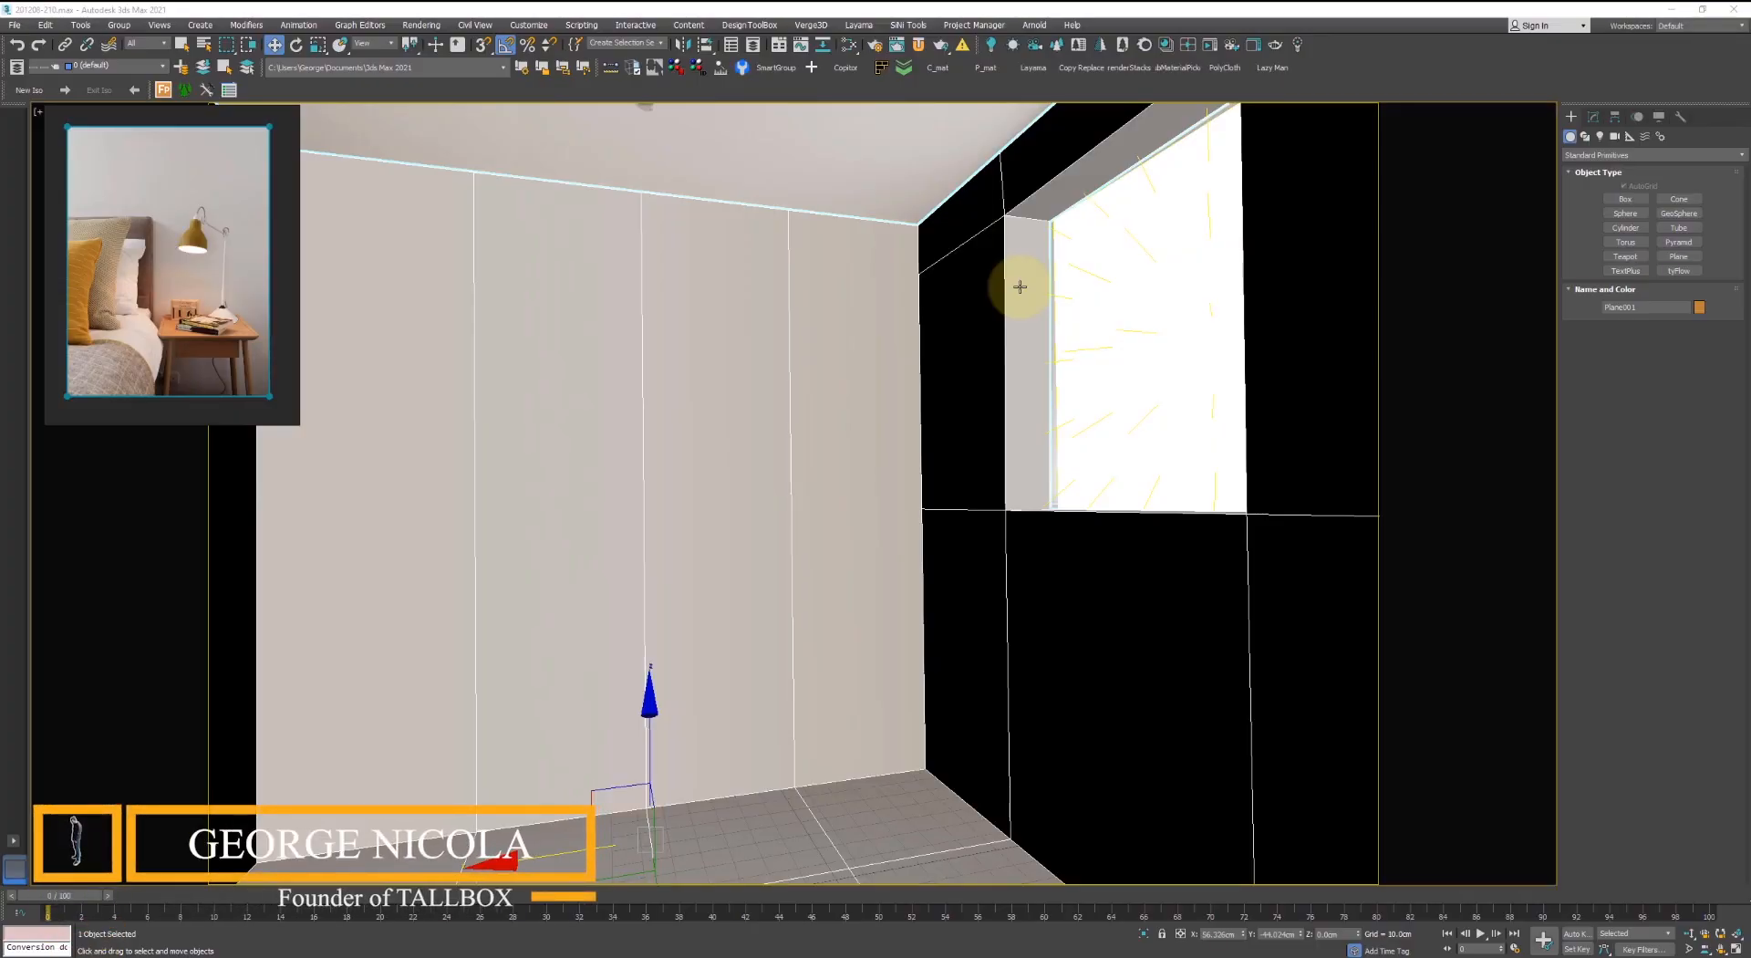
- Deselect the plane and show the camera view in wireframe over the room photo, toggling geometry and shading to compare them
left_click(895, 195)
key("F3")
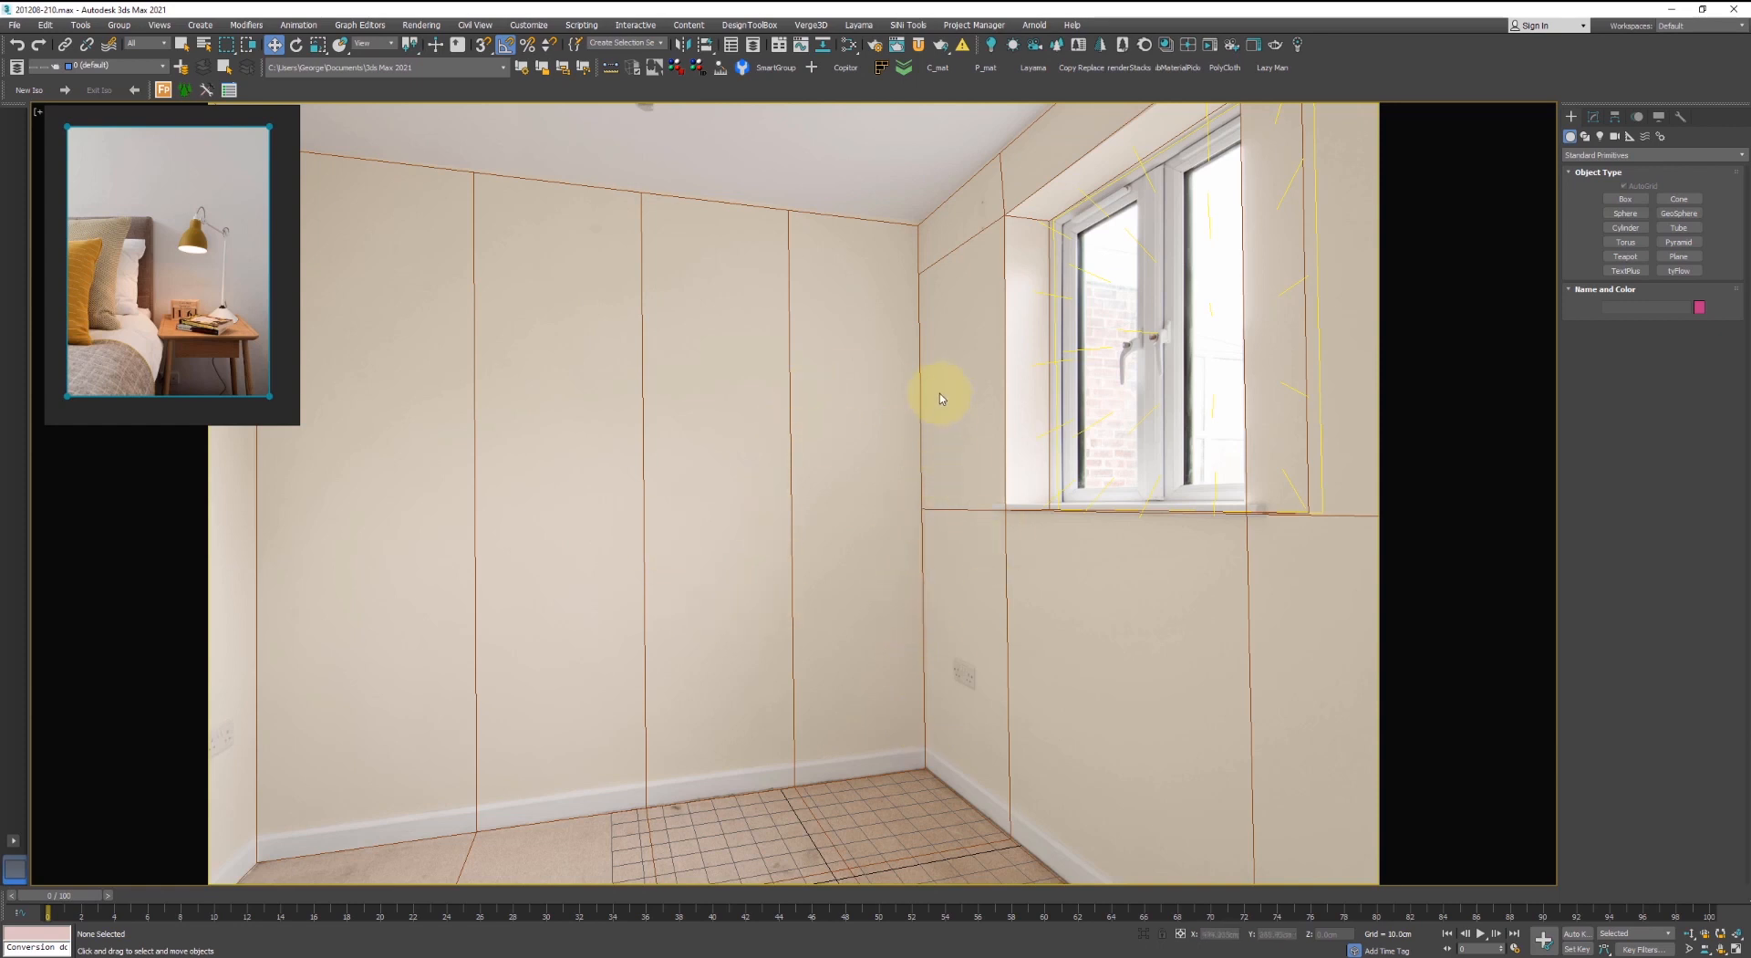
key("shift+g")
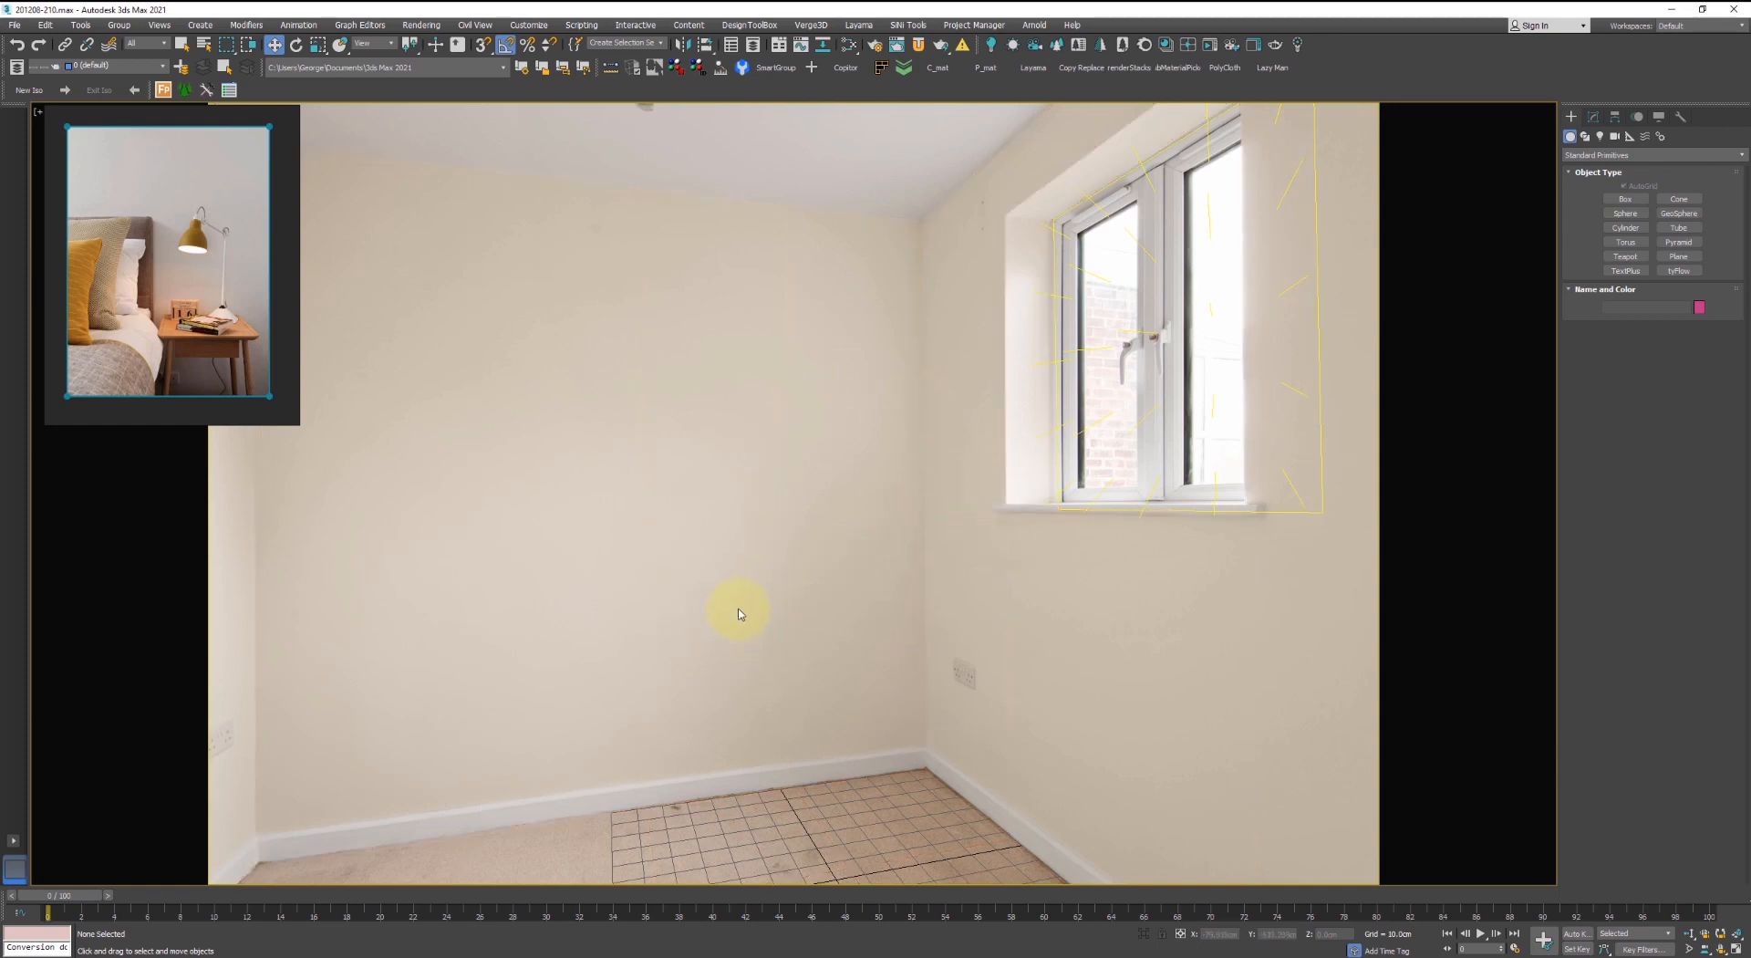
key("shift+g")
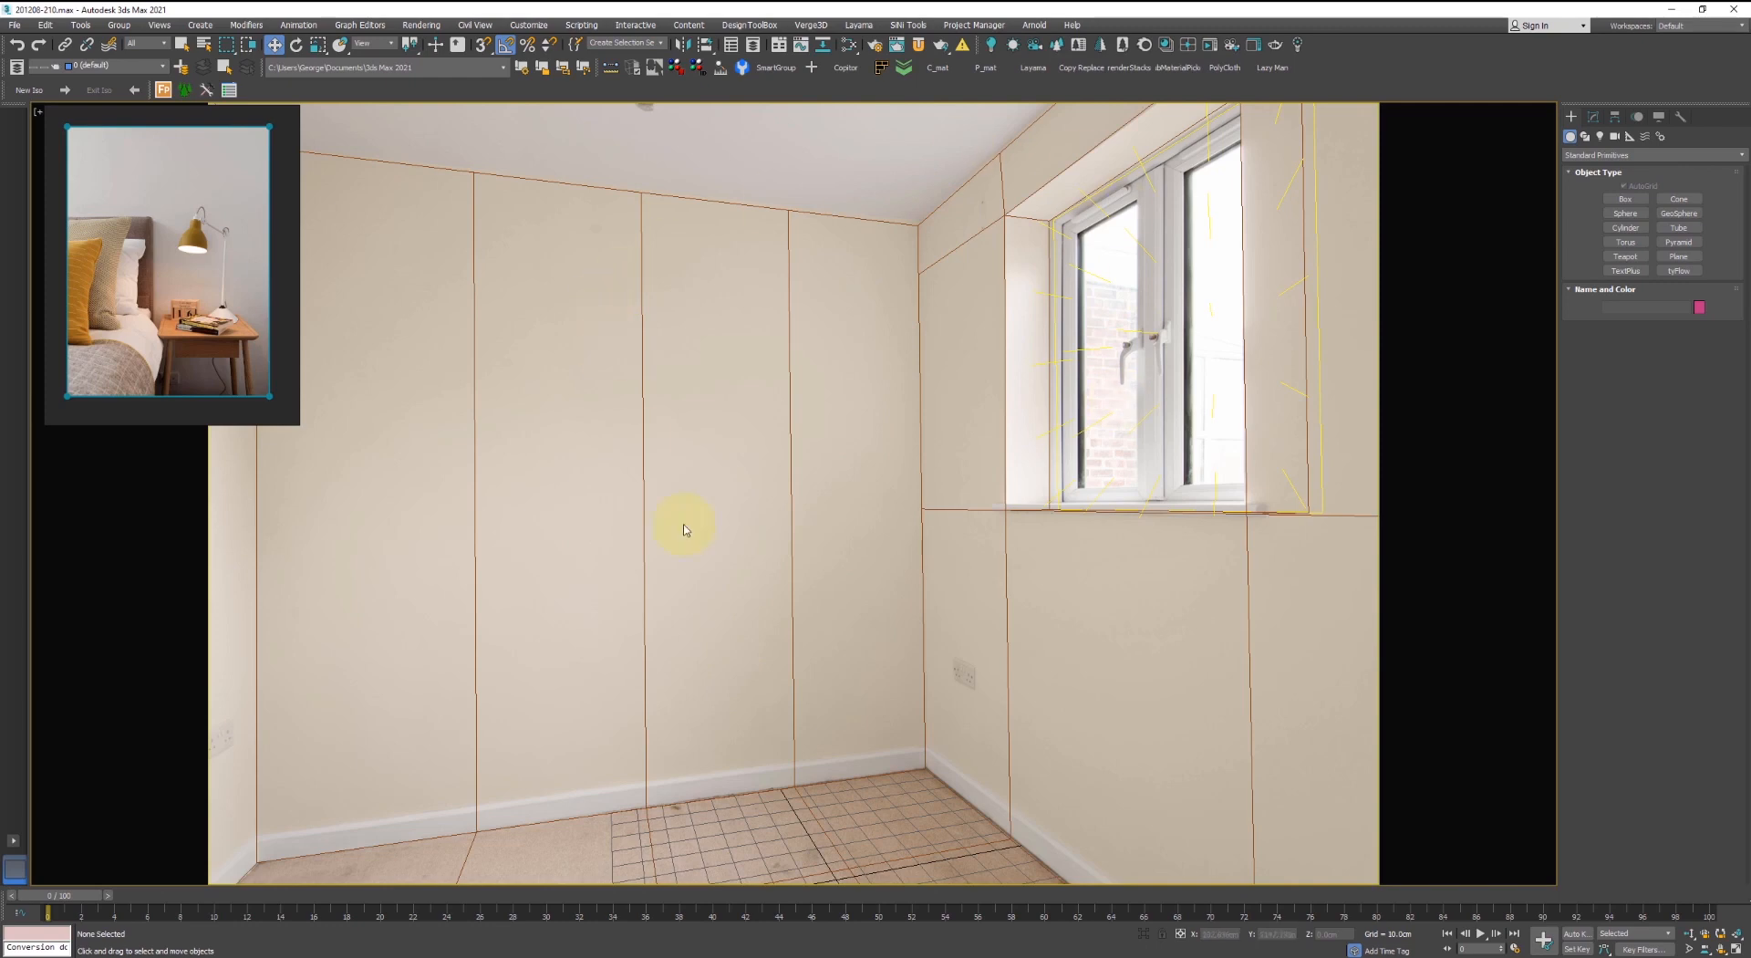
key("F3")
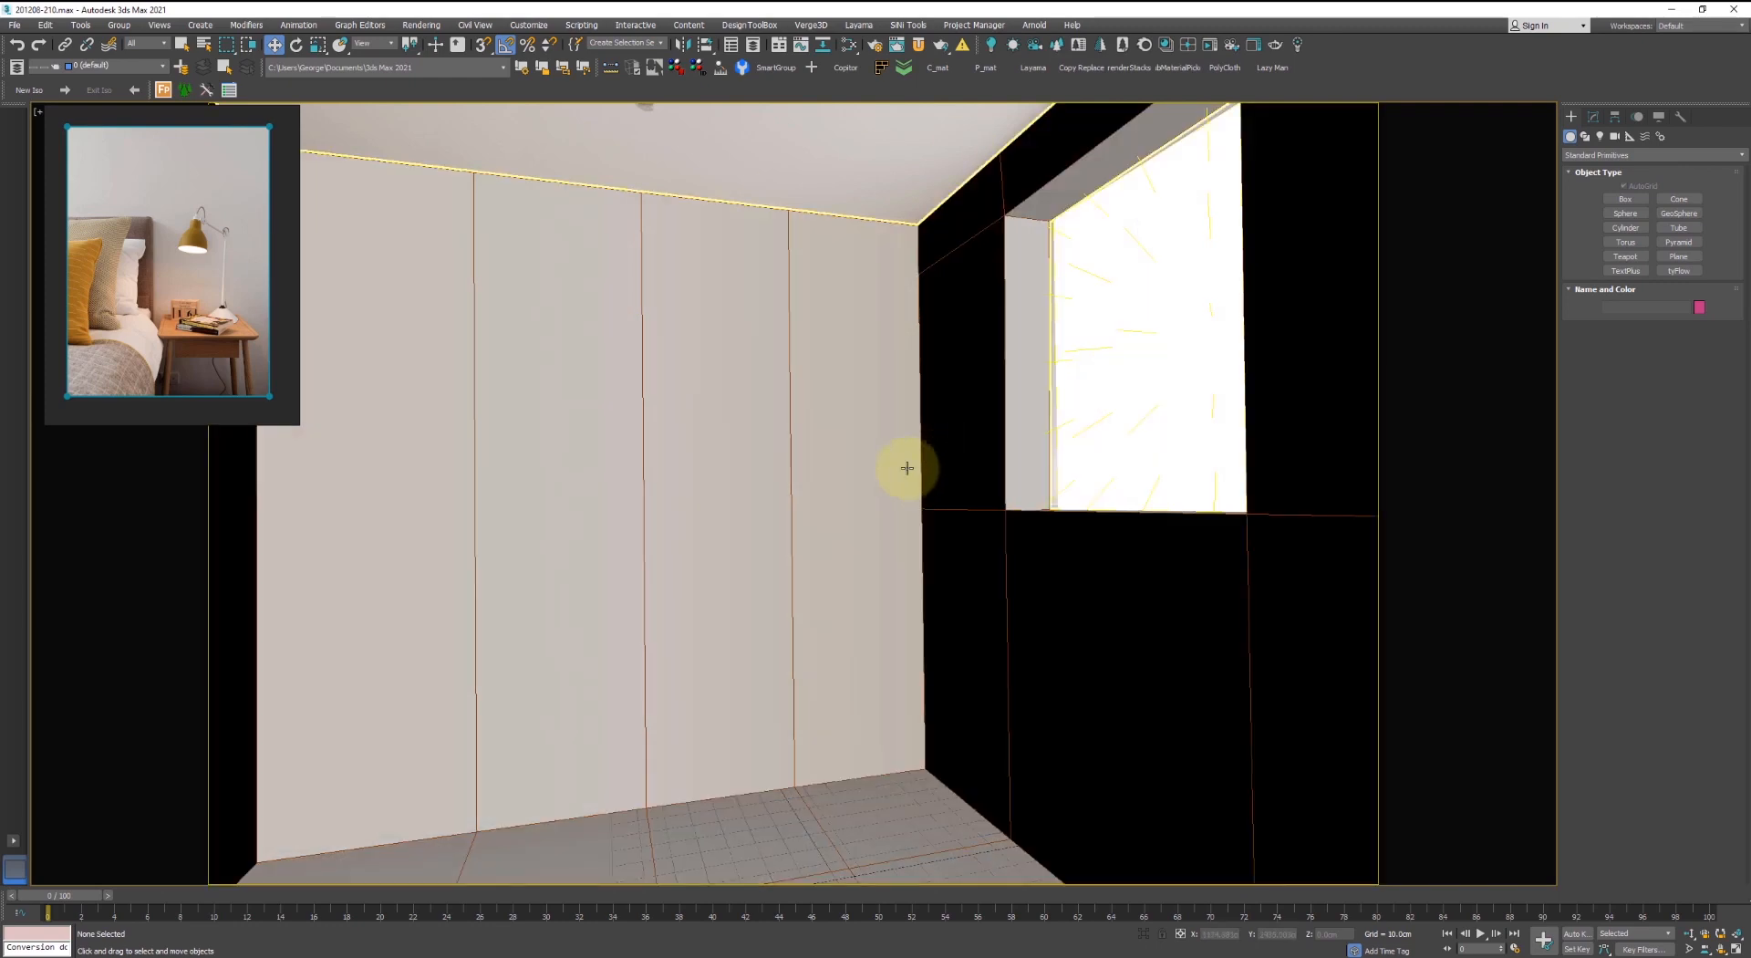
key("F3")
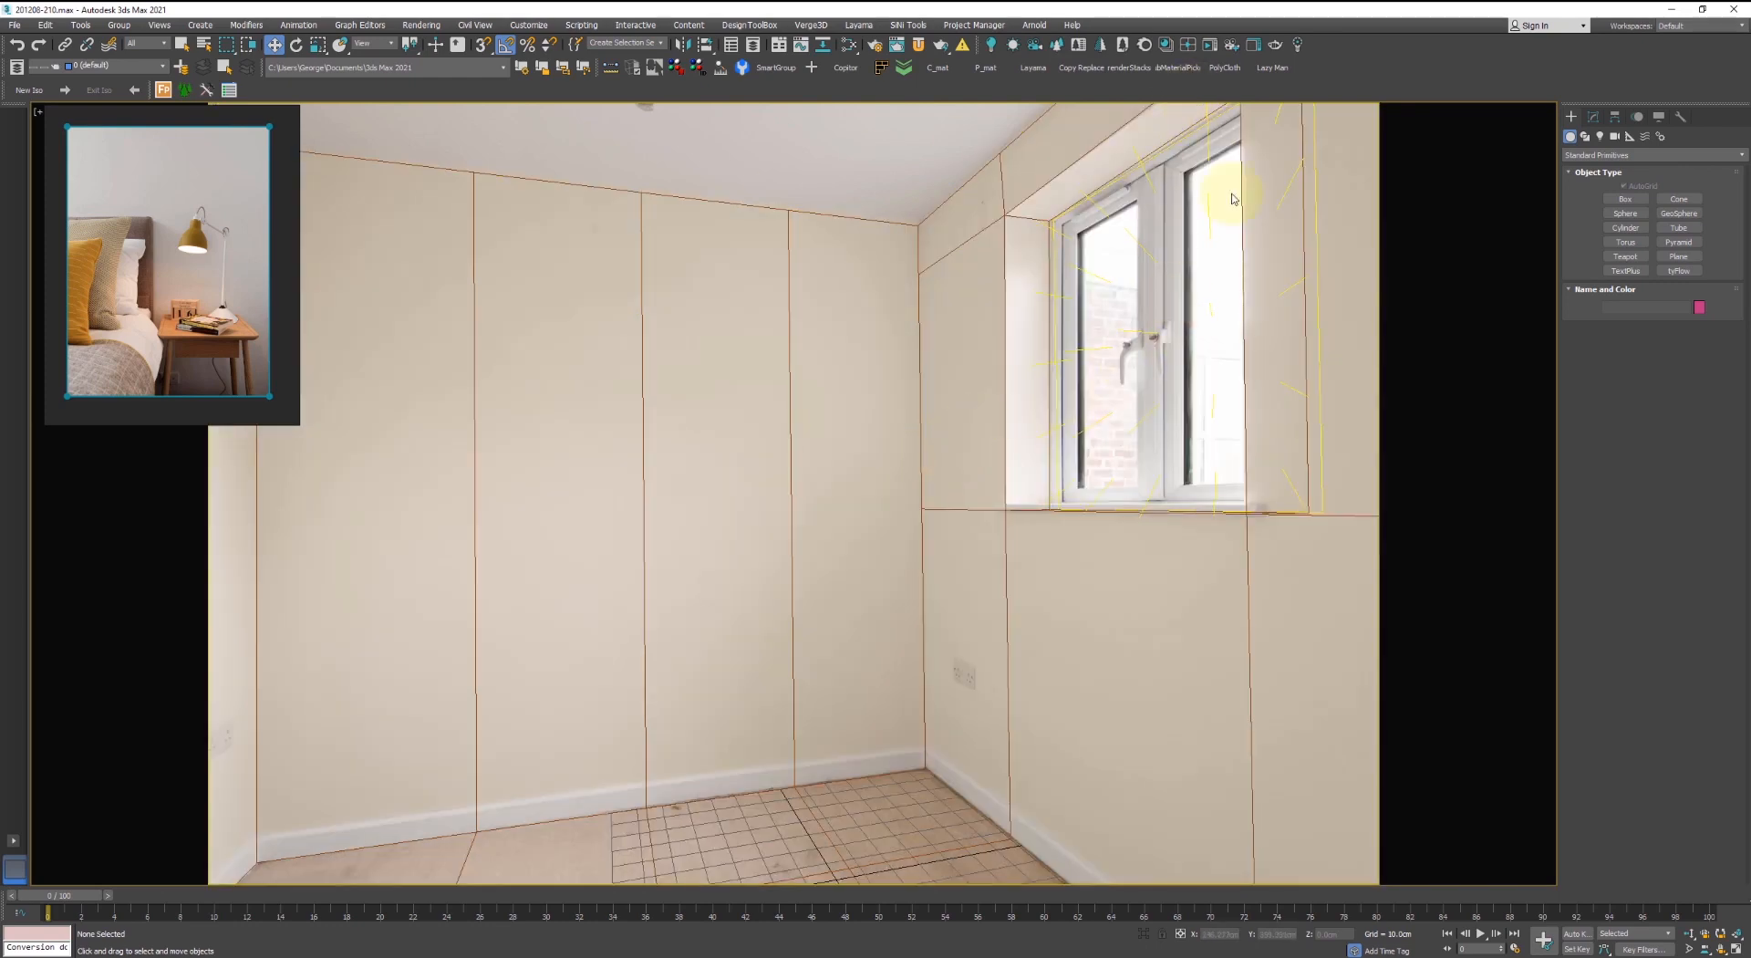
- Create a test cylinder on the floor near the room's back corner and render the camera view interactively
left_click(1626, 227)
left_click_drag(807, 845, 846, 850)
left_click(856, 704)
right_click(988, 527)
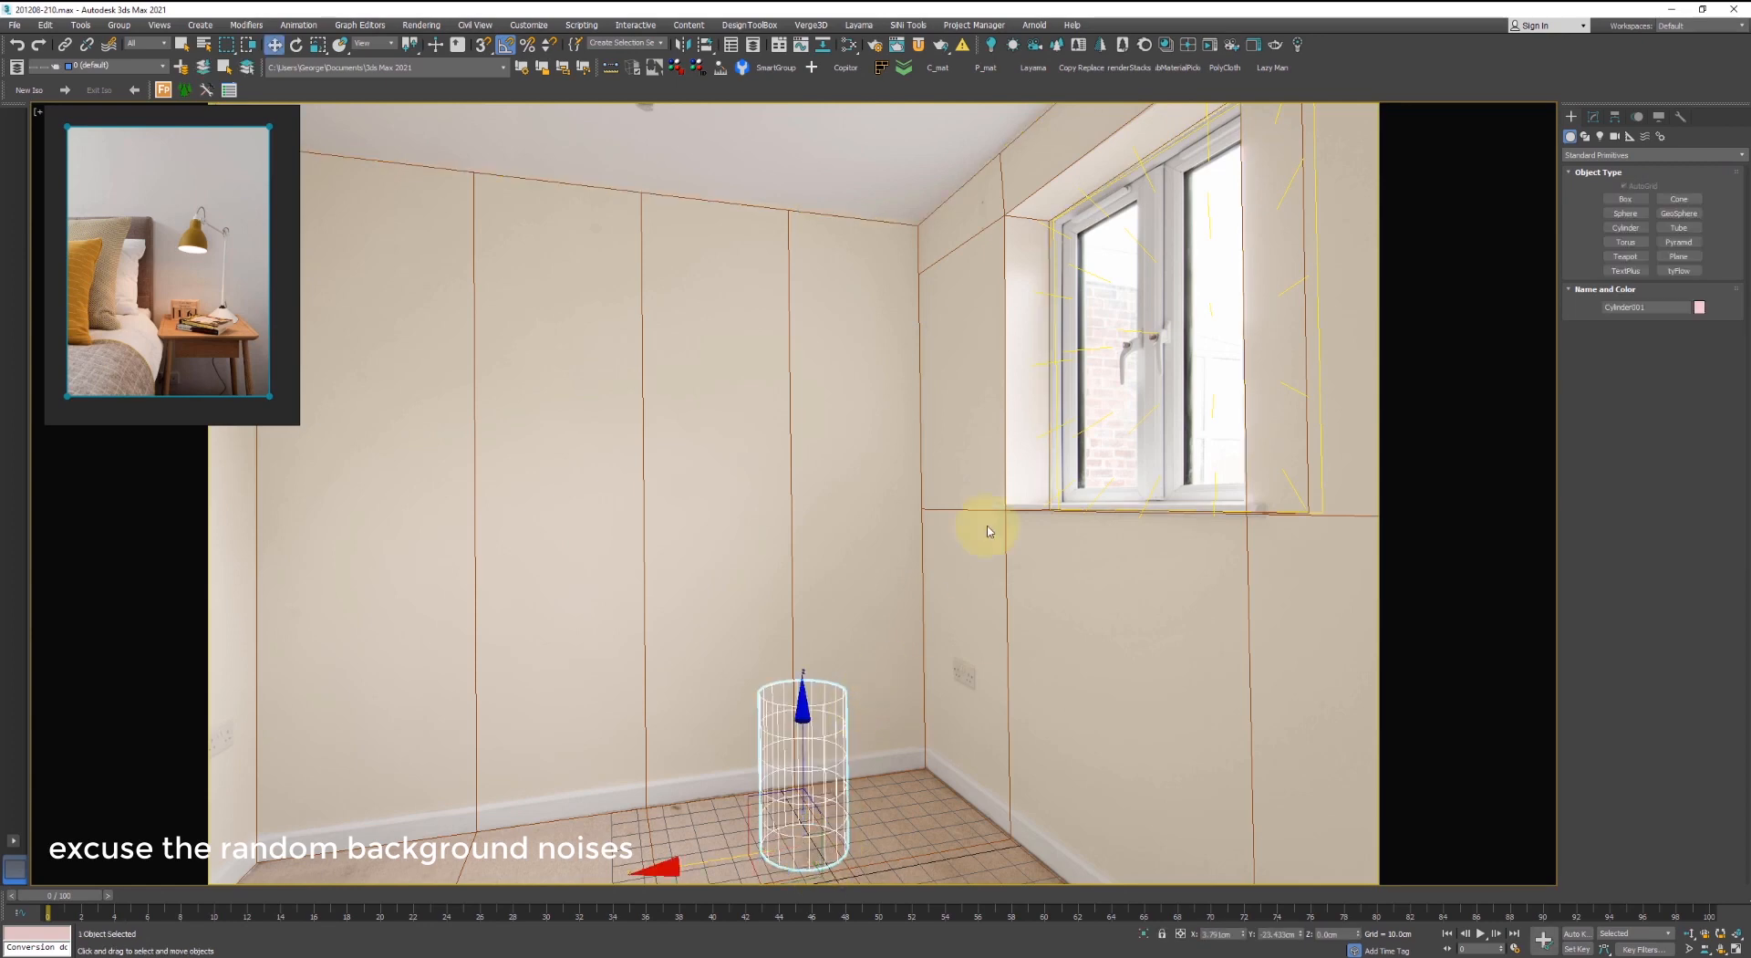
key("F3")
left_click(1212, 47)
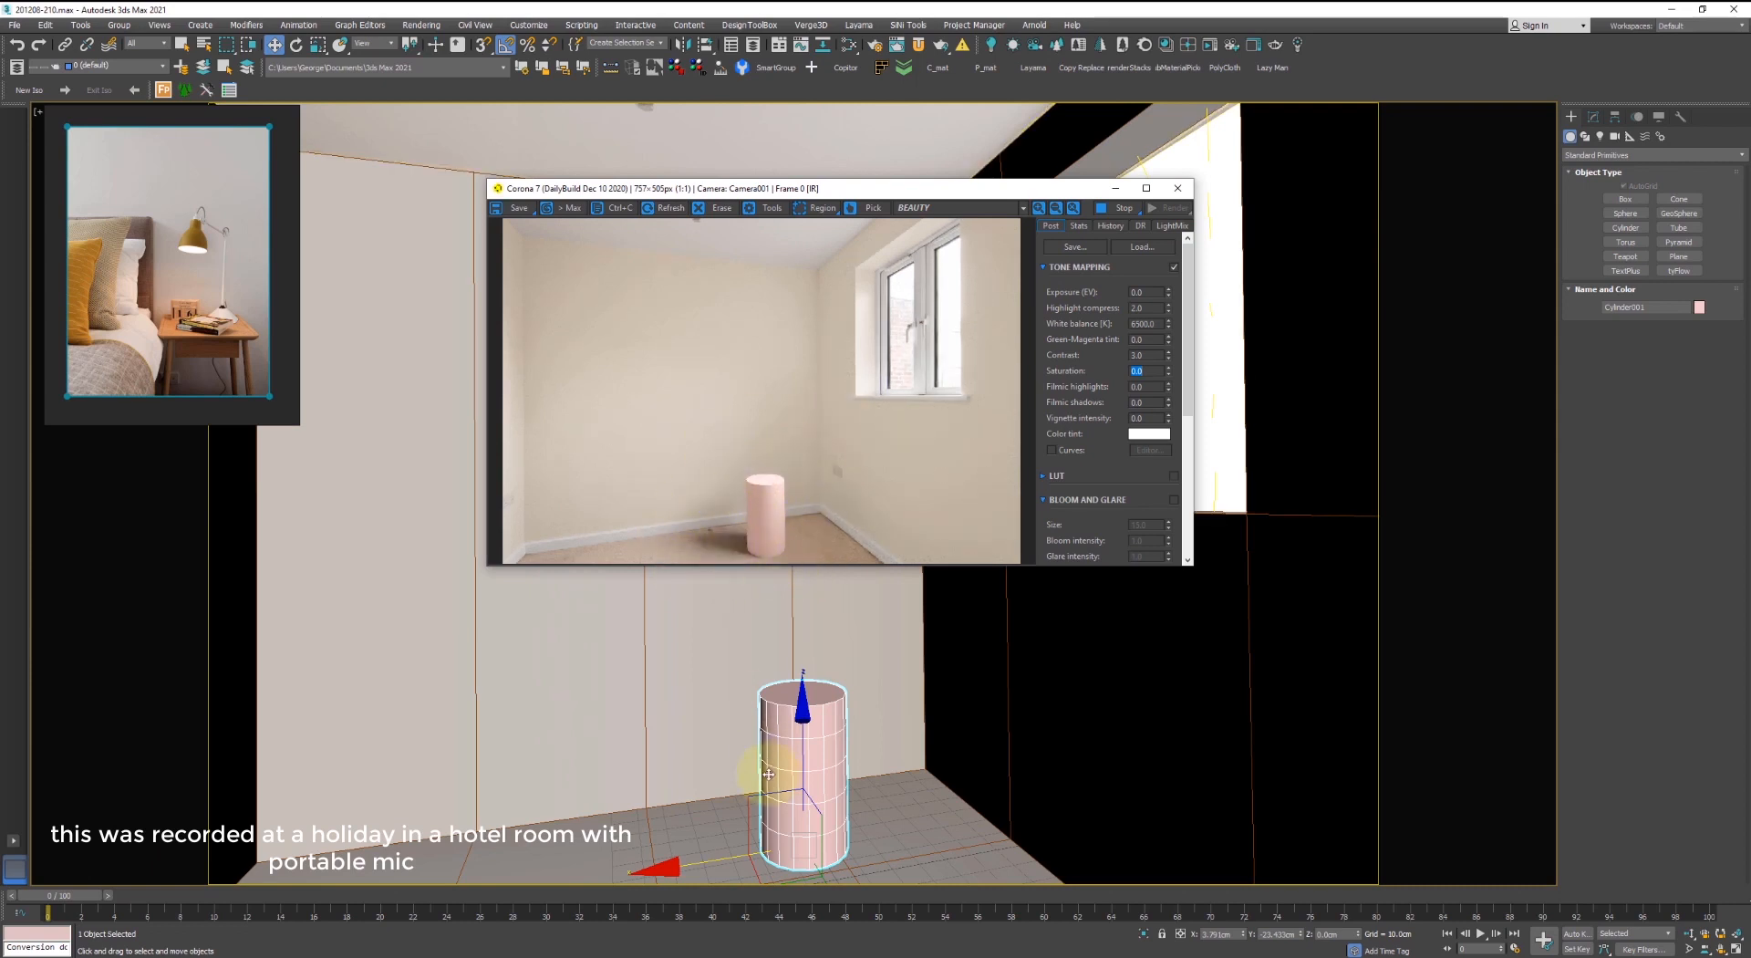
- Close the render window and delete the test cylinder
key("Delete")
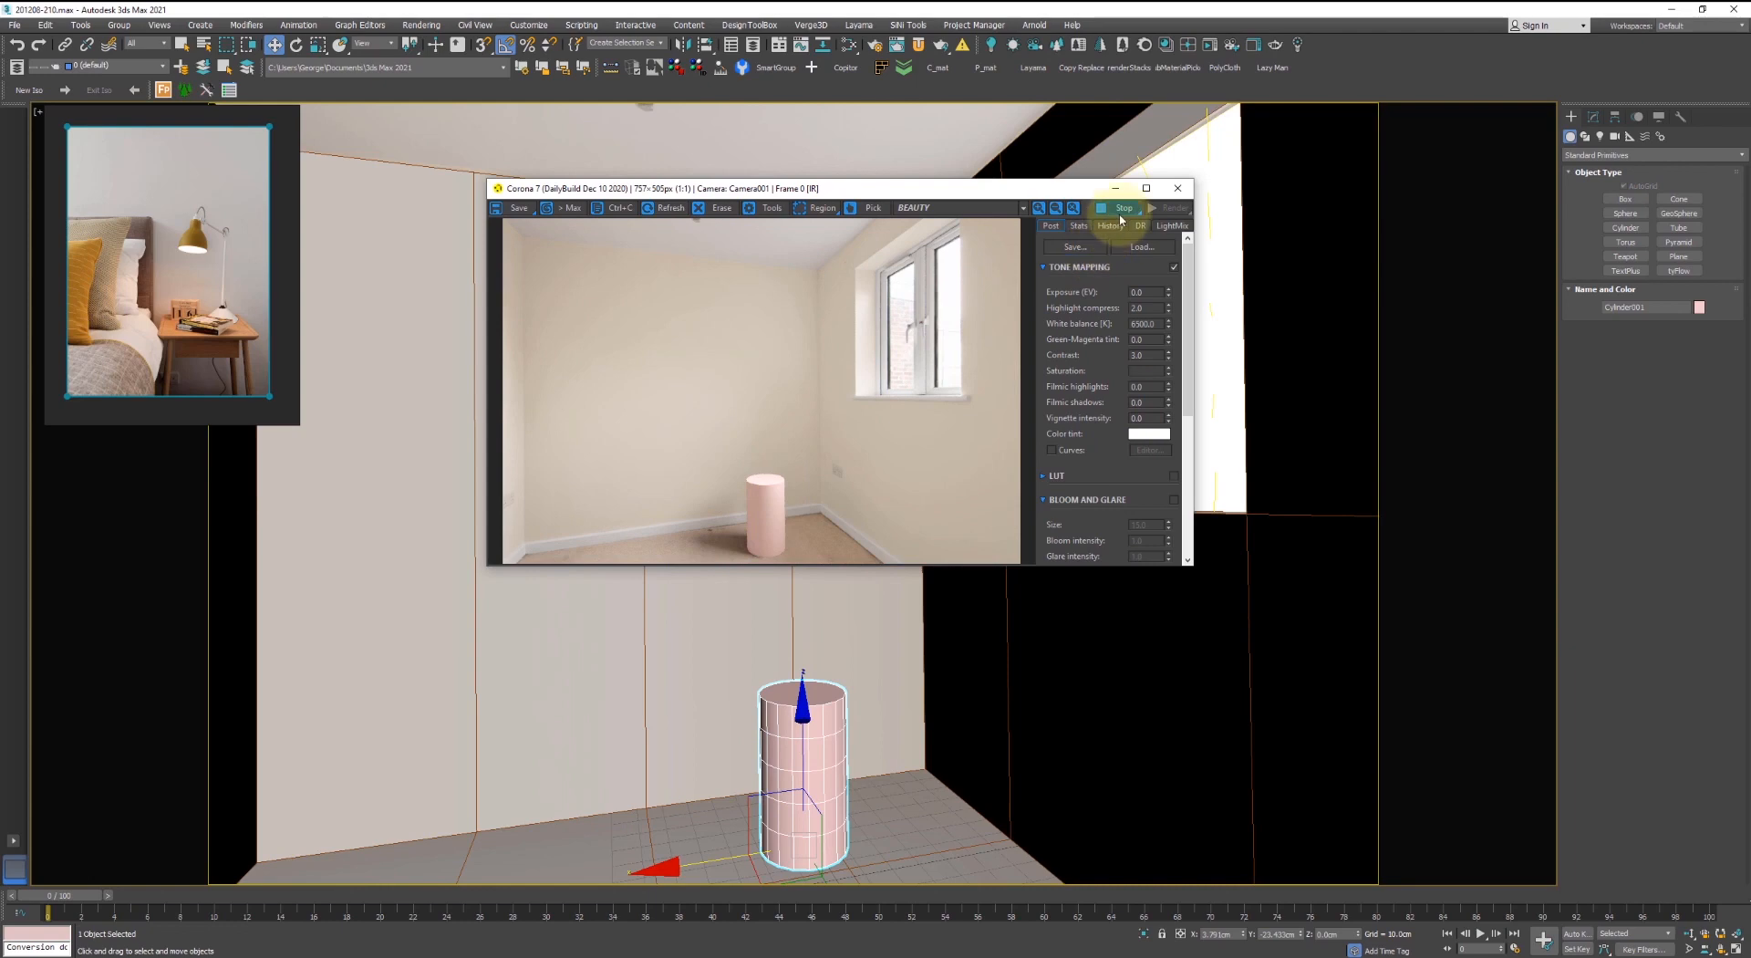
left_click(1177, 188)
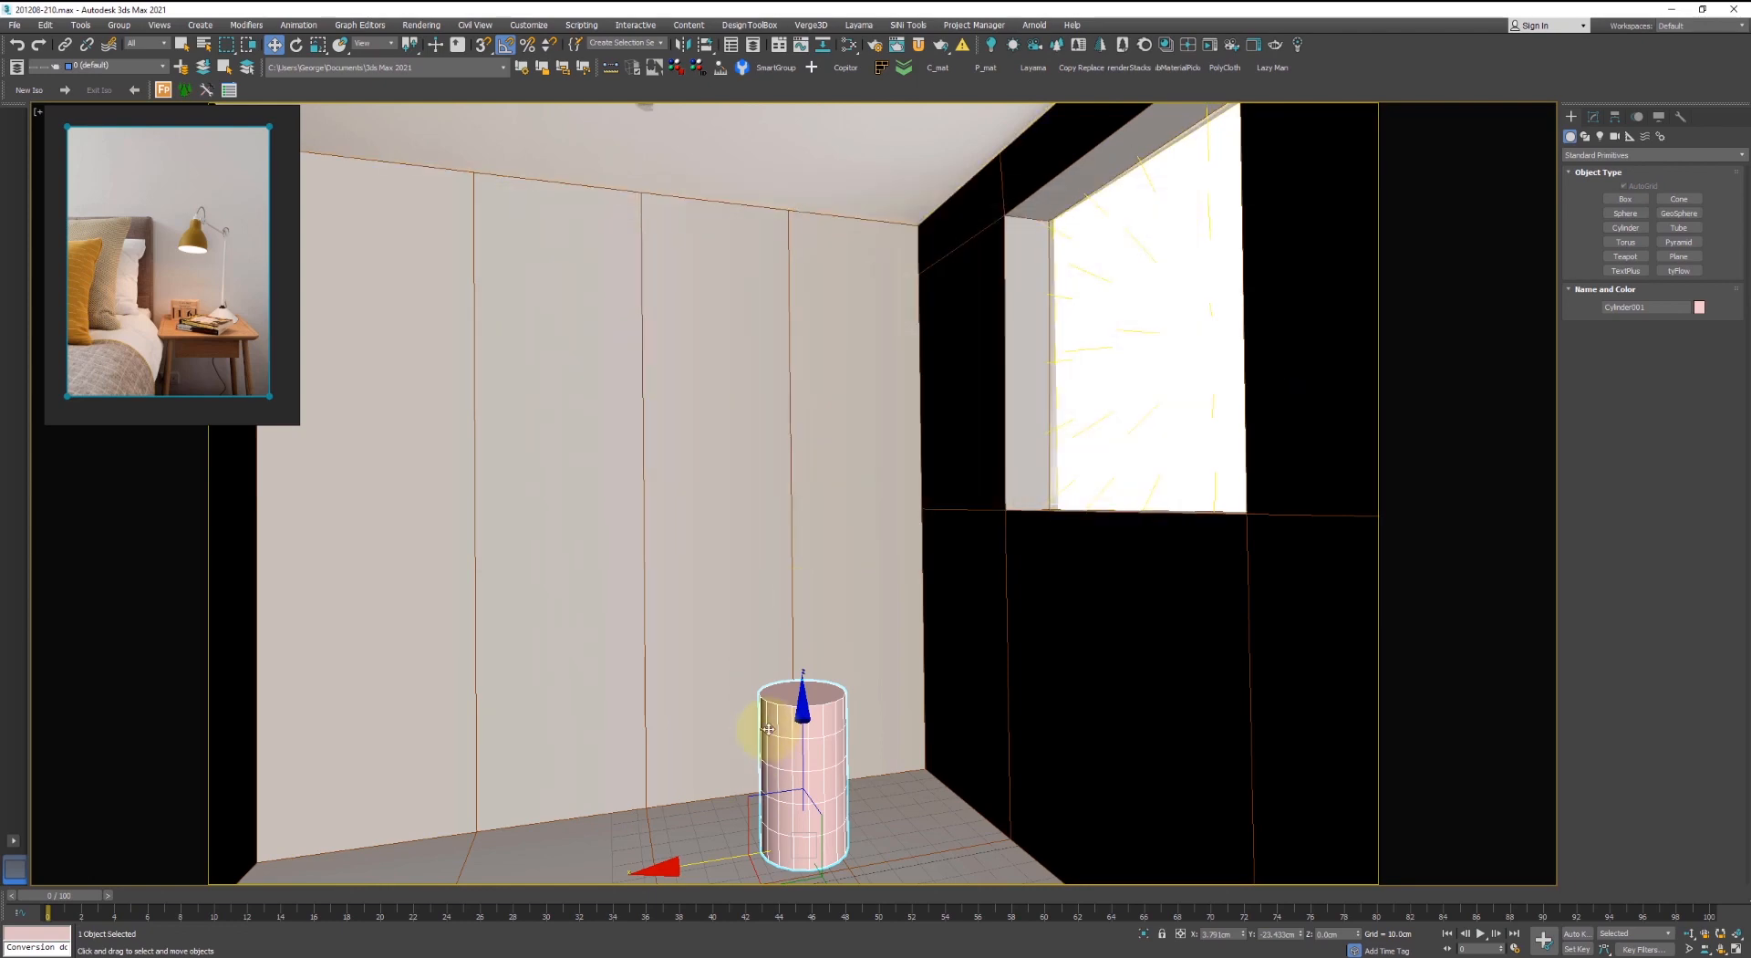
key("Delete")
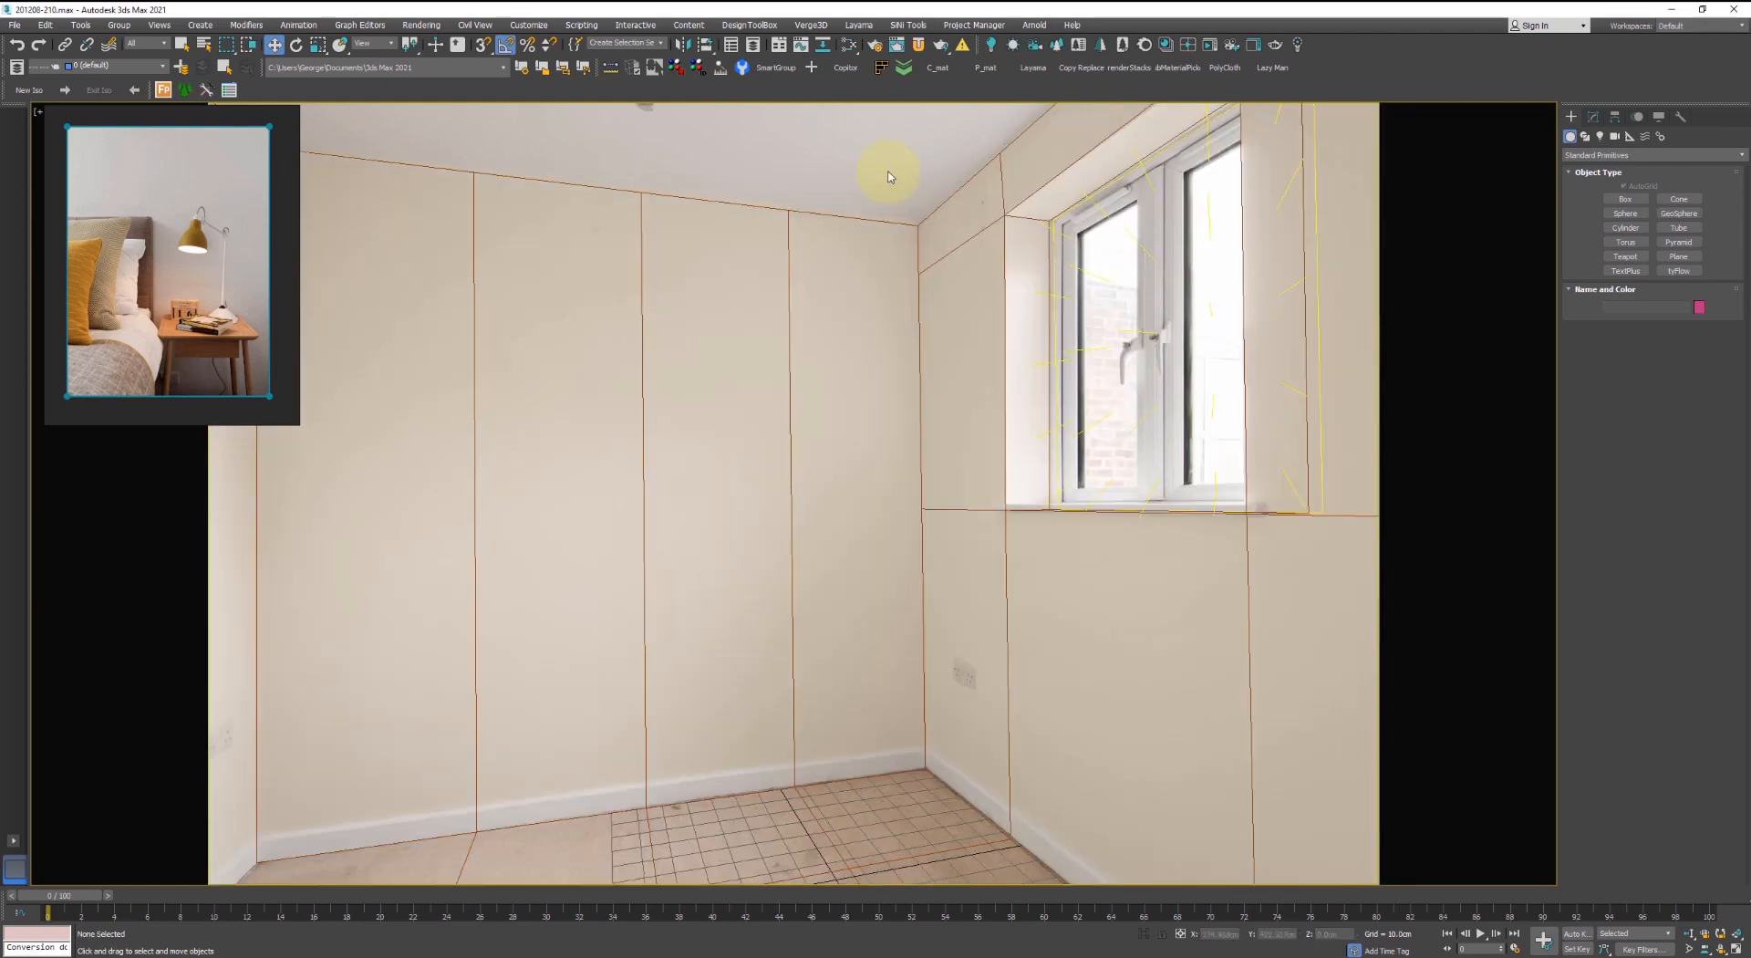
- Examine how the wireframe geometry aligns with the photo's ceiling, window, wall edges and skirting board
key("shift+f")
key("shift+f")
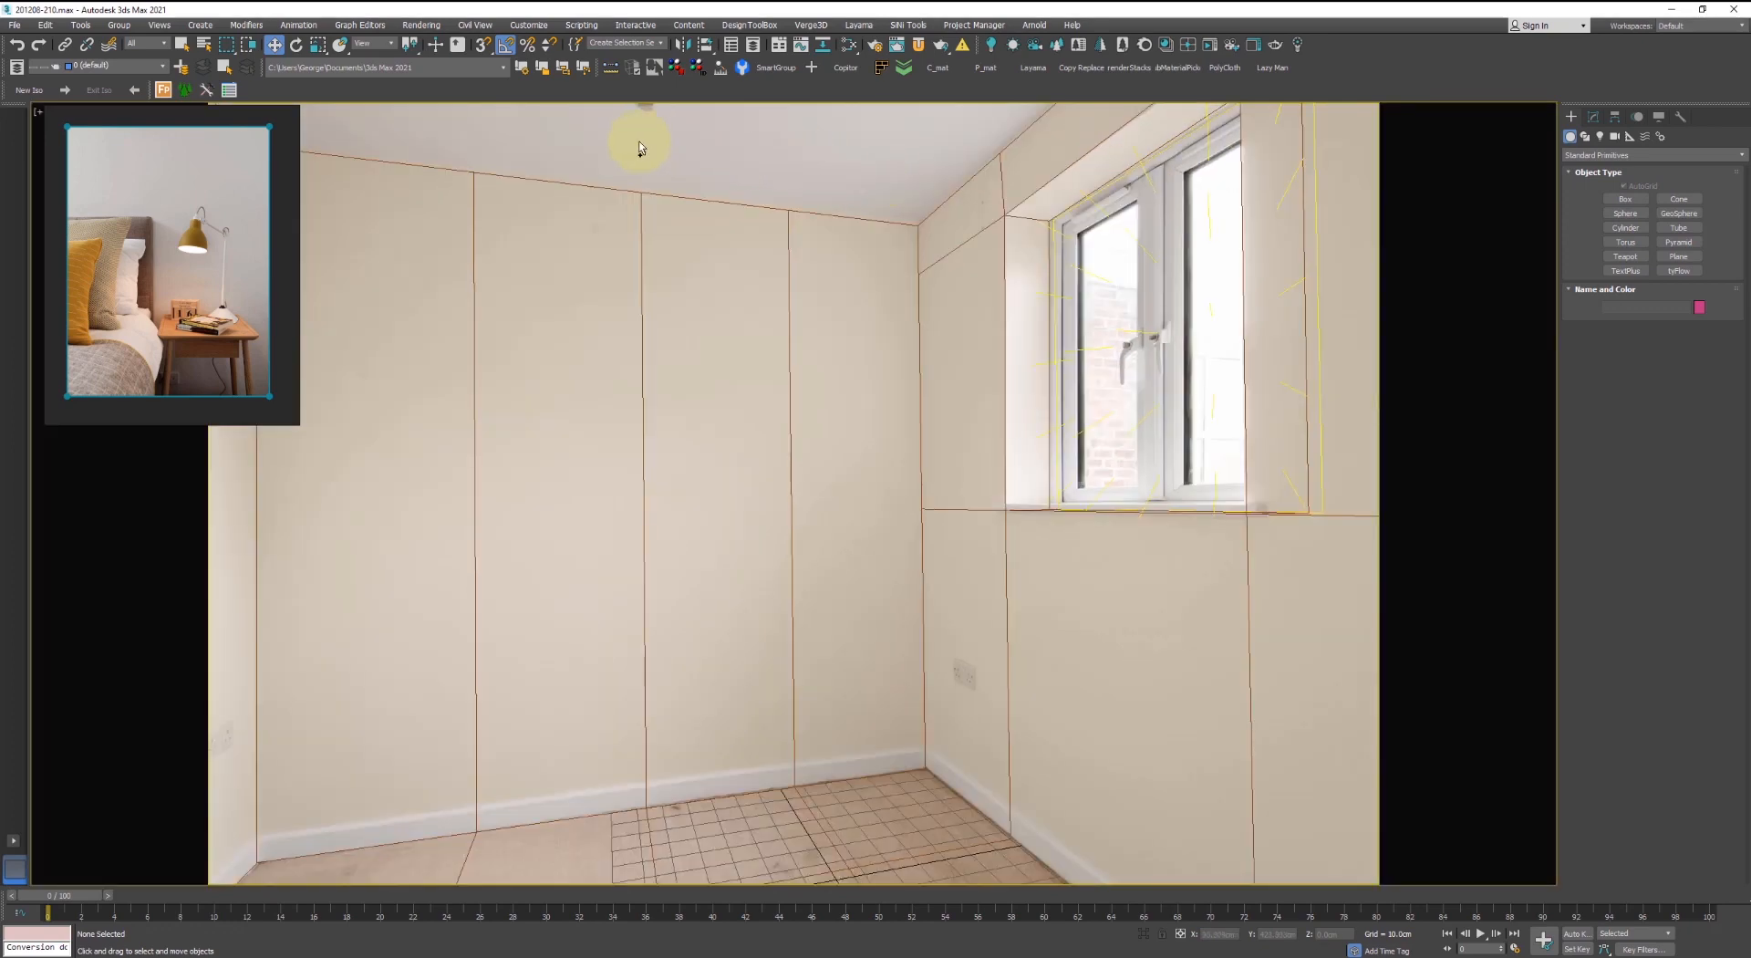
scroll(642, 144, "up", 6)
middle_click_drag(644, 146, 858, 574)
scroll(886, 306, "up", 2)
scroll(861, 313, "down", 8)
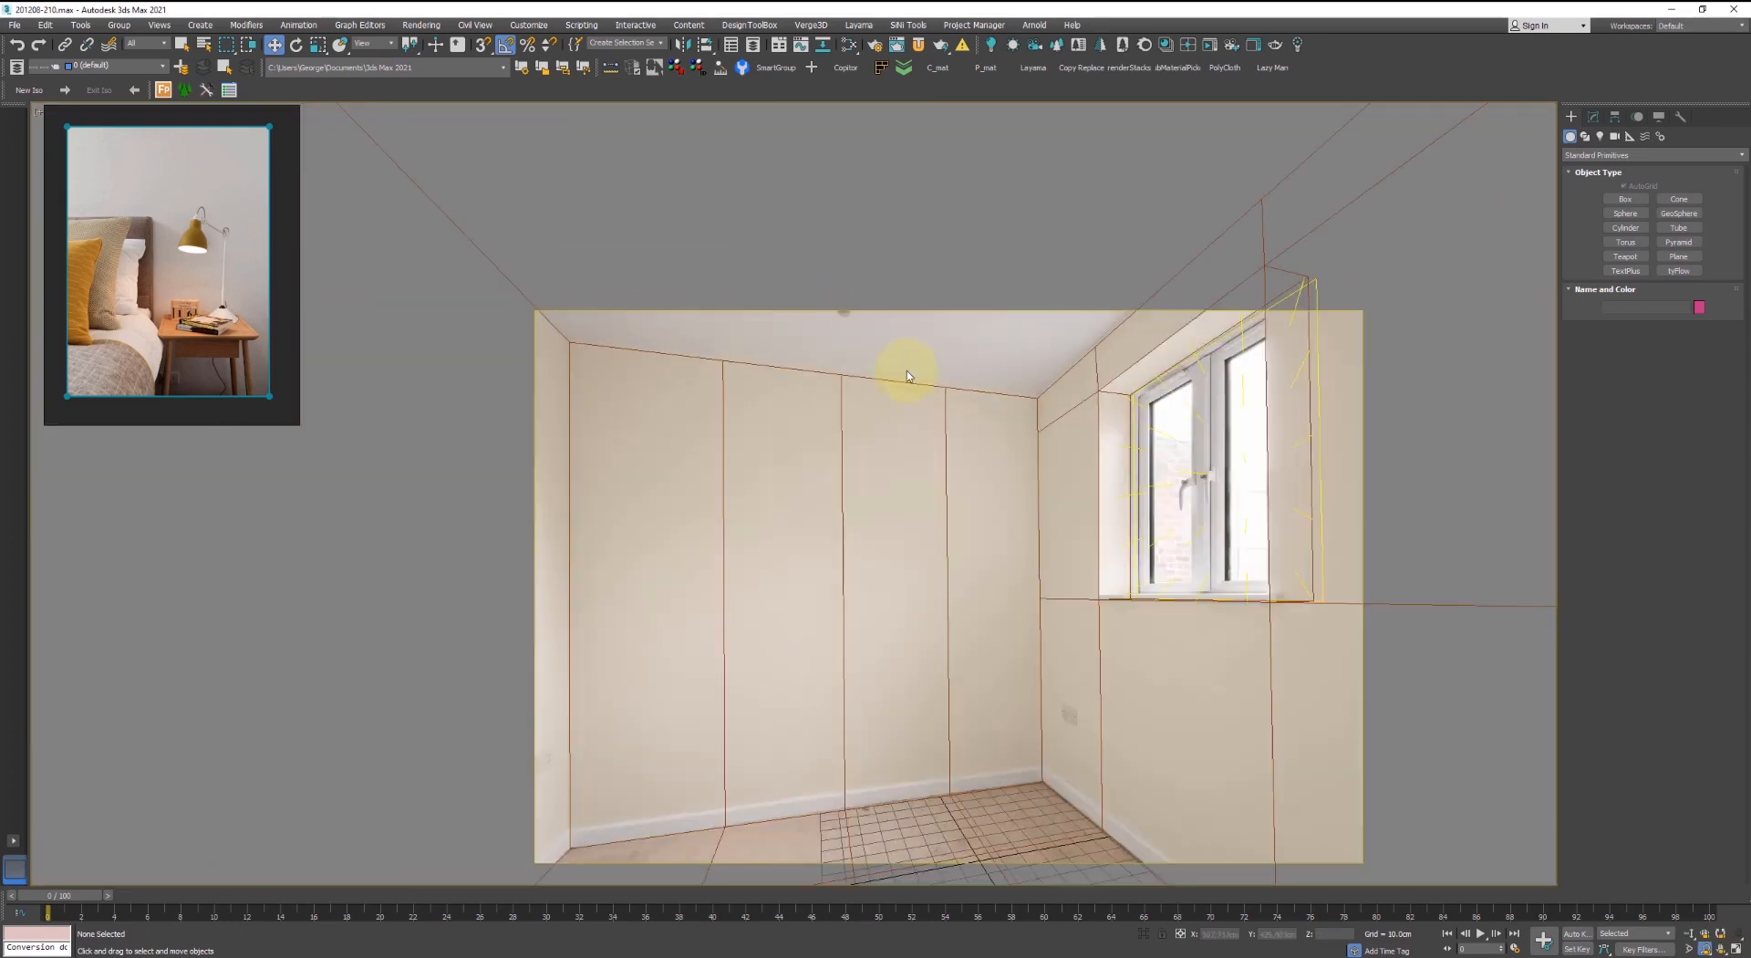
middle_click_drag(1020, 601, 995, 396)
scroll(1049, 531, "up", 2)
middle_click_drag(590, 698, 972, 573)
scroll(974, 547, "up", 3)
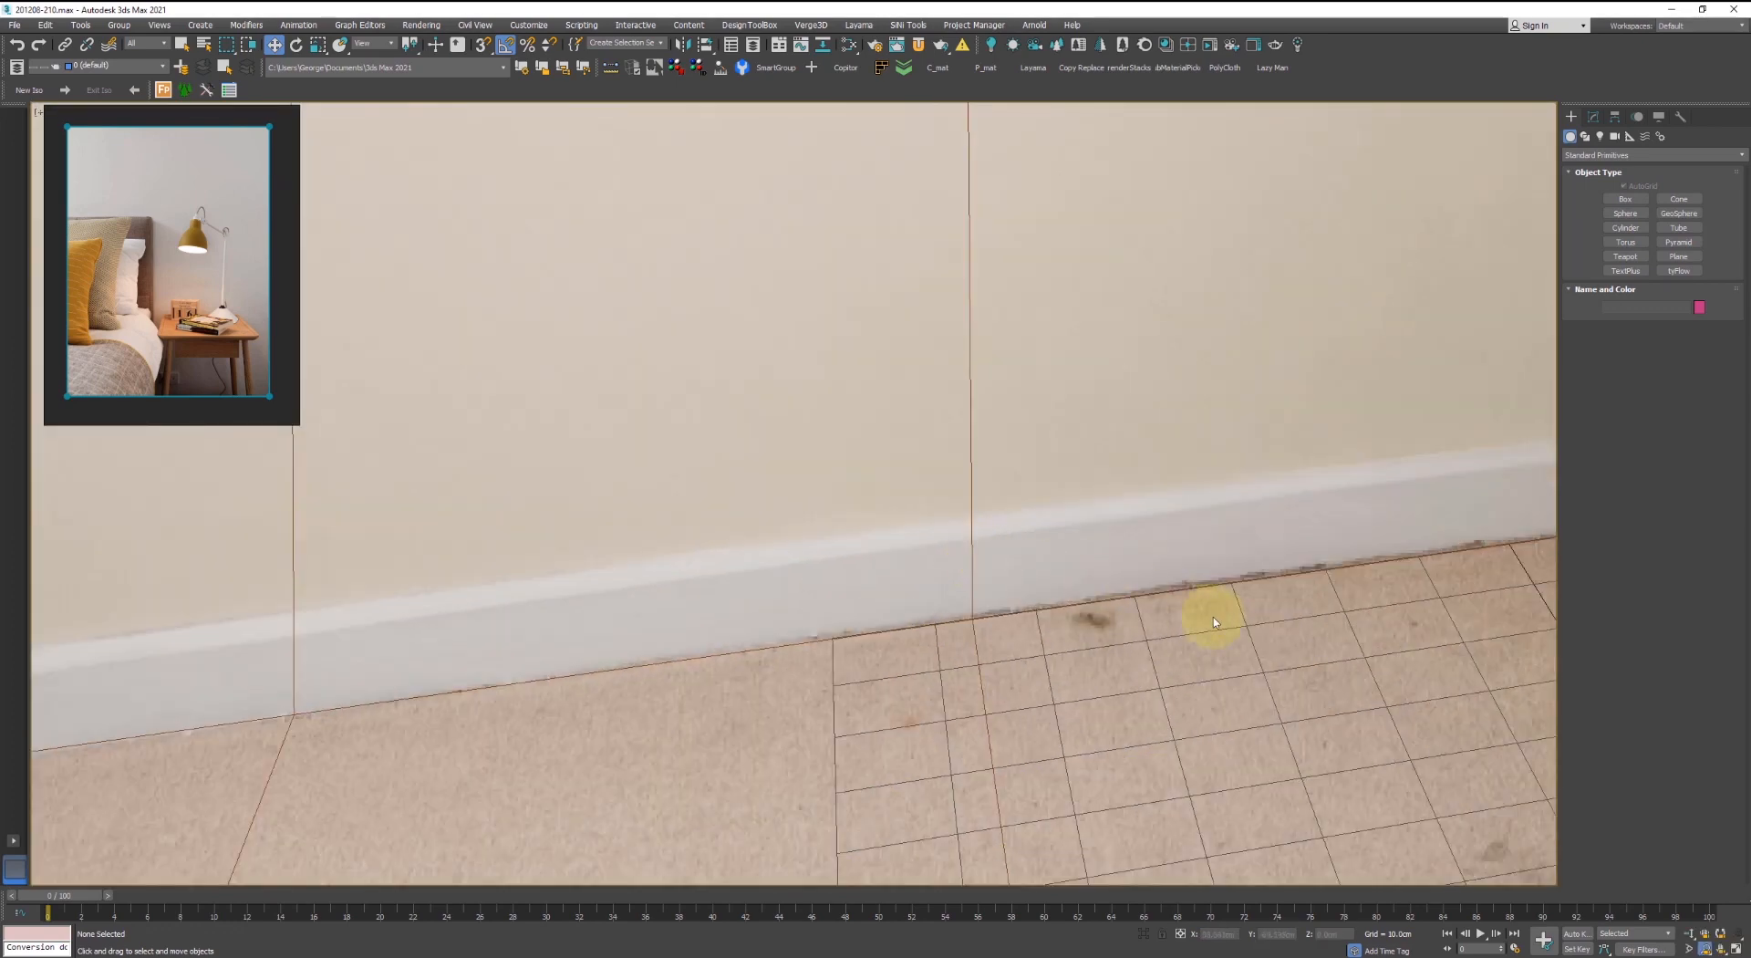
scroll(1215, 617, "down", 4)
middle_click_drag(1214, 620, 1070, 648)
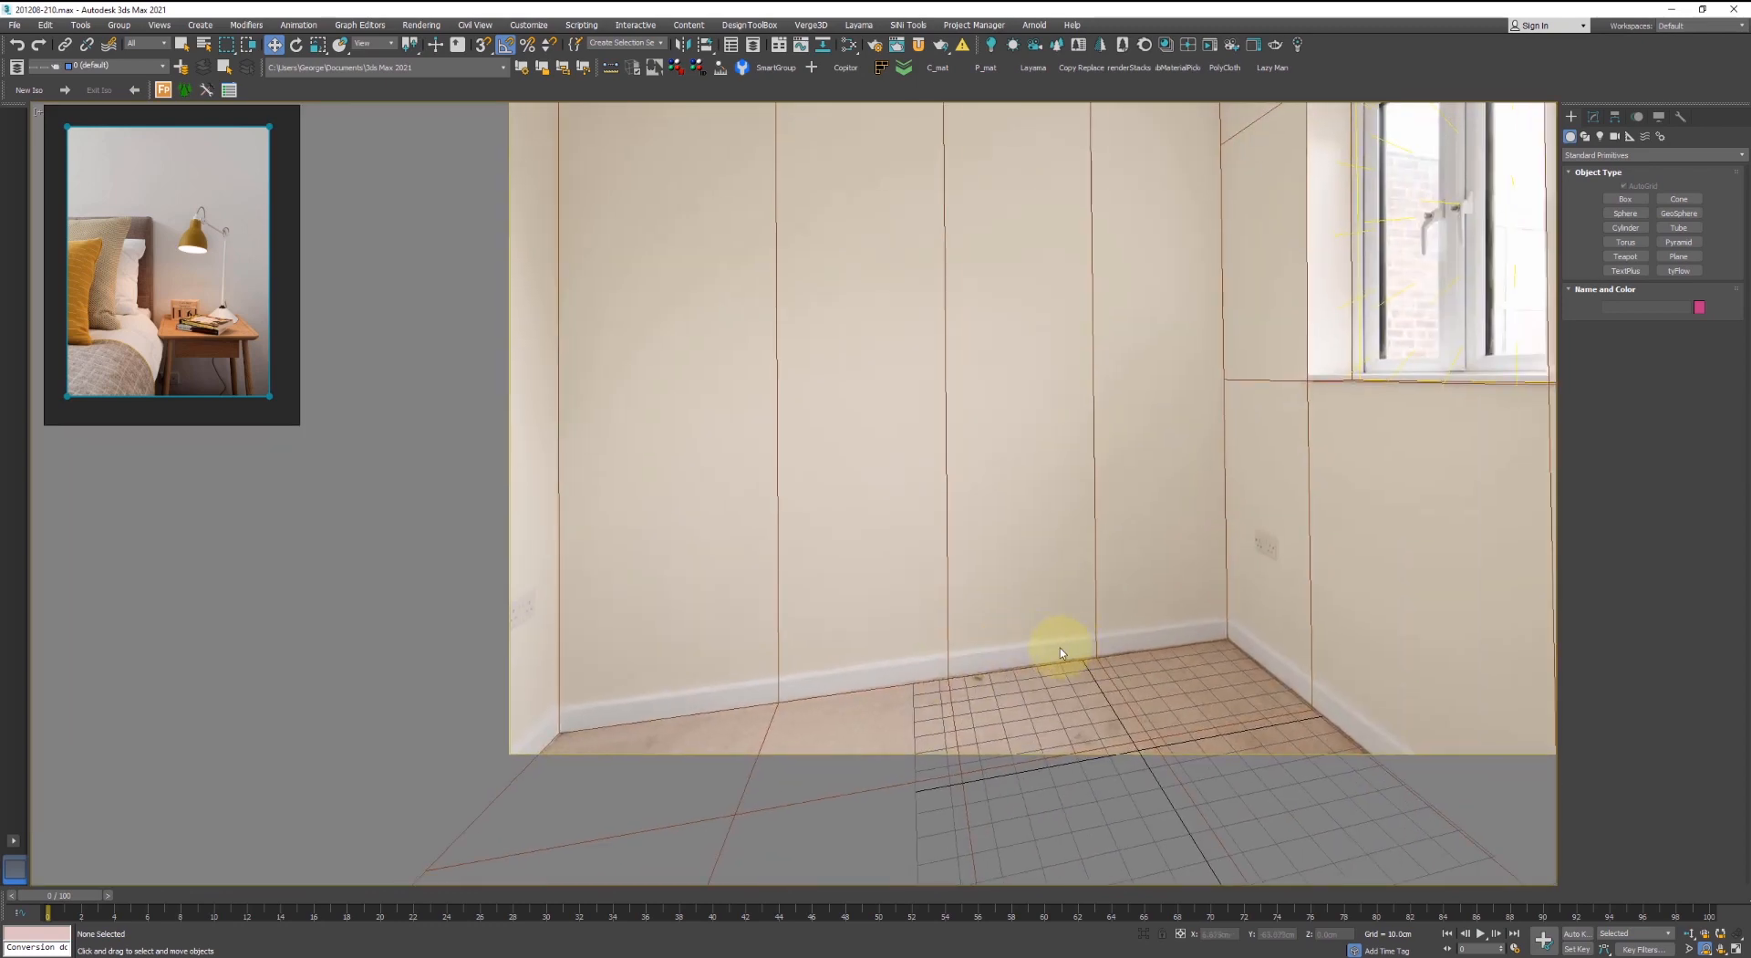
- Measure the room's width in the top view with a temporary box snapped between the wall's corners, and return to the camera view
key("p")
key("t")
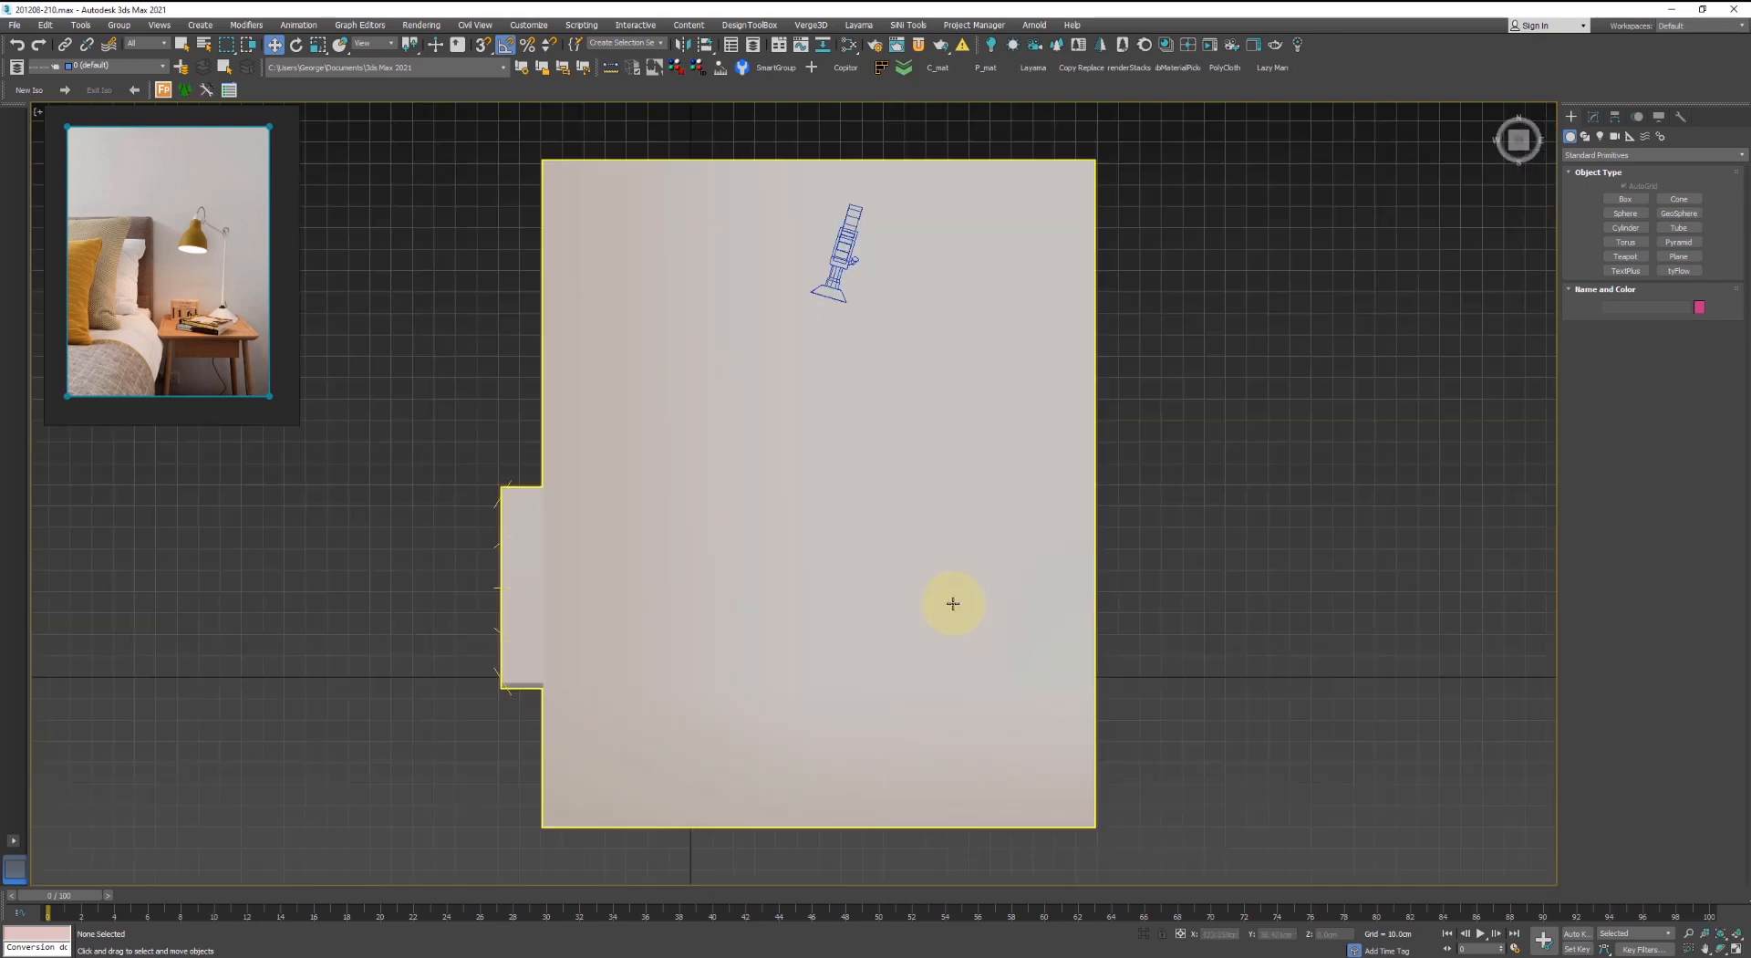
scroll(962, 606, "down", 3)
key("F3")
scroll(873, 563, "up", 2)
left_click(1623, 201)
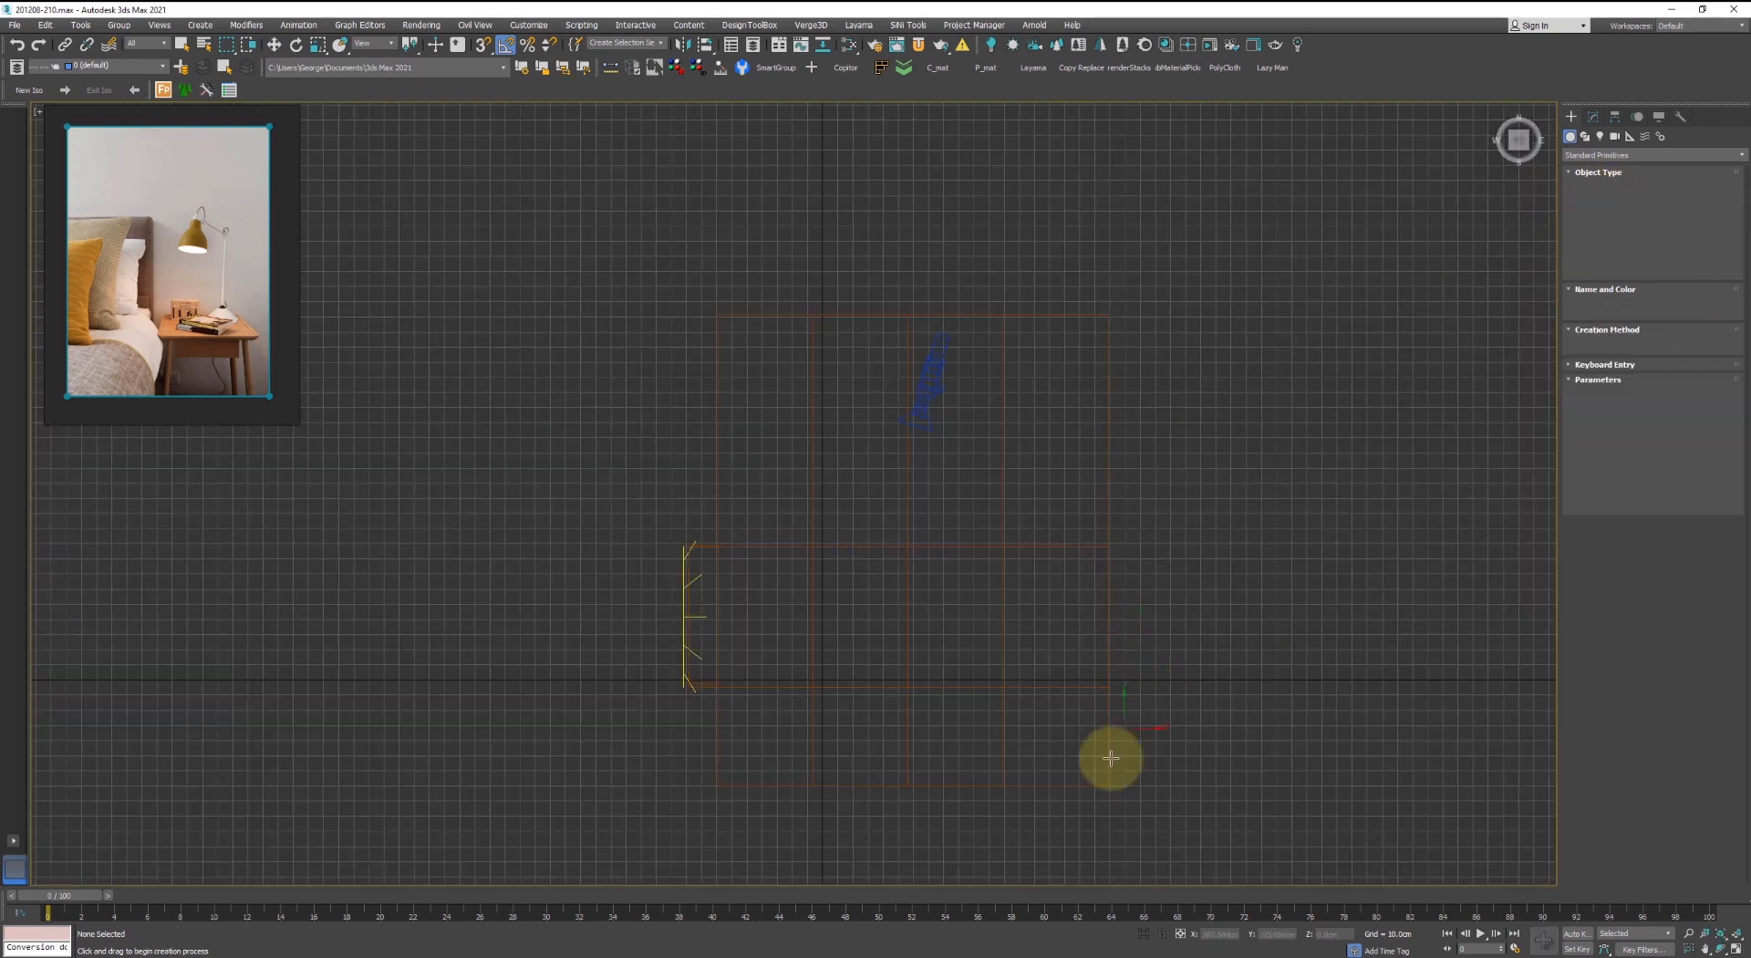
key("s")
key("g")
left_click_drag(1110, 785, 721, 784)
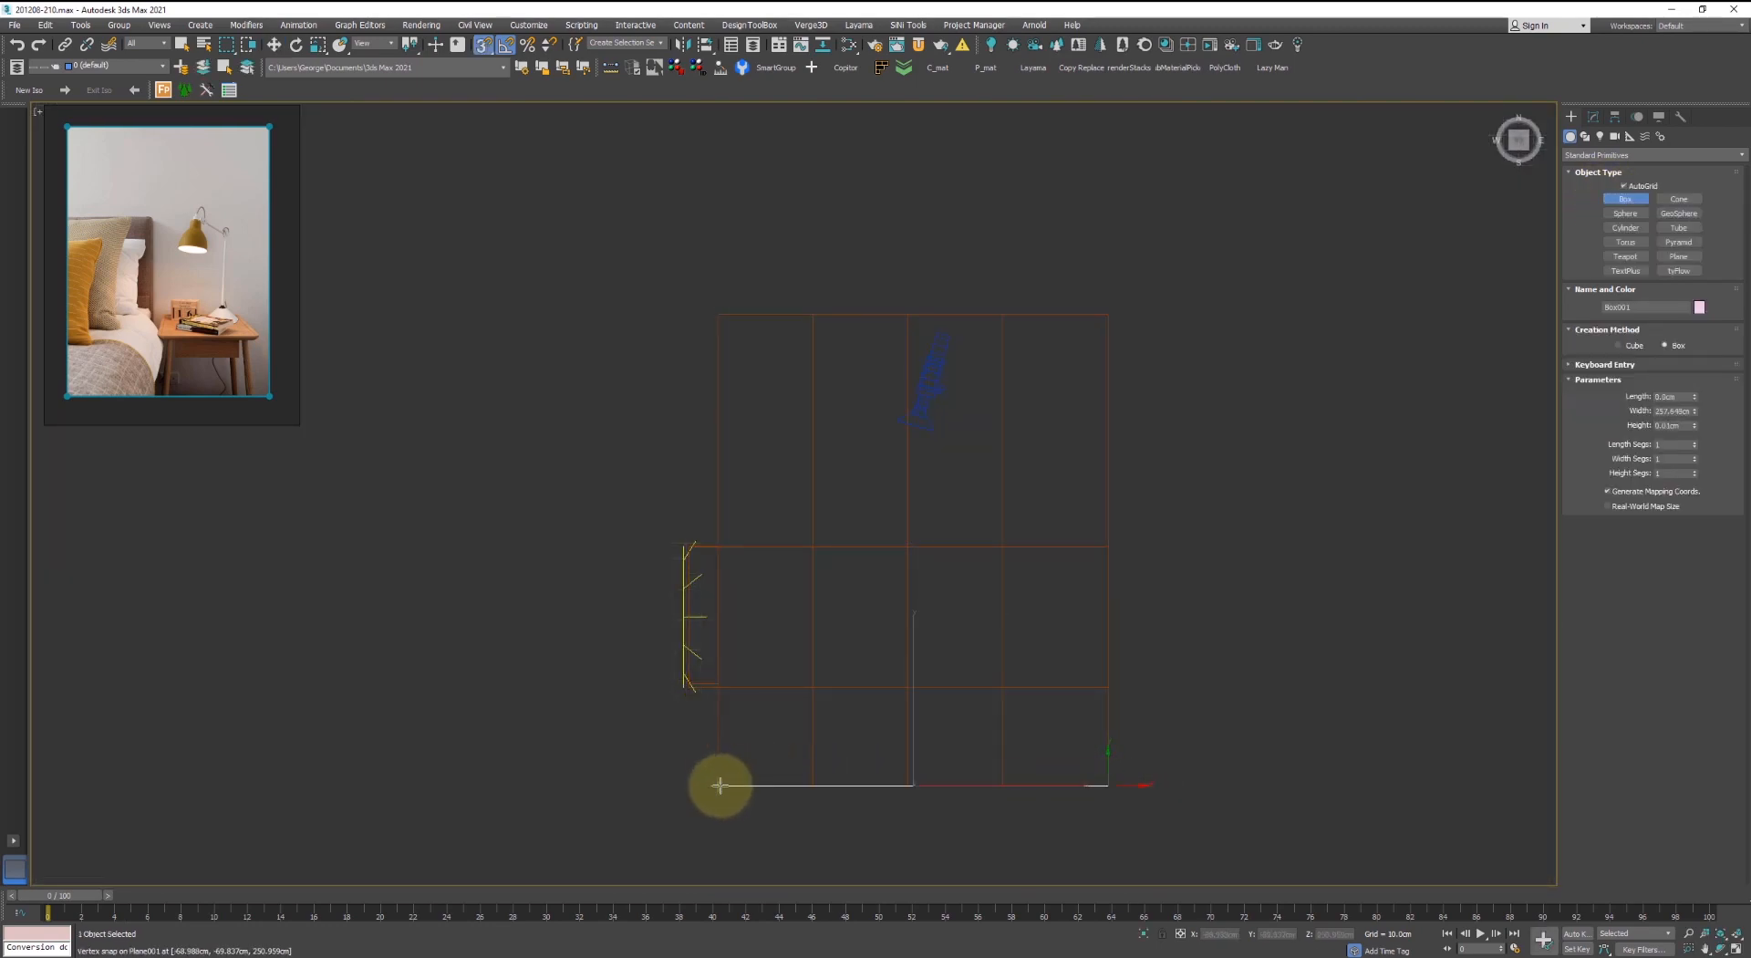
right_click(721, 784)
right_click(1259, 619)
key("c")
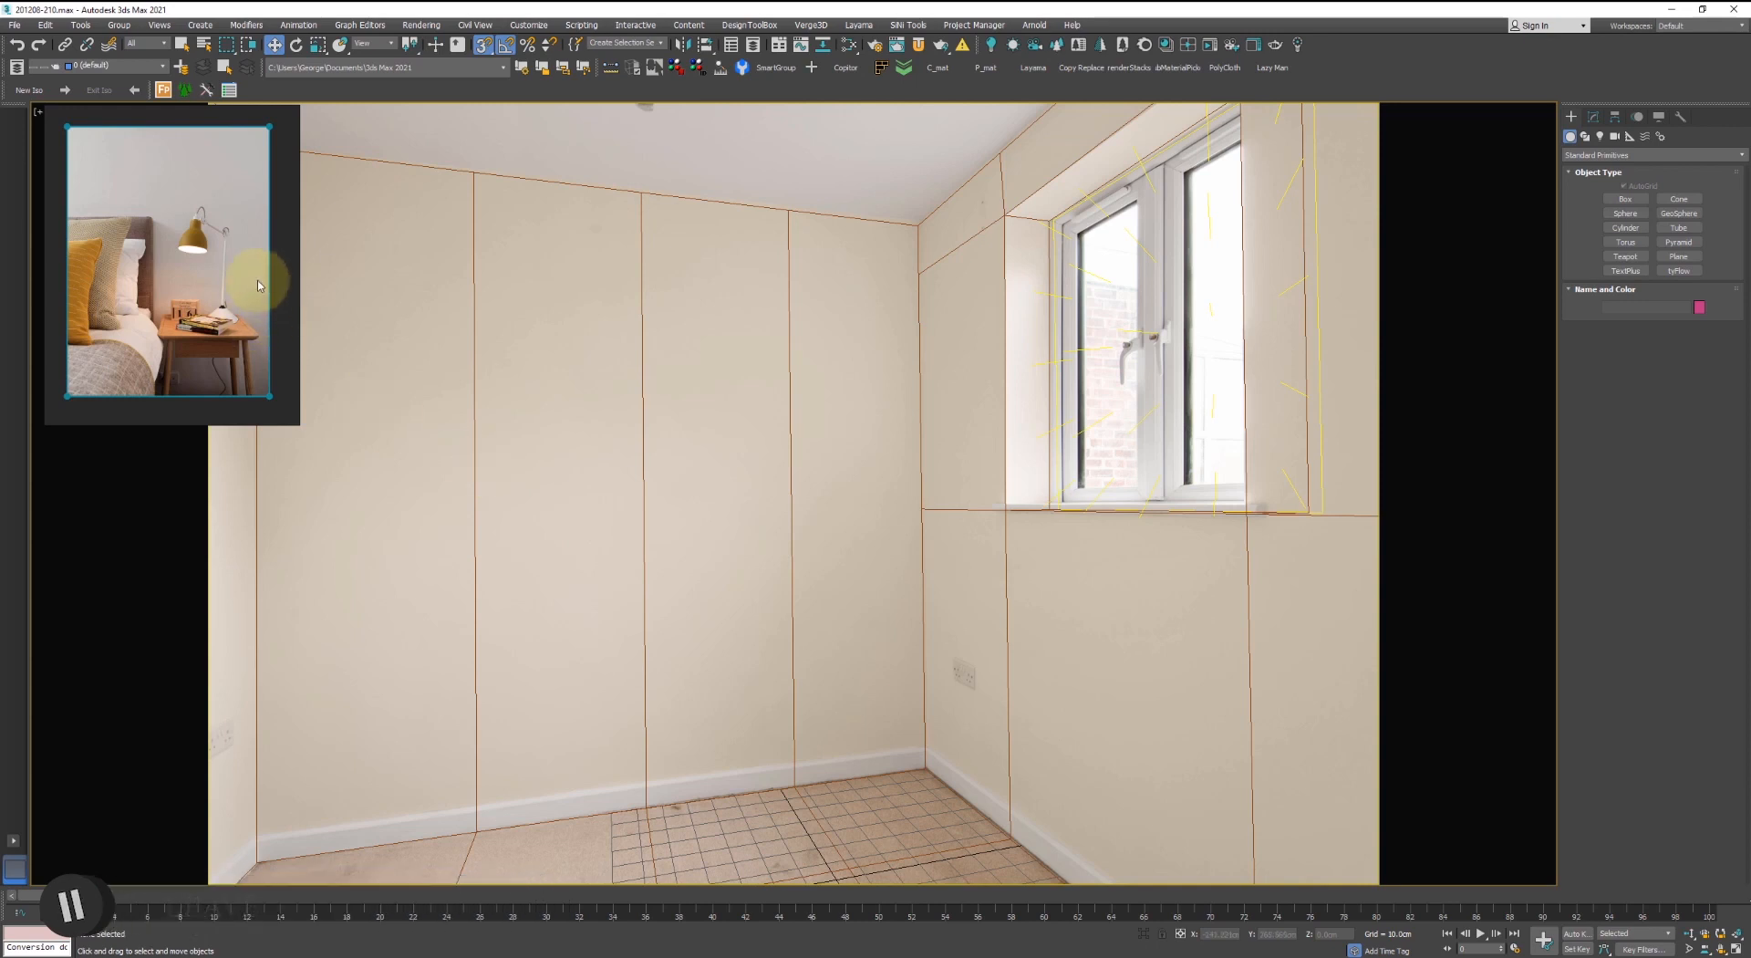
scroll(245, 271, "up", 2)
scroll(245, 273, "down", 2)
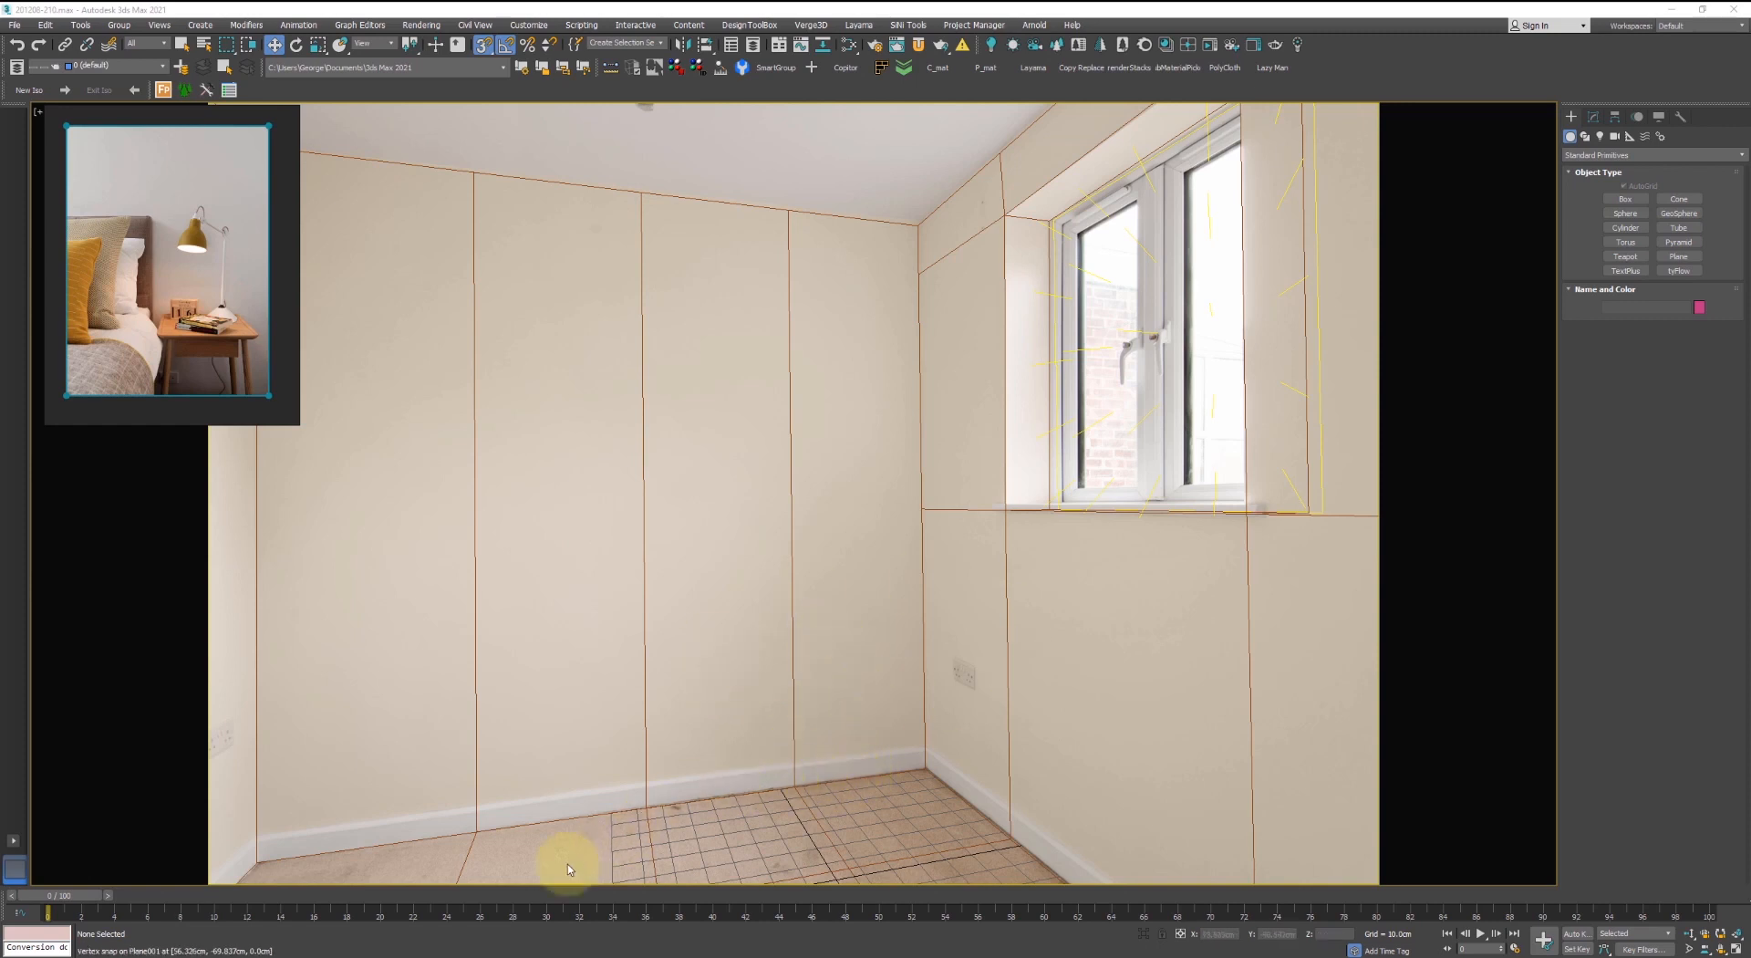
- Switch to 3D Warehouse in the browser and look through the creator's profile and decor and furniture models
mouse_move(524, 949)
left_click(602, 899)
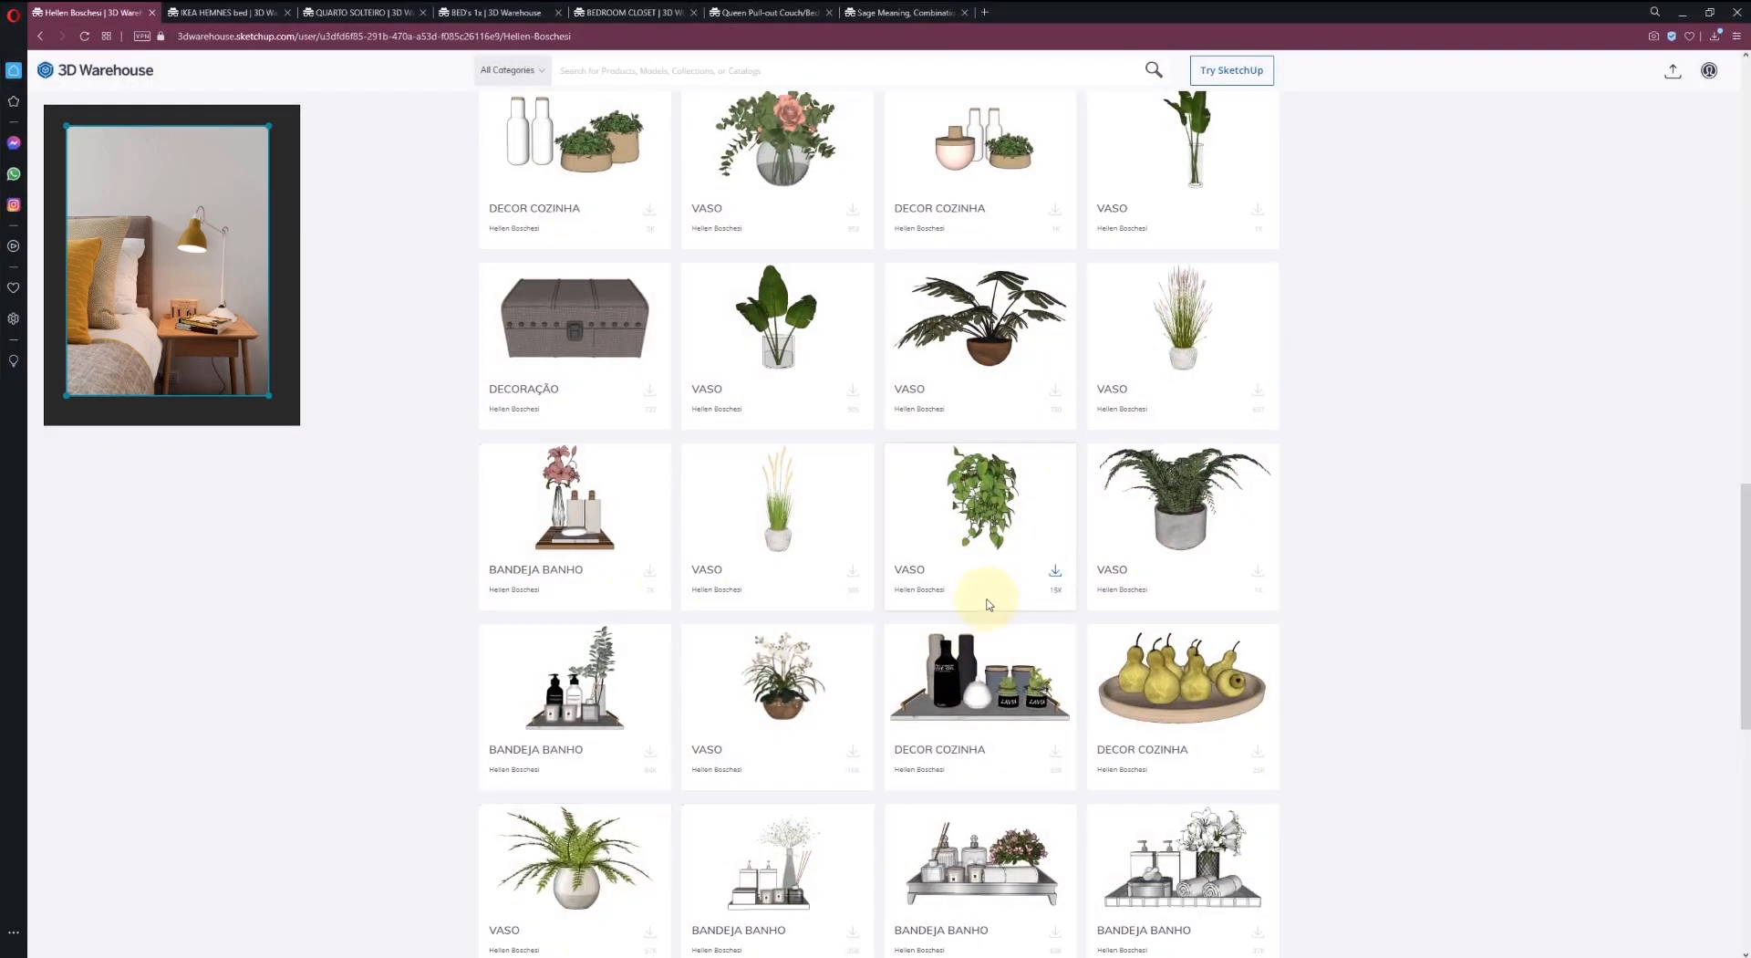
scroll(990, 604, "up", 8)
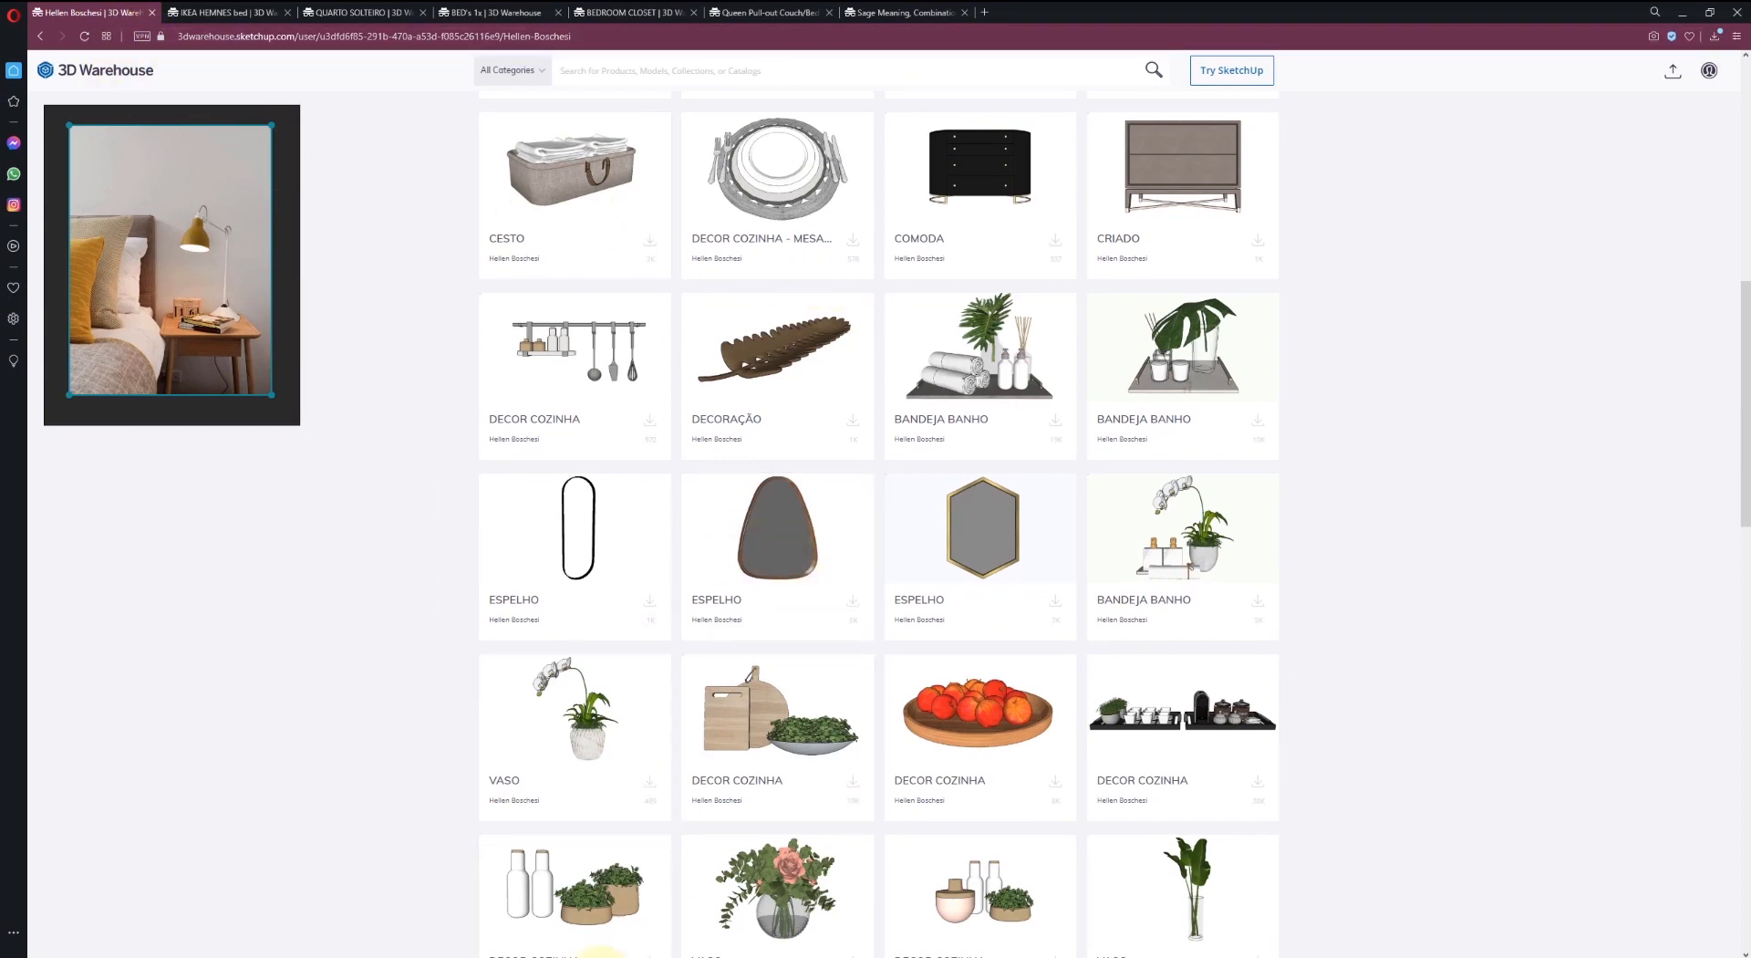
scroll(1478, 675, "up", 9)
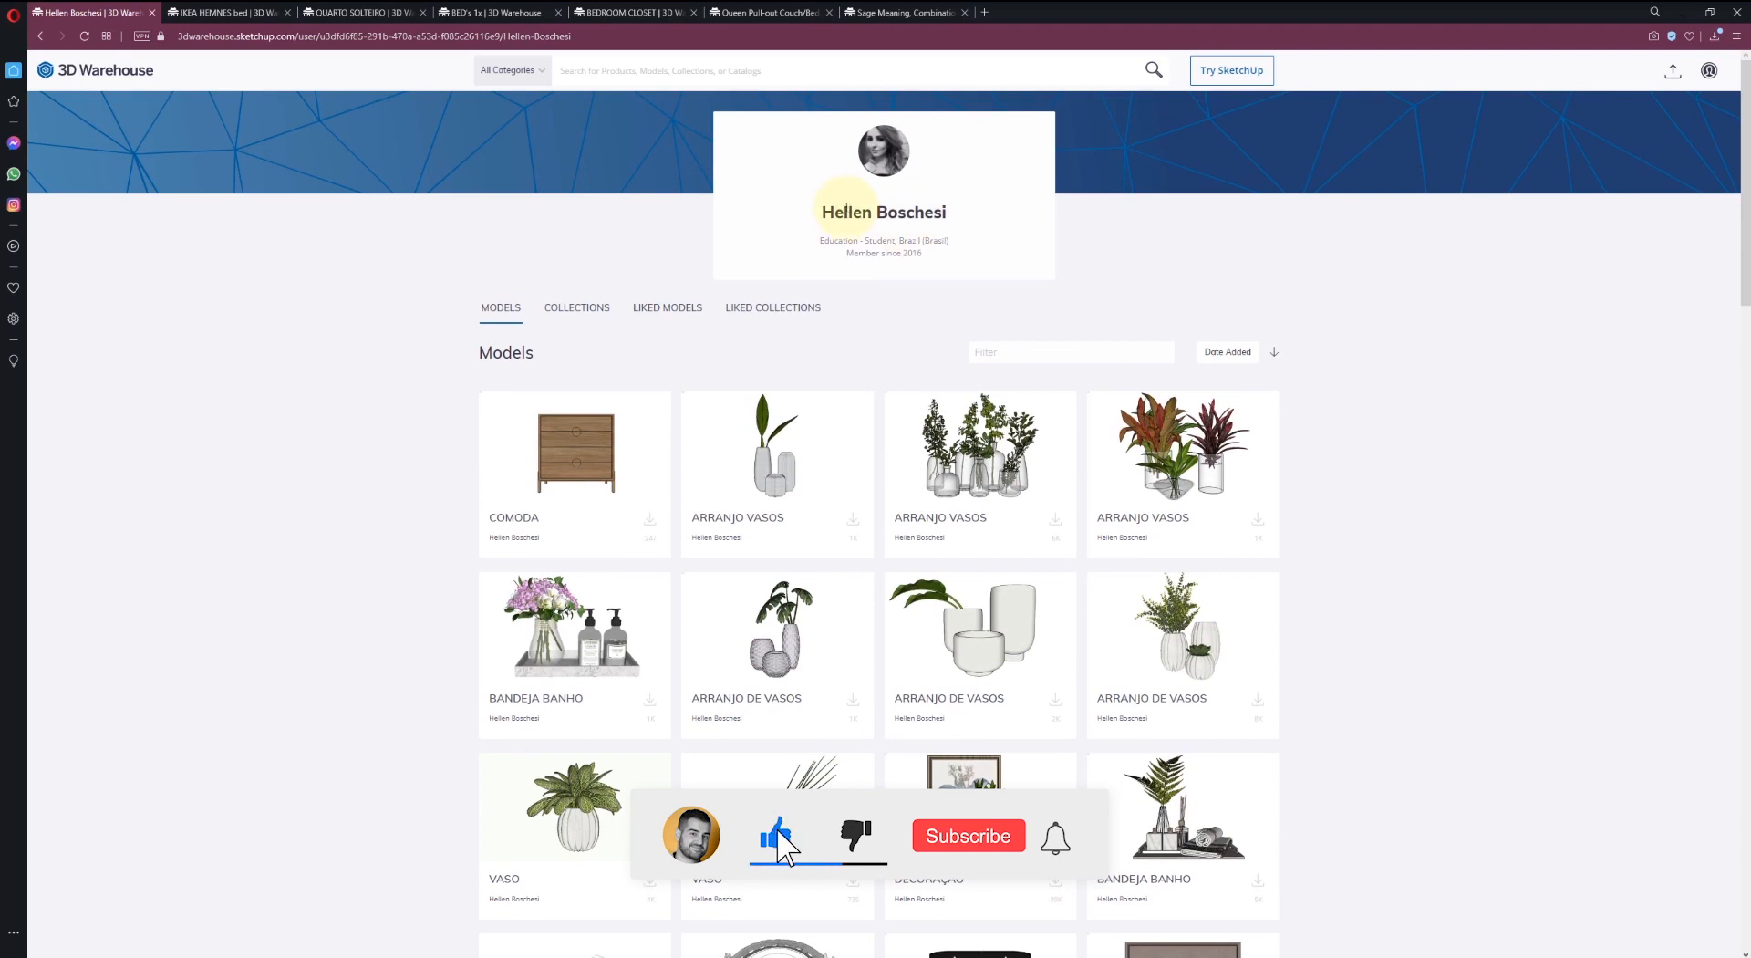
left_click_drag(955, 214, 818, 208)
left_click(1296, 251)
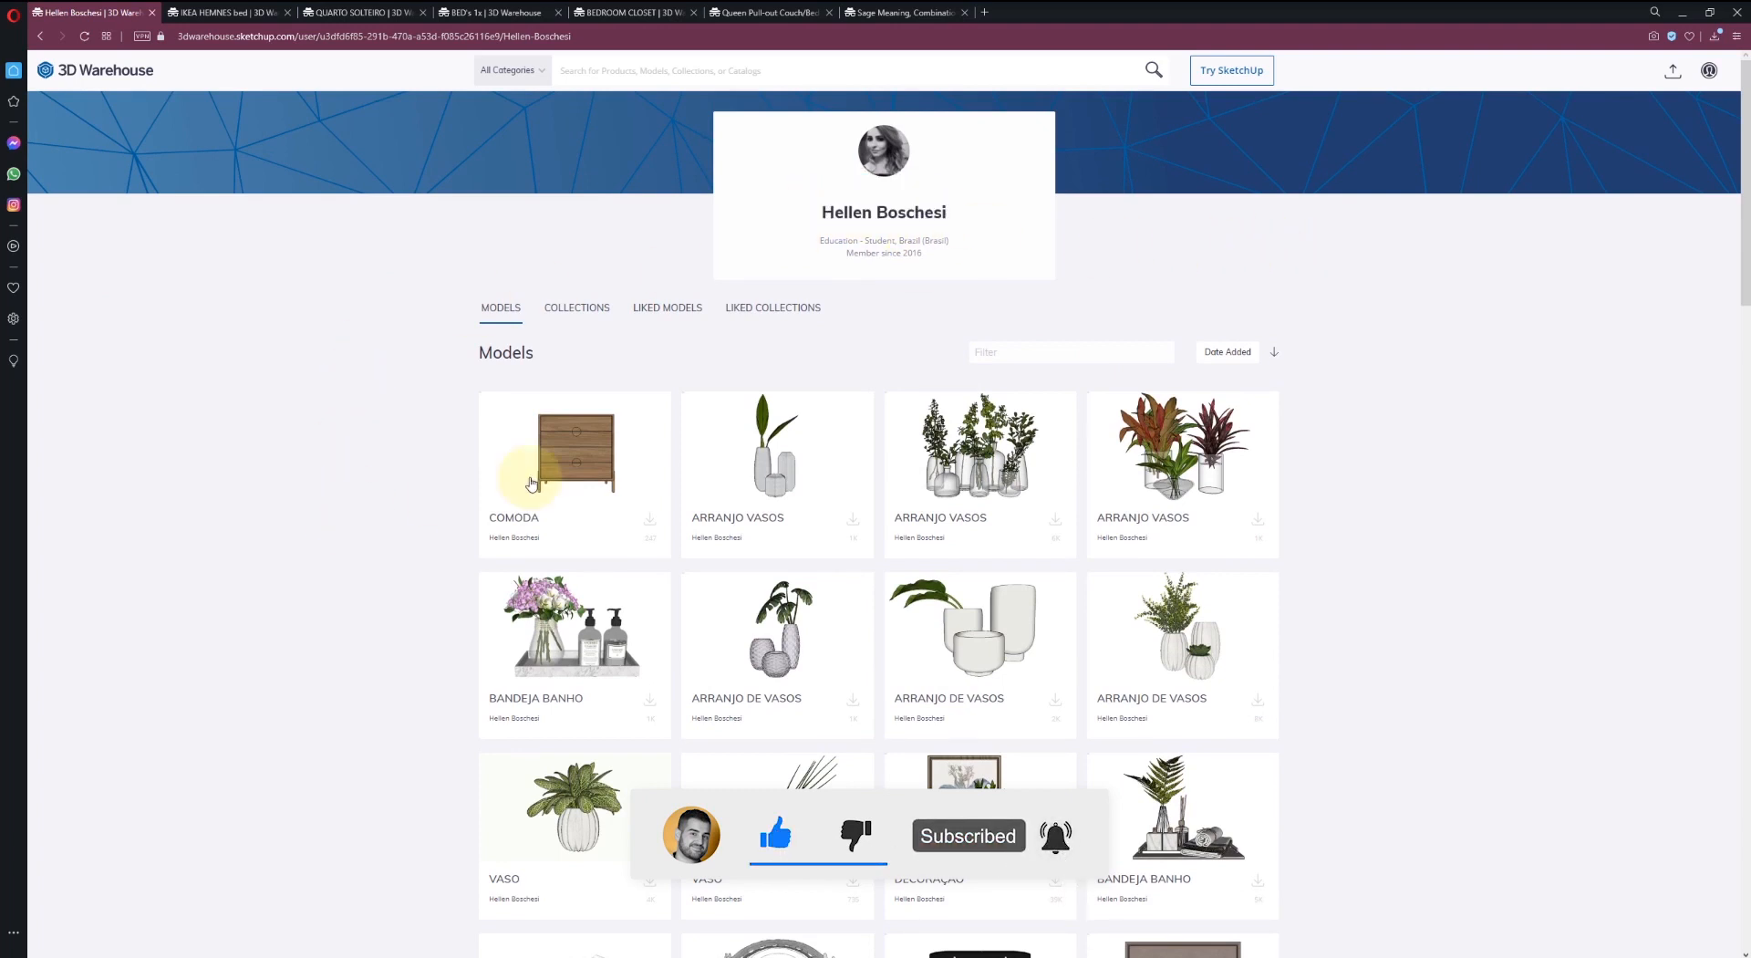
scroll(429, 477, "down", 3)
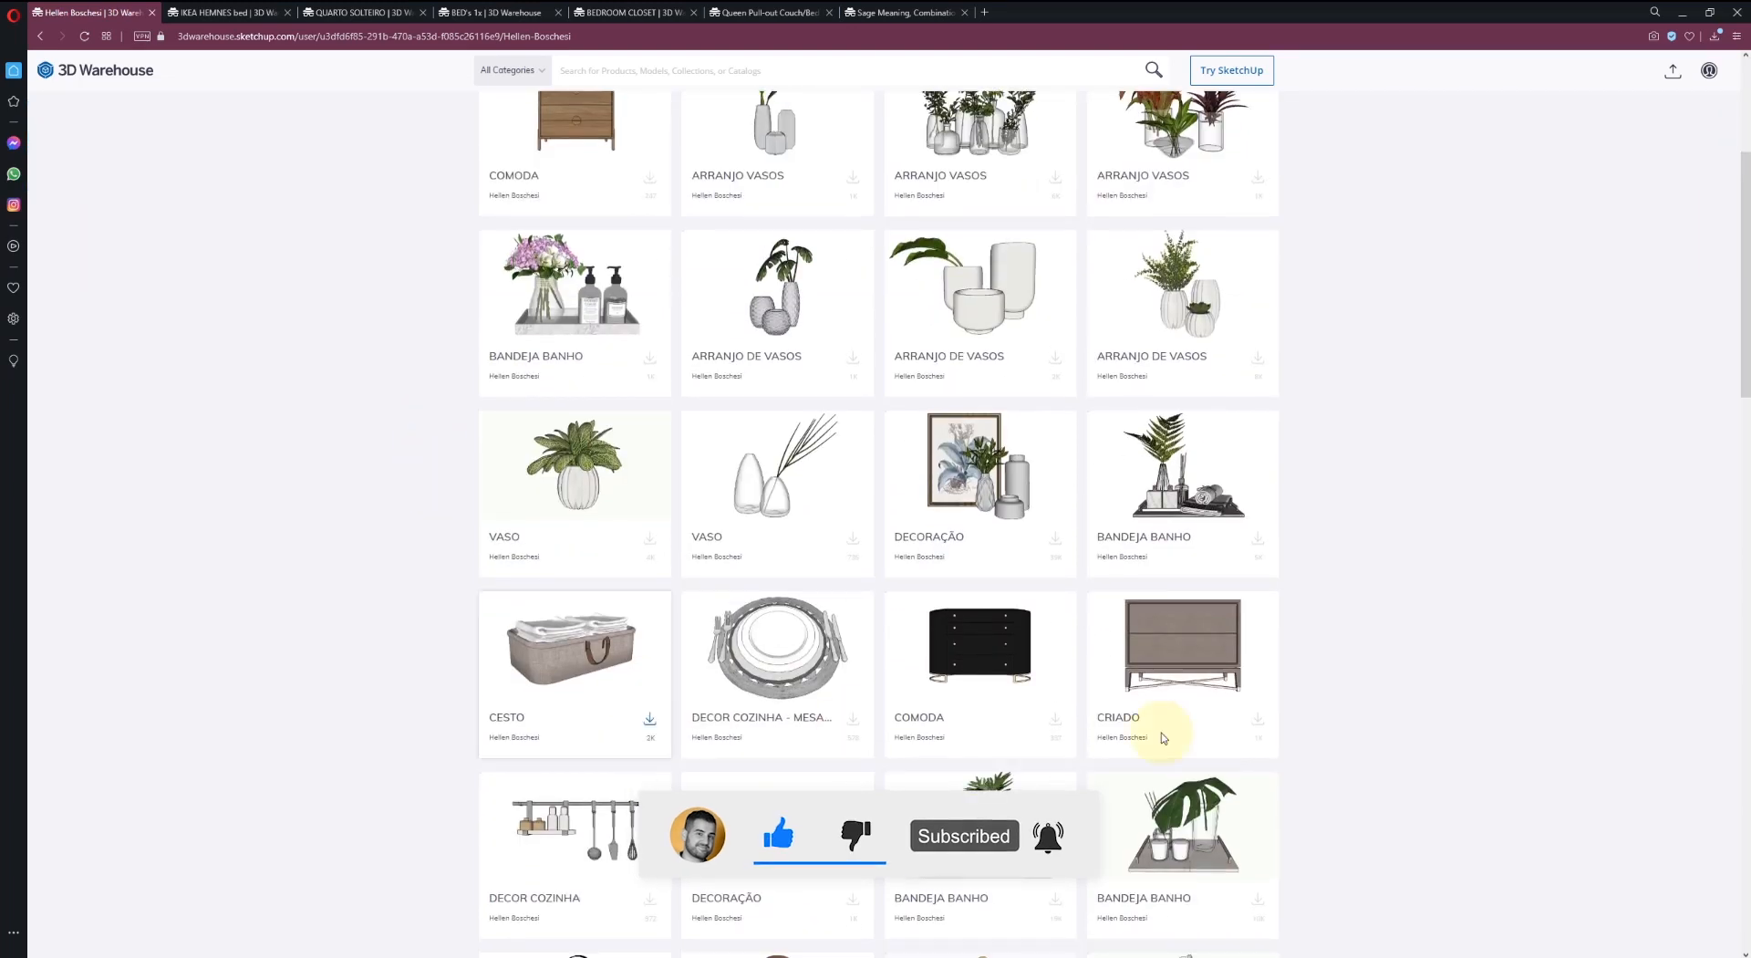
scroll(657, 429, "down", 4)
scroll(733, 556, "up", 4)
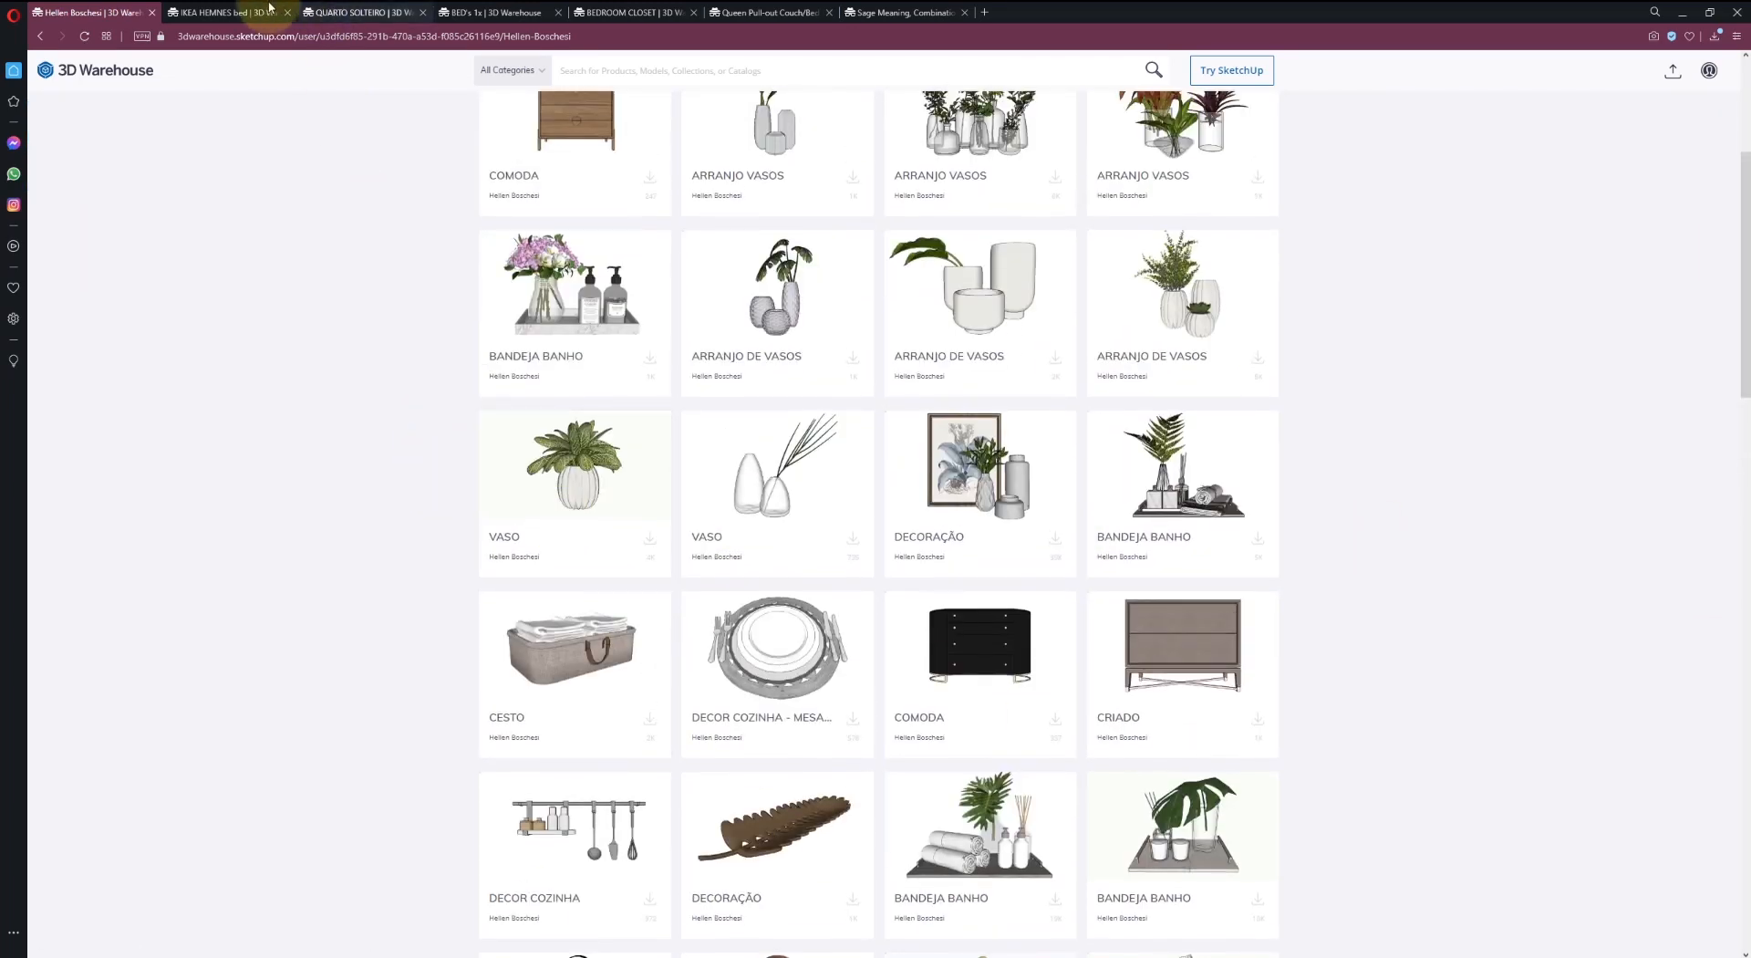
- View the IKEA HEMNES bed model page, checking the 3ds Max scene before returning to the browser
left_click(228, 12)
scroll(445, 537, "up", 1)
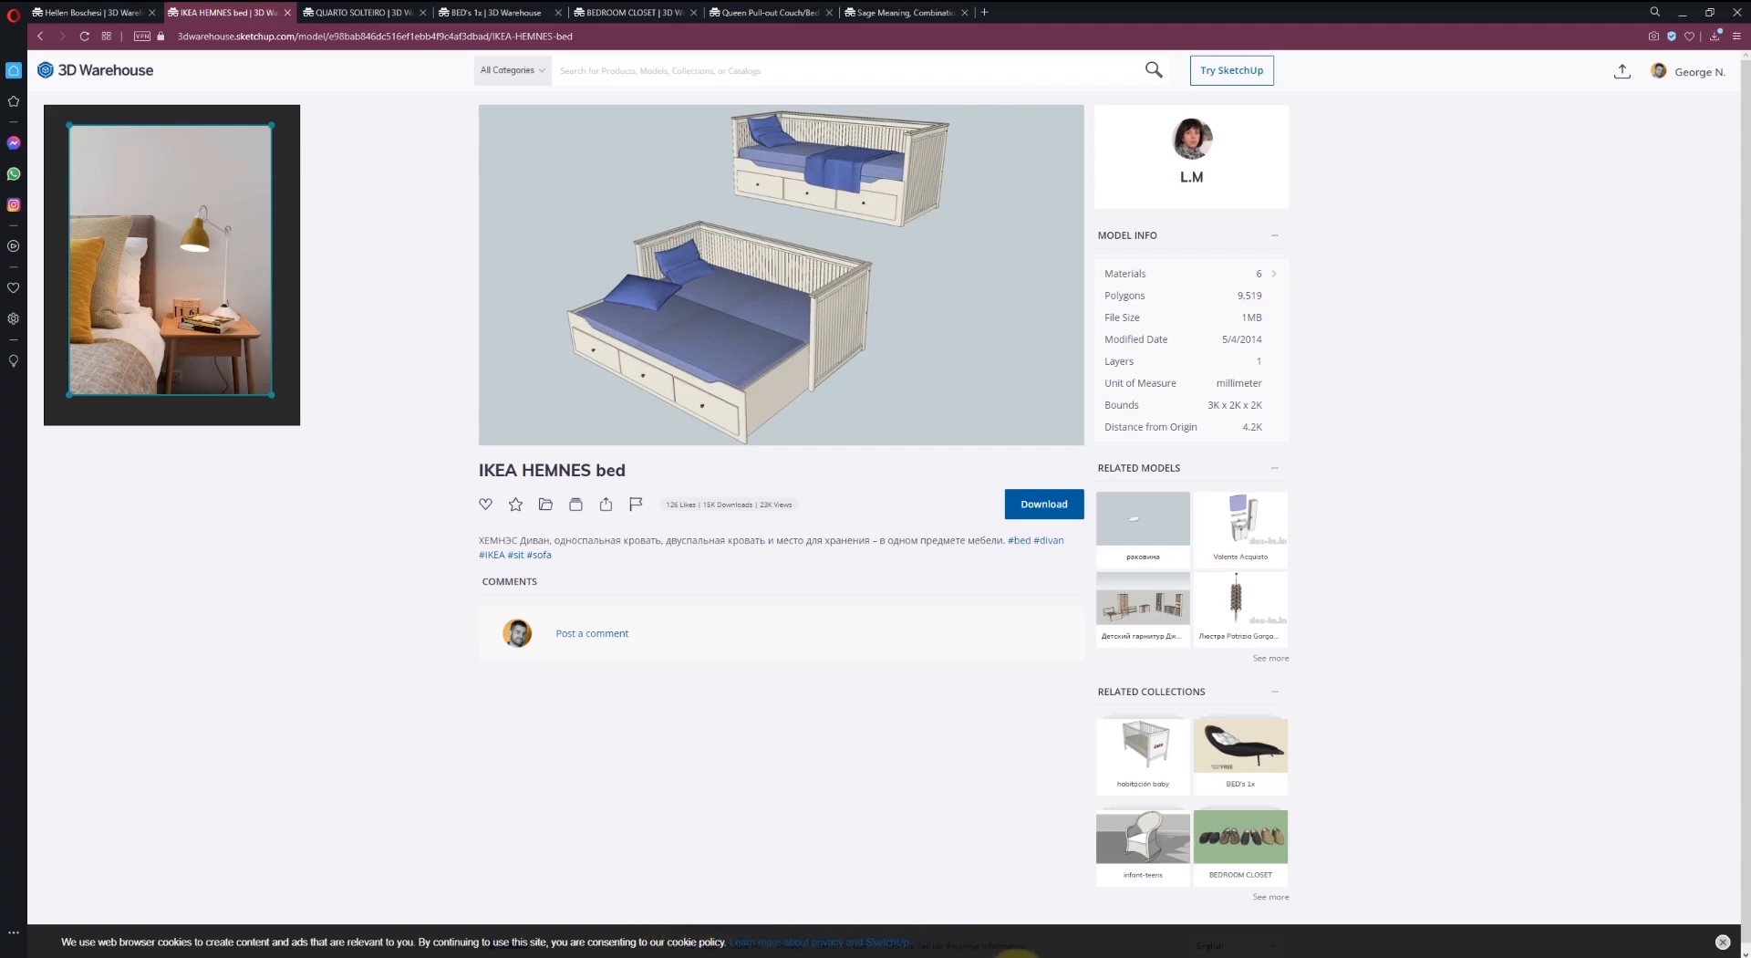
mouse_move(1019, 951)
left_click(1049, 923)
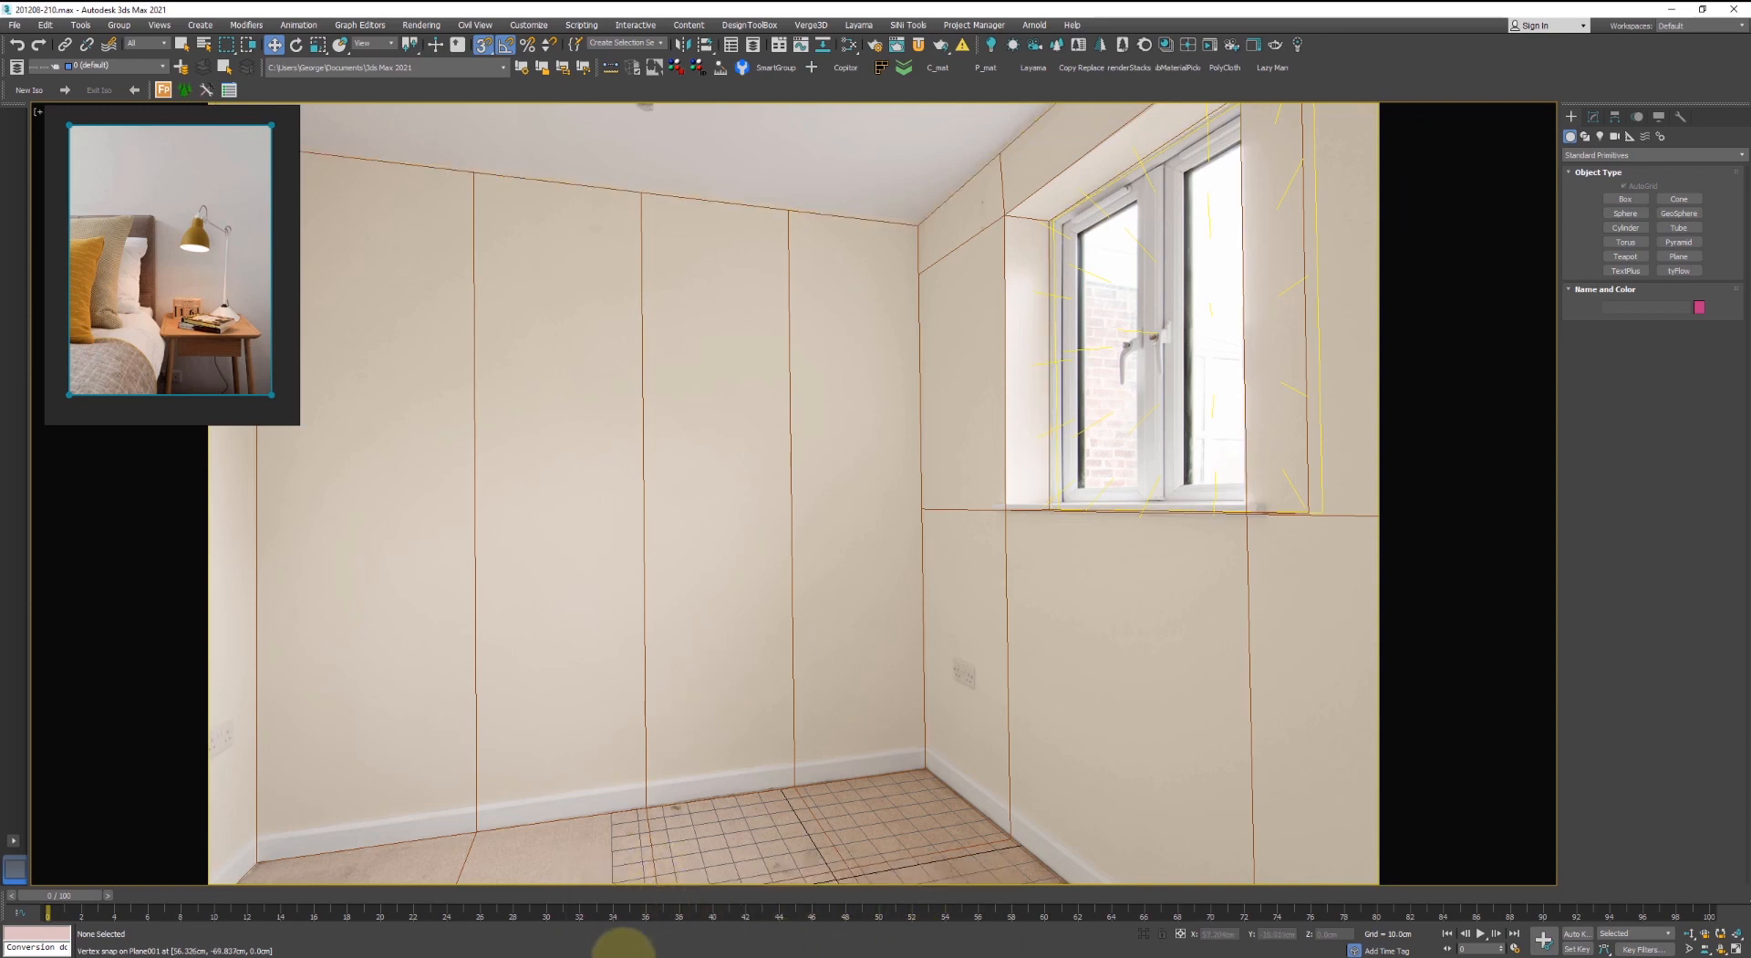
mouse_move(524, 949)
left_click(602, 912)
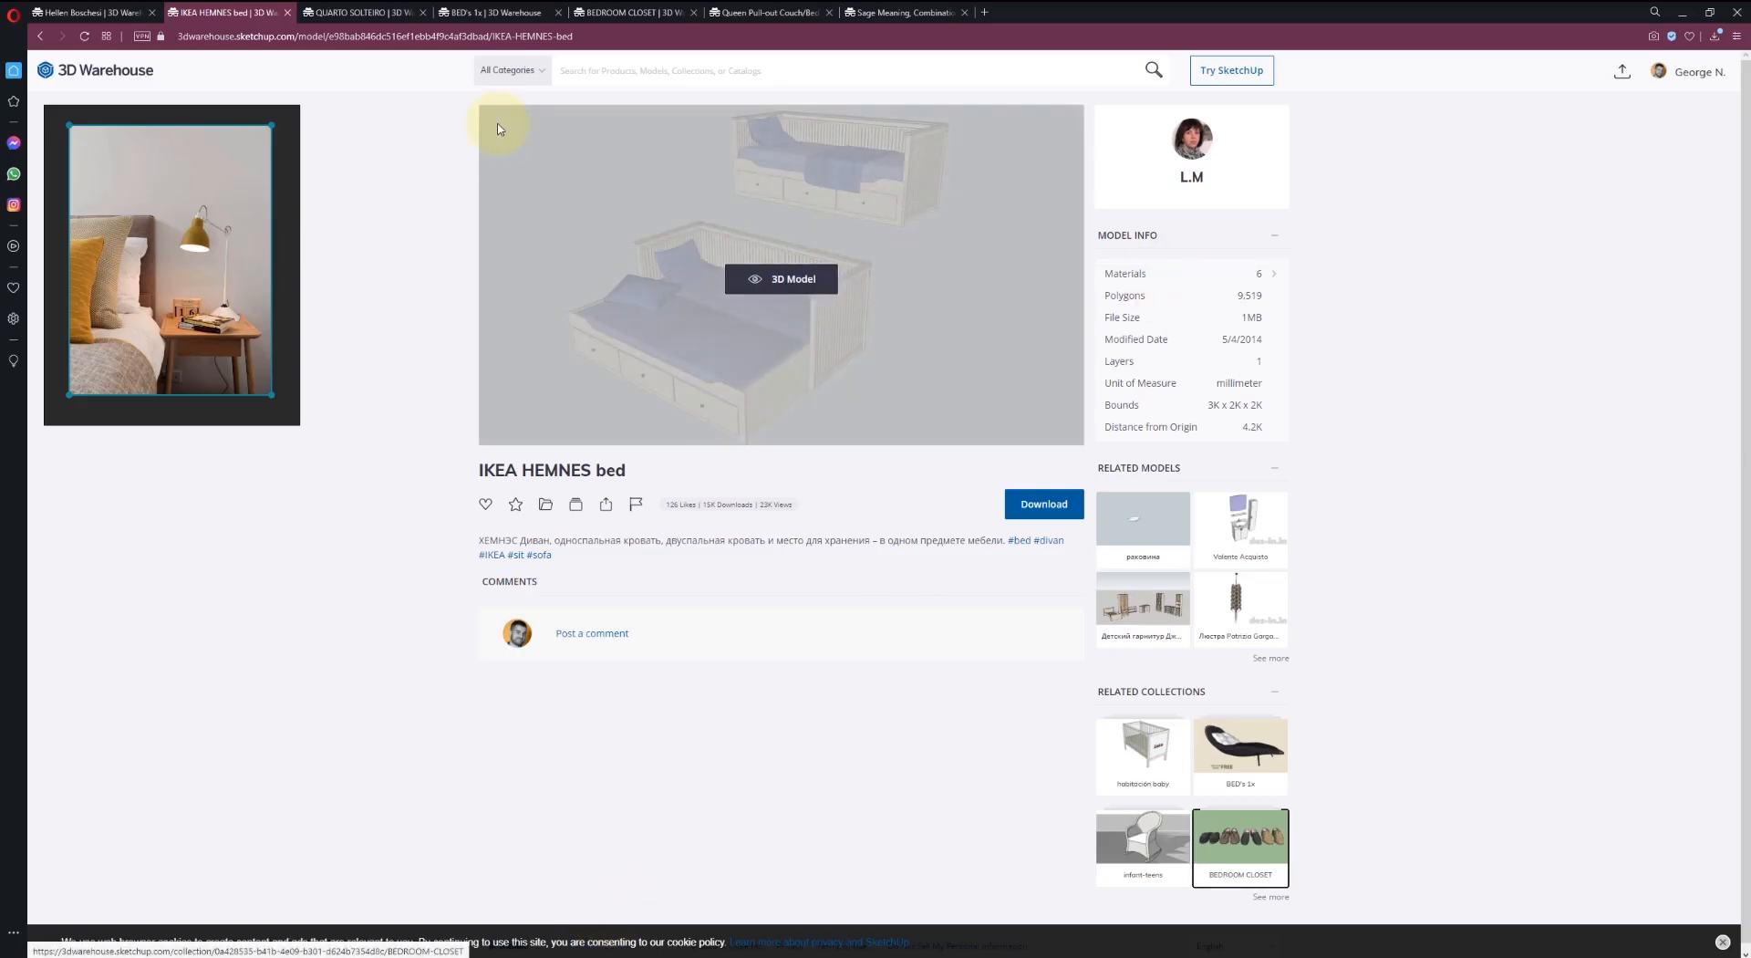
- Open the QUARTO SOLTEIRO collection and look through its wardrobe and bedroom models
left_click(346, 12)
key("ctrl+Tab")
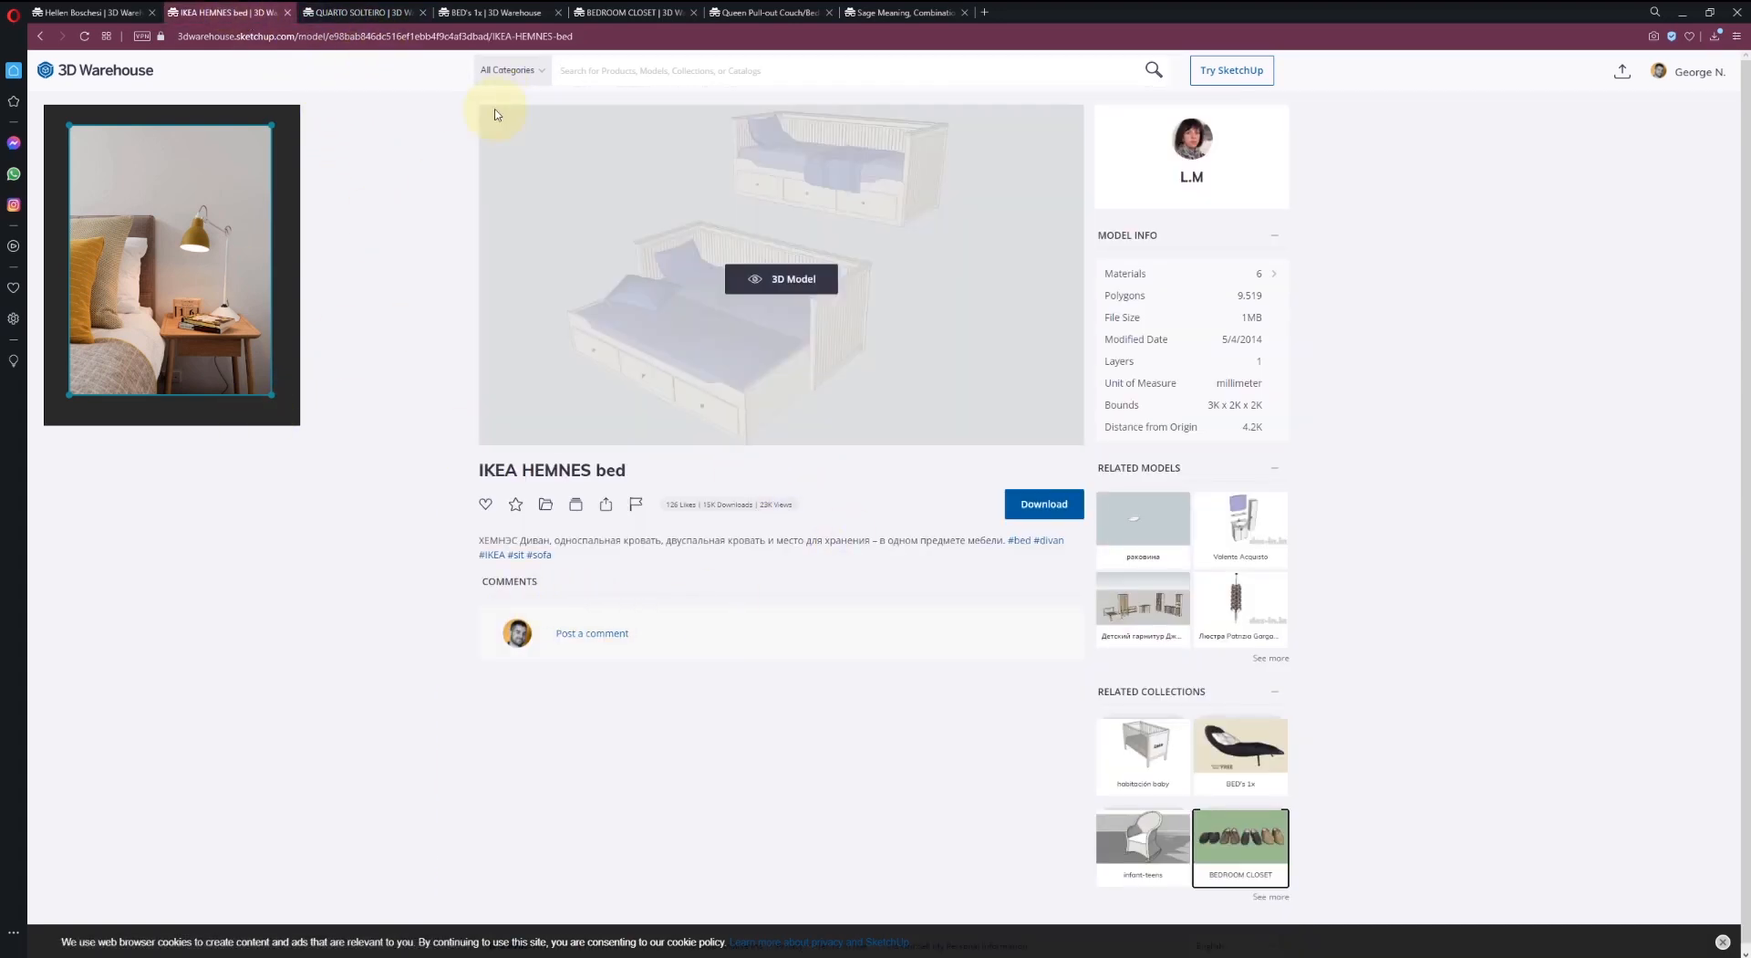
key("ctrl+Tab")
scroll(1478, 613, "down", 9)
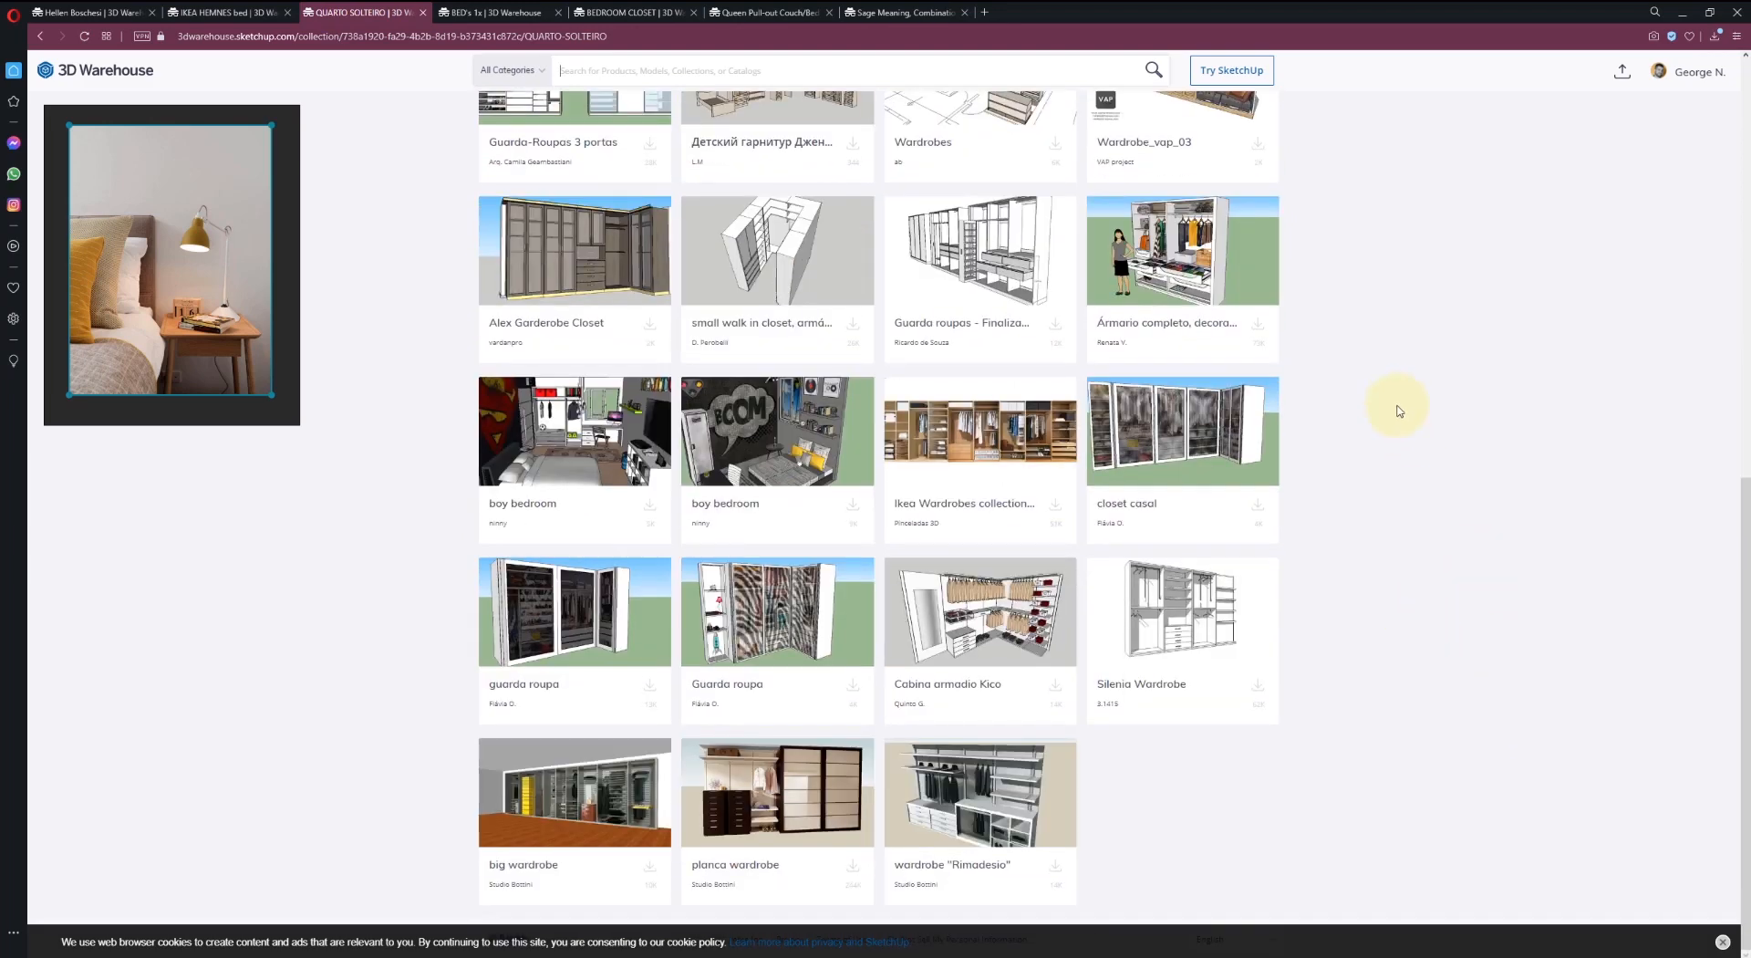
scroll(1446, 687, "up", 9)
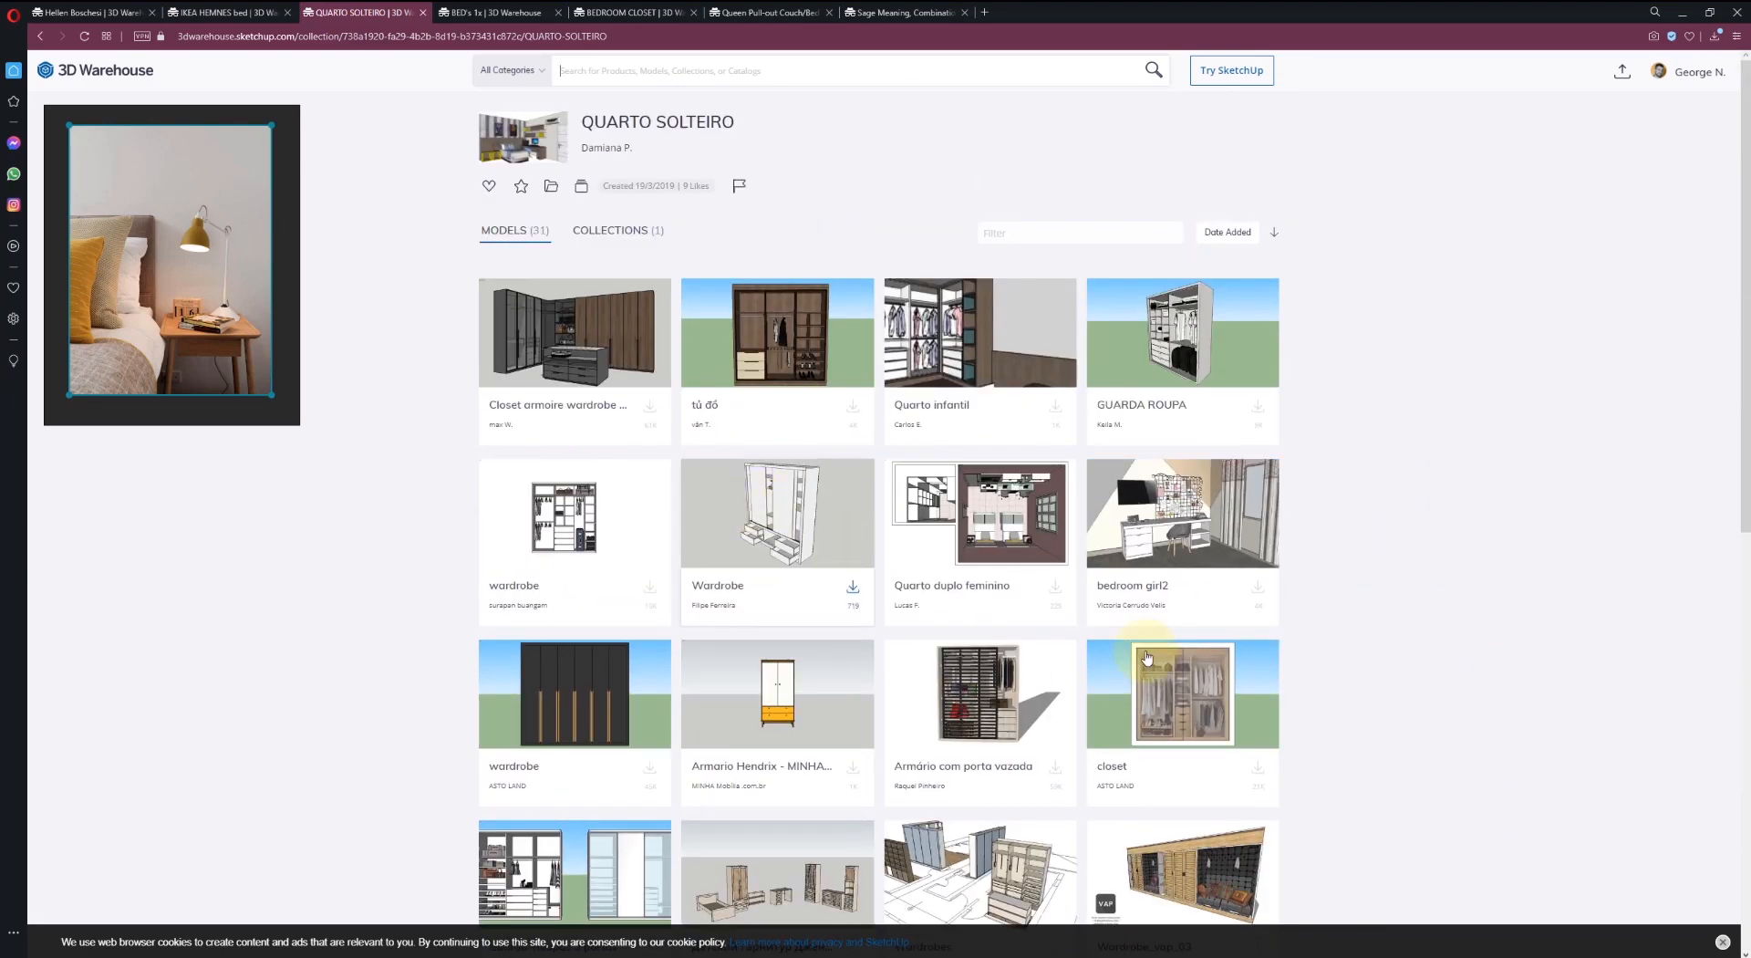
scroll(1389, 639, "down", 5)
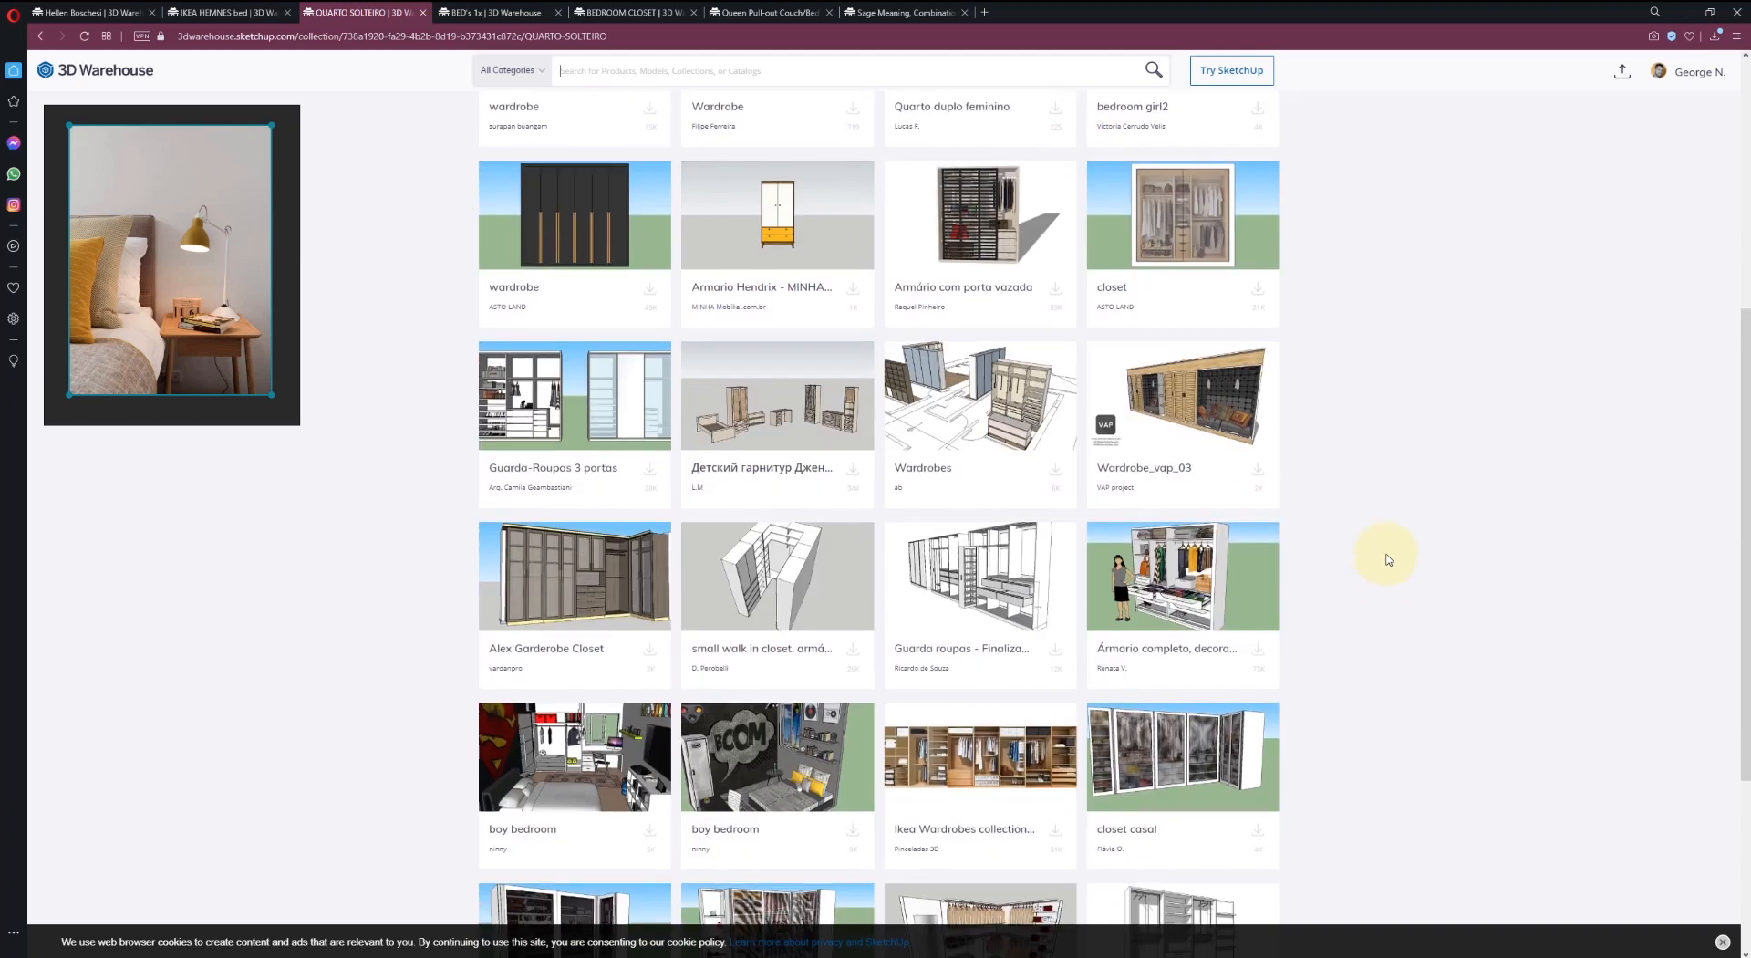
scroll(1388, 559, "down", 4)
scroll(1466, 638, "up", 9)
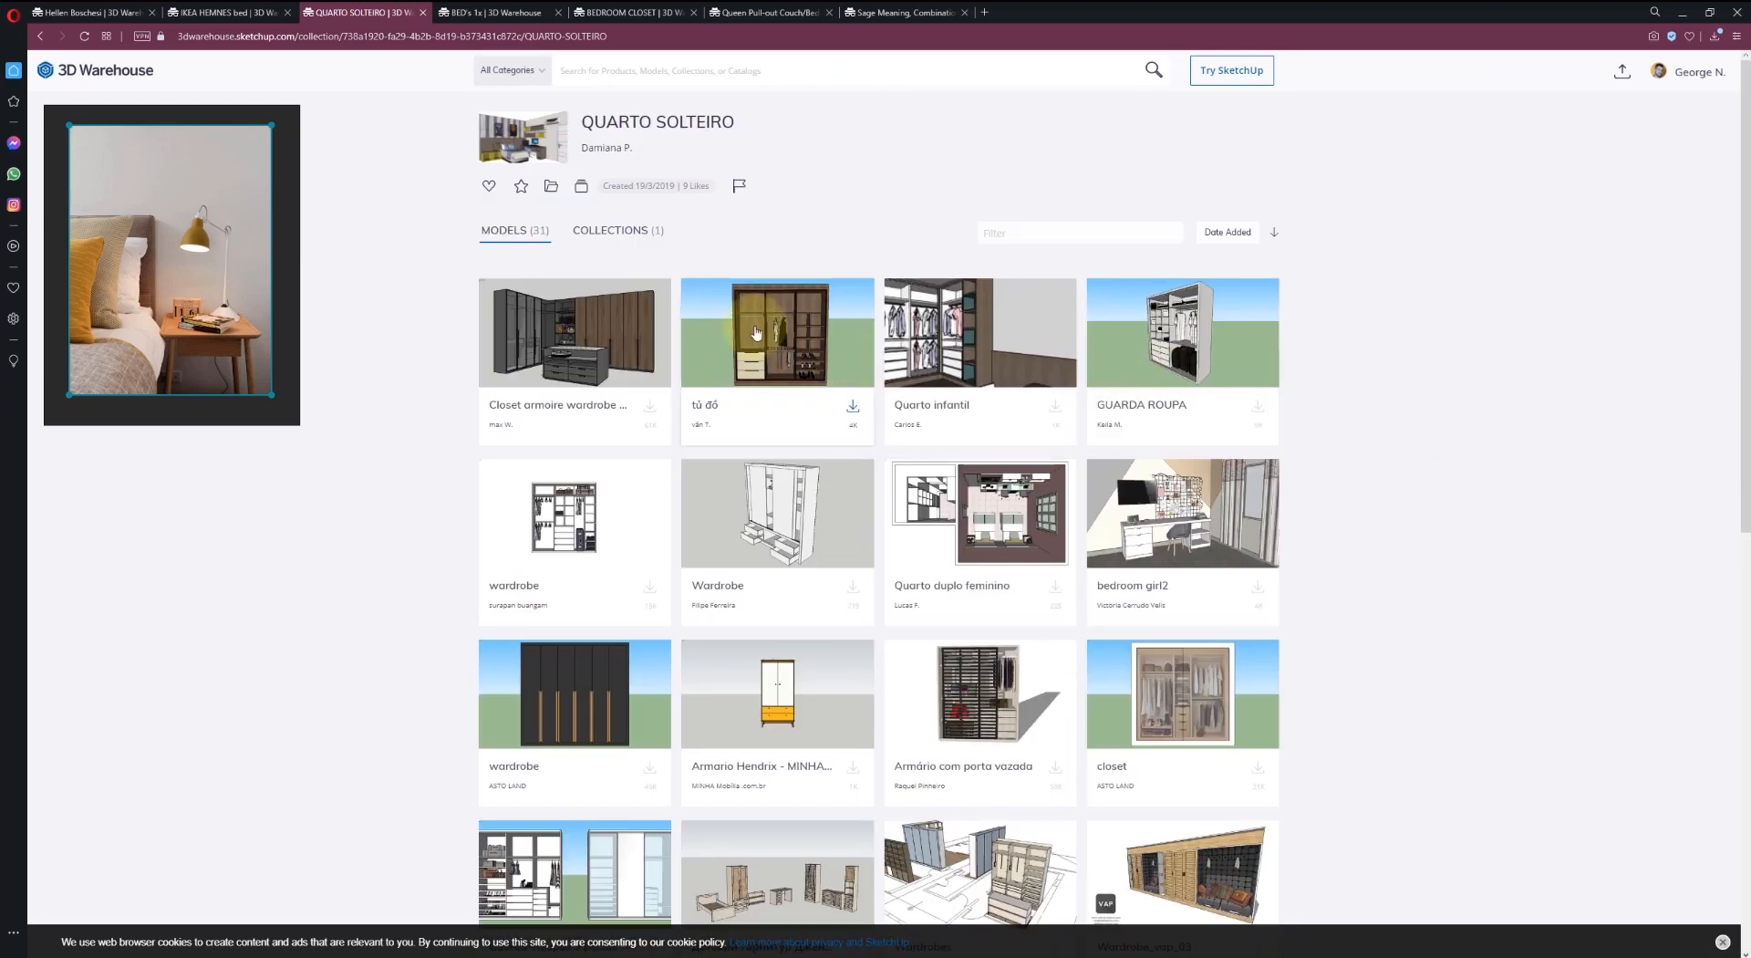
- Open the BED's 1x collection and enter "divan" as the model search term
left_click(497, 11)
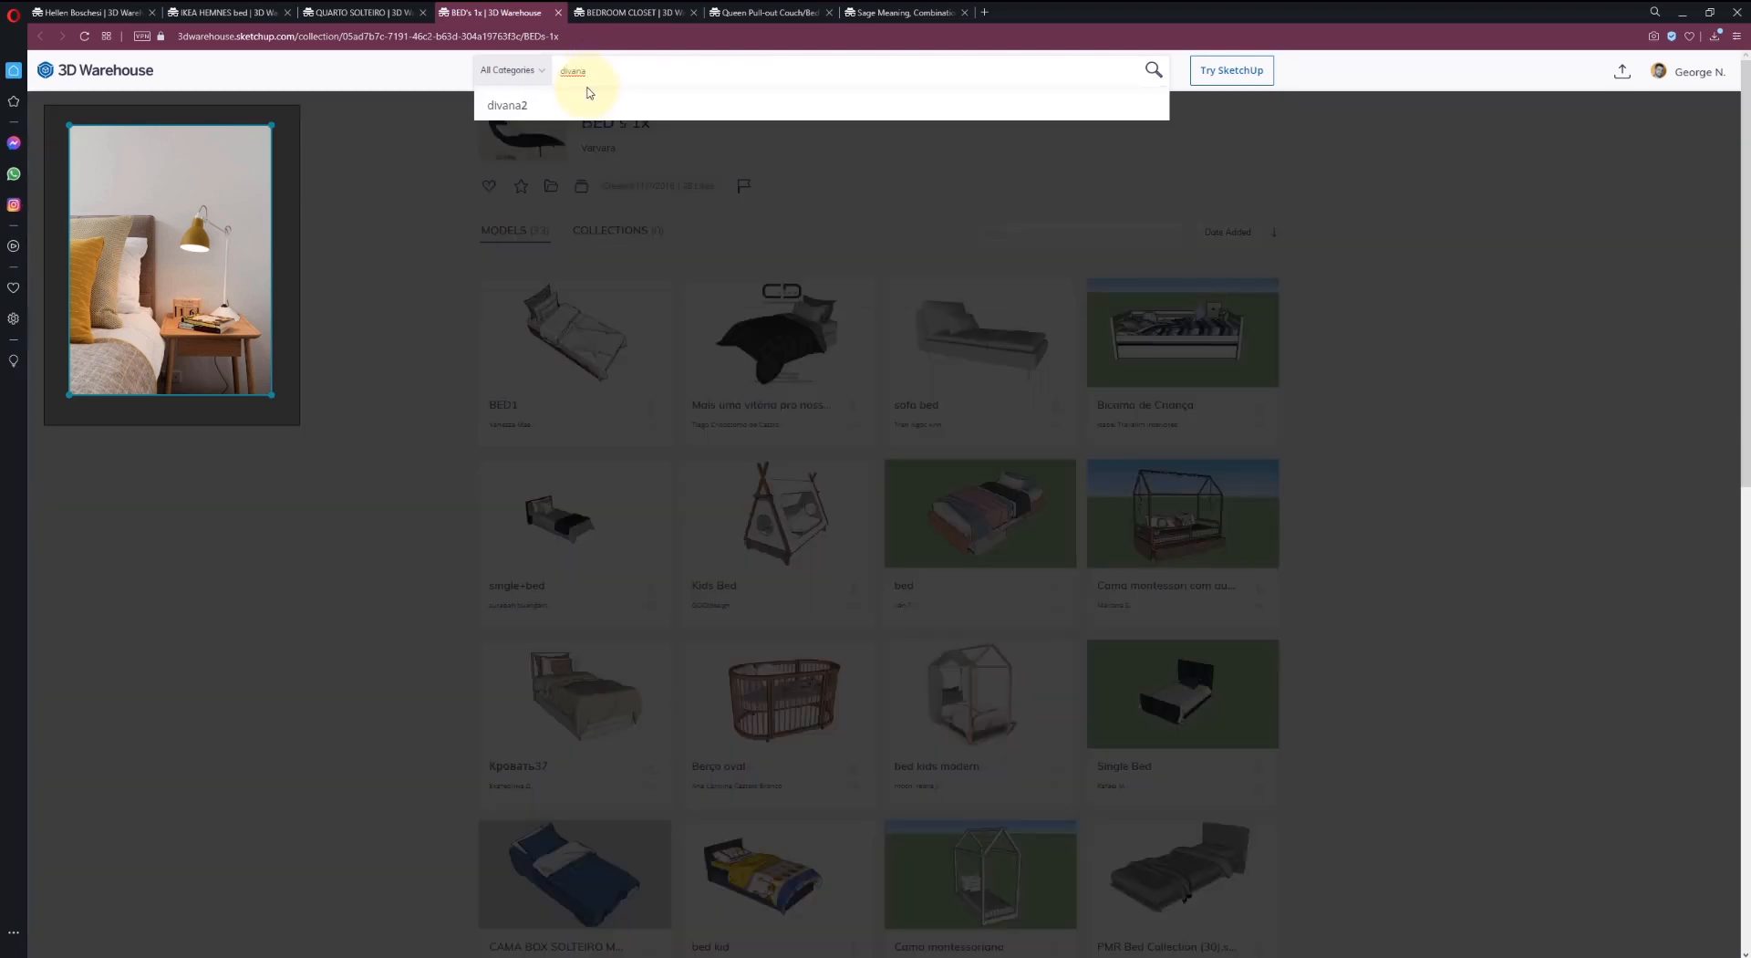
type("divan")
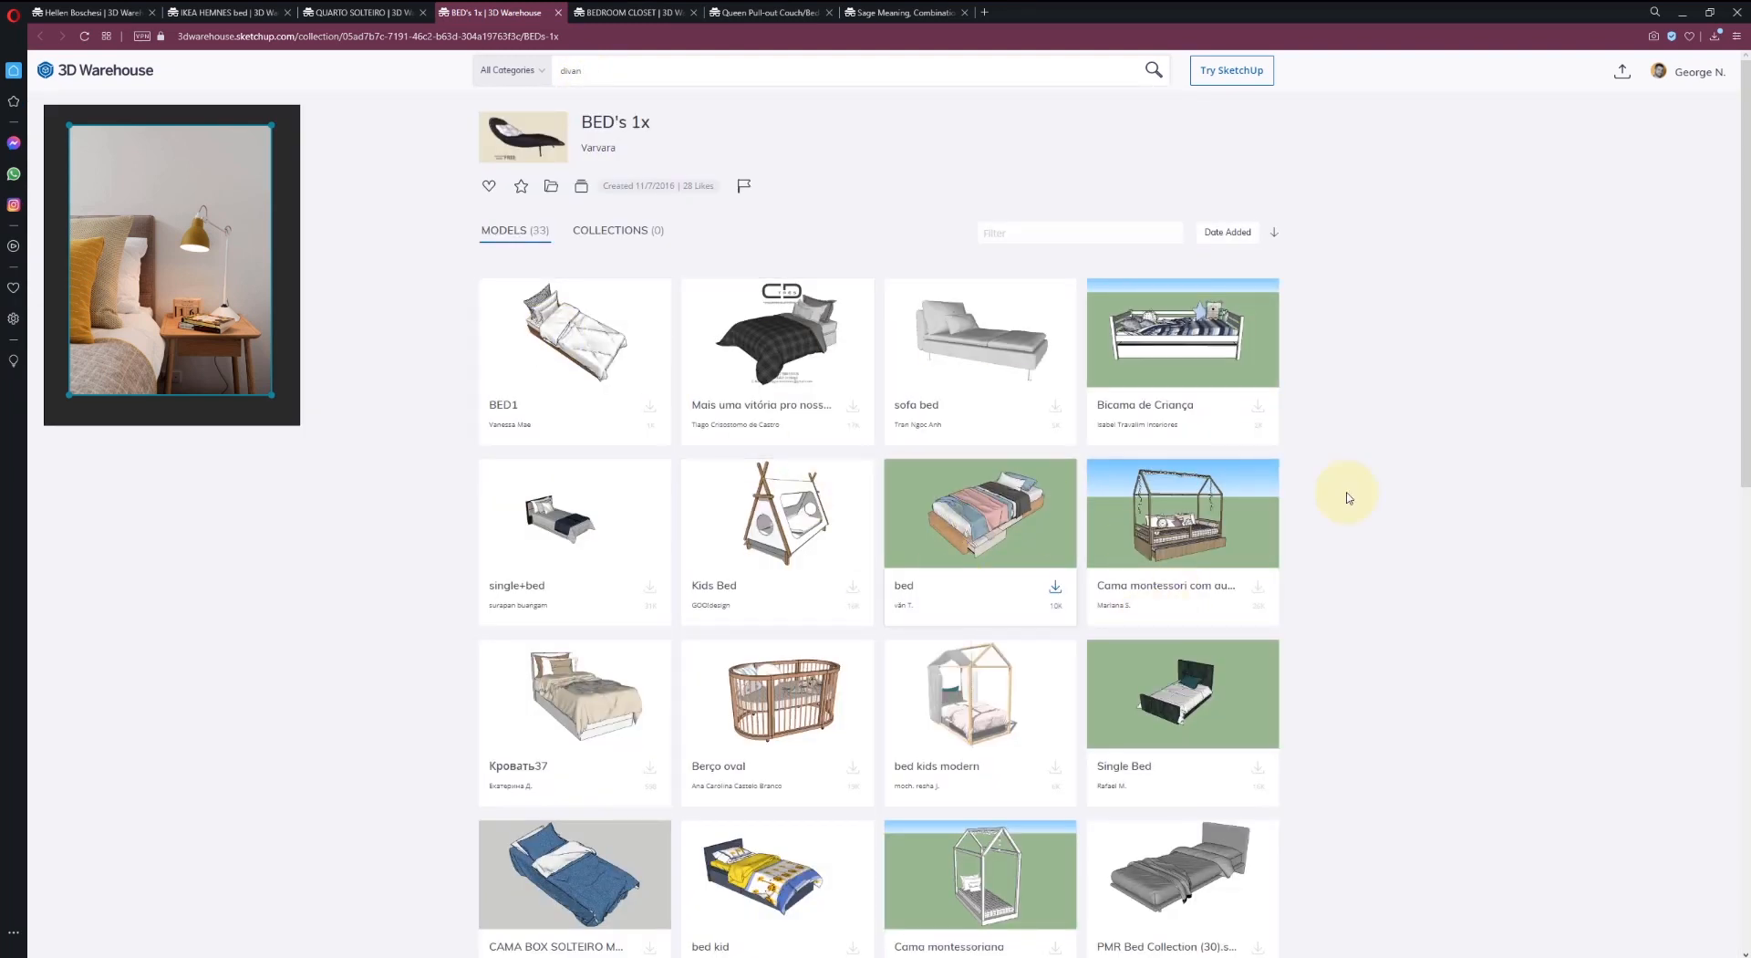
- Look through the BED's 1x and BEDROOM CLOSET collections, and view the Queen Pull-out Couch/Bed model page
scroll(1382, 576, "down", 3)
scroll(1038, 666, "down", 4)
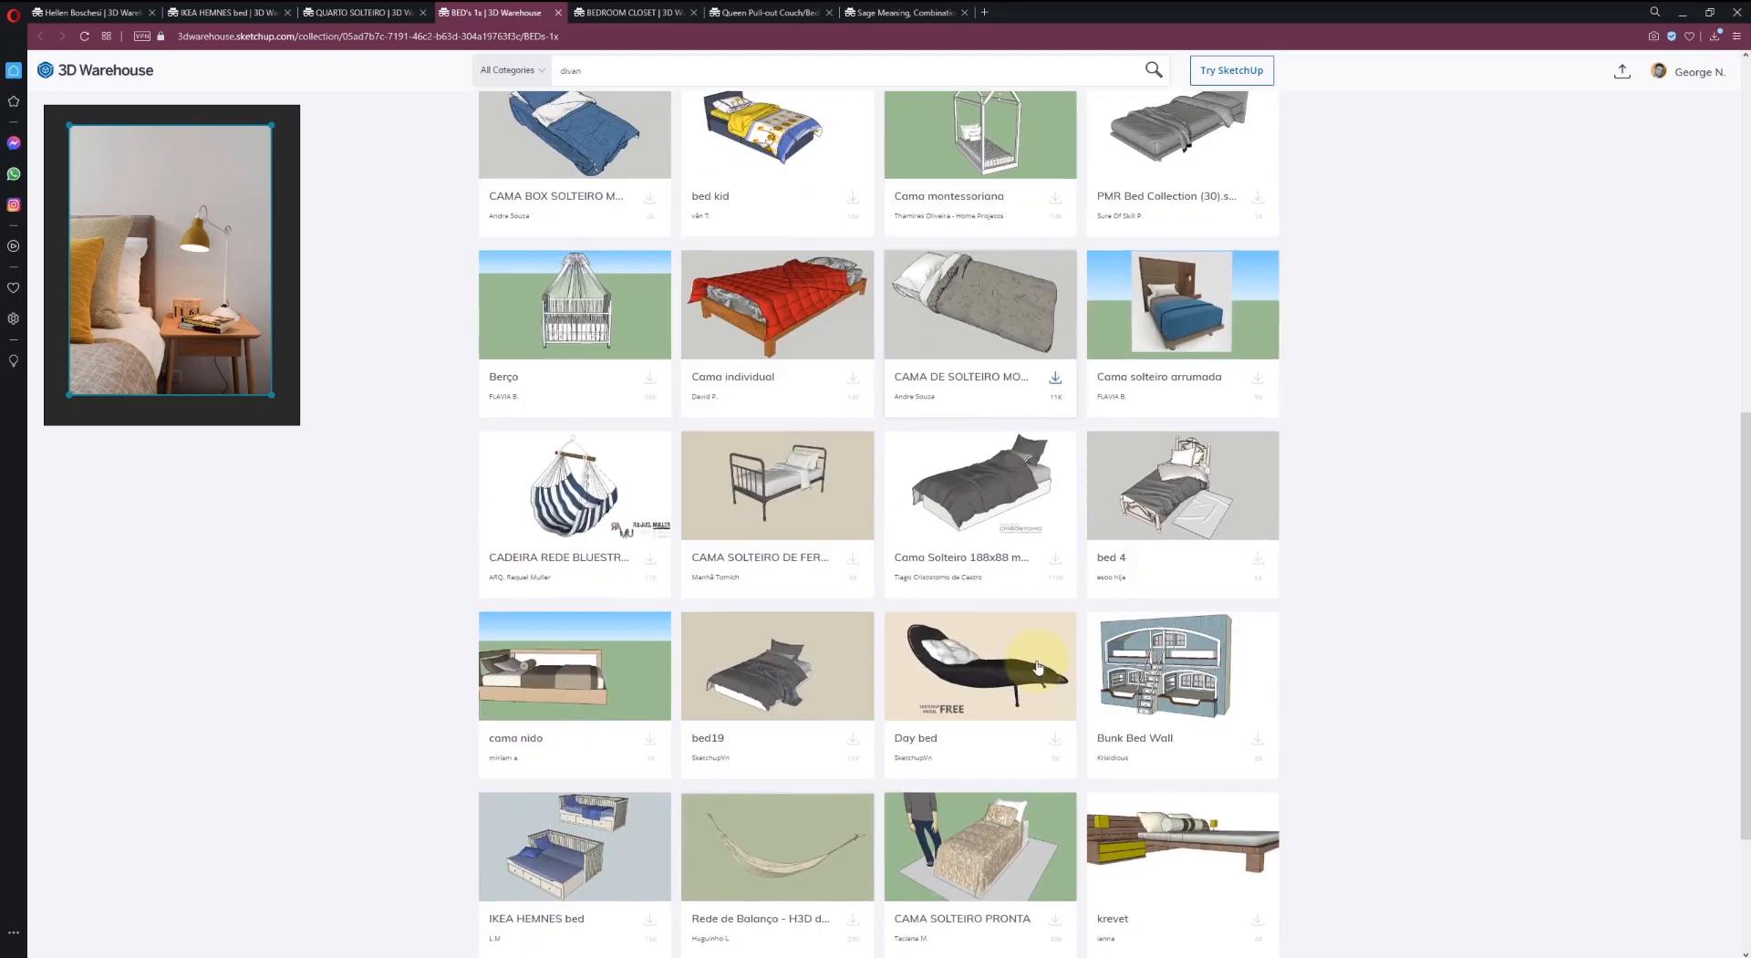
left_click(593, 12)
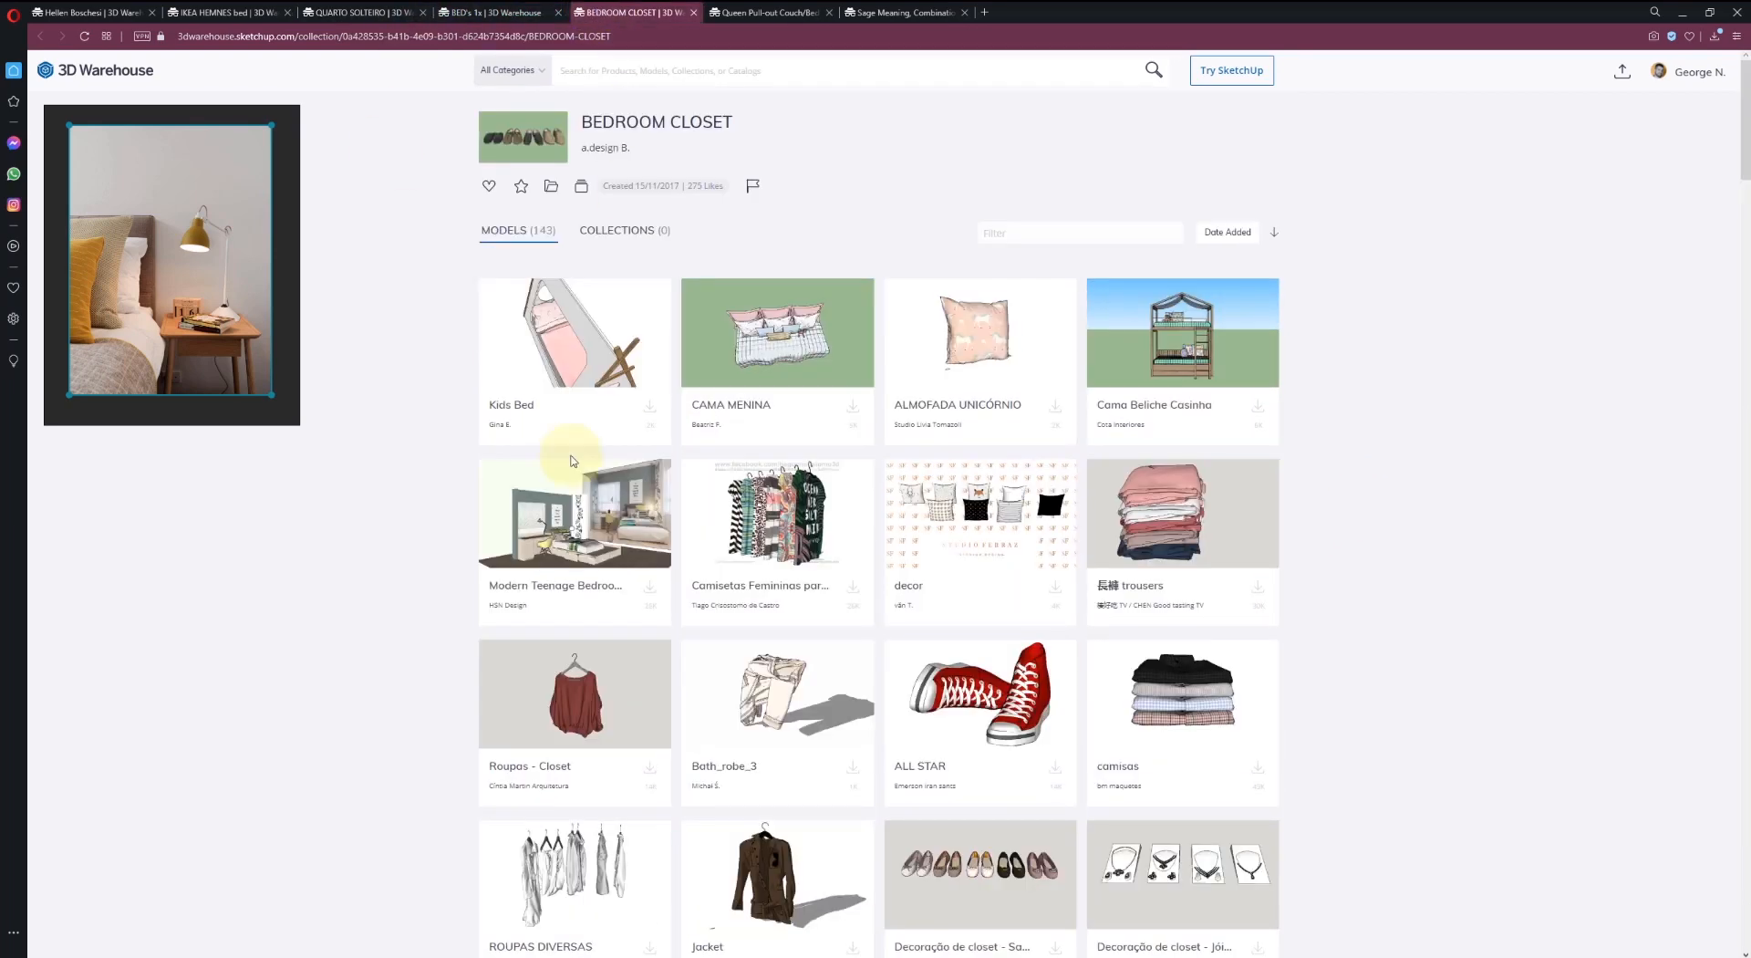
scroll(939, 490, "down", 4)
left_click(730, 11)
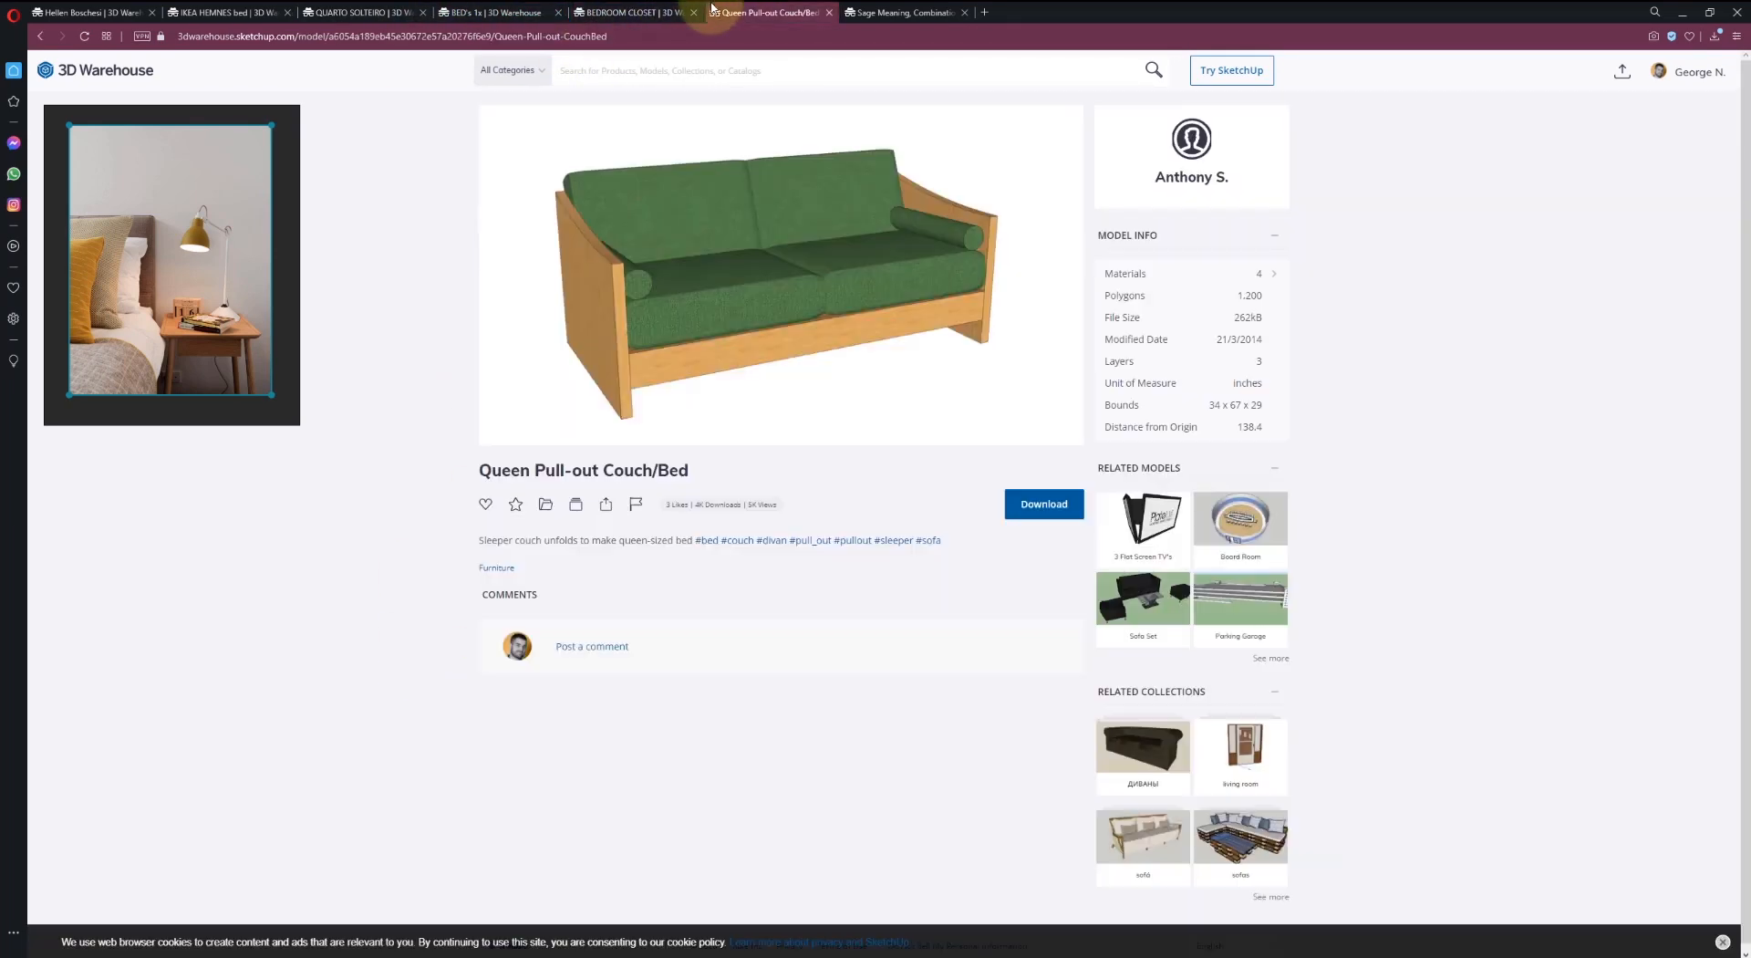
- View Canva's Sage colour page and browse its colour palettes, comparing them with the bedroom reference photo
left_click(841, 9)
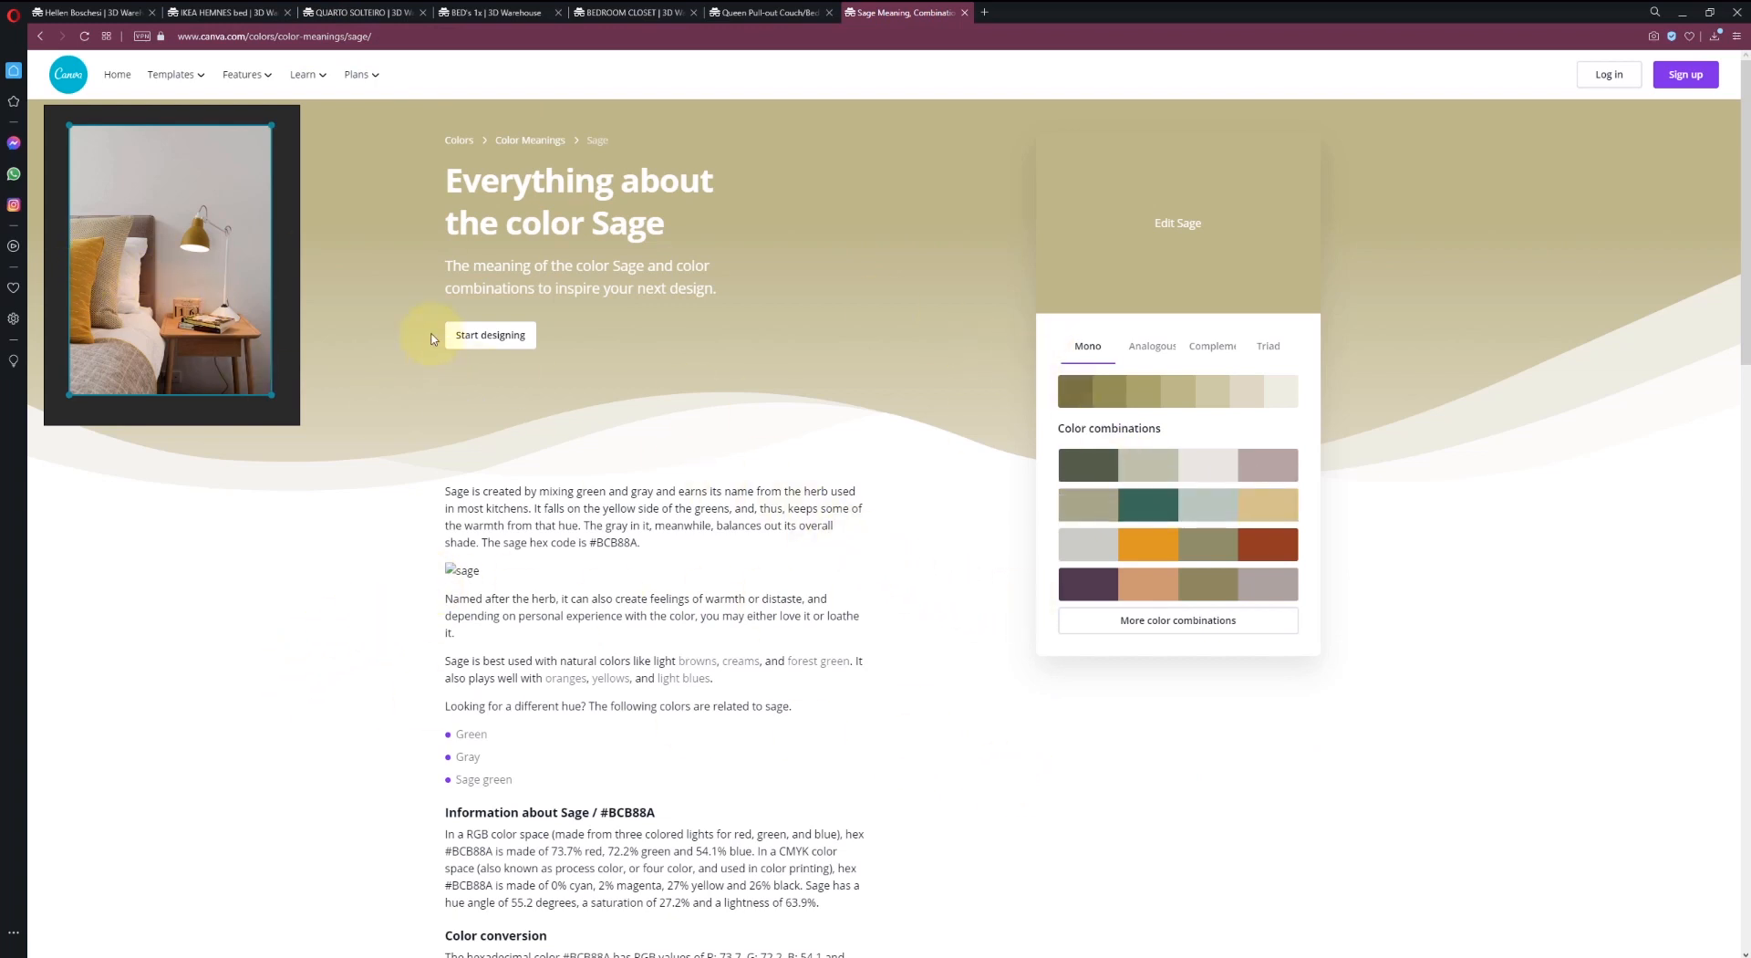
left_click(1172, 232)
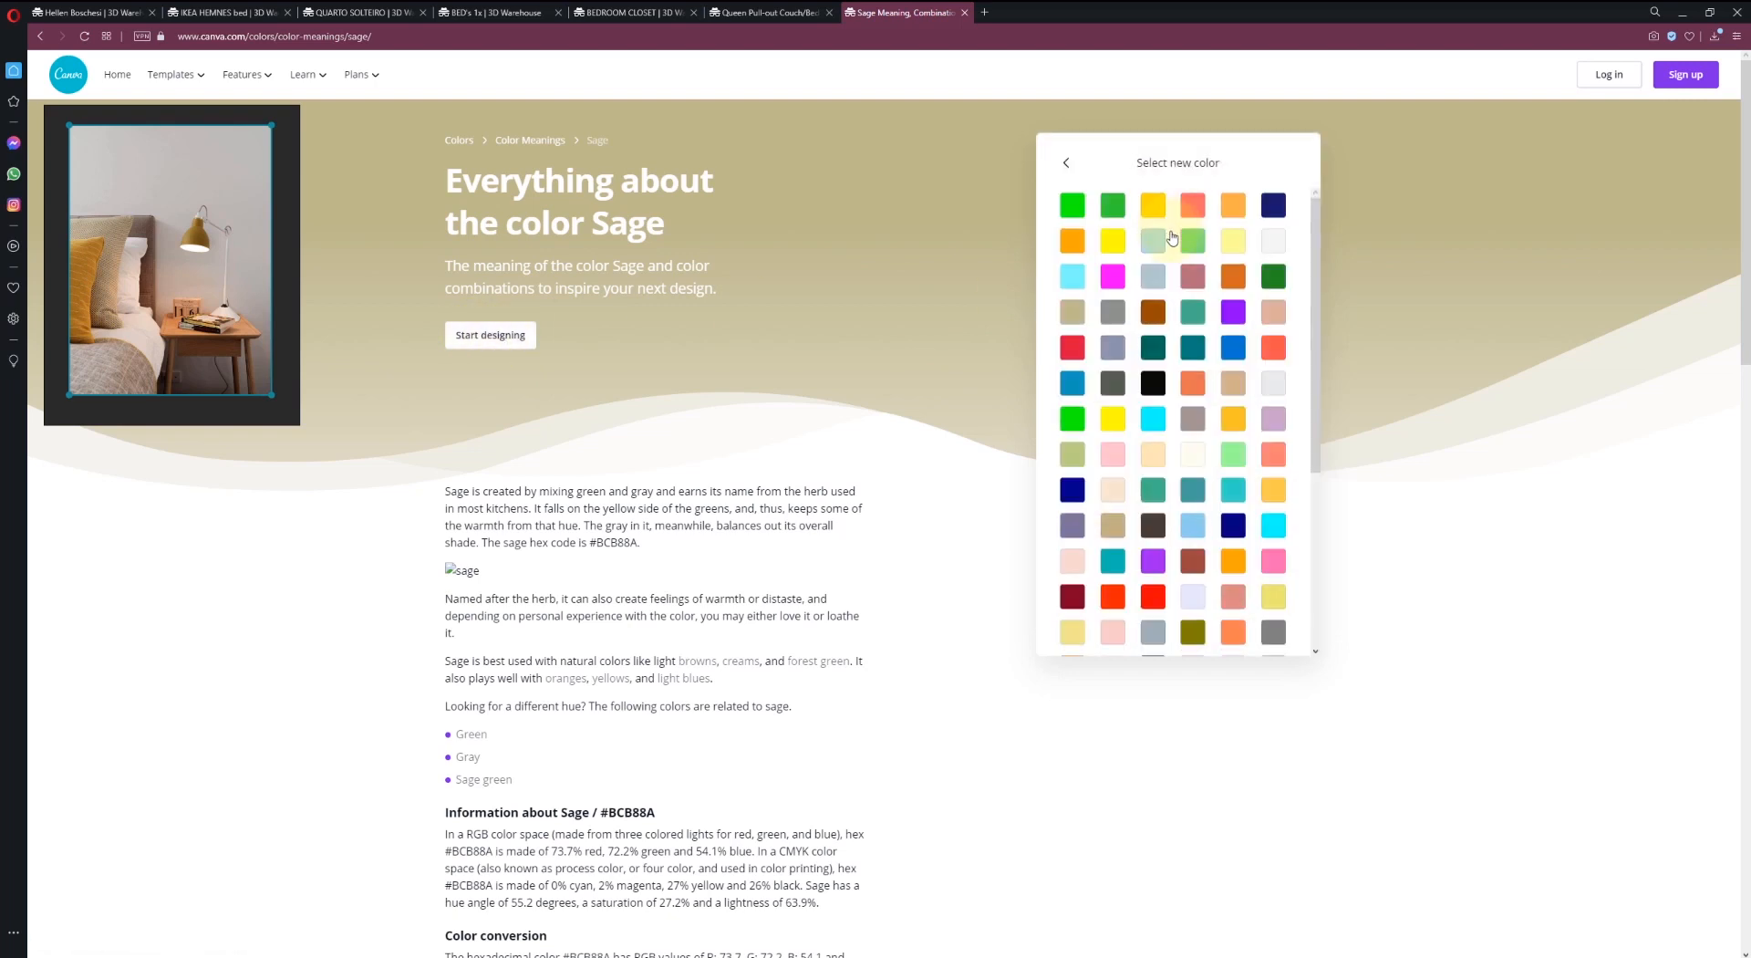
left_click_drag(119, 233, 1341, 283)
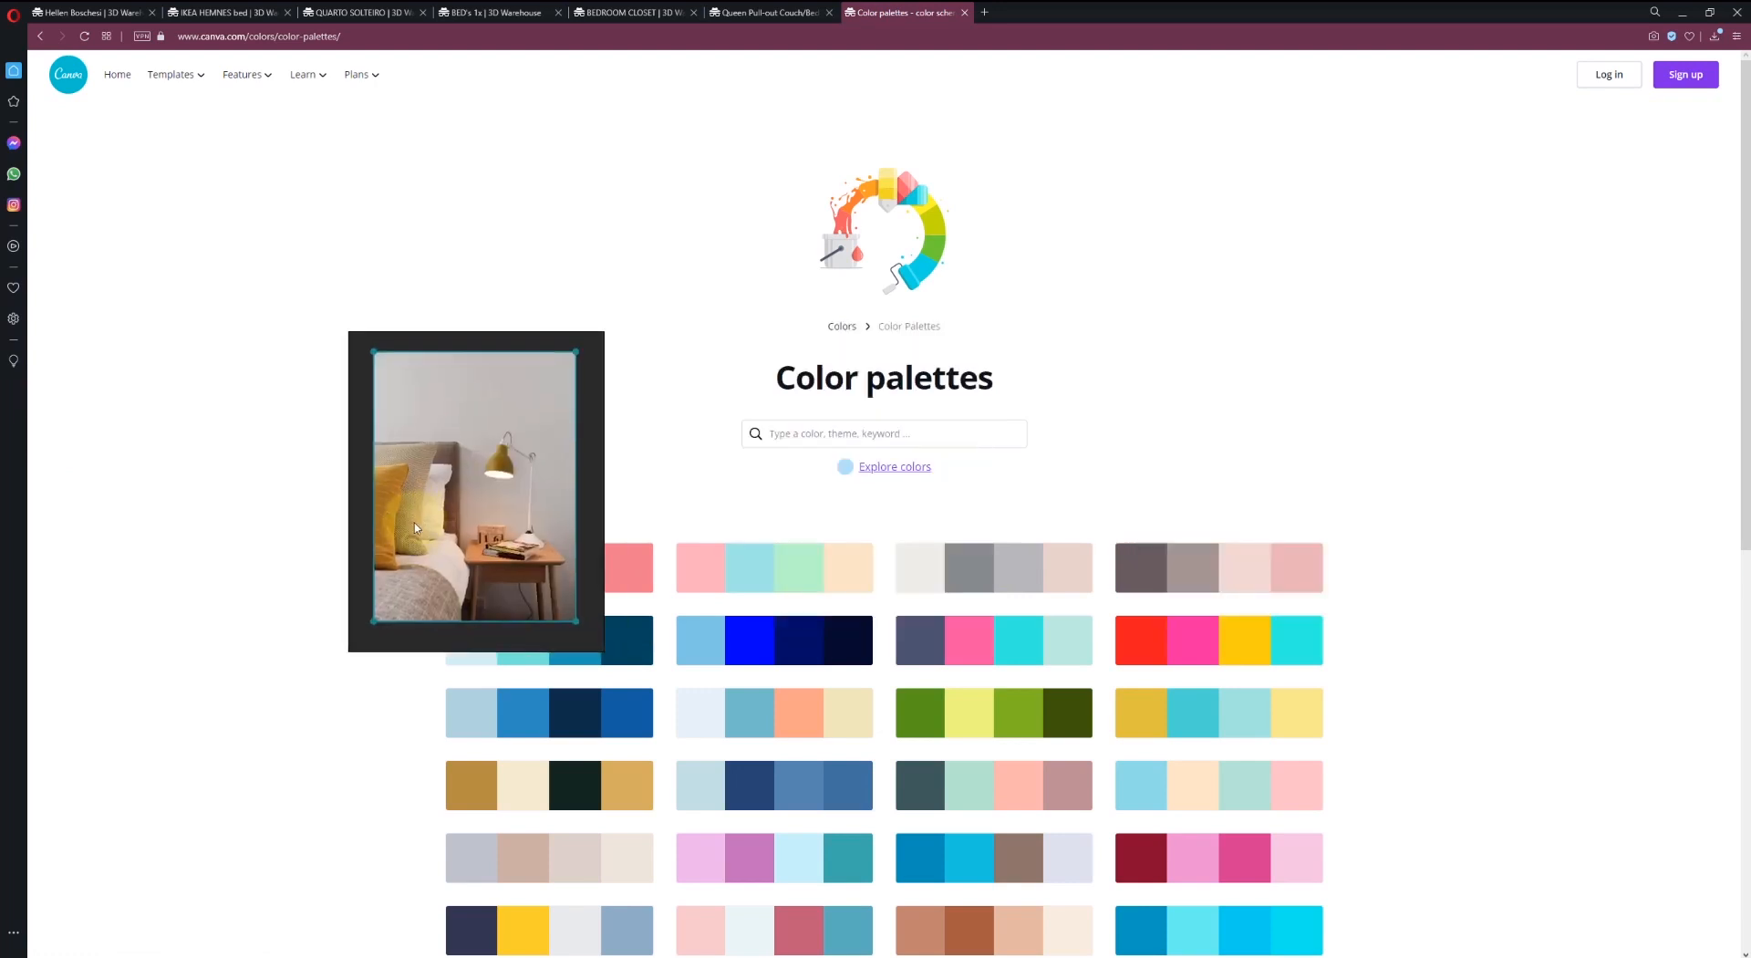
scroll(430, 511, "down", 2)
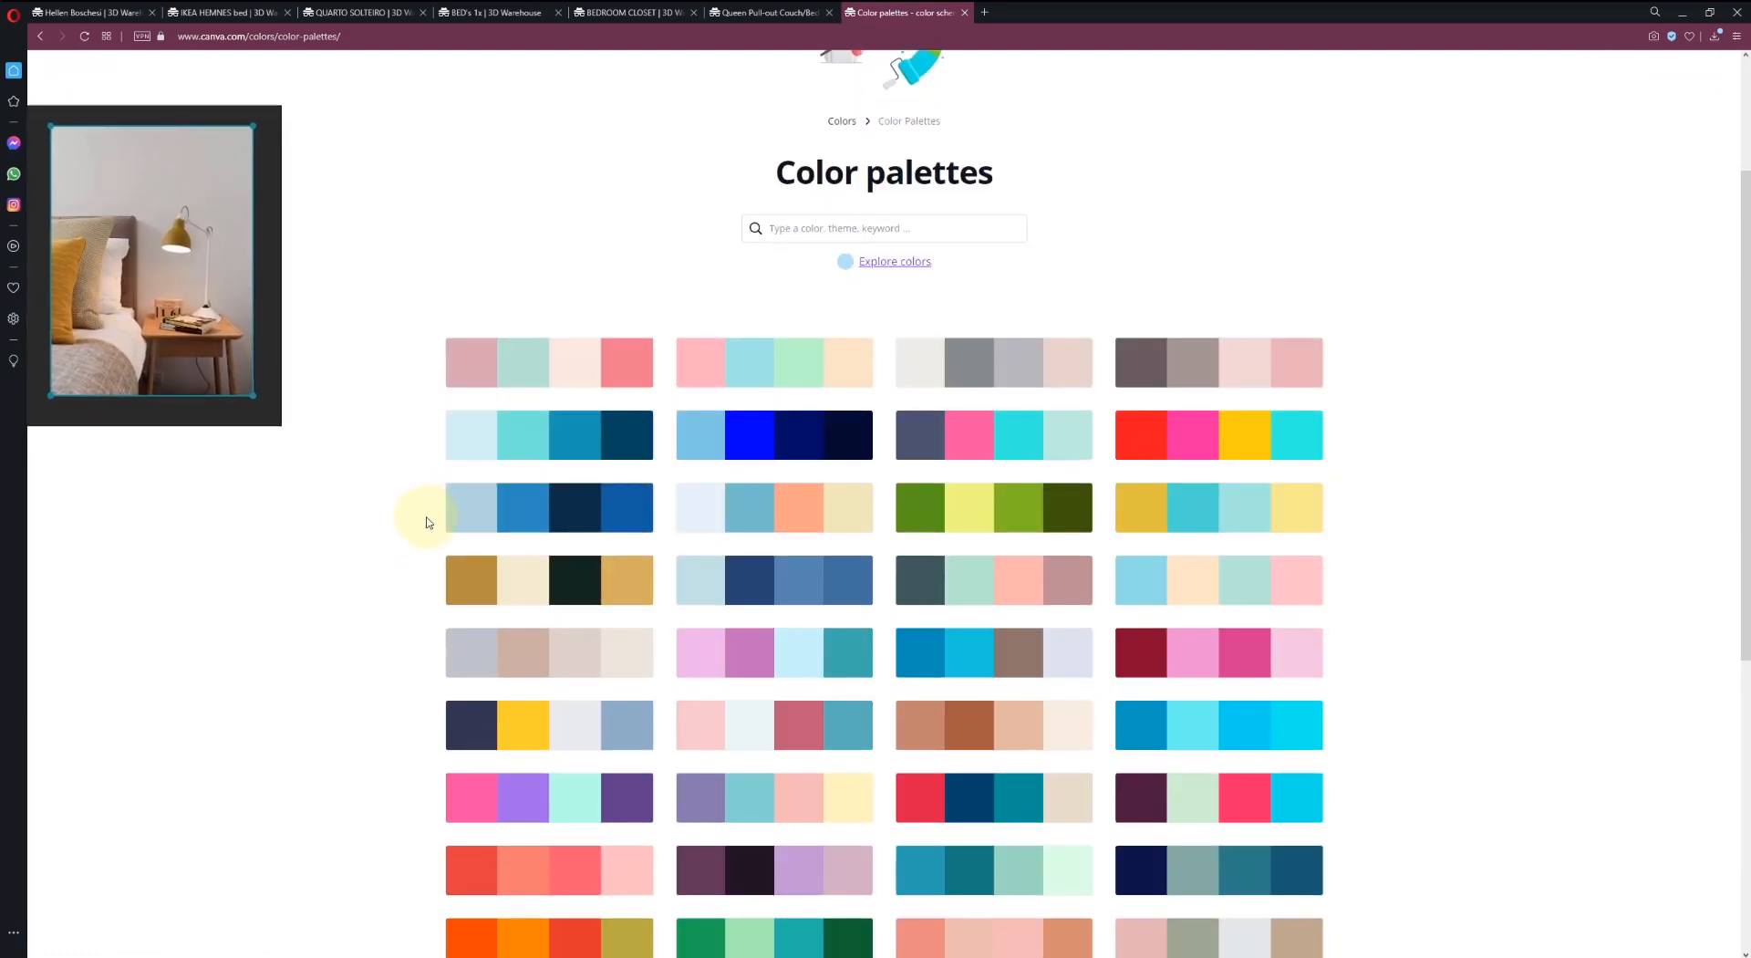
scroll(426, 521, "down", 1)
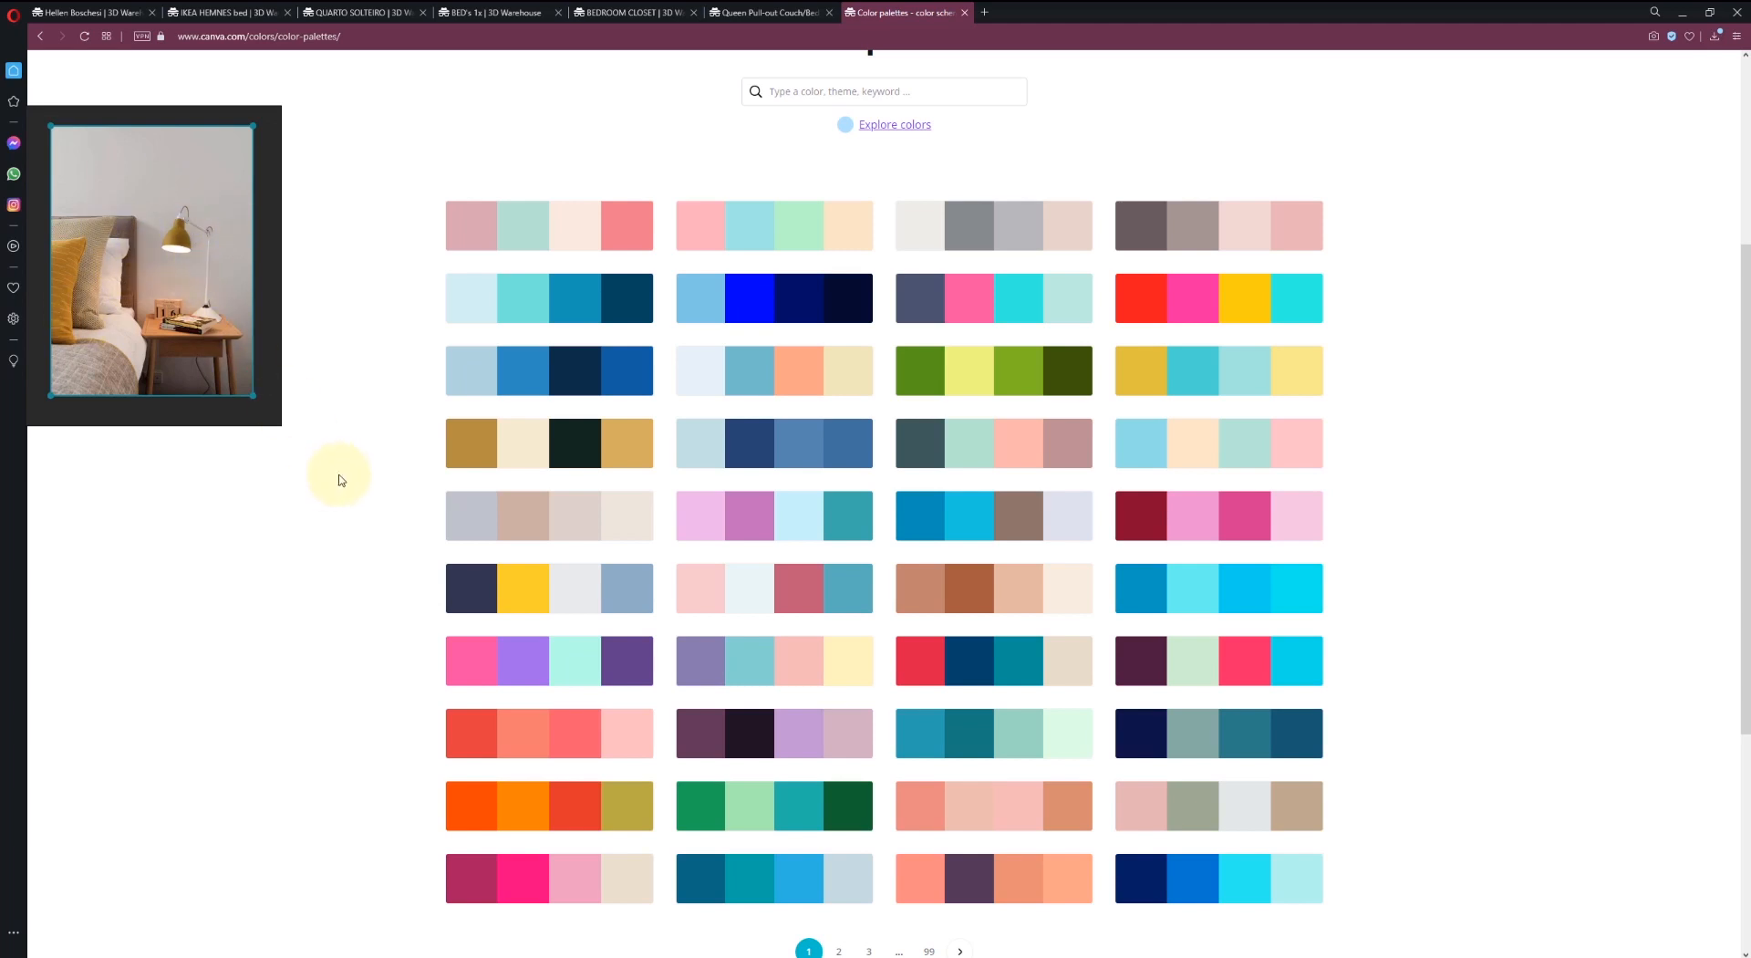
scroll(1428, 538, "down", 1)
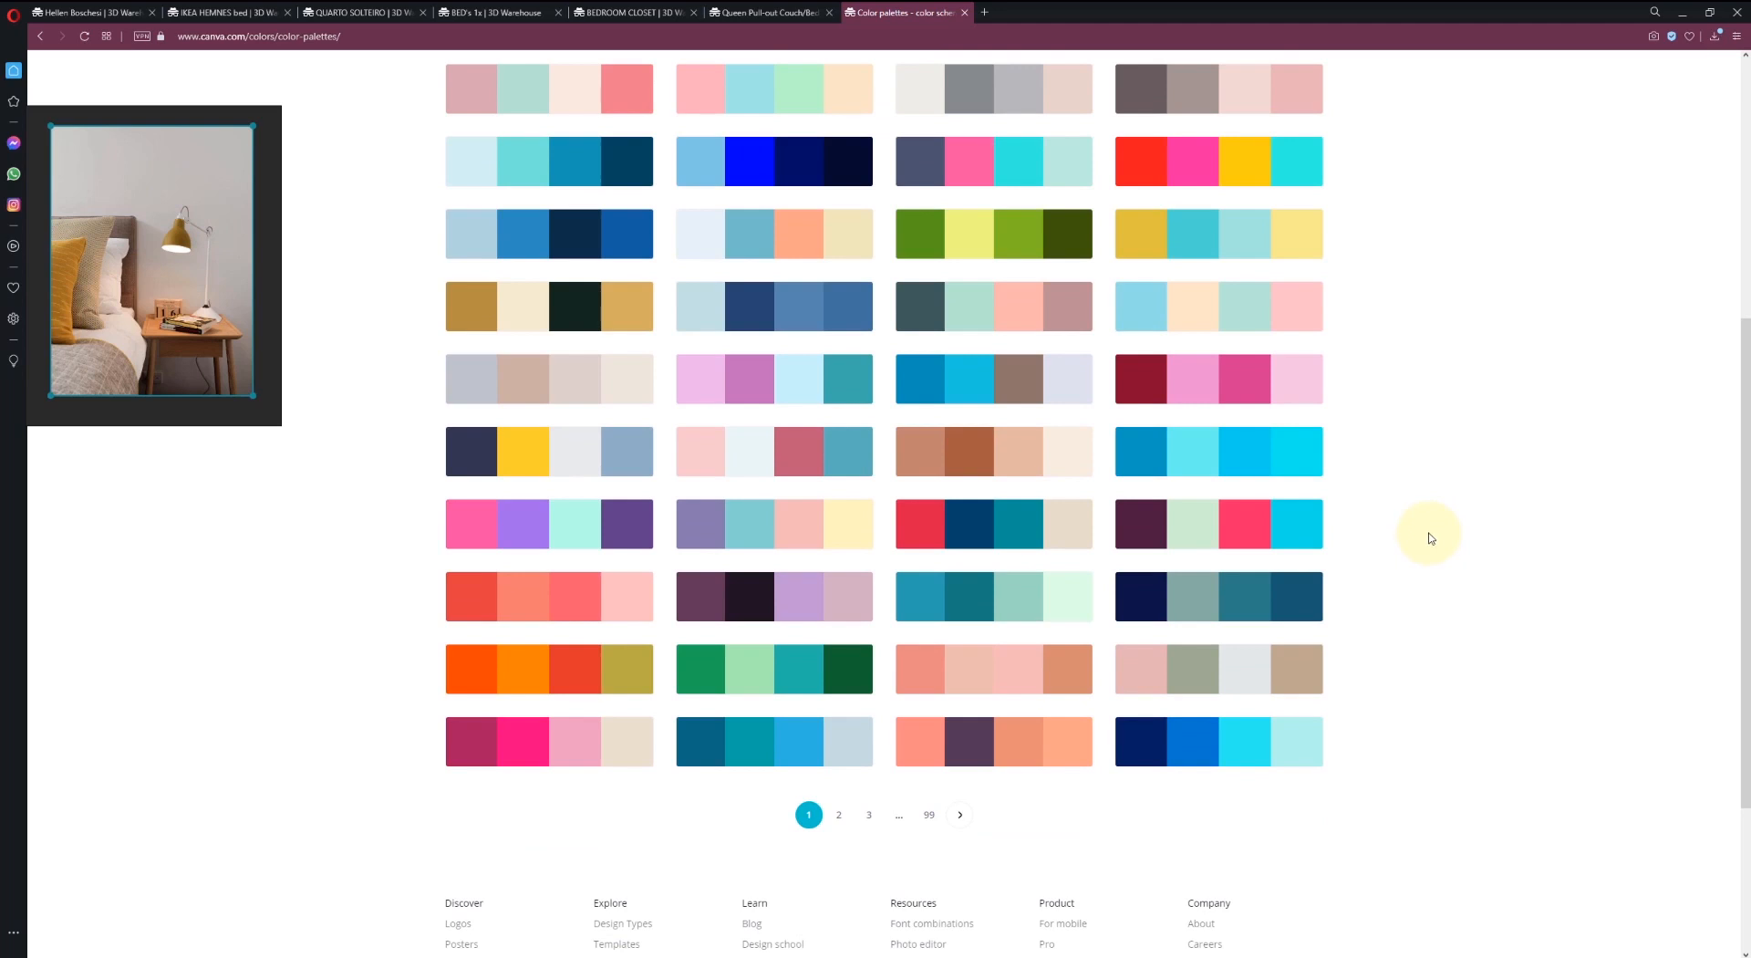
scroll(1429, 538, "up", 1)
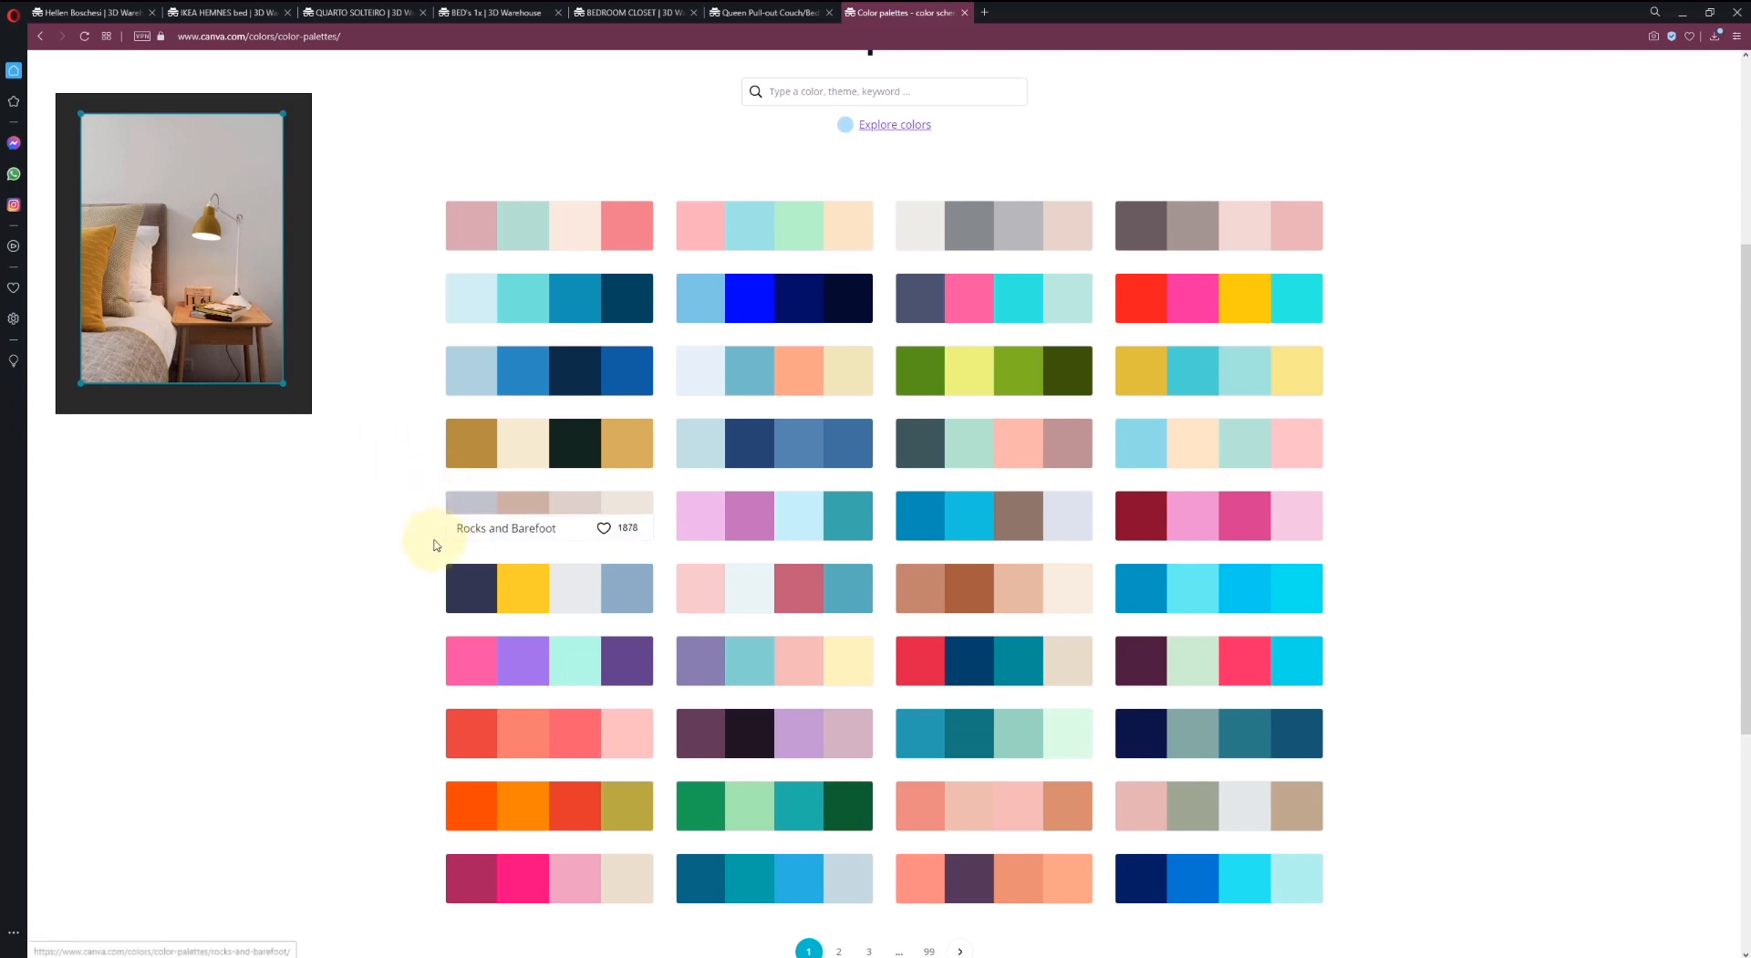
scroll(324, 594, "down", 1)
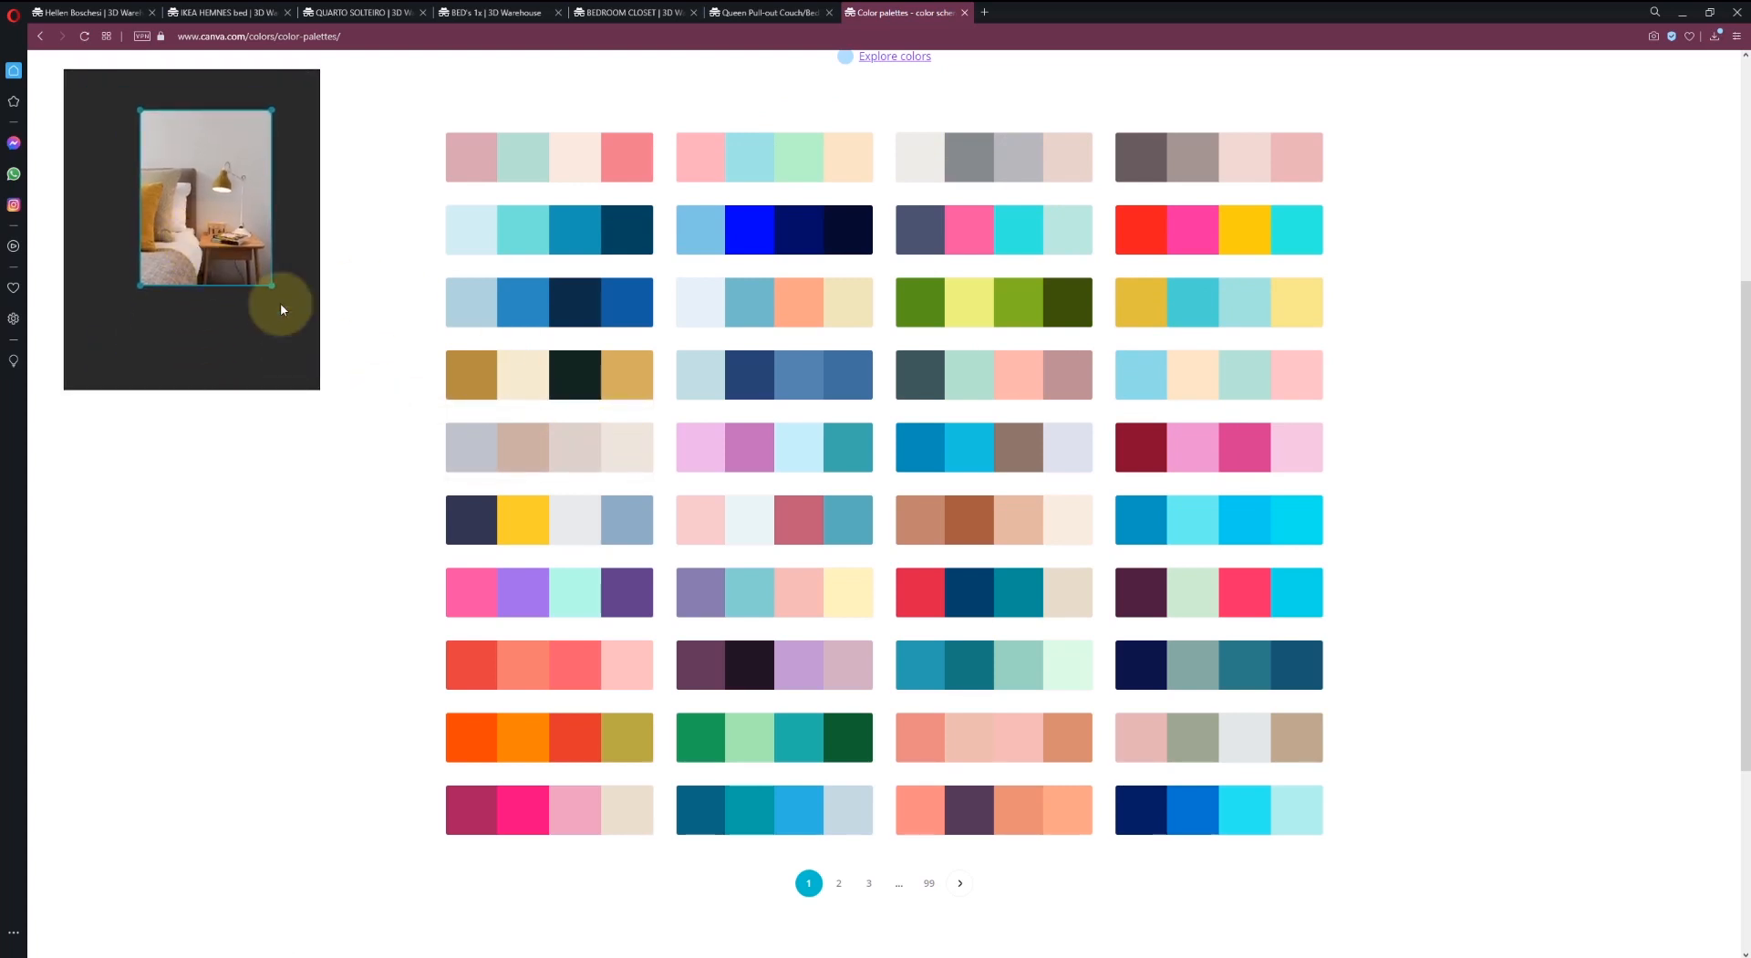
- Capture the gold, cream and dark green palette with the grey-beige one below it and place the image under the bedroom reference photo
left_click_drag(551, 381, 211, 318)
left_click(378, 483)
key("ctrl+shift+5")
left_click_drag(410, 321, 679, 488)
left_click(210, 321)
left_click_drag(221, 338, 210, 336)
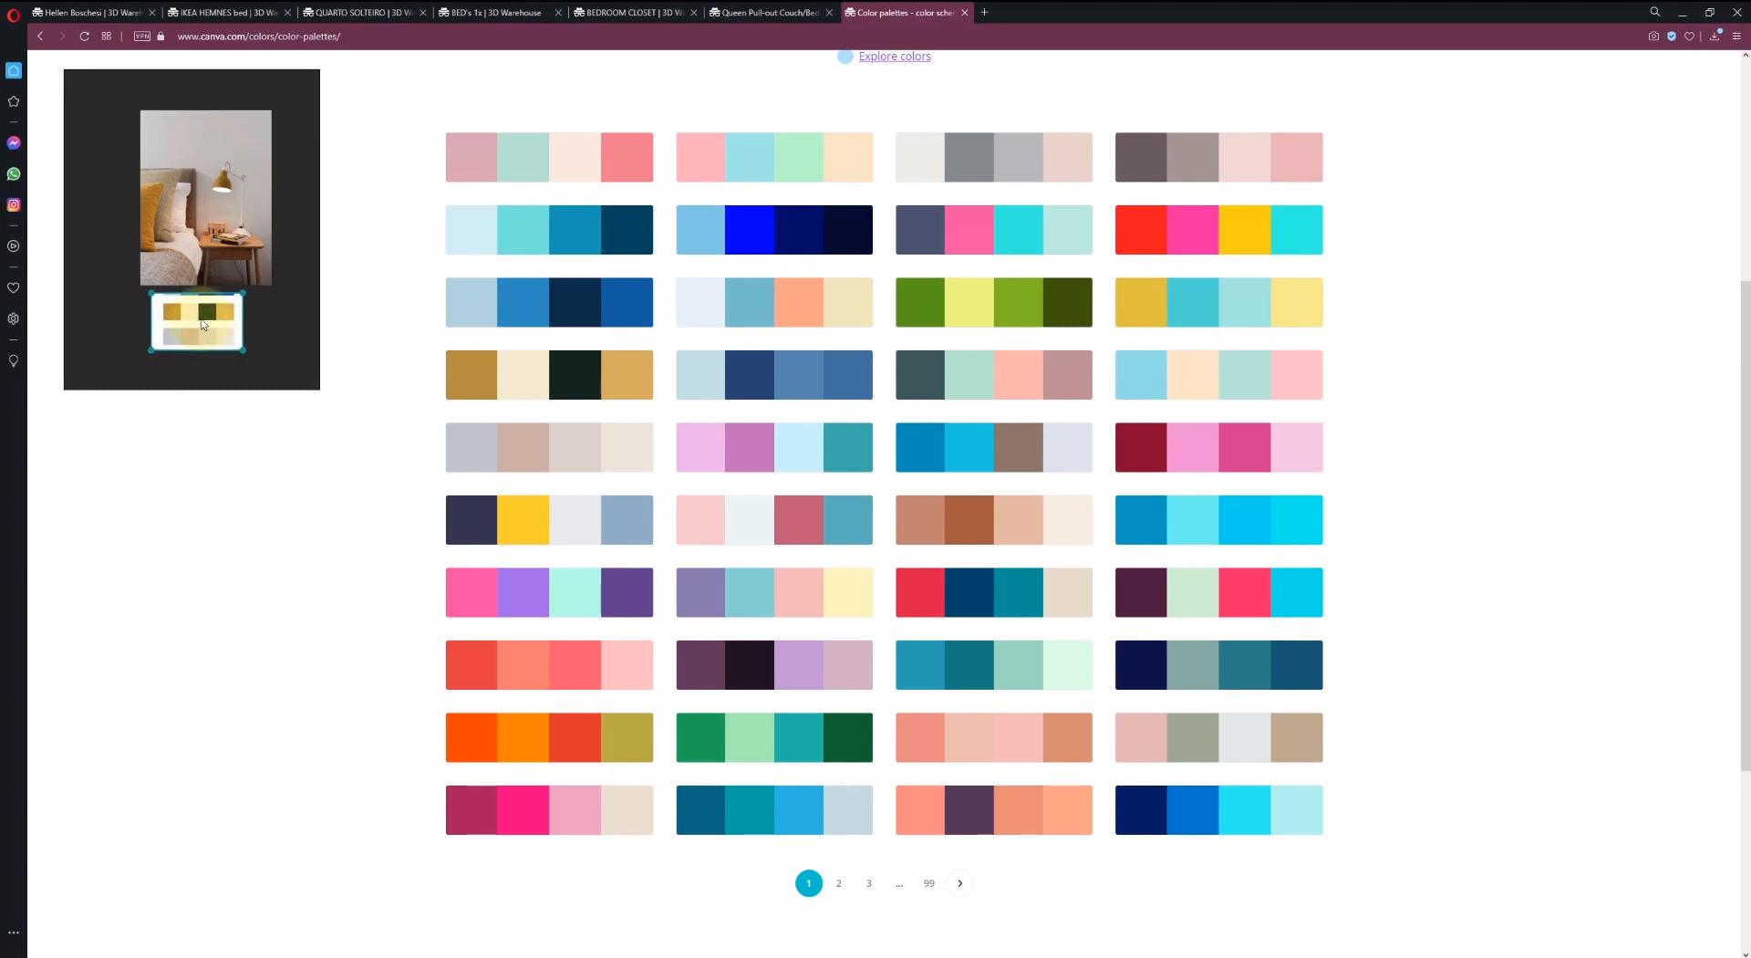
- Enlarge the captured palette image on the reference board and frame it together with the bedroom photo
scroll(213, 317, "up", 3)
scroll(241, 335, "down", 1)
middle_click_drag(241, 328, 225, 305)
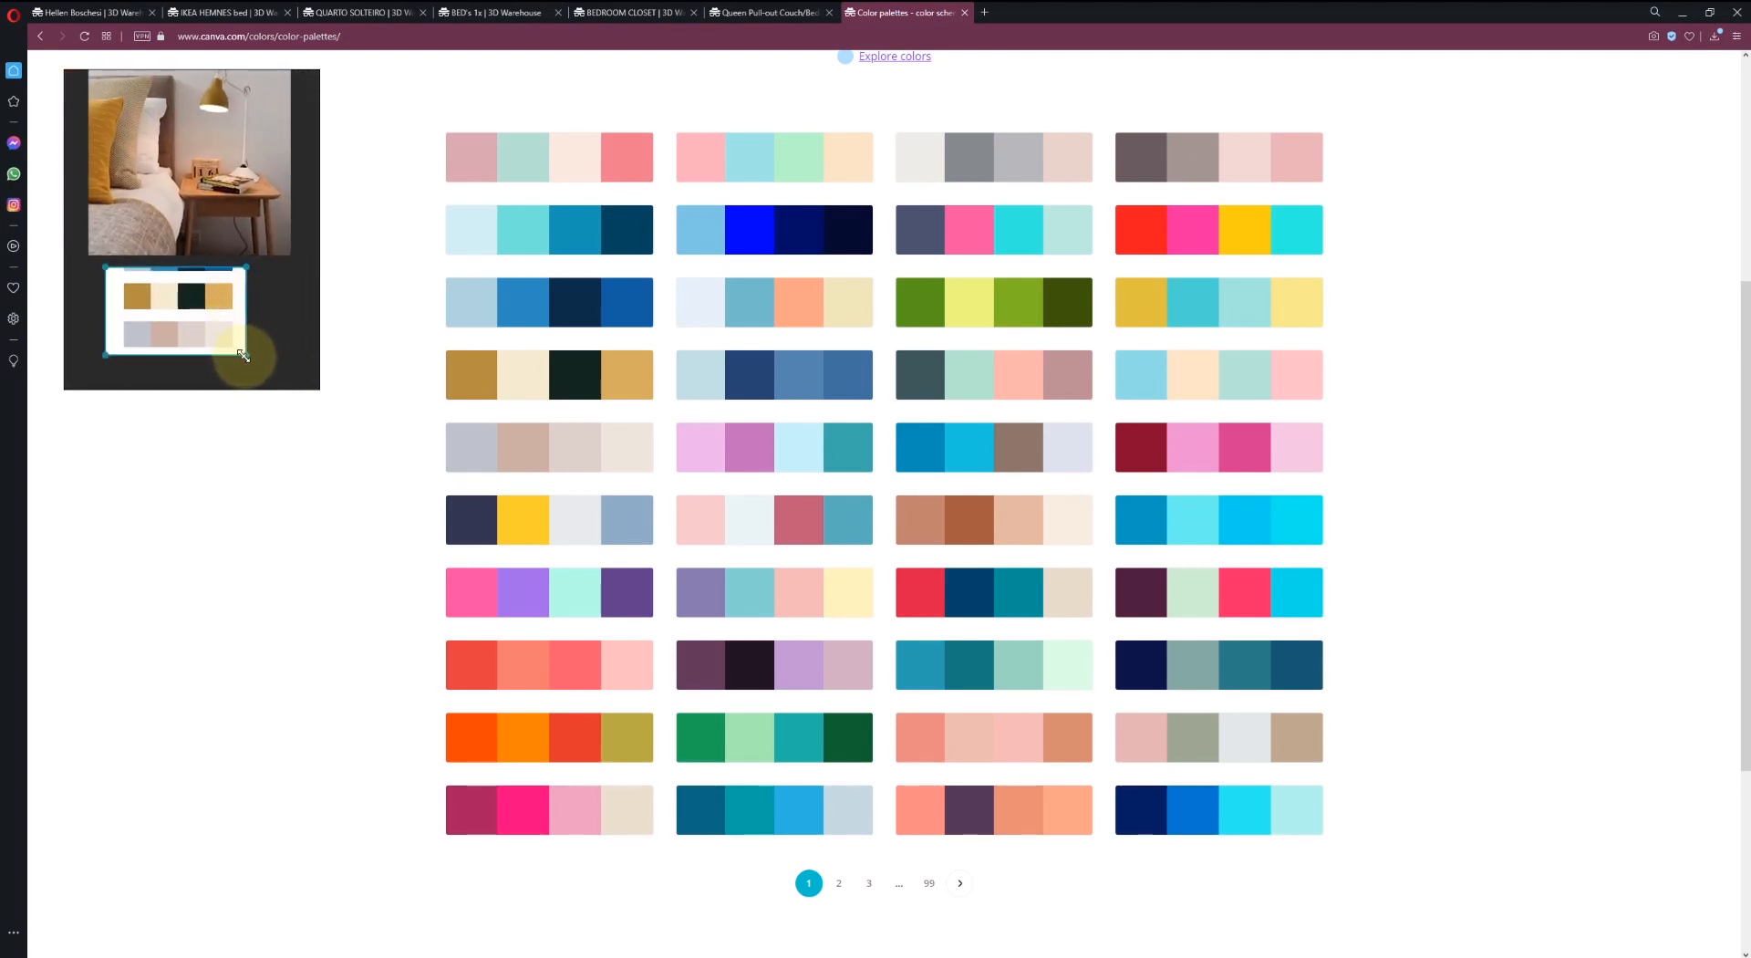
mouse_move(246, 355)
left_mouse_down()
mouse_move(297, 385)
mouse_move(266, 339)
left_mouse_up()
scroll(251, 319, "down", 2)
scroll(245, 299, "up", 2)
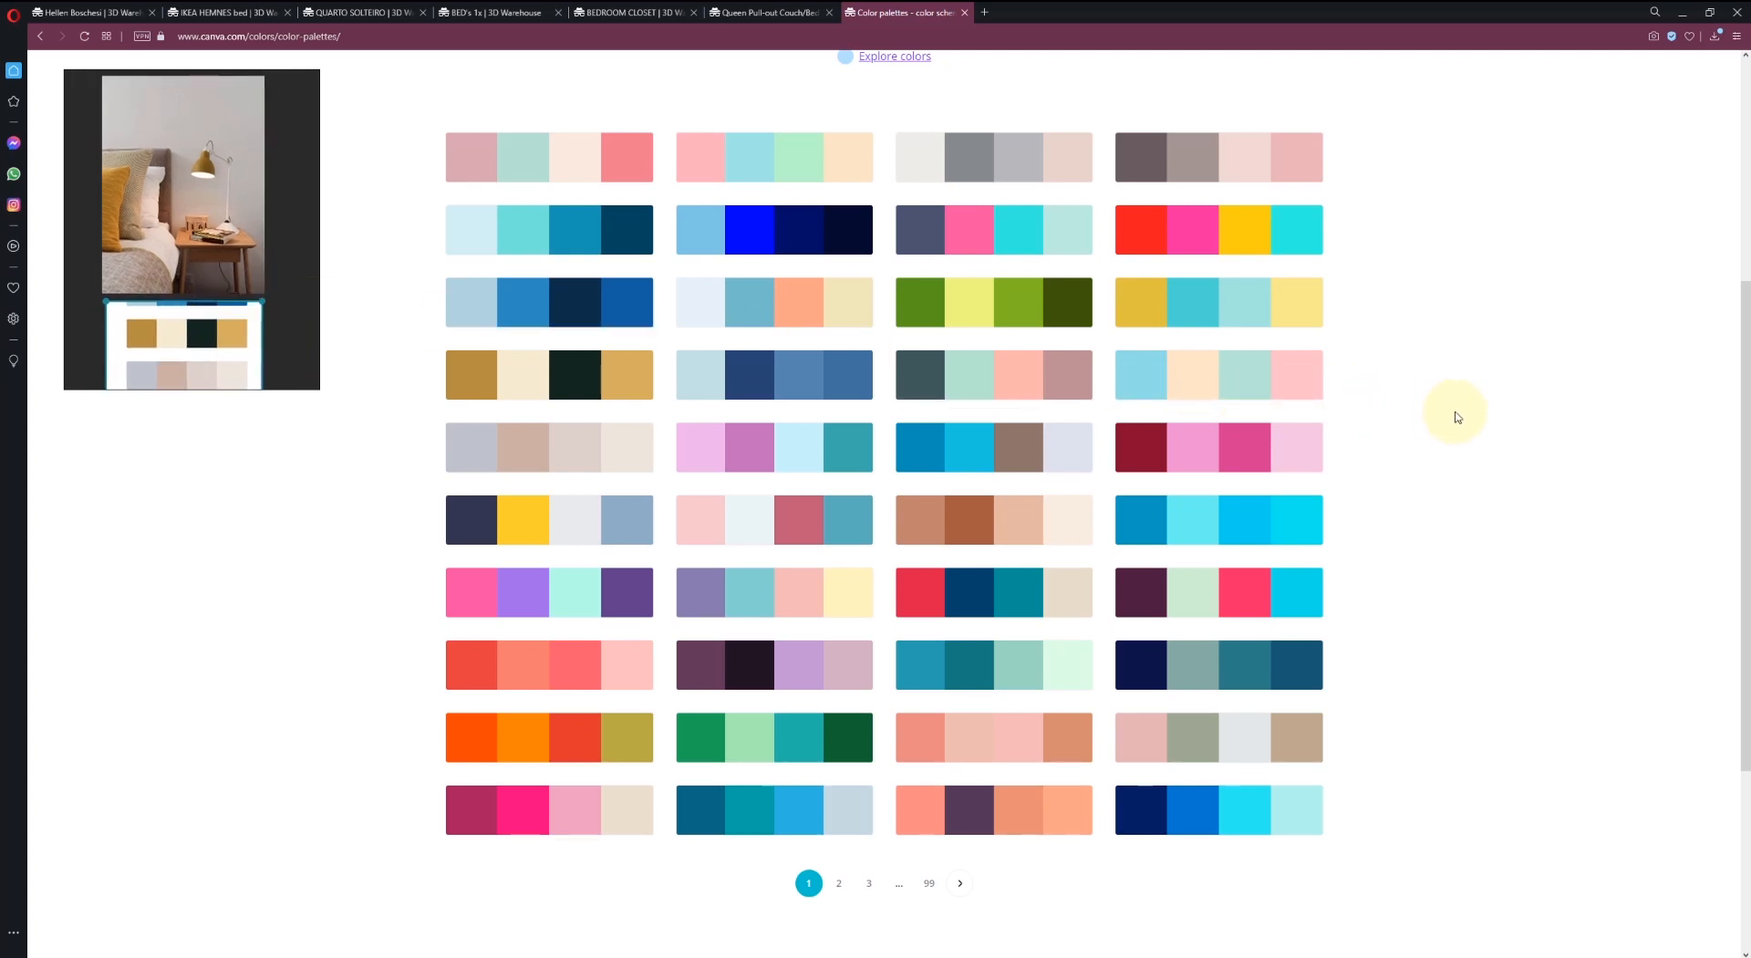
- Return to the 3ds Max room scene, bring up the Inteior YT folder and look through its SketchUp models
left_click(1681, 12)
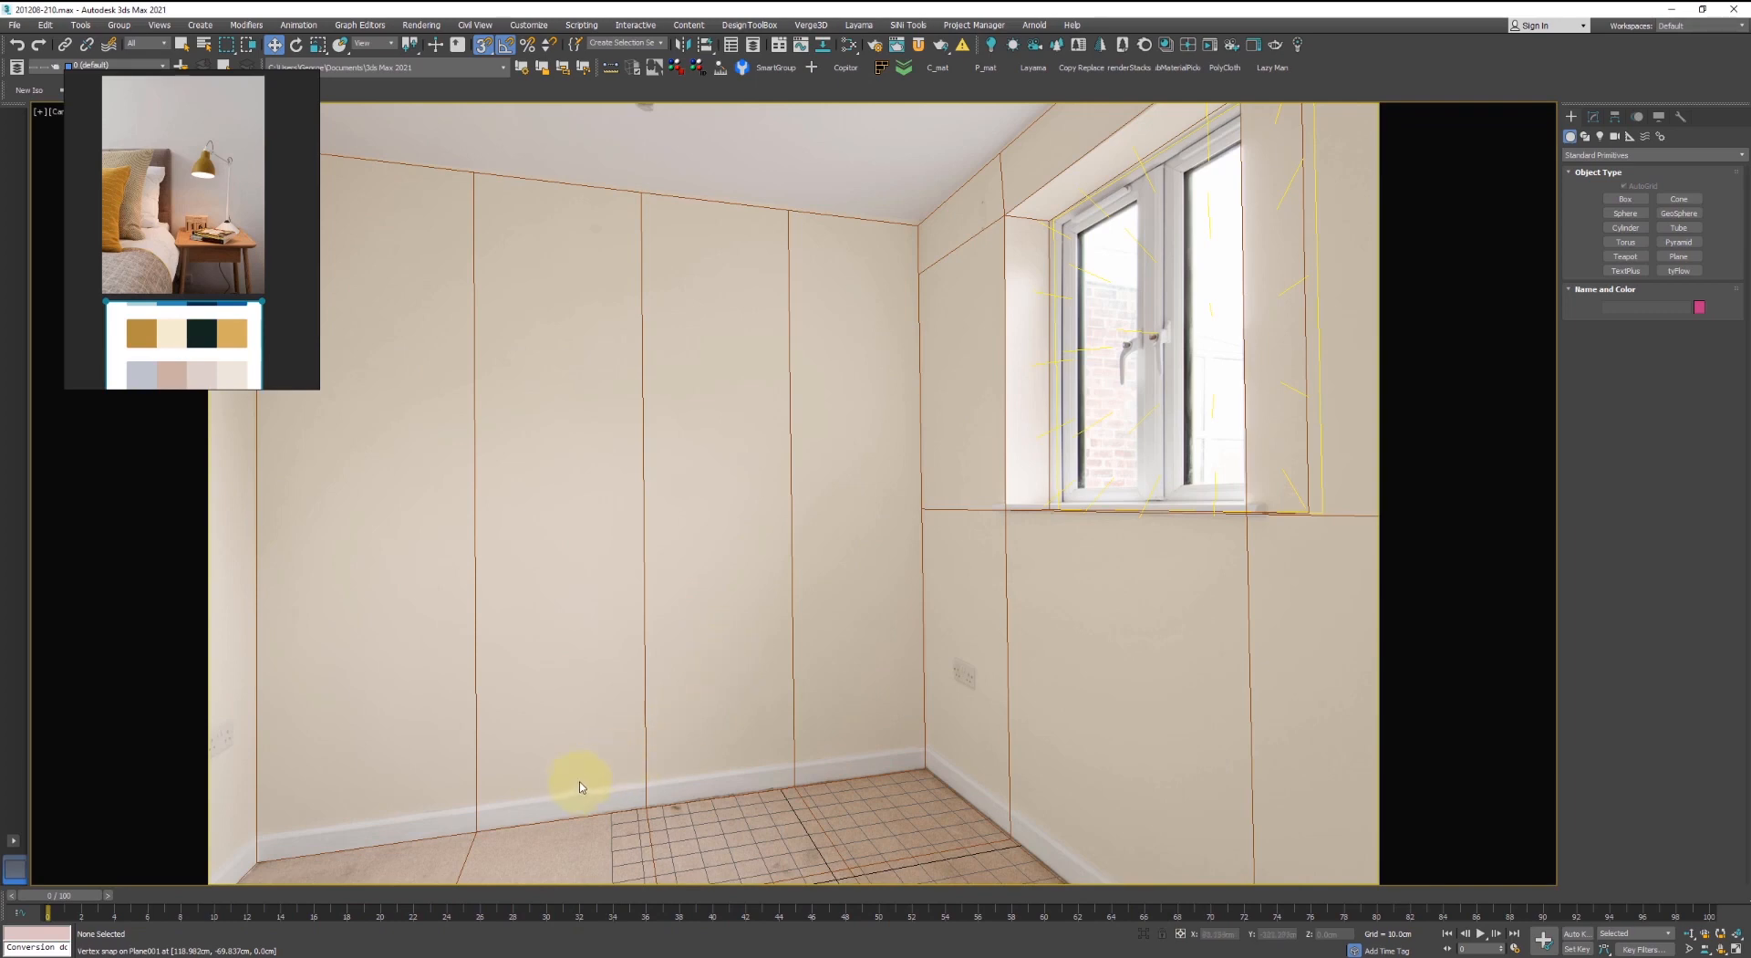
key("alt+Tab")
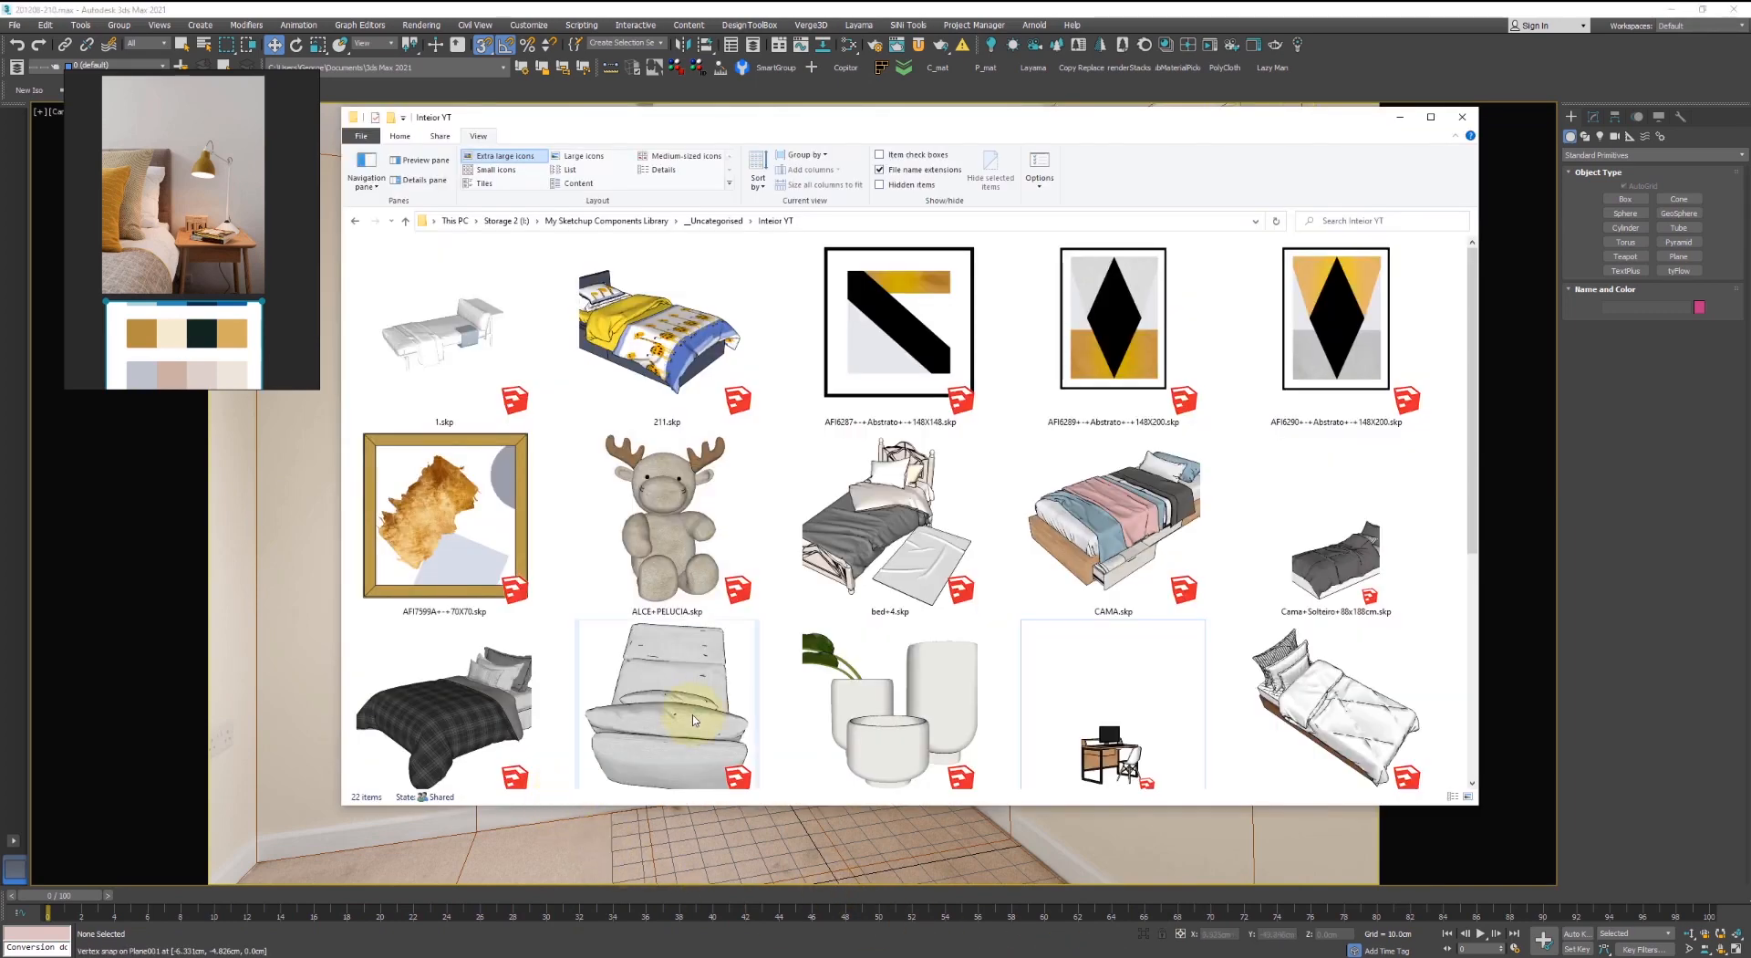
scroll(844, 558, "down", 2)
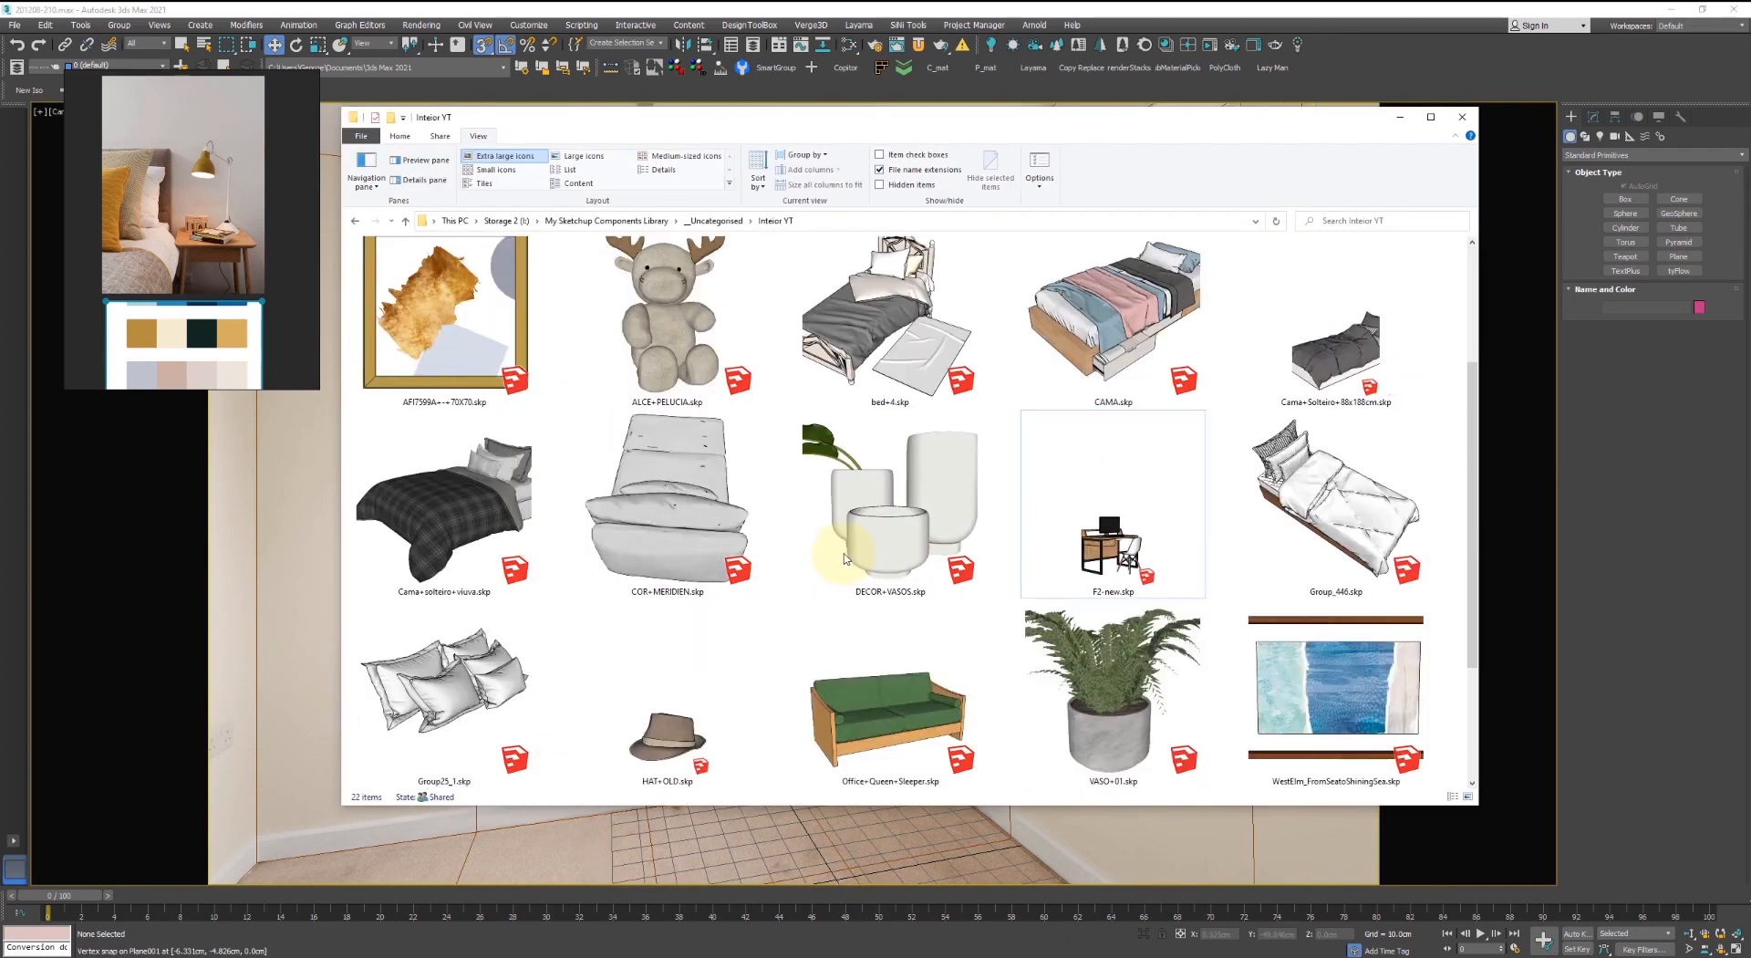
scroll(853, 584, "down", 2)
scroll(866, 639, "up", 5)
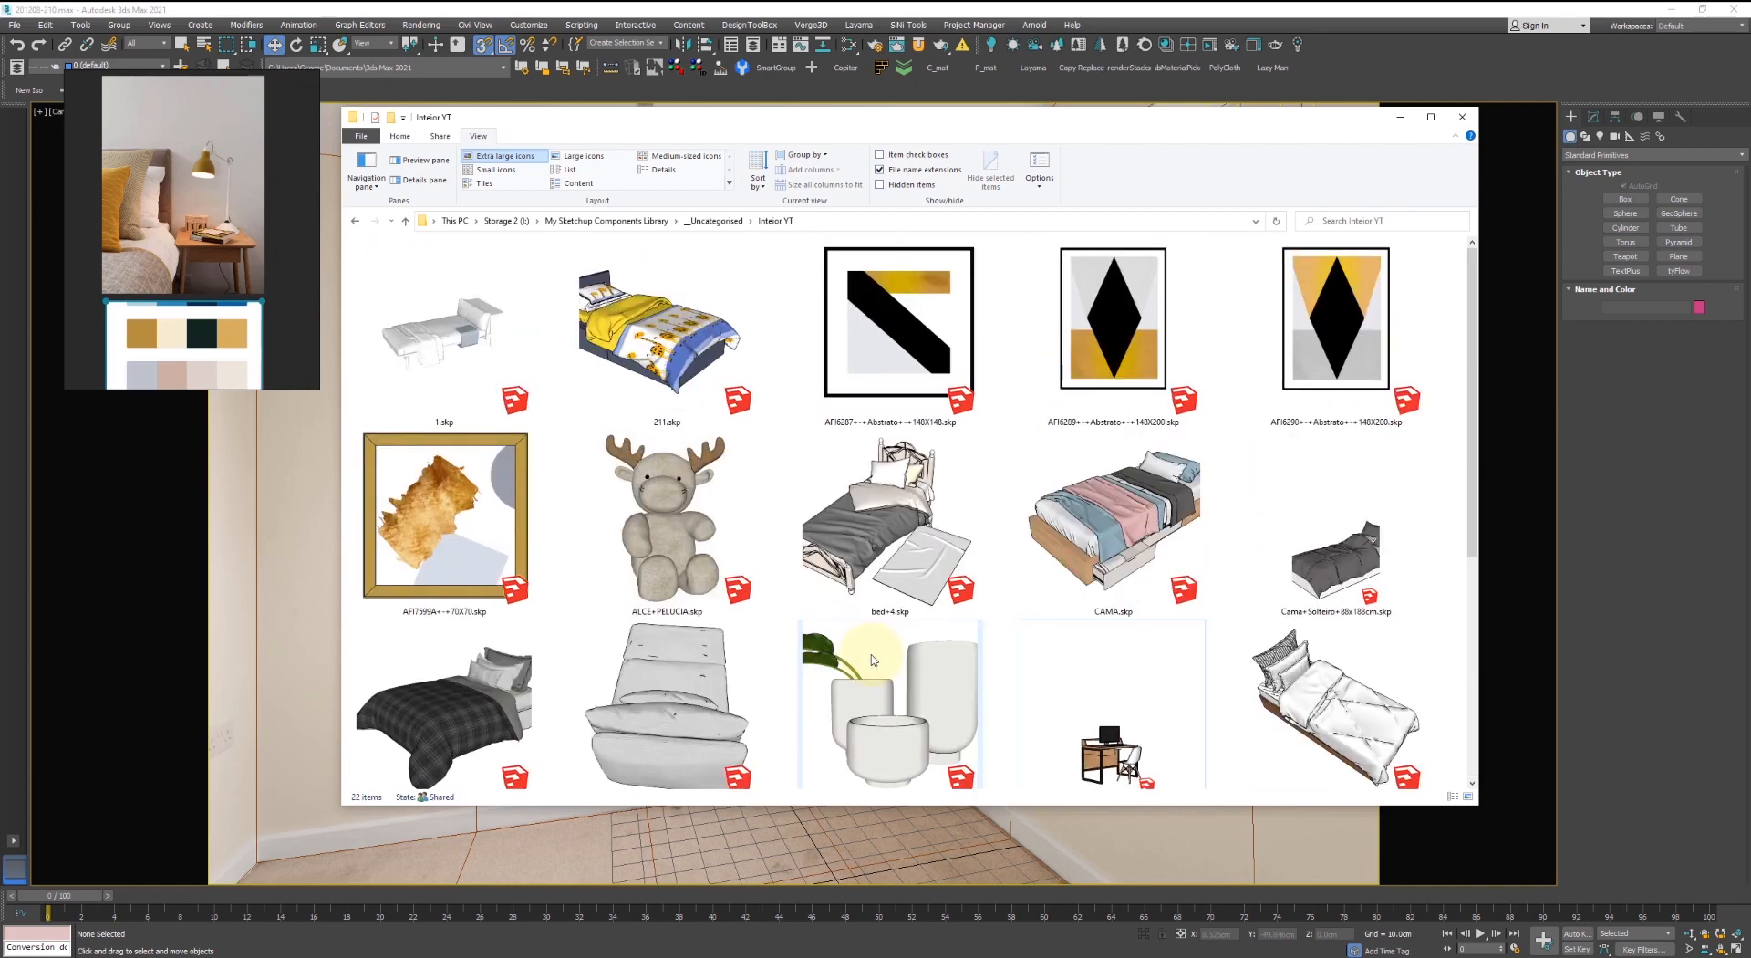
scroll(880, 646, "down", 4)
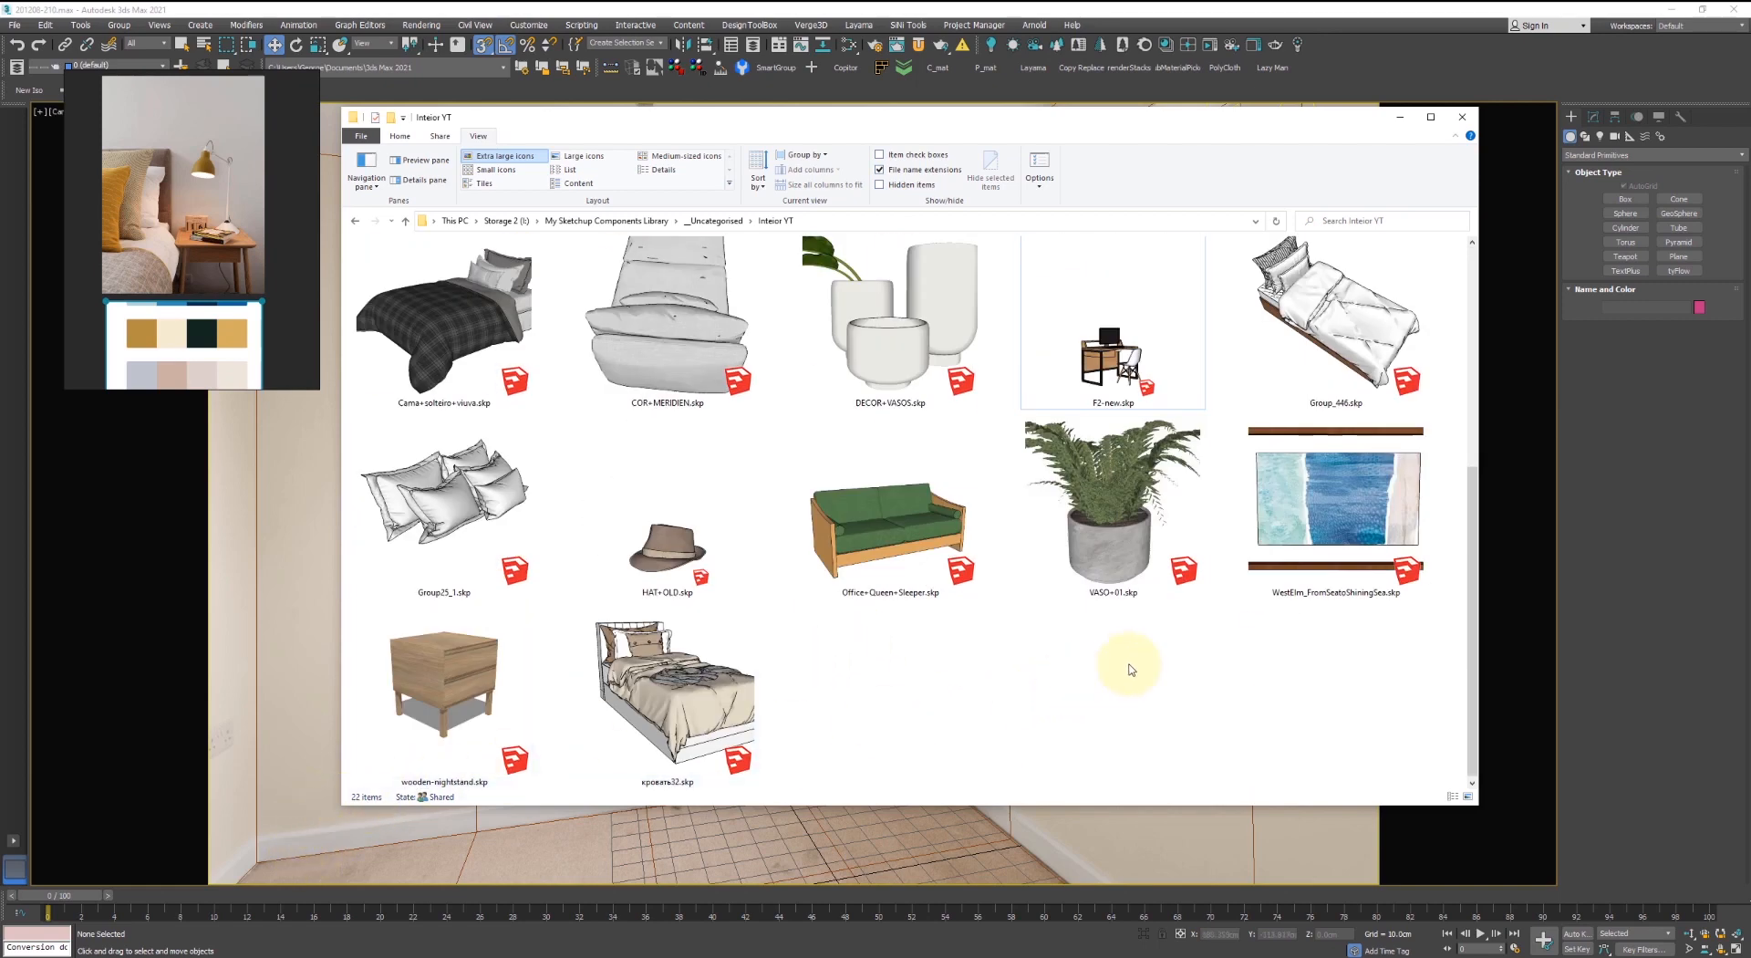
scroll(1031, 631, "up", 4)
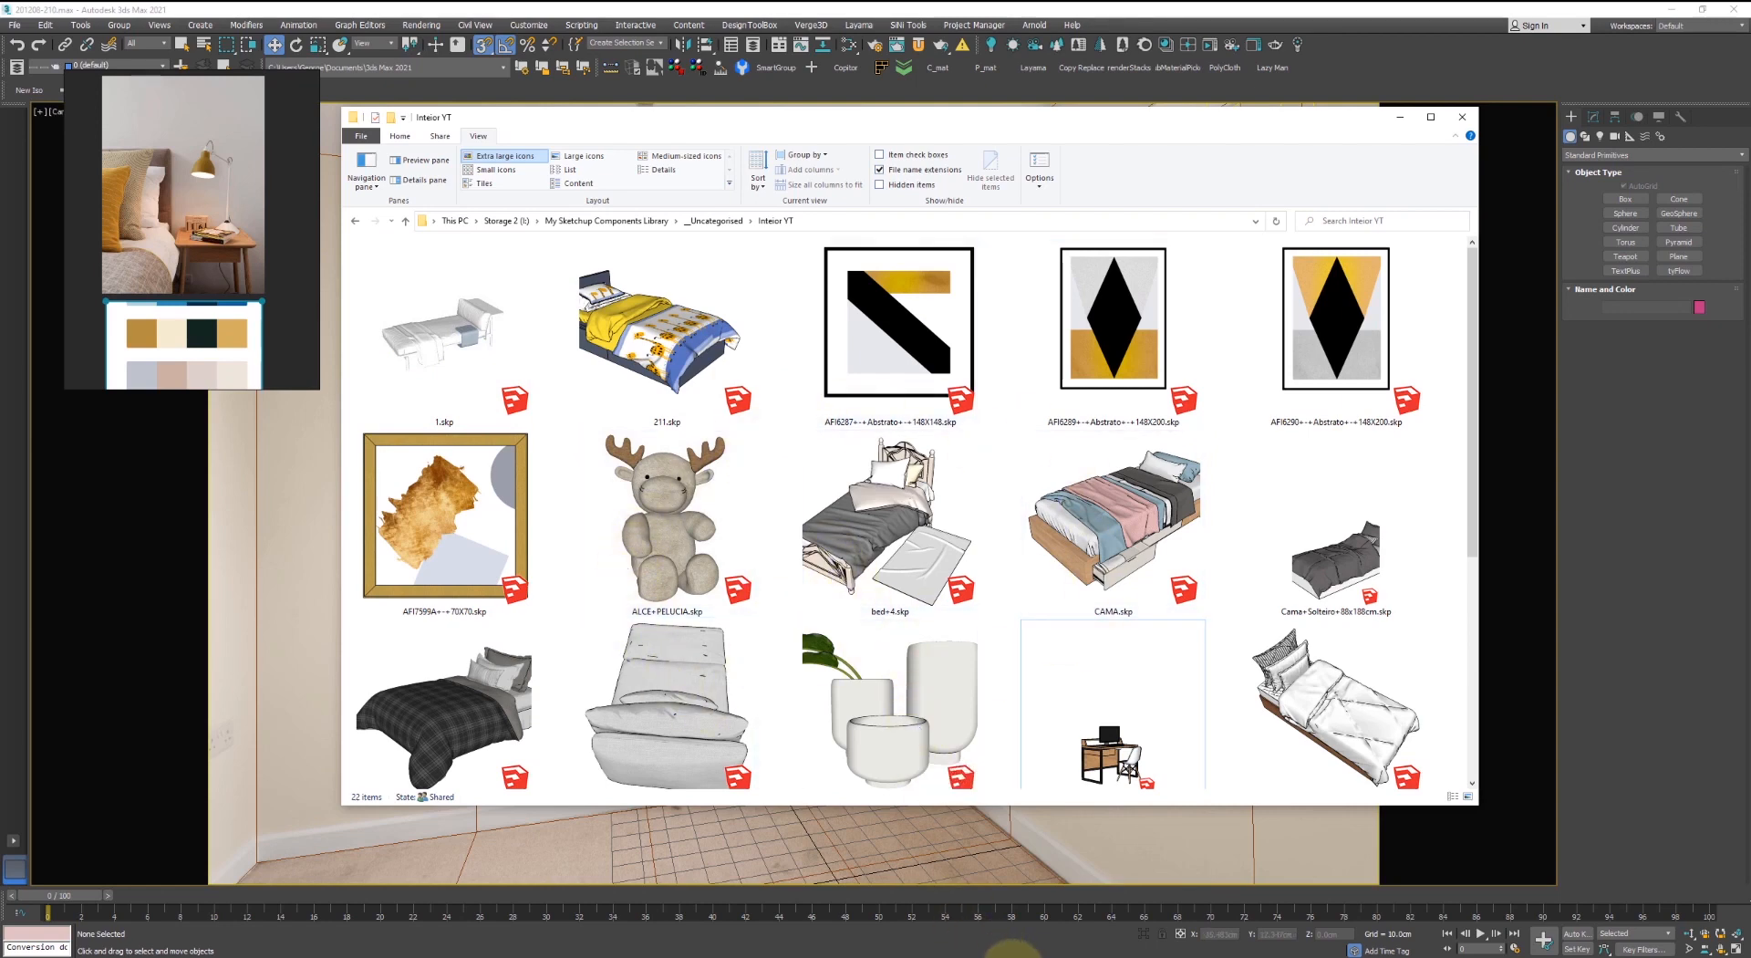
- Switch to the empty, untitled 3ds Max scene and bring the Inteior YT folder window over it
left_click(1008, 955)
left_click(953, 912)
middle_click_drag(853, 511, 882, 456)
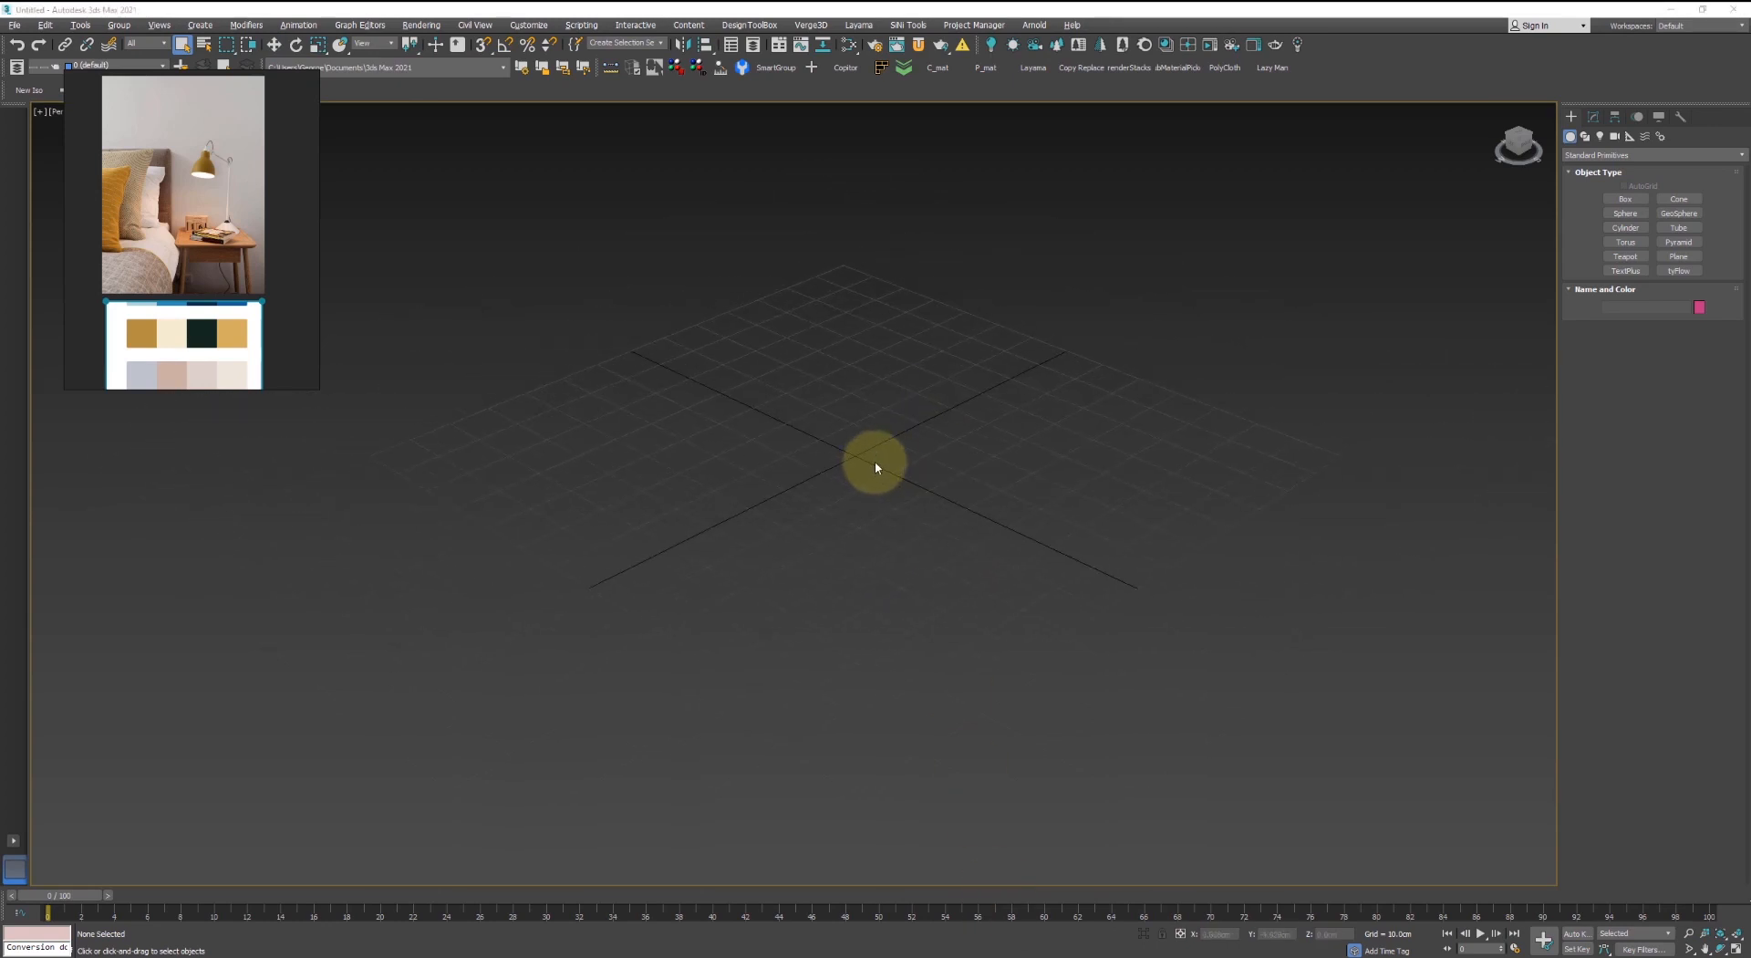
key("alt+Tab")
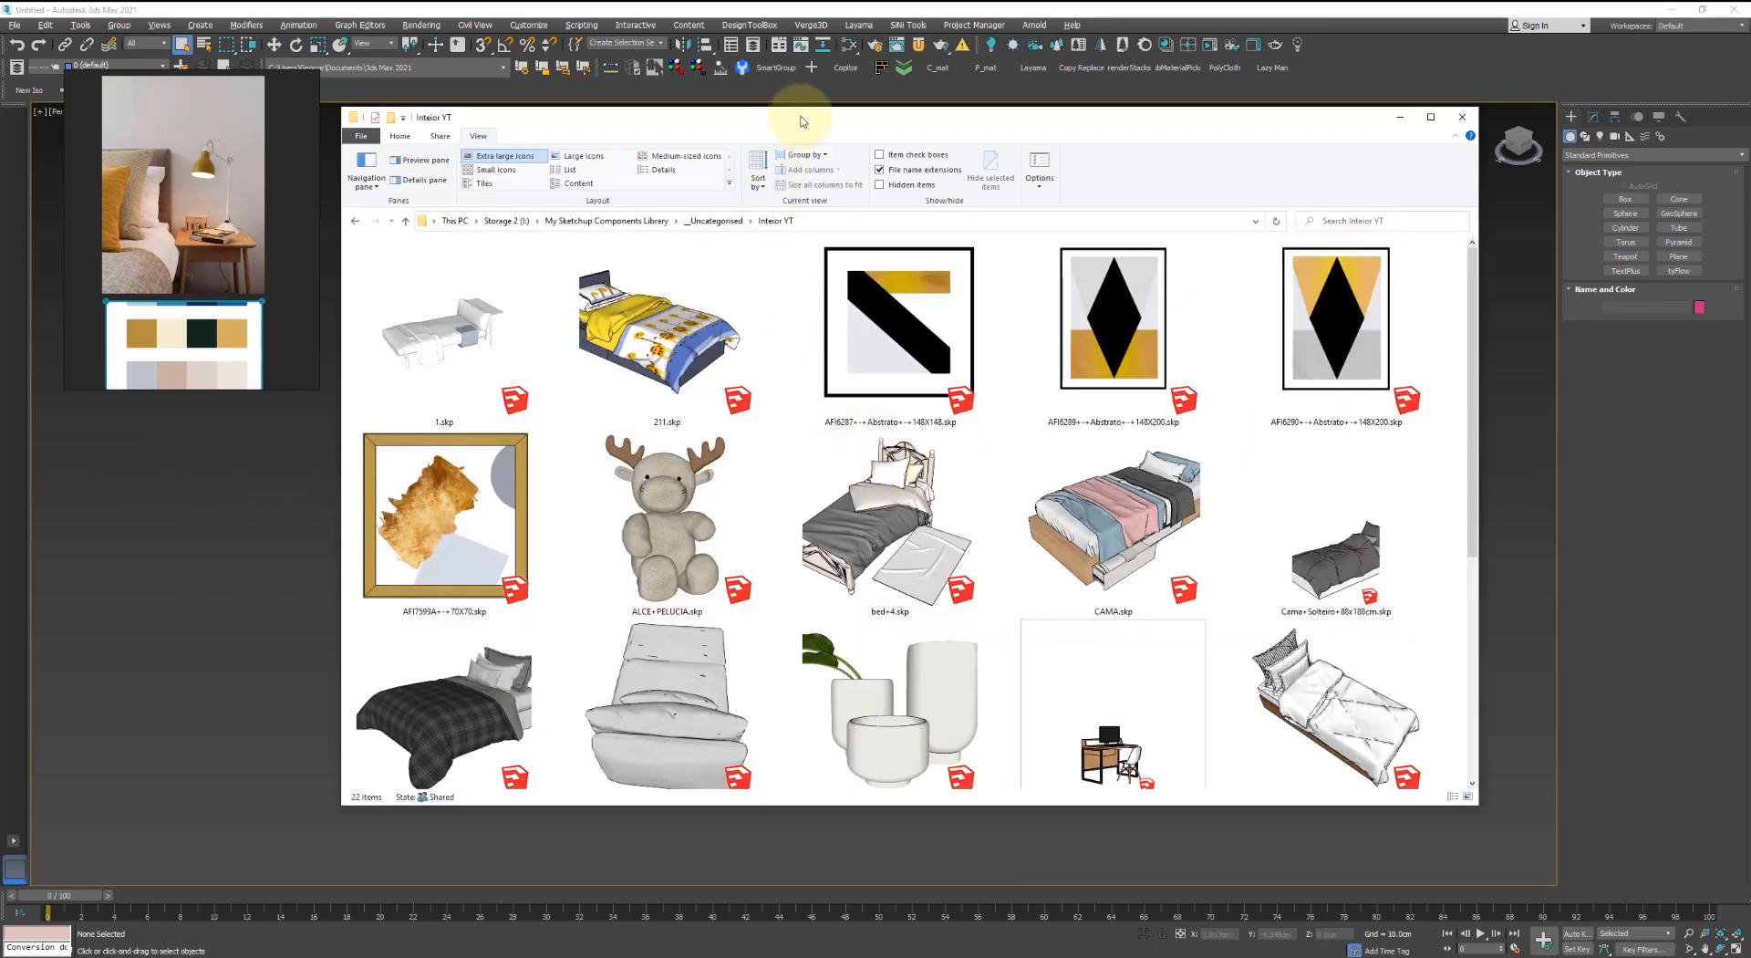
left_click_drag(803, 122, 1015, 148)
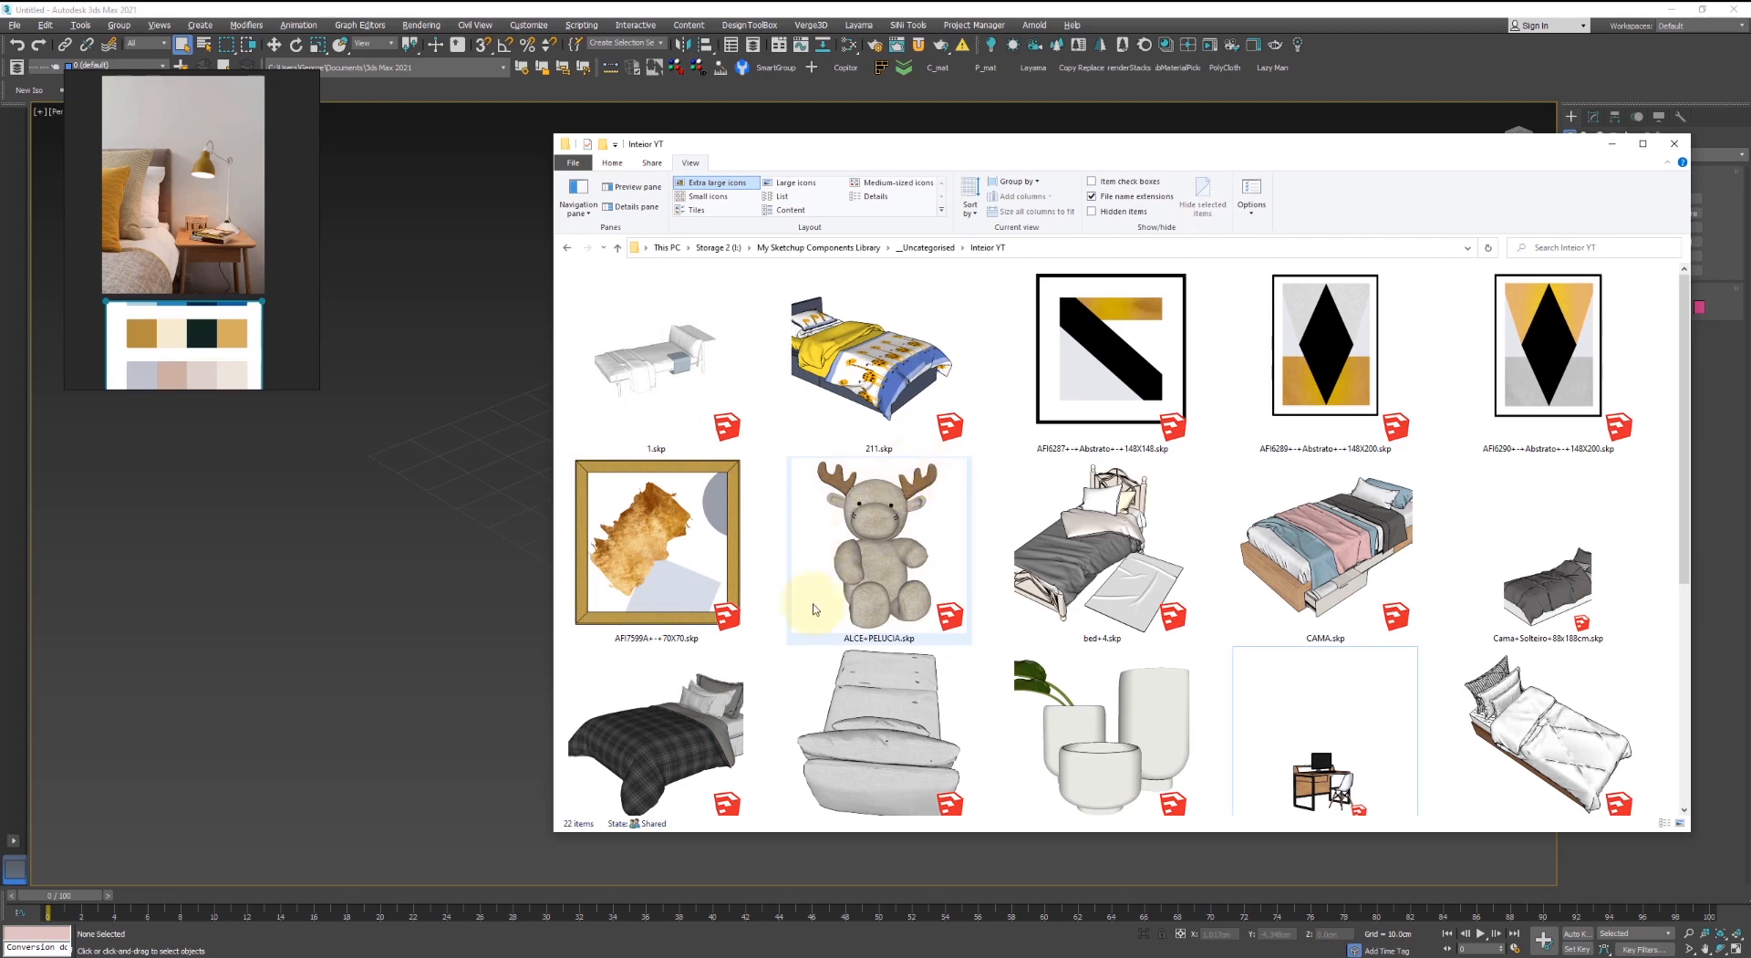
- Review the bed, decor and furniture files in the Inteior YT folder, keeping its window over the empty scene
scroll(1161, 573, "down", 3)
scroll(1271, 676, "up", 3)
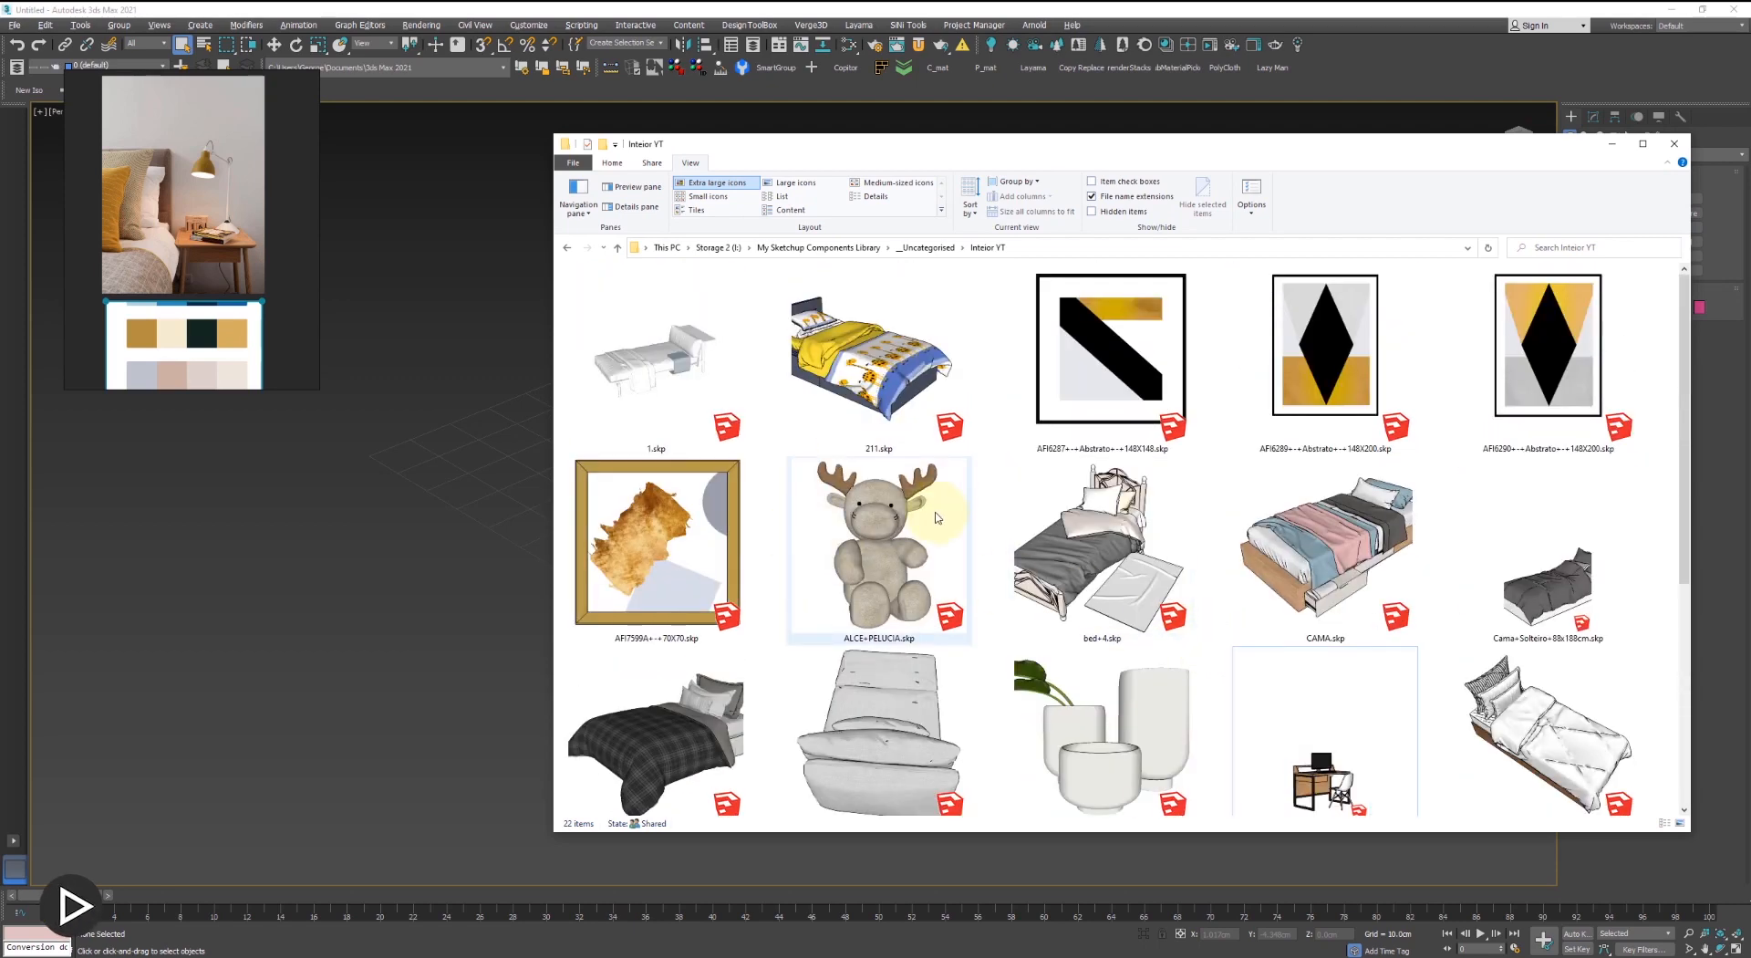
scroll(937, 518, "down", 1)
left_click_drag(1036, 145, 890, 136)
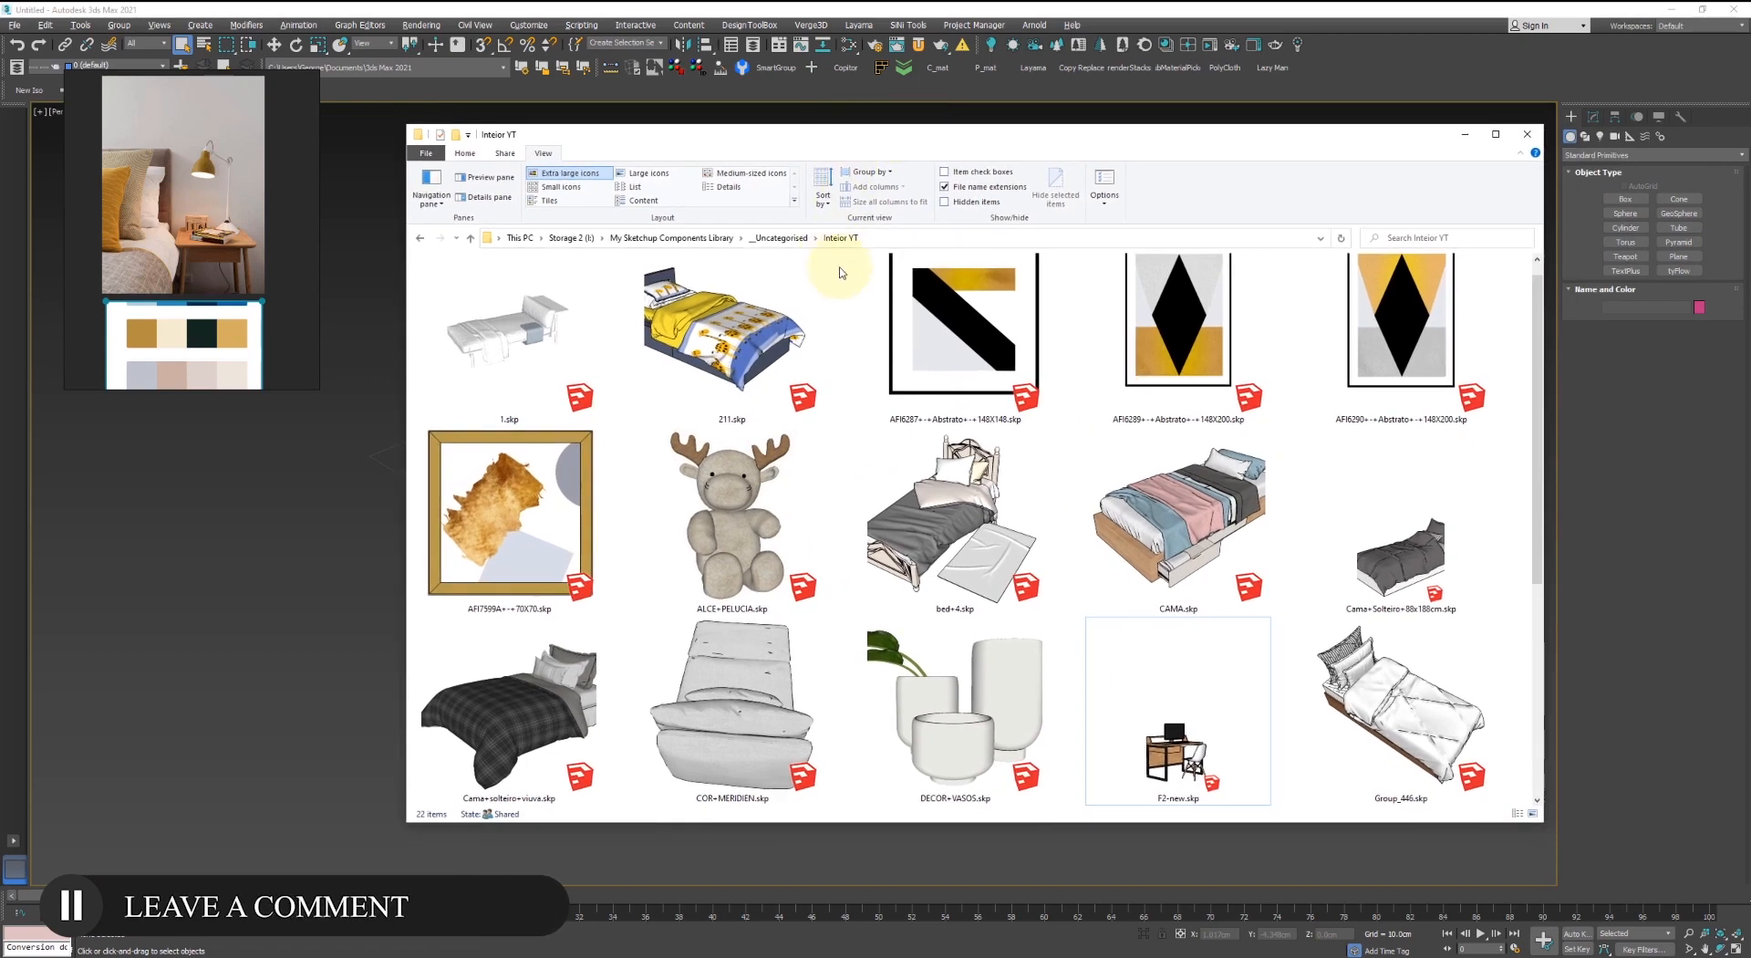
scroll(972, 424, "down", 3)
scroll(1047, 433, "up", 2)
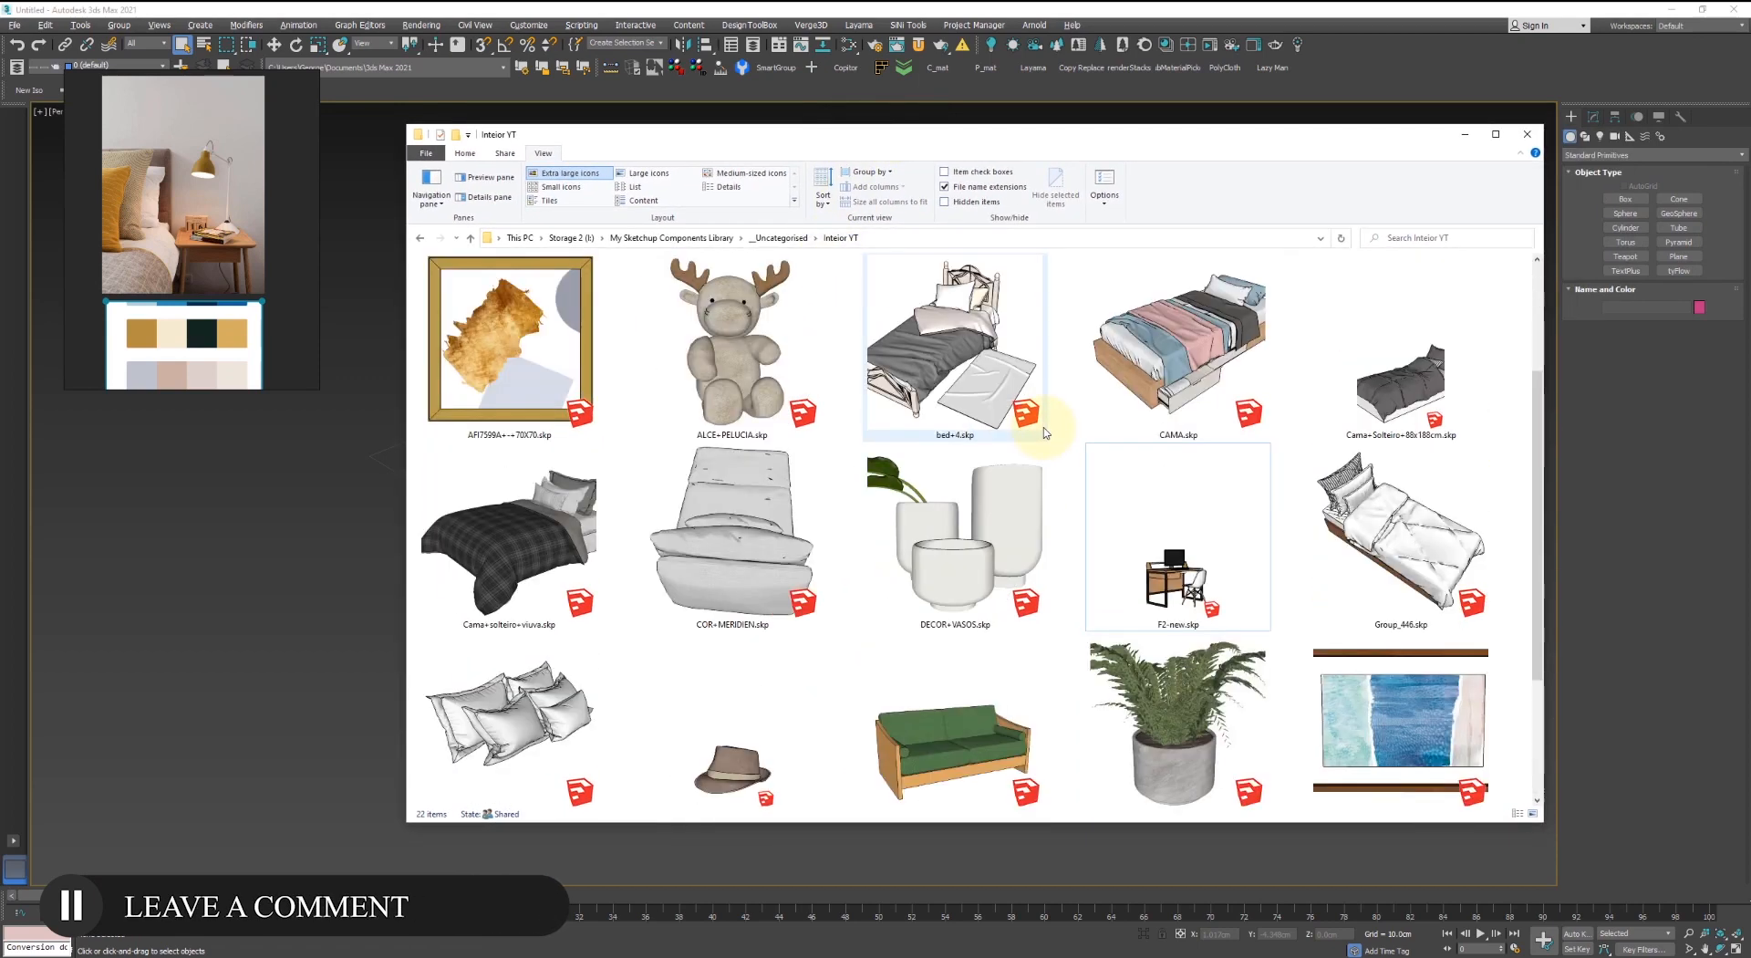
scroll(1046, 432, "up", 2)
scroll(1046, 432, "down", 3)
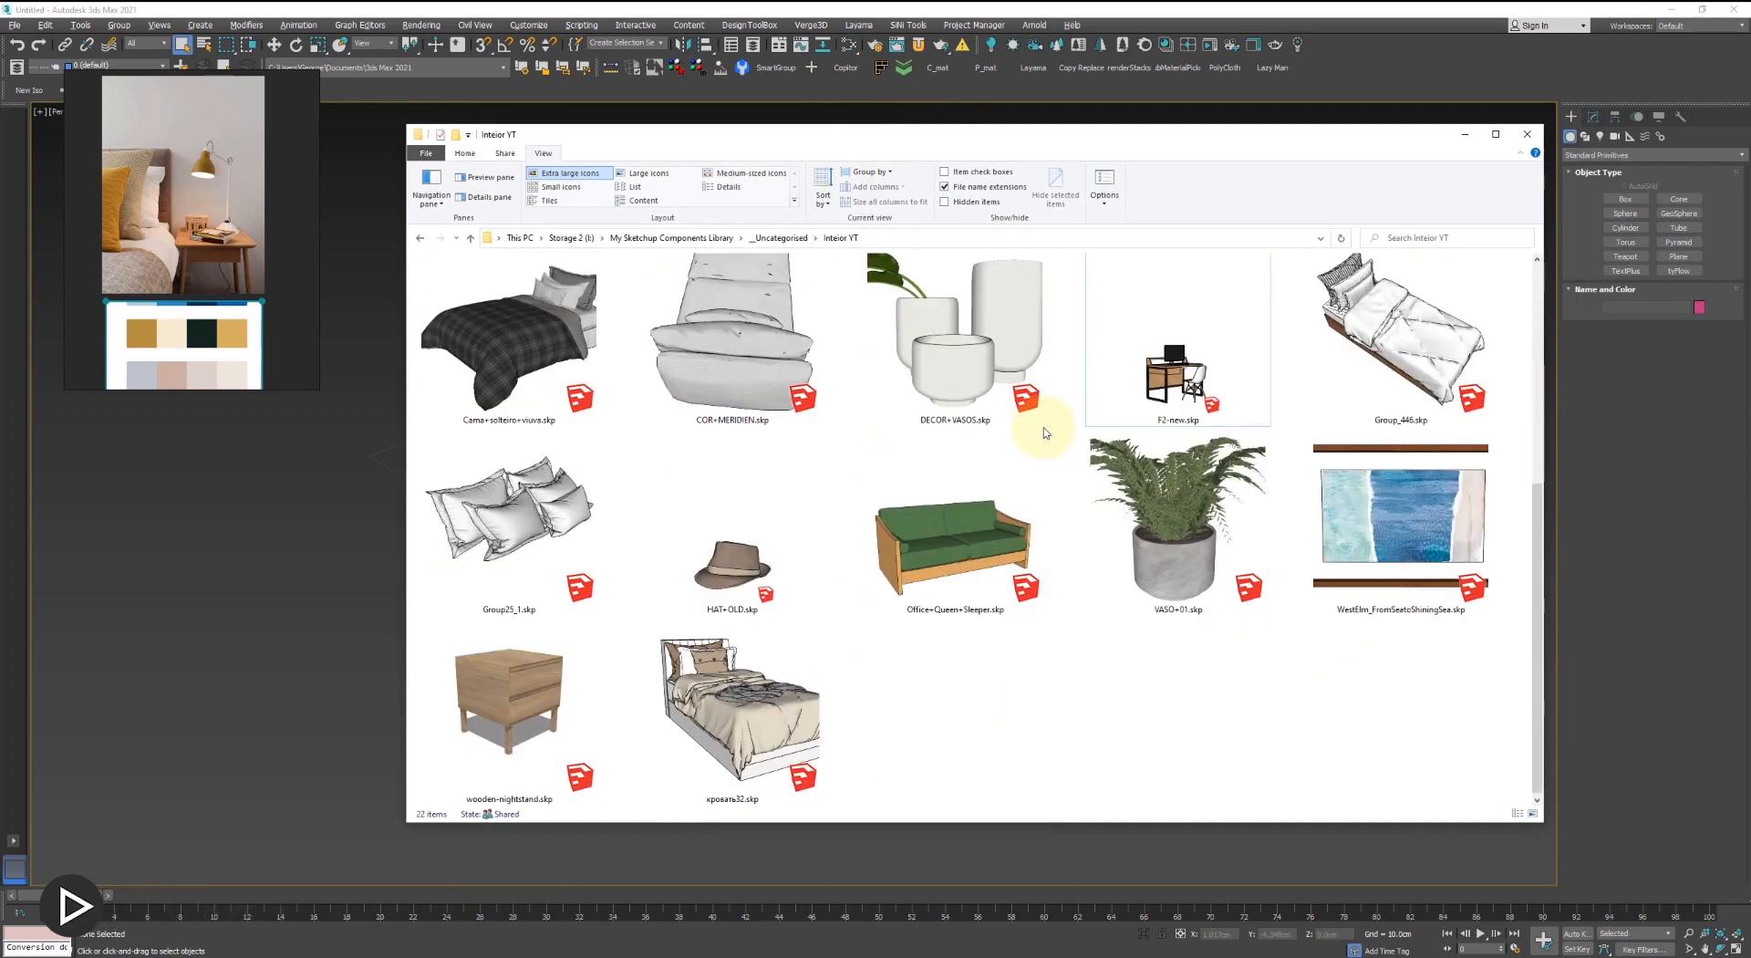
scroll(1046, 433, "up", 3)
- Switch to the browser and download the IKEA HEMNES bed from 3D Warehouse as a SketchUp 2020 model
mouse_move(517, 953)
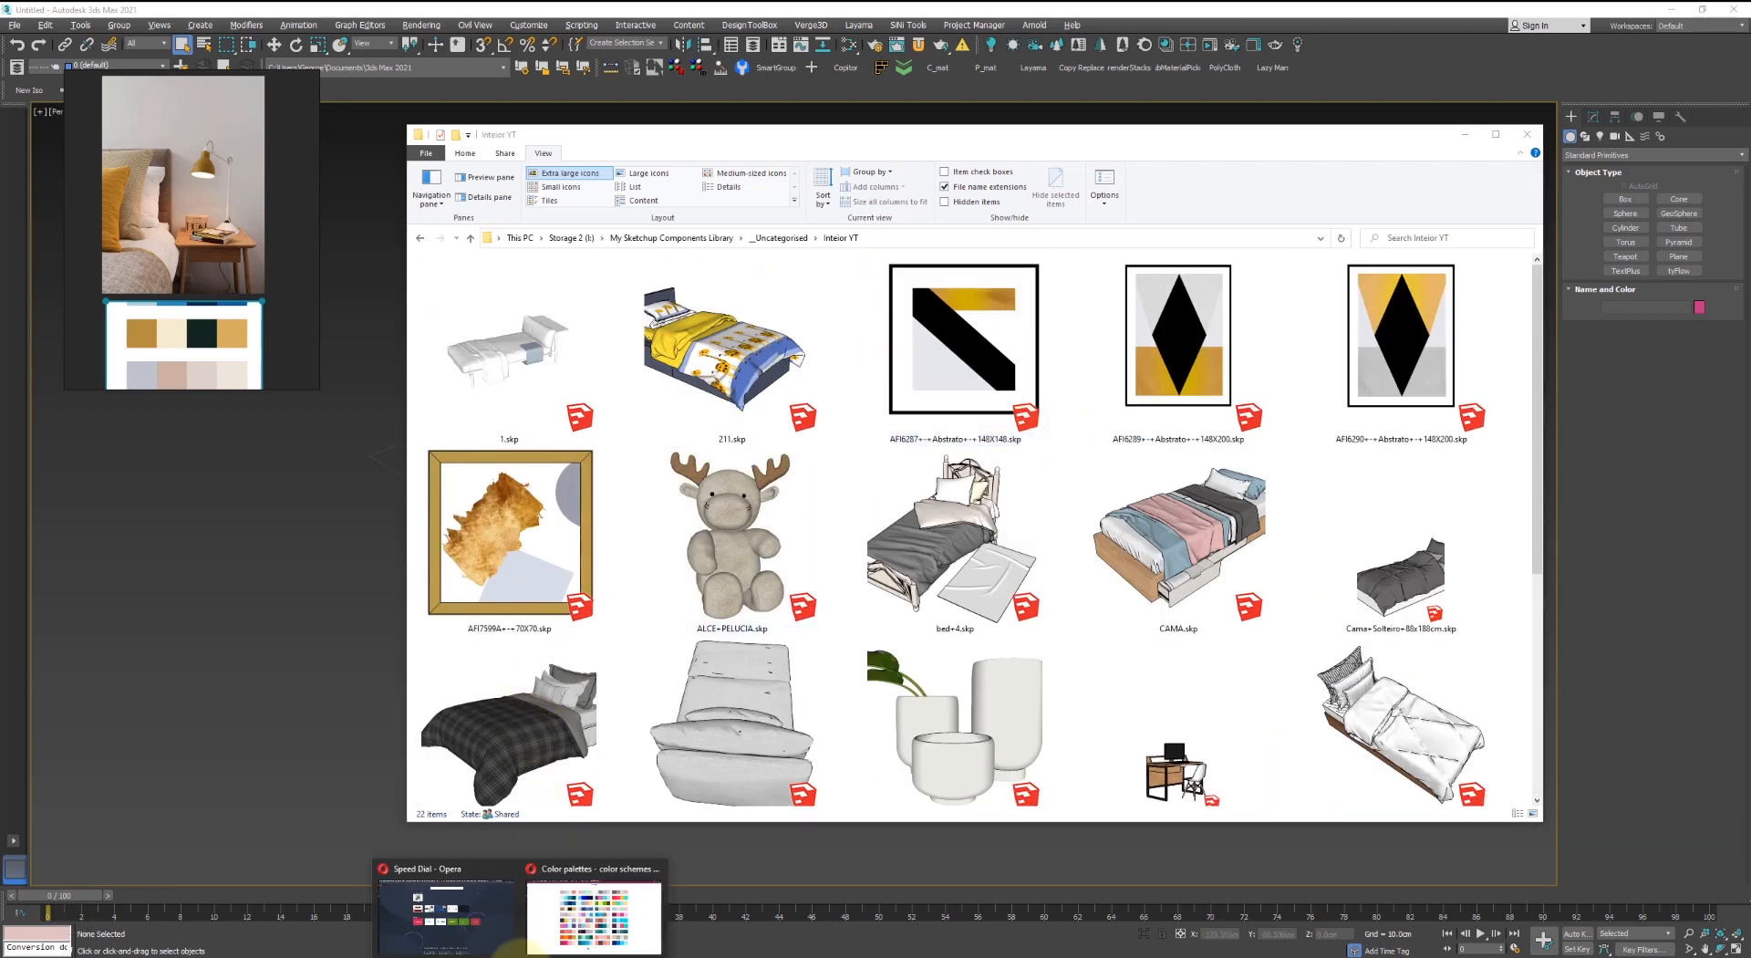
left_click(581, 919)
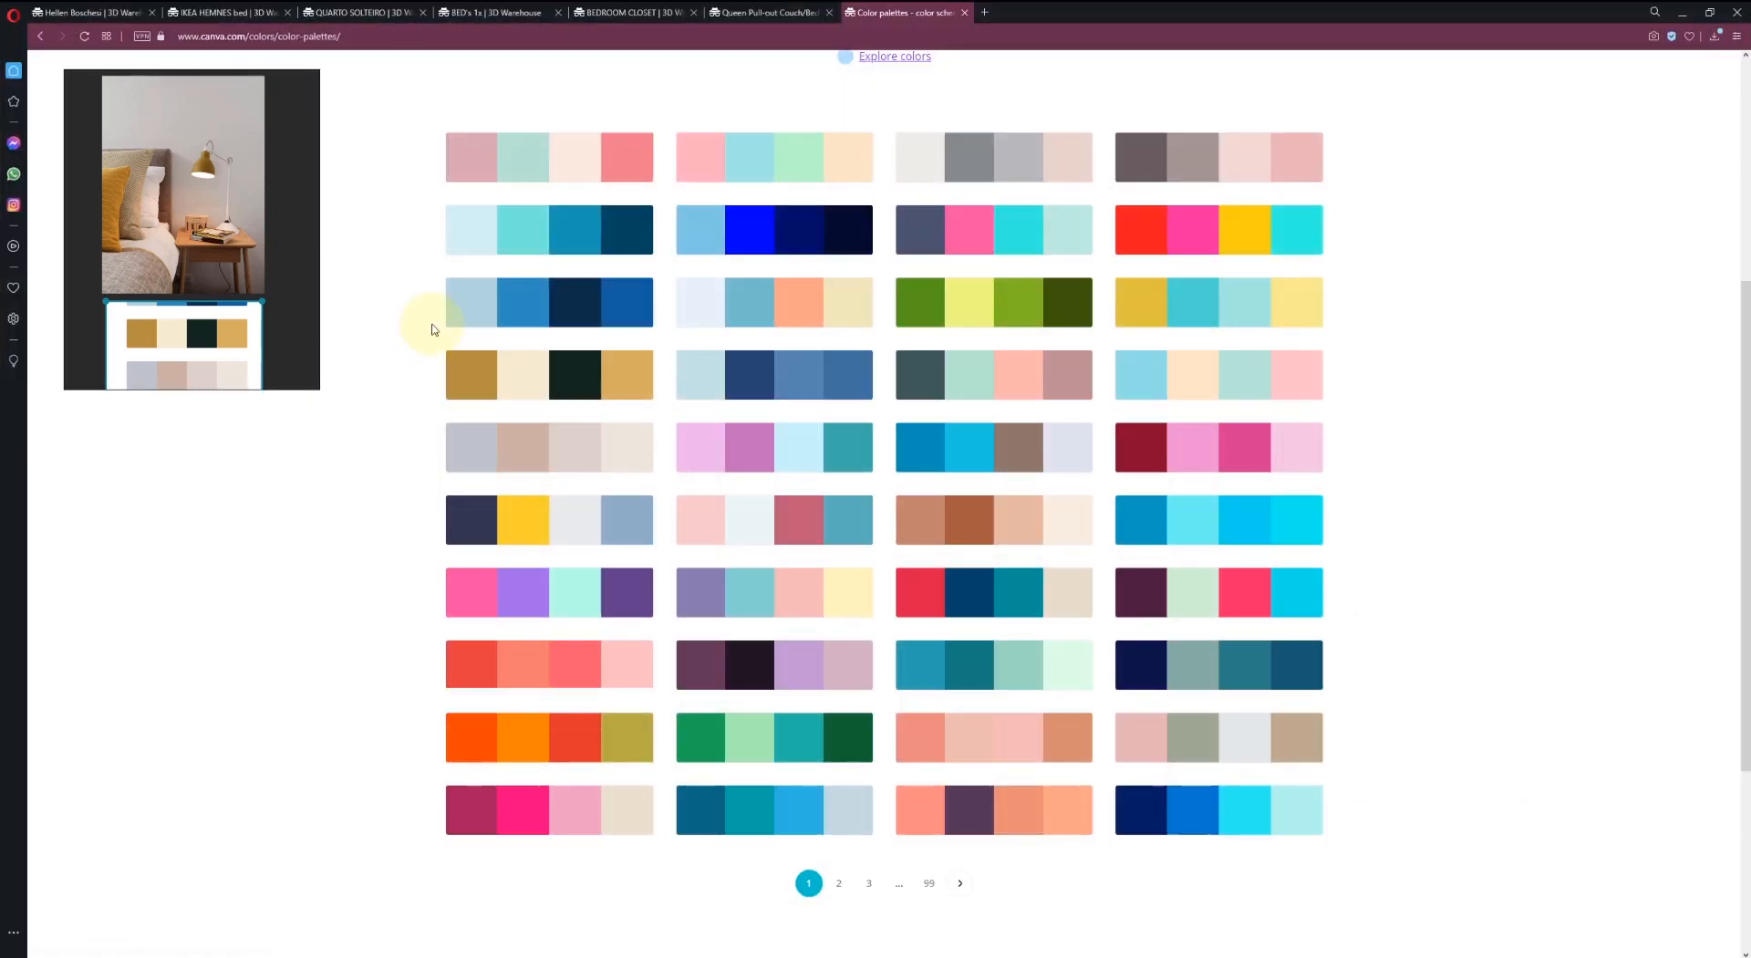
left_click(240, 11)
left_click(1021, 505)
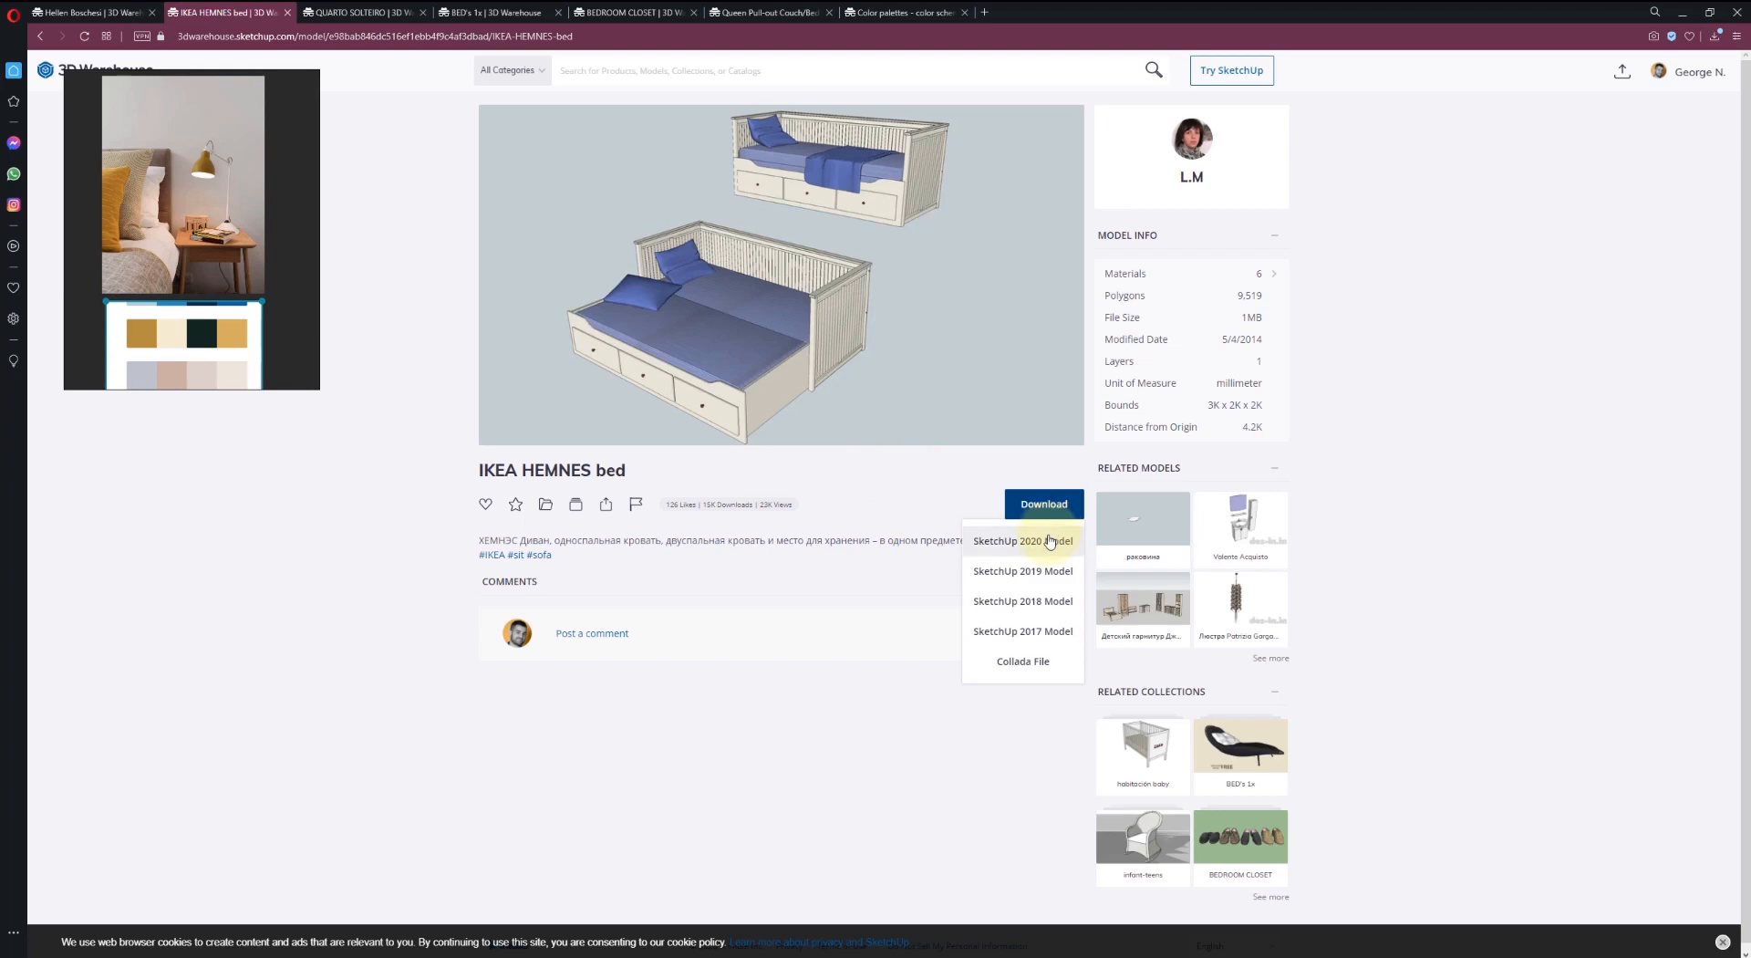
left_click(1050, 541)
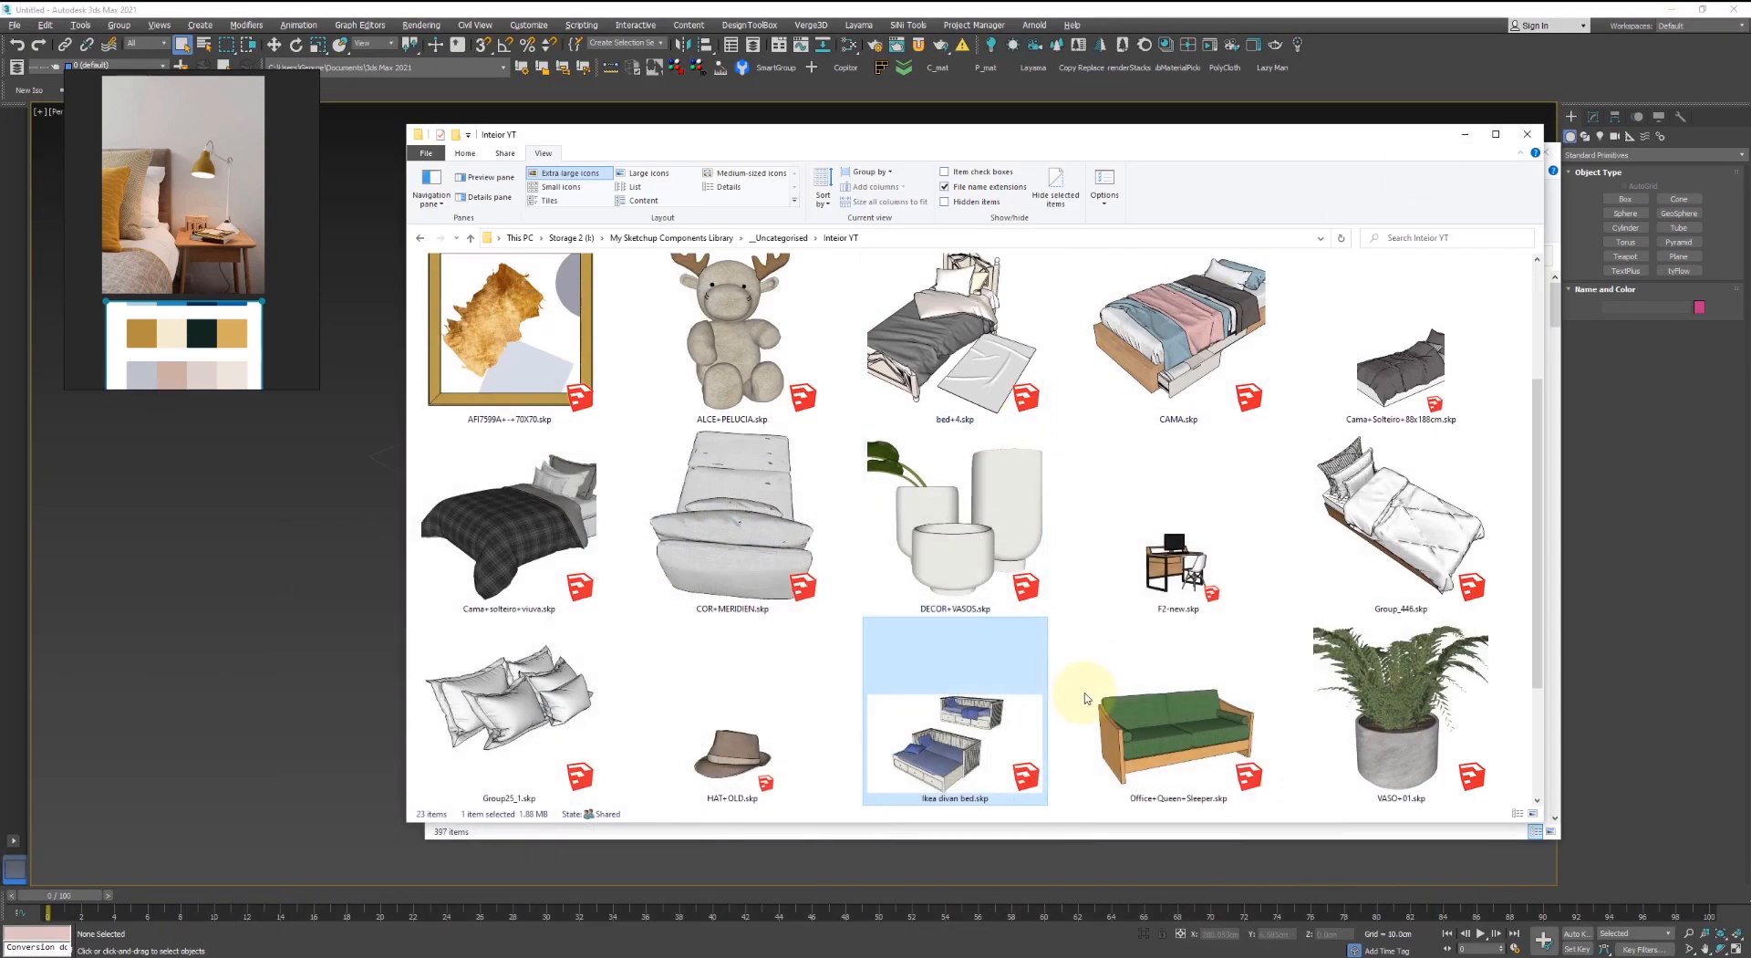
- Import the Ikea divan bed SketchUp file from the folder into the empty 3ds Max scene and reposition the group
left_click_drag(958, 729, 246, 716)
left_click(276, 718)
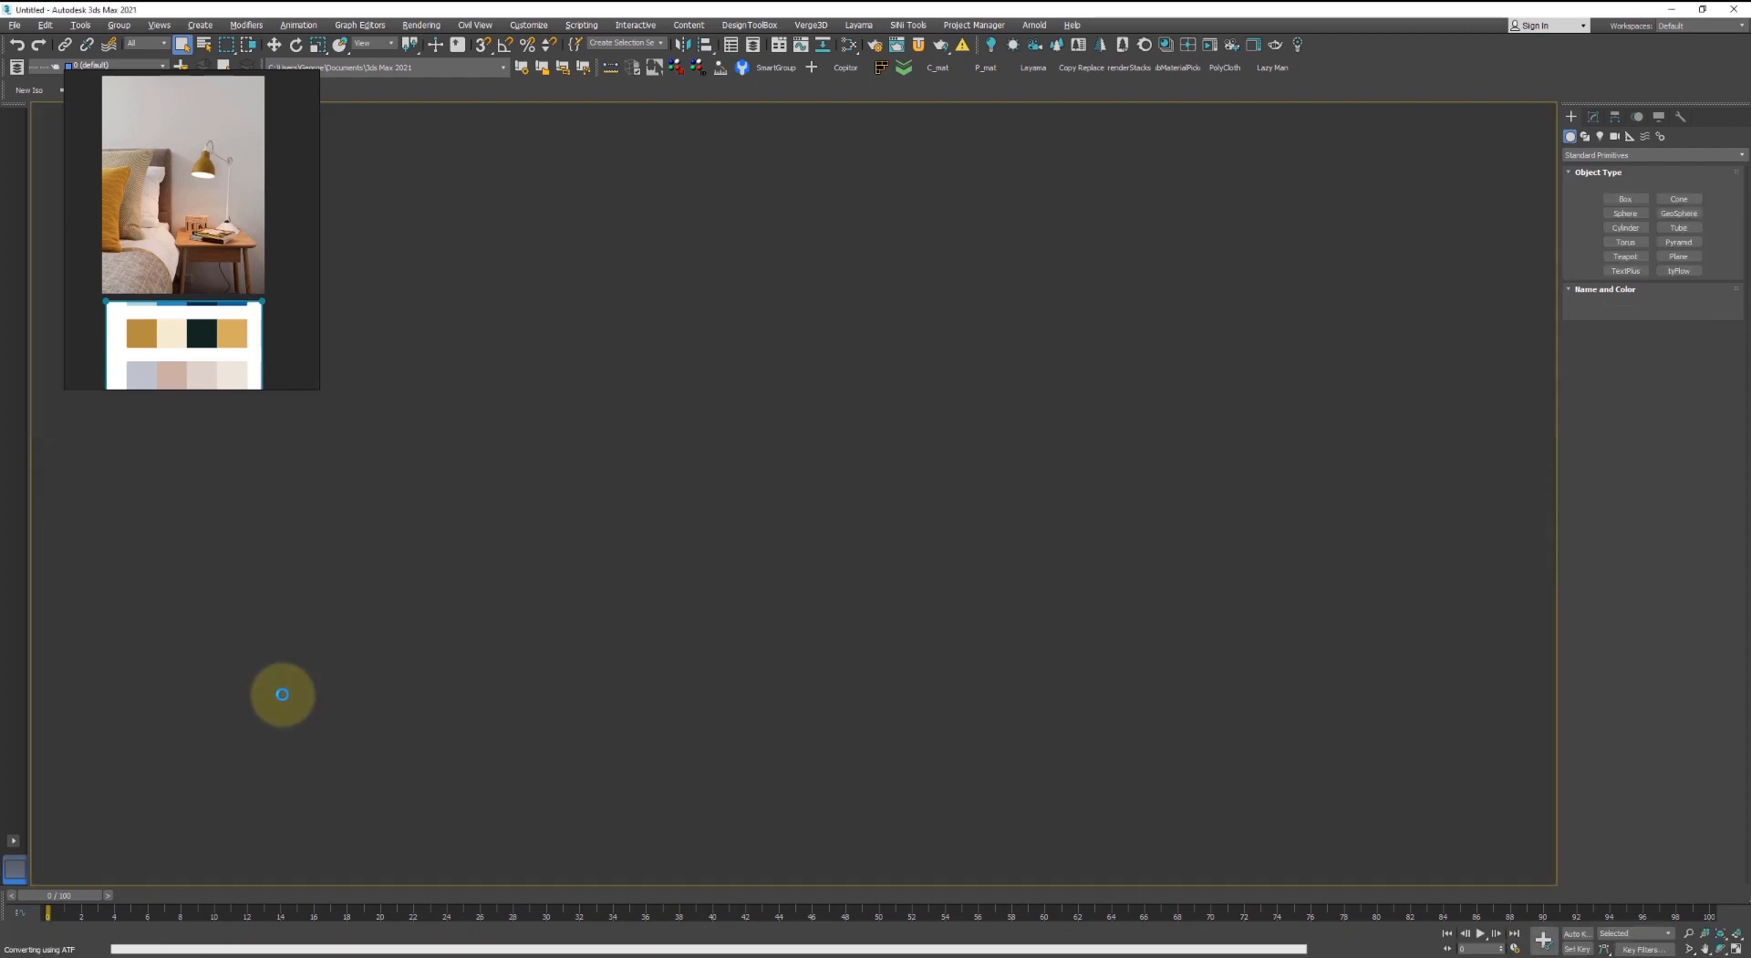
scroll(924, 608, "down", 5)
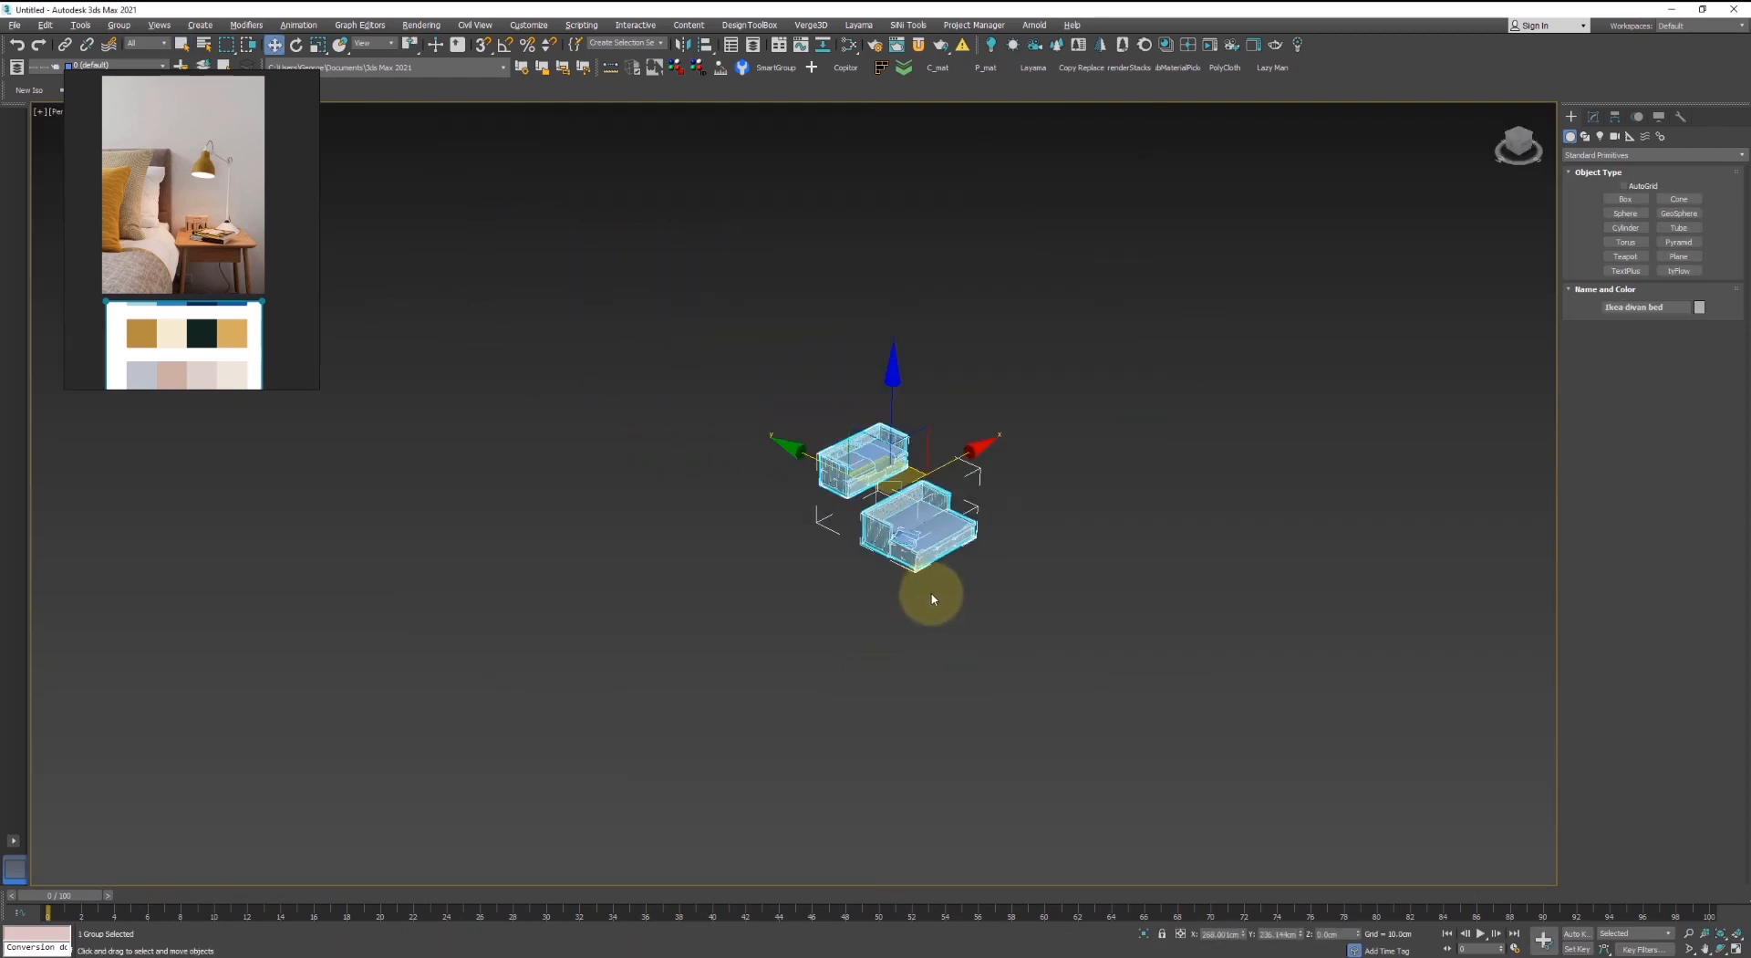
left_click_drag(922, 485, 1037, 593)
- Deselect the imported divan bed and inspect both of its configurations up close and from the side
scroll(1056, 676, "up", 5)
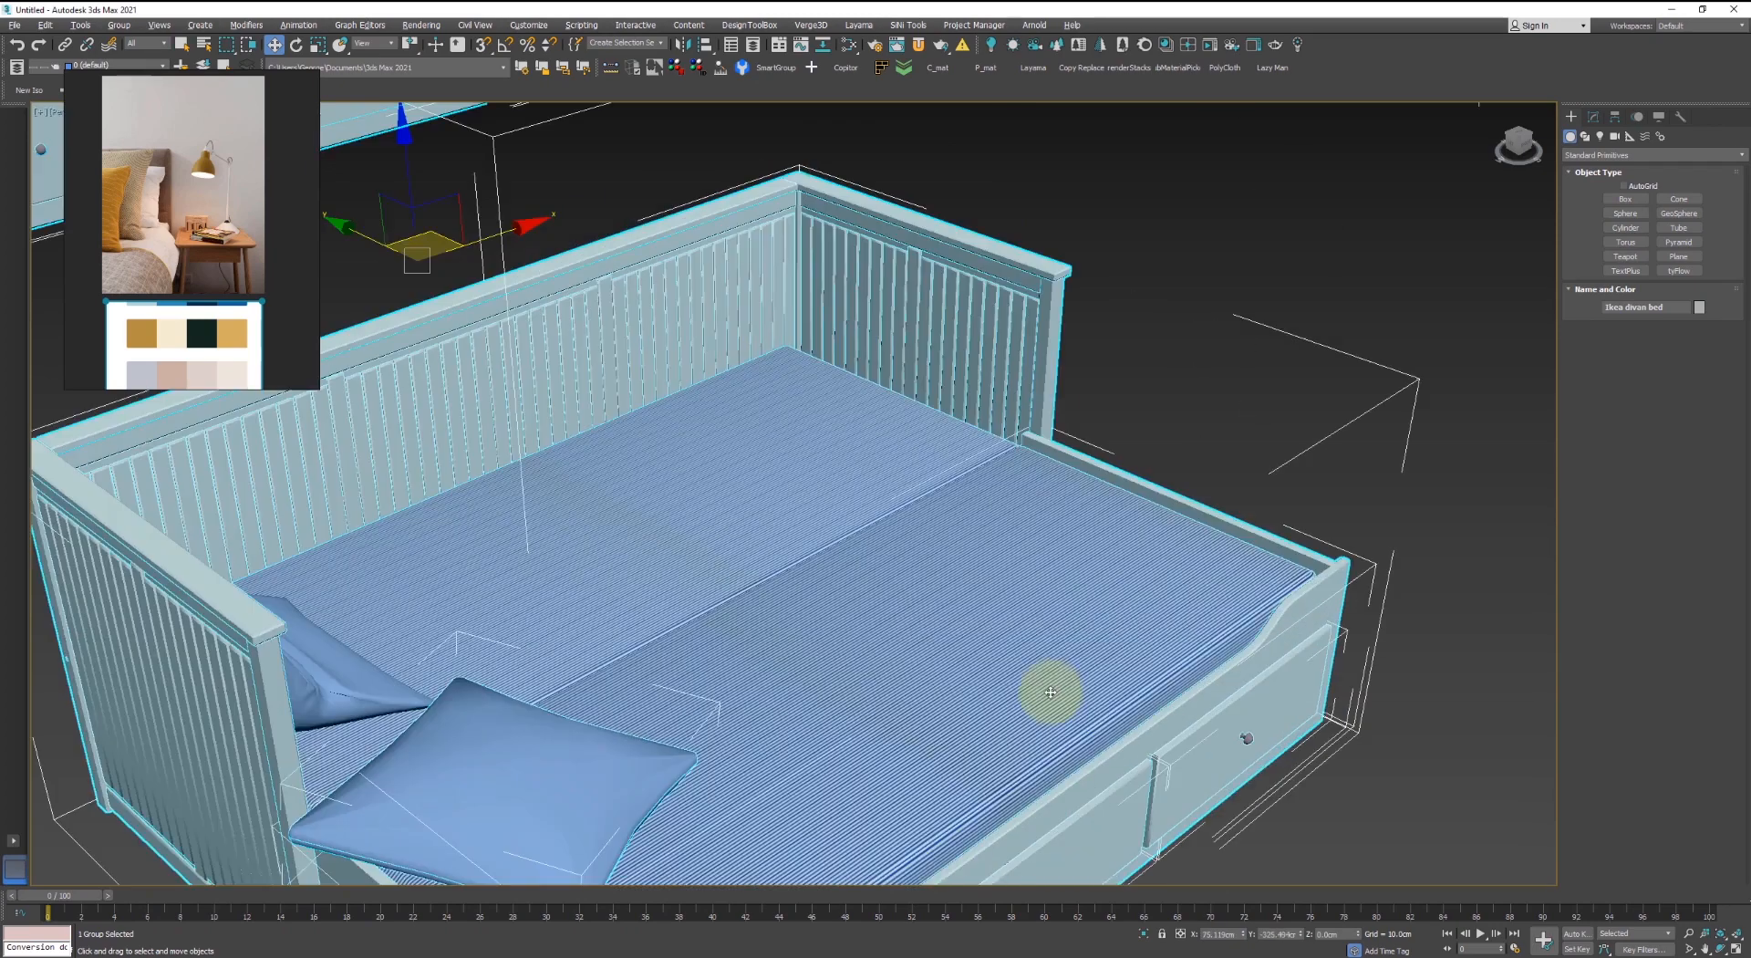
scroll(958, 648, "down", 2)
middle_click_drag(1048, 693, 1020, 618, "alt")
left_click(1330, 471)
middle_click_drag(844, 511, 1233, 658, "alt")
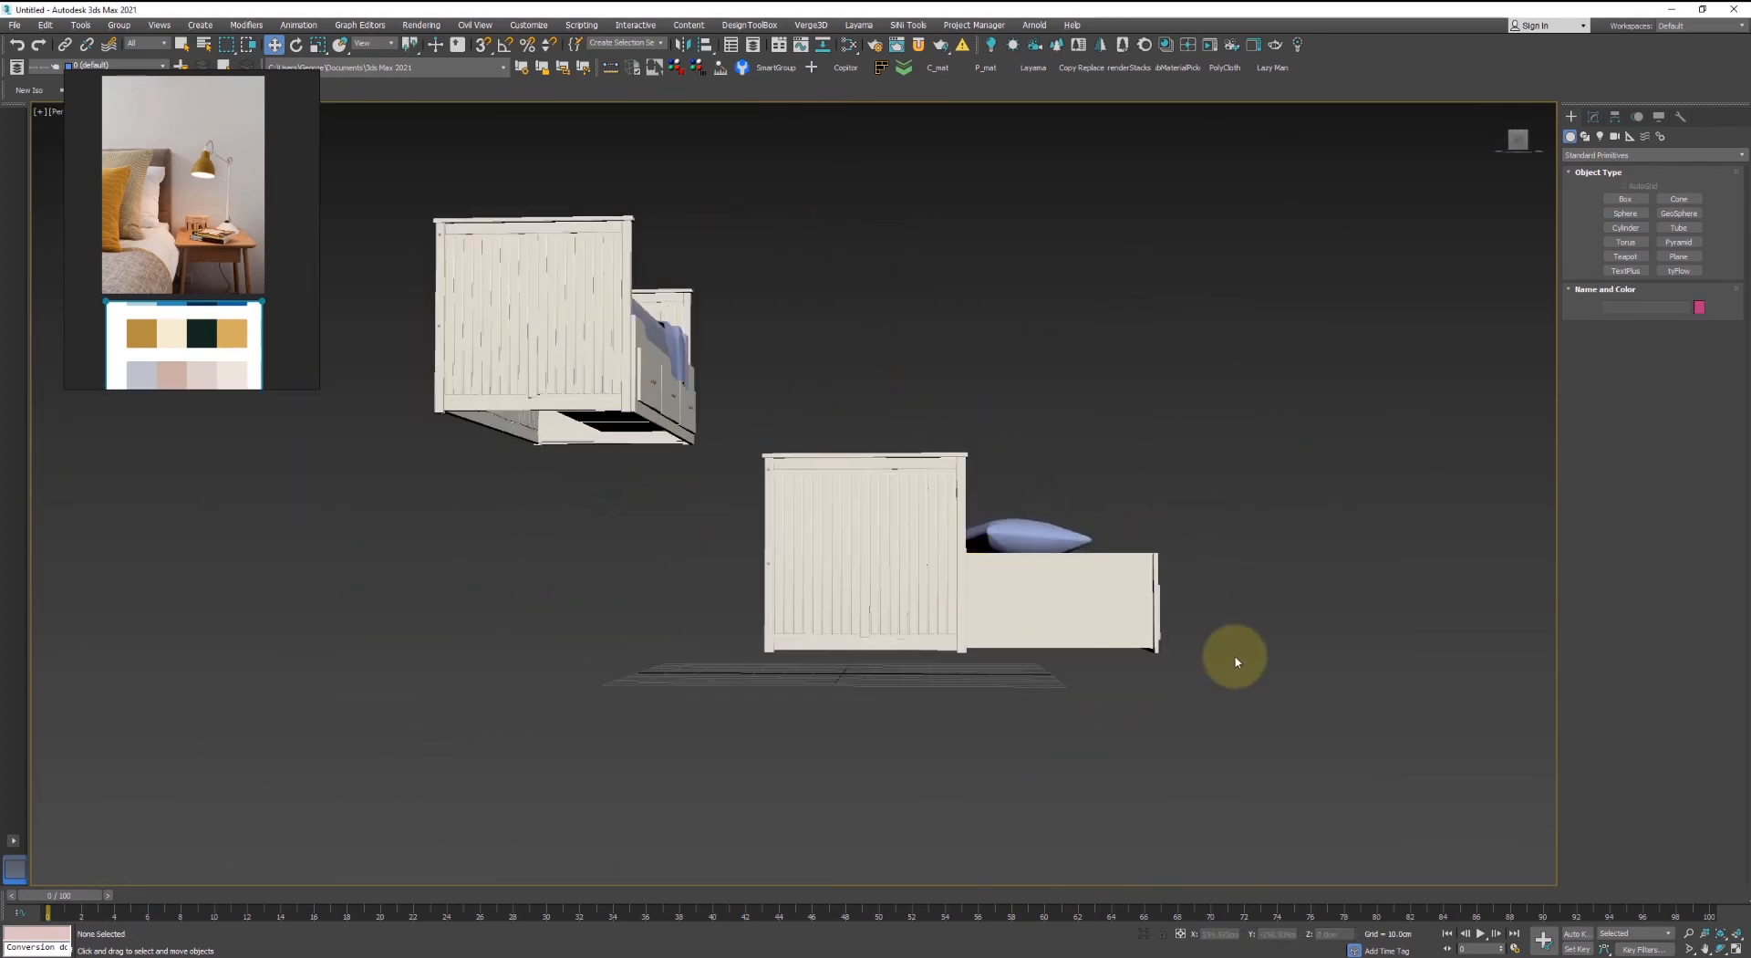
- Ungroup the imported divan beds and delete the pulled-out double configuration, keeping the single daybed with the throw
left_click_drag(1233, 654, 740, 436)
middle_click_drag(812, 460, 907, 461, "alt")
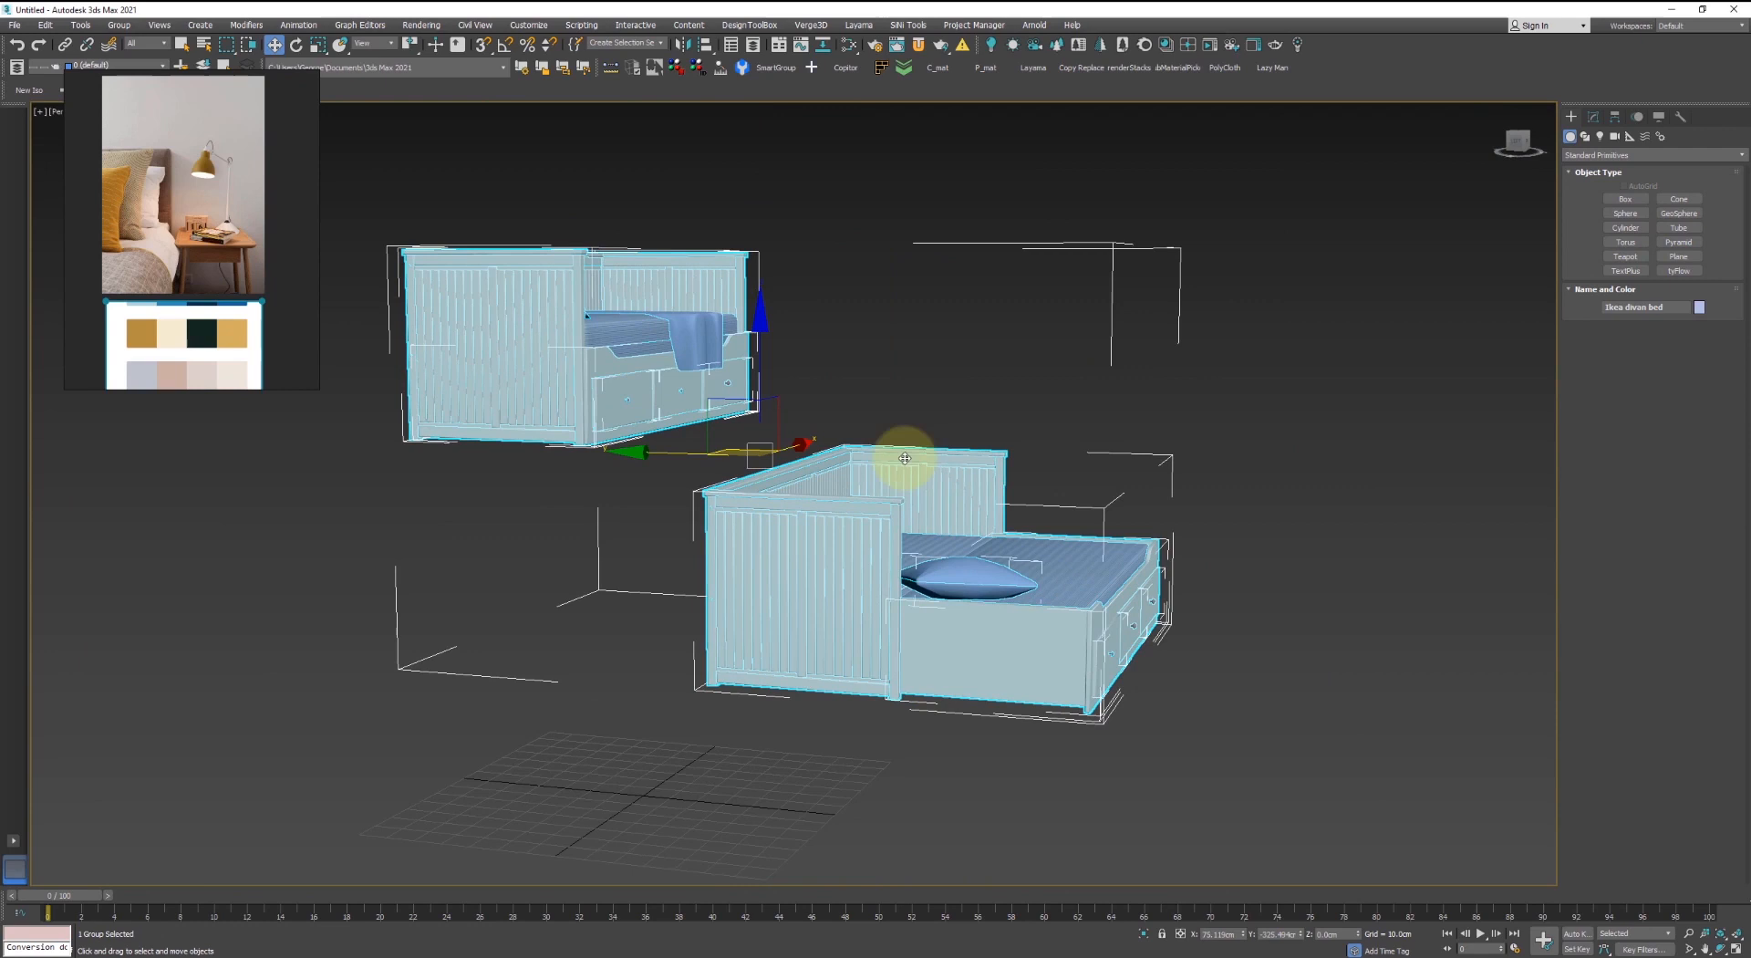
left_click(1231, 417)
left_click(890, 427)
key("Delete")
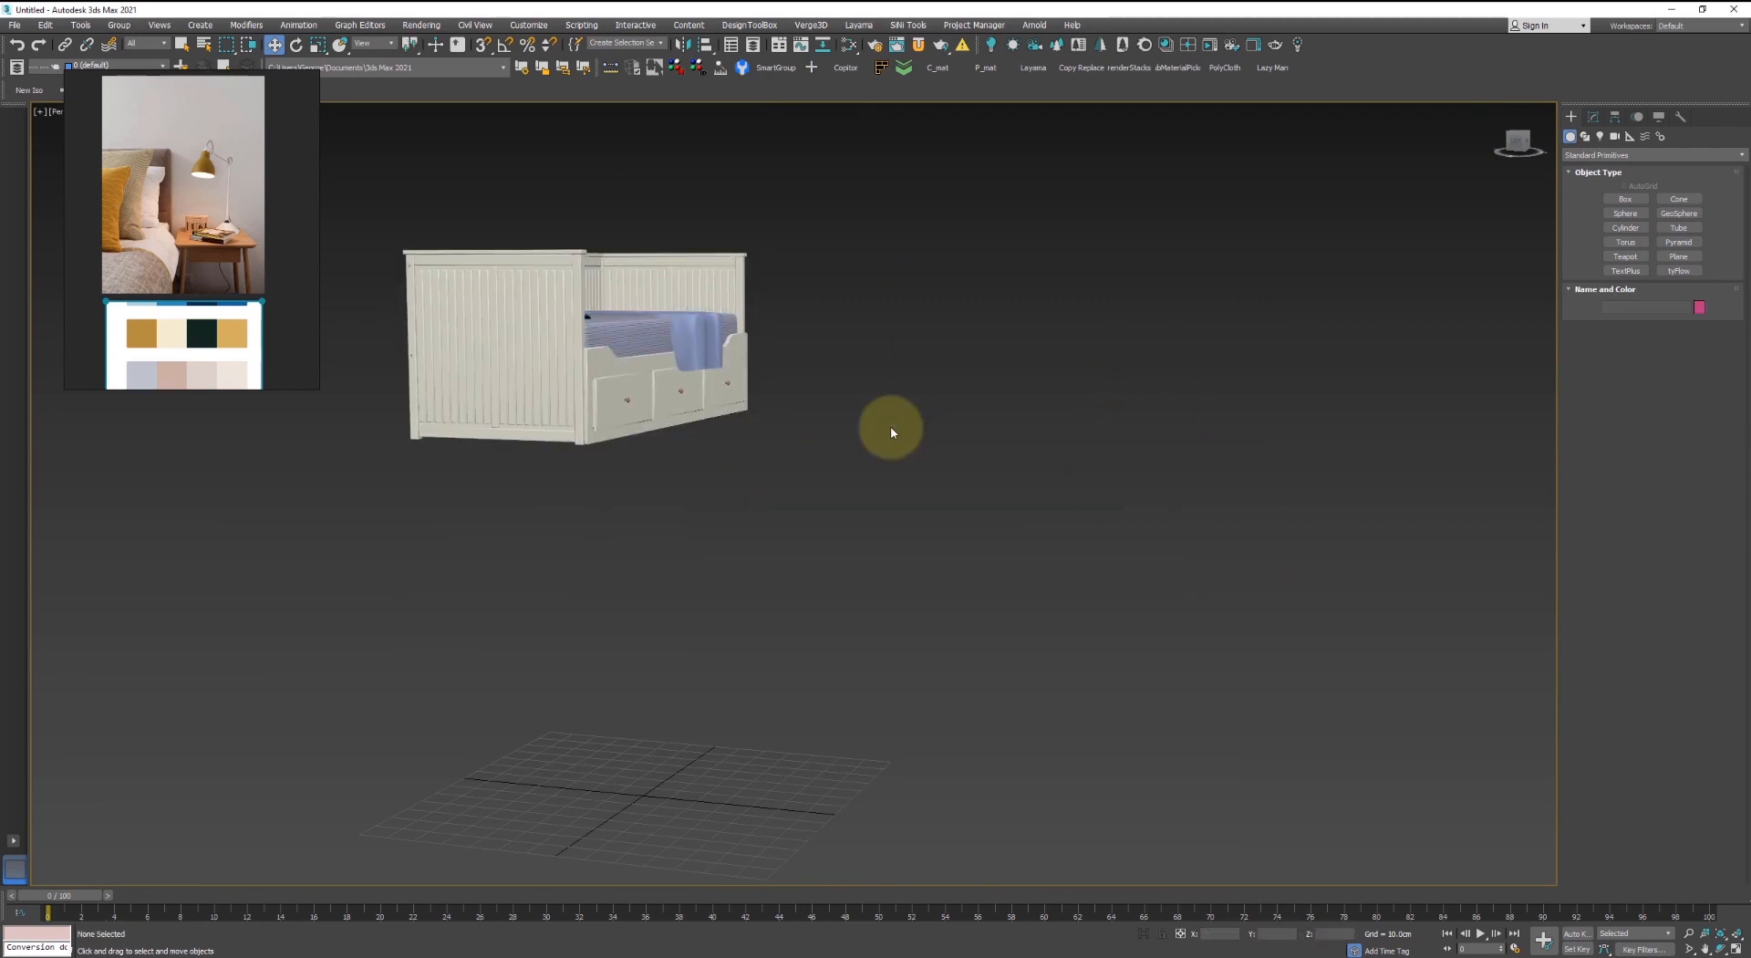
- Select the remaining daybed group and set its pivot to the bottom centre with the SiNi mini Pivot tool
left_click_drag(927, 501, 456, 206)
left_click(861, 463)
left_click(467, 272)
left_click(894, 26)
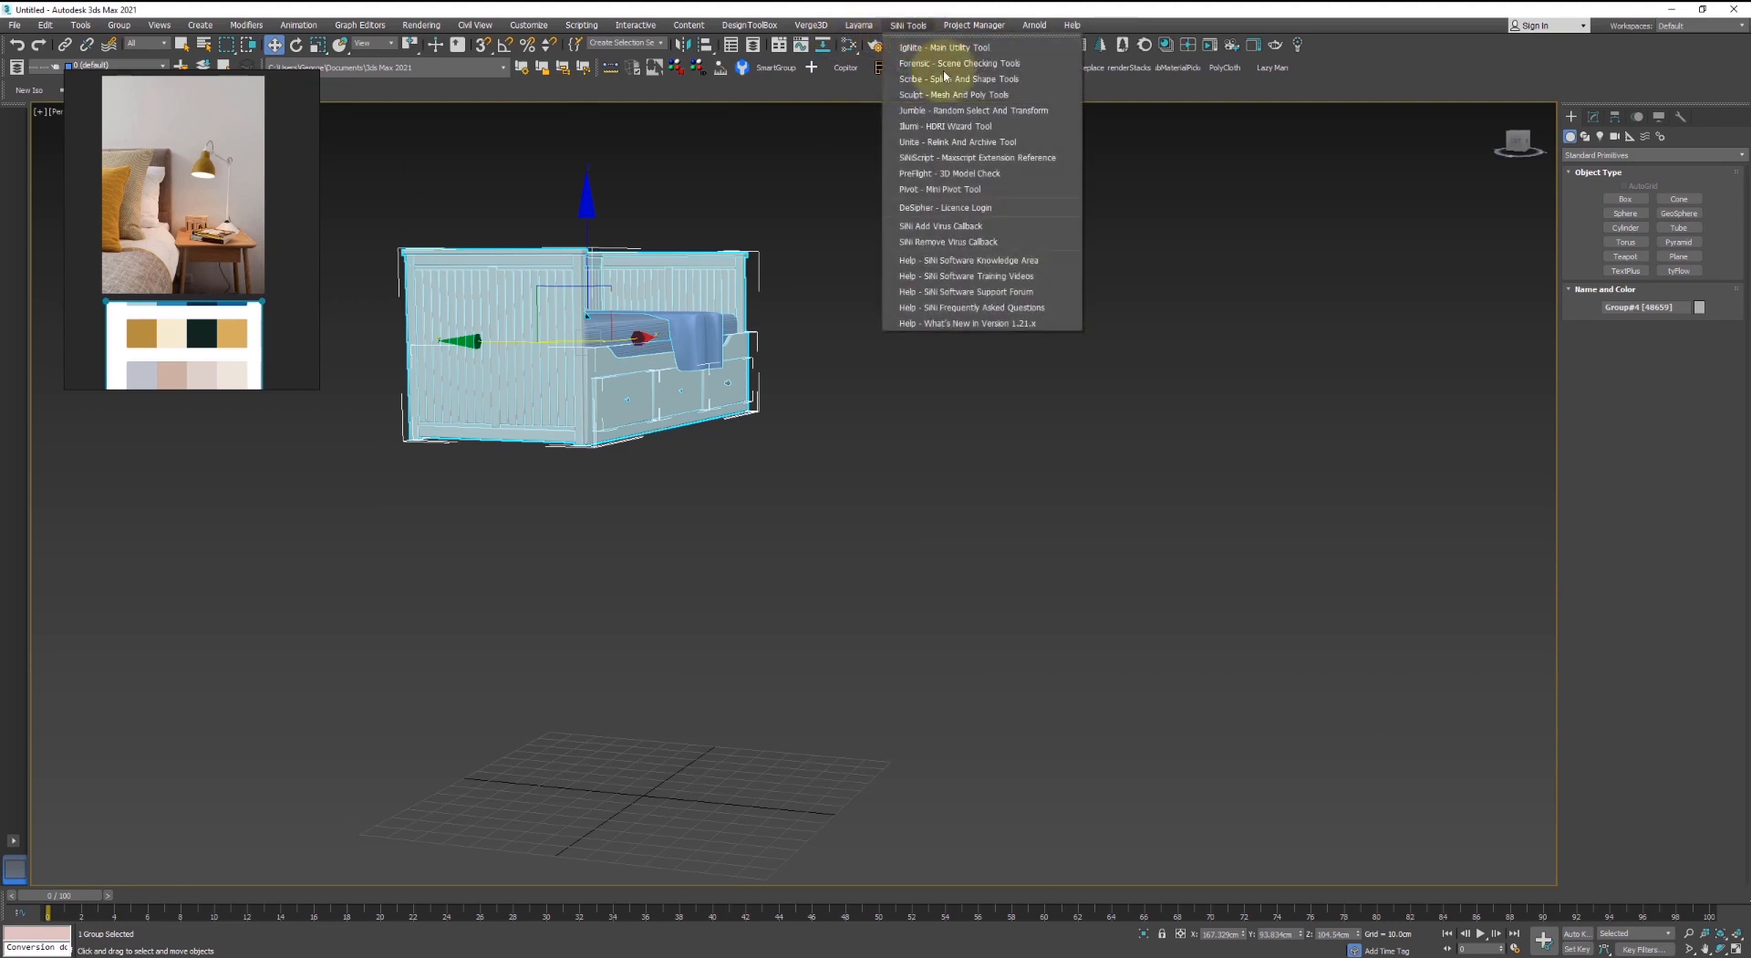
left_click(985, 185)
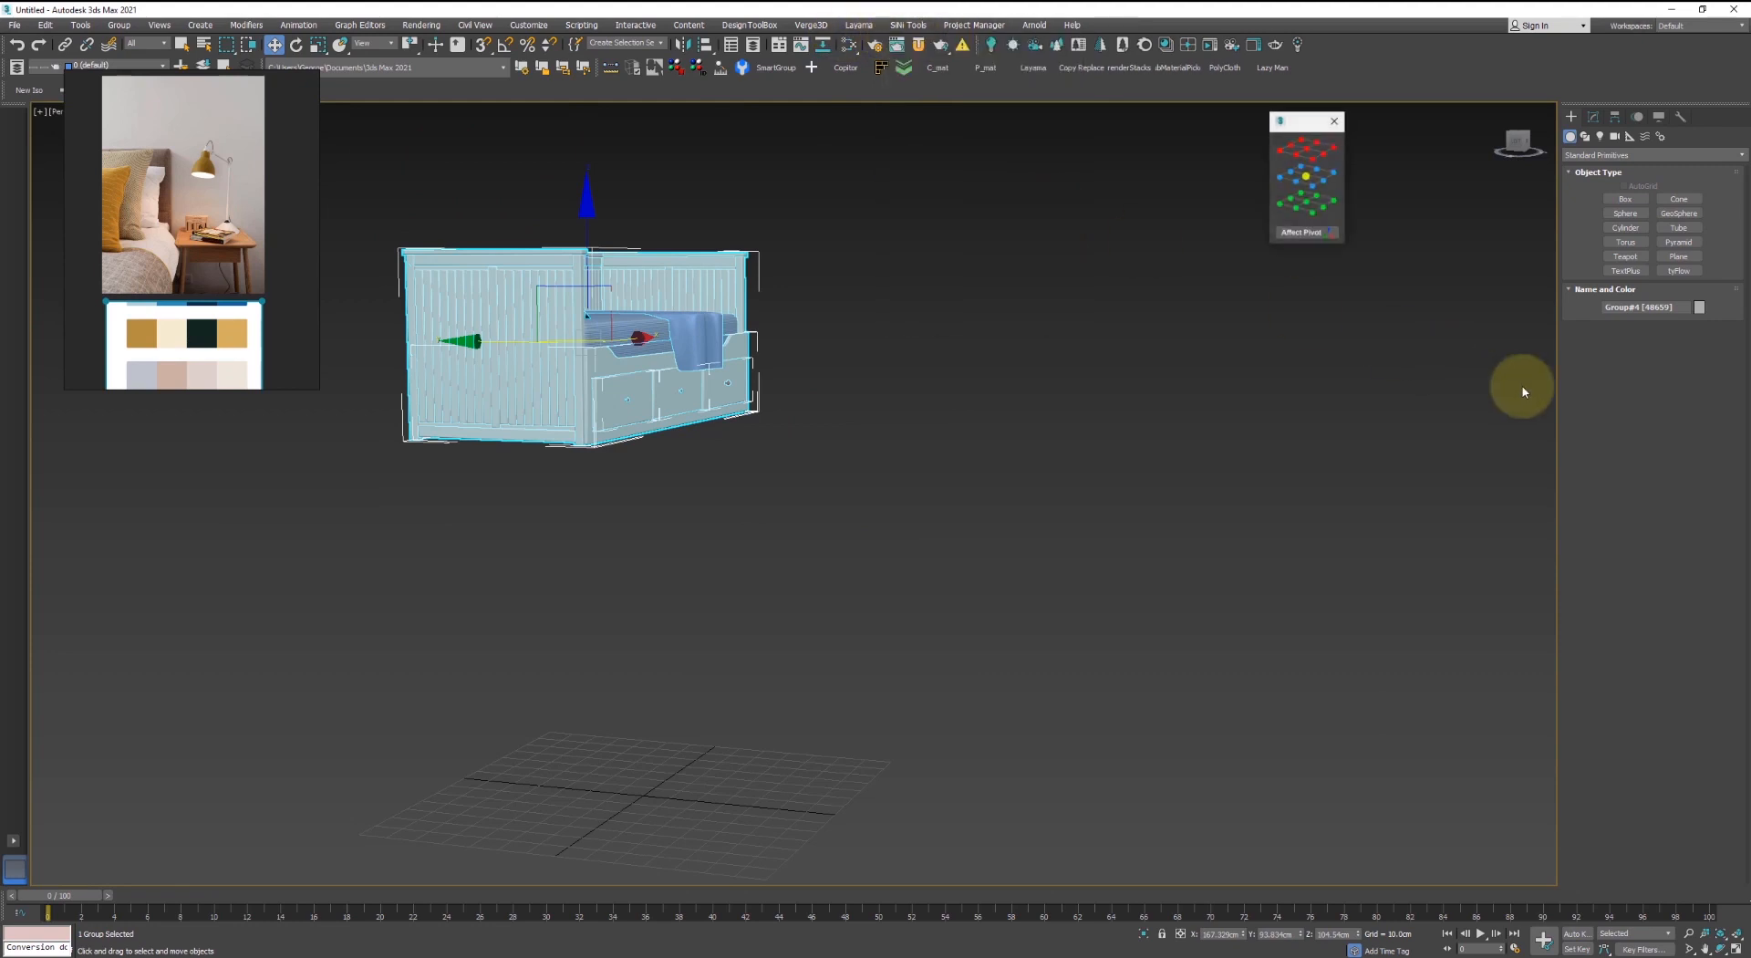
left_click(1306, 204)
- In the front view, lower the daybed group towards the ground line and set its Z position to 0
scroll(633, 347, "down", 3)
key("f")
key("z")
scroll(735, 388, "down", 5)
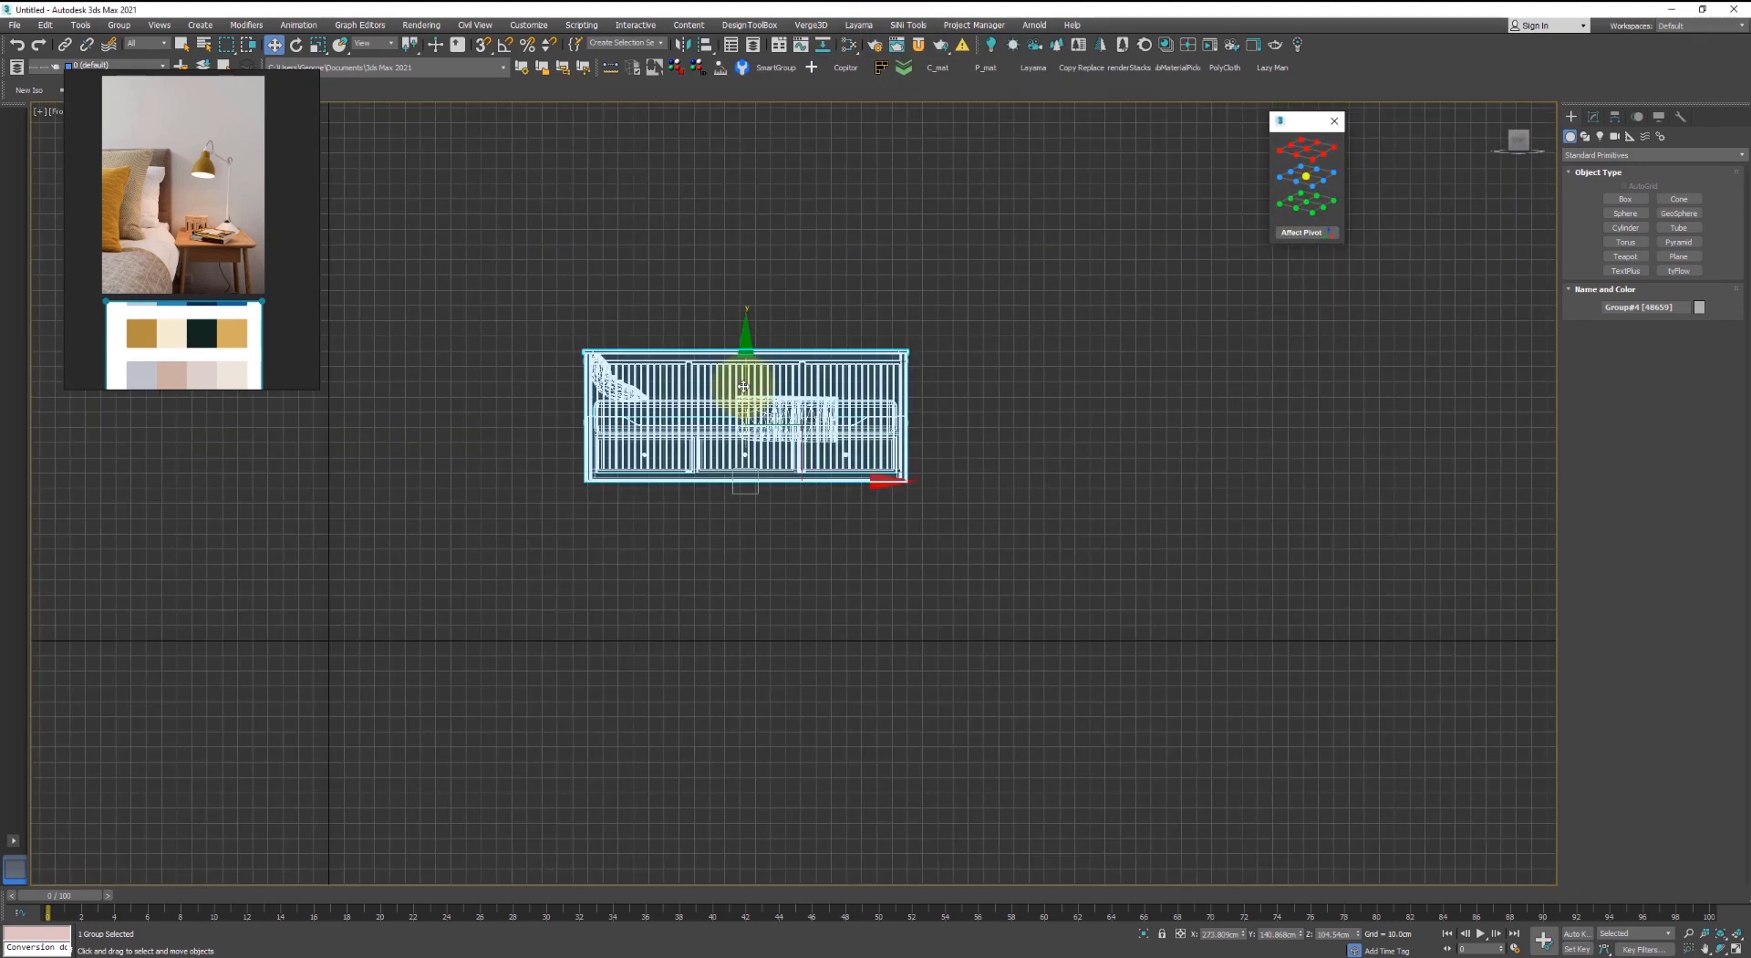
scroll(743, 387, "down", 2)
left_click_drag(745, 381, 728, 463)
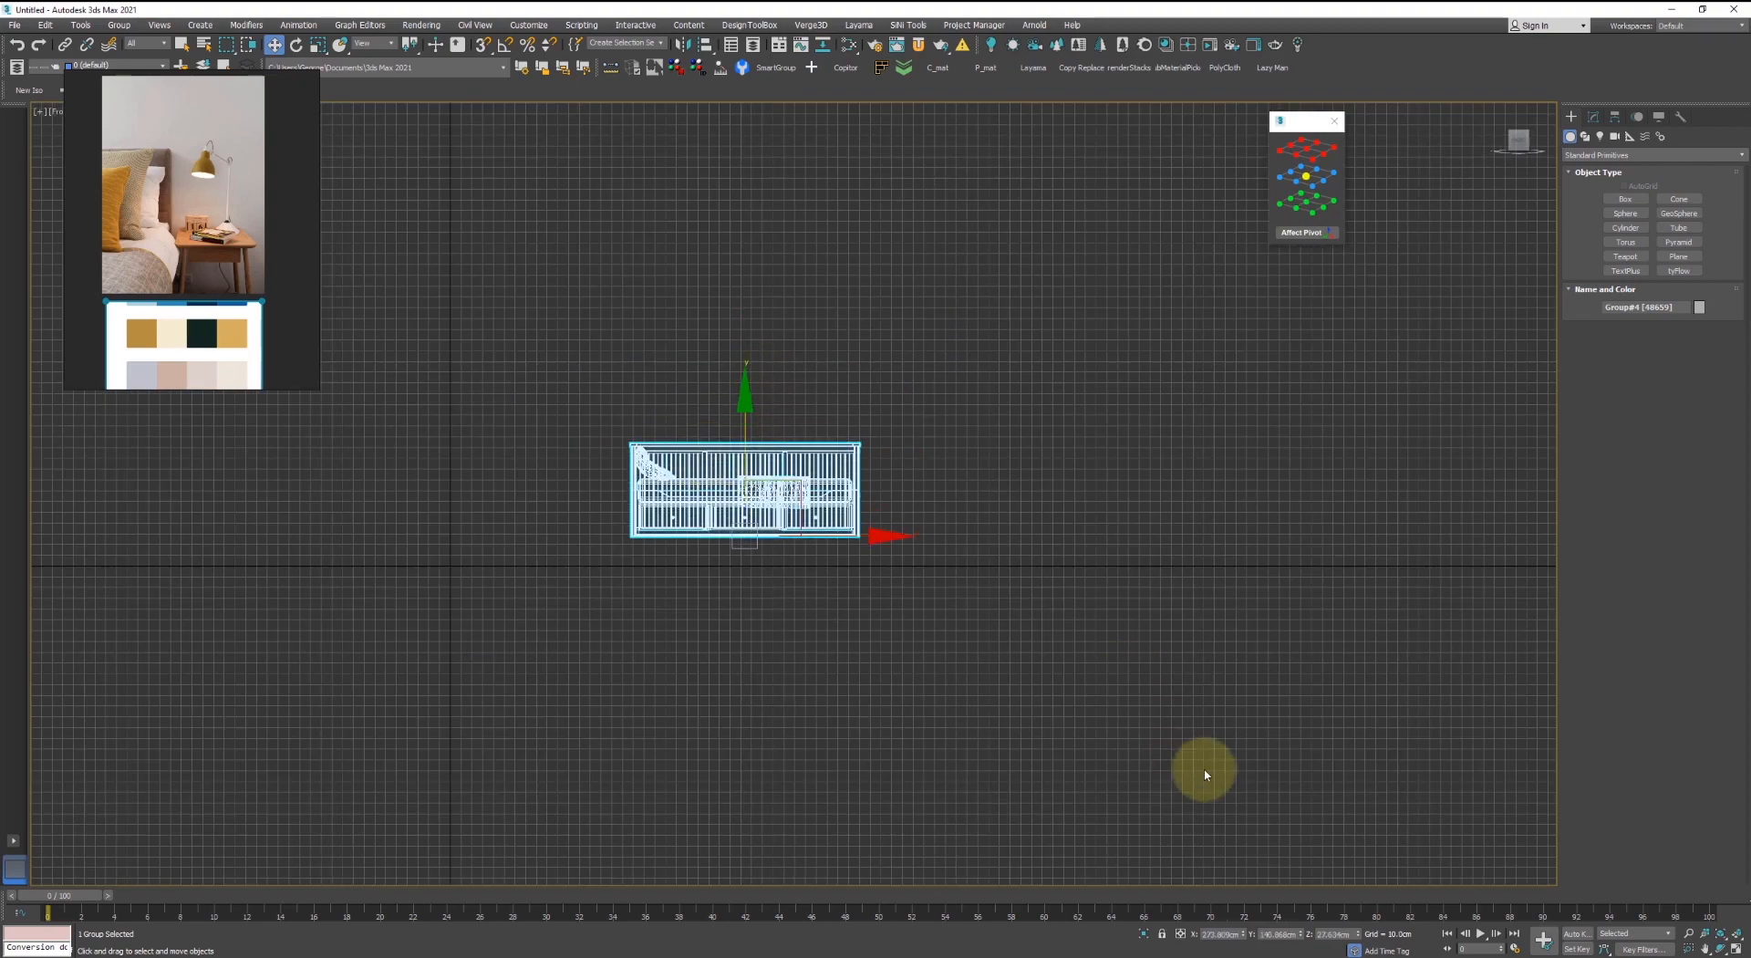
right_click(1357, 934)
- Return to a shaded perspective view, move the daybed onto the centre of the grid, and shift the Pivot tool window aside
mouse_move(834, 609)
middle_mouse_down("alt")
mouse_move(787, 653)
mouse_move(704, 673)
mouse_move(1122, 611)
middle_mouse_up("alt")
key("F3")
key("p")
scroll(842, 641, "down", 4)
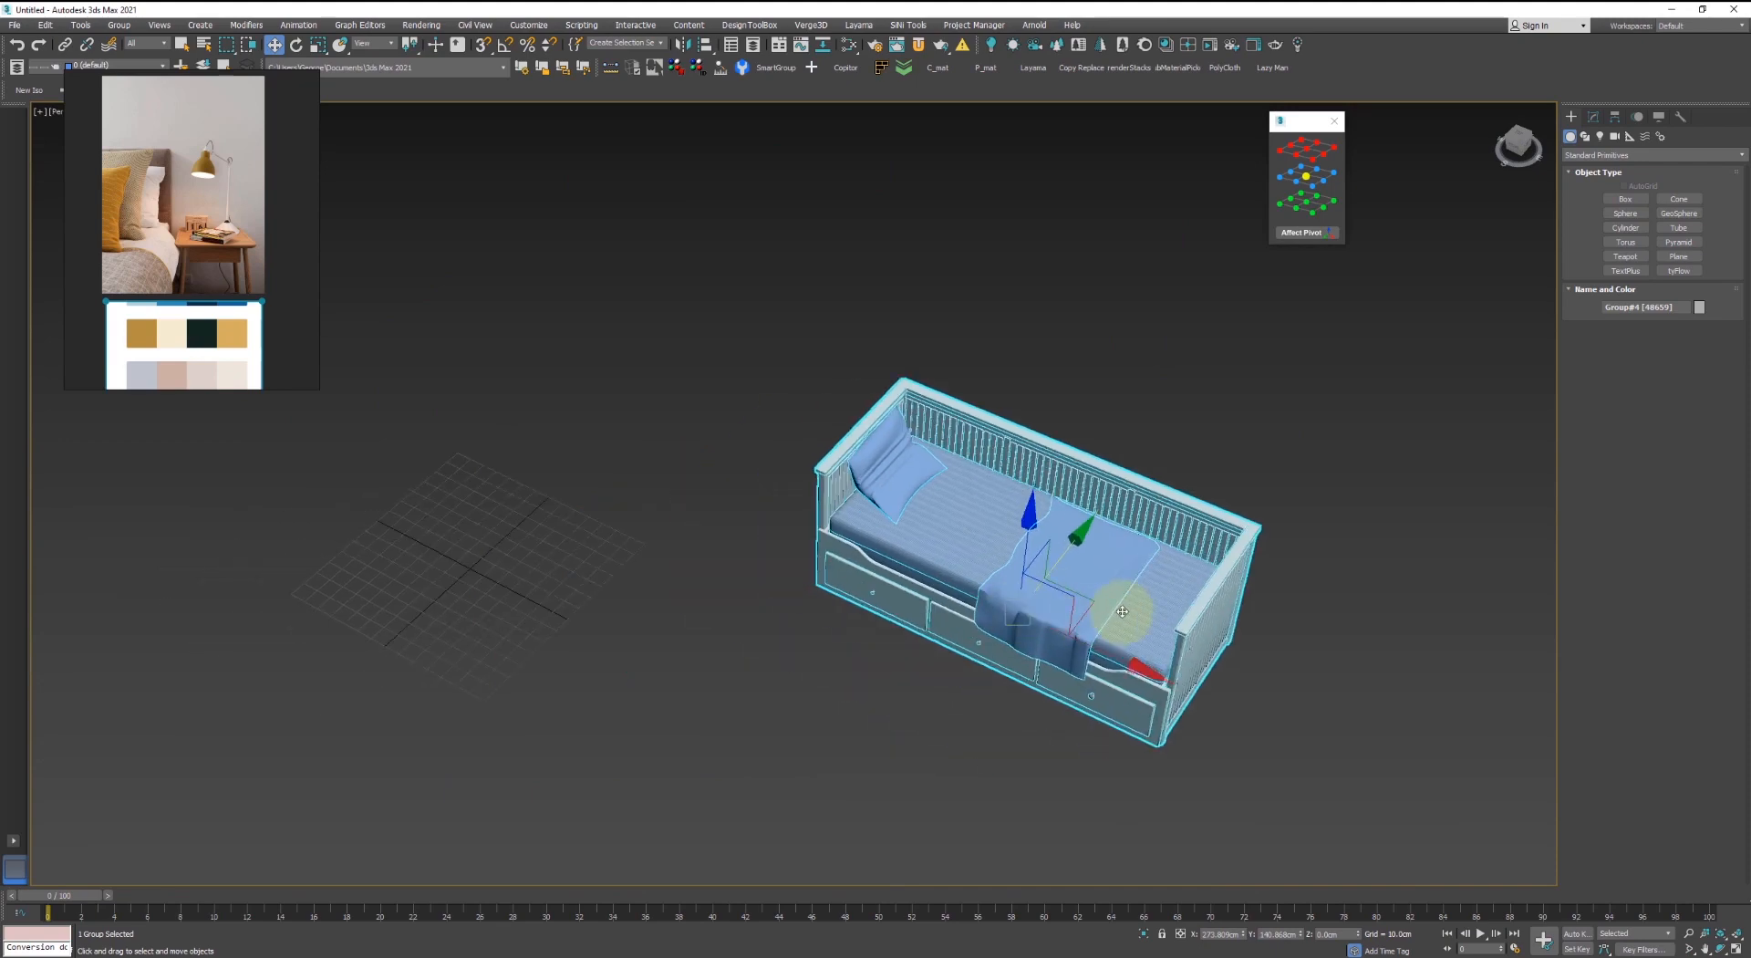
left_click_drag(1080, 597, 626, 477)
scroll(958, 720, "up", 3)
middle_click_drag(626, 477, 977, 613)
scroll(977, 613, "down", 2)
left_click(1069, 334)
left_click_drag(1304, 123, 1436, 125)
left_click(1030, 491)
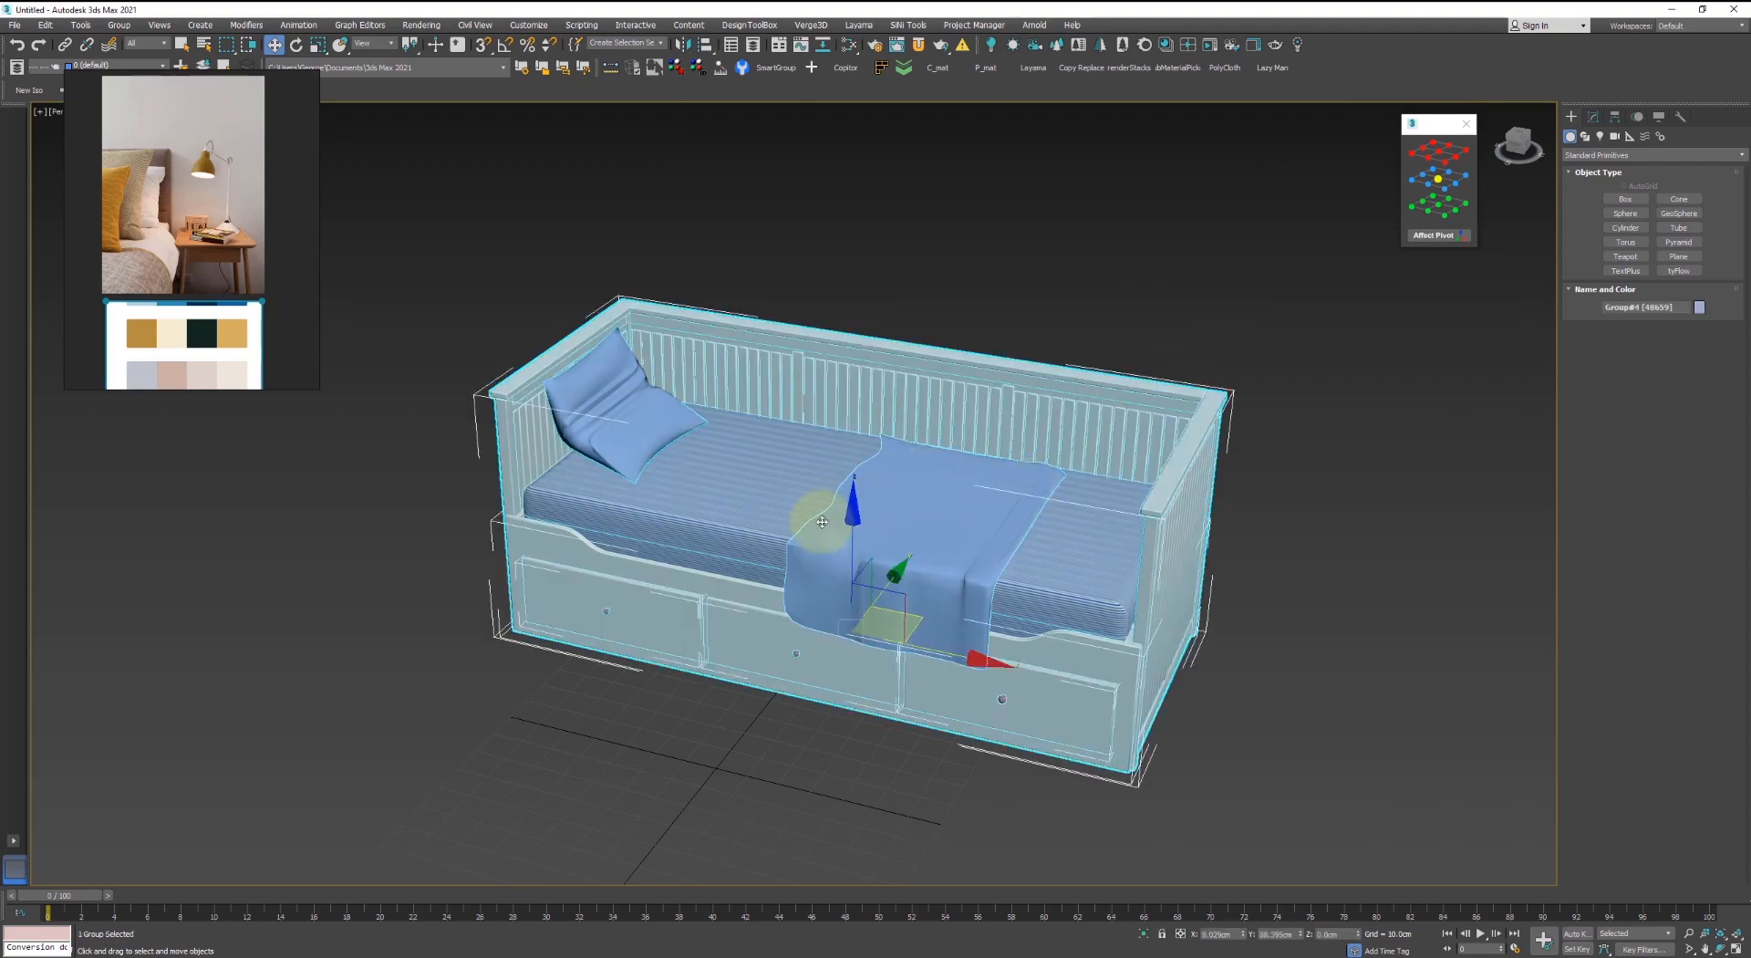
- Inspect the daybed's frame, mattress, throw and pillow from several angles, and deselect the group
mouse_move(822, 521)
middle_mouse_down("alt")
mouse_move(899, 539)
mouse_move(825, 518)
middle_mouse_up("alt")
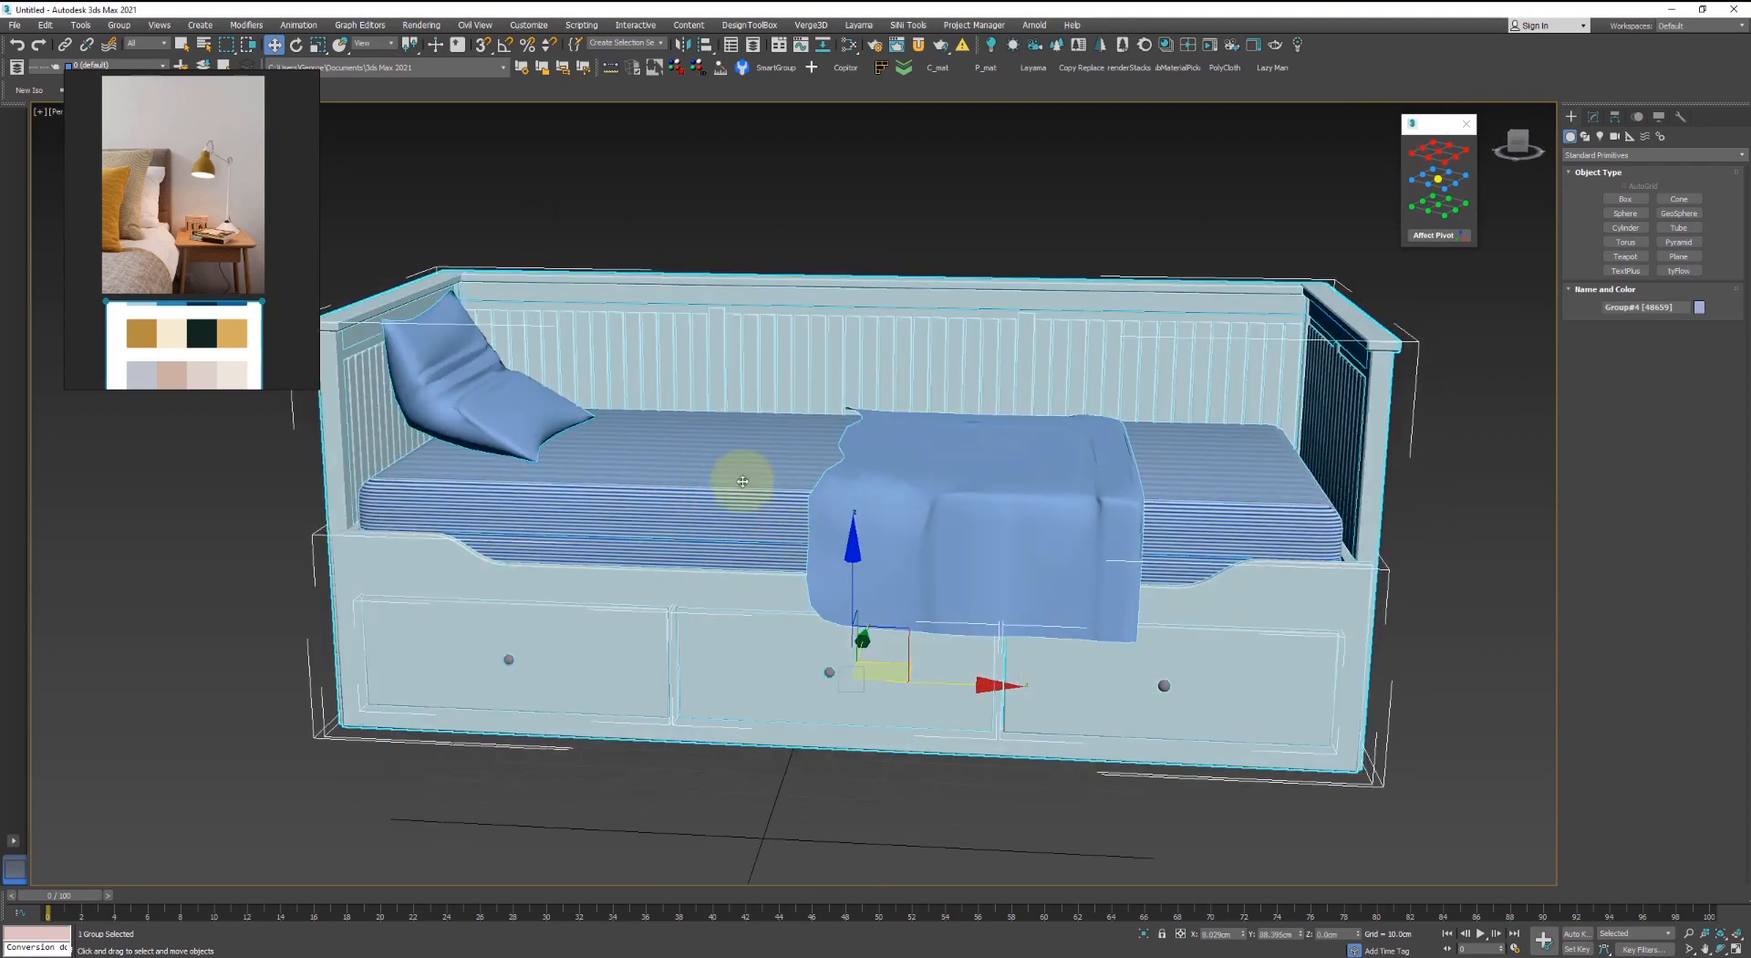
middle_click_drag(743, 481, 419, 274, "alt")
scroll(583, 356, "down", 3)
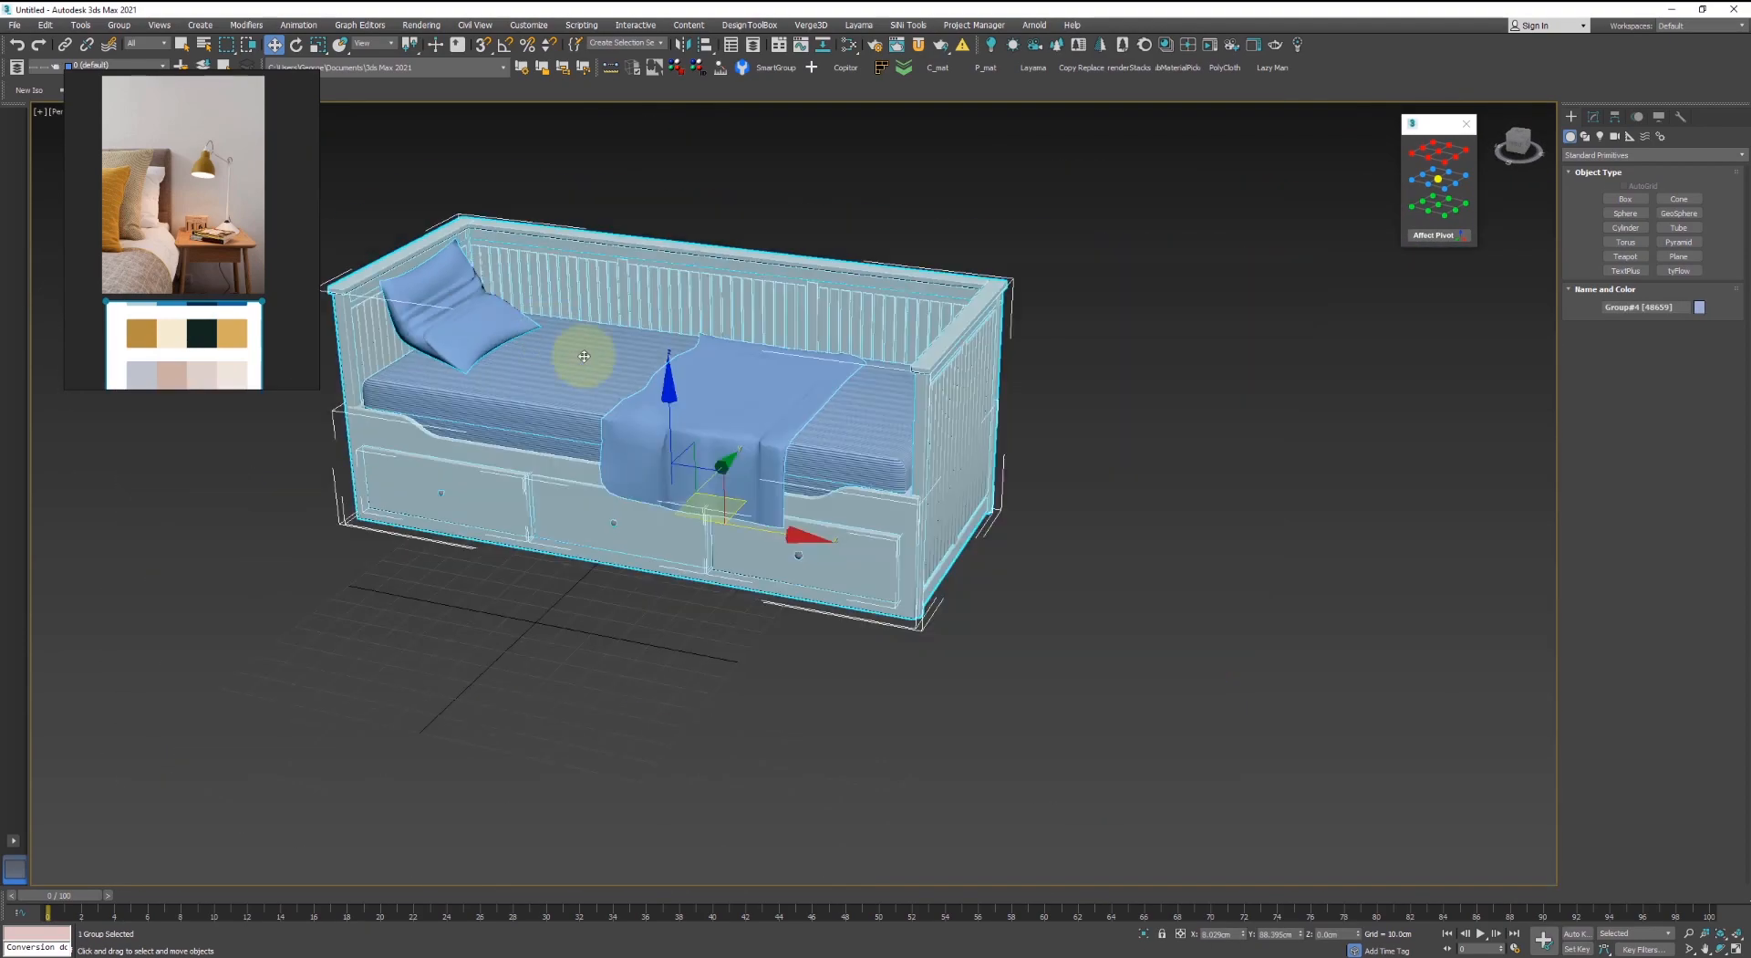
middle_click_drag(655, 432, 736, 489)
scroll(755, 522, "up", 4)
middle_click_drag(774, 548, 805, 523, "alt")
scroll(805, 523, "down", 4)
middle_click_drag(990, 478, 909, 534, "alt")
left_click(1269, 557)
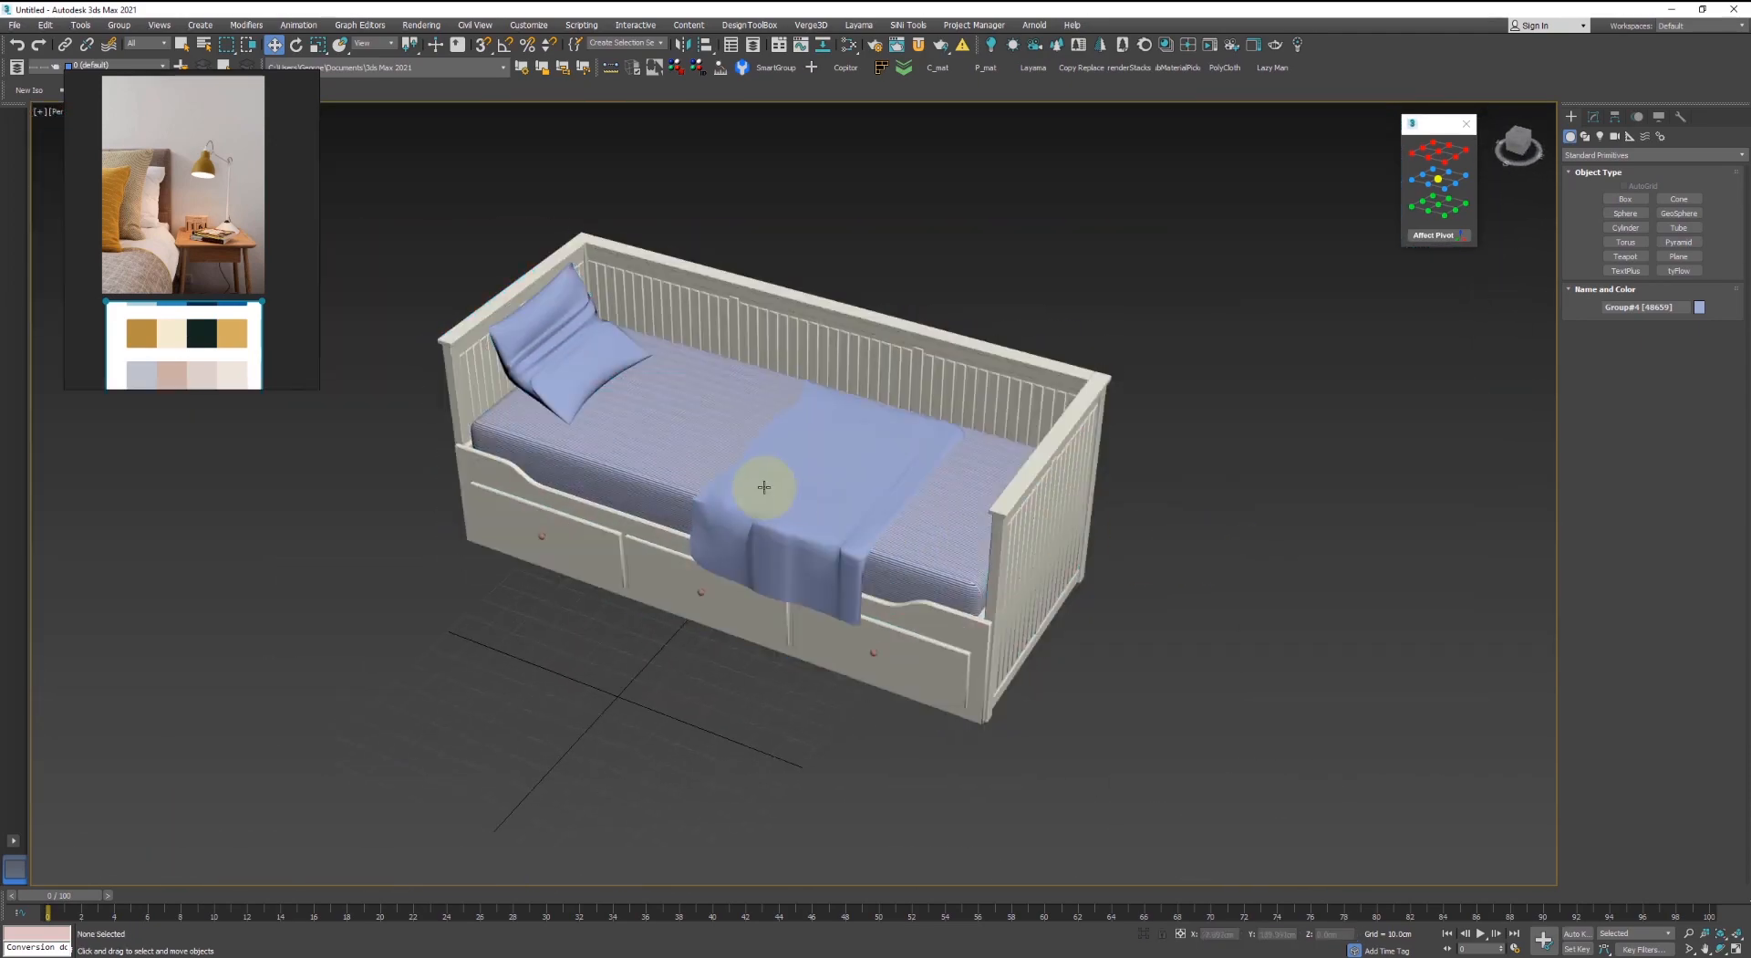
- Ungroup the daybed into separate parts and delete the throw blanket and the pillow from the mattress
left_click(764, 486)
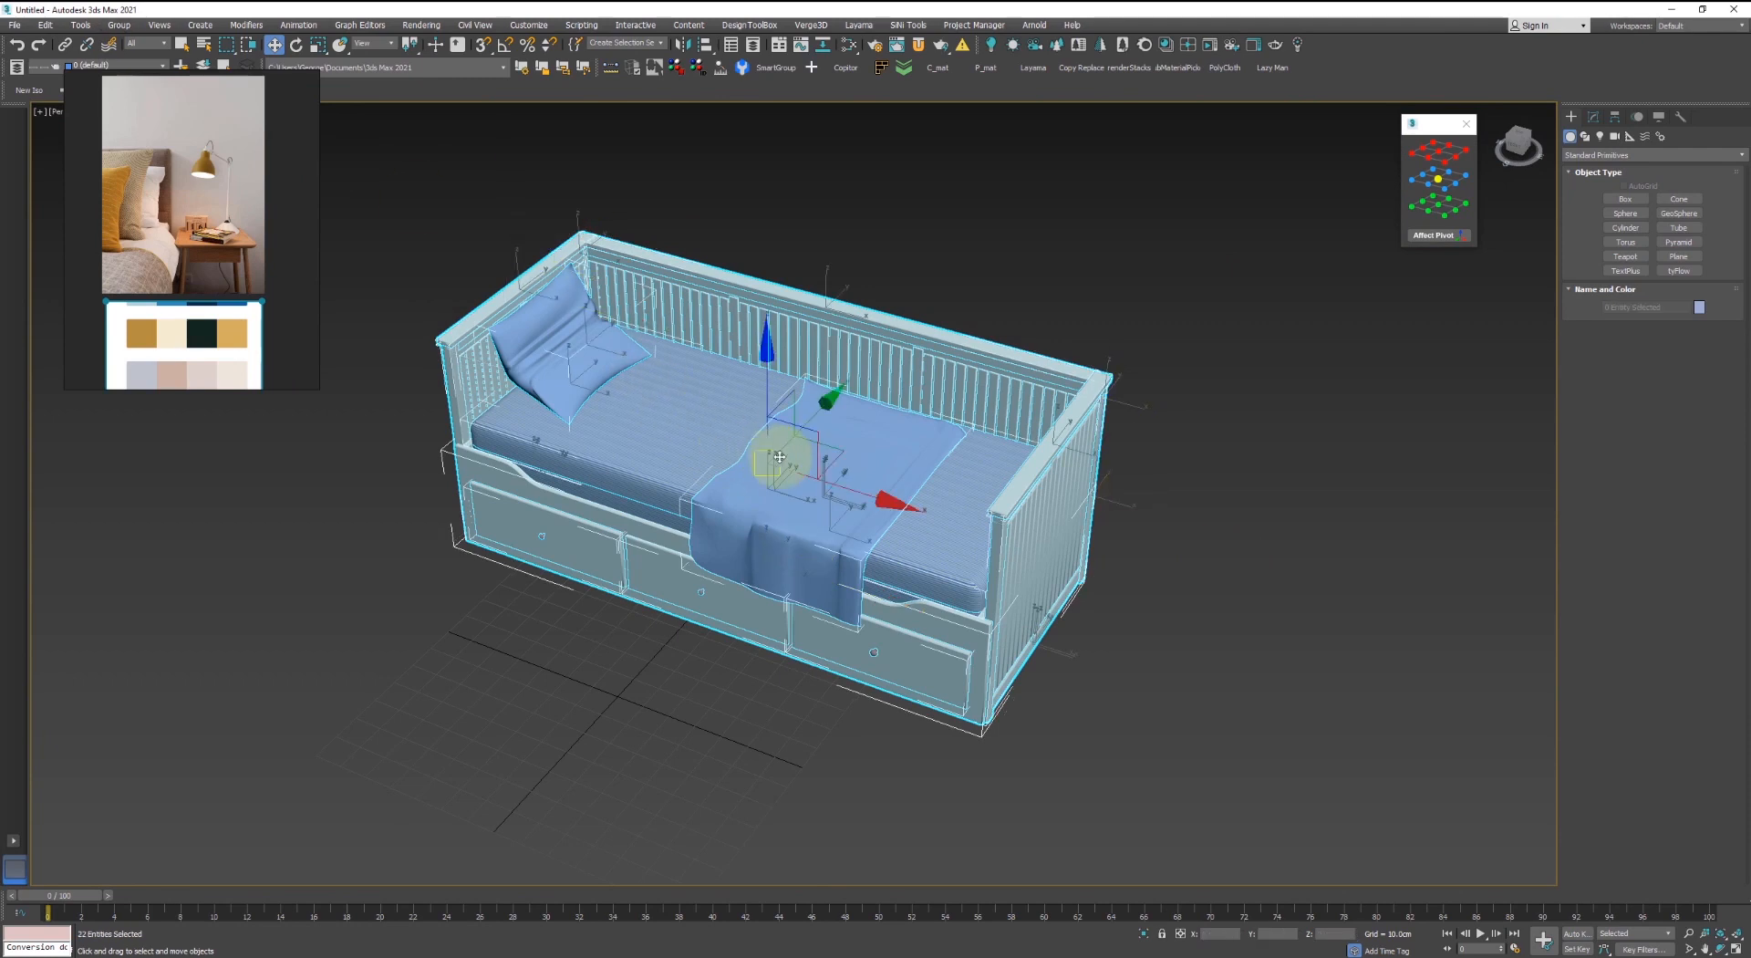
left_click(846, 443)
left_click(983, 142)
left_click(854, 434)
key("Delete")
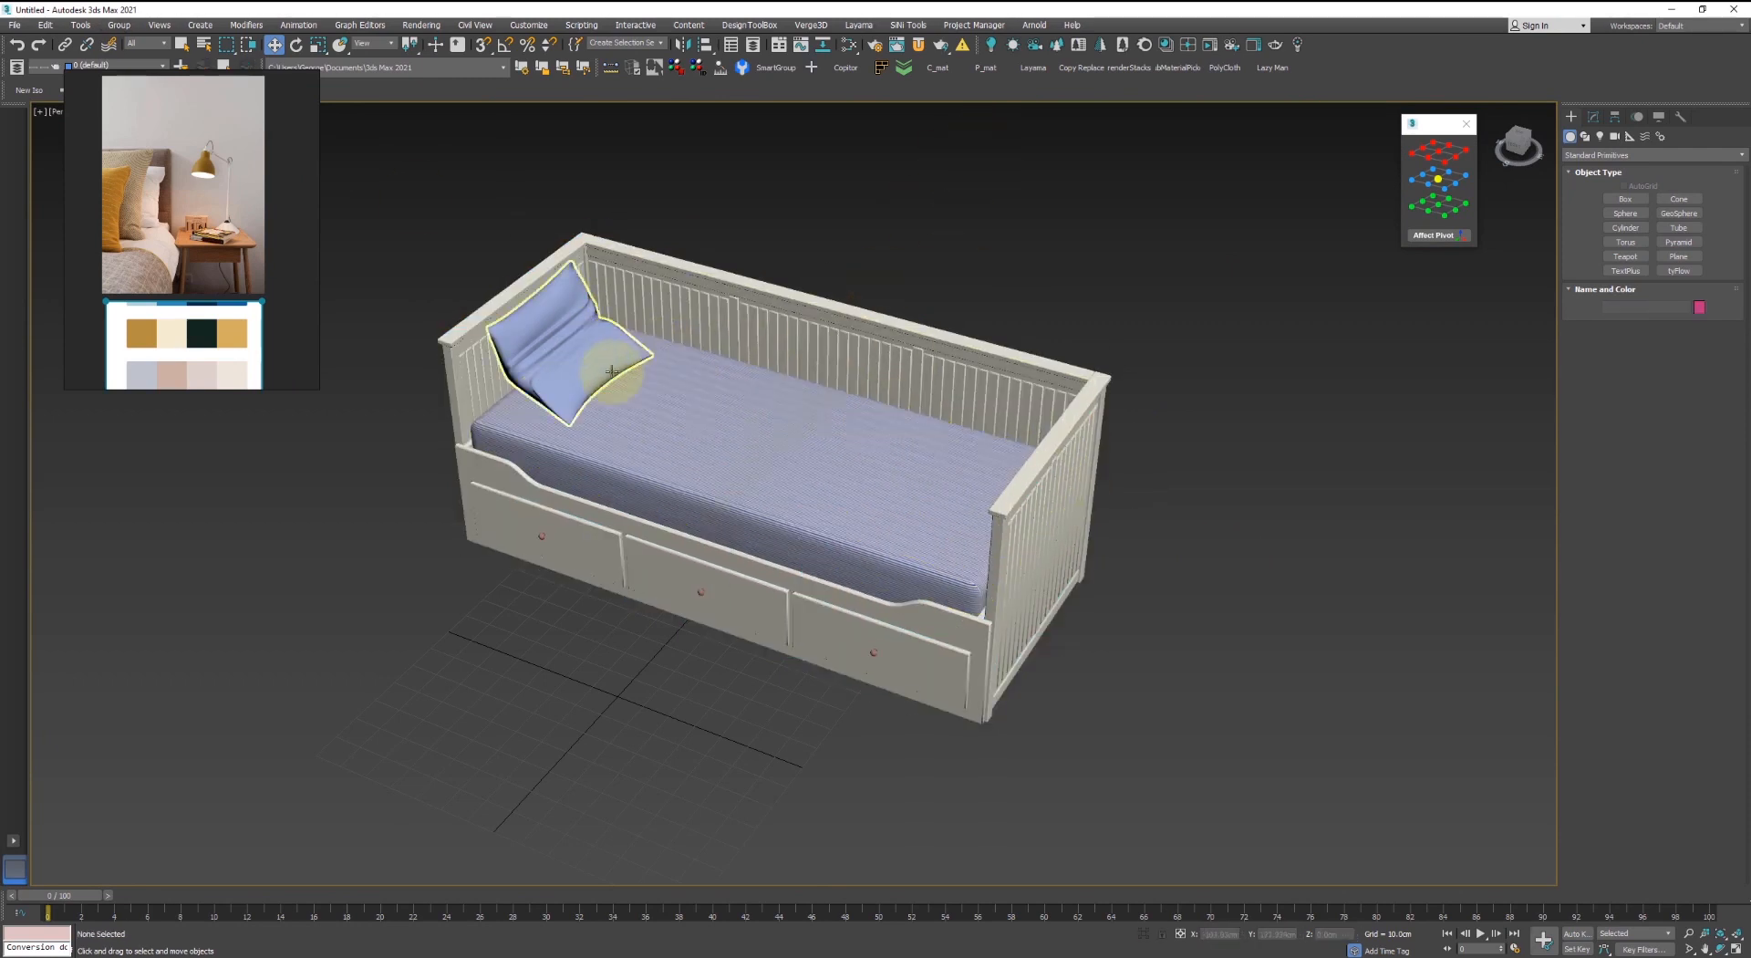
left_click(563, 355)
key("Delete")
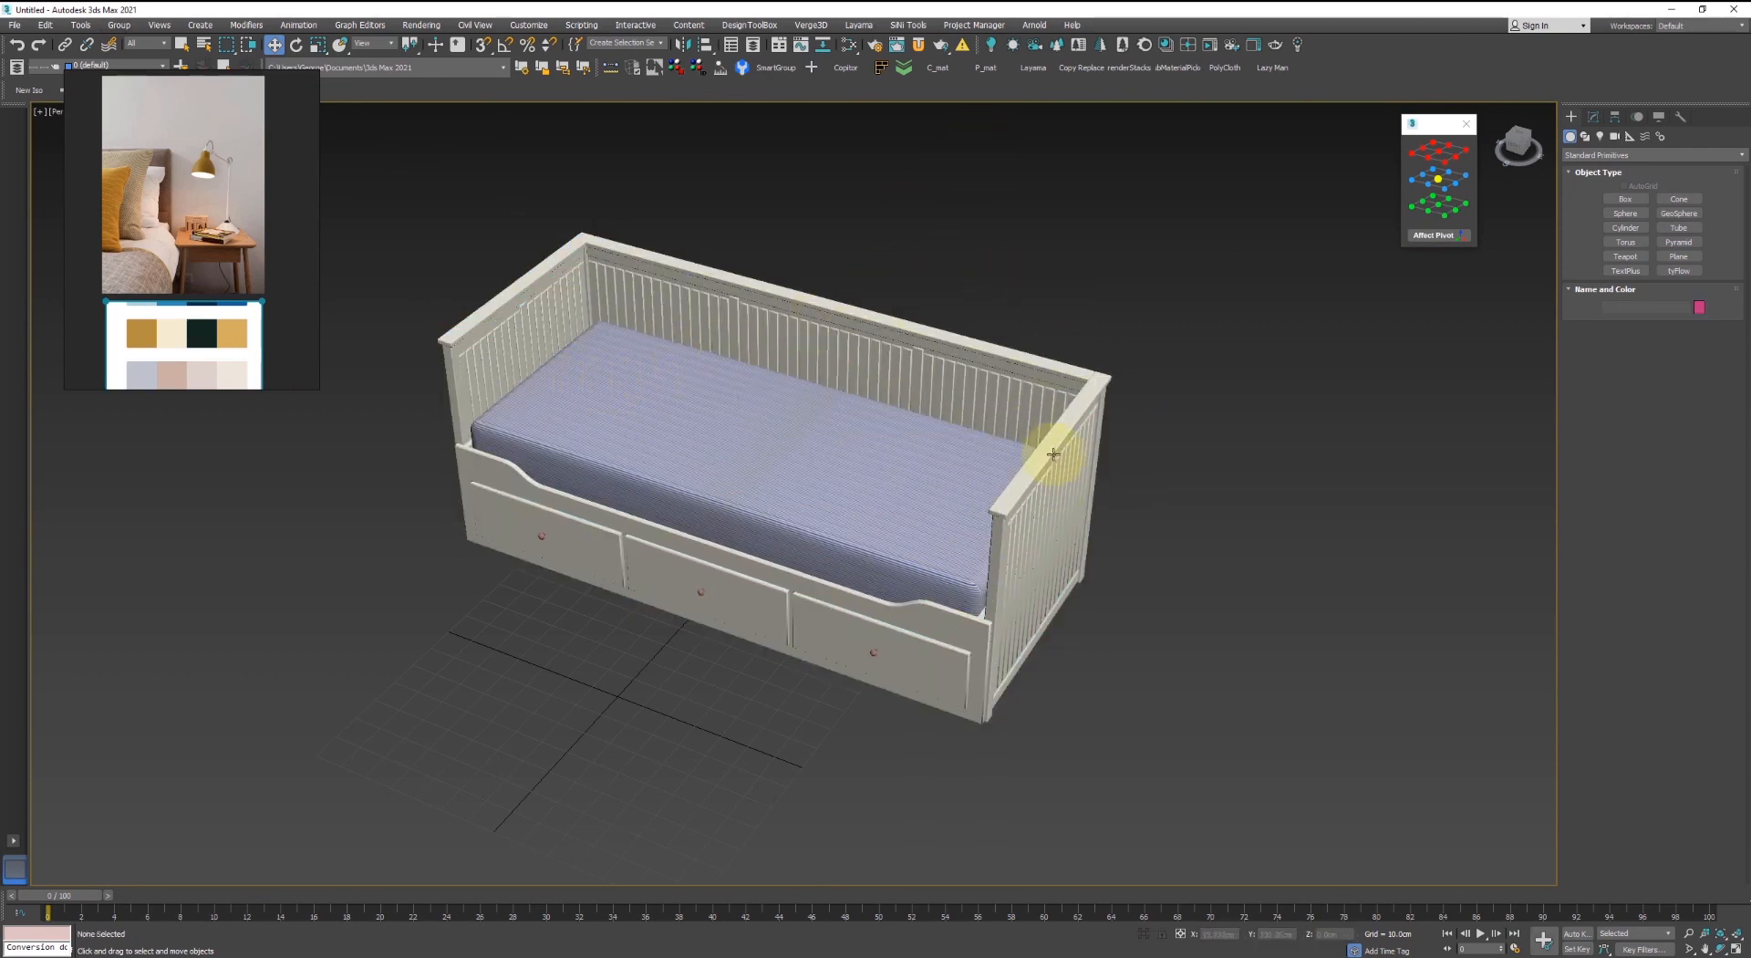
- Convert the bed's materials with Corona Converter using the "Scene materials and maps only" option, and close the converter
left_click(1145, 48)
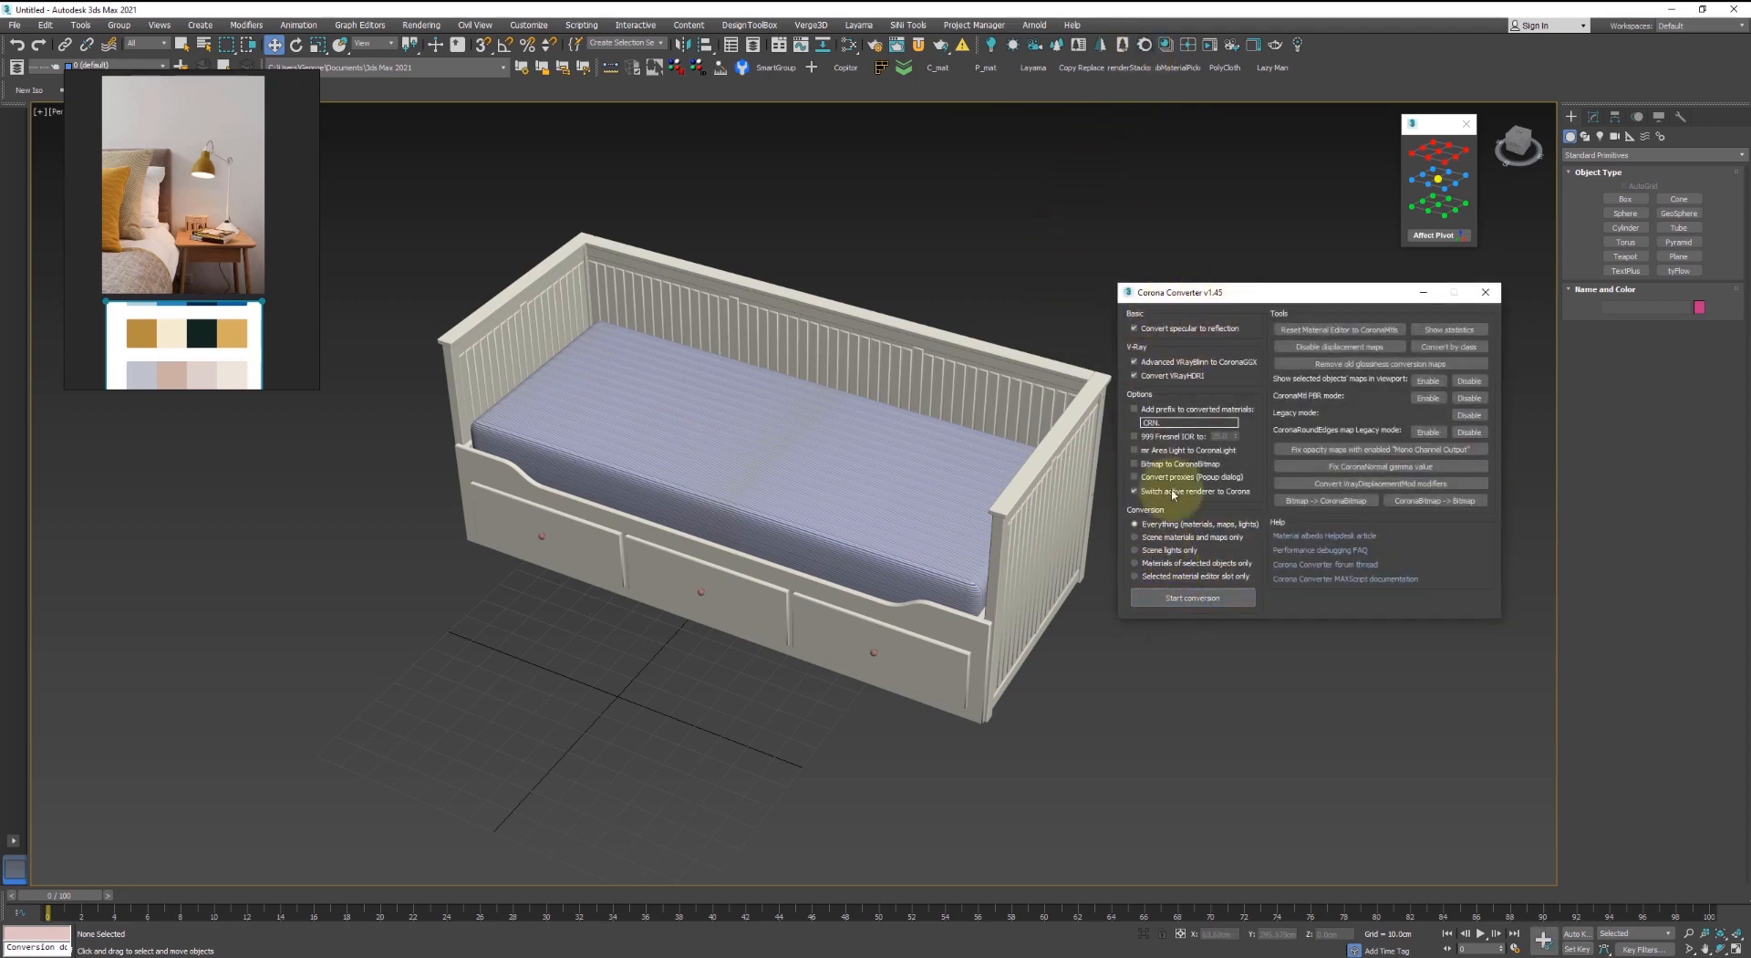
left_click(1184, 753)
key("ctrl+a")
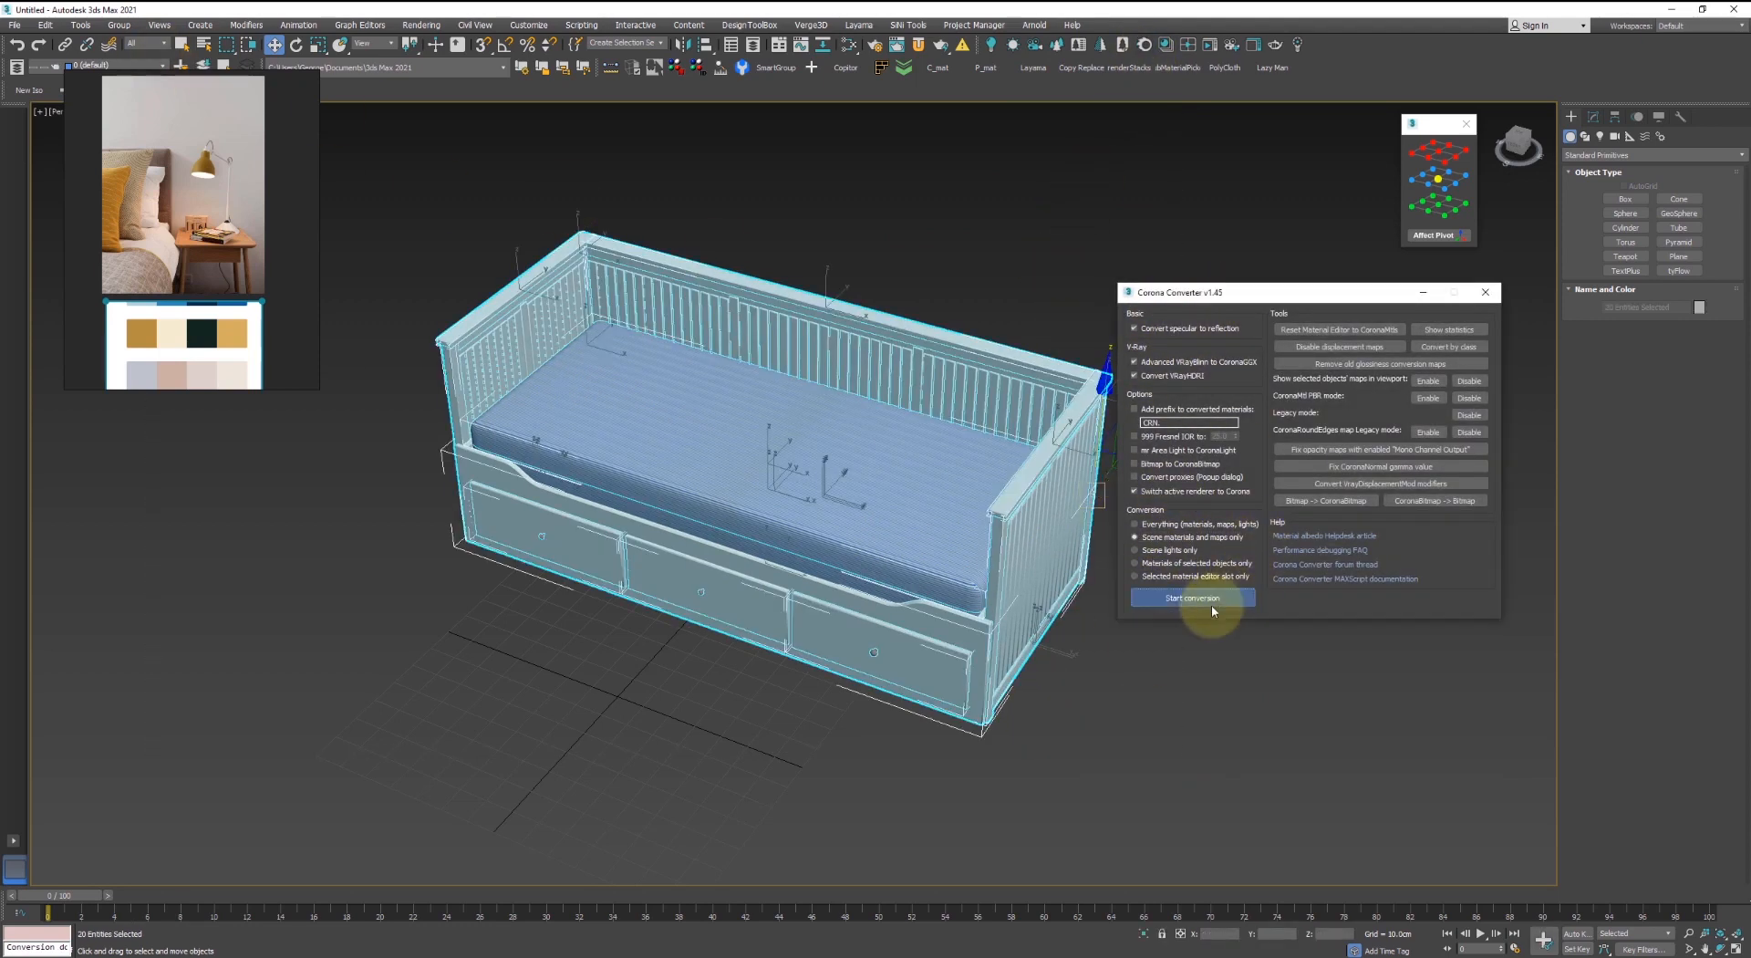
left_click(1486, 292)
scroll(906, 258, "down", 6)
left_click(1129, 335)
- Assign the "HDRI - indoor #1" map from New Library.mat as the environment map and close the Environment and Effects settings
key("8")
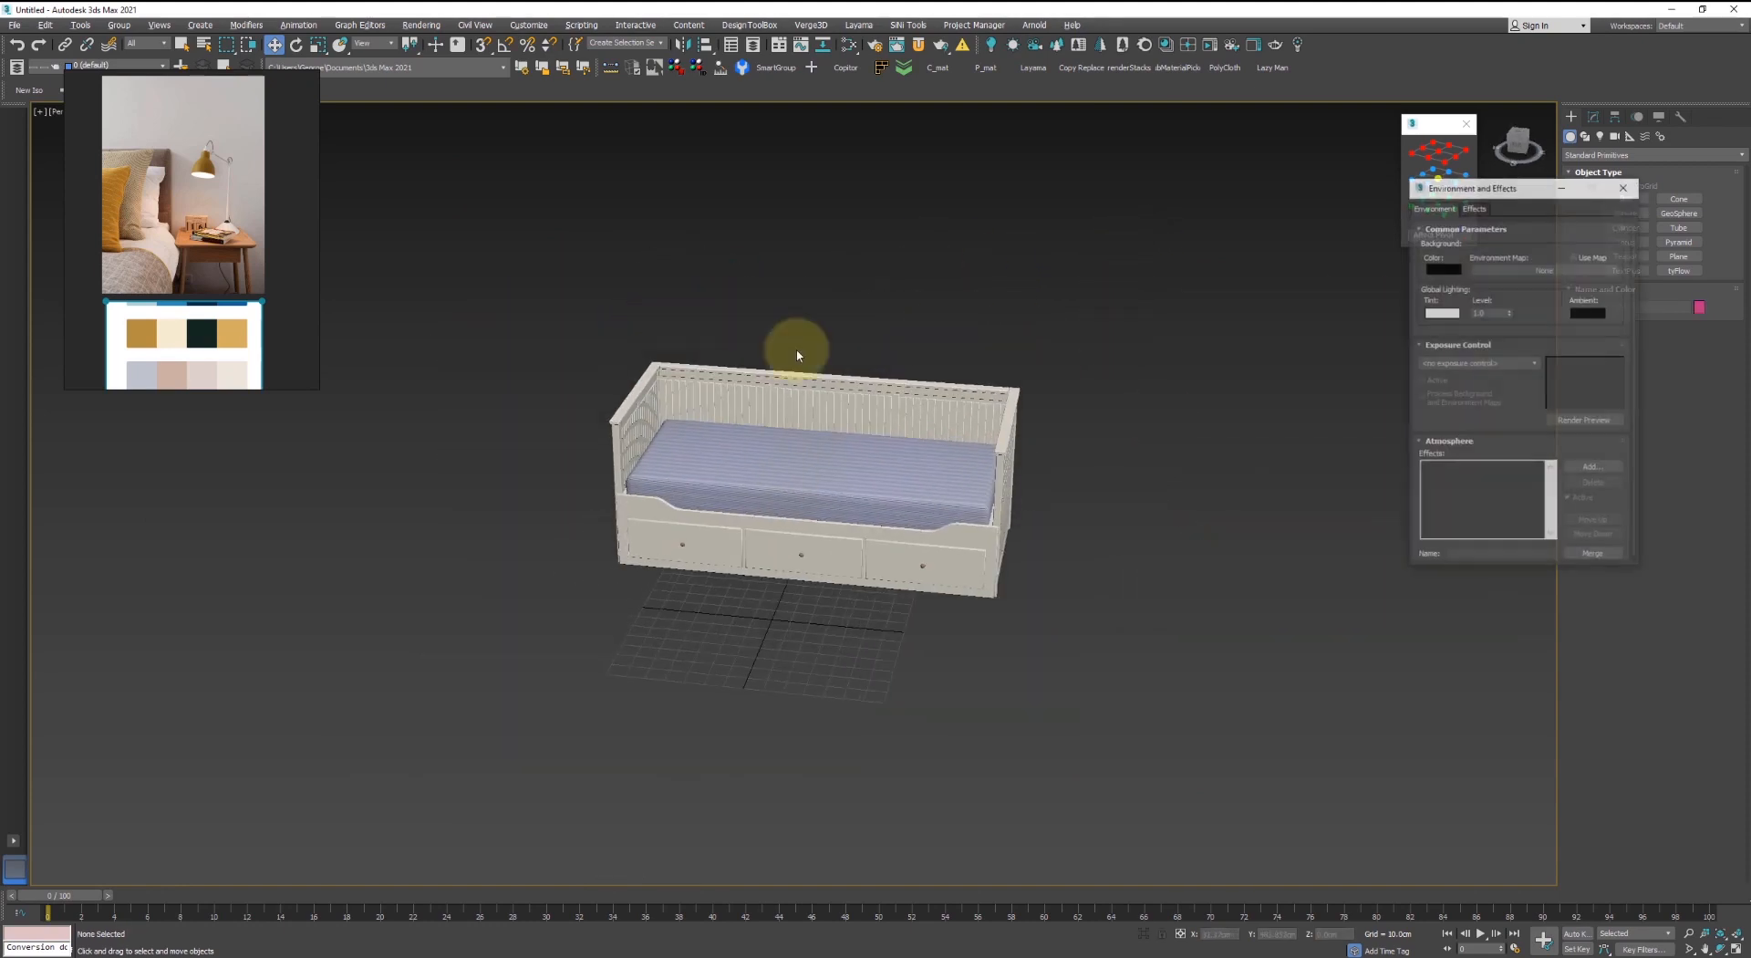
left_click_drag(1478, 193, 1248, 223)
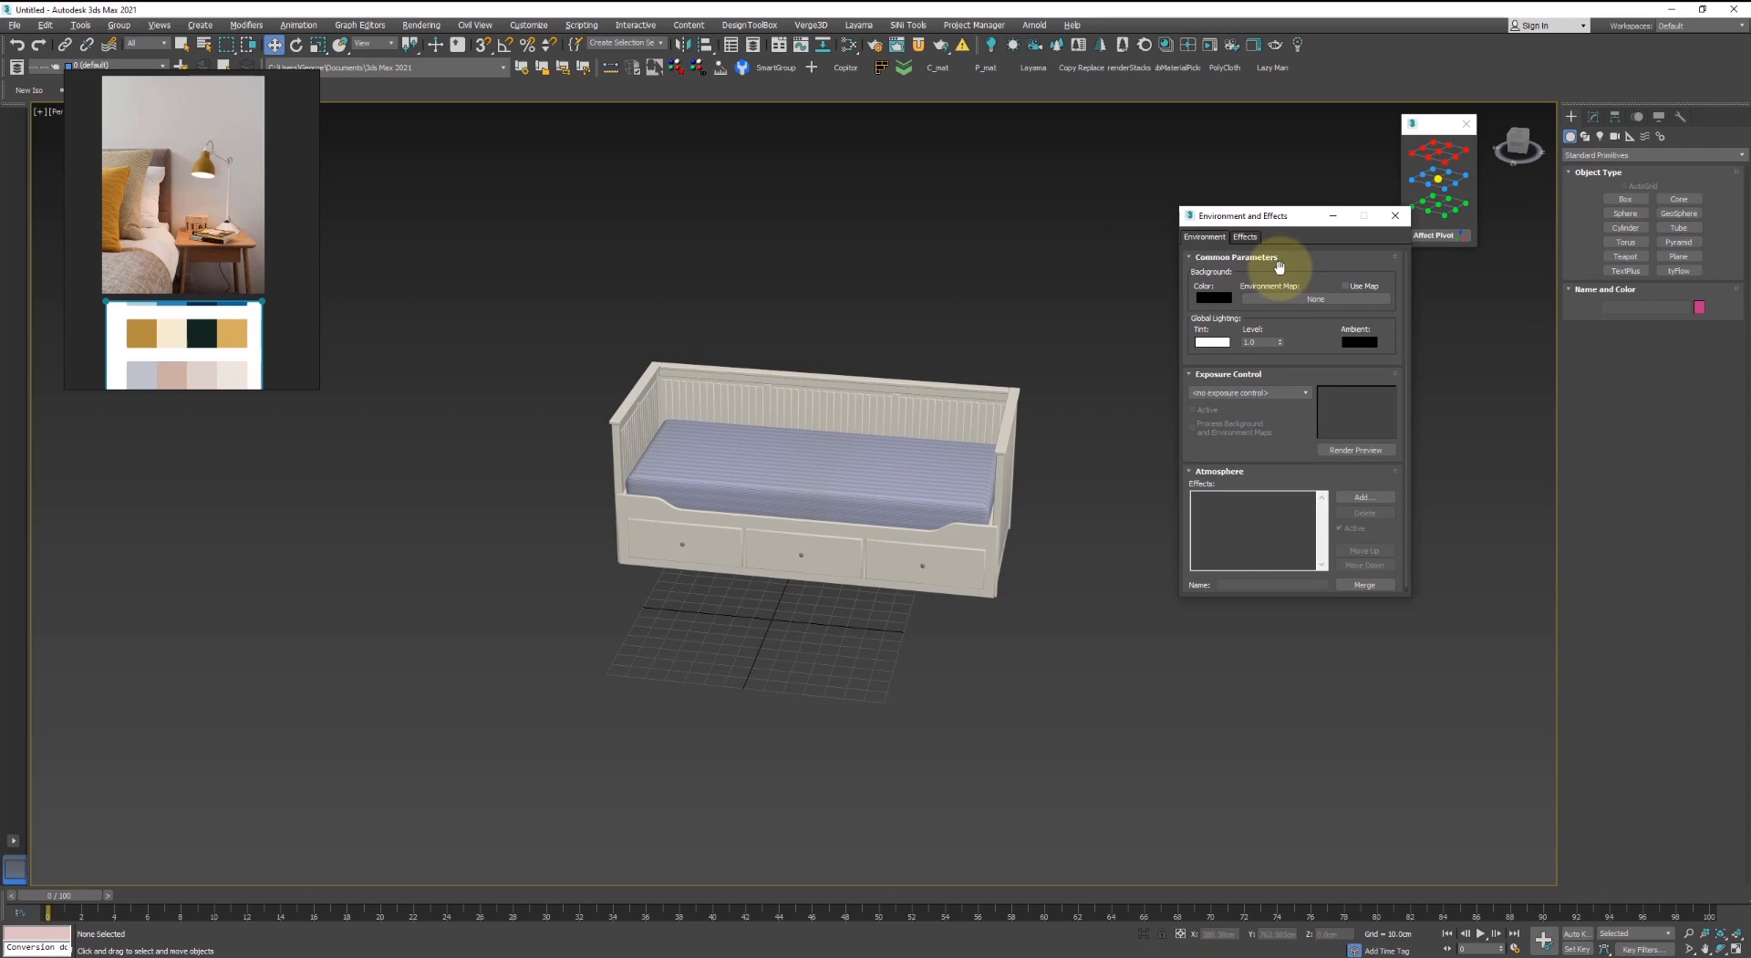
left_click(1354, 298)
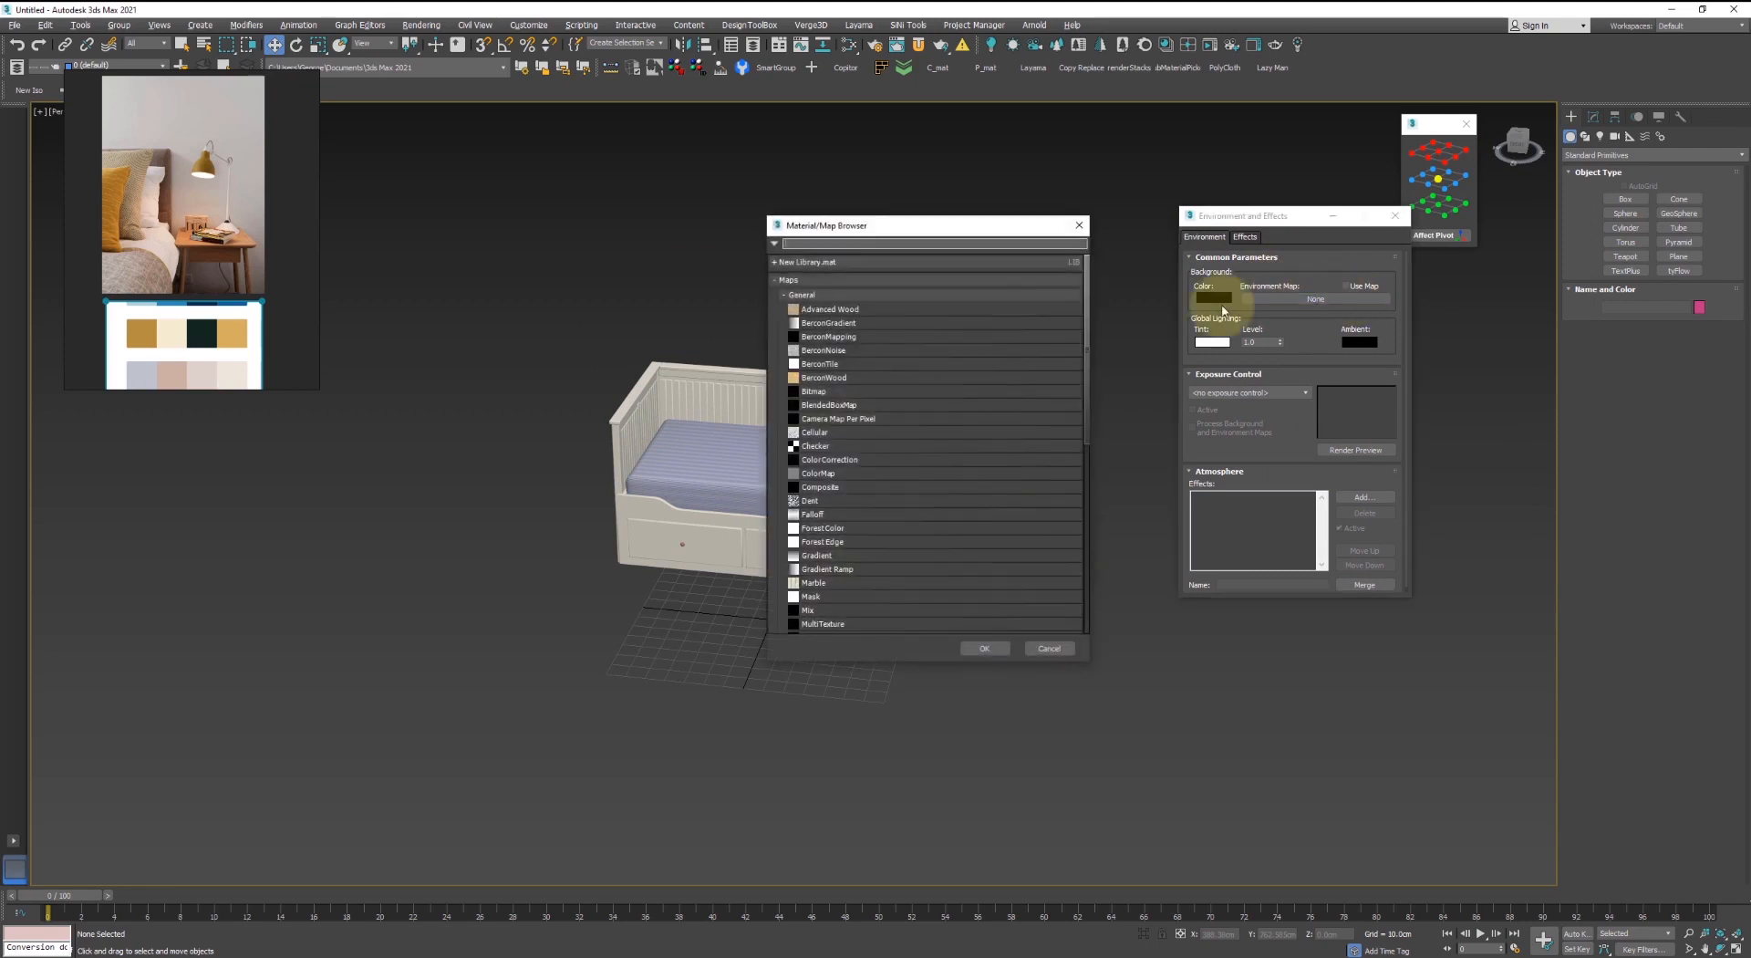
left_click(792, 262)
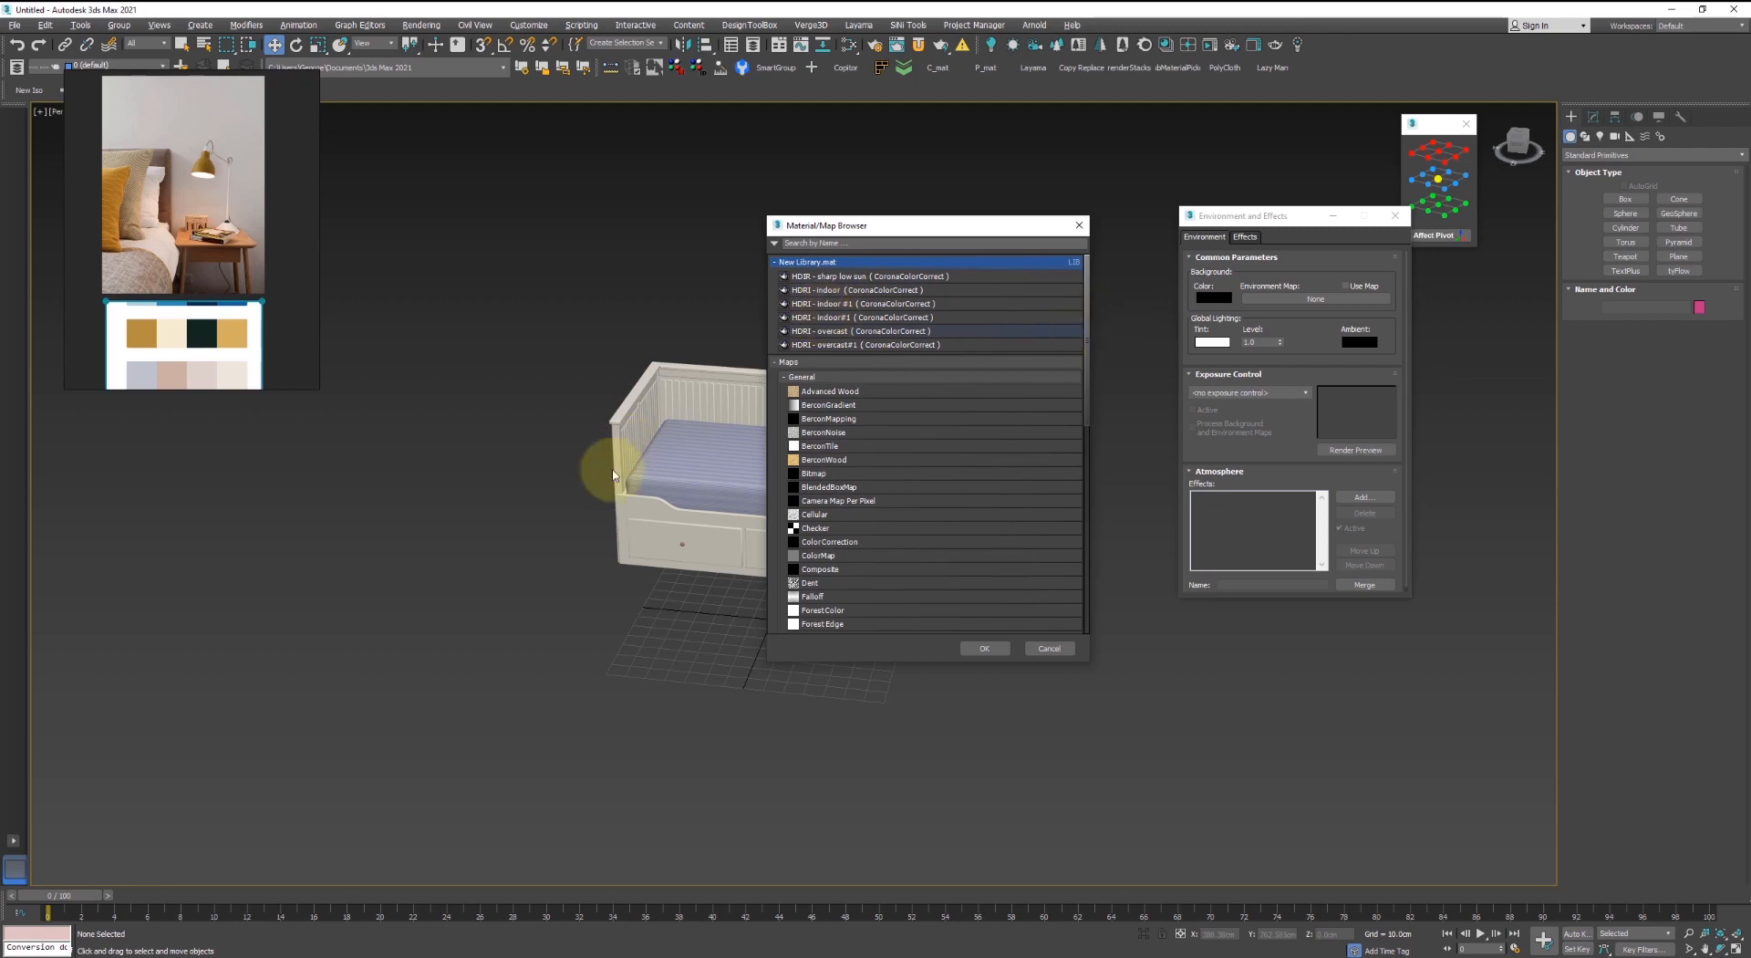
left_click(984, 648)
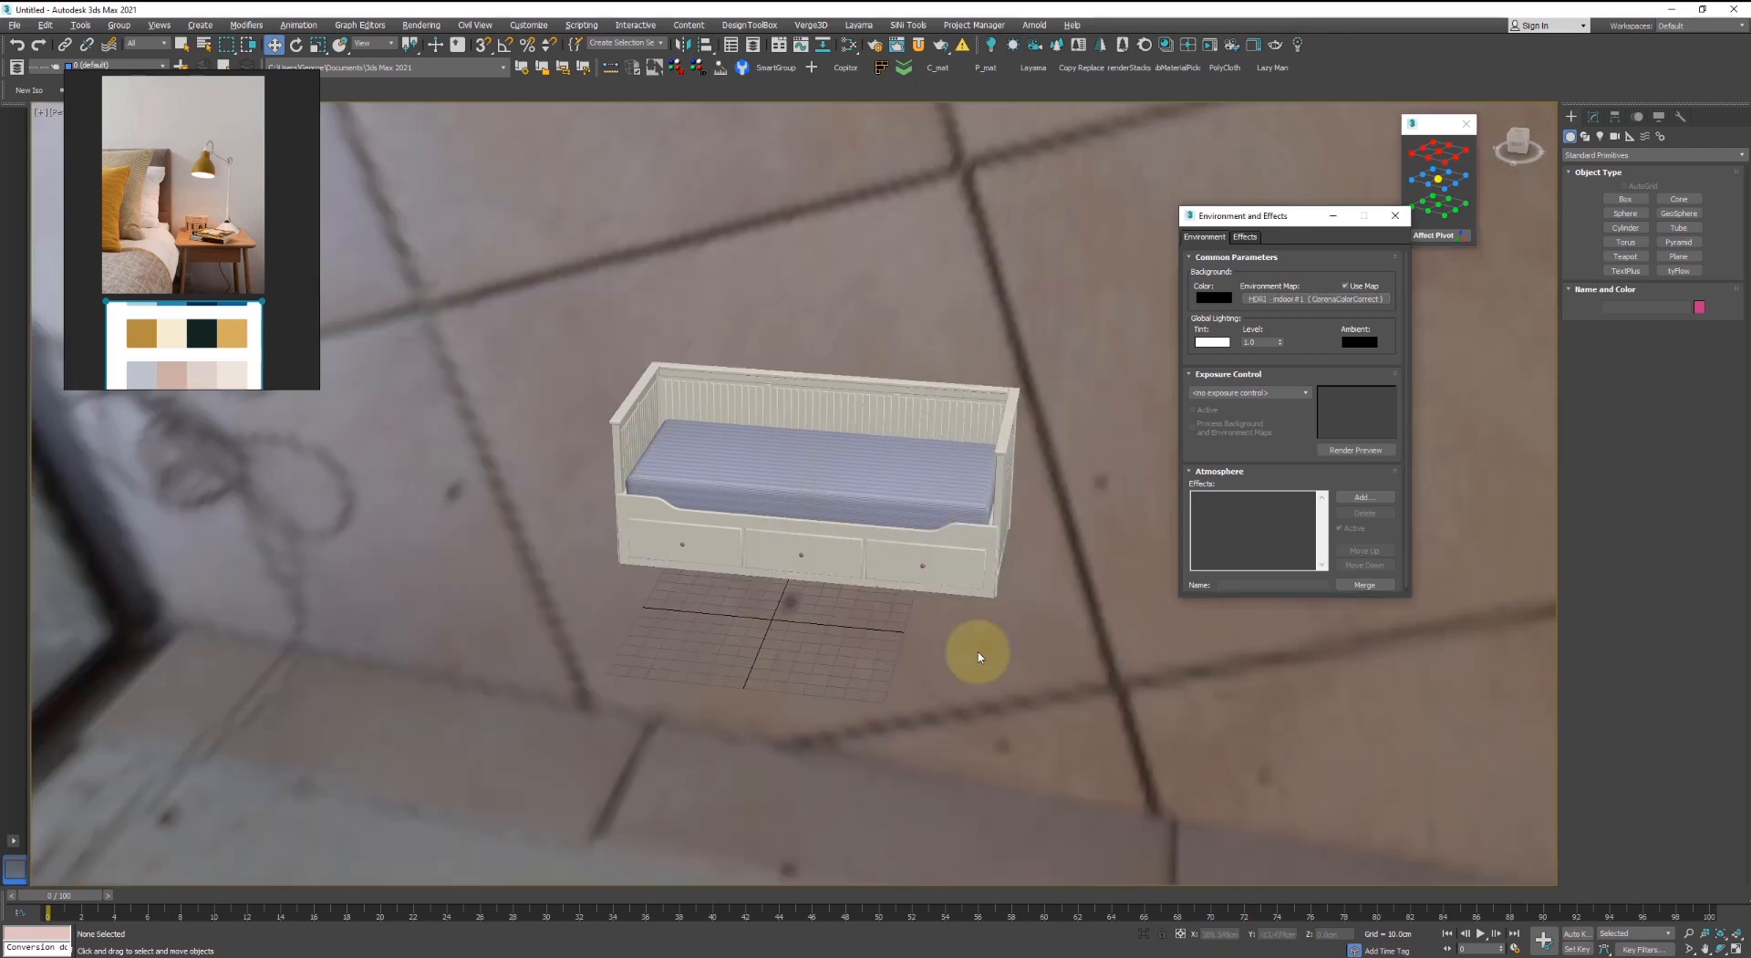
scroll(852, 584, "down", 2)
scroll(837, 540, "up", 4)
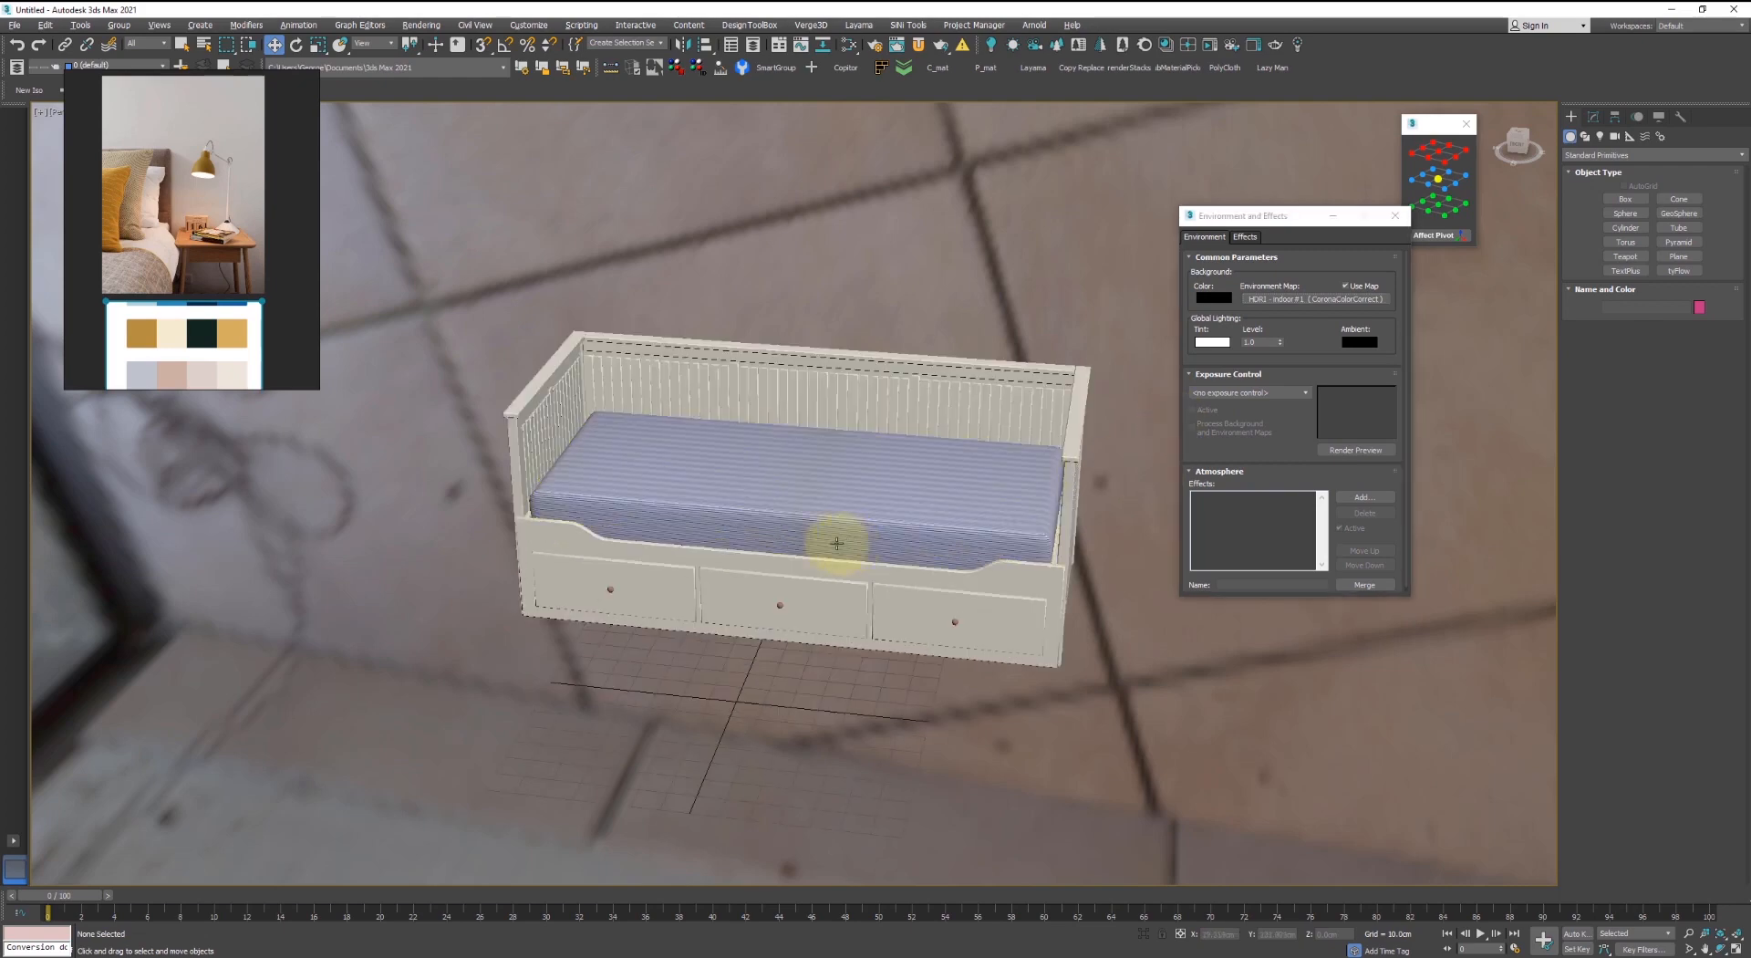
middle_click_drag(837, 540, 819, 553, "alt")
left_click(1395, 215)
- Examine the bed's frame and mattress surfaces up close against the HDRI background and look into the Slate Material Editor
scroll(672, 614, "up", 4)
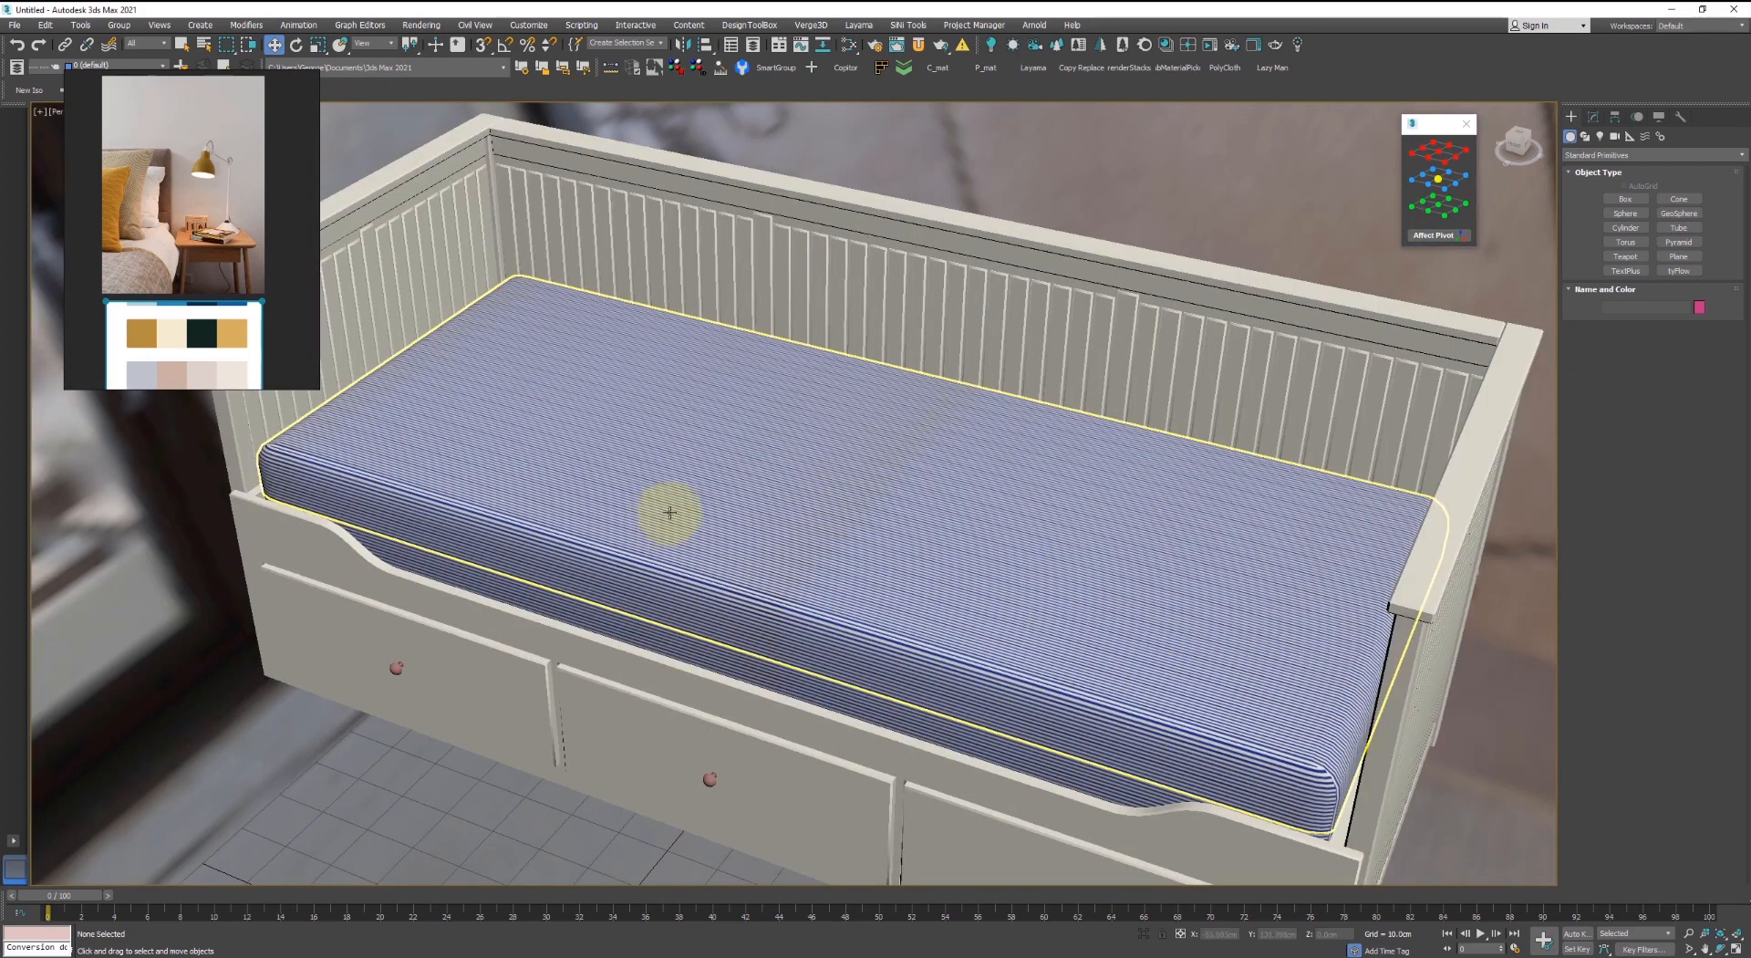
scroll(775, 457, "down", 4)
scroll(823, 509, "up", 3)
middle_click_drag(823, 509, 873, 555)
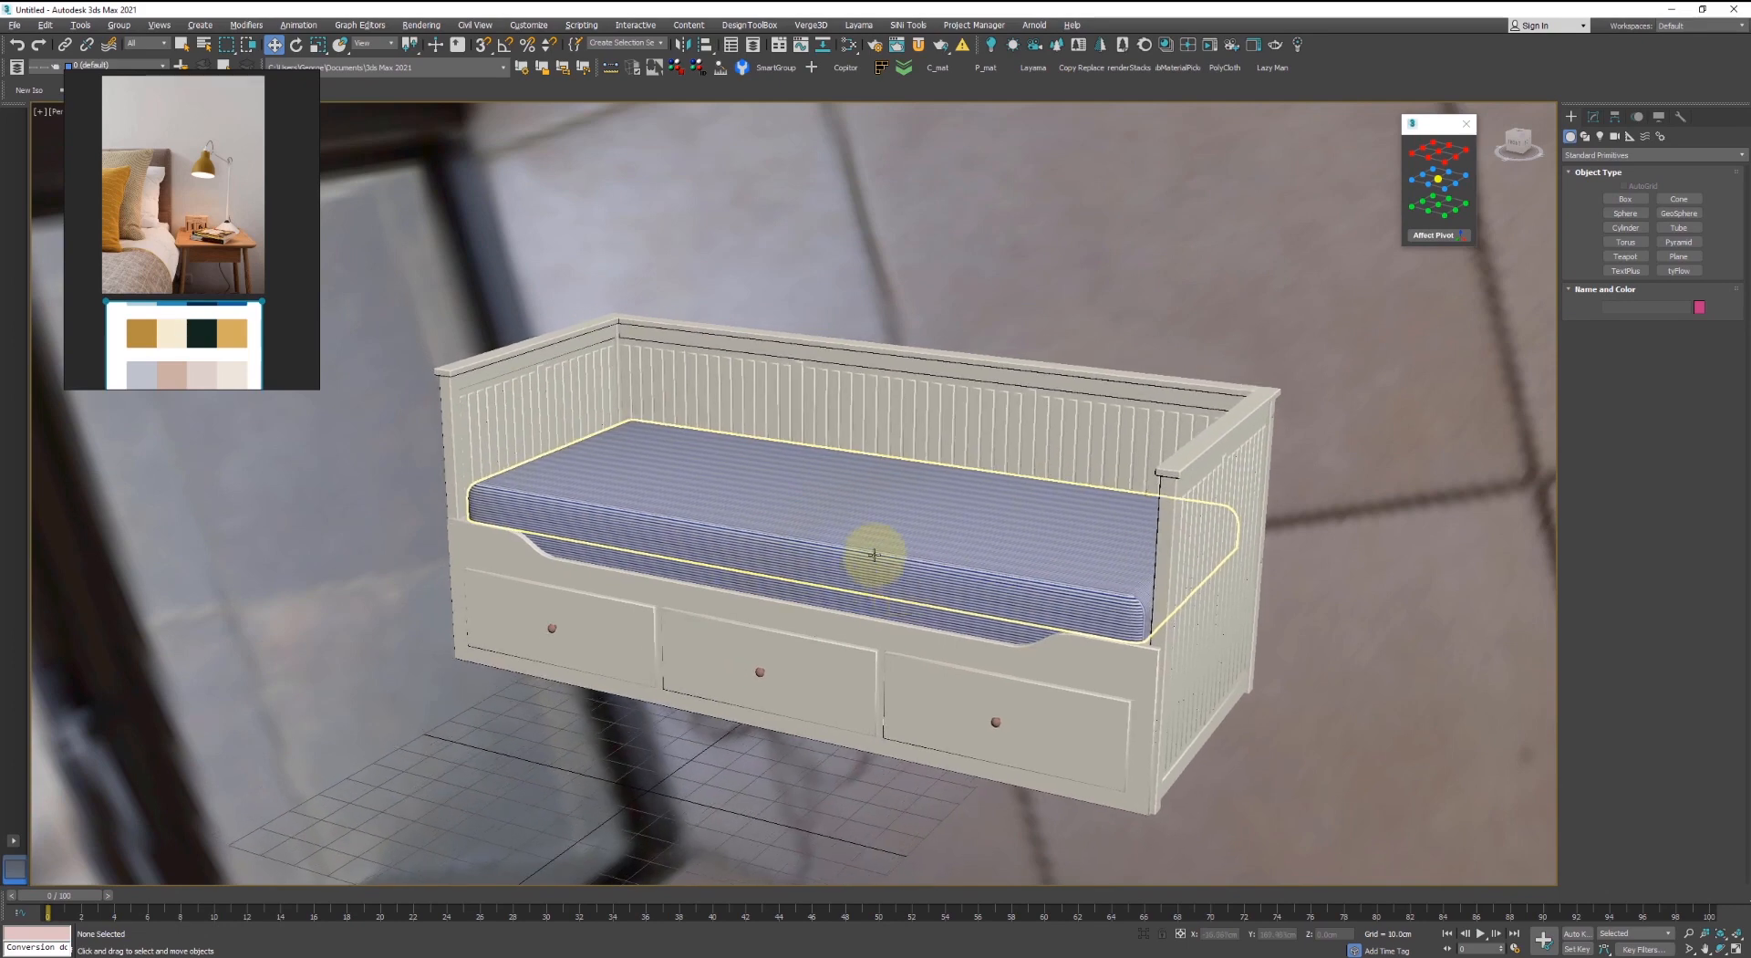
key("m")
scroll(547, 352, "down", 5)
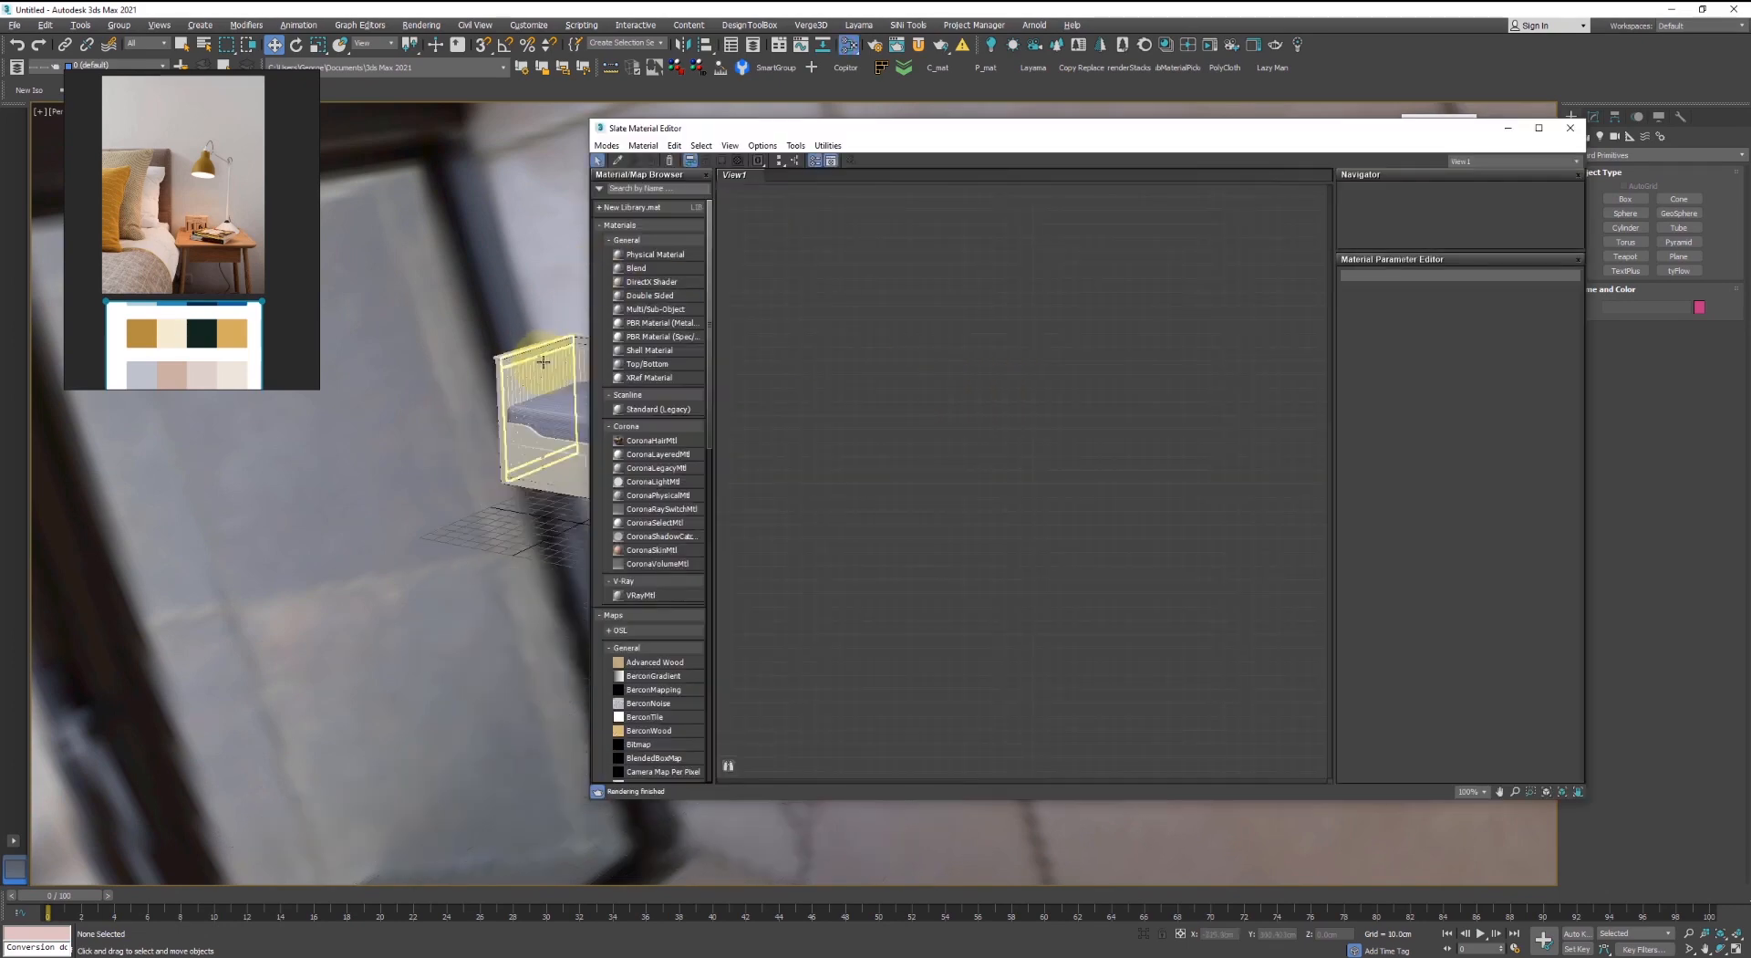
left_click(1569, 128)
scroll(805, 440, "up", 5)
middle_click_drag(1095, 501, 1376, 571)
- Try to move the top rail of the bed's end panel on its own, and cancel the move
left_click_drag(1319, 690, 421, 247)
scroll(1094, 381, "up", 3)
middle_click_drag(1106, 390, 1085, 384, "alt")
left_click(1216, 336)
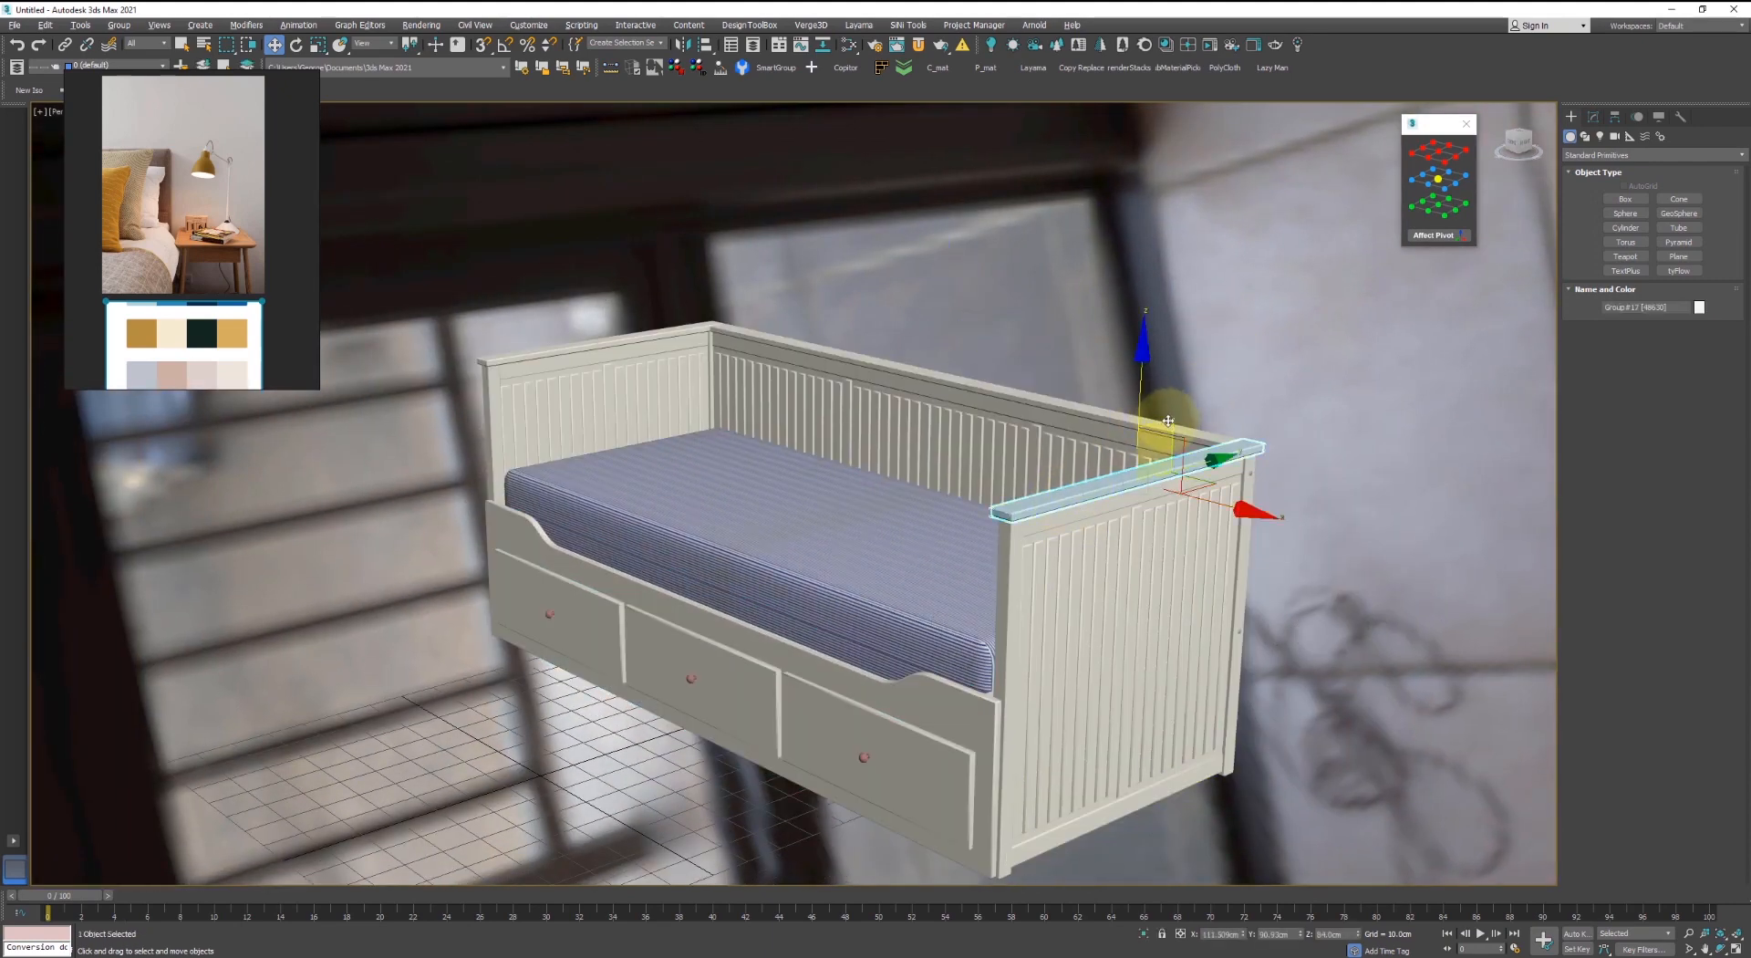
left_click_drag(1169, 421, 1161, 508)
right_click(1161, 508)
- Select all the separate bed parts and open the SiNi Sculpt mesh and poly tools
scroll(1157, 447, "down", 3)
middle_click_drag(1186, 454, 1290, 715, "alt")
left_click_drag(1290, 715, 593, 281)
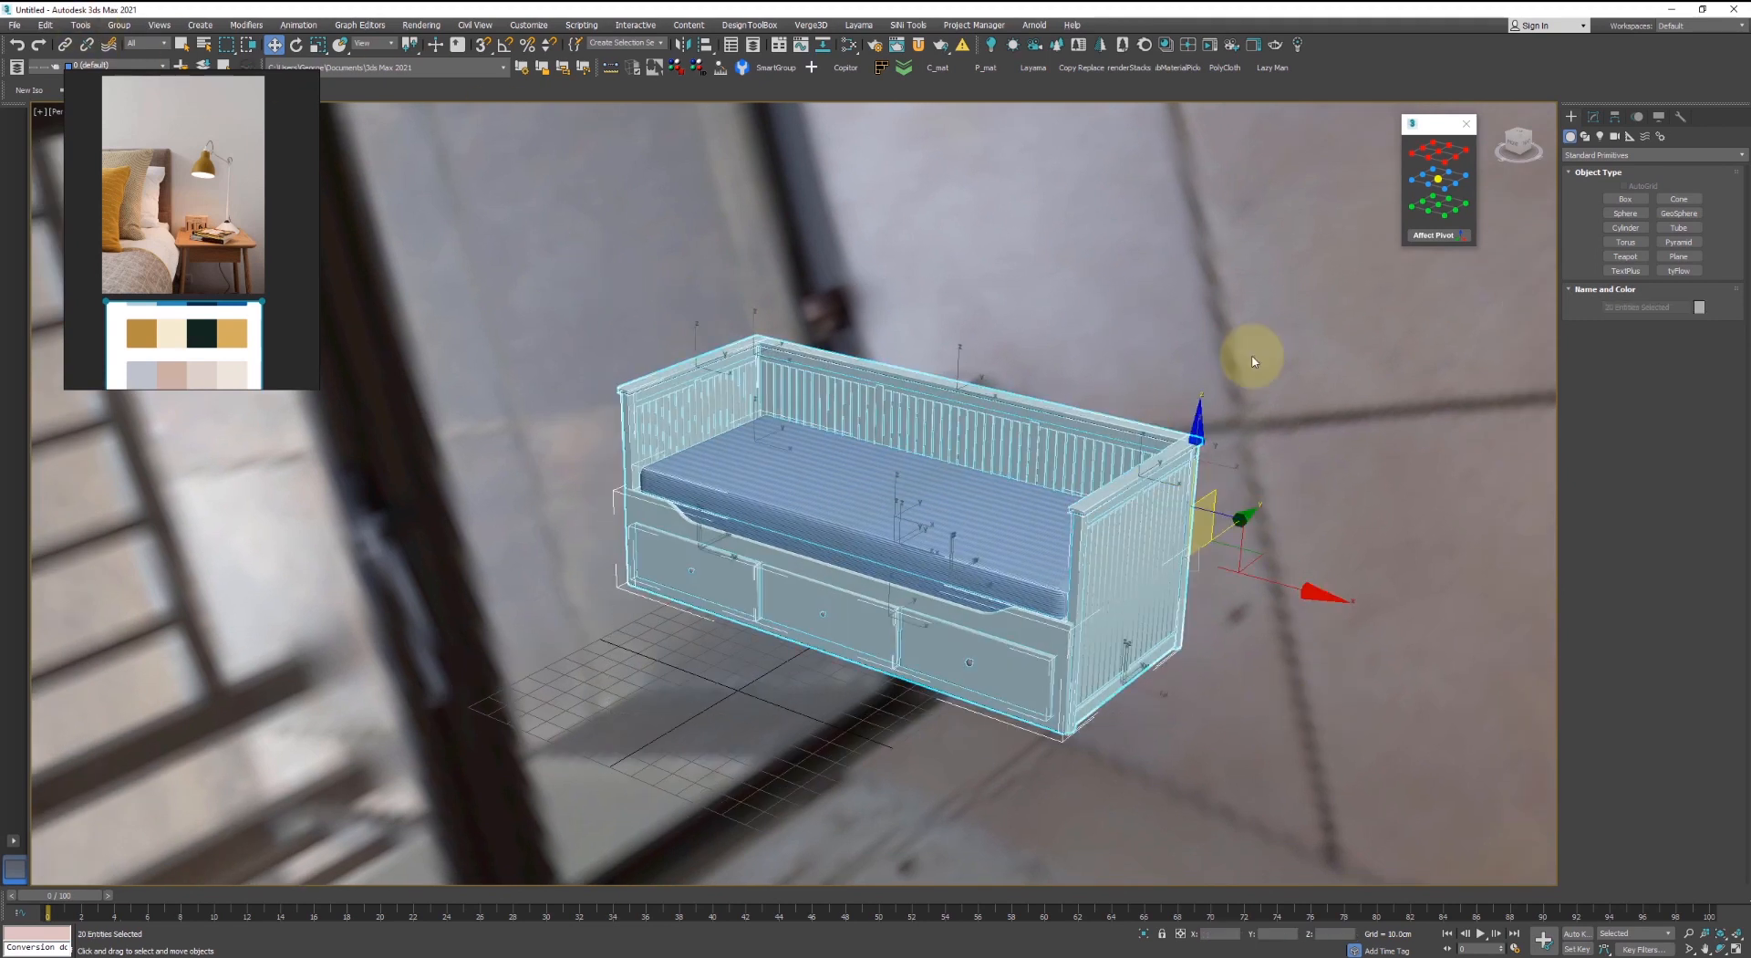
left_click(908, 25)
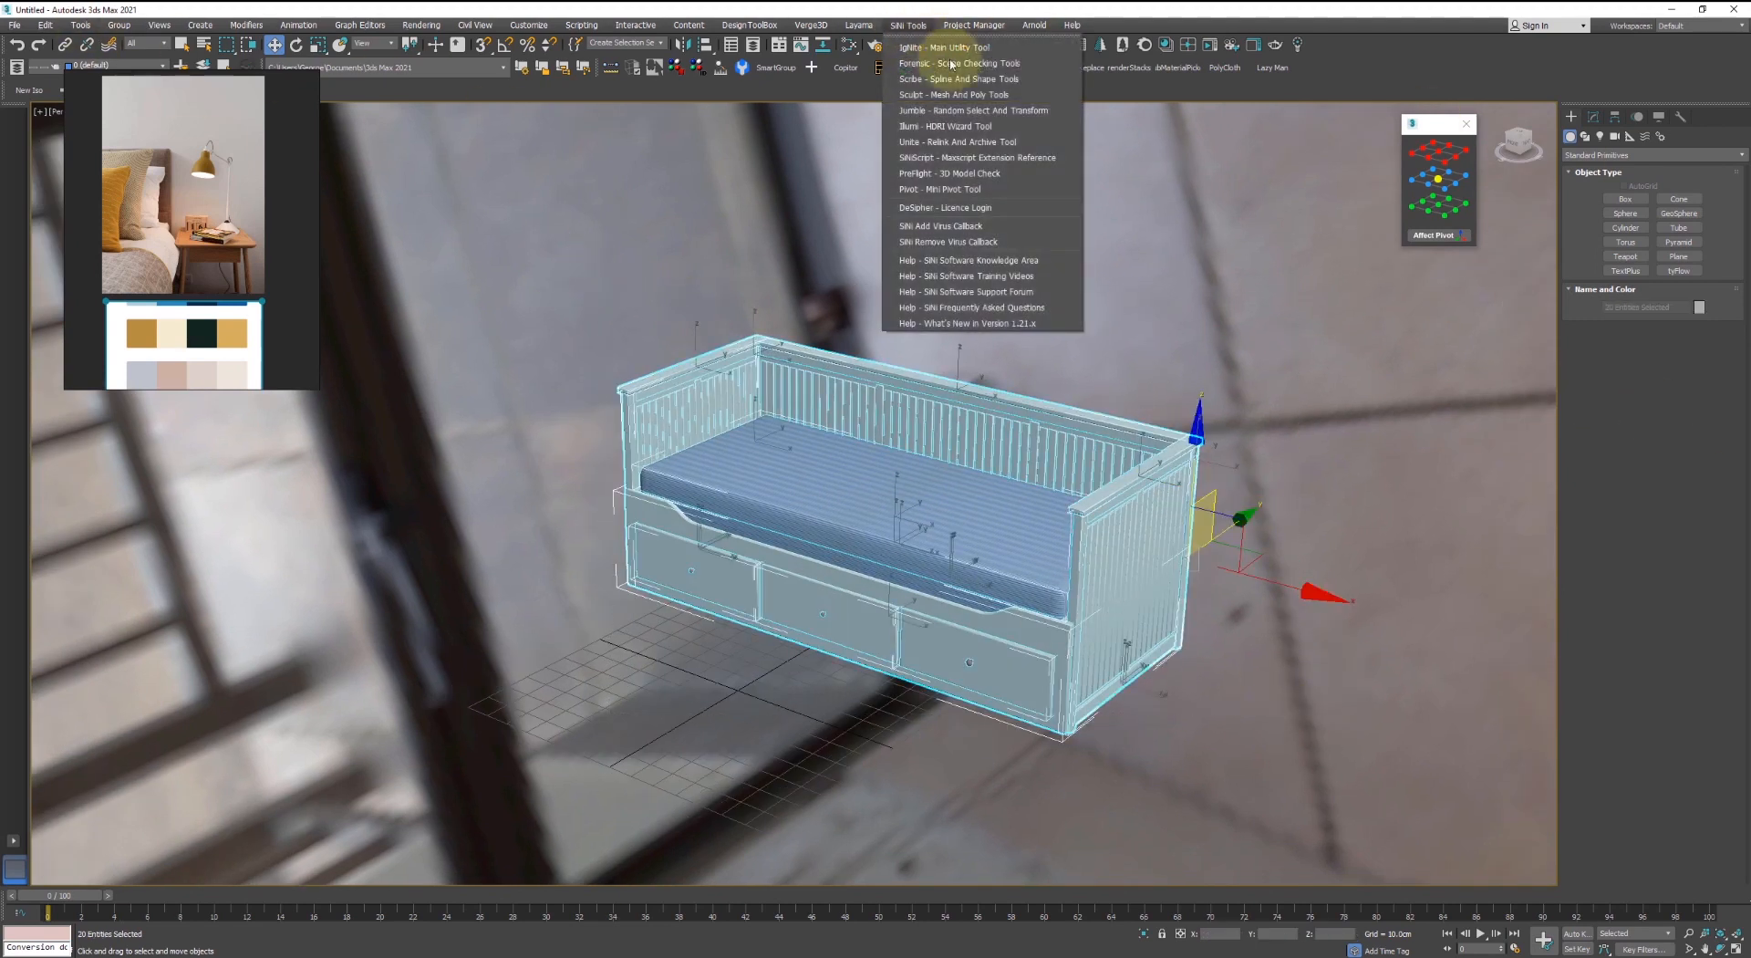
left_click(953, 73)
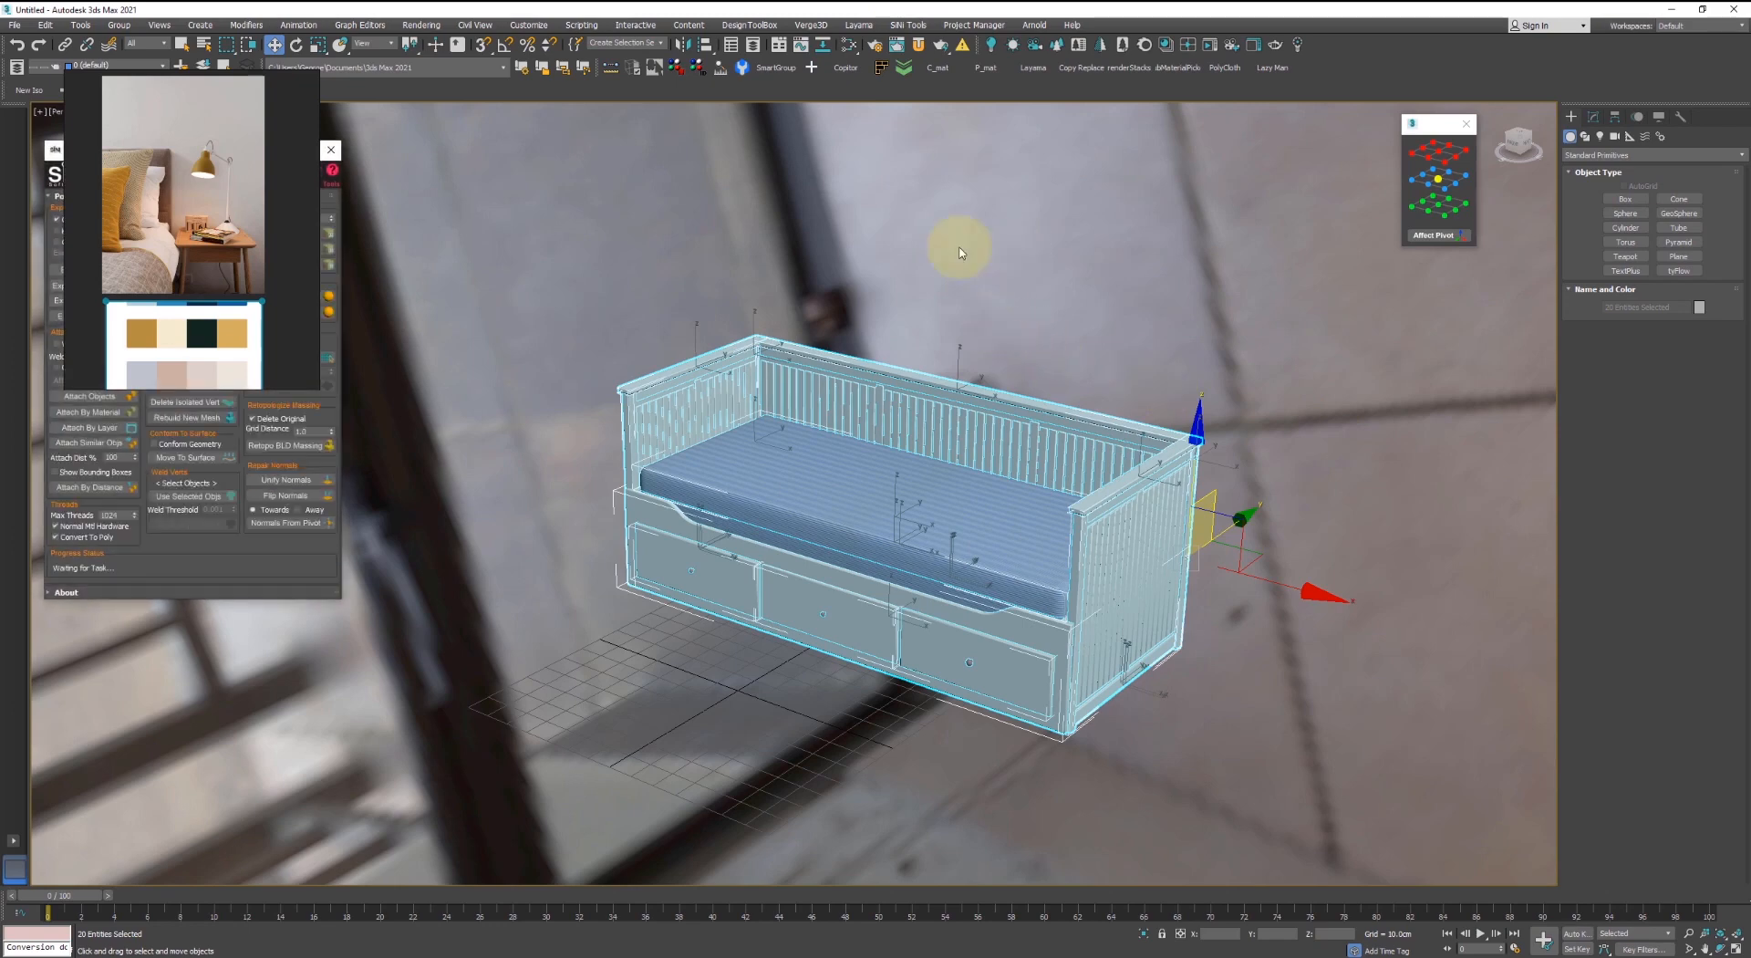
- Rearrange the Sculpt window and the floating reference image so that neither covers the other or the bed
left_click(1136, 456)
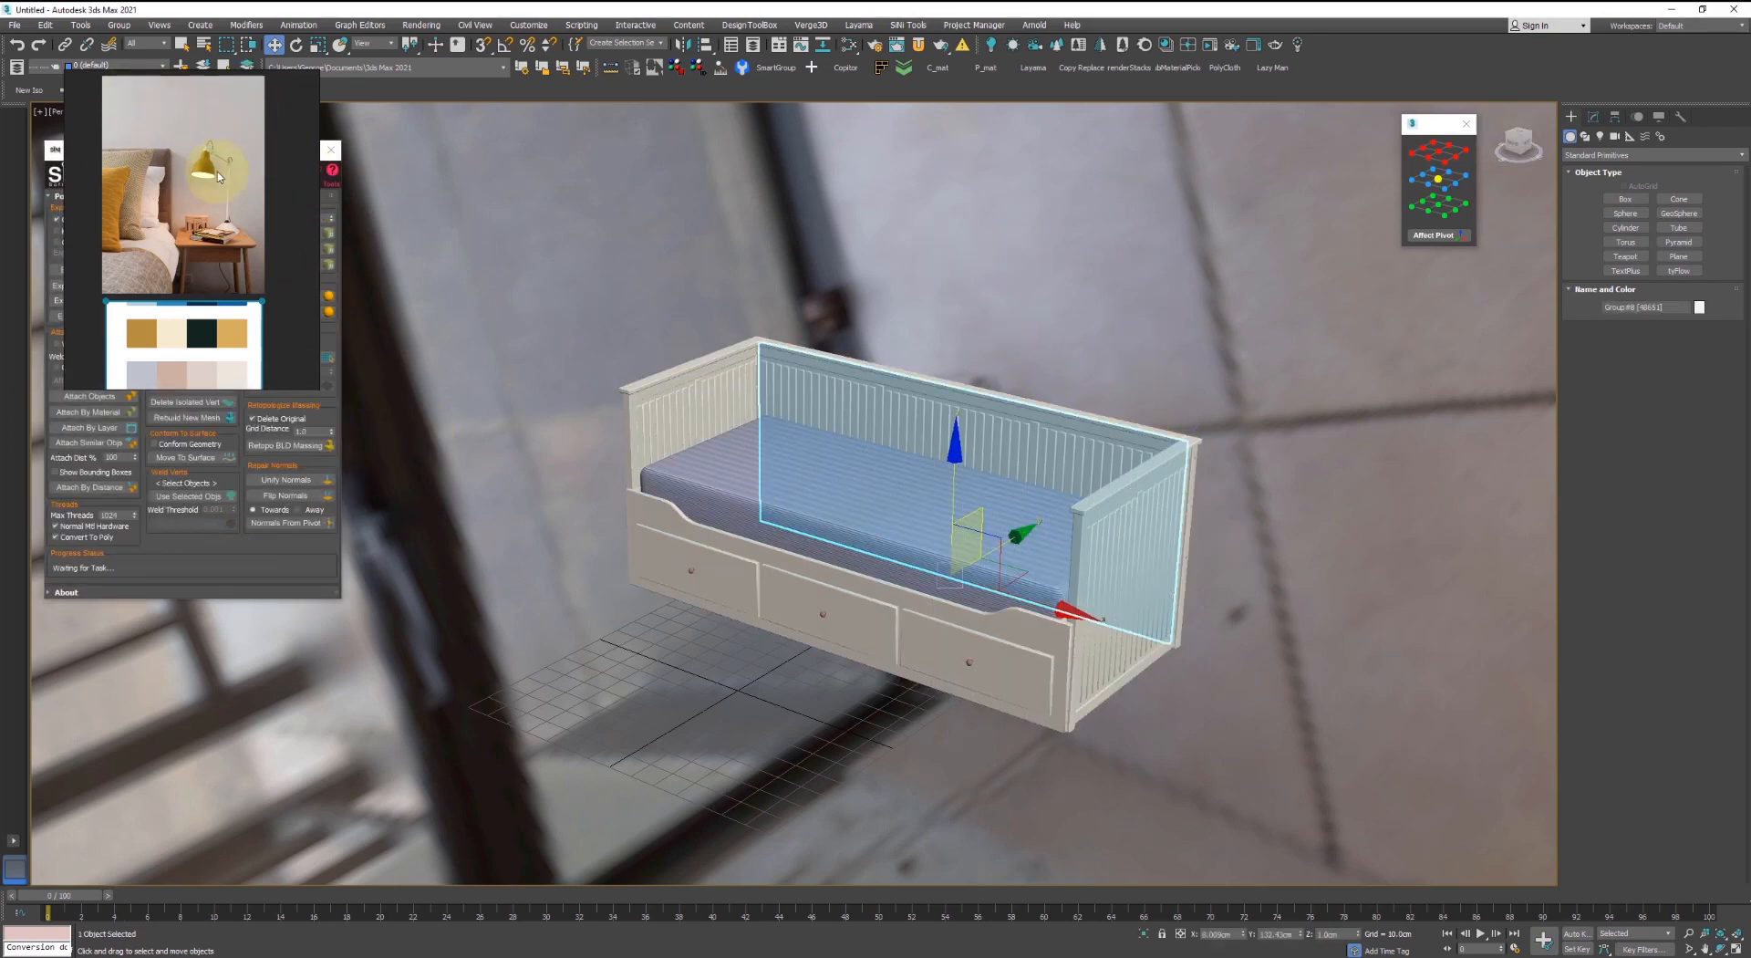
right_click_drag(203, 203, 370, 161)
mouse_move(173, 152)
left_mouse_down()
mouse_move(307, 371)
mouse_move(375, 409)
left_mouse_up()
right_click_drag(349, 228, 163, 231)
left_click_drag(303, 414, 267, 419)
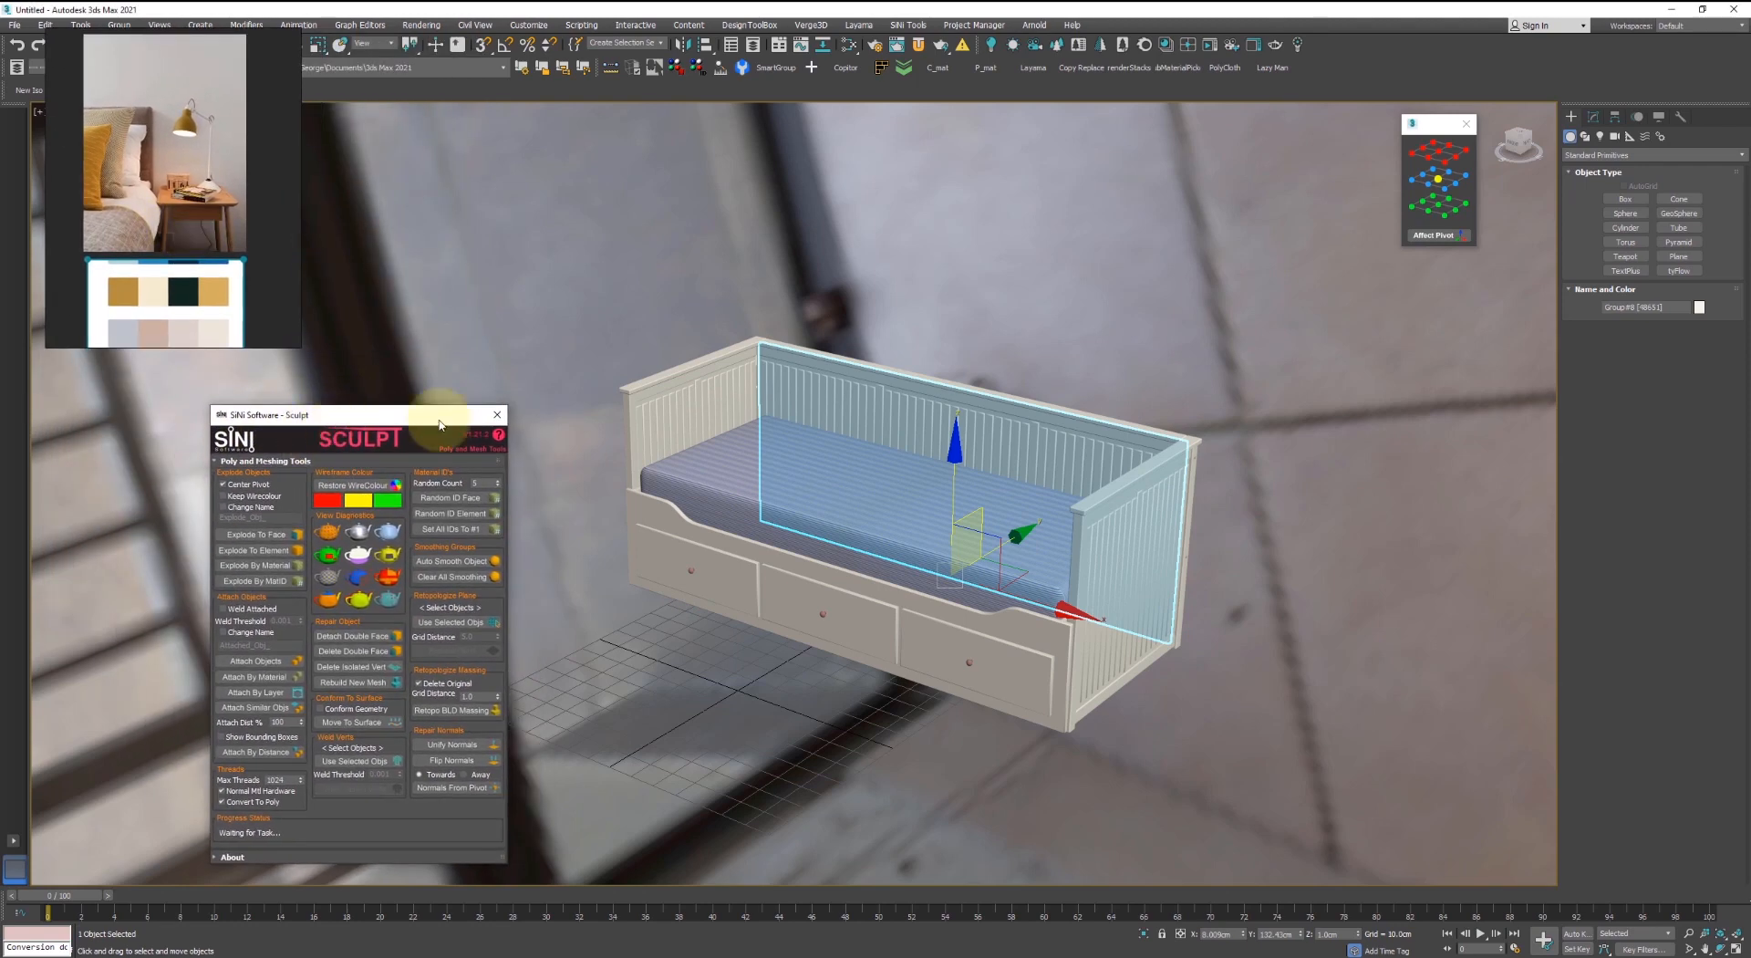
- Select the top rail of the bed's end panel and show its Editable Mesh parameters with the attach options
left_click(1226, 441)
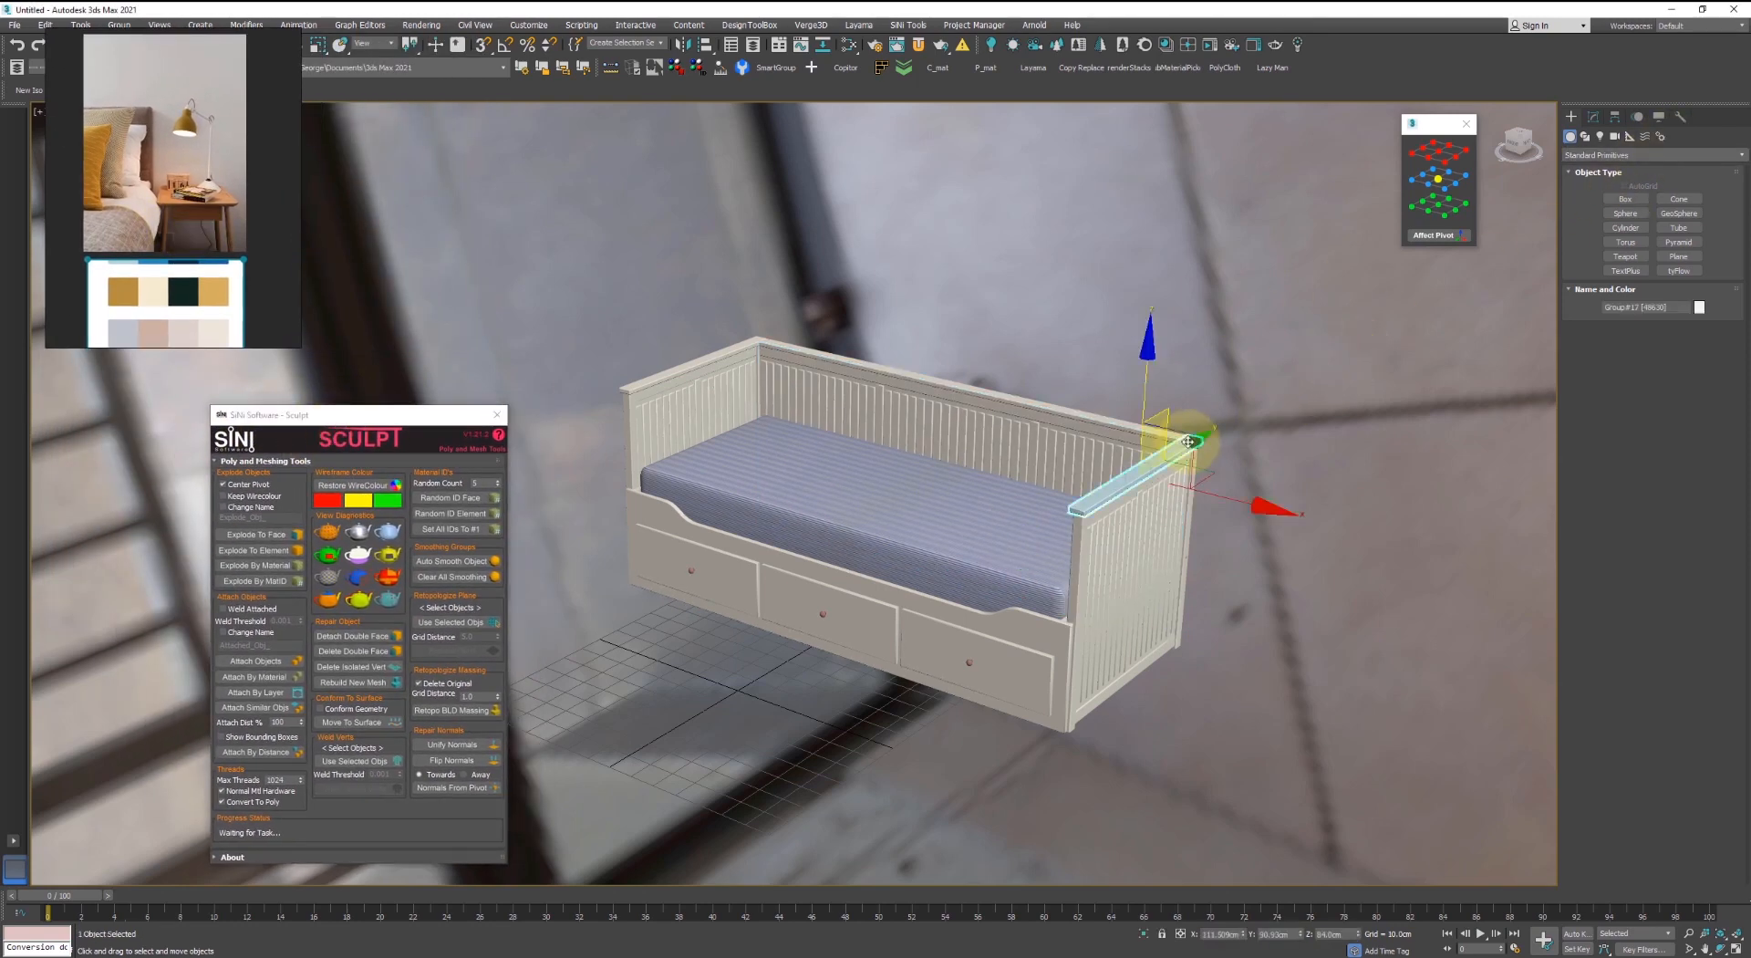
right_click(1189, 441)
mouse_move(1286, 582)
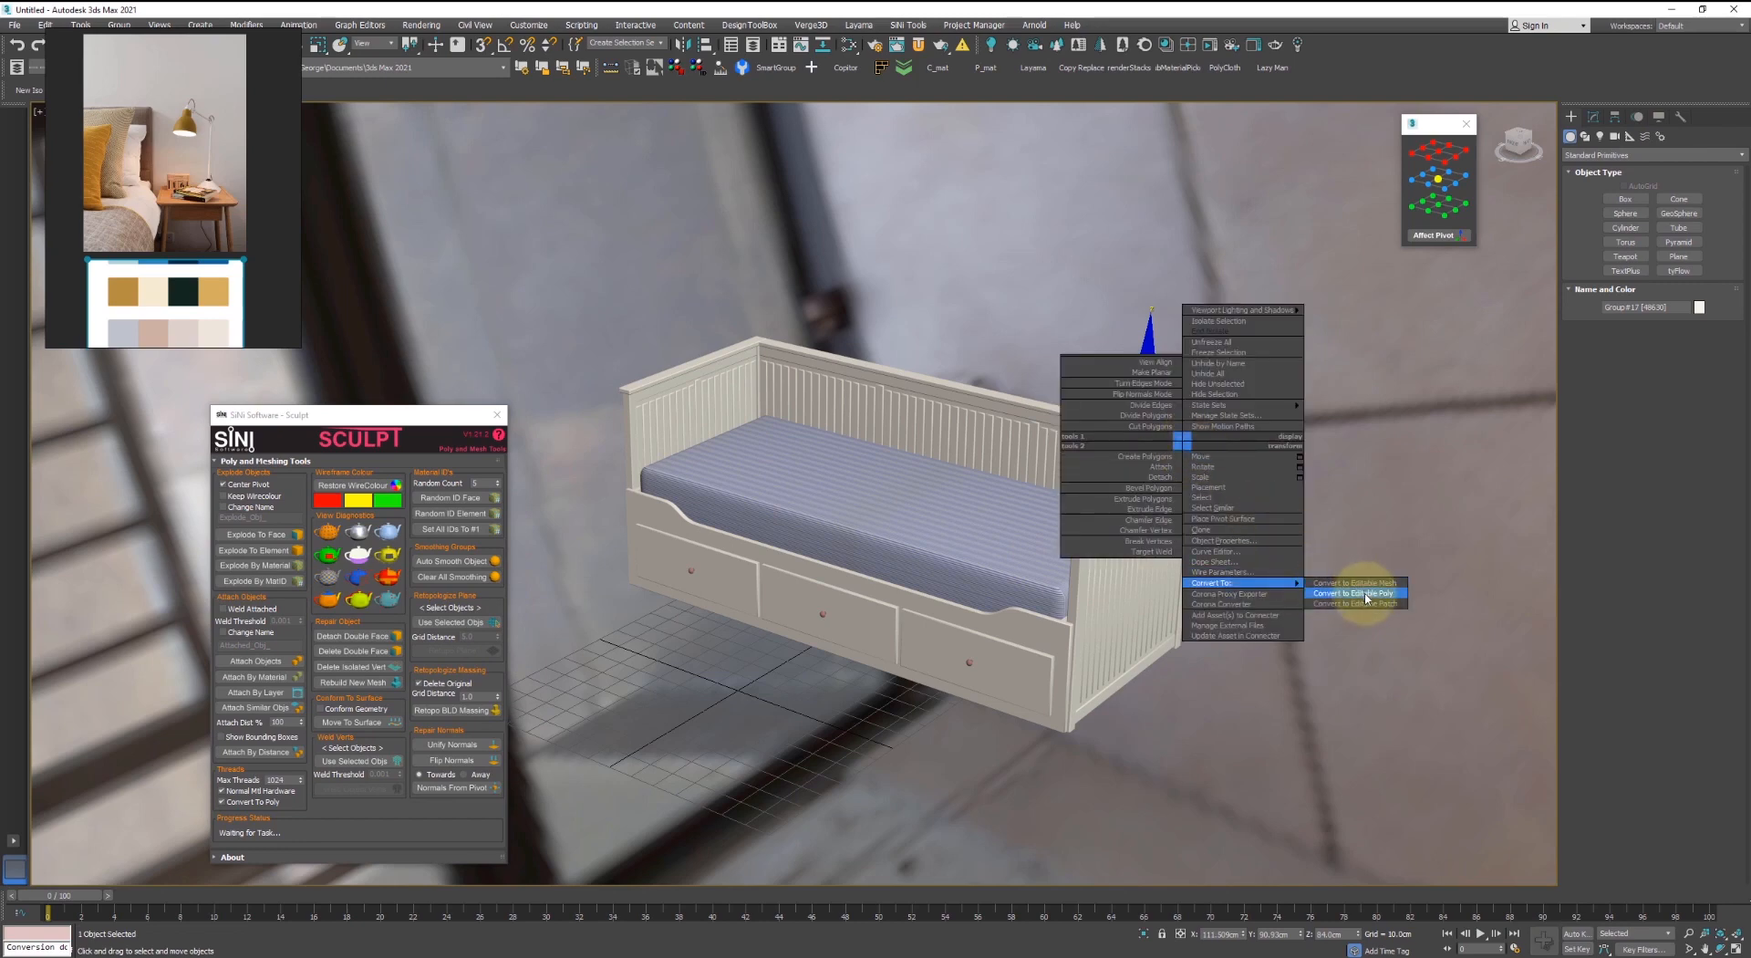
left_click(1160, 467)
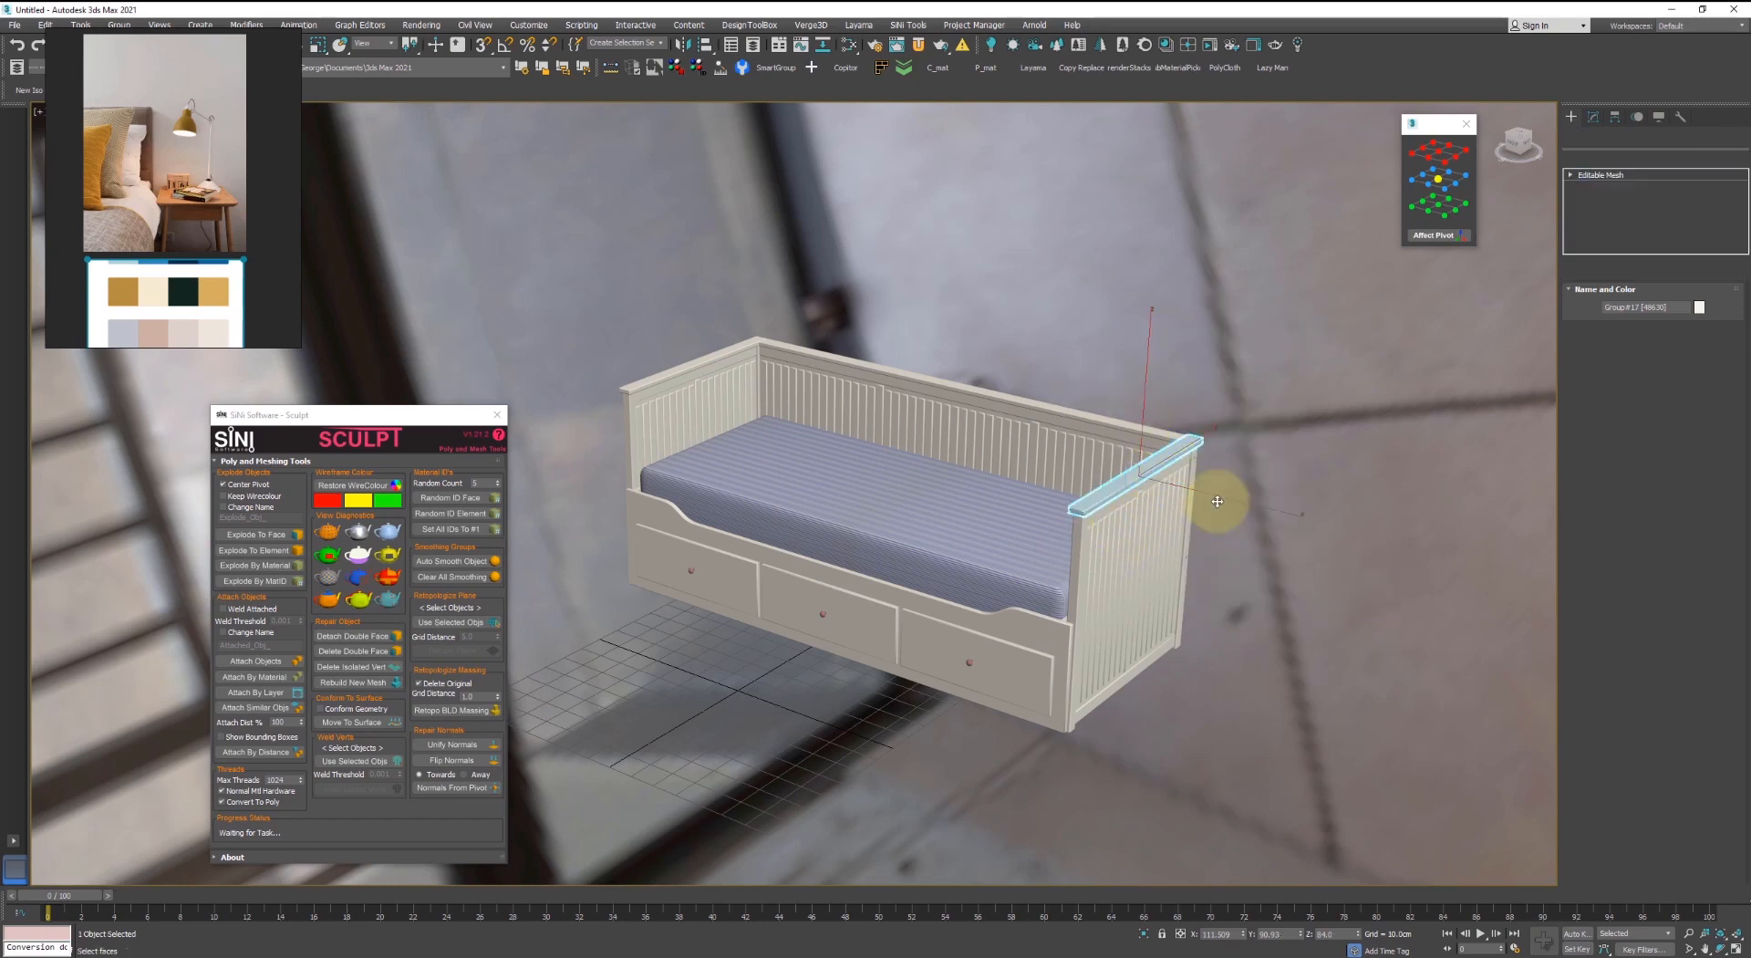
right_click(1214, 345)
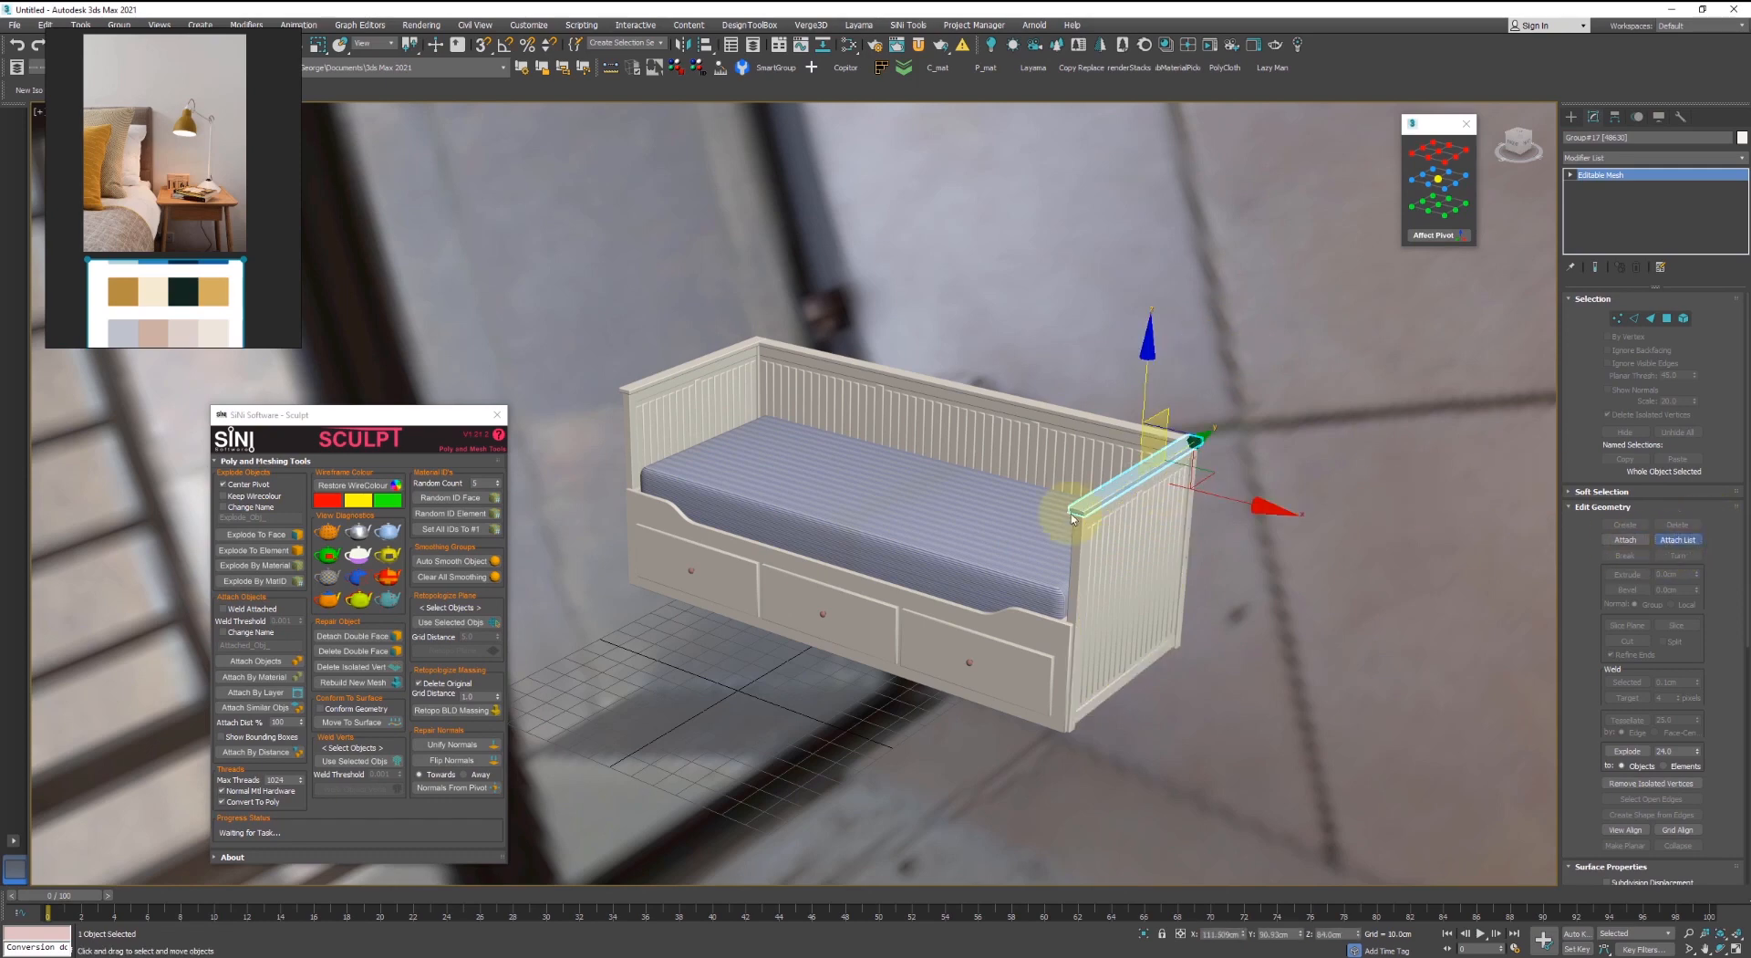
- View the list of objects attachable to the rail, dismiss it, and move the Sculpt window and reference image away from the bed
left_click(1678, 539)
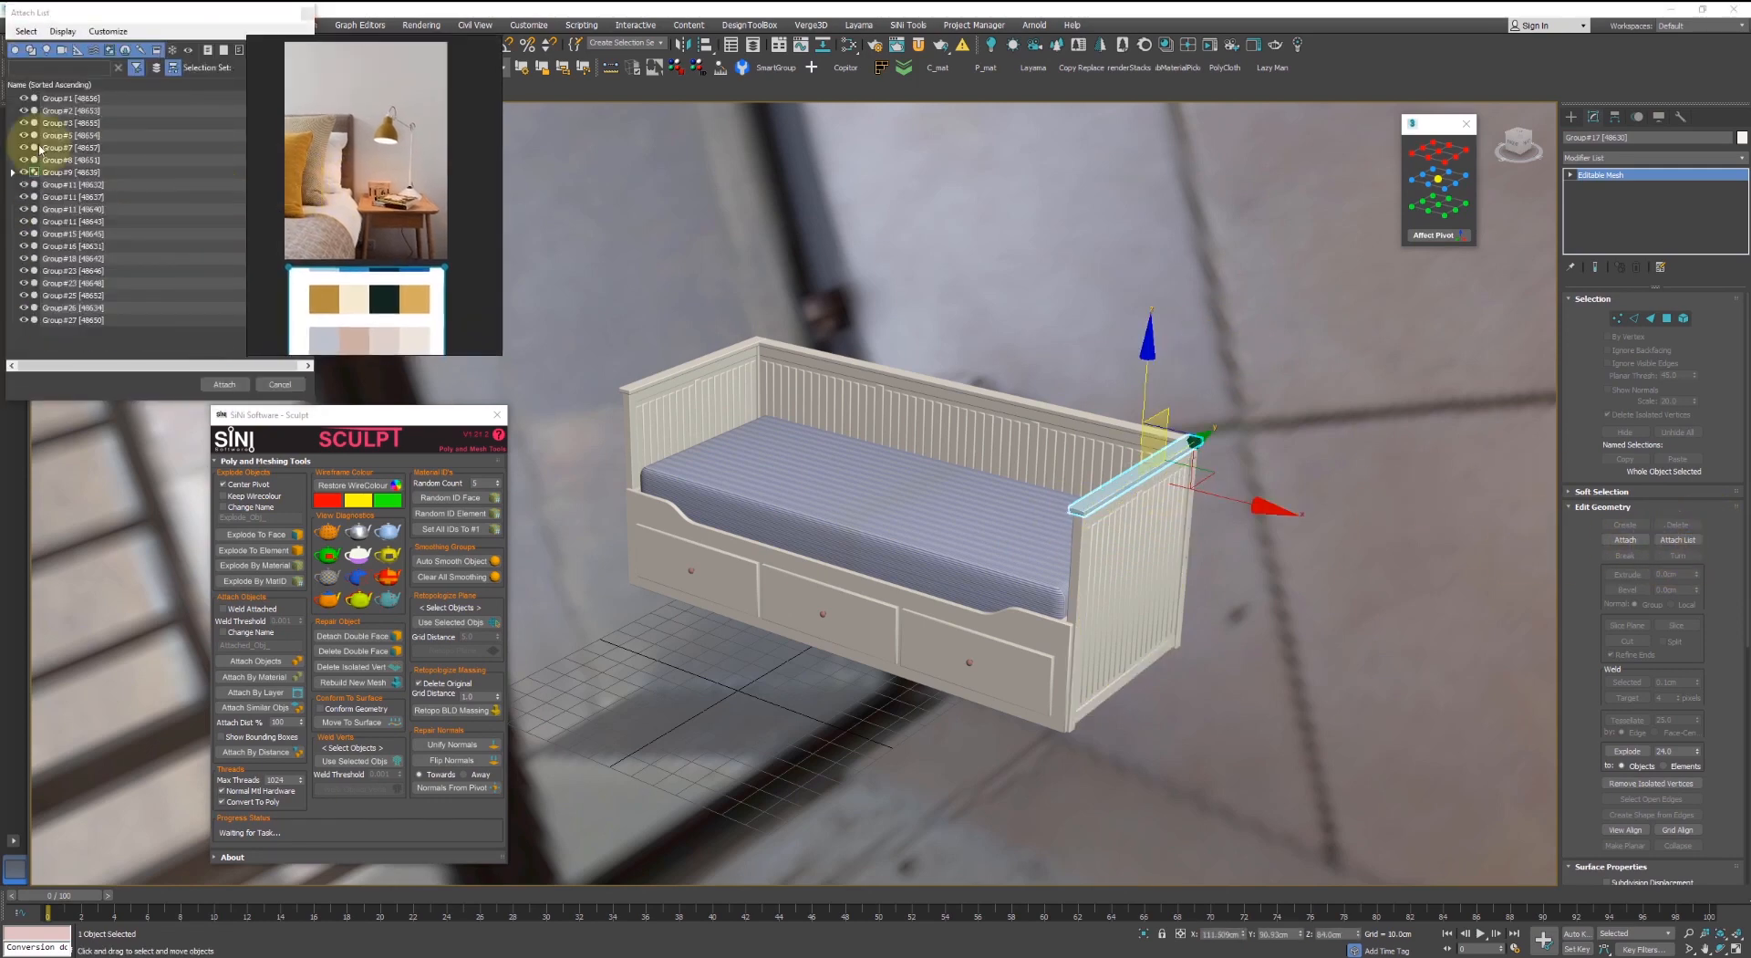
left_click(310, 14)
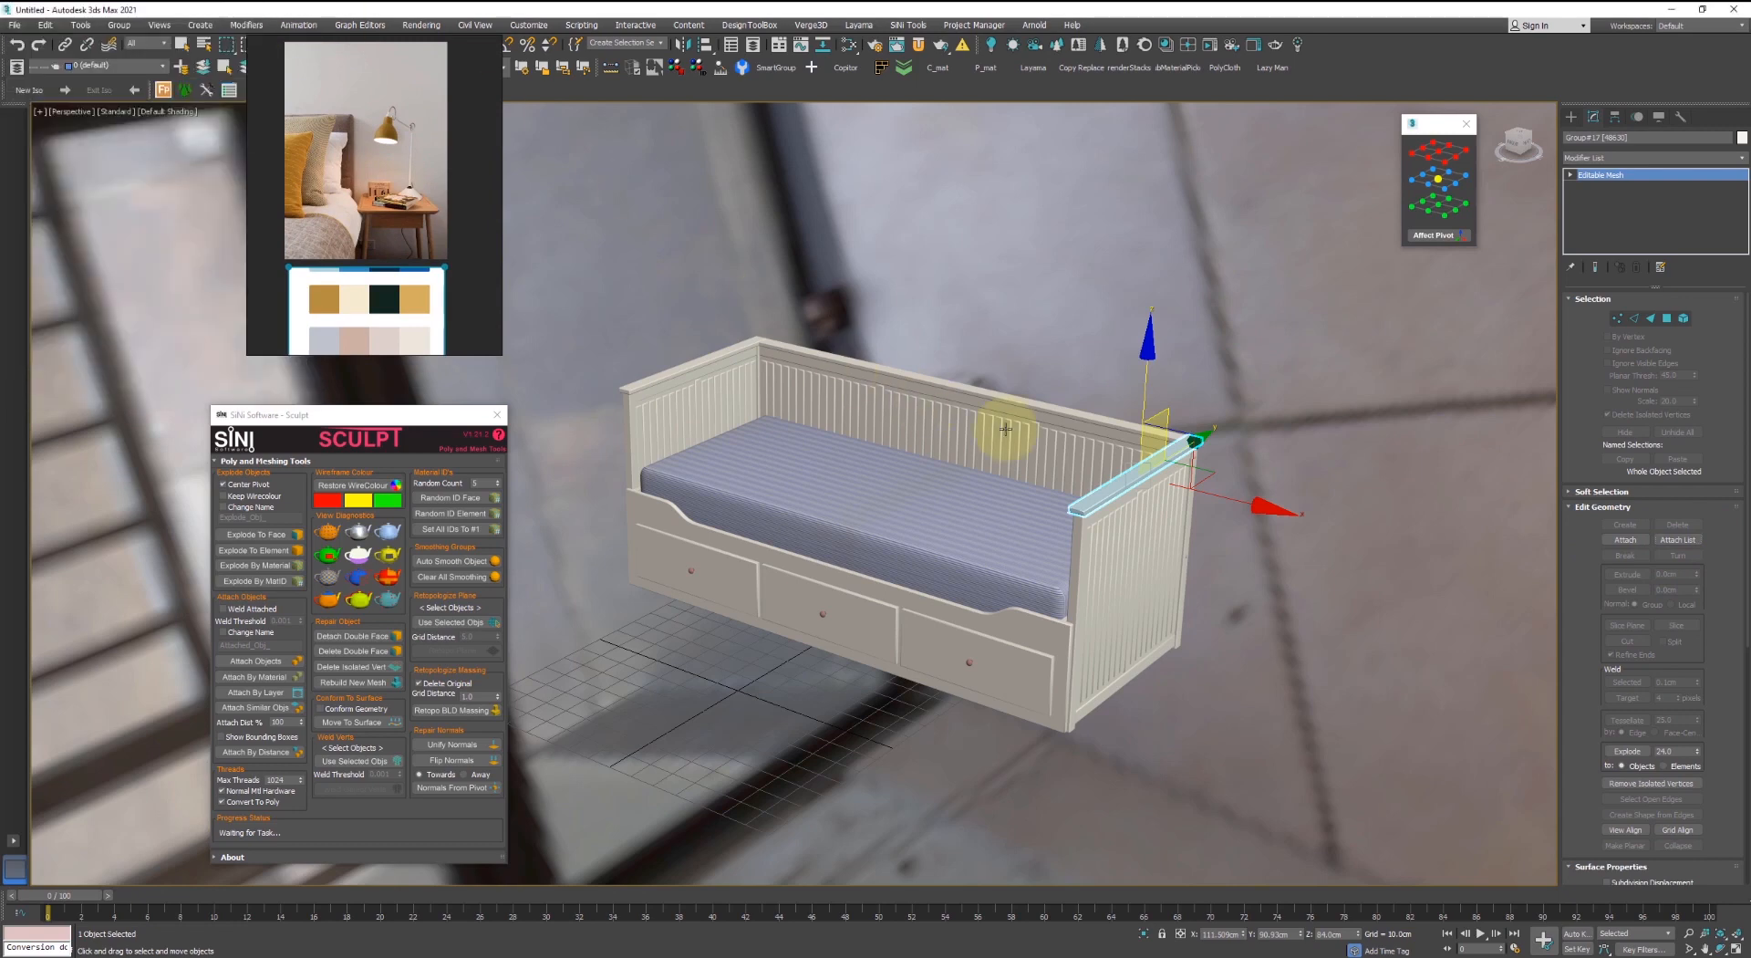
scroll(1081, 443, "down", 2)
left_click_drag(395, 420, 267, 406)
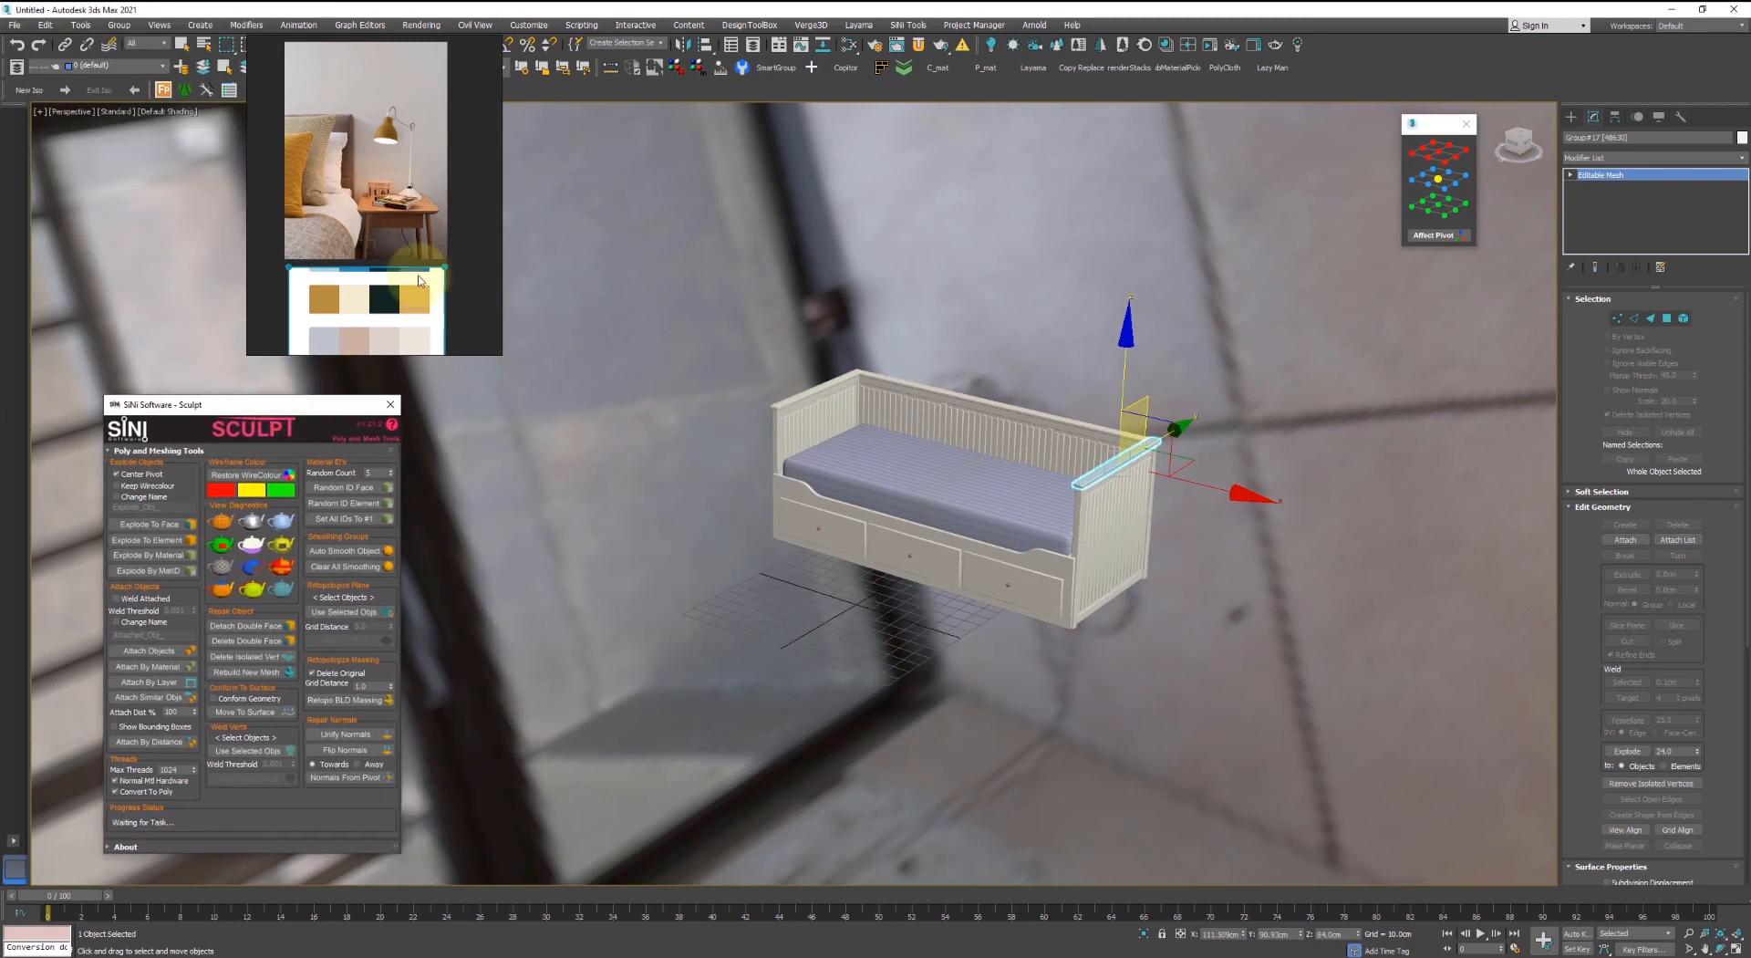
left_click_drag(365, 145, 192, 139)
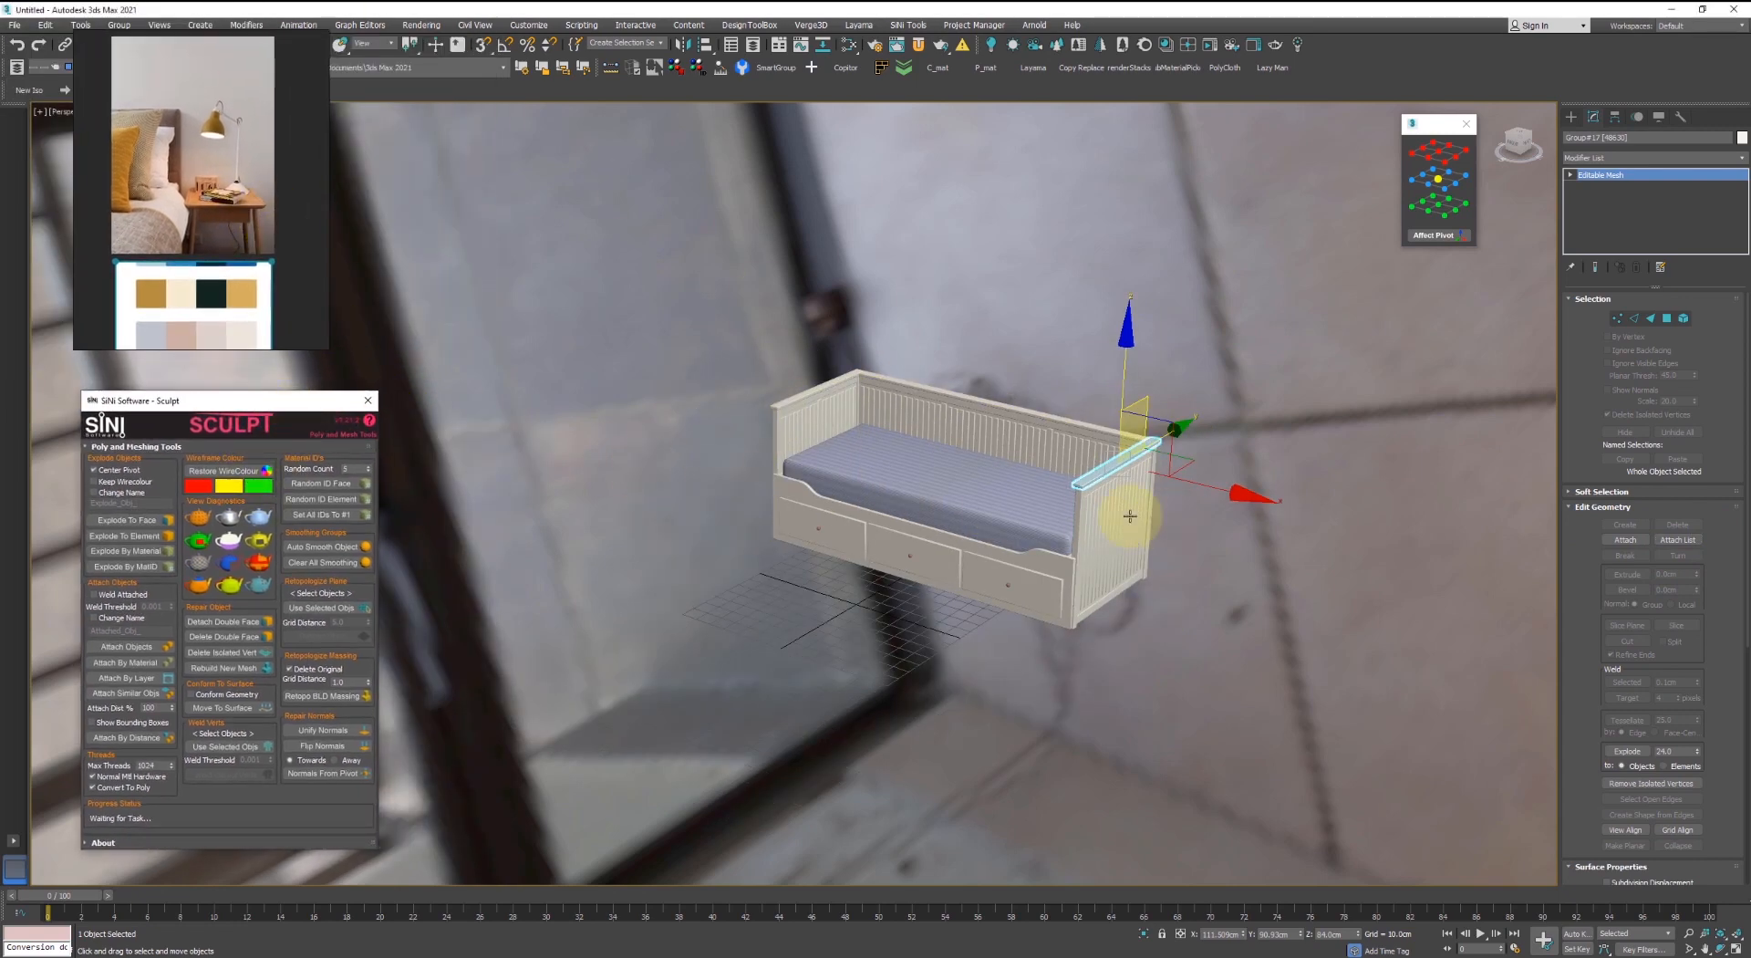
- Select all the bed parts and attach them by material with the Sculpt tools
middle_click_drag(1130, 515, 1380, 649, "alt")
left_click_drag(1380, 648, 608, 352)
scroll(1012, 525, "up", 4)
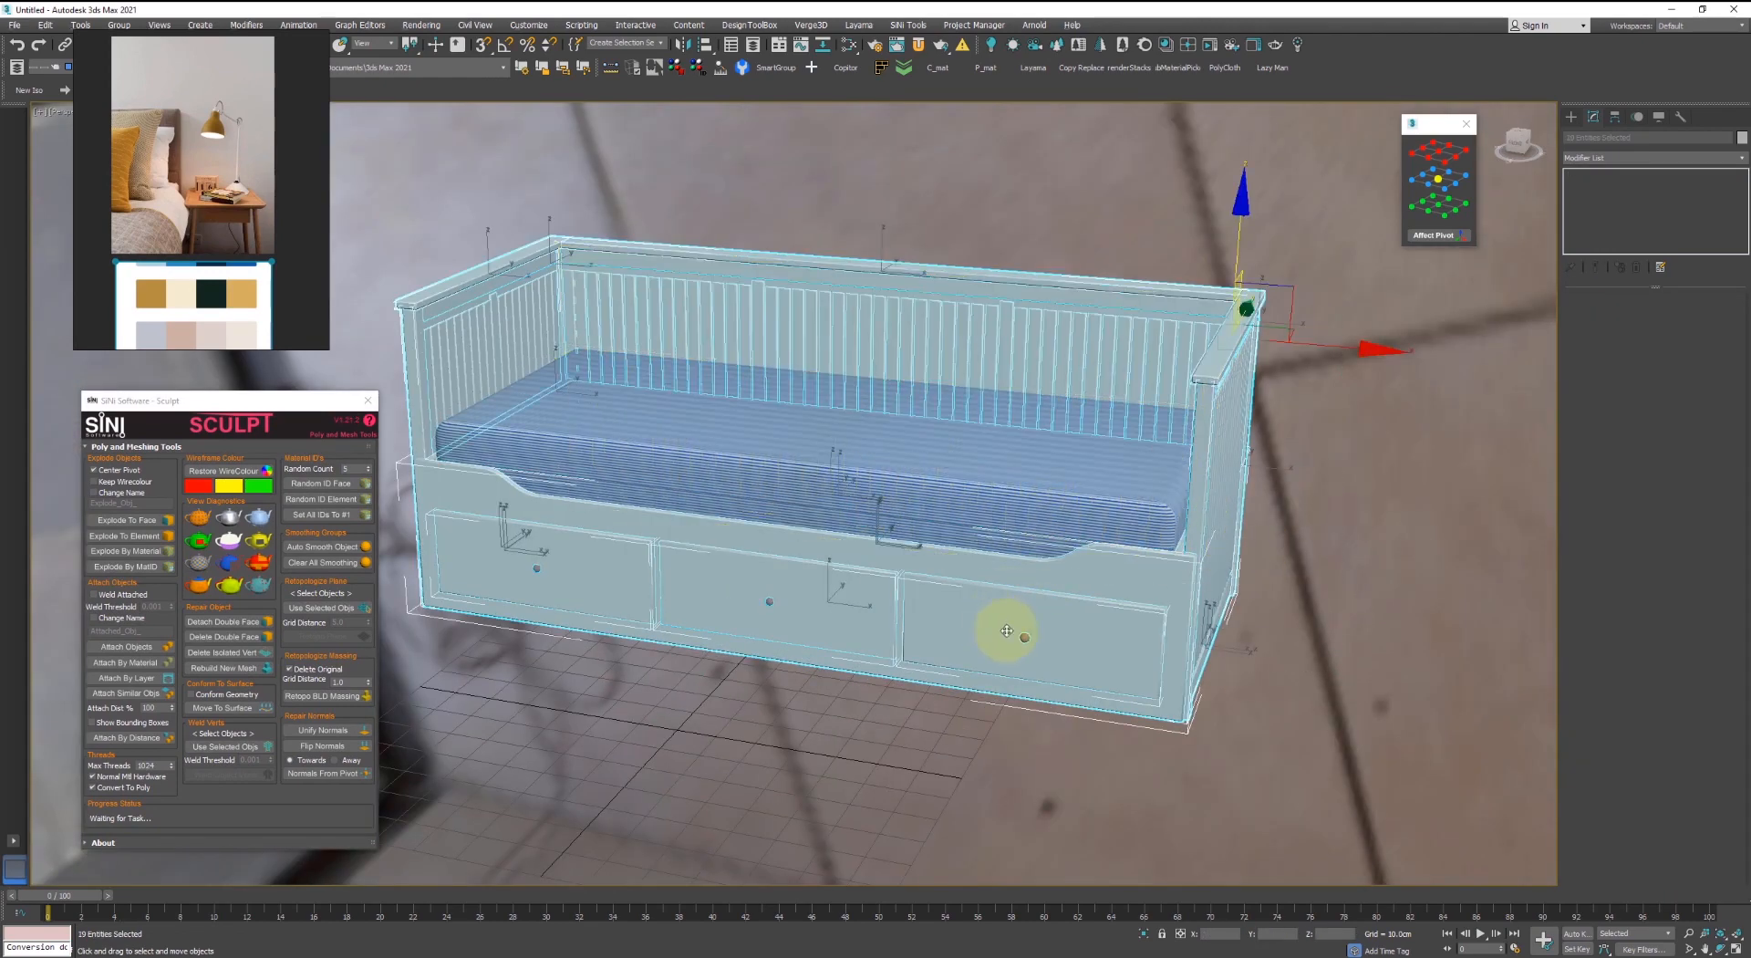
scroll(996, 629, "up", 1)
scroll(985, 583, "down", 6)
middle_click_drag(977, 527, 866, 574, "alt")
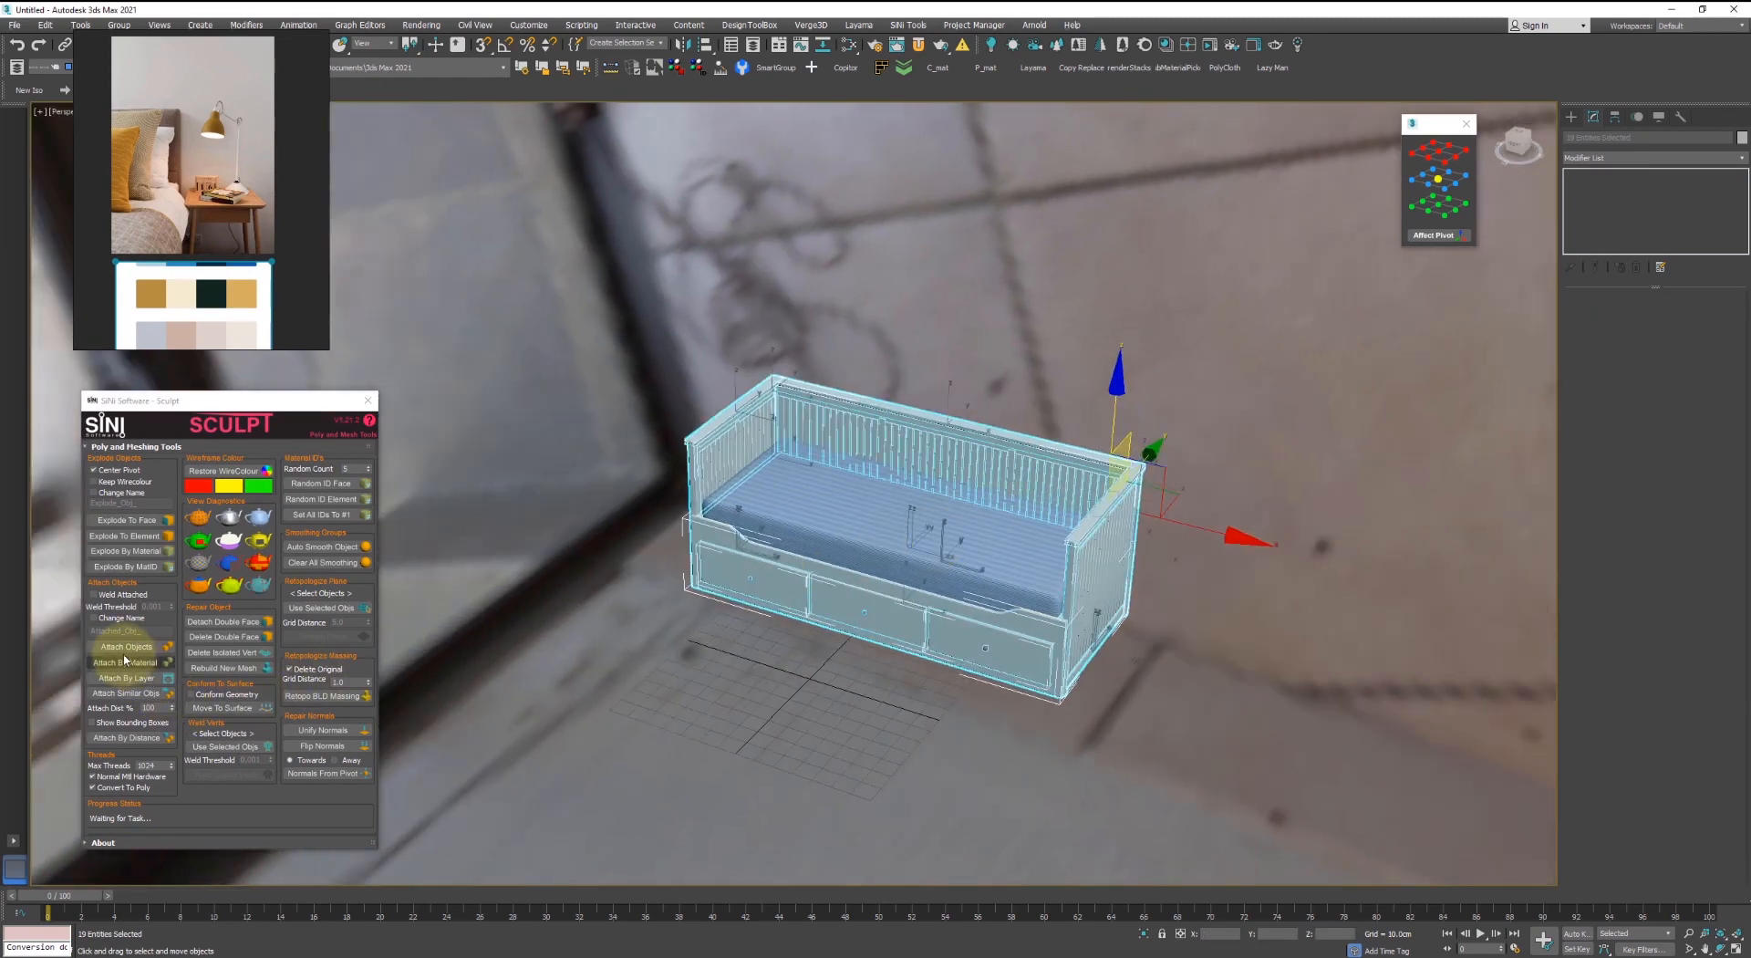
left_click_drag(161, 410, 284, 361)
left_click_drag(1123, 436, 743, 547)
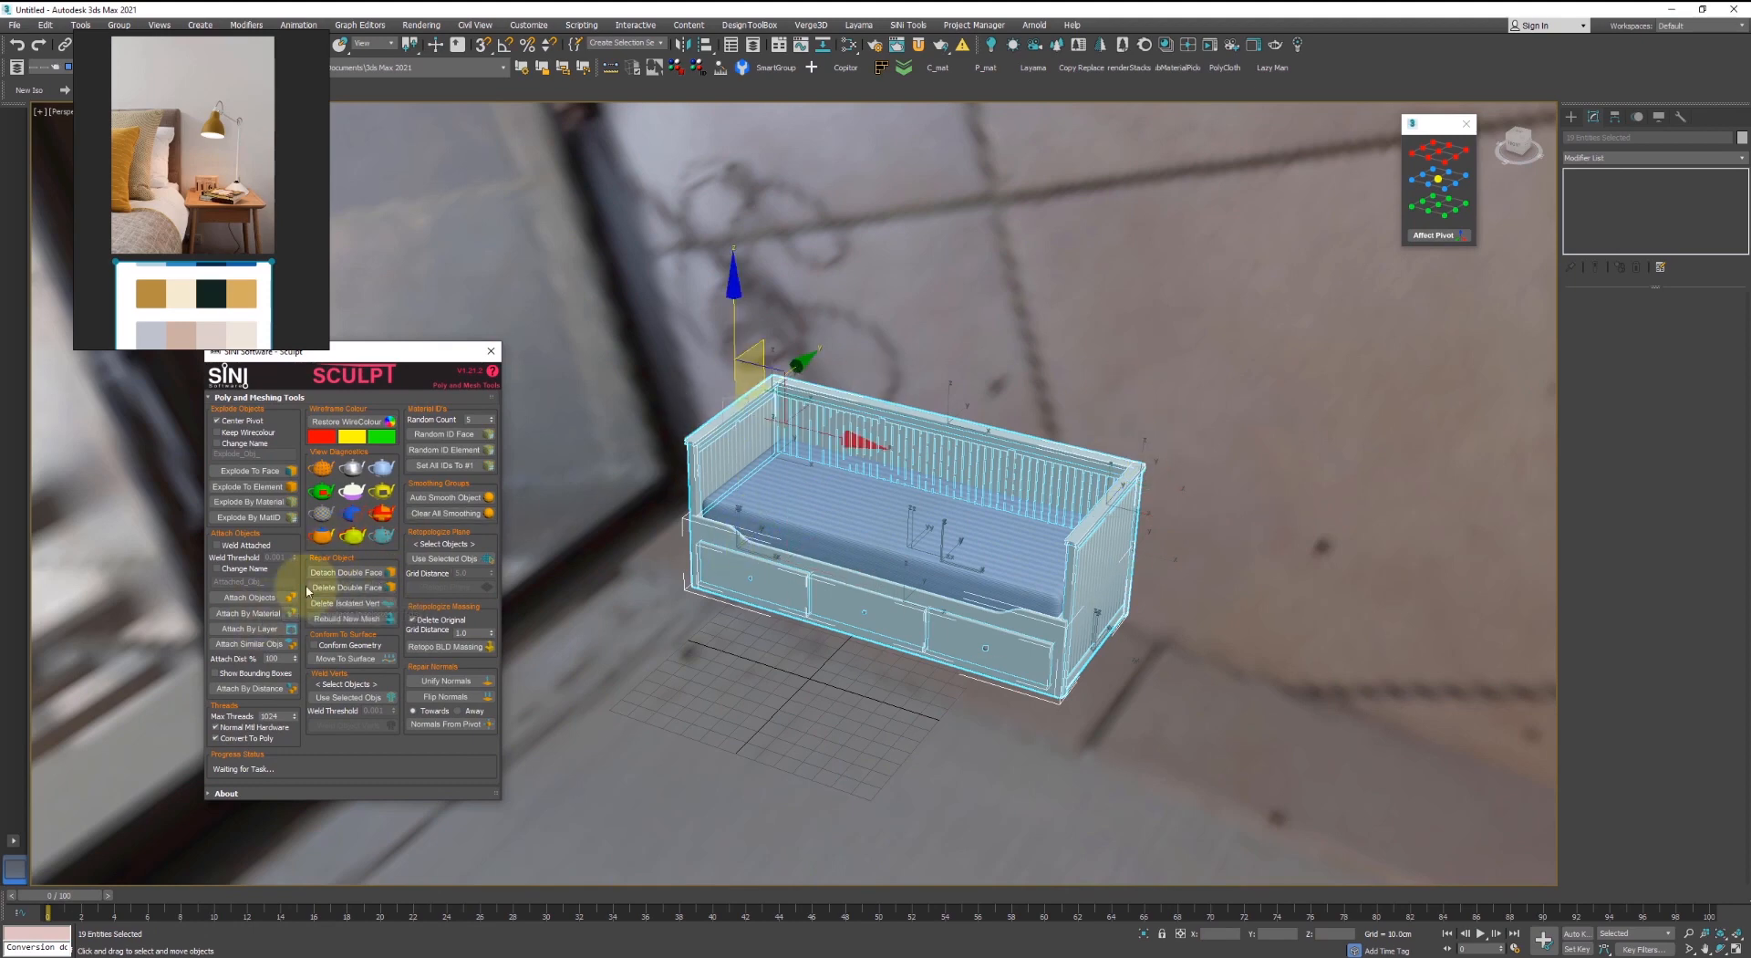
left_click(251, 614)
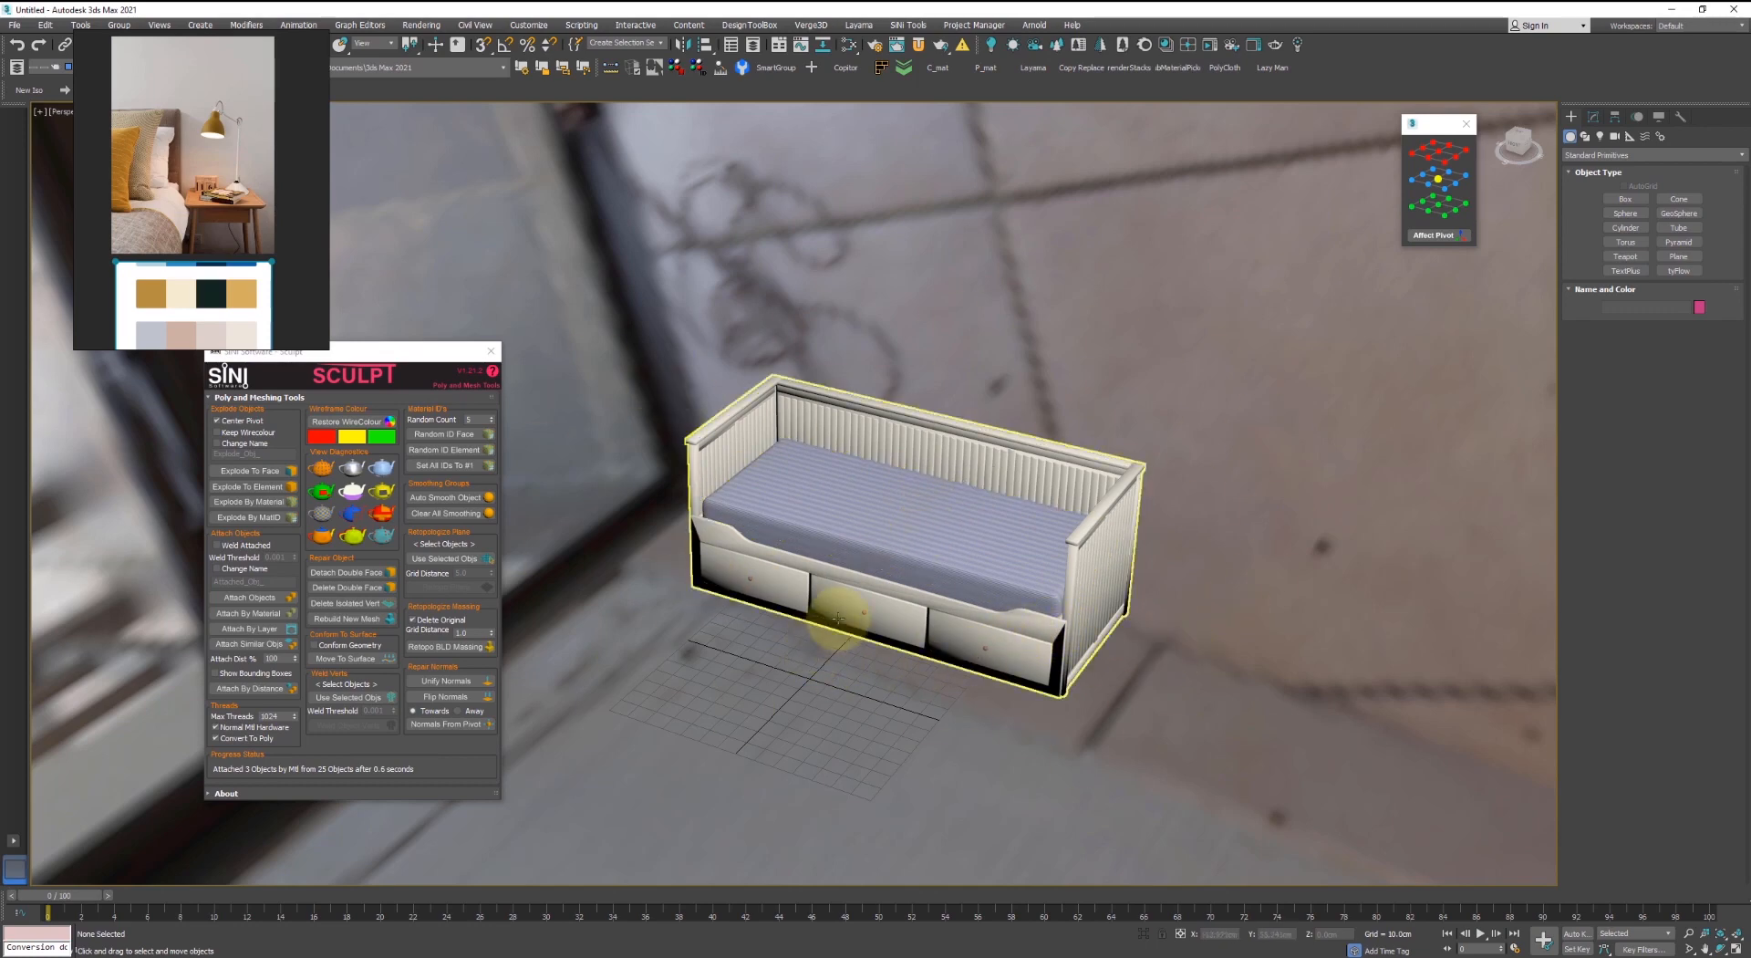
- Select the attached bed frame and apply Auto Smooth to it
scroll(899, 617, "up", 5)
middle_click_drag(985, 615, 1004, 547, "alt")
middle_click_drag(1103, 441, 1017, 496, "alt")
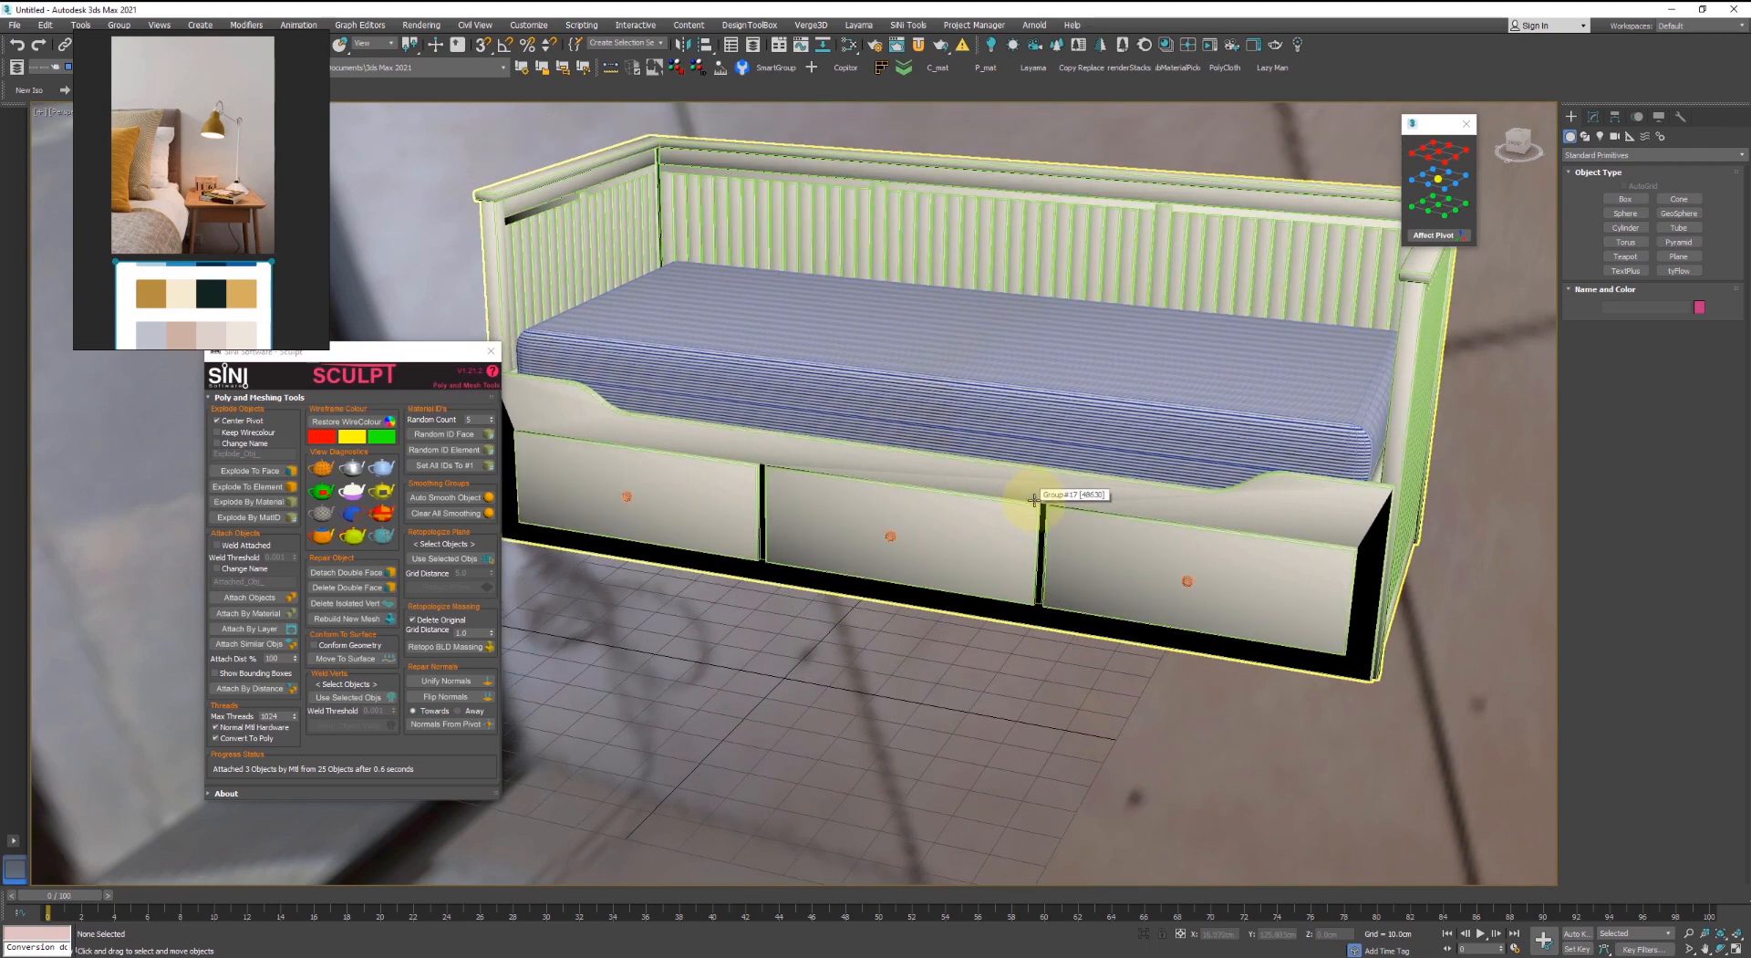
left_click(1033, 500)
middle_click_drag(1070, 523, 1004, 553, "alt")
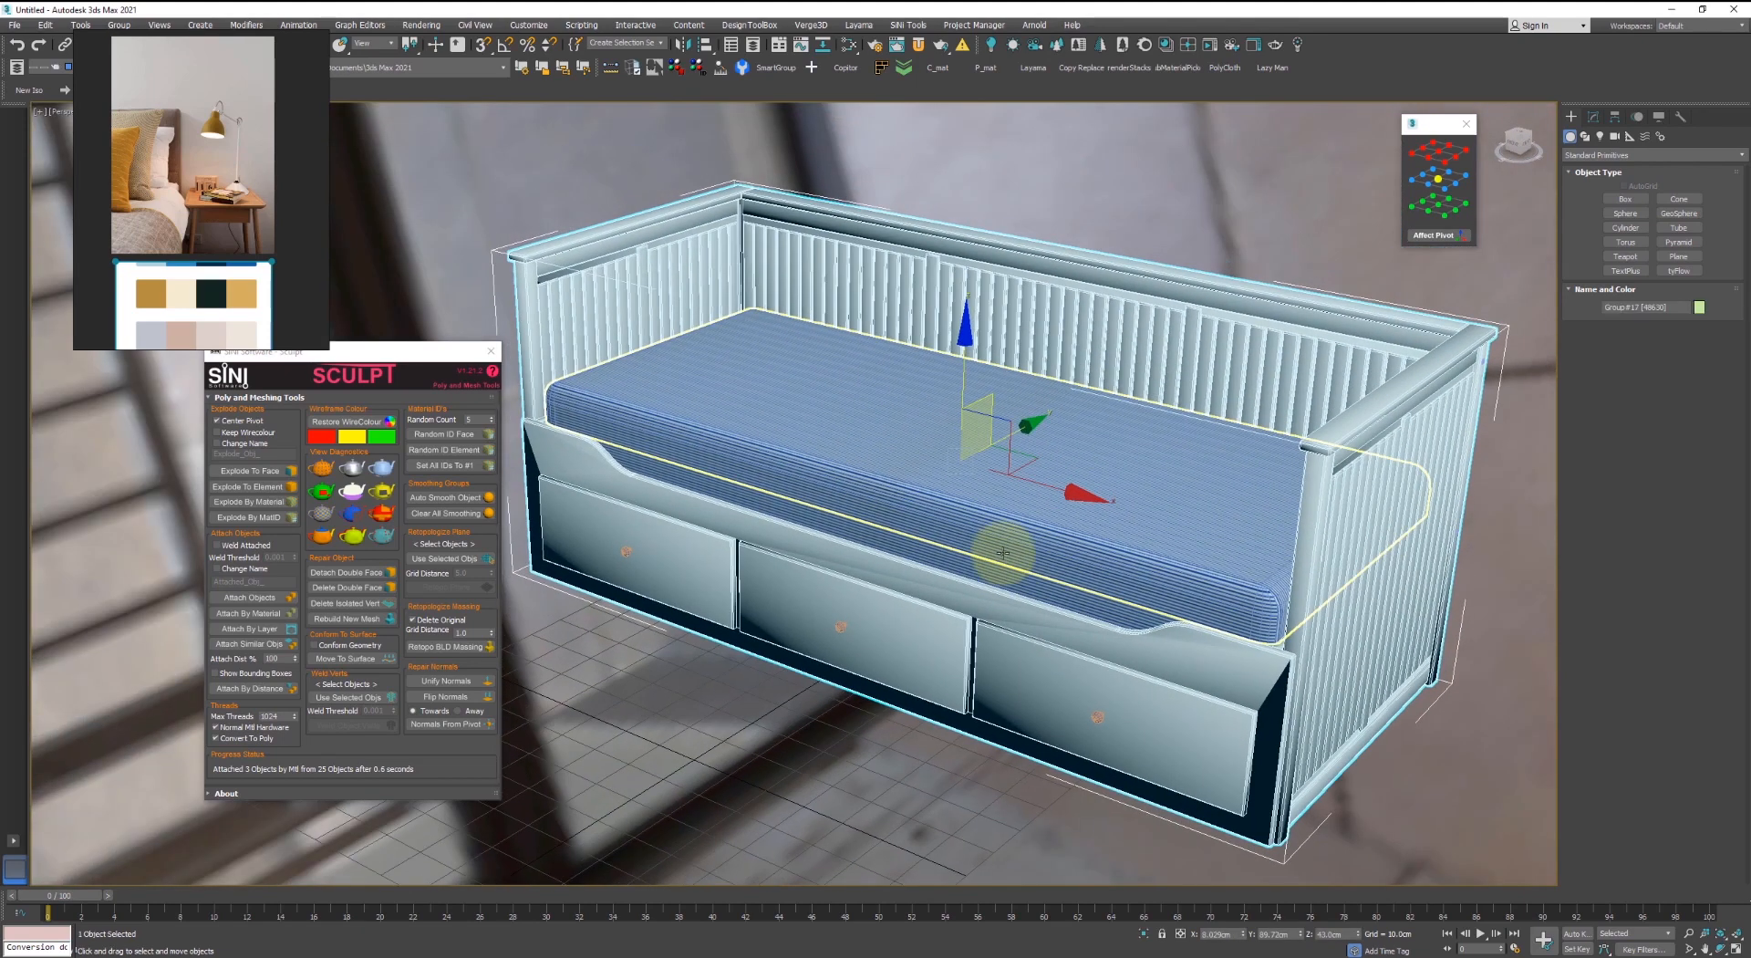
left_click(418, 501)
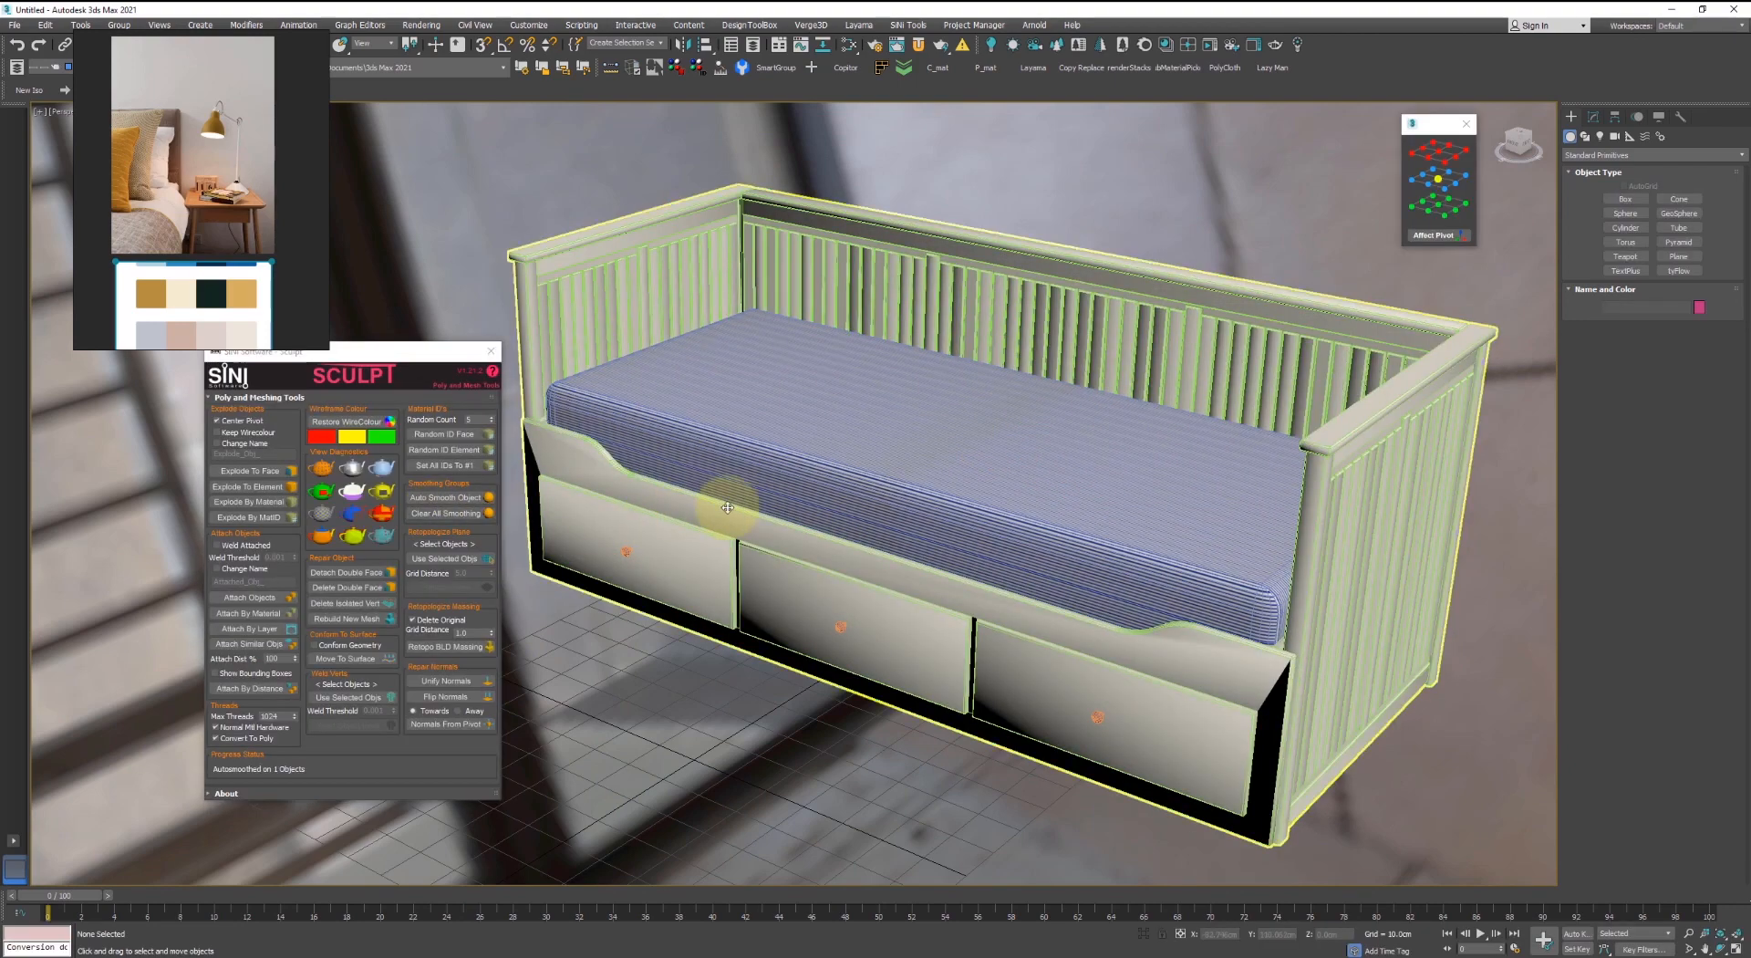
- Clear all smoothing on the bed frame, check its edges and panels up close, and deselect it
left_click(470, 516)
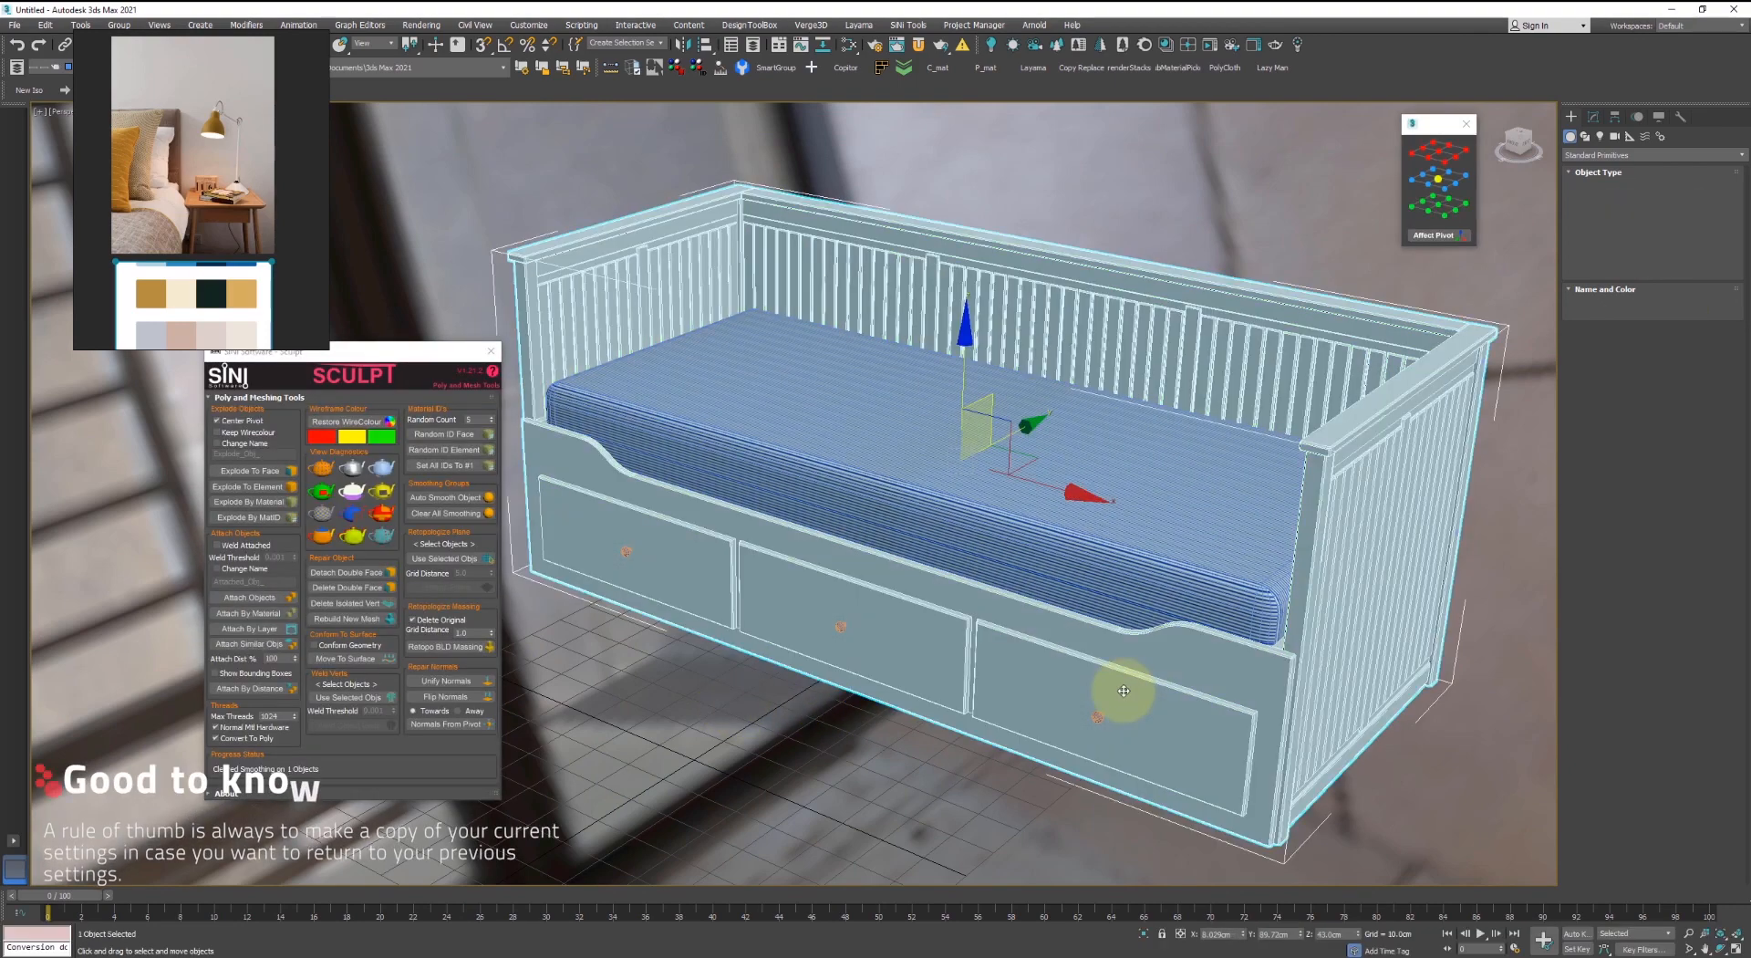
scroll(1263, 666, "up", 3)
middle_click_drag(1263, 667, 1195, 606, "alt")
scroll(1260, 321, "up", 3)
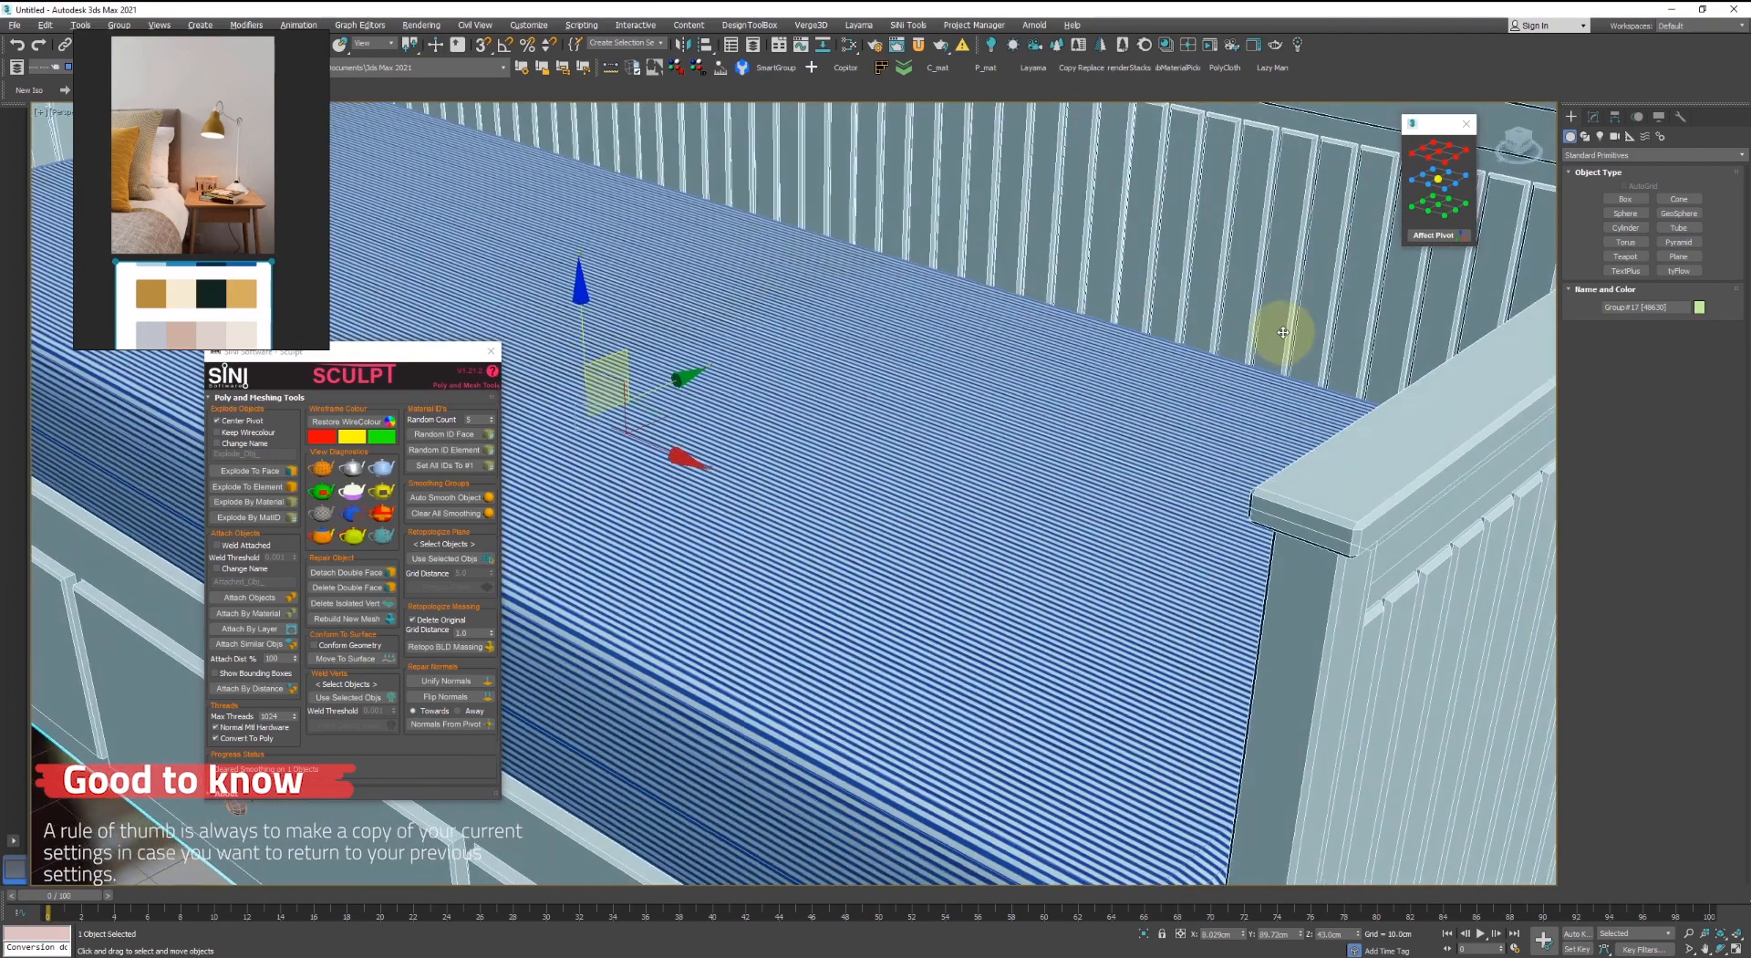
scroll(1280, 334, "down", 3)
scroll(1283, 349, "down", 5)
middle_click_drag(1037, 364, 1324, 470, "alt")
left_click(1352, 758)
scroll(1021, 677, "up", 4)
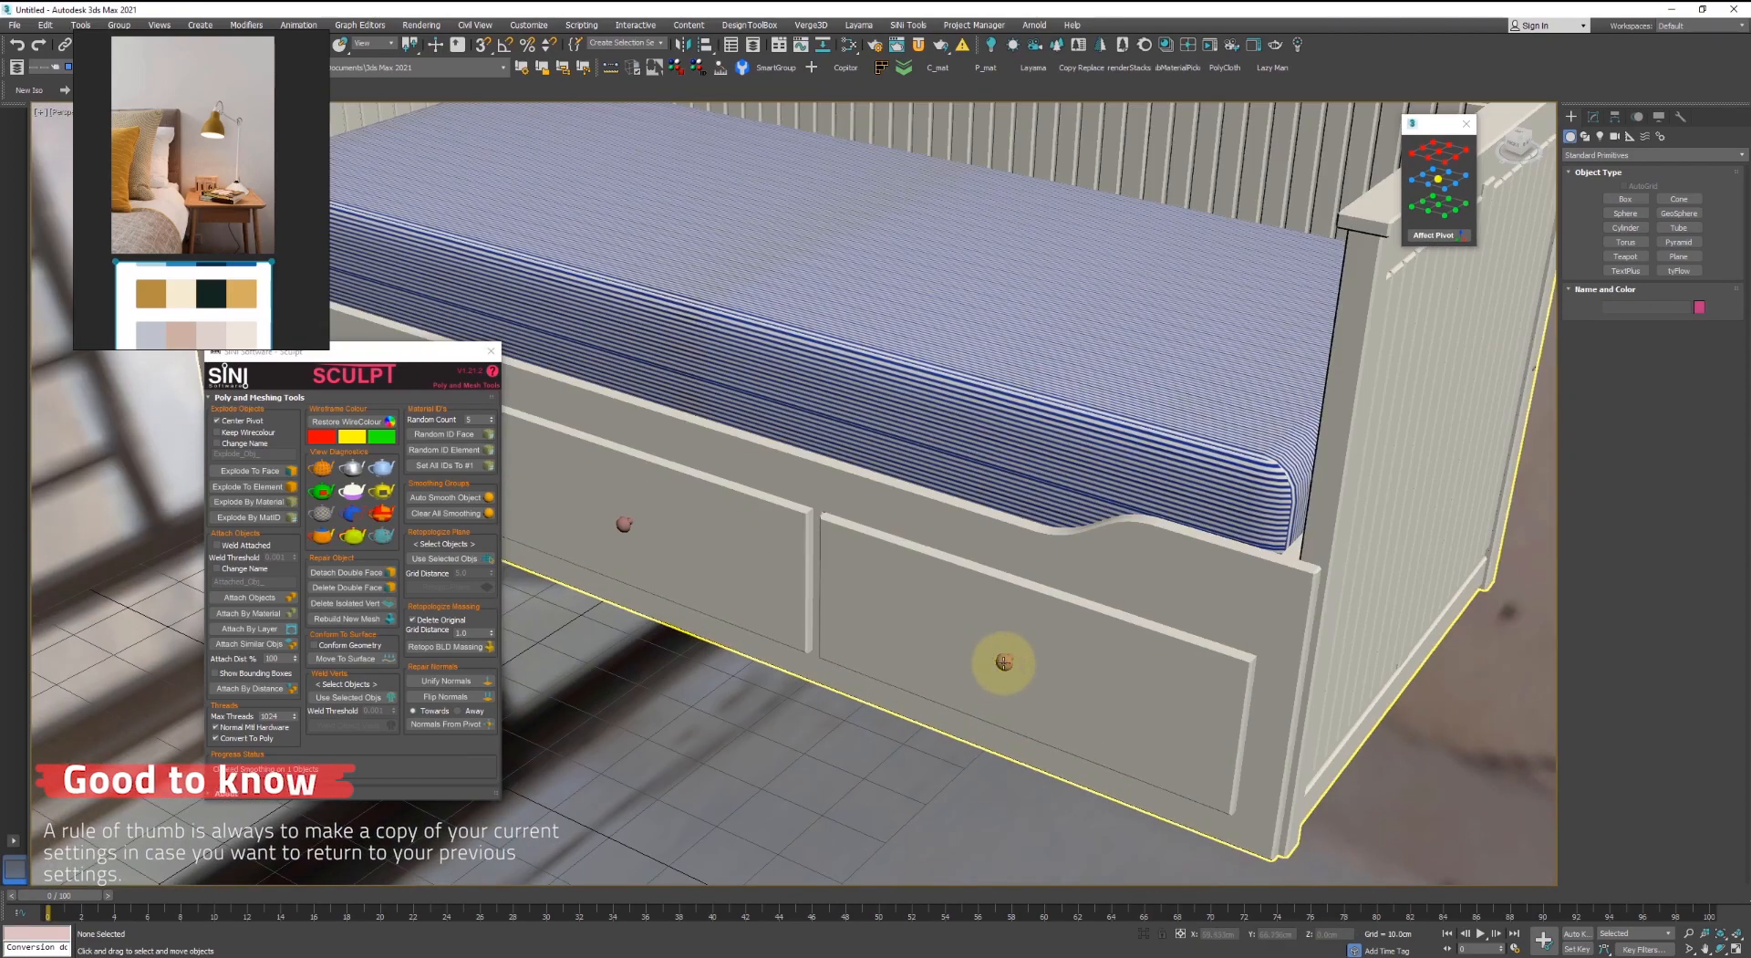
- Run Attach By Material on the mattress and bed frame together, and clear all smoothing on the frame
left_click(1003, 663)
scroll(848, 632, "down", 5)
left_click(1073, 387)
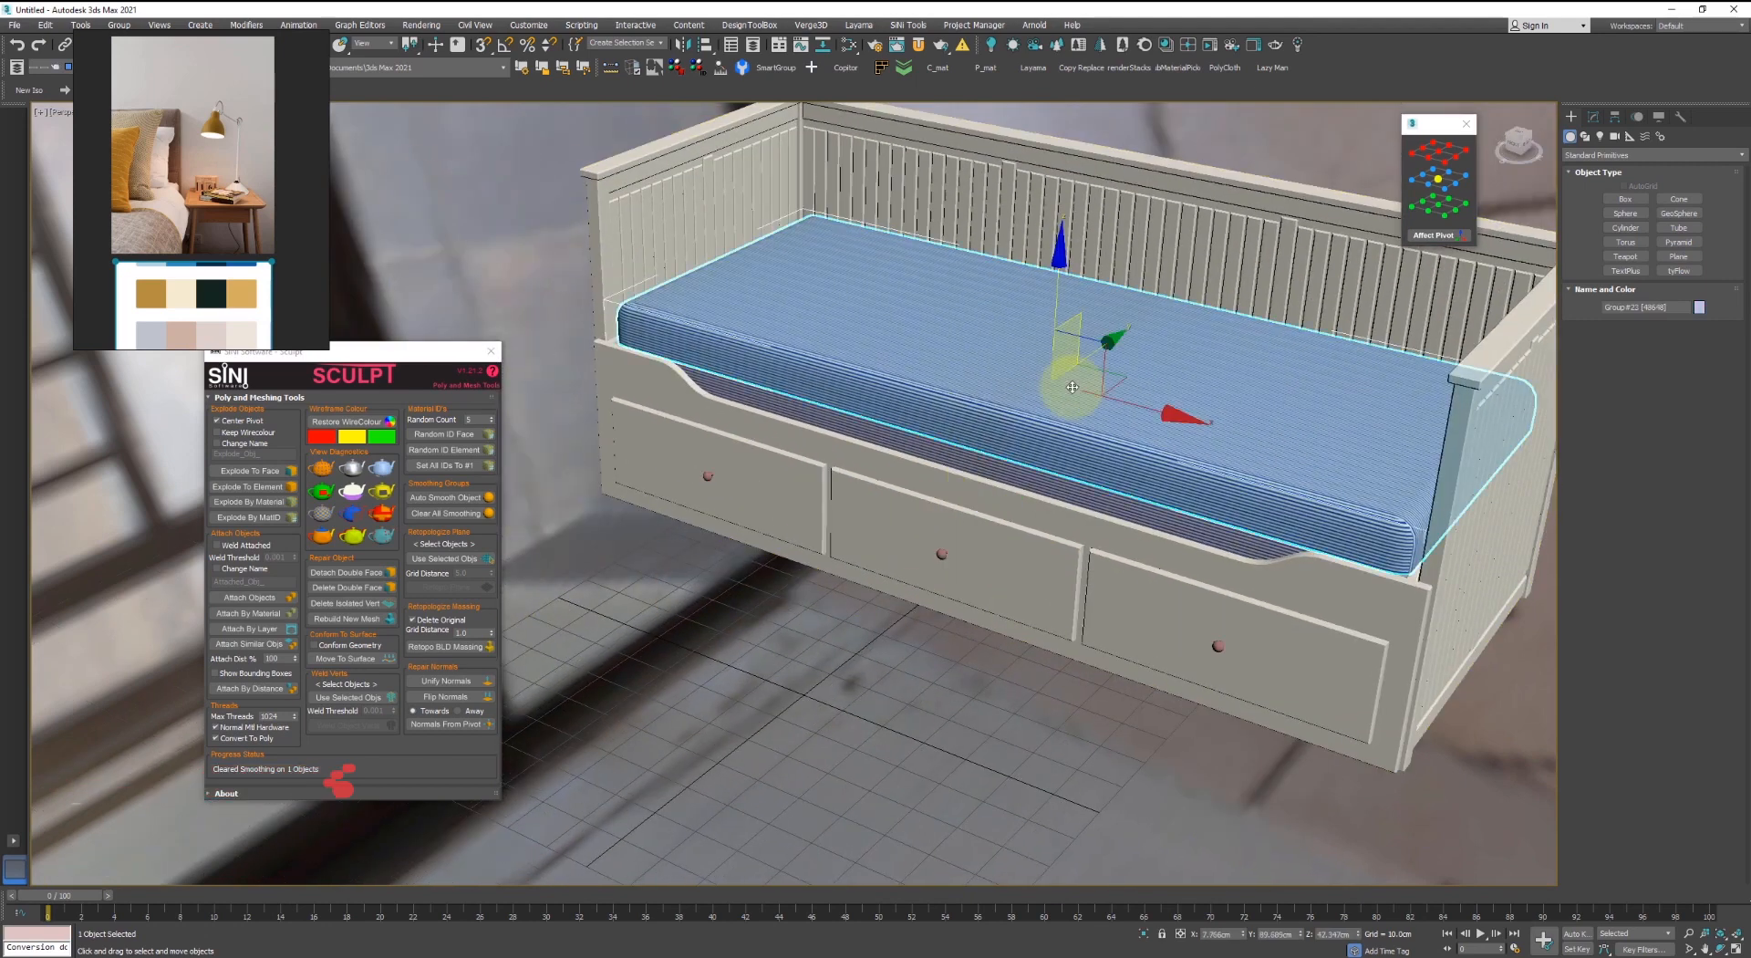
left_click(878, 438, "ctrl")
left_click(258, 610)
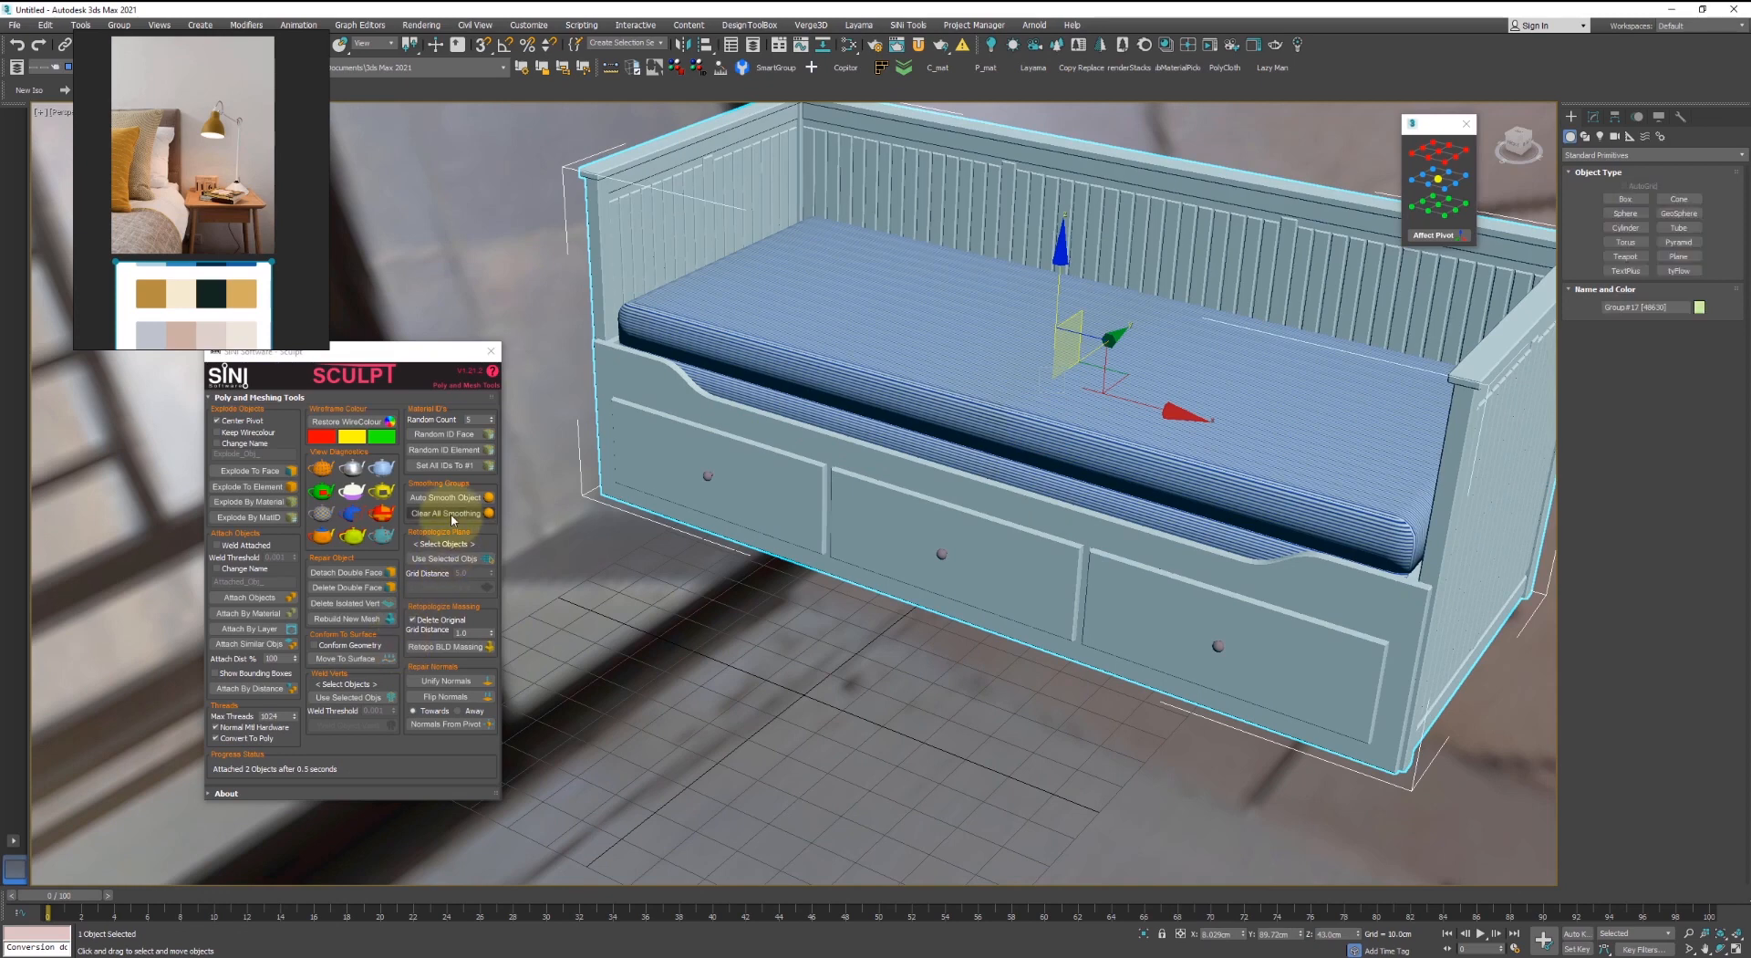
left_click(446, 513)
- Auto smooth the mattress on its own and check its striped surface up close
scroll(721, 340, "up", 4)
left_click(720, 341)
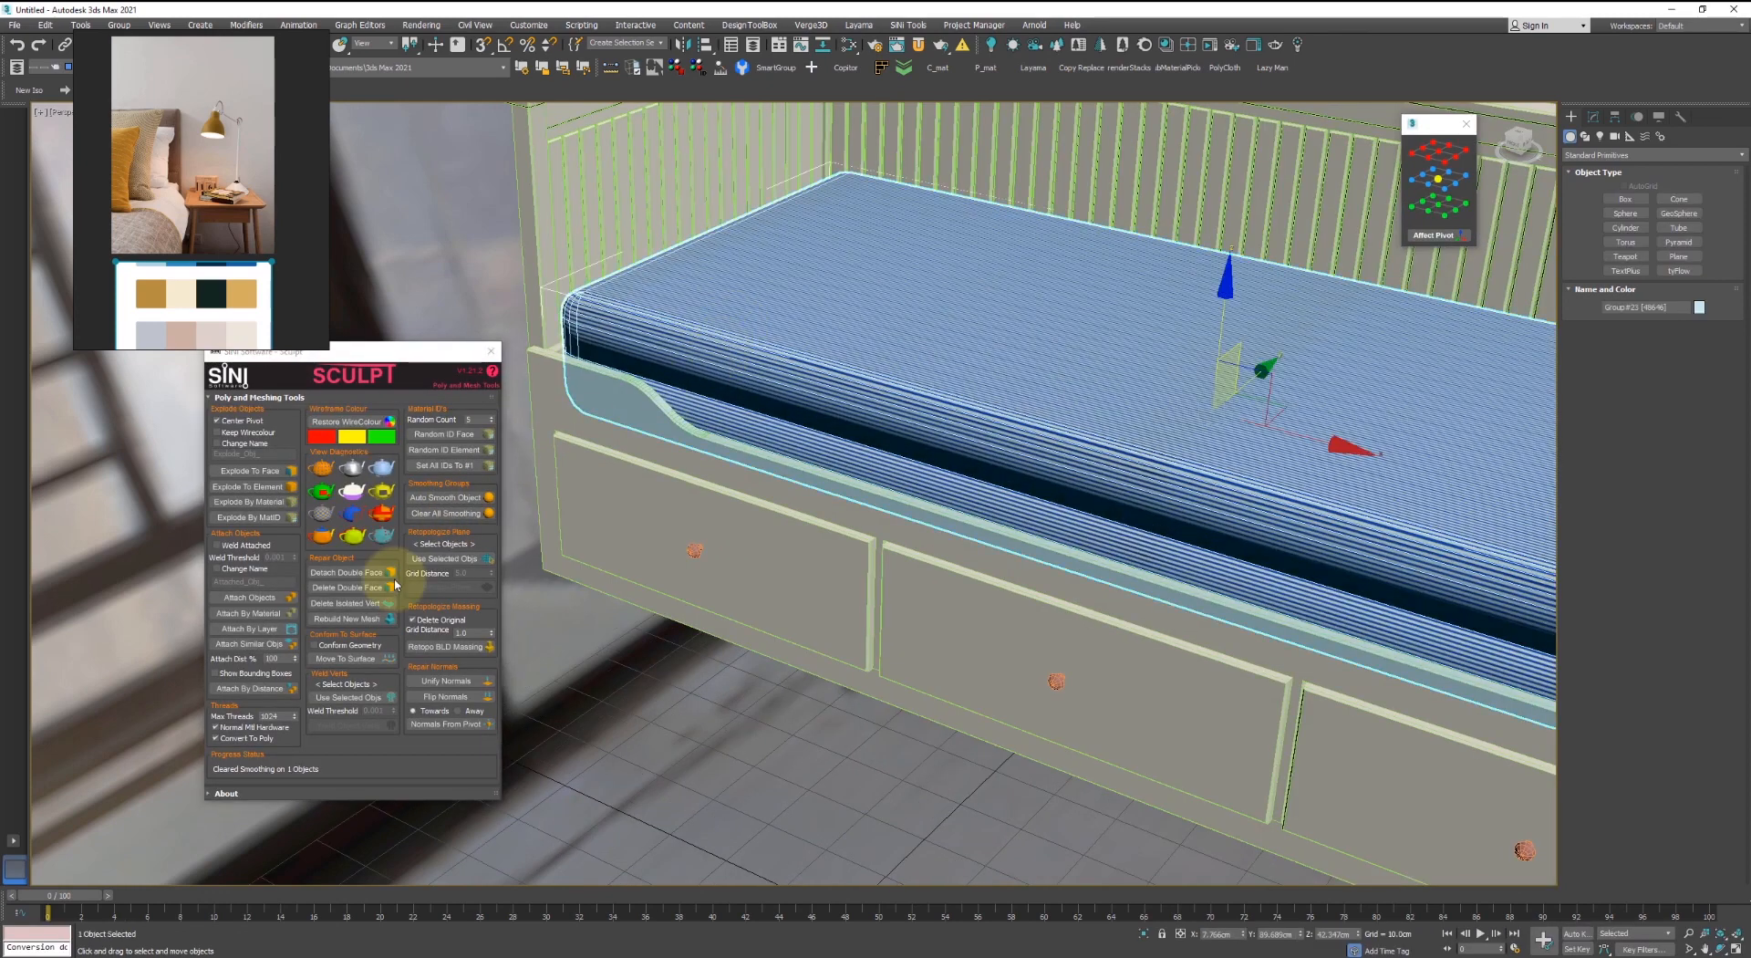
left_click(445, 499)
scroll(927, 507, "down", 6)
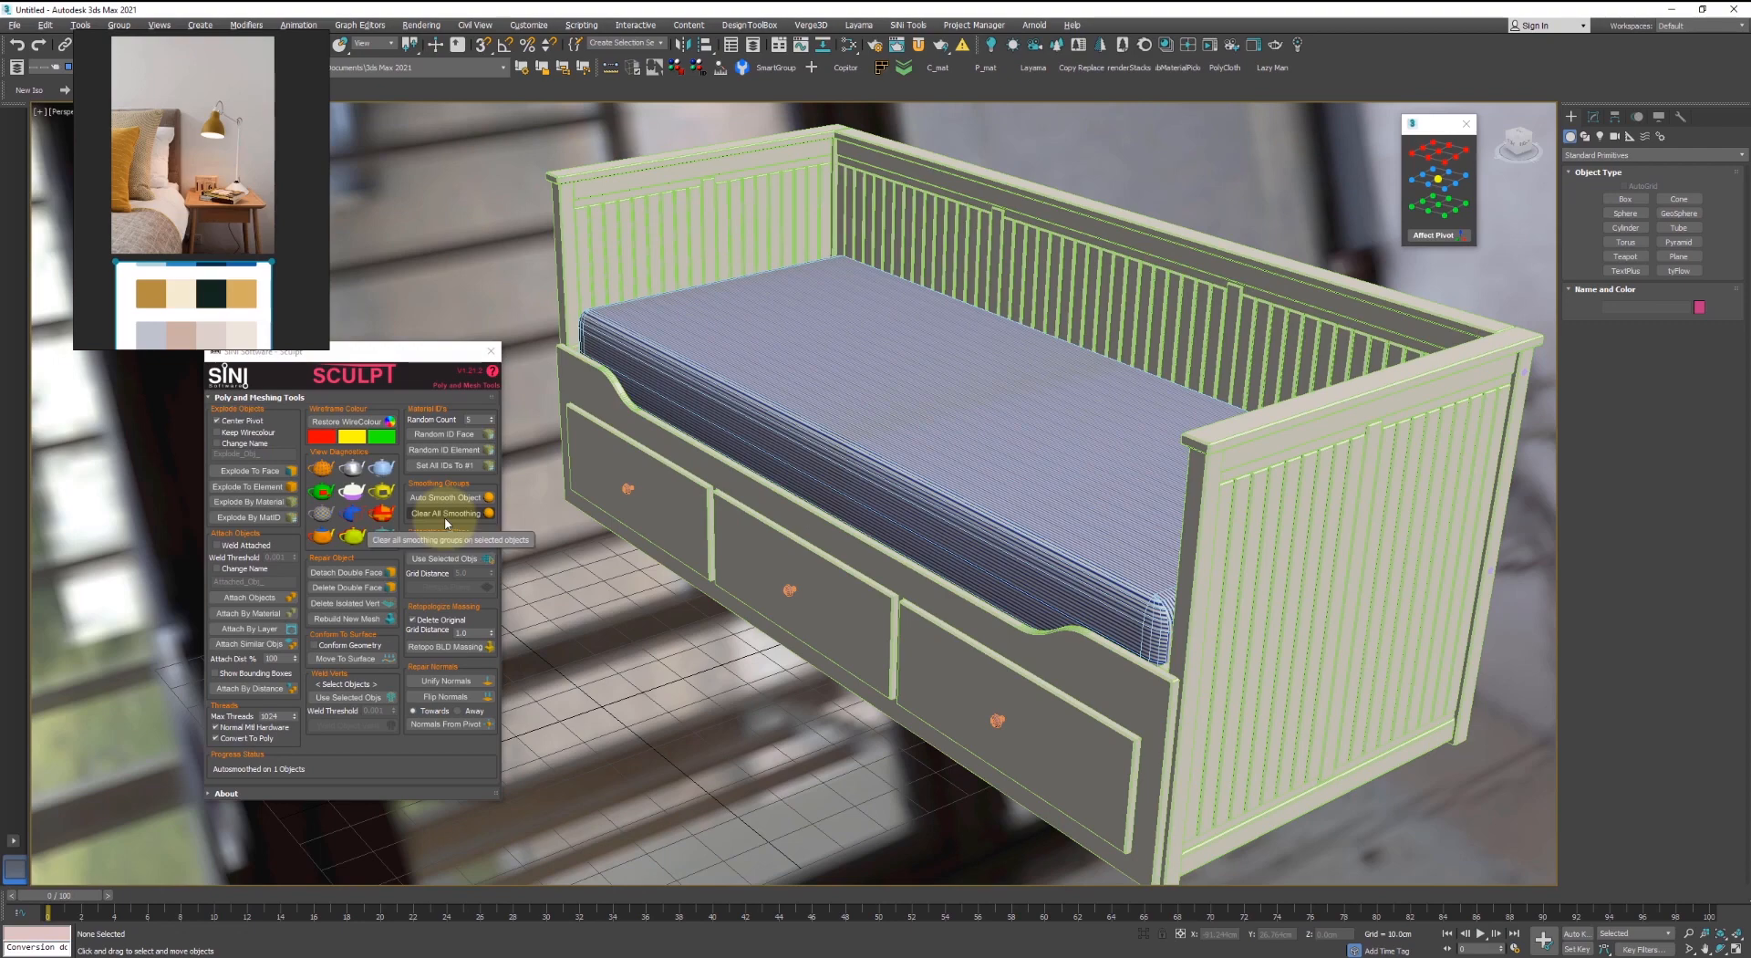
left_click(836, 446)
middle_click_drag(735, 517, 735, 481, "alt")
scroll(1132, 464, "up", 3)
scroll(1132, 463, "up", 6)
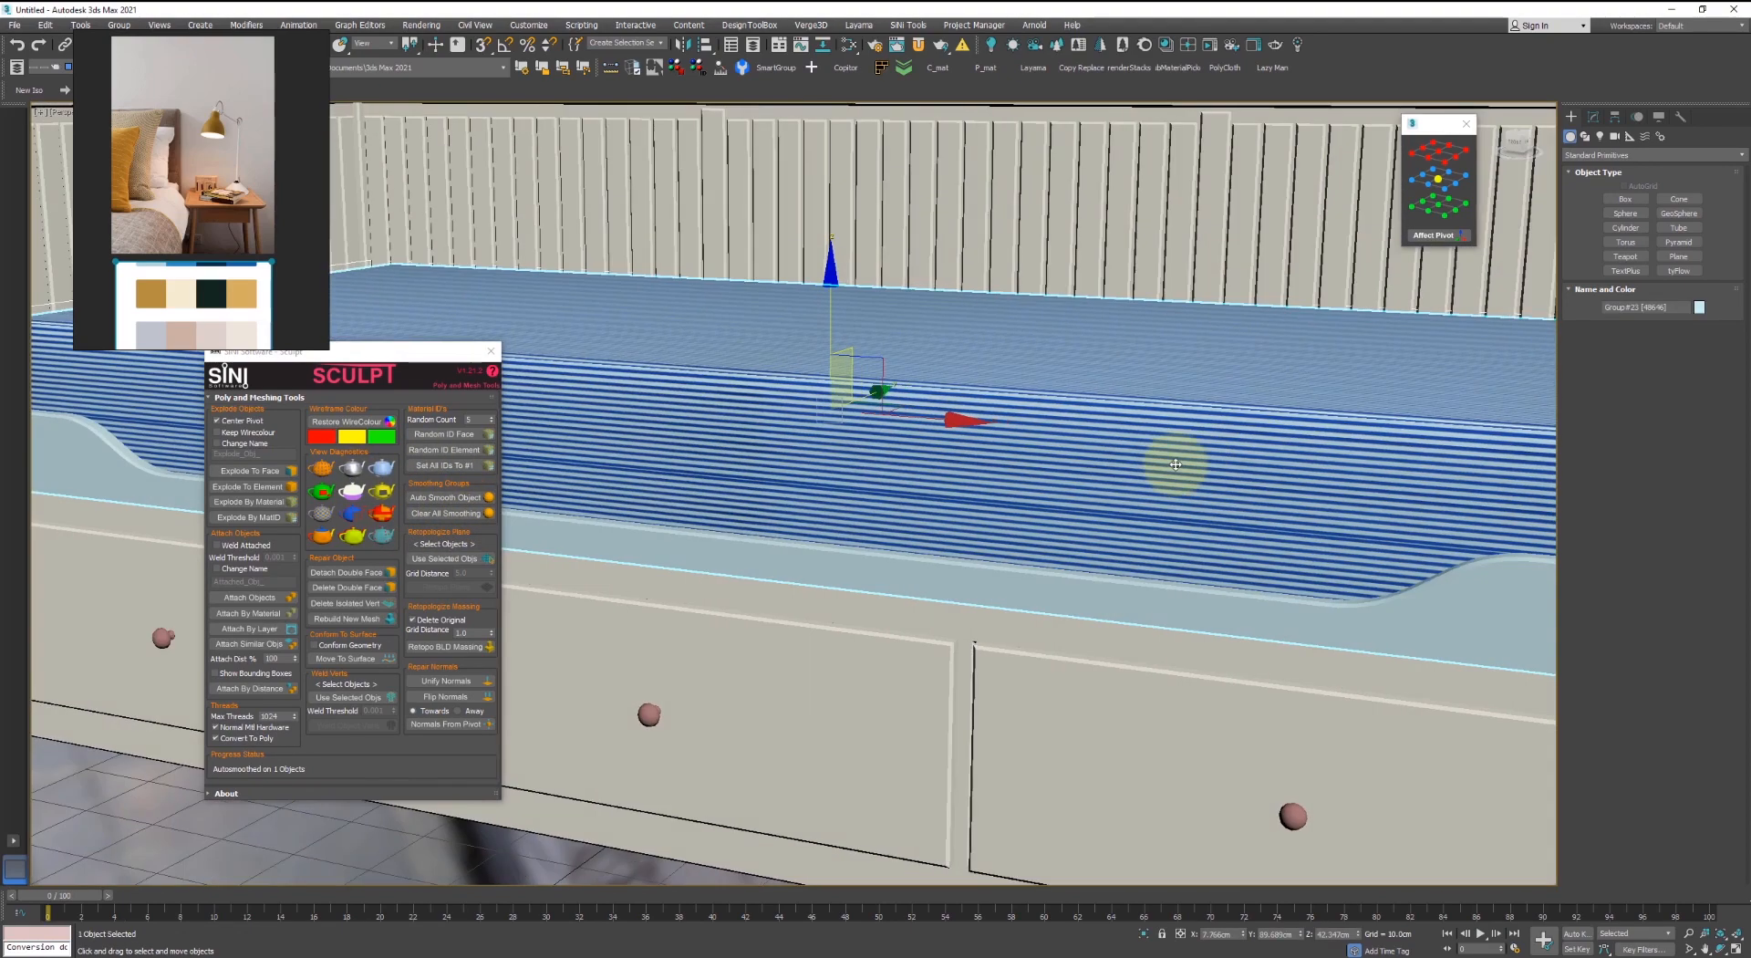
scroll(1477, 438, "down", 10)
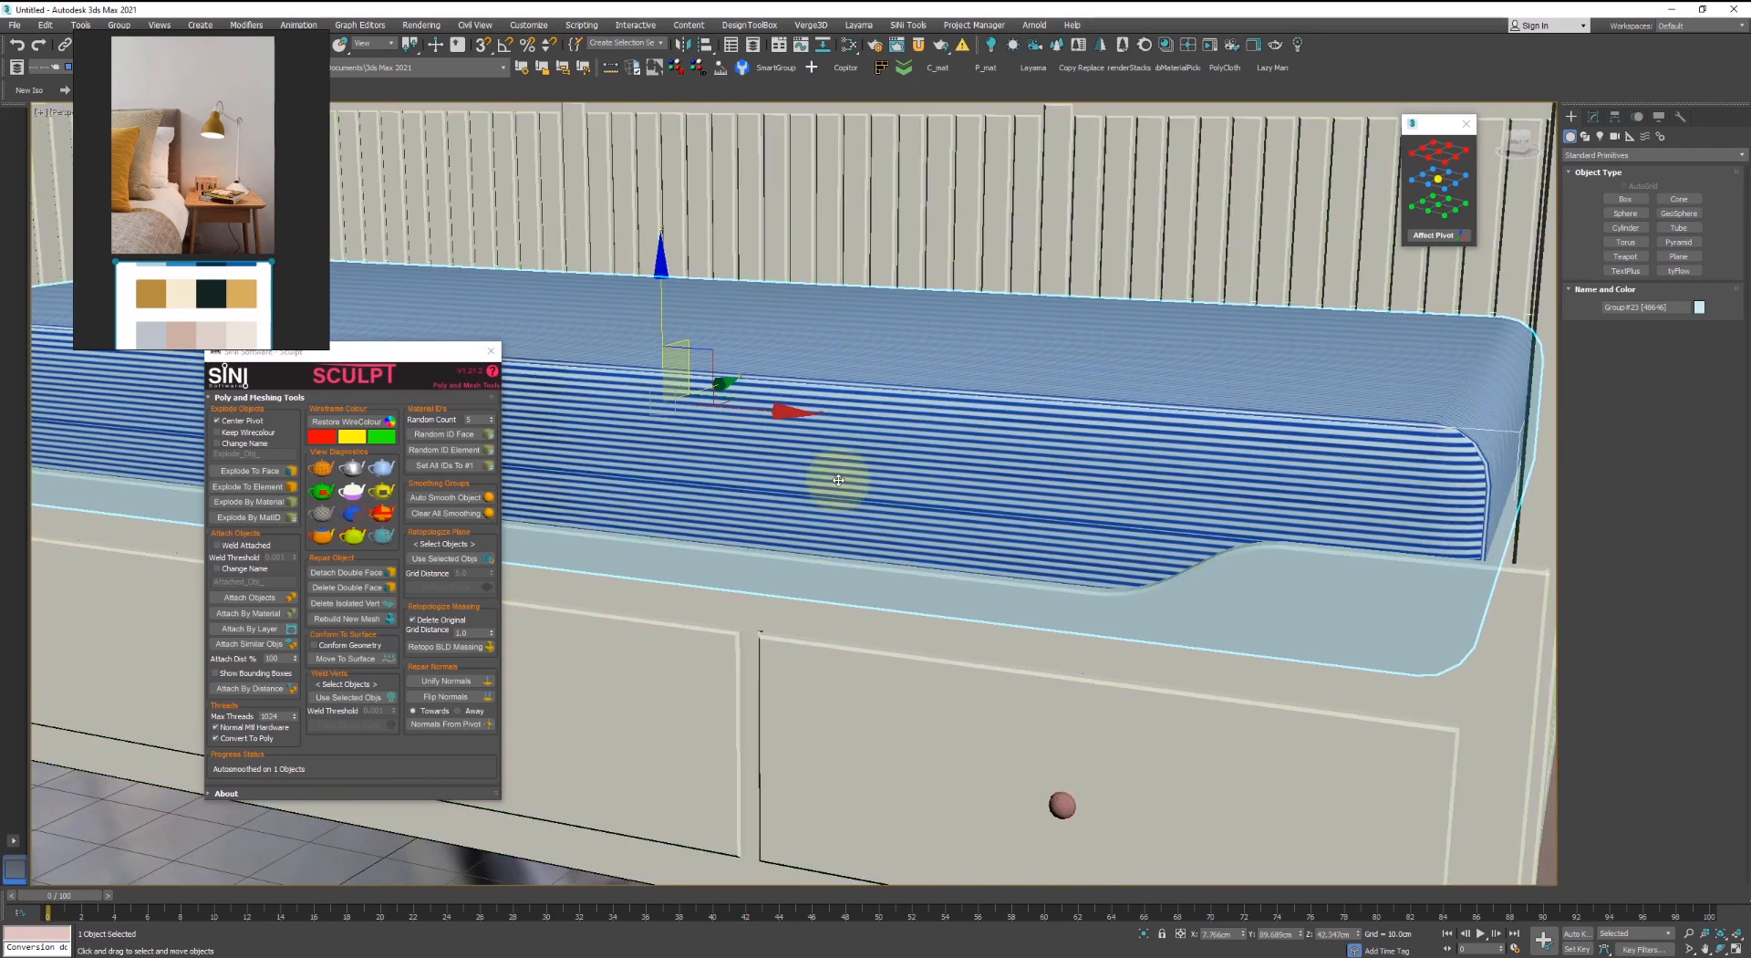
- Check the bed frame as a single object, close the Sculpt tools and clear the selection
left_click_drag(437, 359, 299, 395)
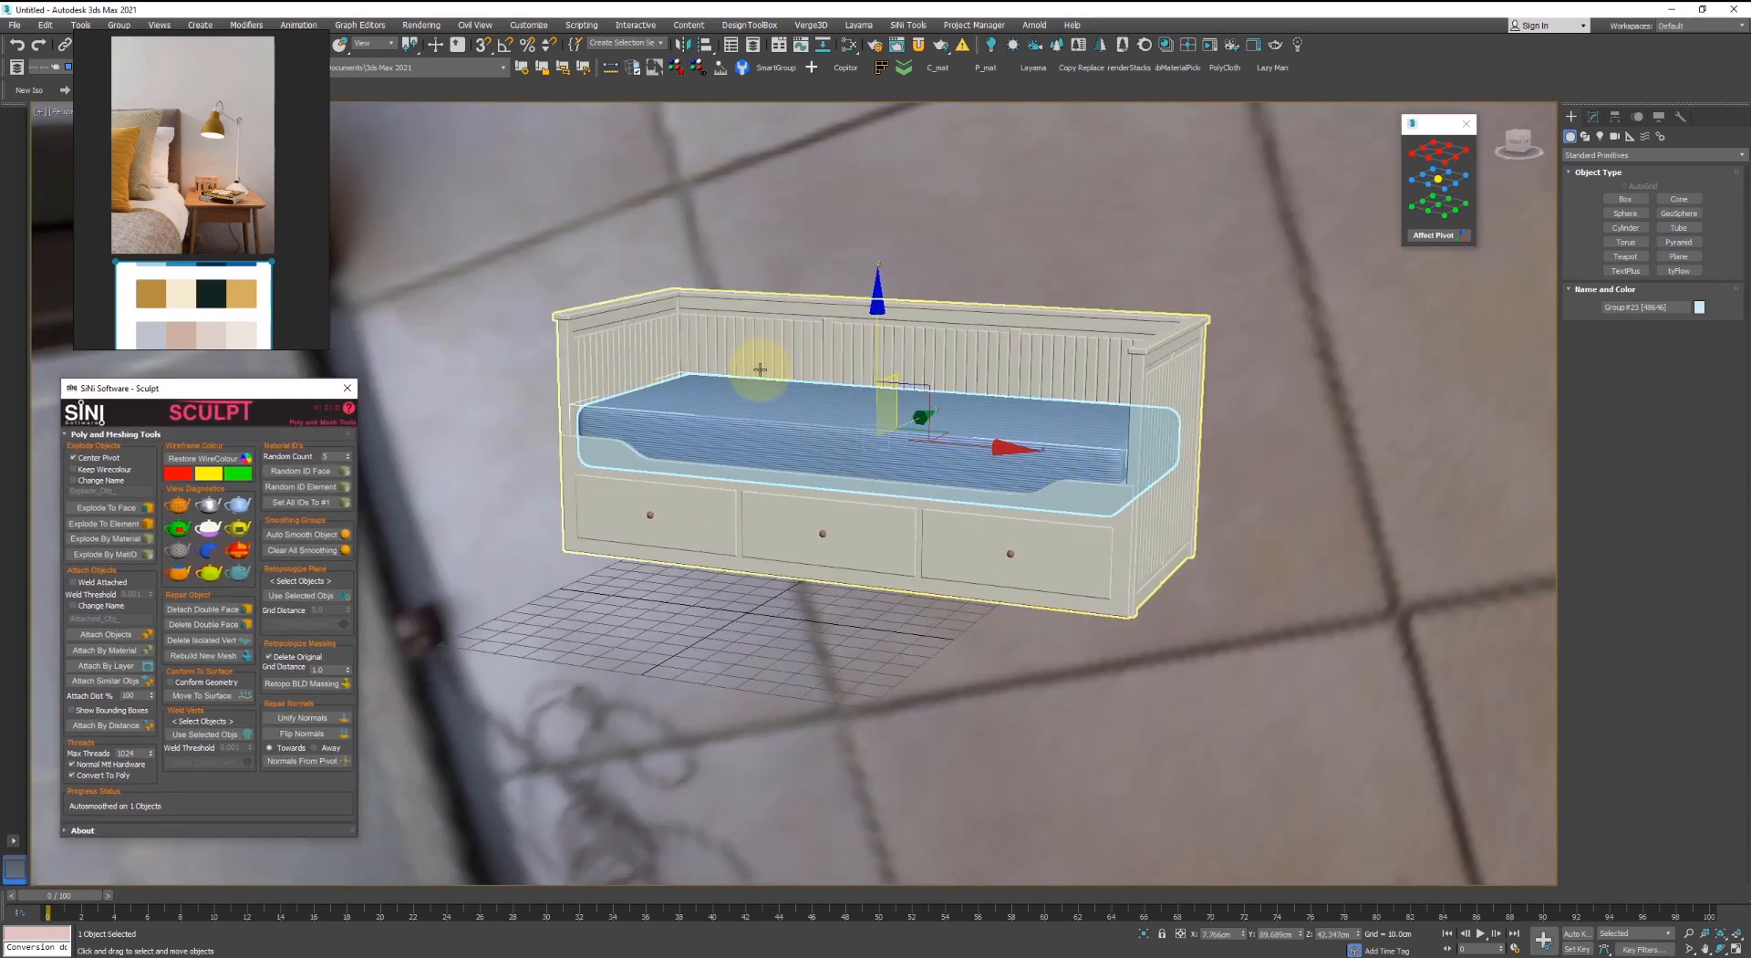
left_click_drag(758, 371, 934, 402)
right_click(920, 403)
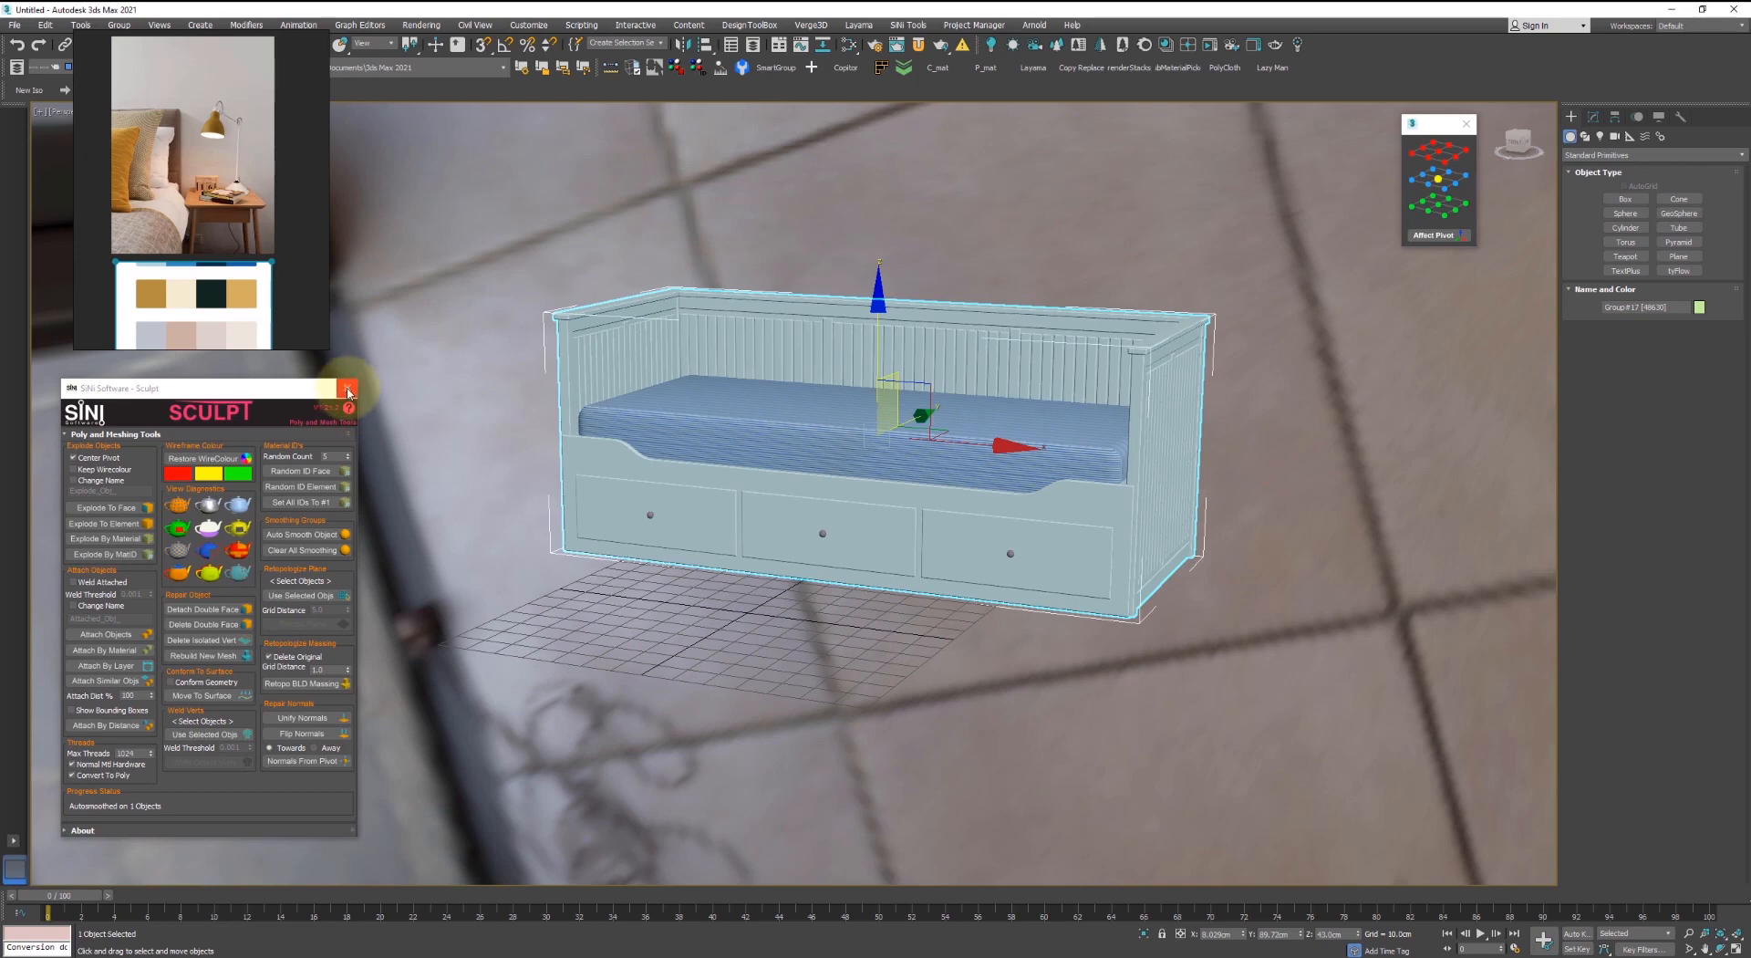
left_click(347, 390)
left_click(1087, 234)
- Open the Slate Material Editor and pick the bed frame's material from the model into the node view
key("m")
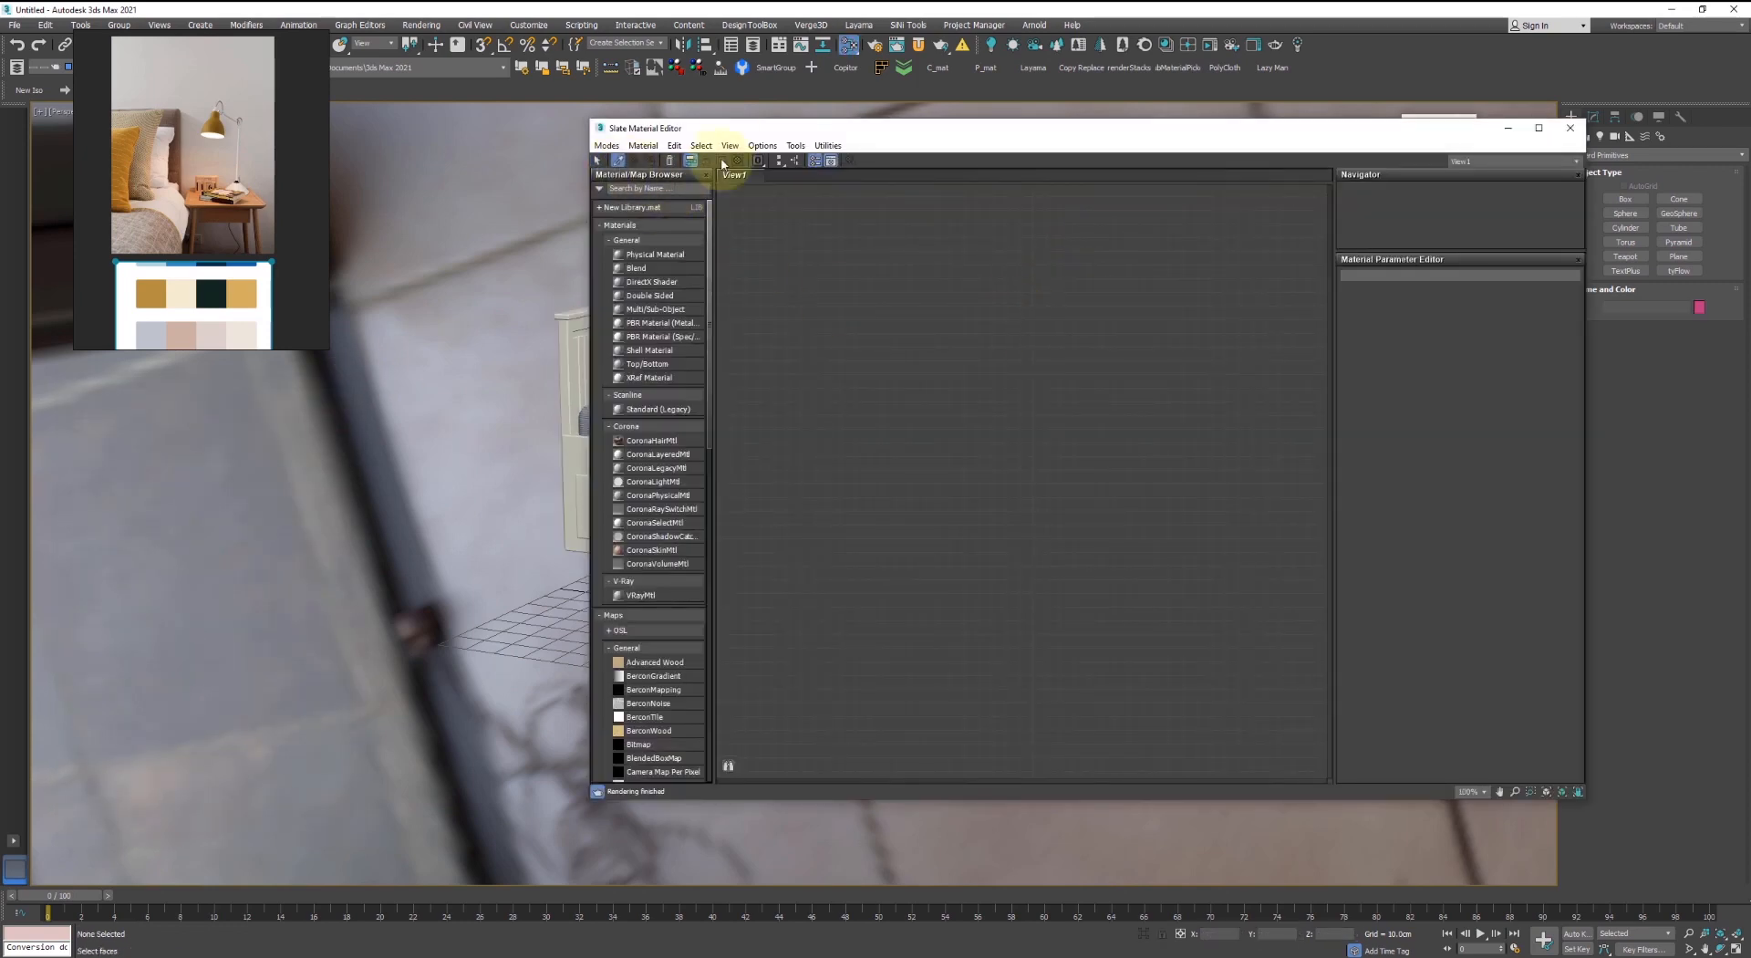
left_click_drag(766, 129, 975, 130)
left_click(723, 312)
middle_click_drag(714, 363, 406, 456)
middle_click_drag(1143, 328, 1142, 351)
middle_click_drag(665, 474, 586, 426, "alt")
left_click_drag(1048, 138, 868, 187)
left_click(954, 161)
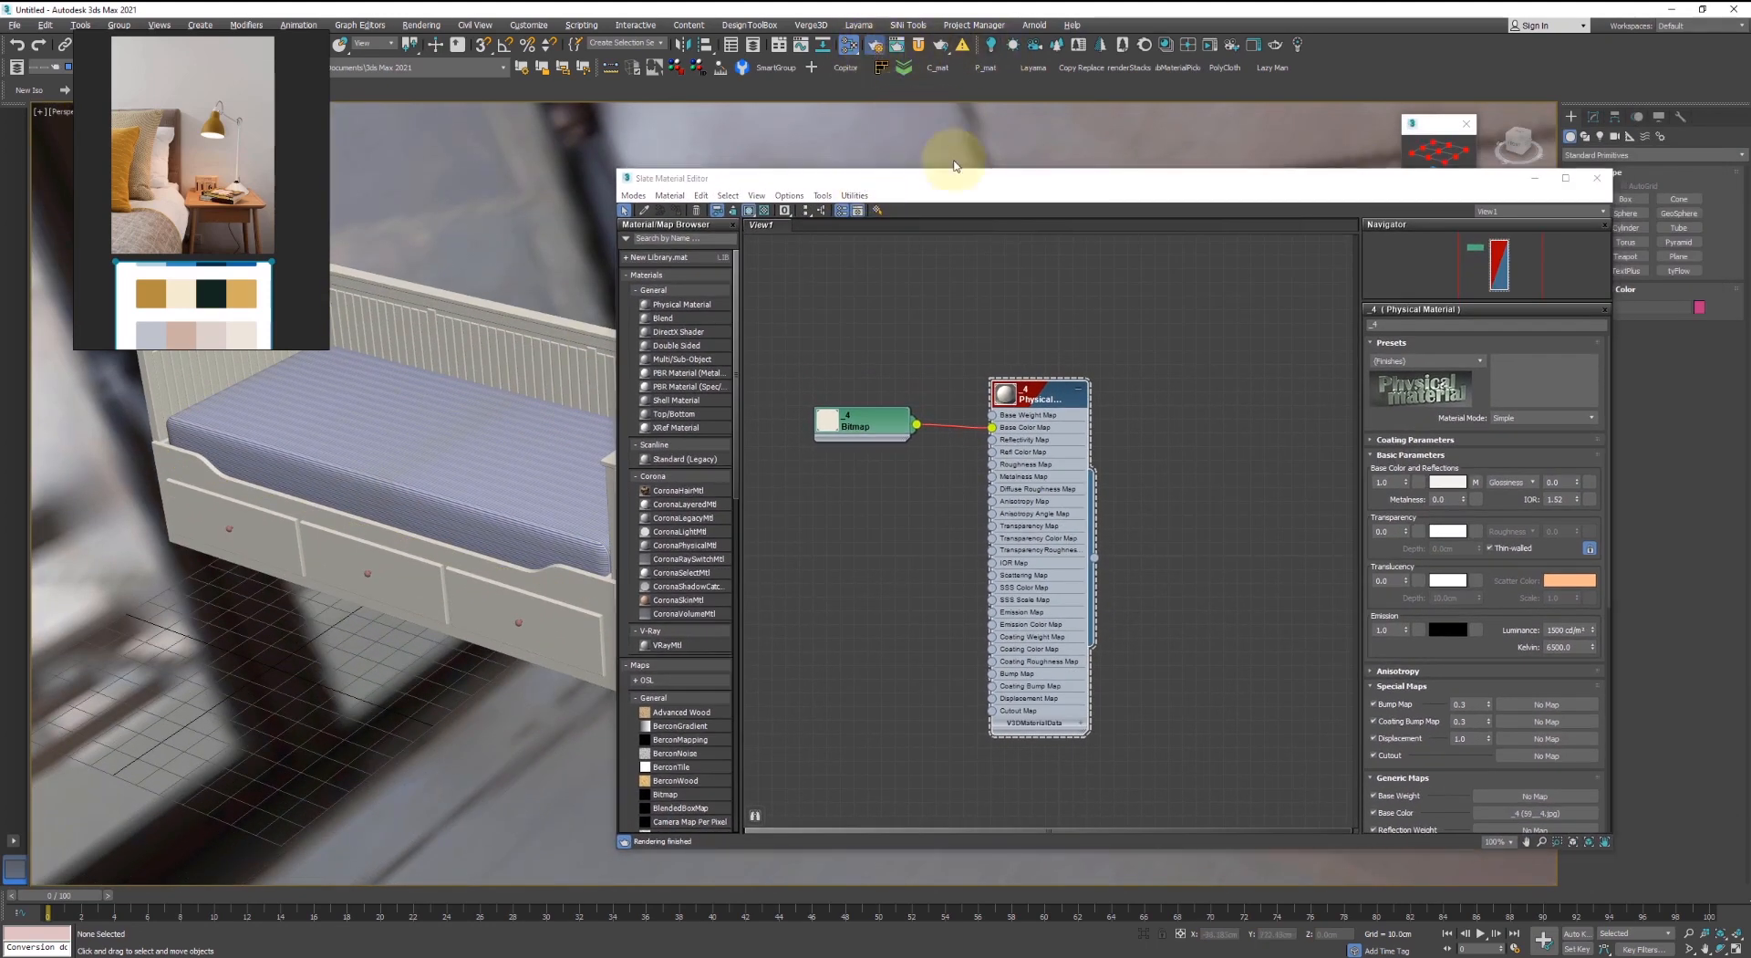
- Check in Render Setup which renderer is assigned, and close the dialog
key("F10")
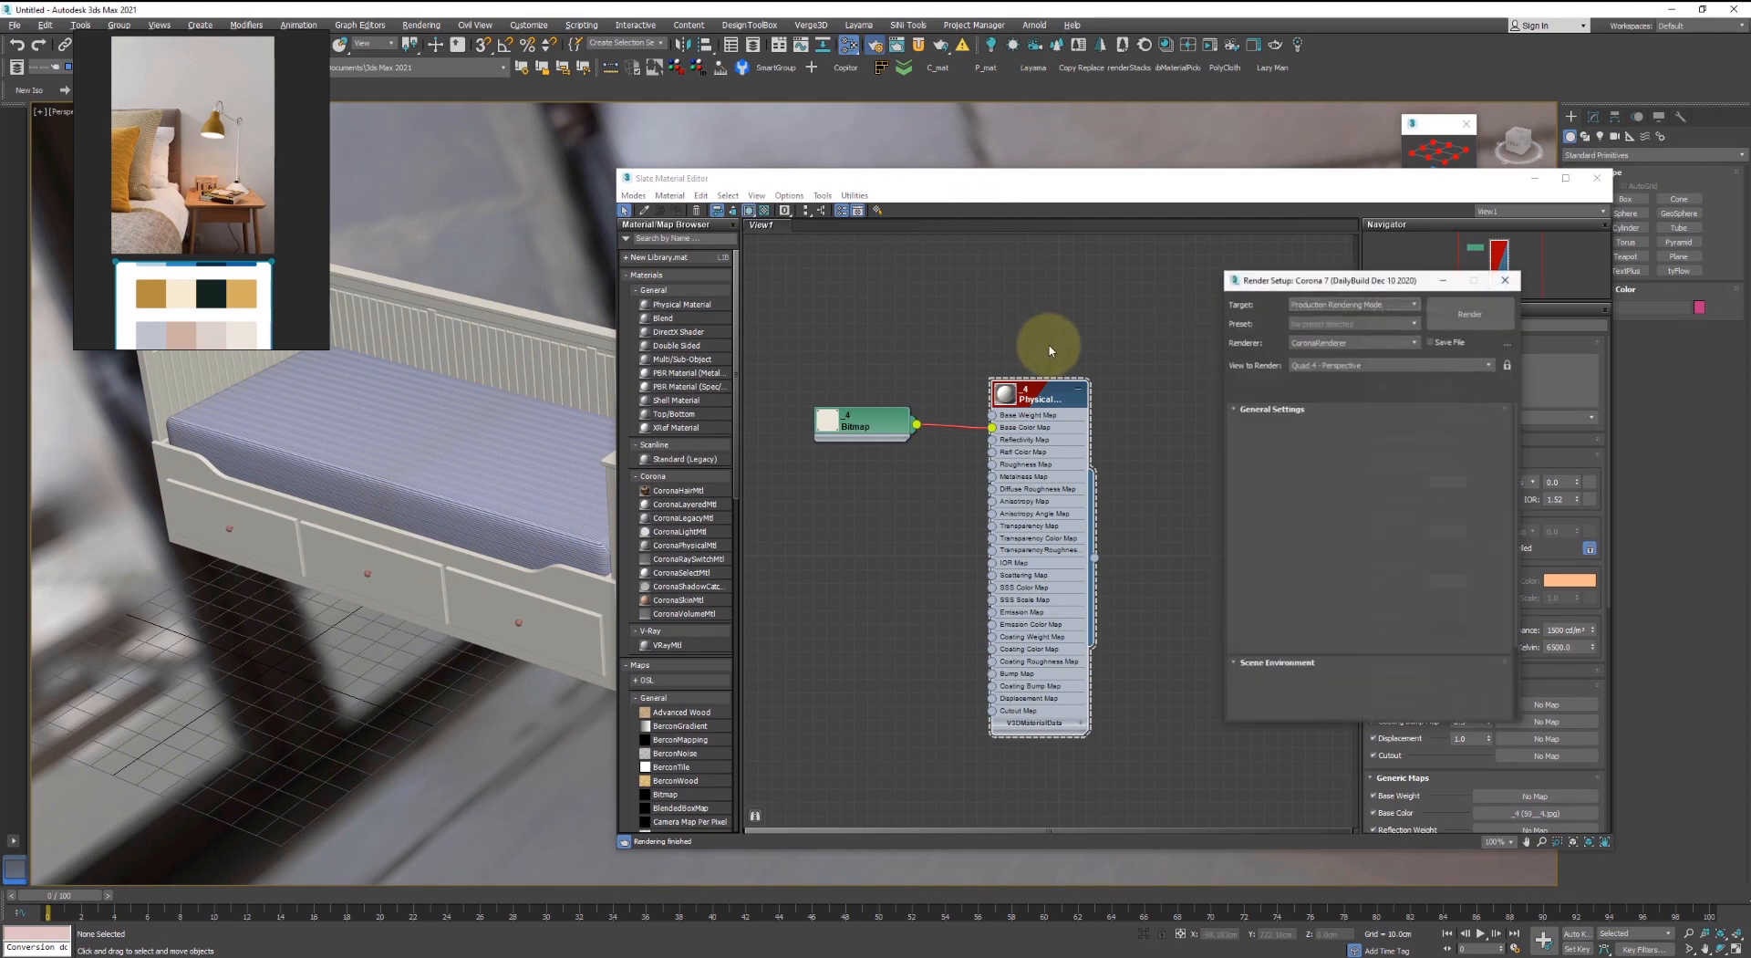
left_click(1339, 281)
left_click(1501, 280)
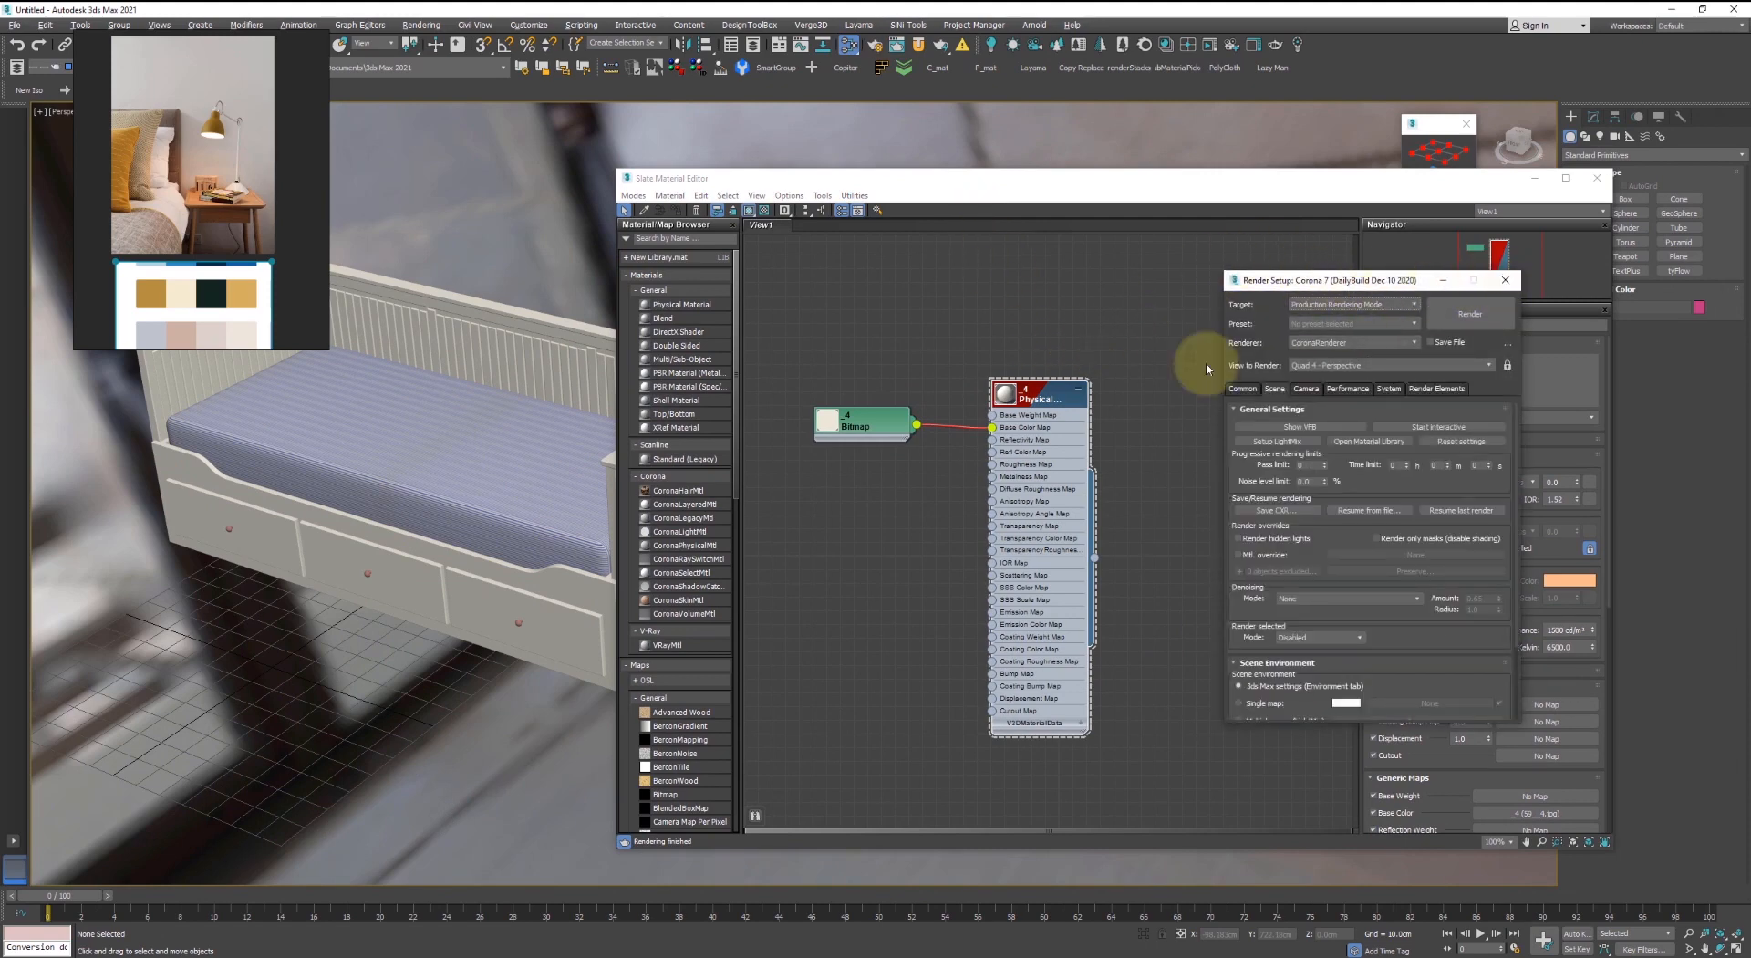
- Create a CoronaPhysicalMtl and place it beside the bed frame's Physical Material, below the bitmap
middle_click_drag(867, 465, 1019, 550)
right_click(824, 370)
mouse_move(863, 393)
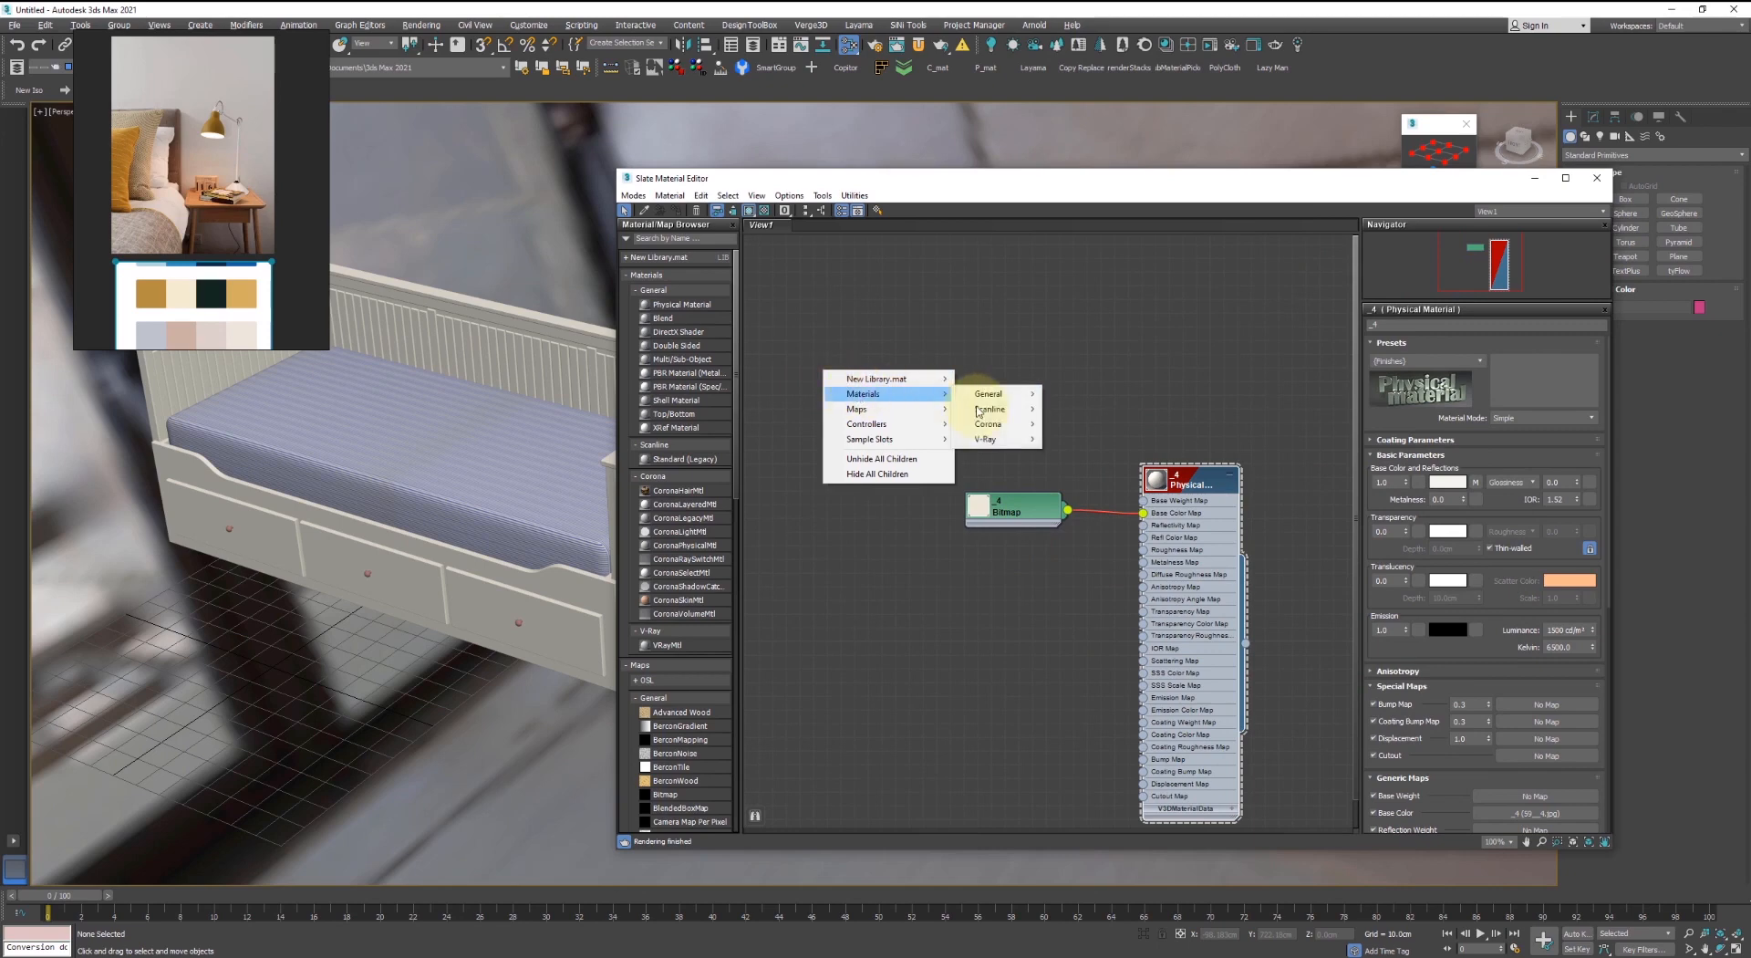
mouse_move(987, 424)
left_click(1094, 479)
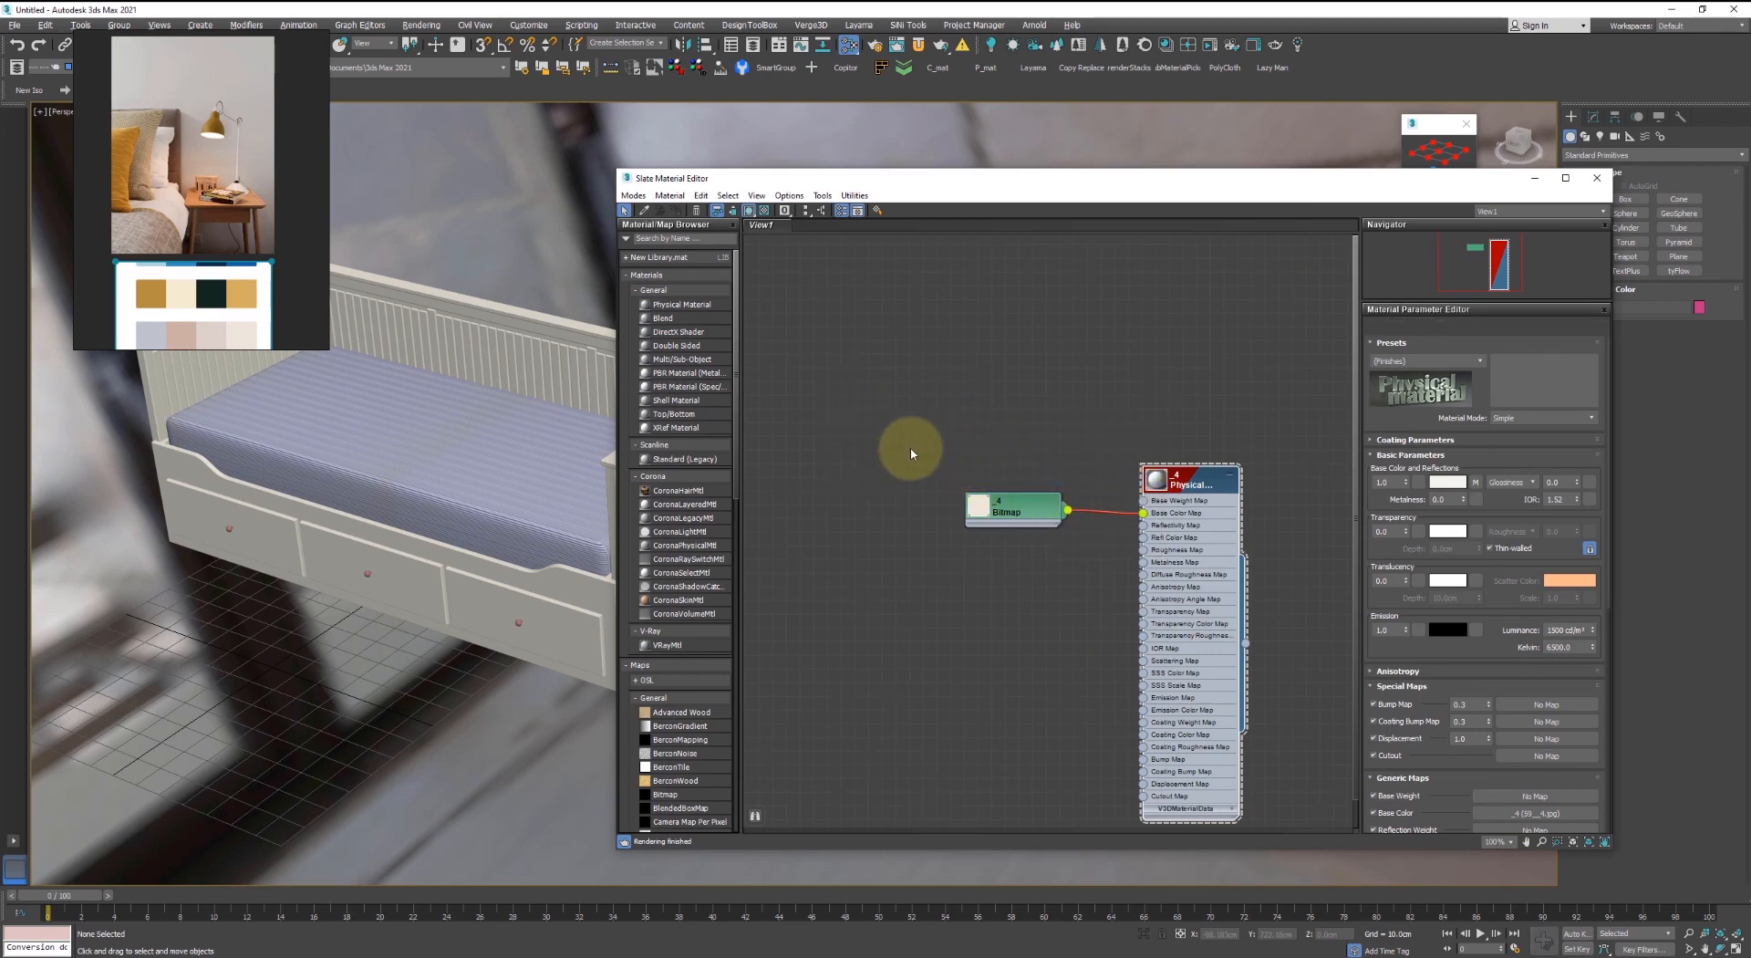
left_click_drag(804, 384, 1054, 464)
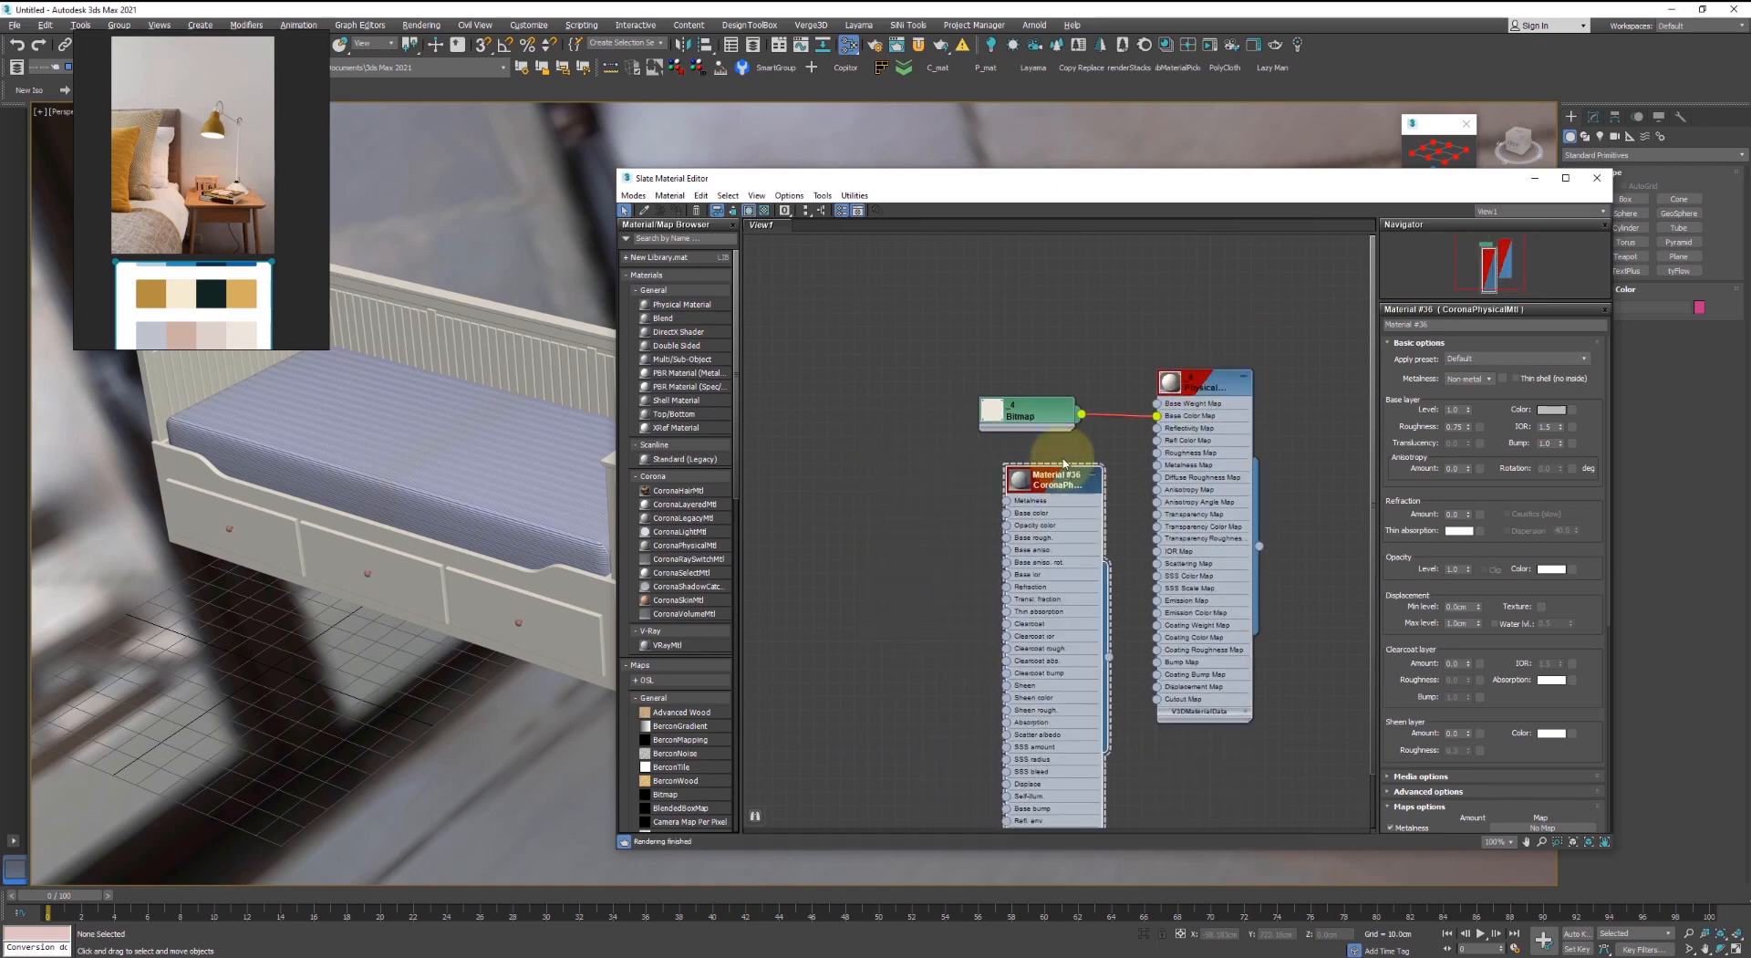
scroll(1008, 525, "up", 3)
- Disconnect the _4 bitmap from the Physical Material and connect it to the Corona material's Base color
left_click(1134, 374)
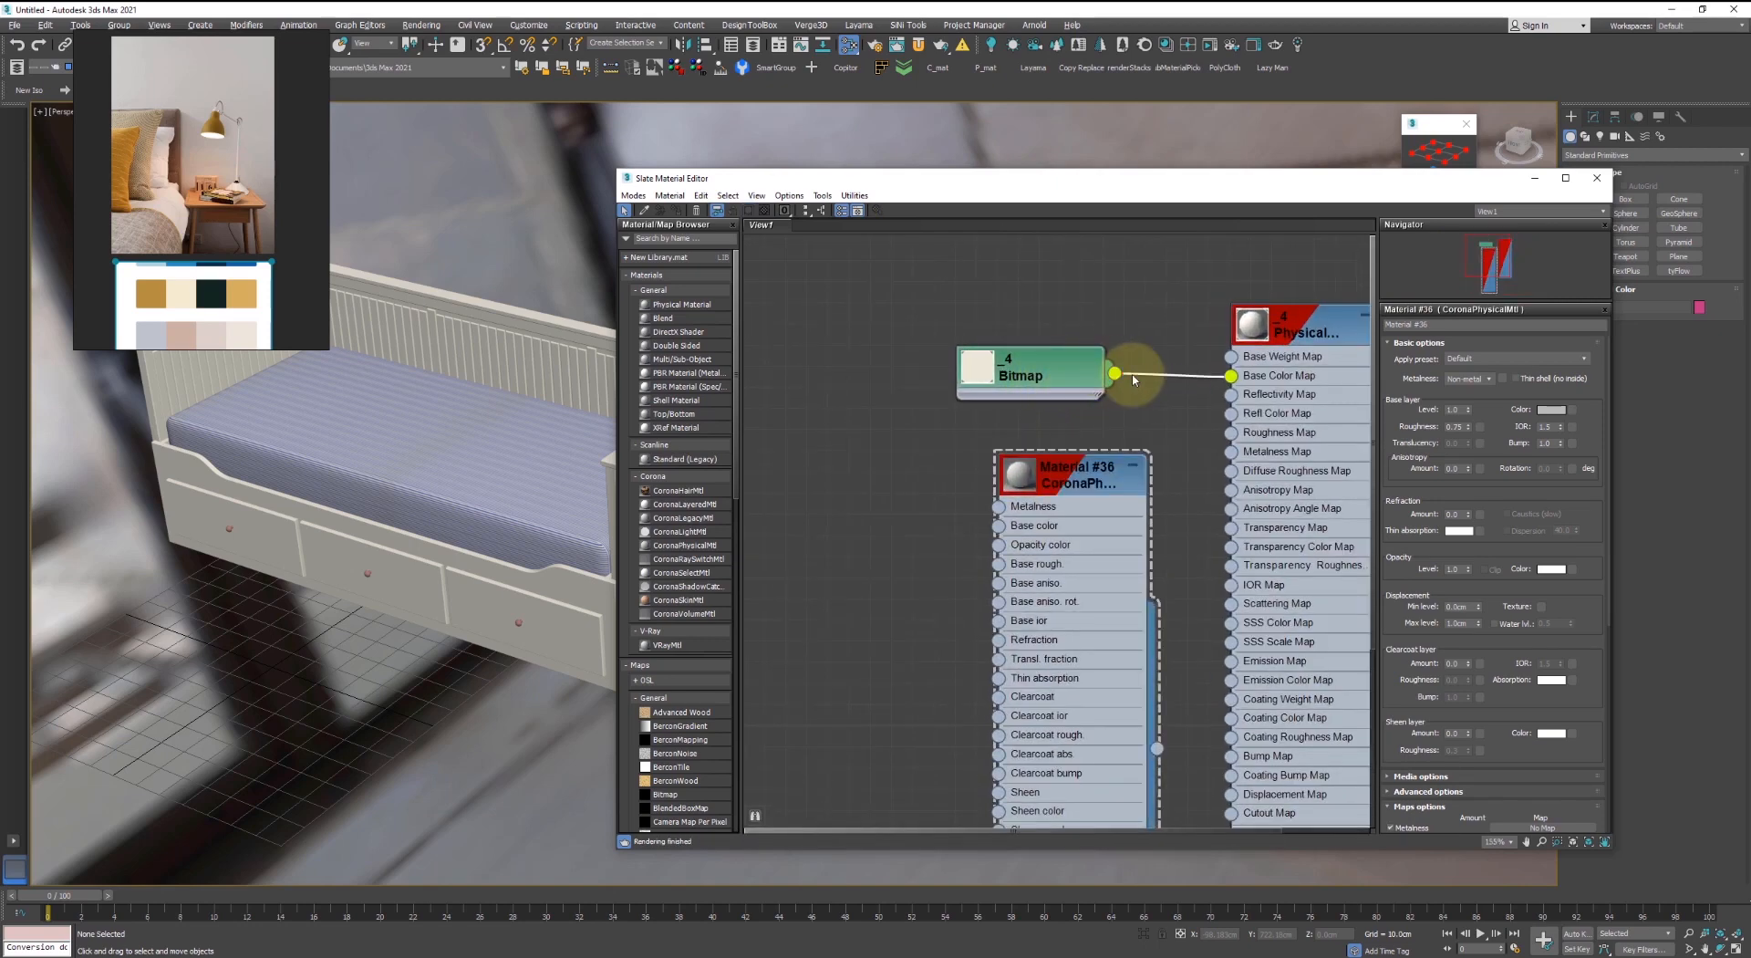
key("Delete")
left_click_drag(1037, 361, 980, 395)
scroll(881, 471, "up", 1)
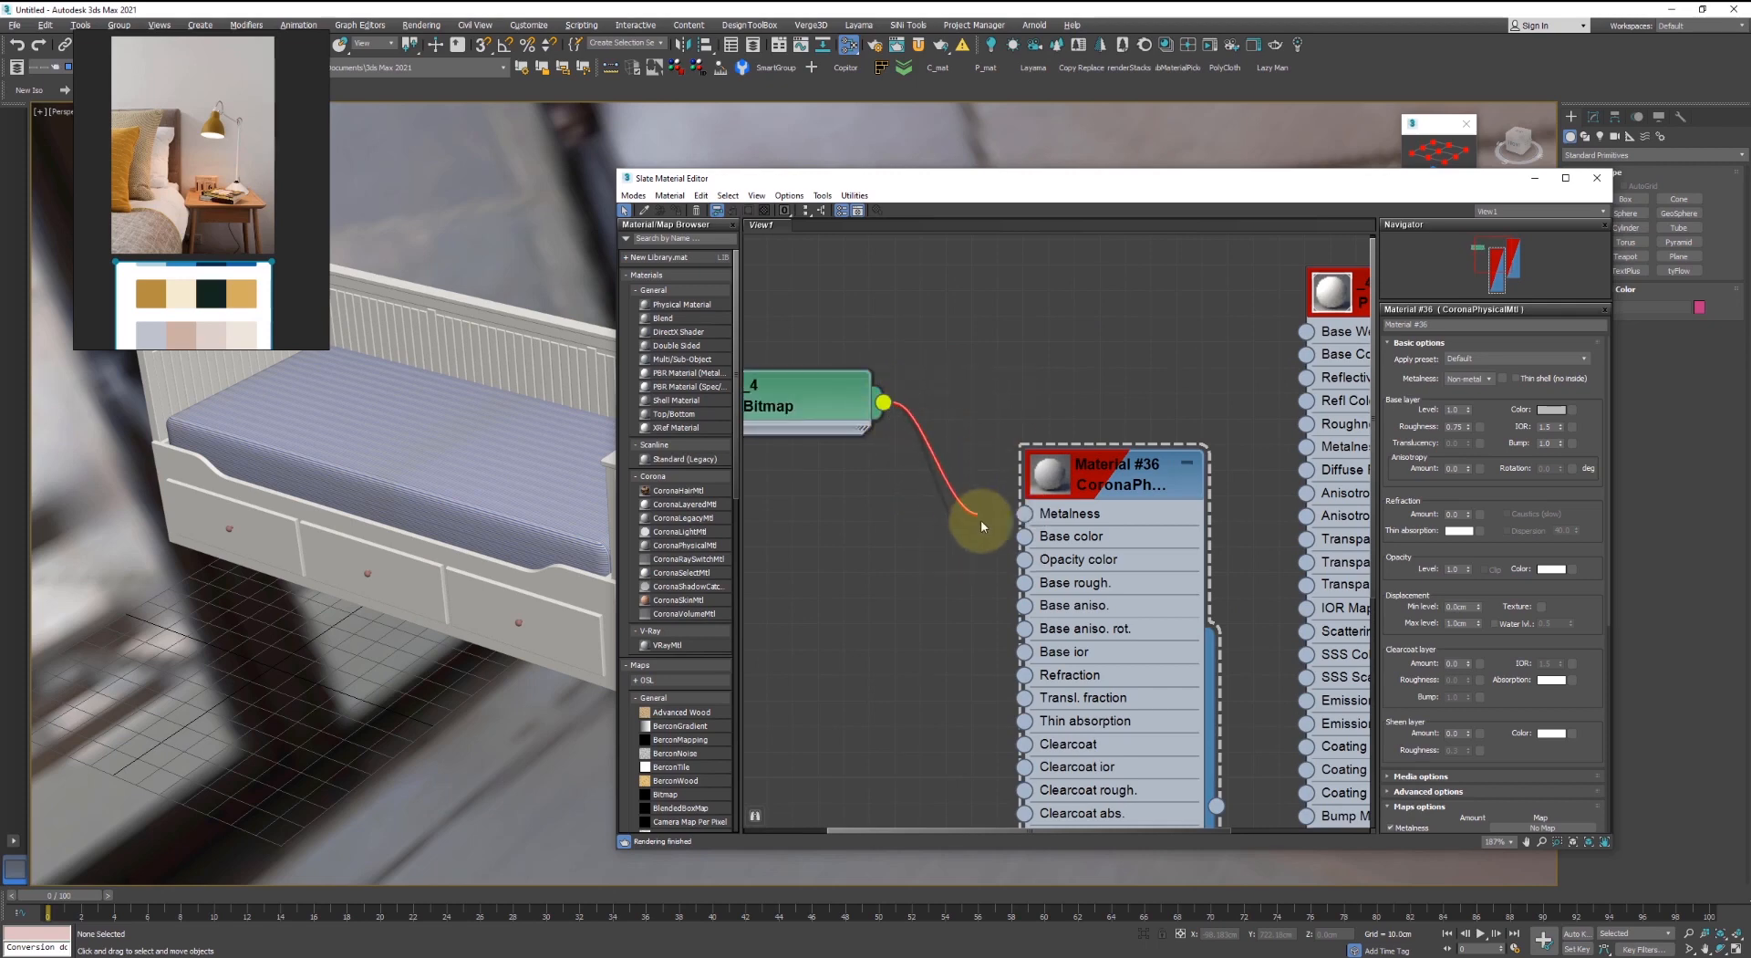
left_click_drag(1022, 540, 1026, 536)
left_click_drag(1110, 461, 1058, 327)
left_click_drag(803, 298, 805, 378)
- Look through the Corona material's presets and compare its map inputs with those of the original Physical Material
left_click(1450, 359)
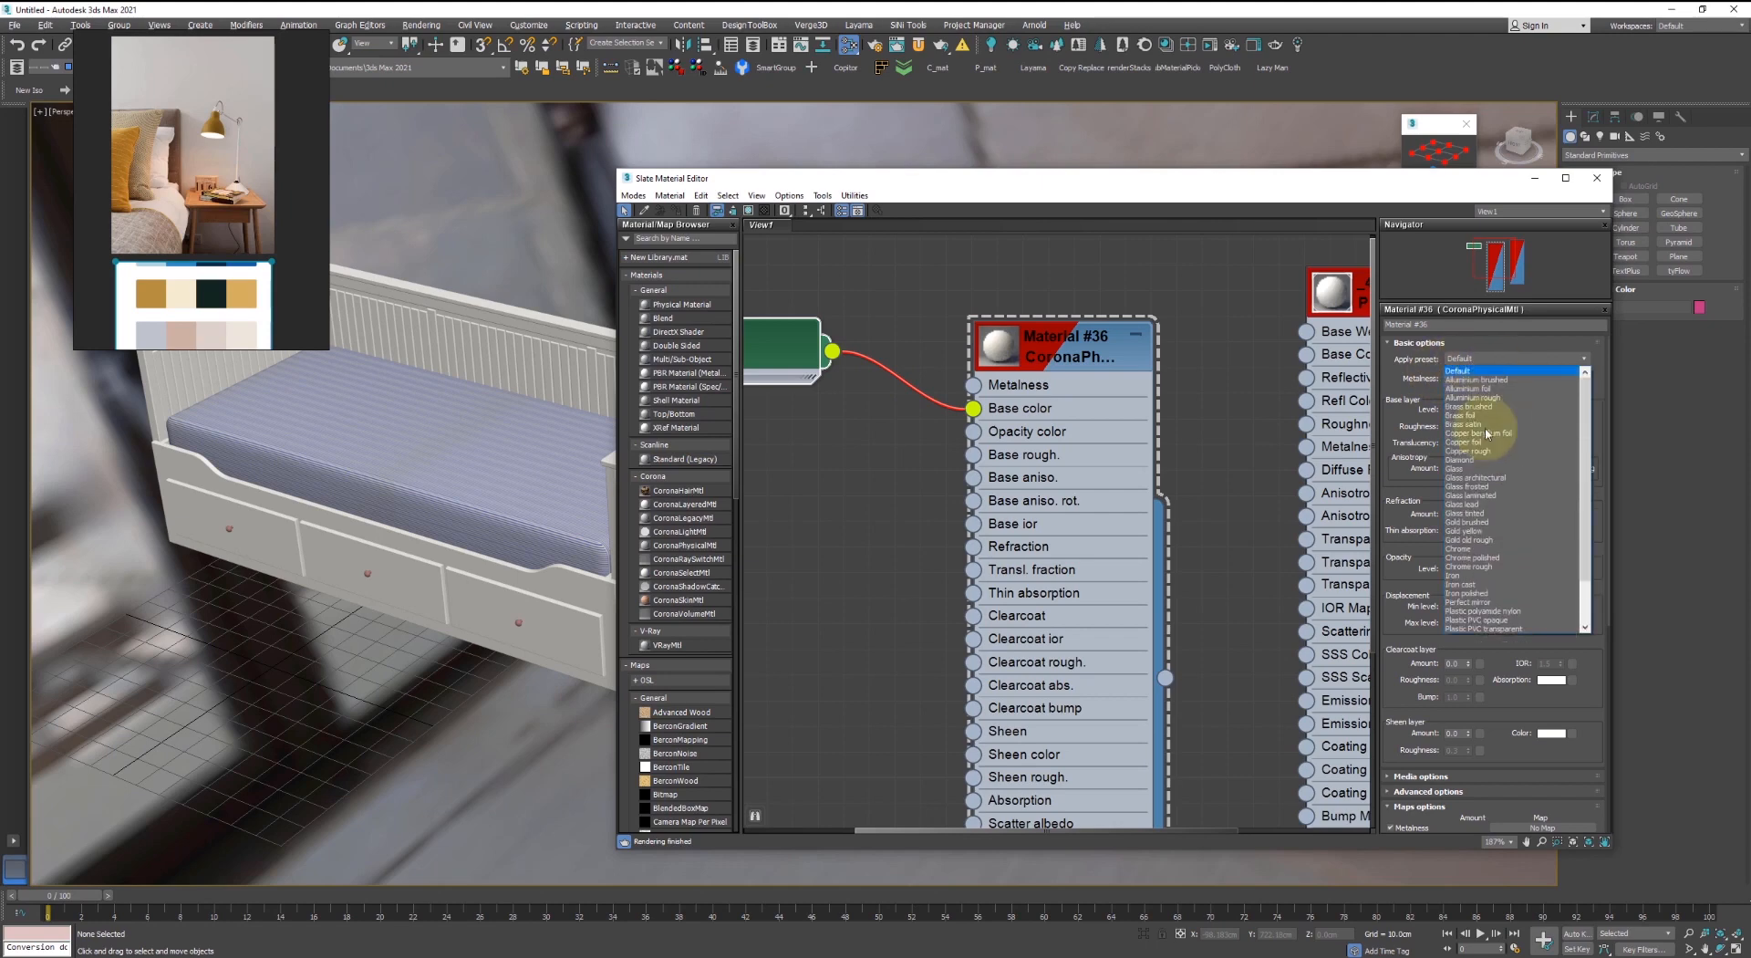
middle_click_drag(1257, 416, 1114, 477)
left_click_drag(1268, 366, 1194, 443)
left_click(1196, 444)
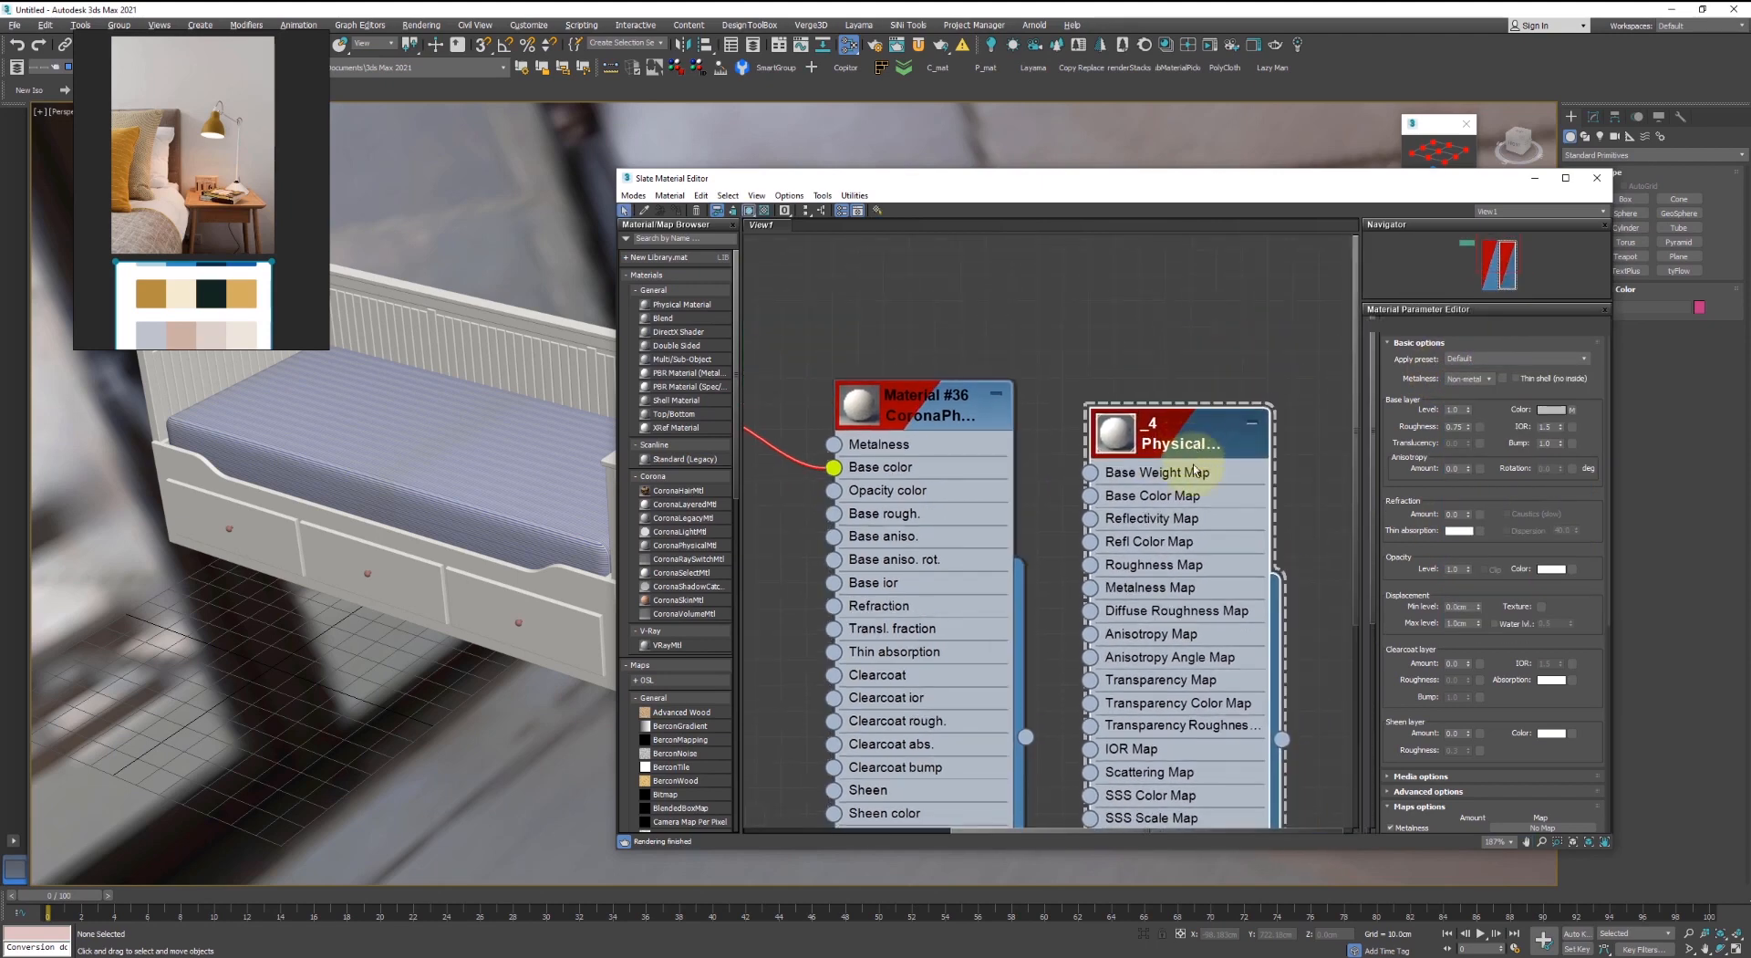
scroll(1186, 383, "down", 2)
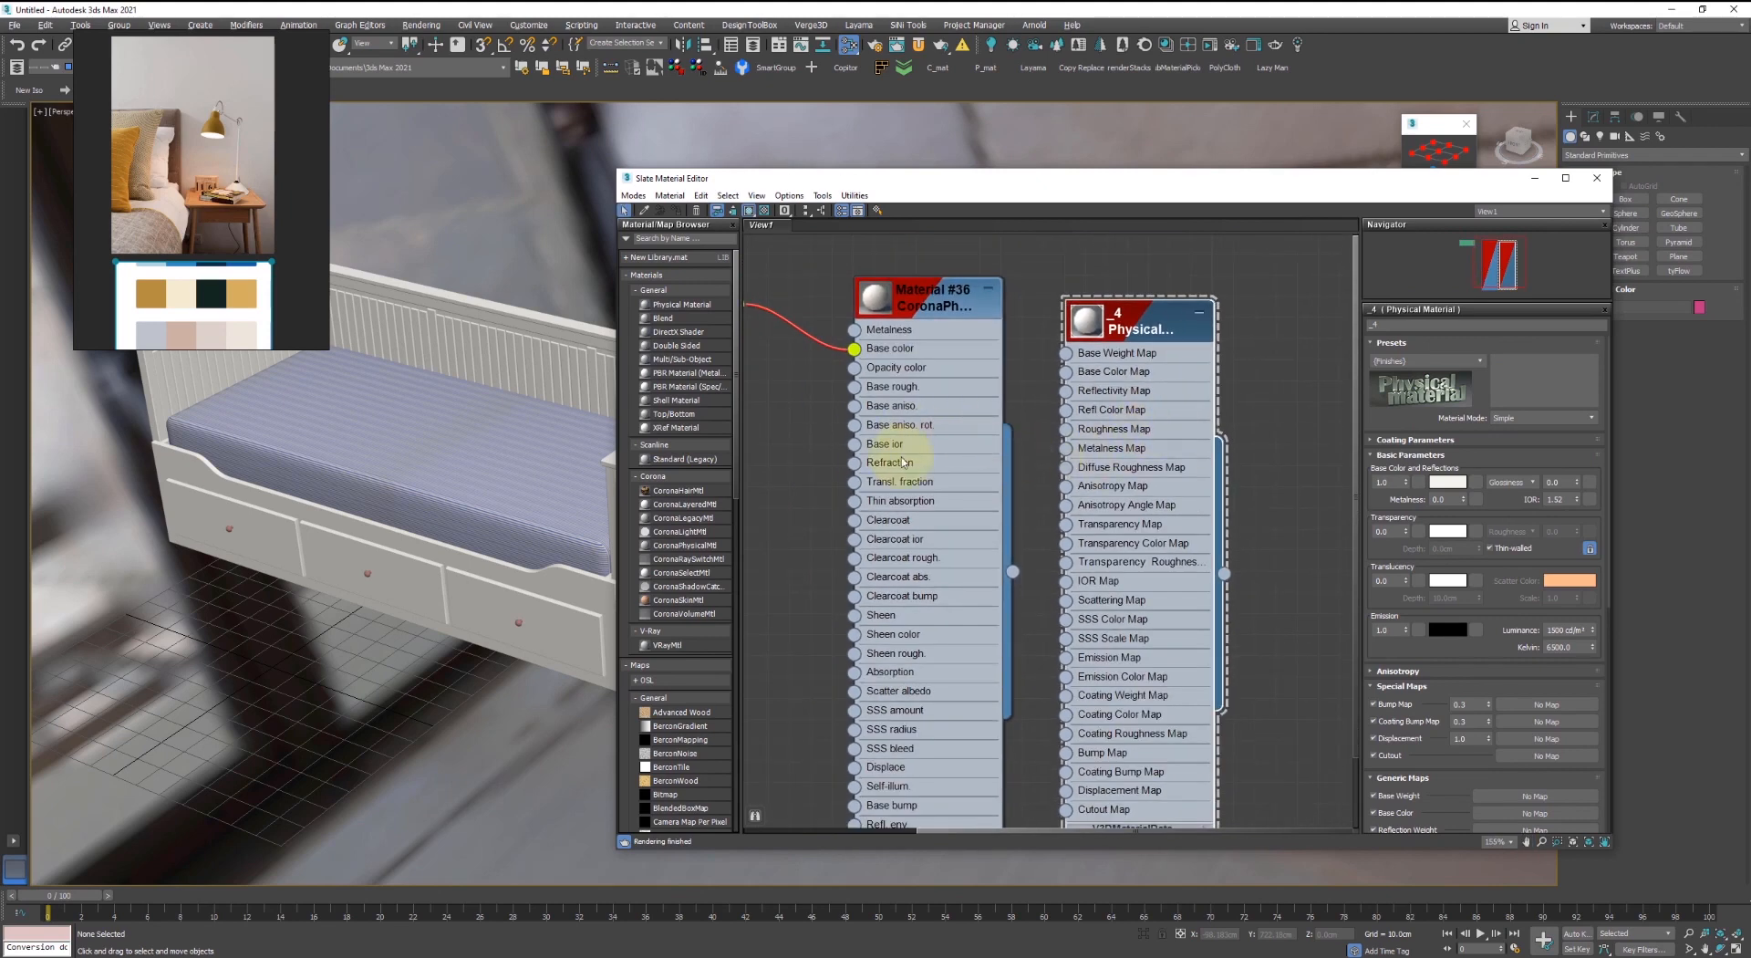
scroll(1098, 589, "down", 2)
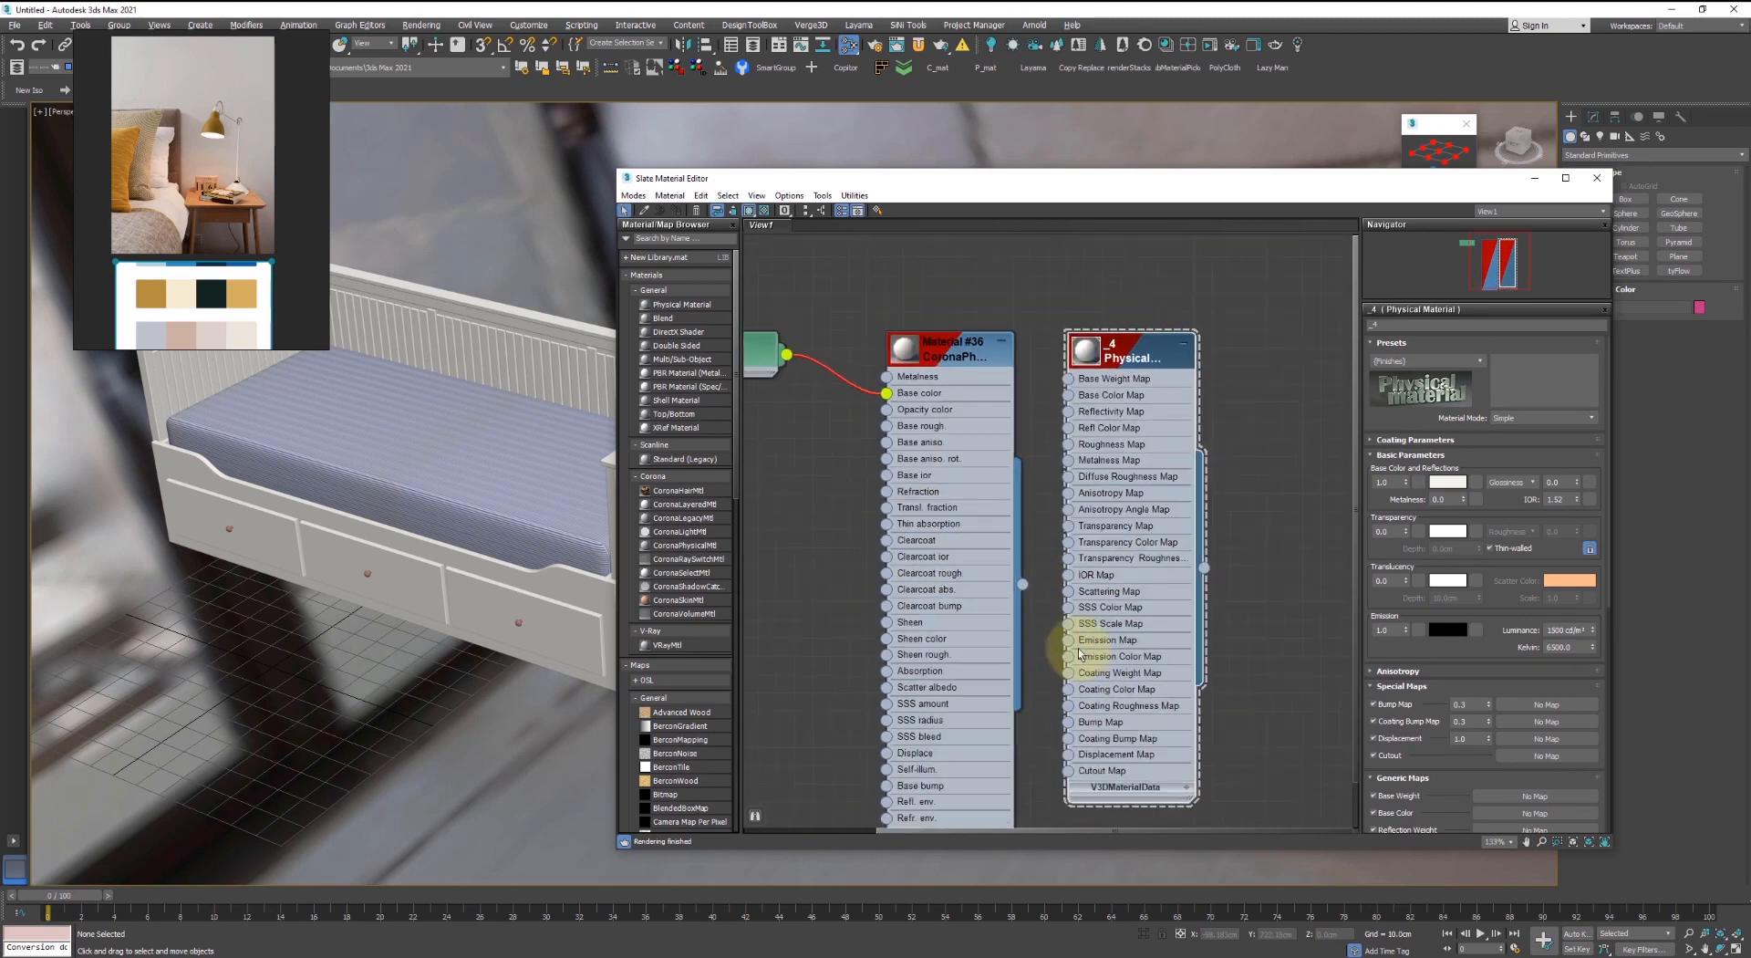
- Delete the old _4 Physical Material node and look through the CoronaPhysicalMtl's preset list without choosing one
middle_click_drag(1022, 552, 1060, 562)
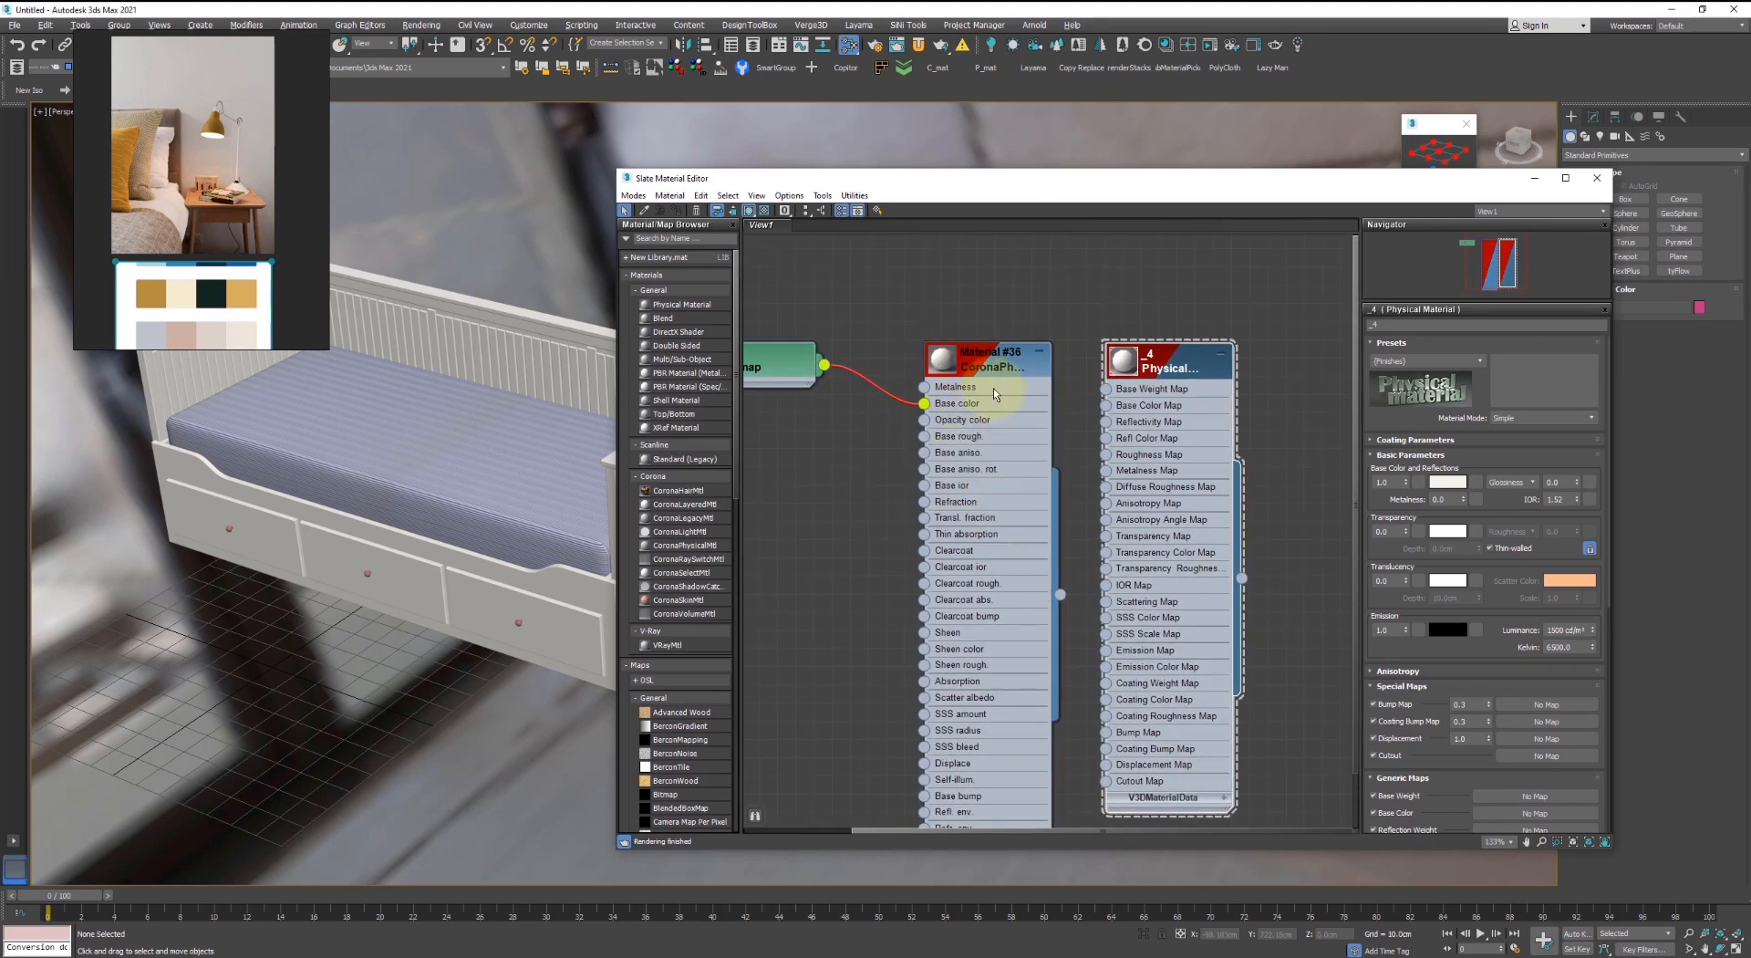
key("Delete")
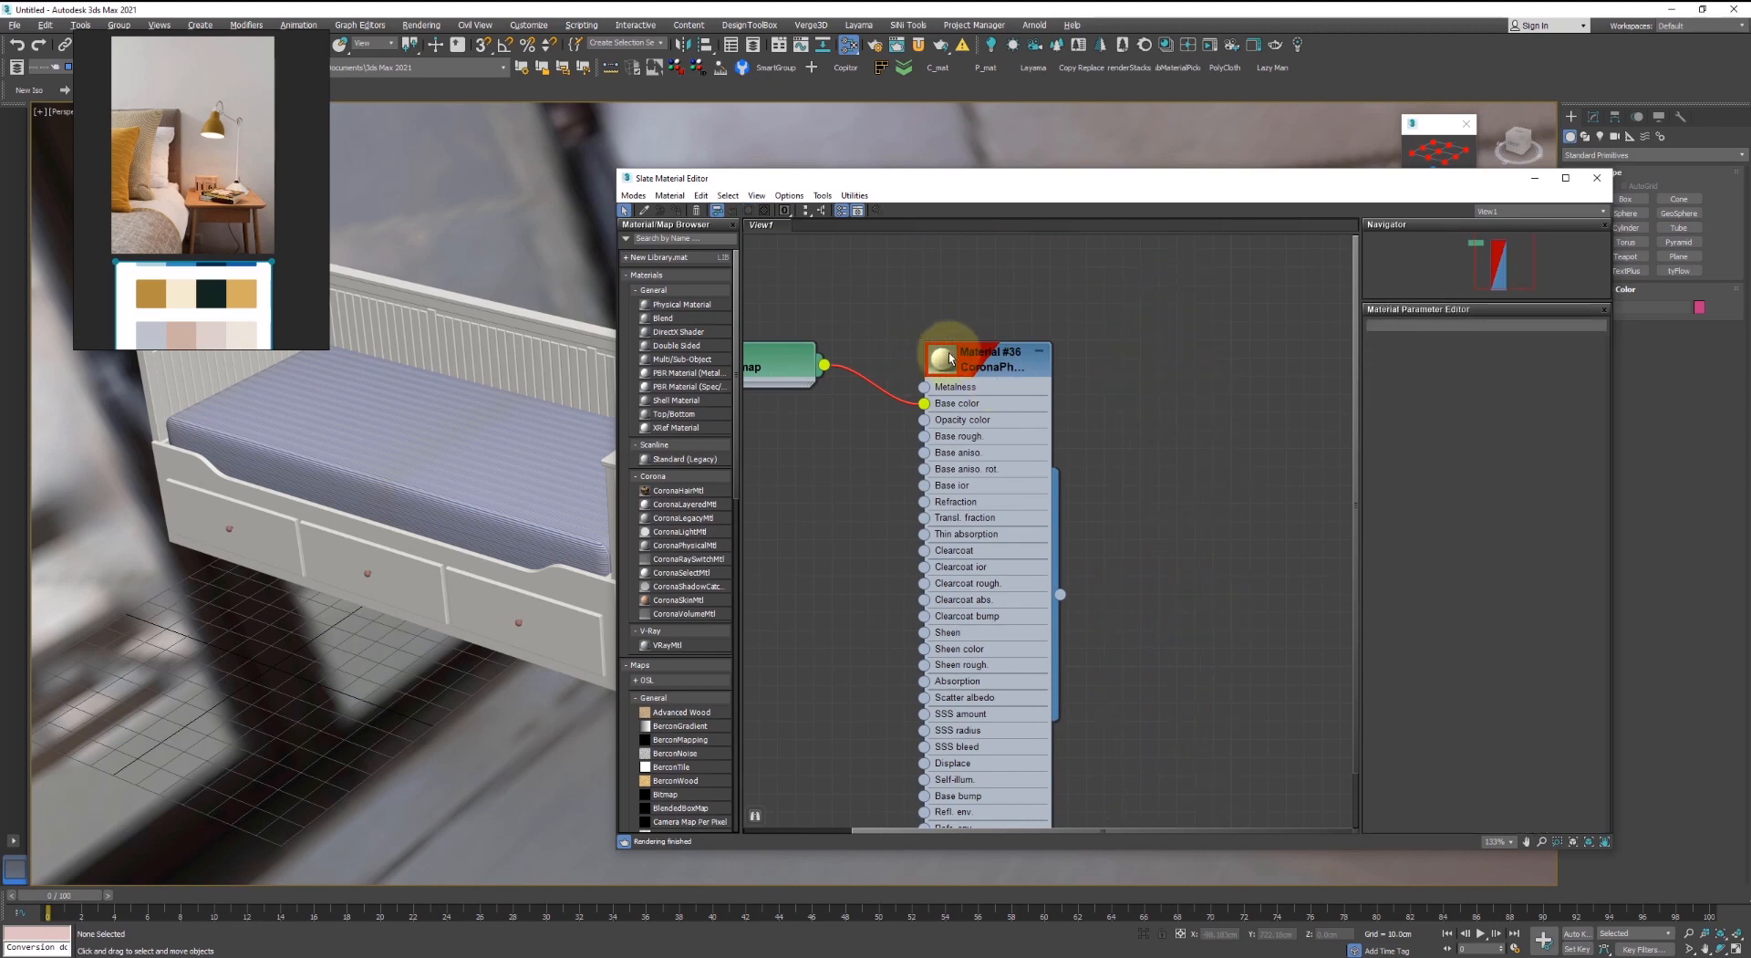
double_click(976, 365)
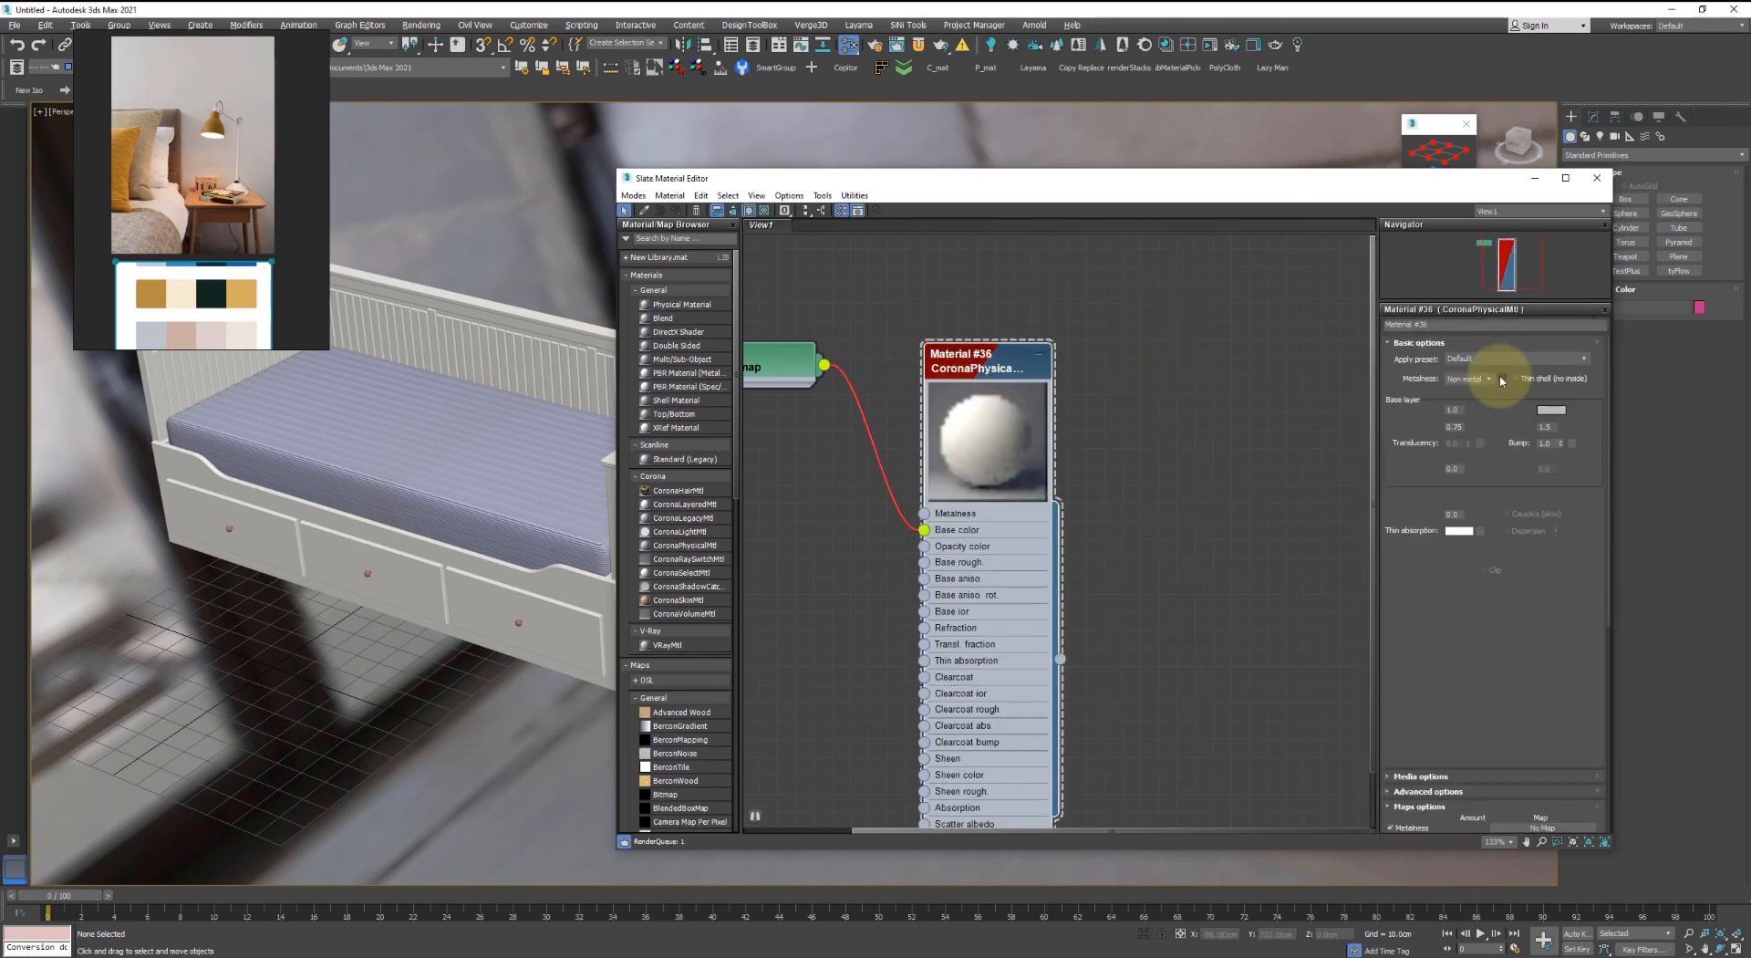
left_click(1479, 360)
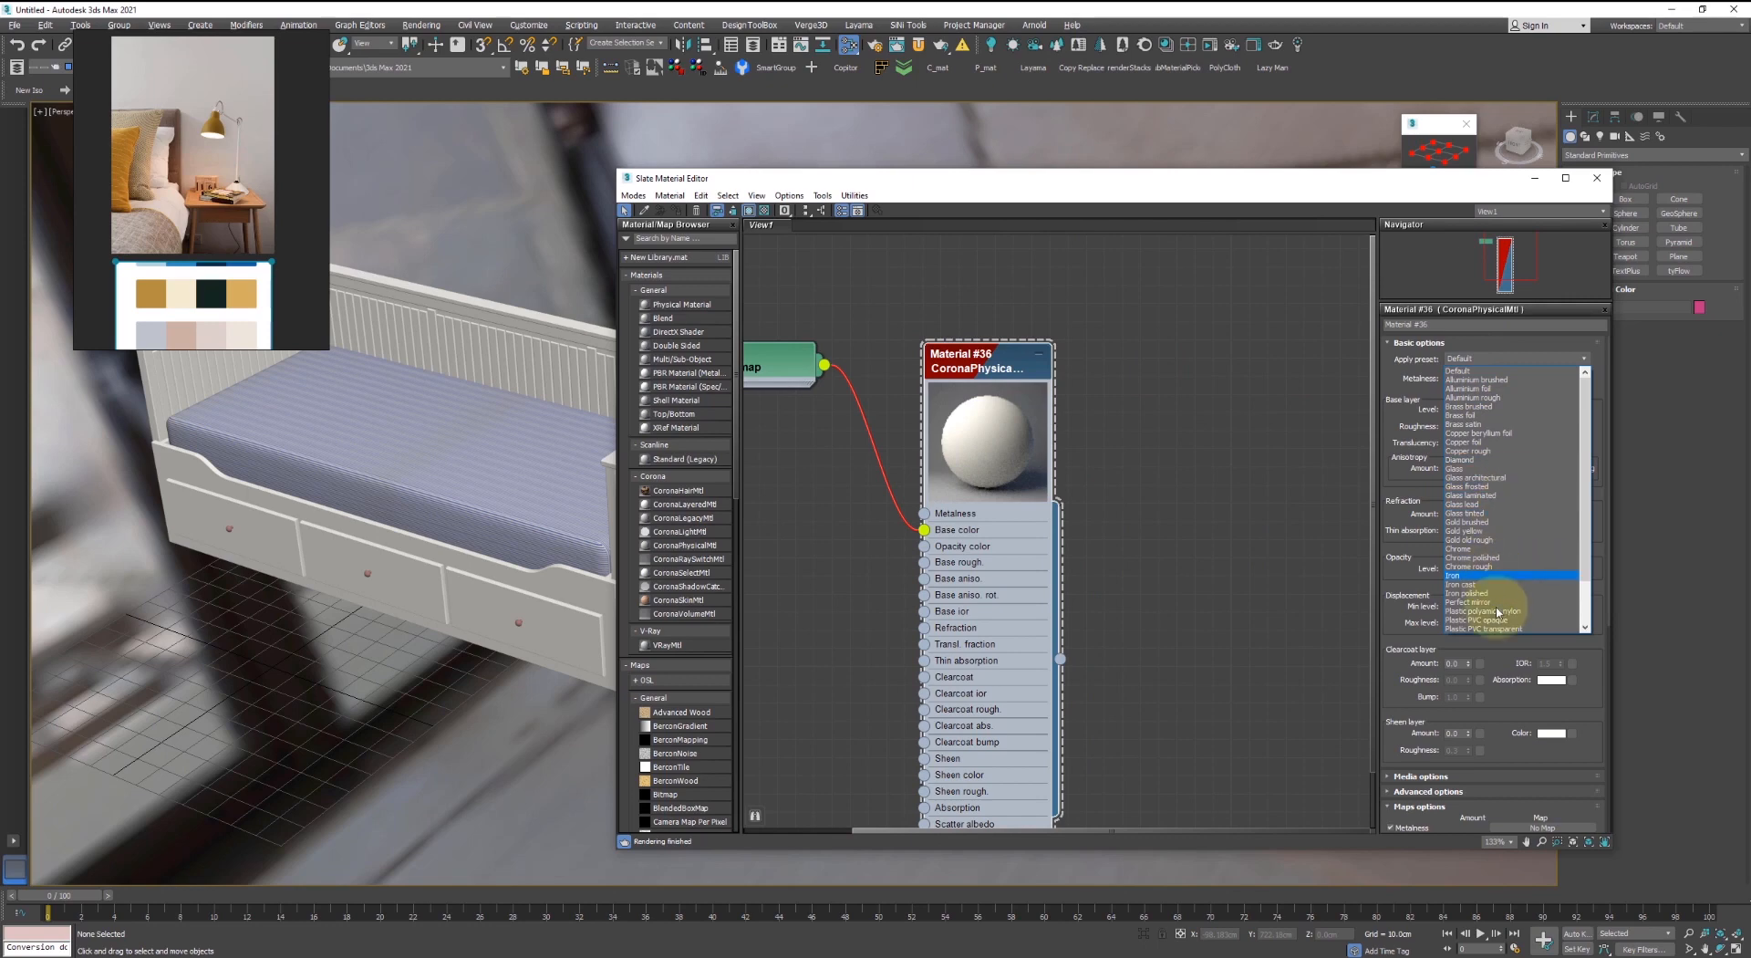
left_click_drag(1591, 429, 1587, 504)
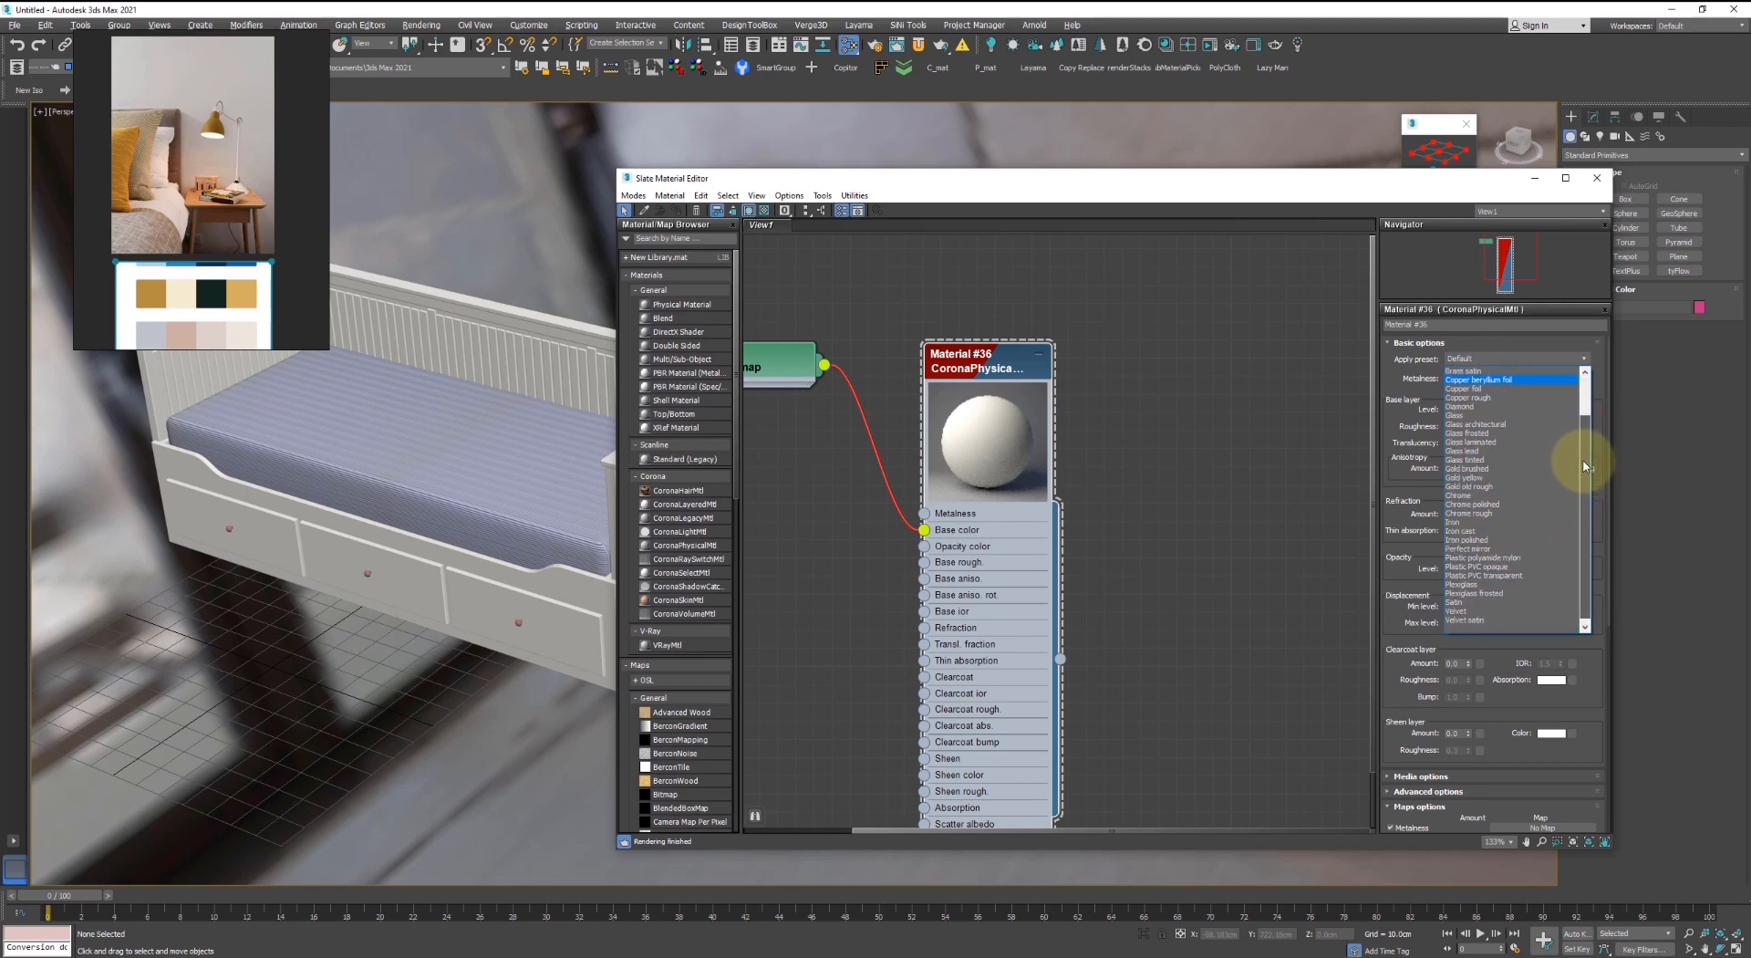
left_click_drag(1583, 466, 1584, 423)
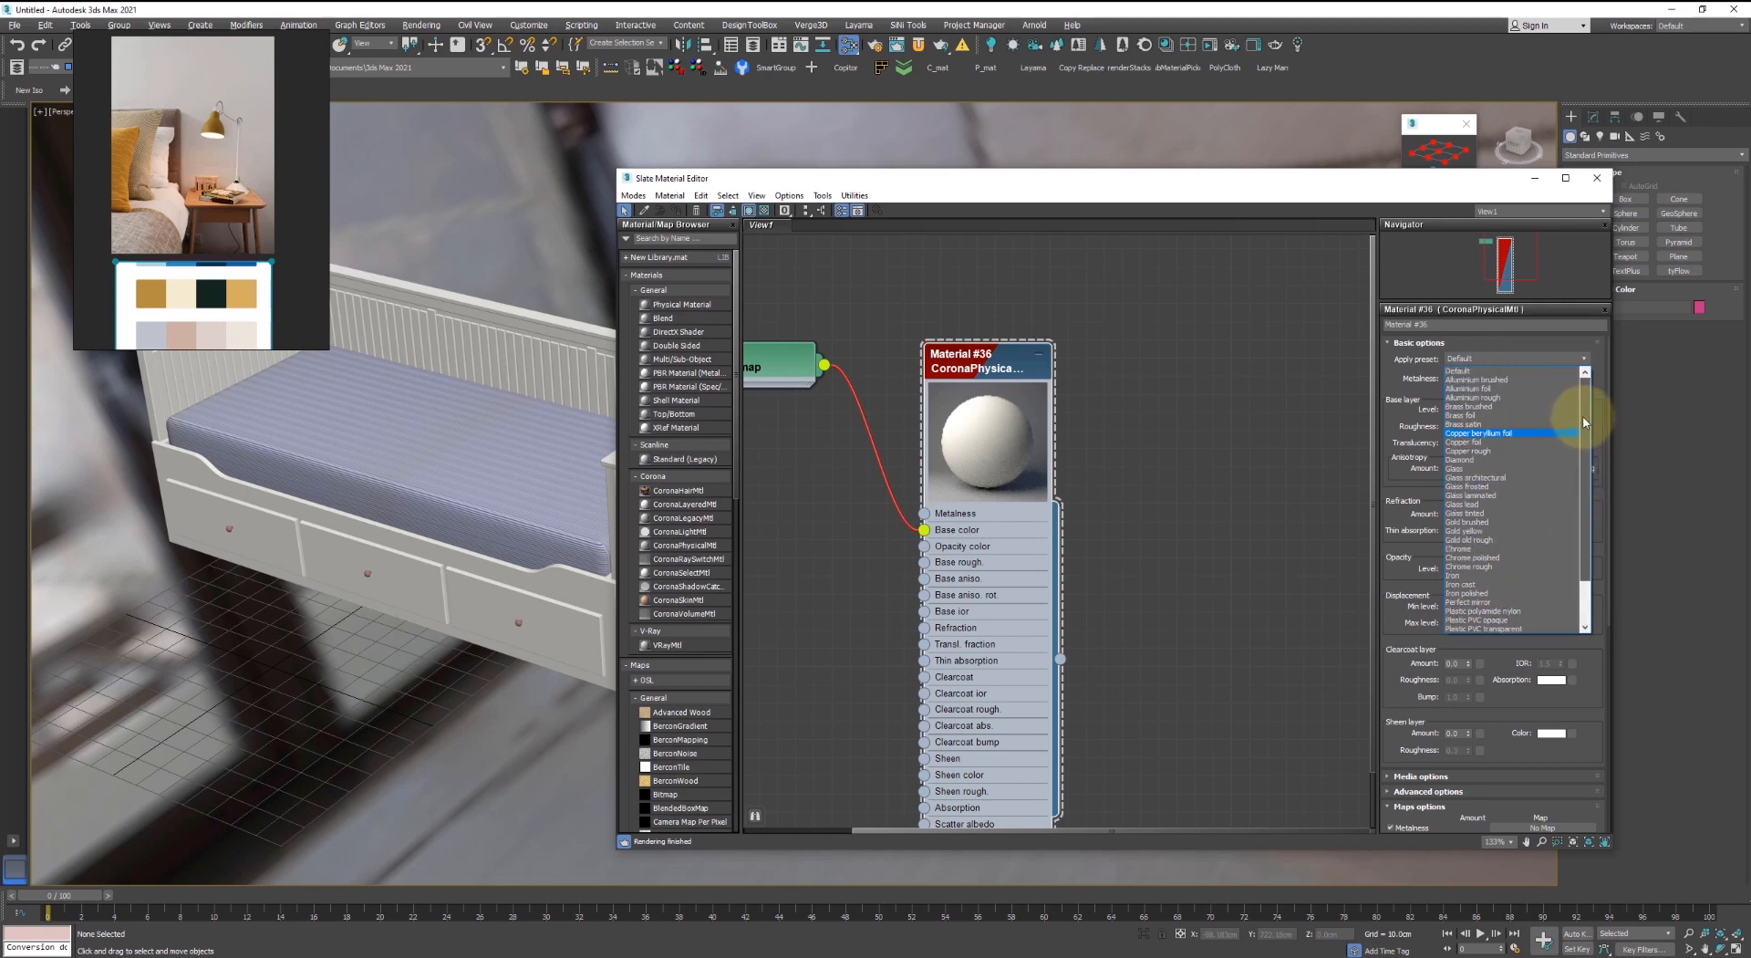
left_click(1210, 329)
- Add a CoronaAO map and insert it between the _4 bitmap and Base color, with the bitmap feeding its Unoccluded color
middle_click_drag(1052, 429, 1271, 474)
scroll(1012, 395, "up", 2)
left_click_drag(1013, 395, 900, 486)
right_click(841, 356)
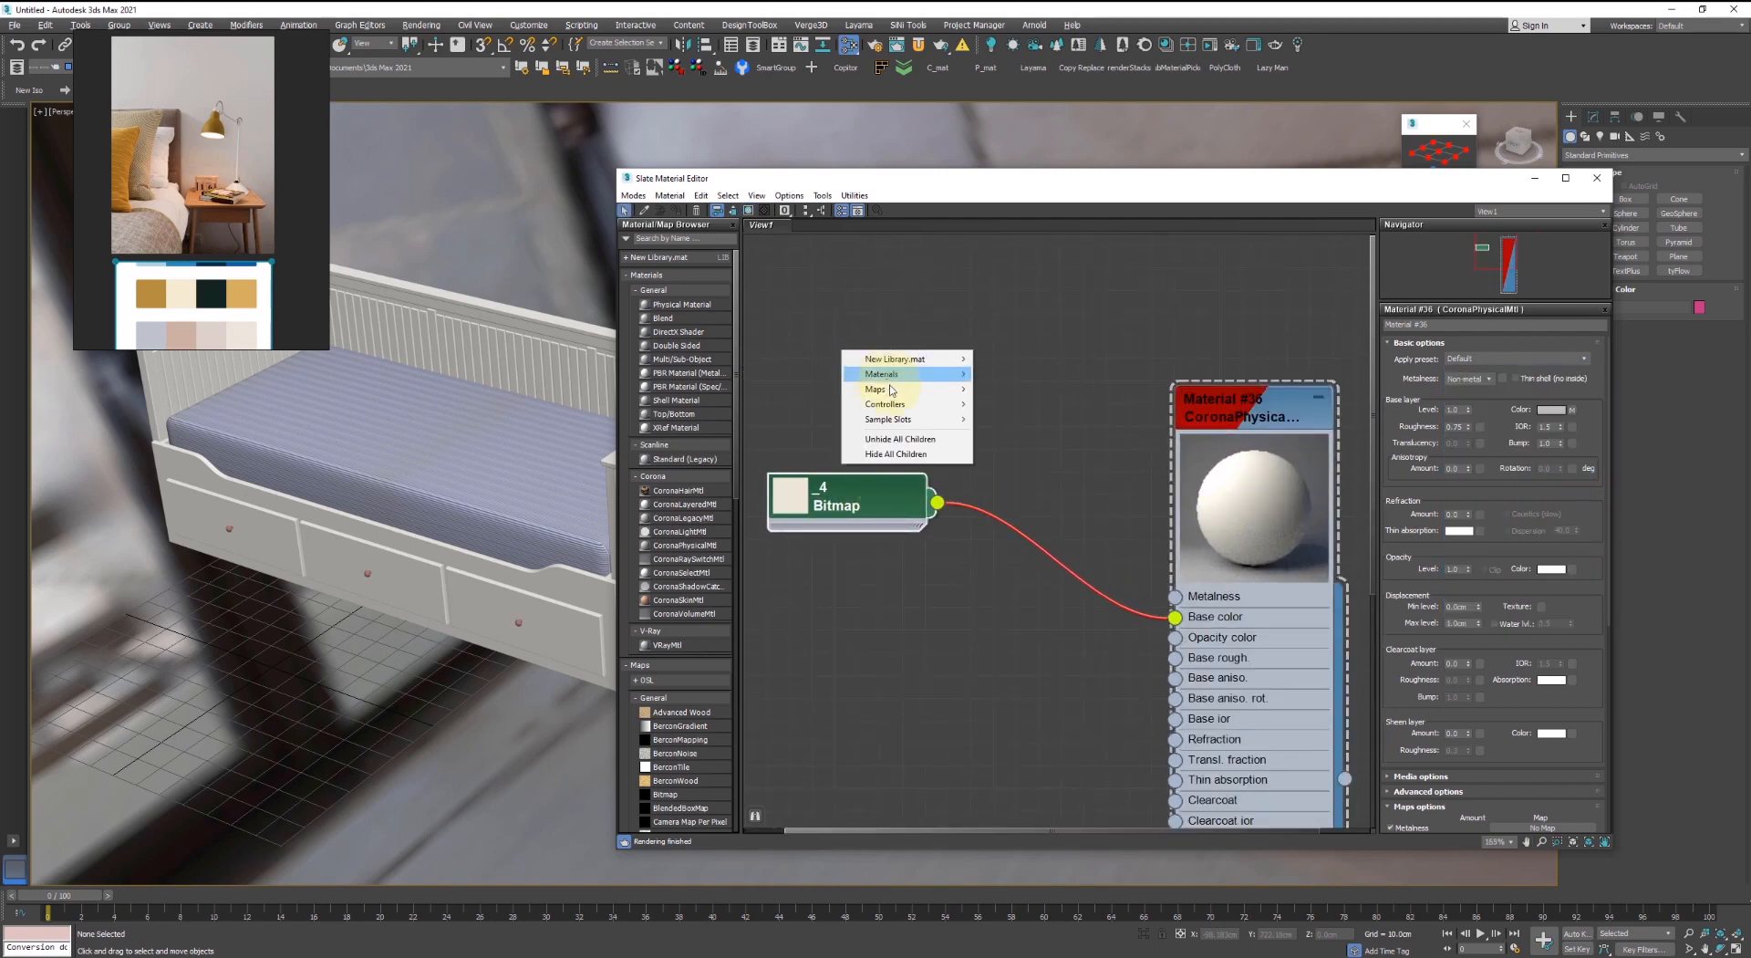
mouse_move(925, 394)
mouse_move(998, 436)
left_click(1109, 434)
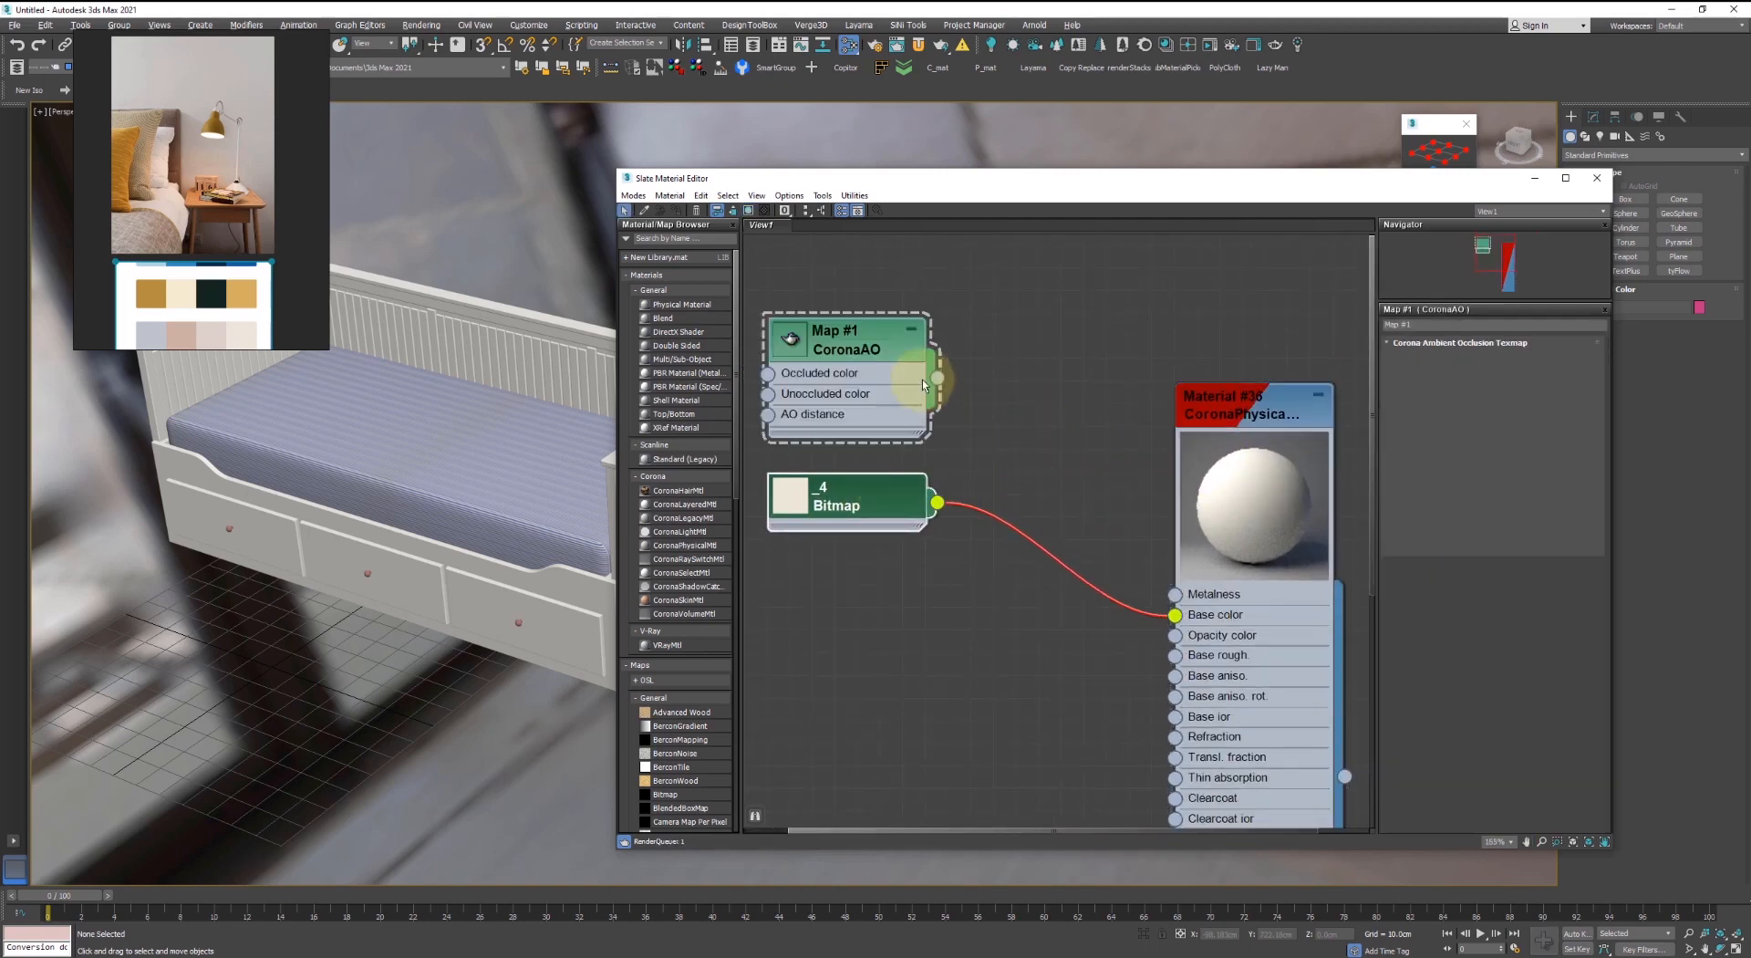
left_click_drag(937, 376, 975, 506)
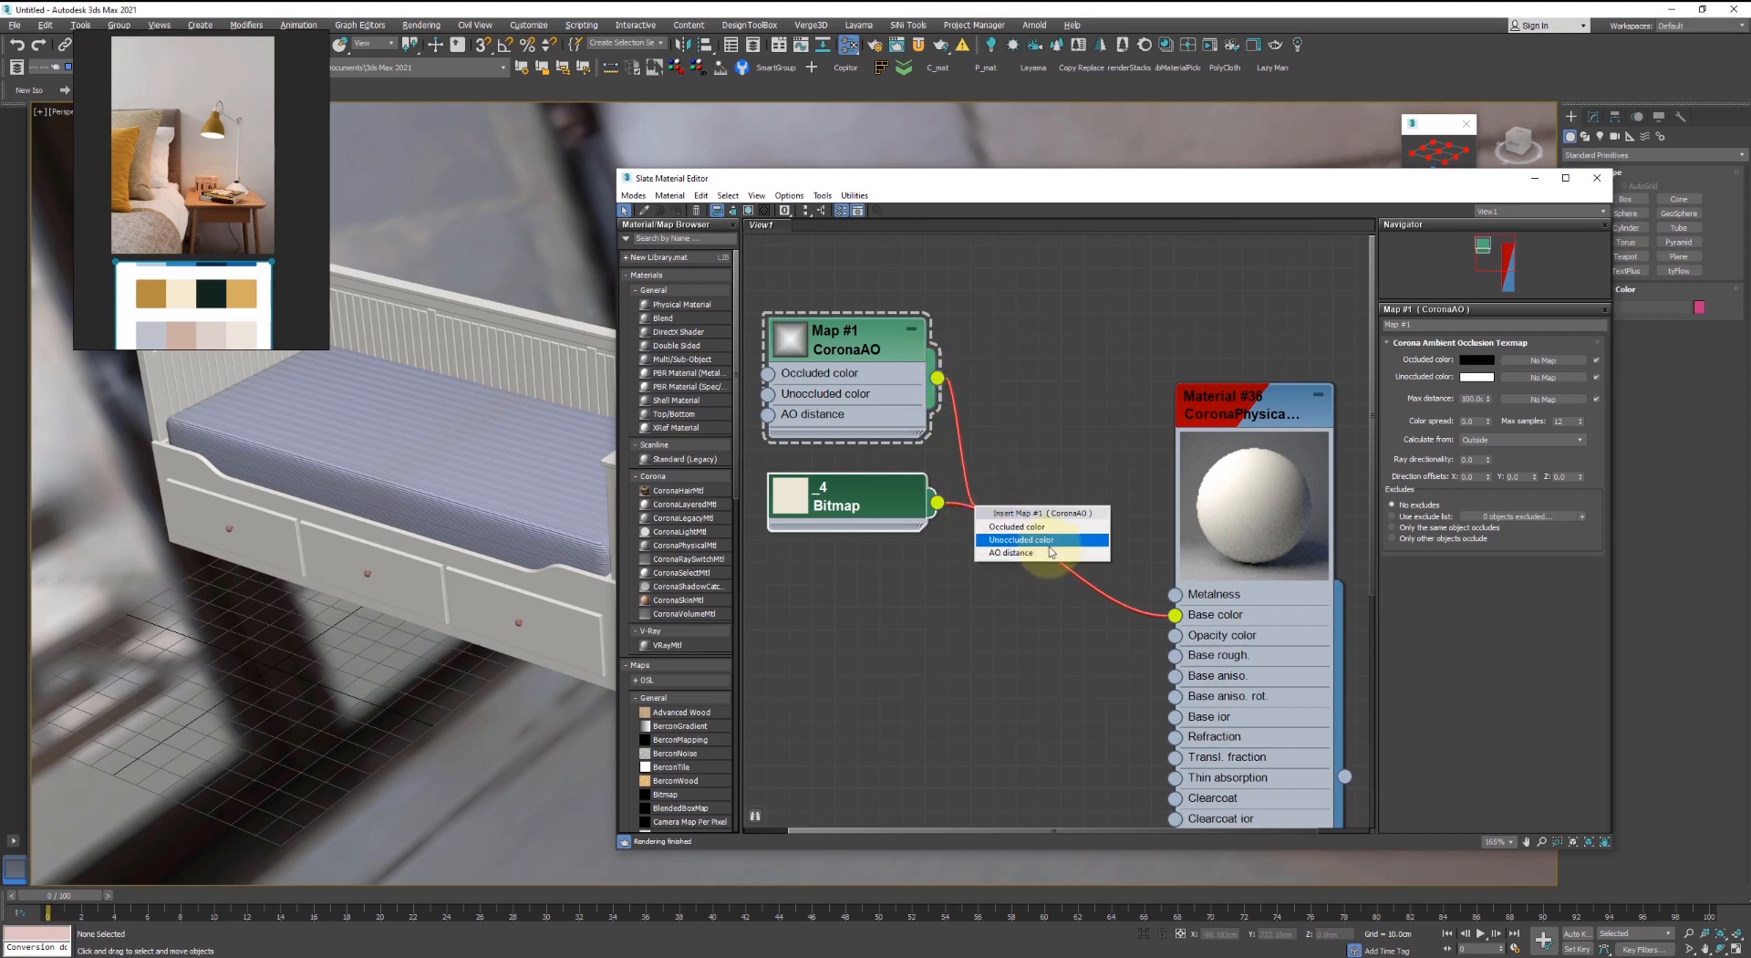
left_click(1049, 542)
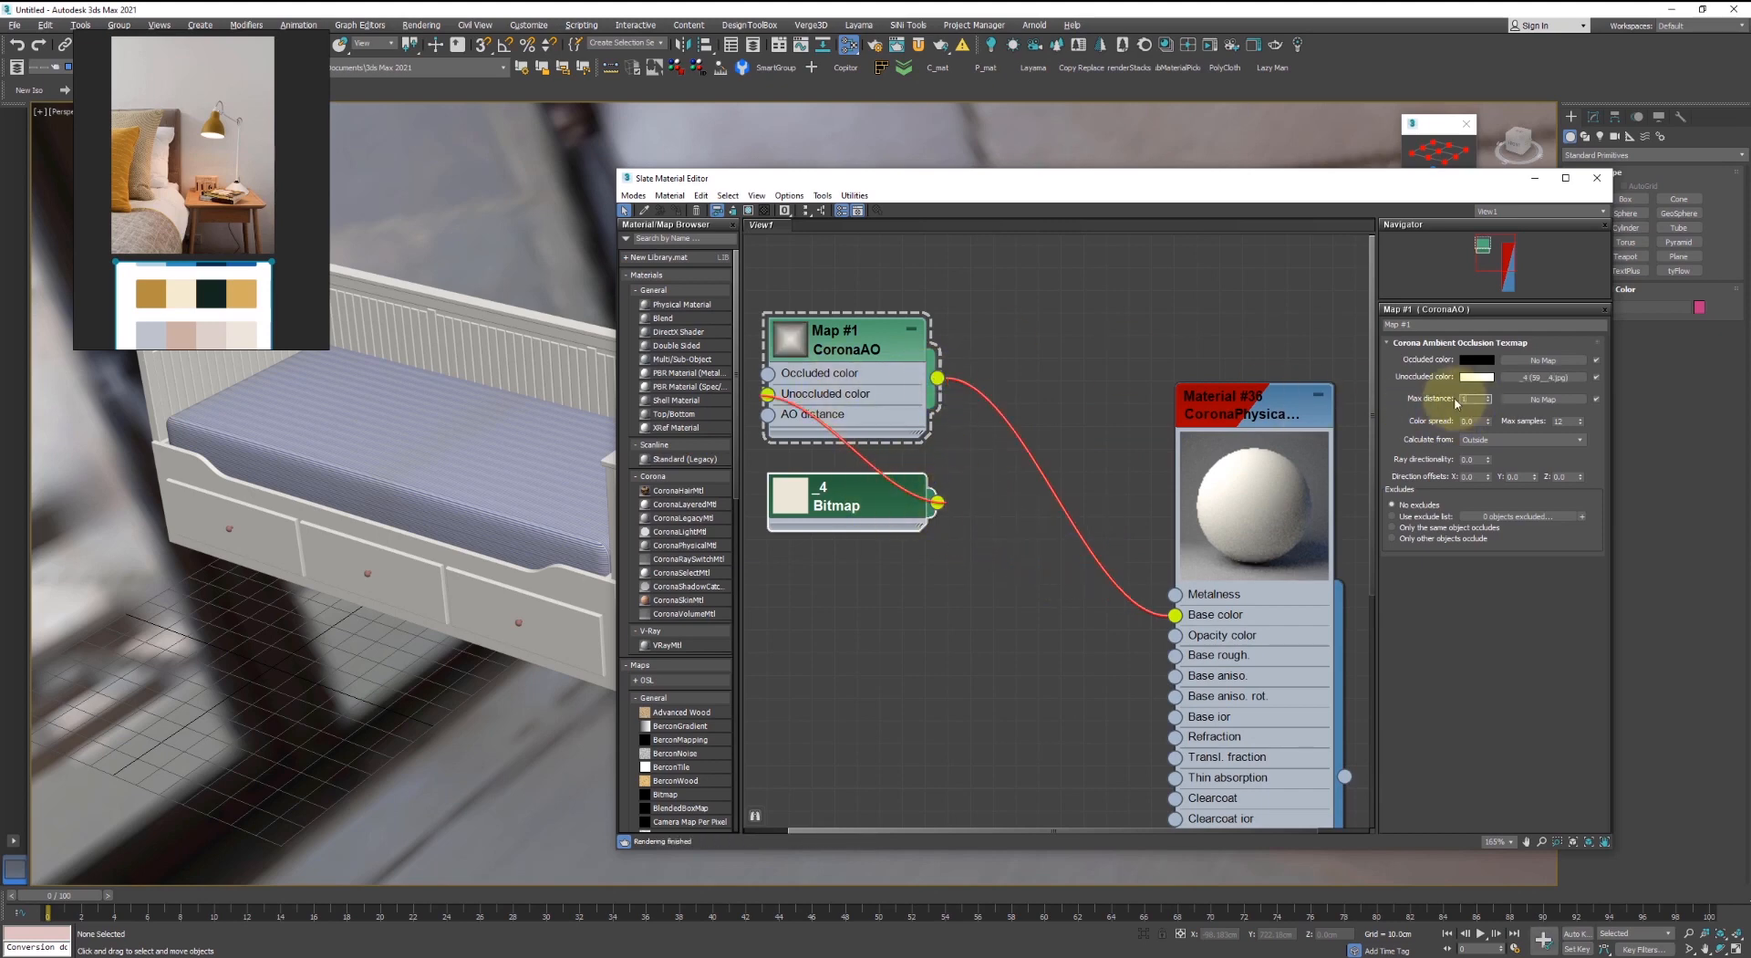
- Set the interactive render's highlight compression to 2 and its contrast to 3
middle_click_drag(313, 380, 511, 392)
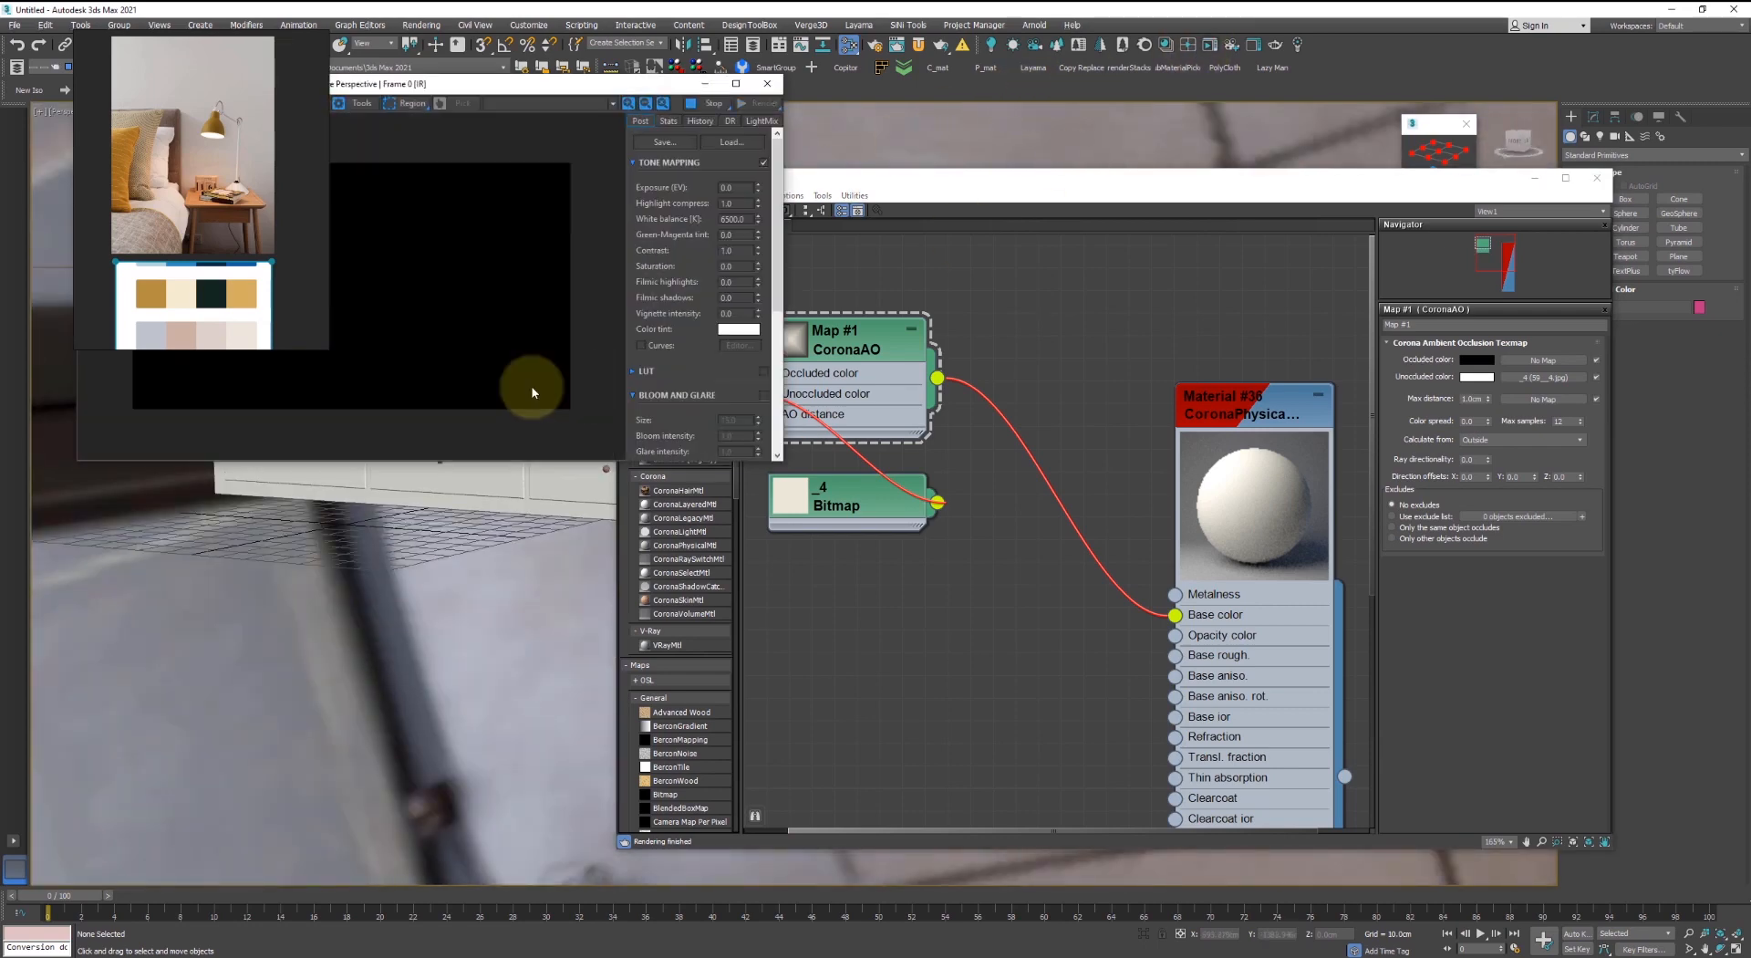
left_click_drag(489, 91, 698, 272)
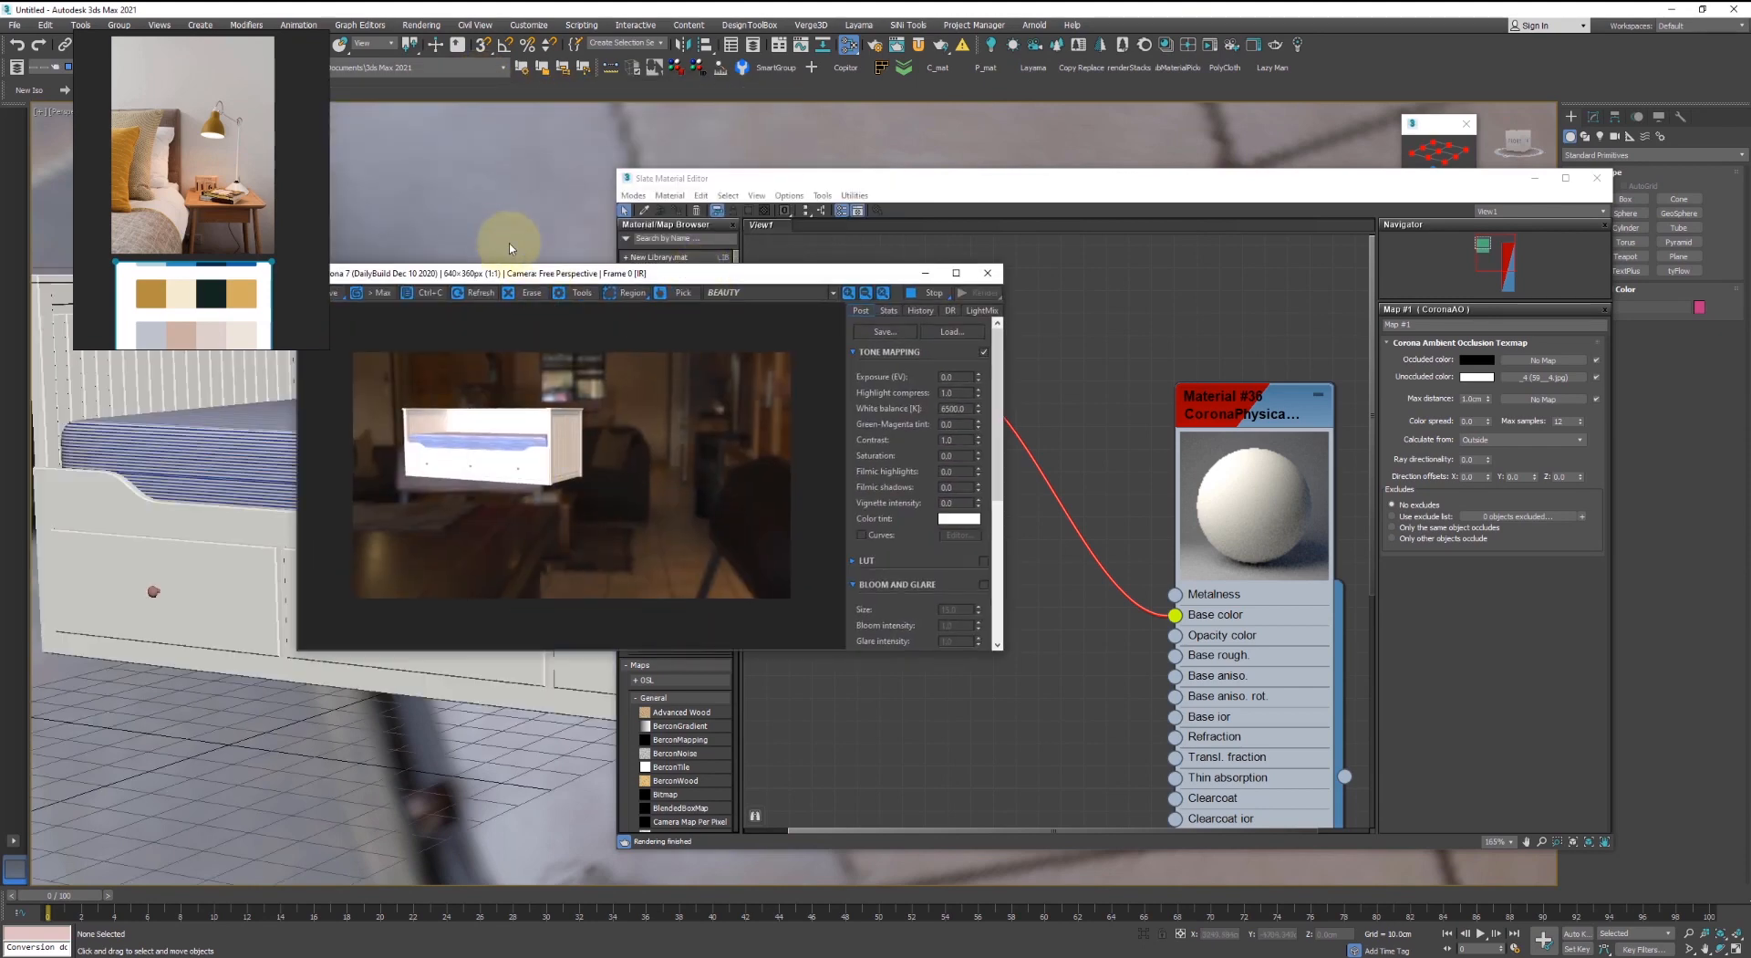
double_click(953, 393)
type("2")
key("Return")
double_click(949, 440)
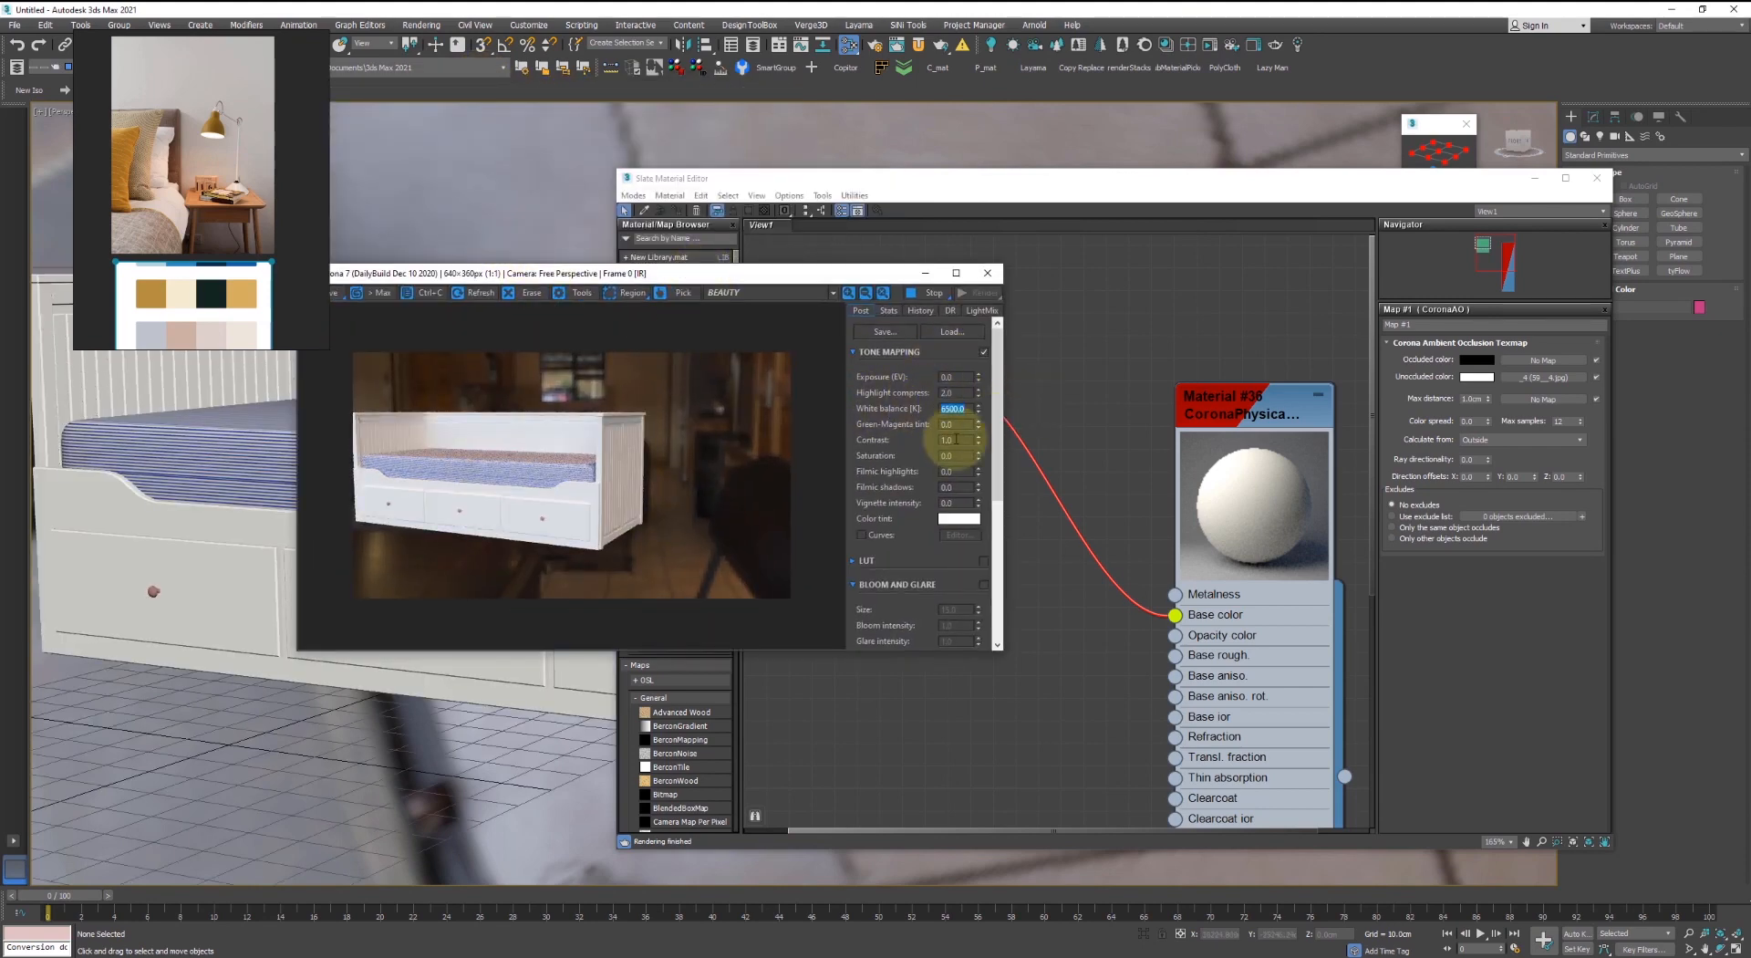
type("3")
key("Tab")
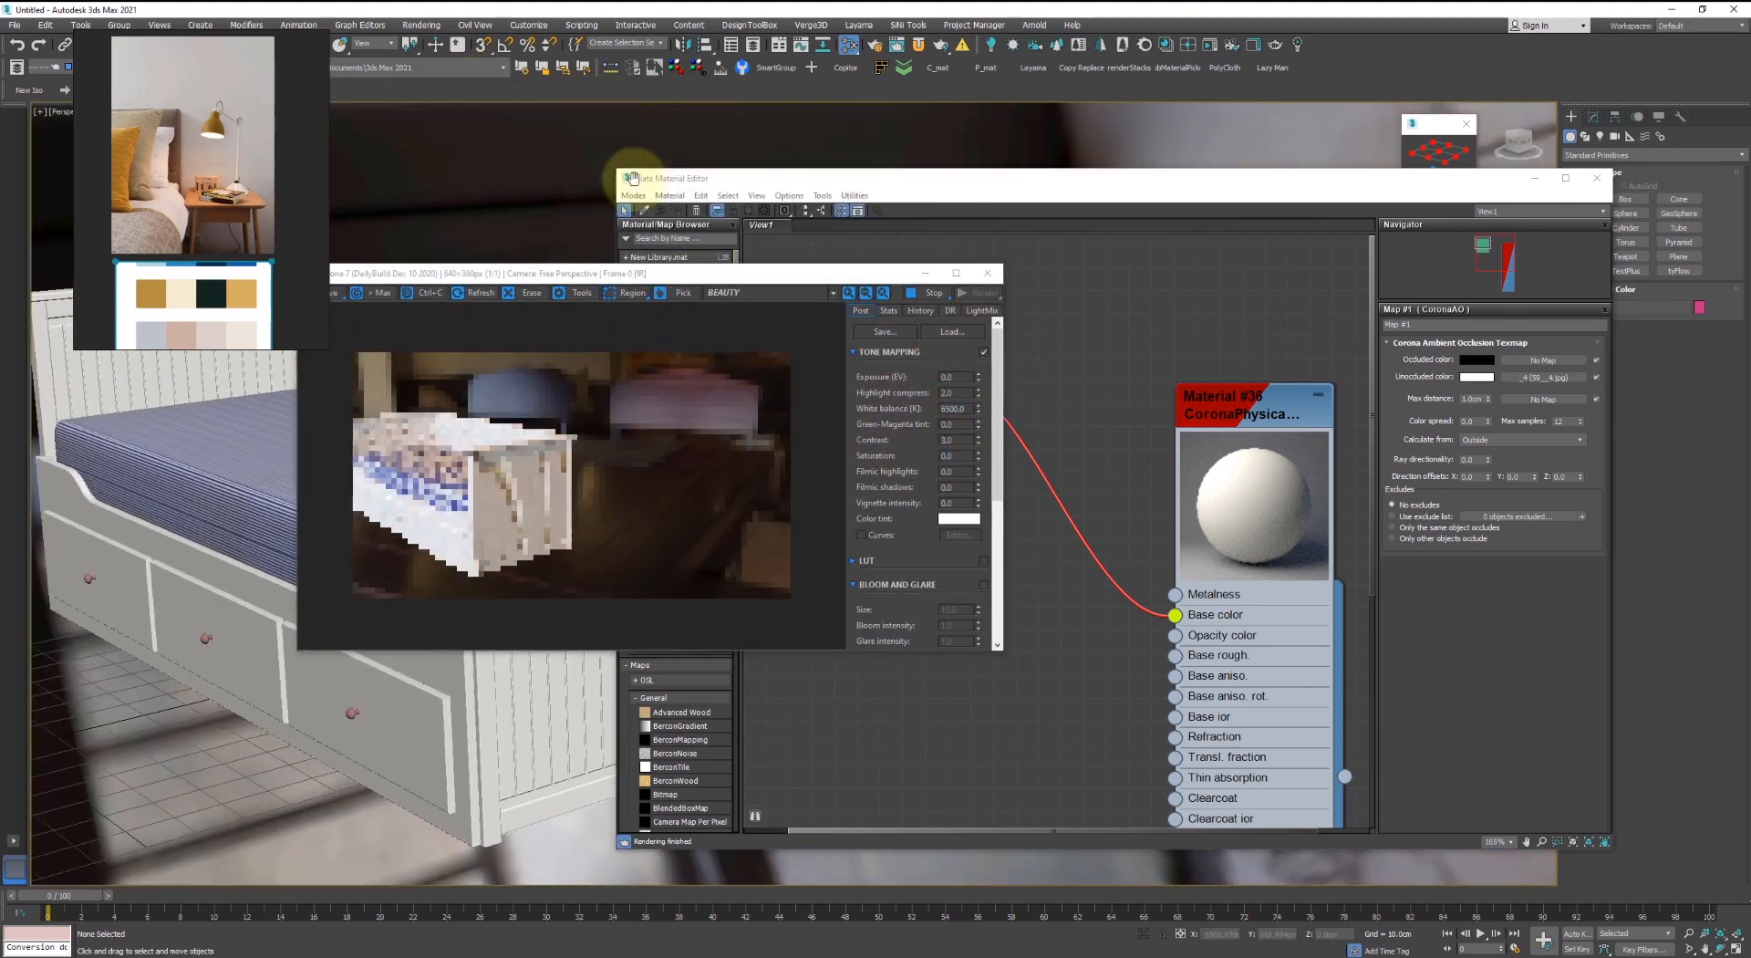
- Move the editor and render windows clear of the bed and examine its interactive render from several angles and distances
left_click_drag(845, 188, 1170, 184)
left_click(510, 449)
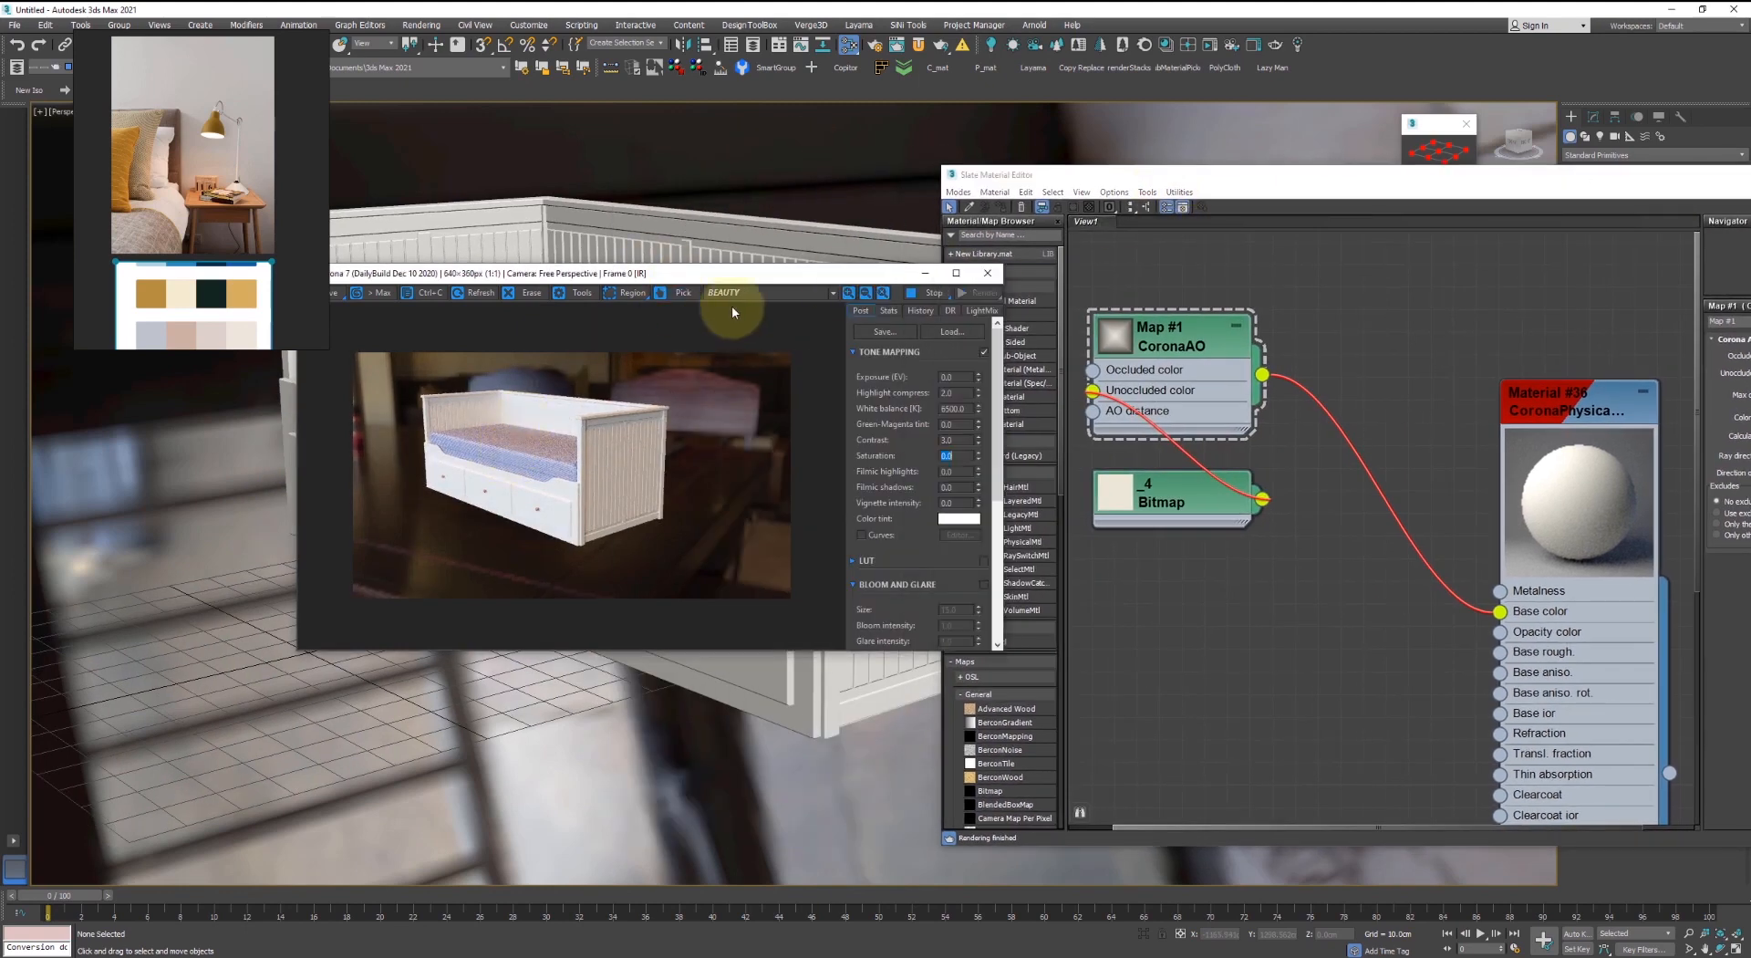
left_click_drag(810, 277, 674, 555)
scroll(887, 423, "up", 3)
middle_click_drag(888, 422, 627, 565)
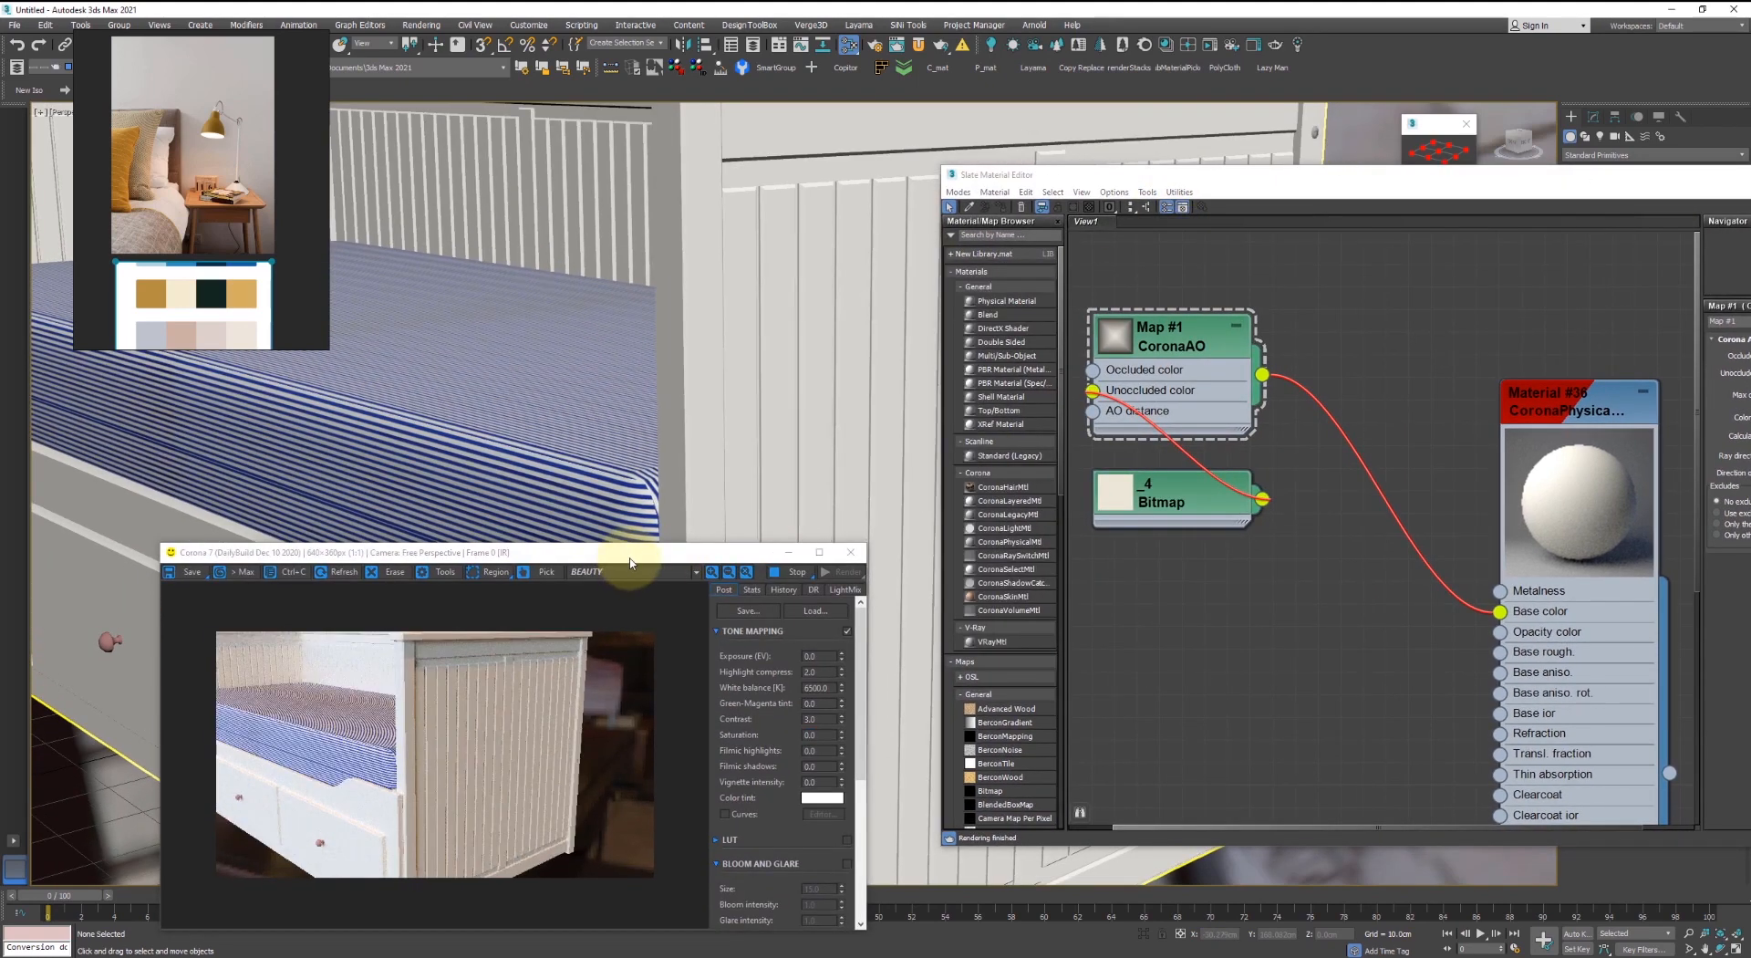
left_click_drag(629, 554, 796, 242)
scroll(656, 424, "up", 1)
scroll(605, 506, "down", 1)
scroll(735, 708, "down", 6)
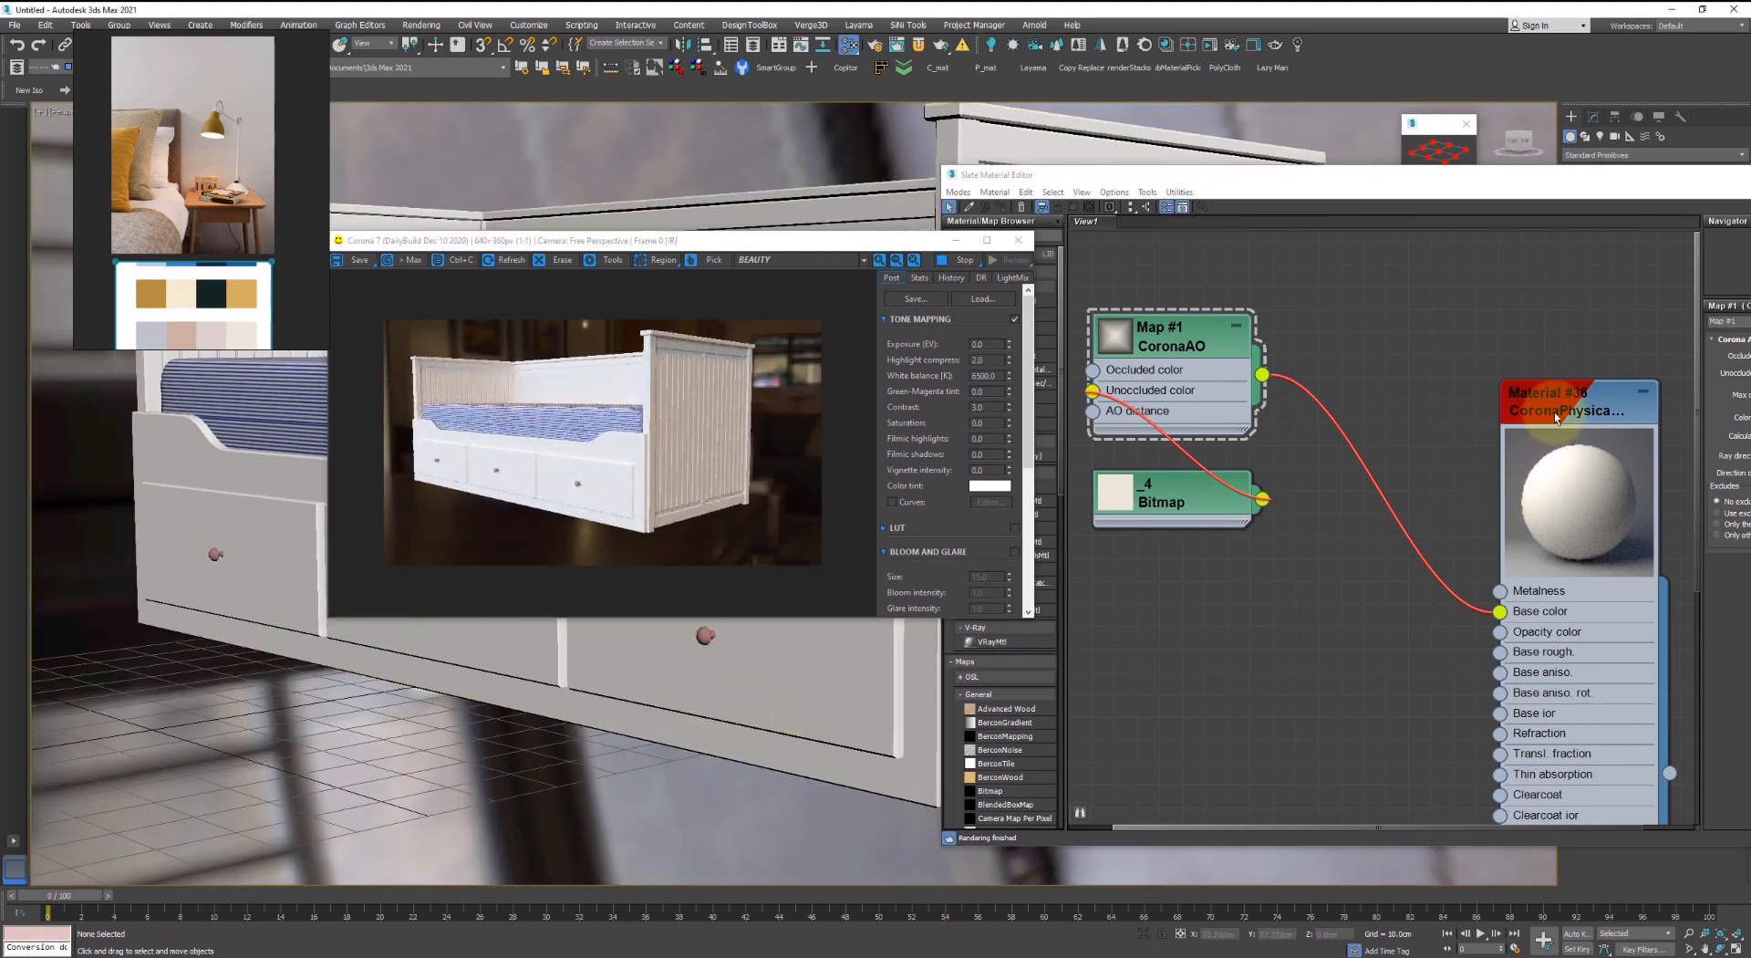
- Reposition the Slate Material Editor and the render window so the node graph, the CoronaAO parameters and the bed's render are visible together
left_click(1423, 461)
left_click(1177, 352)
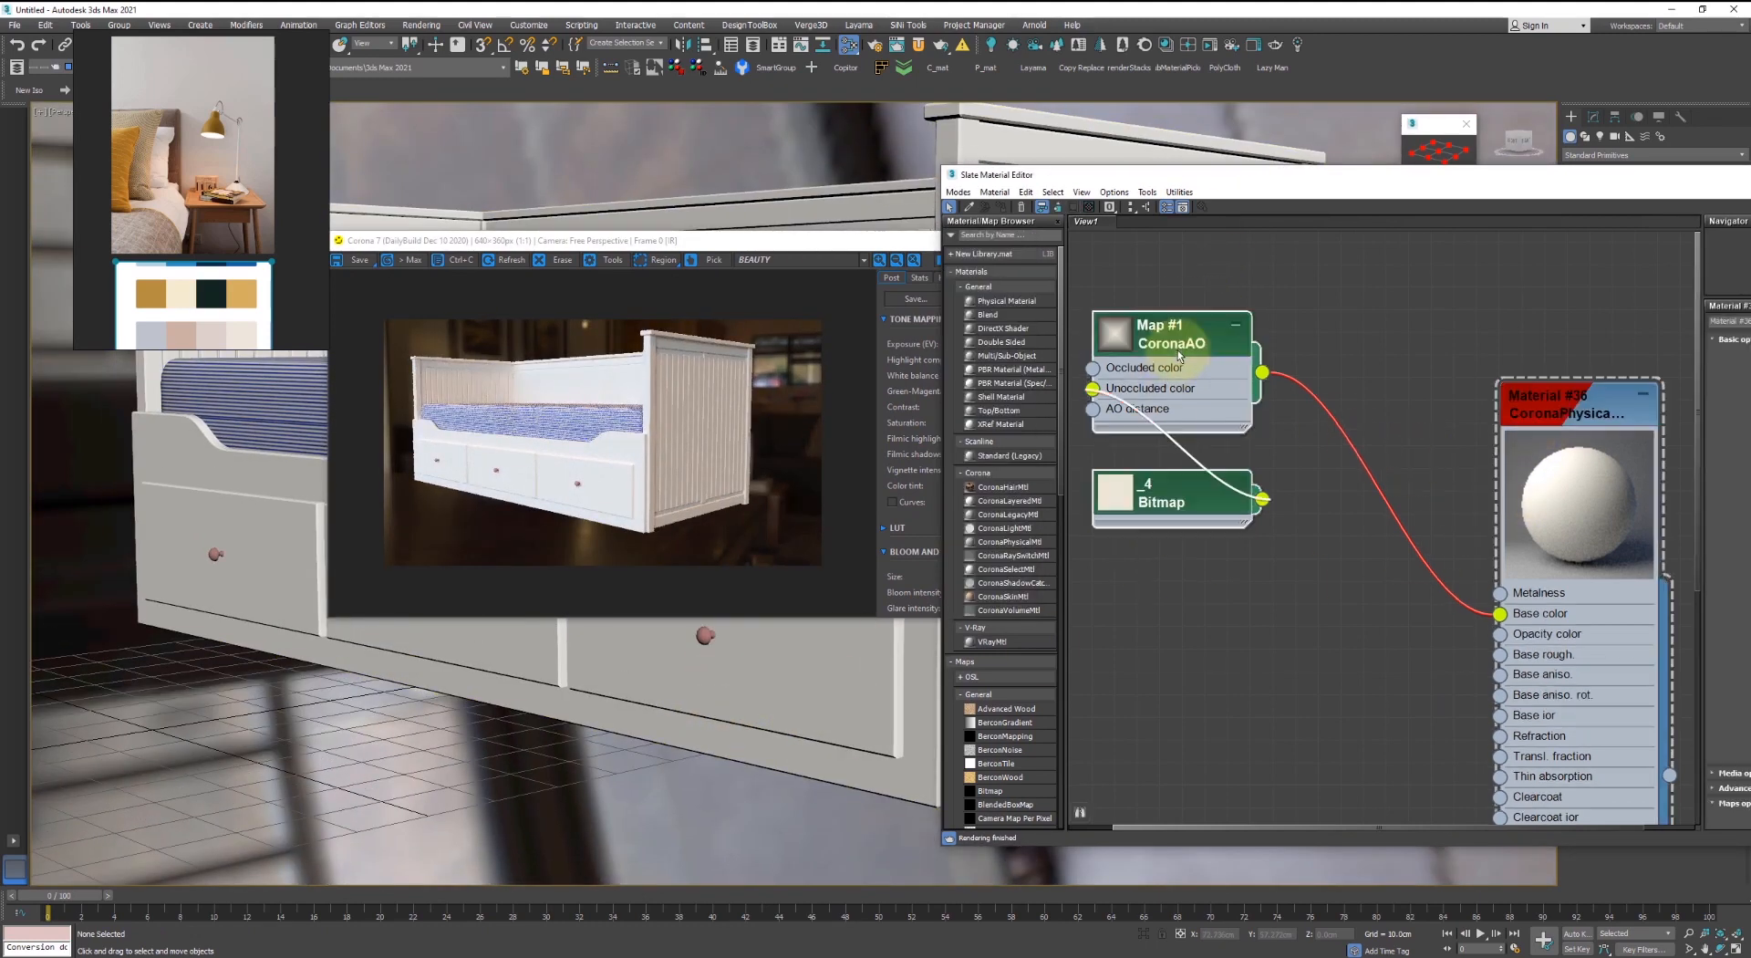
left_click(1189, 307)
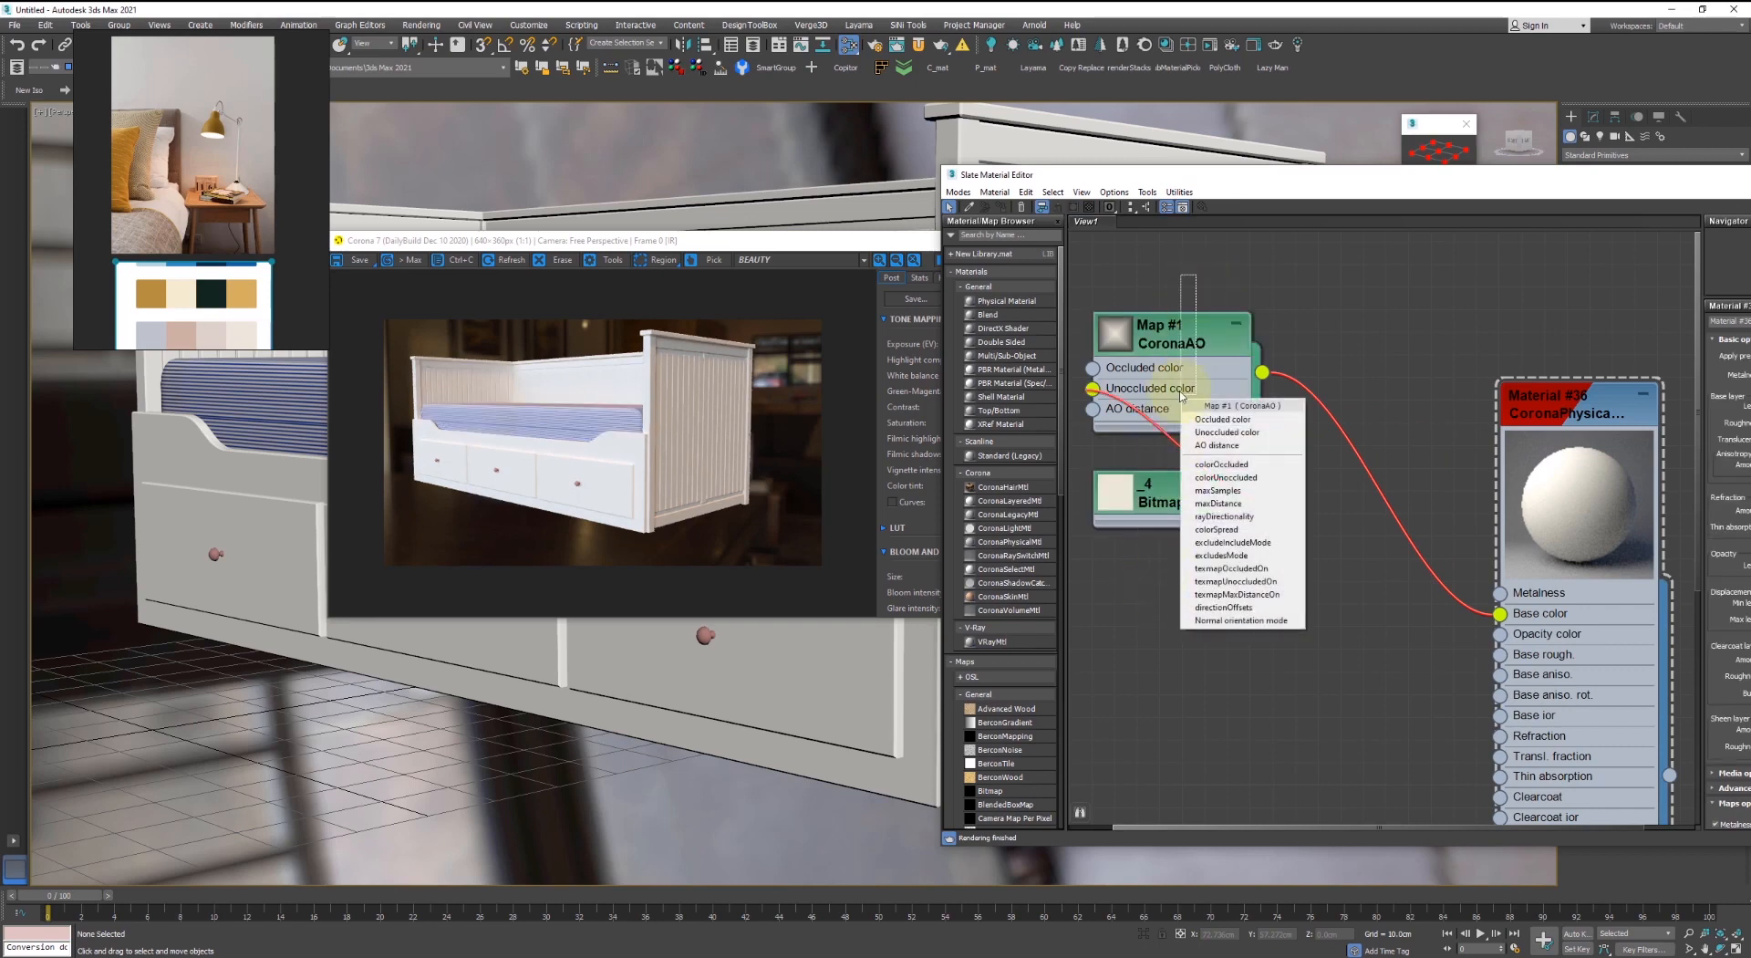
left_click_drag(1166, 325, 1310, 507)
left_click(1570, 412)
middle_click_drag(1584, 485, 1314, 447)
scroll(1358, 347, "down", 1)
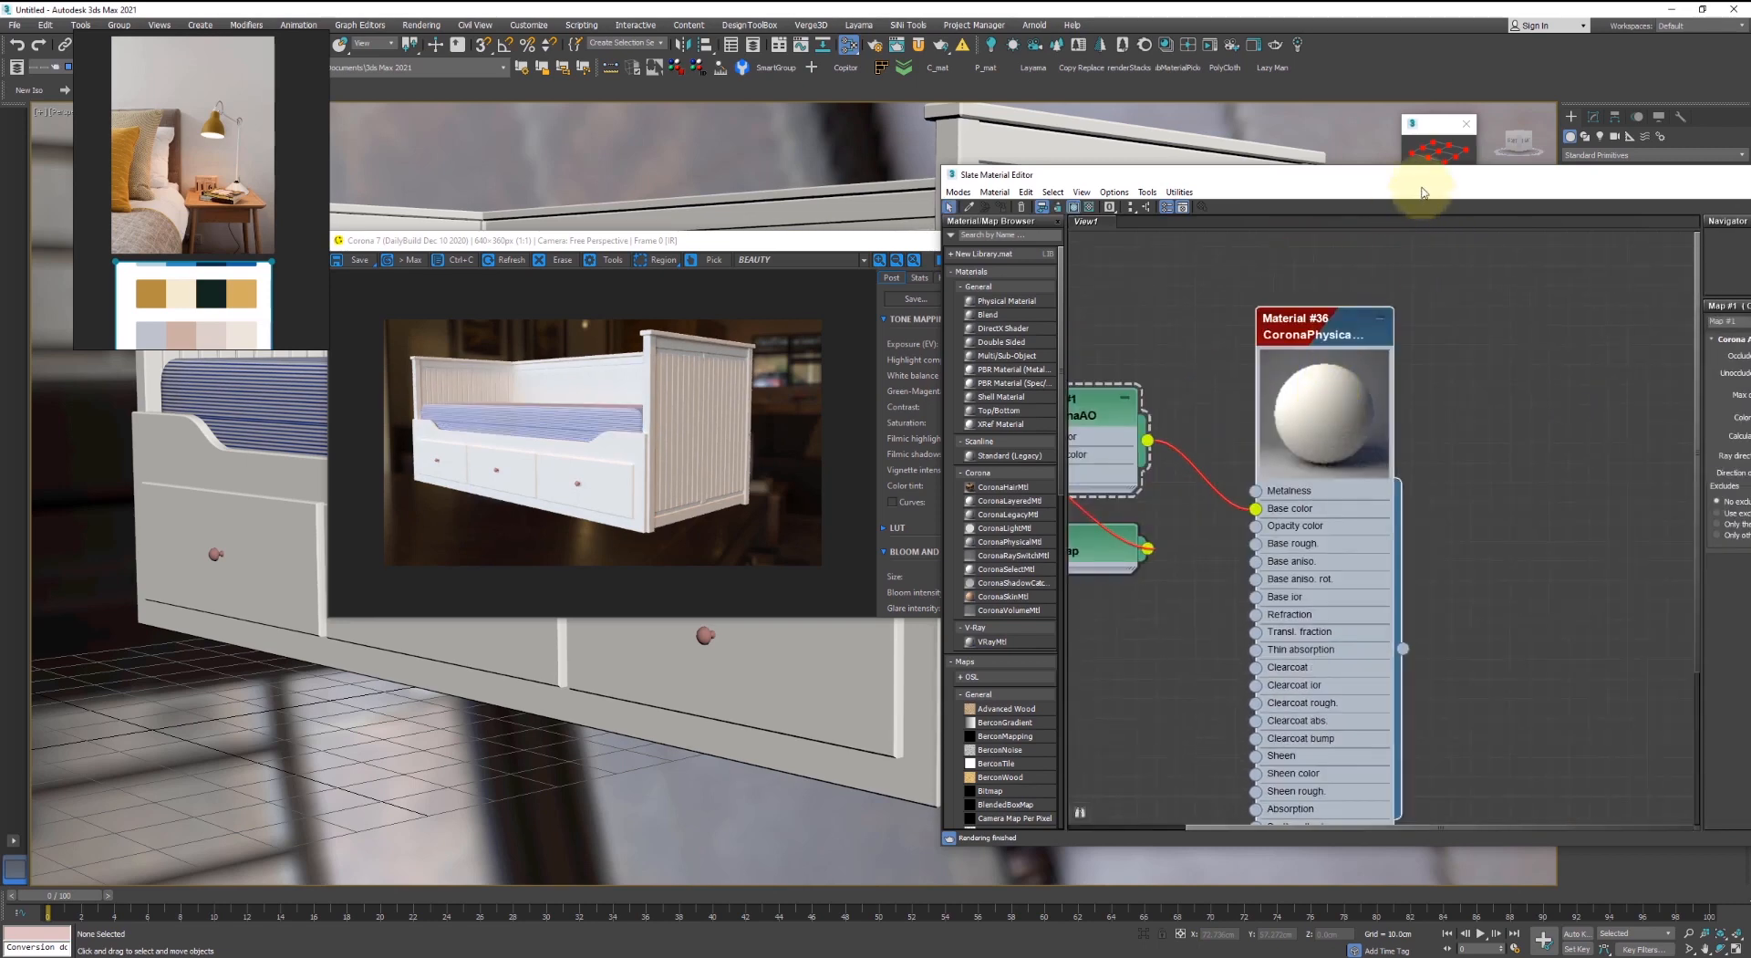
left_click_drag(1325, 178, 1203, 143)
middle_click_drag(1449, 351, 1582, 319)
left_click_drag(1396, 144, 1313, 138)
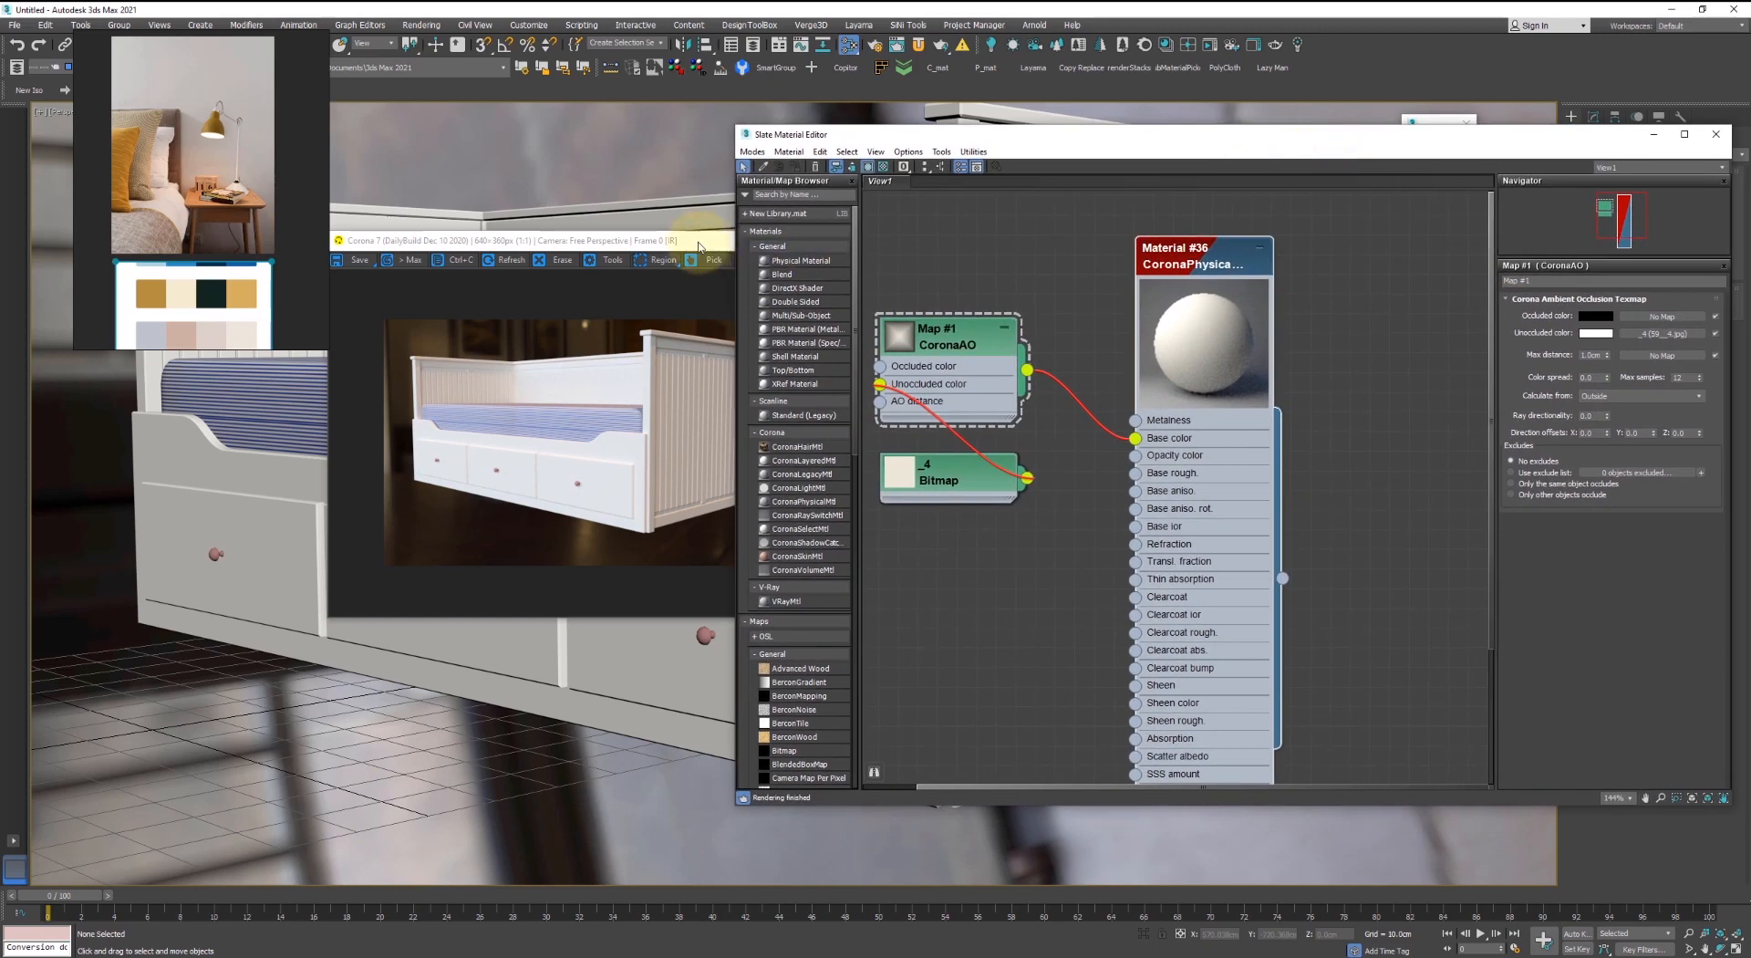
left_click_drag(699, 242, 535, 242)
middle_click_drag(1147, 328, 1252, 336)
scroll(1251, 336, "up", 1)
- Update the CoronaPhysicalMtl's preview and set its base roughness to 0.4
double_click(1306, 284)
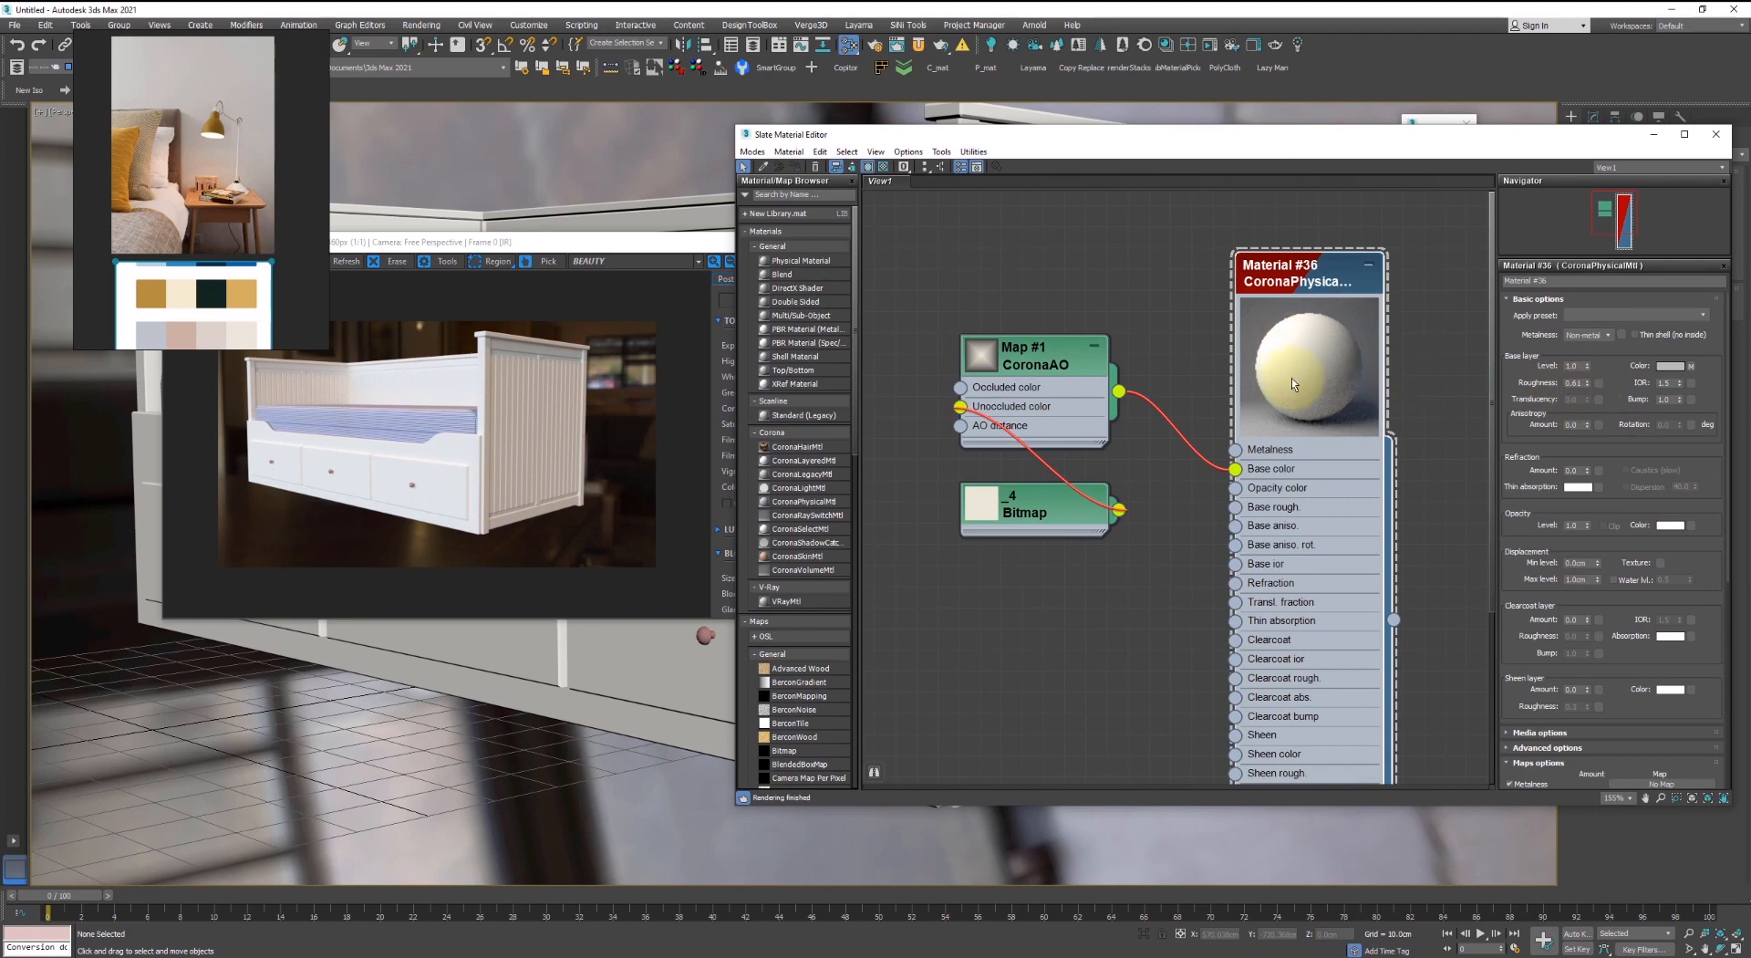
right_click(1309, 345)
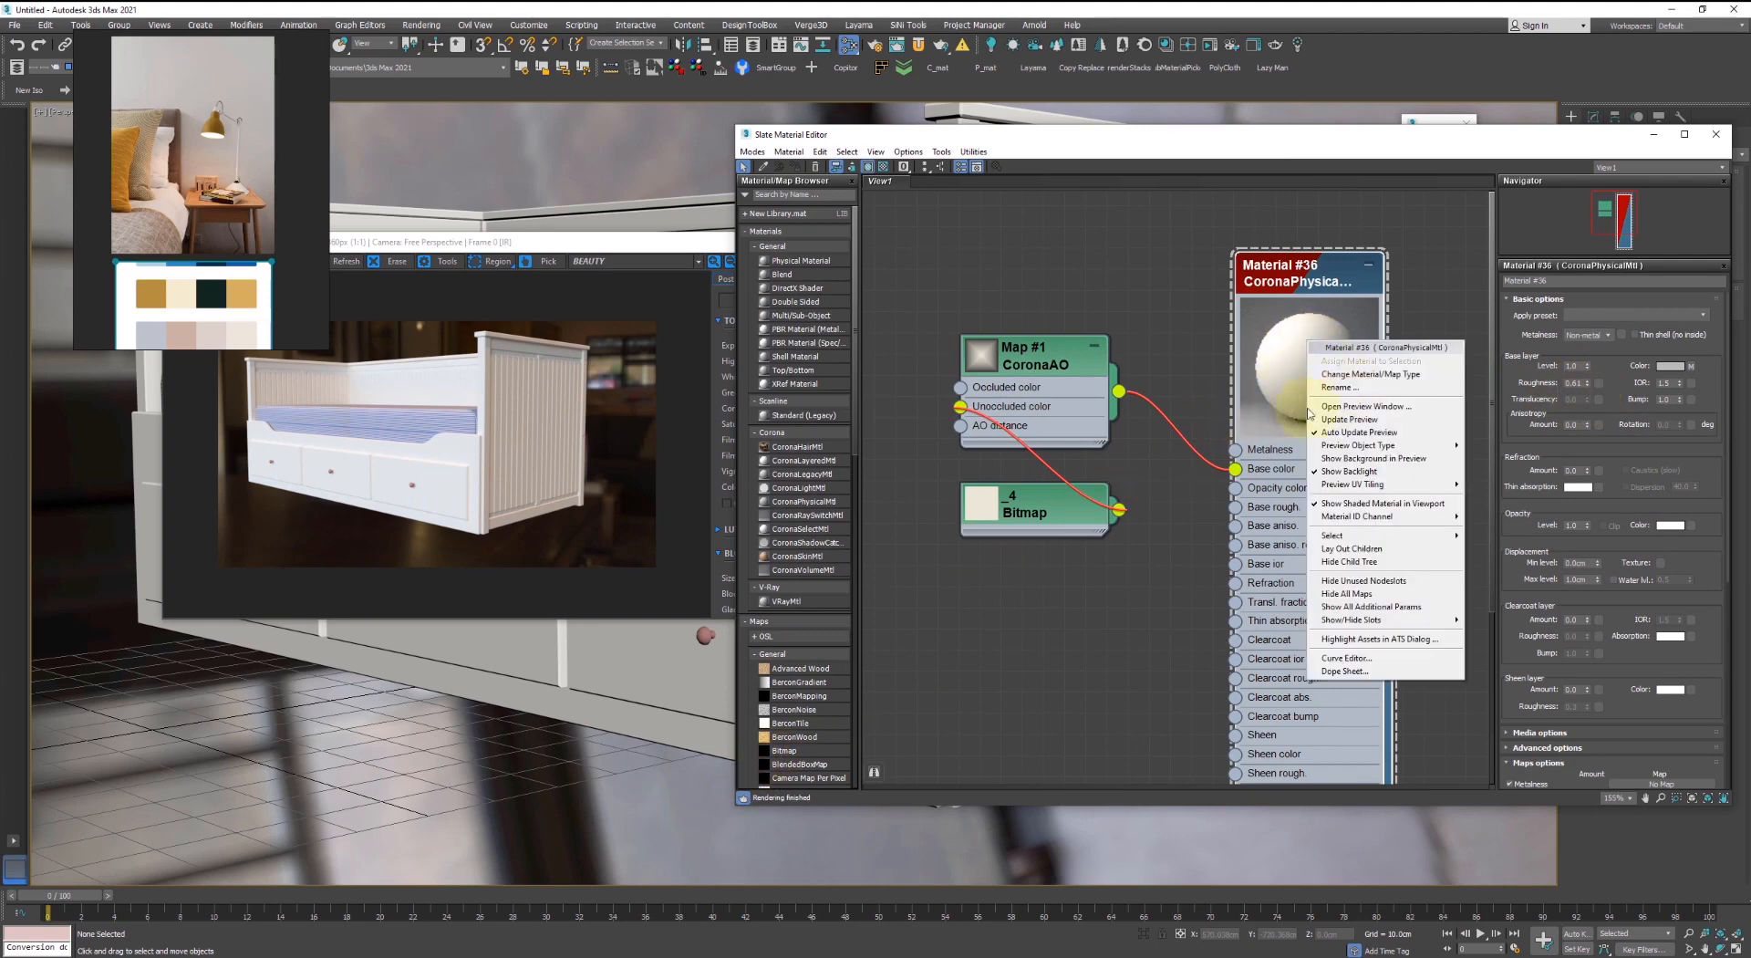
left_click(1345, 420)
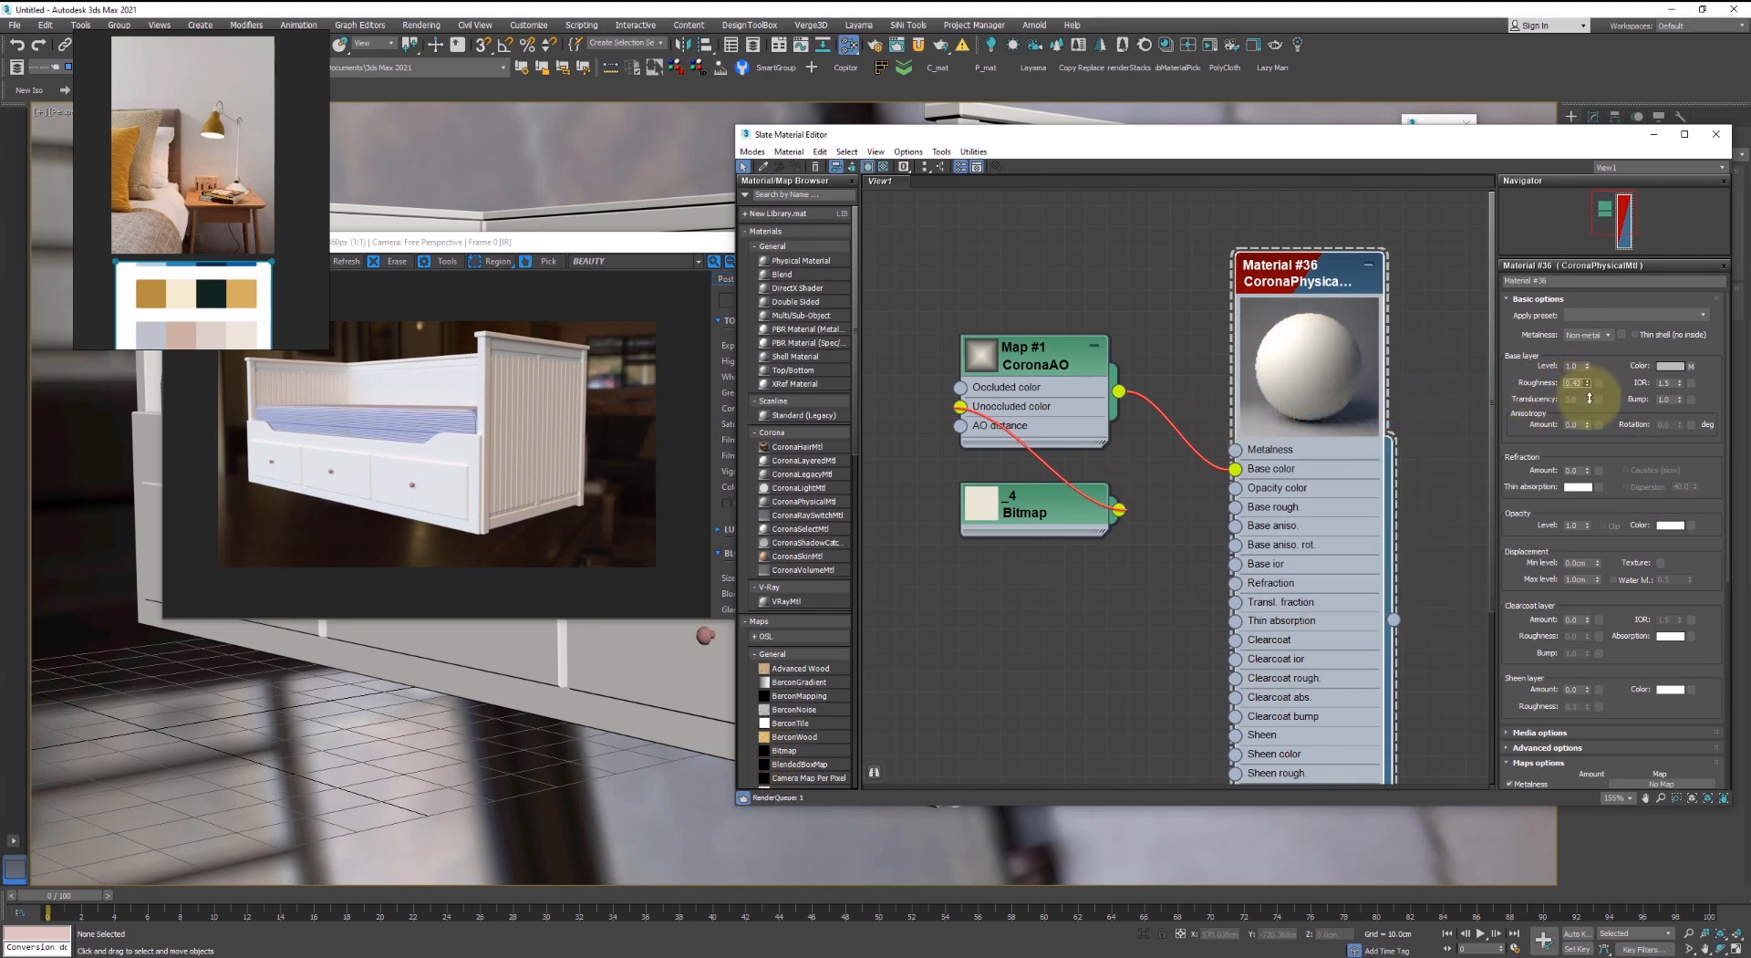
mouse_move(1578, 384)
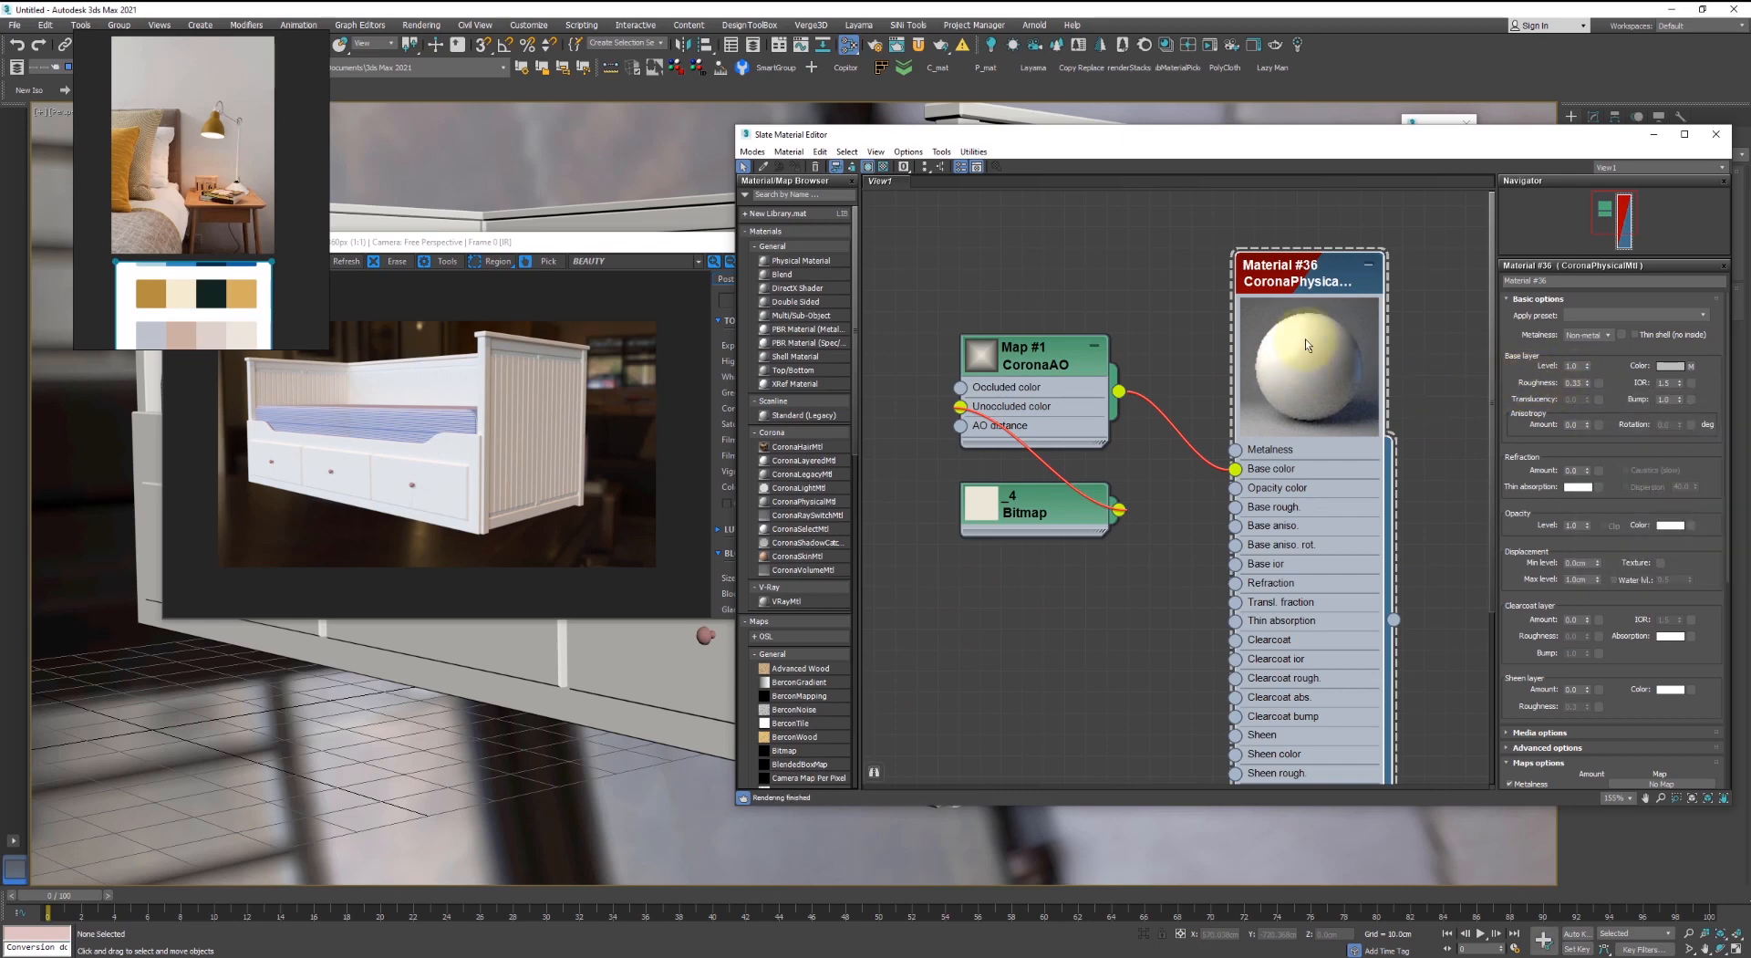
double_click(1573, 384)
type("1")
key("Return")
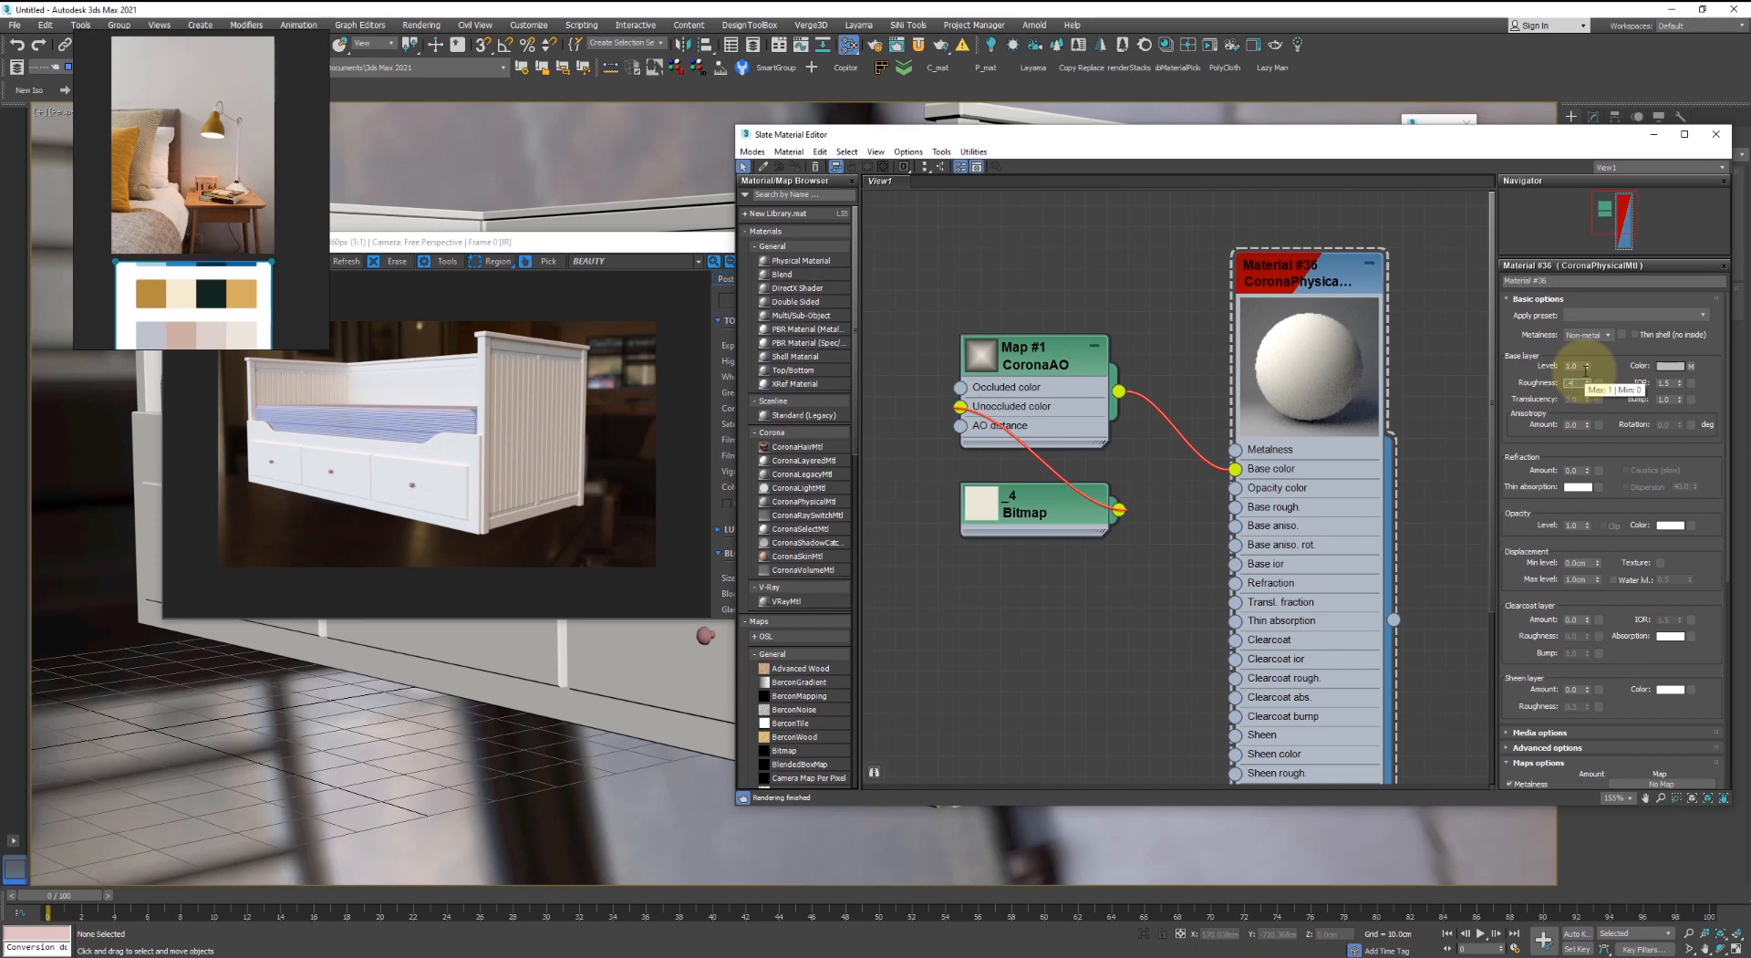
- Set the Corona material's base IOR to 1.3 and examine the bed's drawers and slatted end panel in the render
double_click(1663, 383)
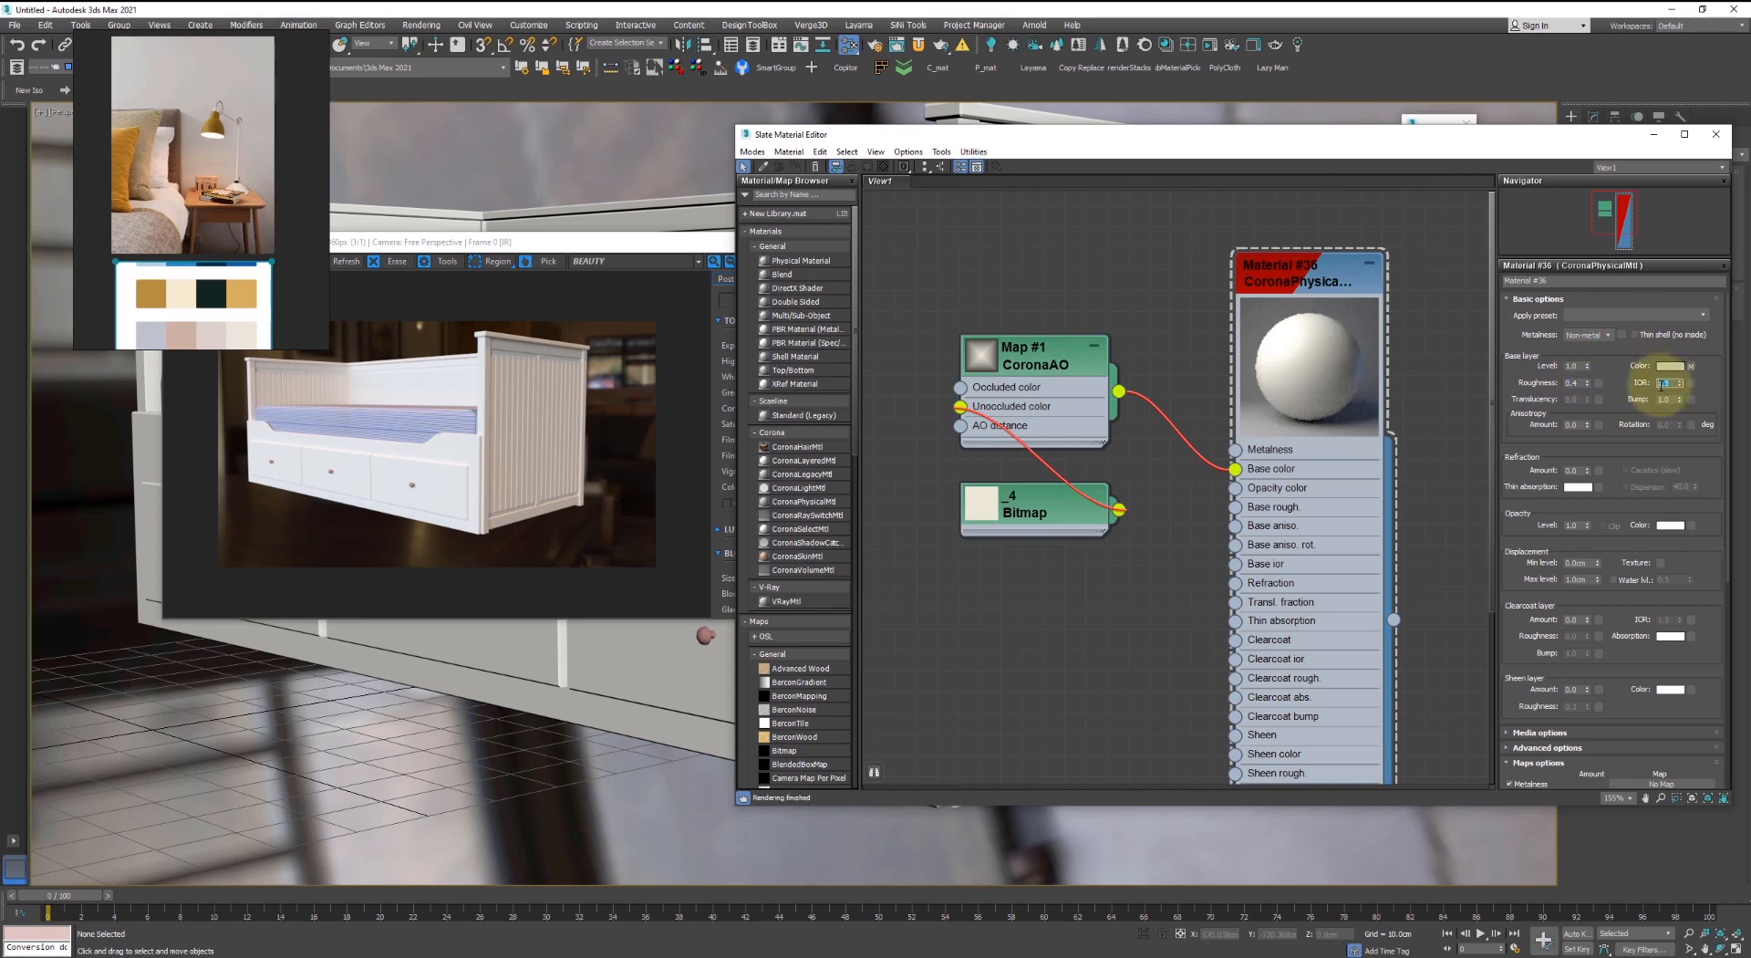
type("1.3")
key("Return")
scroll(442, 520, "up", 1)
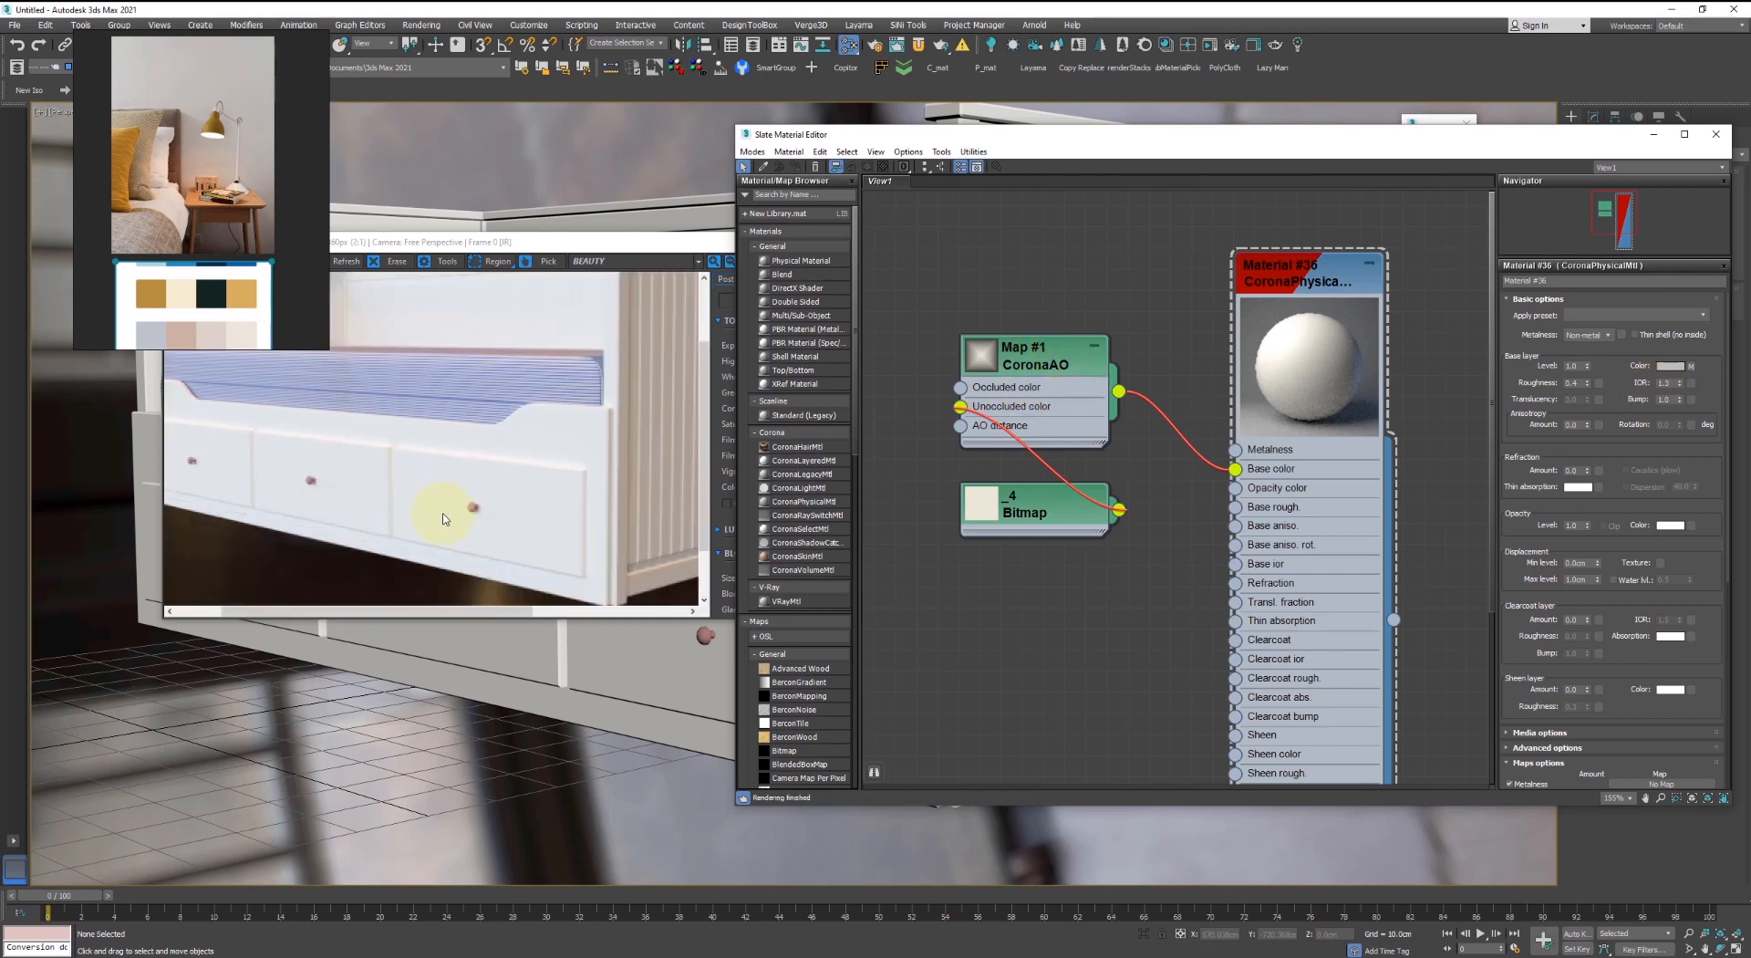
scroll(626, 769, "up", 7)
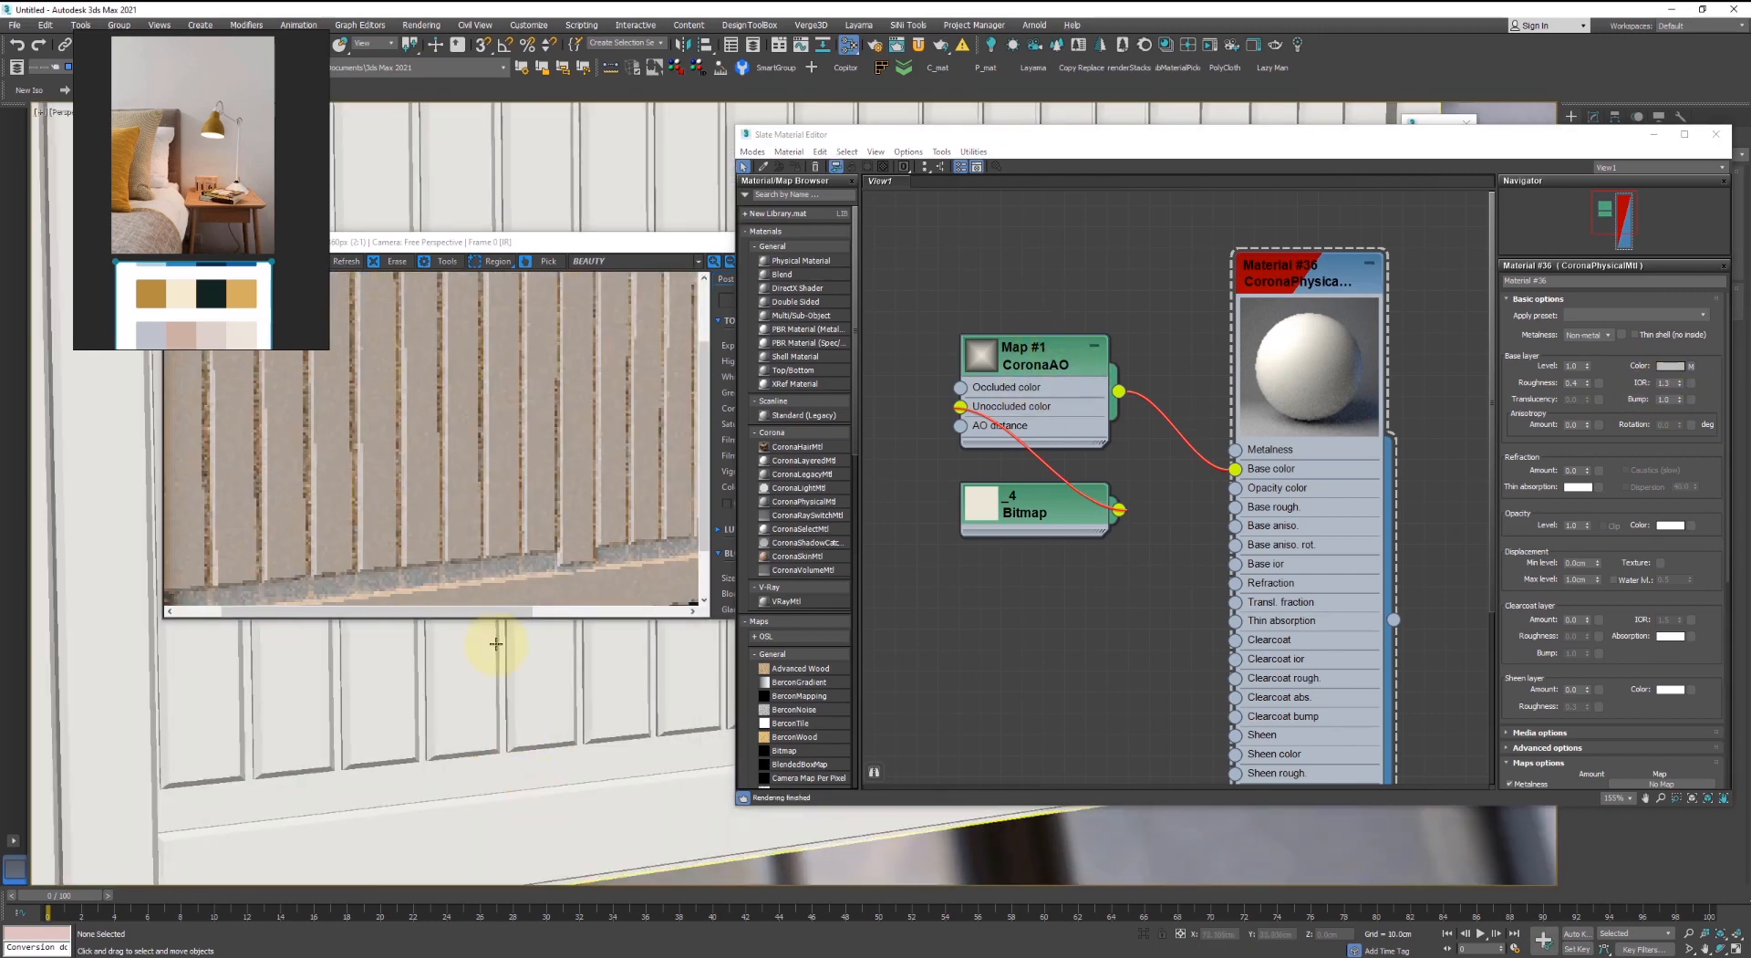
scroll(491, 458, "down", 1)
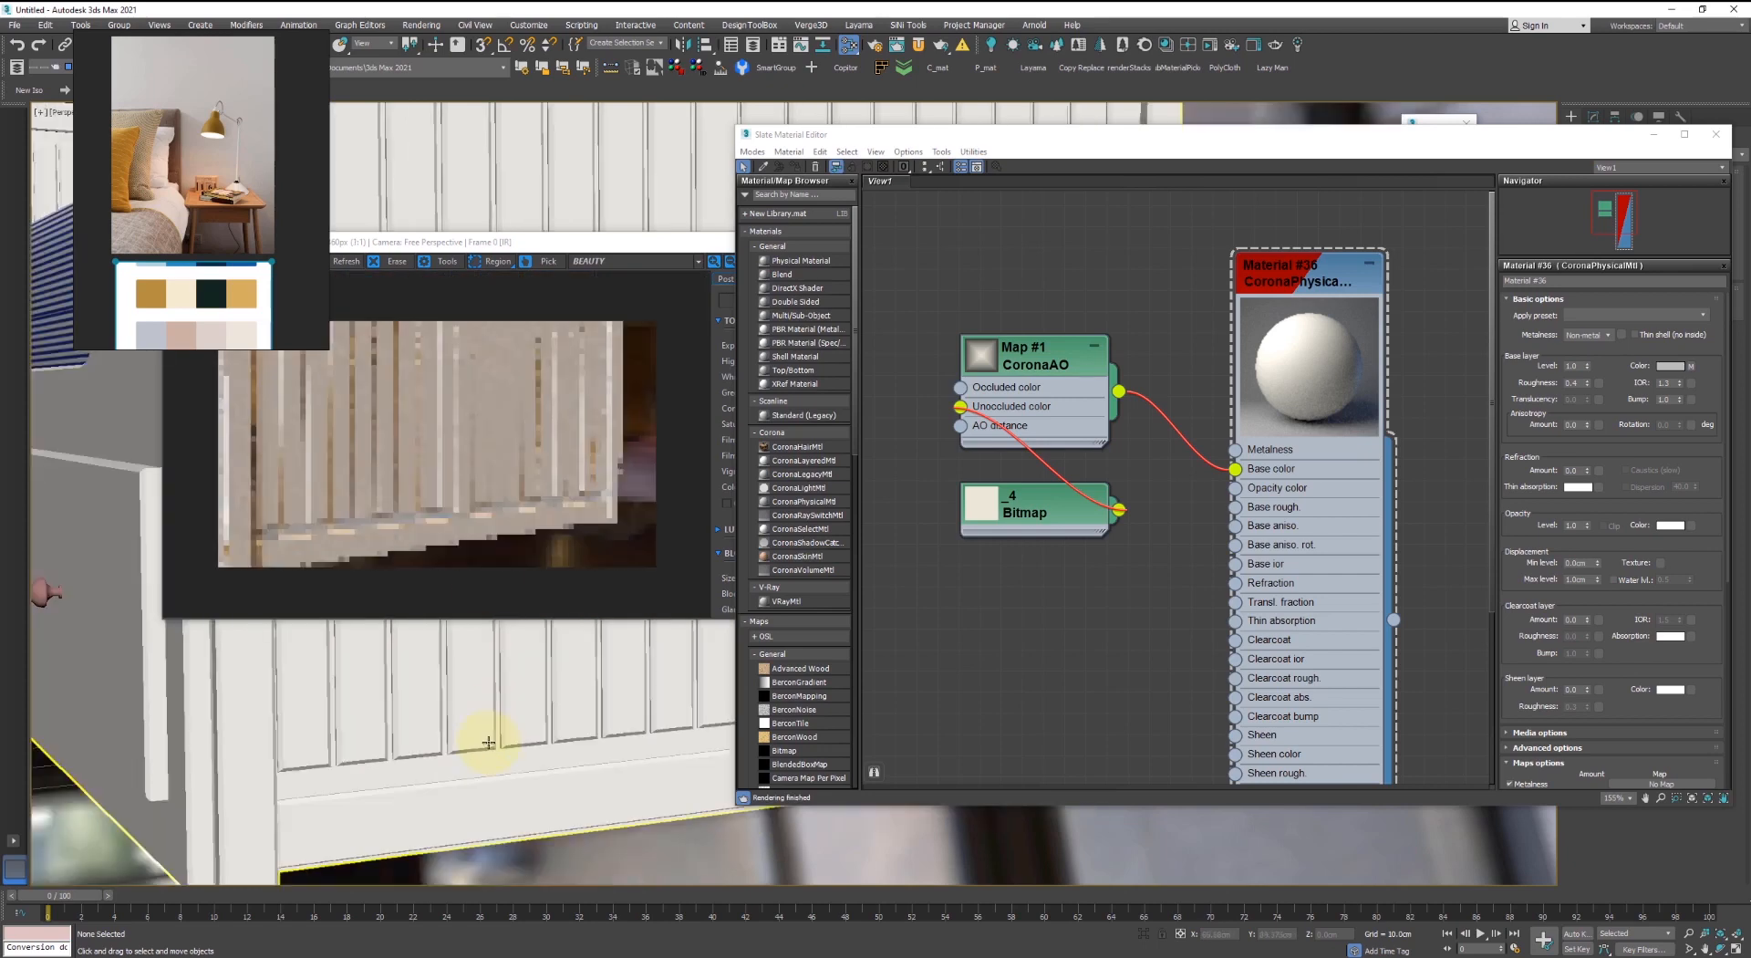
scroll(520, 753, "down", 7)
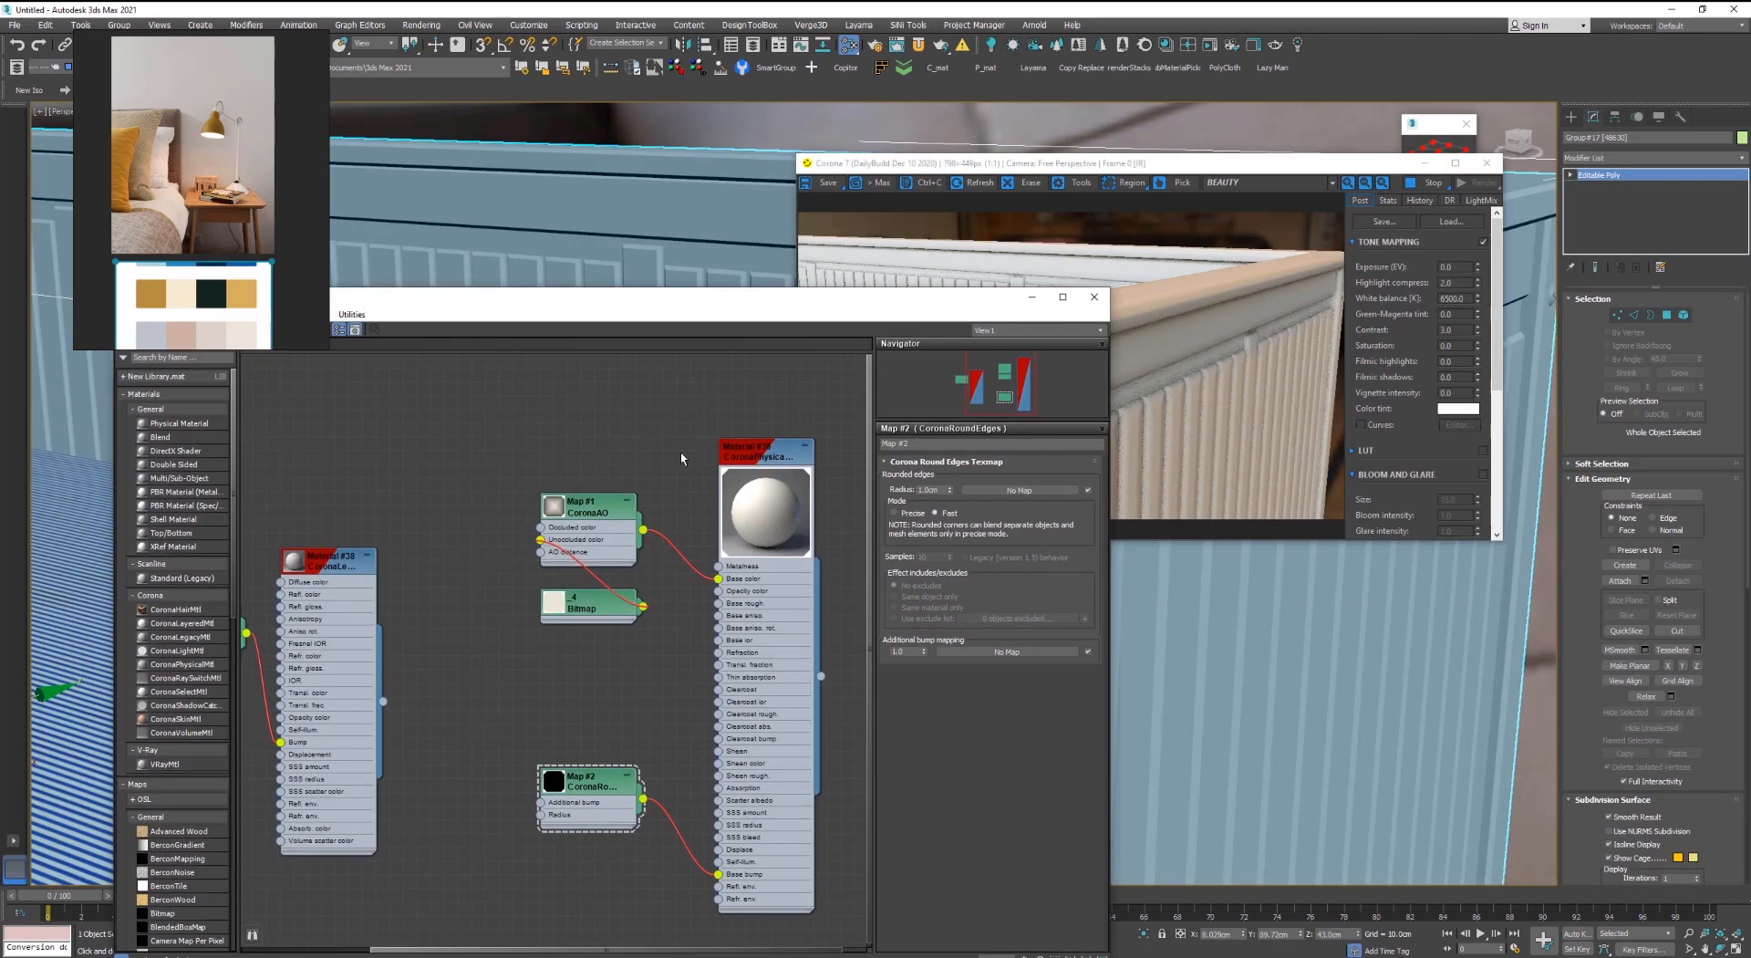
- Disconnect the CoronaRoundEdges map from Base bump to compare the bed's edges in the render, and reconnect it
left_click_drag(719, 874, 490, 836)
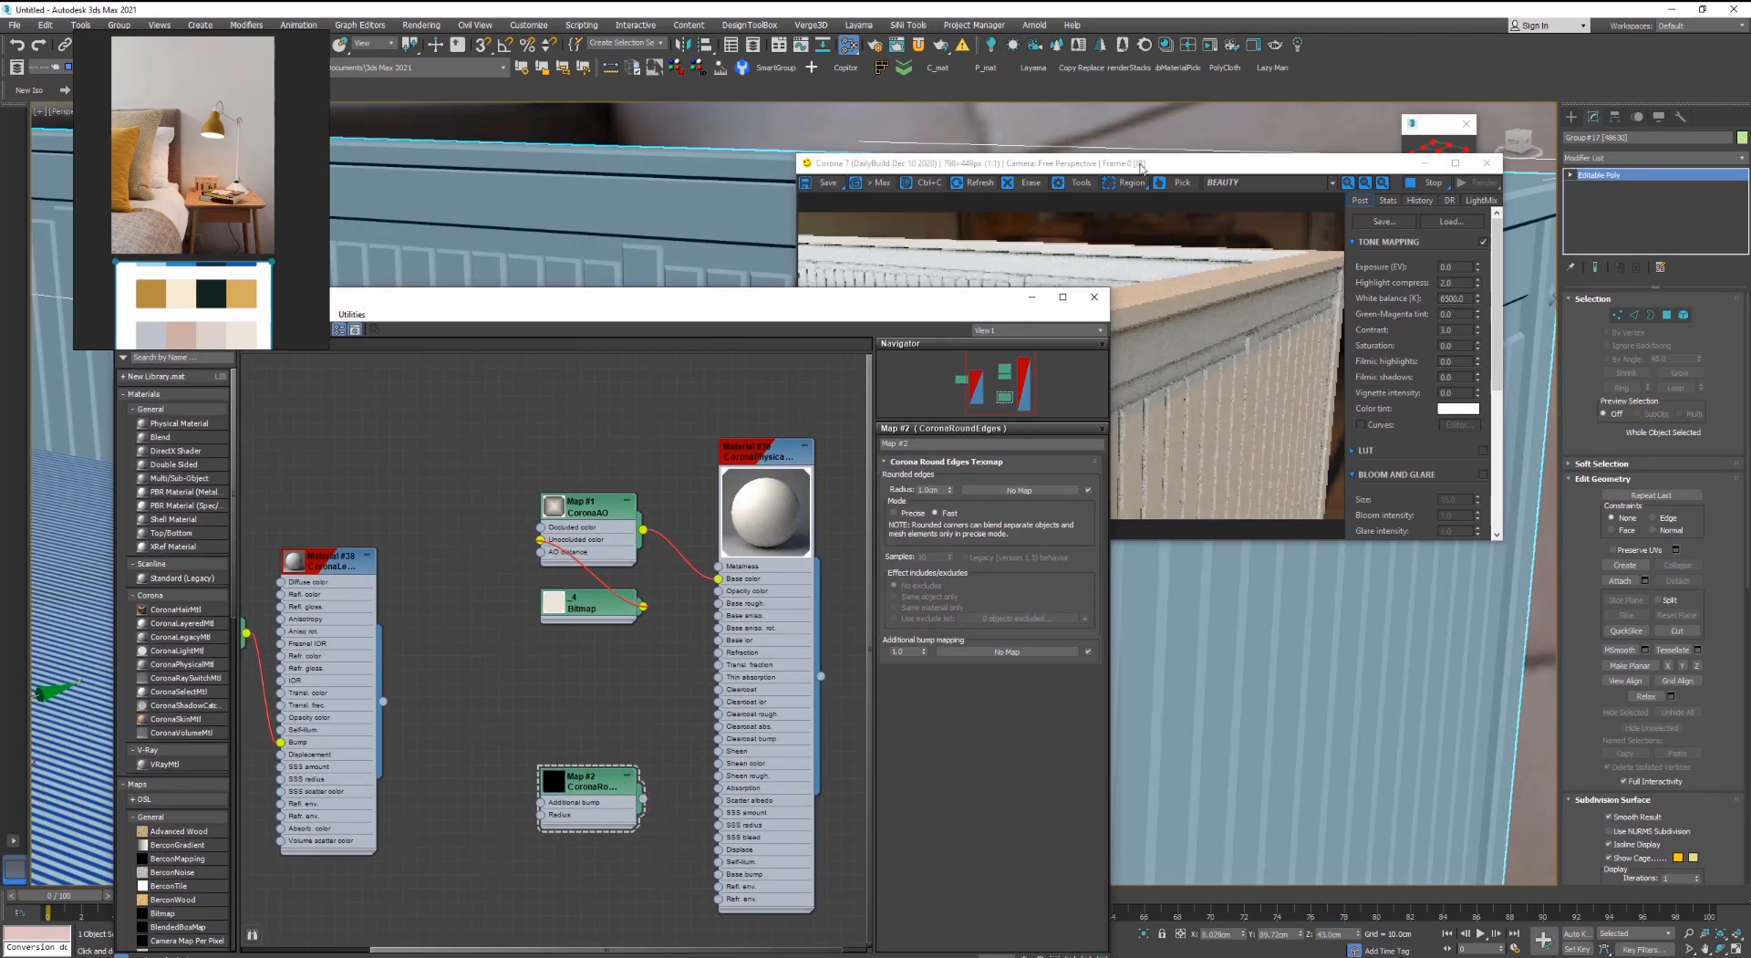
left_click_drag(1142, 162, 1317, 154)
scroll(663, 818, "up", 4)
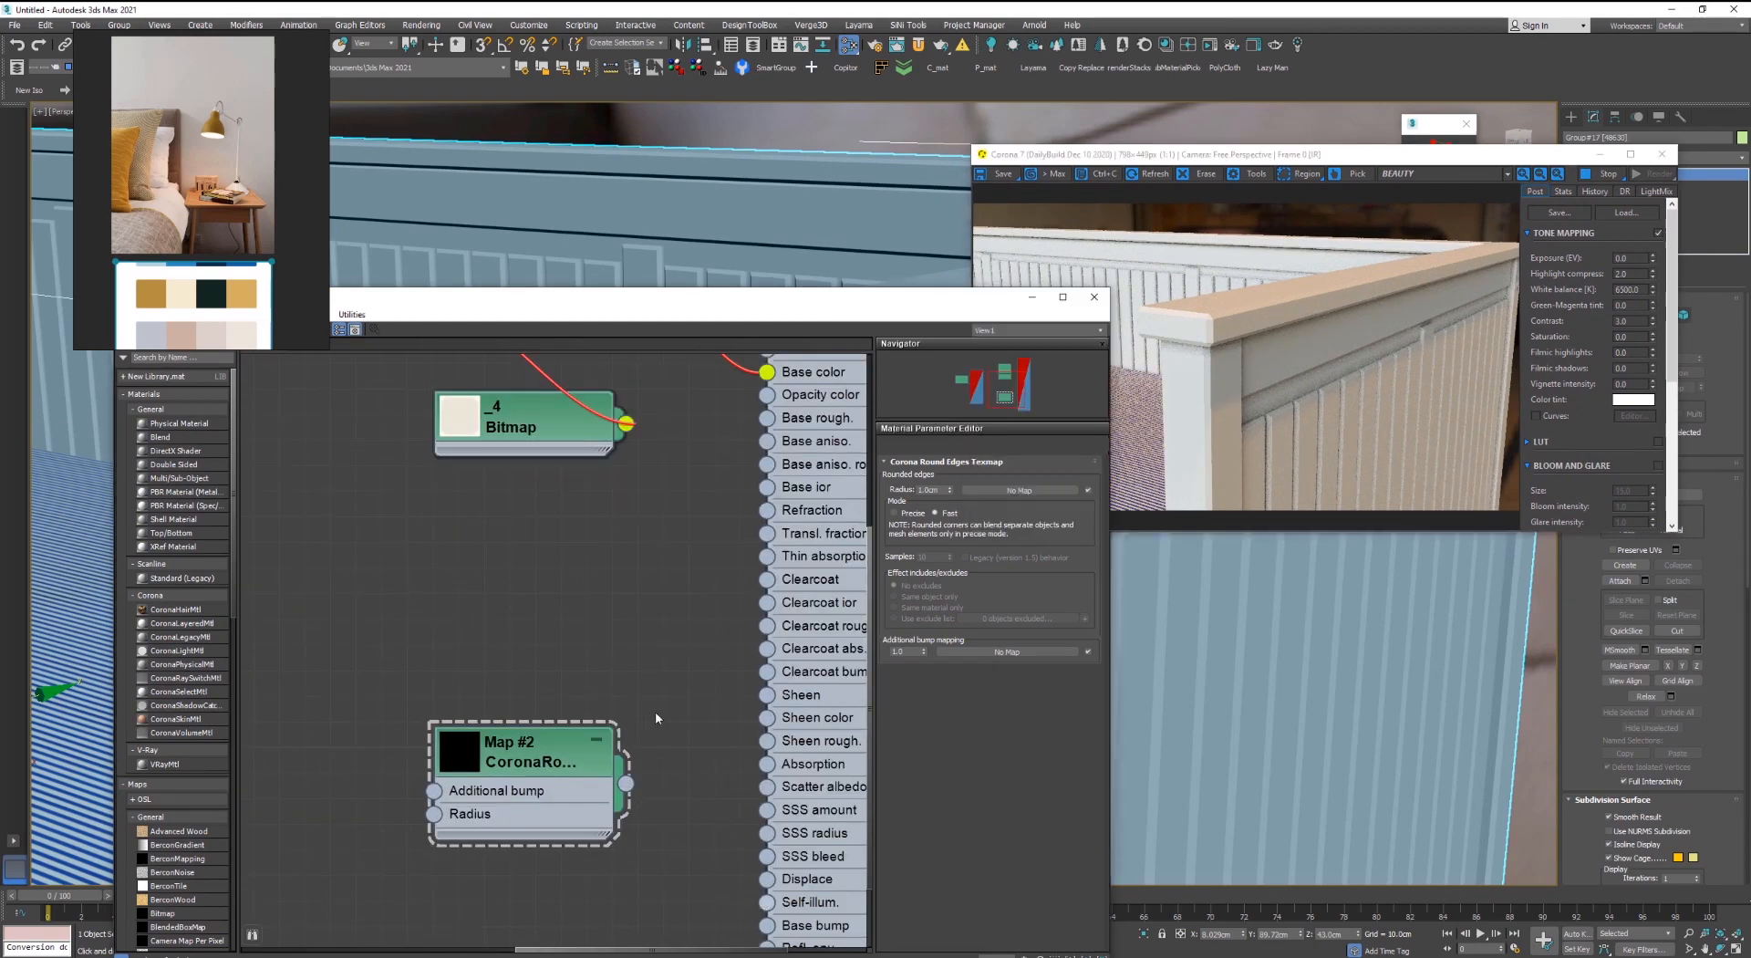
scroll(653, 650, "down", 3)
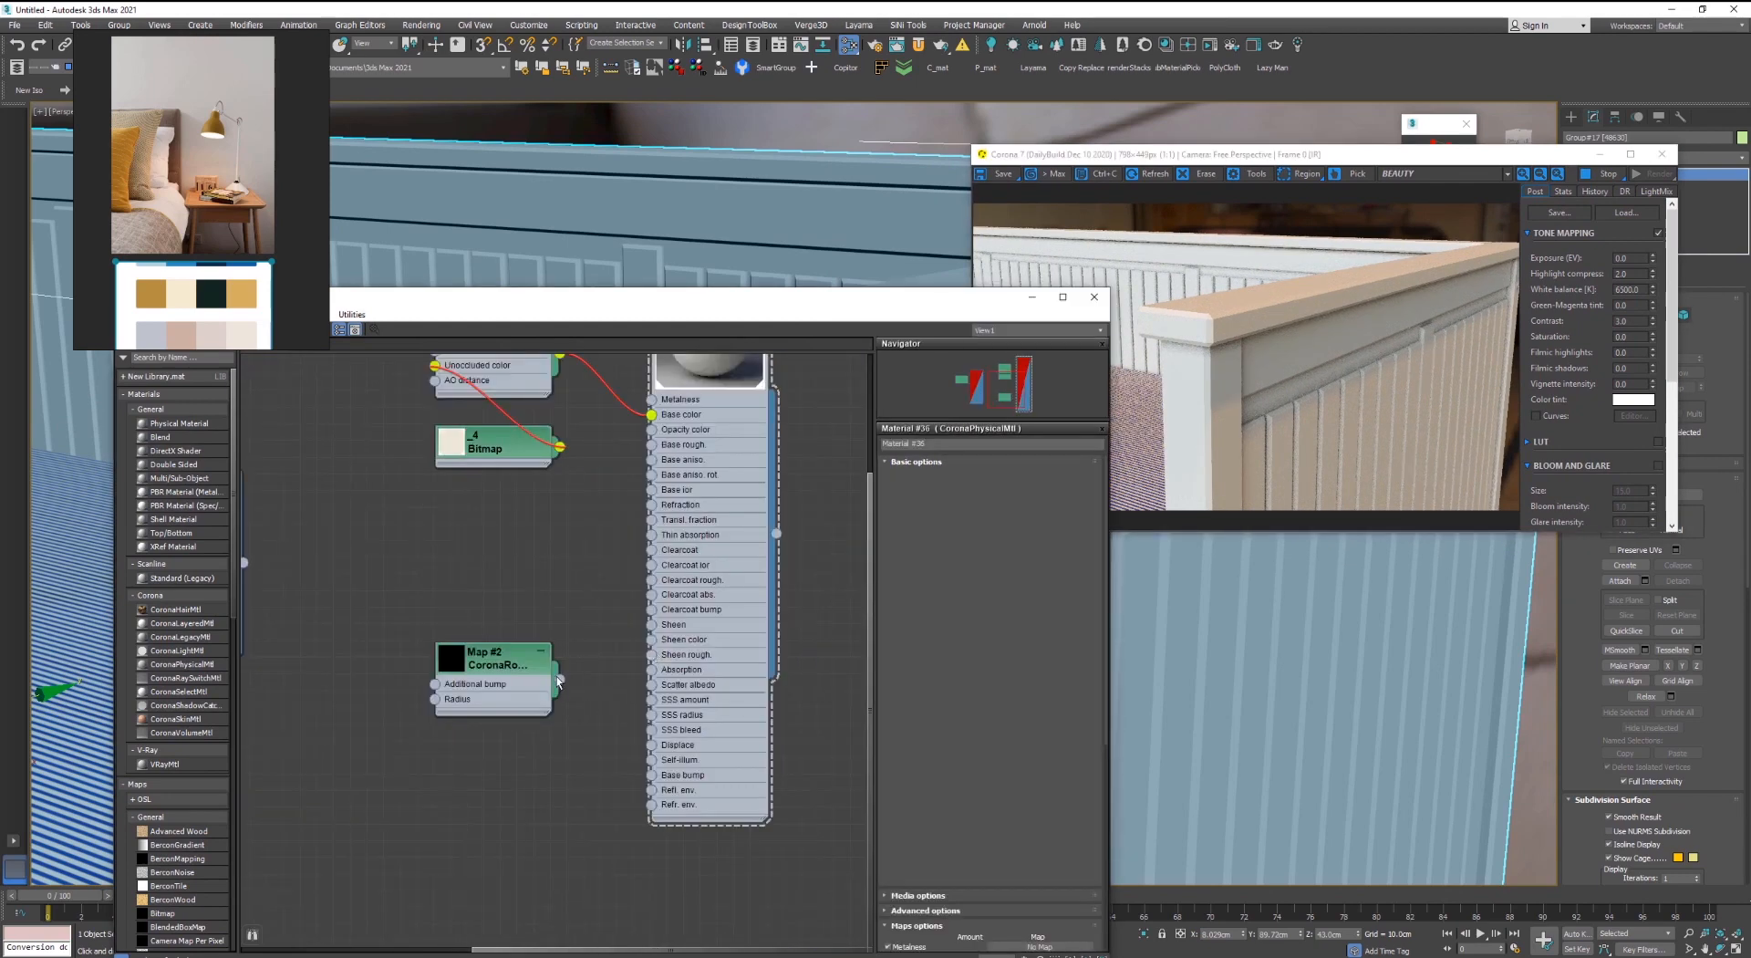
left_click_drag(651, 777, 652, 775)
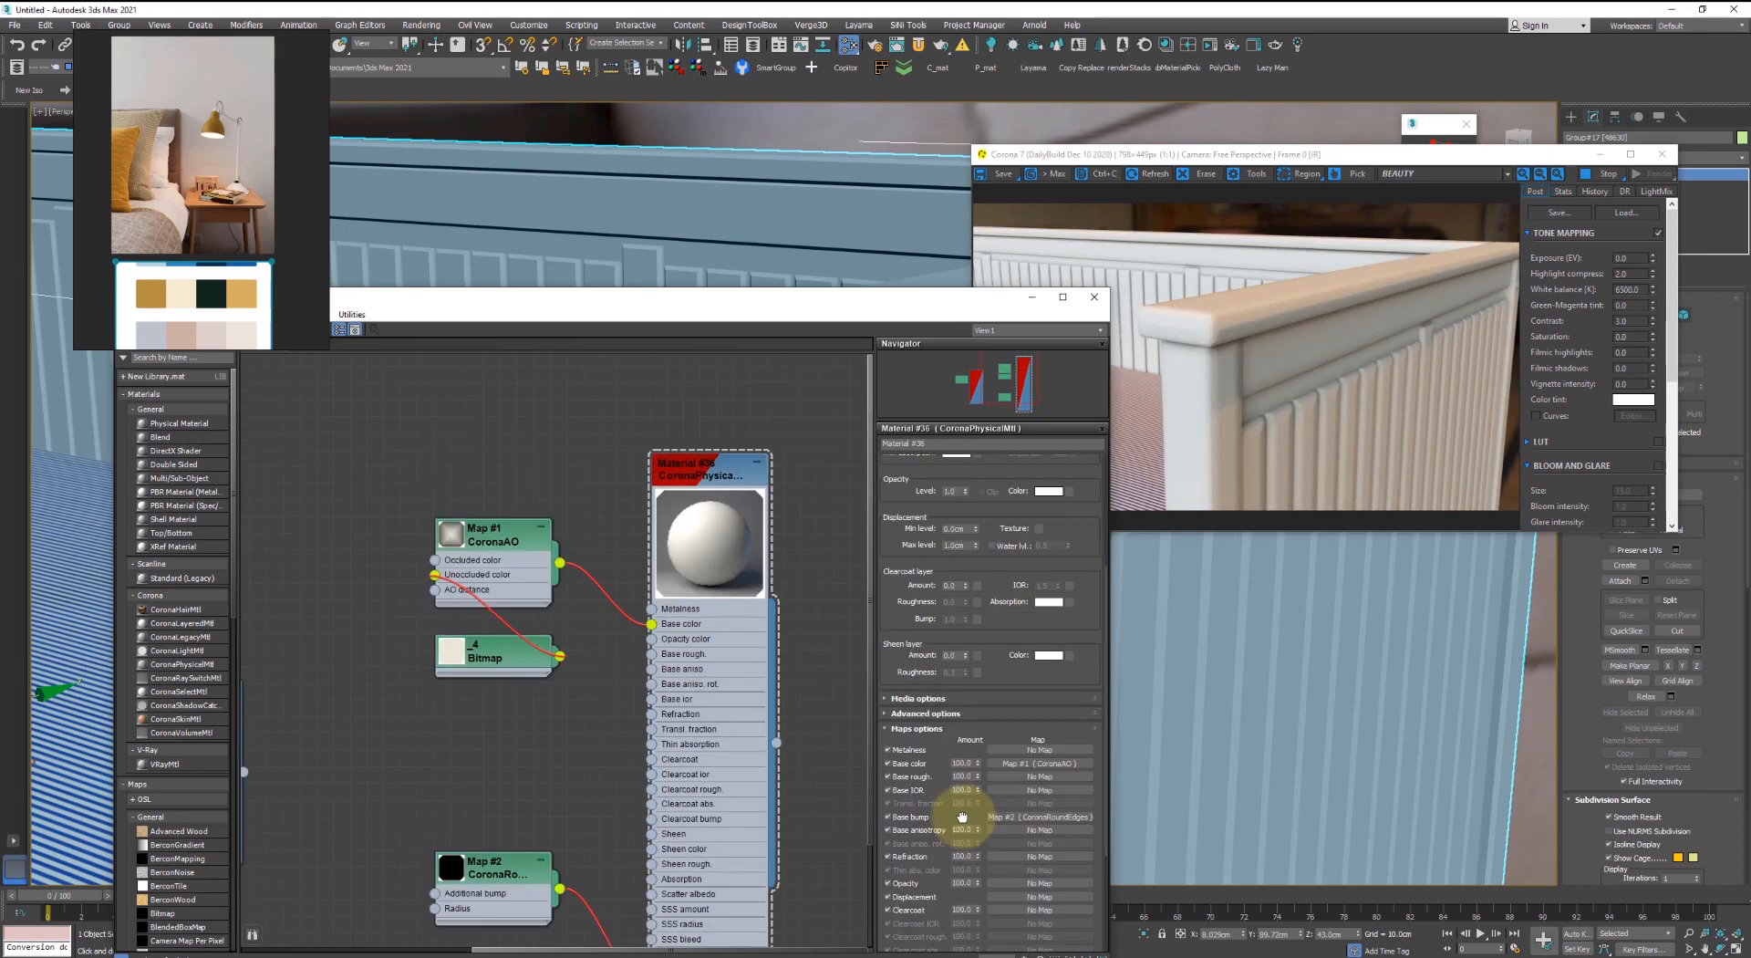
- Try a base bump amount of 0.1 on the bed's CoronaPhysicalMtl, and set it to 0.2
left_click_drag(962, 817, 956, 953)
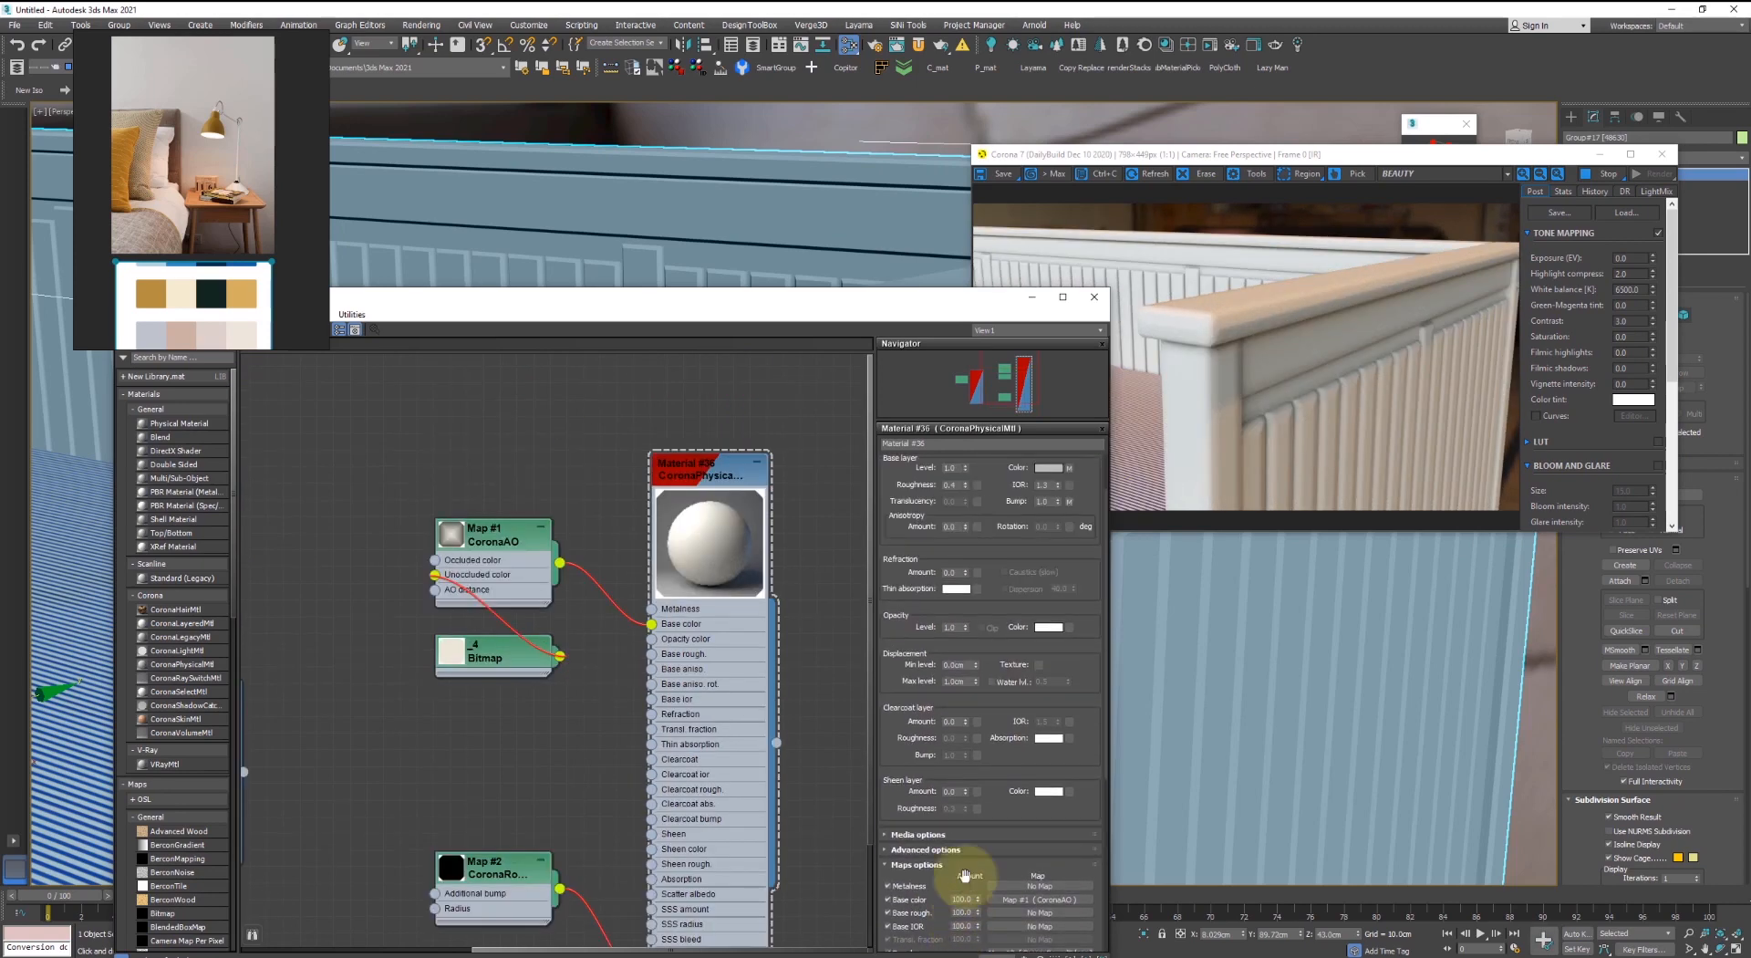
double_click(1042, 501)
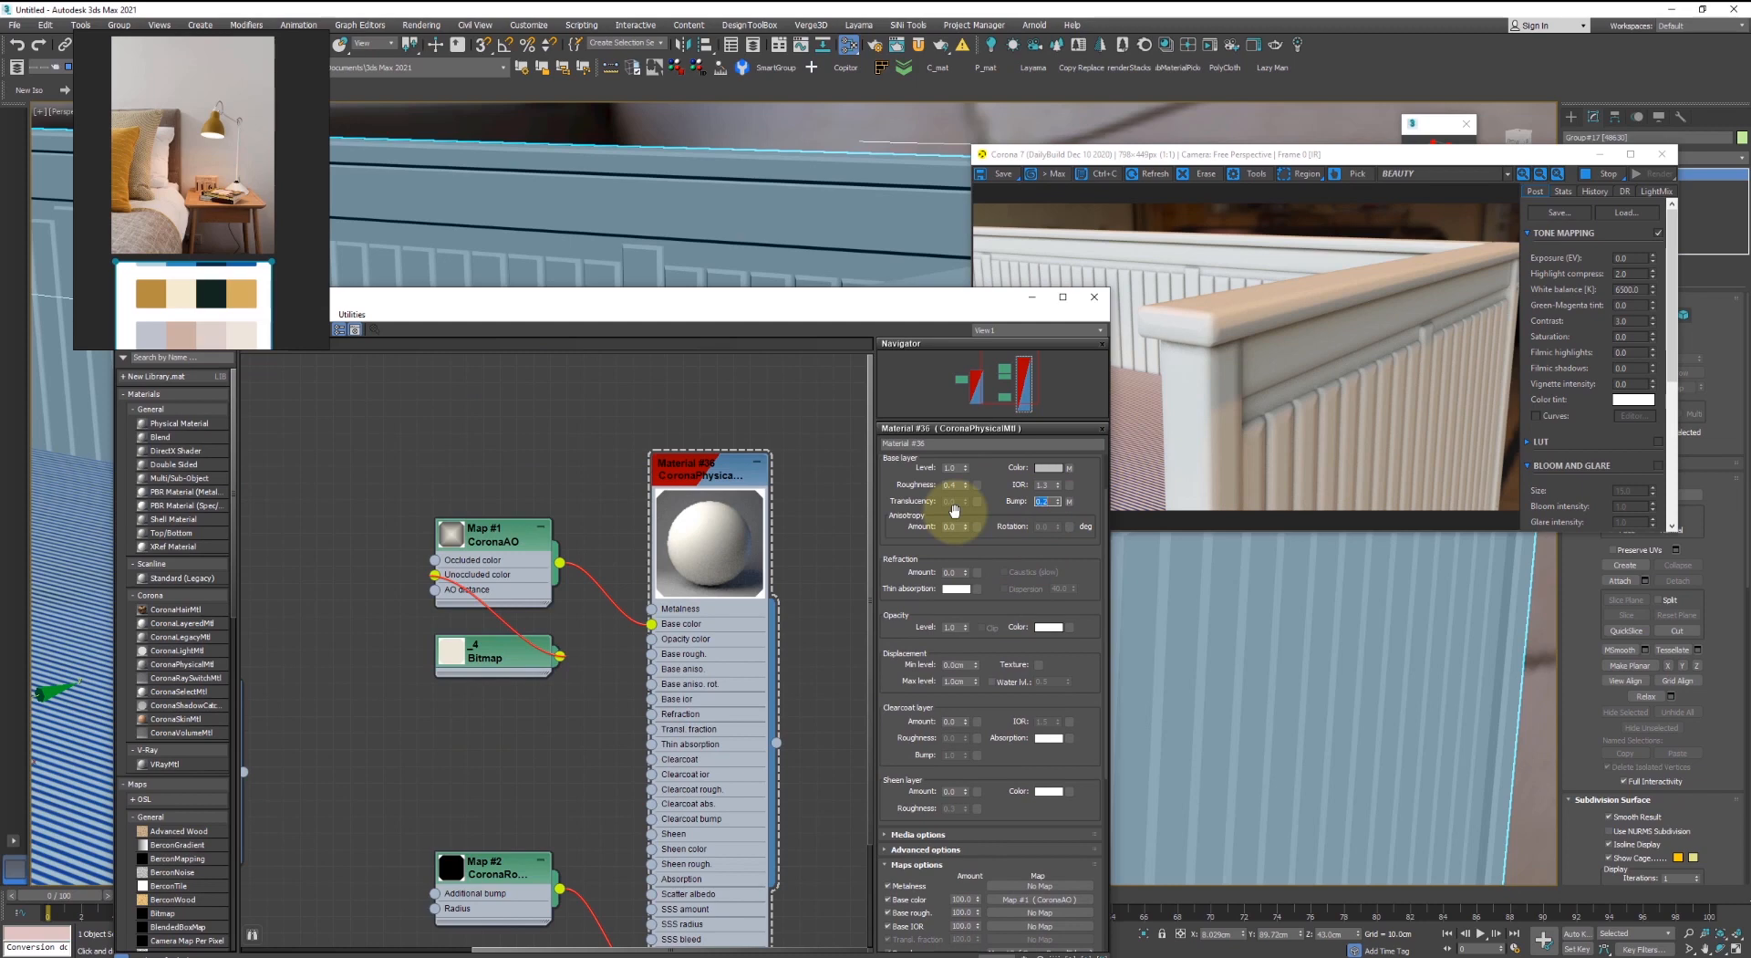
type("0.1")
key("Return")
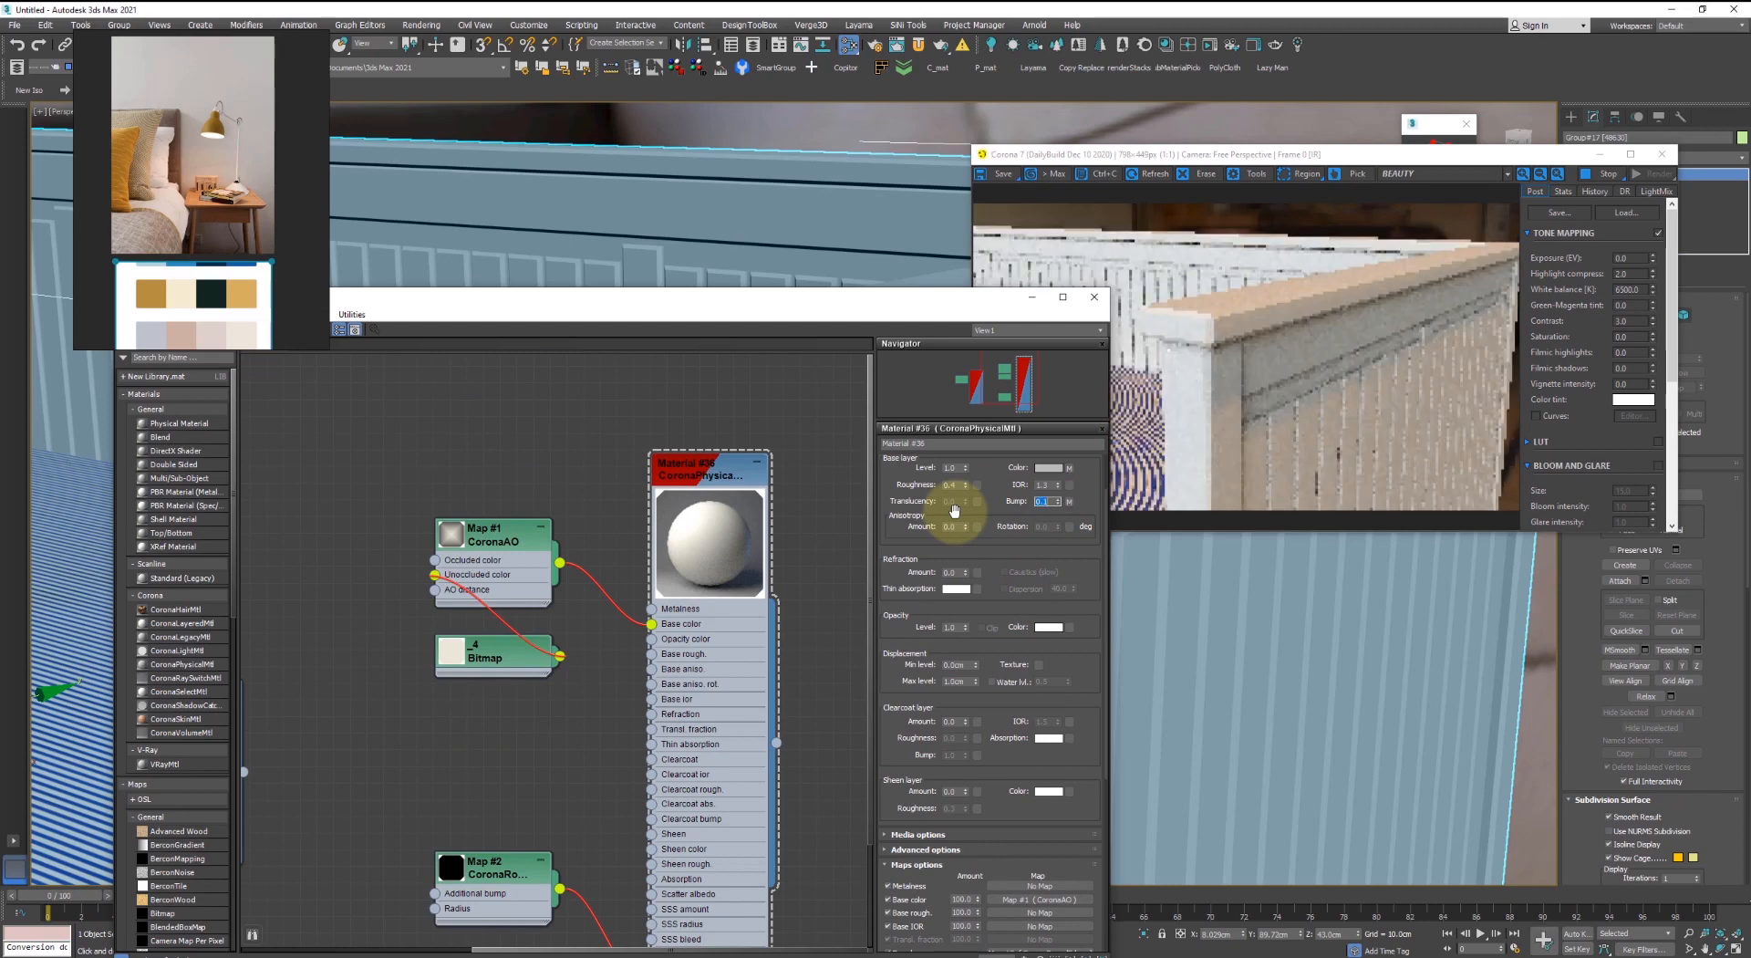
key("BackSpace")
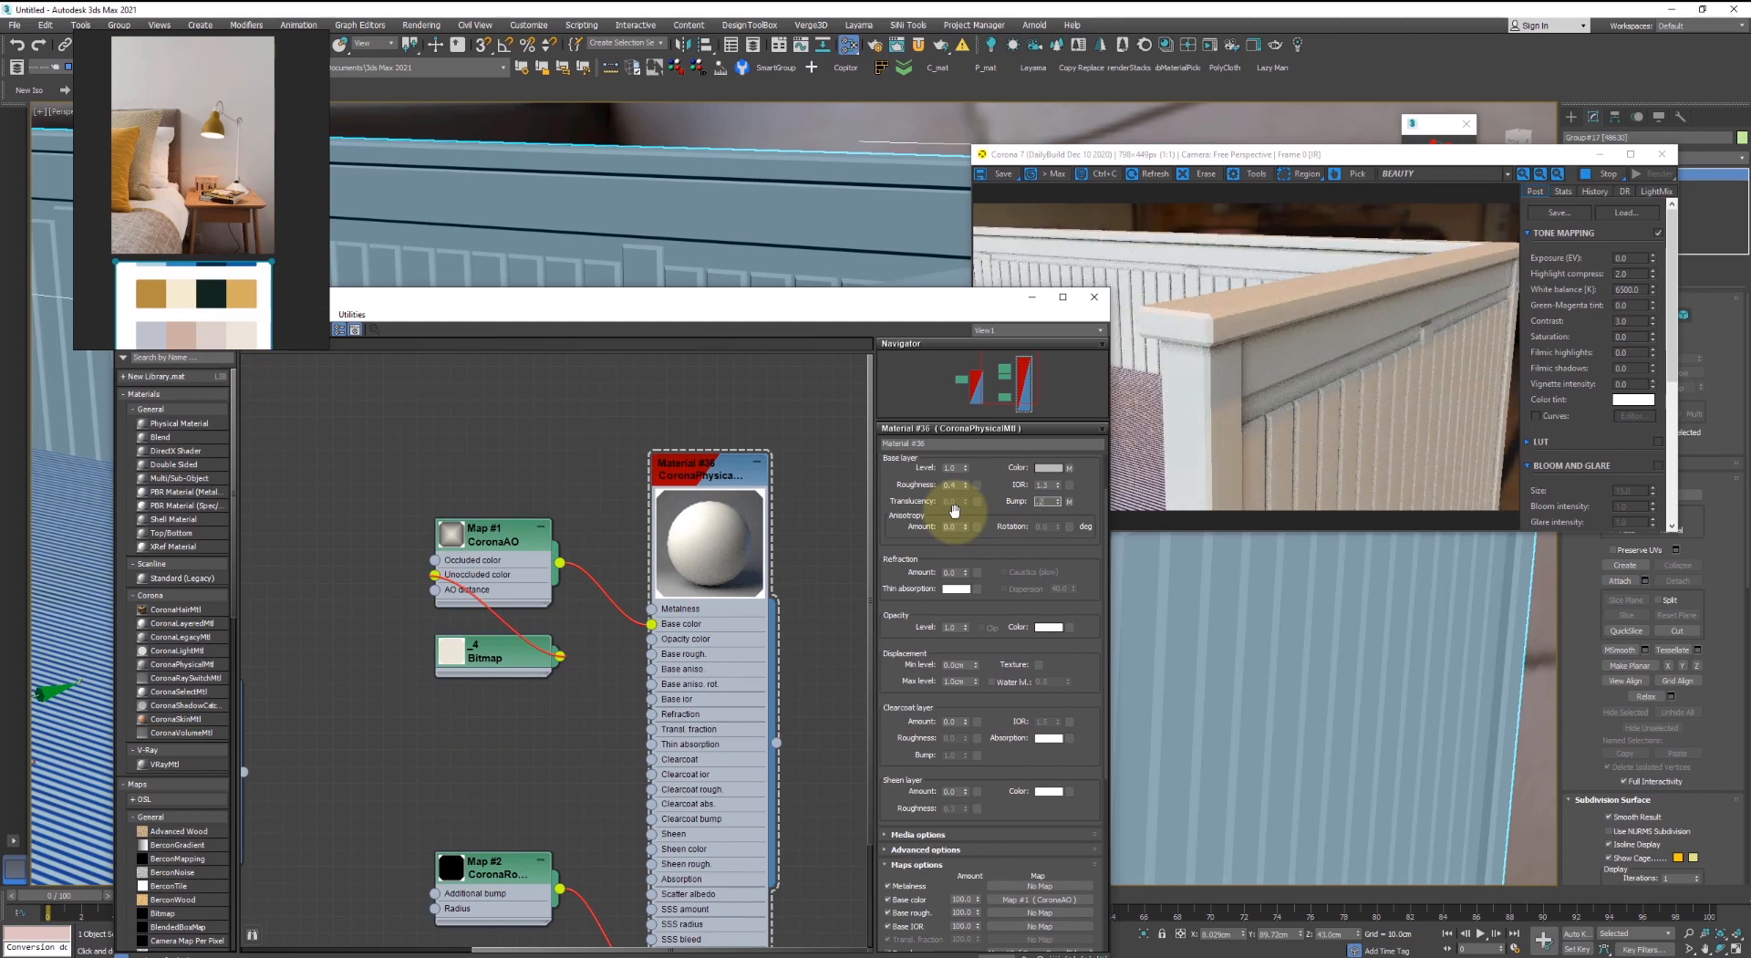
type(".2")
key("Return")
- Review the CoronaRoundEdges and CoronaPhysicalMtl parameters, and examine the CoronaLegacyMtl's settings and bump entry for comparison
scroll(594, 543, "down", 3)
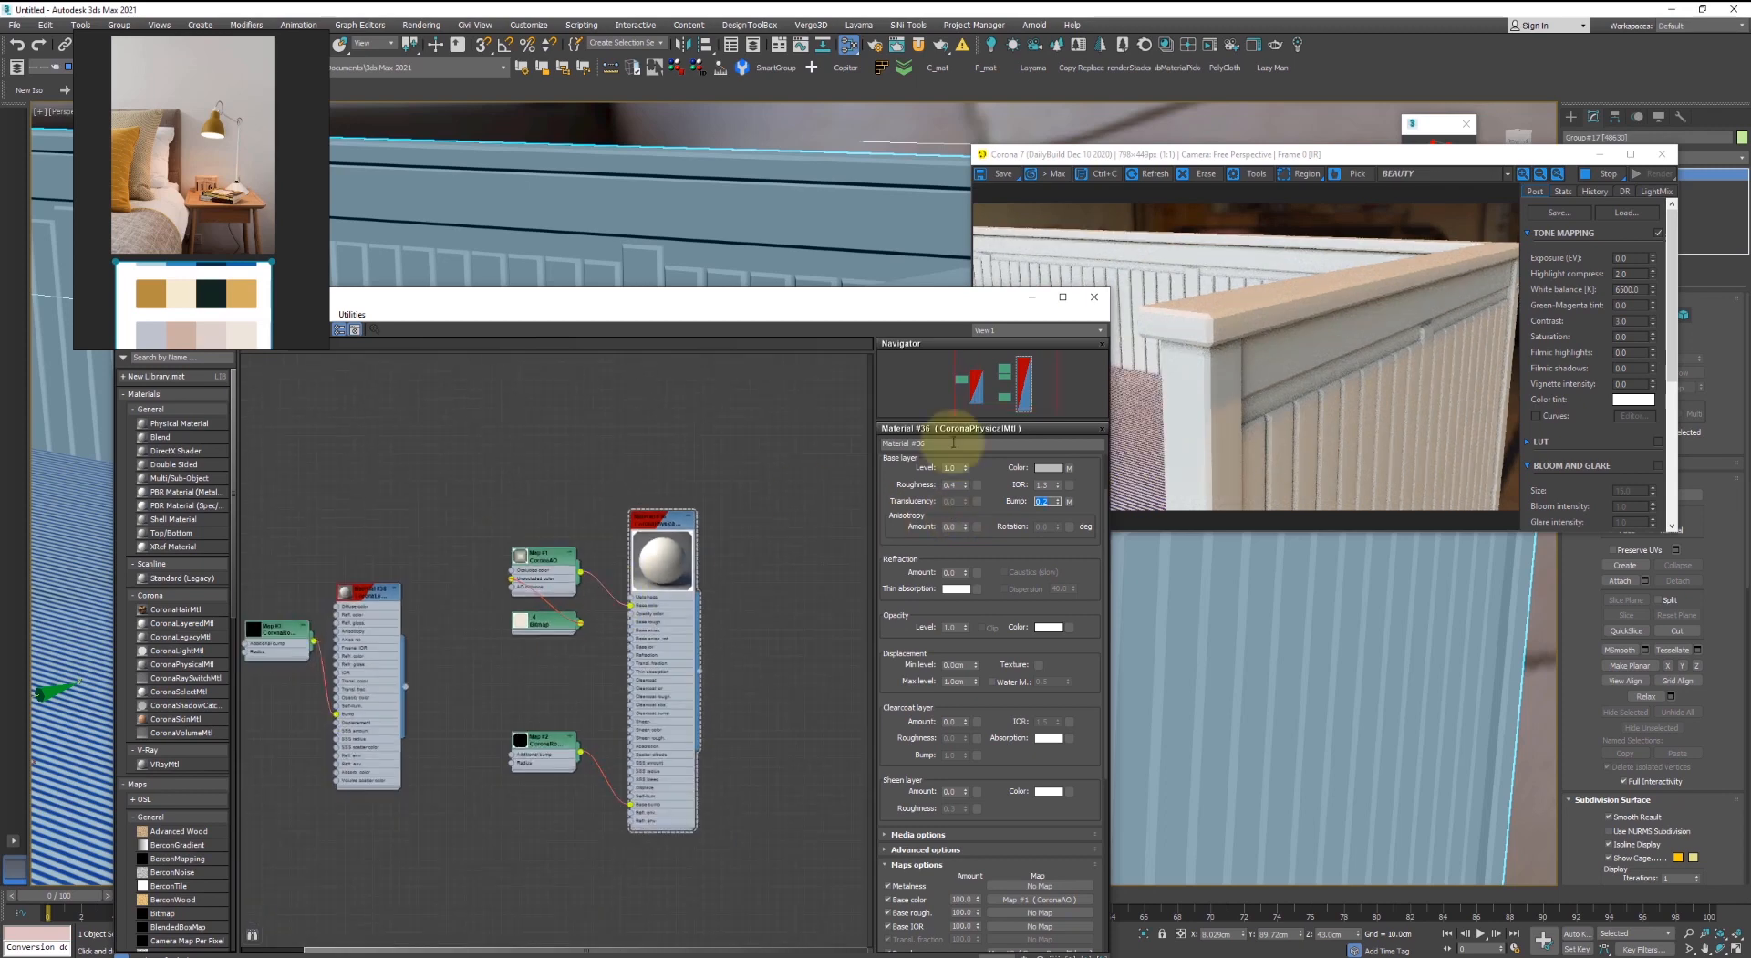
scroll(1009, 496, "up", 2)
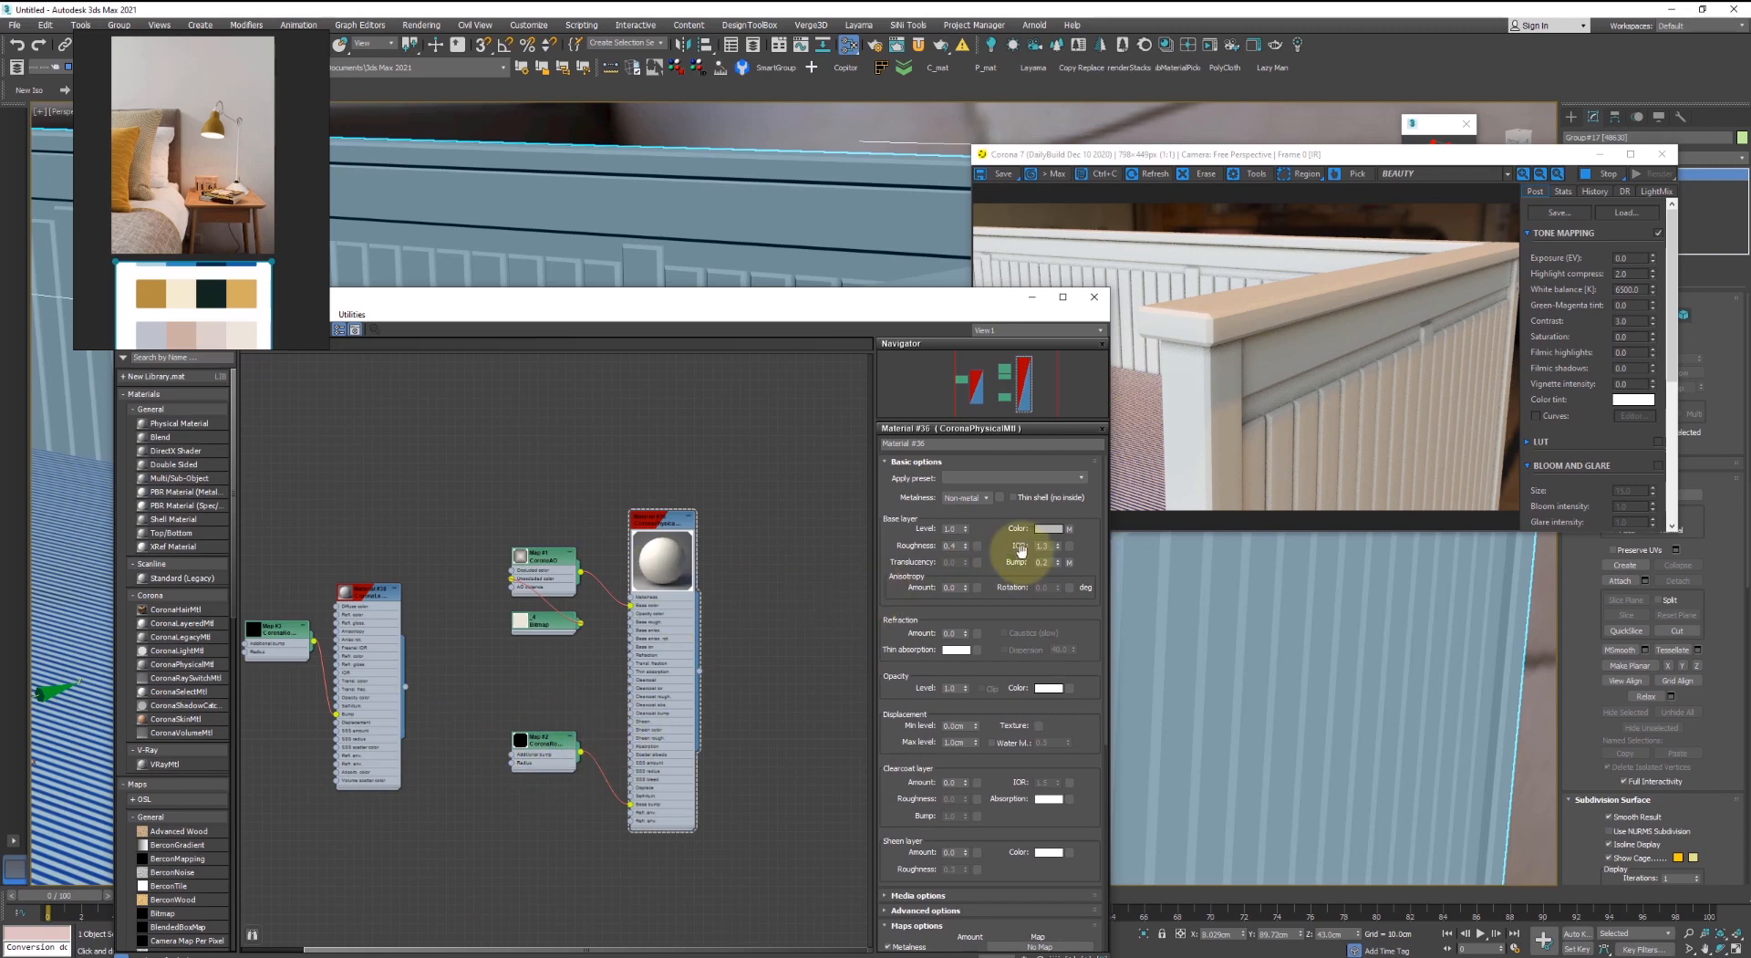
double_click(551, 741)
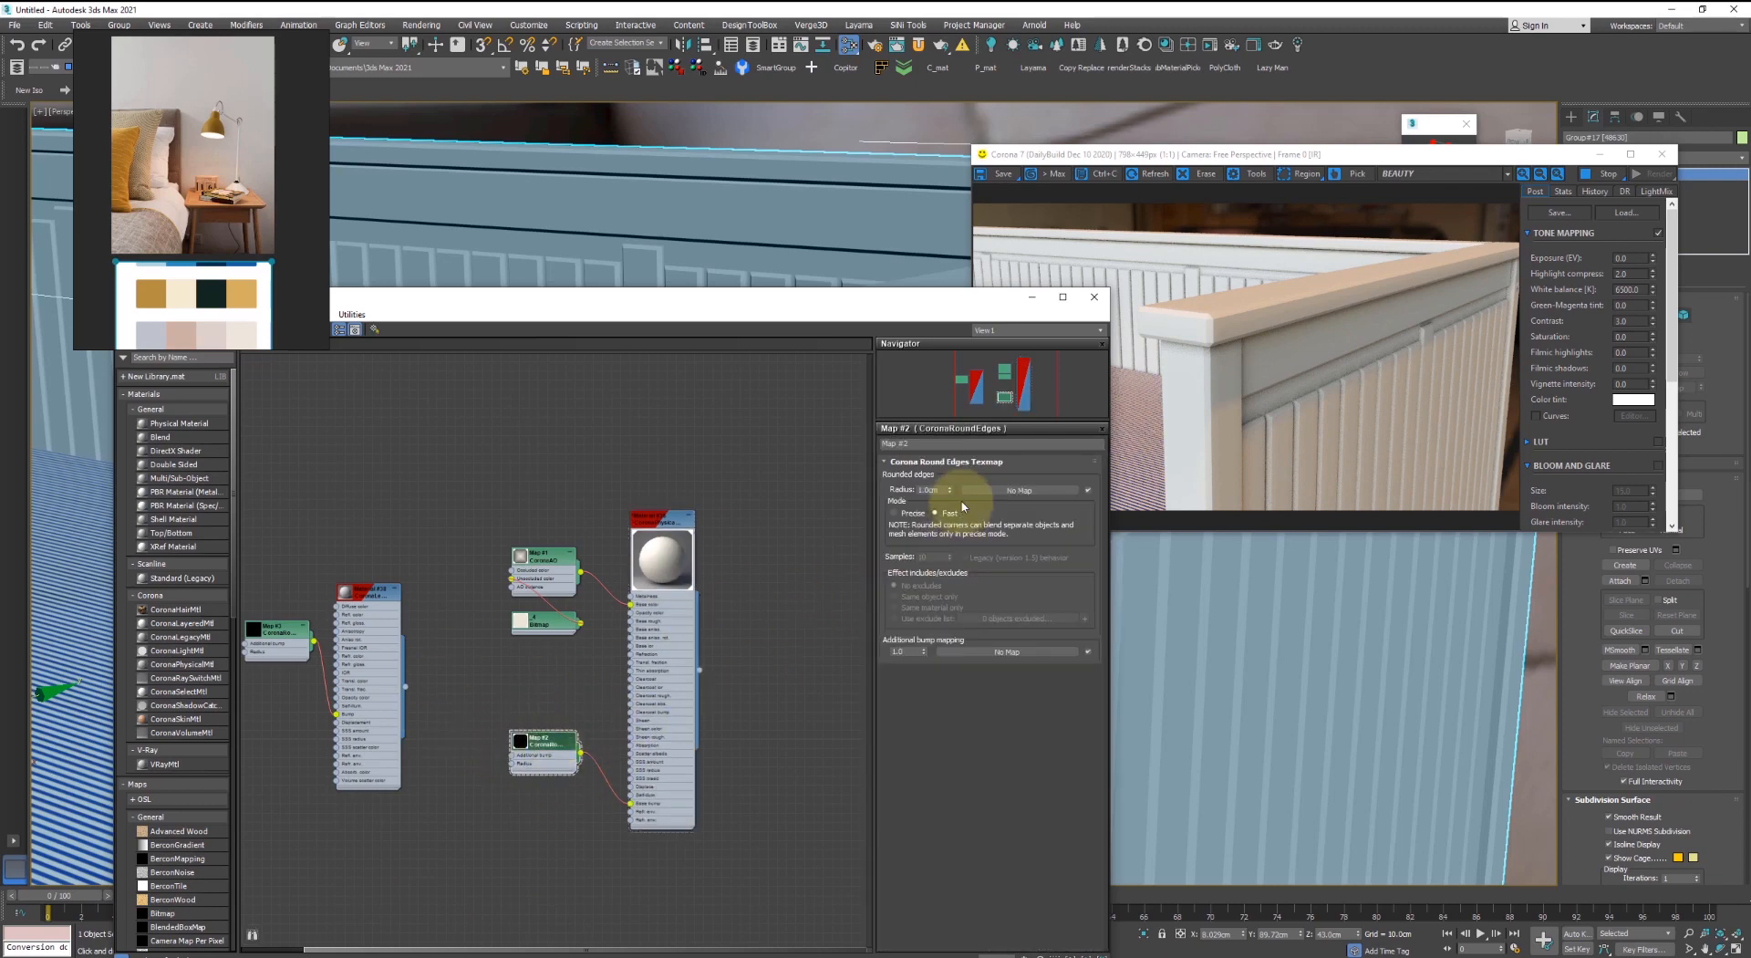
double_click(664, 520)
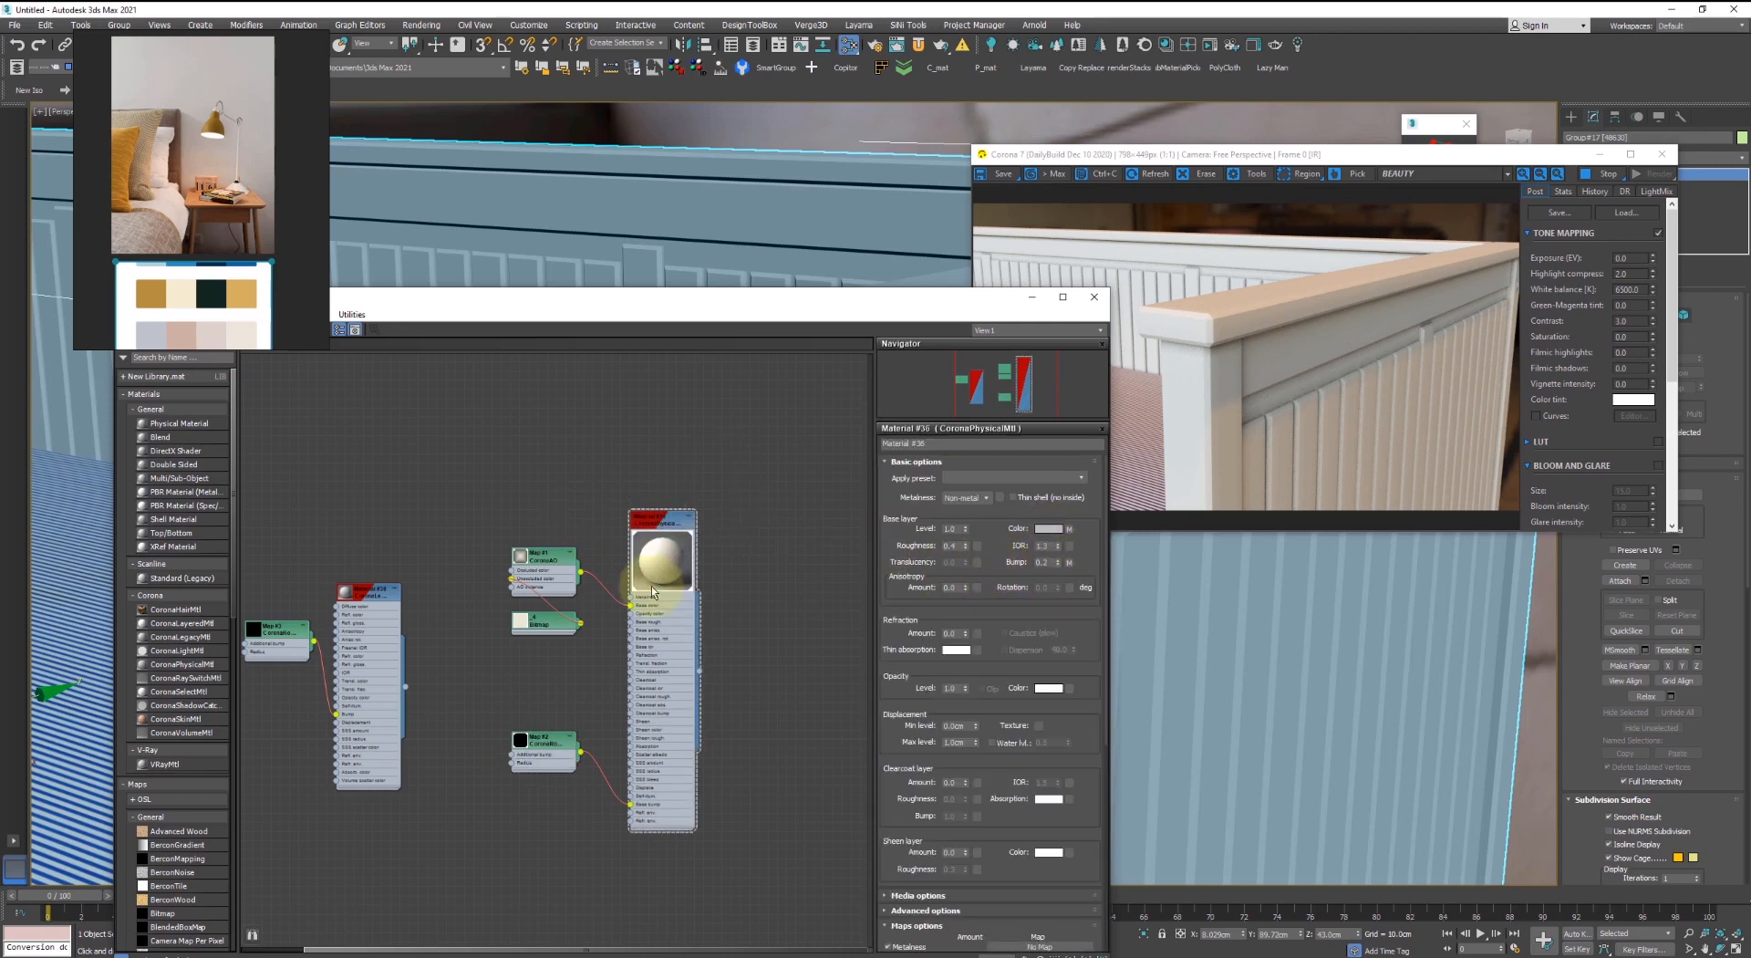
scroll(642, 639, "up", 5)
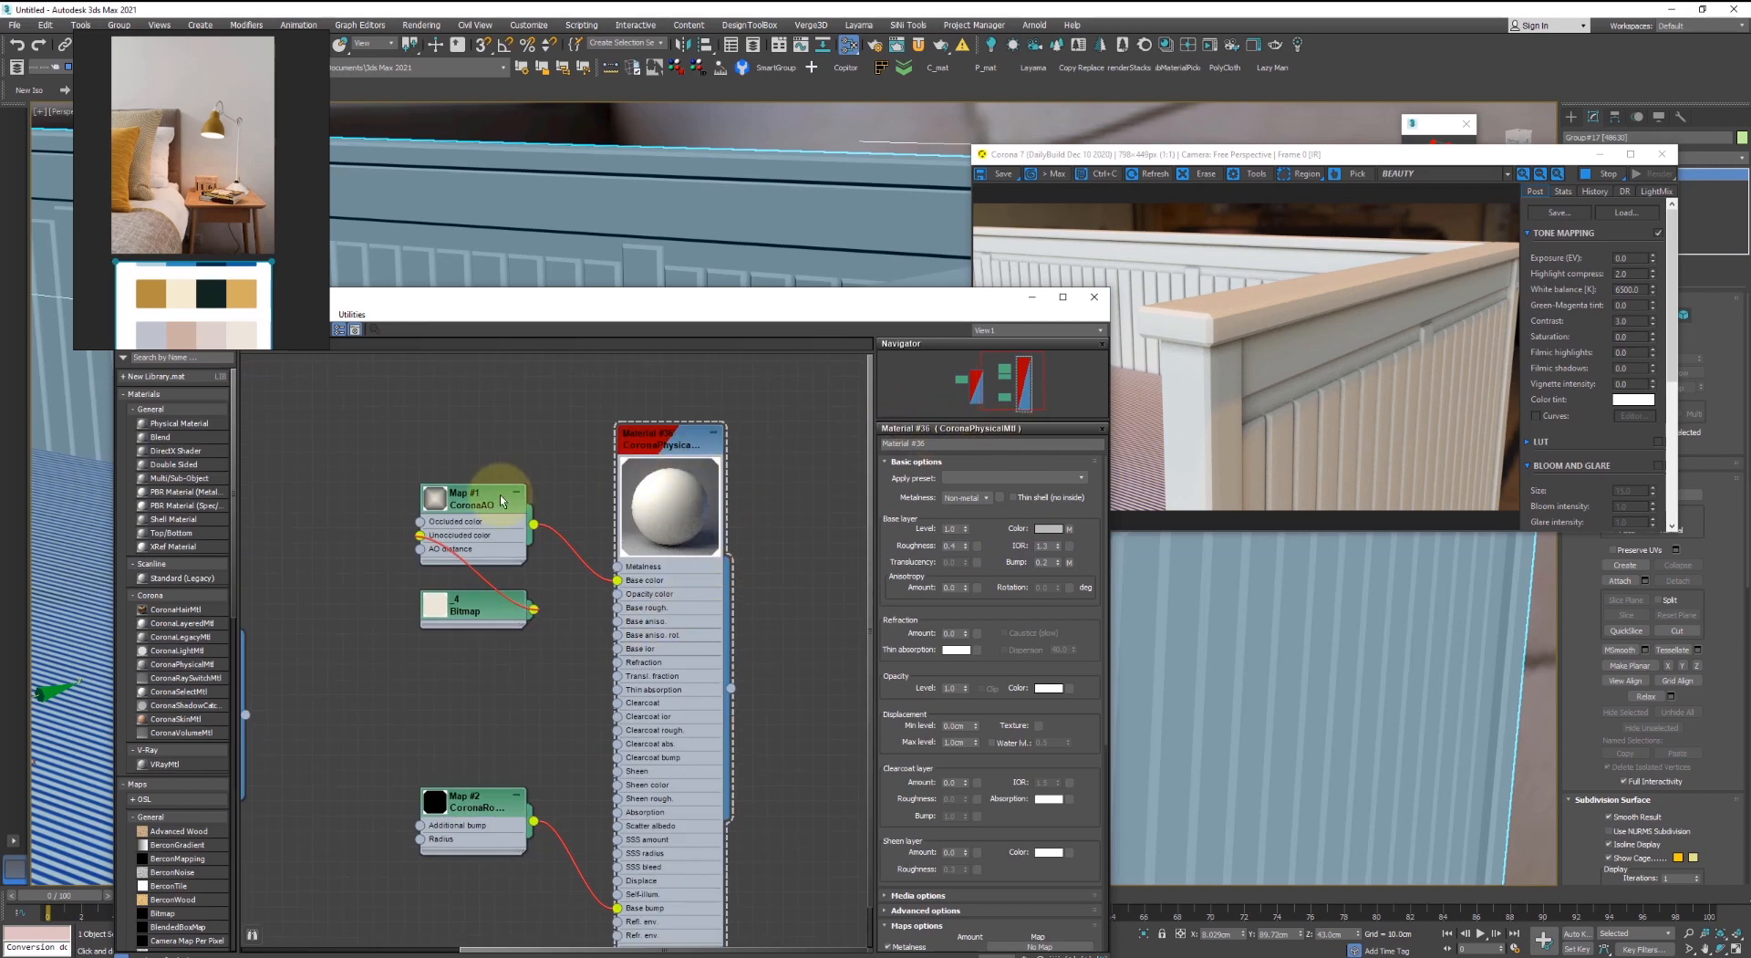
scroll(504, 492, "down", 1)
middle_click_drag(679, 503, 730, 503)
scroll(731, 503, "down", 2)
middle_click_drag(539, 505, 750, 539)
scroll(676, 556, "up", 3)
double_click(667, 573)
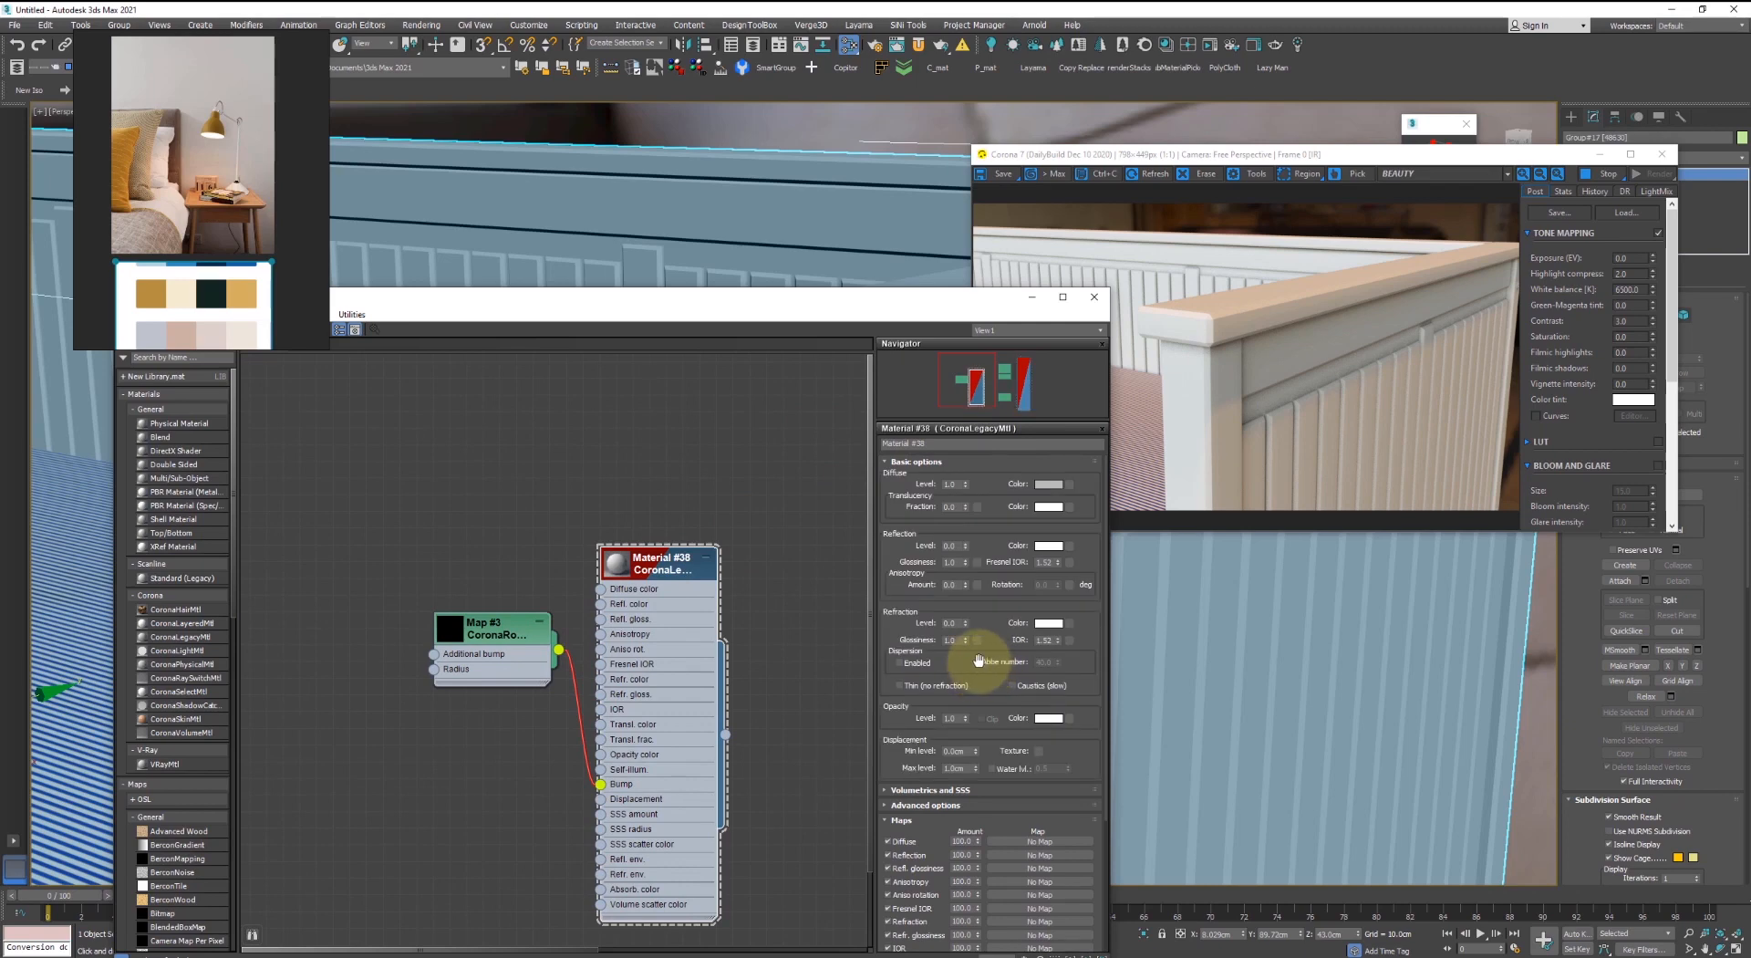
scroll(982, 686, "down", 4)
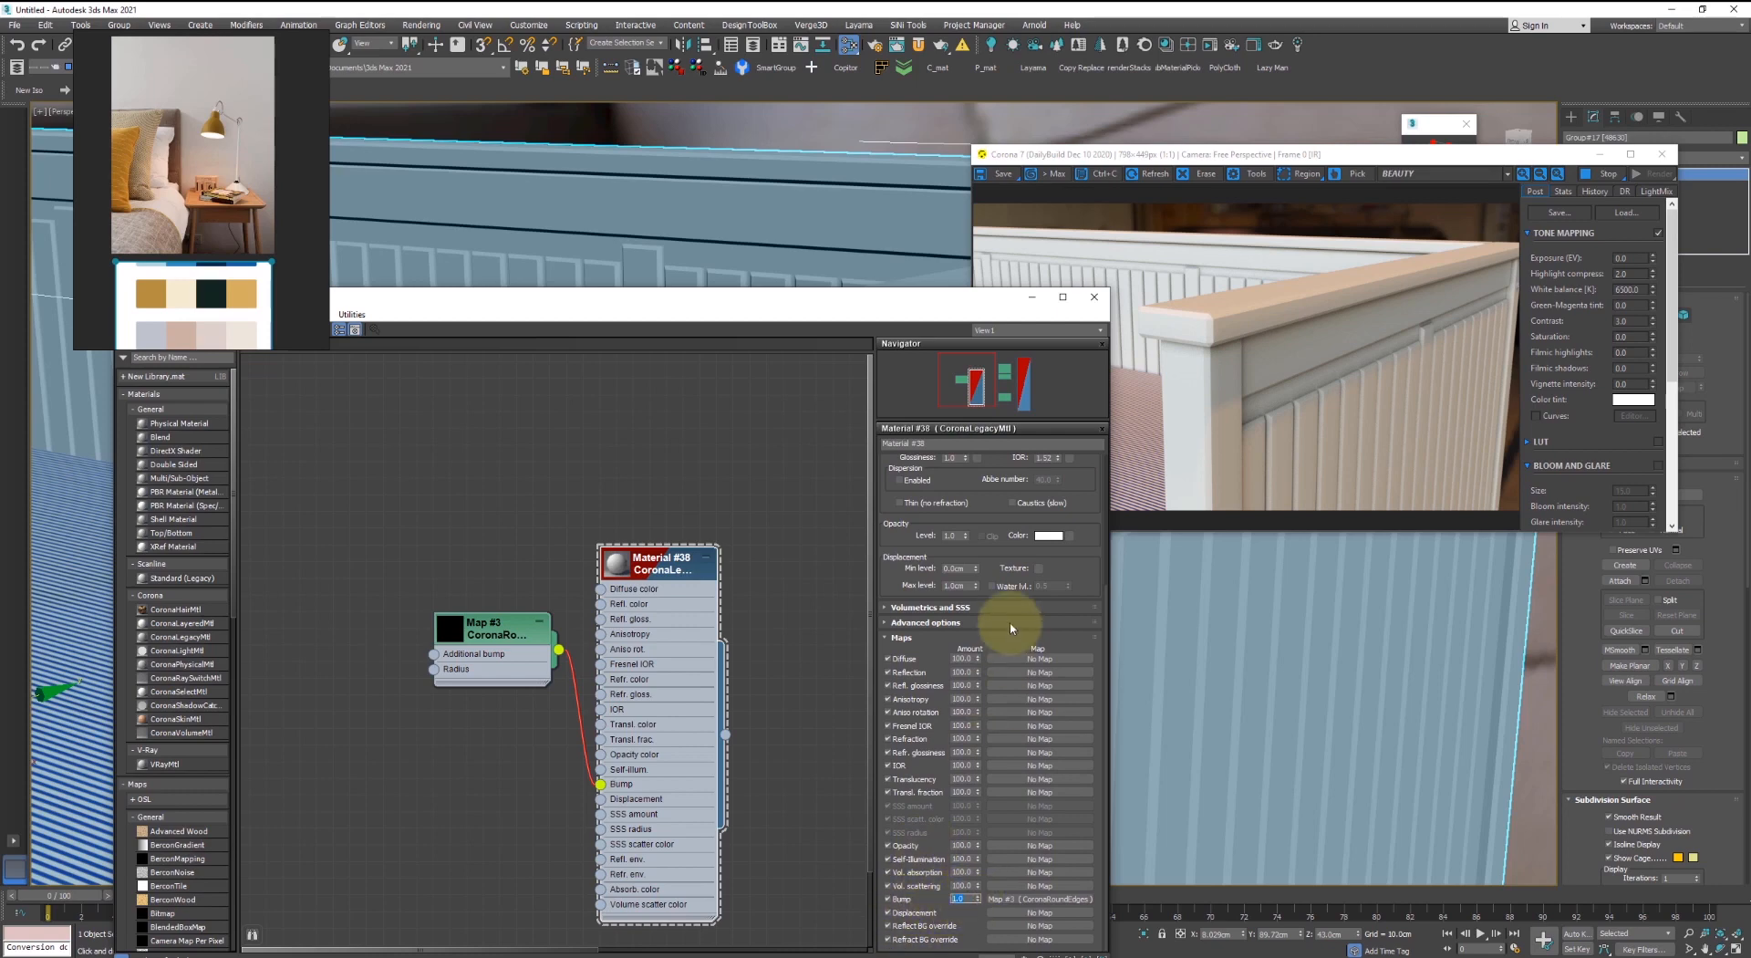
scroll(990, 883, "up", 4)
scroll(767, 489, "down", 3)
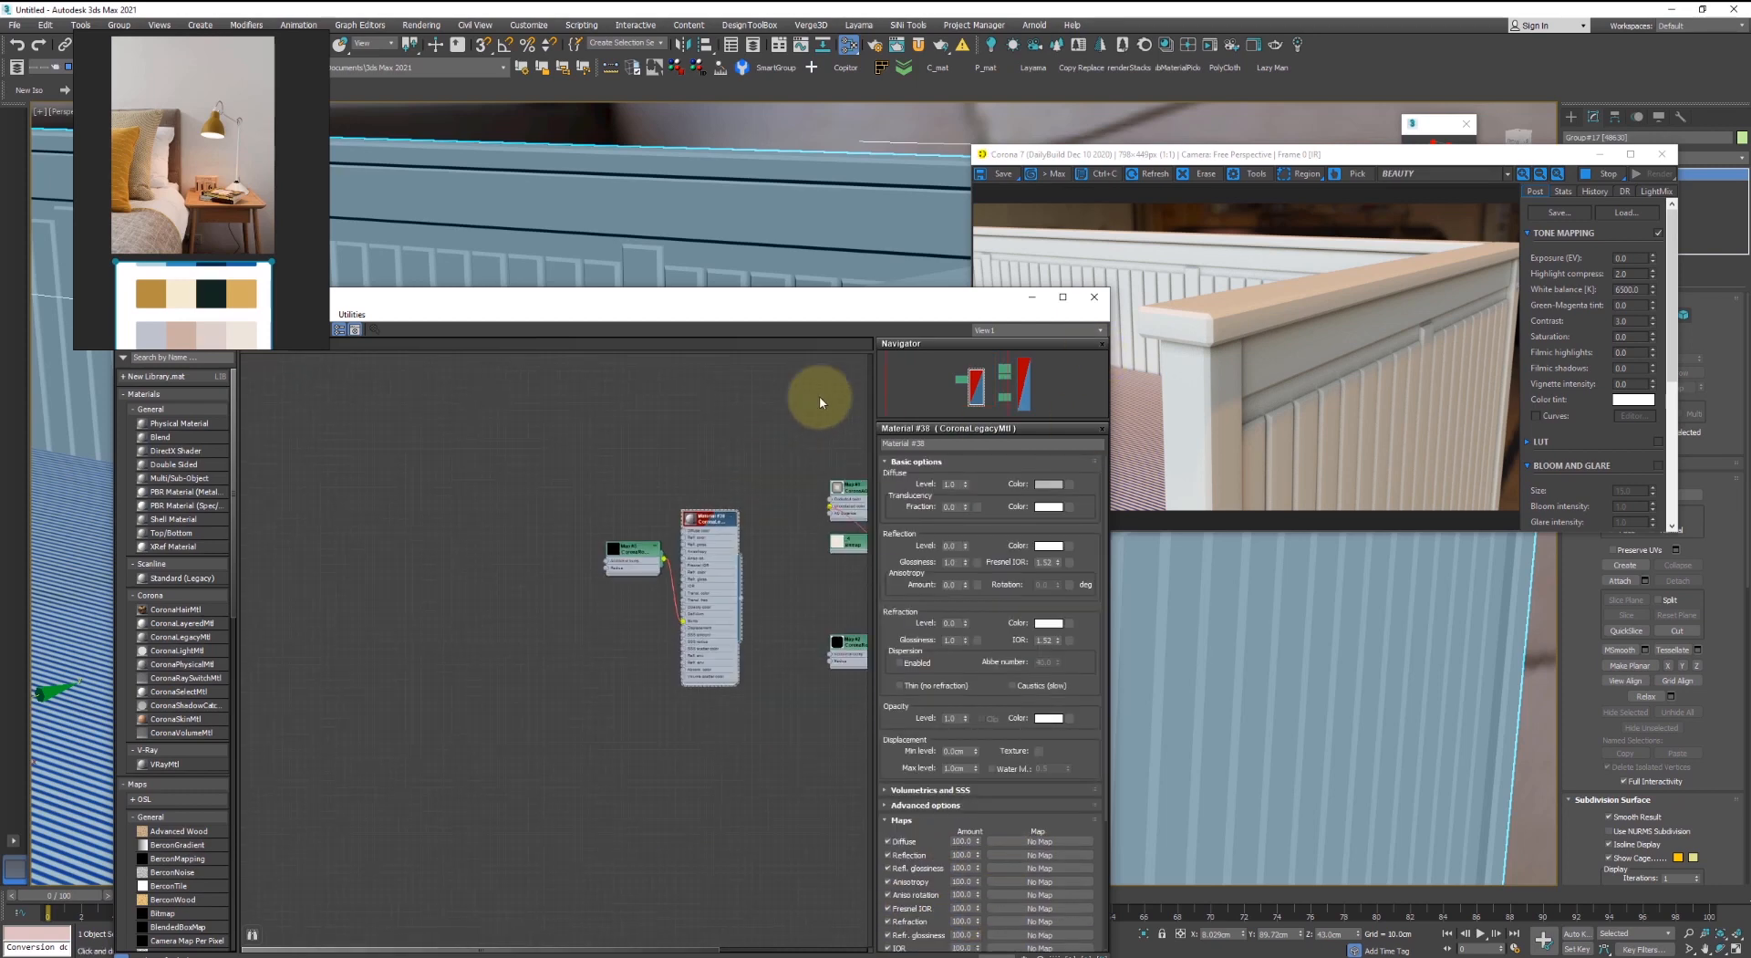
- Move the Slate Material Editor clear of the bed view and add a new CoronaPhysicalMtl below the CoronaLegacyMtl node
left_click_drag(862, 298, 1039, 493)
scroll(810, 749, "up", 1)
middle_click_drag(812, 748, 666, 673)
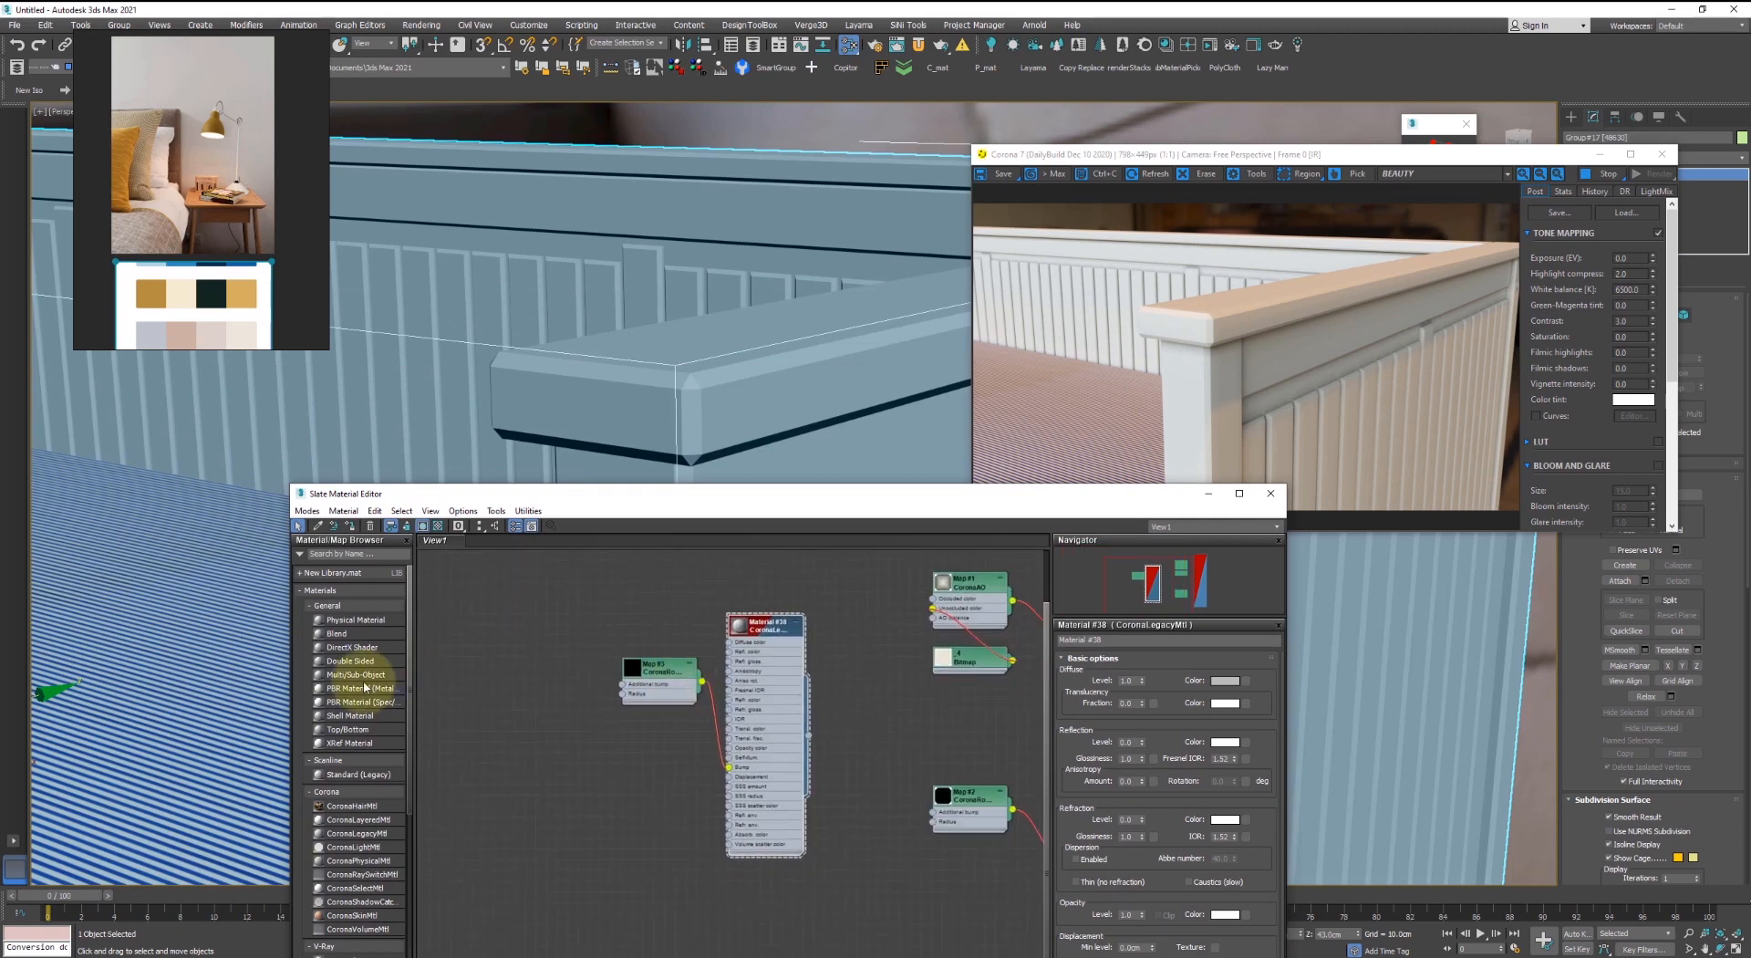
scroll(356, 765, "down", 3)
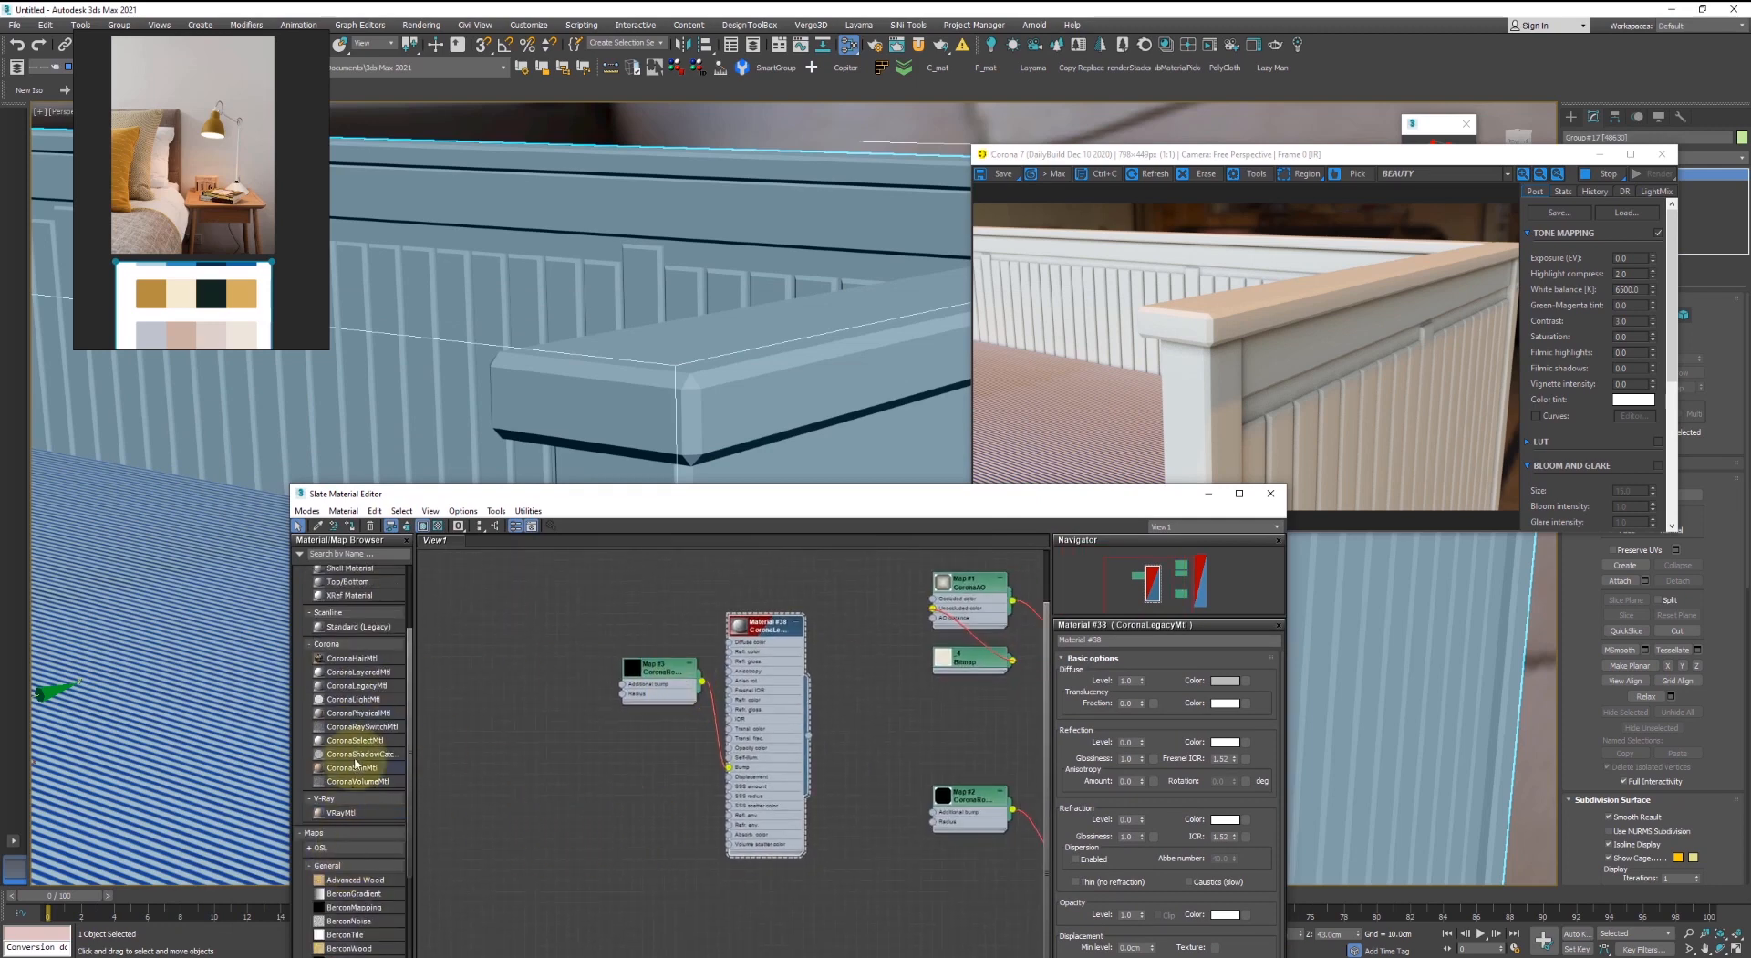
left_click_drag(361, 713, 629, 848)
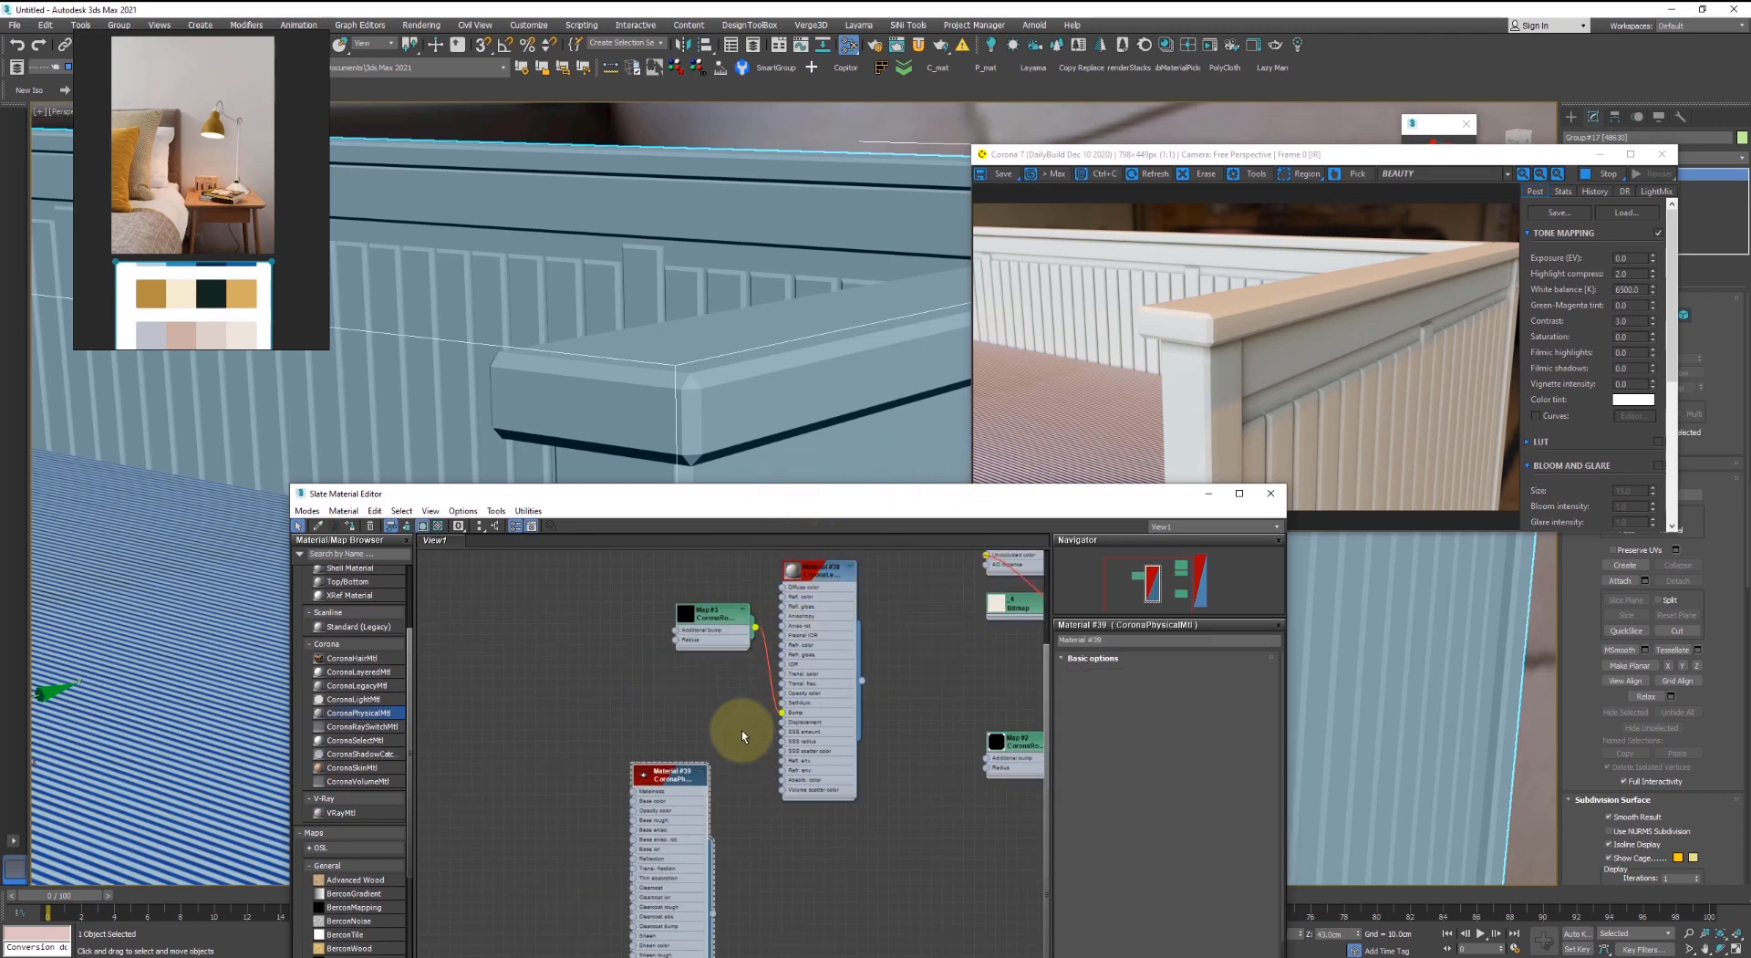
middle_click_drag(642, 802, 731, 756)
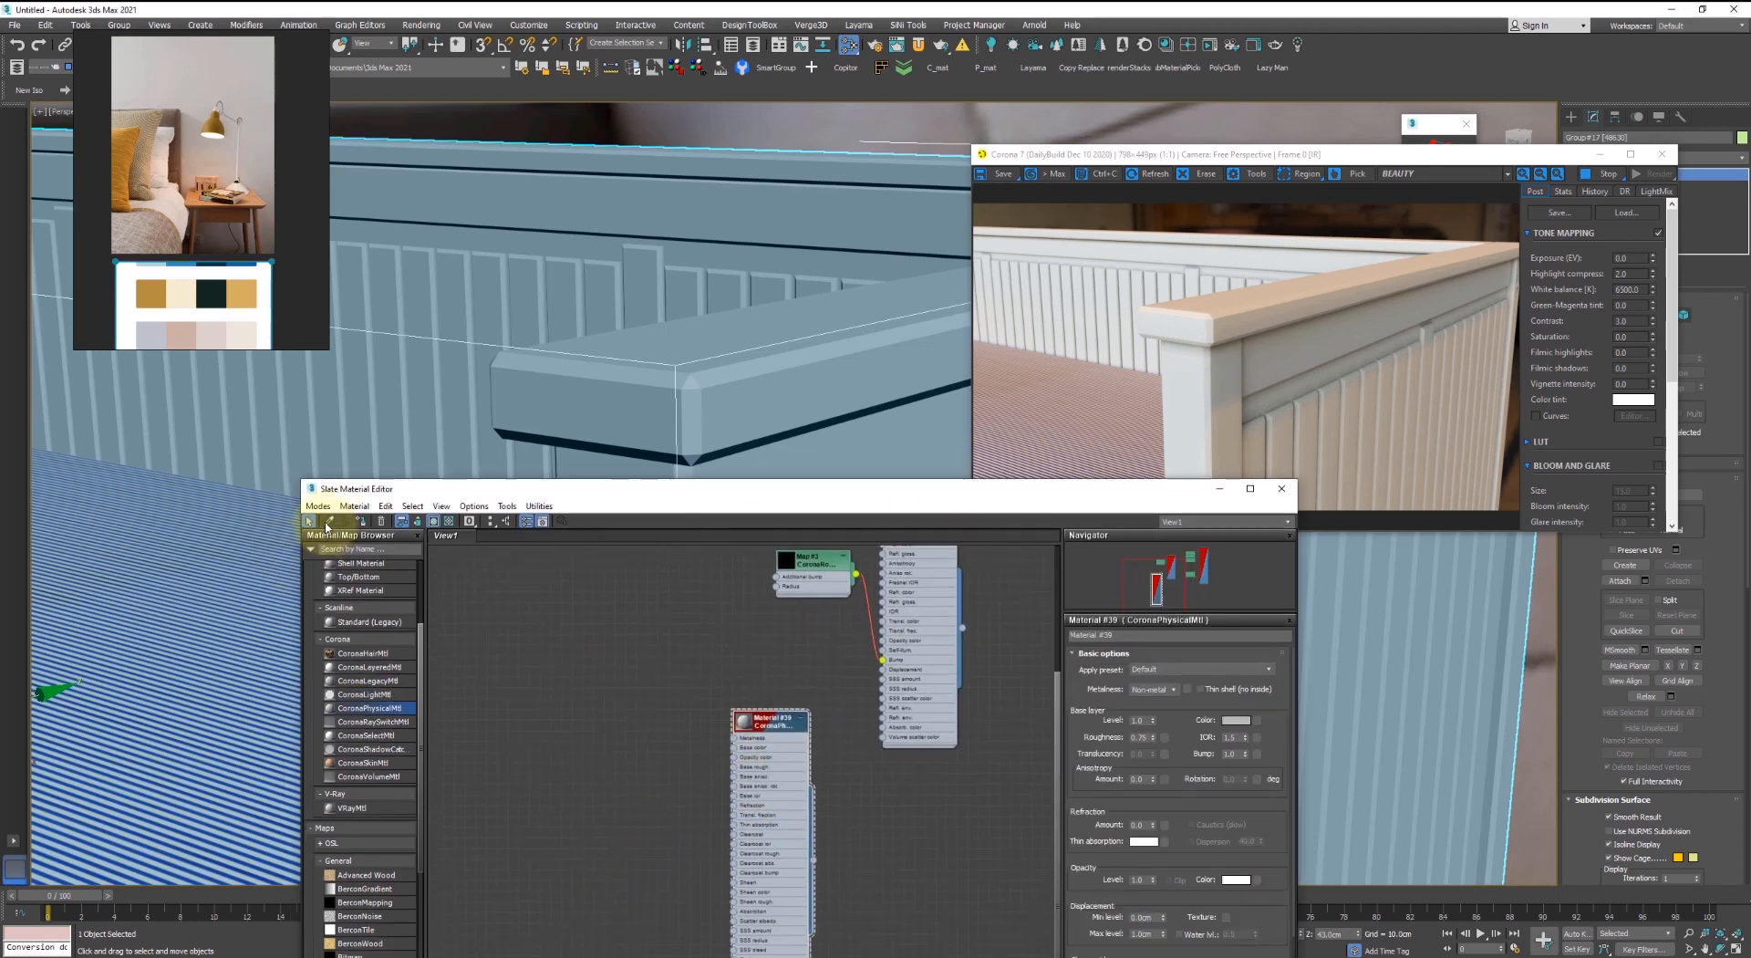
- Sample the mattress's striped Physical Material into the graph and connect its bitmap to the new CoronaPhysicalMtl's Base color
left_click(329, 521)
left_click(216, 665)
left_click(718, 747)
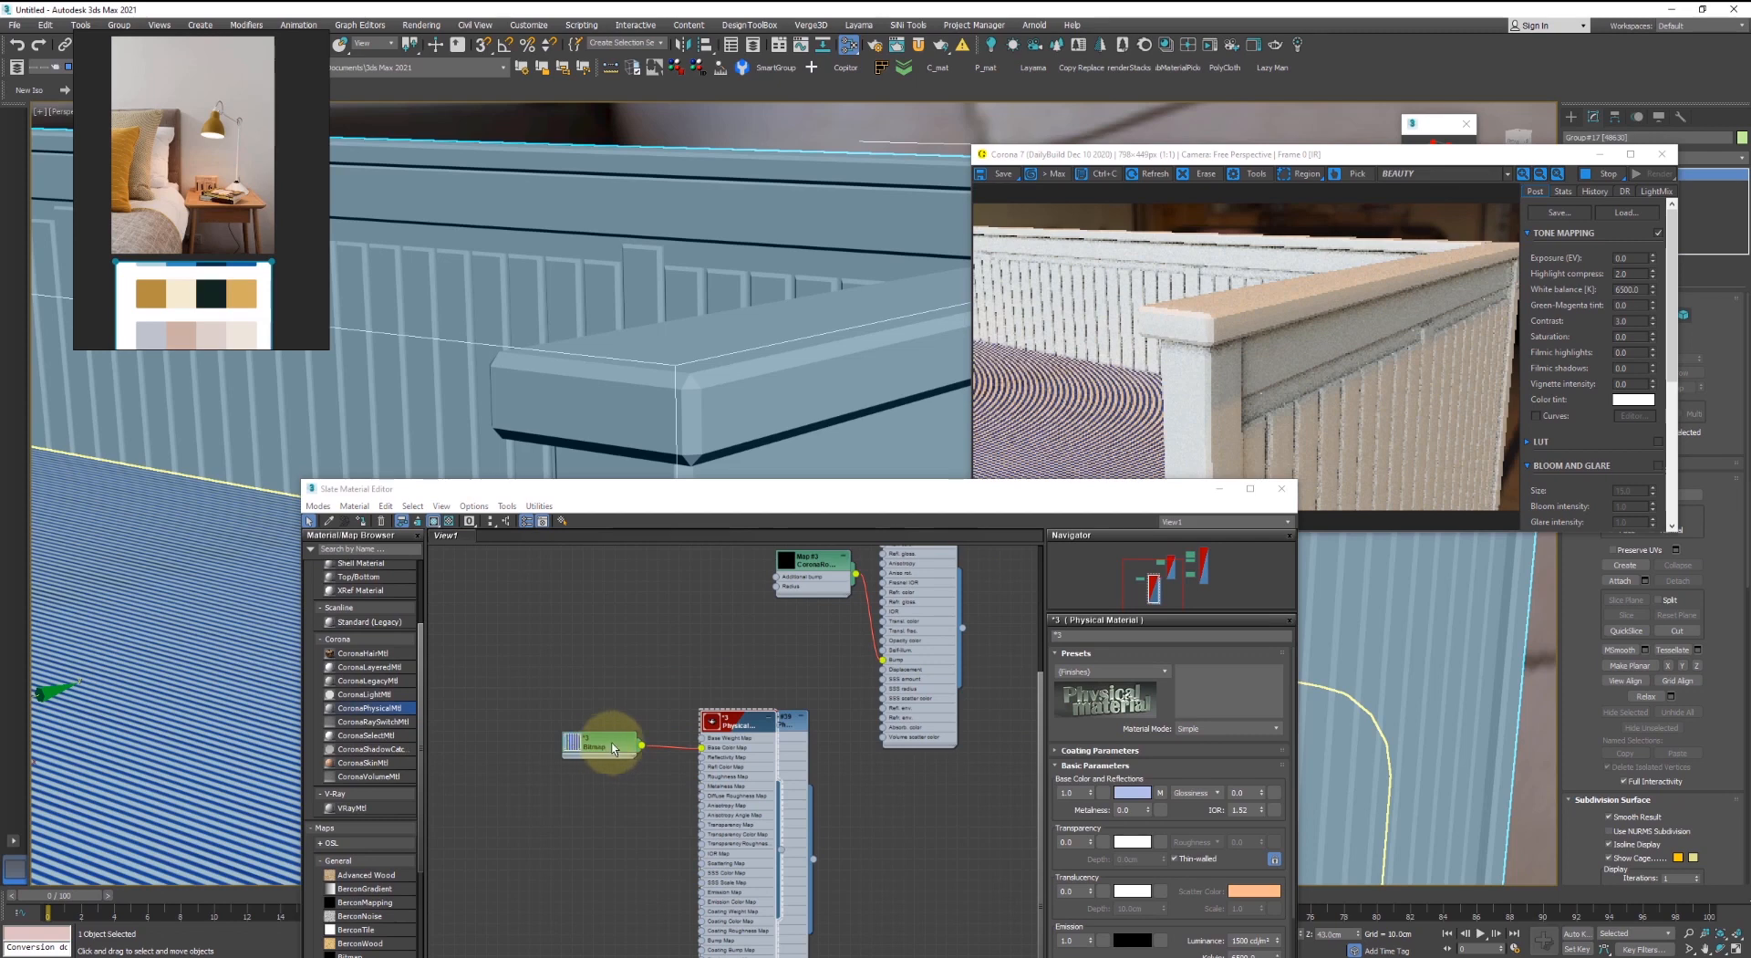
scroll(606, 747, "down", 1)
middle_click_drag(606, 747, 702, 716)
scroll(739, 707, "up", 2)
left_click_drag(795, 700, 871, 750)
scroll(649, 705, "up", 1)
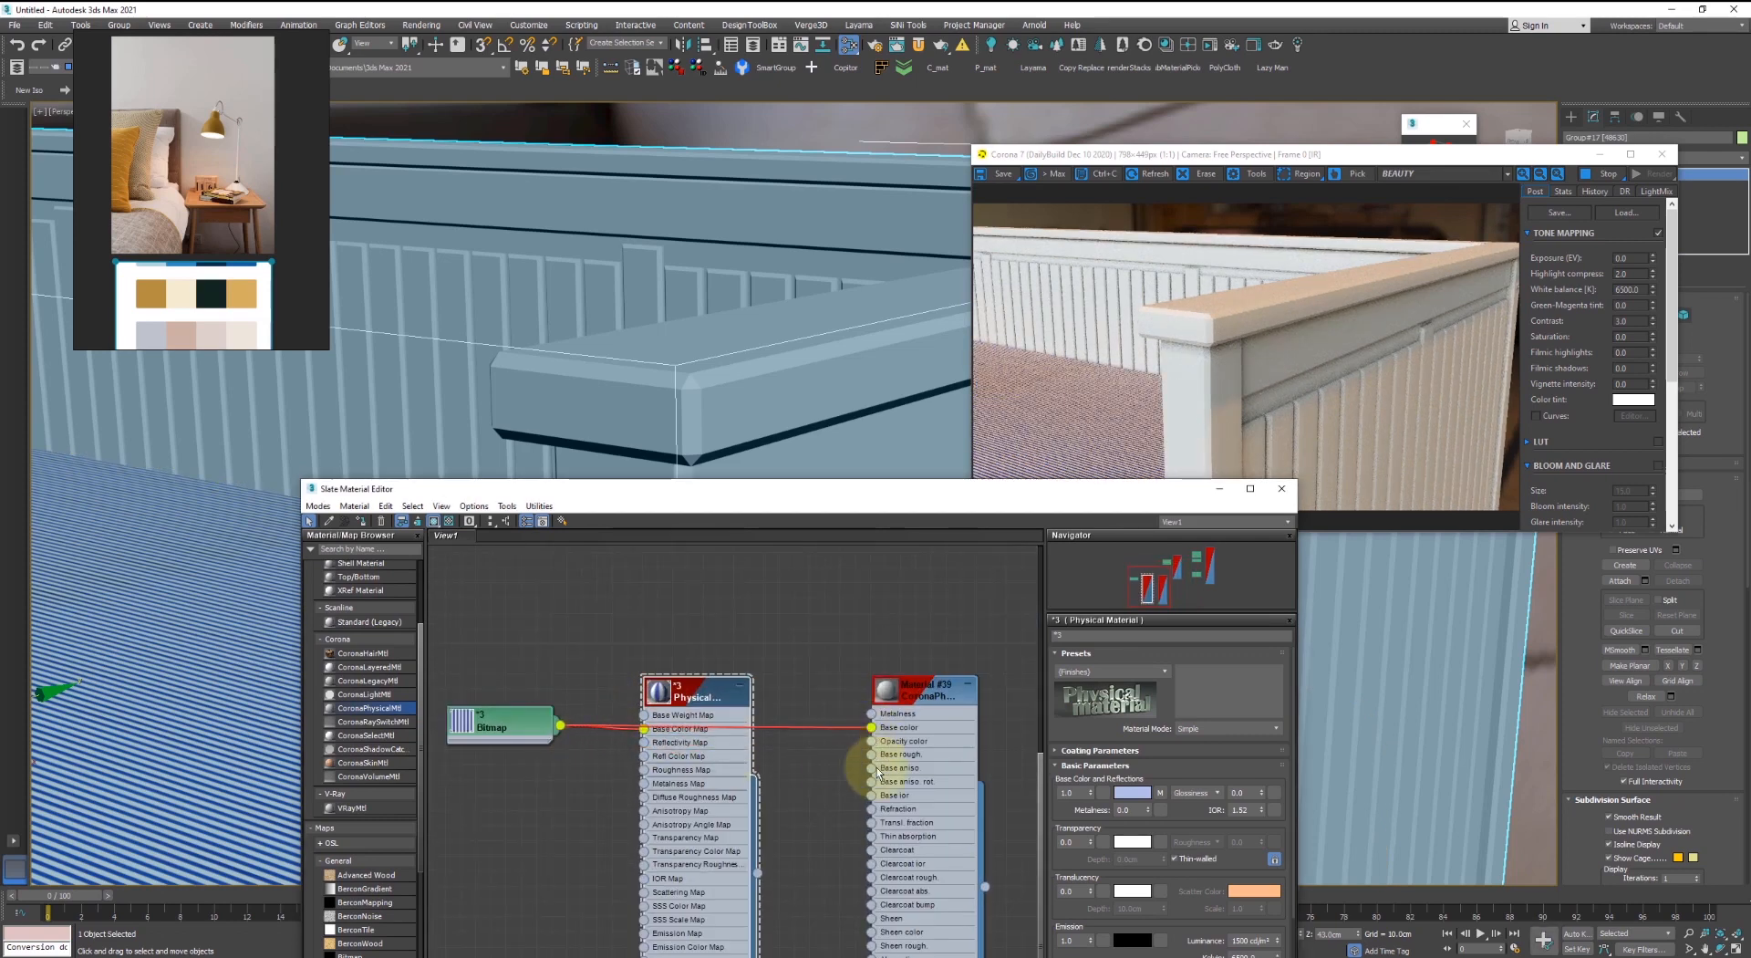
- Select the striped mattress and assign the new CoronaPhysicalMtl to it
left_click(182, 689)
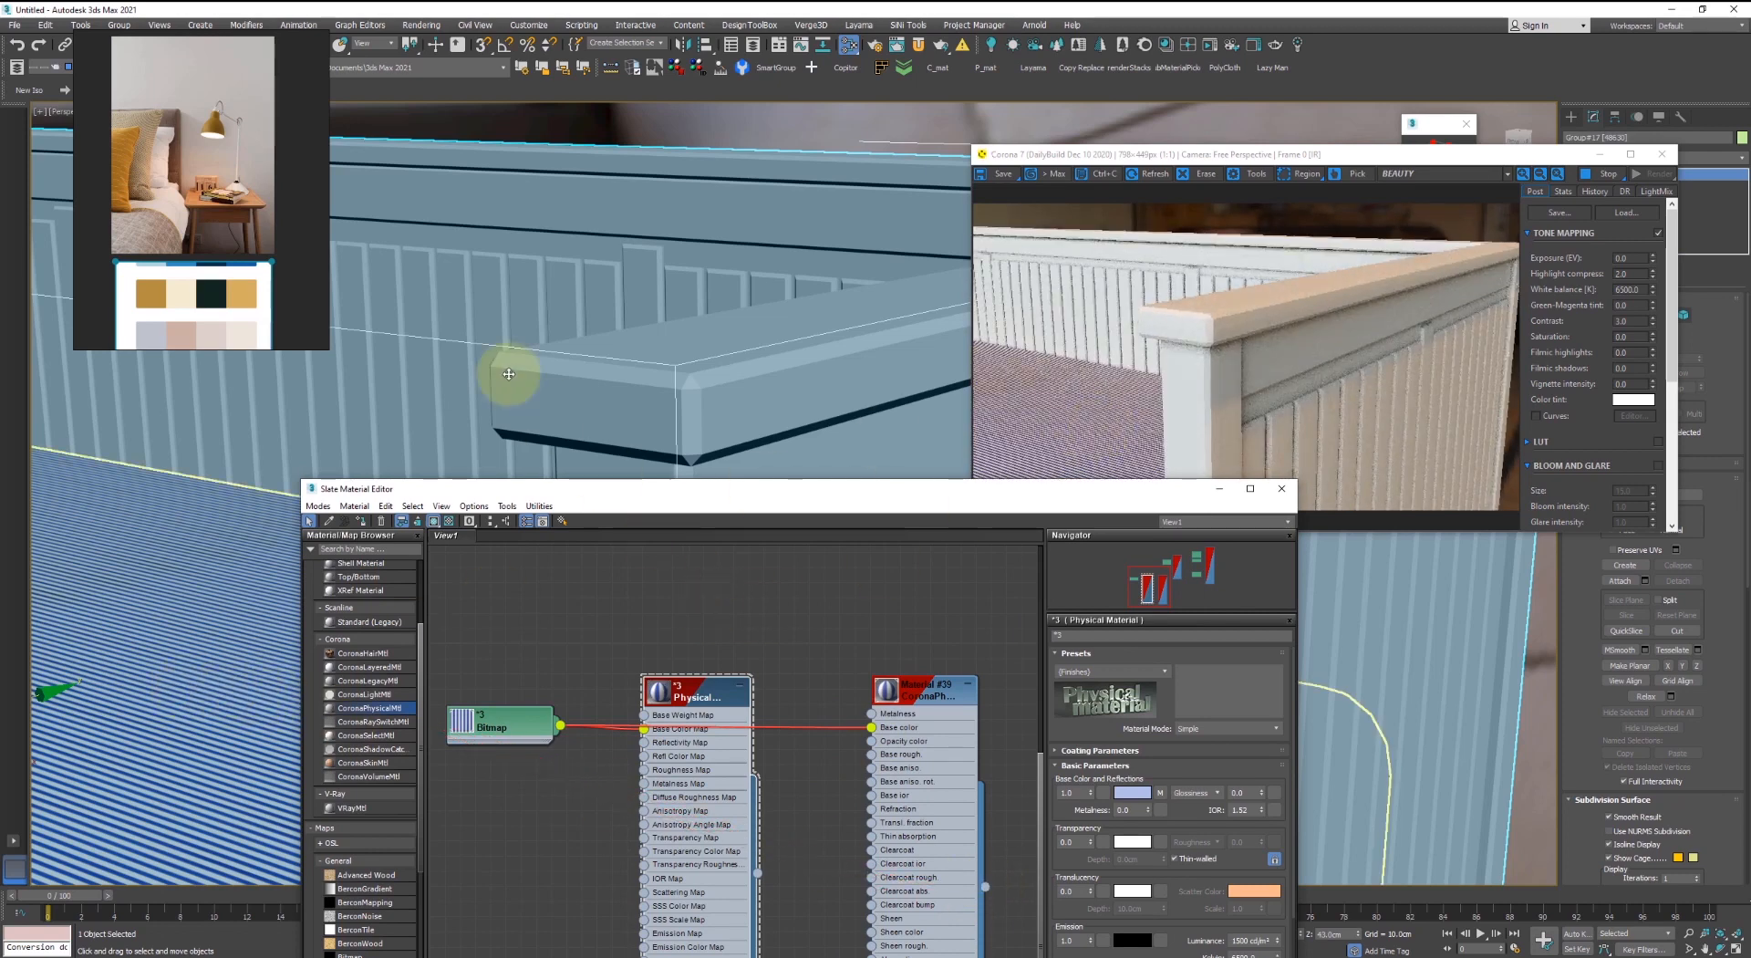
scroll(869, 267, "up", 3)
left_click(930, 698)
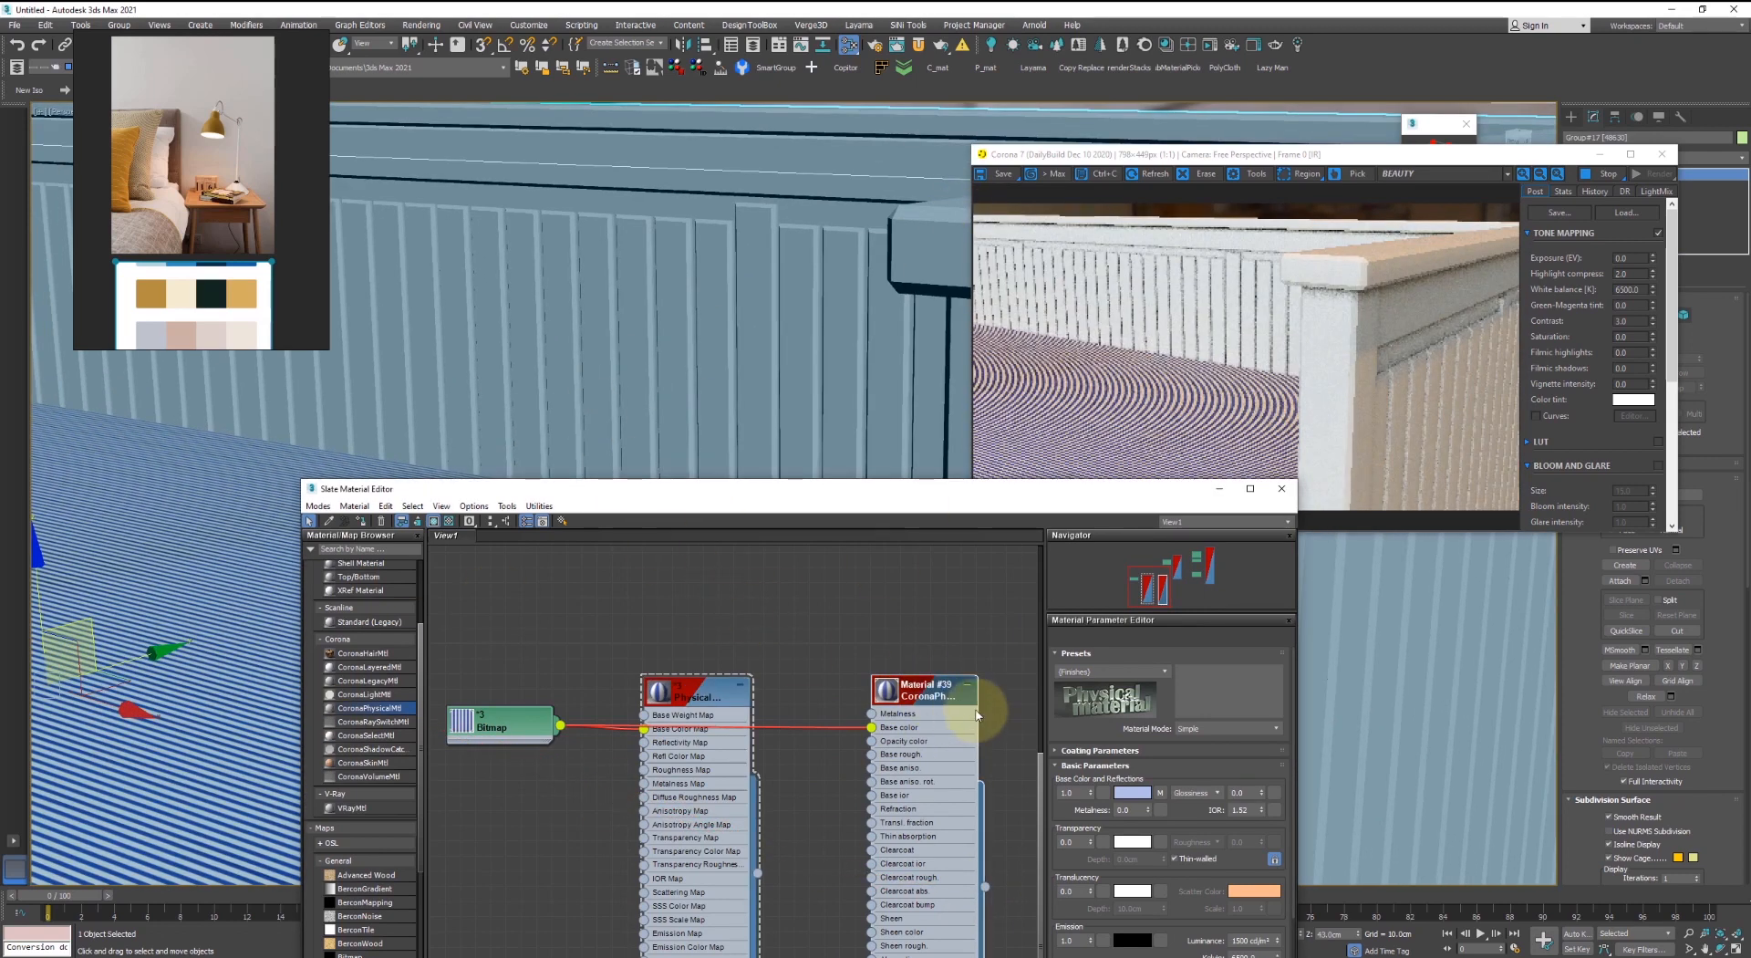
- Delete the mattress's old Physical Material node, place the striped bitmap beside the CoronaPhysicalMtl, and collapse that material's node
left_click(691, 700)
key("Delete")
left_click_drag(508, 723, 757, 740)
left_click(968, 685)
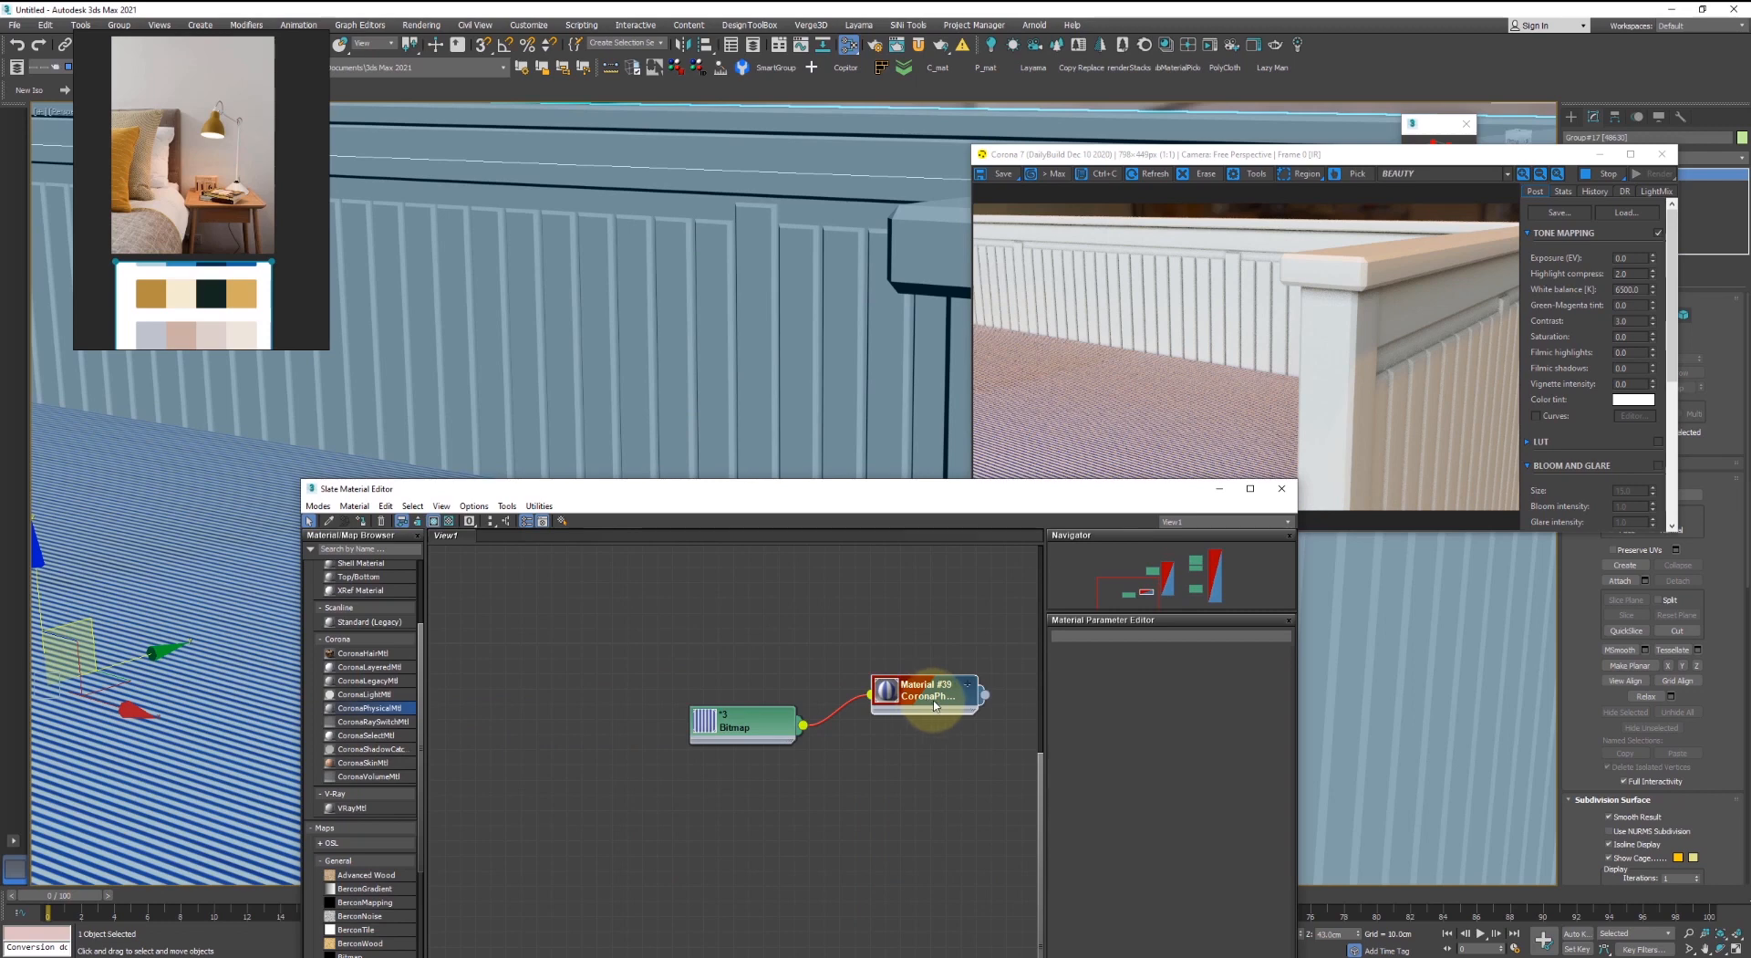
- Try sheen amounts of 0.3 and 0.5 on the mattress material, set the amount to 1.0, and enlarge the material's preview
double_click(935, 704)
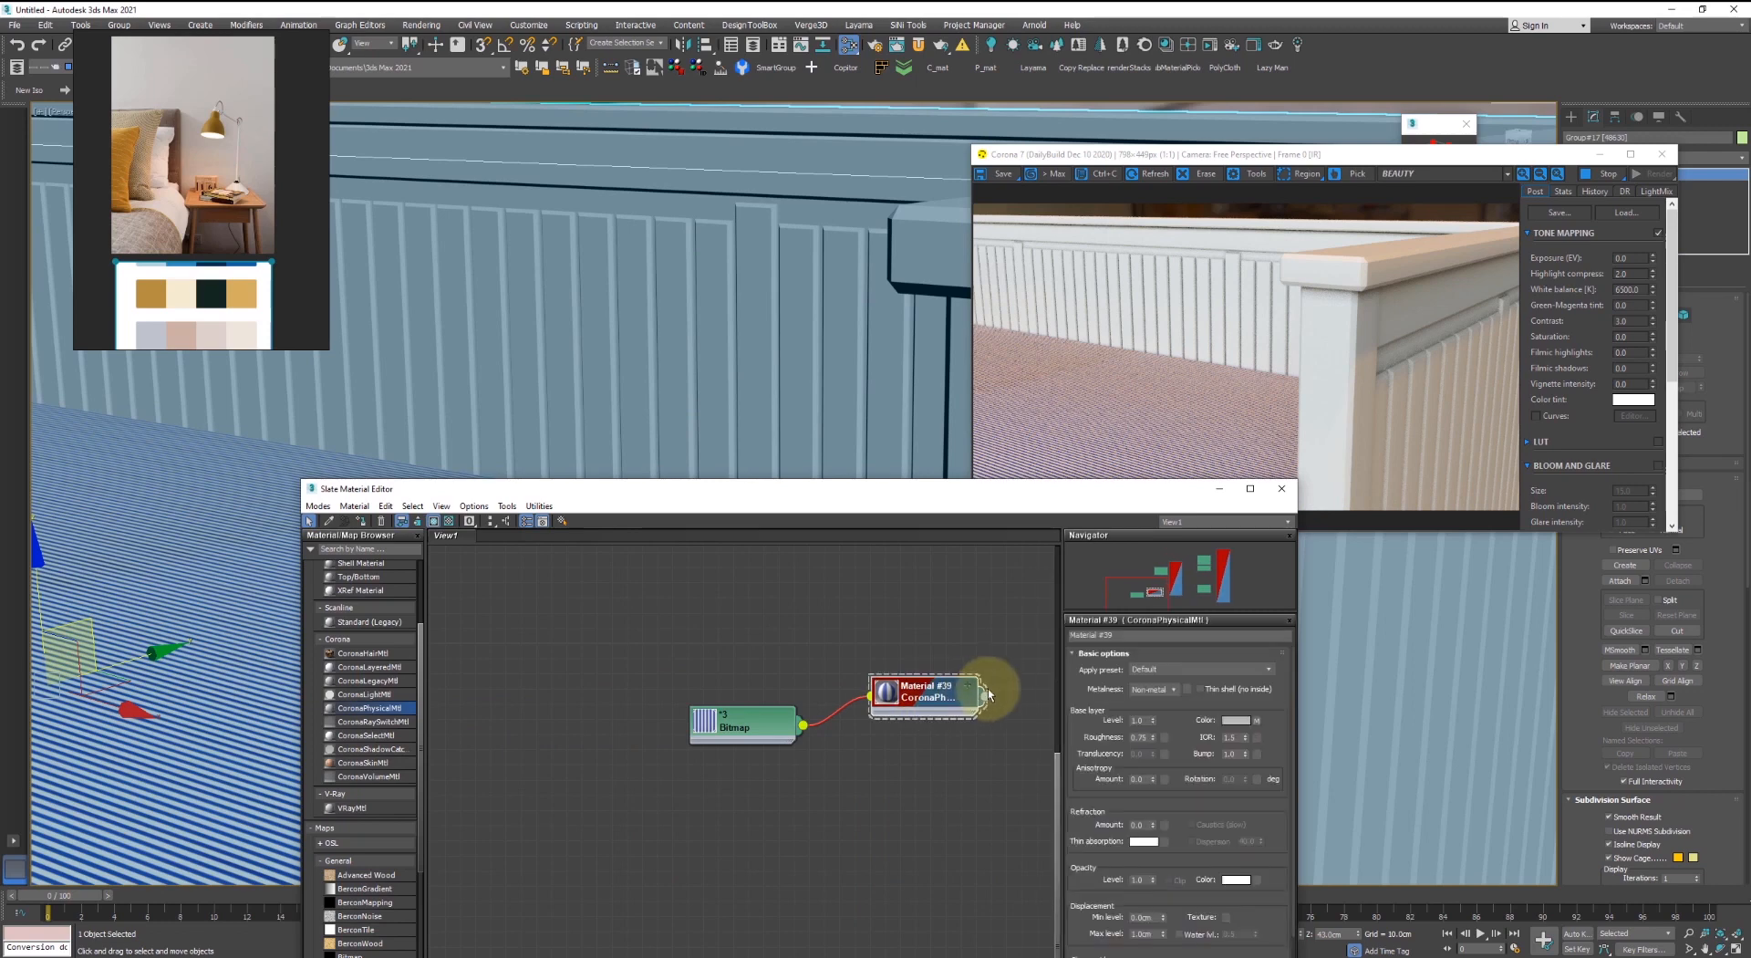
scroll(1179, 782, "down", 5)
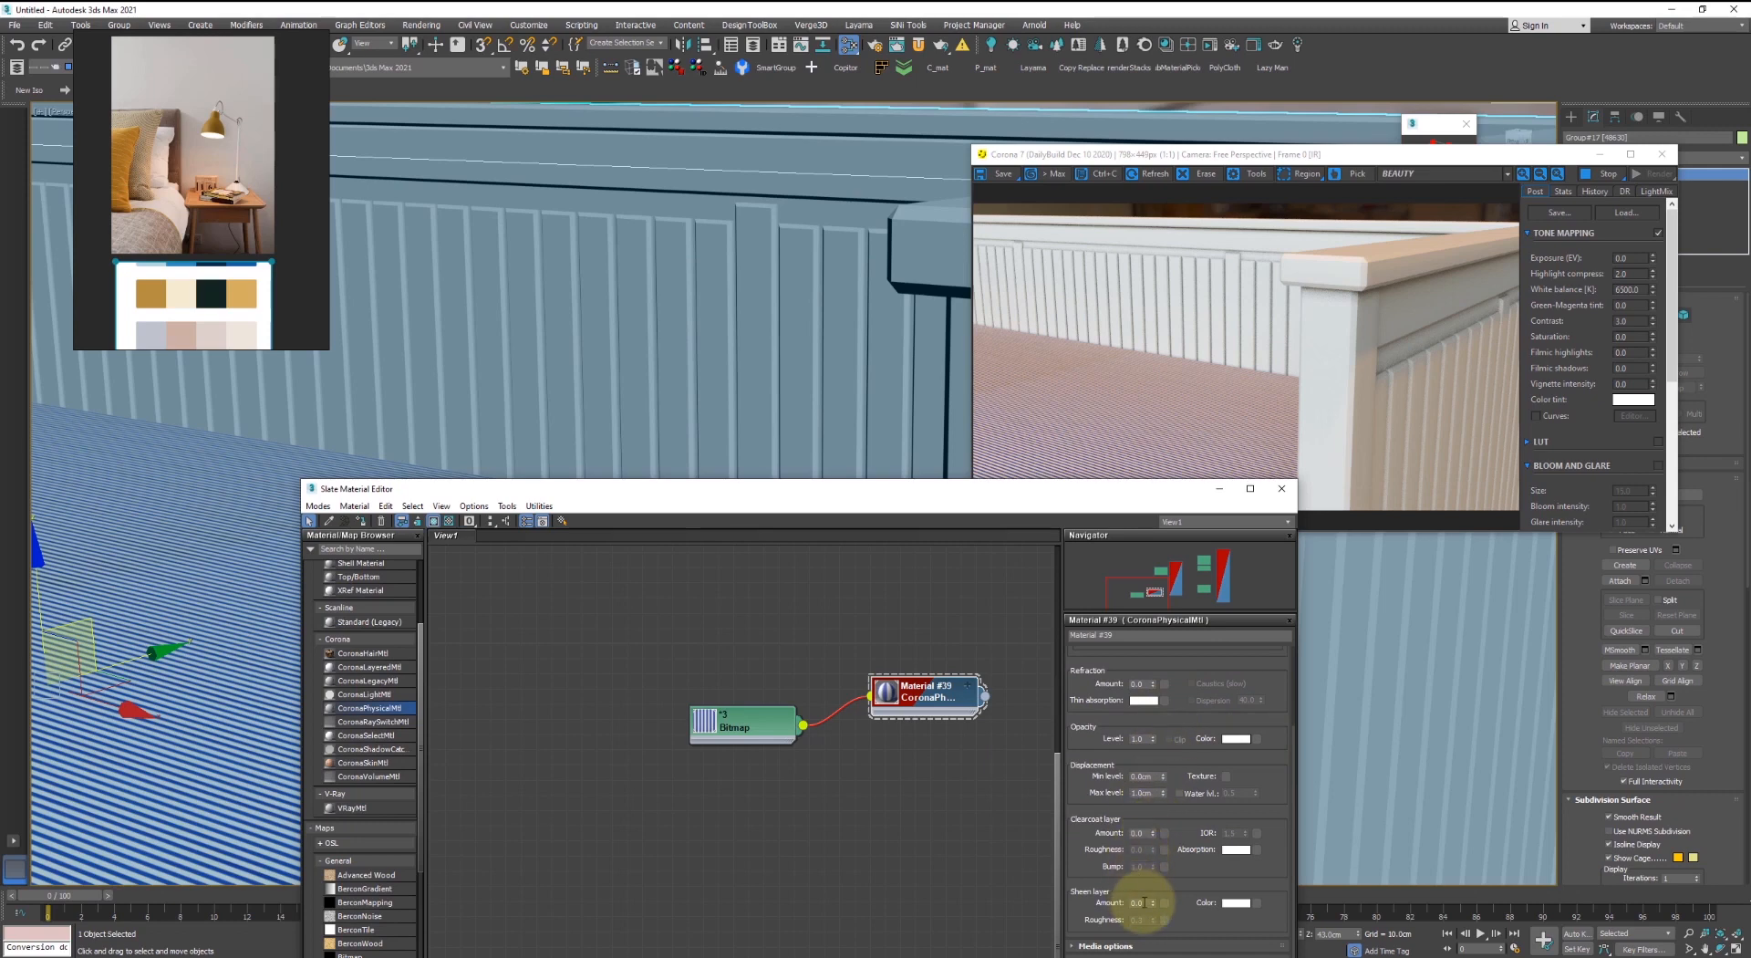
type("0.3")
key("Return")
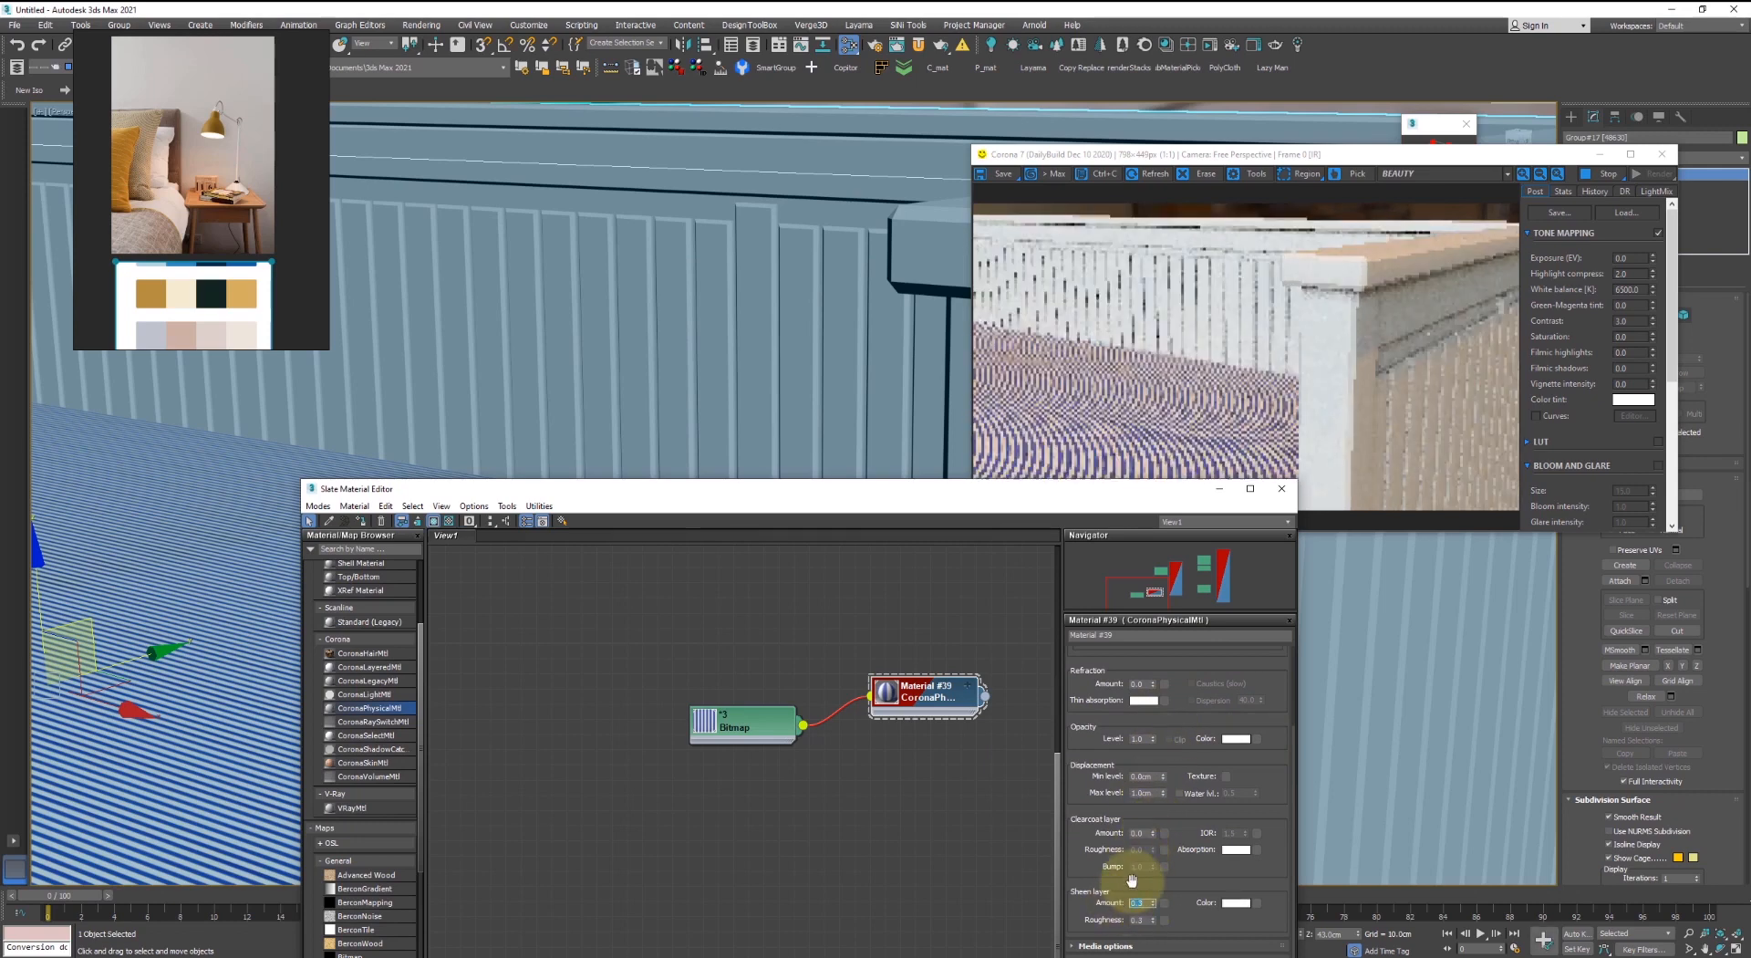
type("0.5")
key("Return")
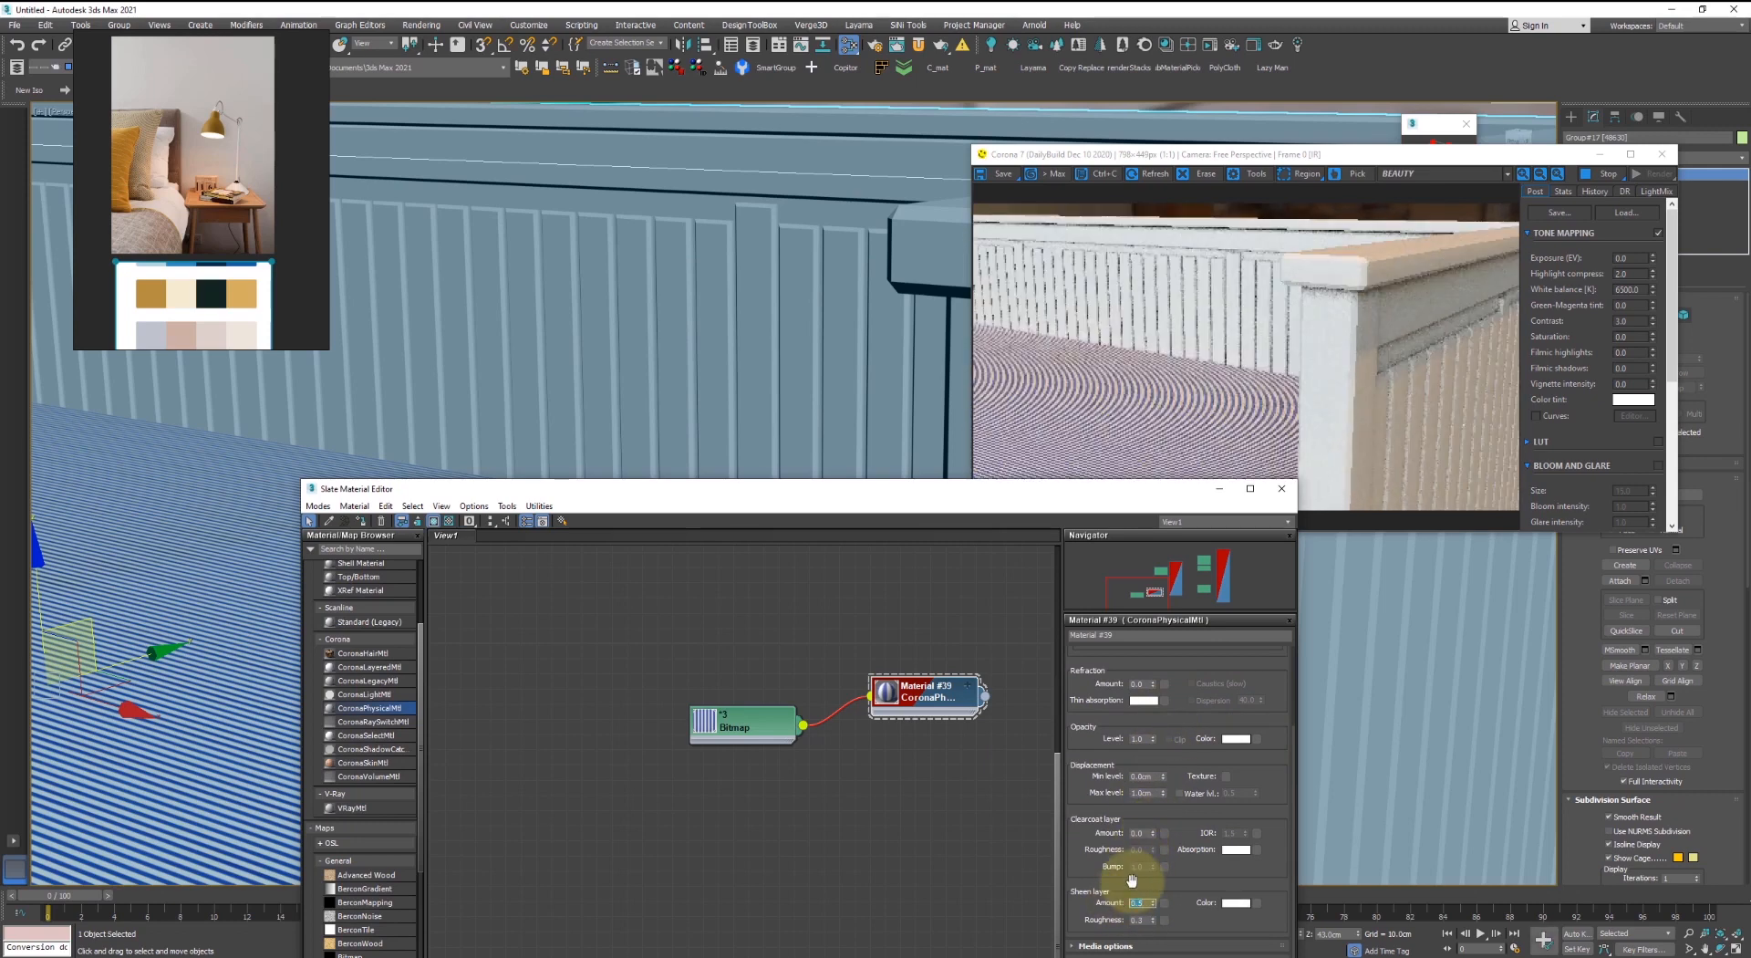
type("1")
key("Return")
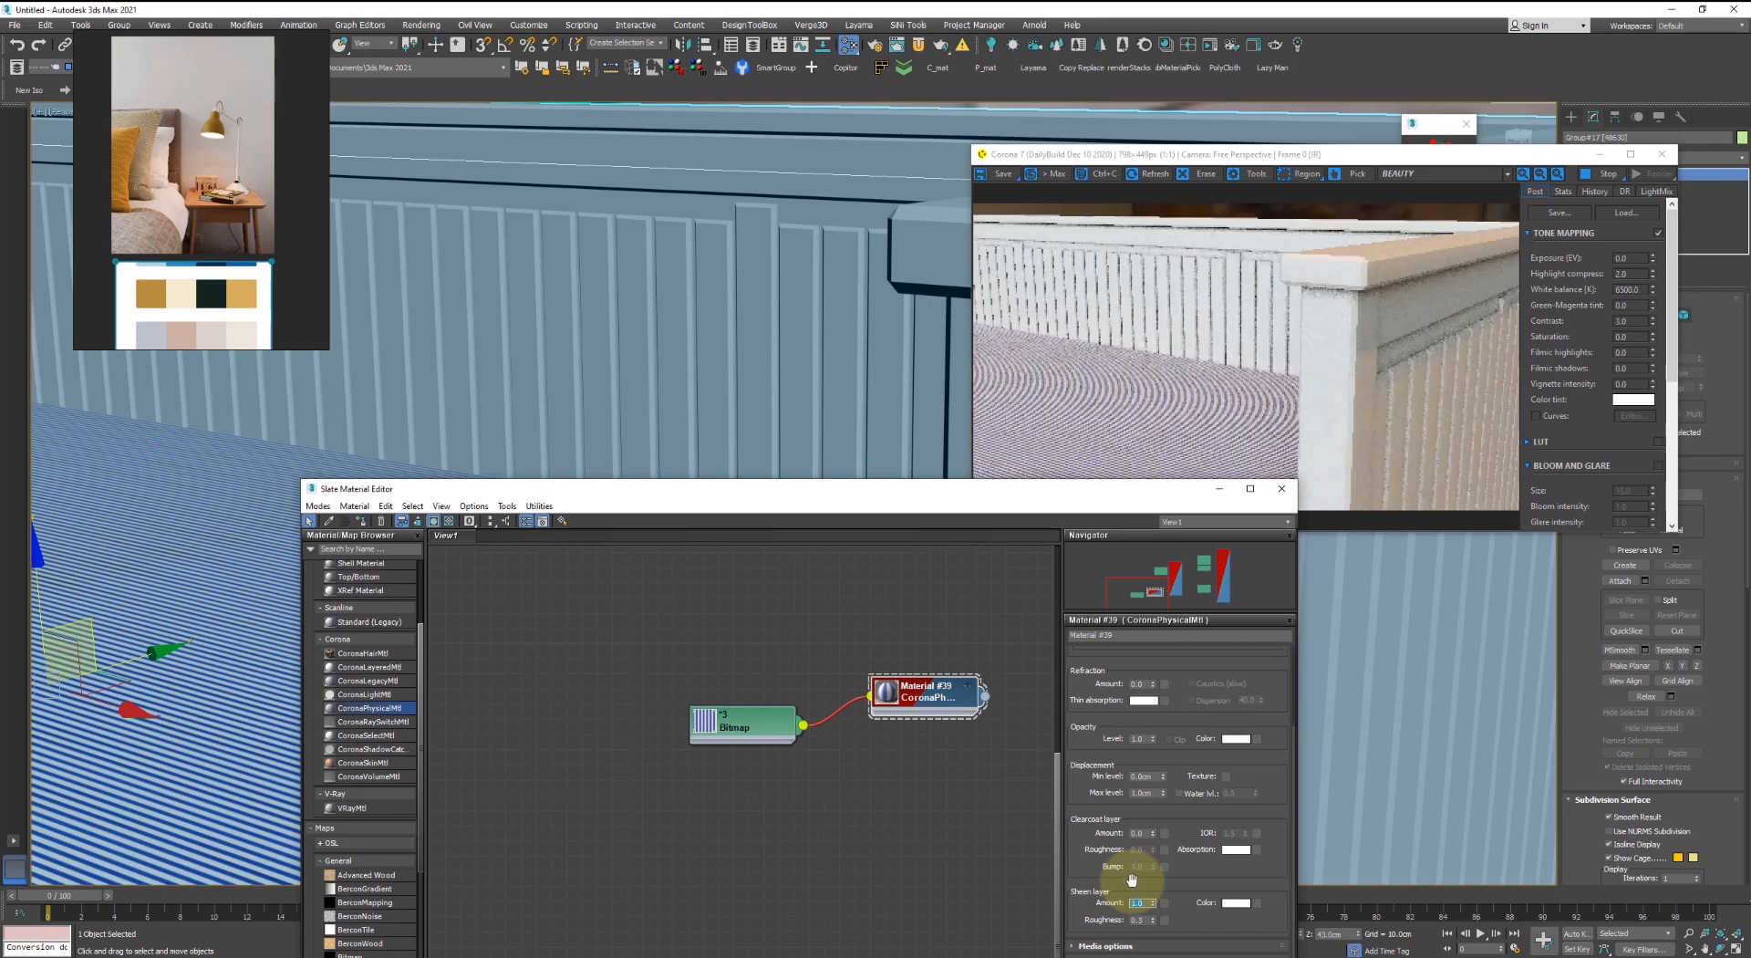
scroll(897, 689, "up", 2)
double_click(883, 695)
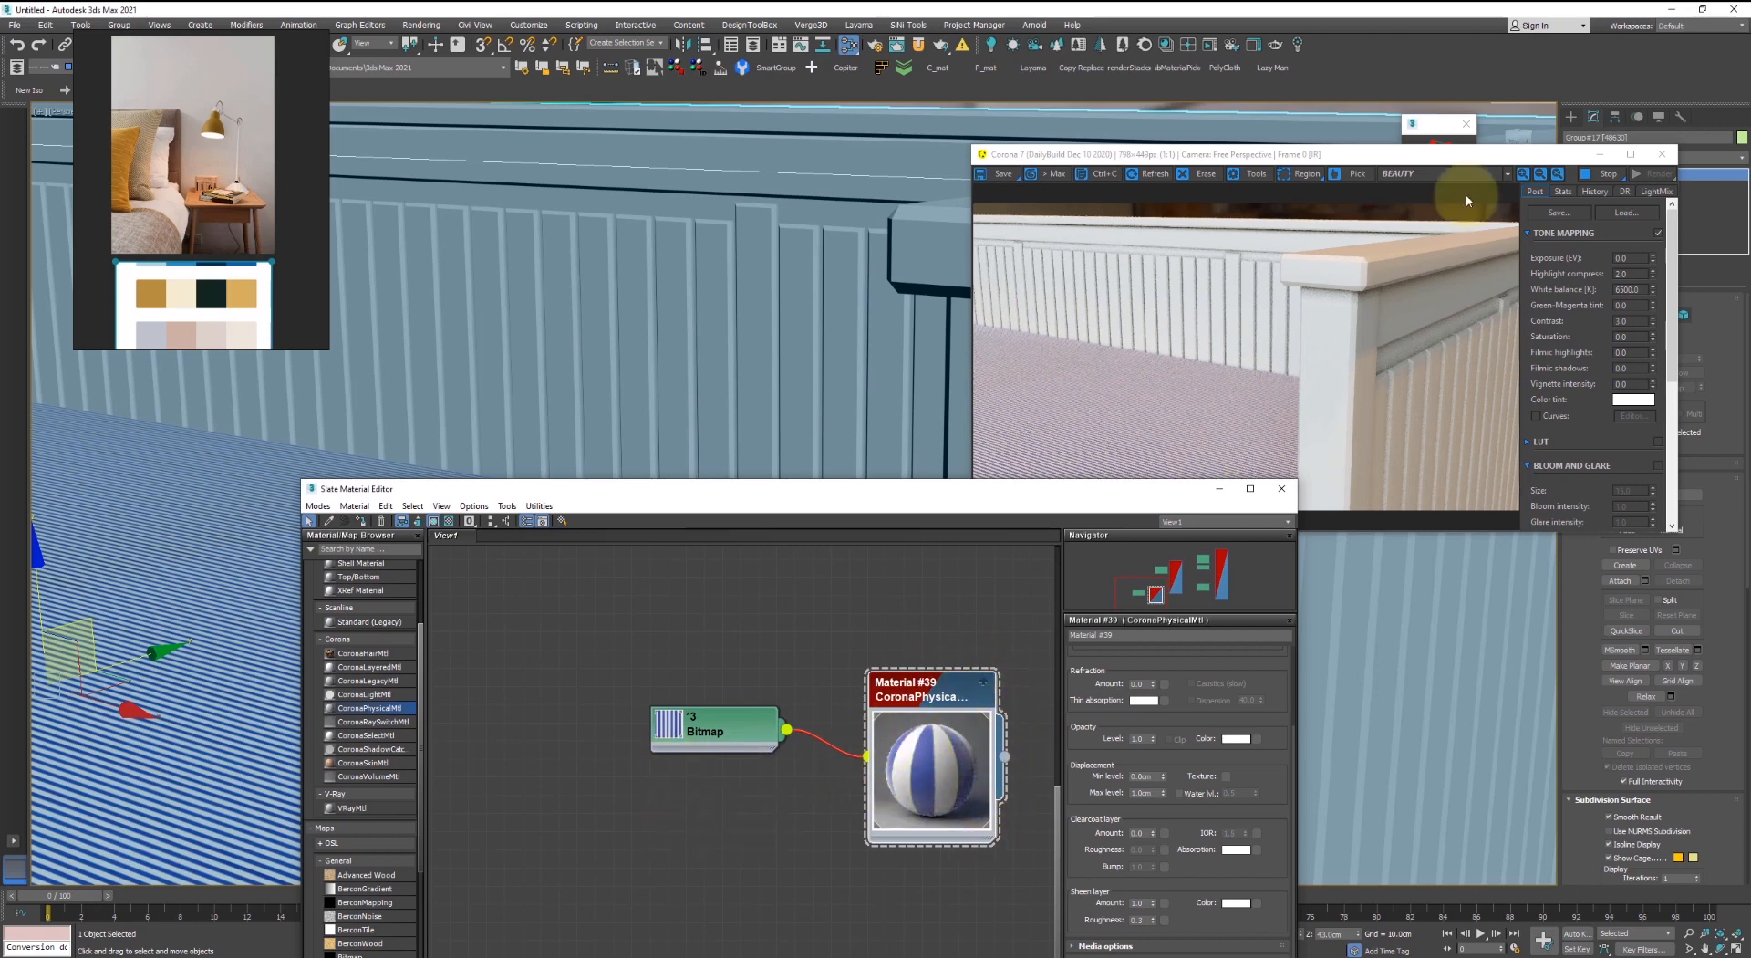
- Stop the interactive render, add a CoronaAO map, and connect it to the mattress material's Base color
left_click(1590, 175)
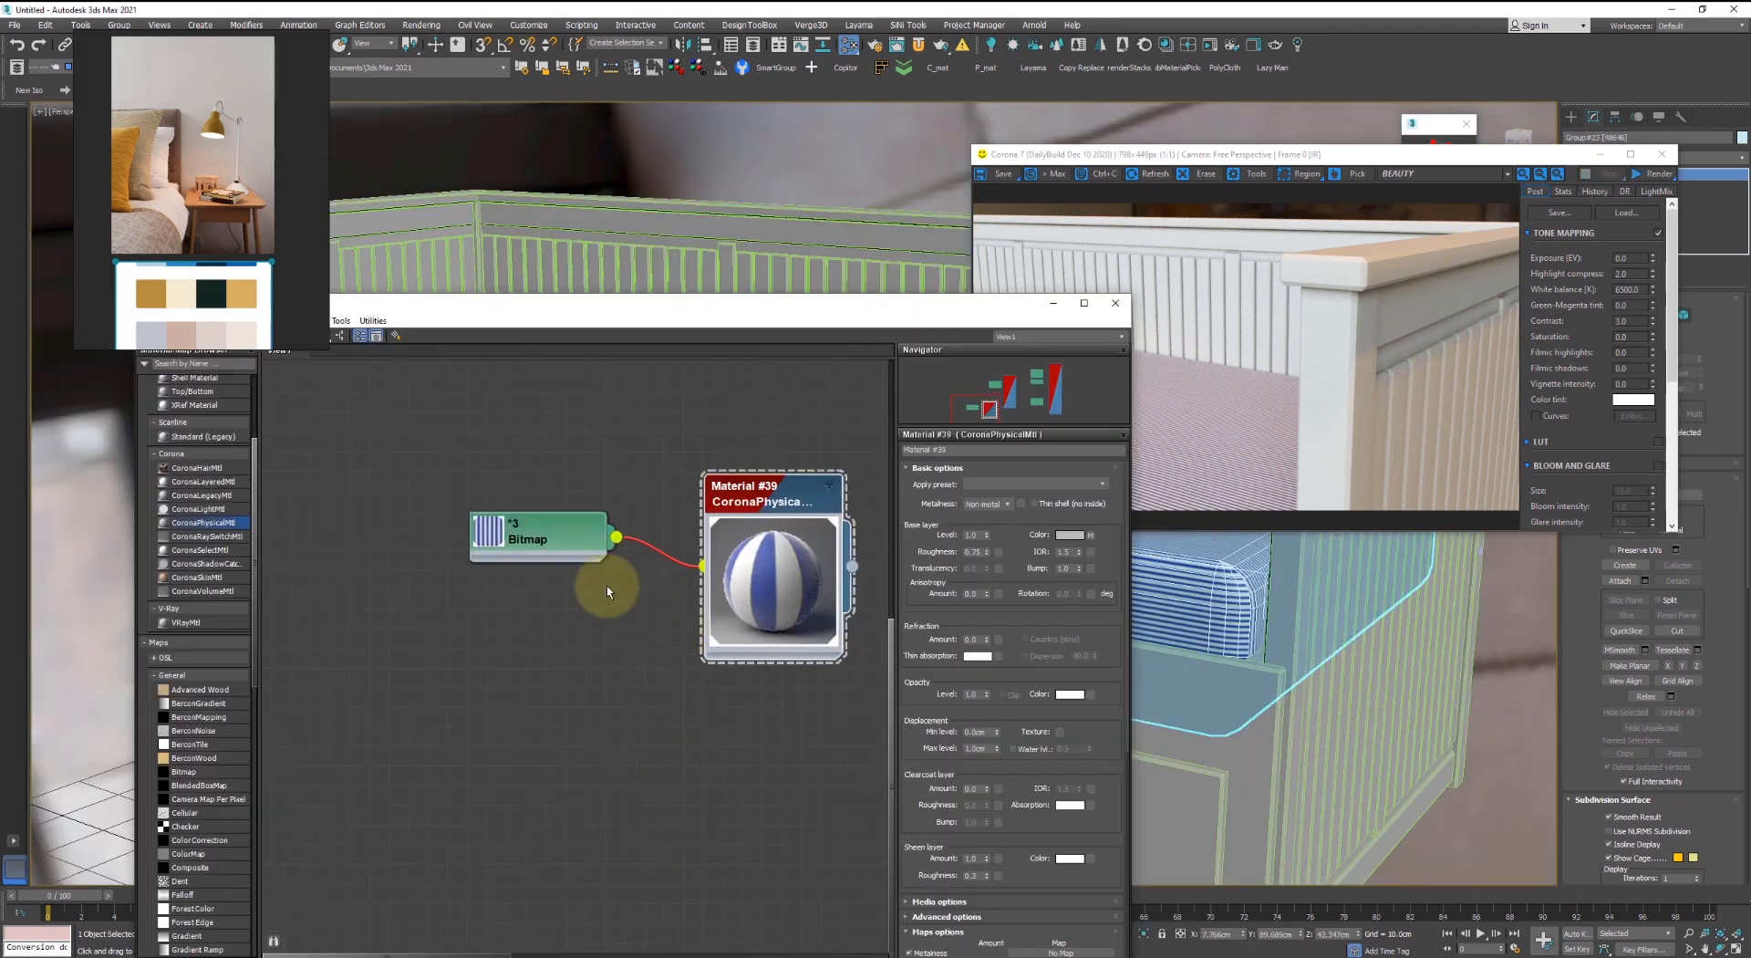
scroll(527, 578, "up", 2)
right_click(527, 566)
mouse_move(557, 609)
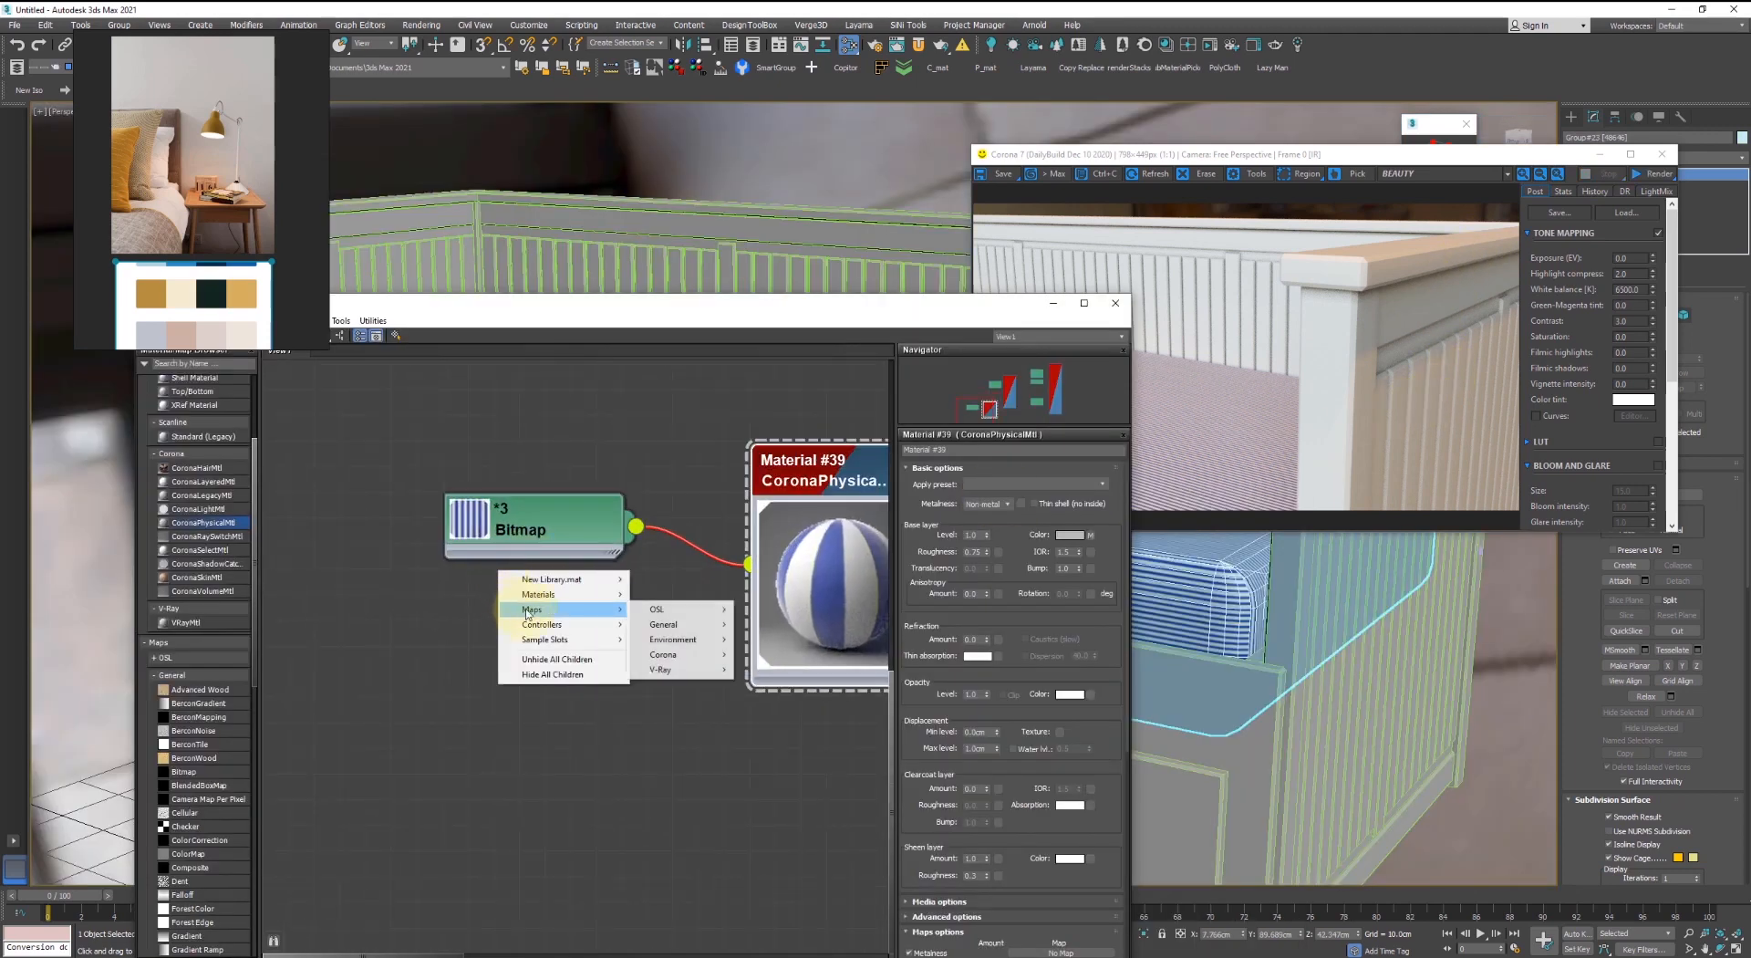
mouse_move(688, 659)
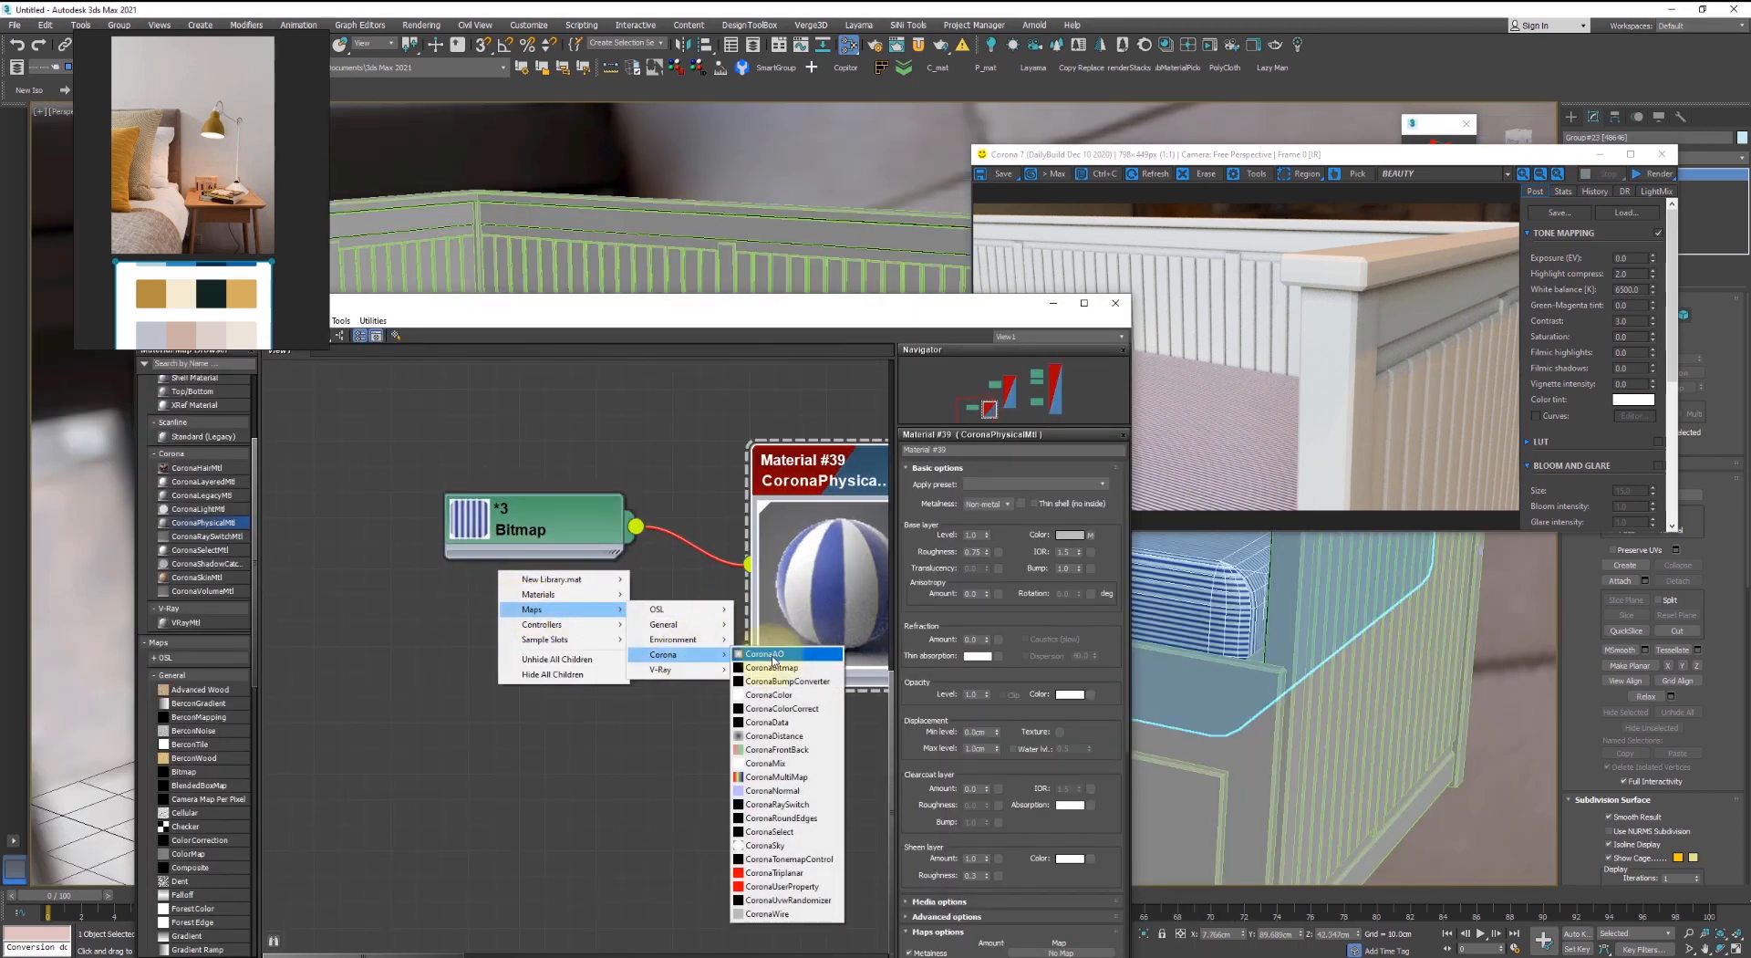
left_click(773, 654)
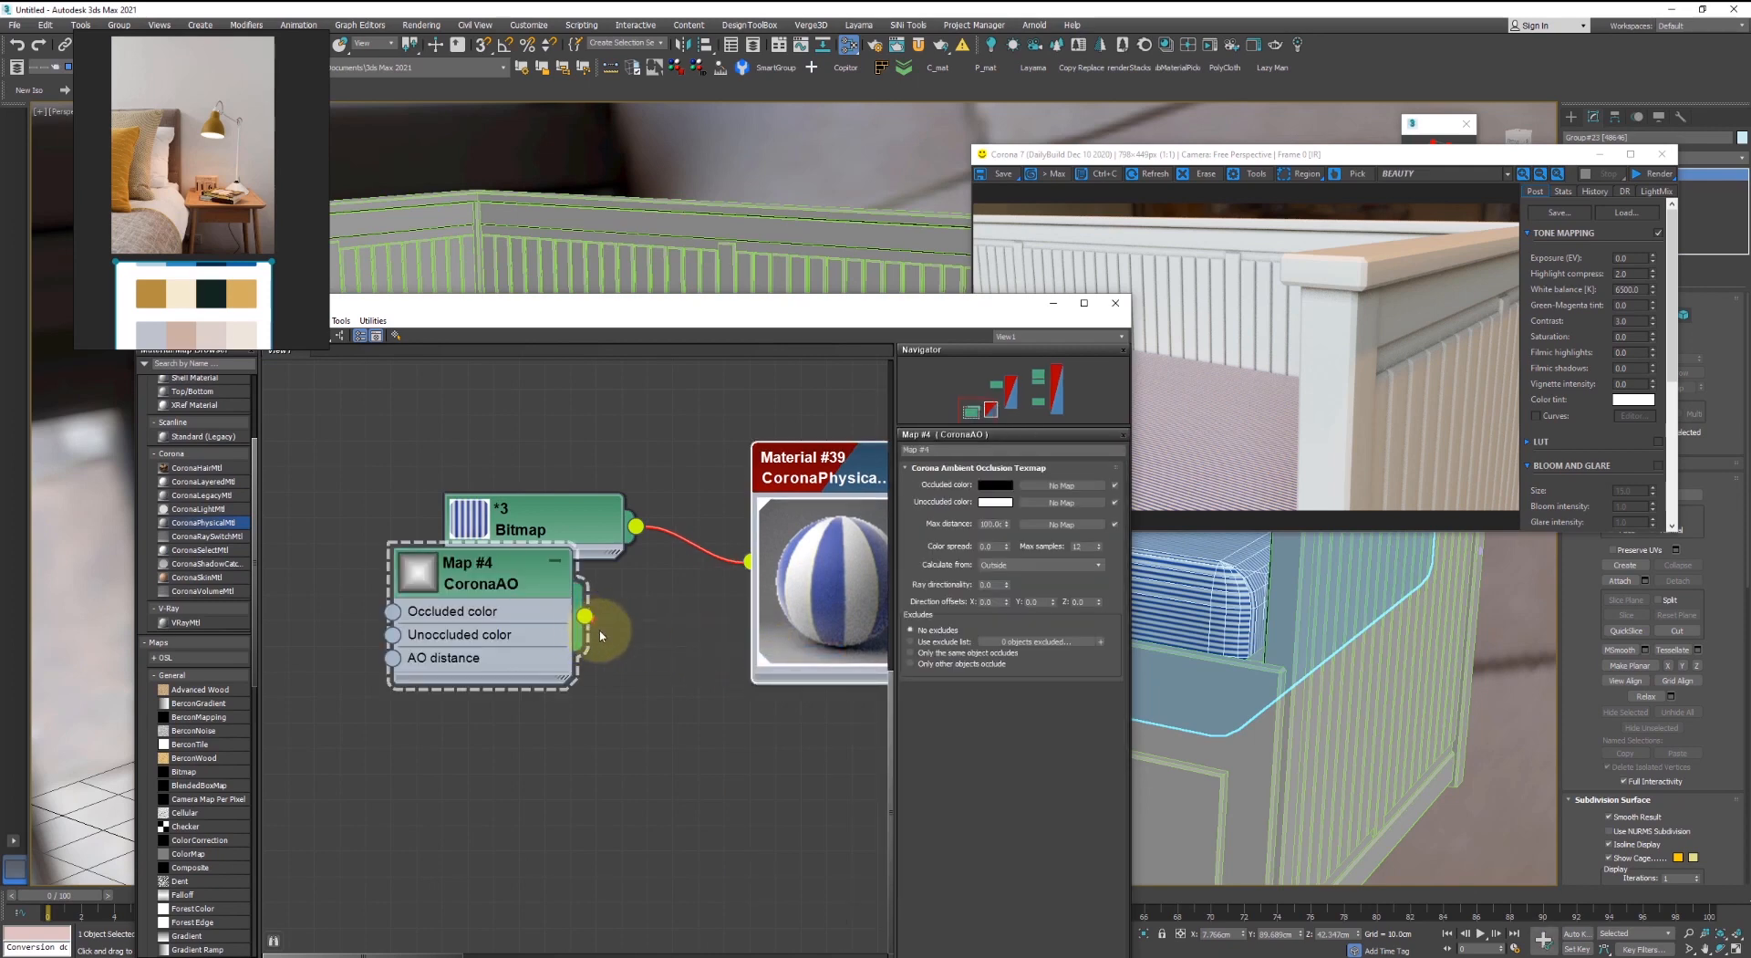
left_click_drag(602, 636, 816, 579)
left_click(862, 597)
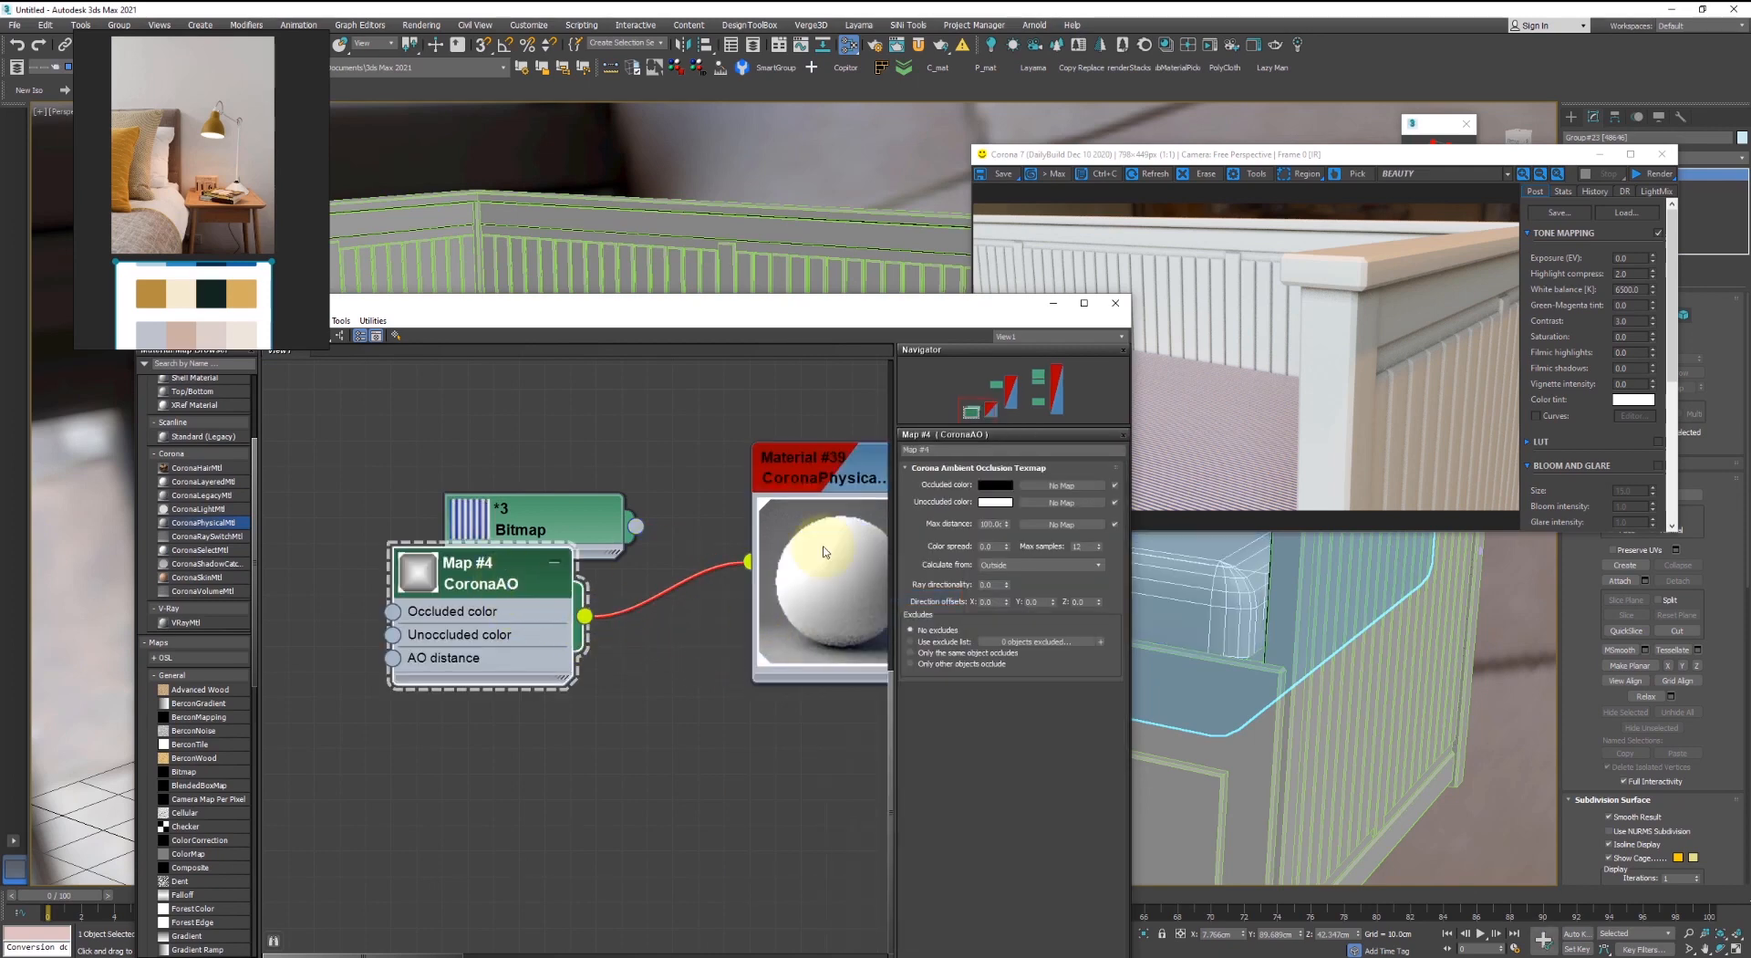
- Set the CoronaAO map's max distance to 1.0 cm and unoccluded color to light grey, and move the editor to reveal the mattress
left_click(995, 501)
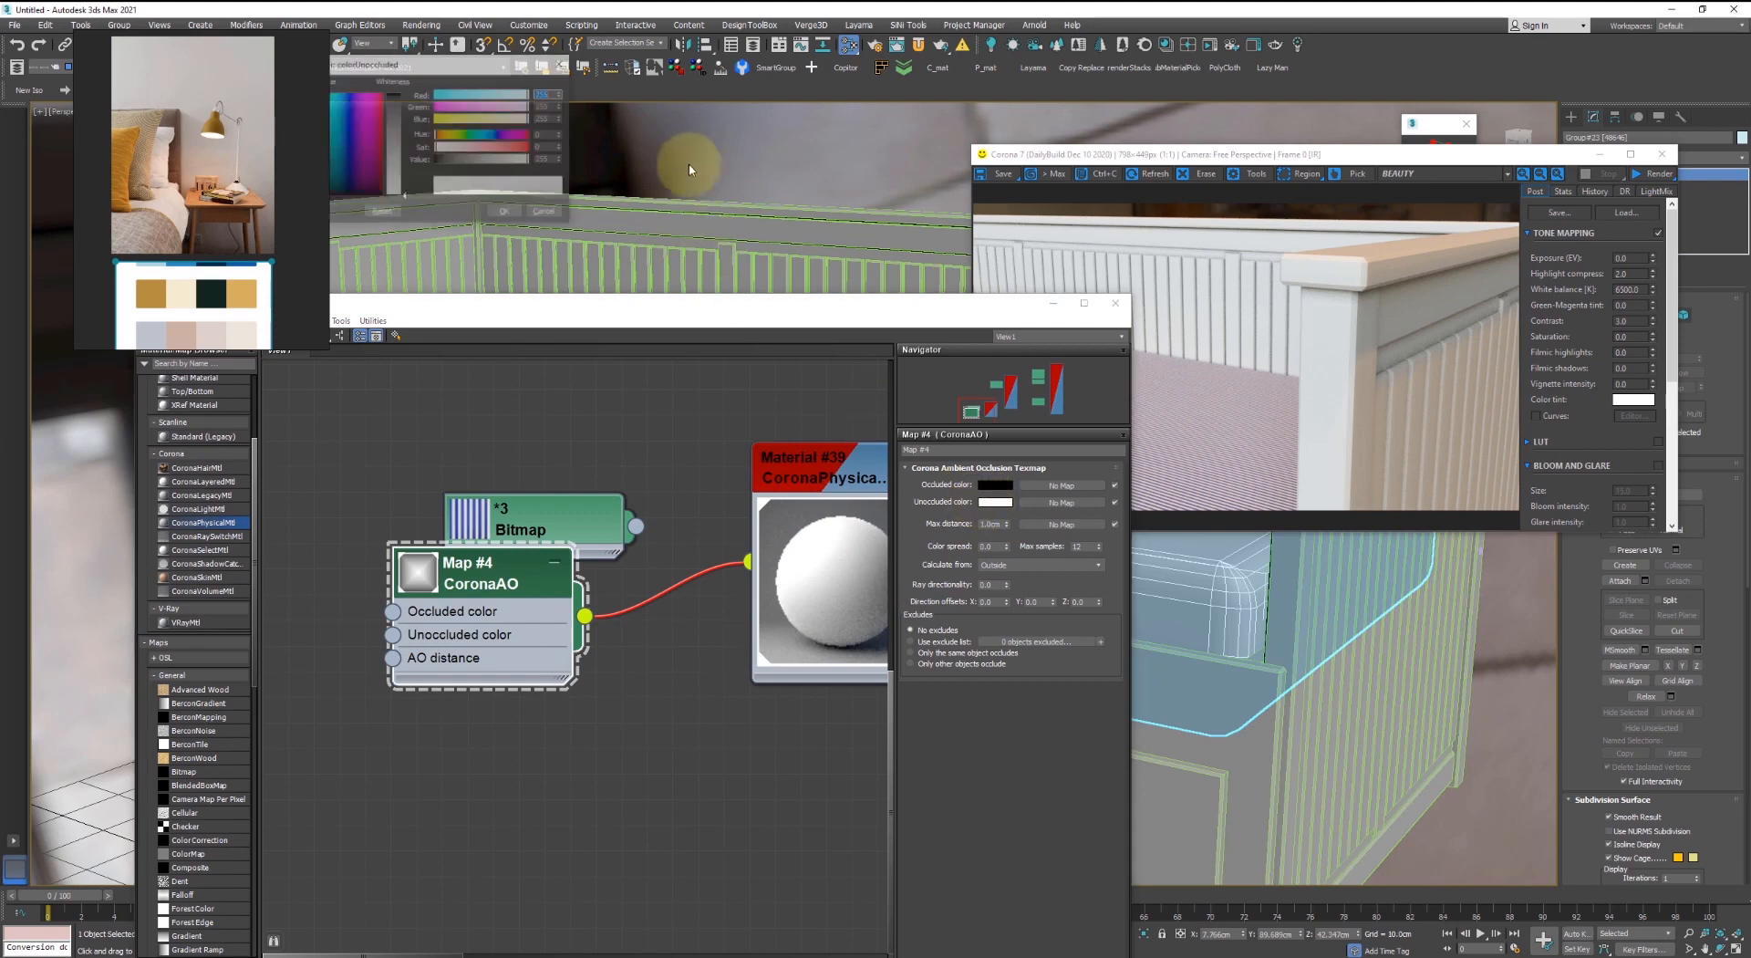
left_click(507, 211)
left_click_drag(681, 307, 324, 281)
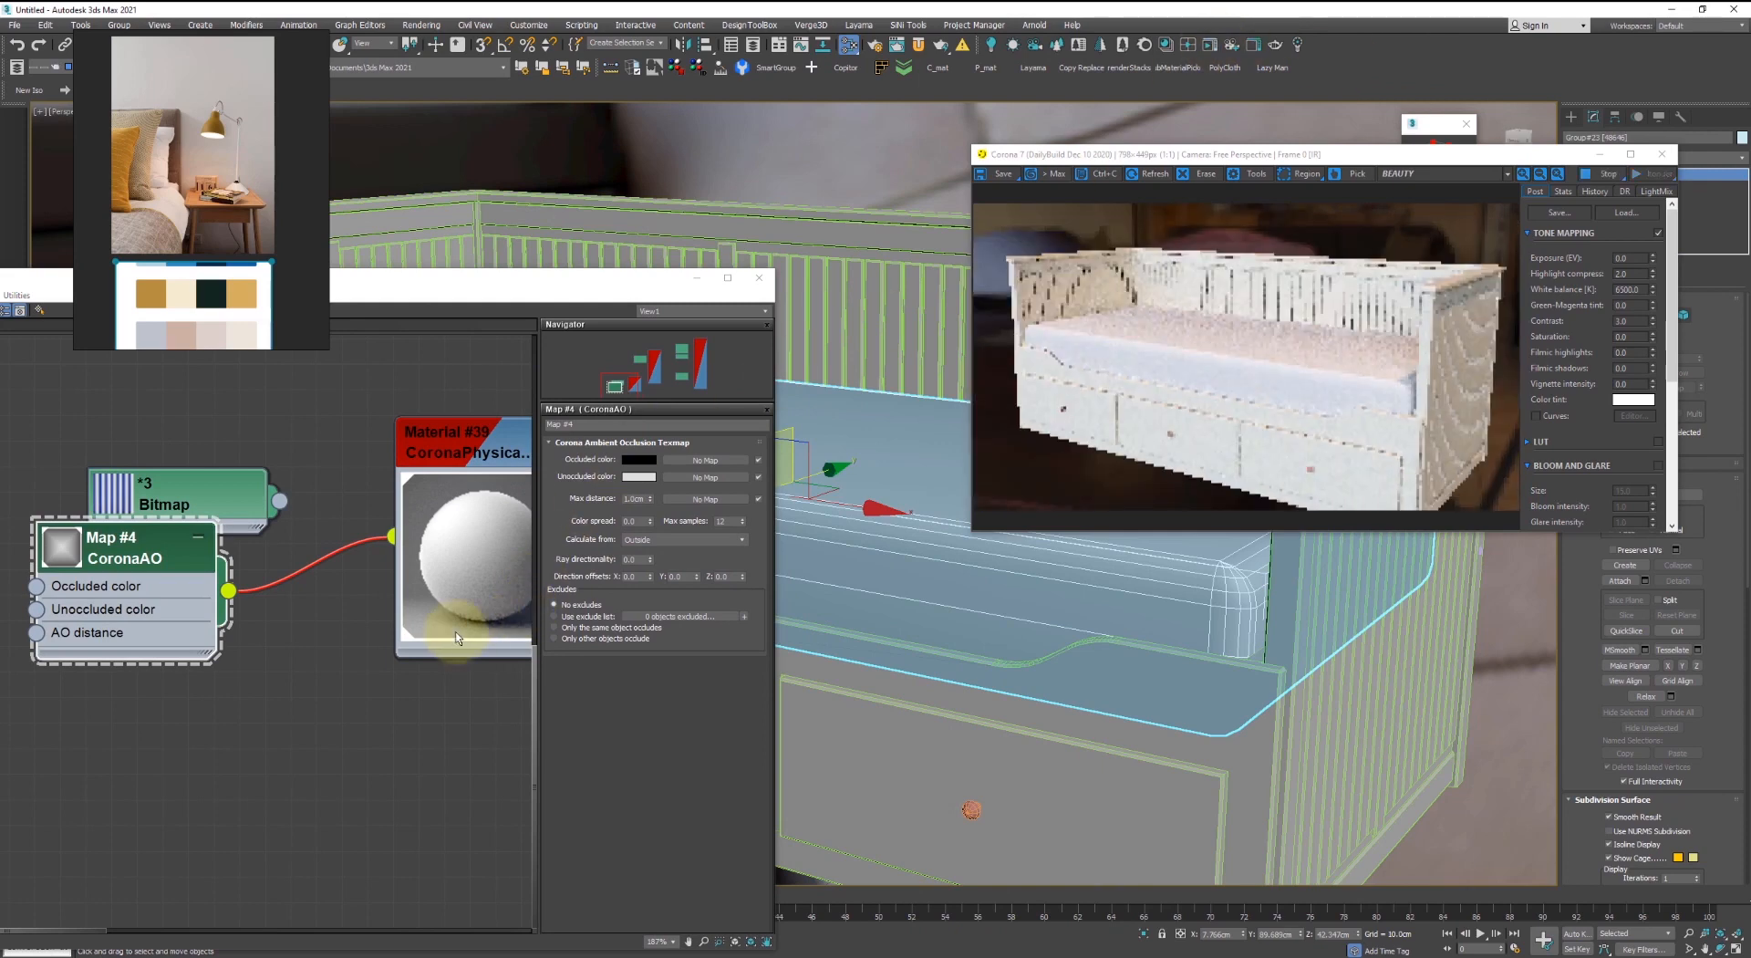
scroll(883, 523, "up", 3)
scroll(883, 523, "up", 2)
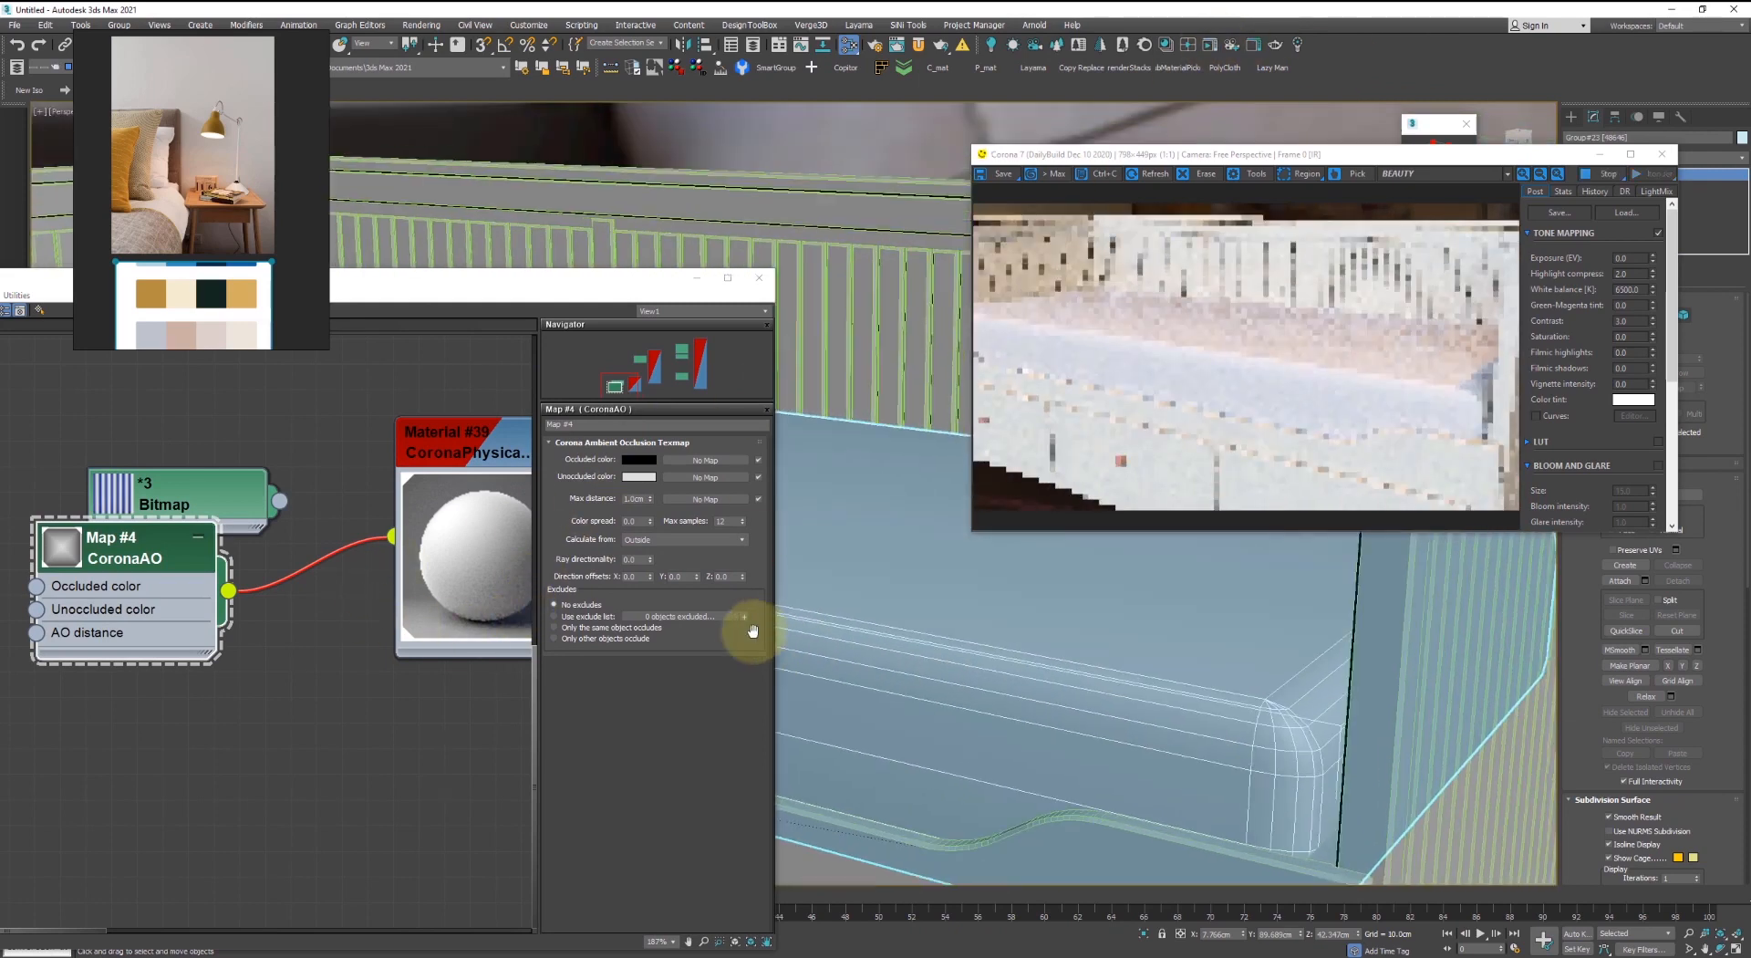
- Close the material editor, stop the interactive render, close its frame buffer, and deselect the mattress
left_click(759, 278)
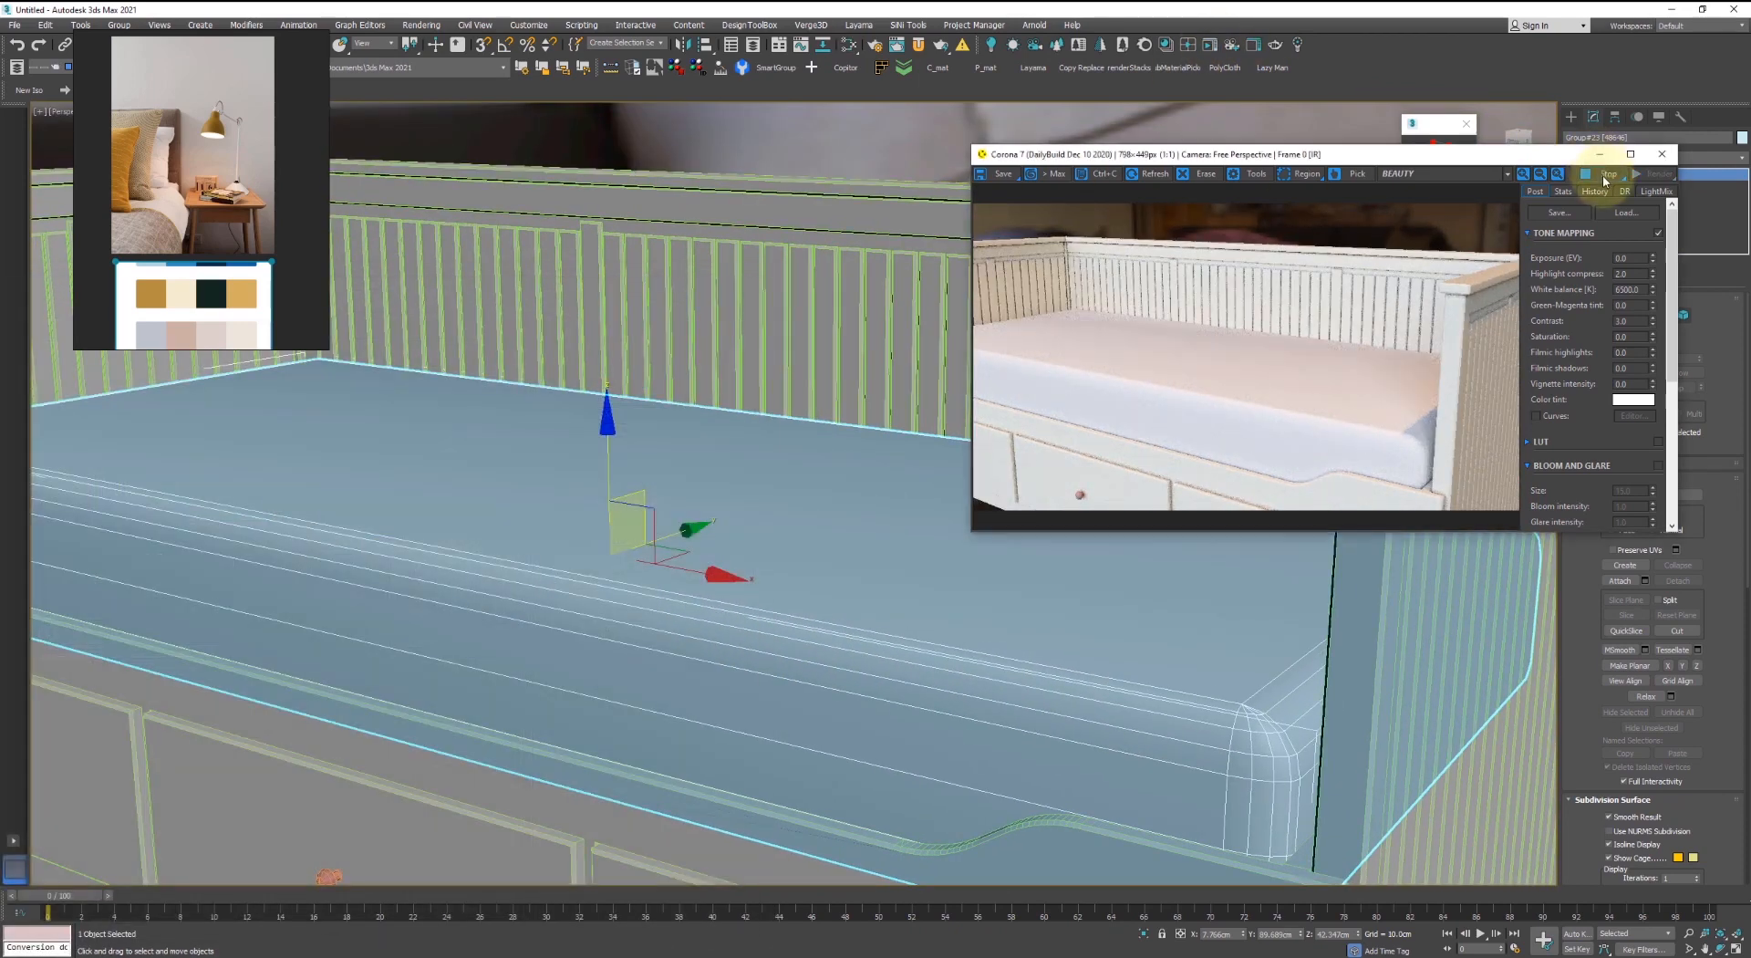
left_click(1604, 175)
left_click(1661, 154)
left_click(982, 183)
- Select the daybed's drawer knobs and reopen the material editor, placing it so the knobs stay visible
scroll(957, 196, "down", 6)
middle_click_drag(951, 200, 1063, 352, "alt")
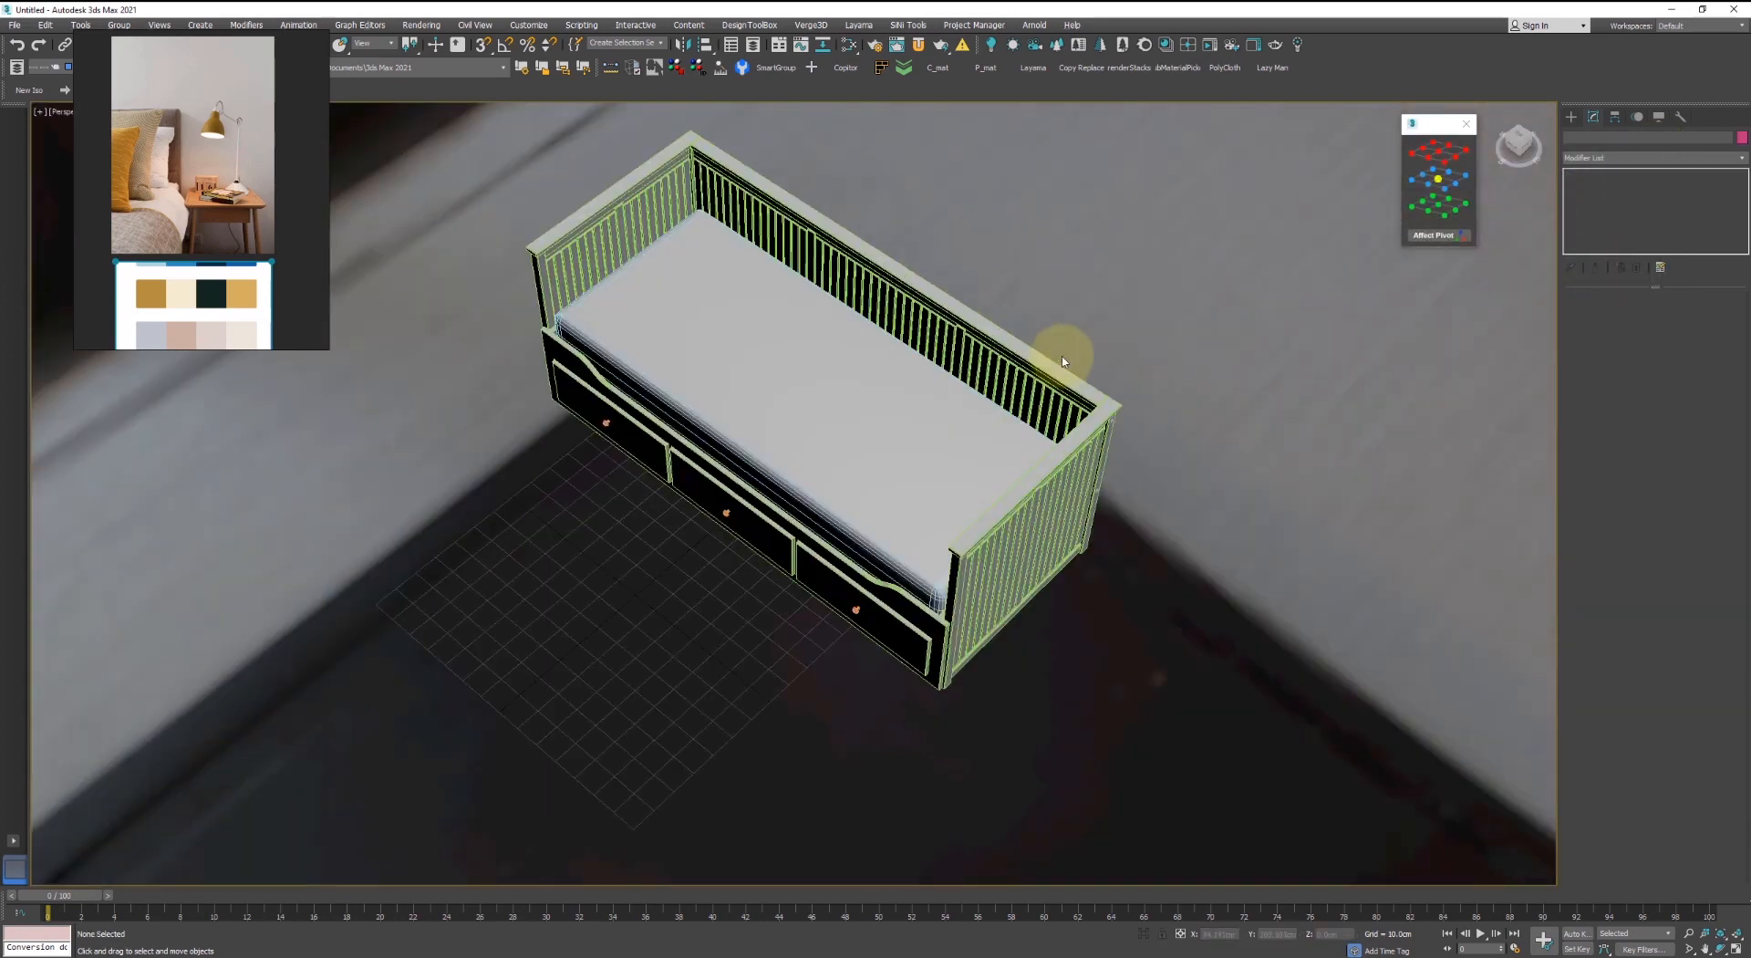
scroll(833, 578, "up", 5)
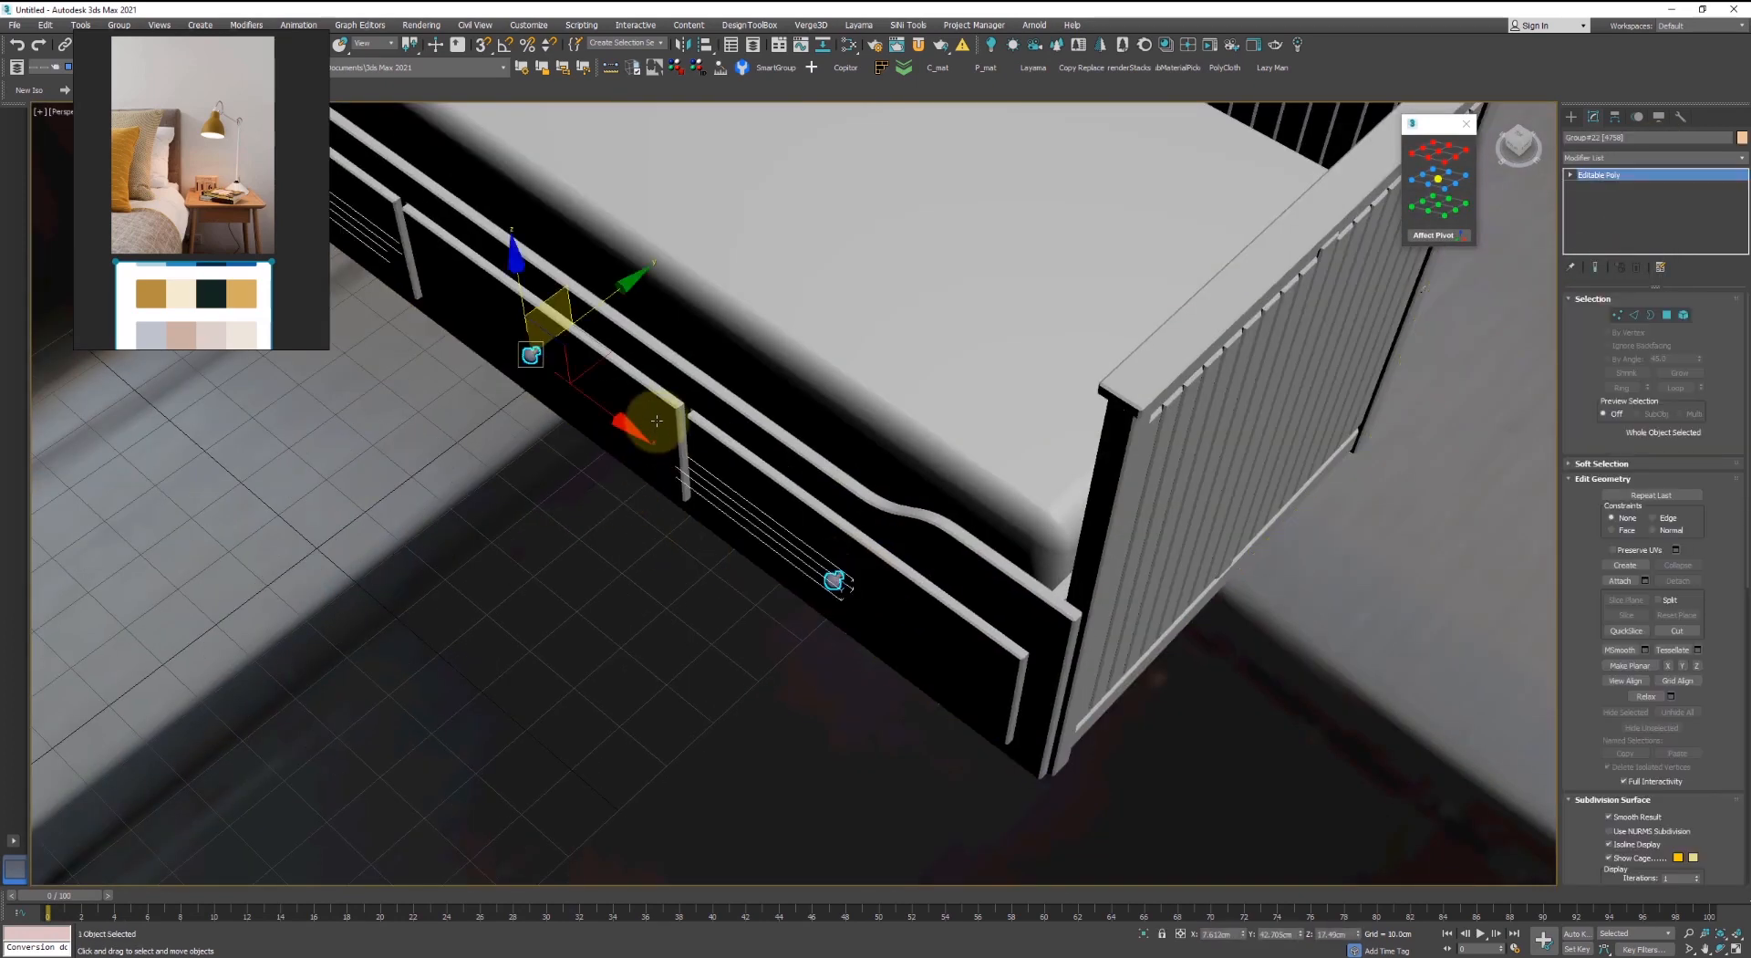
middle_click_drag(648, 417, 980, 505)
key("m")
left_click_drag(575, 282, 998, 260)
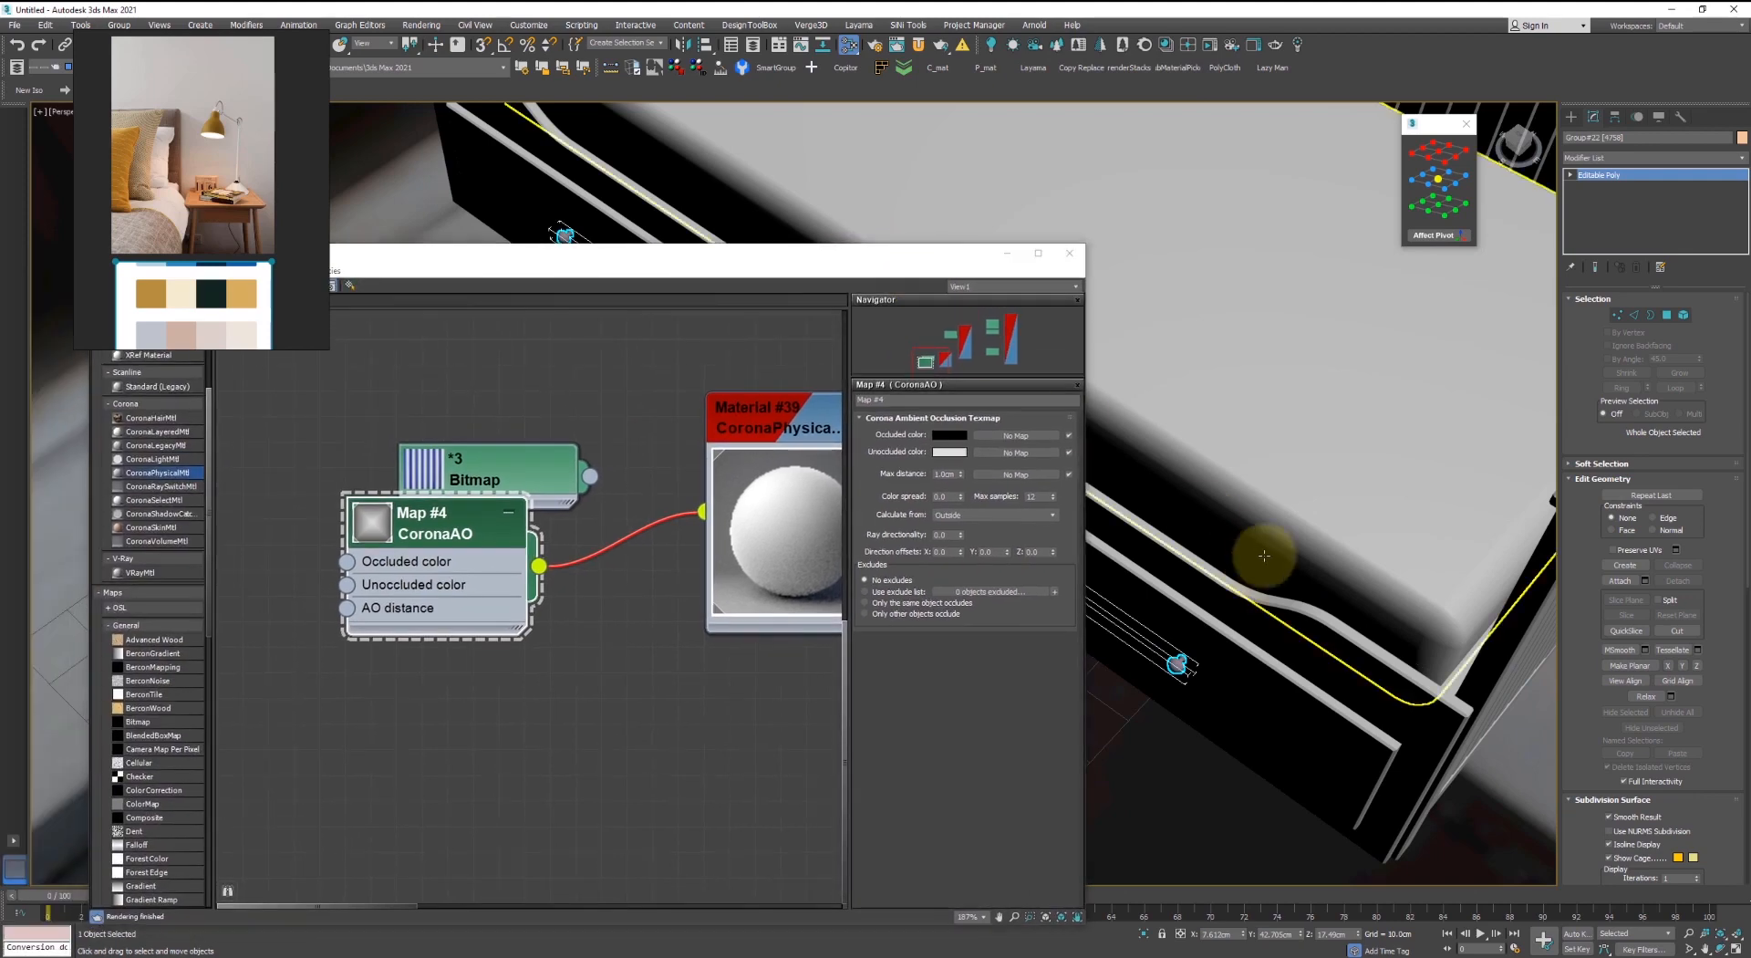
middle_click_drag(1264, 556, 1339, 450, "alt")
scroll(1261, 429, "up", 2)
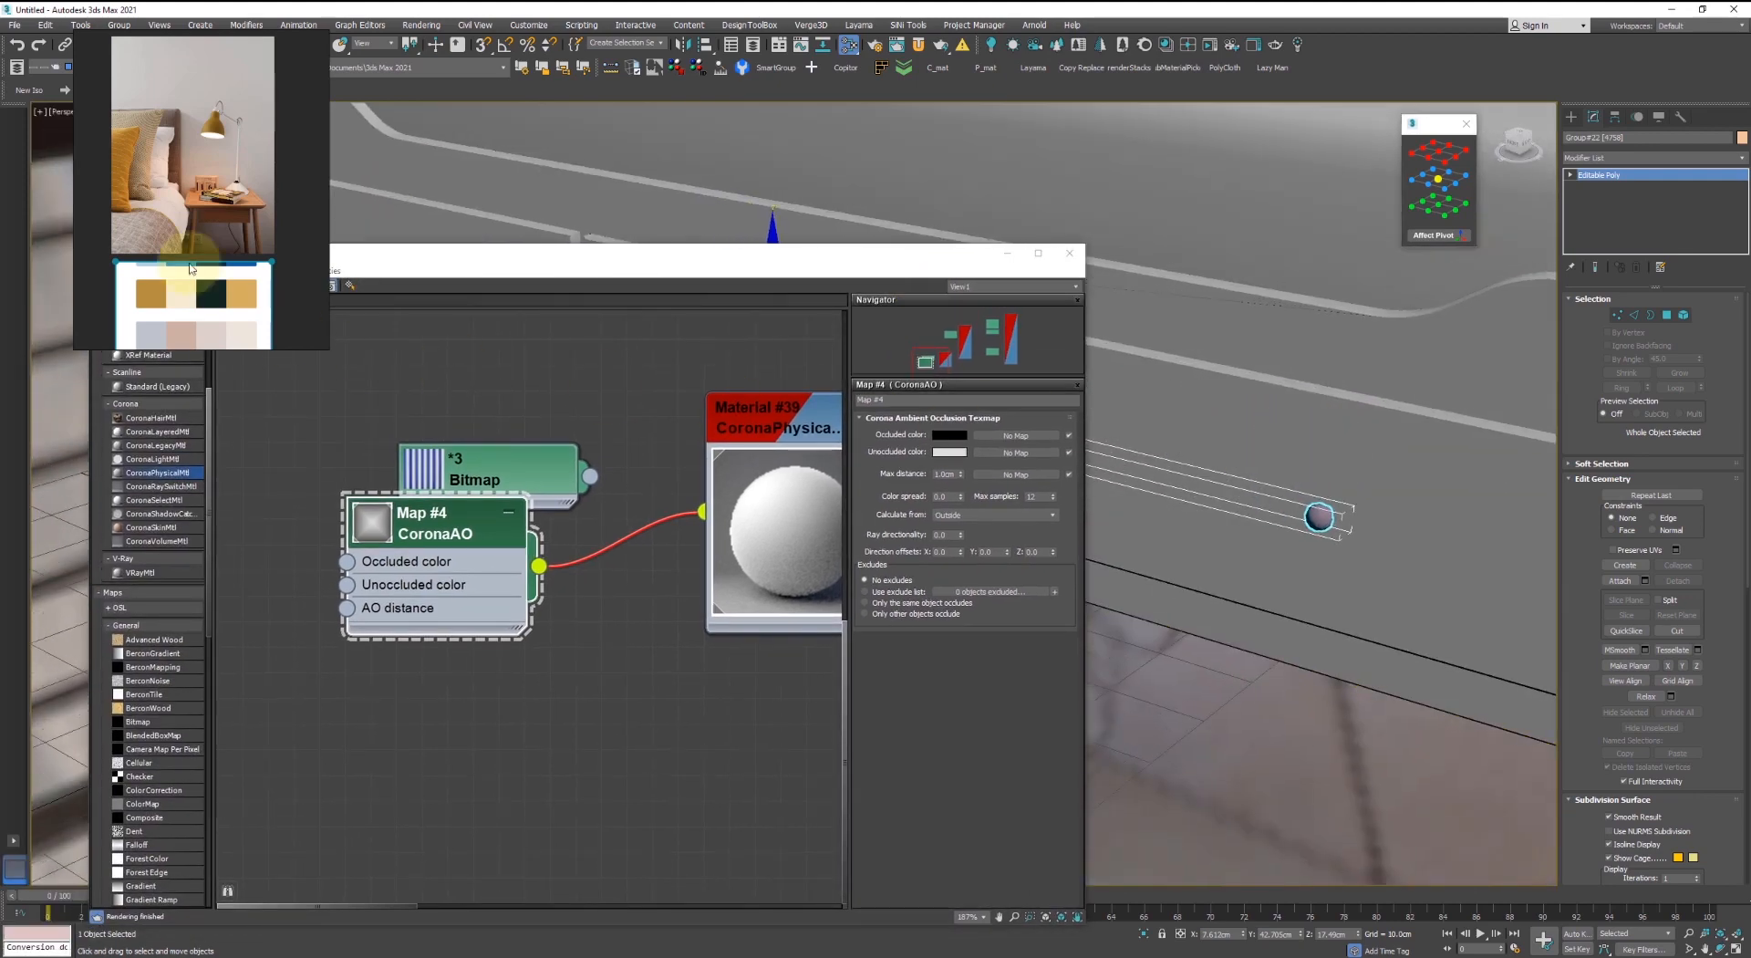
- Examine the reference photo's bedside table, lamp and books for material and color cues
scroll(189, 222, "up", 4)
scroll(187, 210, "down", 3)
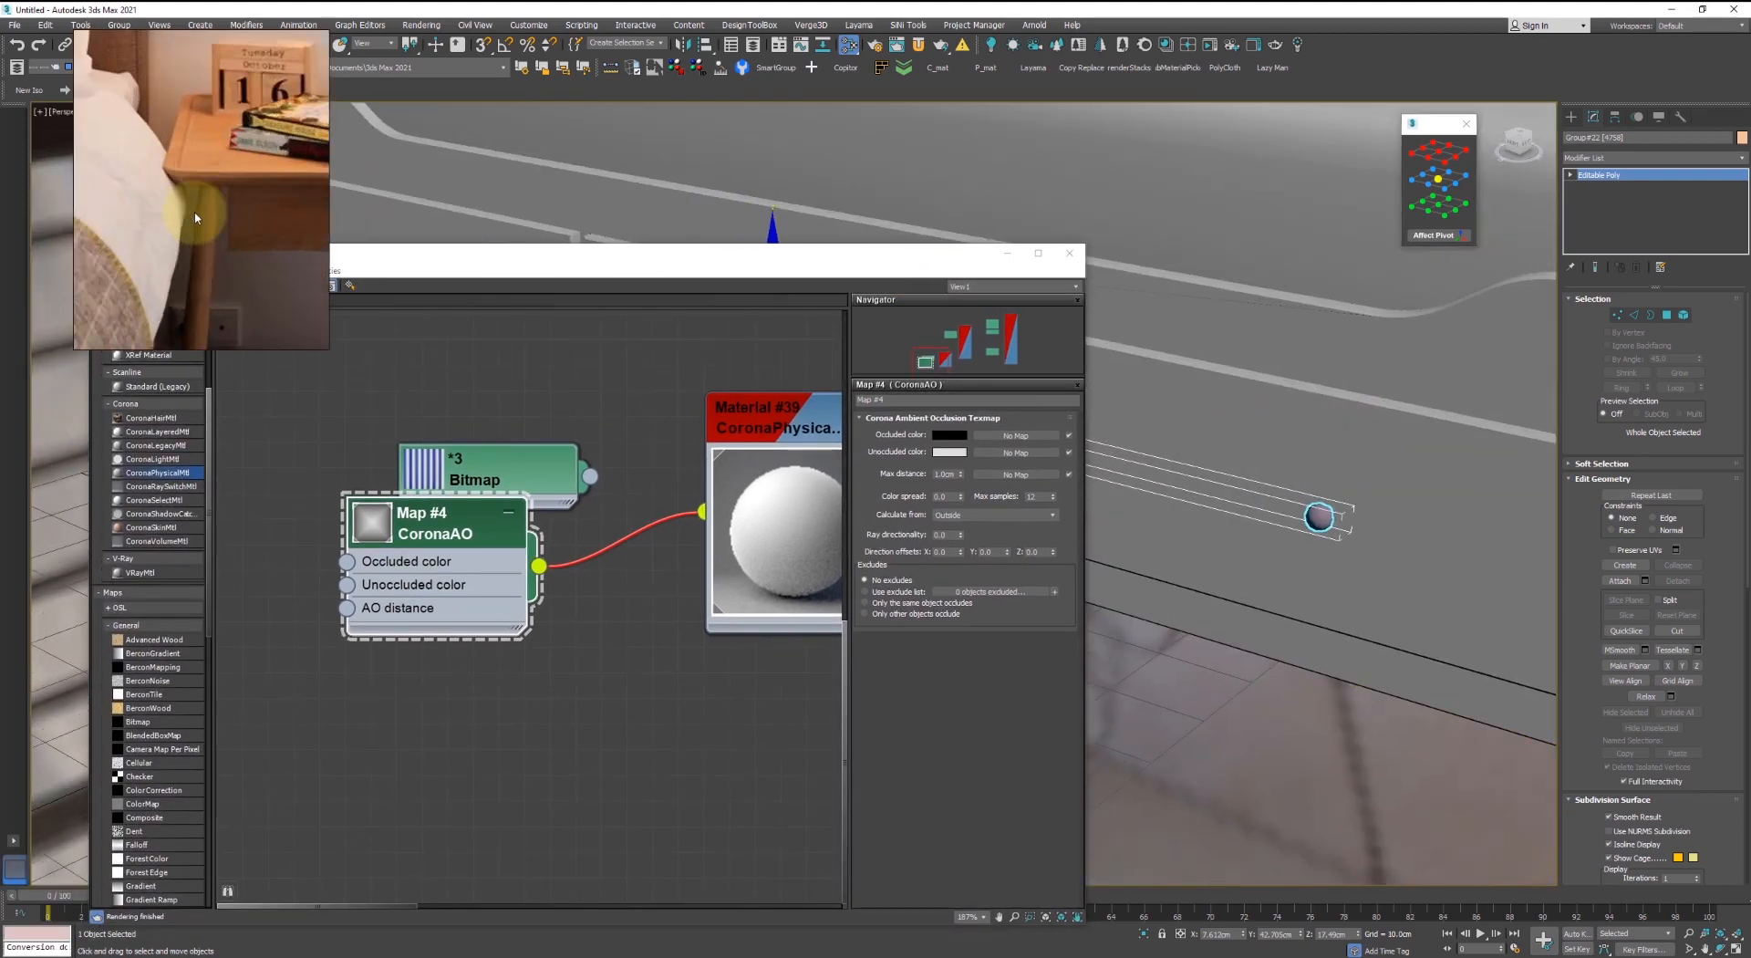
scroll(224, 55, "up", 5)
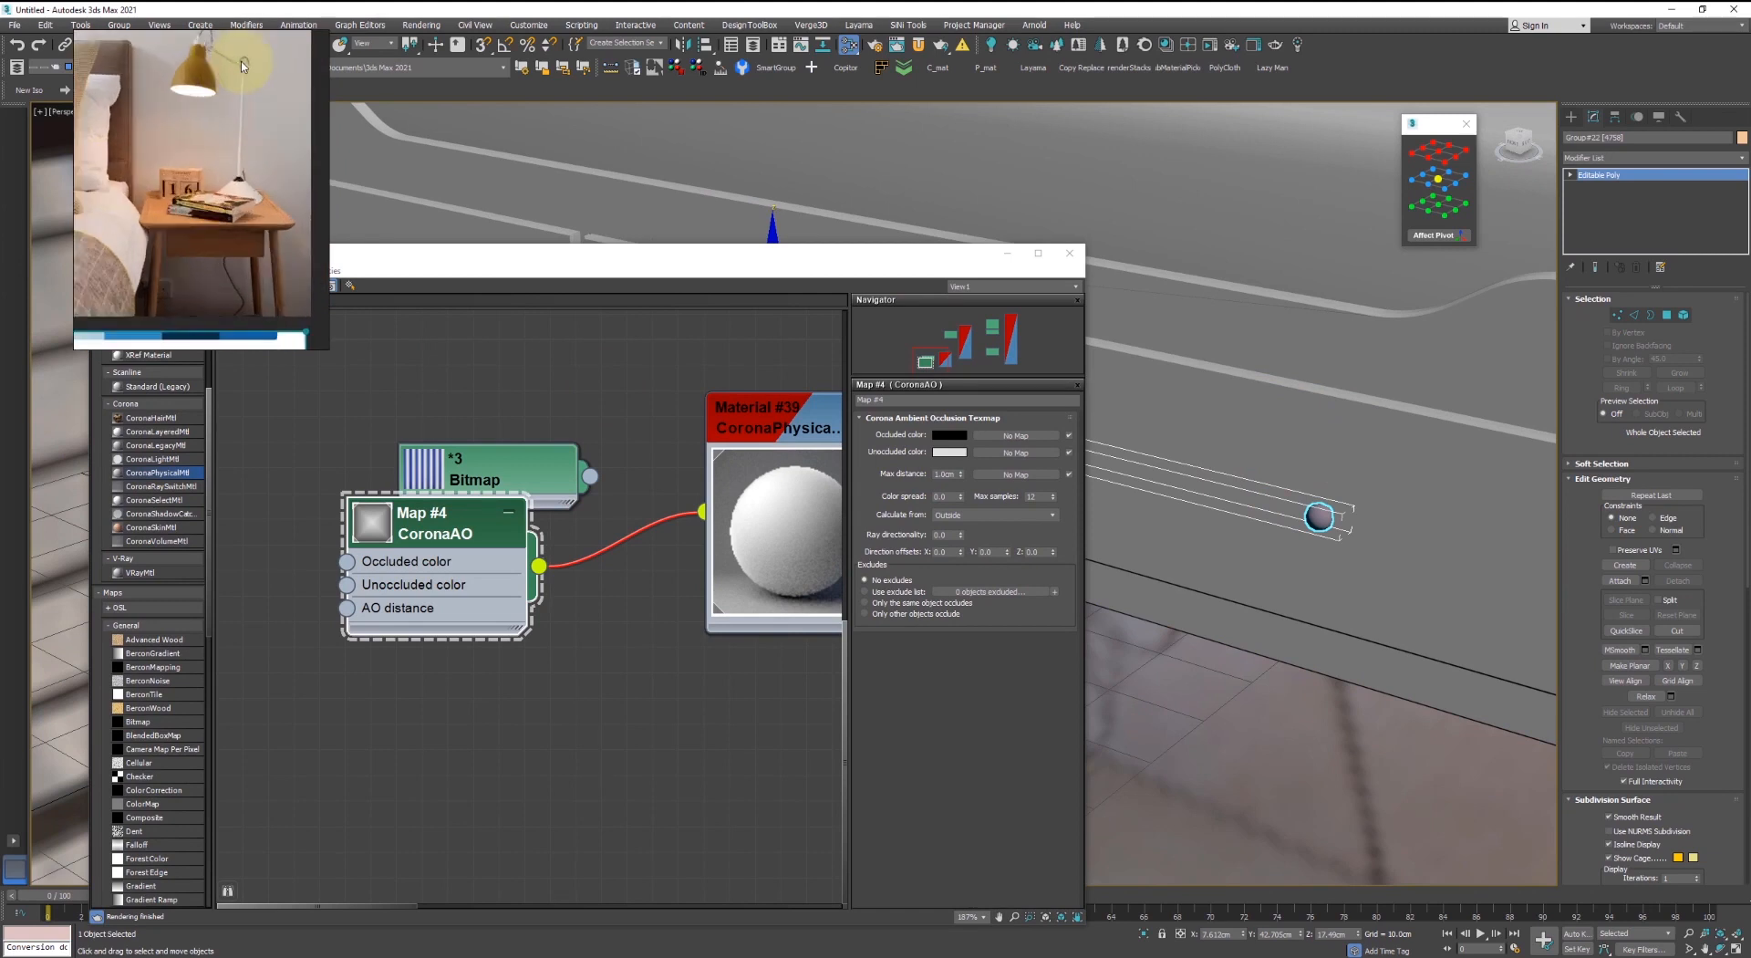
scroll(133, 122, "down", 4)
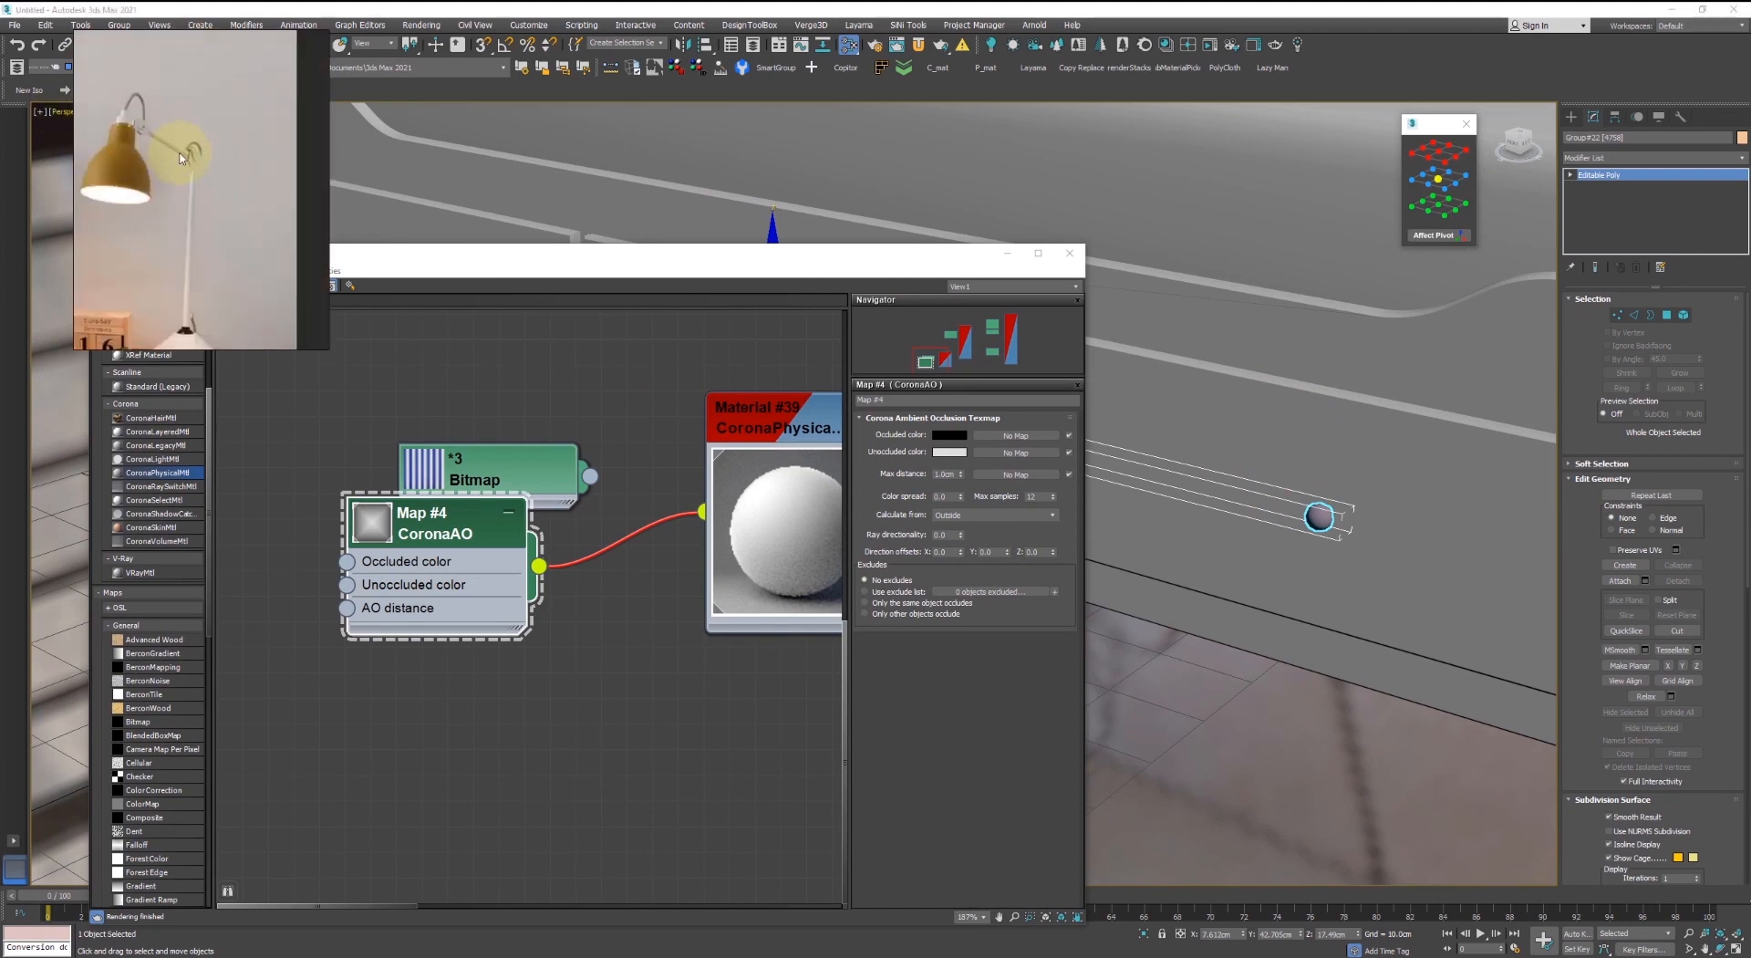
scroll(178, 146, "up", 3)
scroll(187, 164, "down", 4)
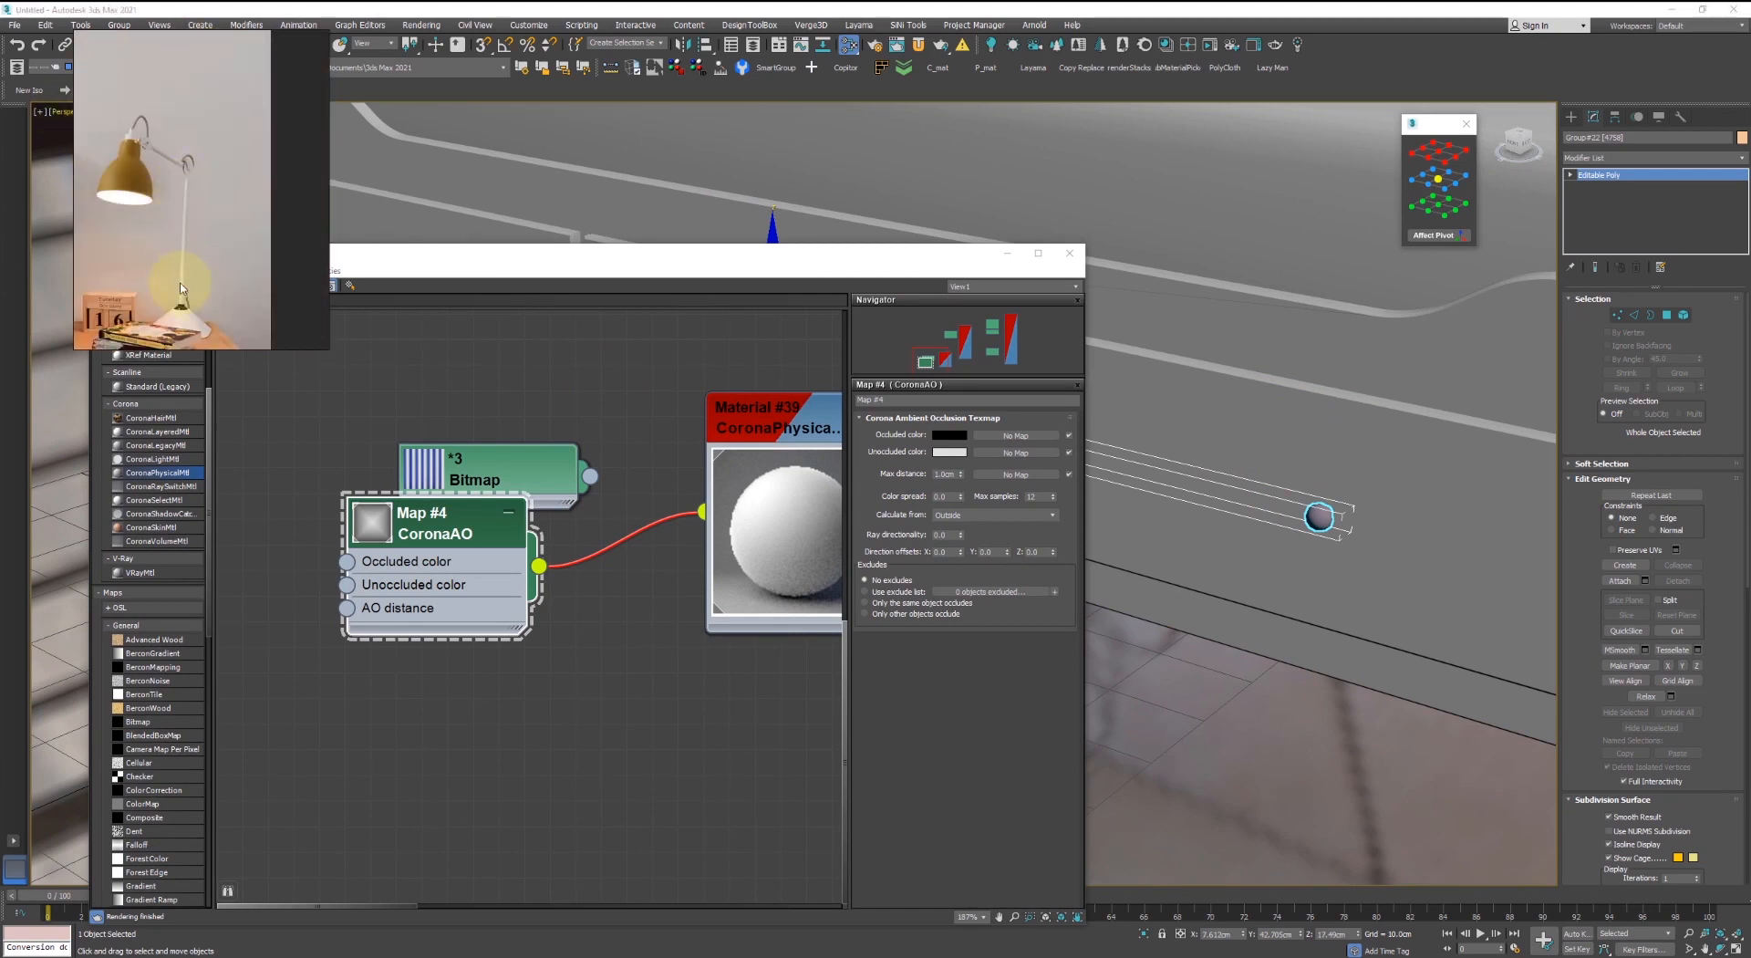
scroll(237, 146, "up", 5)
- Add a new CoronaPhysicalMtl below the mattress material, apply the Aluminum brushed preset, and enlarge its preview
scroll(485, 608, "down", 6)
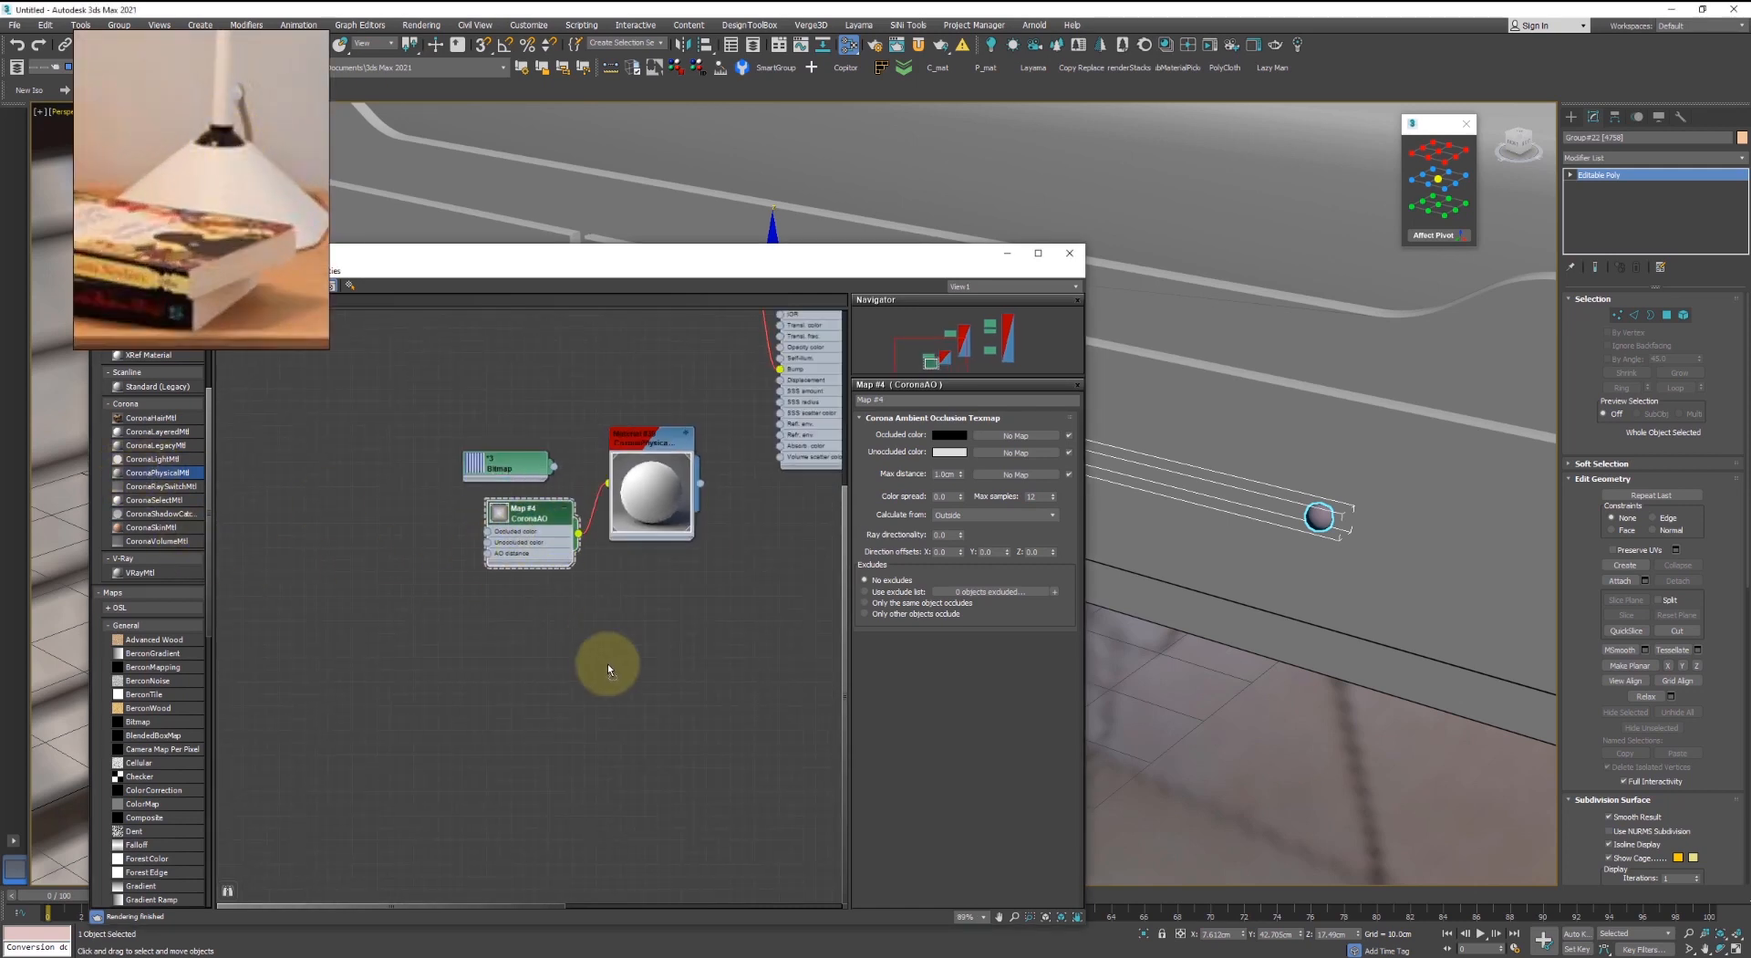
left_click_drag(607, 664, 662, 578)
scroll(648, 575, "up", 4)
left_click(982, 435)
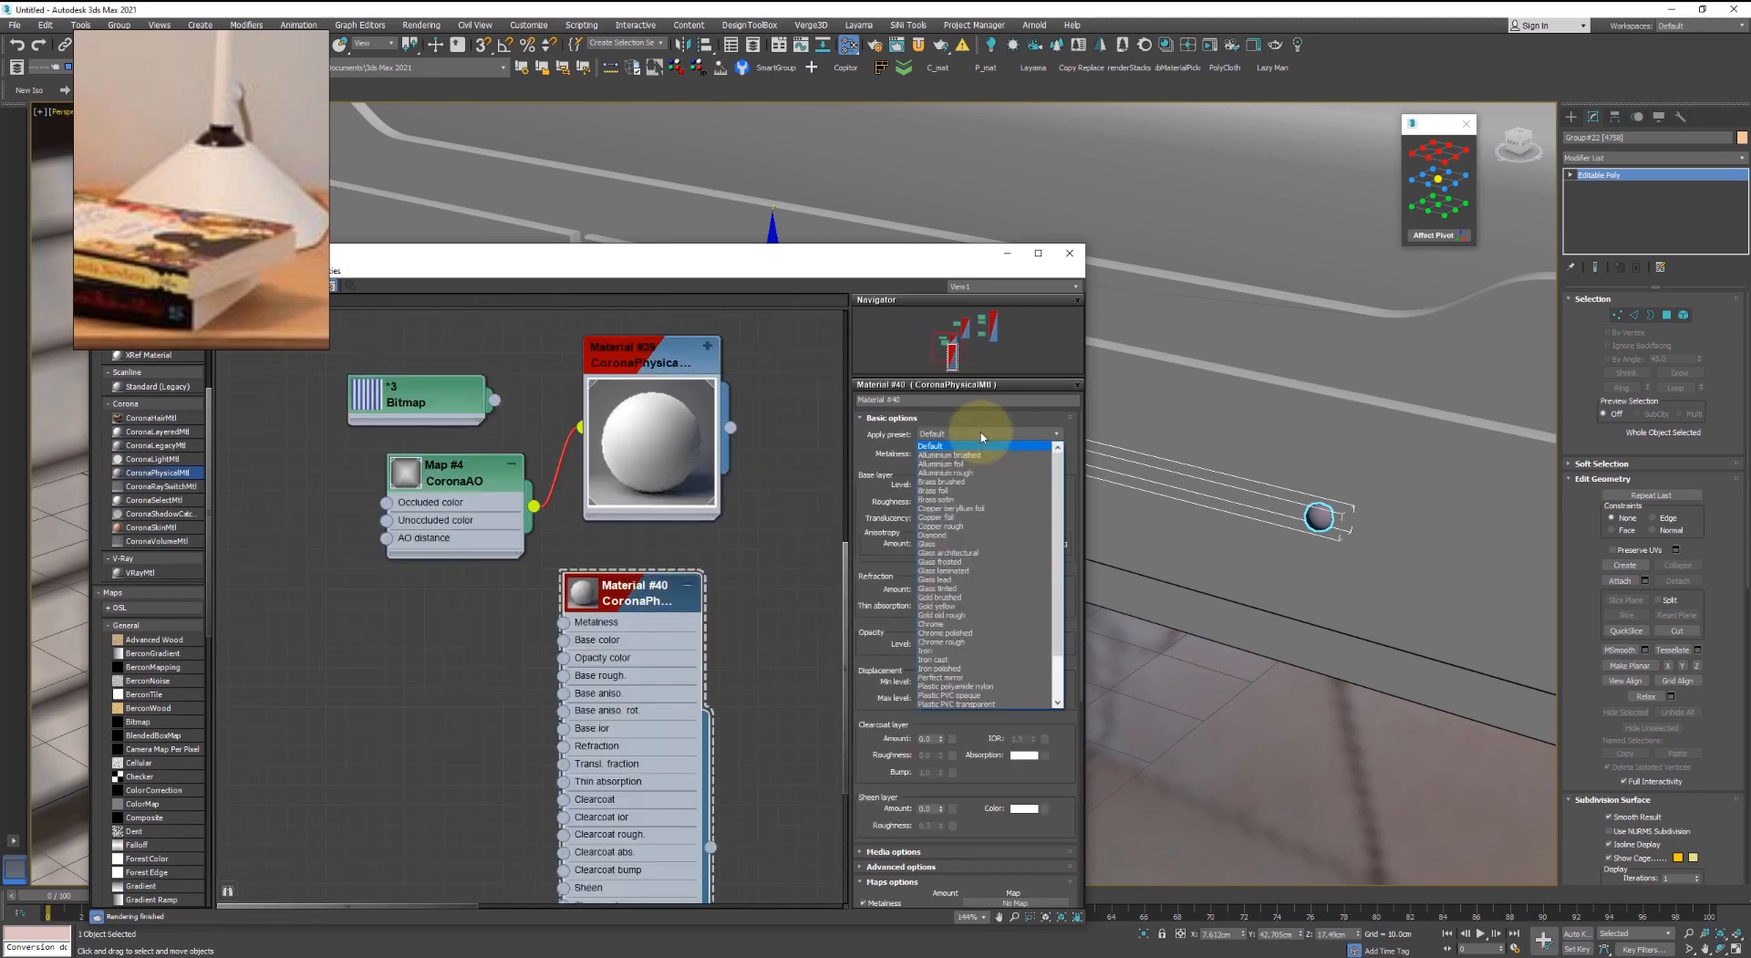
left_click(969, 455)
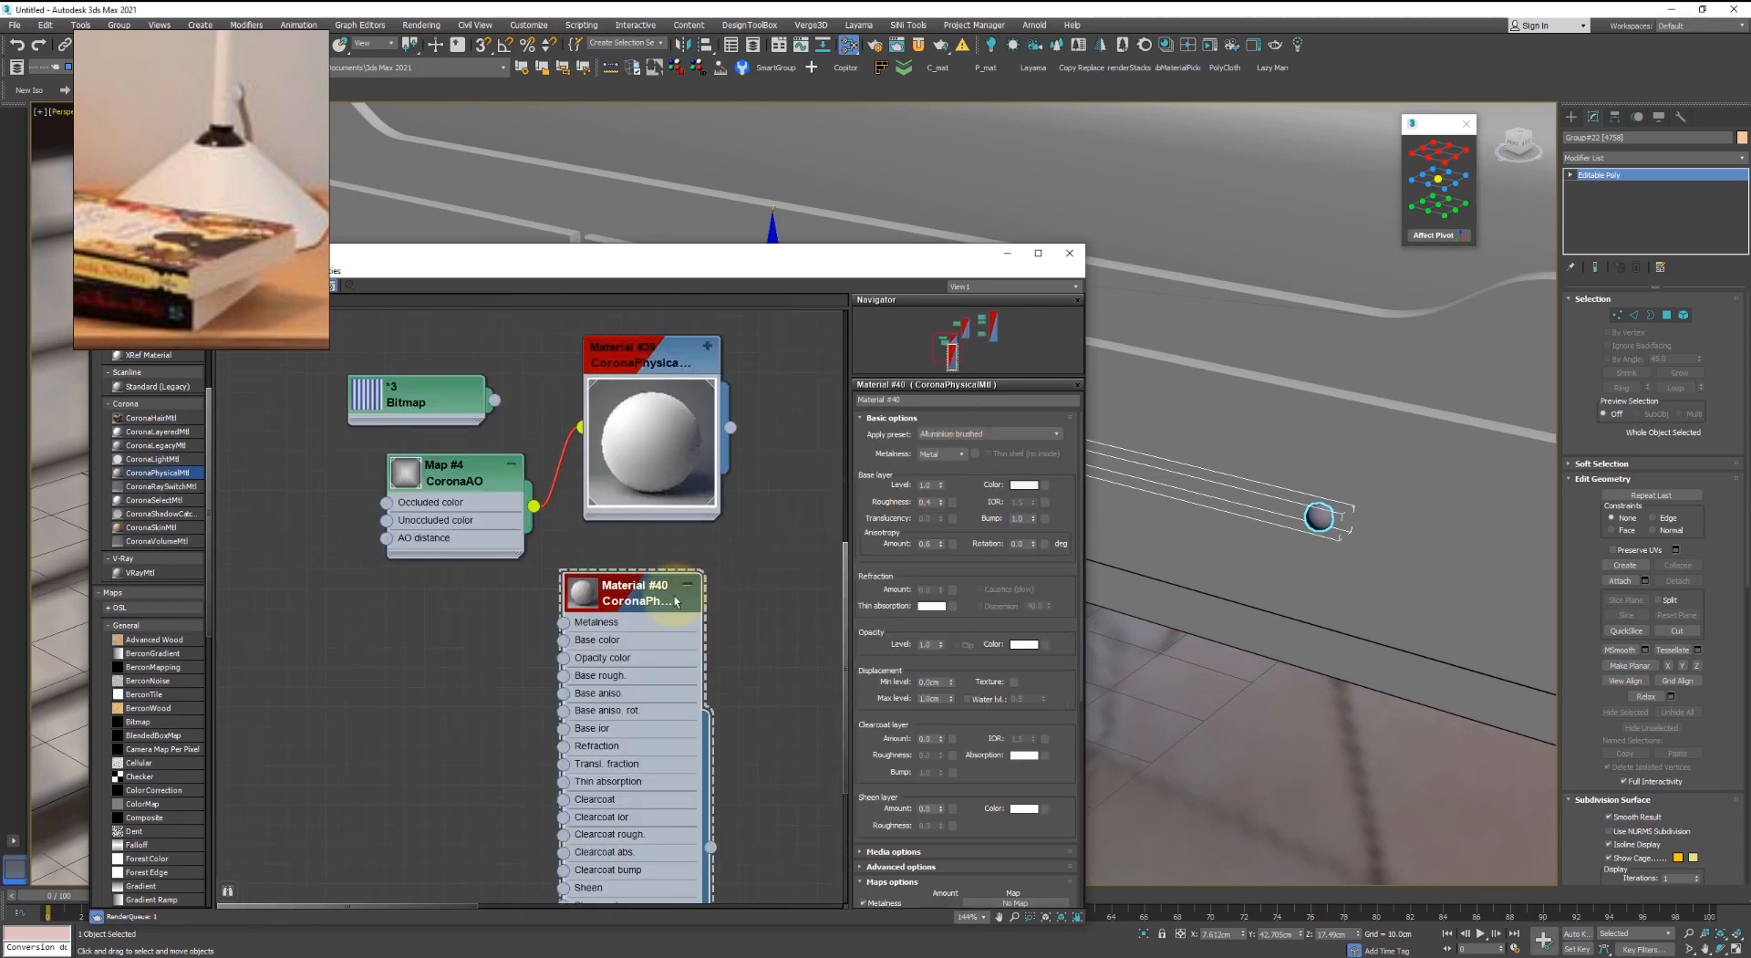
double_click(585, 602)
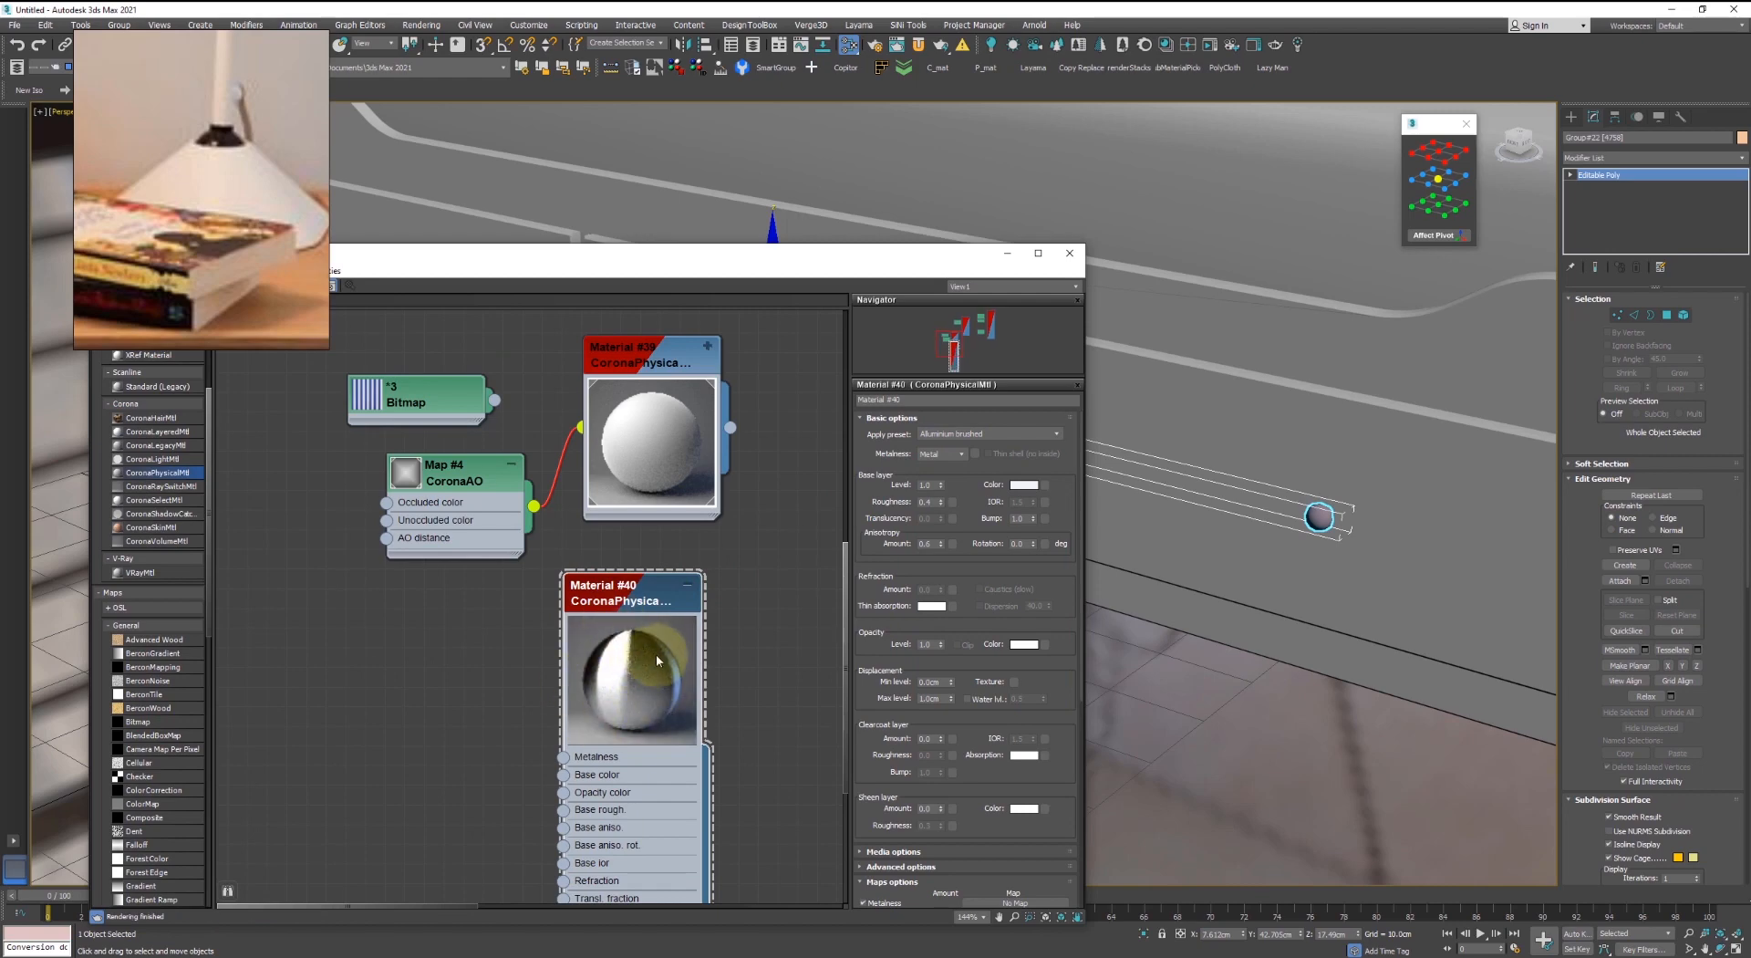
- Set the brushed aluminum material's base color to dark grey
left_click(1024, 485)
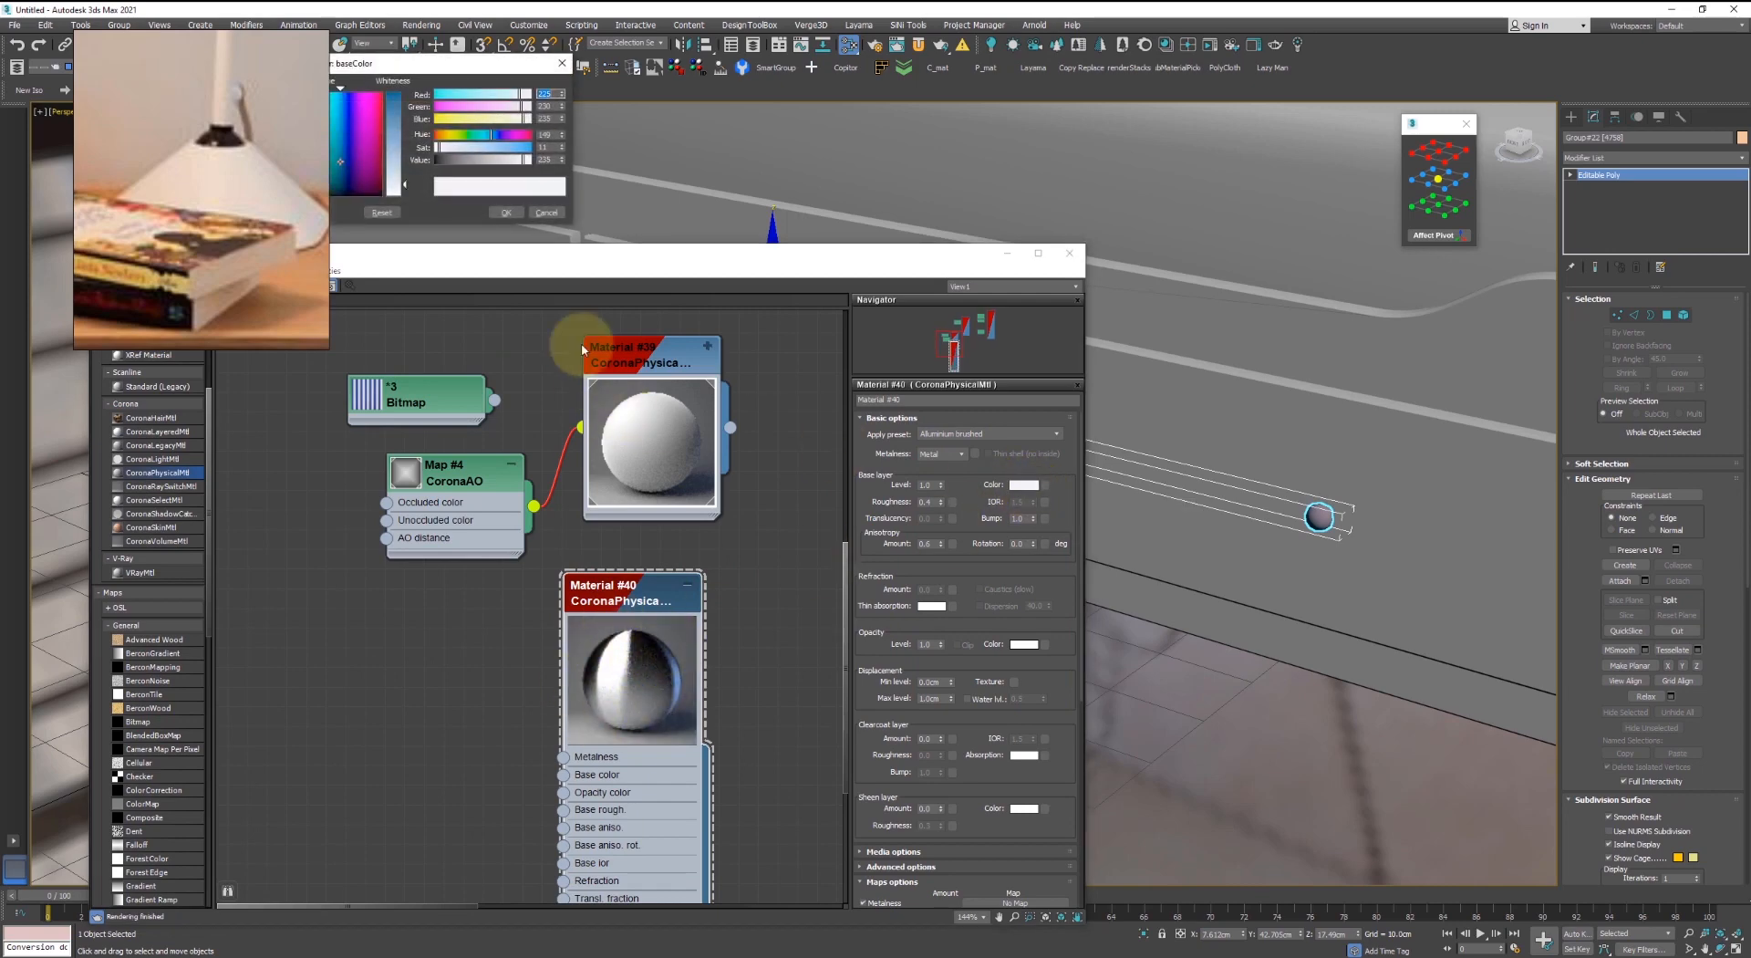
left_click(445, 157)
left_click(490, 213)
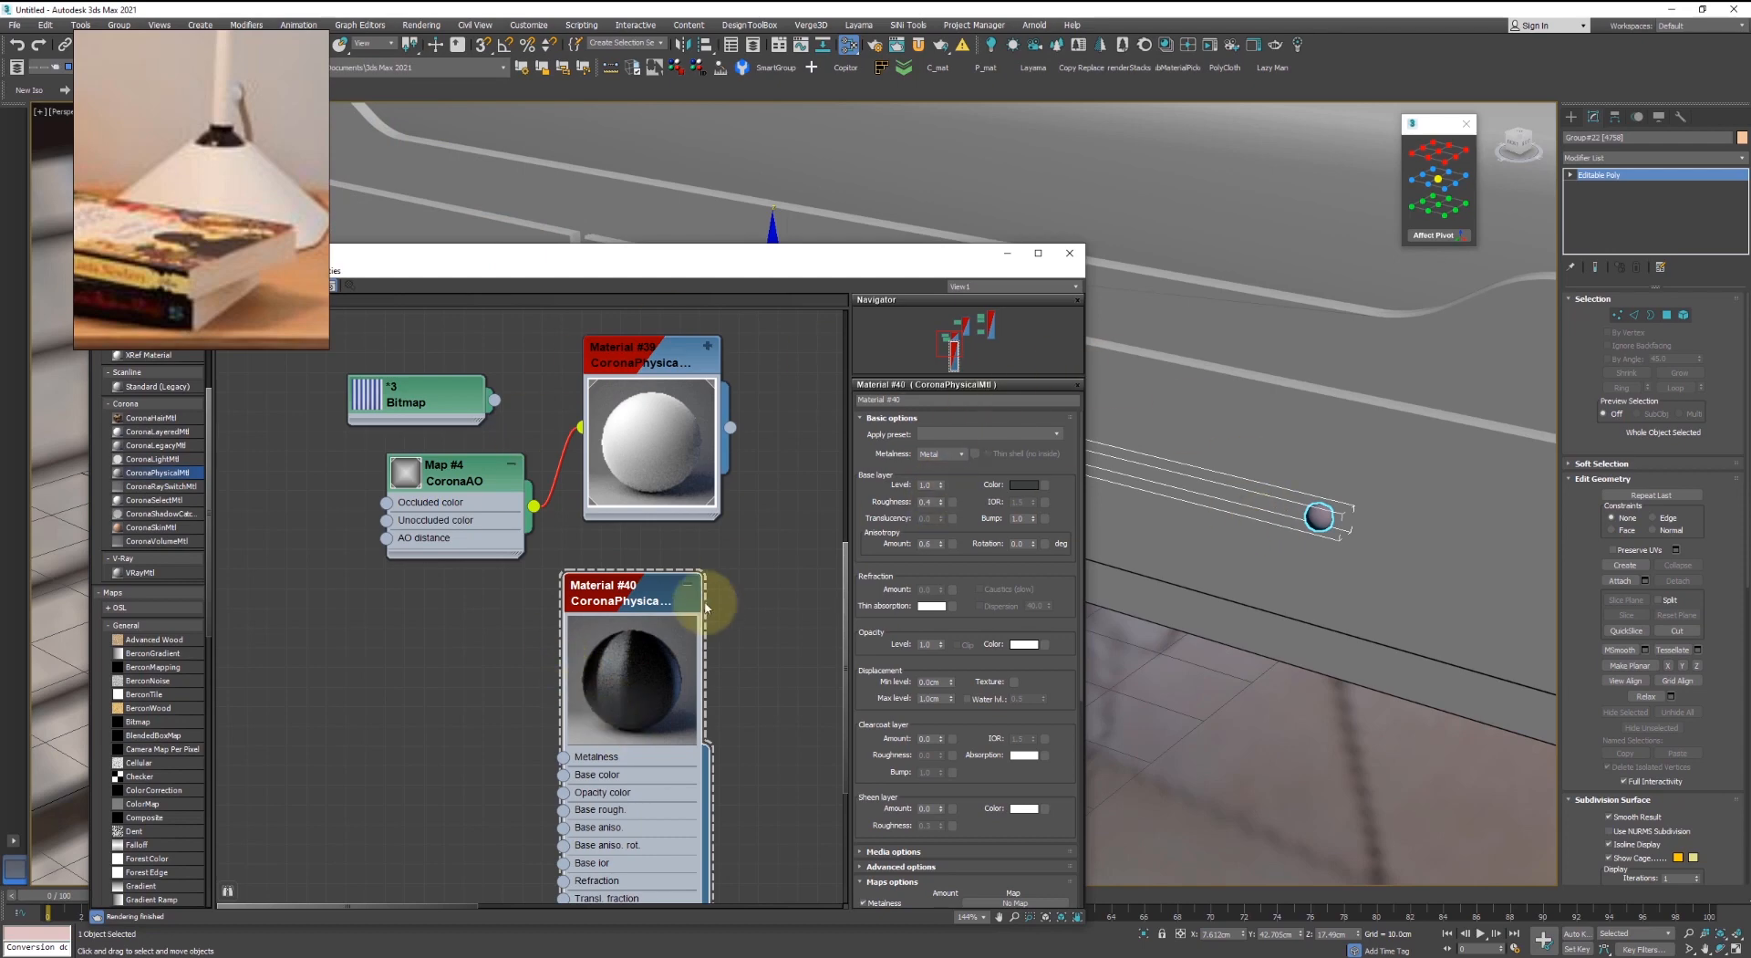
- Assign the dark brushed metal material to the selected drawer knobs and close the material editor
right_click(682, 628)
left_click(750, 323)
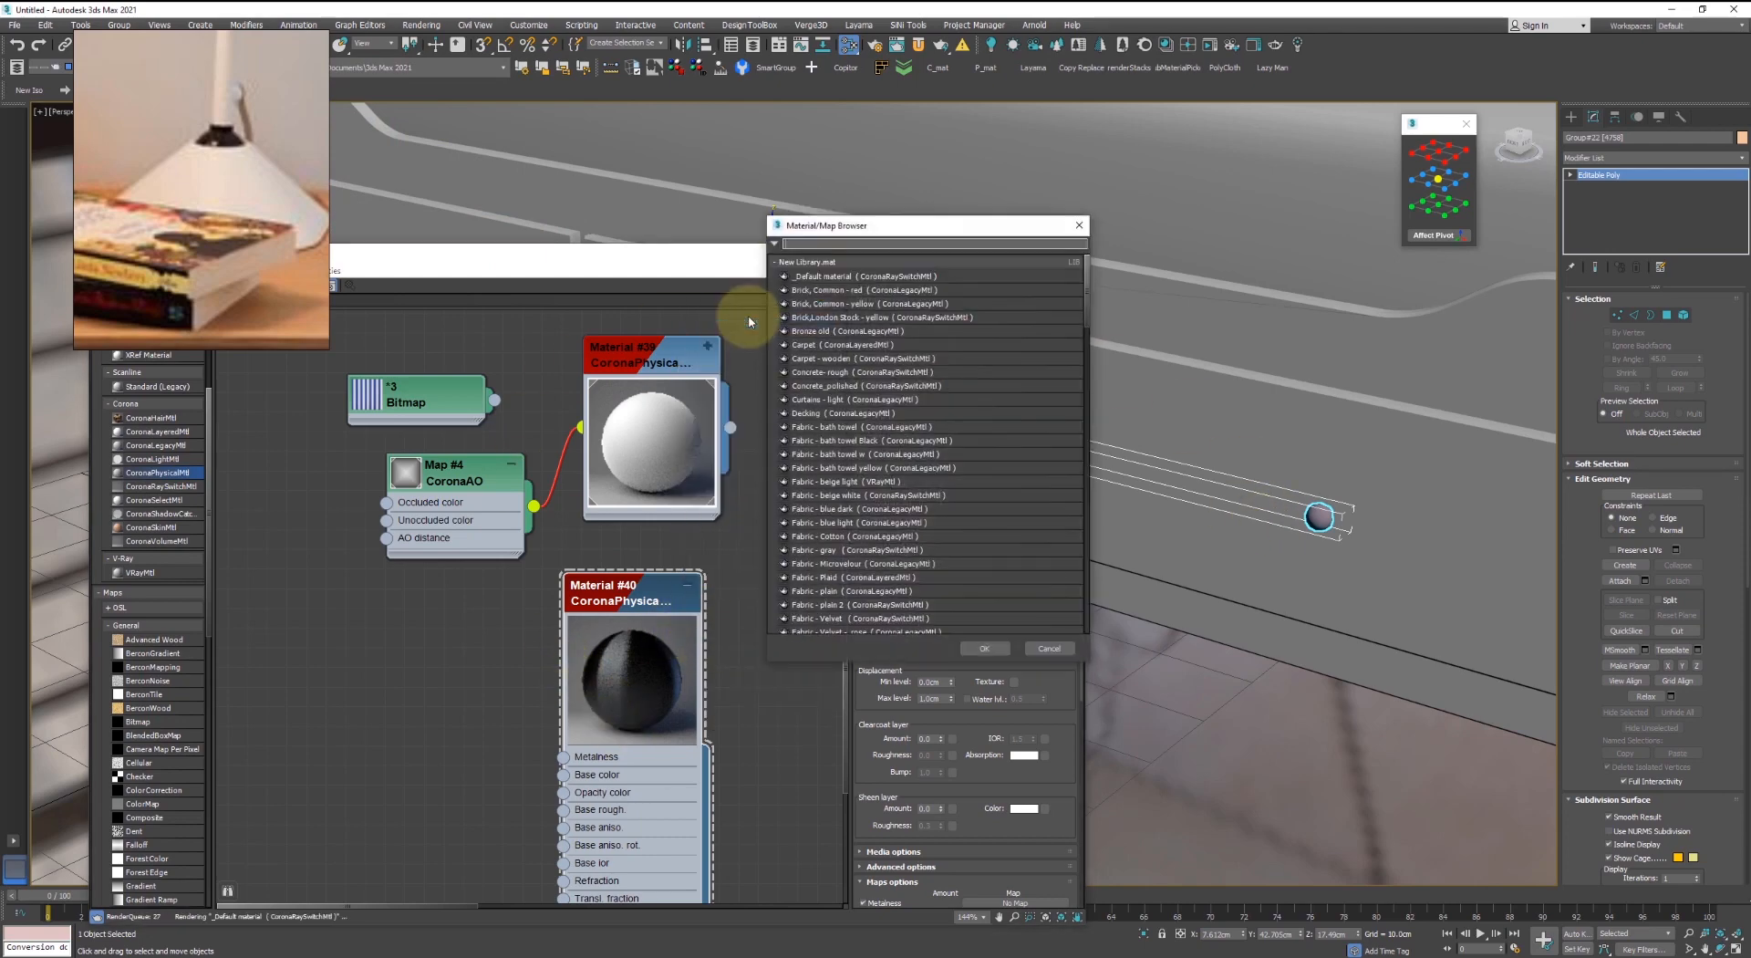
left_click(1080, 226)
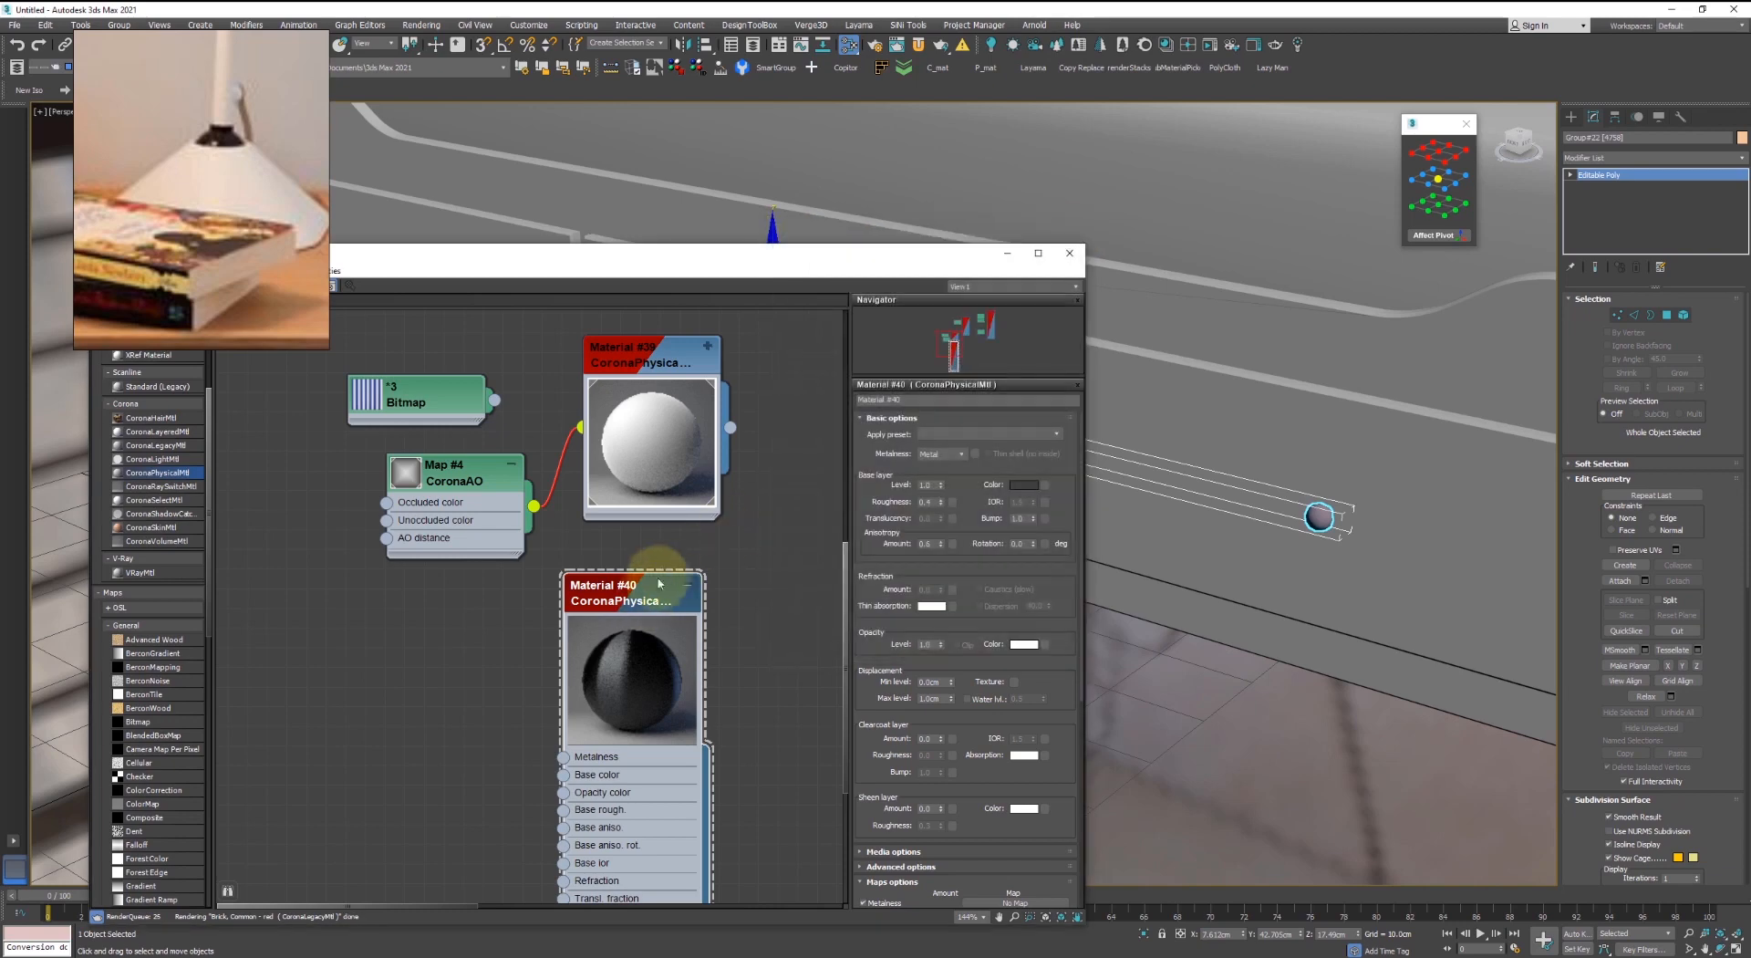
right_click(661, 573)
right_click(637, 629)
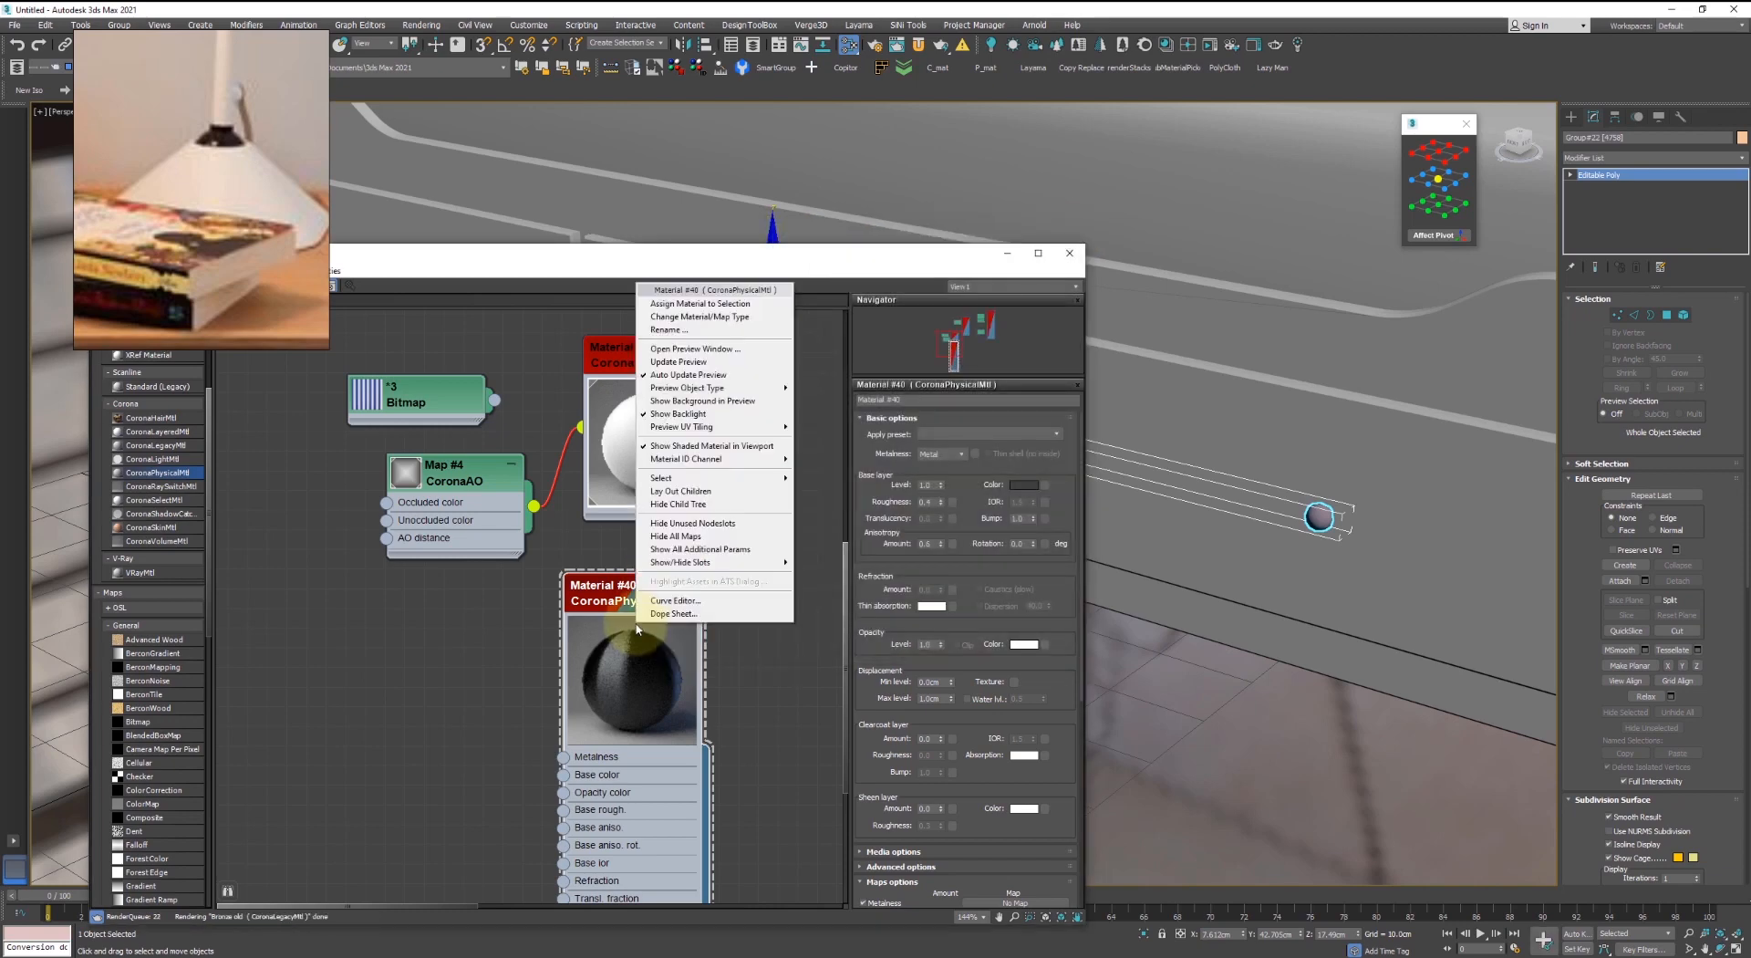
left_click(720, 305)
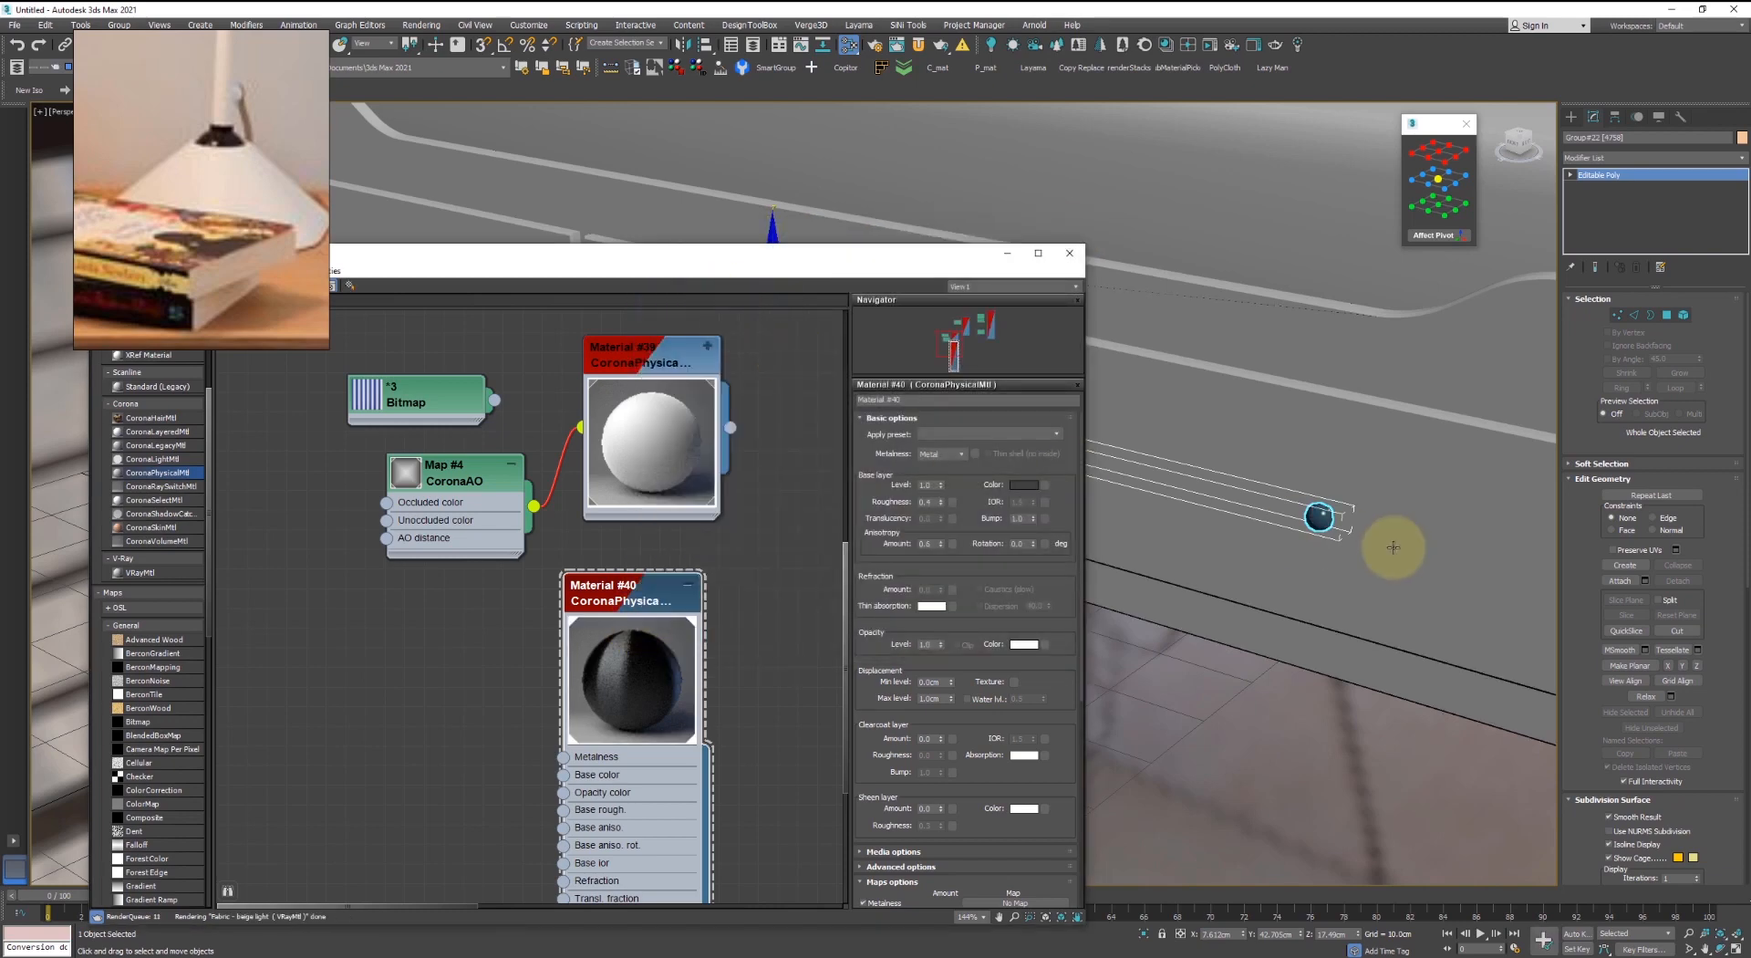
left_click(1064, 257)
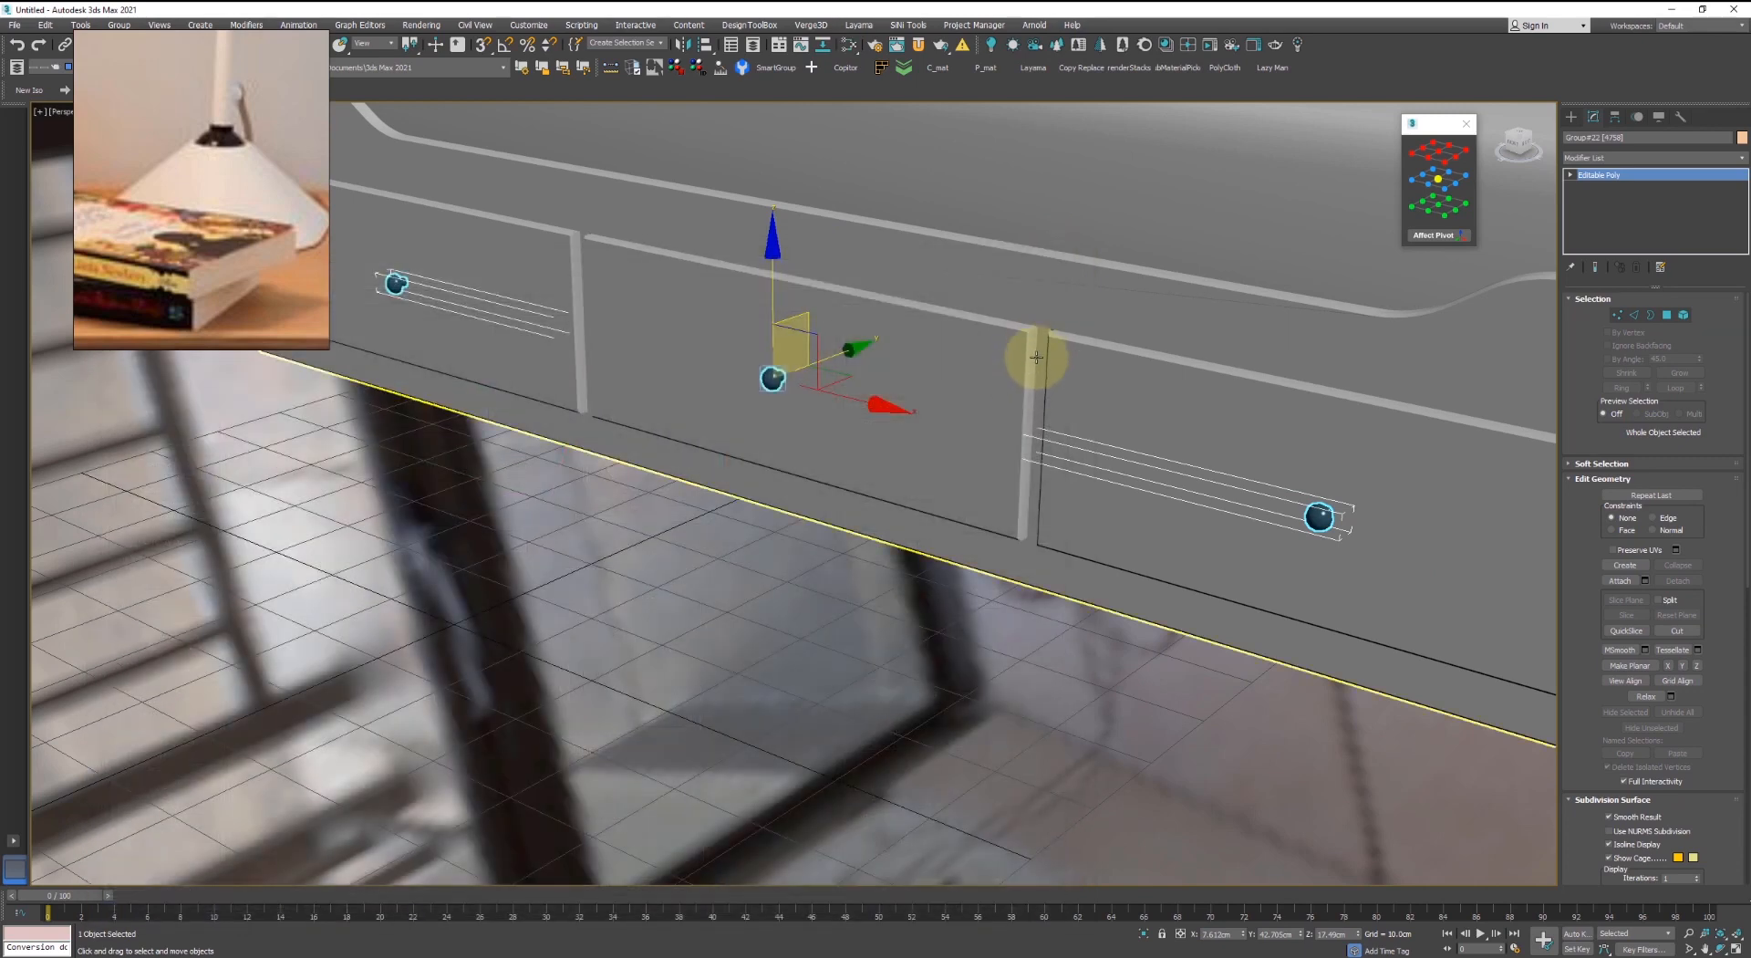
- Check the whole daybed with its new knob material in a Corona interactive render, close the render window, and deselect the knobs
scroll(1003, 352, "down", 3)
scroll(1078, 386, "down", 5)
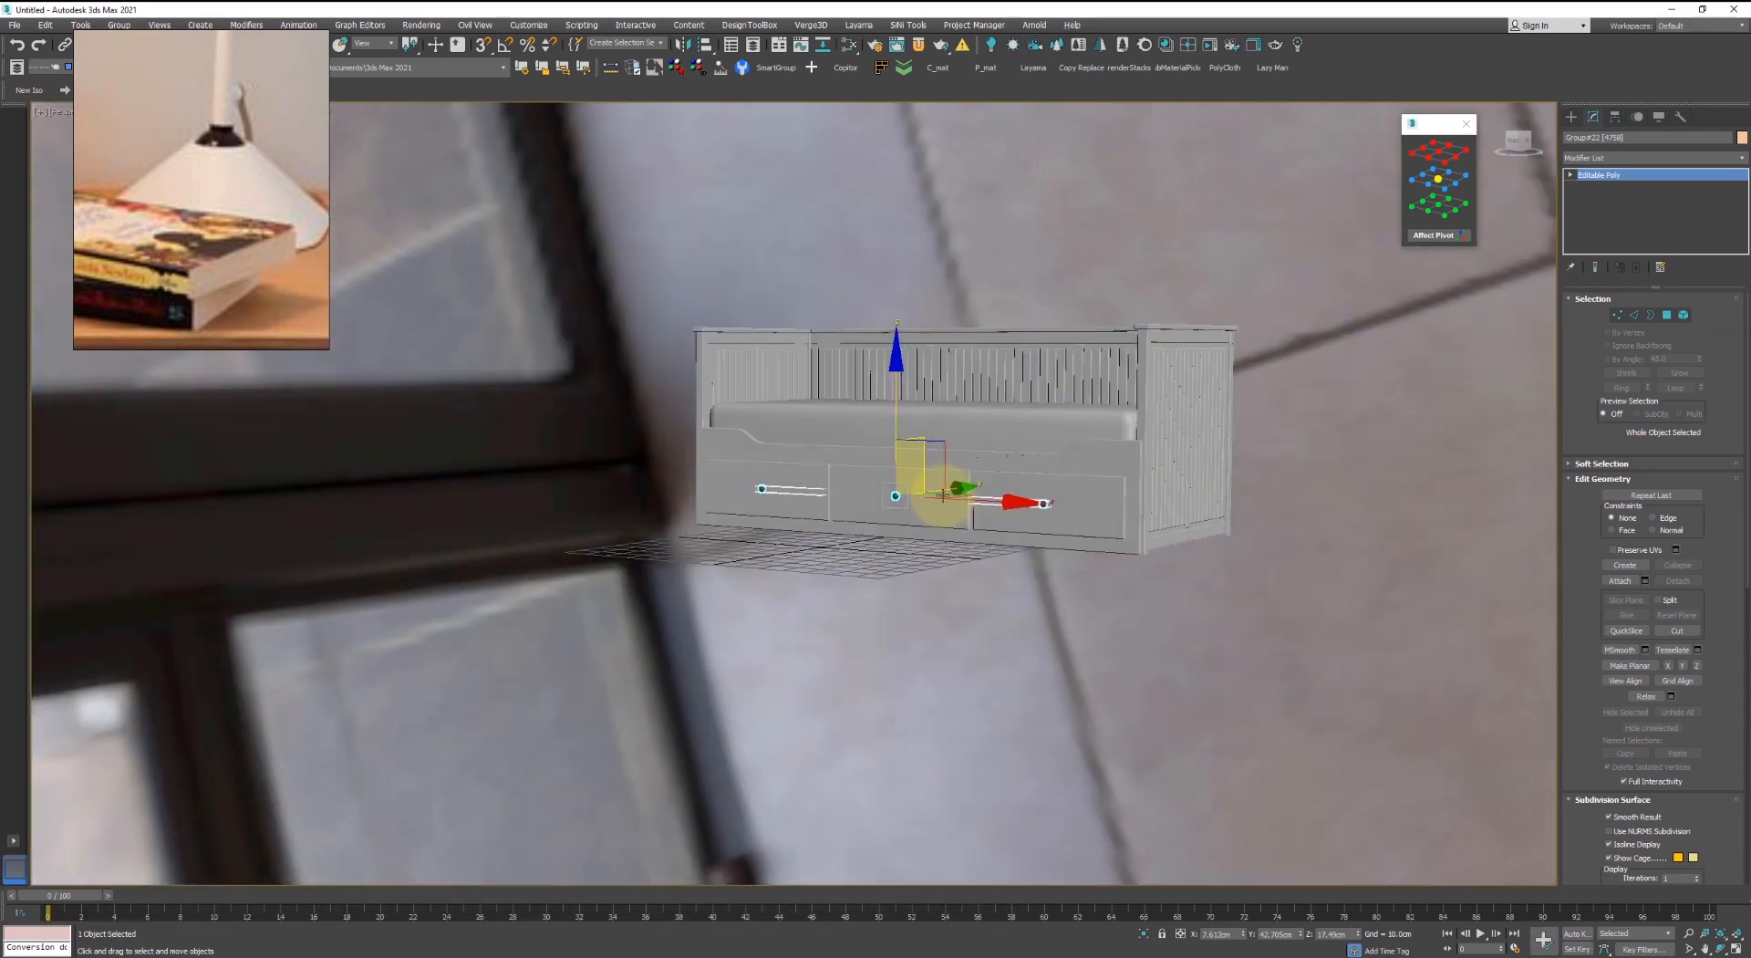
middle_click_drag(942, 496, 1207, 57, "alt")
left_click(1212, 48)
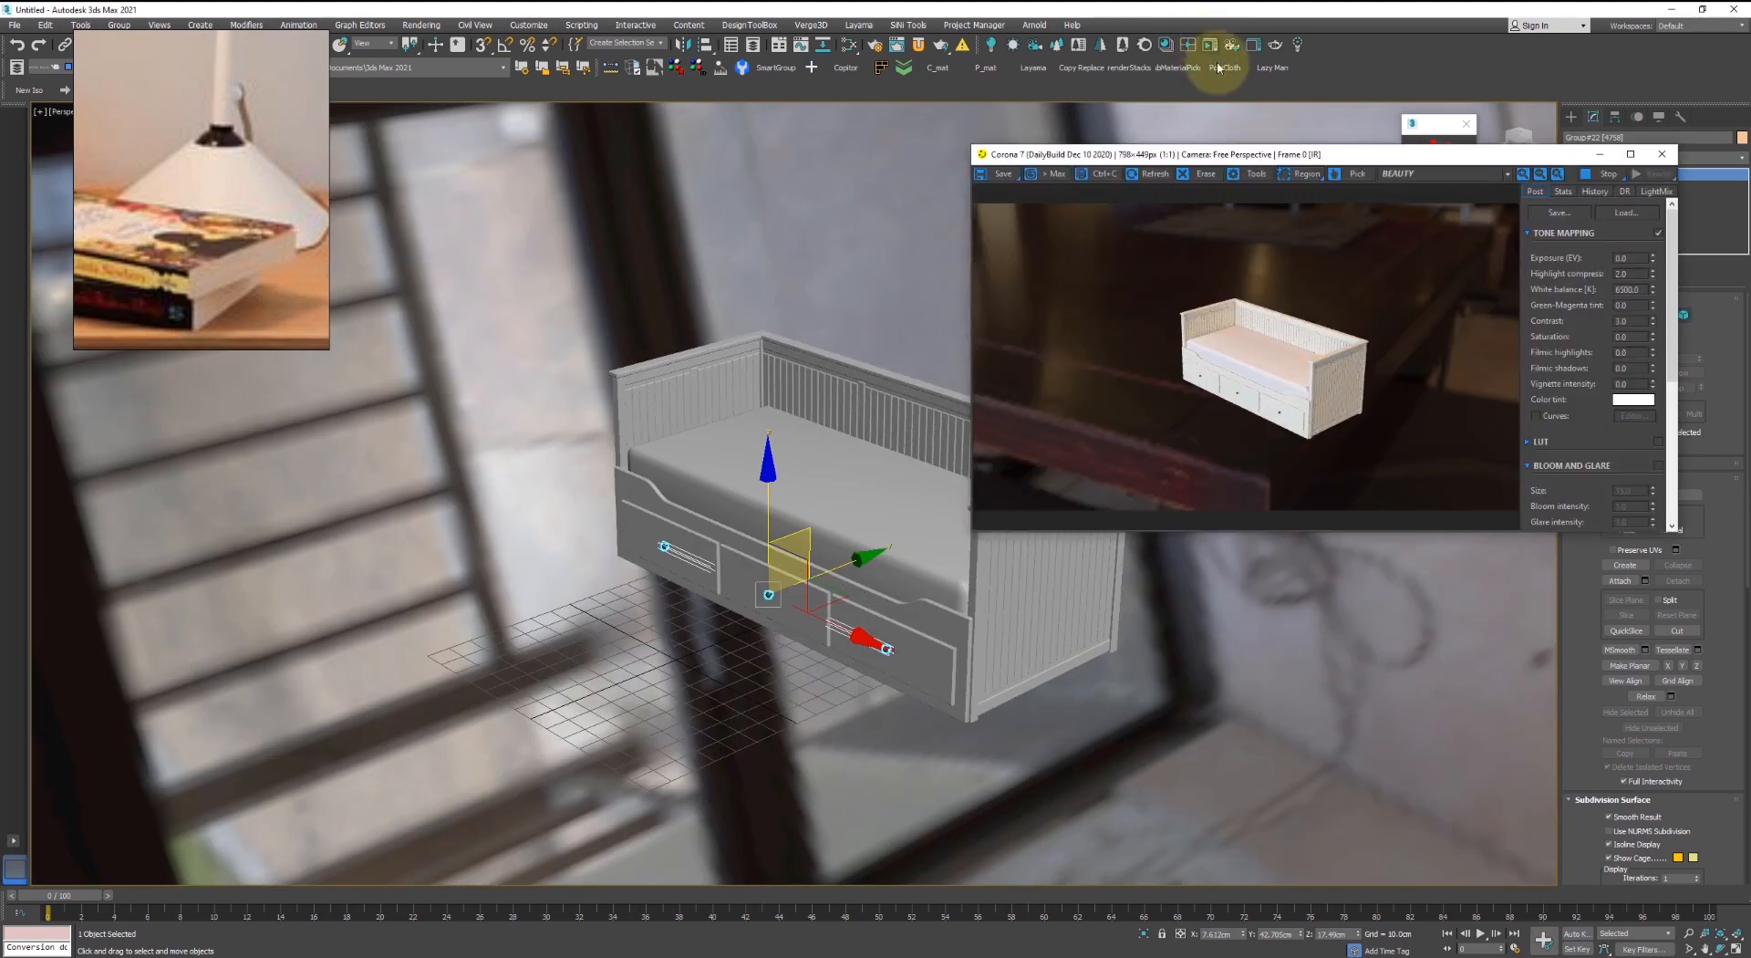
left_click(1664, 154)
left_click(1153, 304)
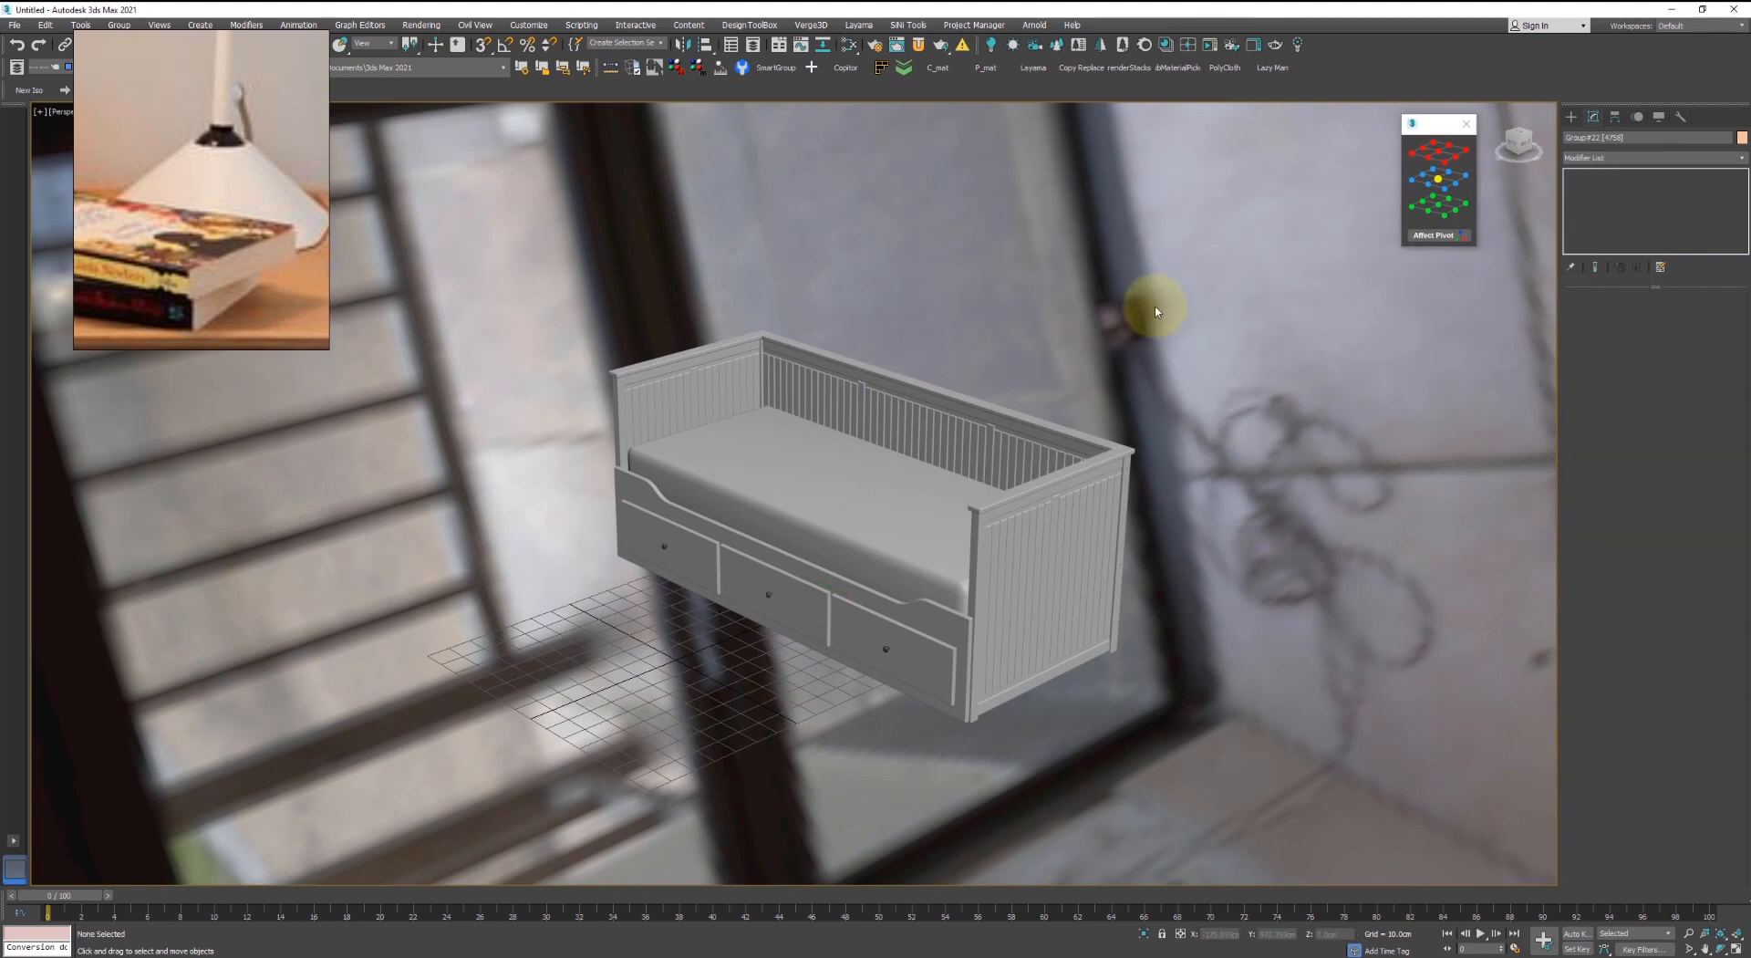
- Import the Group25_1.skp pillow set from the Interior YT folder into the daybed scene
middle_click_drag(1153, 305, 1046, 353)
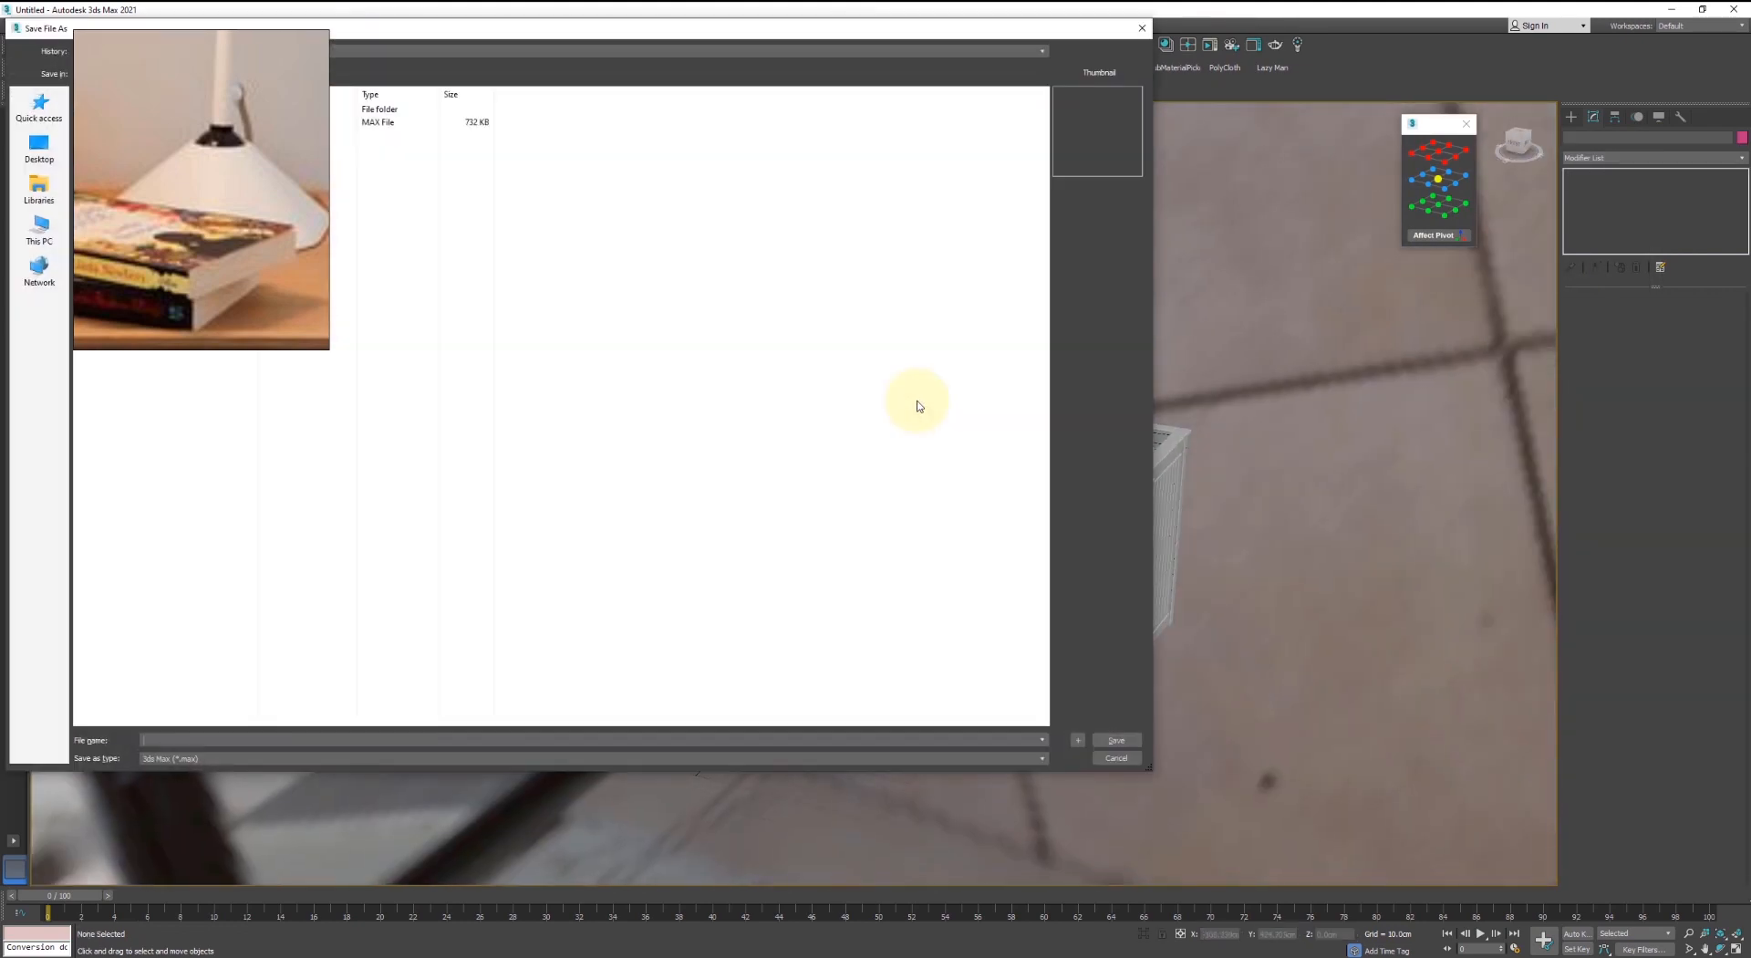
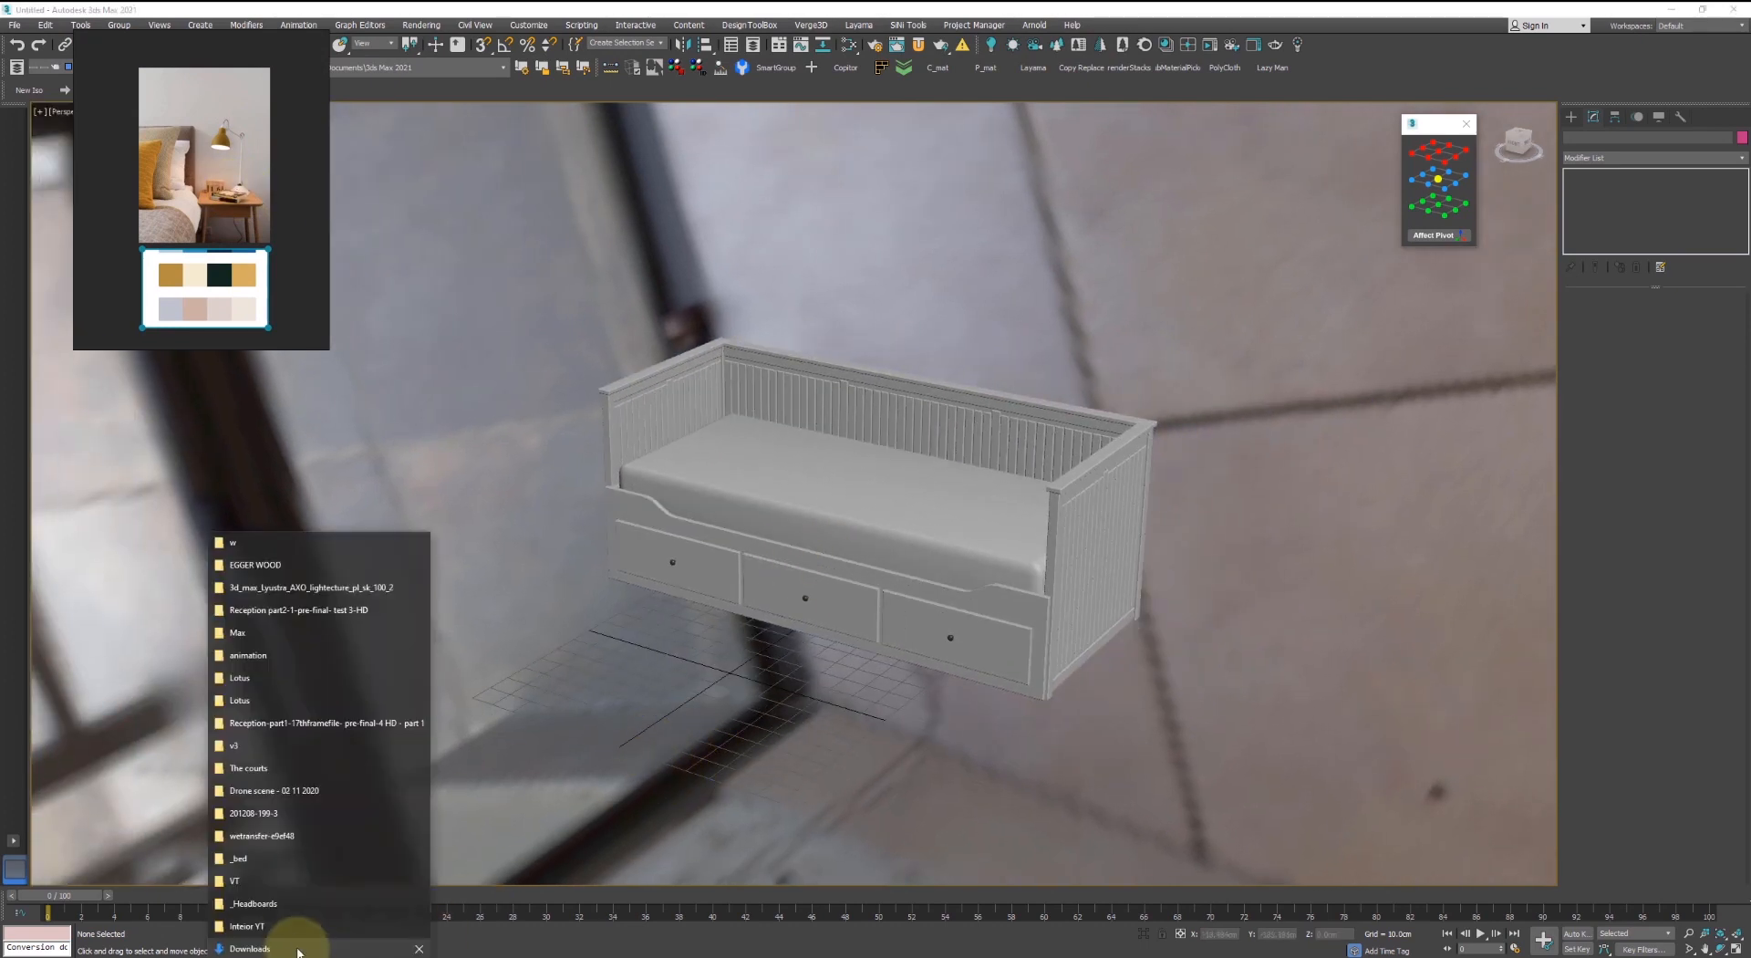
left_click(297, 925)
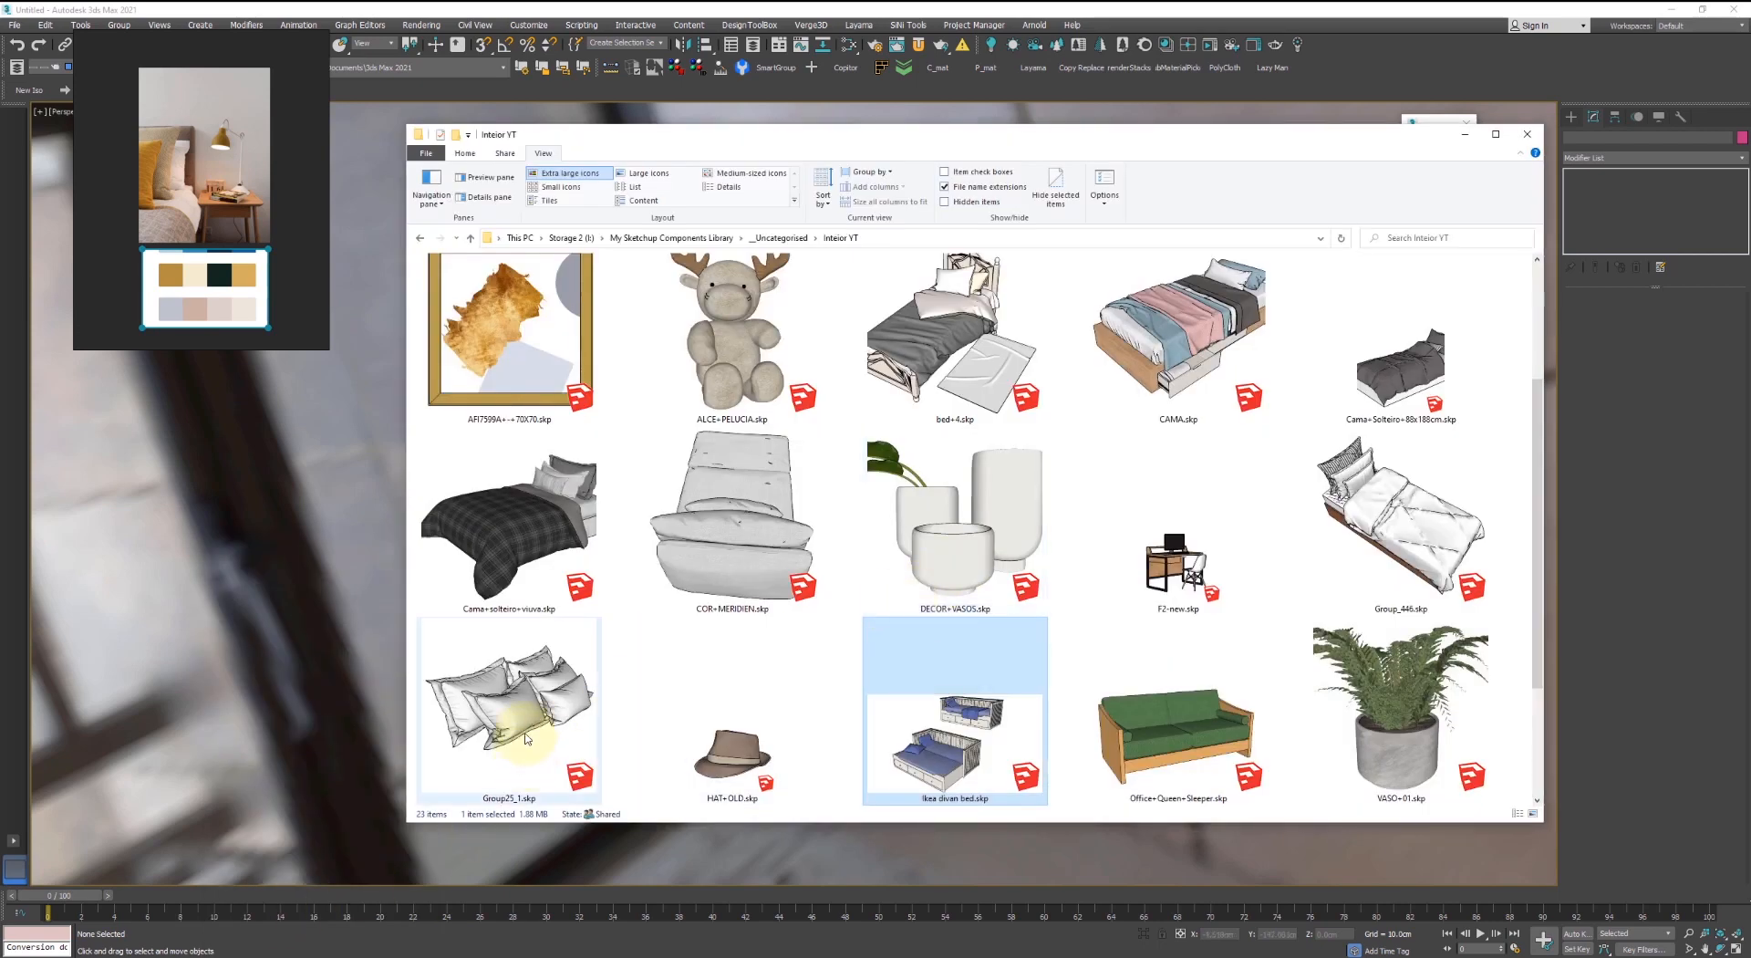
left_click_drag(515, 721, 278, 655)
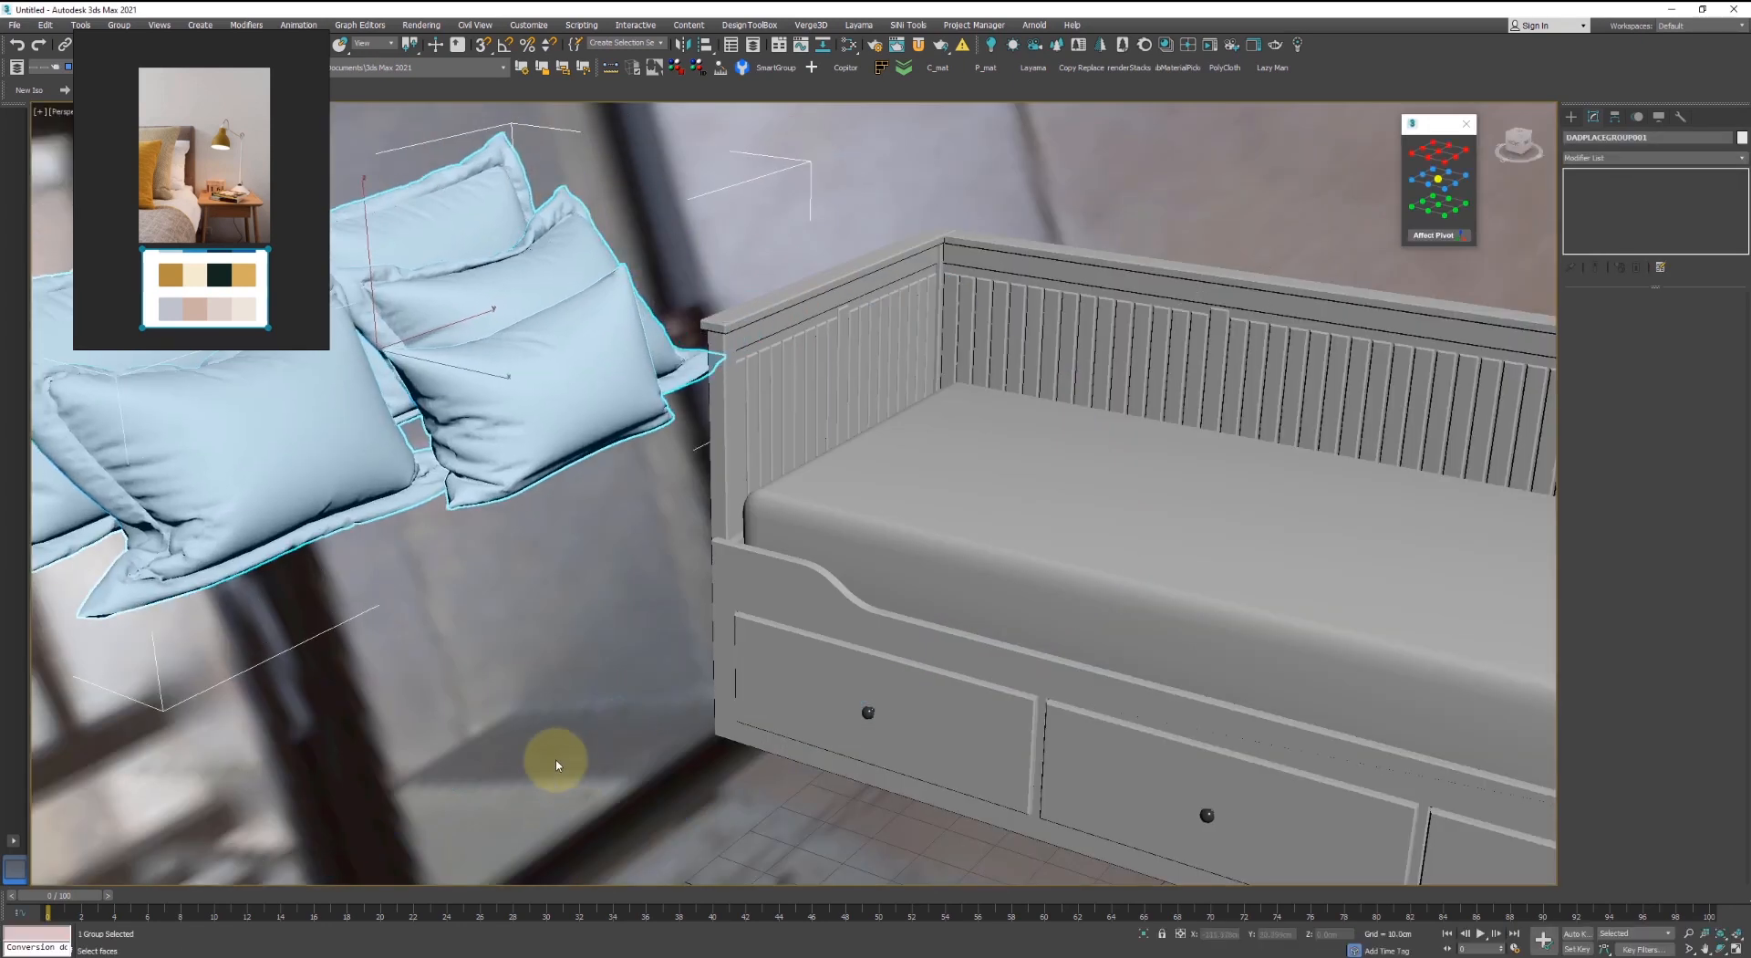
left_click(525, 712)
- Examine the imported pillows beside the daybed and compare them with the pillows in the reference photo
scroll(668, 593, "down", 4)
middle_click_drag(667, 587, 612, 616, "alt")
scroll(539, 532, "up", 4)
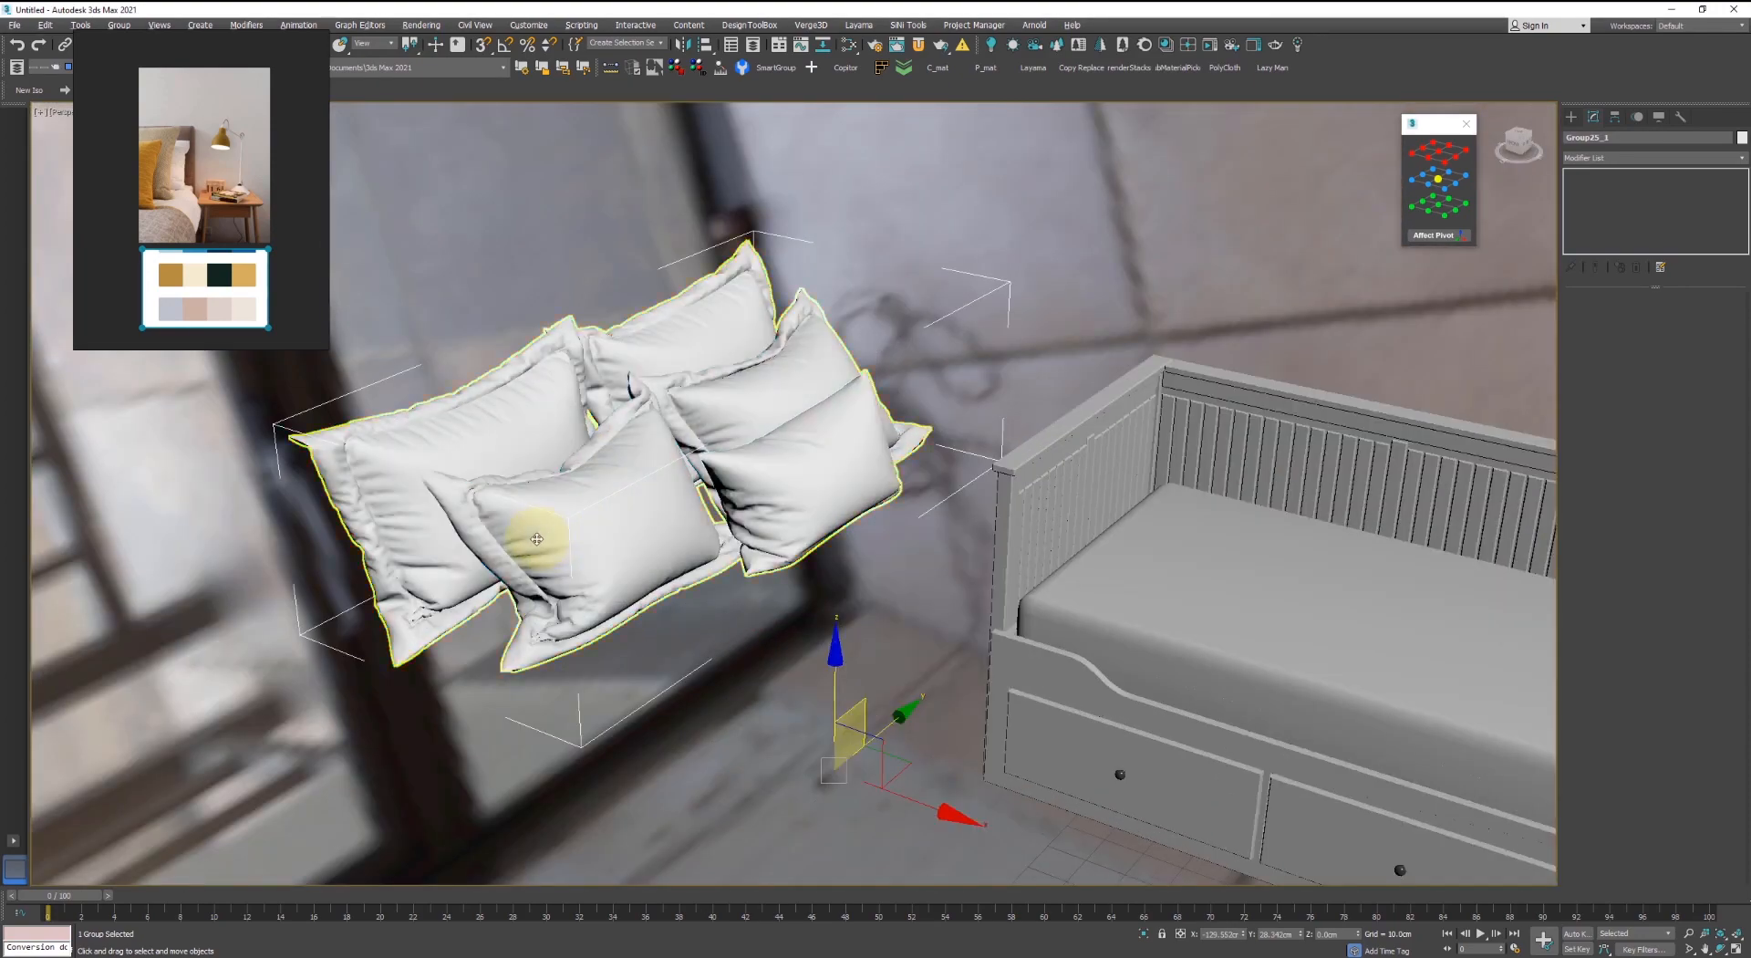
middle_click_drag(539, 532, 578, 655, "alt")
left_click(578, 656)
middle_click_drag(918, 416, 908, 416)
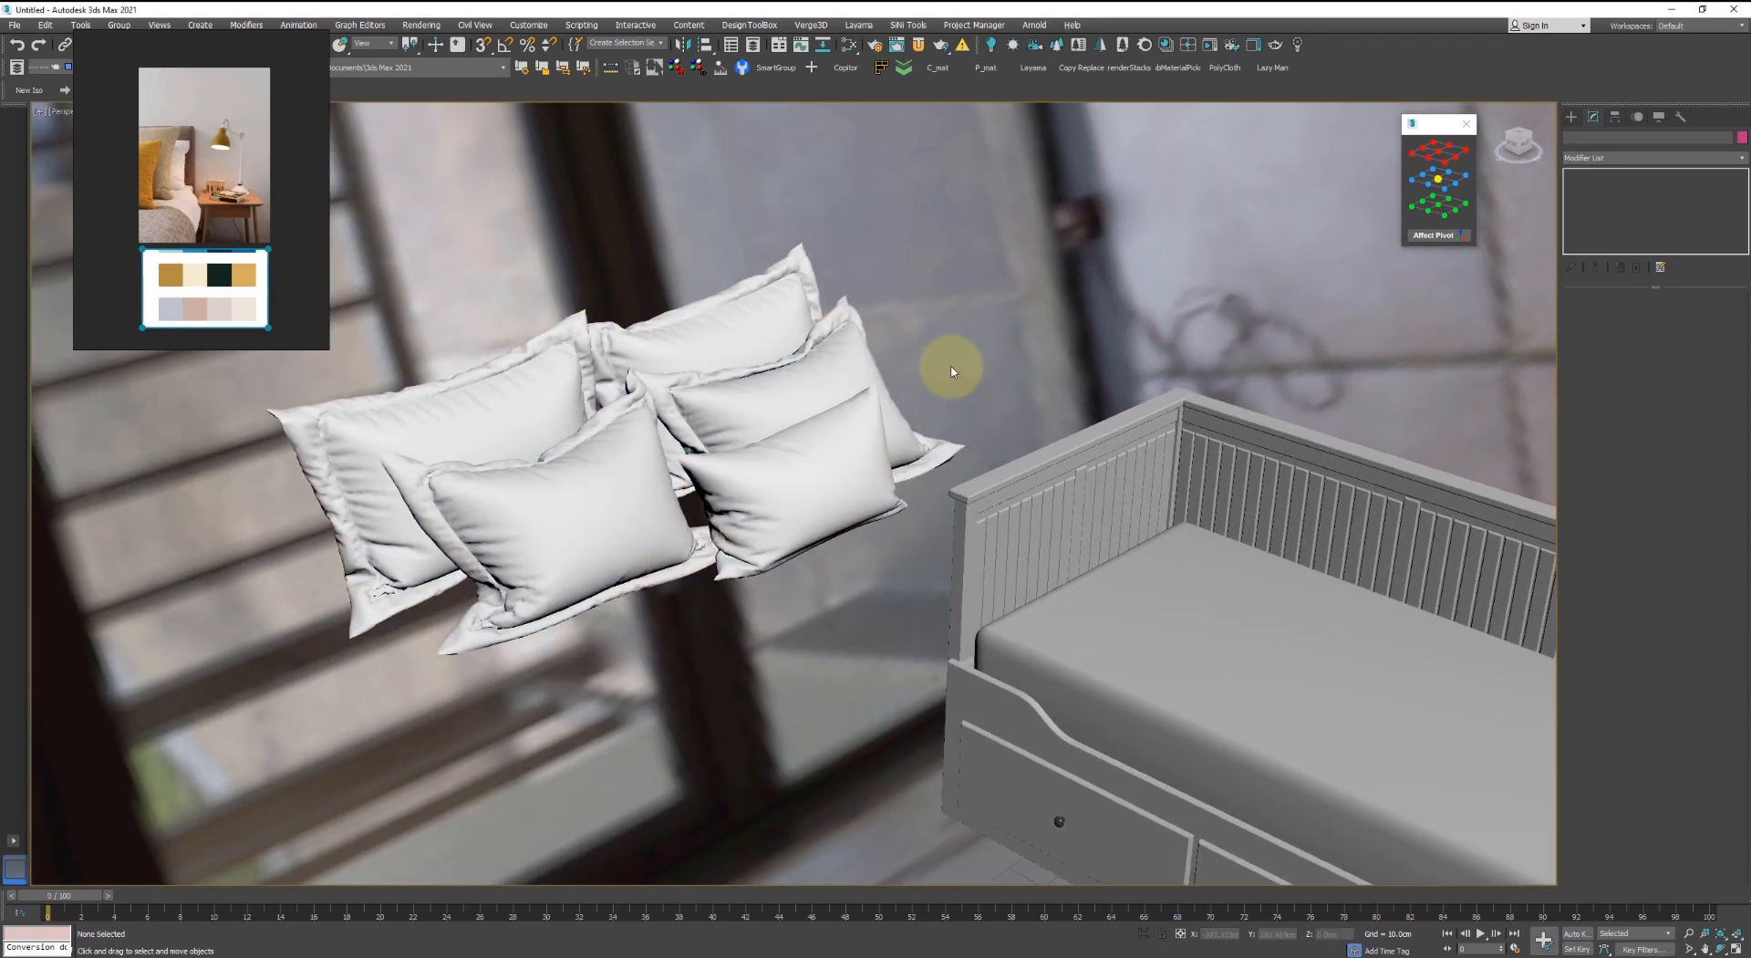
scroll(178, 221, "up", 6)
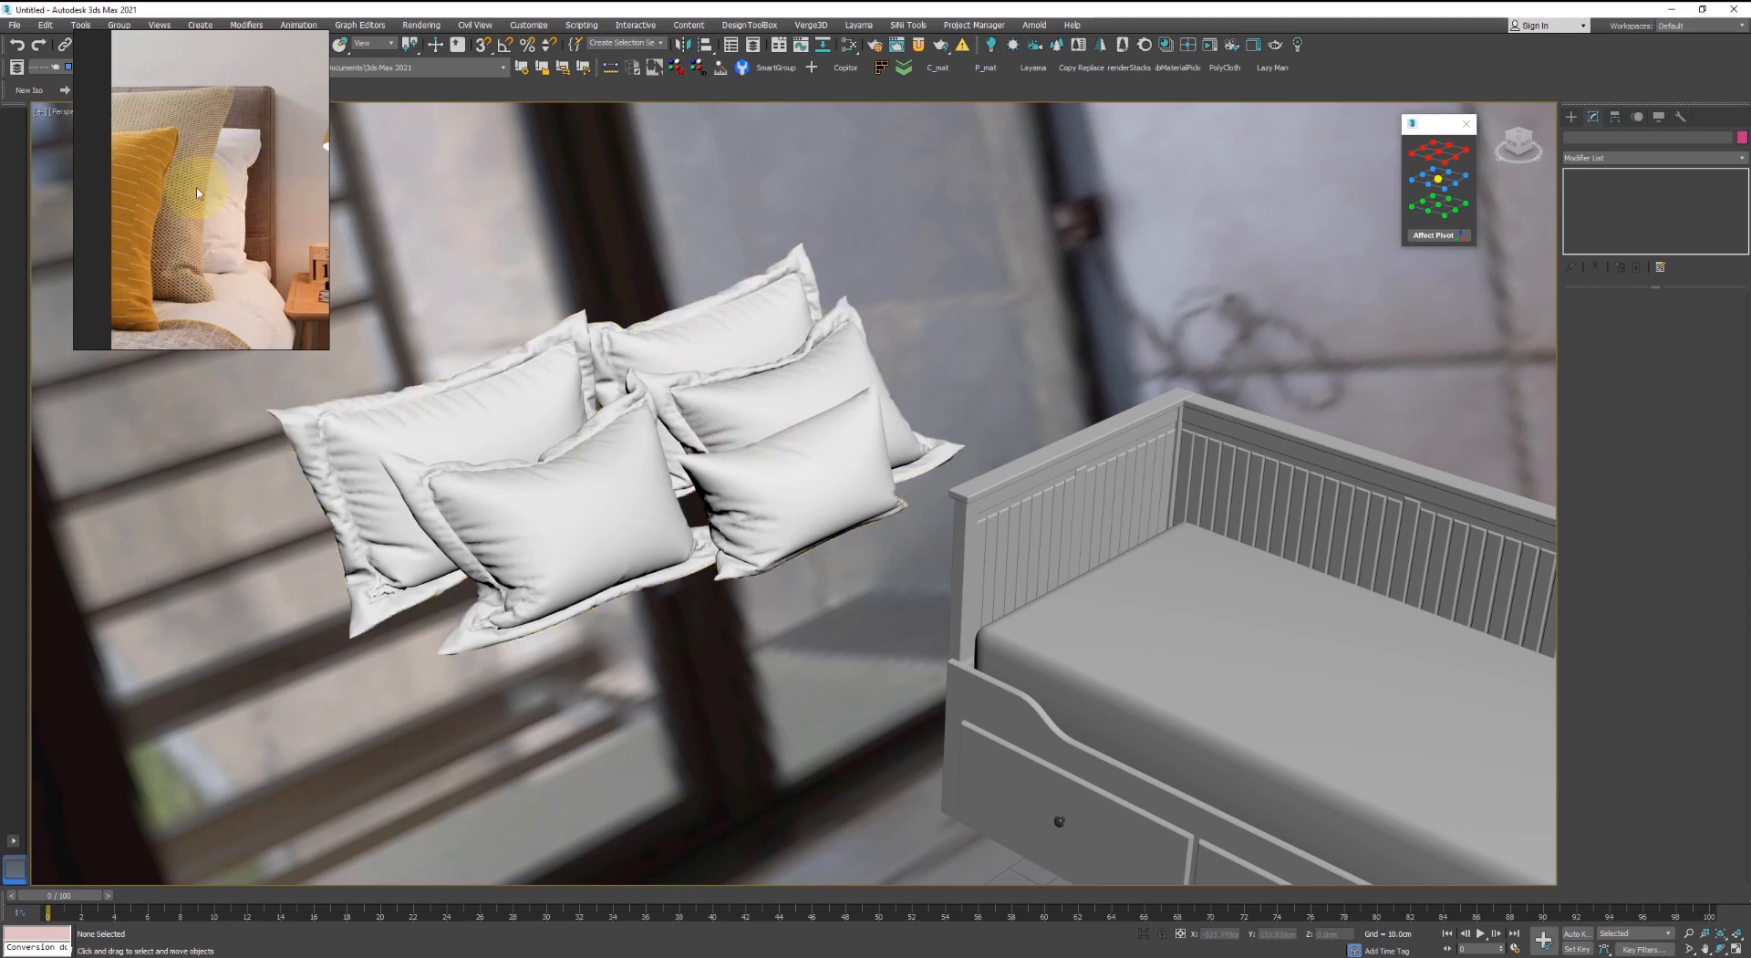
- Ungroup the imported pillow set and move the reference photo clear of the main toolbar
left_click(616, 359)
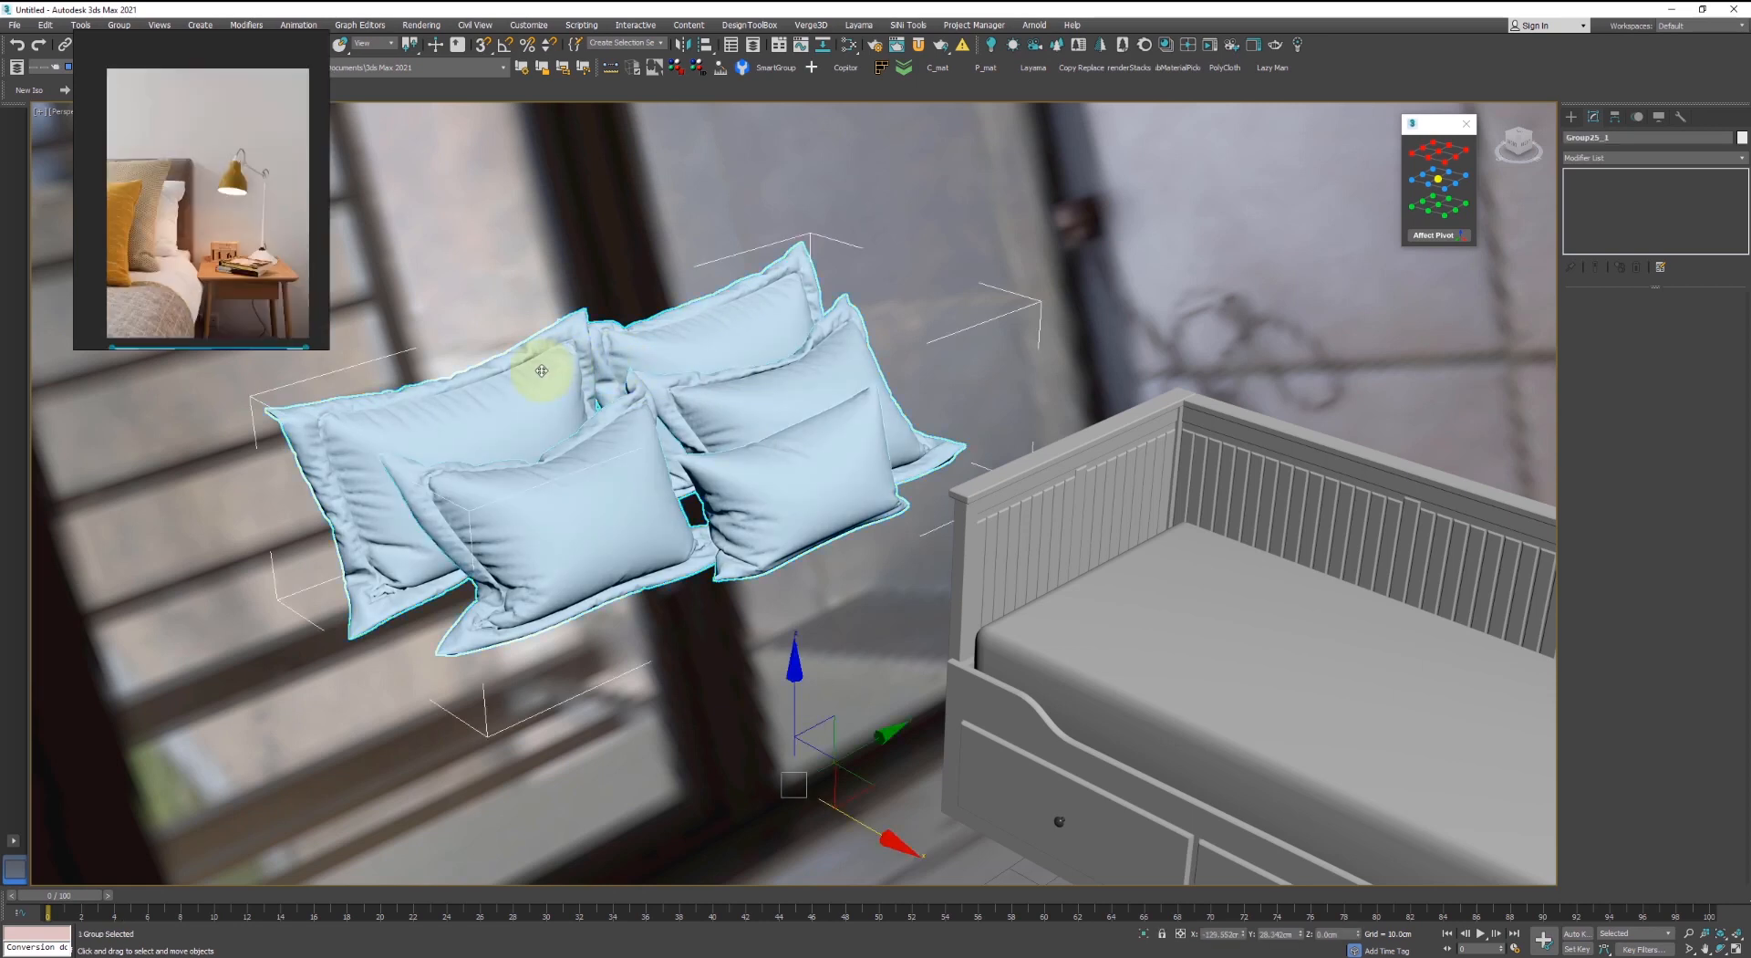
left_click(165, 84)
left_click(621, 249)
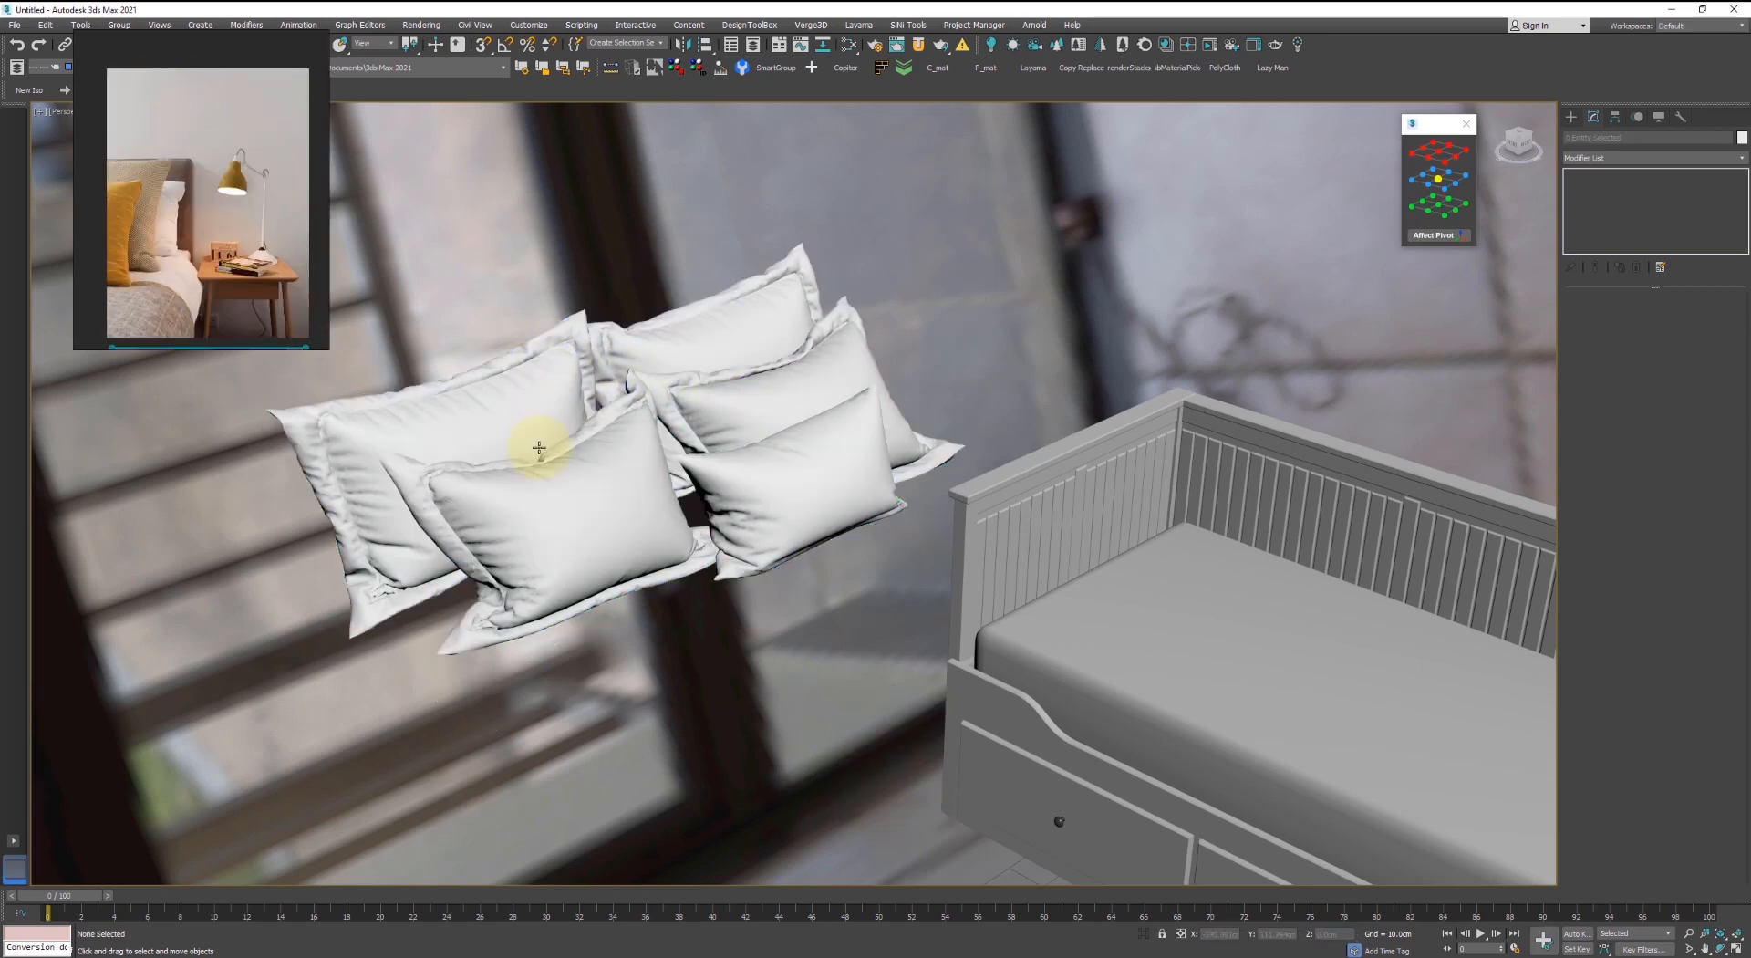
left_click(539, 449)
left_click(124, 27)
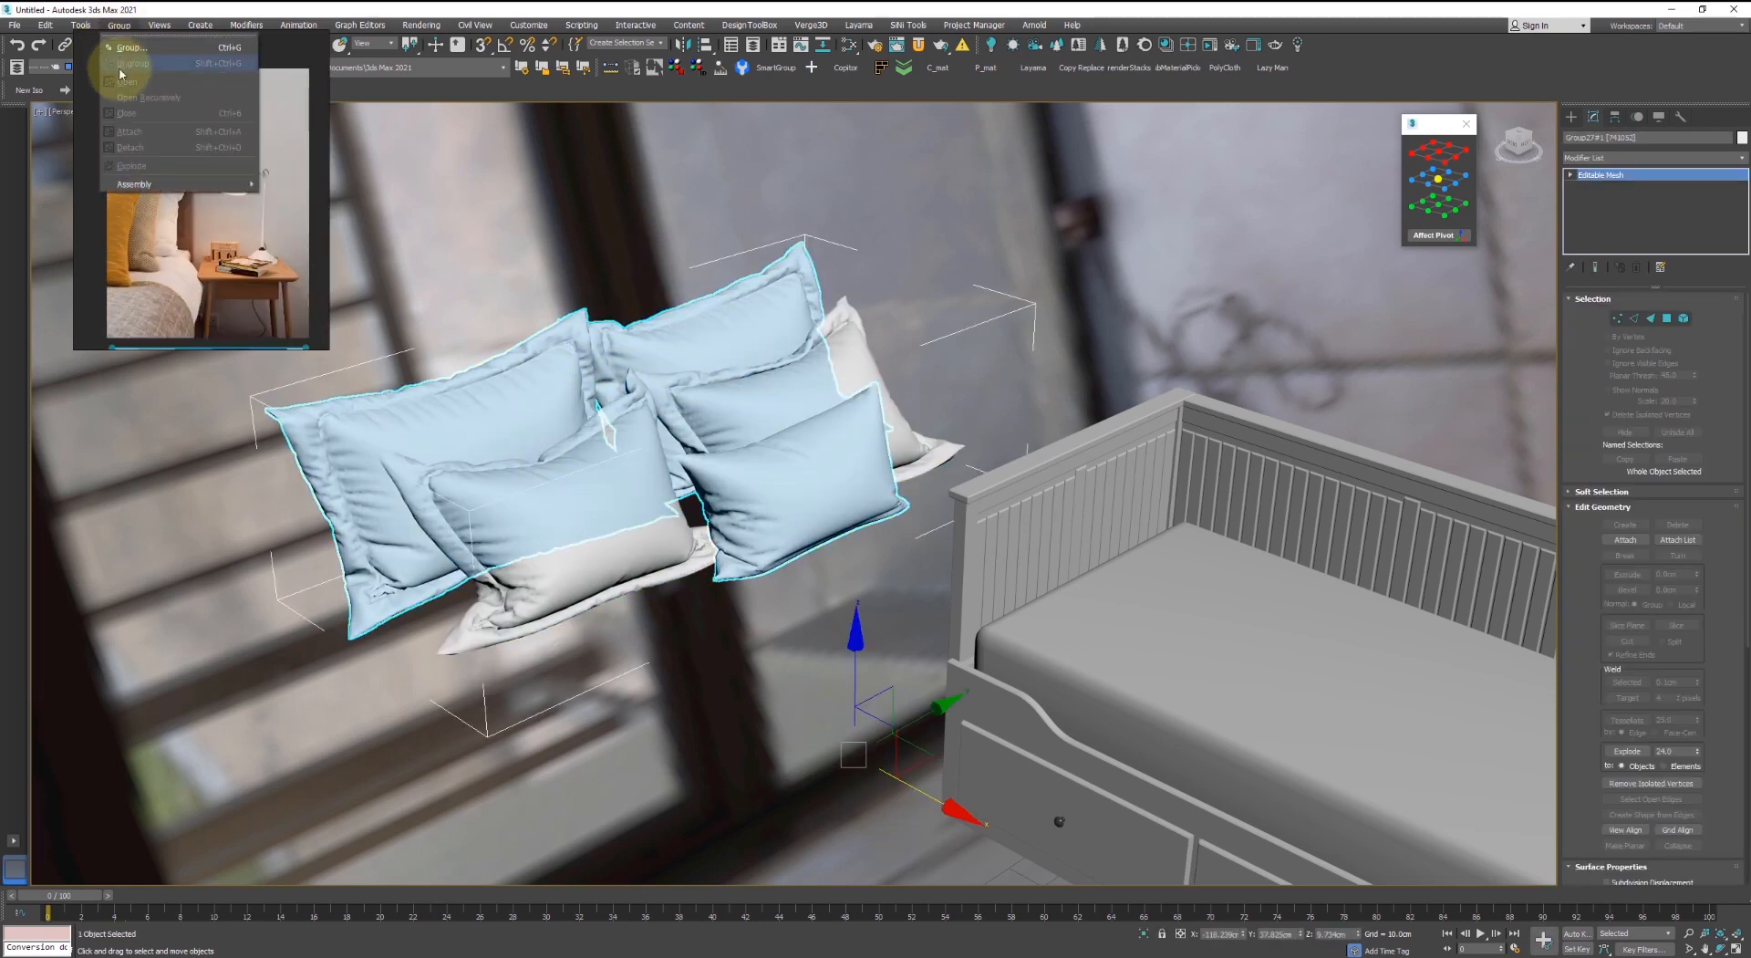
left_click(395, 252)
right_click_drag(253, 86, 208, 187)
left_click(583, 250)
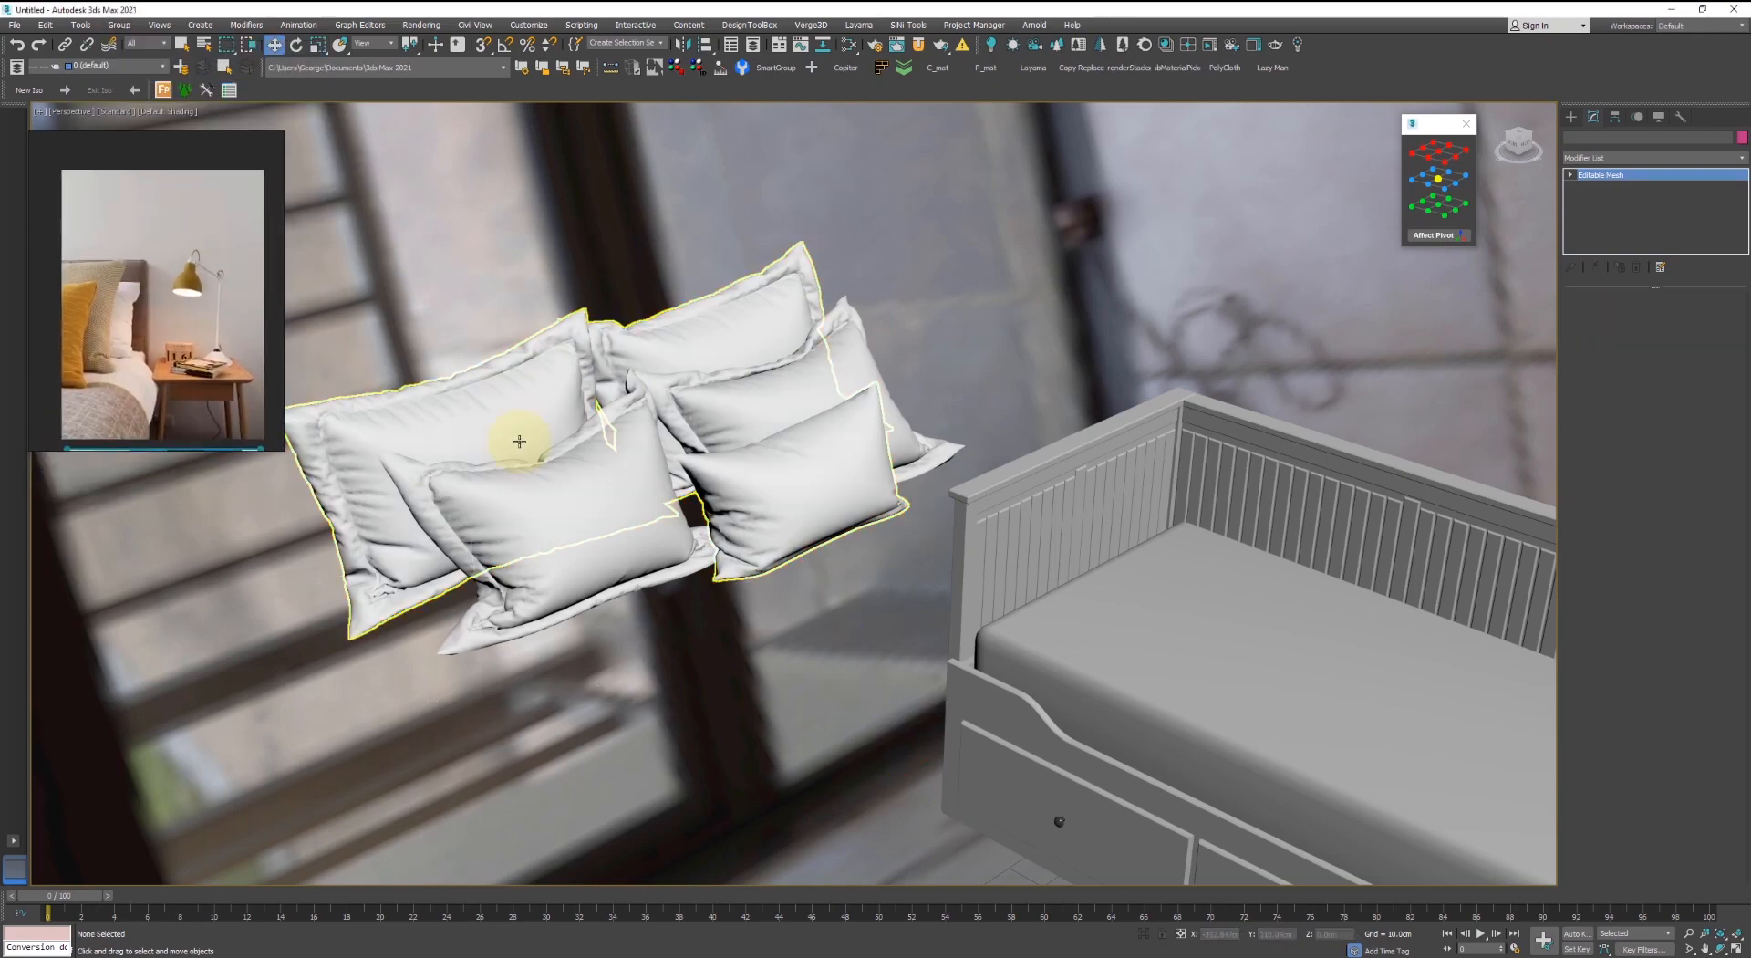
- Detach the large back pillow nearest the daybed and the small front pillow from their imported mesh as one separate object
left_click(518, 441)
key("5")
left_click(675, 314)
left_click(750, 339, "ctrl")
left_click(861, 444, "ctrl")
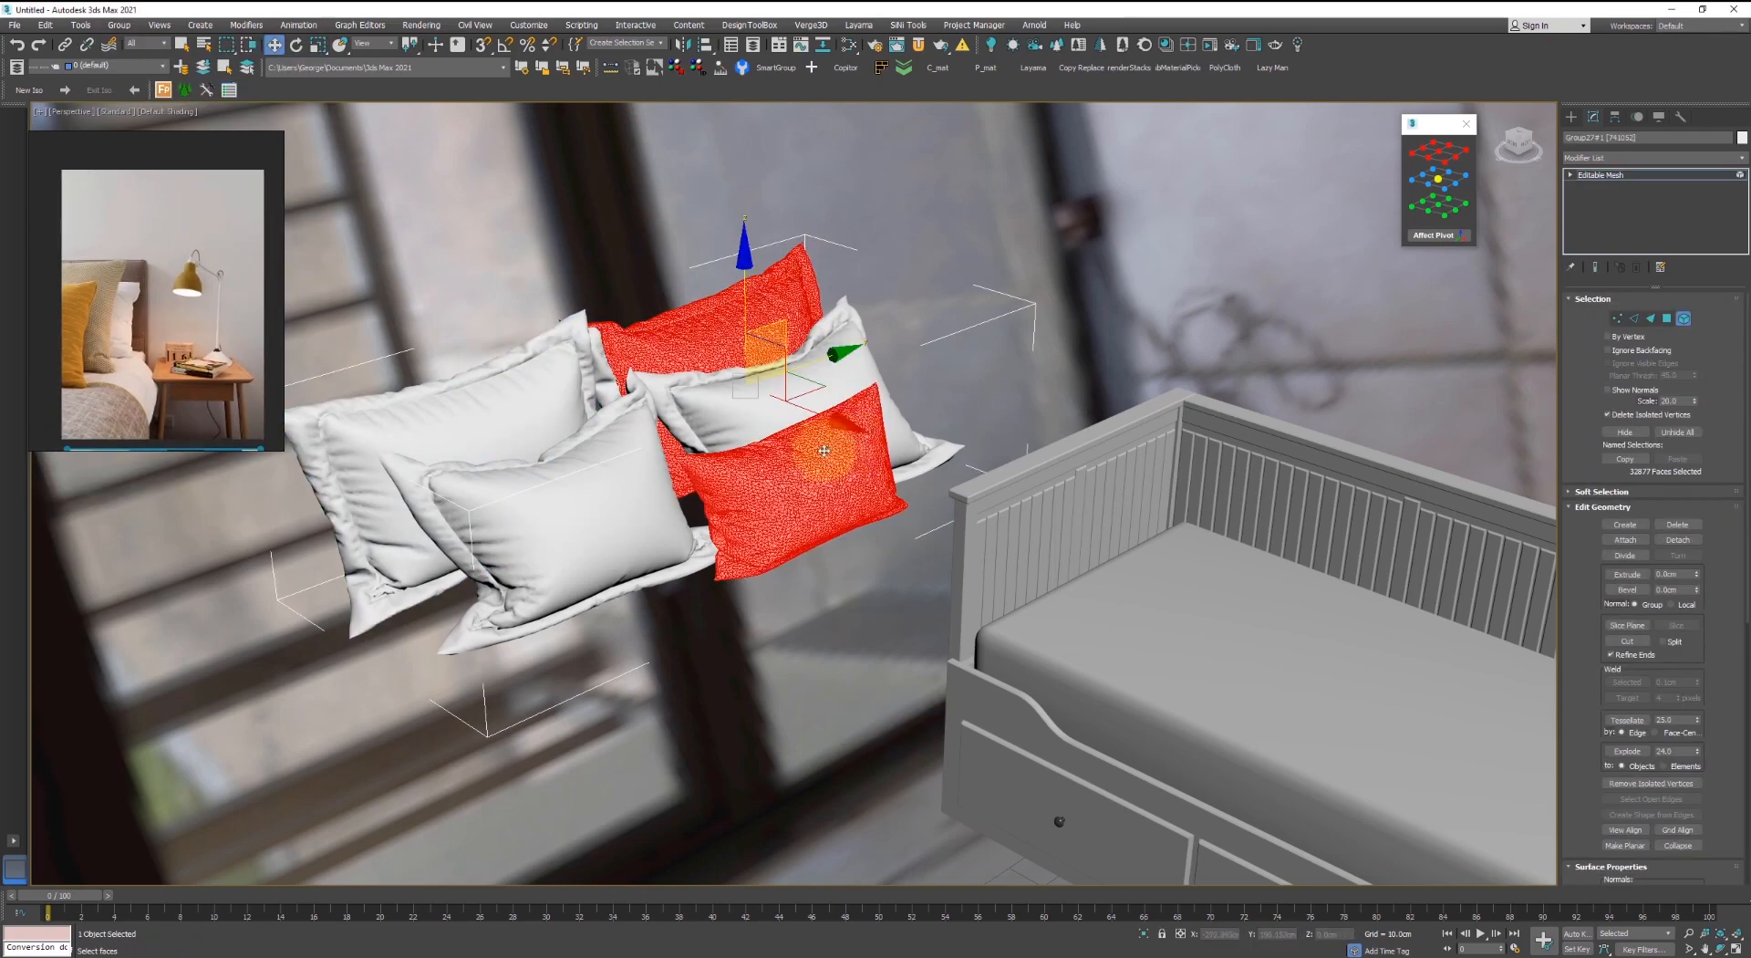
middle_click_drag(816, 449, 775, 556, "alt")
left_click_drag(1092, 525, 709, 223)
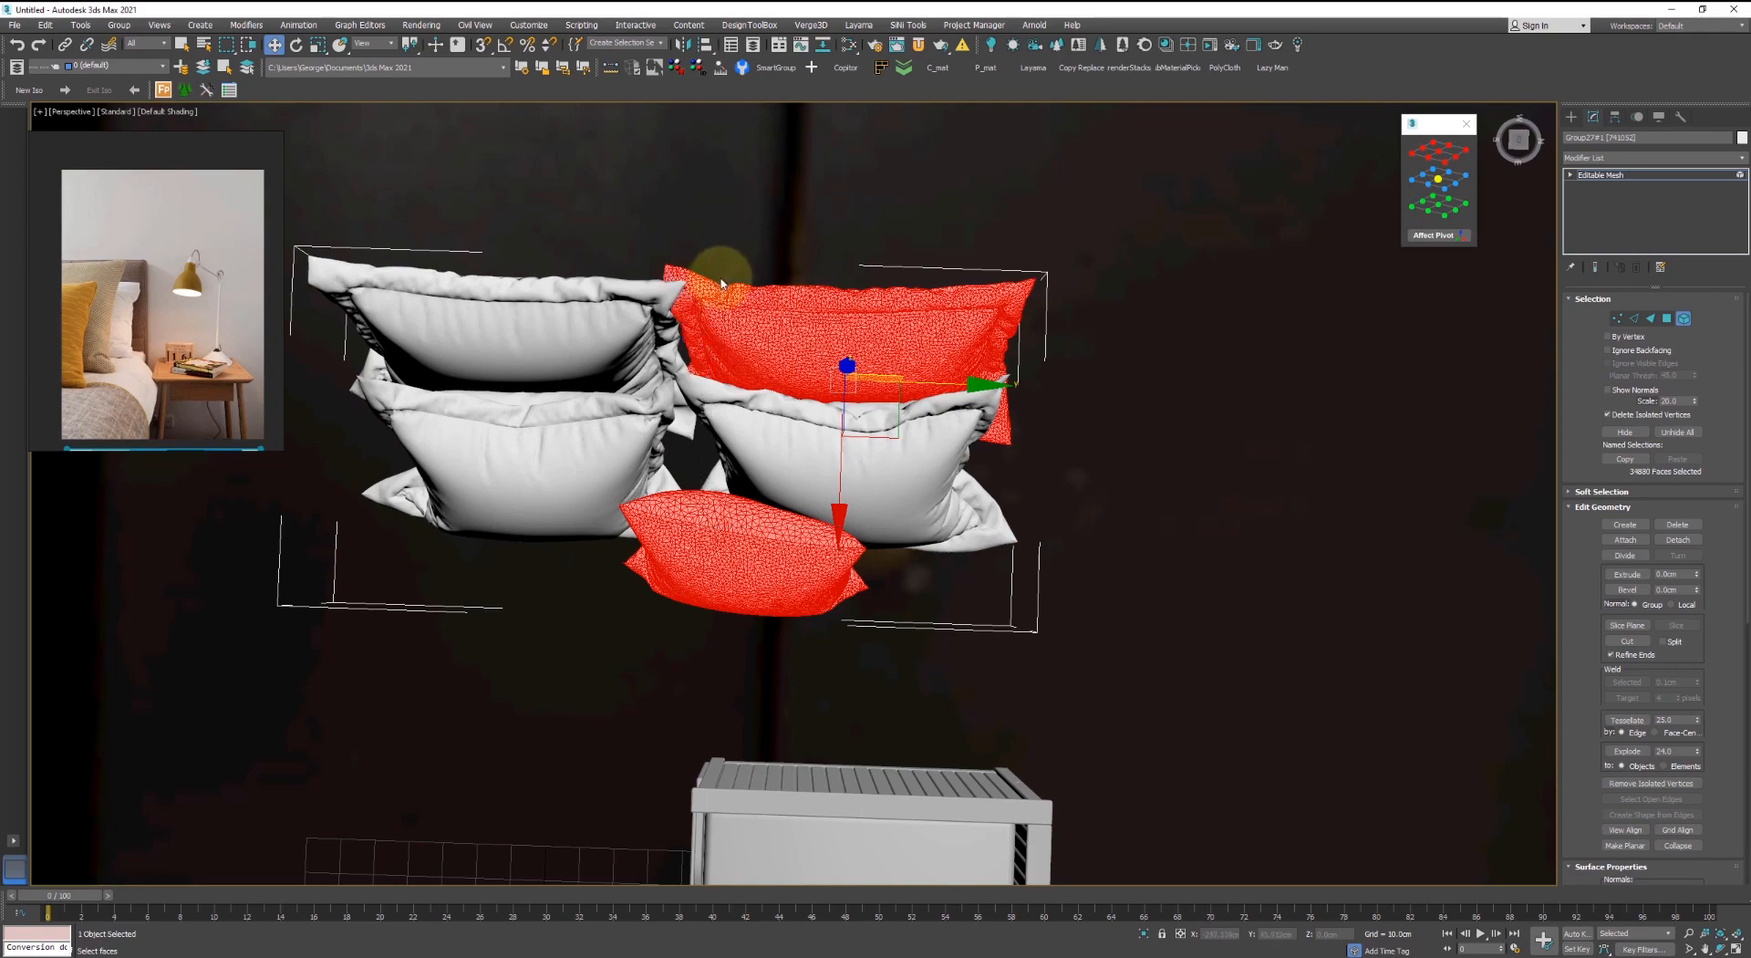
middle_click_drag(716, 282, 837, 264, "alt")
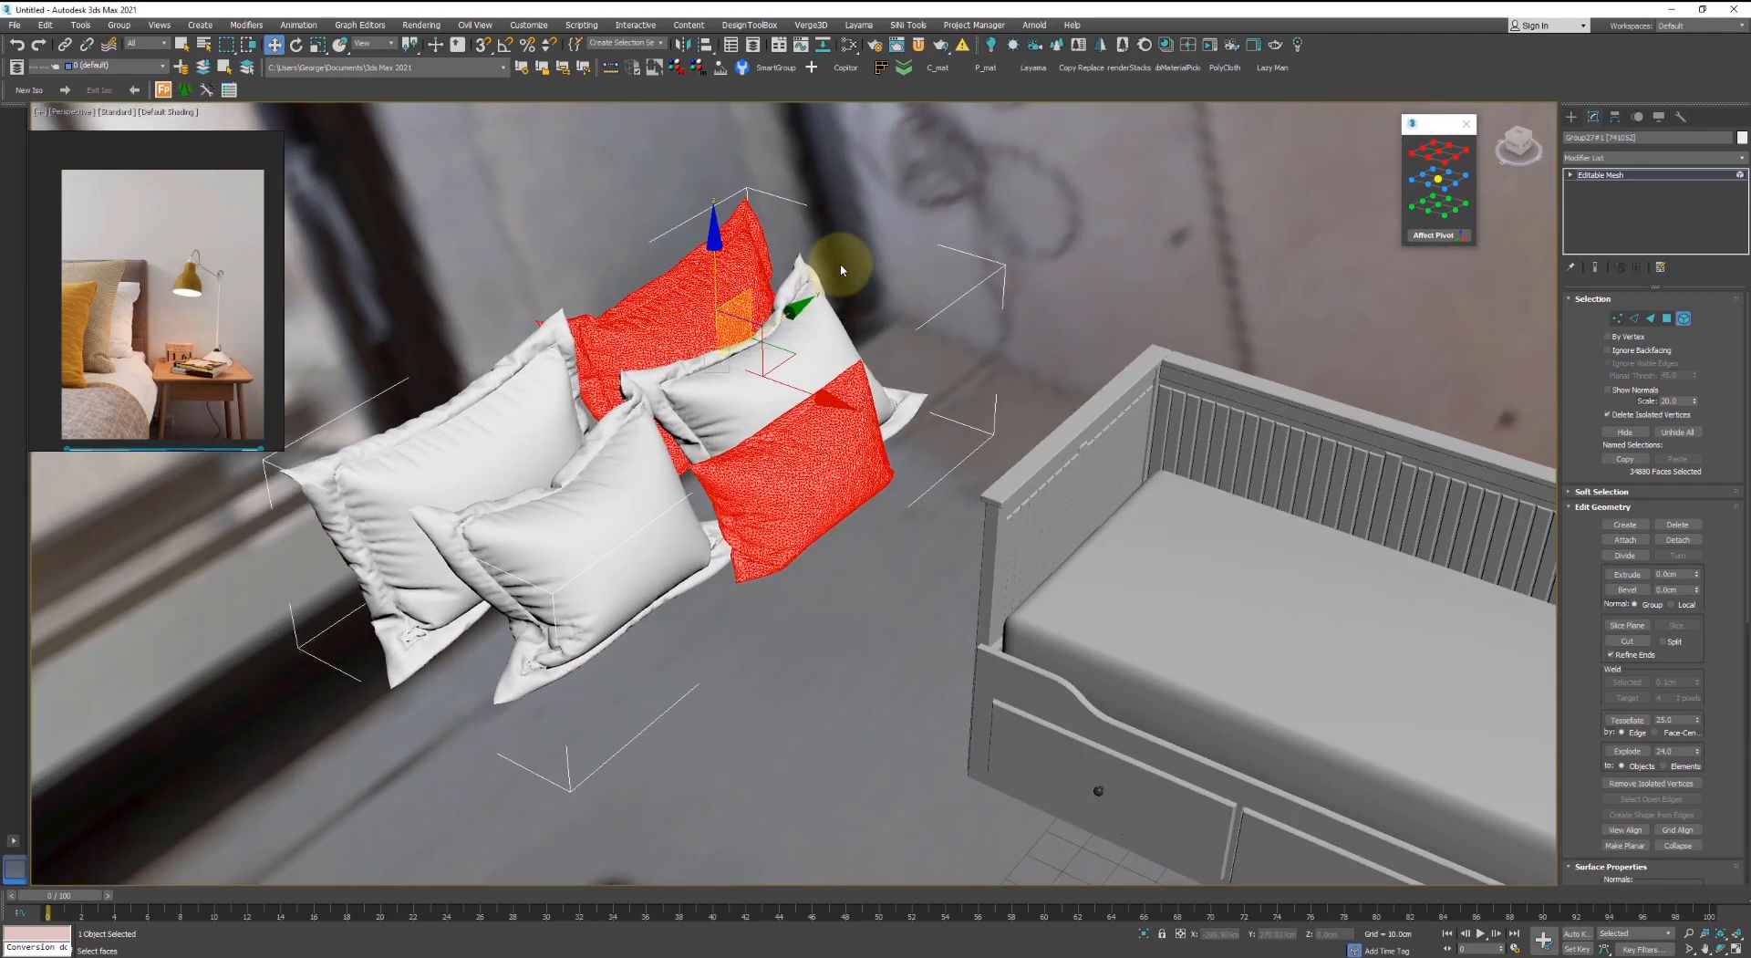
key("alt+d")
left_click(921, 490)
left_click(938, 277)
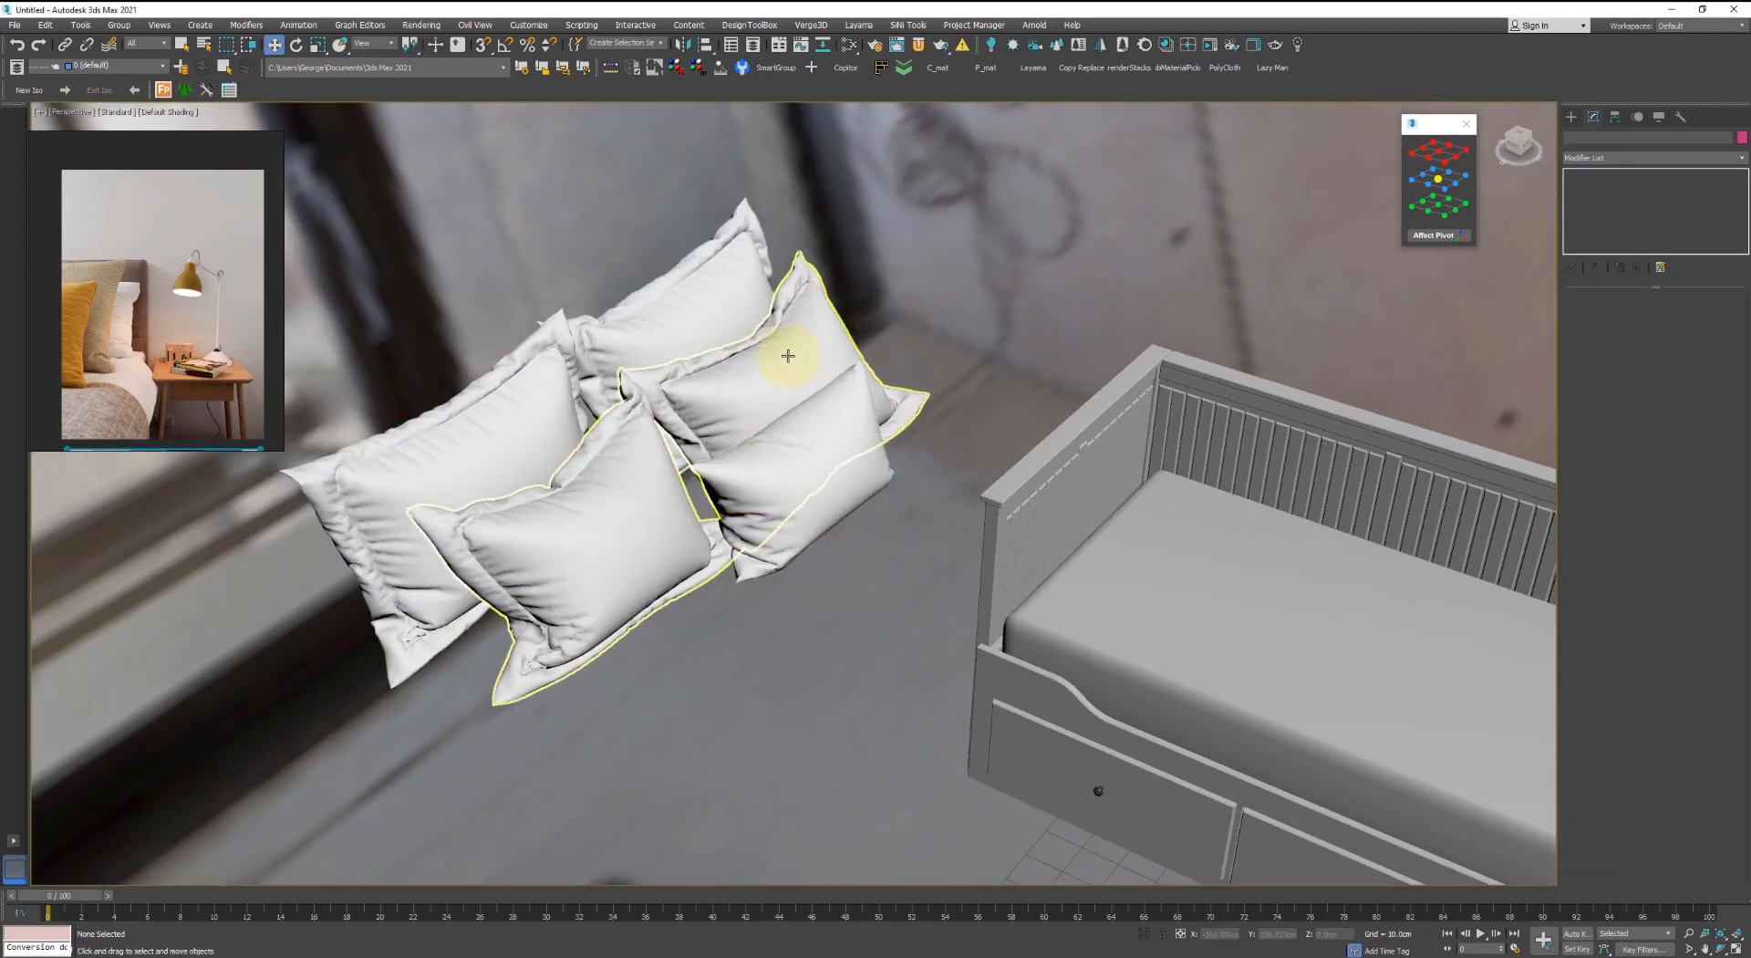
- Detach the middle flanged pillow nearest the daybed from the other imported mesh as a separate object
left_click(785, 356)
key("5")
middle_click_drag(751, 289, 673, 553, "alt")
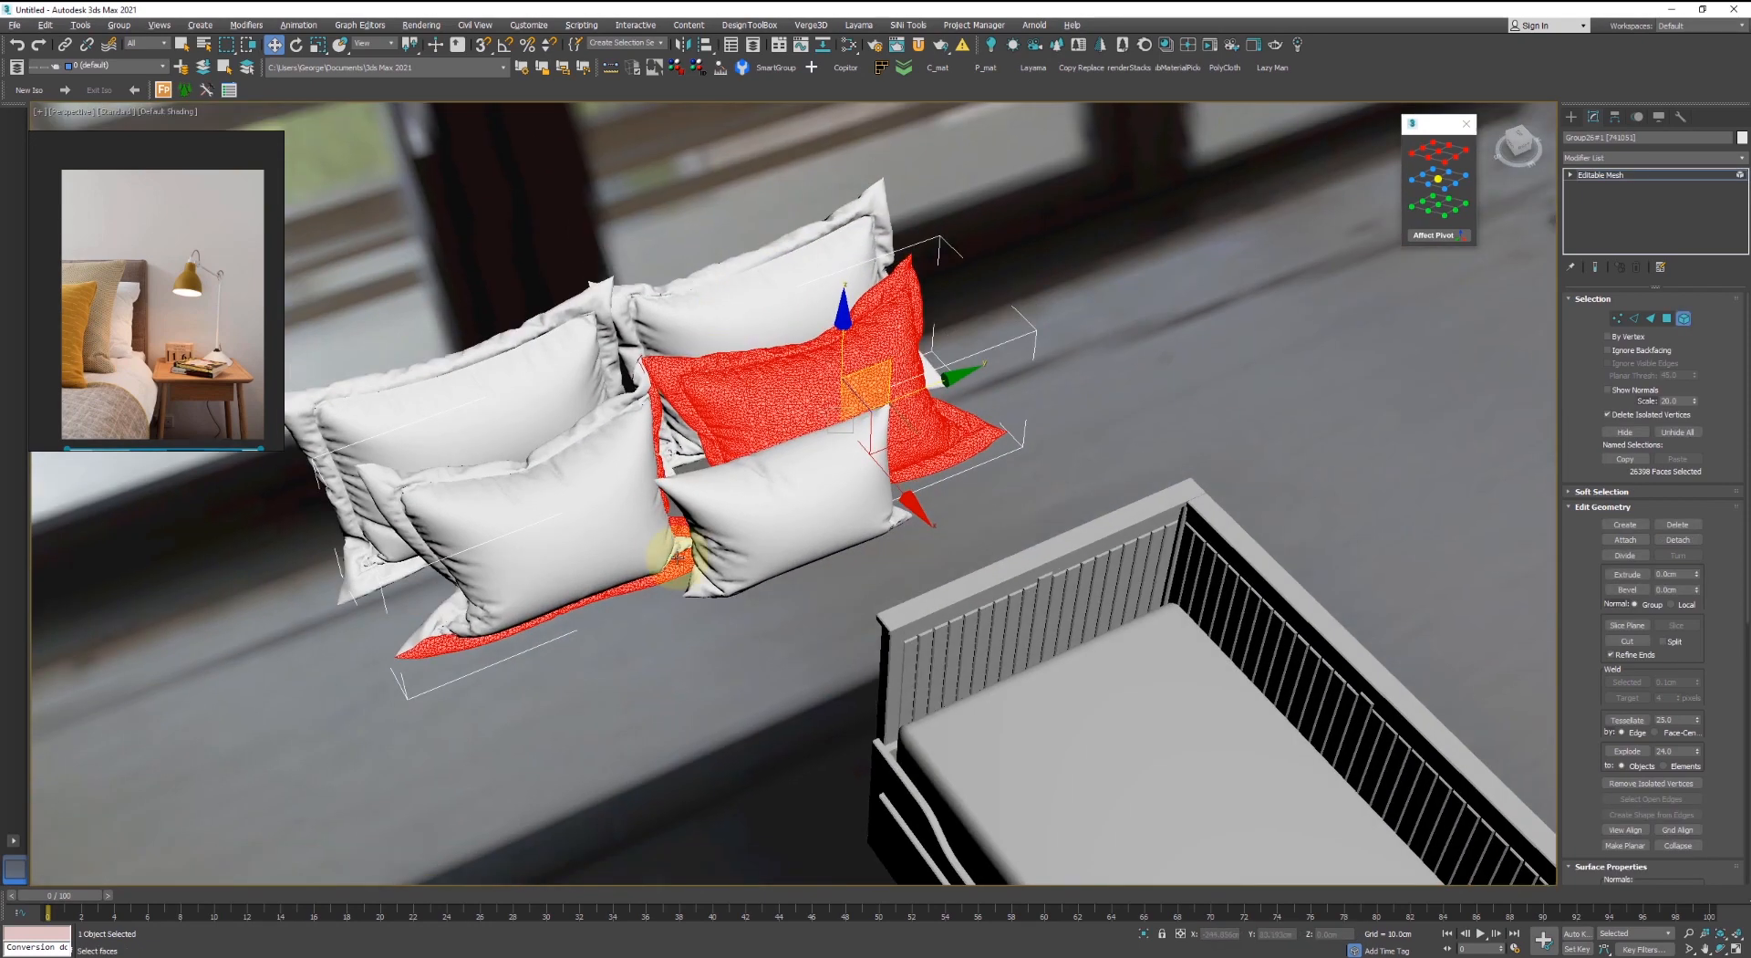
middle_click_drag(563, 399, 587, 457, "alt")
left_click_drag(586, 457, 567, 508)
key("ctrl+z")
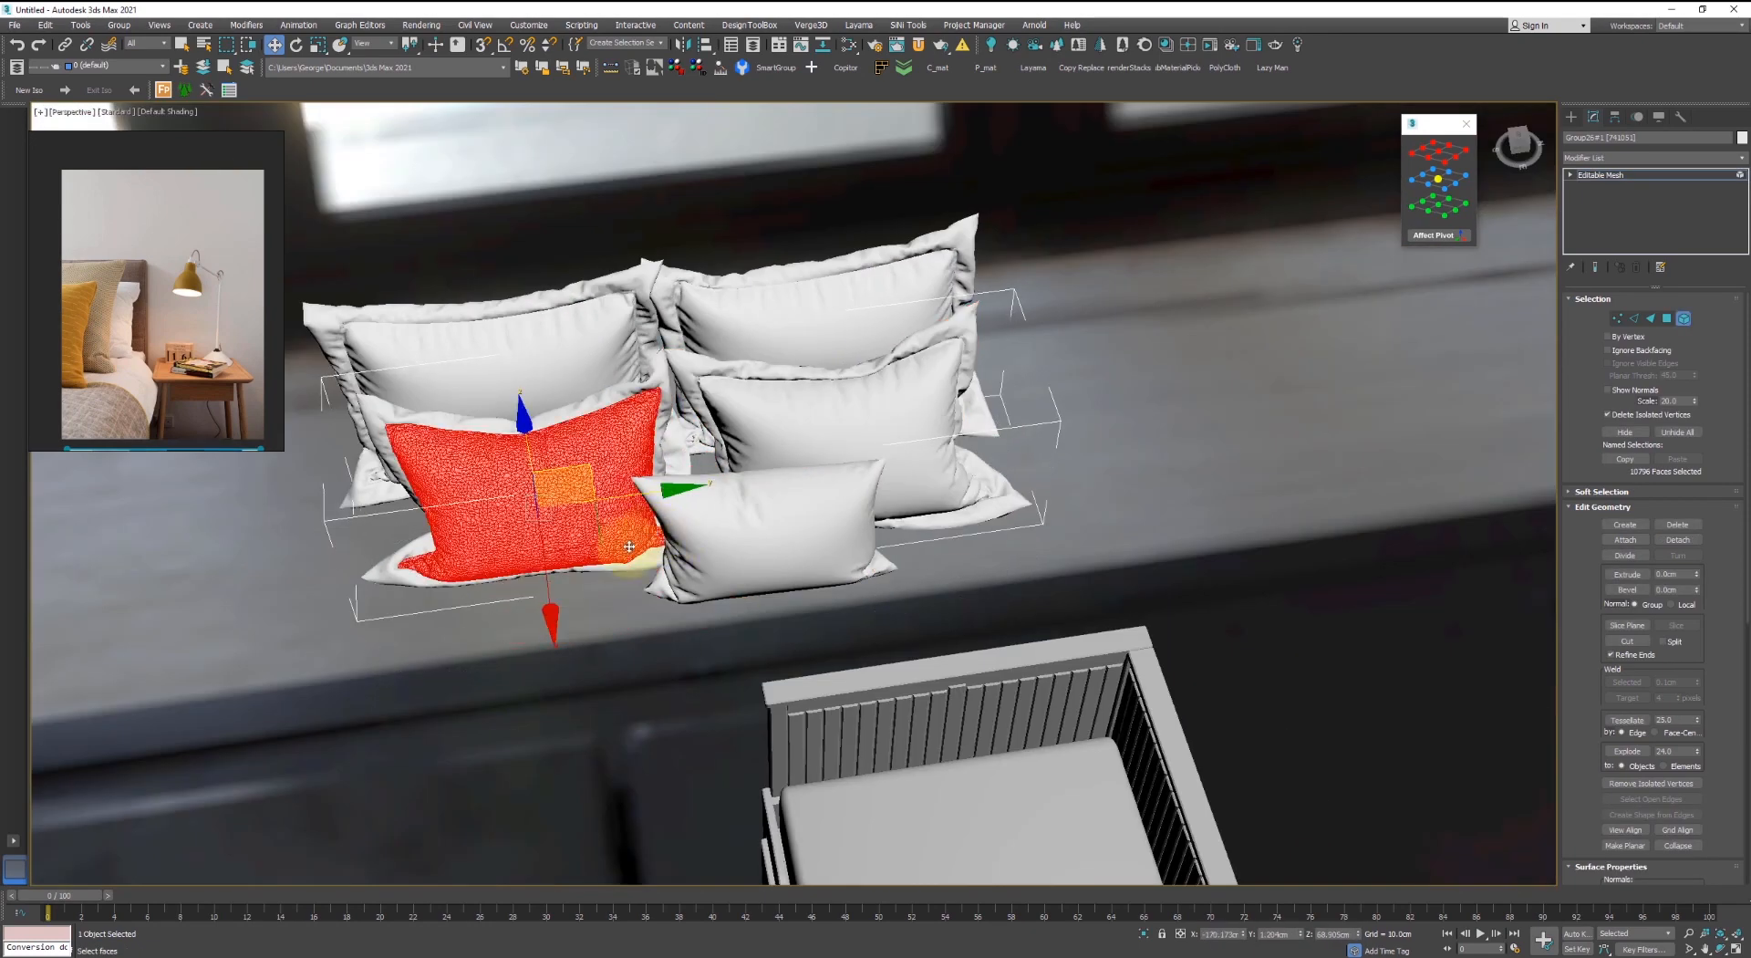
key("ctrl+z")
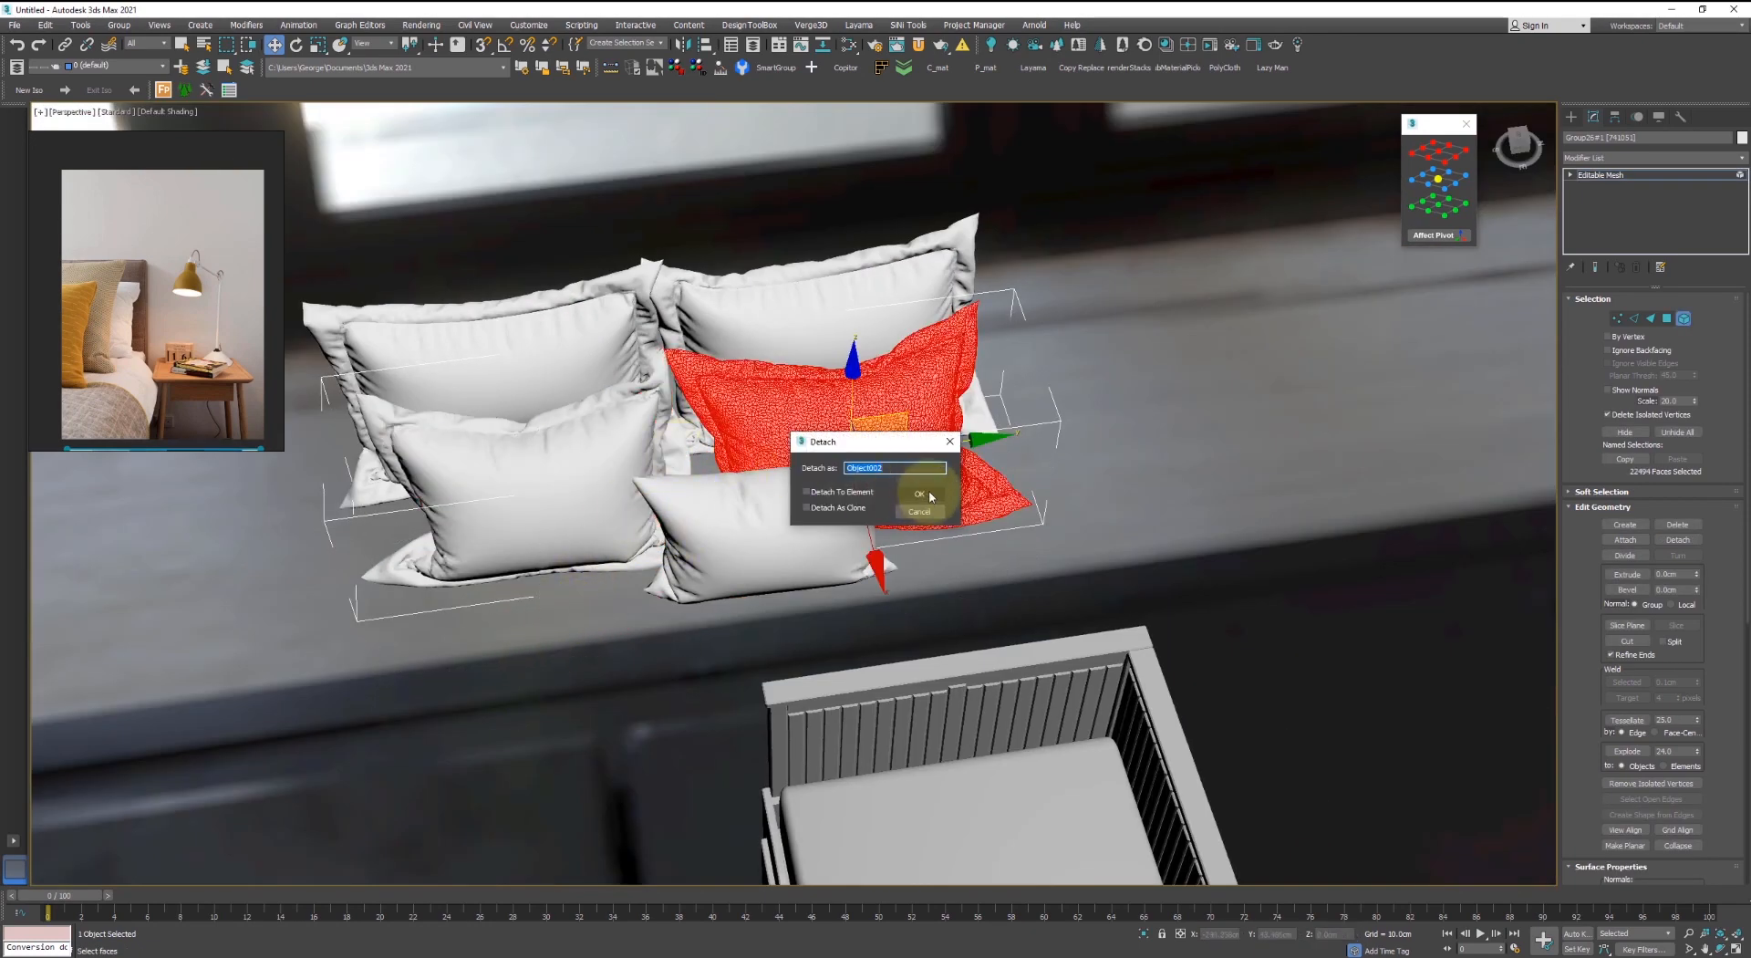
left_click(919, 493)
left_click(1009, 531)
- Move the three detached pillows together onto the daybed mattress and rotate them to face the open front side
left_click(816, 327)
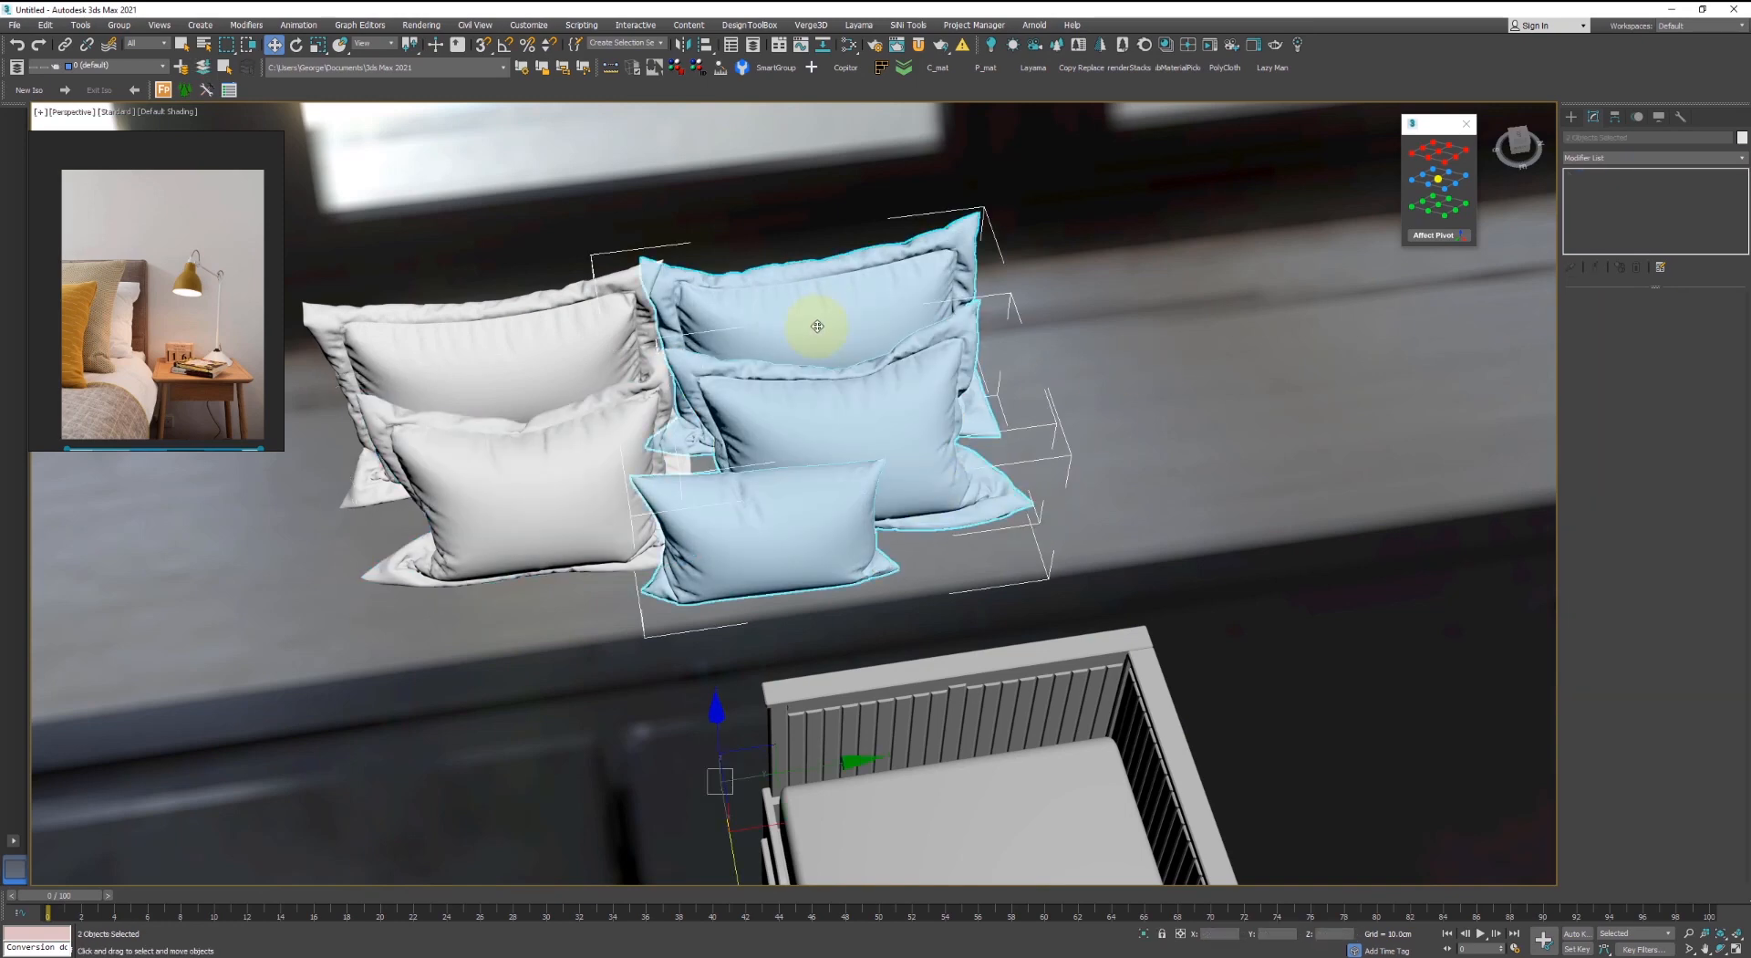
middle_click_drag(1012, 455, 1002, 421)
left_click_drag(963, 415, 829, 456)
key("a")
left_click_drag(939, 384, 1286, 493)
middle_click_drag(1286, 492, 1186, 387, "alt")
middle_click_drag(1259, 461, 1277, 525, "alt")
left_click(1463, 326)
scroll(1346, 414, "up", 5)
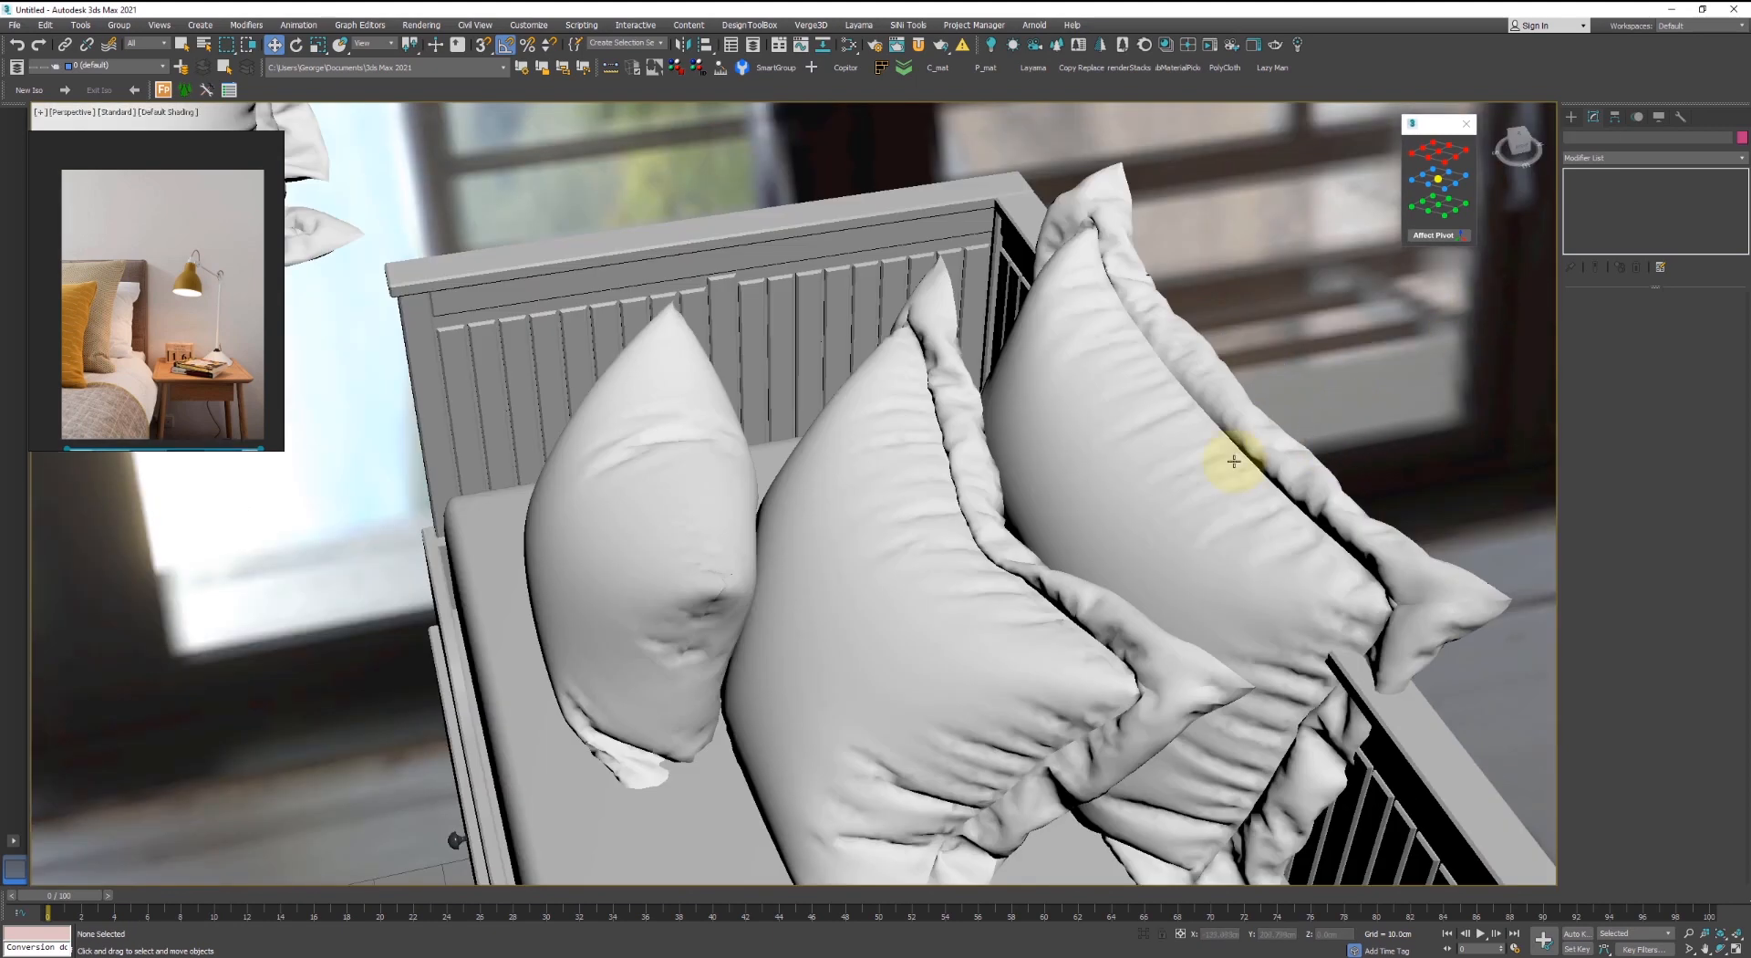
- Group the three daybed pillows and scale the group down uniformly from a pivot at its base
left_click(1200, 484)
middle_click_drag(1199, 483, 1131, 456, "alt")
key("r")
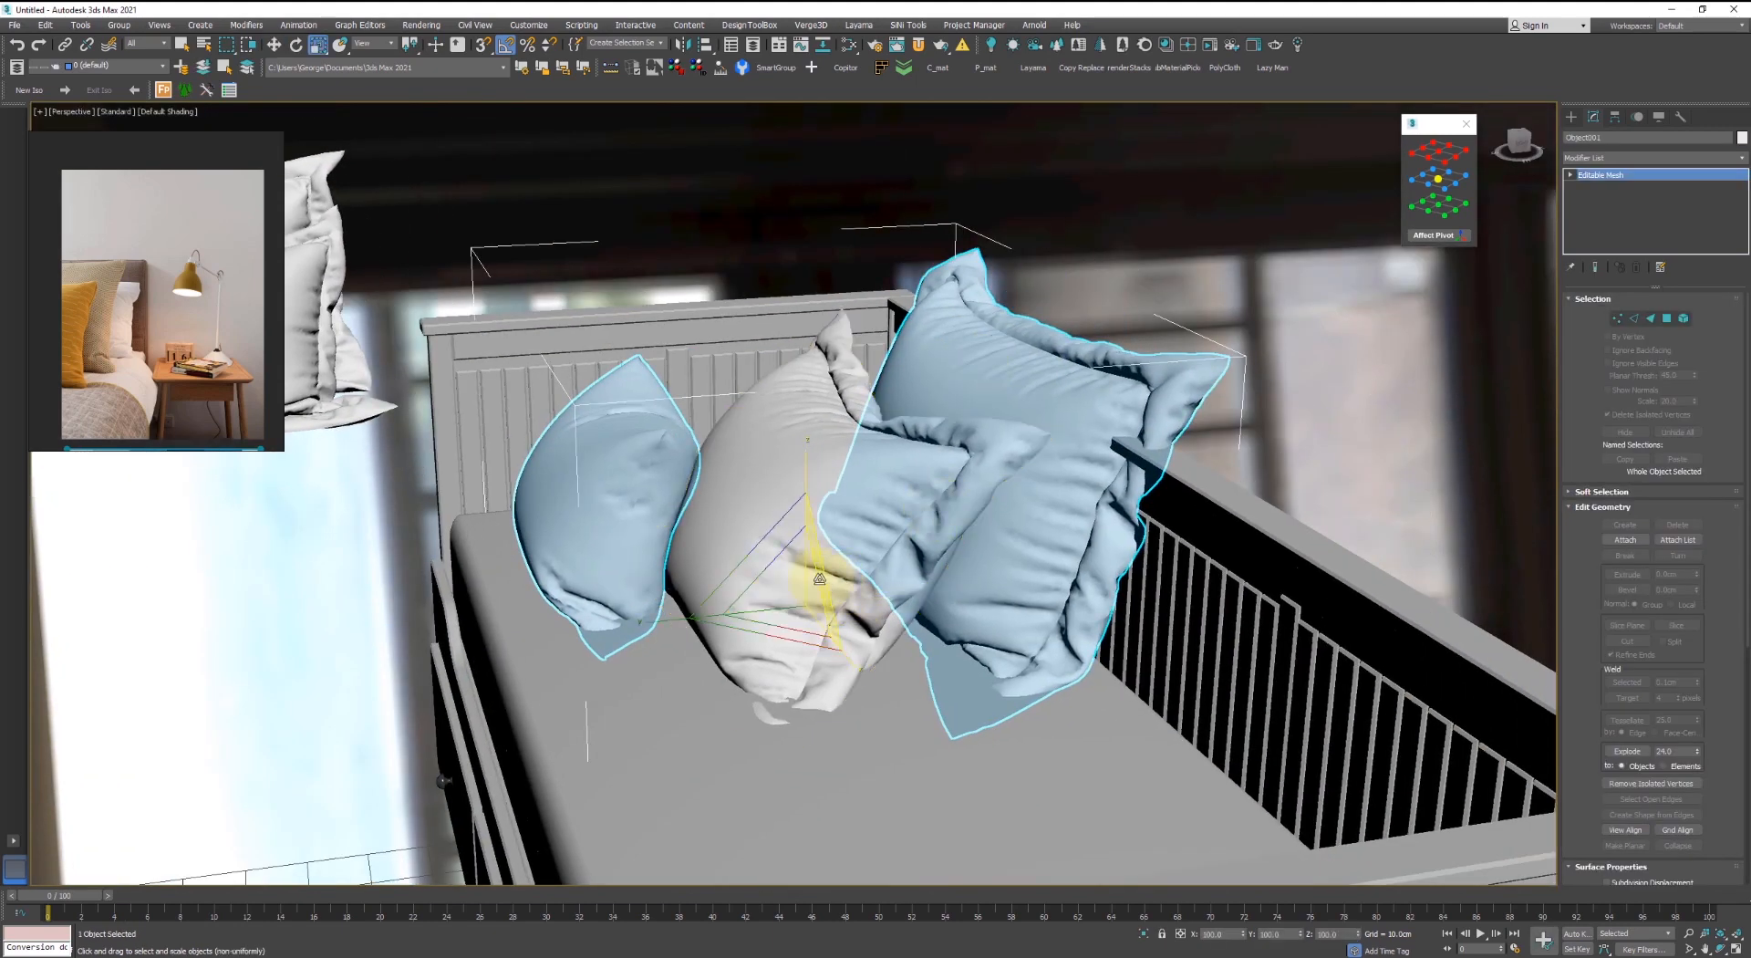
left_click(773, 469, "ctrl")
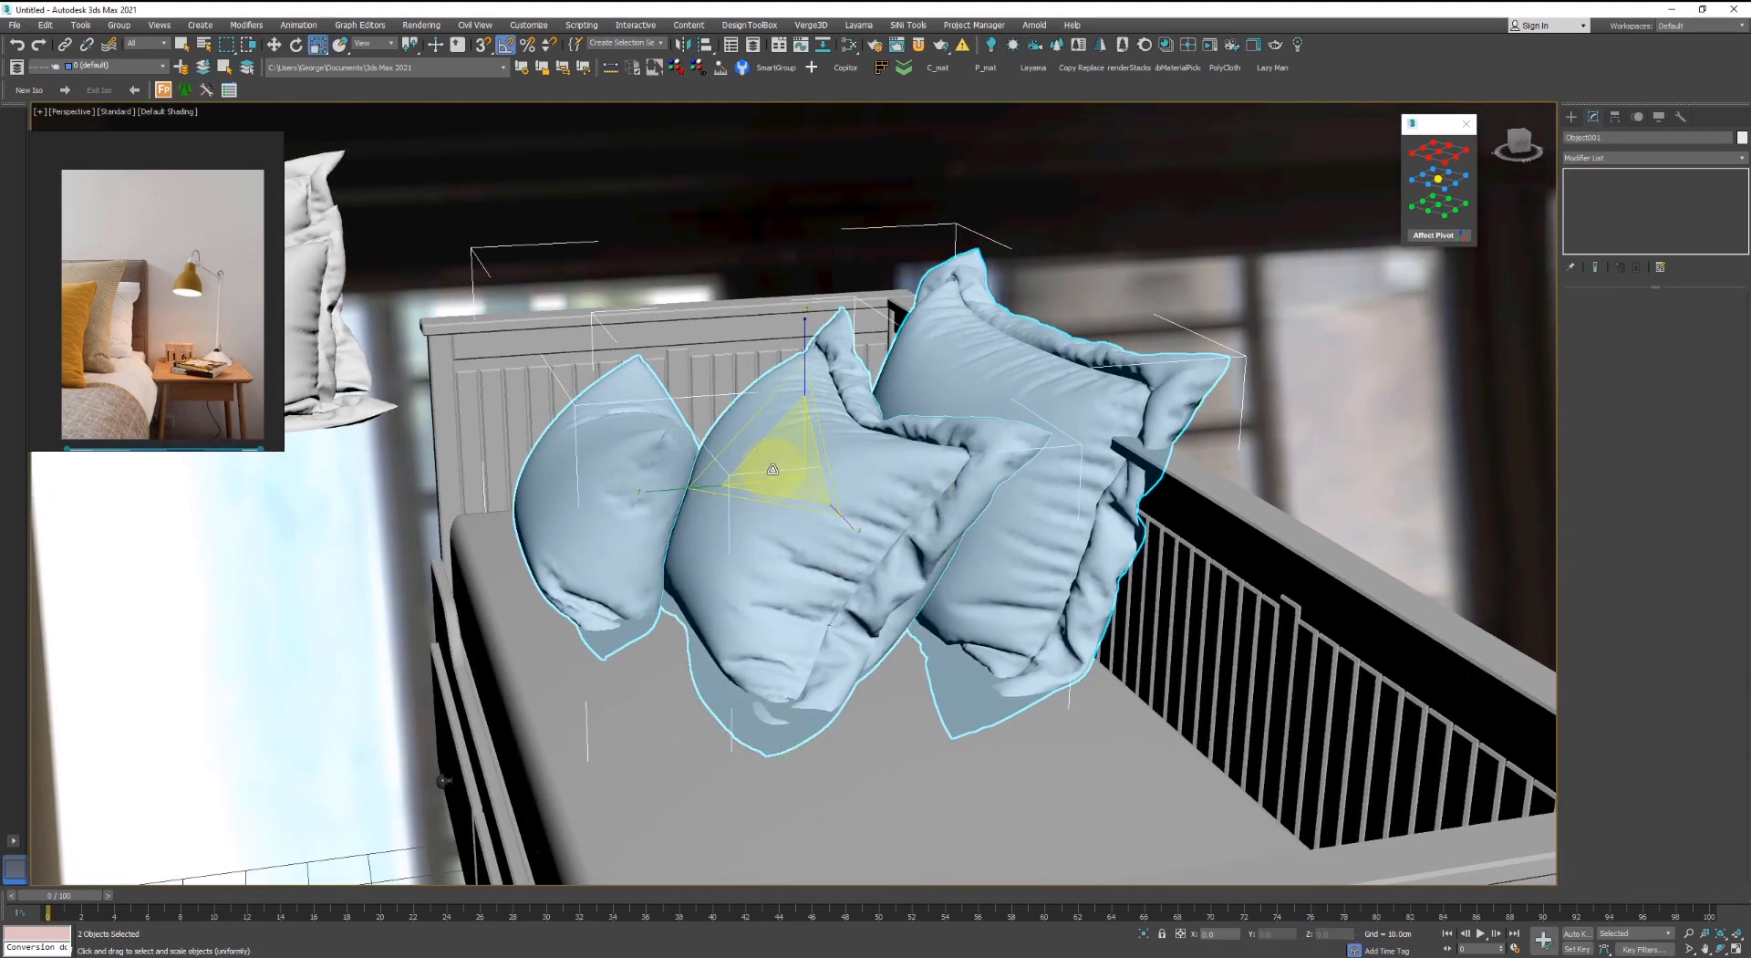
left_click(1445, 193)
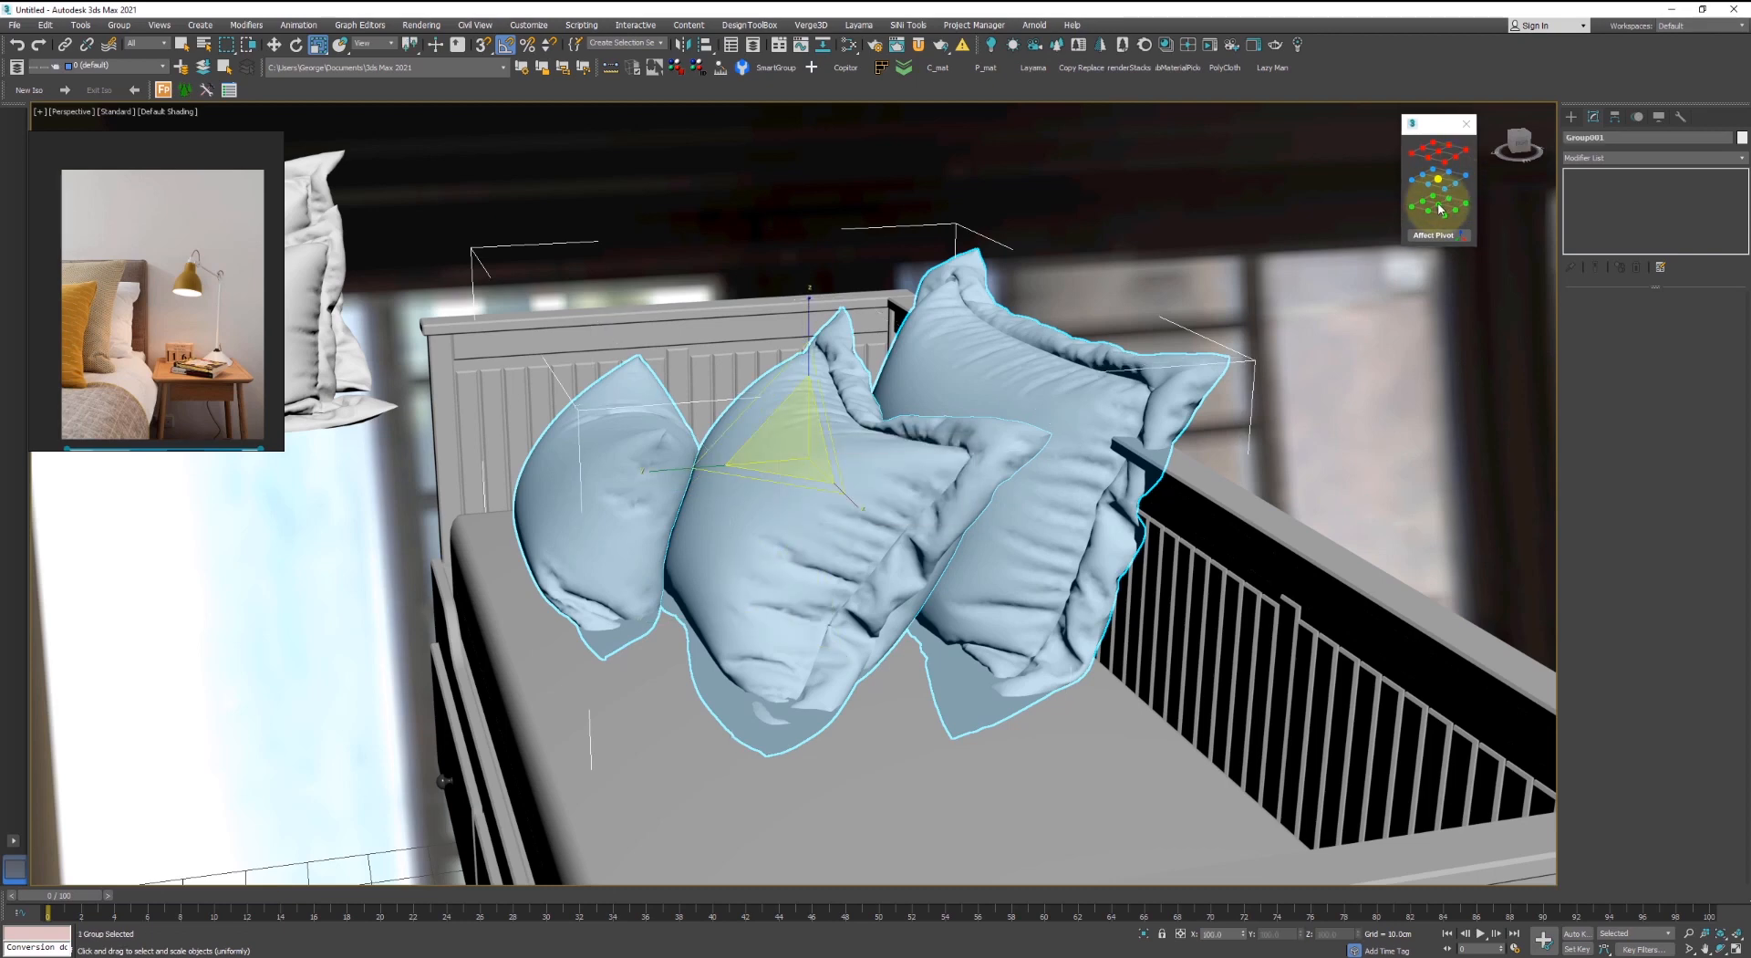
left_click_drag(804, 585, 804, 611)
key("w")
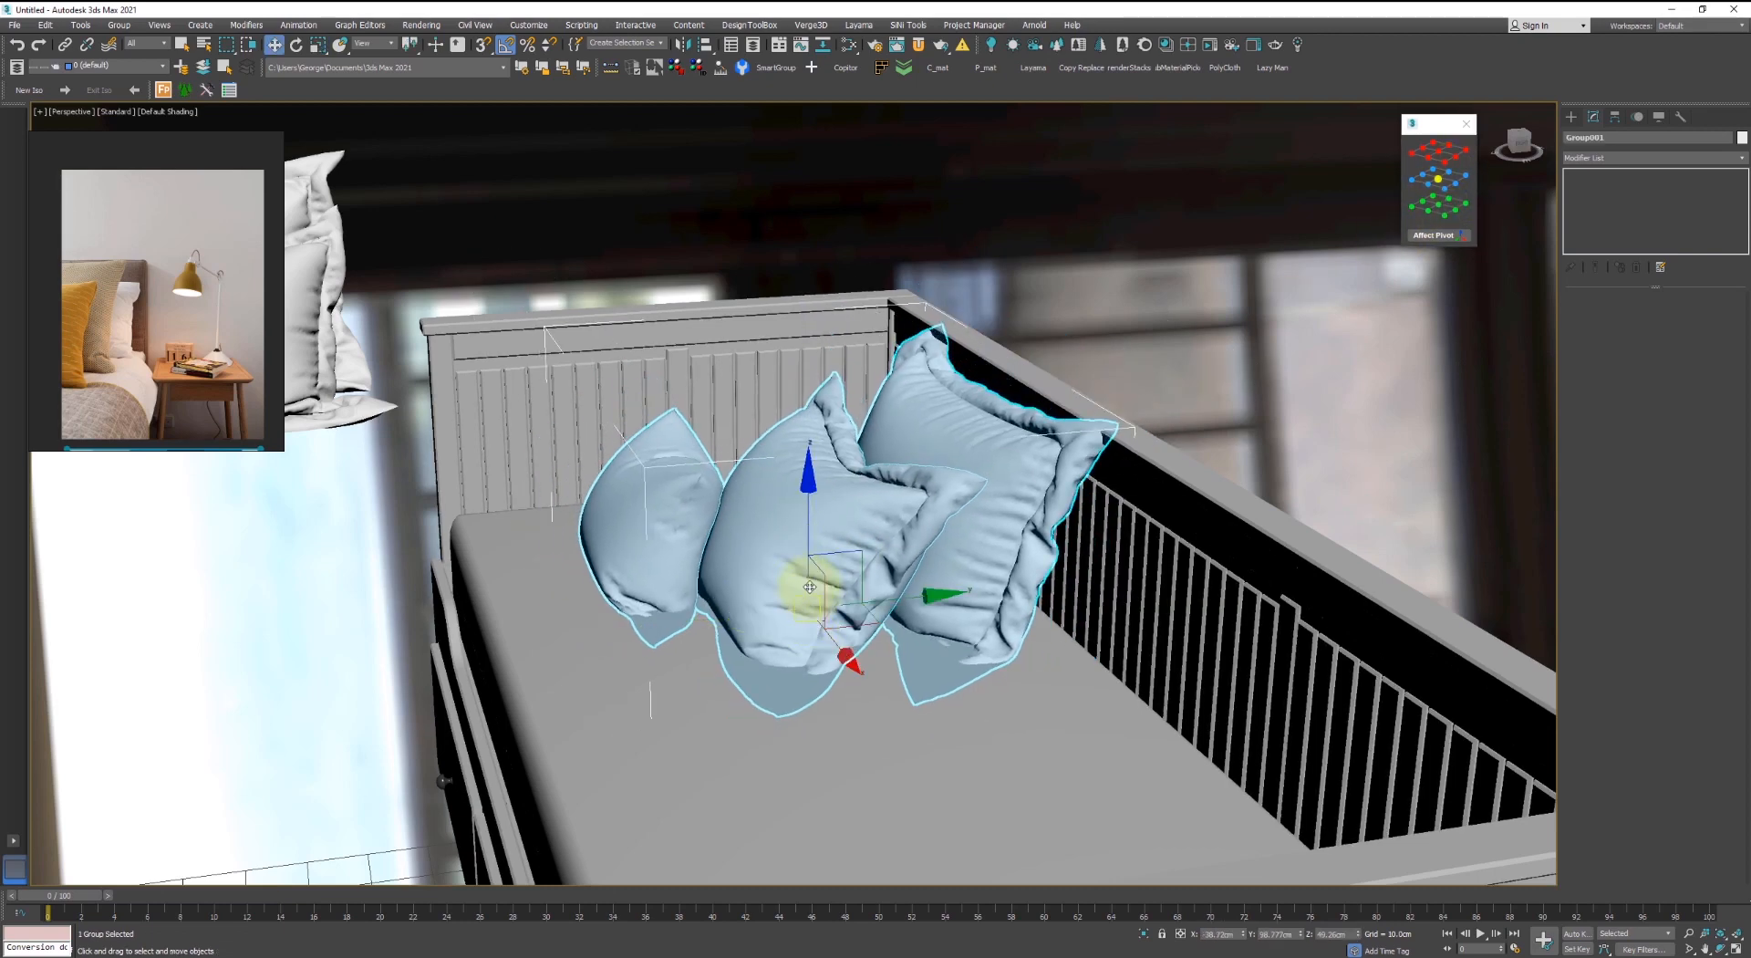
- Mirror the pillow group along X with No Clone and position it in the back corner of the mattress
middle_click_drag(807, 589, 833, 565, "alt")
mouse_move(839, 552)
left_mouse_down()
mouse_move(832, 525)
mouse_move(848, 537)
left_mouse_up()
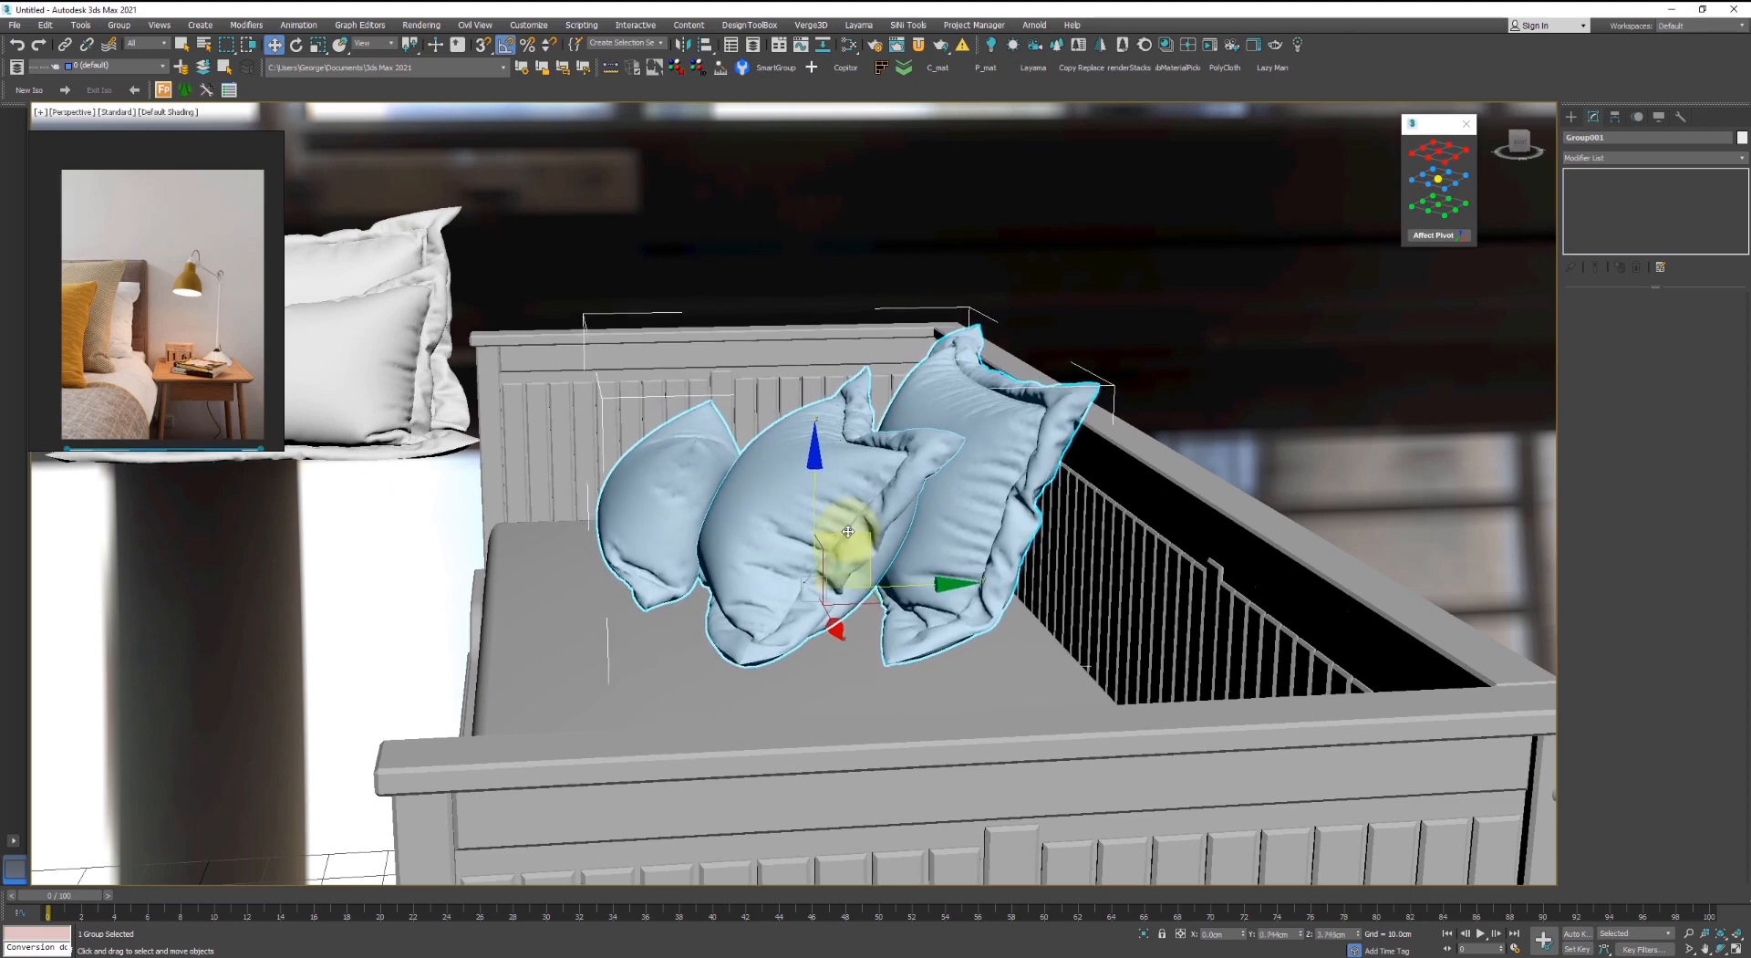
middle_click_drag(849, 531, 769, 551, "alt")
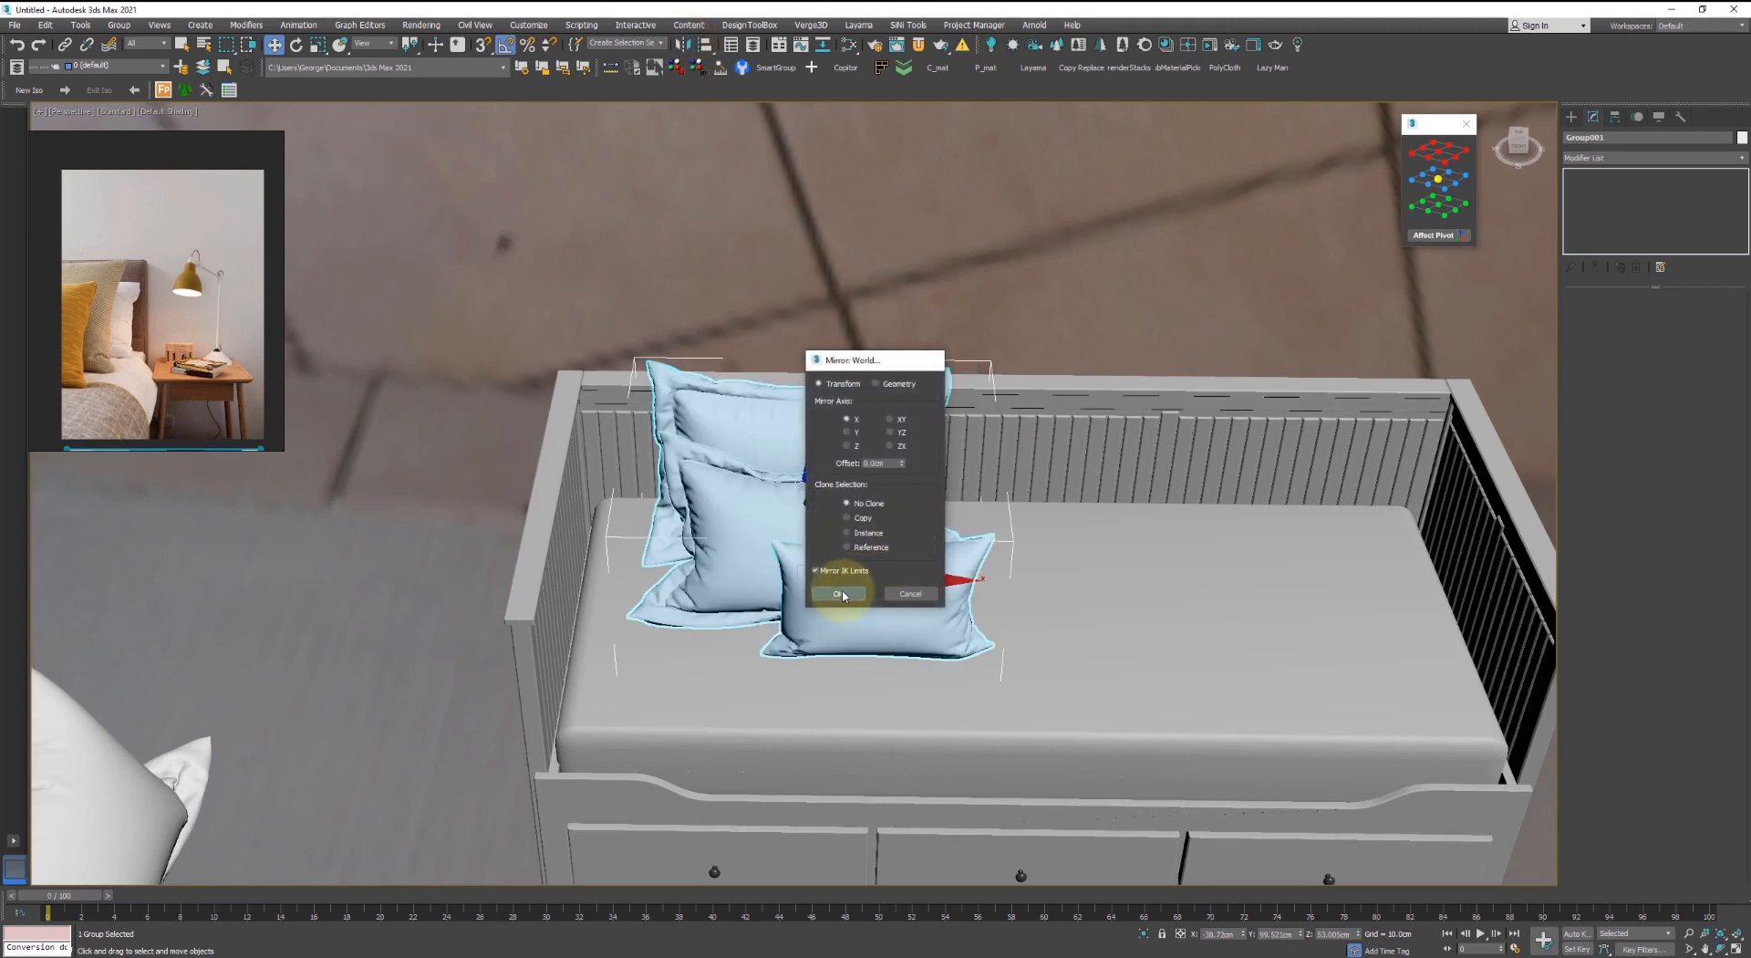
left_click_drag(846, 584, 843, 584)
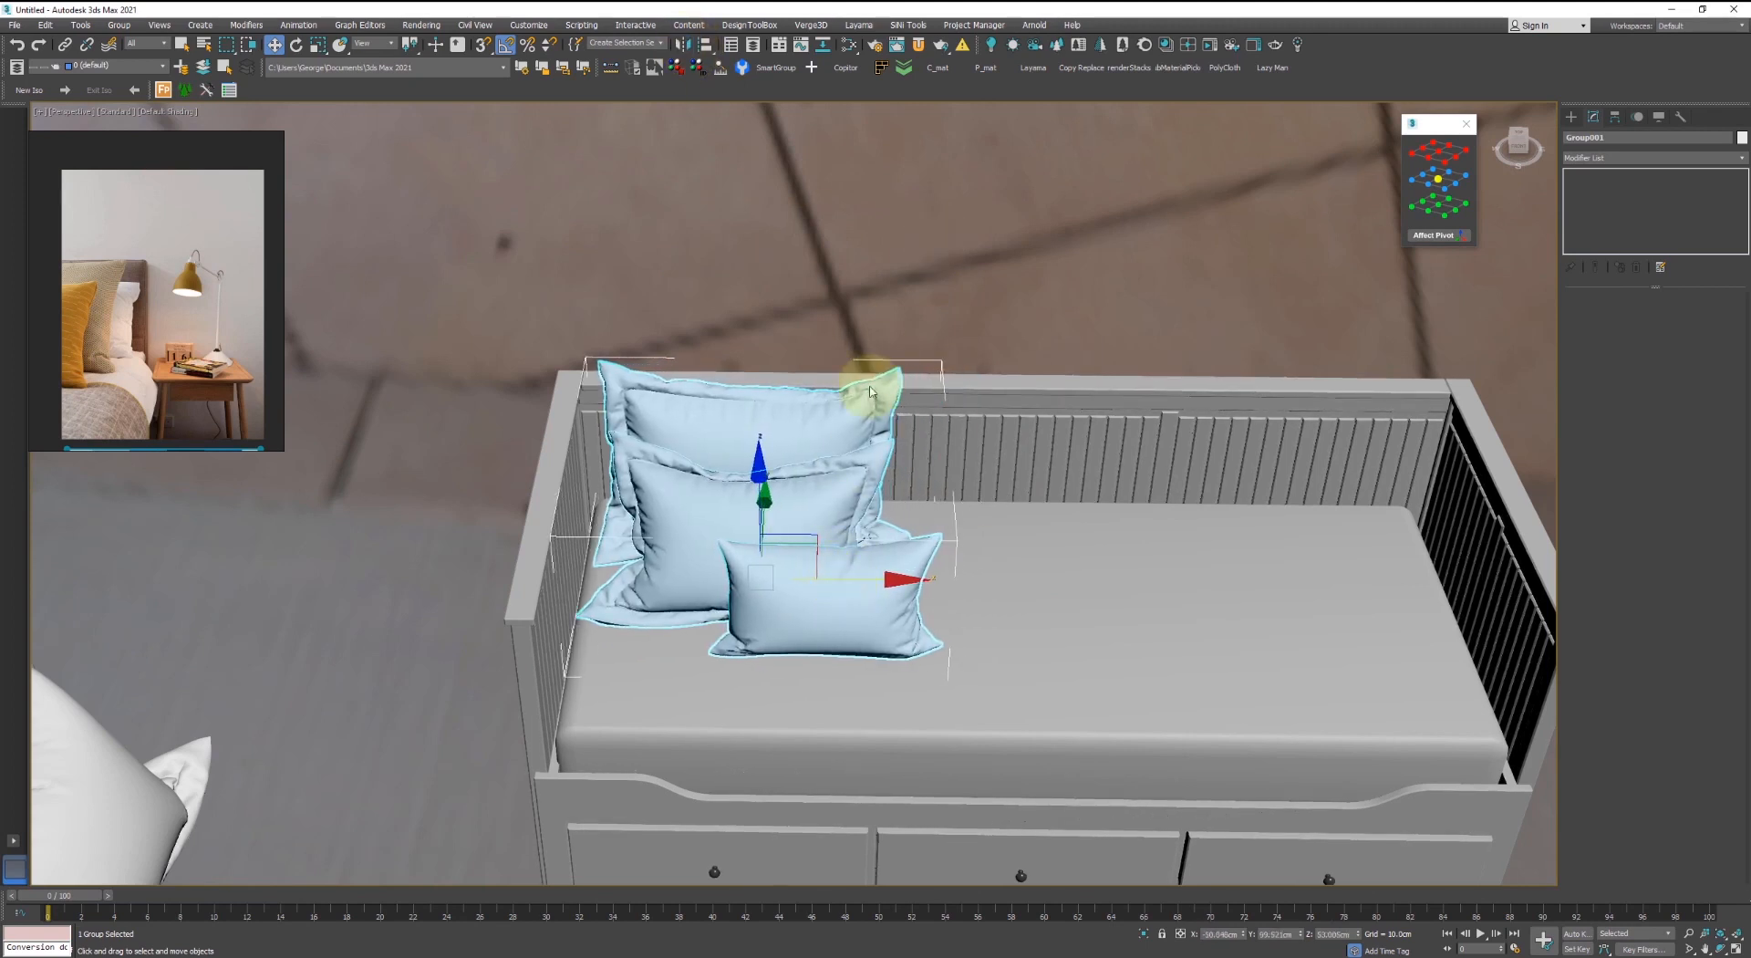
- Open the pillow group recursively and check the pillow arrangement in the reference photo
left_click(118, 25)
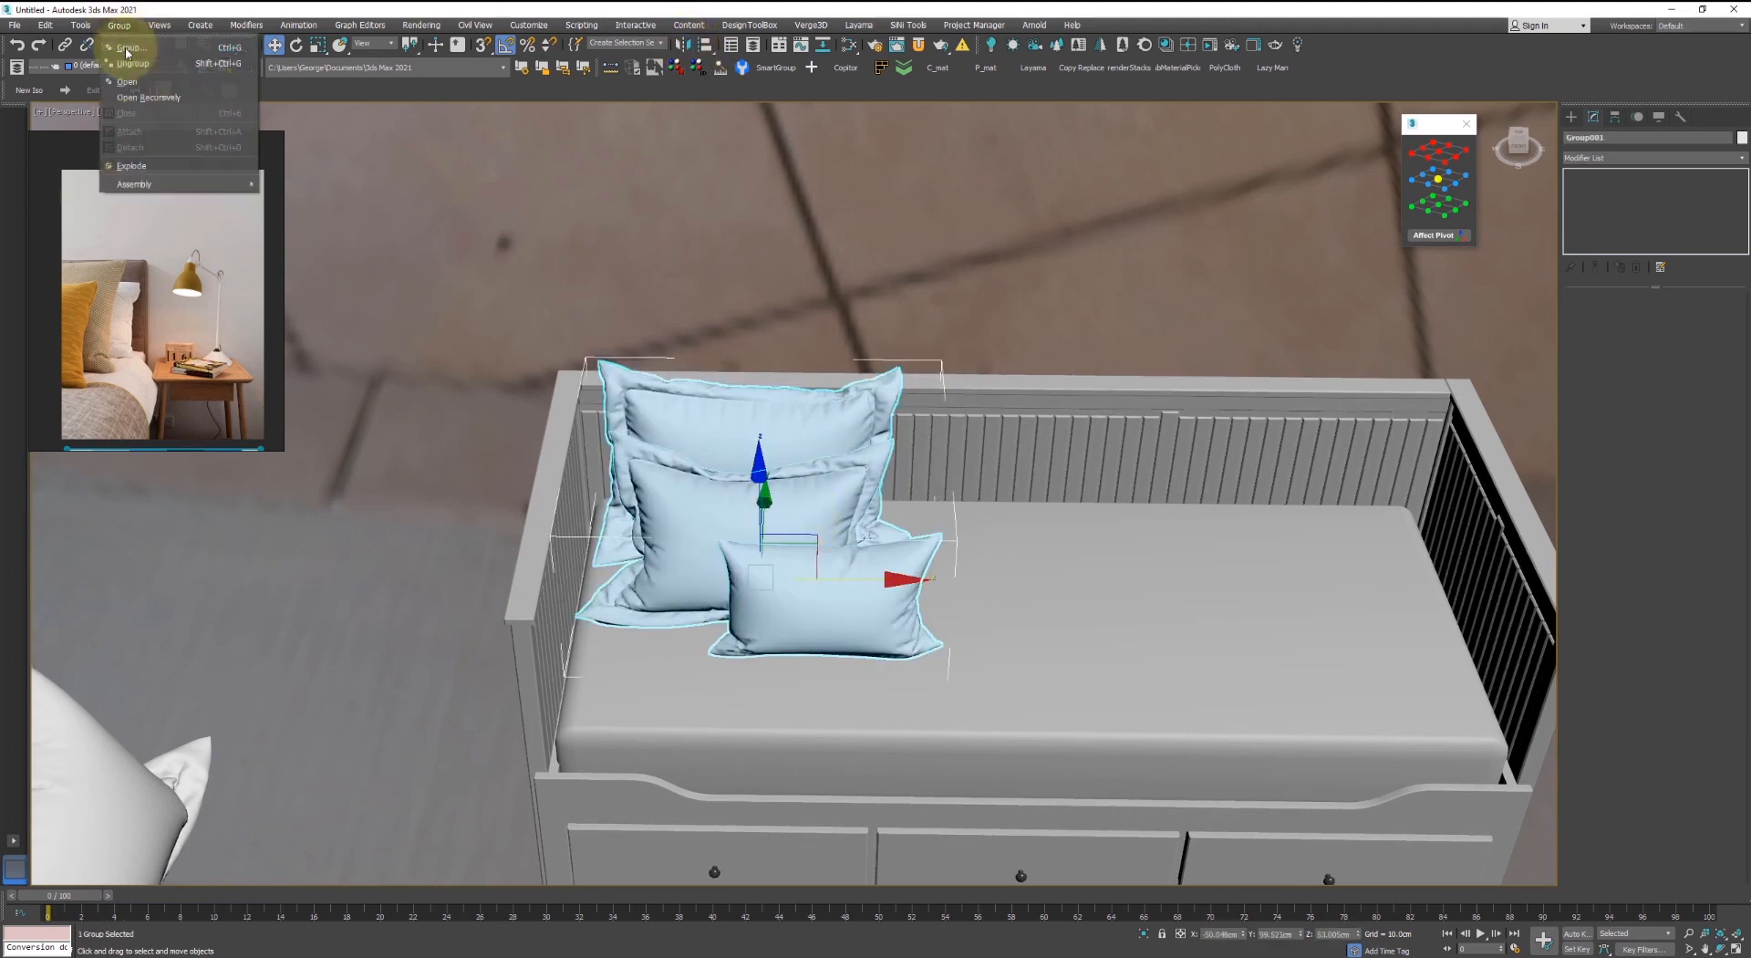
left_click(139, 96)
scroll(92, 323, "up", 2)
scroll(73, 303, "down", 2)
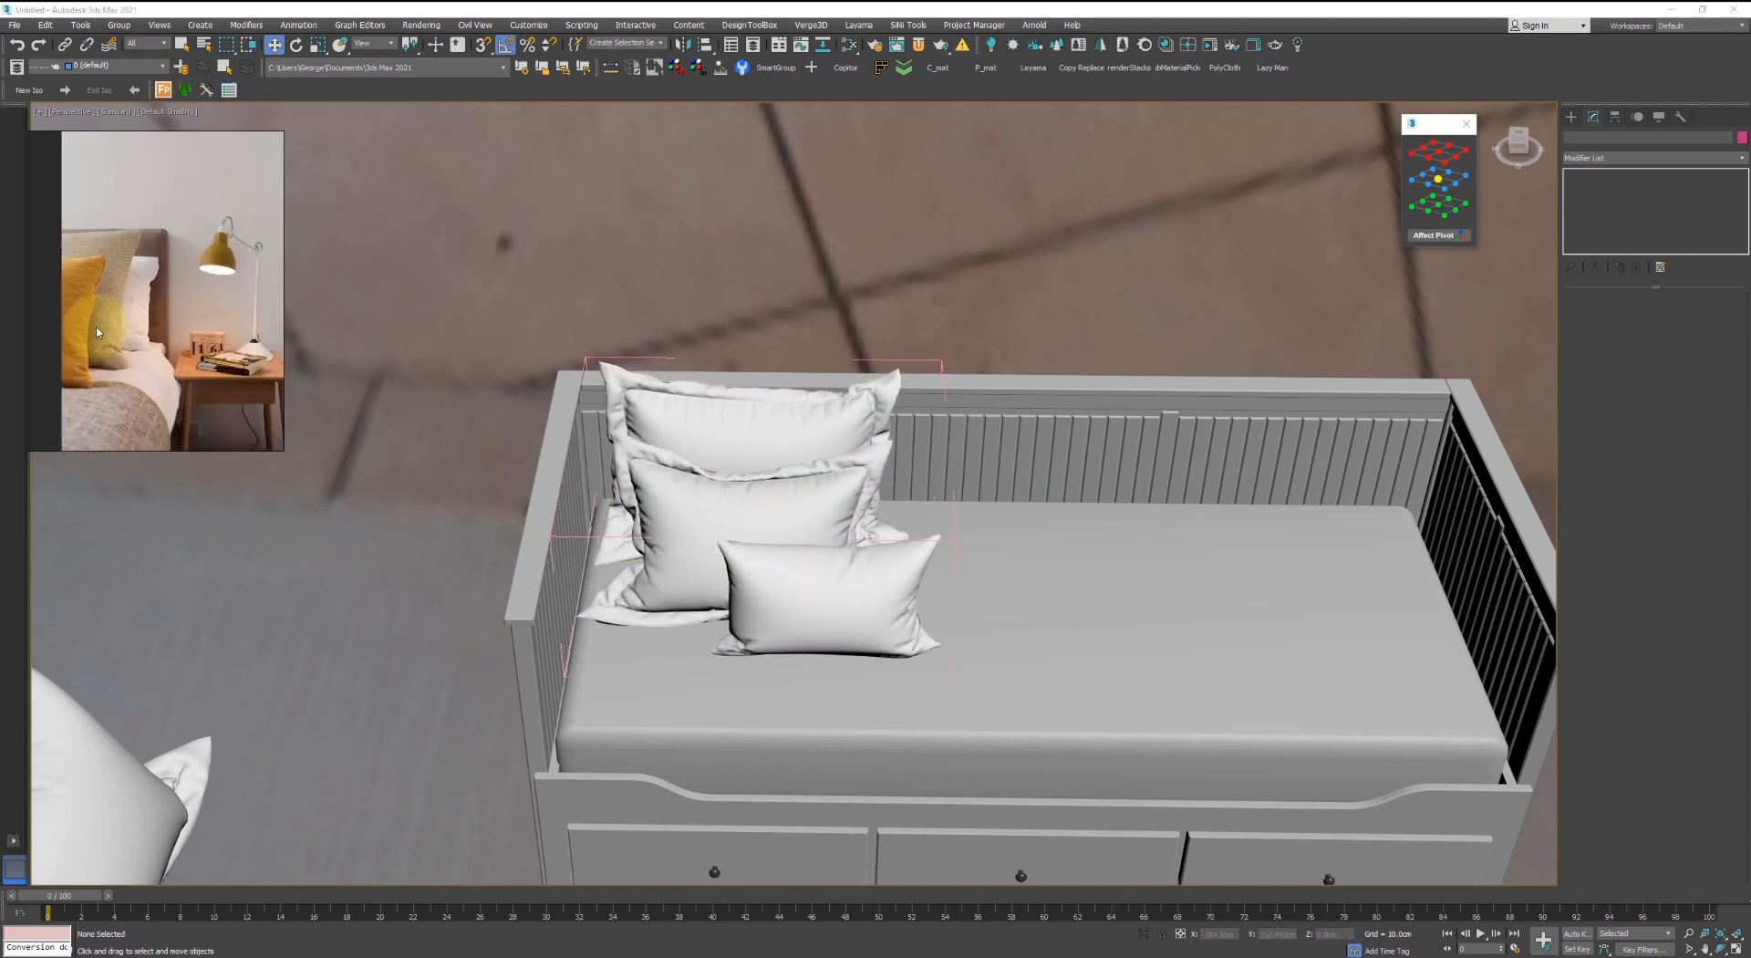
scroll(173, 369, "down", 1)
middle_click_drag(155, 358, 135, 348)
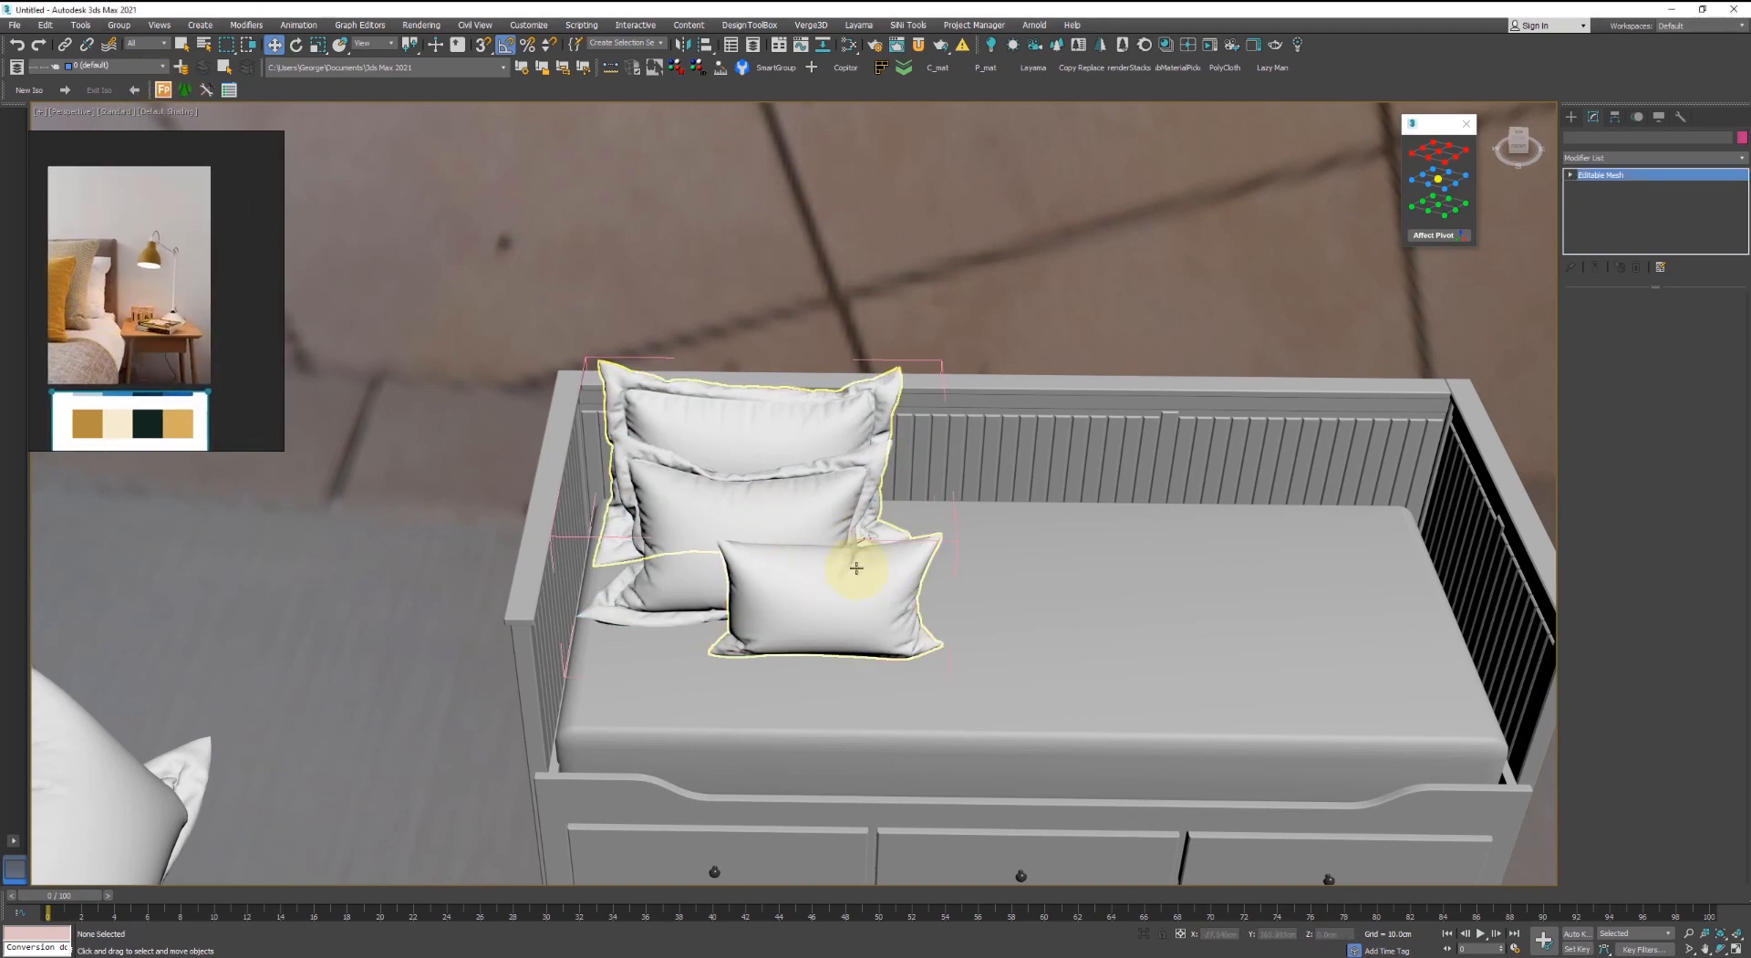
- Detach the small front pillow from the large back pillow's mesh as a separate object
left_click(854, 502)
scroll(854, 502, "up", 3)
key("5")
left_click(920, 576)
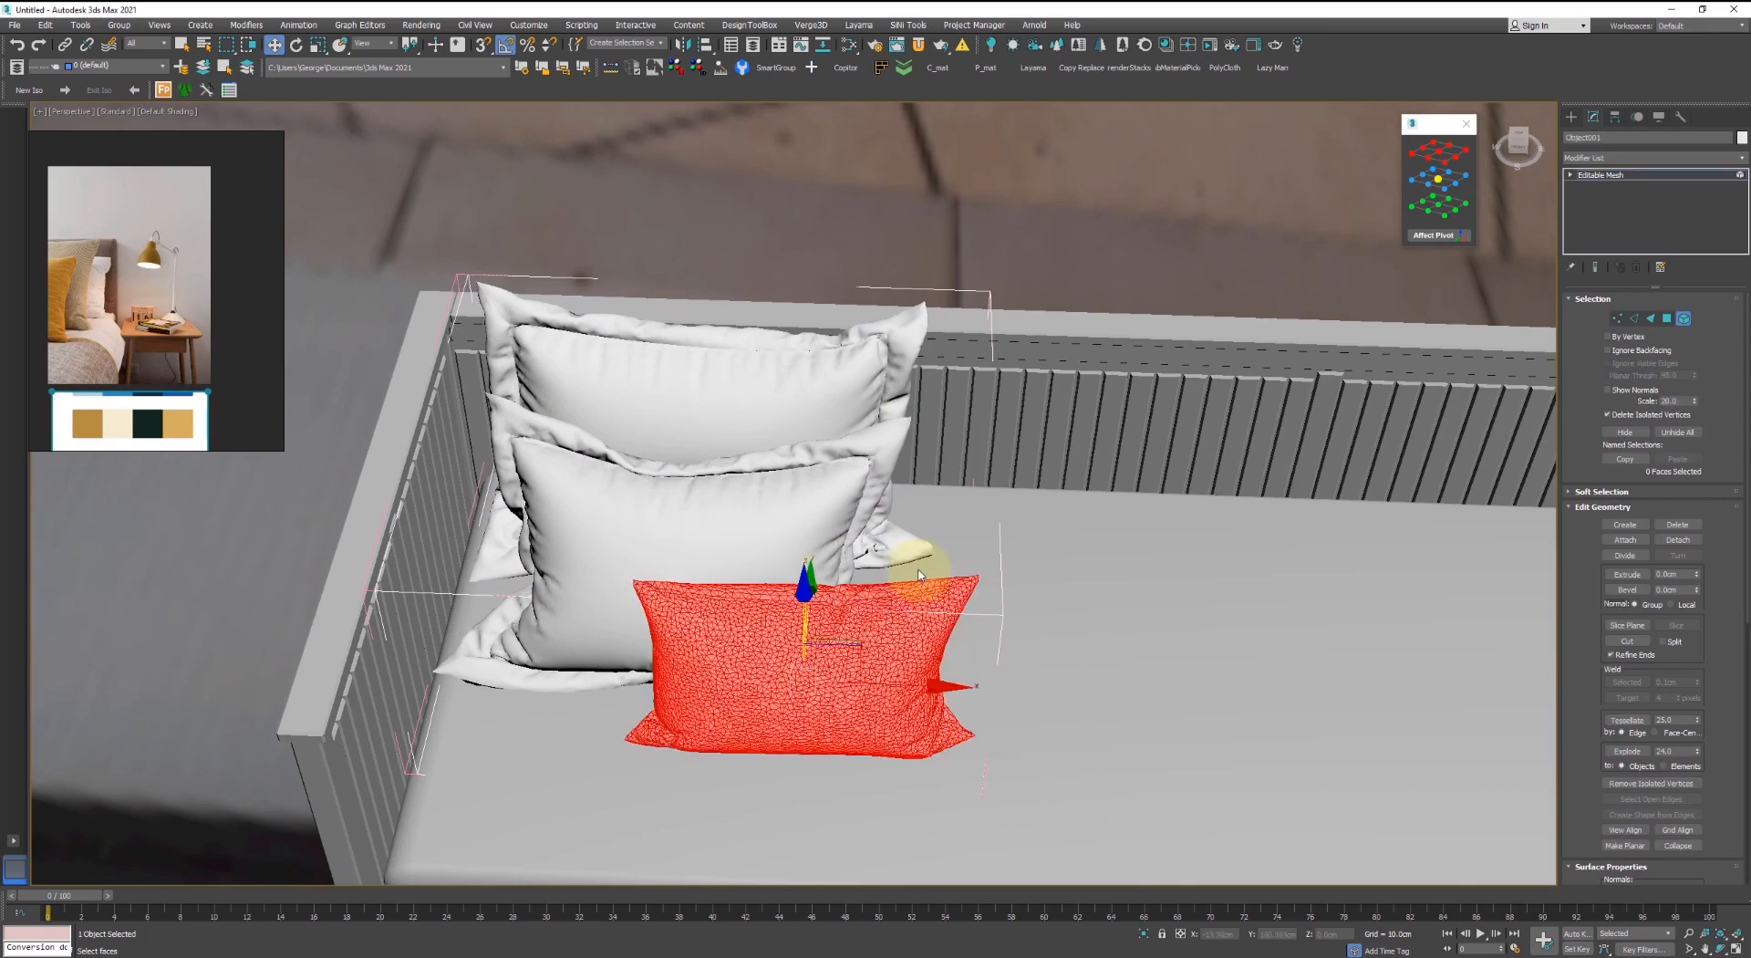
key("alt+d")
left_click(919, 500)
left_click(1049, 176)
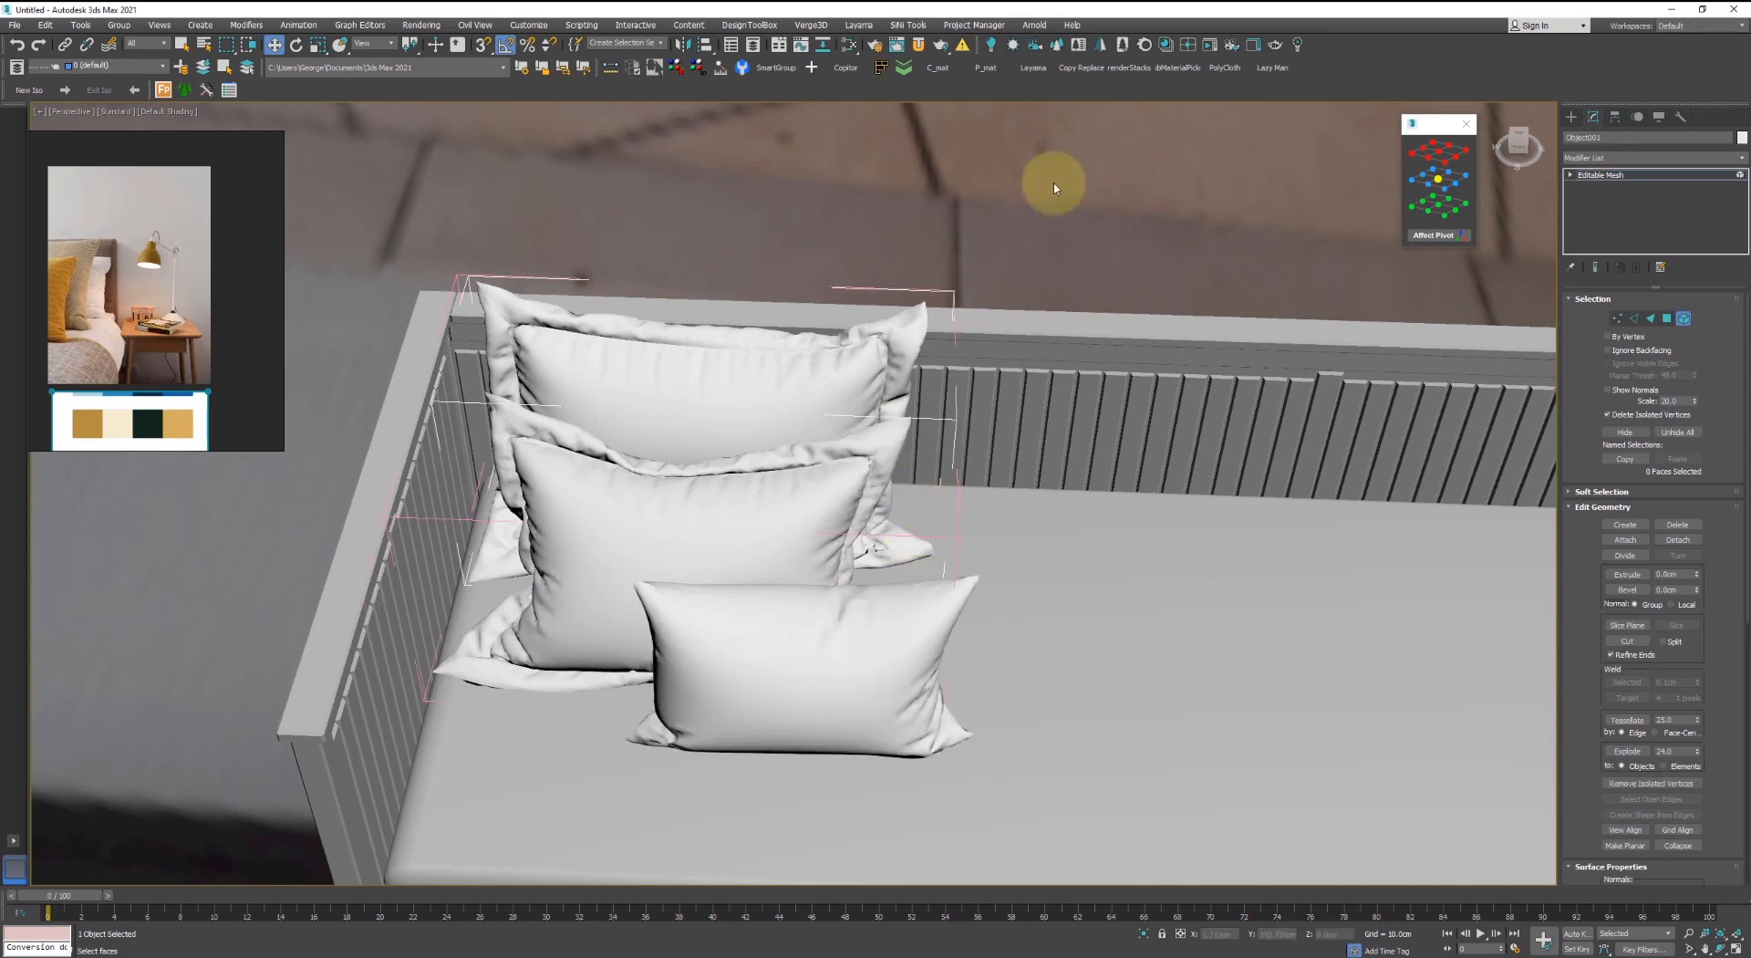
- Place the detached small pillow's pivot at the centre of its base
left_click(852, 618)
left_click(1435, 231)
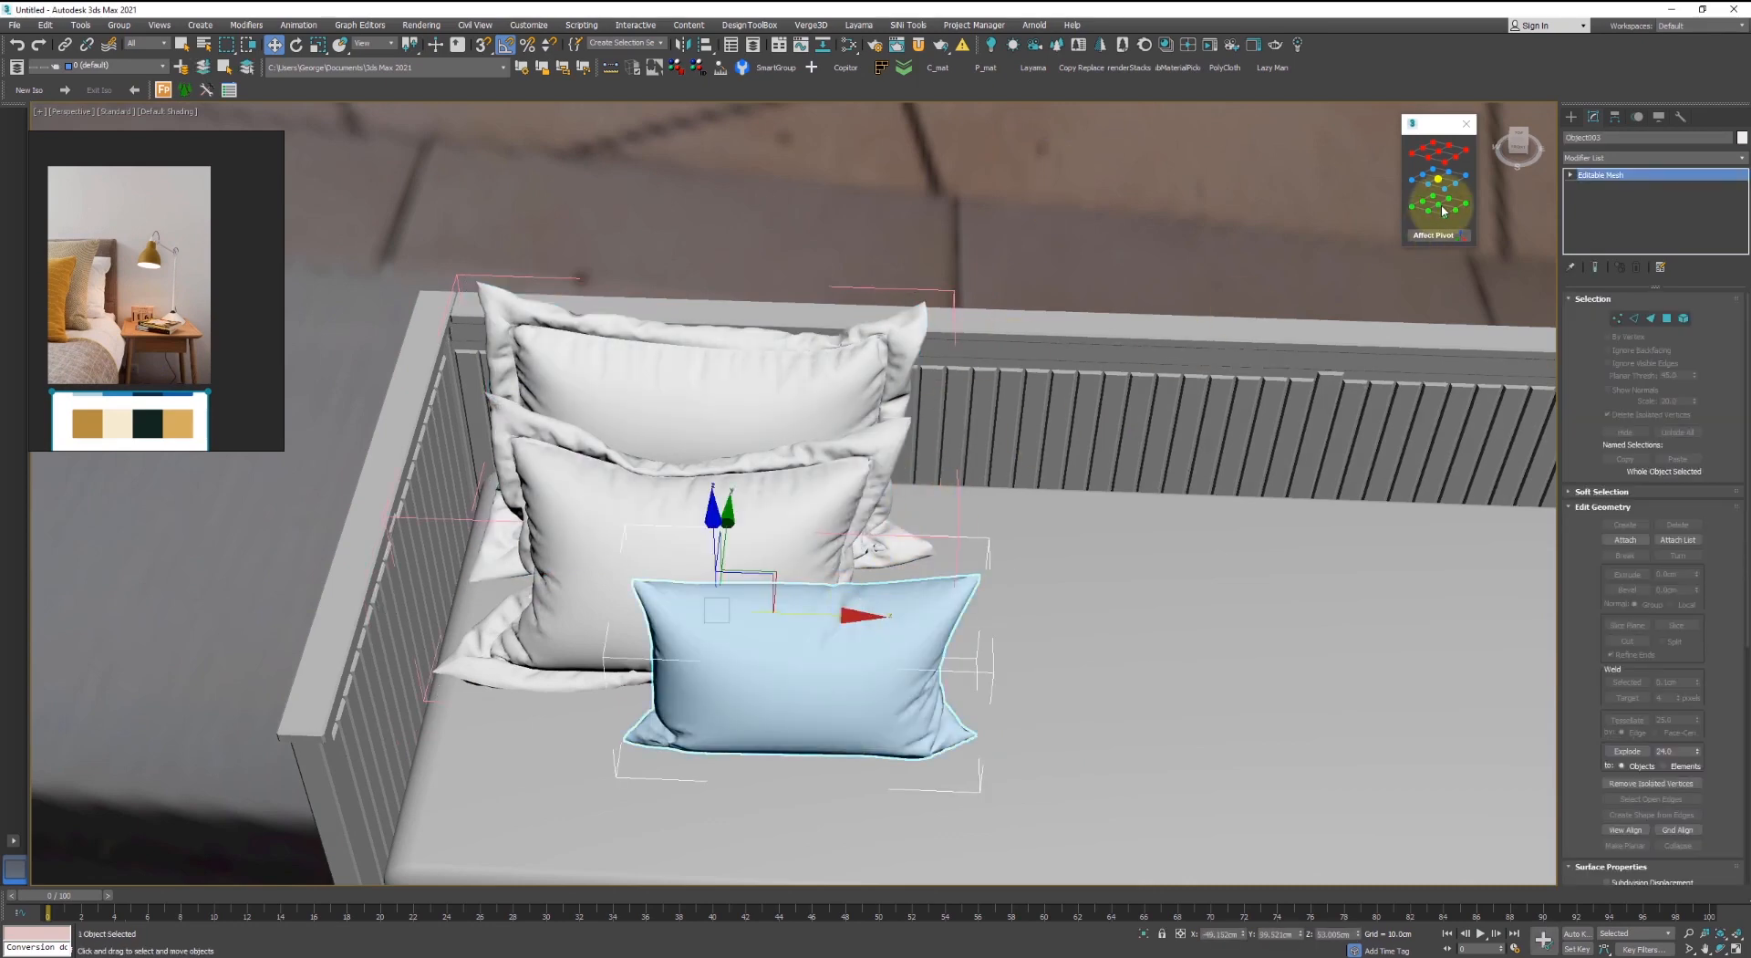
scroll(1122, 484, "down", 2)
middle_click_drag(1122, 485, 926, 657, "alt")
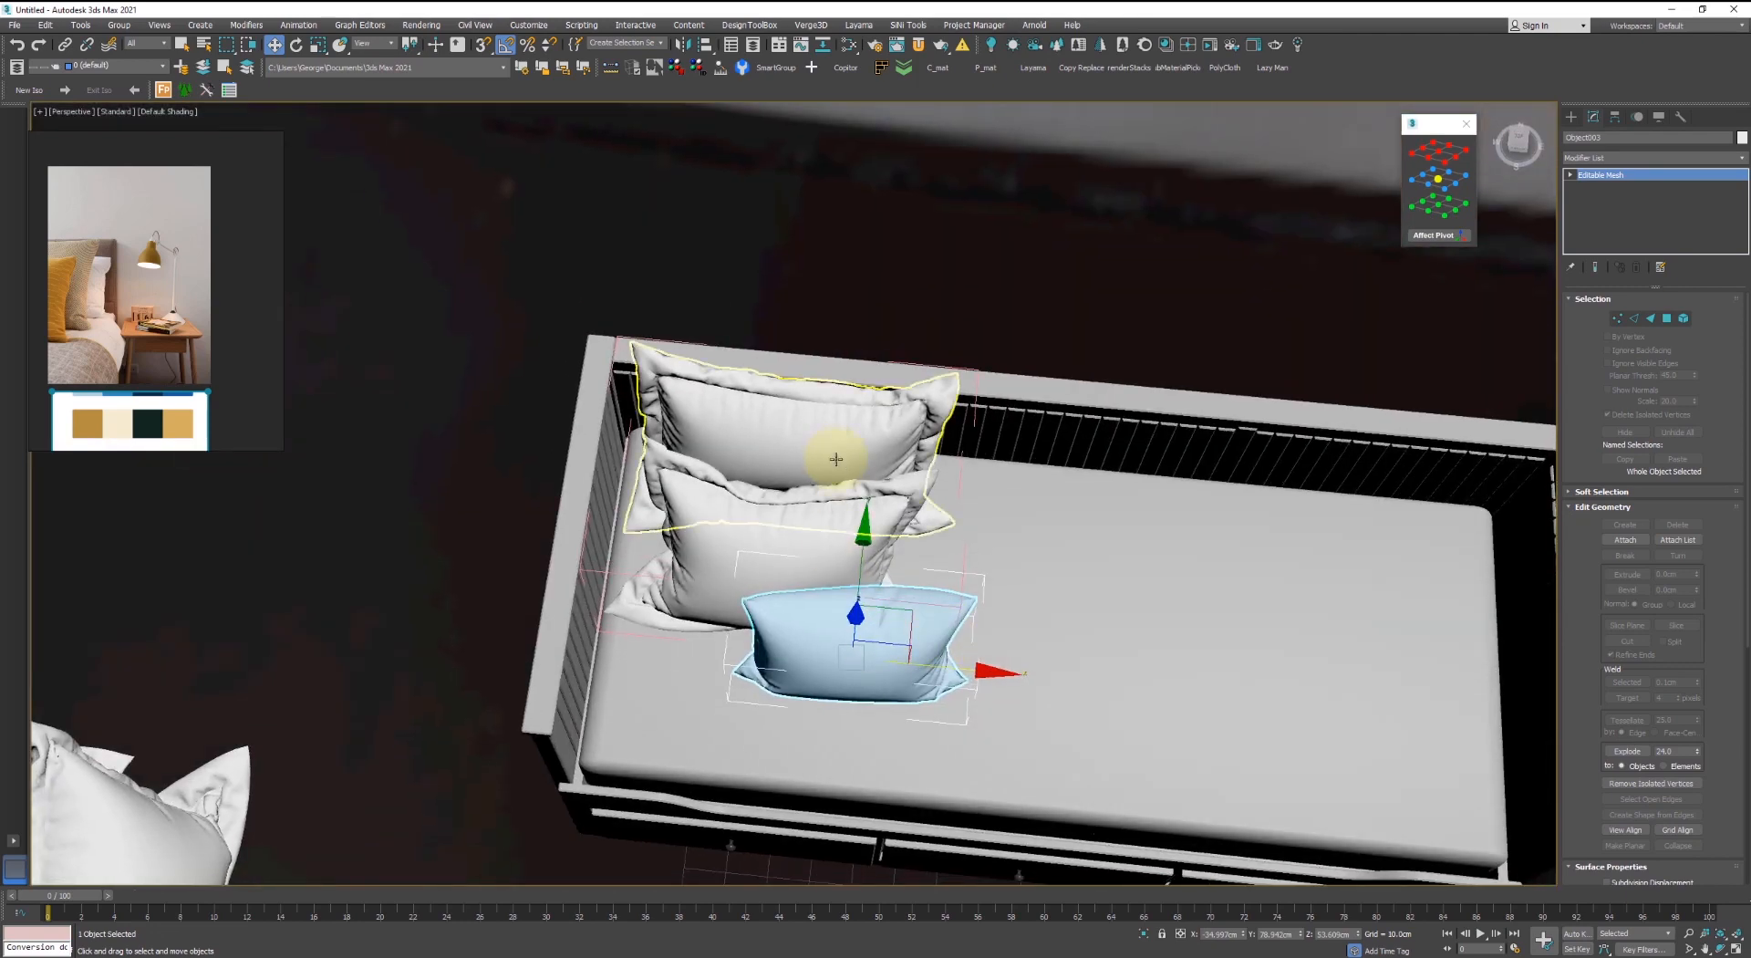
- Re-pivot the large pillow left beside the daybed at its base and quick-align it to the large back pillow on the mattress
left_click(836, 459)
scroll(604, 509, "down", 4)
left_click(465, 575)
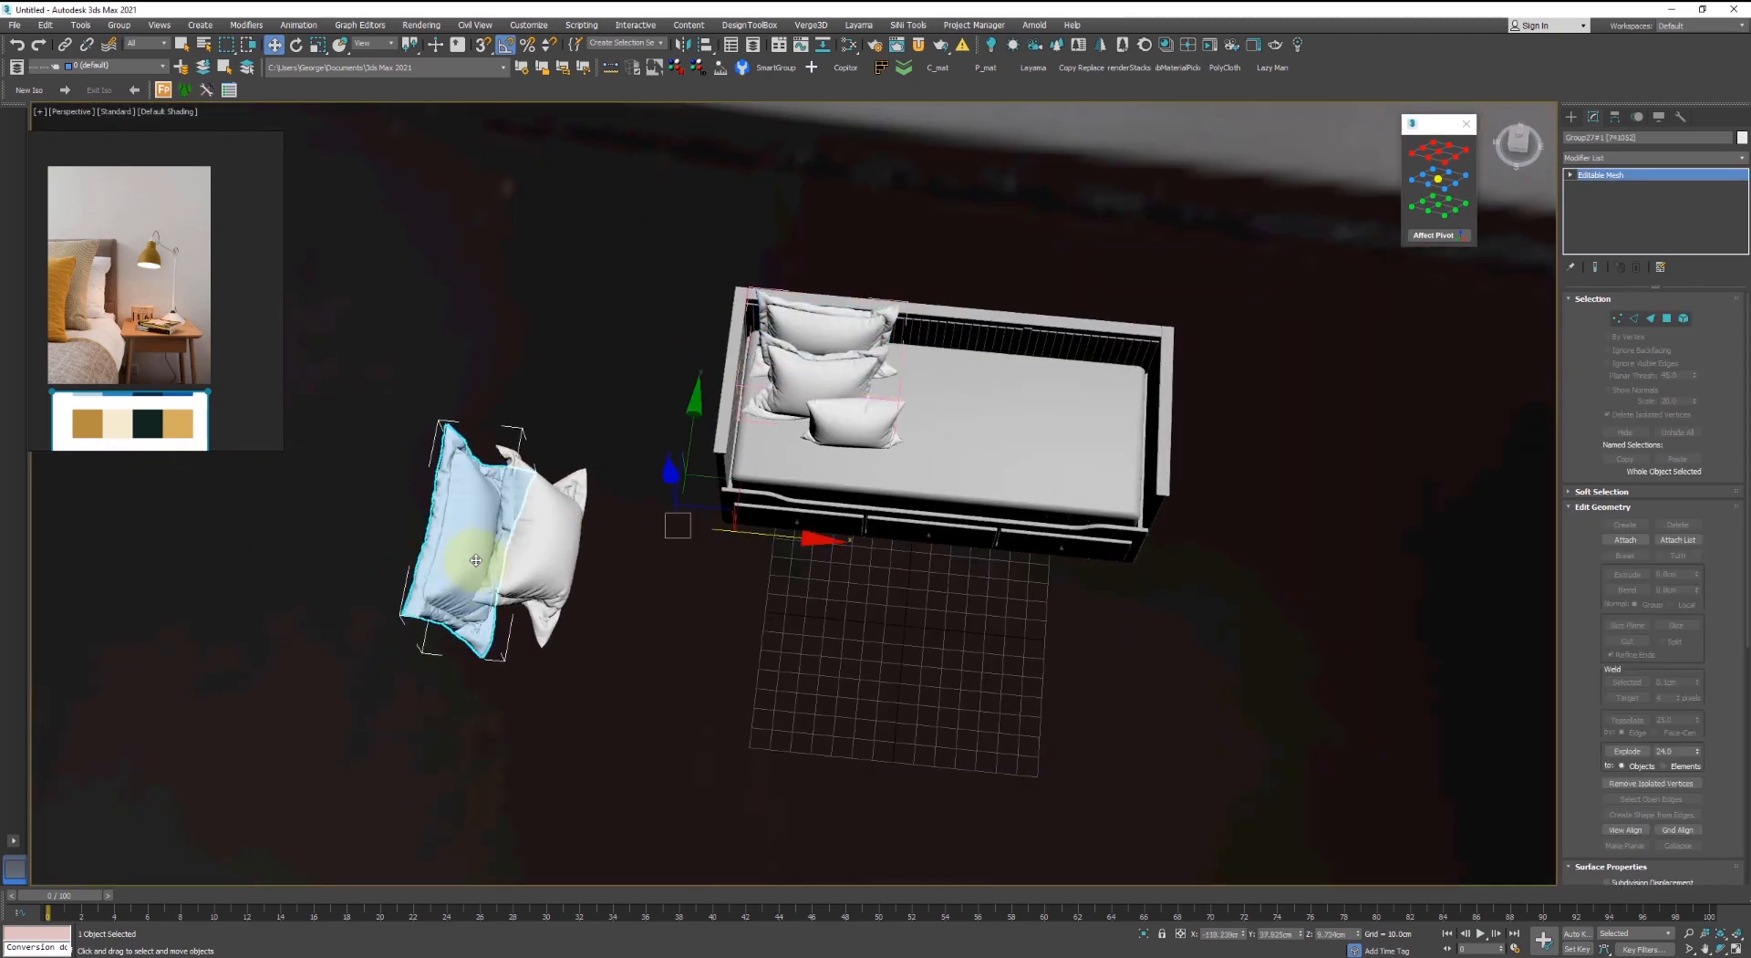
left_click(1439, 207)
key("shift+a")
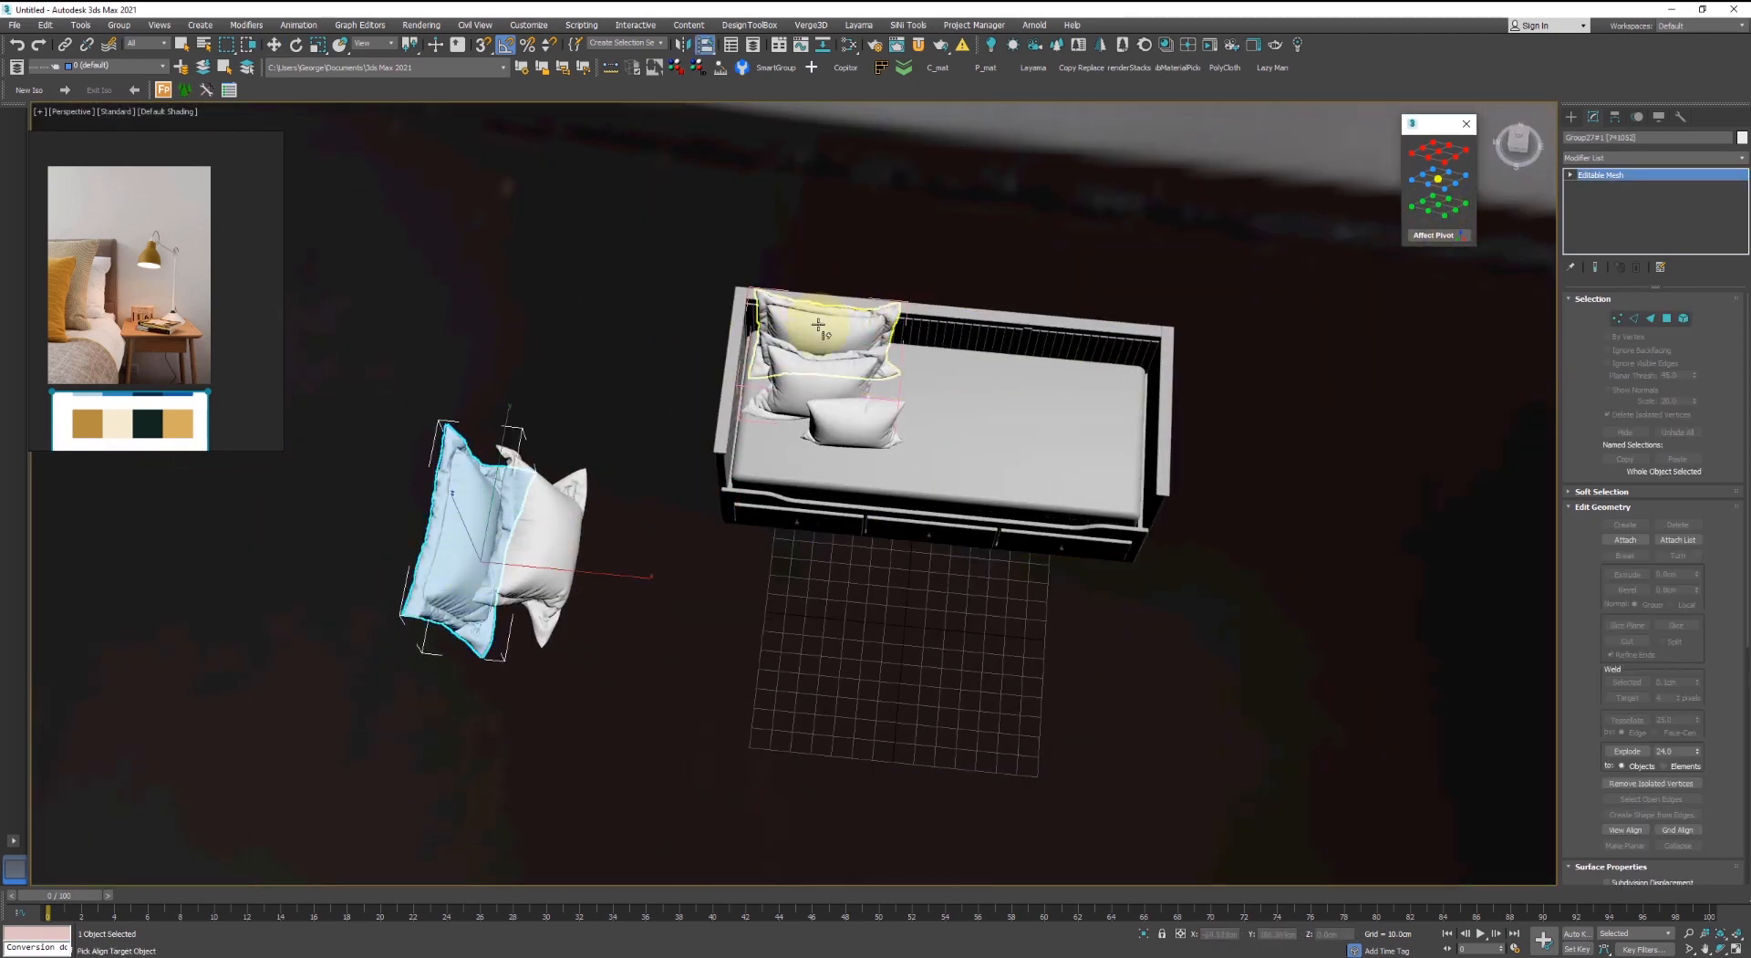
left_click(823, 326)
- Rotate the aligned large pillow to face the daybed's front and move it toward the empty end of the mattress
scroll(846, 350, "up", 4)
key("e")
left_click_drag(857, 559, 802, 590)
key("w")
middle_click_drag(845, 563, 673, 532, "alt")
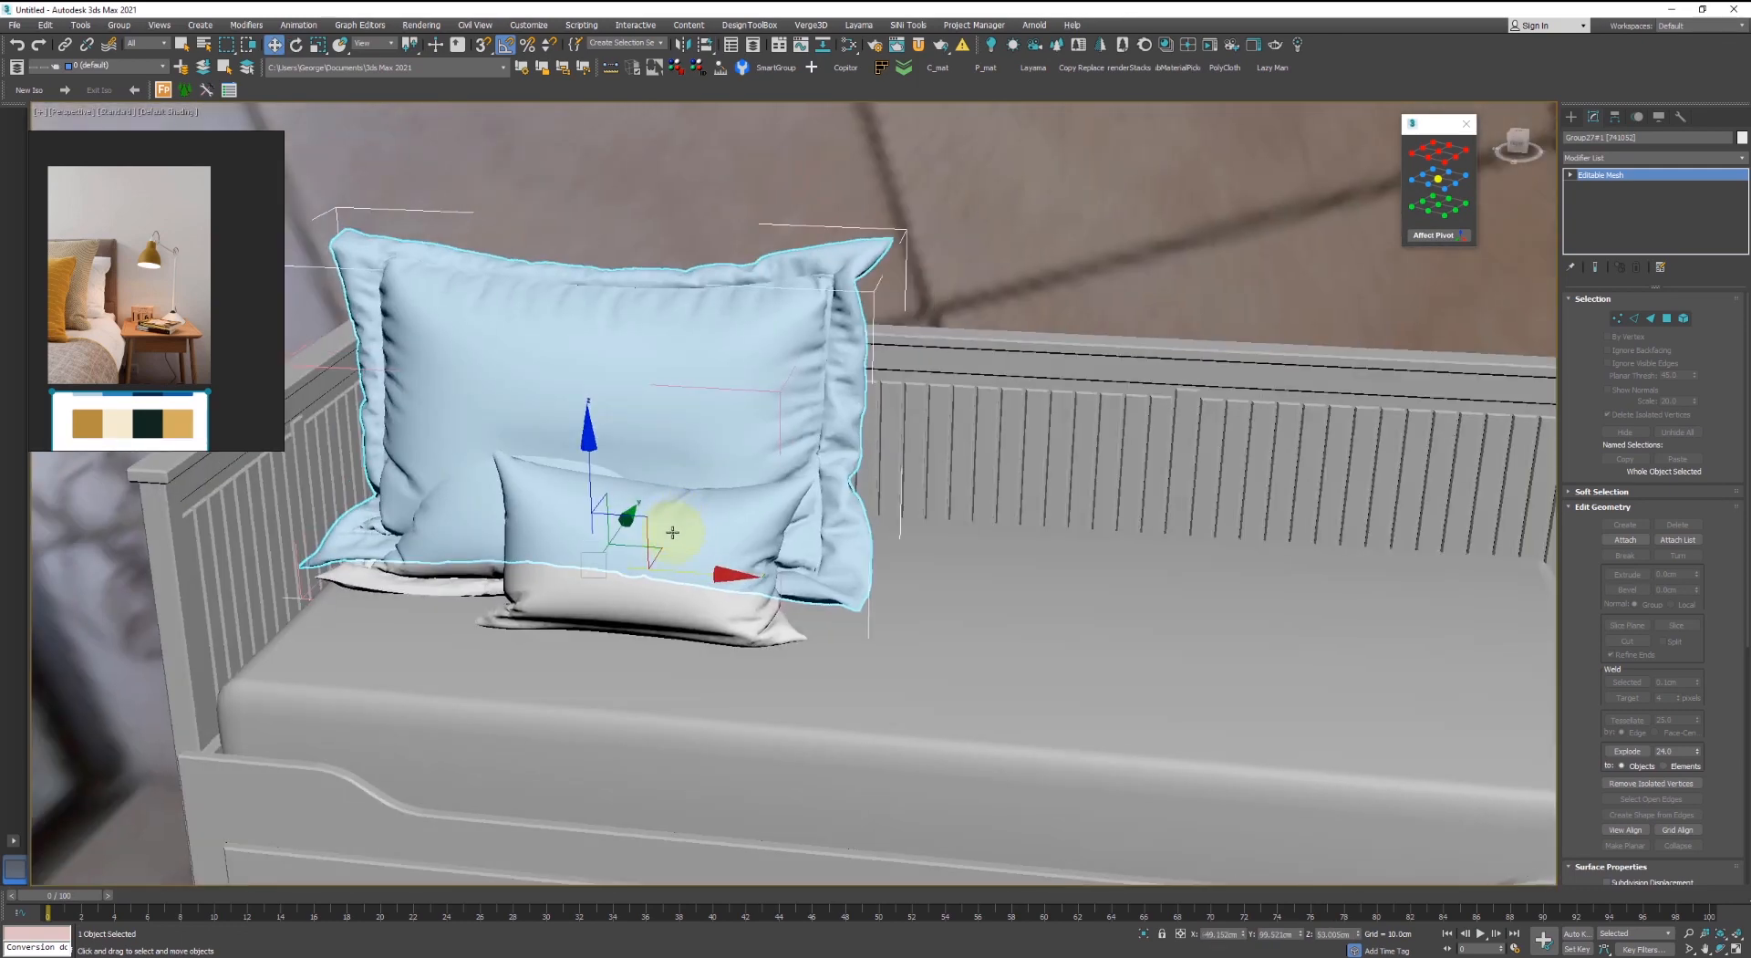
left_click_drag(702, 575, 1283, 508)
scroll(1283, 508, "down", 5)
middle_click_drag(848, 466, 949, 407, "alt")
- Scale the second large pillow down uniformly and place it in the empty back corner of the mattress
key("r")
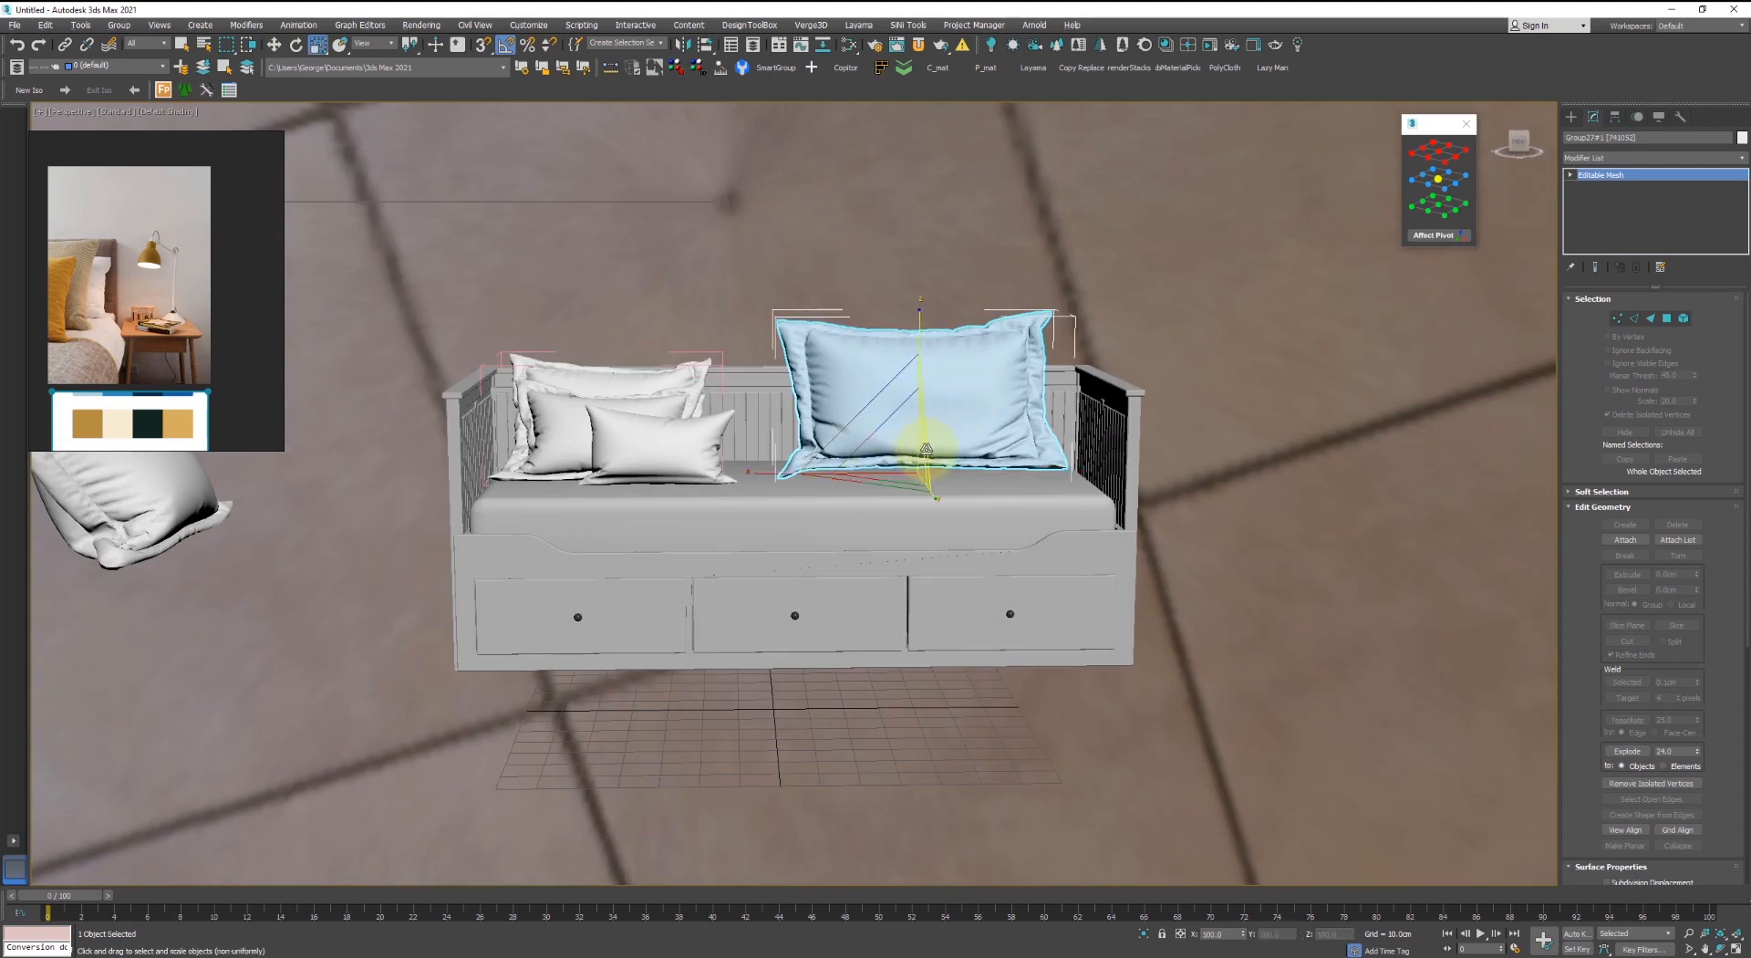
left_click_drag(924, 449, 909, 472)
scroll(917, 440, "up", 4)
key("w")
left_click_drag(920, 387, 931, 407)
middle_click_drag(931, 407, 938, 348, "alt")
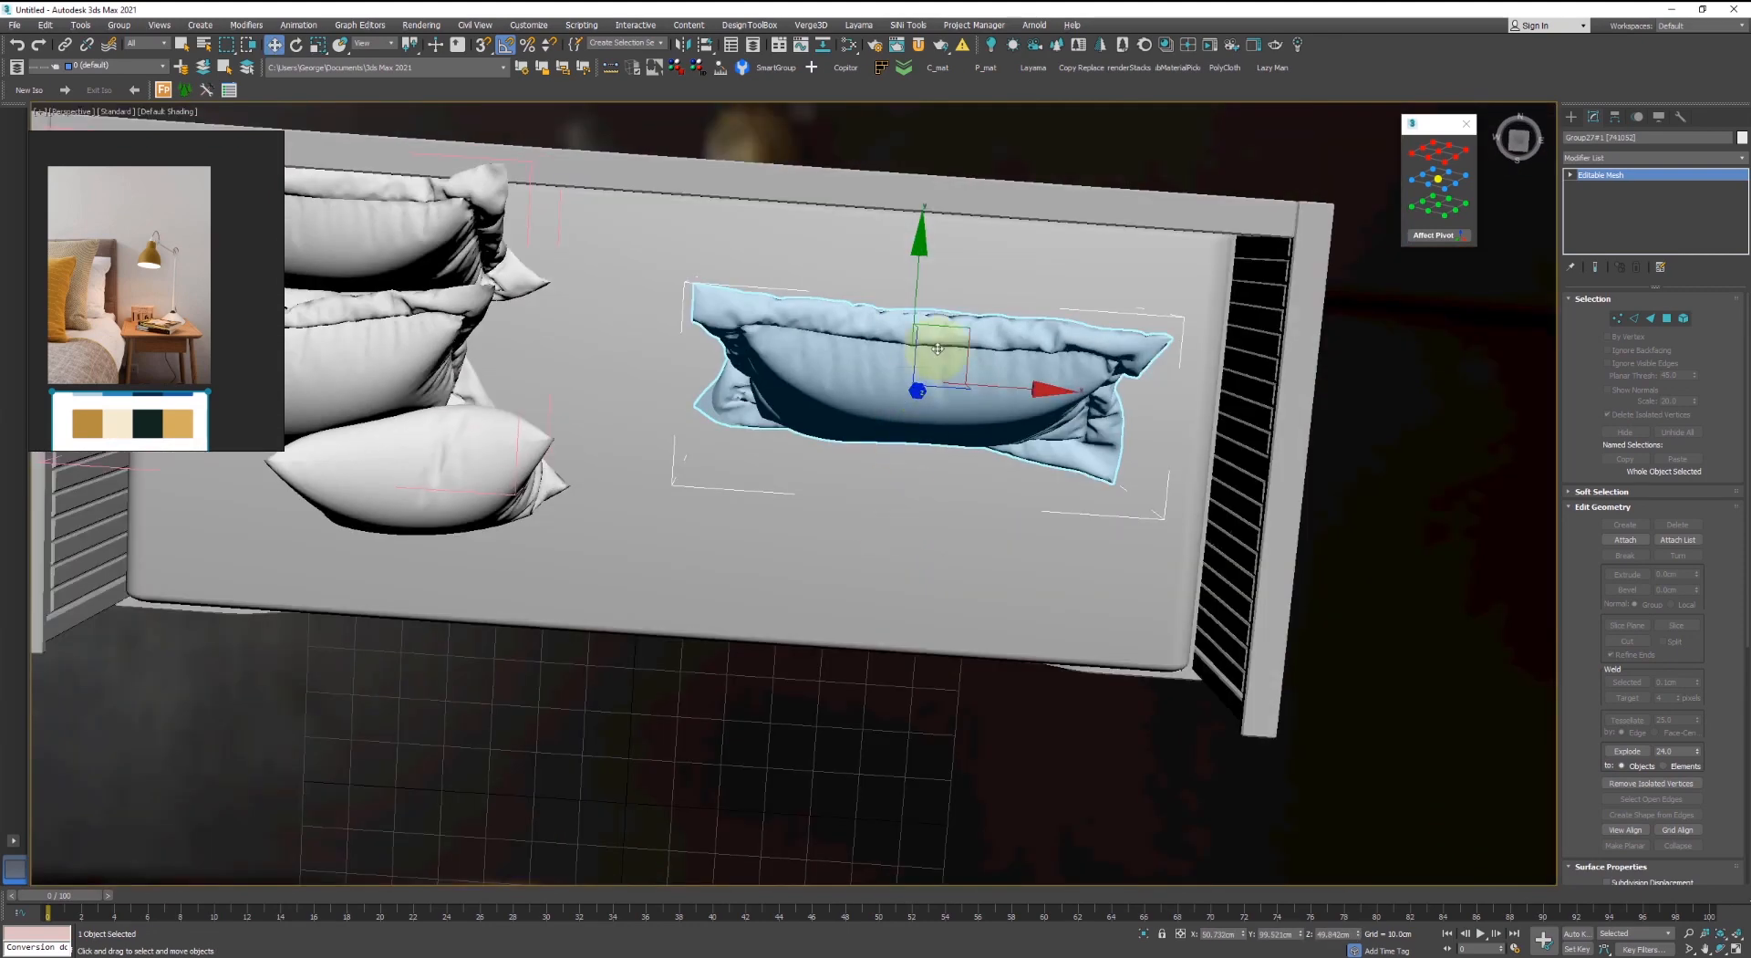
left_click_drag(983, 307, 1105, 206)
- Move the middle flanged pillow and the small pillow together between the two large corner pillows
scroll(727, 320, "down", 3)
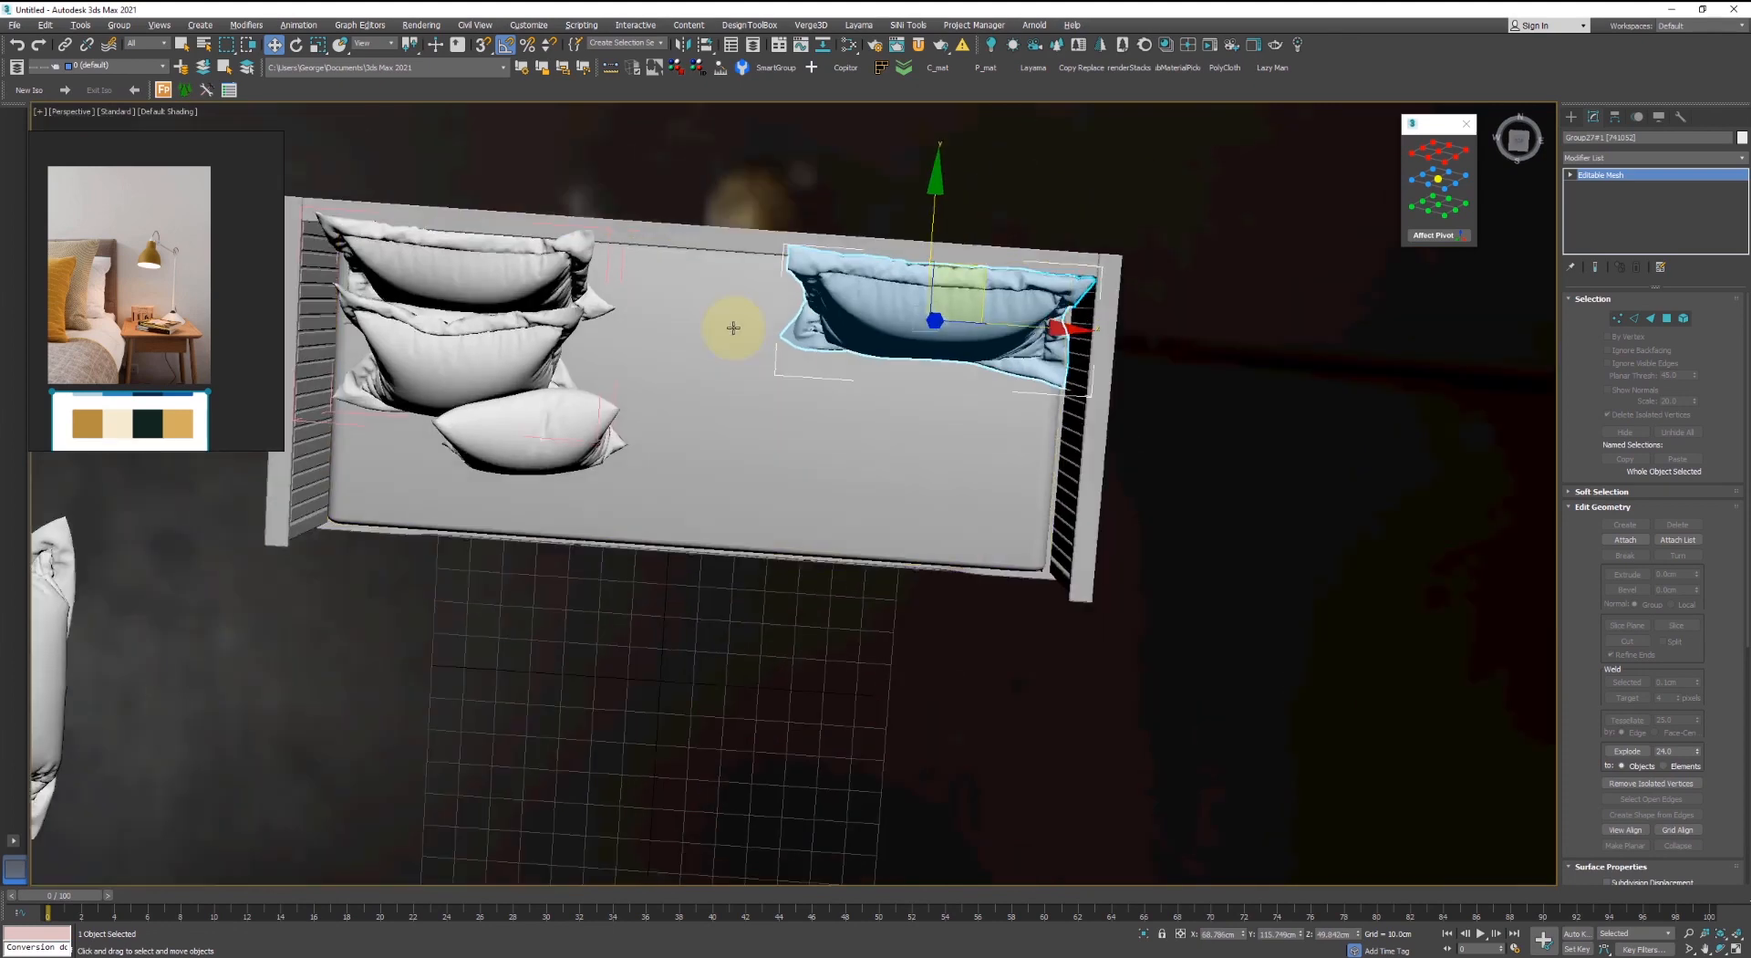
scroll(788, 395, "down", 4)
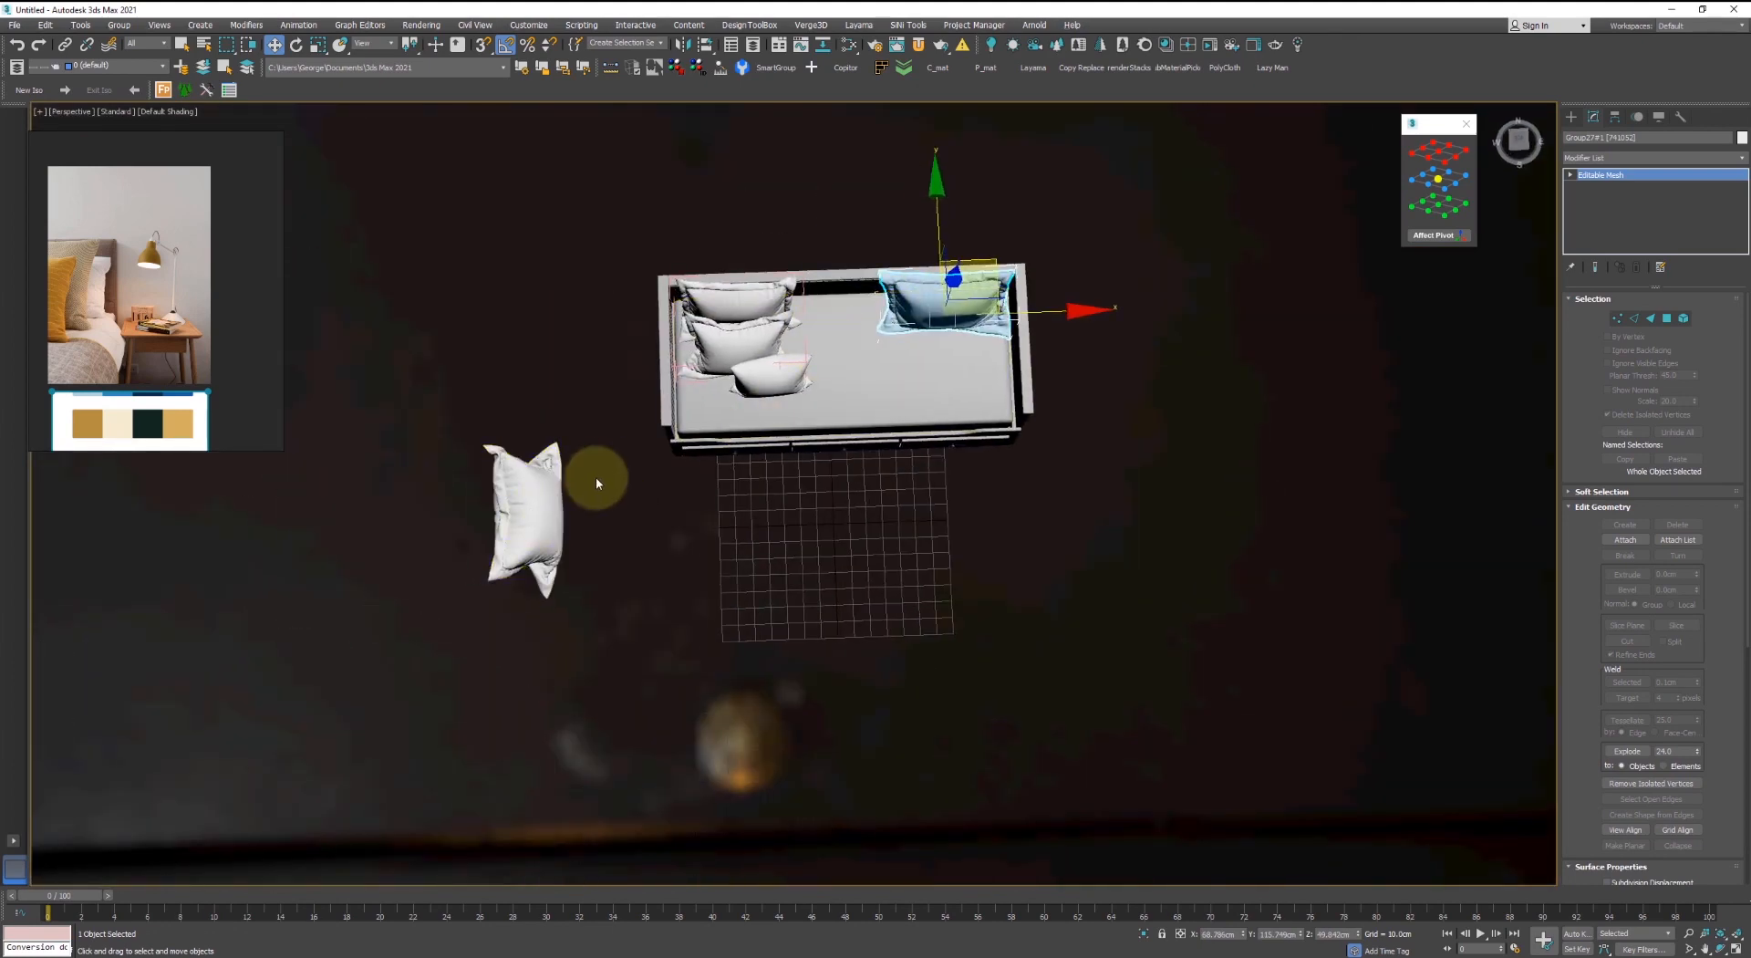
scroll(833, 328, "up", 4)
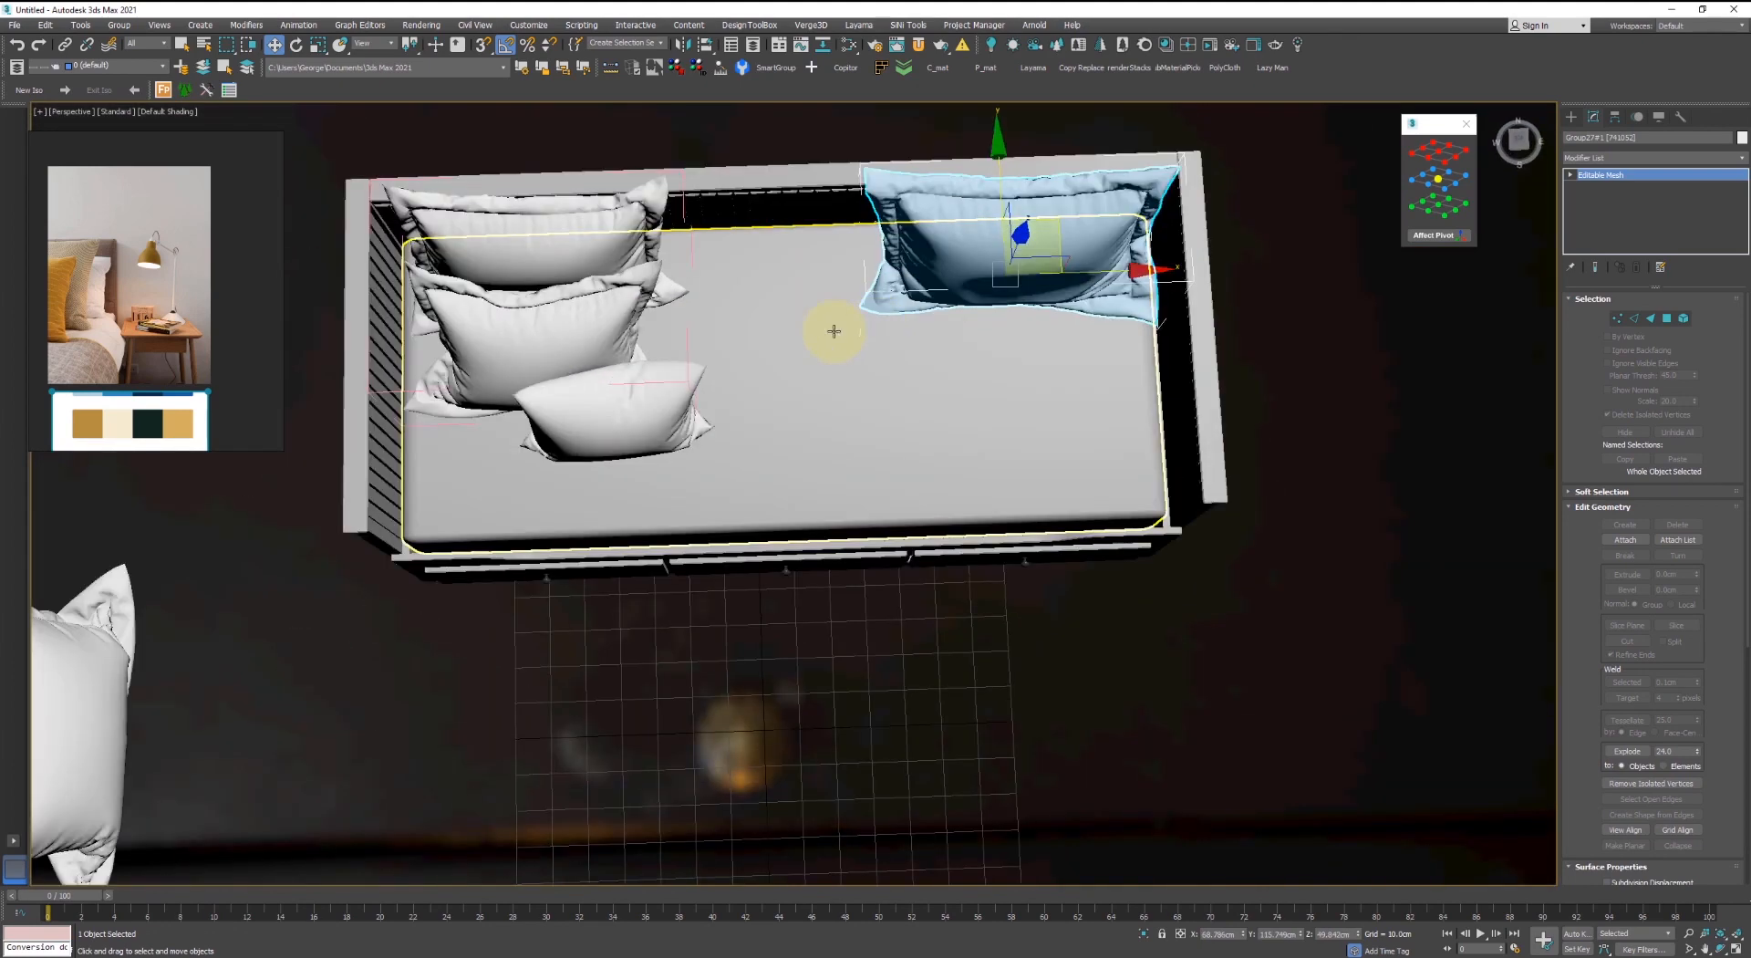
left_click(583, 411)
left_click_drag(598, 306, 824, 231)
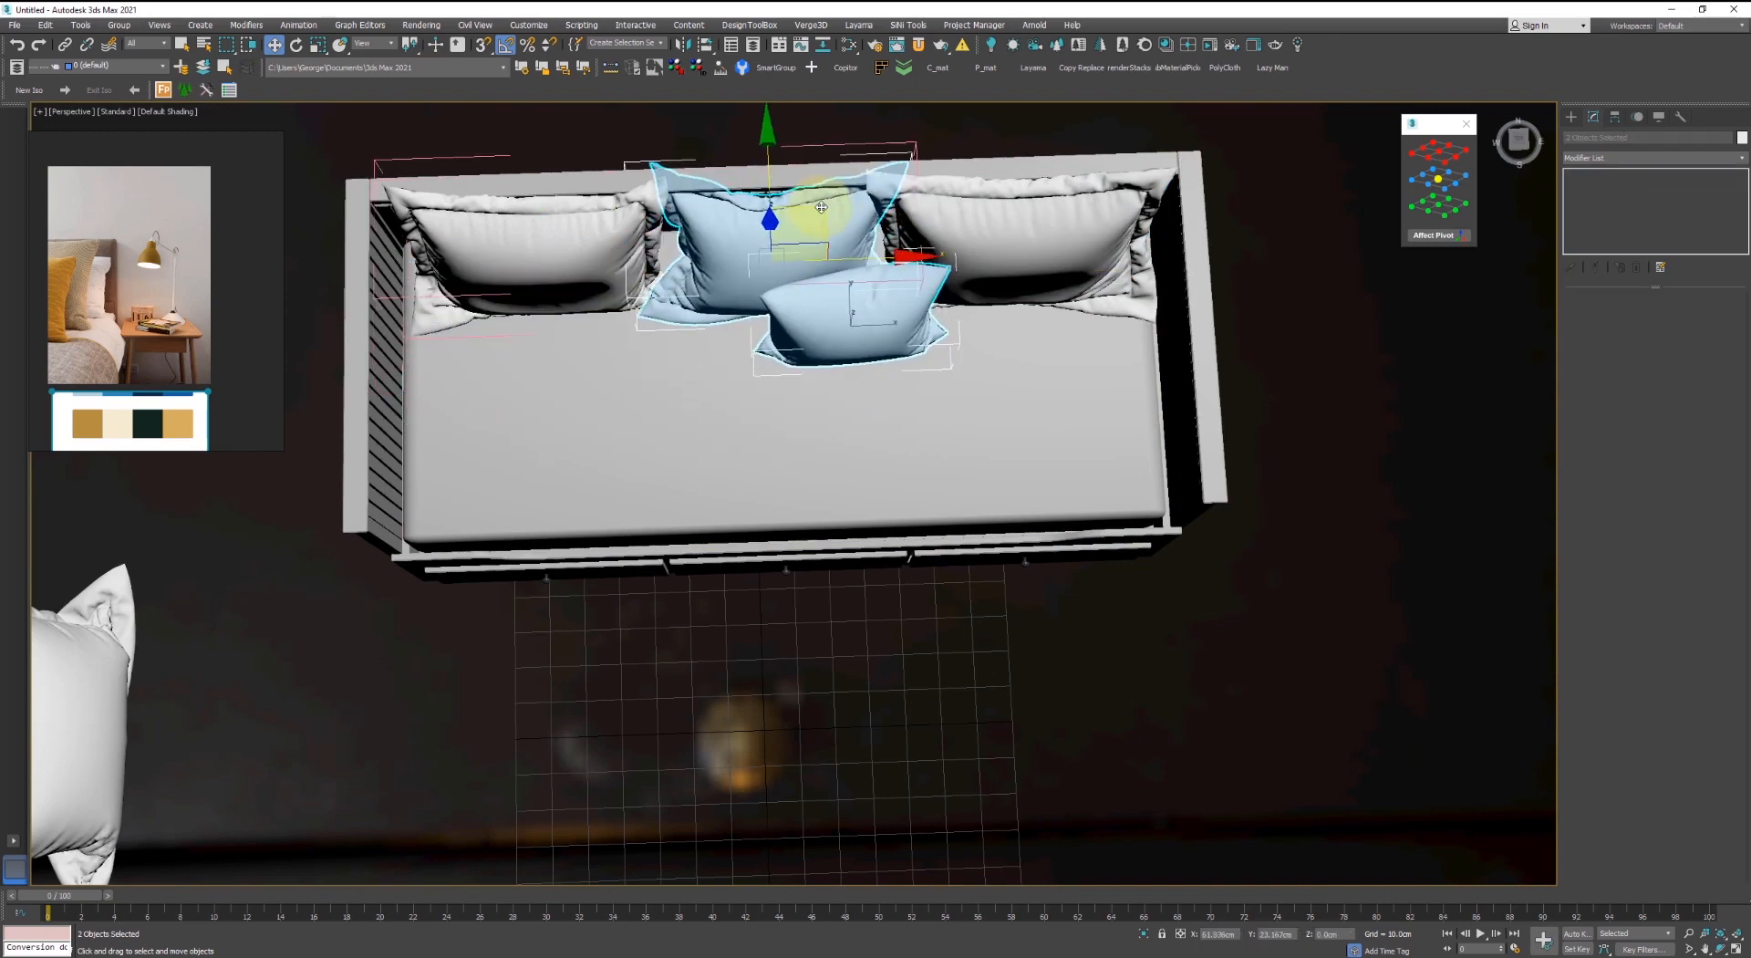
- Rotate the middle flanged pillow slightly on its own and move it back against the daybed's backrest
middle_click_drag(821, 207, 849, 183, "alt")
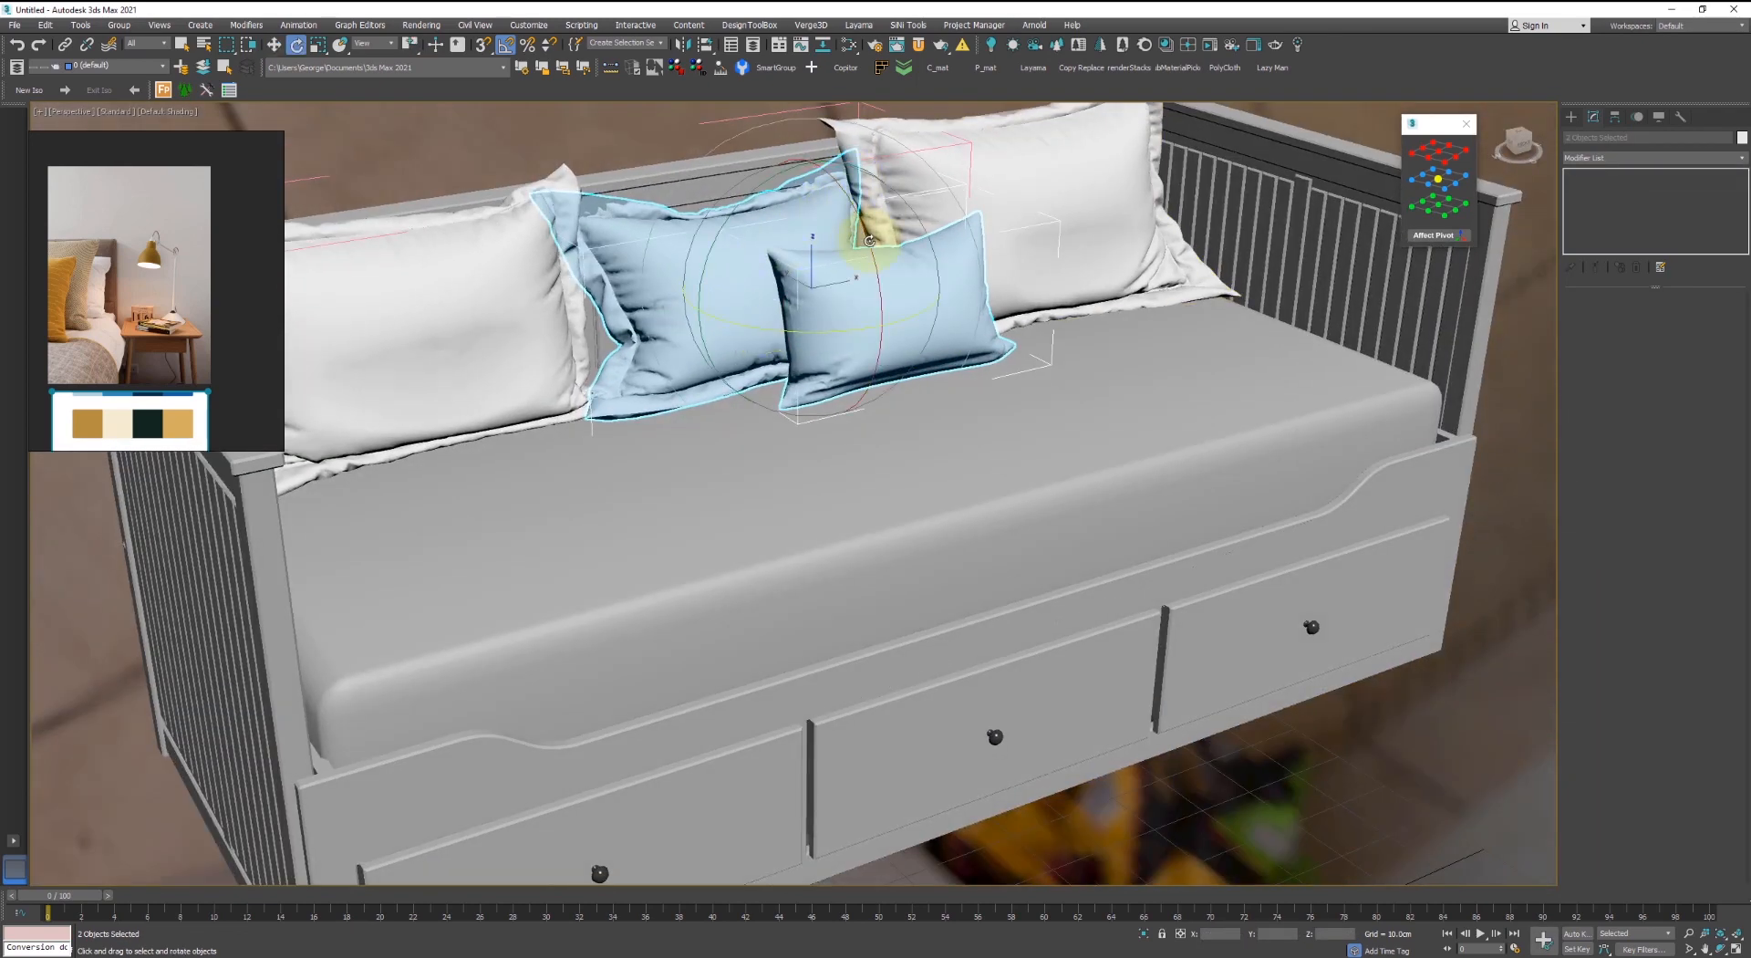
left_click(707, 281)
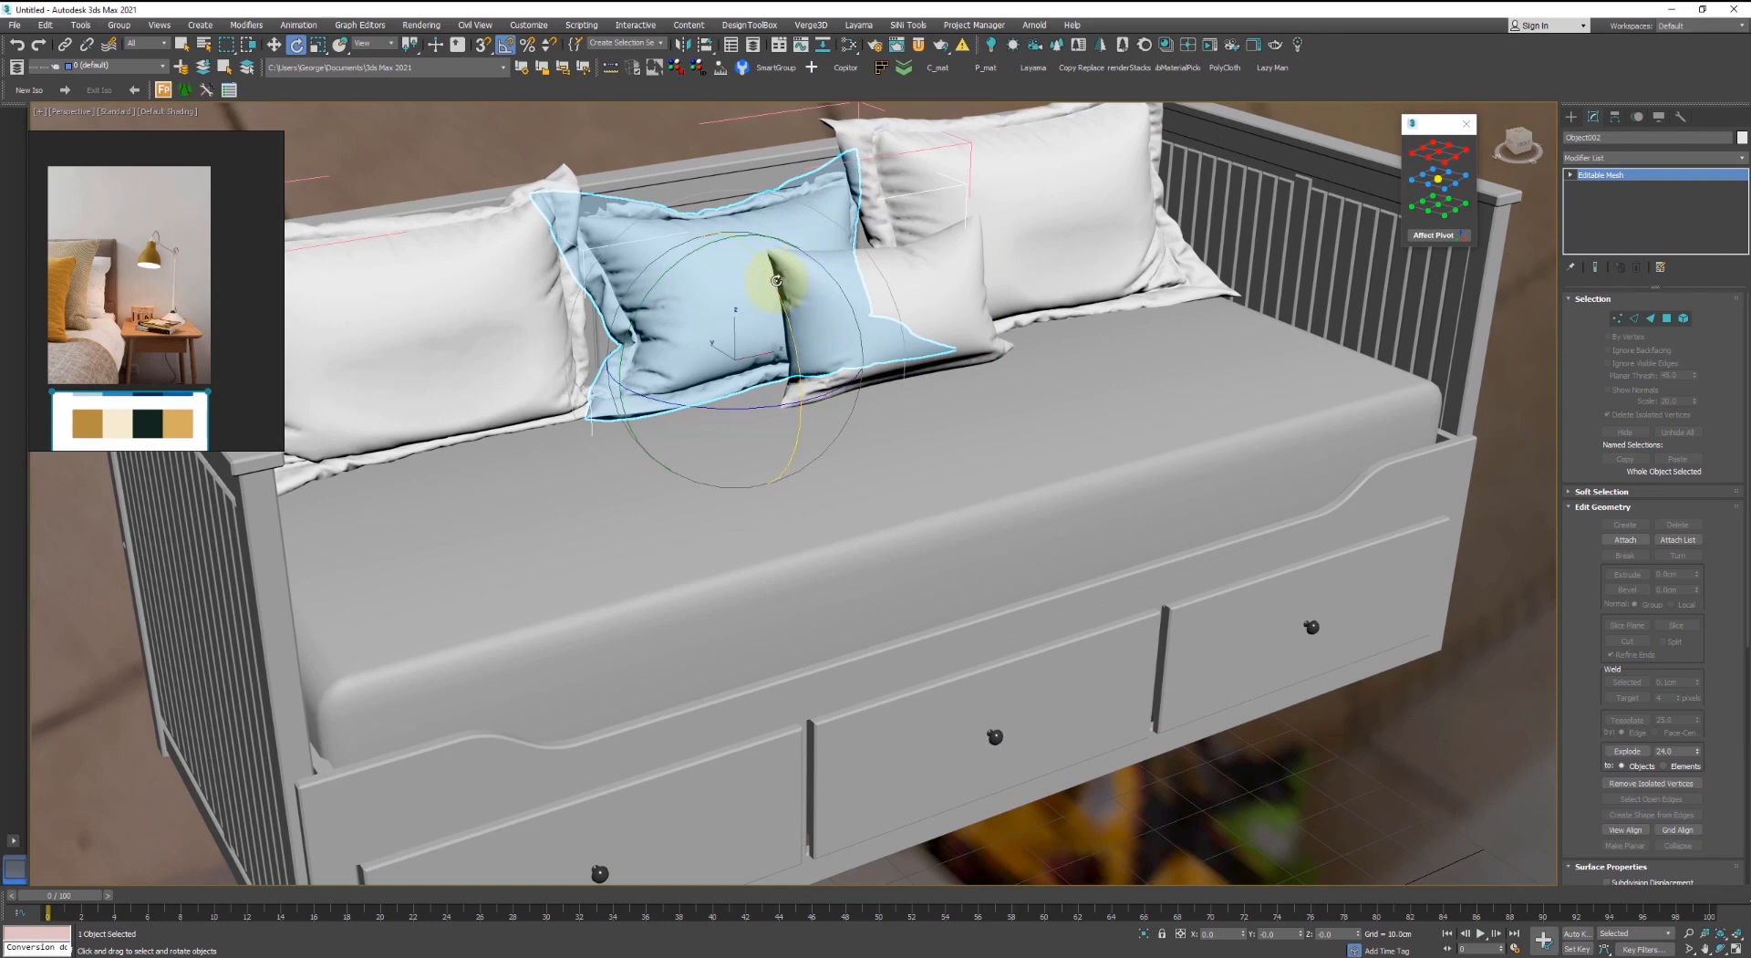
left_click_drag(776, 281, 774, 286)
middle_click_drag(720, 289, 742, 292, "alt")
key("w")
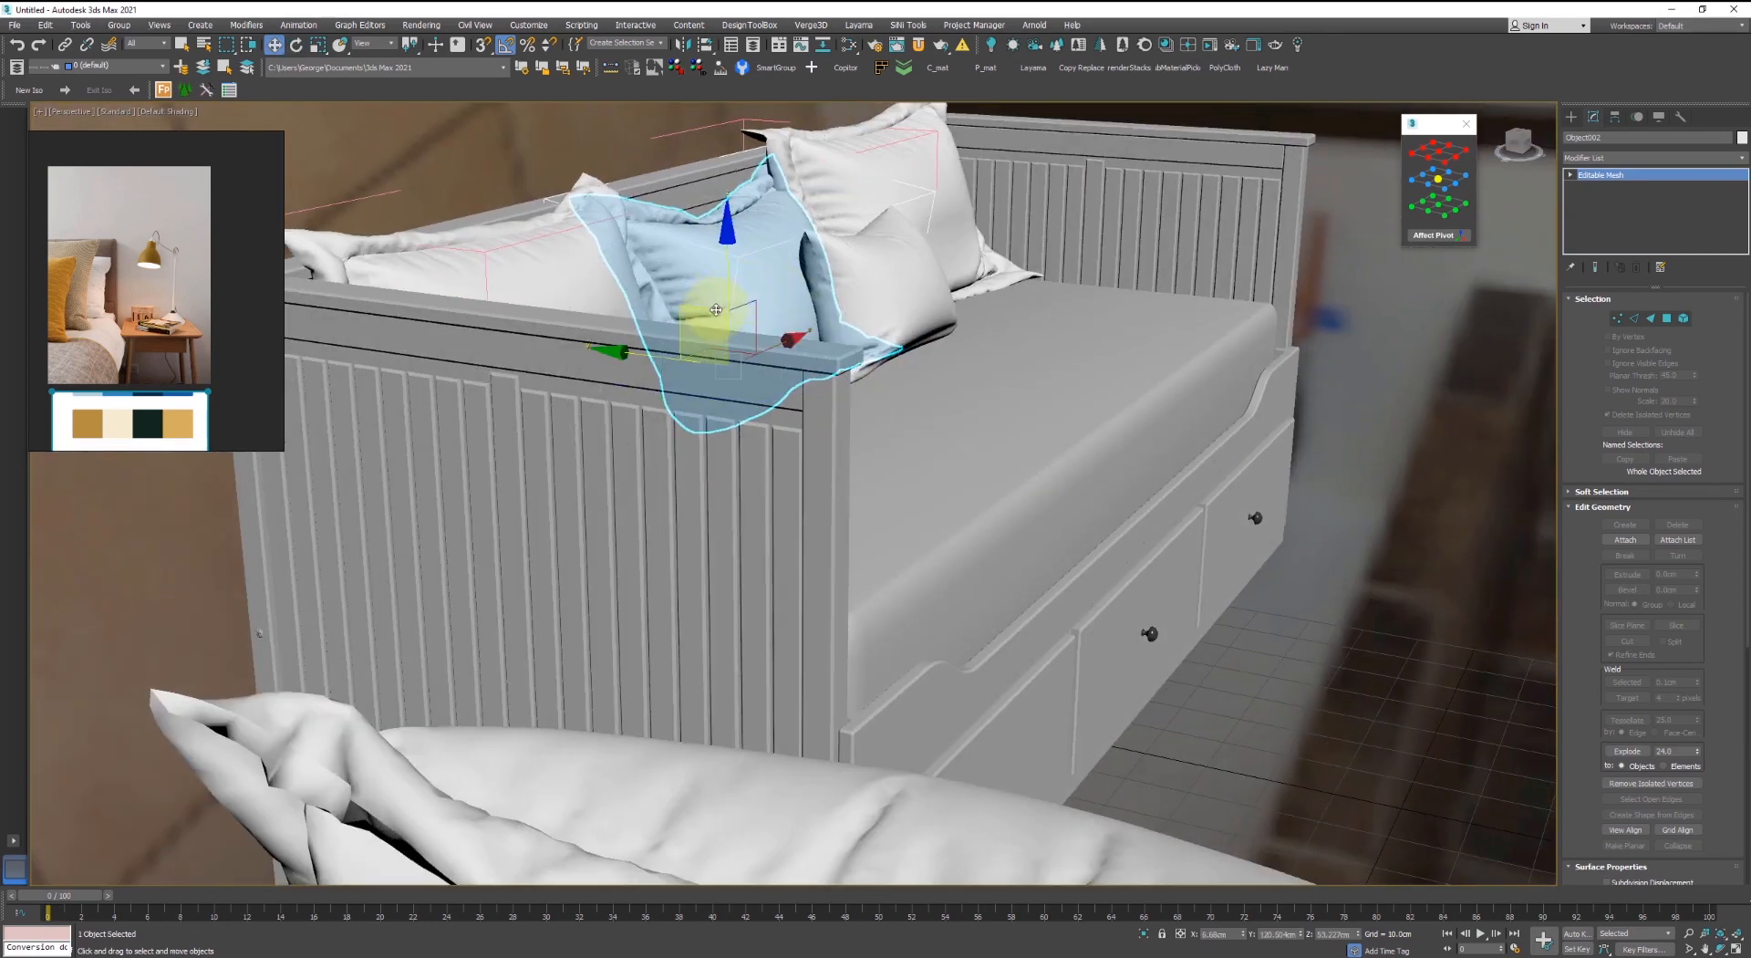
scroll(693, 324, "up", 5)
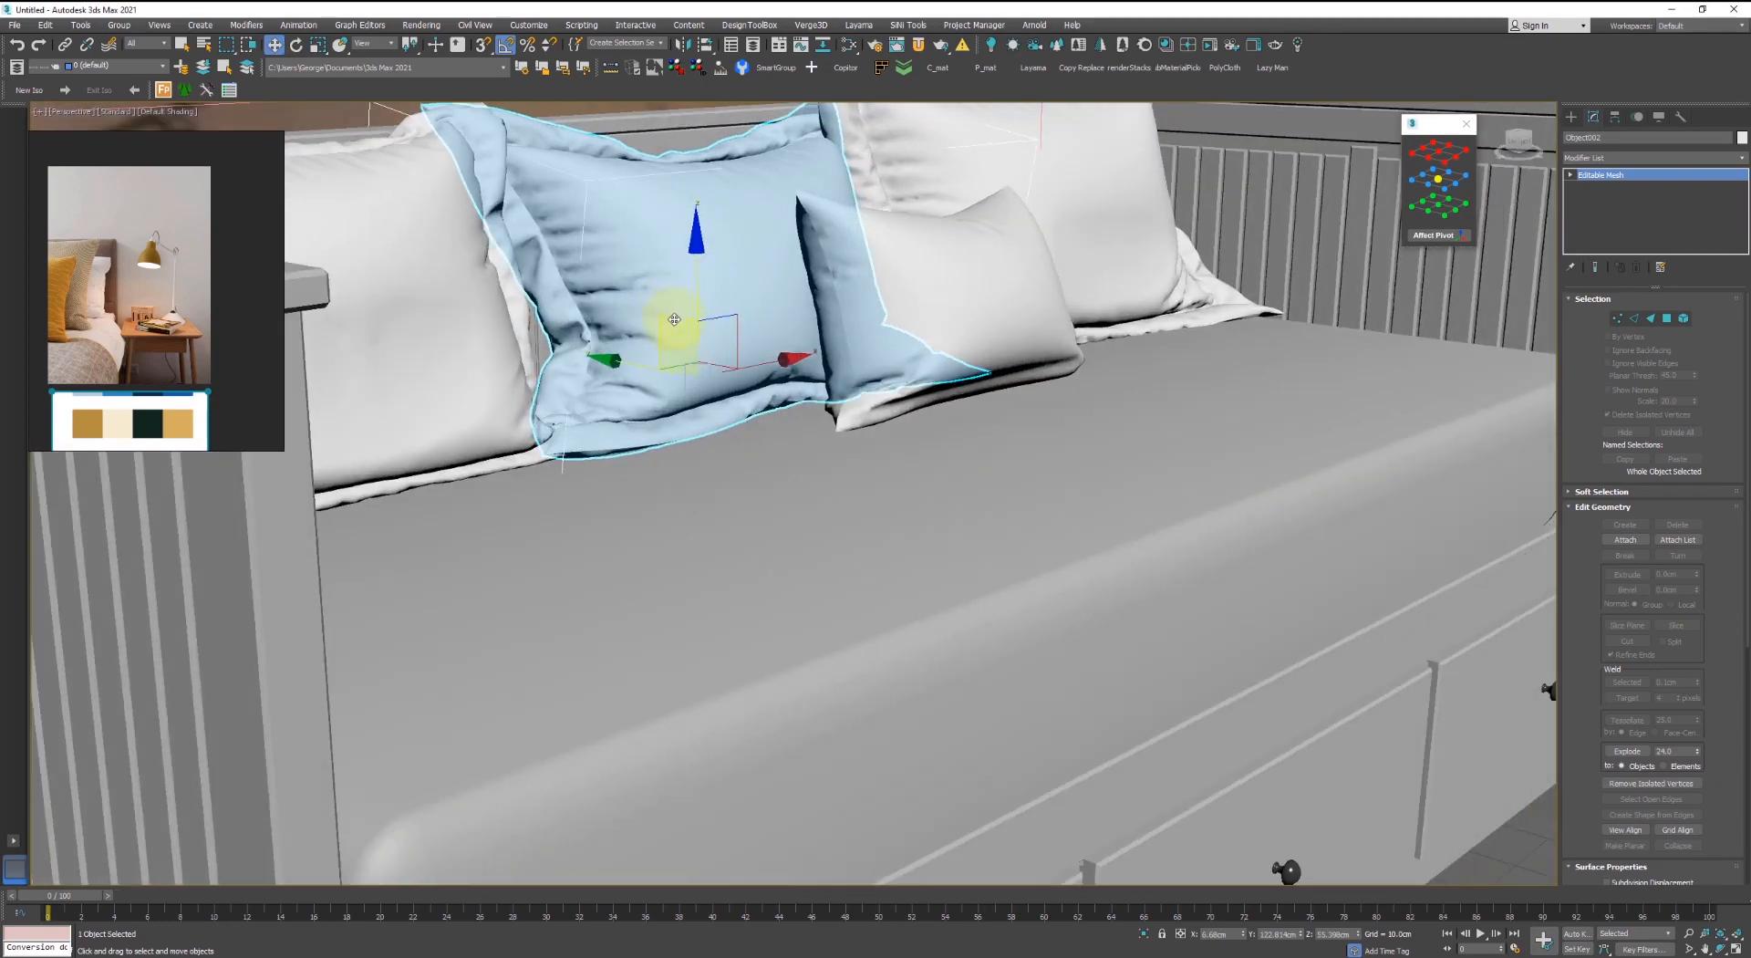
middle_click_drag(674, 319, 774, 299, "alt")
middle_click_drag(804, 234, 782, 180, "alt")
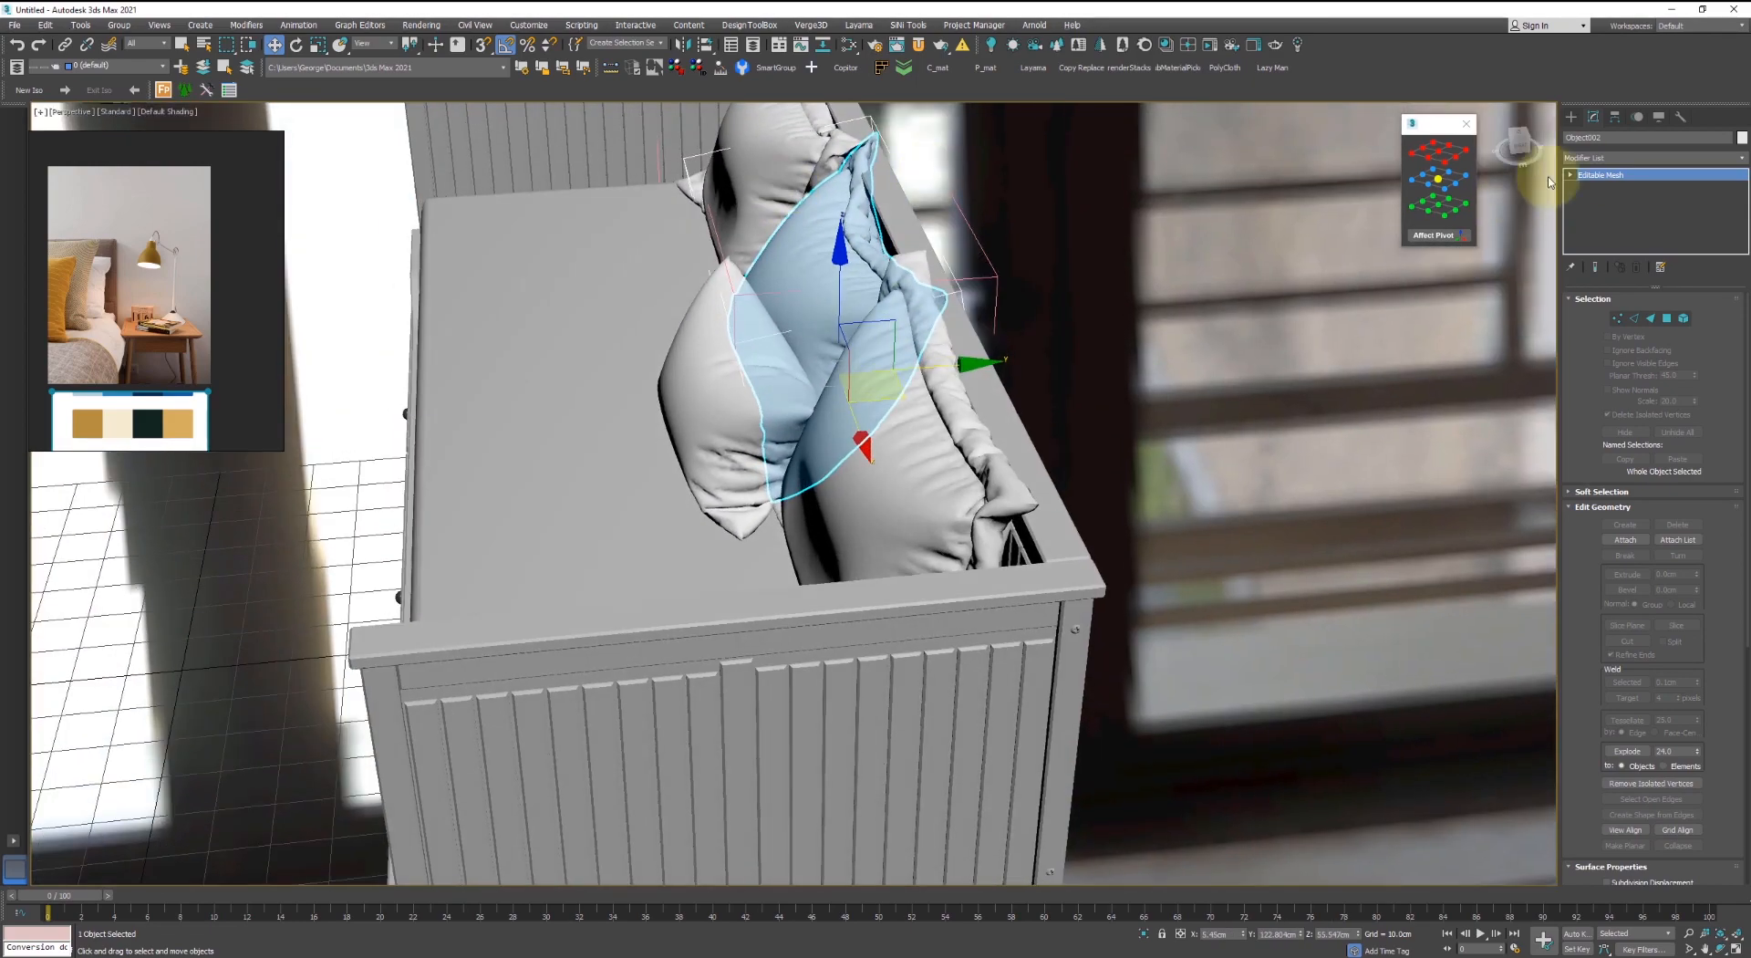
- Apply an FFD 3x3x3 modifier to the middle flanged pillow and pull its rear control points in from the backrest
left_click(1604, 160)
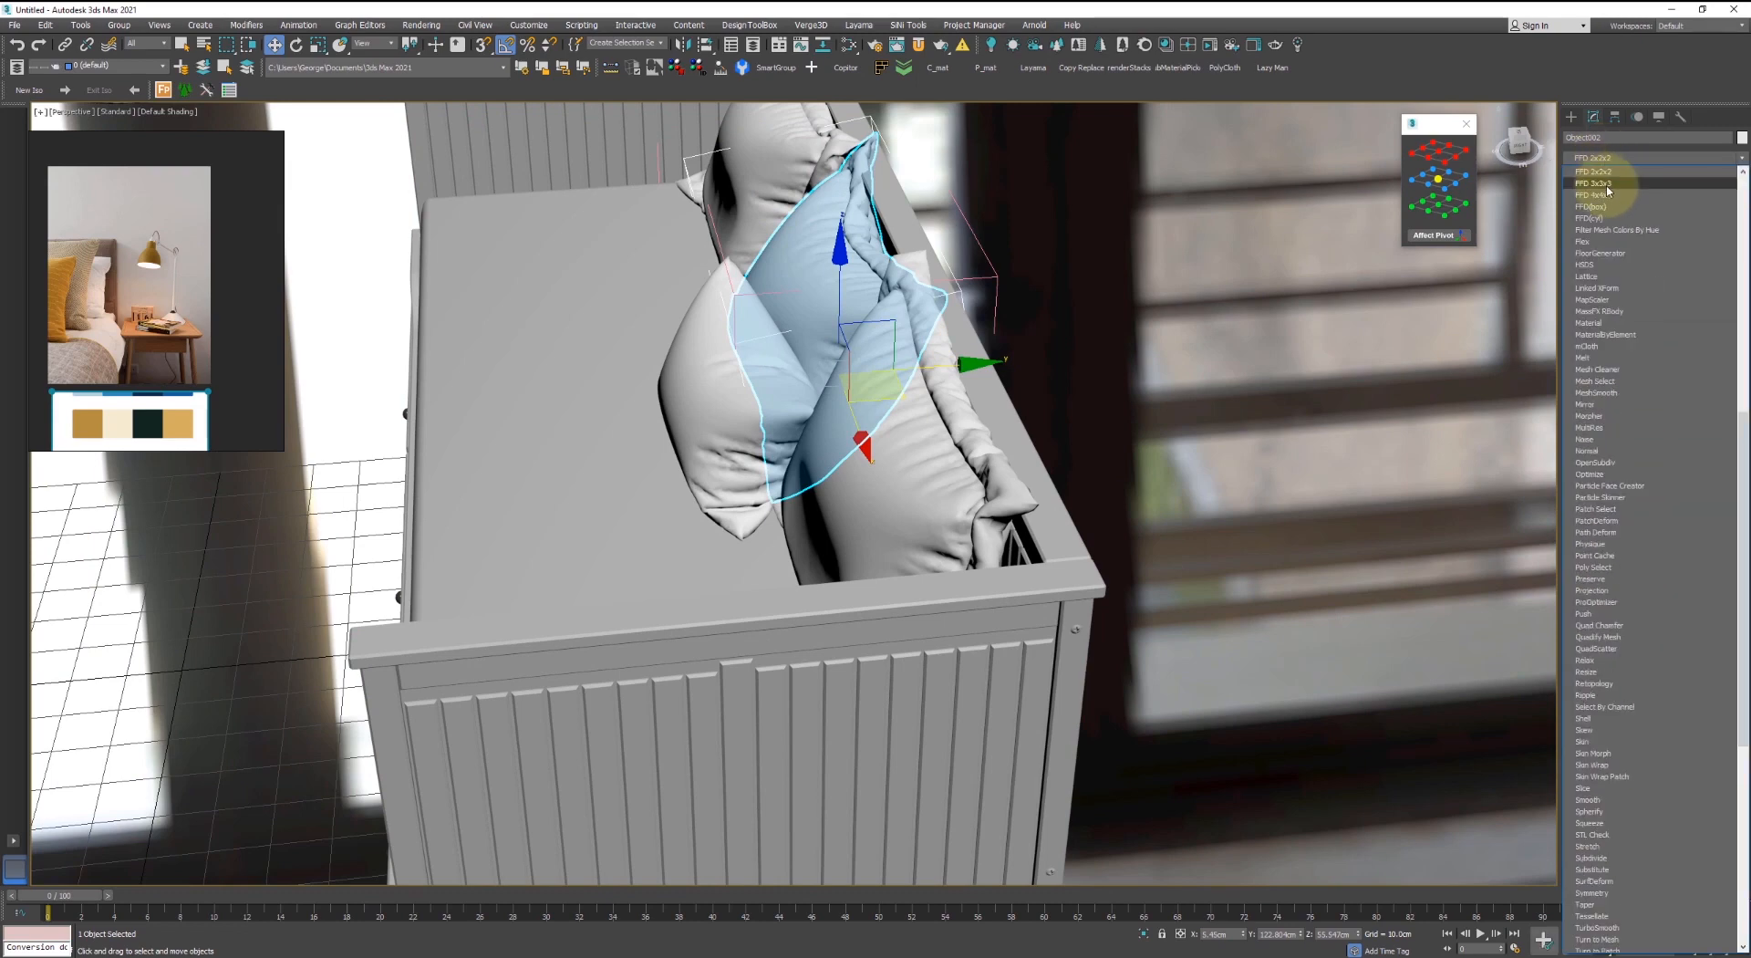
left_click(1608, 186)
middle_click_drag(954, 296, 912, 232, "alt")
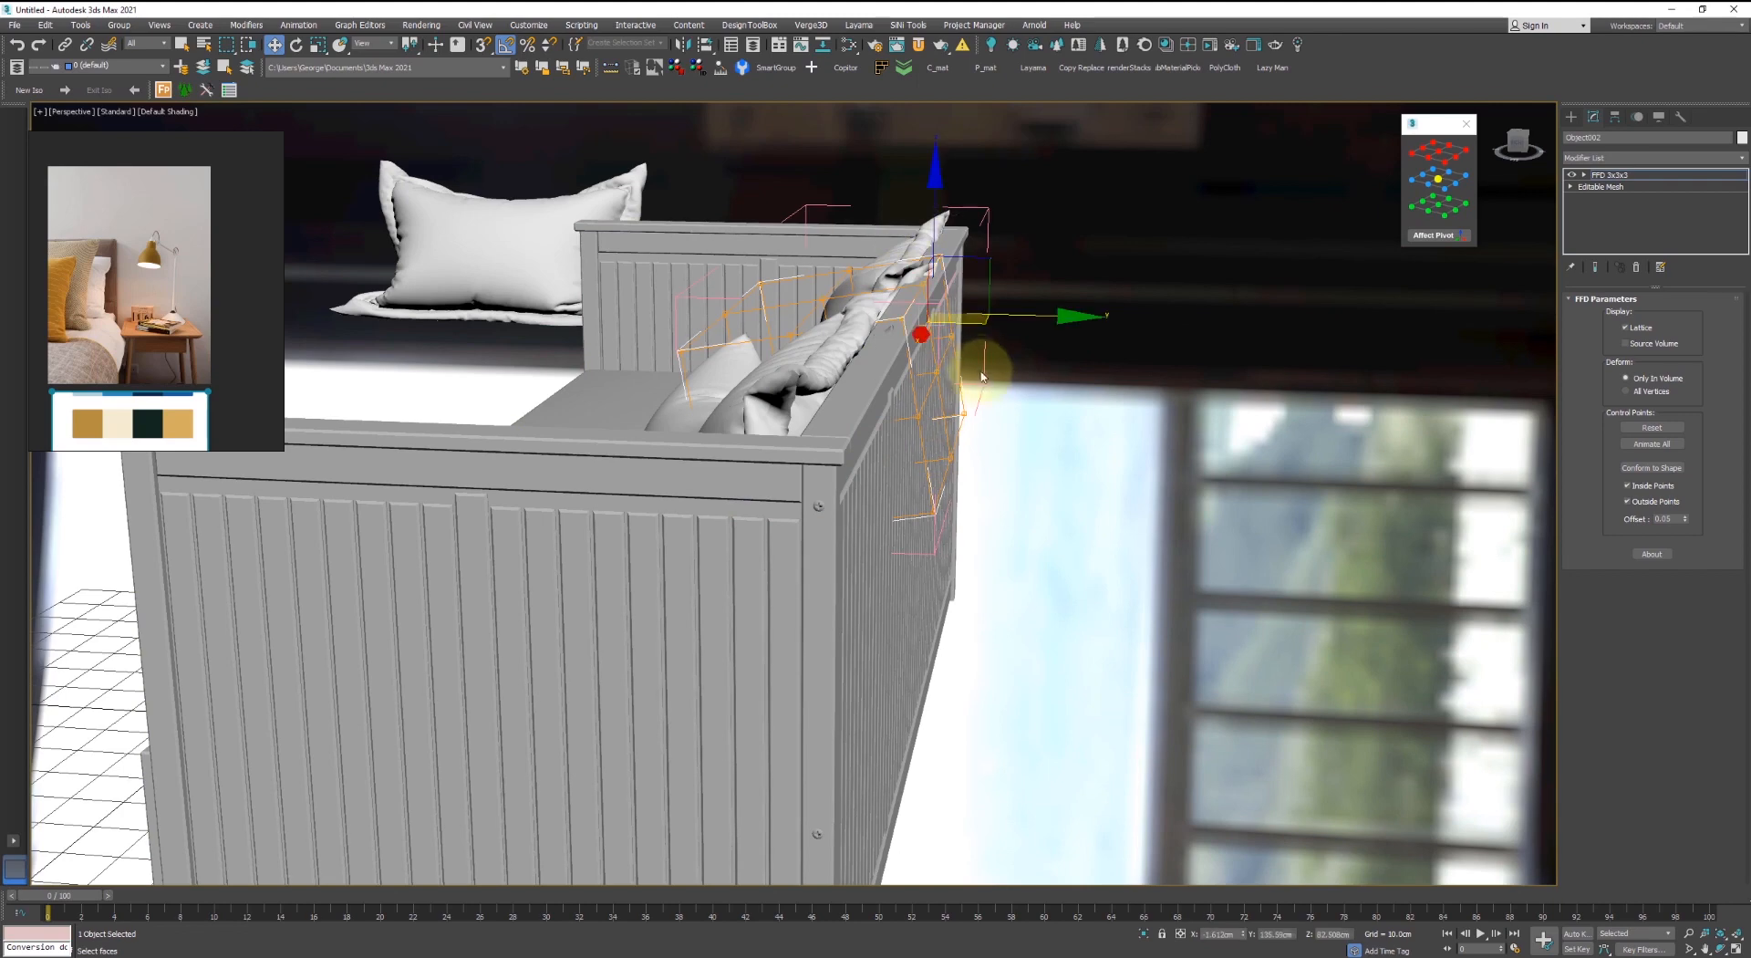
middle_click_drag(983, 376, 981, 276, "alt")
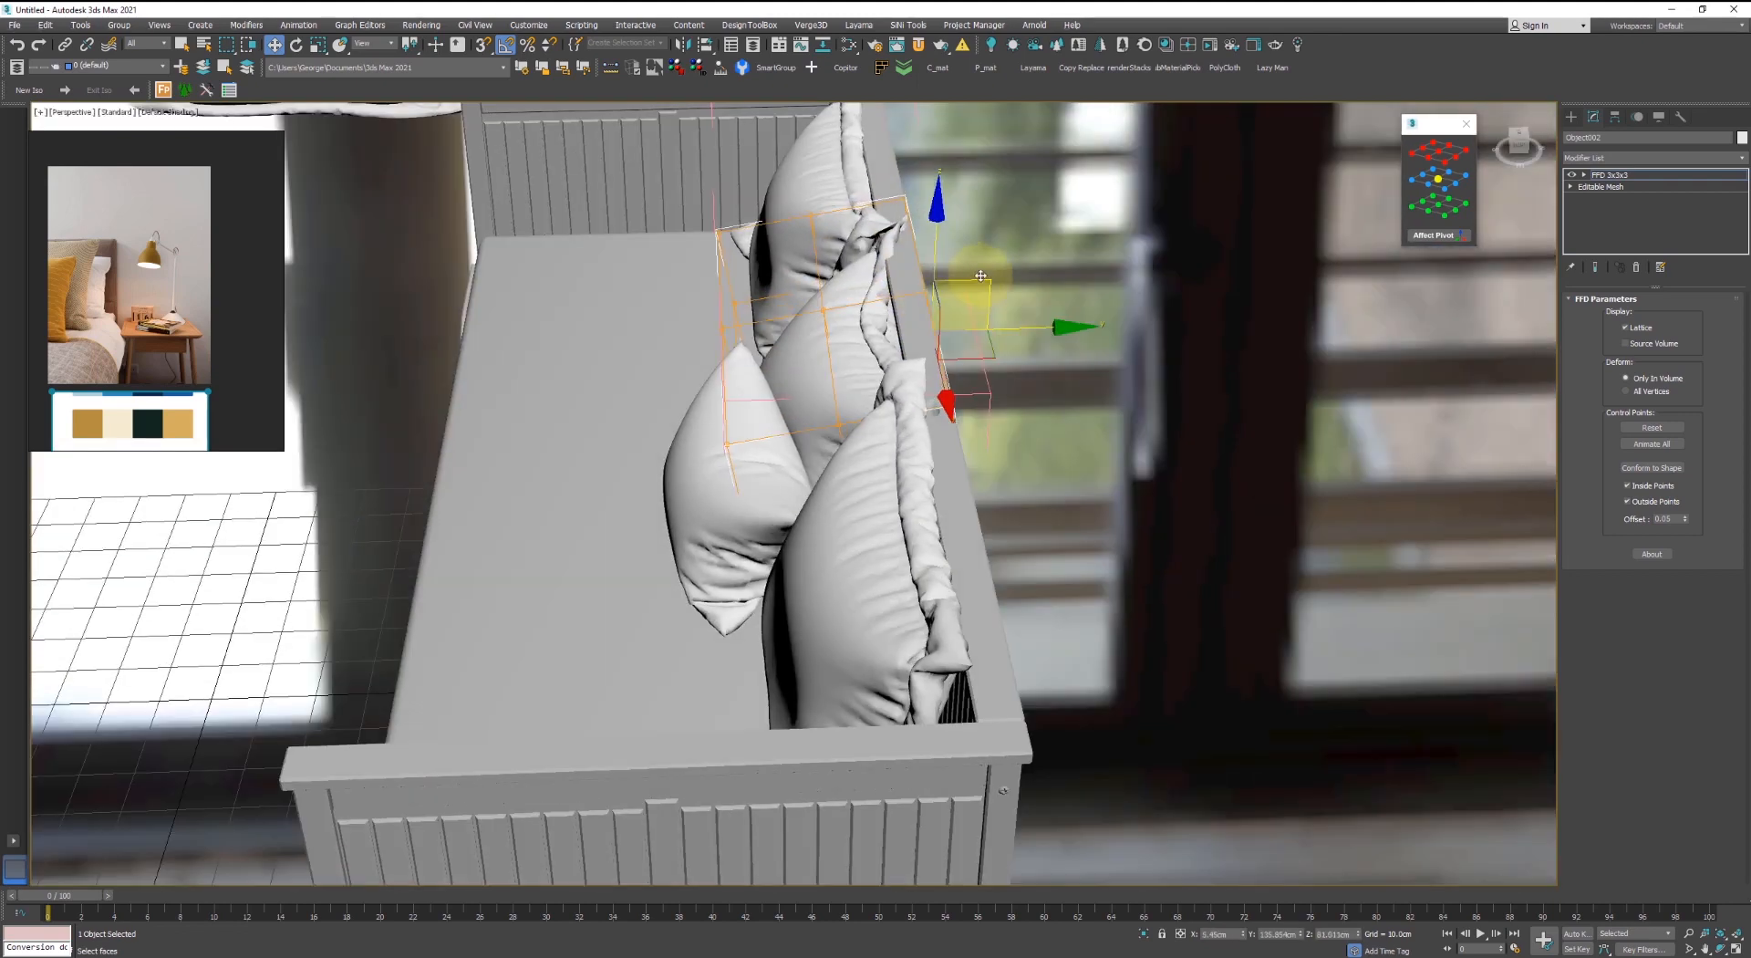
left_click_drag(971, 276, 951, 262)
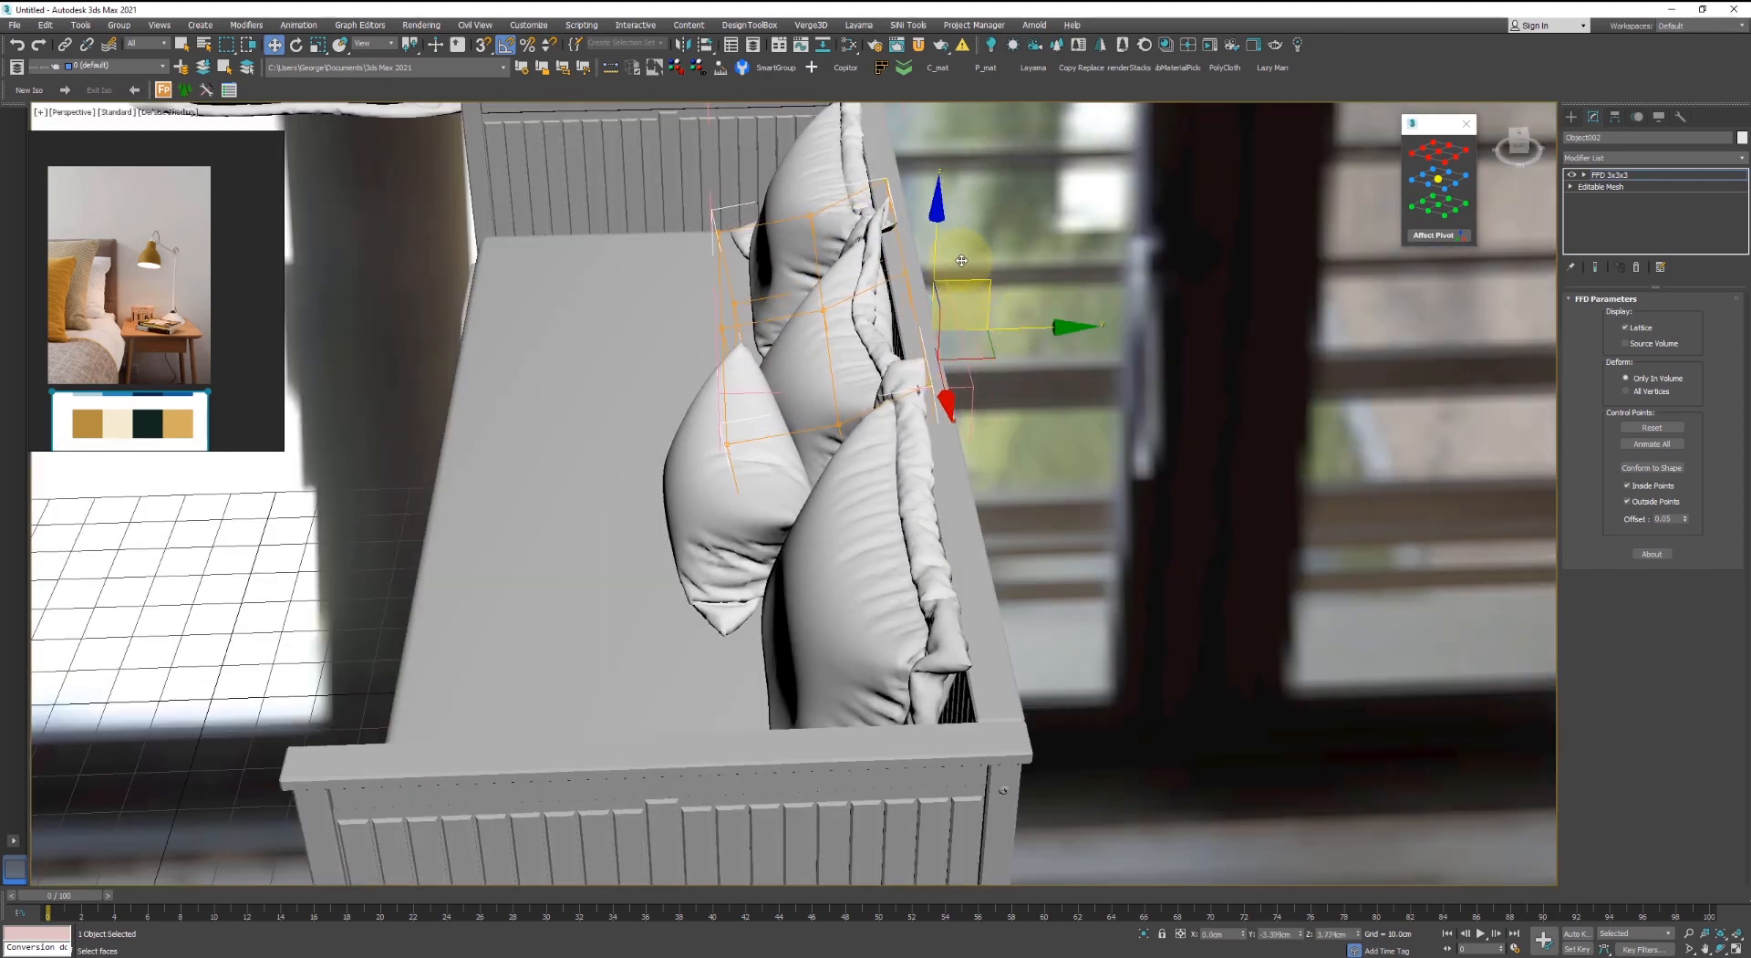
middle_click_drag(961, 261, 767, 285, "alt")
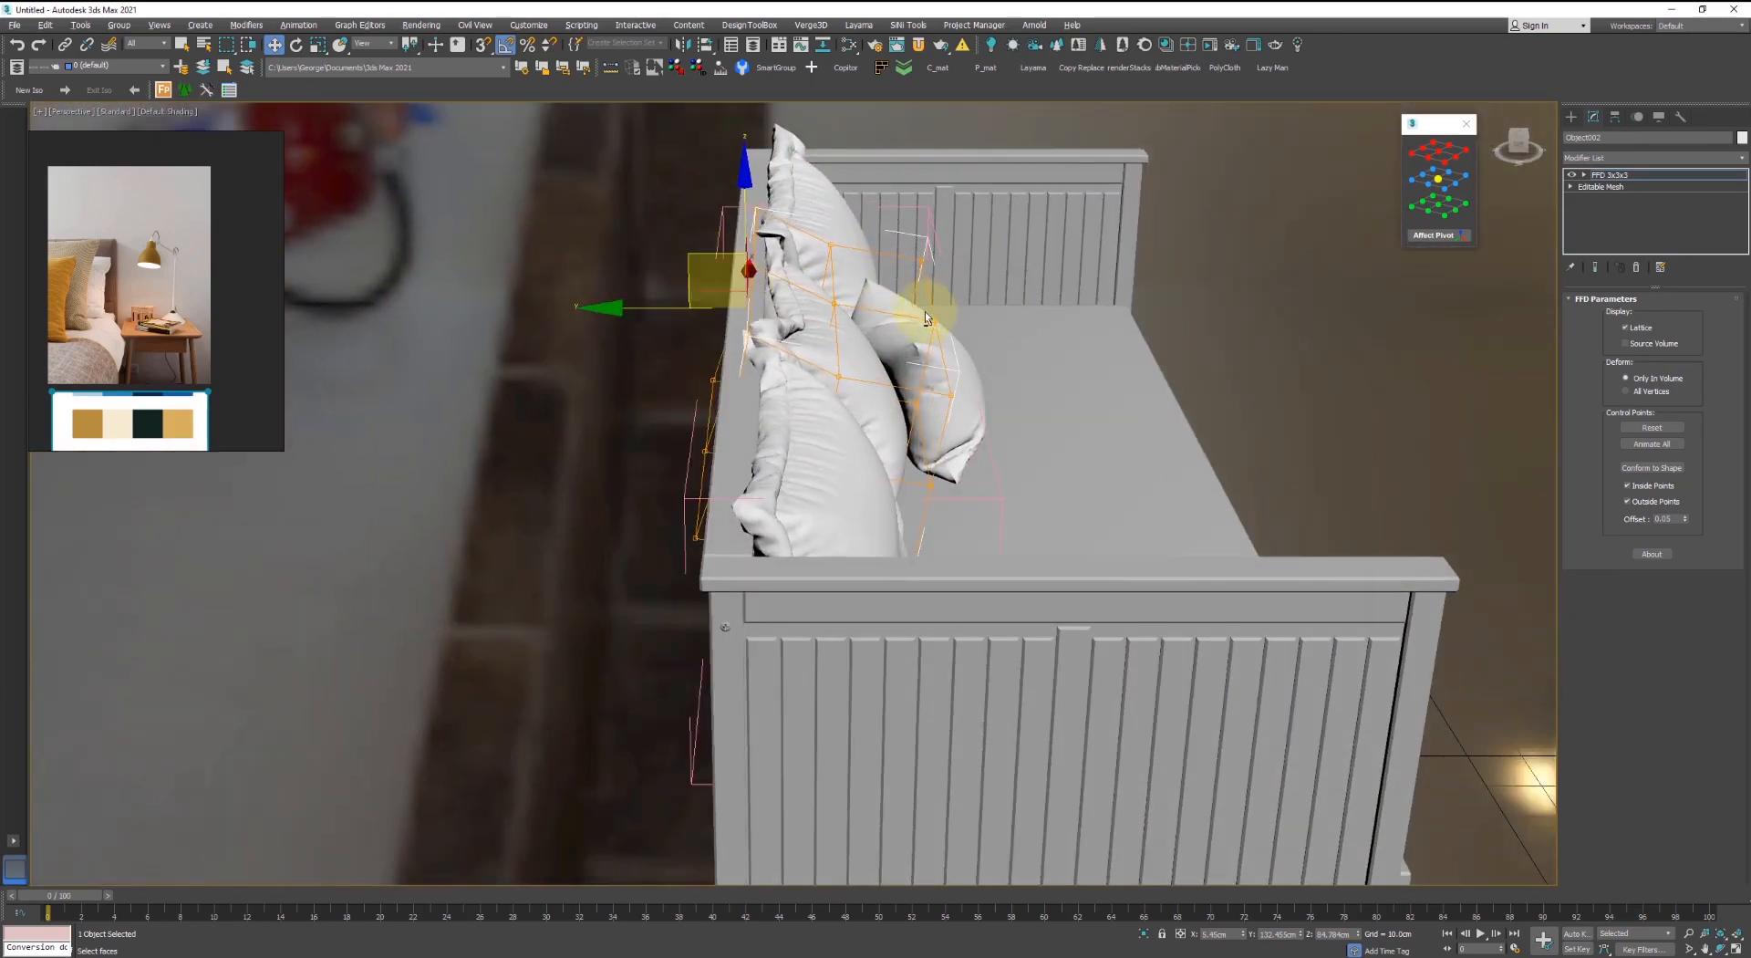
middle_click_drag(926, 319, 803, 321, "alt")
left_click(1048, 301)
- Apply FFD 3x3x3 to the large right corner pillow and raise the lattice points at its lower corner beside the small pillow
middle_click_drag(939, 368, 1099, 408, "alt")
left_click(1099, 407)
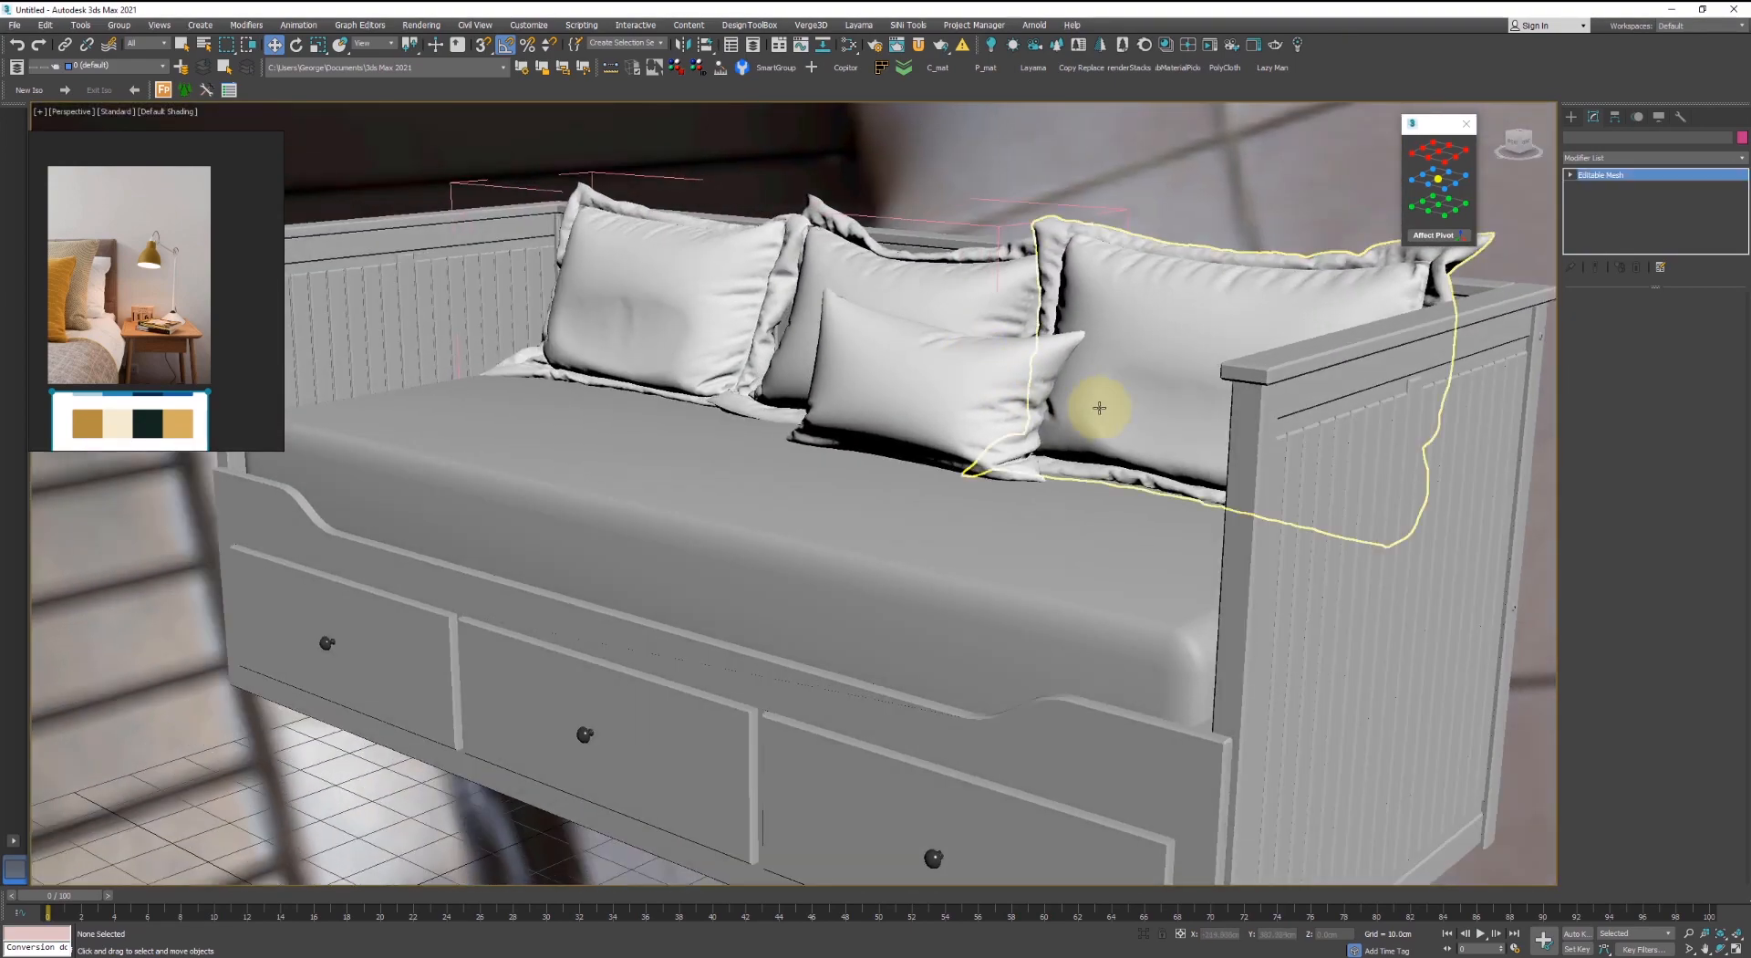
left_click(1099, 408)
scroll(1100, 408, "up", 5)
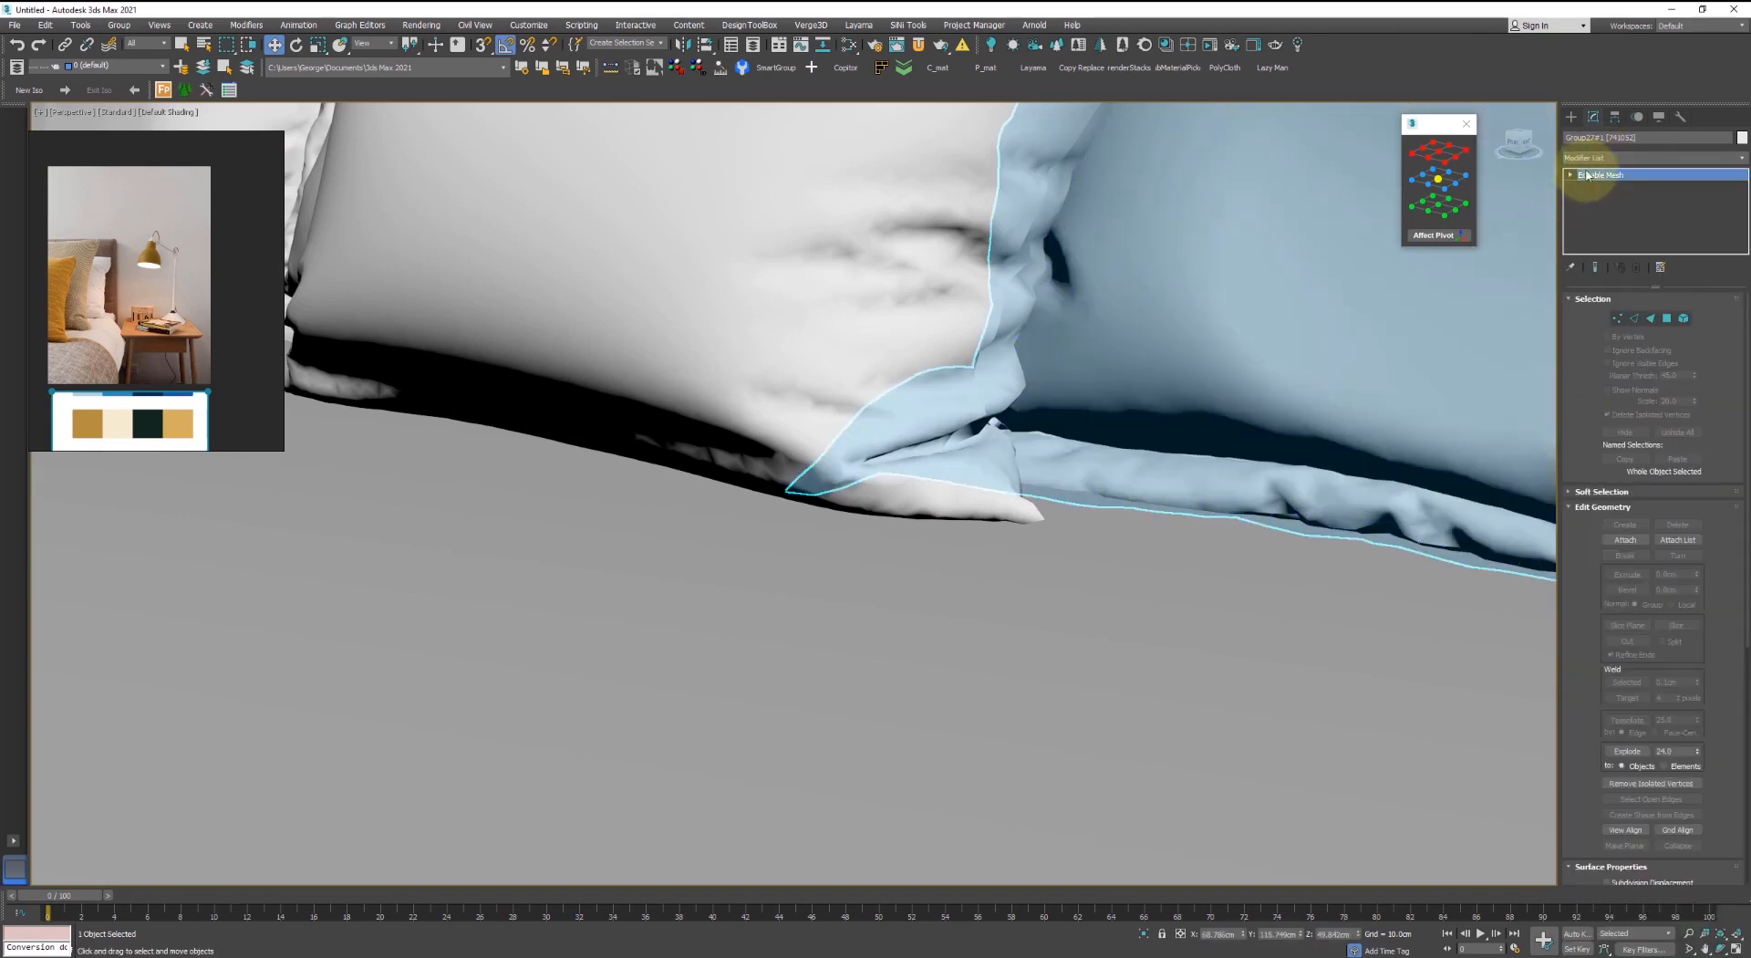
left_click(1595, 157)
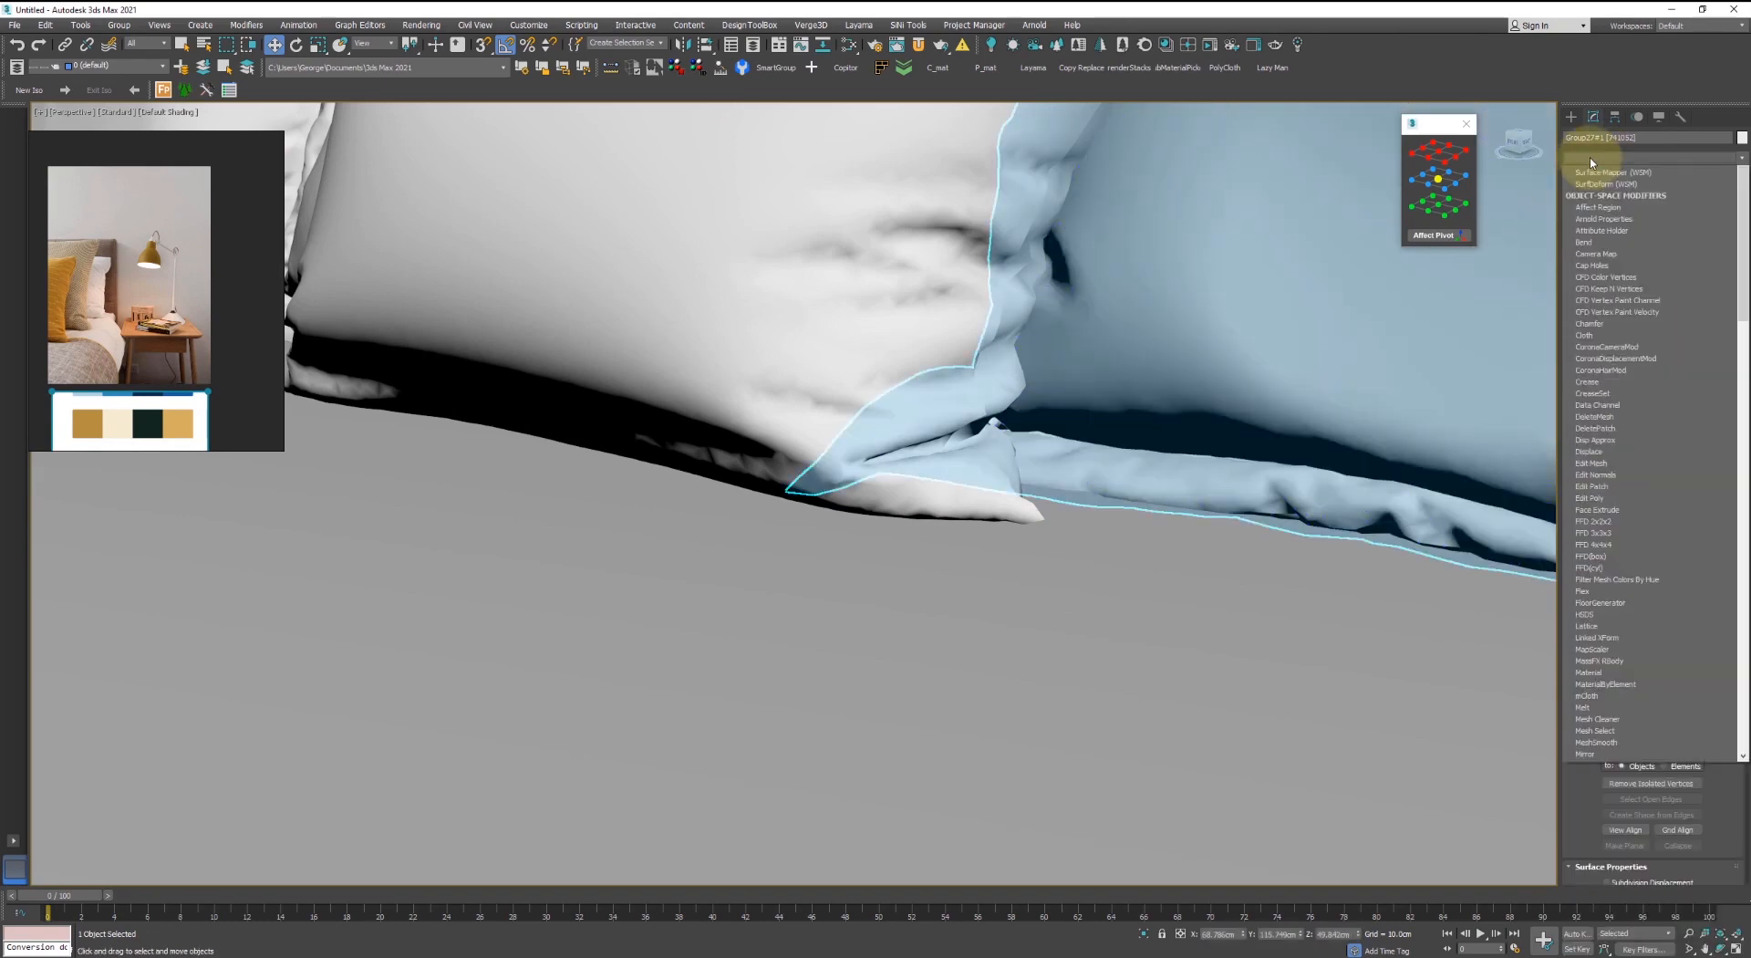
left_click(1601, 175)
key("F3")
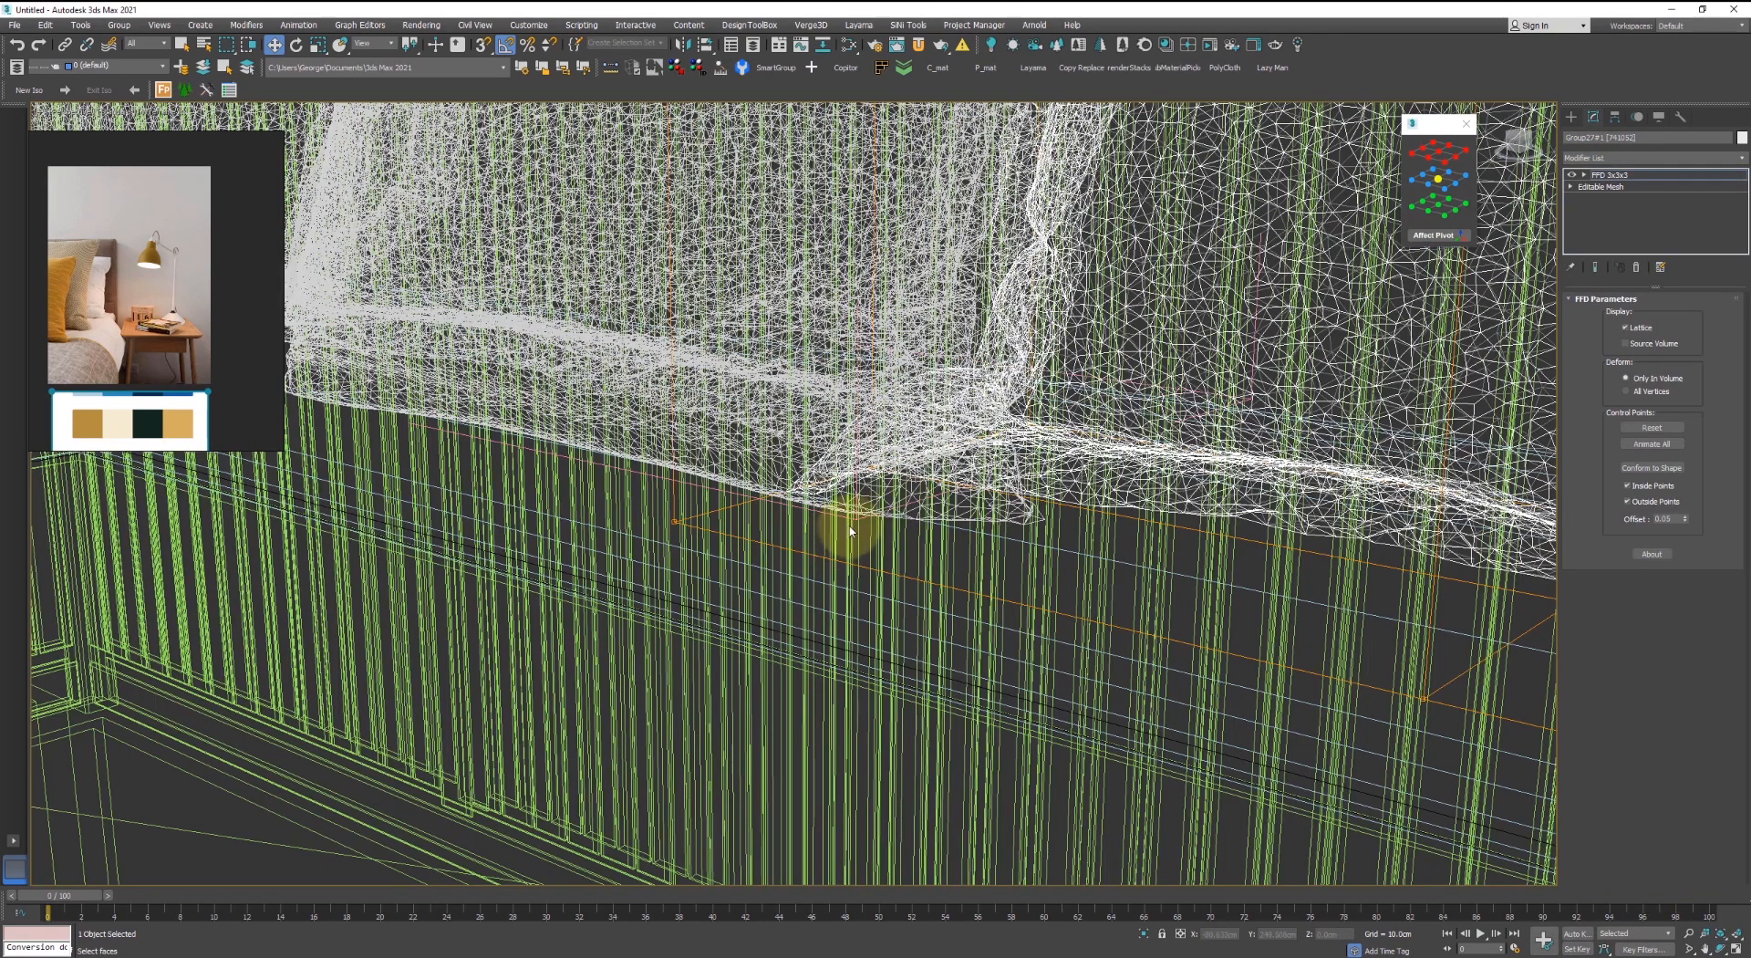
key("F3")
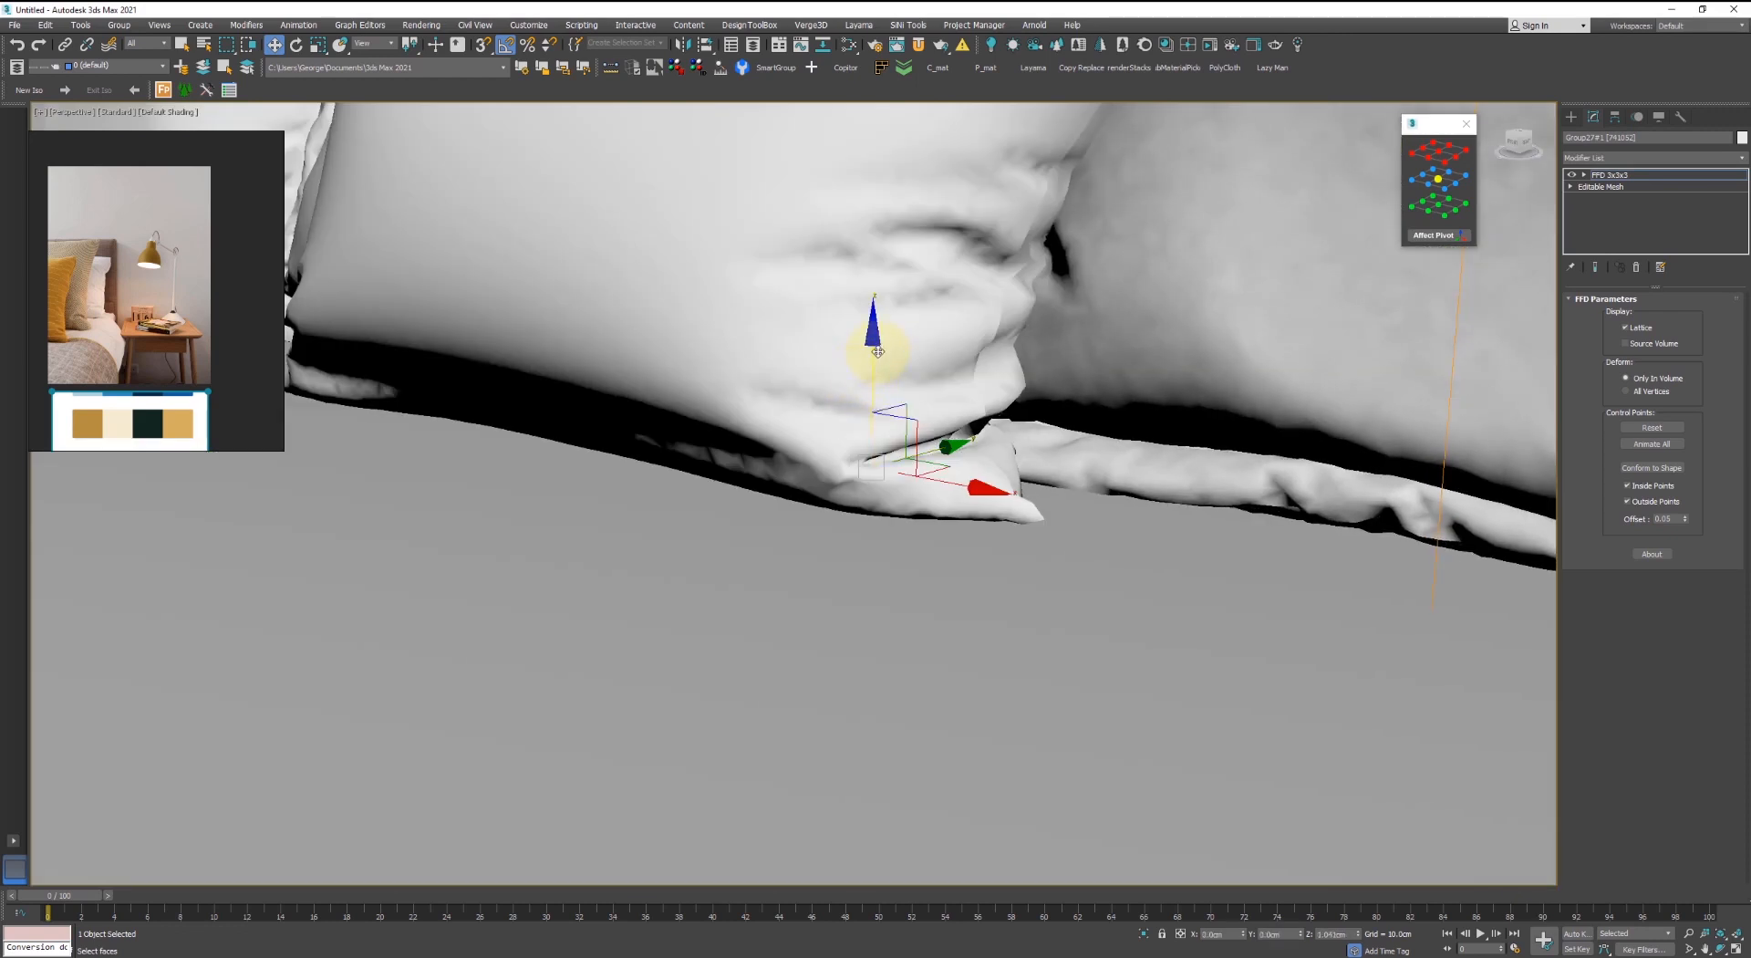
key("1")
scroll(874, 352, "down", 10)
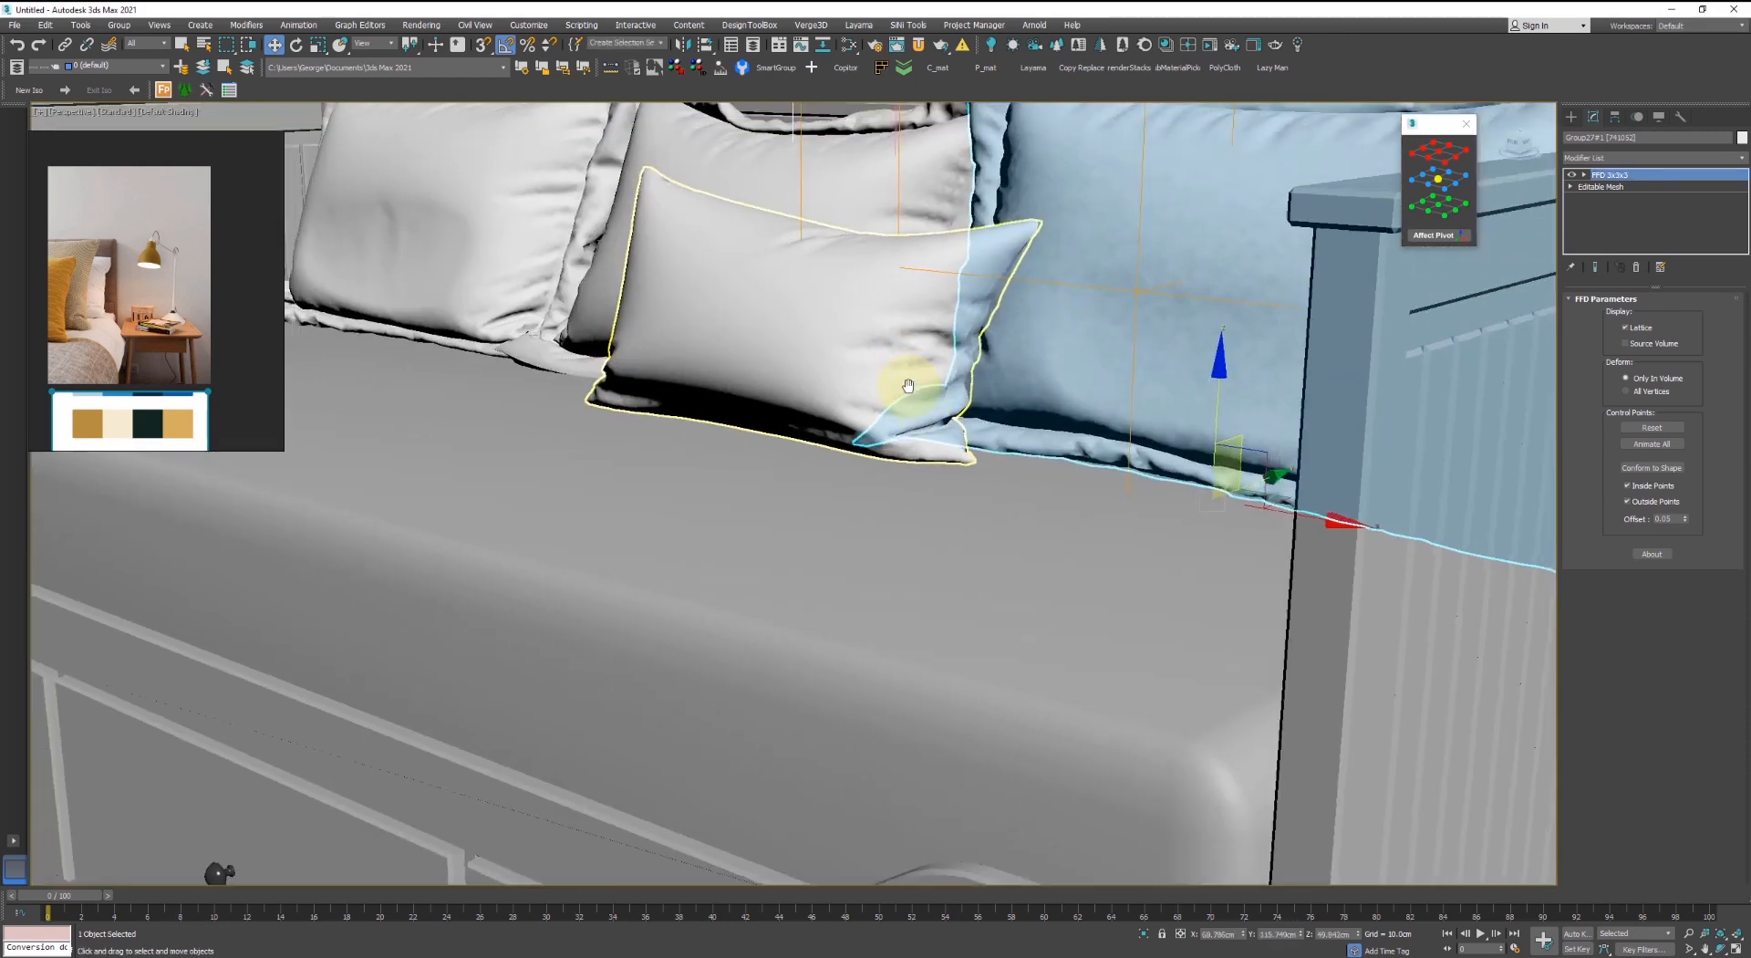
- Convert the deformed right corner pillow to Editable Poly and clear the selection
key("F4")
middle_click_drag(915, 329, 954, 402, "alt")
right_click(951, 321)
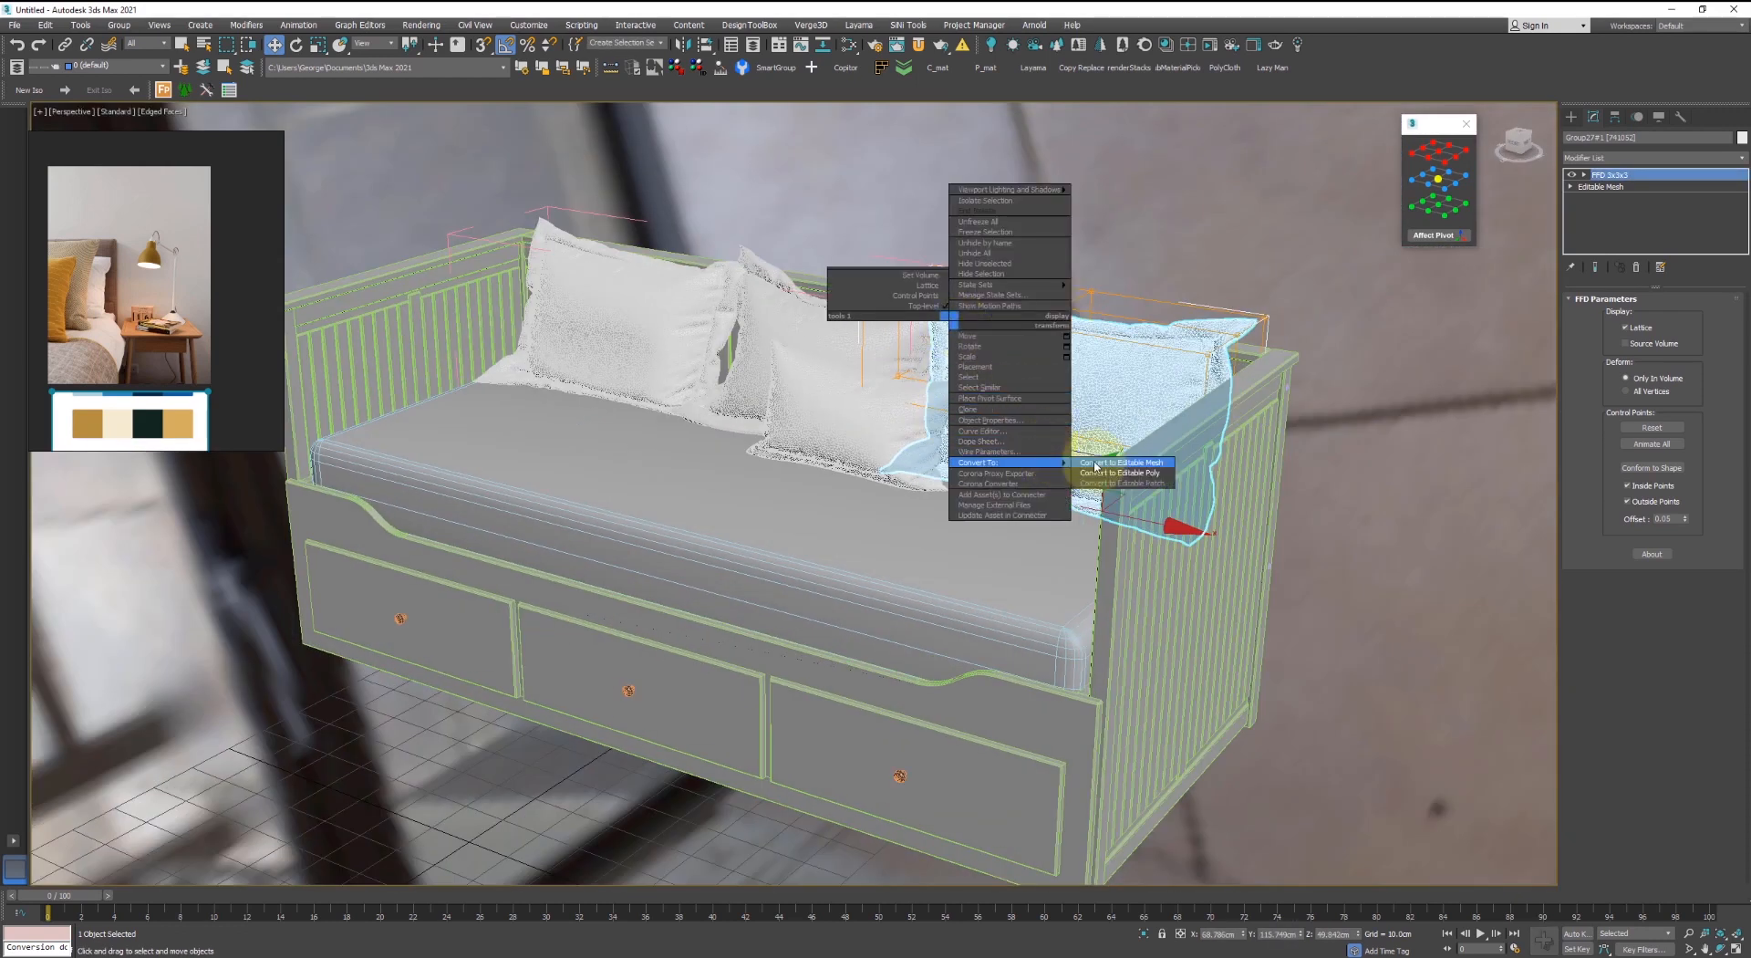
left_click(1101, 473)
key("ctrl+d")
key("F4")
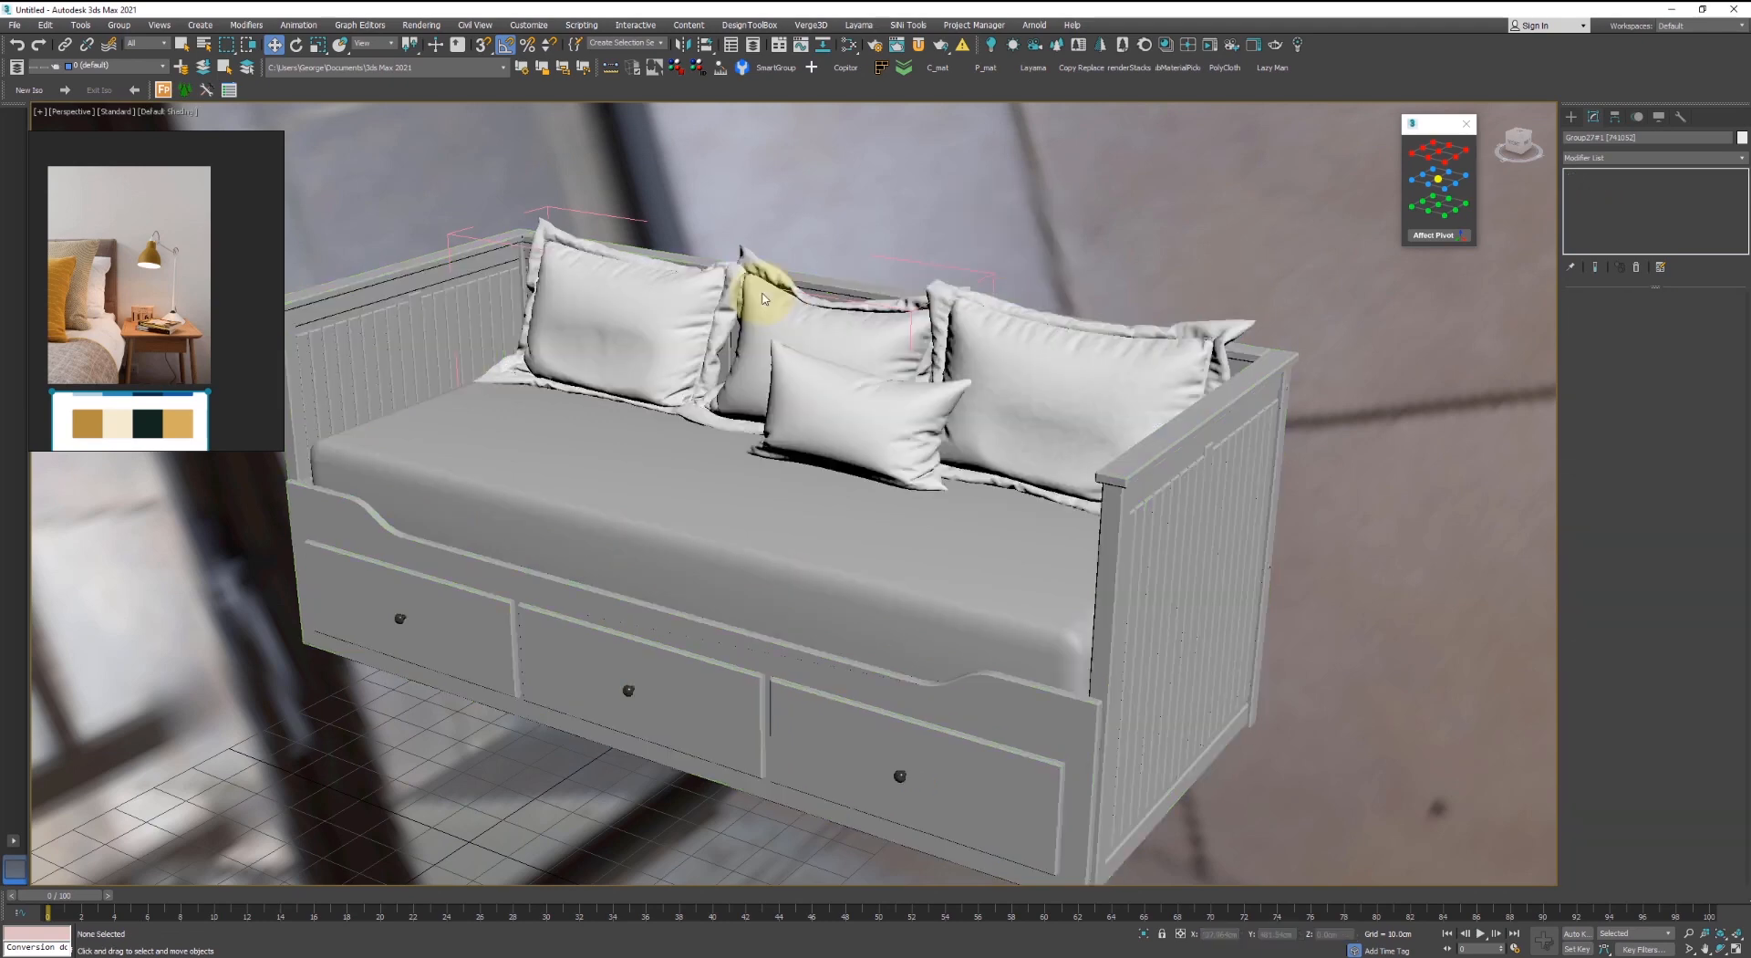
- Assign the white CoronaPhysical material with the CoronaAO map to the four pillows on the daybed
scroll(756, 291, "down", 4)
left_click(832, 385)
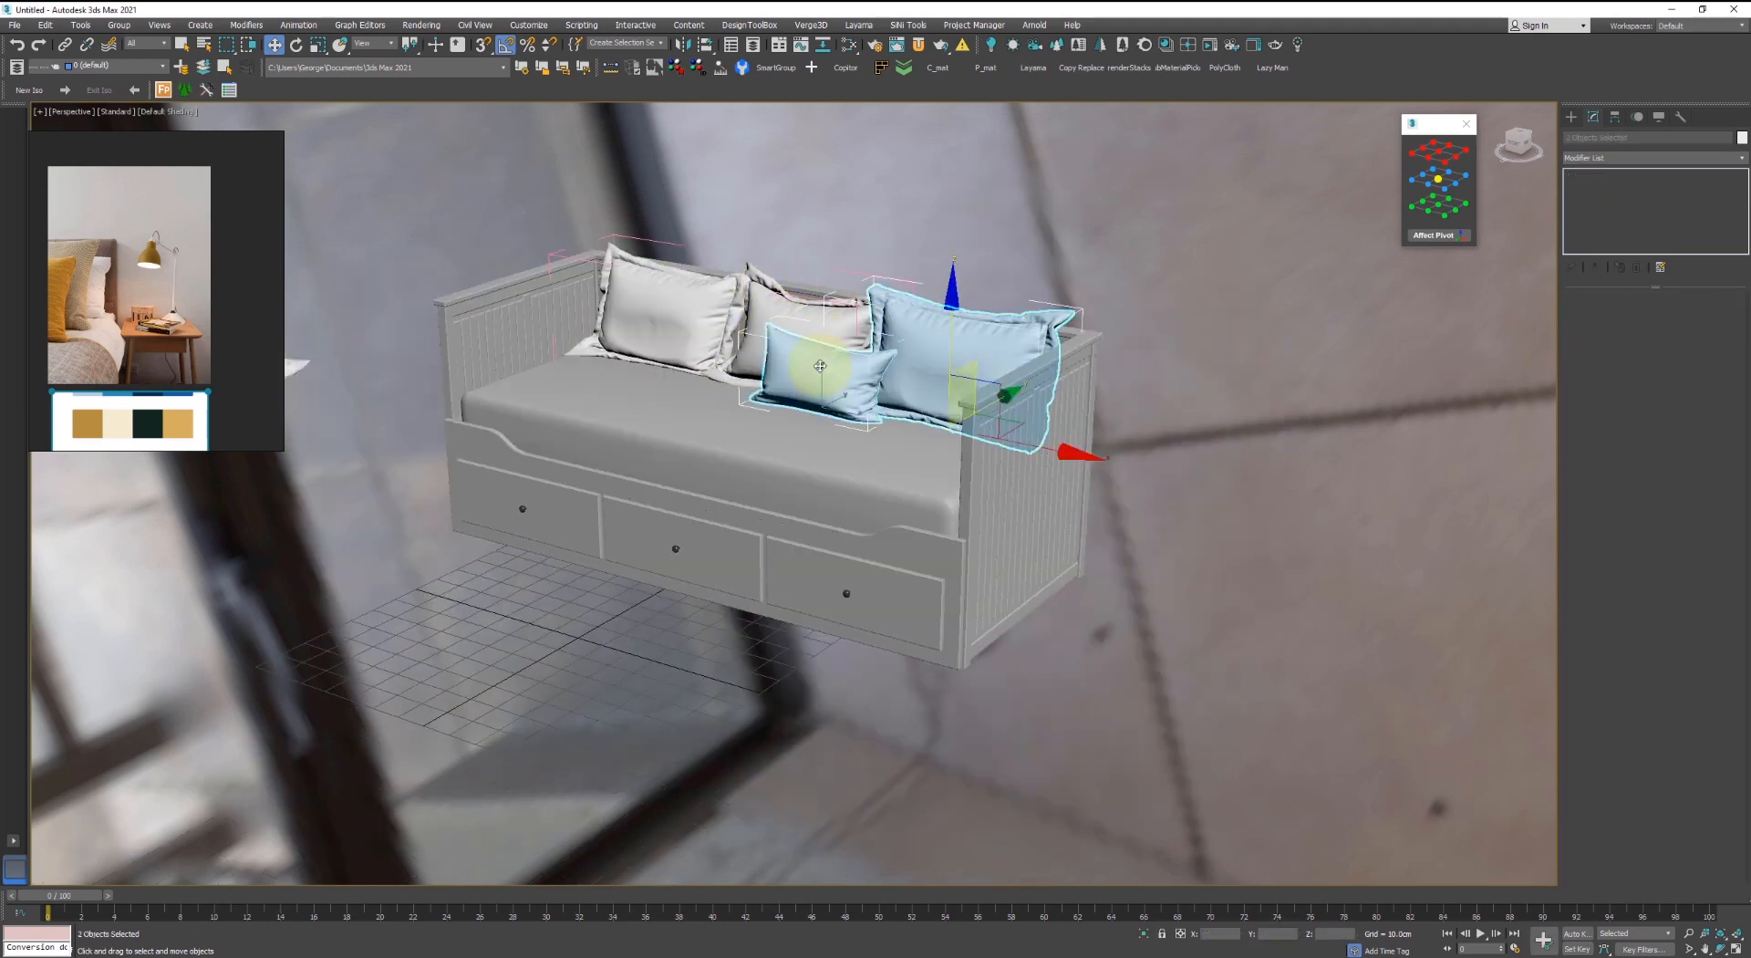
left_click(696, 304, "ctrl")
scroll(926, 344, "up", 3)
key("m")
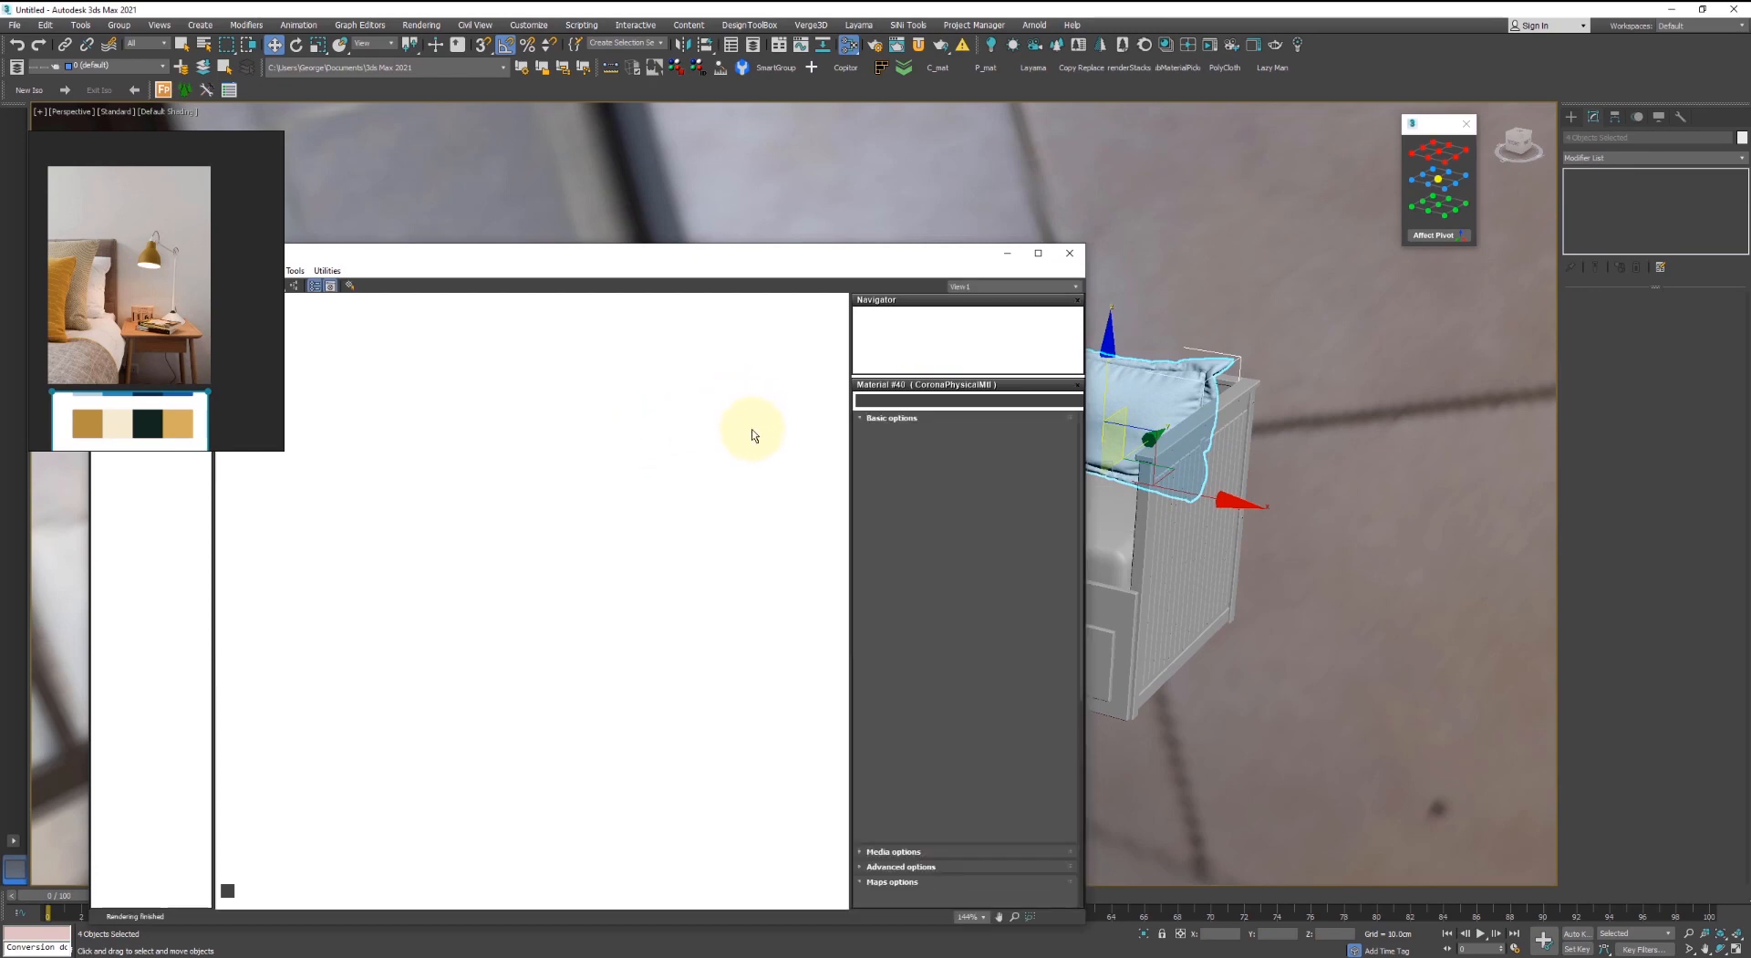
right_click(660, 461)
left_click(730, 482)
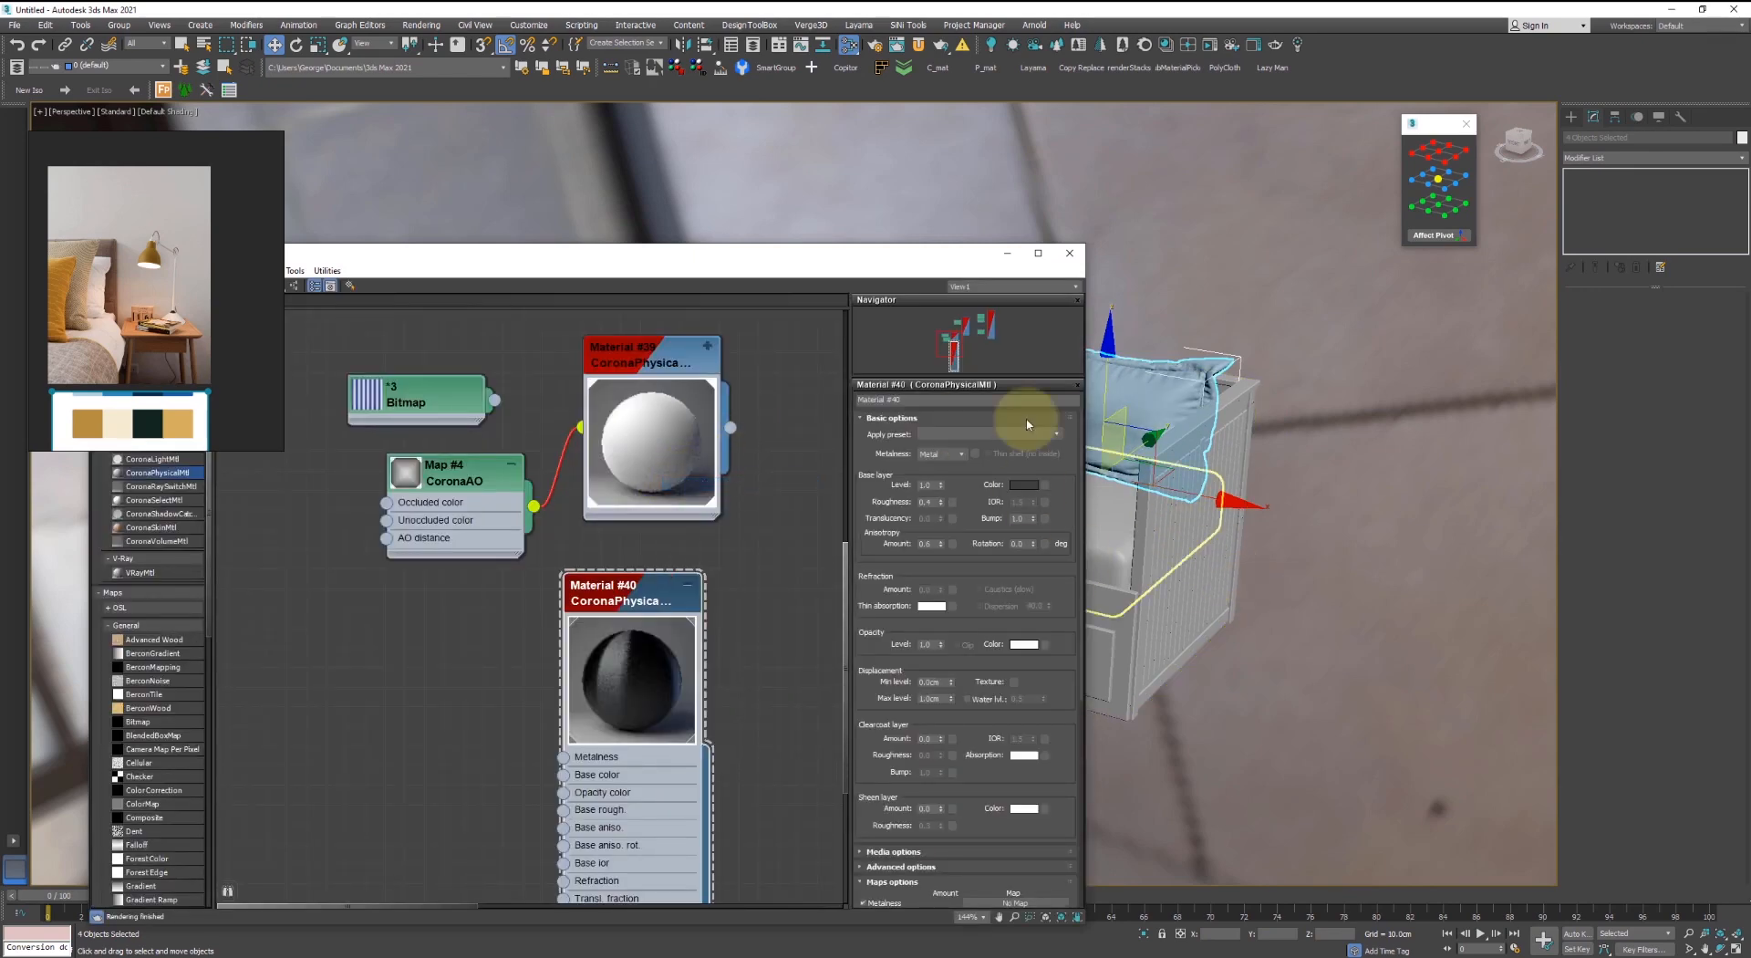
left_click(1071, 260)
scroll(1013, 500, "down", 4)
left_click(1047, 234)
scroll(1047, 363, "up", 3)
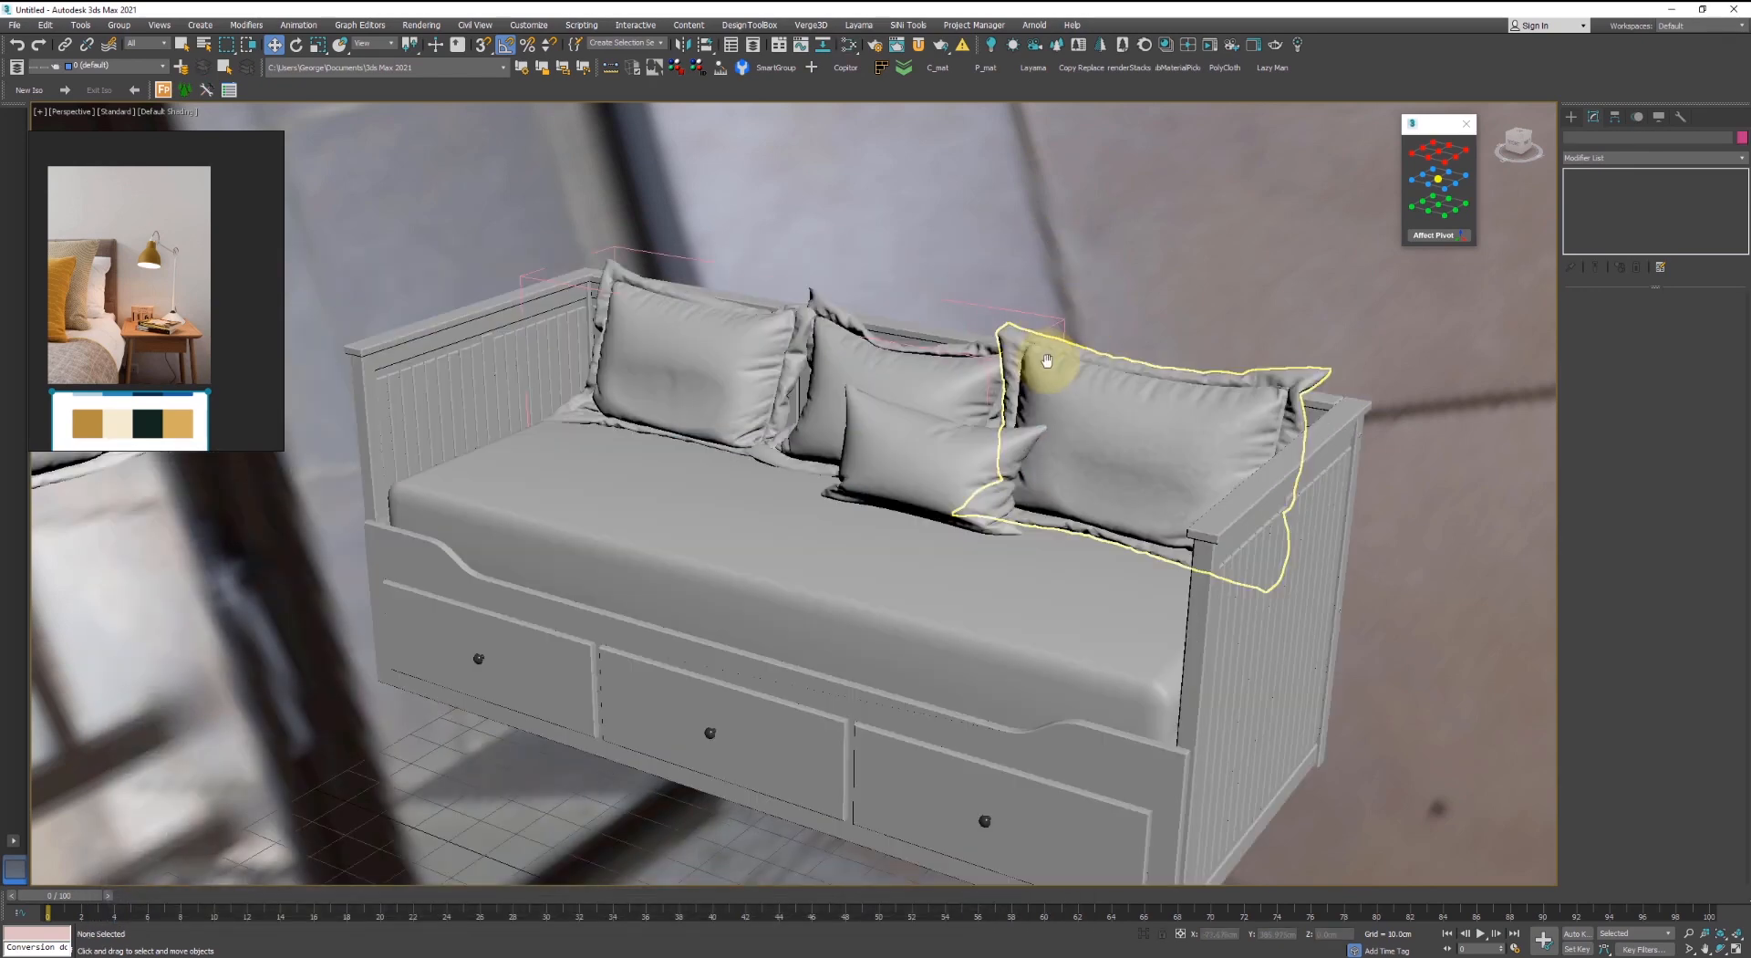
- Try a copy of the small plain pillow in front of the left corner pillow
middle_click_drag(1058, 384, 267, 470, "alt")
left_click(319, 494)
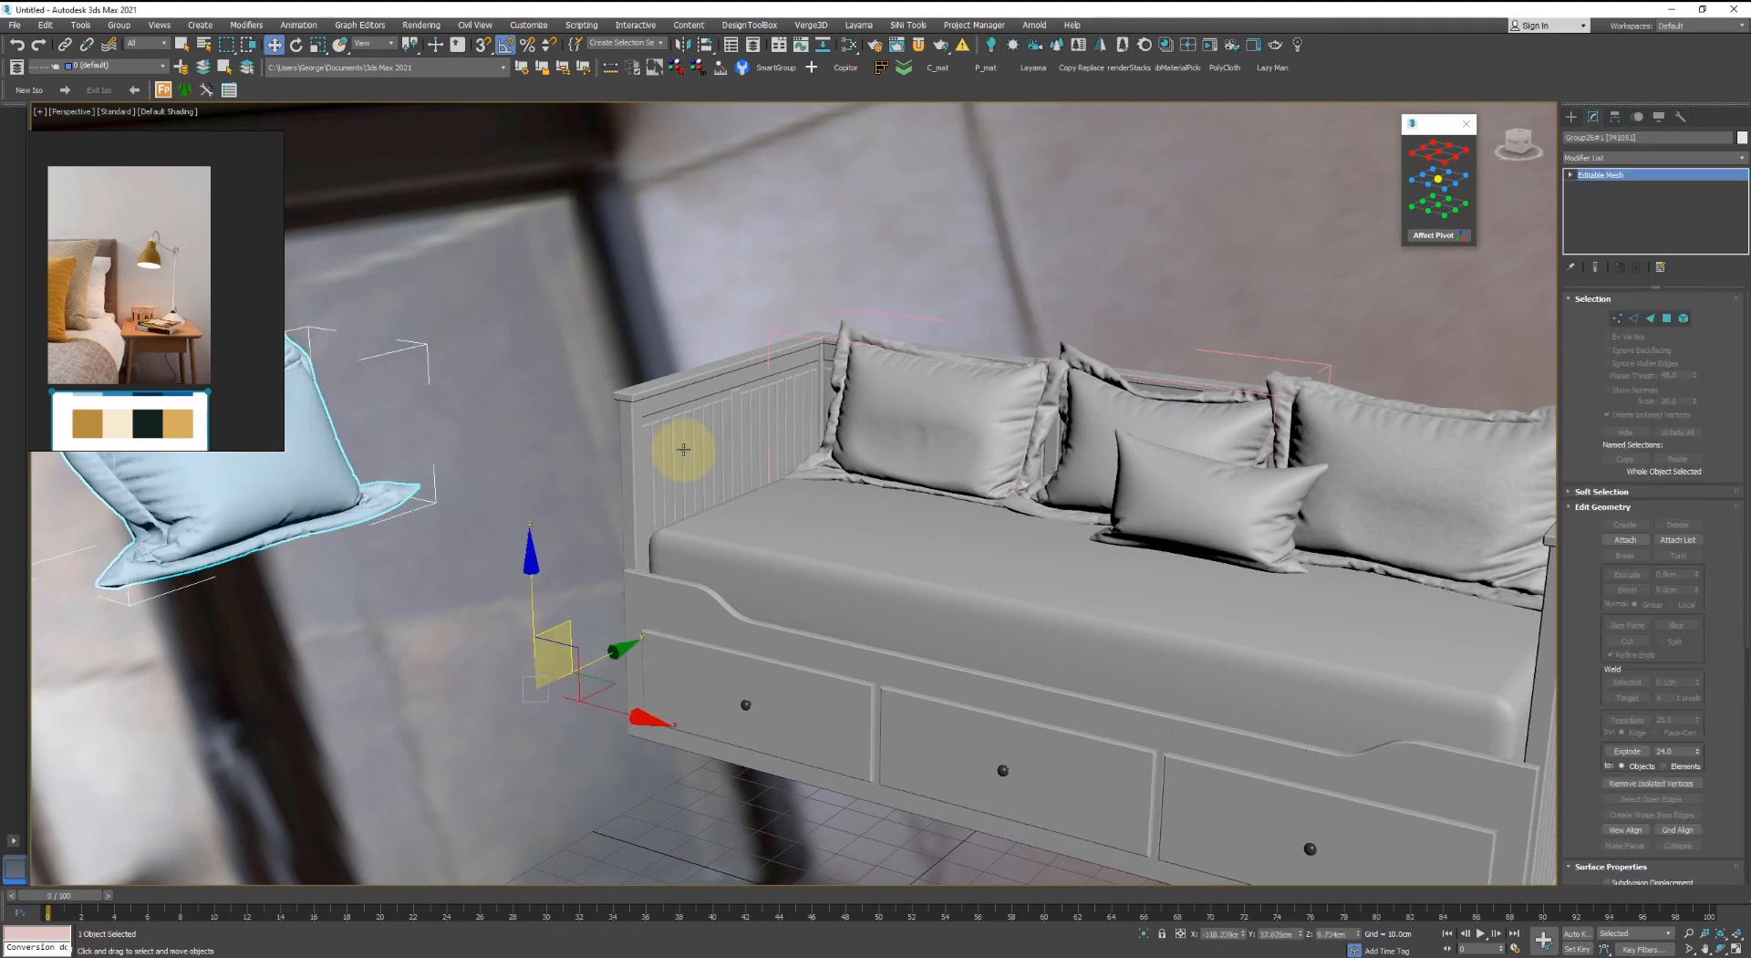
middle_click_drag(684, 438, 946, 225, "alt")
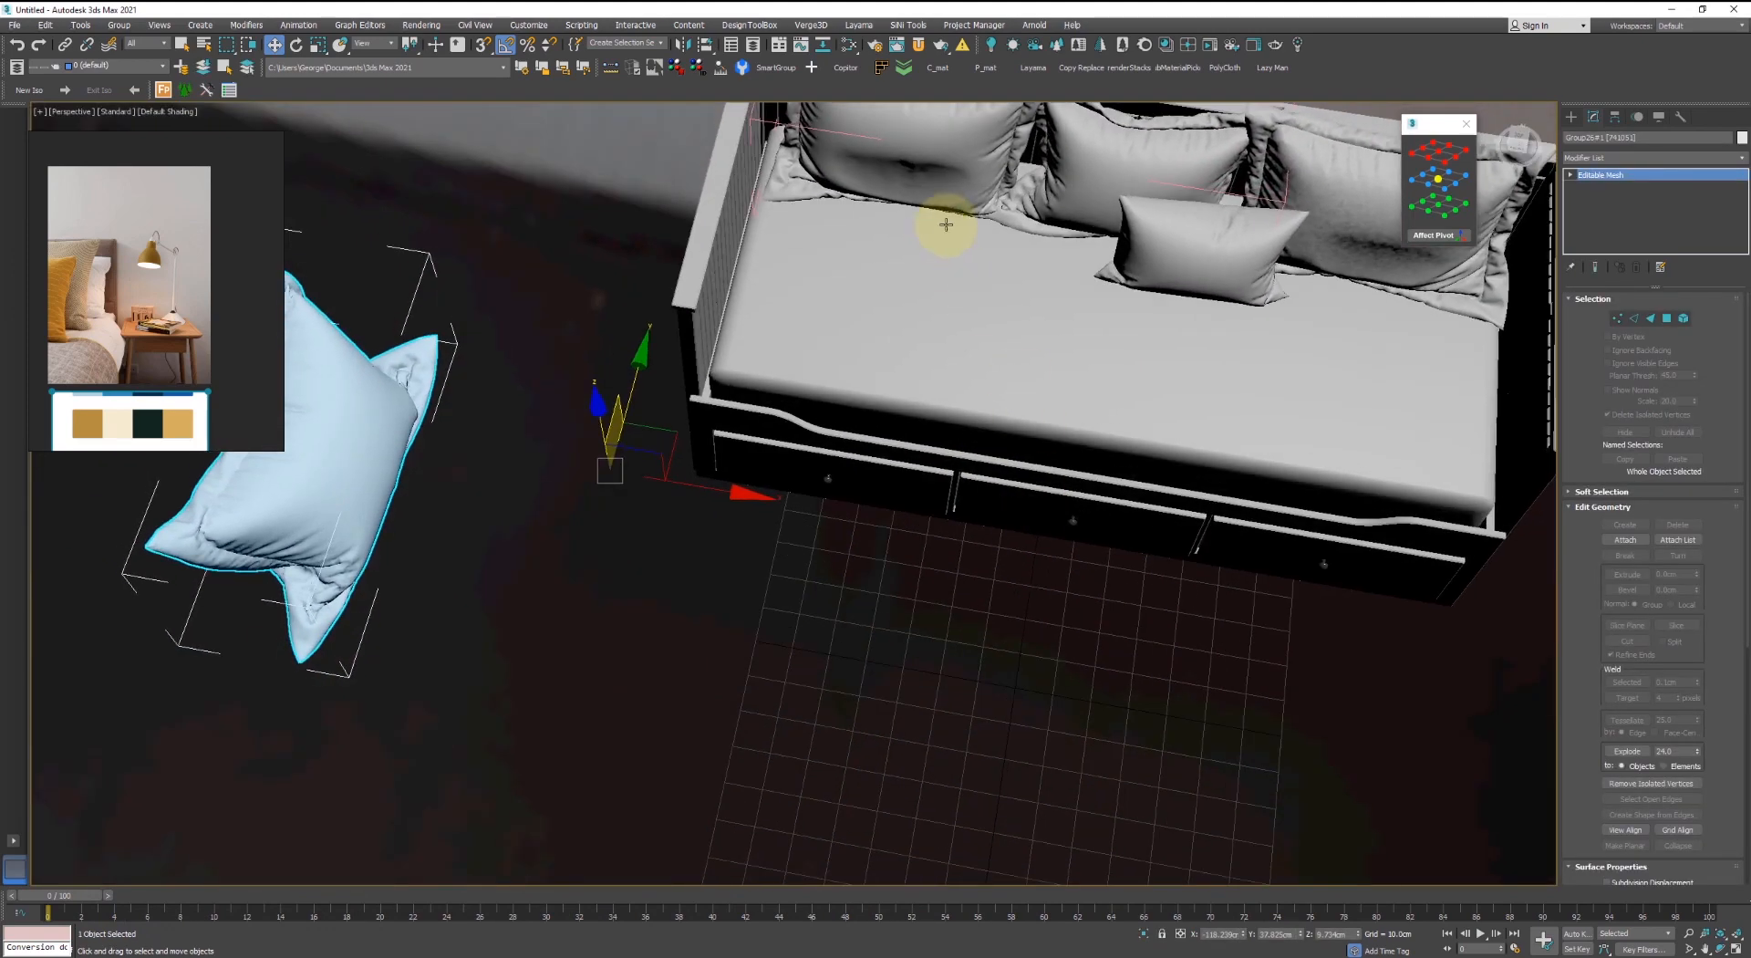
left_click(1206, 255)
scroll(1206, 255, "up", 5)
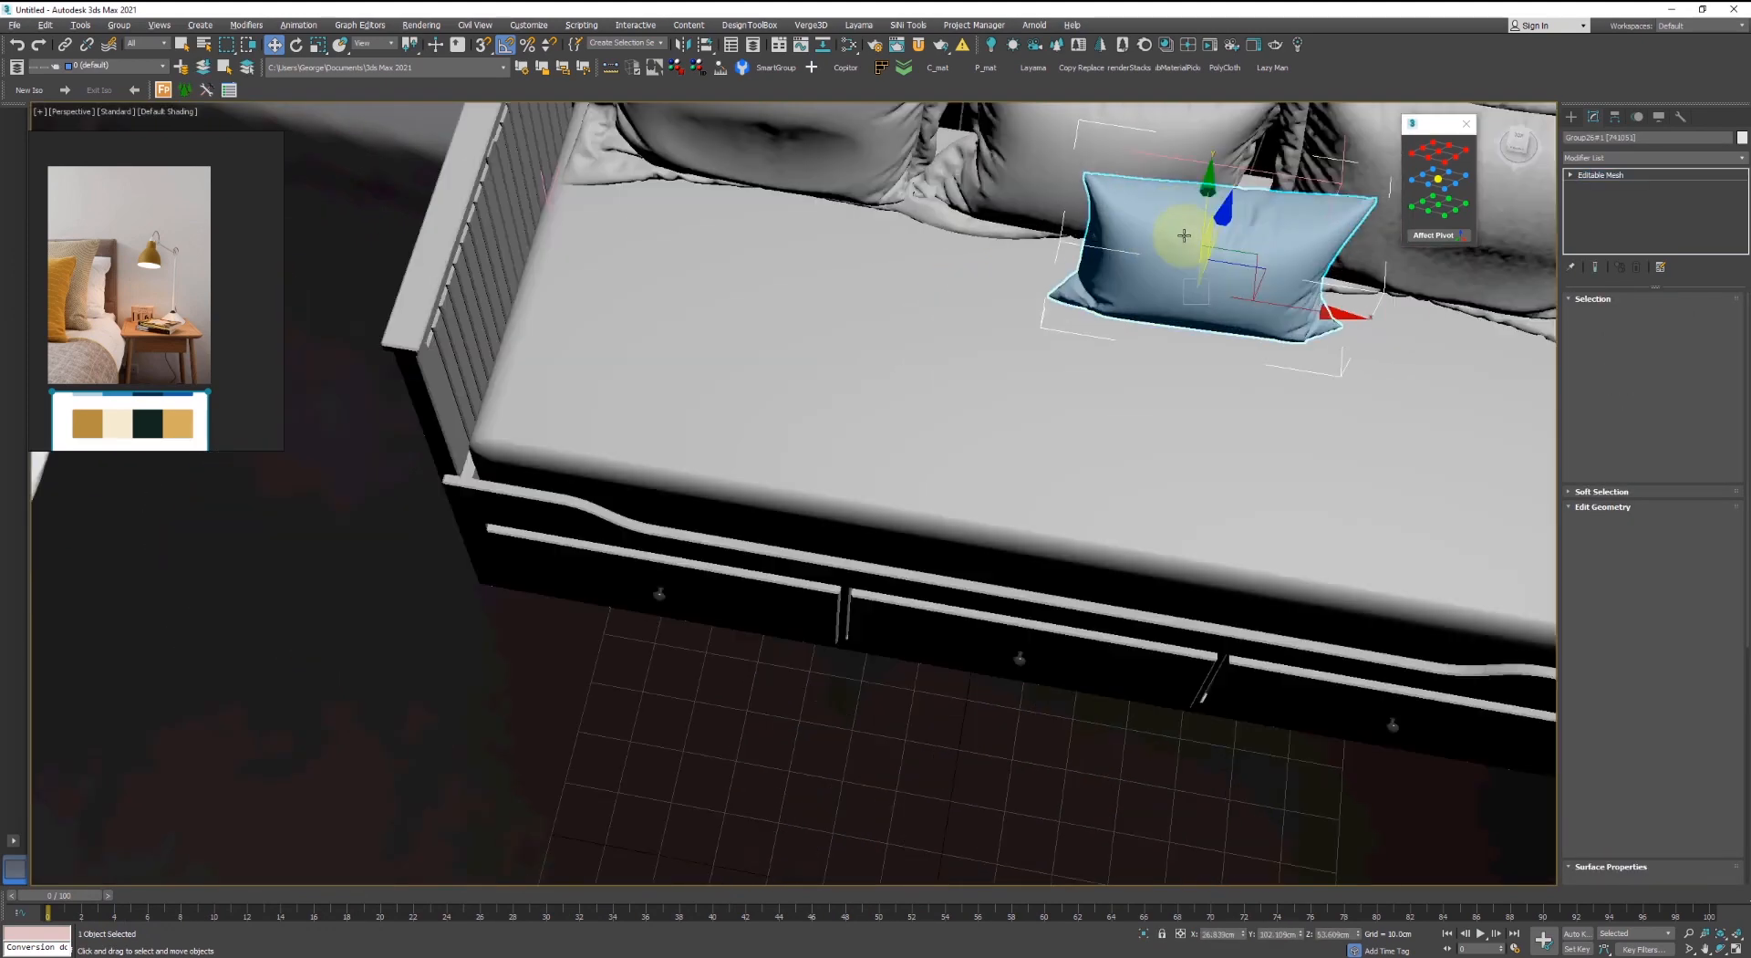
left_click_drag(978, 272, 840, 245, "shift")
key("Return")
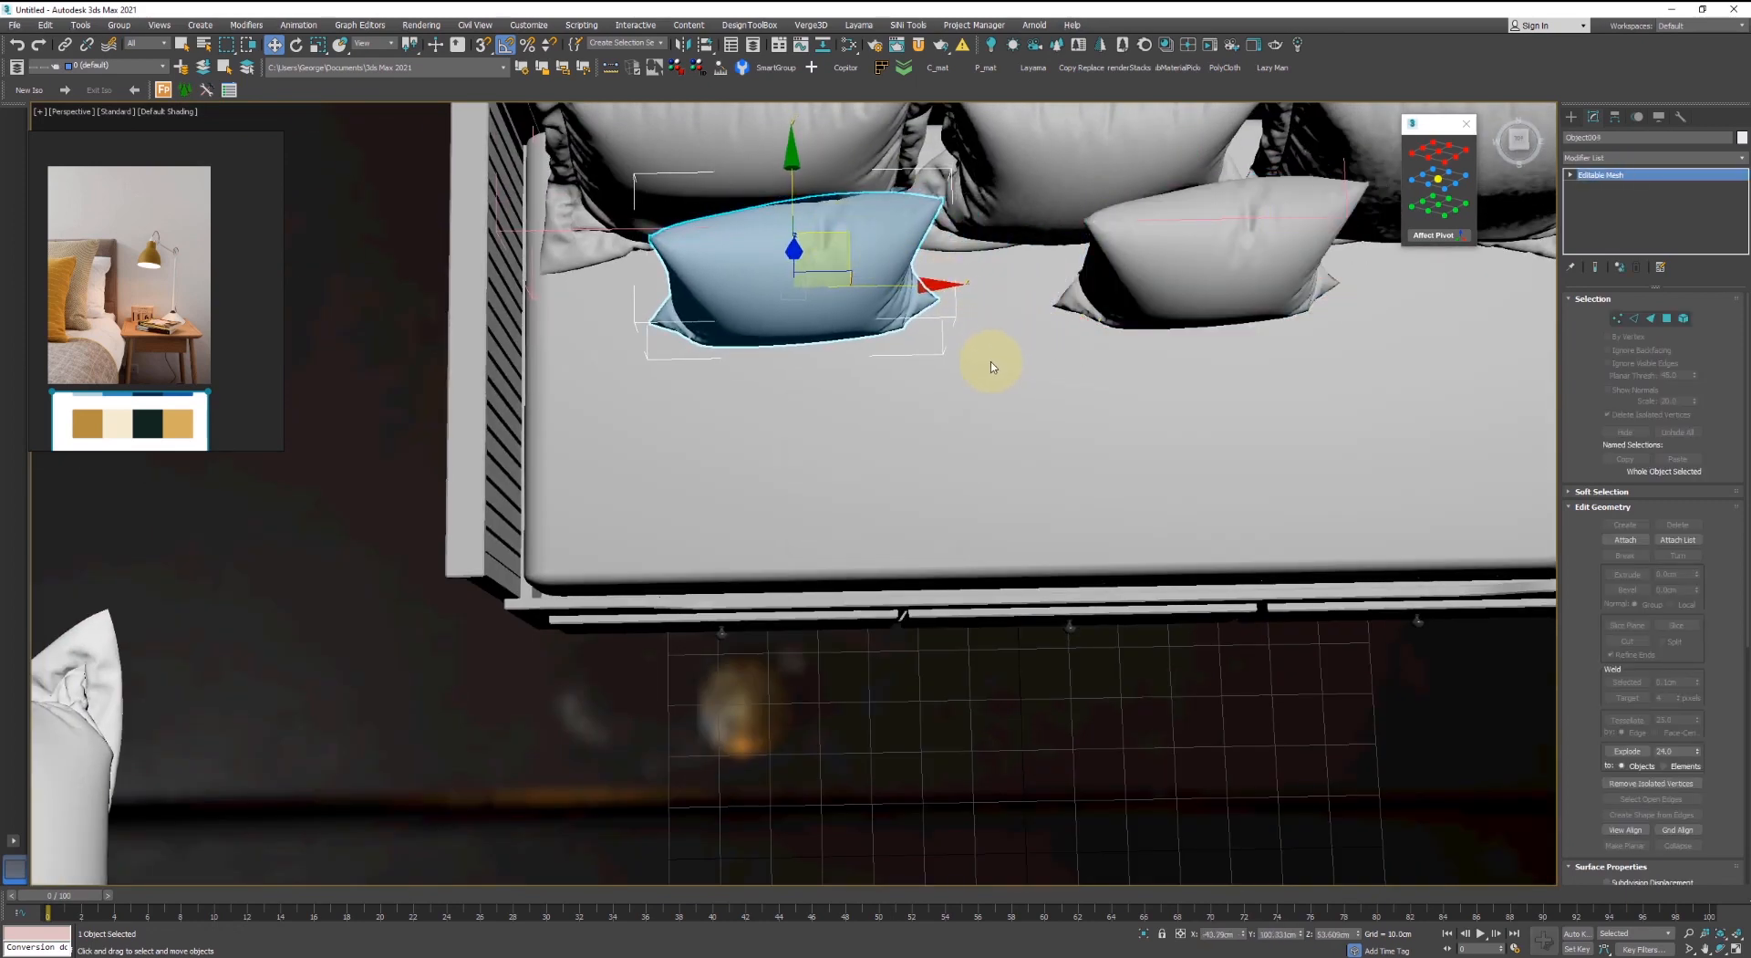
mouse_move(997, 359)
middle_mouse_down("alt")
mouse_move(1001, 265)
mouse_move(891, 258)
mouse_move(931, 265)
middle_mouse_up("alt")
scroll(766, 331, "up", 4)
key("F4")
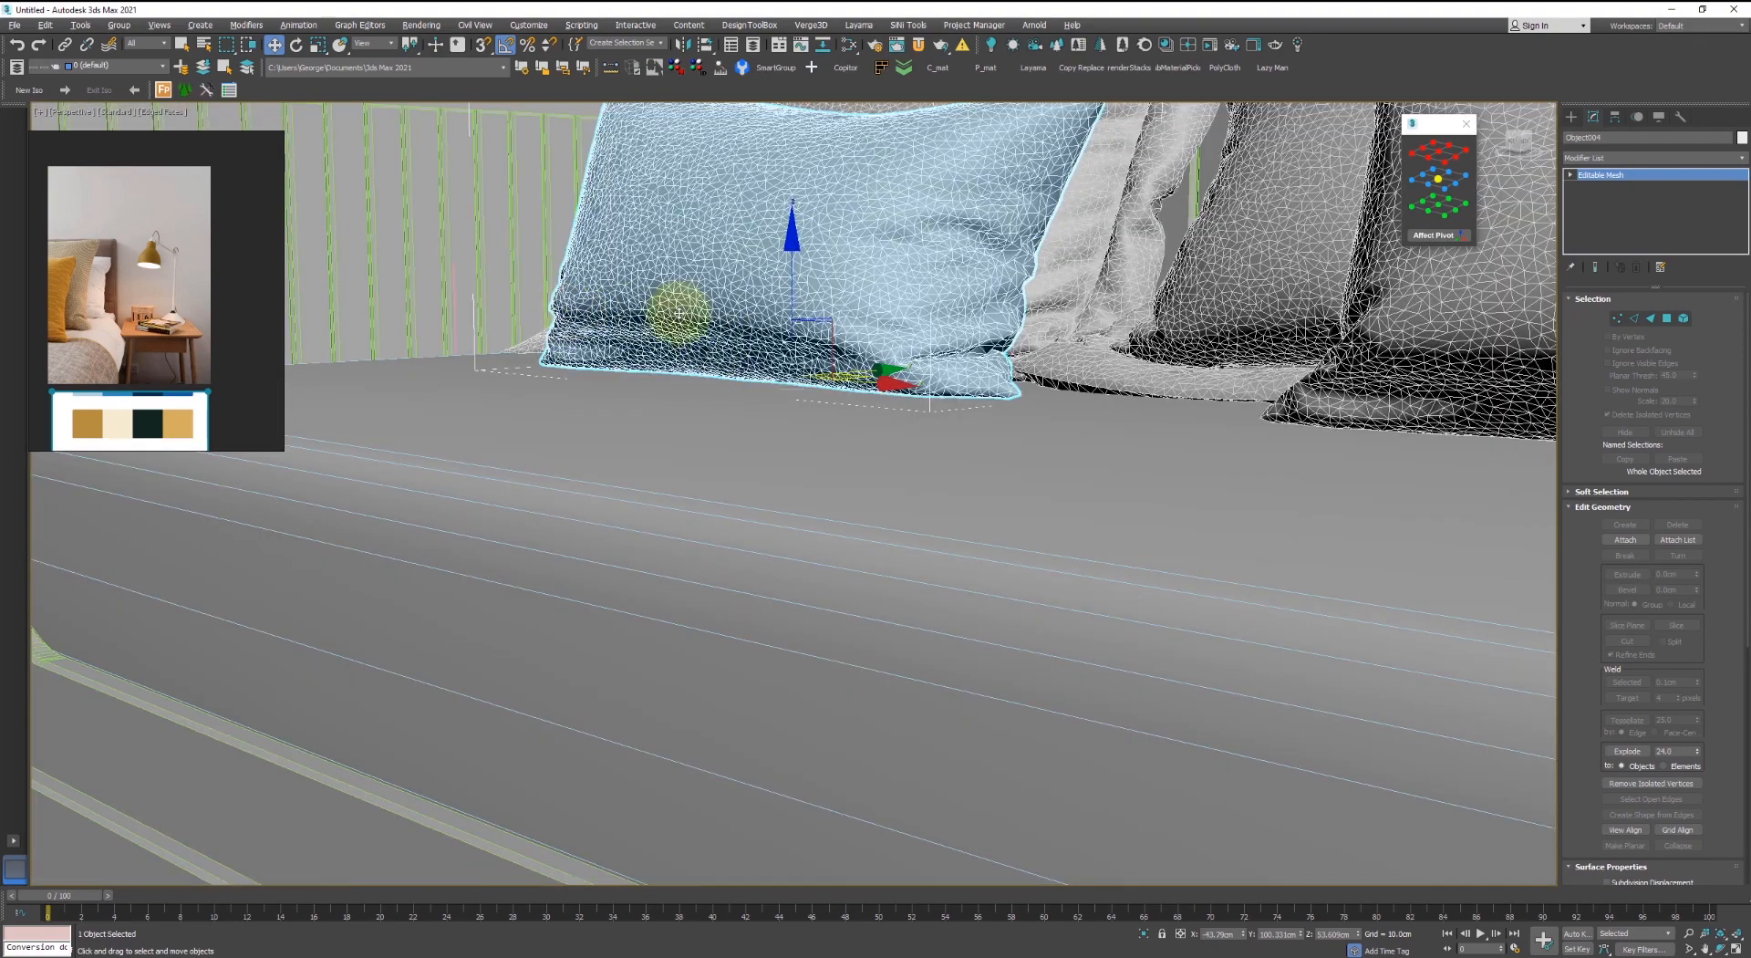
scroll(790, 309, "down", 6)
middle_click_drag(706, 315, 1010, 442)
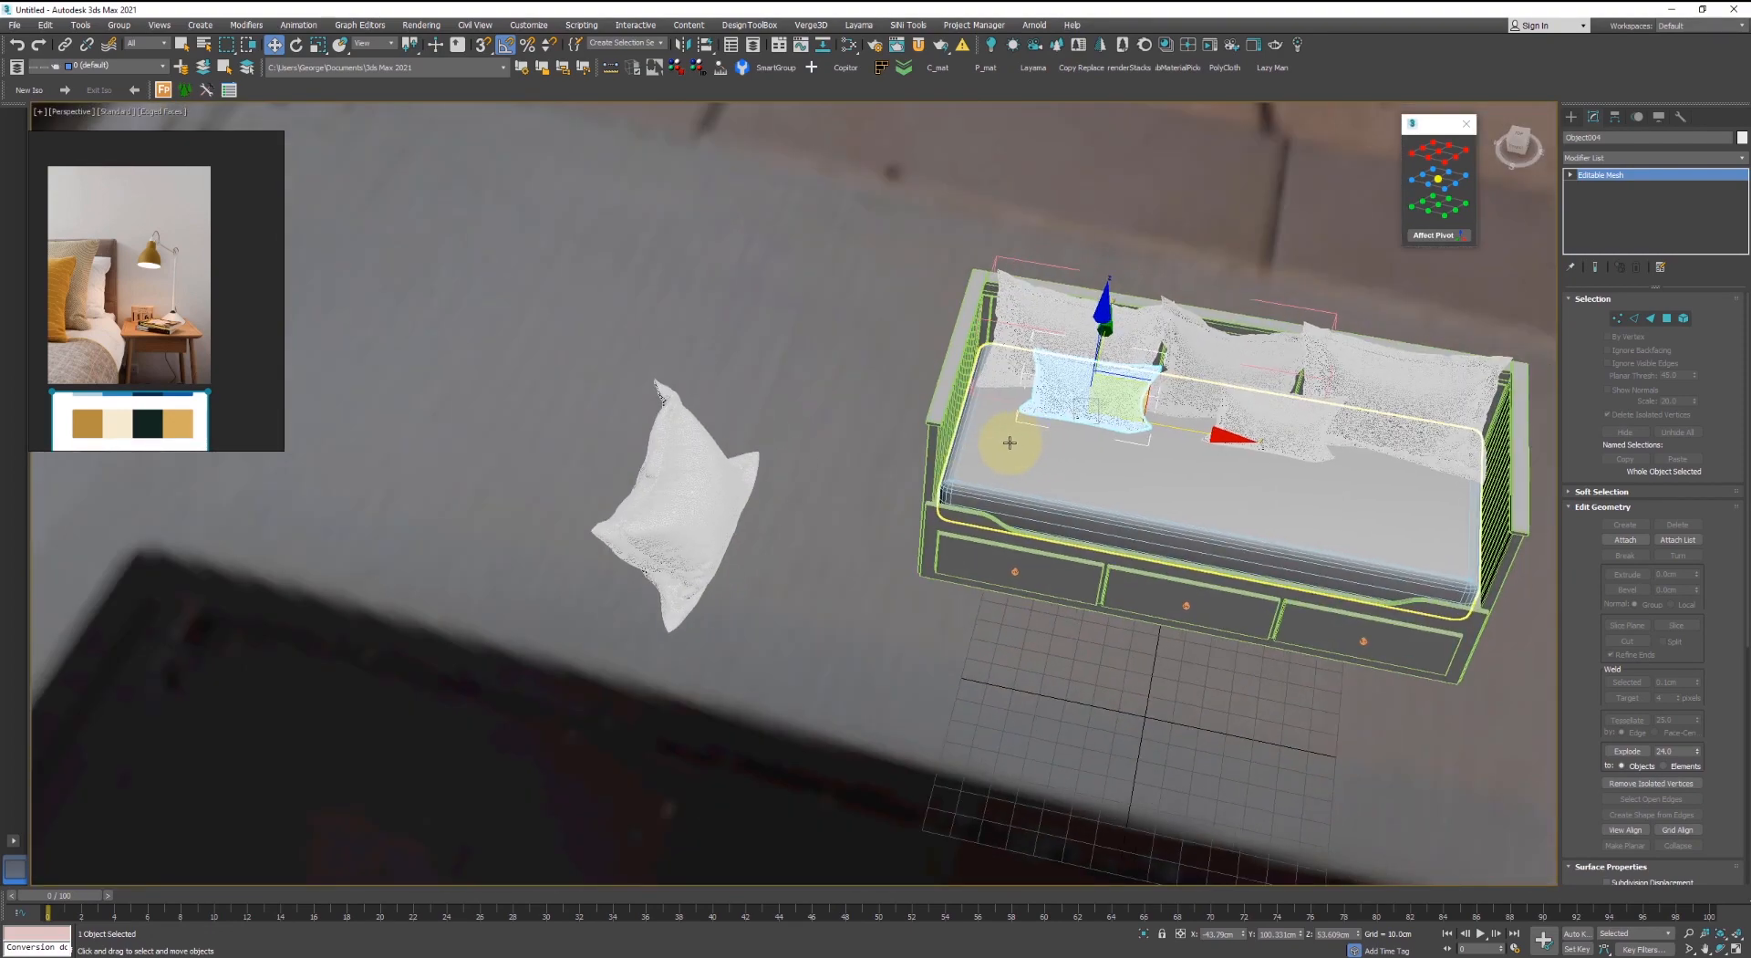
- Quick-align the flanged pillow left beside the daybed to the left corner pillow and rotate it to face the daybed's front
left_click(682, 501)
key("e")
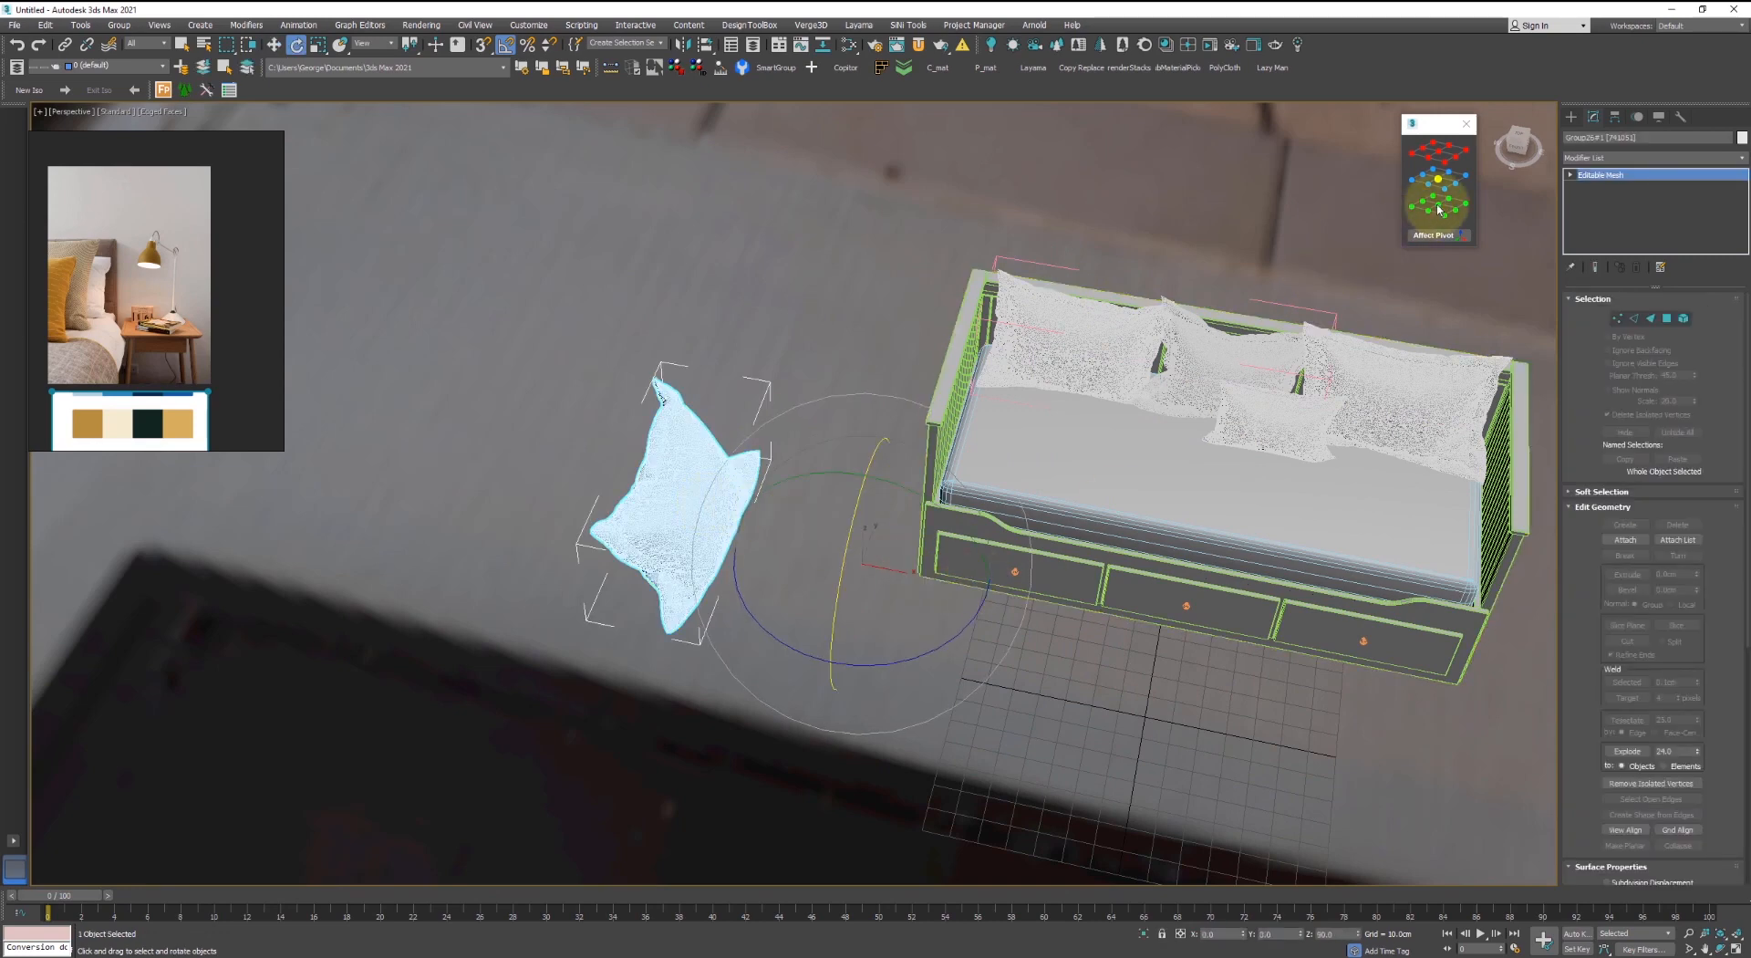
key("shift+a")
left_click(1107, 391)
key("w")
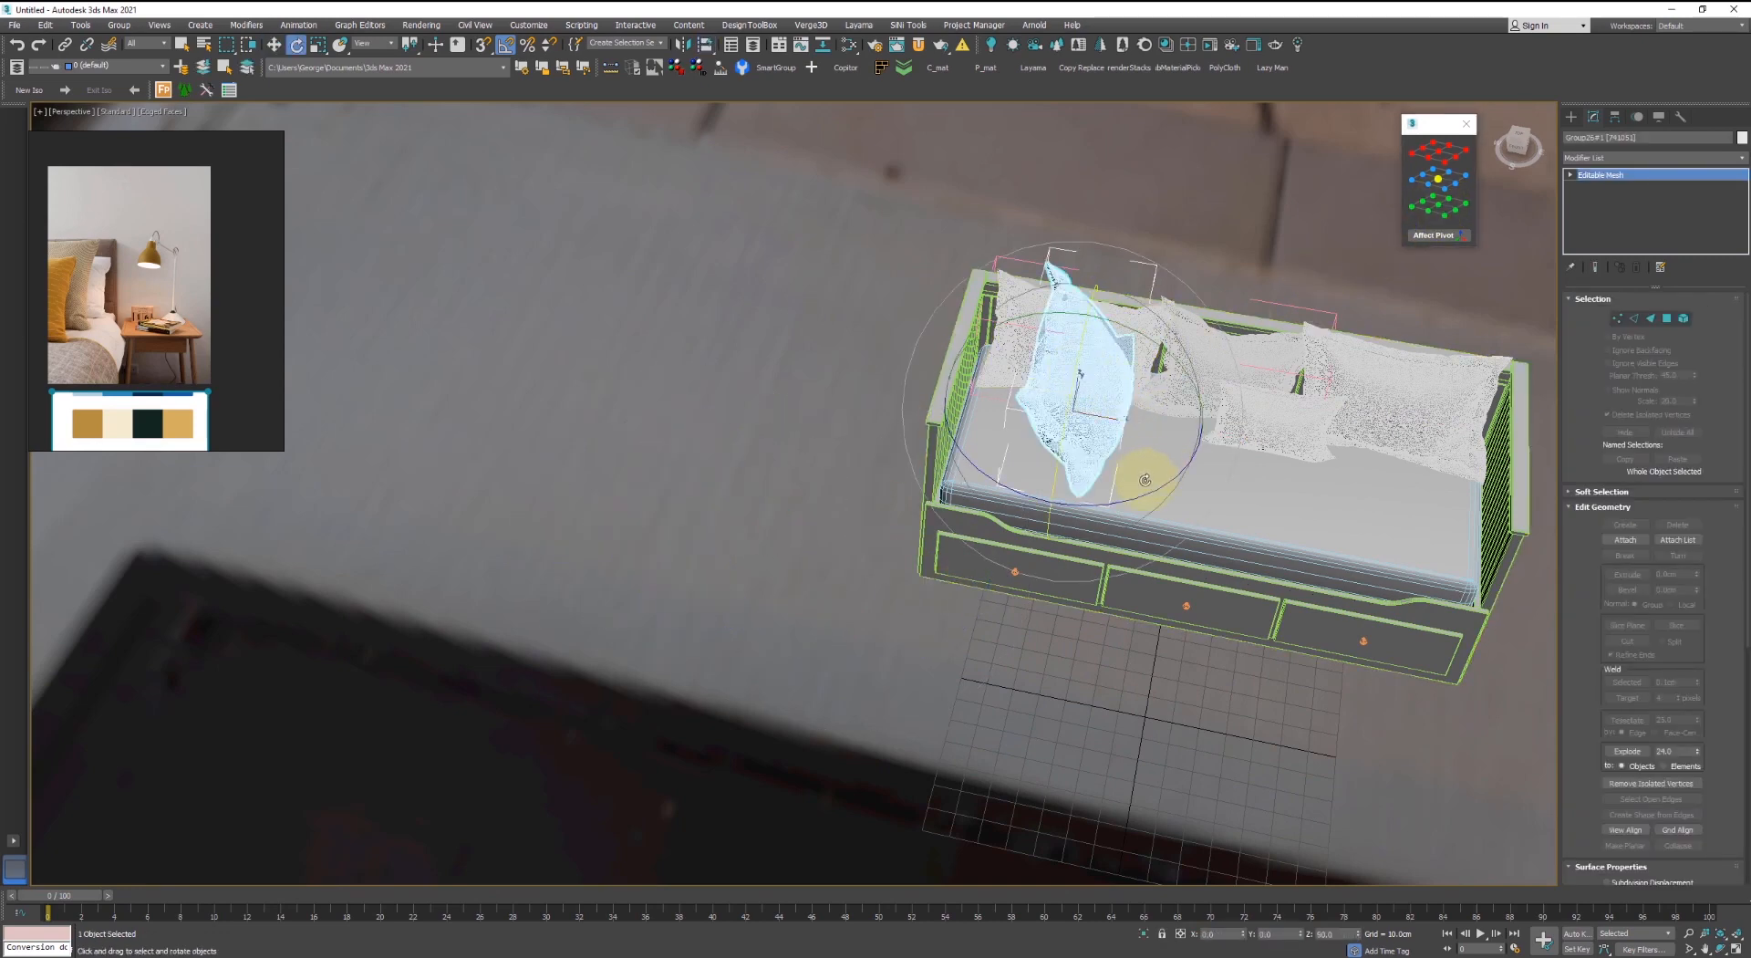
left_click_drag(1145, 480, 1104, 517)
- Scale the aligned flanged pillow down uniformly and set it on the mattress in front of the left corner pillow
key("r")
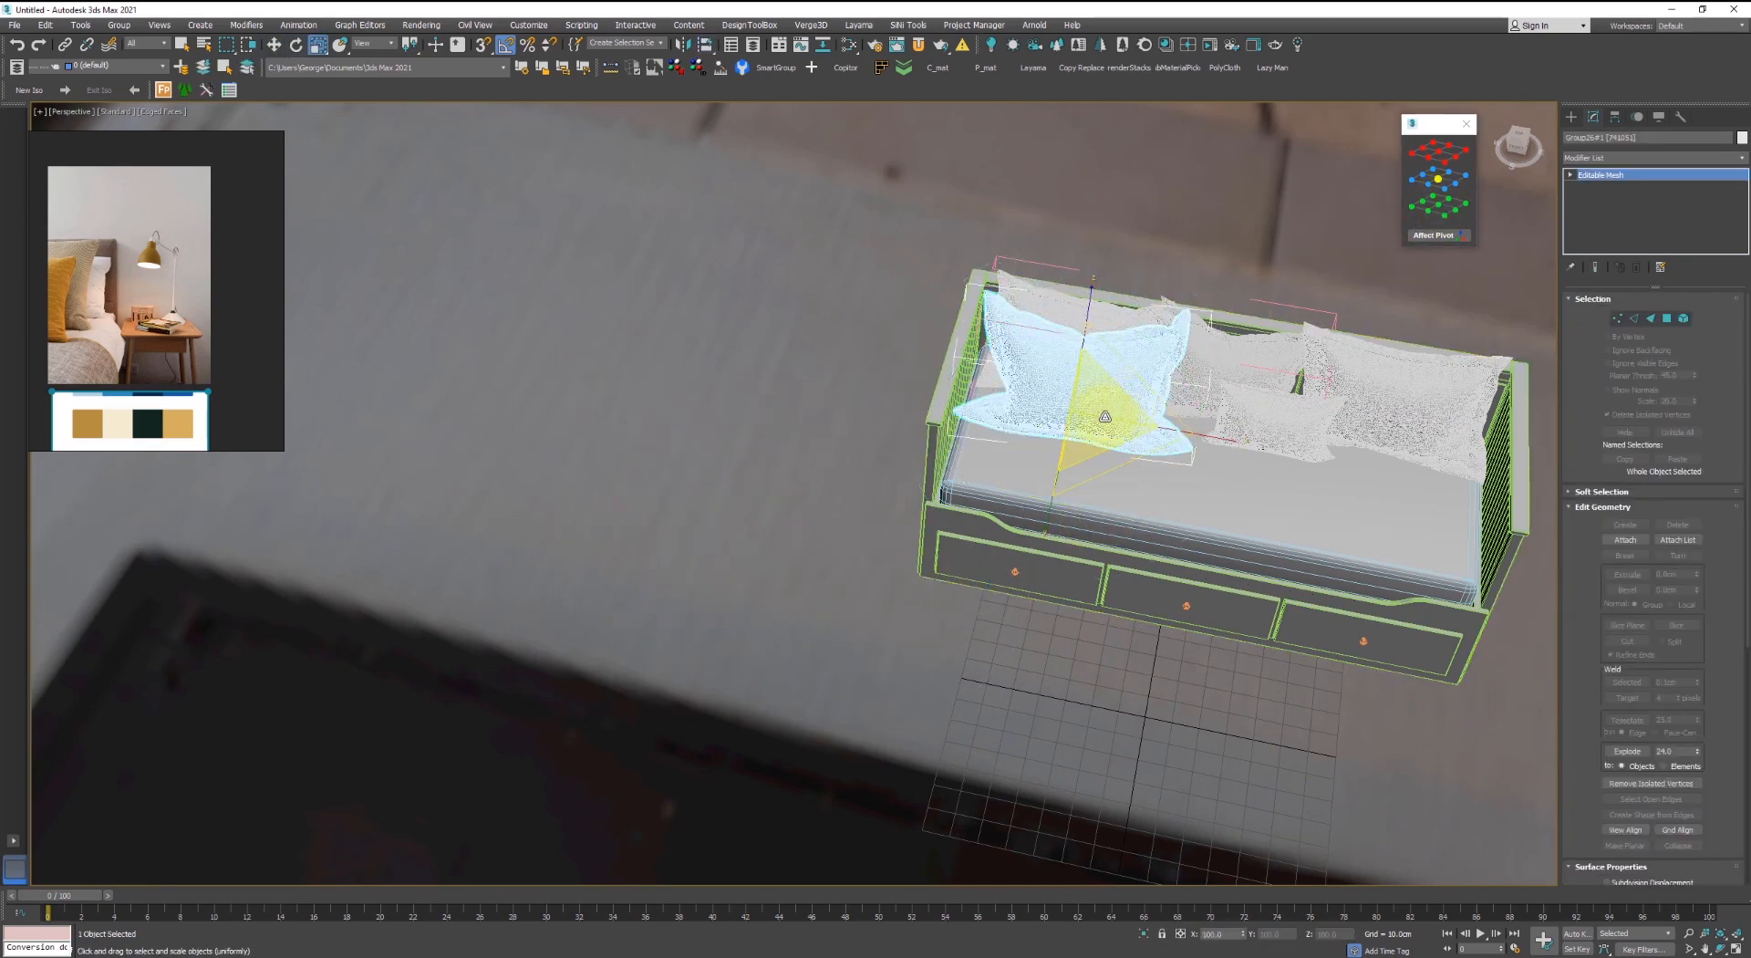
scroll(1091, 451, "up", 5)
middle_click_drag(1091, 451, 1094, 409, "alt")
scroll(1093, 410, "down", 5)
key("w")
left_click(684, 412)
key("F4")
scroll(1220, 403, "up", 2)
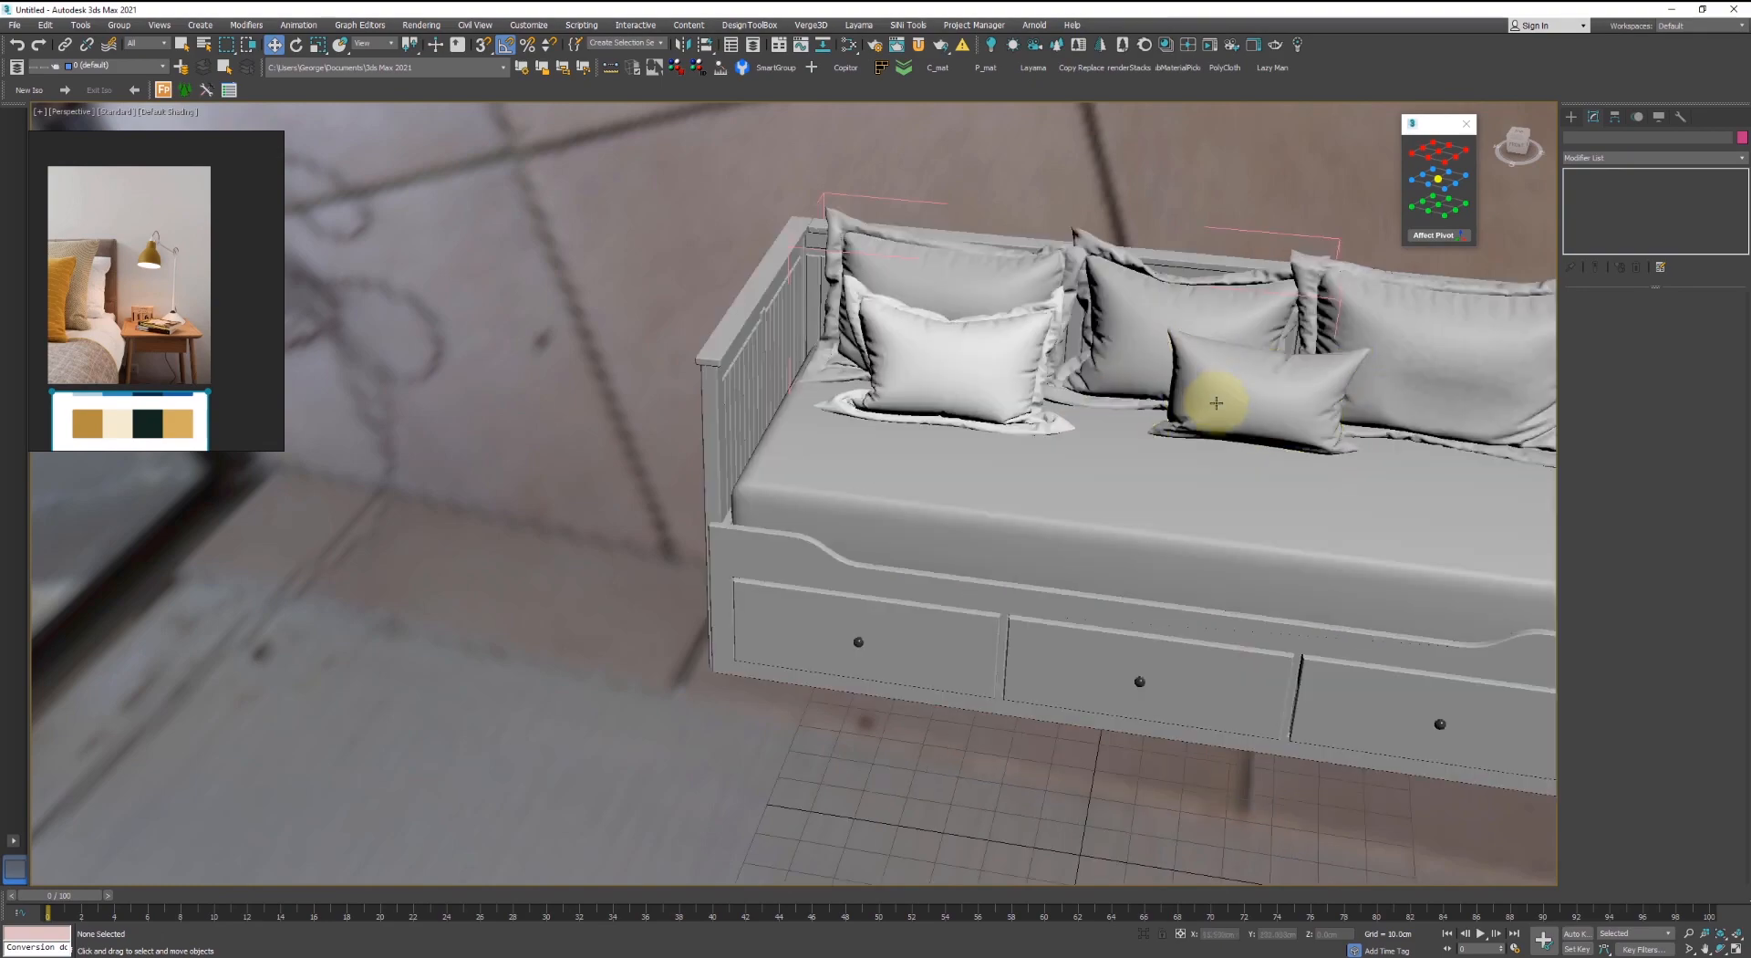
- Delete the small plain pillow in front of the middle flanged pillow
middle_click_drag(1219, 402, 1210, 284, "alt")
left_click(1221, 285)
left_click(1202, 274)
scroll(1180, 282, "up", 3)
middle_click_drag(1186, 291, 1016, 392)
scroll(1016, 392, "down", 5)
key("ctrl+d")
- Examine the remaining pillow arrangement from above and check the middle pillow's mesh and FFD lattice
scroll(747, 337, "up", 2)
middle_click_drag(747, 336, 810, 398, "alt")
scroll(1046, 258, "up", 2)
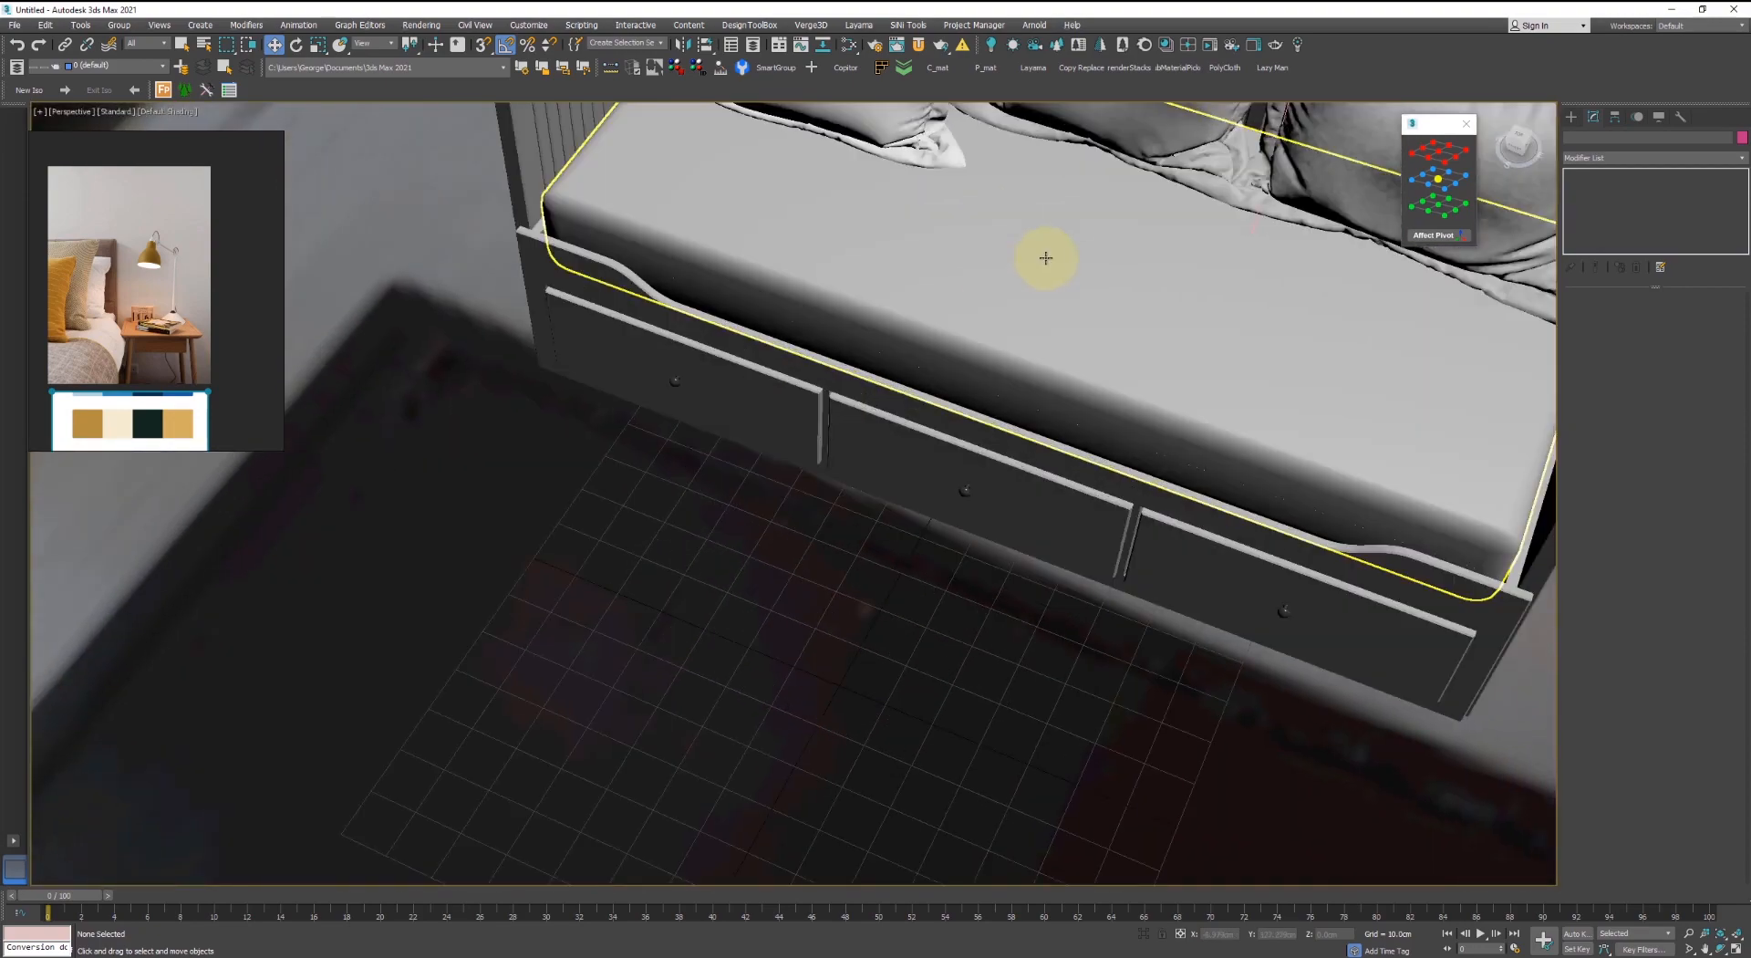
middle_click_drag(1046, 258, 1055, 187, "alt")
scroll(1095, 234, "down", 2)
mouse_move(1055, 187)
middle_mouse_down()
mouse_move(1048, 364)
mouse_move(1044, 328)
mouse_move(977, 340)
mouse_move(970, 395)
mouse_move(988, 411)
mouse_move(1059, 339)
mouse_move(951, 401)
mouse_move(942, 449)
mouse_move(931, 293)
middle_mouse_up()
scroll(927, 418, "up", 3)
left_click(977, 380)
scroll(985, 371, "up", 2)
key("F4")
scroll(951, 401, "down", 3)
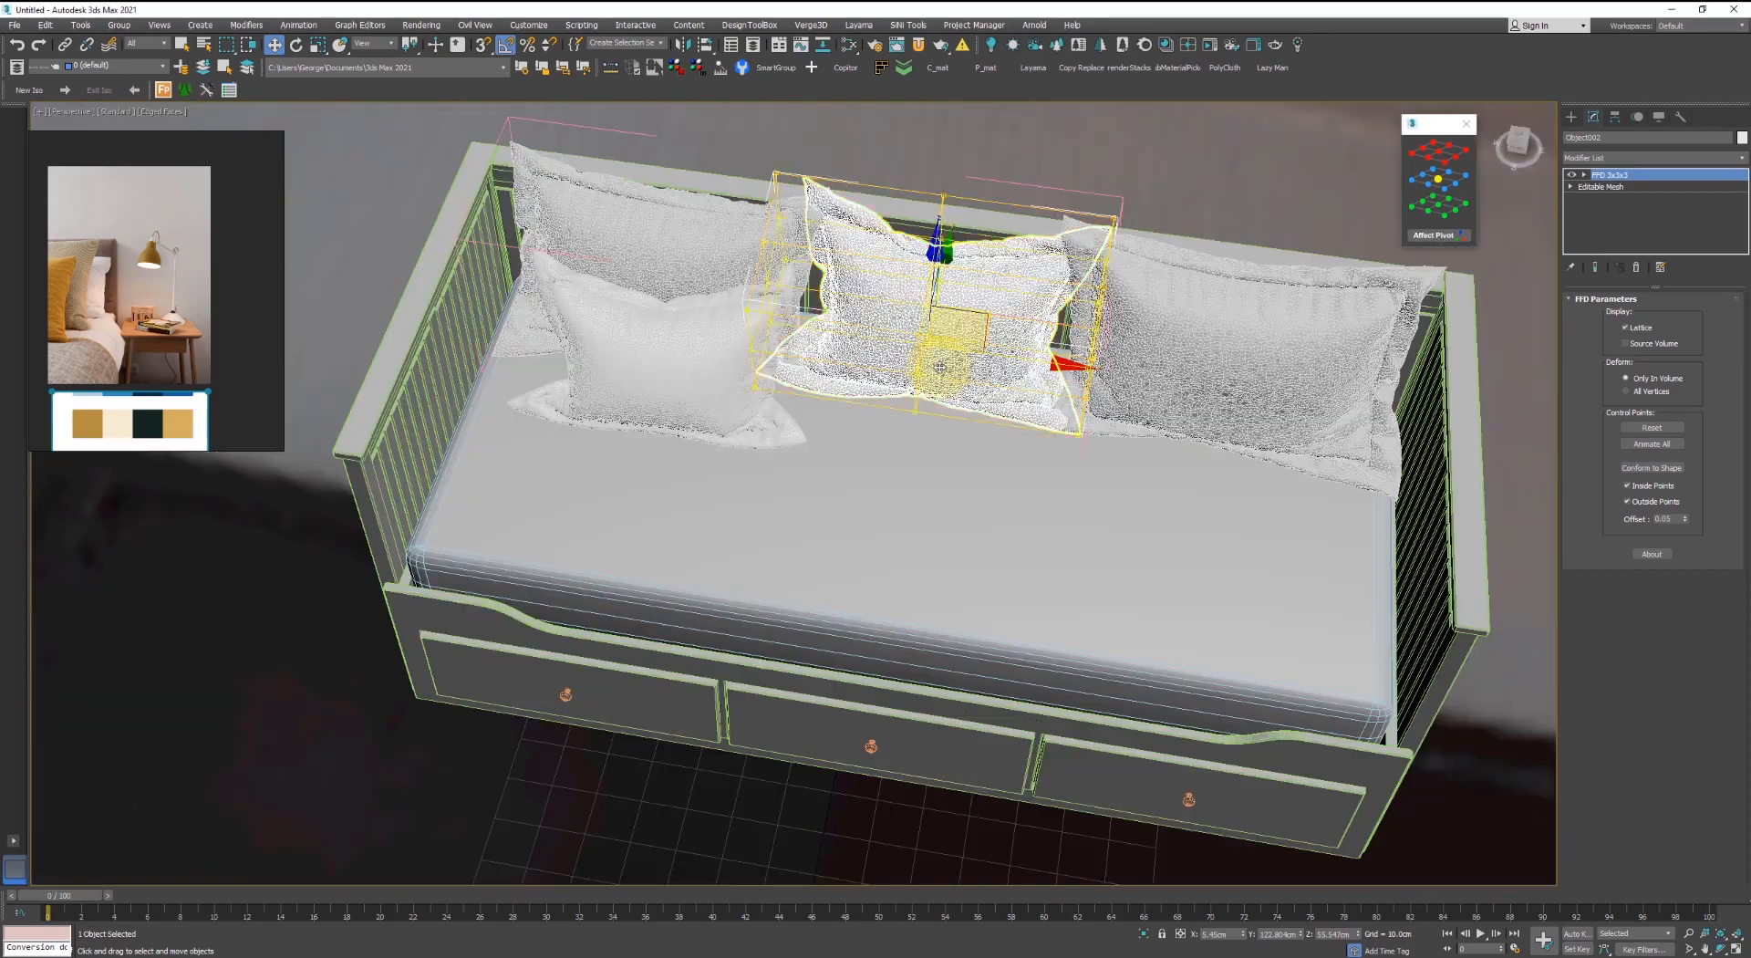
key("F4")
key("F4")
- Rotate the small flanged pillow in front of the left corner pillow so it stands slightly more upright
left_click(751, 344)
middle_click_drag(790, 370, 837, 421)
scroll(842, 459, "up", 2)
key("e")
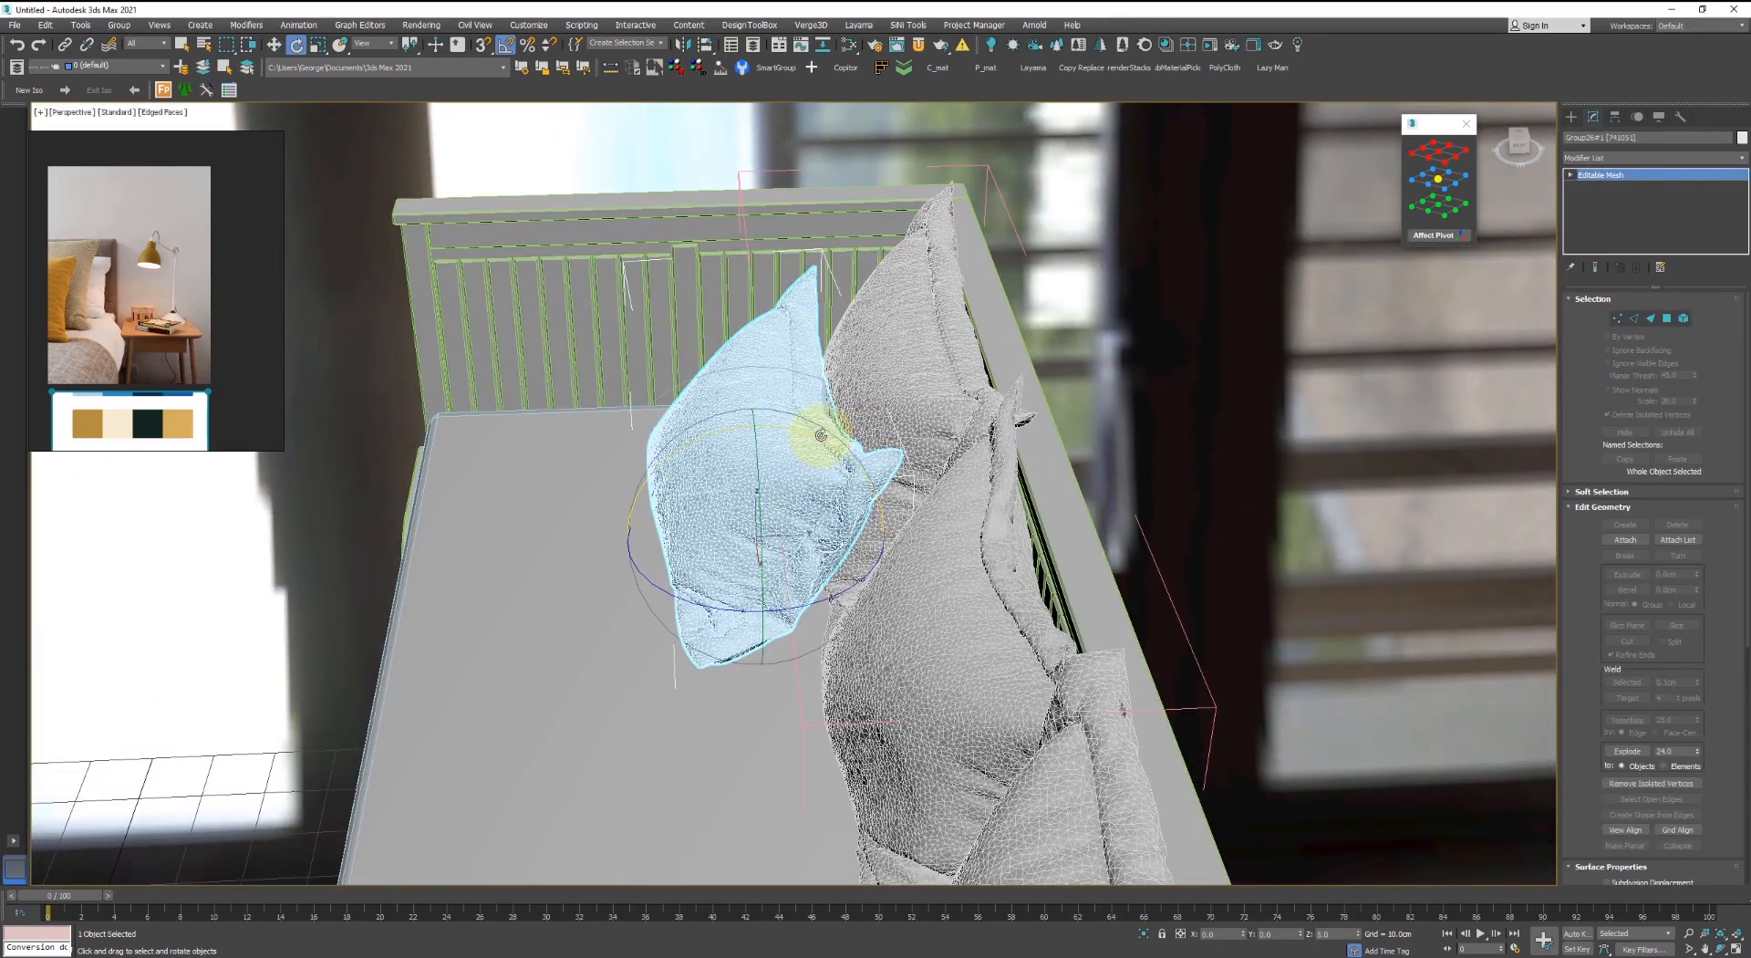
left_click_drag(820, 435, 818, 432)
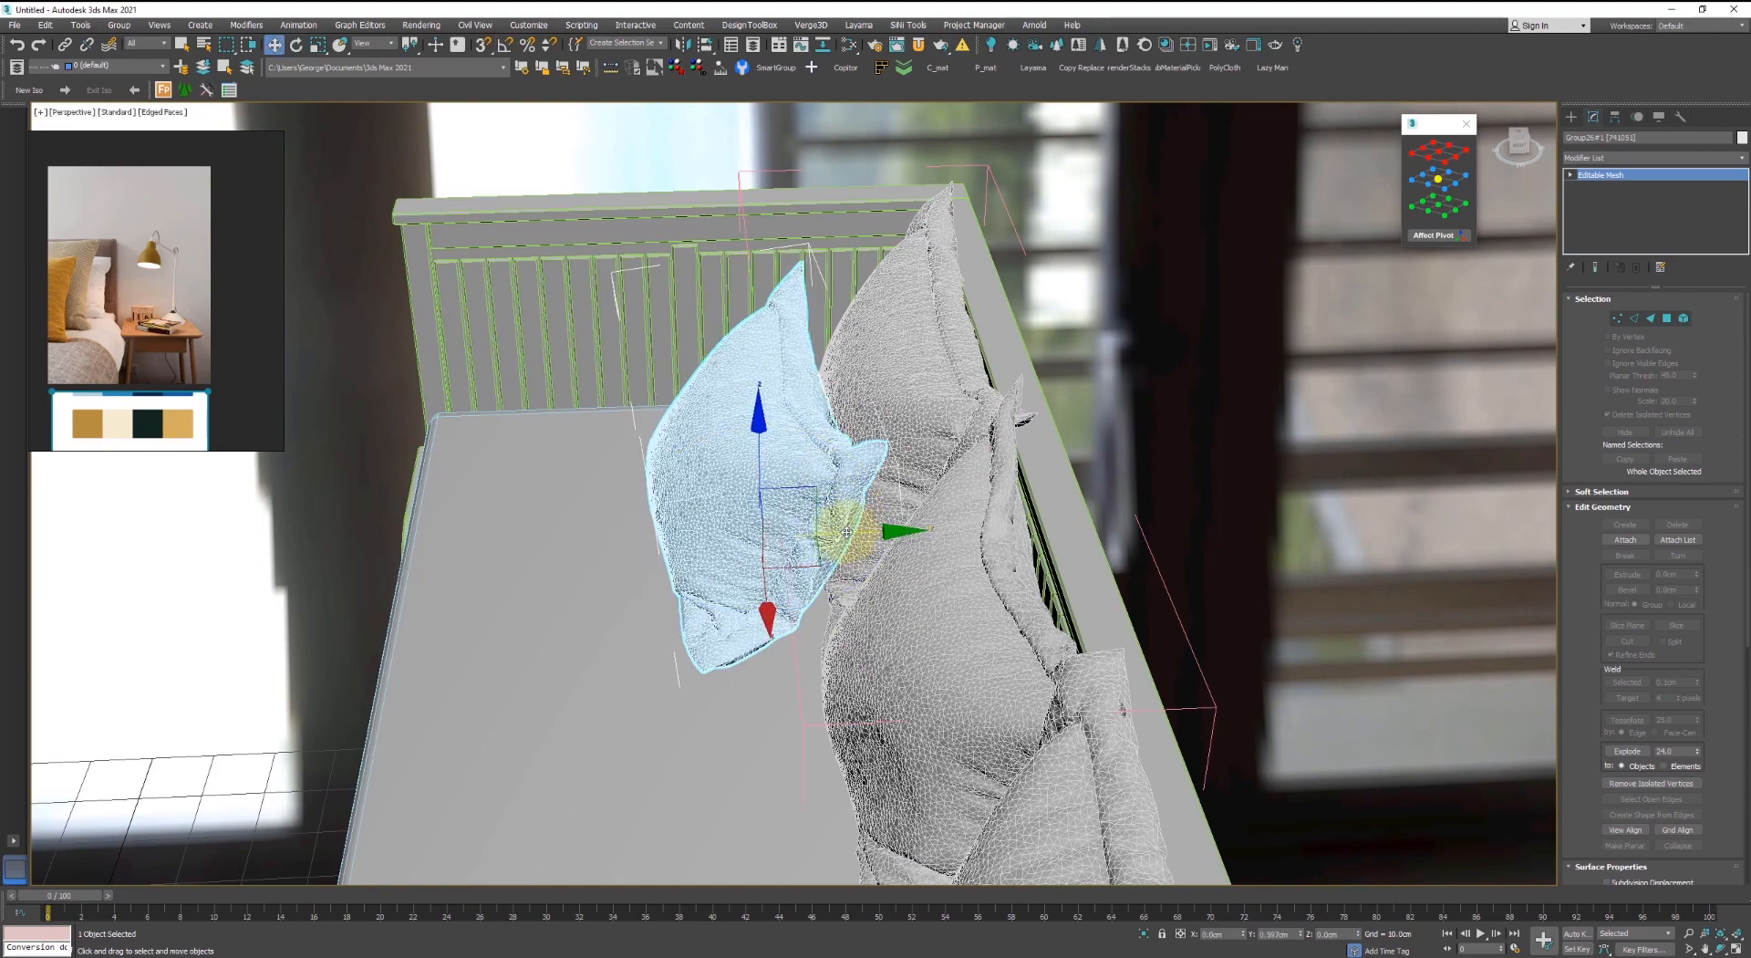
middle_click_drag(784, 528, 762, 463, "alt")
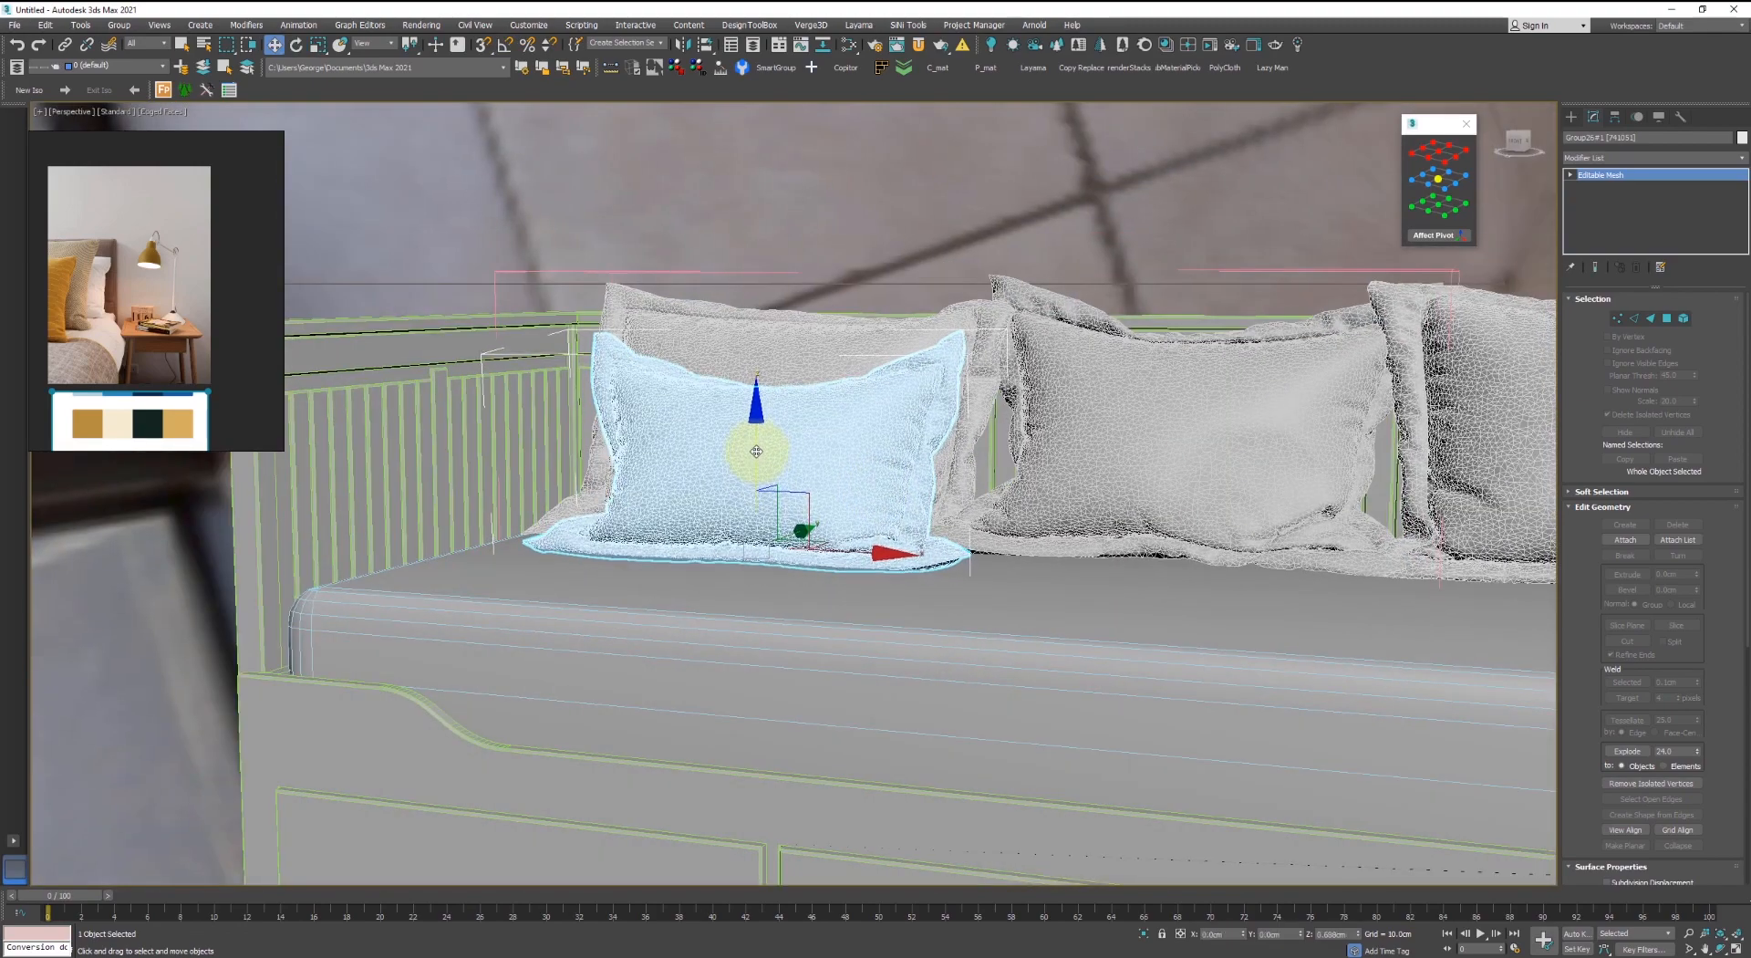
- Examine the pillow arrangement in plain shading and compare the middle flanged pillow's mesh close up with and without edges
key("F4")
scroll(838, 456, "down", 3)
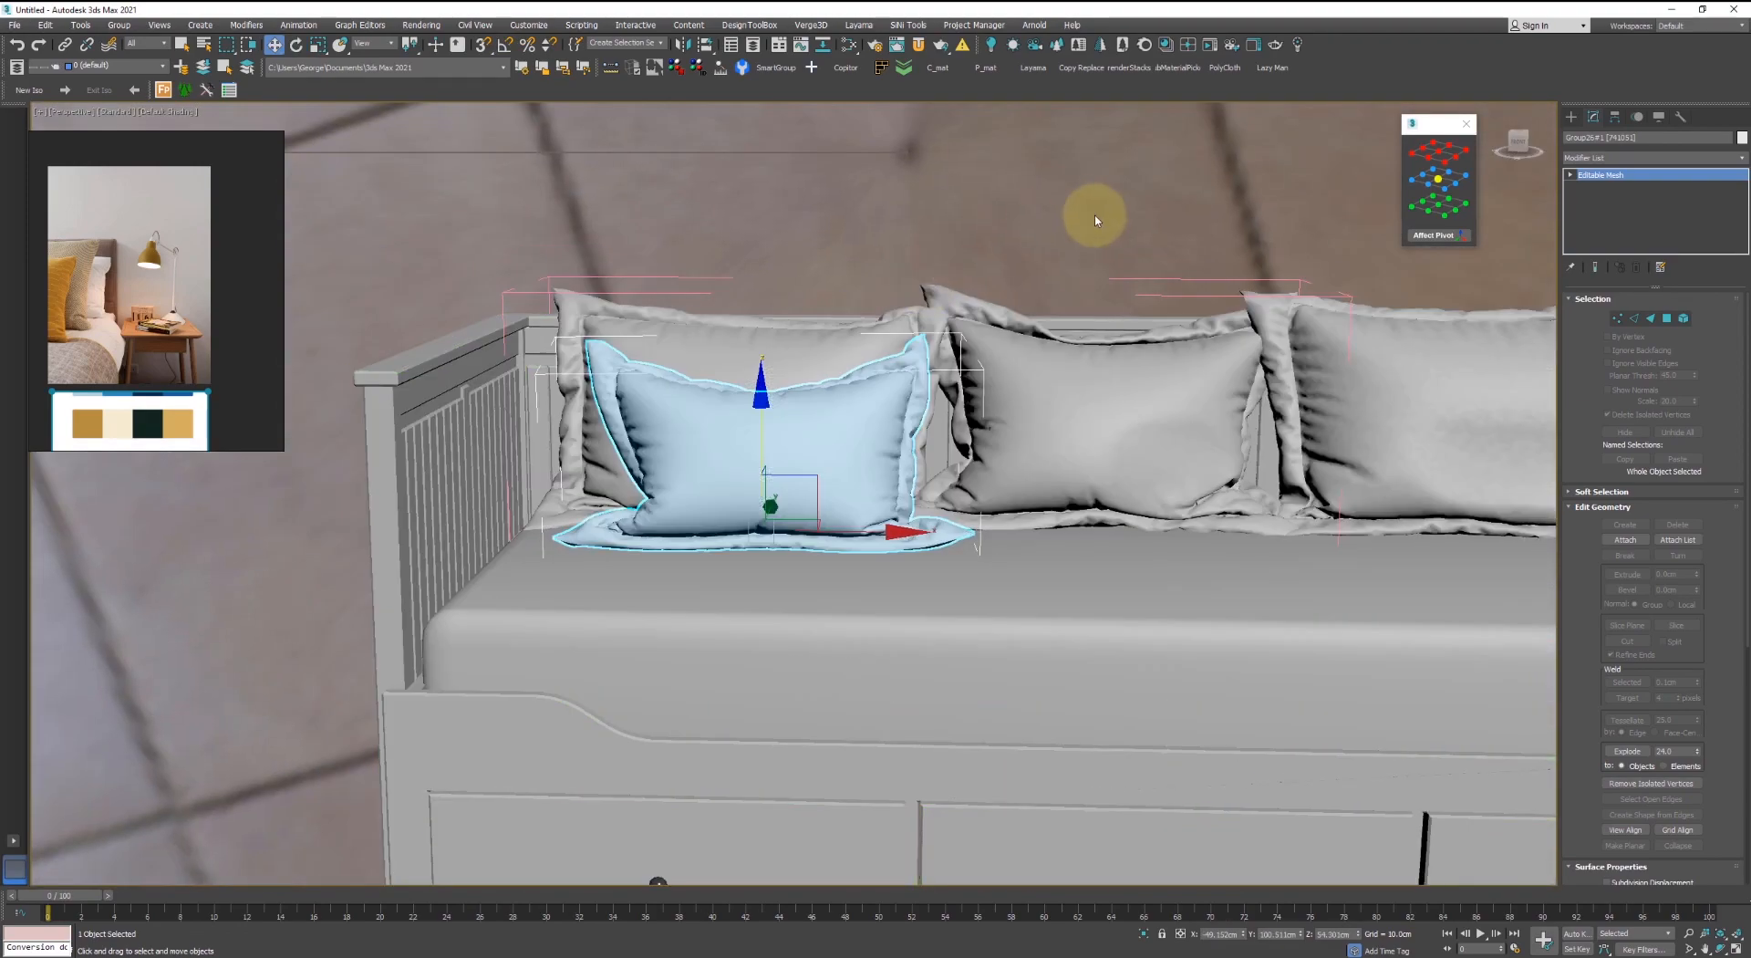
left_click(1099, 219)
scroll(1098, 219, "down", 3)
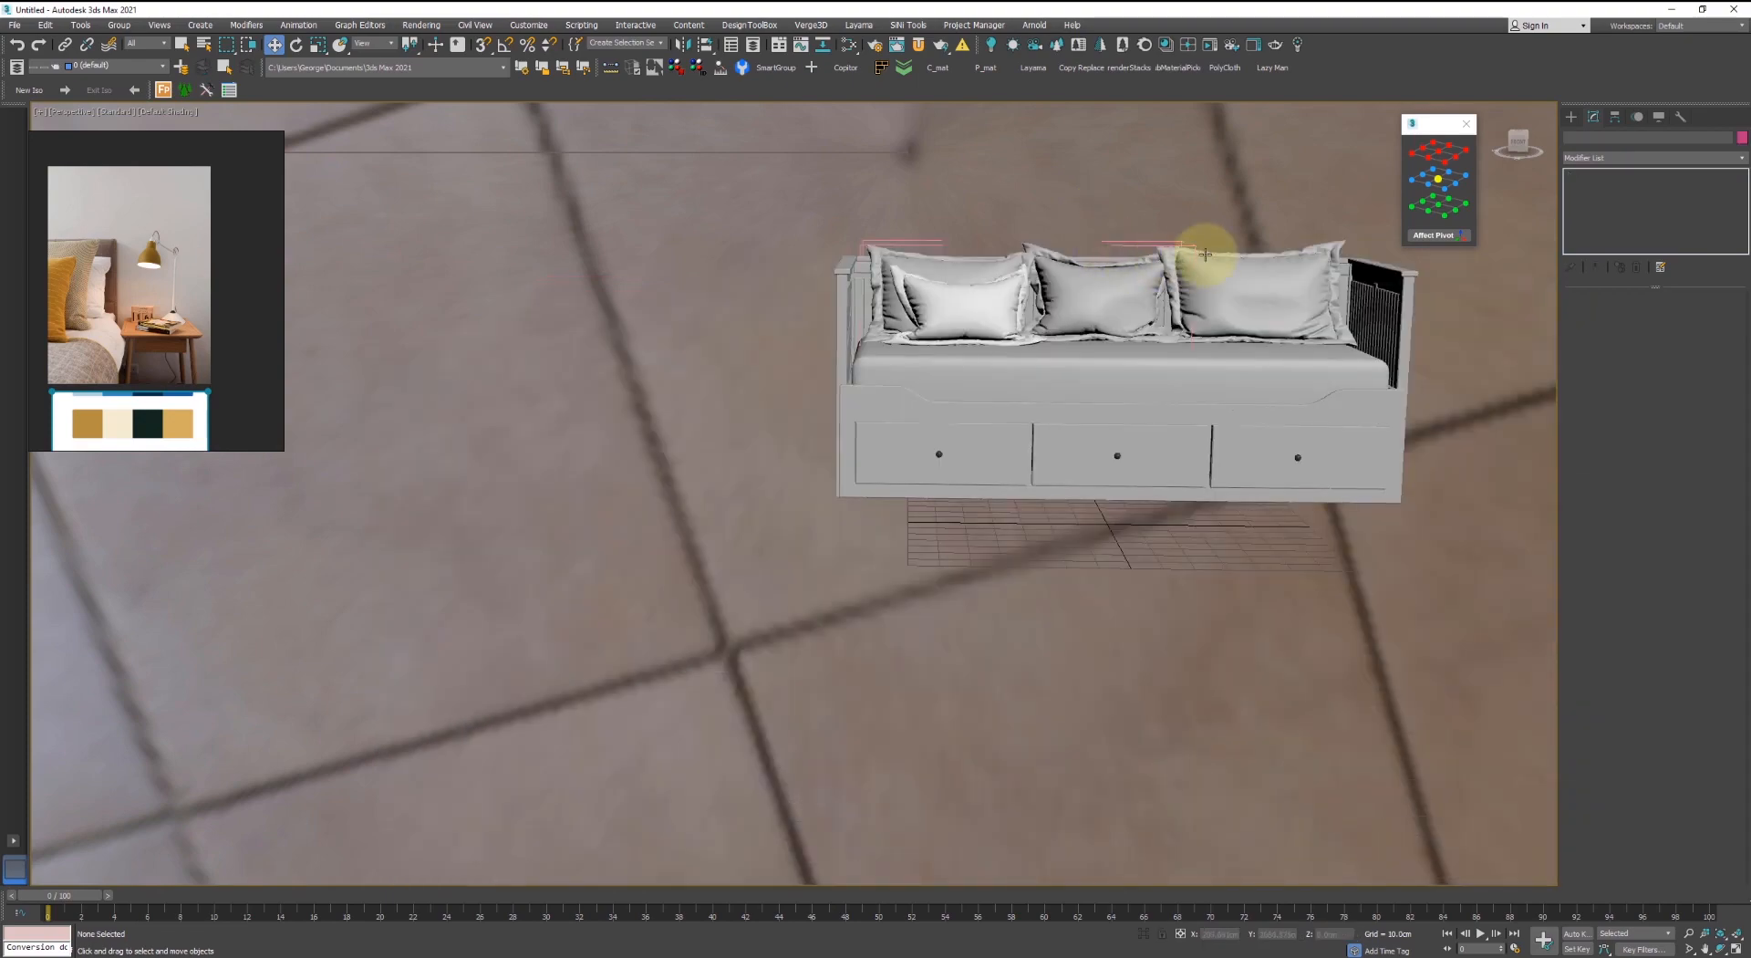
scroll(1192, 255, "up", 5)
left_click(949, 395)
mouse_move(950, 395)
middle_mouse_down()
mouse_move(610, 390)
mouse_move(727, 391)
mouse_move(710, 385)
middle_mouse_up()
key("F4")
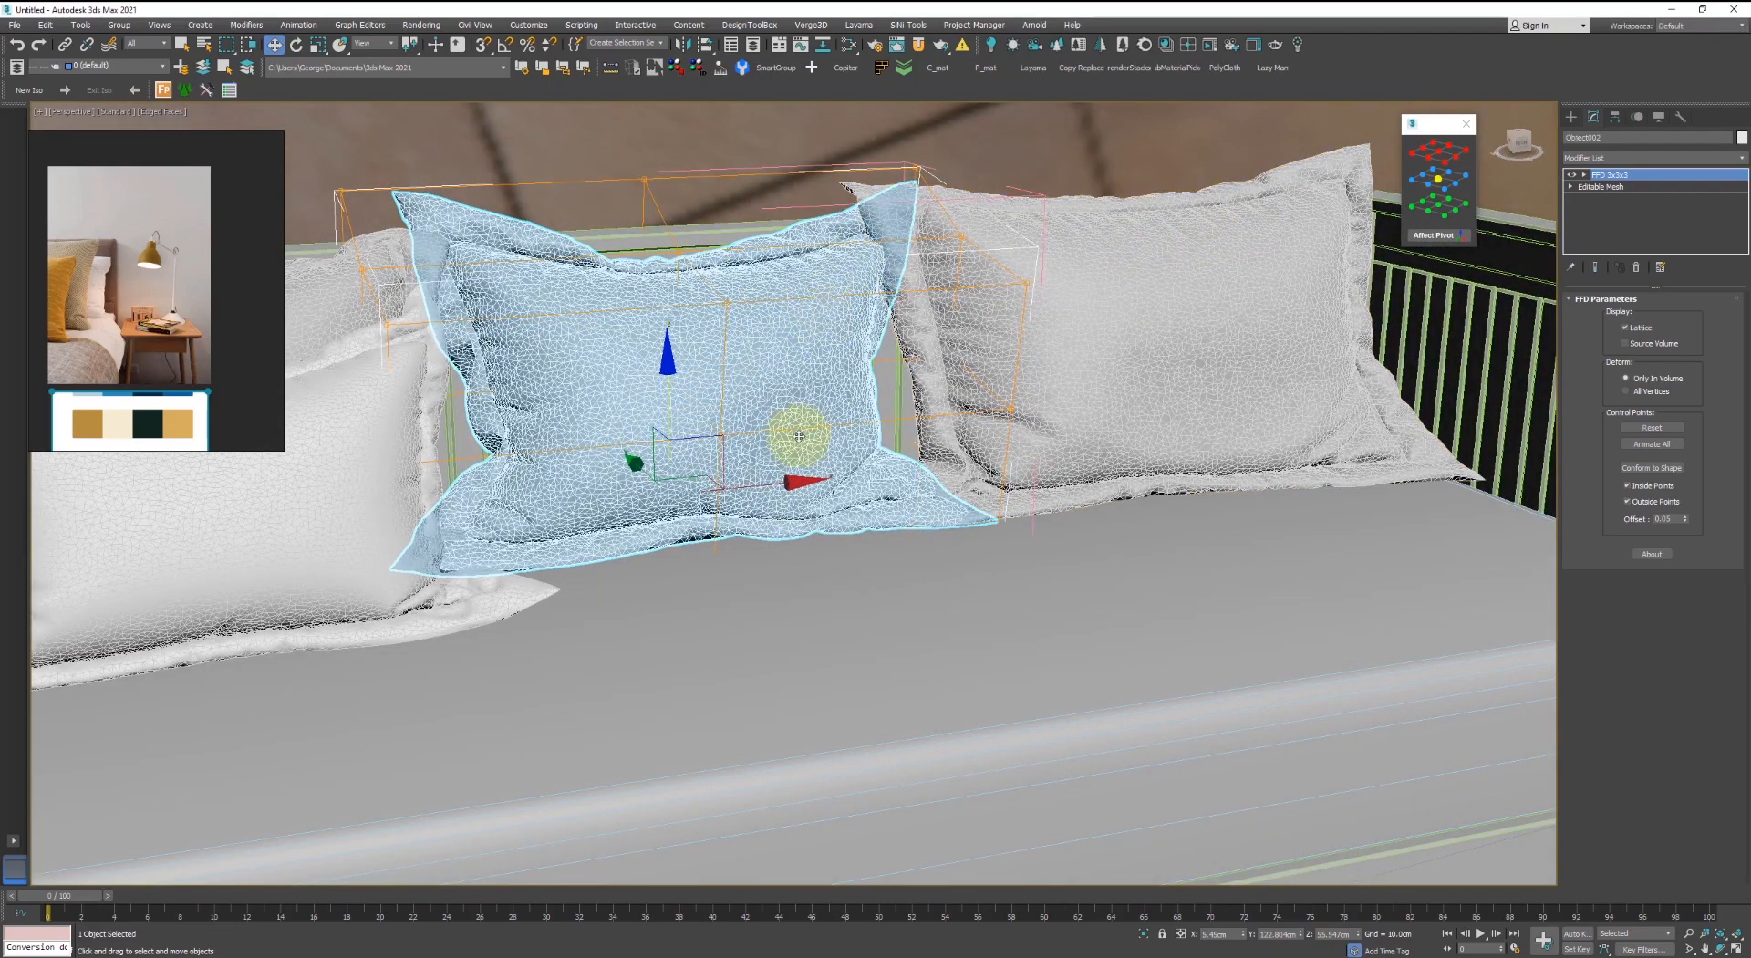
middle_click_drag(791, 438, 796, 380, "alt")
key("F4")
left_click(904, 241)
middle_click_drag(945, 262, 1118, 314)
- Assign the white Corona physical material, Material #39, to the small flanged pillow in front of the left corner pillow
left_click(594, 419)
key("m")
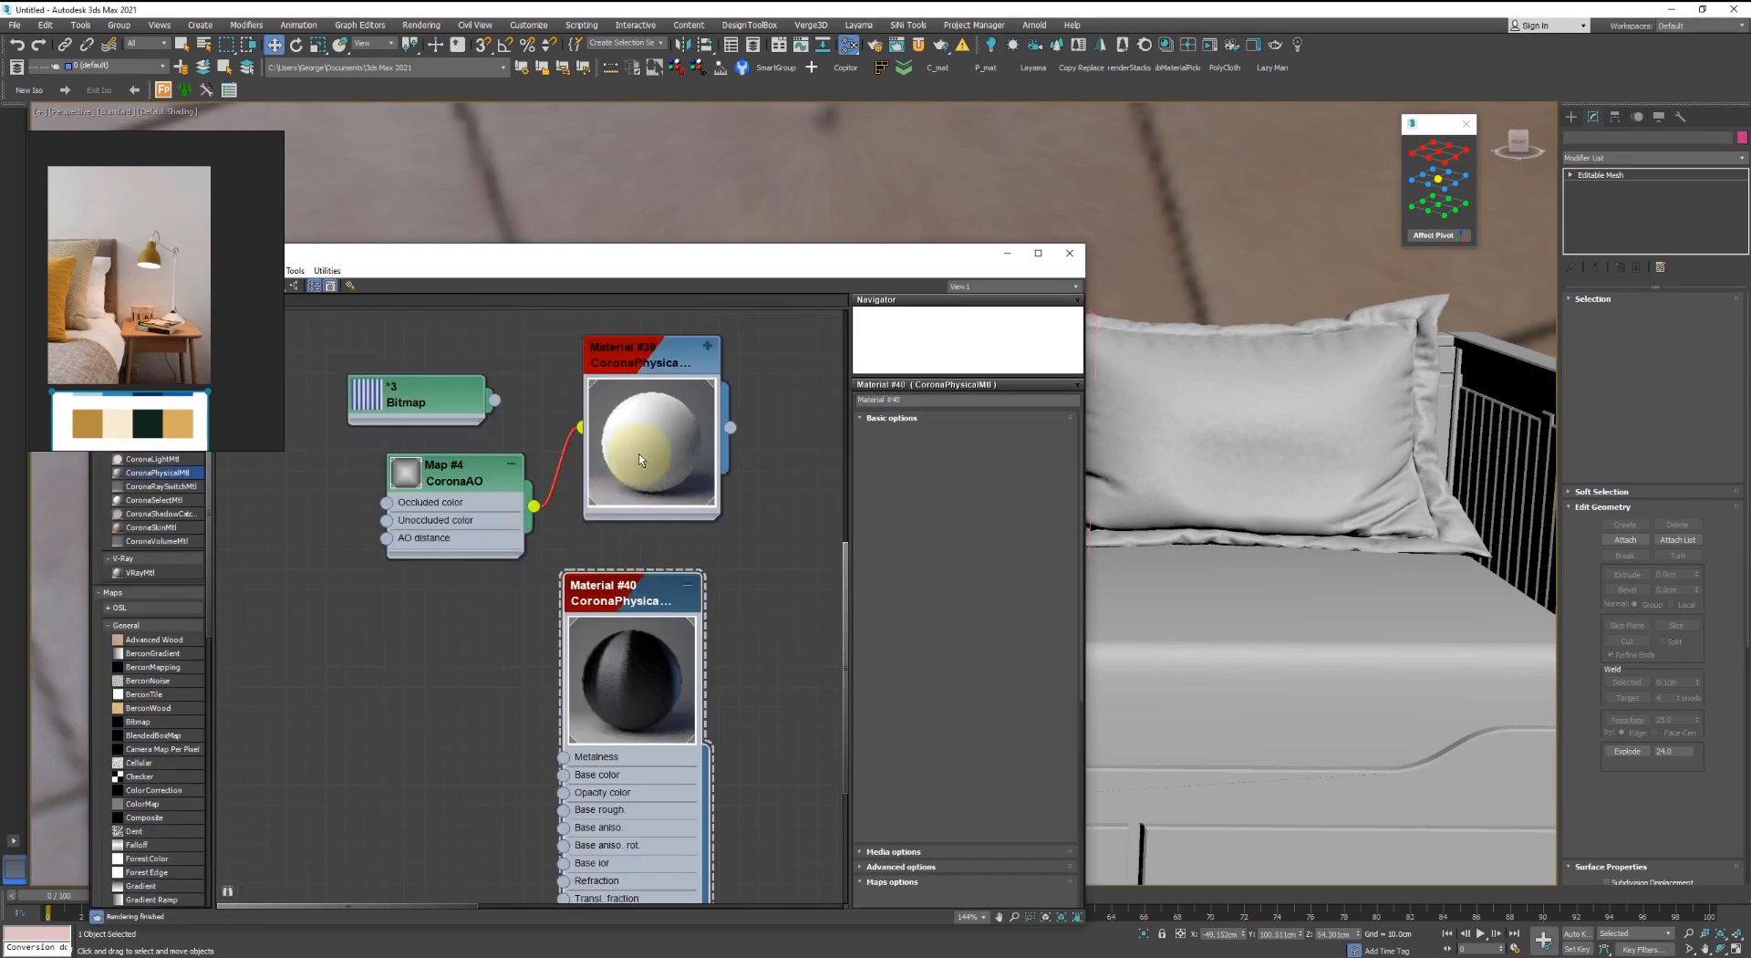
right_click(641, 436)
left_click(702, 474)
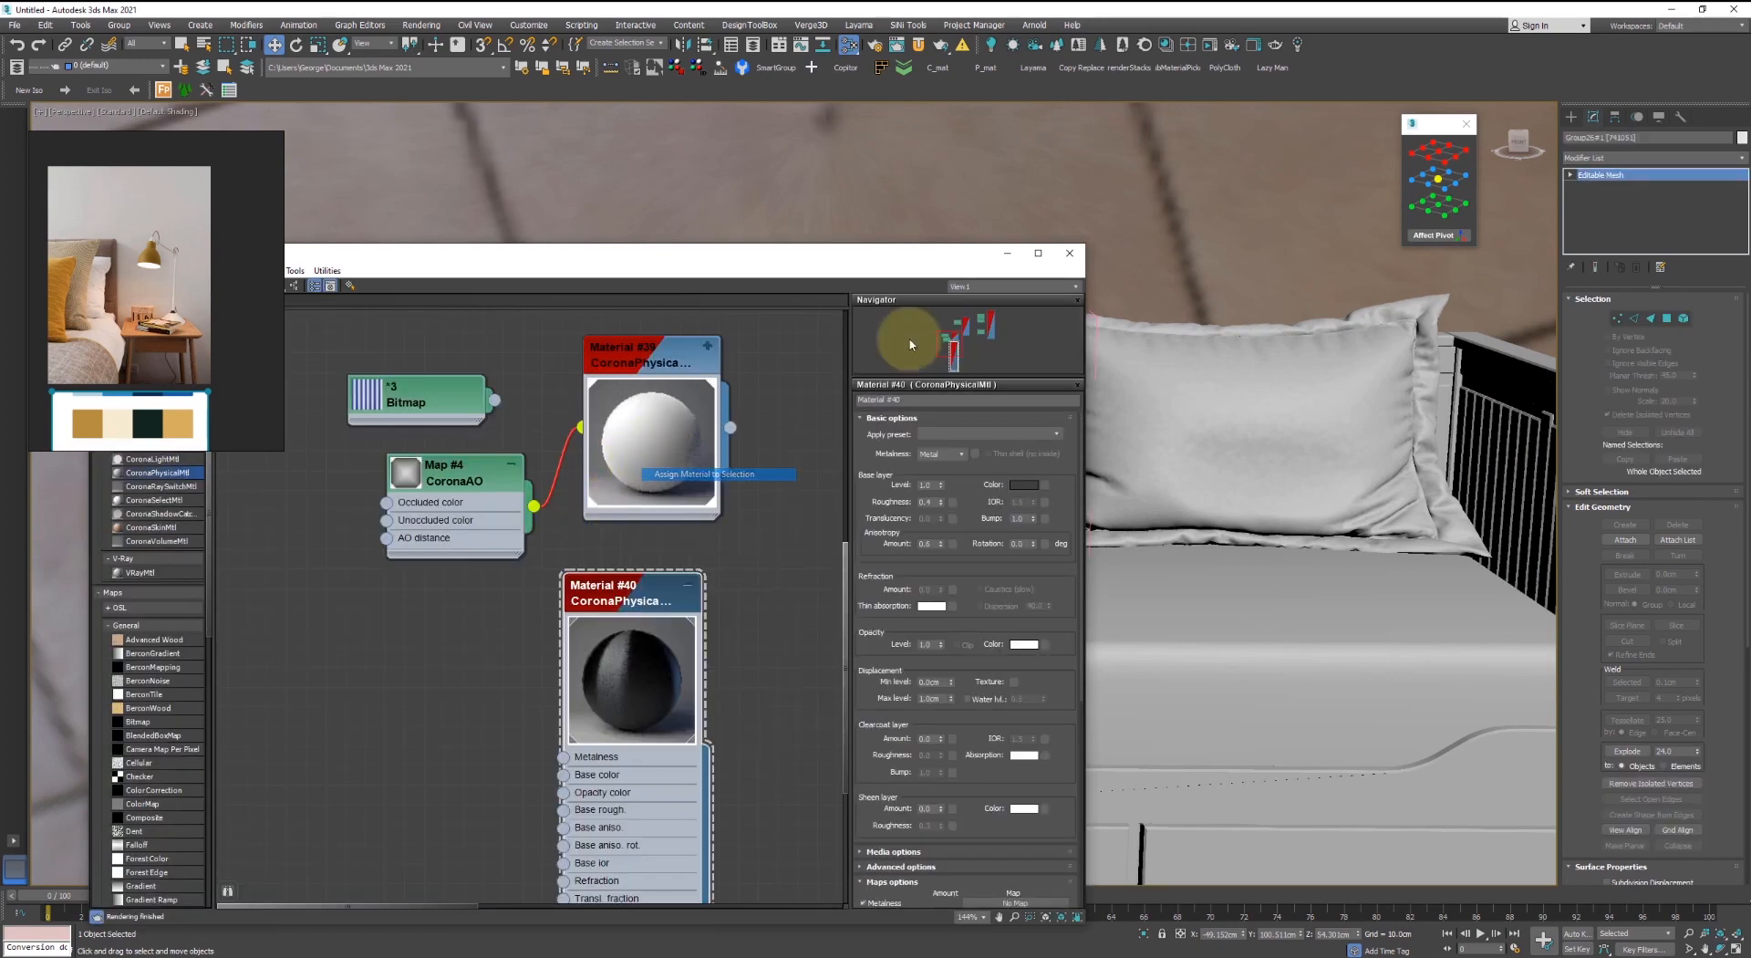
left_click(1071, 255)
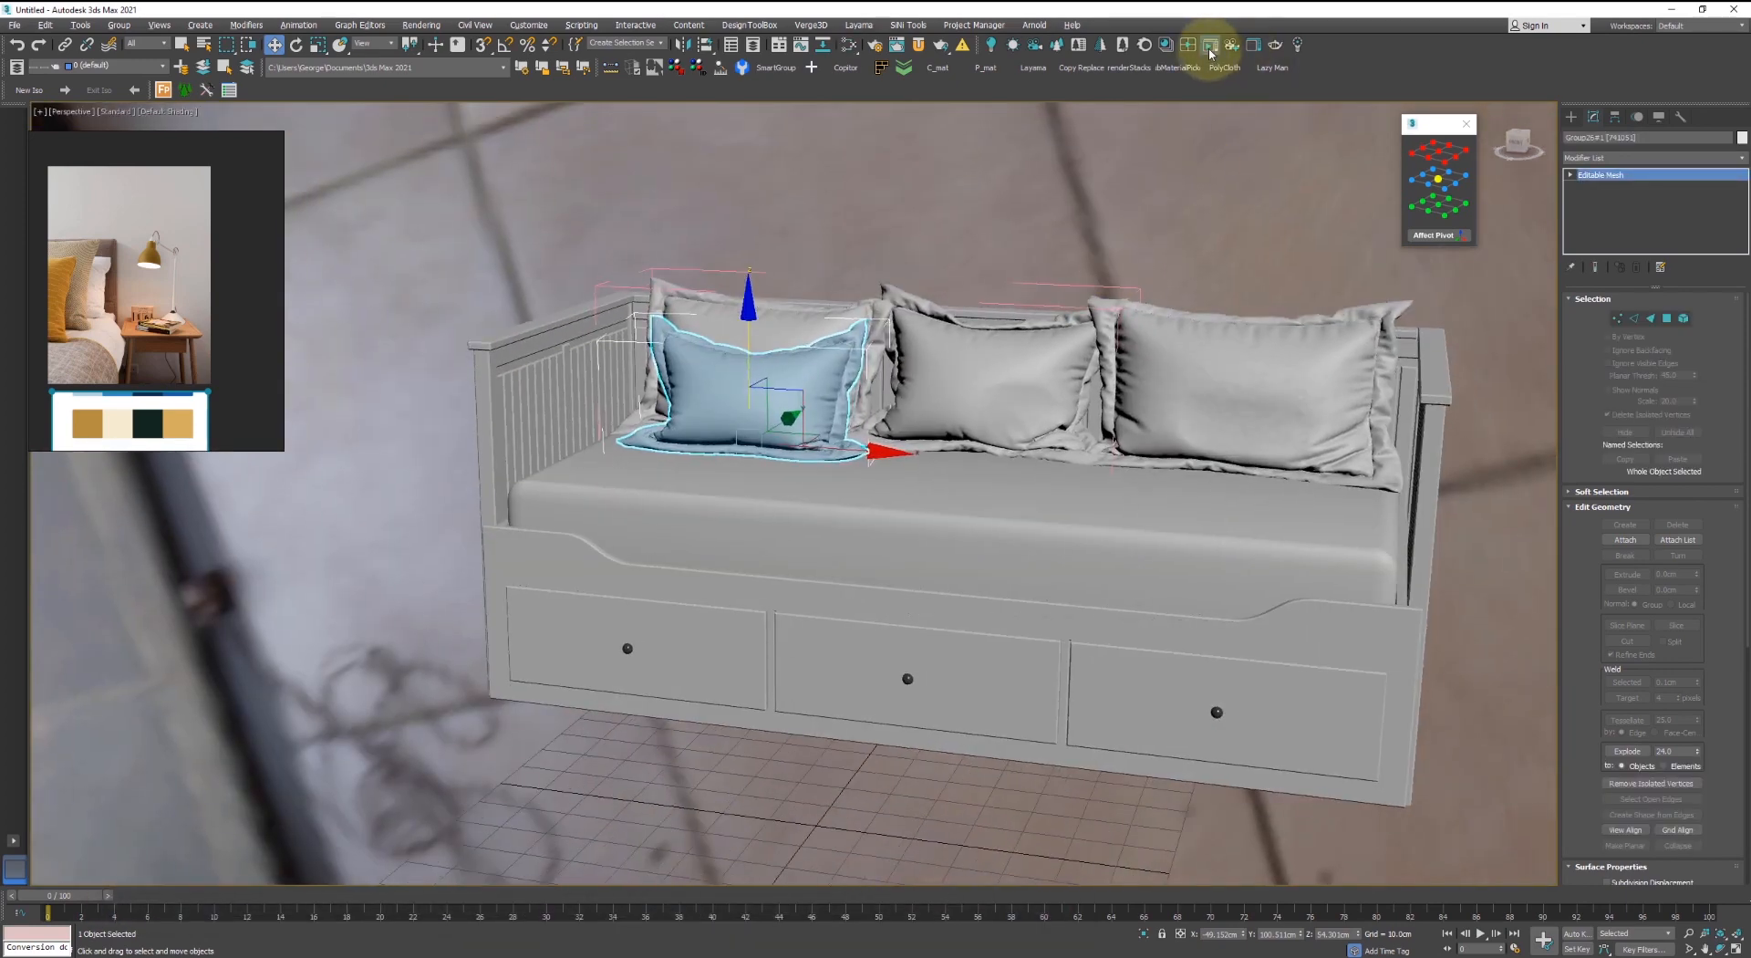
- Start a Corona interactive render close up on the pillows and arrange it alongside the material editor
left_click(1211, 52)
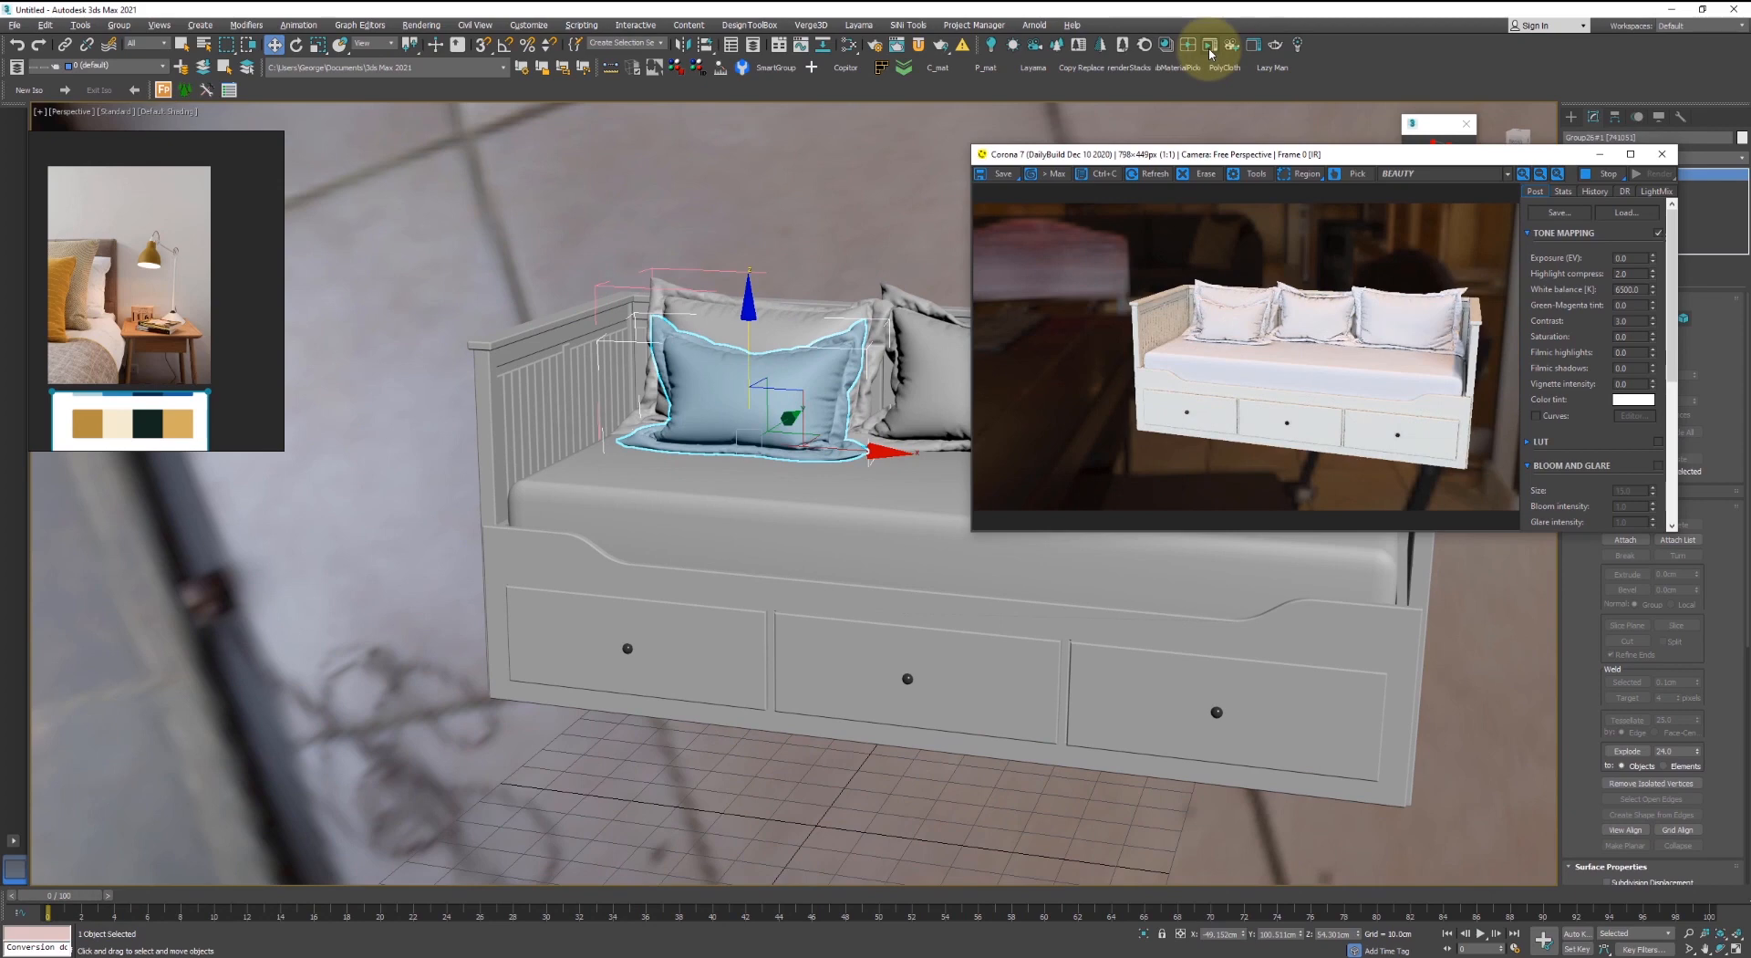
scroll(865, 381, "up", 10)
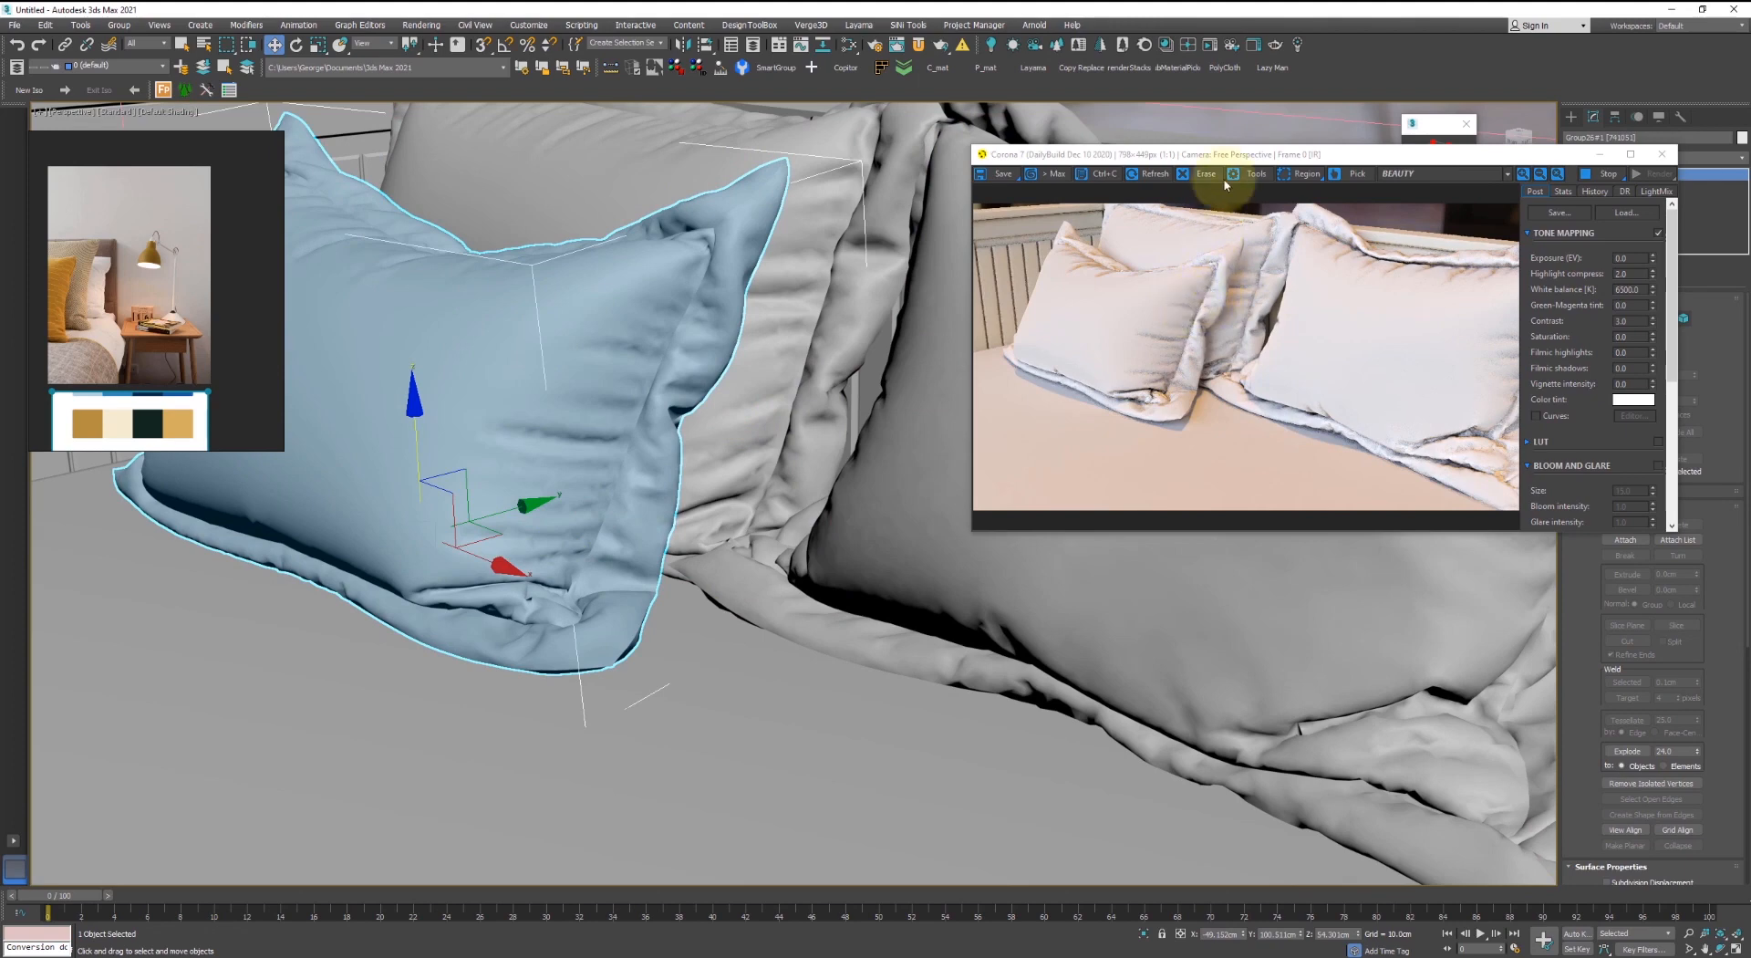
left_click_drag(1109, 154, 418, 156)
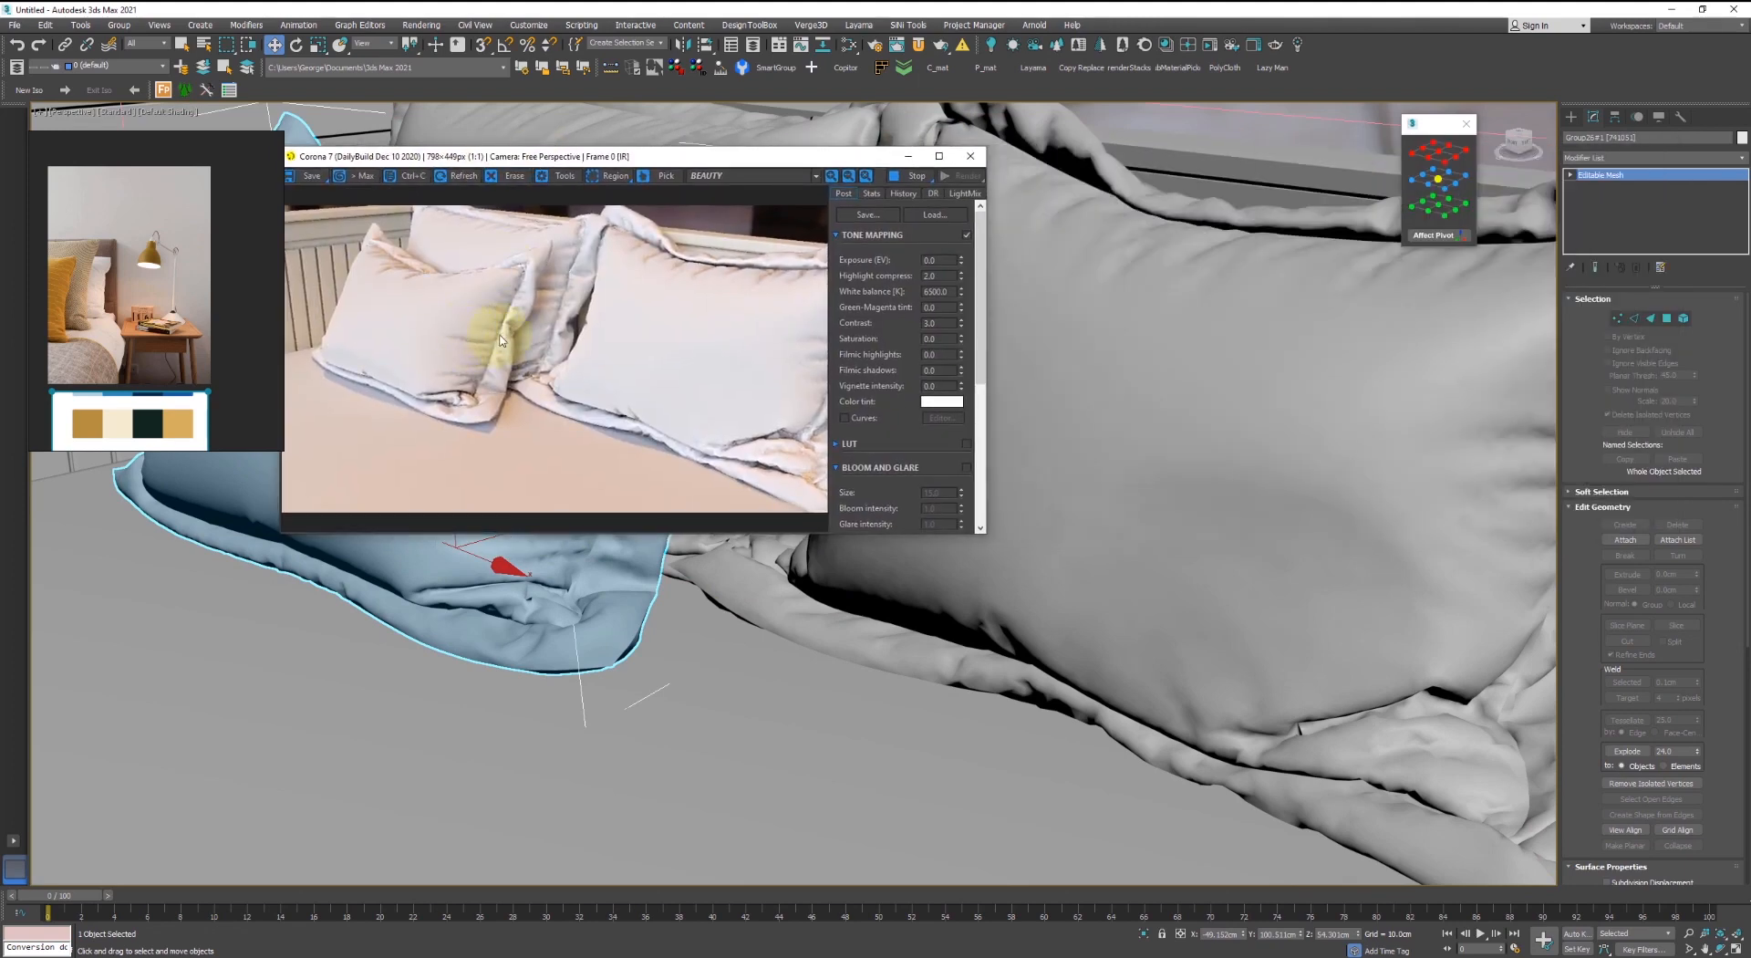
left_click(850, 45)
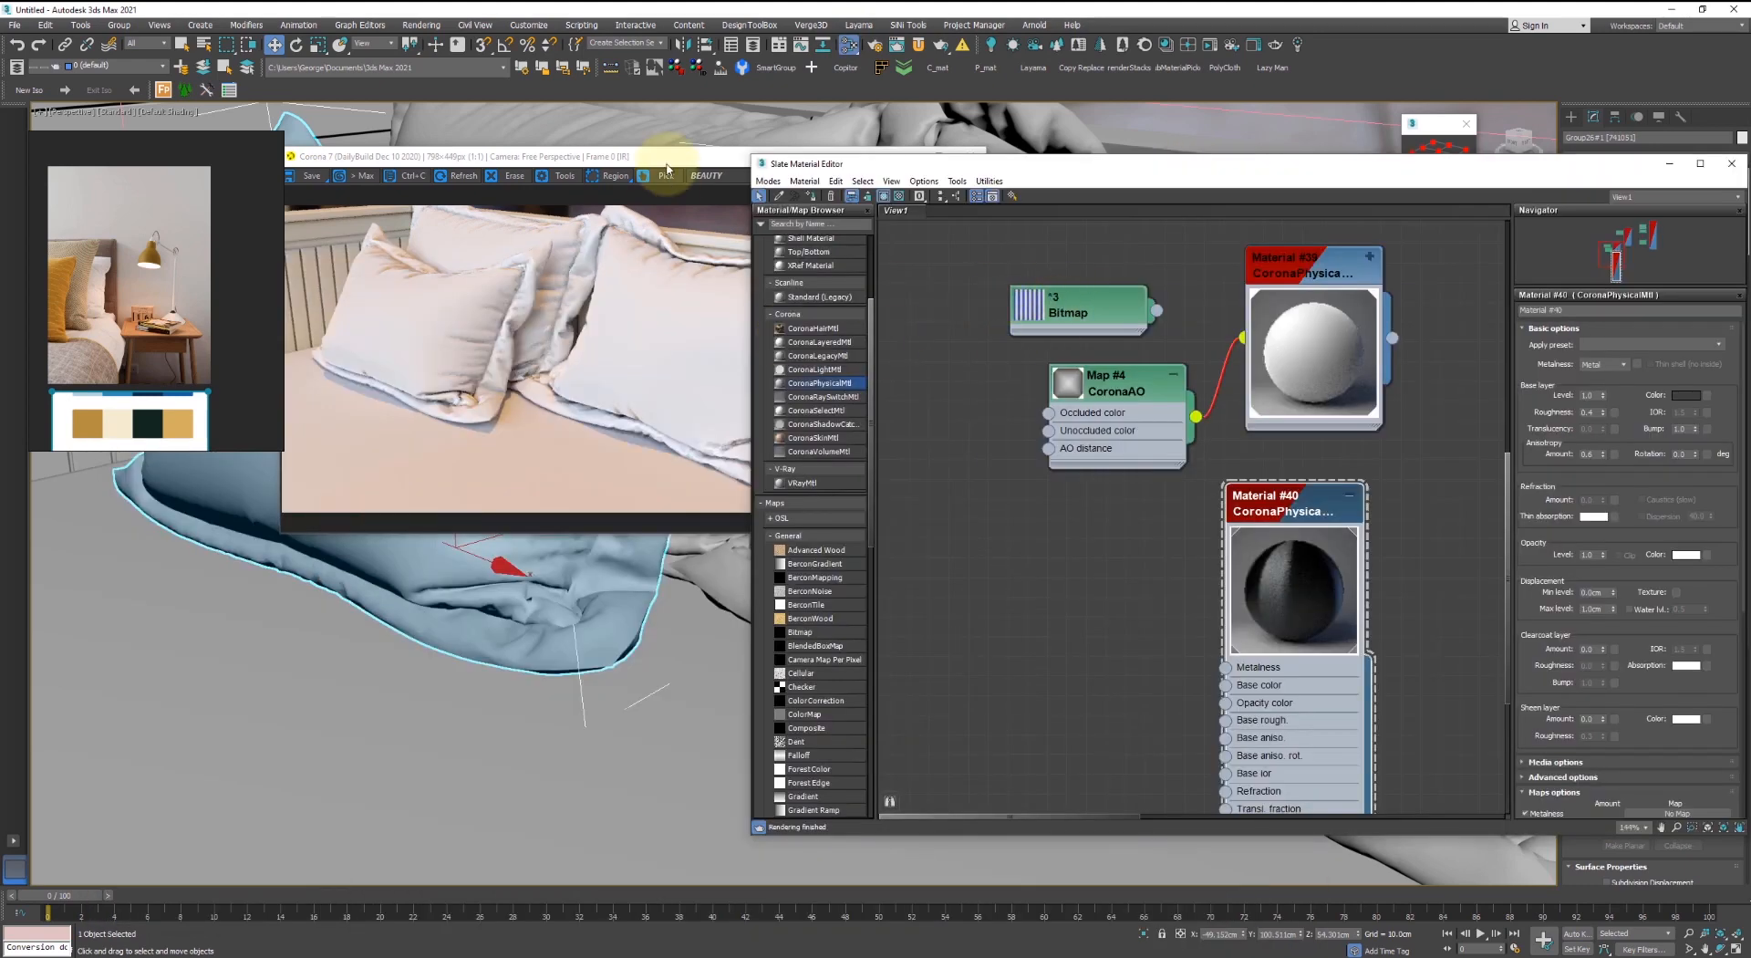
left_click_drag(667, 167, 463, 444)
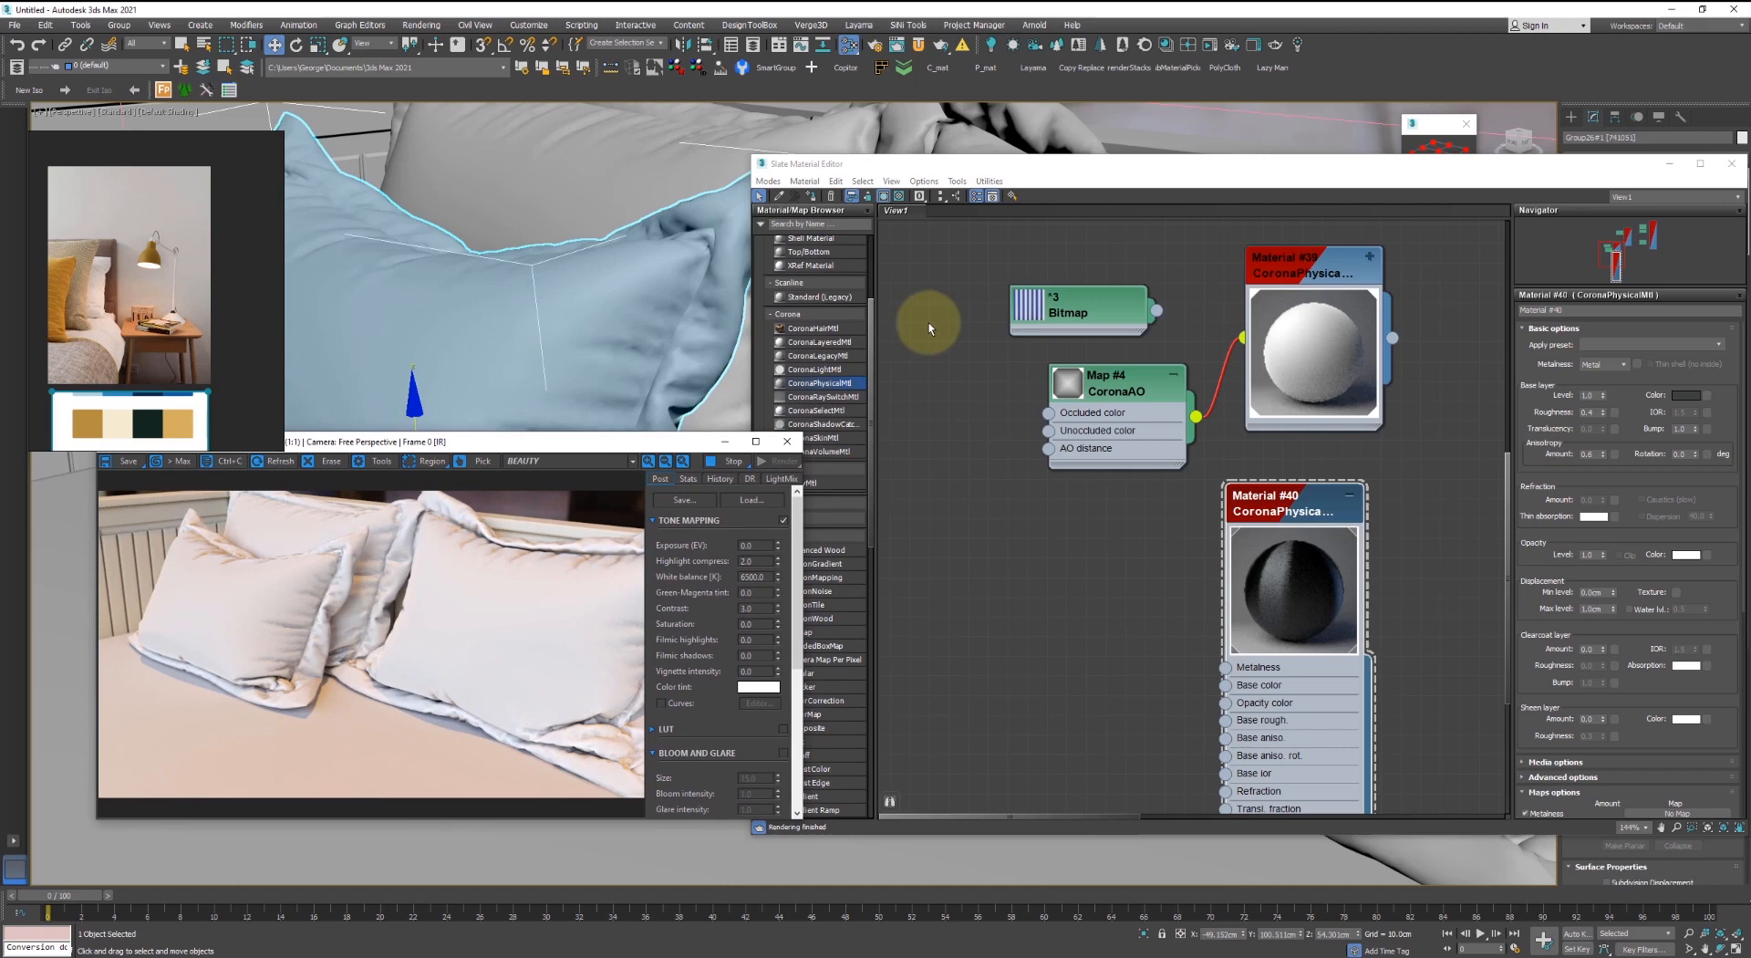
- Set the max distance of the CoronaAO map feeding the white material to 0.5 cm
left_click(1107, 387)
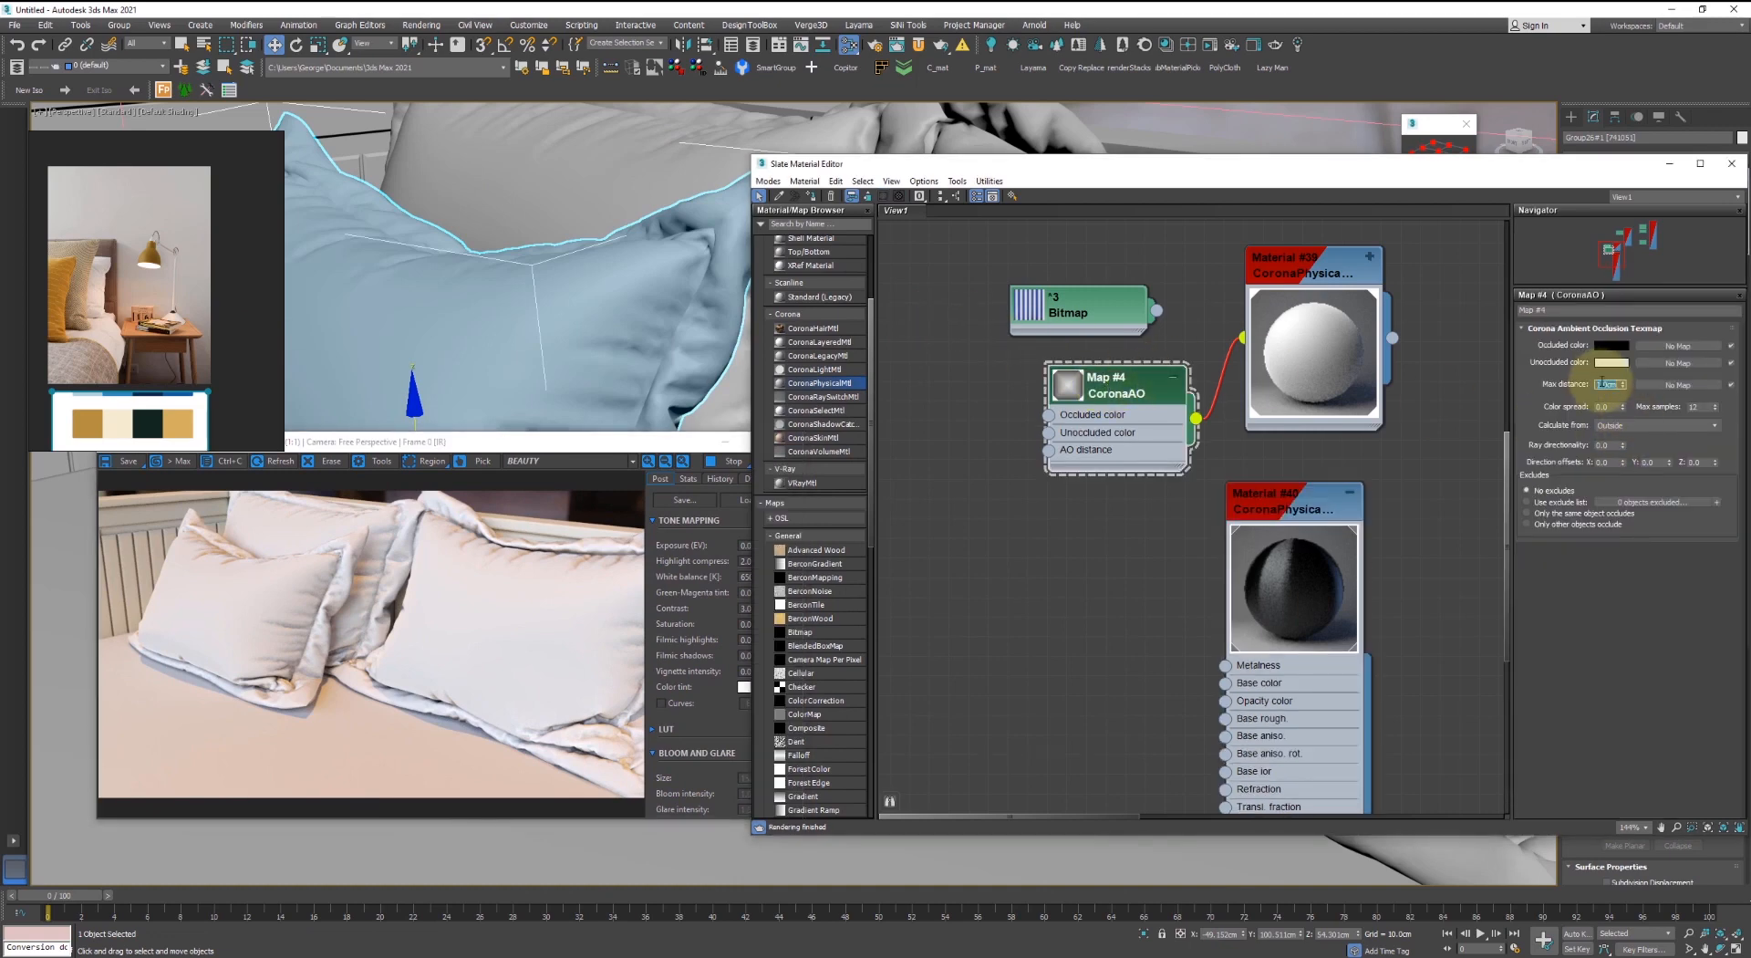
type("0.5")
key("Return")
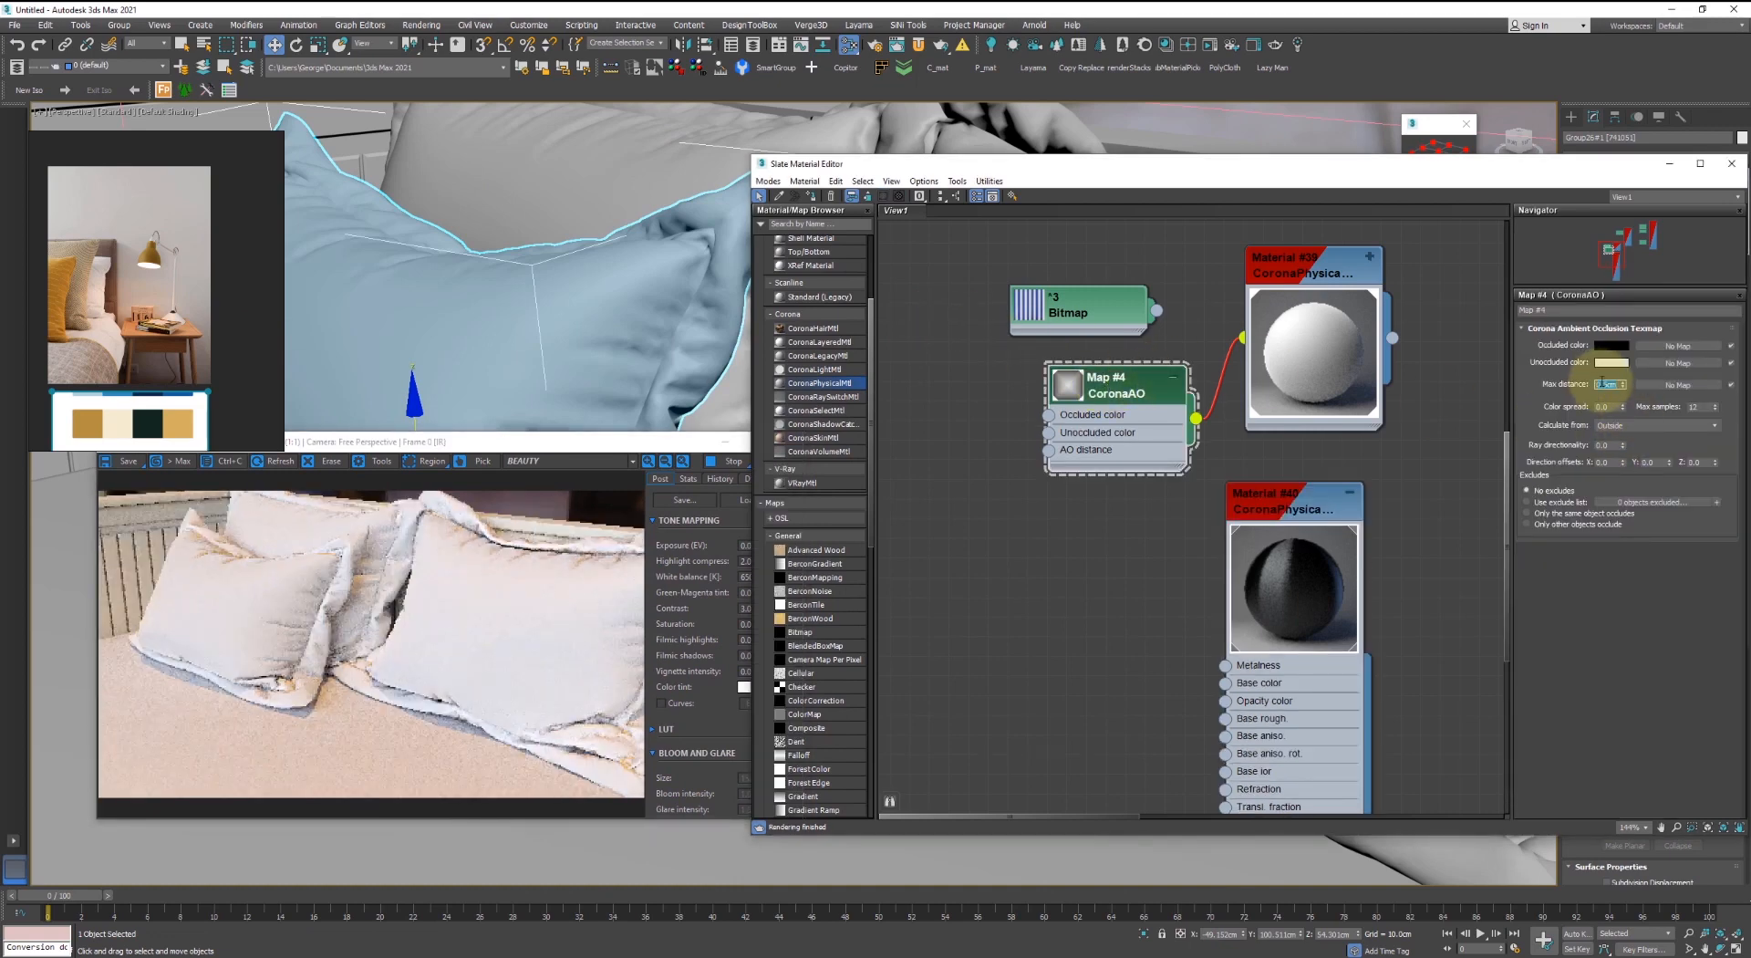
- Change the CoronaAO map's occluded color from black to light grey
left_click(1612, 346)
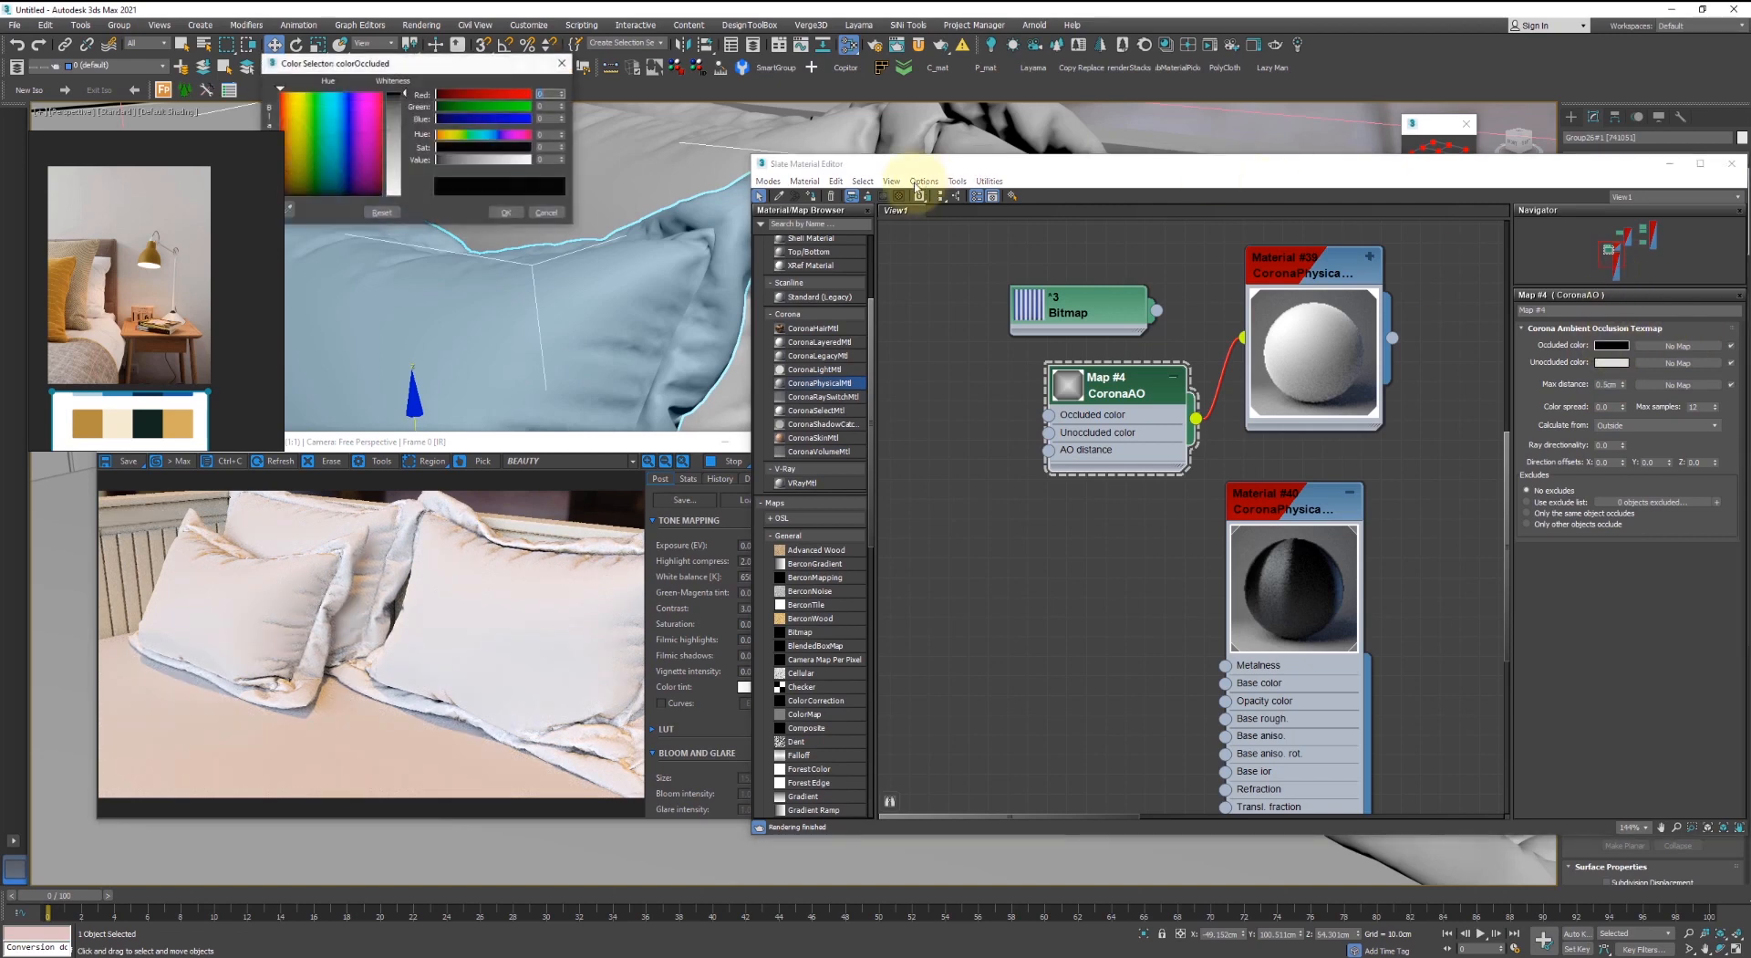
left_click(503, 160)
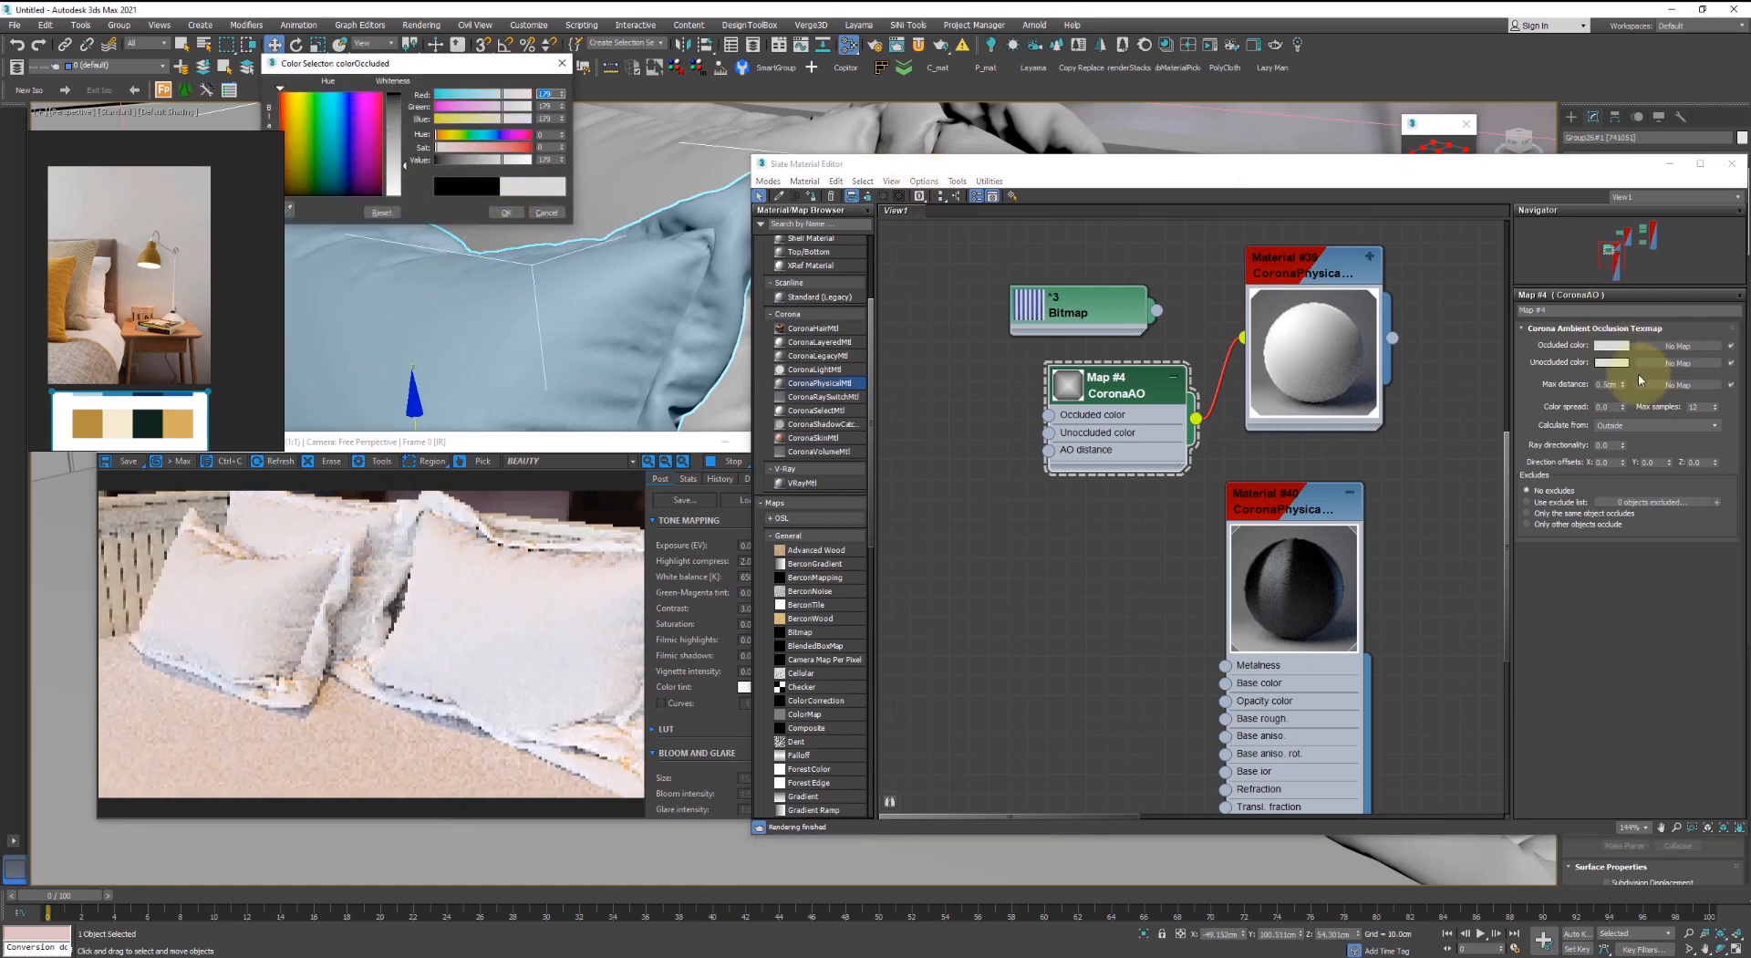
left_click(508, 213)
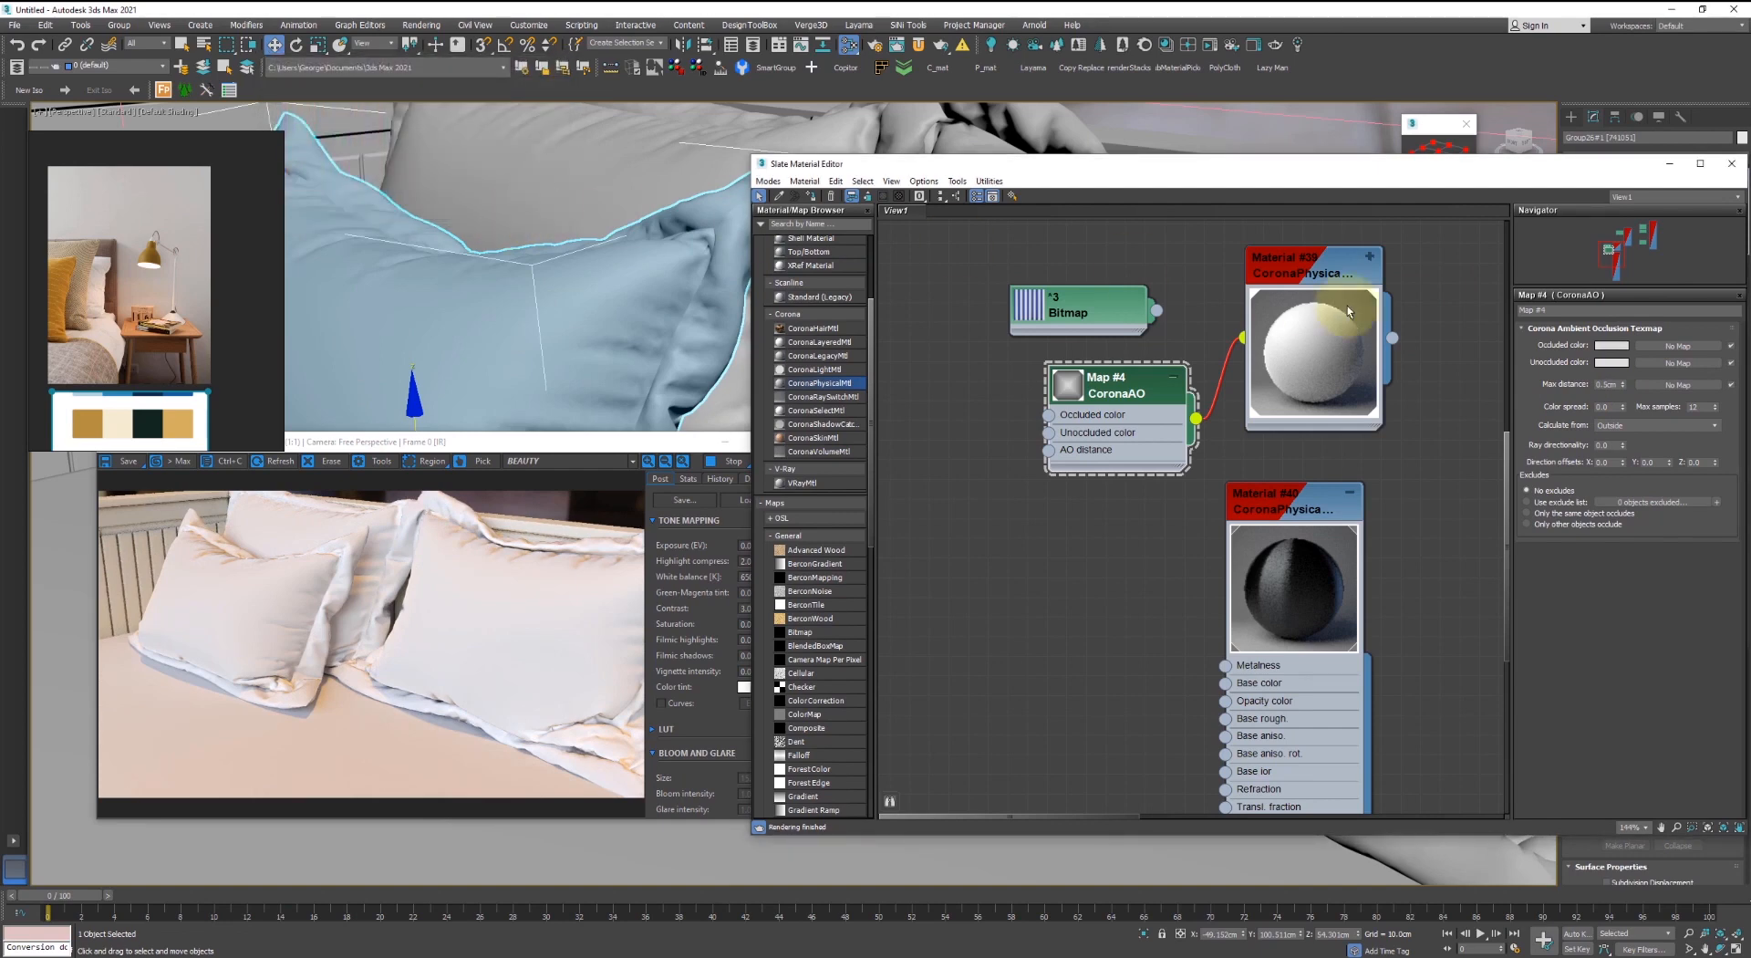
- Set the CoronaAO map's occluded color to a mid grey and its unoccluded color to a value of 195
left_click(1608, 347)
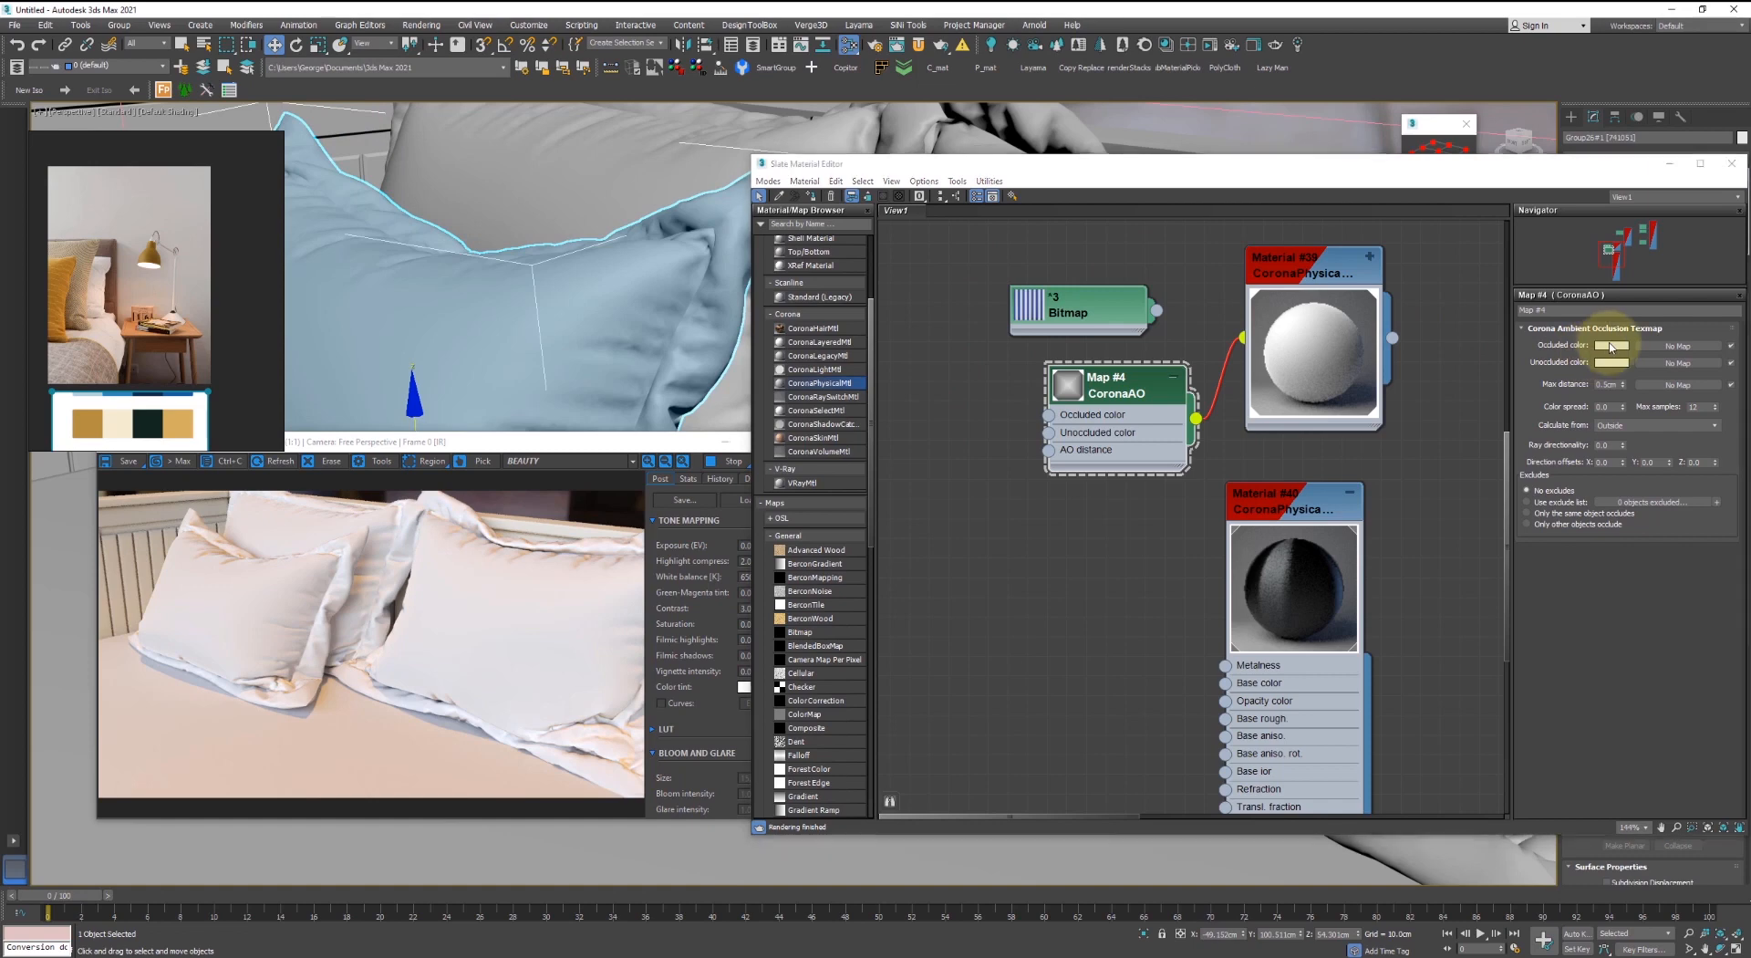
left_click_drag(508, 161, 477, 161)
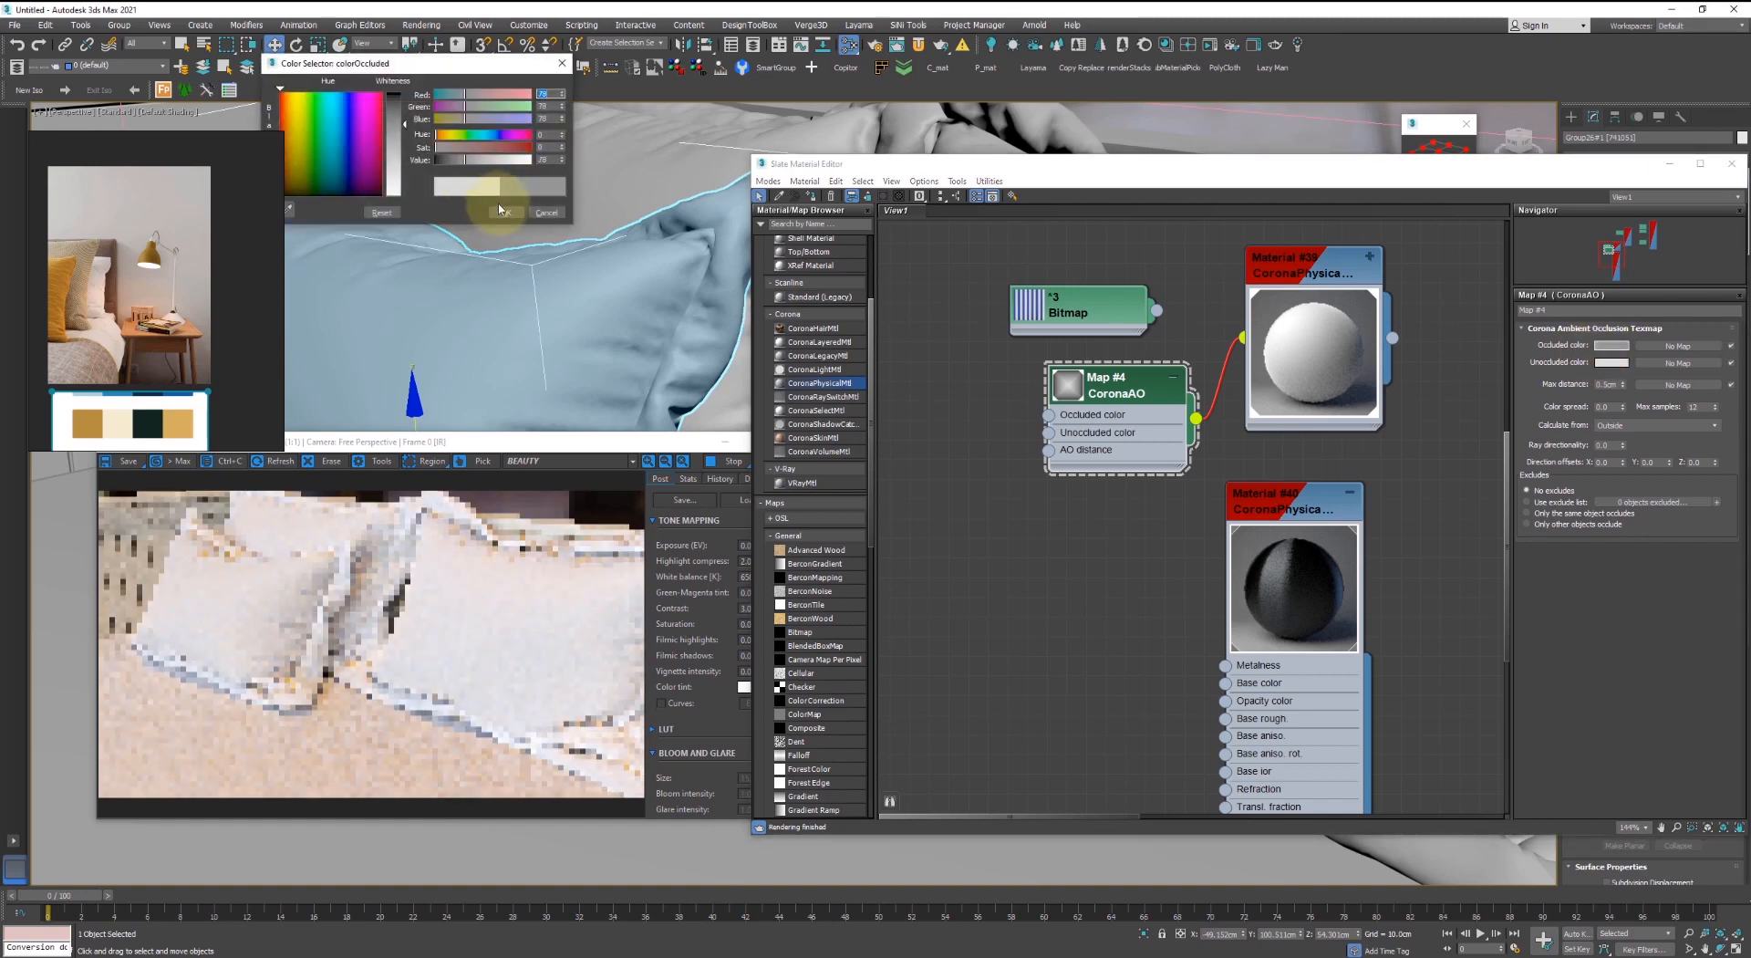
left_click(505, 212)
left_click(1609, 361)
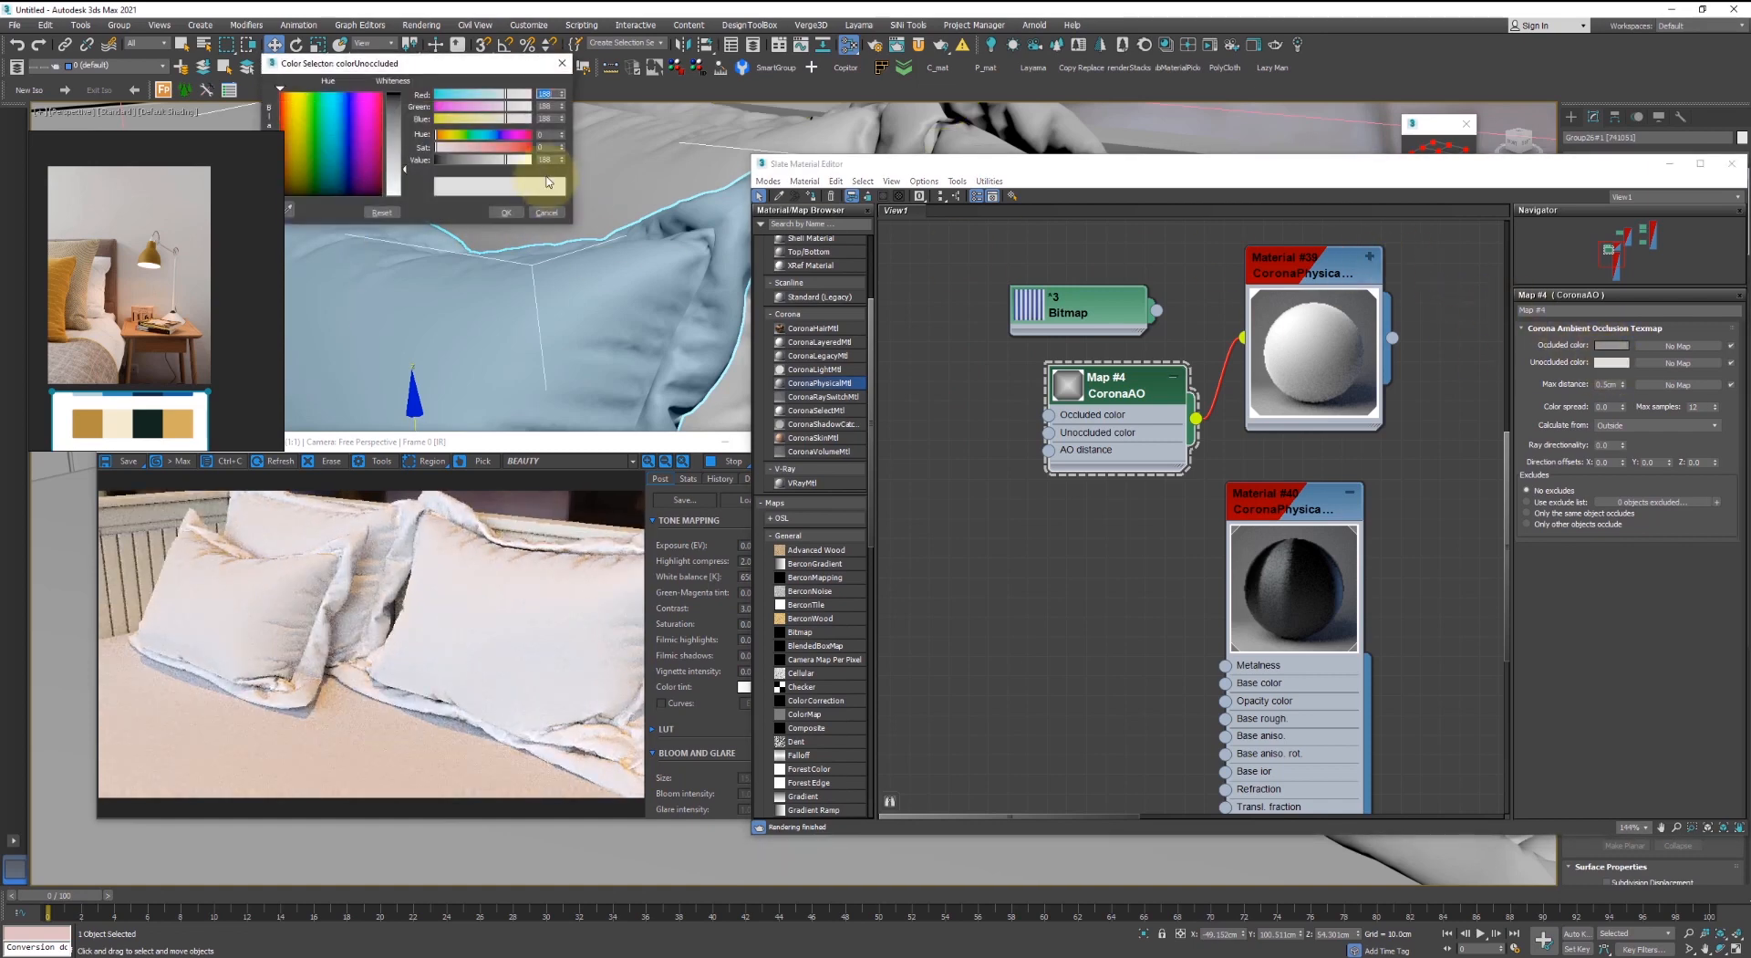
type("195")
key("Return")
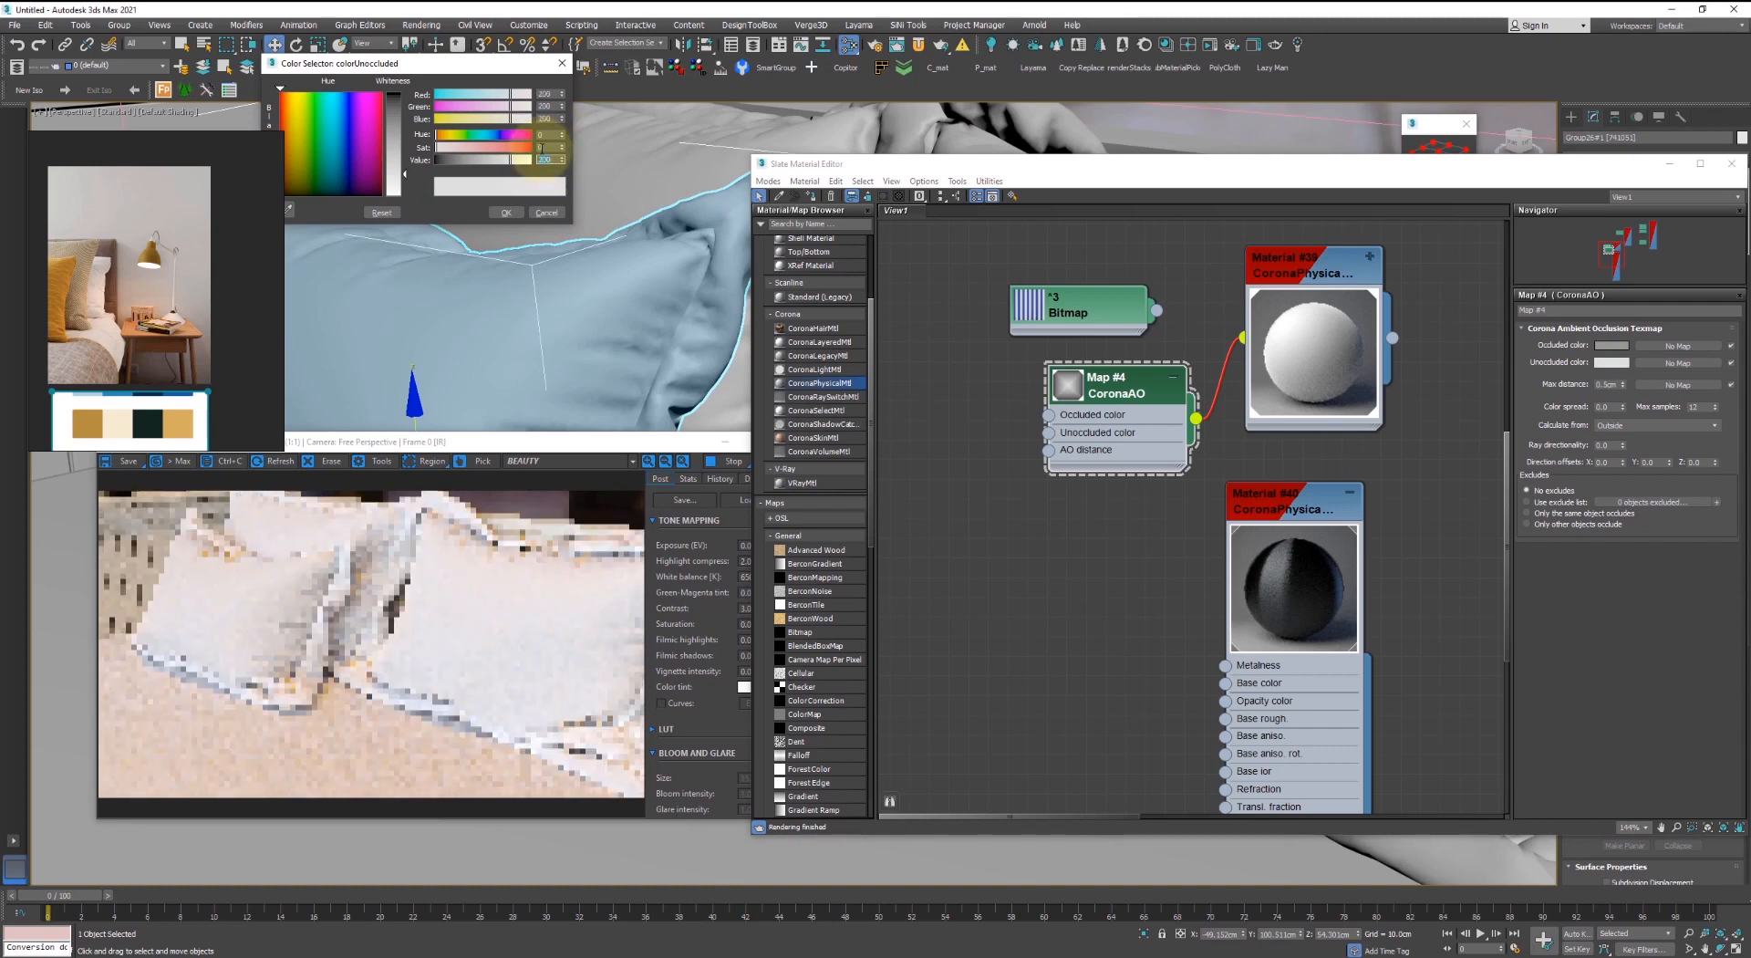
left_click(506, 212)
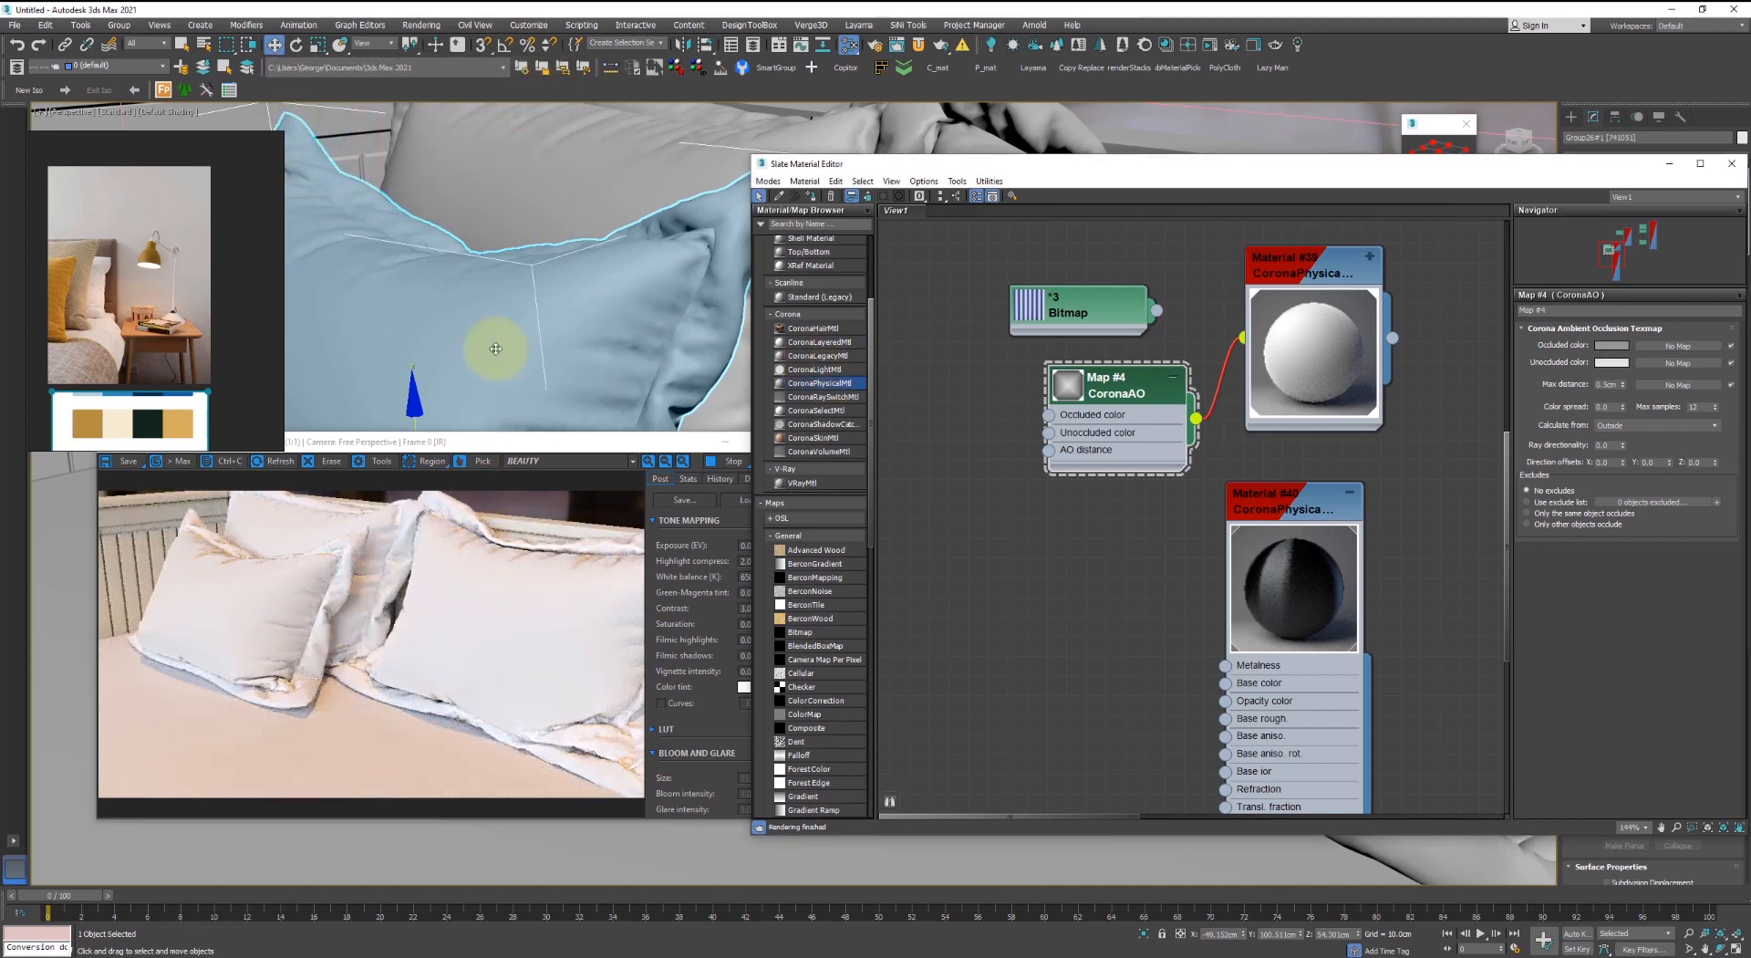
- Check the whole daybed in the interactive render, stop rendering, and close the material editor and frame buffer
scroll(497, 342, "down", 5)
middle_click_drag(525, 325, 559, 304, "alt")
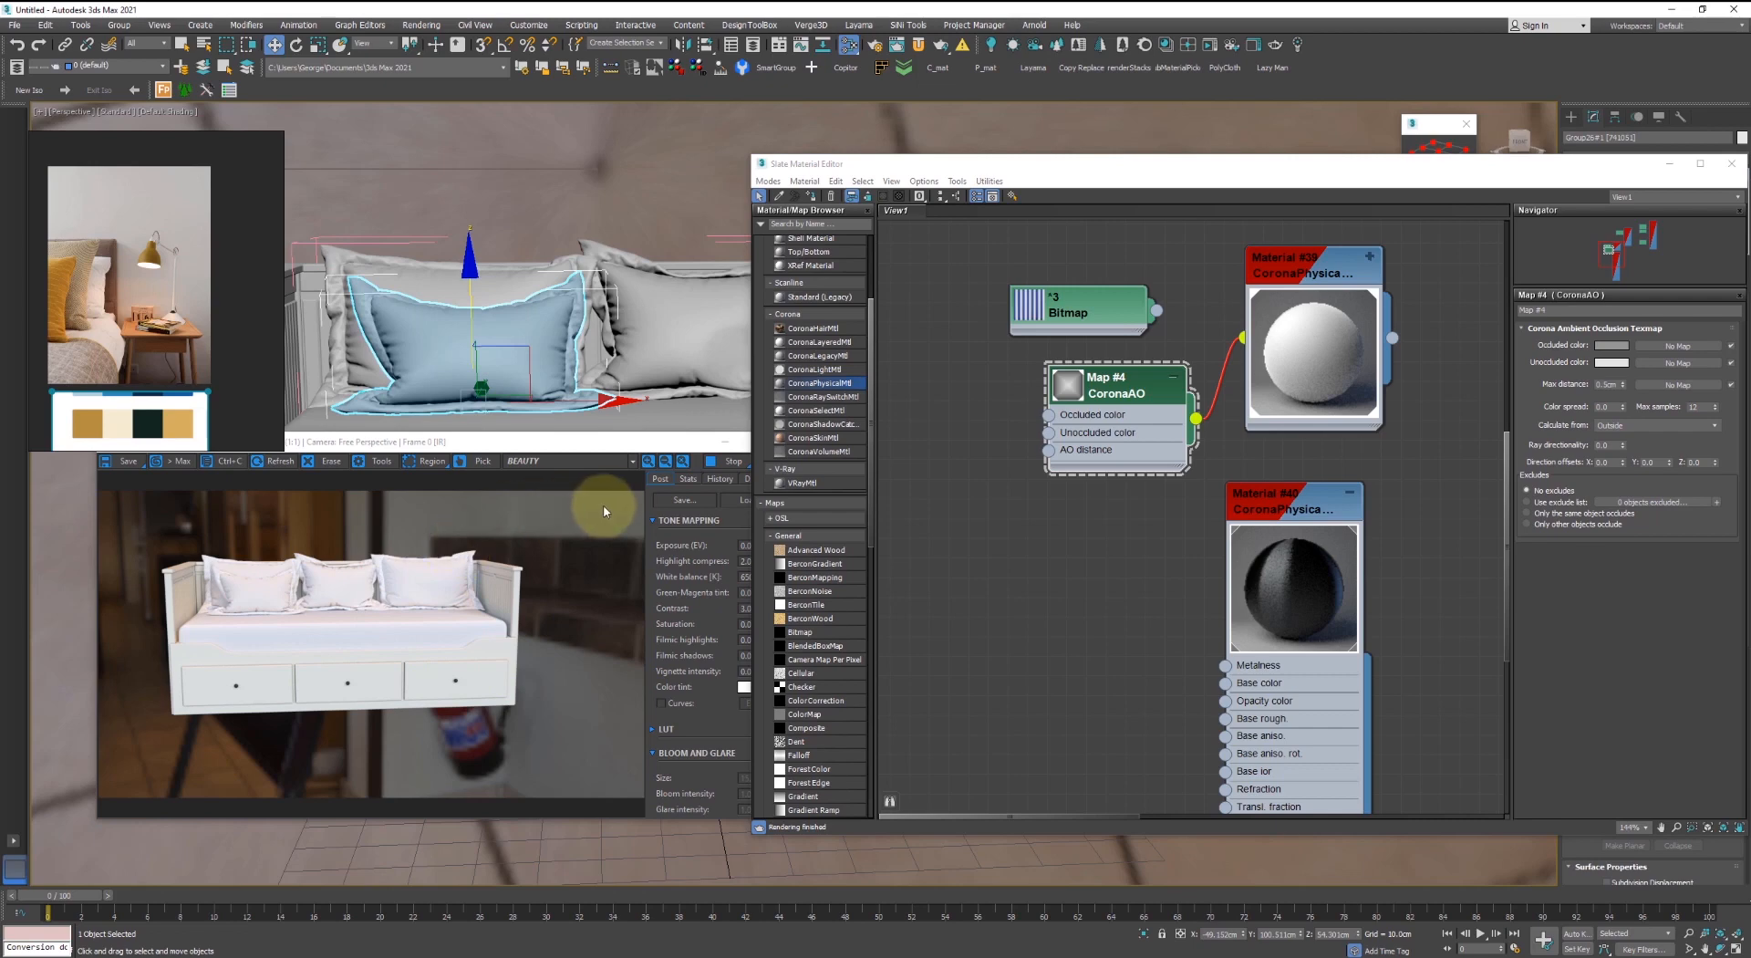
key("m")
left_click(729, 461)
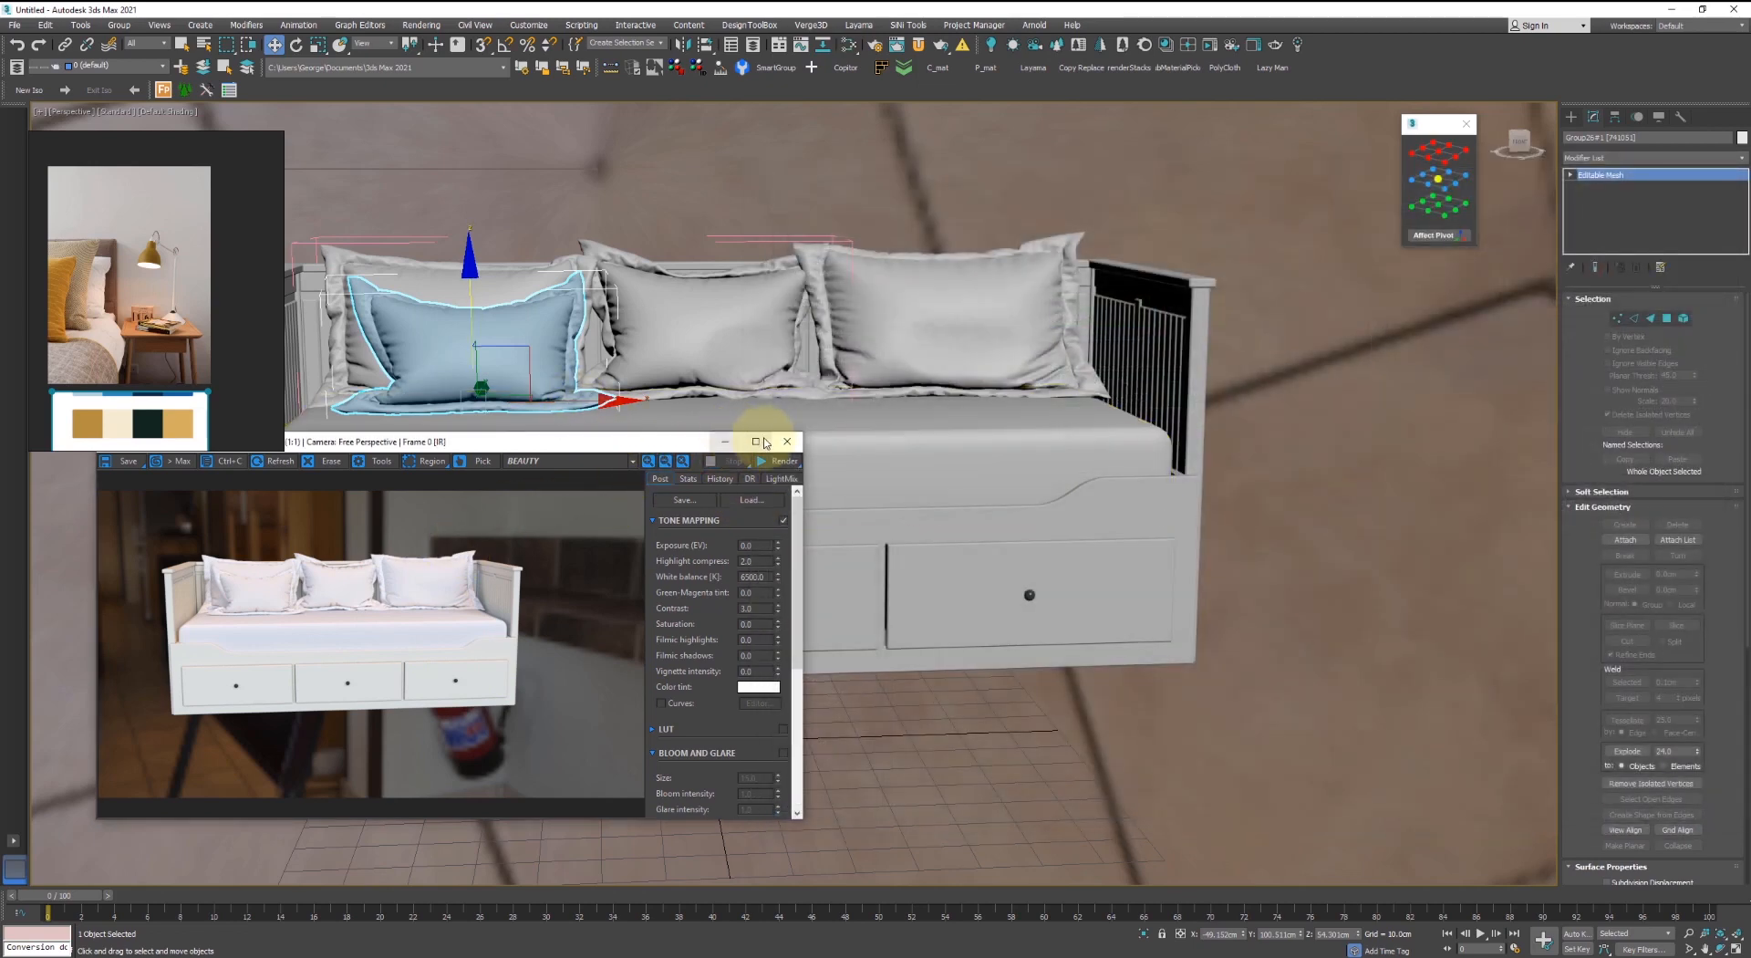
left_click(790, 443)
- Group the daybed and all its pillows together under the default group name
scroll(792, 444, "down", 2)
middle_click_drag(872, 430, 867, 465, "alt")
middle_click_drag(867, 465, 936, 560)
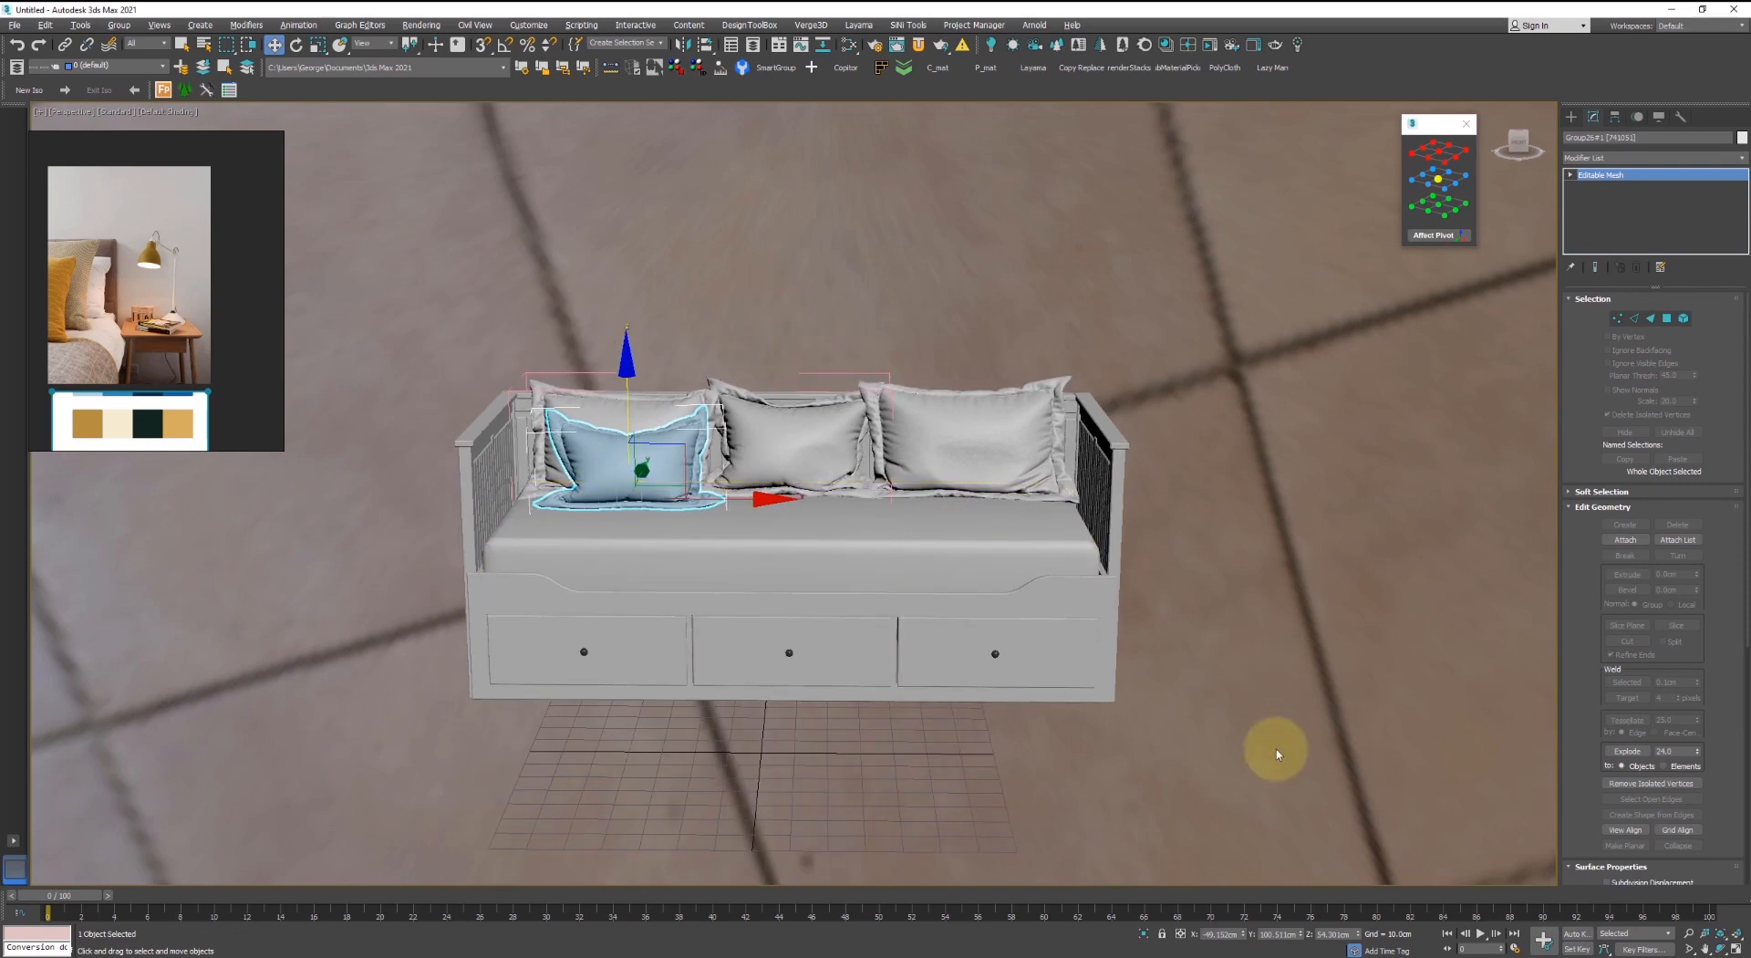
left_click_drag(409, 300, 403, 297)
left_click(1198, 355)
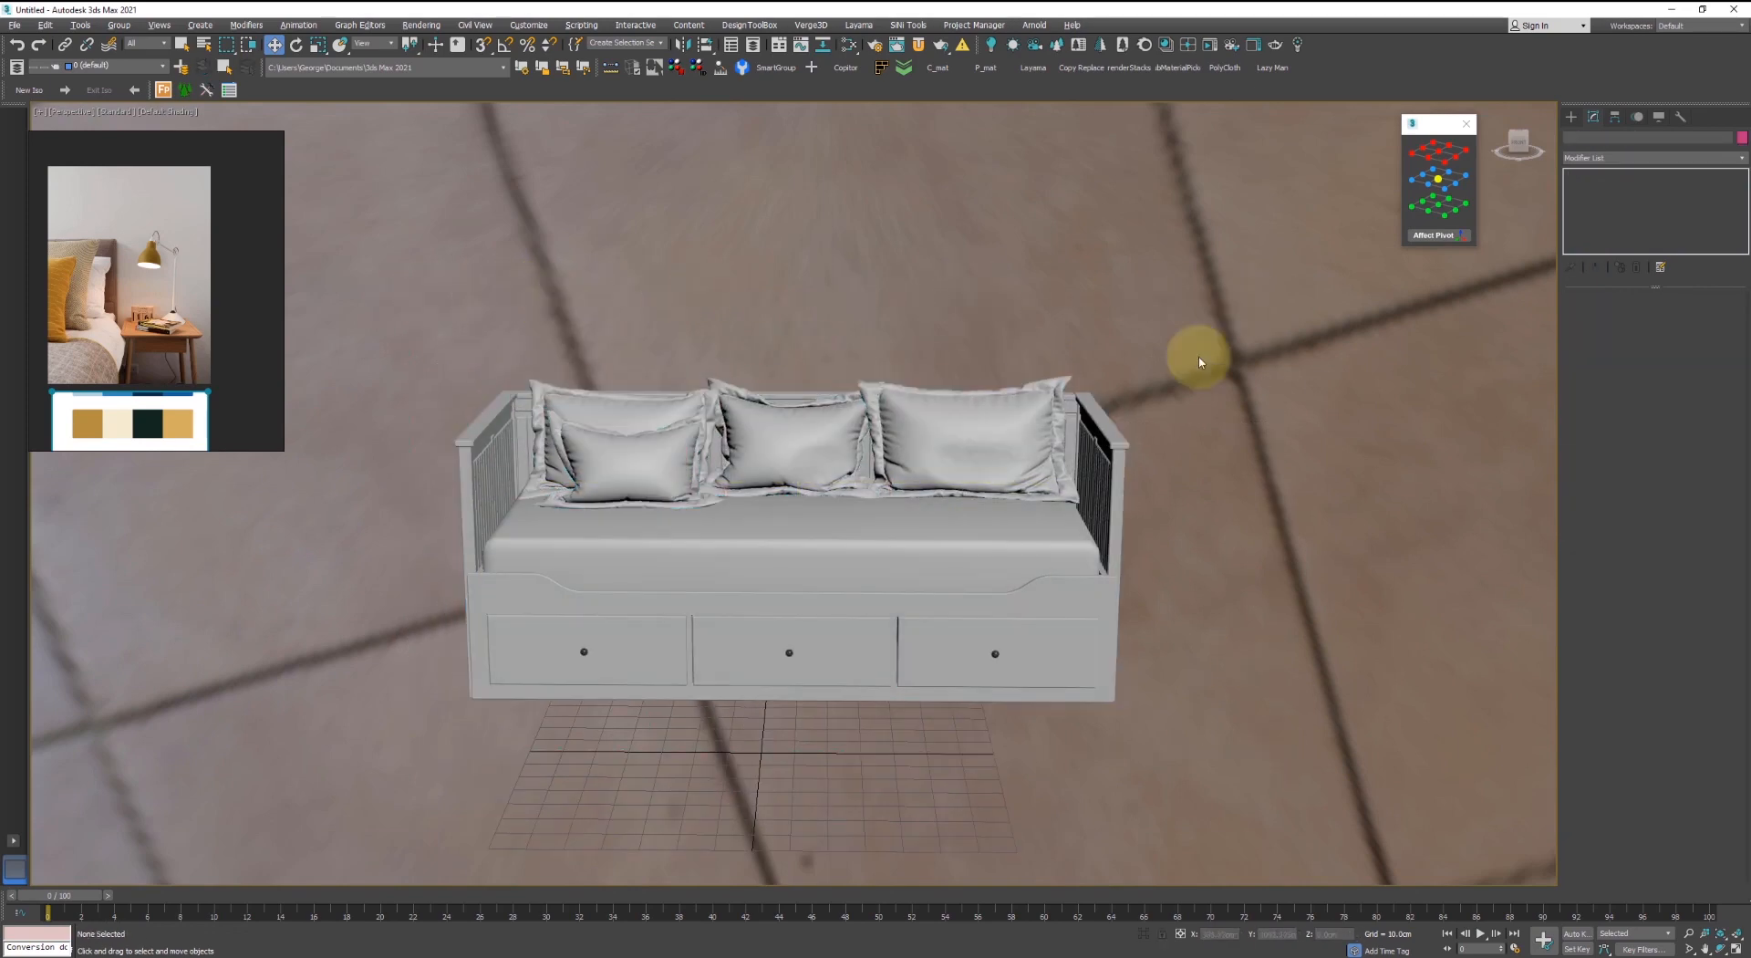
left_click_drag(1246, 301, 321, 728)
key("ctrl+g")
key("Return")
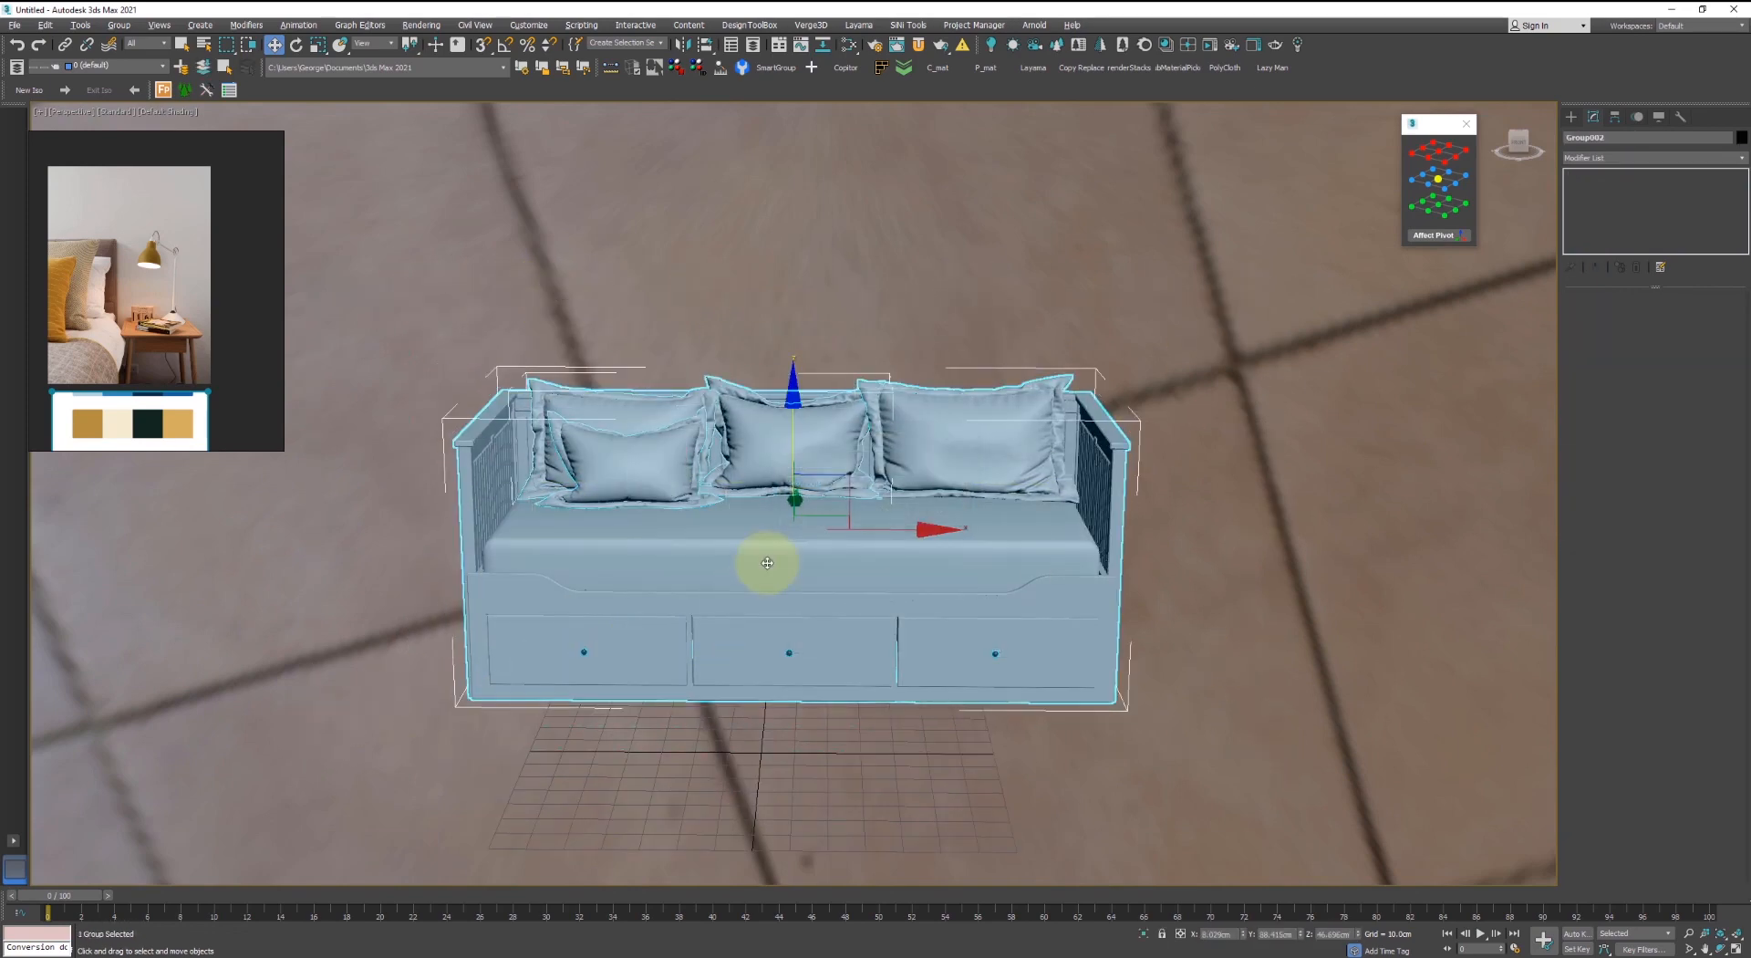
- Set the daybed group's pivot to its bottom centre and transfer the group into the room scene with Copitor
left_click(1440, 213)
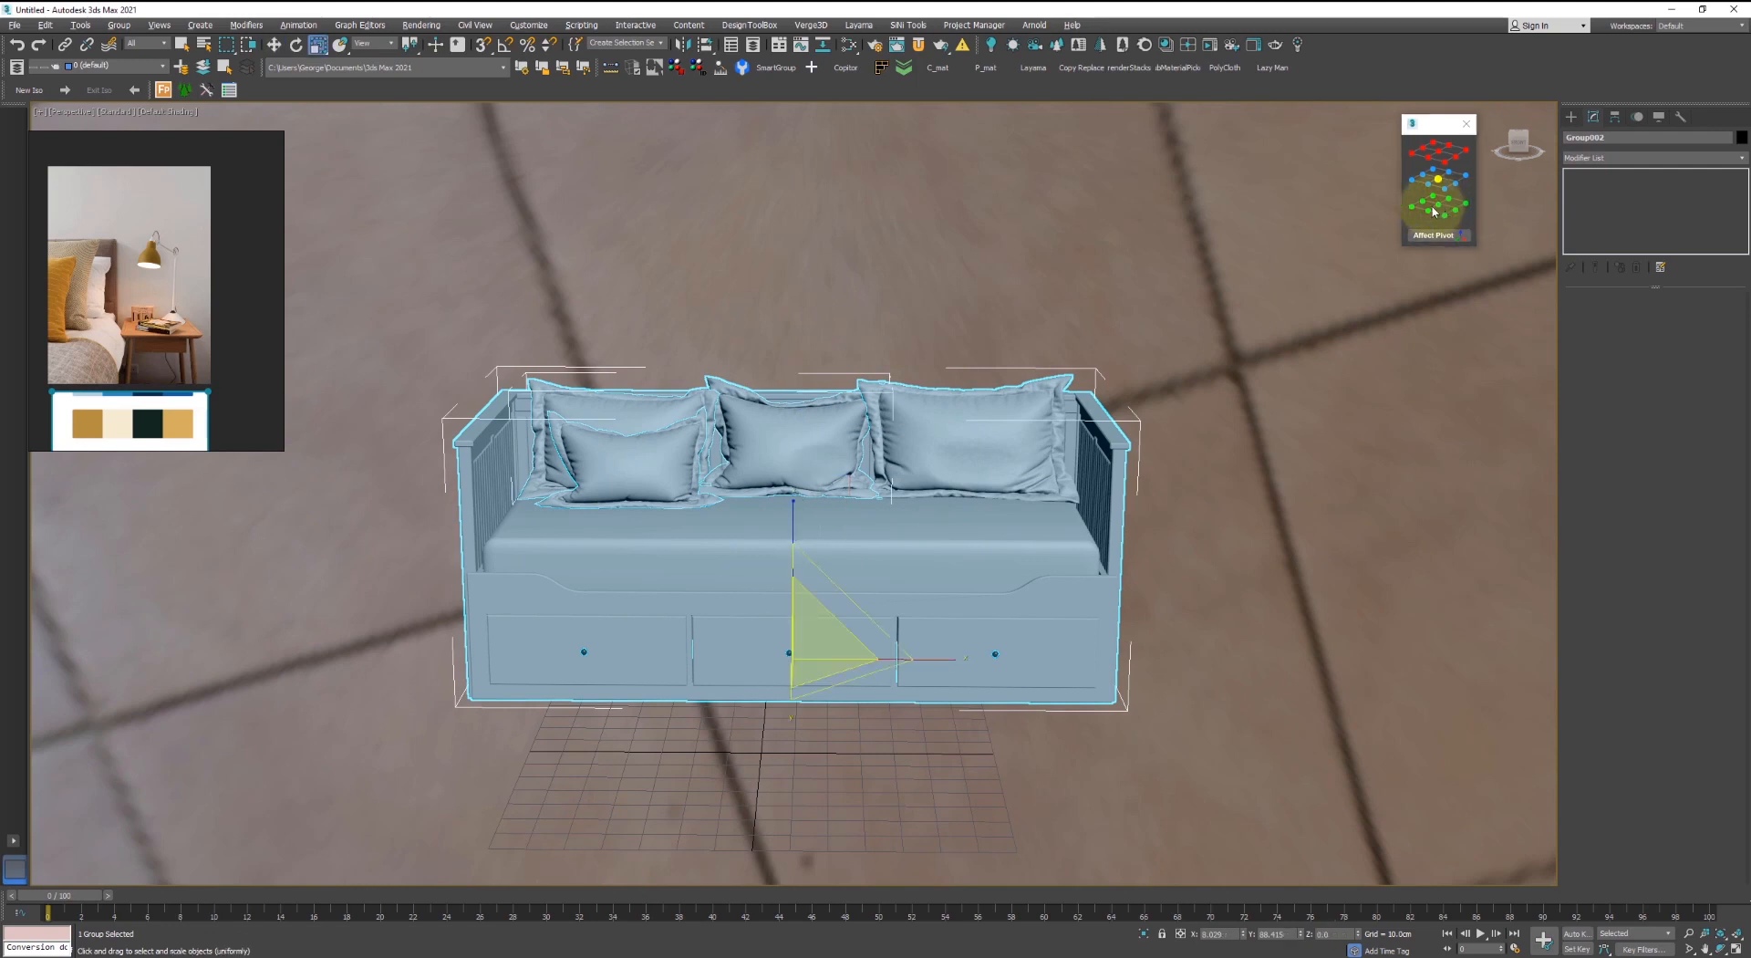
left_click(1047, 283)
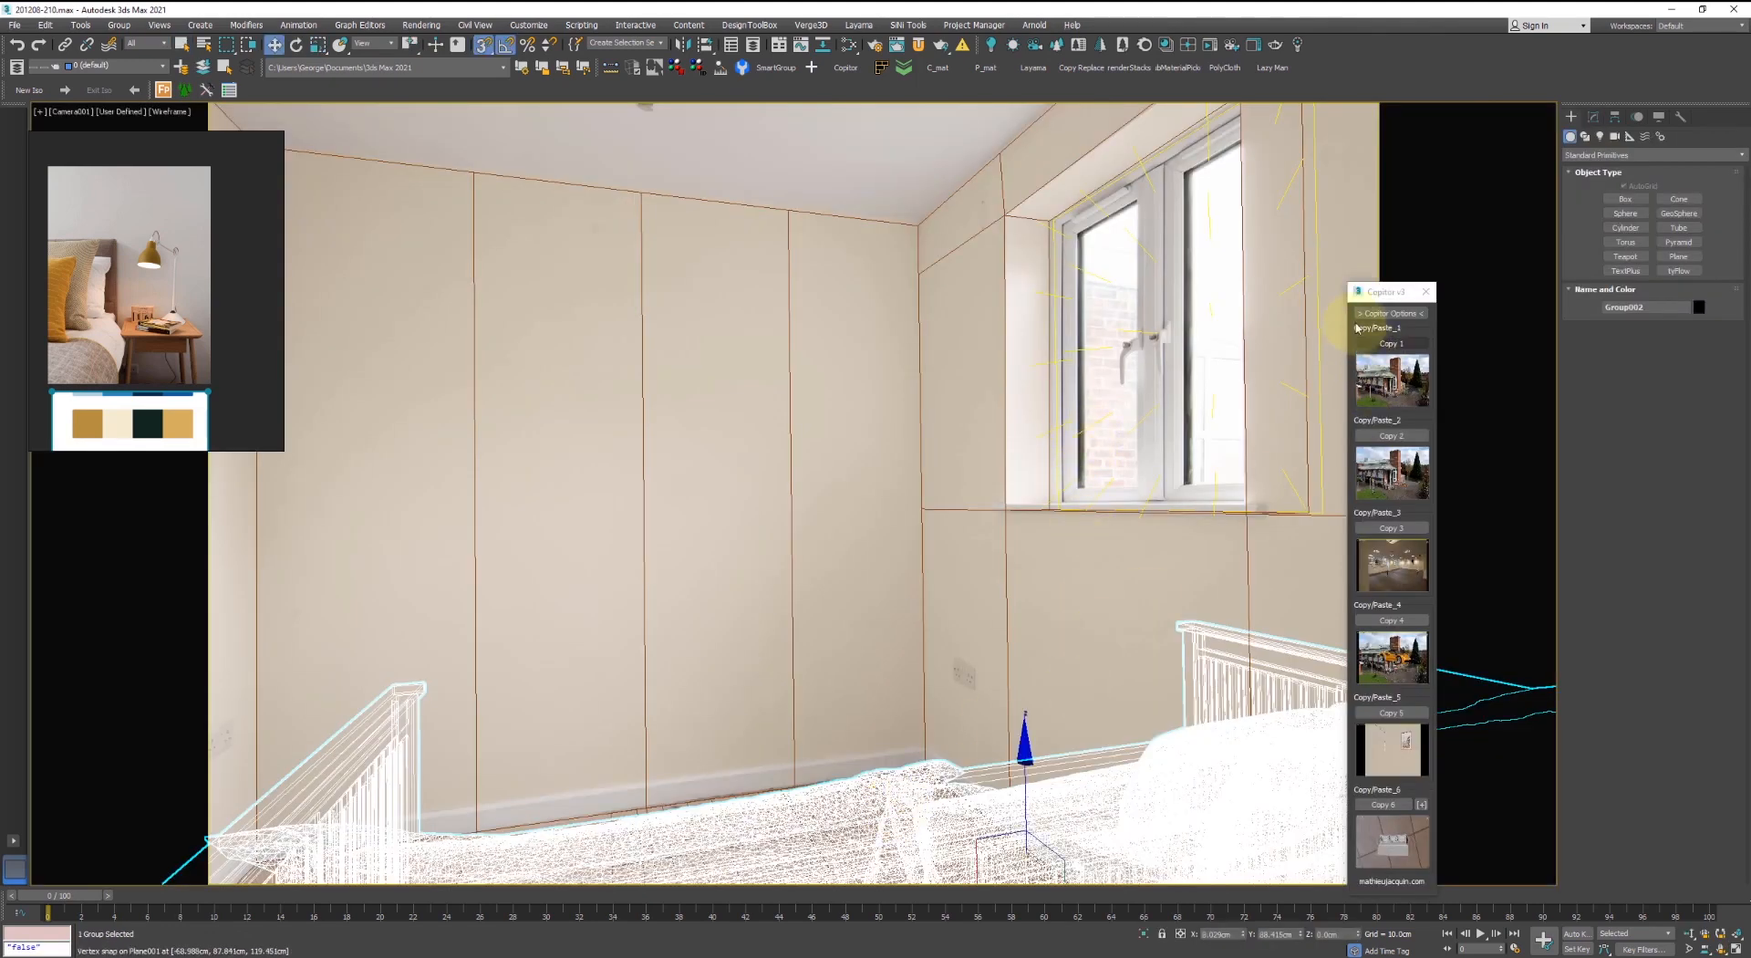
left_click(1427, 291)
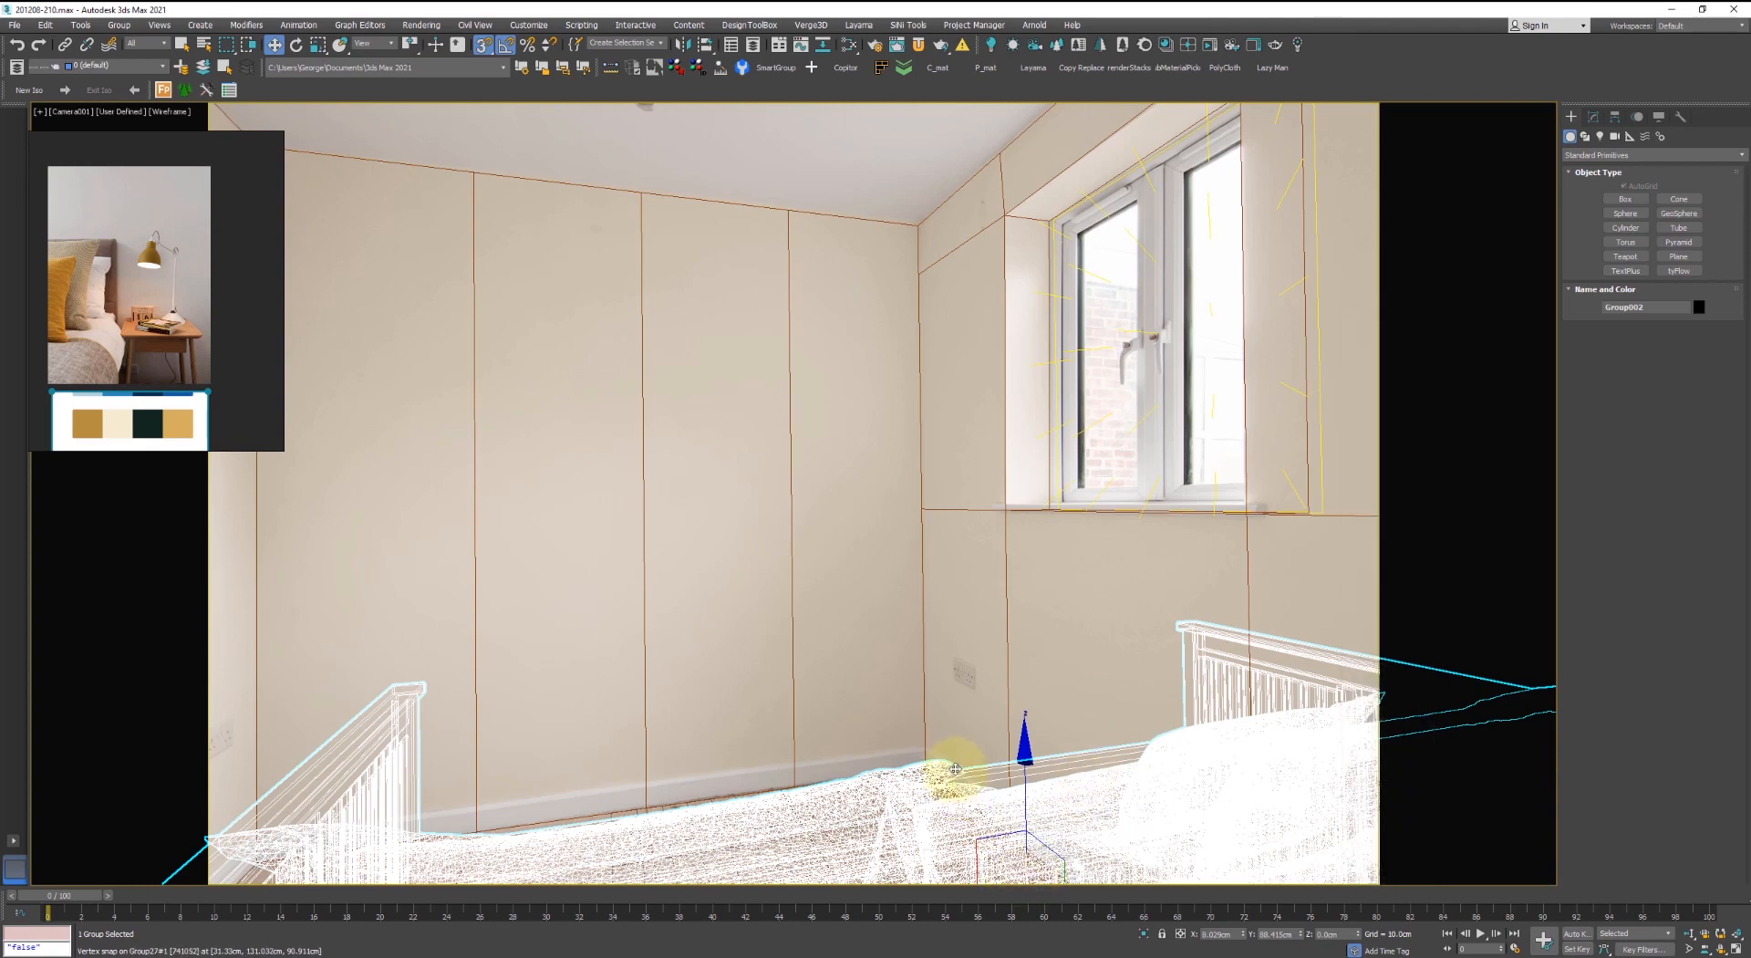
- Turn the daybed group around and move it against the room's back wall so that its front faces the camera
key("p")
scroll(950, 665, "down", 5)
scroll(844, 616, "up", 3)
middle_click_drag(841, 617, 836, 665, "alt")
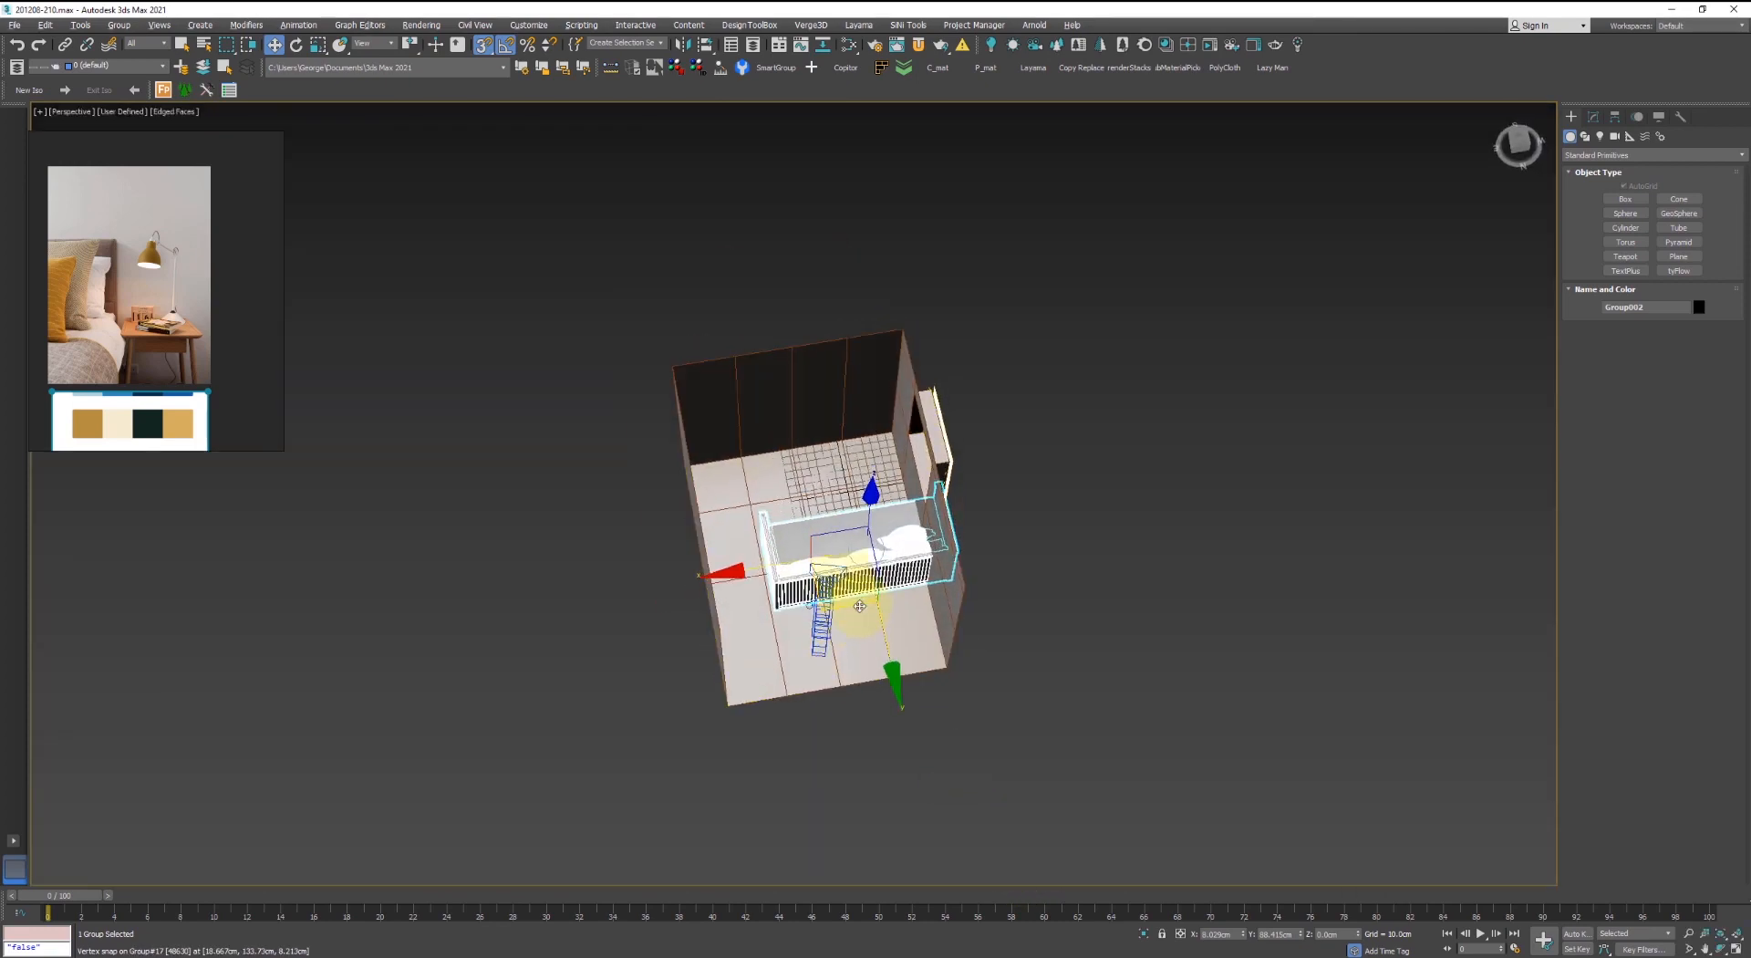
left_click_drag(859, 606, 717, 581)
scroll(797, 456, "up", 5)
key("s")
key("e")
key("w")
left_click_drag(746, 472, 732, 587)
key("c")
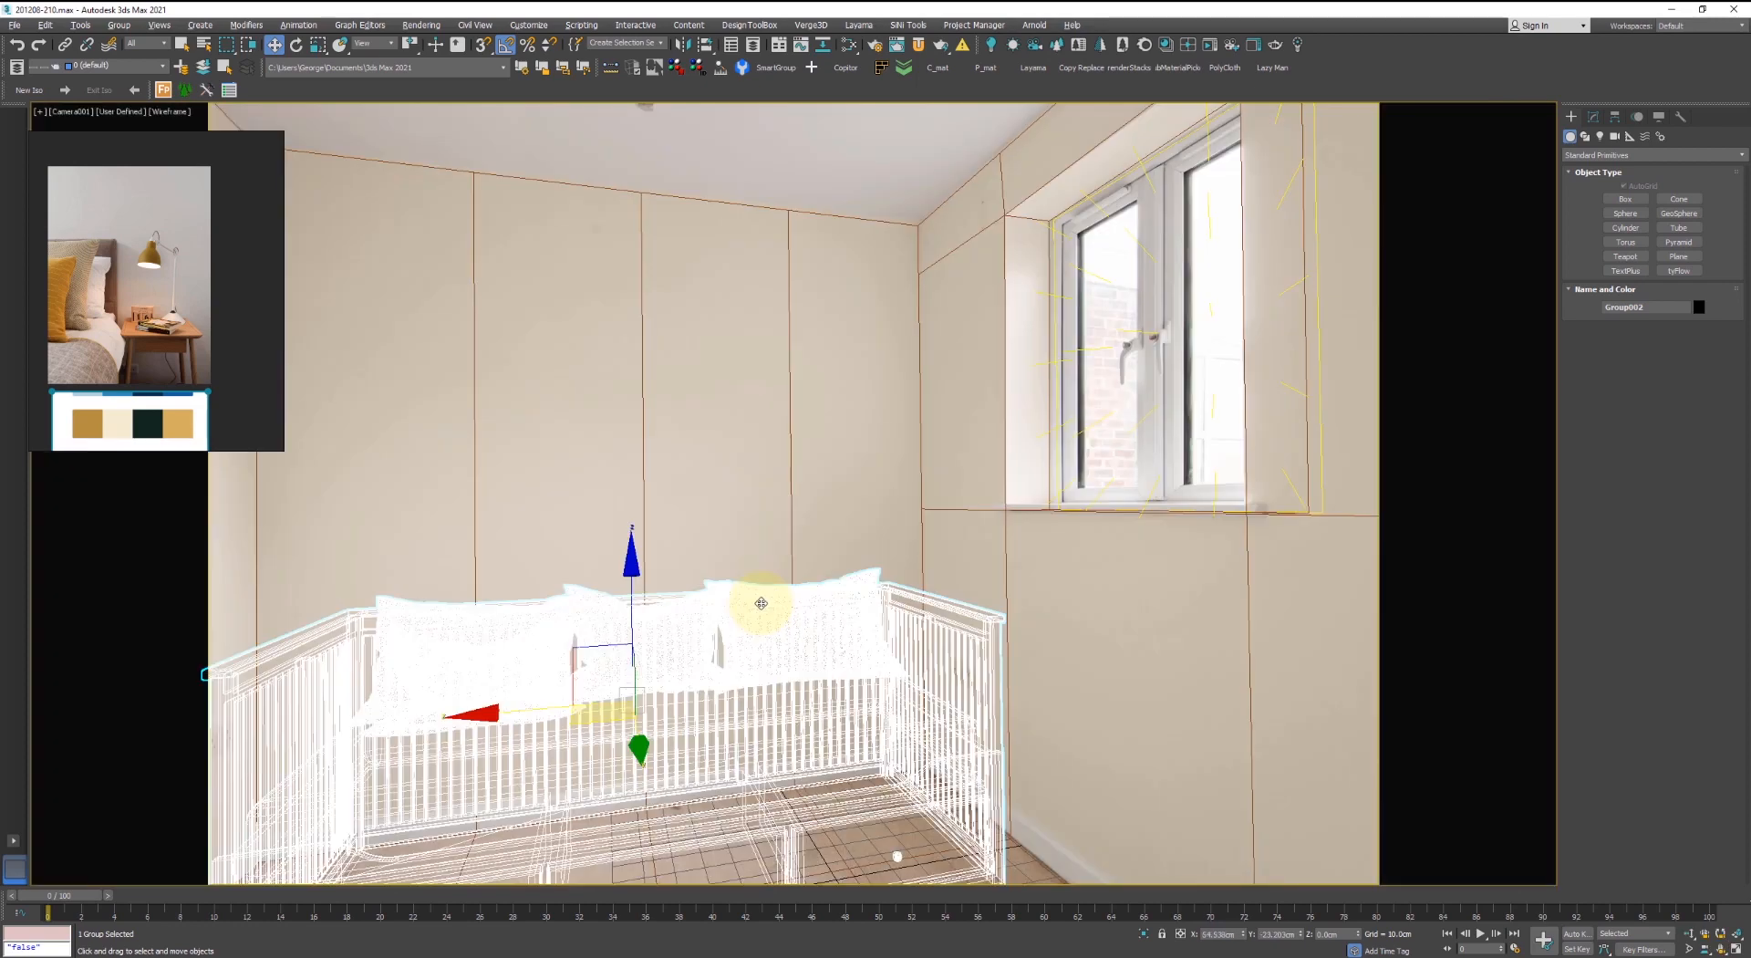
- Set the daybed group's pivot to its bottom centre with the SiNi Pivot tool and show the camera view shaded without edges
key("F3")
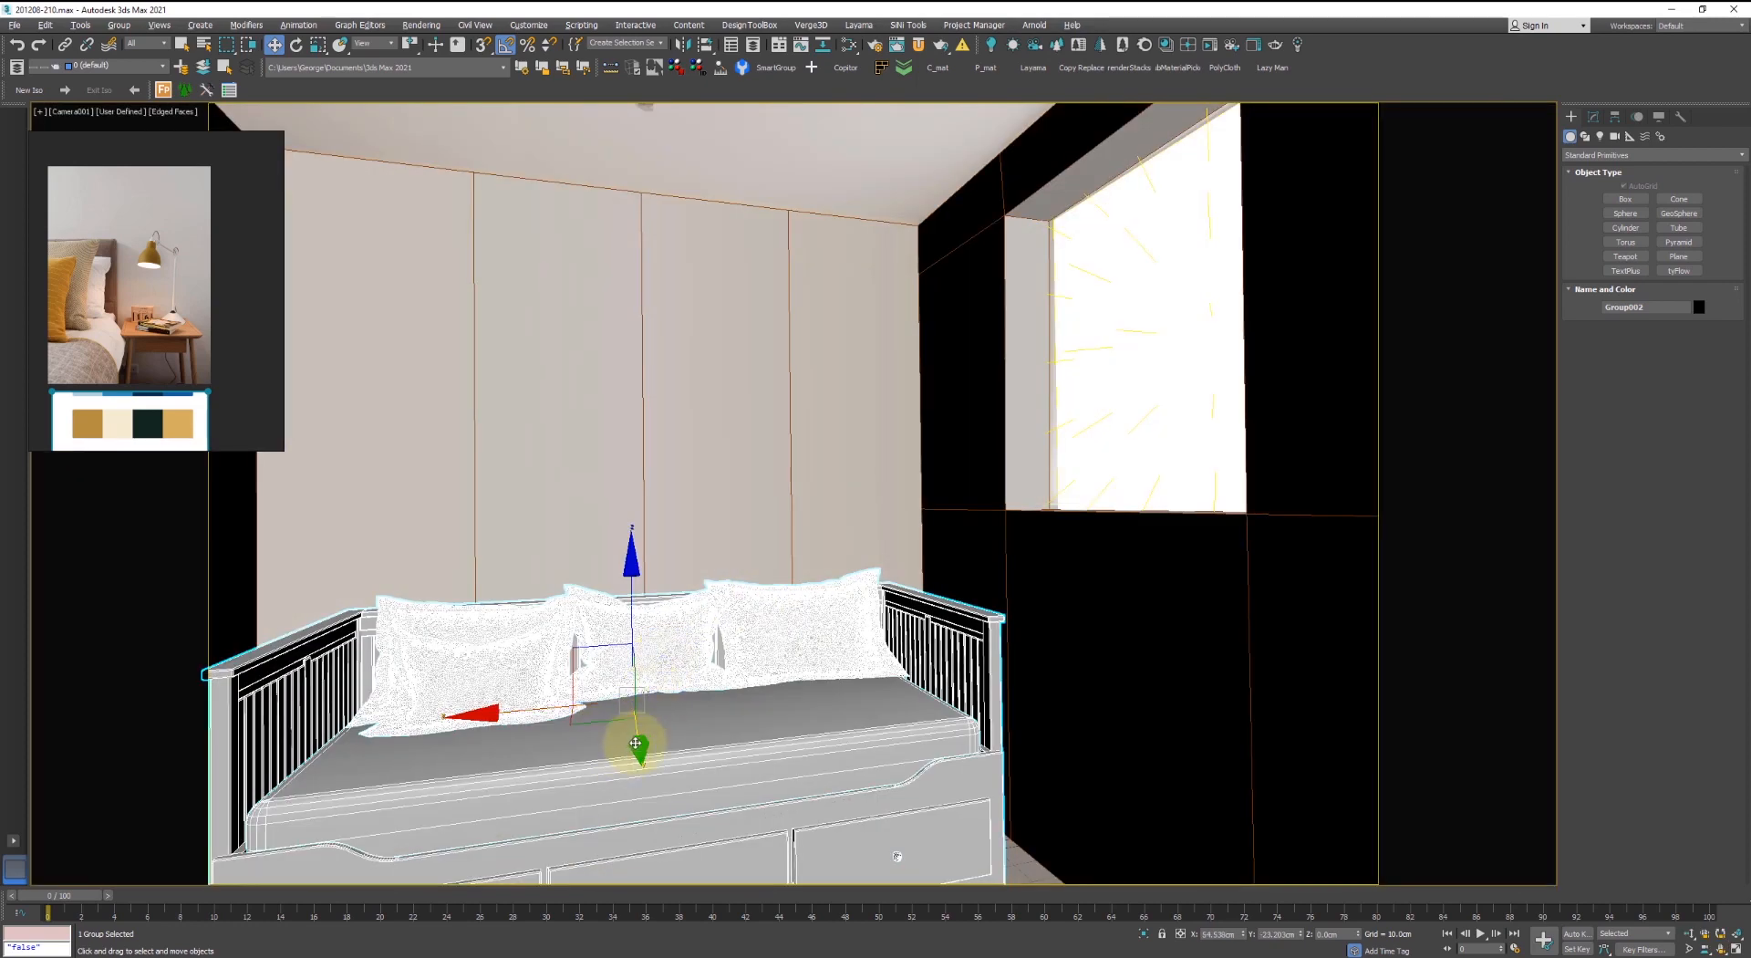
left_click(908, 24)
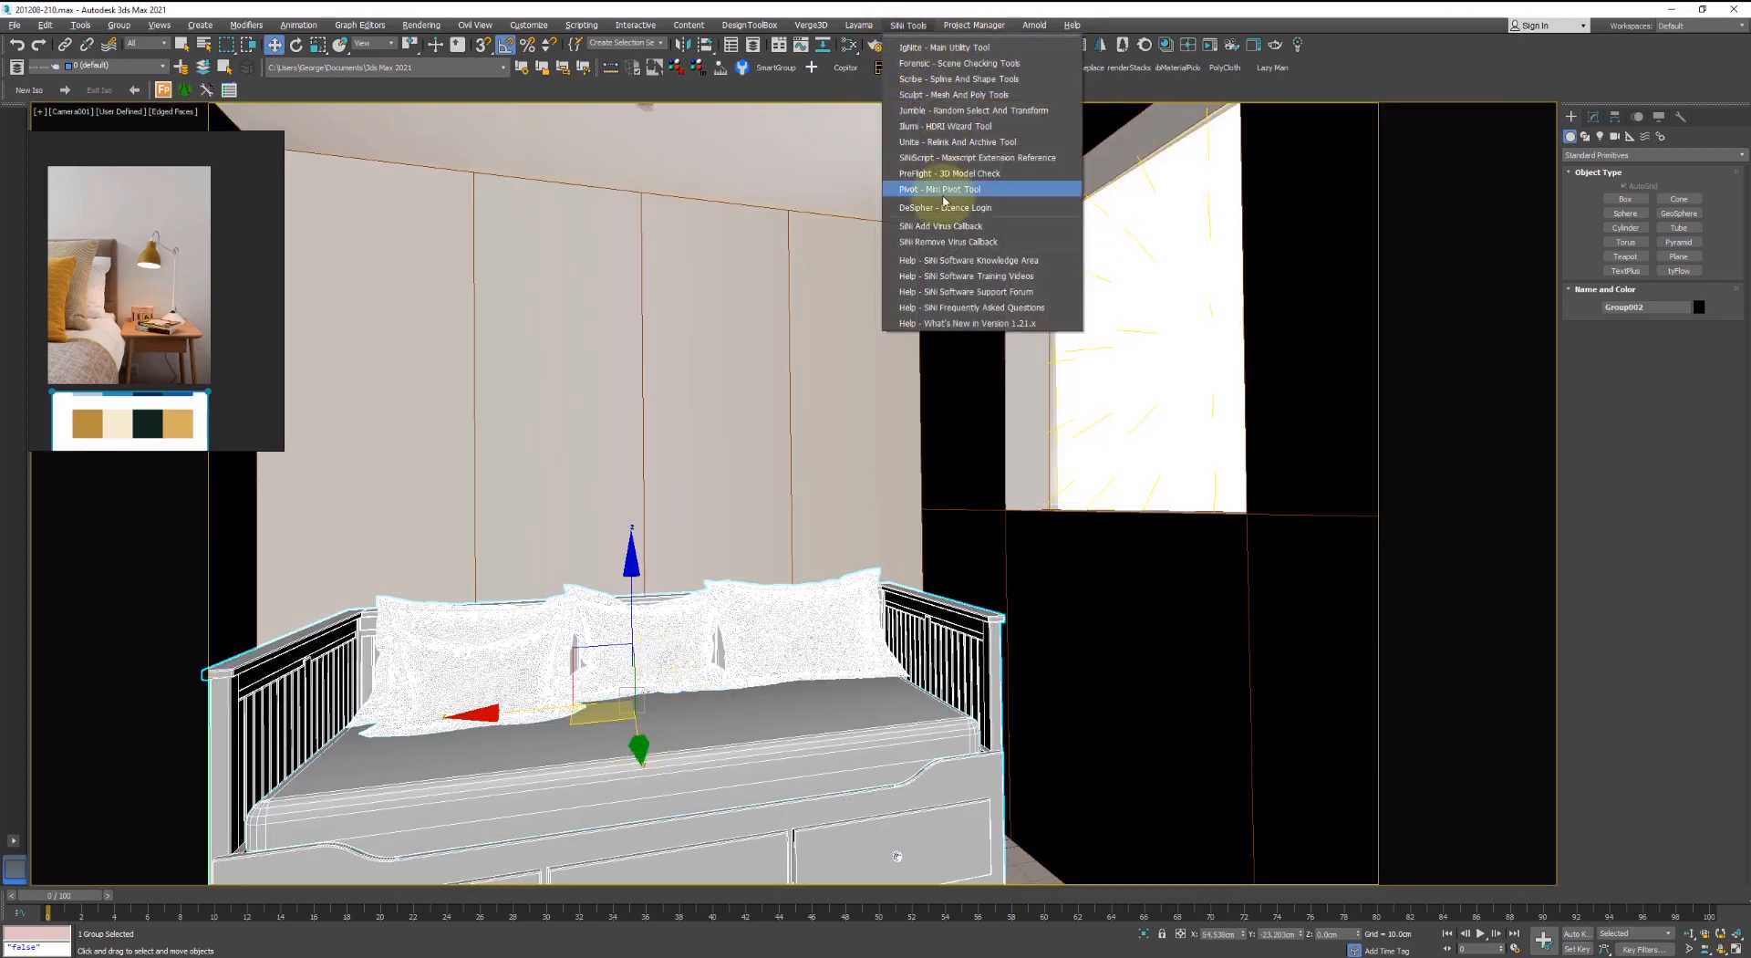
left_click(936, 190)
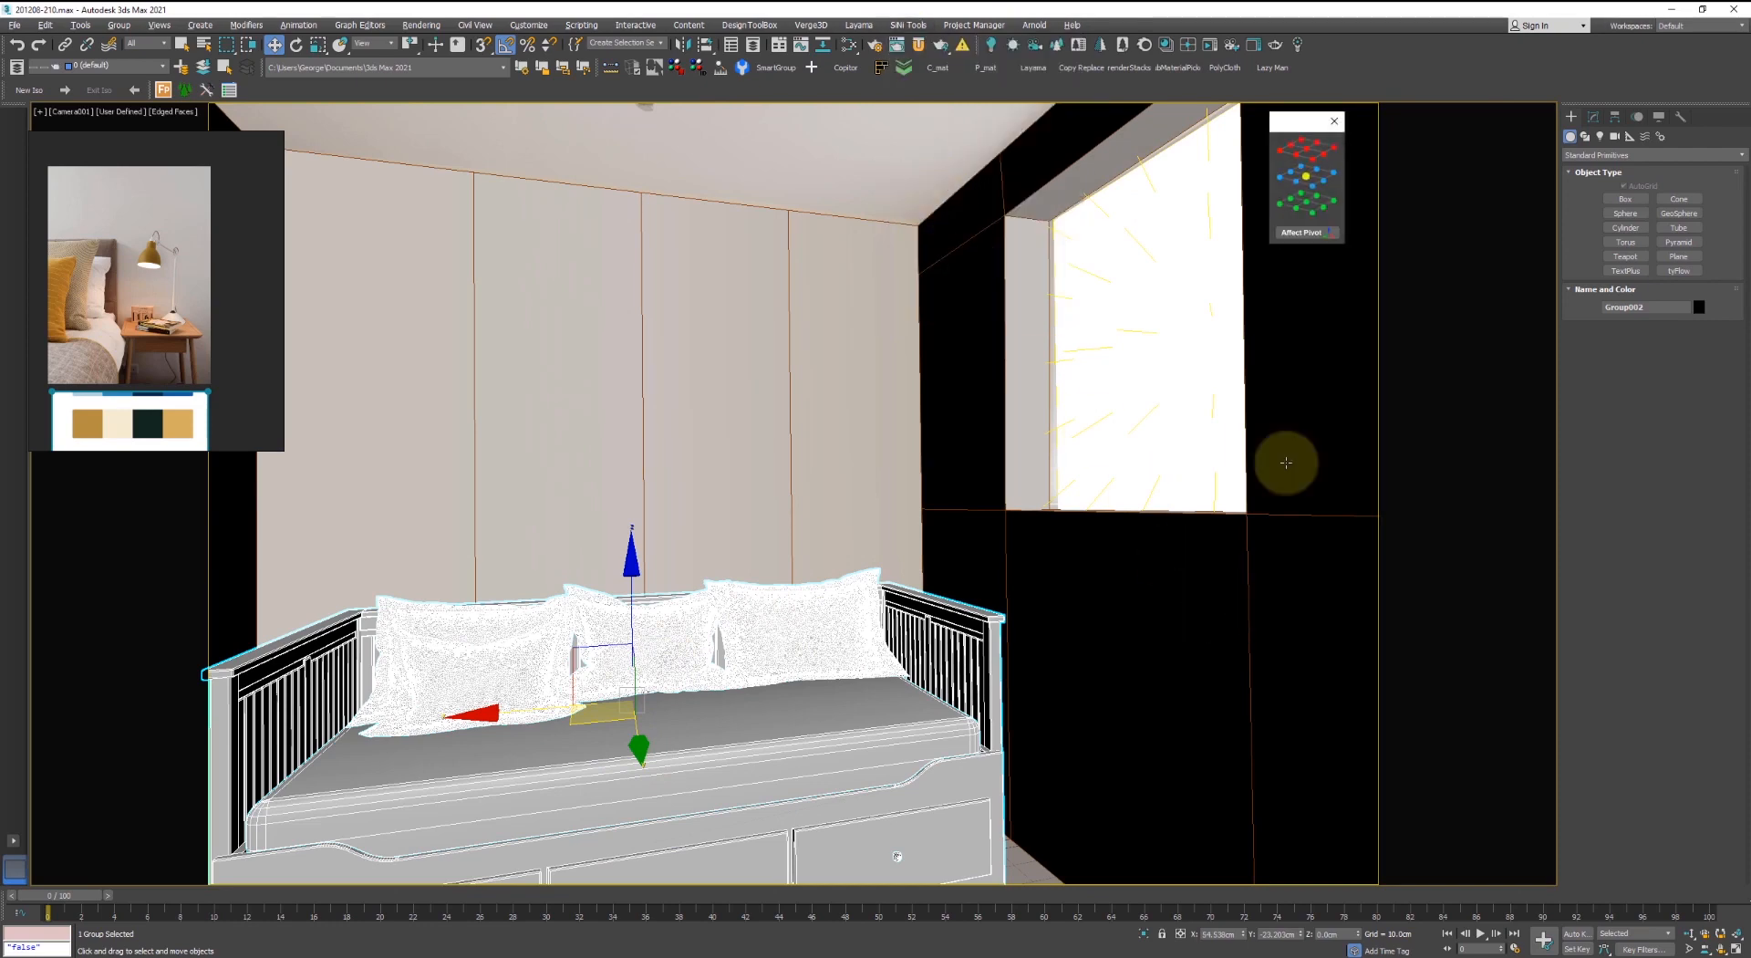
left_click(1309, 209)
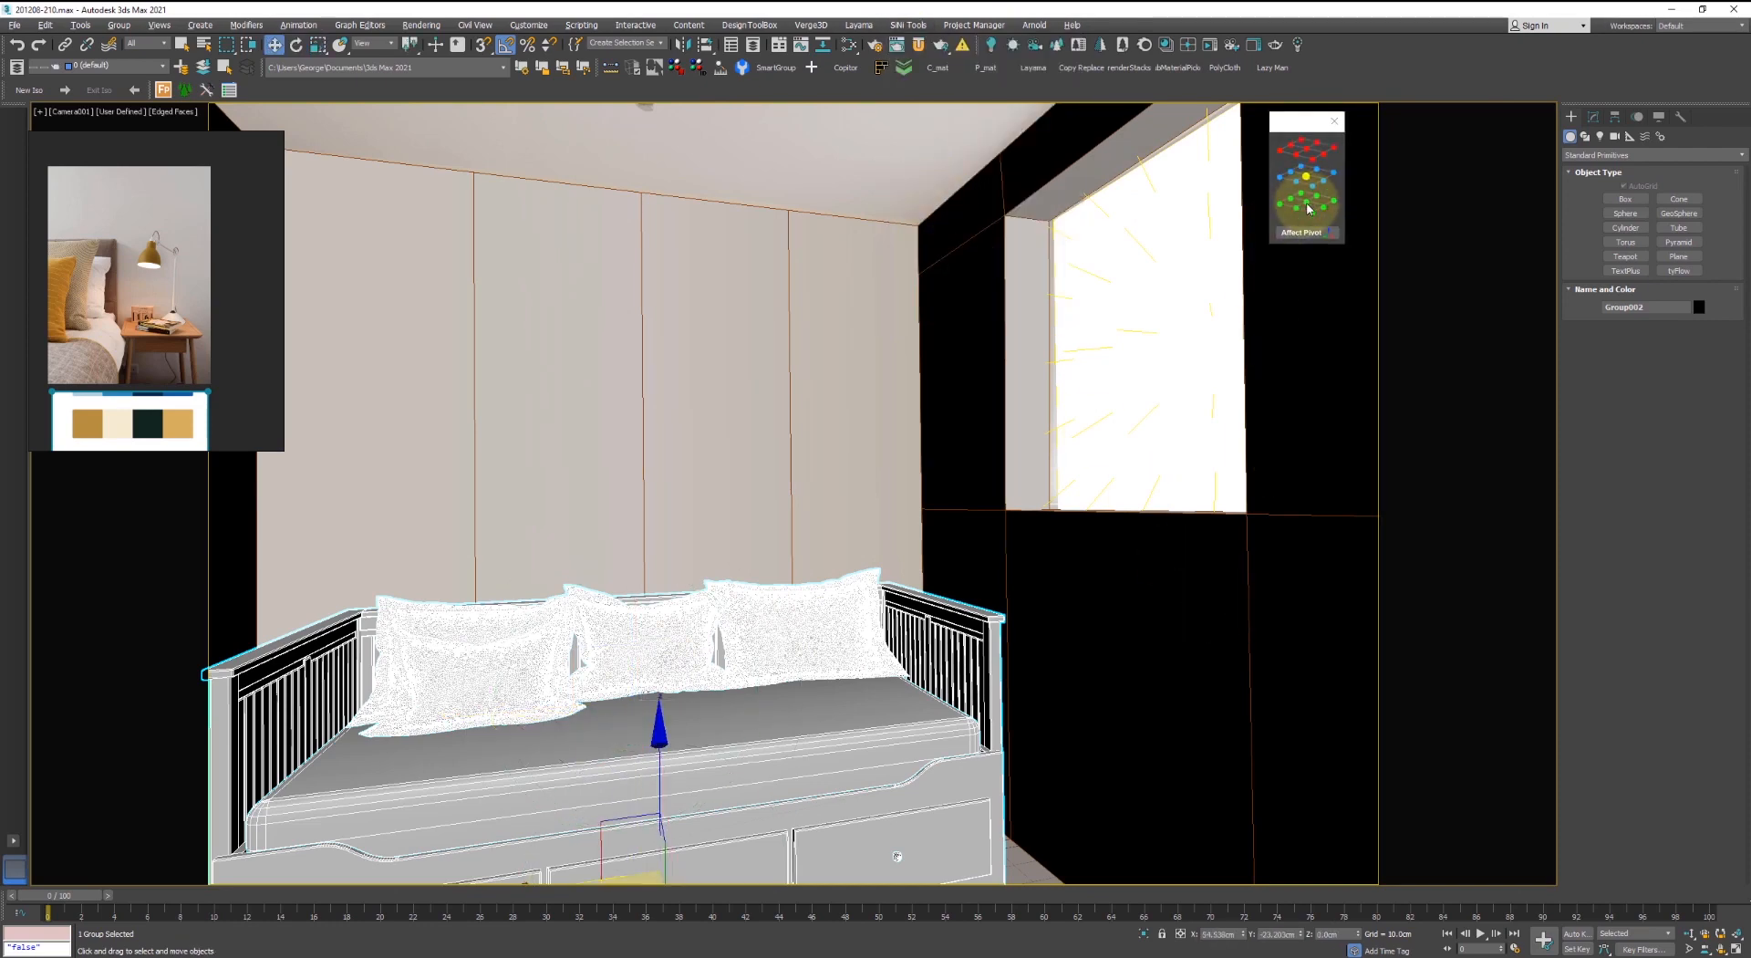
key("F3")
key("F3")
key("F4")
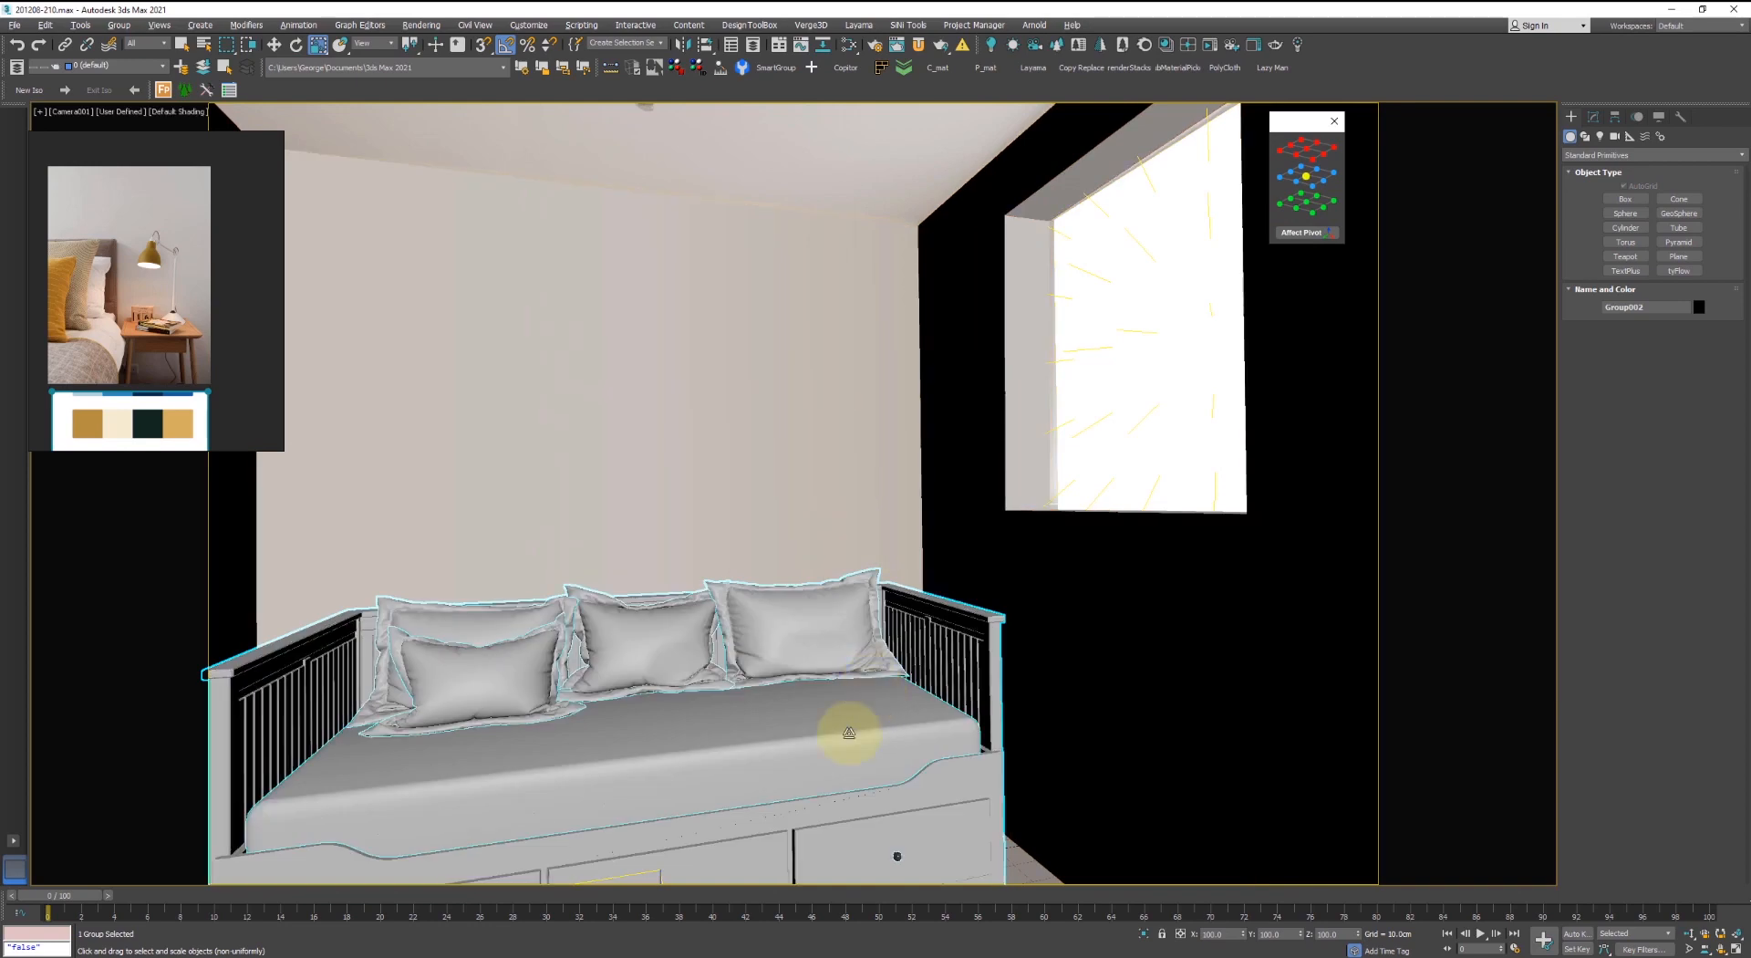
key("F3")
key("F3")
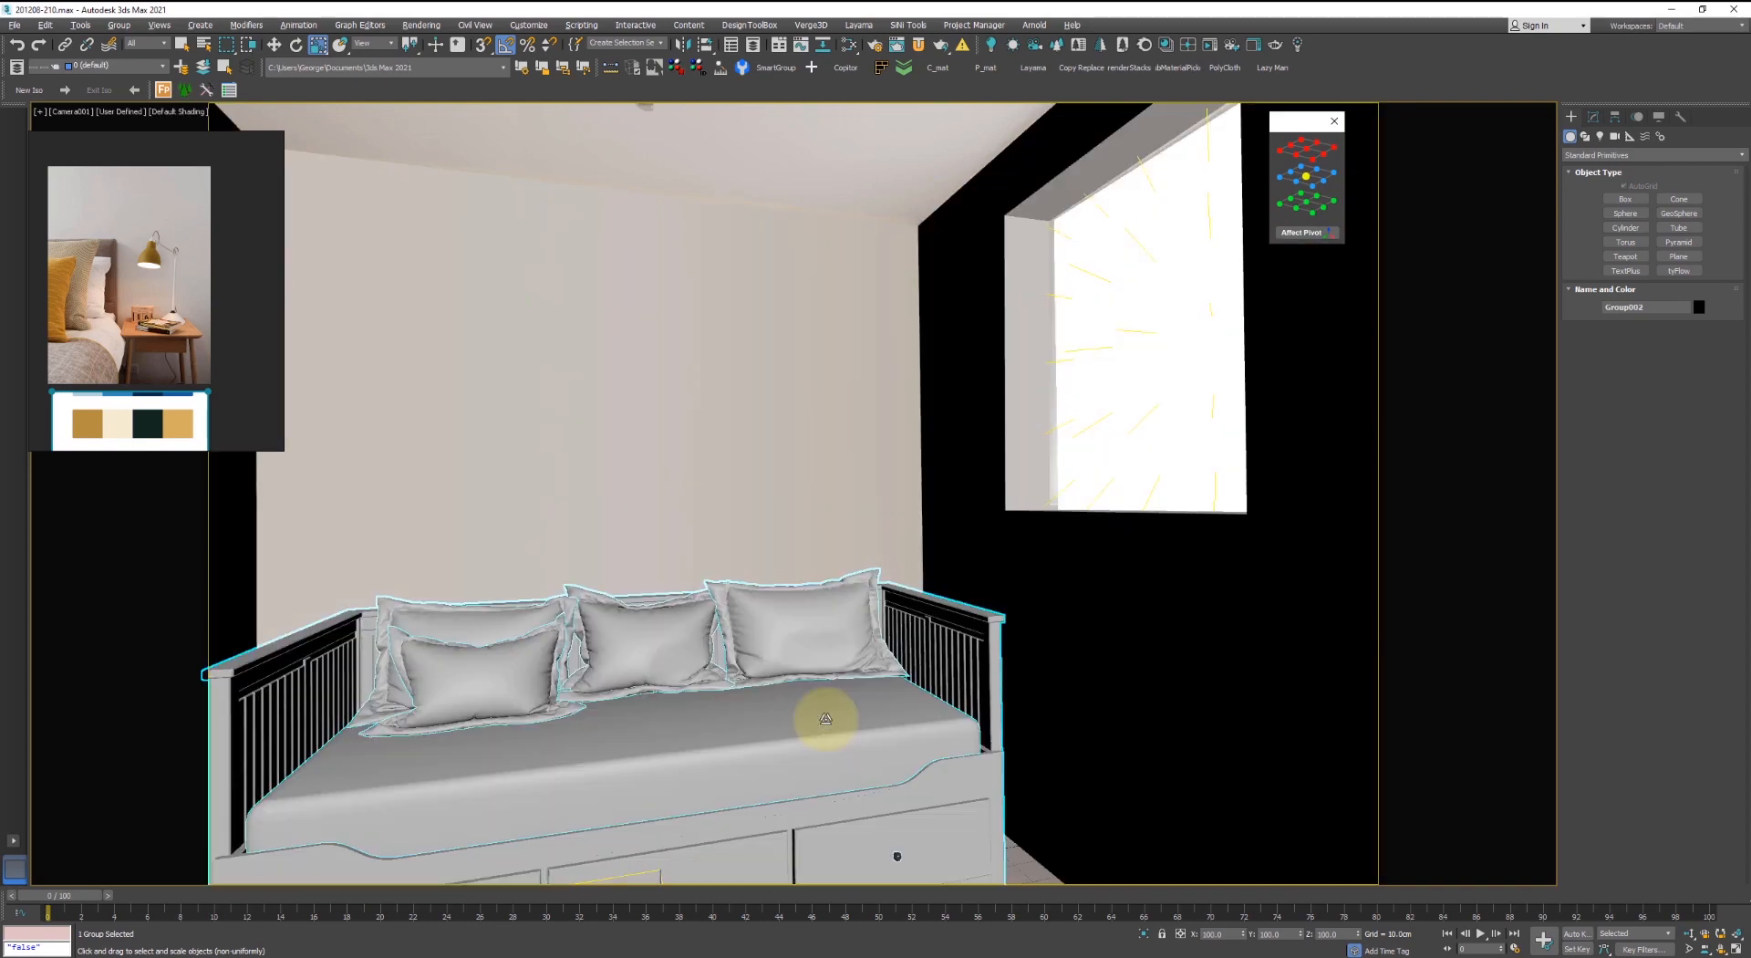
- Start interactive rendering of the camera view and slide the daybed slightly along the back wall towards the window
left_click(1208, 46)
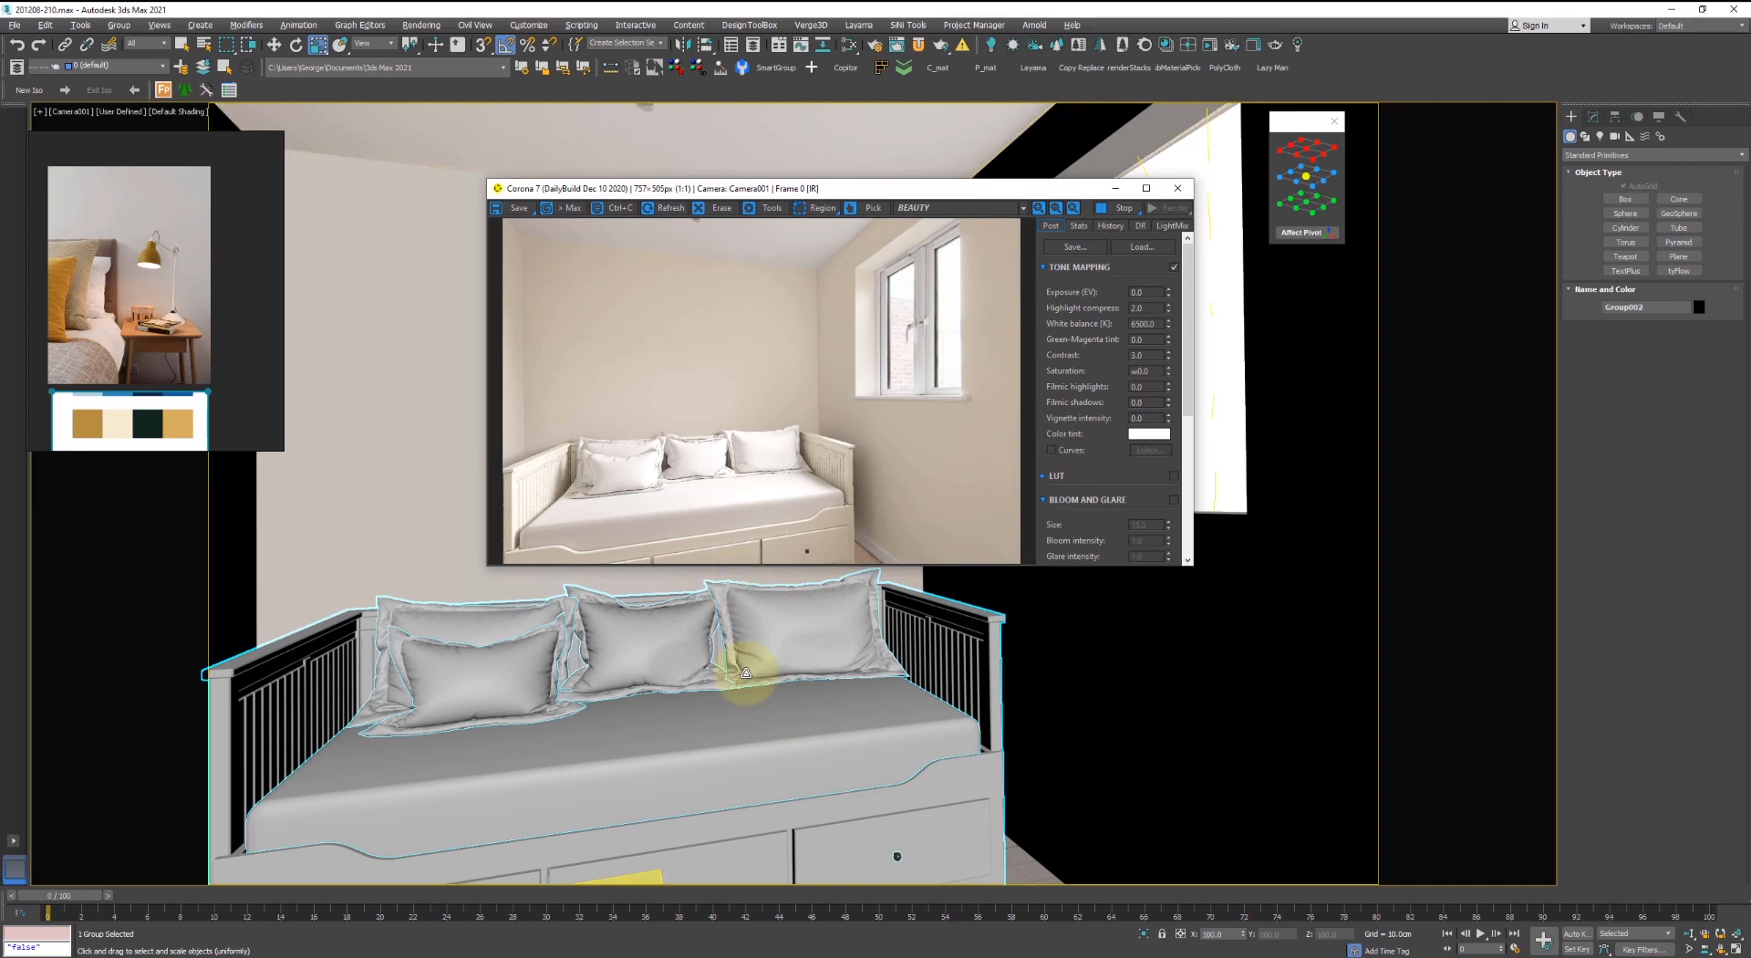
scroll(723, 664, "down", 3)
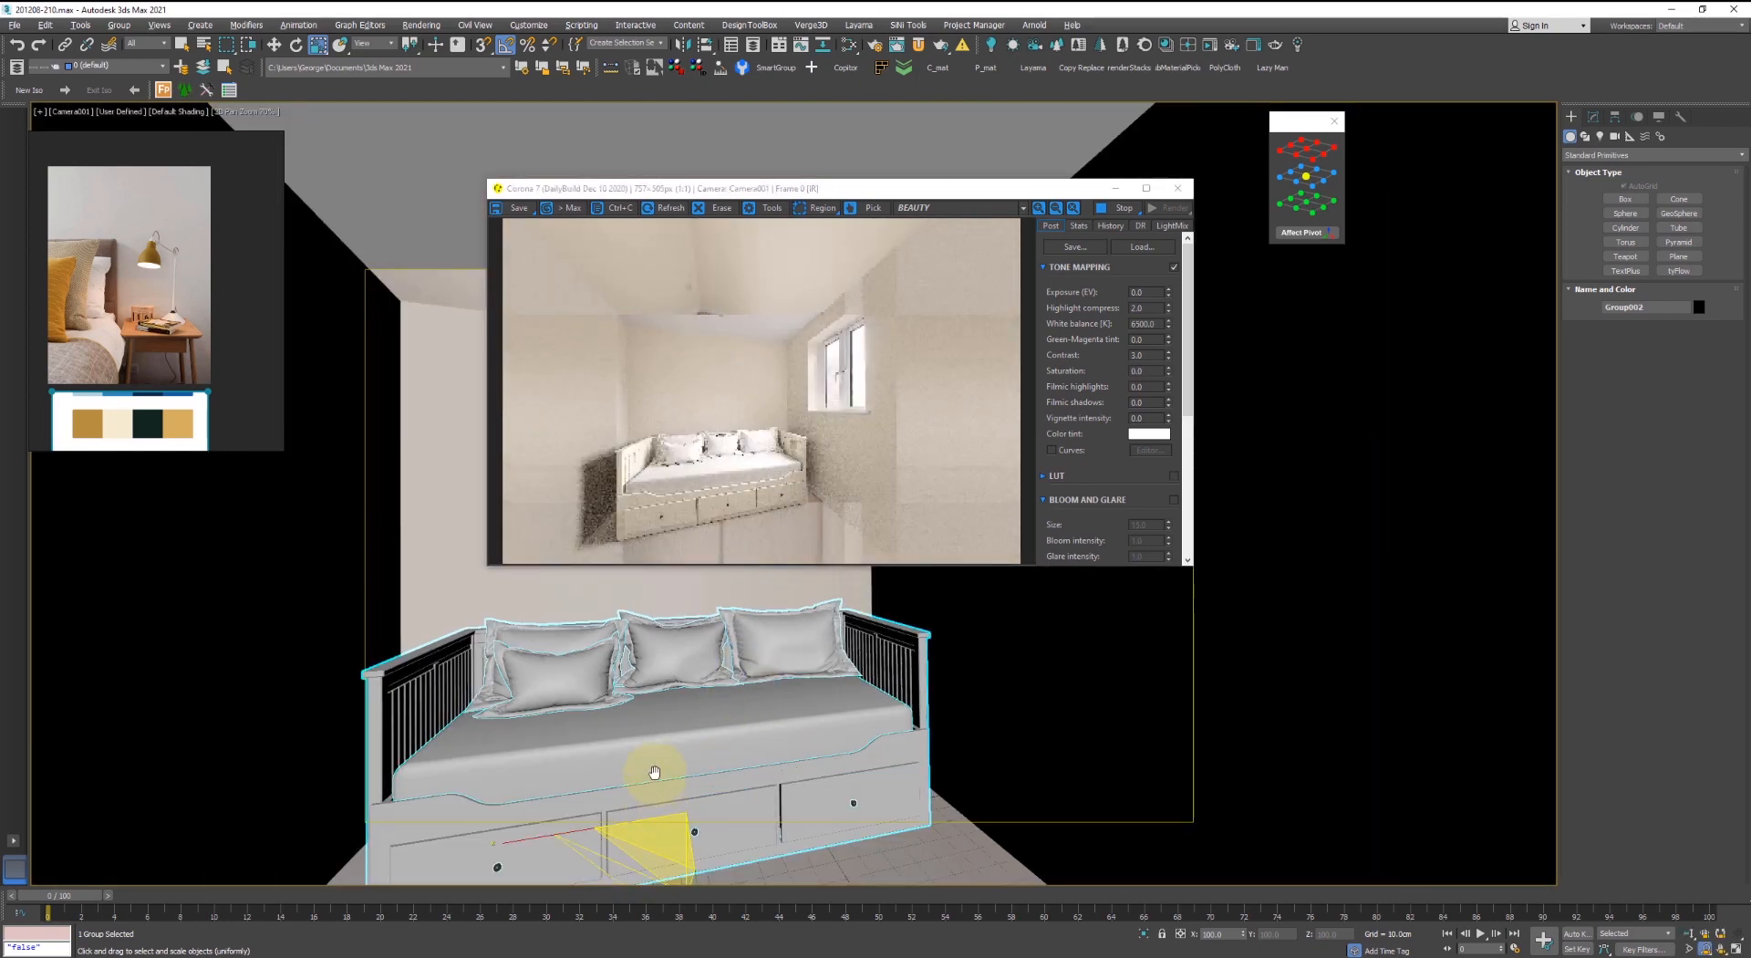
middle_click_drag(654, 772, 657, 695)
key("w")
left_click_drag(572, 759, 608, 758)
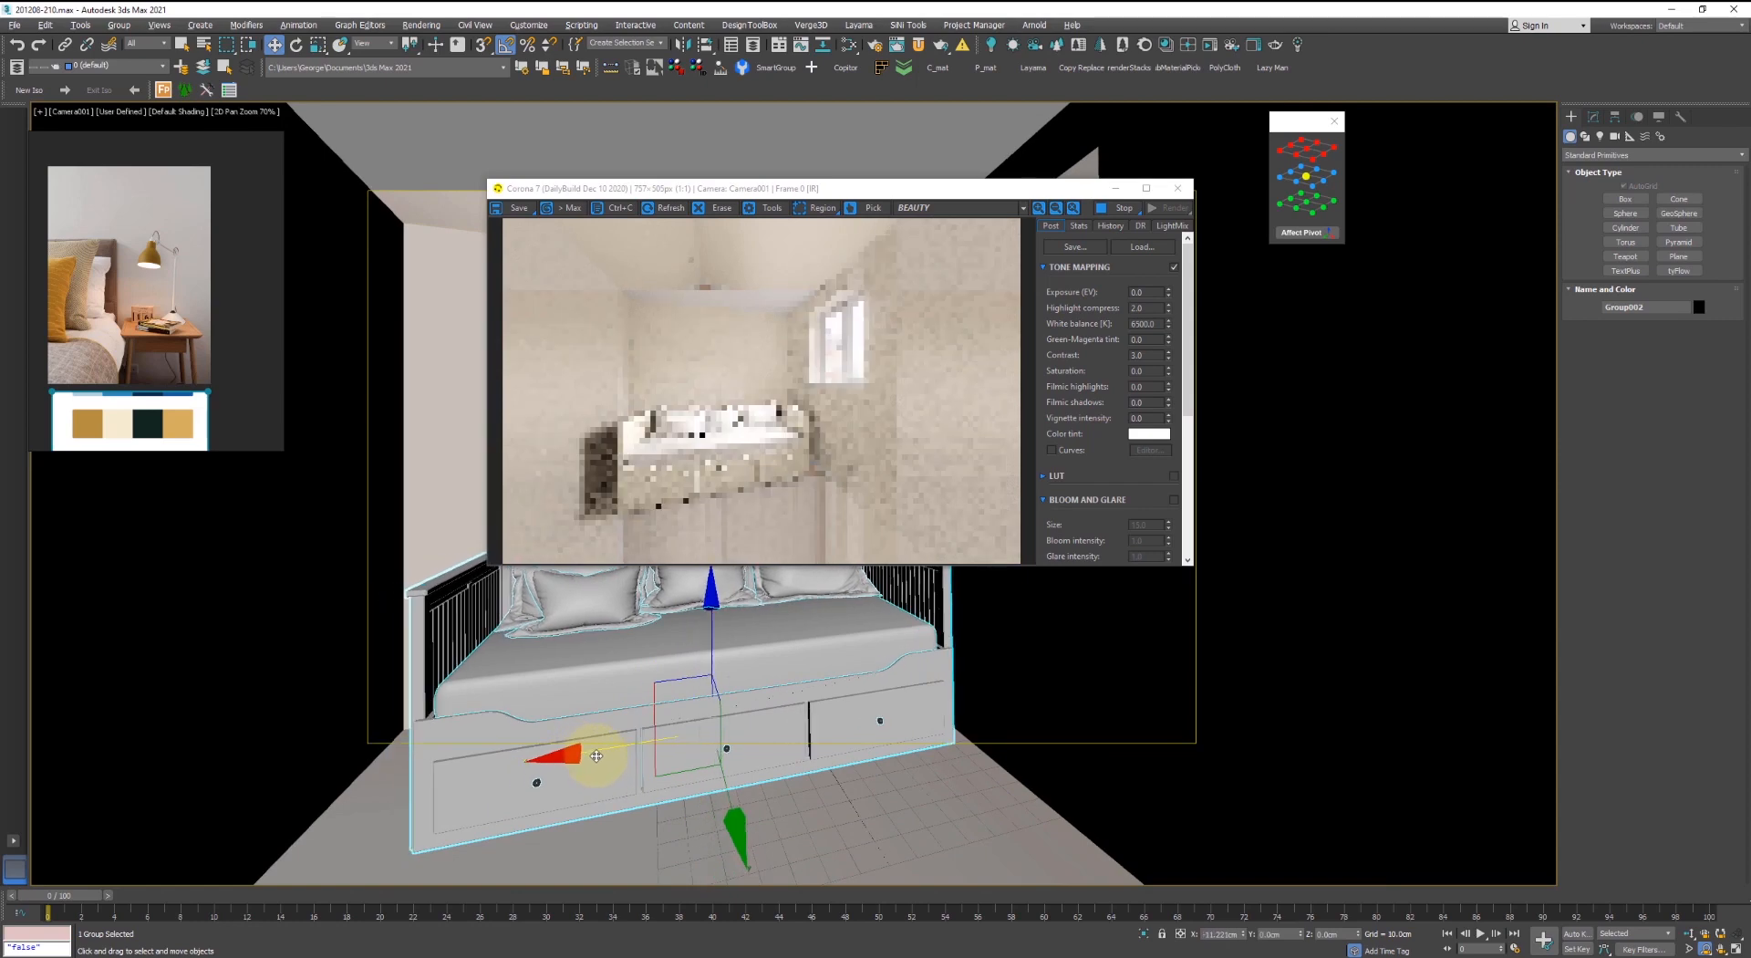
- Examine the daybed's placement and shadows in the interactive render, stop rendering, and close the frame buffer
scroll(595, 426, "up", 1)
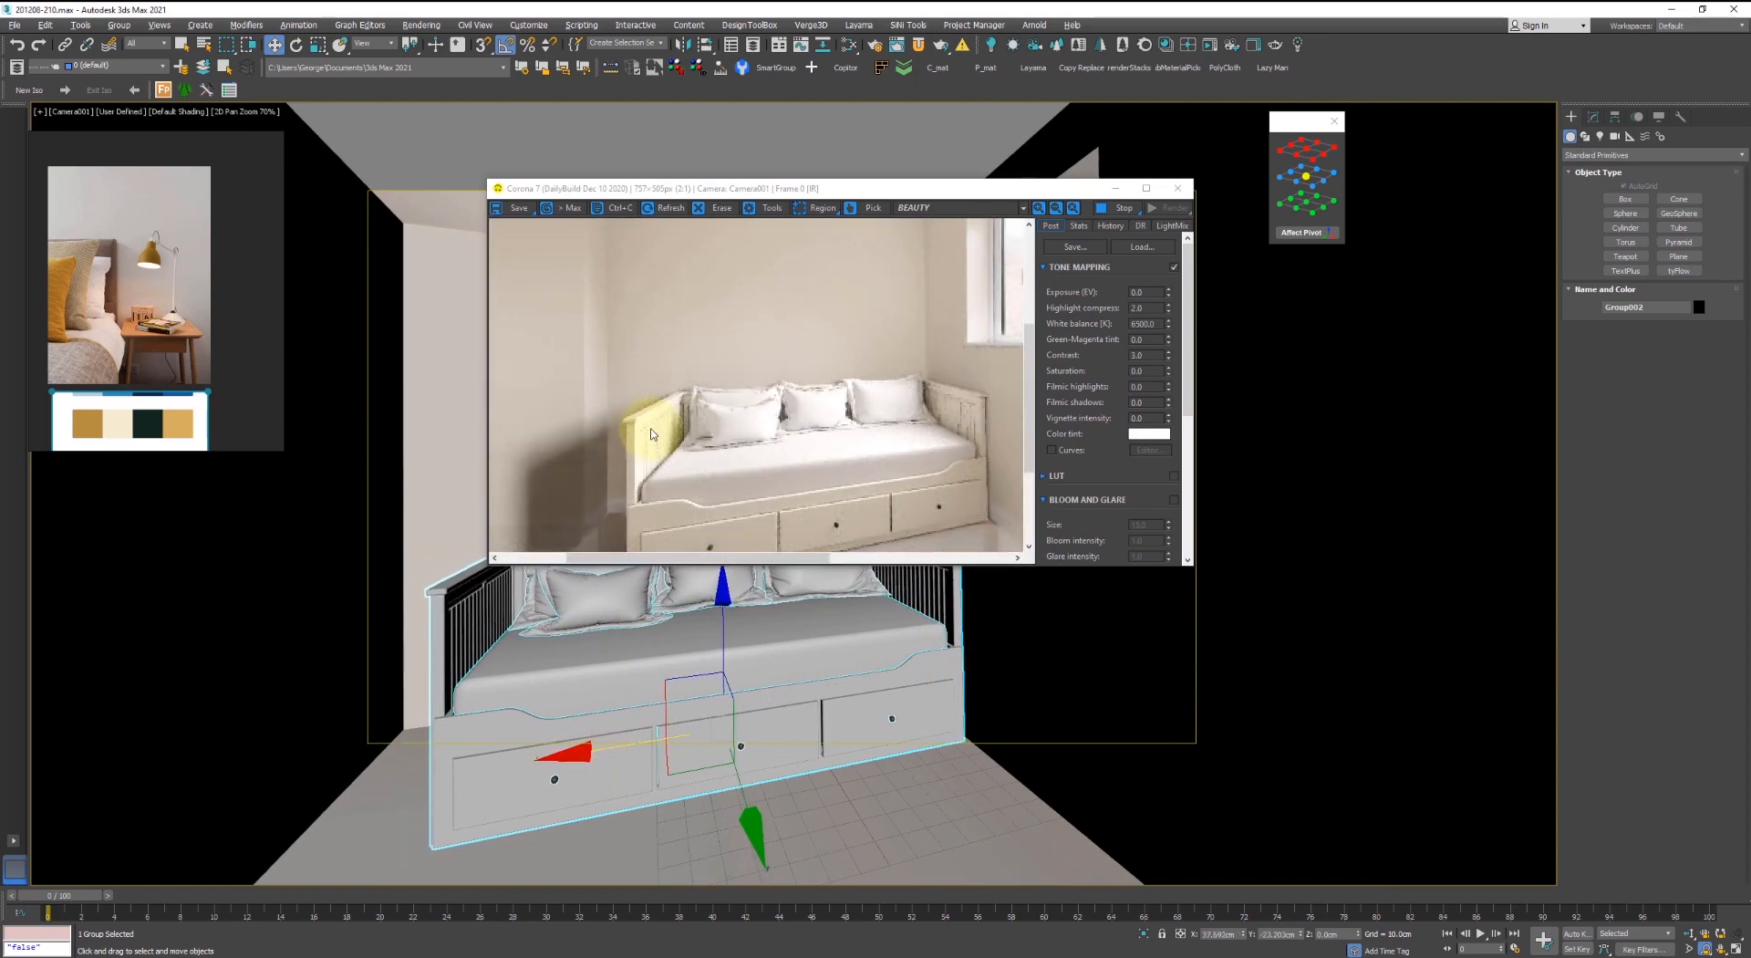
scroll(652, 428, "down", 1)
scroll(629, 410, "up", 1)
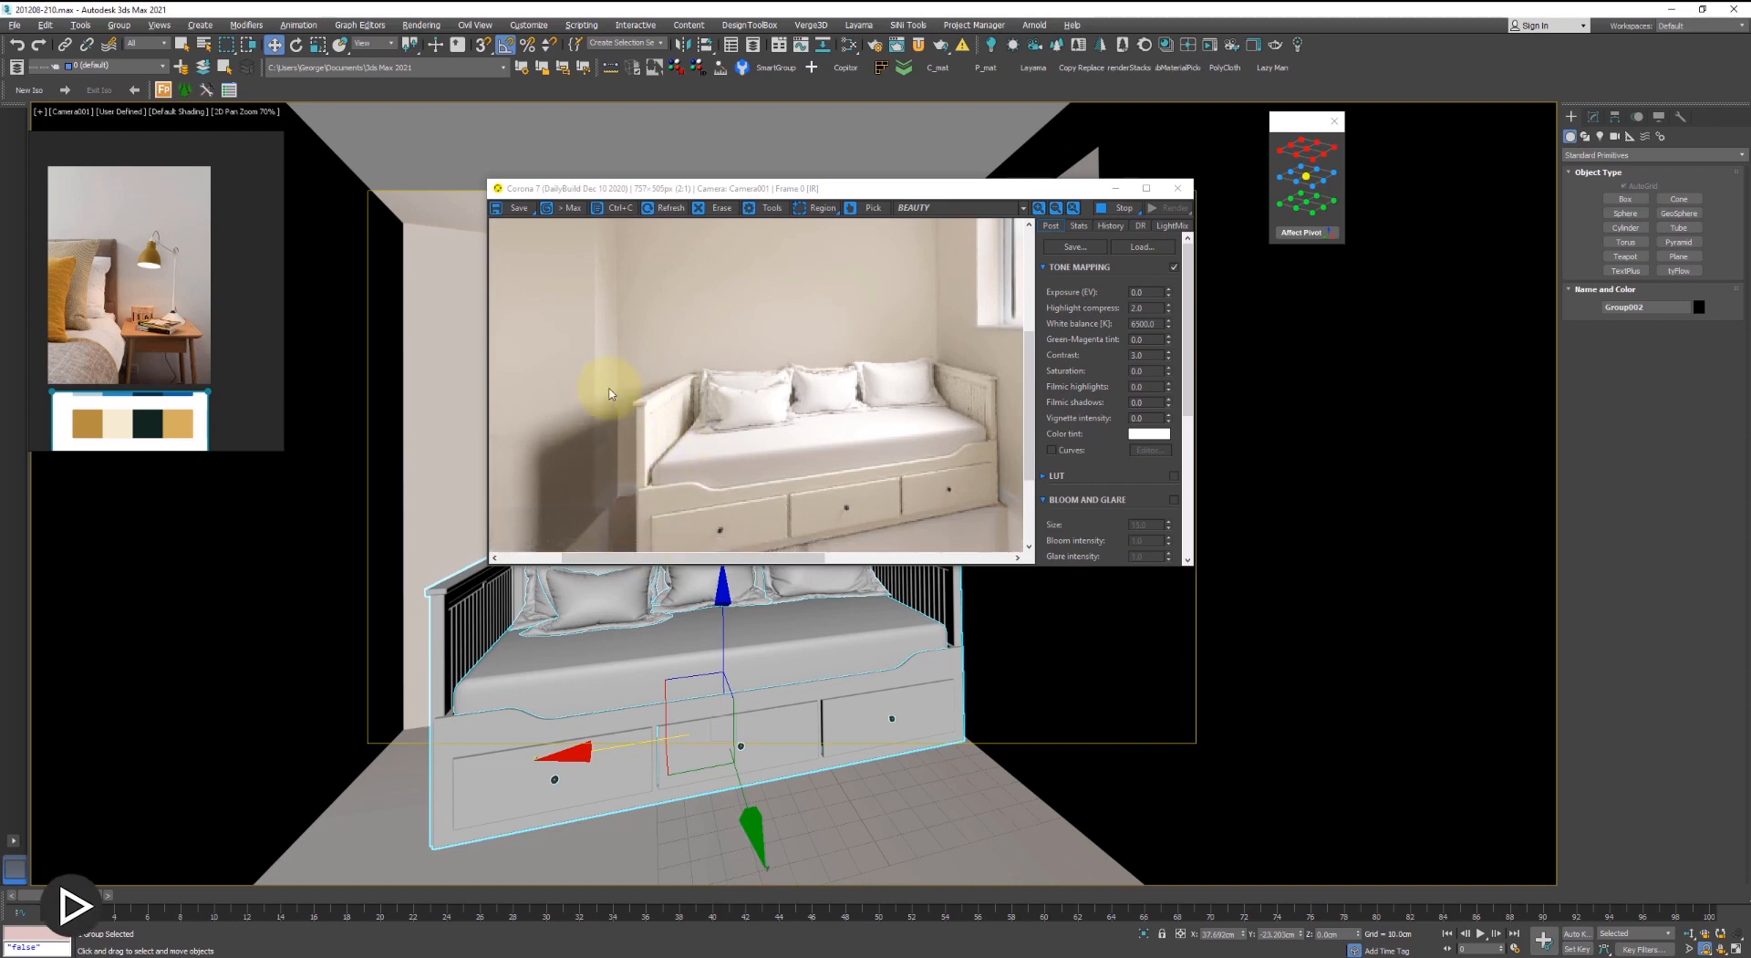
key("c")
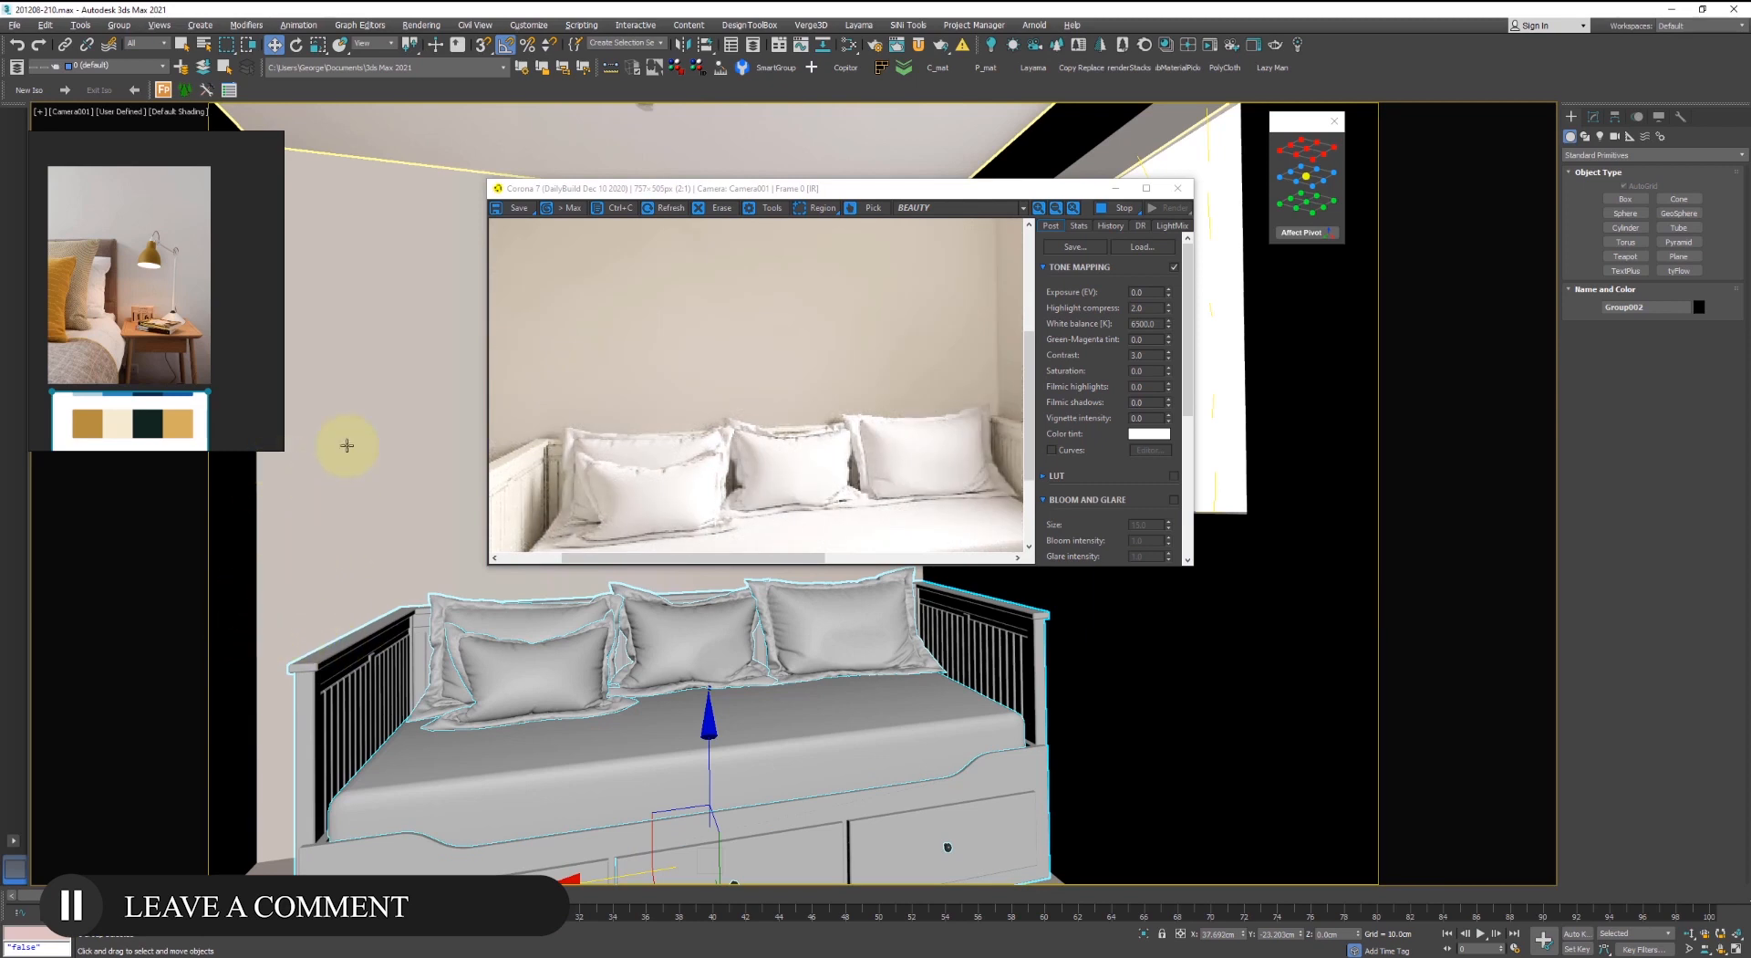
scroll(762, 411, "down", 1)
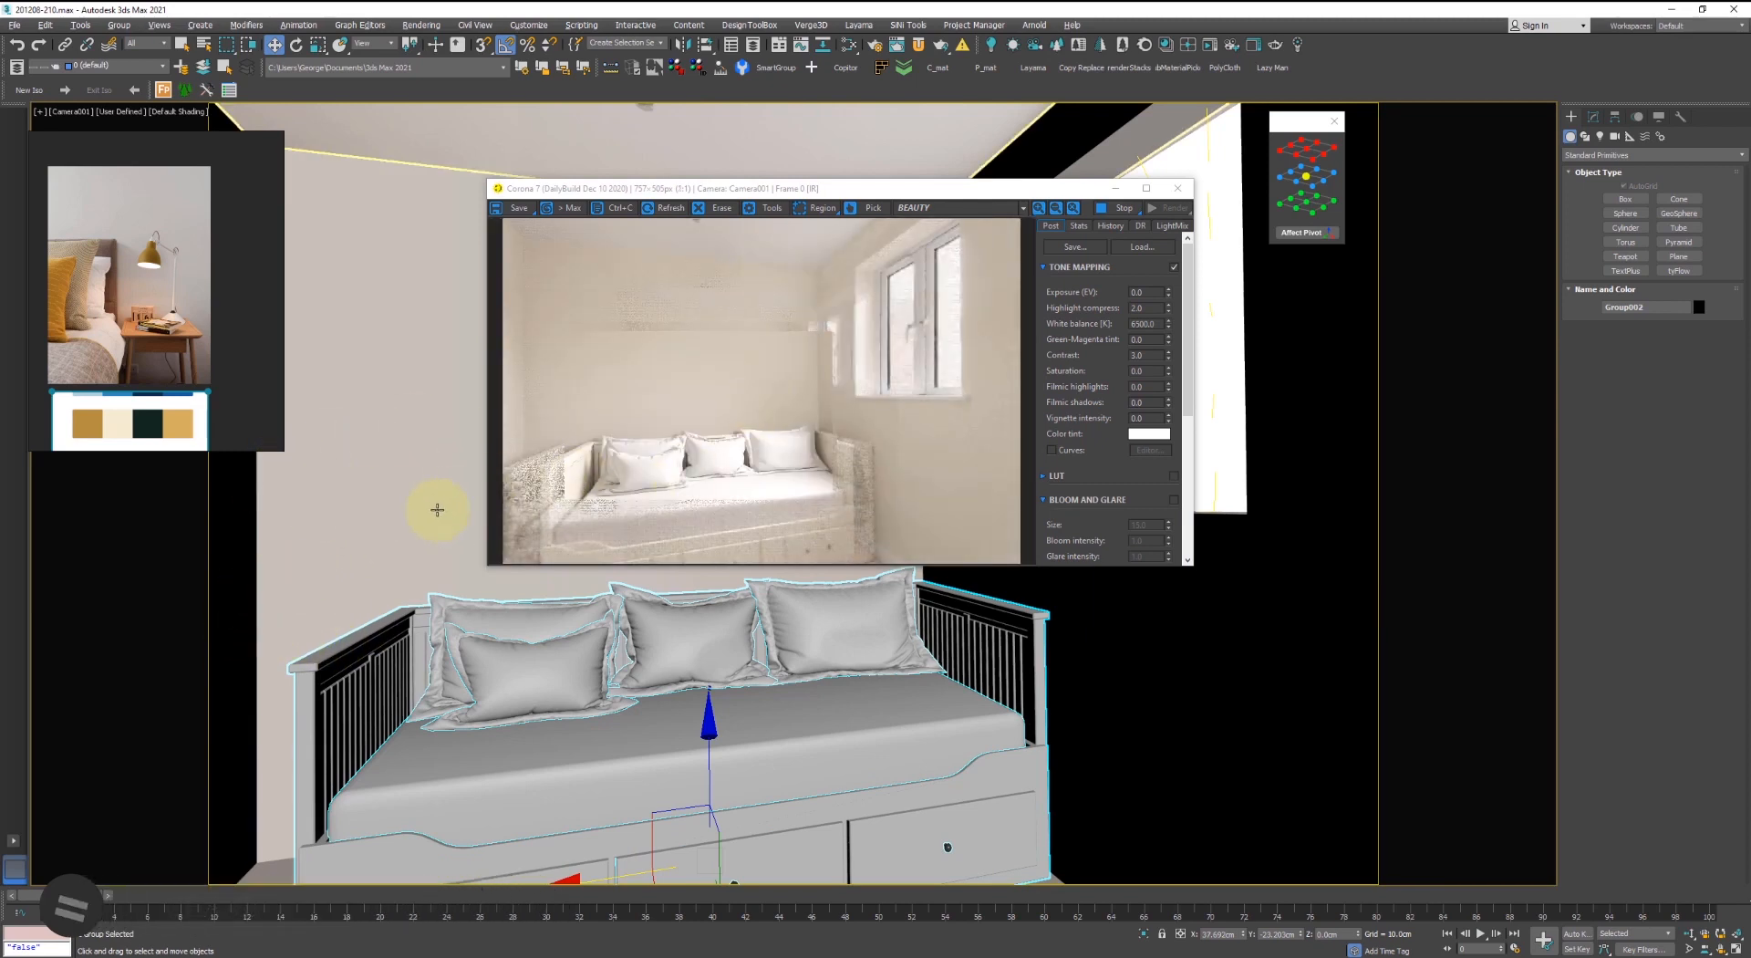
left_click(1113, 209)
left_click(1178, 187)
- Open the daybed group in the perspective view and select the bed frame mesh inside it
key("p")
scroll(794, 586, "down", 3)
middle_click_drag(793, 585, 615, 519)
scroll(584, 529, "down", 3)
left_click(558, 548)
scroll(557, 553, "up", 5)
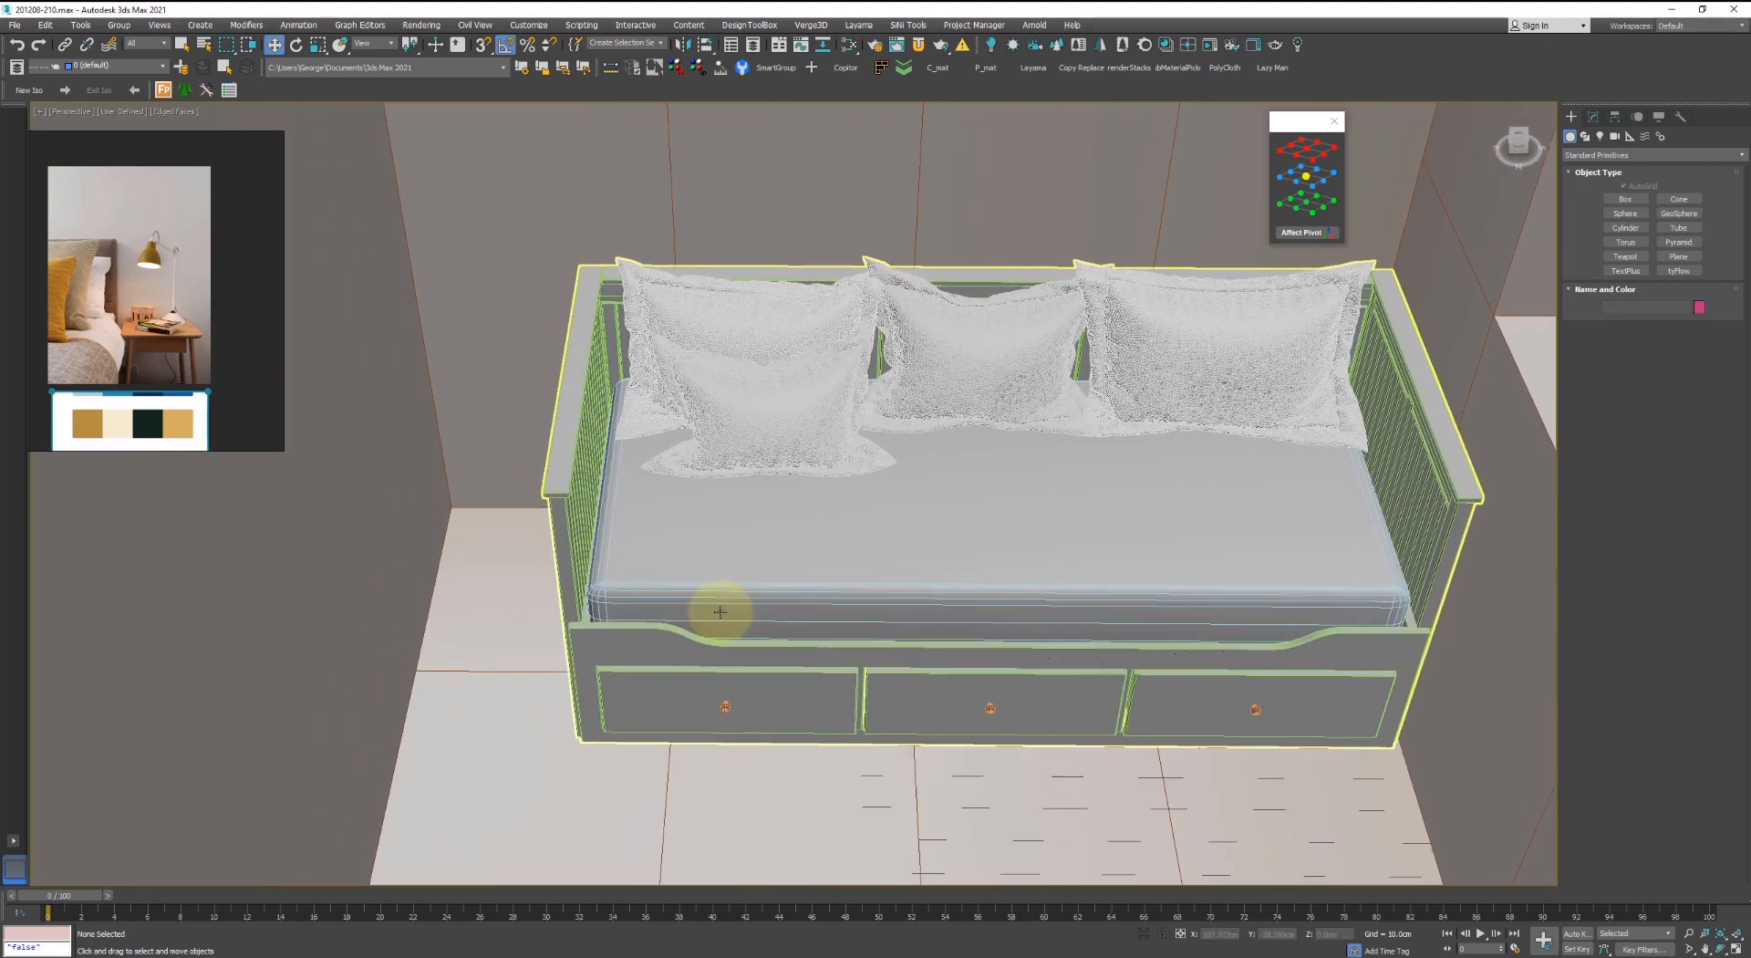
left_click(567, 483)
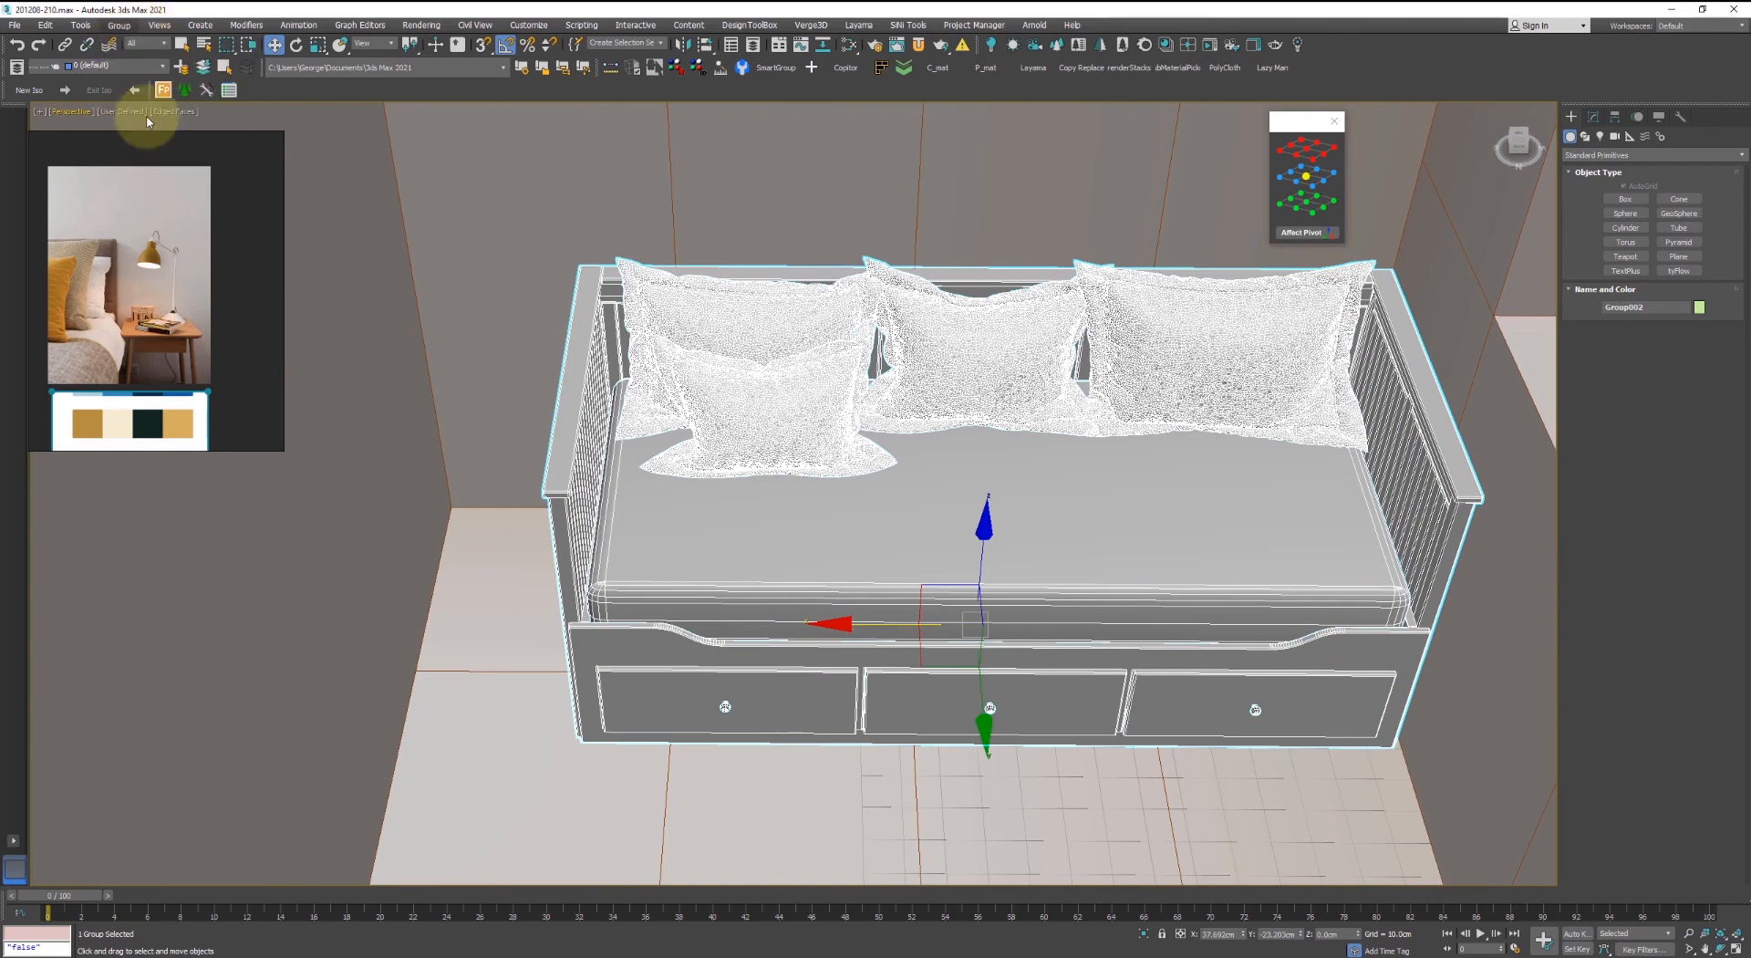
scroll(602, 500, "up", 4)
left_click(599, 500)
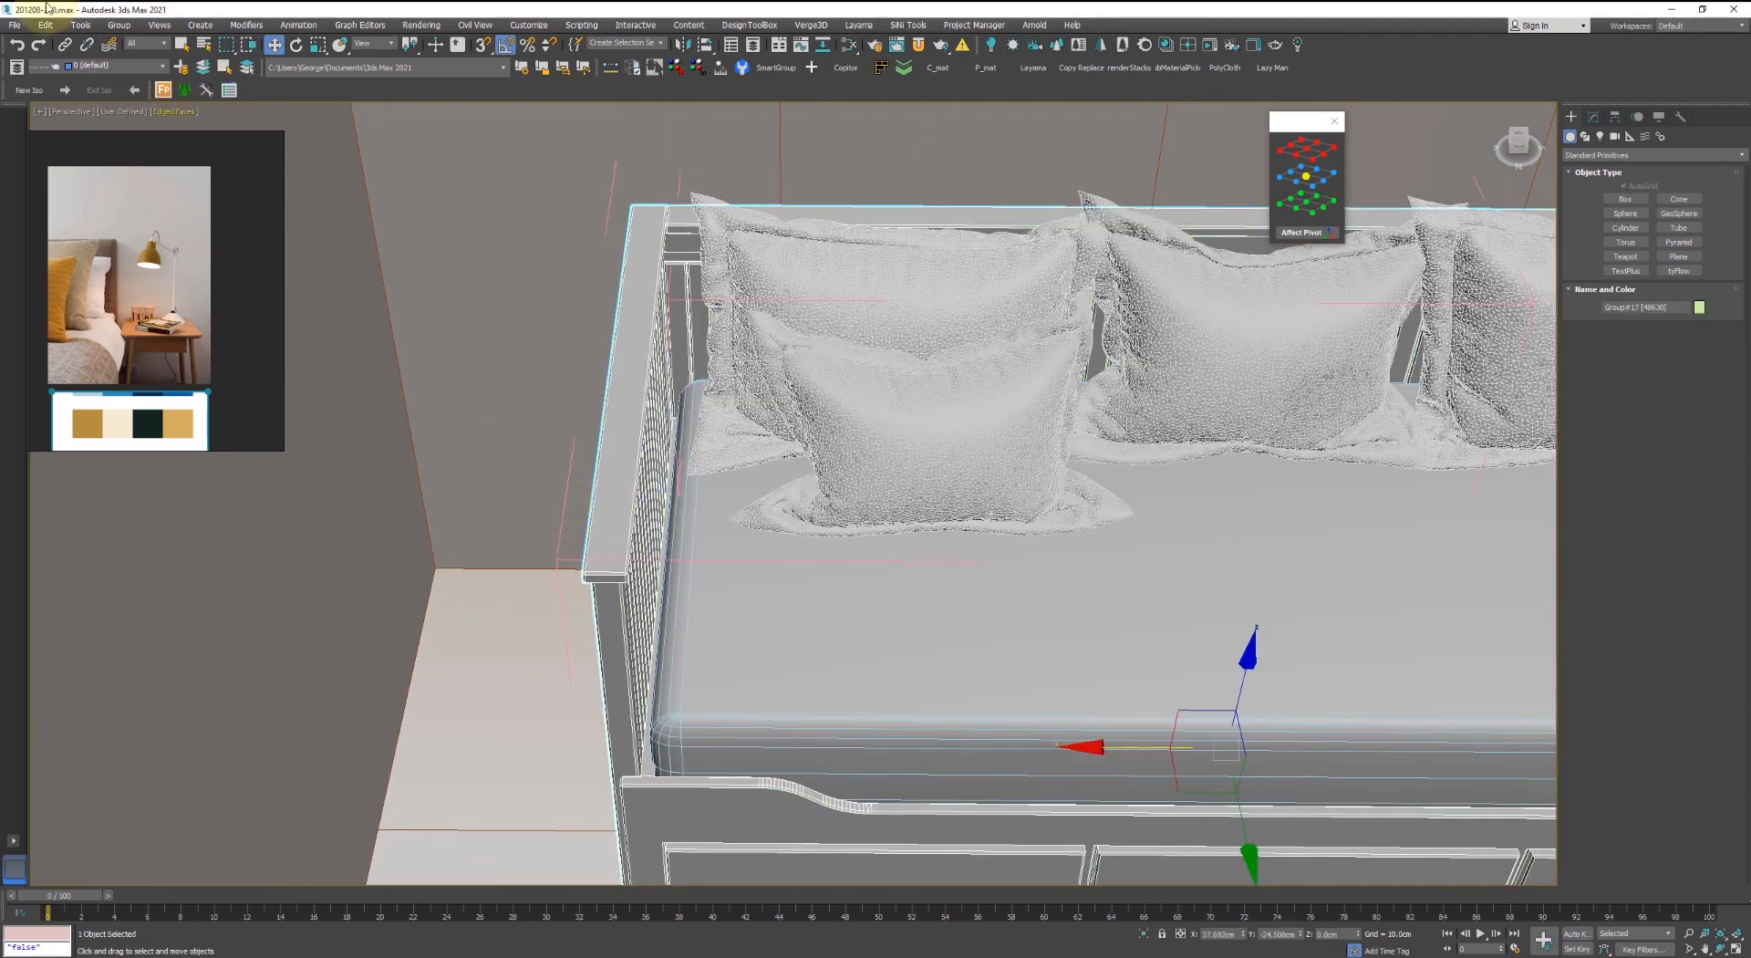
left_click(122, 27)
left_click(146, 96)
- Clone the left armrest's top board as an element of the bed frame and place the copy lower, beside the armrest
key("5")
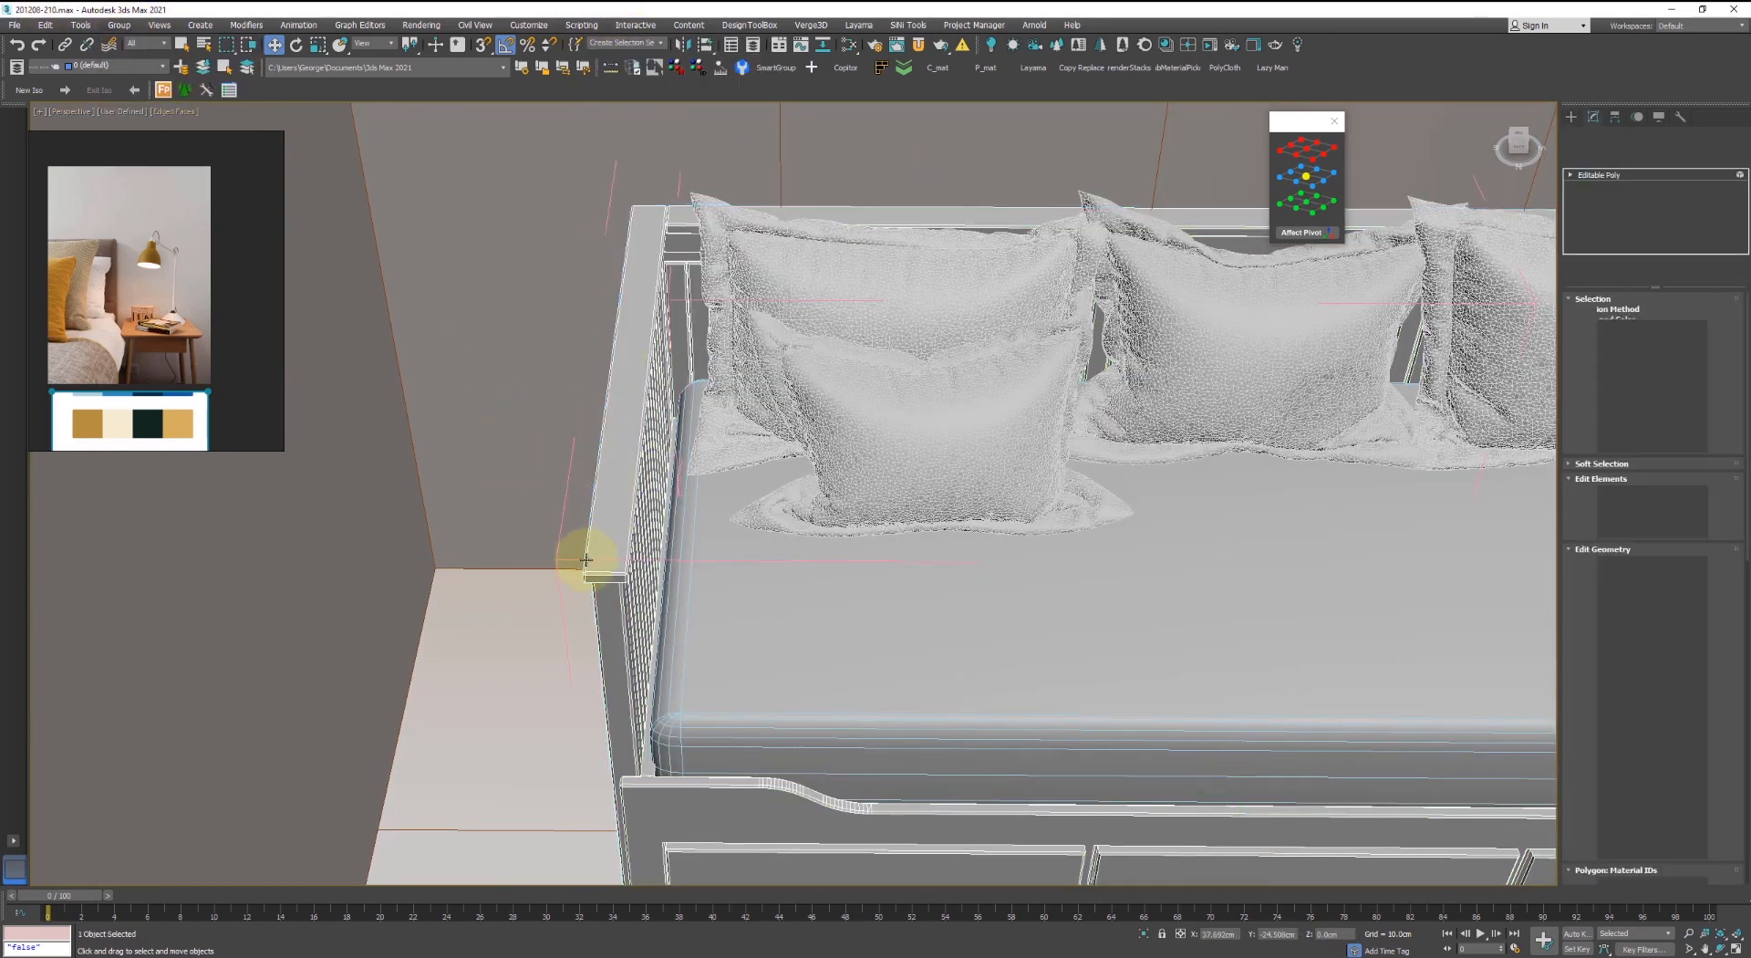
left_click(586, 559)
middle_click_drag(586, 559, 613, 470, "alt")
mouse_move(633, 222)
left_mouse_down()
mouse_move(543, 438)
mouse_move(566, 420)
mouse_move(626, 210)
mouse_move(583, 400)
mouse_move(594, 436)
left_mouse_up()
key("Return")
middle_click_drag(573, 446, 591, 502, "alt")
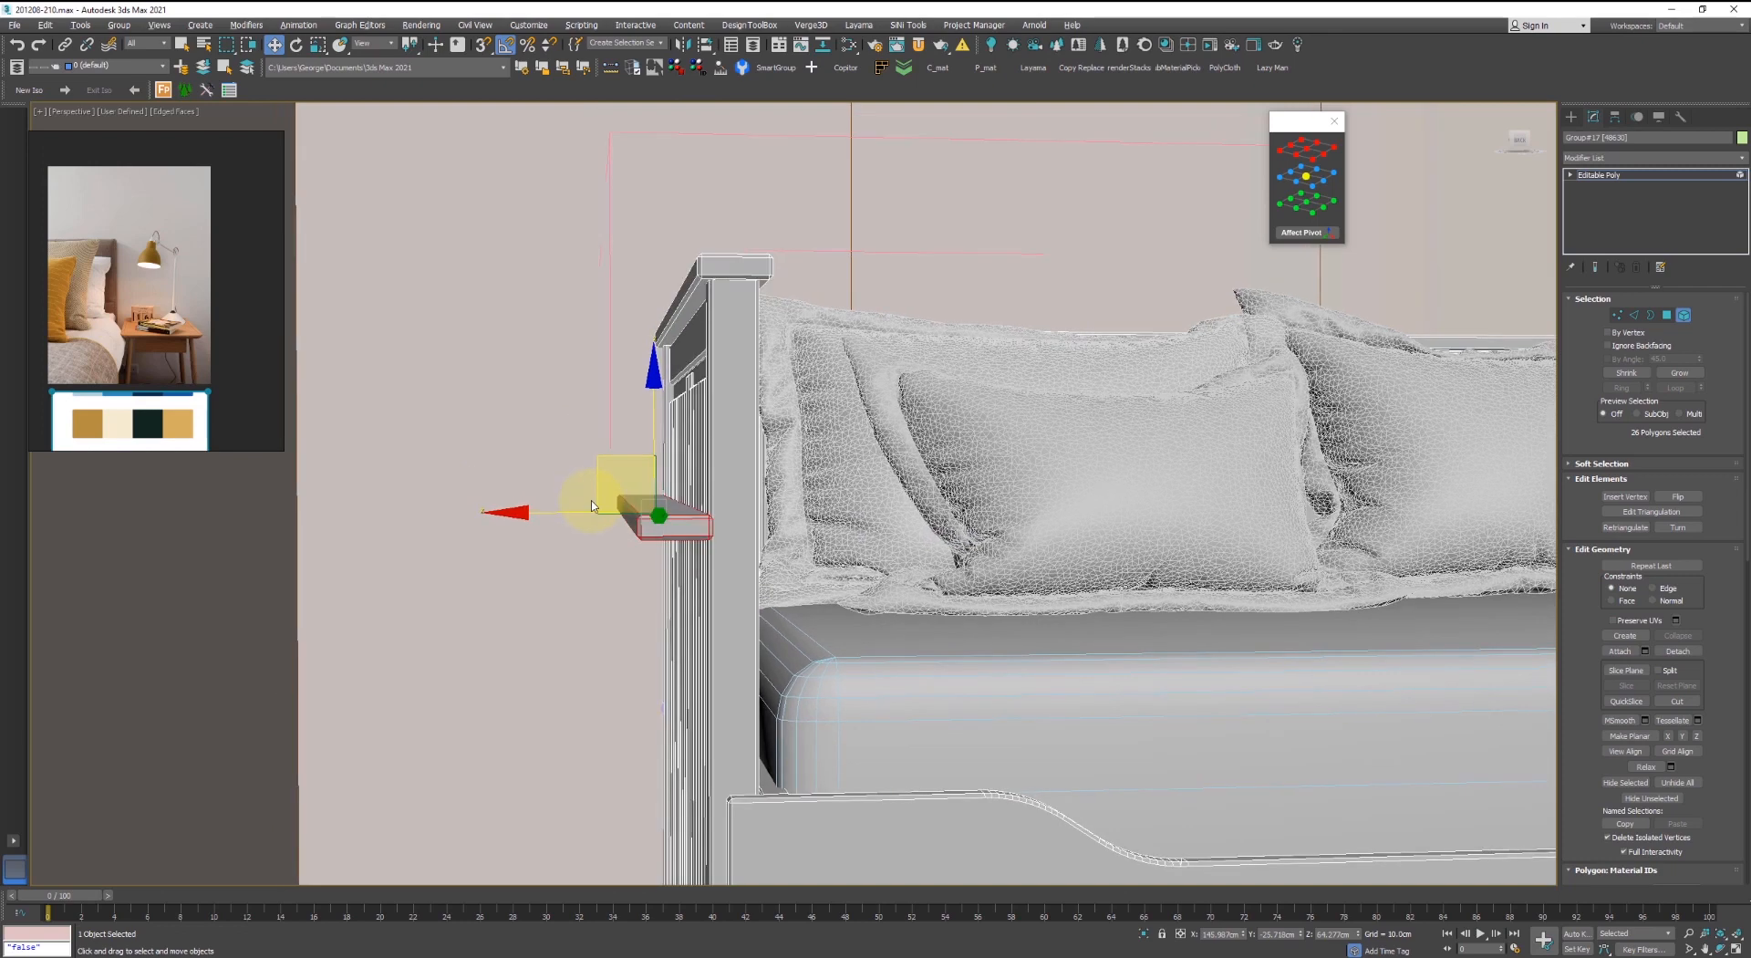
- Widen the copied board into a side shelf by moving its outer-edge vertices away from the armrest
key("1")
left_click_drag(571, 481, 637, 574)
middle_click_drag(636, 575, 547, 513, "alt")
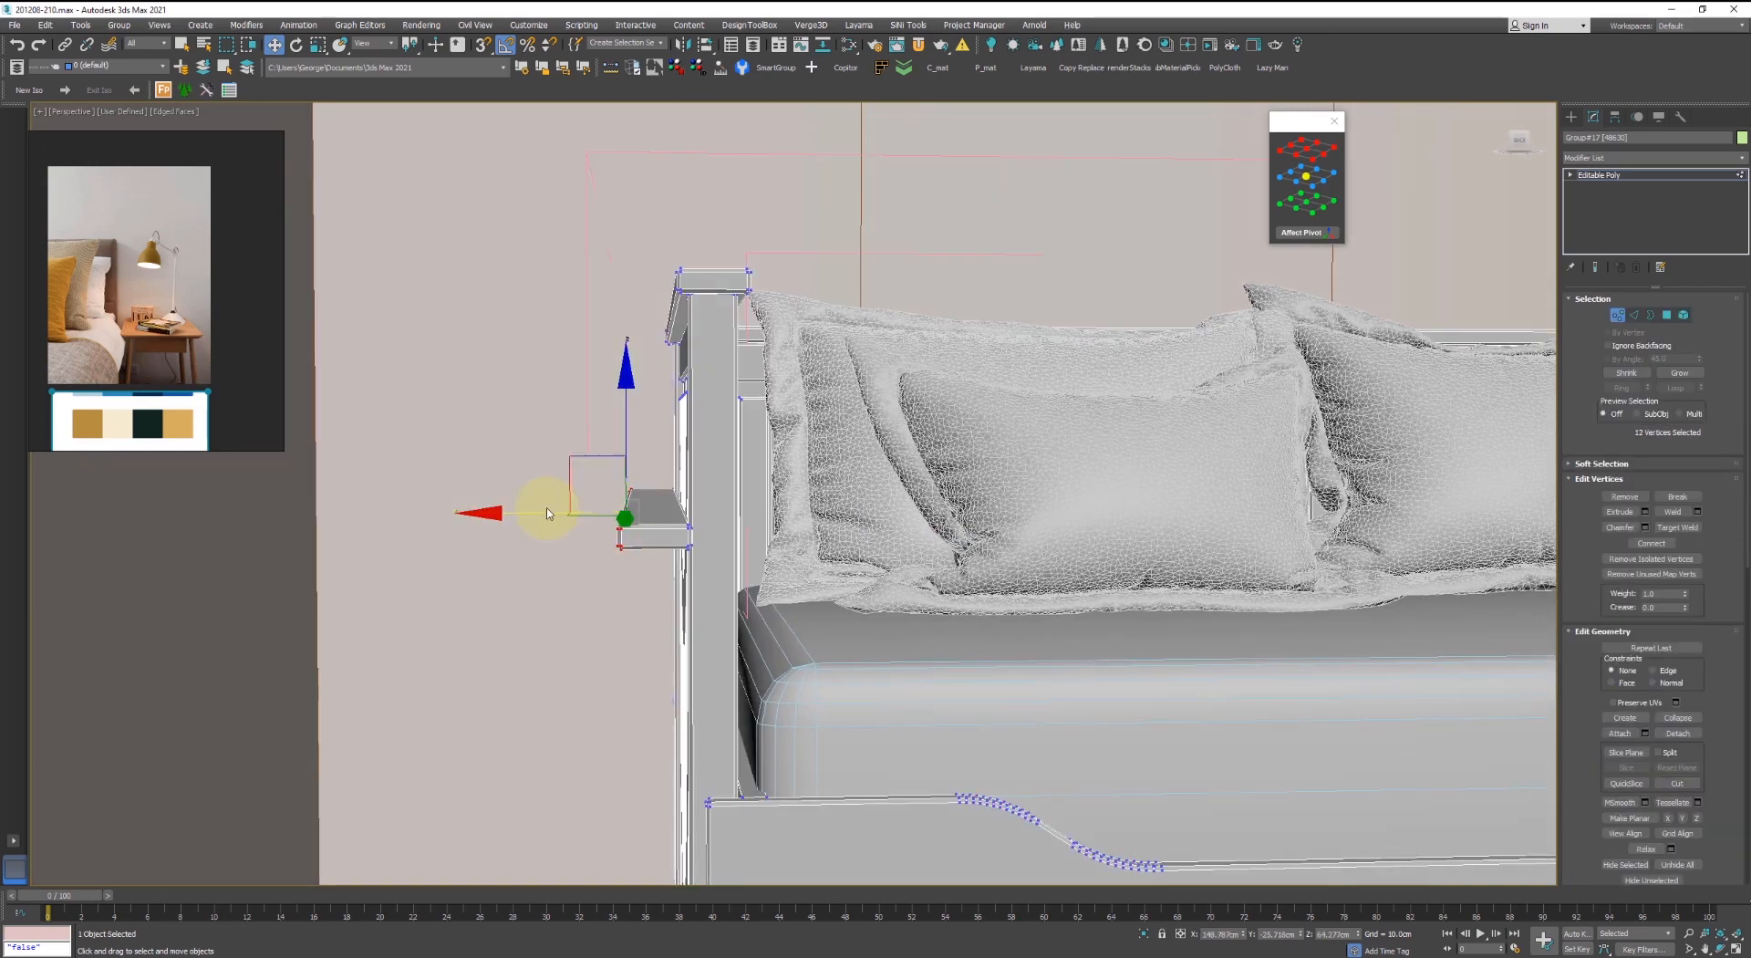
left_click_drag(543, 517, 135, 644)
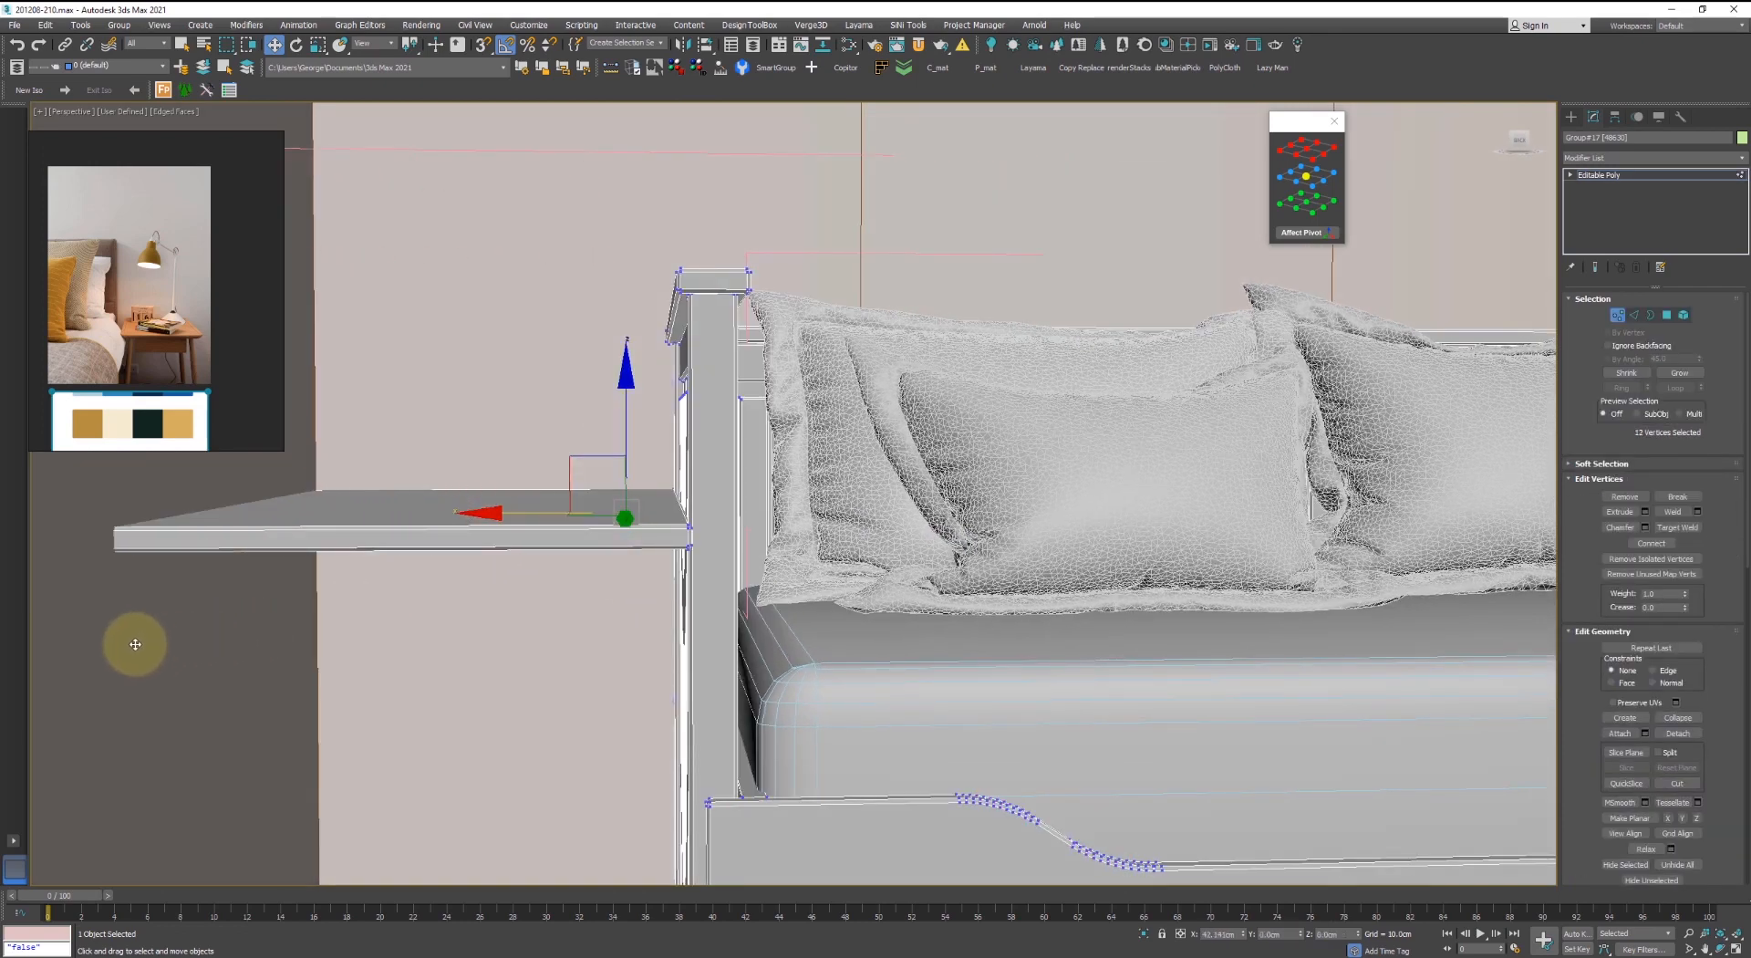
- Select the whole widened side shelf as an element of the bed frame
scroll(206, 631, "down", 5)
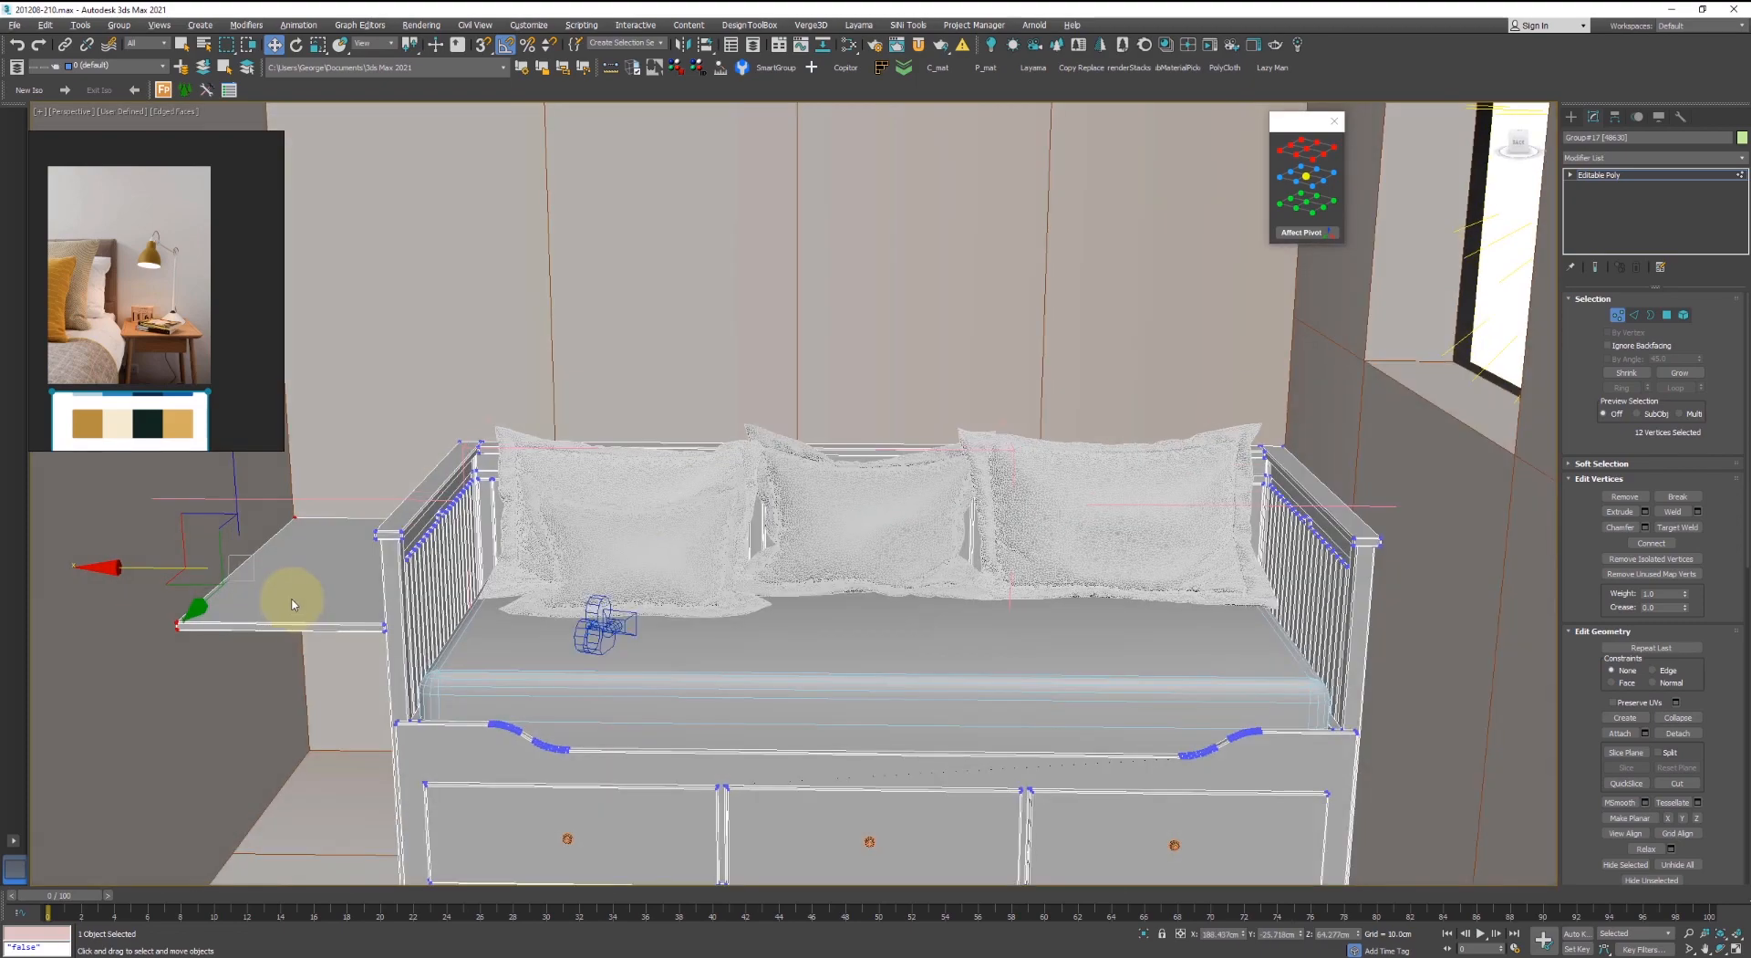
key("5")
middle_click_drag(293, 598, 501, 493)
left_click(395, 597)
scroll(394, 594, "up", 3)
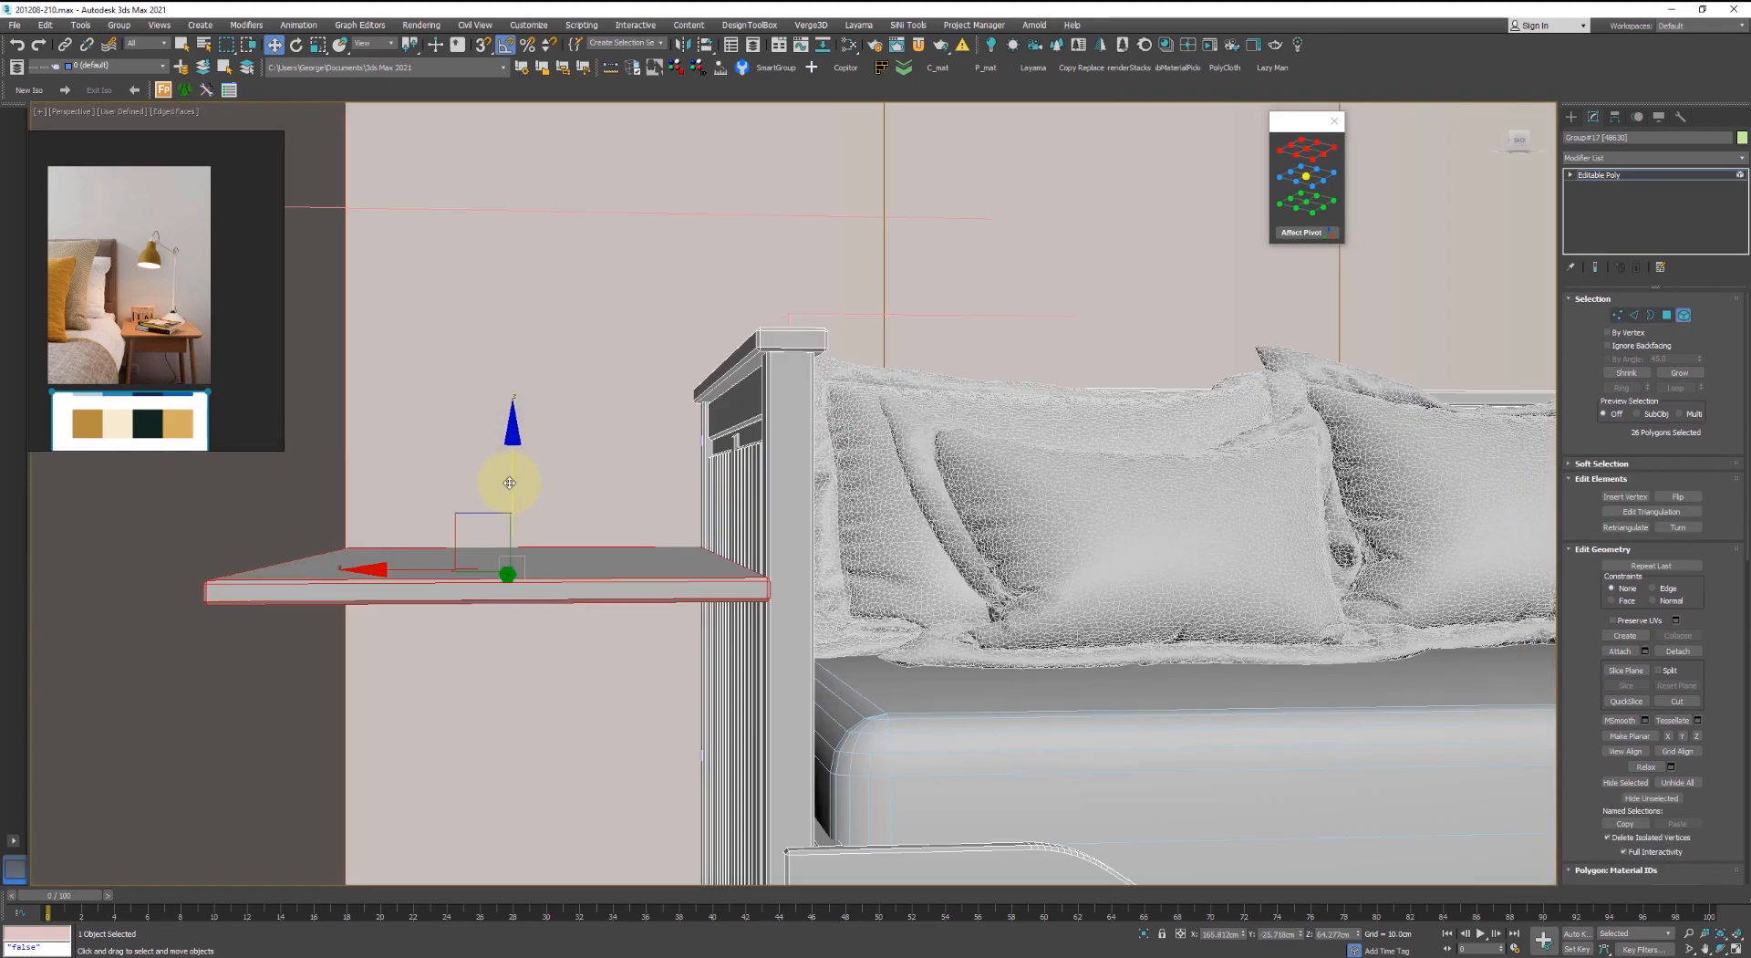
- Raise the flat board beside the bed to the end frame's top and align its front-edge vertices with the bed's front post
left_click_drag(502, 479, 535, 301)
middle_click_drag(536, 301, 737, 453, "alt")
key("1")
scroll(825, 485, "up", 4)
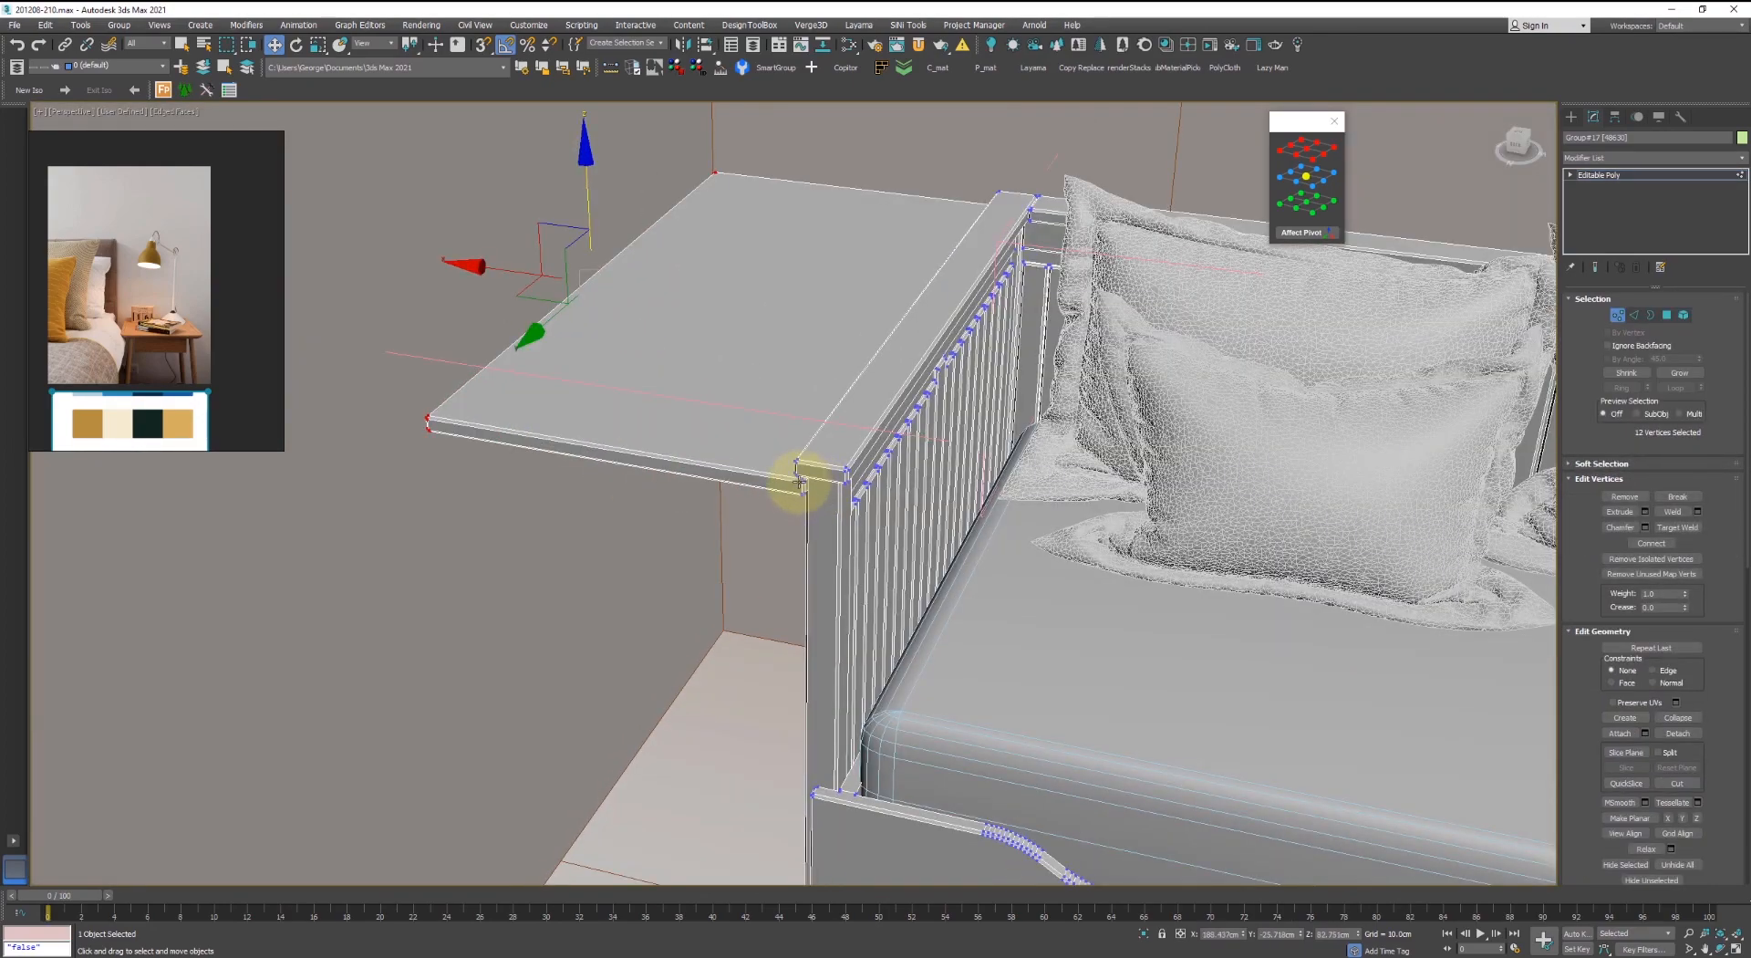
key("F3")
left_click_drag(786, 538, 818, 486)
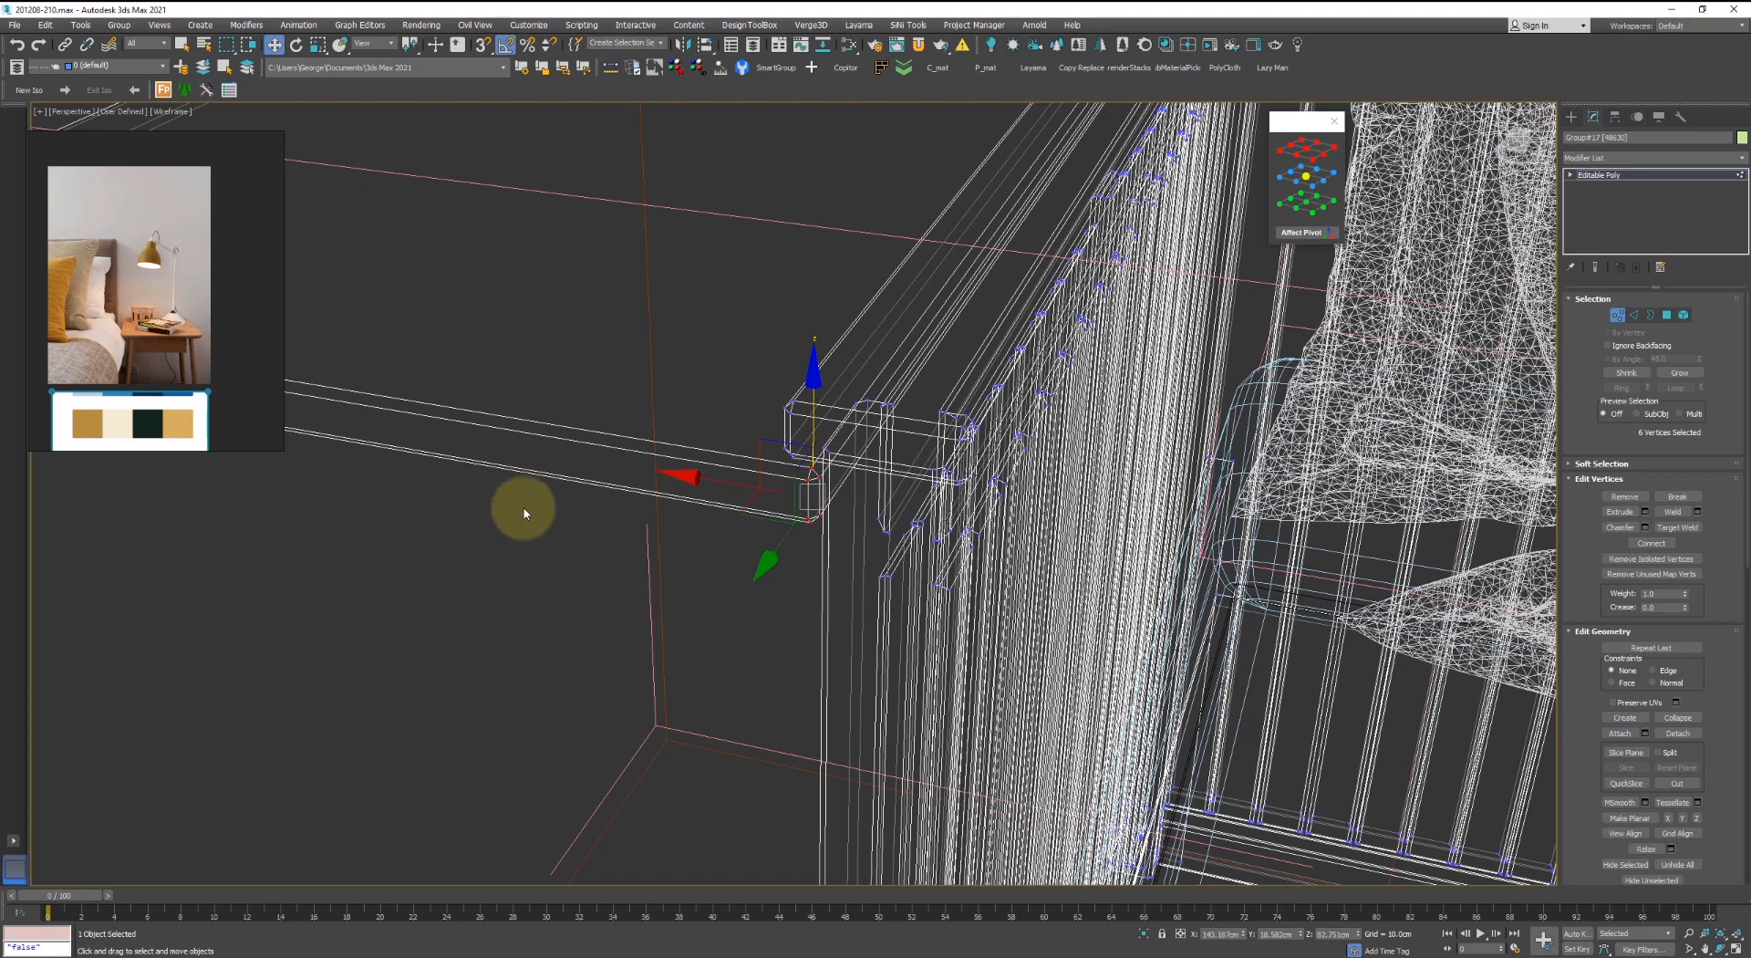
key("F3")
scroll(529, 530, "down", 4)
left_click_drag(536, 526, 567, 489, "ctrl")
scroll(565, 491, "up", 5)
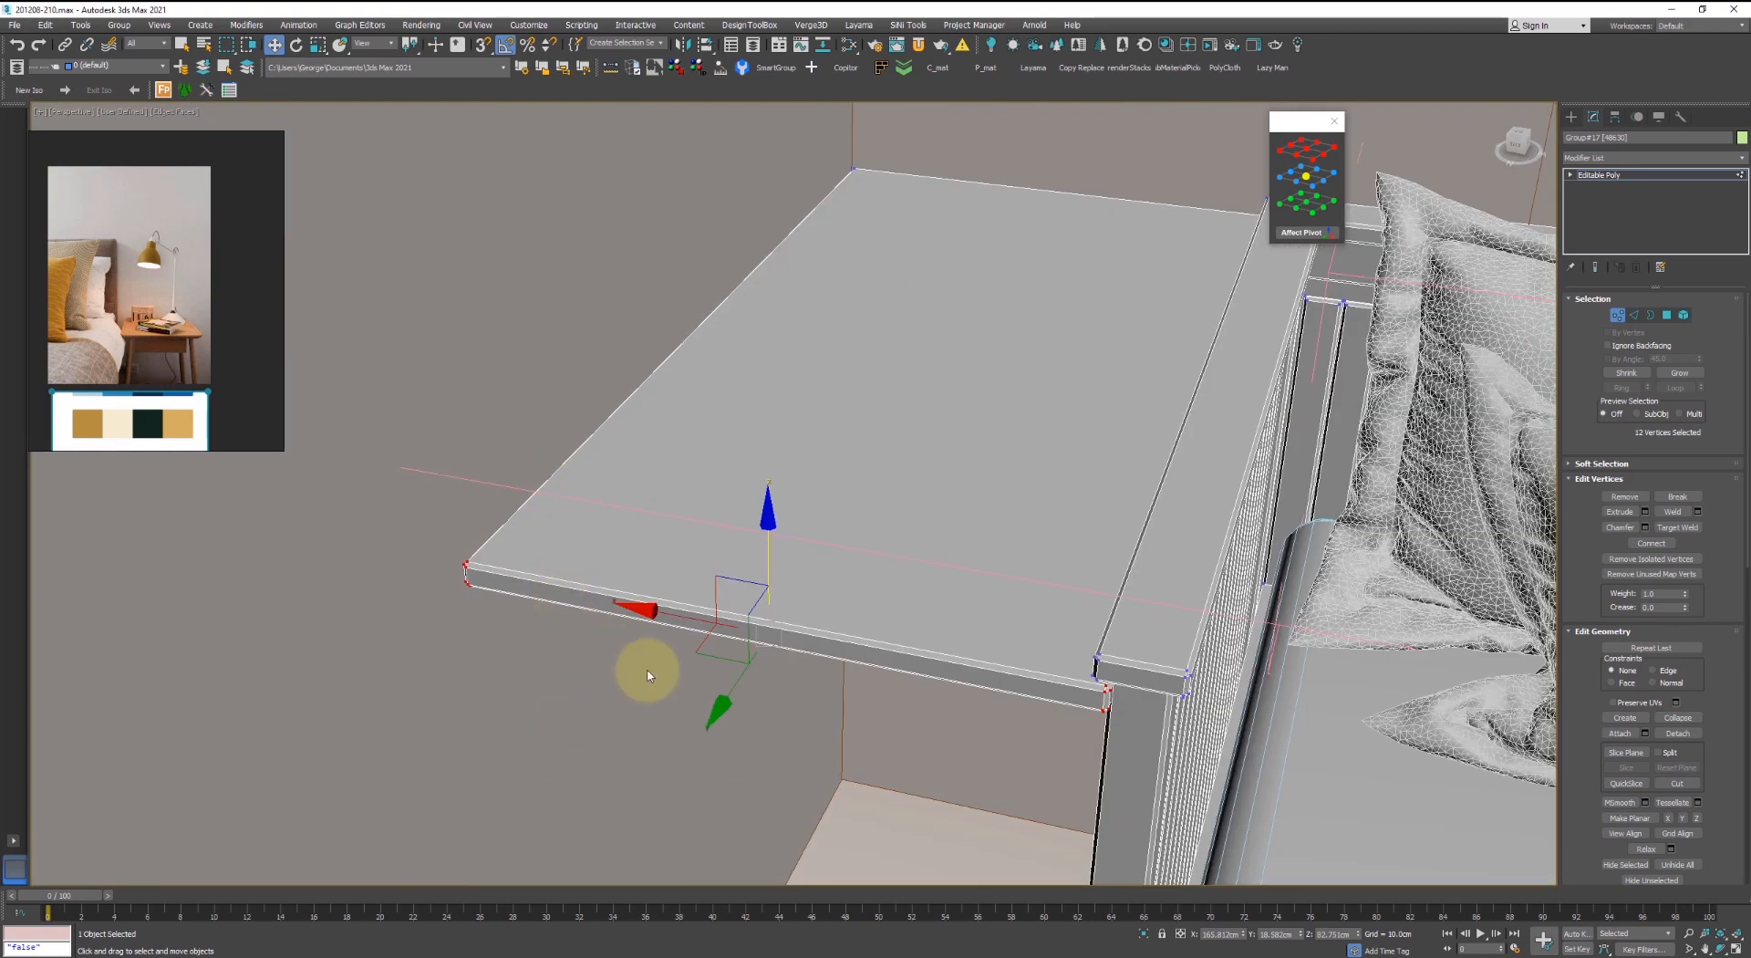
left_click_drag(736, 680, 750, 668)
scroll(723, 489, "down", 7)
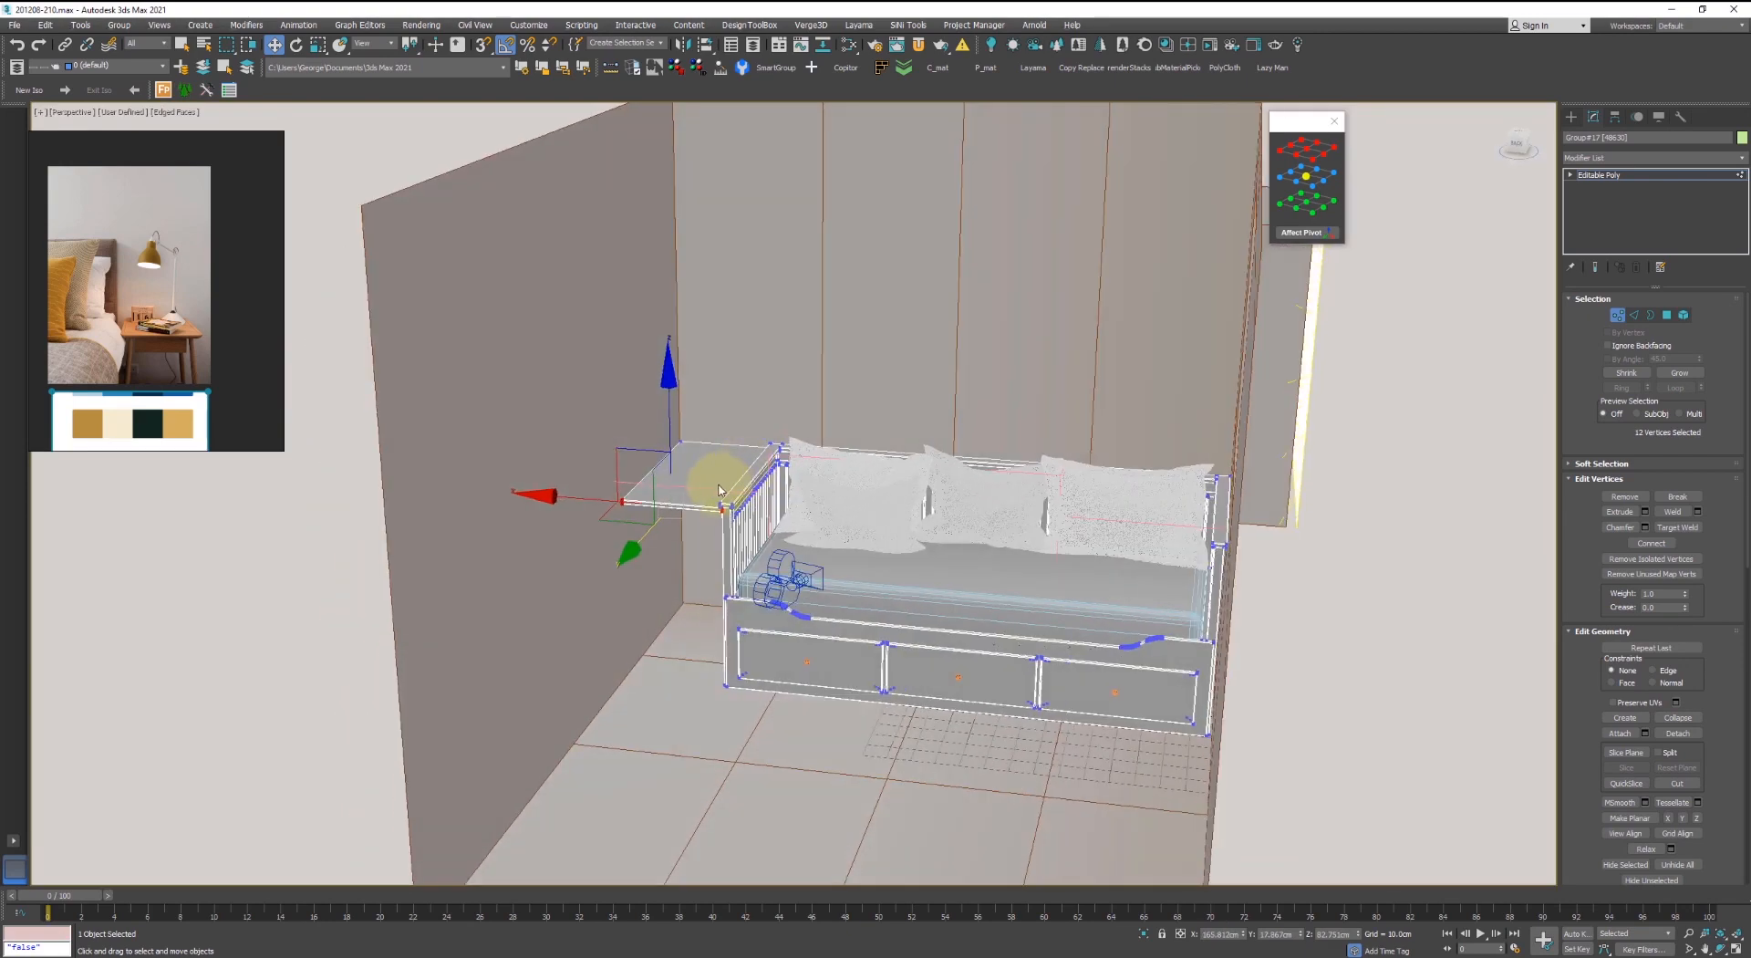
- Clone the top board rotated 90° and place the copy upright as the side panel under the board's outer end
scroll(723, 481, "up", 3)
middle_click_drag(723, 481, 792, 498, "alt")
key("5")
key("e")
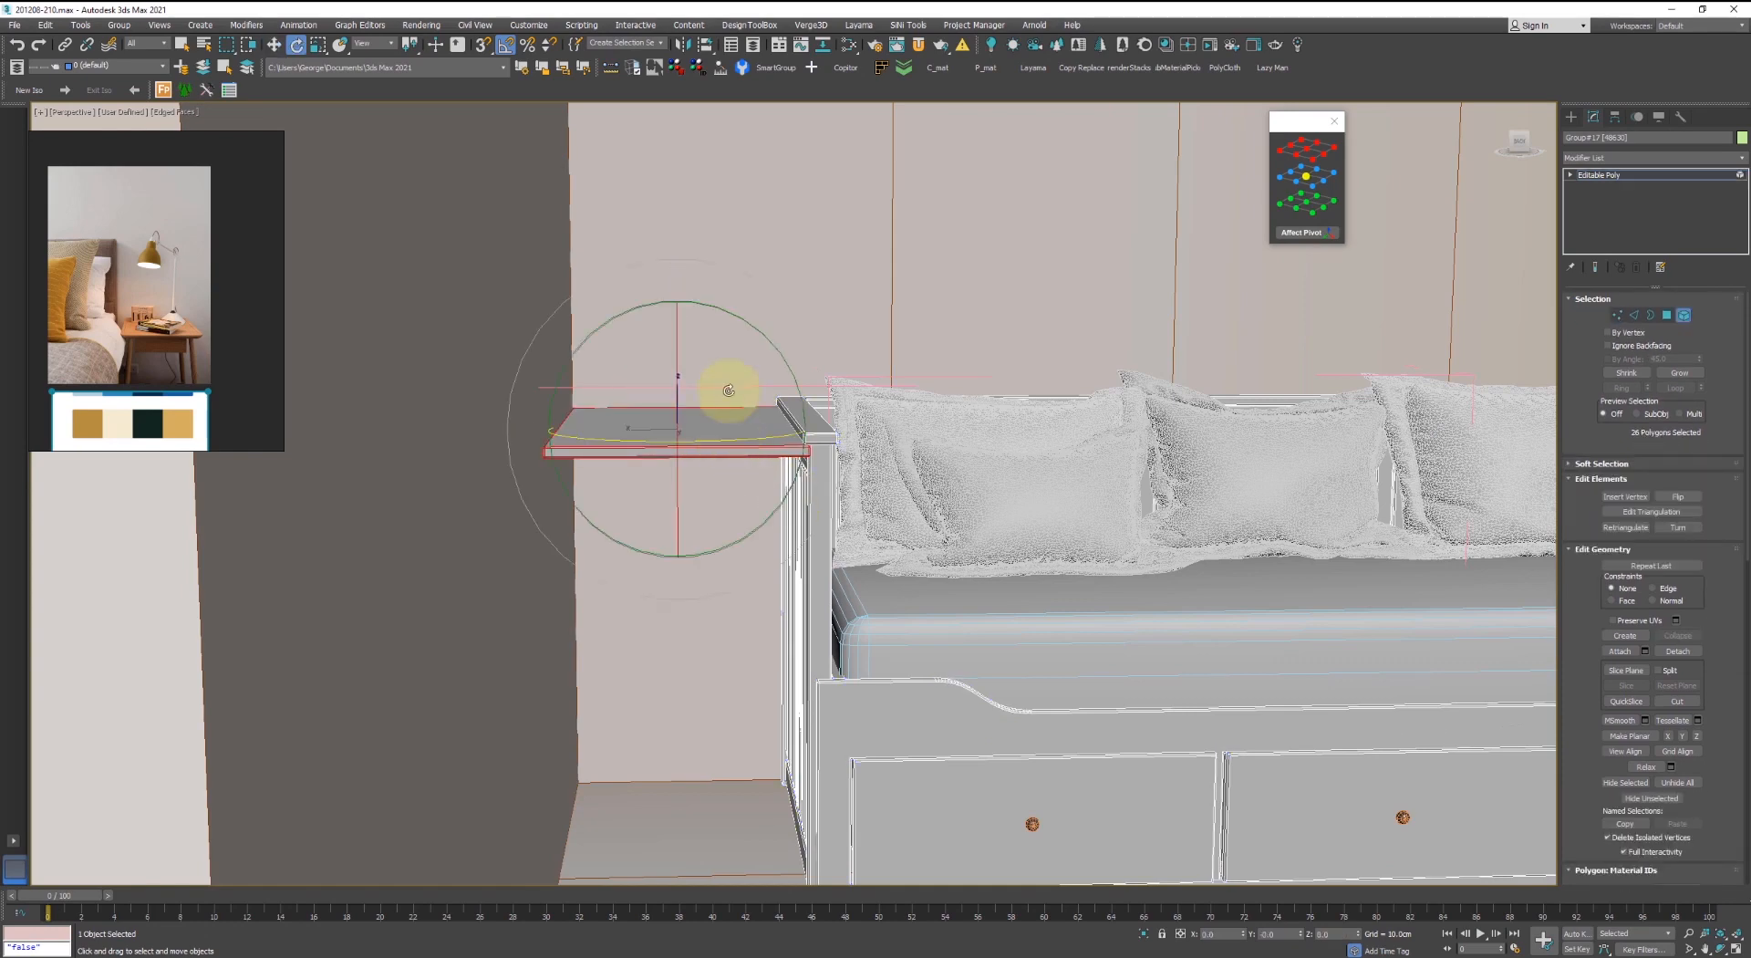
left_click_drag(741, 317, 786, 362)
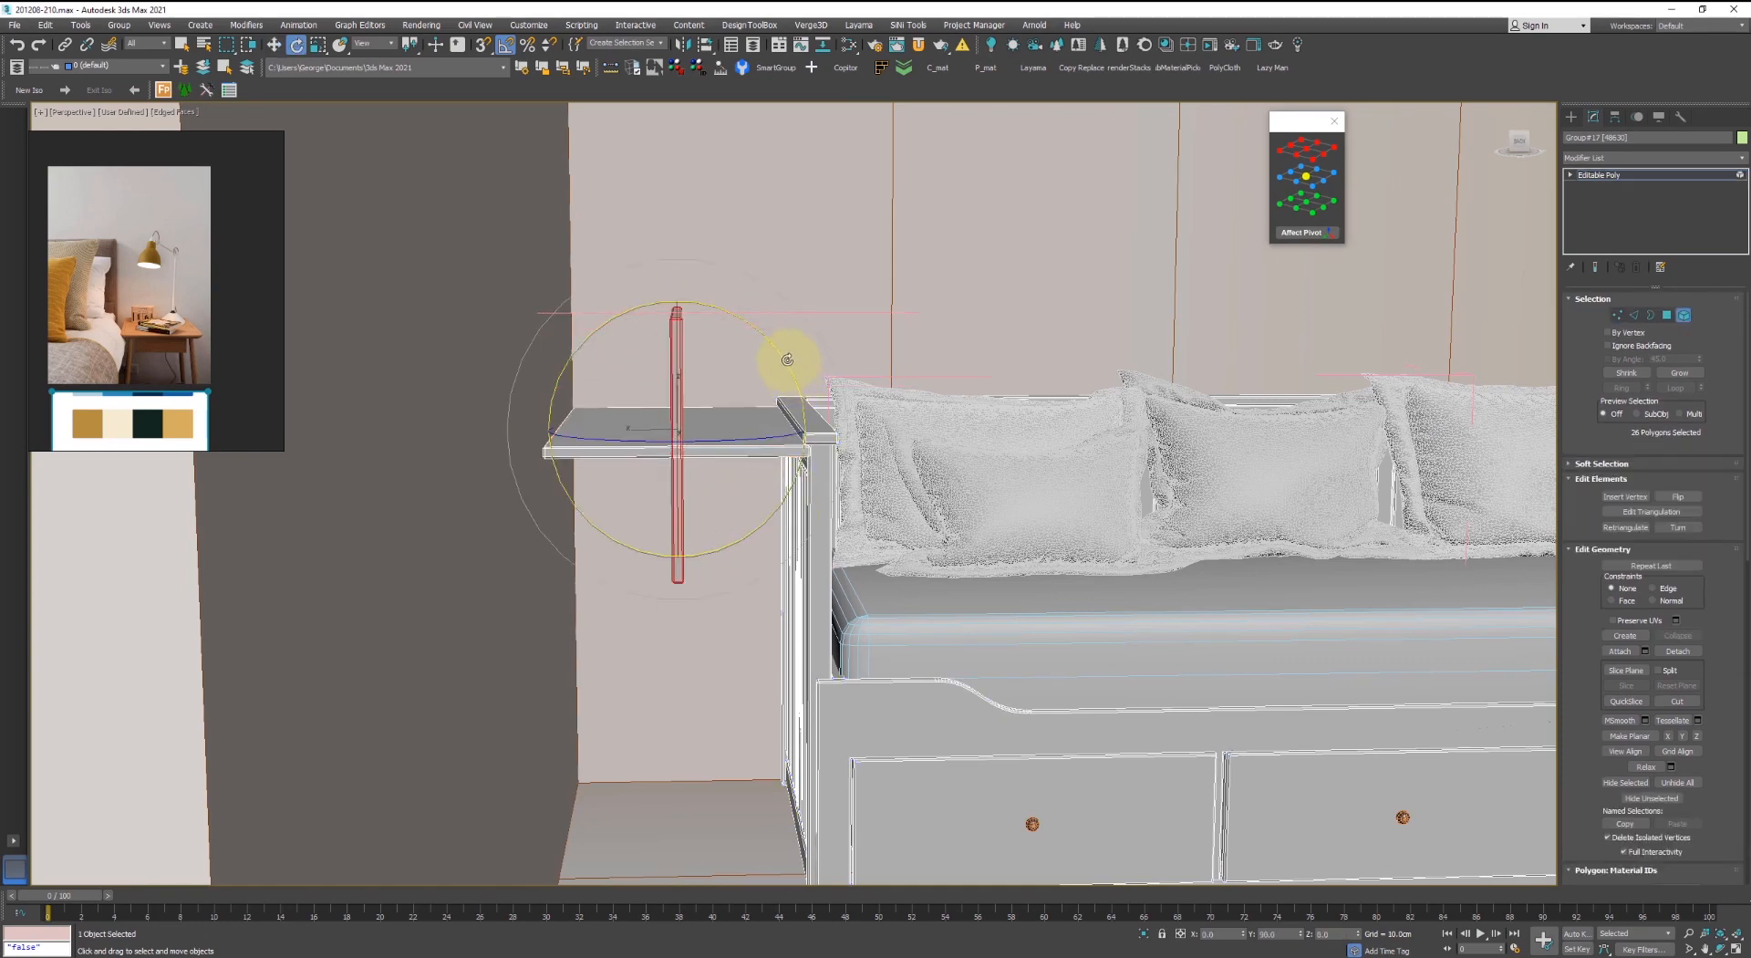
key("w")
left_click_drag(634, 374, 519, 490)
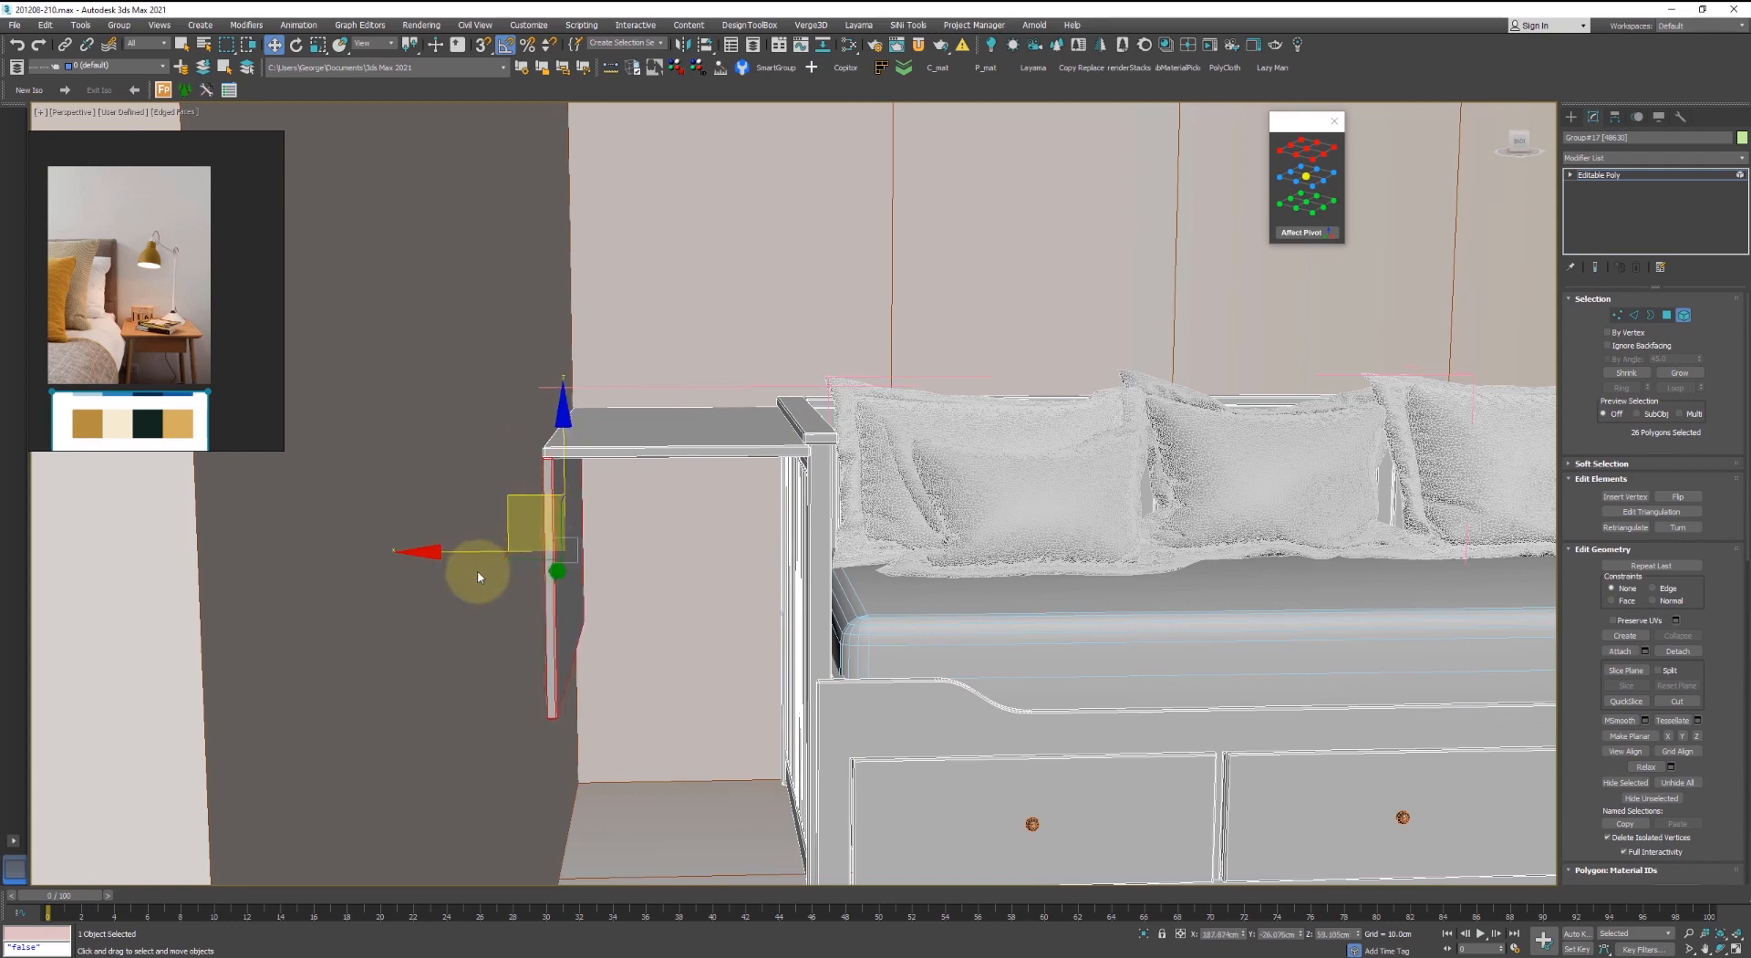
- Extend the outer side panel down to the floor by snapping its bottom vertices to floor level
left_click_drag(508, 548, 676, 539)
key("ctrl+z")
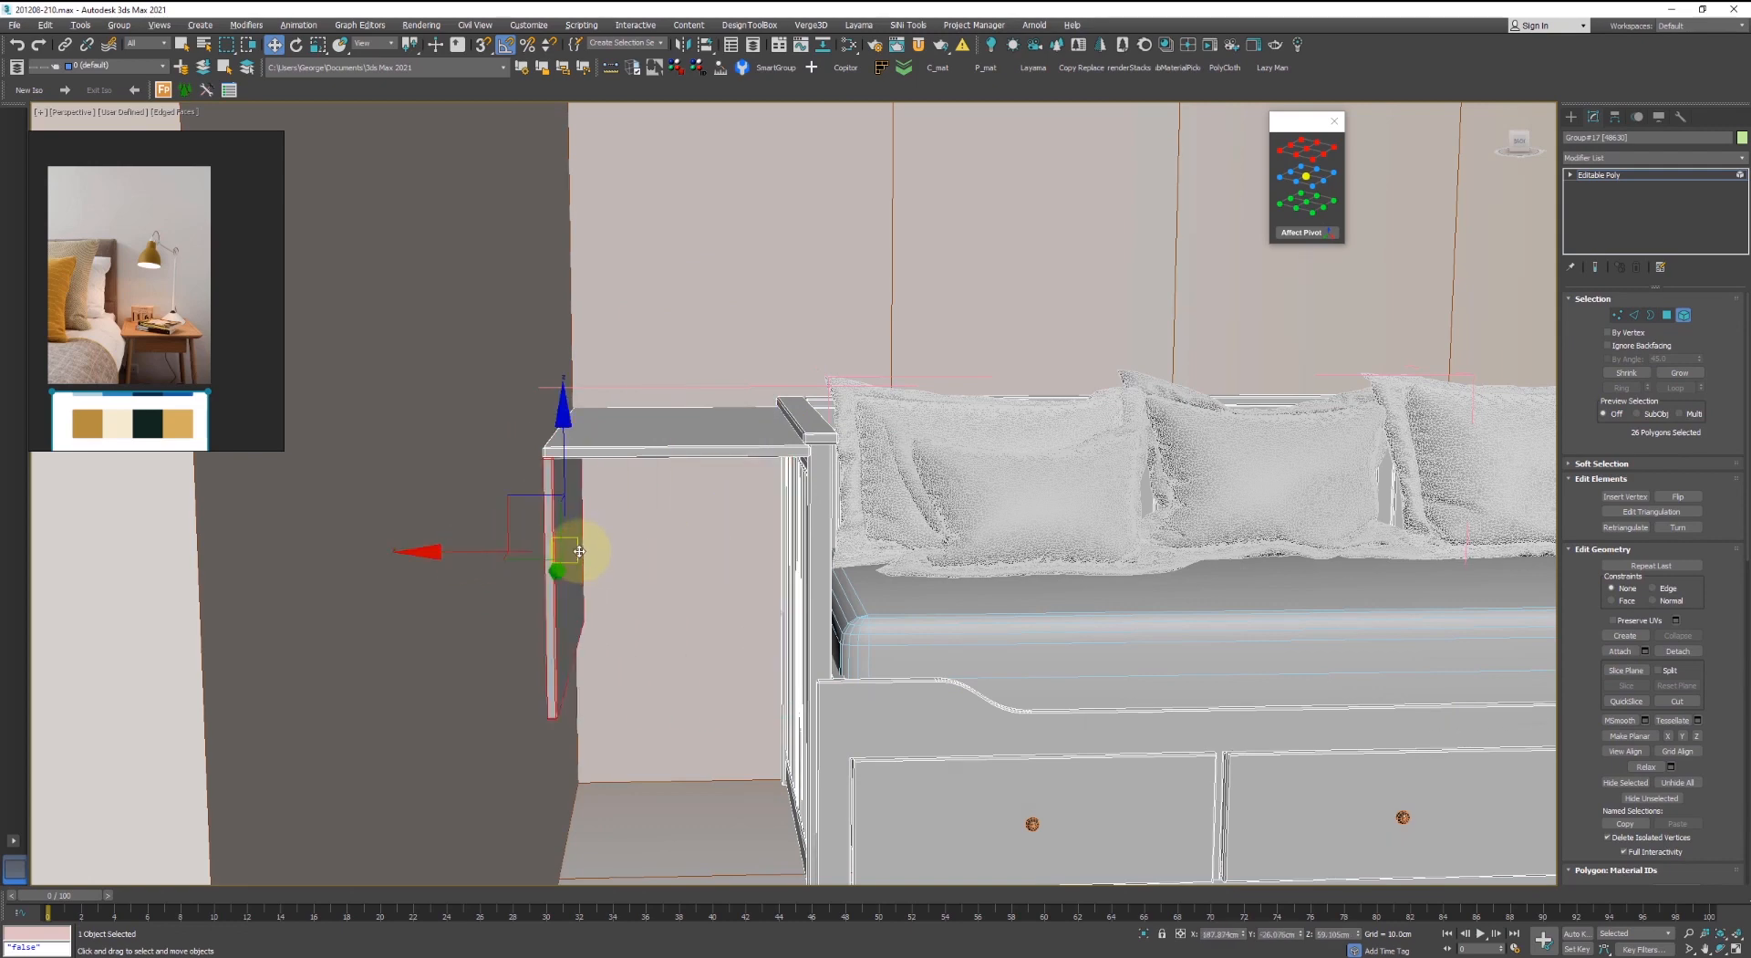
middle_click_drag(578, 551, 638, 454, "alt")
key("1")
key("s")
left_click_drag(589, 437, 839, 785)
key("5")
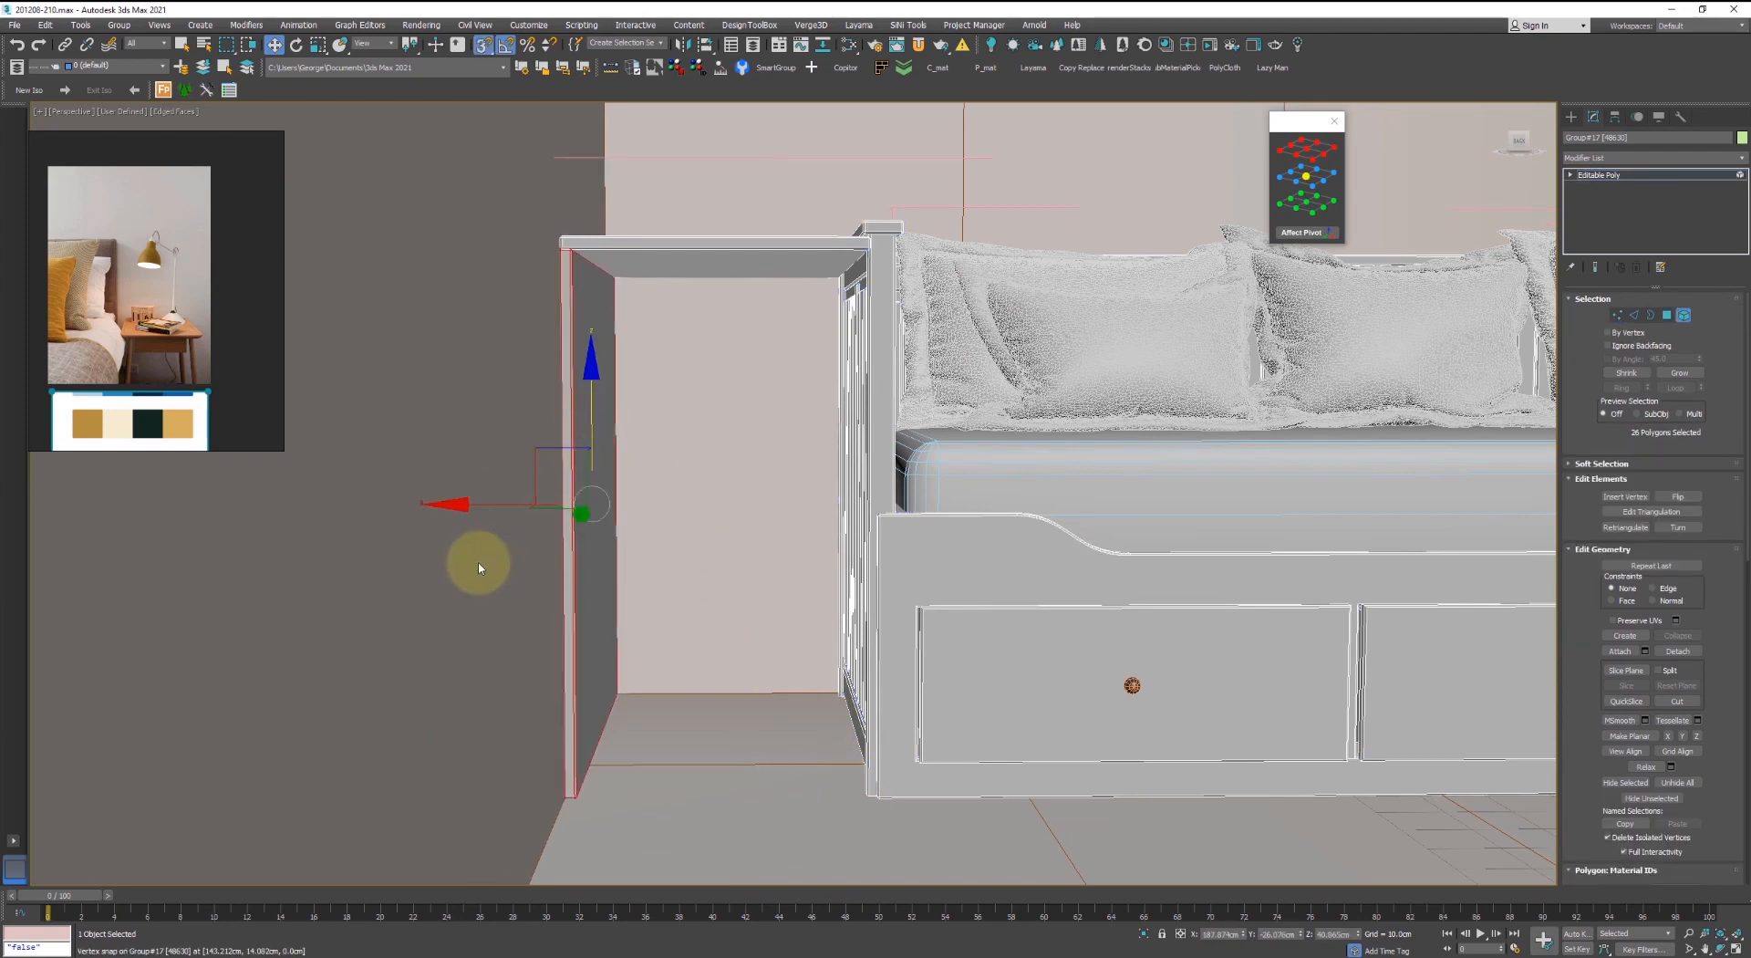
- Copy the side panel to the bed side of the cabinet, and clone that copy as an element turned crosswise
key("s")
left_click_drag(552, 501, 730, 520)
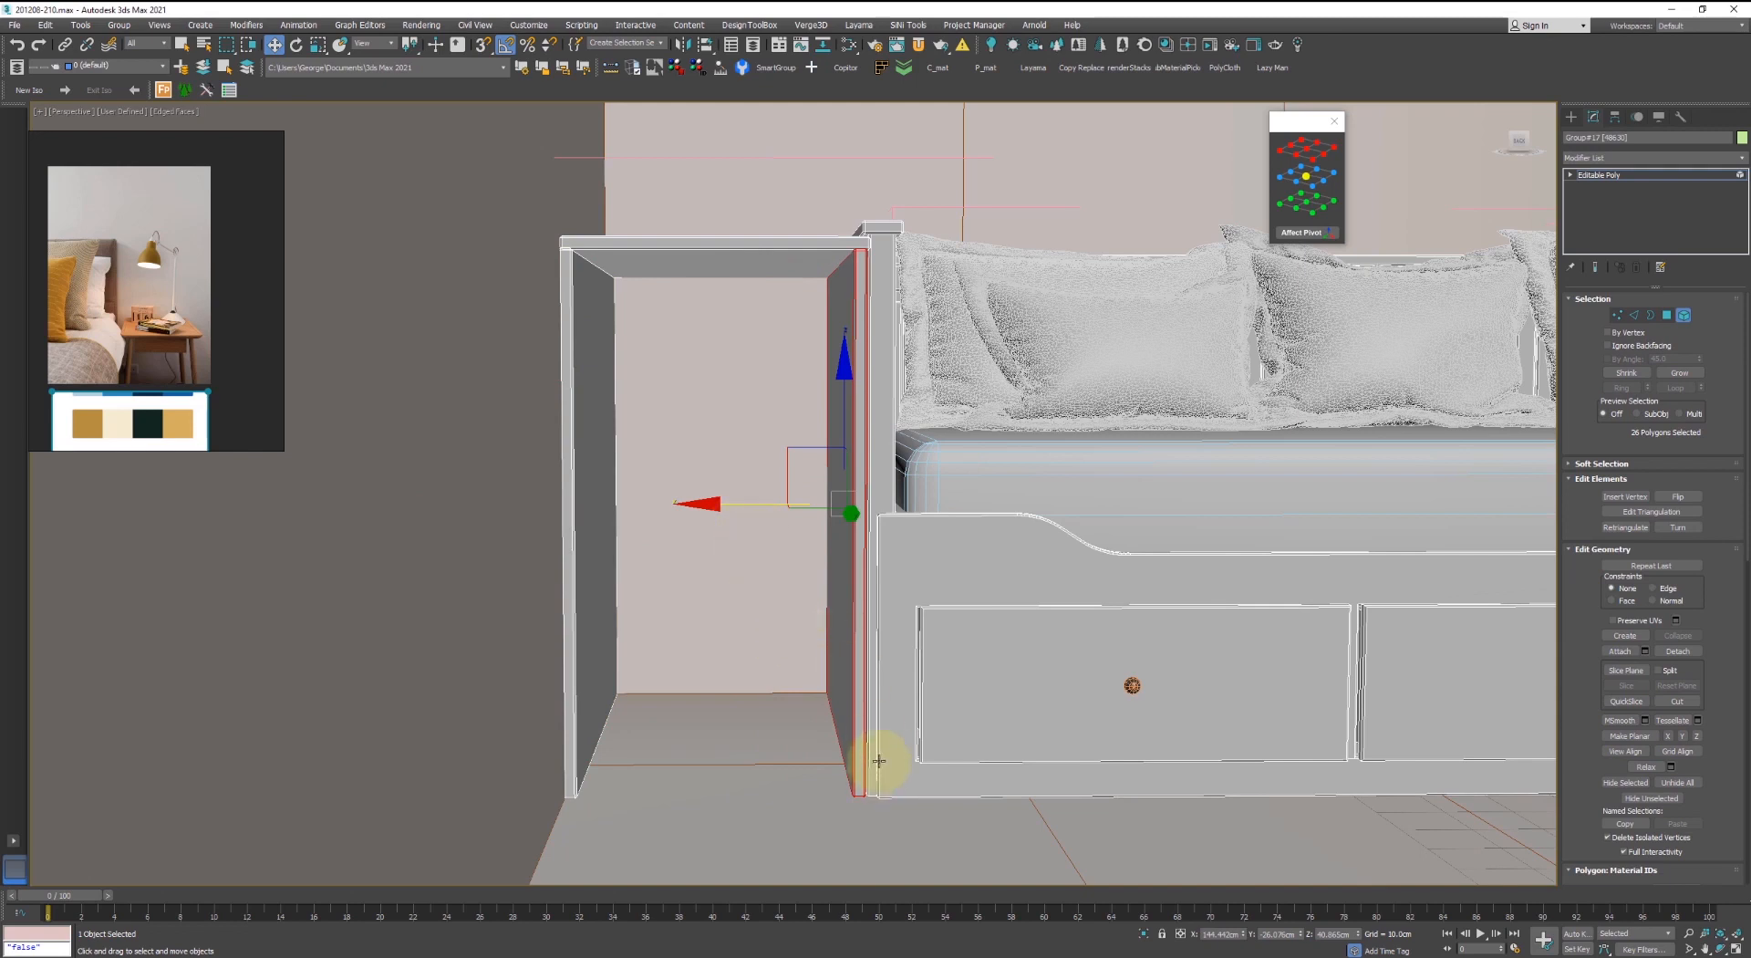
key("e")
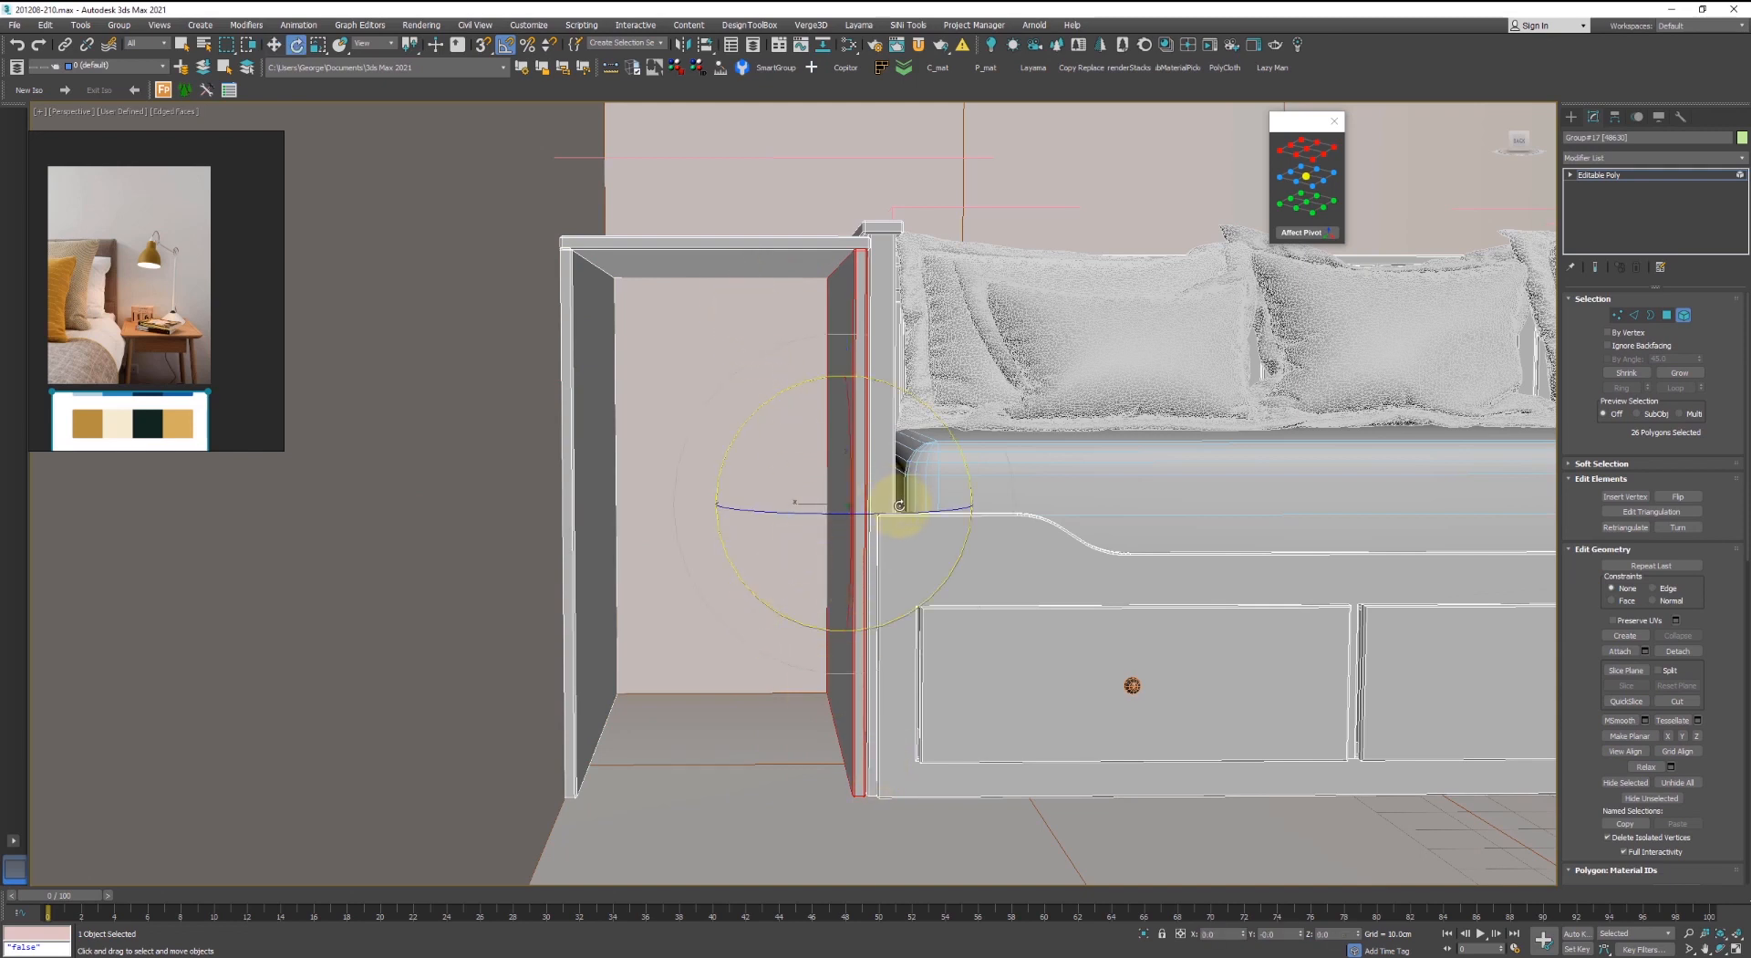
left_click_drag(895, 514, 826, 529)
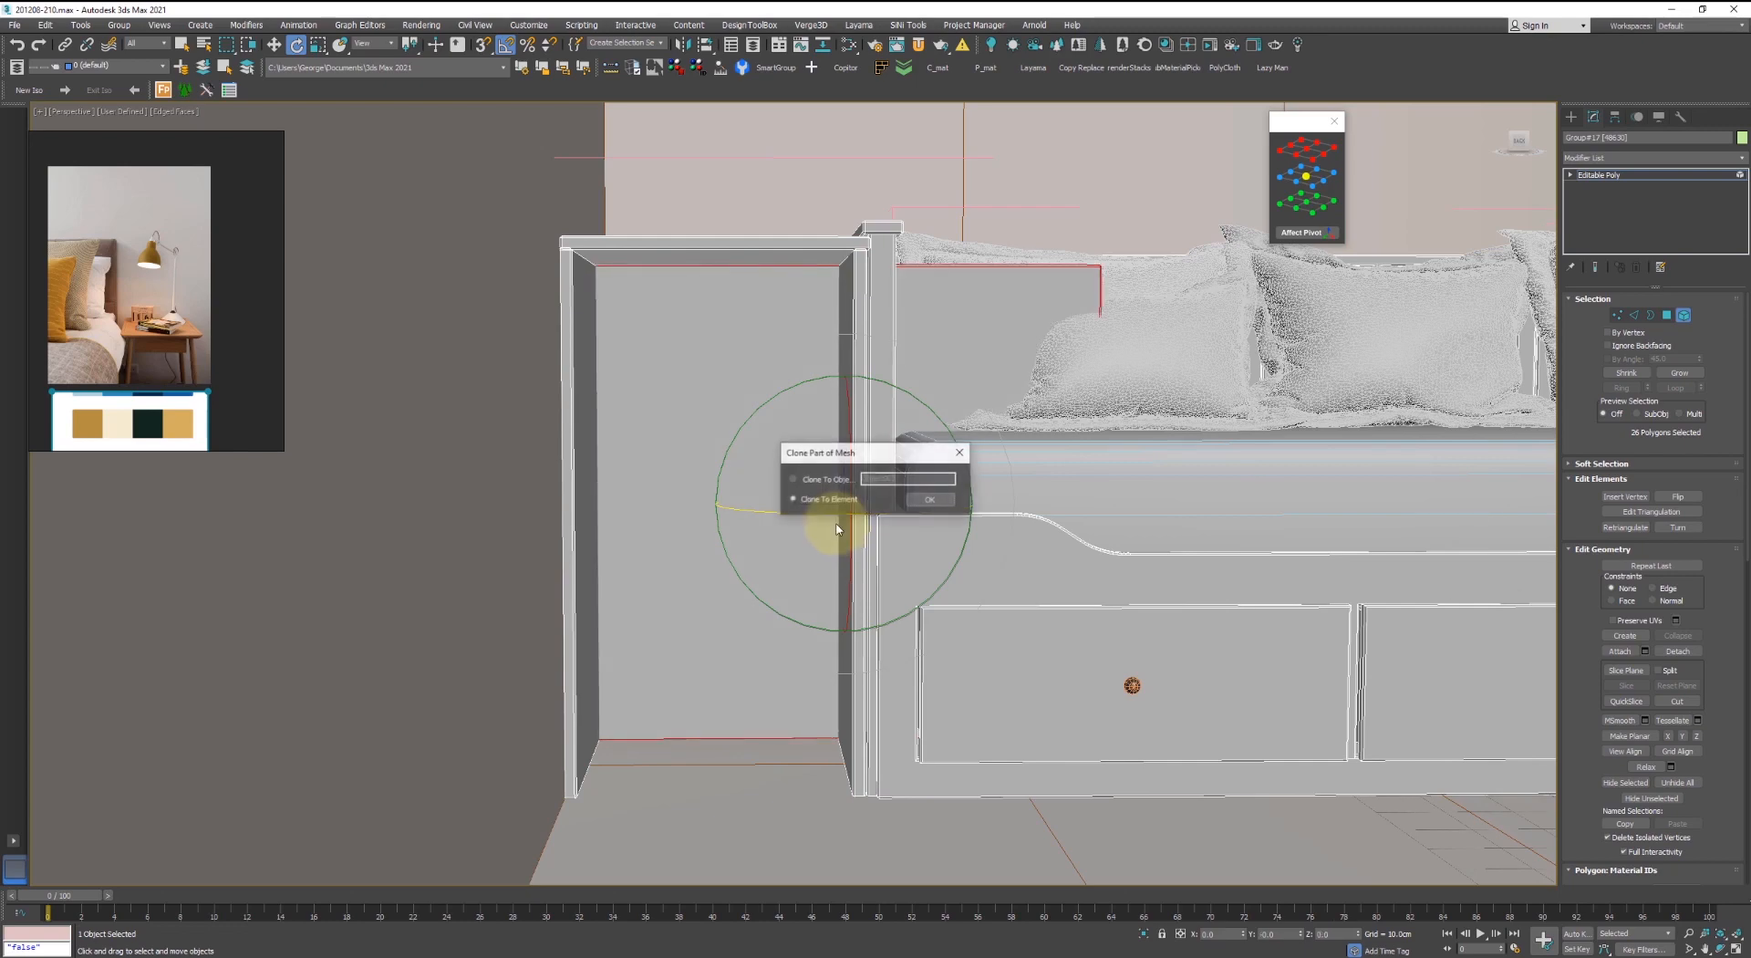
left_click(928, 500)
- Move the crosswise panel sideways out of the cabinet so it stands clear beyond the outer side panel
middle_click_drag(887, 485, 884, 496, "alt")
key("w")
mouse_move(817, 532)
left_mouse_down()
mouse_move(534, 704)
mouse_move(110, 689)
left_mouse_up()
middle_click_drag(413, 595, 501, 528, "alt")
key("F3")
scroll(680, 525, "down", 3)
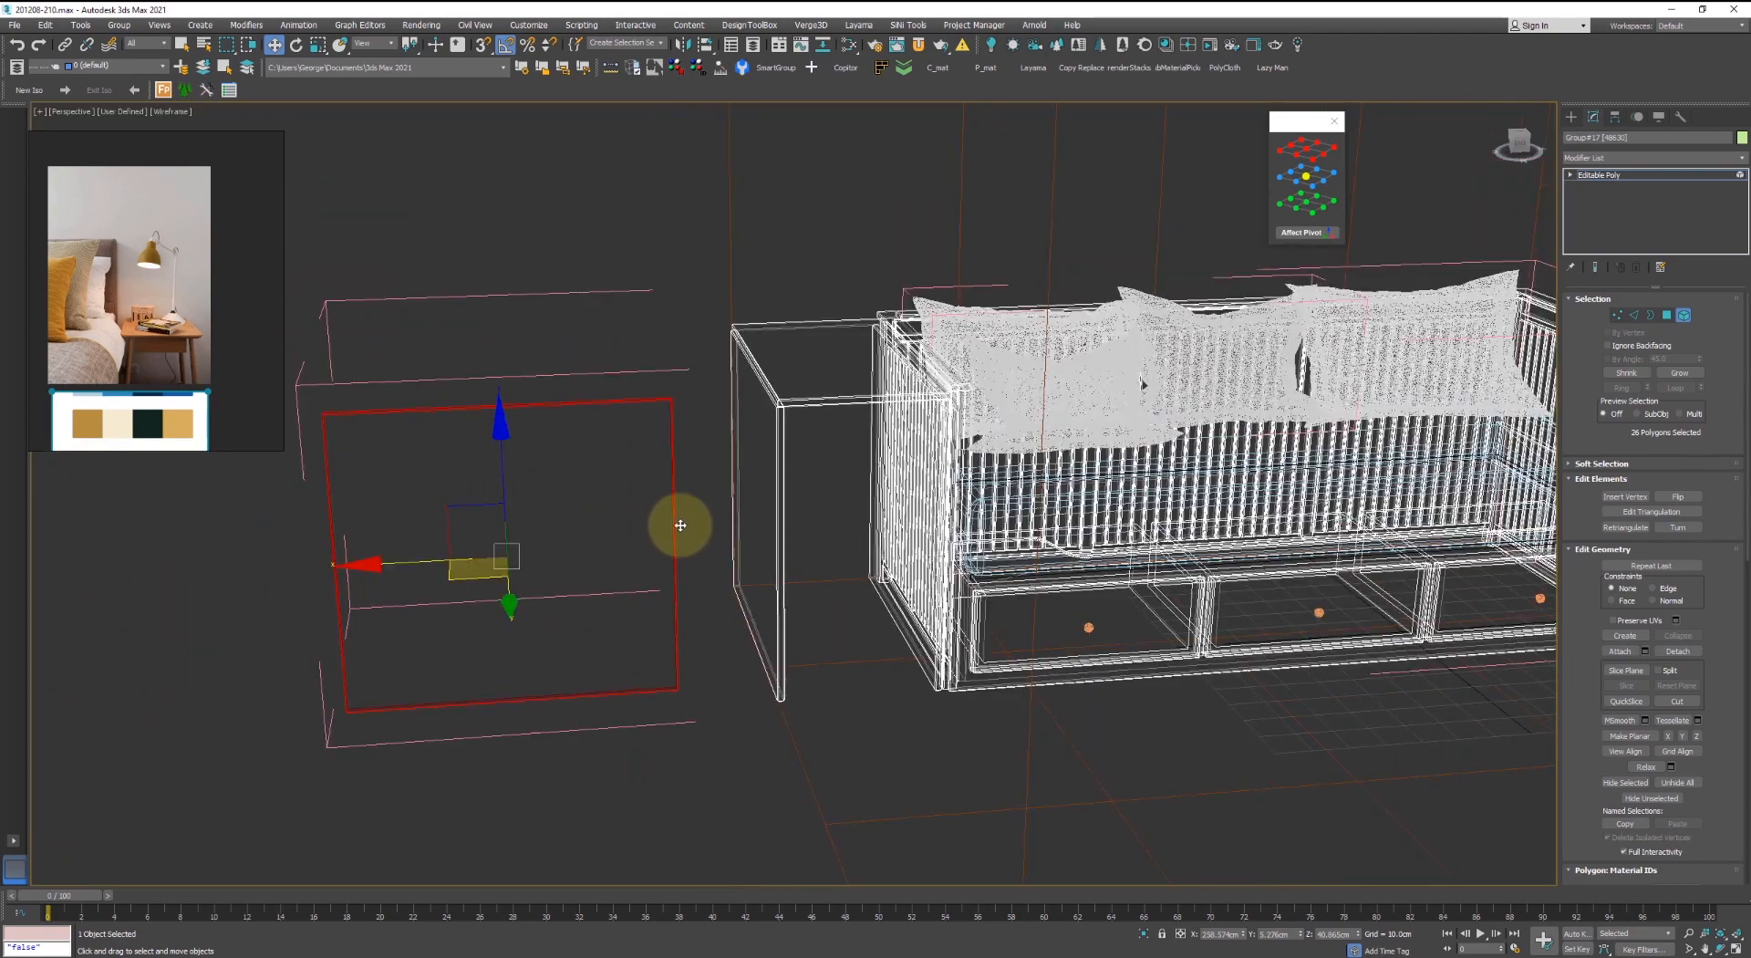
- Snap the crosswise panel's upper vertices down near the floor to turn it into a low plinth strip
key("1")
middle_click_drag(681, 525, 684, 497, "alt")
key("s")
mouse_move(489, 270)
left_mouse_down()
mouse_move(950, 645)
mouse_move(830, 617)
left_mouse_up()
key("F3")
scroll(639, 665, "up", 5)
key("5")
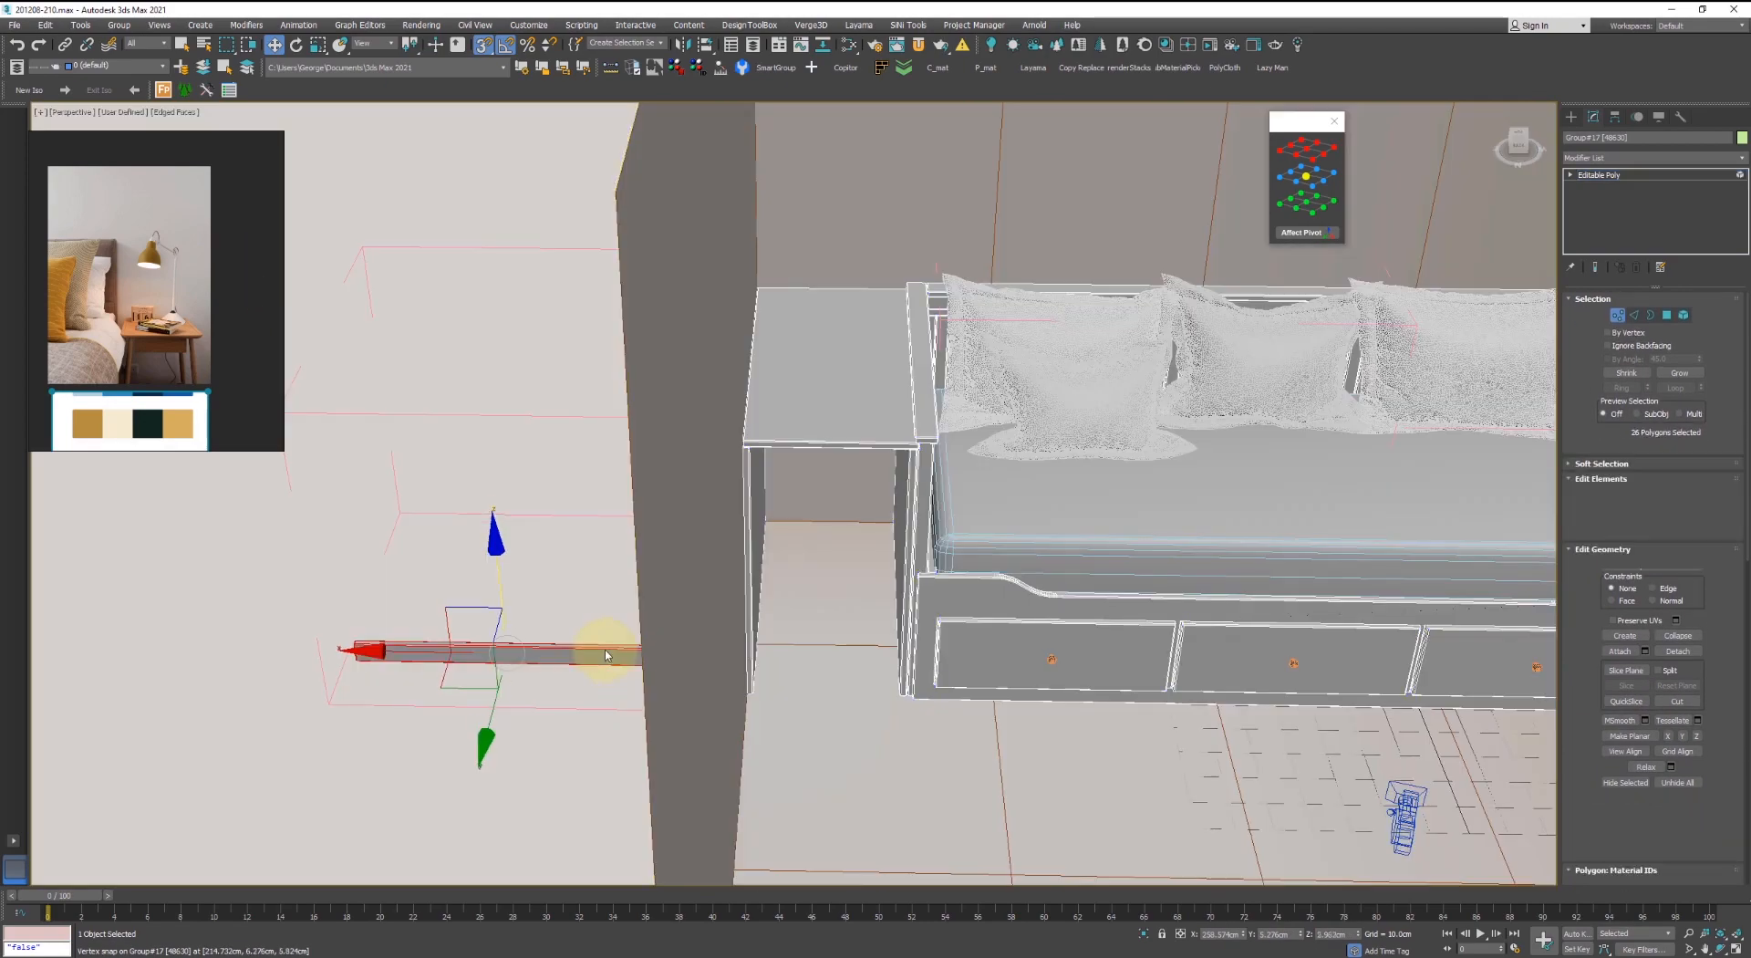
- Move the plinth strip to the cabinet's front base and shorten its outer end to fit between the side panels
left_click_drag(535, 696, 724, 704)
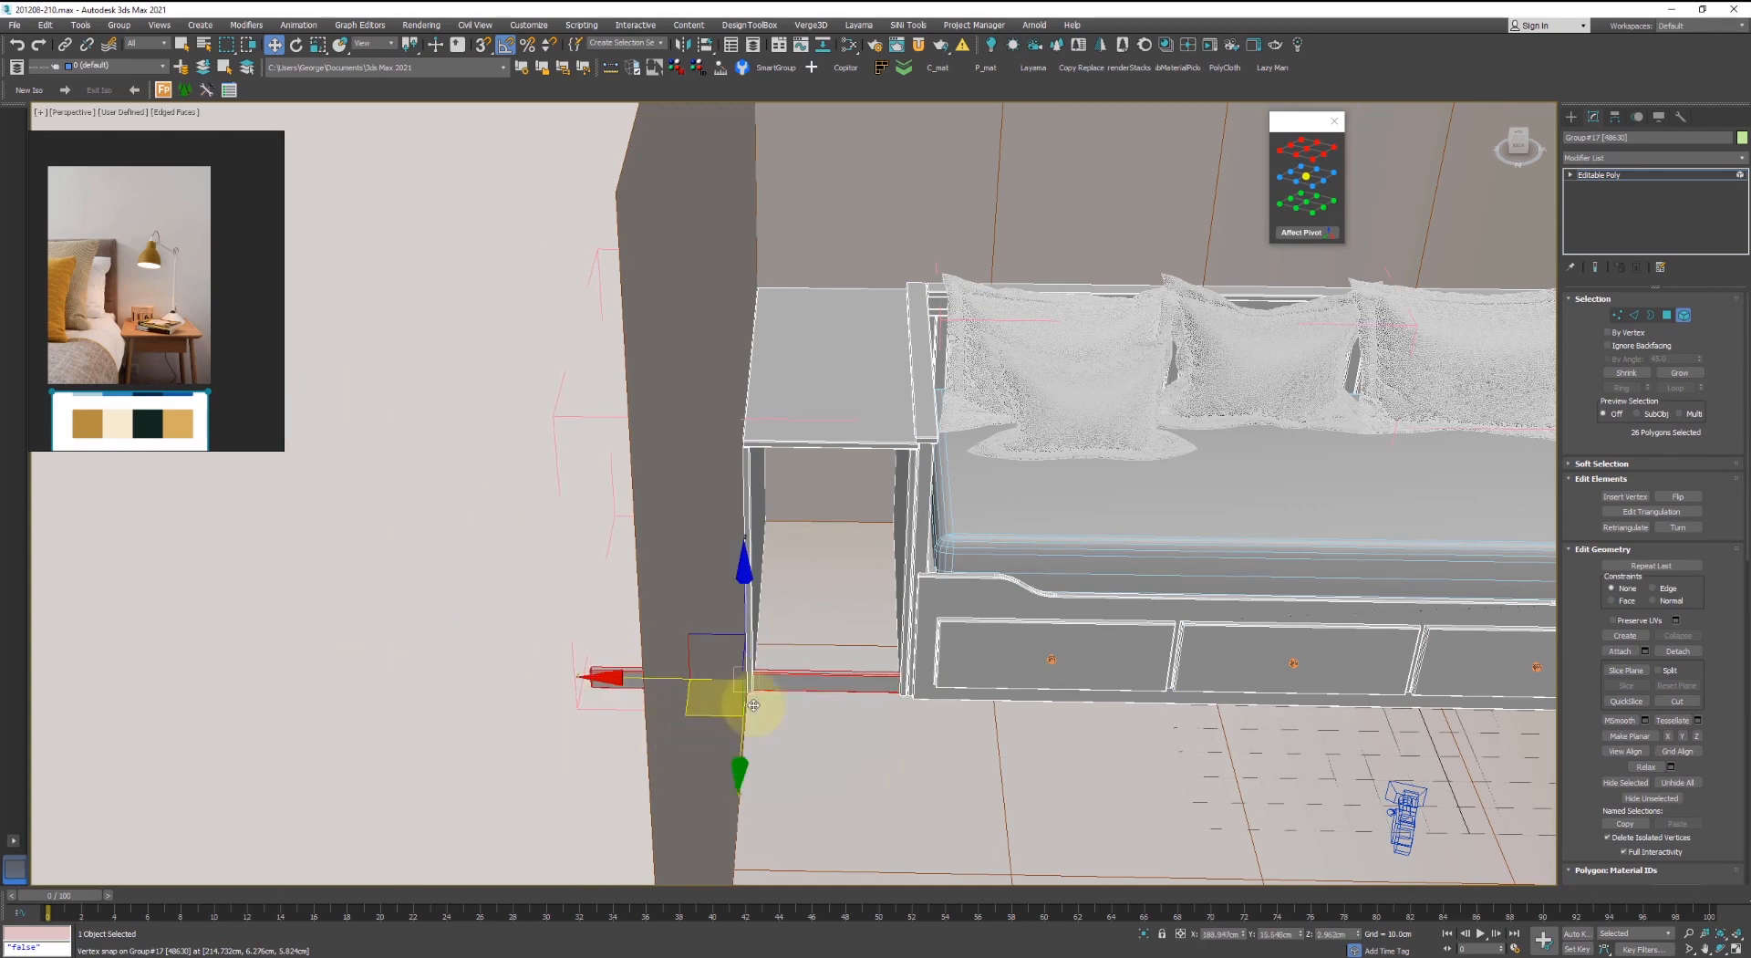
scroll(723, 704, "up", 5)
scroll(798, 702, "down", 3)
key("F3")
key("1")
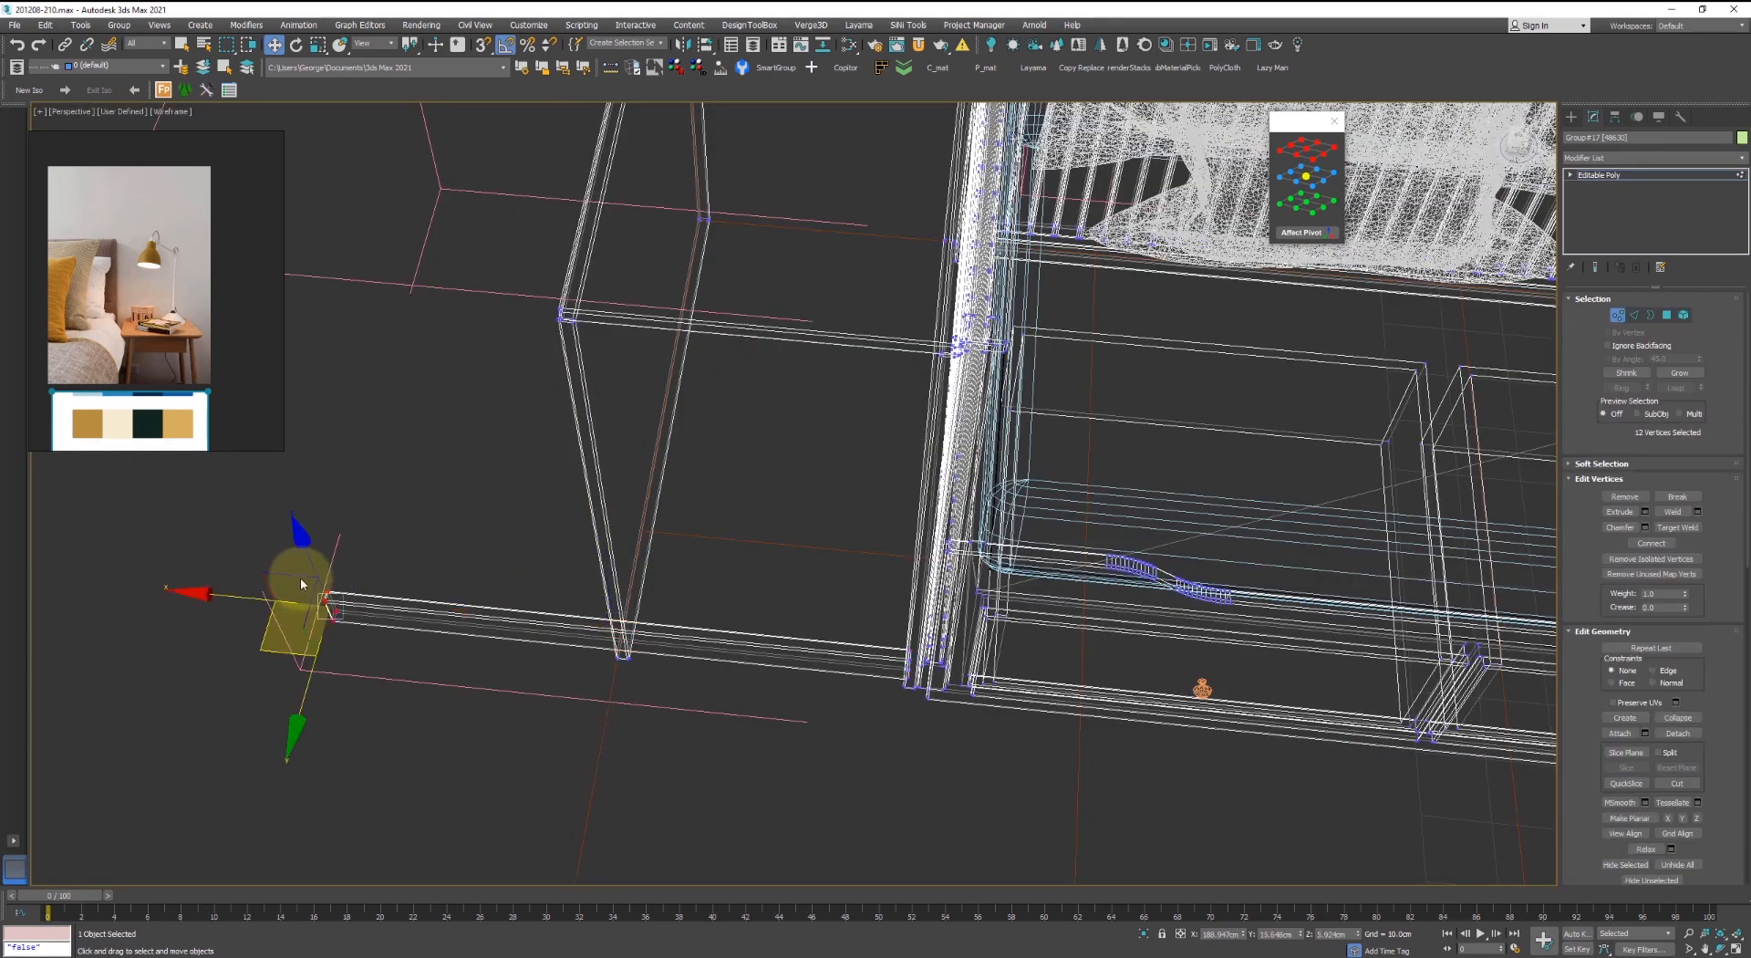
key("F3")
left_click_drag(624, 669, 539, 660)
scroll(853, 629, "up", 4)
key("5")
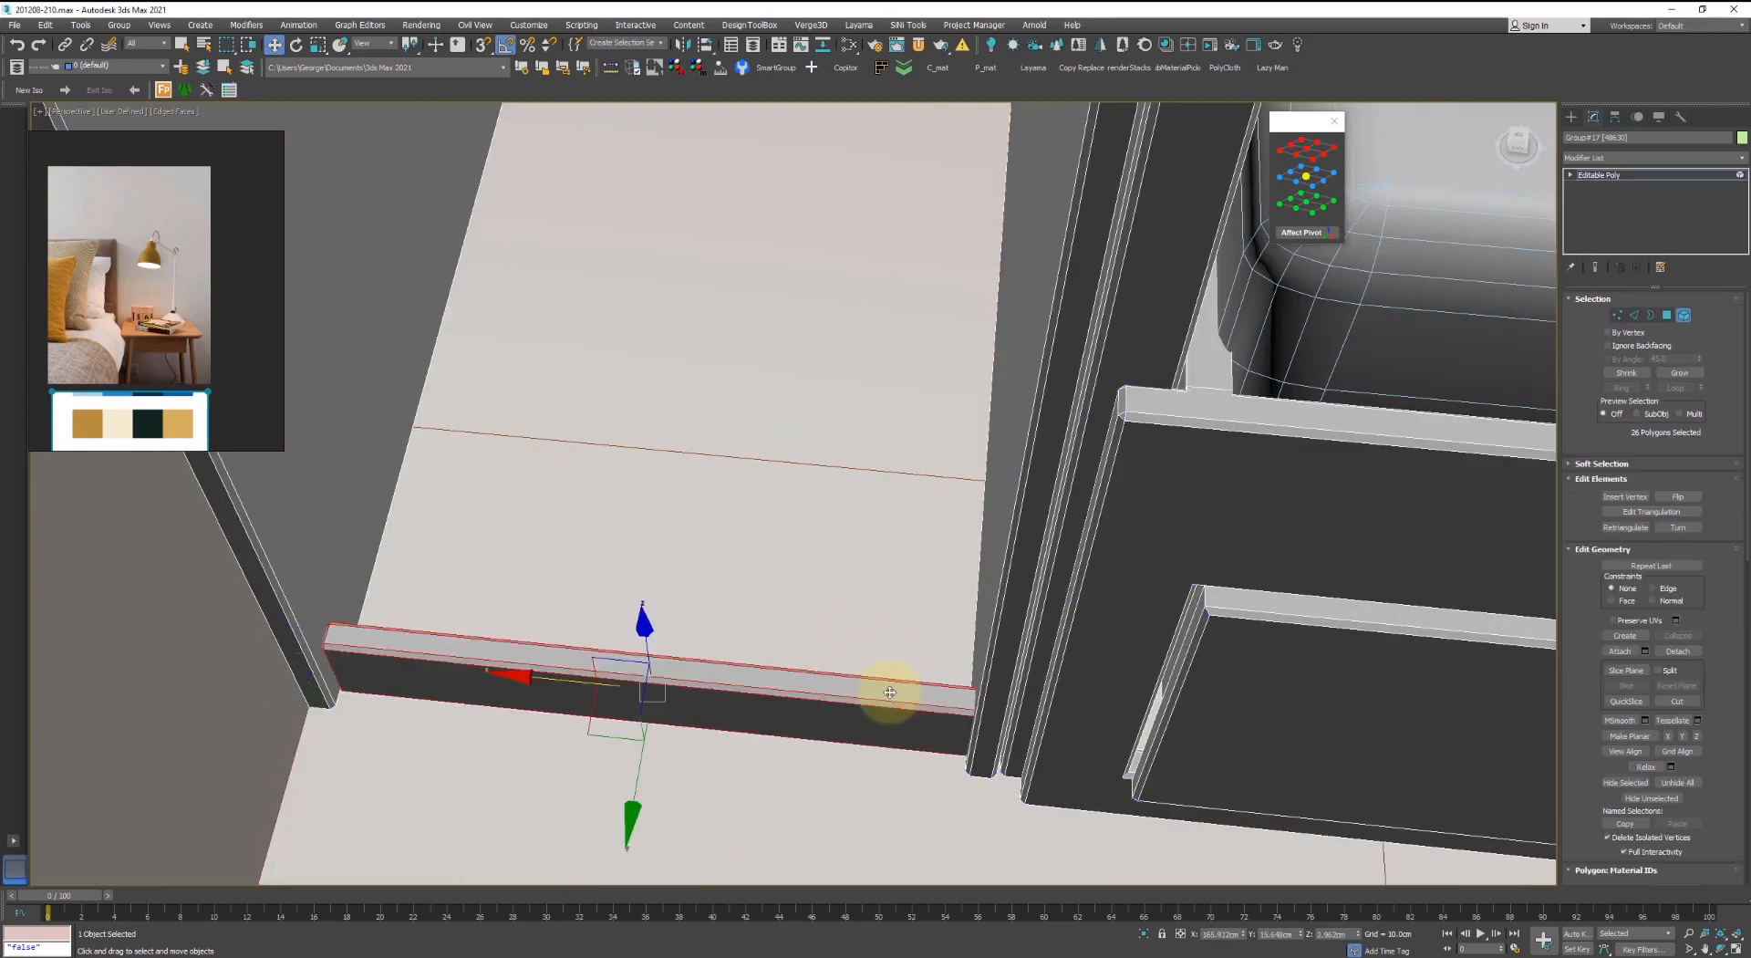
- Fine-tune the vertices at the plinth's outer end so they meet the inner face of the side panel
scroll(891, 692, "down", 4)
key("F3")
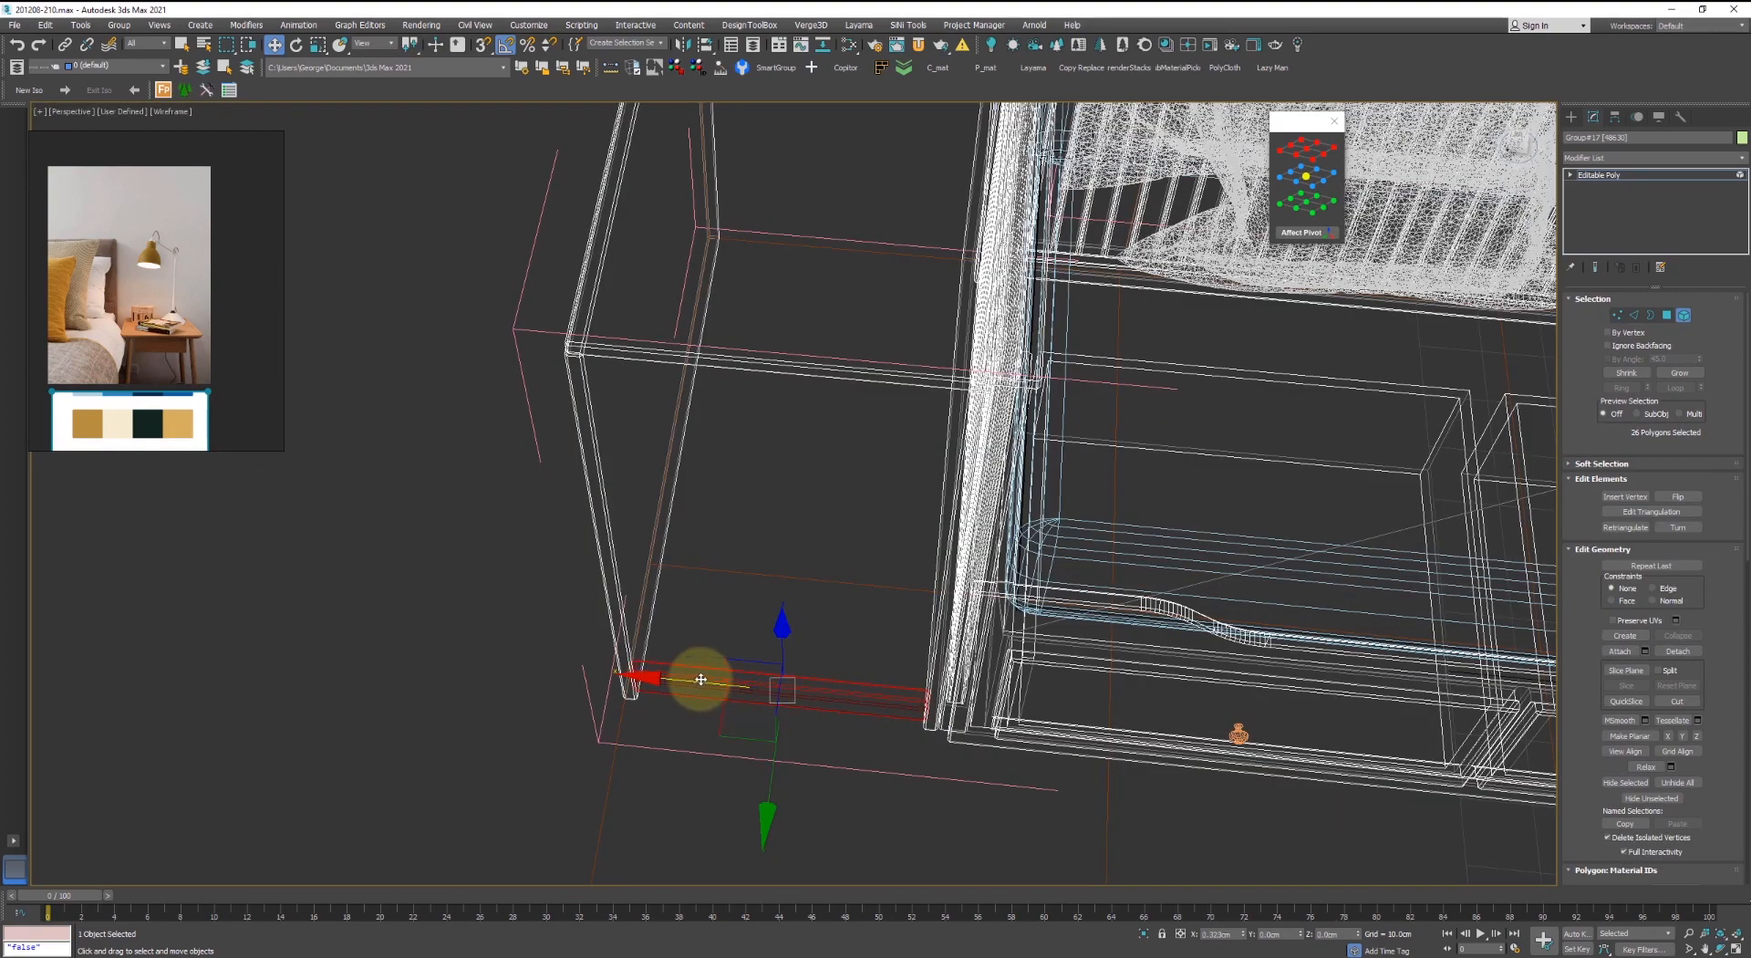
key("F3")
scroll(700, 639, "down", 3)
key("1")
scroll(644, 649, "up", 5)
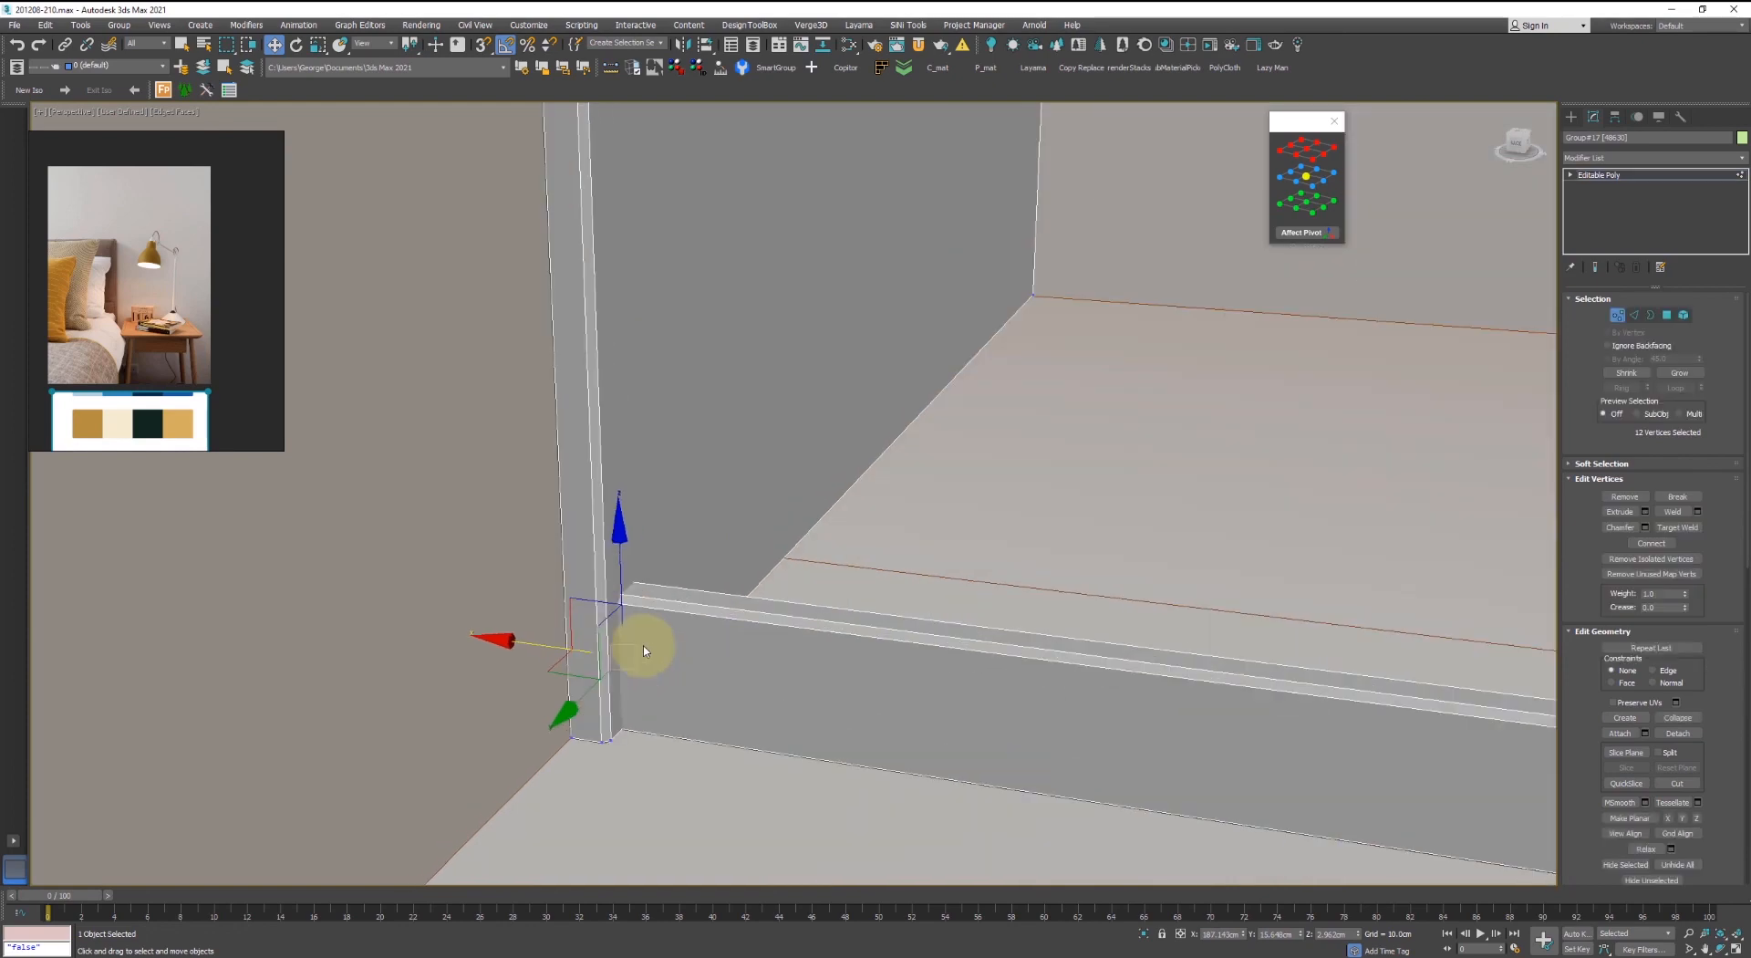
key("F3")
key("F3")
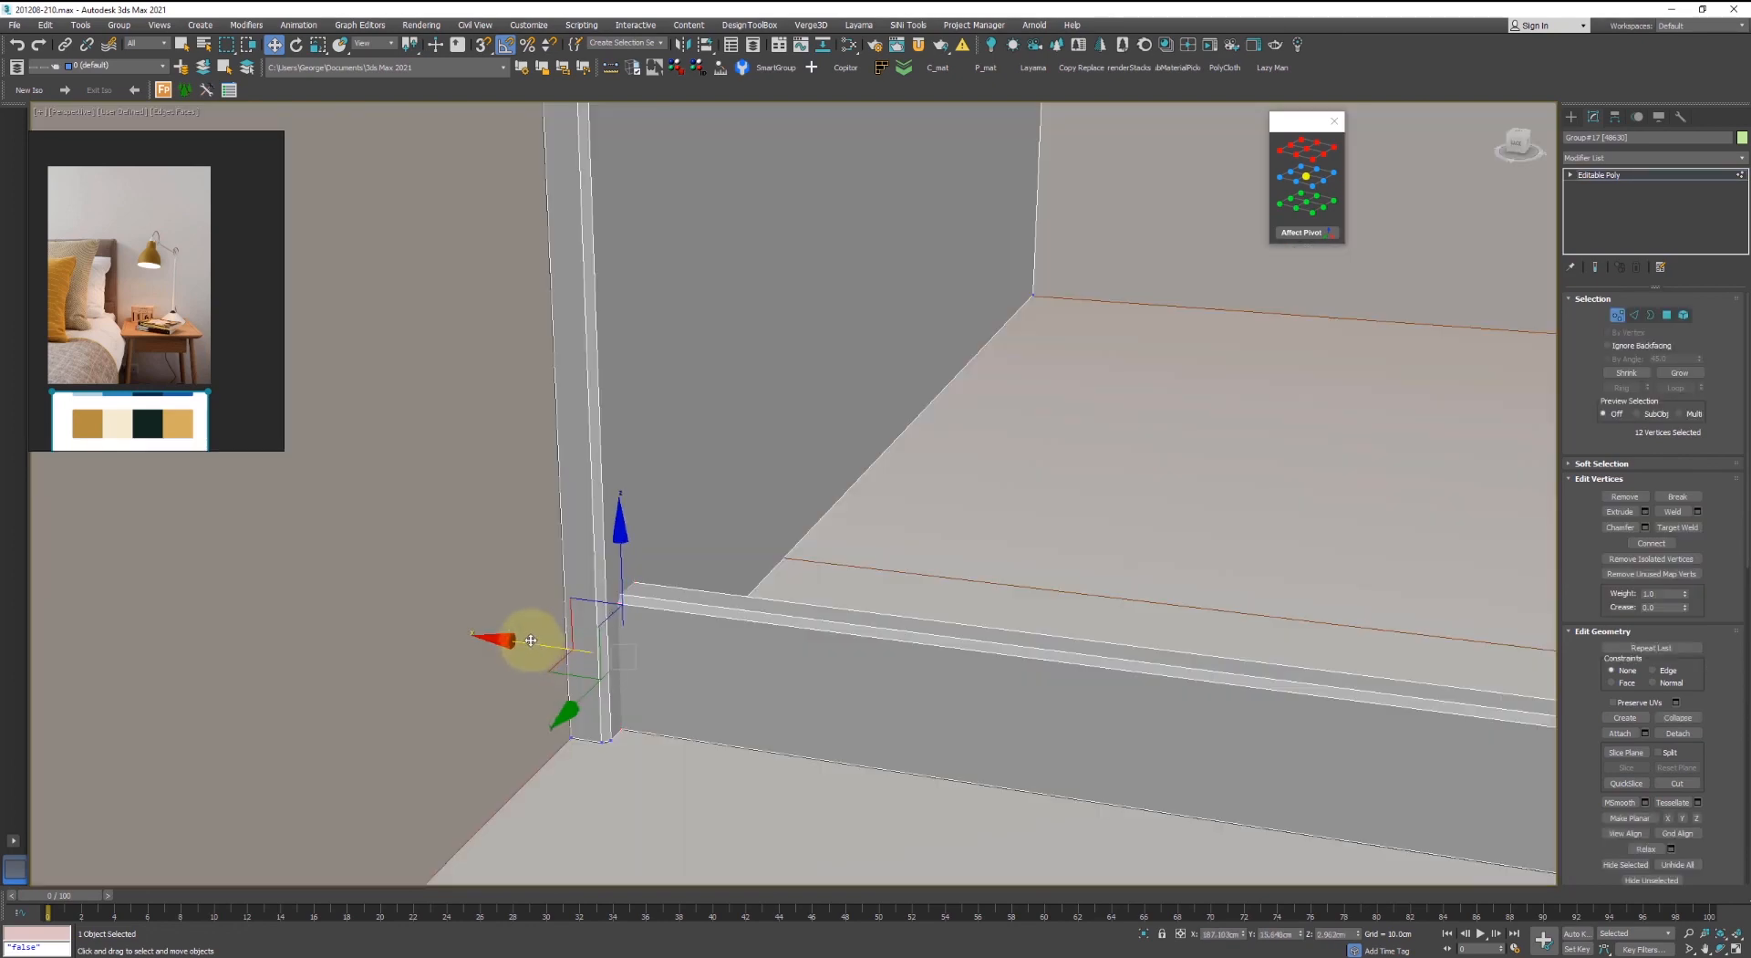
scroll(727, 538, "down", 5)
key("1")
- Set the plinth strip back slightly from the front edges of the side panels
scroll(743, 534, "up", 6)
key("5")
left_click(726, 570)
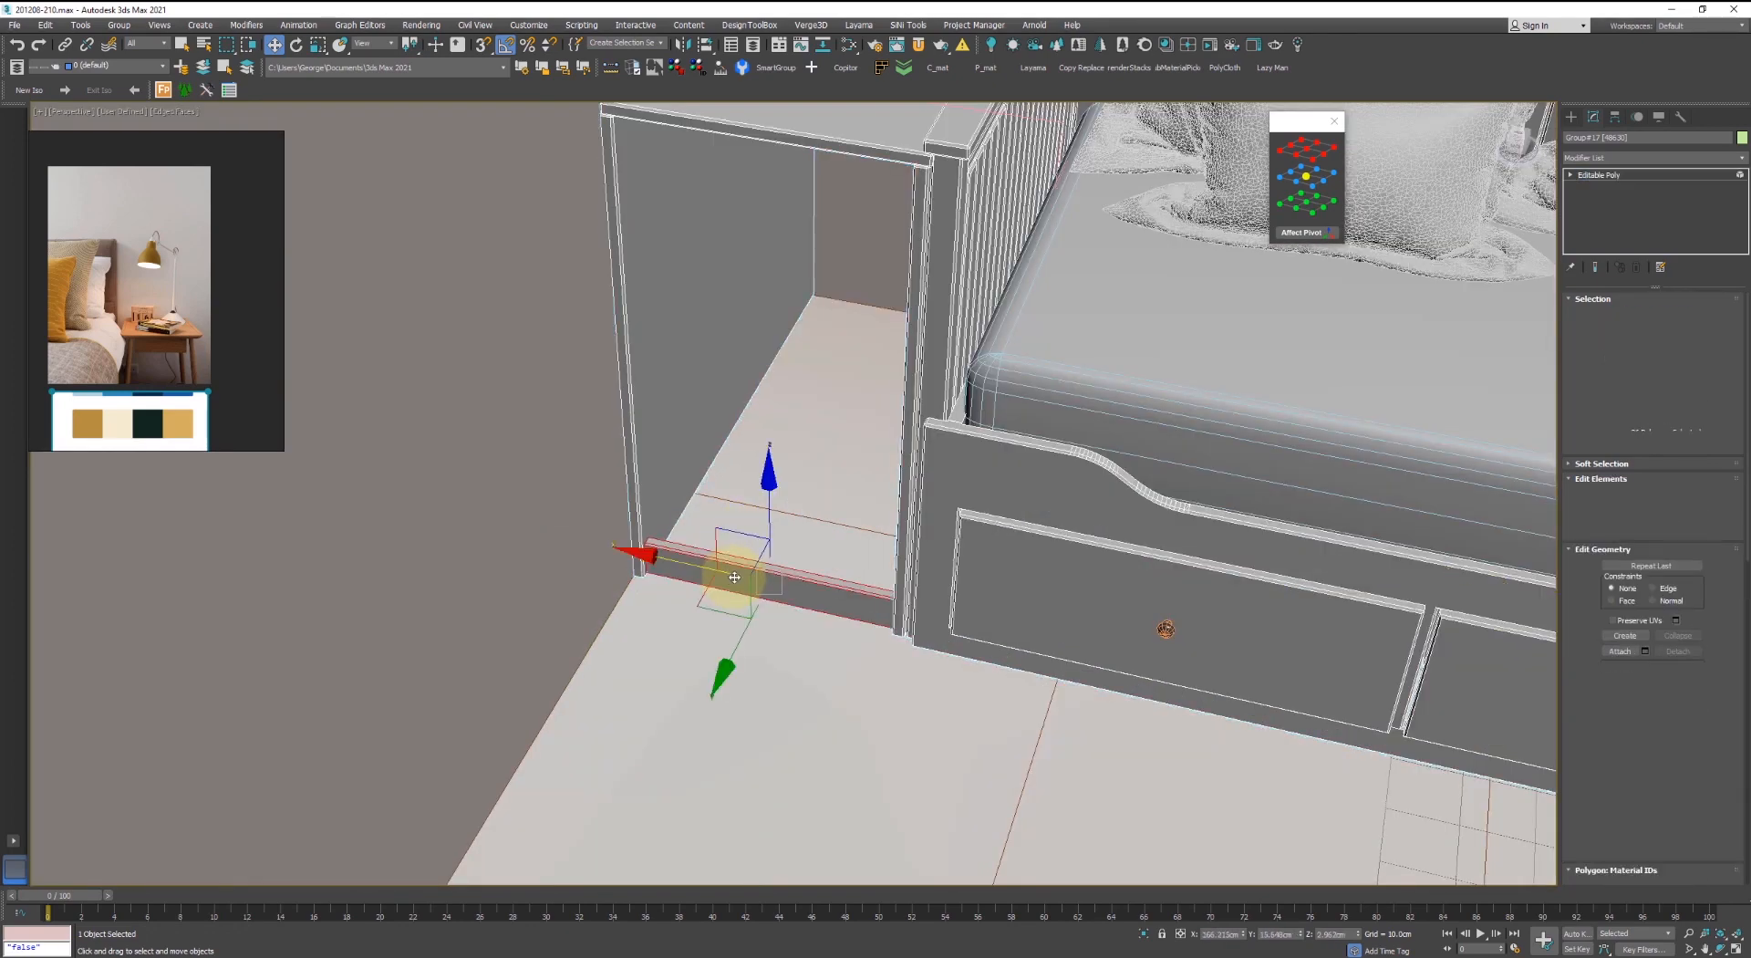
left_click_drag(735, 655, 737, 644)
scroll(785, 346, "up", 2)
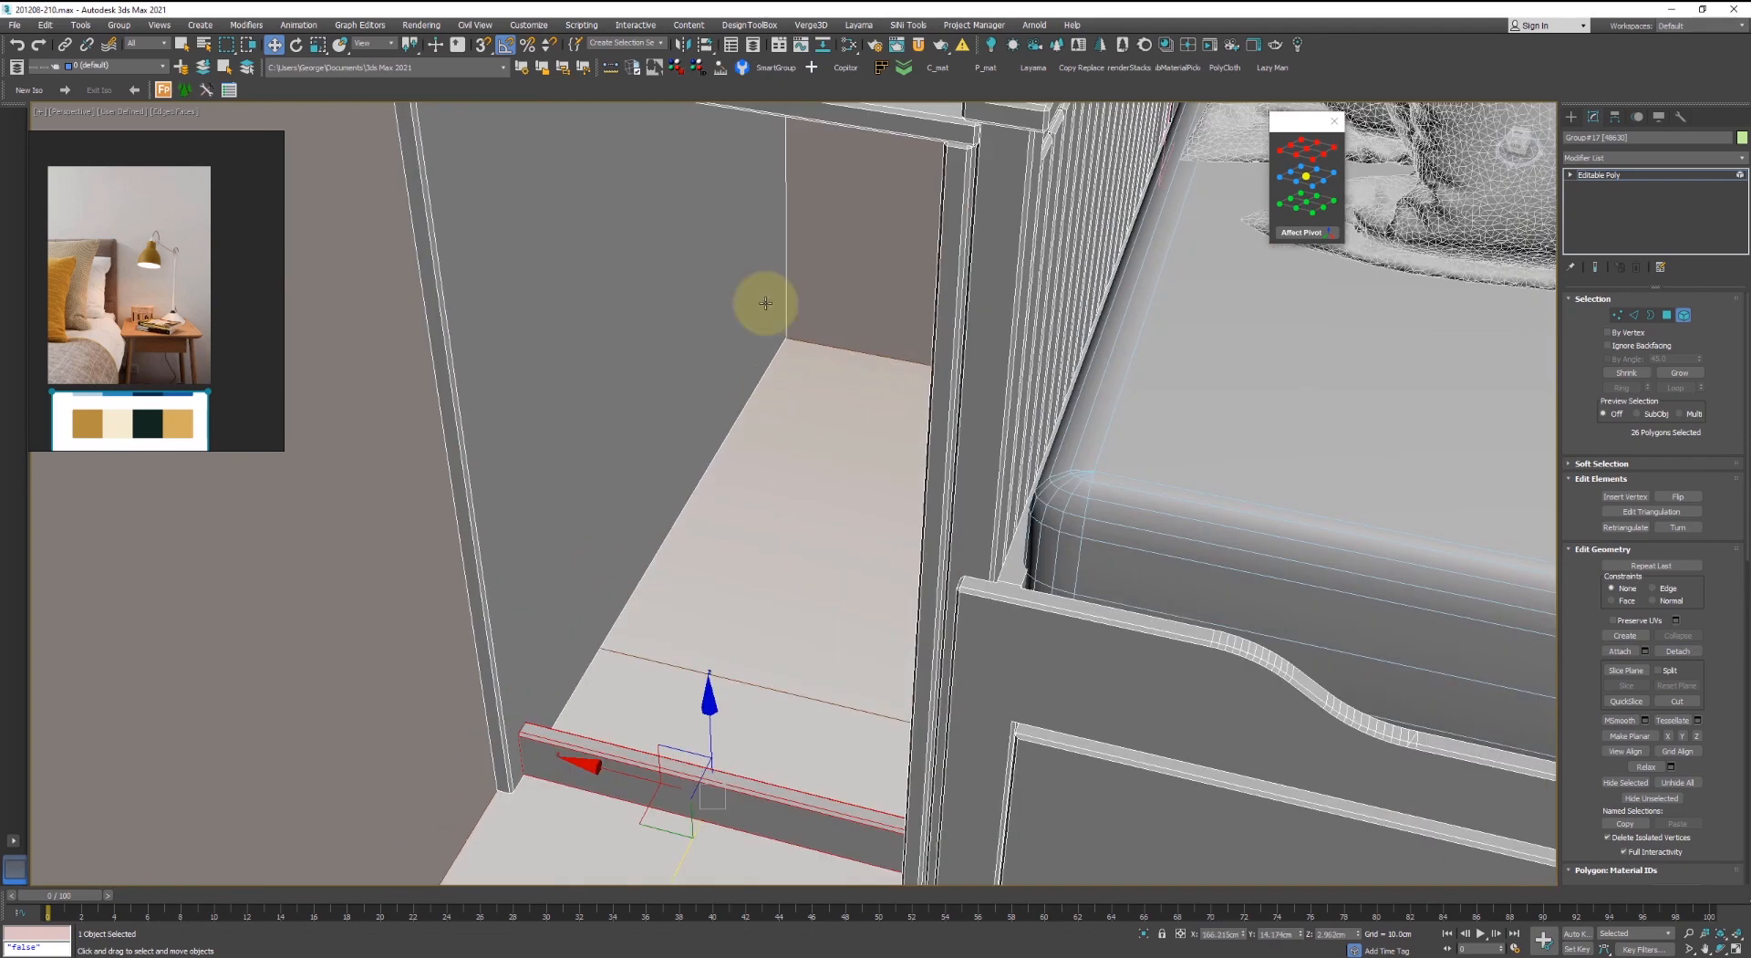
- Move the cabinet's top board down onto the plinth as the bottom shelf and set it back from the front
scroll(813, 164, "down", 2)
middle_click_drag(872, 250, 985, 492)
left_click(929, 307)
middle_click_drag(929, 306, 937, 226, "alt")
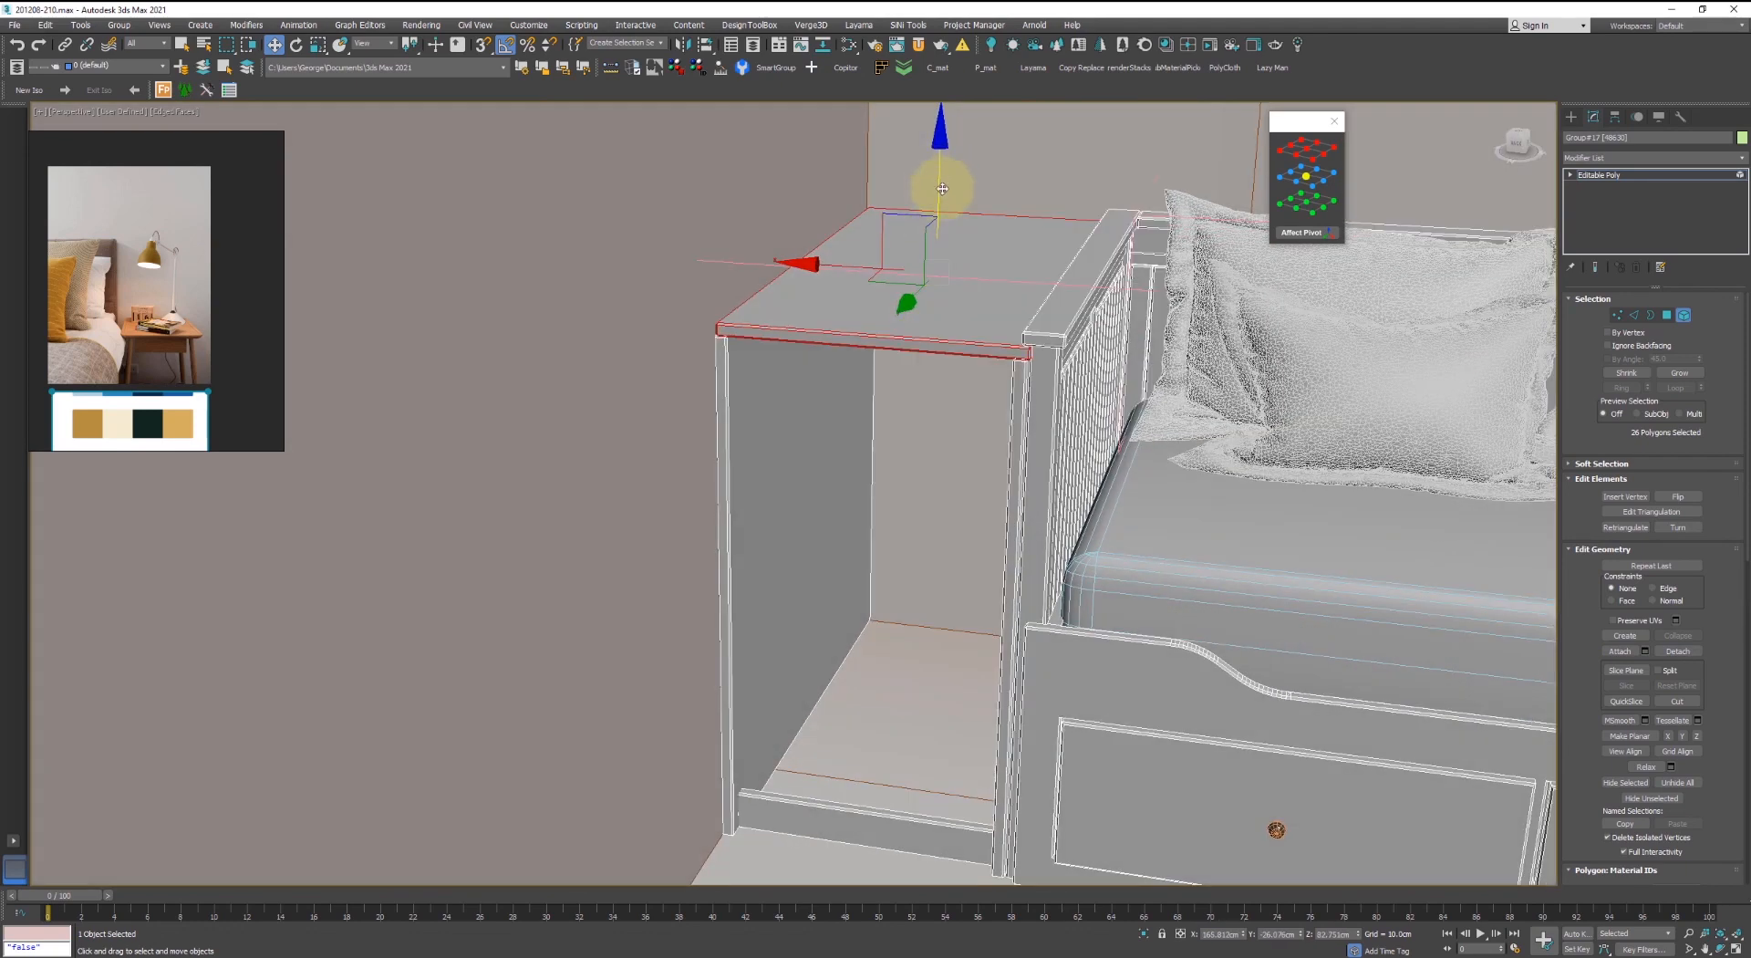
left_click_drag(942, 188, 962, 598)
middle_click_drag(900, 669, 903, 568)
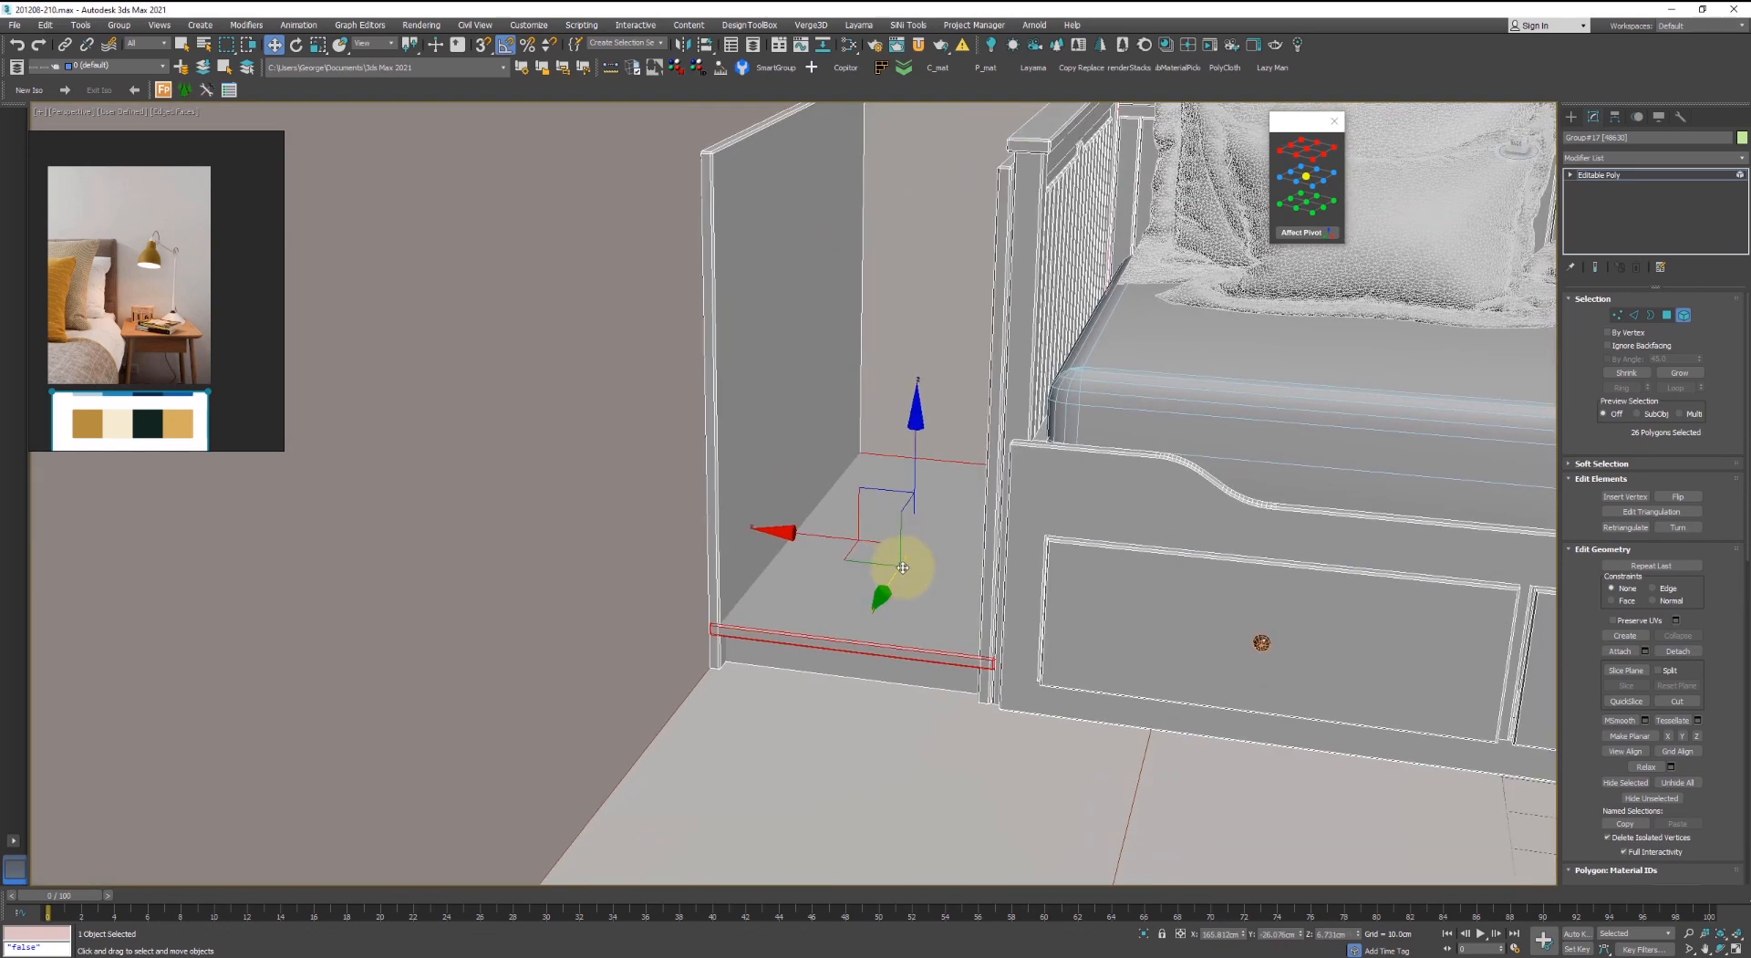
scroll(903, 567, "up", 3)
middle_click_drag(906, 626, 889, 355)
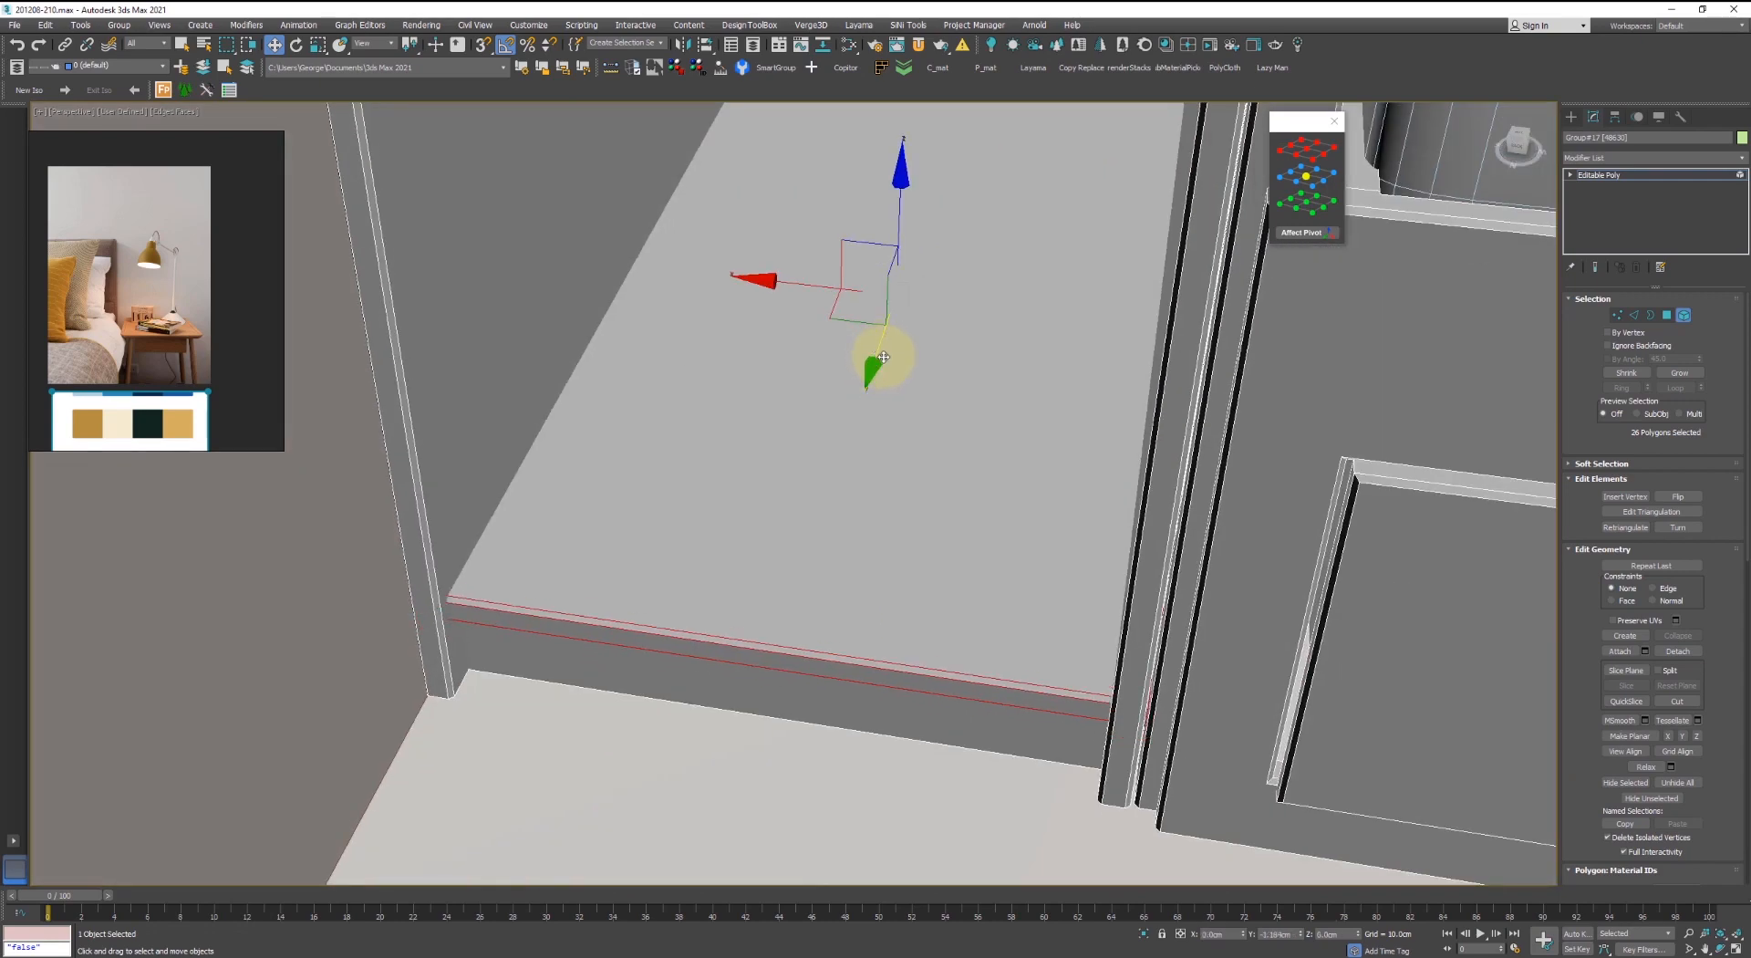
- Clone the bottom shelf upward at equal spacing to make a middle shelf and a new top board
scroll(878, 360, "down", 2)
middle_click_drag(880, 359, 862, 431, "alt")
scroll(861, 430, "down", 5)
key("4")
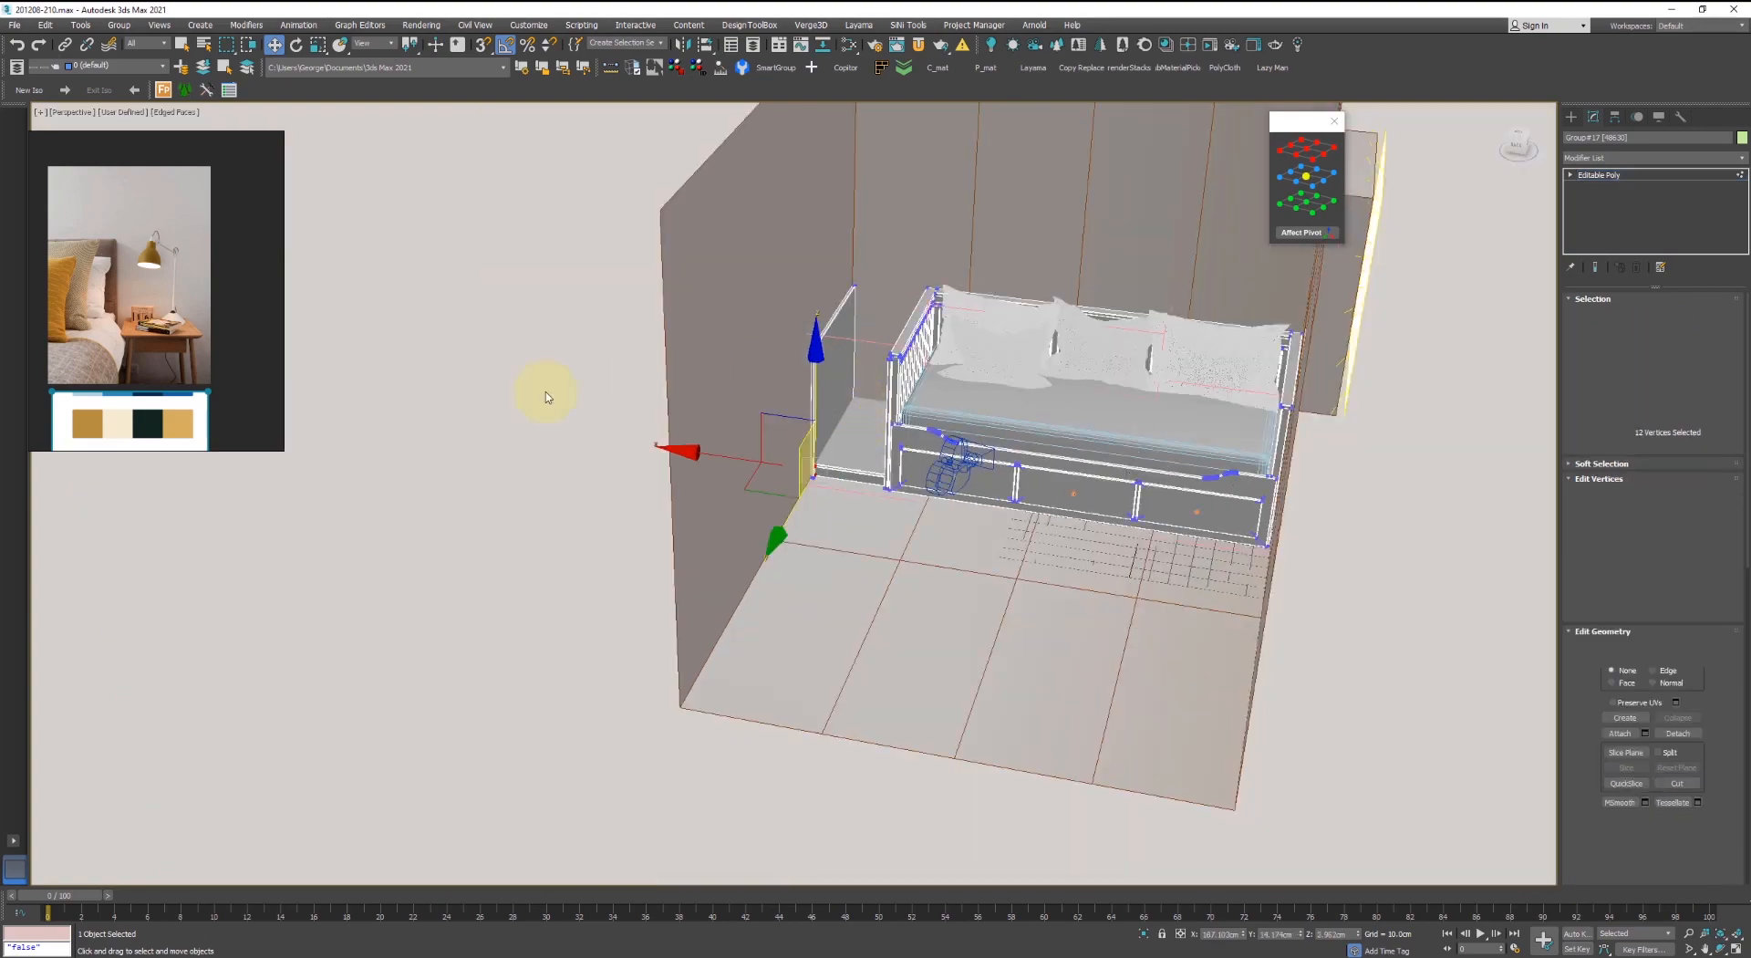
key("4")
scroll(824, 367, "up", 7)
key("5")
mouse_move(879, 508)
middle_mouse_down("alt")
mouse_move(853, 621)
mouse_move(879, 574)
mouse_move(872, 419)
mouse_move(829, 438)
mouse_move(849, 516)
middle_mouse_up("alt")
mouse_move(849, 516)
left_mouse_down("shift")
mouse_move(848, 406)
mouse_move(843, 456)
left_mouse_up("shift")
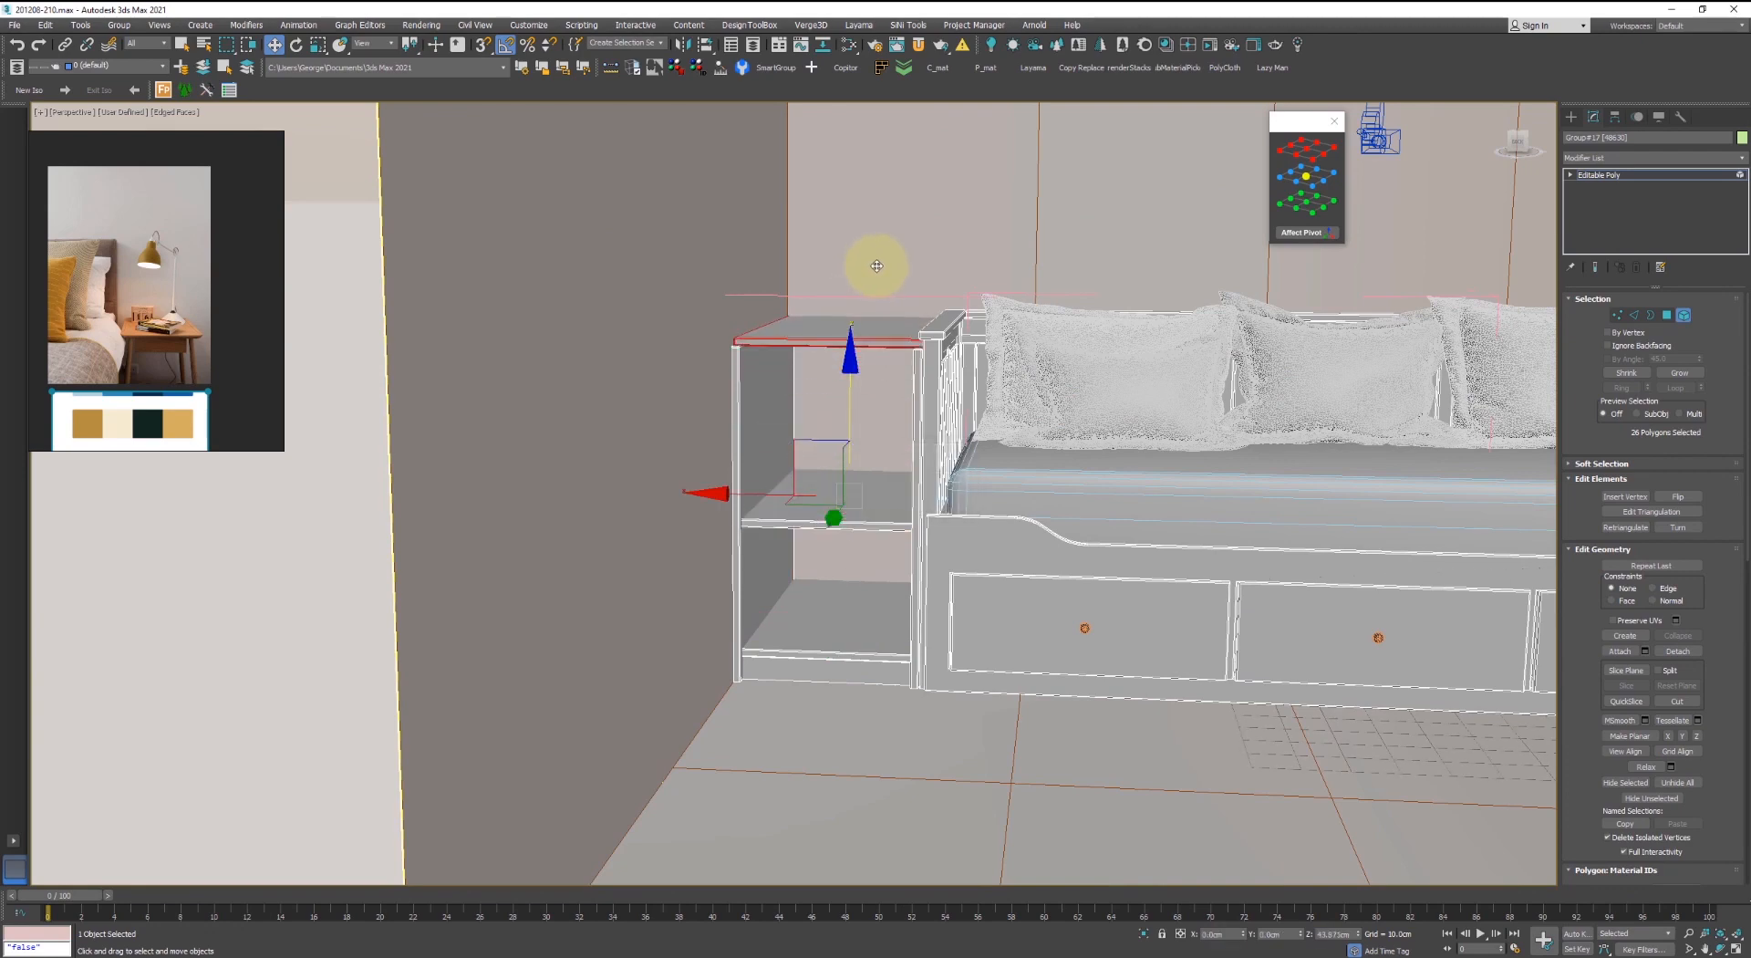
- Move the new top board forward so it covers the front edges of the side panels
scroll(844, 337, "up", 5)
middle_click_drag(845, 336, 852, 407, "alt")
middle_click_drag(912, 493, 854, 256)
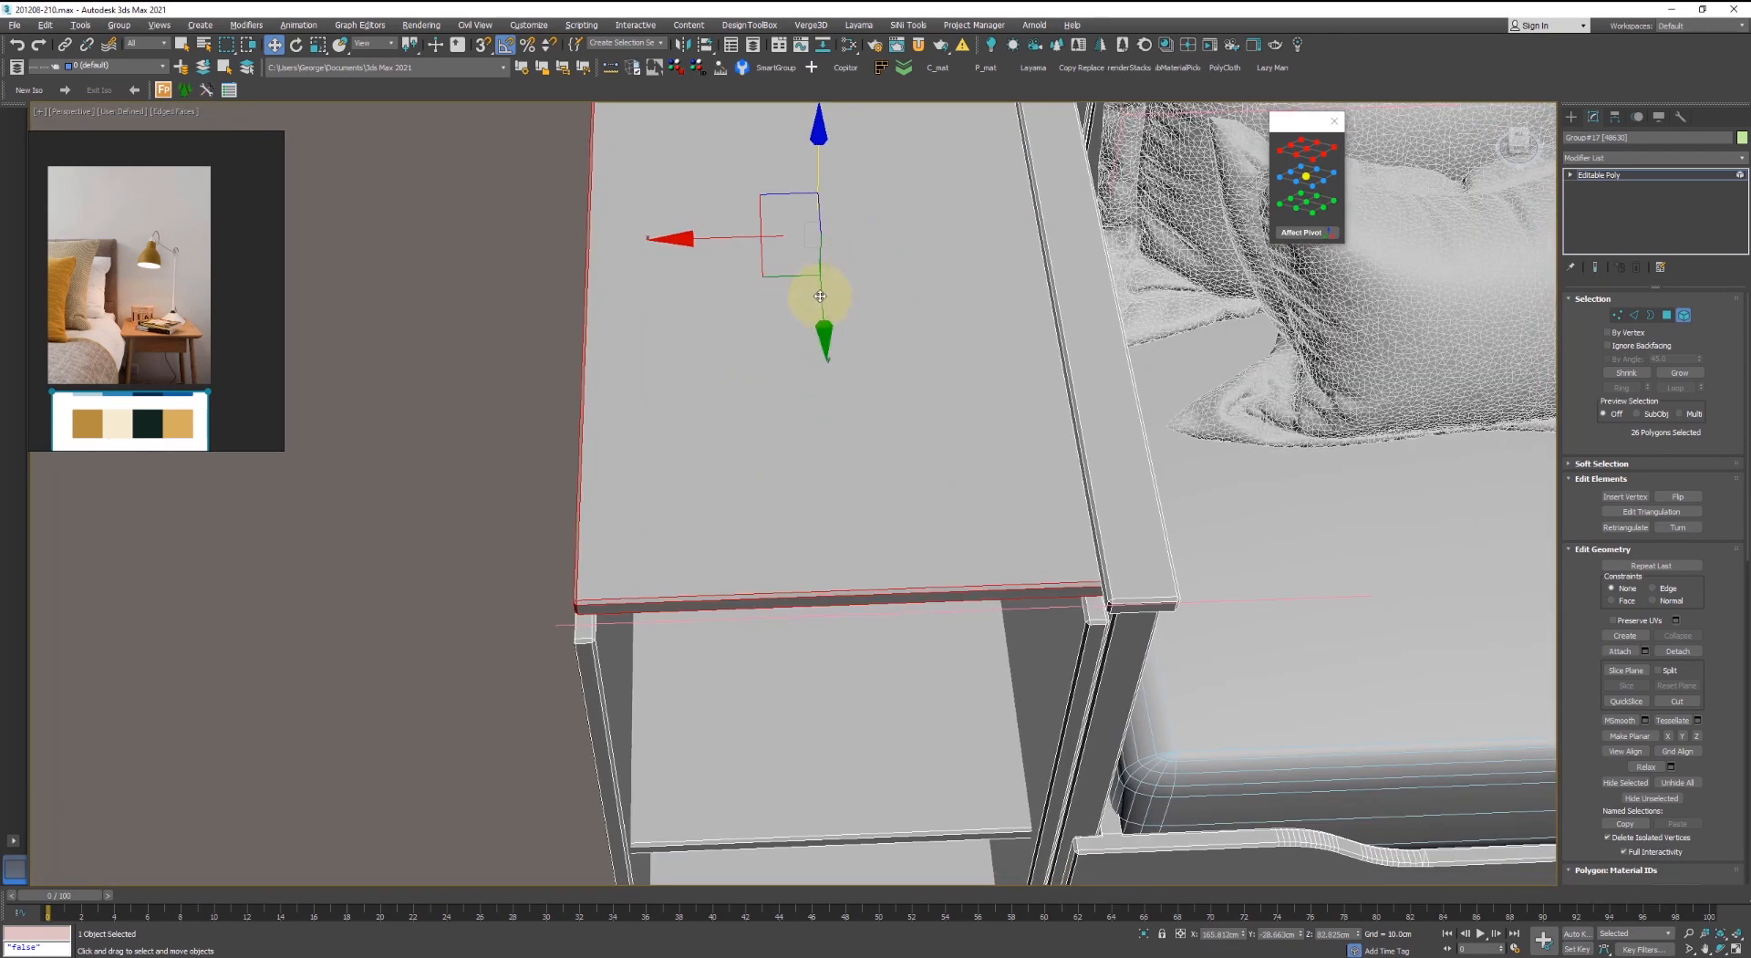
left_click_drag(820, 295, 824, 321)
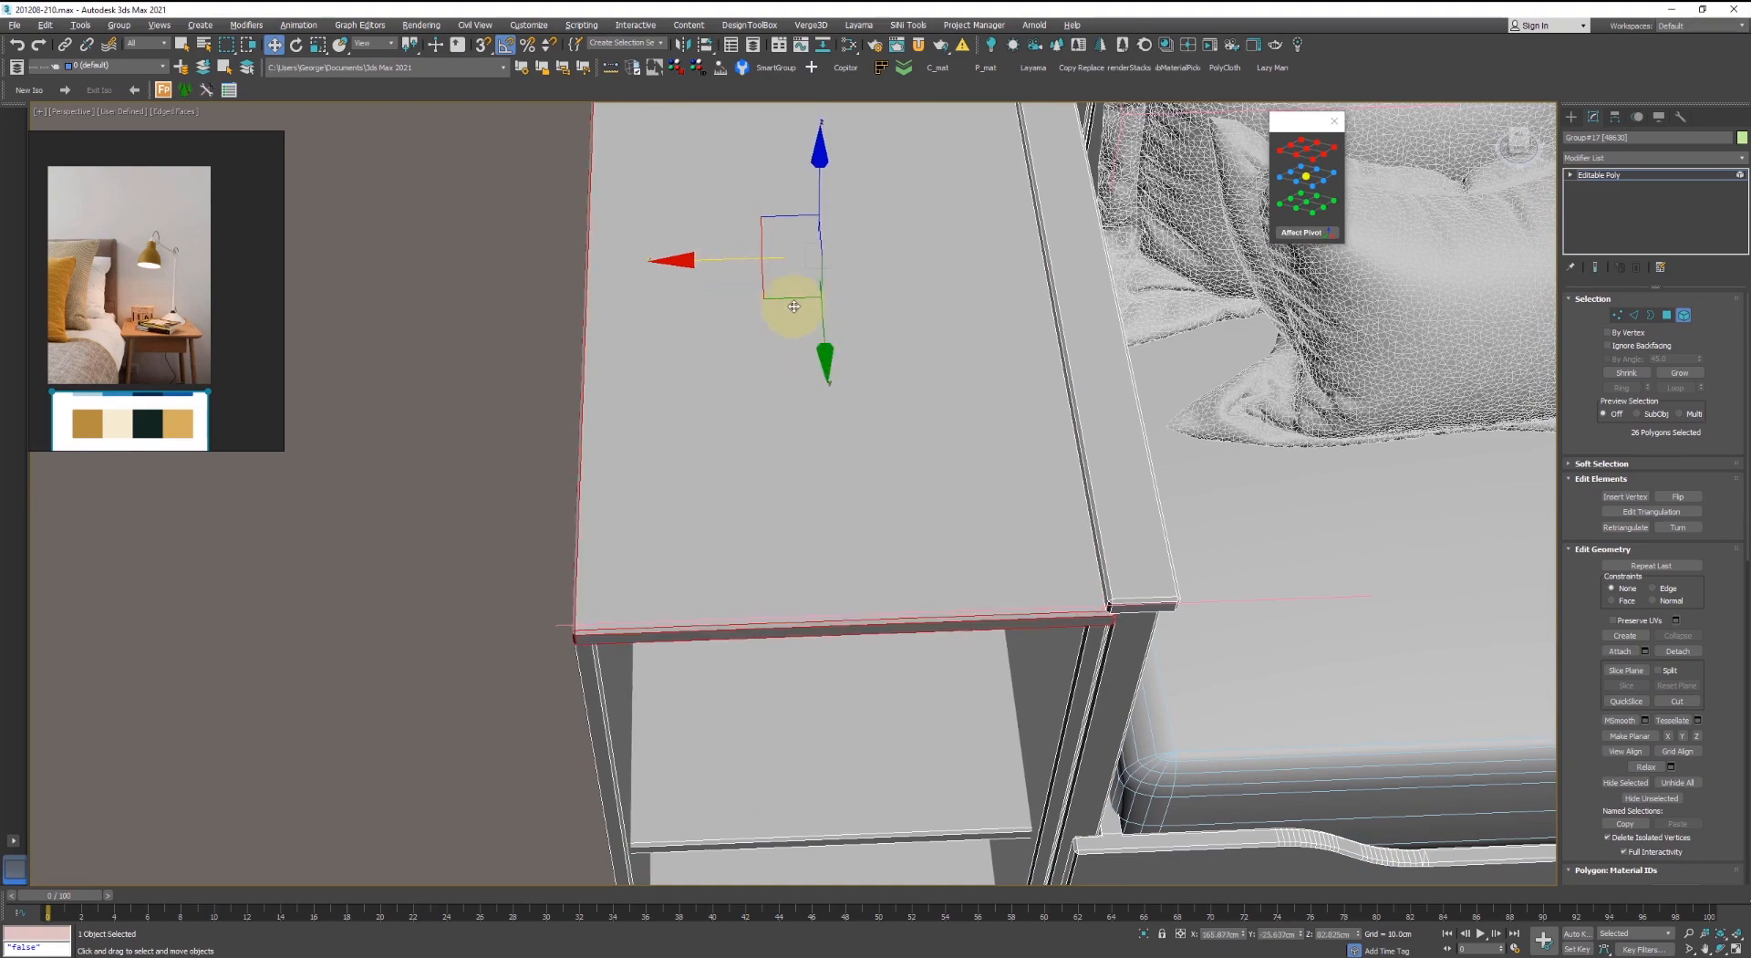
- Lower the middle shelf and clone it upward as a second intermediate shelf, spacing the shelves evenly
scroll(793, 307, "down", 5)
middle_click_drag(793, 306, 770, 218, "alt")
scroll(797, 274, "down", 3)
left_click(782, 350)
scroll(794, 300, "up", 5)
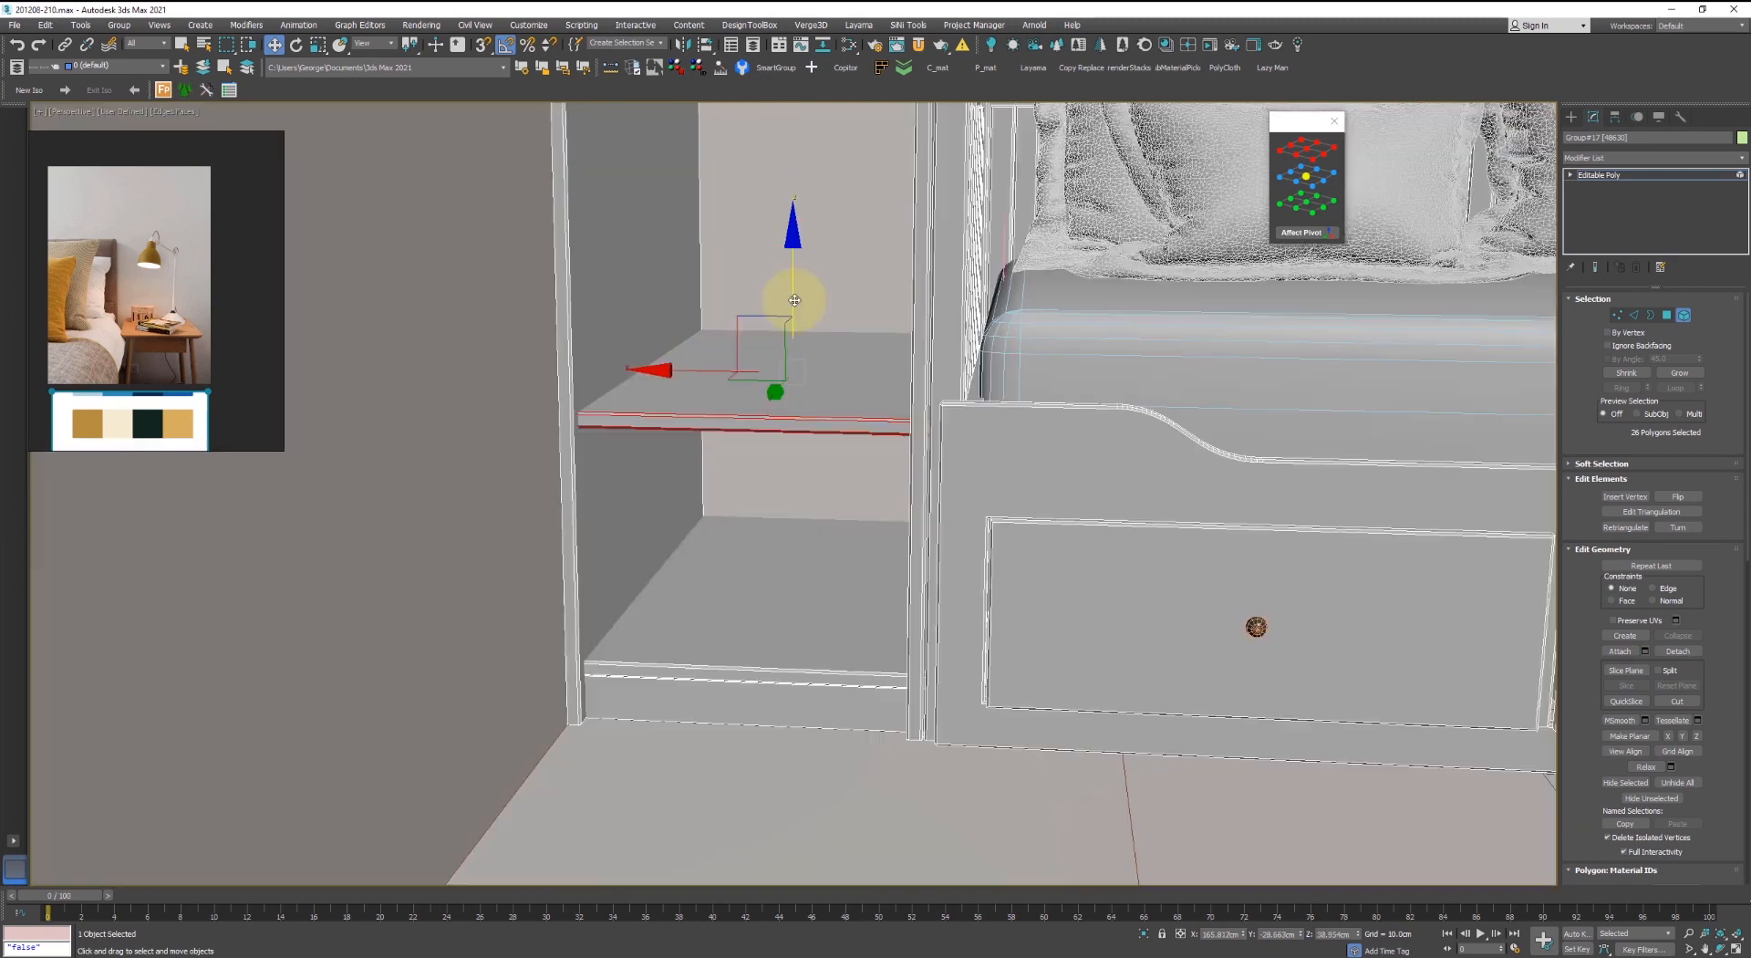
left_click_drag(794, 300, 797, 152)
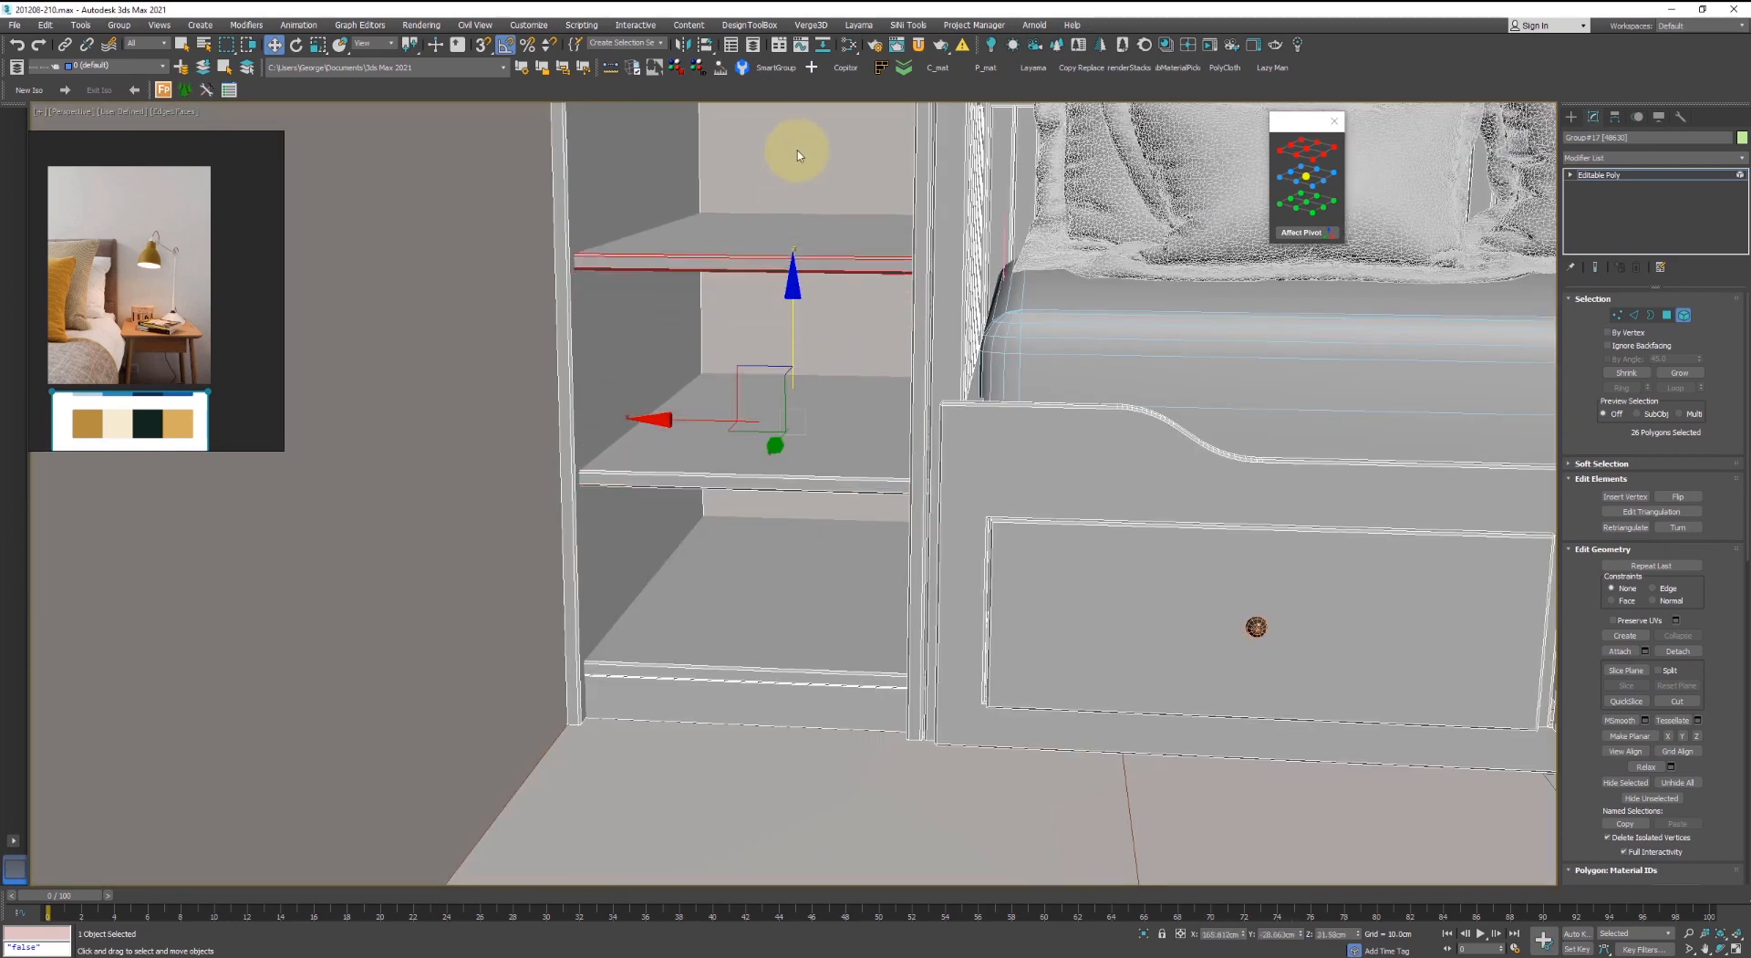
key("Return")
mouse_move(803, 320)
middle_mouse_down()
mouse_move(817, 347)
mouse_move(796, 305)
middle_mouse_up()
scroll(805, 337, "down", 3)
left_click_drag(807, 301, 807, 306)
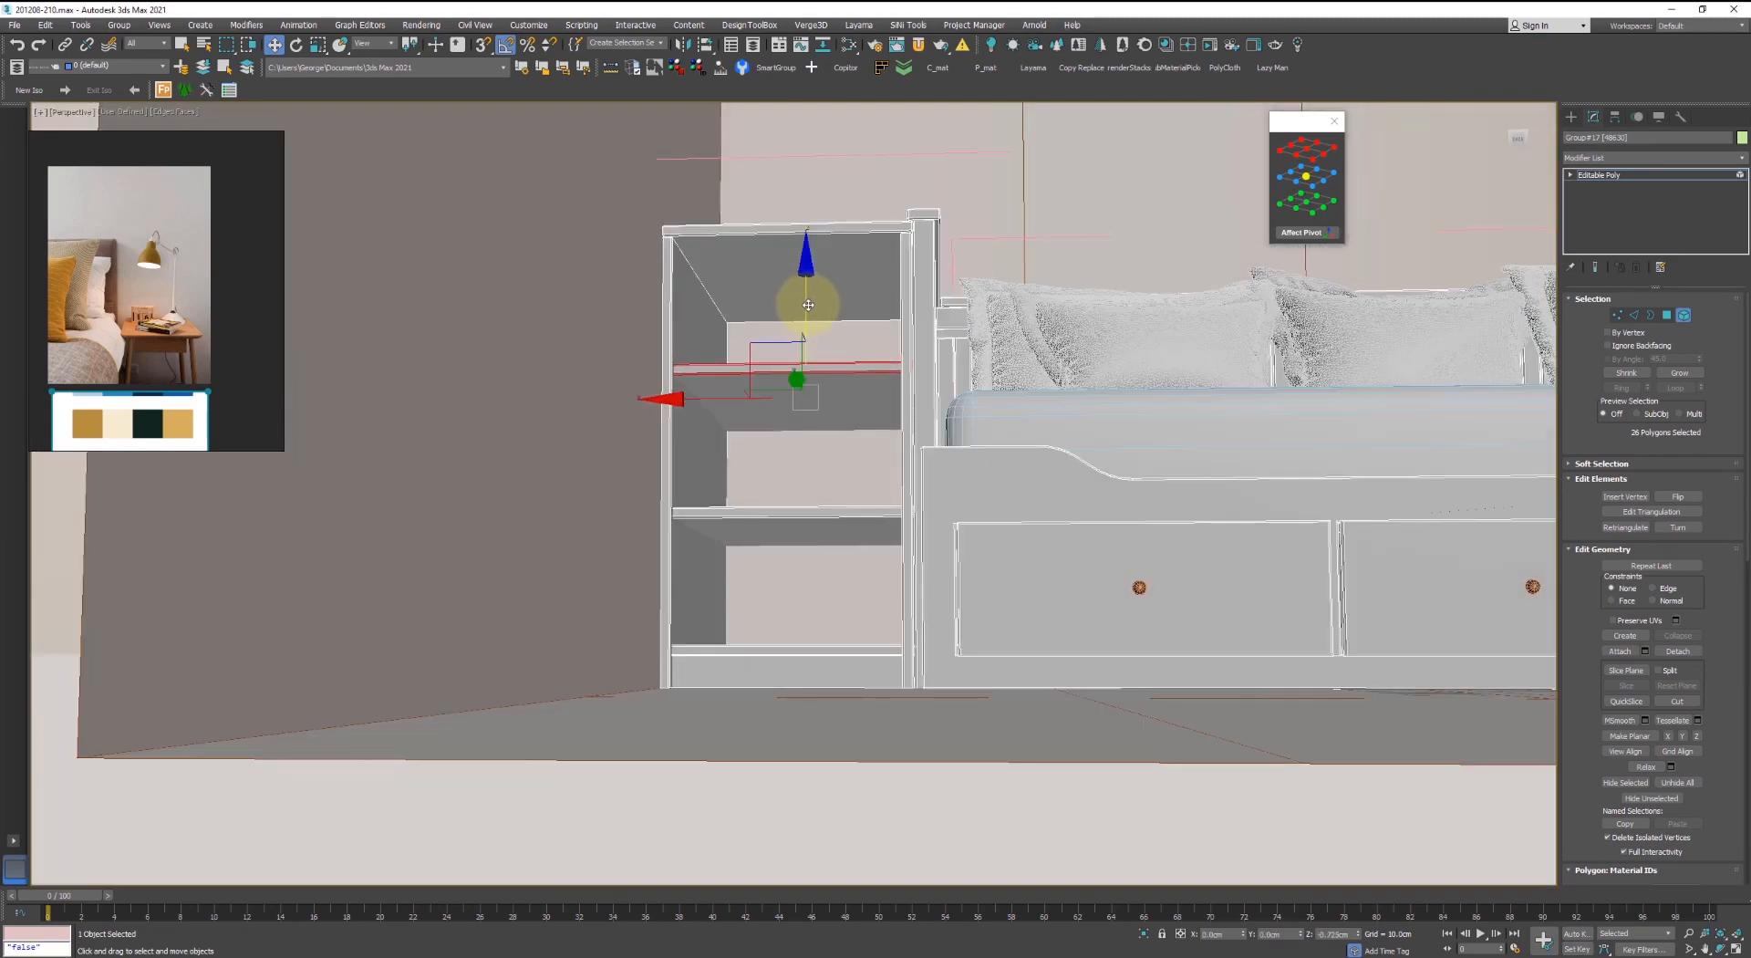
middle_click_drag(806, 306, 792, 341, "alt")
left_click(793, 487, "ctrl")
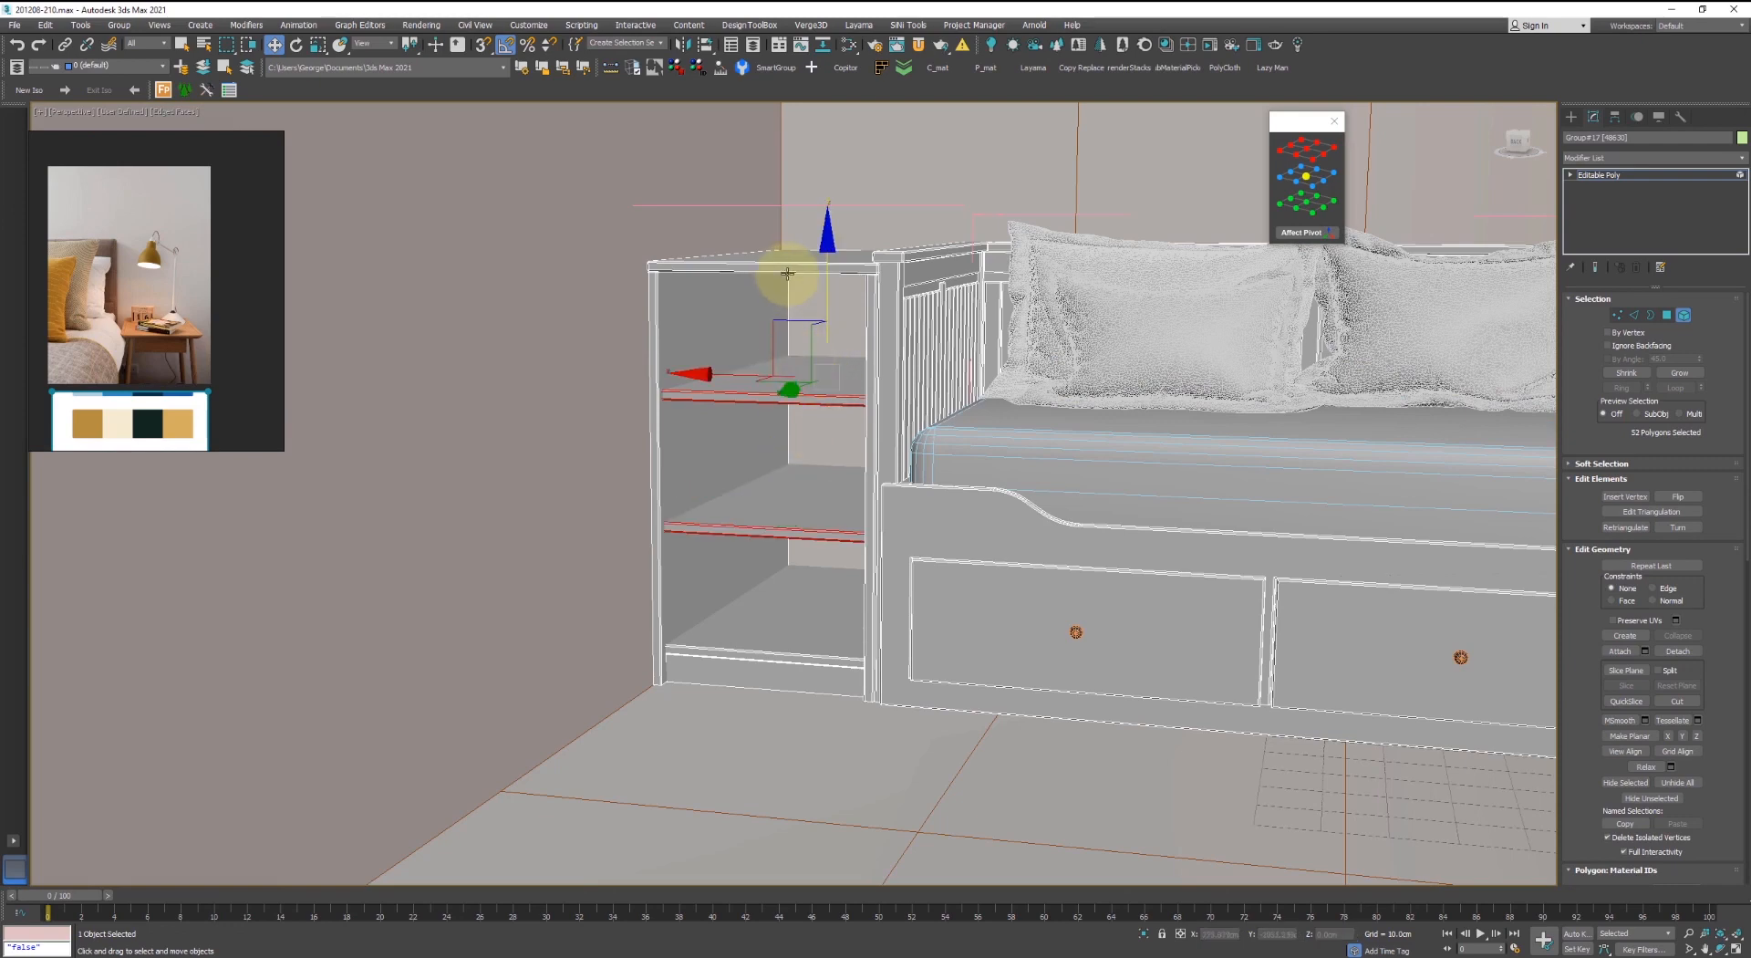
- Clone the outer side panel as an element rotated crosswise to serve as the cabinet's back panel
left_click(781, 333)
key("e")
left_click_drag(768, 479, 729, 488)
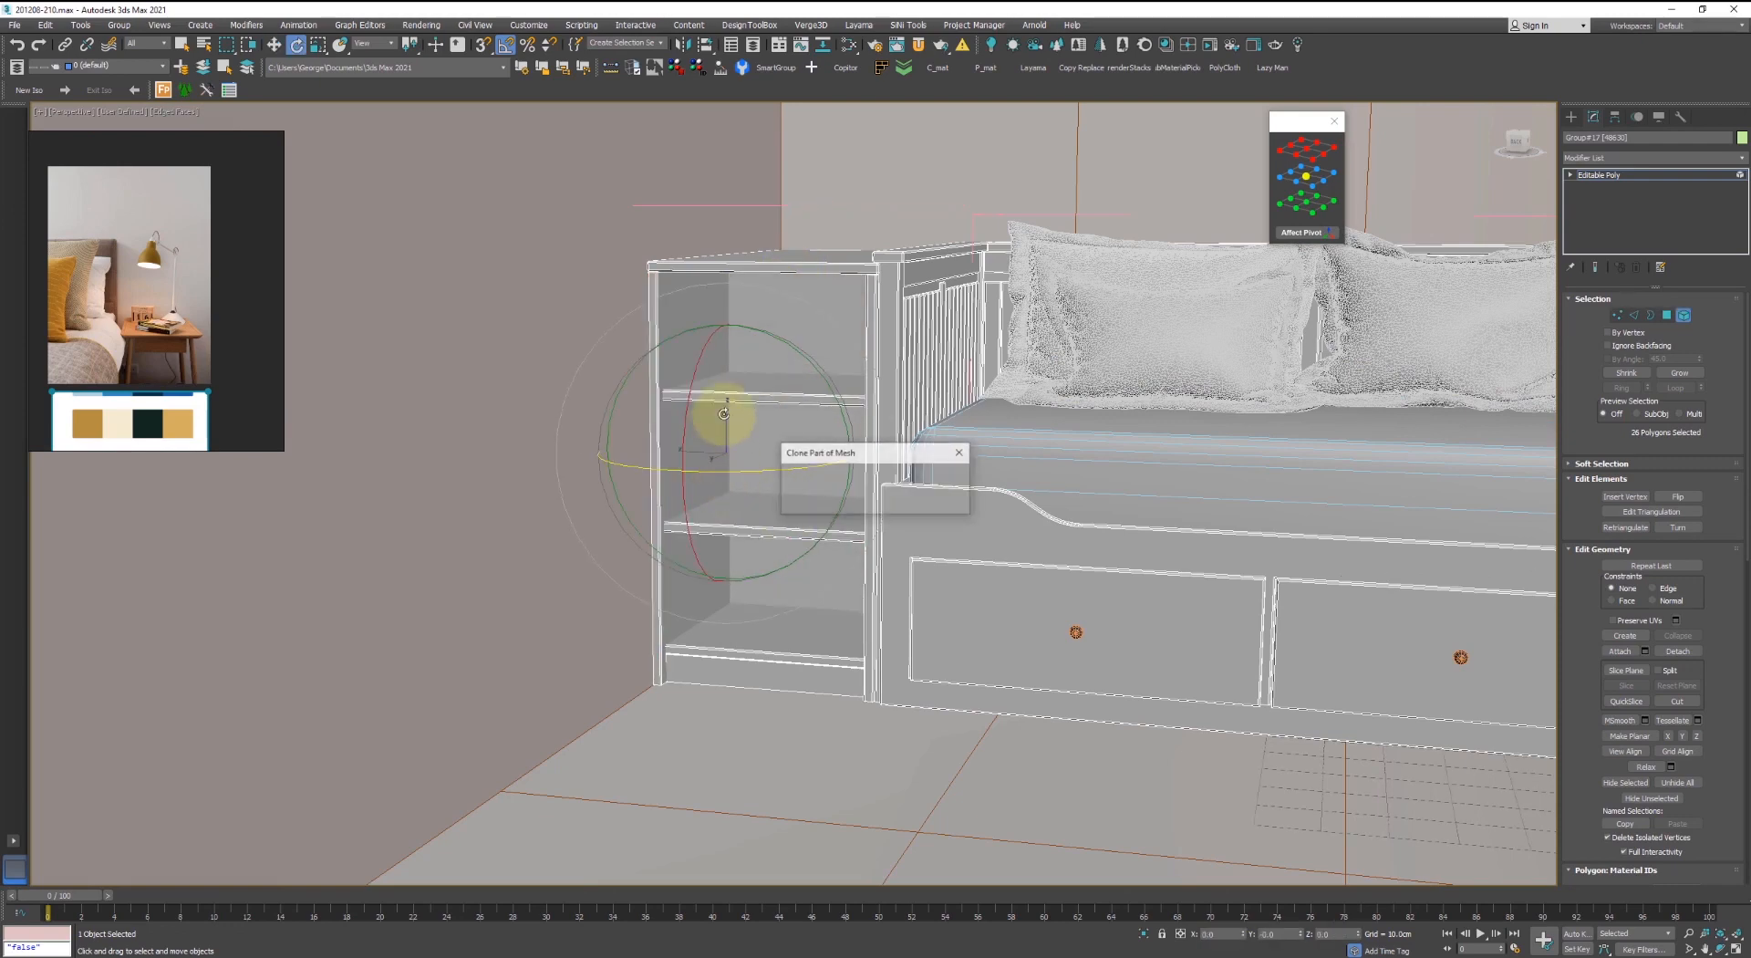
key("Return")
mouse_move(767, 340)
middle_mouse_down("alt")
mouse_move(782, 391)
mouse_move(739, 406)
middle_mouse_up("alt")
- Move the cloned crosswise board into place inside the bedside cabinet as its back panel
key("w")
key("F3")
mouse_move(664, 376)
left_mouse_down()
mouse_move(641, 297)
mouse_move(677, 352)
mouse_move(678, 328)
left_mouse_up()
key("F3")
mouse_move(737, 394)
middle_mouse_down()
mouse_move(806, 483)
mouse_move(905, 526)
middle_mouse_up()
key("F3")
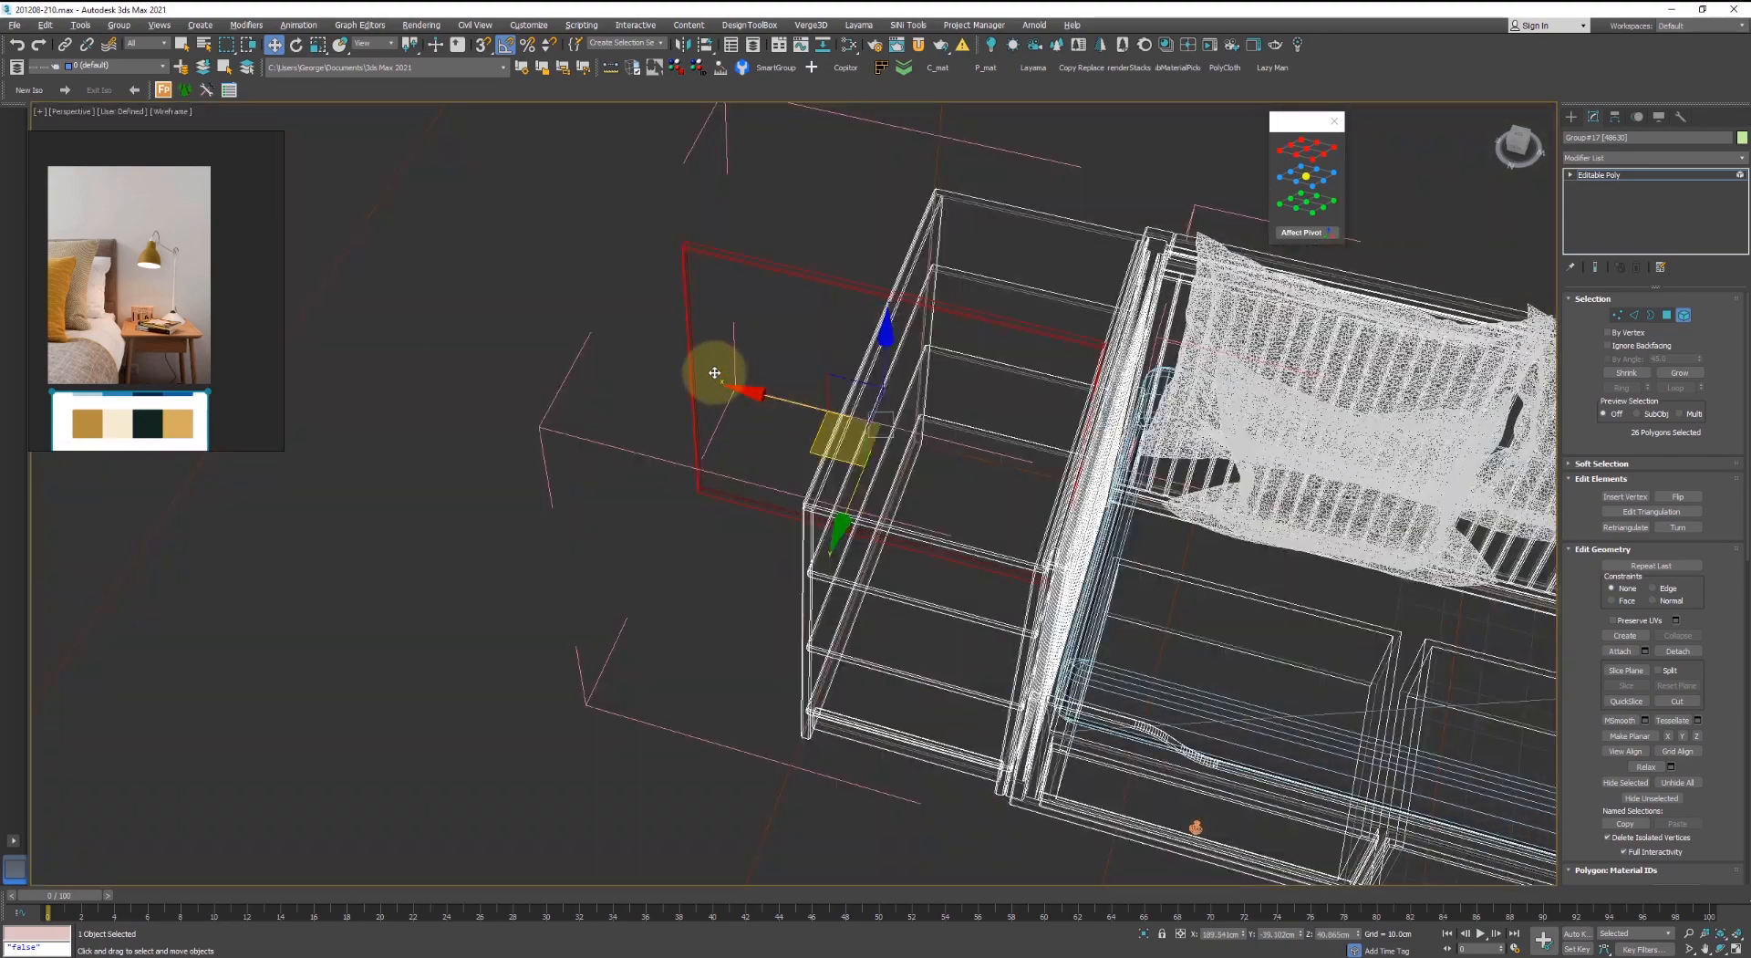
- Shorten the back panel by moving its protruding end vertices inward to meet the cabinet's outer side panel
key("1")
left_click_drag(629, 228, 727, 547)
key("F3")
left_click_drag(611, 359, 815, 397)
key("F3")
key("F3")
mouse_move(886, 398)
middle_mouse_down("alt")
mouse_move(896, 327)
mouse_move(868, 354)
mouse_move(883, 347)
middle_mouse_up("alt")
key("F3")
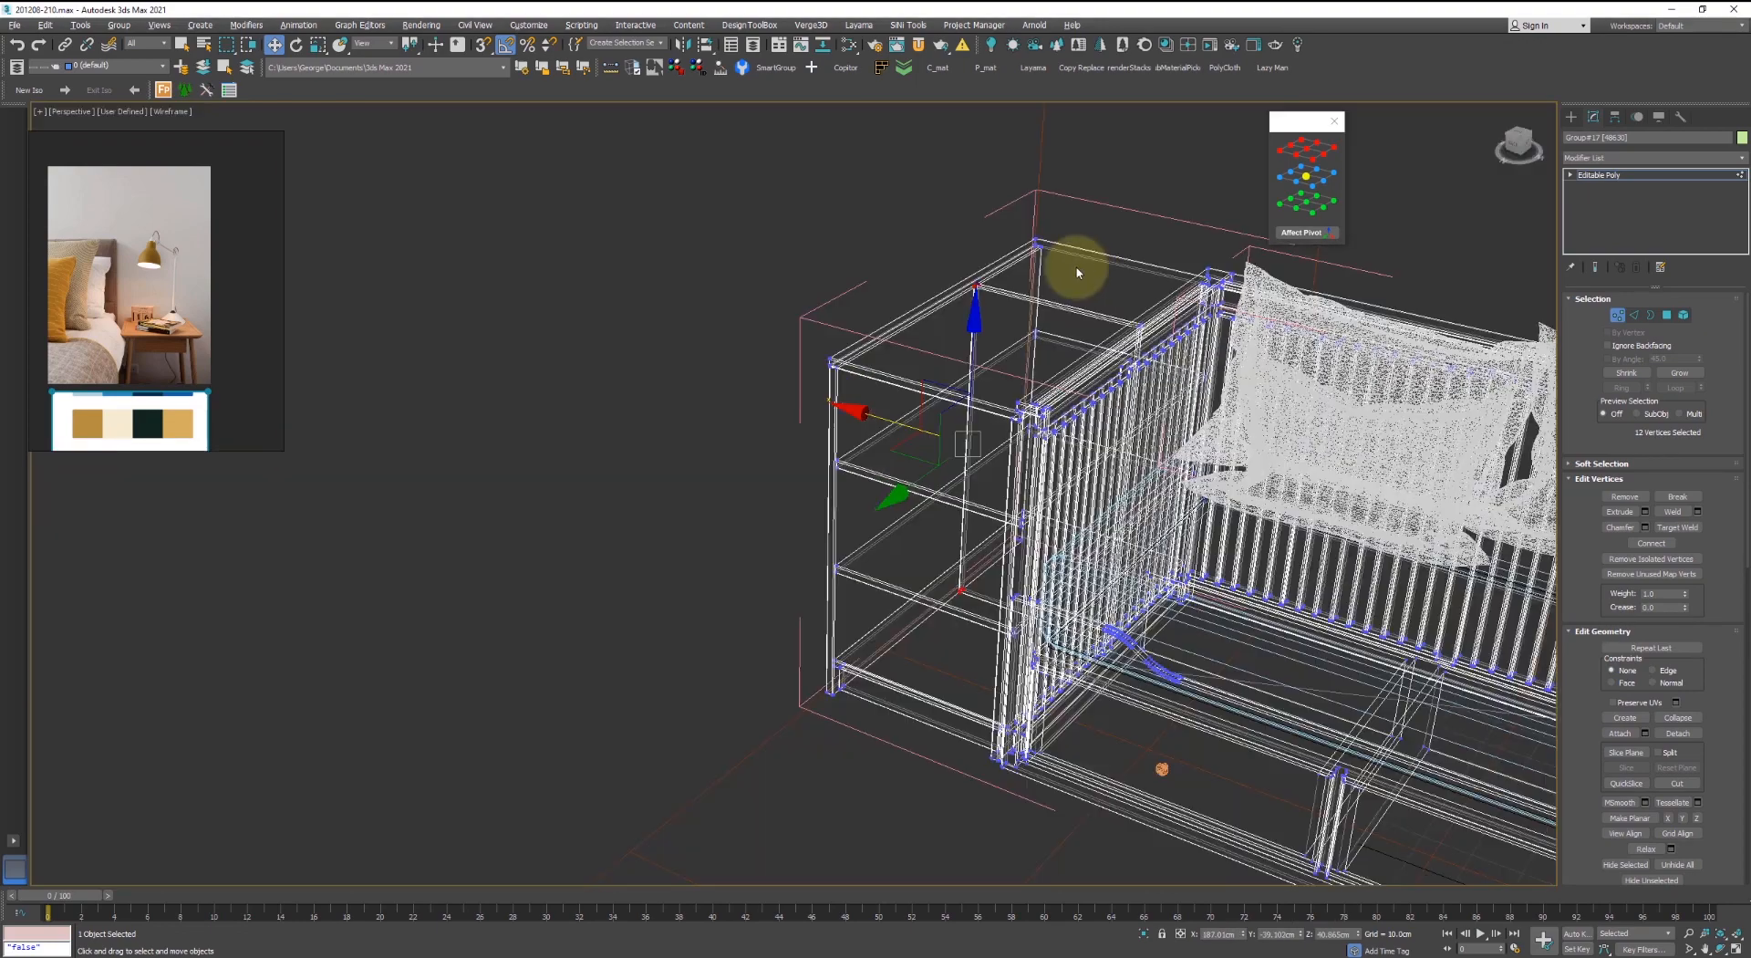
scroll(1168, 258, "down", 2)
key("F3")
scroll(751, 391, "down", 5)
key("1")
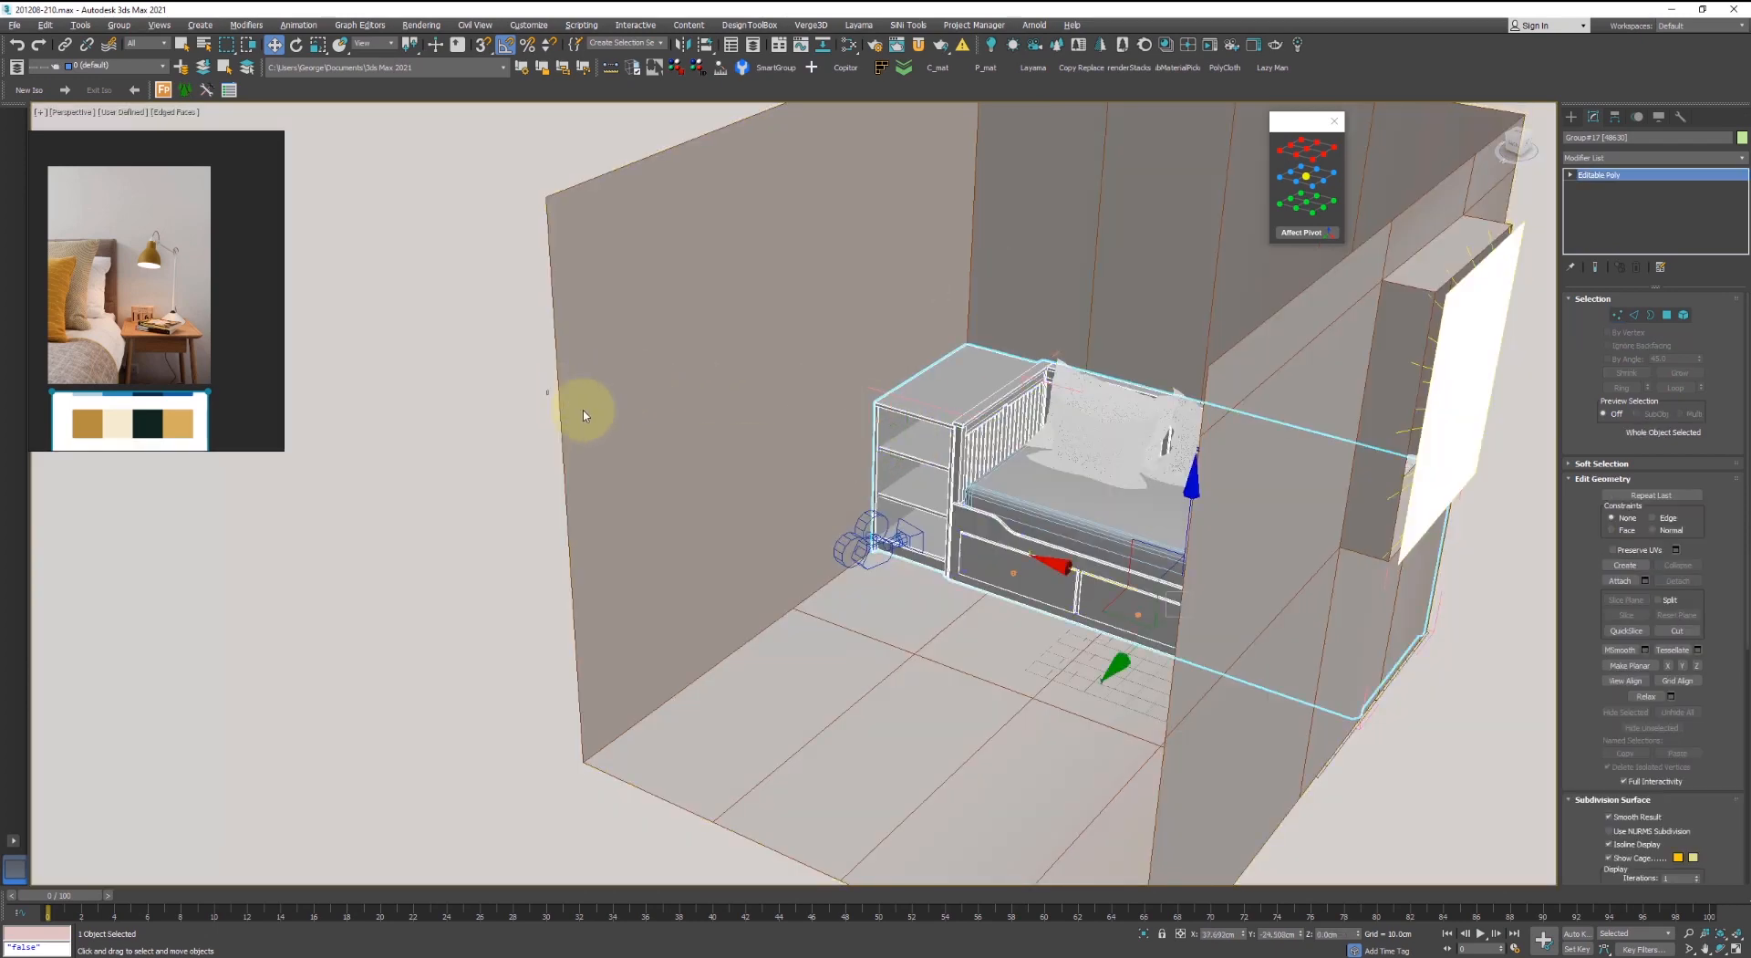
- Run an interactive Corona render of the camera view with safe frames shown, then stop it and close the frame buffer
left_click(522, 420)
key("F4")
key("c")
key("shift+f")
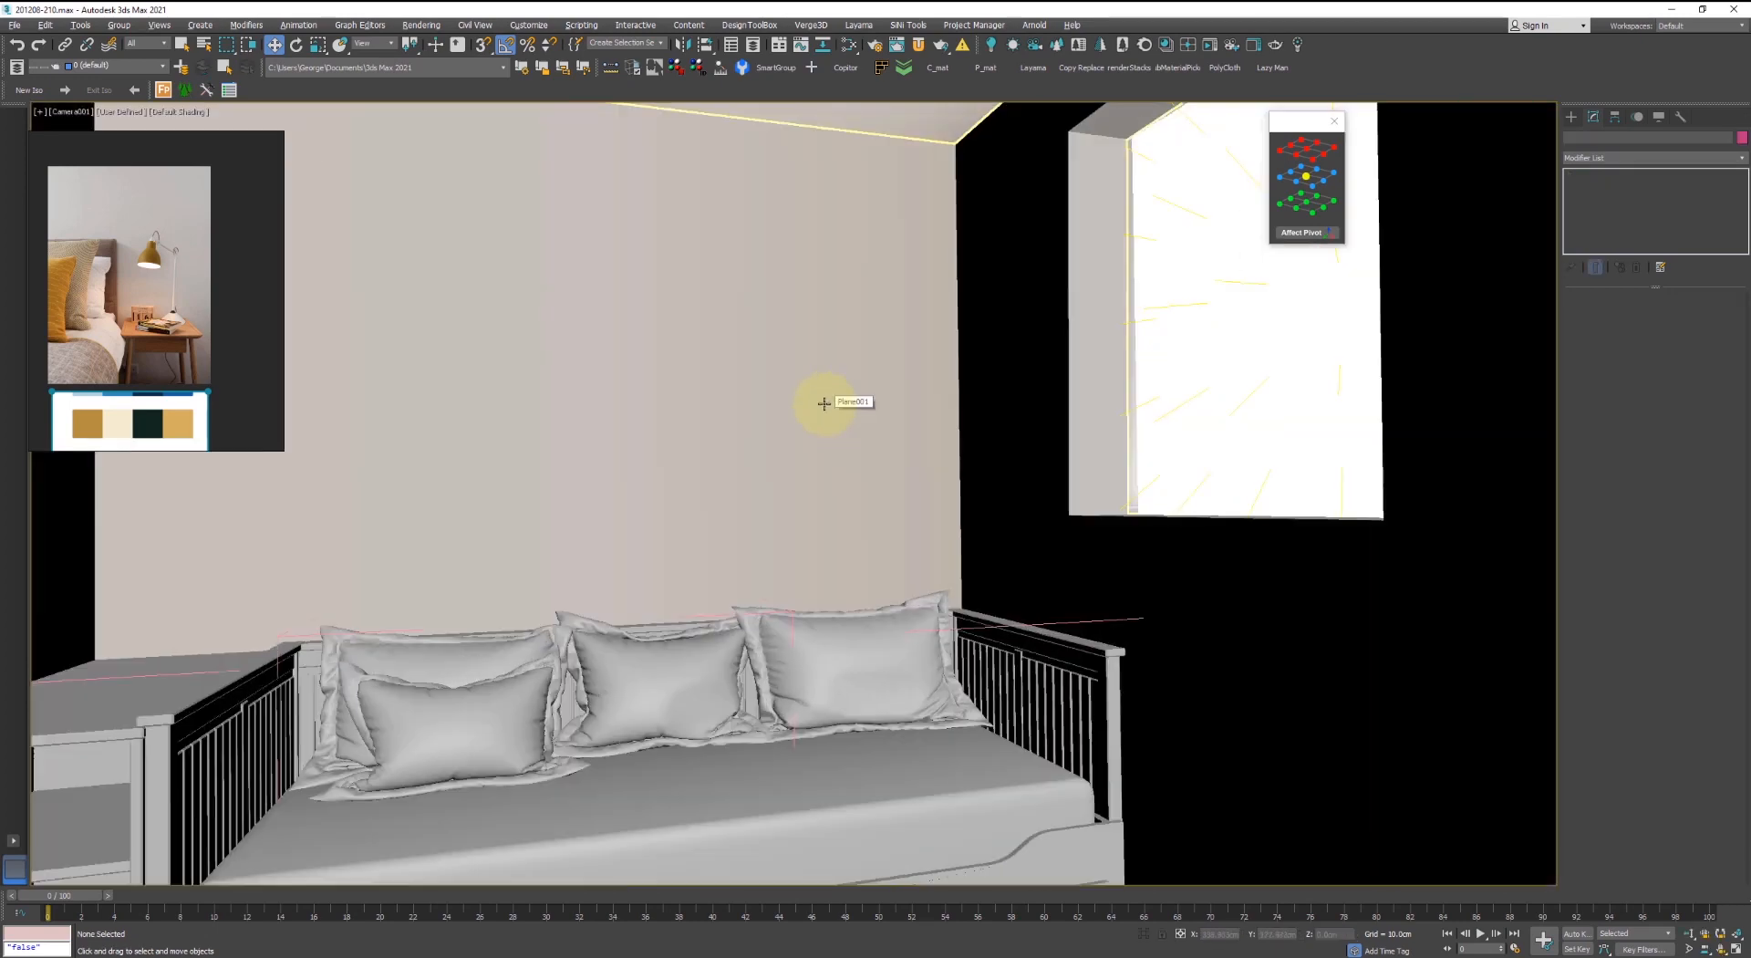
key("shift+f")
left_click(1209, 45)
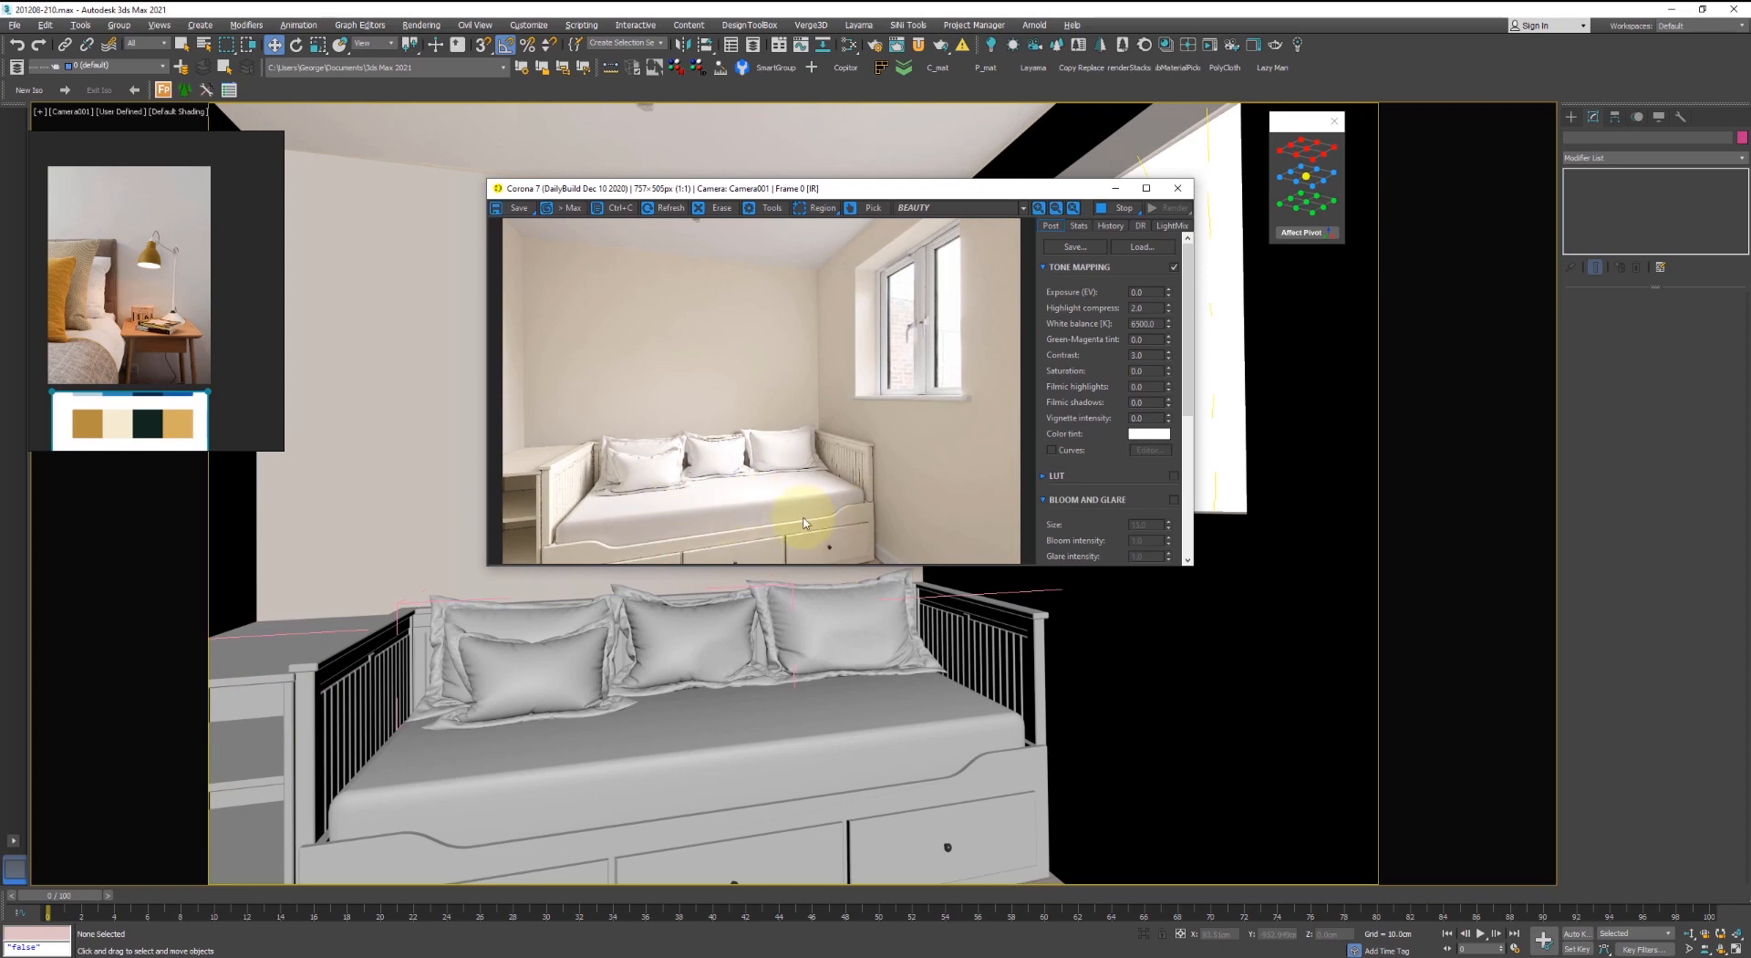
left_click(1120, 208)
left_click(1172, 196)
- Return to the perspective view and switch to the untitled 3ds Max scene that holds the daybed
key("p")
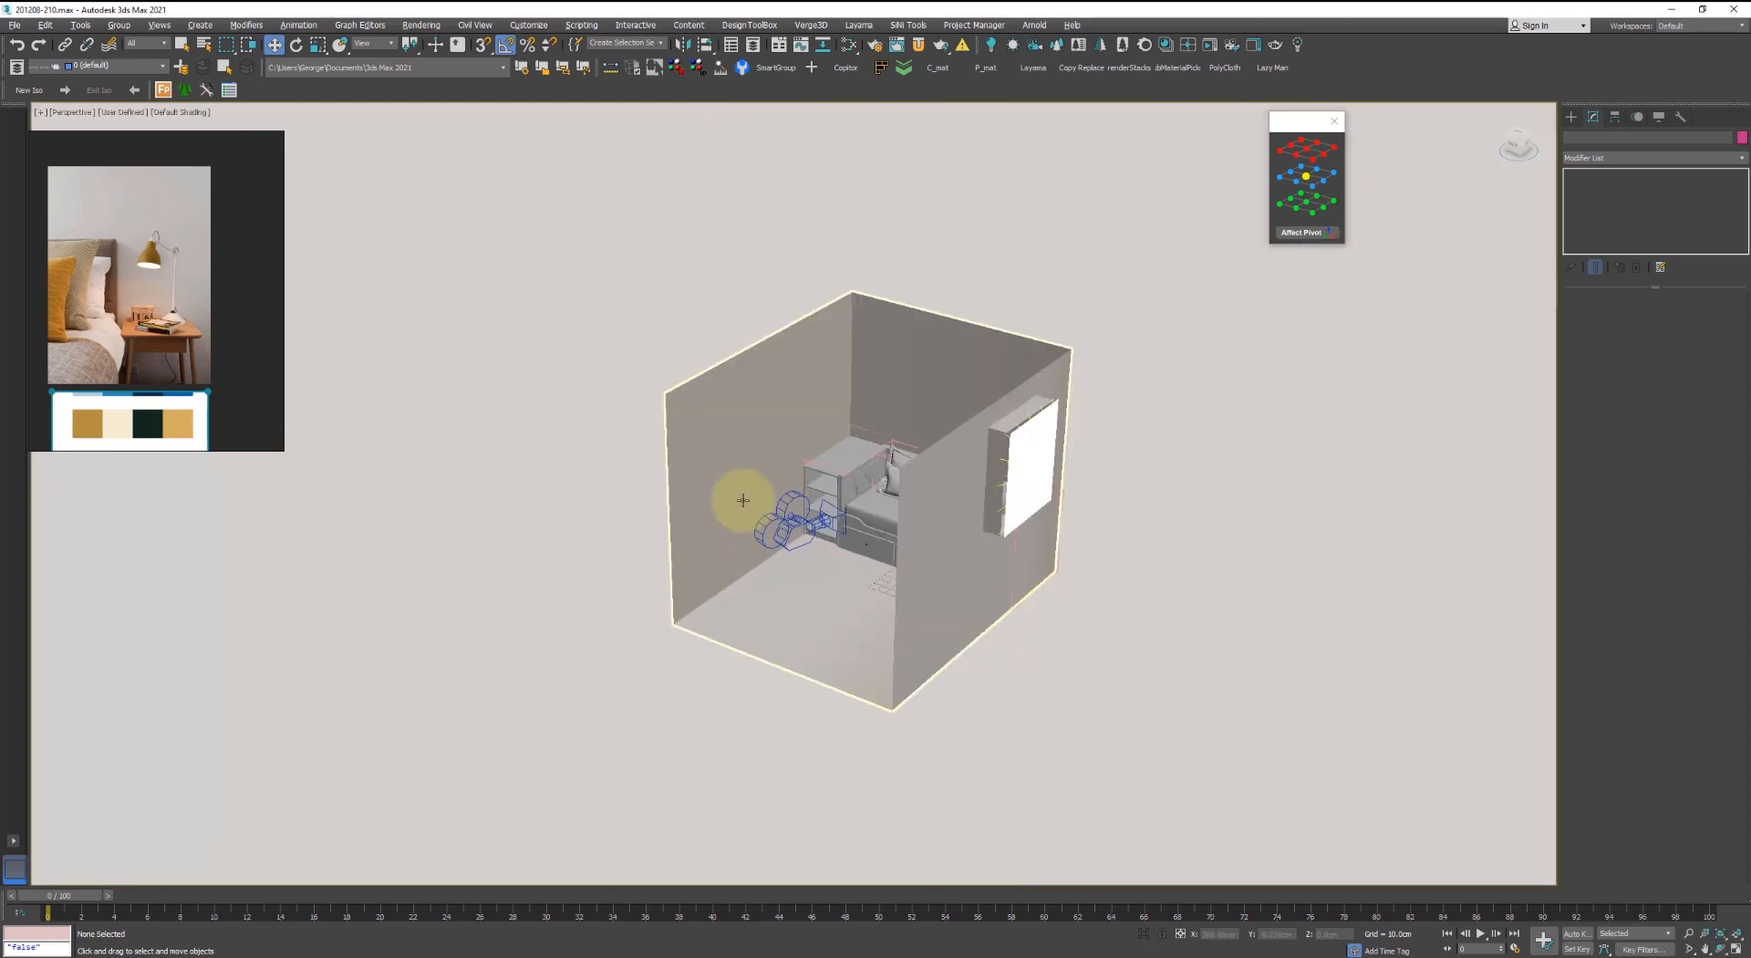
scroll(520, 489, "up", 5)
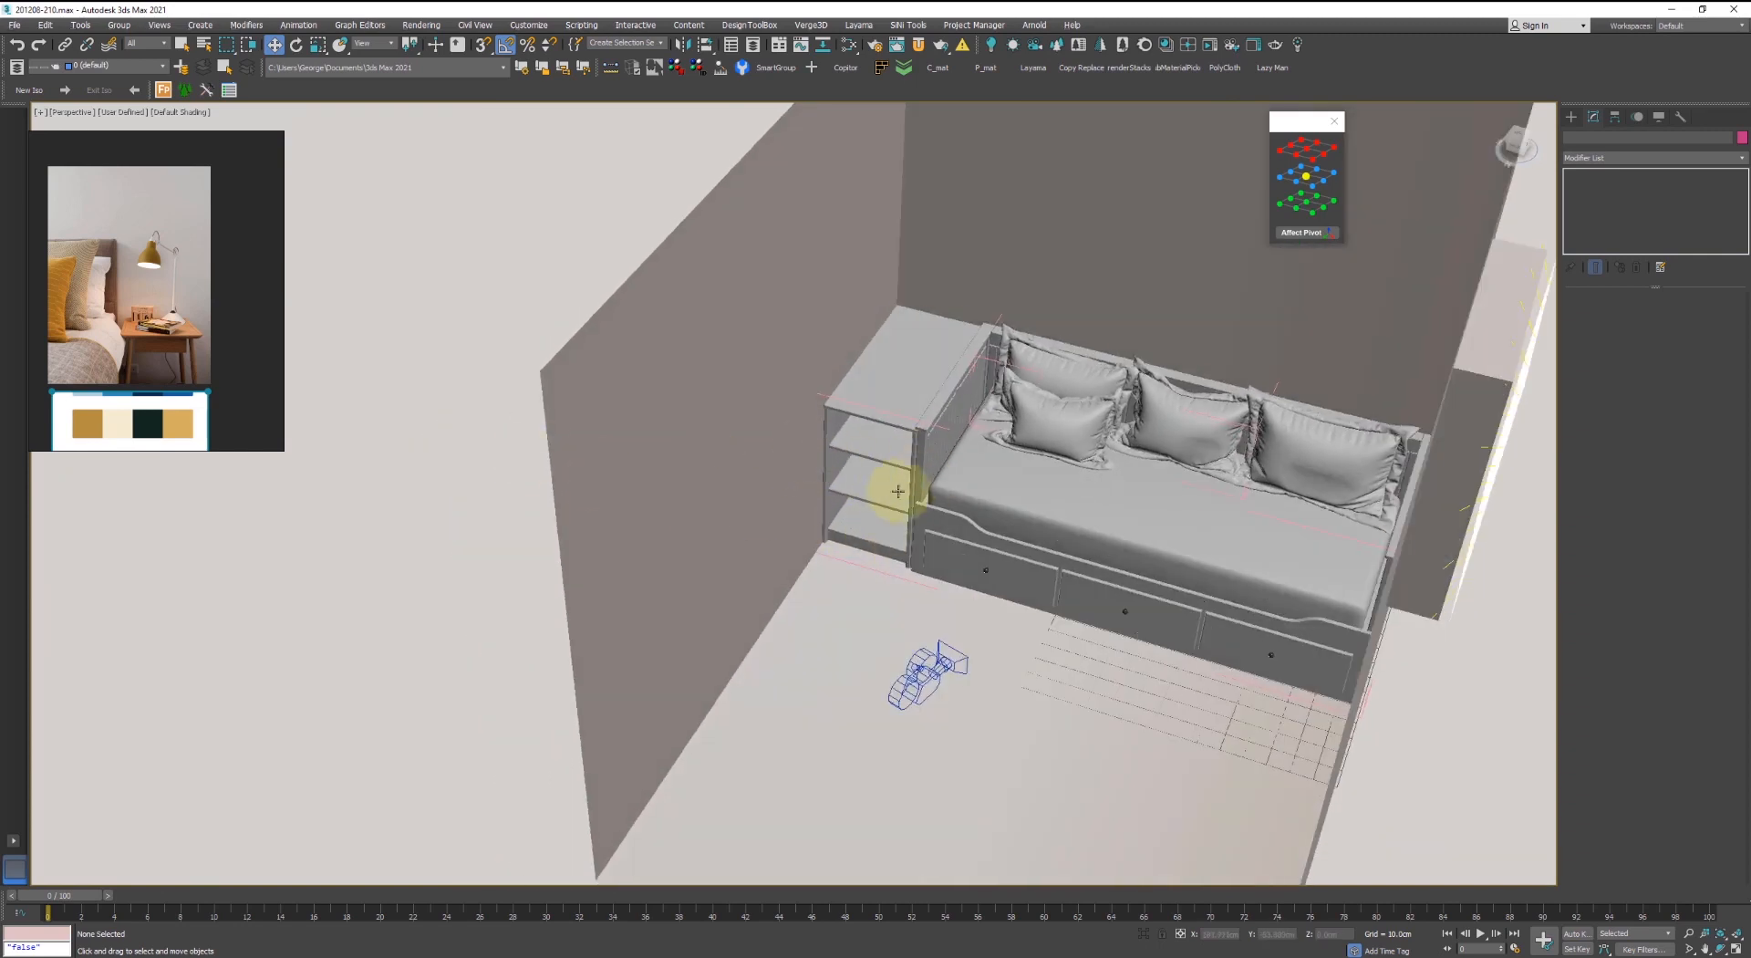
scroll(839, 501, "up", 2)
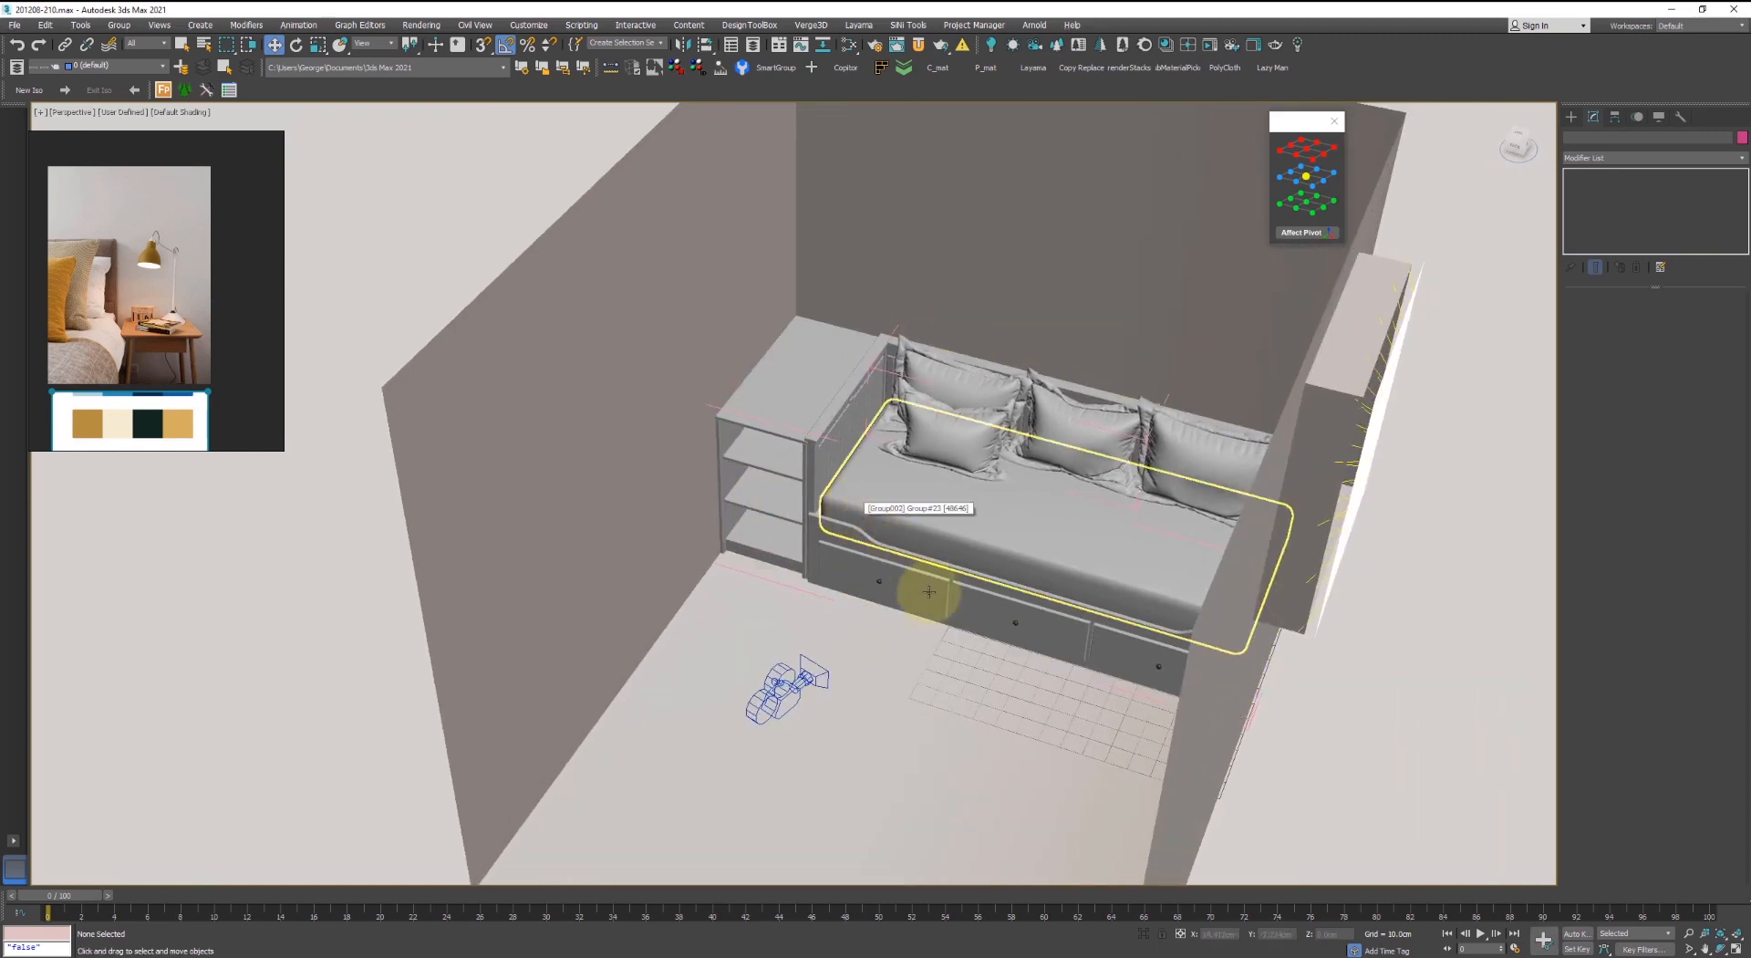
mouse_move(1070, 928)
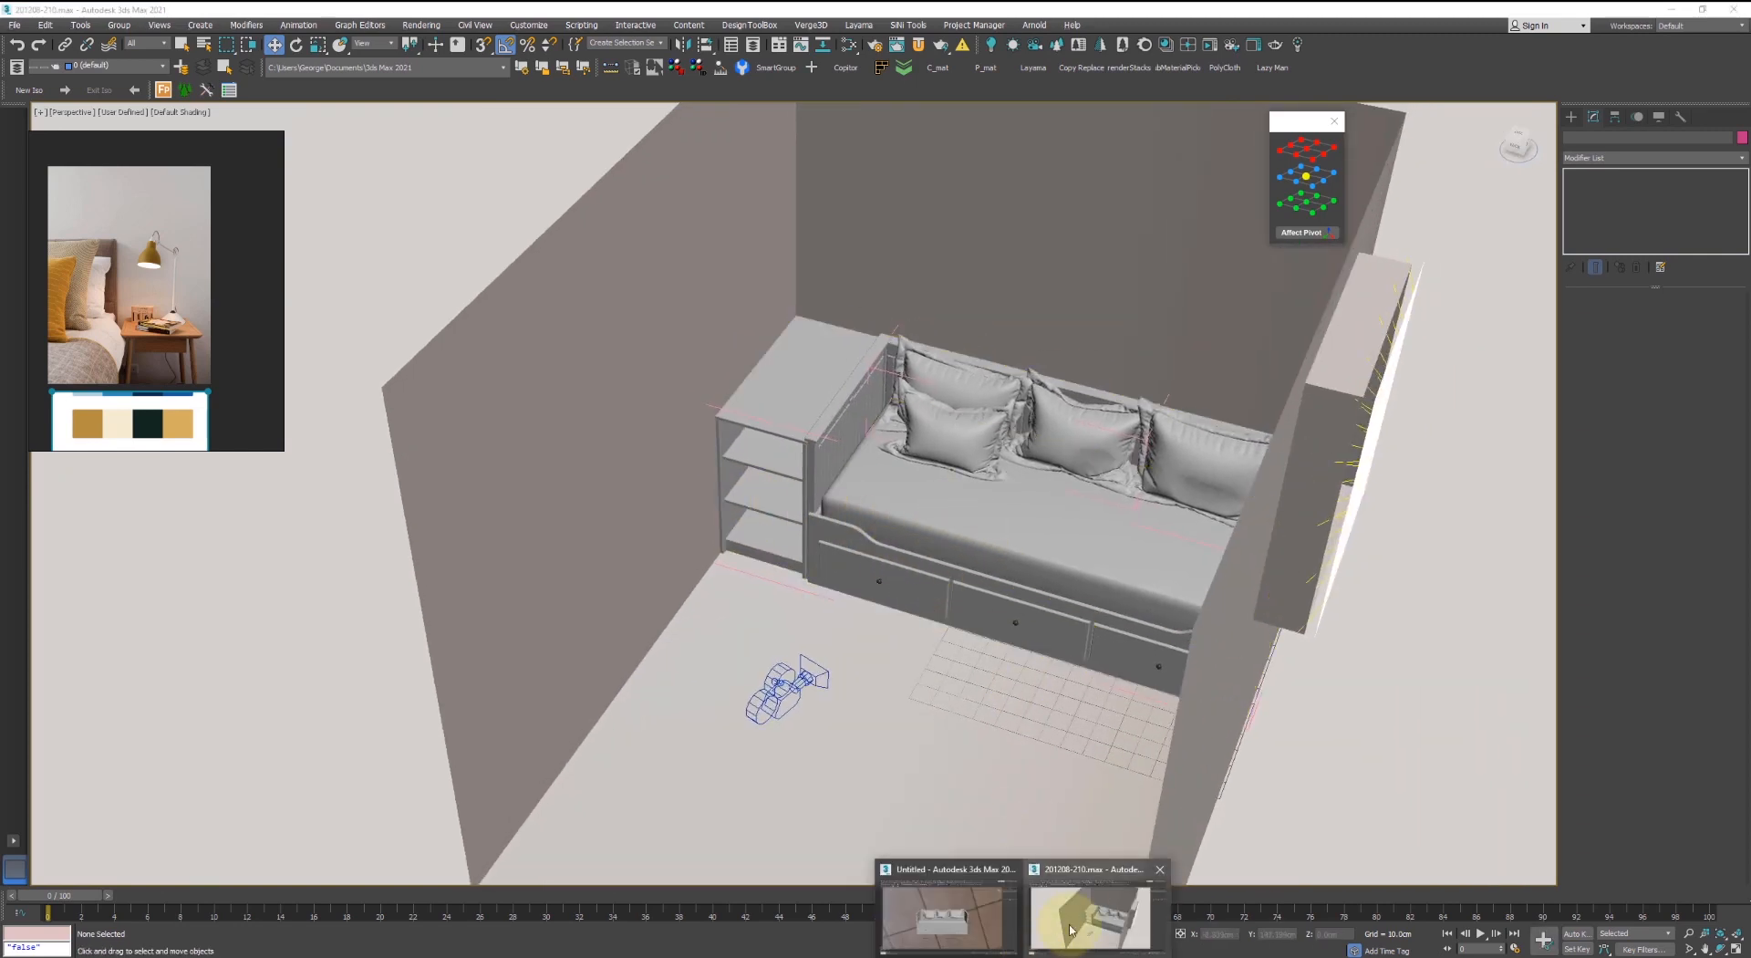
left_click(967, 919)
scroll(958, 660, "down", 2)
middle_click_drag(958, 661, 813, 676, "alt")
middle_click_drag(813, 676, 827, 625)
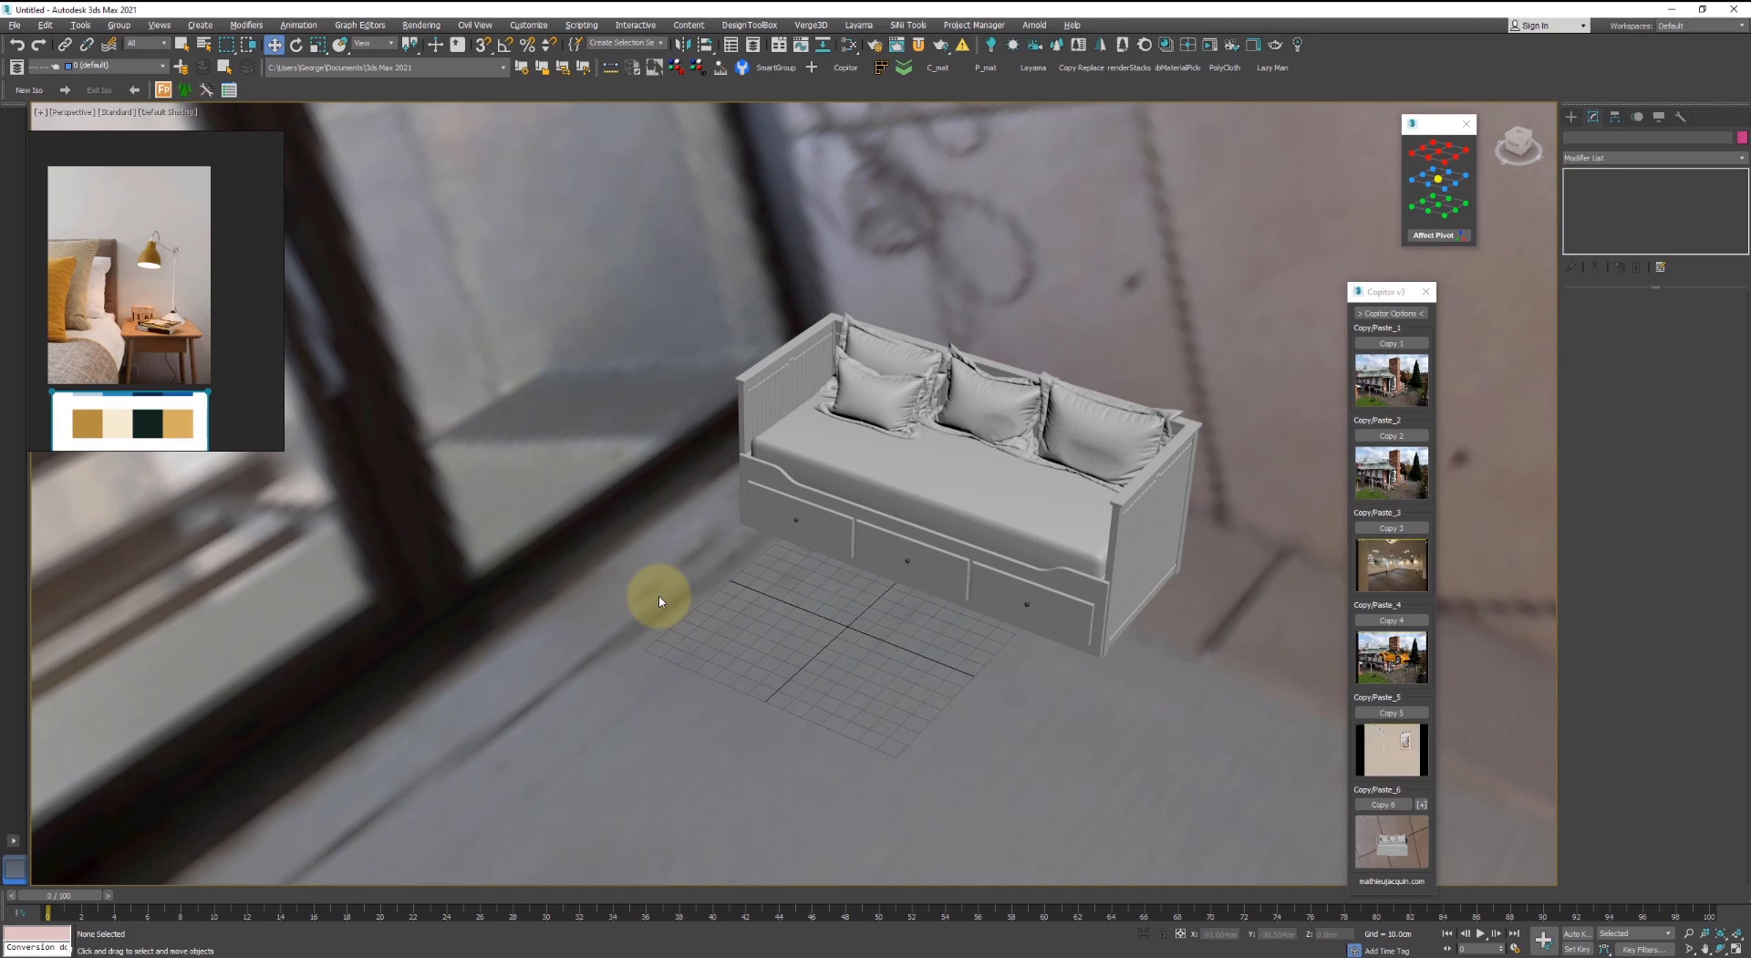
- Import DECOR+VASOS.skp from the Interior YT folder into the untitled scene, then delete the imported group
key("alt+Tab")
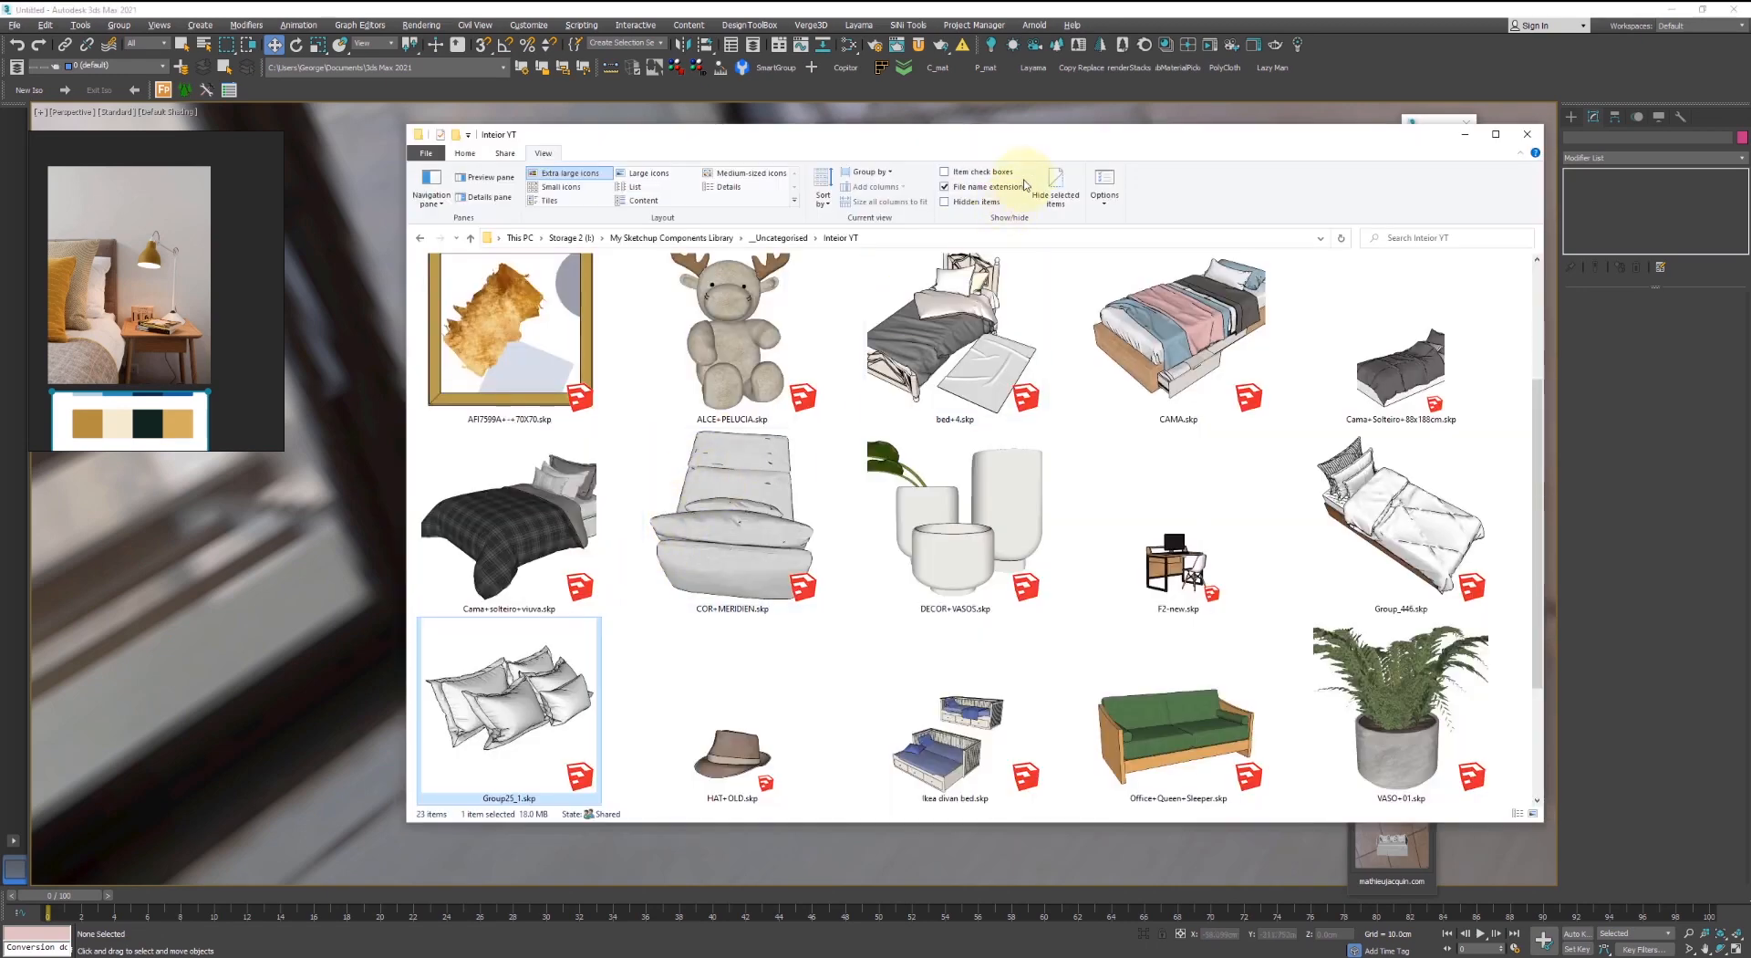
left_click_drag(1019, 139, 758, 108)
mouse_move(774, 436)
left_mouse_down()
mouse_move(721, 483)
mouse_move(1259, 452)
mouse_move(1309, 481)
left_mouse_up()
left_click(1318, 483)
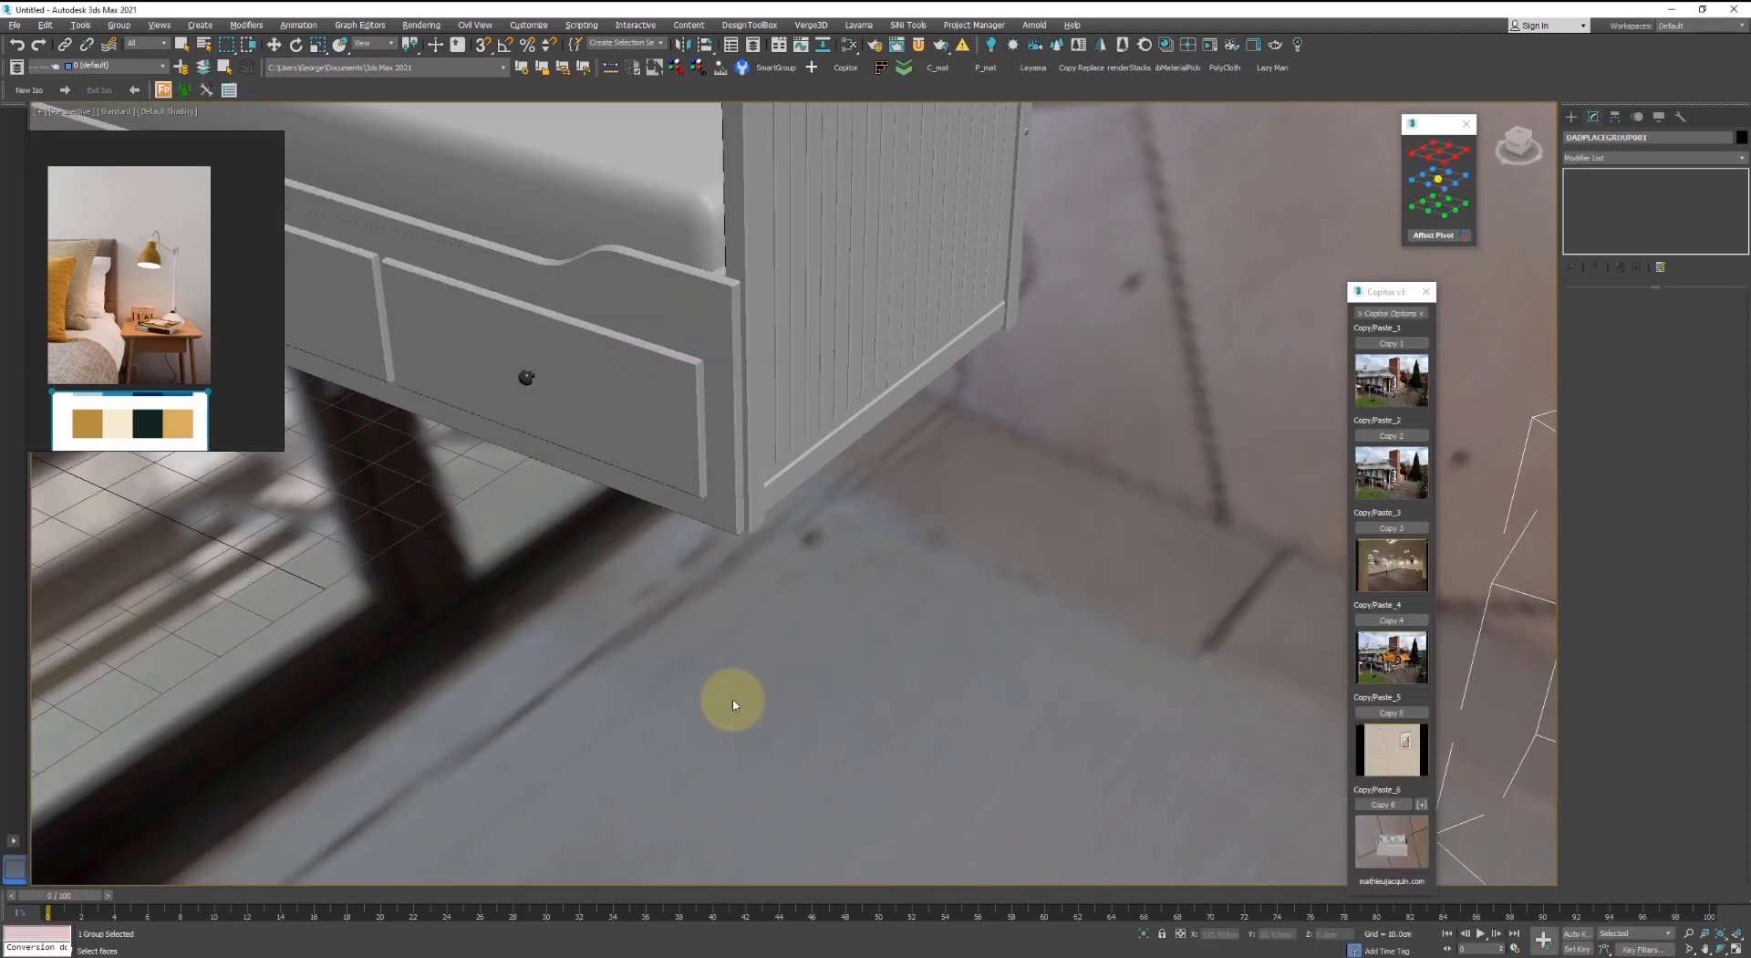
middle_click_drag(916, 591, 841, 583)
key("z")
key("Delete")
- Import VASO+01.skp from the Interior YT folder into the untitled scene
key("alt+Tab")
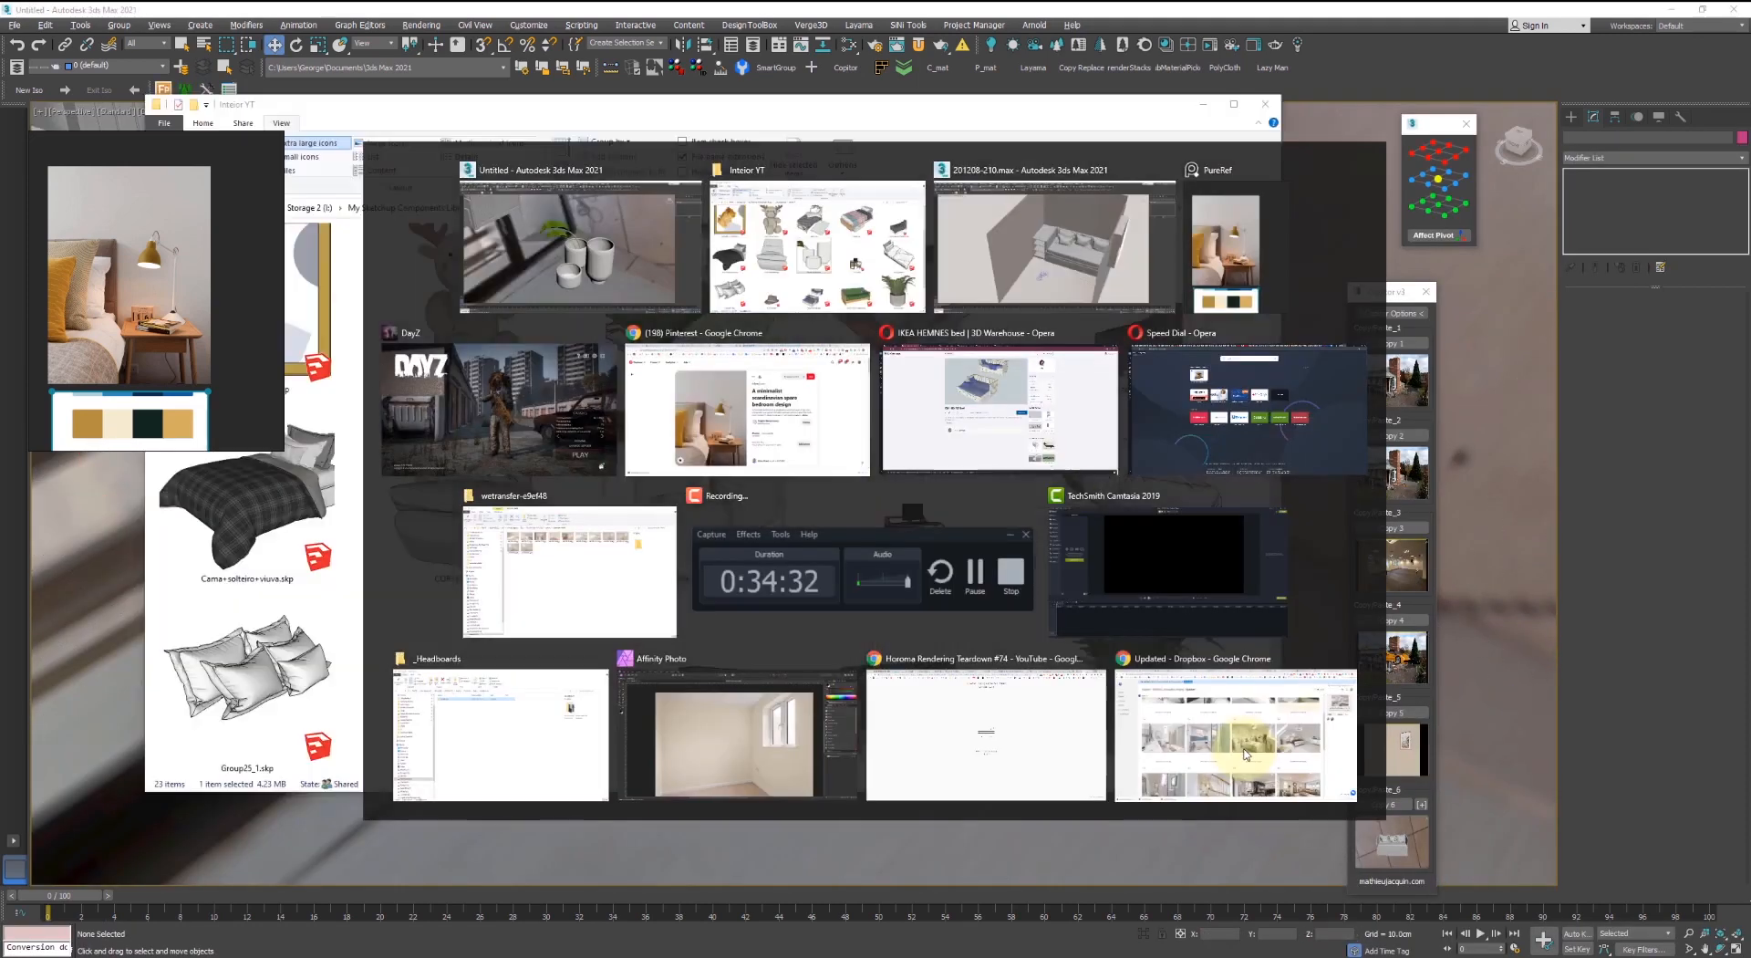
left_click_drag(1131, 685, 1305, 632)
left_click(1322, 636)
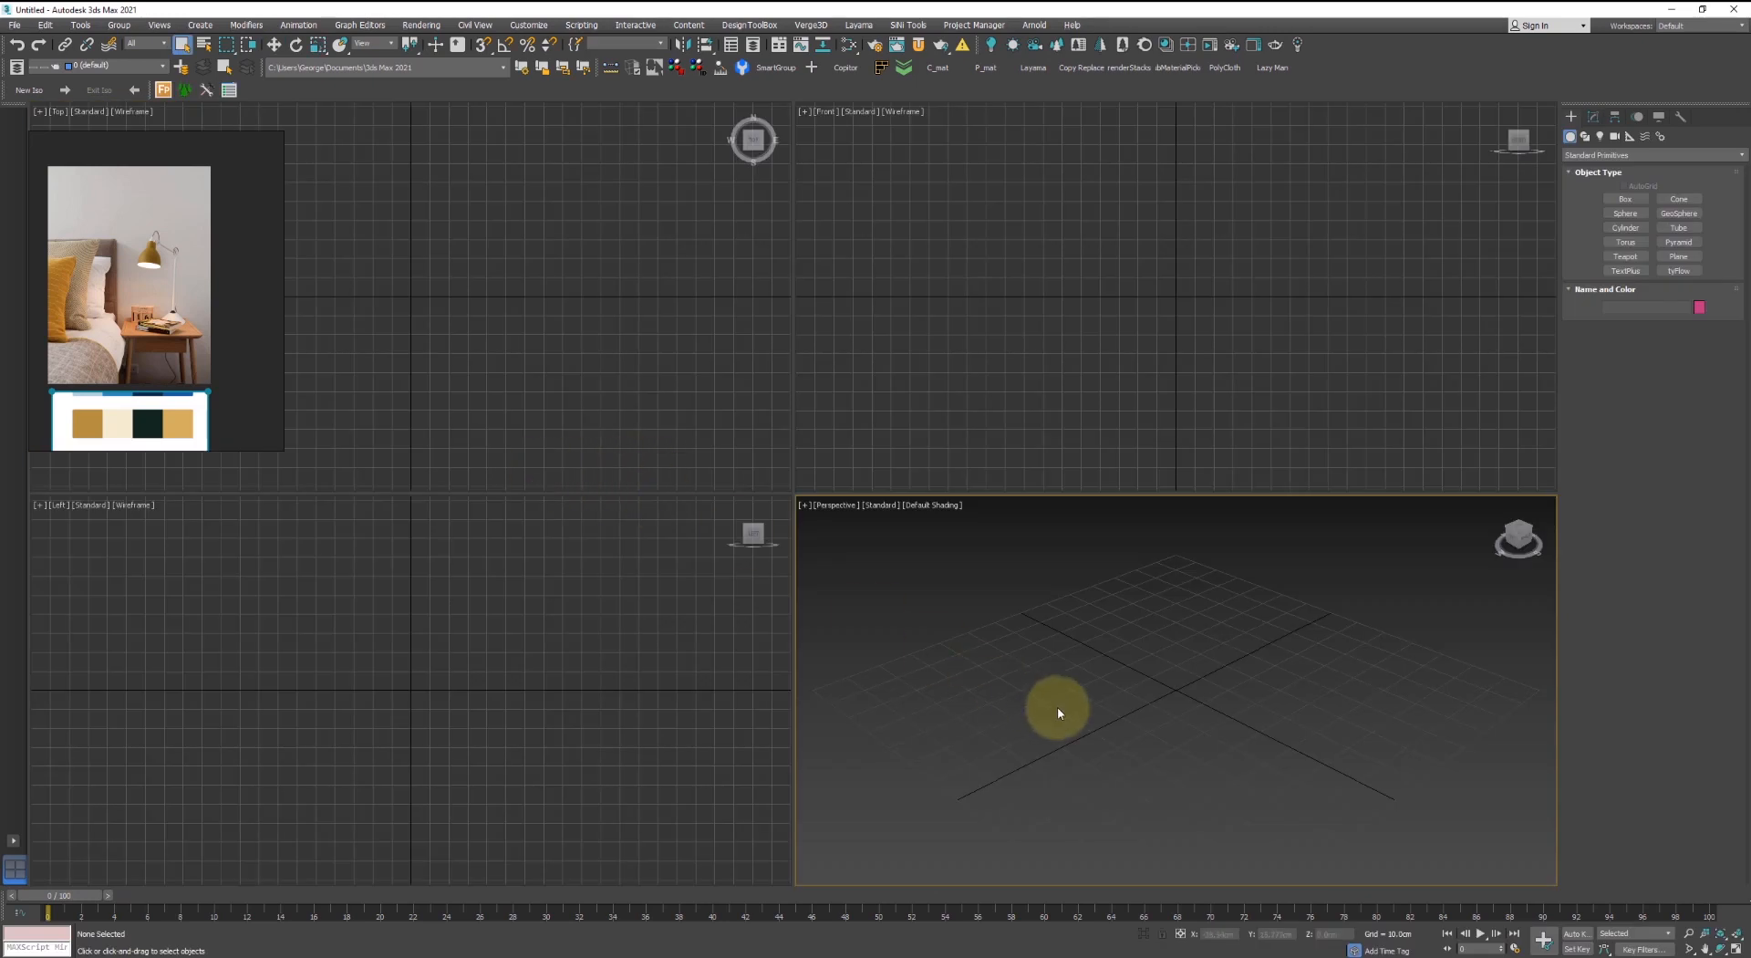
- Maximize the perspective viewport of the empty scene and open the Interior YT folder
key("alt+w")
left_click(329, 955)
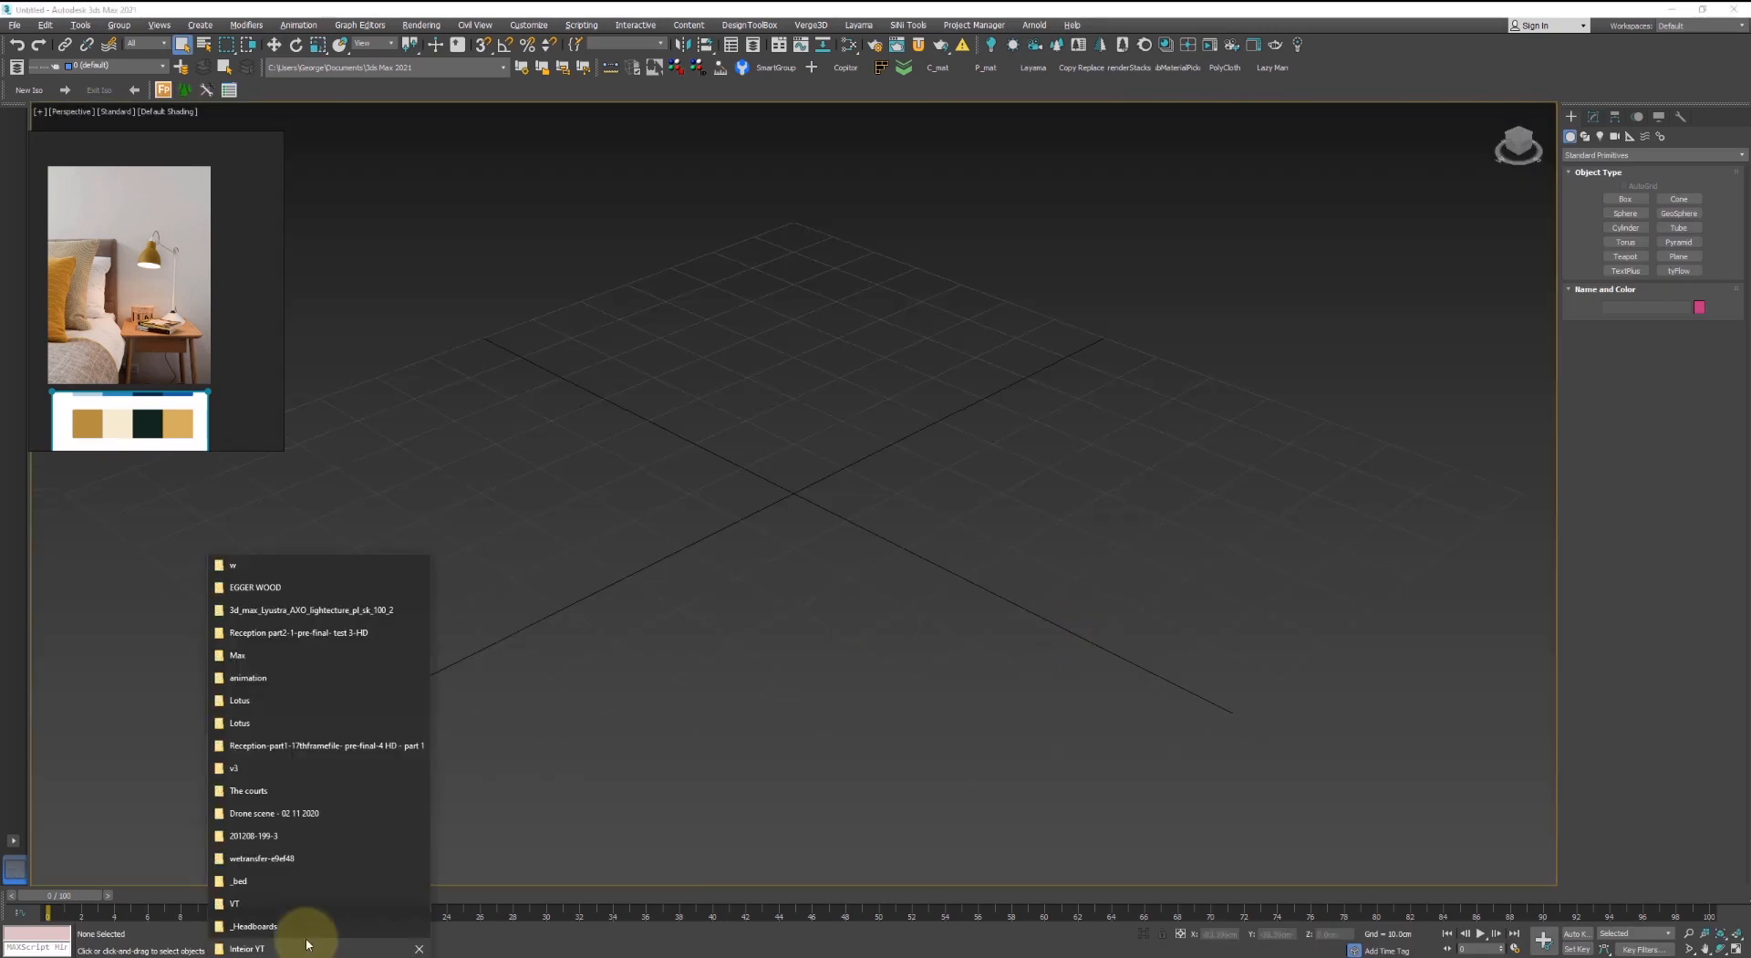
left_click(308, 942)
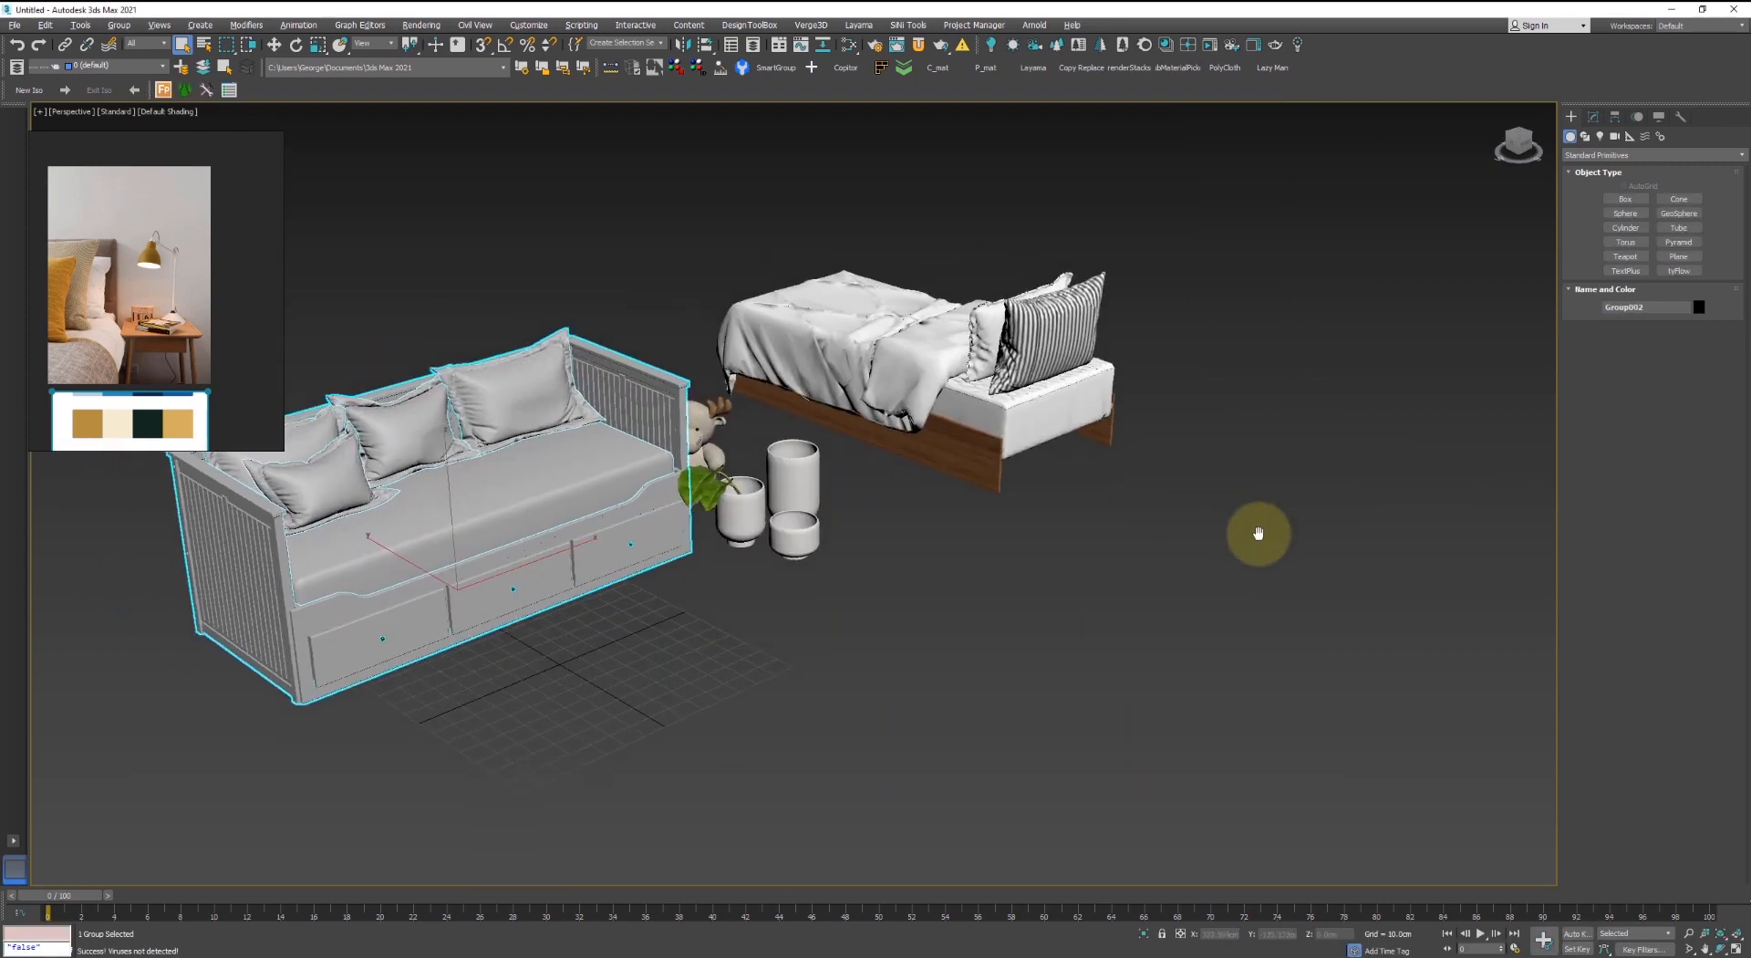
- Examine the imported models from several angles, focusing on the bed's blanket, pillows and wooden frame
middle_click_drag(1259, 532, 1192, 511, "alt")
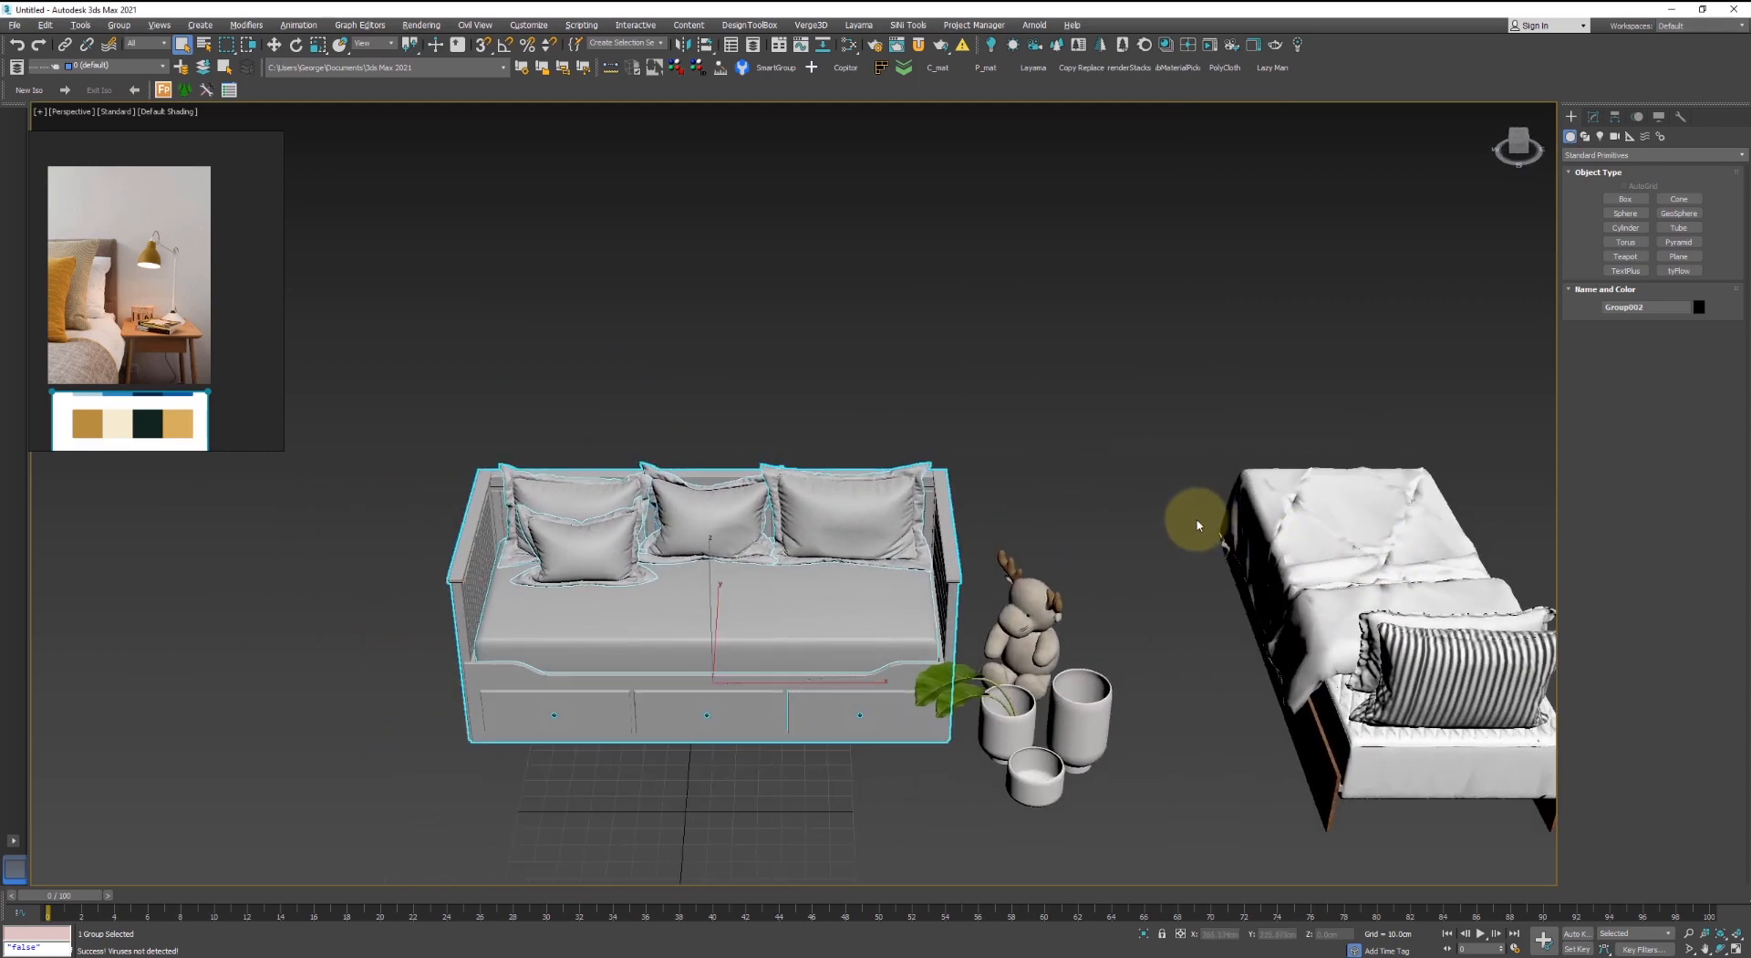
key("w")
middle_click_drag(754, 541, 1172, 301, "alt")
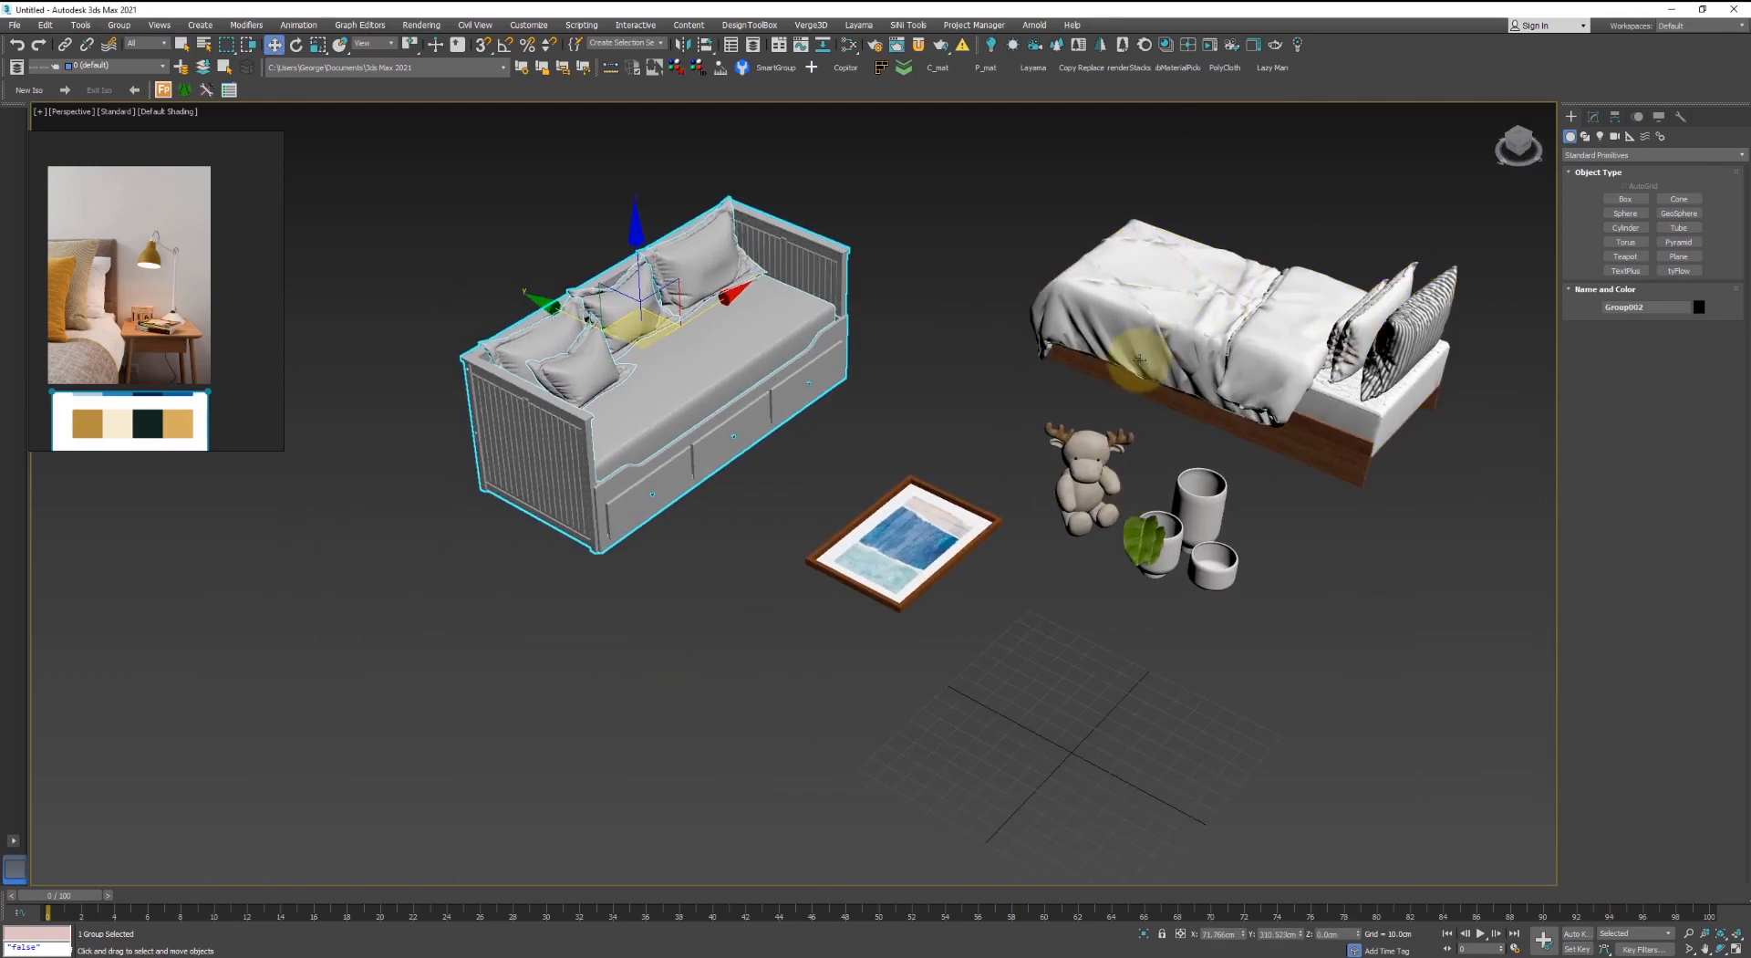
scroll(1268, 337, "up", 3)
scroll(1261, 360, "down", 3)
middle_click_drag(1261, 360, 1277, 393, "alt")
scroll(1341, 305, "up", 2)
middle_click_drag(1341, 304, 1222, 656, "alt")
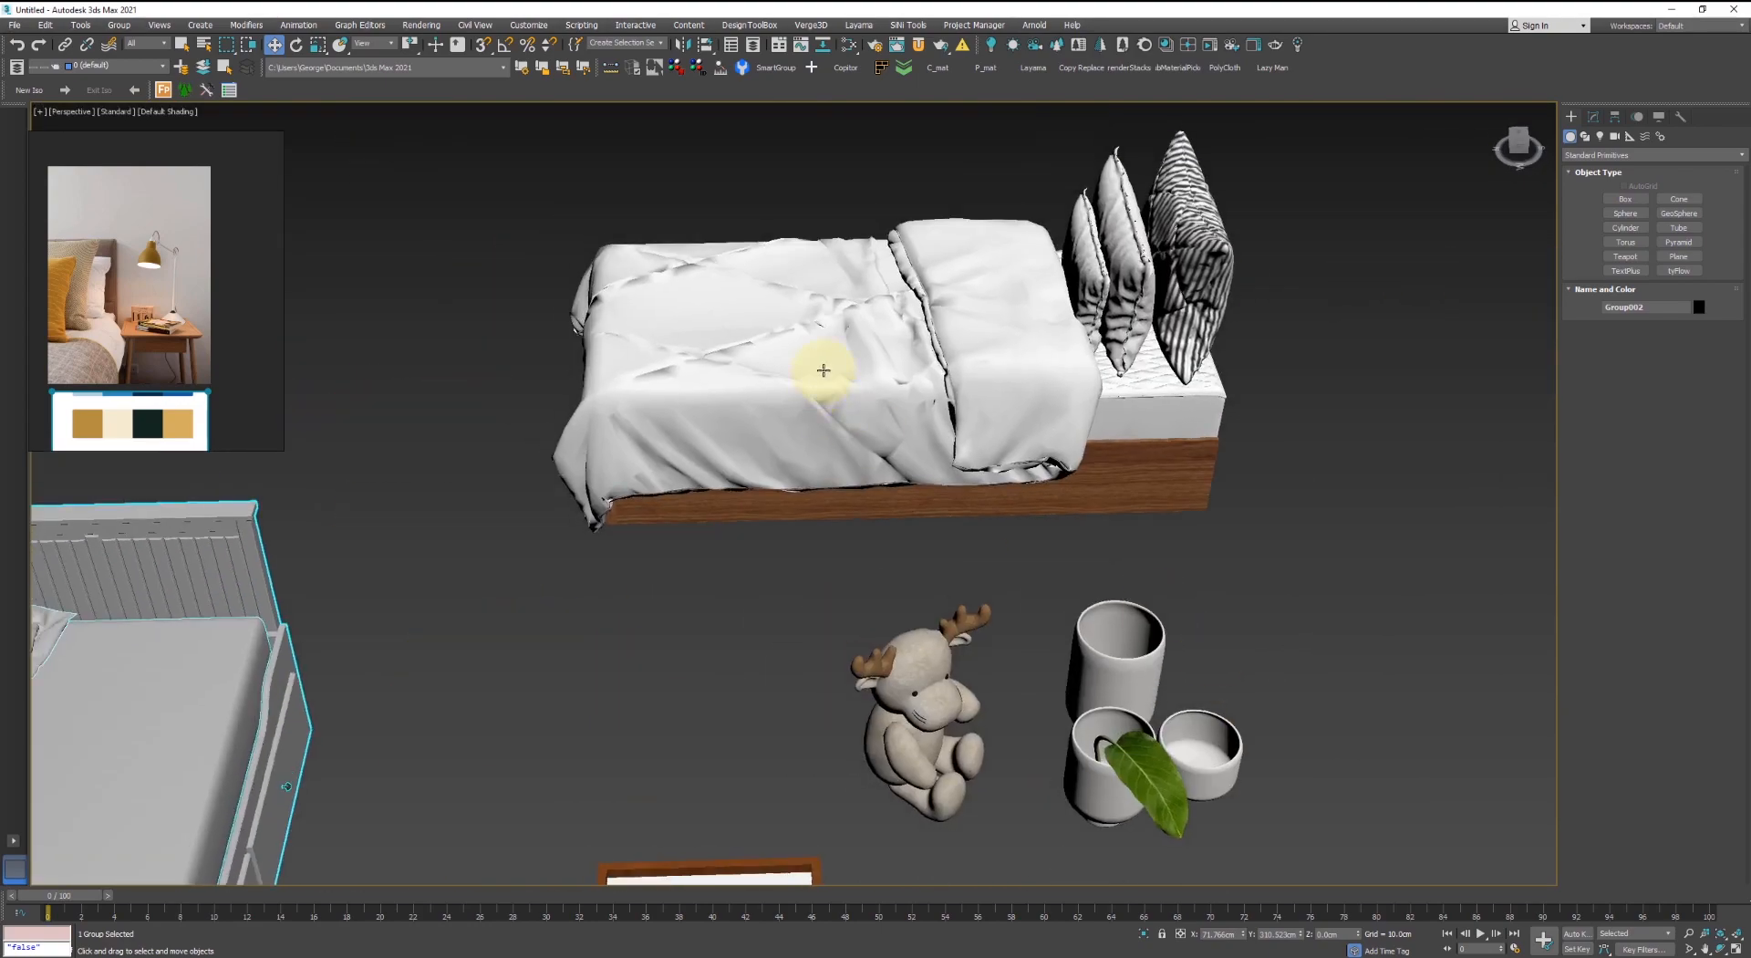
scroll(825, 371, "up", 4)
middle_click_drag(825, 371, 693, 606)
key("F4")
scroll(693, 593, "down", 3)
key("F4")
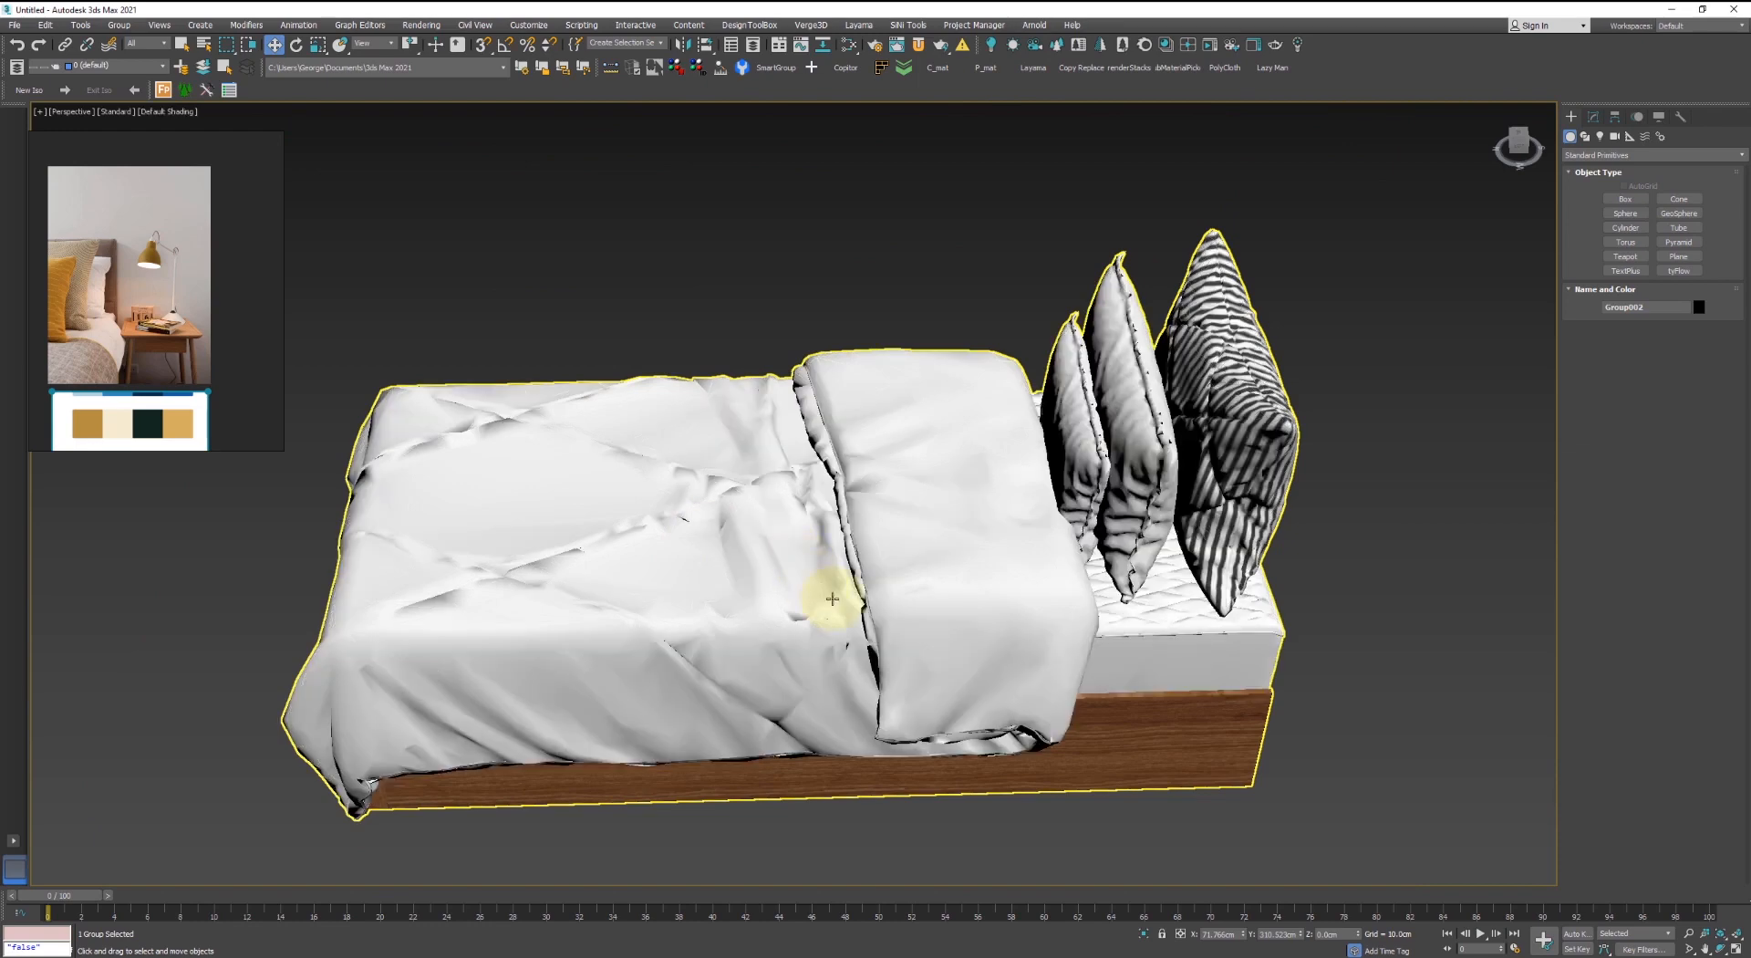
mouse_move(833, 594)
middle_mouse_down("alt")
mouse_move(904, 523)
mouse_move(833, 585)
middle_mouse_up("alt")
scroll(808, 584, "down", 2)
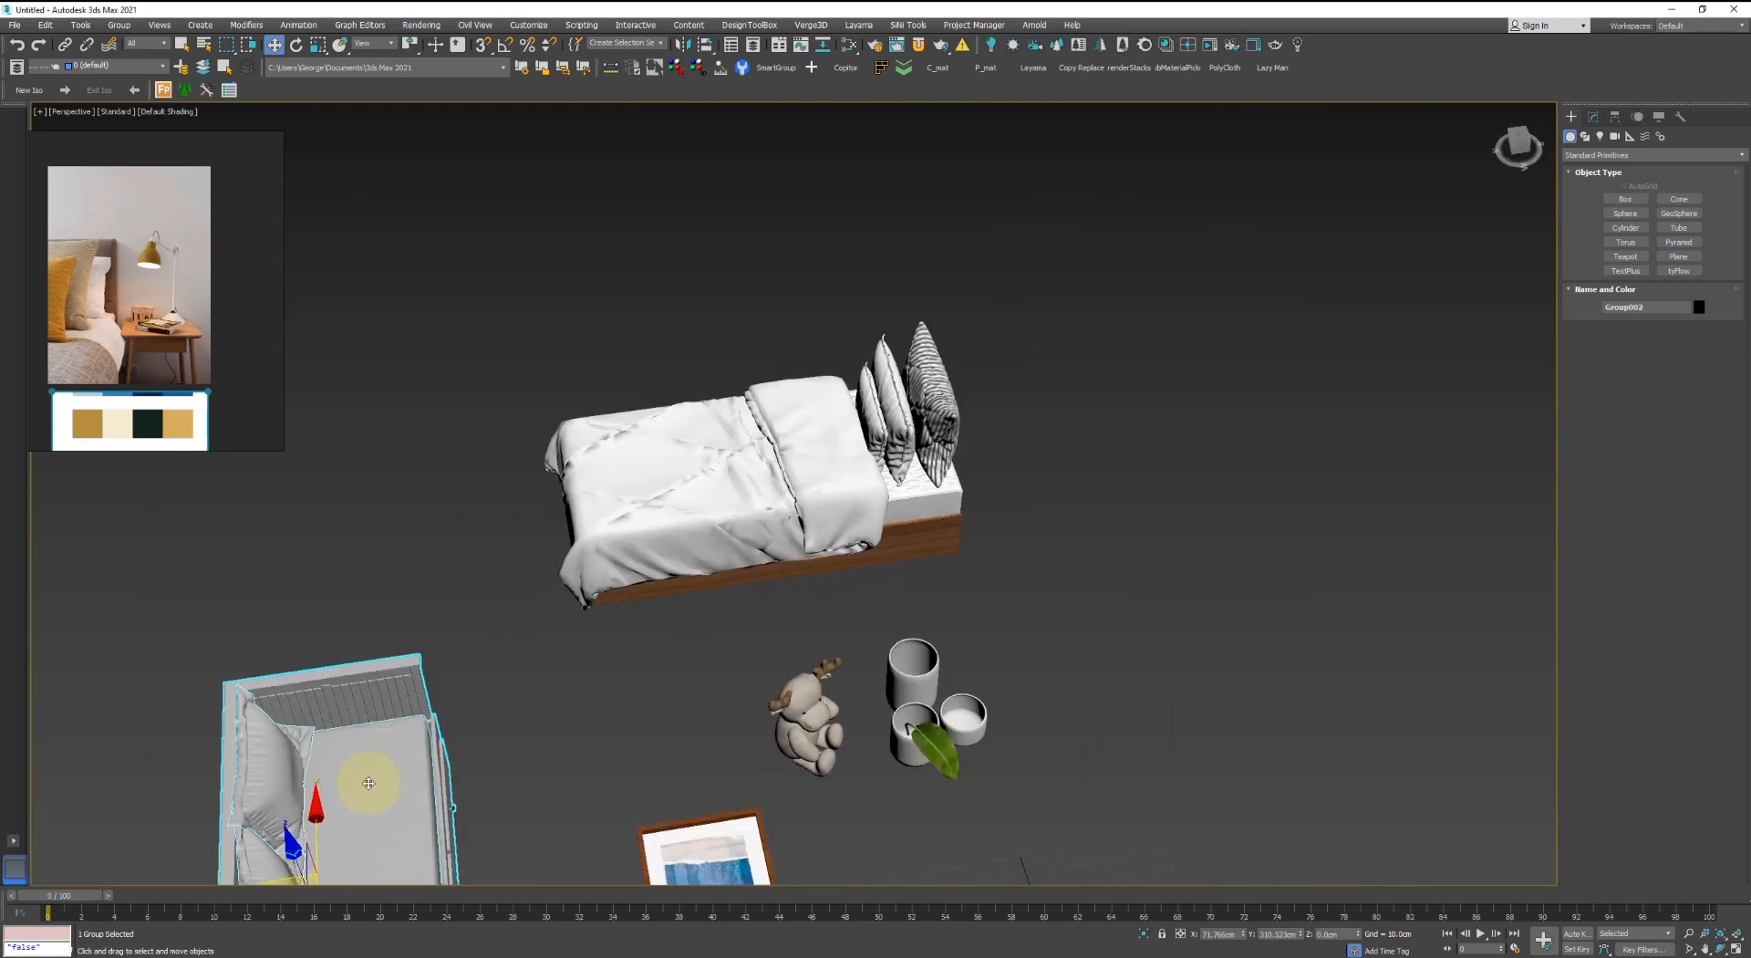
scroll(368, 781, "down", 5)
middle_click_drag(367, 782, 643, 525, "alt")
scroll(438, 824, "up", 5)
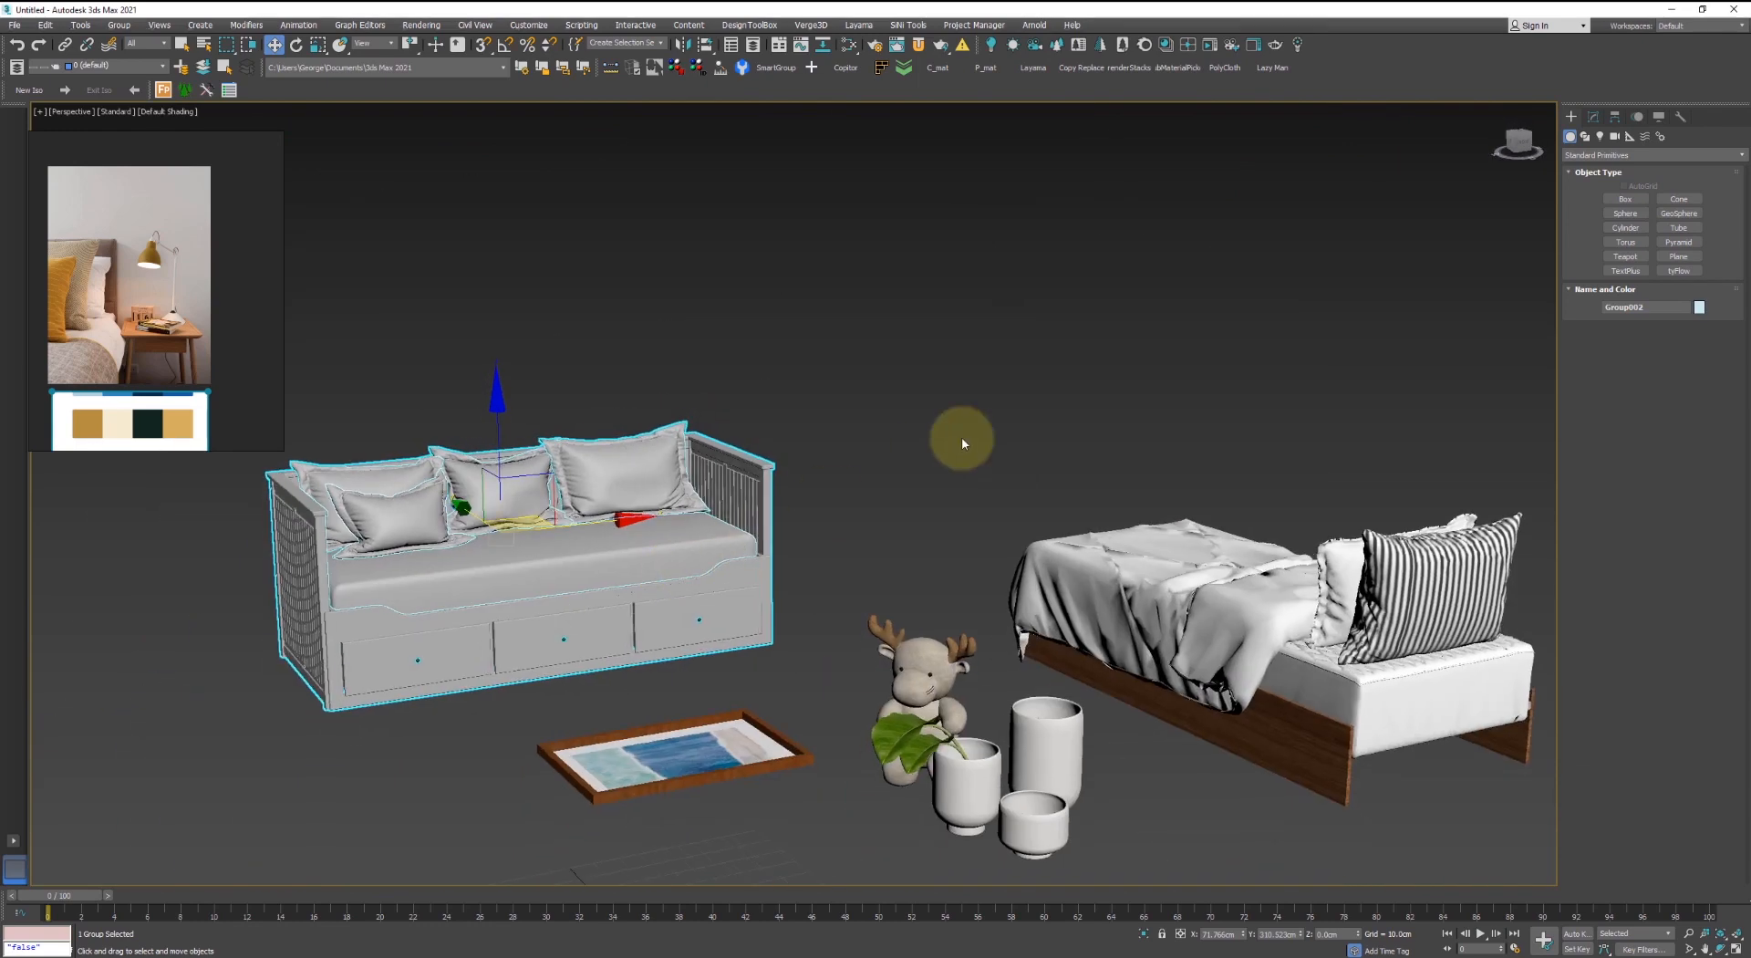
- Delete the imported bed with the striped pillow from the scene
left_click(962, 441)
left_click(1136, 553)
middle_click_drag(1136, 554, 1131, 473)
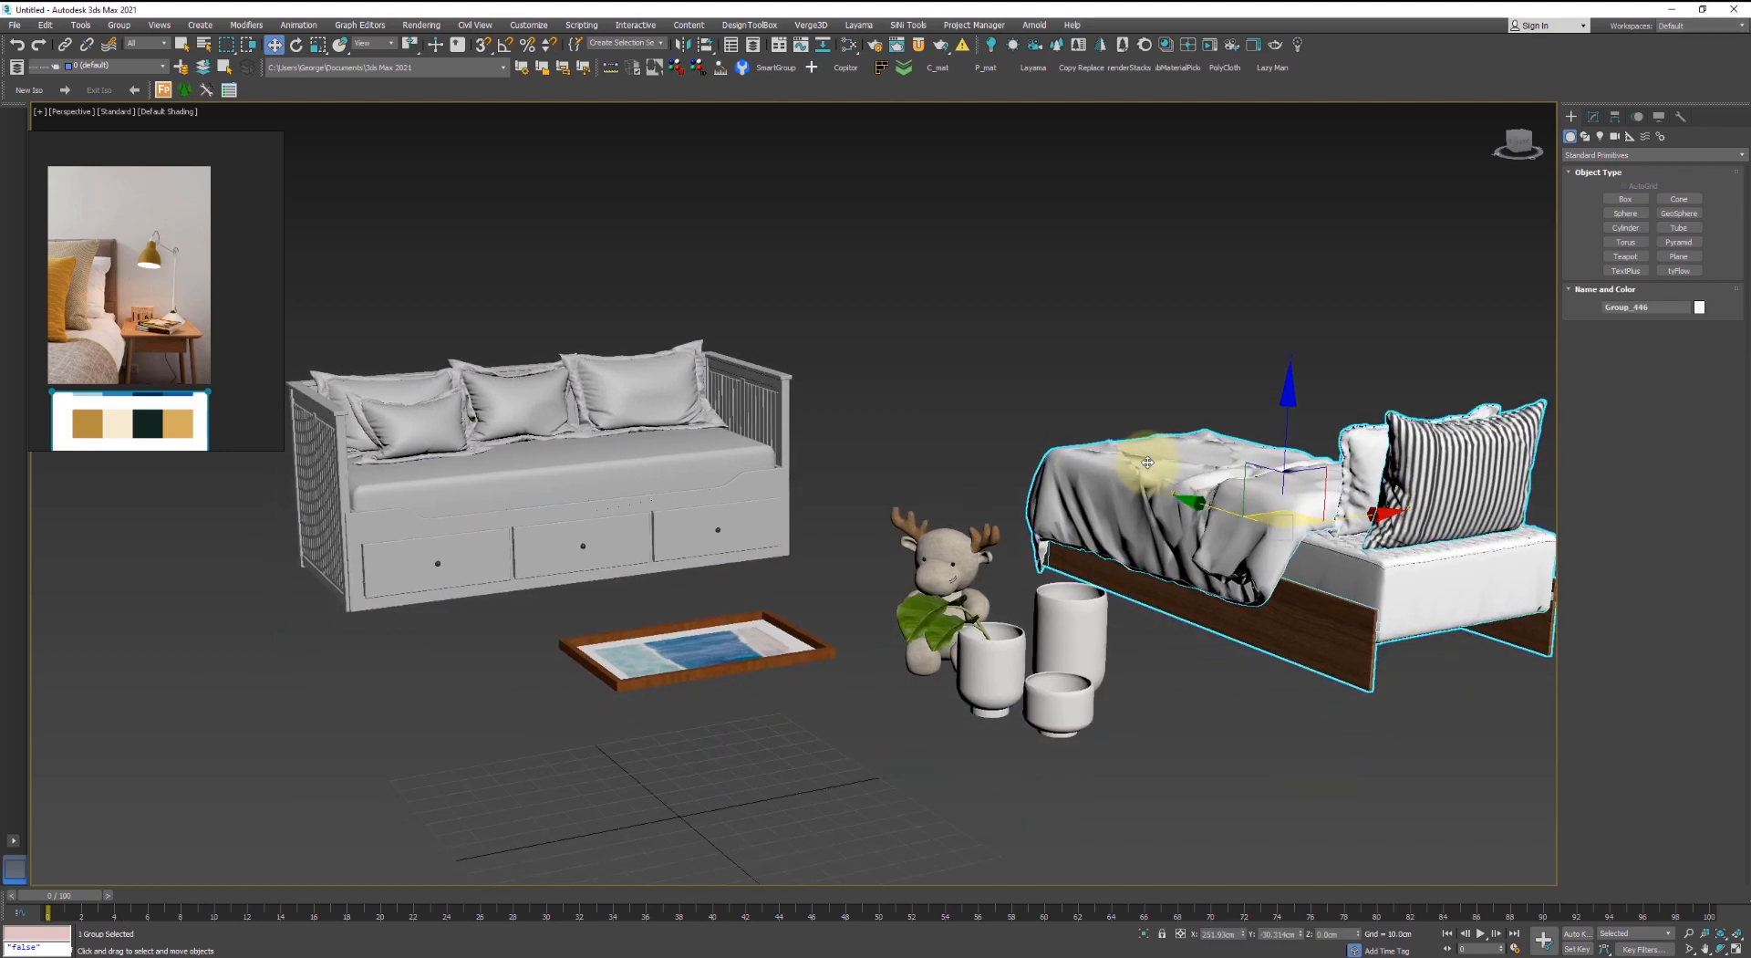
key("Delete")
- Select the framed blue artwork and examine its picture and wooden frame up close
left_click(691, 656)
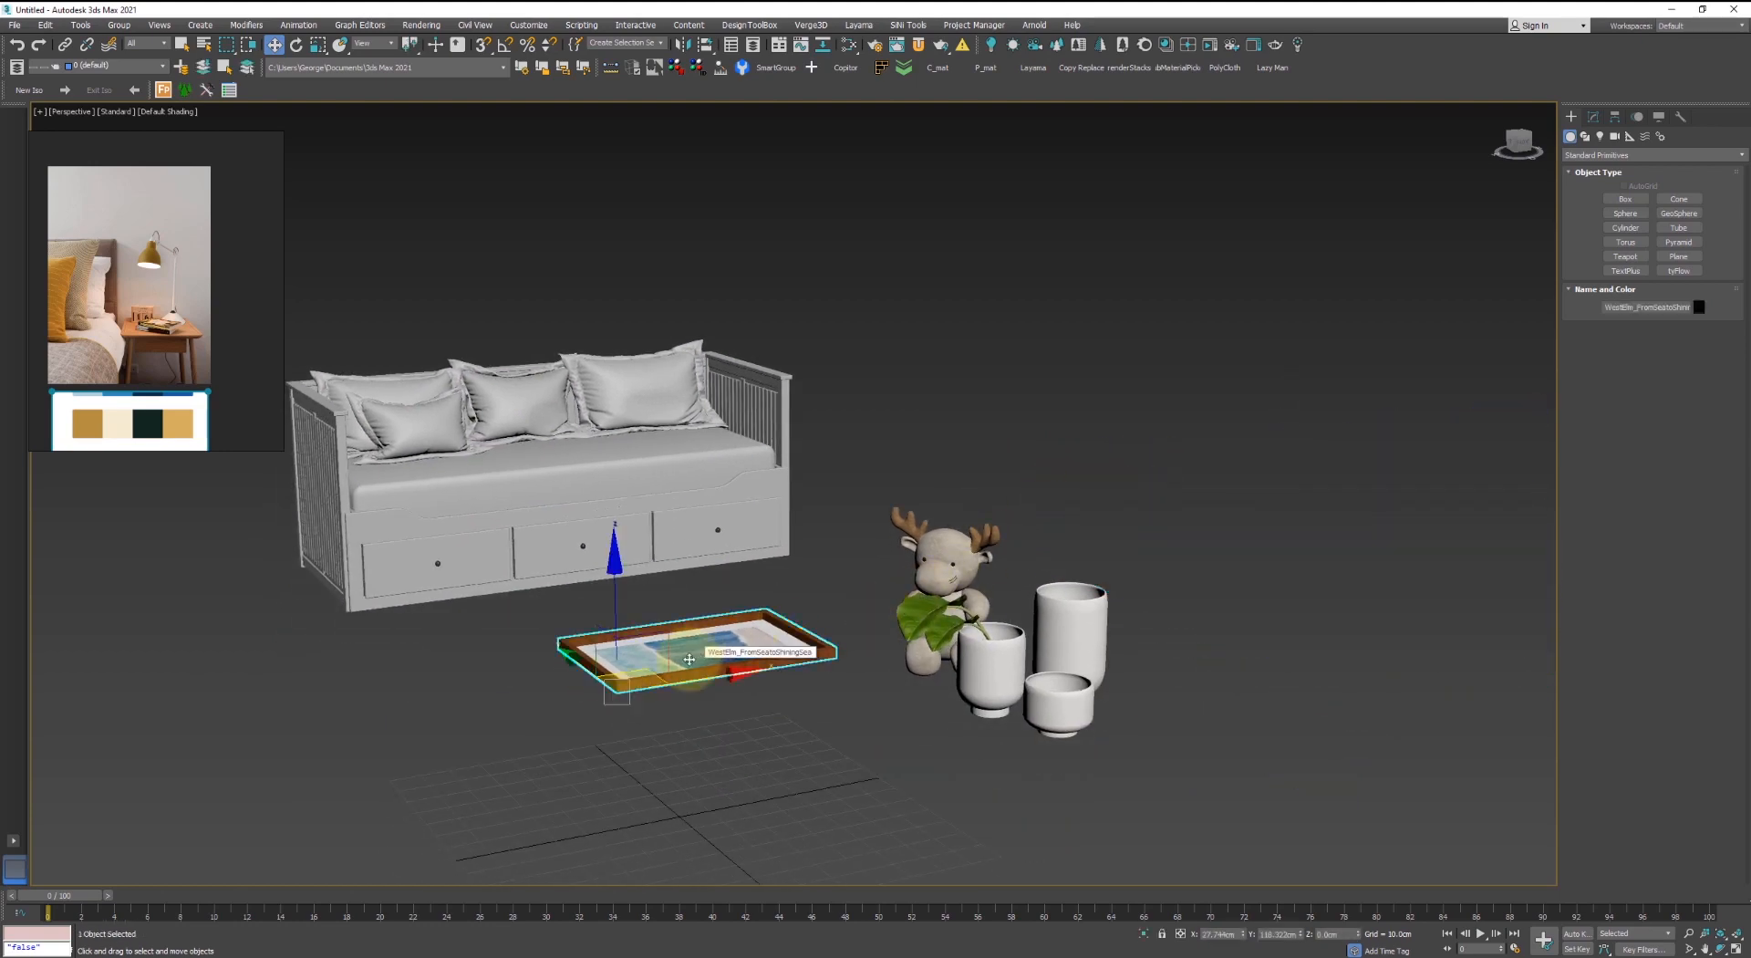
middle_click_drag(700, 650, 784, 701, "alt")
scroll(728, 702, "up", 3)
scroll(804, 638, "up", 4)
scroll(742, 547, "down", 4)
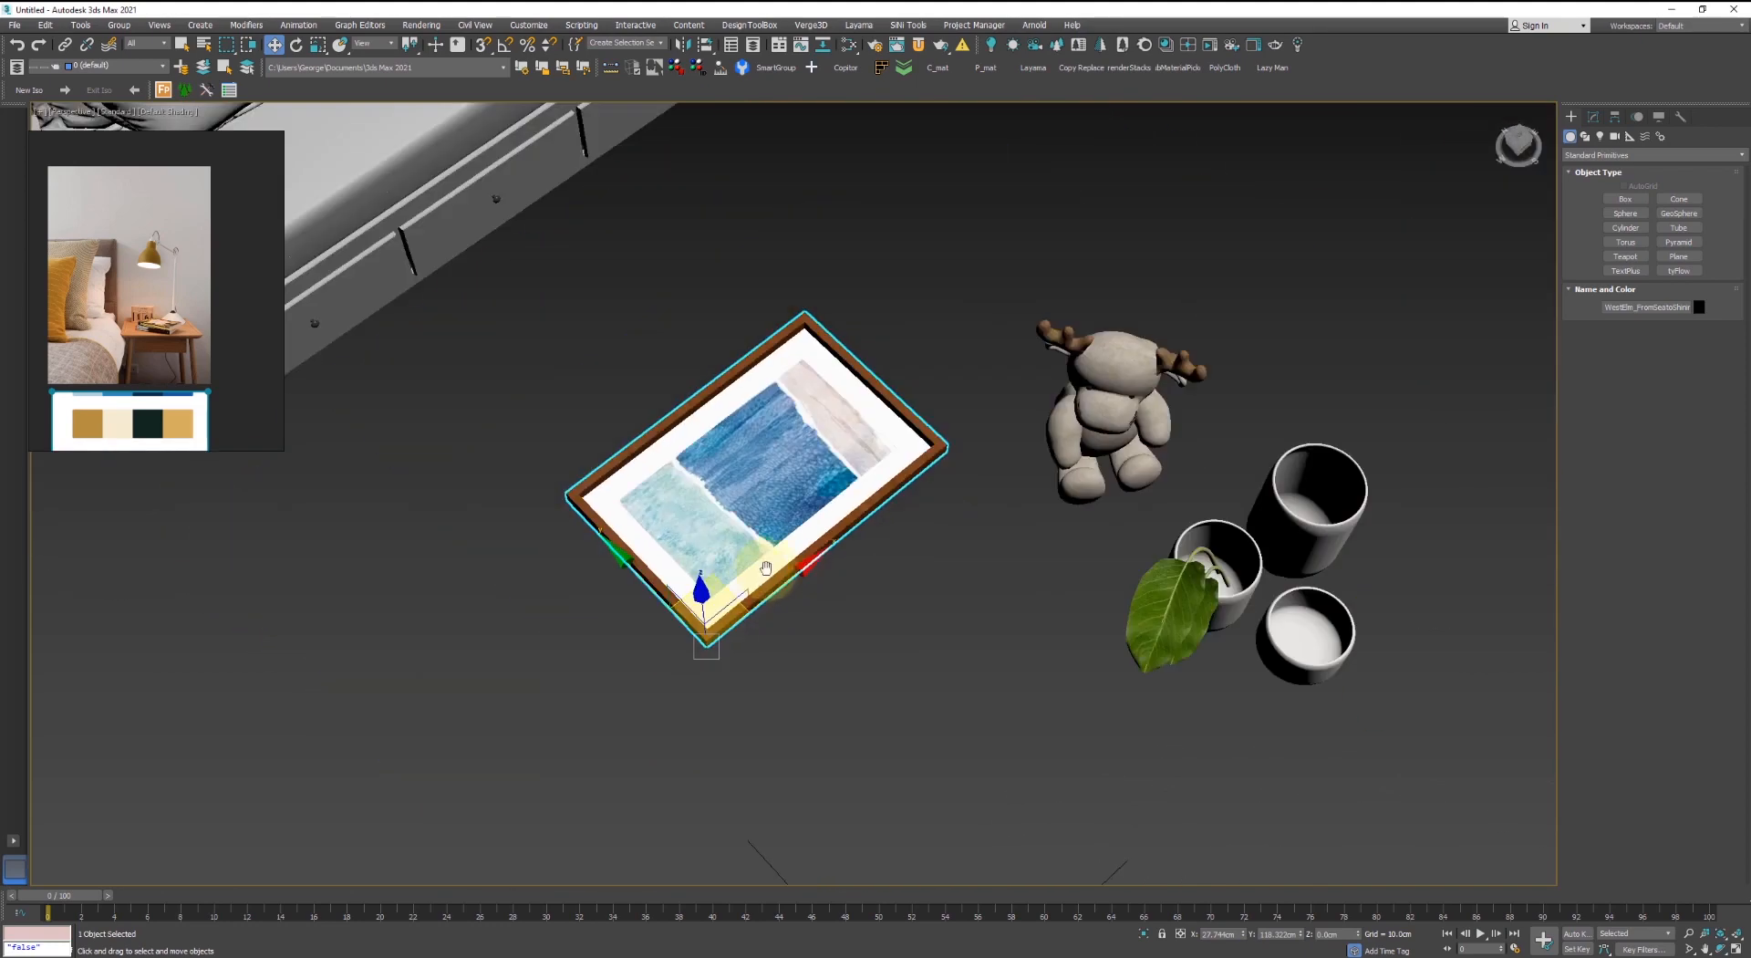
middle_click_drag(735, 567, 781, 522, "alt")
scroll(781, 522, "up", 3)
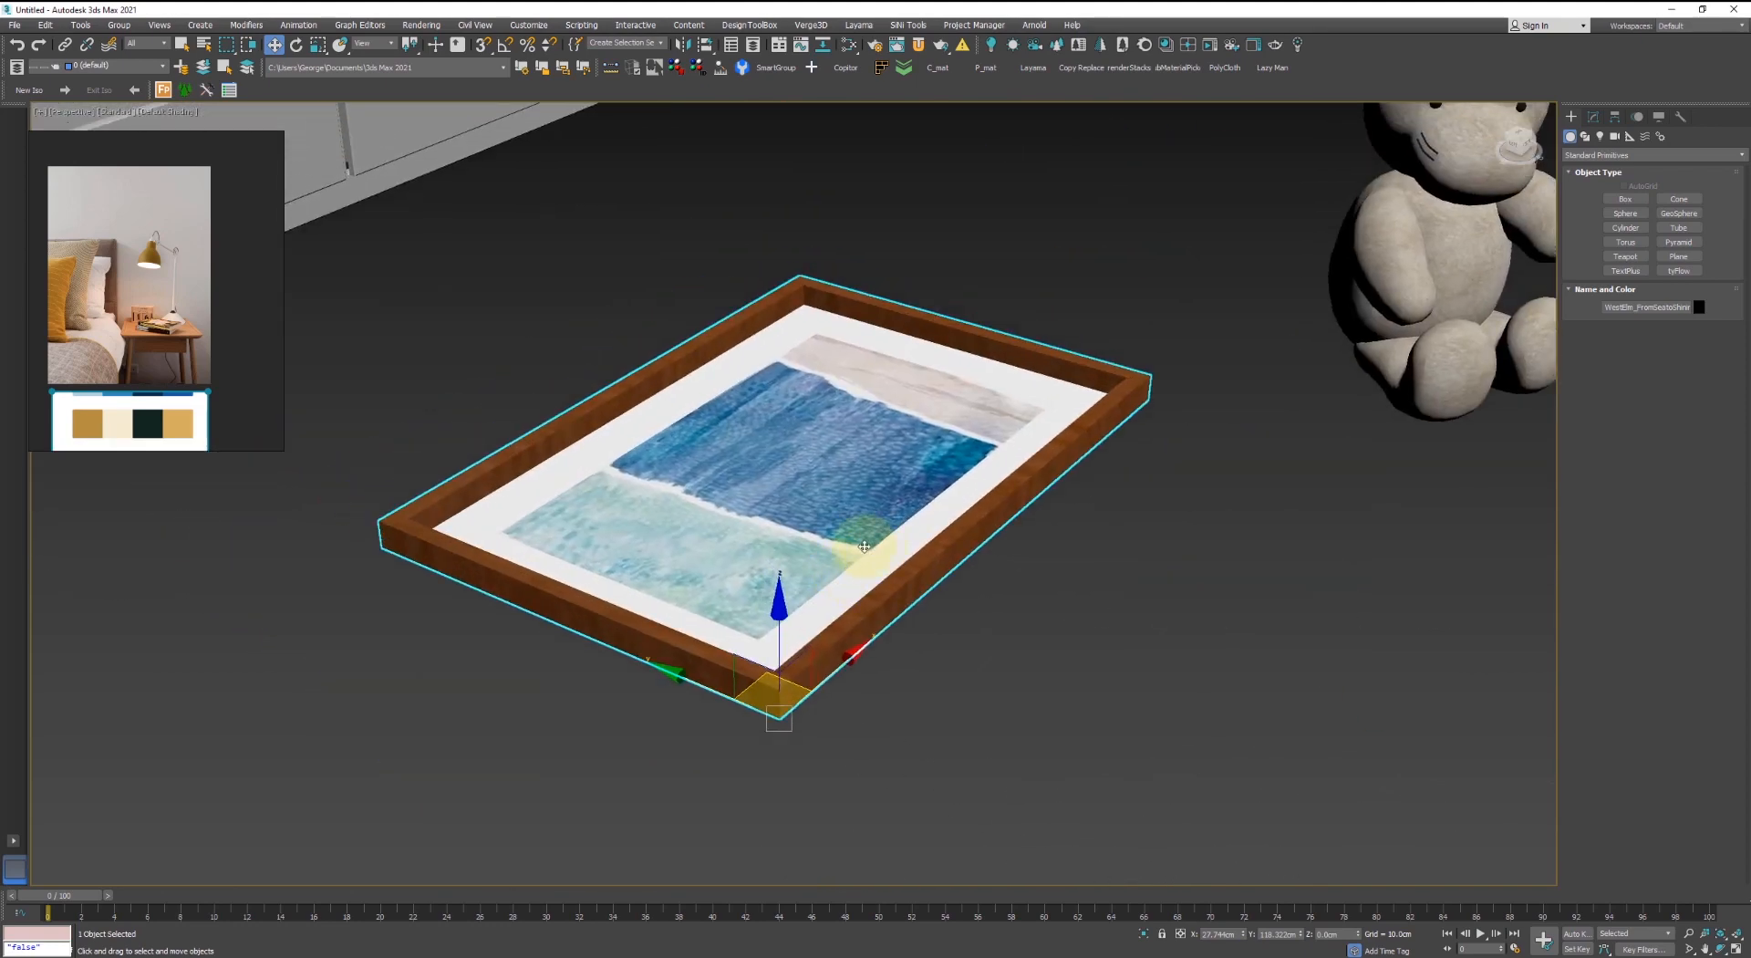
right_click_drag(157, 365, 164, 342)
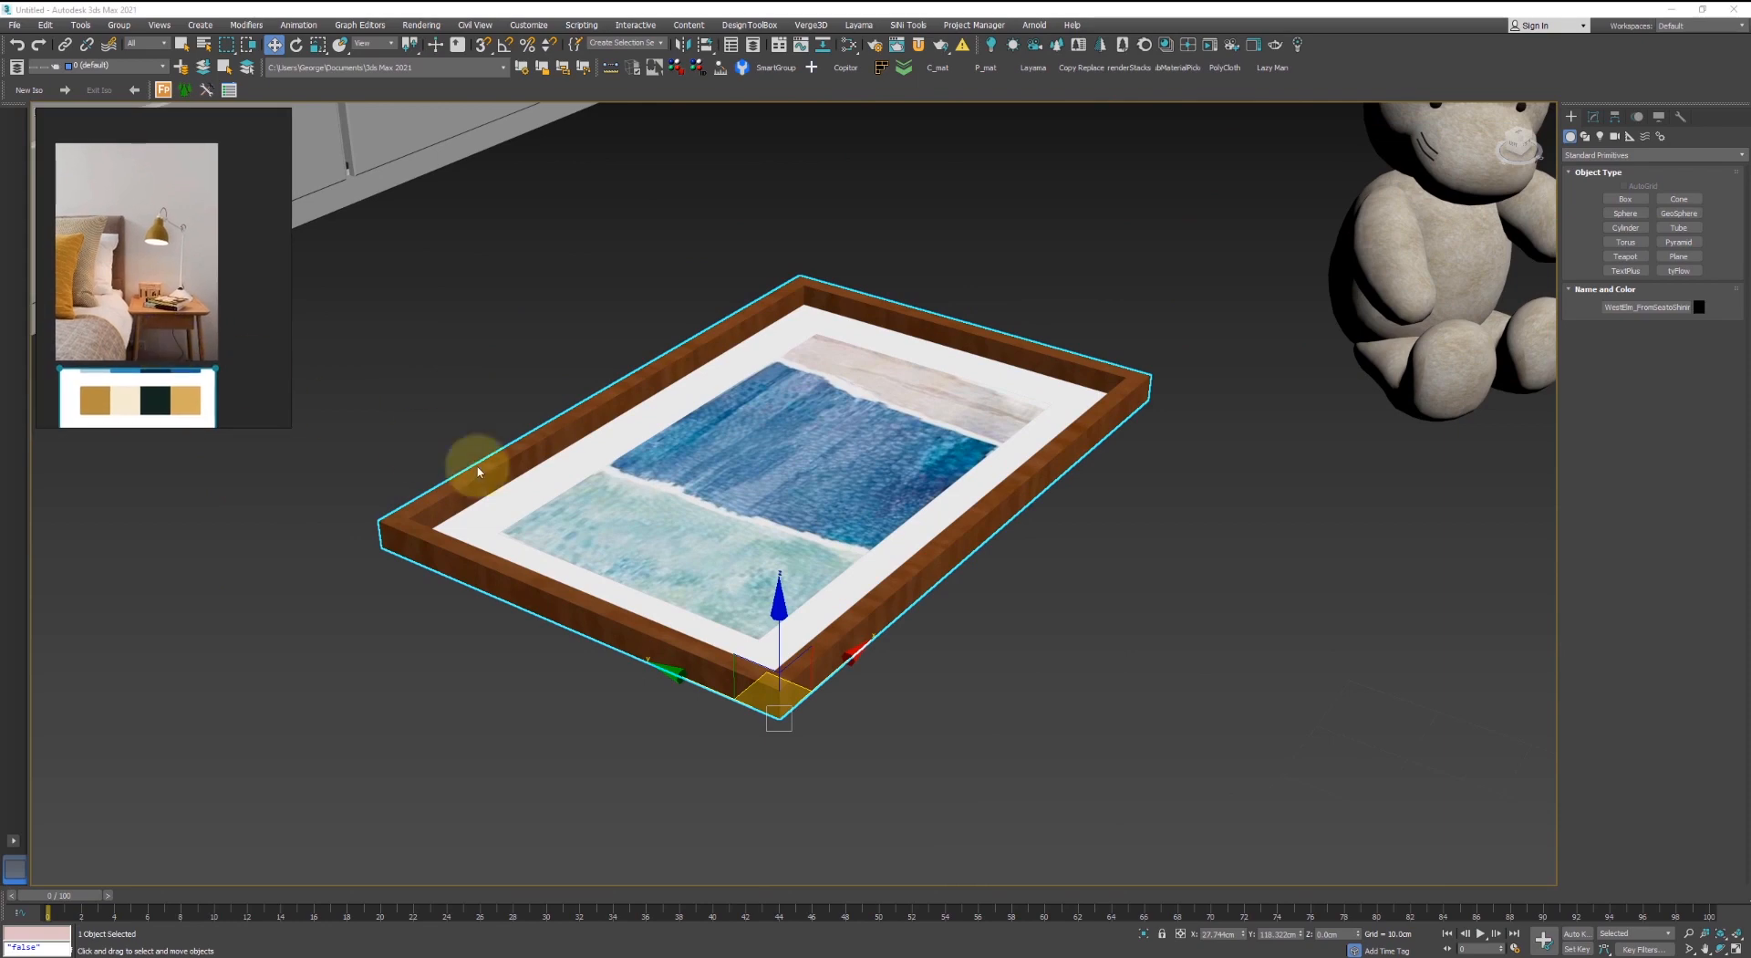
scroll(874, 593, "up", 2)
scroll(874, 591, "down", 4)
scroll(874, 591, "down", 2)
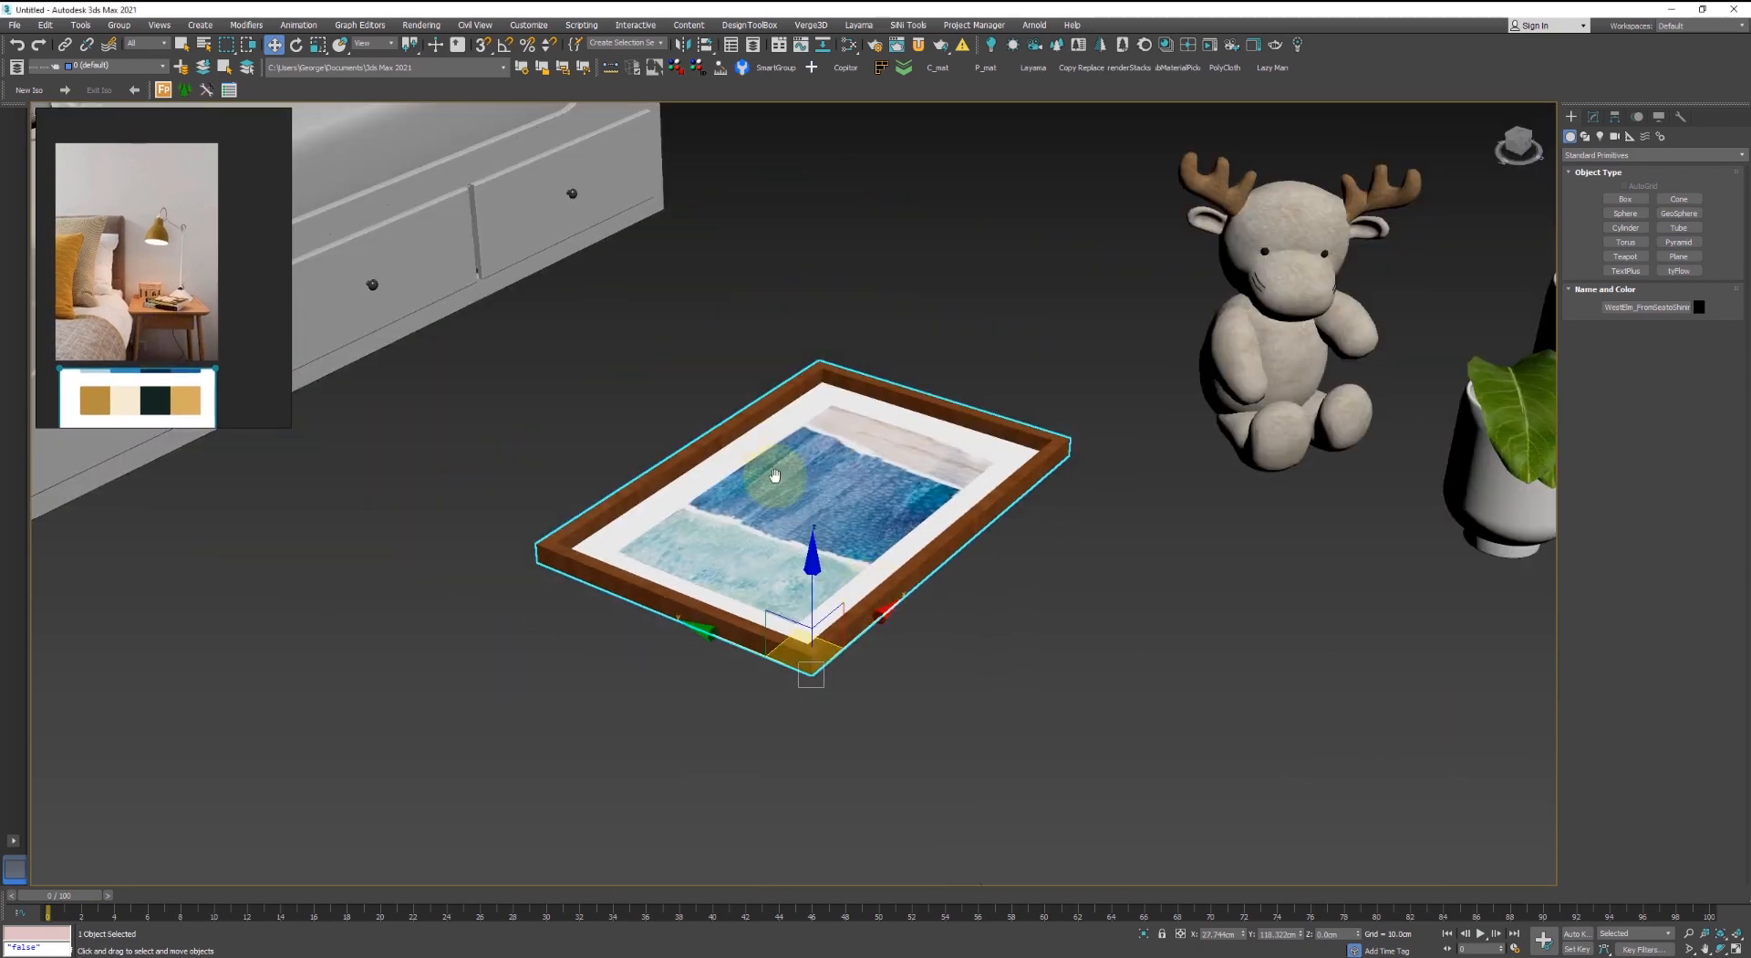
scroll(770, 578, "down", 3)
- Convert the materials of the framed picture, moose toy and vases with Corona Converter, limited to selected objects
left_click(1145, 44)
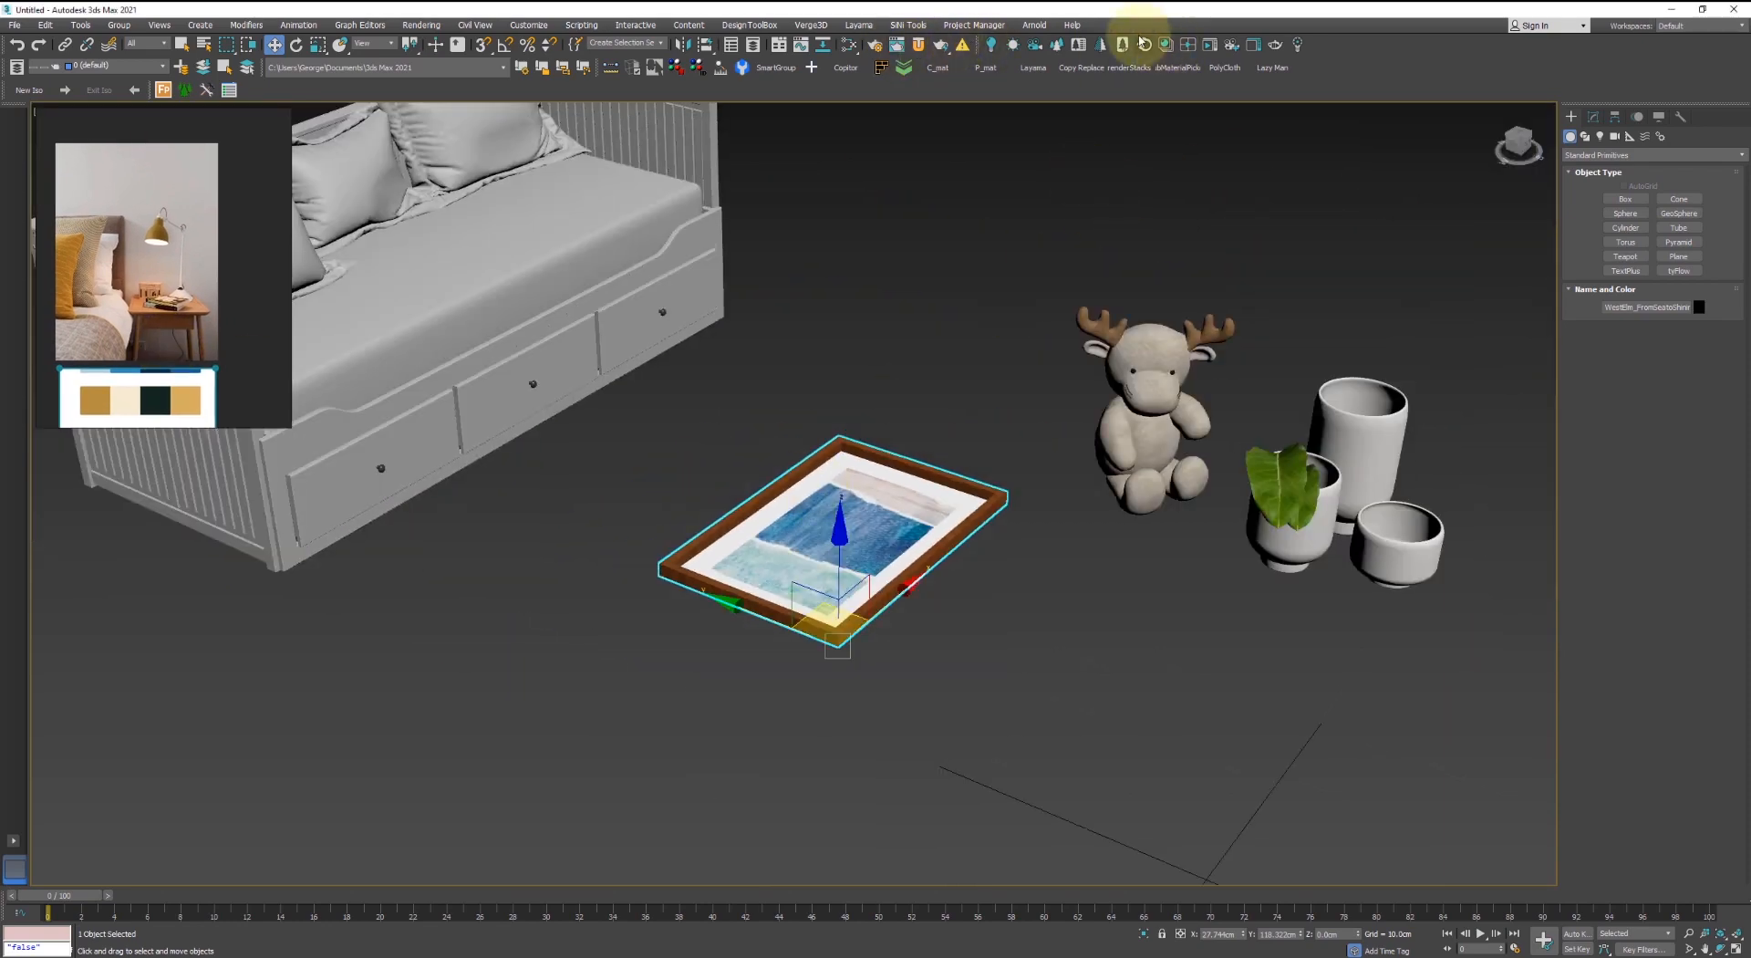
scroll(1067, 423, "down", 5)
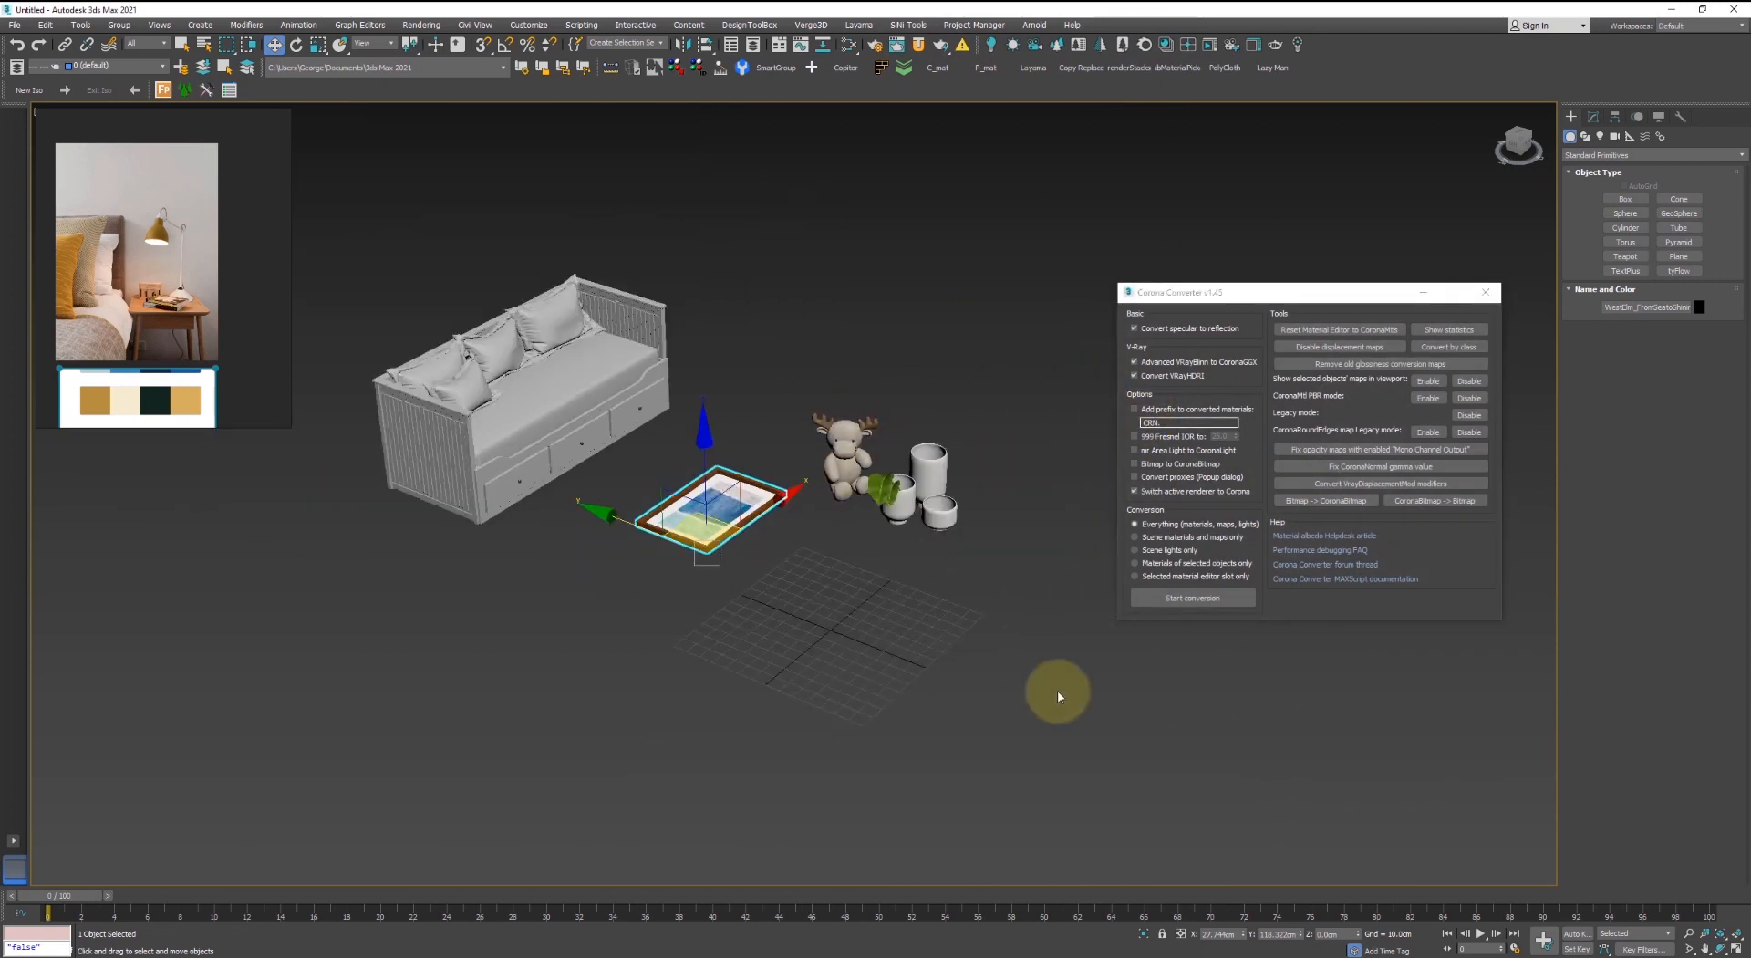
left_click(809, 493, "ctrl")
left_click(1160, 563)
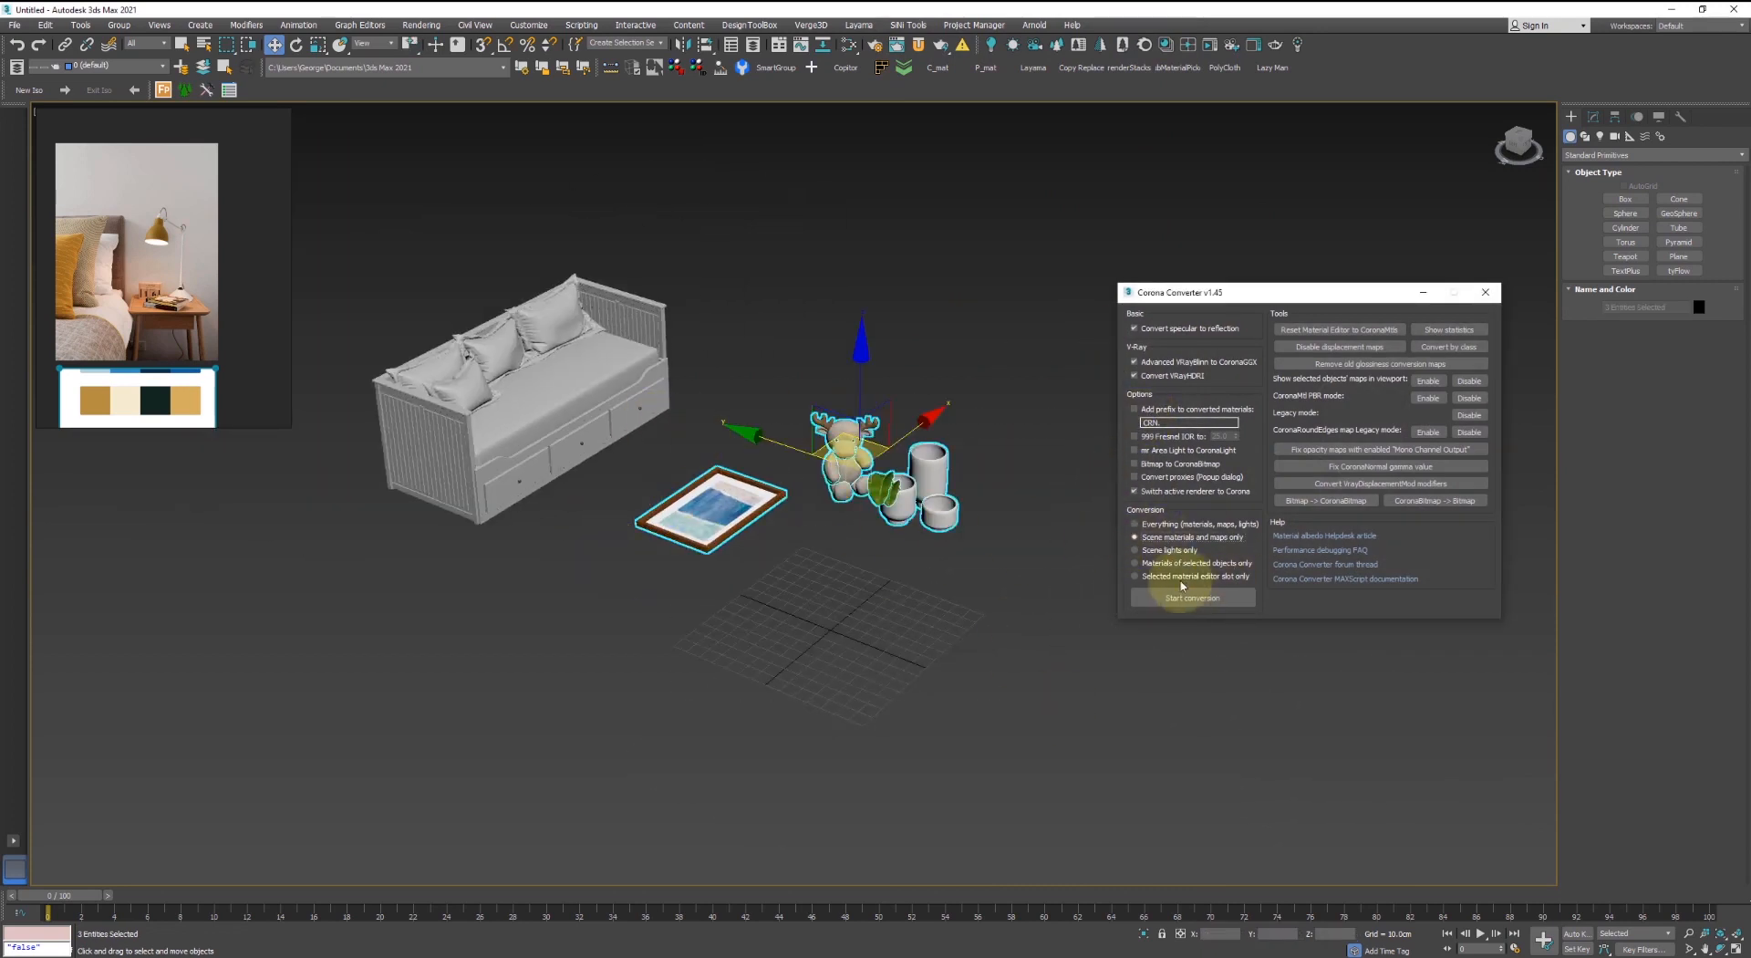
left_click(1173, 598)
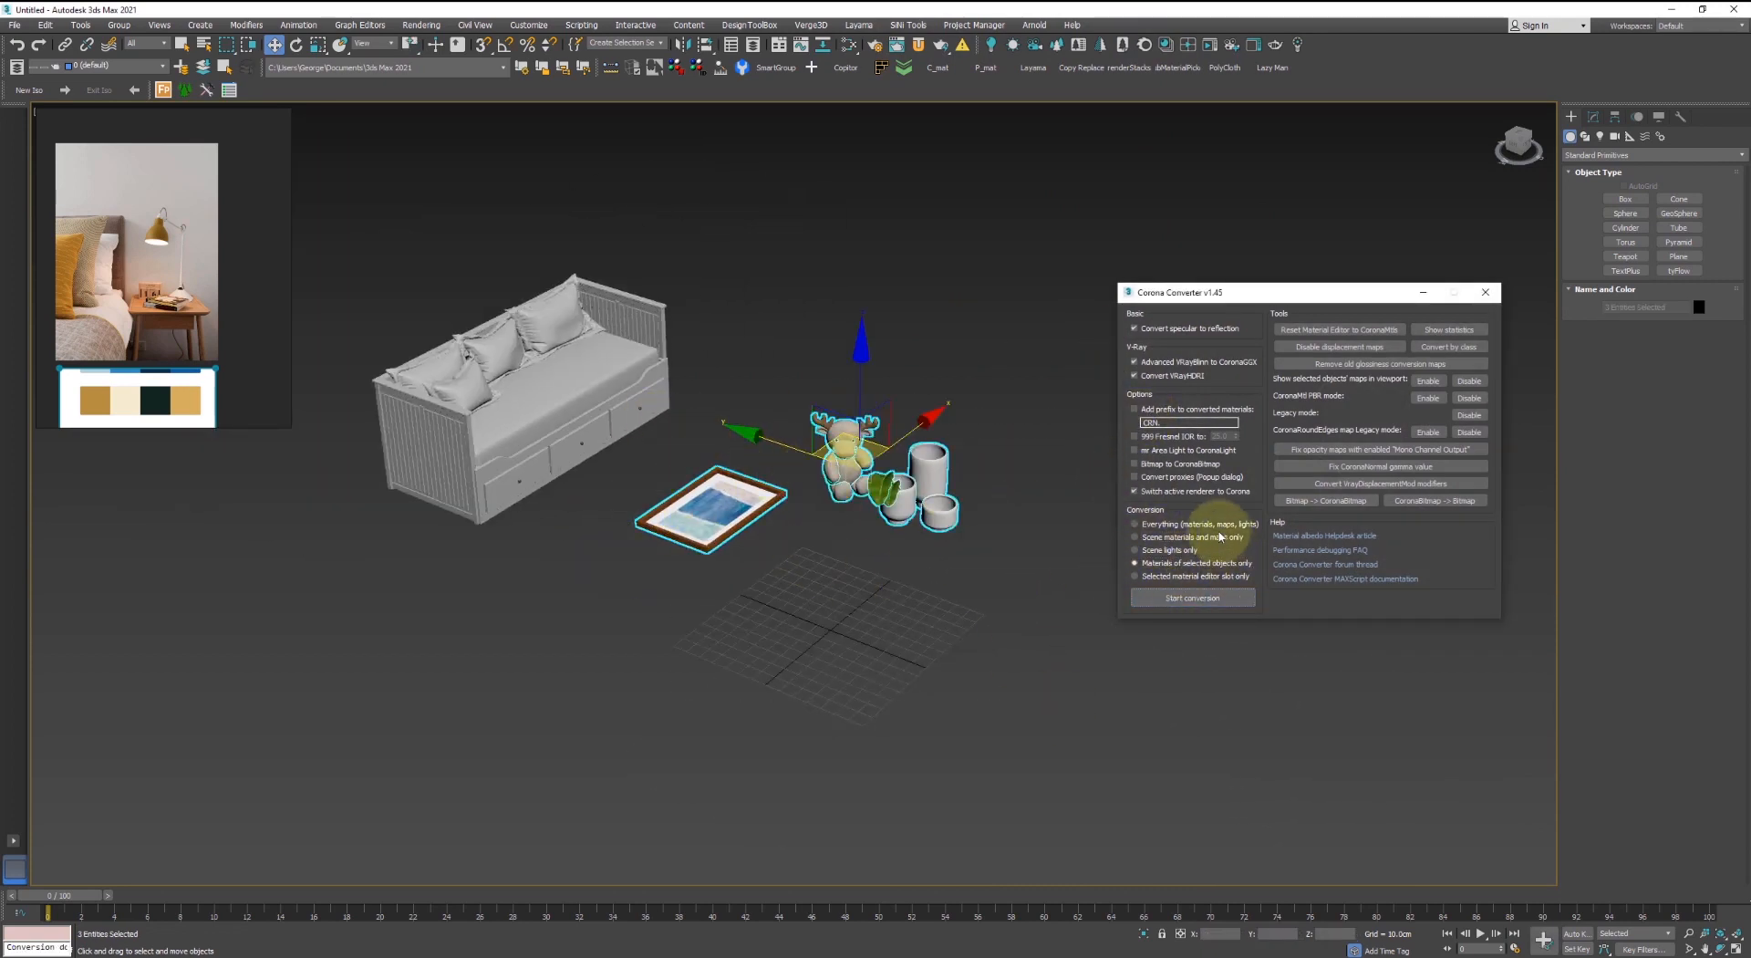
- Switch the converter's scope to scene materials and maps, then to everything, and close it with all objects deselected
left_click(1180, 537)
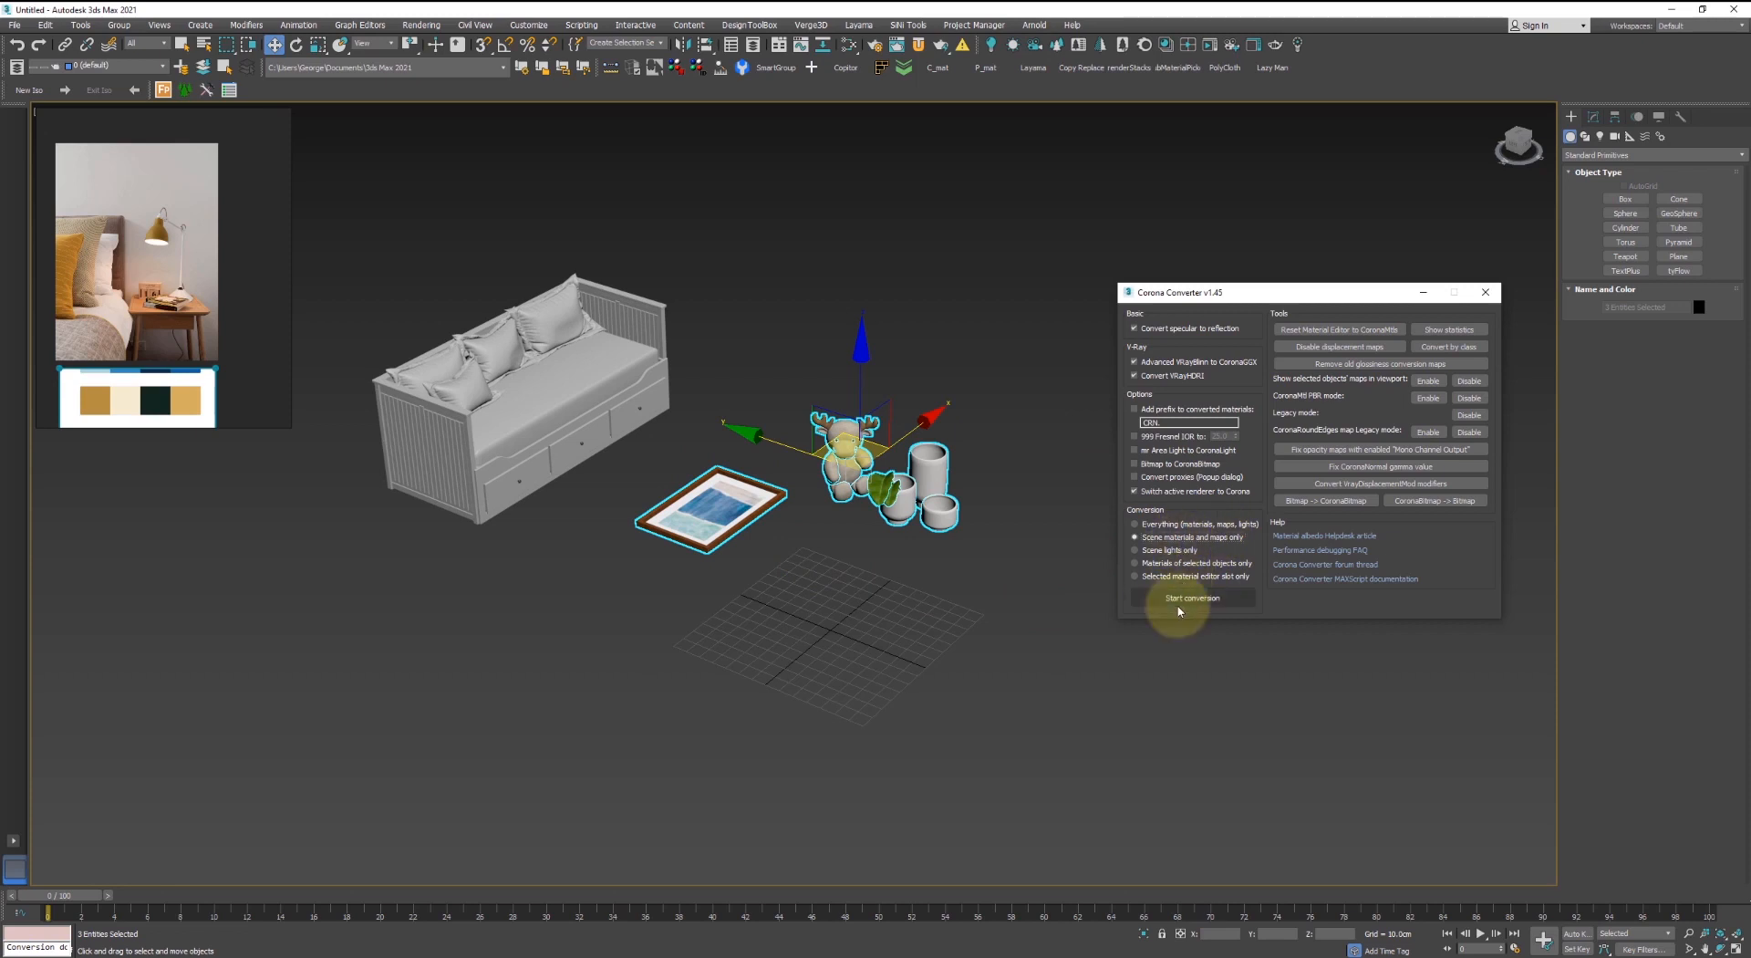
left_click(1157, 524)
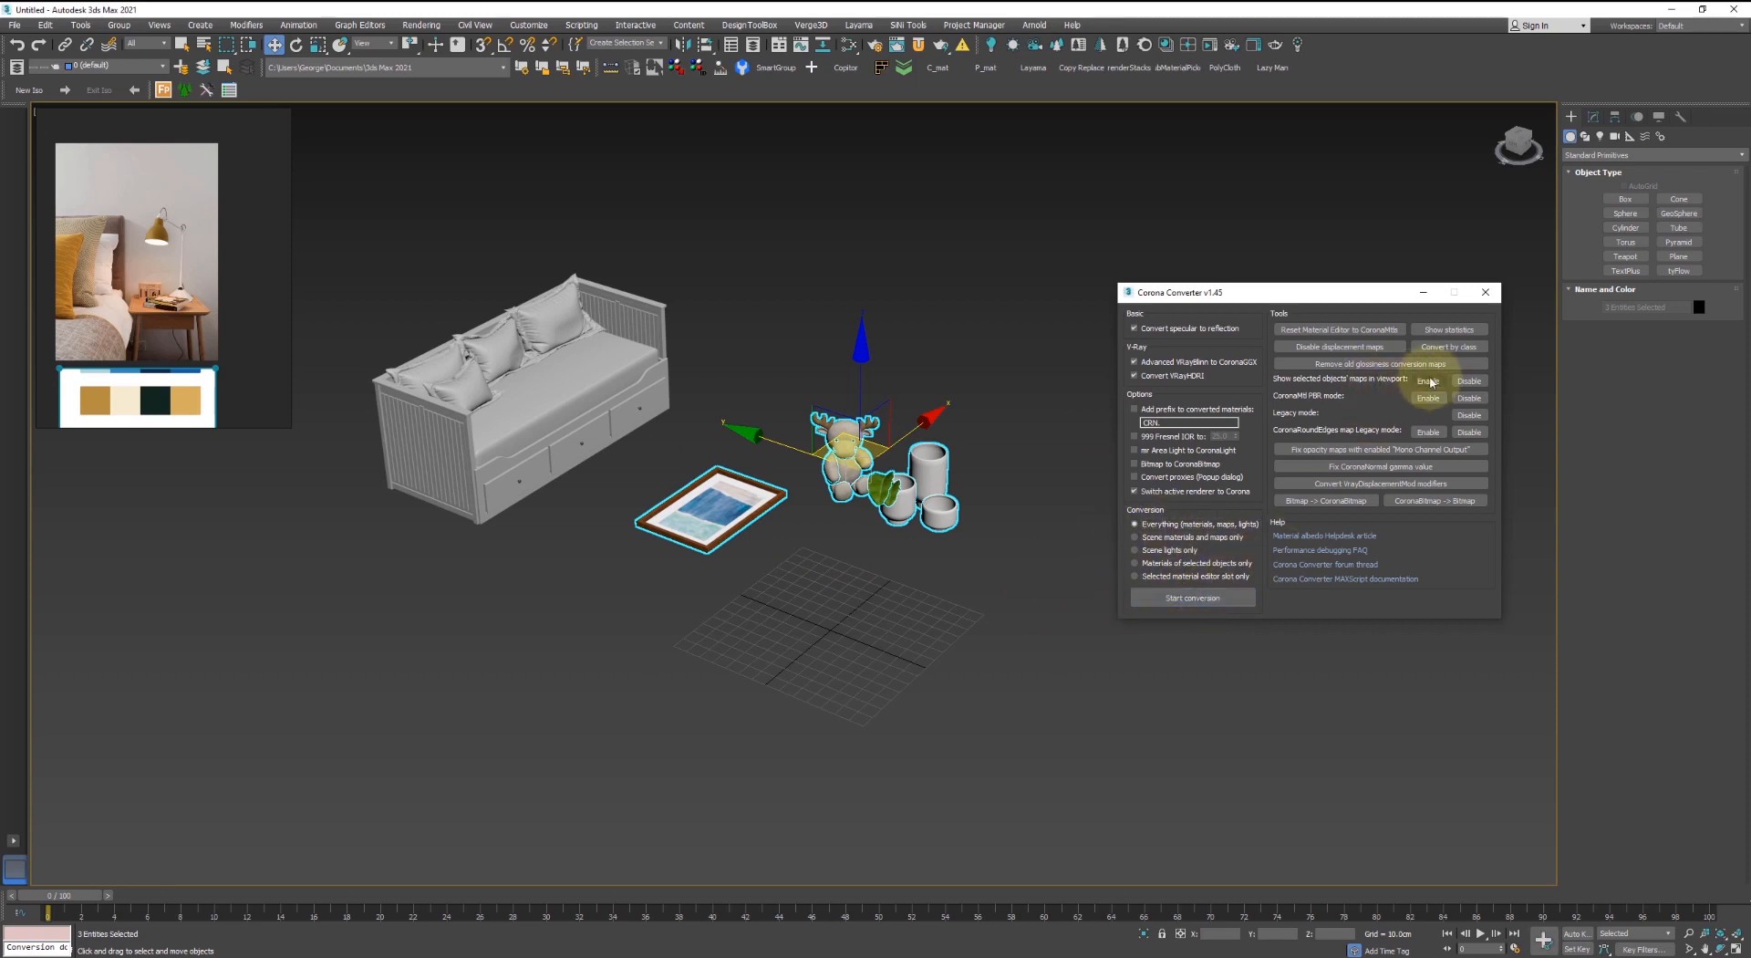
left_click(1487, 294)
left_click(1090, 399)
scroll(873, 432, "up", 4)
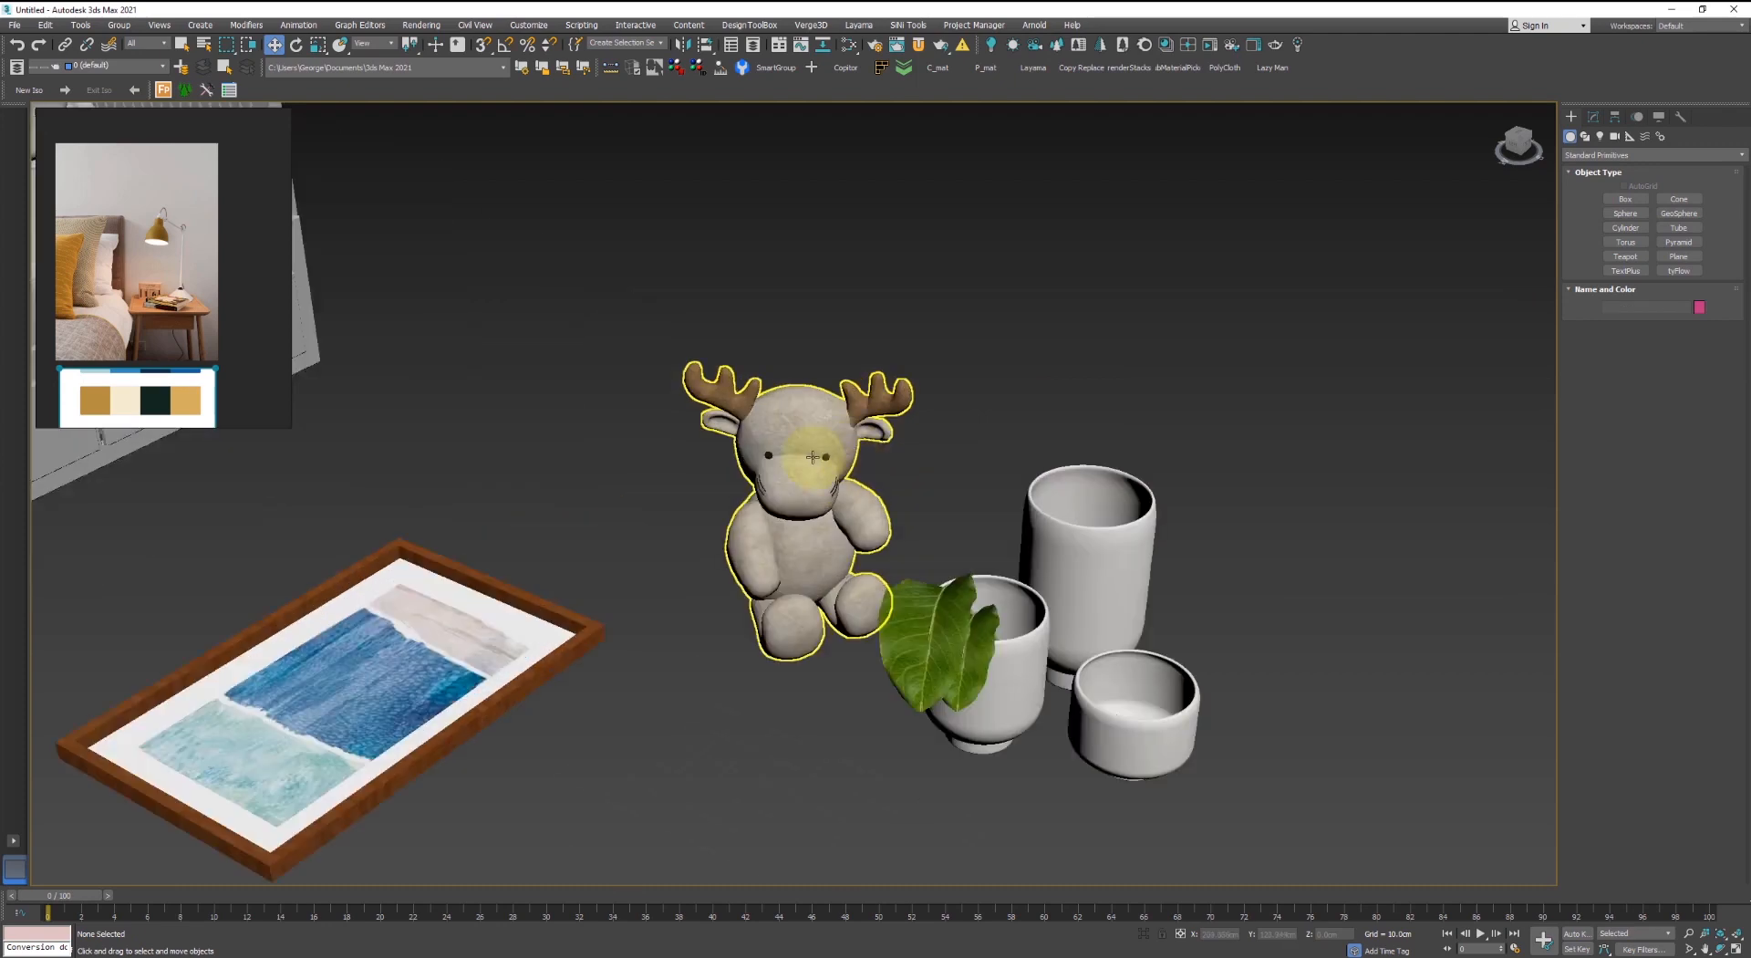
- Set the moose toy's pivot to the centre of its base with the SiNi mini Pivot tool
left_click(810, 461)
scroll(846, 490, "down", 1)
middle_click_drag(846, 490, 1040, 474)
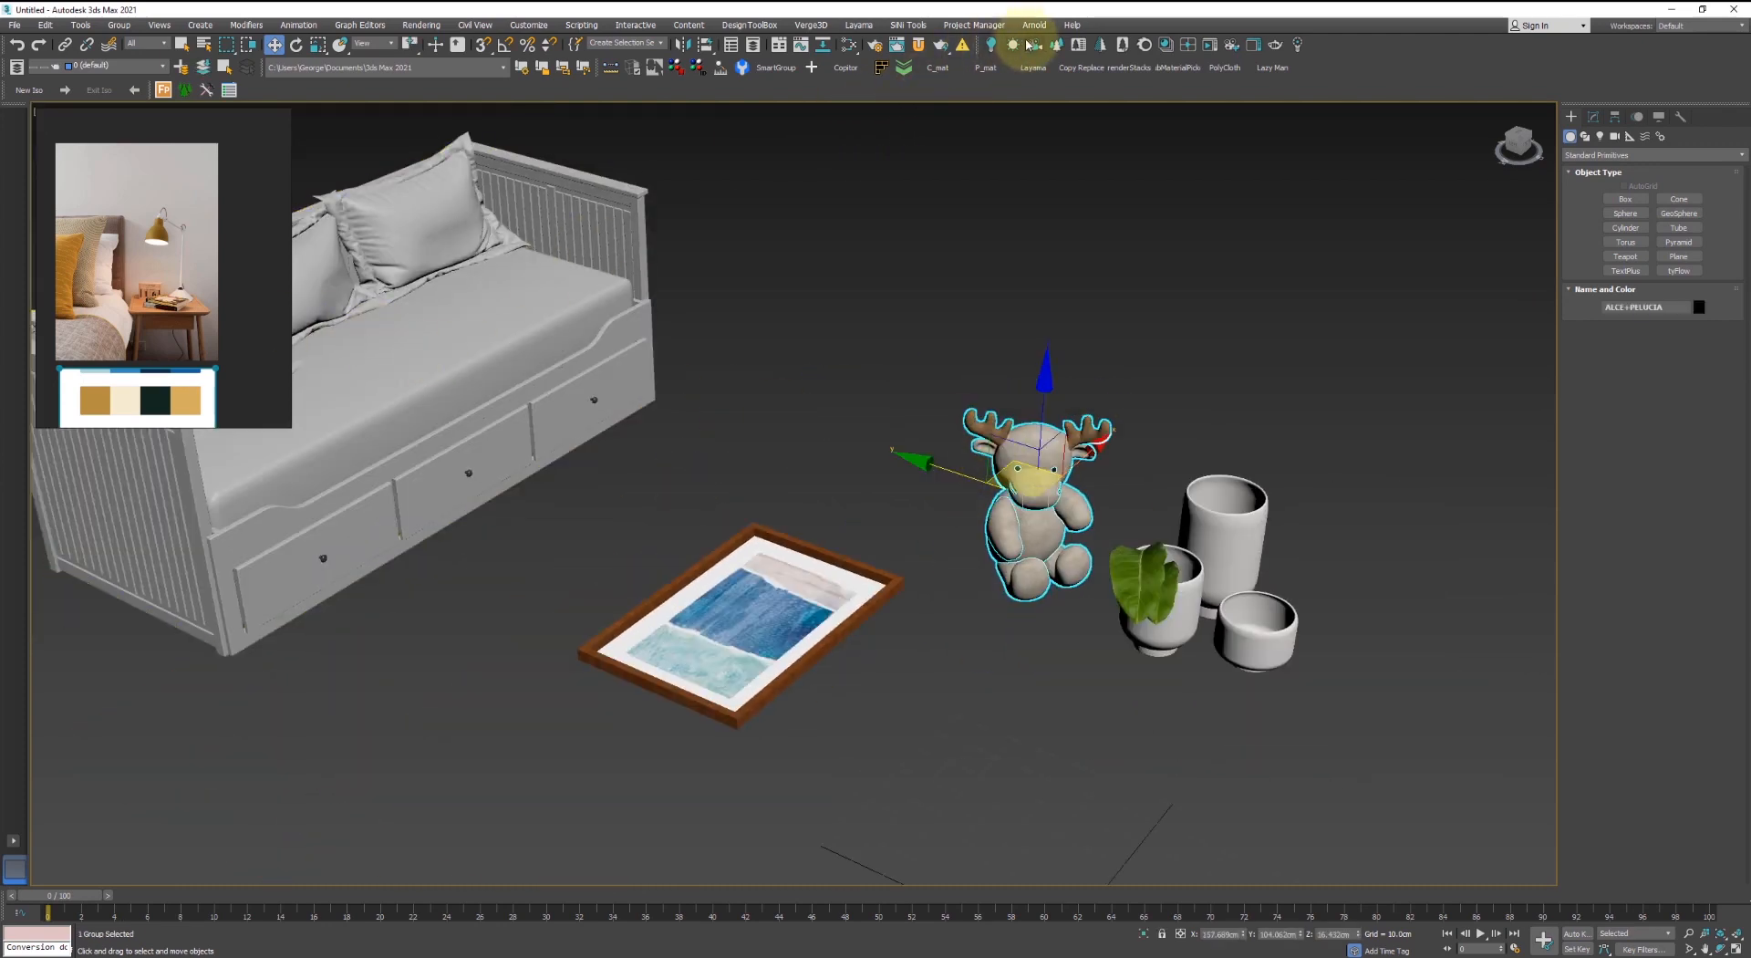
left_click(893, 25)
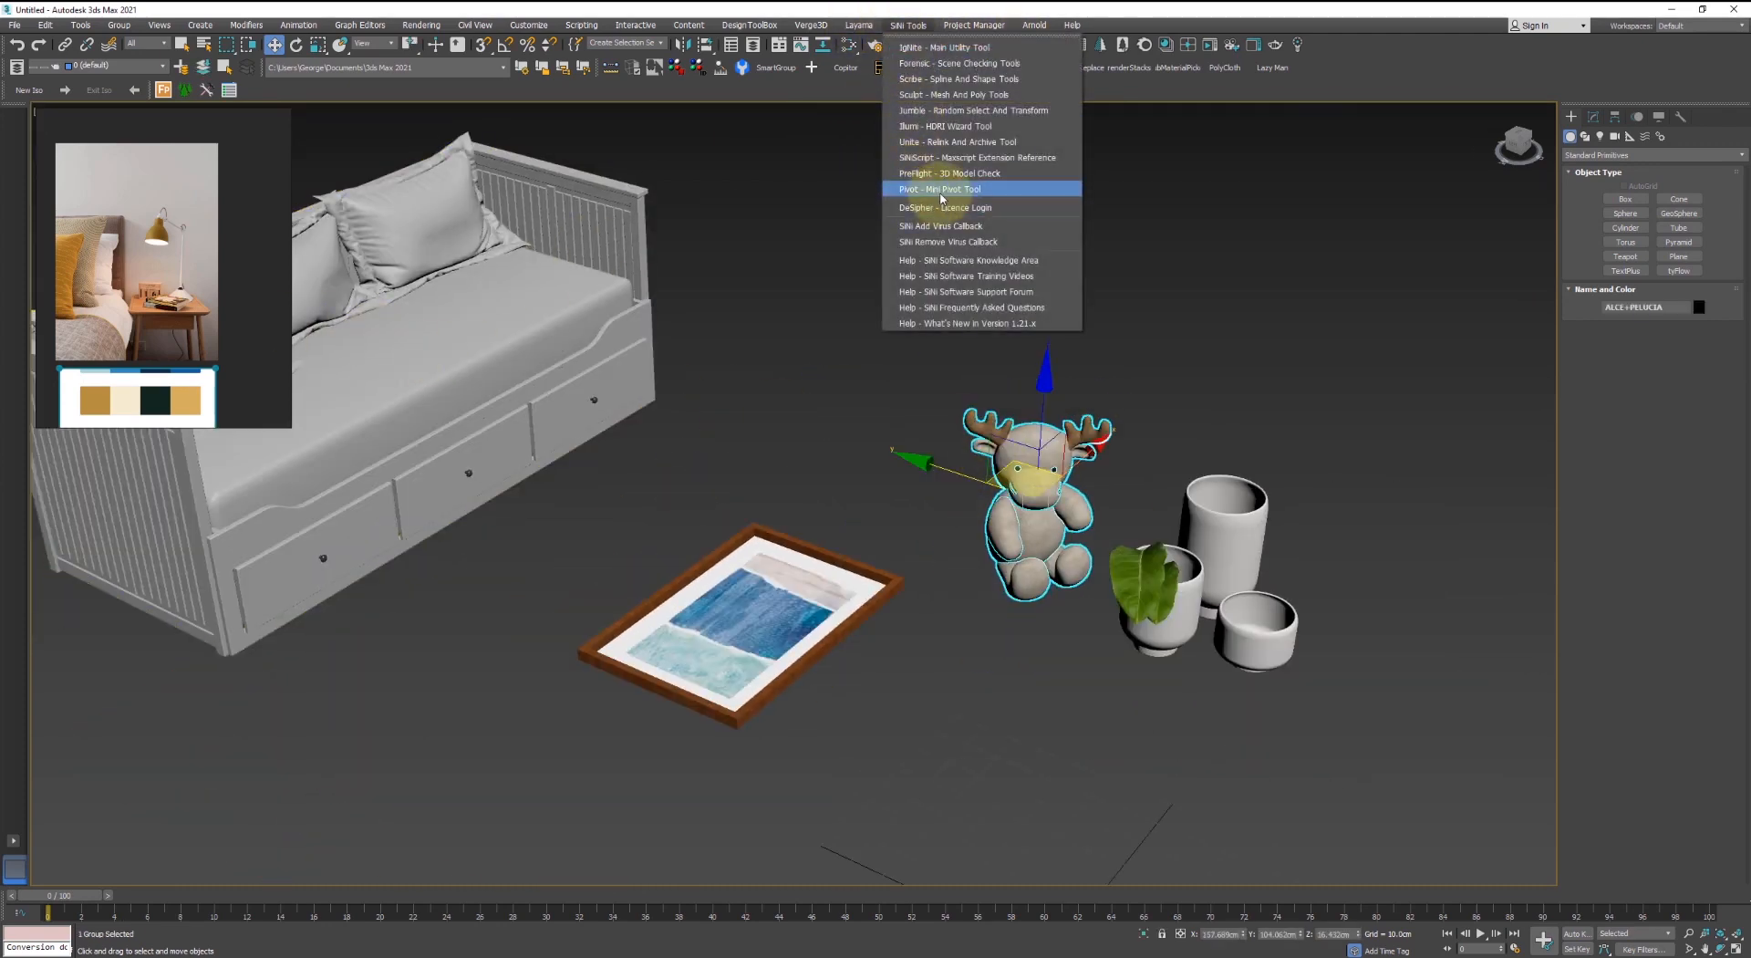
left_click(958, 177)
left_click(1307, 205)
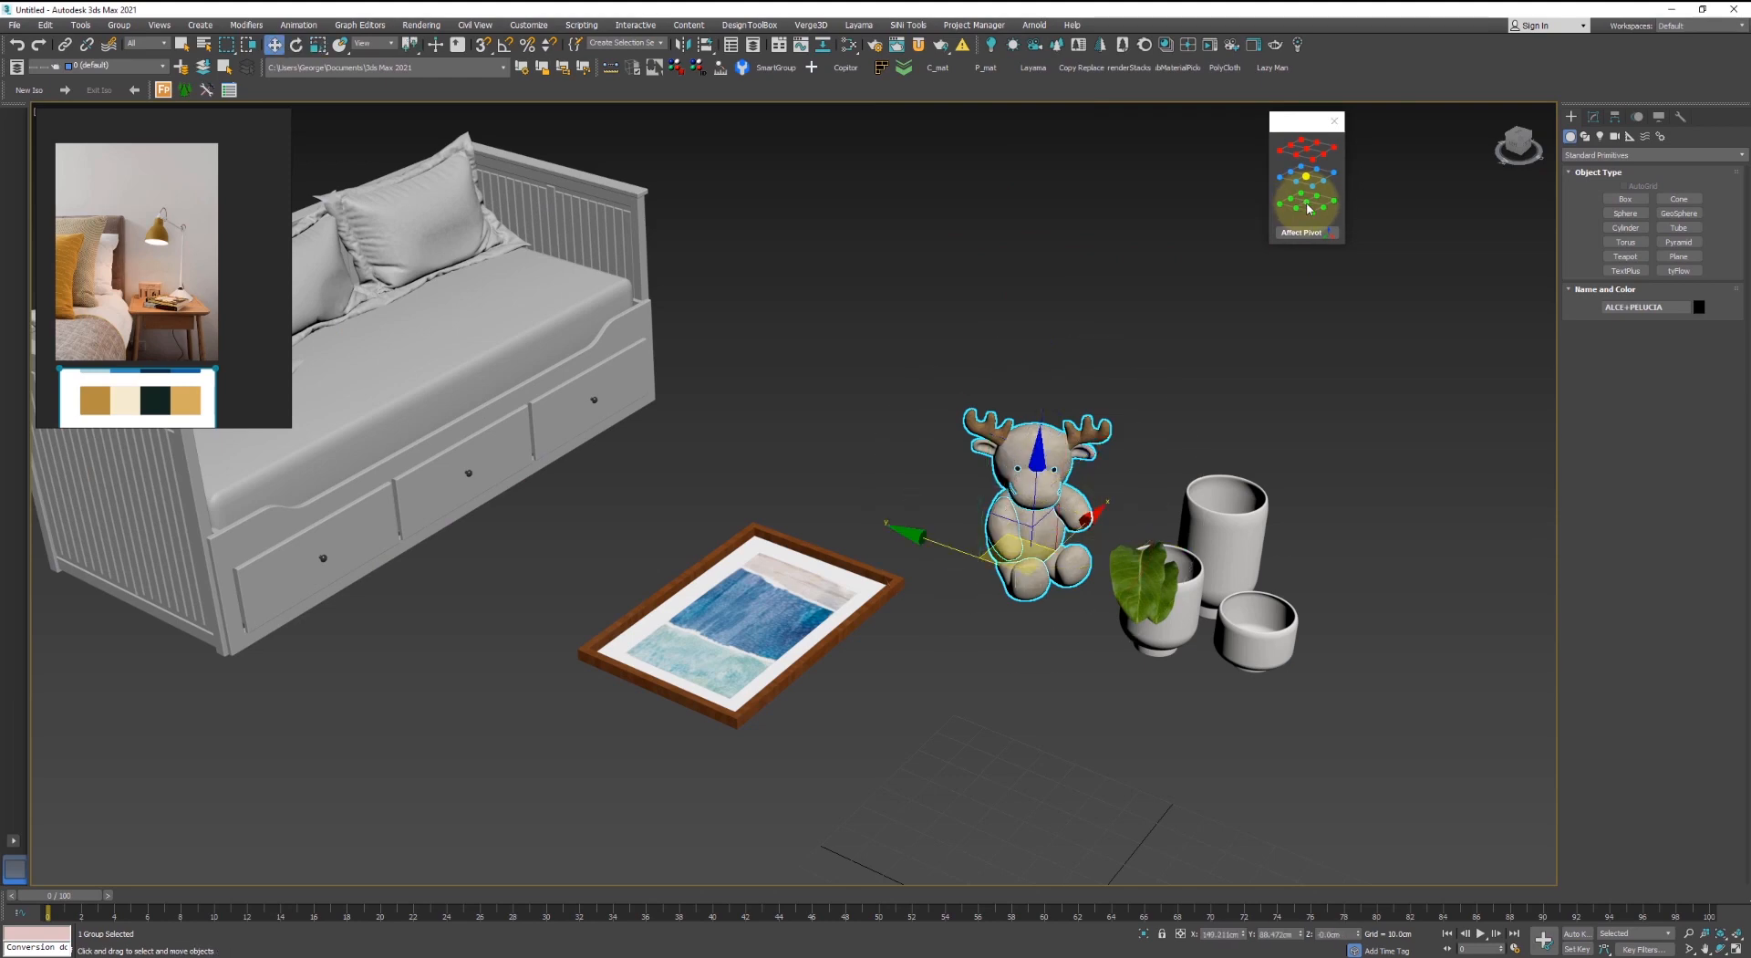
- Align the moose toy to the daybed and seat it on the mattress between the end pillow and the side rail
key("alt+a")
left_click(492, 237)
scroll(493, 237, "up", 4)
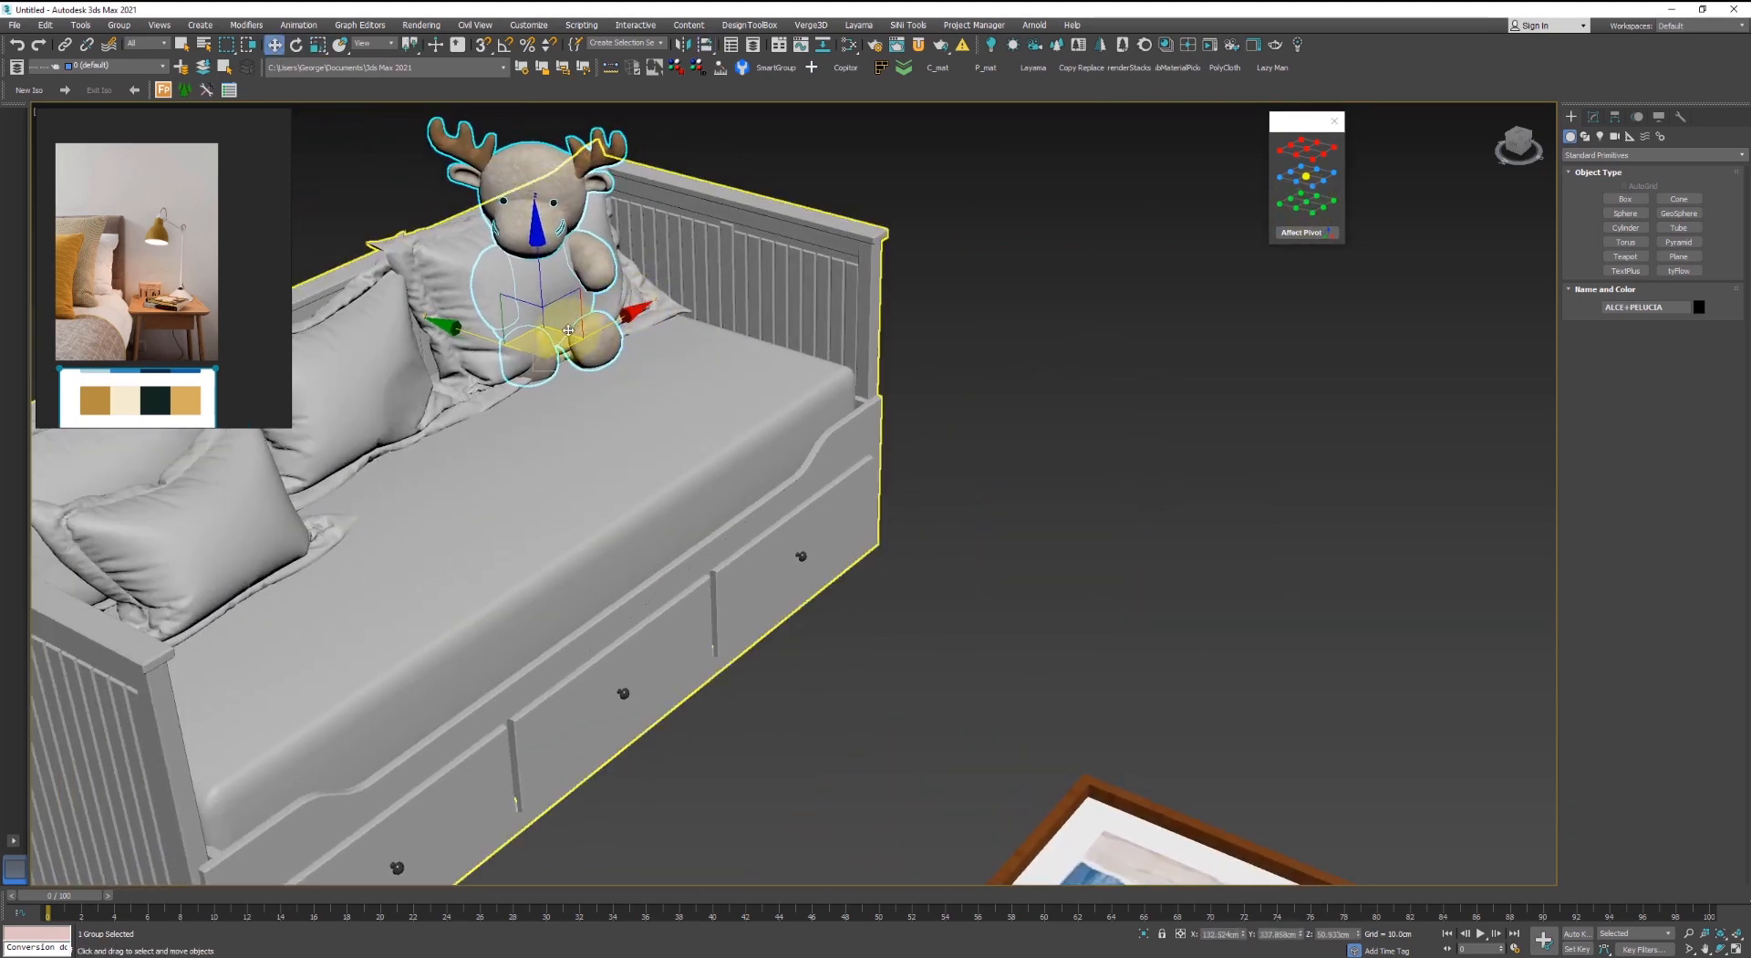
left_click_drag(558, 326, 685, 303)
mouse_move(684, 303)
middle_mouse_down("alt")
mouse_move(693, 322)
mouse_move(712, 279)
mouse_move(701, 304)
middle_mouse_up("alt")
key("r")
key("w")
left_click_drag(720, 184, 761, 165)
middle_click_drag(761, 165, 794, 129, "alt")
left_click_drag(733, 292, 713, 235)
scroll(706, 258, "down", 4)
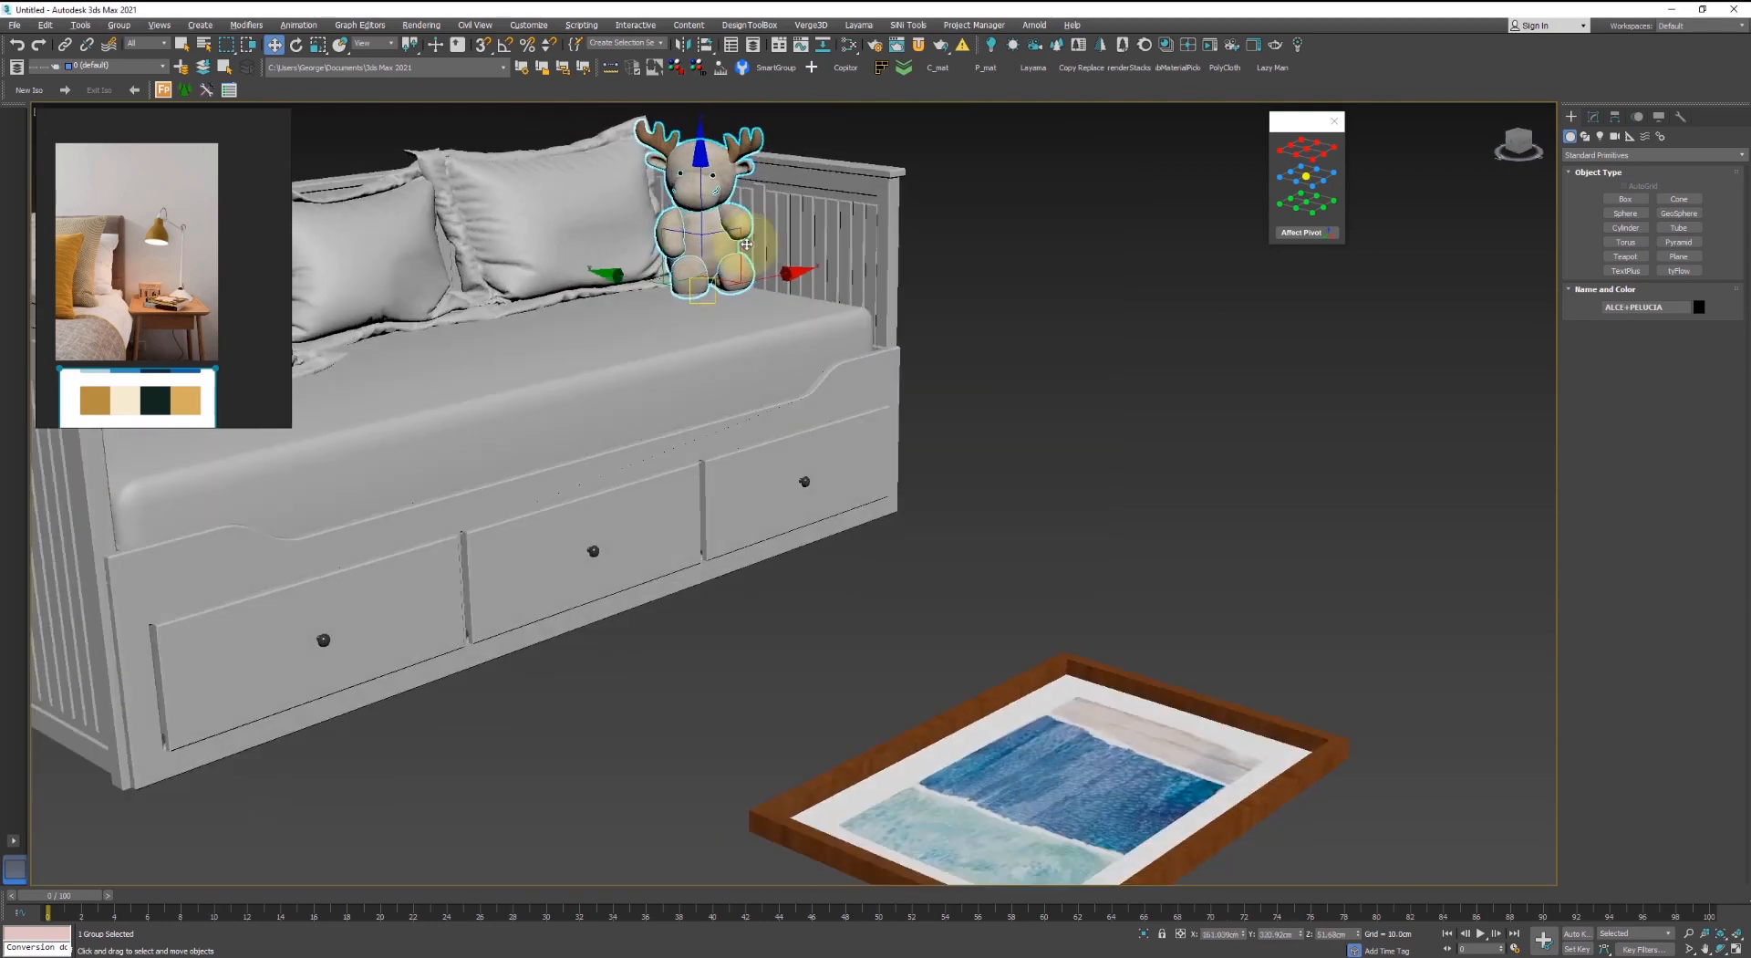
middle_click_drag(708, 256, 751, 235, "alt")
left_click_drag(702, 200, 702, 197)
left_click(1032, 243)
scroll(1049, 319, "down", 5)
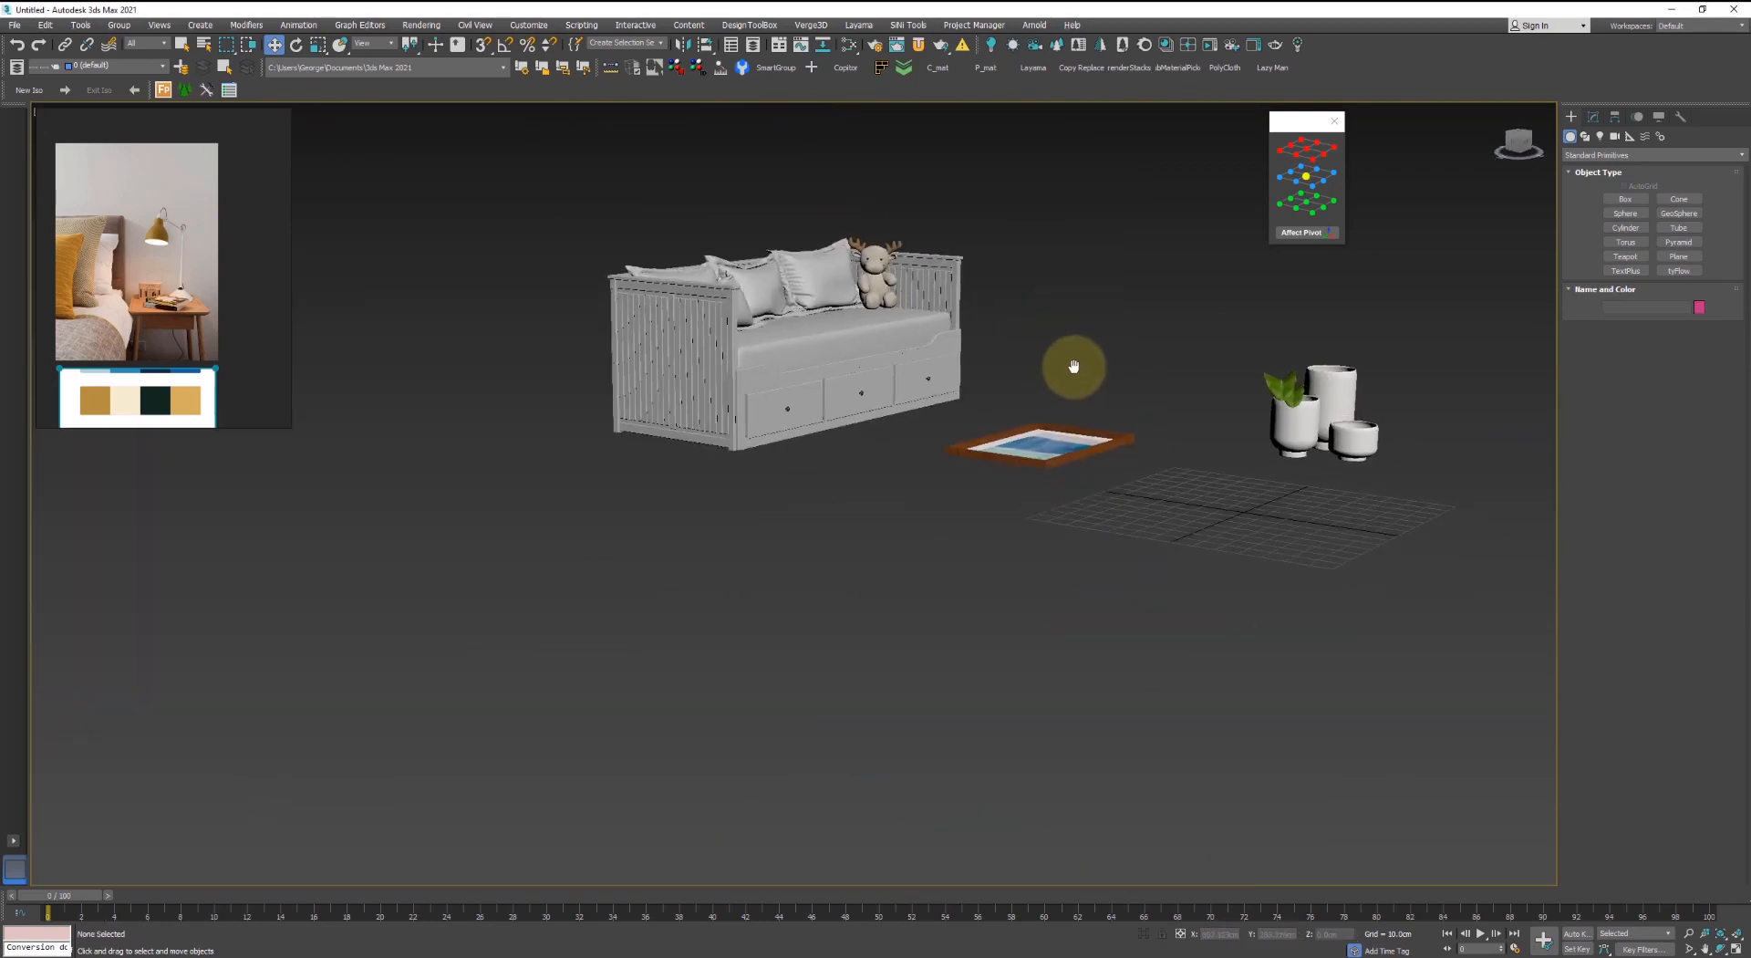
- Switch to the room scene, group the daybed with its pillows and shelf cabinet, and copy the group with Copitor
middle_click_drag(1075, 368, 1036, 363)
left_click(1234, 414)
middle_click_drag(976, 429, 907, 474, "alt")
left_click(684, 436)
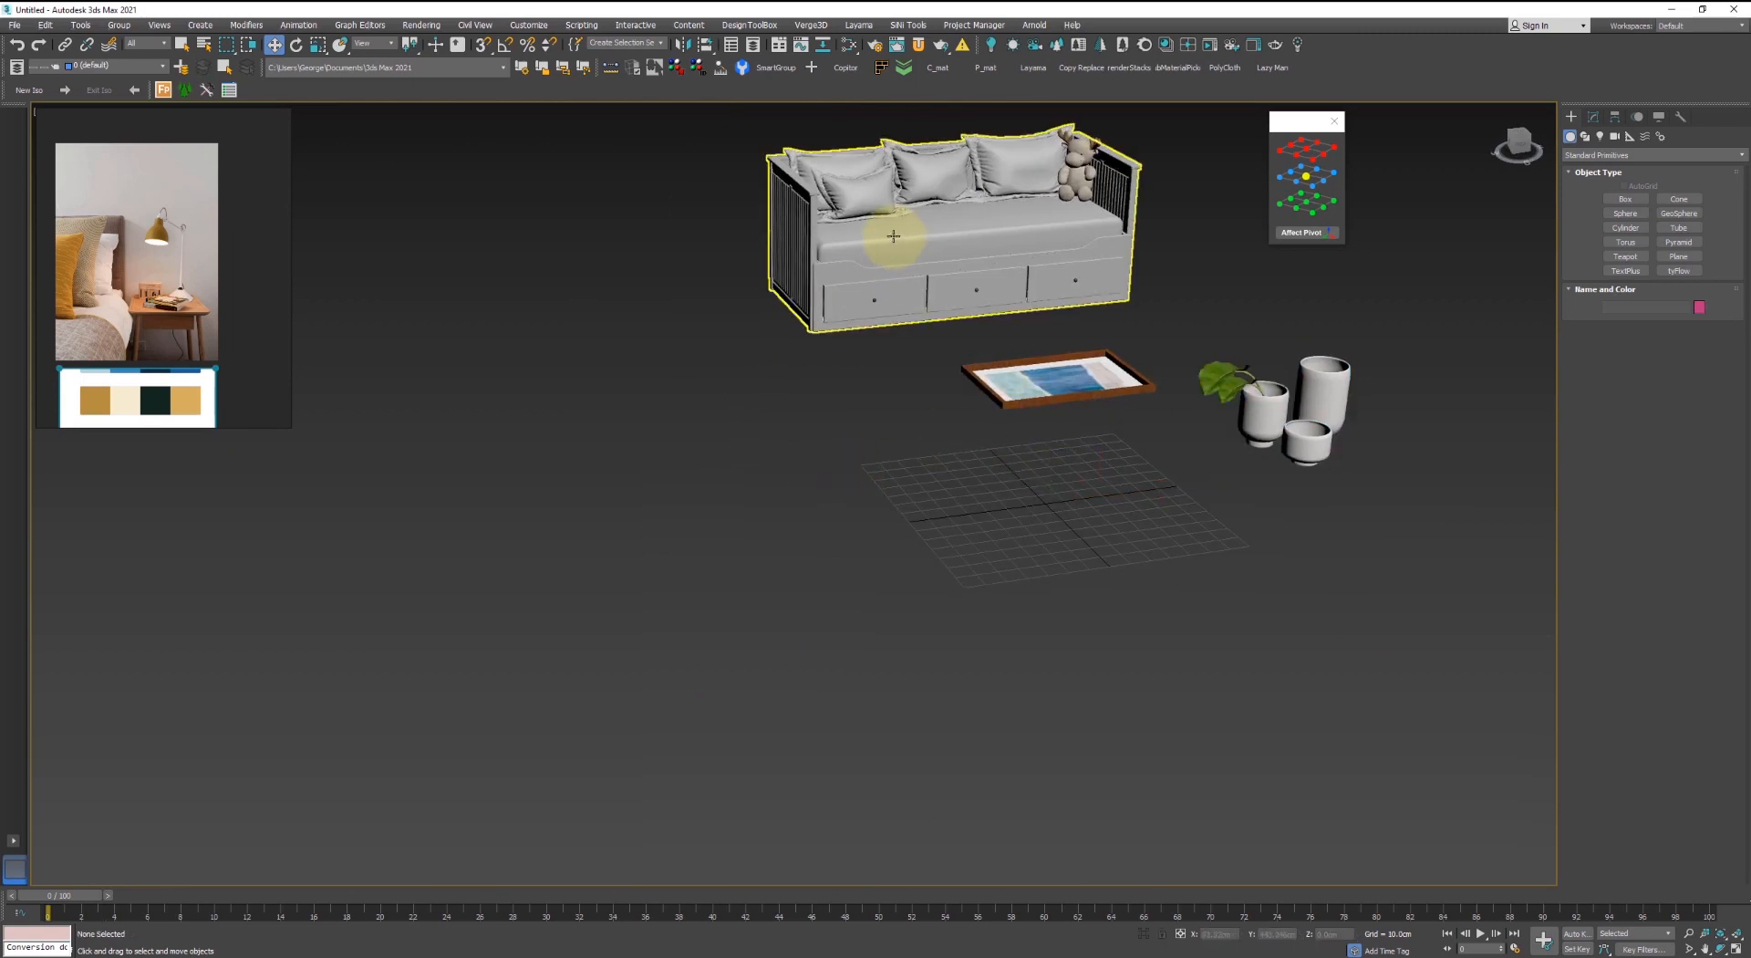
left_click(1025, 955)
left_click(986, 941)
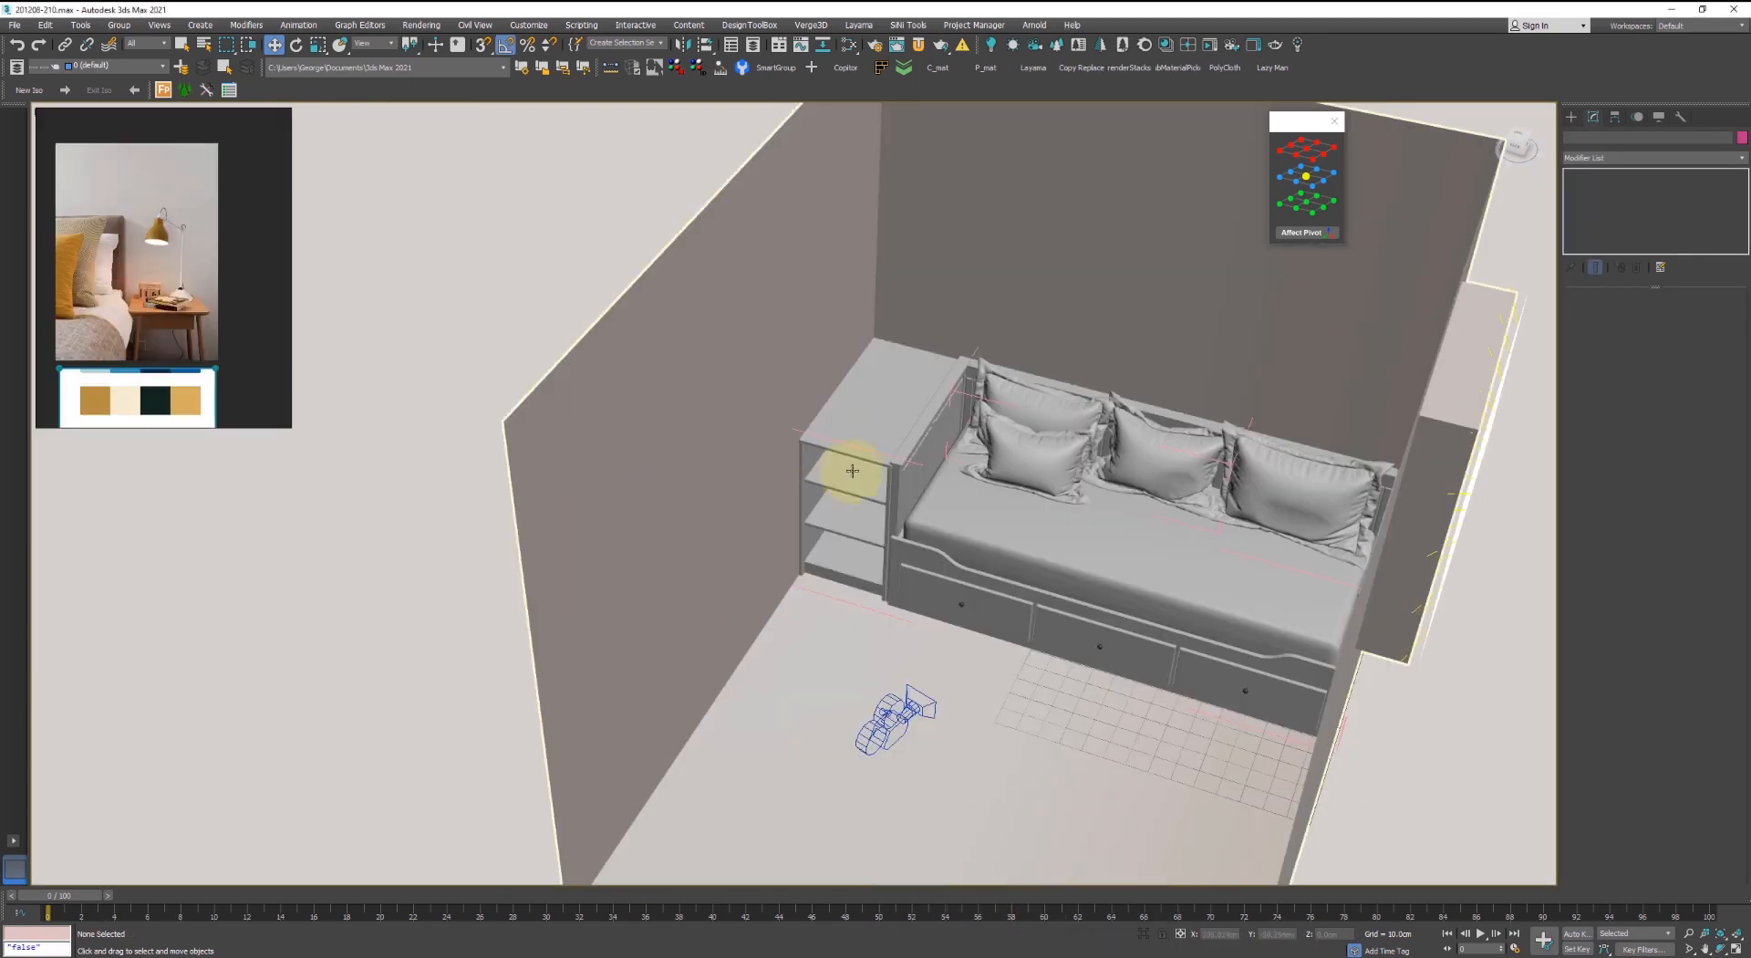
left_click(890, 404)
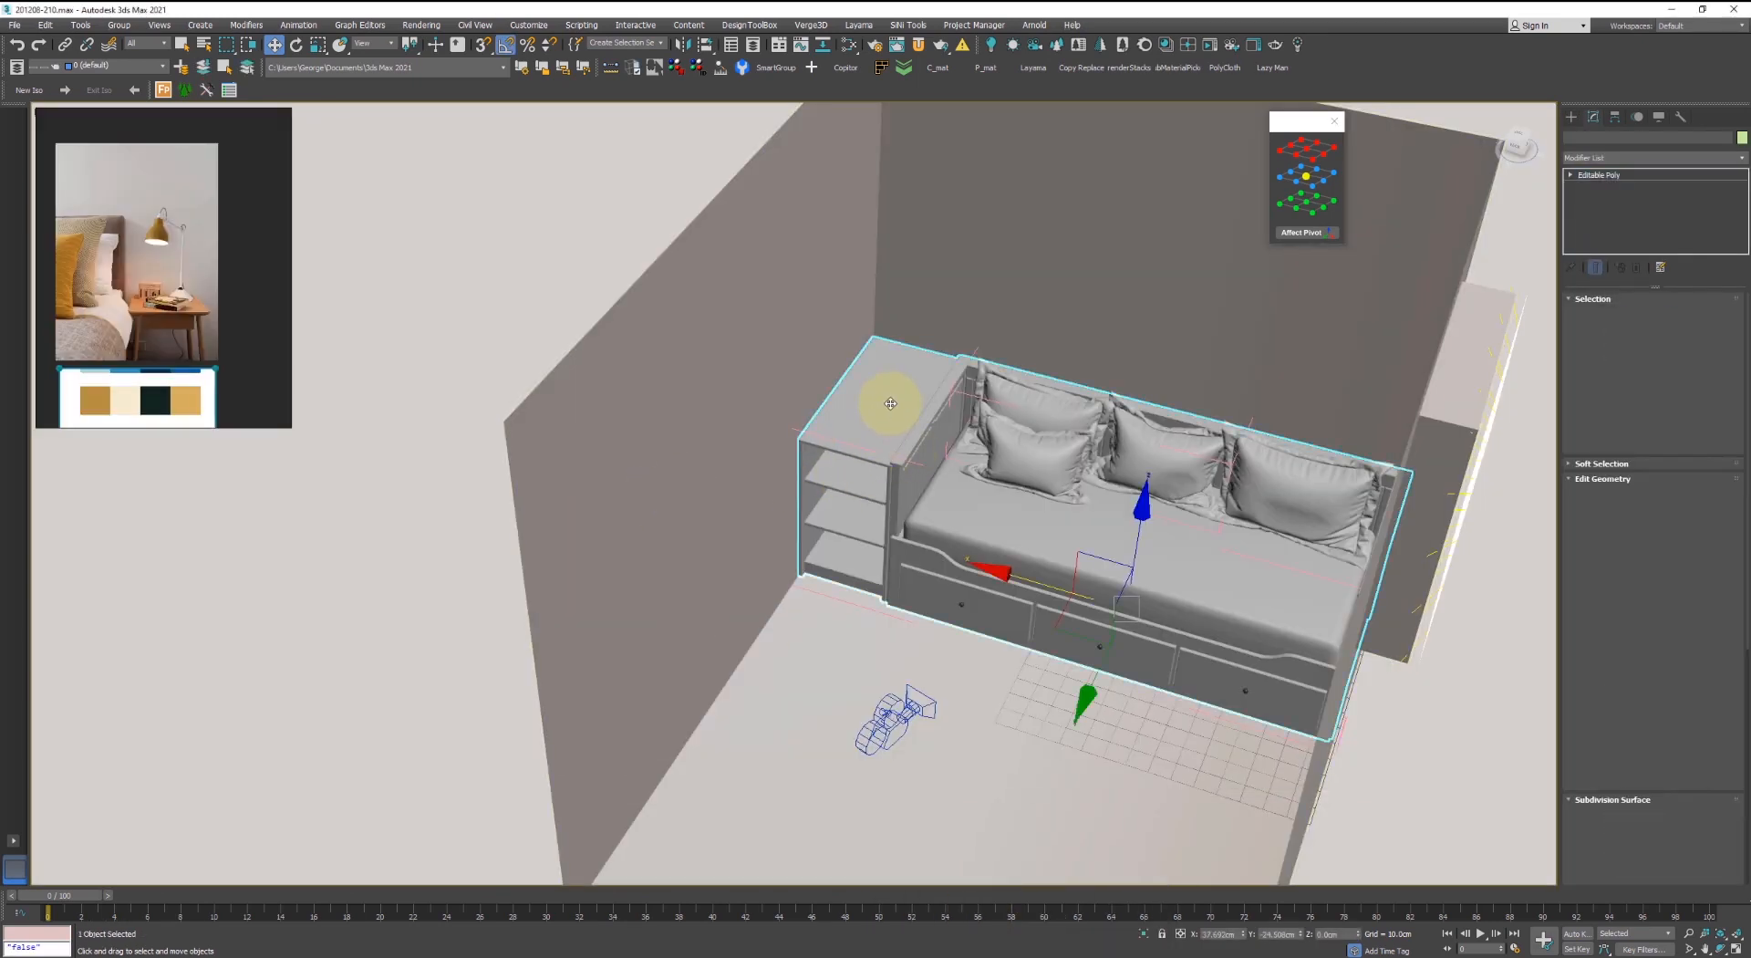
middle_click_drag(845, 411, 723, 469, "alt")
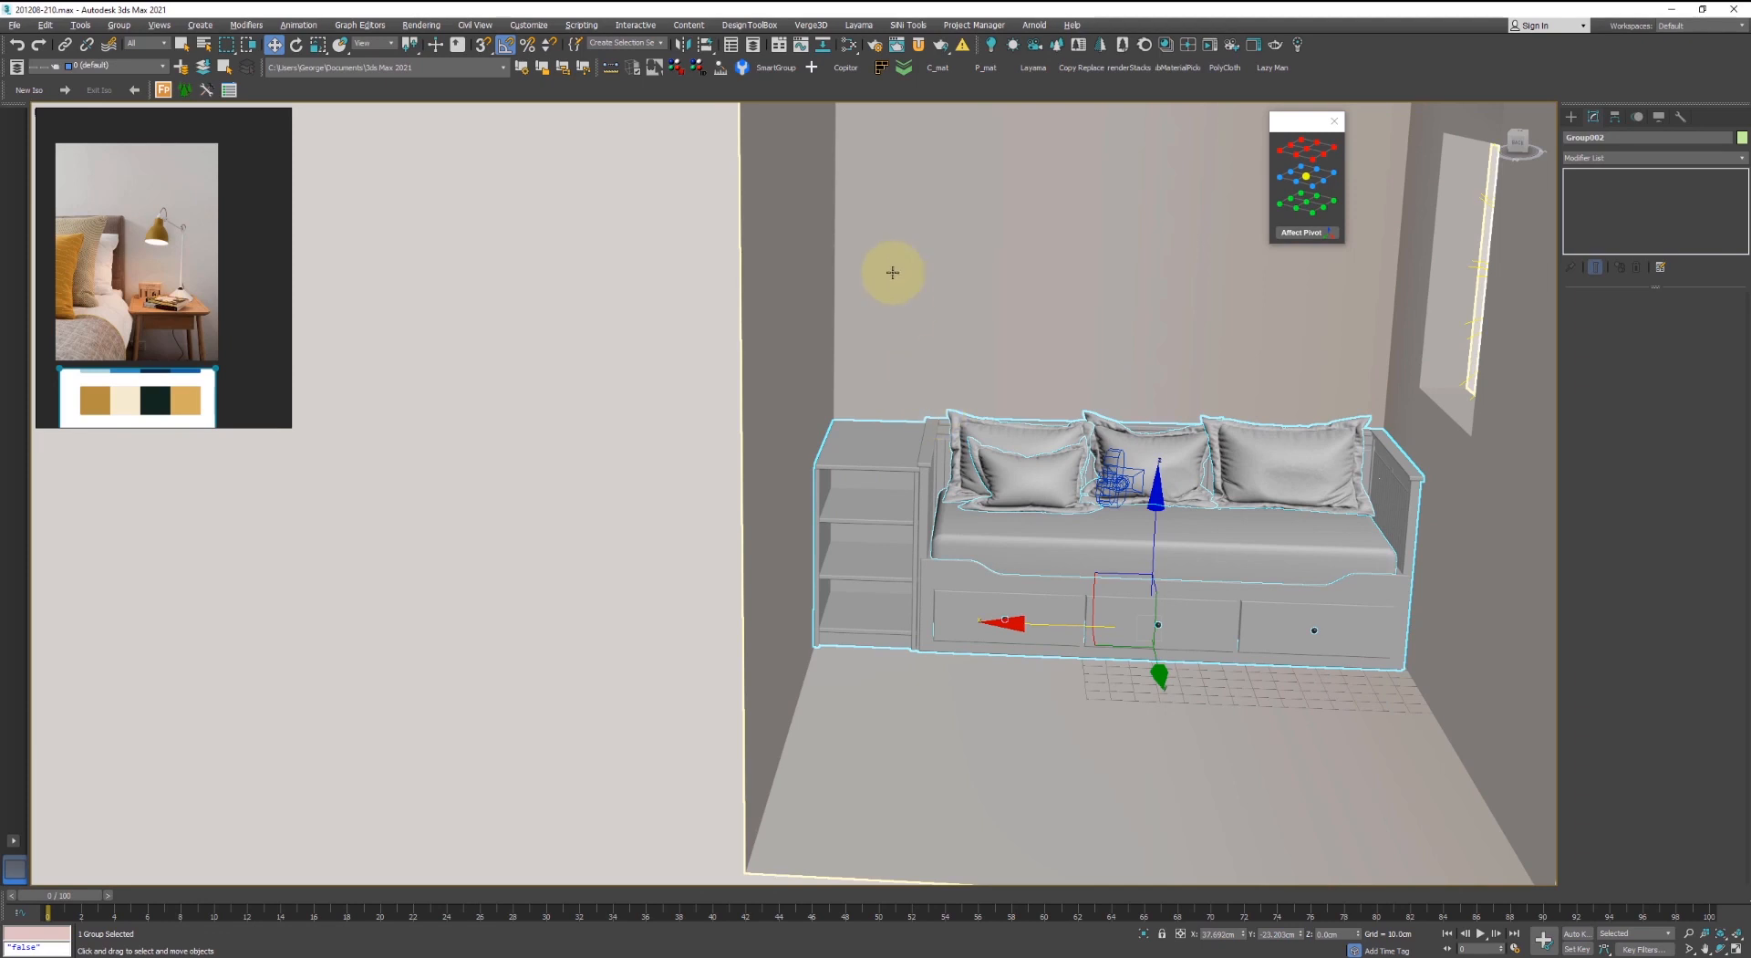
left_click(903, 197)
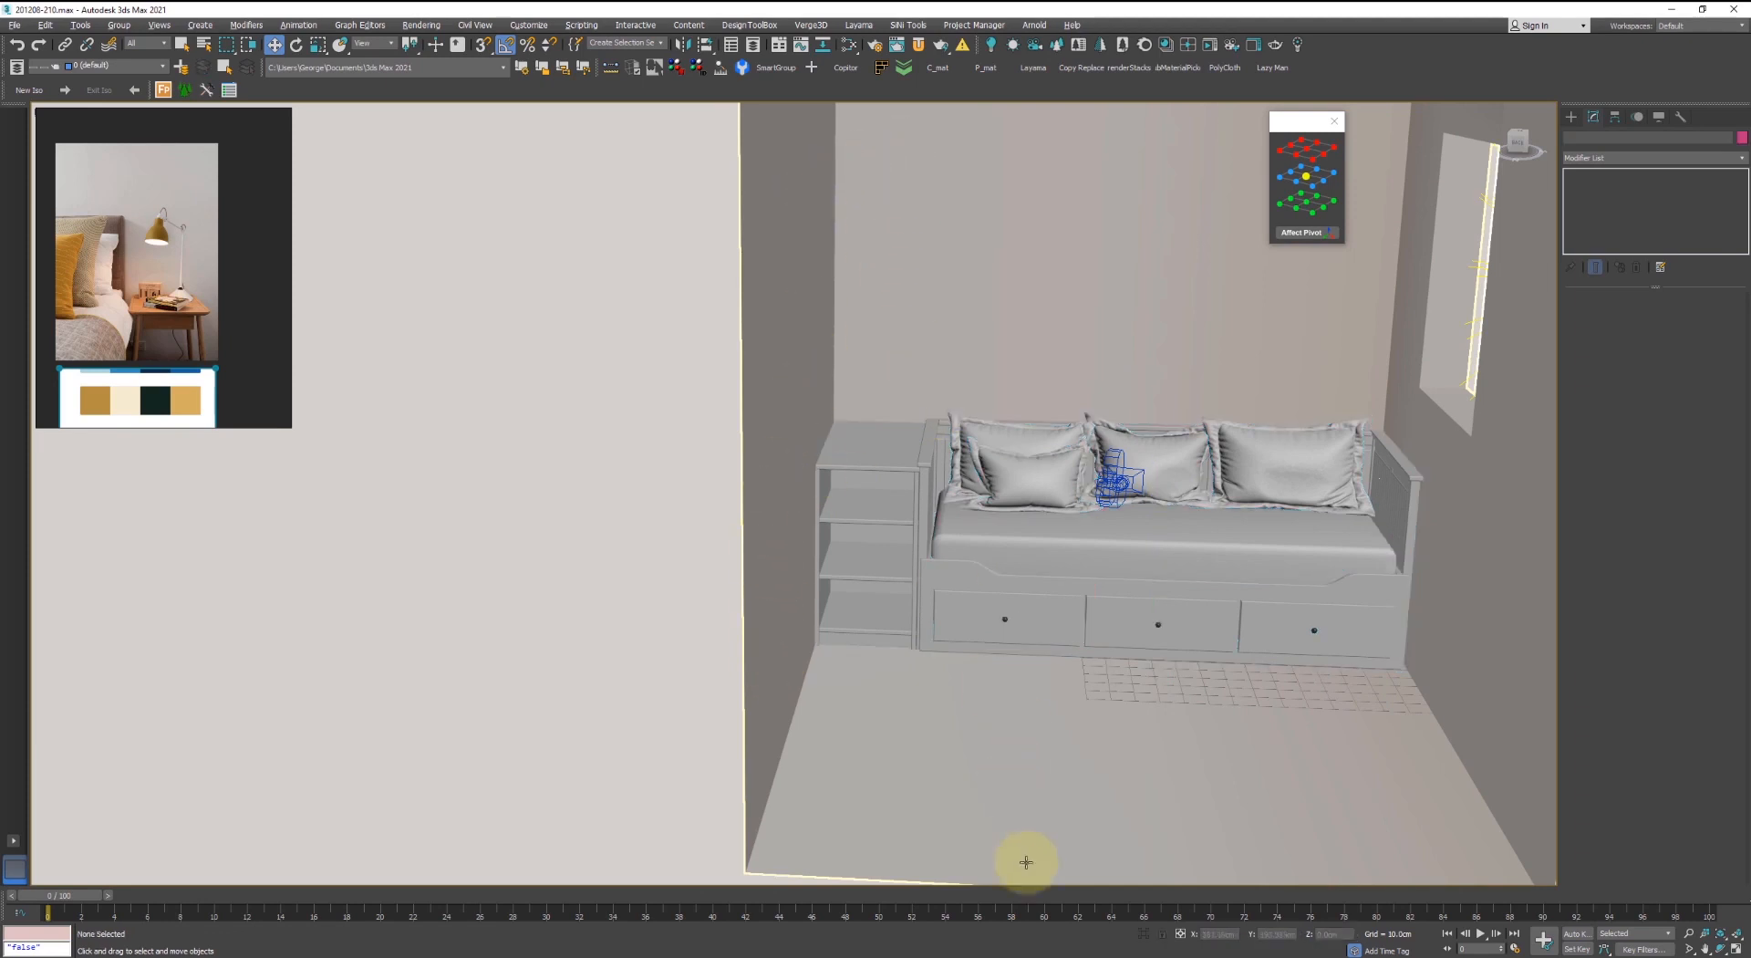
- Paste the daybed and cabinet group into the untitled decor scene, auto-renaming the duplicate merged material, and close Copitor
left_click(1049, 953)
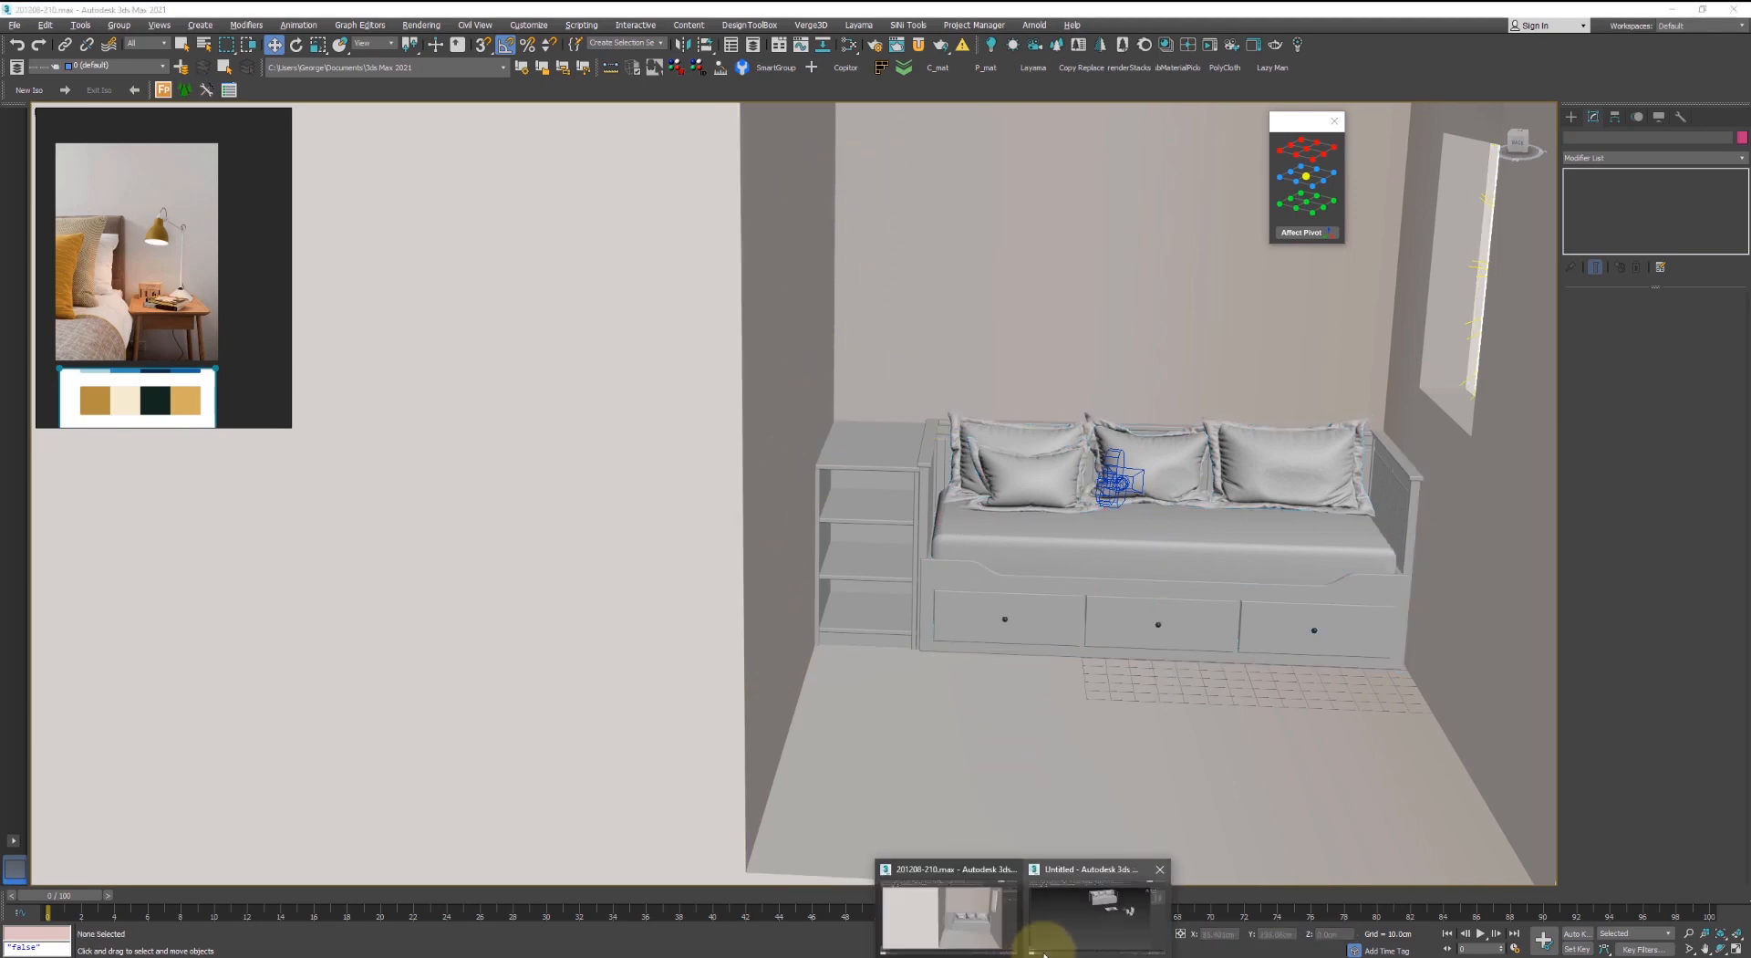
left_click(1049, 931)
scroll(956, 403, "down", 3)
scroll(1012, 421, "up", 5)
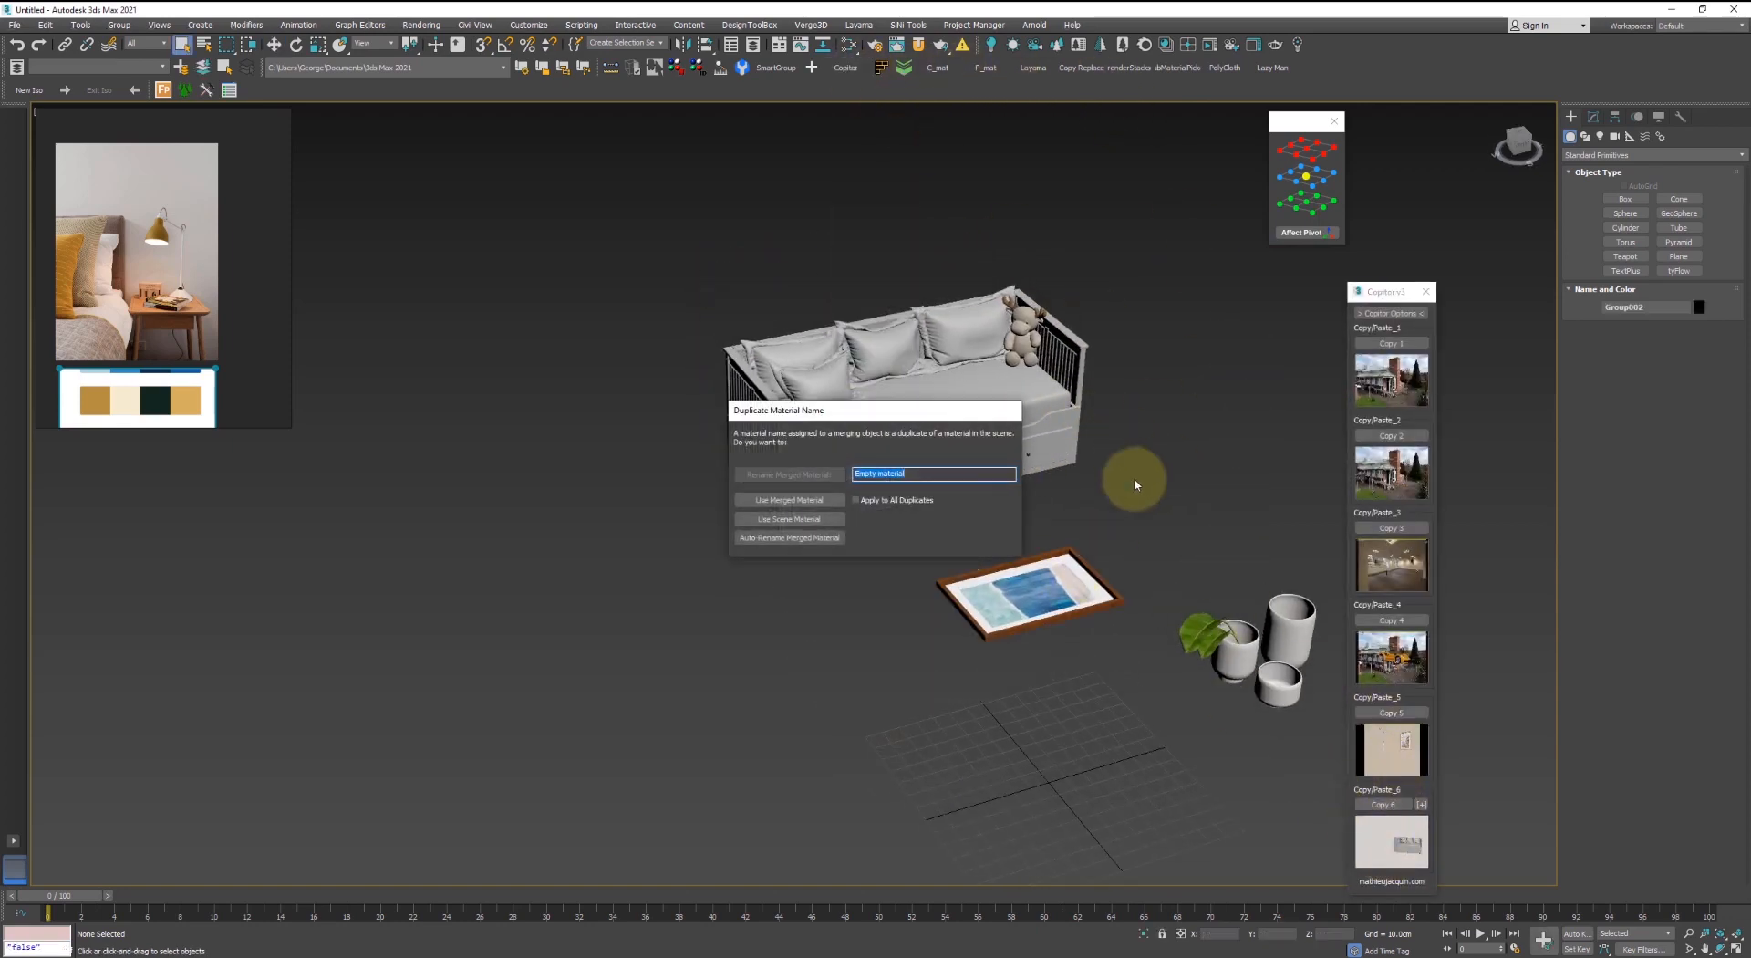
left_click(812, 538)
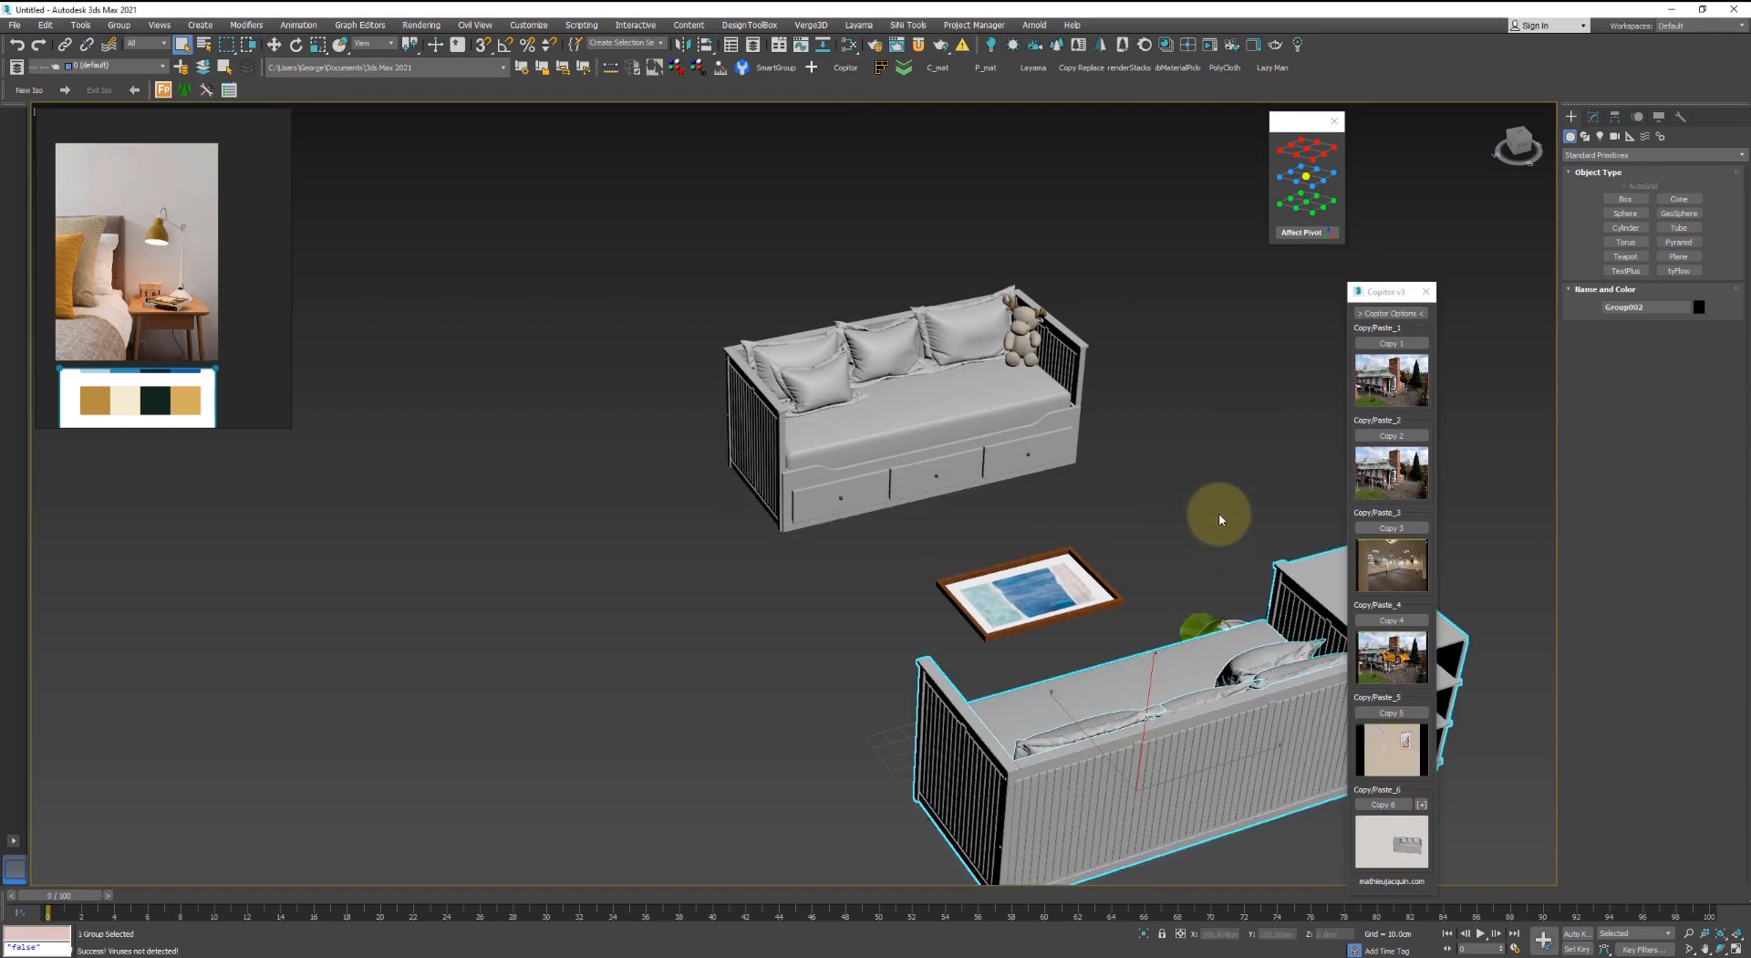
middle_click_drag(1220, 514, 1204, 508)
left_click(1429, 291)
middle_click_drag(1199, 376, 814, 447)
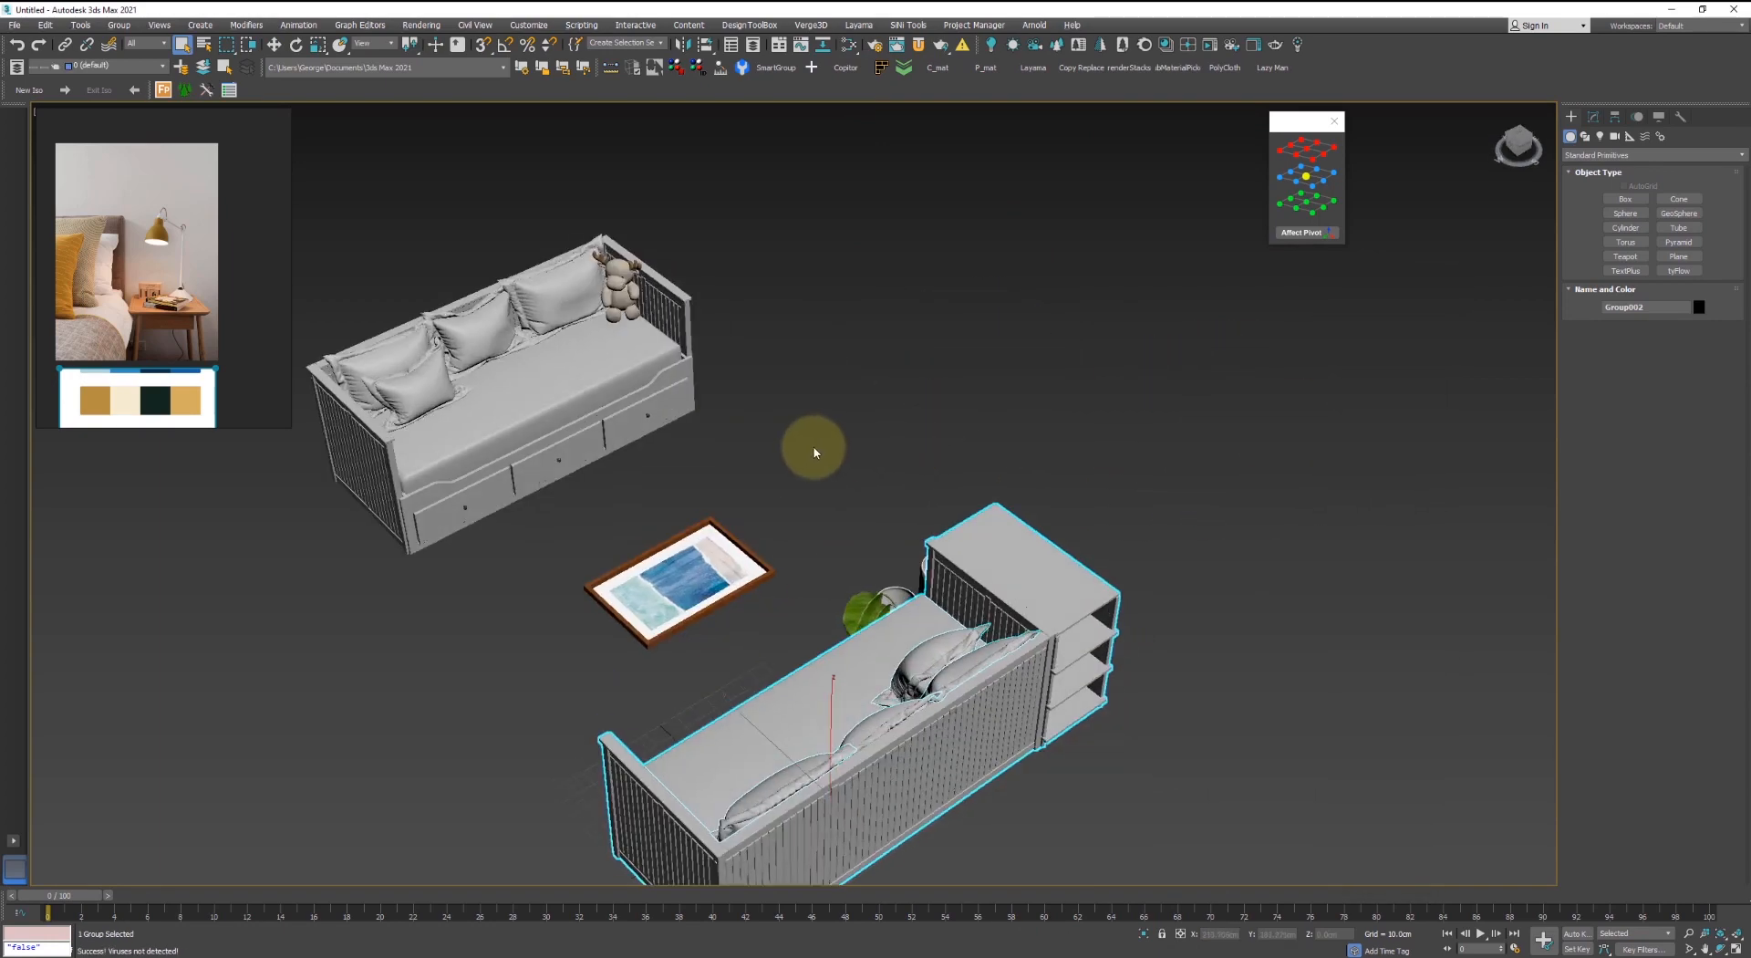
- Delete the old daybed without the shelf cabinet from the decor scene
left_click(606, 429)
middle_click_drag(606, 429, 715, 422)
key("Delete")
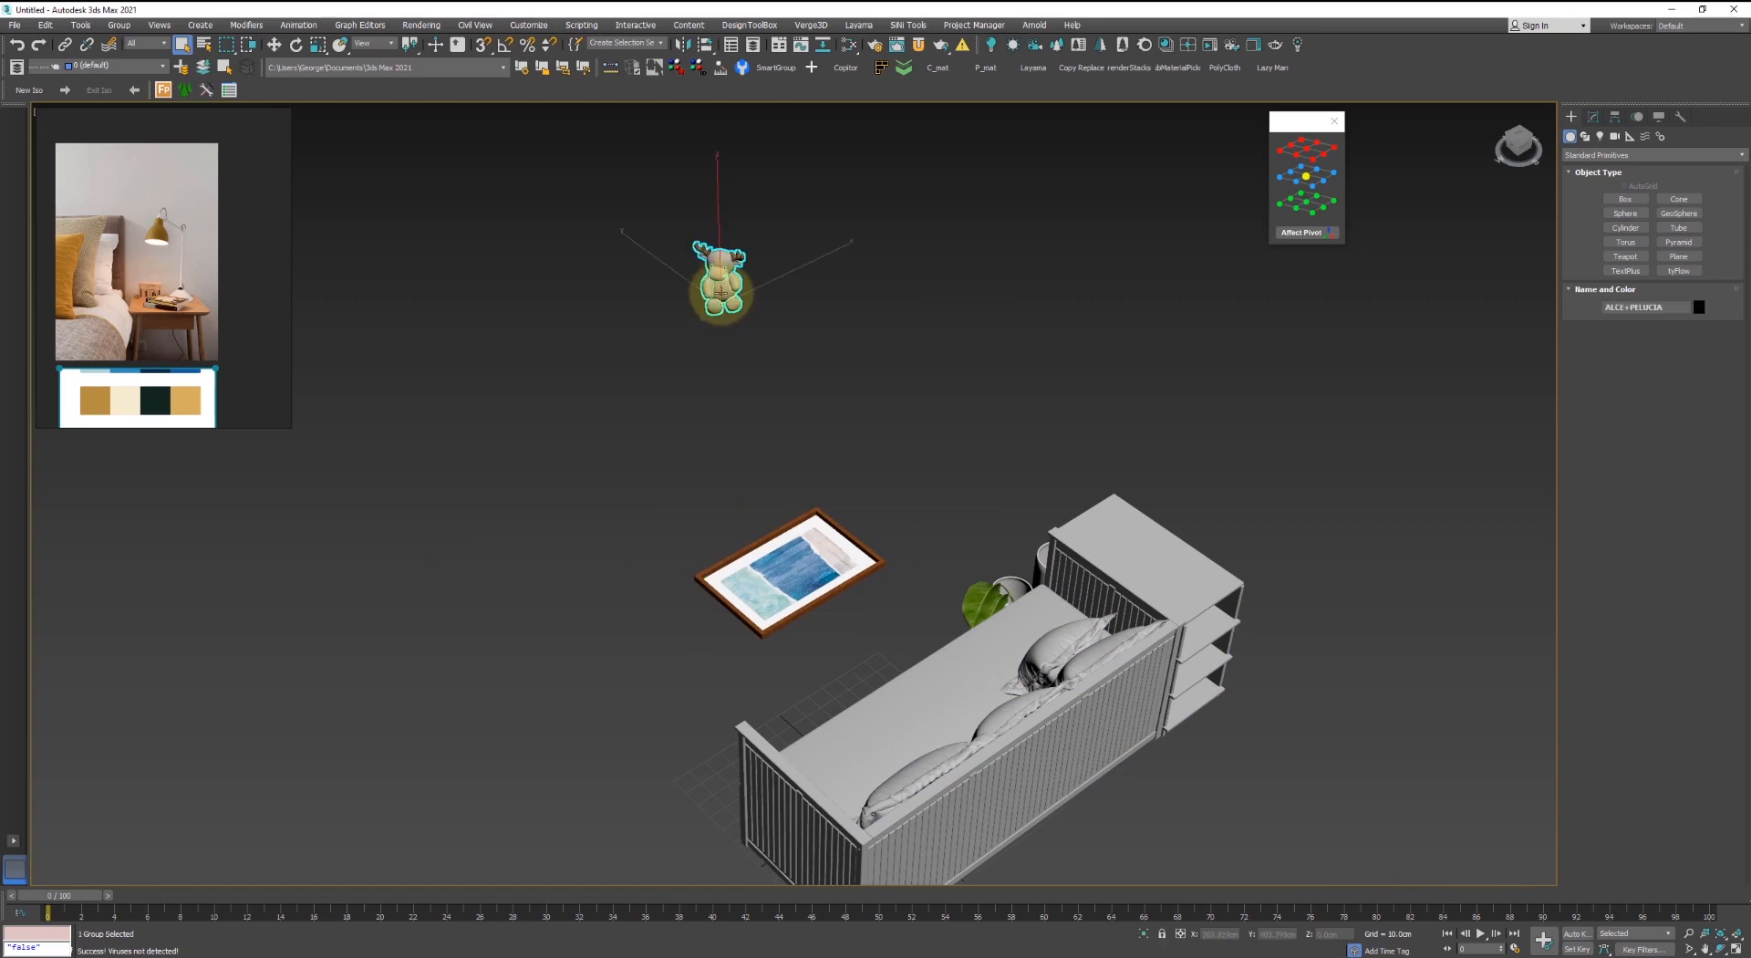
- Move the moose toy onto the pasted daybed, at the end opposite the shelf cabinet
middle_click_drag(721, 290, 821, 476, "alt")
key("w")
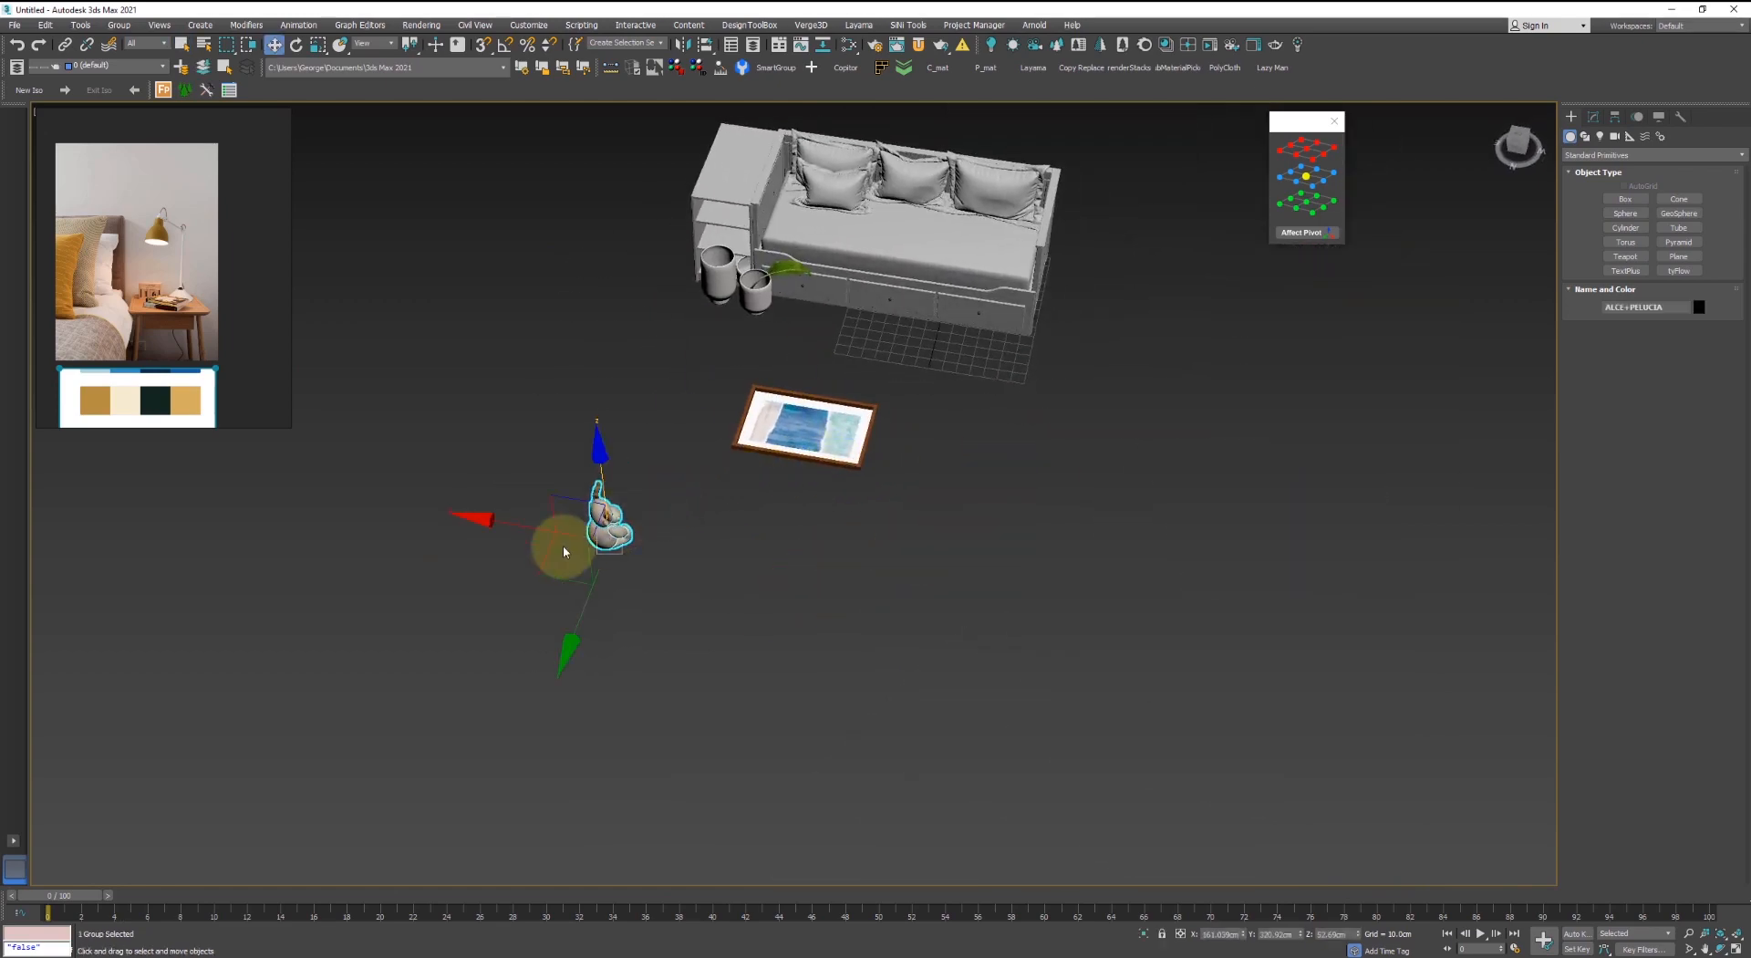
left_click_drag(536, 576, 962, 255)
scroll(1048, 274, "up", 10)
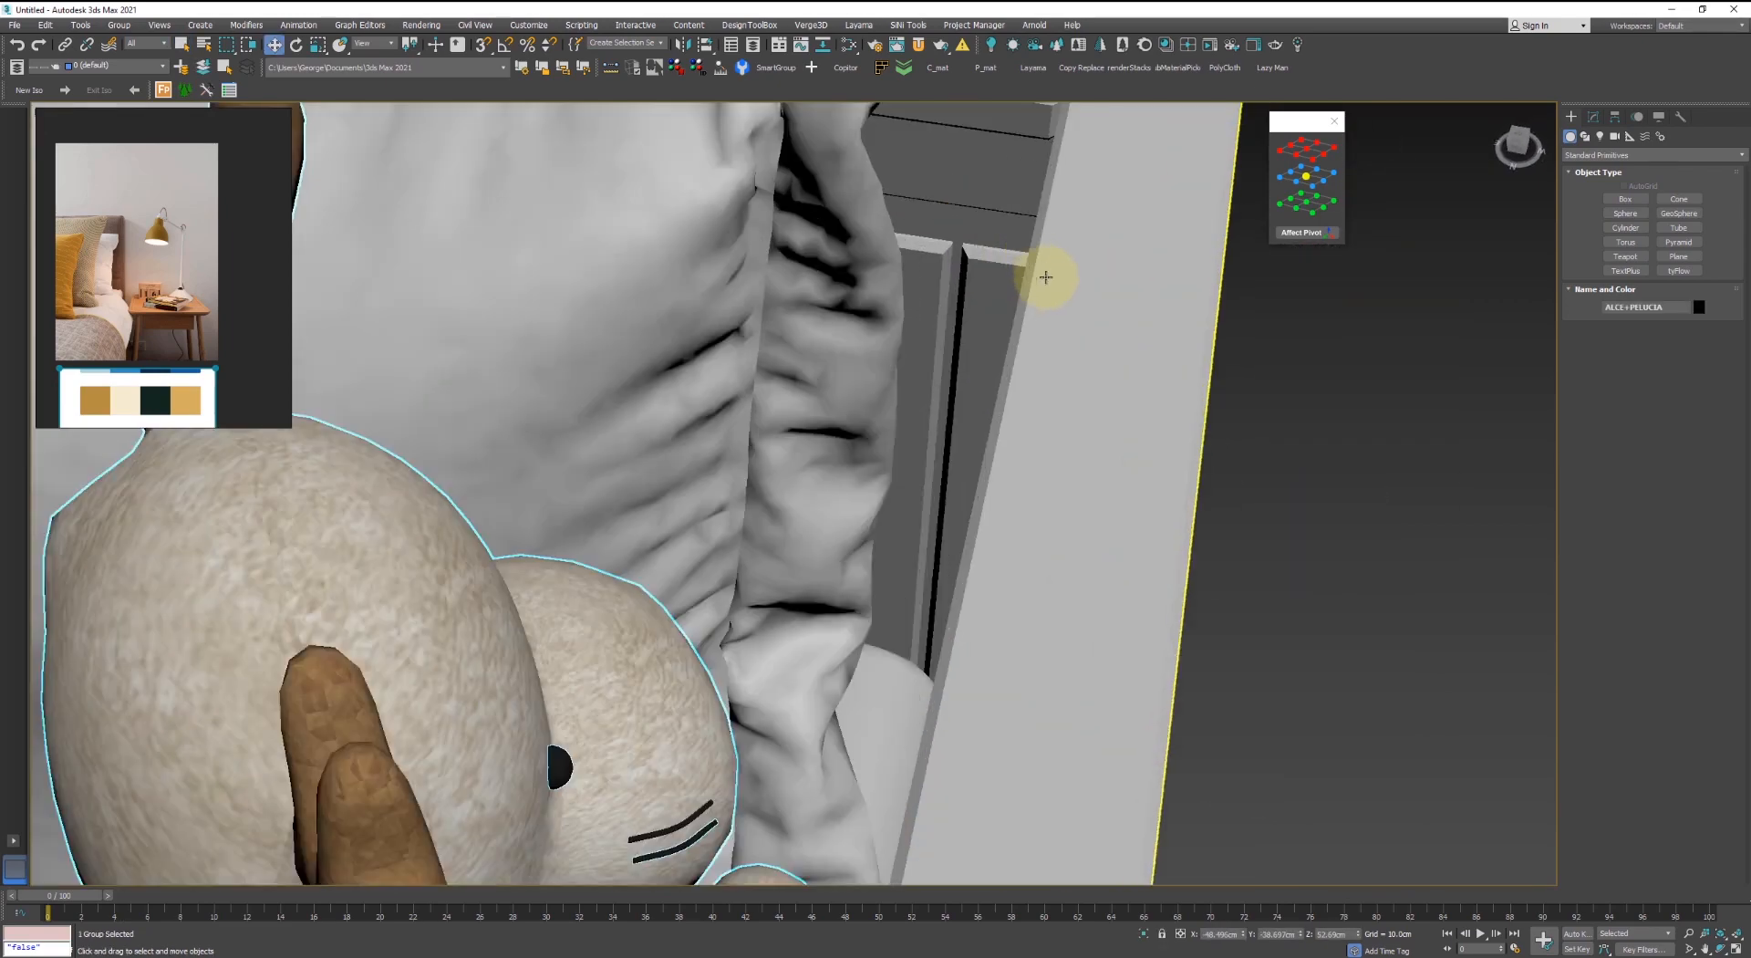
scroll(1003, 378, "down", 10)
- Rotate the moose toy to face the front of the daybed and adjust its seat beside the end pillow
key("e")
left_click_drag(970, 587, 669, 559)
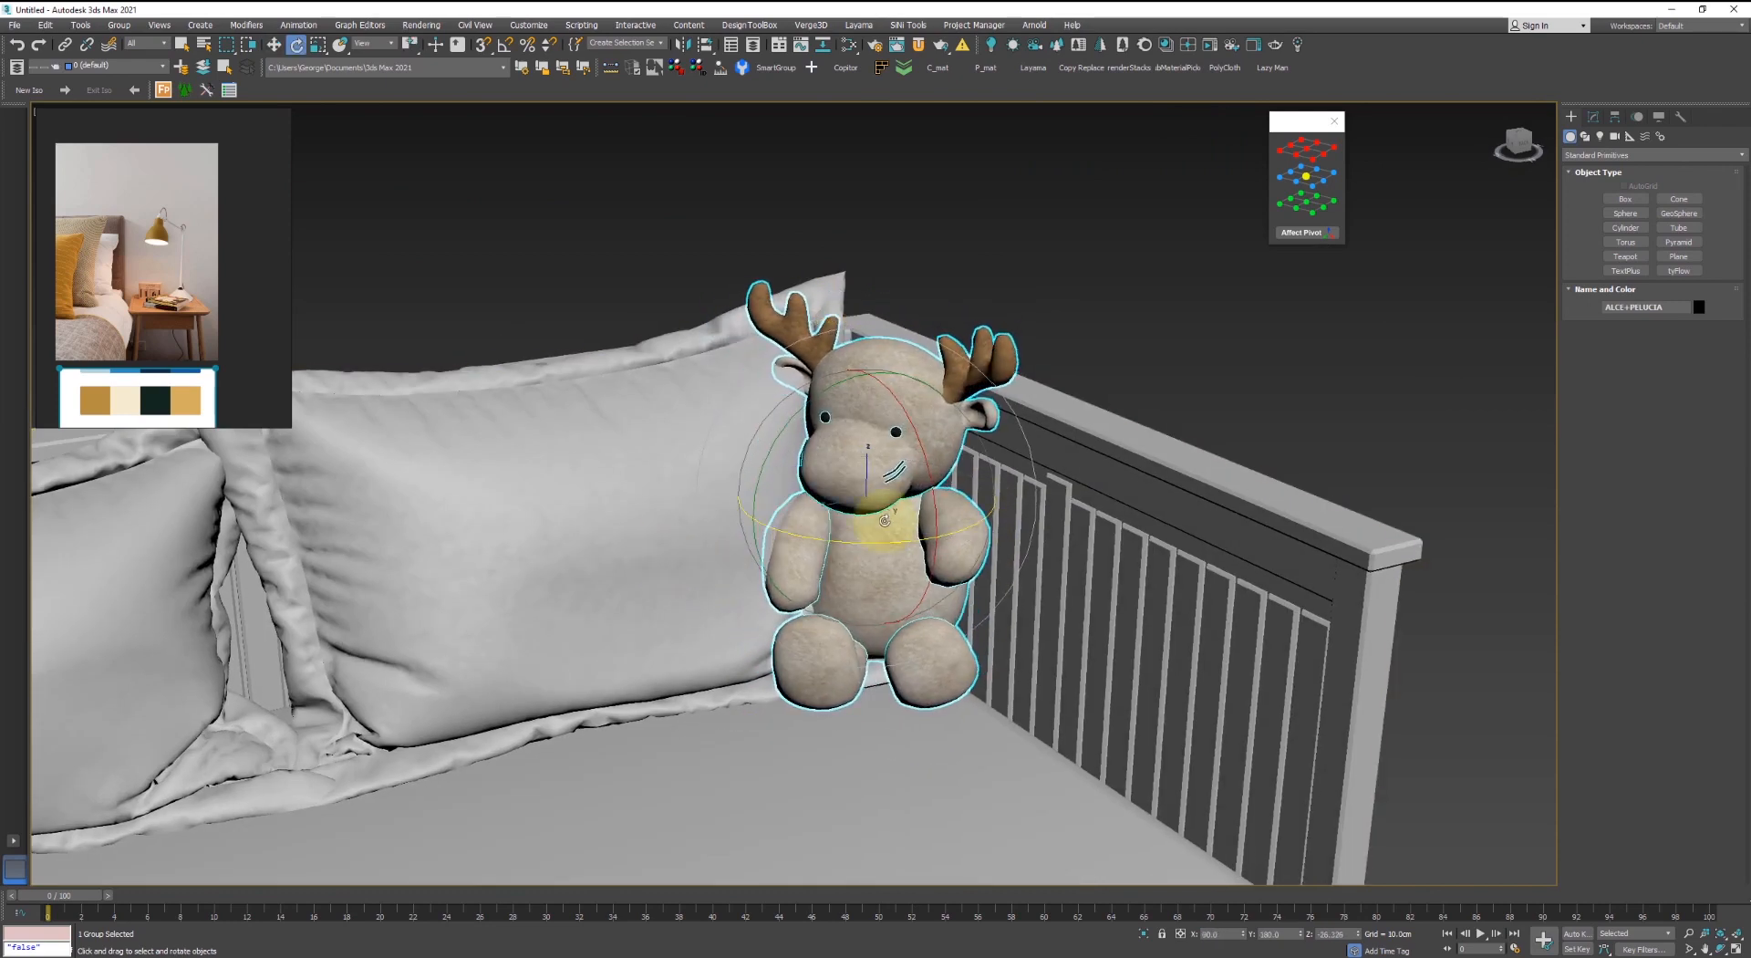
mouse_move(911, 508)
middle_mouse_down("alt")
mouse_move(811, 545)
mouse_move(896, 531)
middle_mouse_up("alt")
key("w")
left_click_drag(820, 626, 771, 664)
middle_click_drag(771, 664, 827, 586, "alt")
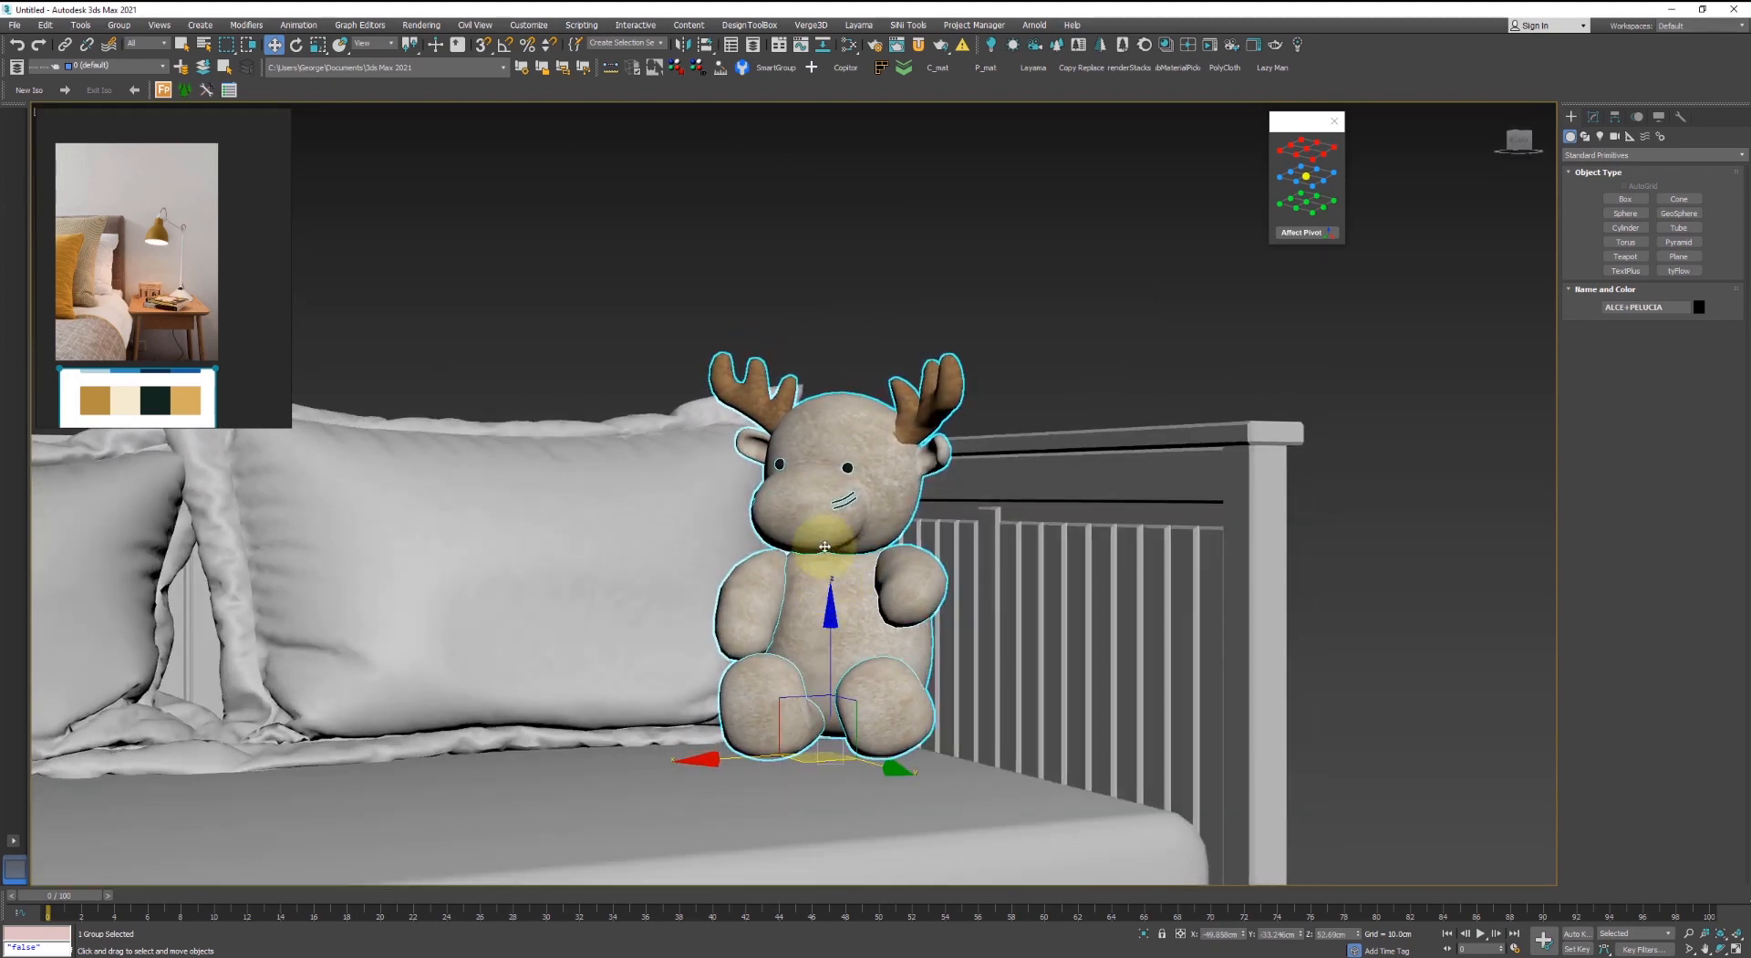
scroll(790, 626, "down", 6)
middle_click_drag(897, 471, 972, 497, "alt")
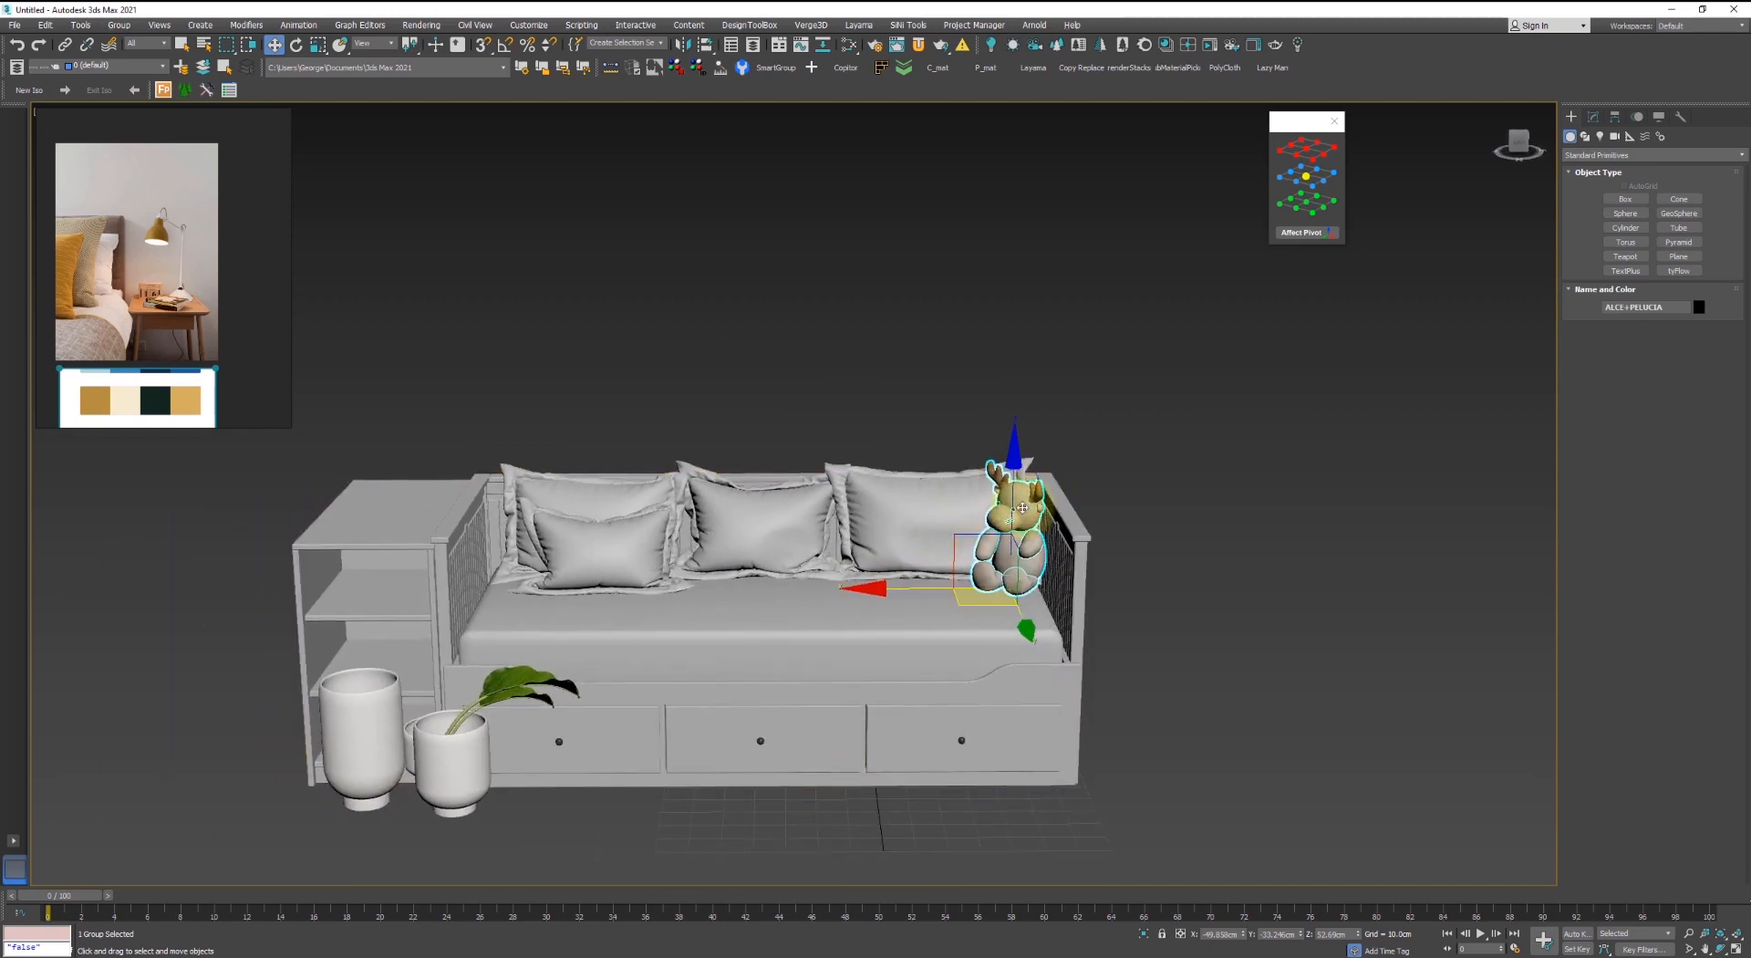
- Set the vase group's pivot to the centre of its base and align the group to the daybed unit
left_click(365, 731)
middle_click_drag(365, 731, 652, 685, "alt")
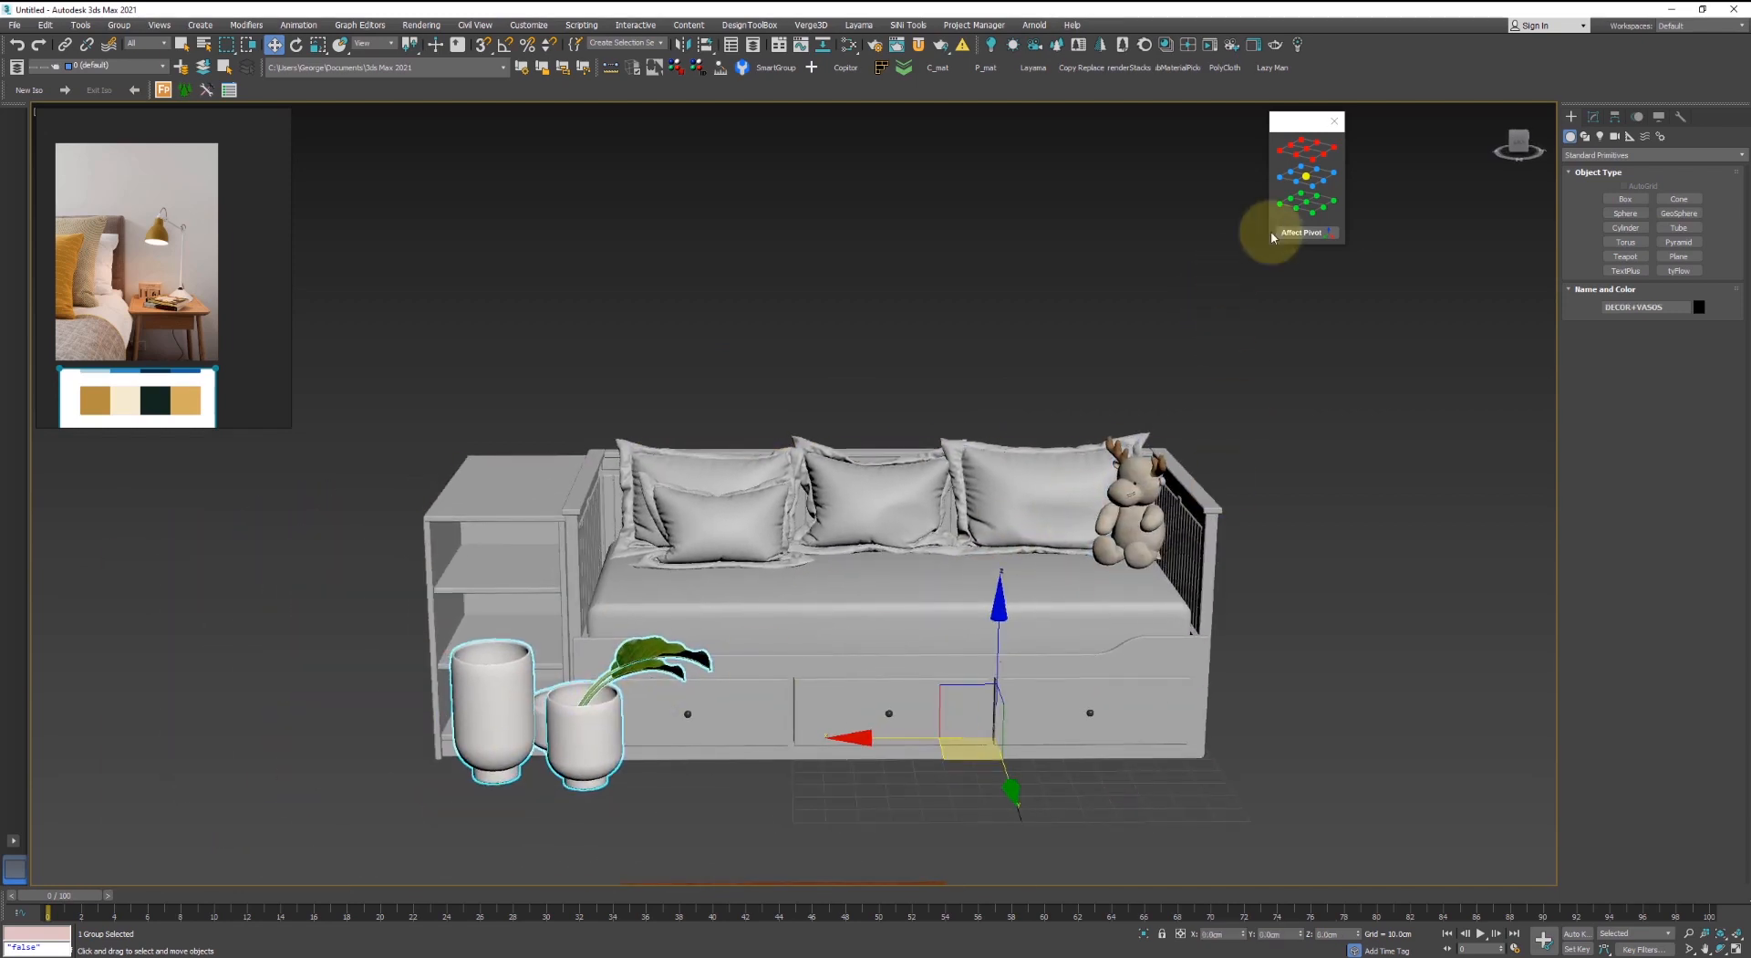
left_click(1311, 209)
left_click(555, 513)
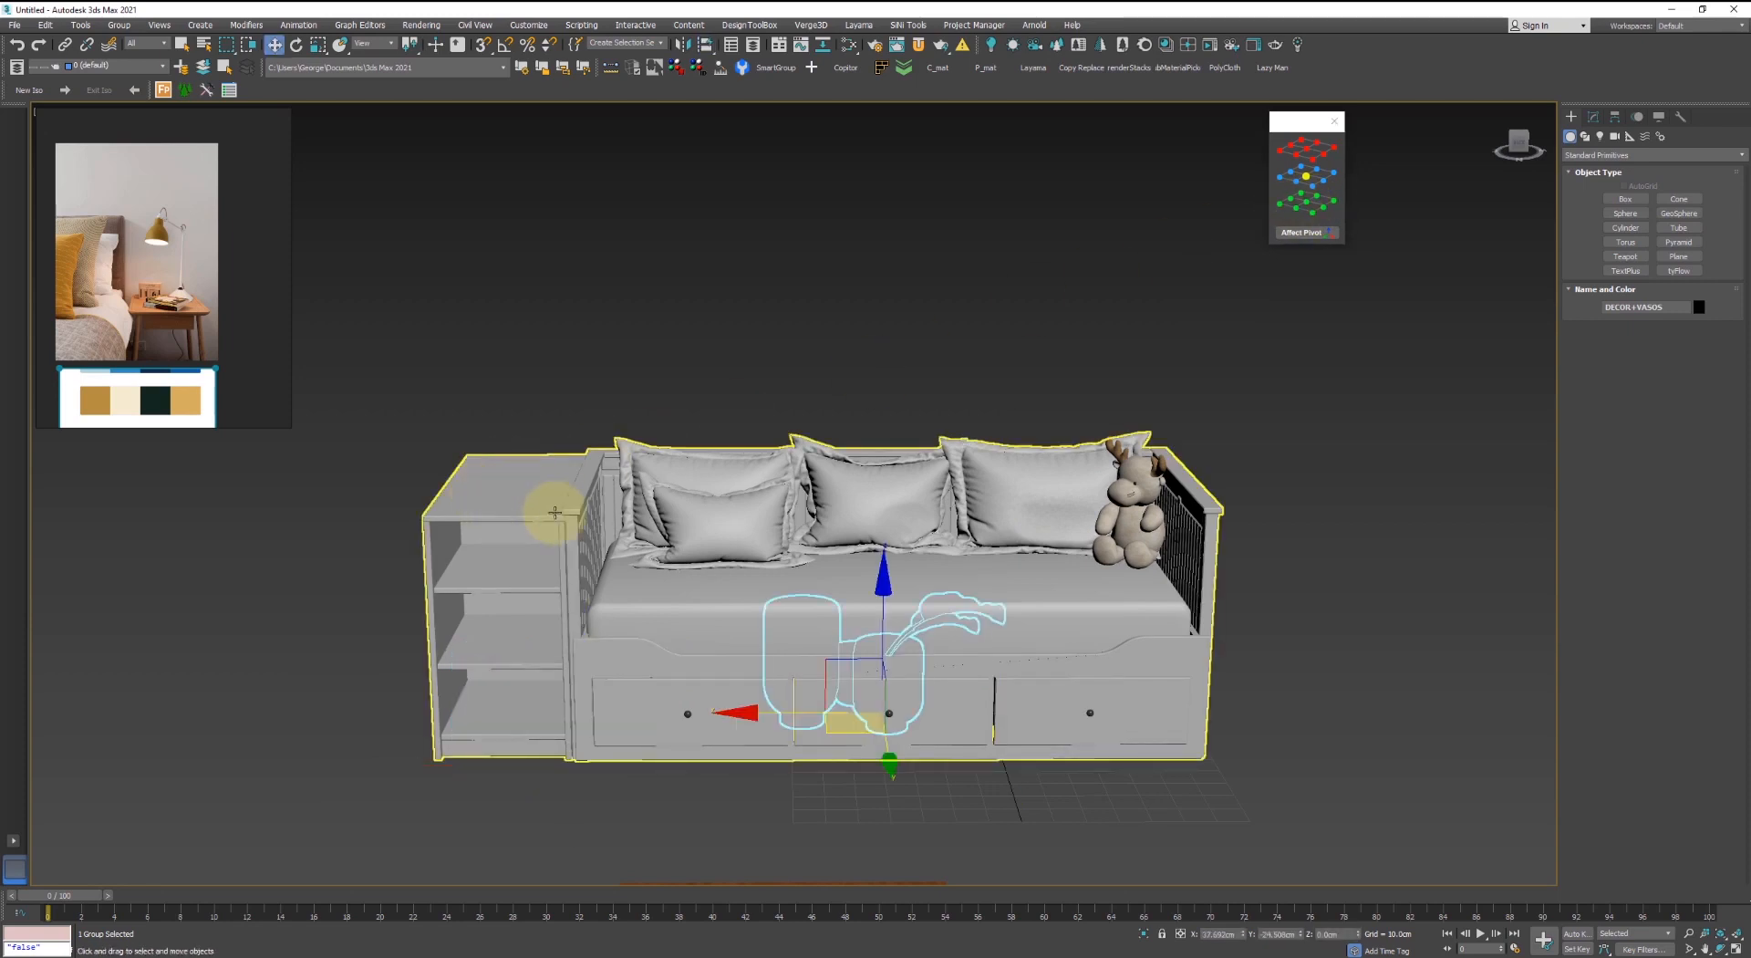
- Move the vase group over to the shelf cabinet and snap its base up to the height of the cabinet top
key("s")
left_click_drag(869, 629, 386, 490)
left_click_drag(443, 370, 443, 364)
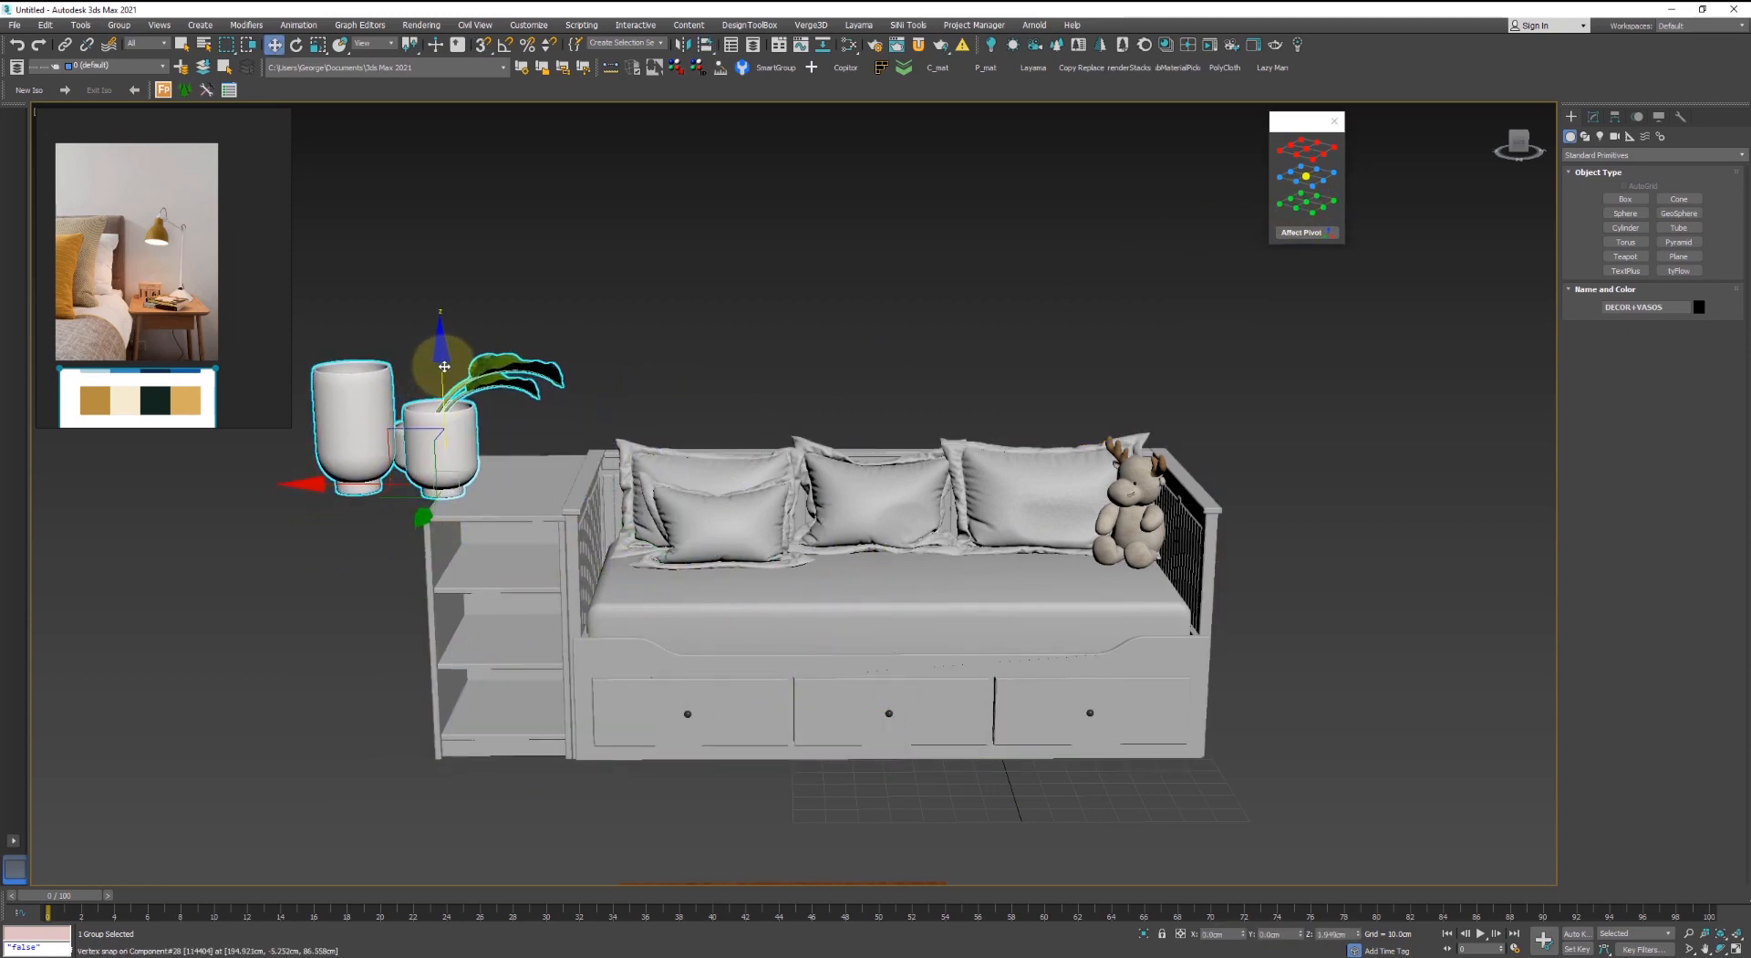
middle_click_drag(463, 528, 559, 571, "alt")
- Rotate the vase group about 90 degrees around the vertical axis and scale it uniformly to about 67%
key("e")
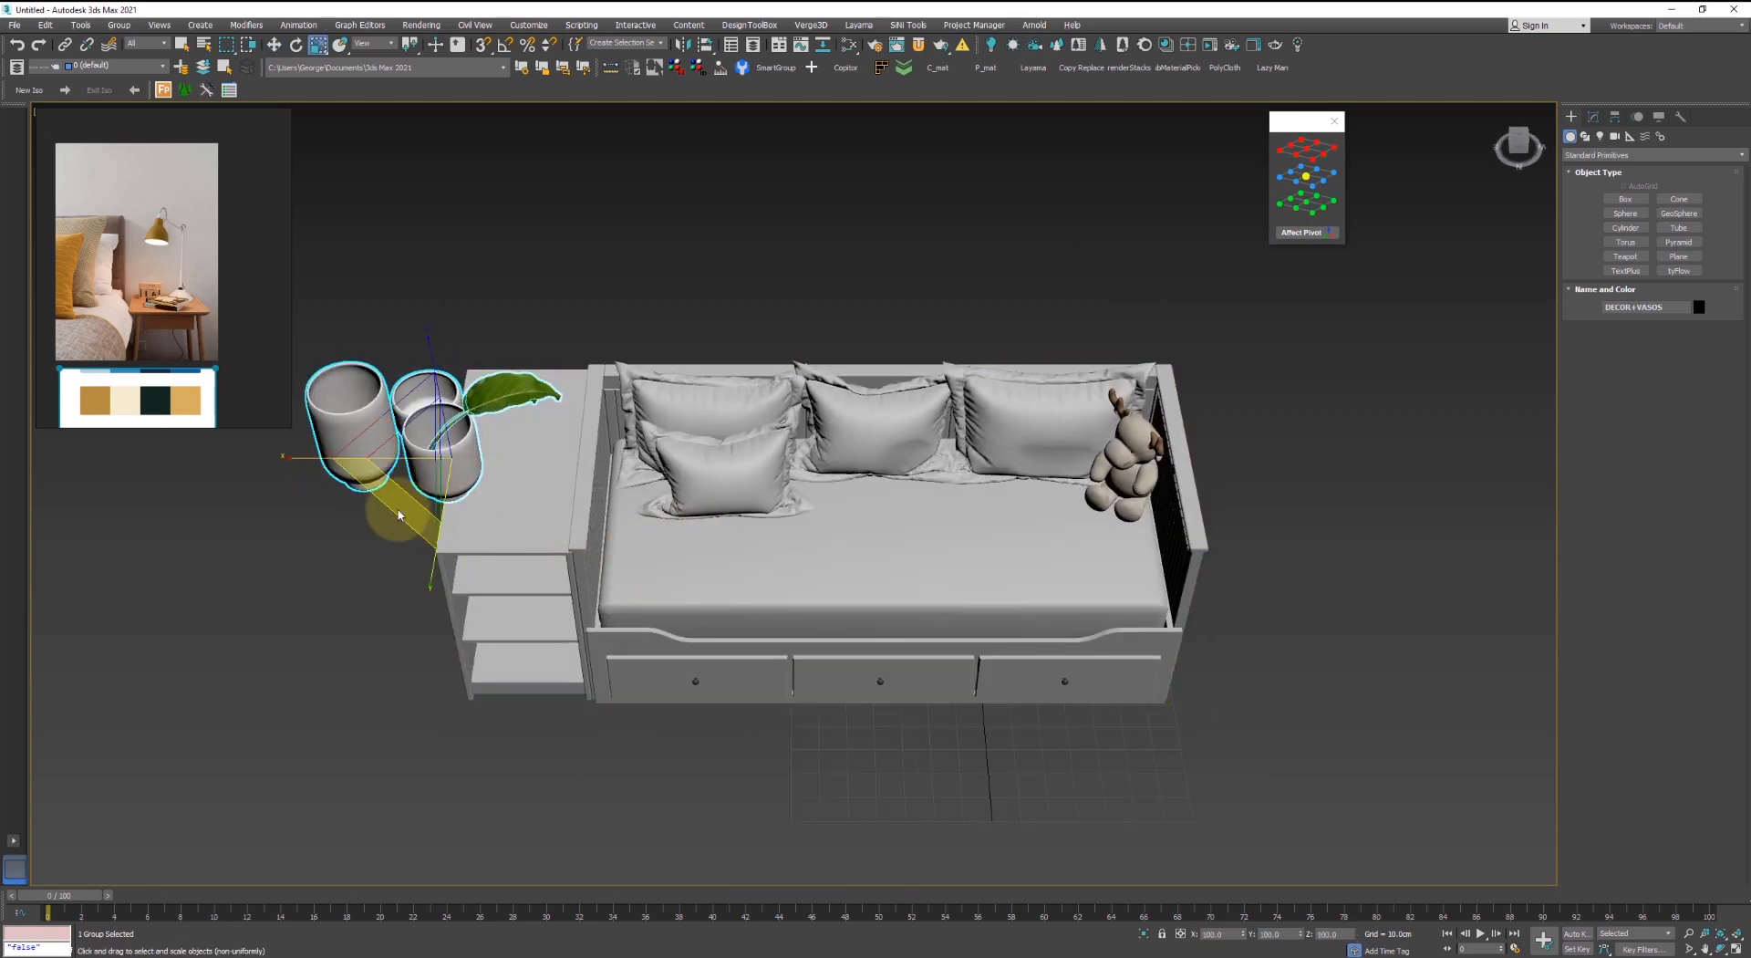
left_click_drag(472, 515, 348, 551)
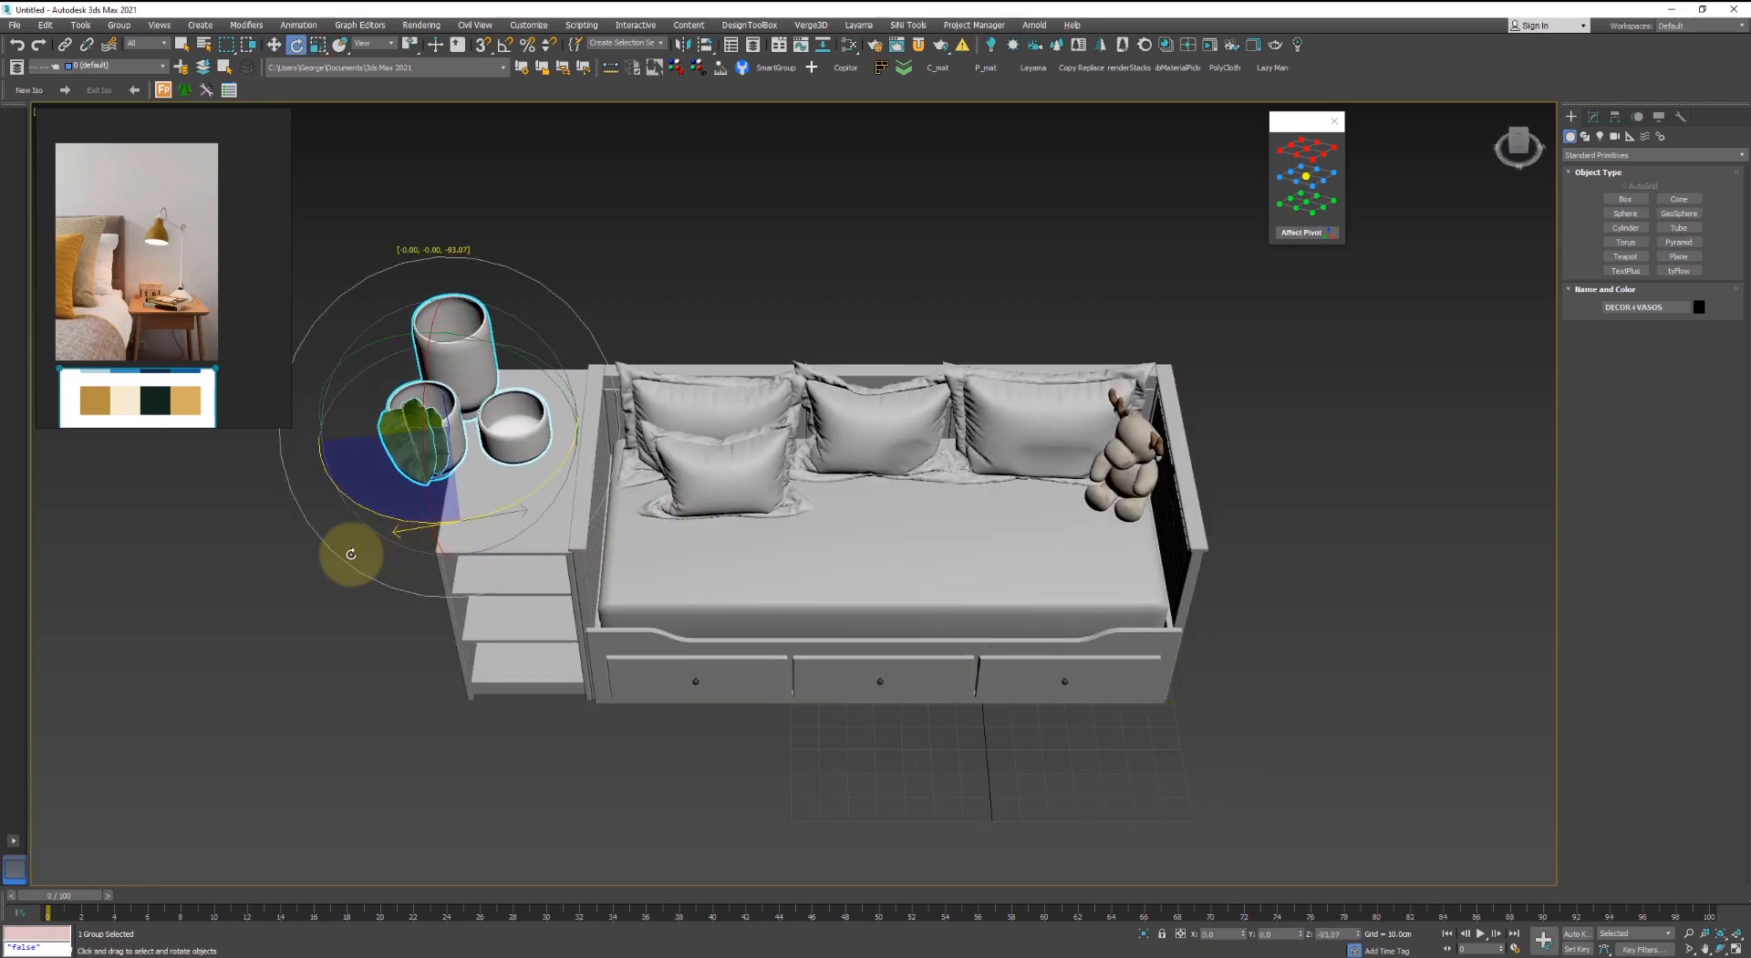
key("r")
middle_click_drag(448, 459, 441, 490, "alt")
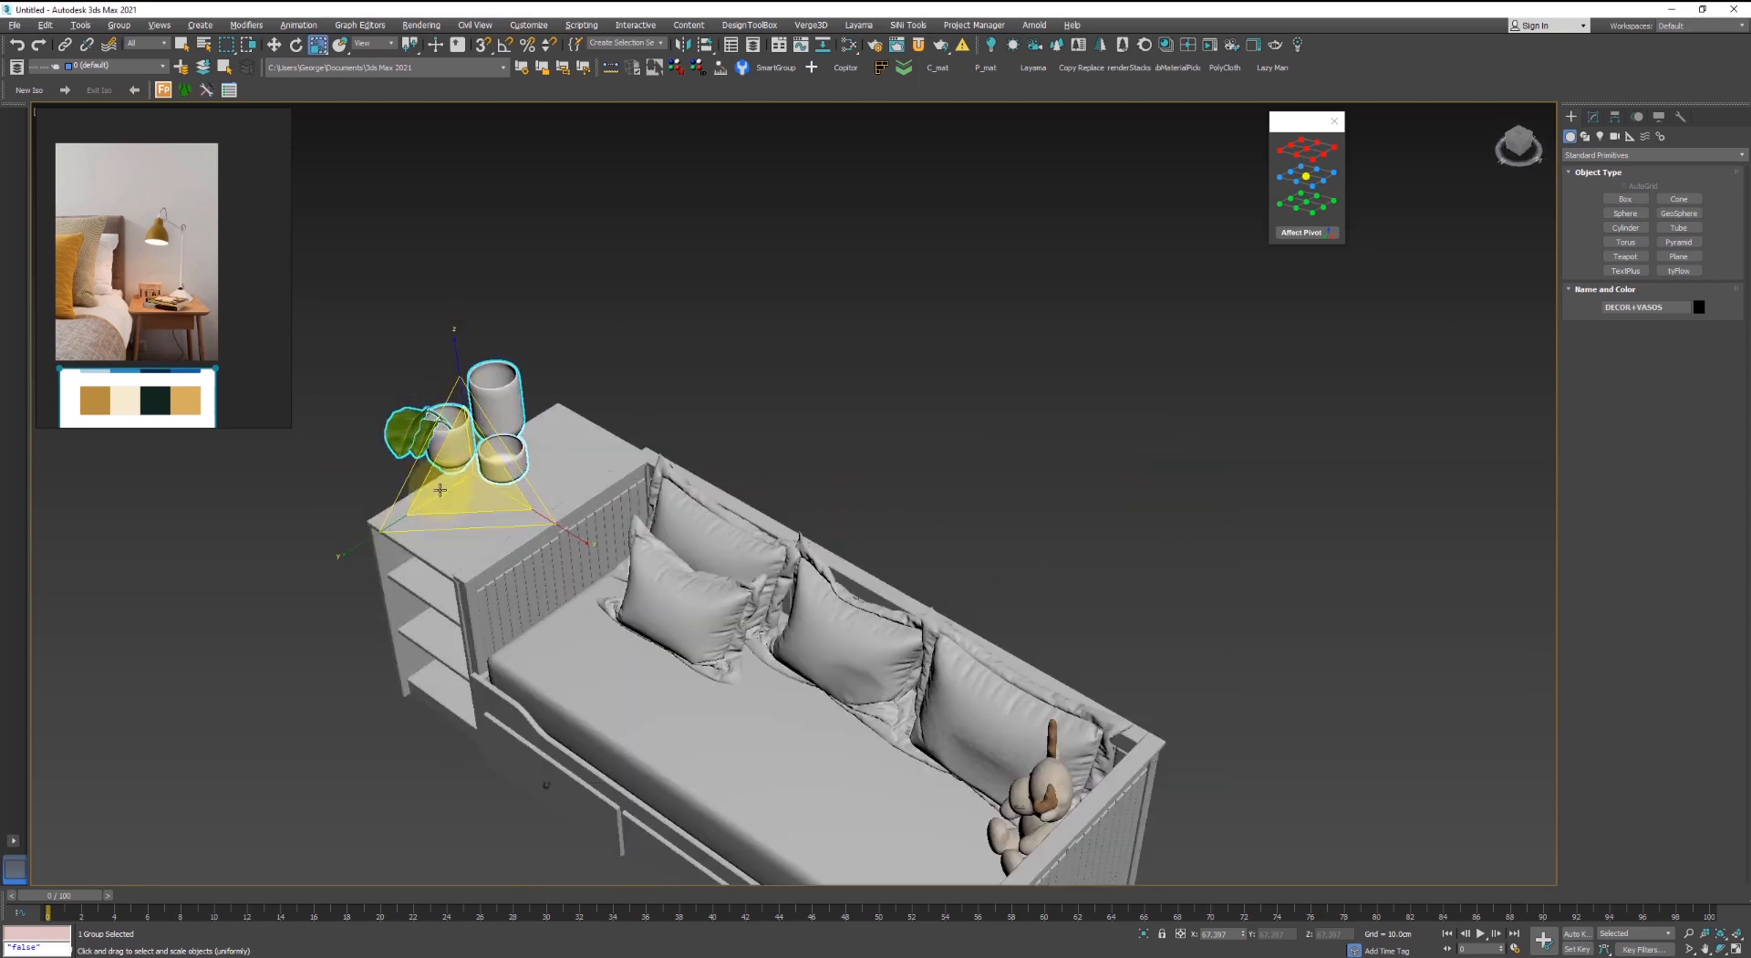
- Position the vases toward the back of the cabinet top, snap their base to its surface, and deselect them
left_click_drag(402, 478, 474, 488)
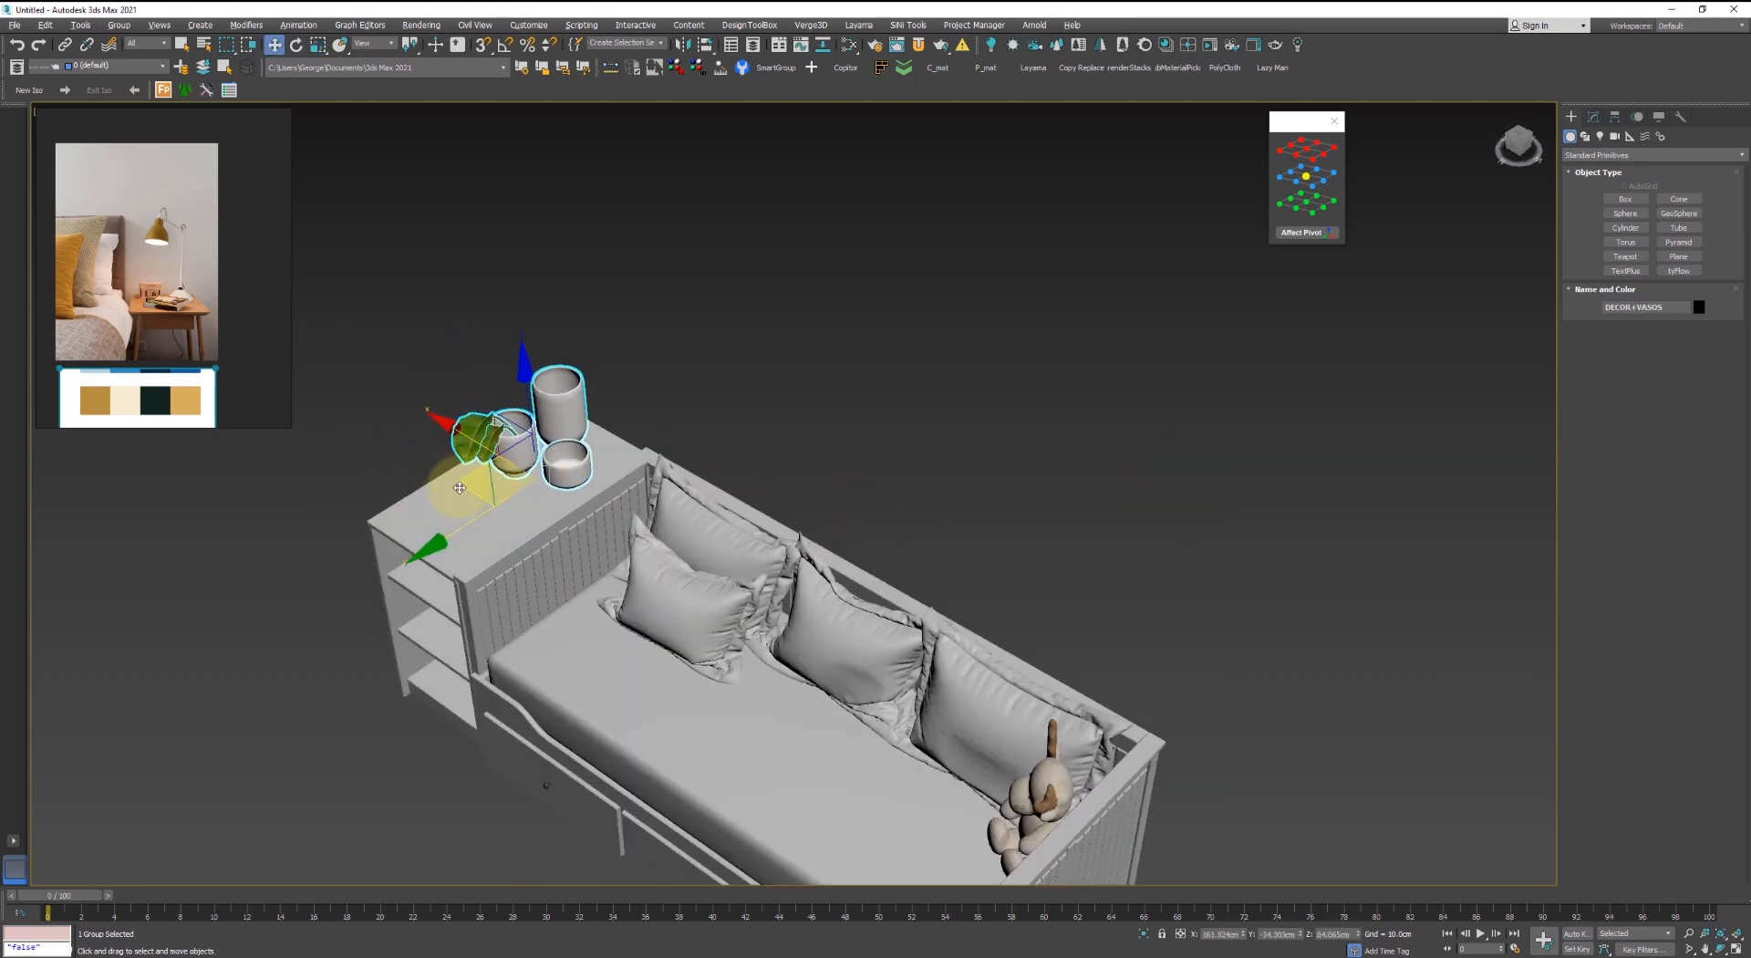
middle_click_drag(473, 488, 534, 442, "alt")
scroll(508, 472, "up", 7)
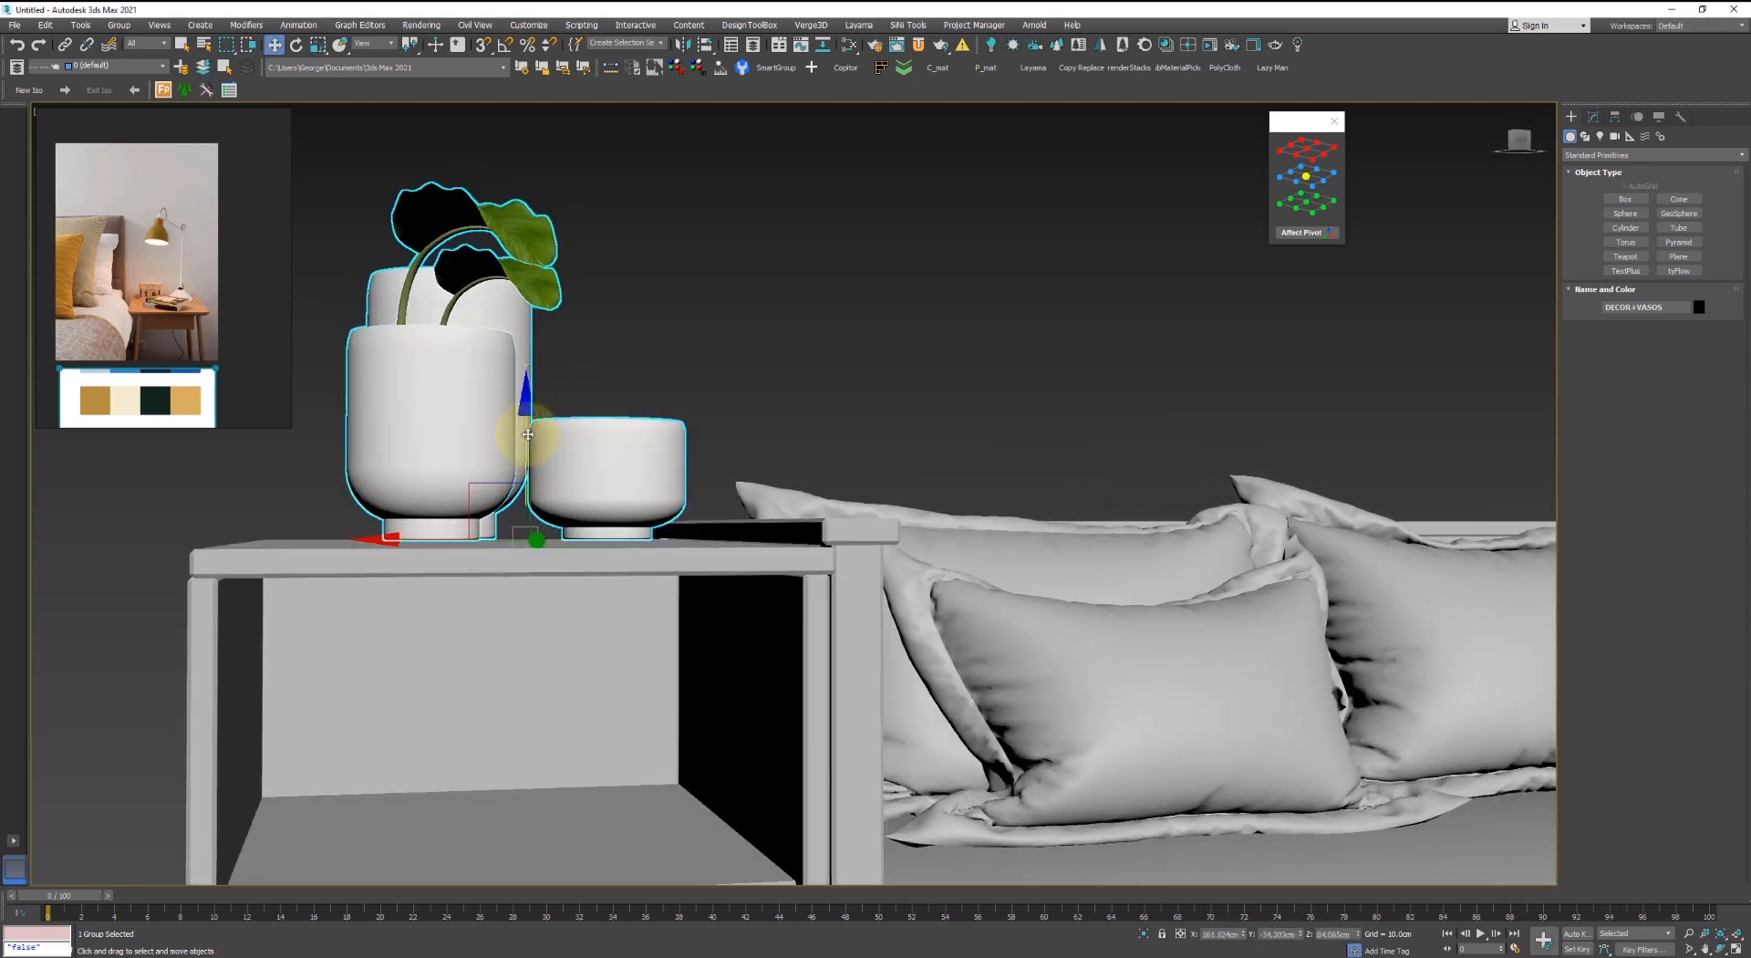
key("s")
left_click_drag(527, 436, 204, 543)
middle_click_drag(204, 543, 1124, 363, "alt")
left_click(1124, 363)
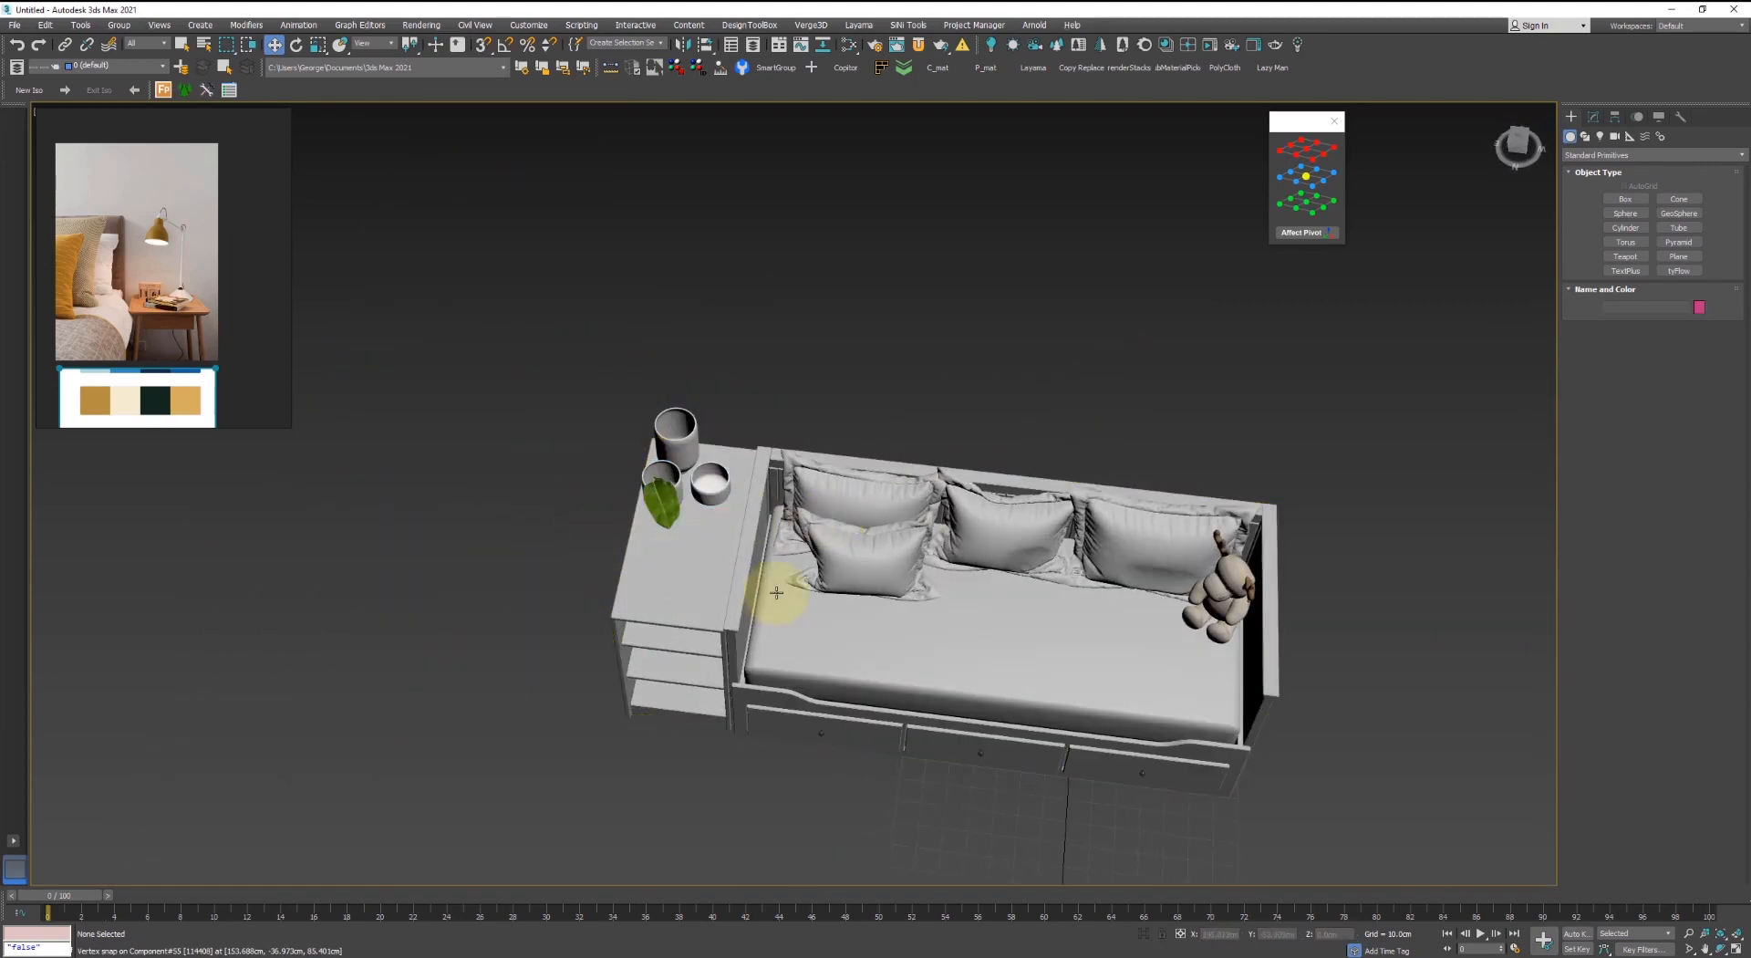
middle_click_drag(778, 590, 450, 461, "alt")
middle_click_drag(883, 516, 536, 550, "alt")
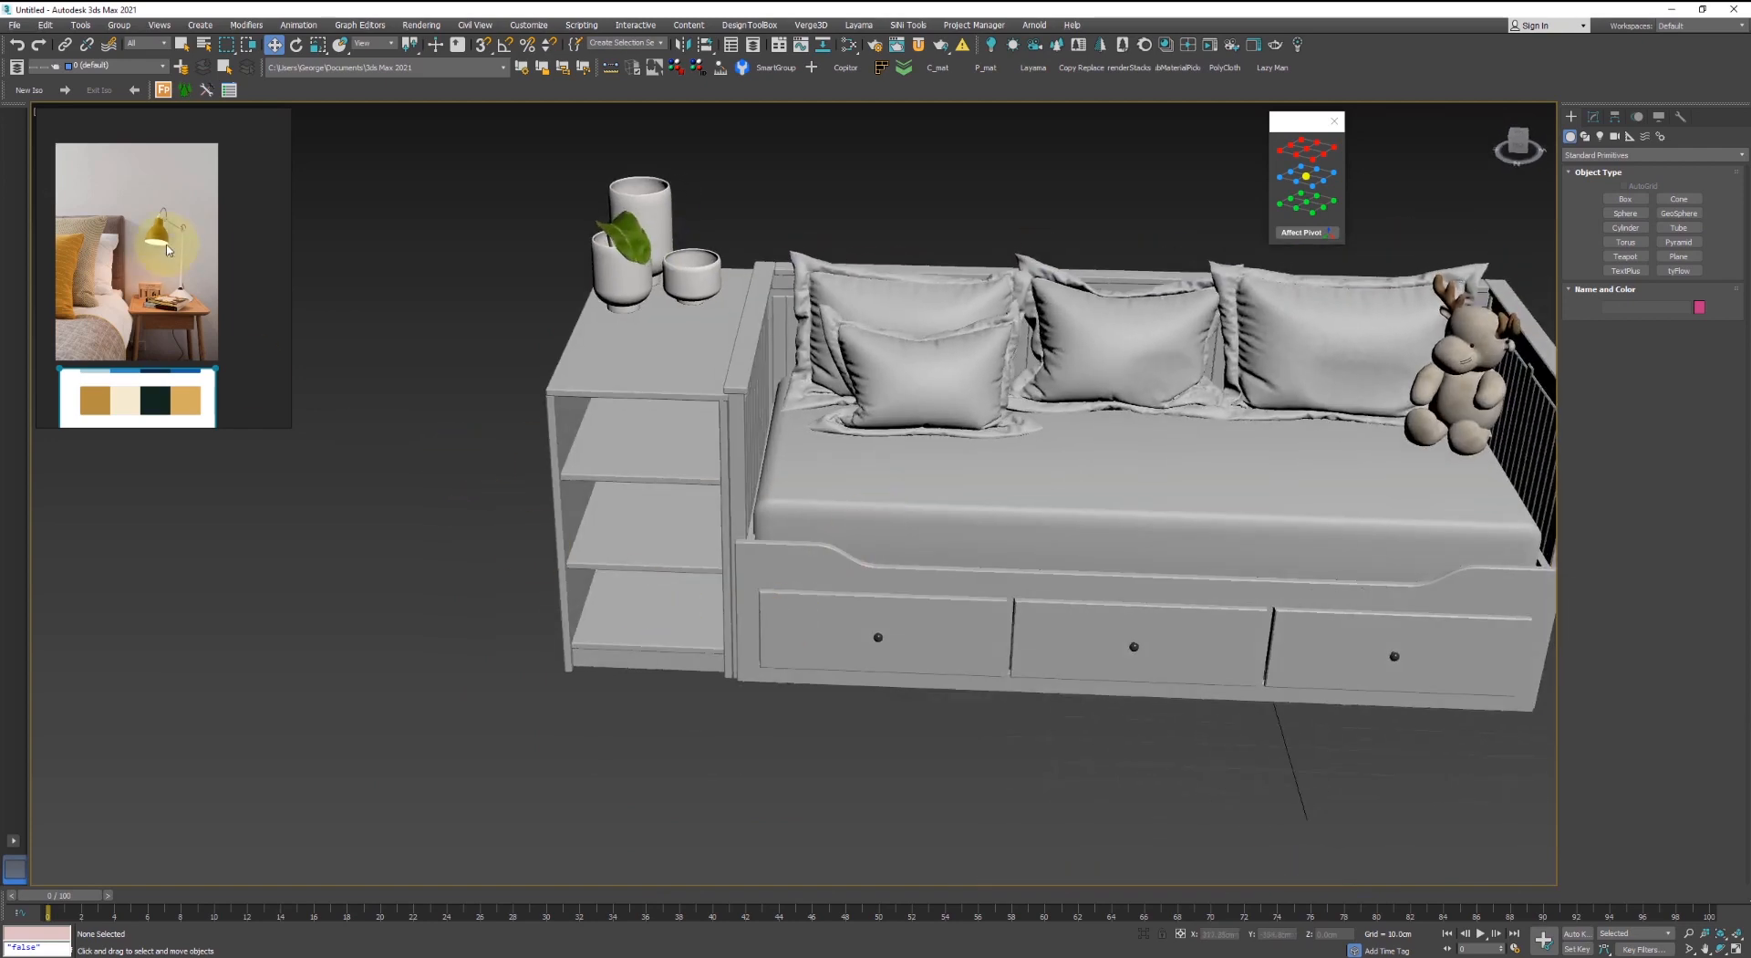
middle_click_drag(973, 524, 684, 524, "alt")
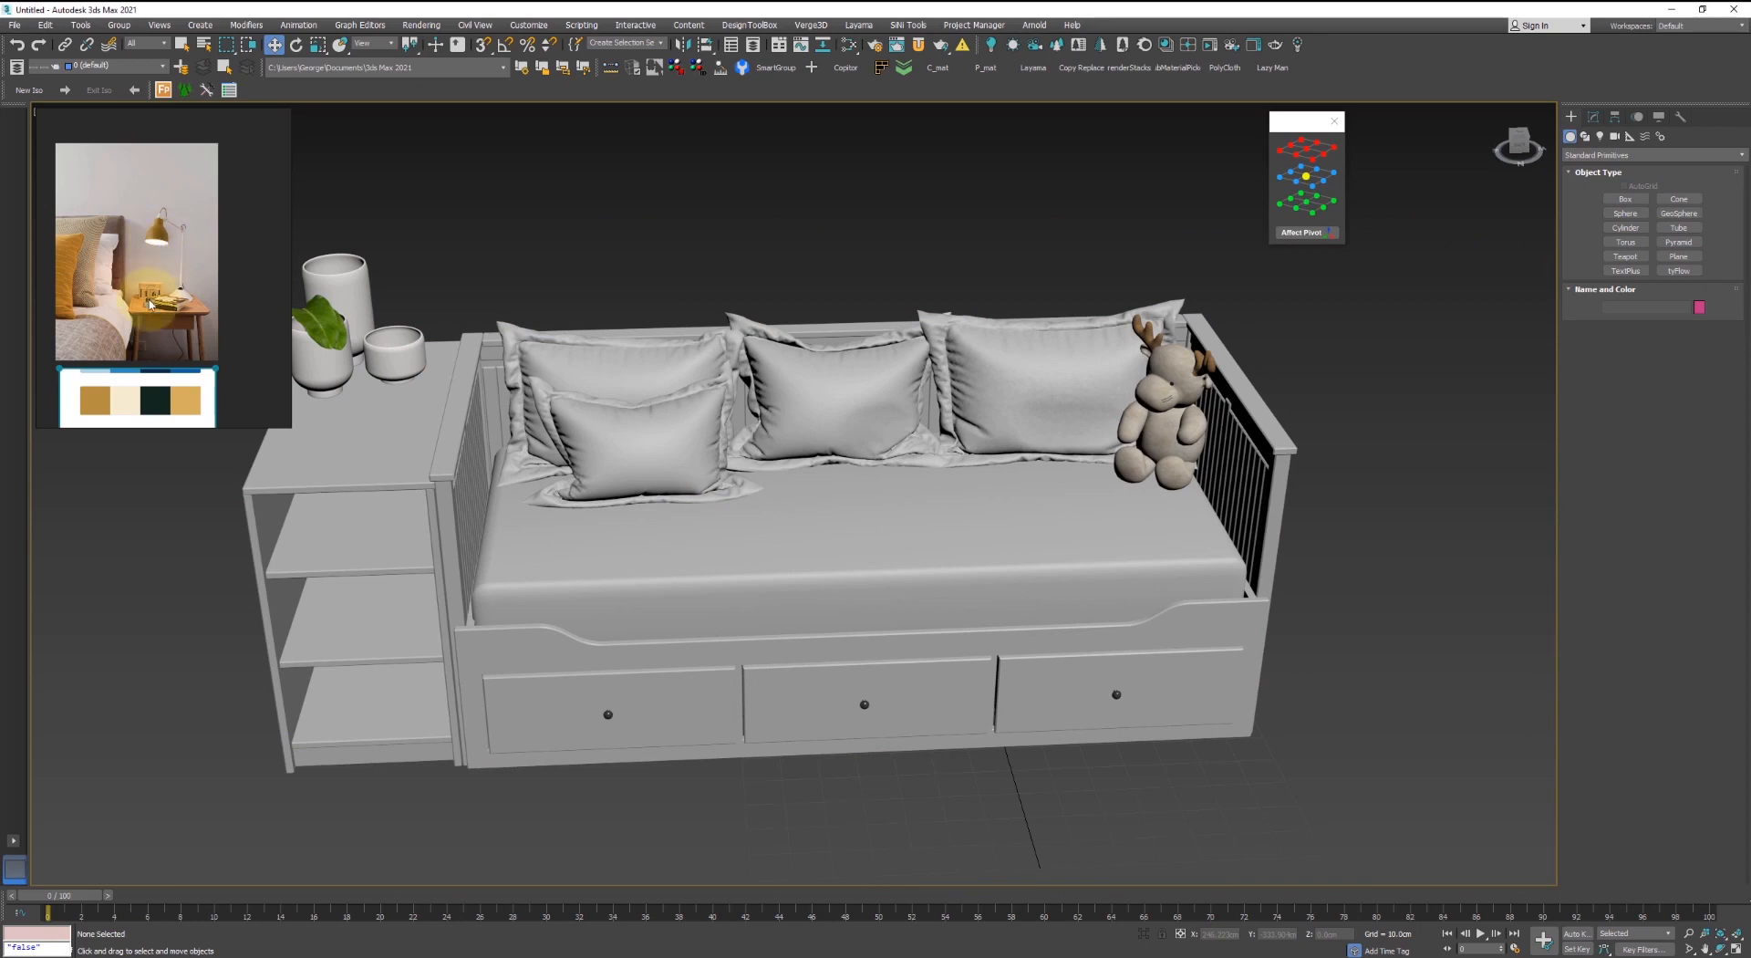
- Switch to the 3D Warehouse page in Opera and search for "desk lamp"
left_click(527, 955)
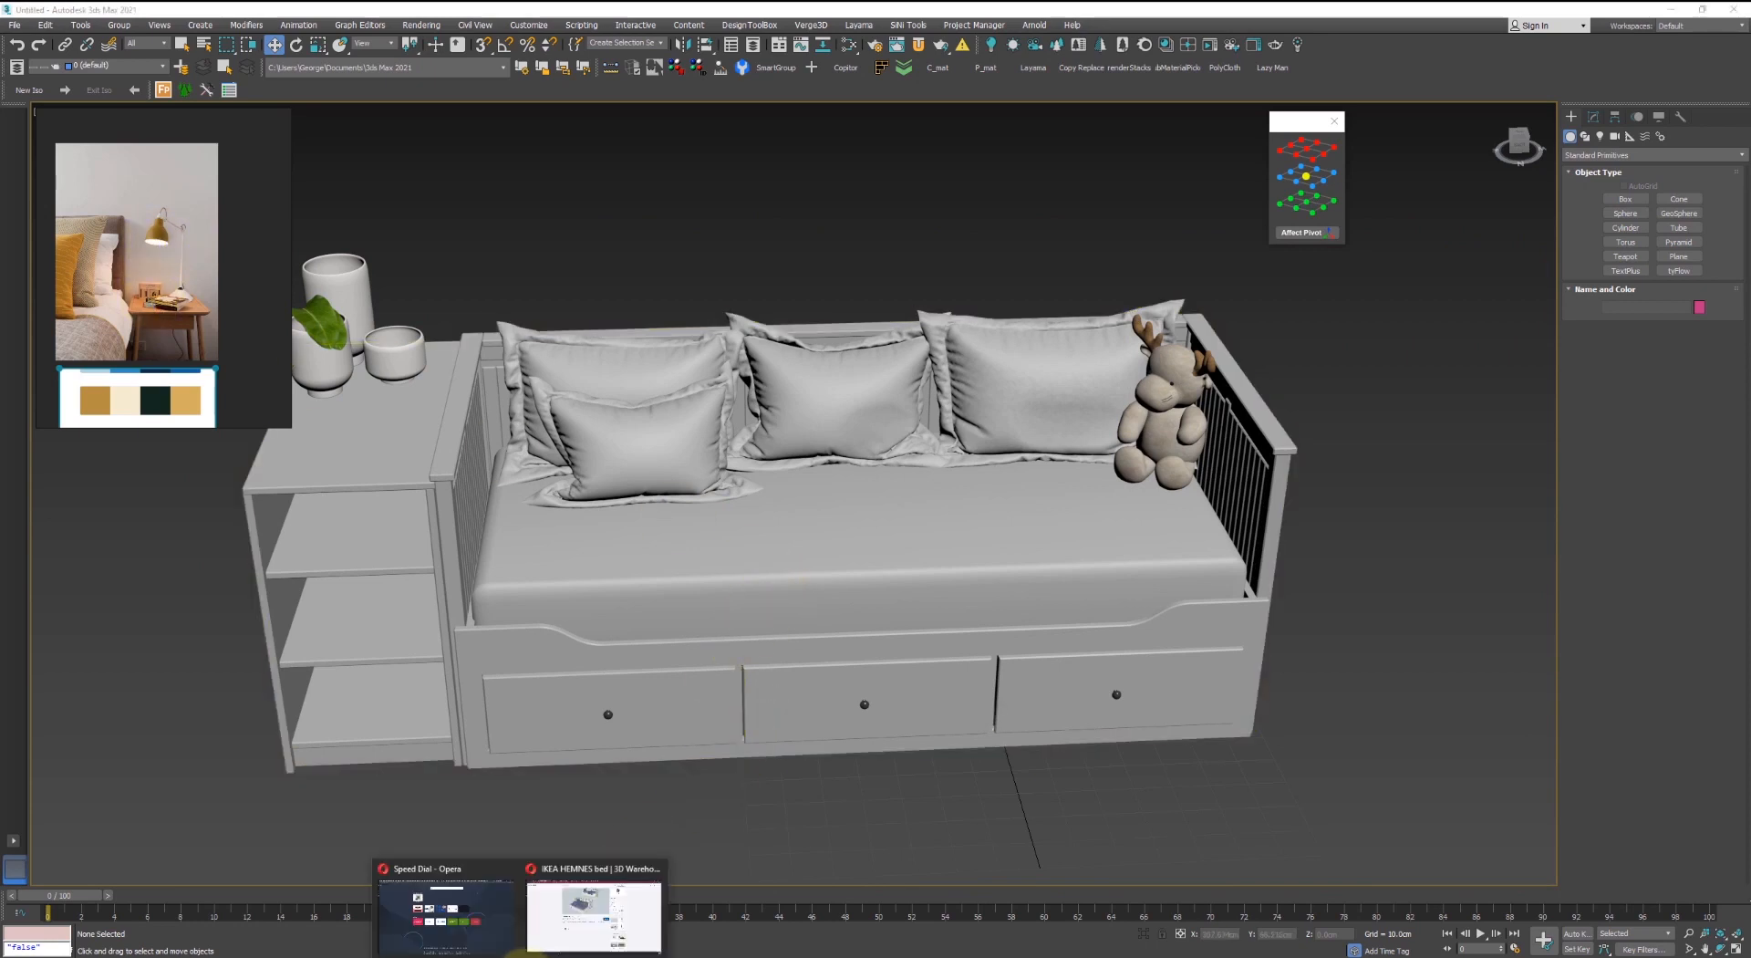
left_click(593, 928)
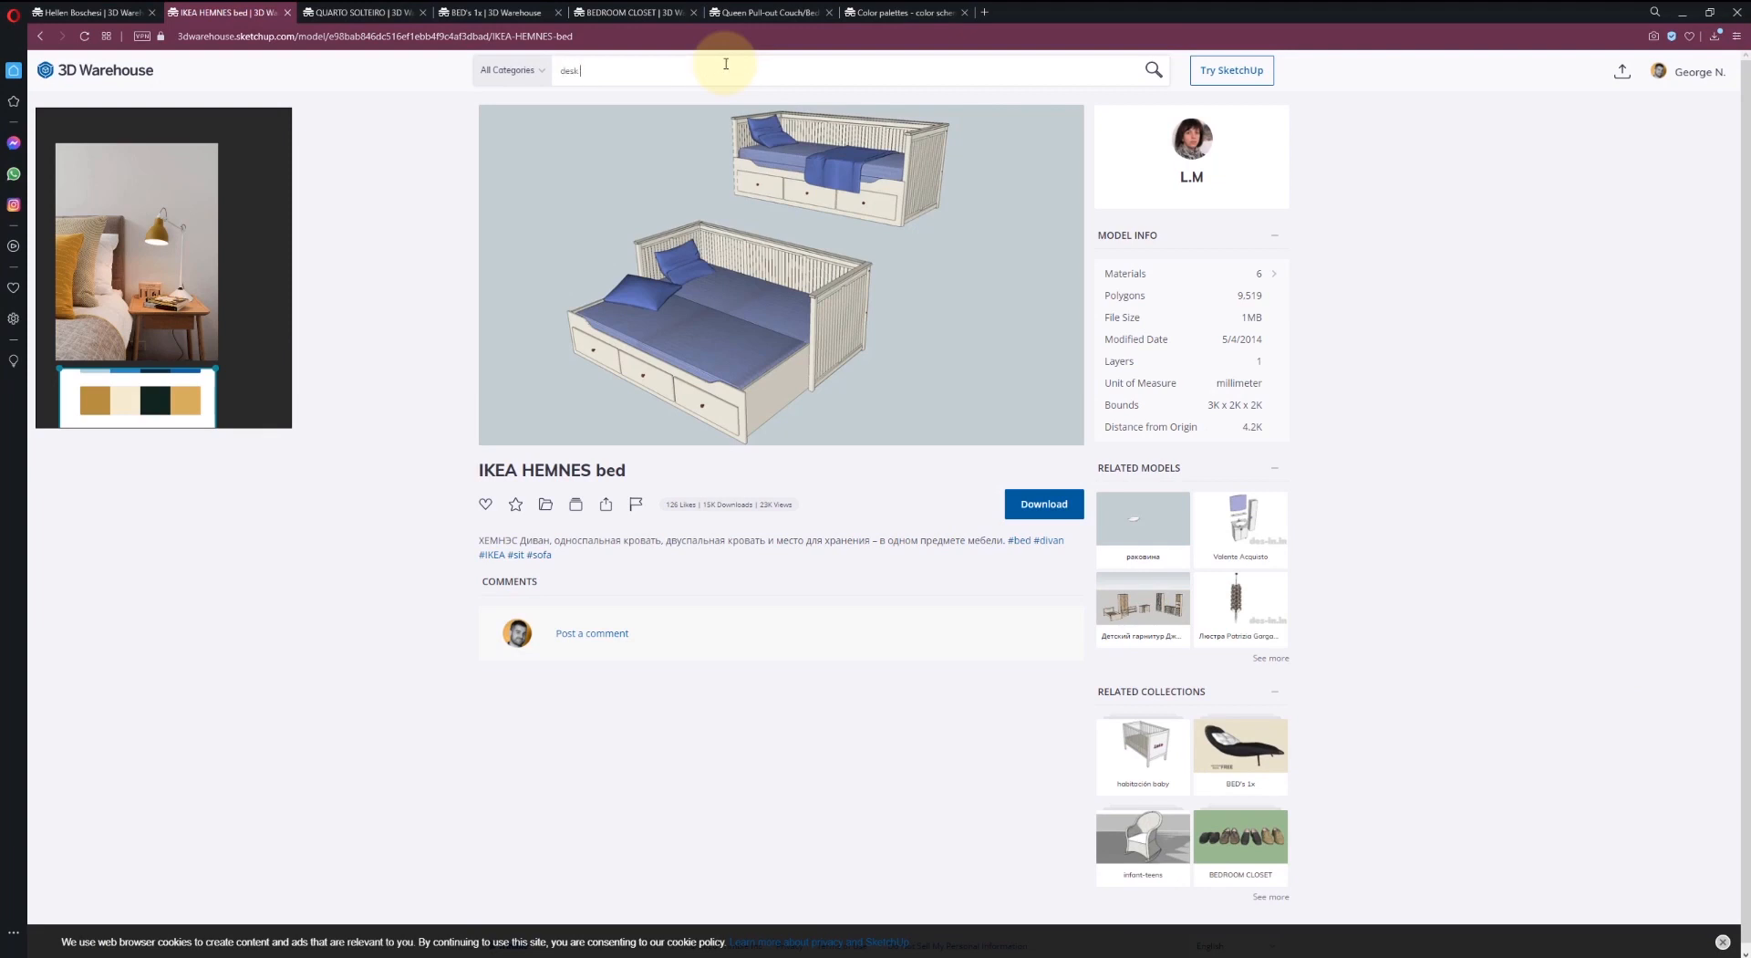
key("Return")
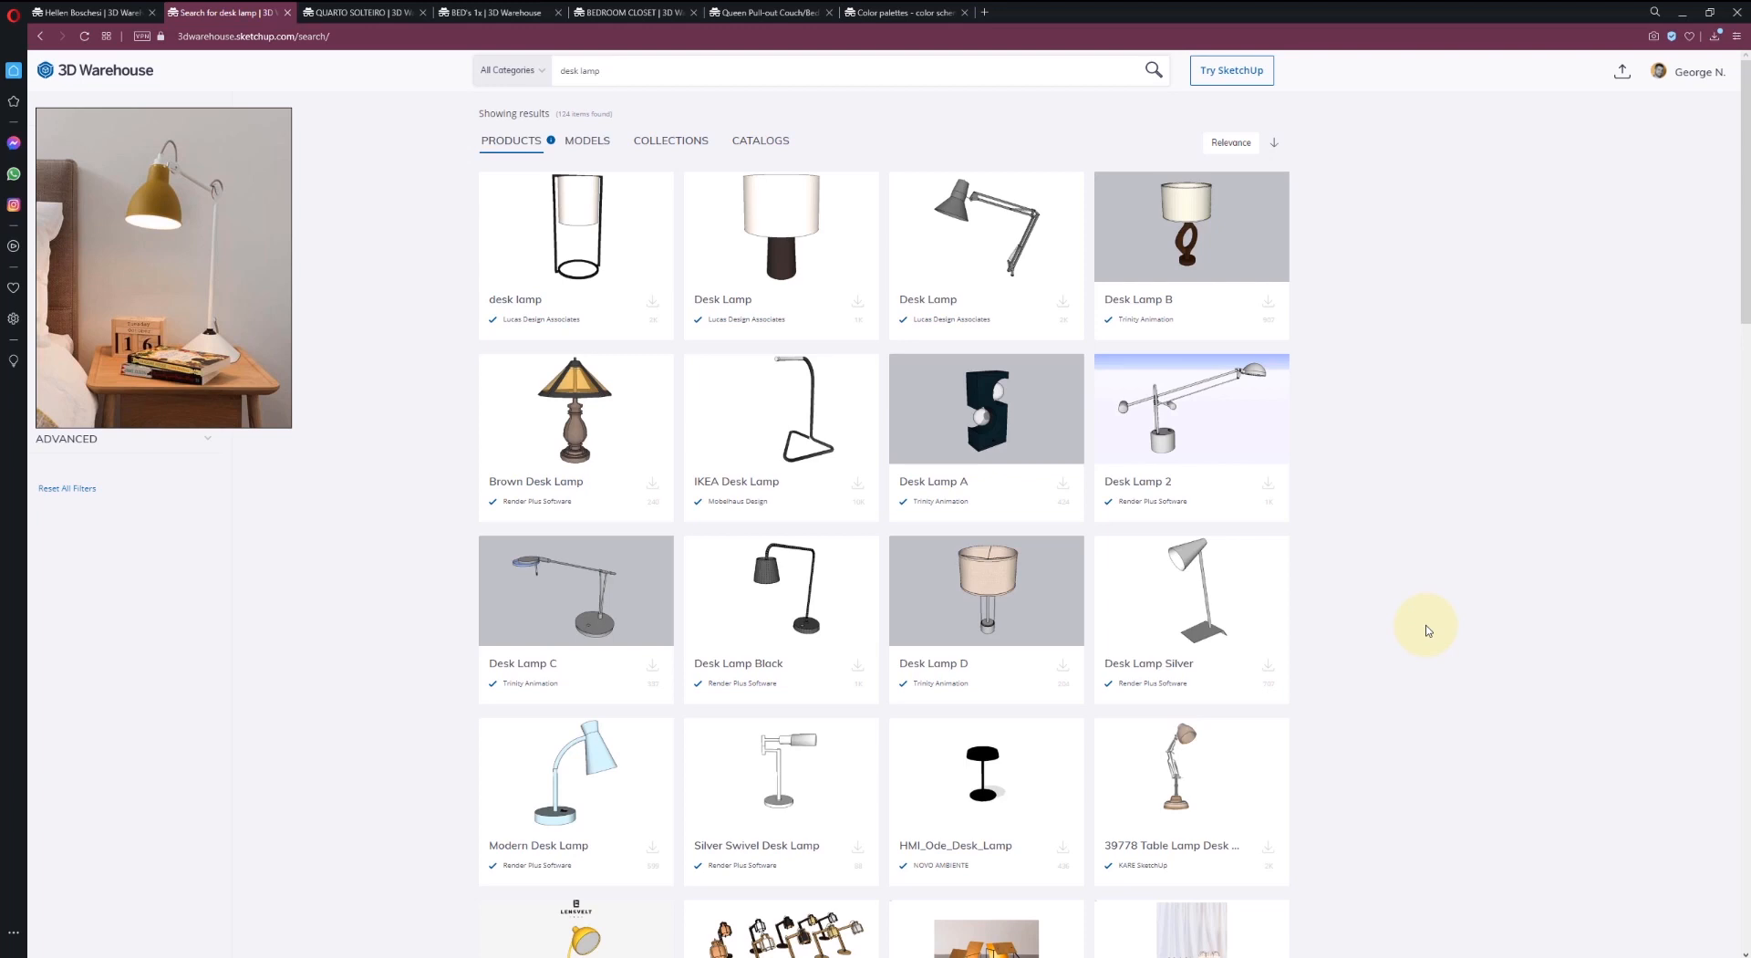
- Look through the desk lamp results for a model that resembles the reference lamp
scroll(1428, 629, "down", 2)
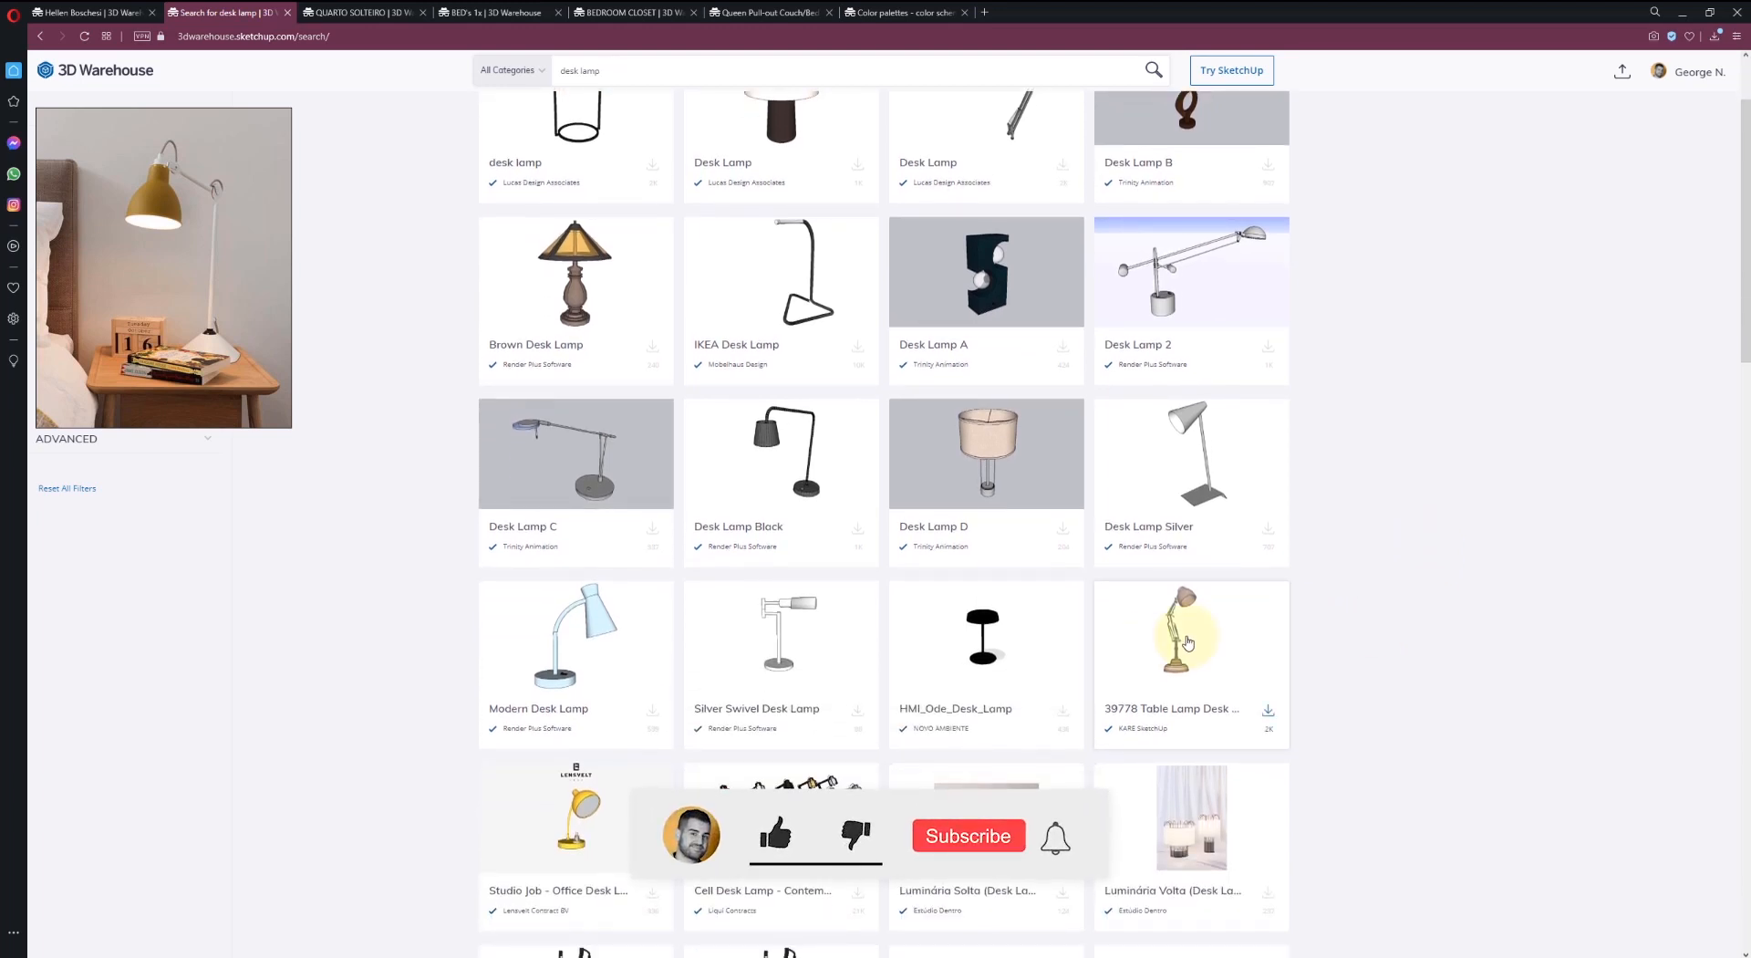
scroll(1188, 643, "down", 1)
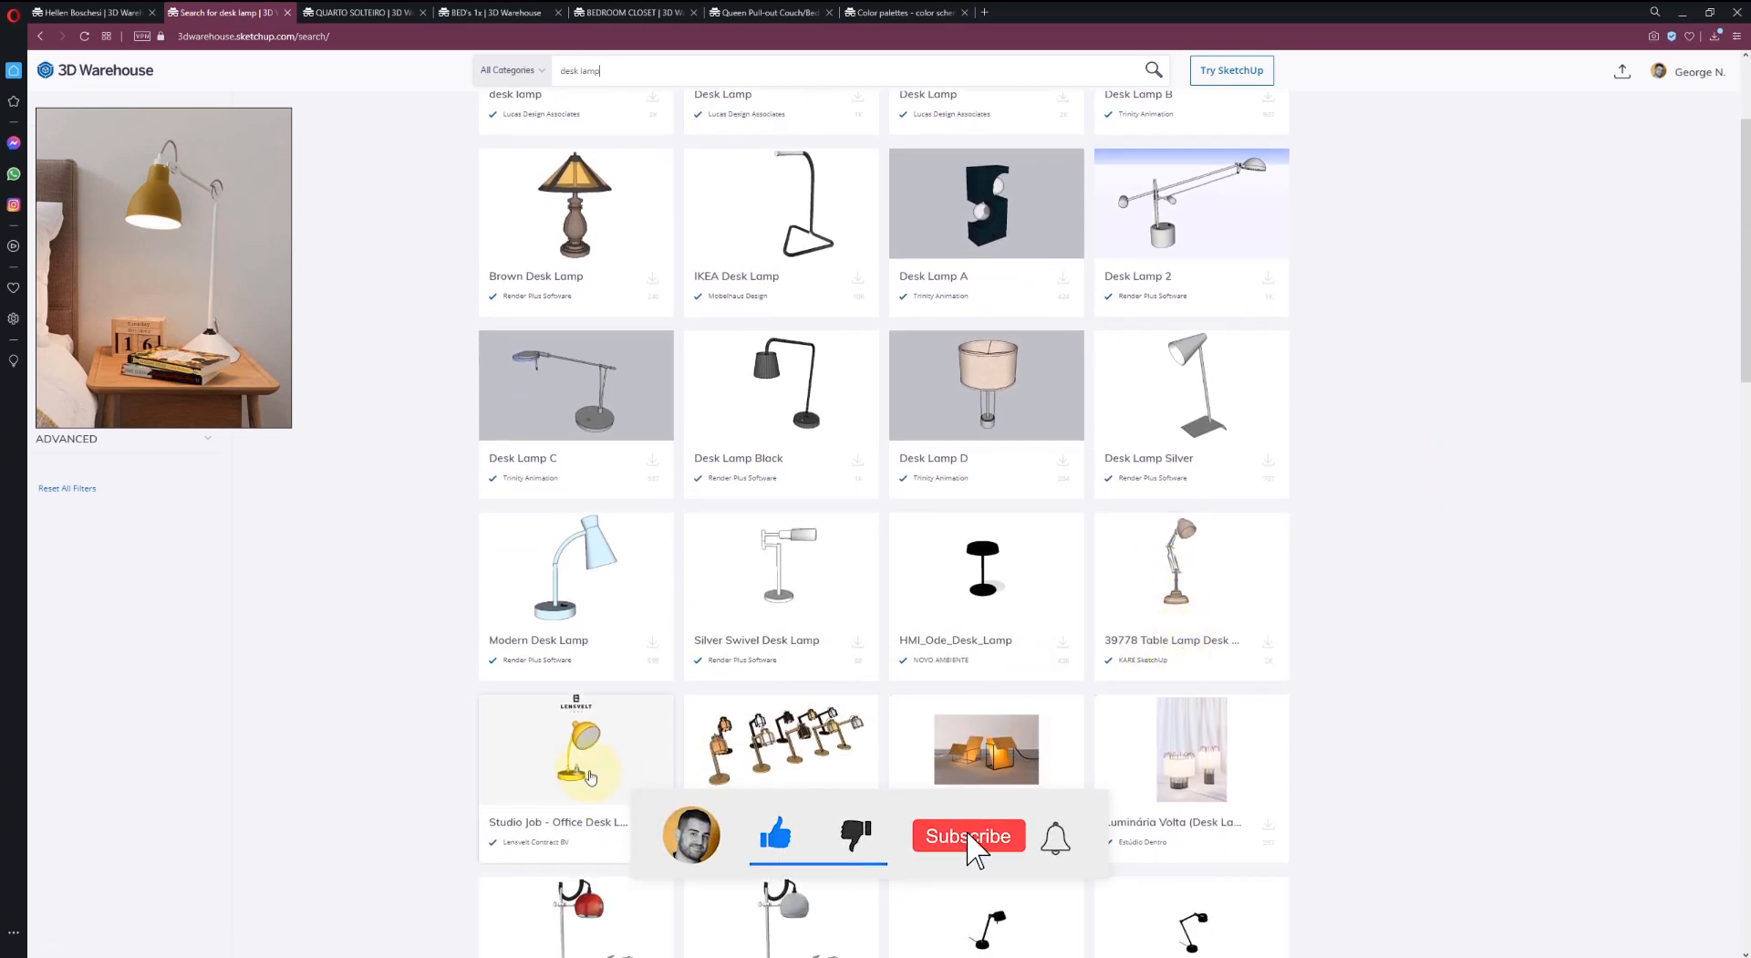
scroll(1368, 633, "down", 5)
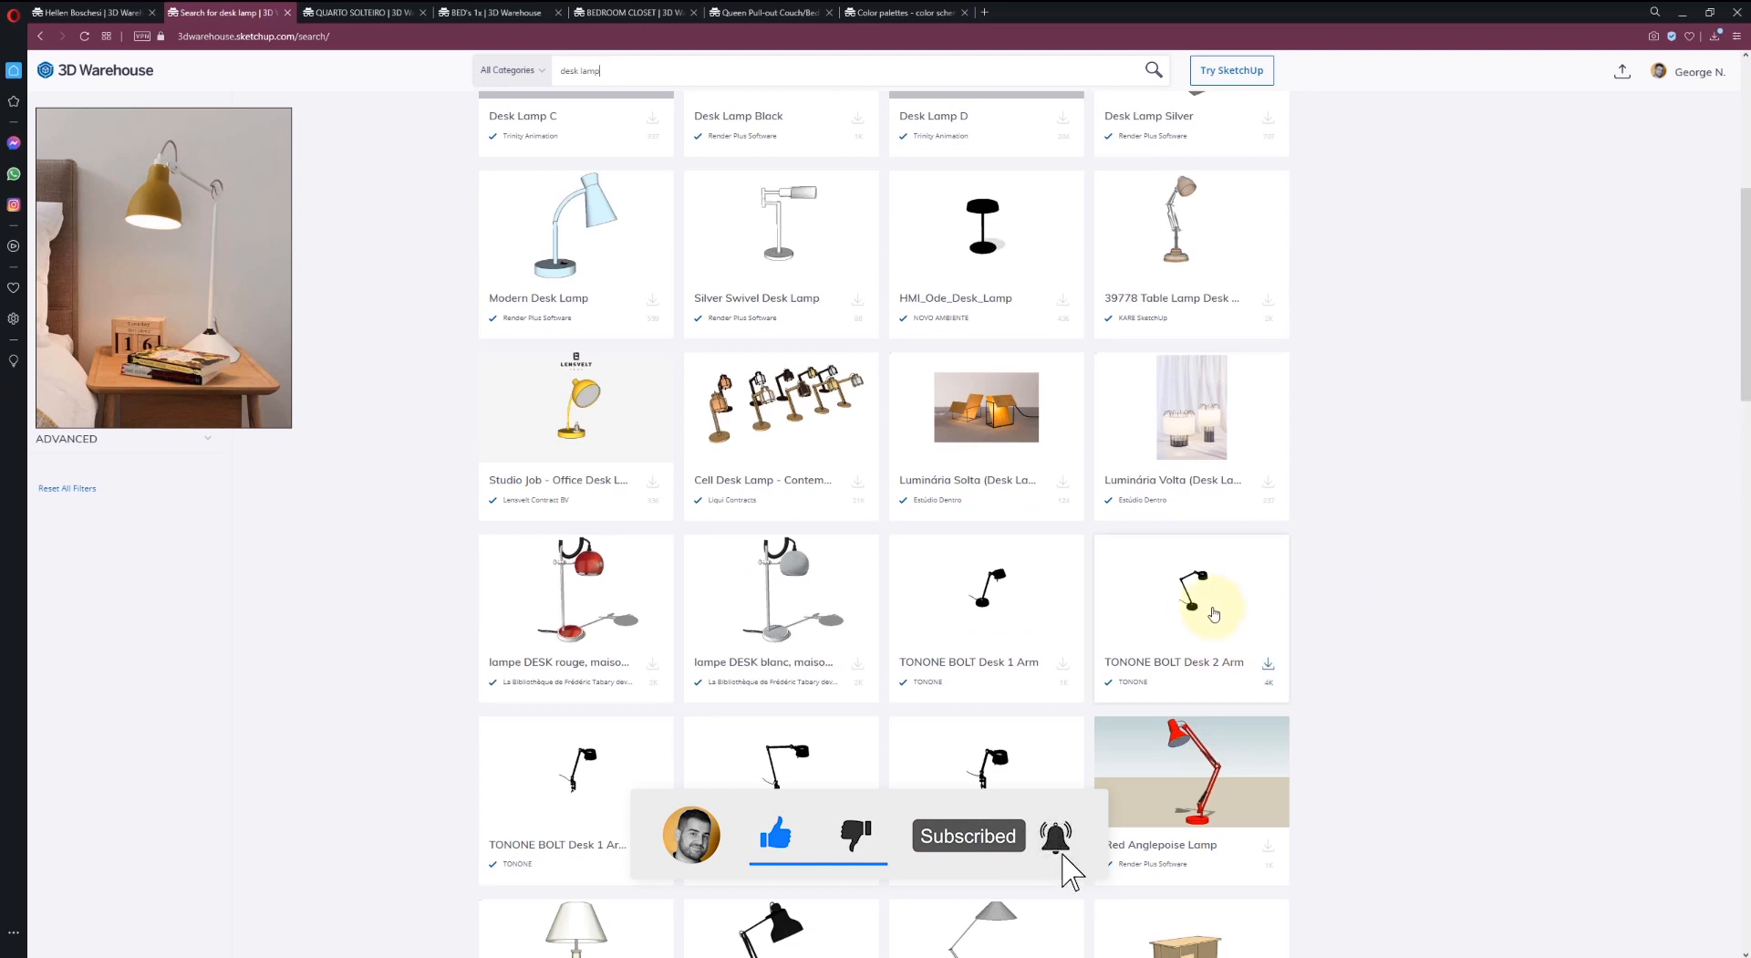
scroll(1442, 610, "down", 5)
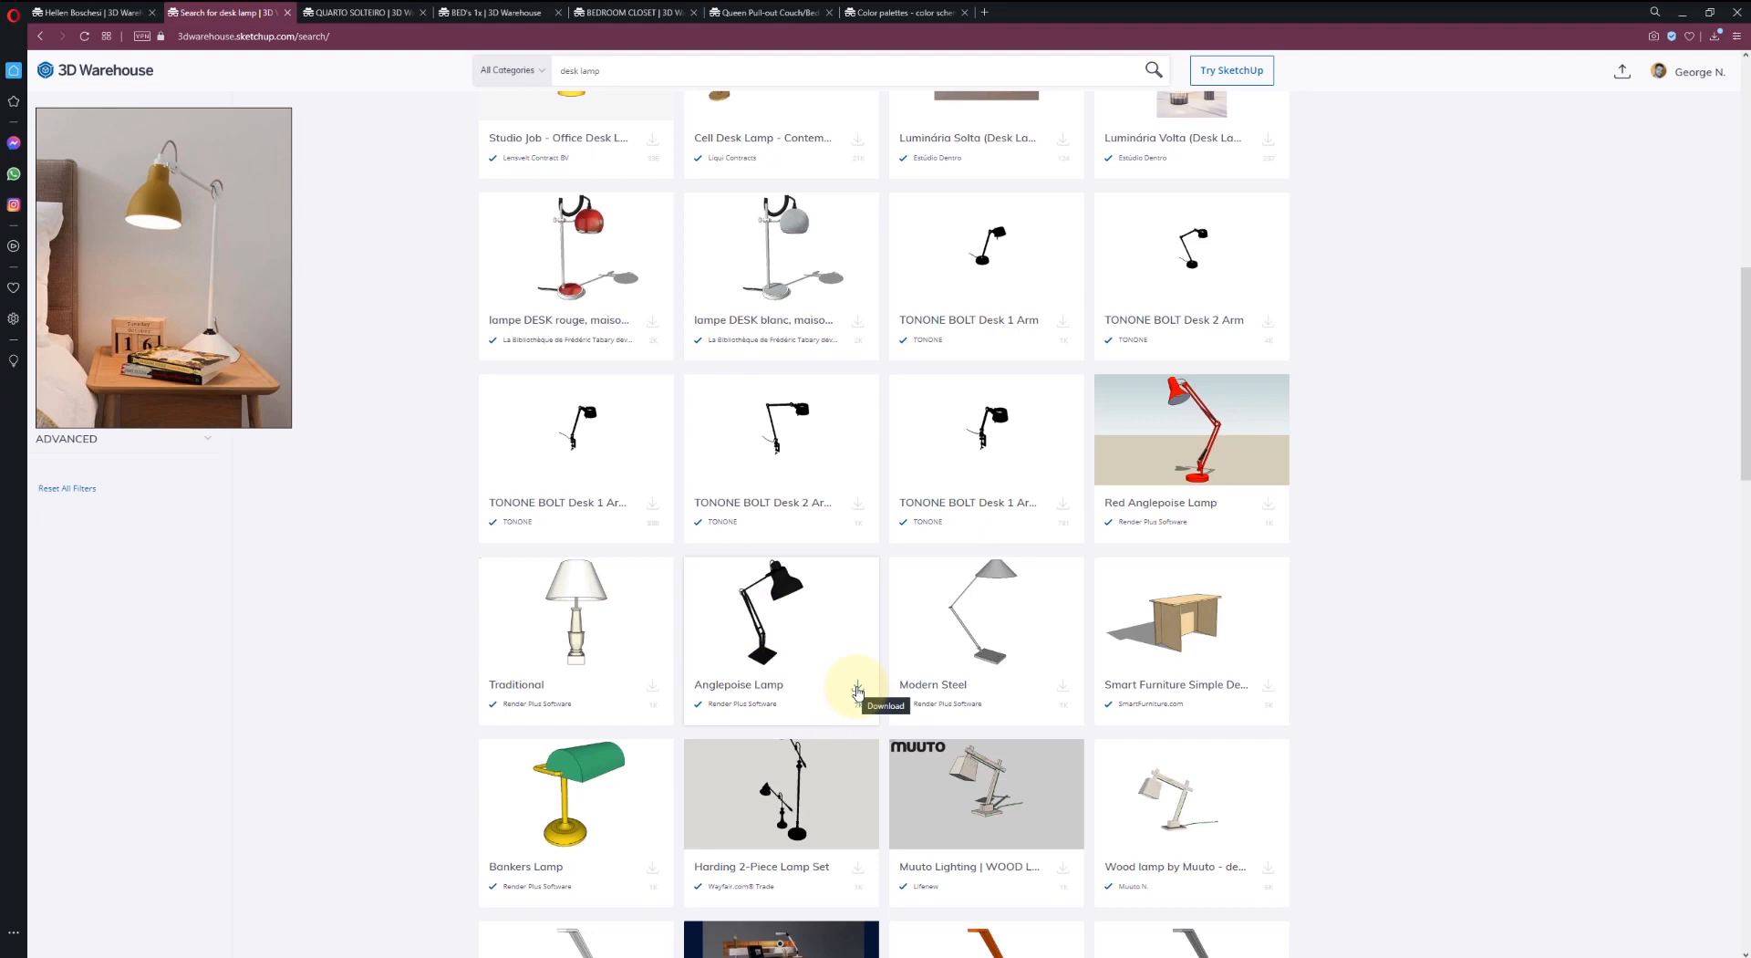
scroll(1311, 631, "down", 2)
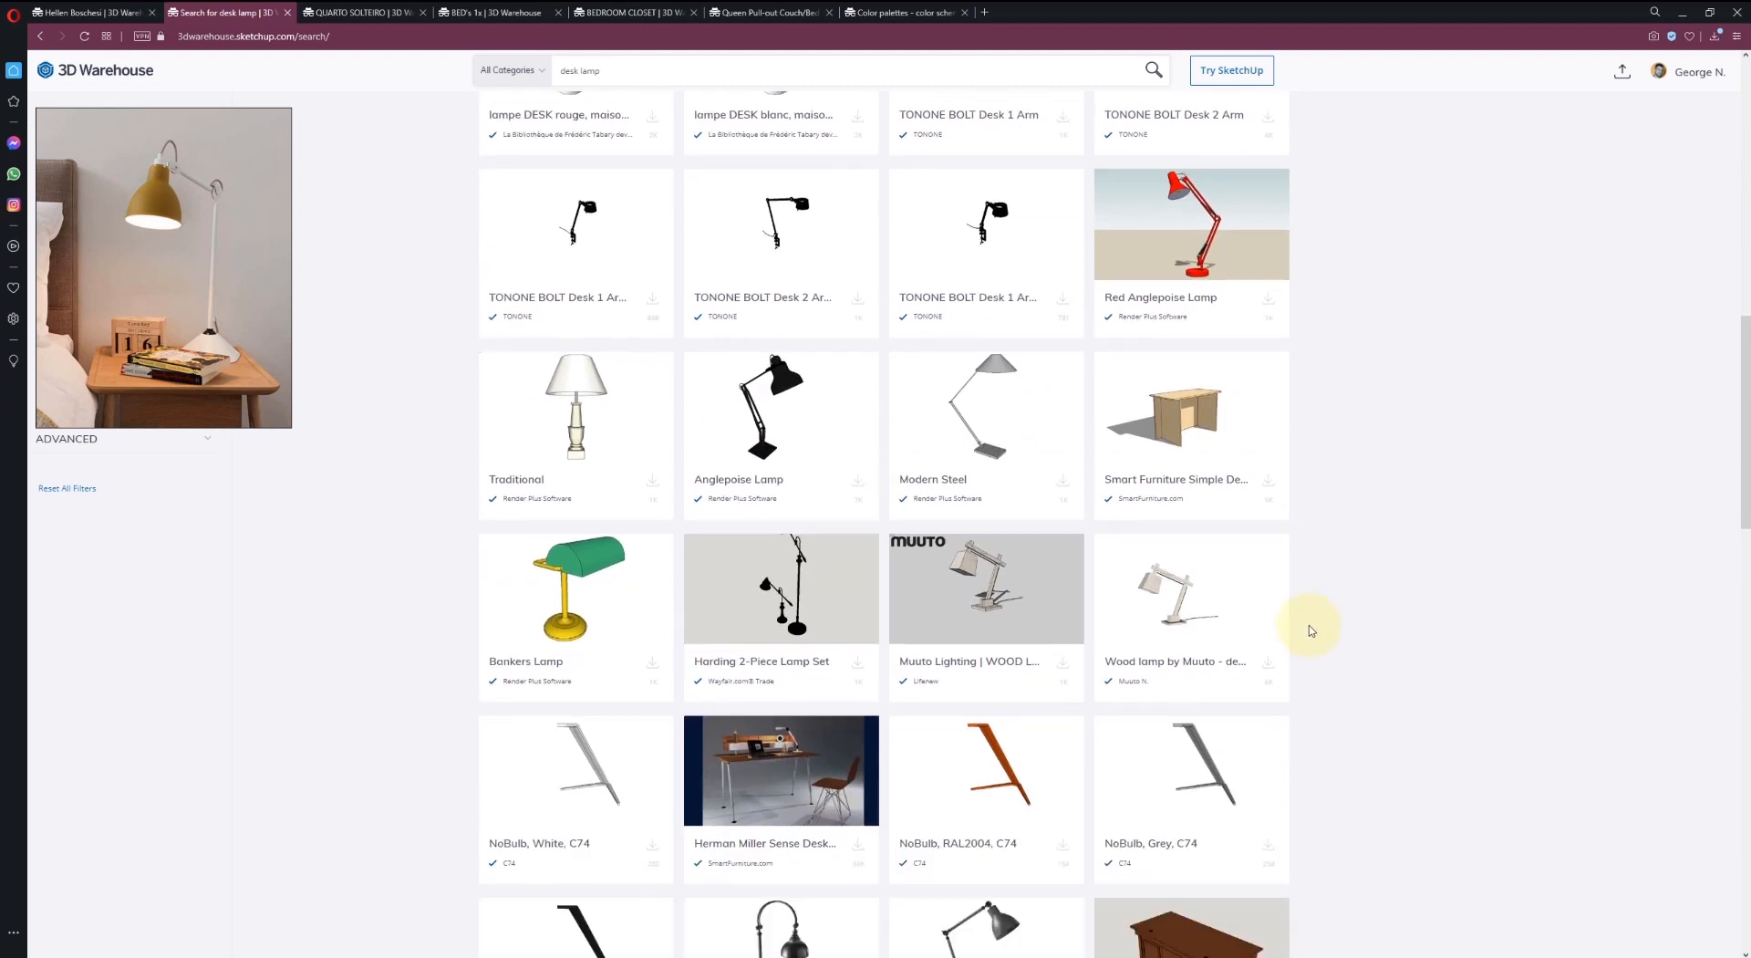
scroll(410, 696, "down", 1)
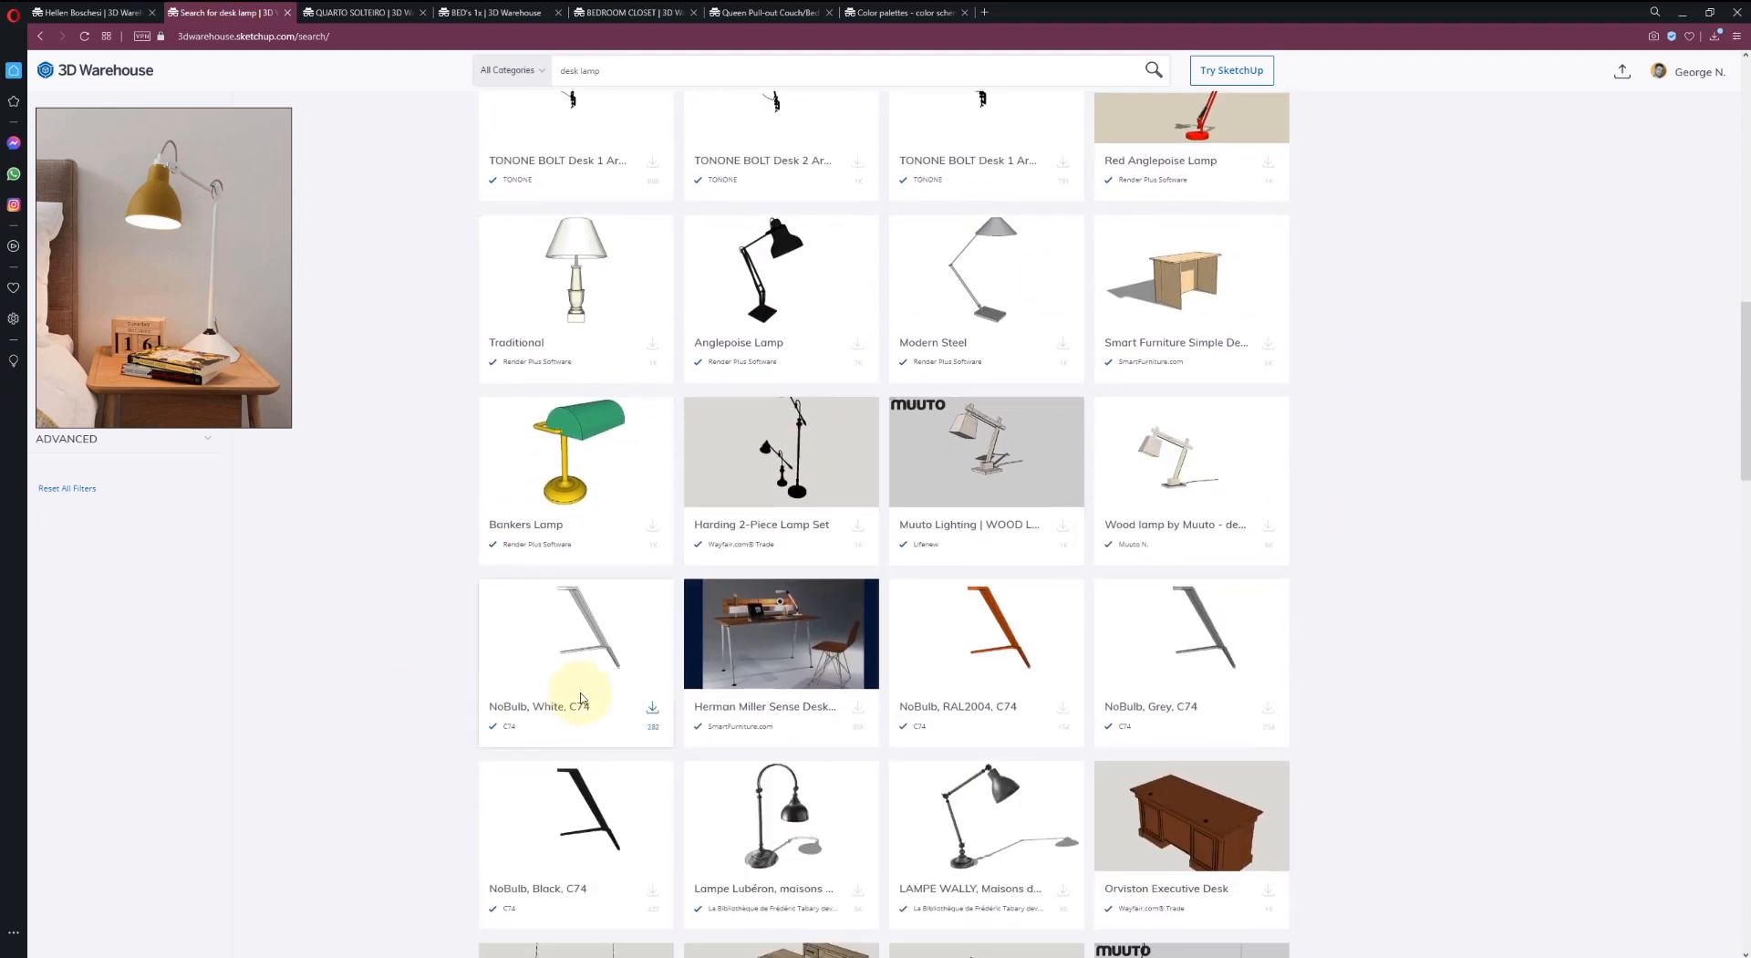
scroll(581, 698, "down", 3)
scroll(579, 684, "up", 6)
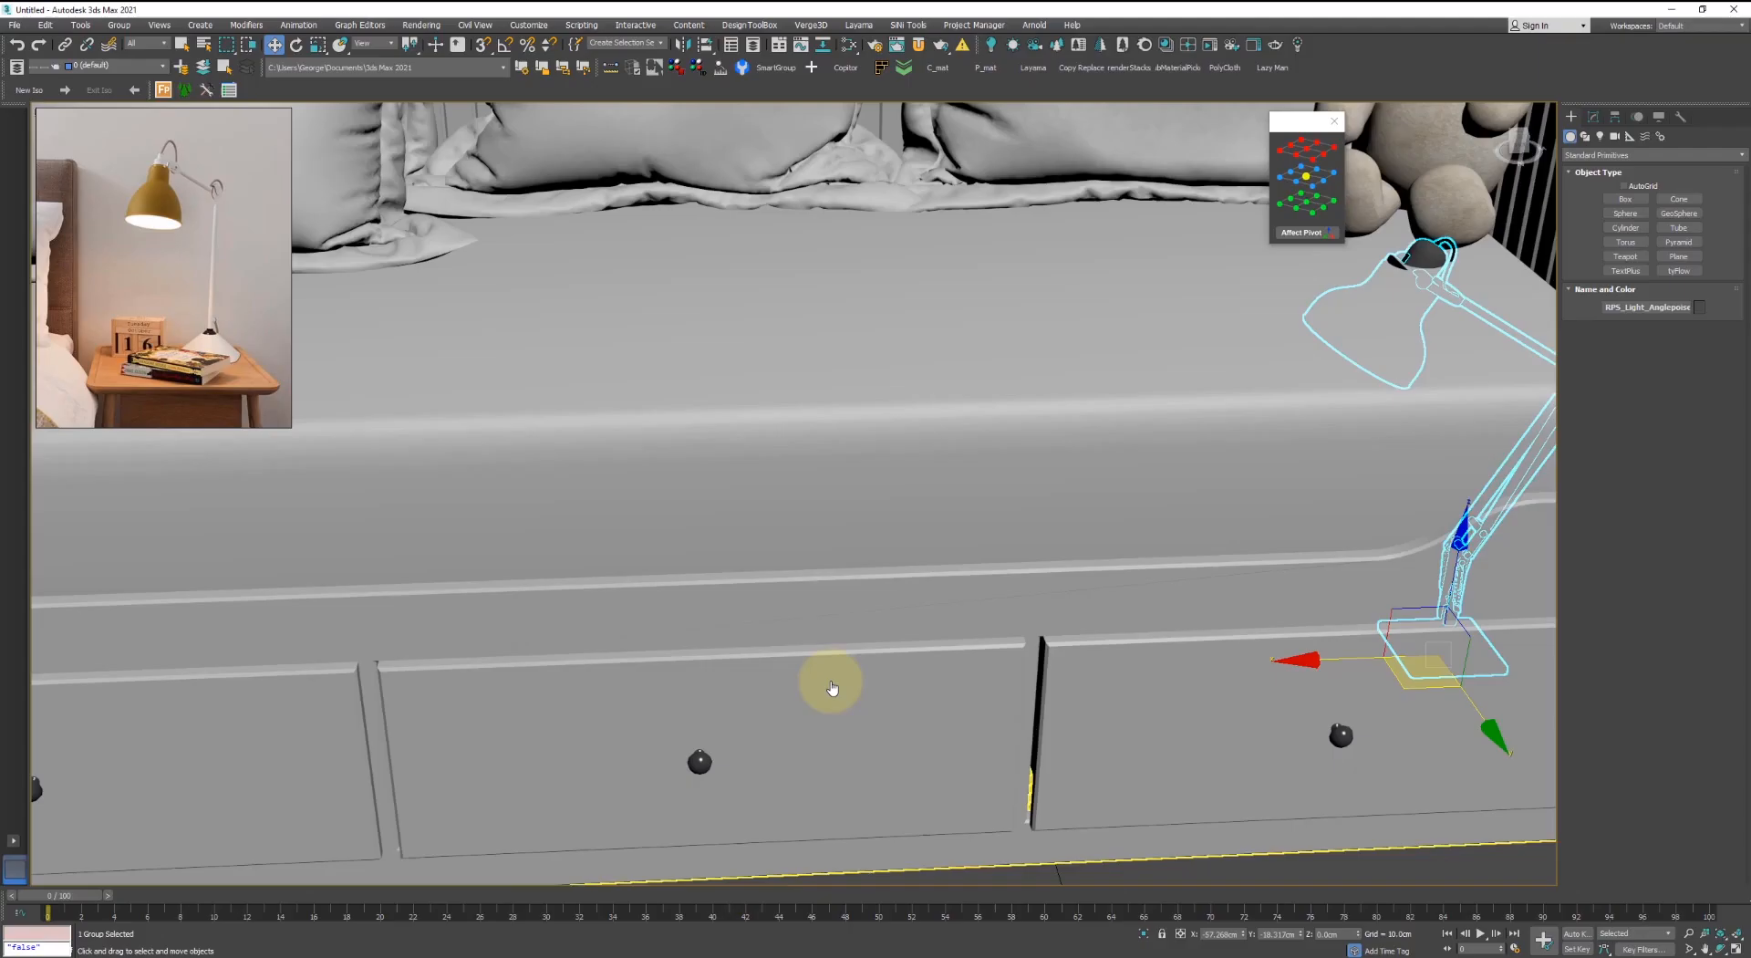
- Move the imported desk lamp off the daybed to the shelf cabinet and snap its base up to the height of the cabinet top
scroll(829, 684, "down", 5)
scroll(735, 672, "up", 4)
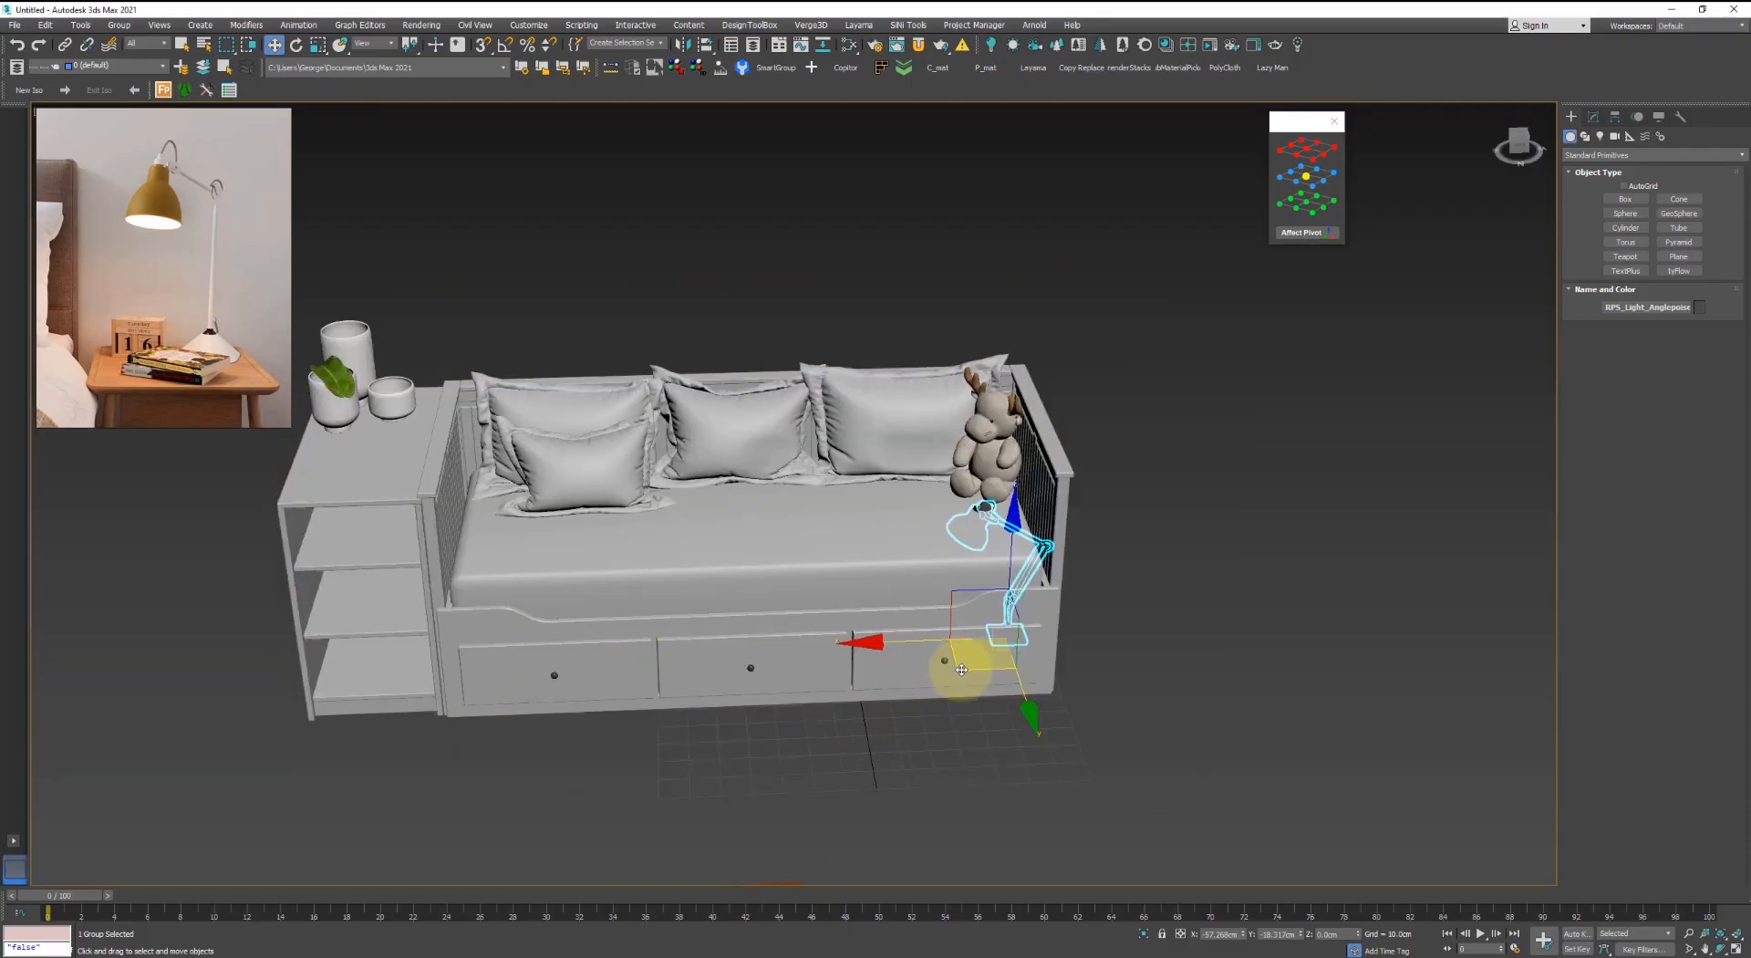
left_click_drag(958, 665, 502, 803)
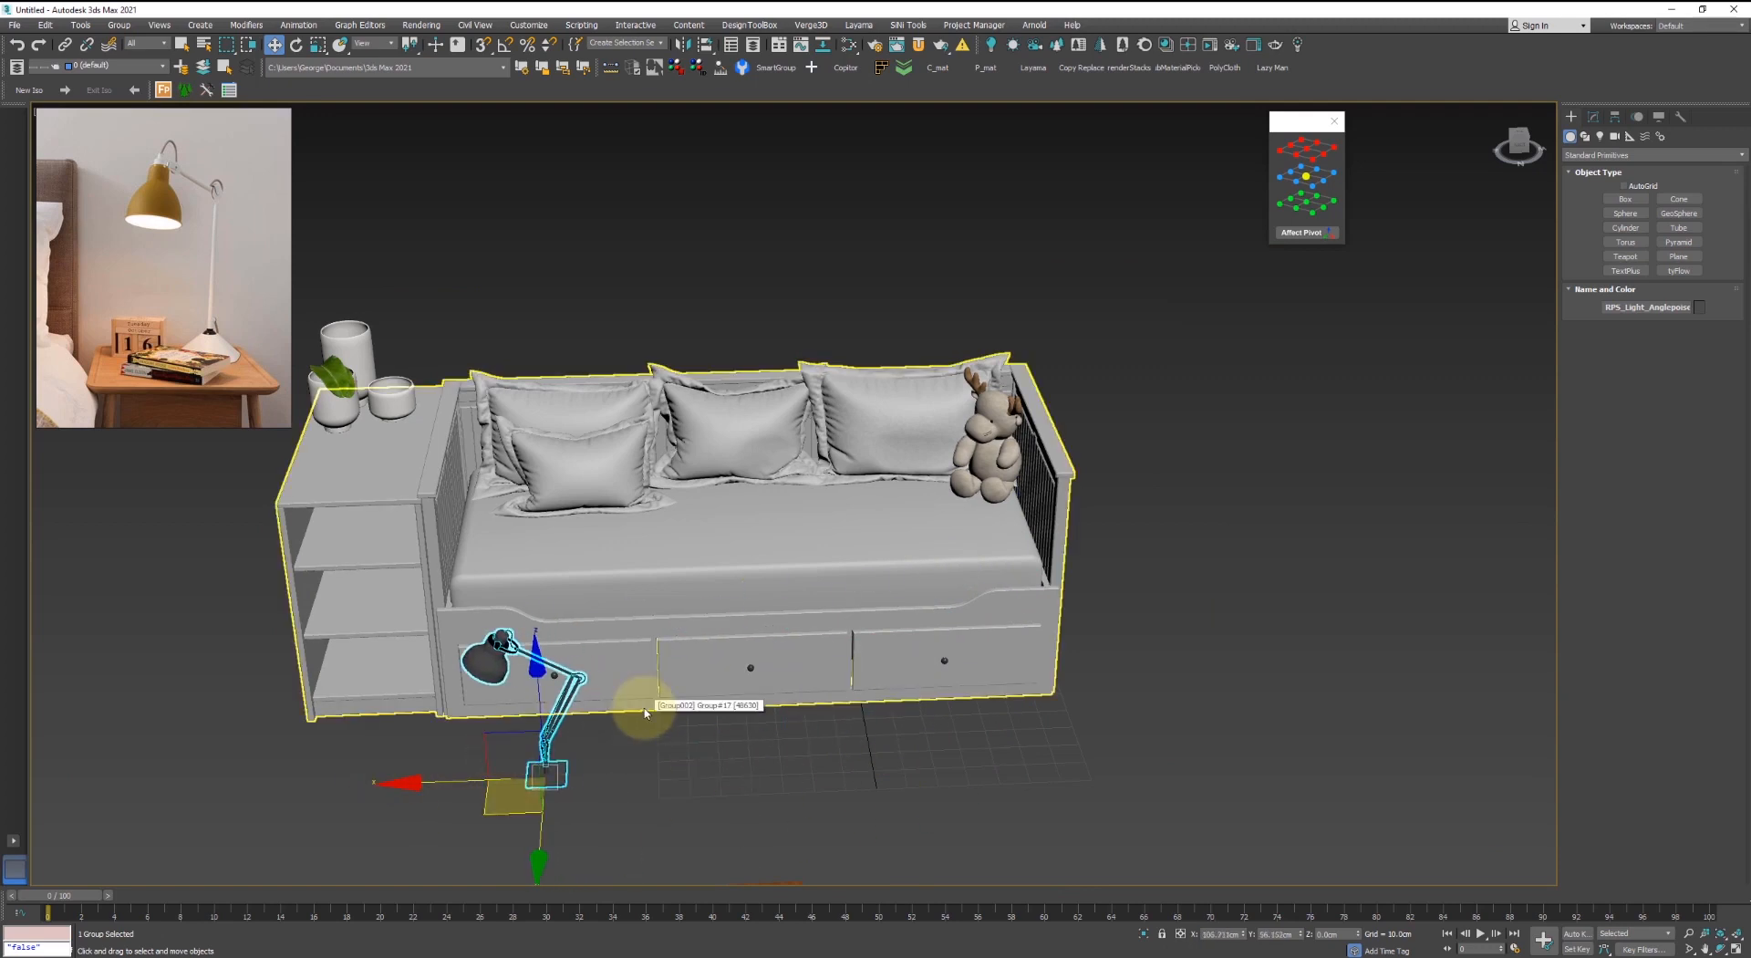
middle_click_drag(578, 731, 783, 655)
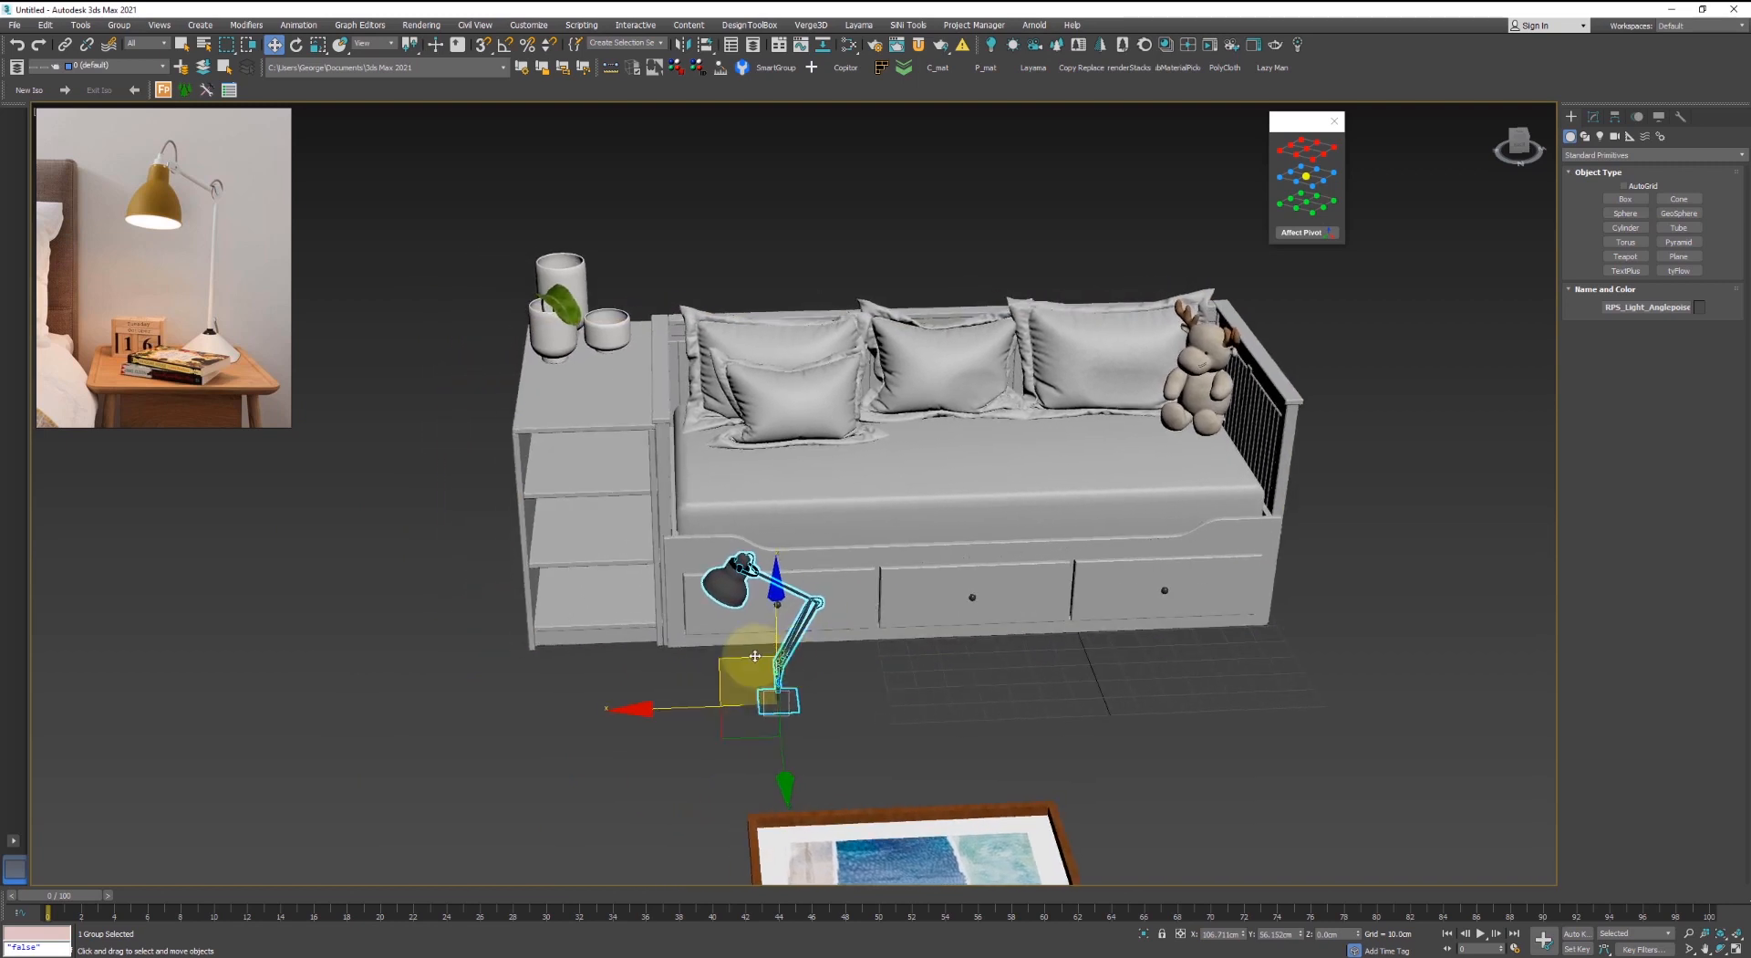
key("s")
left_click_drag(743, 665, 517, 436)
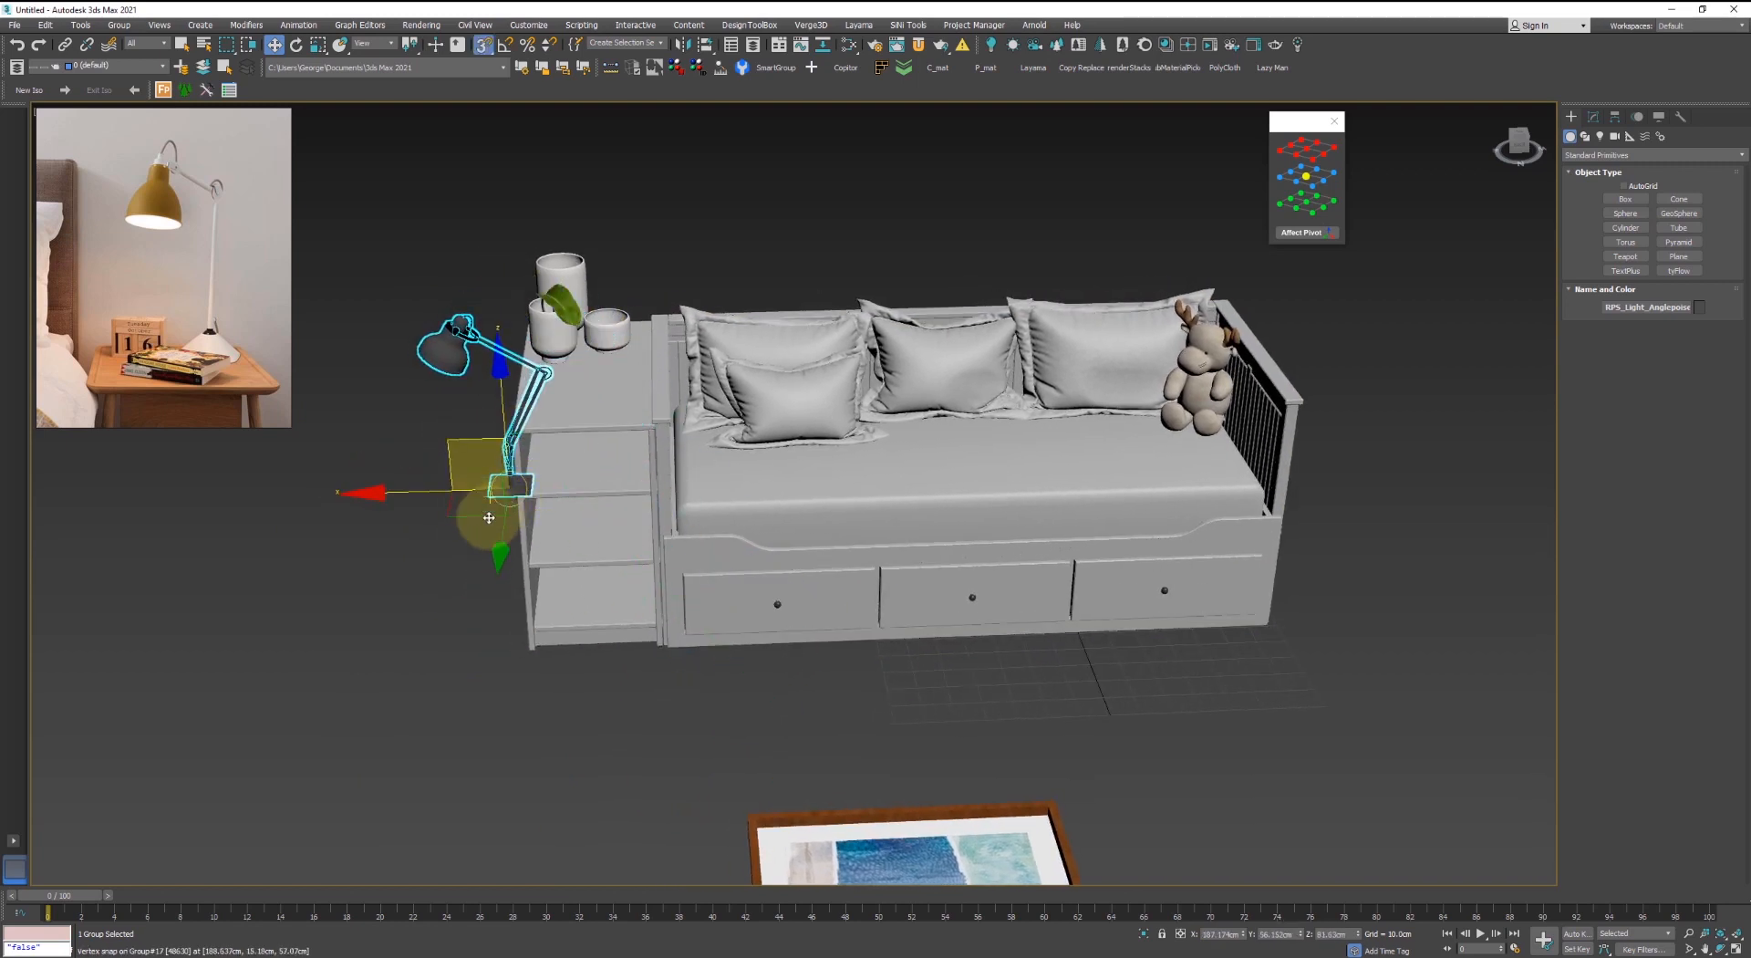
left_click_drag(489, 517, 603, 355)
key("s")
- Raise the desk lamp slightly so its base rests on the cabinet top
mouse_move(613, 360)
middle_mouse_down("alt")
mouse_move(626, 307)
mouse_move(602, 336)
middle_mouse_up("alt")
scroll(591, 298, "up", 5)
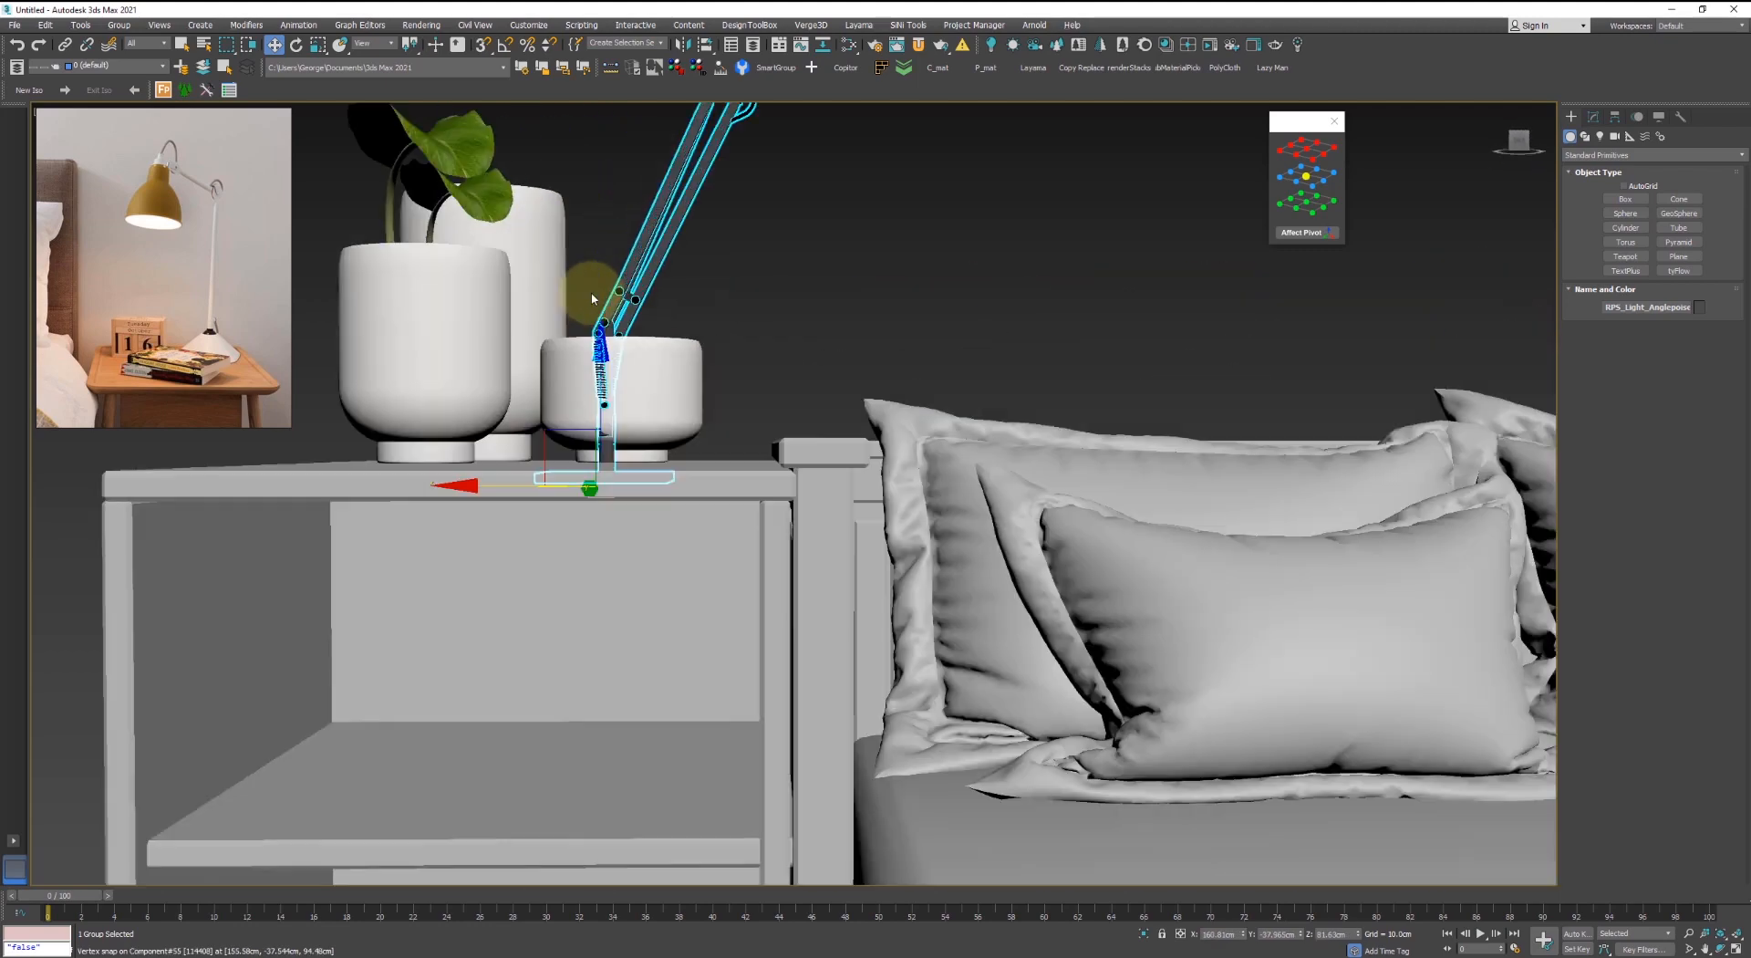
left_click_drag(611, 388, 613, 369)
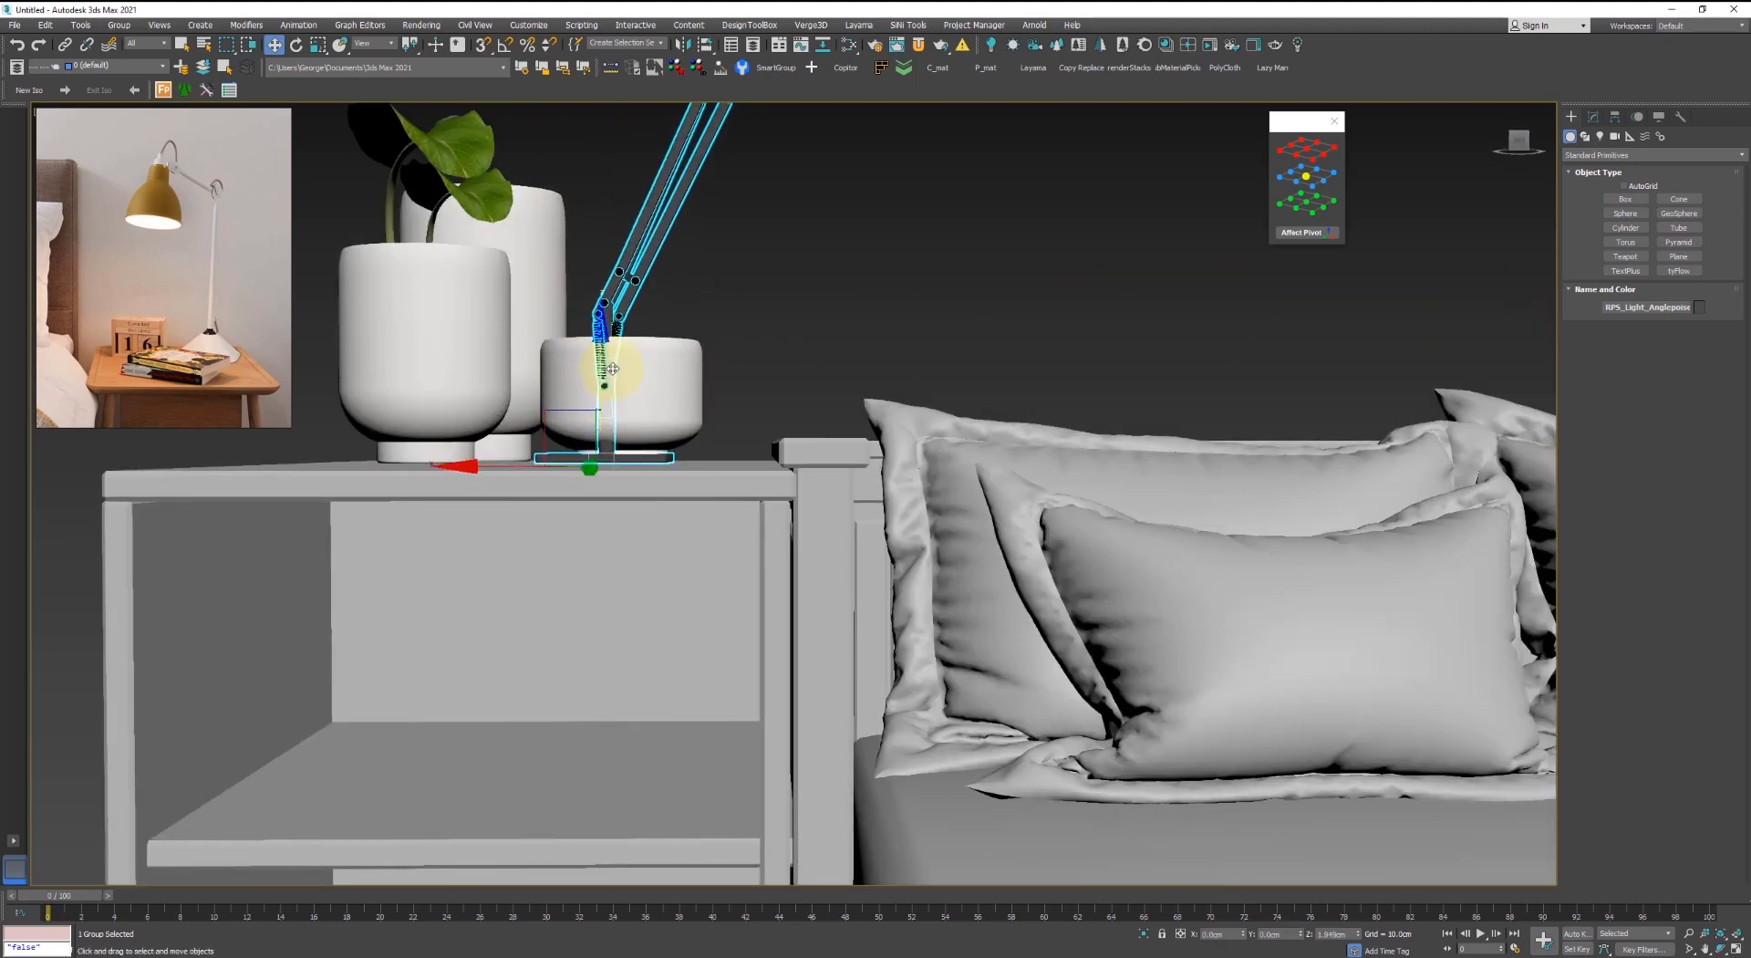
- Set the lamp's pivot to its base center, rotate it around the vertical axis toward the daybed, and shift it forward from the vases
middle_click_drag(613, 368, 629, 410, "alt")
key("e")
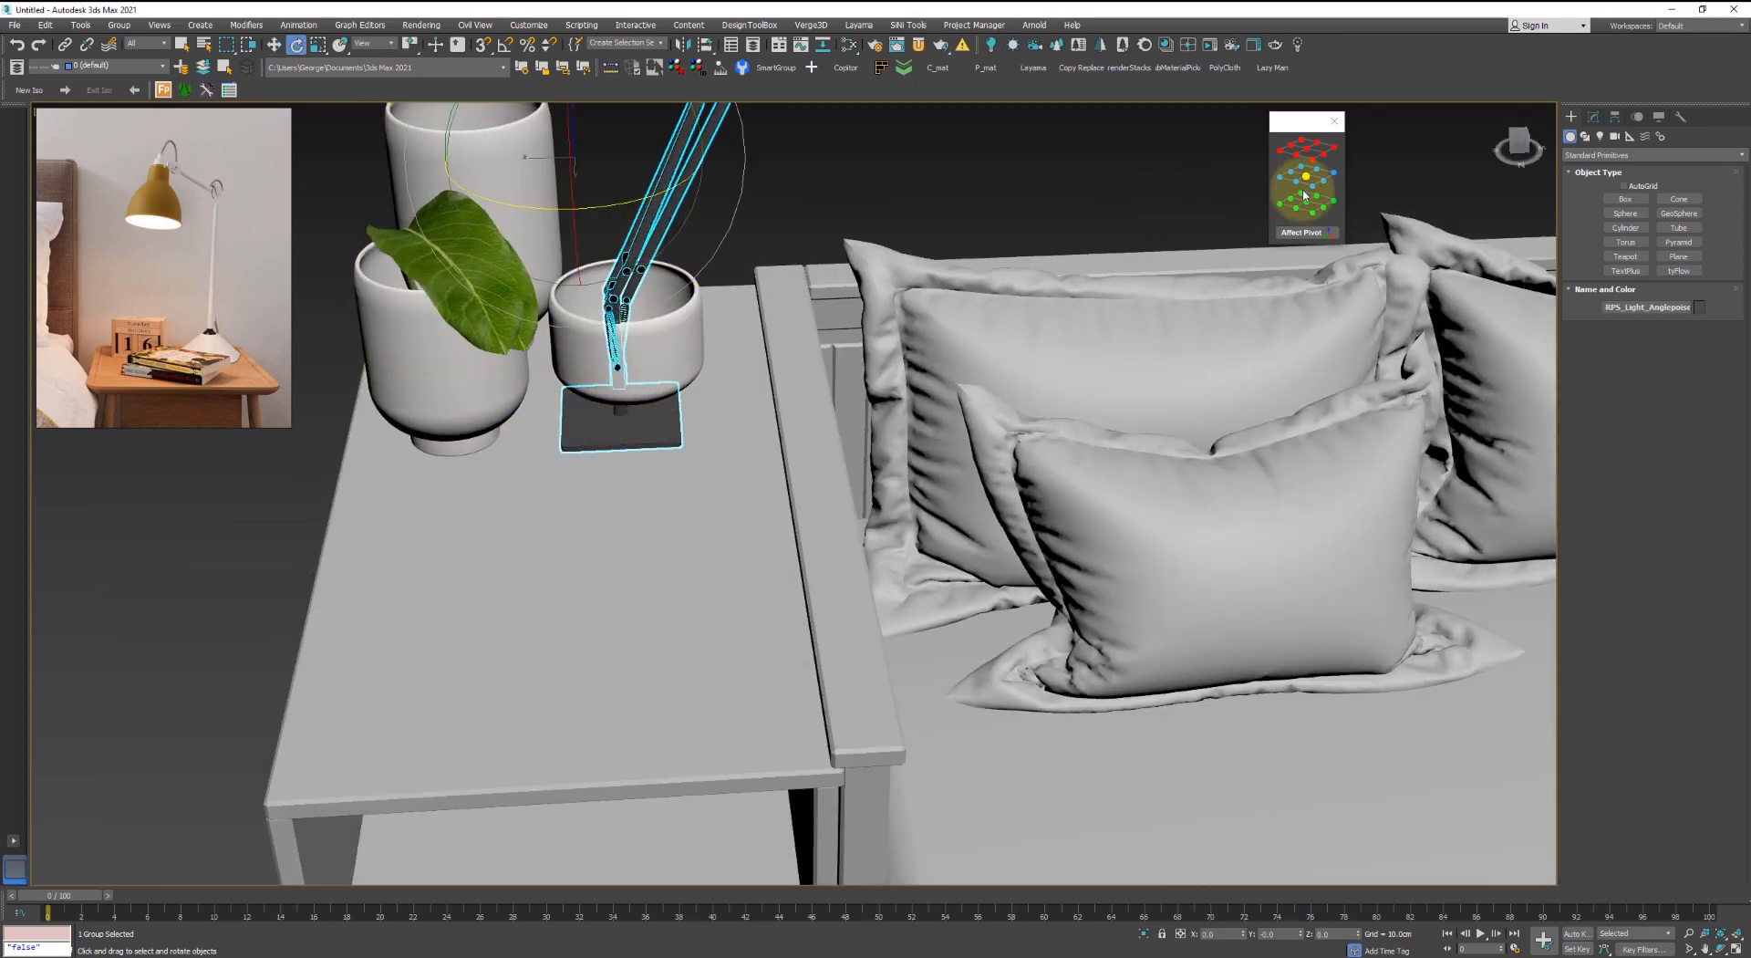
left_click(1309, 206)
left_click_drag(600, 489, 790, 469)
key("w")
left_click_drag(583, 507, 628, 548)
scroll(628, 538, "down", 5)
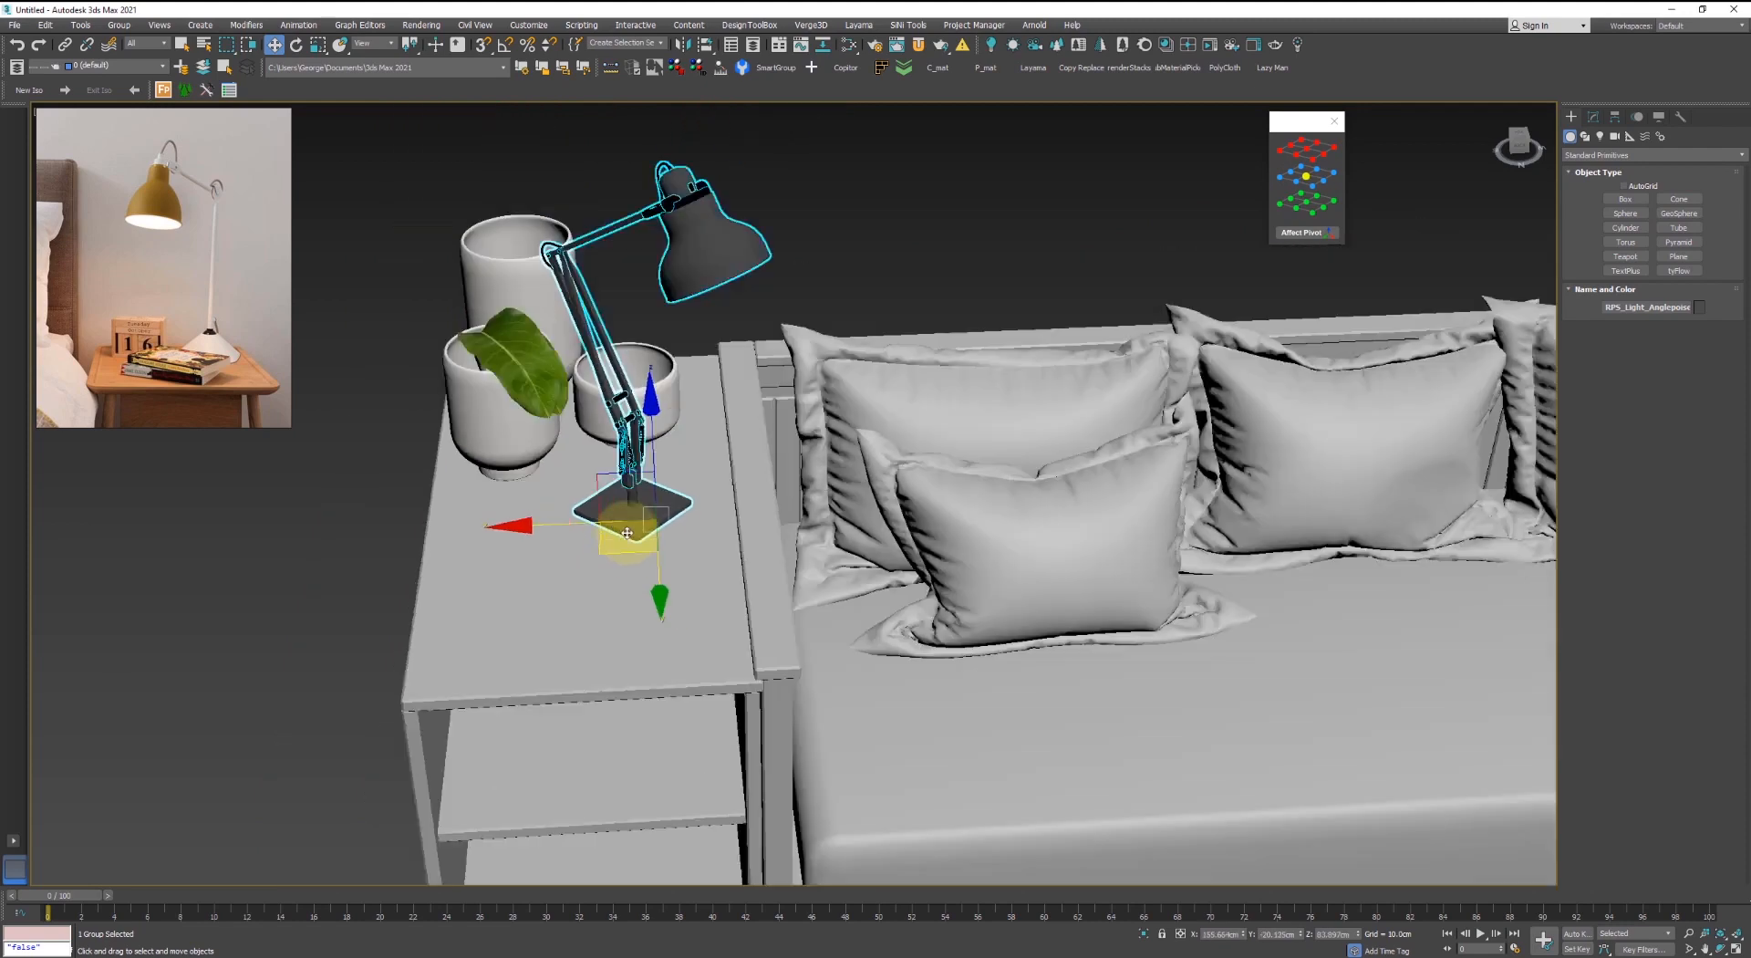
- Reposition the desk lamp at the back corner of the cabinet top, behind the small bowl vase and next to the daybed
middle_click_drag(628, 538, 604, 522, "alt")
scroll(613, 525, "up", 4)
left_click(864, 253)
middle_click_drag(864, 253, 650, 473, "alt")
left_click(650, 472)
middle_click_drag(589, 581, 534, 606, "alt")
left_click(520, 638)
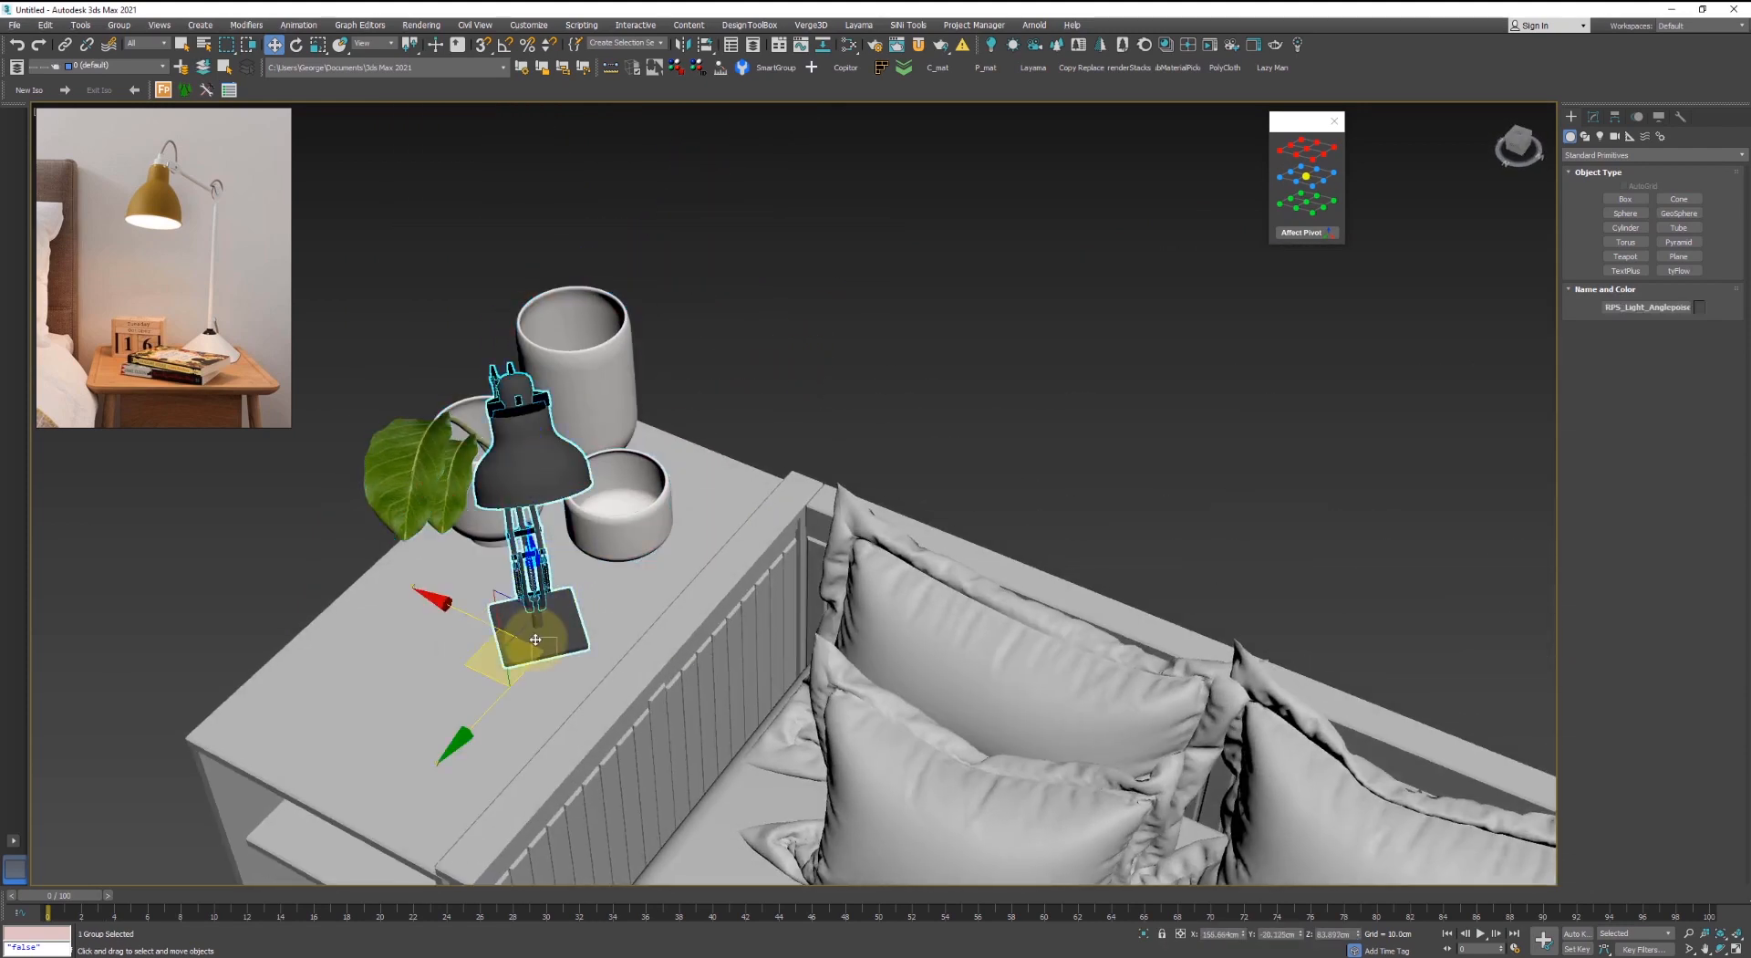
left_click_drag(500, 697, 613, 636)
key("ctrl+z")
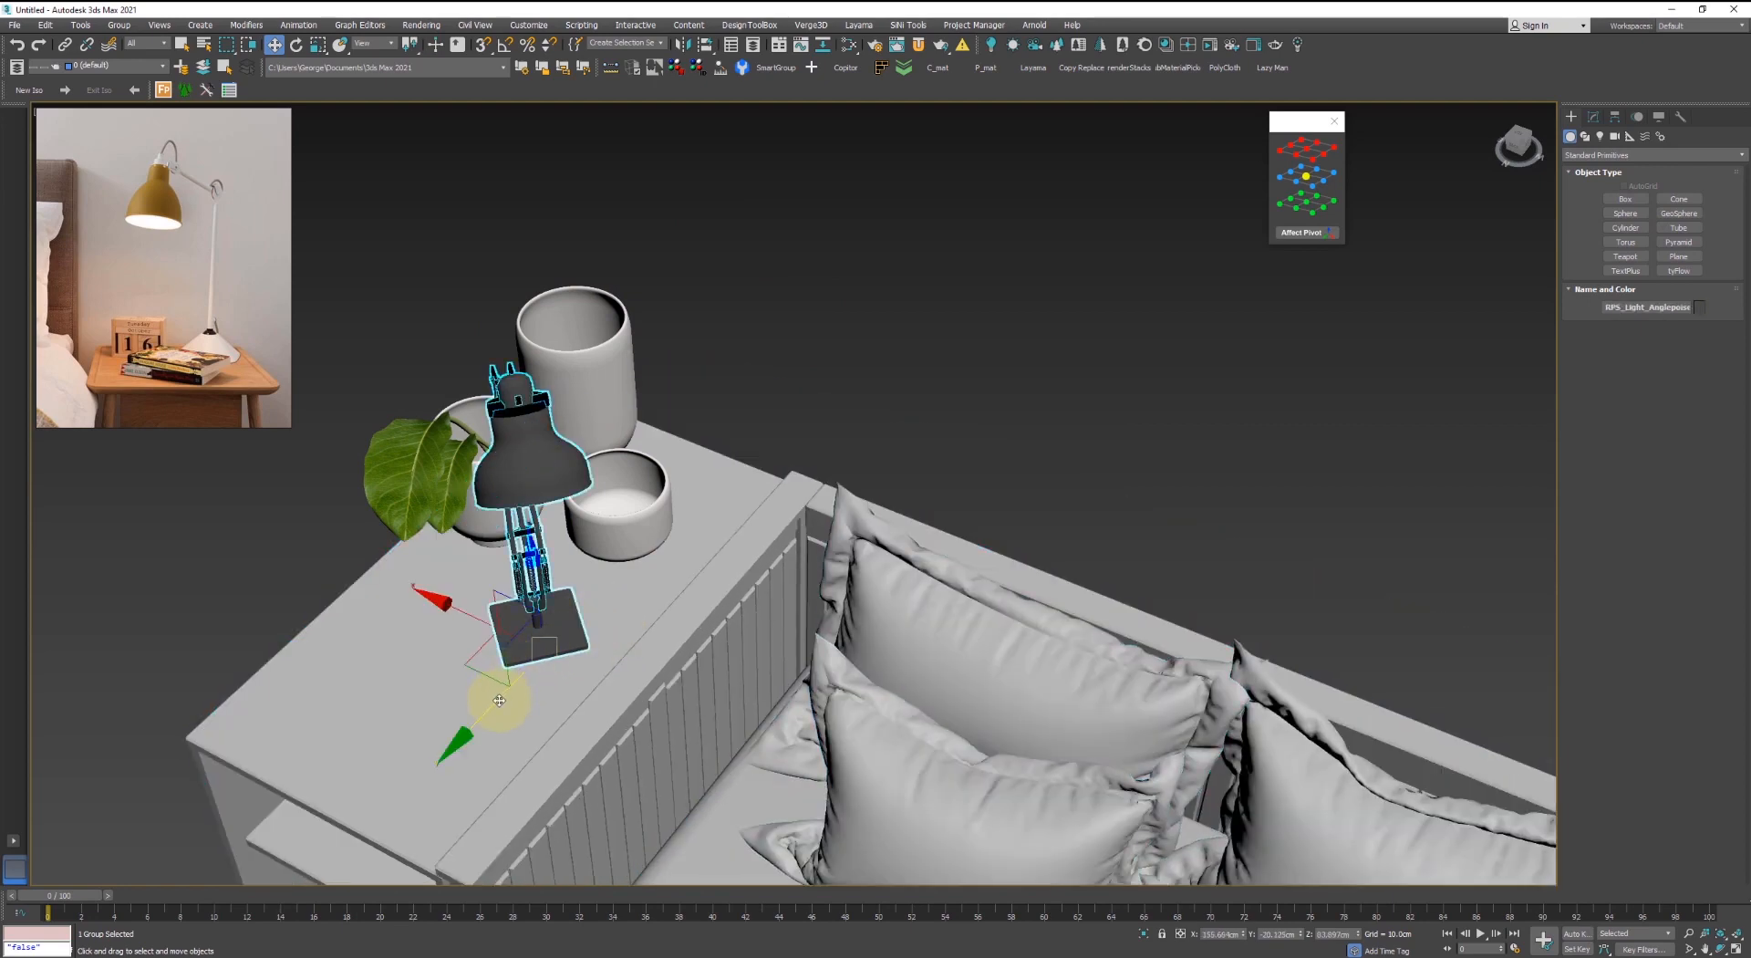
left_click_drag(500, 700, 652, 561)
- Open the vase group and delete the small bowl vase in front of the lamp
left_click(612, 536)
left_click(121, 24)
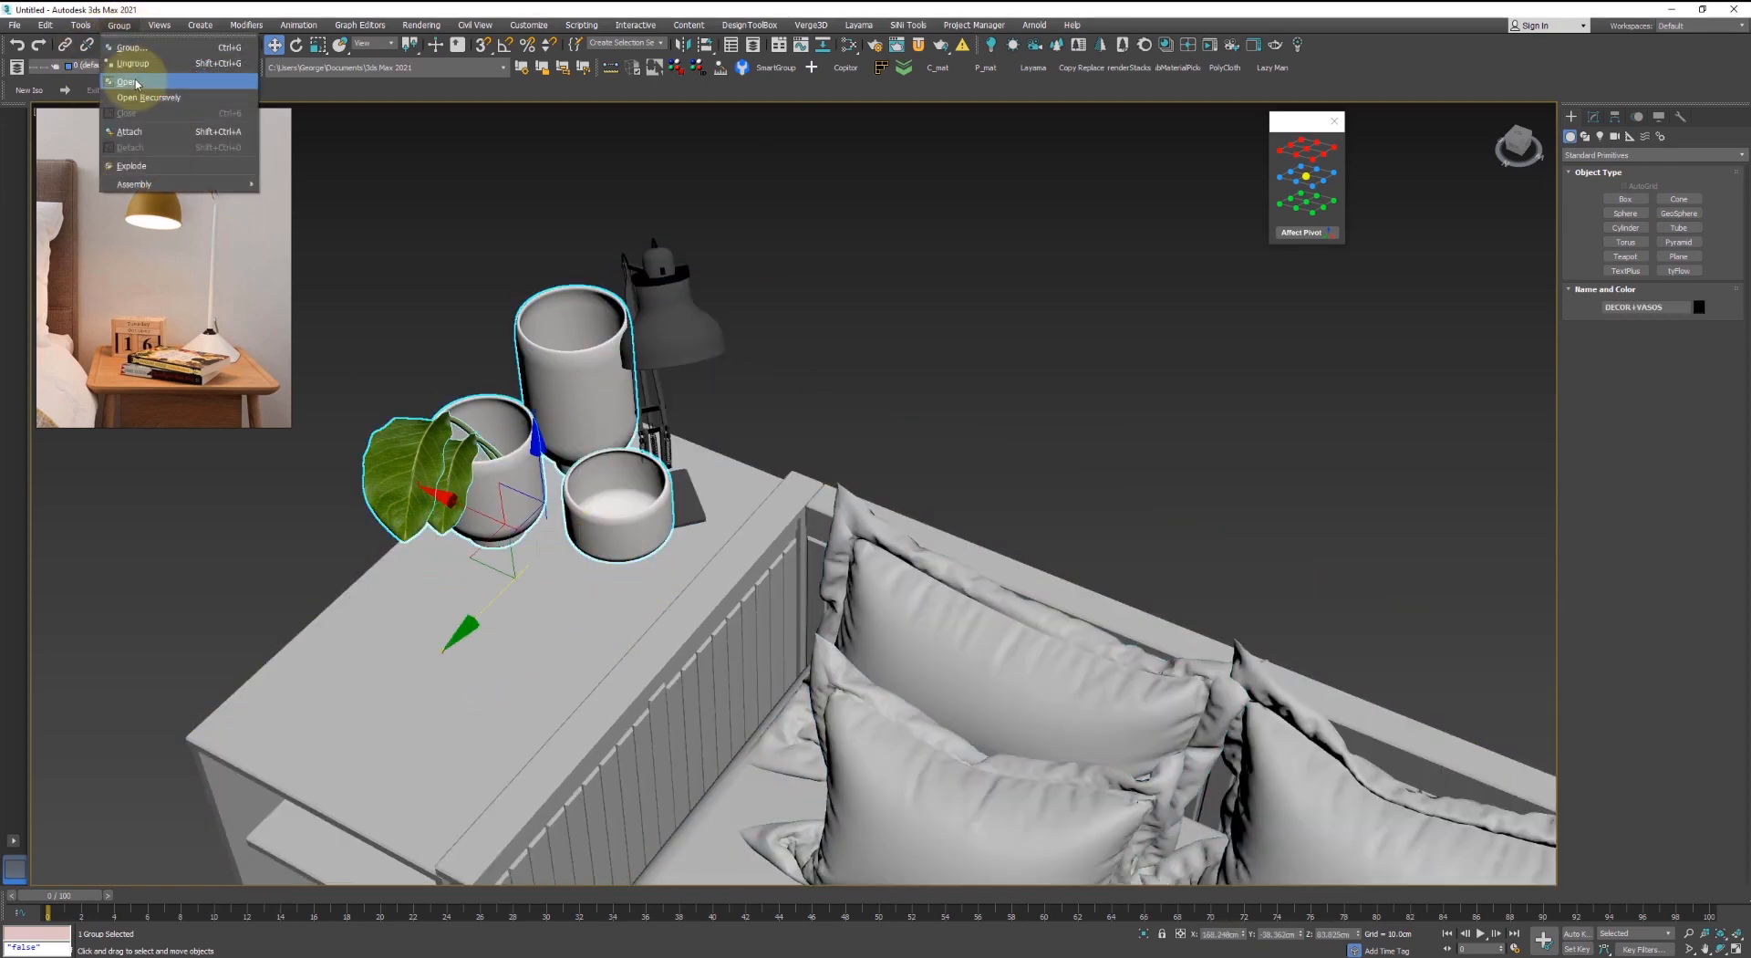
left_click(133, 80)
left_click(586, 490)
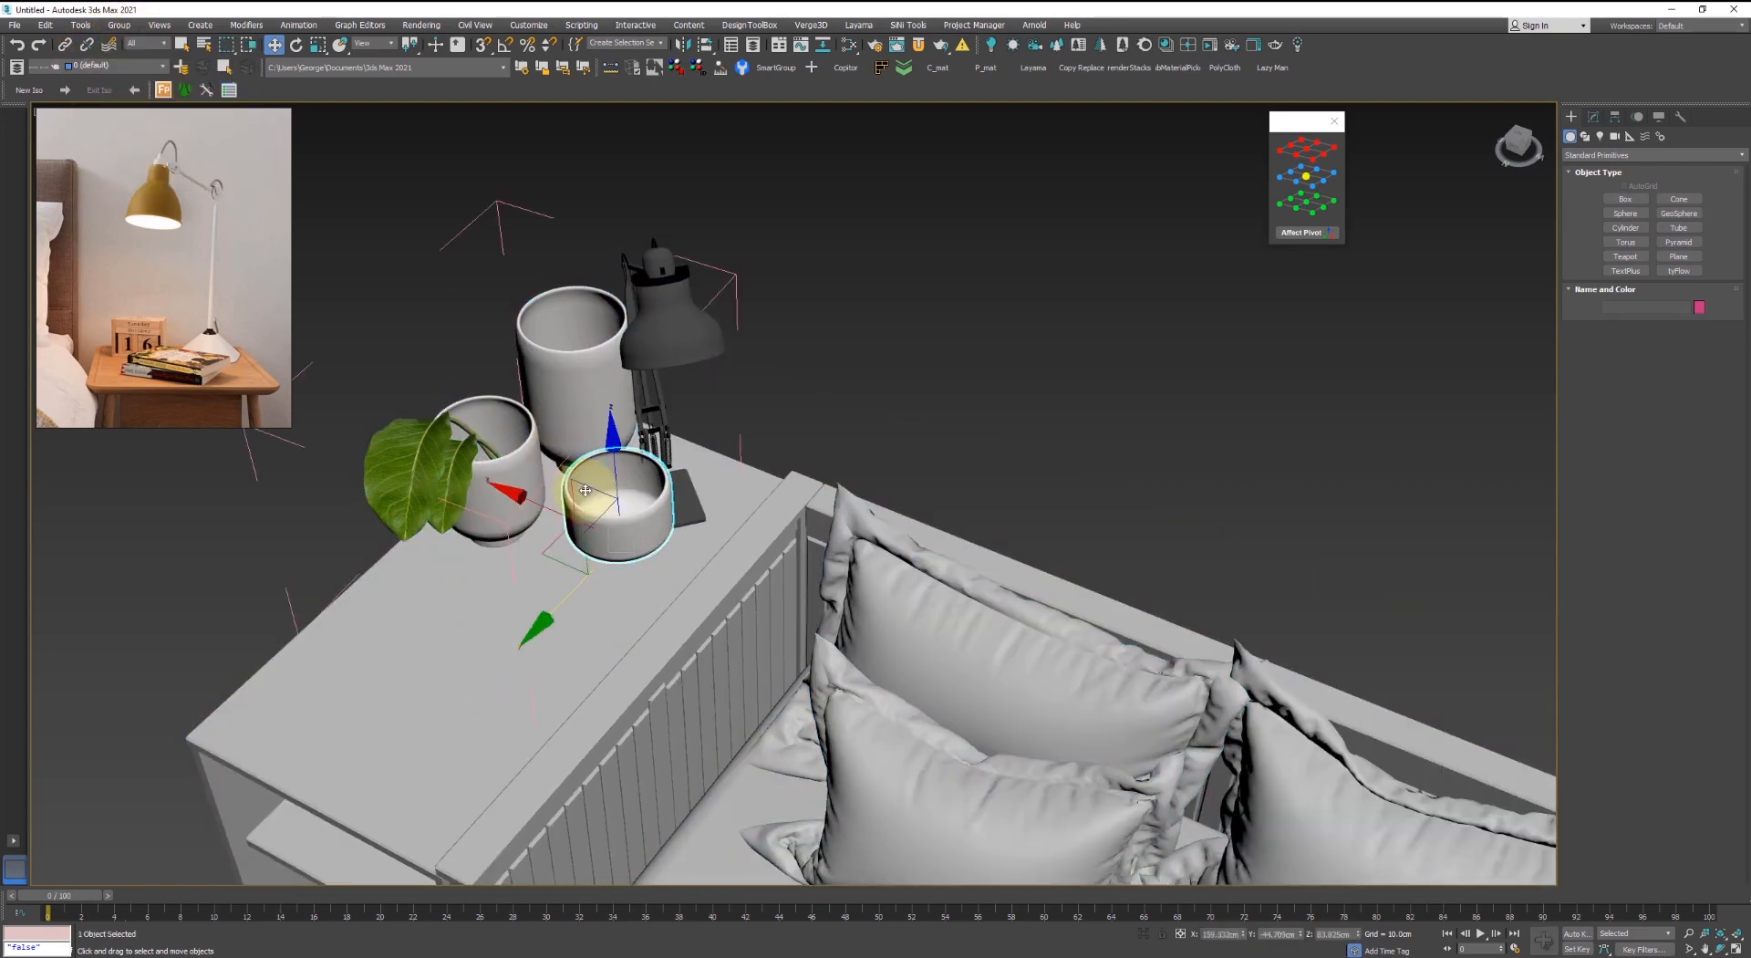
left_click(593, 403)
left_click(629, 479)
key("Delete")
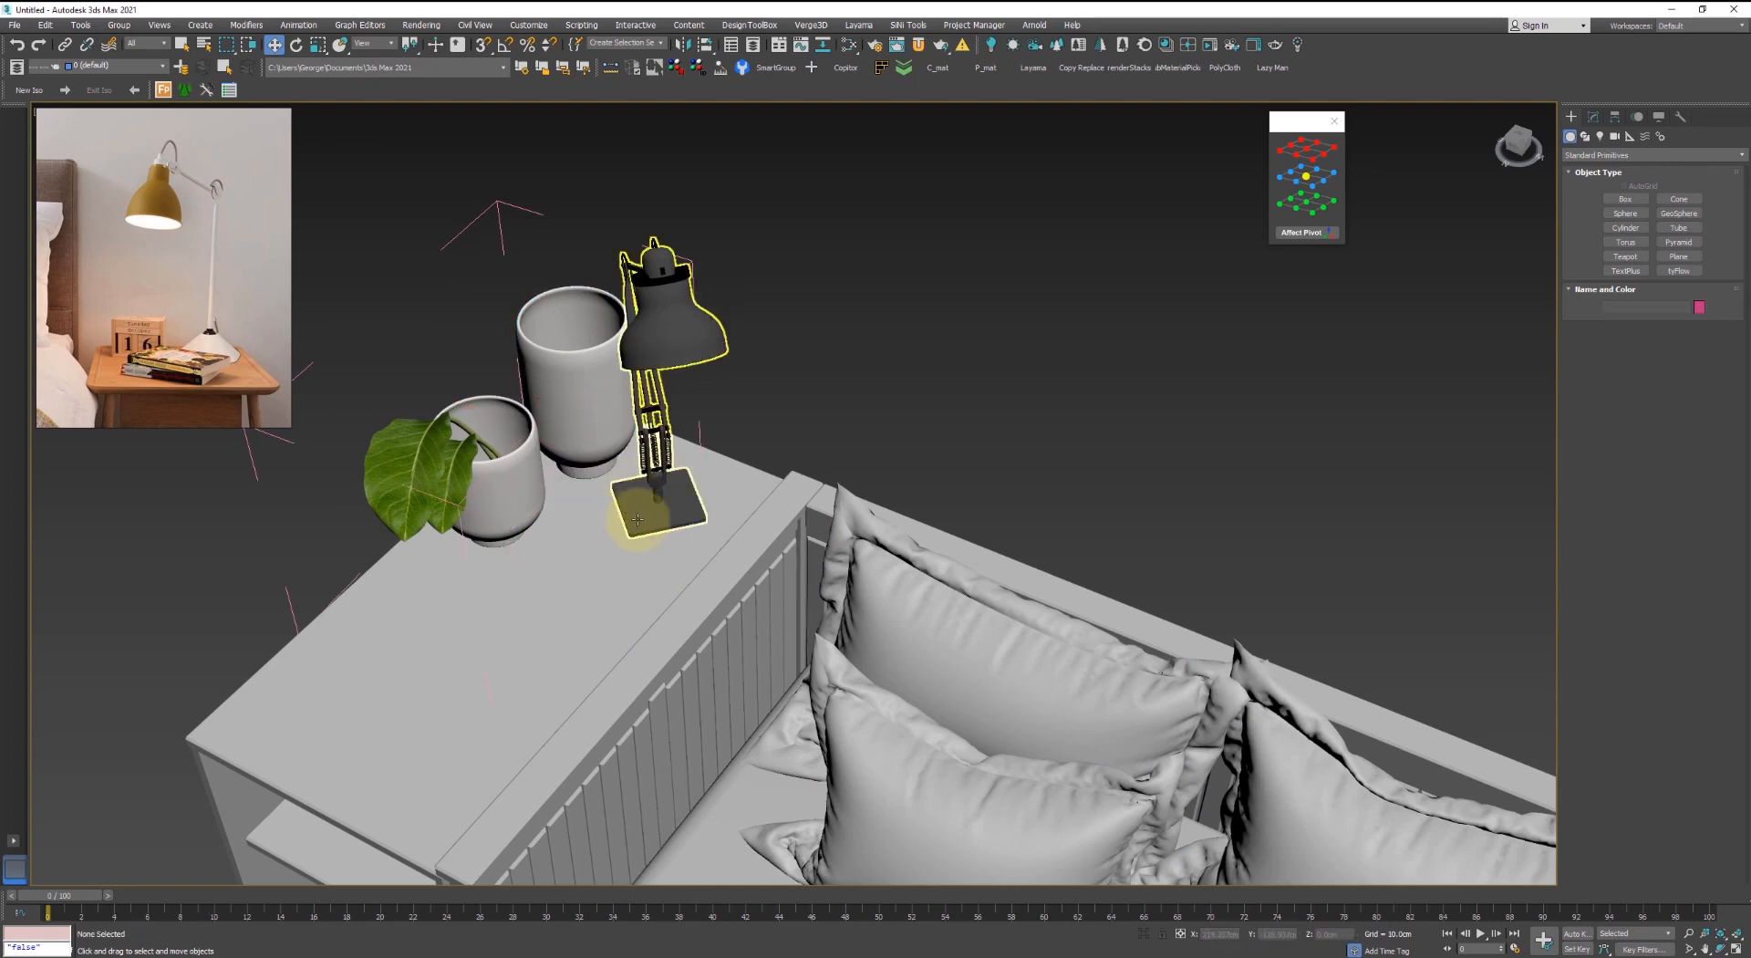
- Nudge the desk lamp slightly toward the daybed on the cabinet top and deselect it
middle_click_drag(648, 500, 609, 547, "alt")
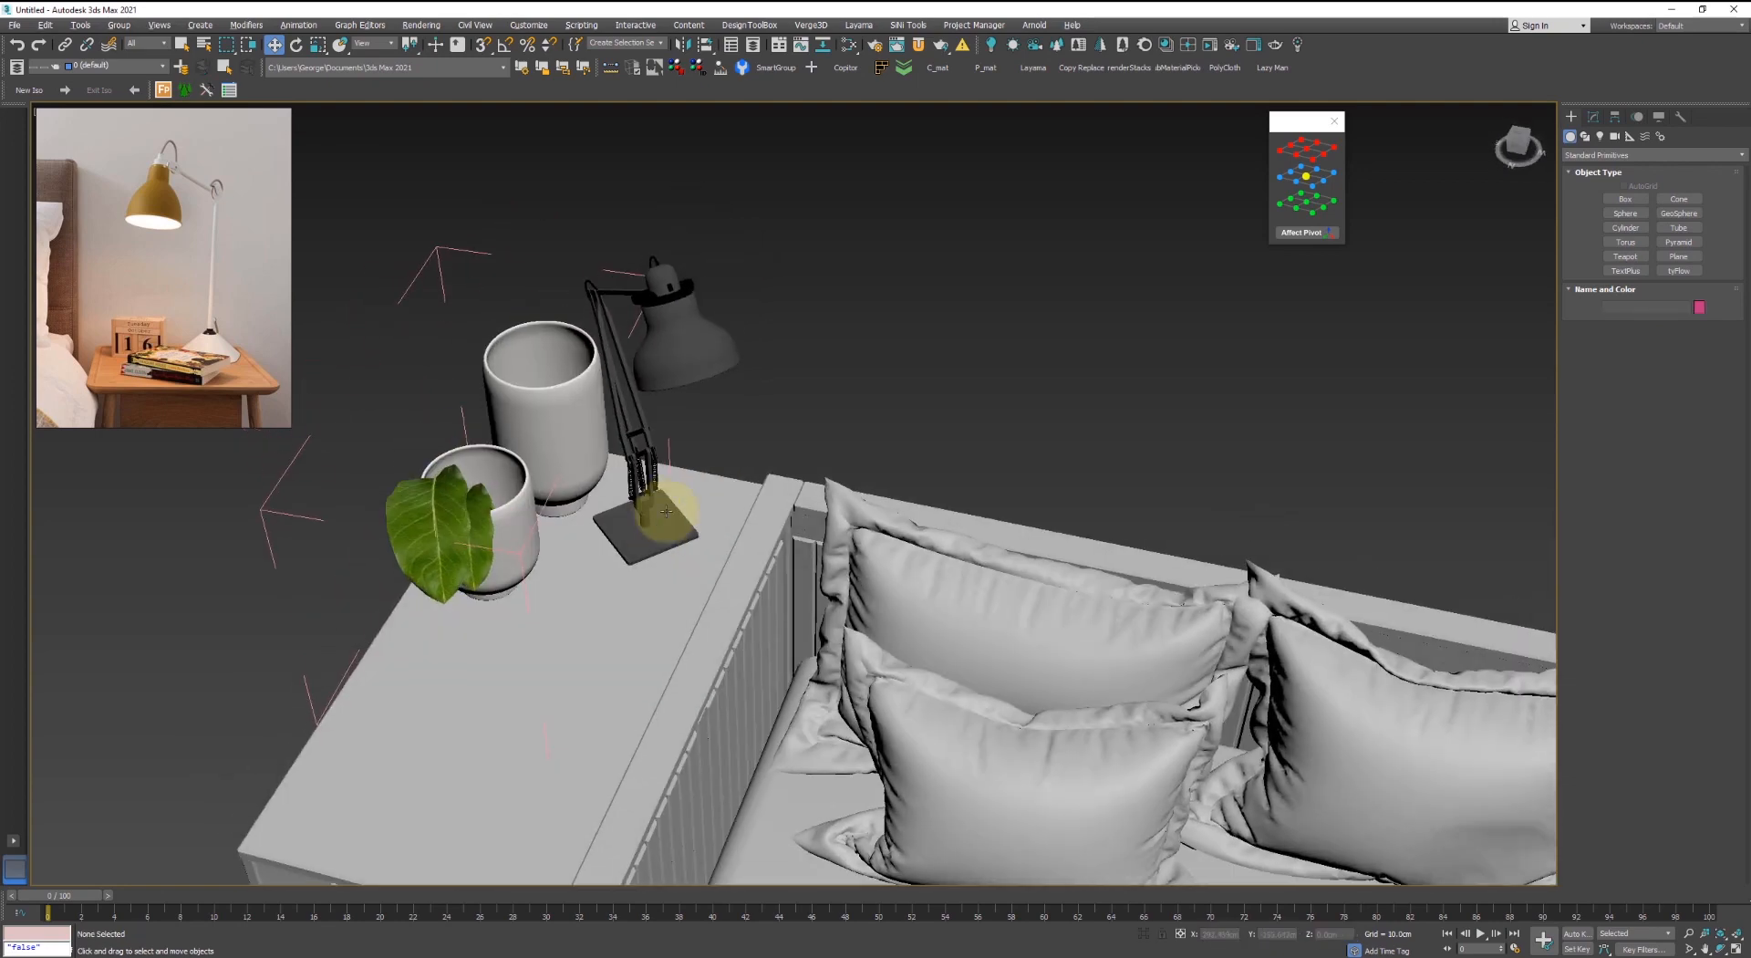
left_click(609, 548)
left_click(607, 577)
left_click(626, 554)
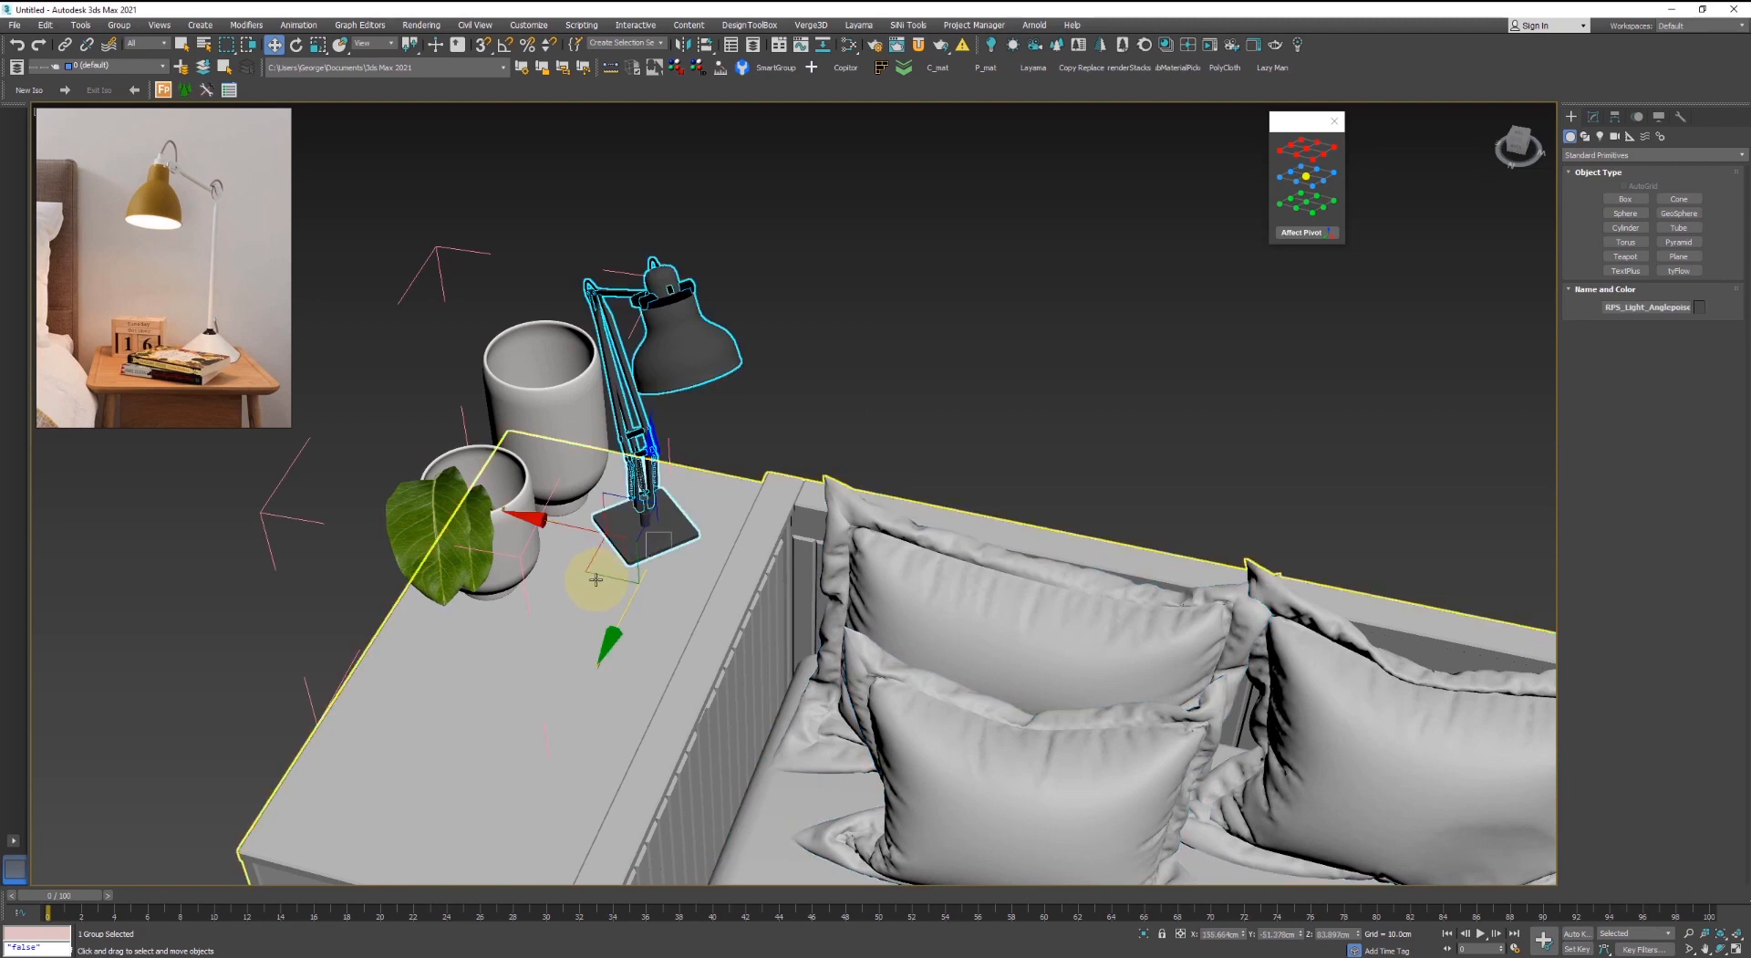
left_click_drag(602, 575, 619, 571)
left_click(895, 416)
left_click(706, 334)
left_click(926, 295)
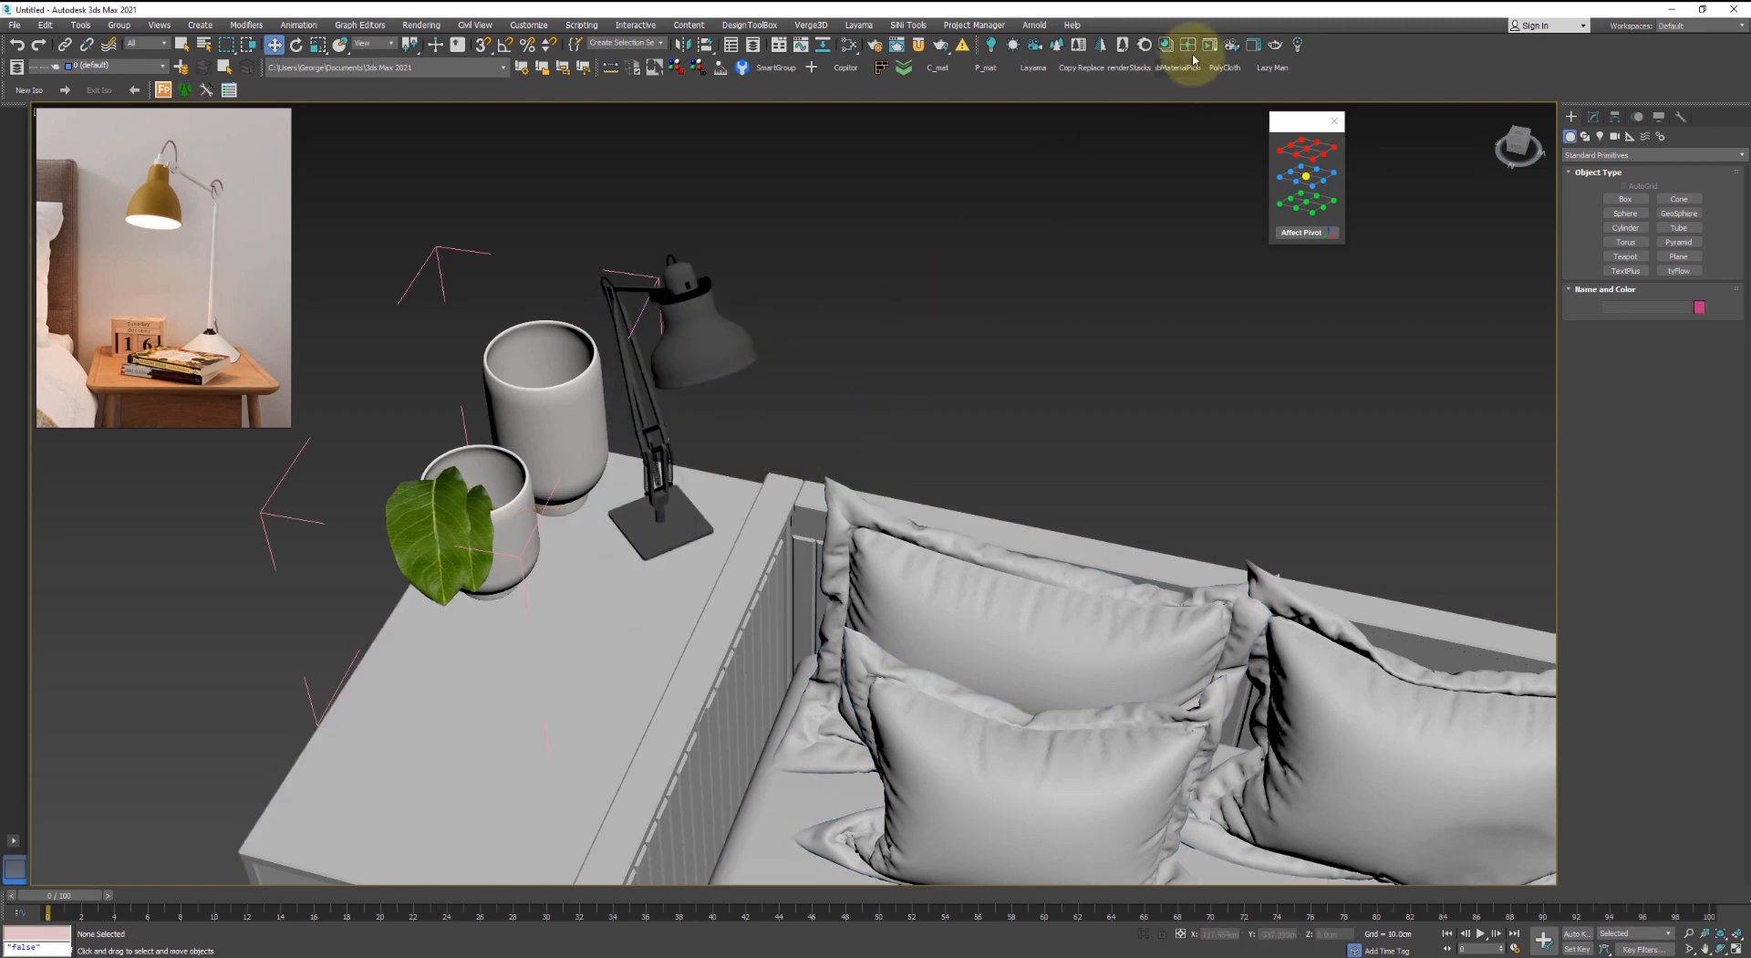
- Start a Corona interactive render, move its frame buffer clear of the lamp and vases, and stop the render
left_click(1211, 45)
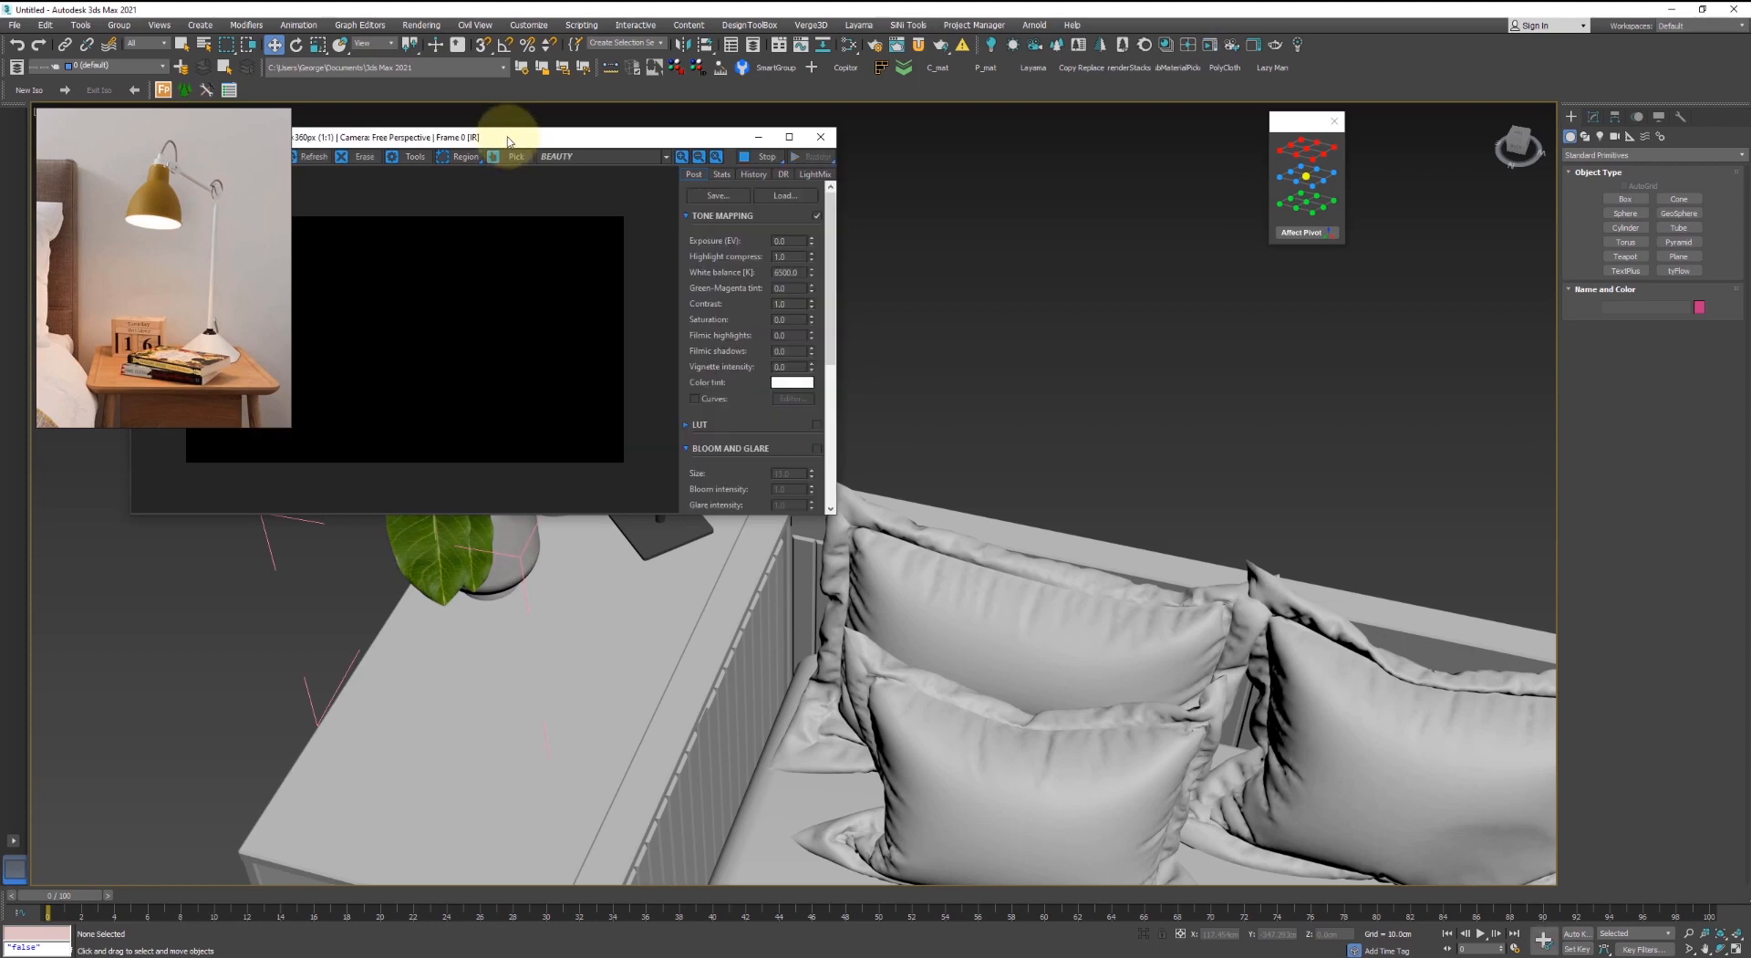
left_click_drag(507, 144, 1175, 142)
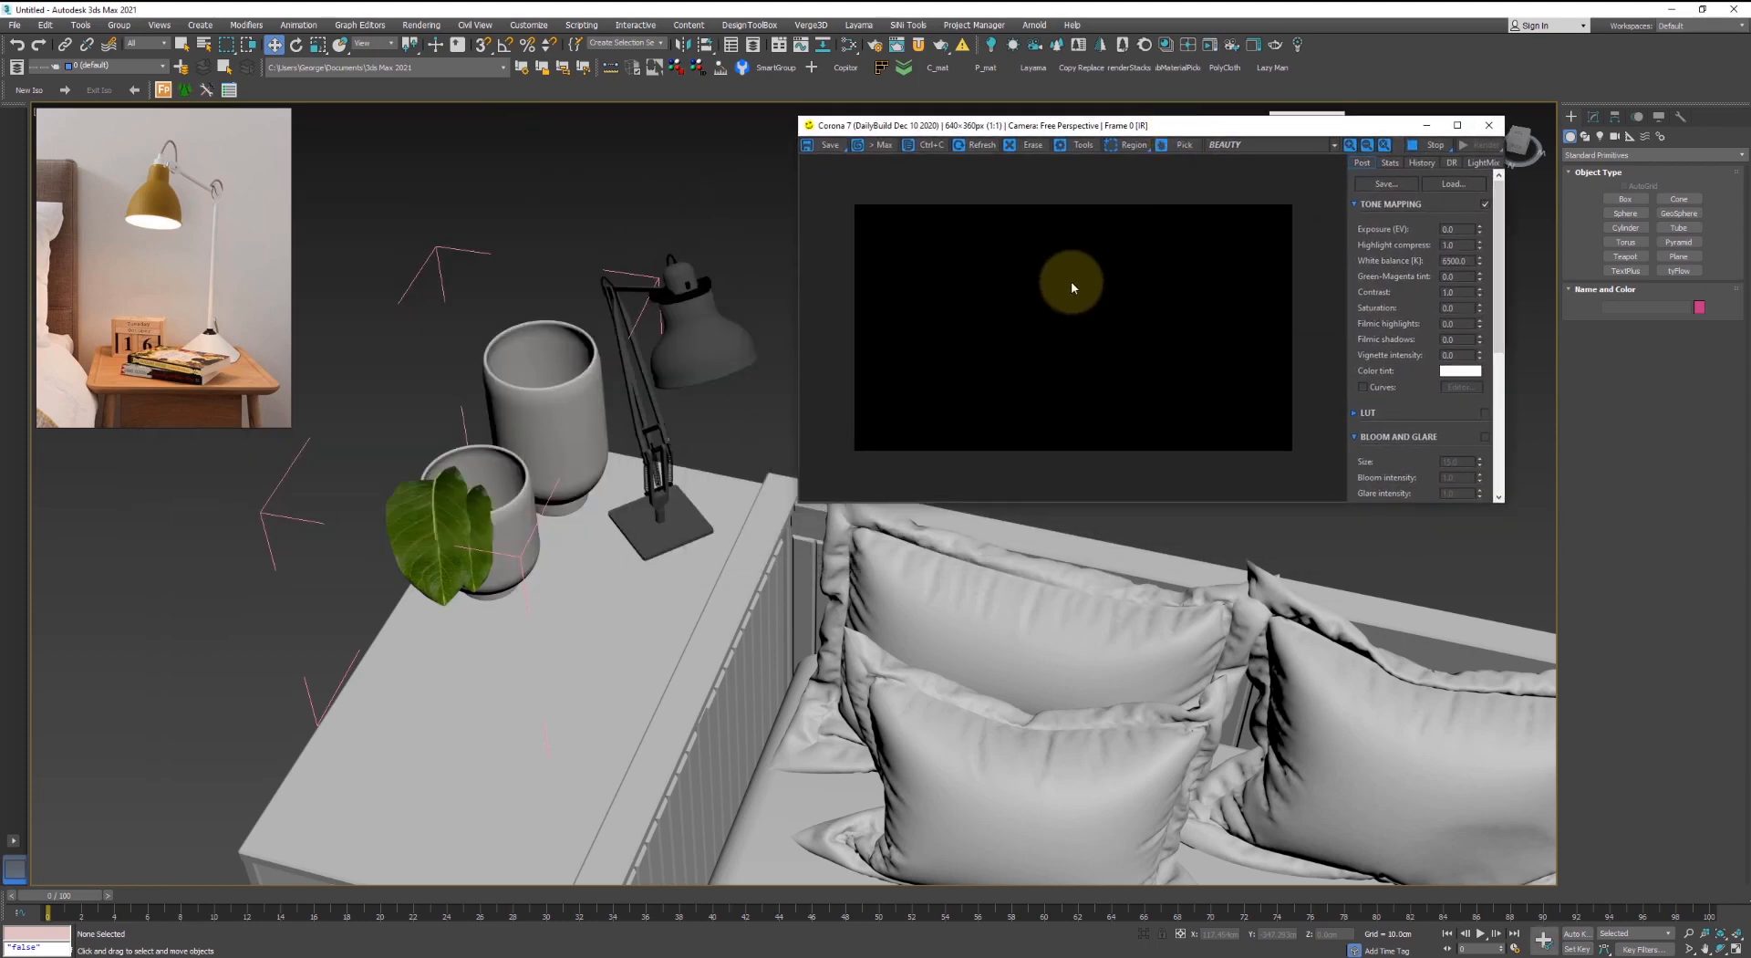
scroll(649, 444, "down", 5)
scroll(712, 390, "down", 3)
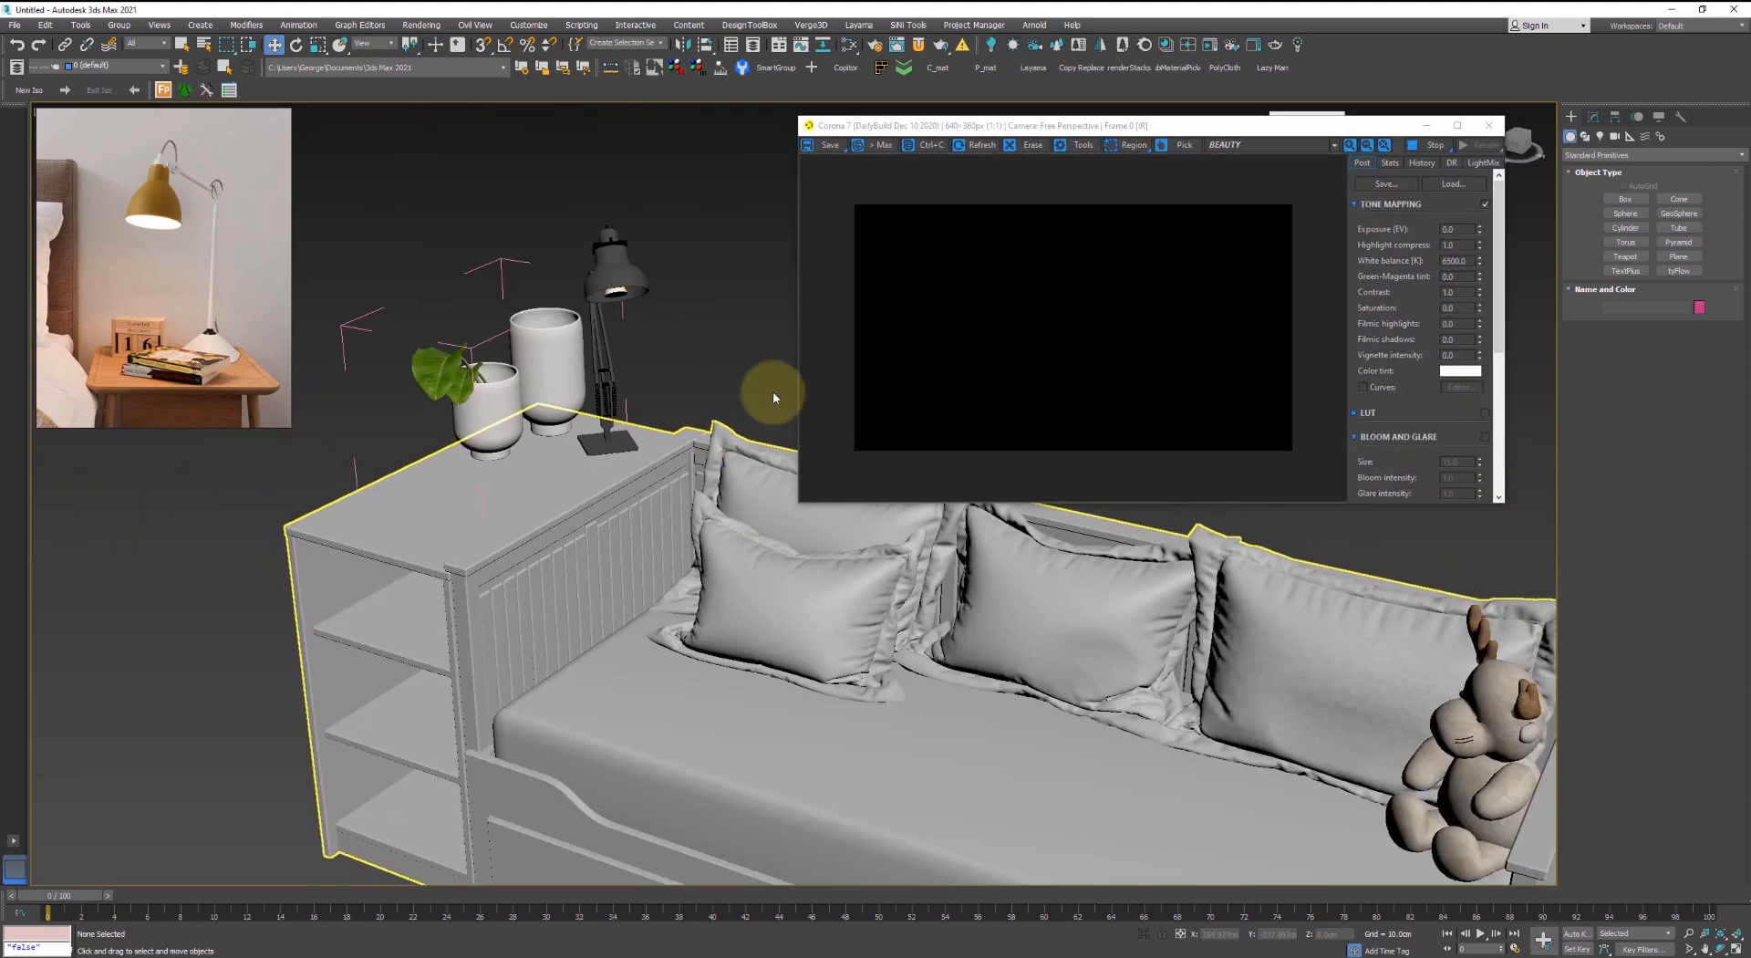
left_click(1423, 144)
- Assign the HDRI - indoor#1 CoronaColorCorrect map from the library as the environment background map
key("8")
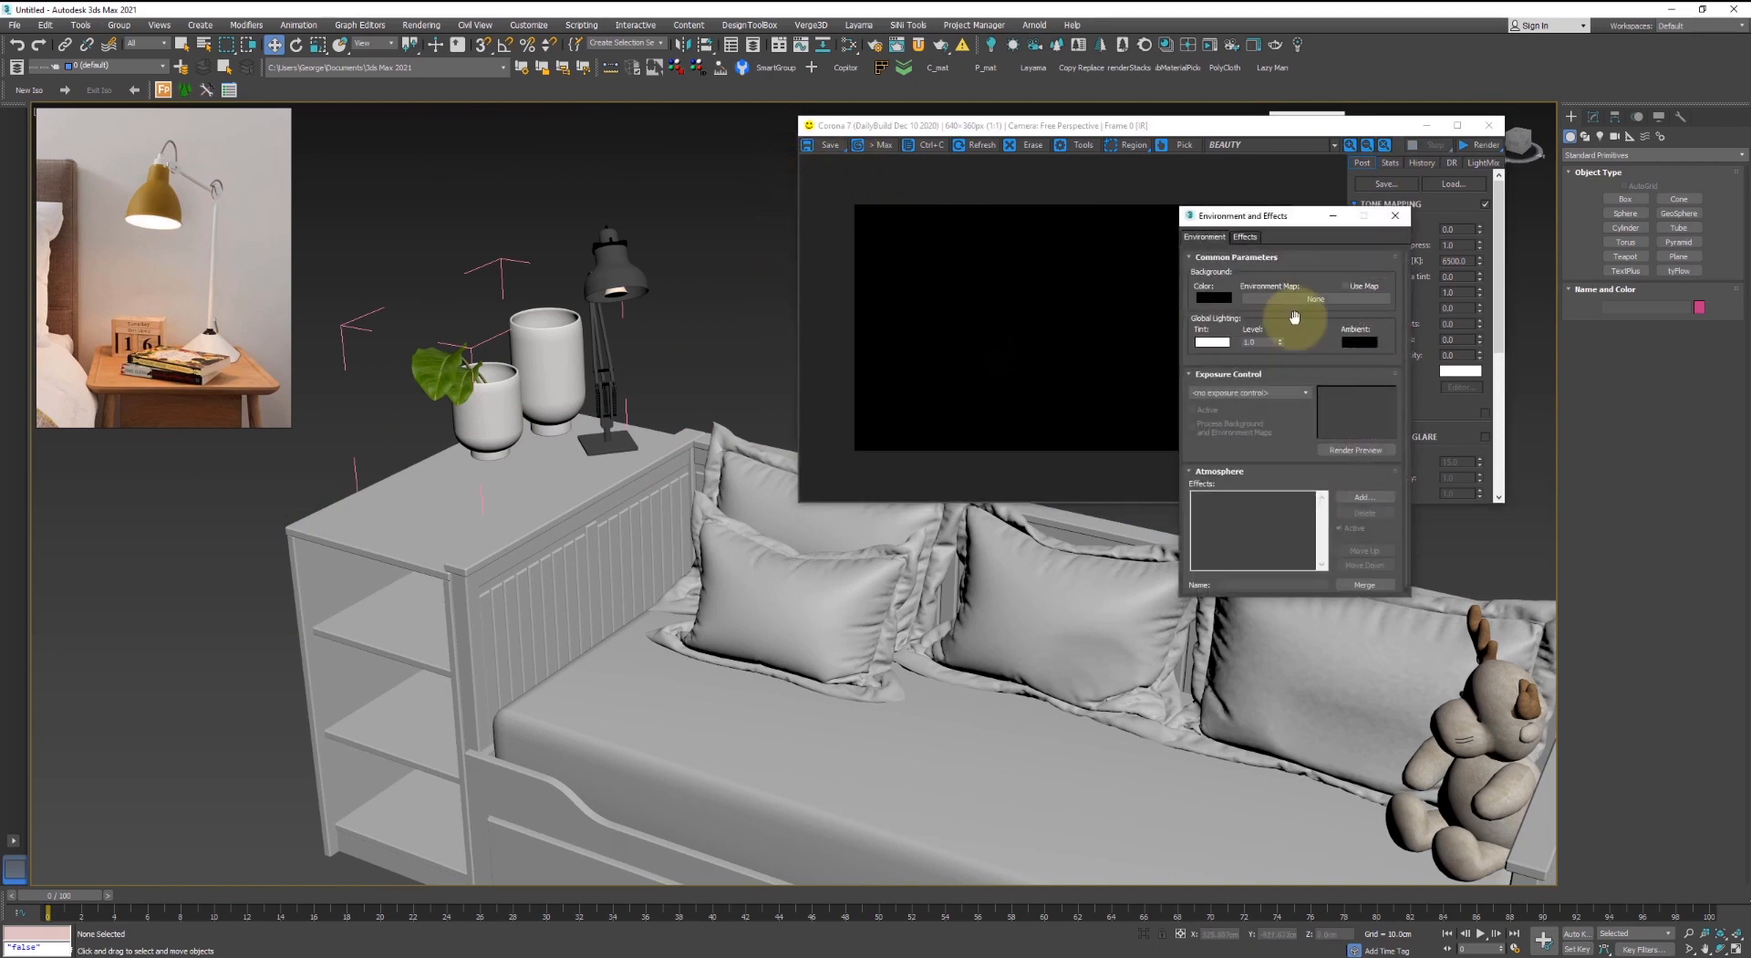
left_click(1327, 301)
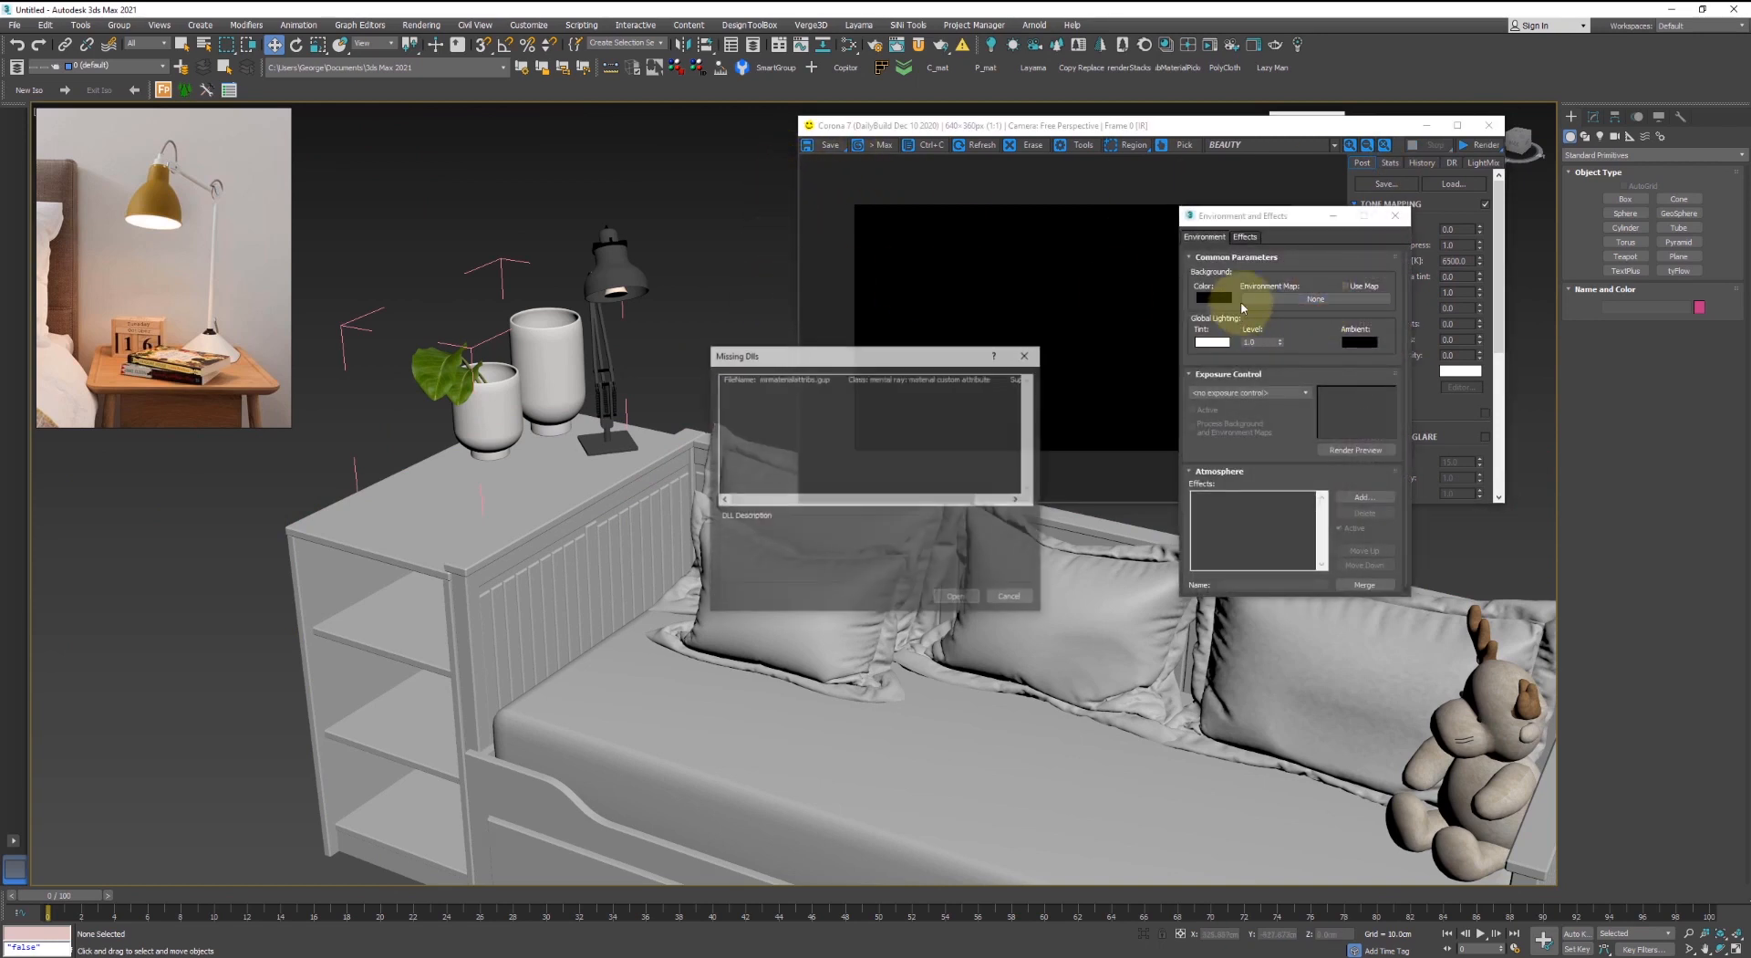
left_click(958, 595)
left_click(1314, 299)
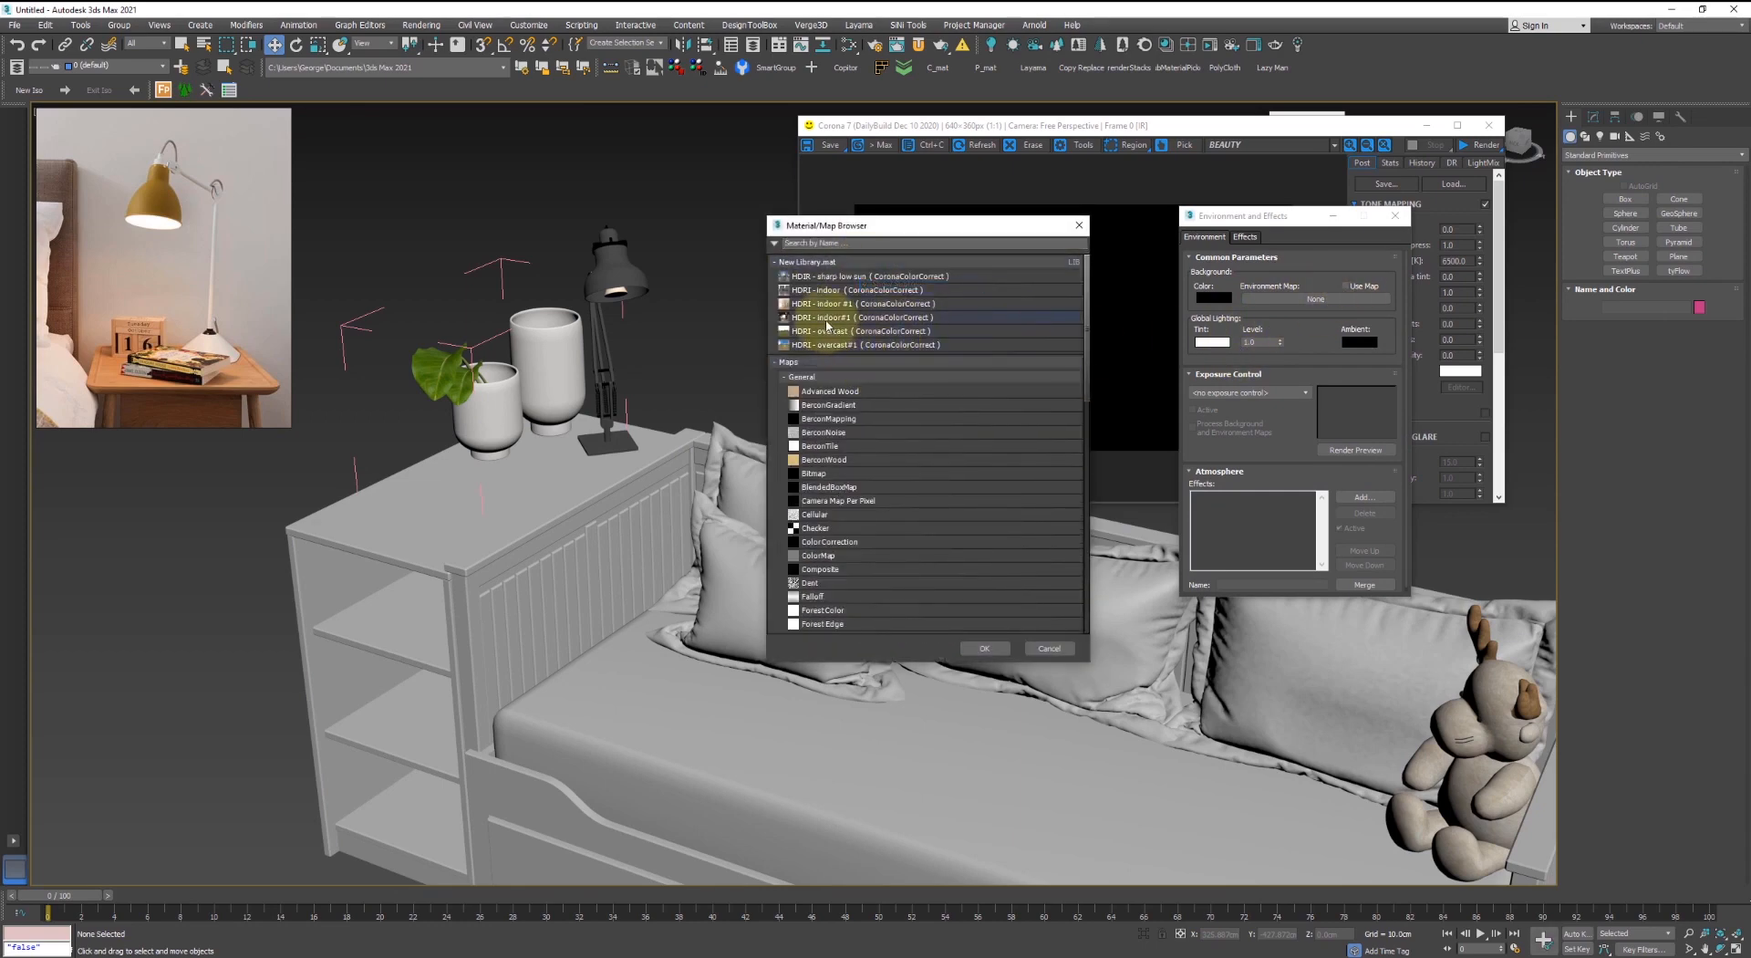
double_click(825, 319)
left_click(1395, 217)
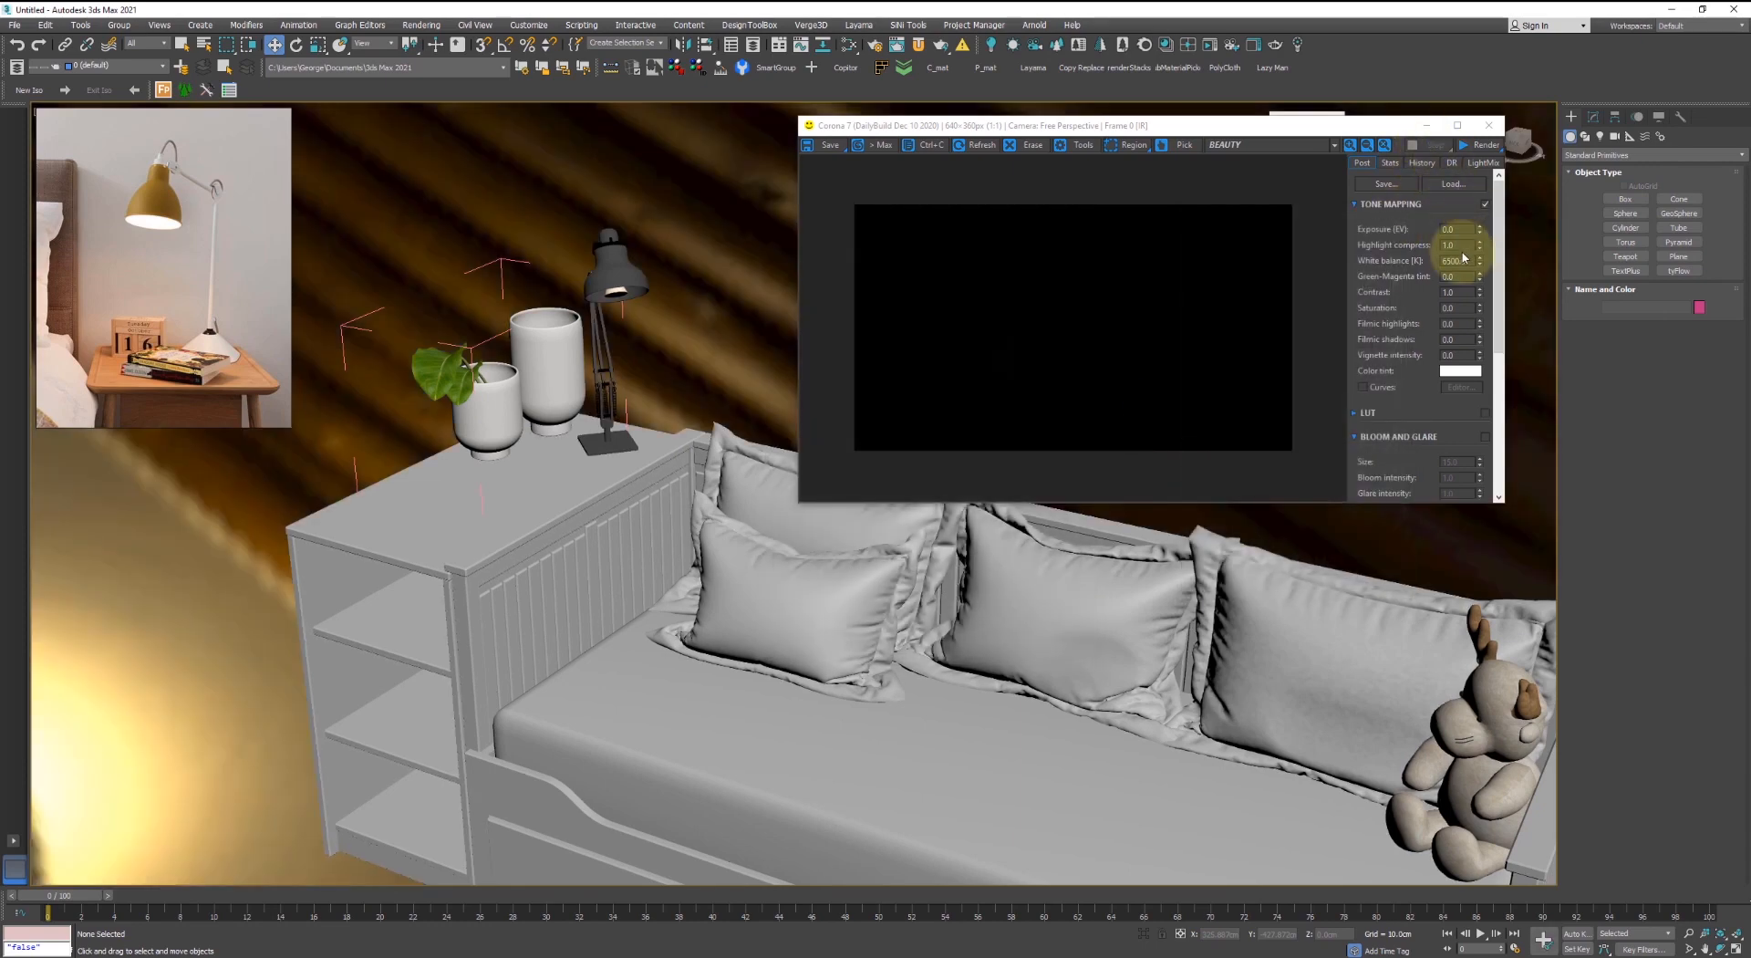
- Set the tone mapping to highlight compression 2.0 and contrast 3.0, and start the interactive render
type("3")
key("Tab")
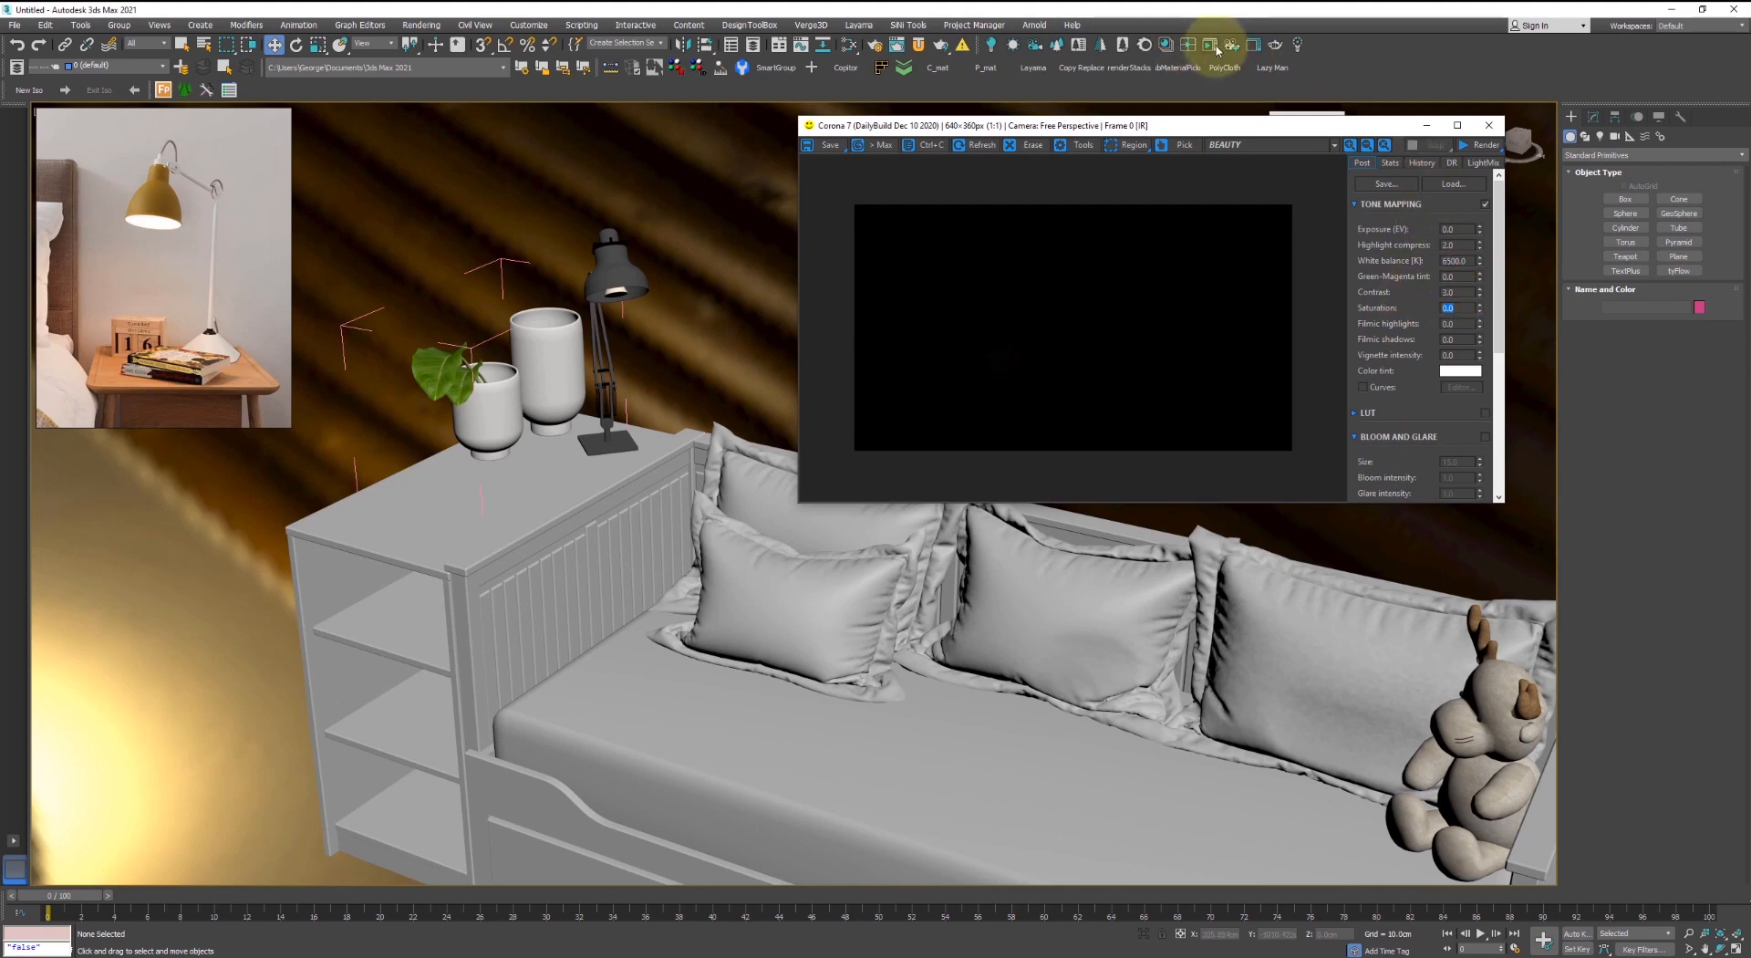
left_click(1218, 50)
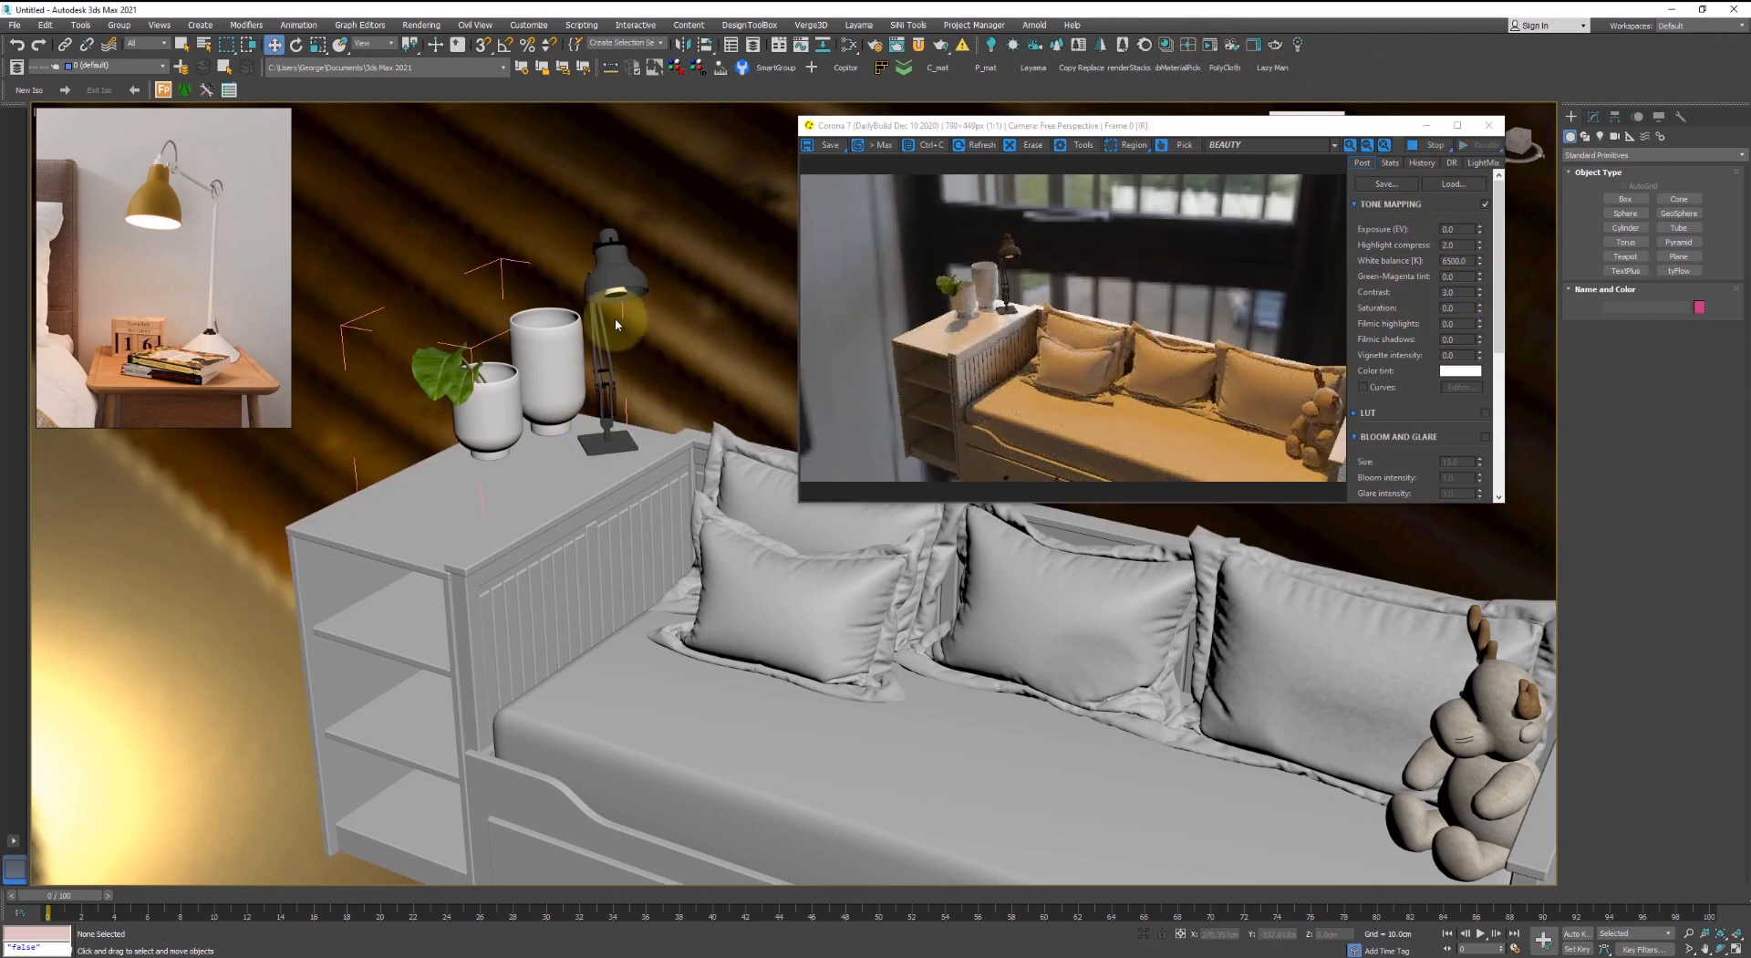
- Open the desk lamp's group and delete the bulb parts inside the shade
scroll(614, 317, "up", 6)
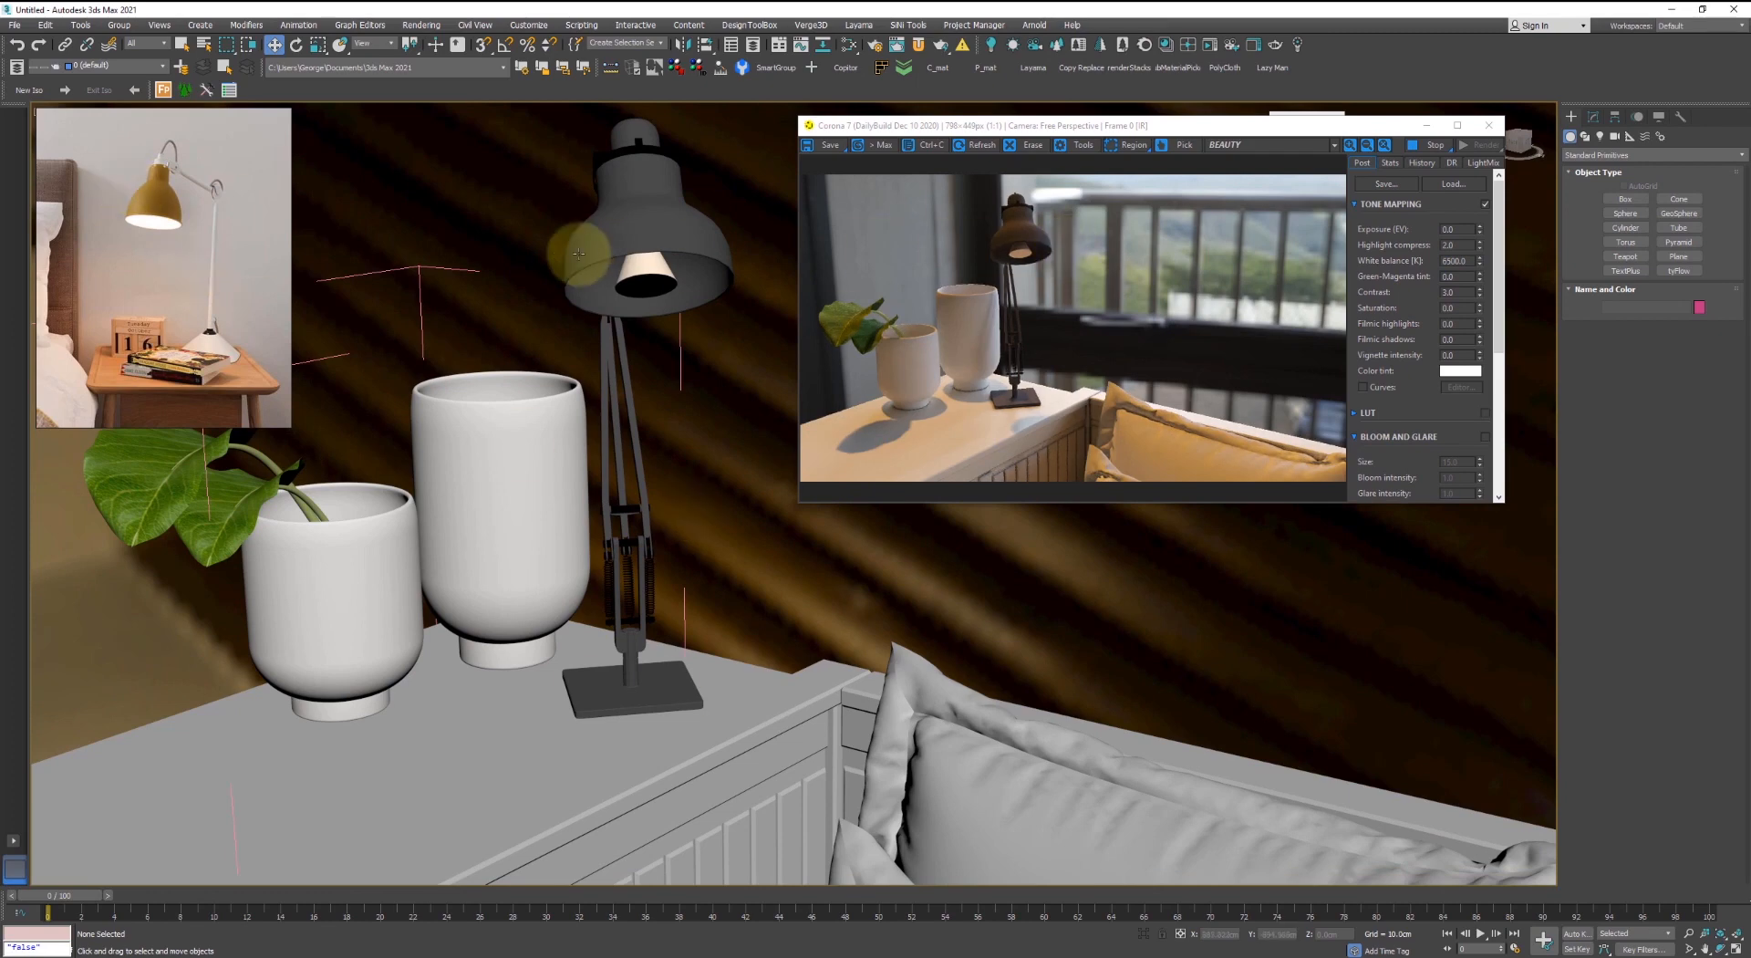
left_click(638, 265)
left_click(119, 24)
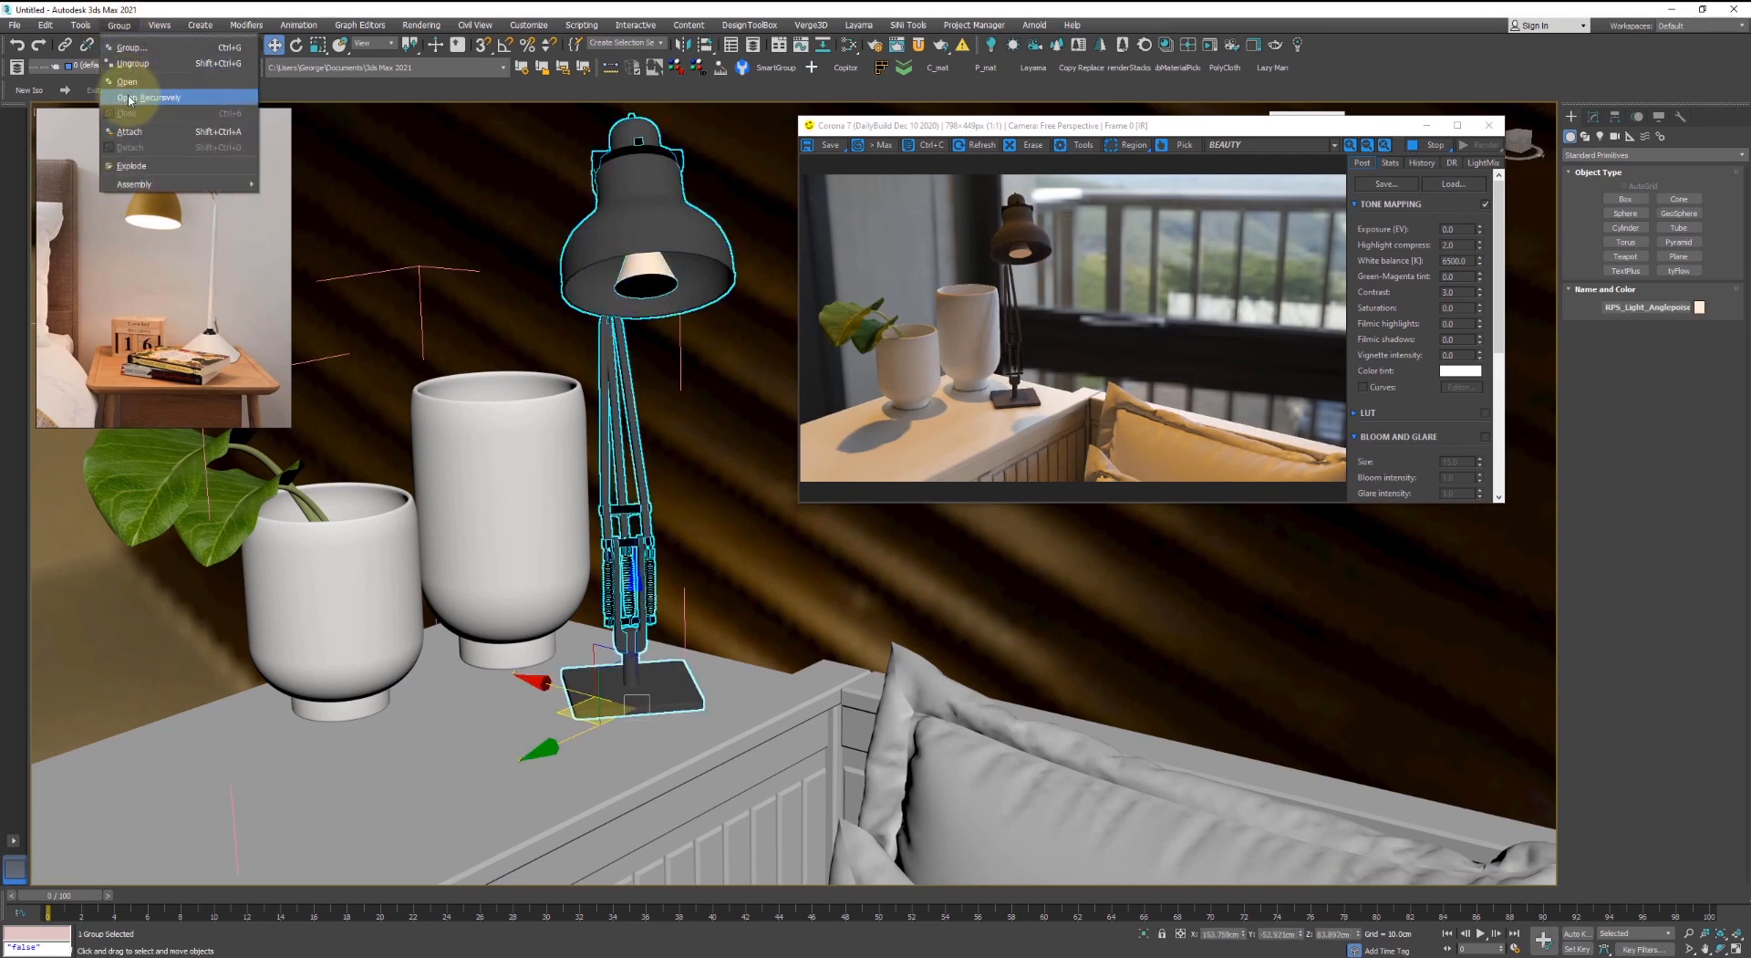
left_click(129, 65)
left_click(636, 274)
key("Delete")
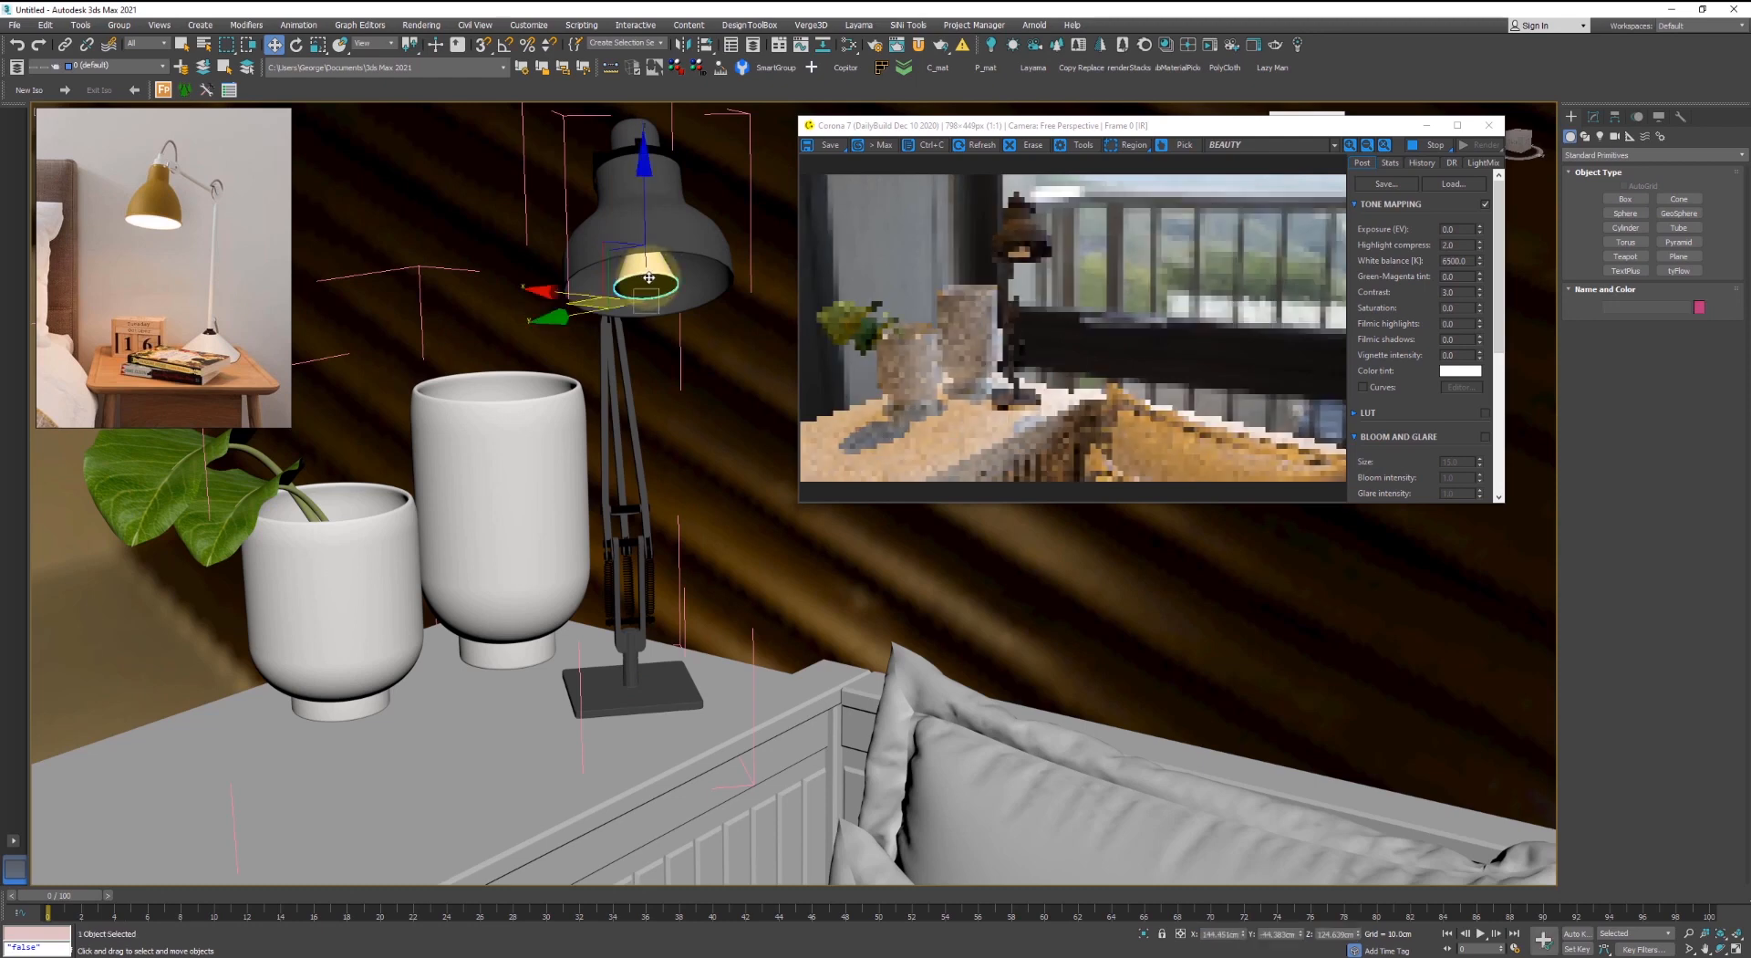
left_click(651, 278)
key("Delete")
middle_click_drag(652, 292, 709, 185, "alt")
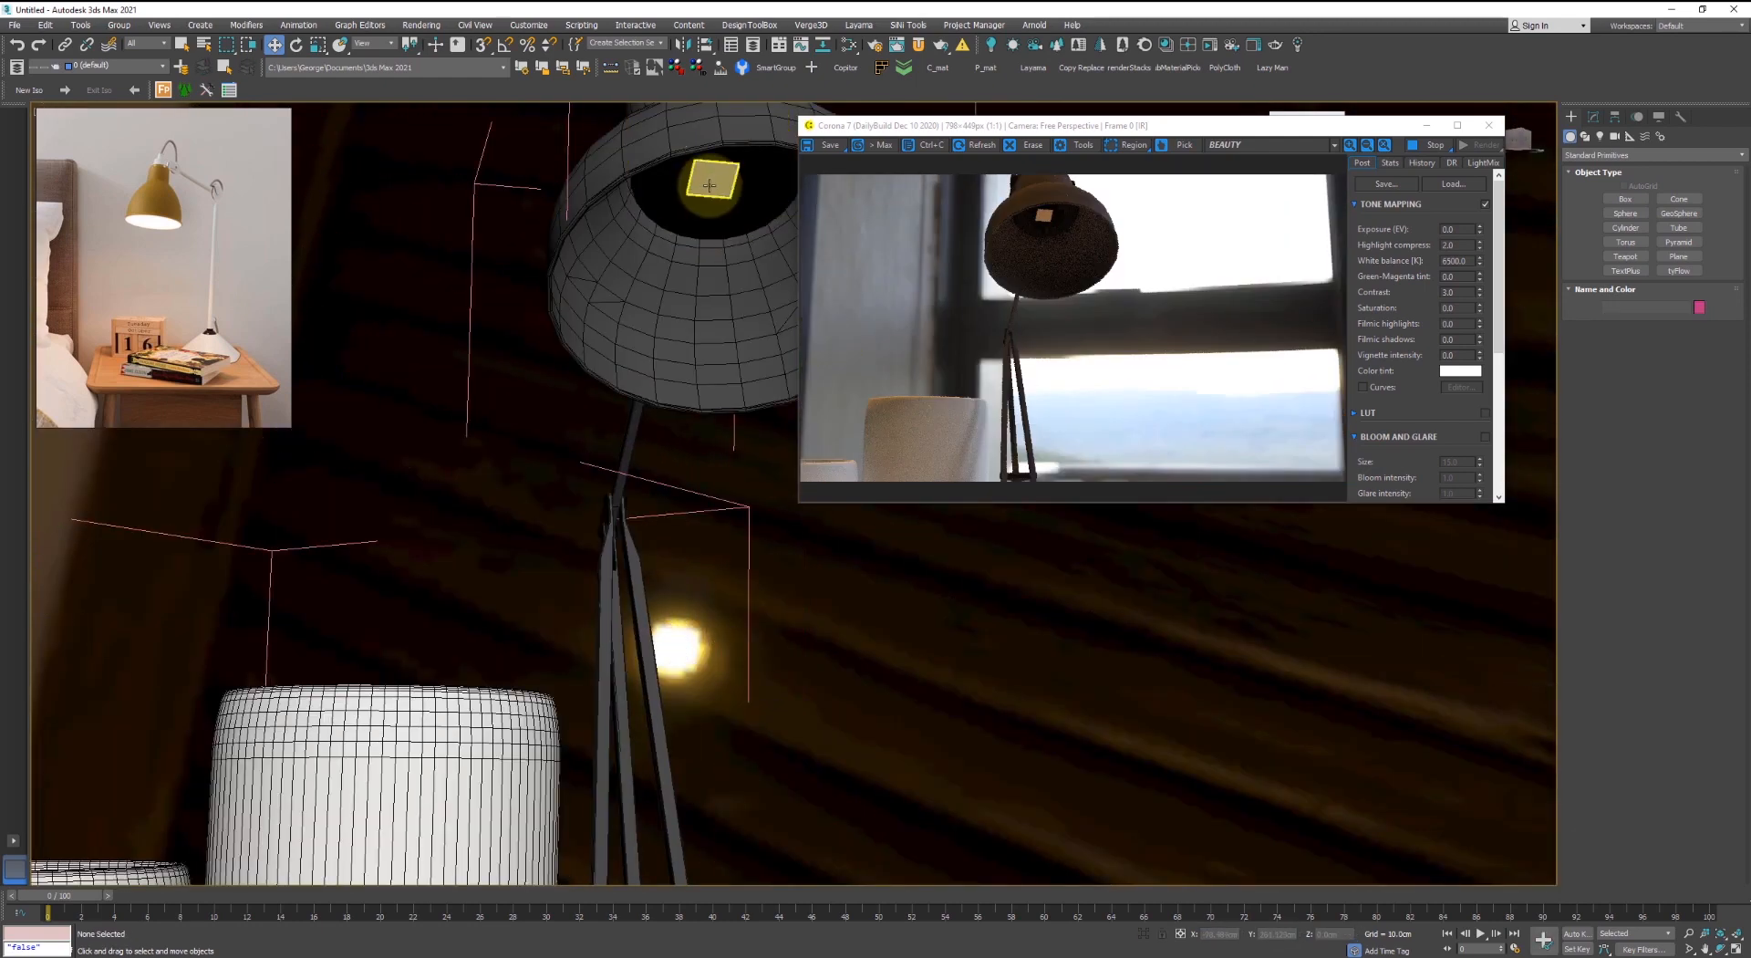
middle_click_drag(713, 255, 706, 417, "alt")
- Stop the interactive render and pick the lamp shade's material into the Slate Material Editor
left_click(719, 267)
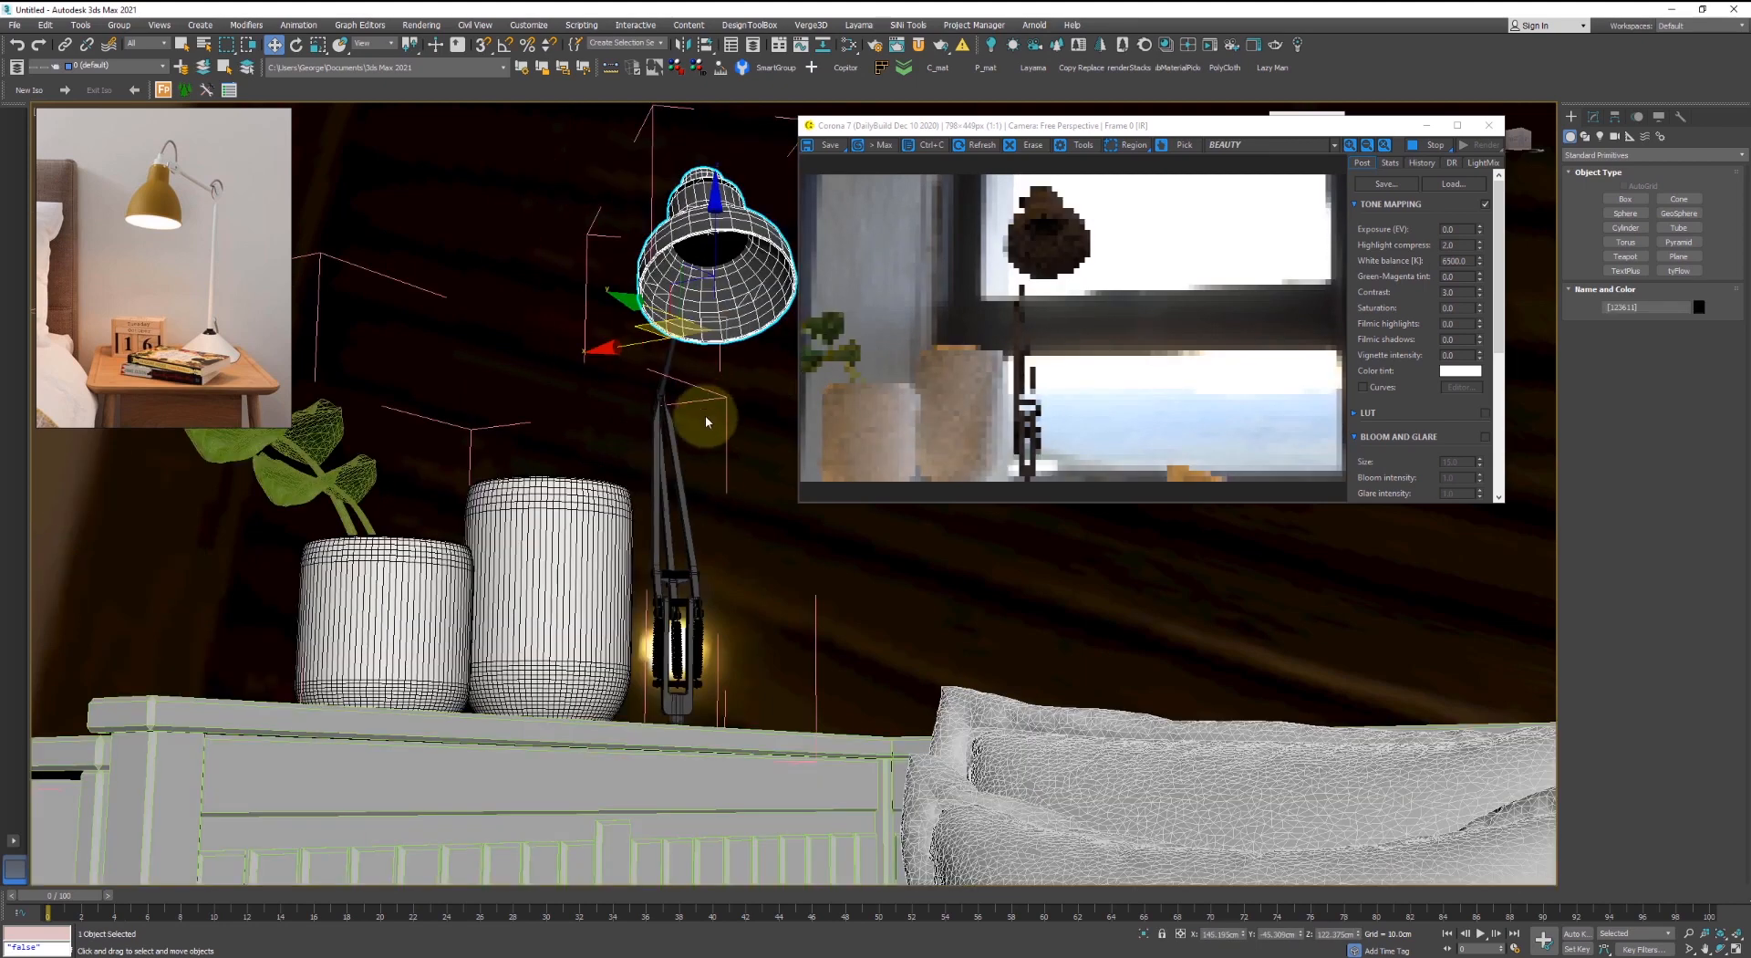
left_click(500, 188)
key("m")
left_click(1421, 149)
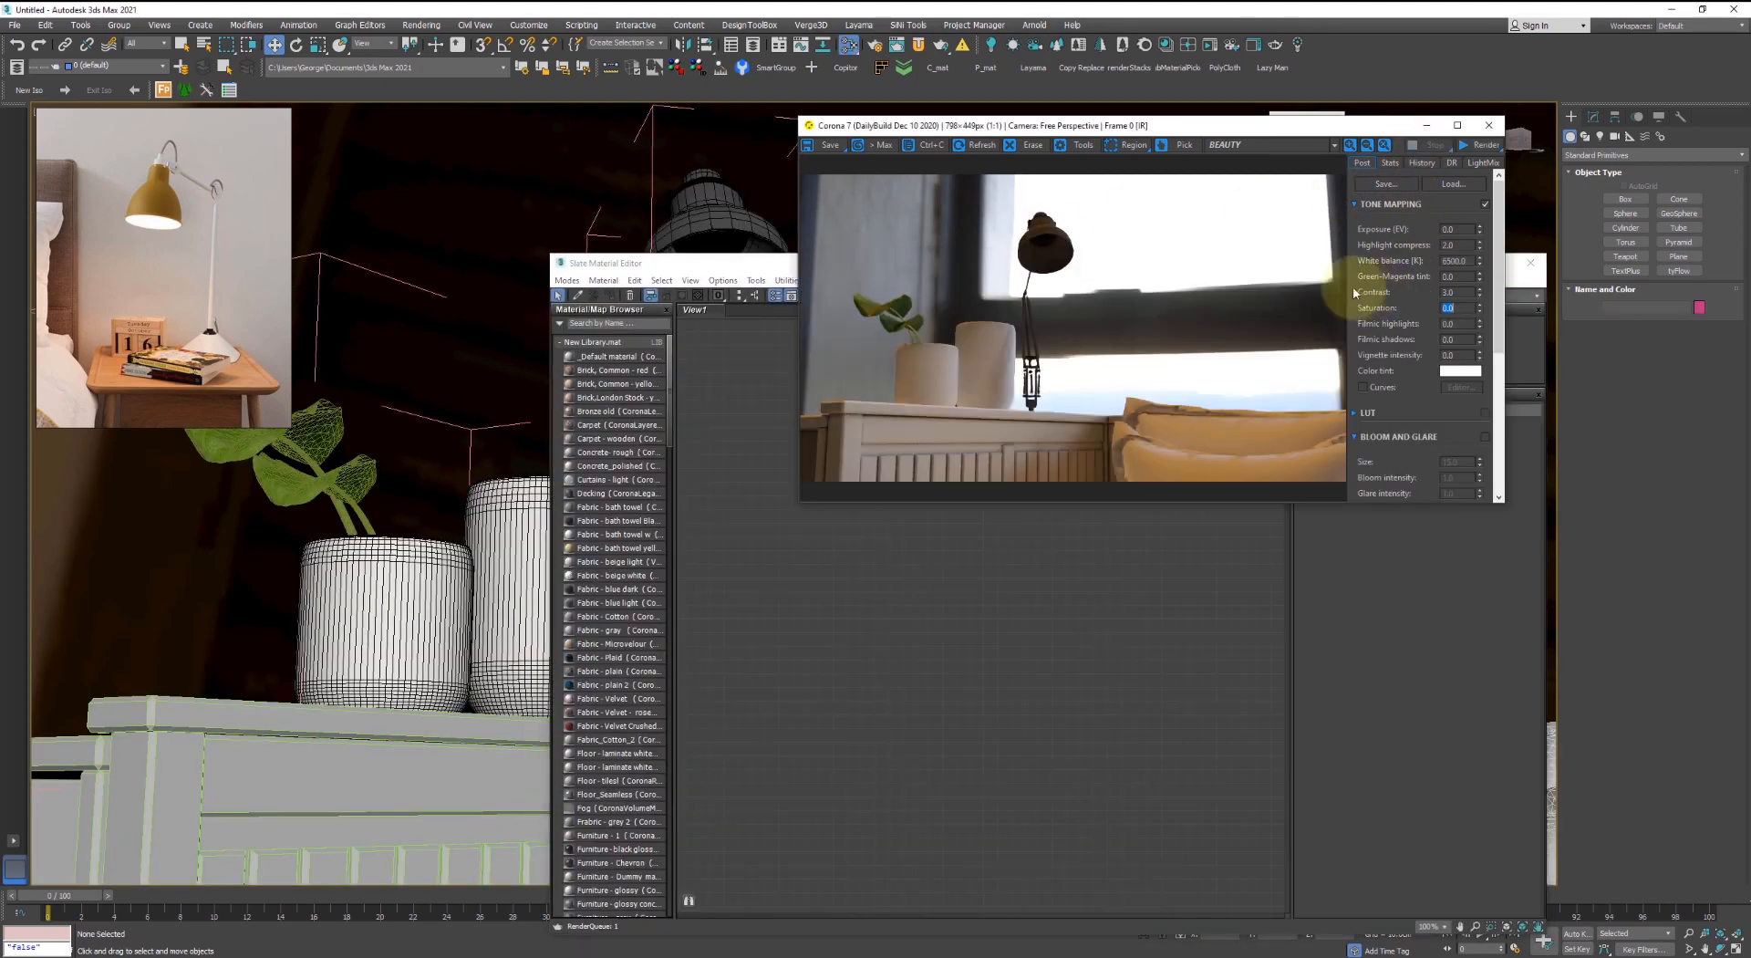
left_click(754, 578)
left_click(579, 297)
left_click(730, 202)
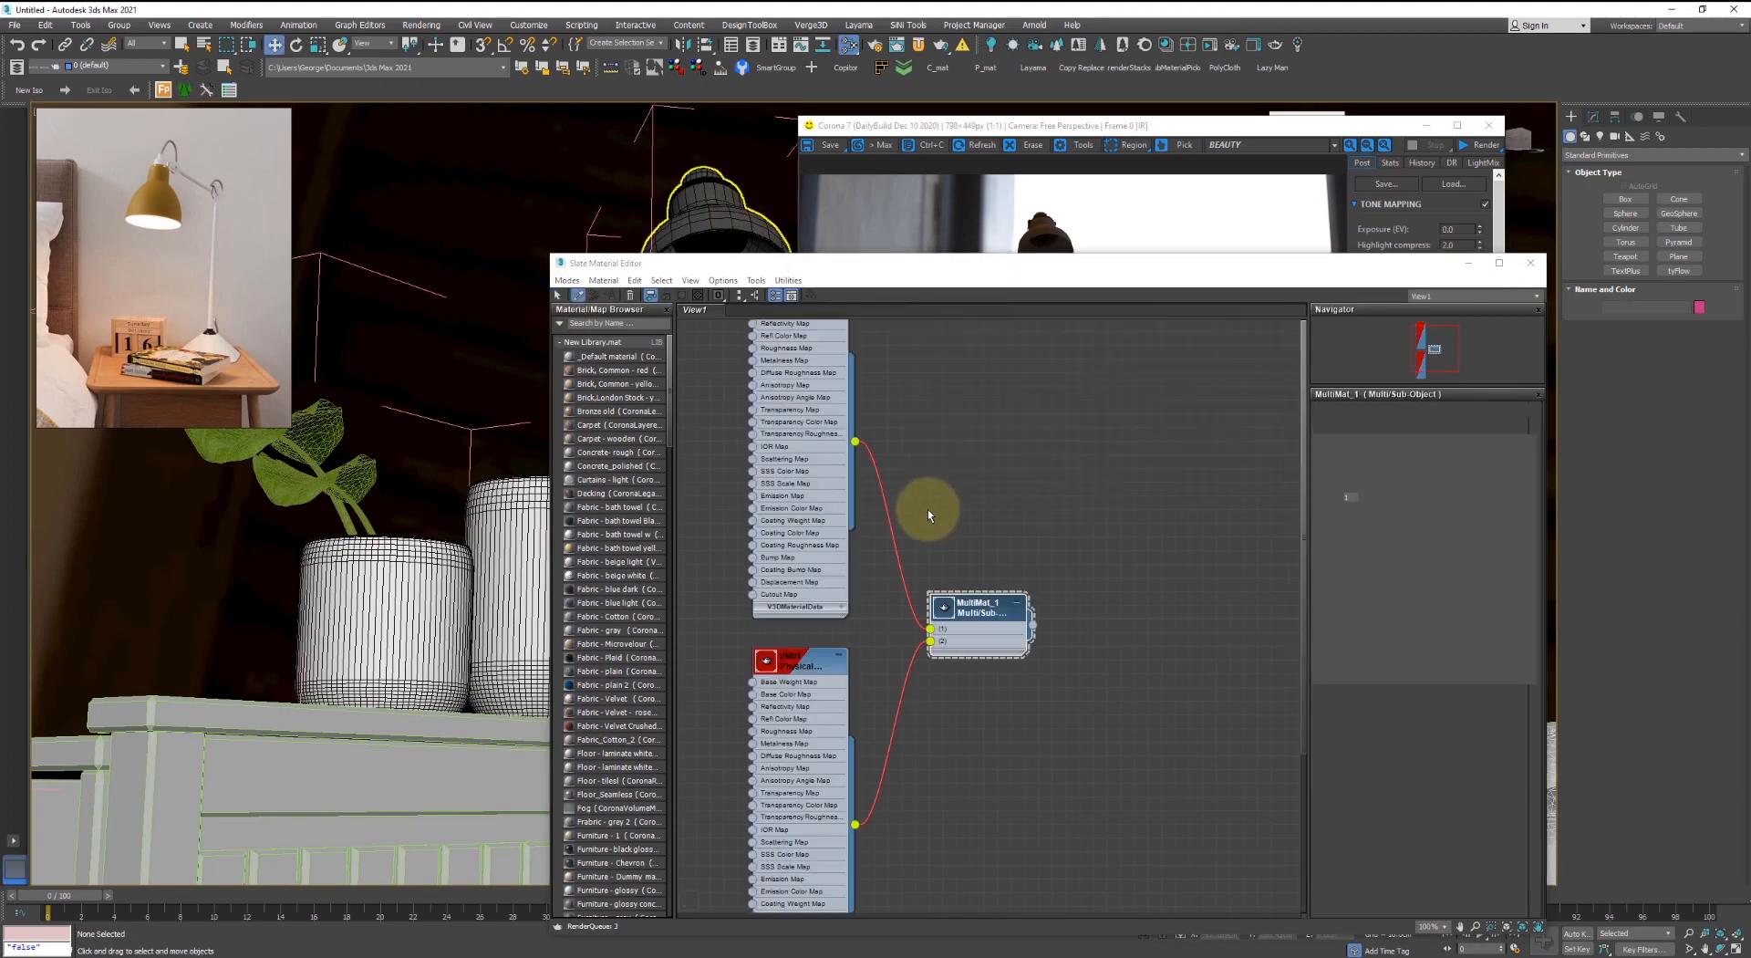
- Collapse the two Physical Material nodes feeding MultiMat_1 and lay out the node tree compactly
scroll(976, 649, "down", 5)
left_click_drag(1027, 736, 879, 536)
left_click(748, 298)
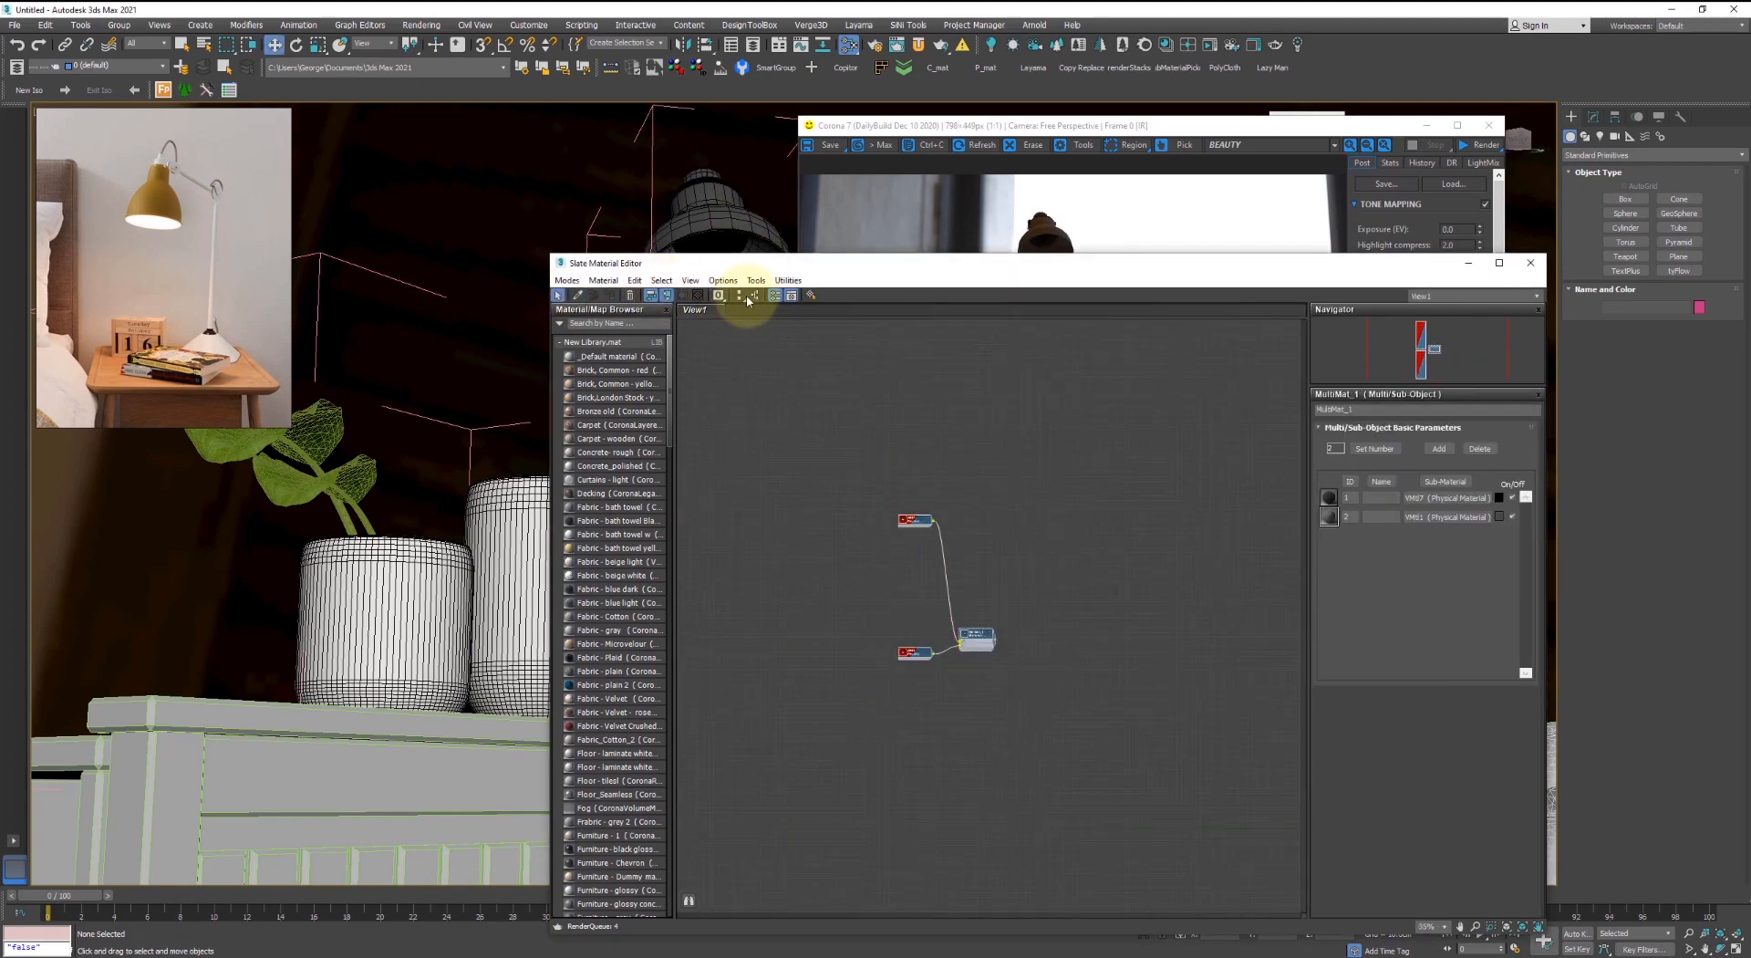
left_click(754, 296)
scroll(946, 653, "up", 10)
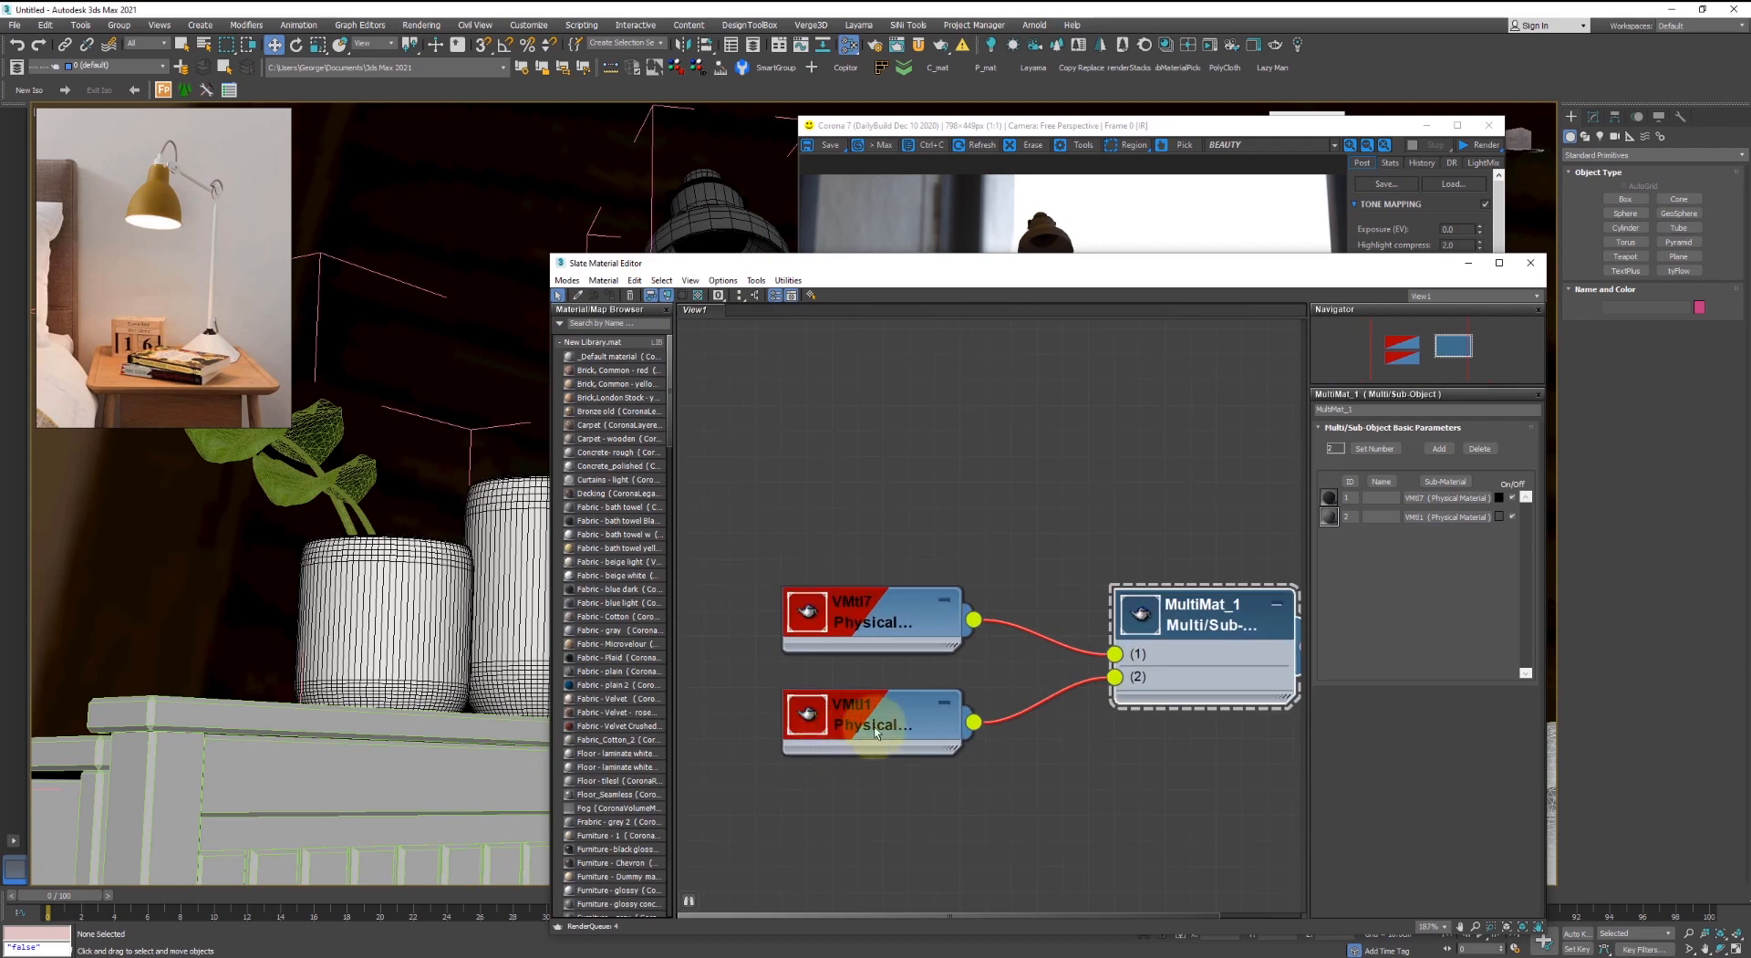
- Add the _Default material from the library below the MultiMat_1 nodes and collapse its child material nodes
left_click_drag(611, 357, 939, 738)
scroll(930, 664, "down", 4)
middle_click_drag(956, 648, 1078, 600)
scroll(1078, 601, "down", 1)
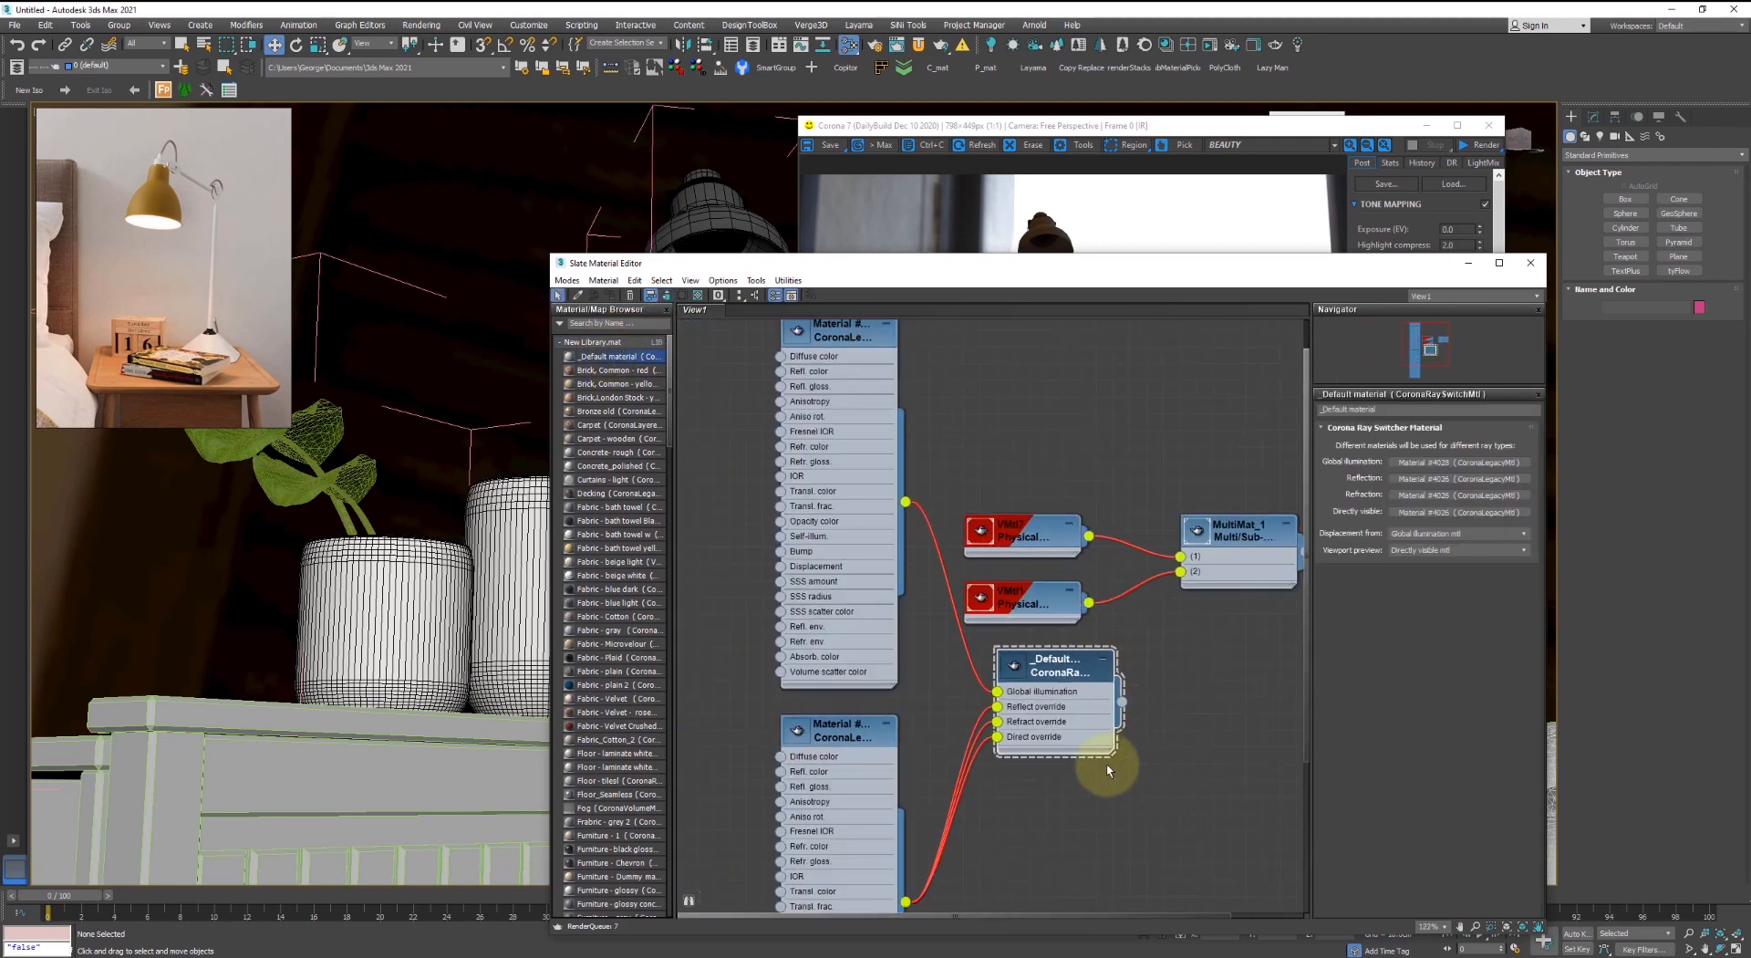
left_click(667, 296)
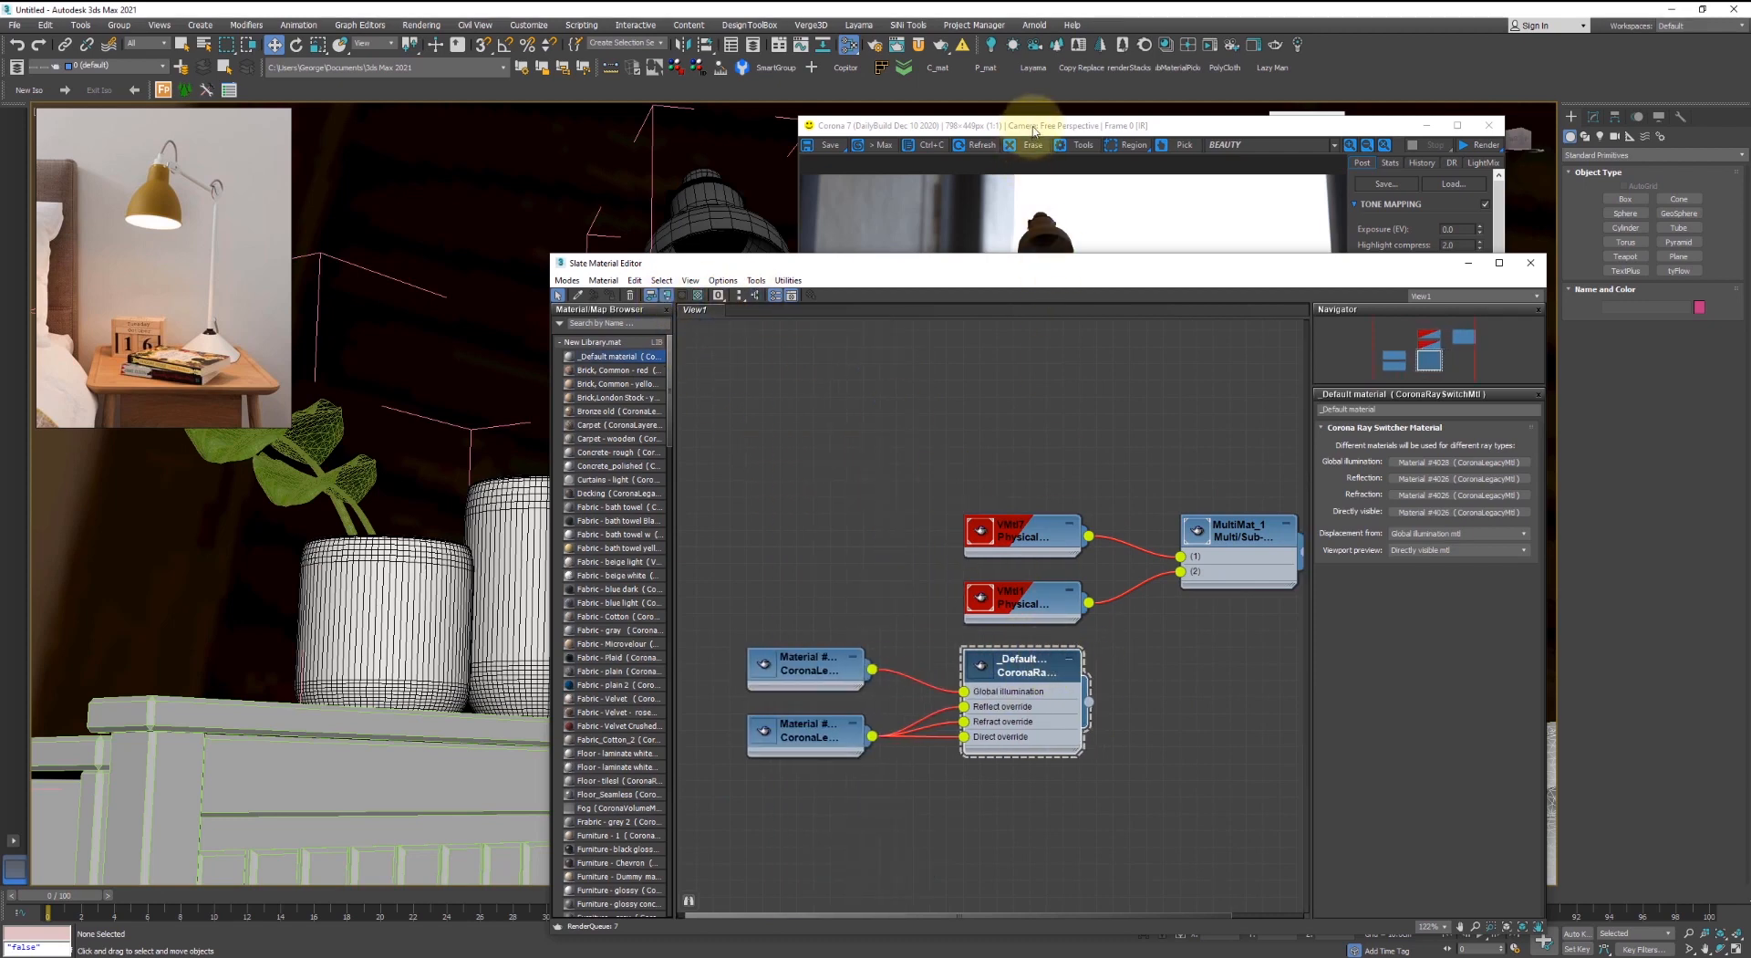
- Move the Corona frame buffer and the material editor apart to uncover the desk lamp in the viewport
left_click_drag(1033, 131, 552, 50)
left_click_drag(1115, 264, 1270, 281)
middle_click_drag(575, 519, 402, 716)
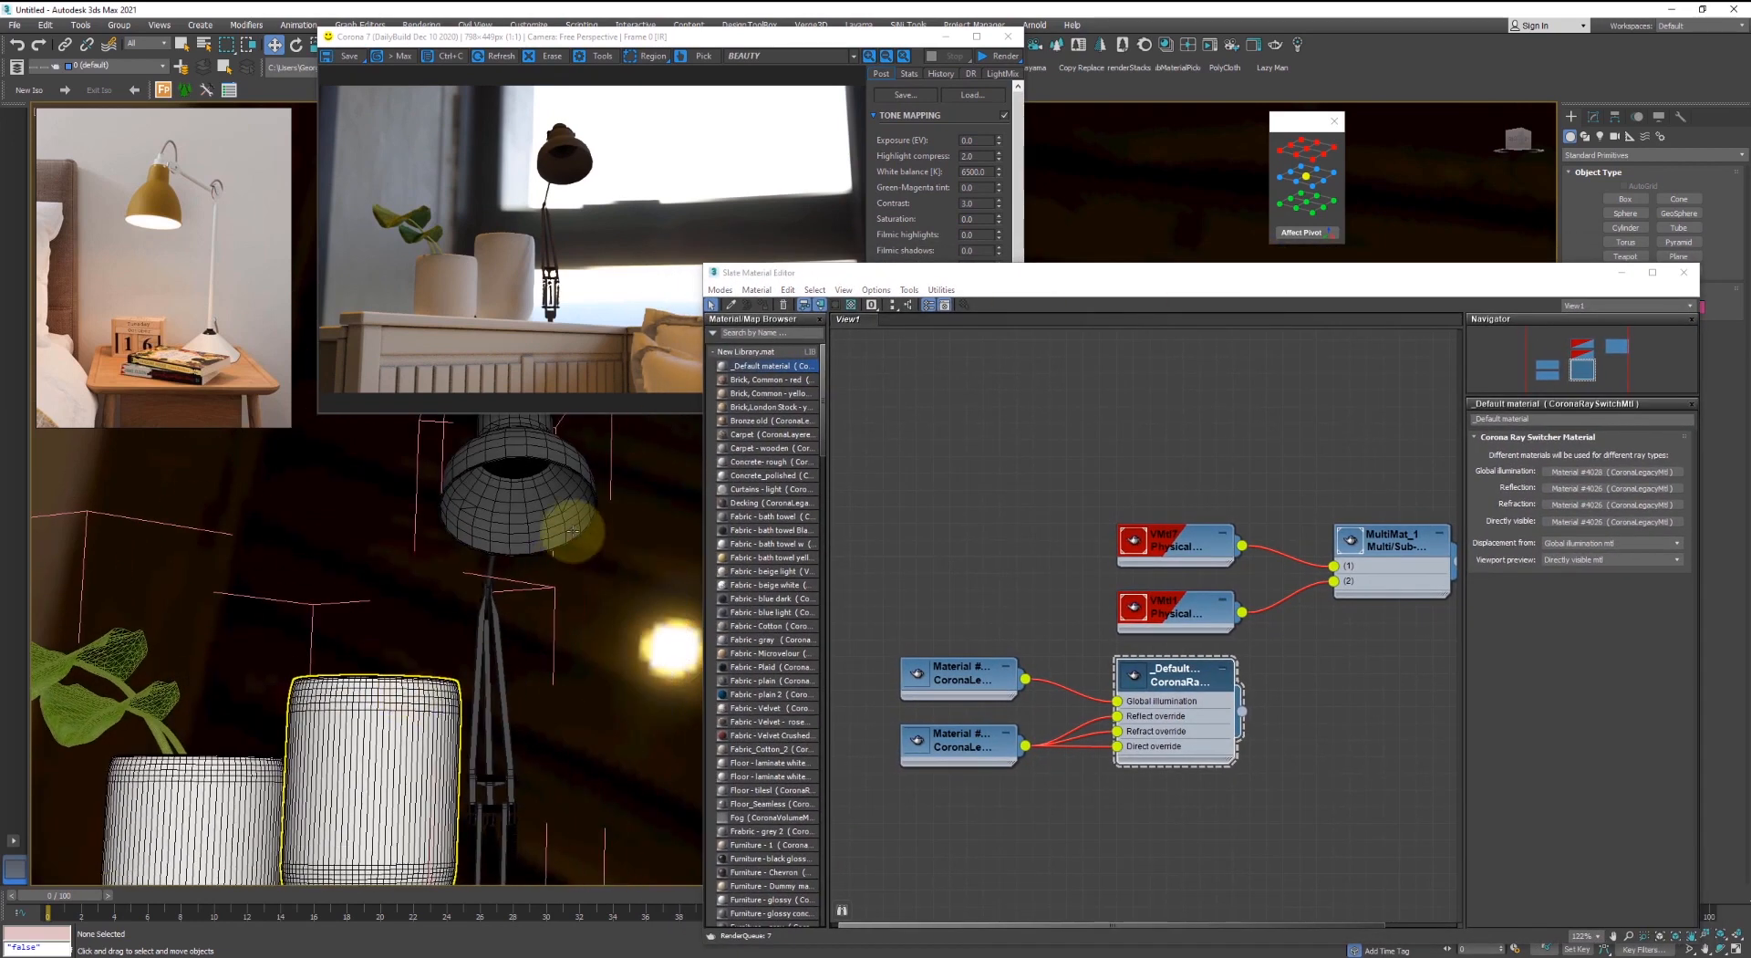
scroll(573, 529, "up", 5)
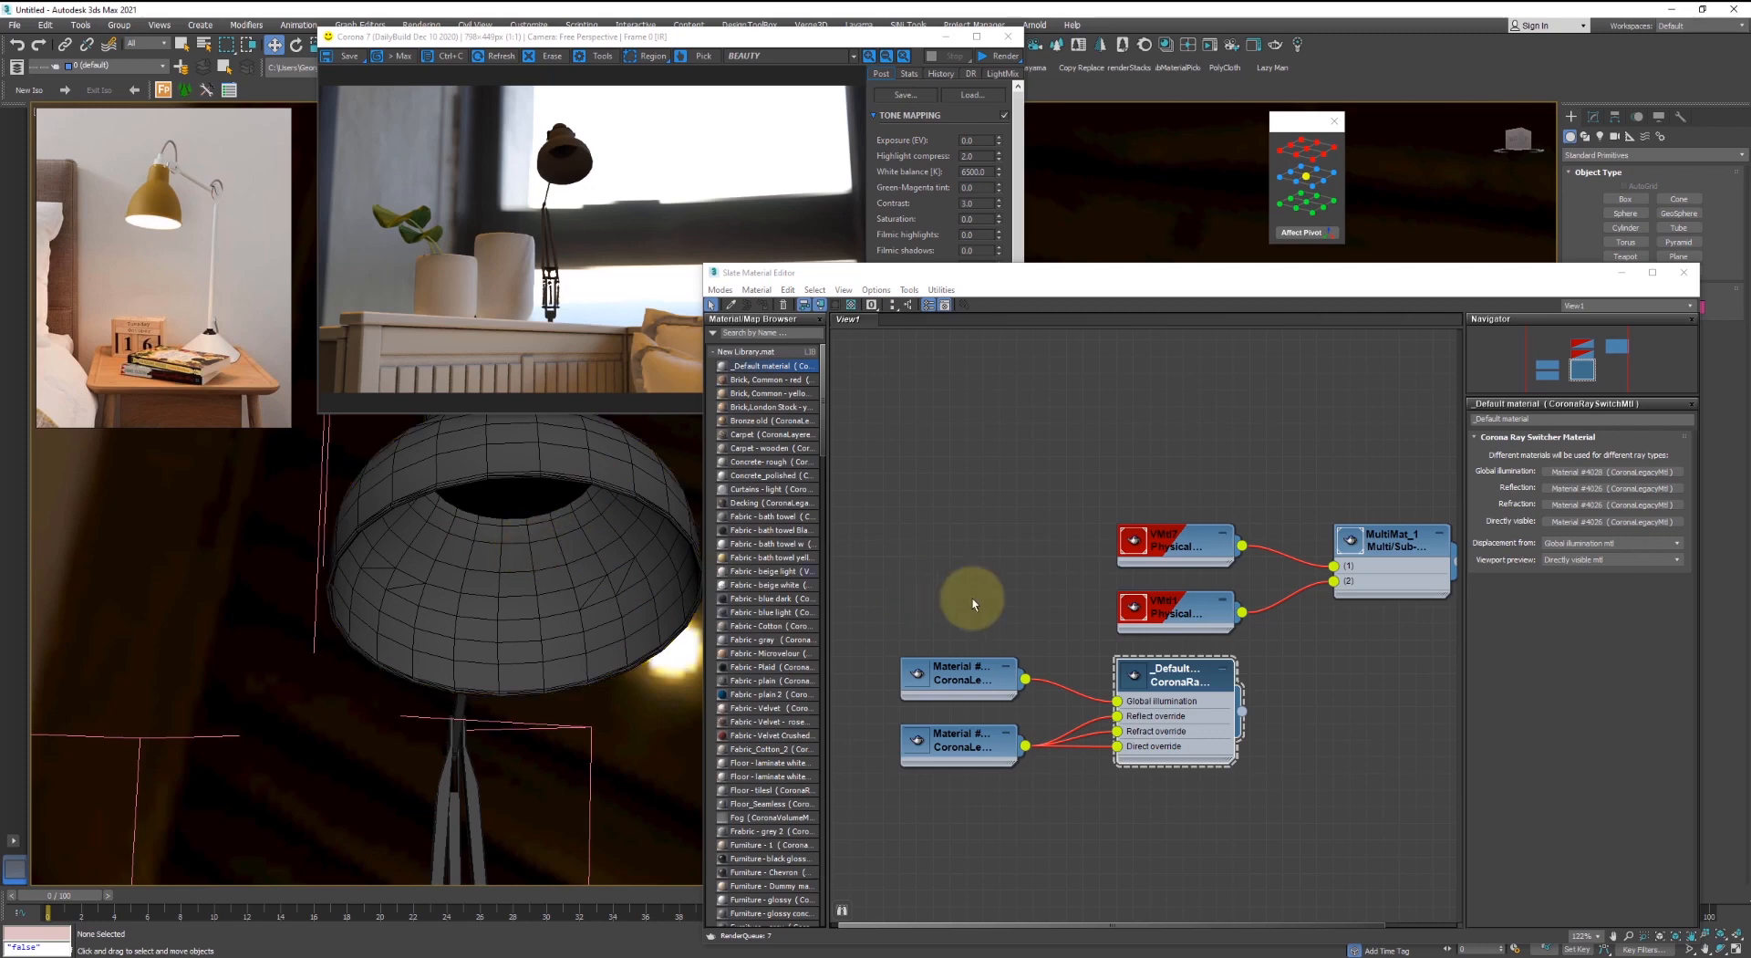
- Select the whole desk lamp group and assign the _Default material to it
left_click(686, 528)
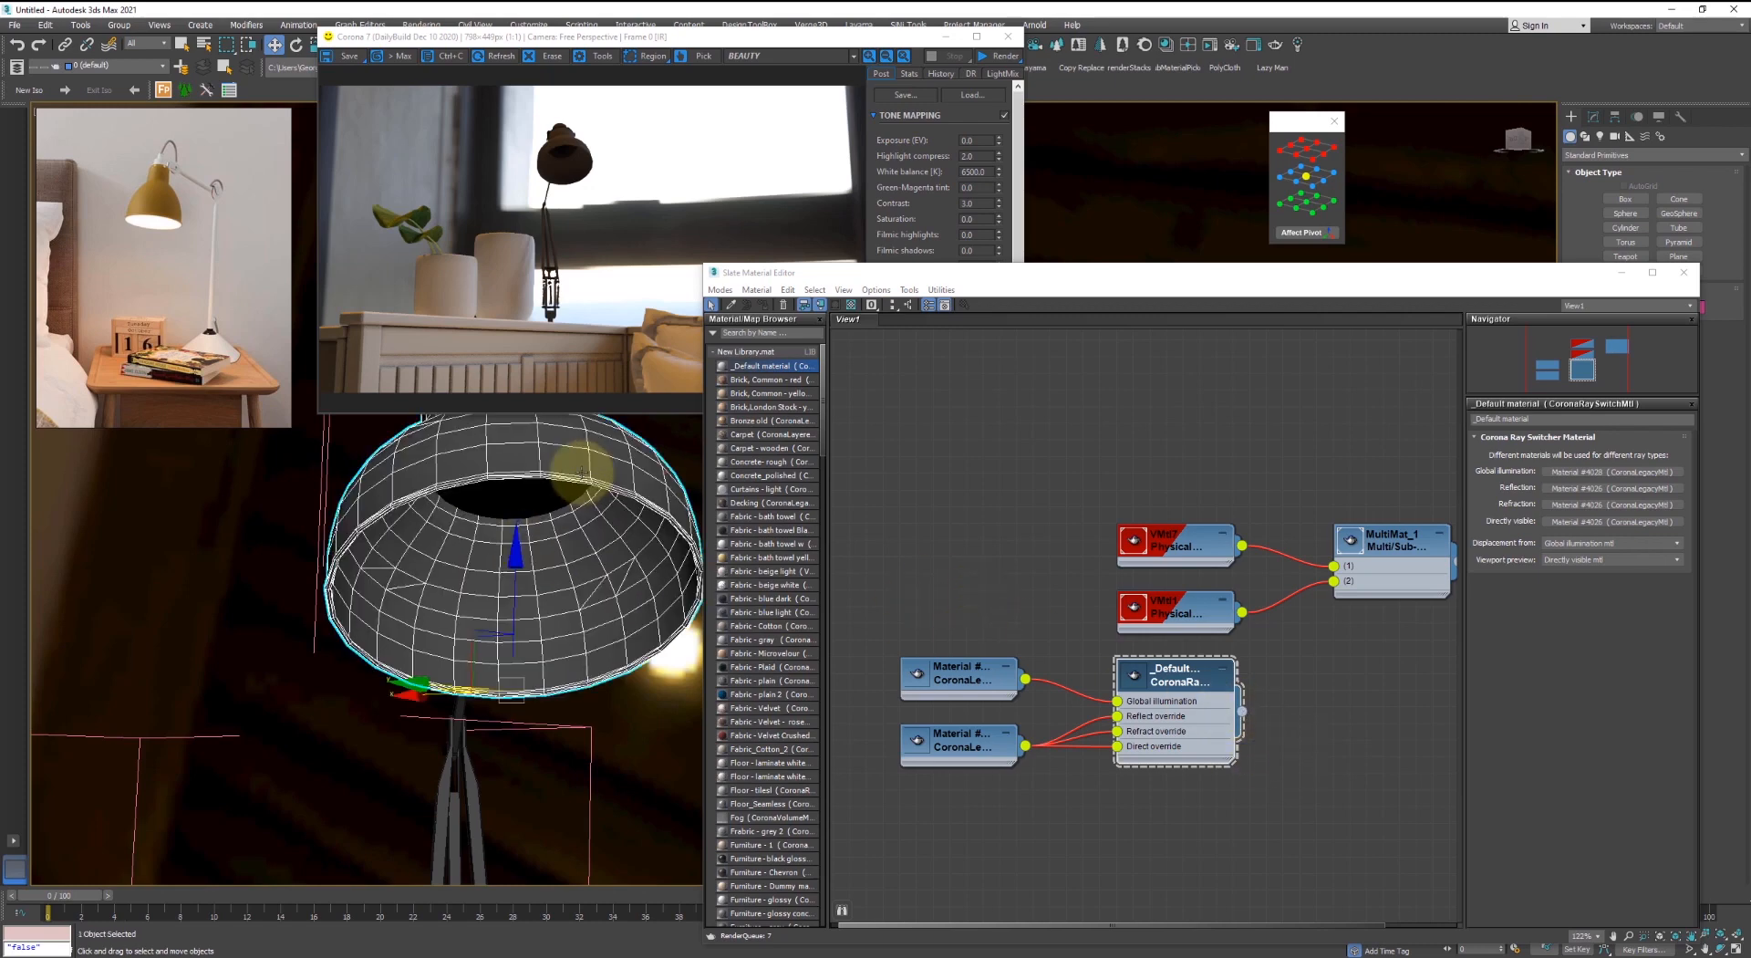
scroll(614, 519, "down", 5)
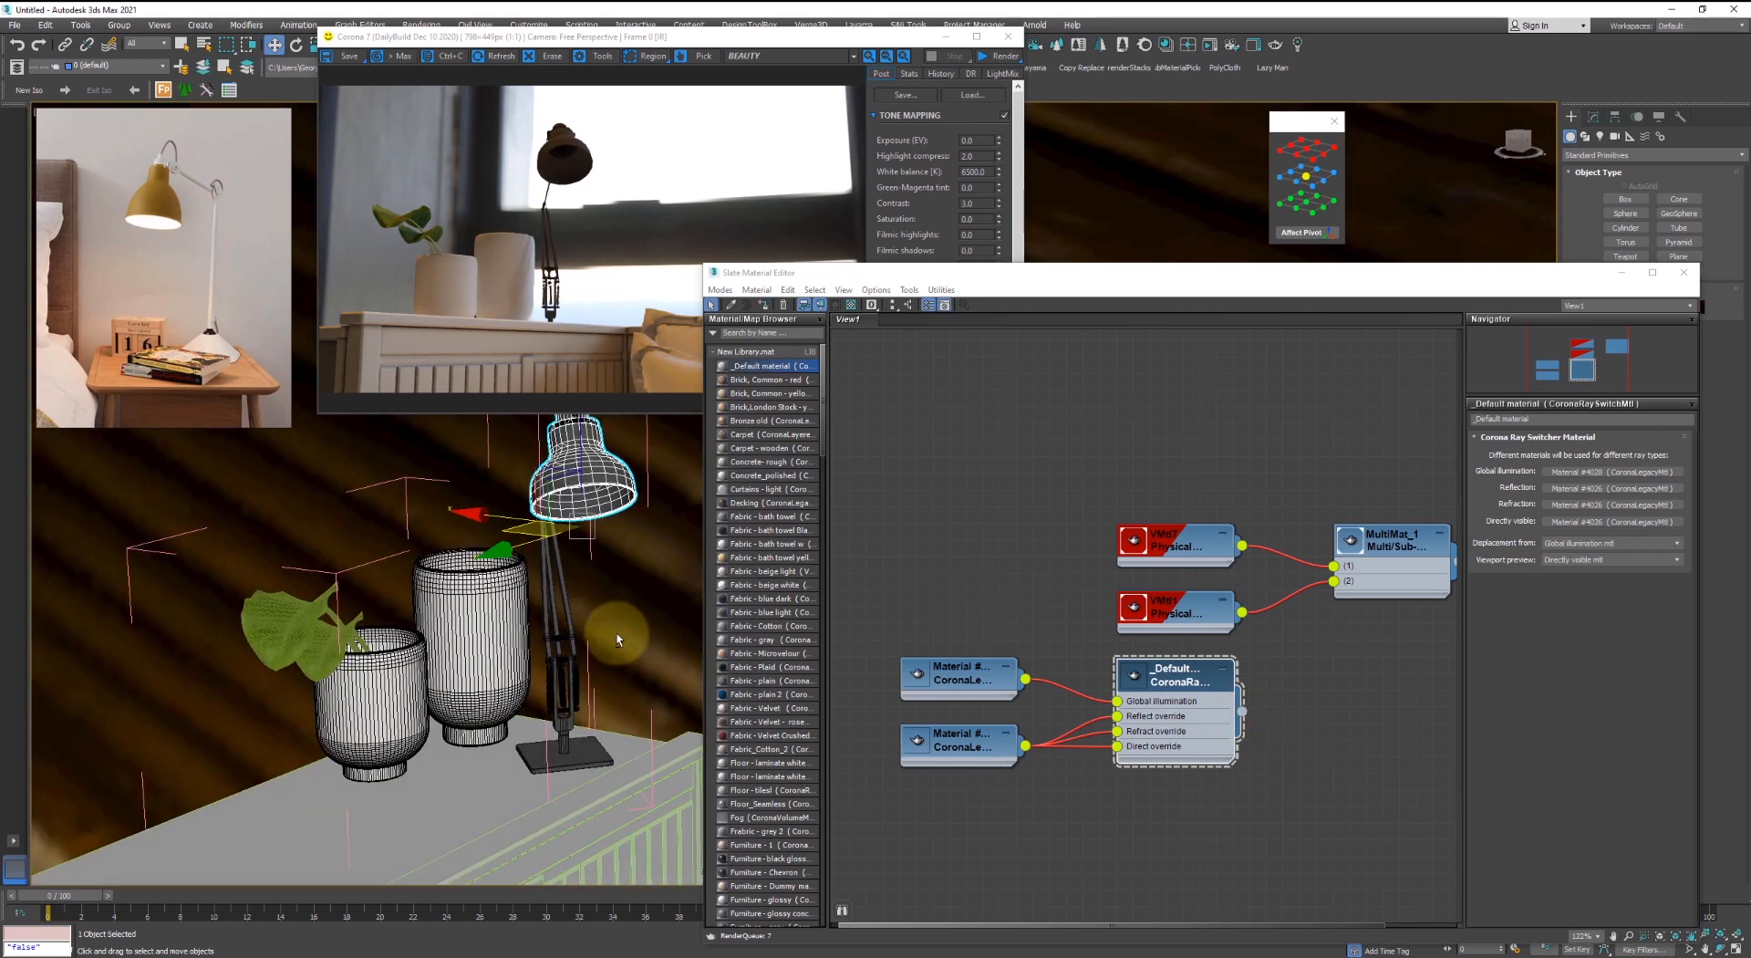
left_click(617, 633)
right_click(1193, 683)
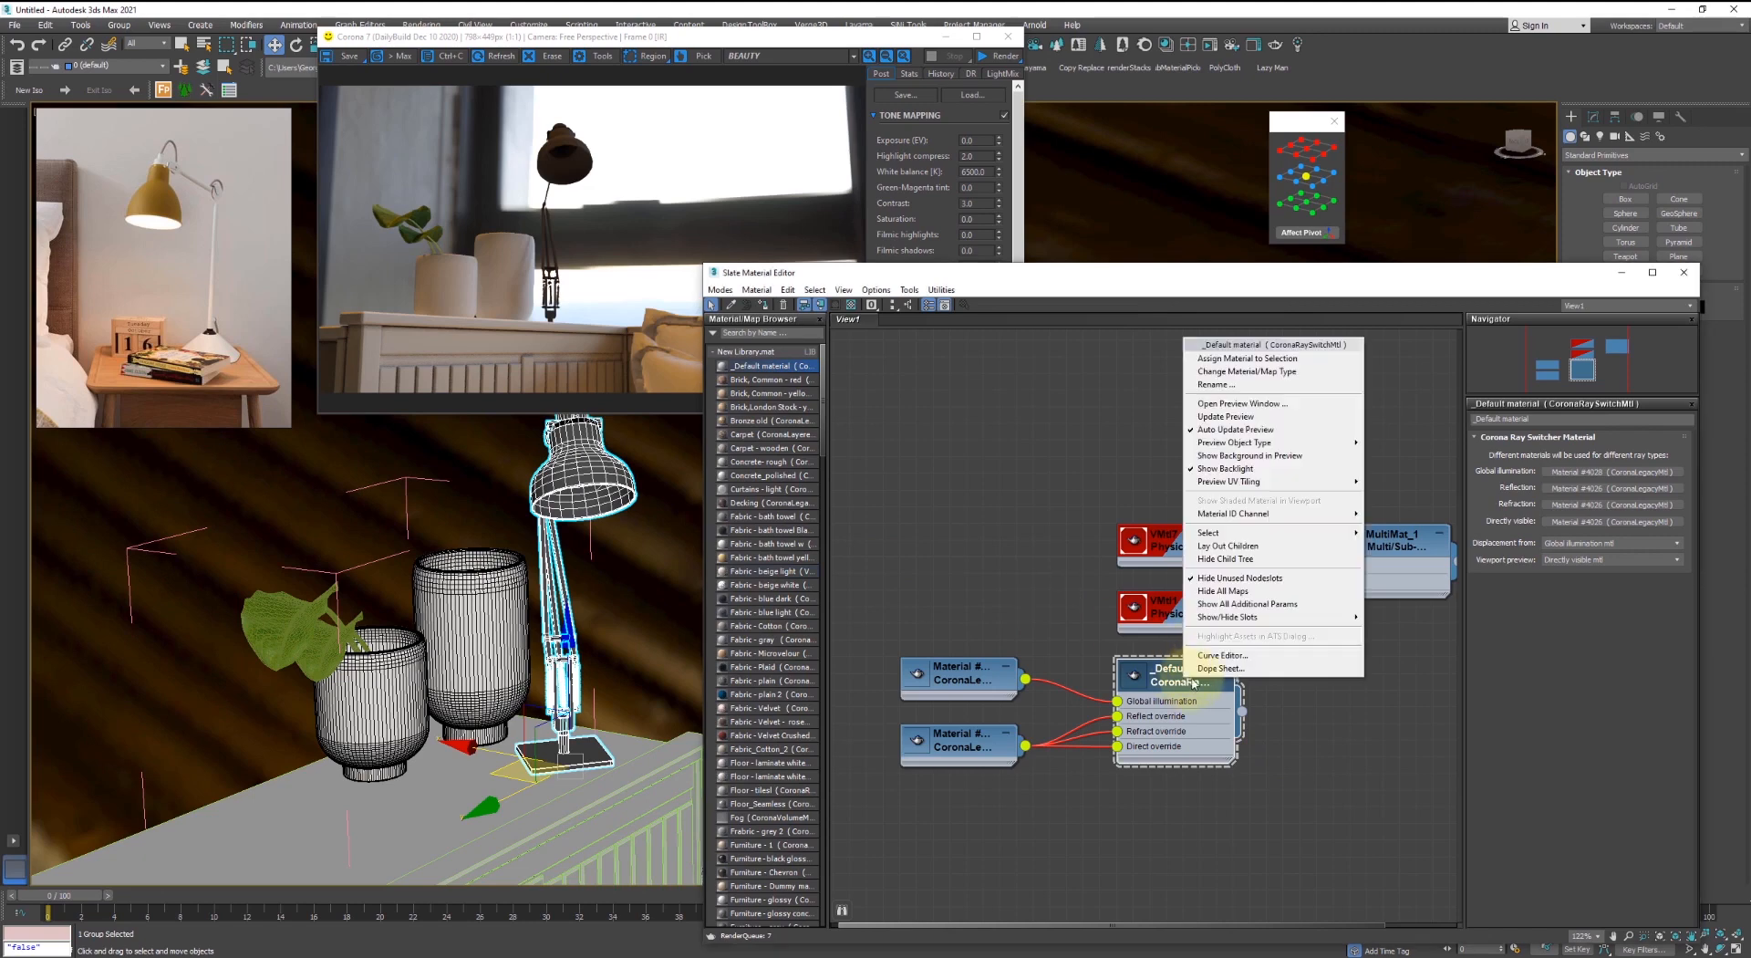
left_click(1253, 360)
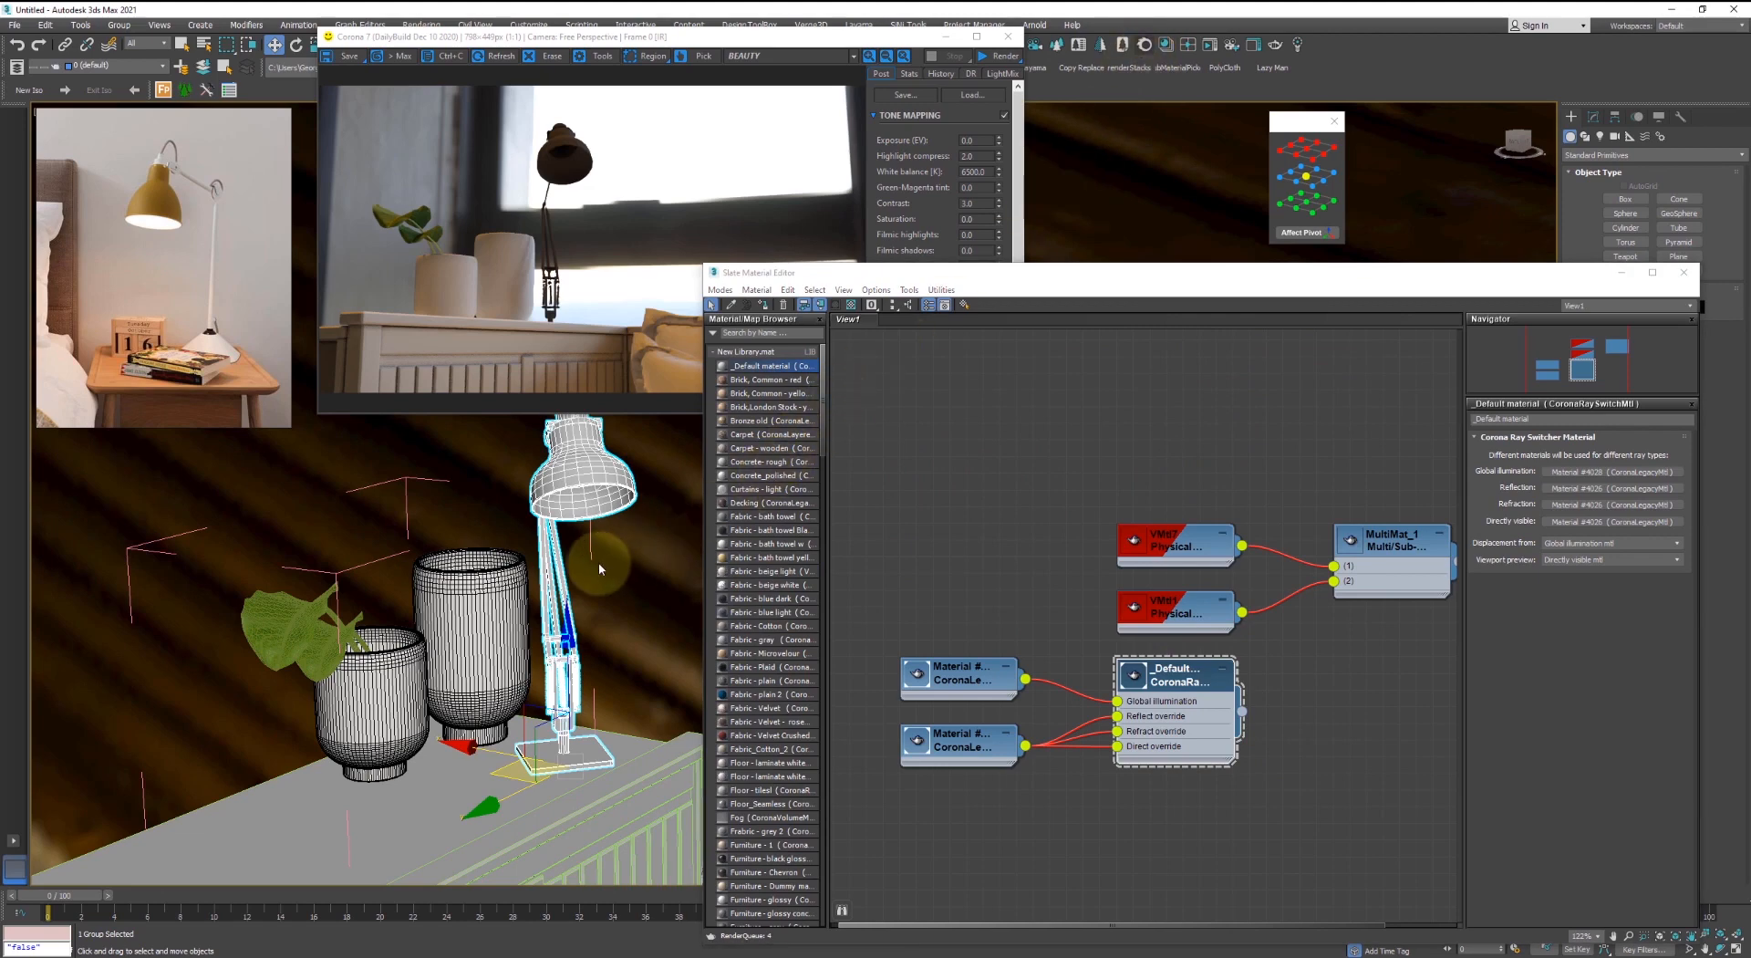
- Run the Corona Converter on everything (materials, maps, lights), close it and deselect the lamp
left_click(1193, 598)
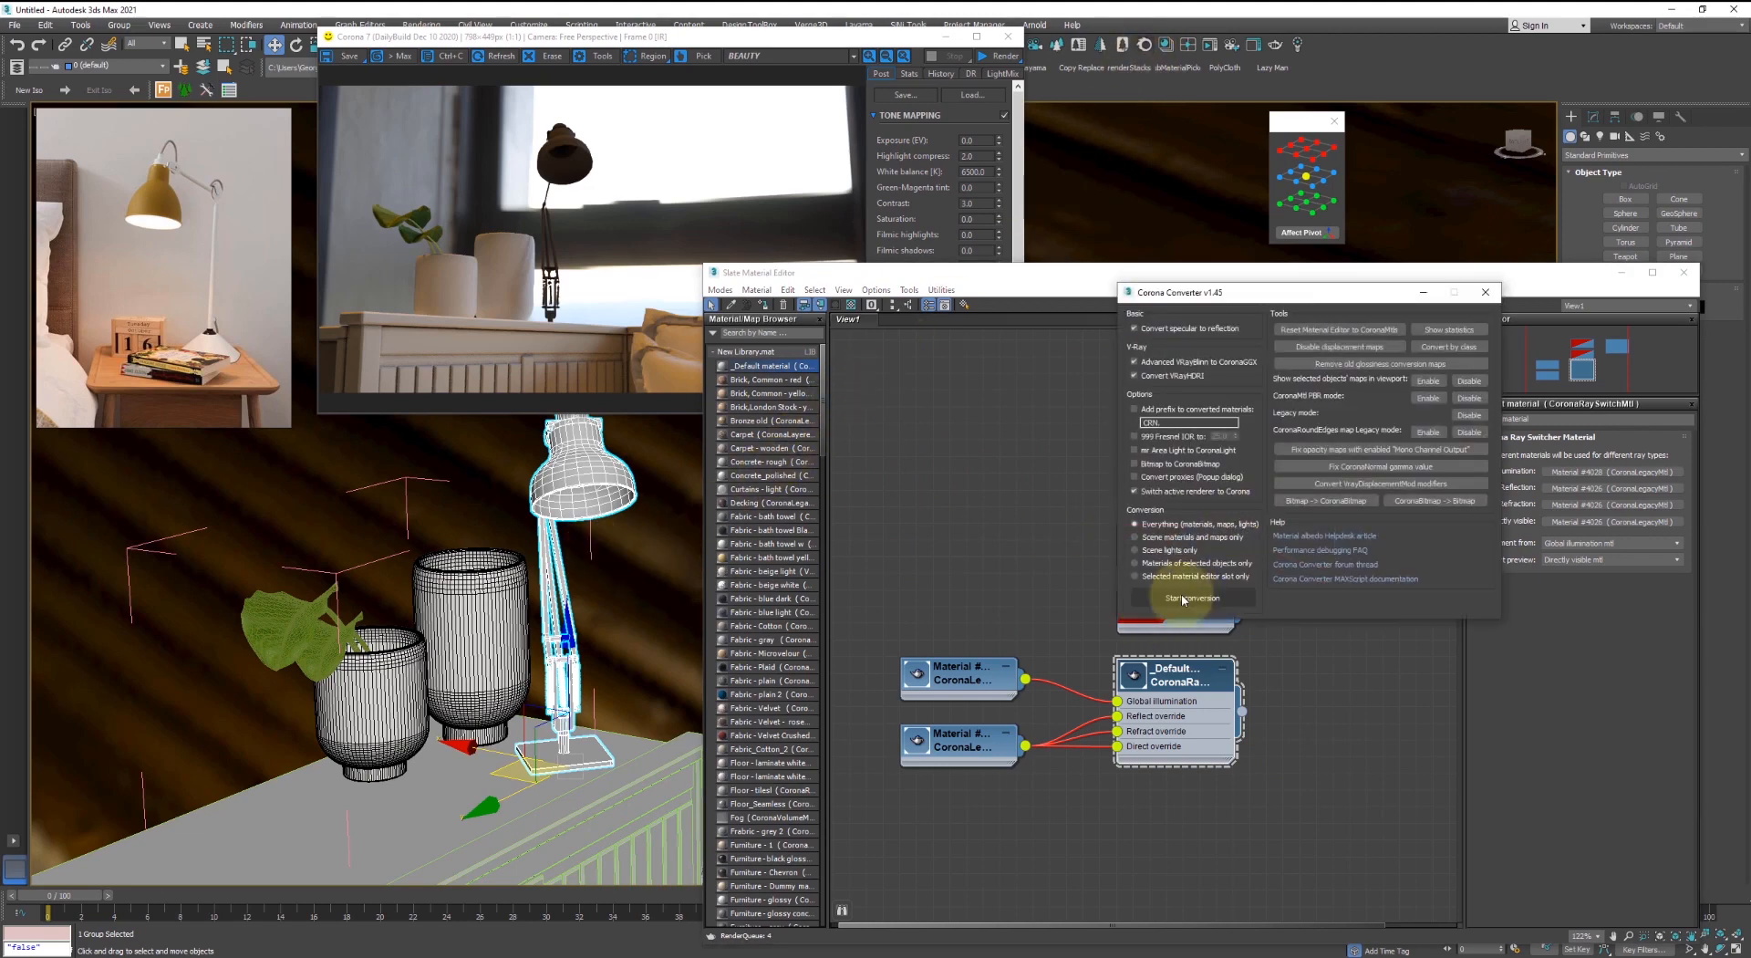
left_click(1492, 296)
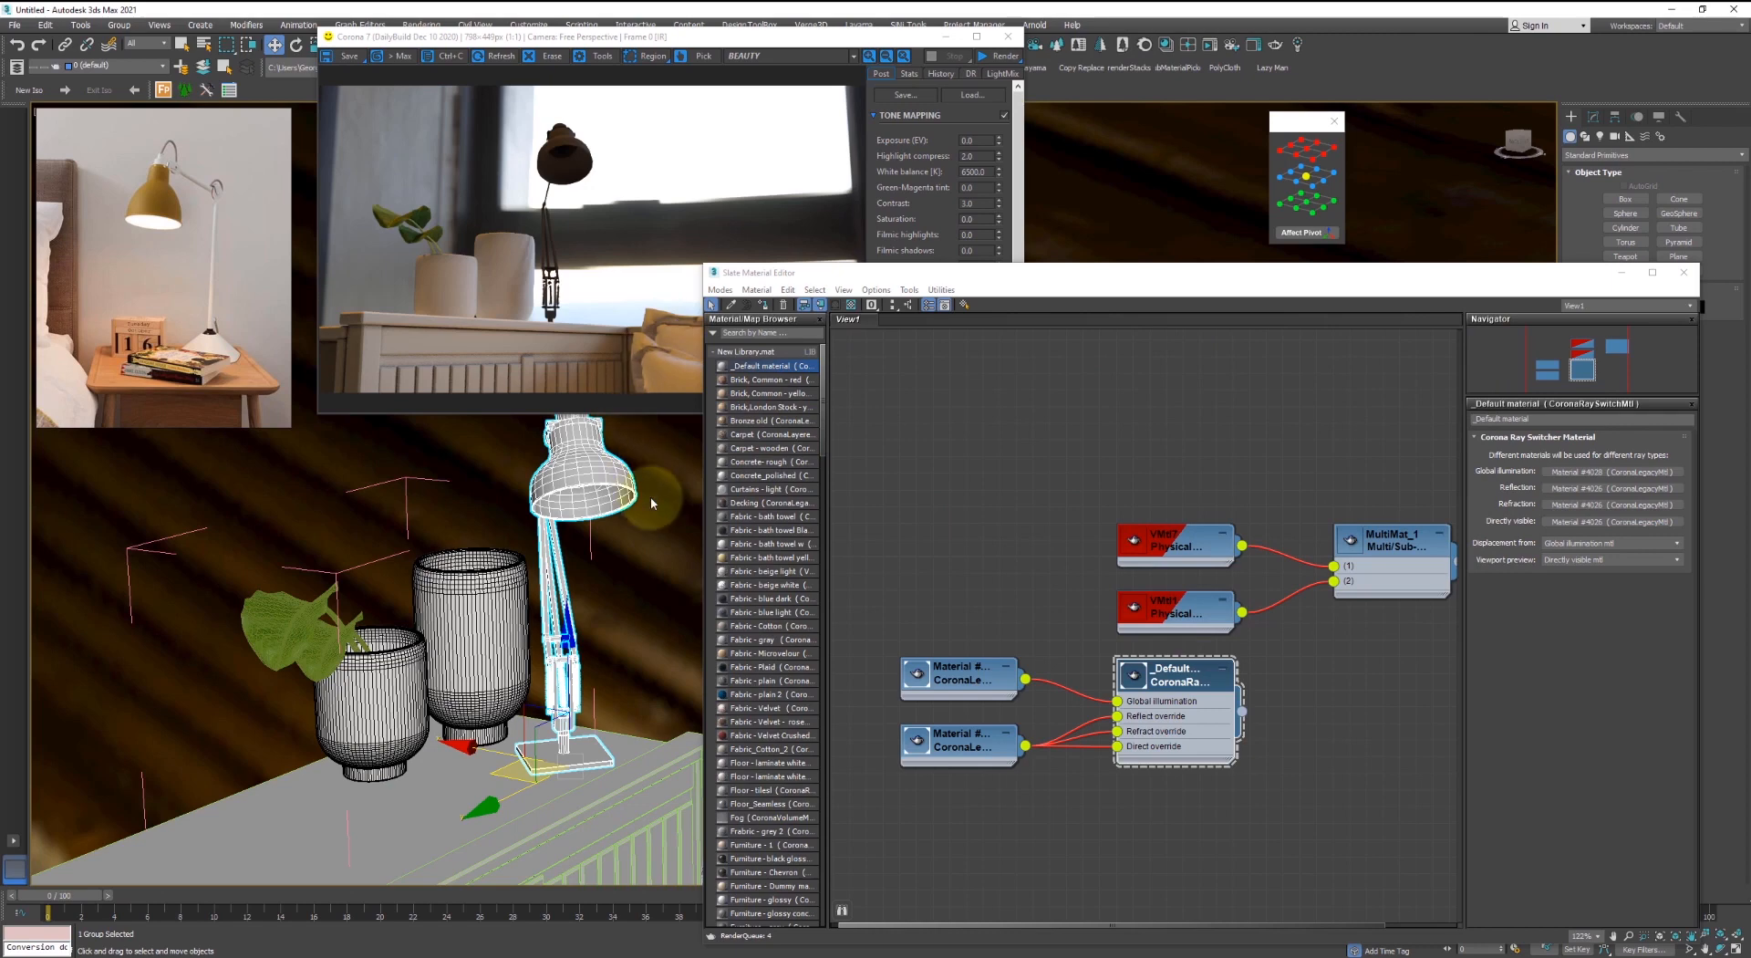
scroll(607, 551, "up", 5)
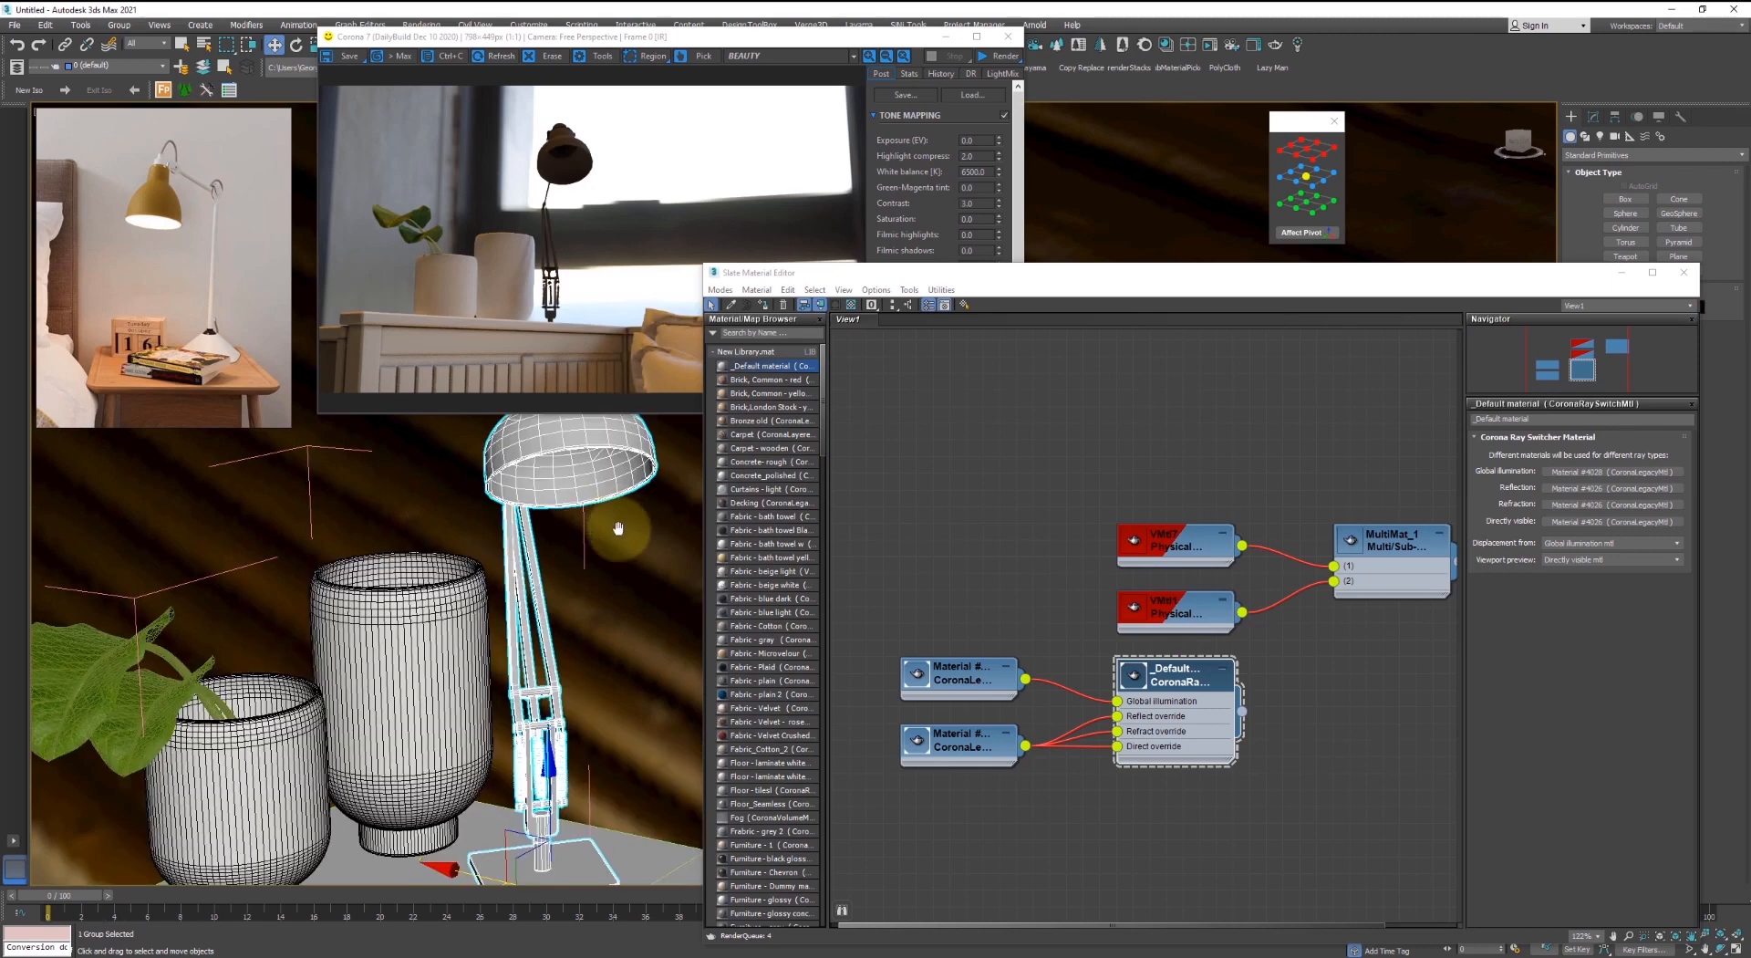
left_click(632, 514)
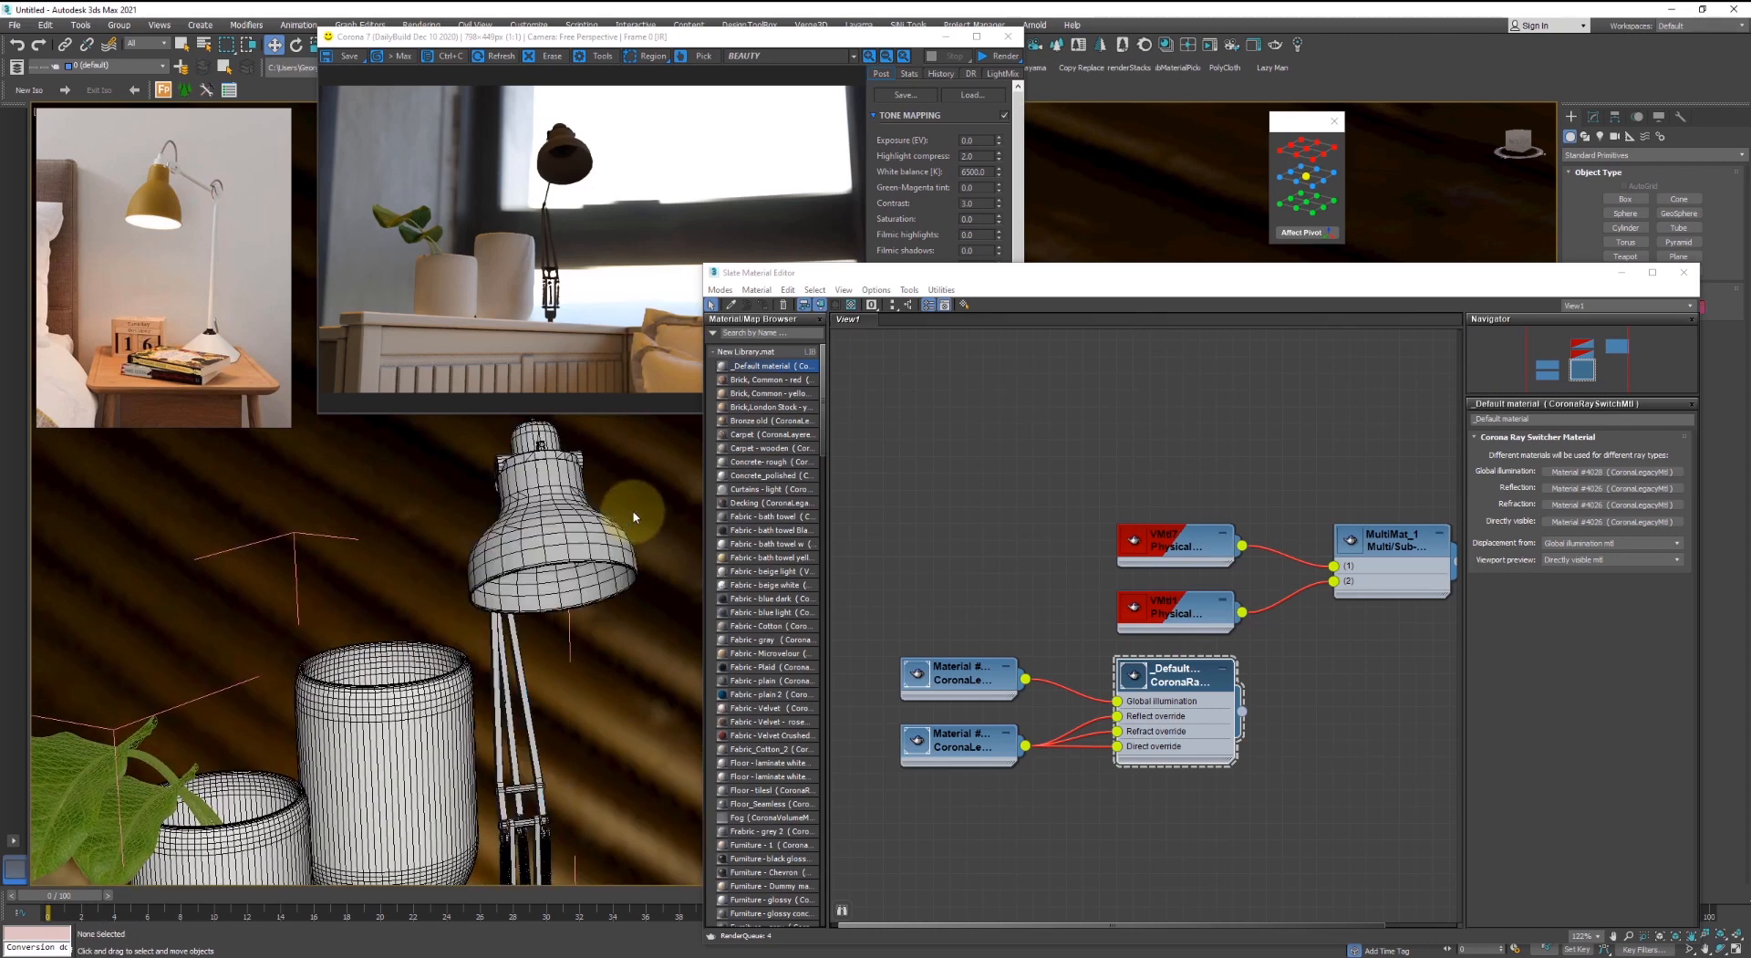
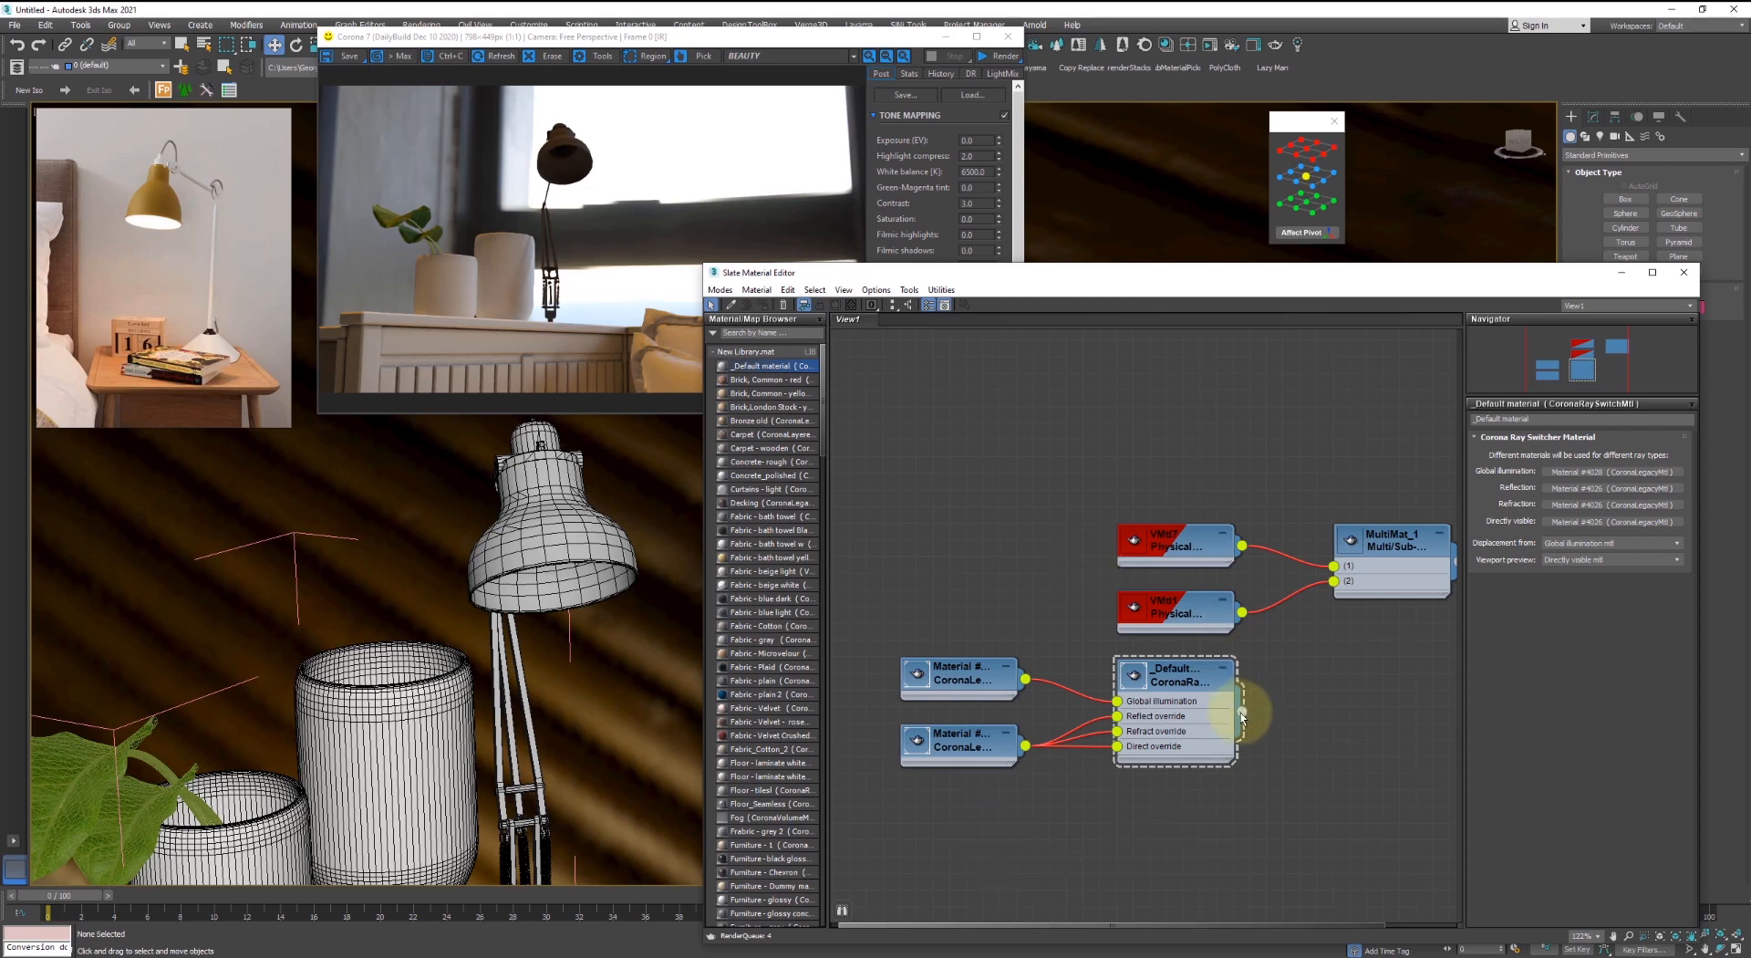
- Wire the _Default material into slot 2 of MultiMat_1 and open its ray switcher parameters
left_click_drag(1242, 715, 1335, 581)
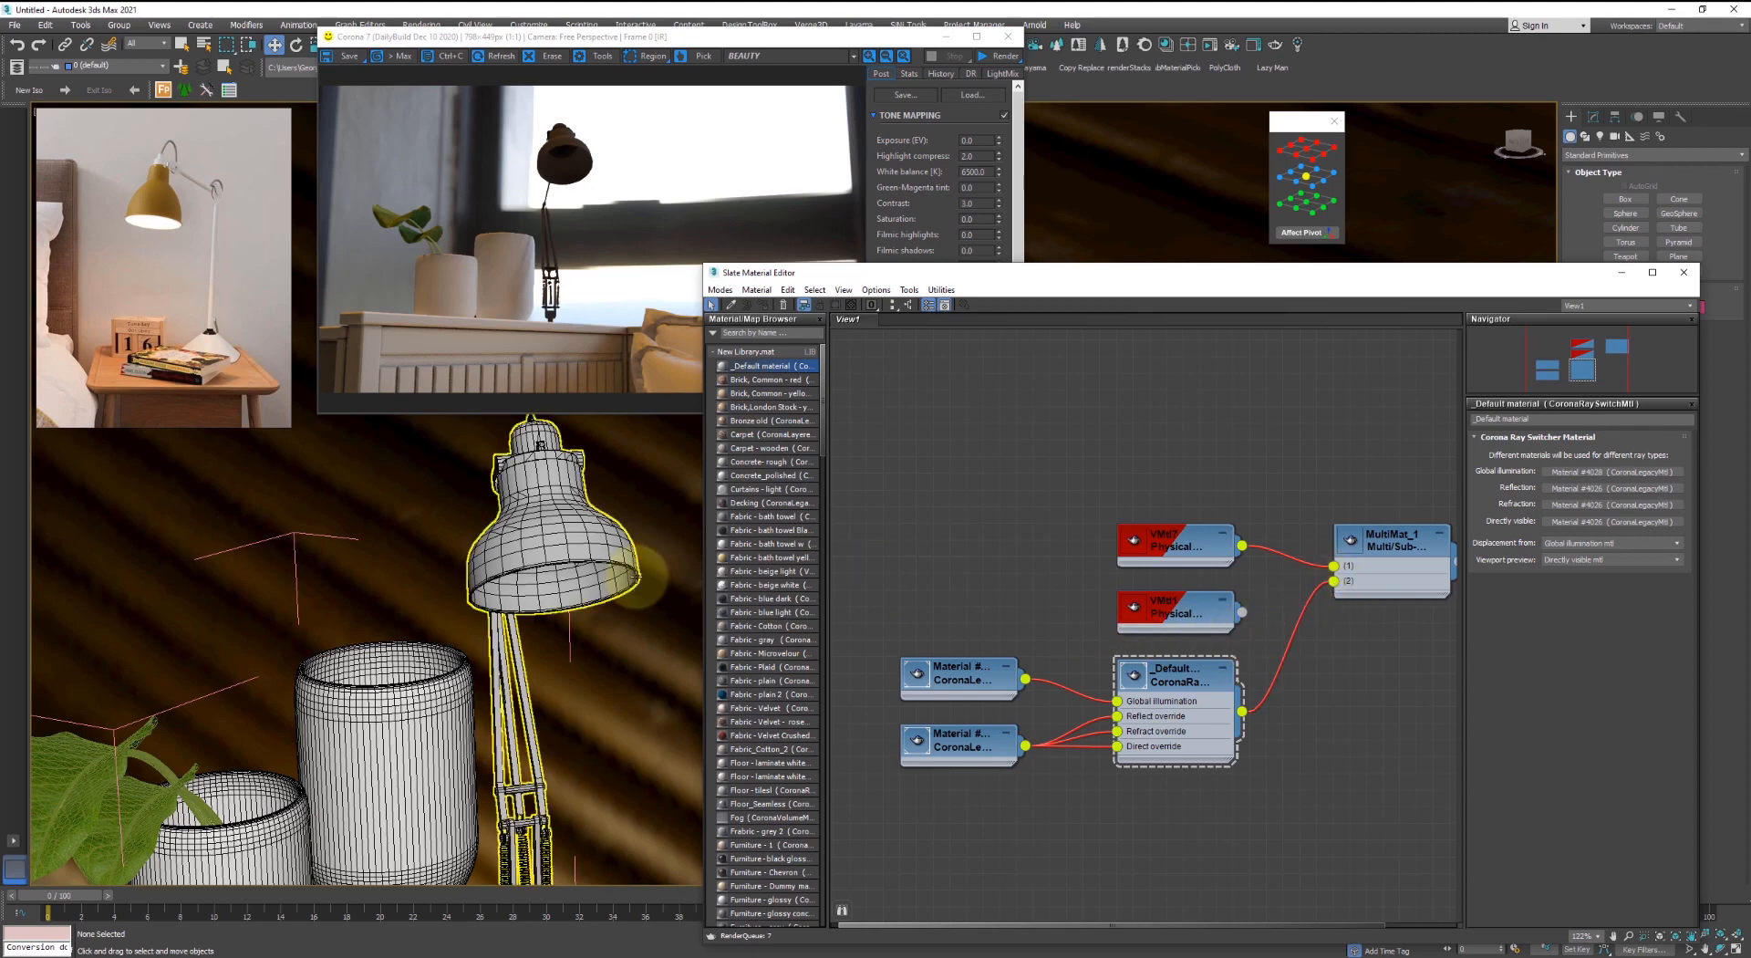
double_click(920, 741)
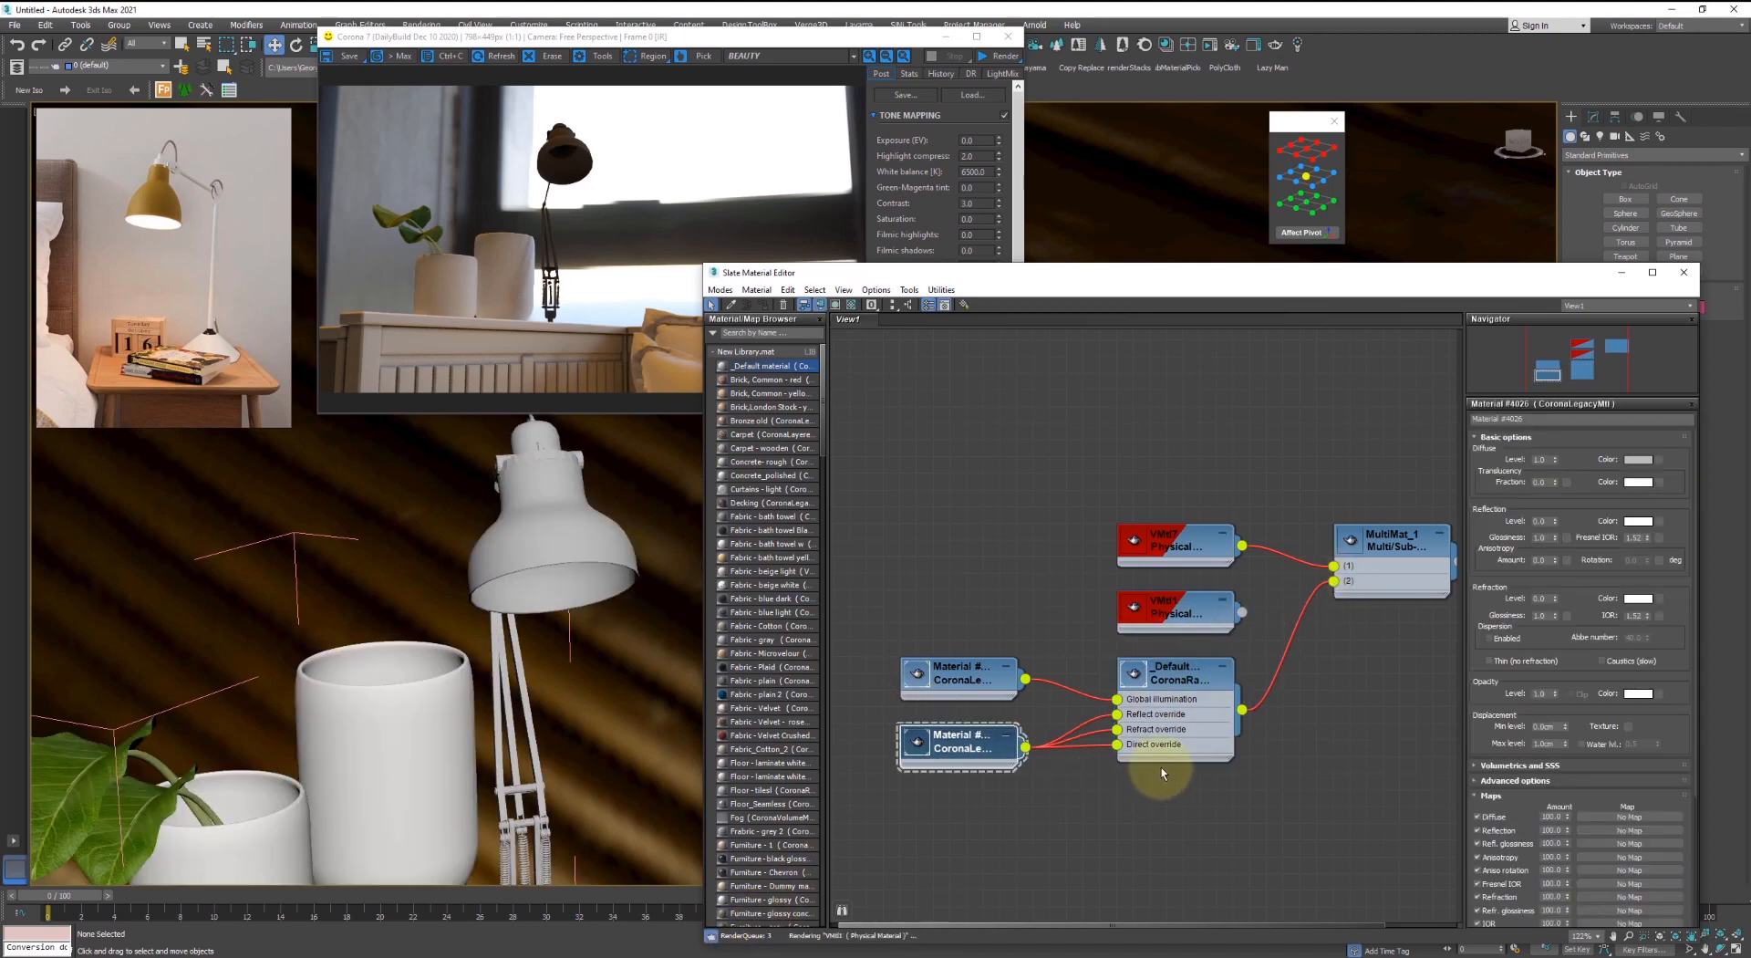
middle_click_drag(1099, 740, 1165, 731)
double_click(1246, 675)
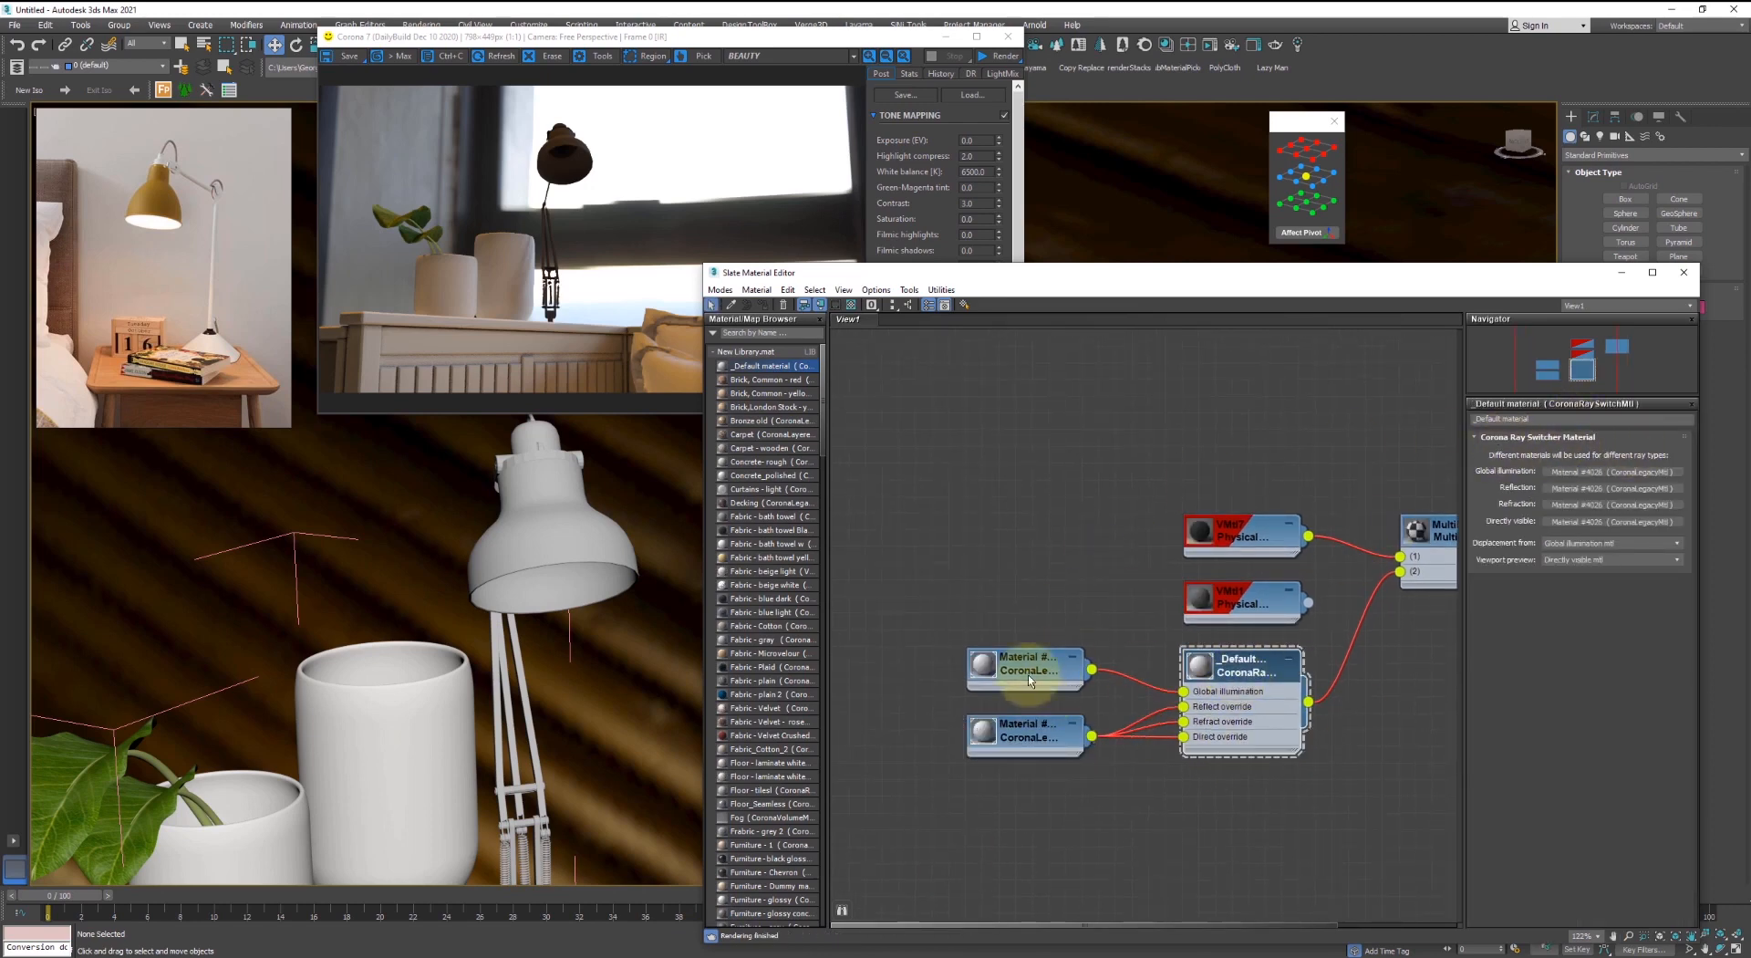
left_click_drag(1009, 355, 1022, 361)
scroll(1025, 393, "down", 3)
middle_click_drag(1063, 488, 1157, 633)
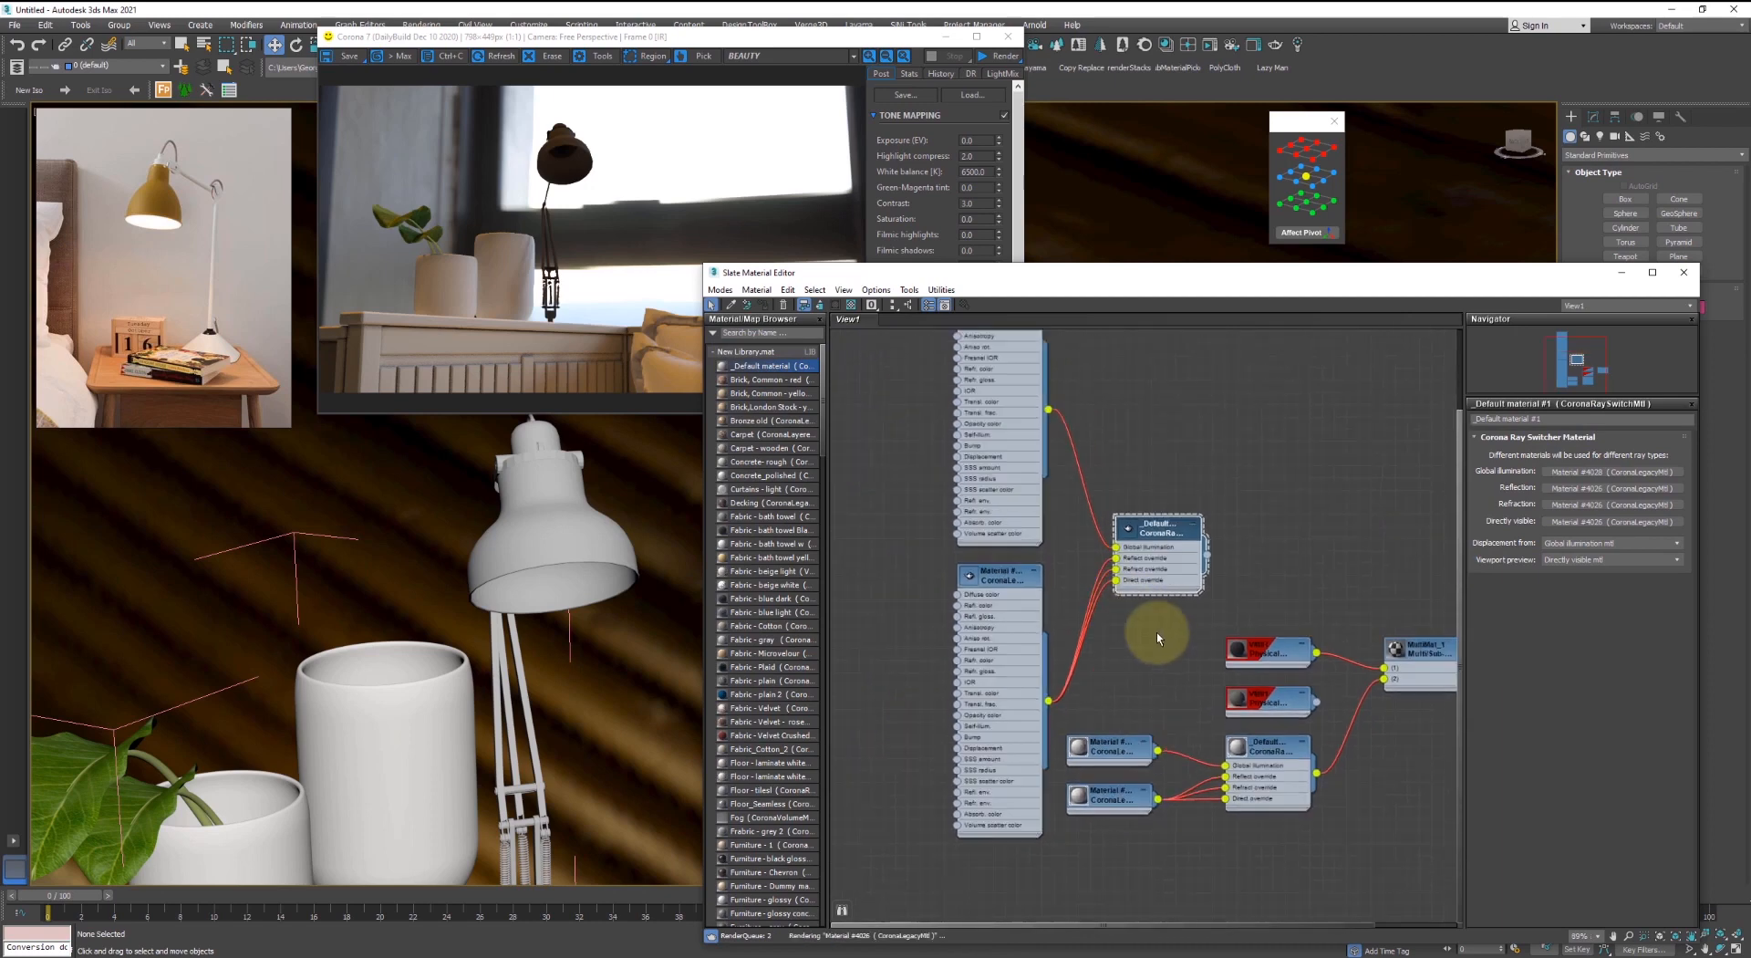
left_click_drag(1157, 632, 780, 361)
left_click_drag(1130, 604, 892, 438)
key("Delete")
middle_click_drag(1036, 593, 1099, 435)
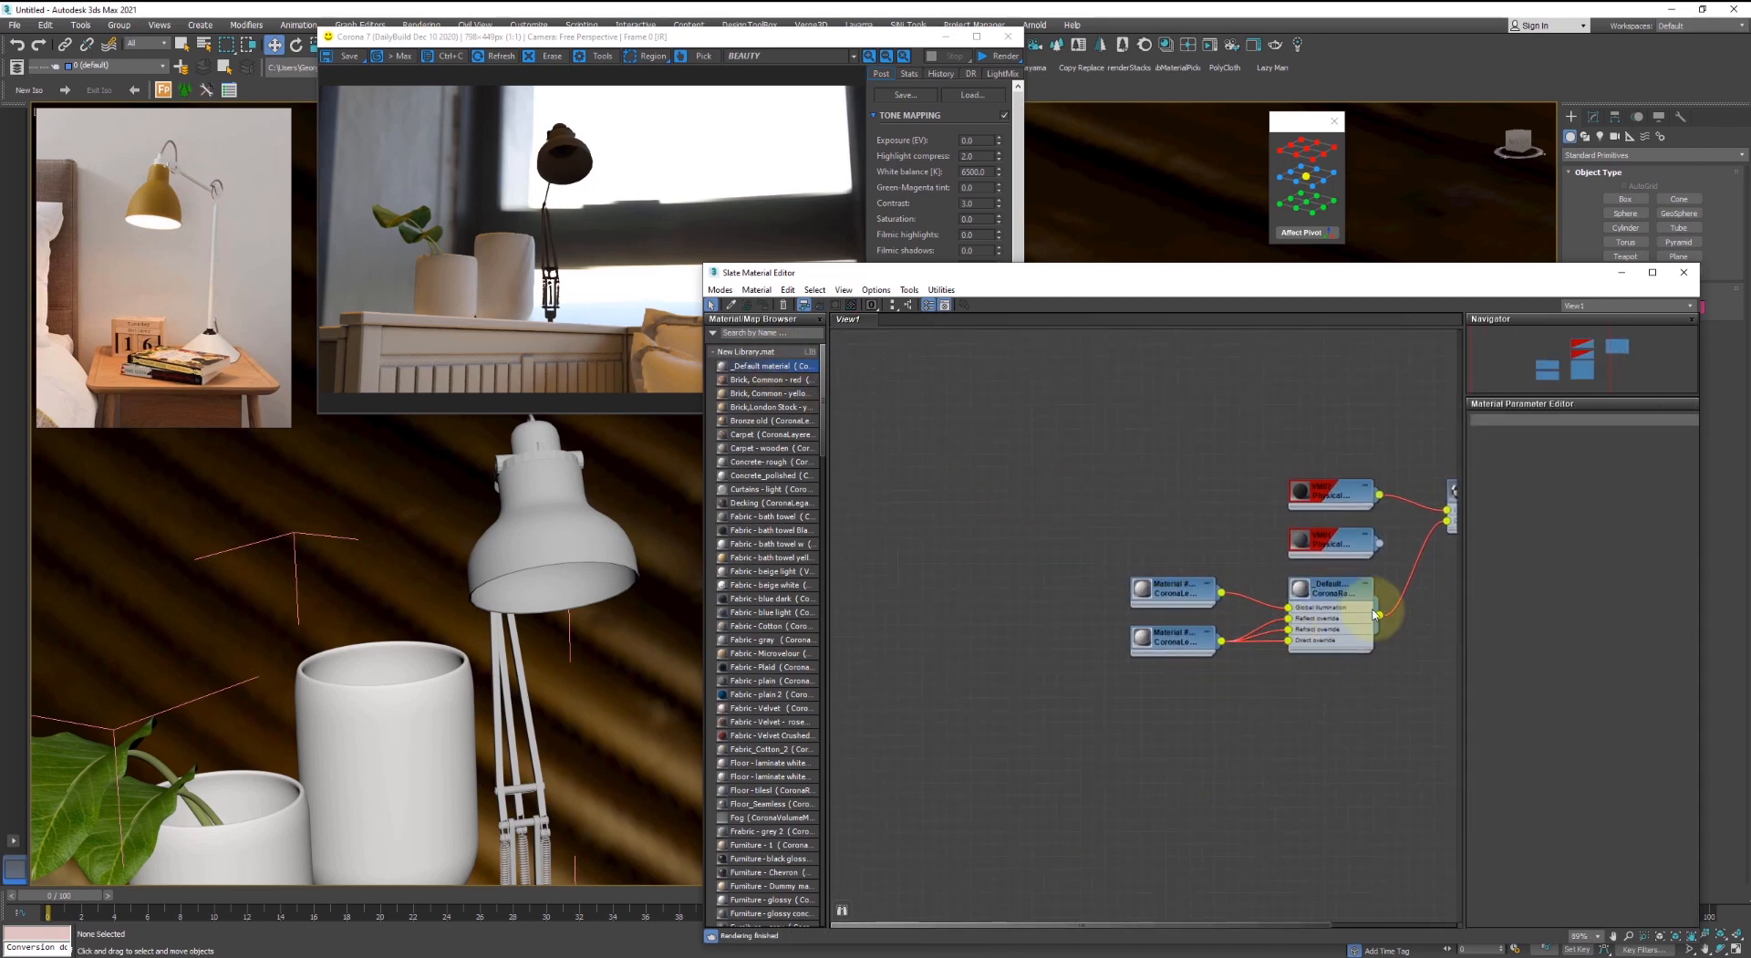
- Create a CoronaRaySwitchMtl node and place it in the free space below the _Default material
scroll(1375, 614, "up", 3)
middle_click_drag(1375, 614, 1198, 557)
right_click(1087, 641)
mouse_move(1113, 668)
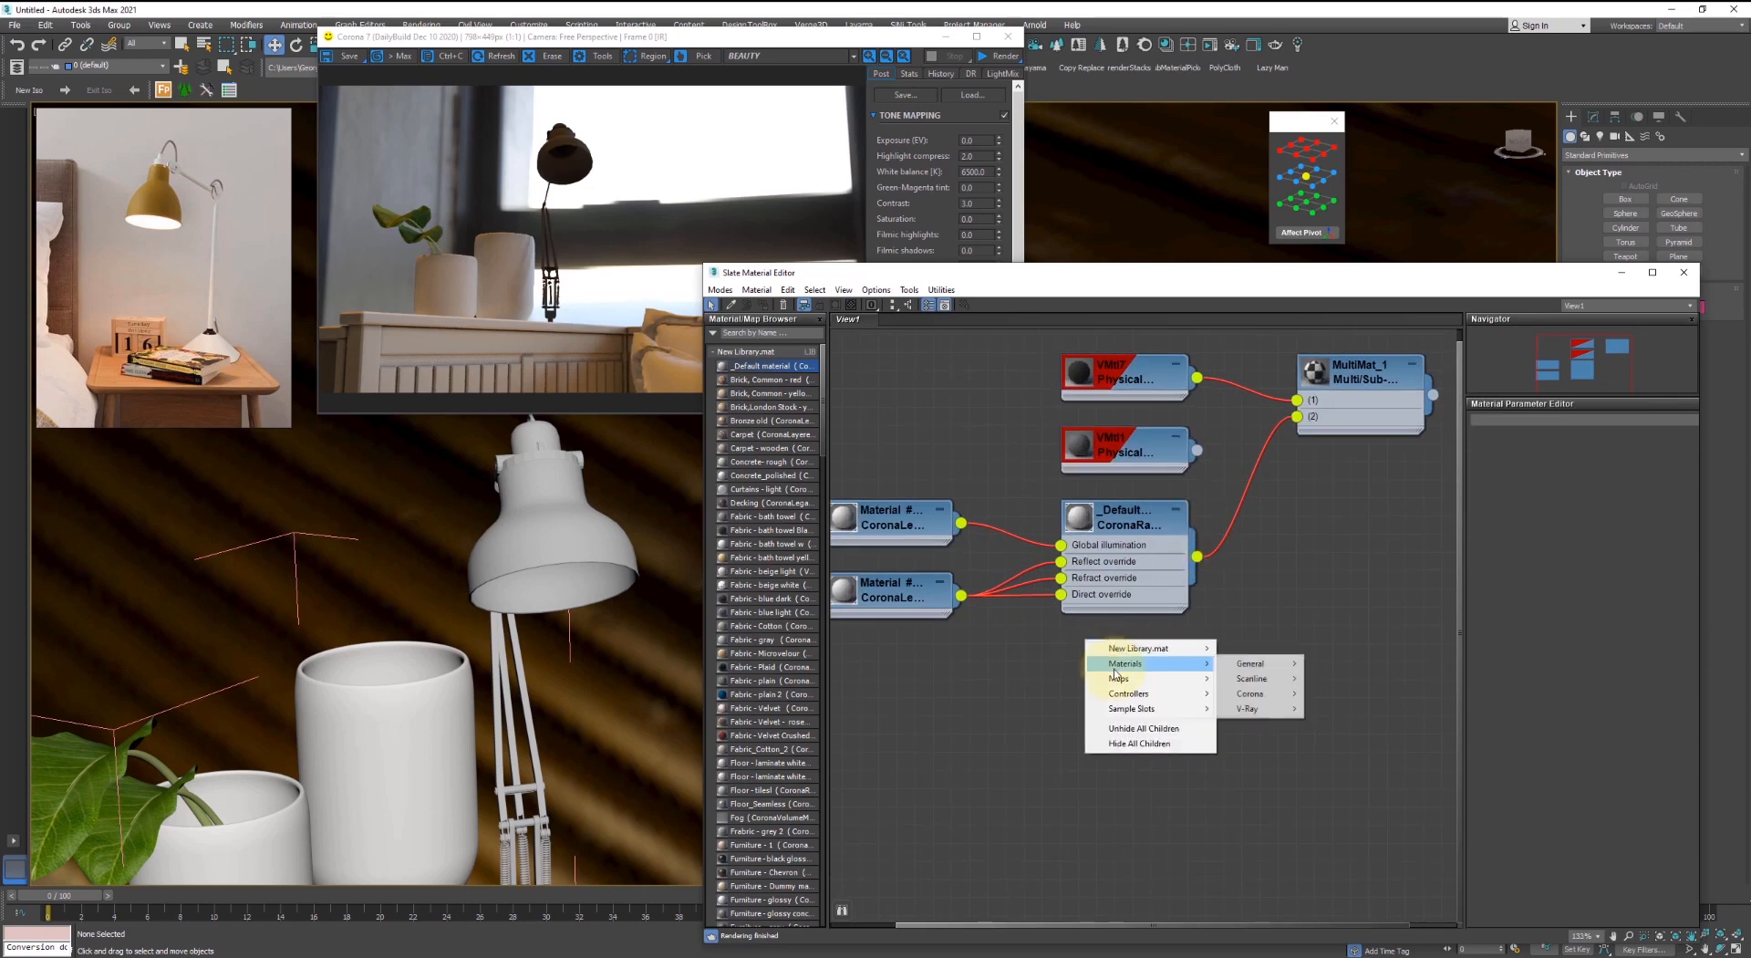
mouse_move(1252, 701)
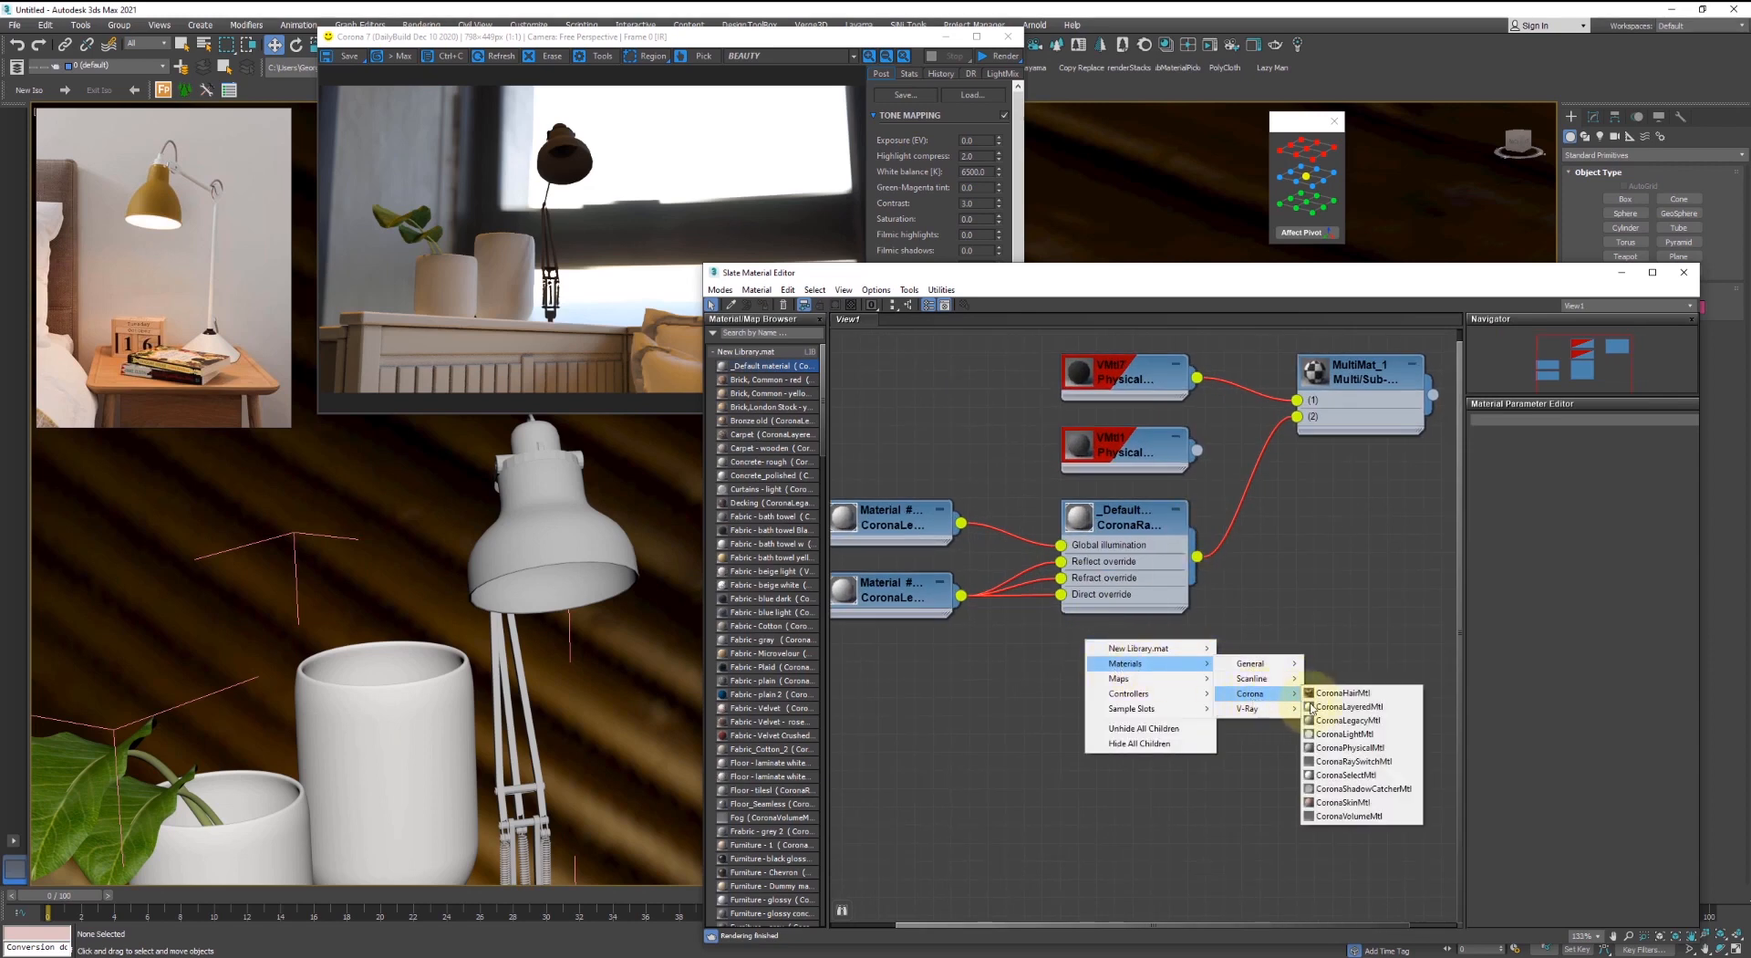
left_click(1375, 774)
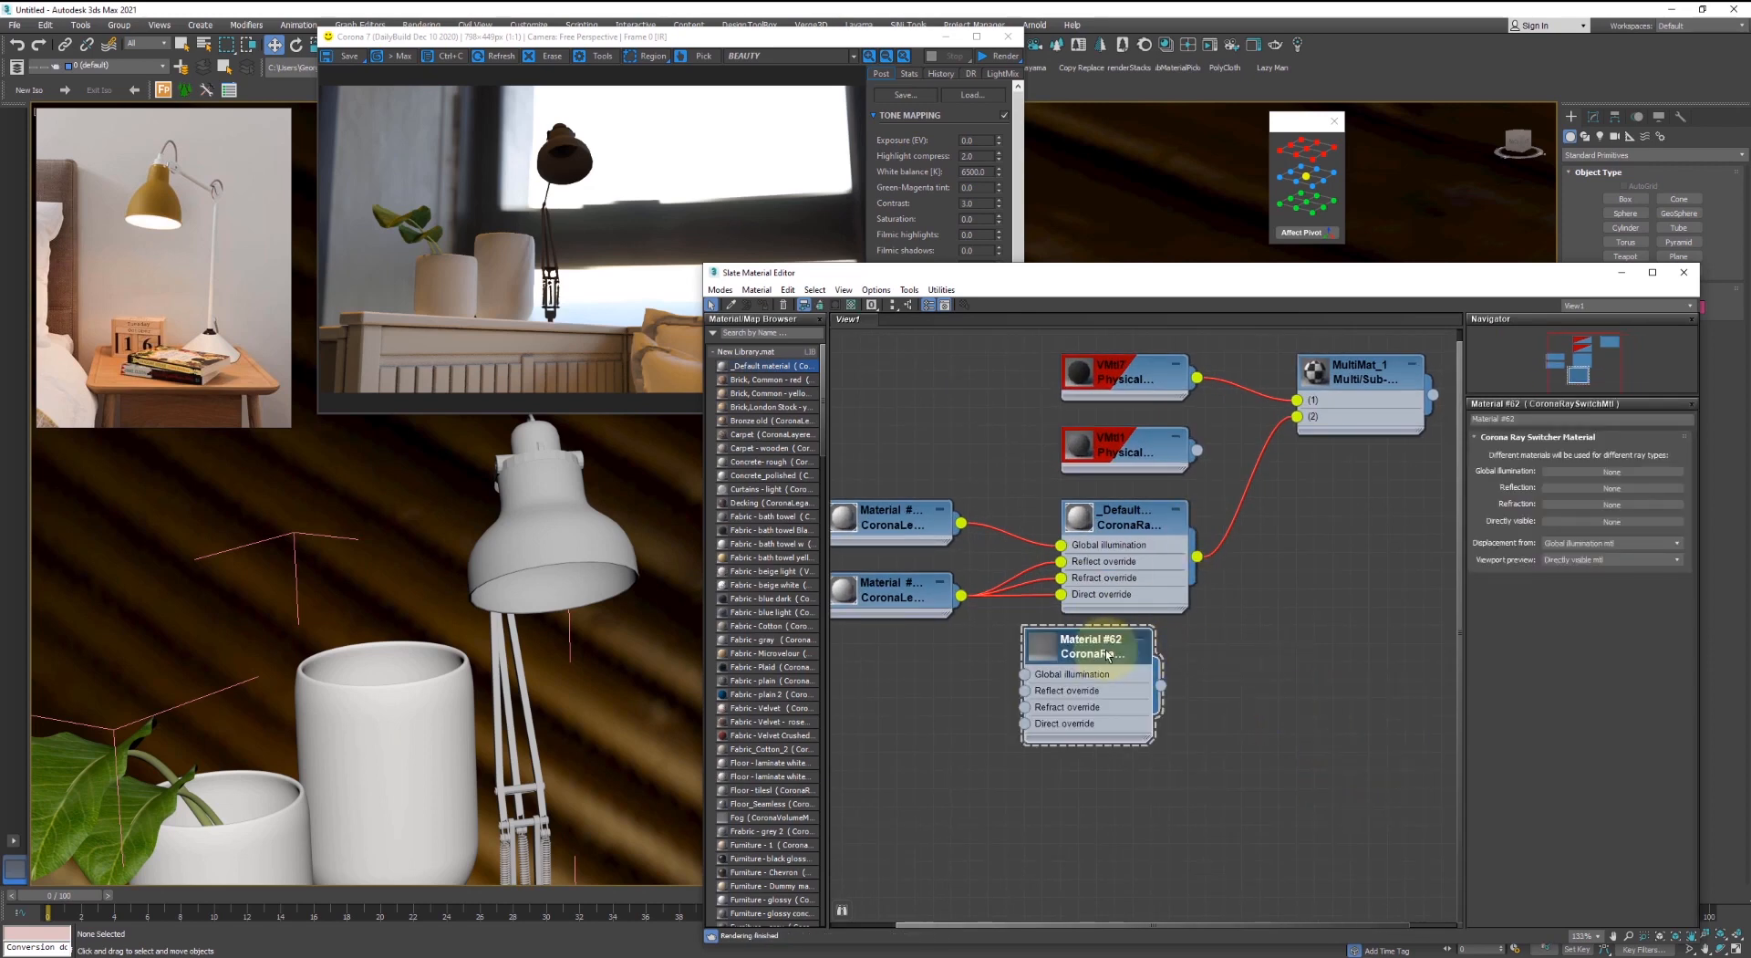
left_click_drag(1133, 646, 1295, 702)
middle_click_drag(1174, 715, 1211, 665)
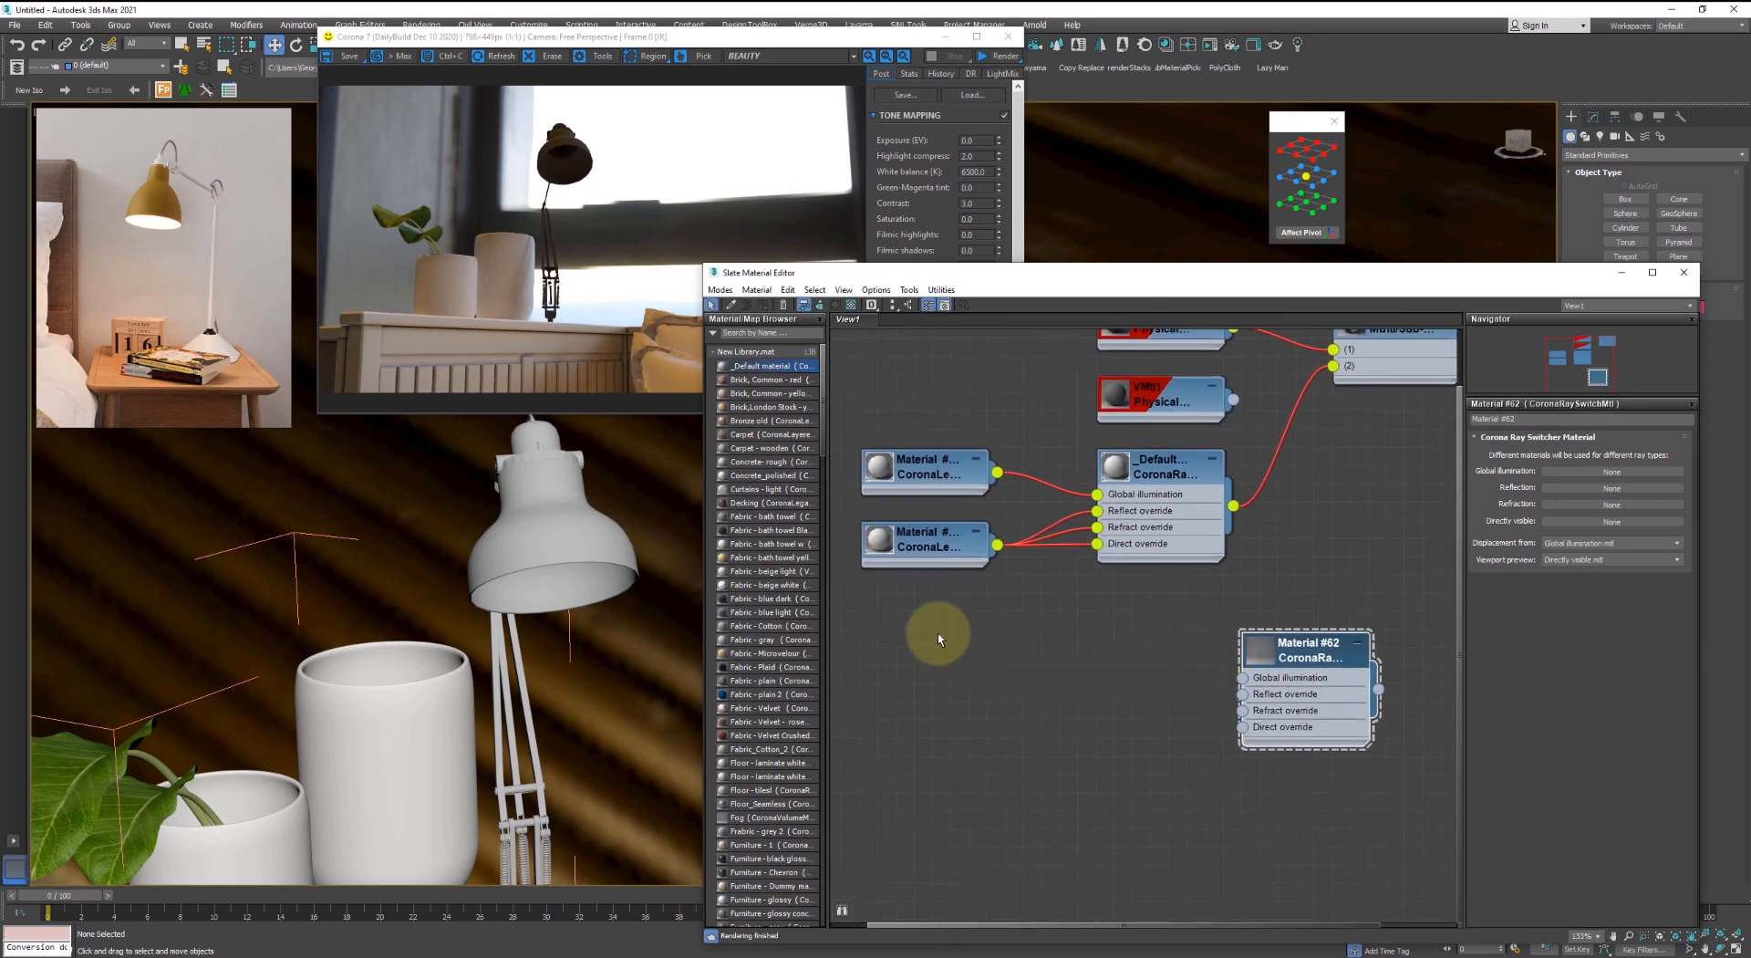
- Add a collapsed CoronaPhysicalMtl node and wire it to the new ray switcher's reflect, refract and direct overrides
scroll(735, 374, "down", 6)
right_click(965, 650)
mouse_move(1049, 674)
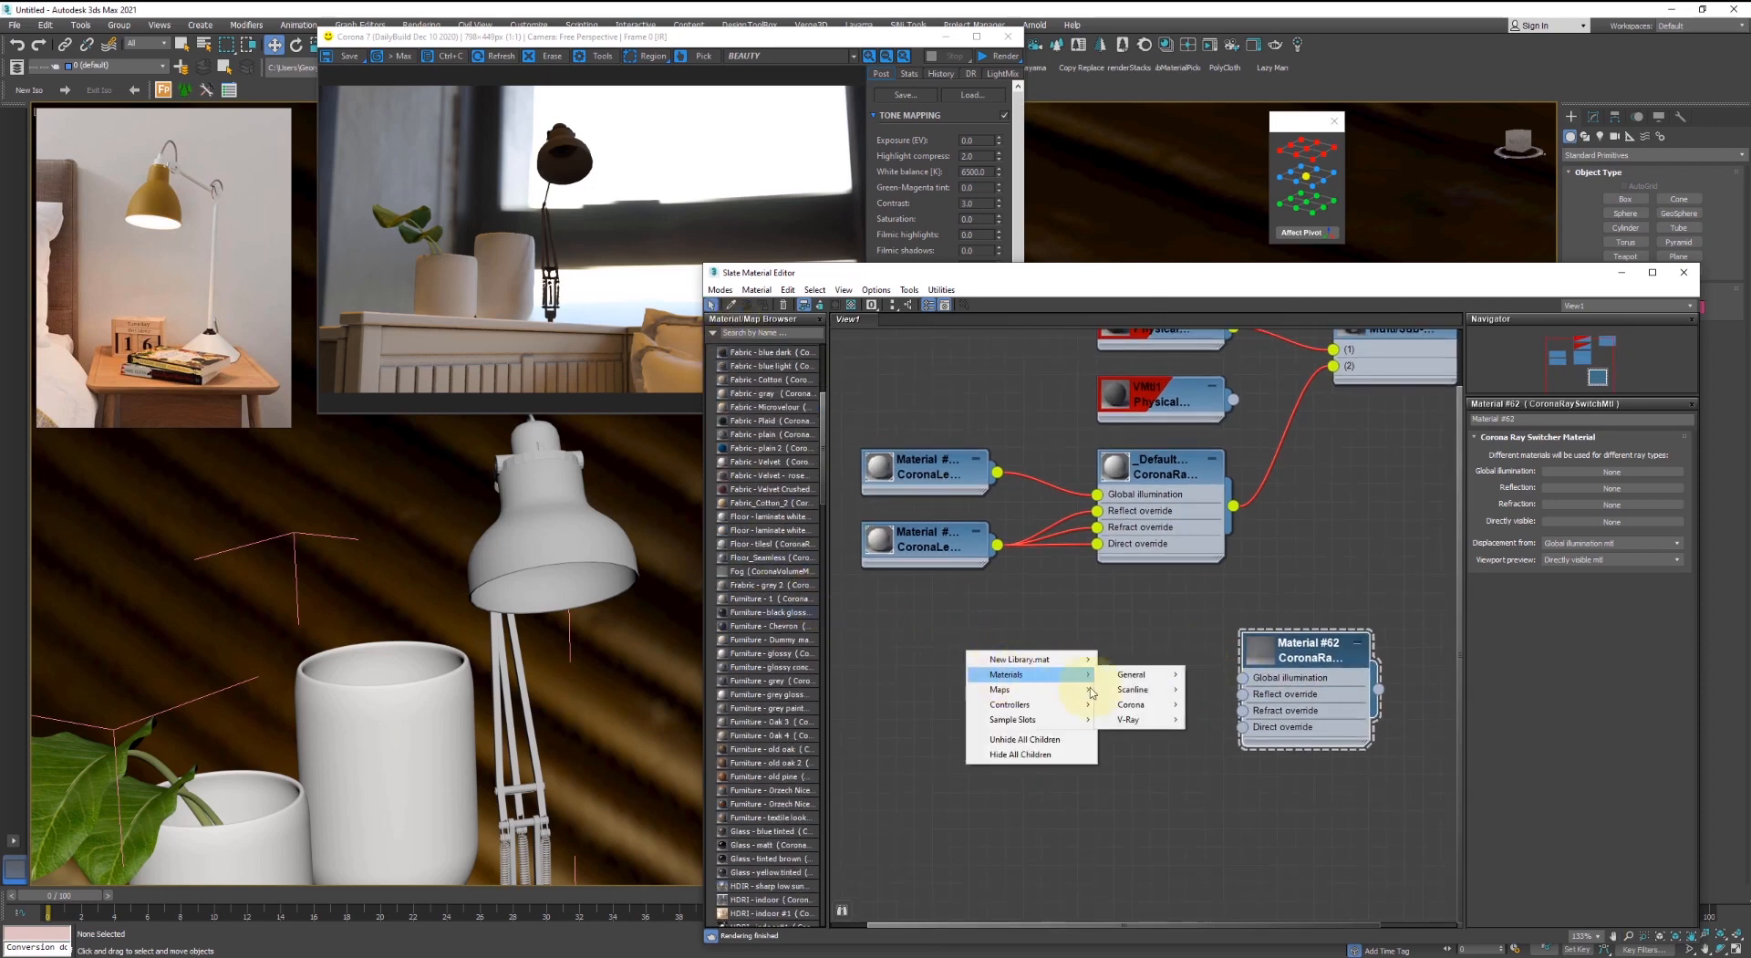
mouse_move(1135, 704)
left_click(906, 679)
scroll(781, 724, "down", 15)
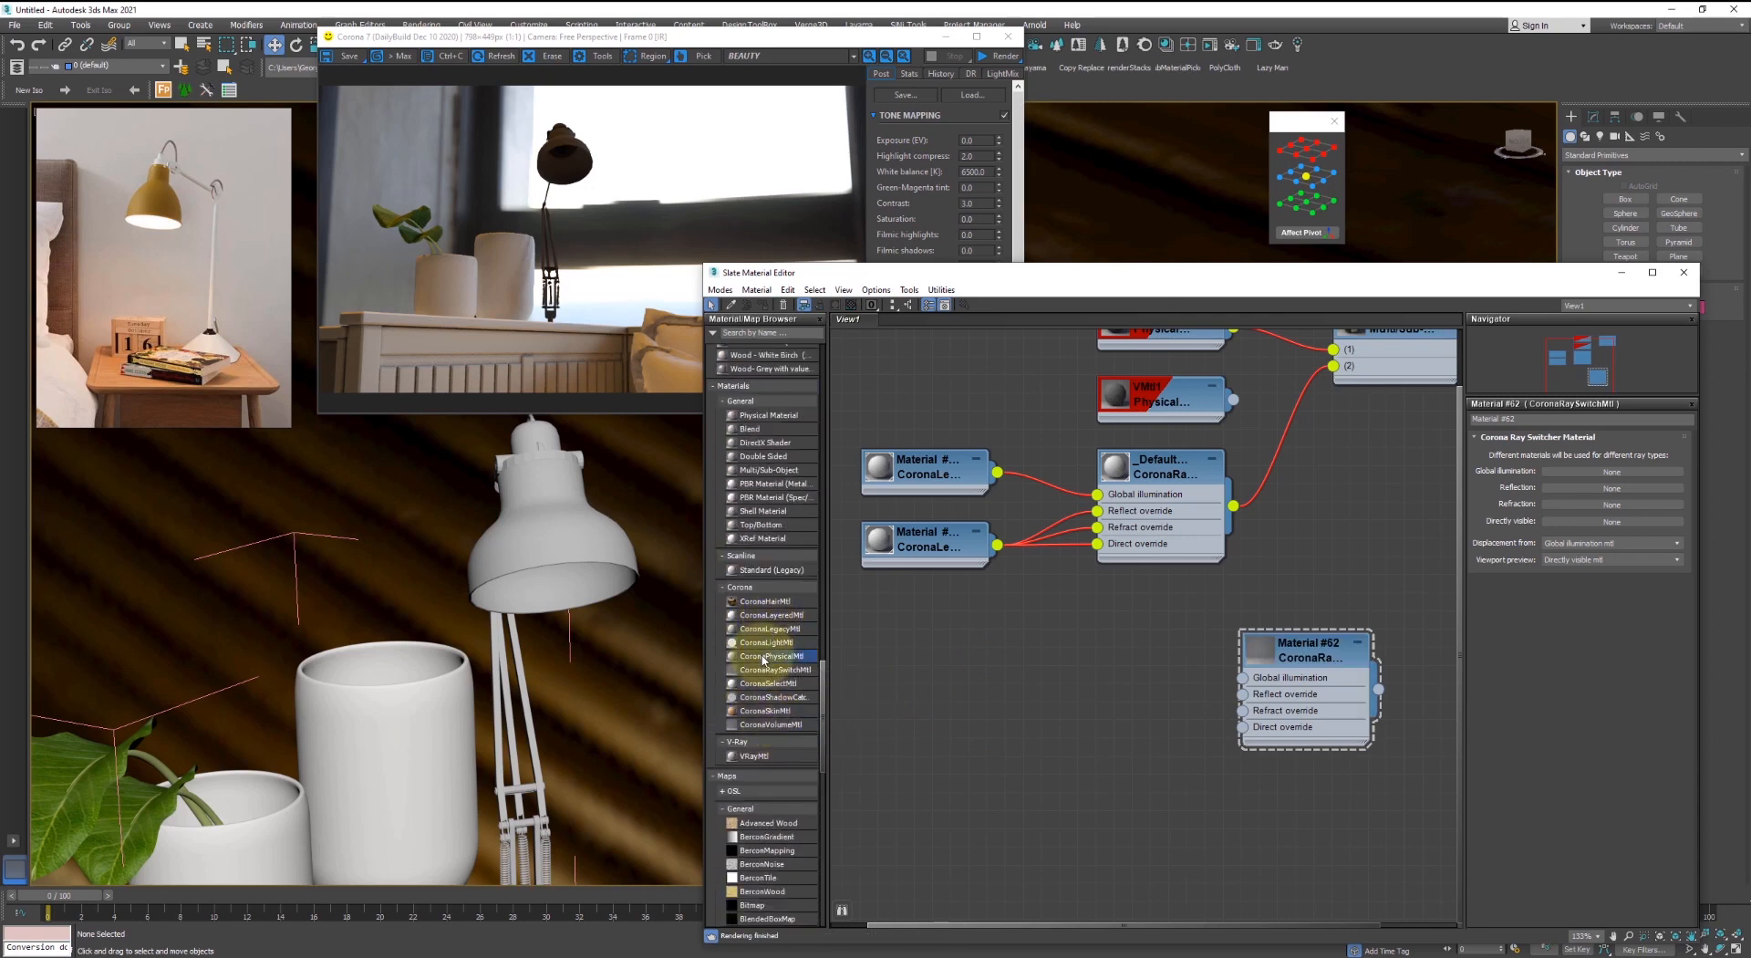
left_click_drag(764, 659, 1044, 689)
double_click(1154, 702)
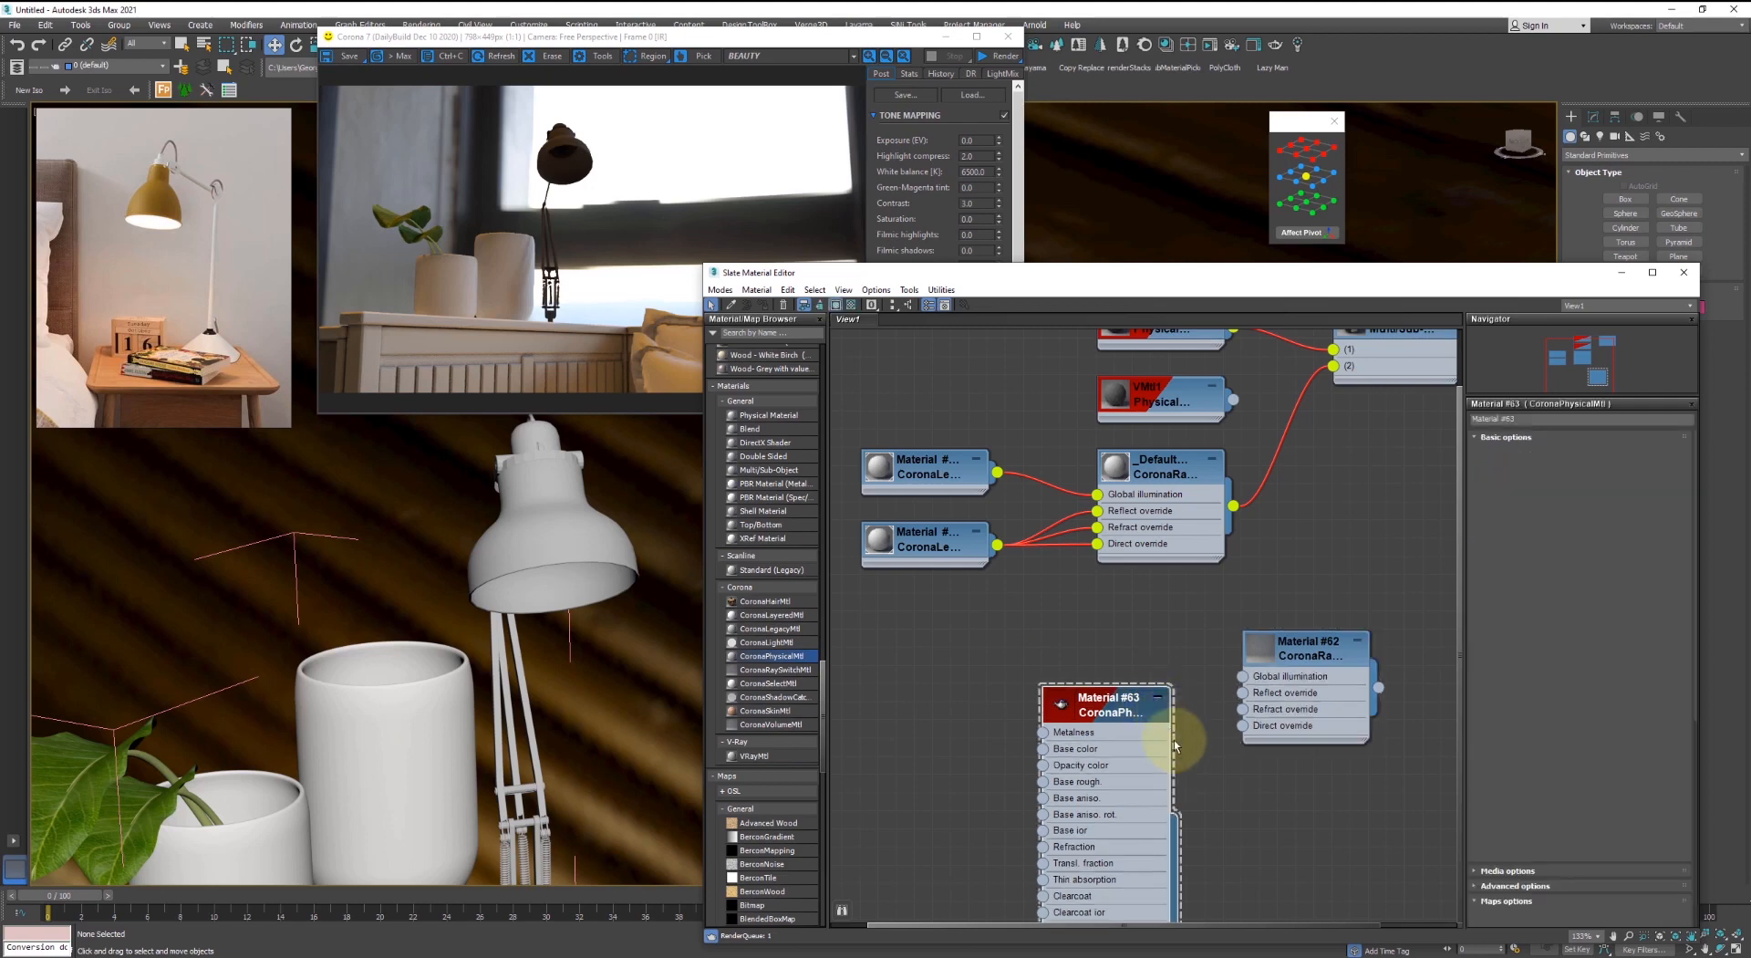
left_click(1156, 697)
left_click_drag(1178, 710, 1242, 709)
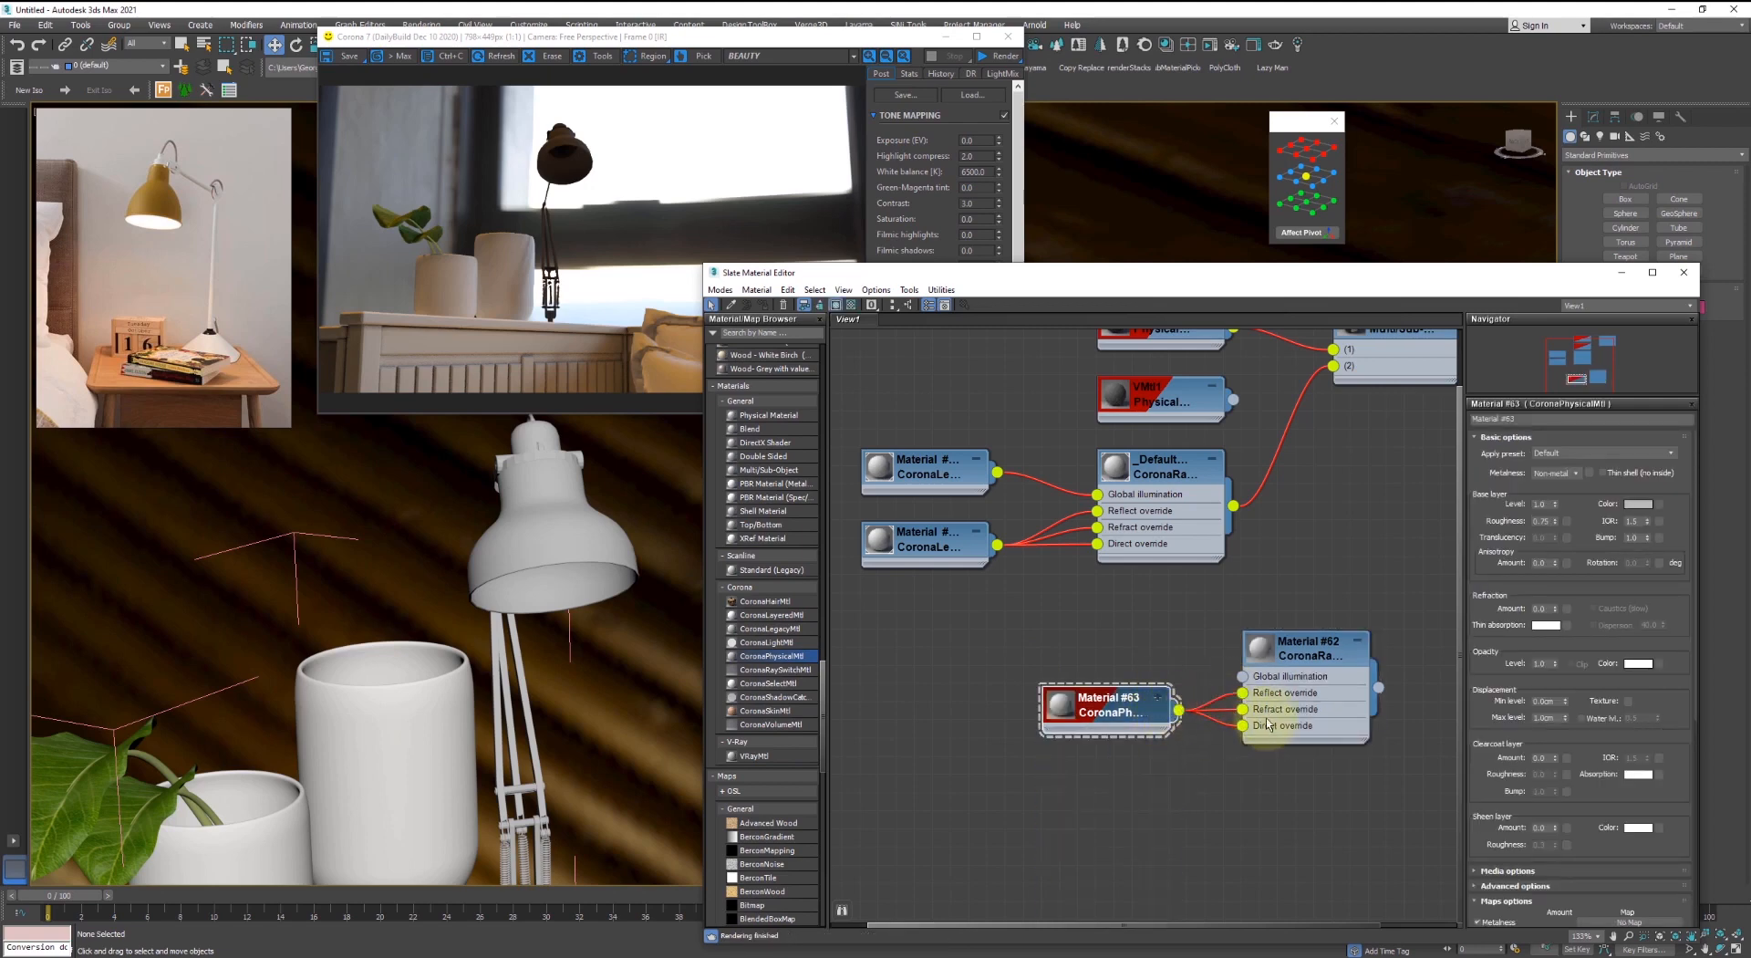
- Add a copy of the CoronaPhysicalMtl node to the new ray switcher's global illumination override and place it above the original
mouse_move(1125, 702)
left_mouse_down()
mouse_move(1122, 721)
mouse_move(1104, 671)
mouse_move(1243, 676)
left_mouse_up()
double_click(1105, 670)
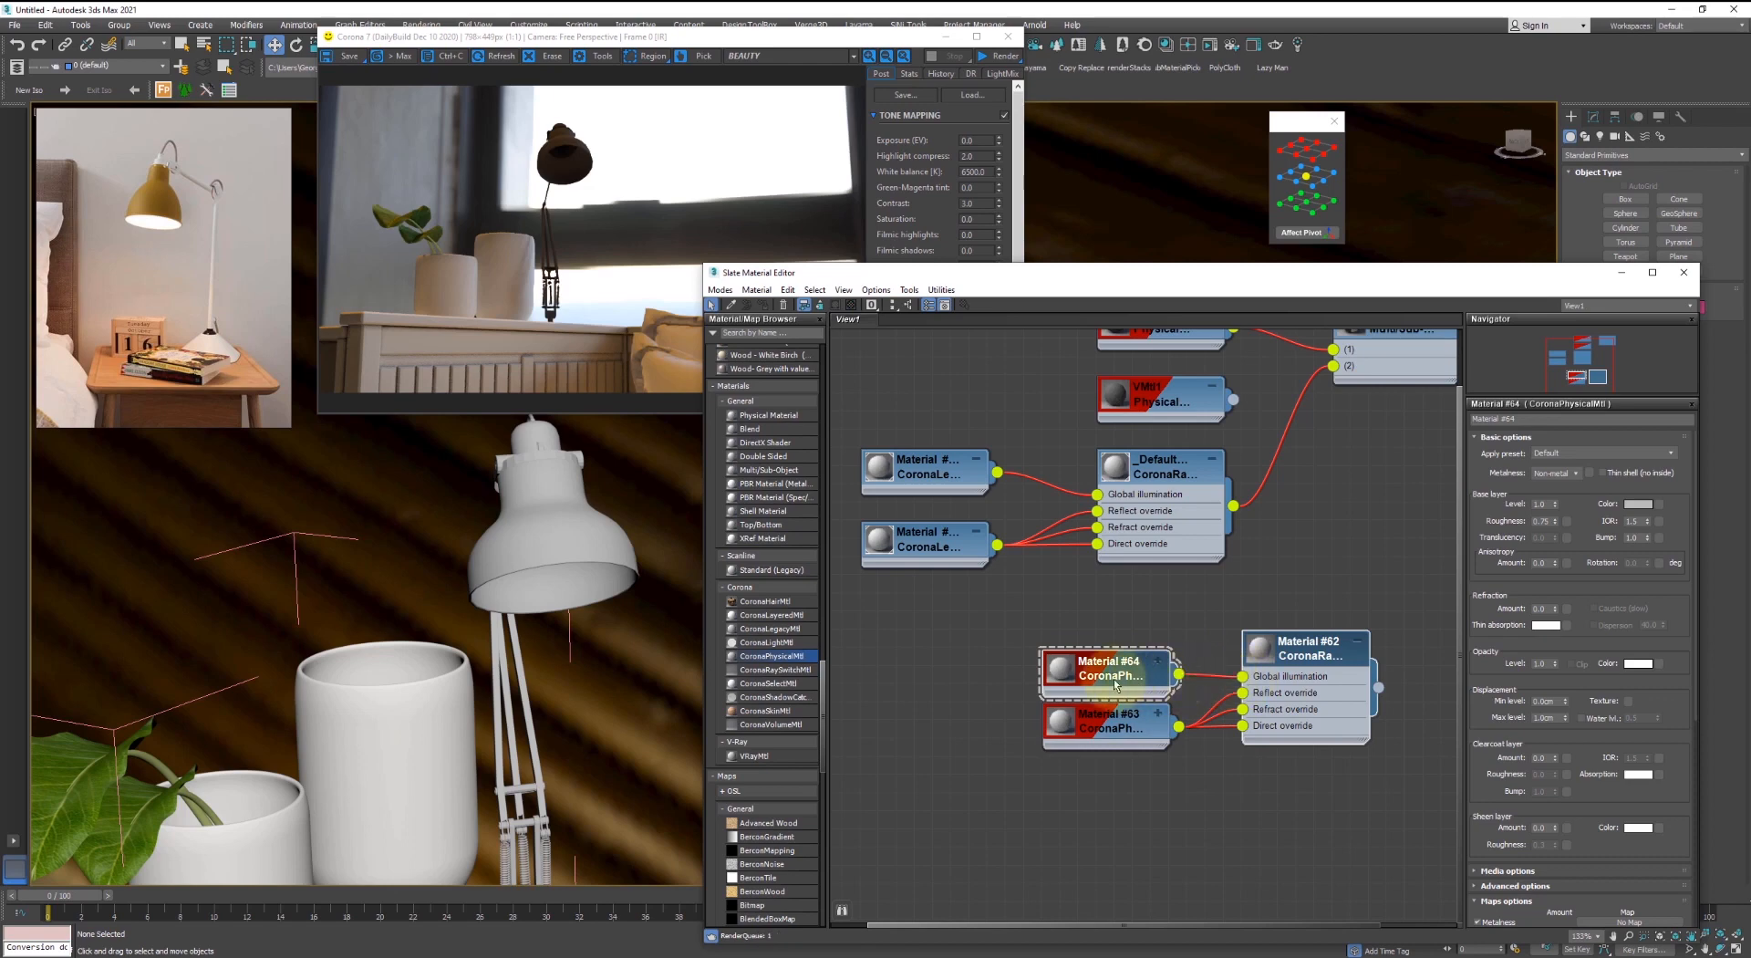
left_click(1131, 606)
left_click_drag(1107, 682, 1113, 666)
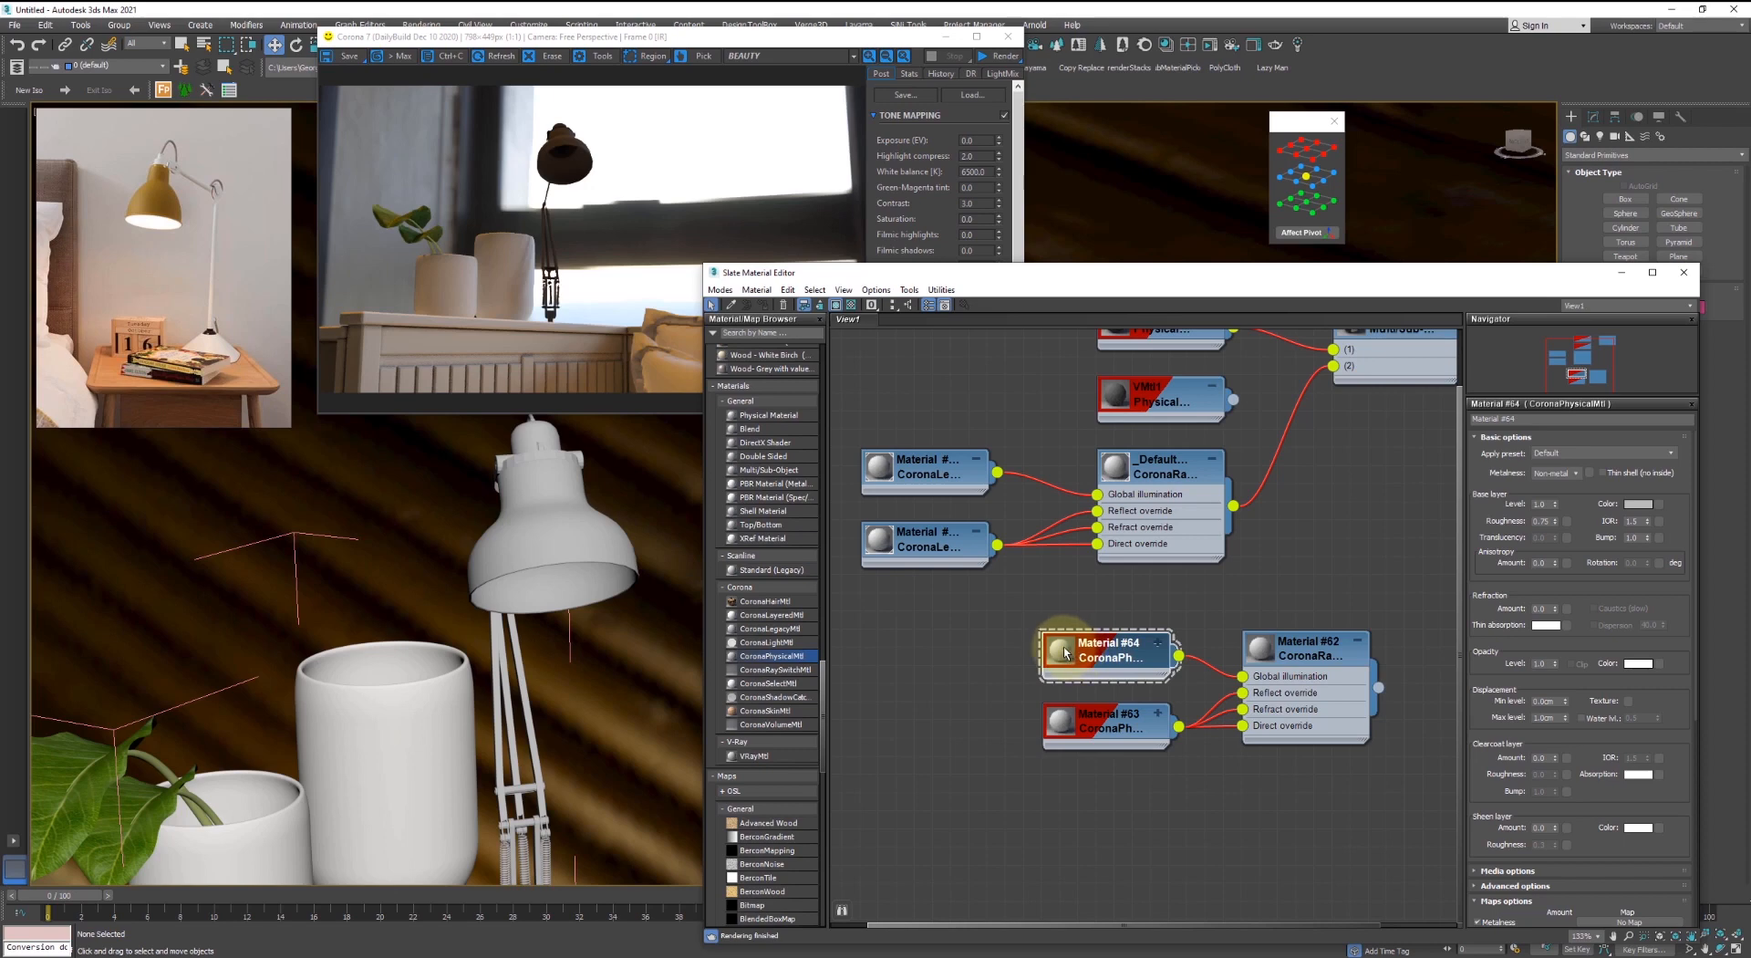
- Give the global illumination material a near-white base color and a roughness of 1.0, and return its collapsed node beside the new ray switcher
double_click(1066, 651)
left_click_drag(1123, 740, 959, 703)
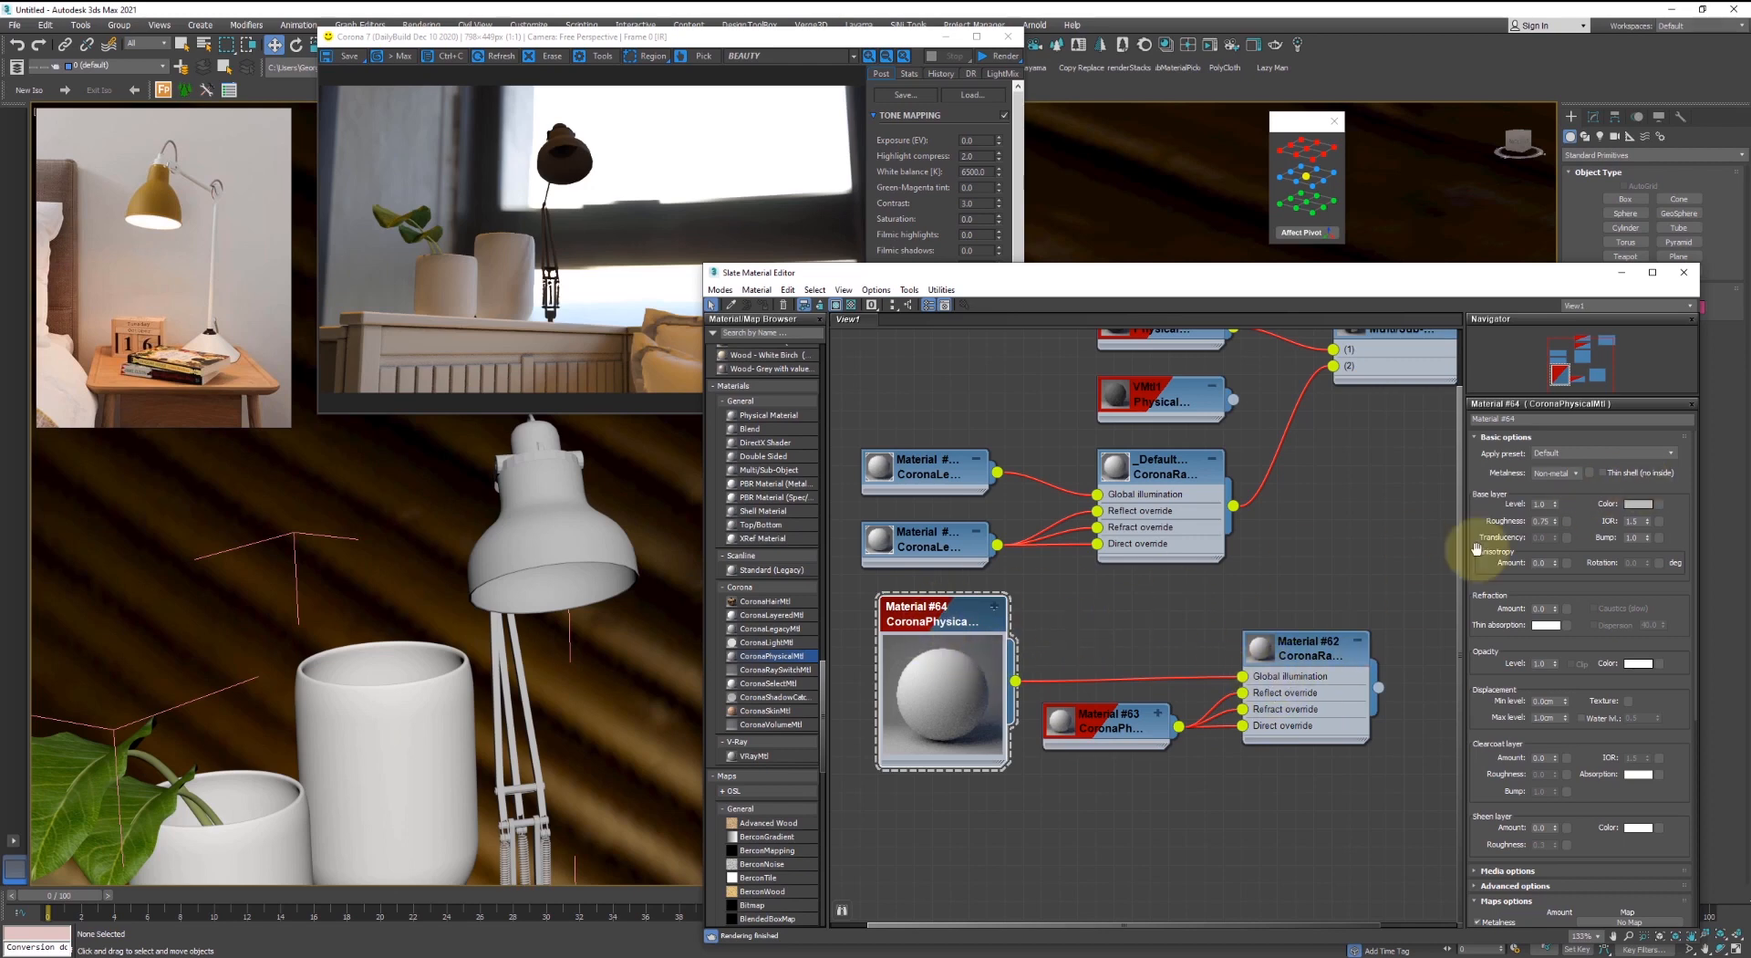
left_click(1638, 503)
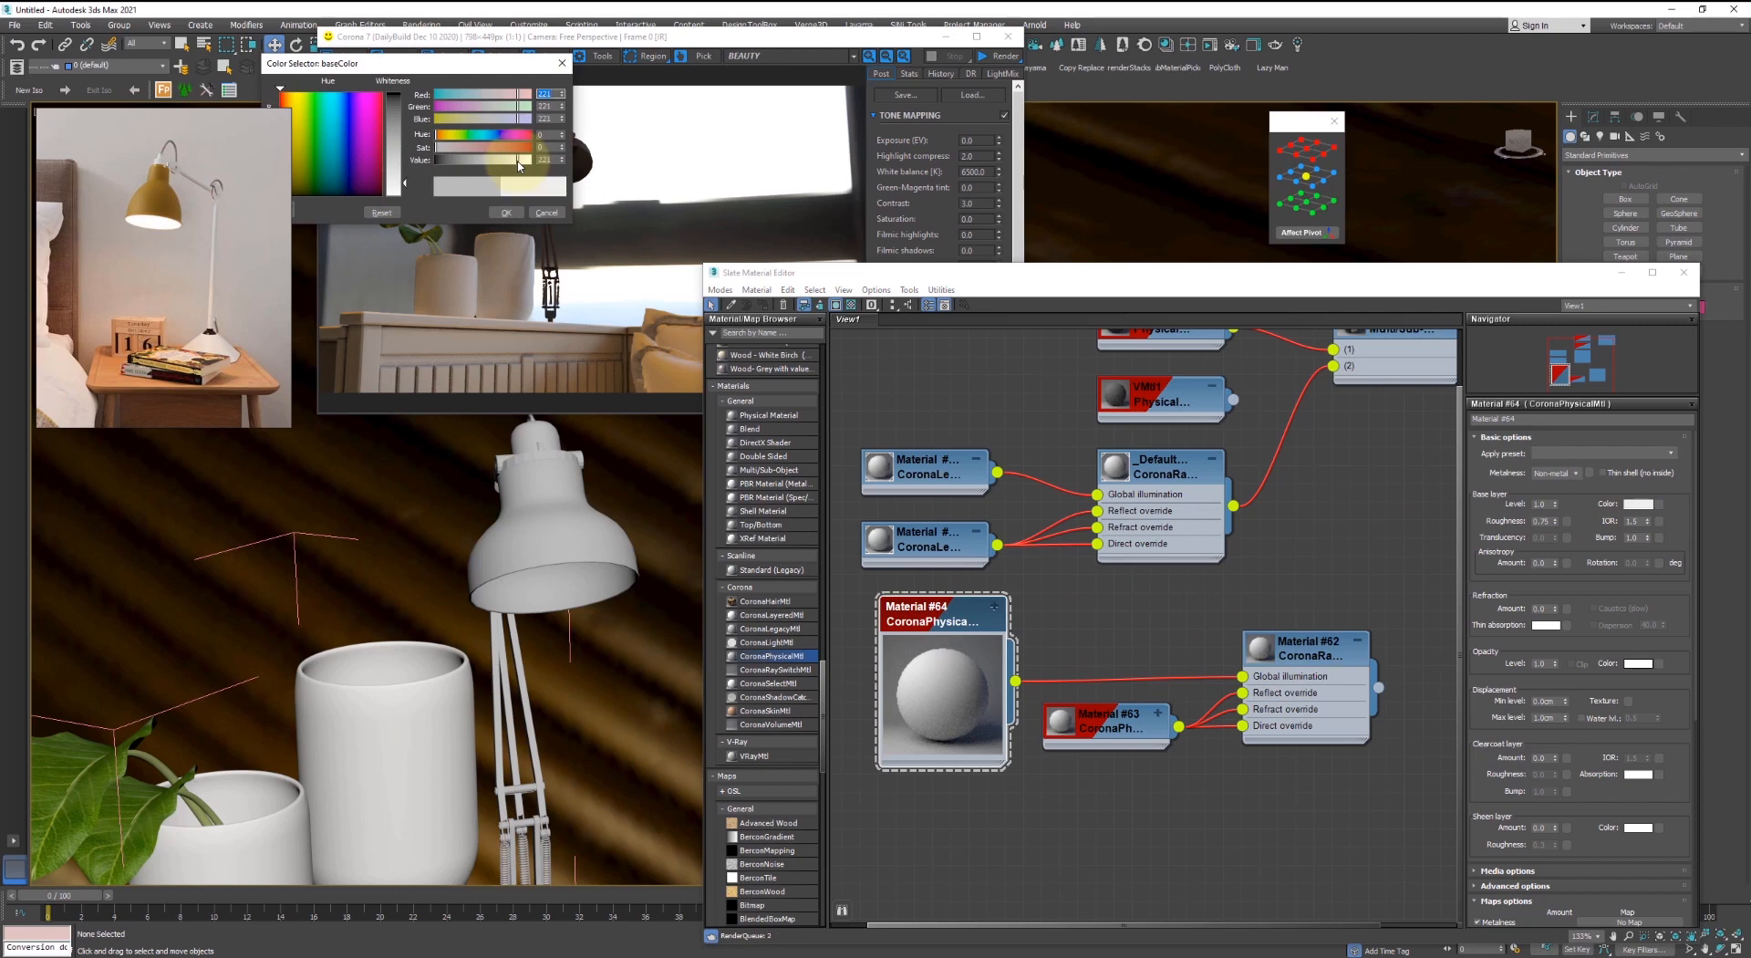
left_click(507, 213)
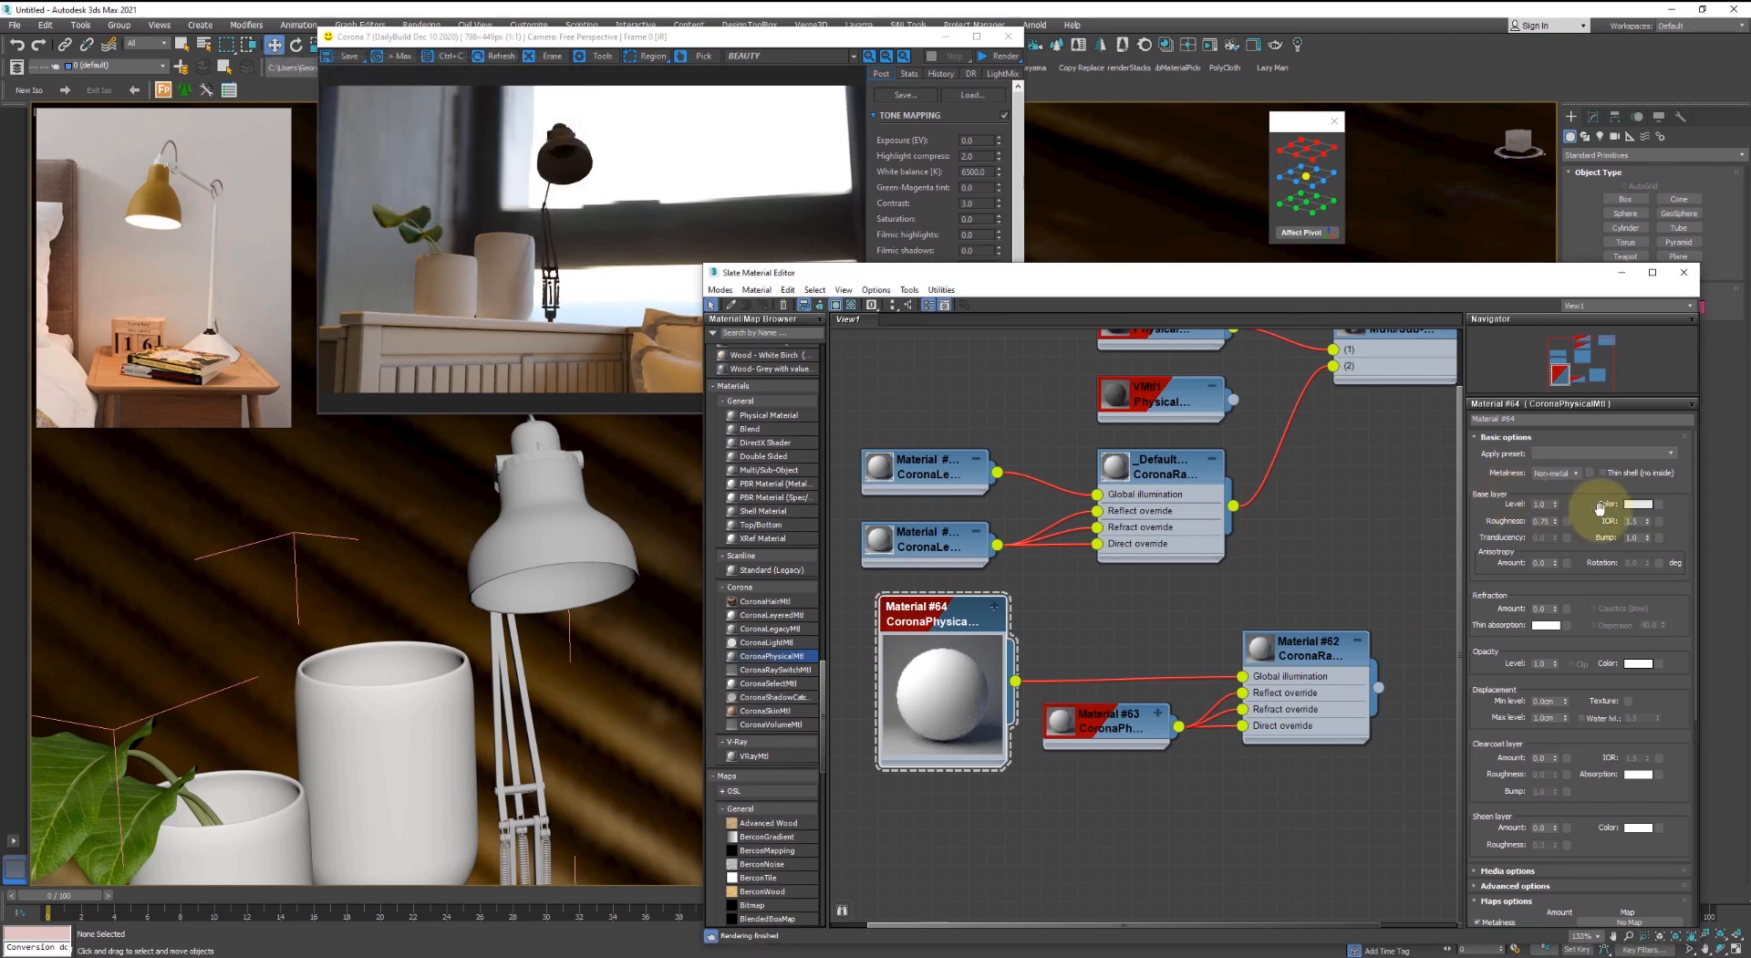
left_click_drag(1557, 520, 1595, 192)
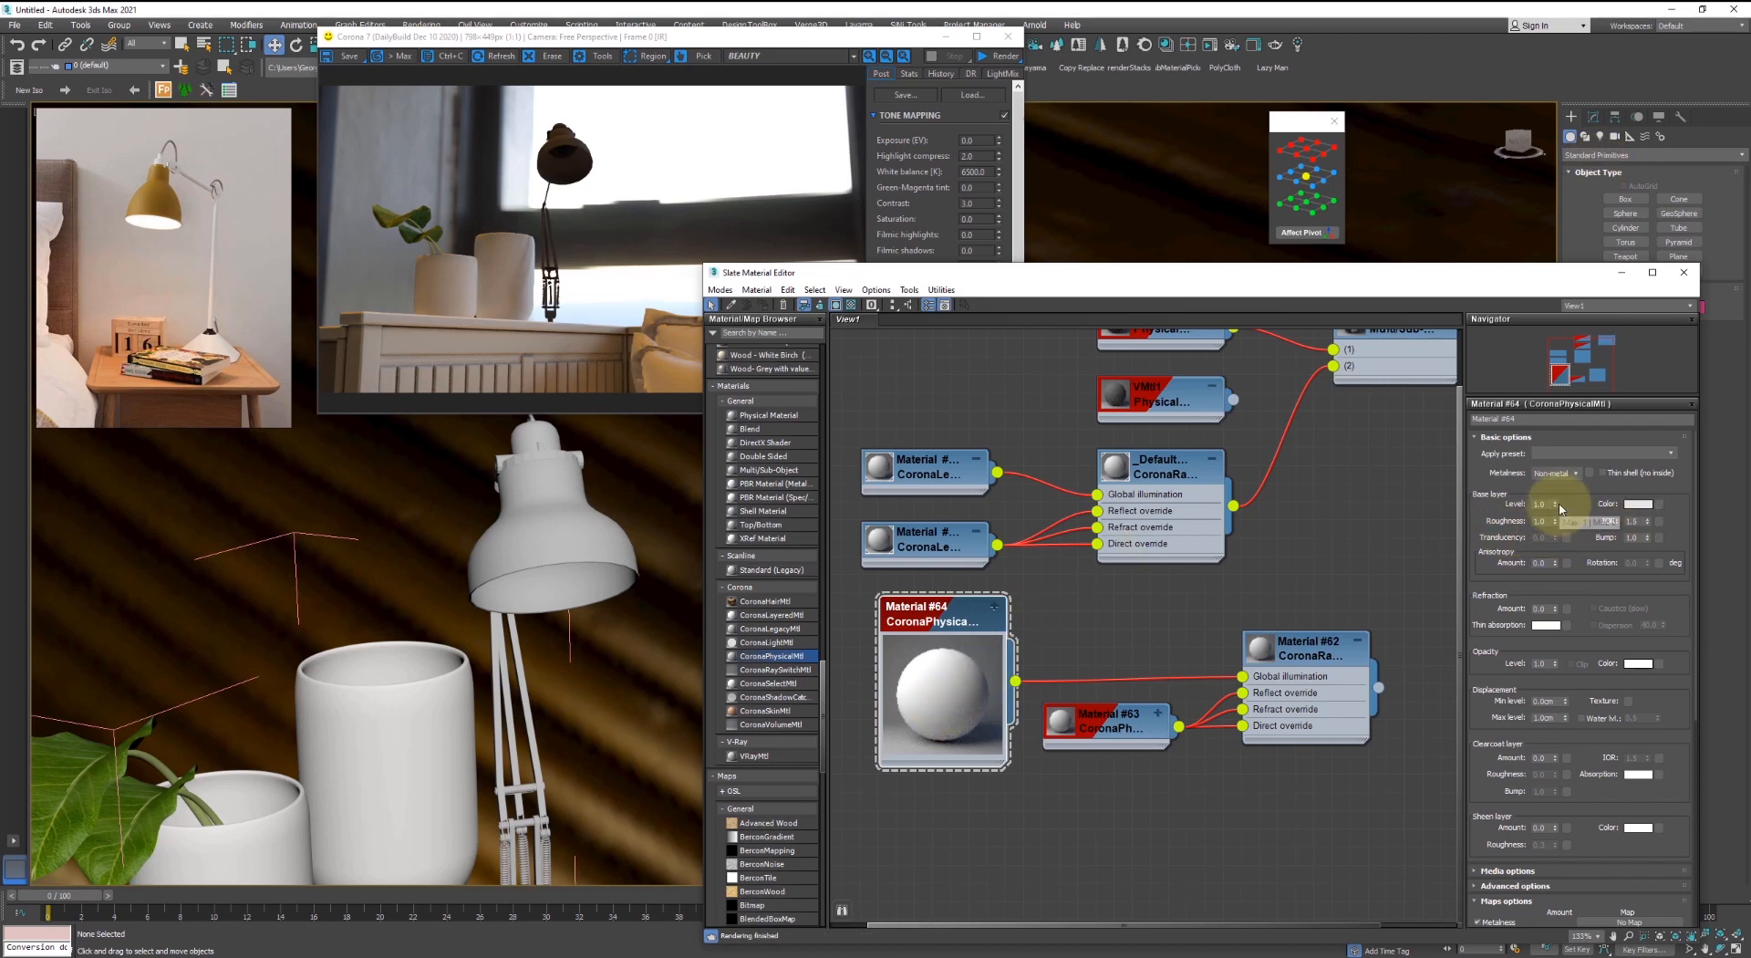
double_click(944, 691)
left_click_drag(935, 651, 1102, 680)
- Select the desk lamp and paste black as the diffuse color of the legacy material feeding _Default's reflect, refract and direct overrides
left_click(497, 593)
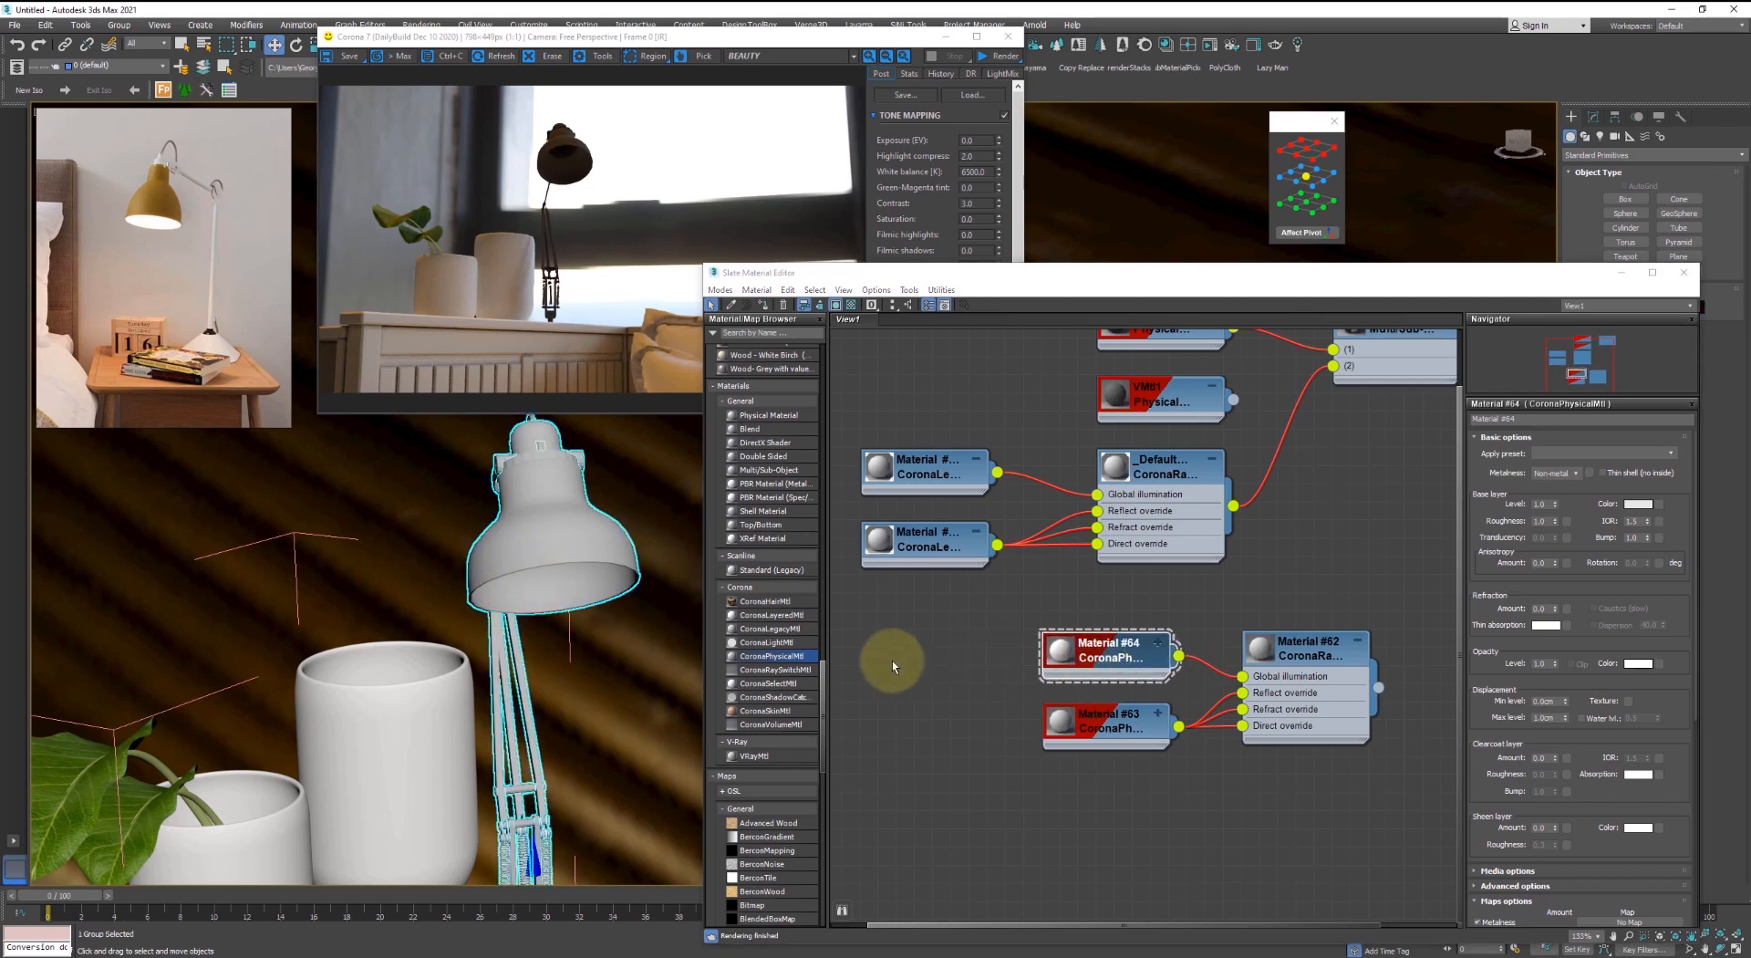
scroll(532, 649, "up", 1)
scroll(593, 598, "down", 1)
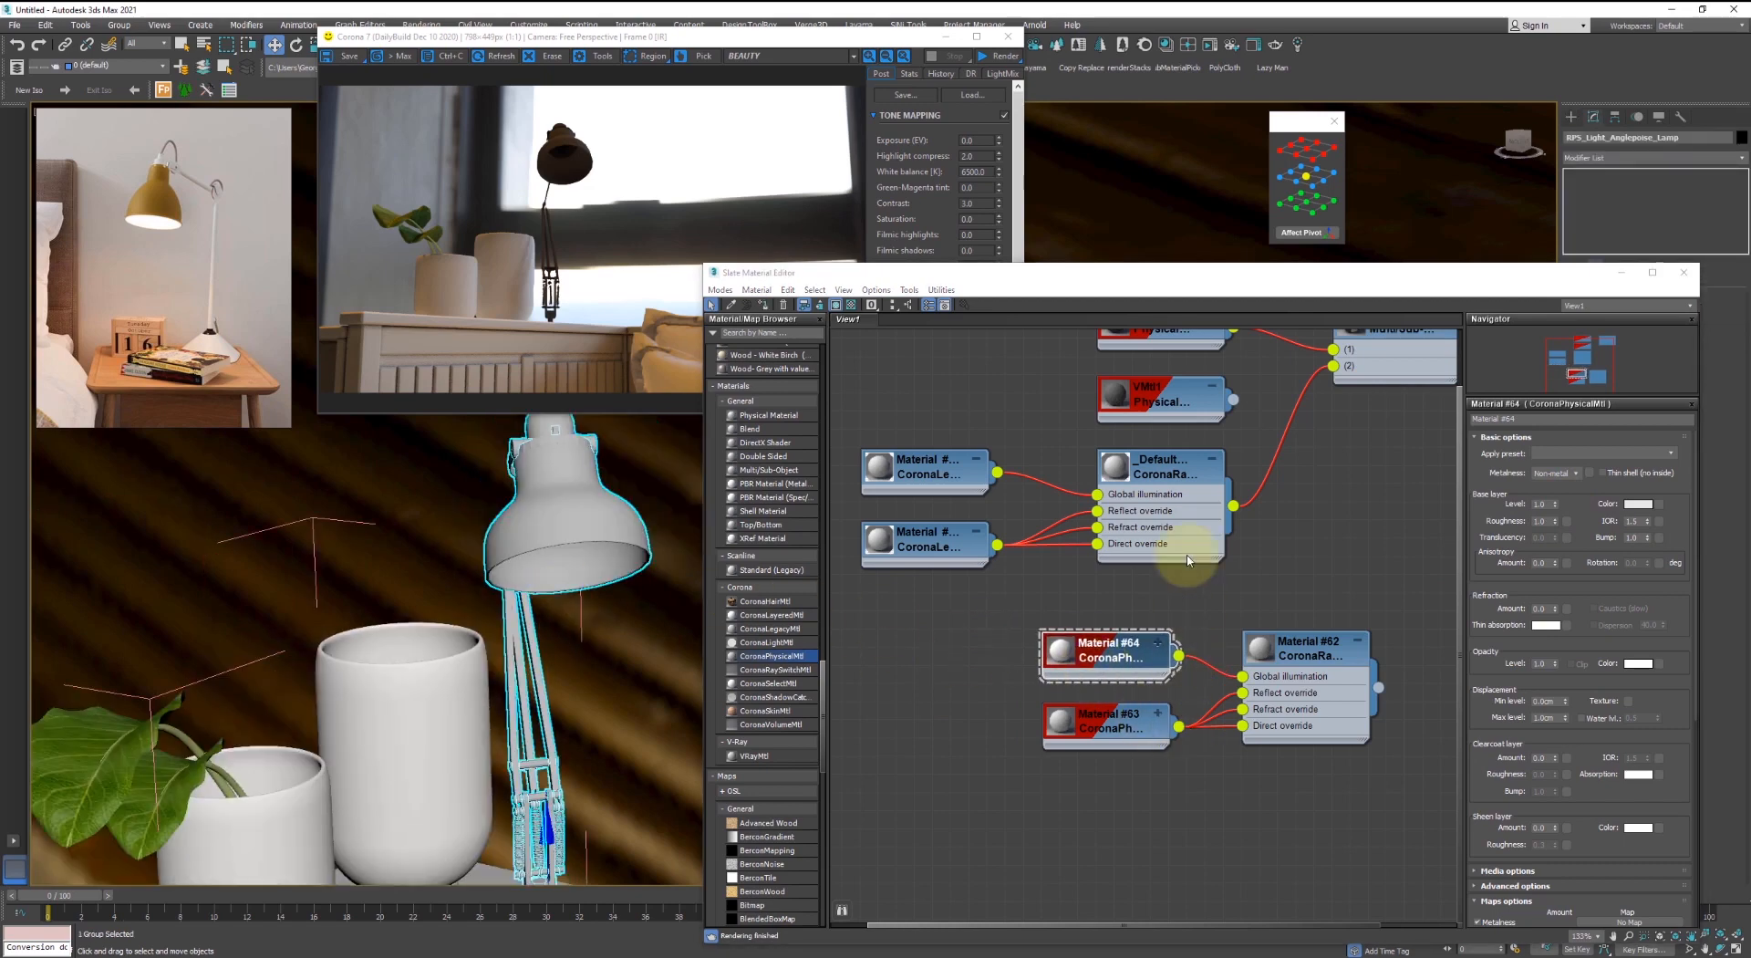
middle_click_drag(1215, 541, 1205, 658)
left_click(1152, 440)
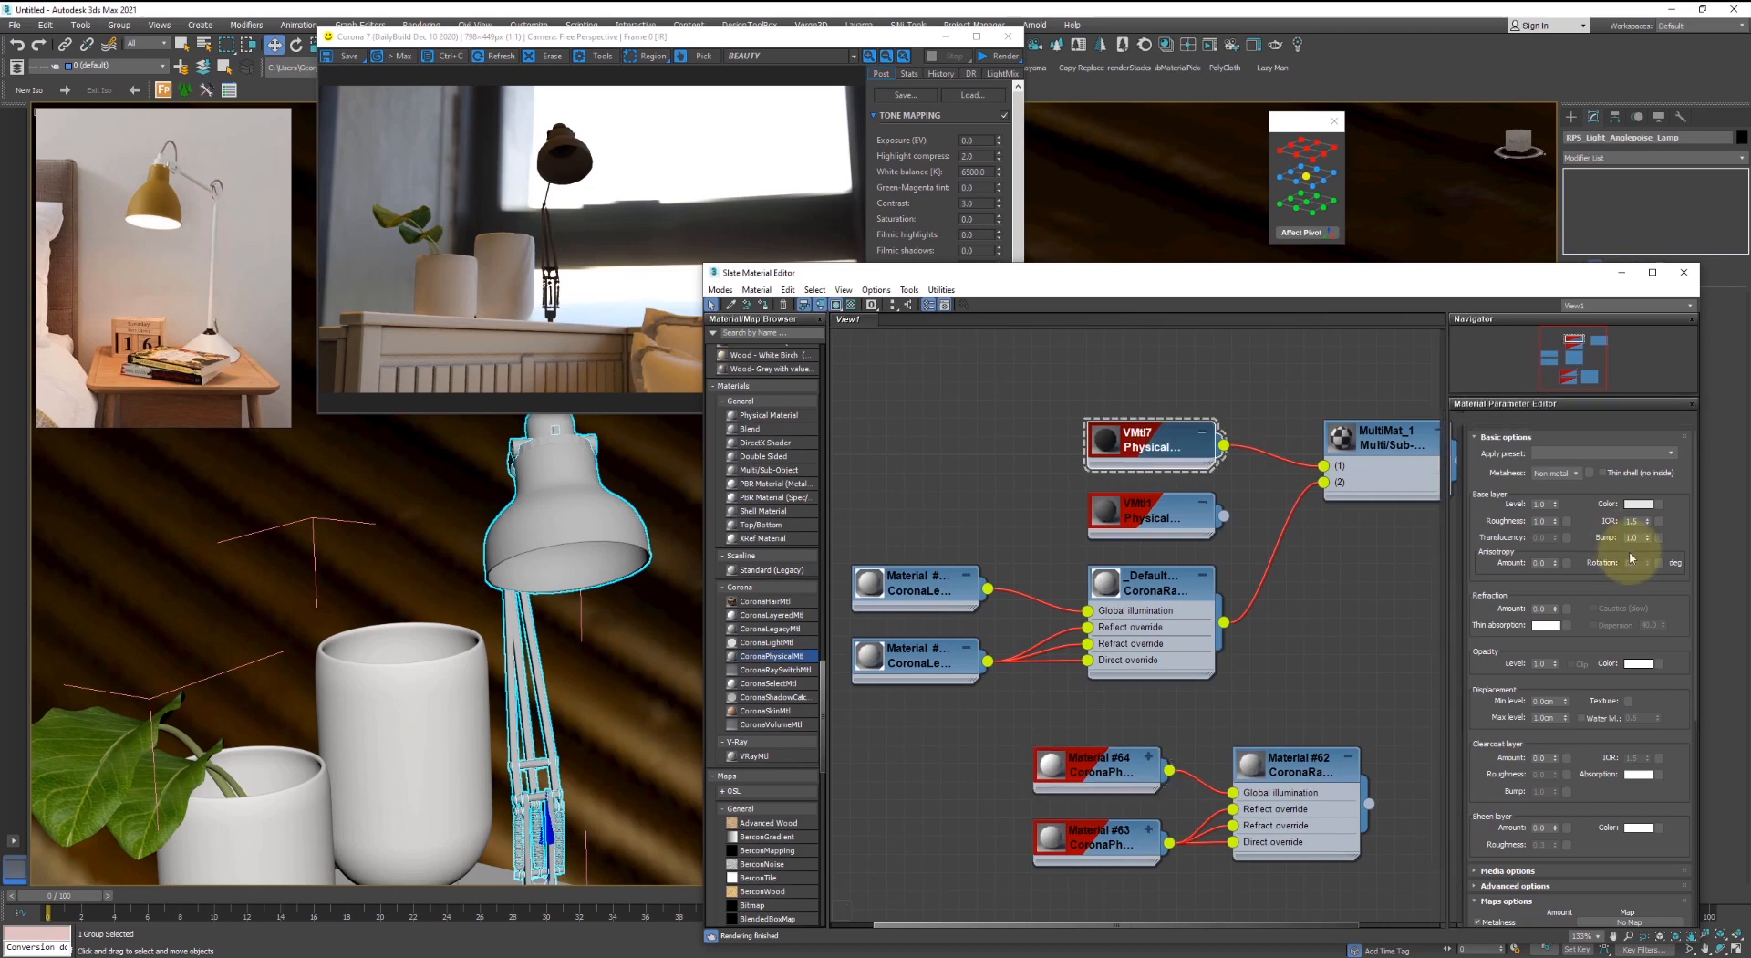
left_click(980, 513)
double_click(913, 655)
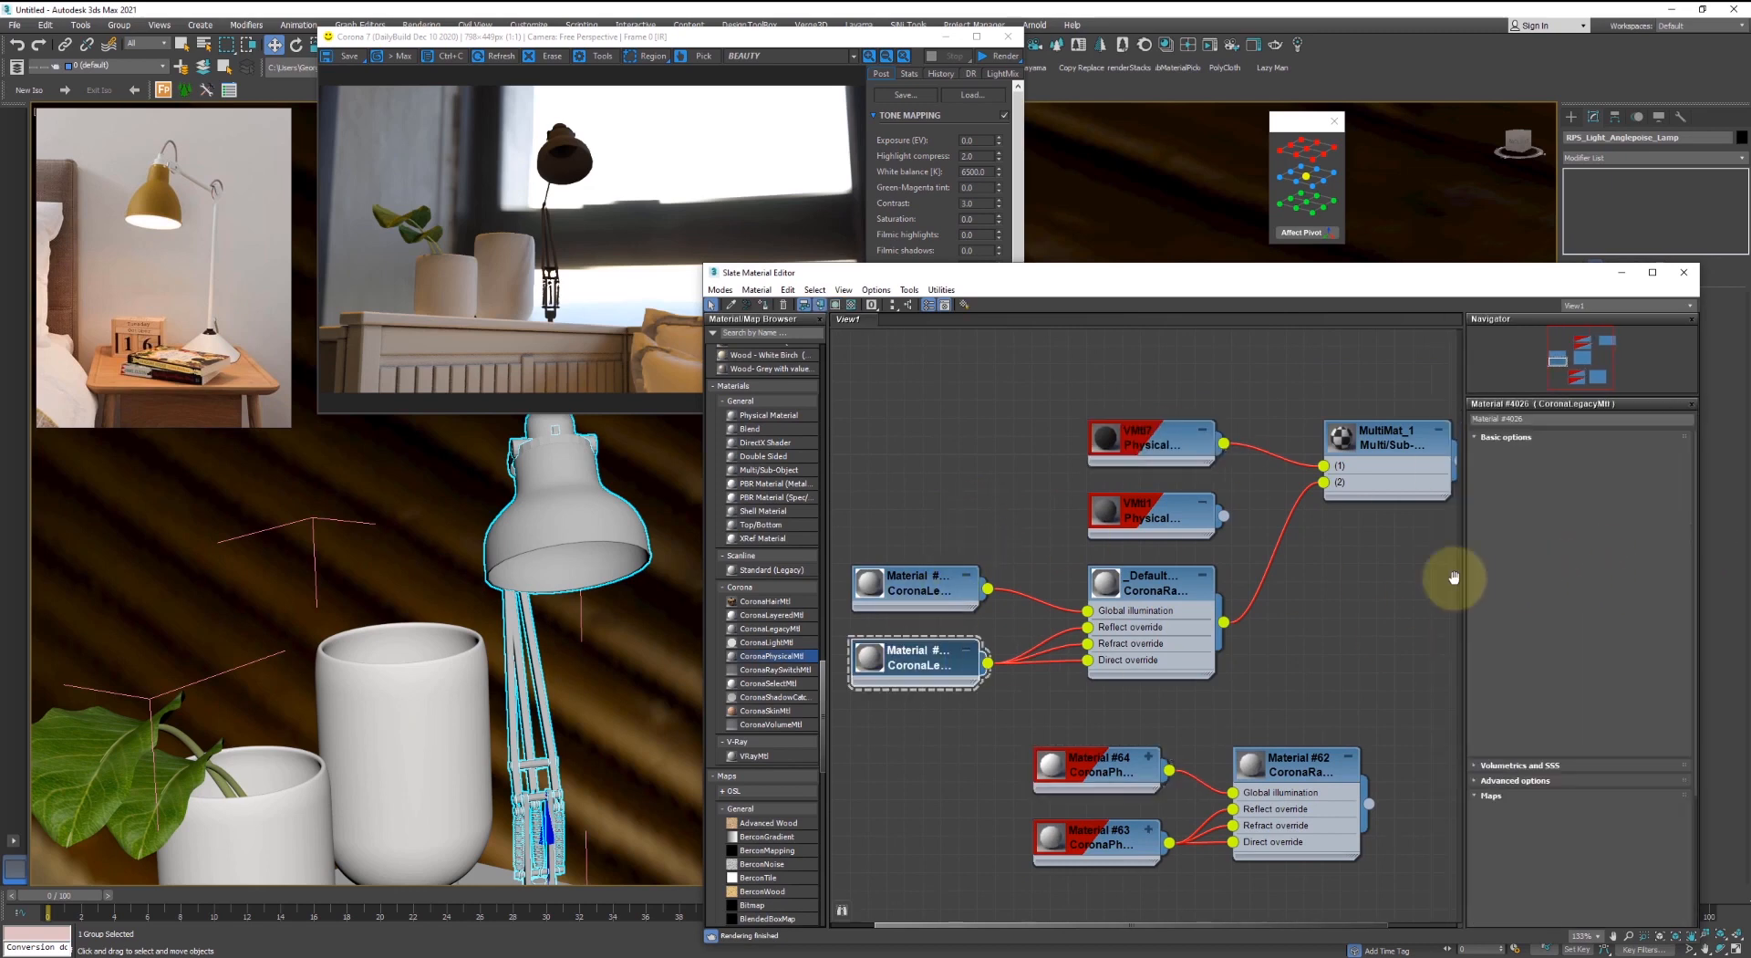
right_click(1639, 459)
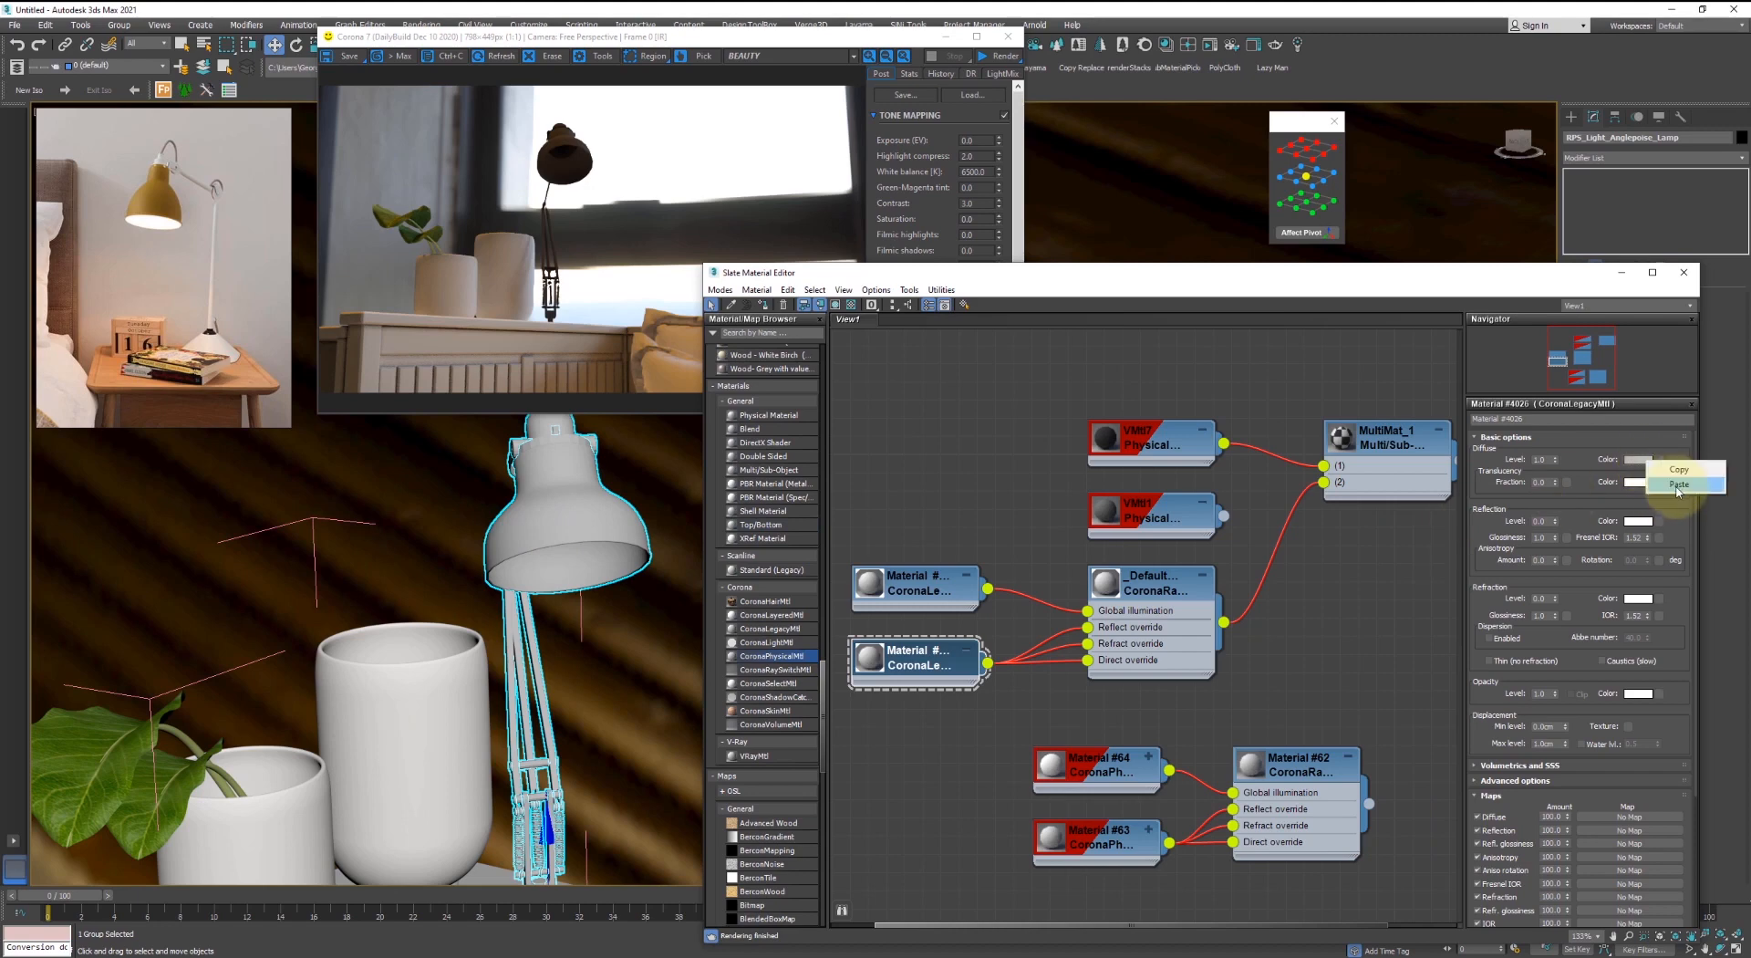
left_click(1668, 486)
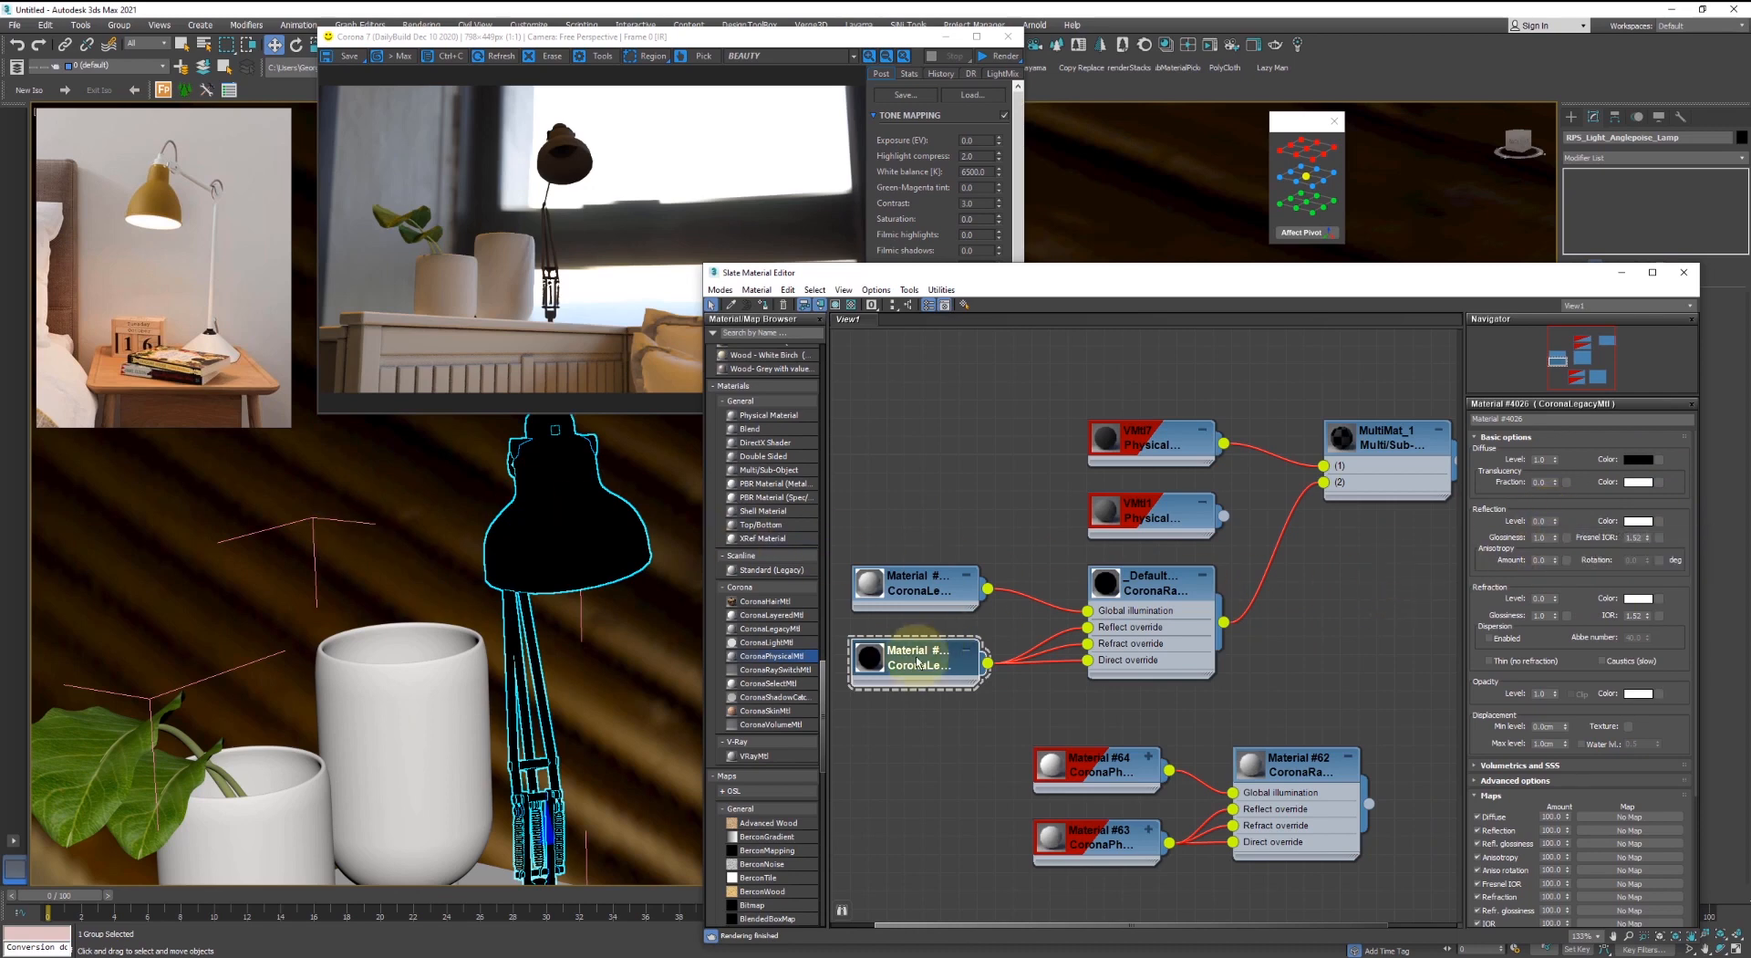
- Set the black legacy material's reflection level to 1 and its glossiness to 0.64
double_click(1542, 521)
type("1")
key("Tab")
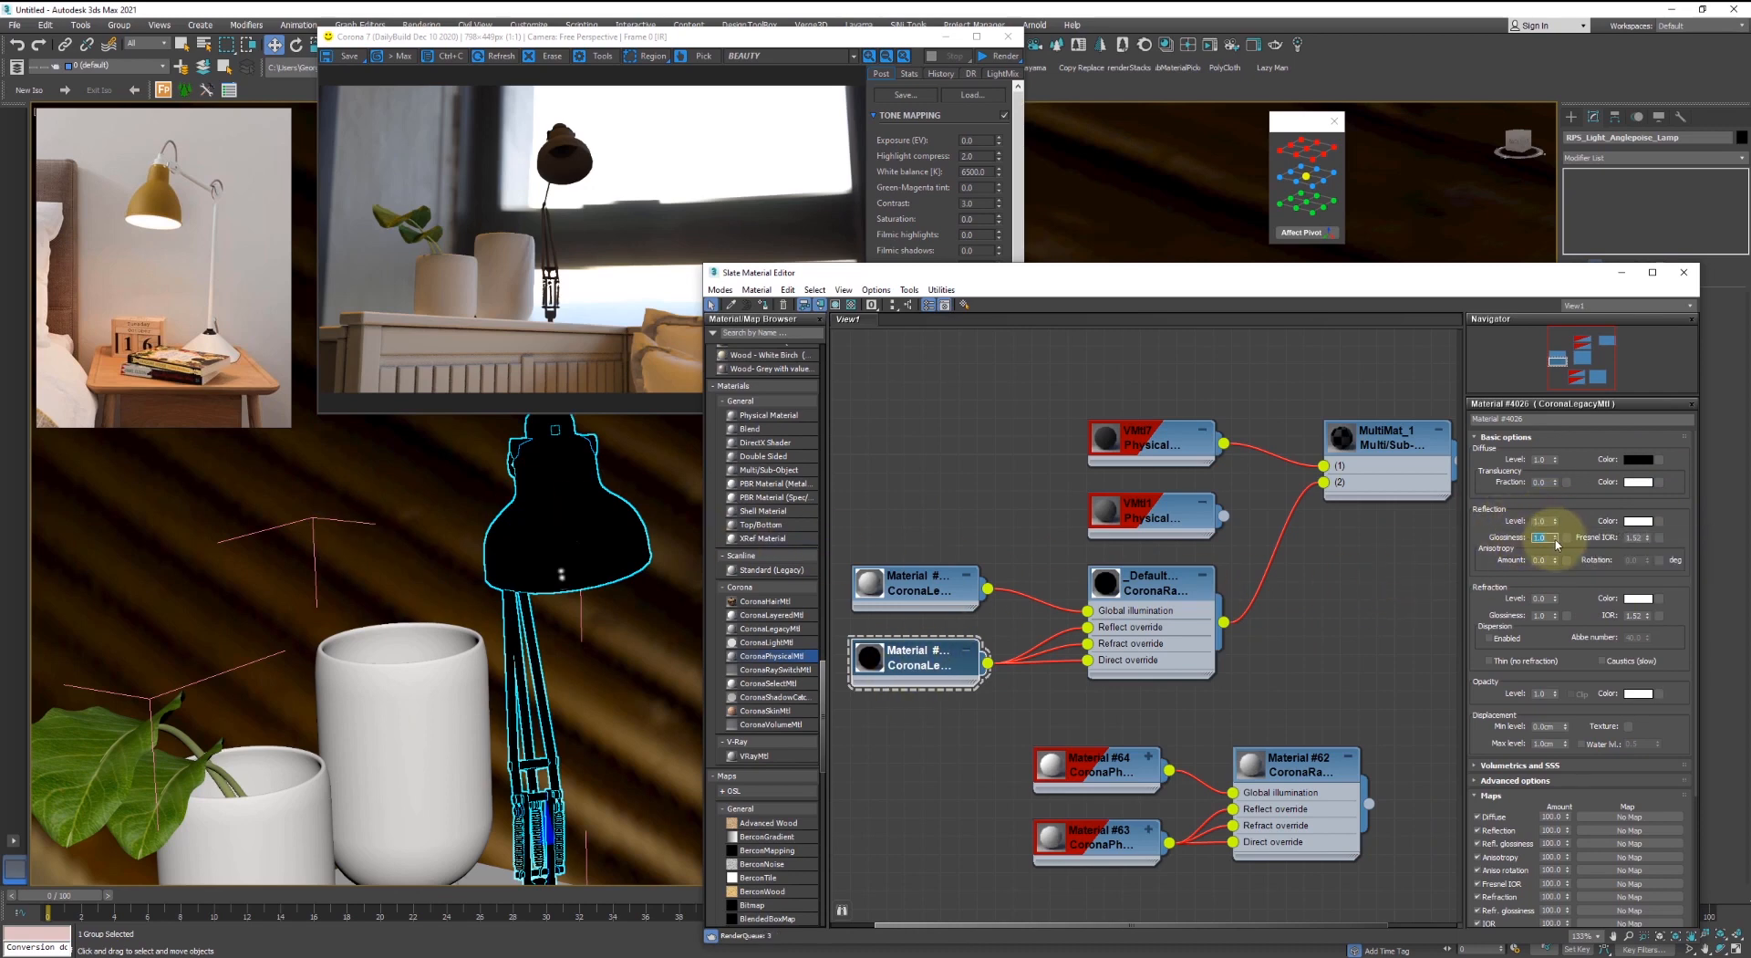
left_click_drag(1558, 545, 627, 597)
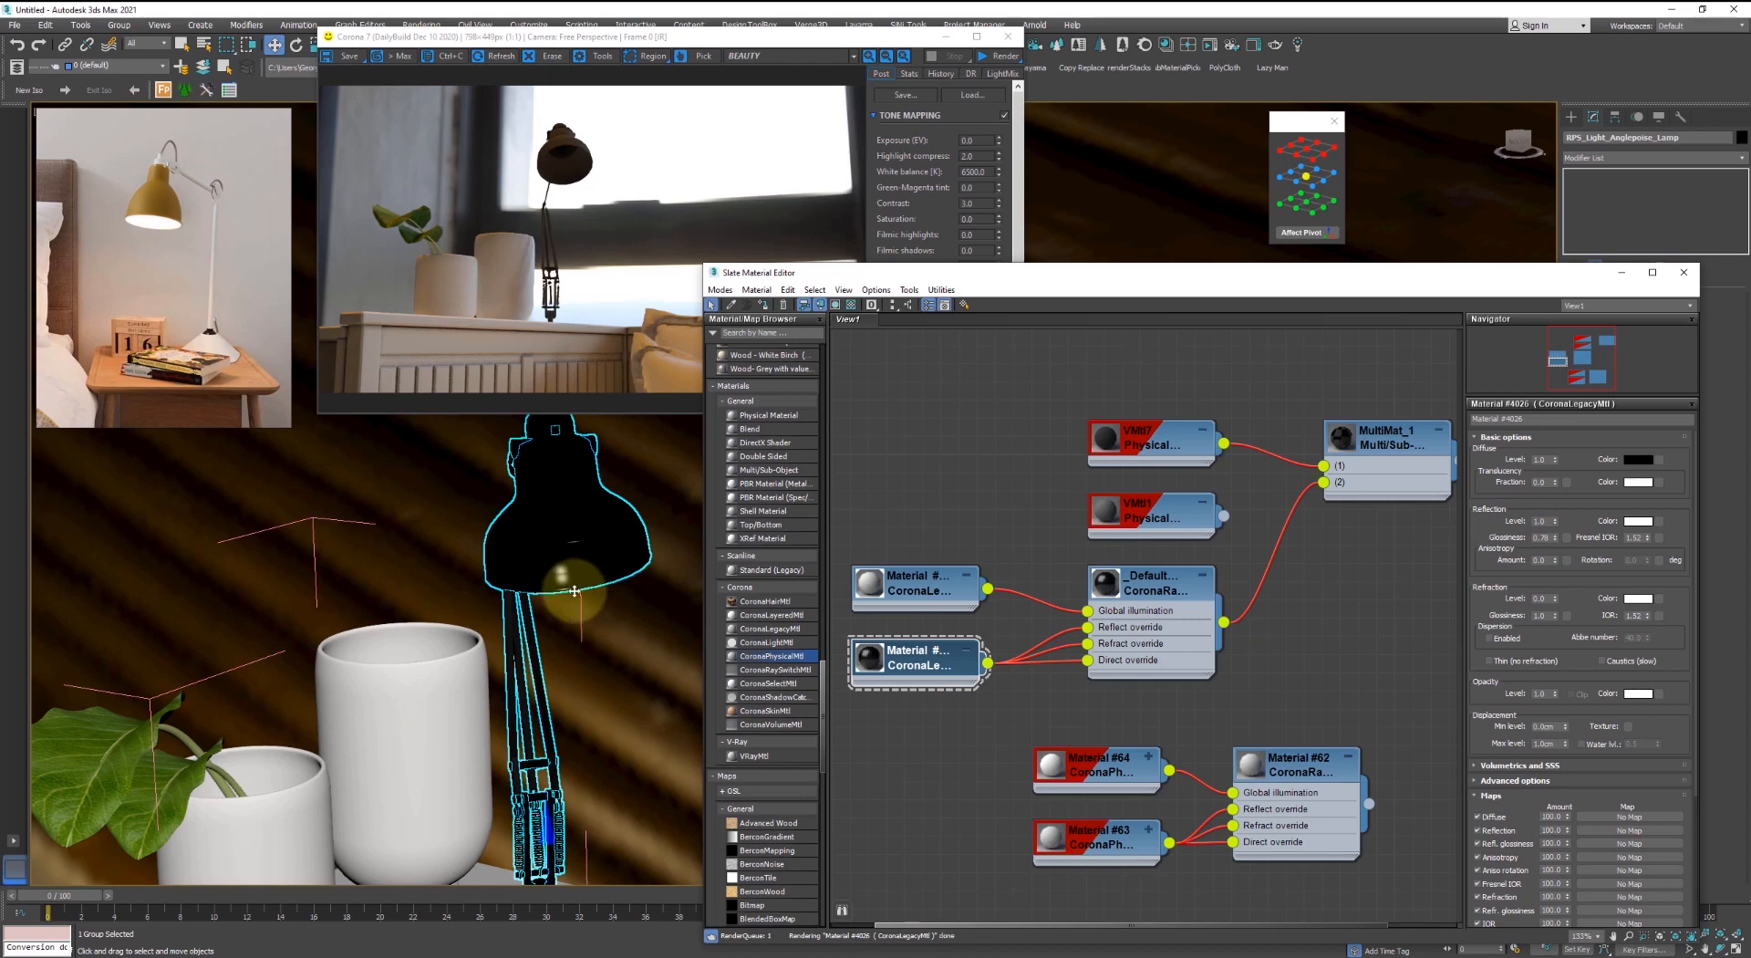
middle_click_drag(575, 591, 602, 583, "alt")
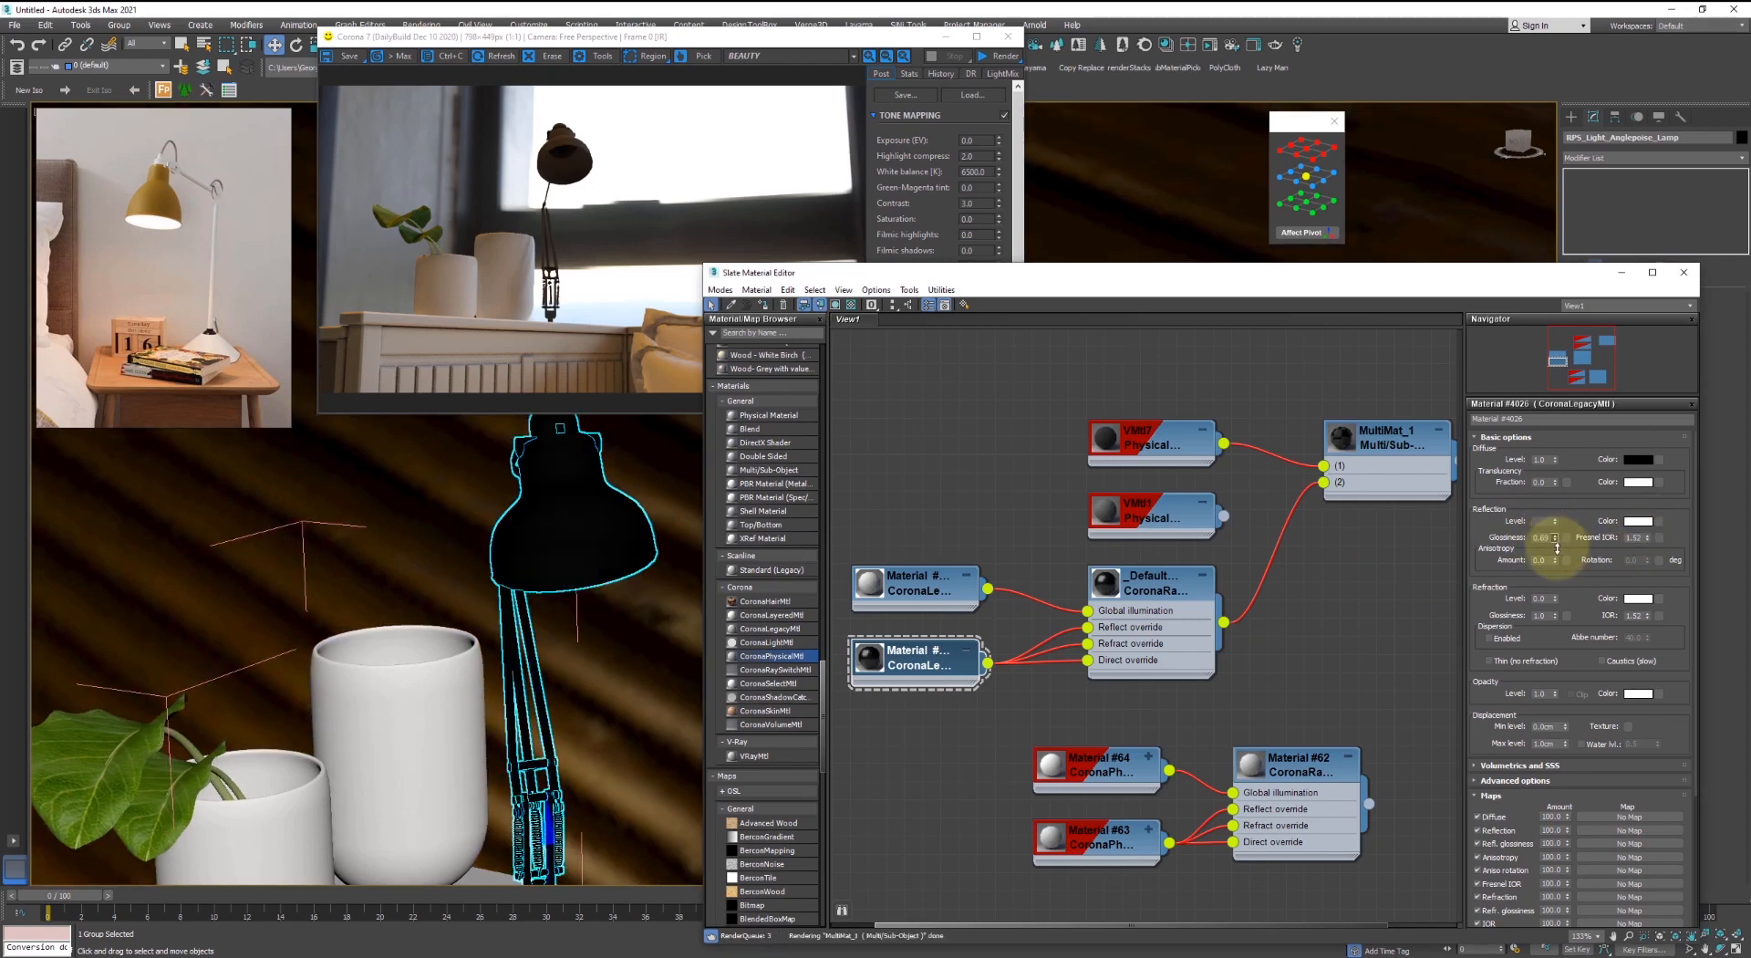
left_click_drag(1557, 548, 1234, 497)
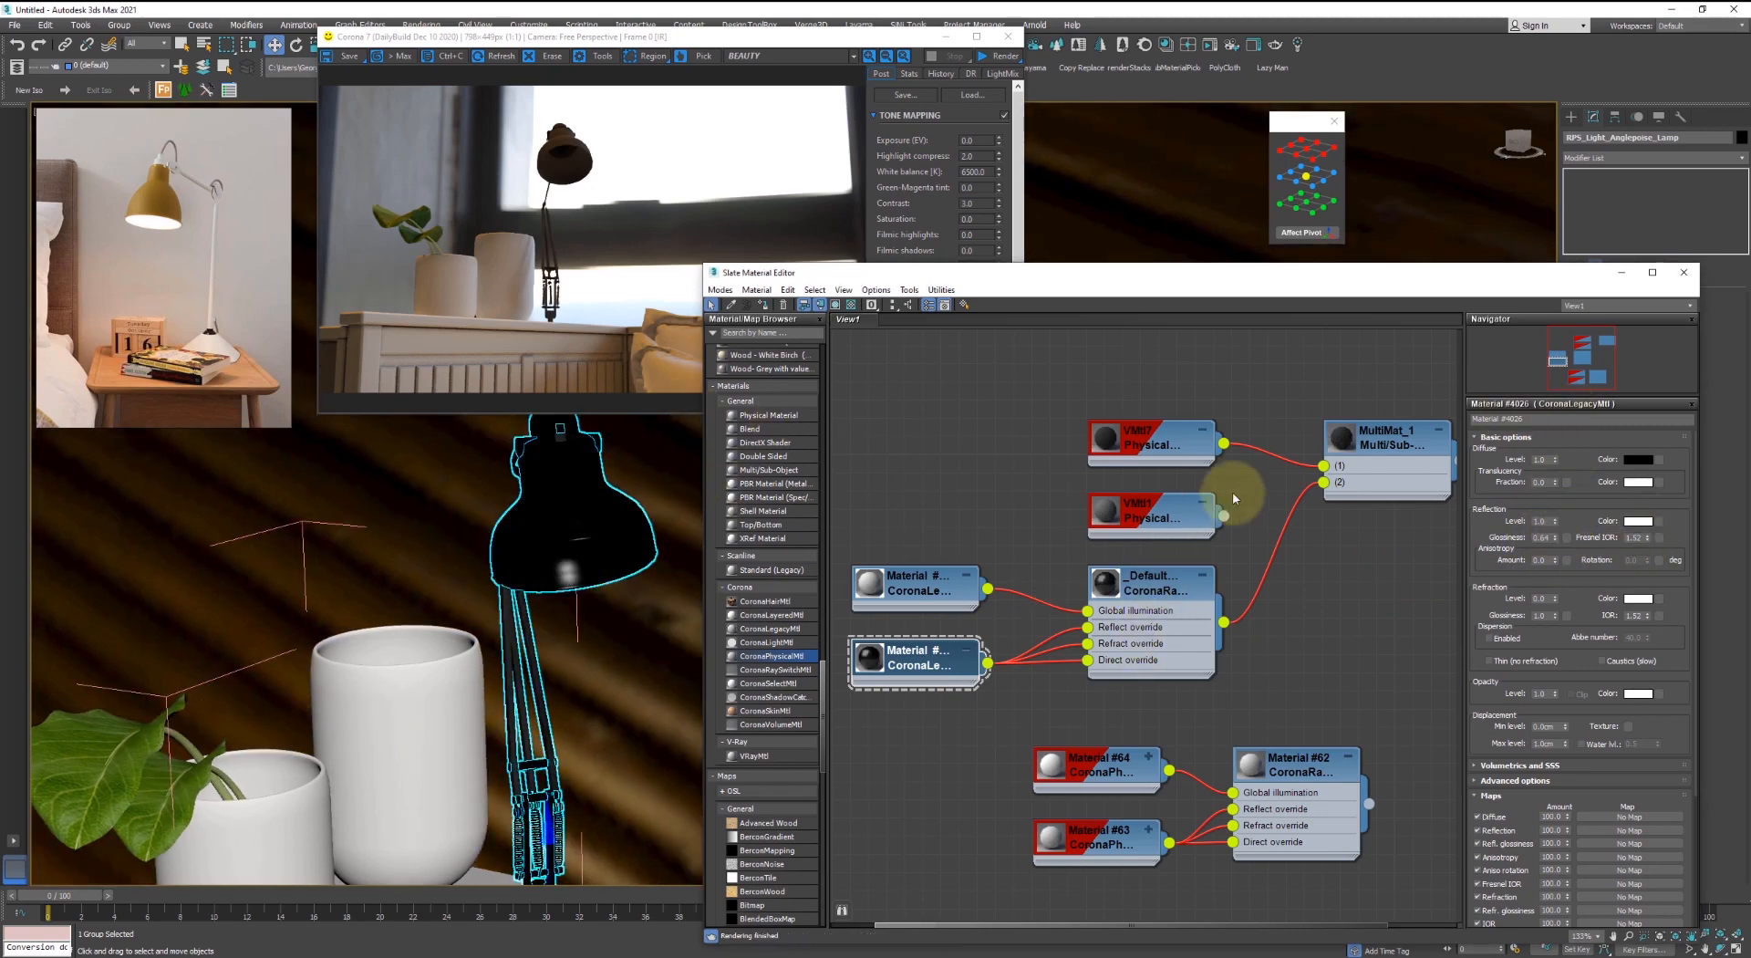
- Delete the unconnected Physical Material node above _Default and move the _Default ray switcher up below VMtl7
scroll(763, 509, "up", 5)
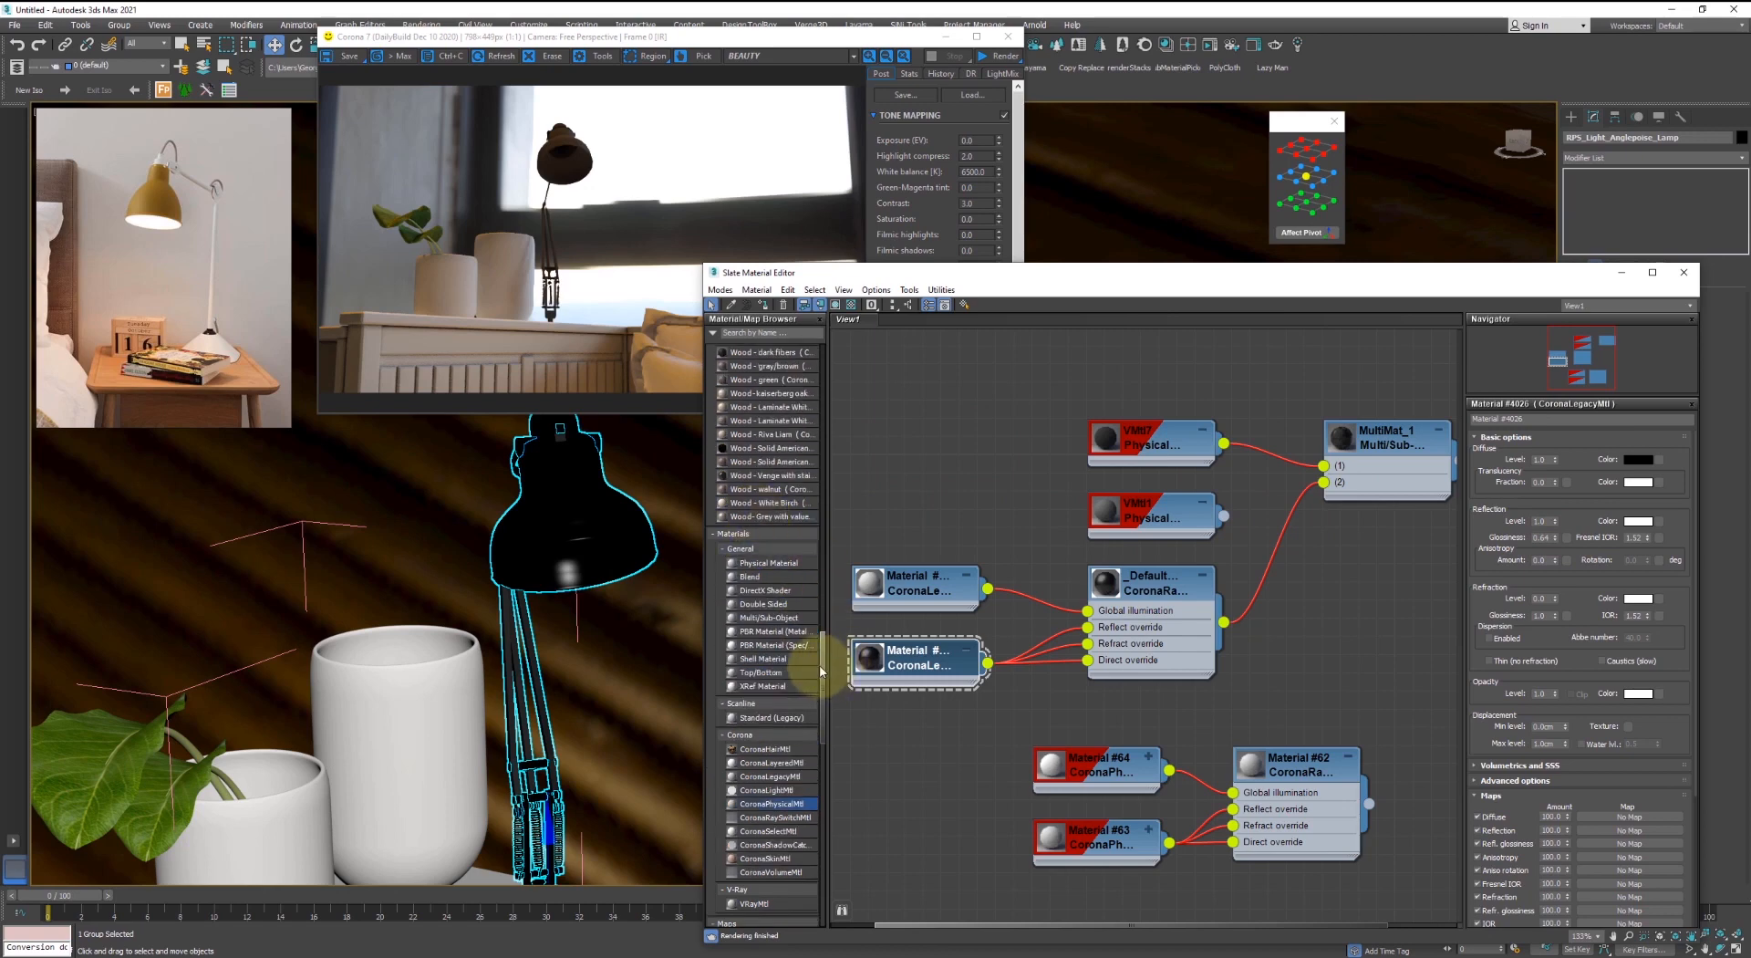
left_click_drag(824, 650, 856, 363)
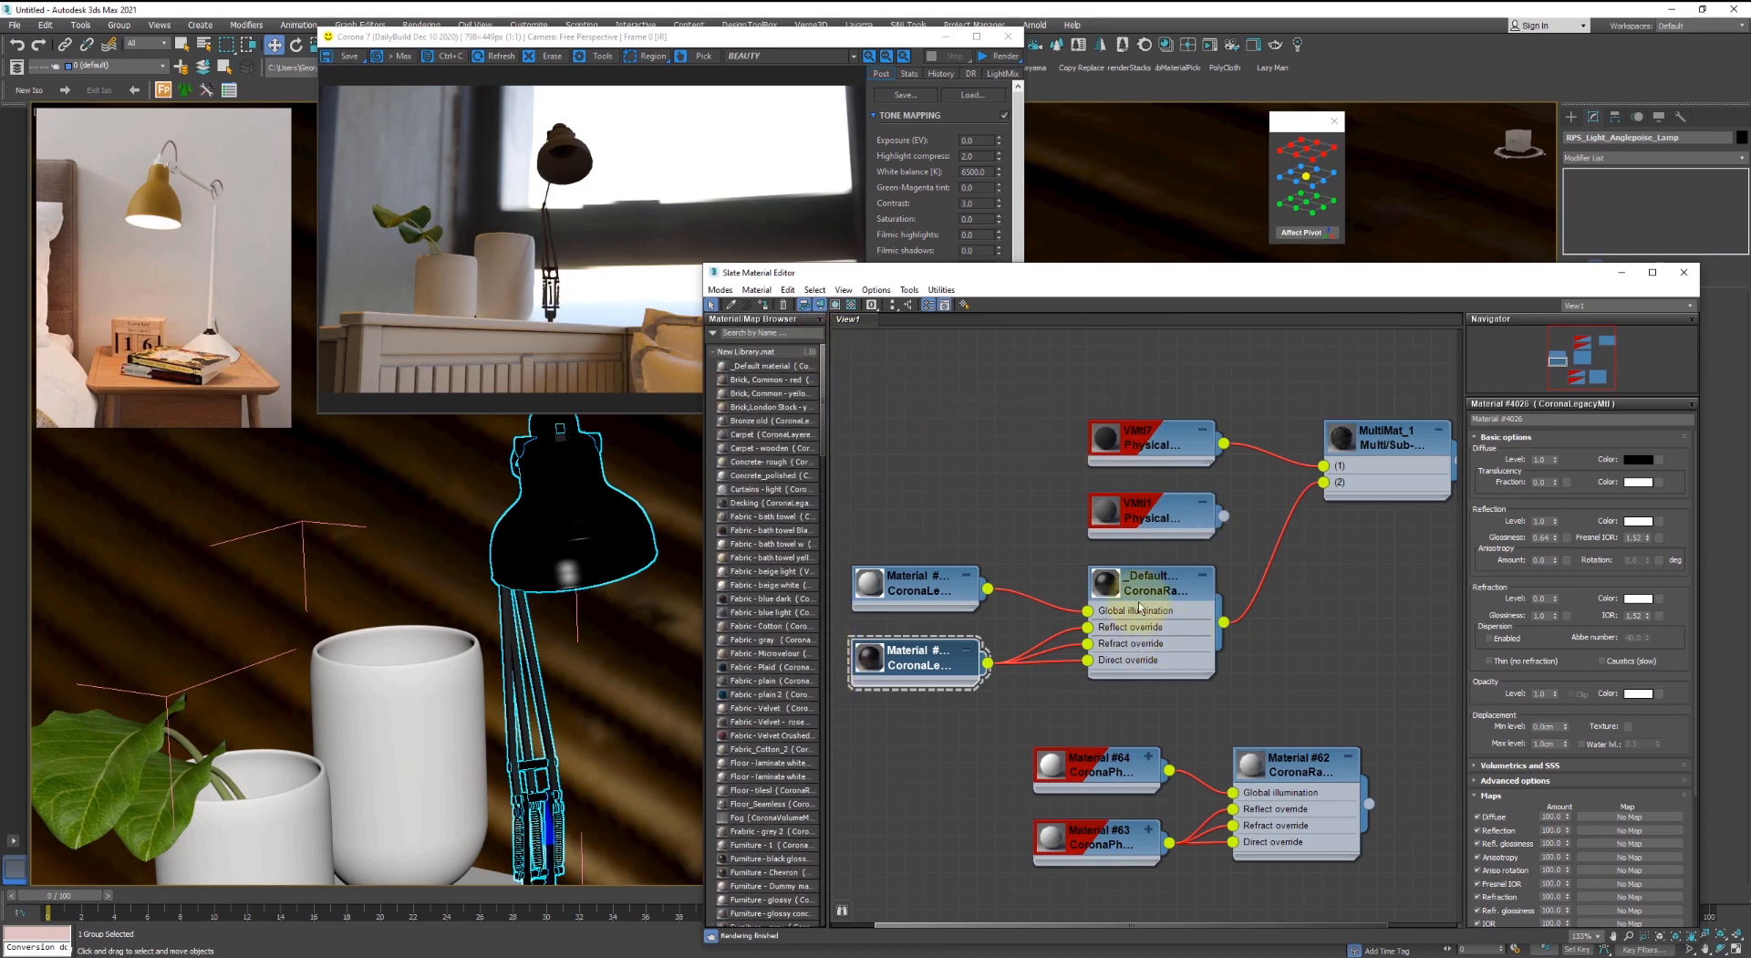
middle_click_drag(974, 646, 1118, 617)
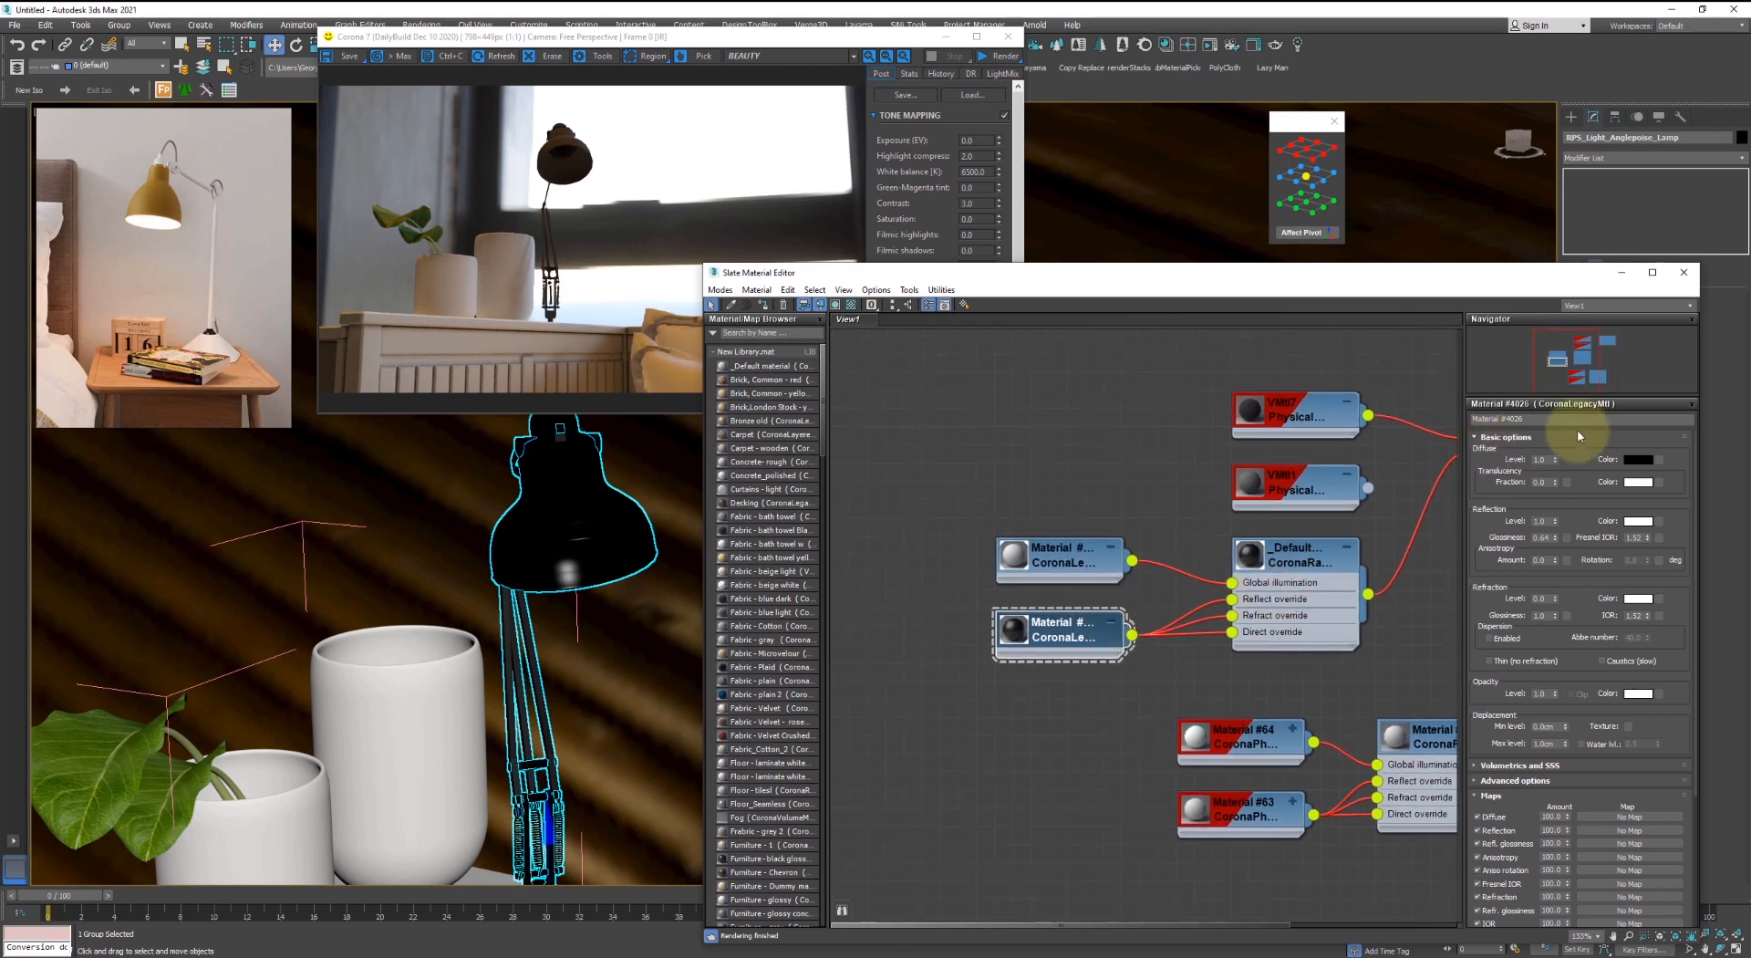
middle_click_drag(1212, 500, 1093, 502)
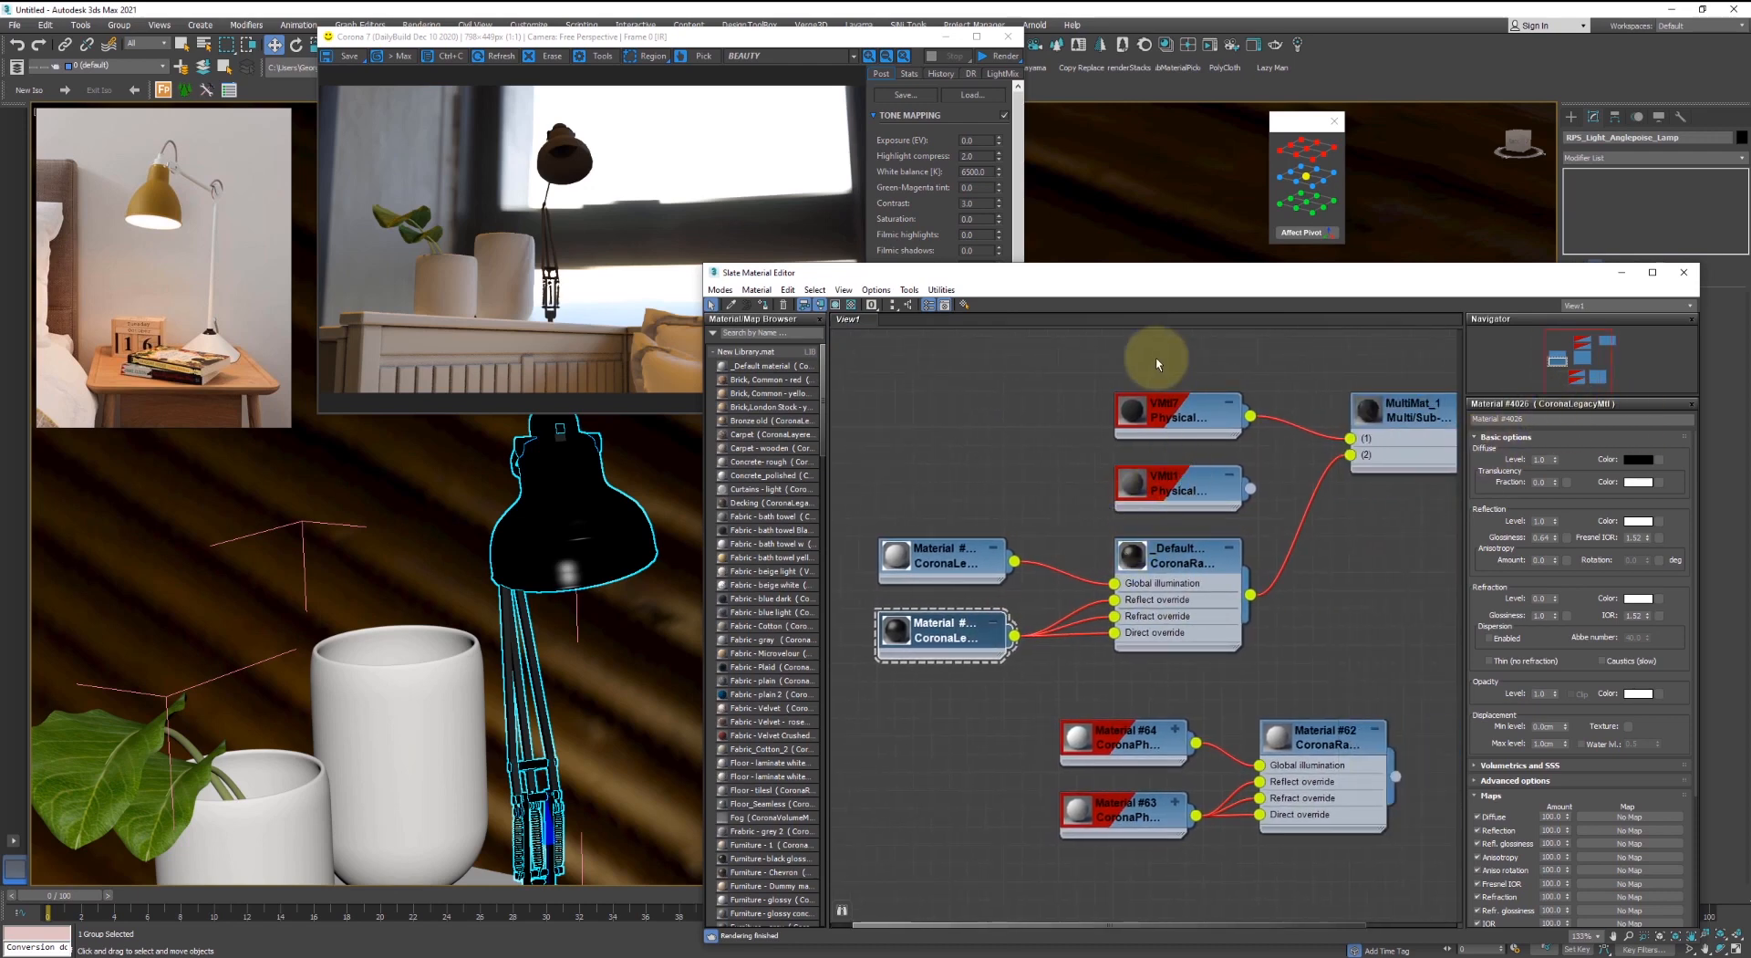
key("Delete")
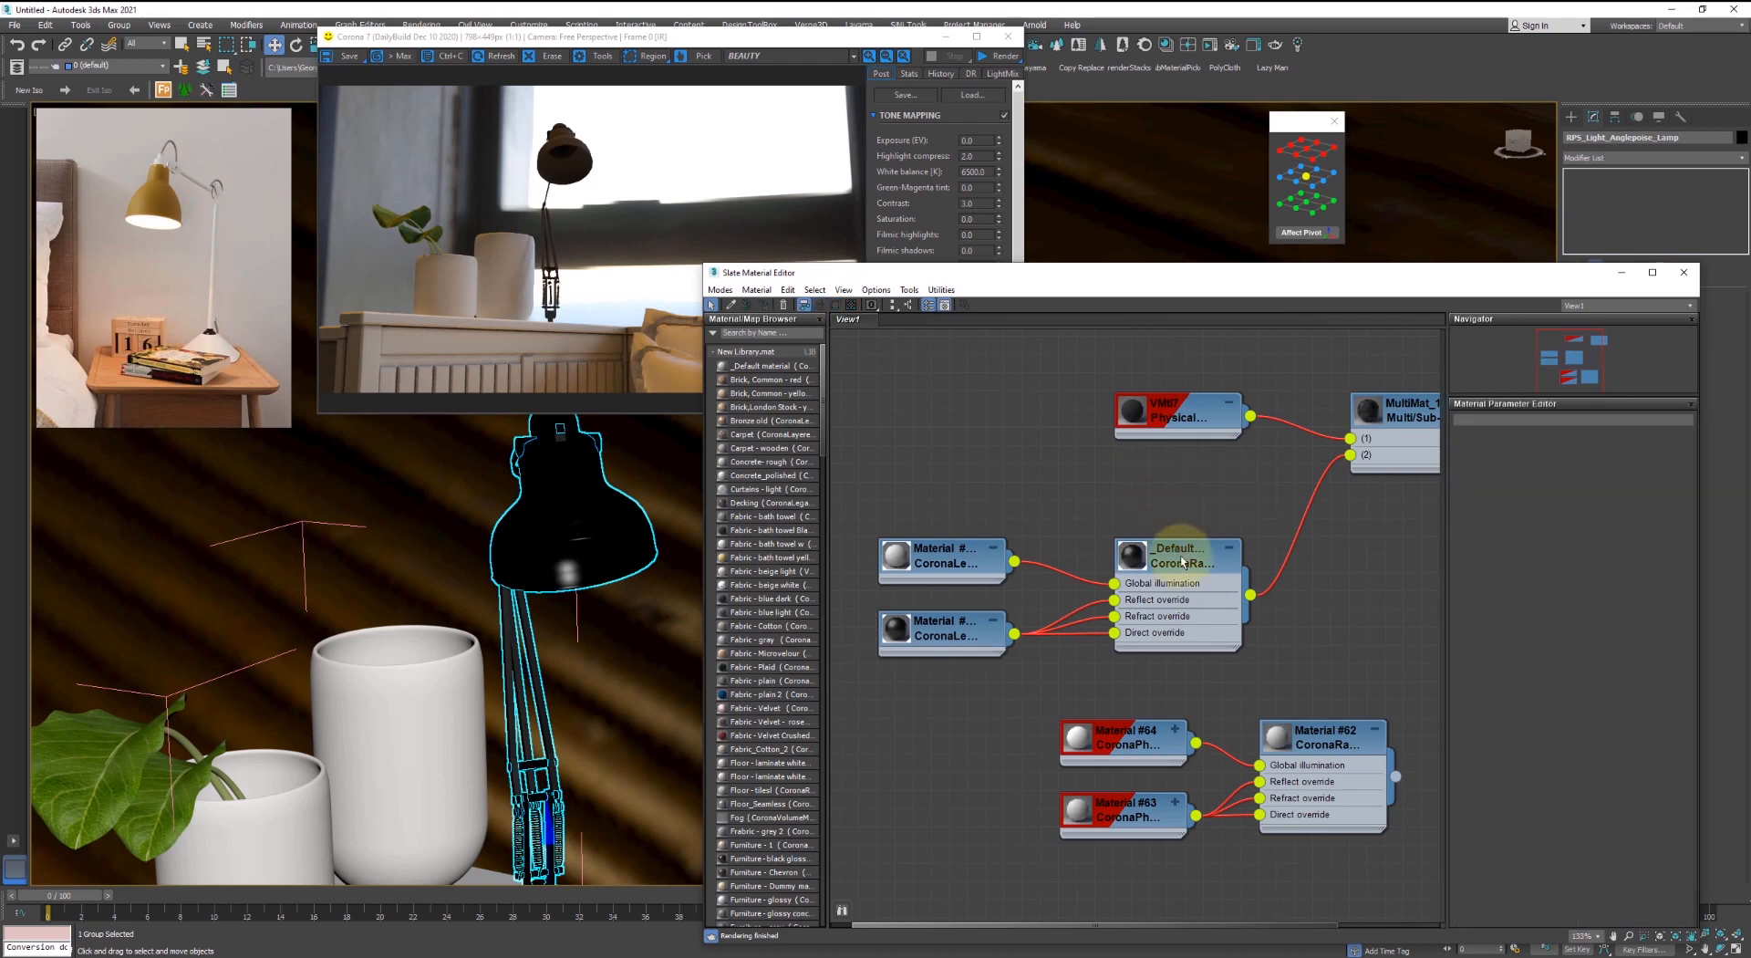
left_click_drag(1185, 570, 1187, 478)
middle_click_drag(1186, 479, 1215, 535)
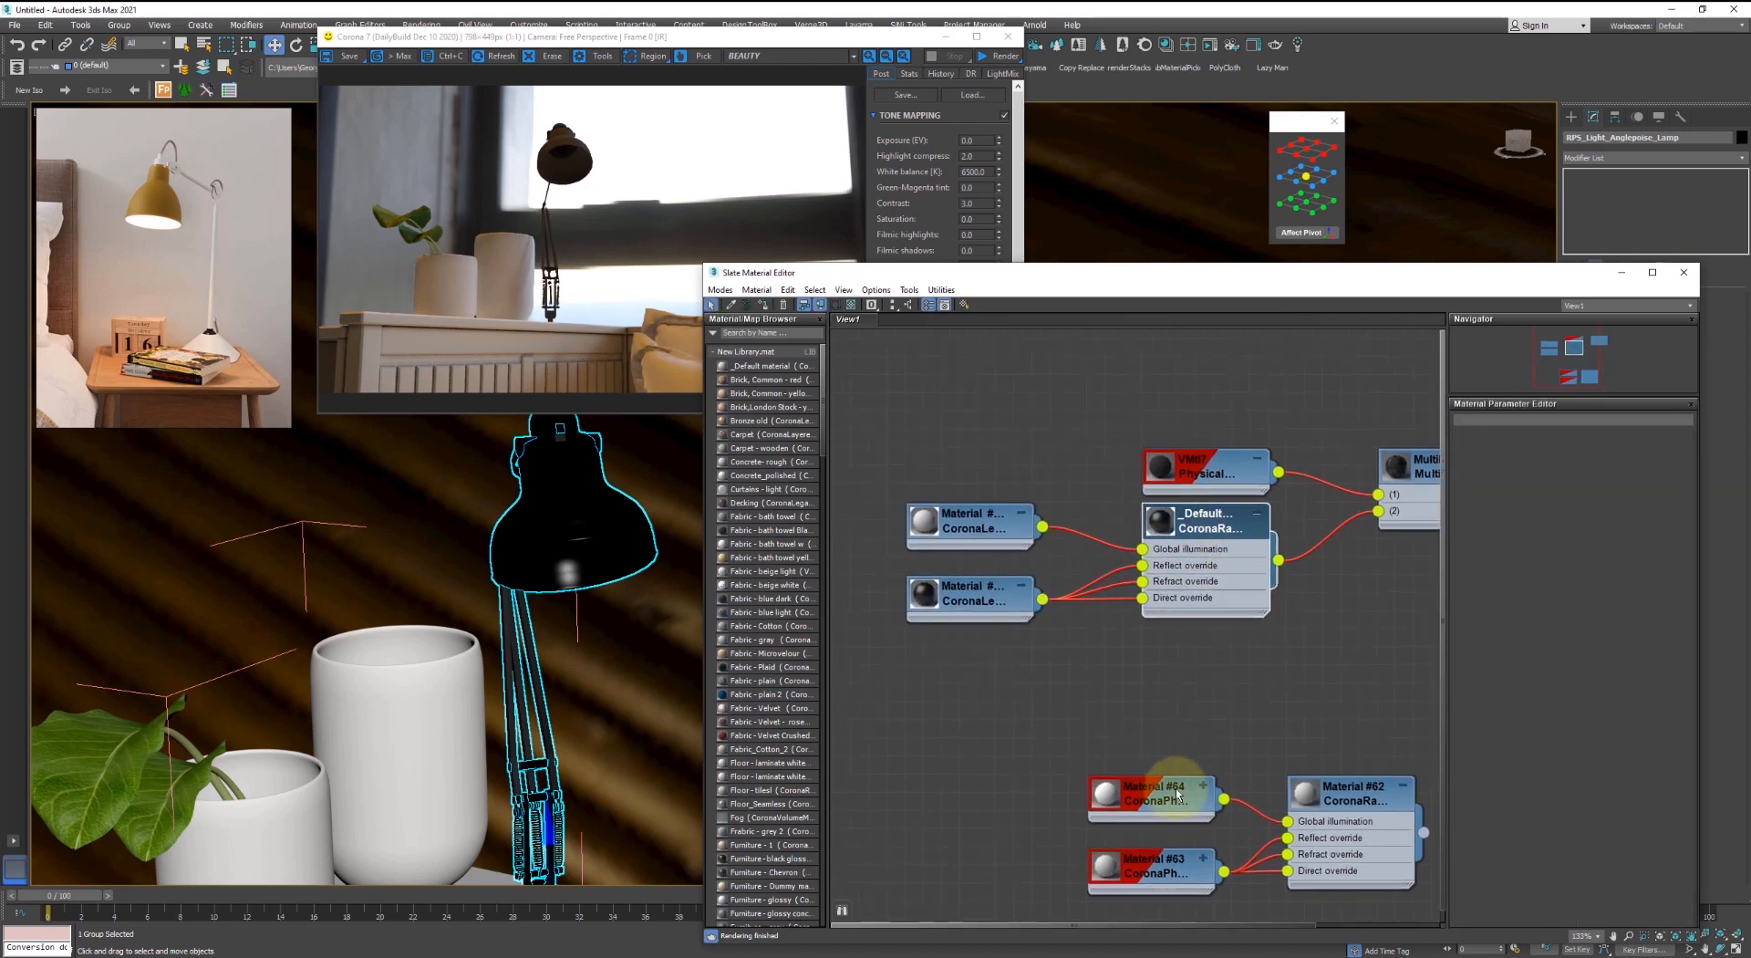
- Duplicate the near-white physical material above VMtl7 and compare the parameters of both nodes
left_click_drag(1161, 801, 1214, 404, "shift")
double_click(1268, 406)
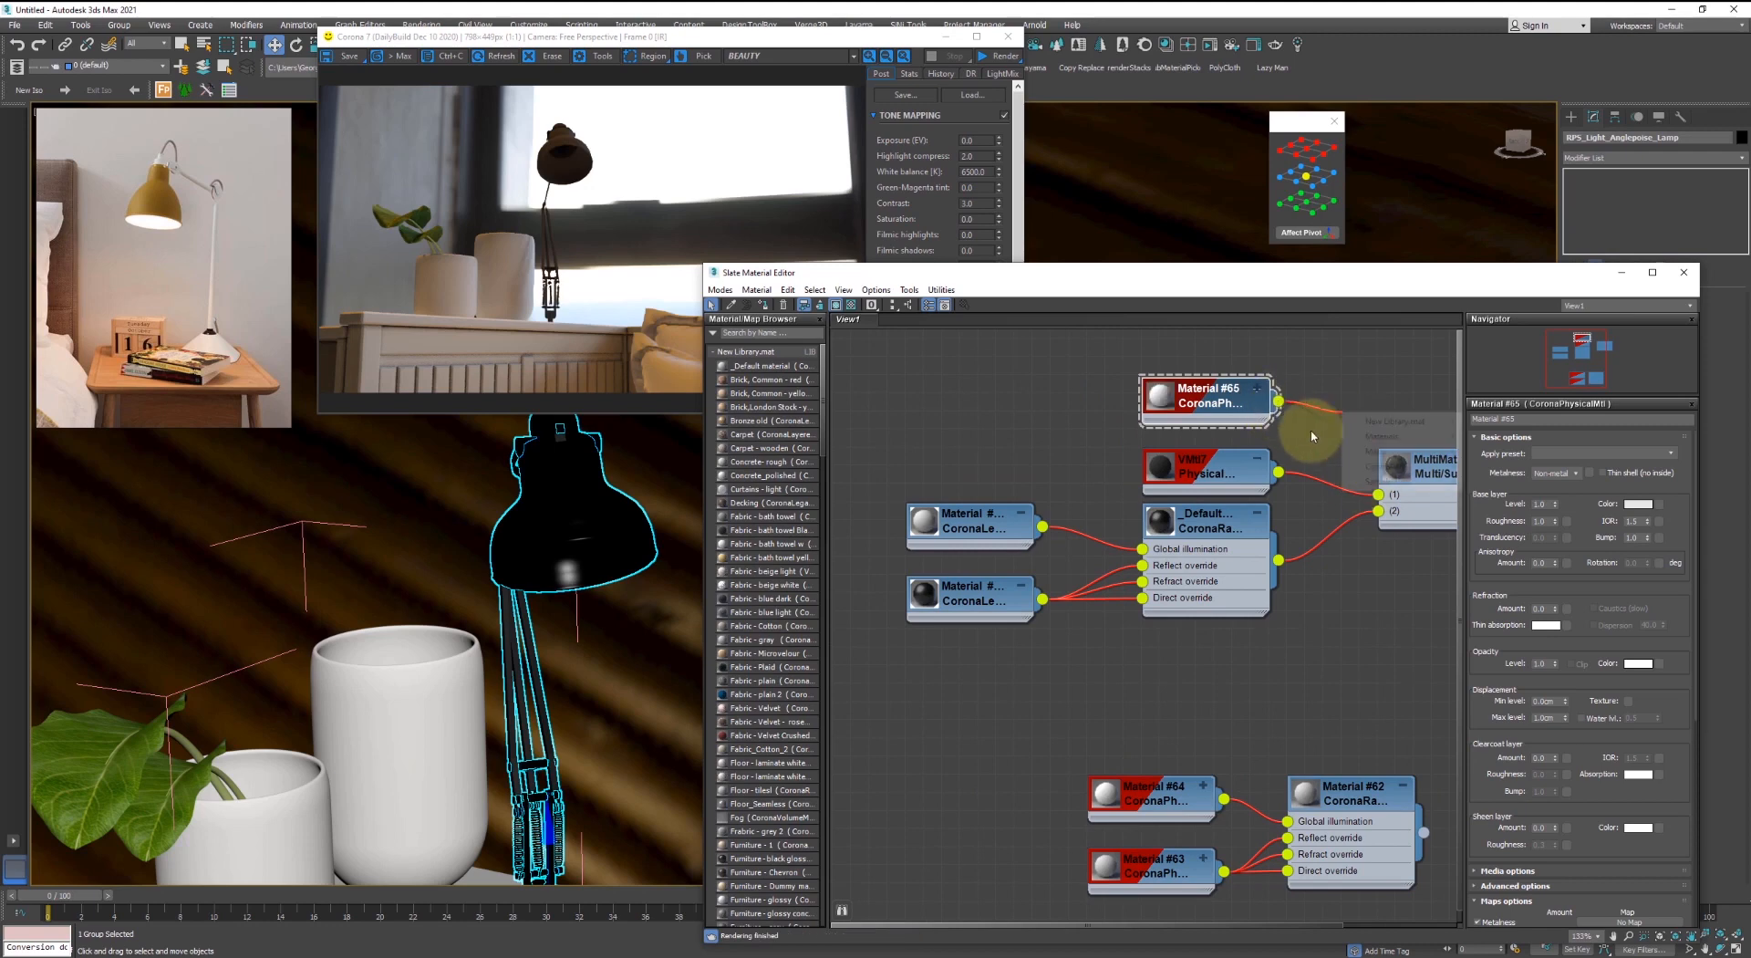
double_click(1204, 467)
double_click(1203, 404)
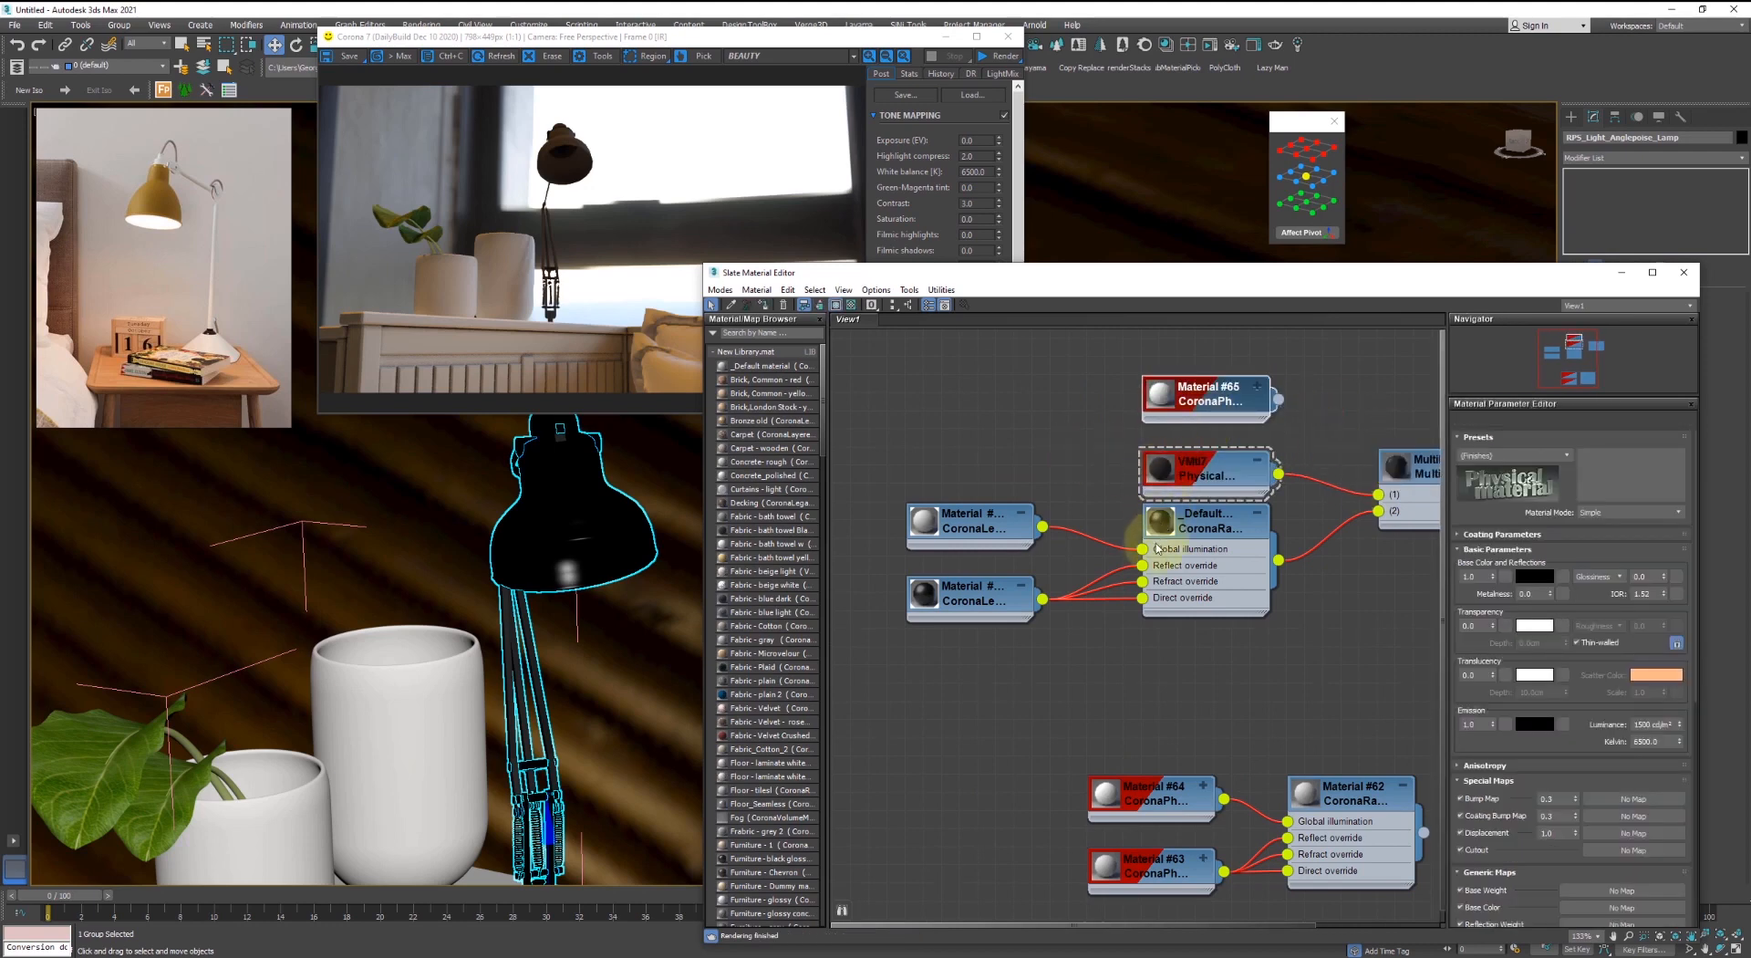
left_click_drag(1212, 557, 1212, 565)
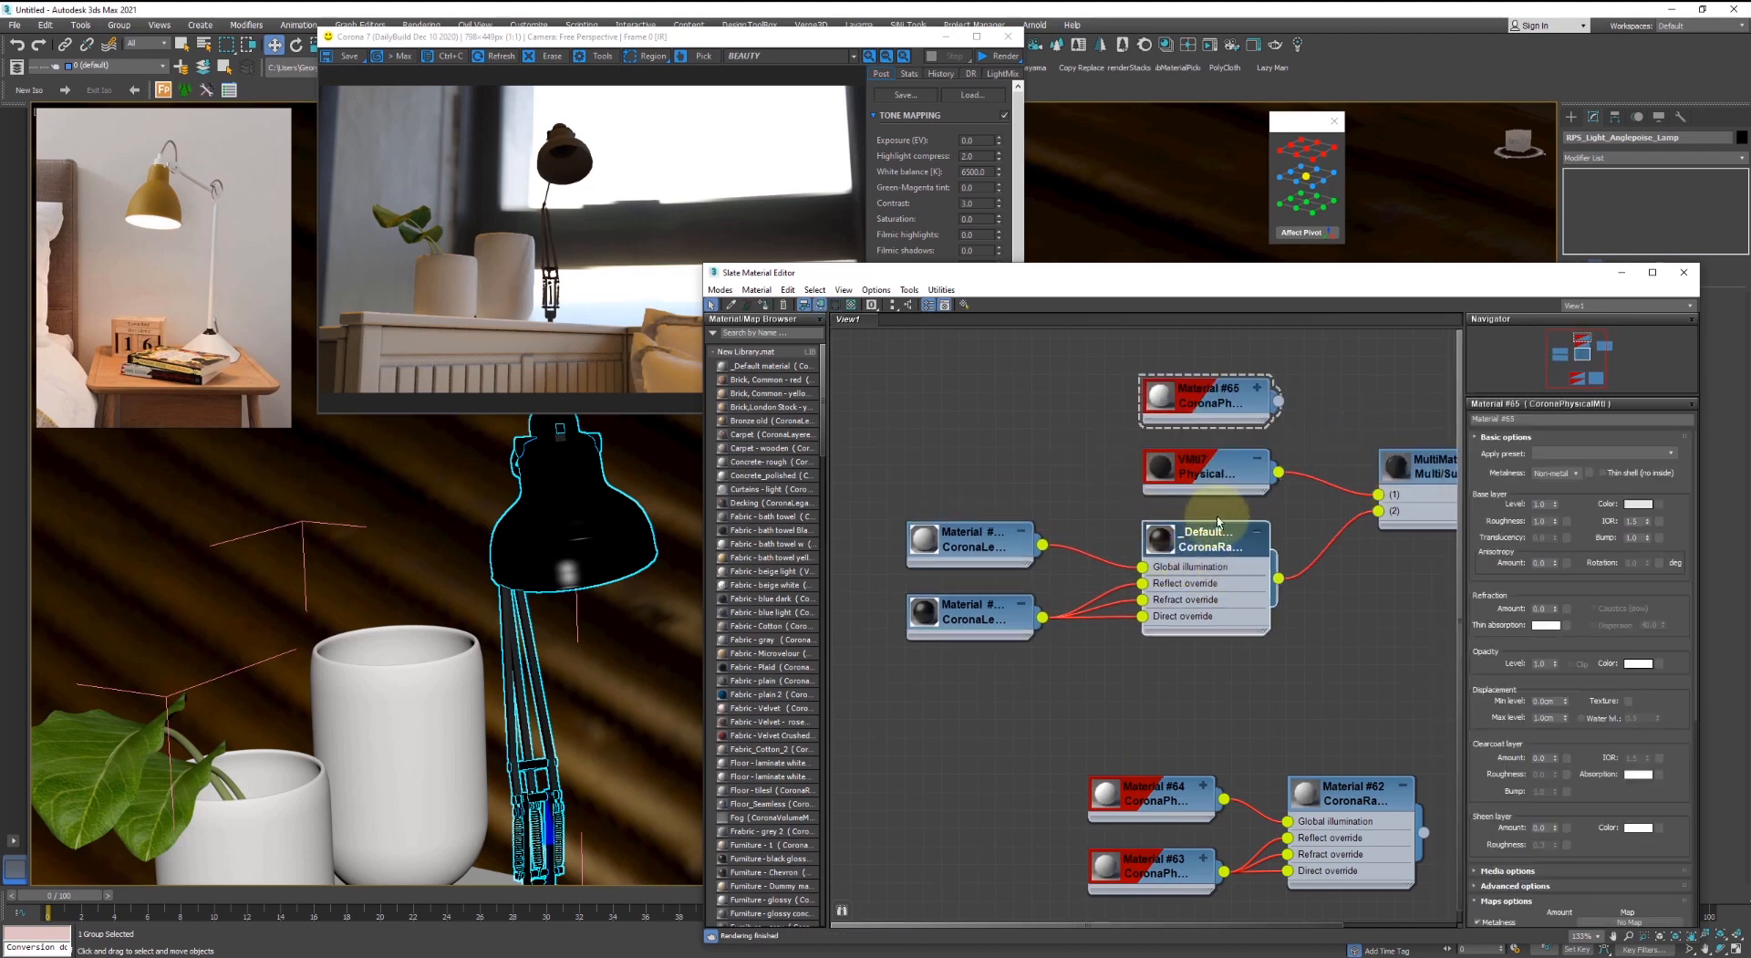
scroll(1231, 575, "up", 2)
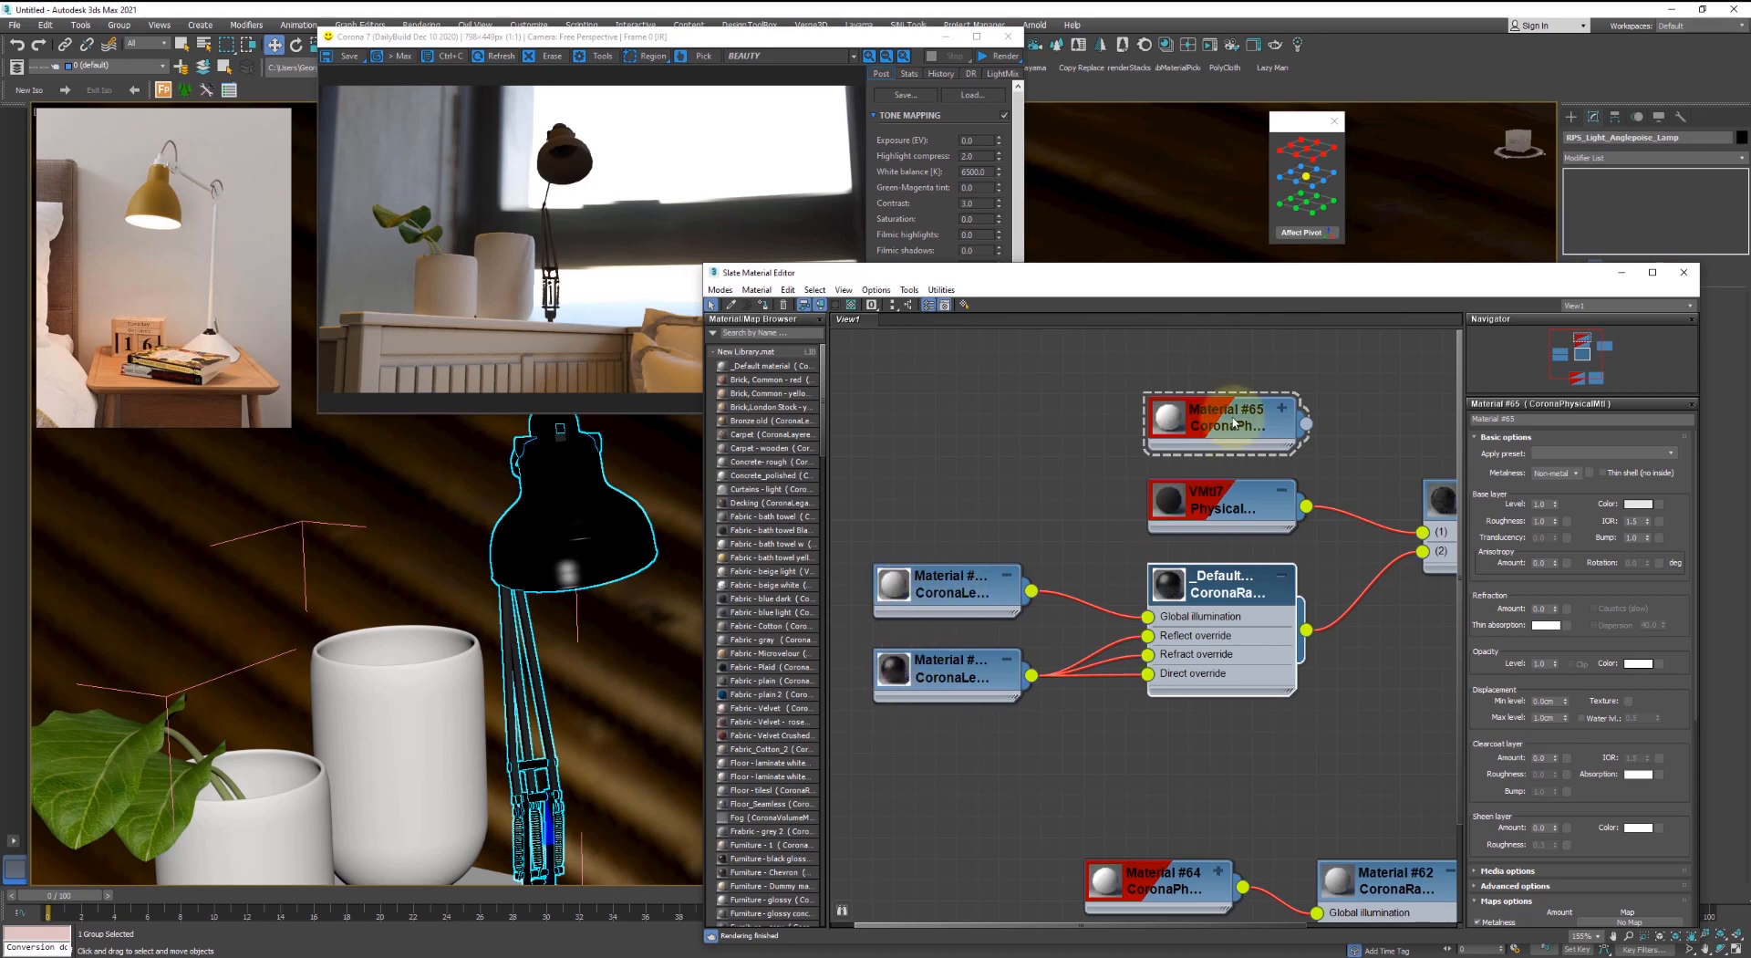
- Try the duplicated physical material on _Default's global illumination override, then disconnect and delete it
left_click_drag(1234, 423, 936, 528)
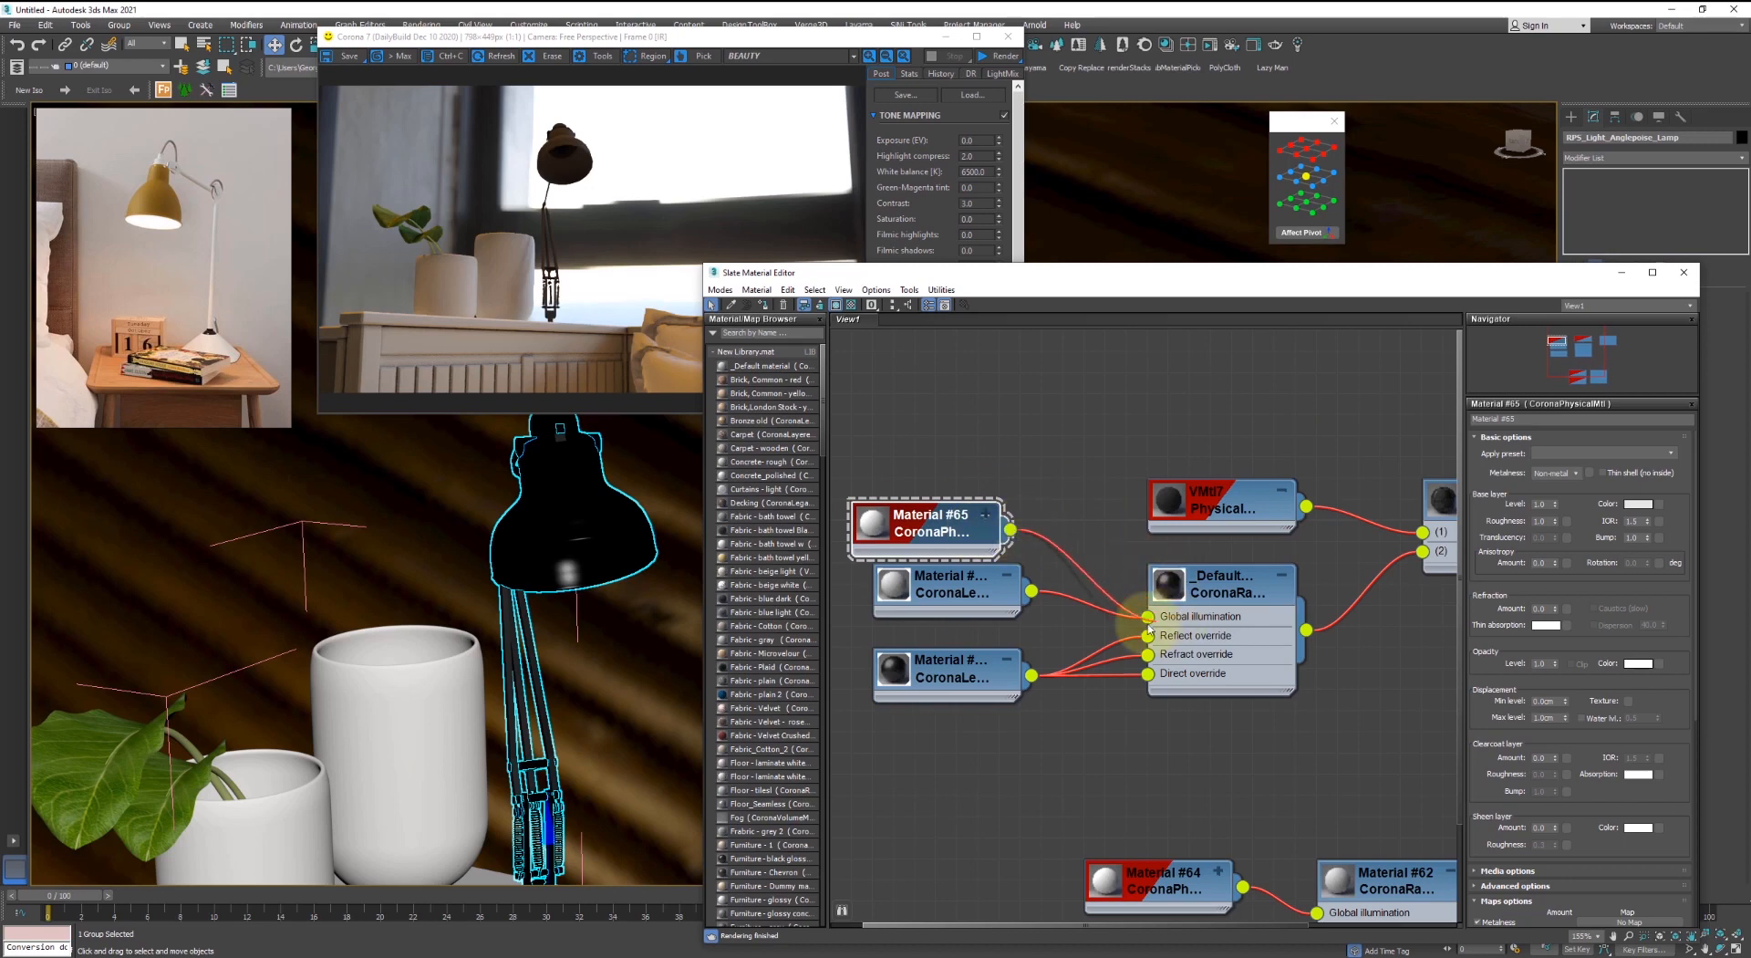
left_click_drag(1117, 530, 963, 543)
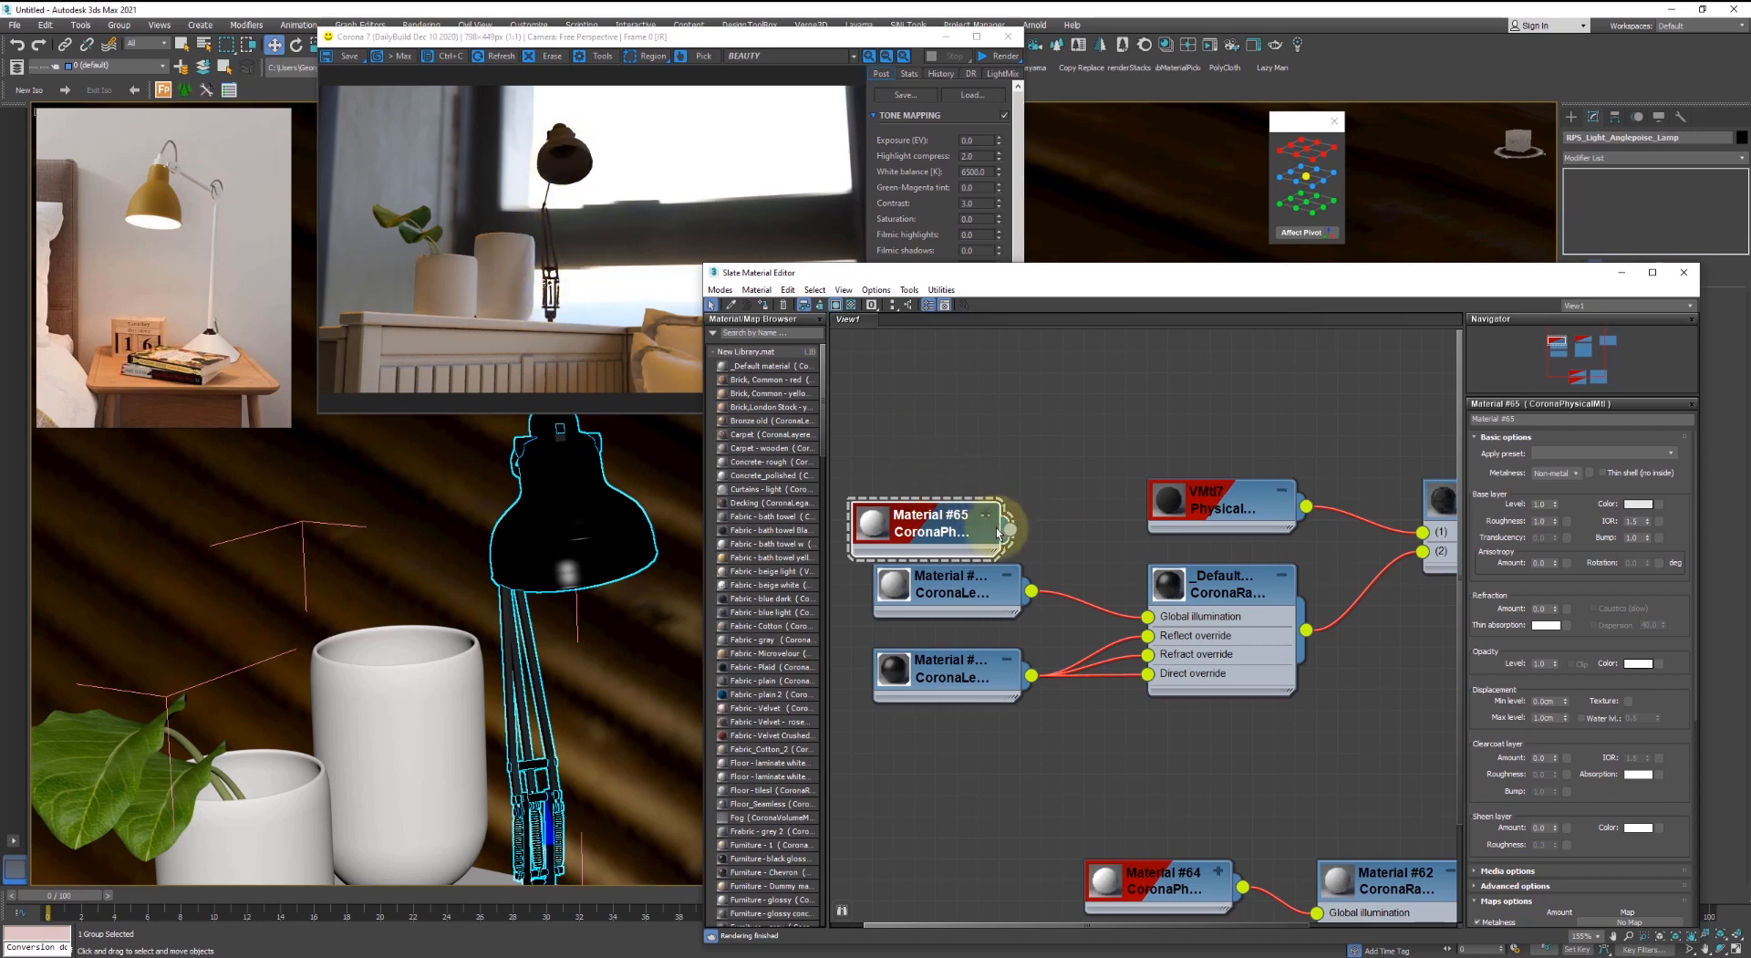
left_click_drag(1001, 534, 1022, 513)
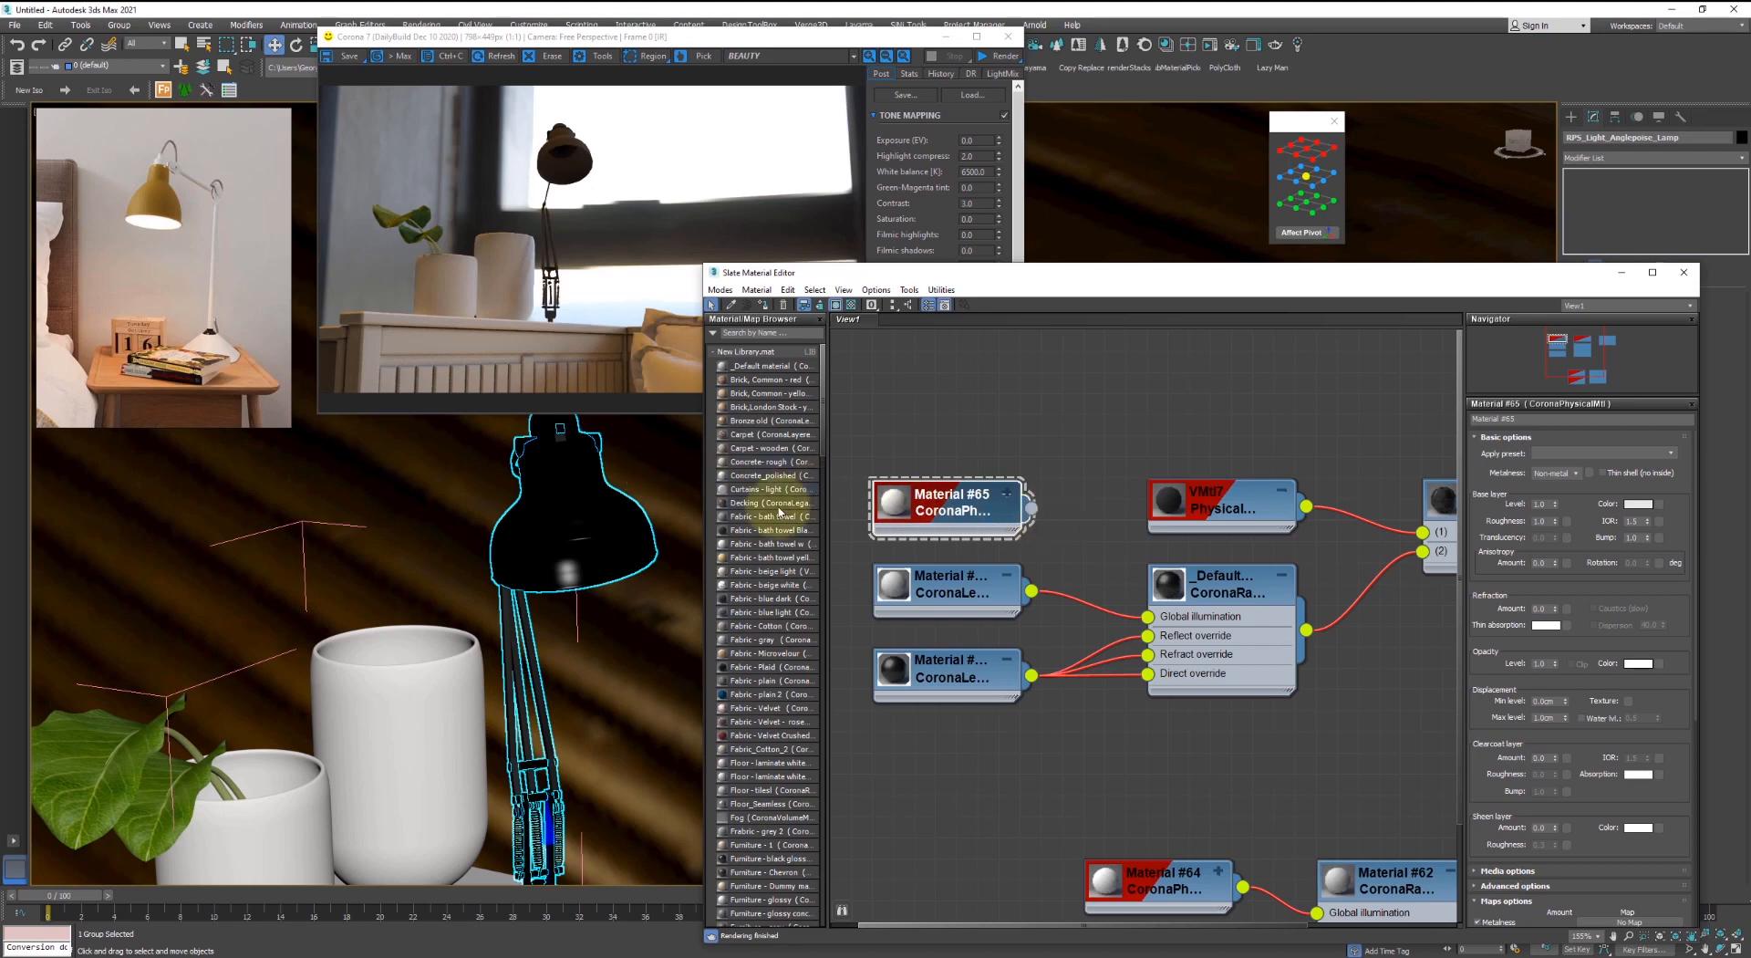
scroll(594, 532, "down", 4)
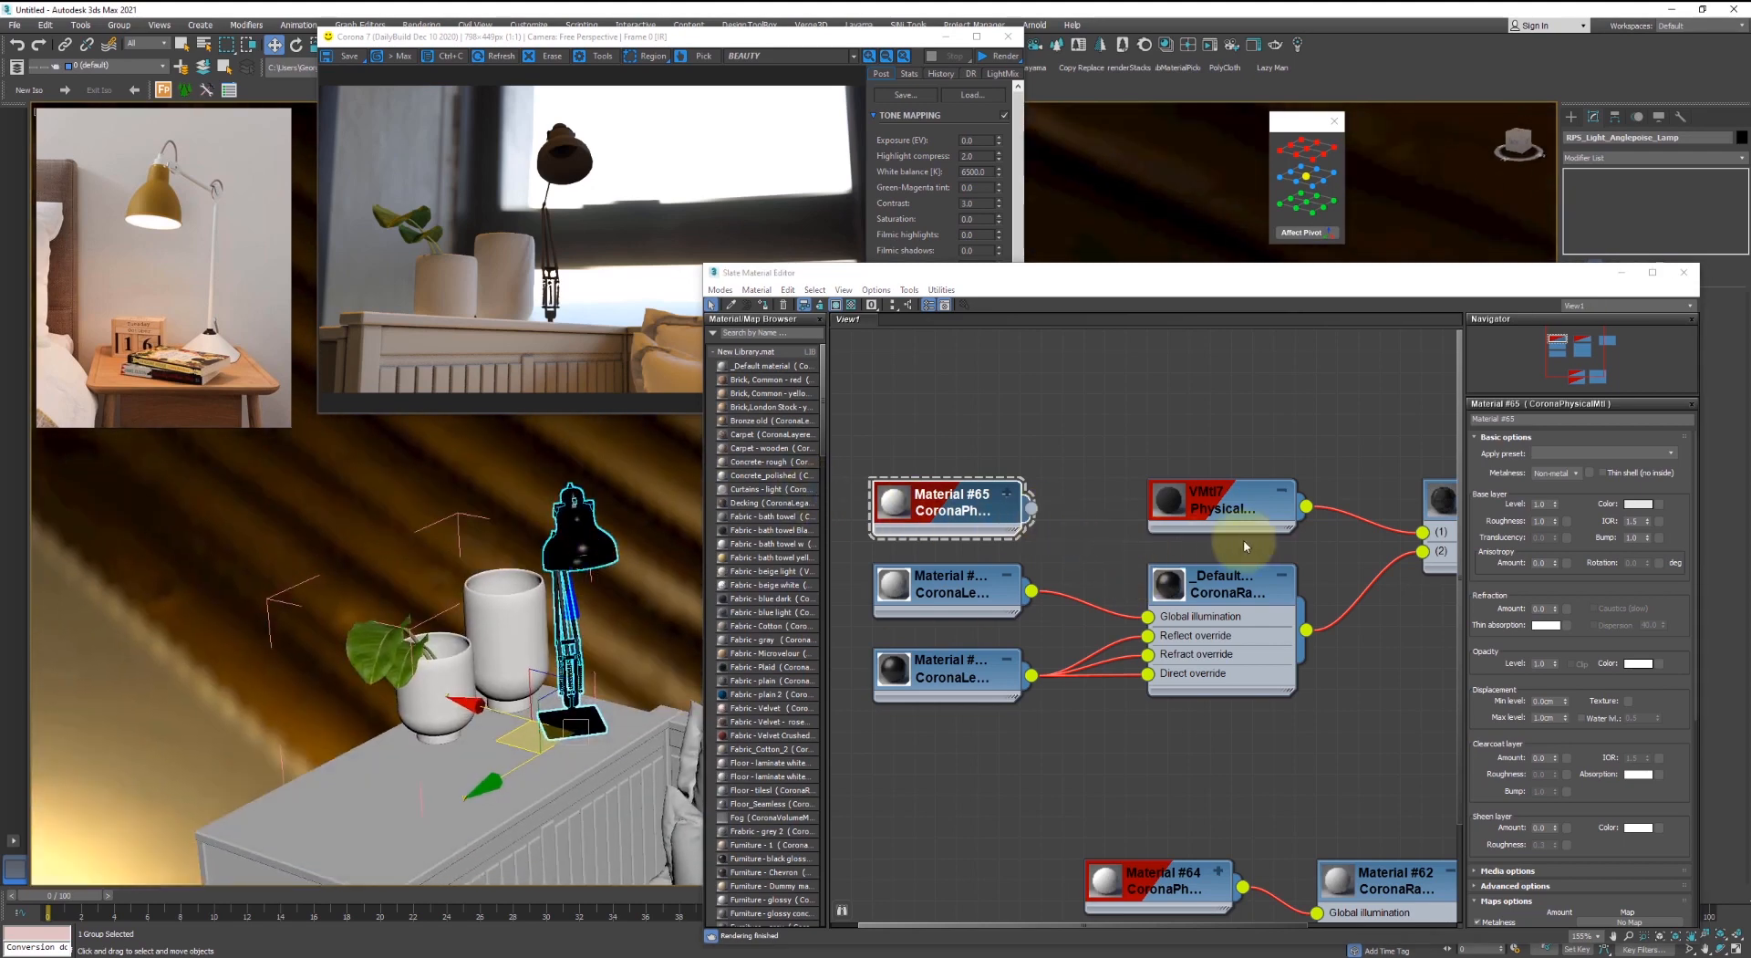
left_click_drag(956, 511, 956, 447)
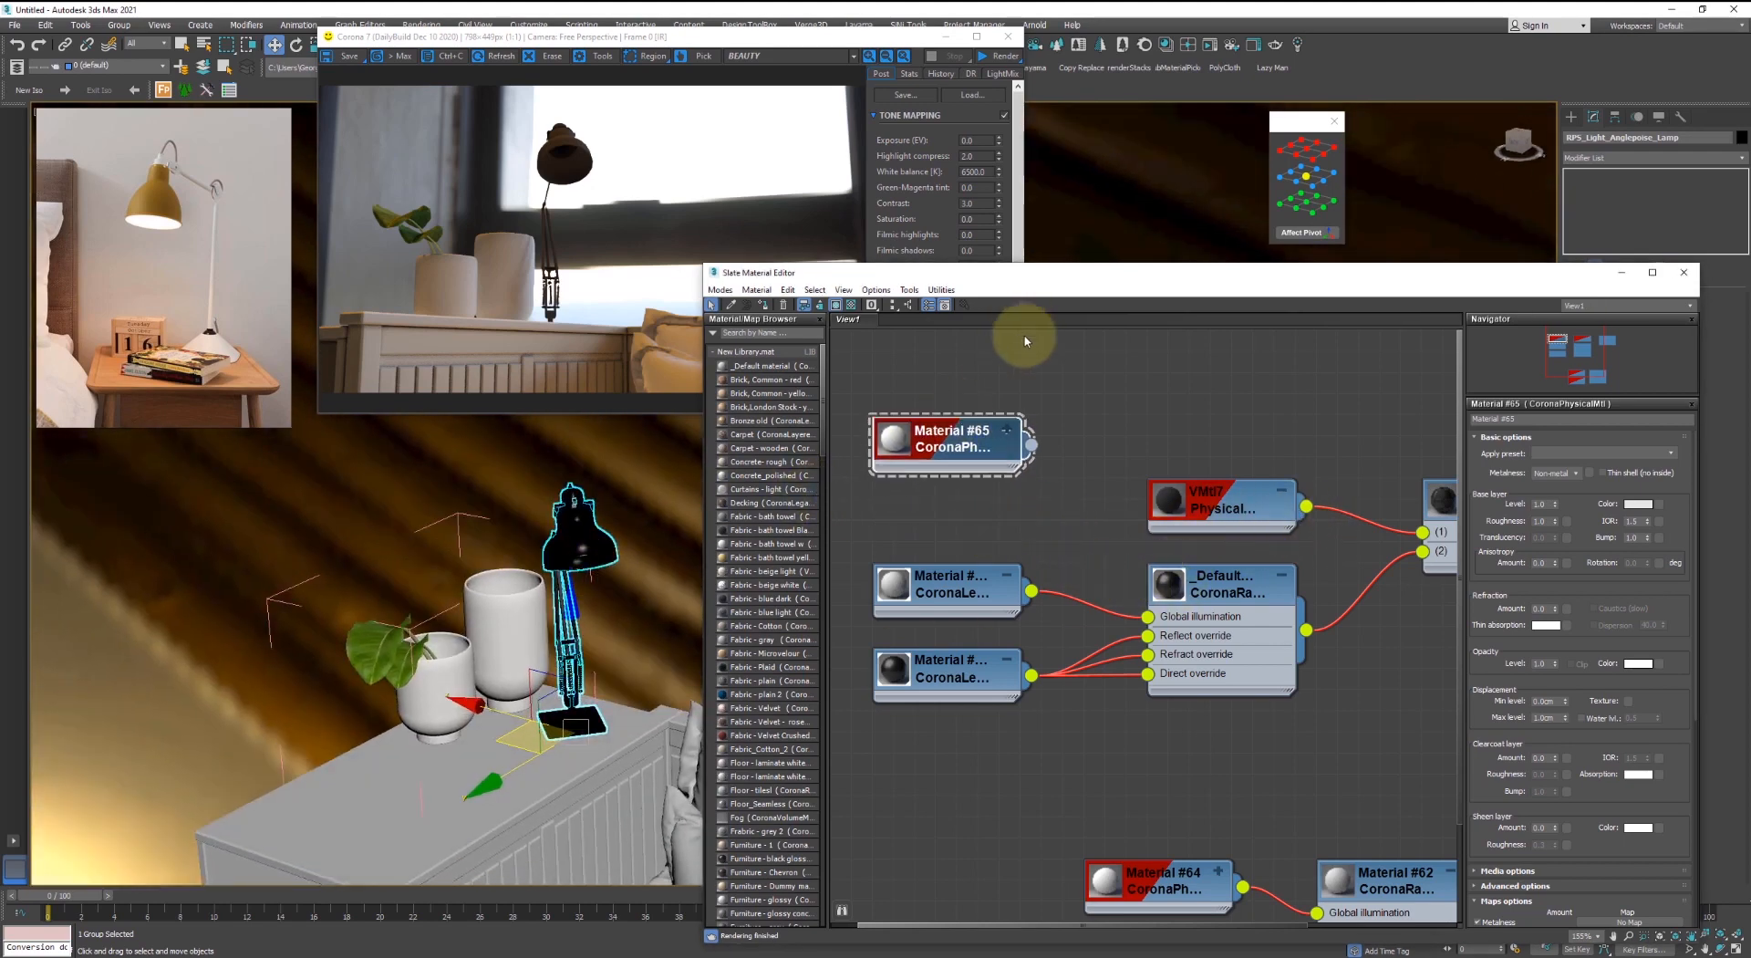
key("Delete")
- Wire VMtl7 into _Default's global illumination override and start an interactive render to examine the desk lamp up close
left_click_drag(1313, 516, 1149, 617)
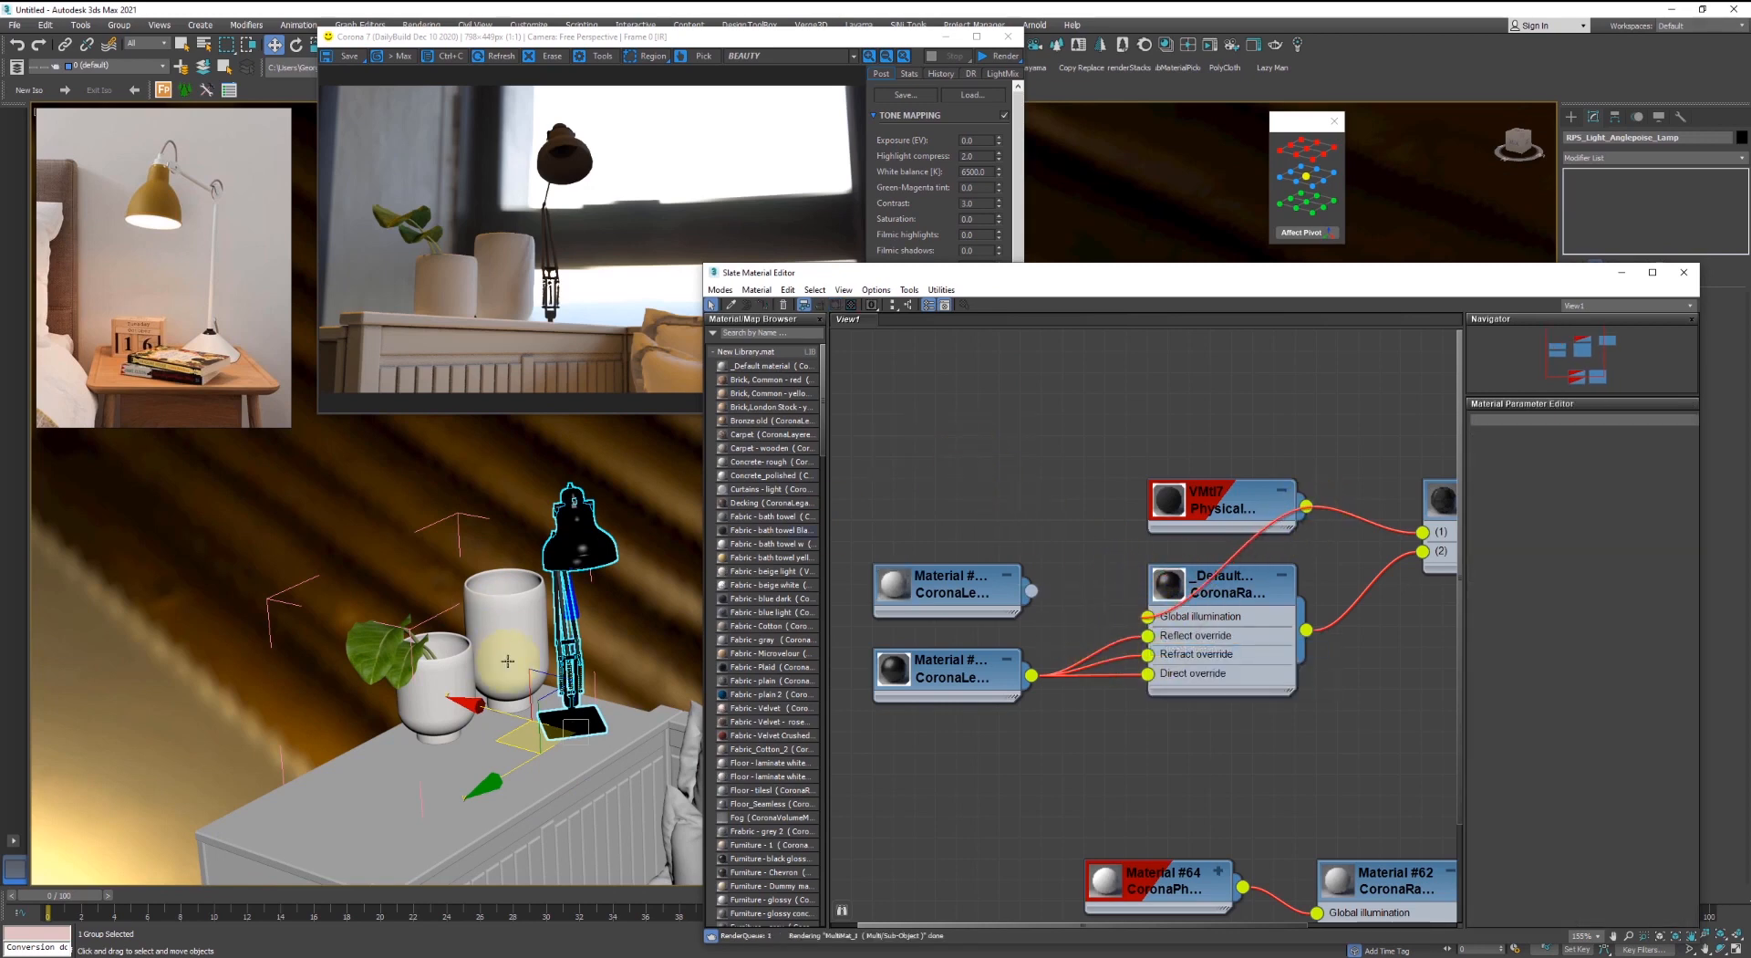
left_click(1208, 45)
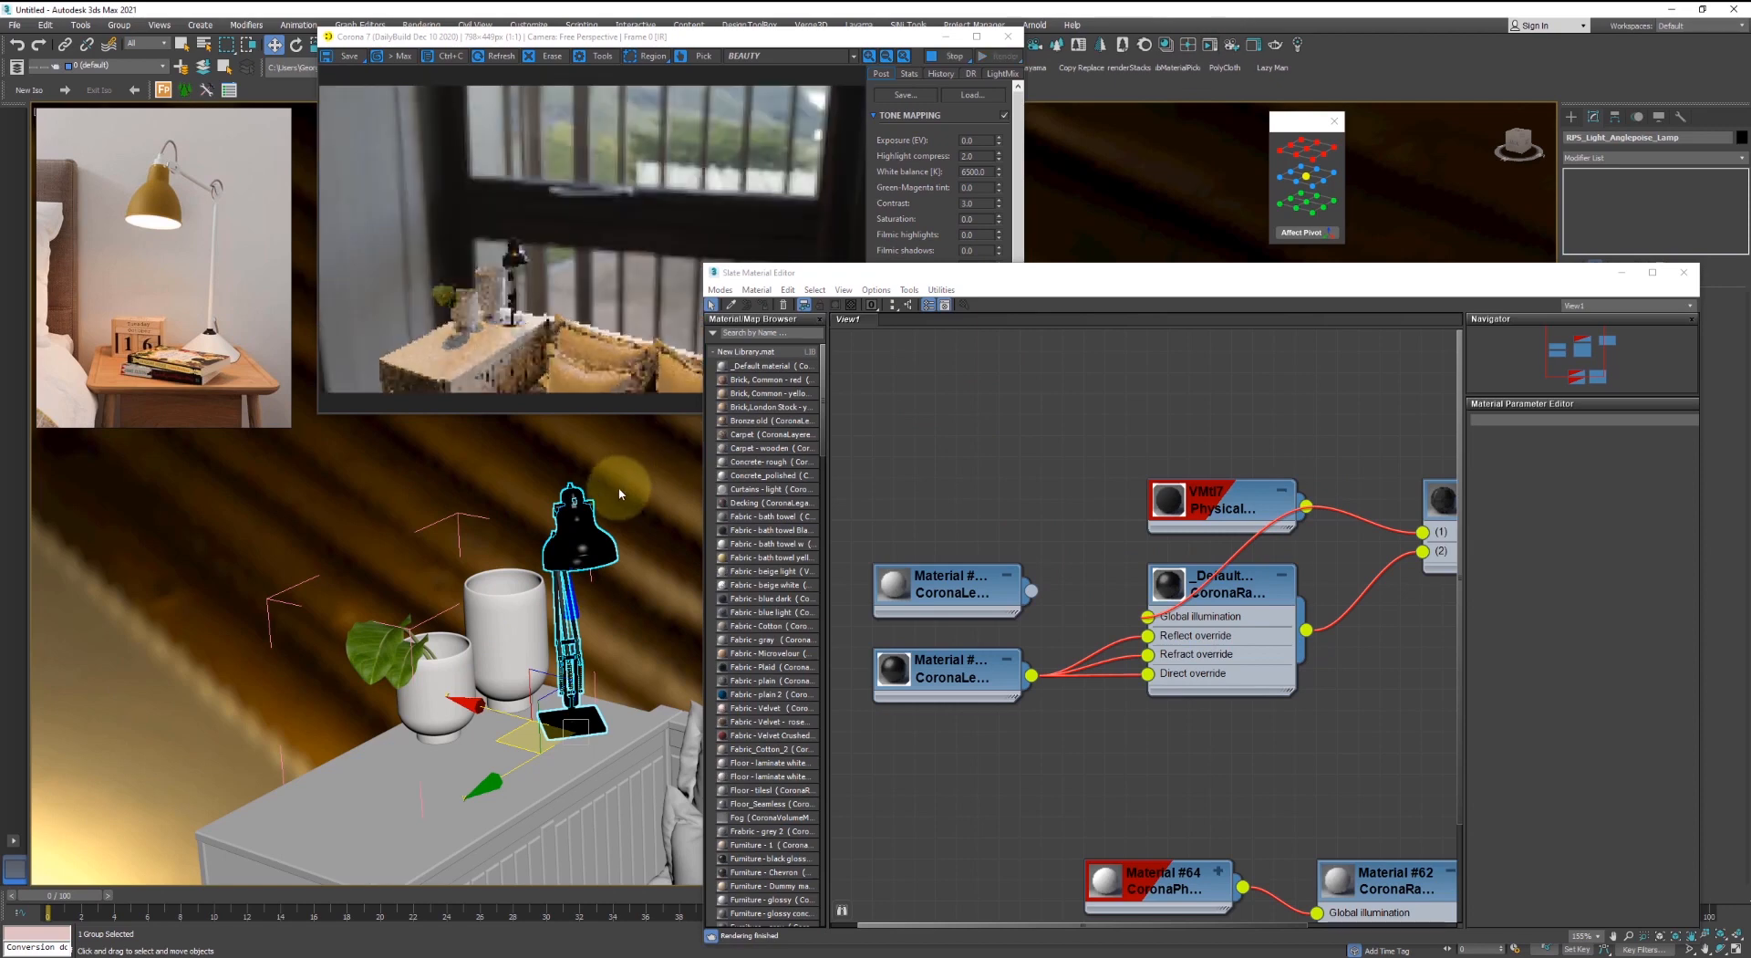
scroll(591, 511, "up", 5)
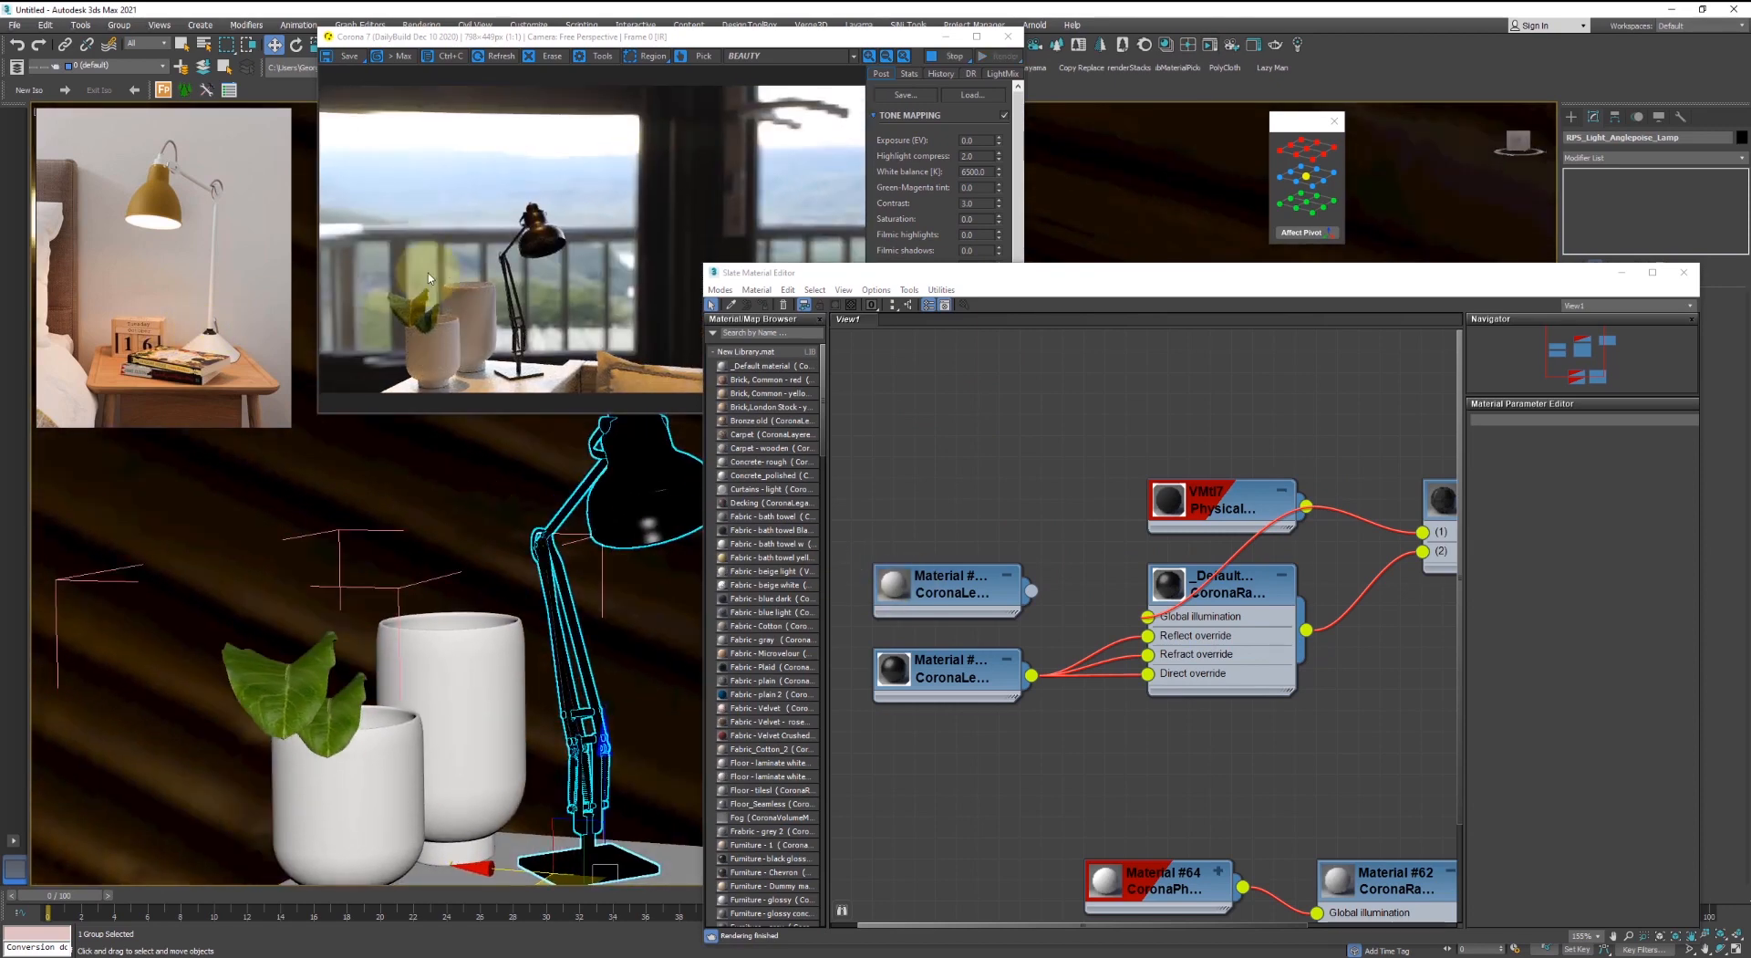
scroll(598, 492, "up", 3)
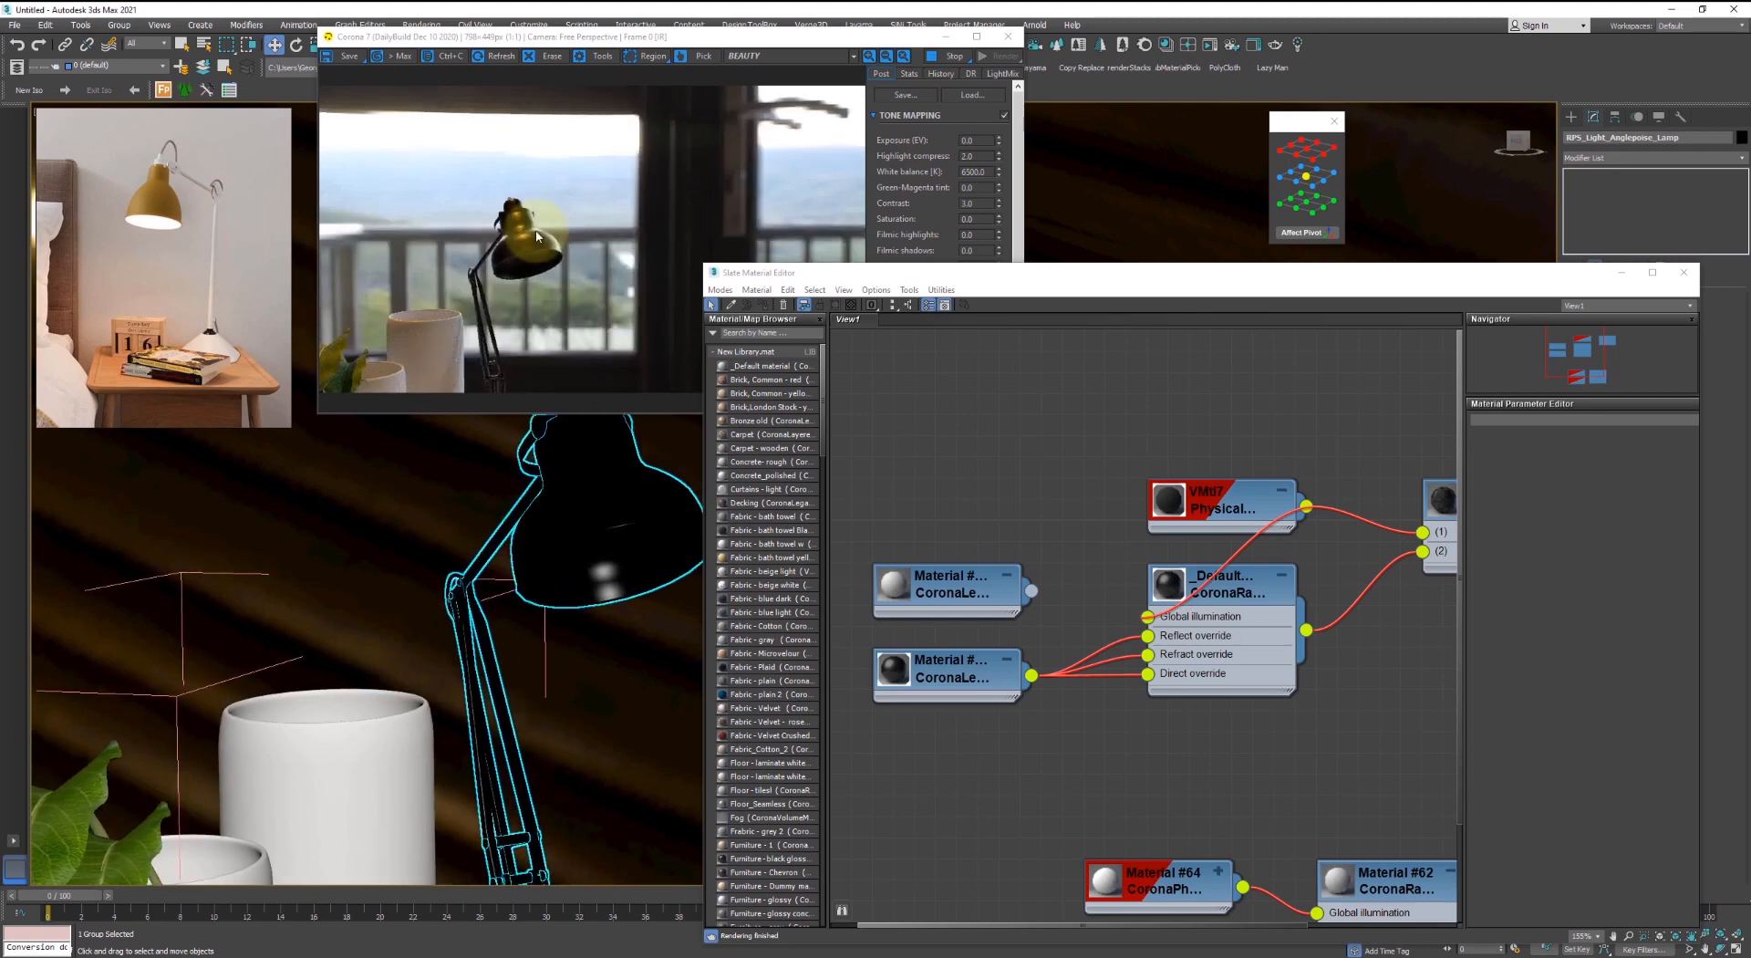
- Stop the interactive render, open the desk lamp group and select its shade
left_click(956, 55)
middle_click_drag(983, 678, 1091, 628)
scroll(1176, 618, "down", 2)
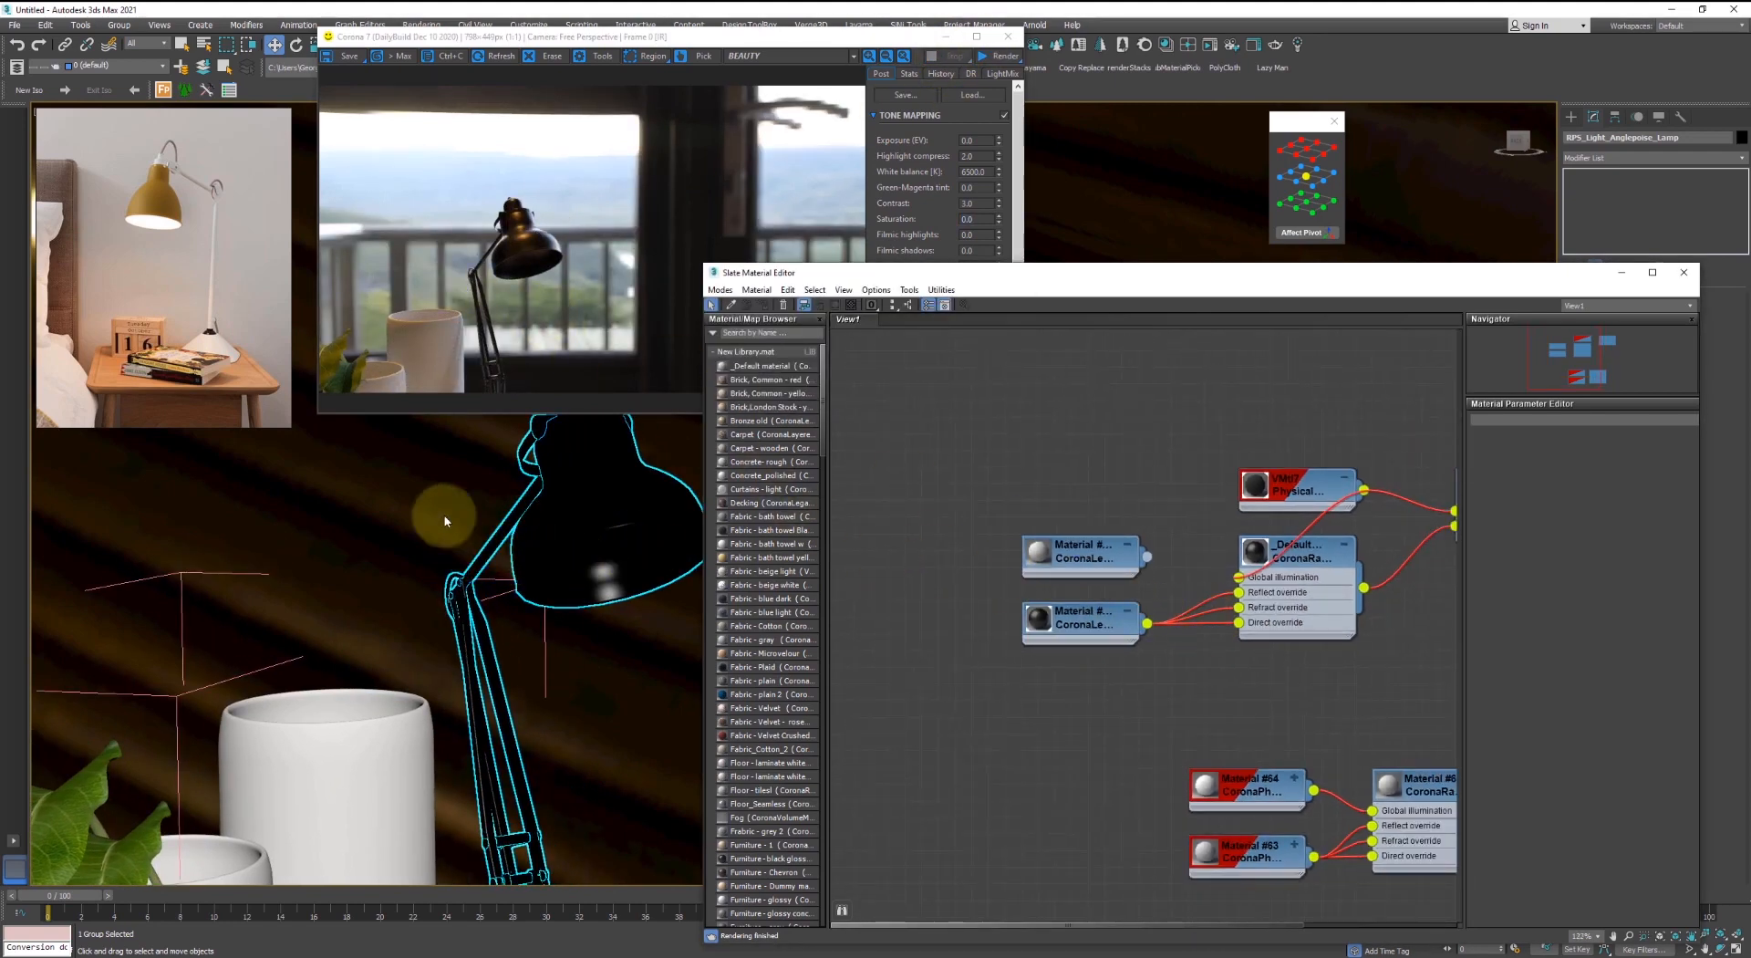
left_click(122, 25)
left_click(131, 87)
key("F4")
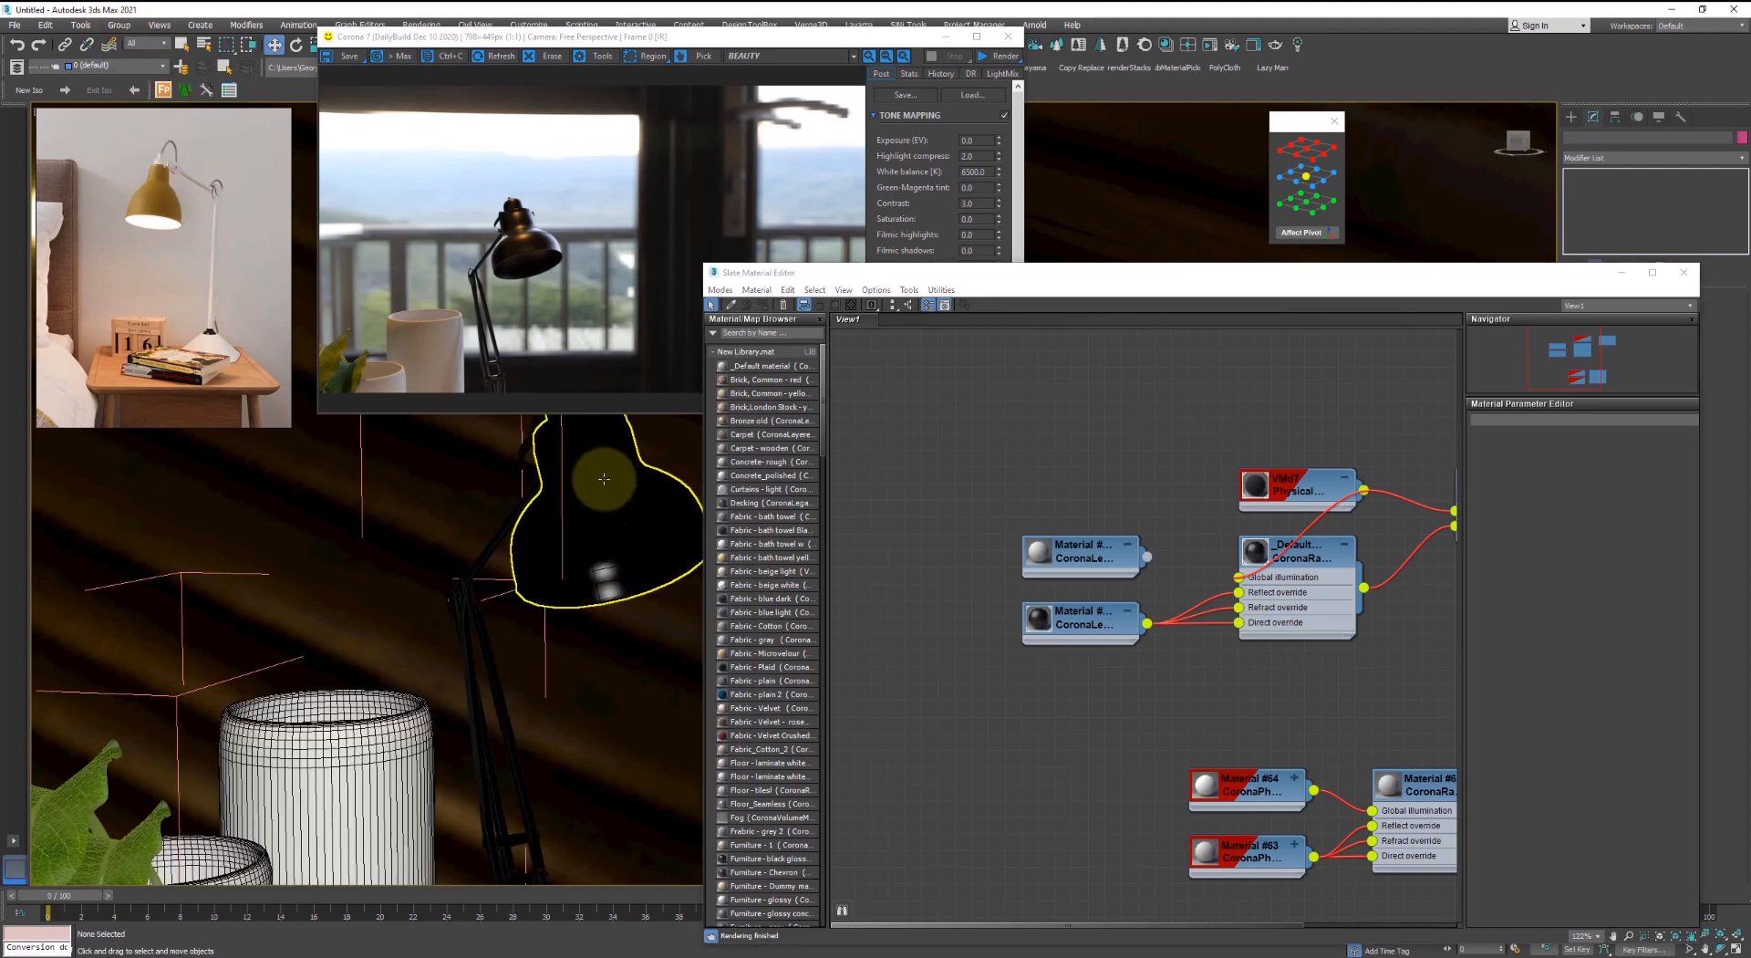
left_click(613, 507)
middle_click_drag(561, 535, 610, 520, "alt")
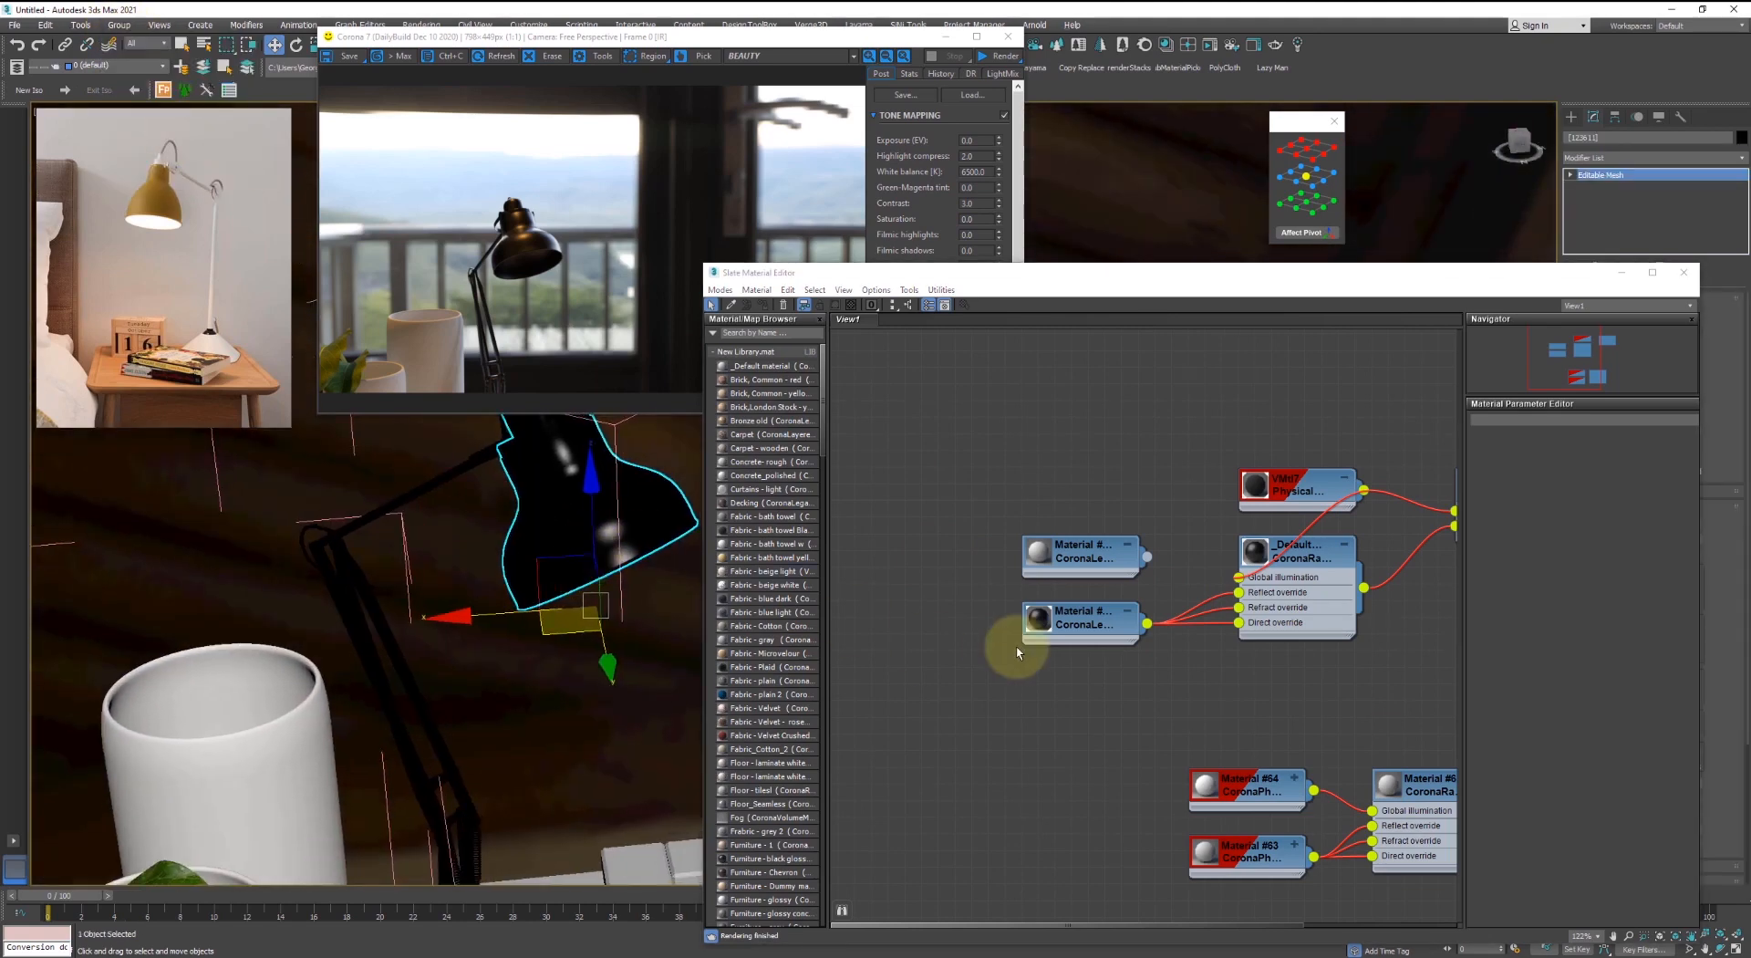
- Set a mustard diffuse colour on the legacy material feeding _Default's reflect, refract and direct overrides
double_click(1086, 627)
left_click(1638, 458)
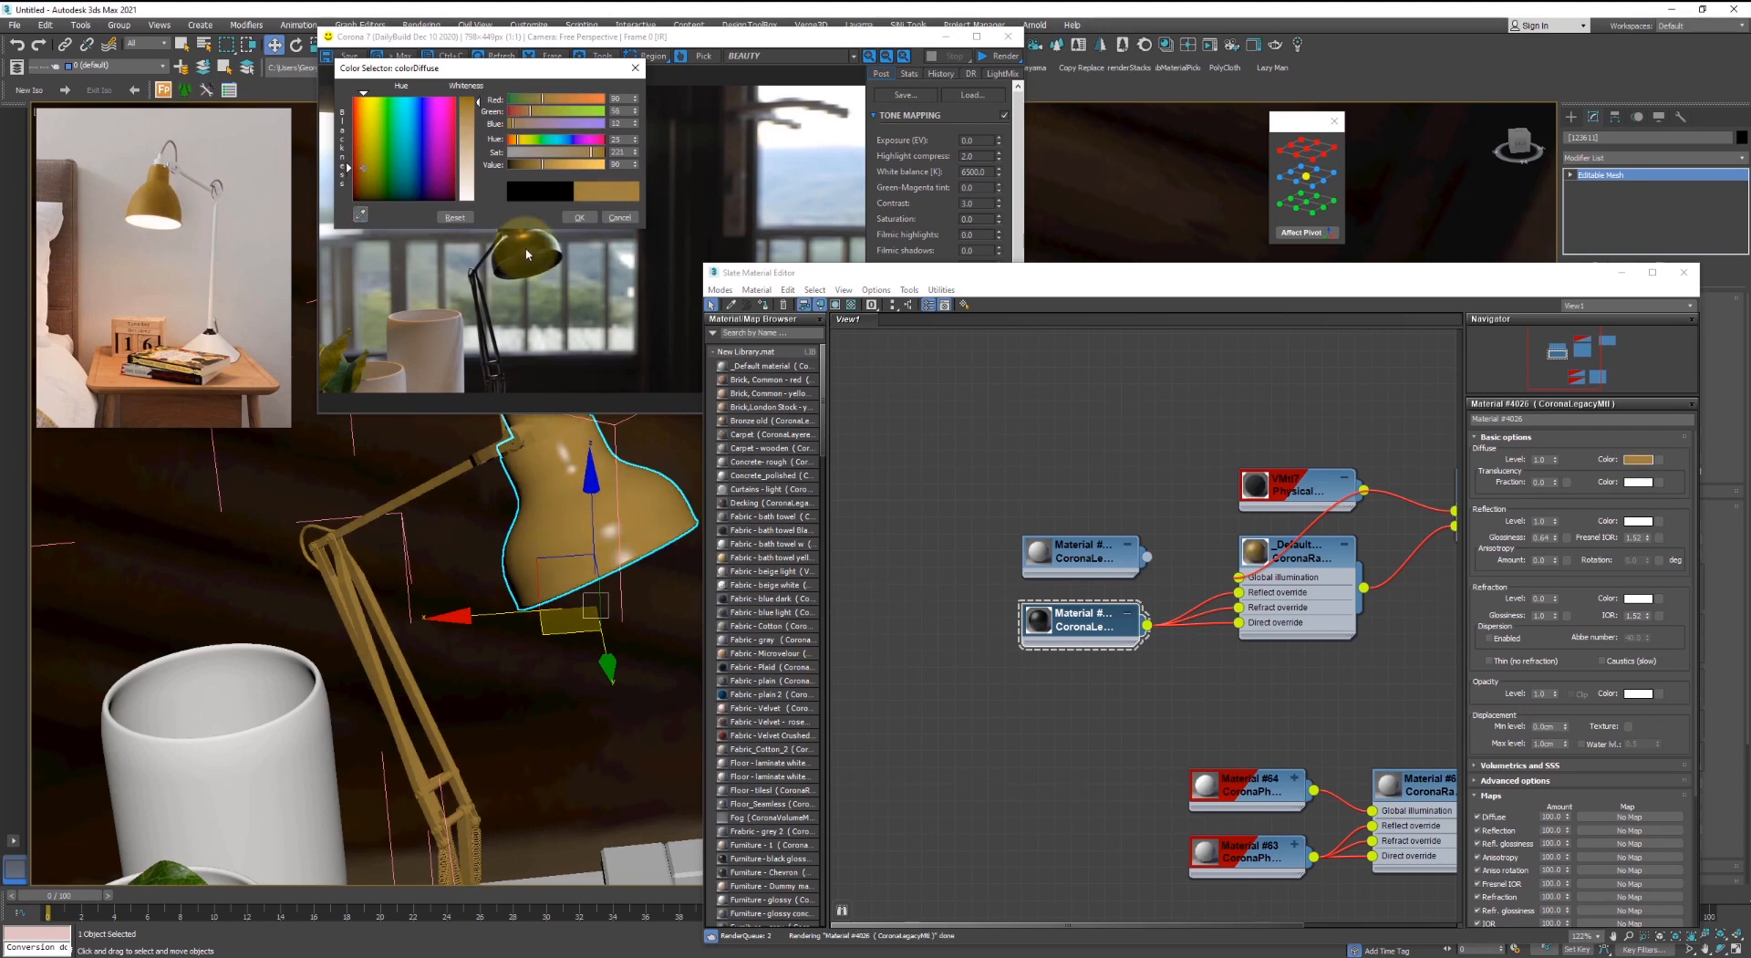
left_click(585, 217)
scroll(1171, 605, "down", 2)
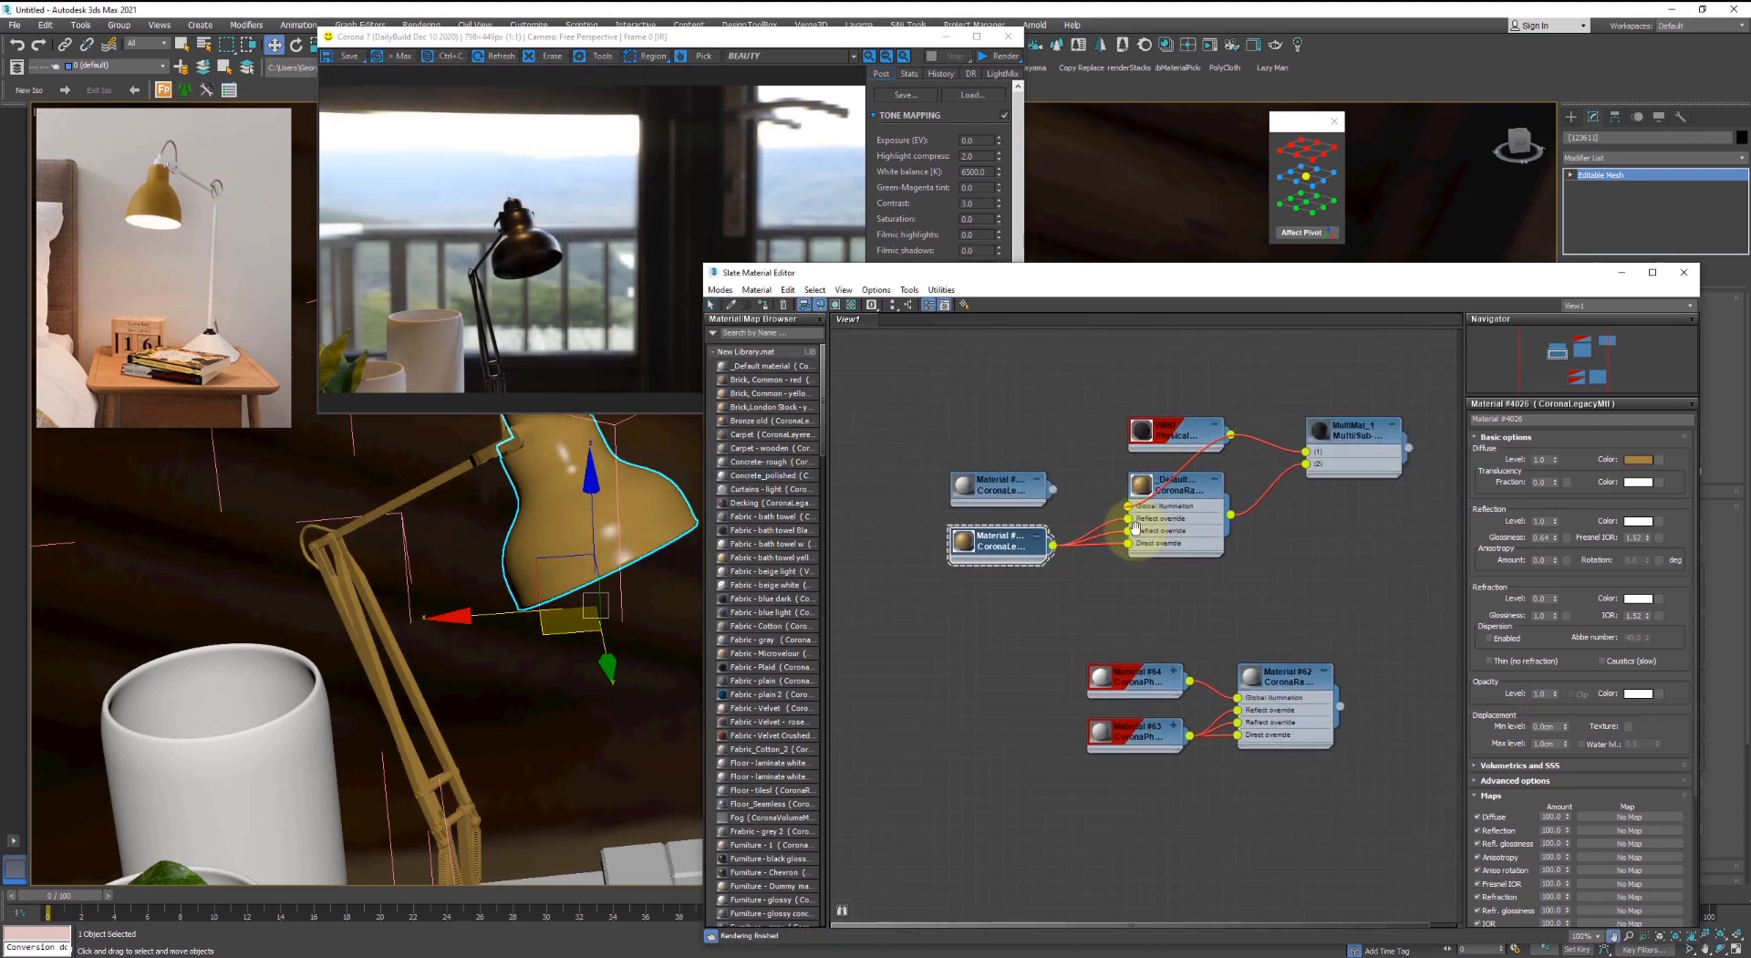
- Duplicate the mustard legacy material and wire the copy into Material #62's direct, refract and reflect overrides in place of Material #63
left_click(1254, 674)
left_click(1122, 715)
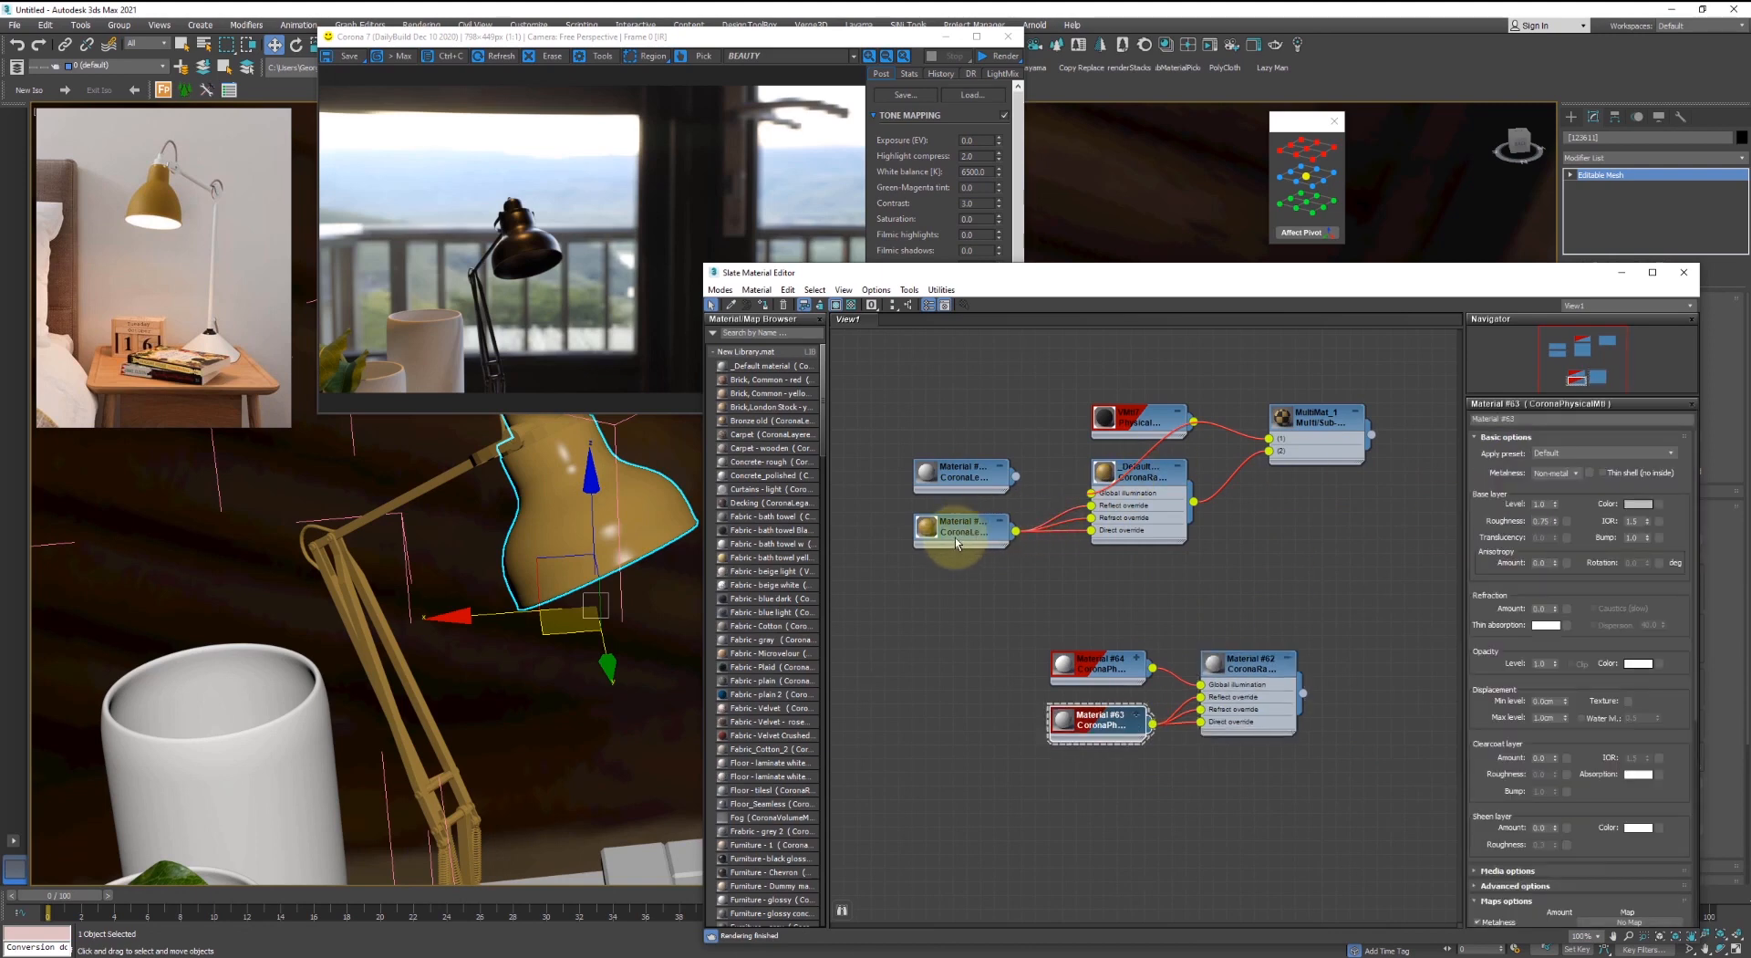
mouse_move(959, 531)
left_mouse_down("shift")
mouse_move(1095, 781)
mouse_move(1239, 683)
left_mouse_up("shift")
scroll(1145, 784, "up", 5)
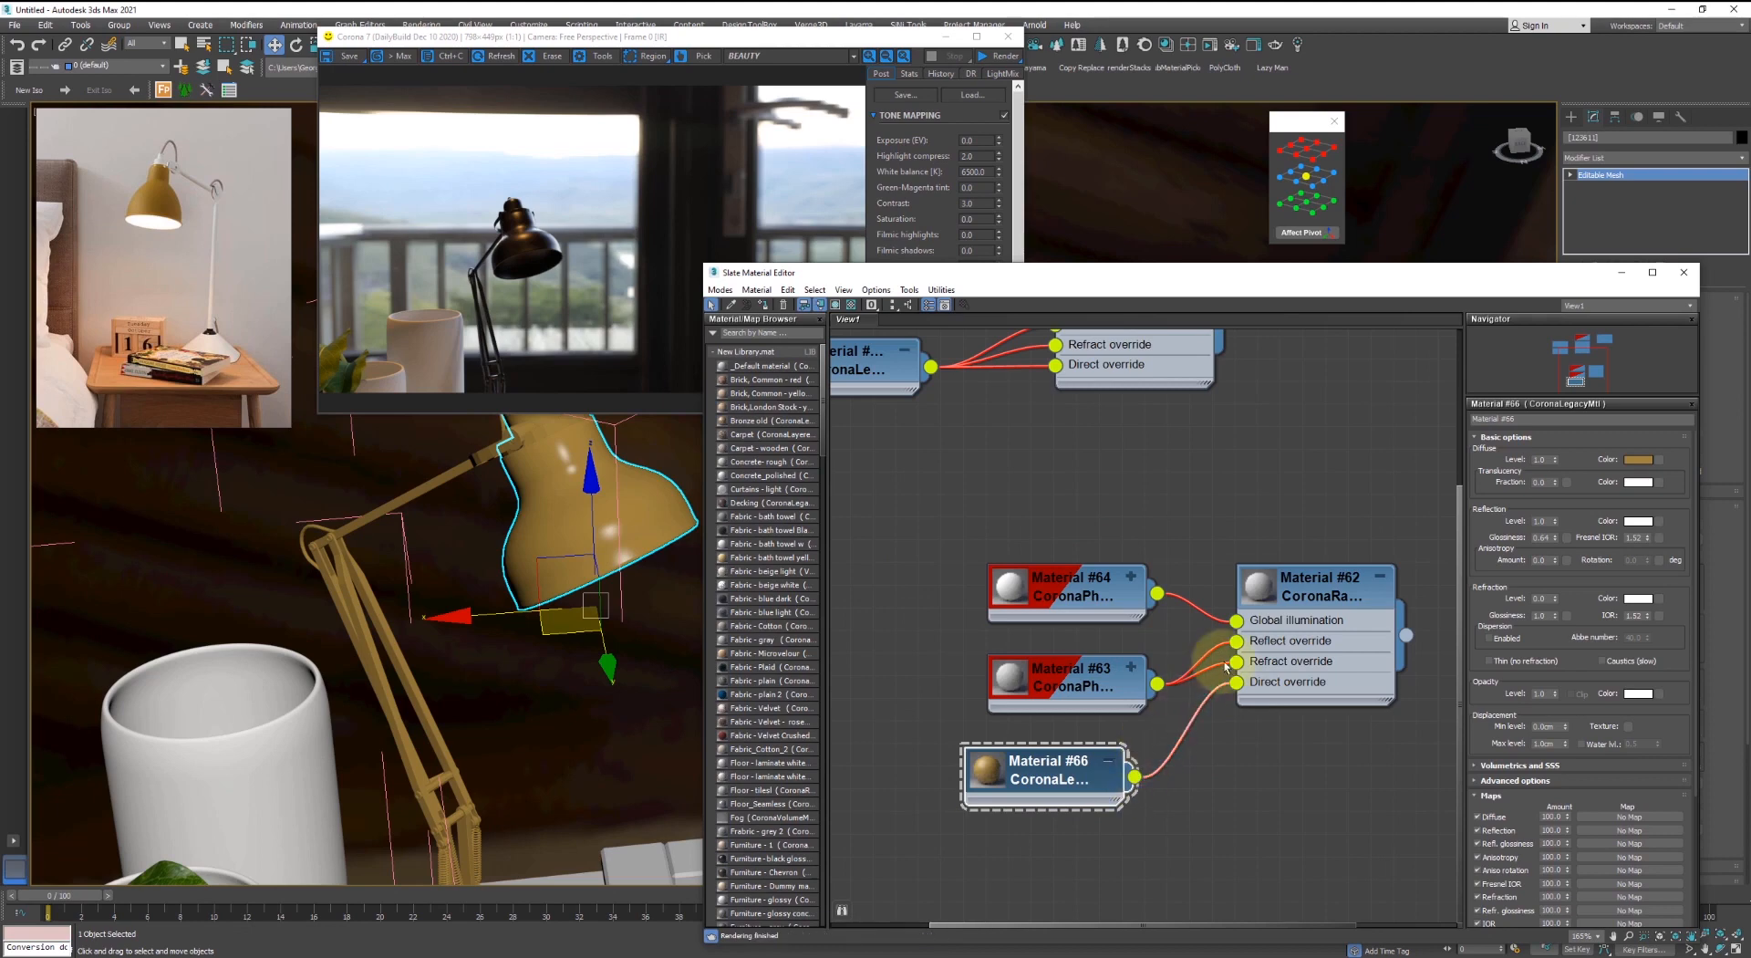
left_click(1212, 695)
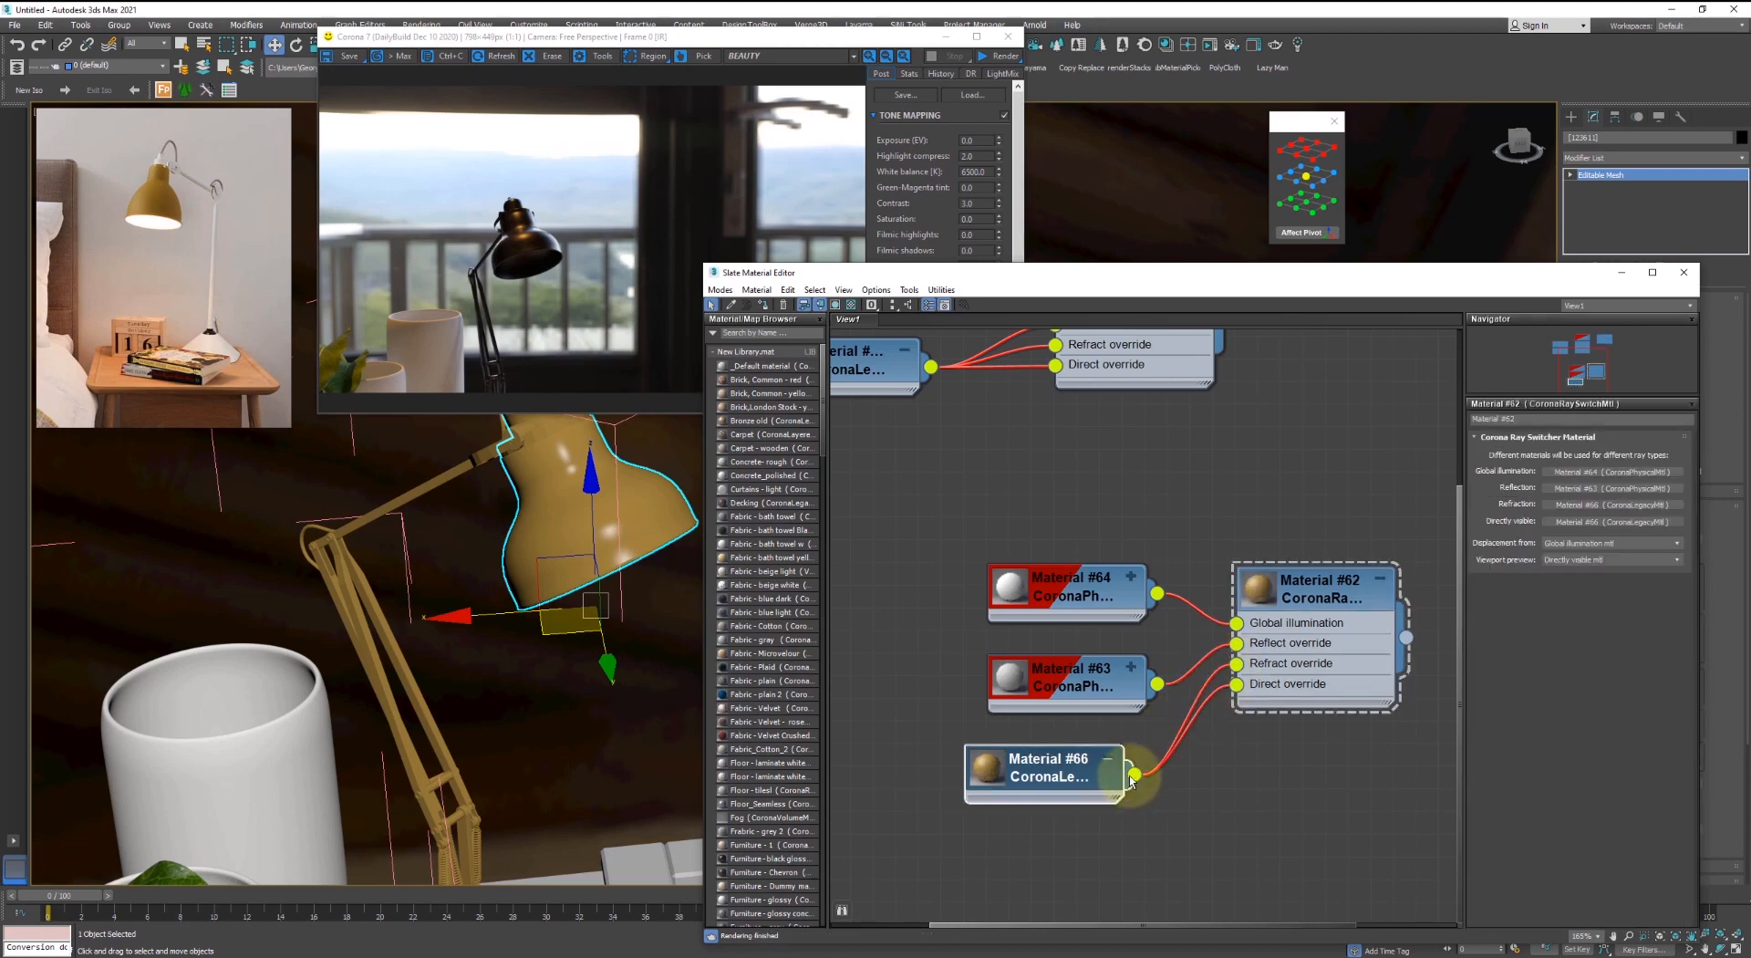
left_click(1188, 708)
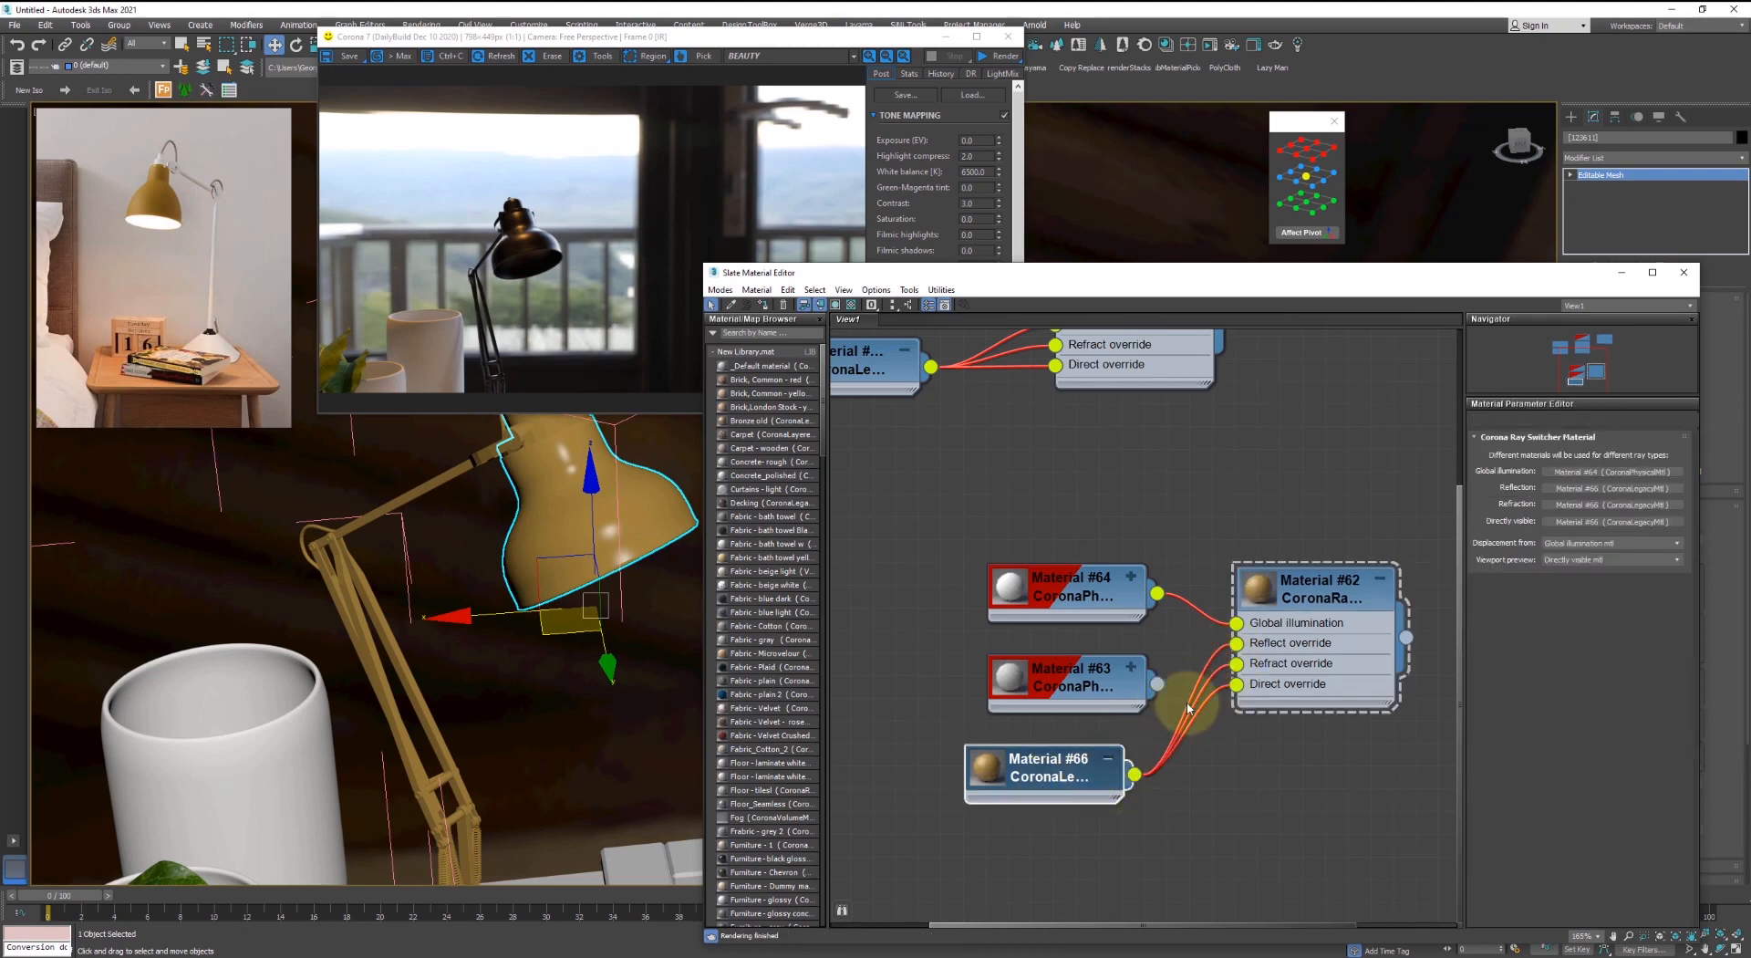
- Set the diffuse colour of Material #66 to near-white
left_click(1611, 488)
left_click(1638, 459)
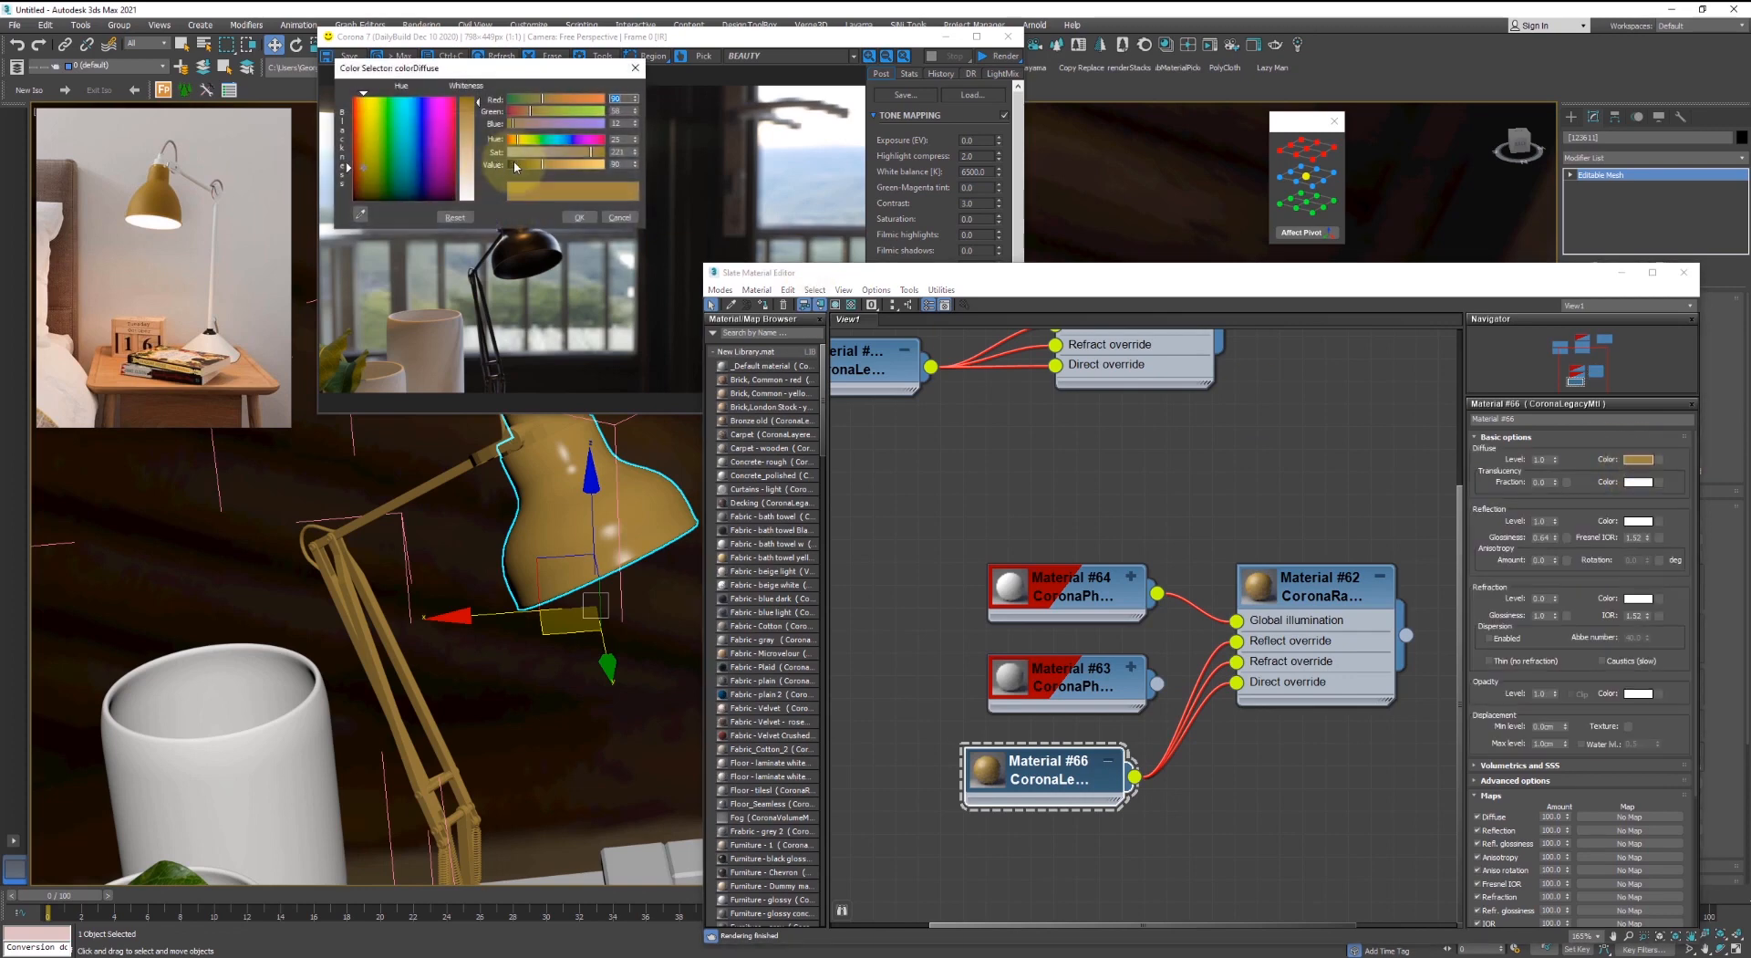
left_click(586, 166)
left_click(356, 200)
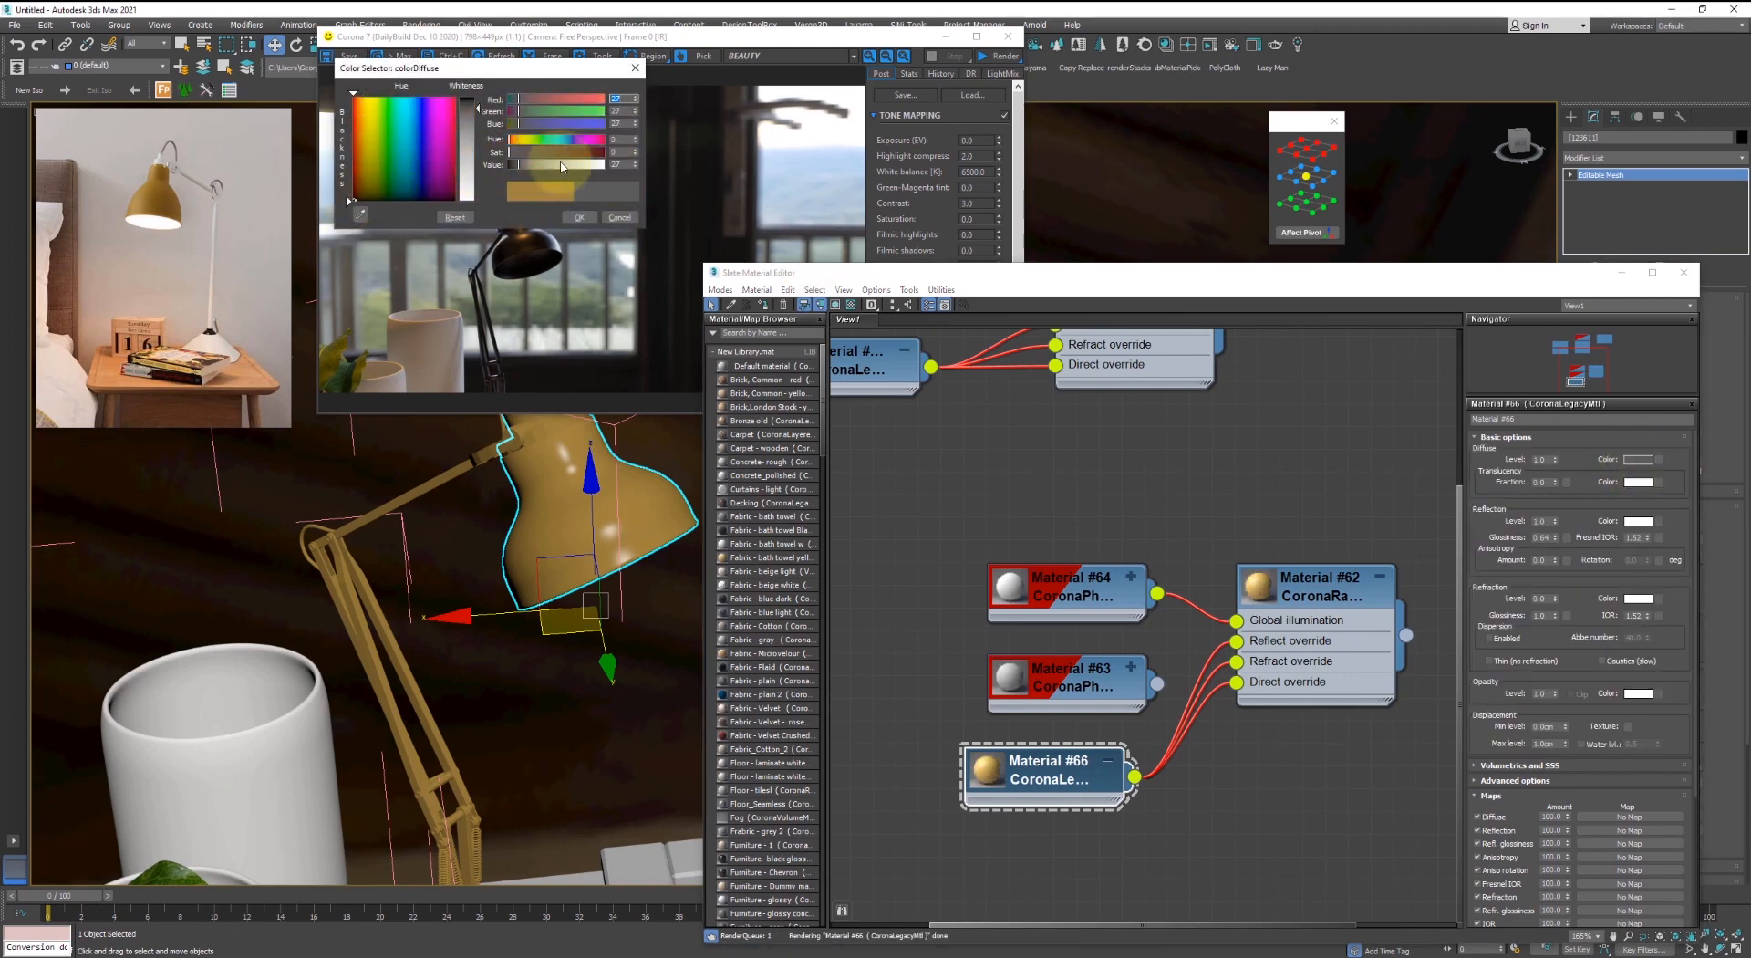
left_click(579, 217)
- Isolate the desk lamp and open its group for editing its individual parts
scroll(428, 581, "down", 3)
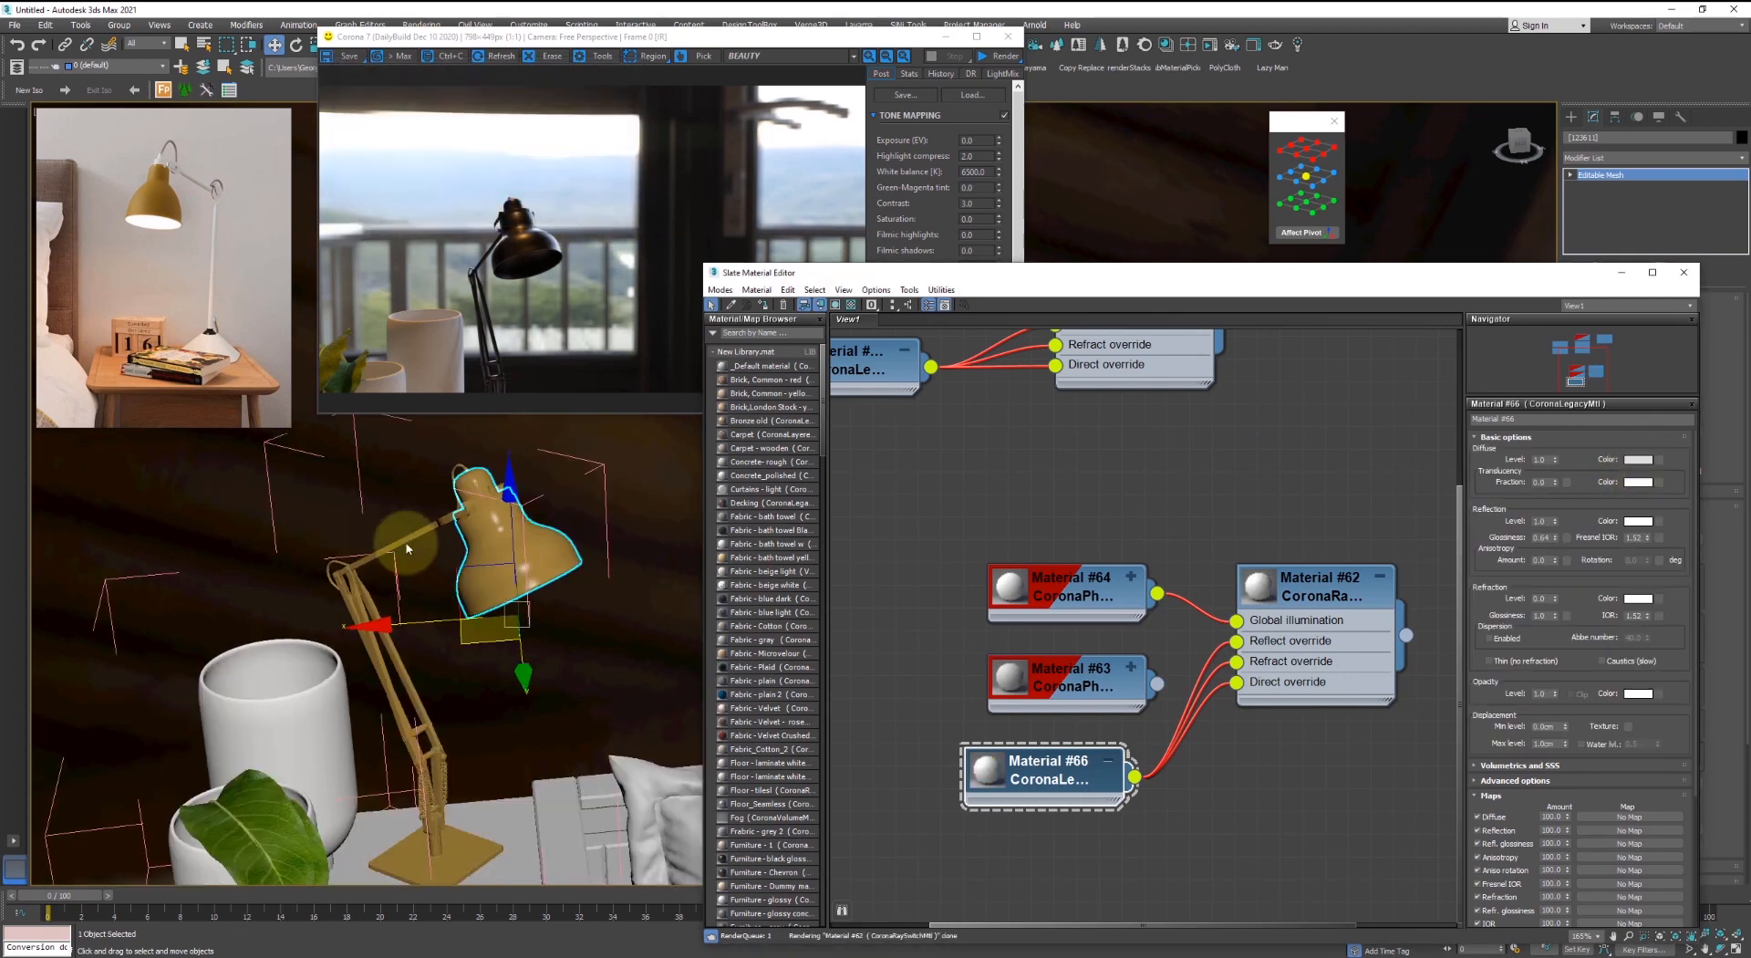
middle_click_drag(458, 556, 464, 551)
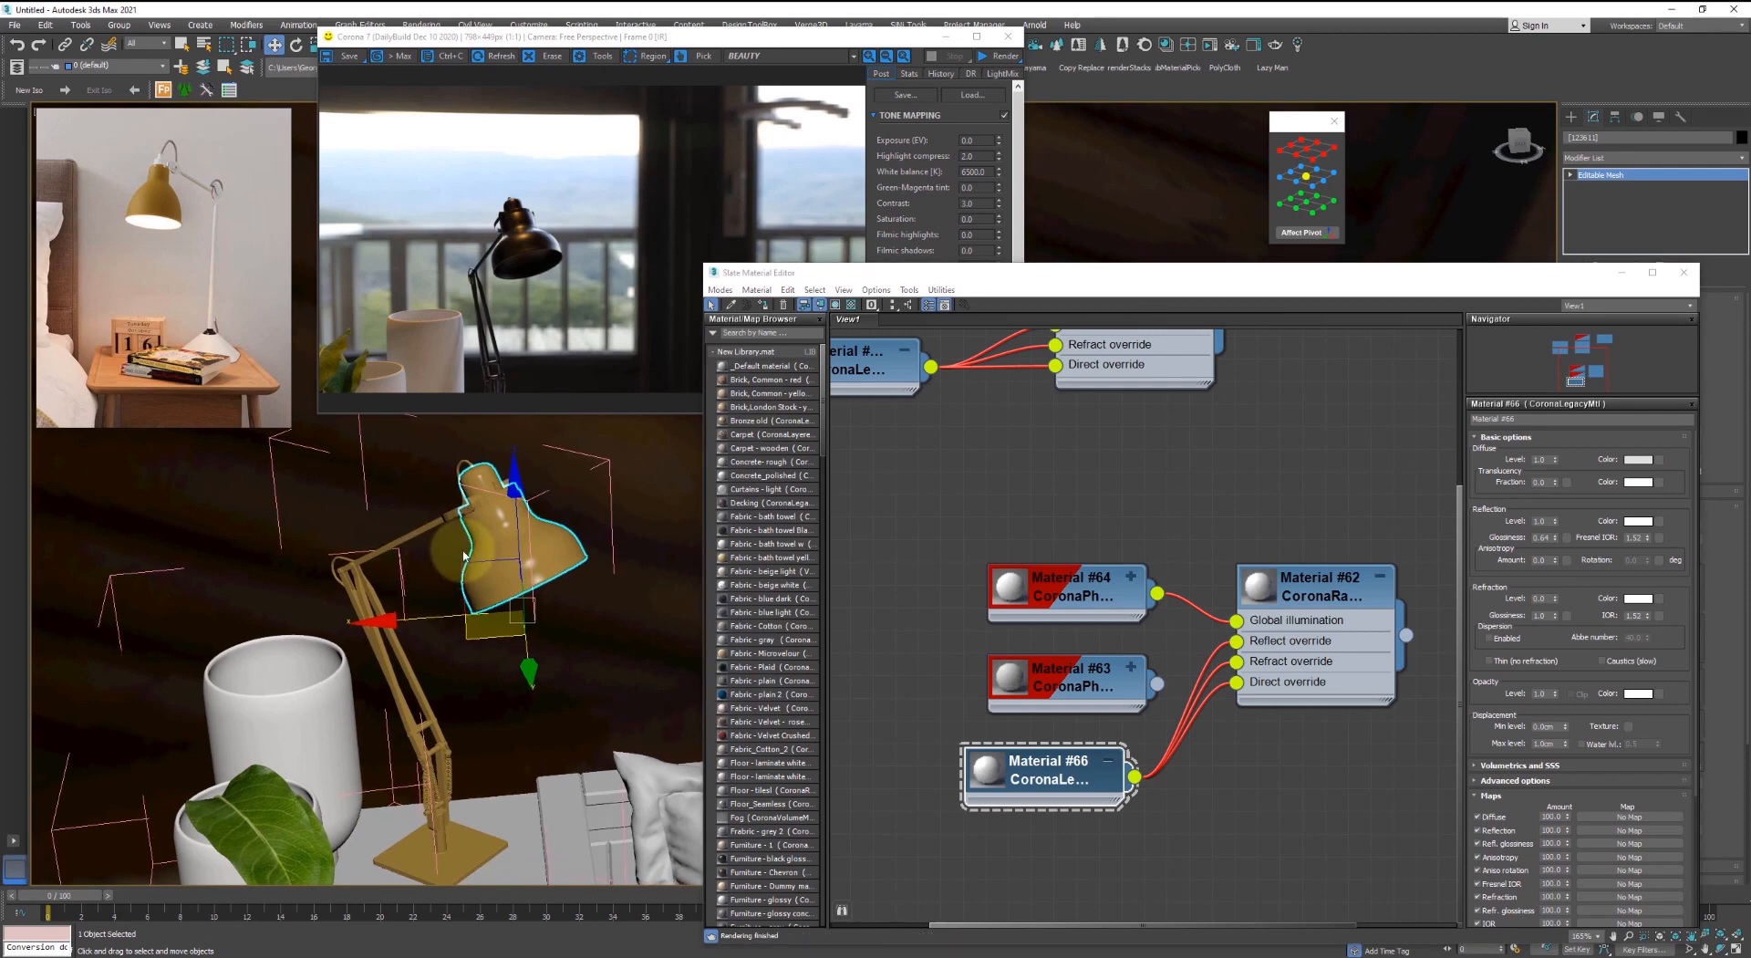
scroll(456, 548, "down", 3)
left_click(424, 527)
key("alt+q")
left_click(116, 24)
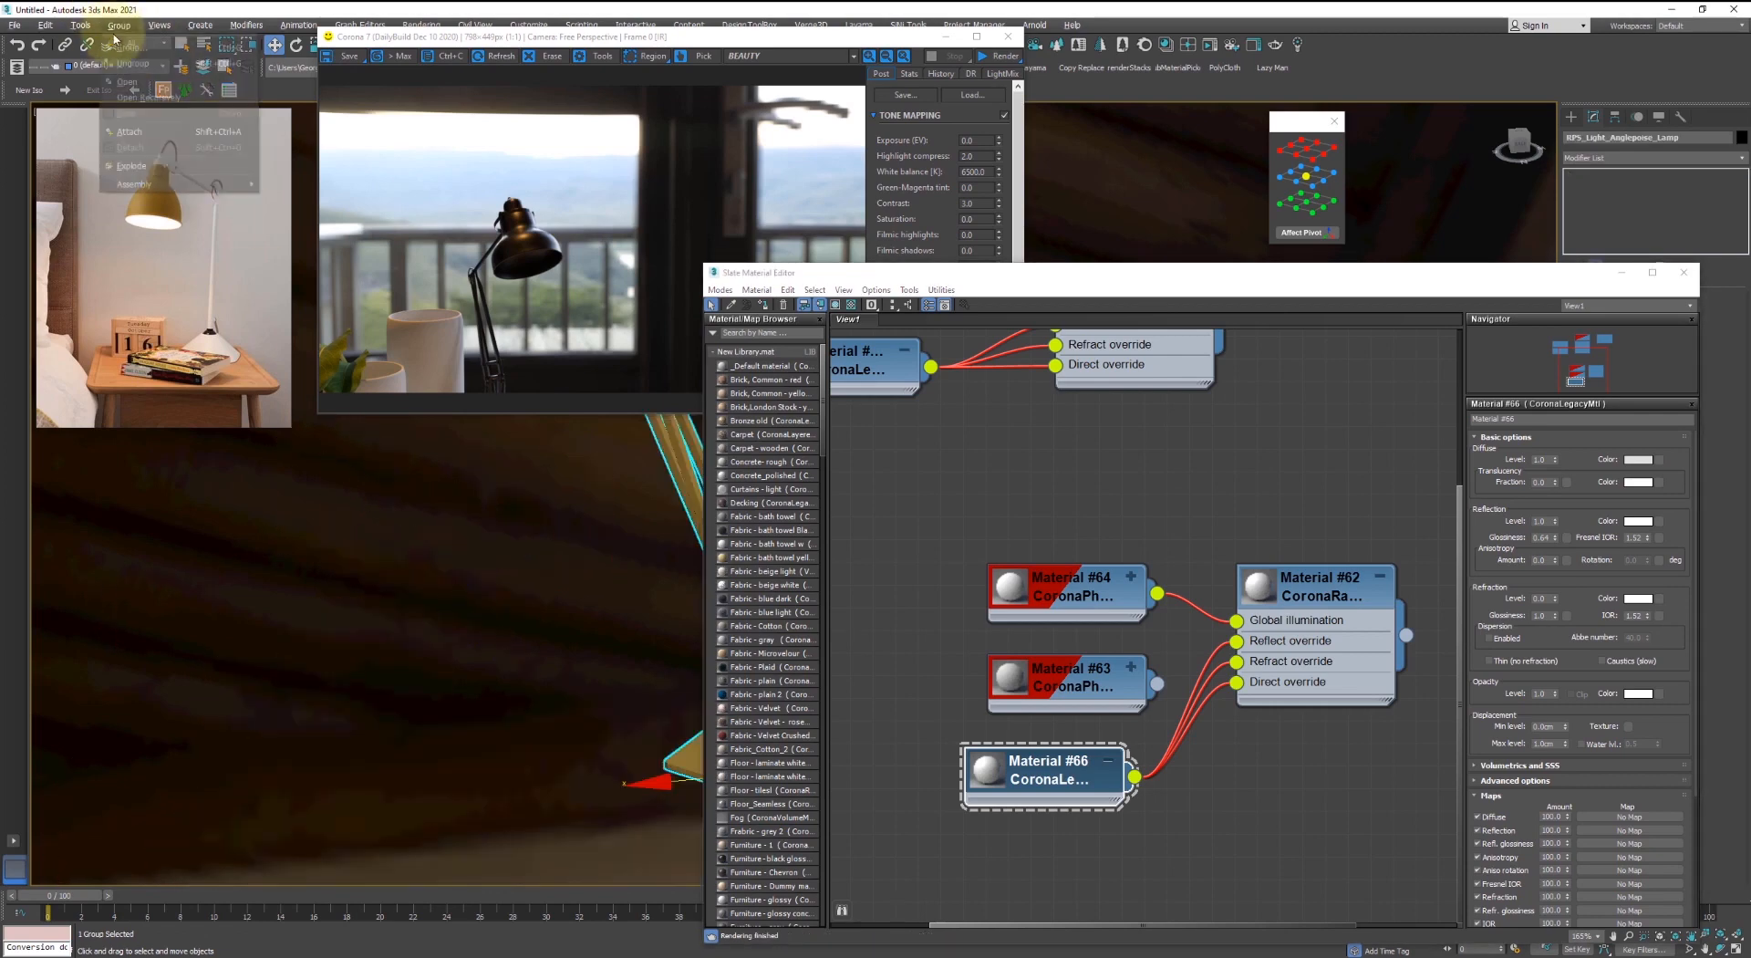
left_click(140, 95)
scroll(391, 584, "down", 4)
middle_click_drag(375, 581, 282, 606)
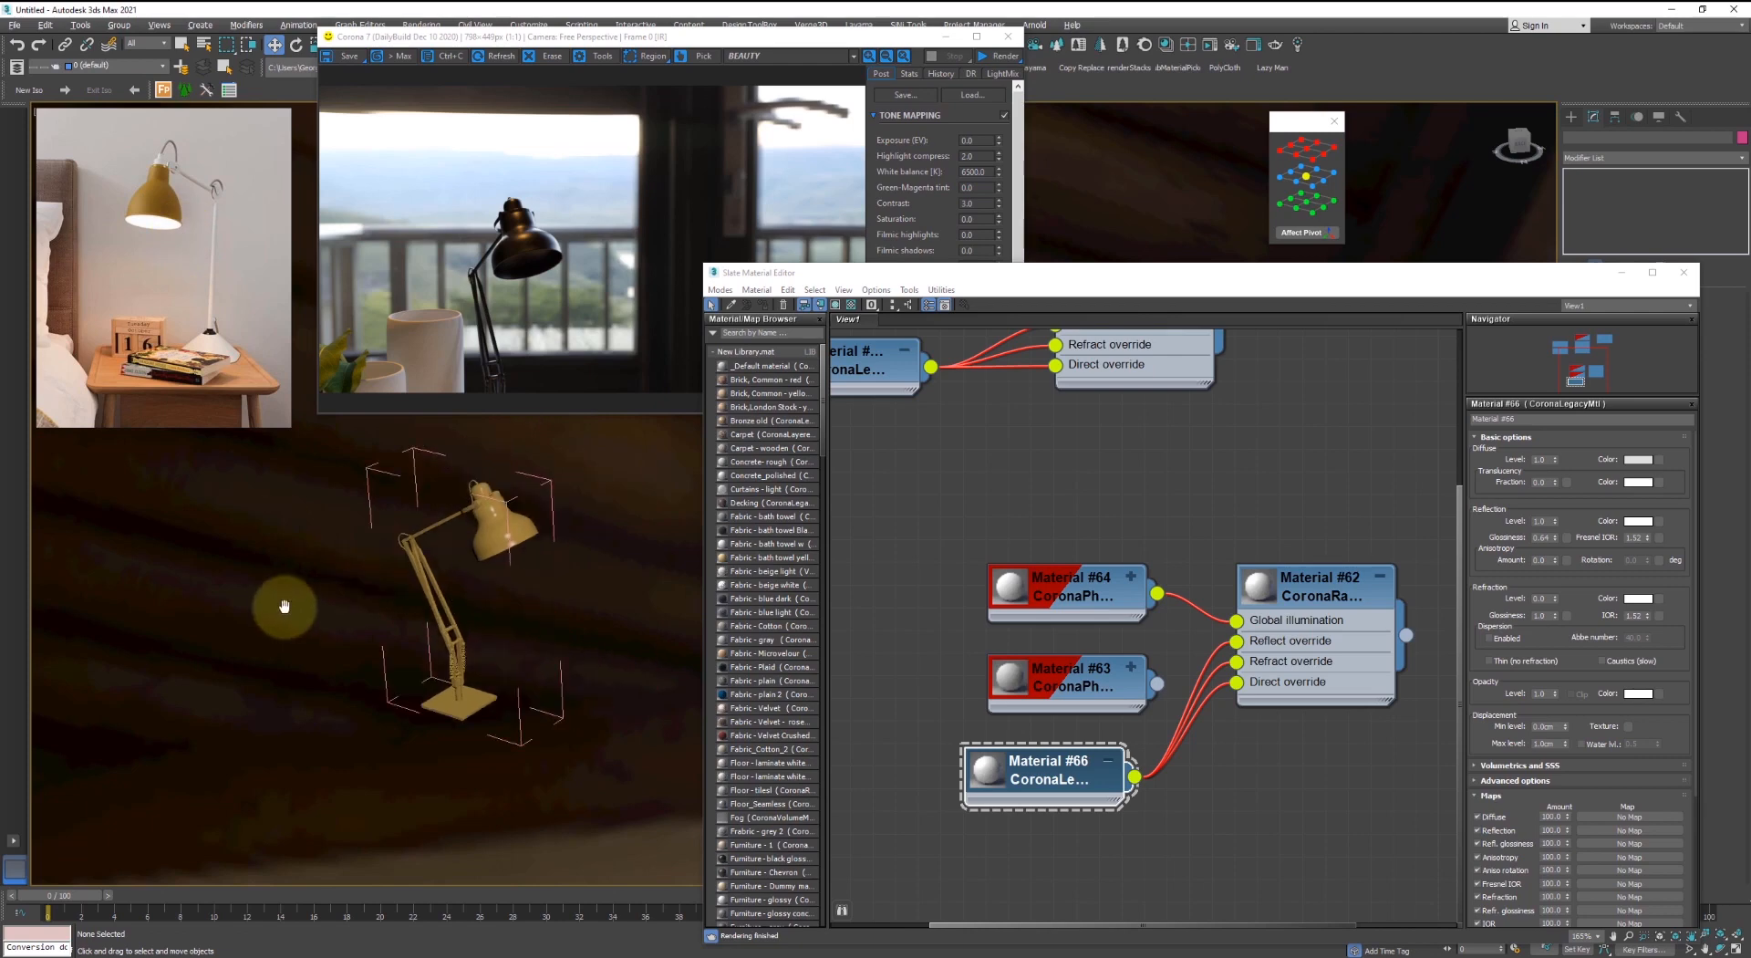
- Select the lamp's arm, joint and base parts without the mustard shade and assign Material #62 to them
left_click_drag(290, 789, 588, 417)
scroll(522, 520, "up", 4)
middle_click_drag(479, 481, 543, 524)
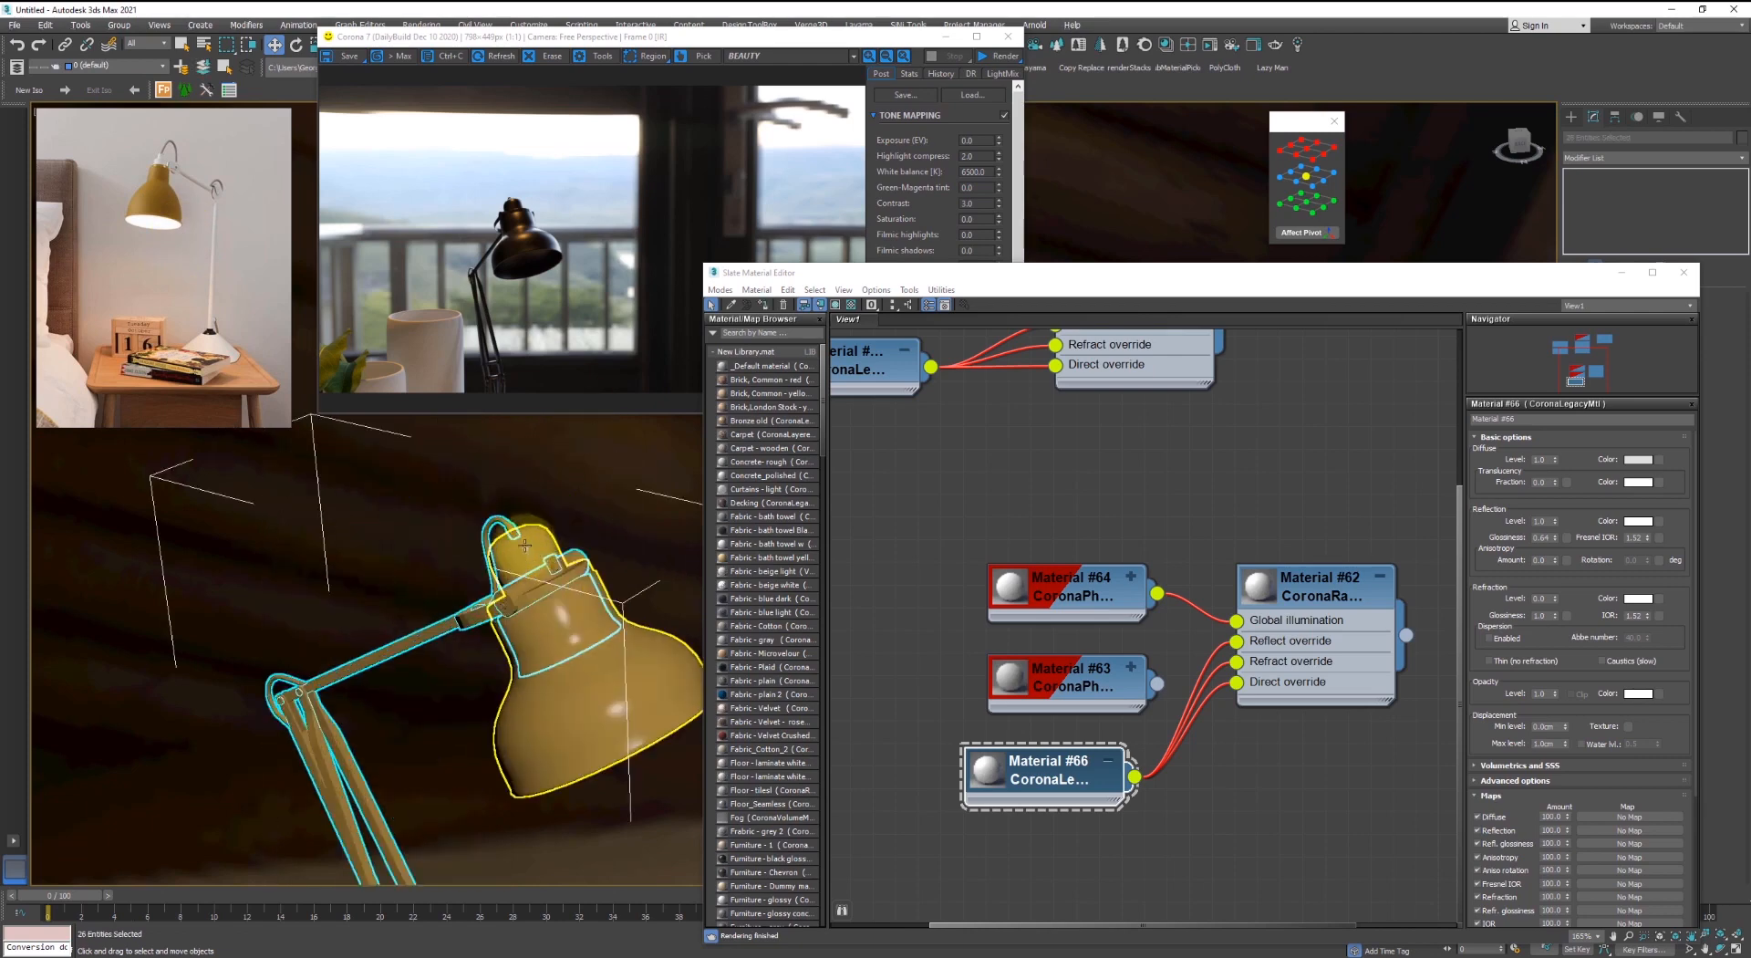
scroll(544, 524, "up", 2)
scroll(675, 637, "down", 1)
right_click(1354, 581)
left_click(1396, 604)
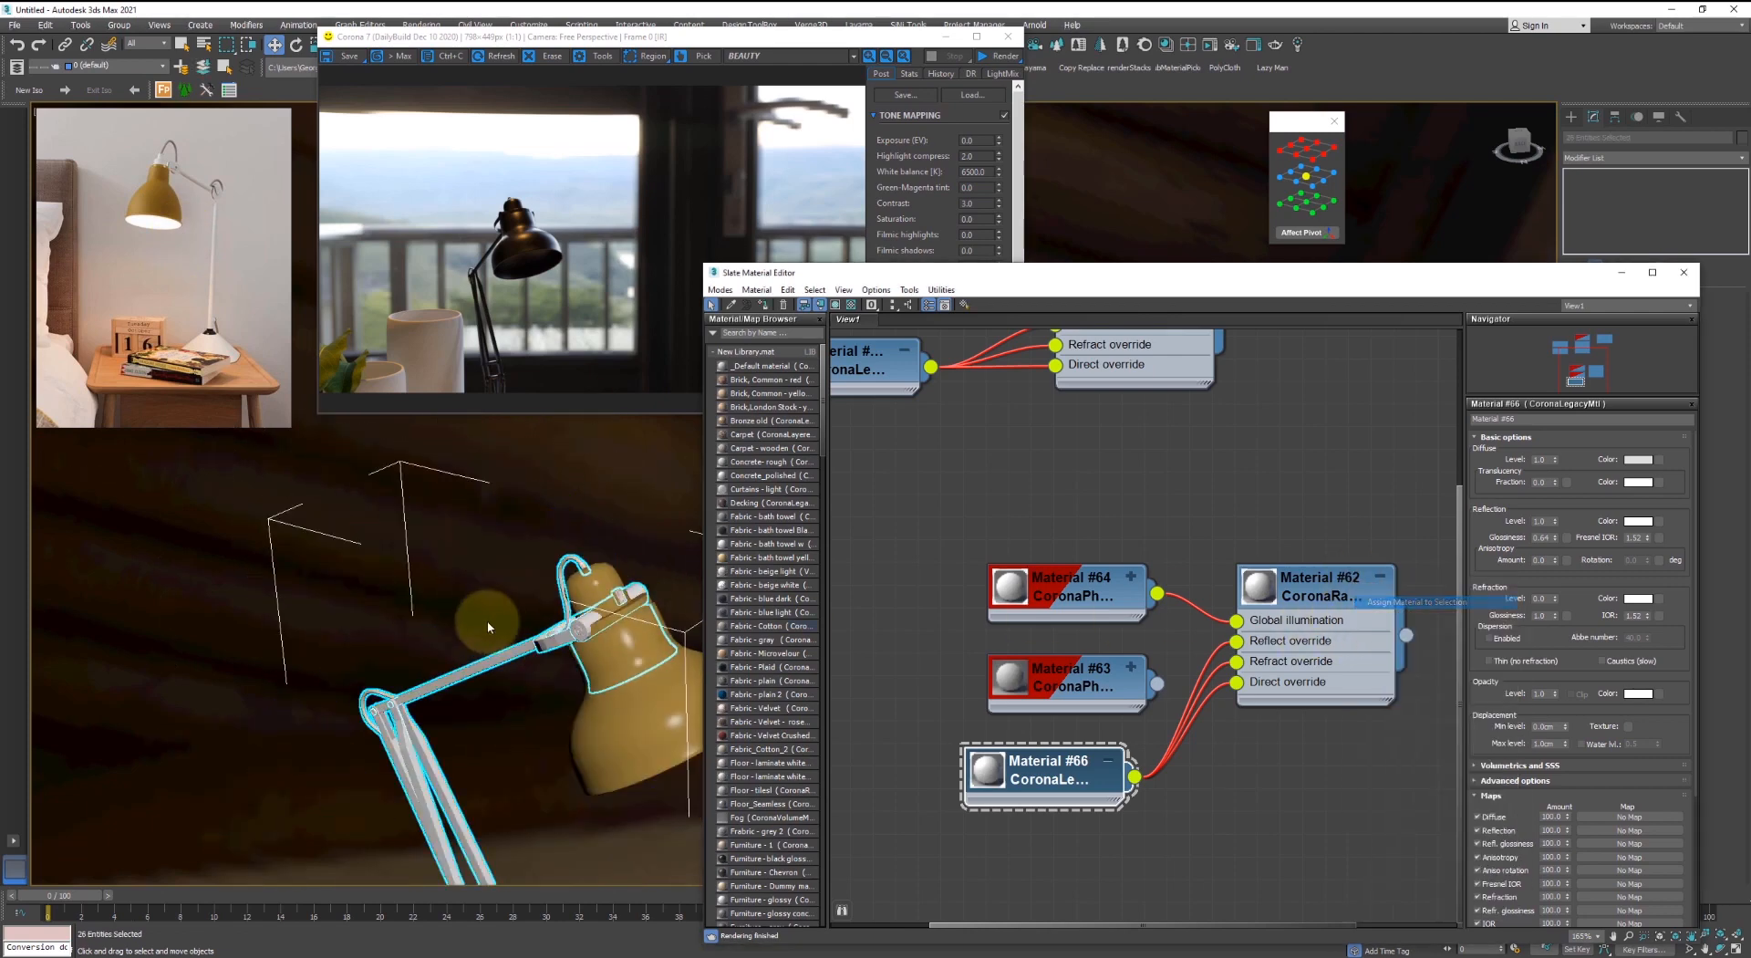
- Select the lamp's base together with the two outer springs on the lower arm
scroll(485, 626, "down", 5)
left_click(260, 655)
scroll(479, 775, "up", 5)
left_click(386, 597)
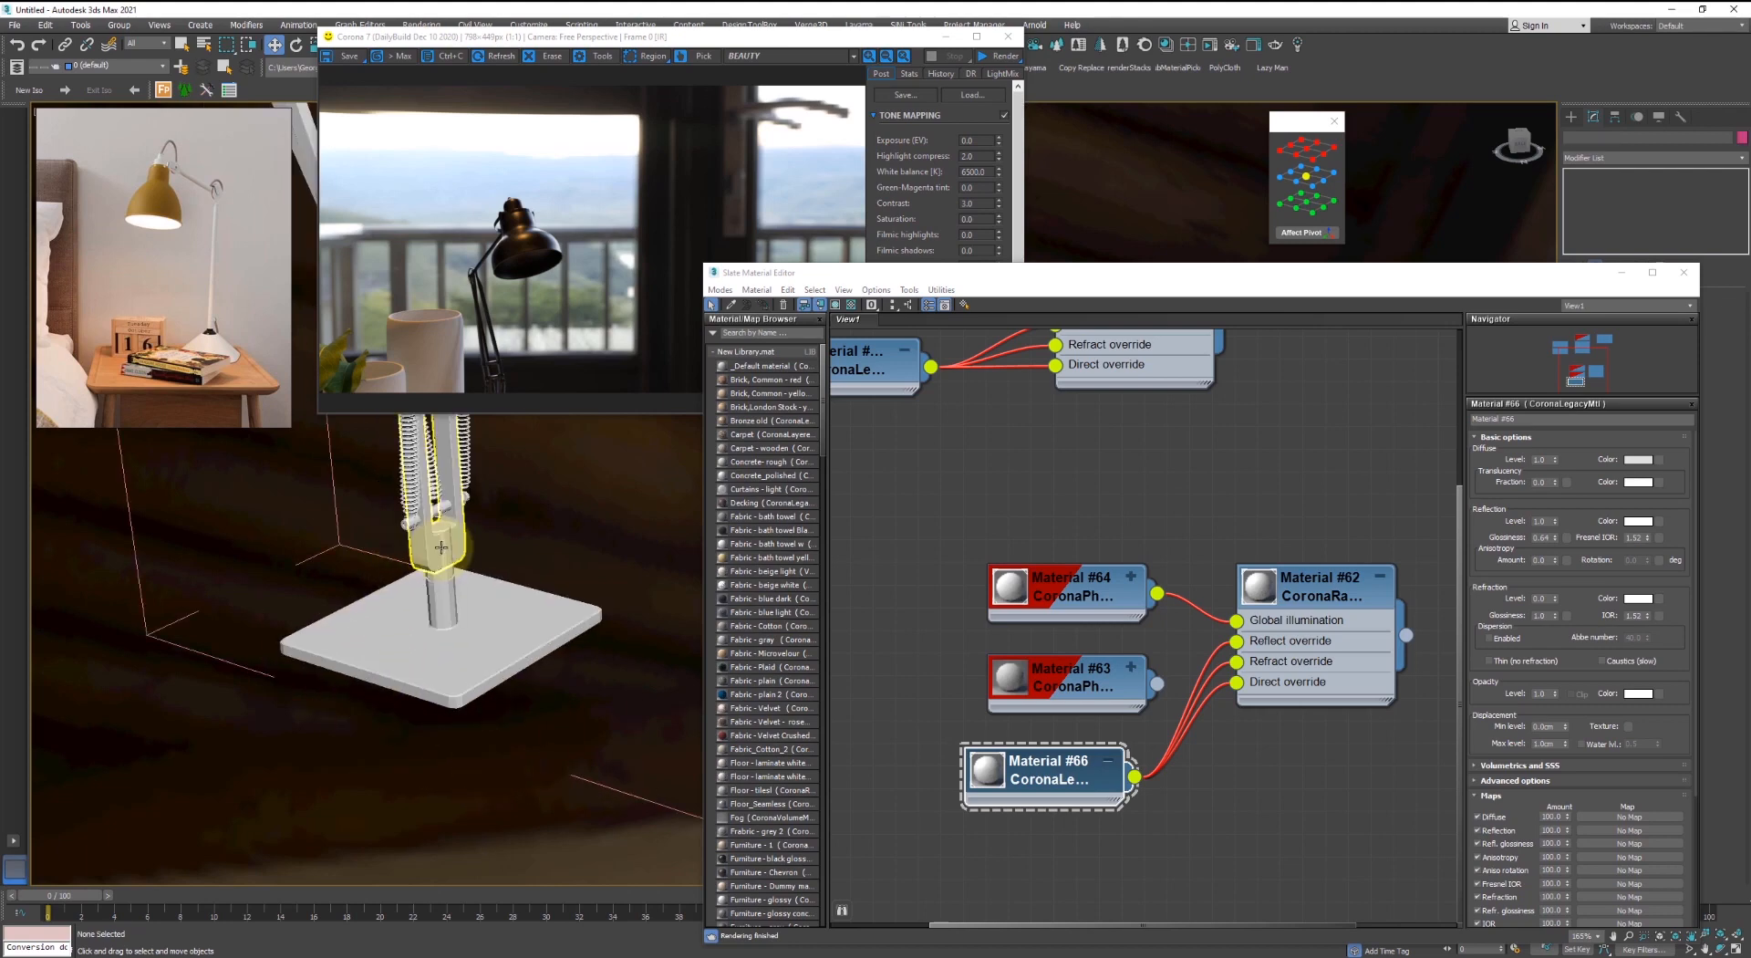
scroll(435, 568, "up", 2)
scroll(433, 595, "down", 3)
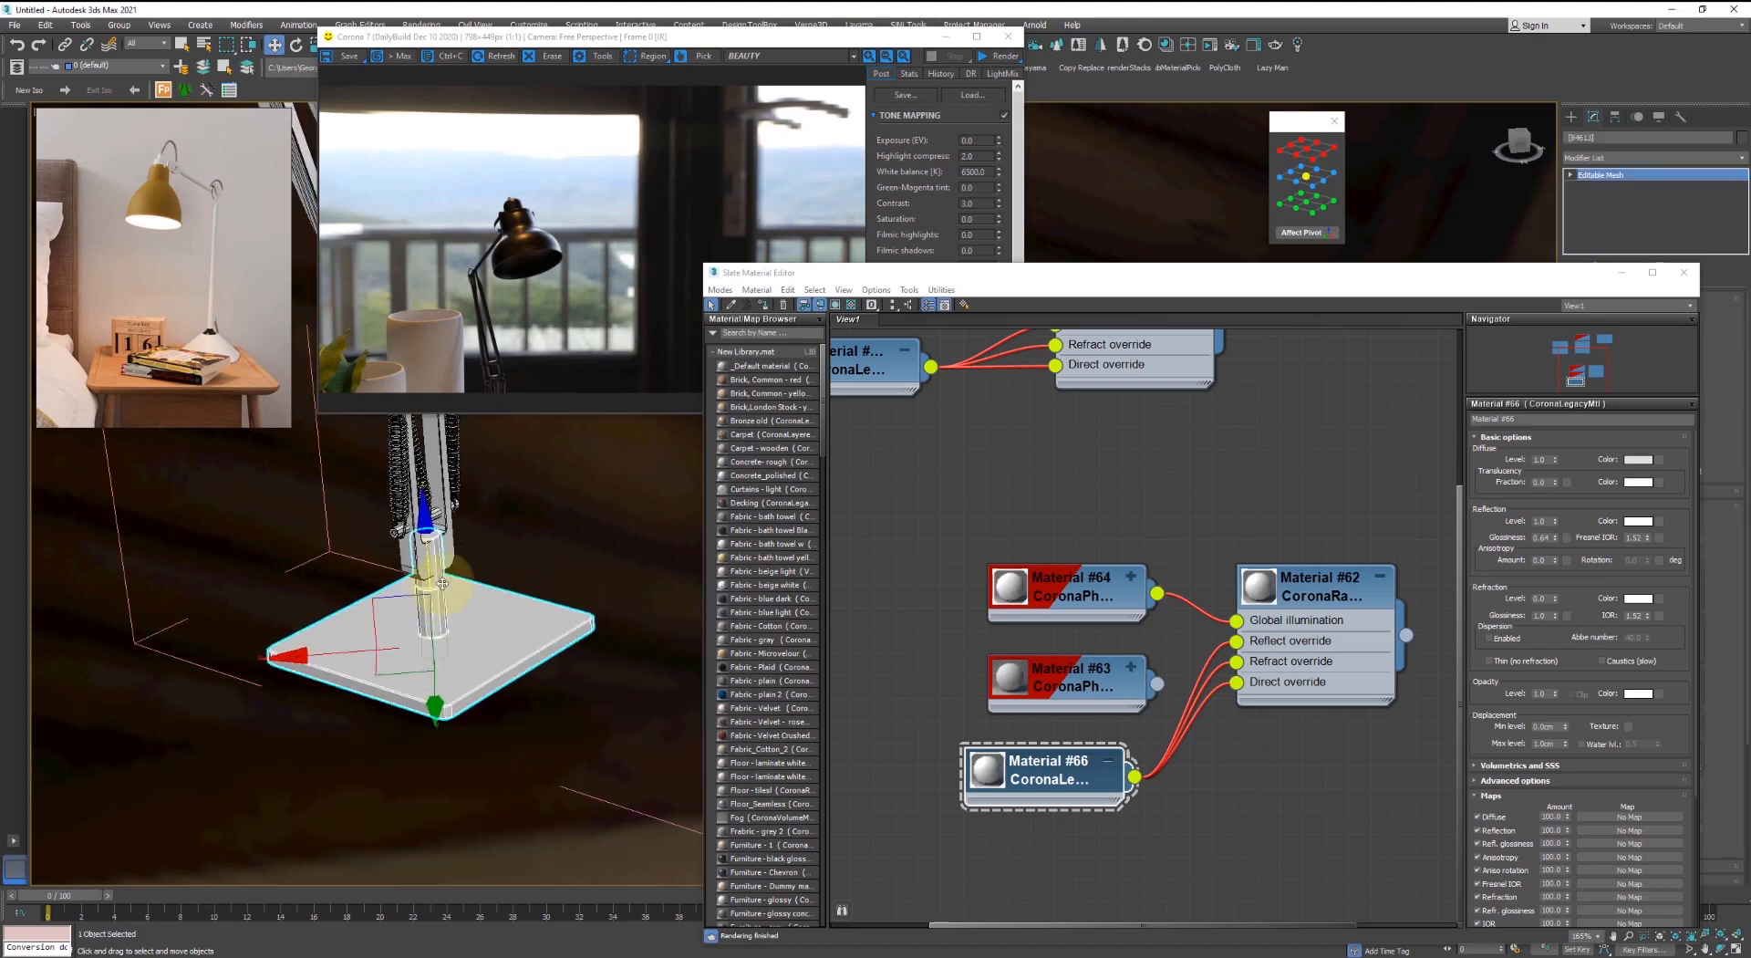
middle_click_drag(455, 536, 495, 668)
scroll(438, 550, "up", 3)
left_click(439, 605, "ctrl")
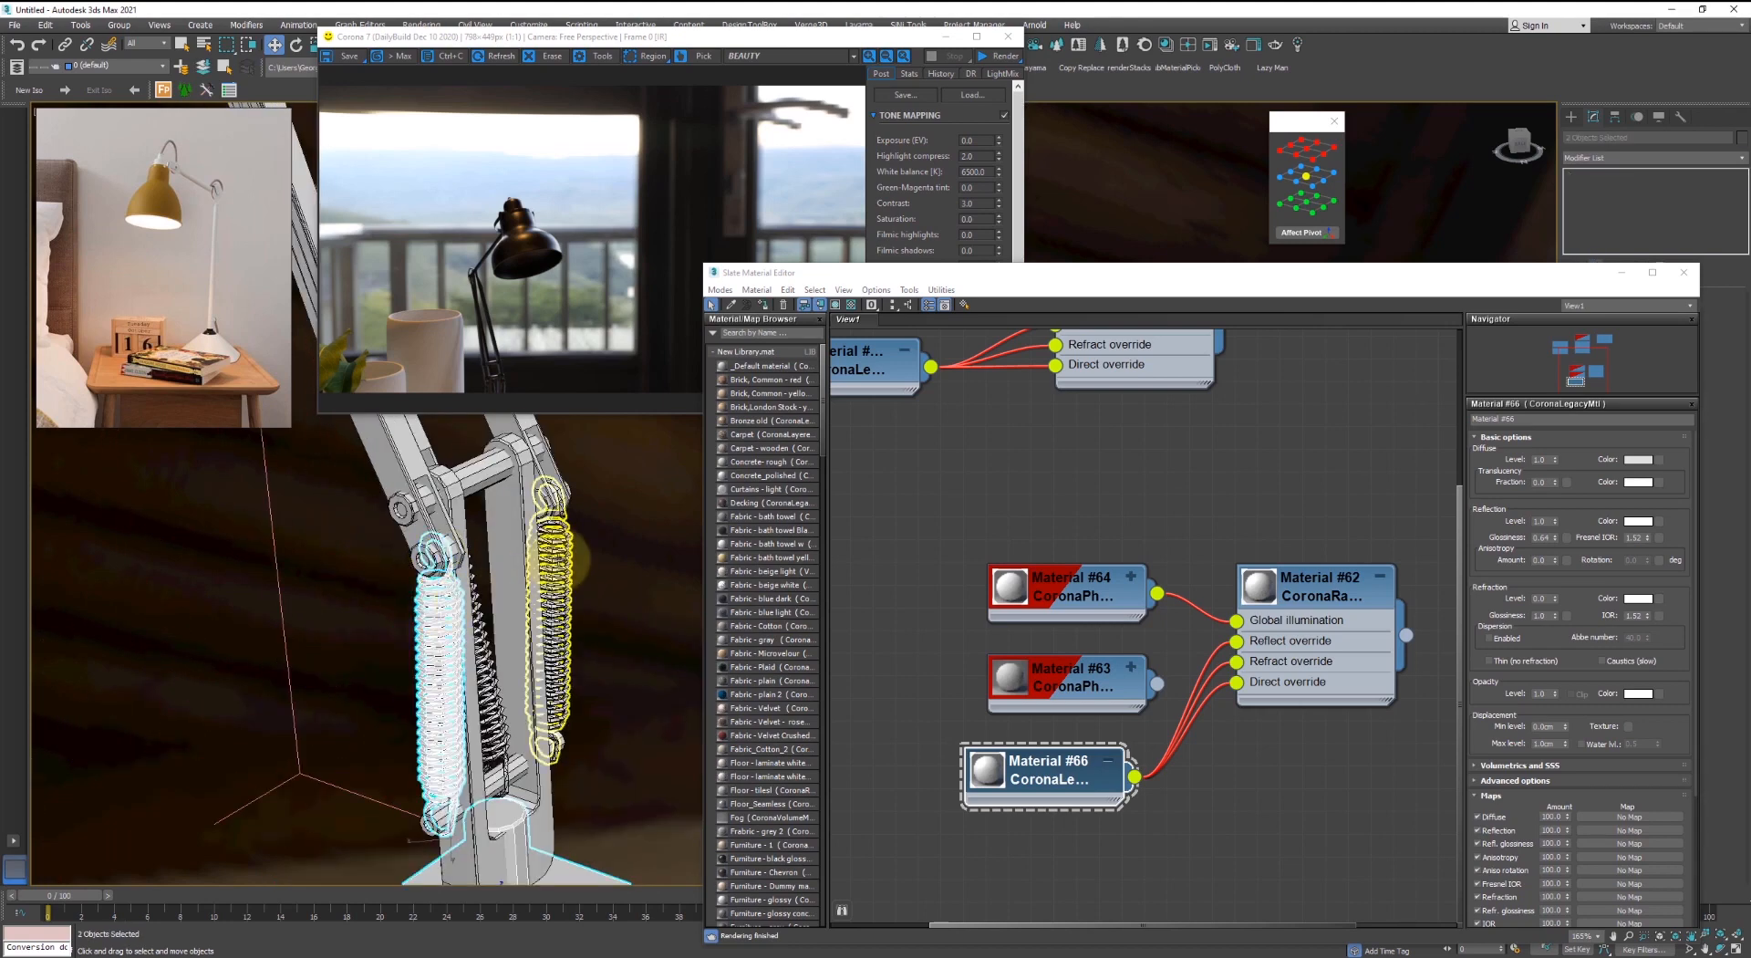
left_click(553, 613, "ctrl")
- Duplicate VMtl7 above the original and assign the copy, Material #67, to the selected base and springs
scroll(1099, 551, "down", 3)
middle_click_drag(1099, 551, 1080, 747)
right_click(1111, 497)
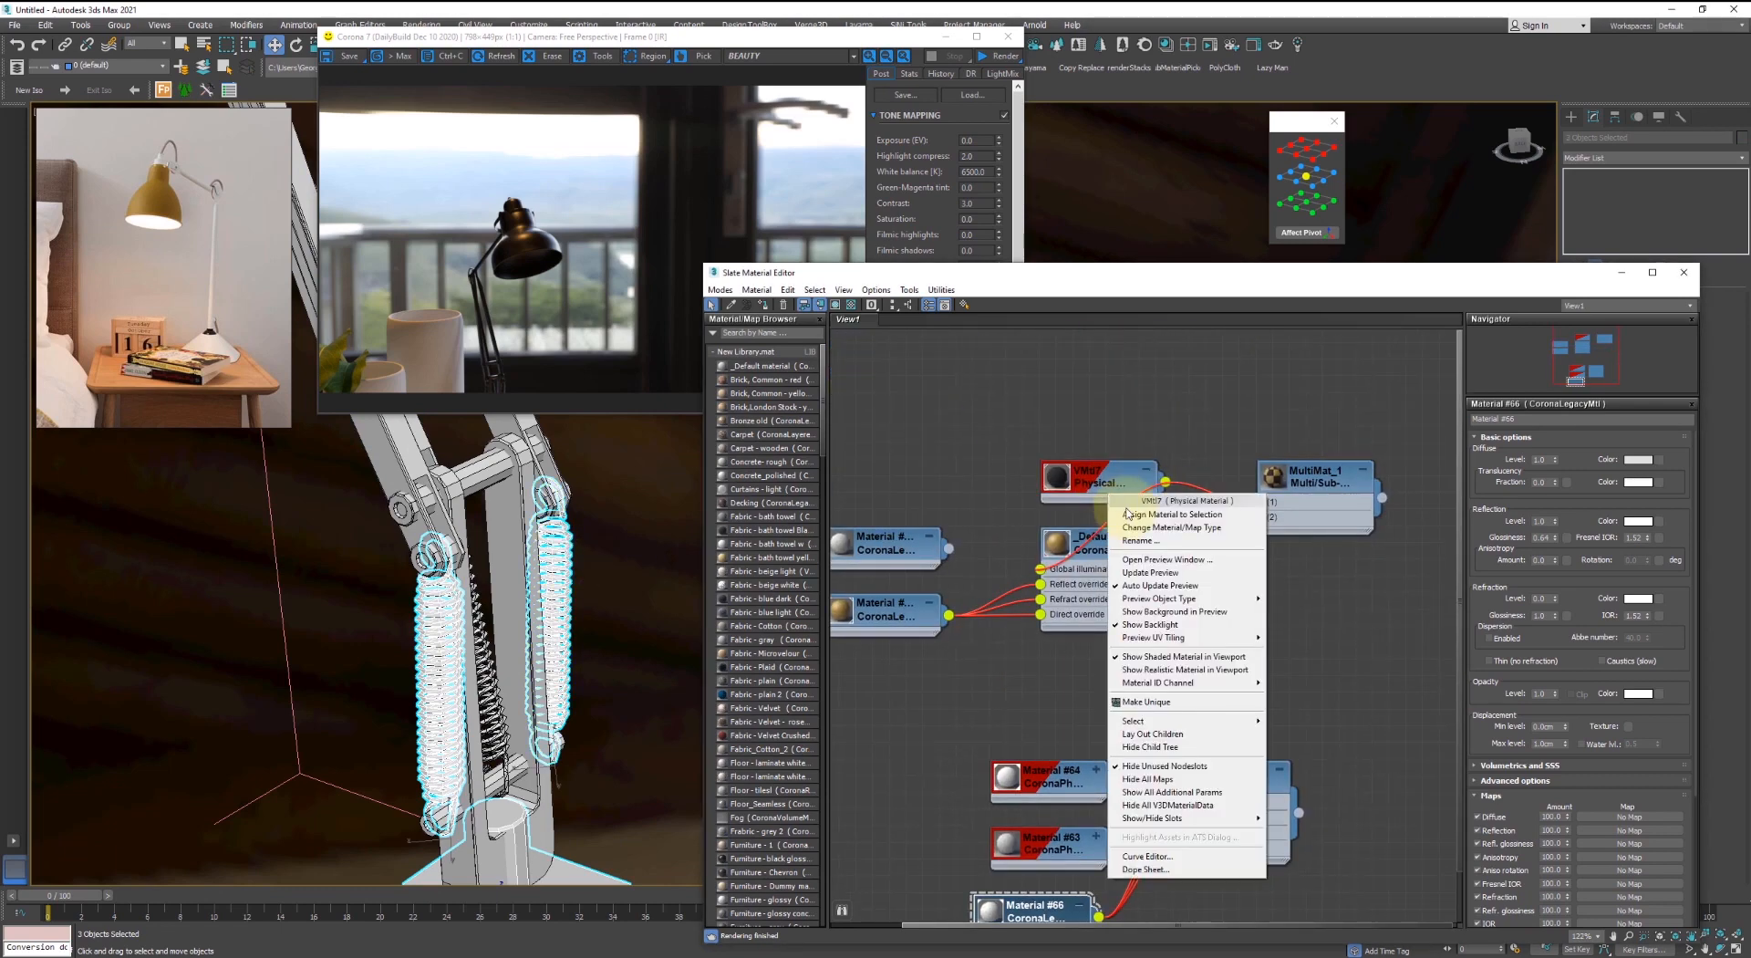
left_click(1089, 485)
scroll(1081, 479, "down", 1)
left_click_drag(1085, 472, 1078, 396, "shift")
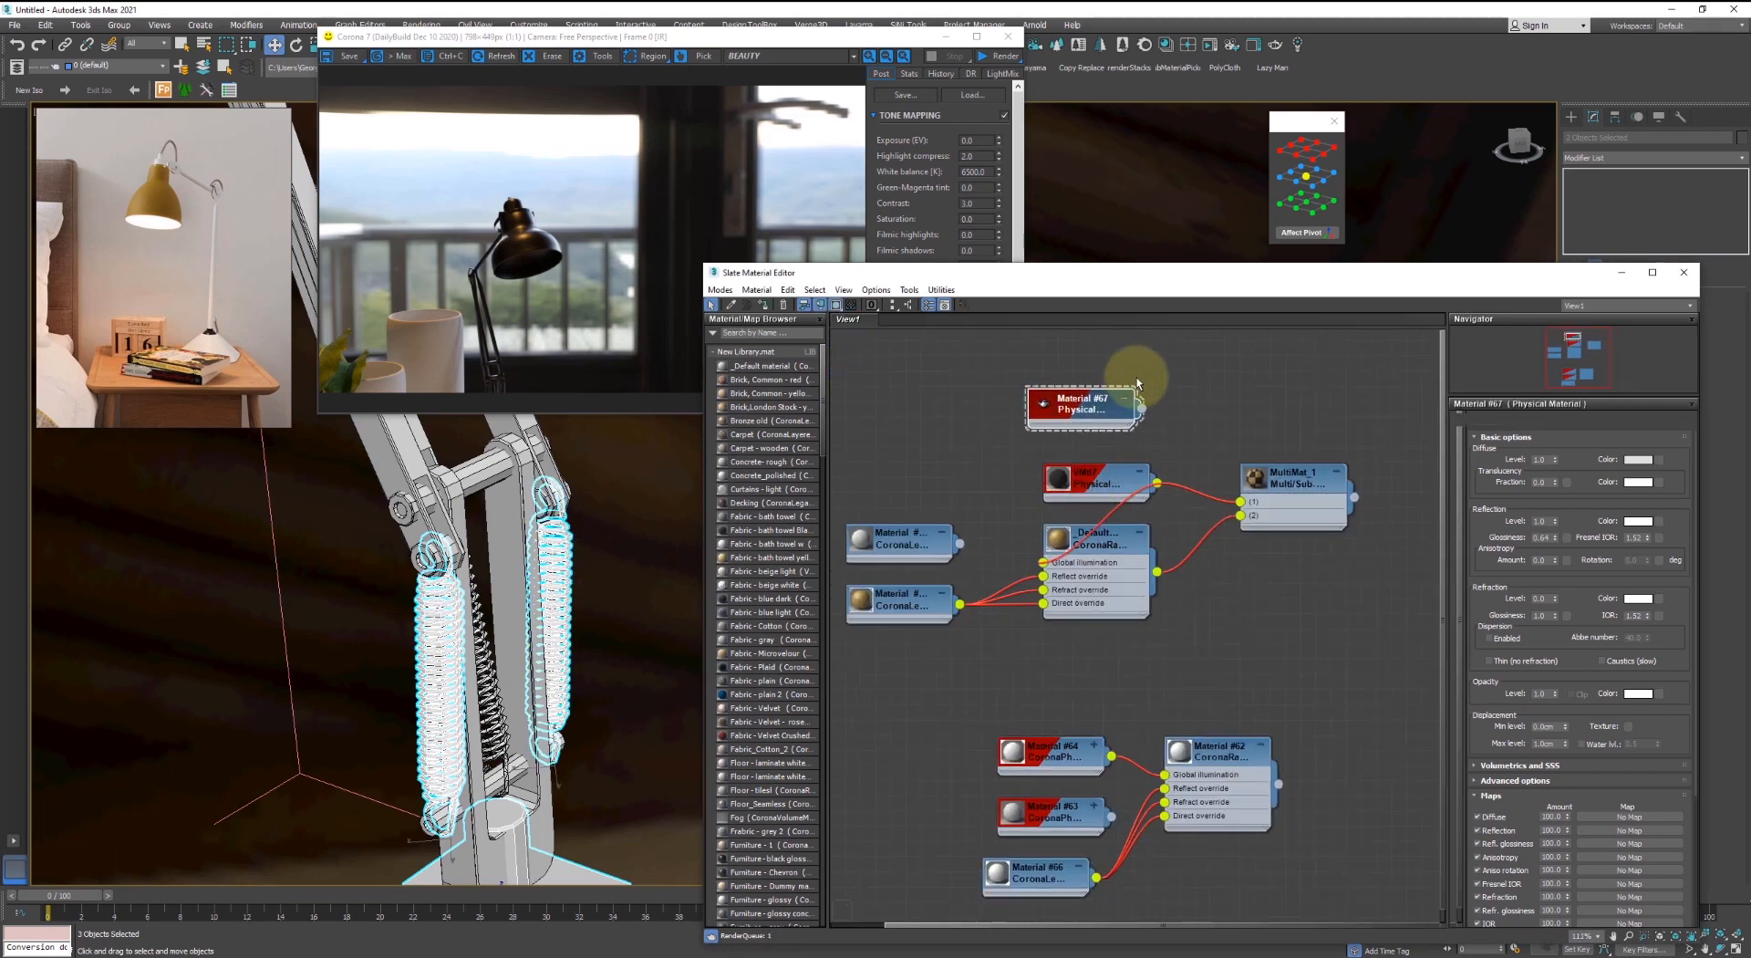
scroll(1099, 397, "up", 2)
scroll(869, 525, "up", 2)
middle_click_drag(1134, 369, 1086, 509)
right_click(1084, 511)
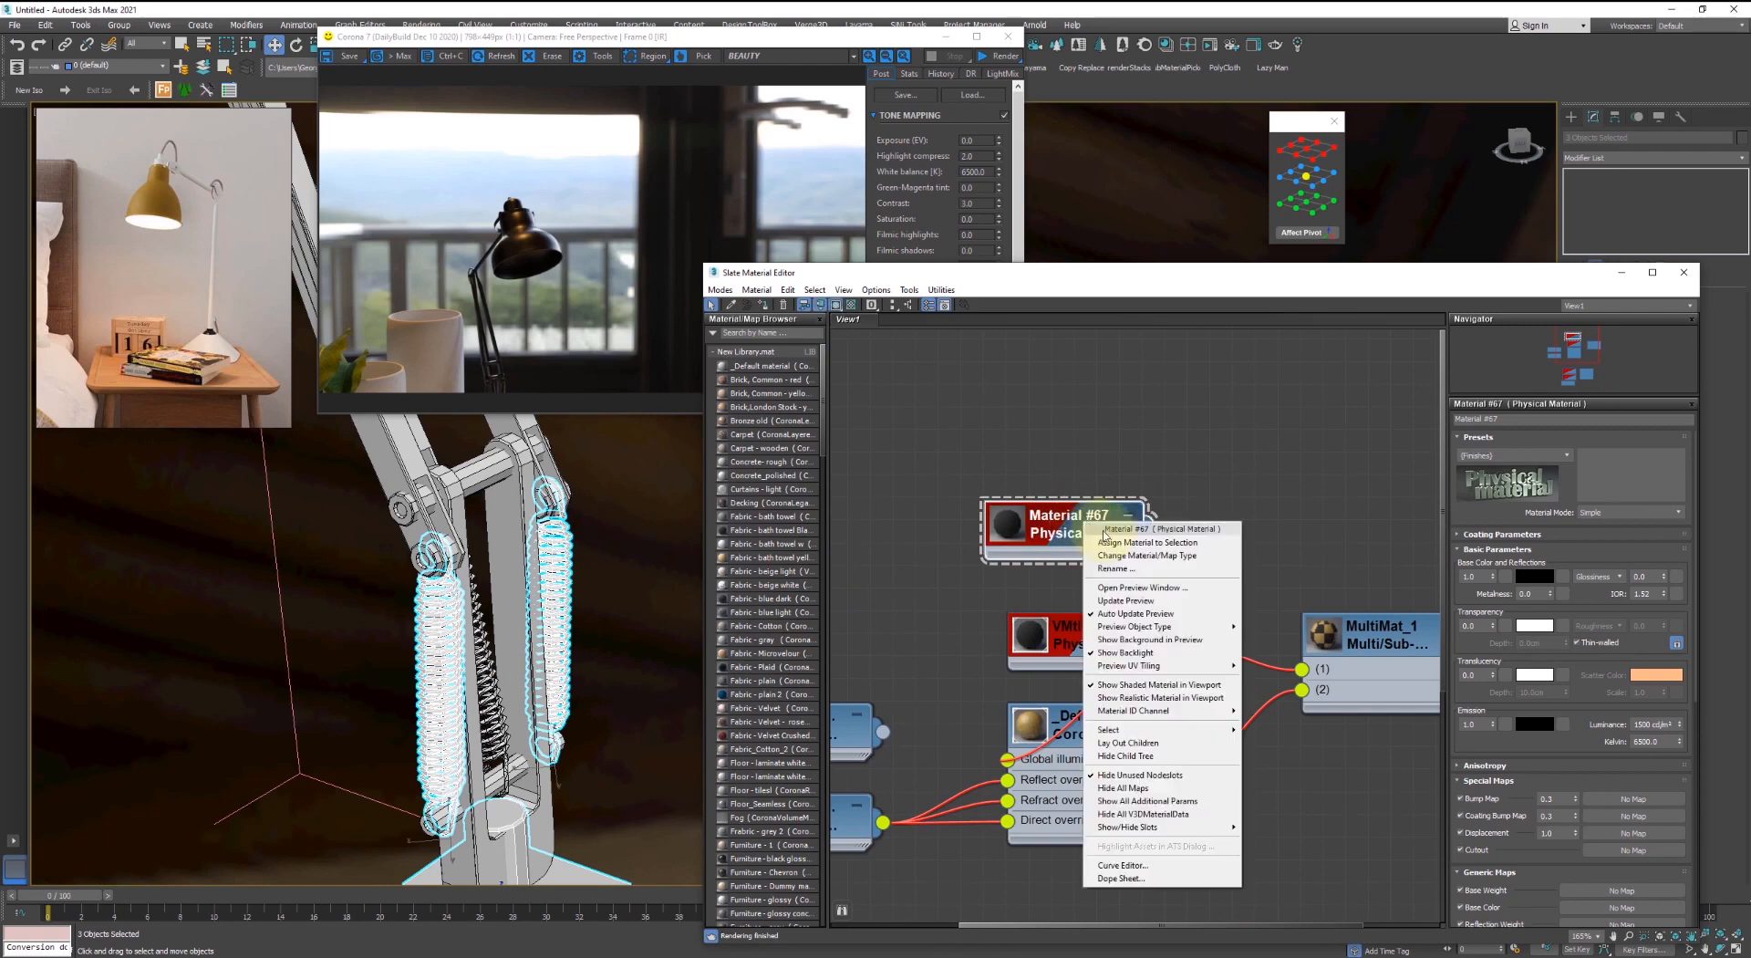
left_click(1109, 542)
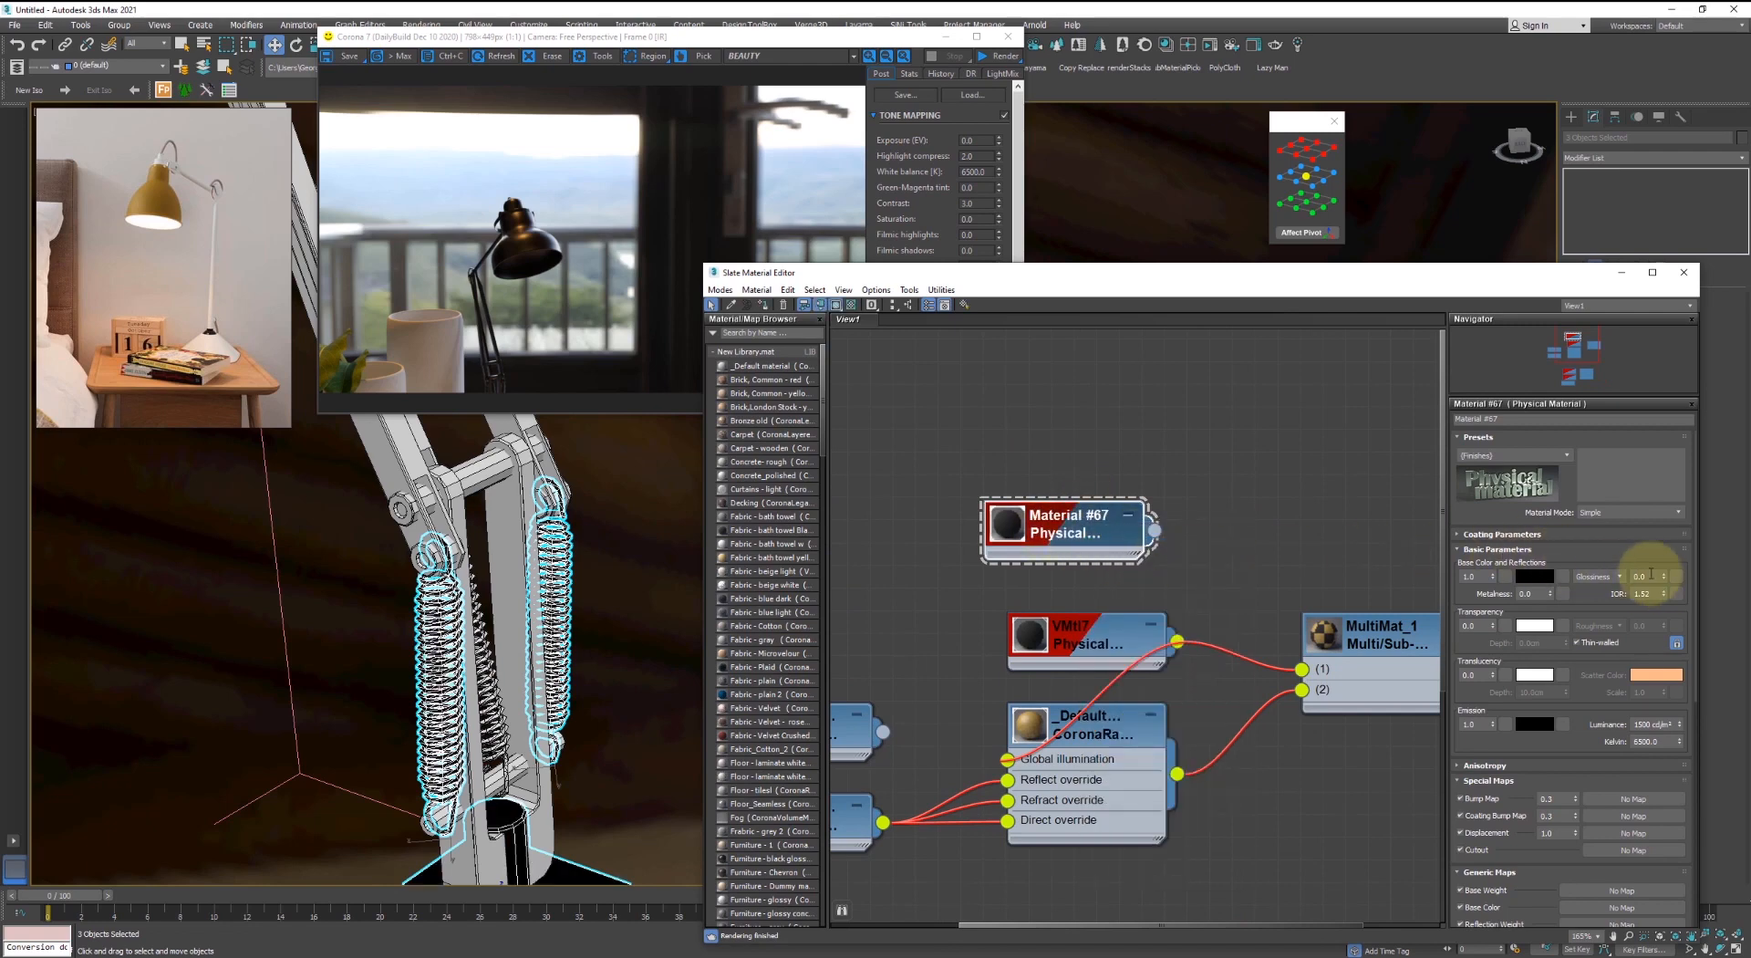
- Set Material #67's glossiness to 0.5 and reassign it to the selected base and springs
type("0.5")
key("Return")
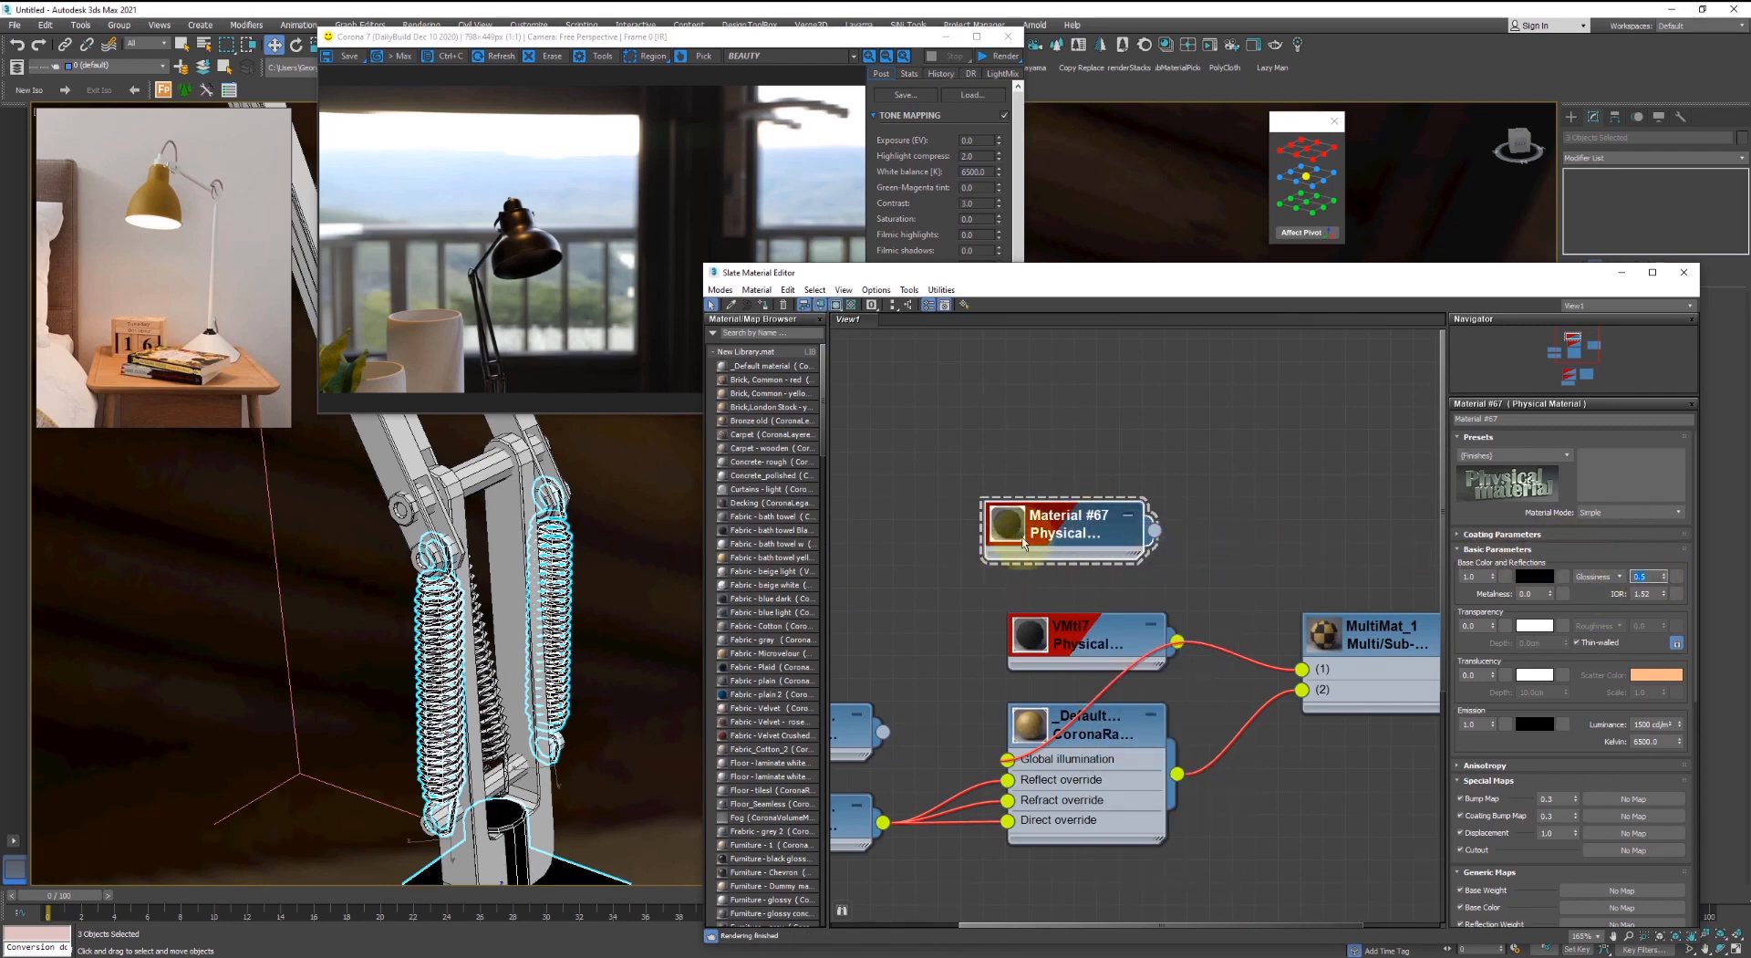
right_click(1093, 526)
left_click(1120, 553)
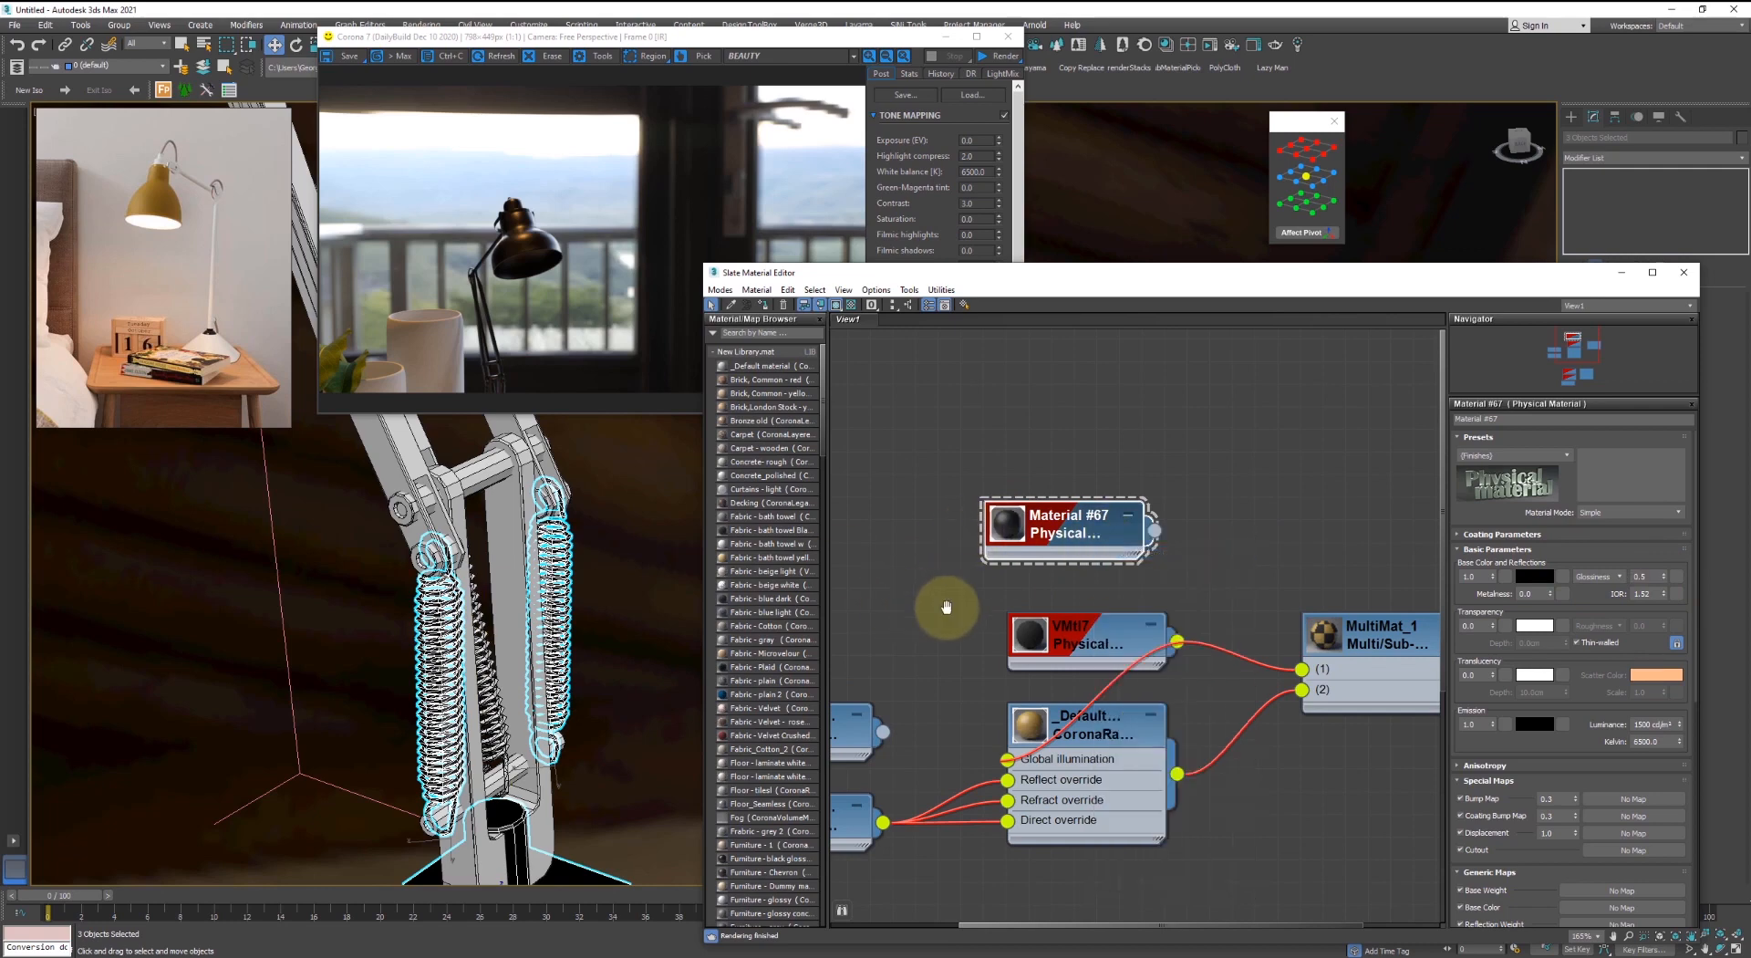
- Select the lamp's base mesh and then its geometry at sub-object level
middle_click_drag(947, 610, 986, 618)
scroll(415, 589, "down", 4)
scroll(408, 581, "up", 1)
middle_click_drag(418, 550, 618, 586)
left_click(617, 587)
left_click(559, 741)
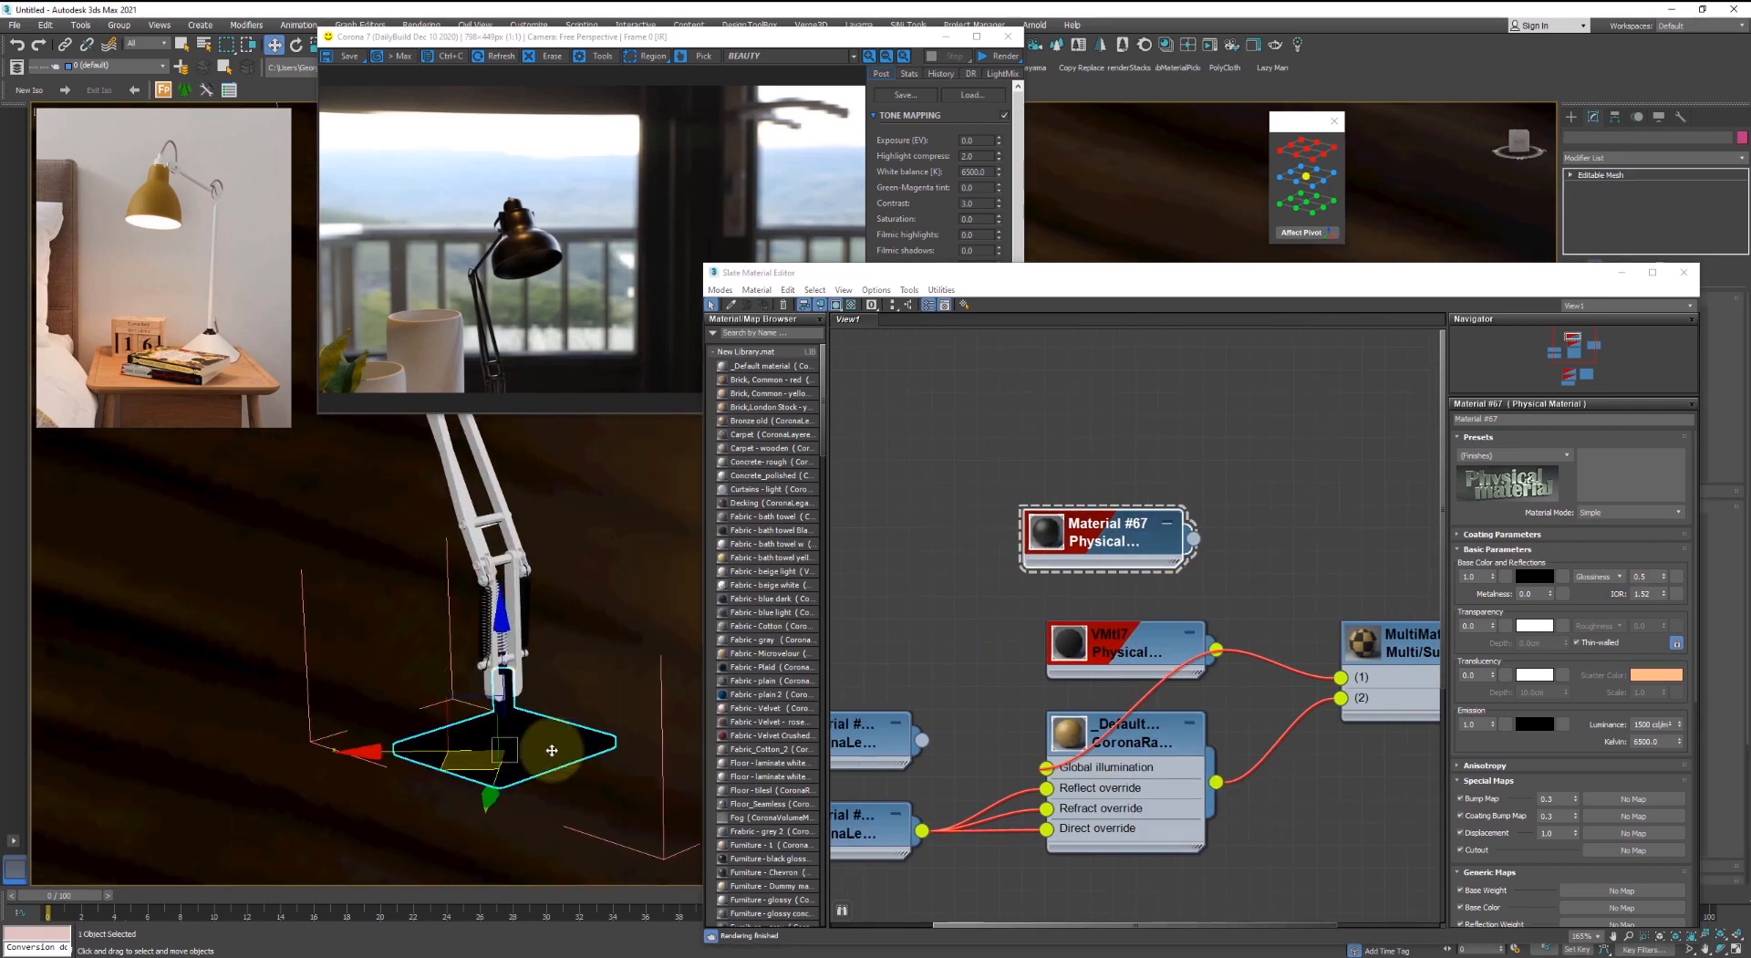
scroll(508, 724, "up", 3)
left_click_drag(514, 614, 338, 741)
key("ctrl+z")
scroll(484, 637, "down", 3)
middle_click_drag(563, 684, 500, 625)
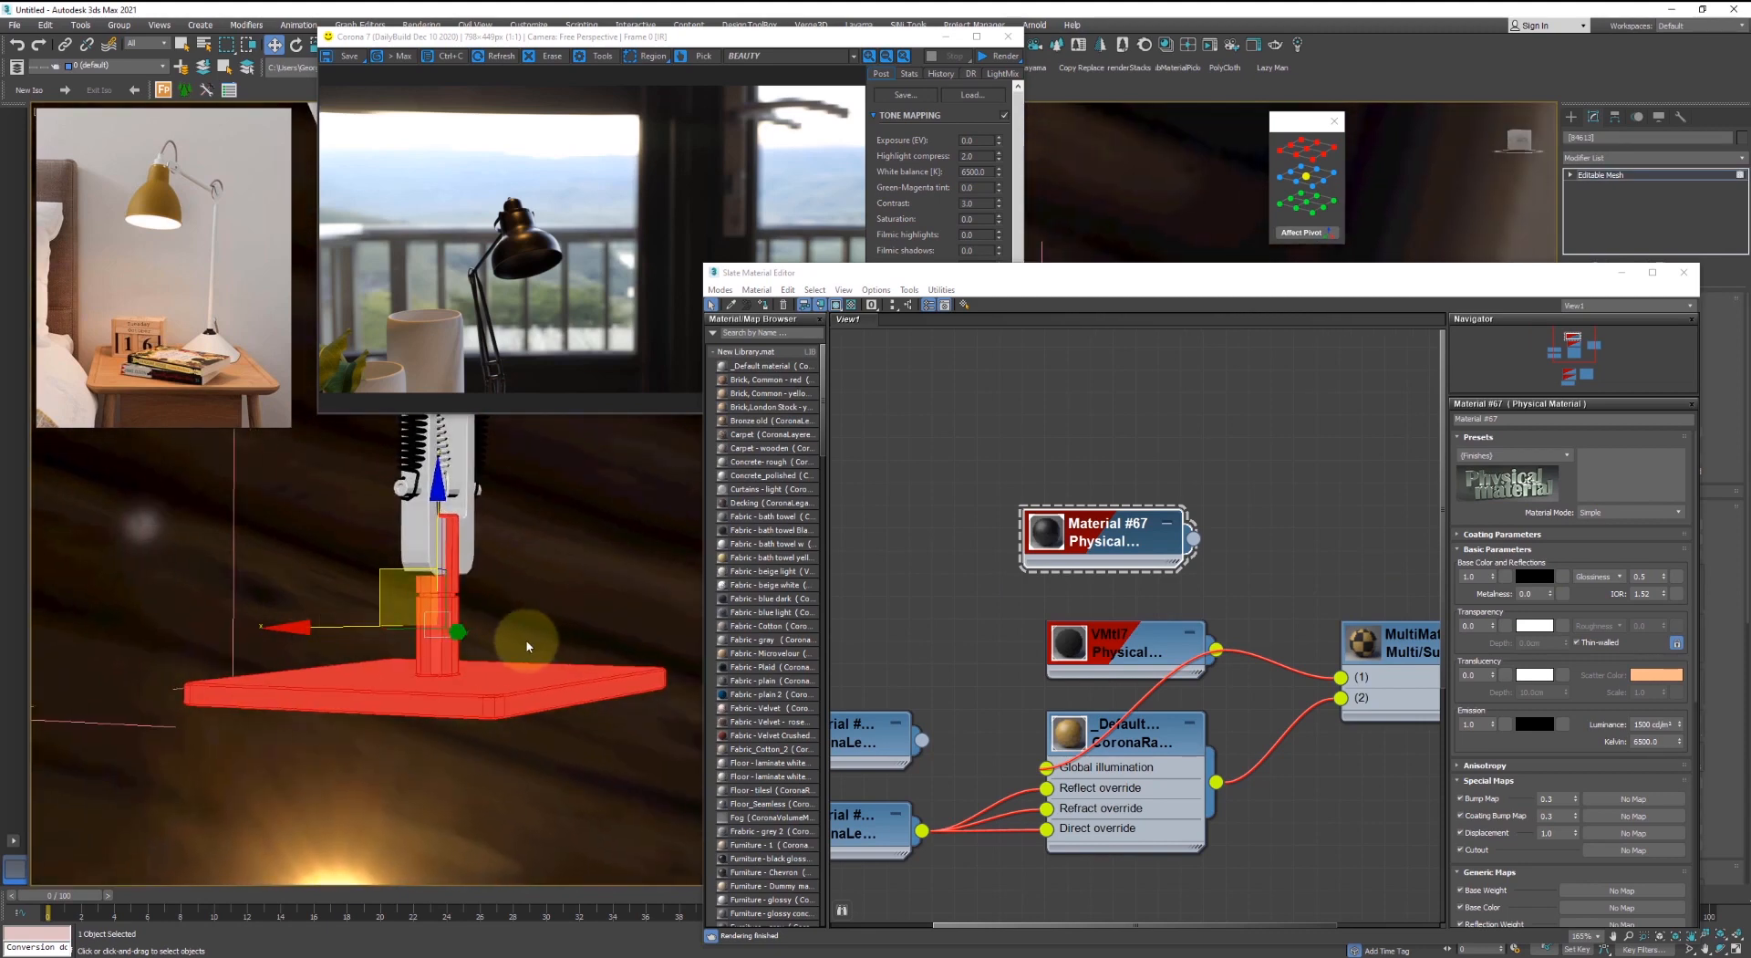
- Select only the flat plate of the lamp base, without the stem, and assign Material #62 to it
left_click(456, 578)
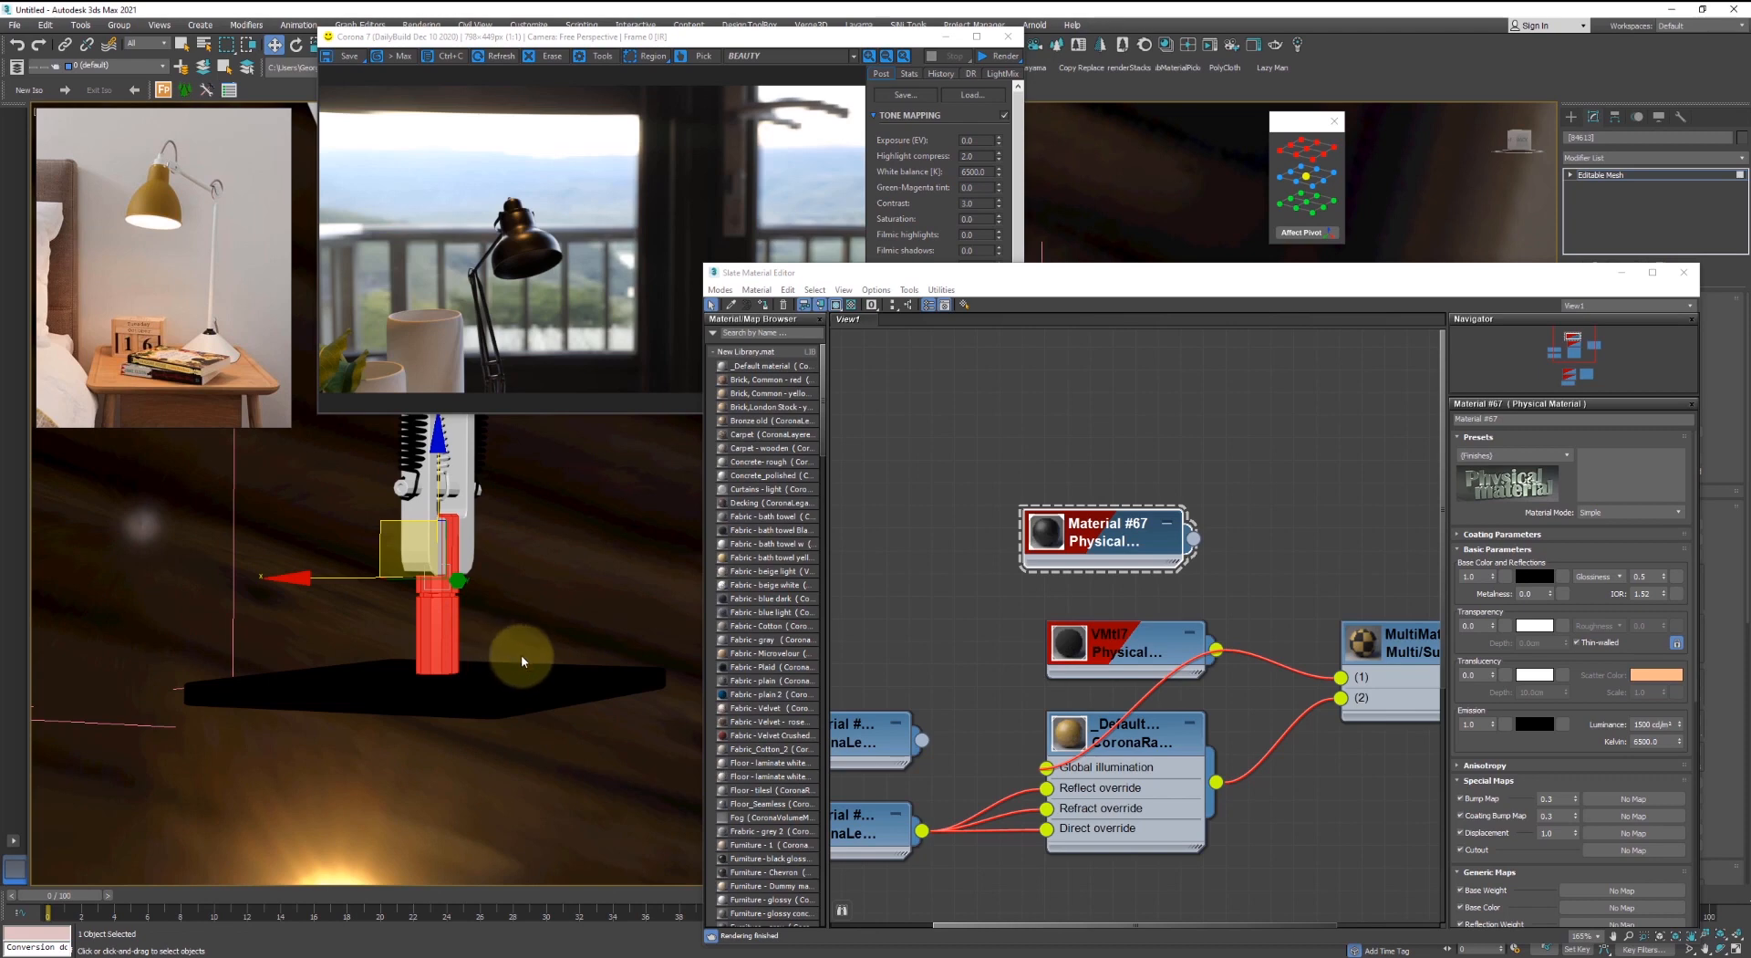
left_click(530, 680)
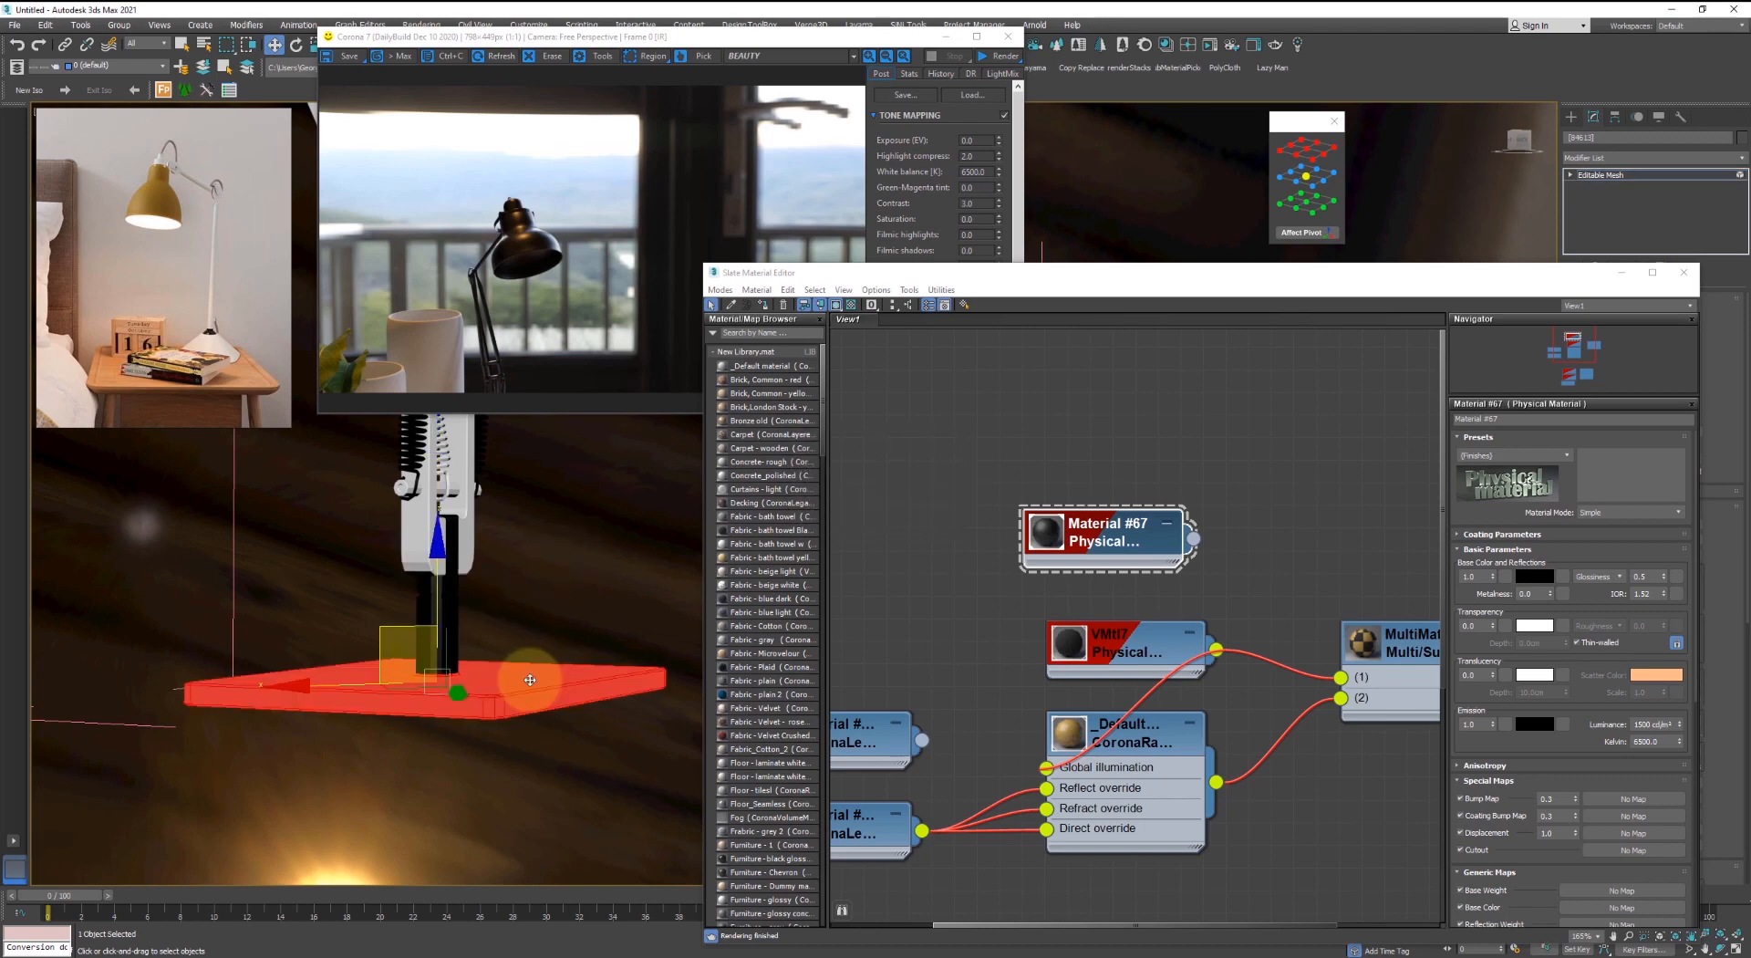
scroll(1124, 704, "down", 5)
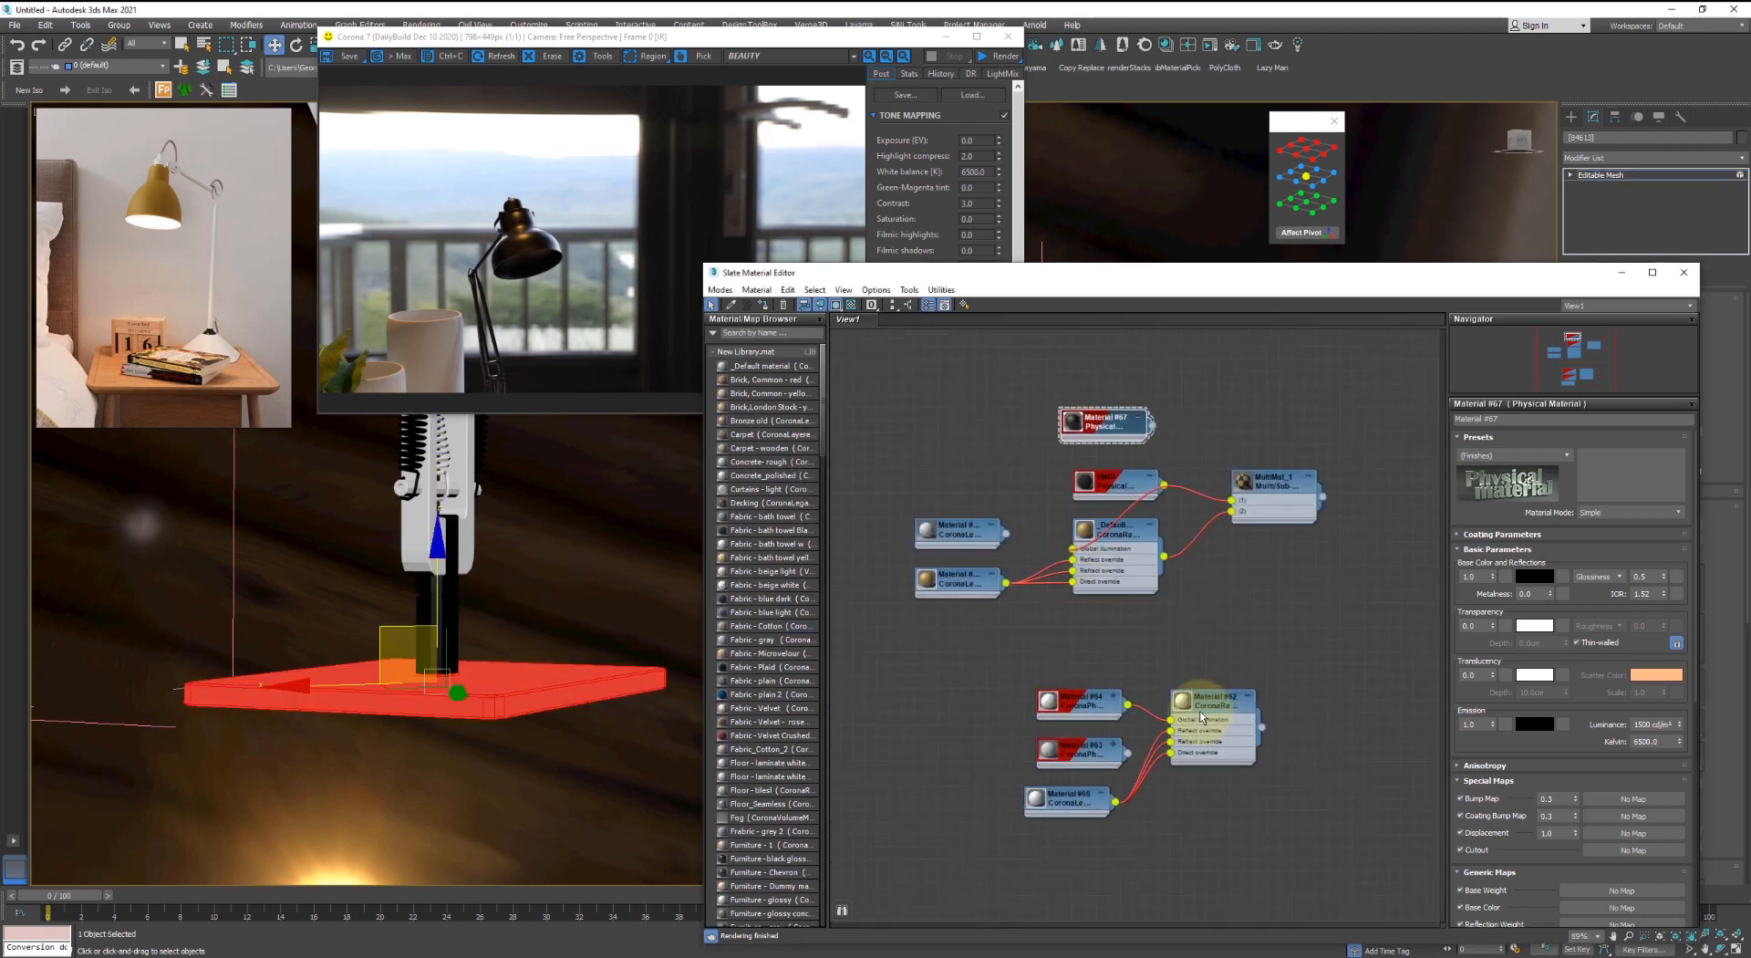
right_click(1200, 709)
left_click(1277, 392)
left_click(598, 520)
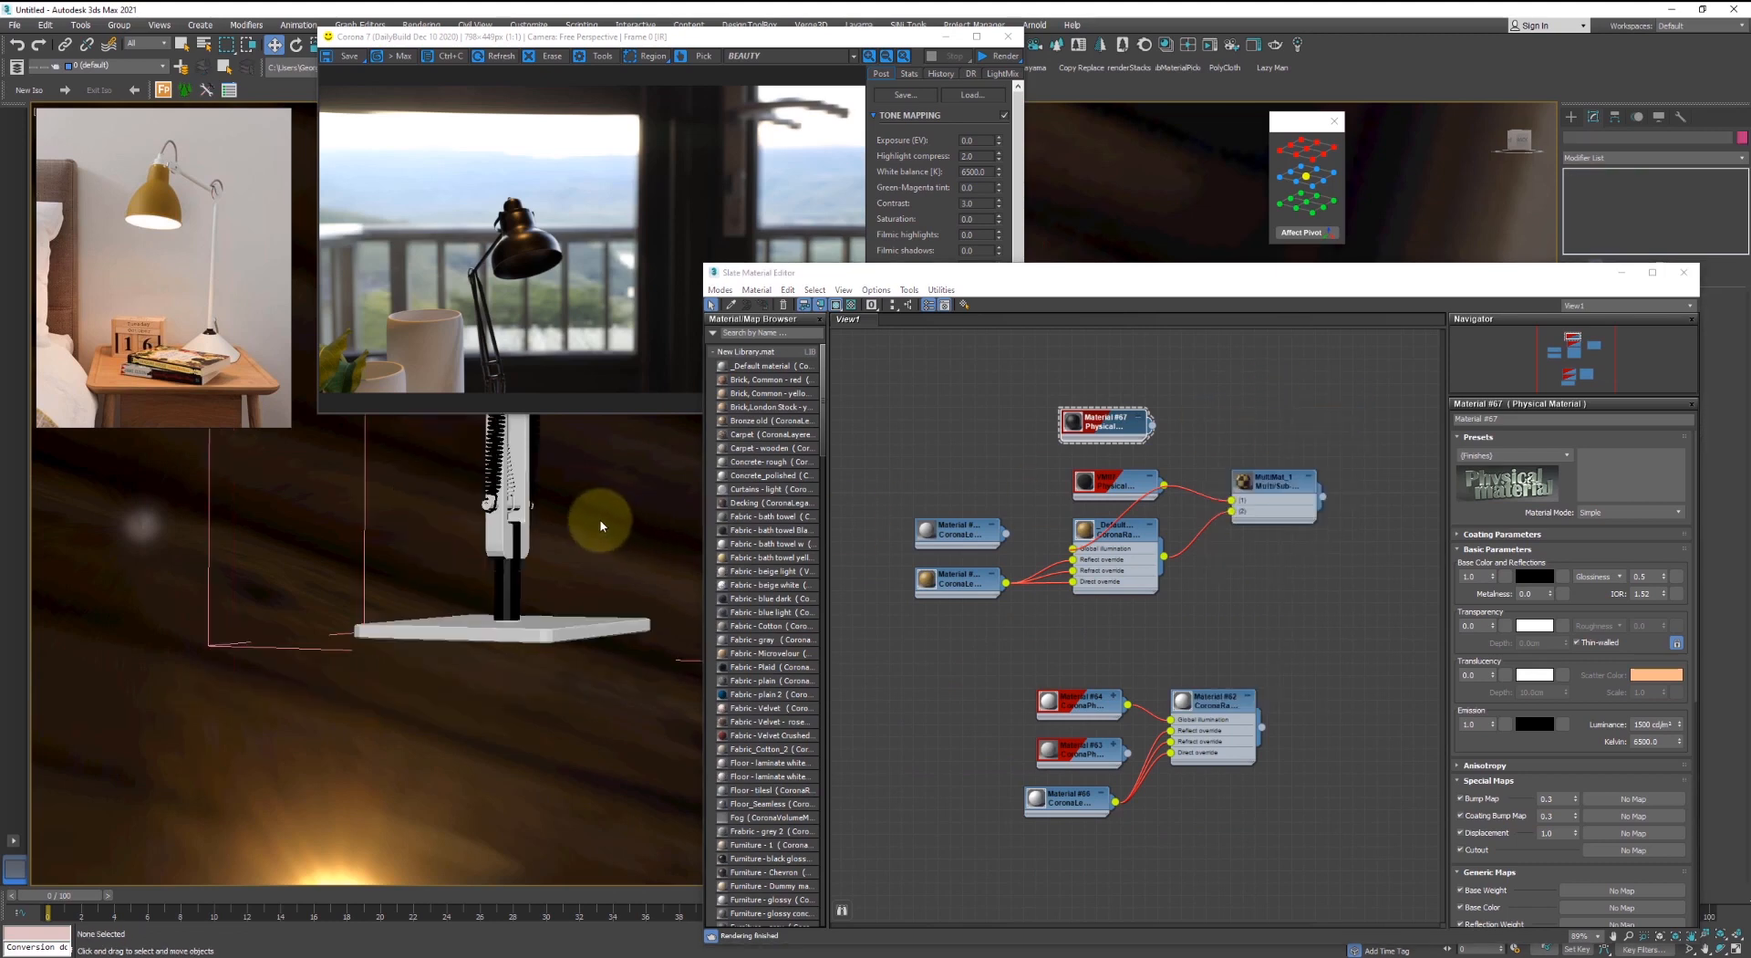
- Select the lamp's two curved cables, at the shade and at the upper elbow, and assign Material #67 to them
middle_click_drag(599, 520, 625, 746, "alt")
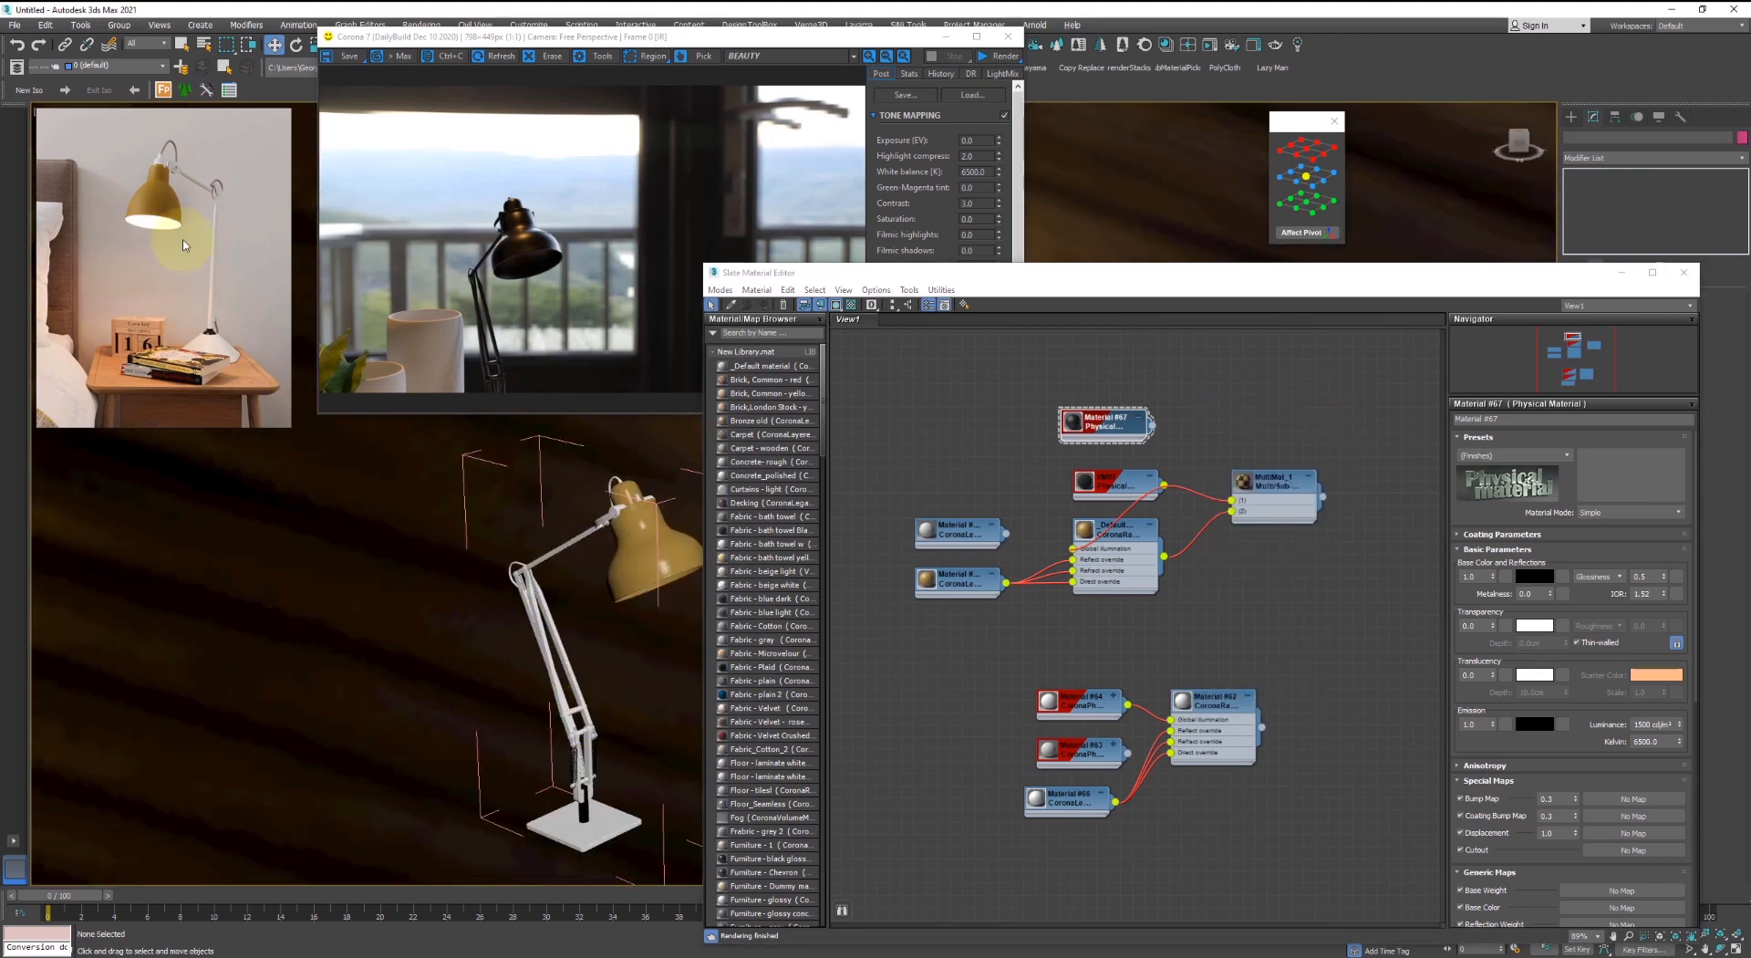
middle_click_drag(618, 507, 605, 606)
scroll(595, 610, "up", 4)
left_click(637, 536)
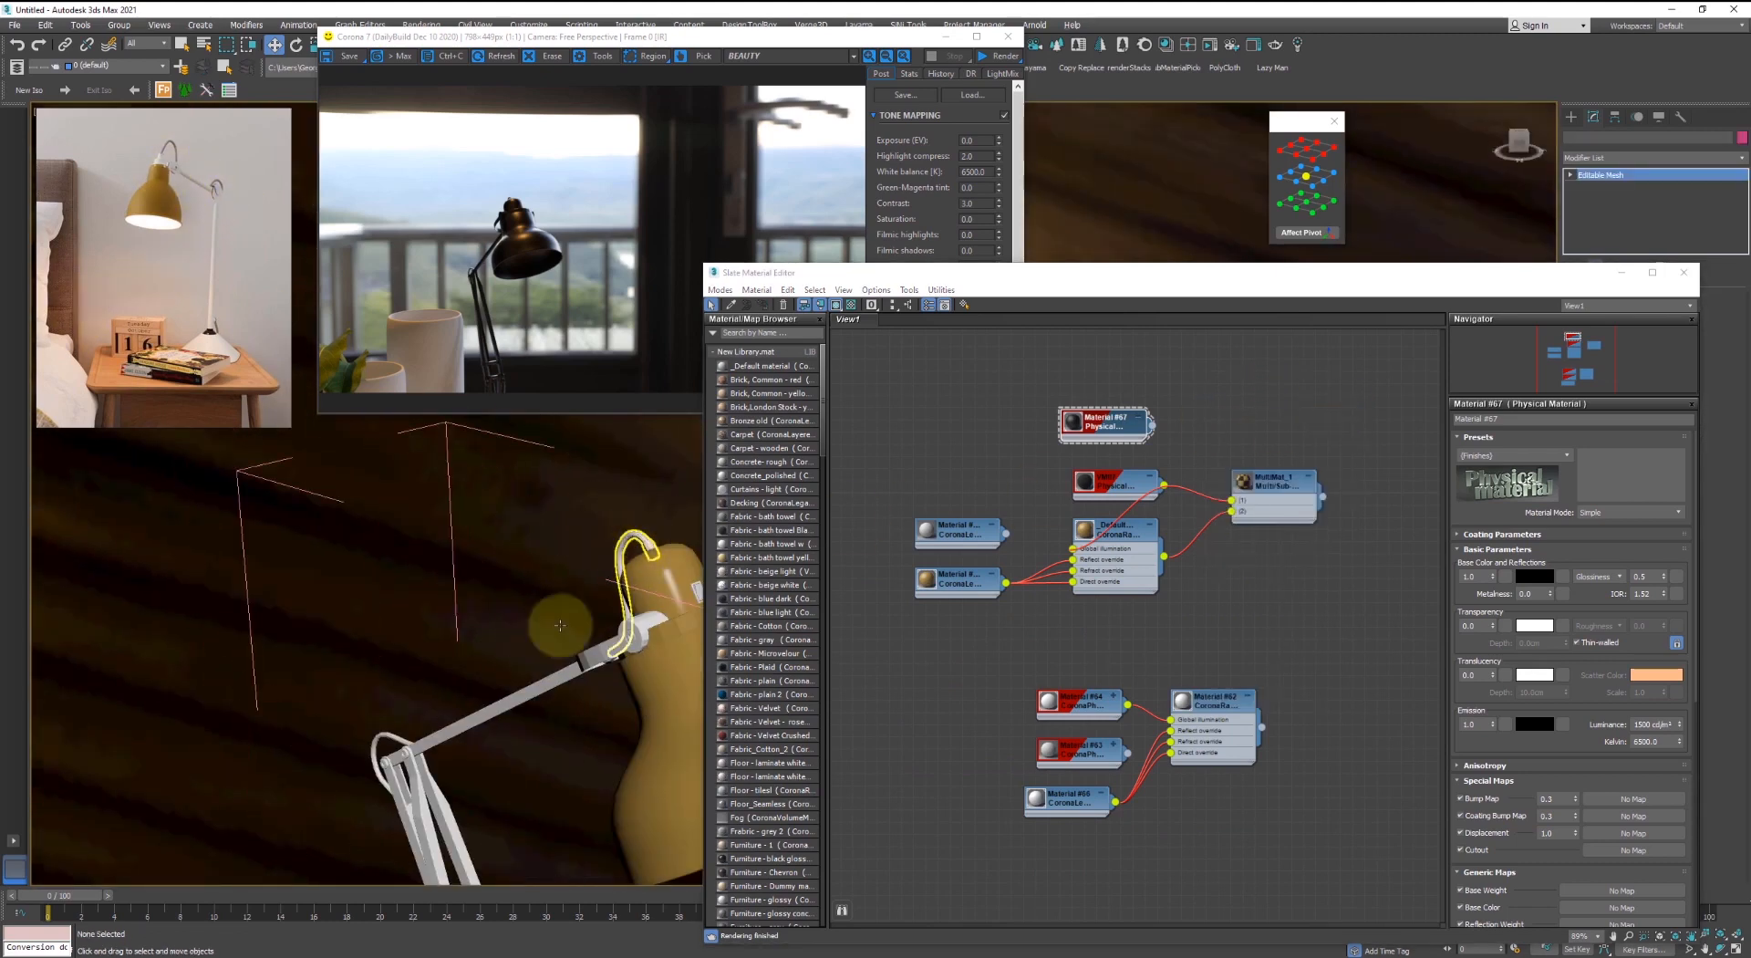
left_click(394, 743, "ctrl")
right_click(1117, 436)
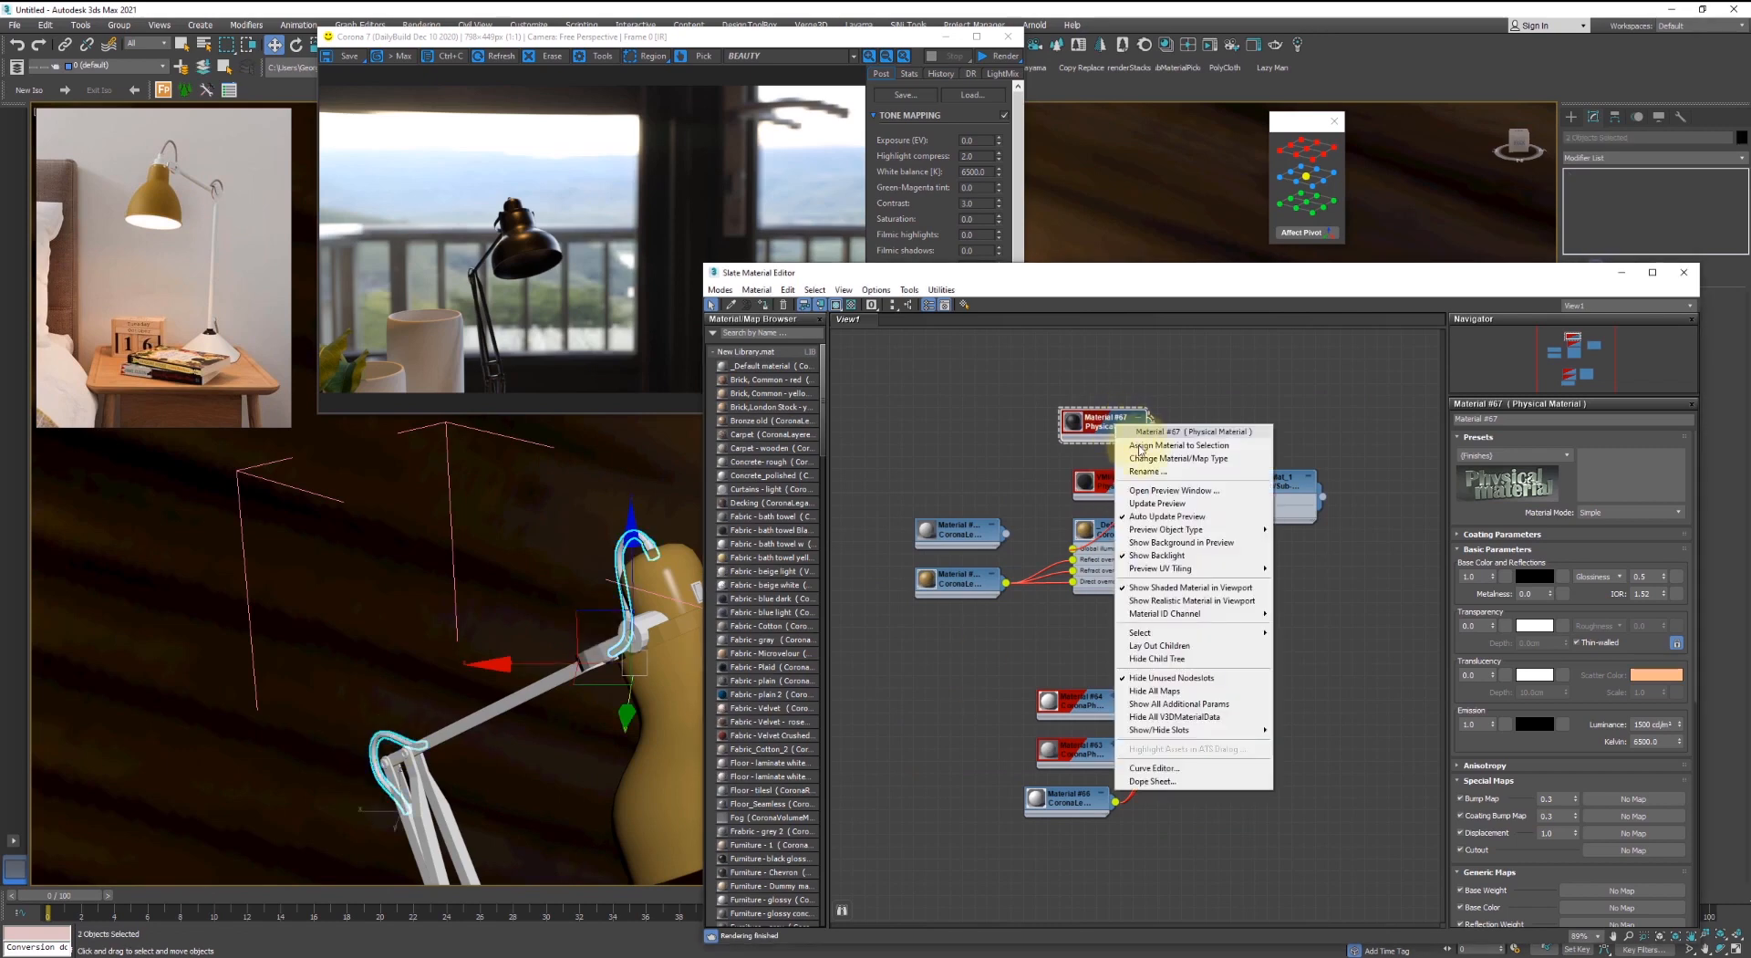
left_click(1177, 445)
left_click(413, 592)
- Assign Material #67 to the cylindrical hinge on the lampshade and the small switch beside it
key("F4")
scroll(484, 594, "up", 3)
middle_click_drag(511, 688, 397, 622)
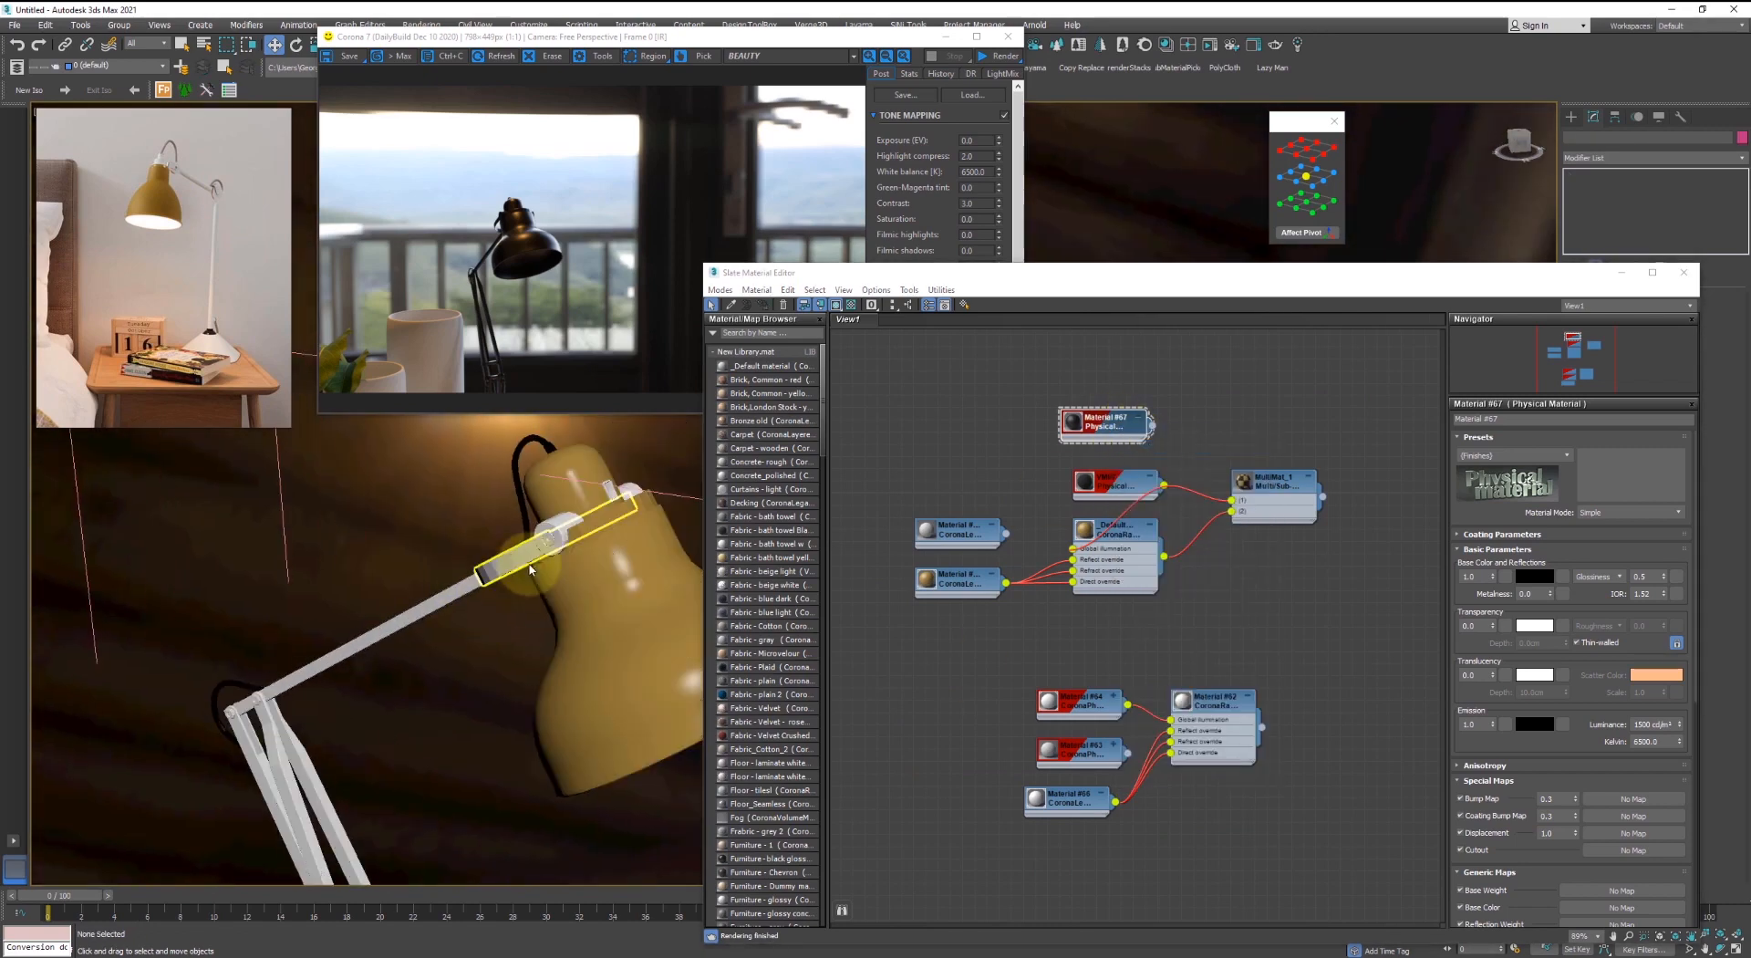
left_click(553, 532)
left_click(548, 536)
scroll(613, 483, "up", 4)
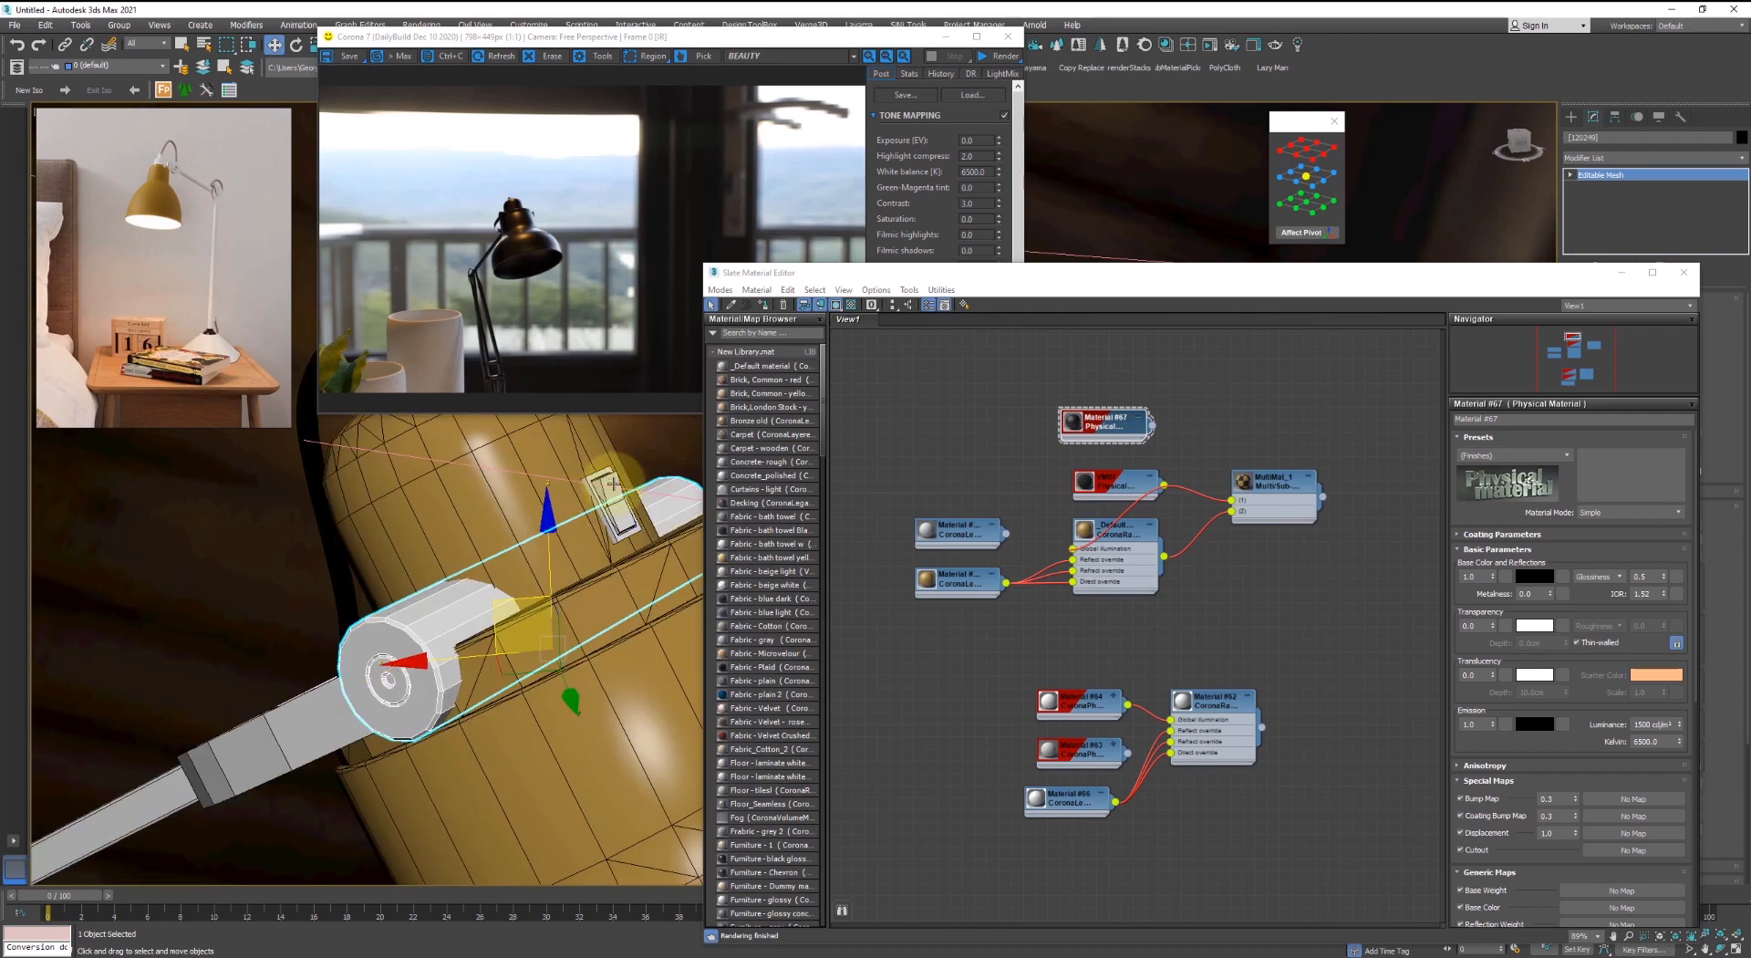
left_click(605, 475, "ctrl")
middle_click_drag(651, 504, 320, 524)
scroll(320, 524, "down", 4)
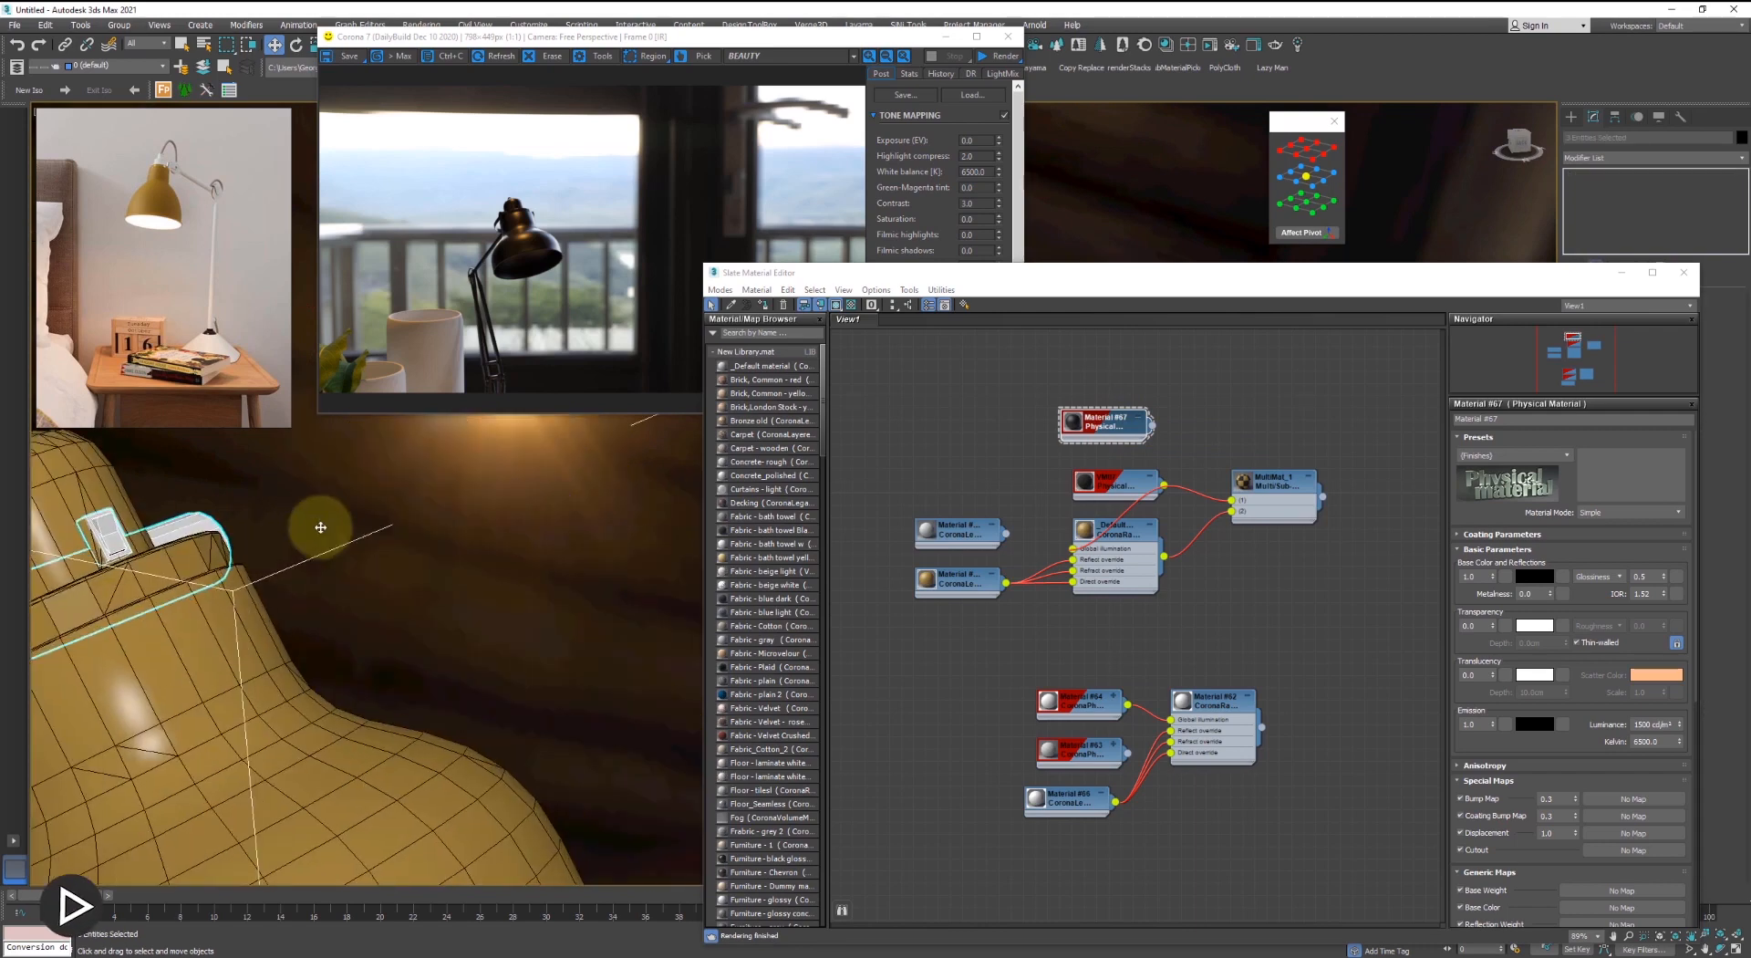
left_click(532, 499, "alt")
right_click(1111, 415)
left_click(1146, 440)
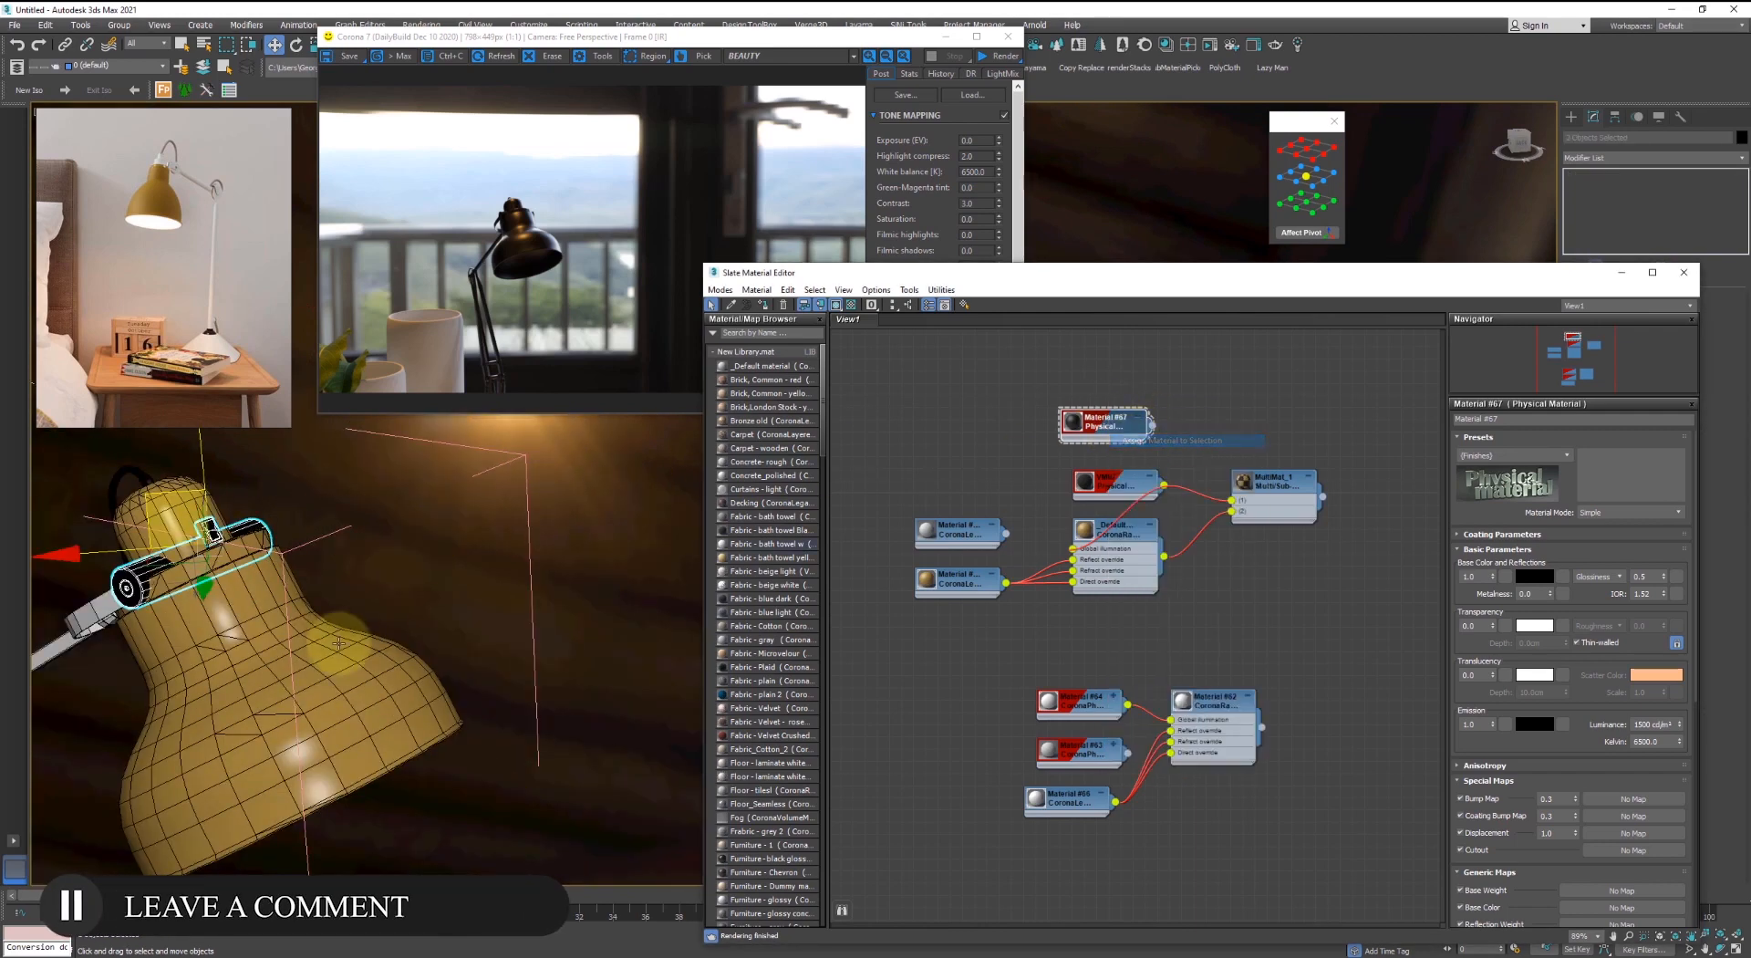
scroll(340, 643, "down", 4)
middle_click_drag(339, 643, 513, 666, "alt")
left_click(513, 666)
key("F4")
middle_click_drag(301, 734, 422, 548)
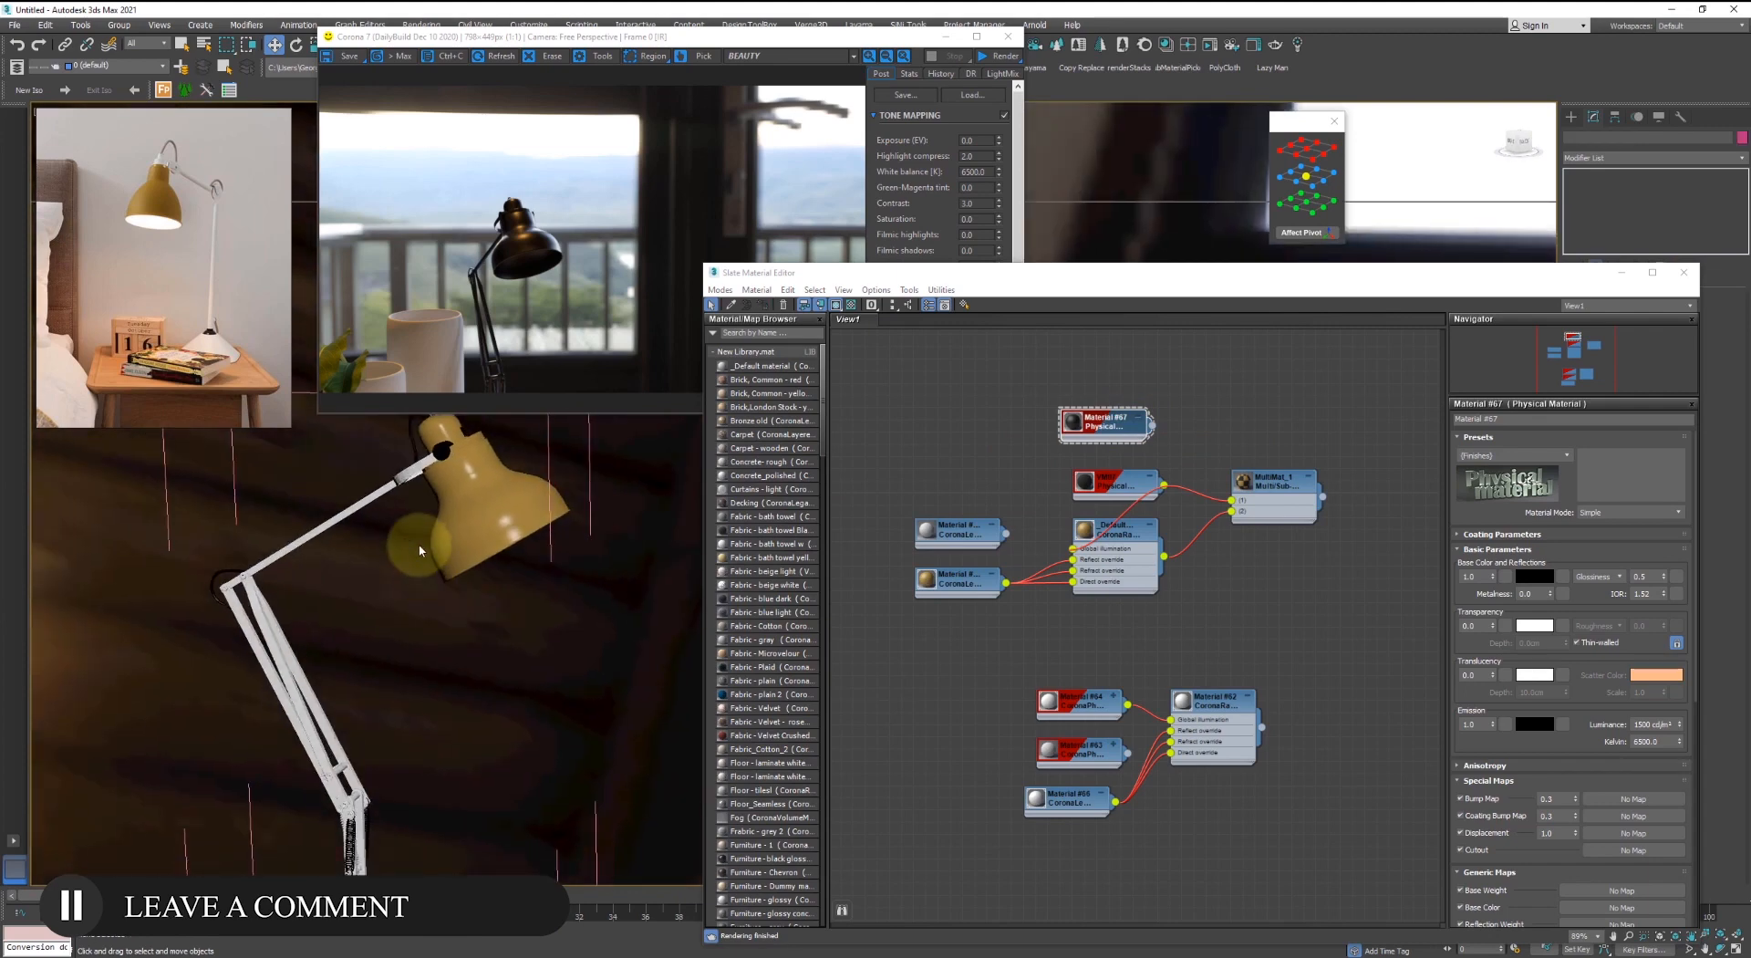
- Select the crossbars and joint cylinders at the lower end of the lamp's arm and assign Material #67 to them
scroll(476, 627, "down", 2)
middle_click_drag(476, 627, 419, 730, "alt")
scroll(383, 693, "up", 7)
left_click(449, 686)
left_click(434, 704, "ctrl")
scroll(402, 736, "up", 2)
scroll(438, 739, "down", 3)
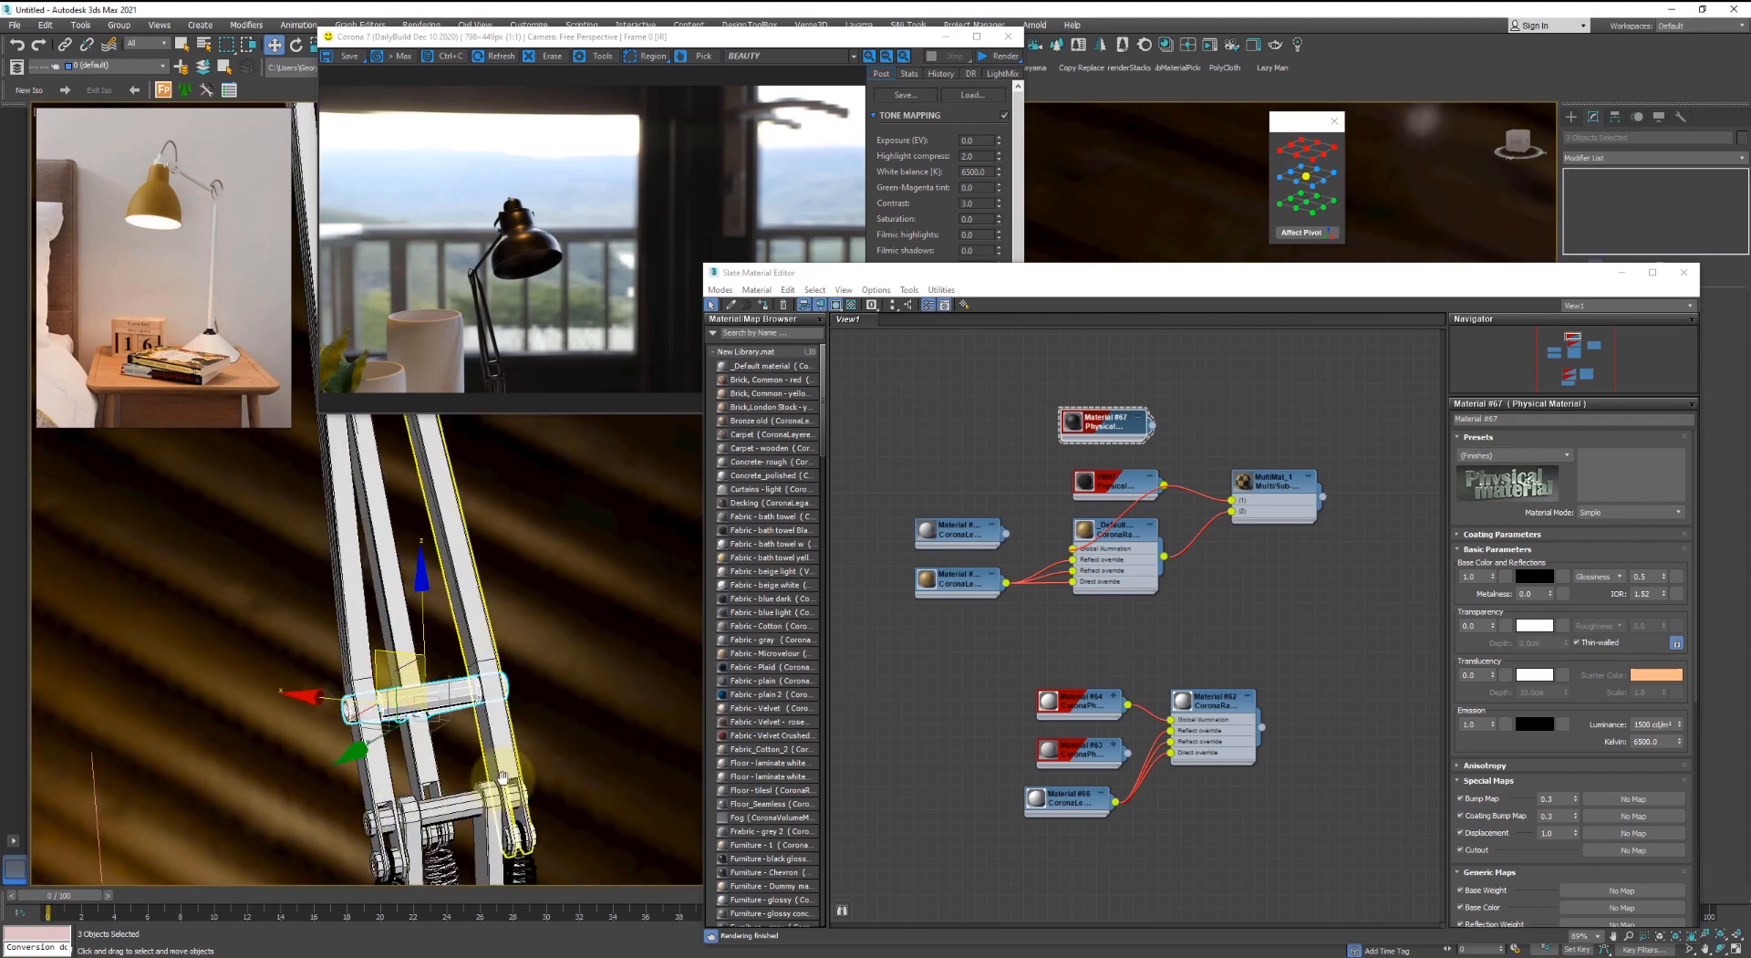
scroll(460, 767, "up", 4)
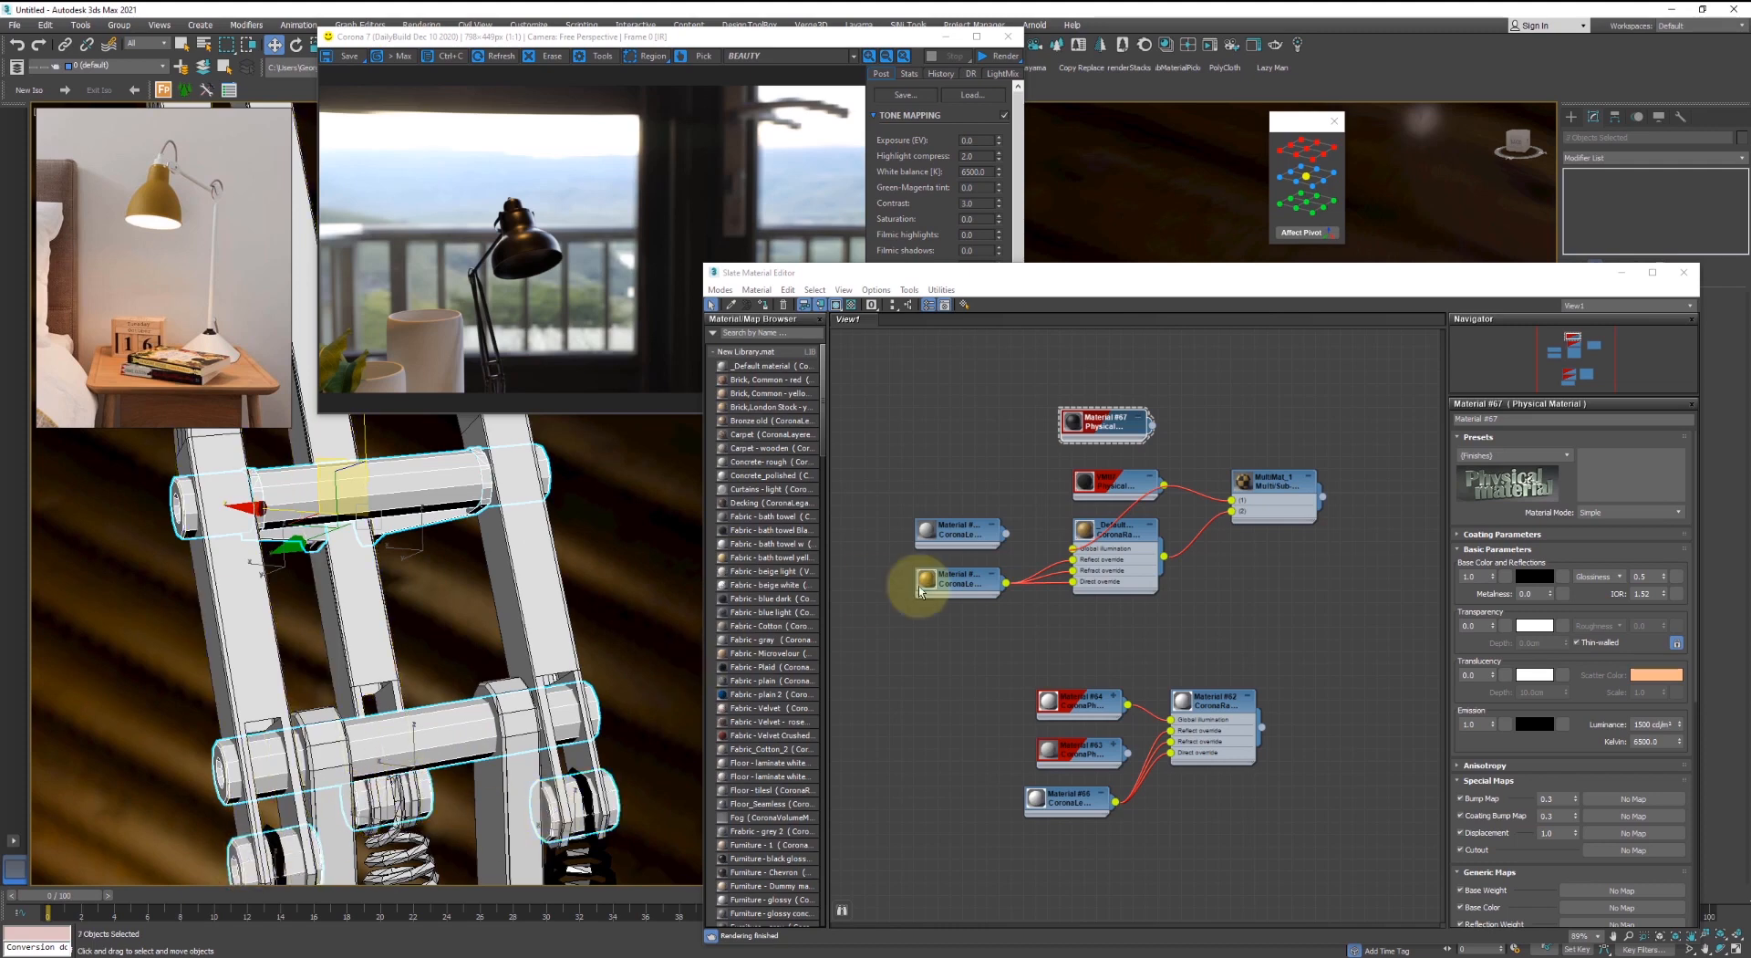
right_click(1146, 424)
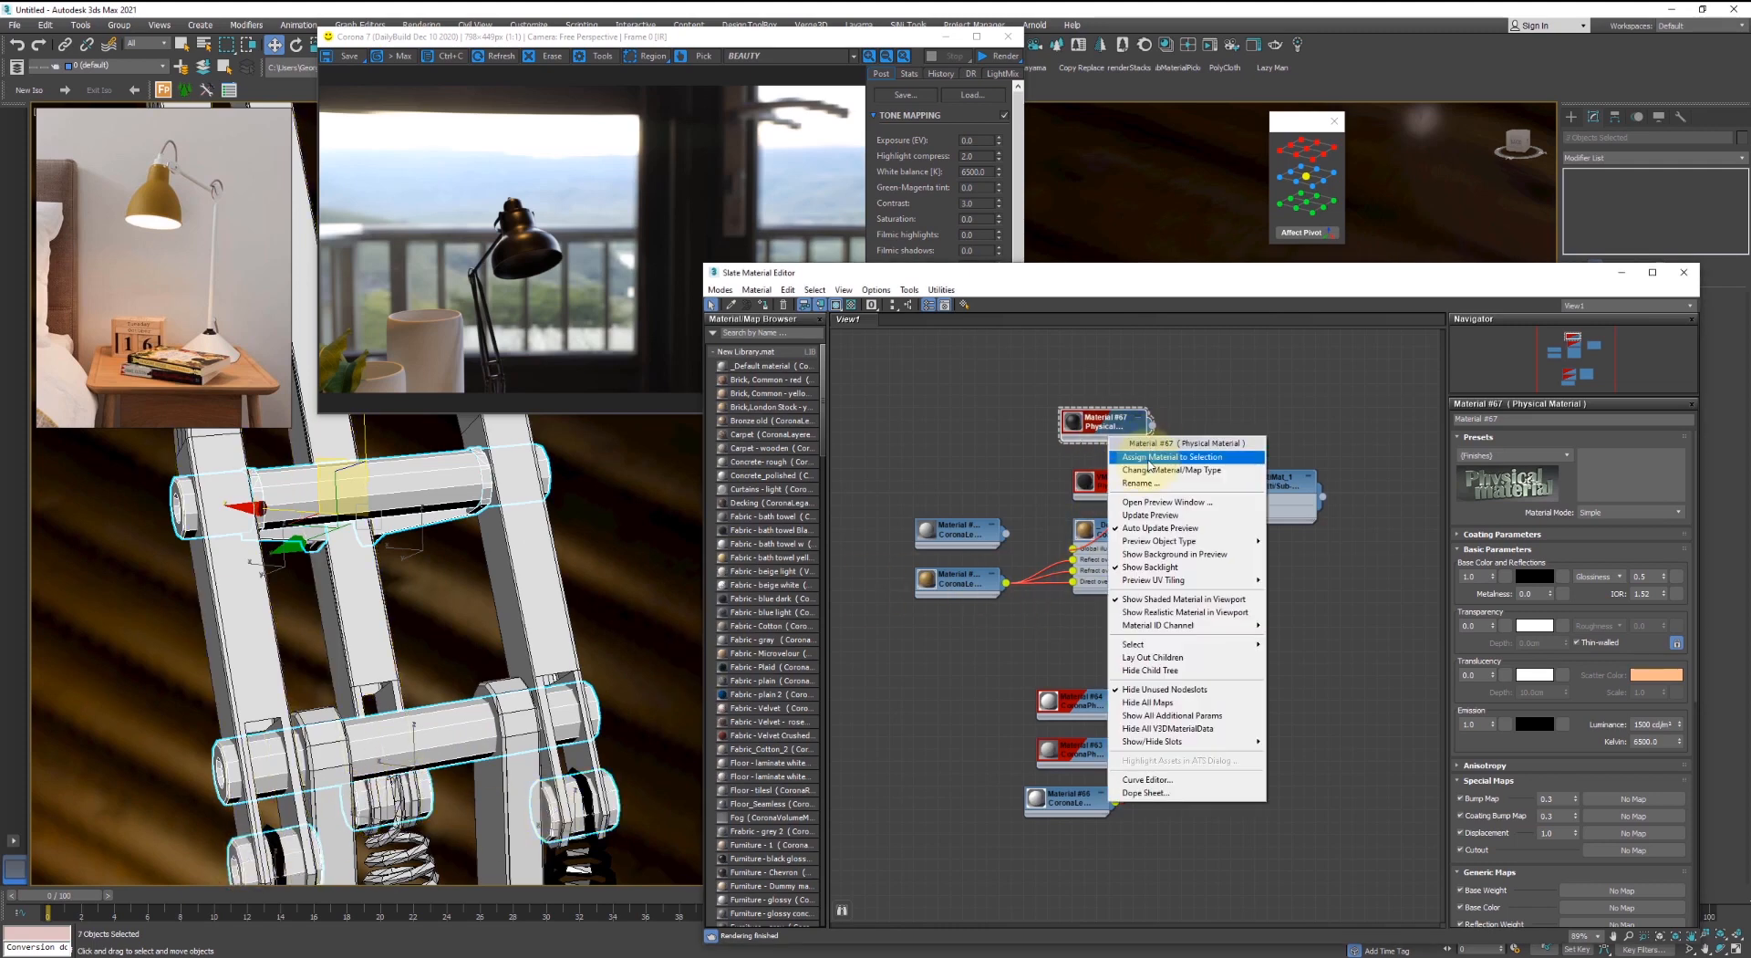
left_click(1149, 458)
- Select the two joint pins at the lamp's upper elbow and assign Material #67 to them
scroll(411, 666, "down", 4)
middle_click_drag(411, 666, 419, 694, "alt")
scroll(429, 693, "down", 2)
middle_click_drag(428, 593, 569, 719, "alt")
middle_click_drag(410, 468, 457, 613)
scroll(457, 613, "up", 3)
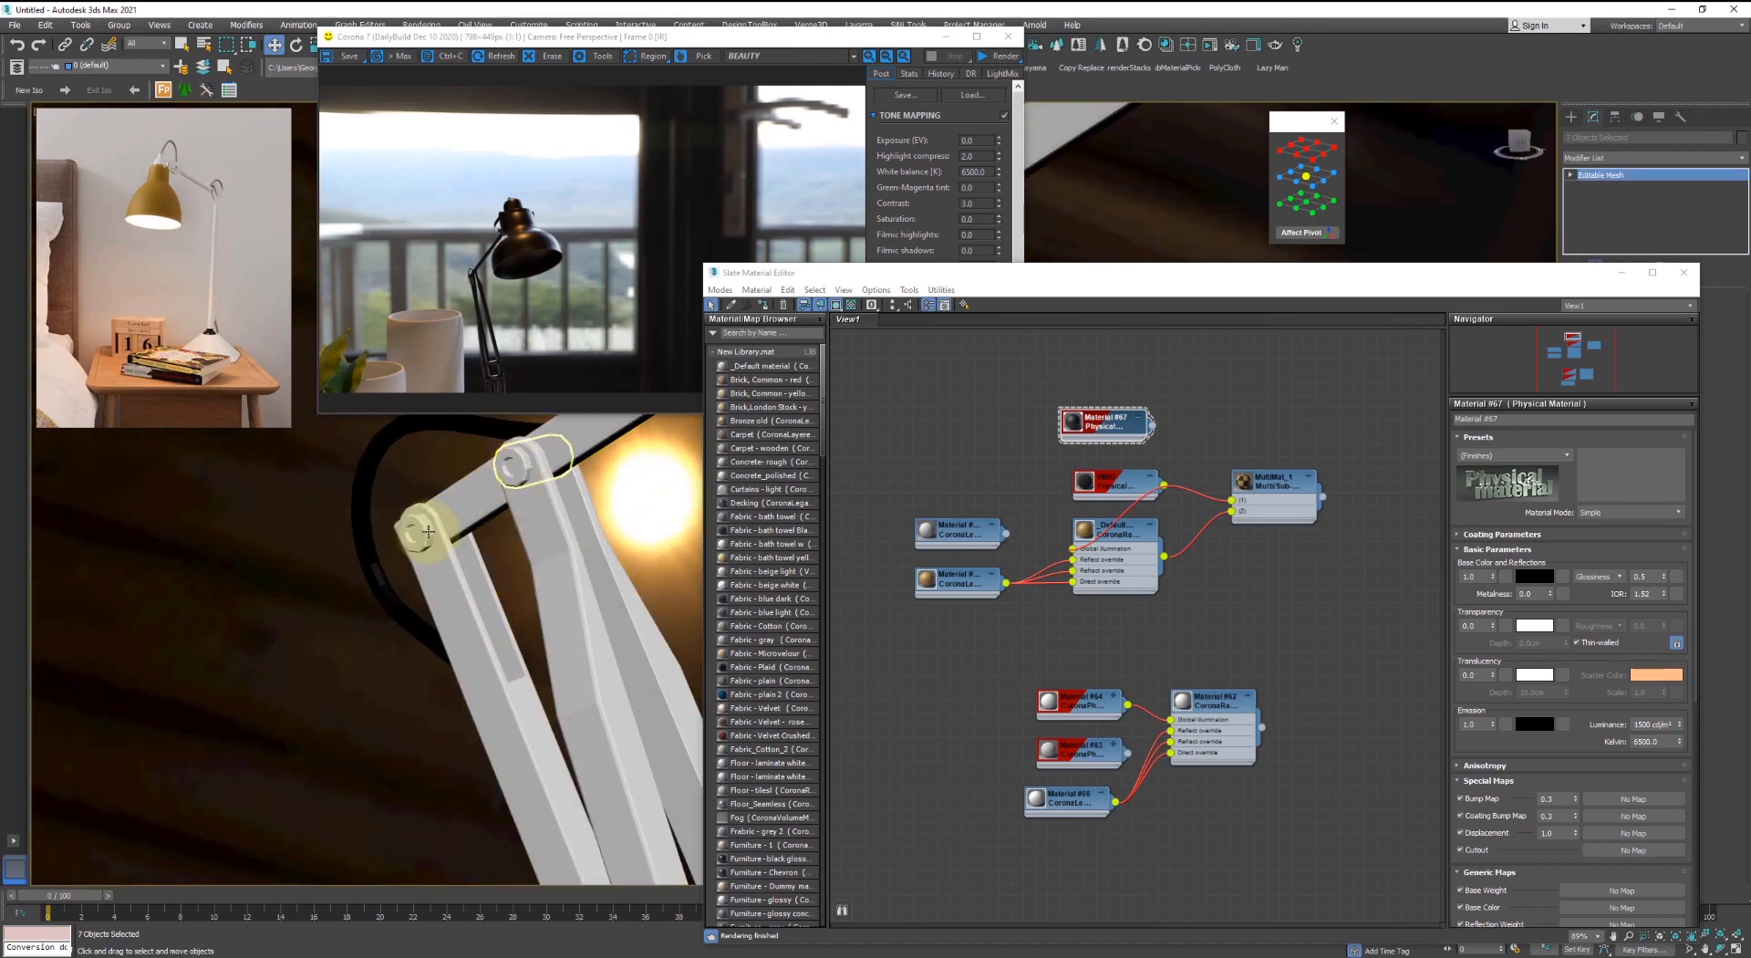
left_click(428, 530)
right_click(1103, 440)
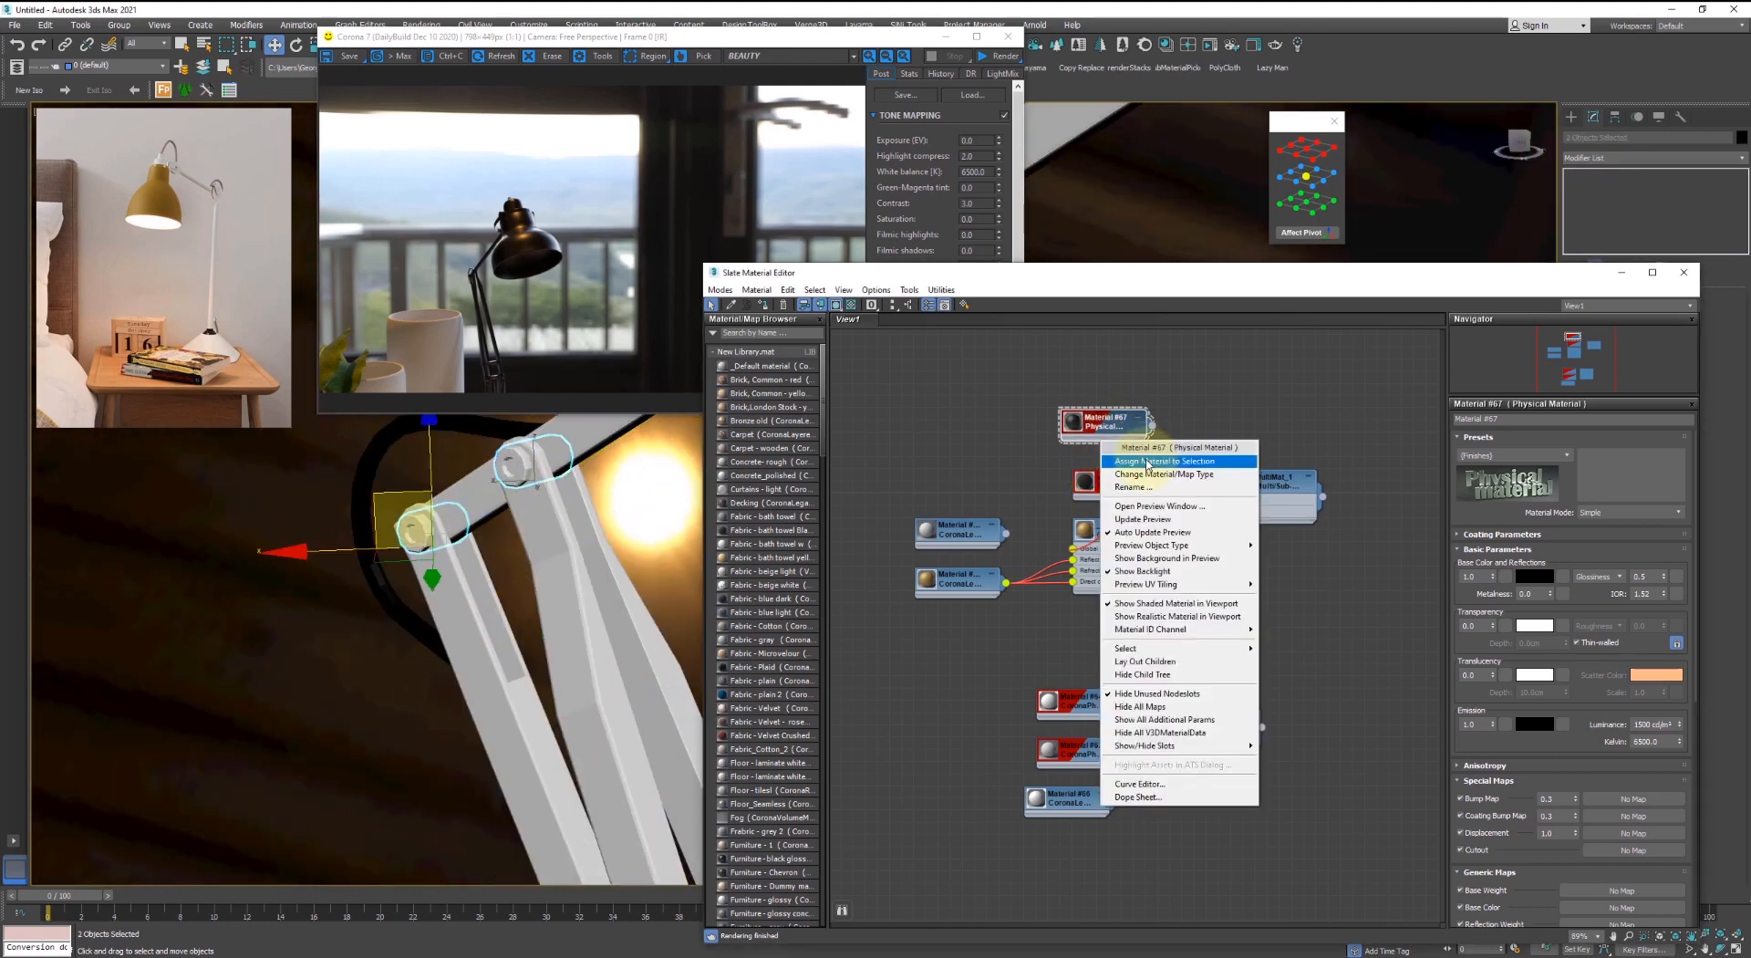
left_click(1148, 462)
- Select the lamp's parts, close them back into their group and end the isolation to show the full scene
scroll(520, 659, "down", 3)
mouse_move(520, 659)
middle_mouse_down("alt")
mouse_move(407, 618)
mouse_move(368, 633)
mouse_move(572, 647)
mouse_move(402, 649)
mouse_move(352, 696)
mouse_move(491, 668)
middle_mouse_up("alt")
scroll(572, 647, "down", 5)
middle_click_drag(490, 668, 457, 692, "alt")
middle_click_drag(501, 780, 601, 775)
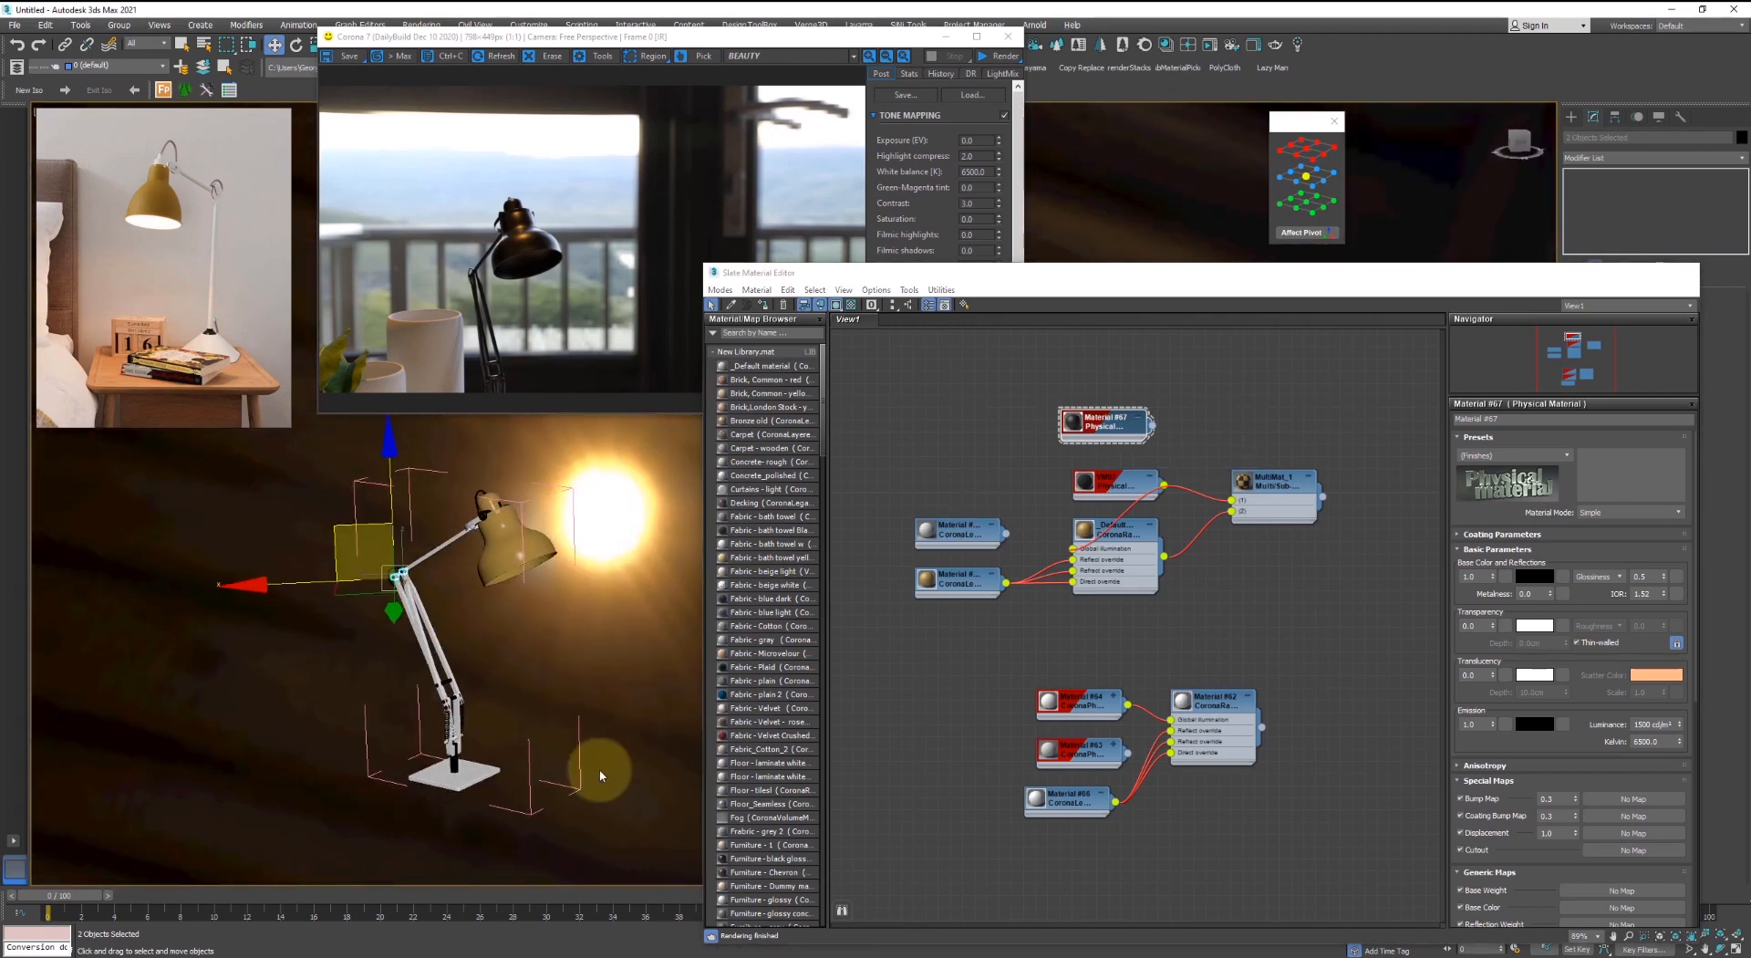
key("m")
left_click_drag(744, 835, 325, 465)
key("ctrl+g")
left_click(693, 564)
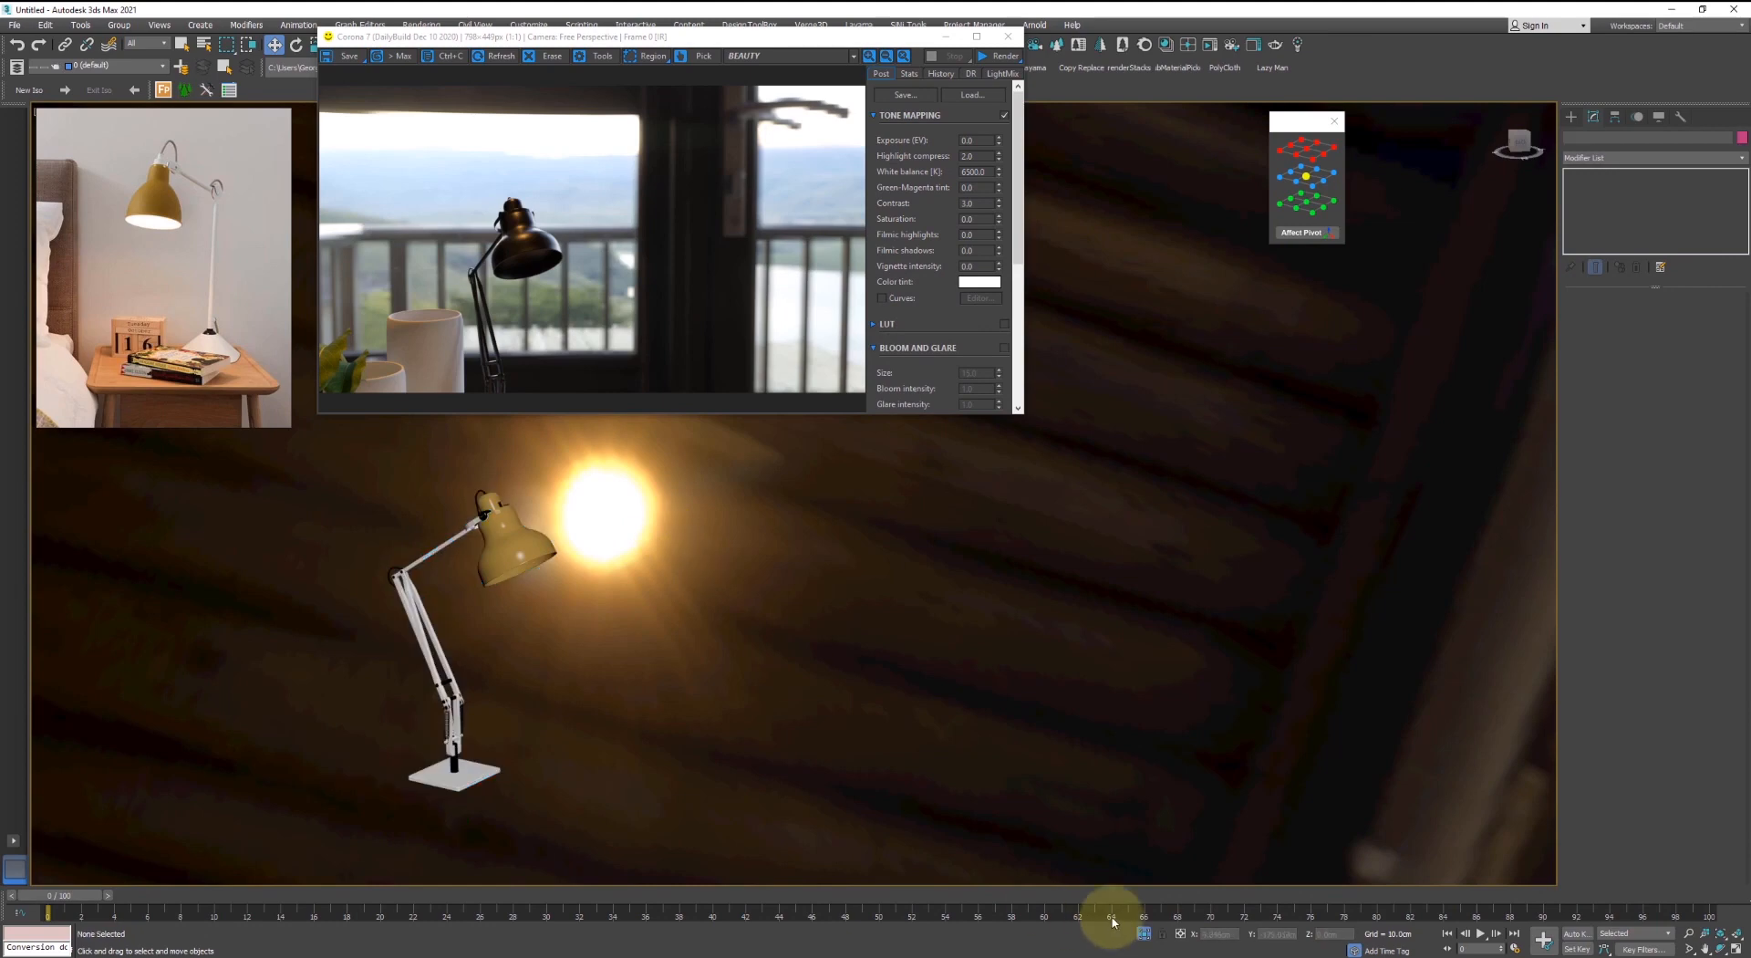
left_click(1143, 932)
- Select the vase group and run an interactive Corona render of the cabinet top to check the lamp's materials
middle_click_drag(716, 657, 696, 711, "alt")
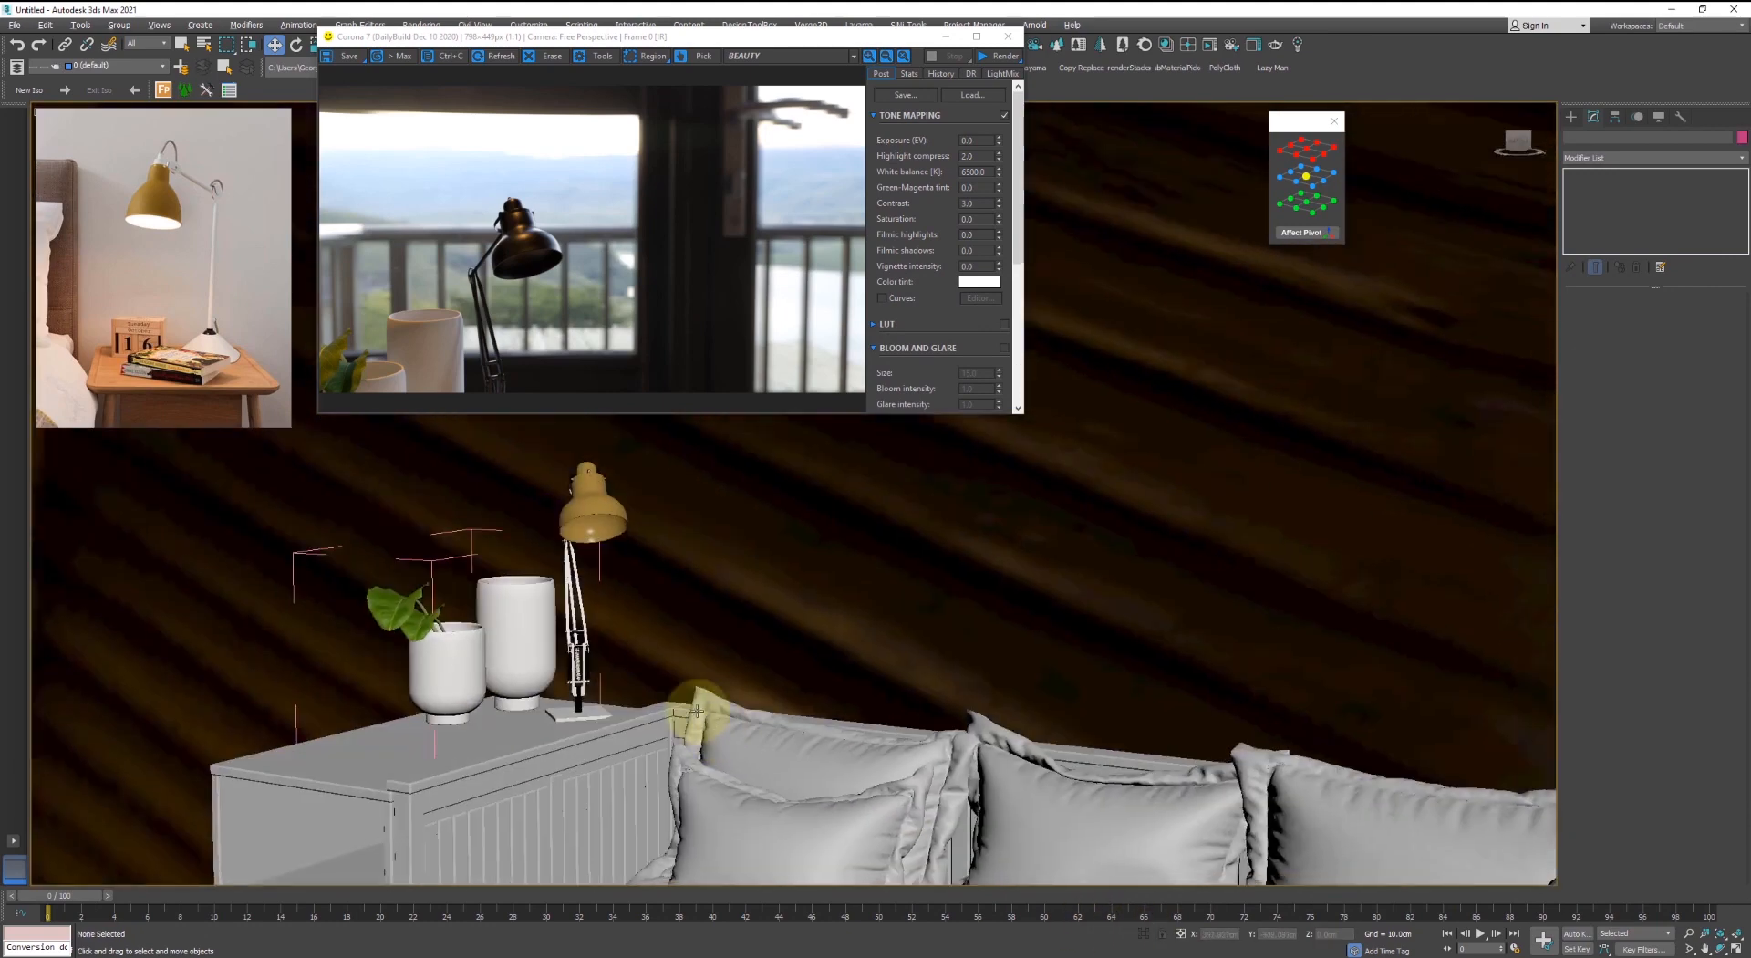
left_click(468, 653)
left_click(1208, 43)
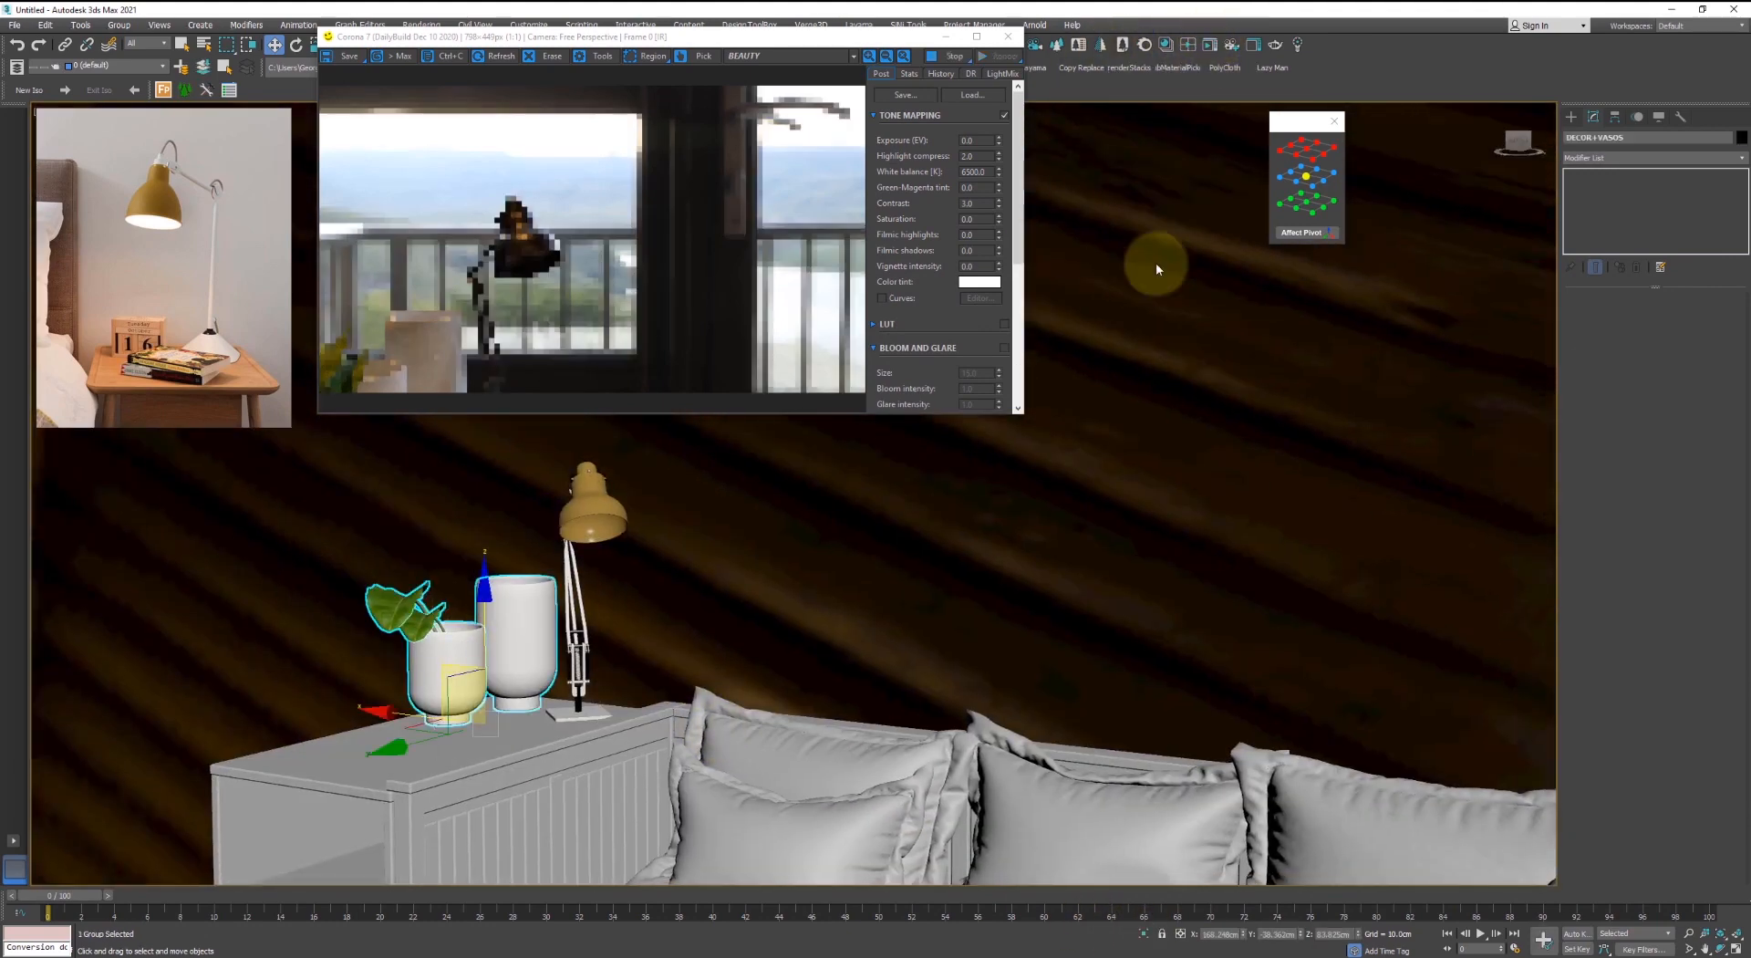
scroll(492, 597, "up", 3)
middle_click_drag(492, 597, 298, 288, "alt")
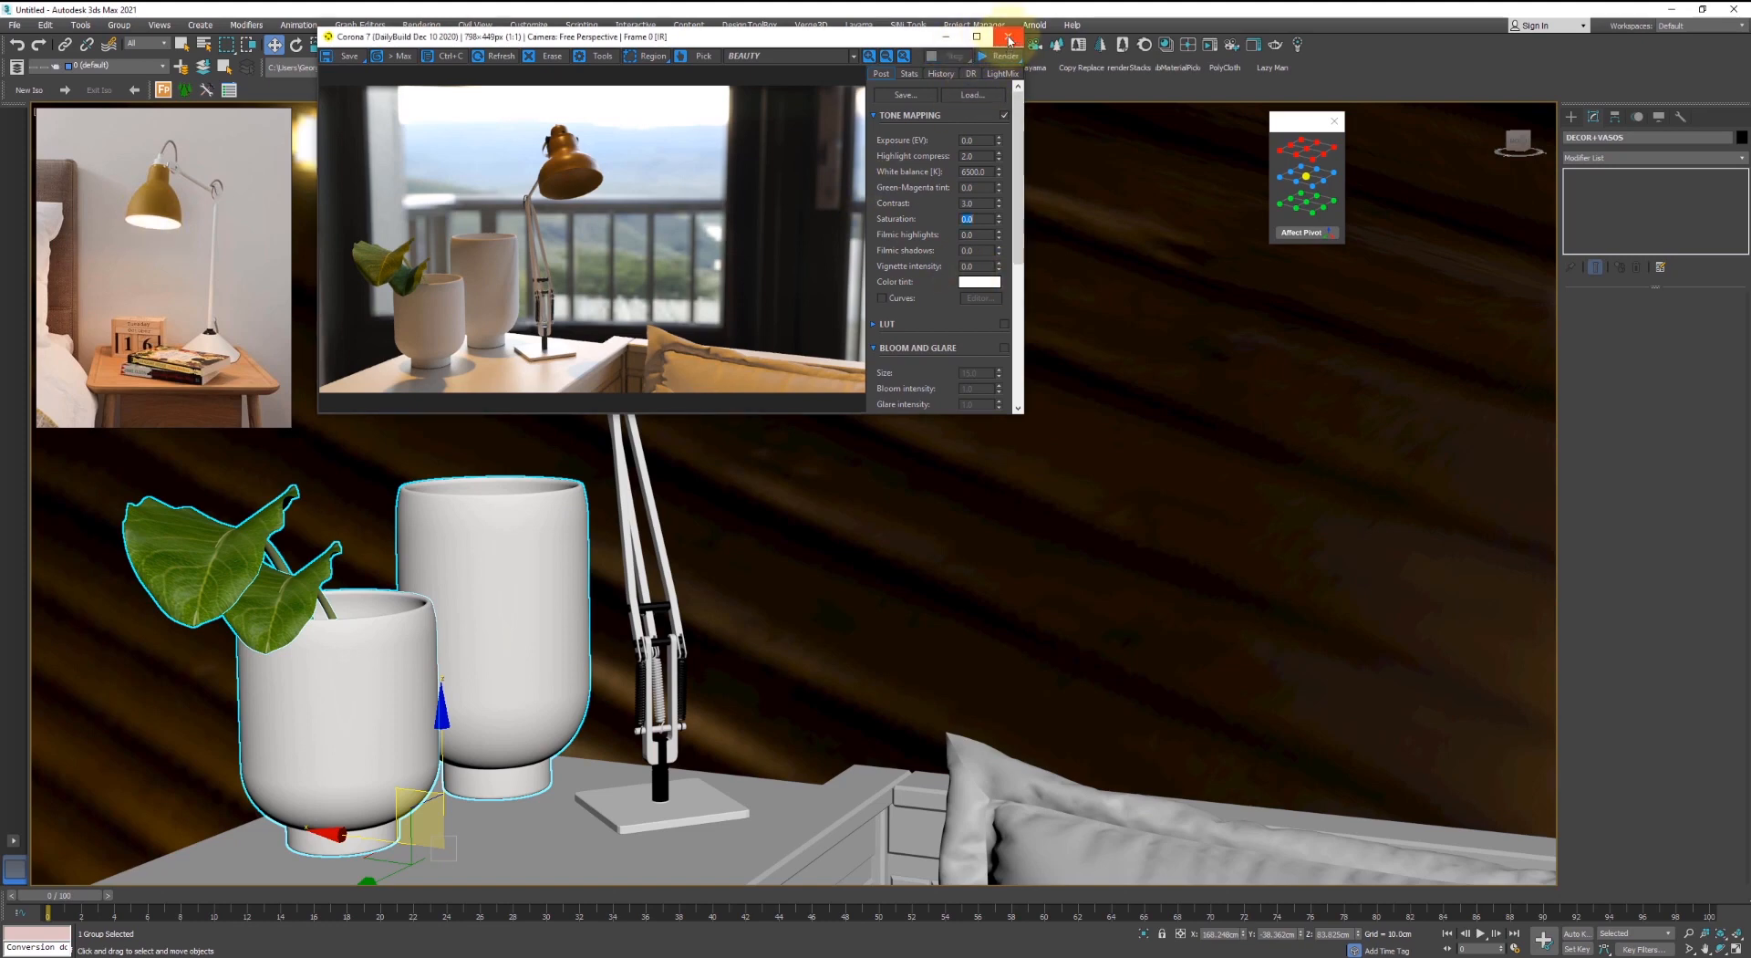
left_click(1009, 40)
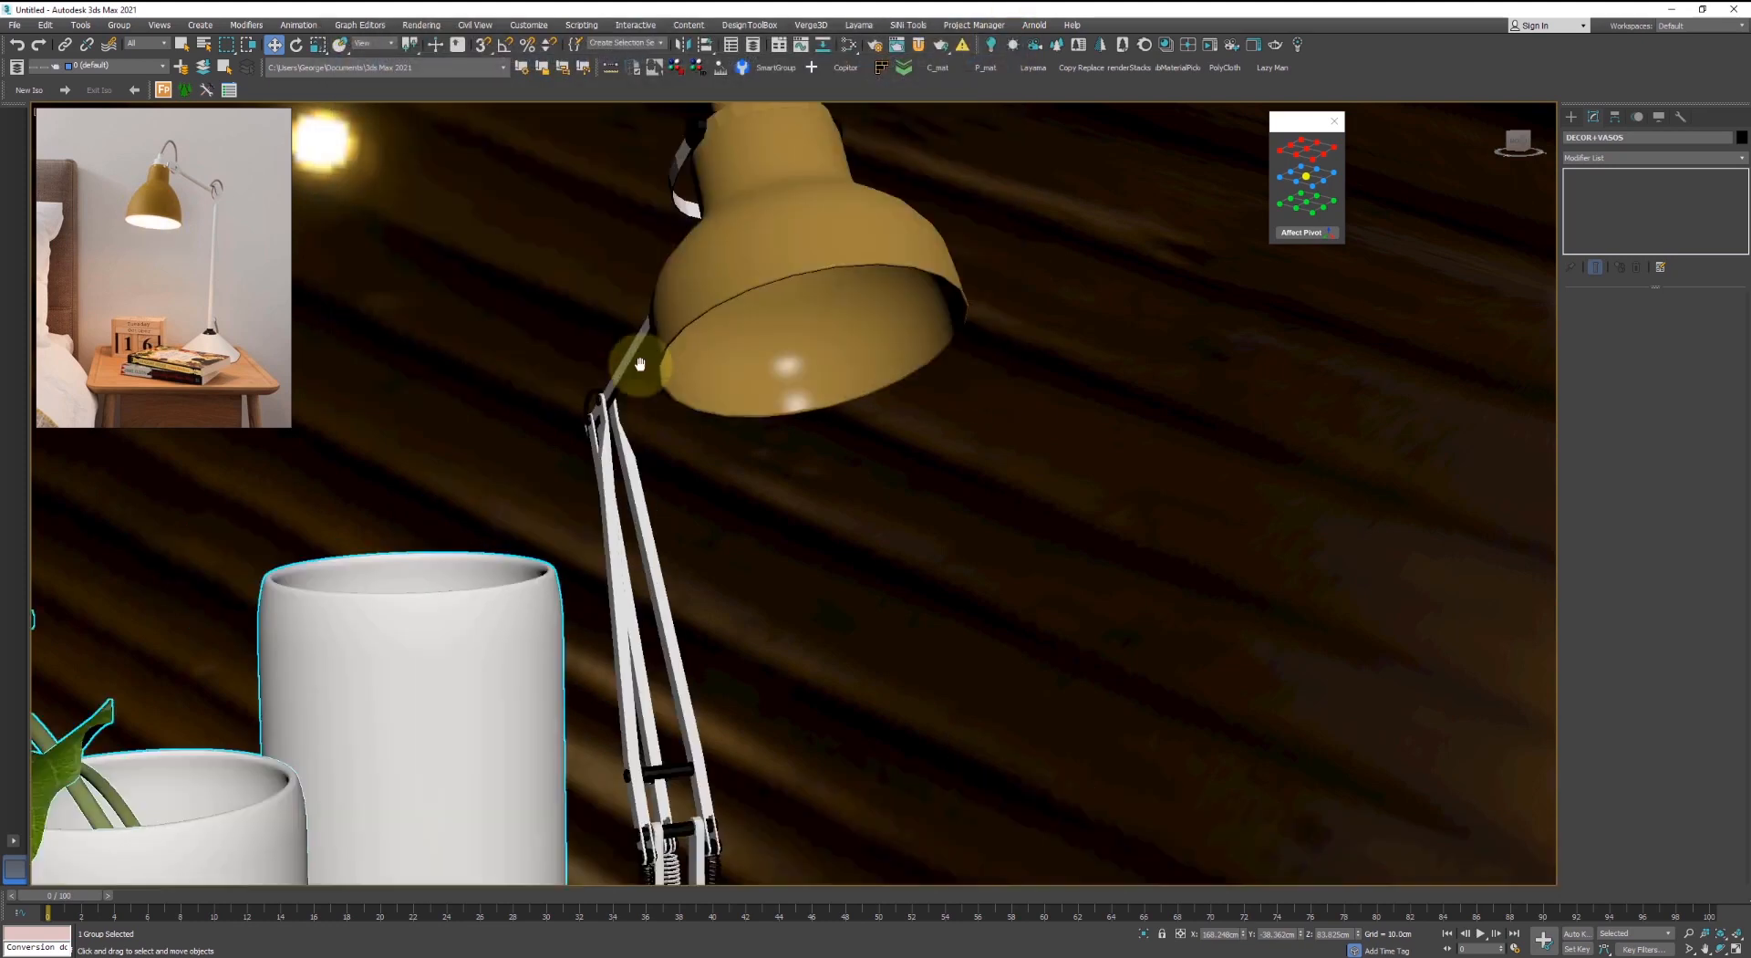
- Open the lamp group recursively and convert the lampshade mesh to an Editable Poly
left_click(899, 407)
left_click(119, 26)
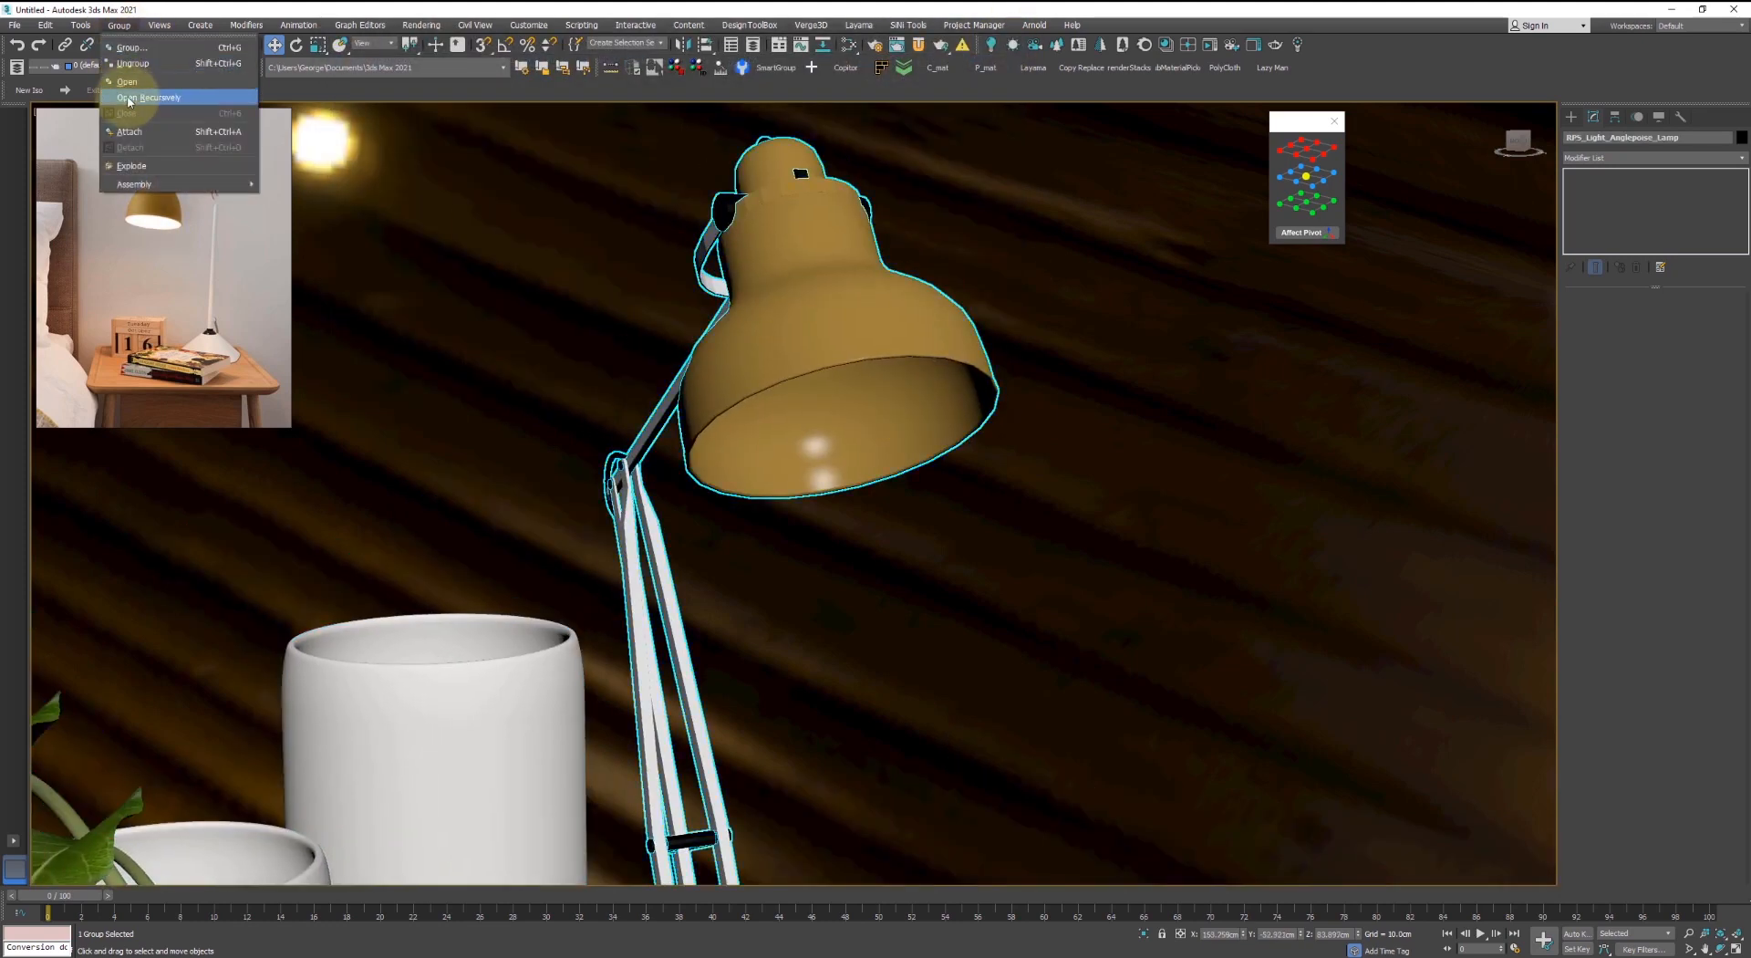
left_click(155, 95)
left_click(919, 378)
right_click(857, 398)
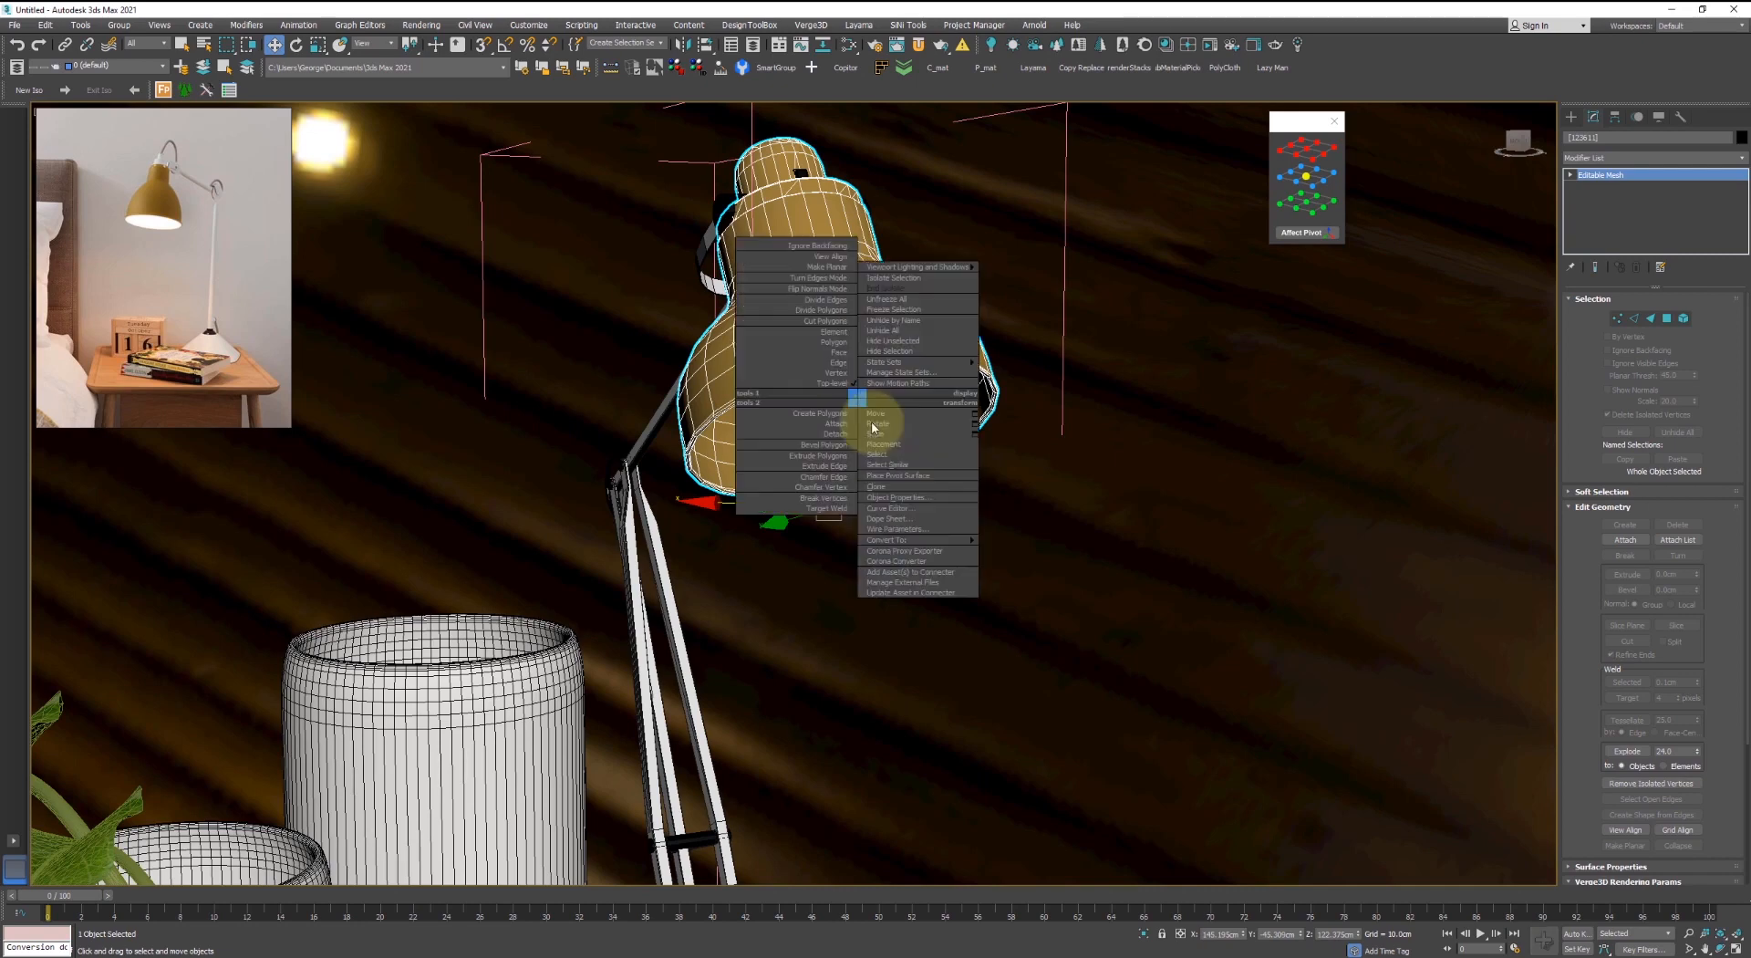
left_click(1038, 551)
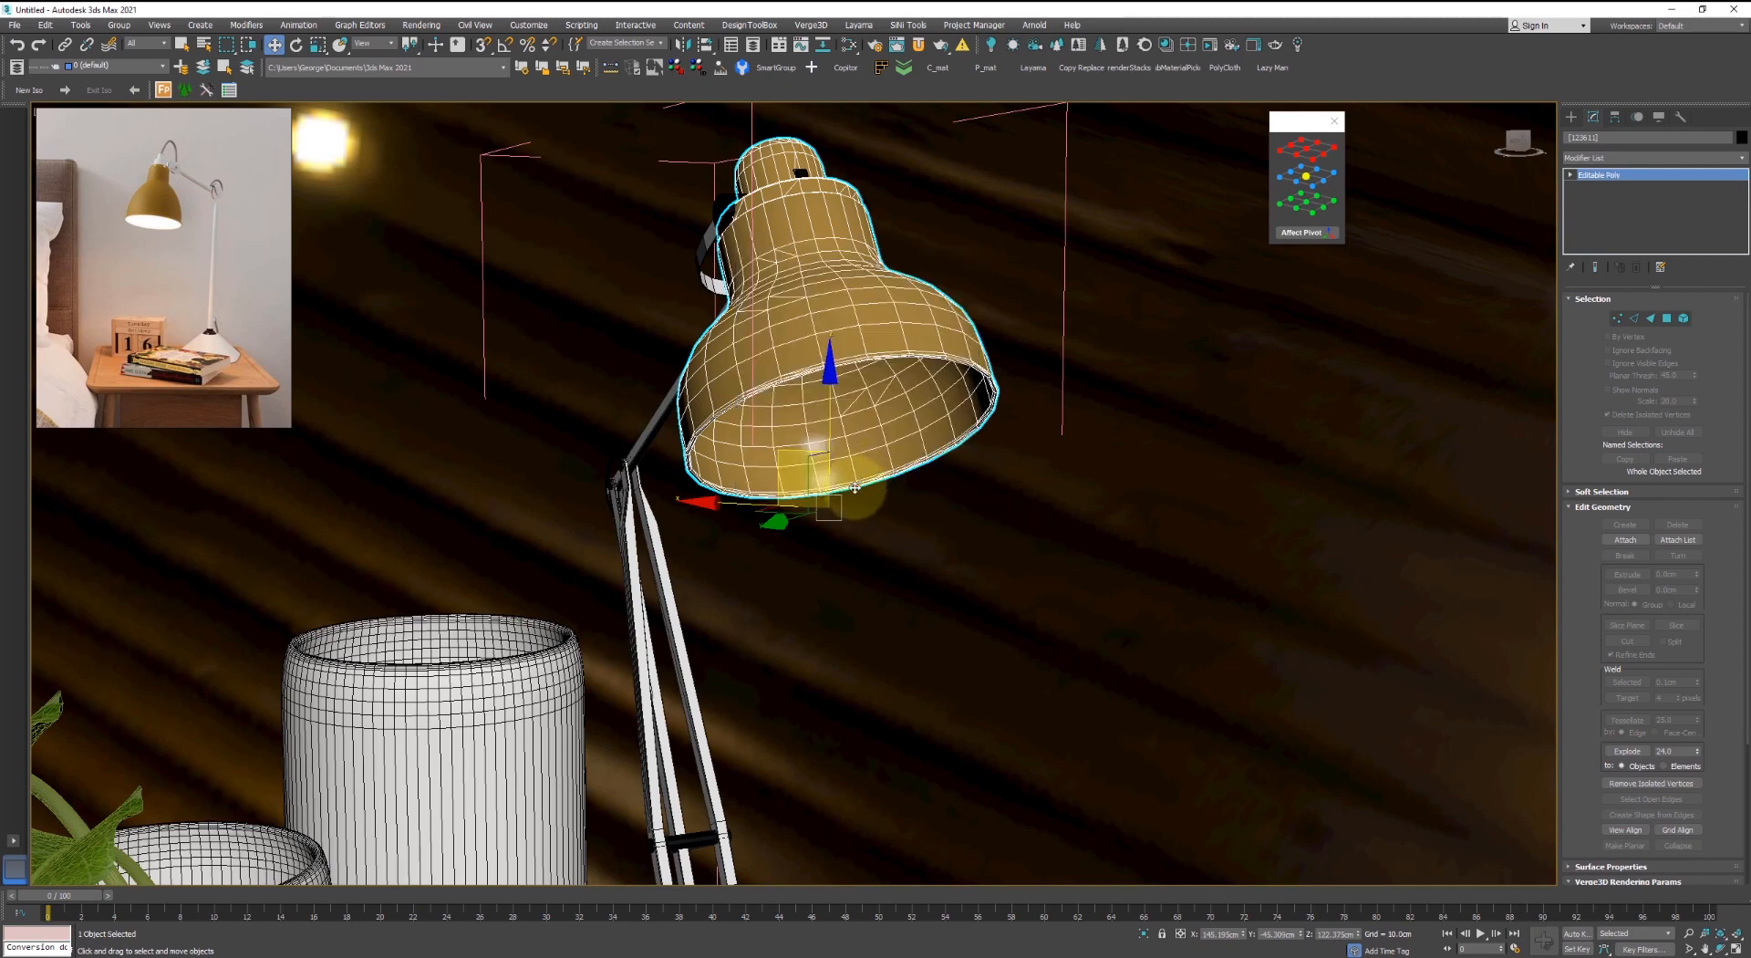
- Select the lampshade's whole outer element and switch to polygon level while viewing the shade from below
key("5")
scroll(855, 483, "up", 3)
left_click(857, 281)
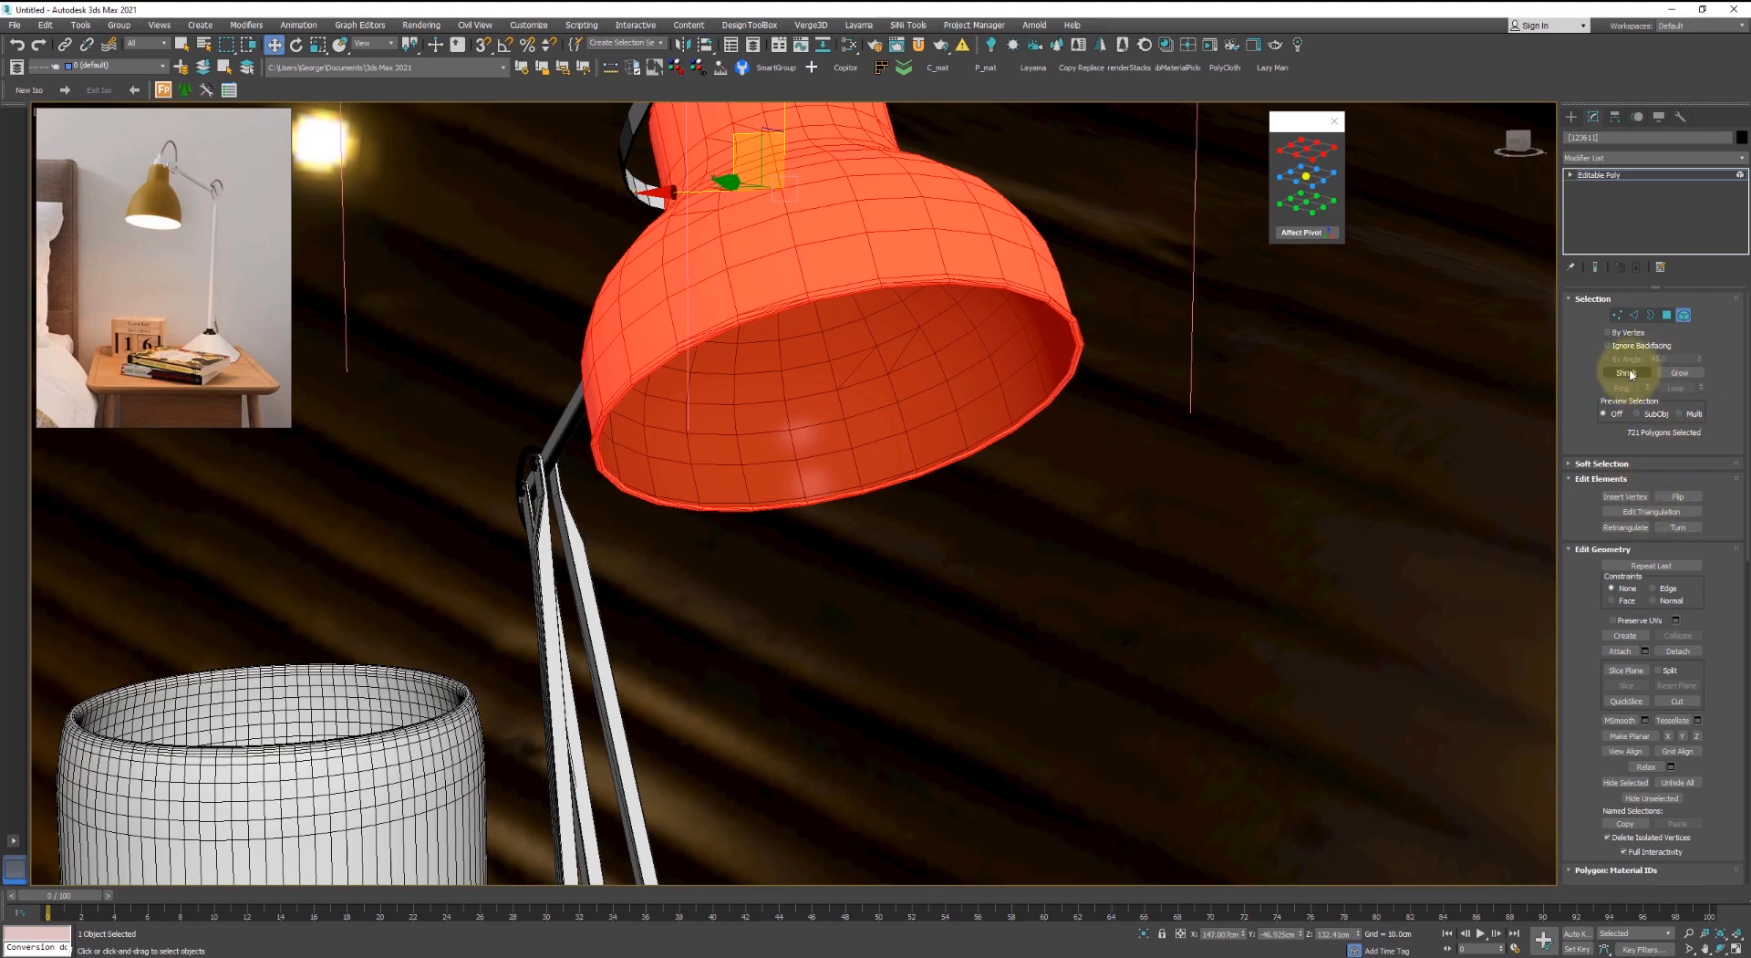
key("4")
middle_click_drag(1059, 430, 814, 347, "alt")
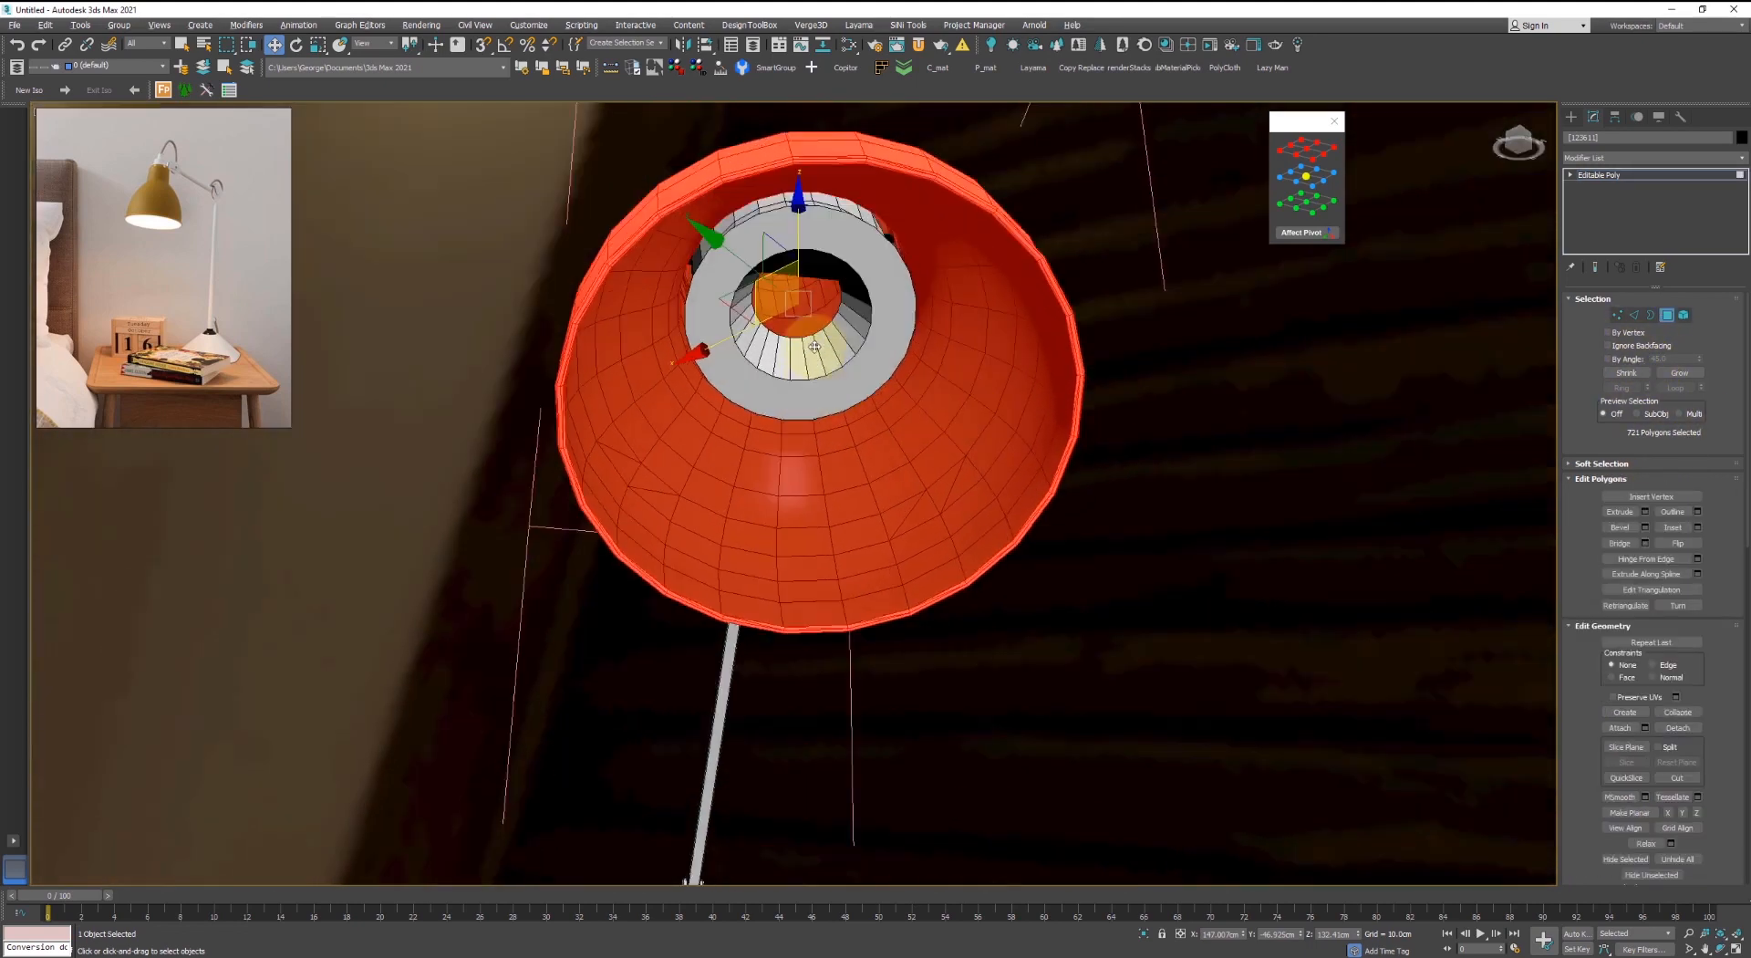
scroll(815, 347, "down", 2)
scroll(807, 365, "up", 8)
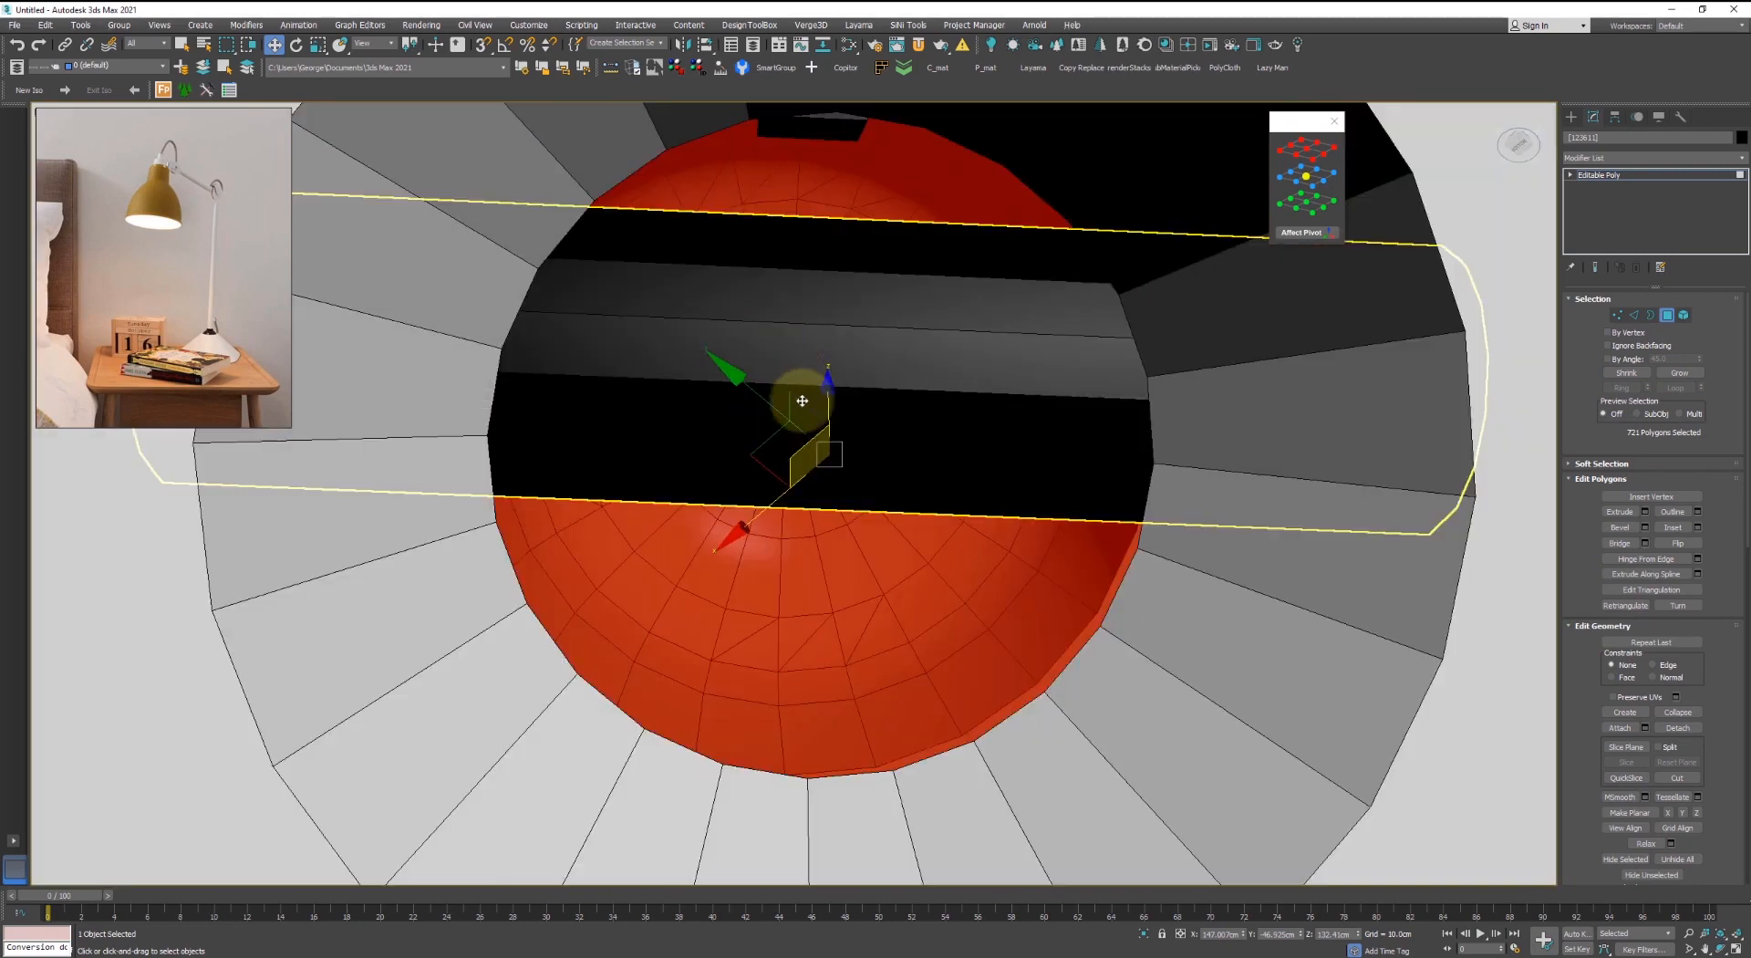
- Isolate the lampshade from the lamp's other parts to expose its interior polygons
key("alt+q")
scroll(790, 536, "up", 3)
scroll(790, 536, "down", 8)
scroll(774, 514, "up", 3)
middle_click_drag(789, 536, 770, 483, "alt")
scroll(770, 497, "up", 12)
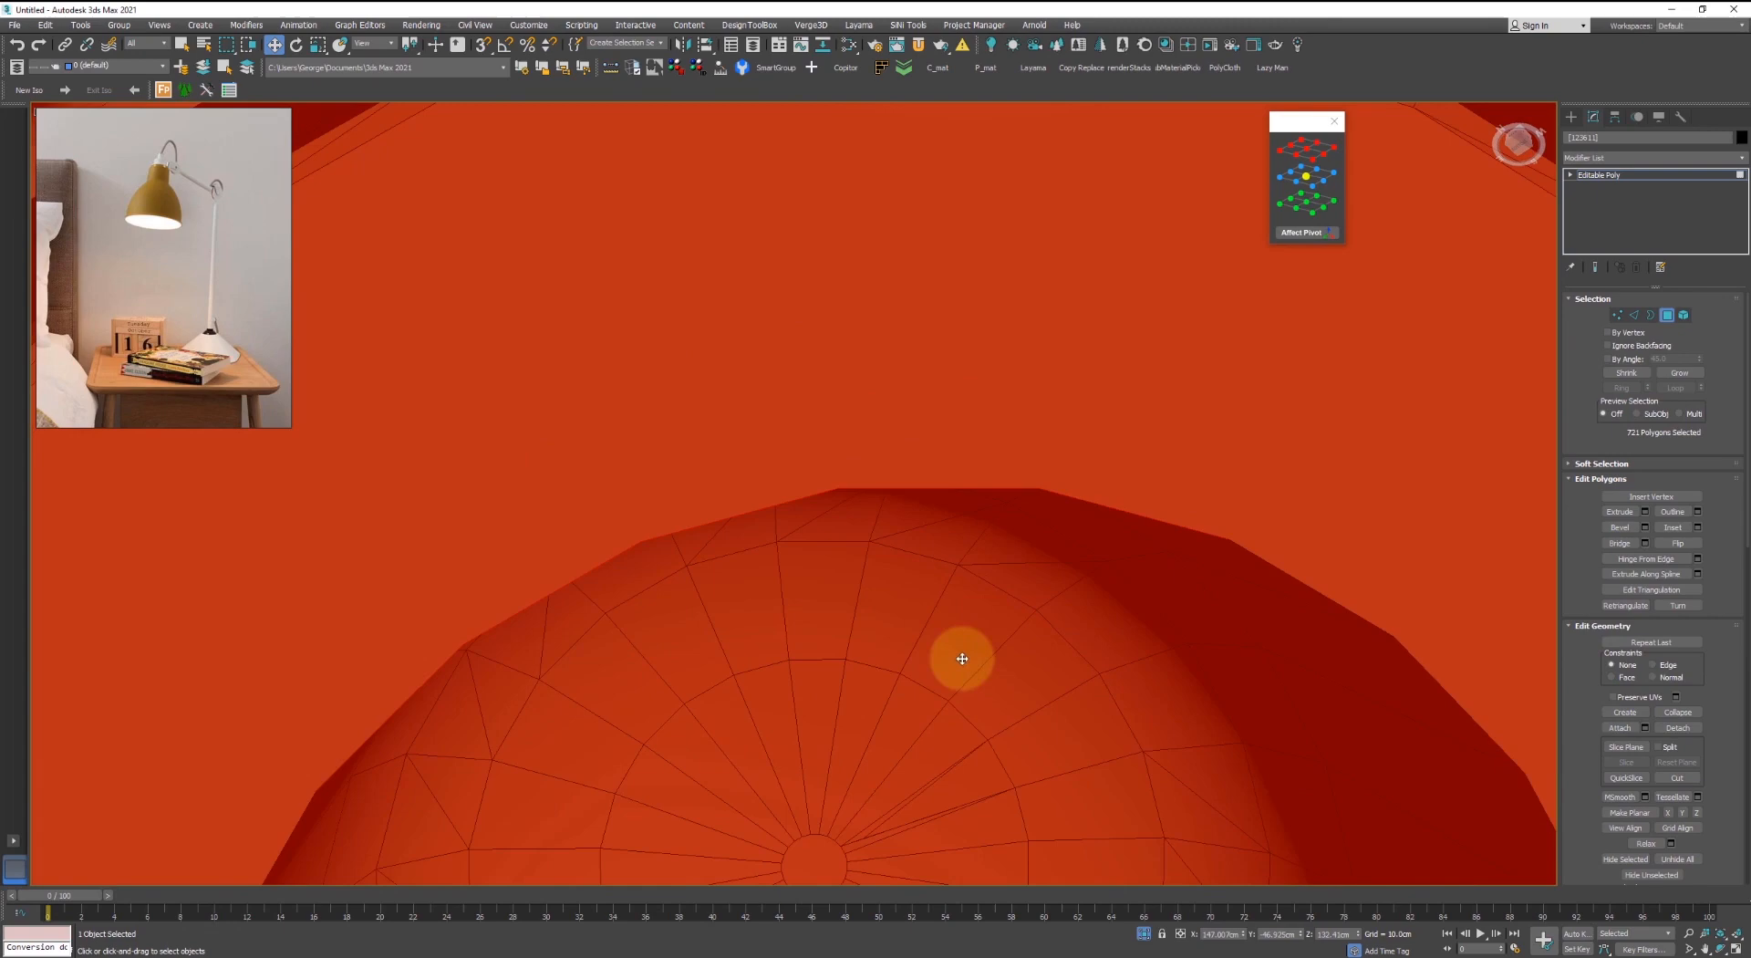
middle_click_drag(908, 707, 867, 516)
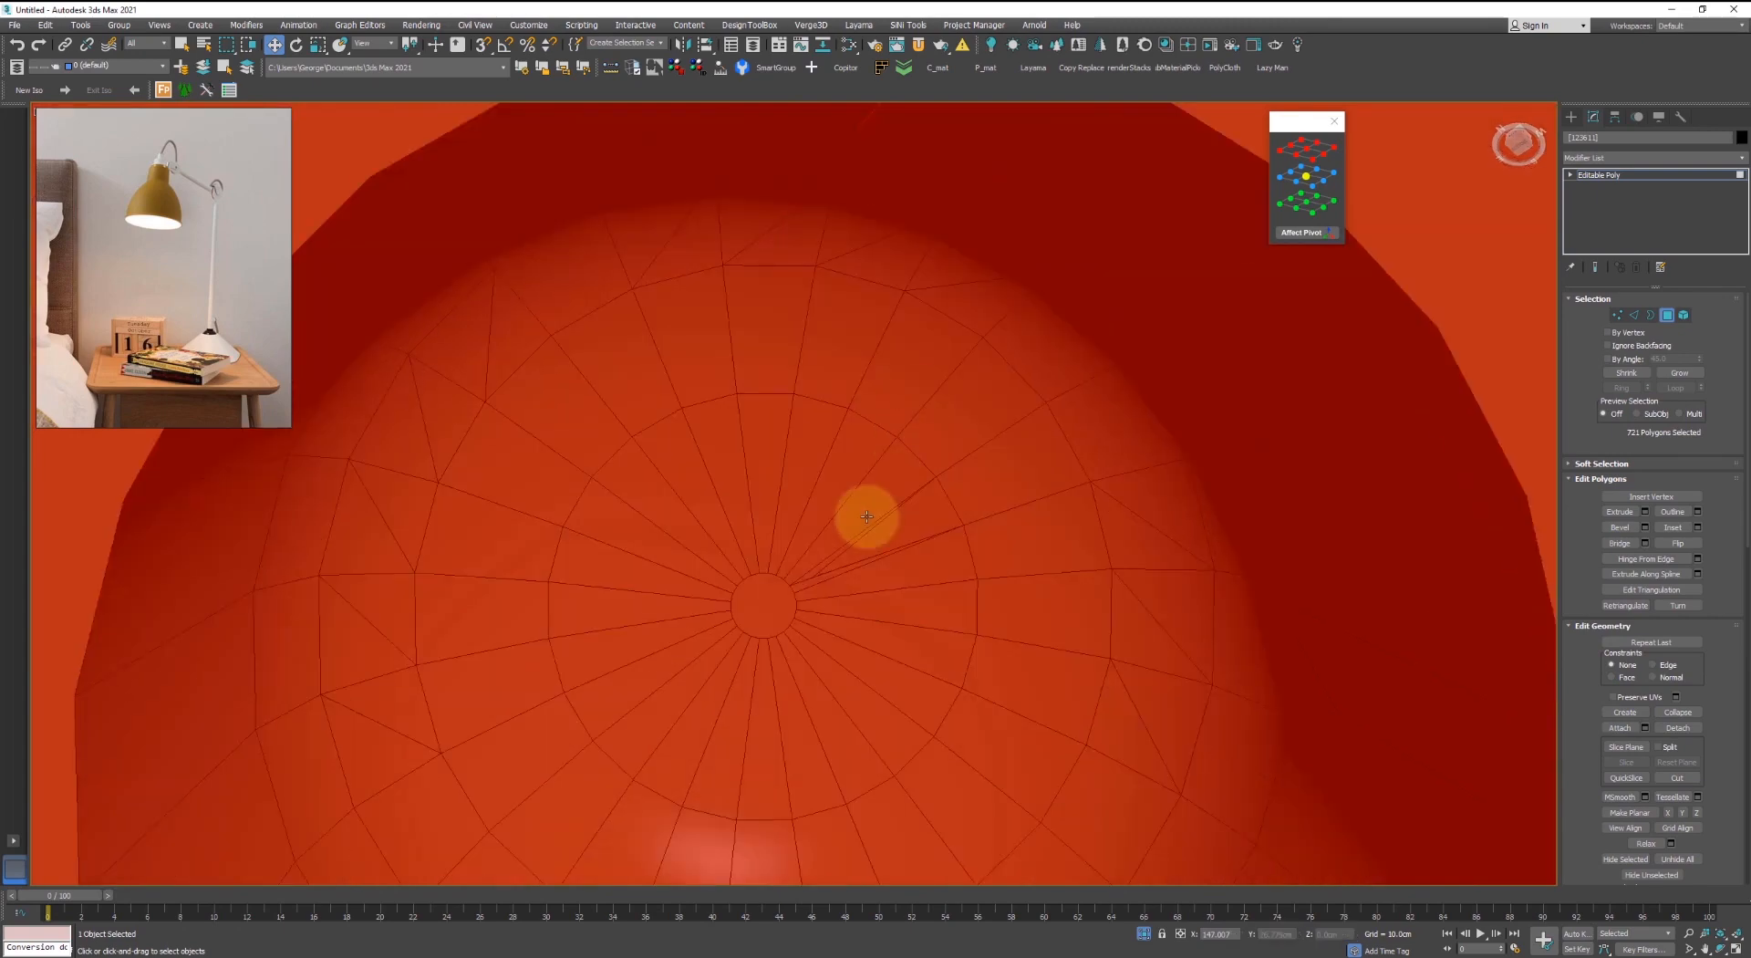
- Try to reduce the lampshade's polygon selection by shrinking it three times, then clear the selection
left_click(1627, 372)
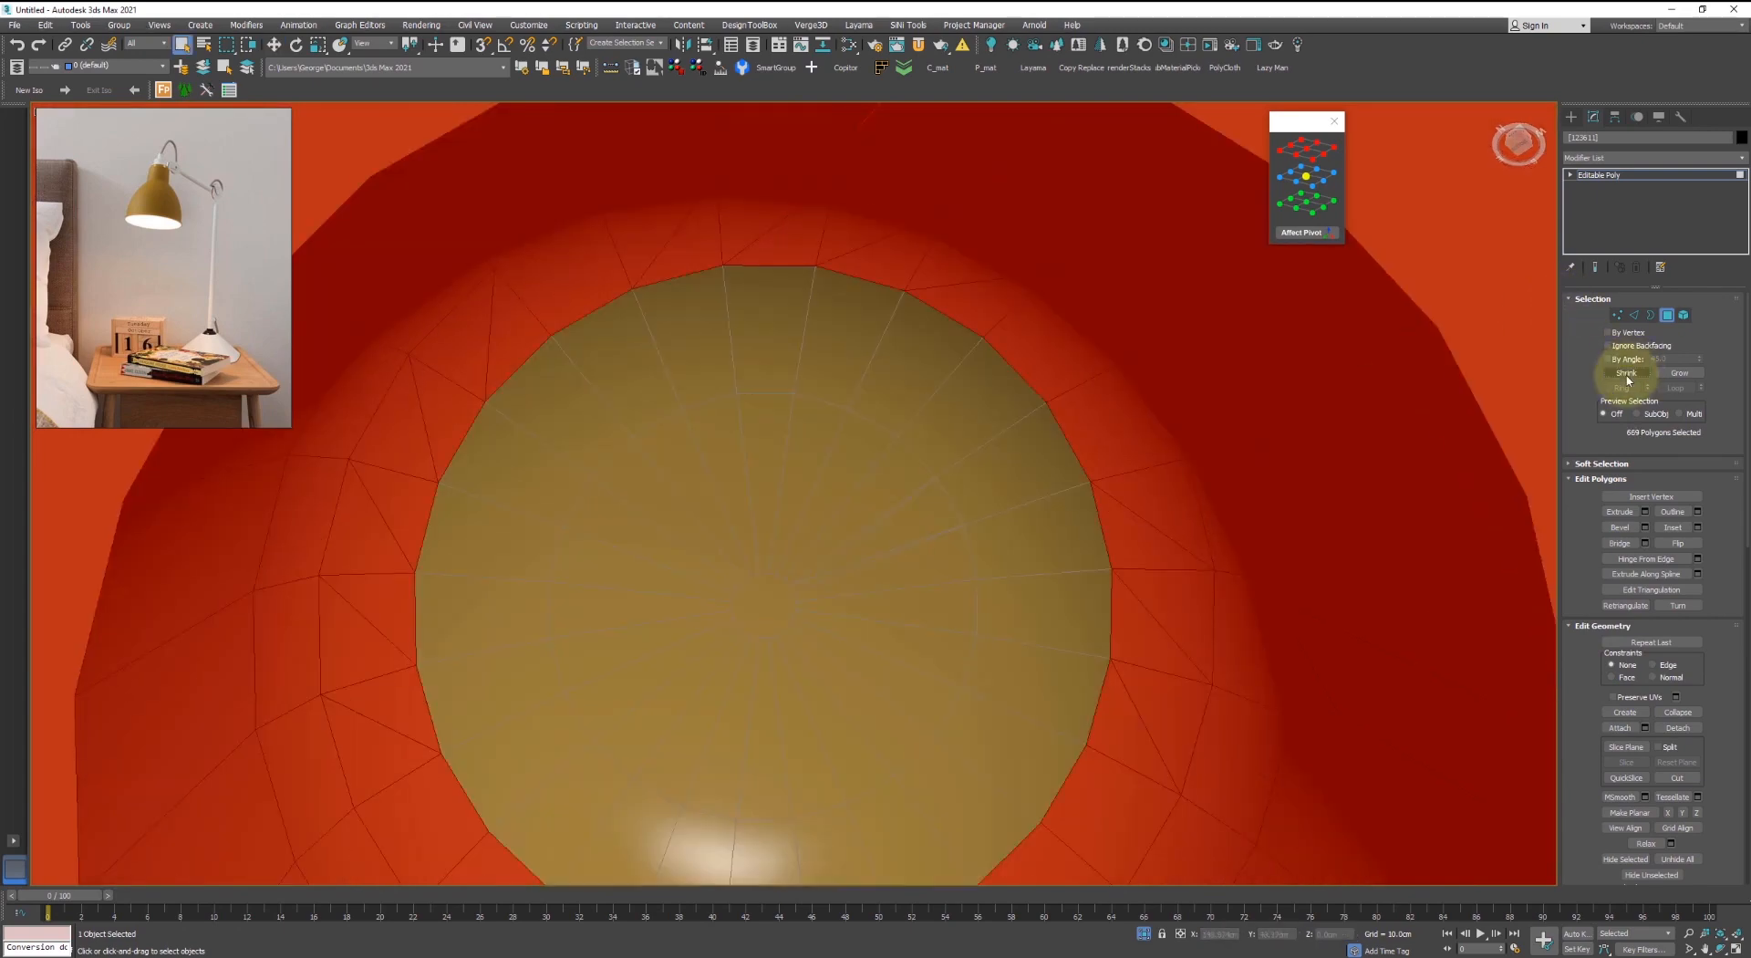
left_click(1626, 373)
left_click(1627, 373)
scroll(990, 489, "down", 8)
middle_click_drag(924, 508, 1021, 602, "alt")
scroll(951, 445, "up", 5)
middle_click_drag(961, 449, 918, 419, "alt")
scroll(1185, 356, "down", 3)
middle_click_drag(1323, 431, 1073, 394, "alt")
left_click(845, 430)
- Enable Ignore Backfacing and region-select the lampshade's camera-facing polygons from the side
left_click(1644, 346)
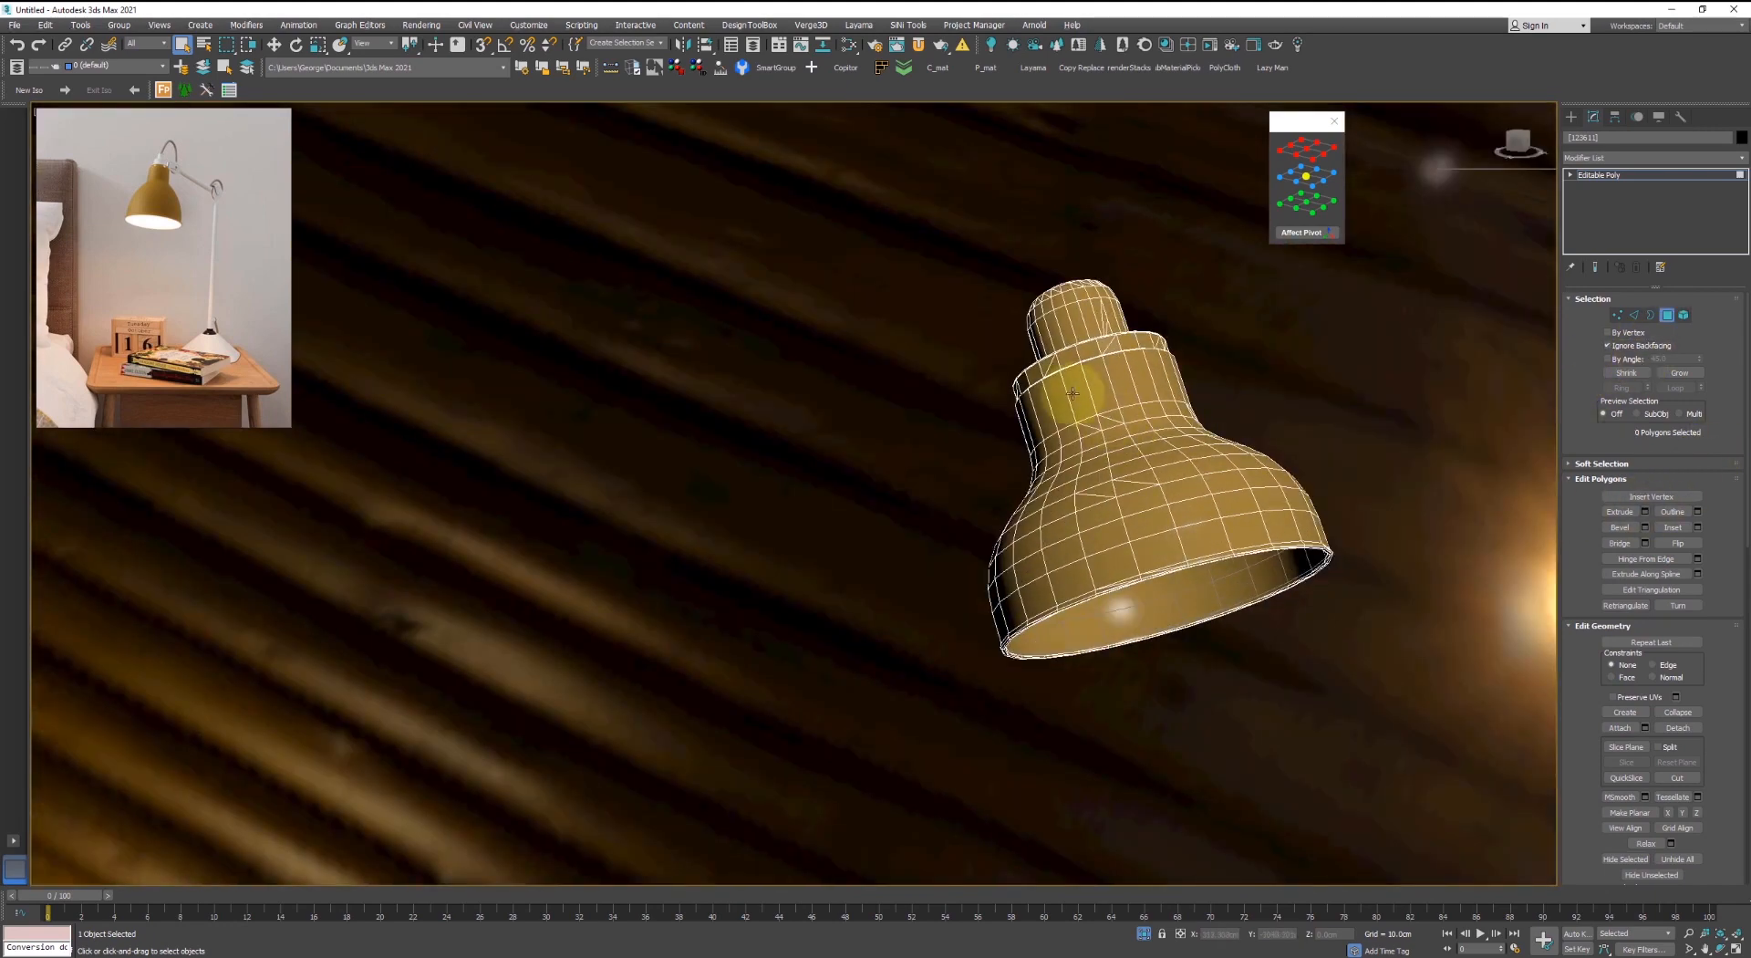
left_click_drag(967, 228, 1646, 774)
middle_click_drag(1213, 599, 1186, 474, "alt")
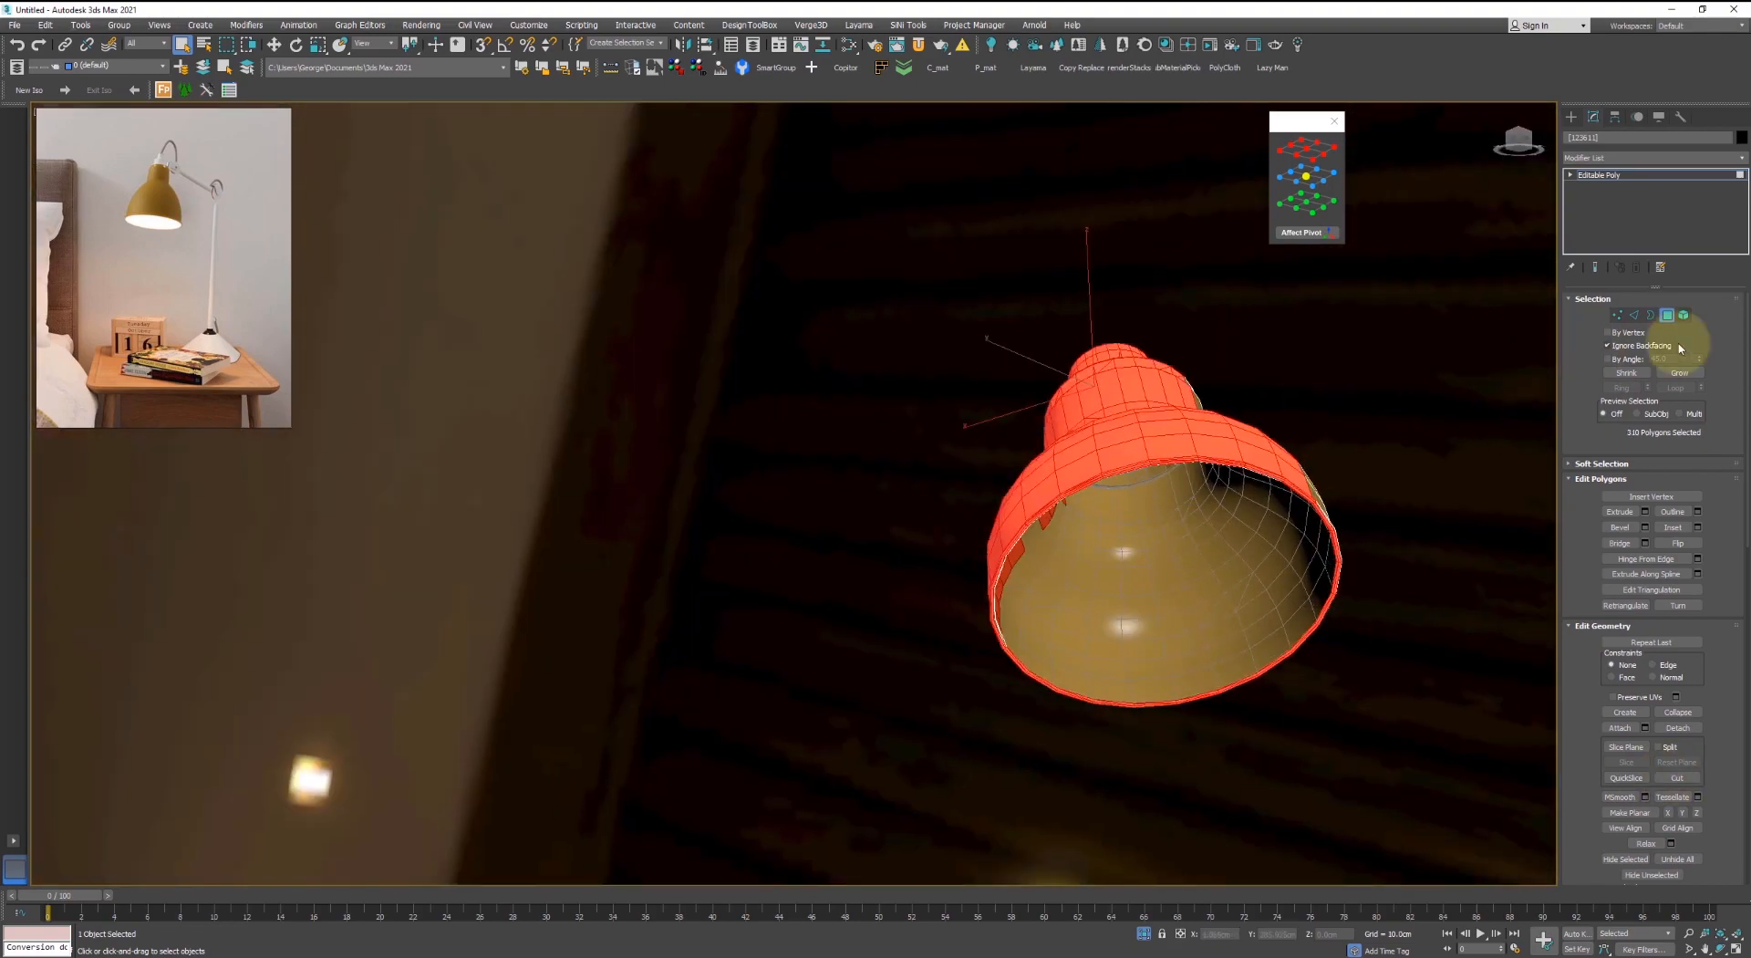
middle_click_drag(1010, 372, 1266, 508, "alt")
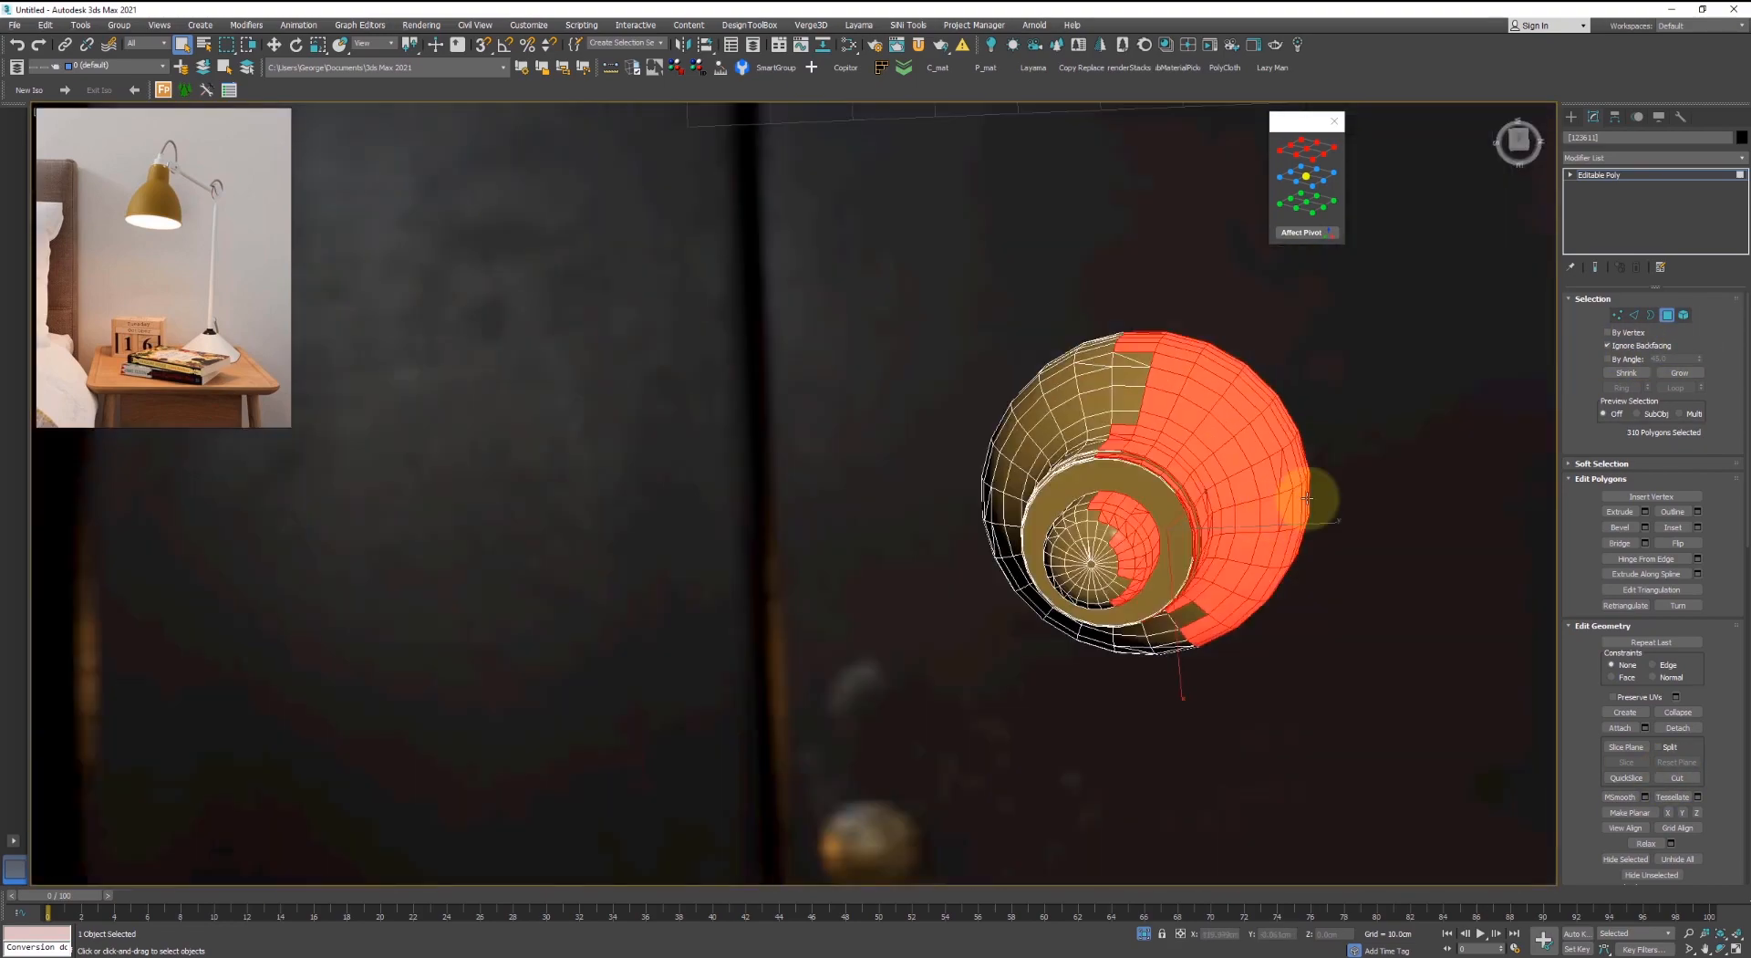
- Clear the polygon selection and try to region-select only the shade's outer polygons from the Top view
key("t")
scroll(1191, 516, "down", 4)
left_click(1277, 598)
middle_click_drag(1277, 598, 1214, 569, "alt")
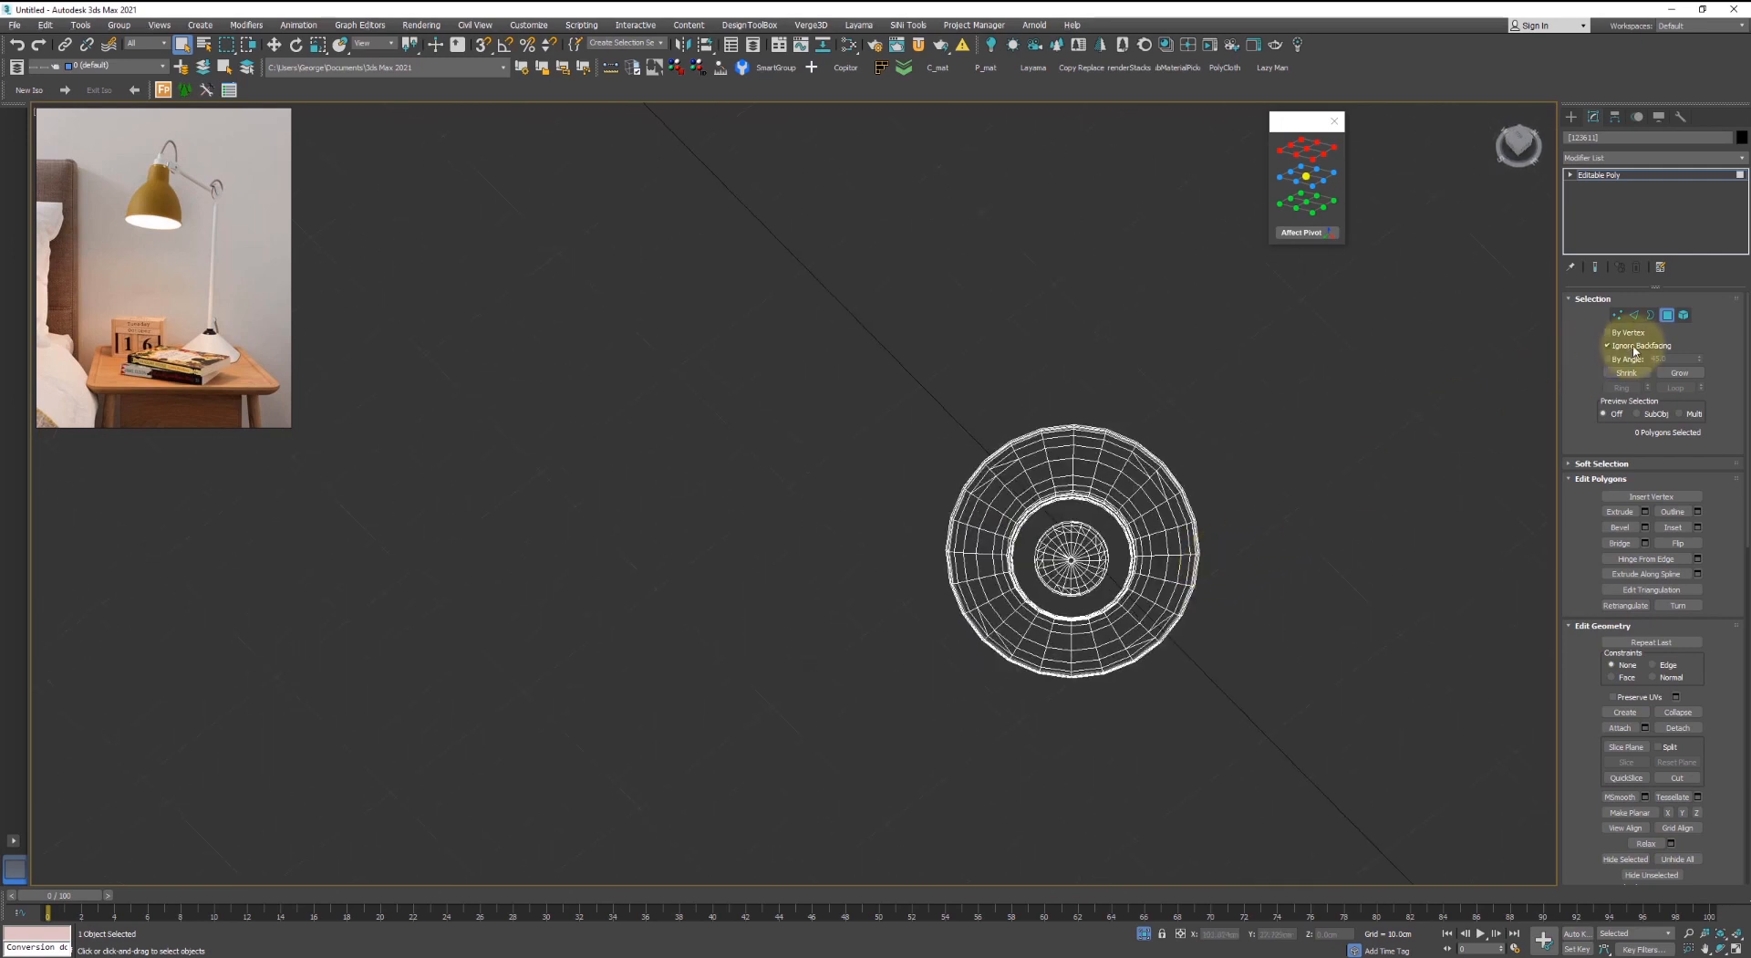
left_click_drag(831, 360, 1350, 713)
middle_click_drag(1350, 713, 1175, 613, "alt")
scroll(1209, 629, "up", 5)
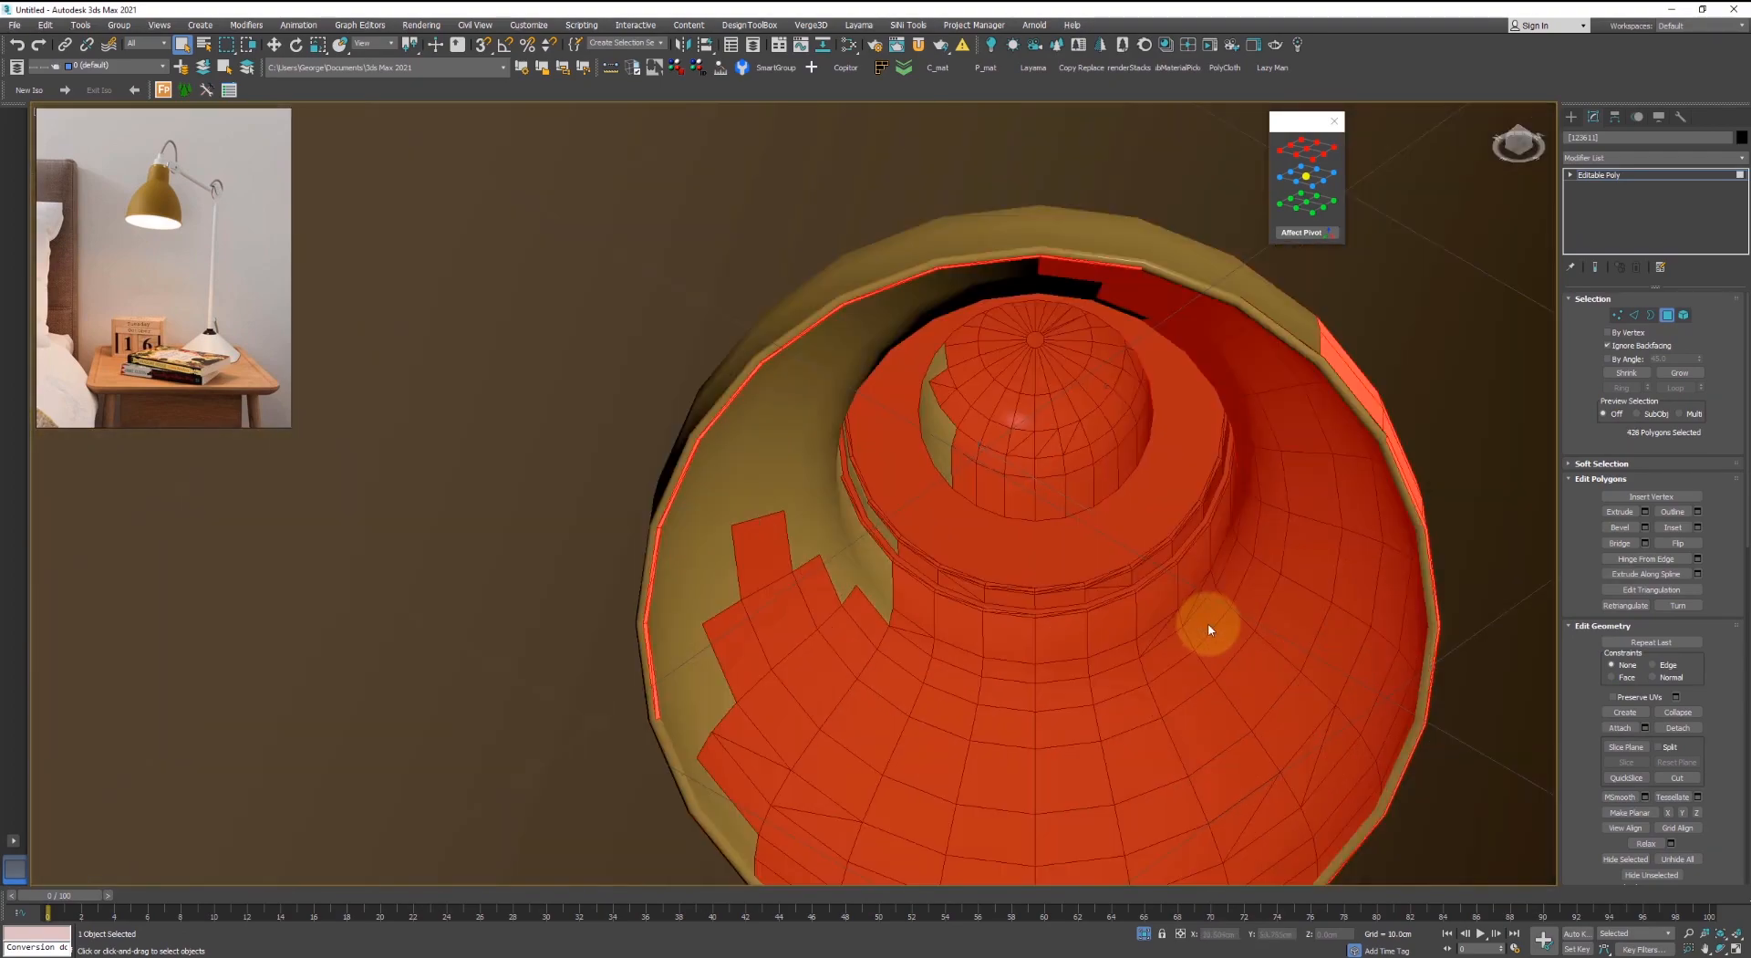
- Leave polygon level and convert the lampshade to an Editable Poly again
key("4")
key("F4")
scroll(1140, 577, "down", 4)
right_click(1135, 569)
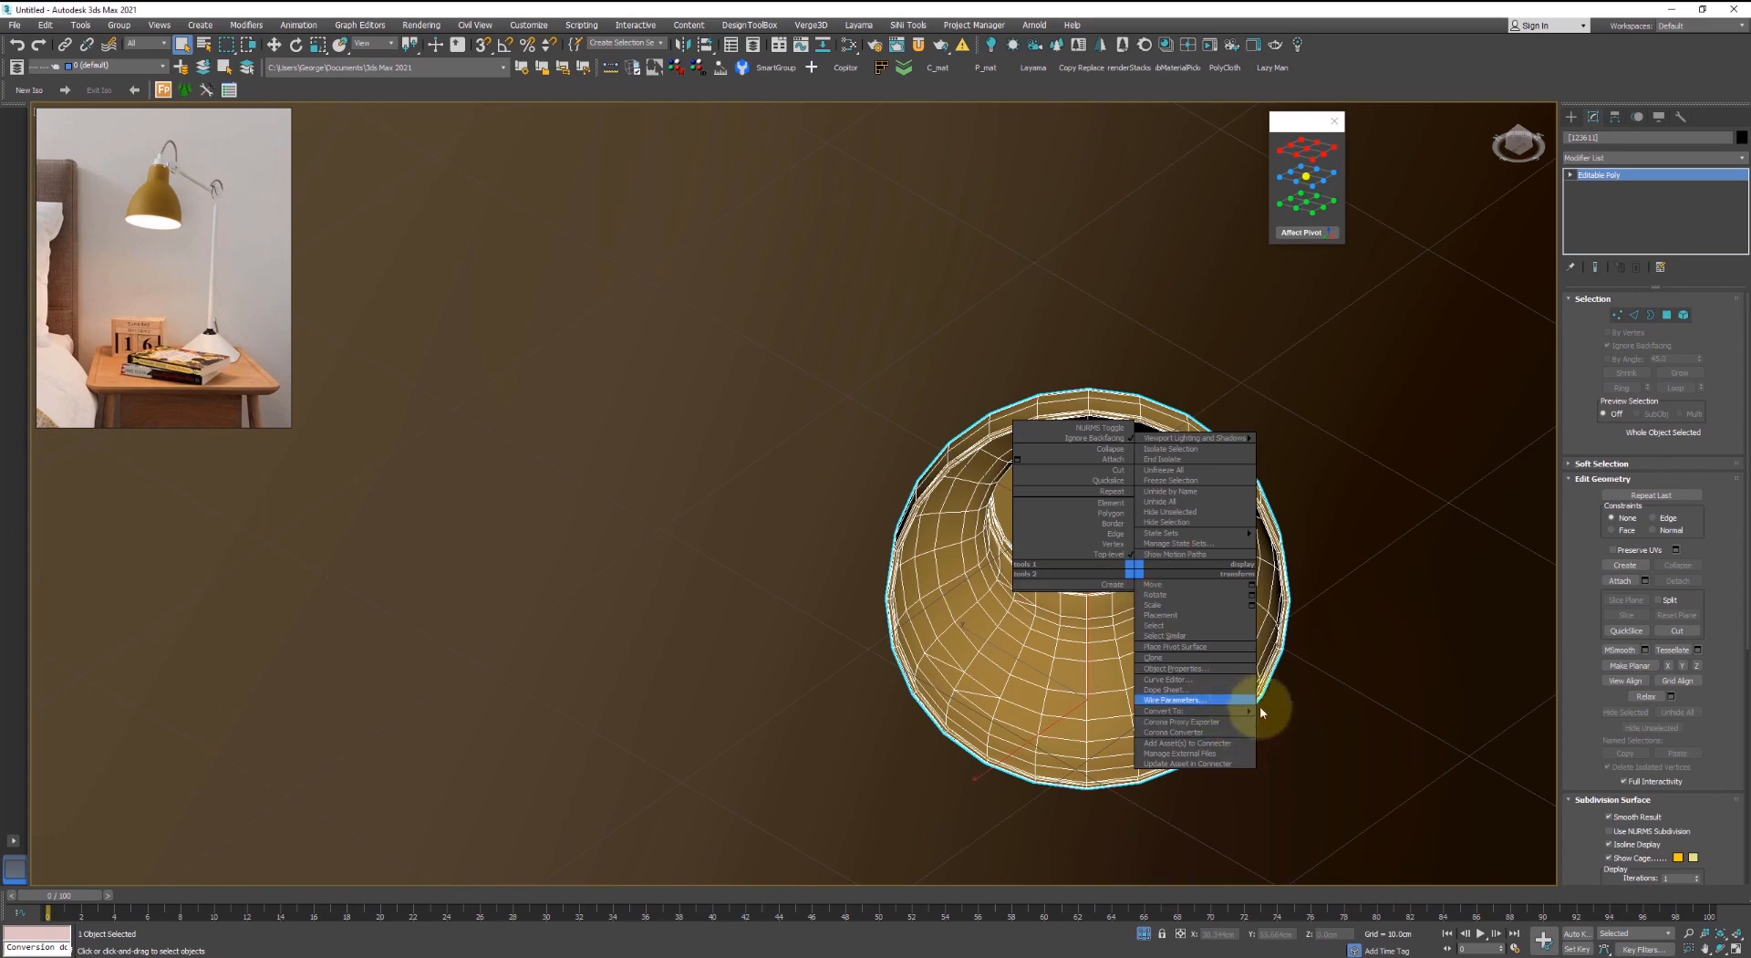
left_click(1301, 722)
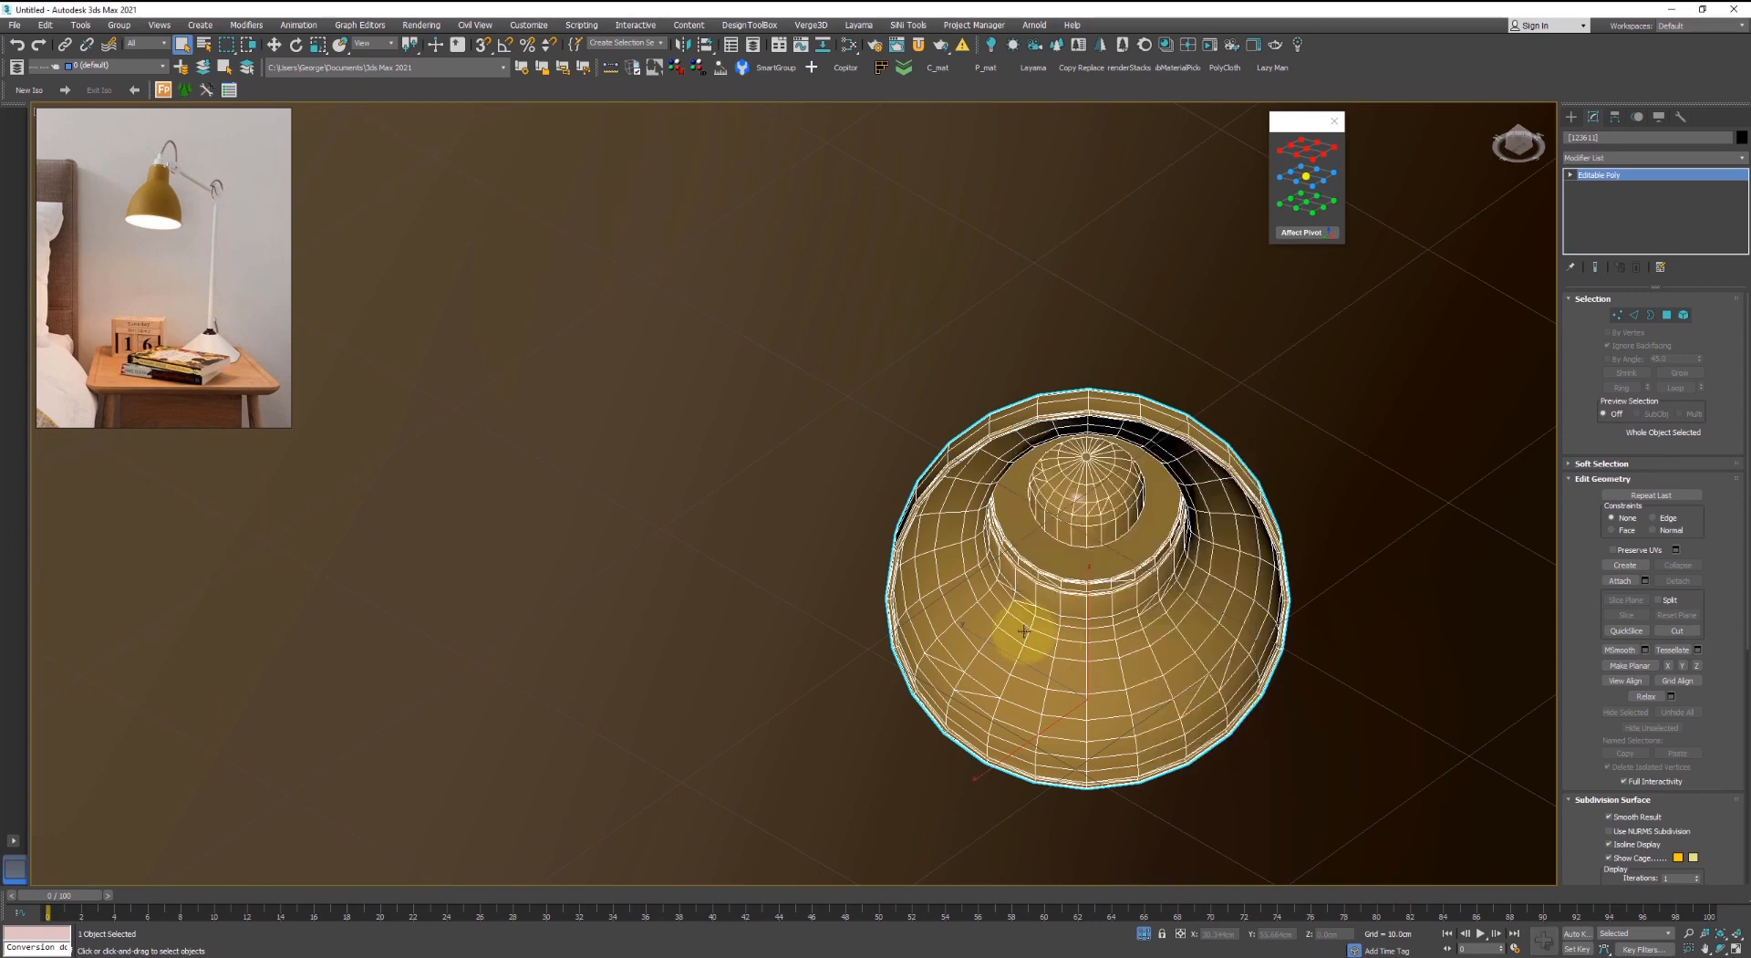
- Examine the lampshade's inside and its bulb up close, checking the mesh at polygon level
scroll(1024, 630, "up", 2)
scroll(1136, 597, "down", 4)
middle_click_drag(1132, 574, 1128, 572, "alt")
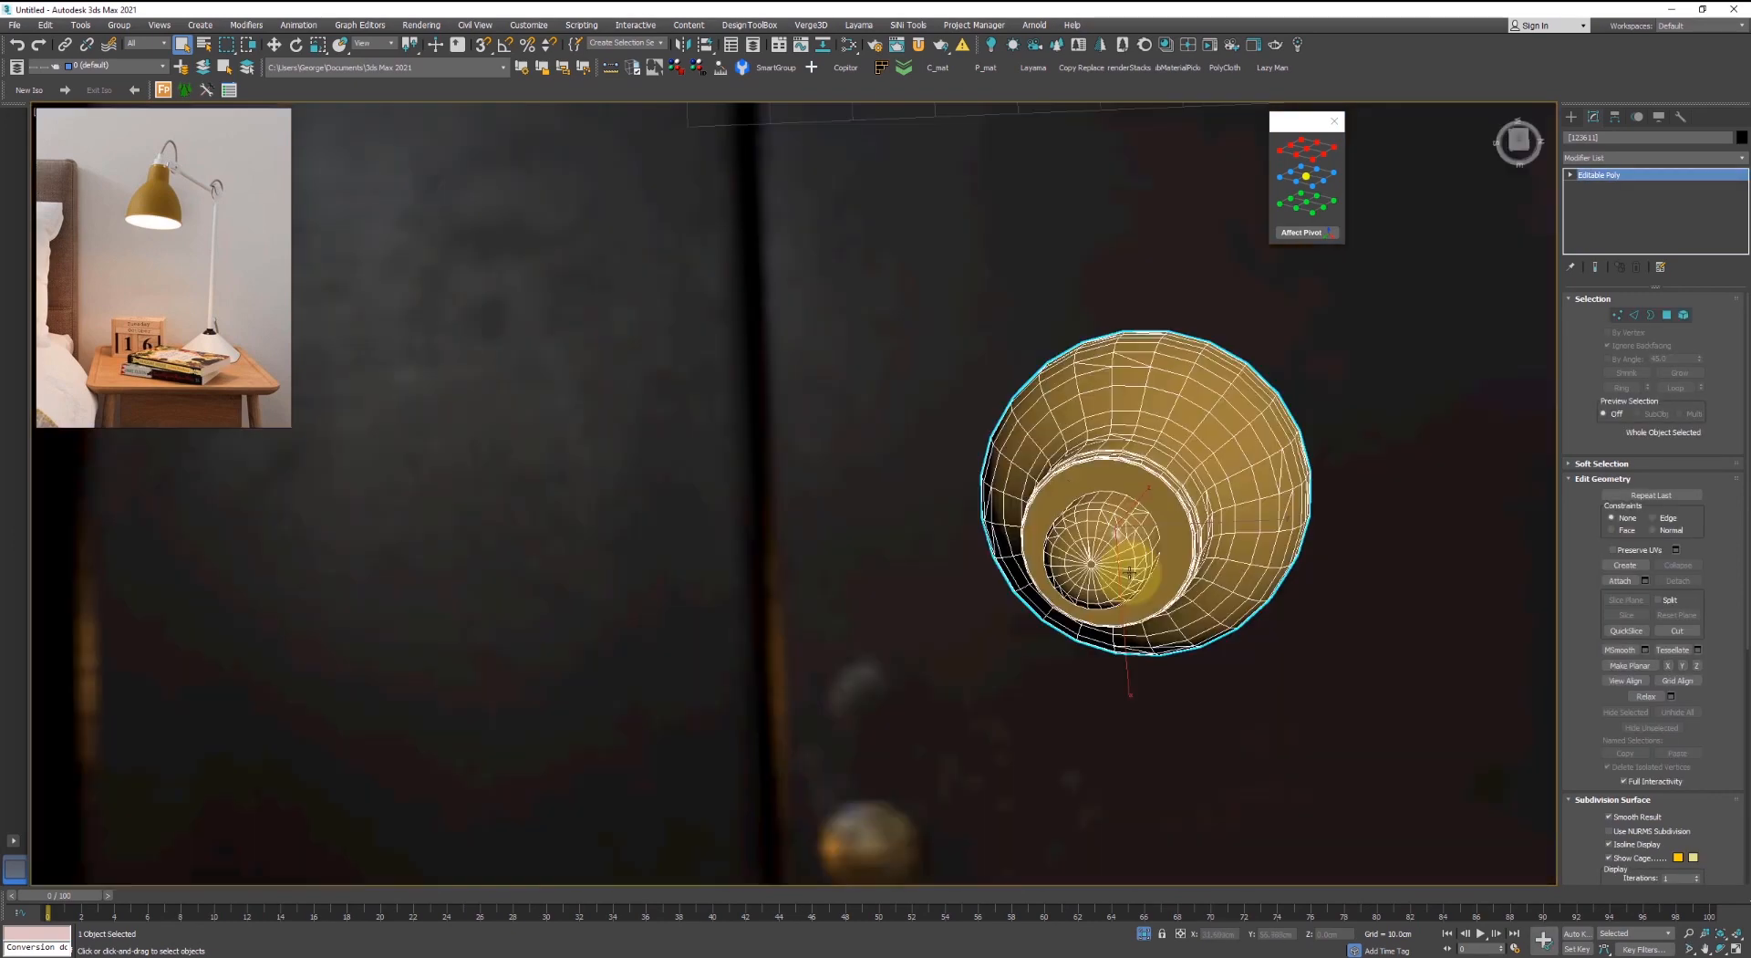
key("z")
middle_click_drag(949, 475, 799, 516, "alt")
scroll(715, 517, "up", 8)
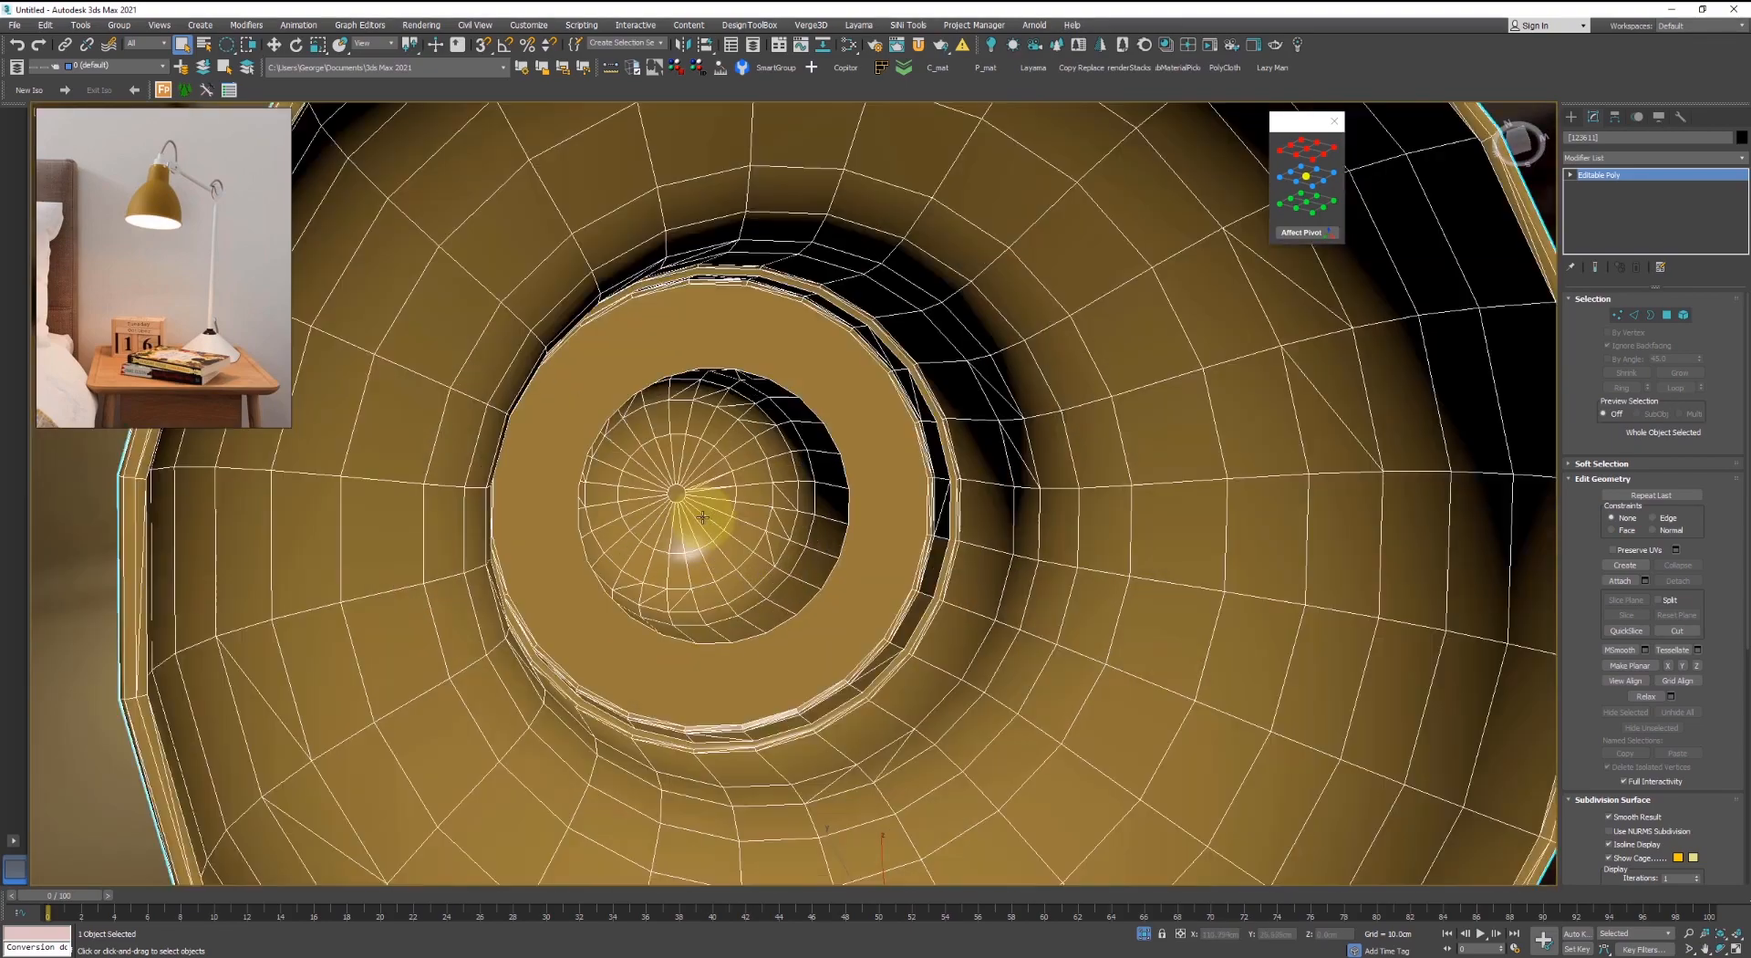
key("4")
key("4")
scroll(650, 455, "down", 5)
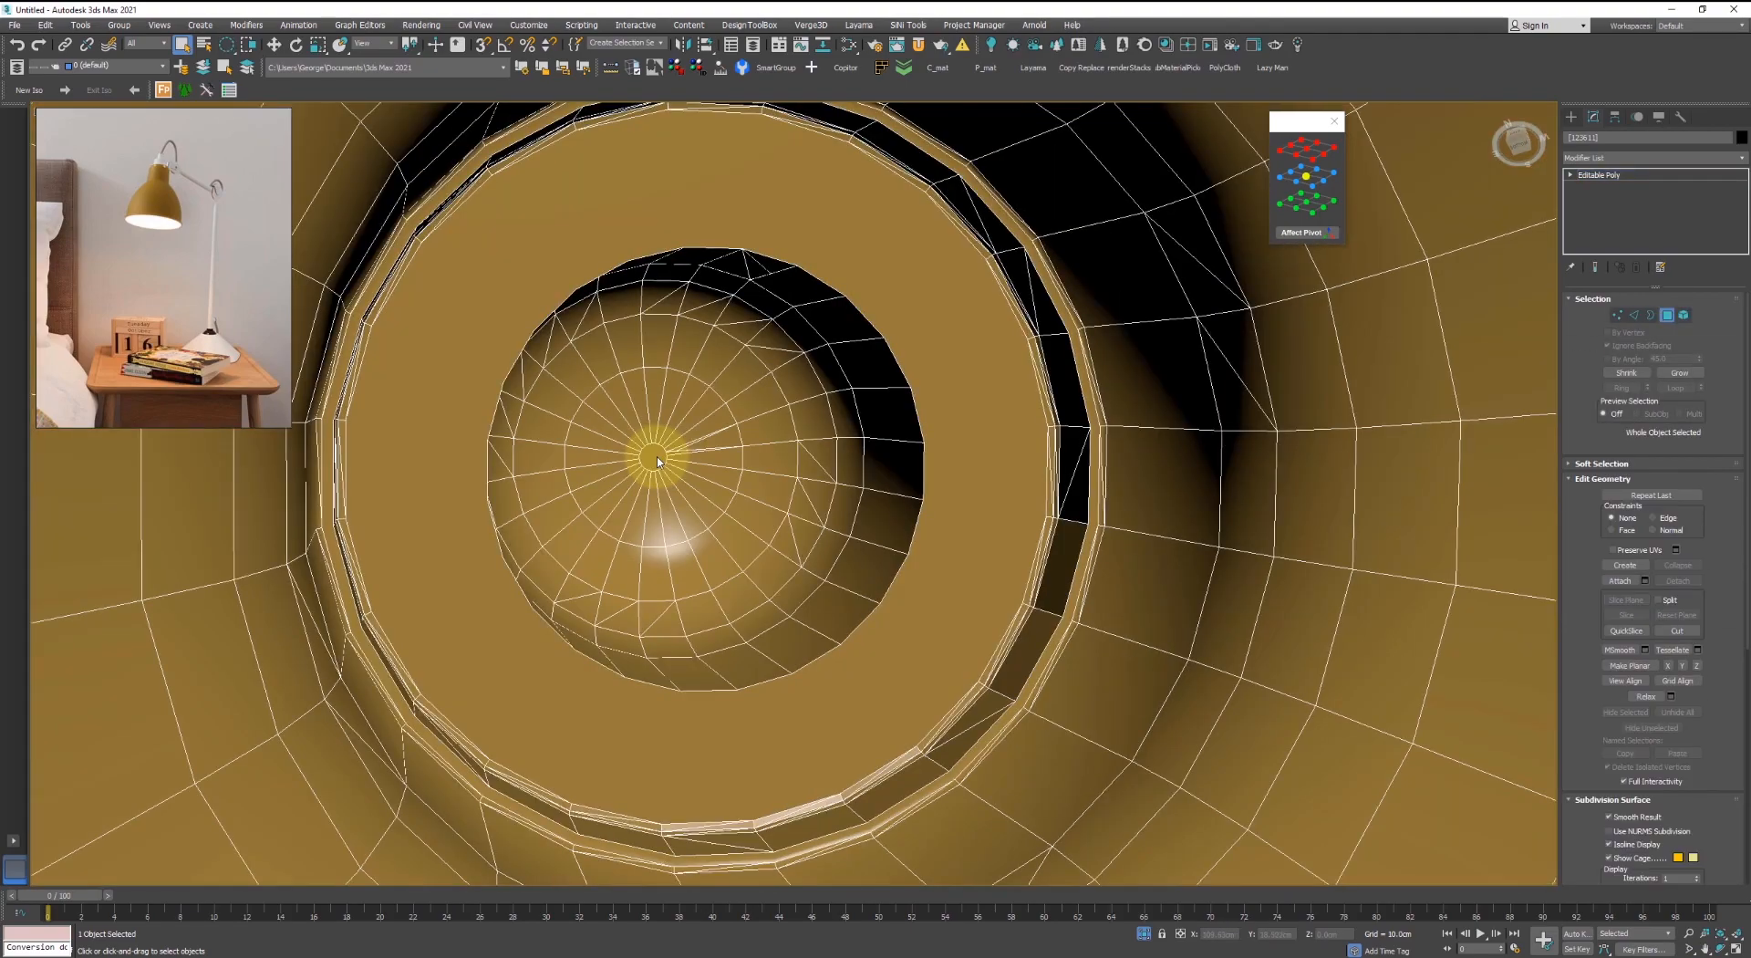
key("4")
scroll(647, 460, "up", 3)
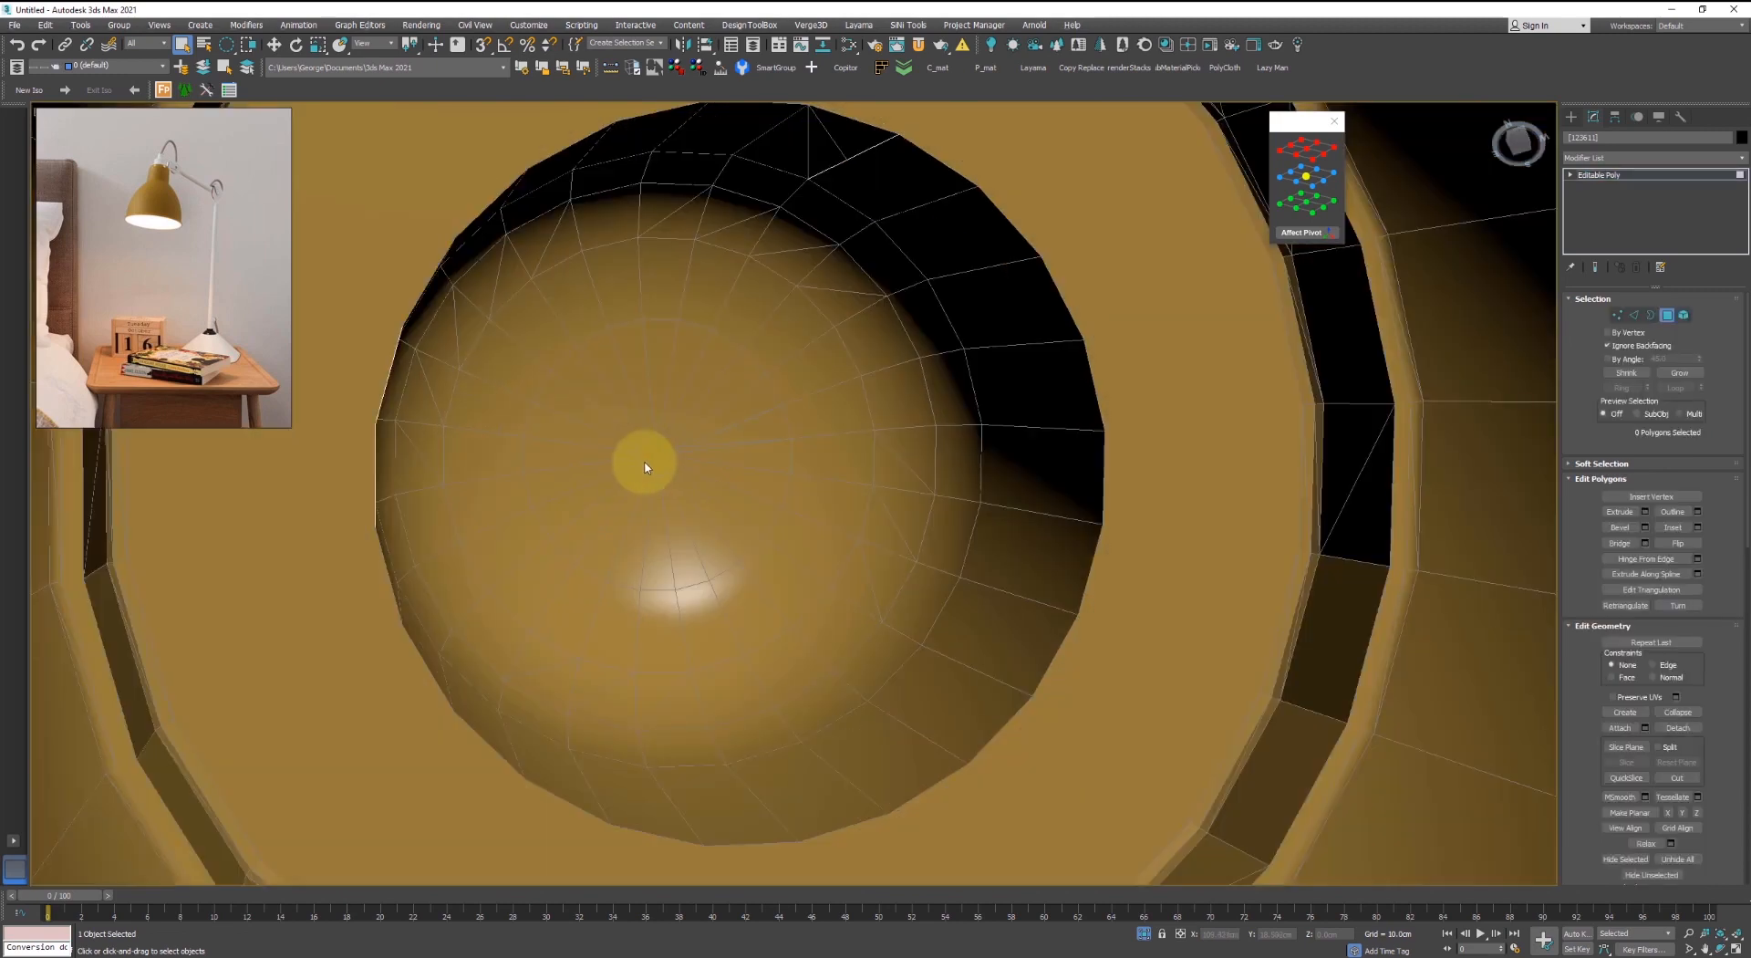
key("4")
key("4")
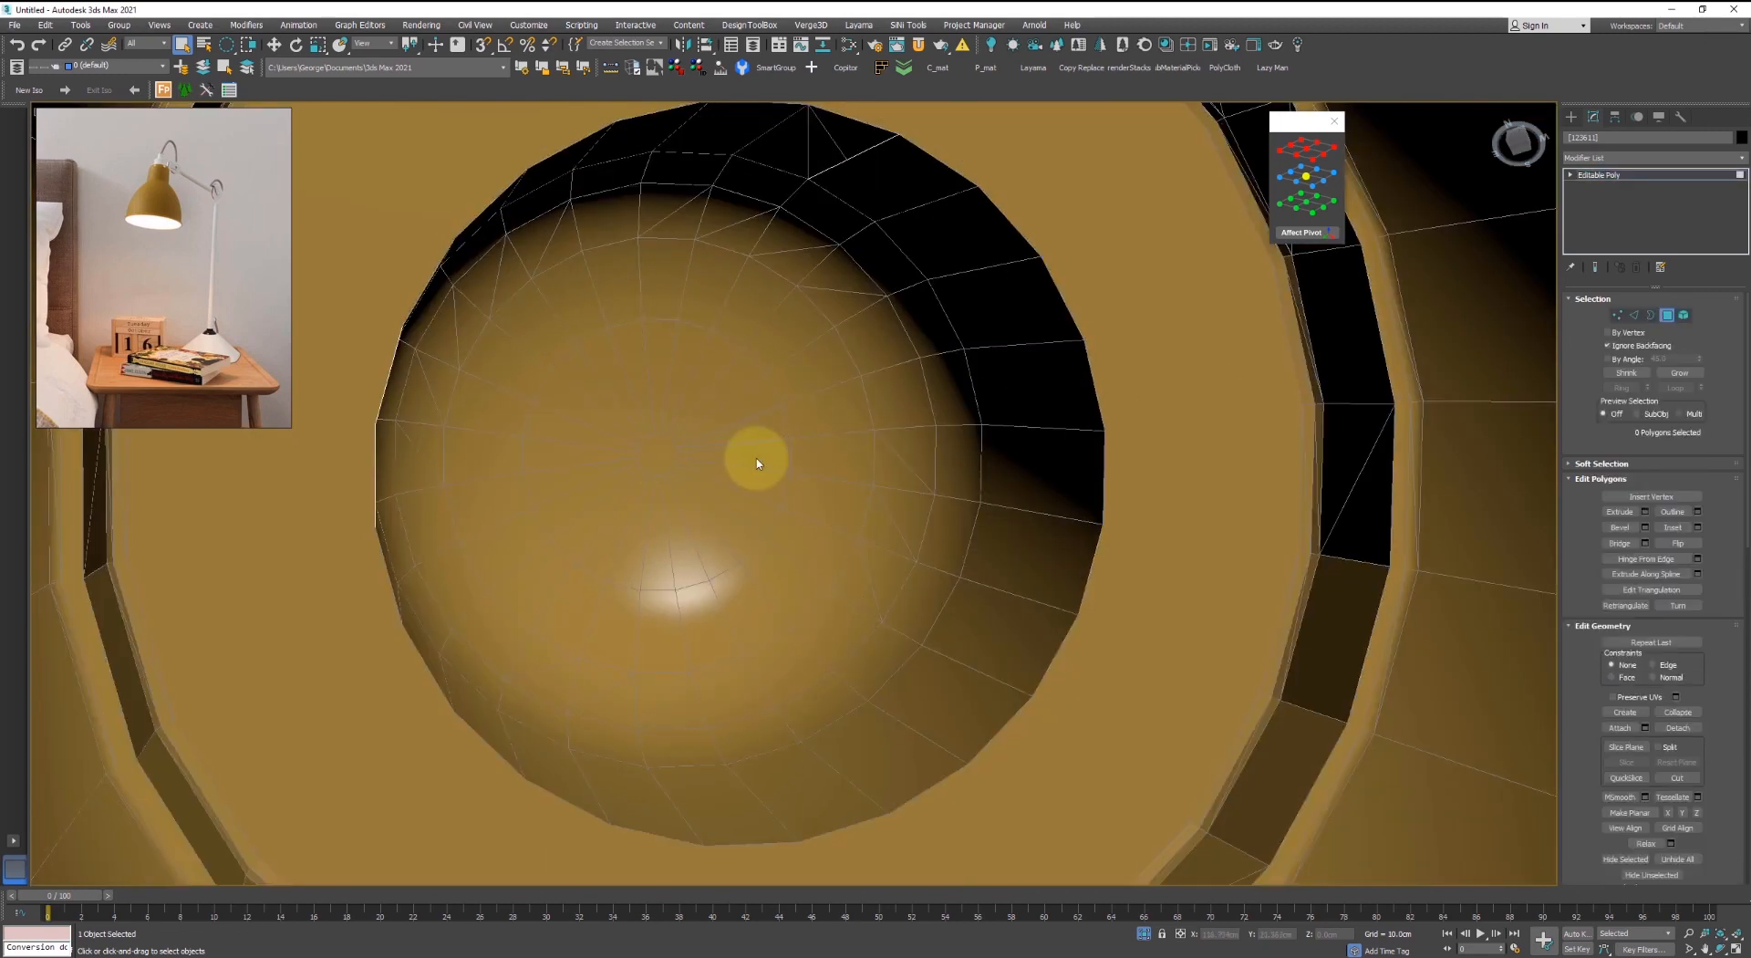
- Try to select the shade's inner polygons from below, check the border level, and return to object level
scroll(729, 472, "down", 10)
key("ctrl+z")
middle_click_drag(577, 458, 630, 565, "alt")
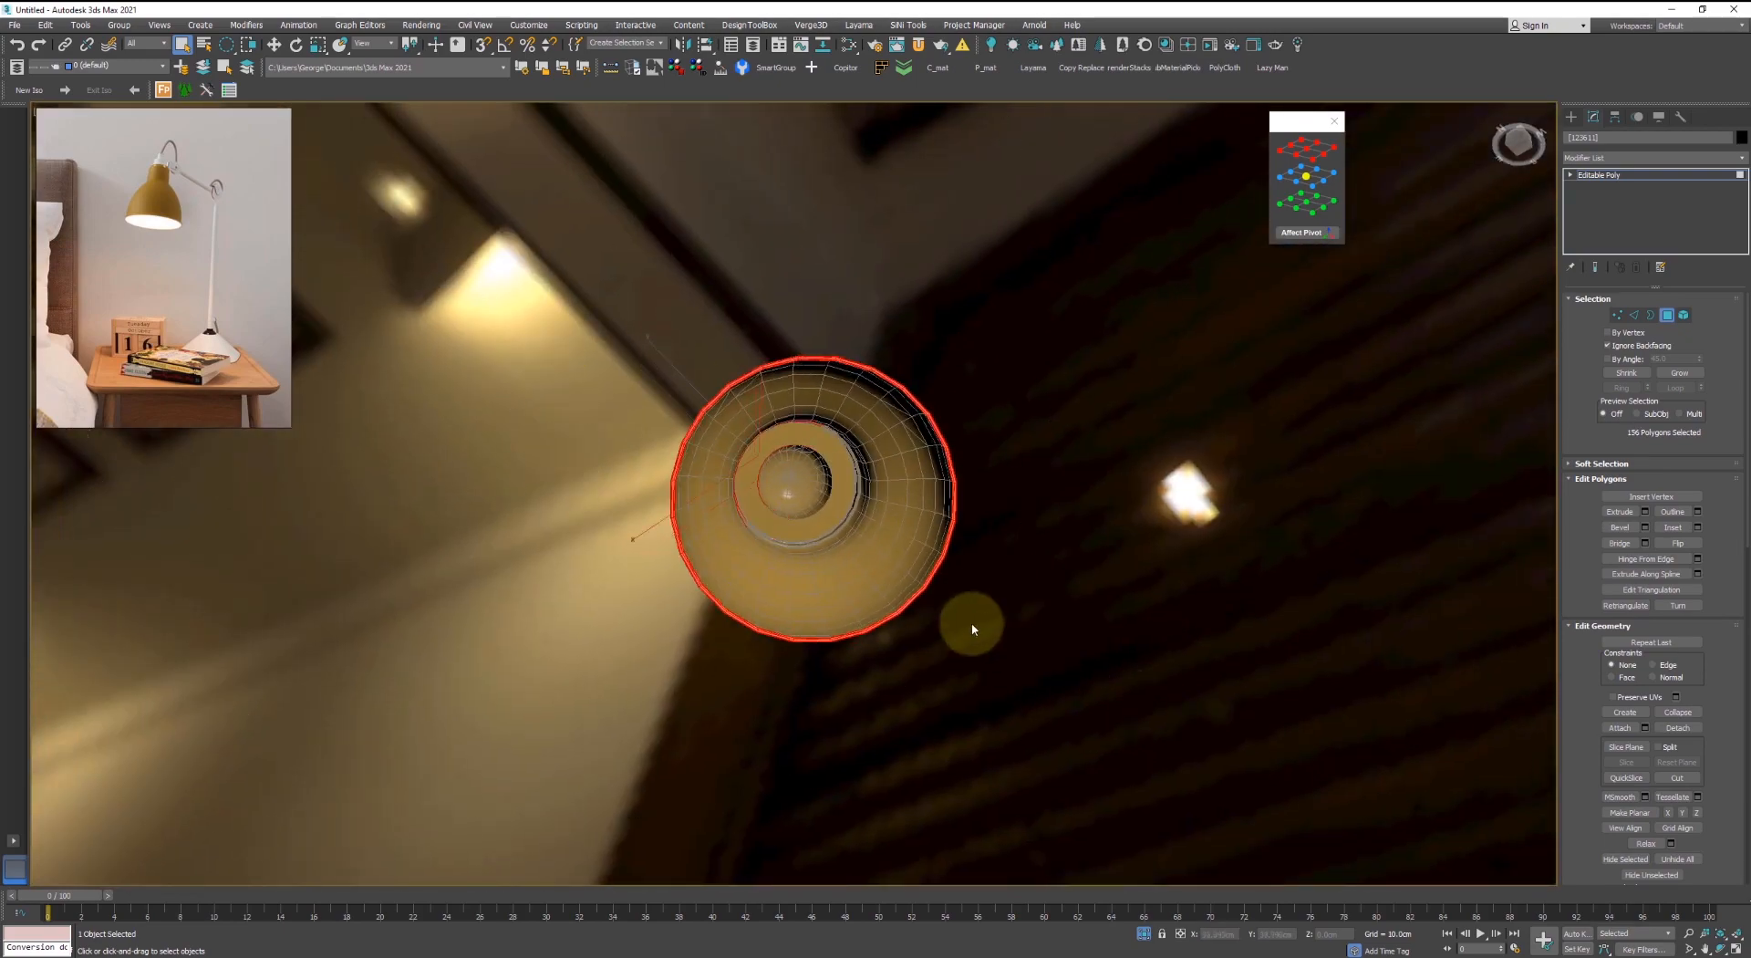
middle_click_drag(973, 630, 1019, 732, "alt")
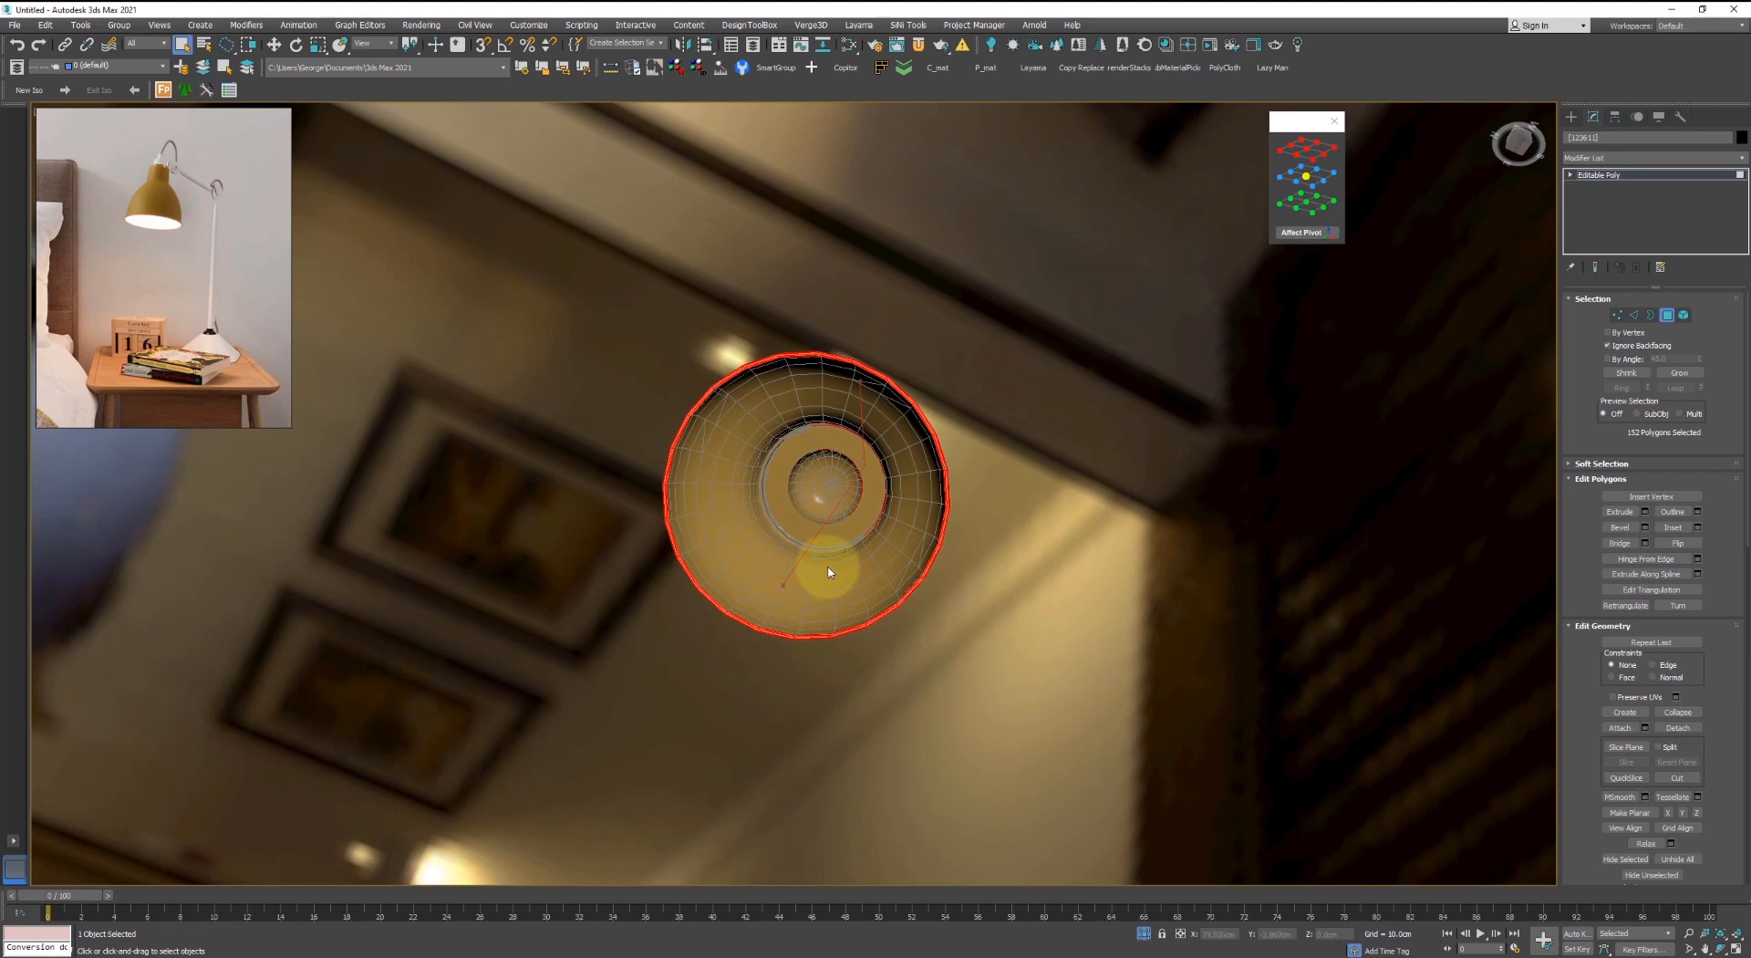
left_click(852, 540)
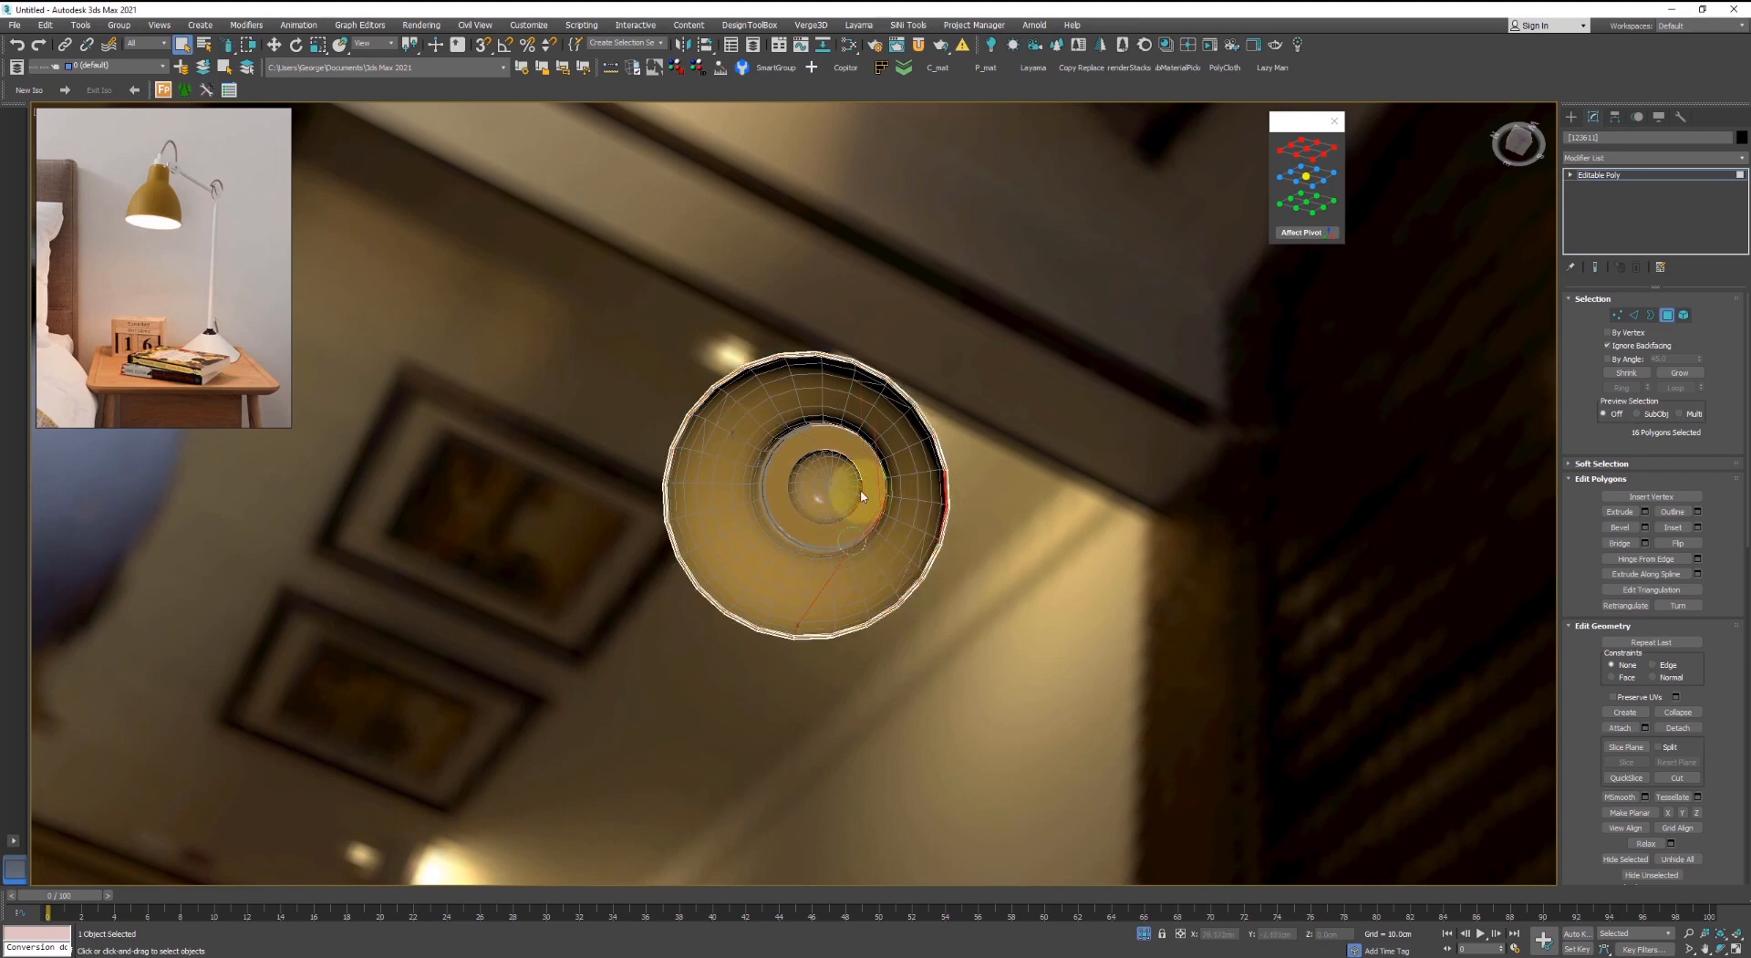
mouse_move(856, 500)
middle_mouse_down("alt")
mouse_move(773, 604)
mouse_move(663, 573)
middle_mouse_up("alt")
mouse_move(758, 526)
left_mouse_down("ctrl")
mouse_move(849, 538)
mouse_move(868, 518)
left_mouse_up("ctrl")
mouse_move(867, 517)
middle_mouse_down("alt")
mouse_move(1064, 450)
mouse_move(1080, 461)
mouse_move(901, 561)
mouse_move(950, 566)
mouse_move(857, 583)
mouse_move(824, 544)
mouse_move(871, 536)
middle_mouse_up("alt")
key("3")
key("F4")
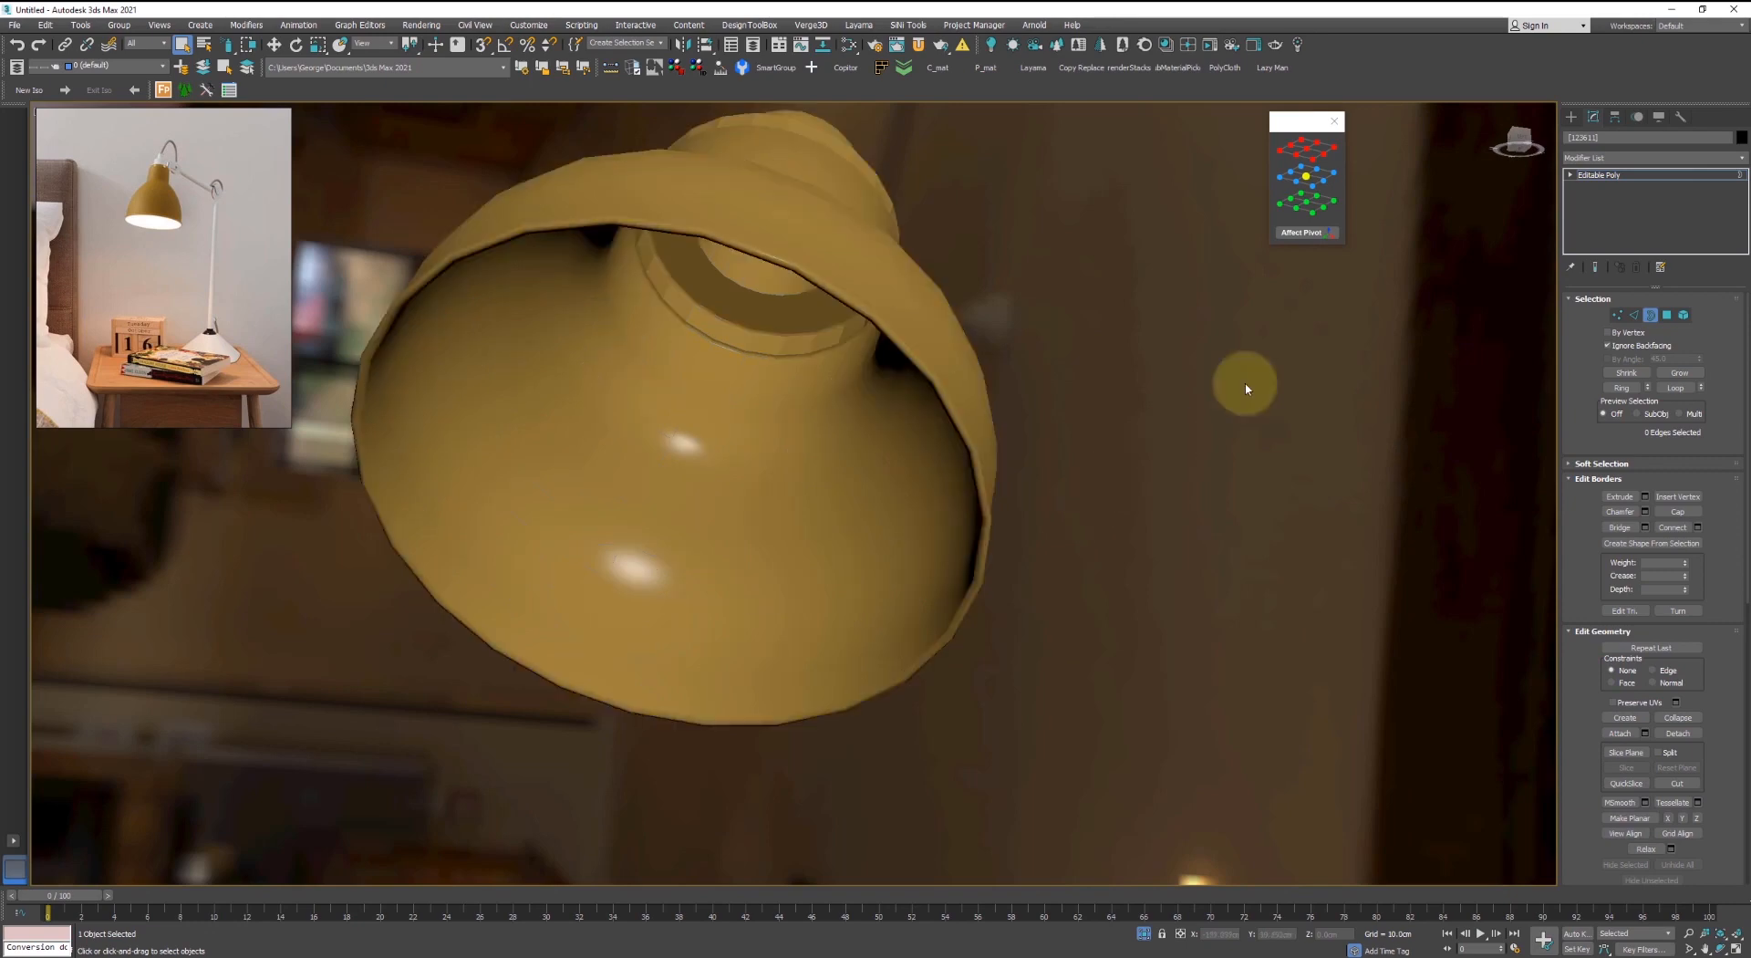
left_click(1607, 176)
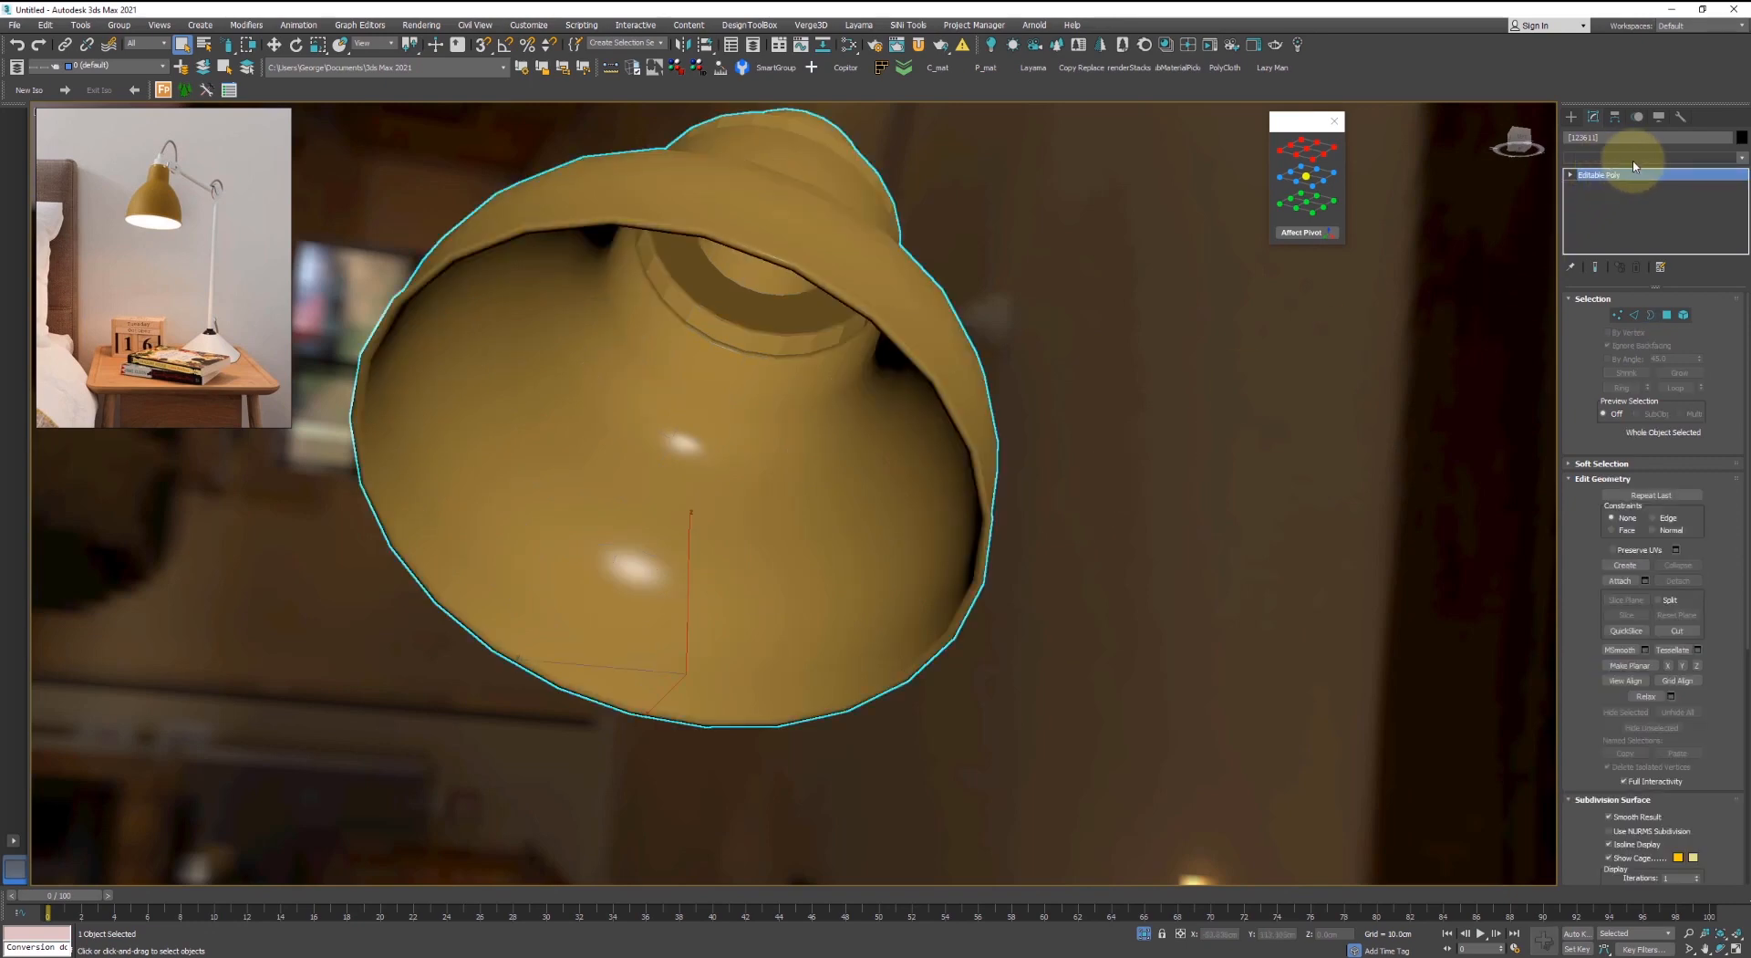
- Add a Shell modifier to the lampshade with a thin outer amount, overriding the inner material ID as 1 and the outer as 2
left_click(1634, 157)
type("shell")
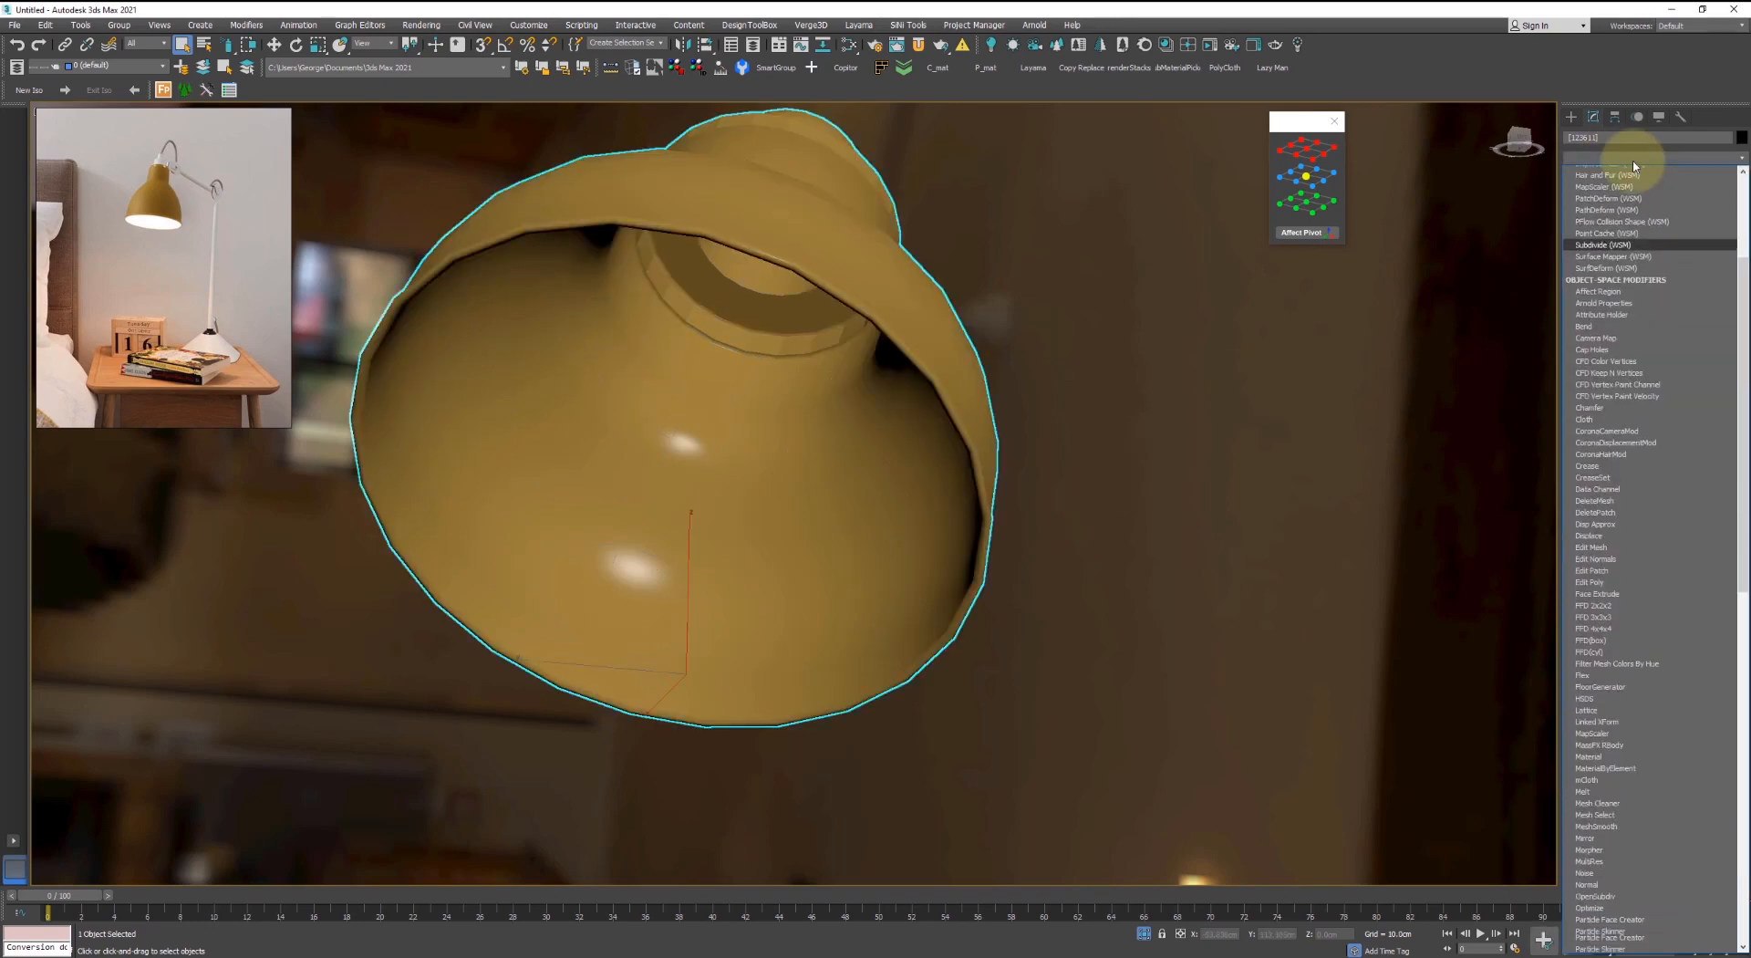
key("Return")
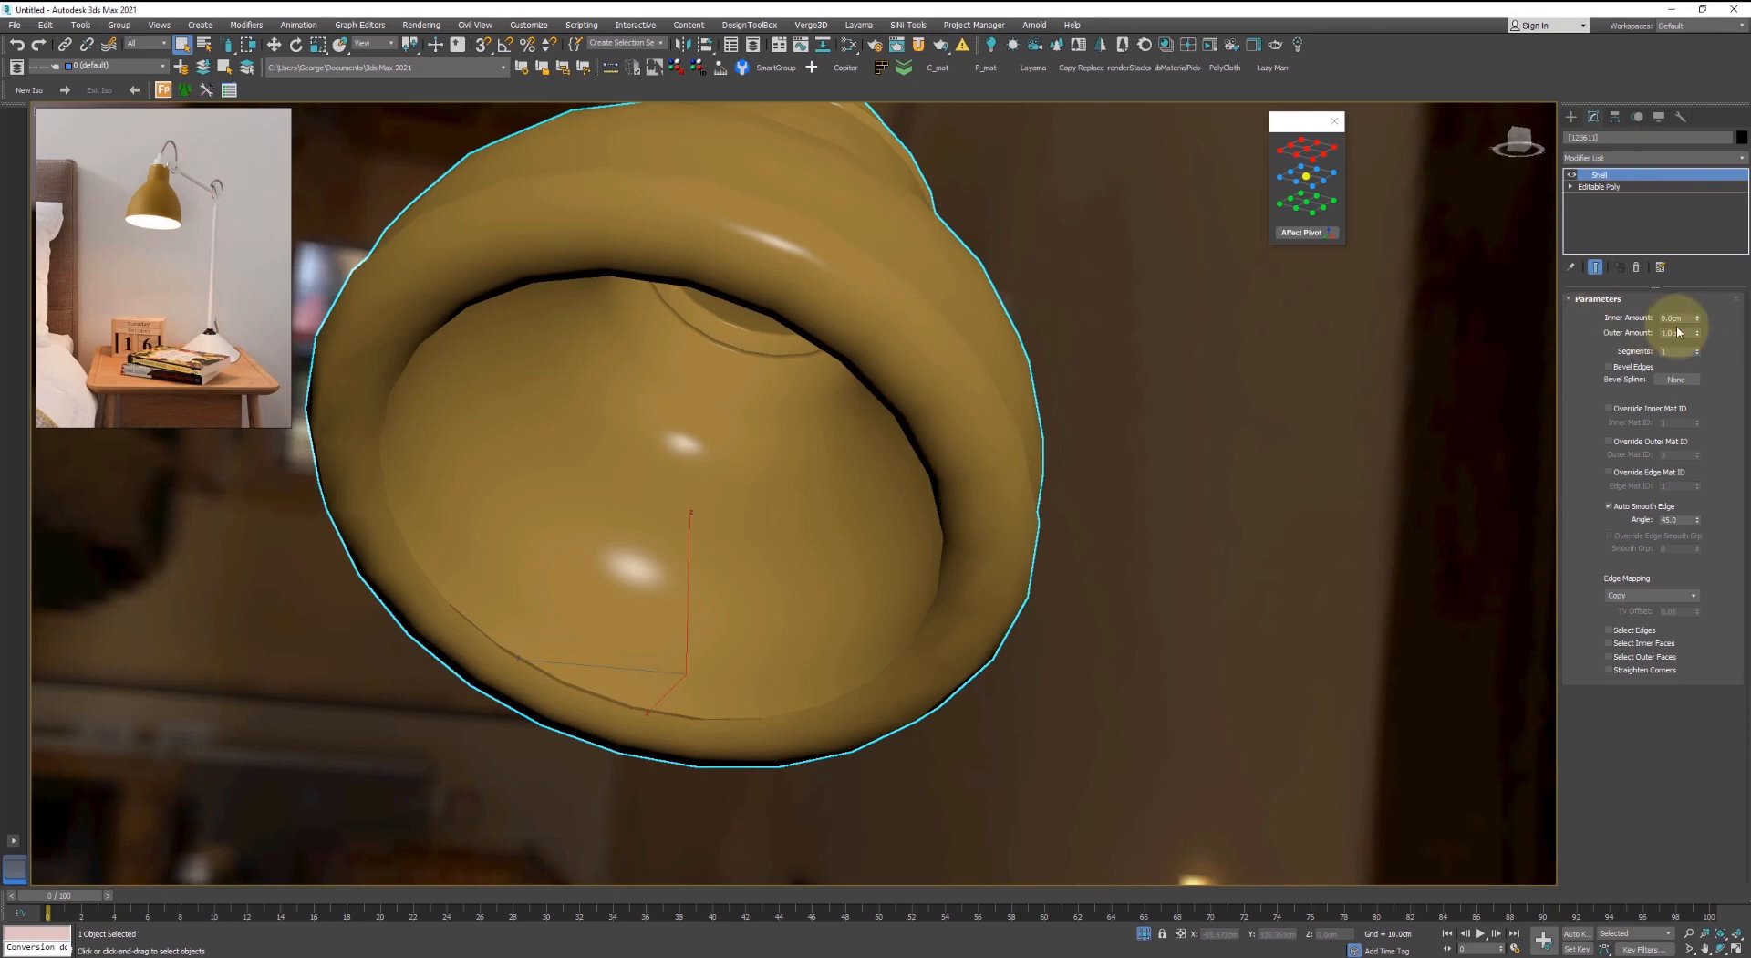
left_click_drag(1699, 336, 1687, 394)
key("F4")
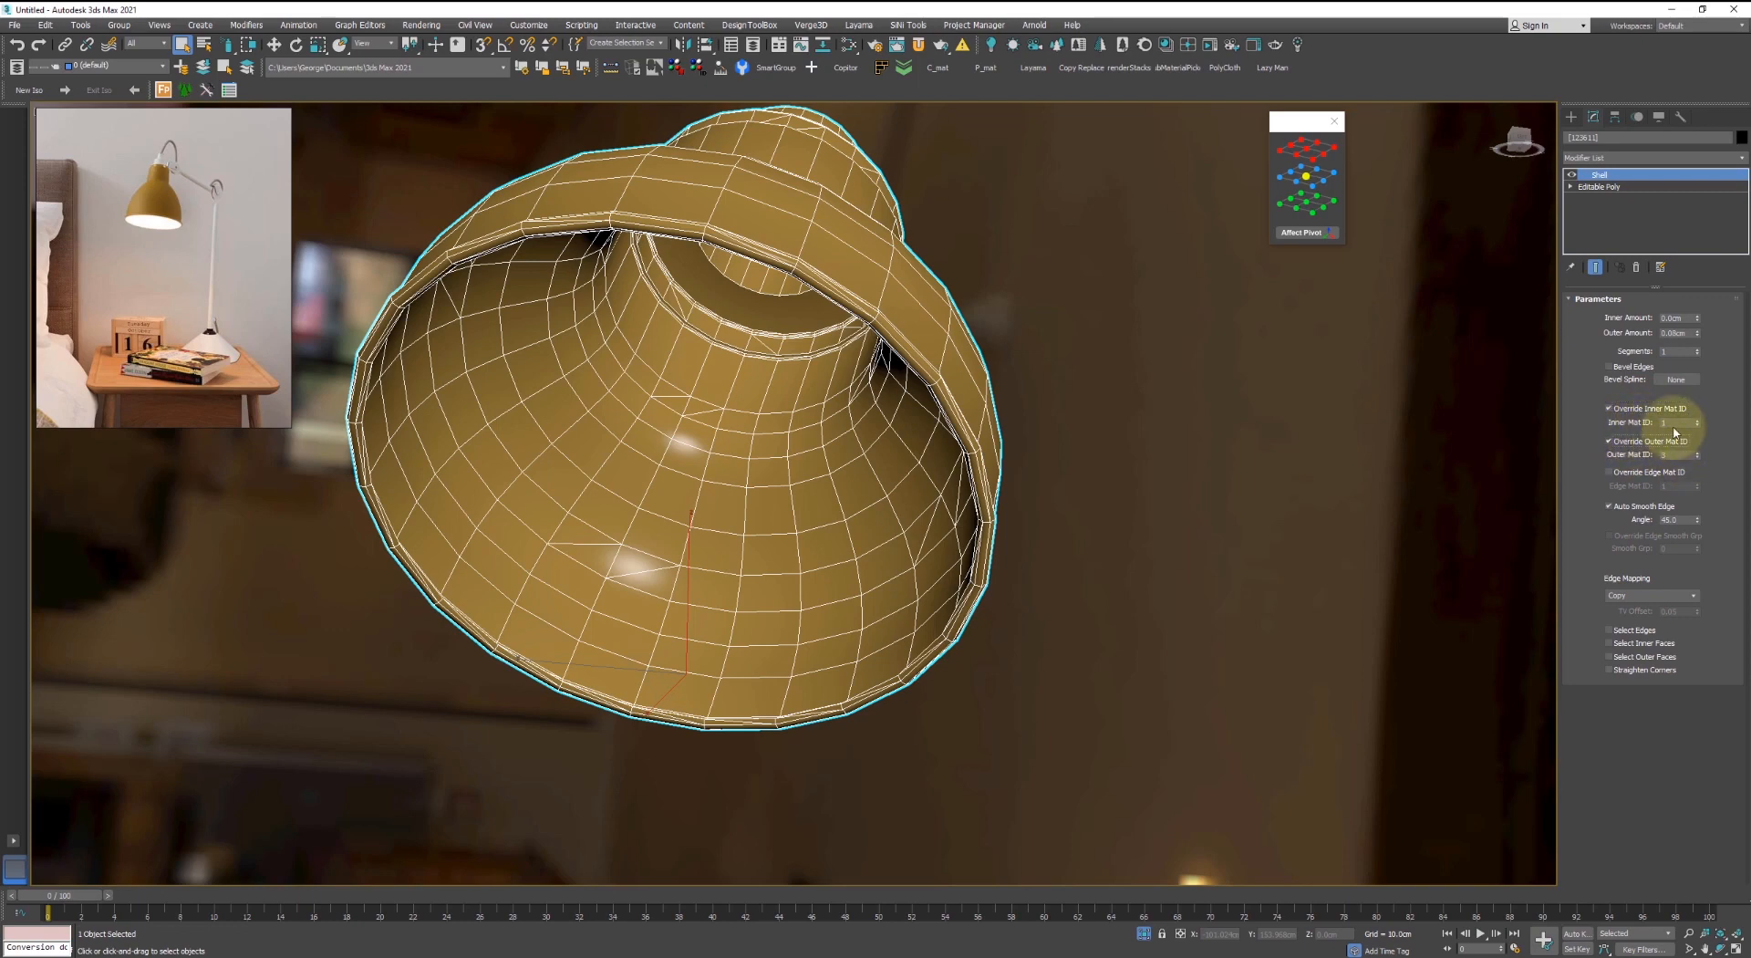
middle_click_drag(1204, 428, 1221, 447)
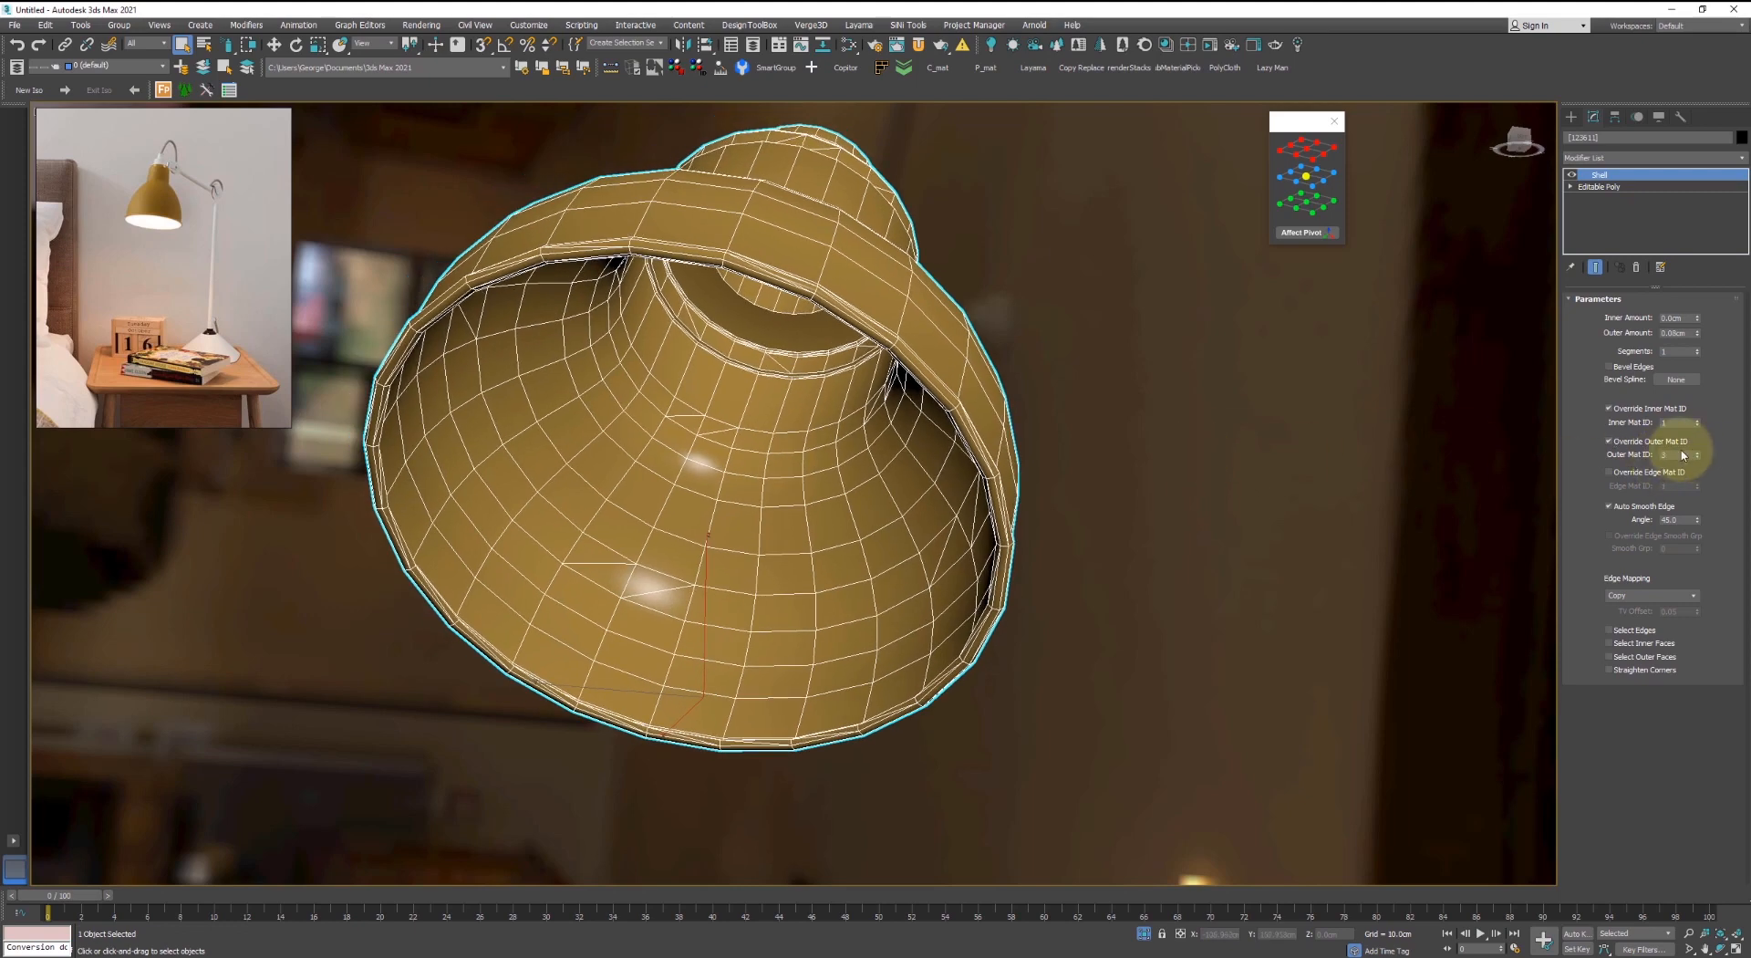
left_click(1240, 461)
left_click(1031, 430)
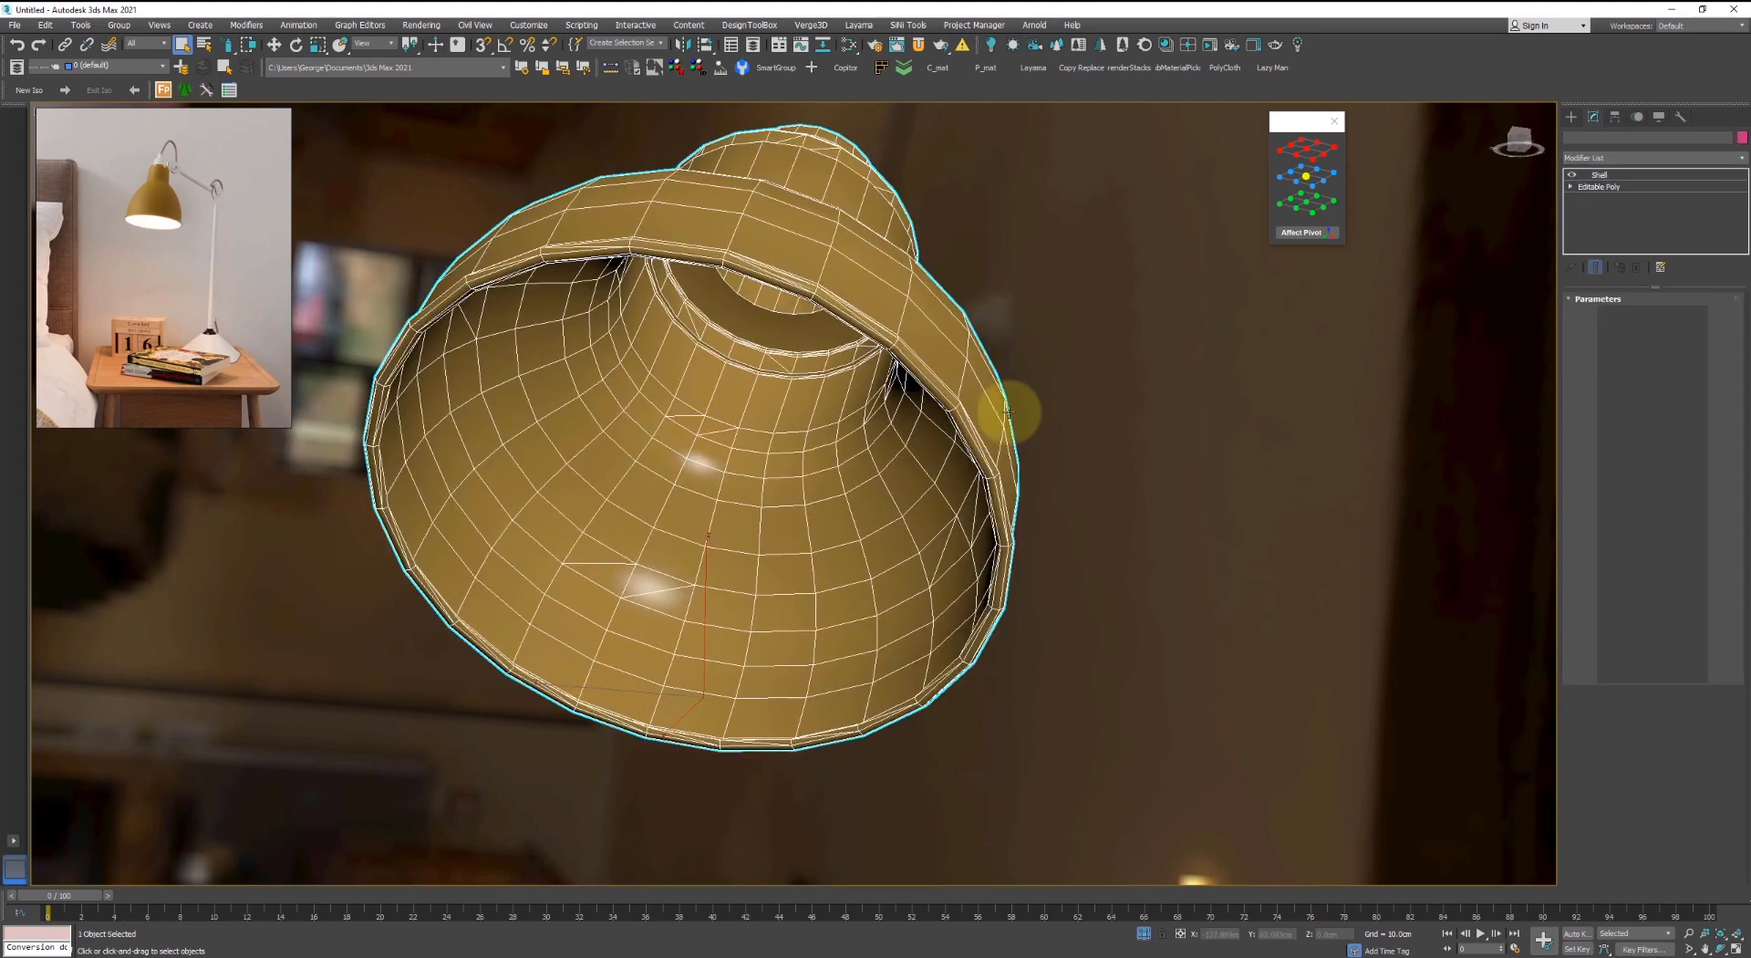
- Create a Multi/Sub-Object material and set its number of sub-materials to 2
key("m")
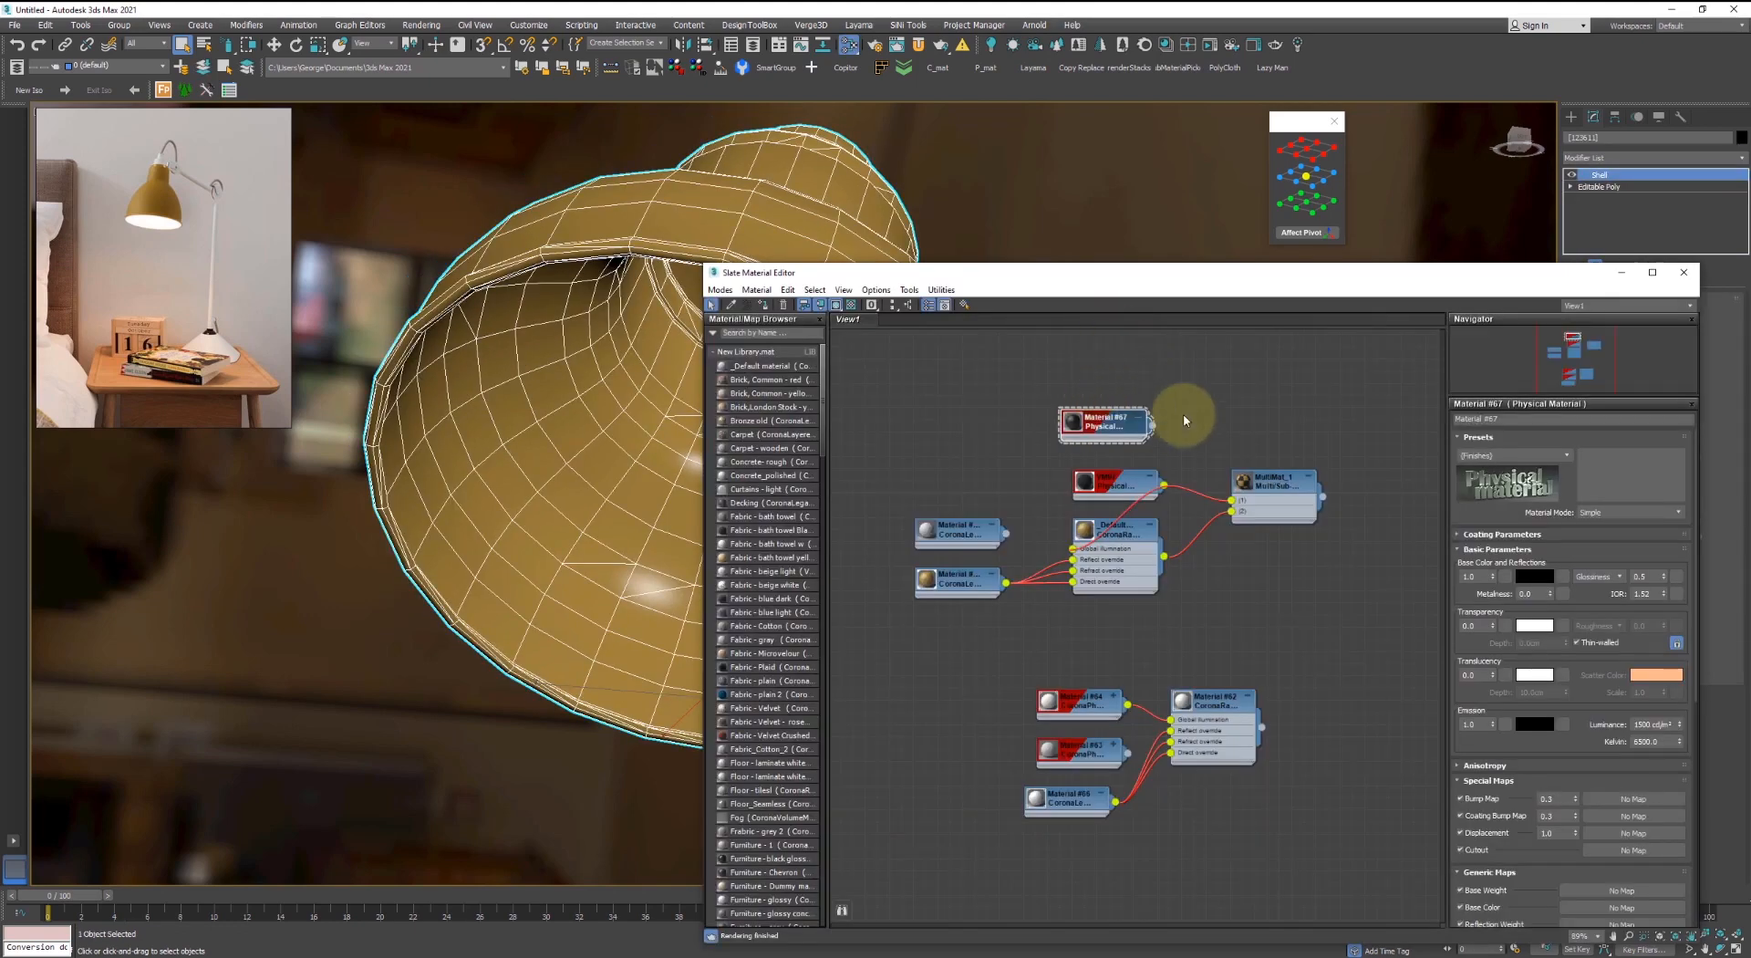
middle_click_drag(1185, 420, 1122, 513)
right_click(1142, 425)
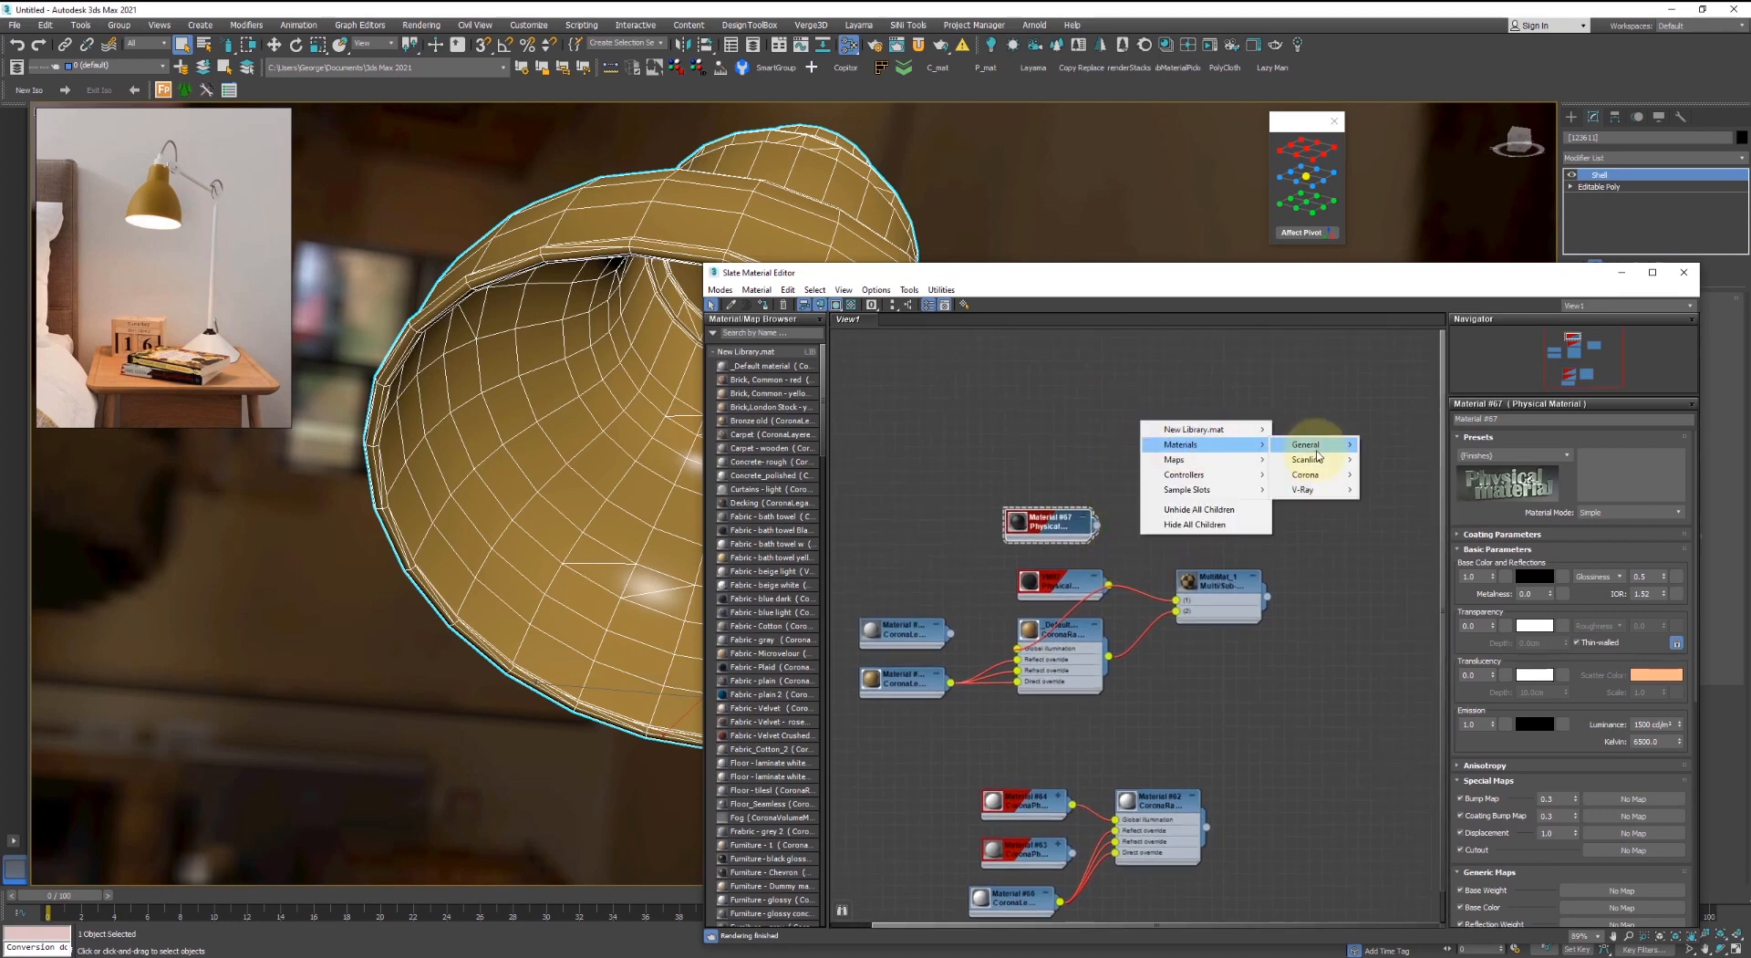
mouse_move(1324, 451)
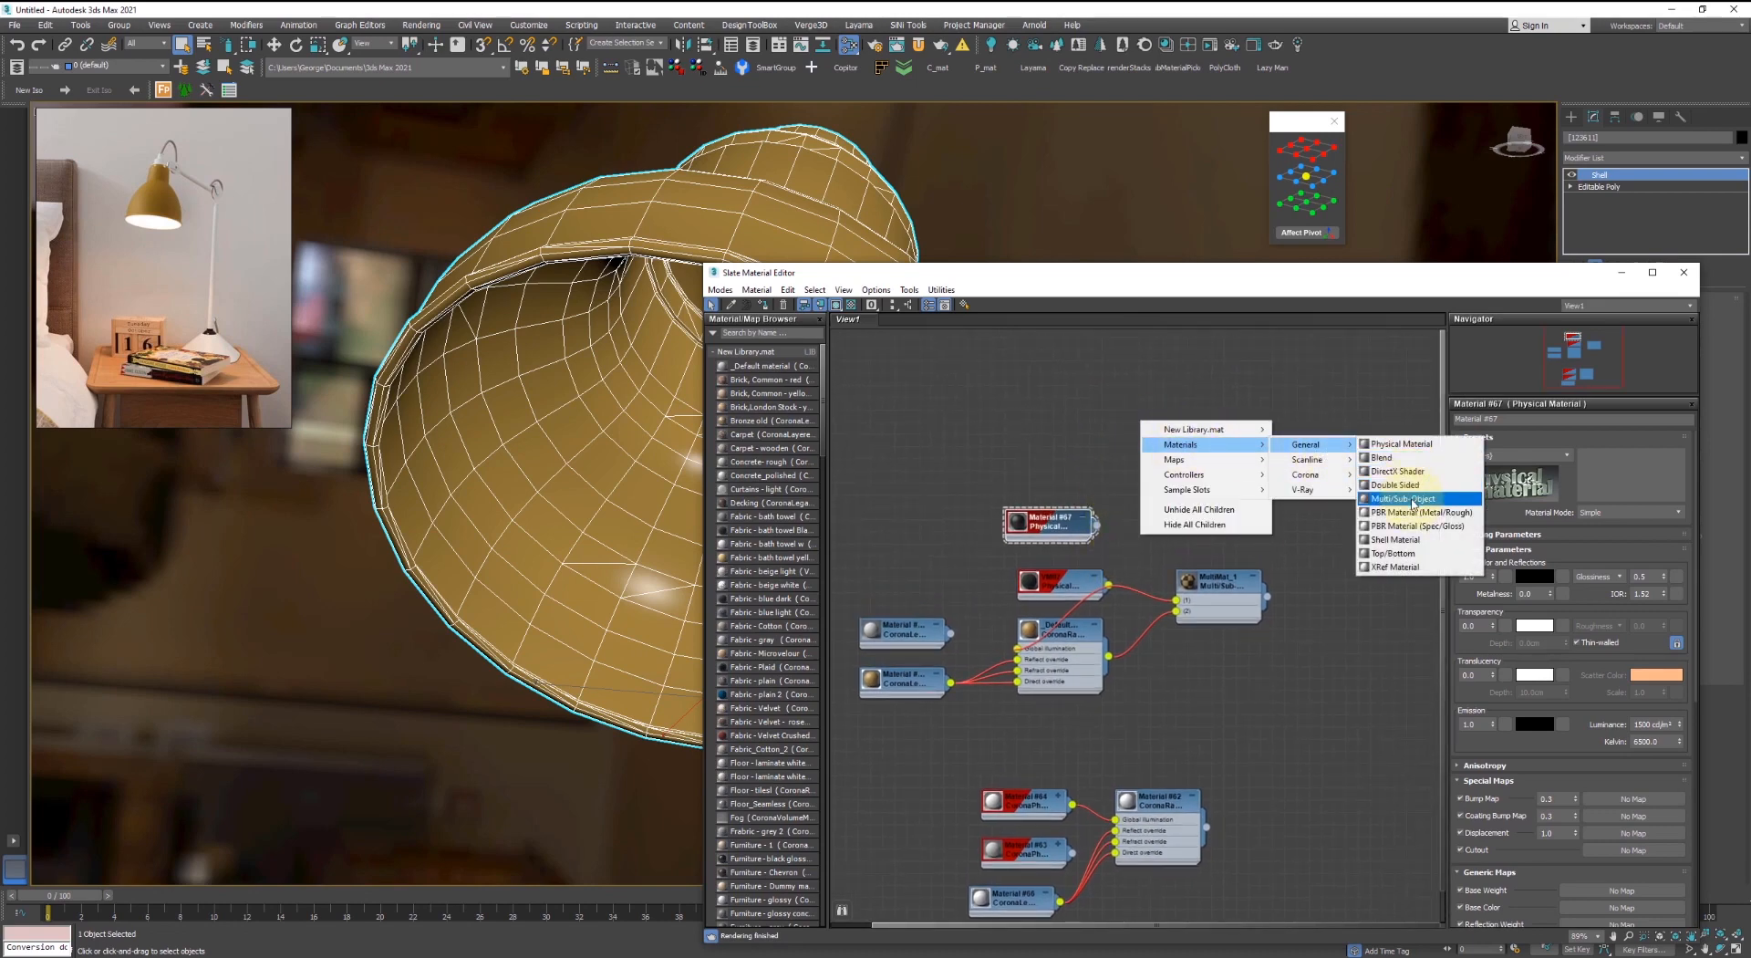
left_click(1412, 502)
left_click_drag(1109, 421, 1339, 557)
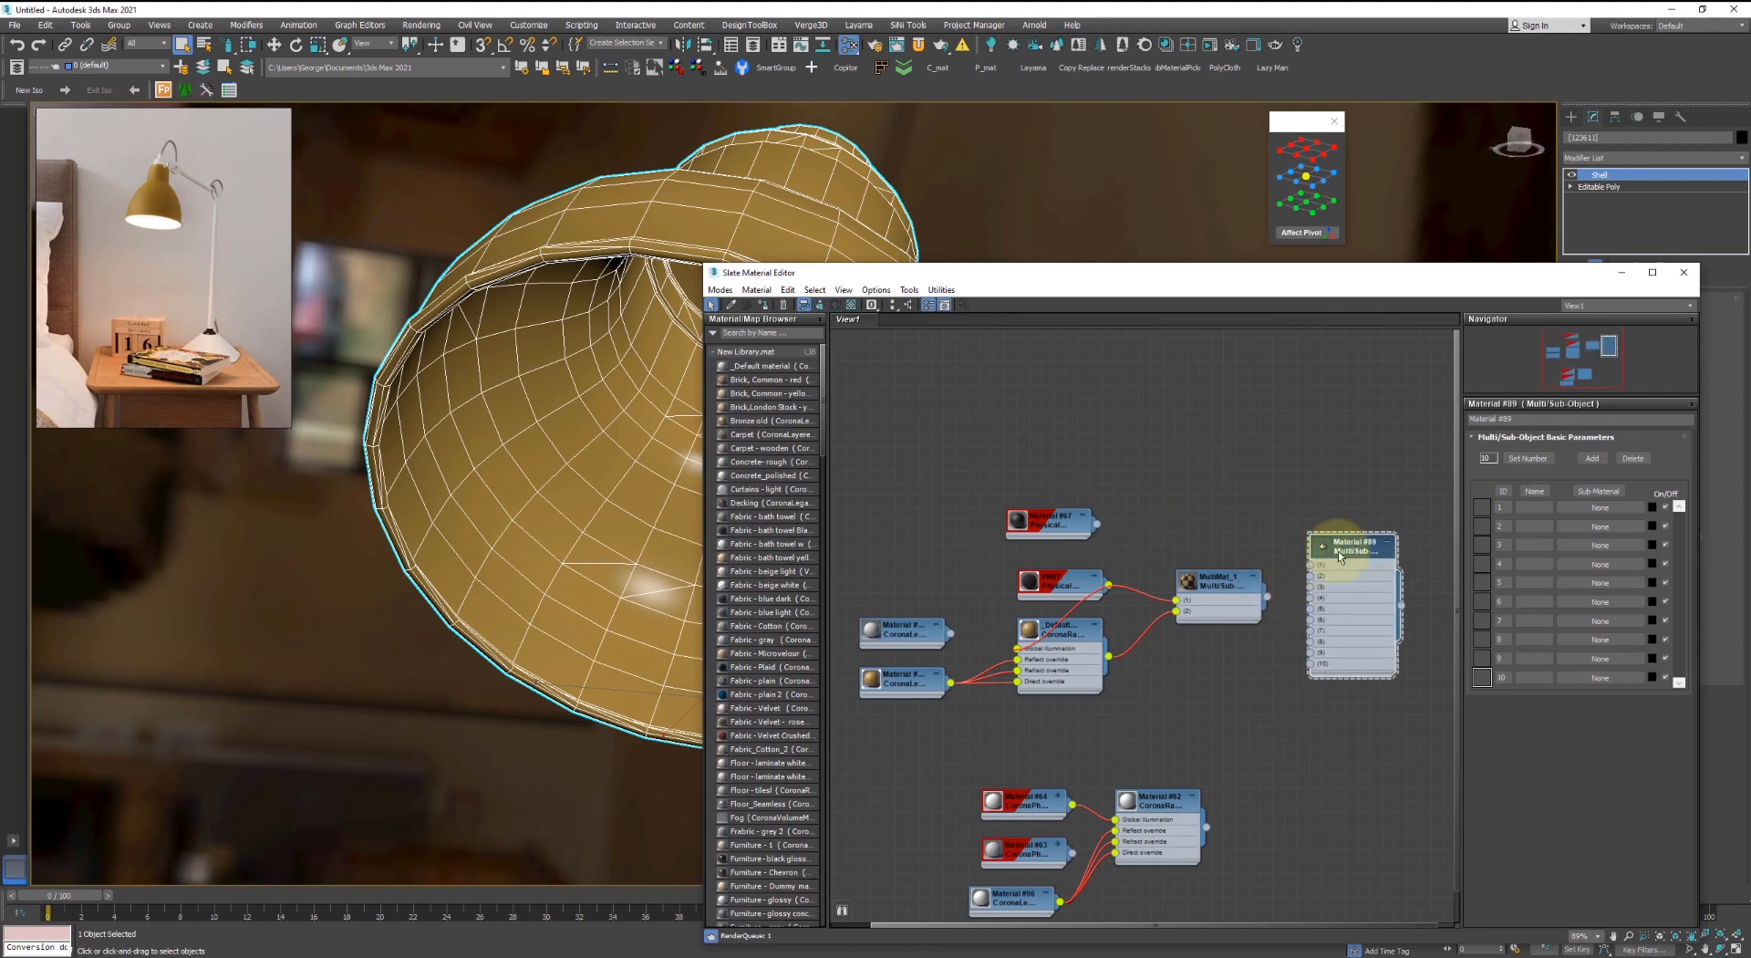
left_click(1526, 458)
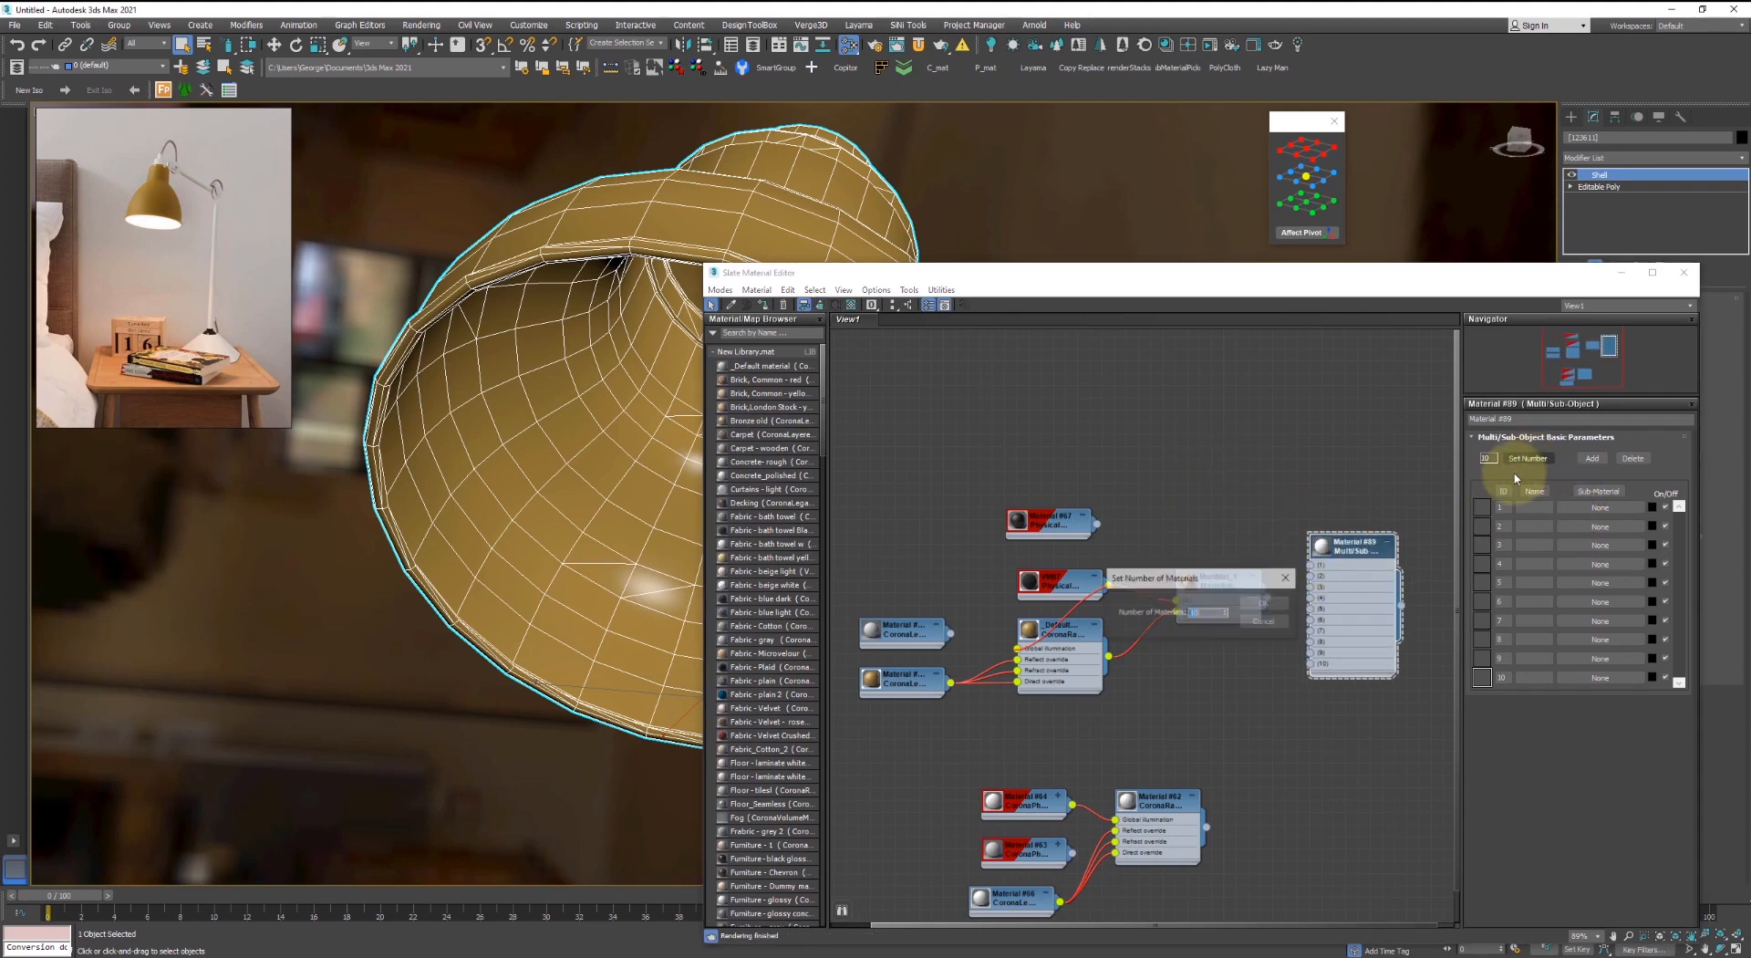
type("2")
left_click(1267, 600)
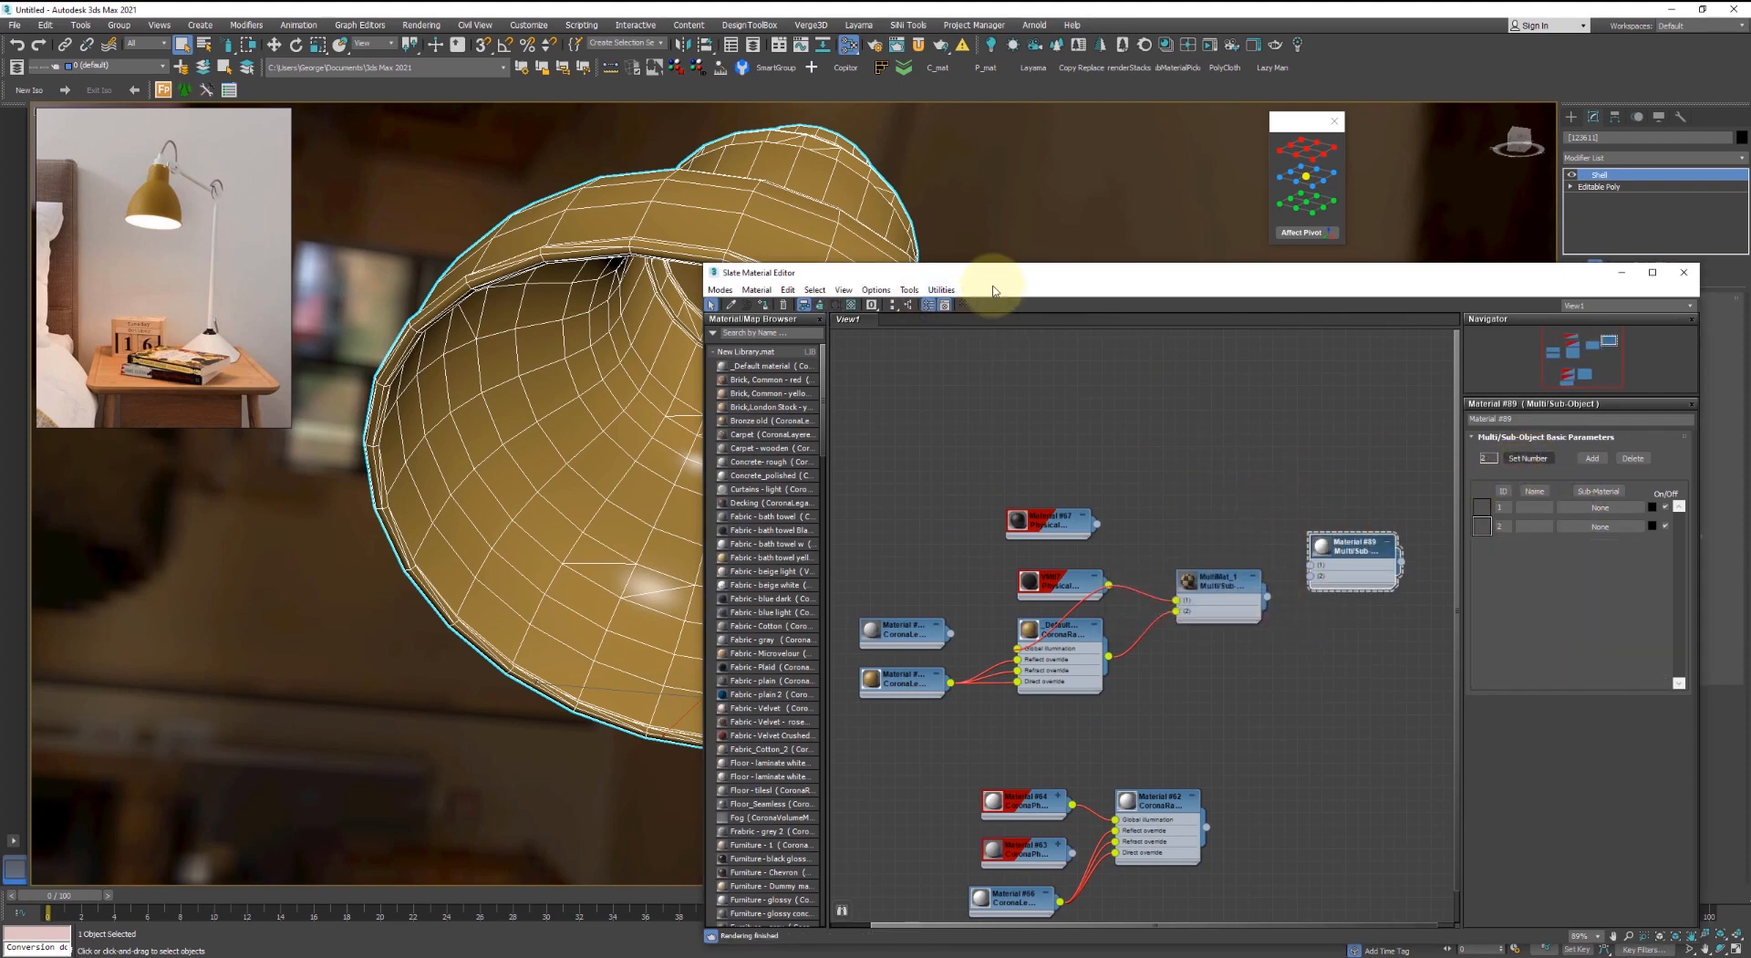
- Connect white Material #62 to slot 1 and the mustard default material to slot 2, and assign the Multi/Sub-Object to the lampshade
left_click_drag(1064, 268, 943, 219)
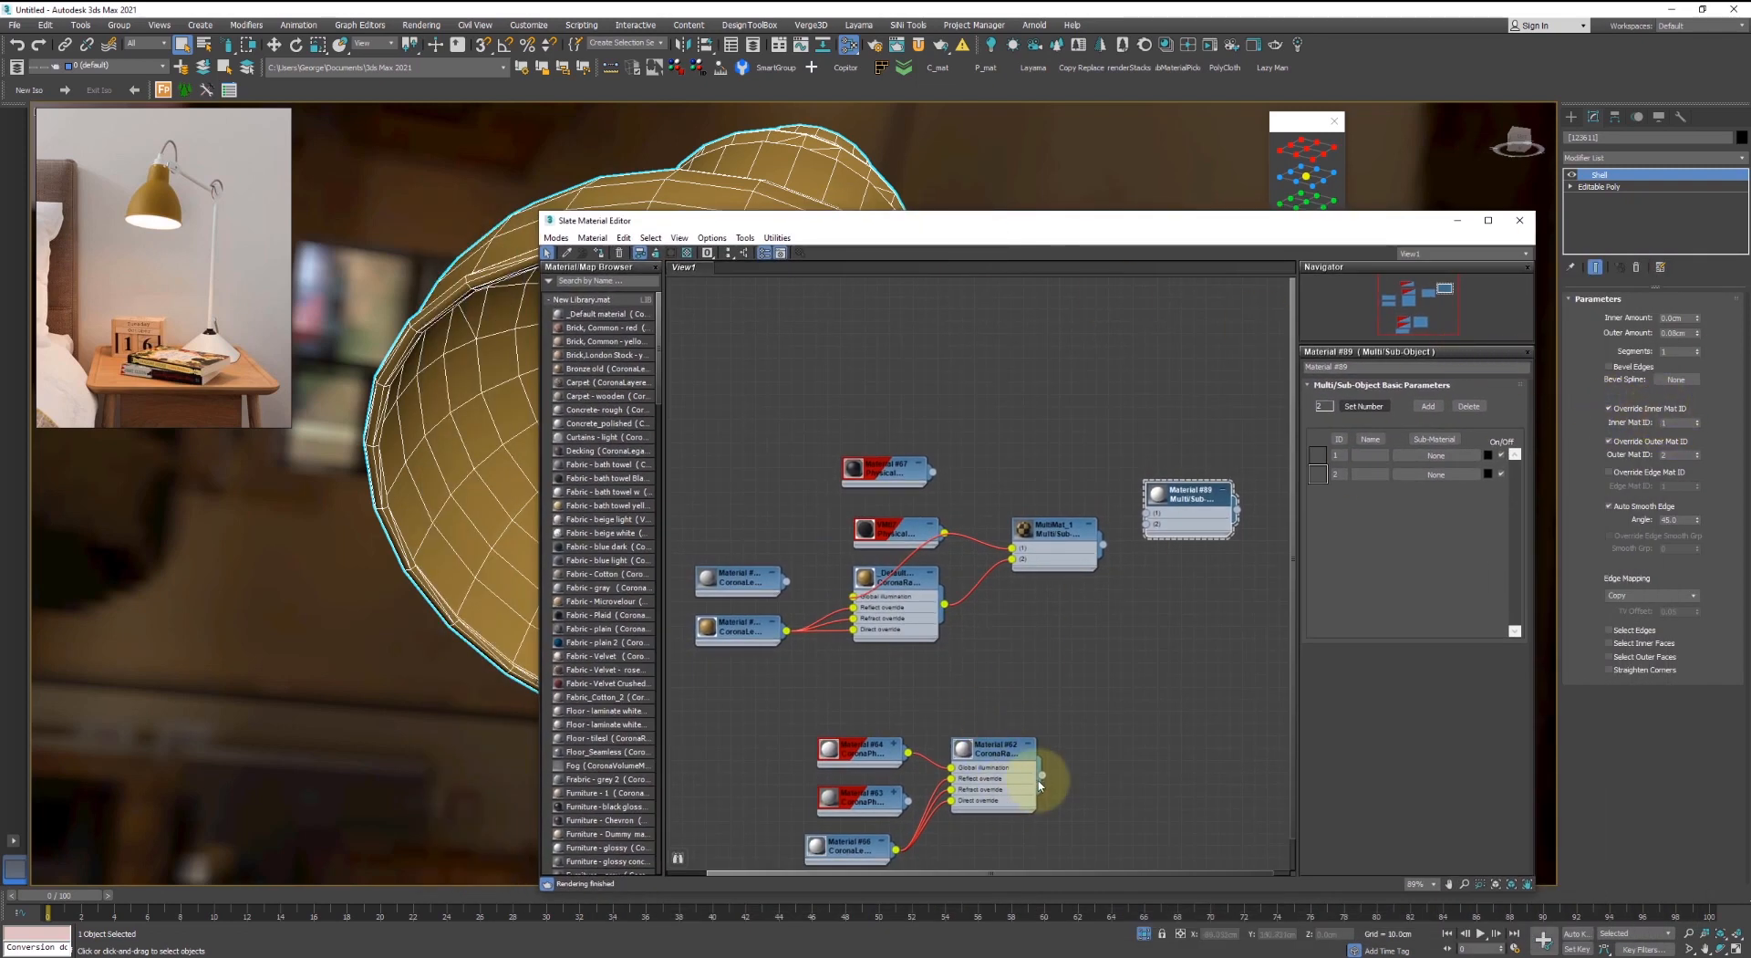
left_click_drag(1154, 593, 1055, 498)
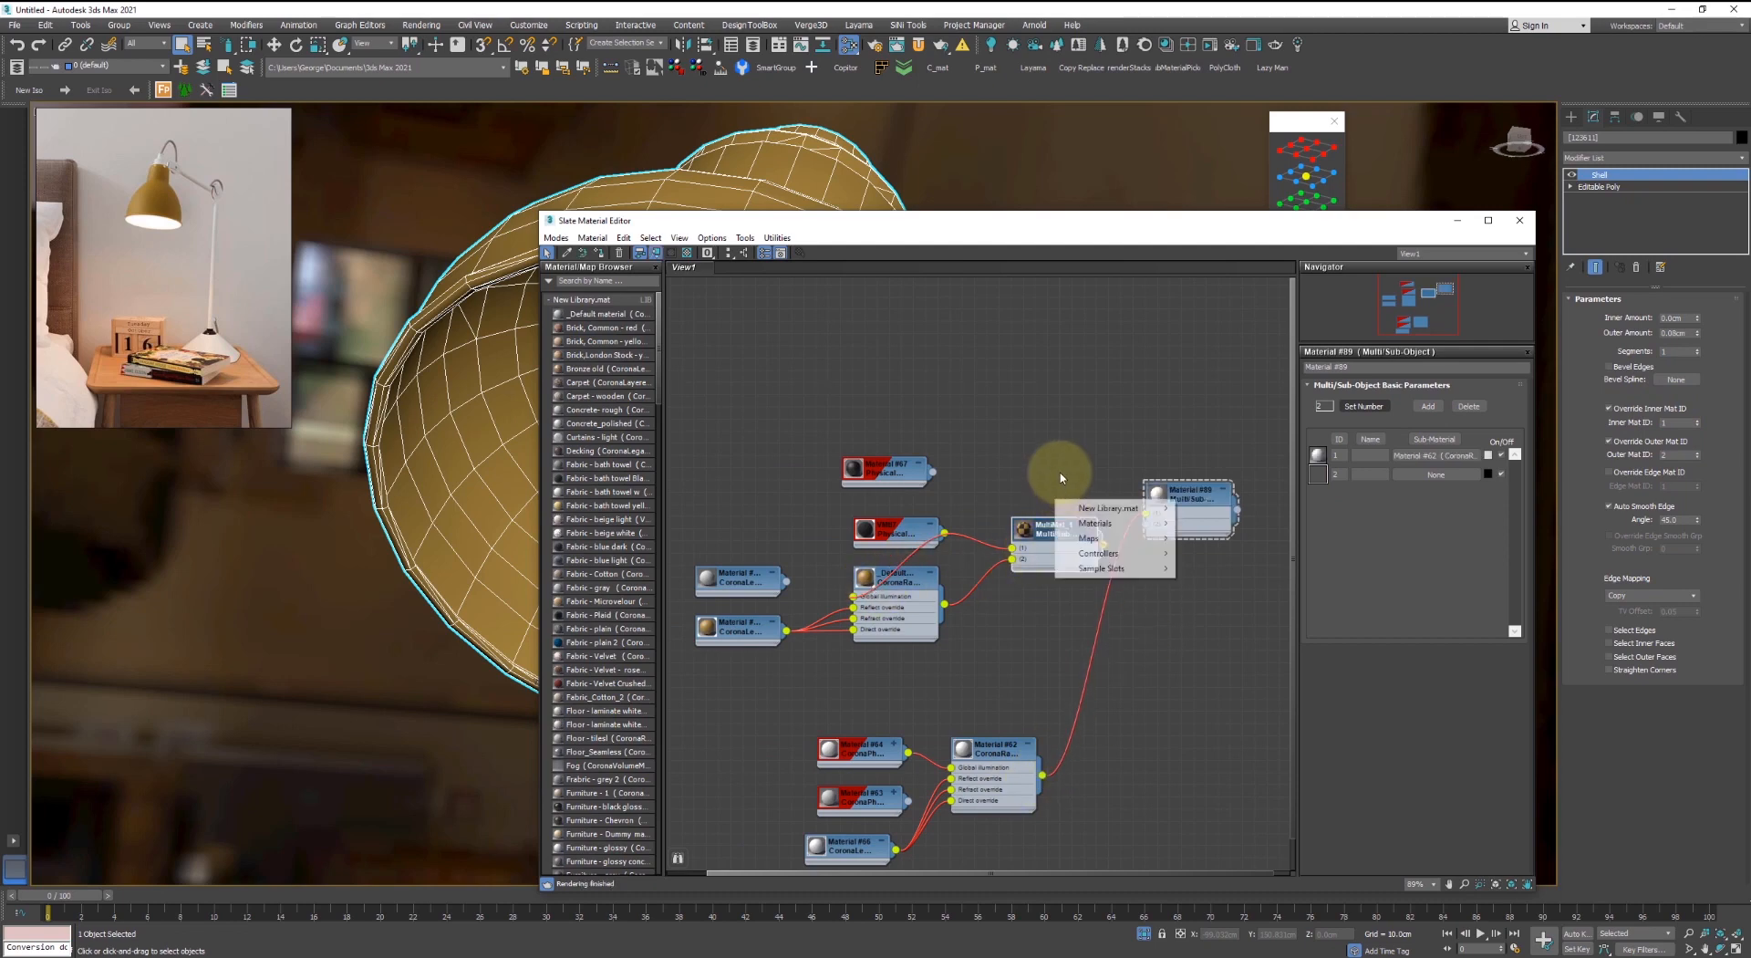
left_click(1060, 476)
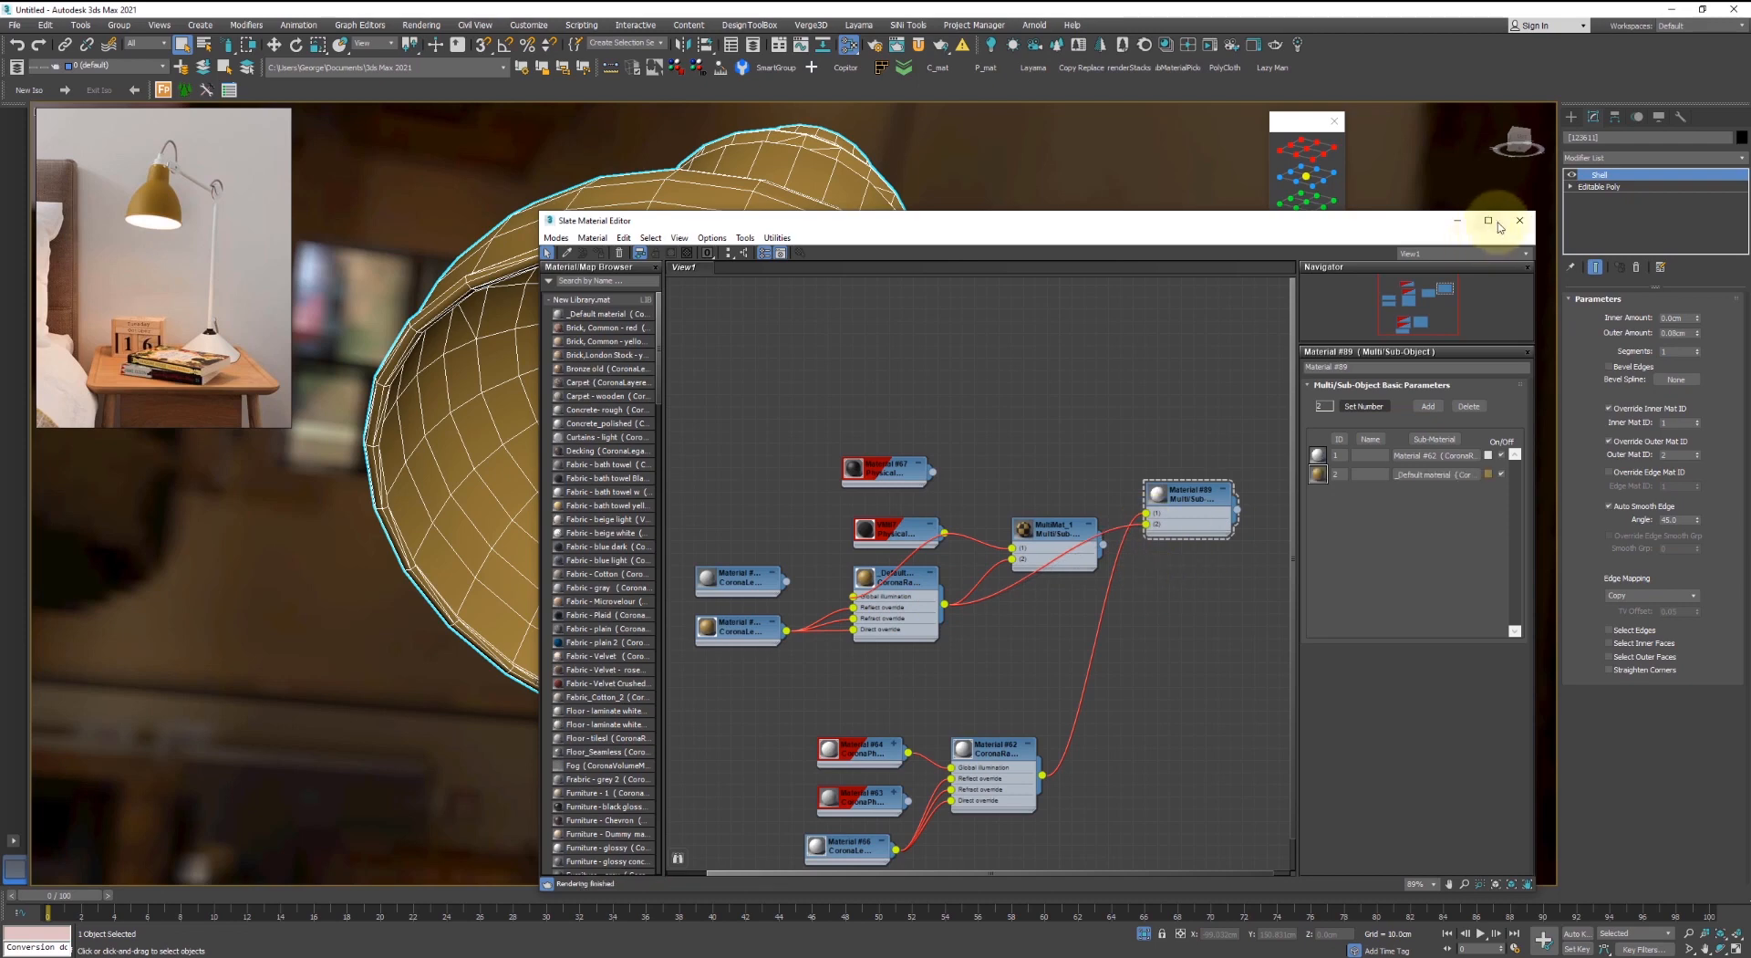
right_click(1176, 489)
left_click(1231, 523)
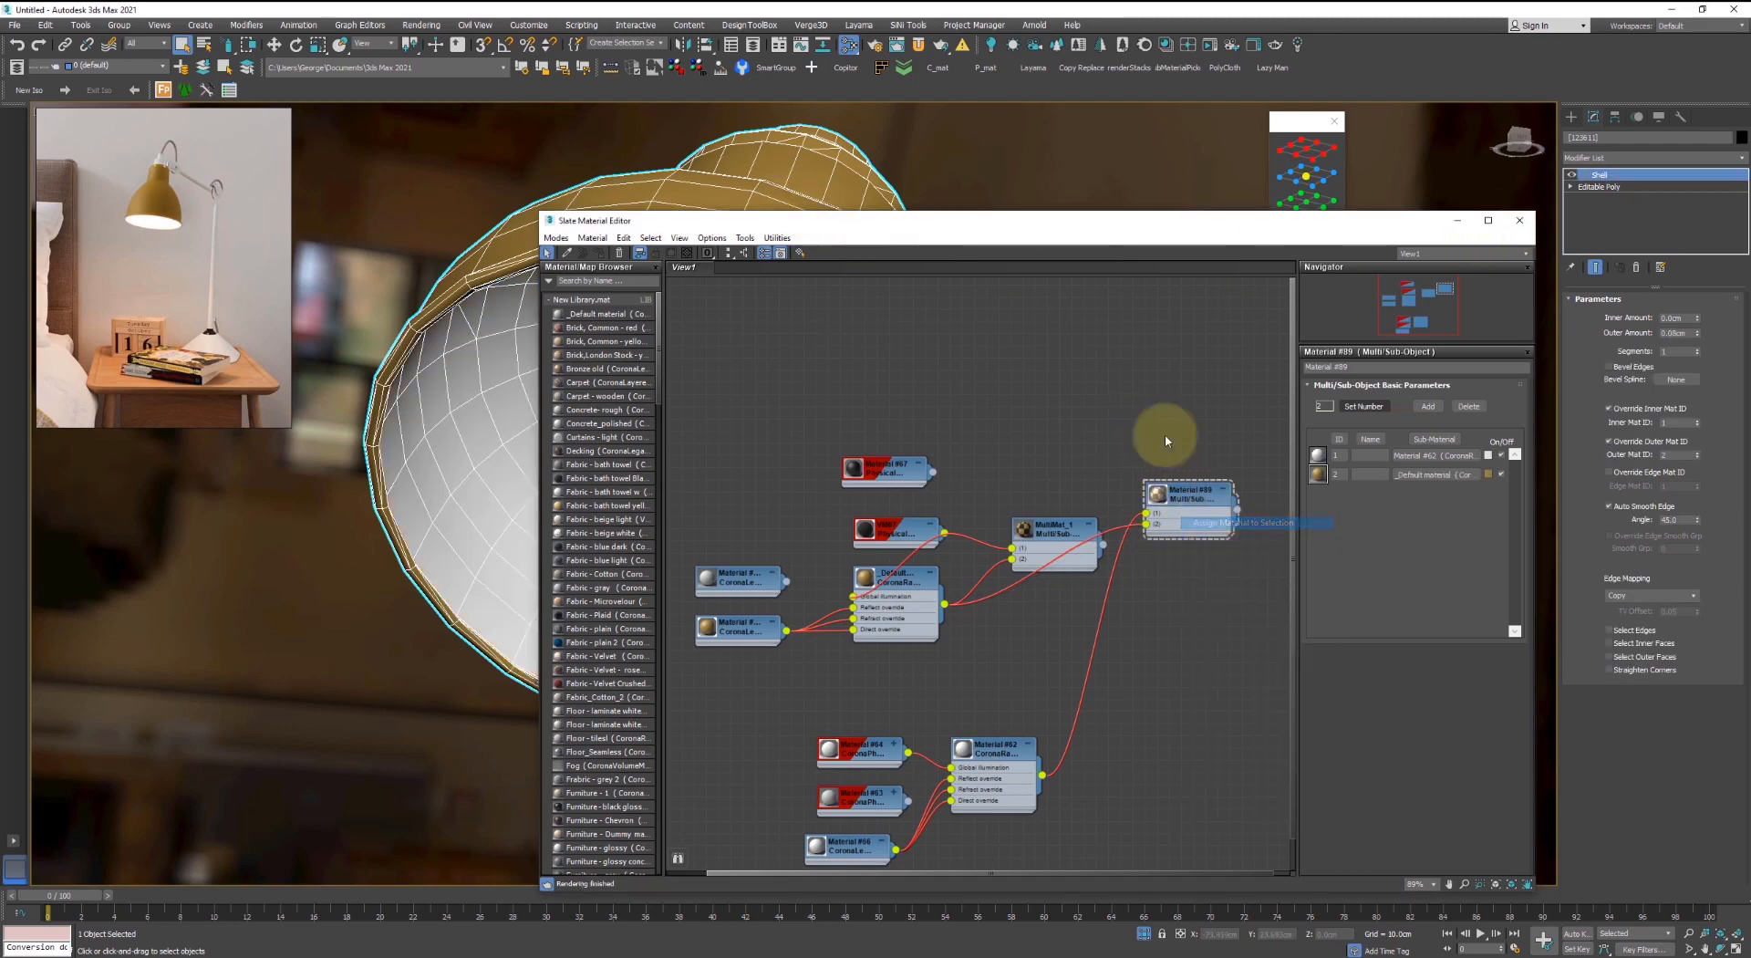
key("m")
left_click(1022, 205)
- Create a sphere-shaped Corona light with AutoGrid on the tip of the bulb inside the lampshade
key("F4")
scroll(866, 381, "down", 2)
middle_click_drag(867, 381, 930, 438, "alt")
key("F4")
middle_click_drag(868, 566, 794, 477, "alt")
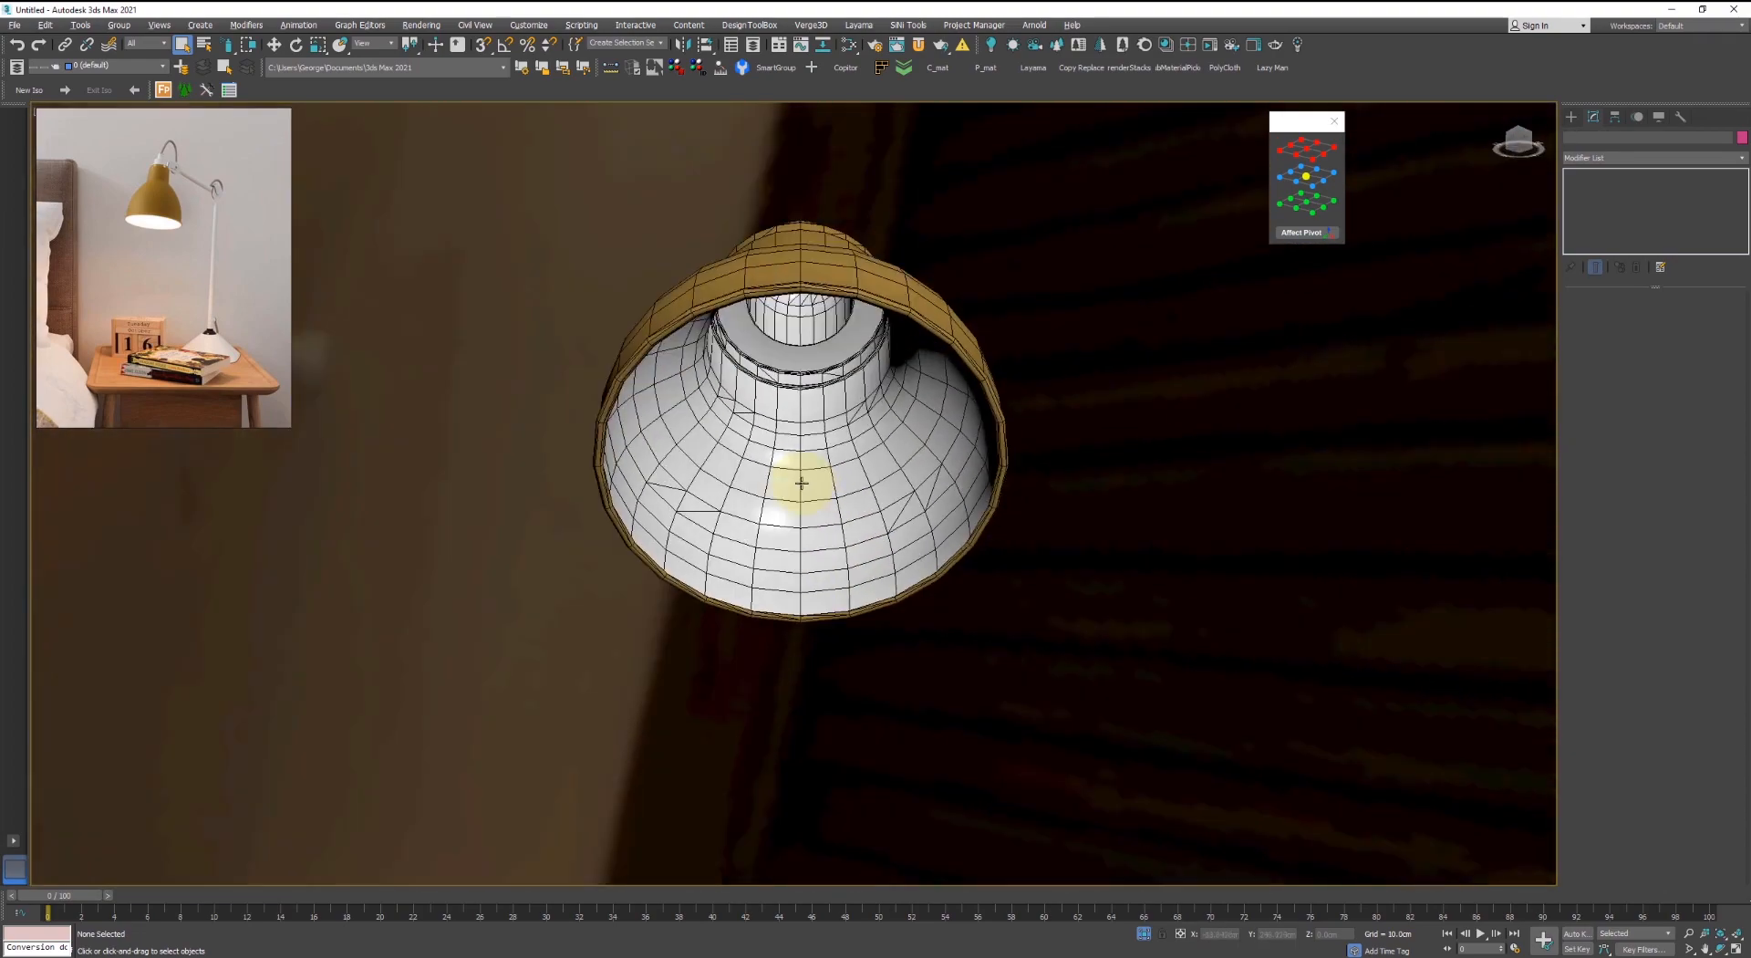
scroll(803, 370, "up", 5)
middle_click_drag(804, 368, 803, 352, "alt")
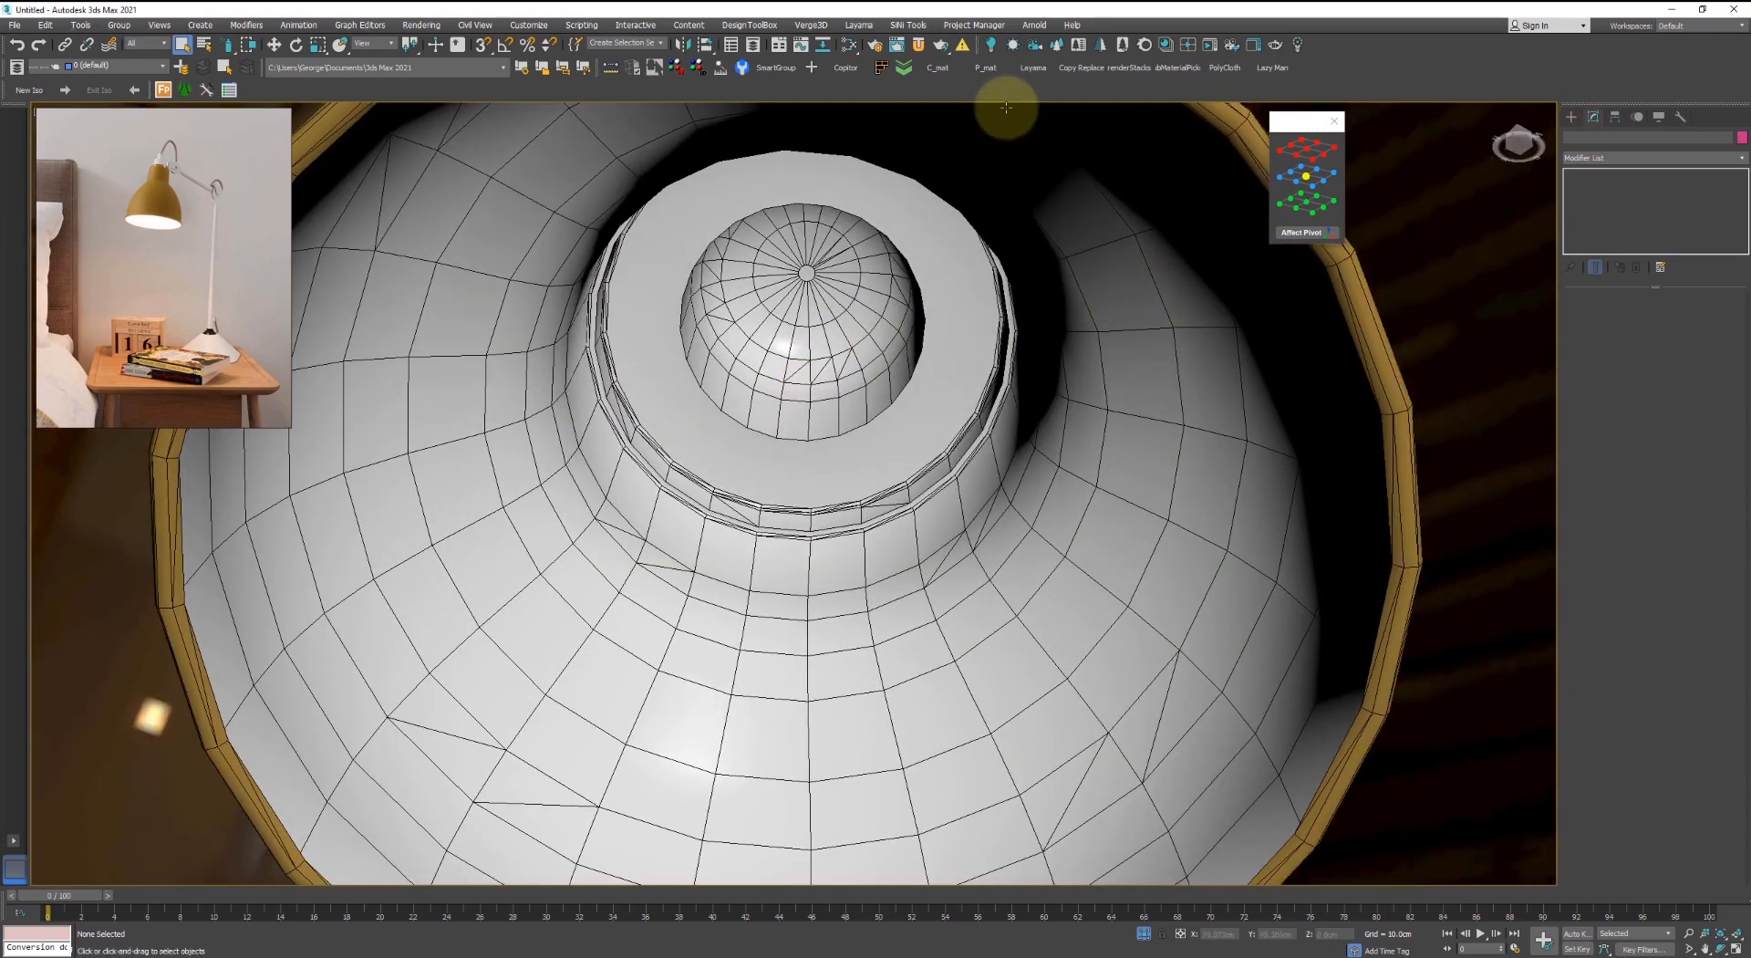
left_click(991, 45)
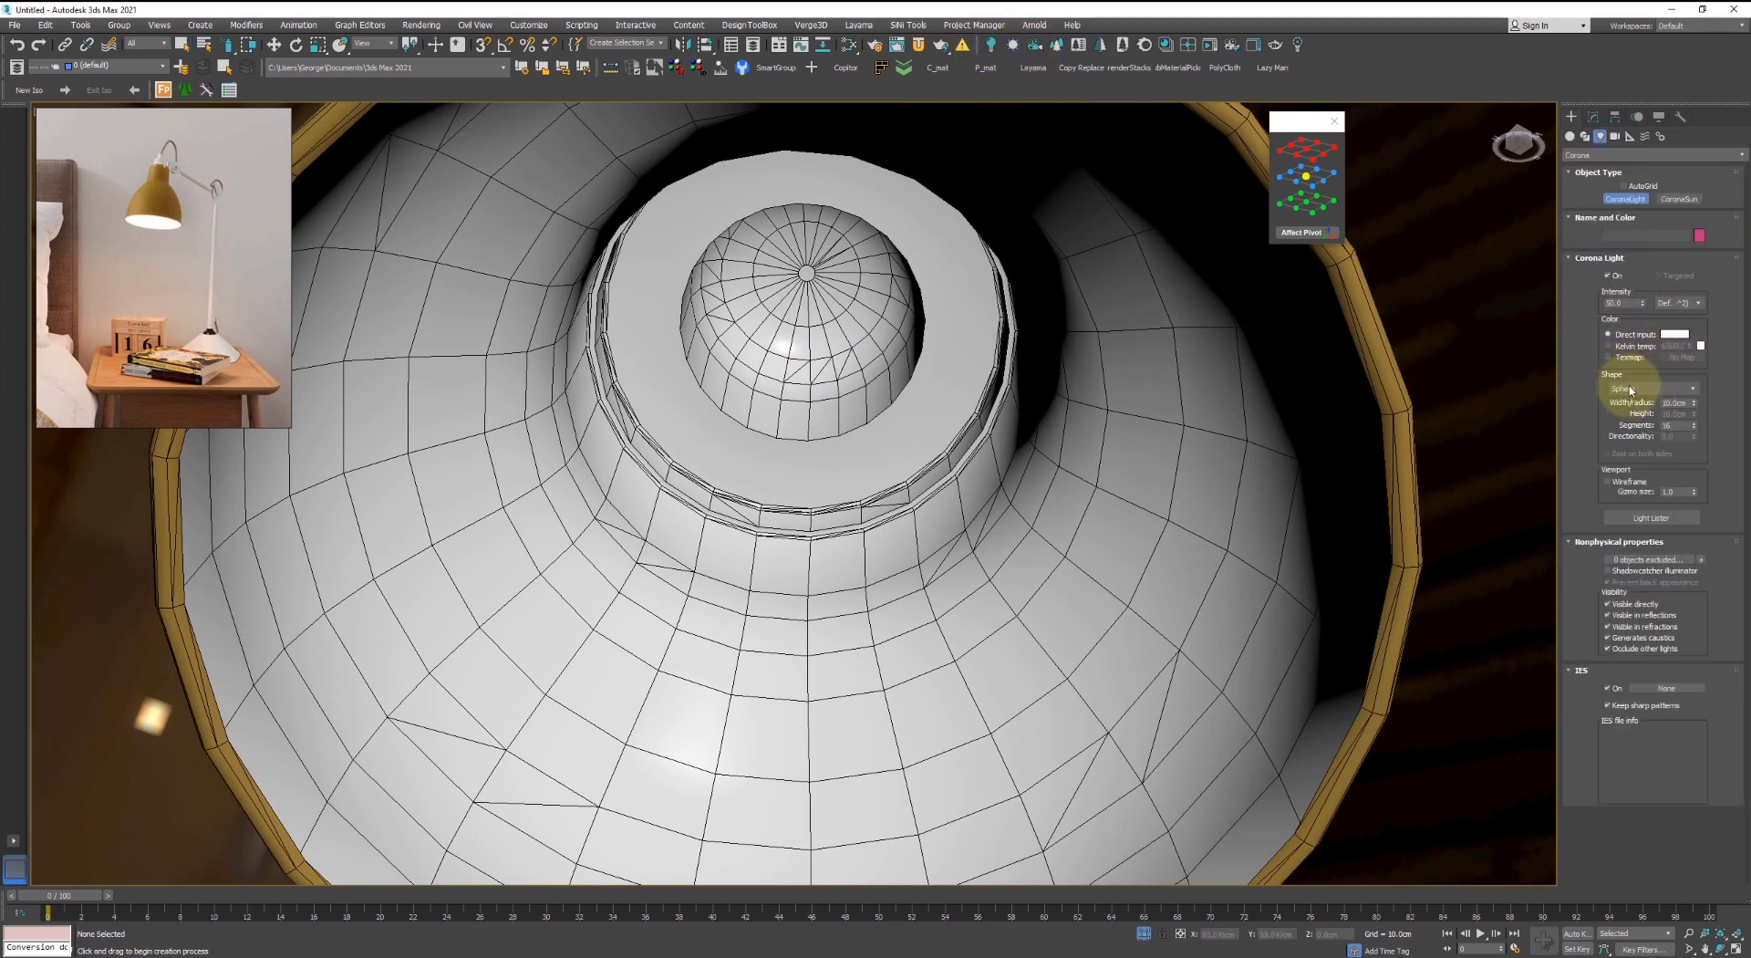
left_click(1625, 185)
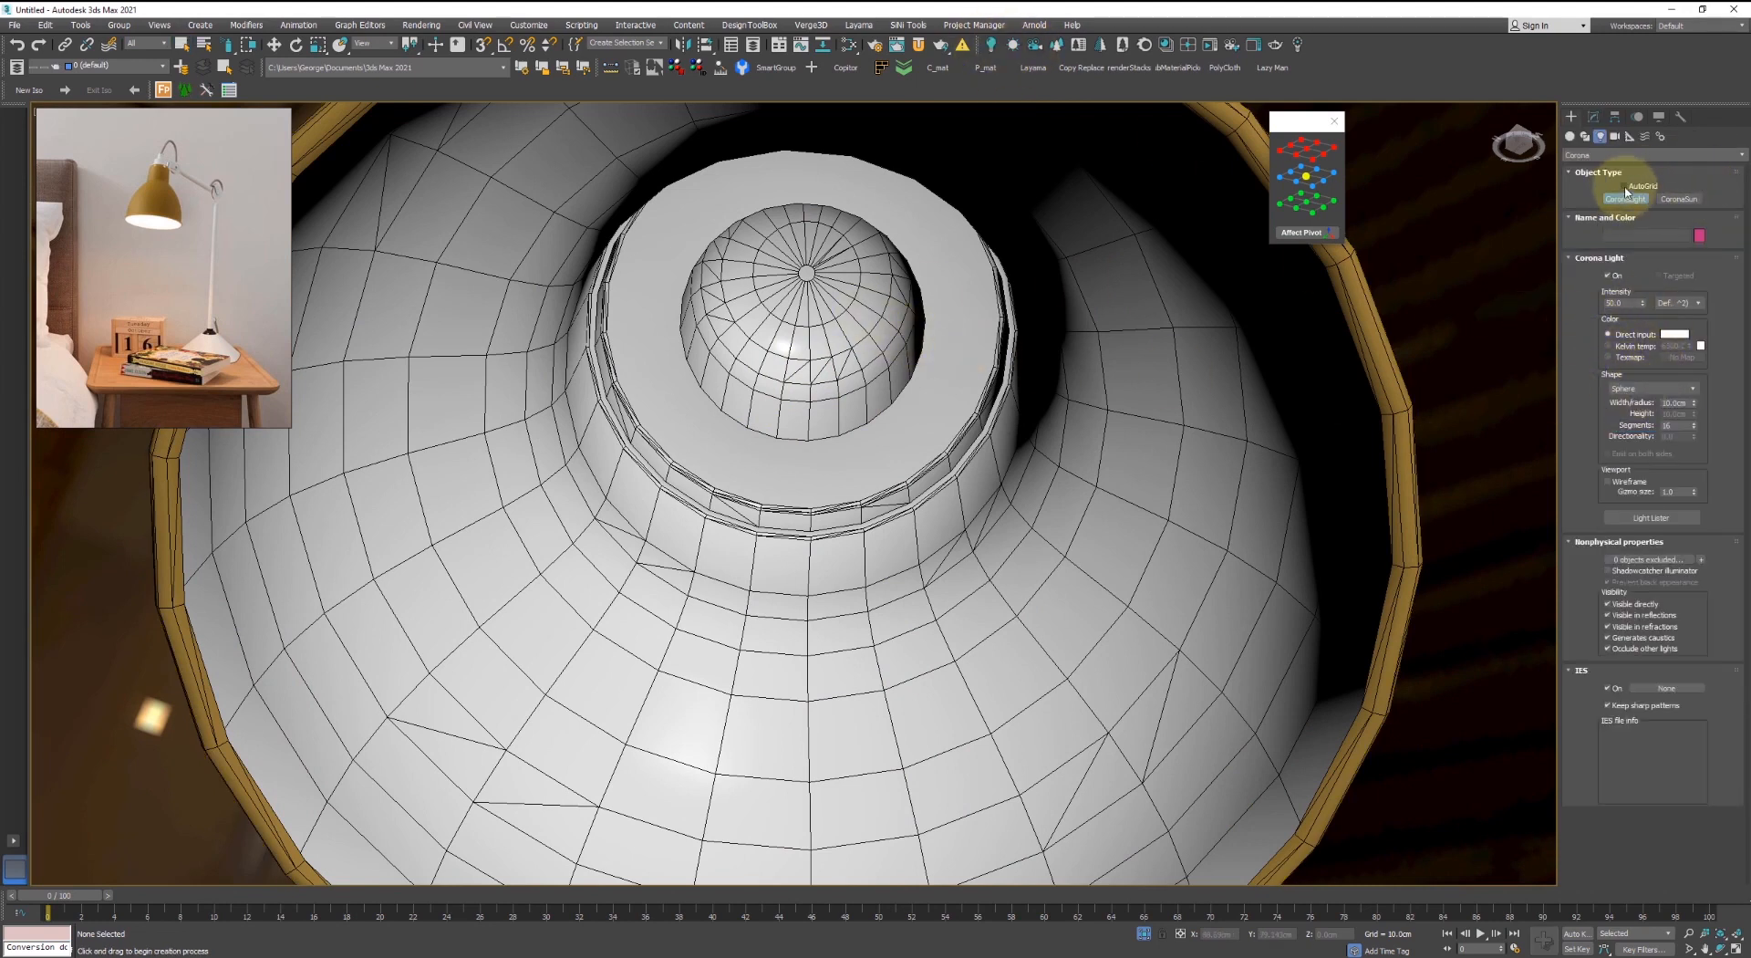
left_click_drag(807, 272, 748, 324)
right_click(748, 325)
- Move the sphere light into the lampshade's neck so it lines up with the bulb
middle_click_drag(748, 324, 852, 400, "alt")
key("F3")
key("w")
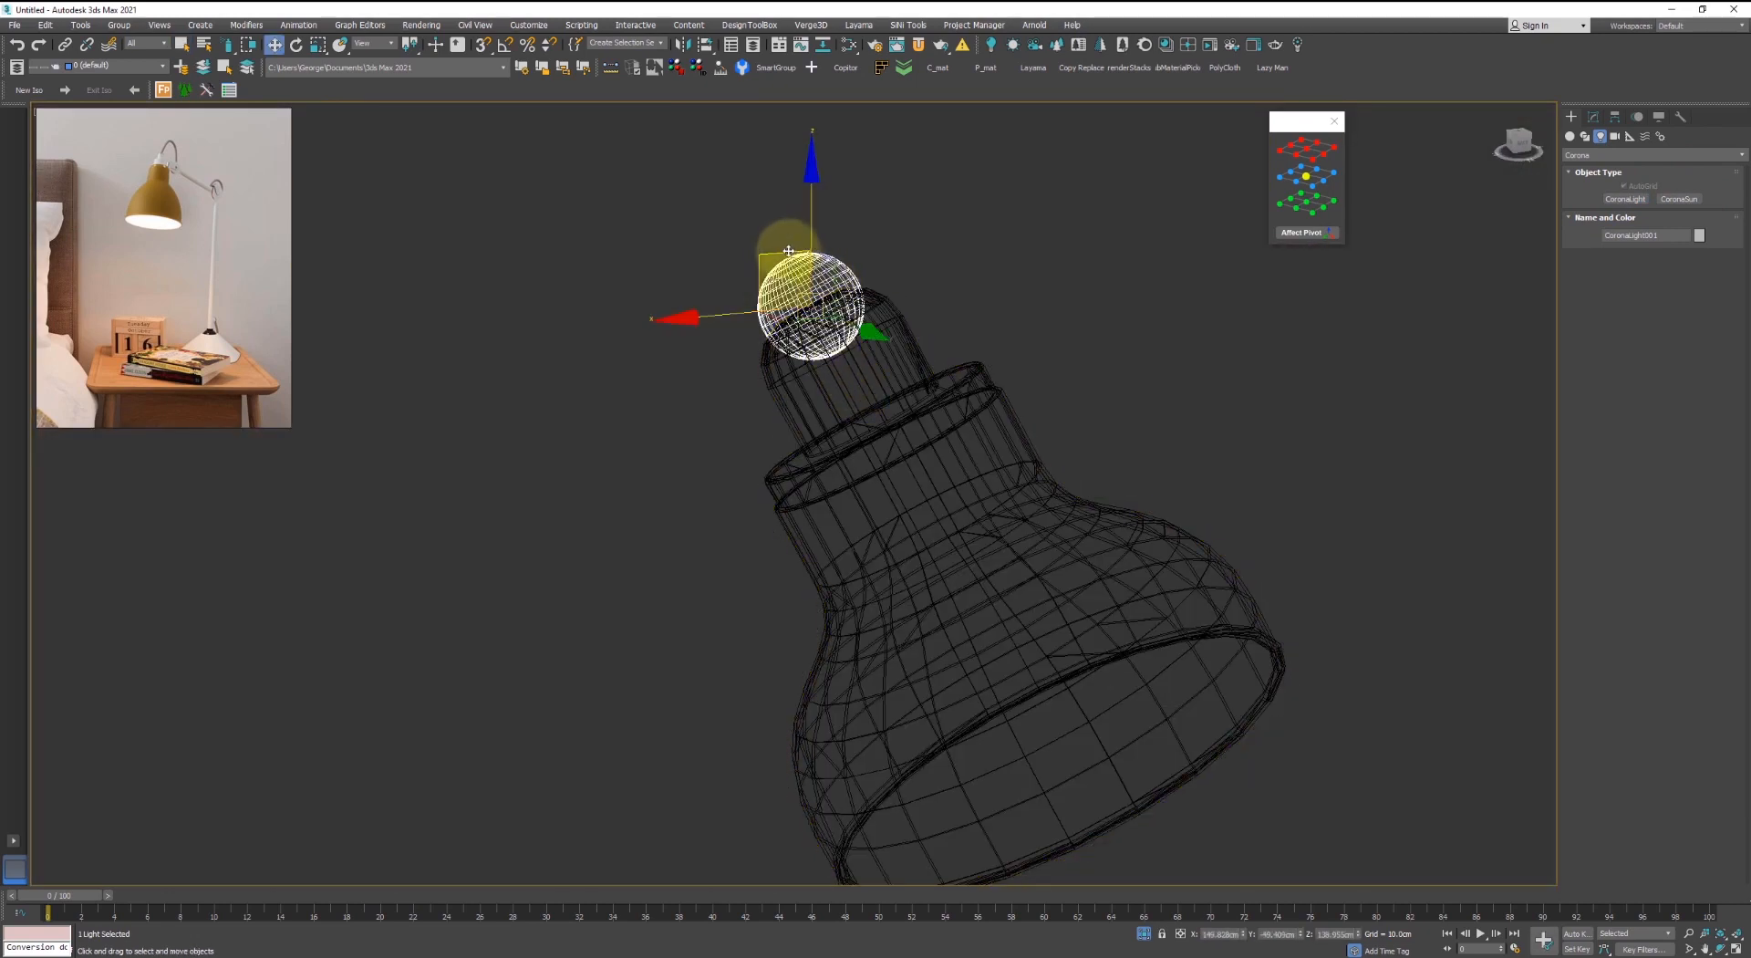
left_click_drag(800, 267, 877, 400)
middle_click_drag(878, 400, 855, 456, "alt")
key("F3")
left_click_drag(839, 484, 769, 459)
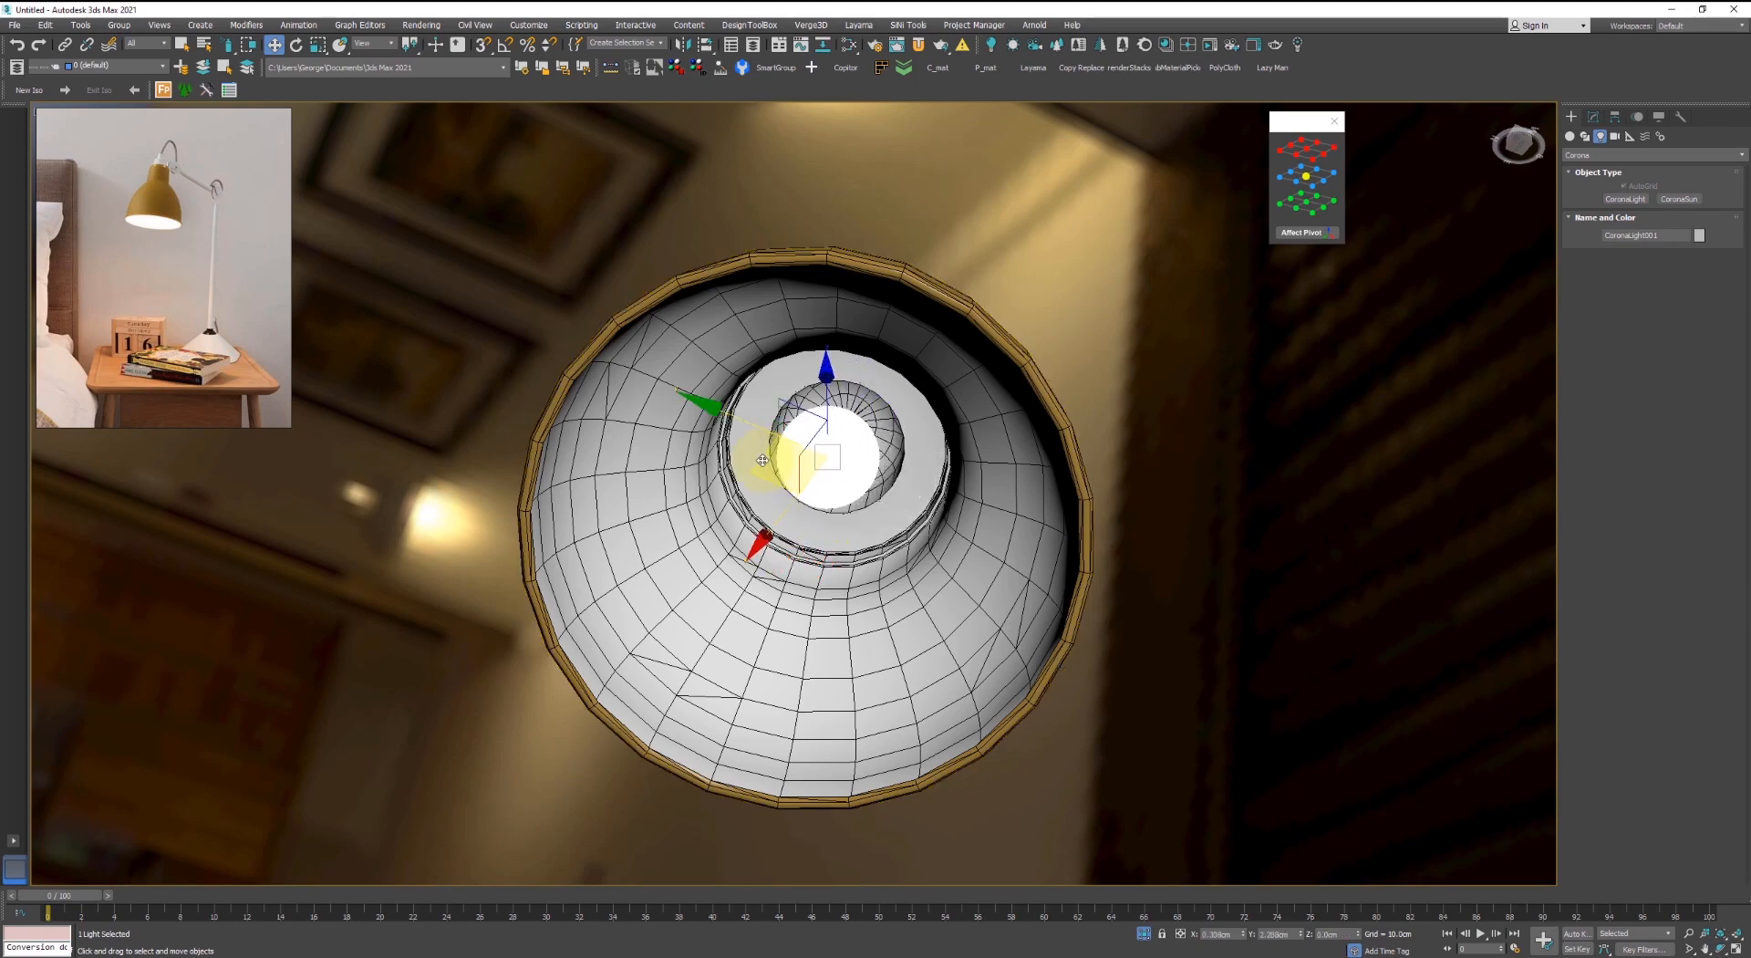
- Try to switch to a camera view, and exit isolation to bring back the rest of the scene
middle_click_drag(770, 459, 853, 479, "alt")
scroll(857, 480, "down", 6)
key("c")
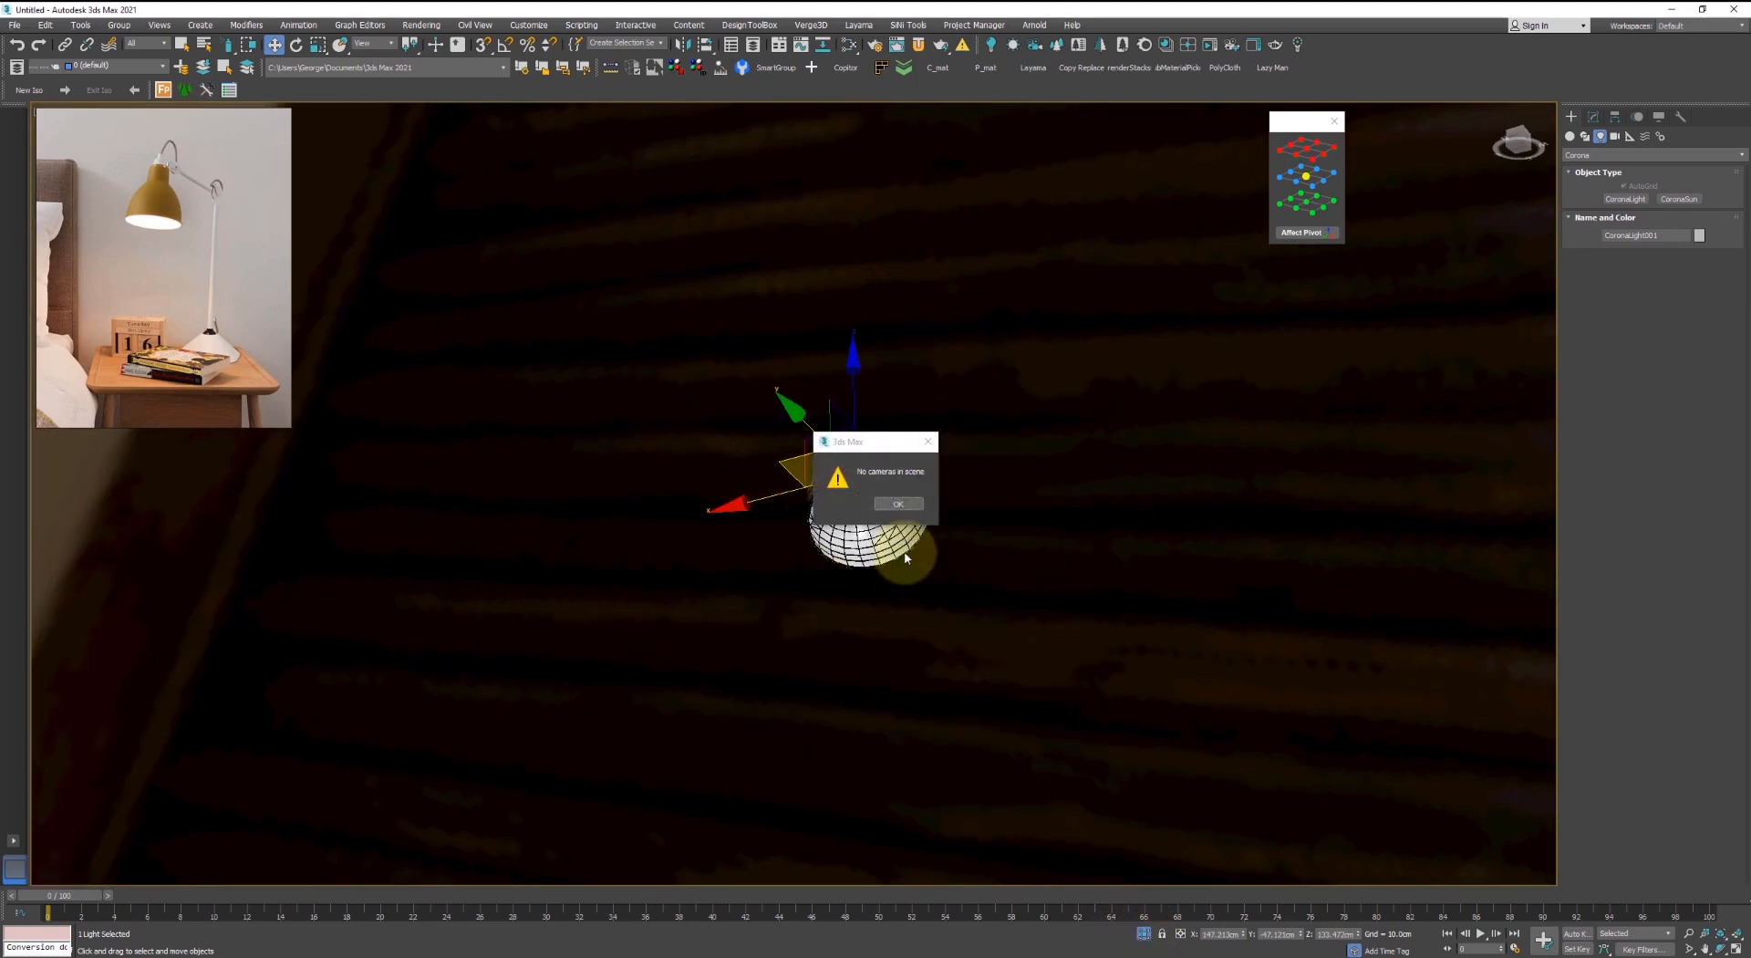
left_click(898, 505)
left_click(1144, 934)
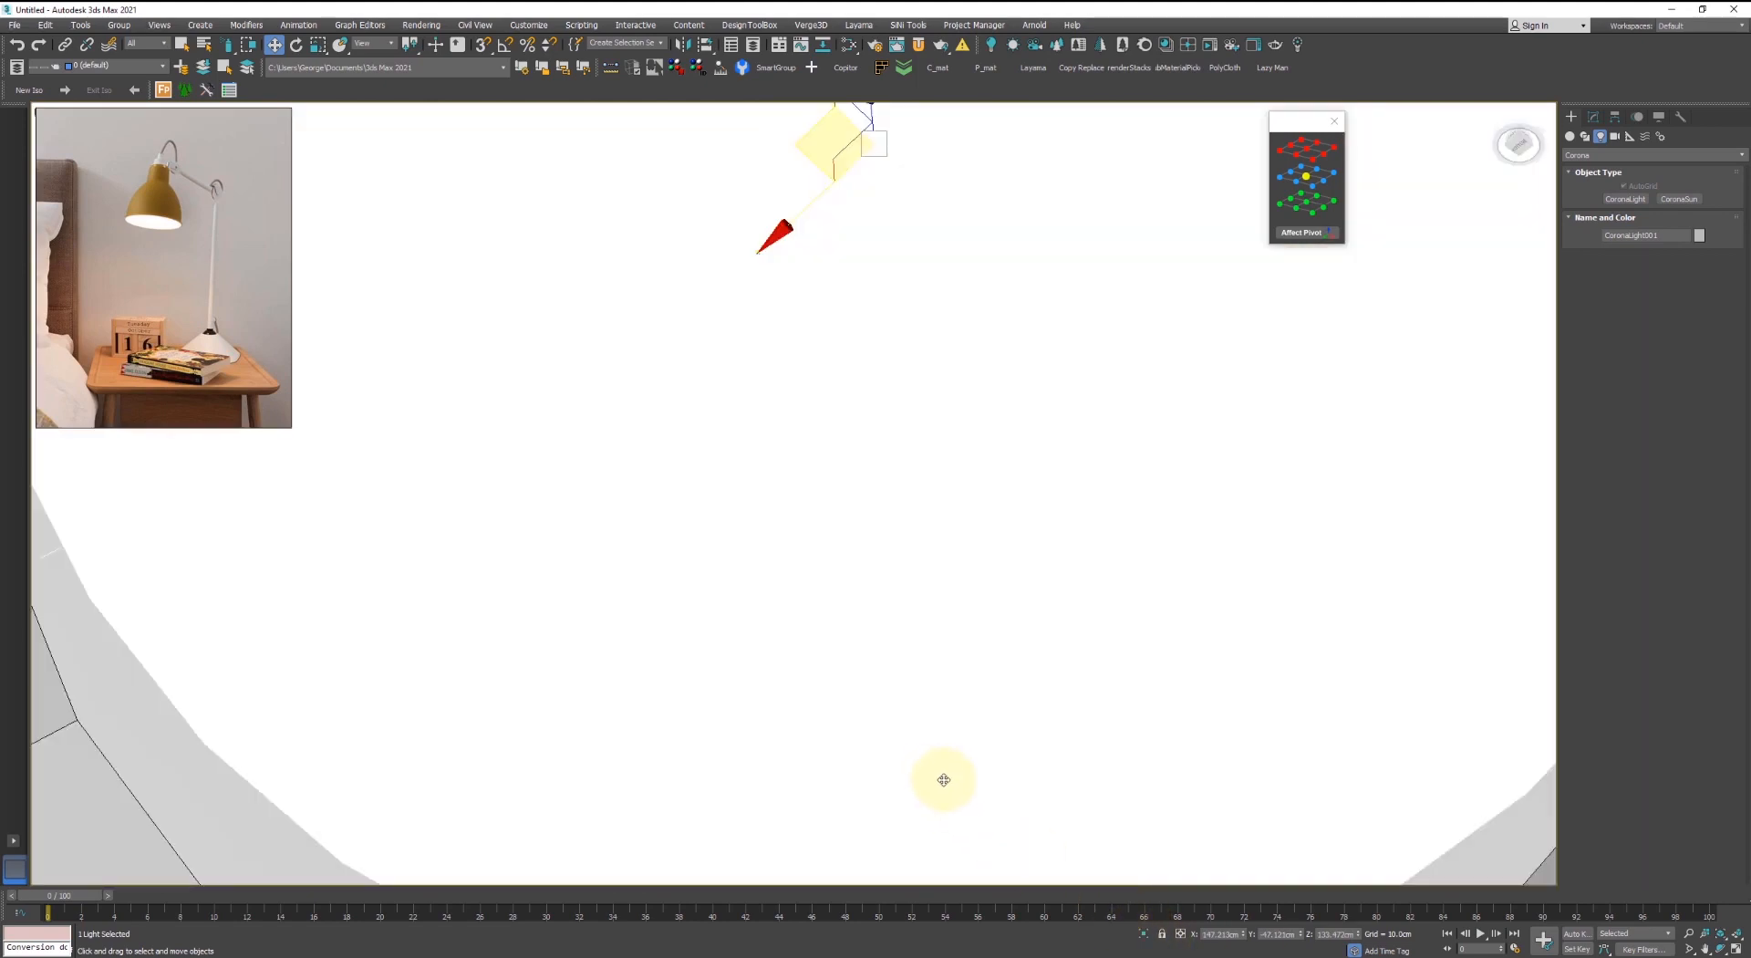
scroll(944, 780, "down", 7)
middle_click_drag(946, 704, 912, 529, "alt")
scroll(747, 436, "down", 2)
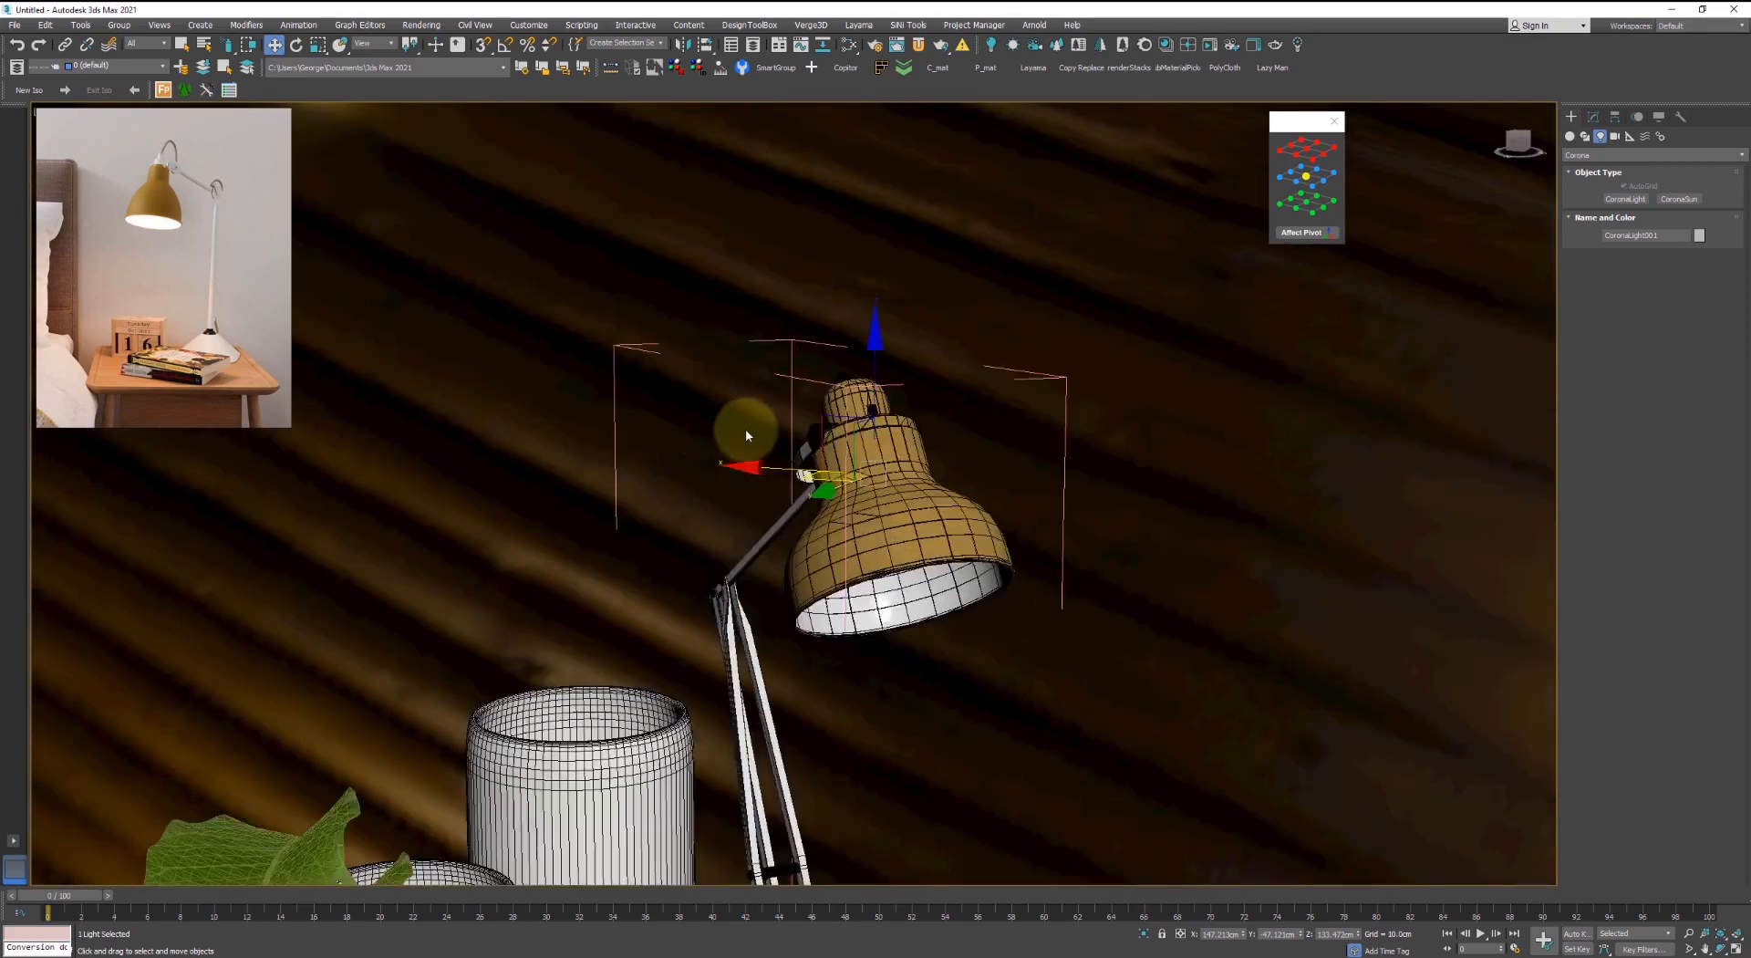
- Clear the selection and check the light's position inside the shade from below
scroll(746, 436, "up", 3)
middle_click_drag(746, 436, 899, 457, "alt")
scroll(920, 479, "up", 5)
scroll(921, 473, "down", 5)
left_click(807, 377)
mouse_move(976, 466)
left_mouse_down()
mouse_move(1251, 560)
mouse_move(899, 369)
mouse_move(983, 441)
left_mouse_up()
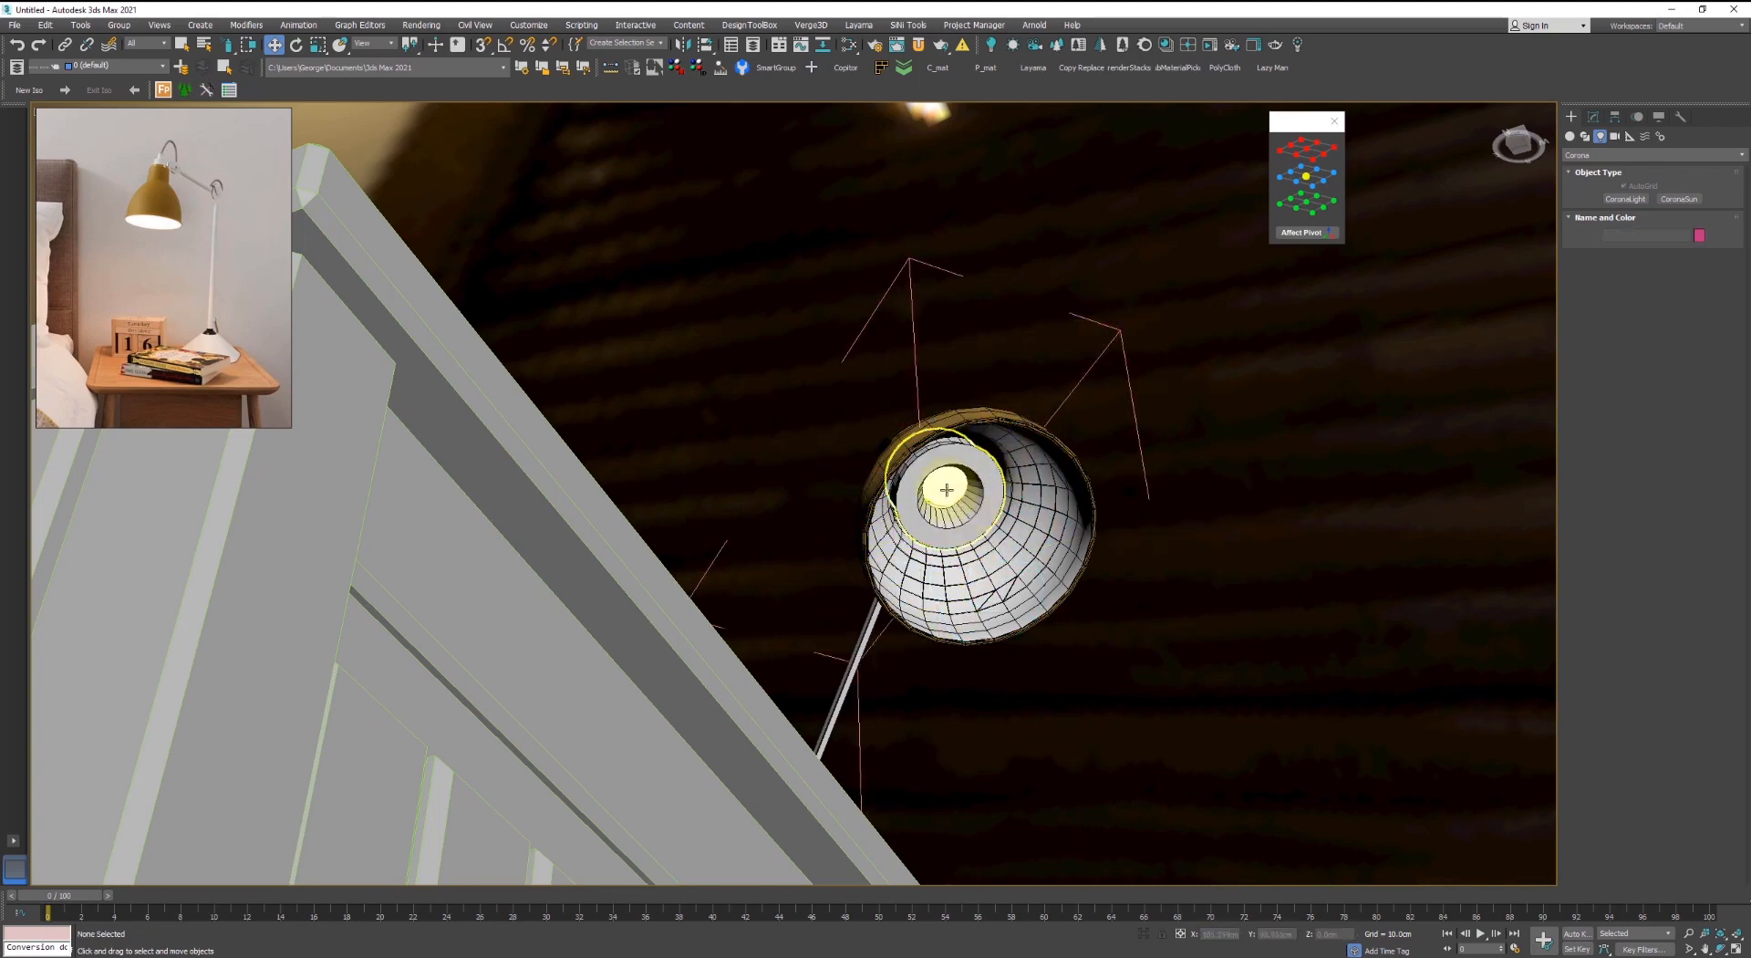
- Select the Corona light inside the lampshade and start interactive rendering with the lamp and shelf cabinet in view
mouse_move(919, 483)
middle_mouse_down("alt")
mouse_move(899, 437)
mouse_move(930, 492)
mouse_move(879, 402)
mouse_move(914, 486)
middle_mouse_up("alt")
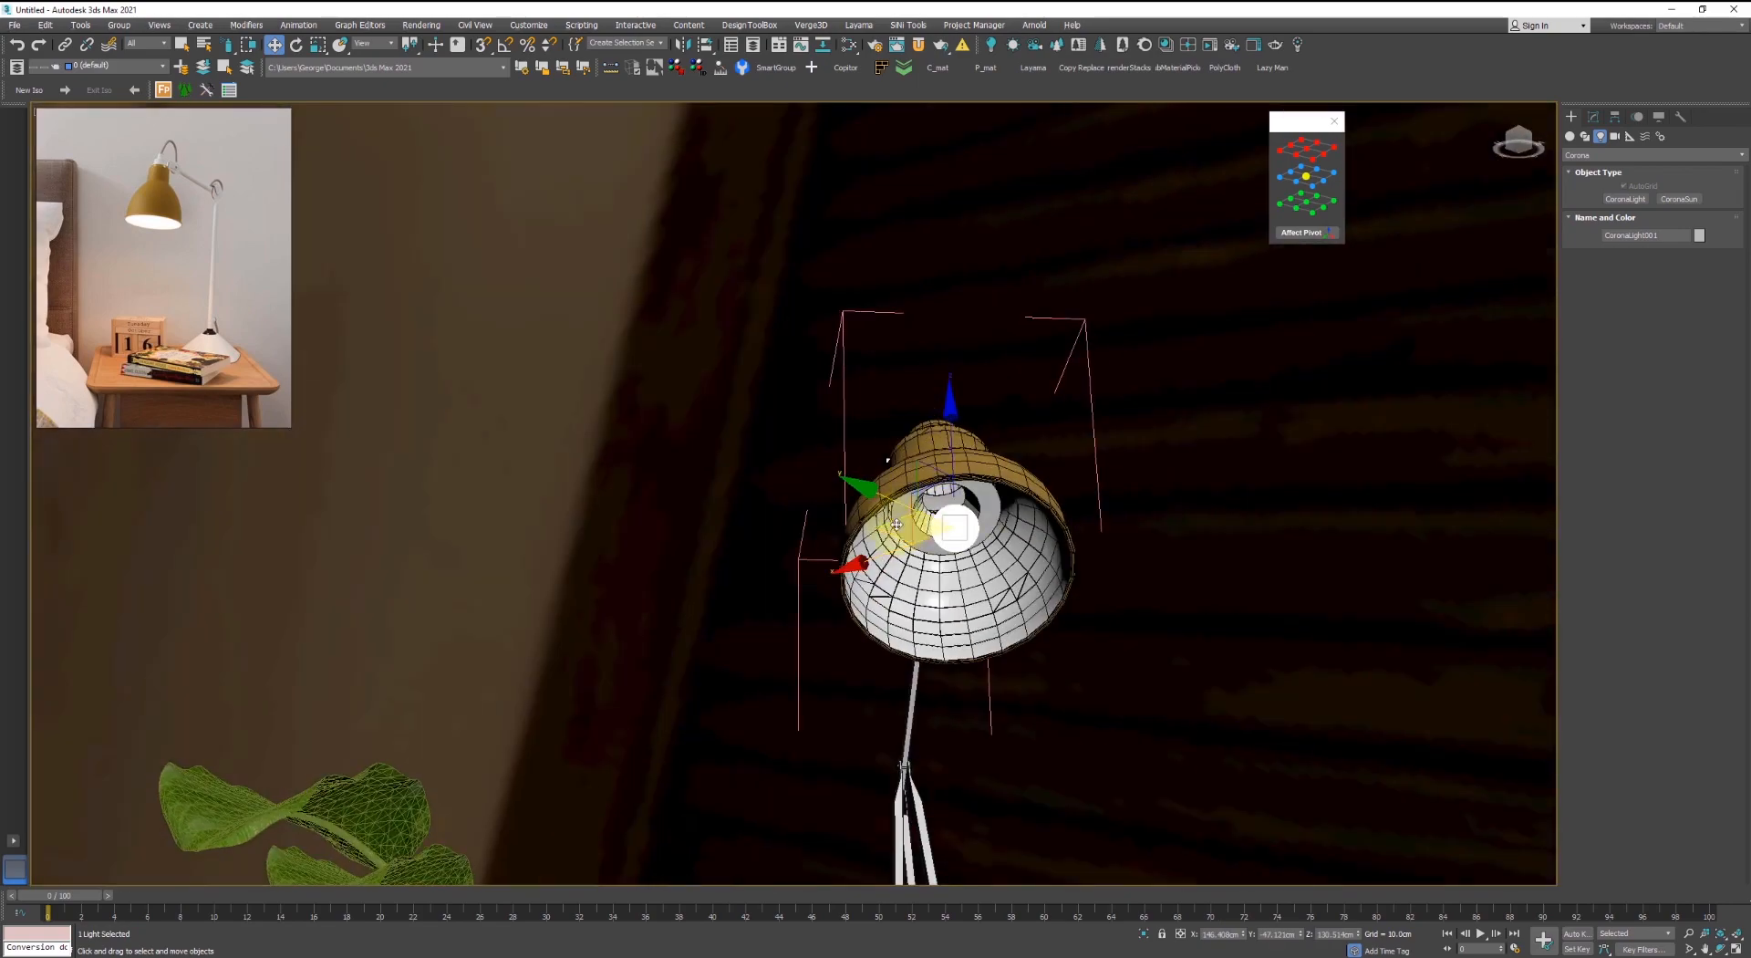
scroll(891, 518, "down", 8)
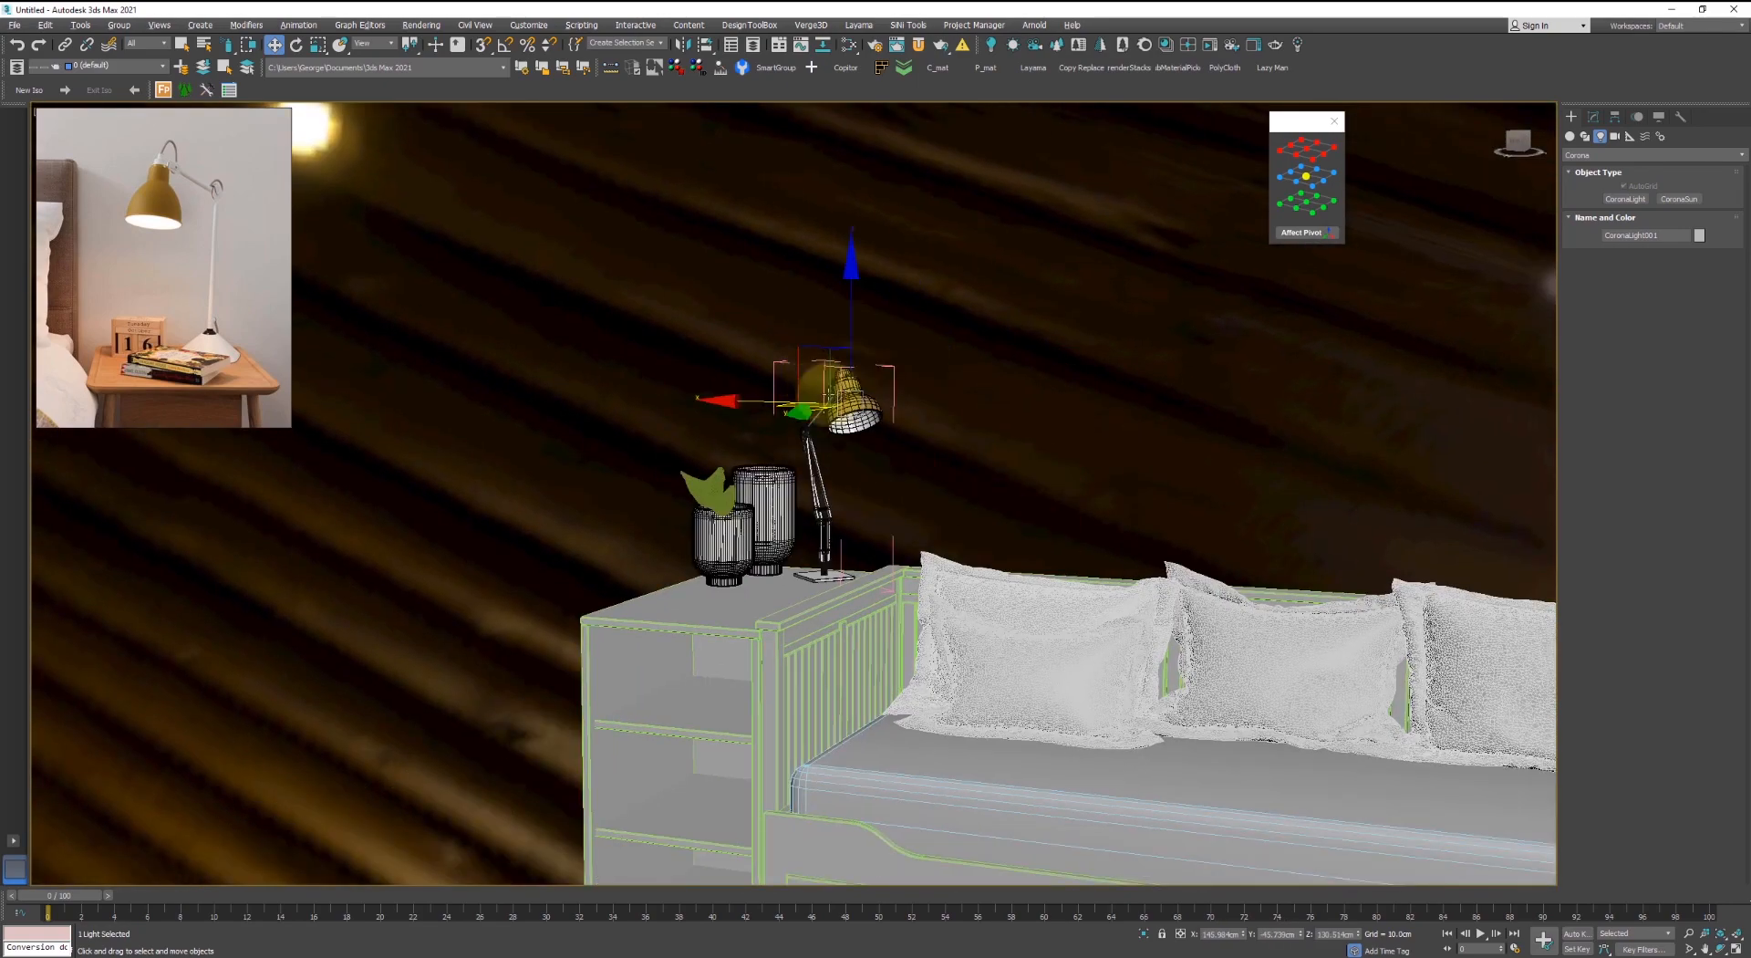
middle_click_drag(1049, 307, 1020, 305, "alt")
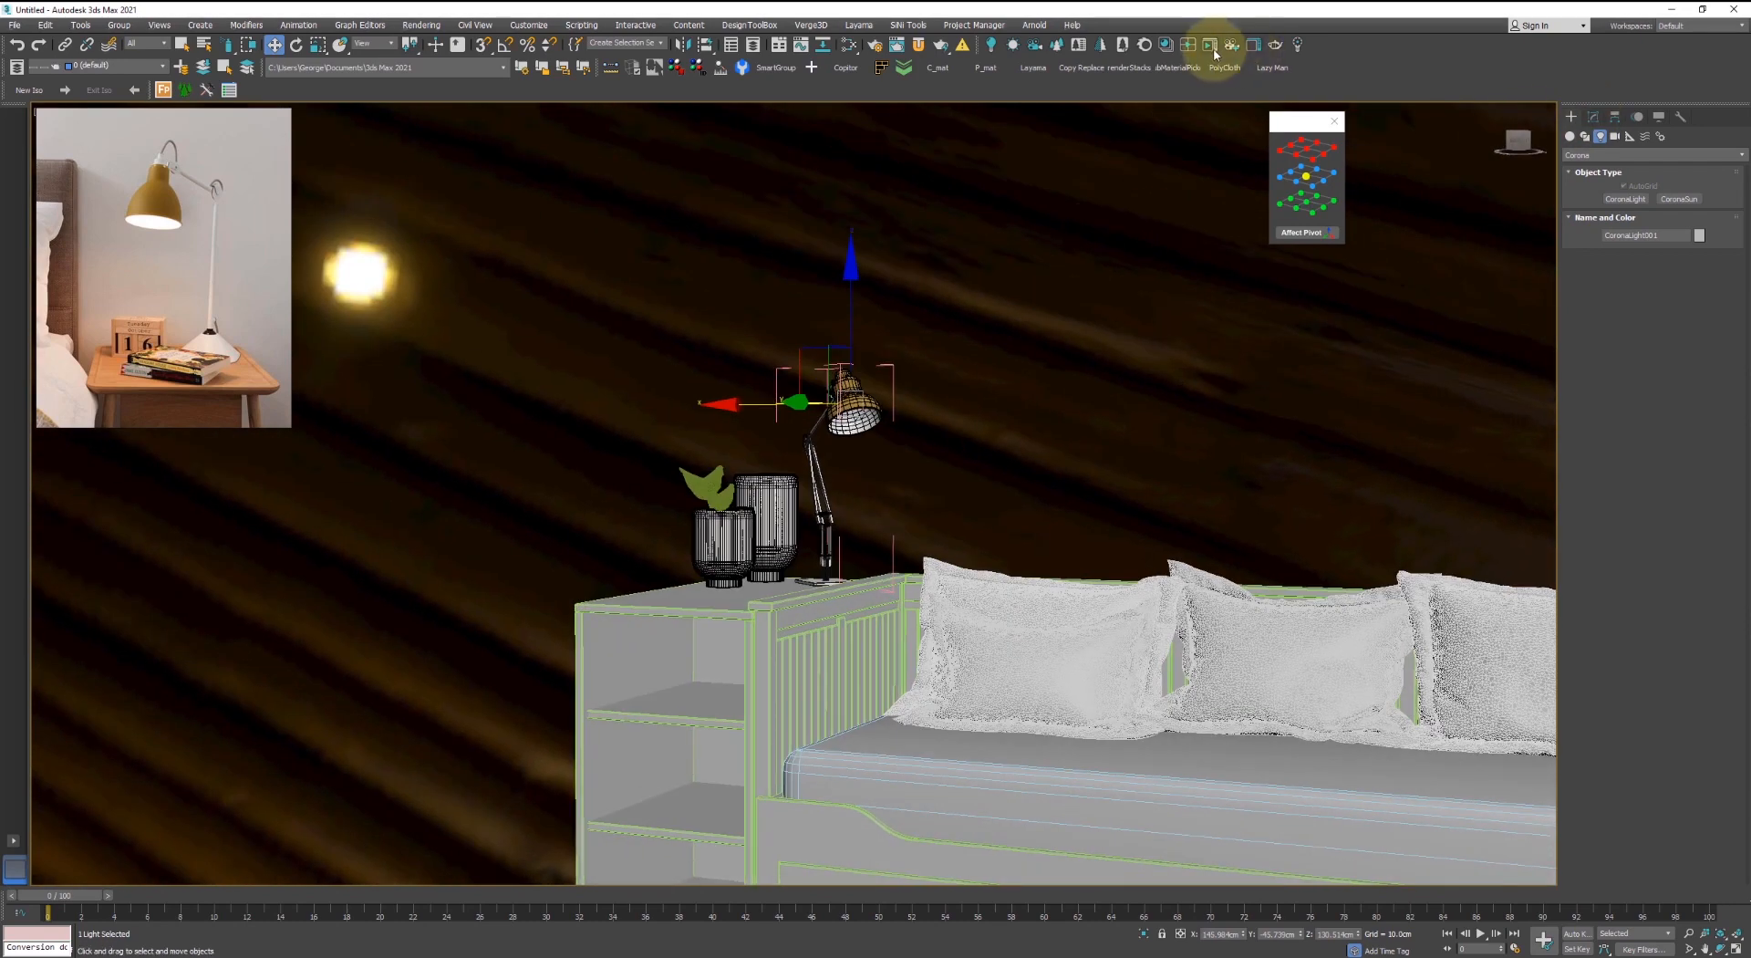
left_click(1213, 51)
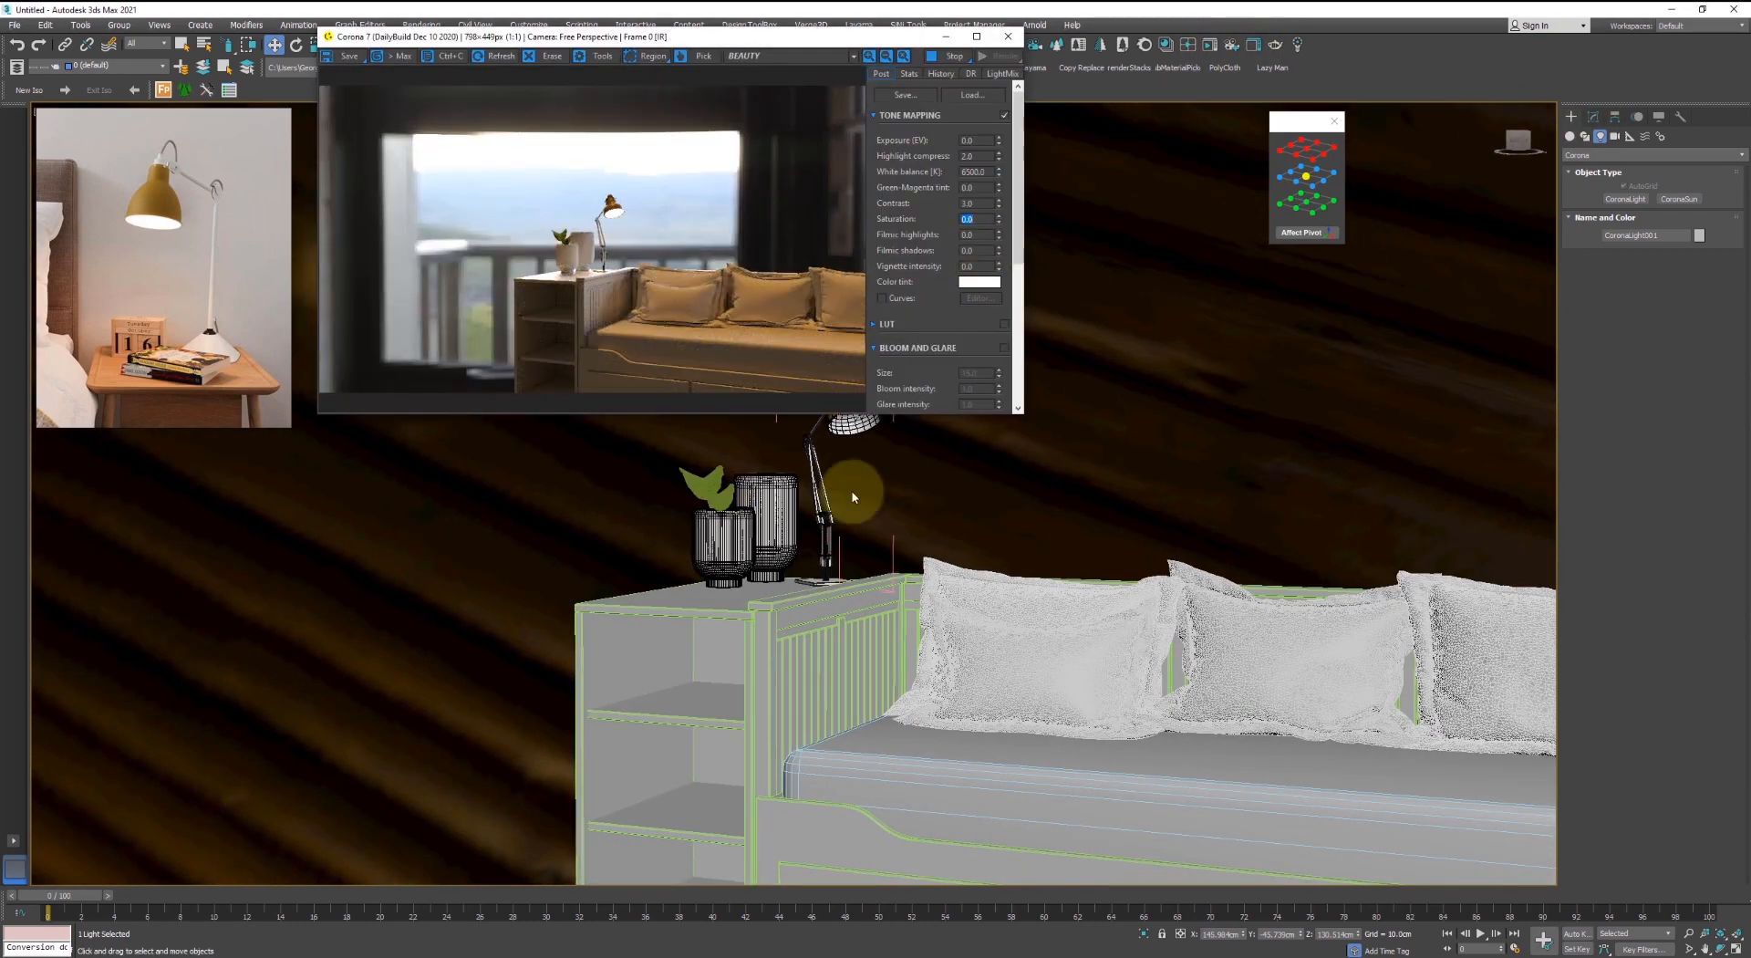
scroll(854, 497, "up", 4)
- Set the lamp light's intensity to 15 and switch its colour to a Kelvin temperature of 5000
left_click(1593, 116)
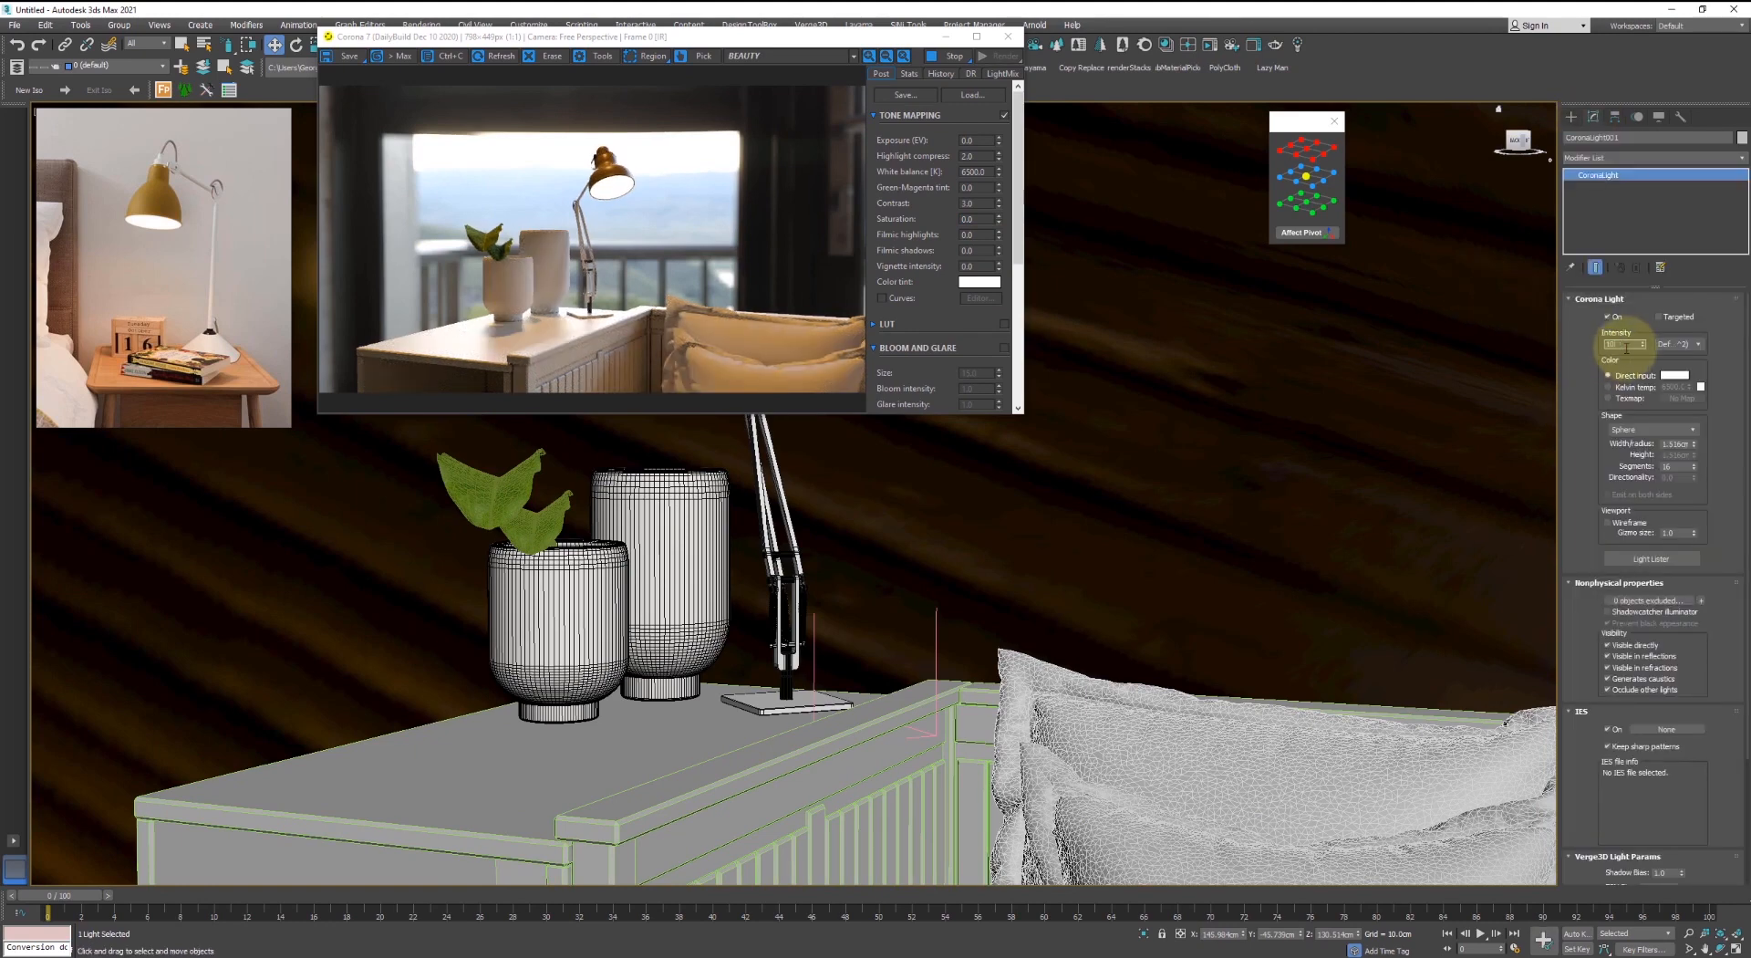
key("Return")
type("15")
key("Return")
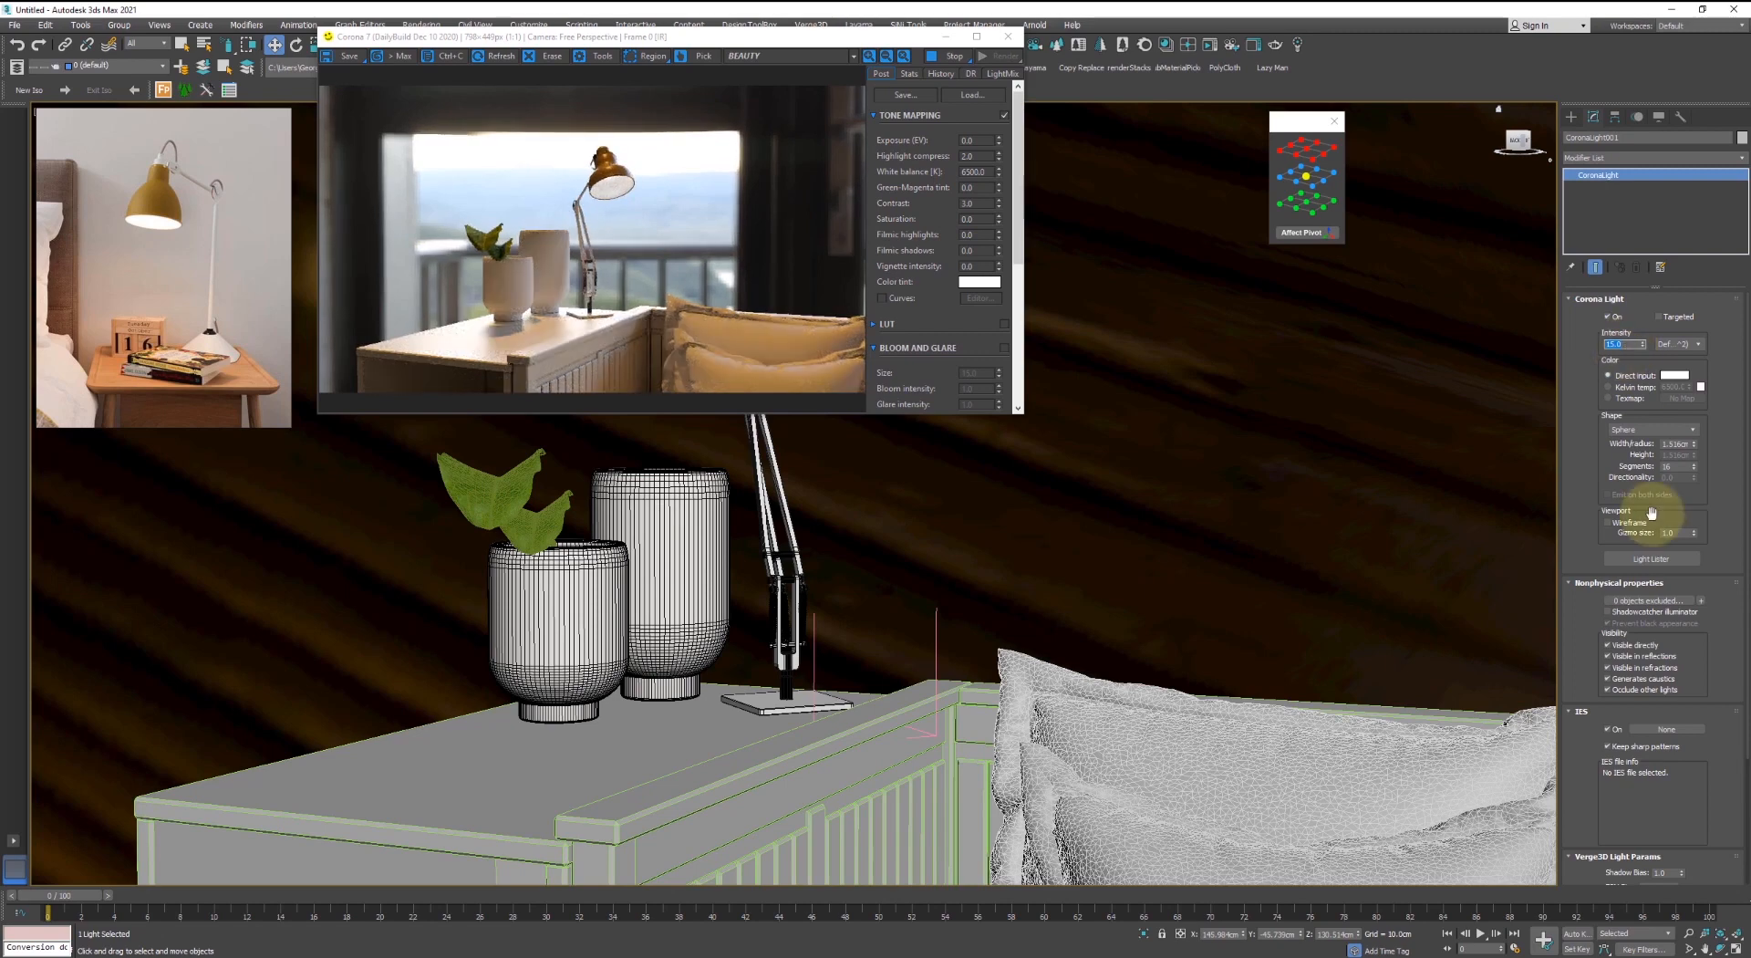
left_click(1653, 388)
left_click(1672, 386)
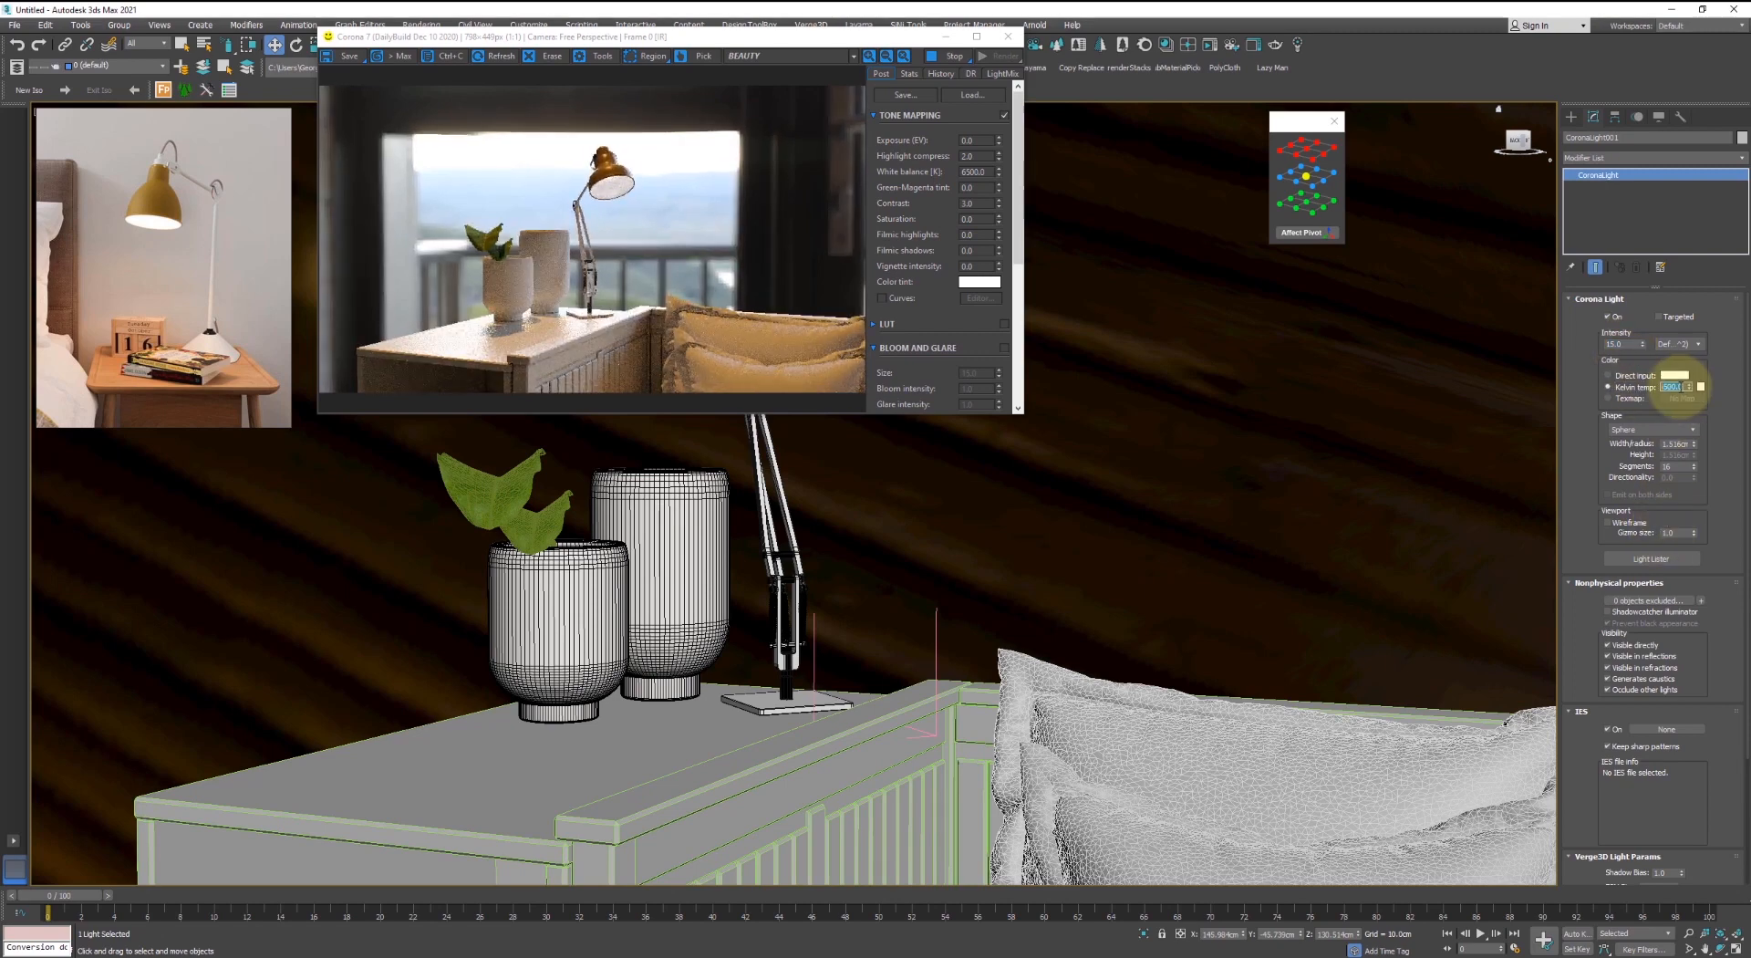
type("5000")
key("Return")
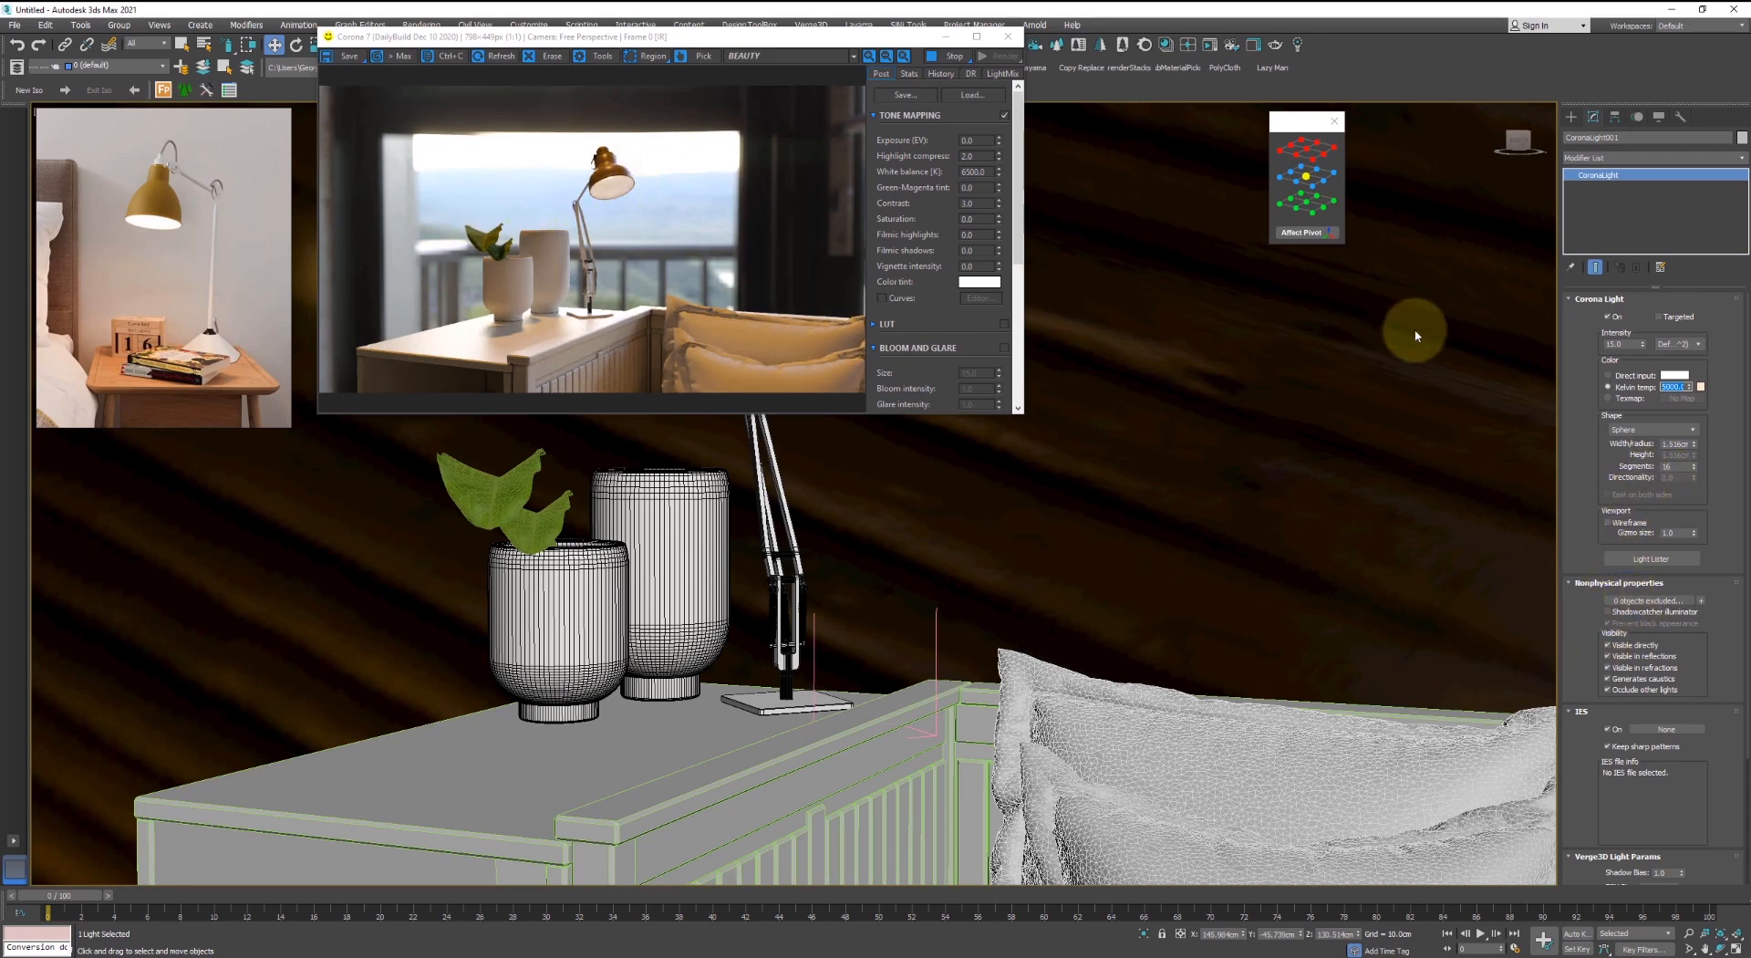
- Change the lamp light's shape from Sphere to Disk and make it a targeted light
left_click(1630, 463)
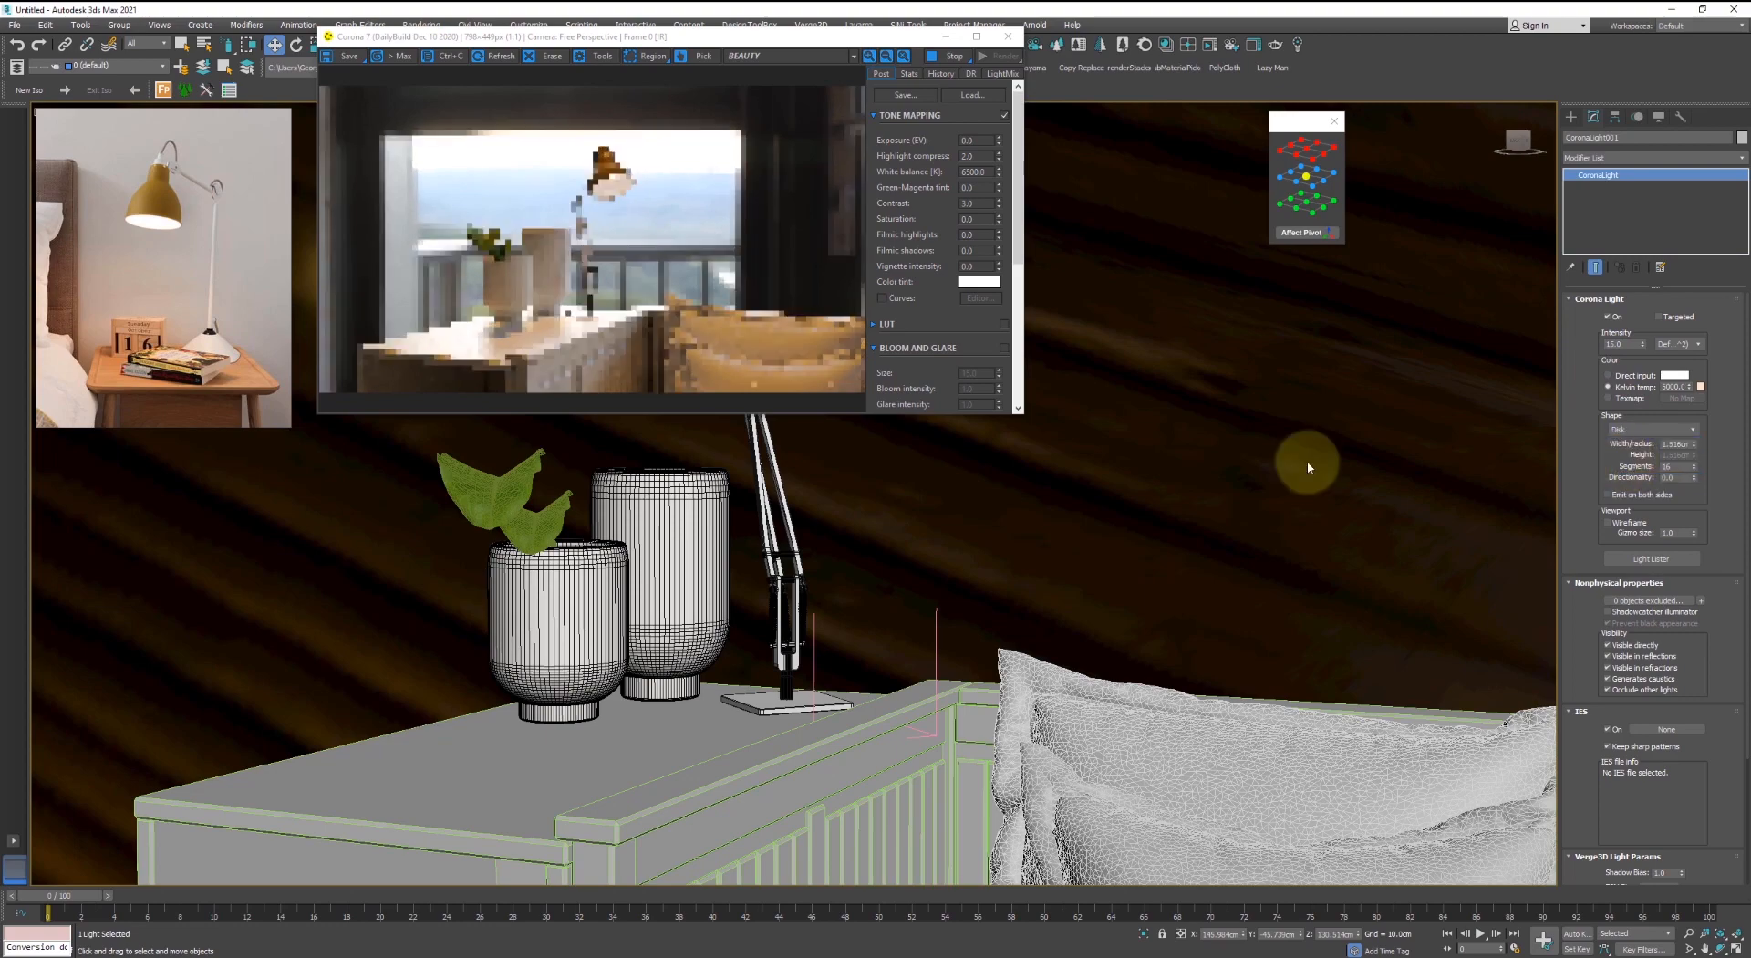
scroll(834, 498, "up", 5)
scroll(841, 493, "down", 5)
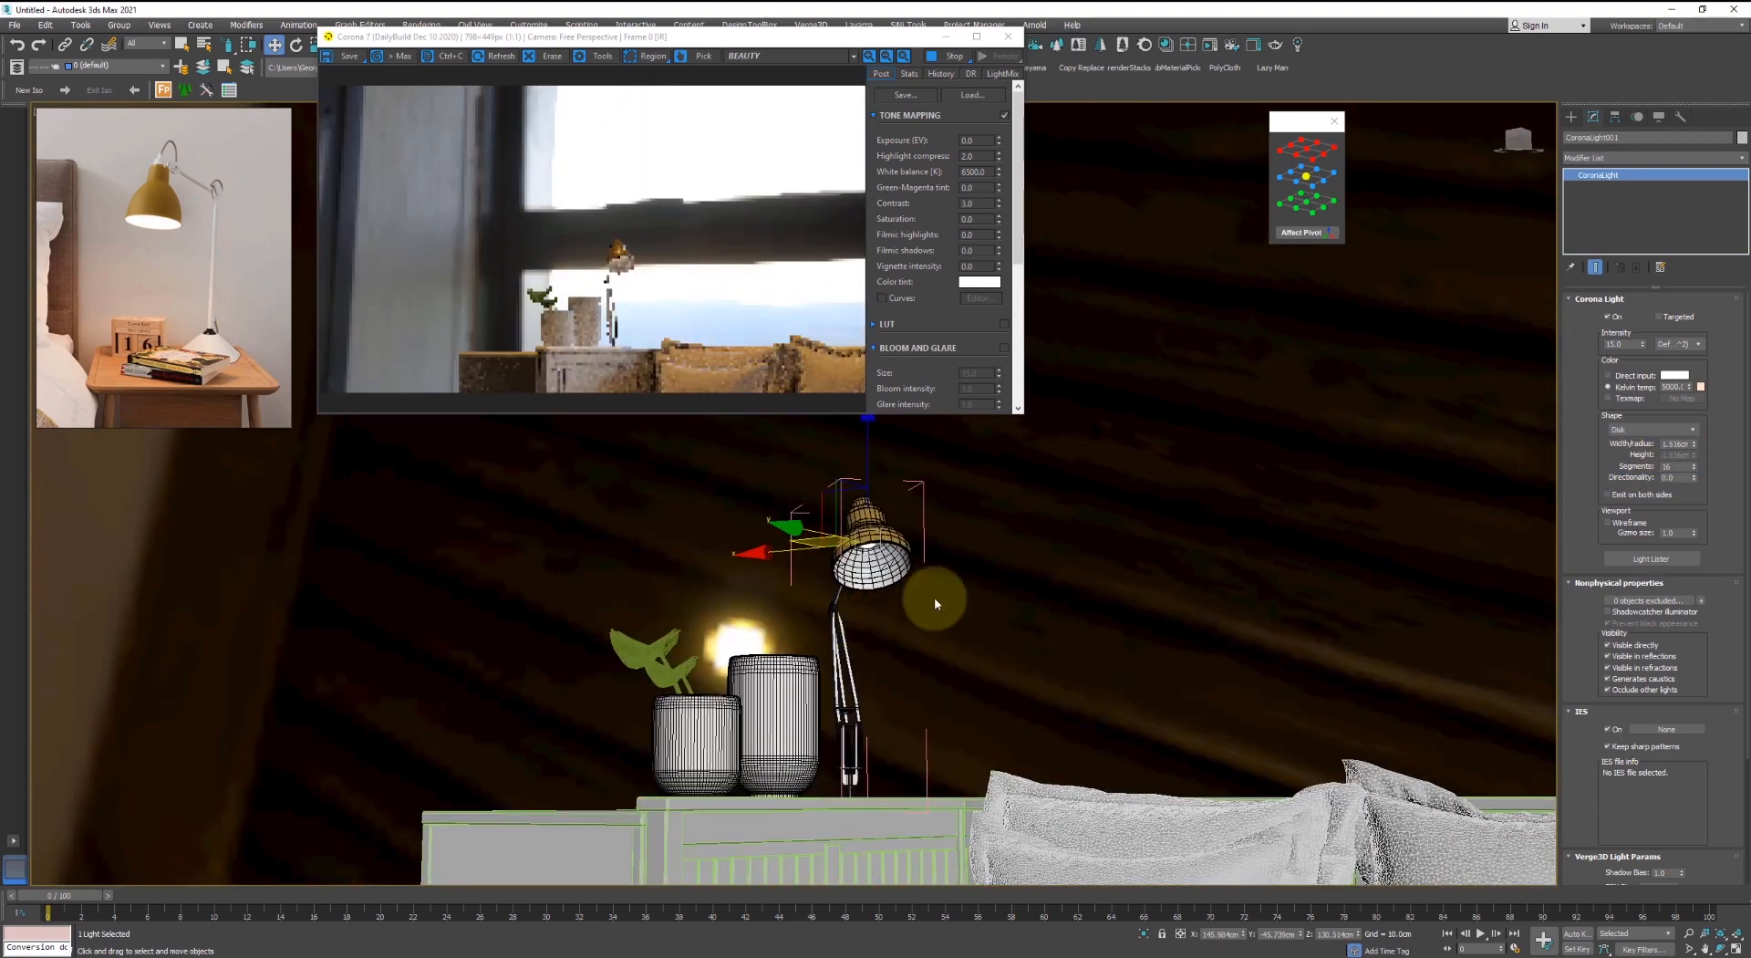
left_click(1658, 317)
- Move the light's target down onto the daybed mattress, in front of the pillows nearest the shelf cabinet
middle_click_drag(725, 603, 811, 591, "alt")
scroll(821, 575, "down", 5)
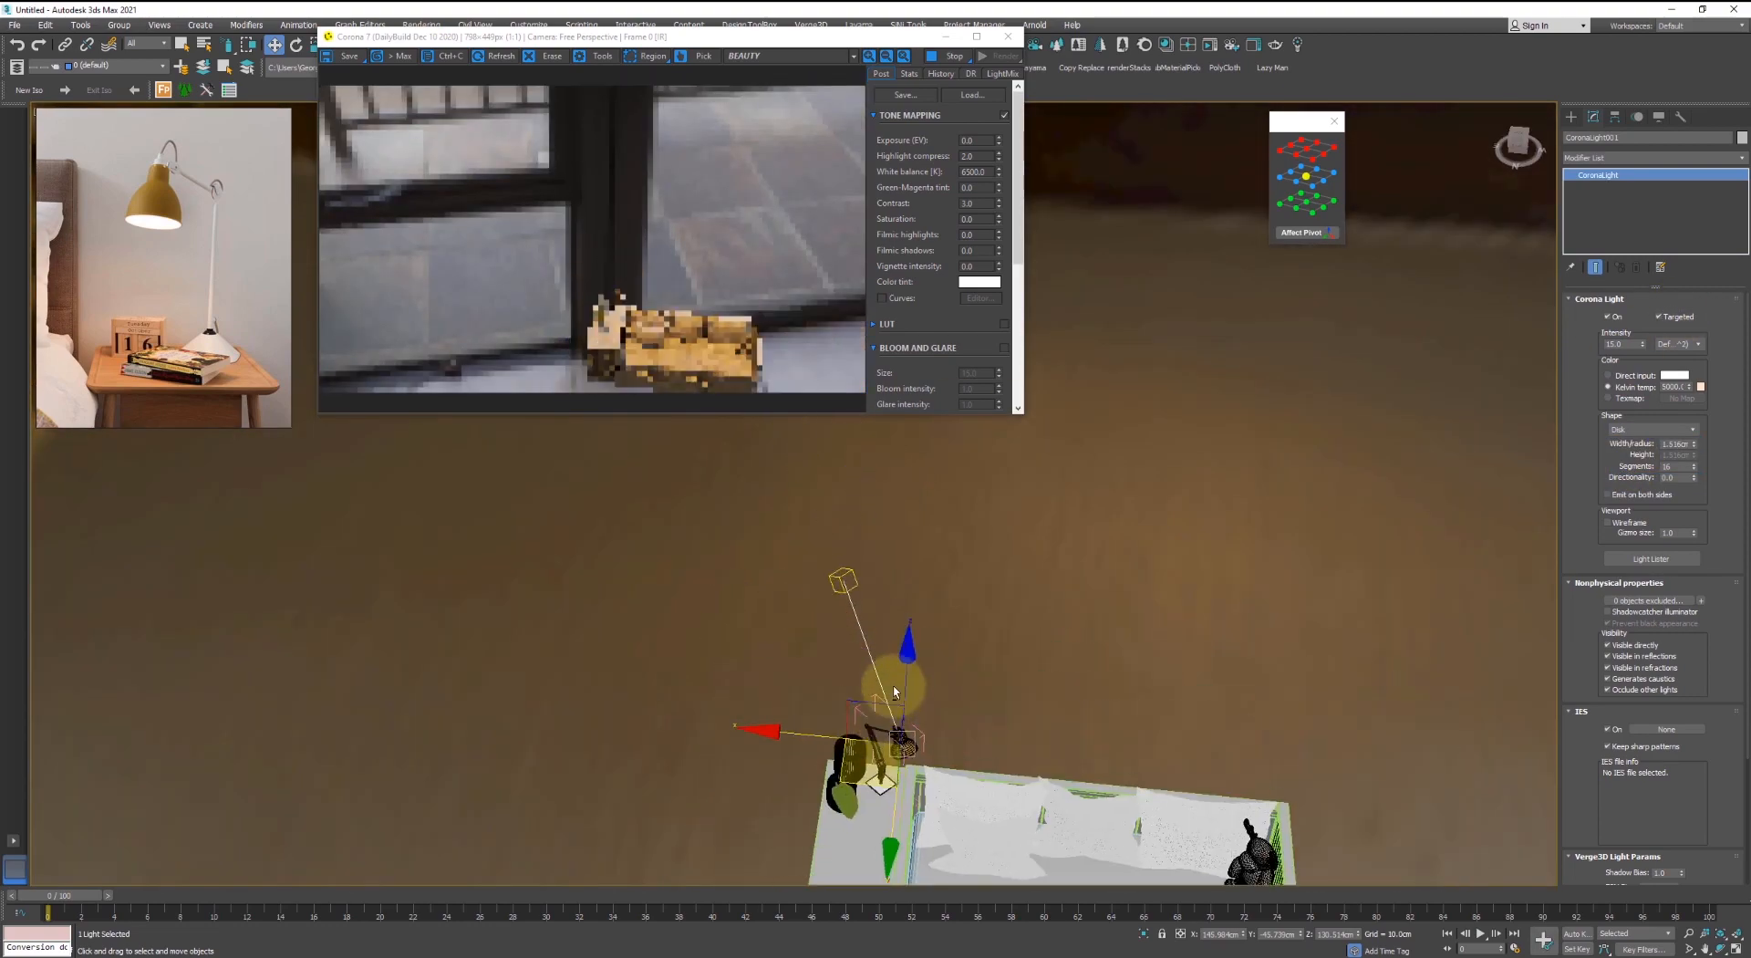
left_click(839, 572)
middle_click_drag(993, 763, 888, 657)
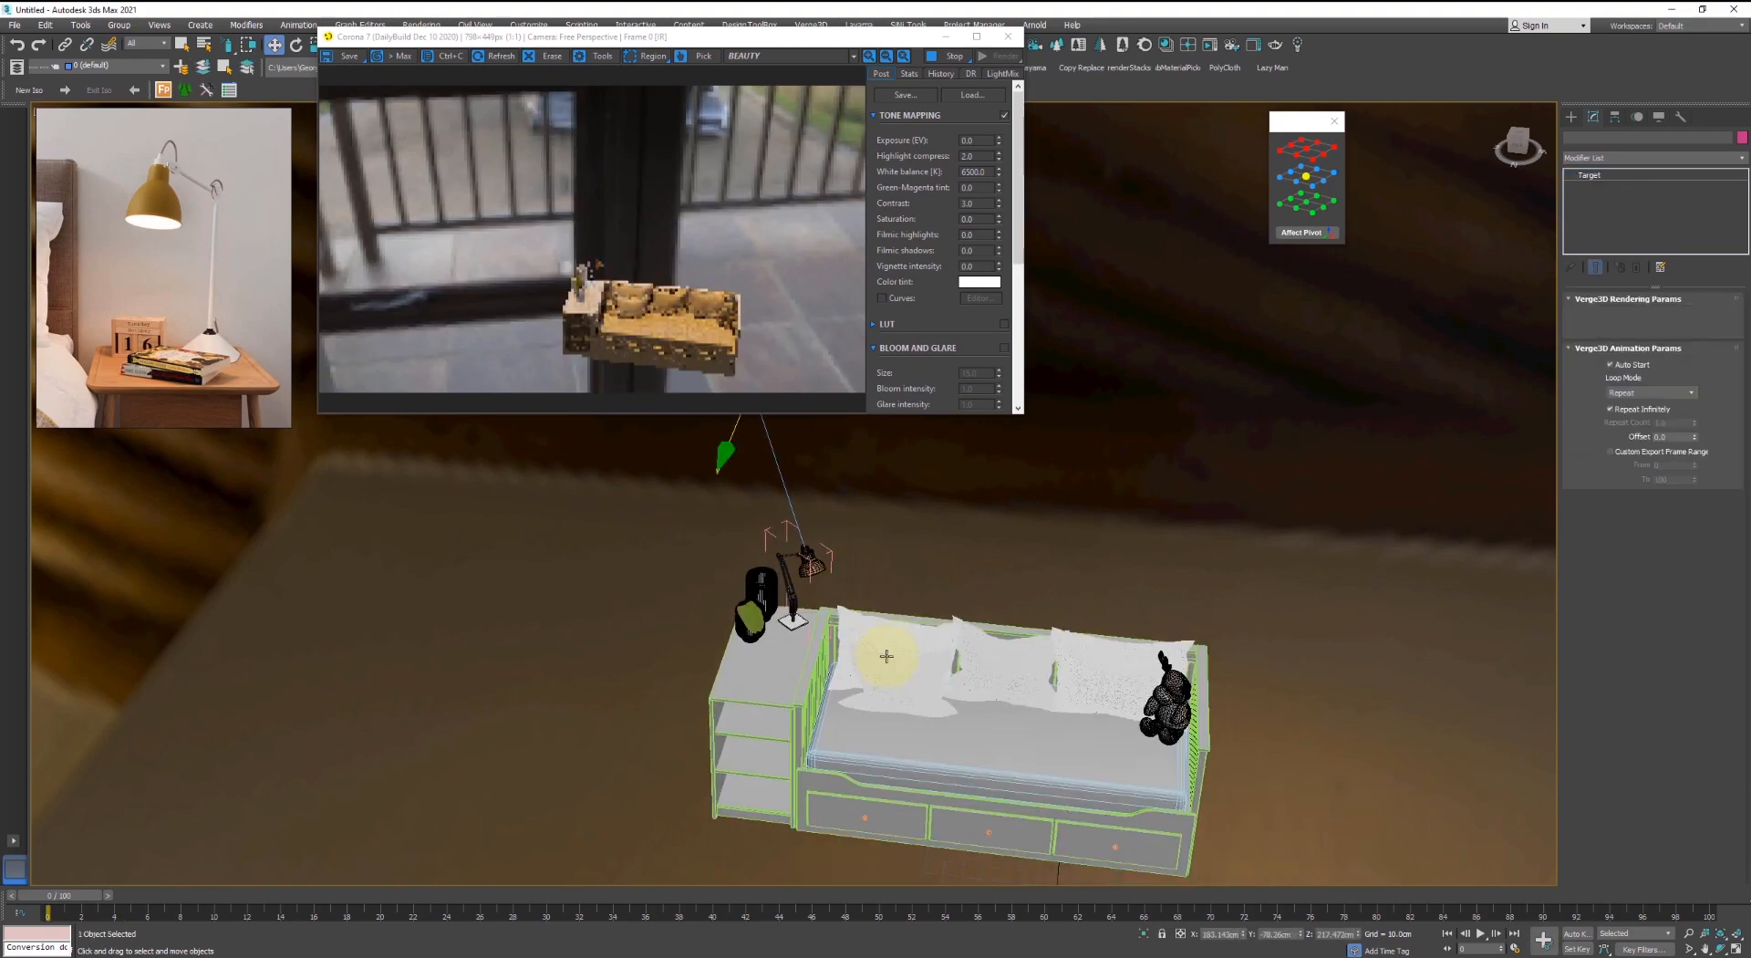
left_click(893, 702)
scroll(801, 589, "up", 5)
scroll(891, 565, "down", 8)
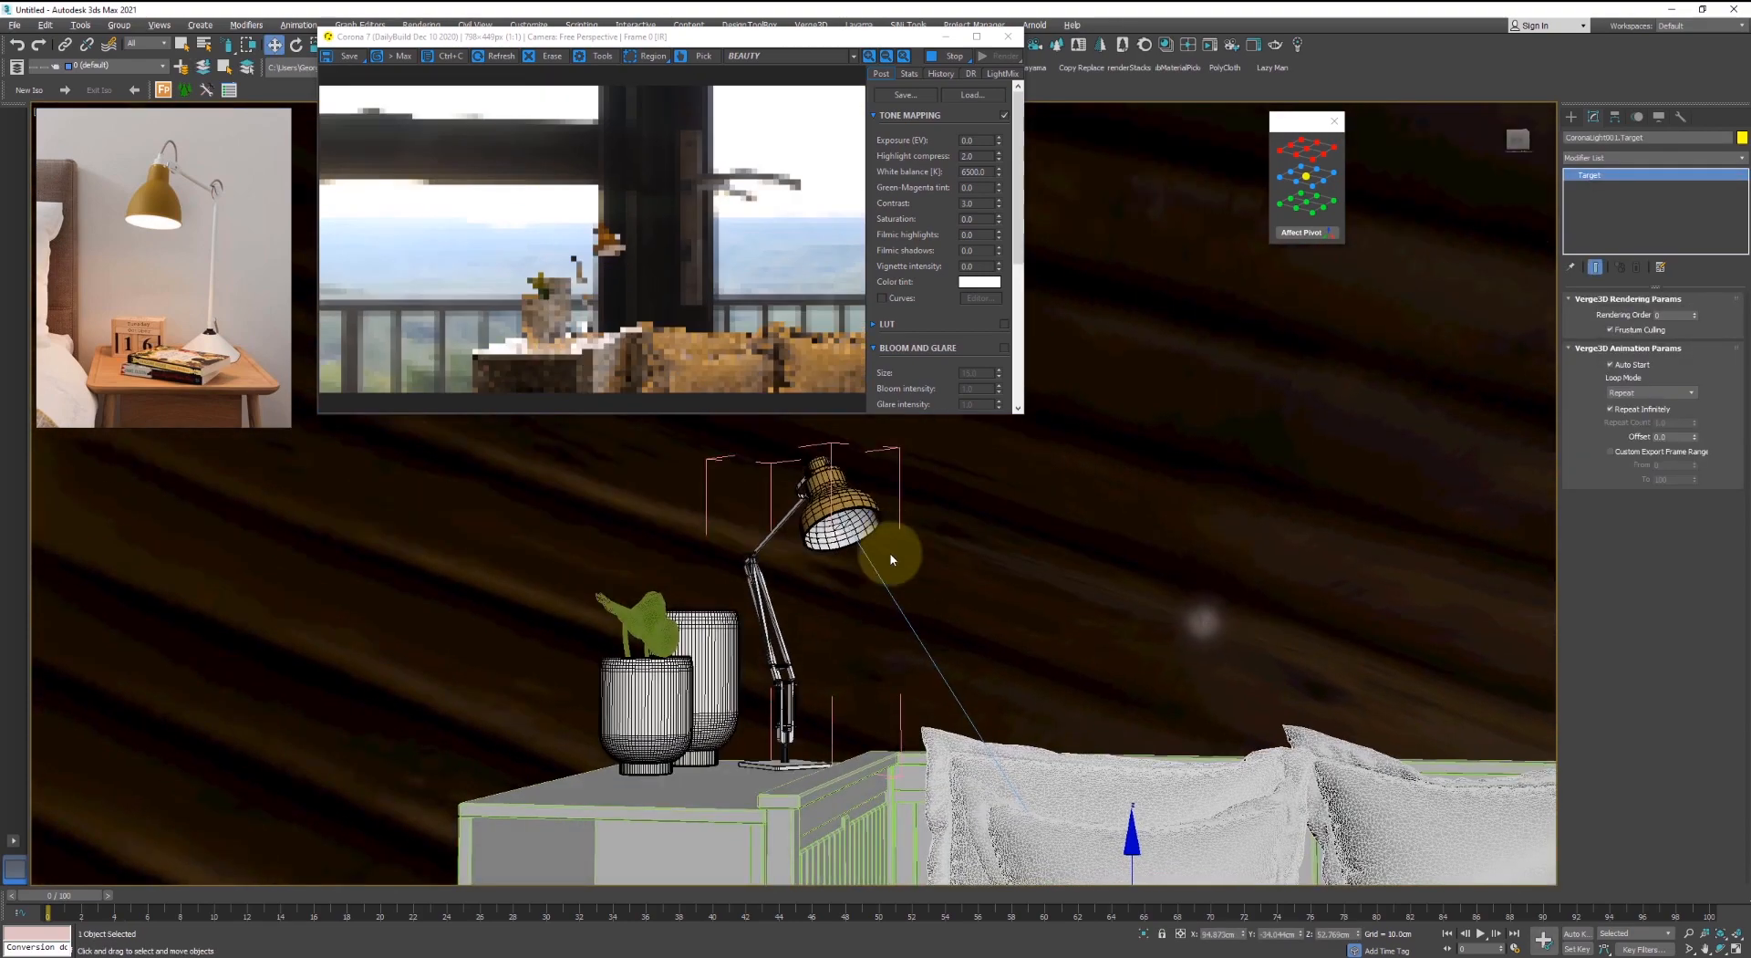
middle_click_drag(821, 450, 833, 598, "alt")
left_click_drag(818, 621, 801, 636)
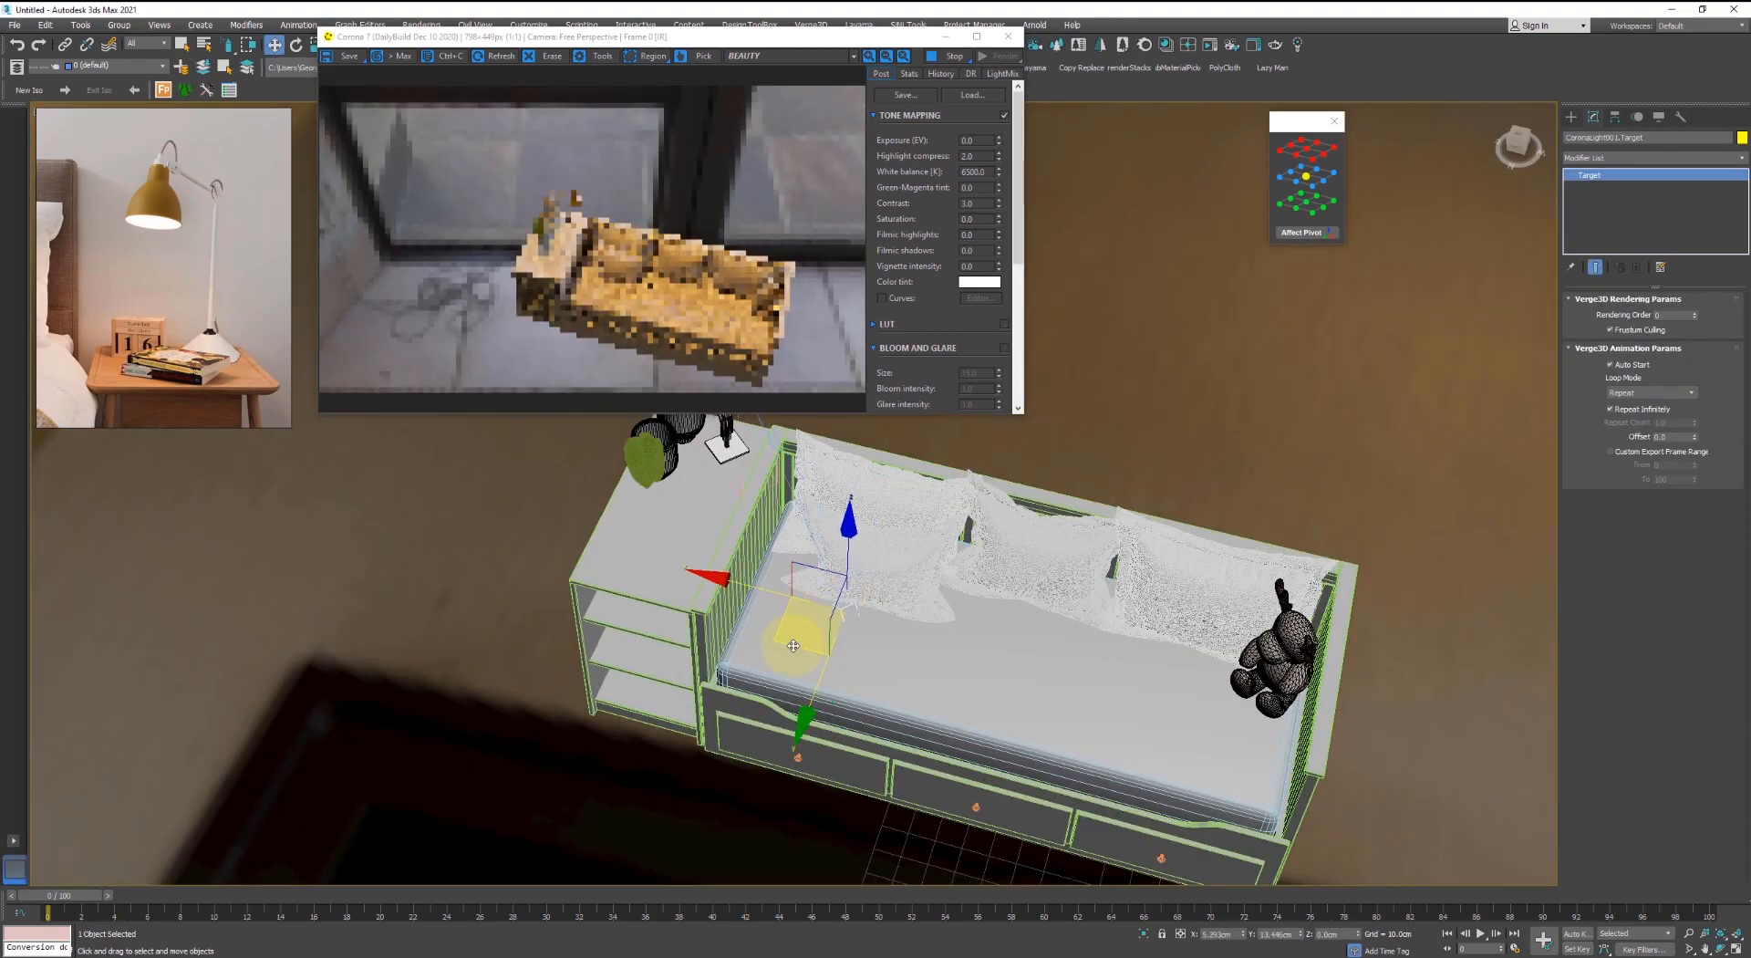
- Reselect the lamp's disk light and set its radius to 3 cm and its directionality to 0.3
scroll(751, 496, "up", 5)
middle_click_drag(750, 496, 834, 472, "alt")
left_click(834, 473)
key("shift+g")
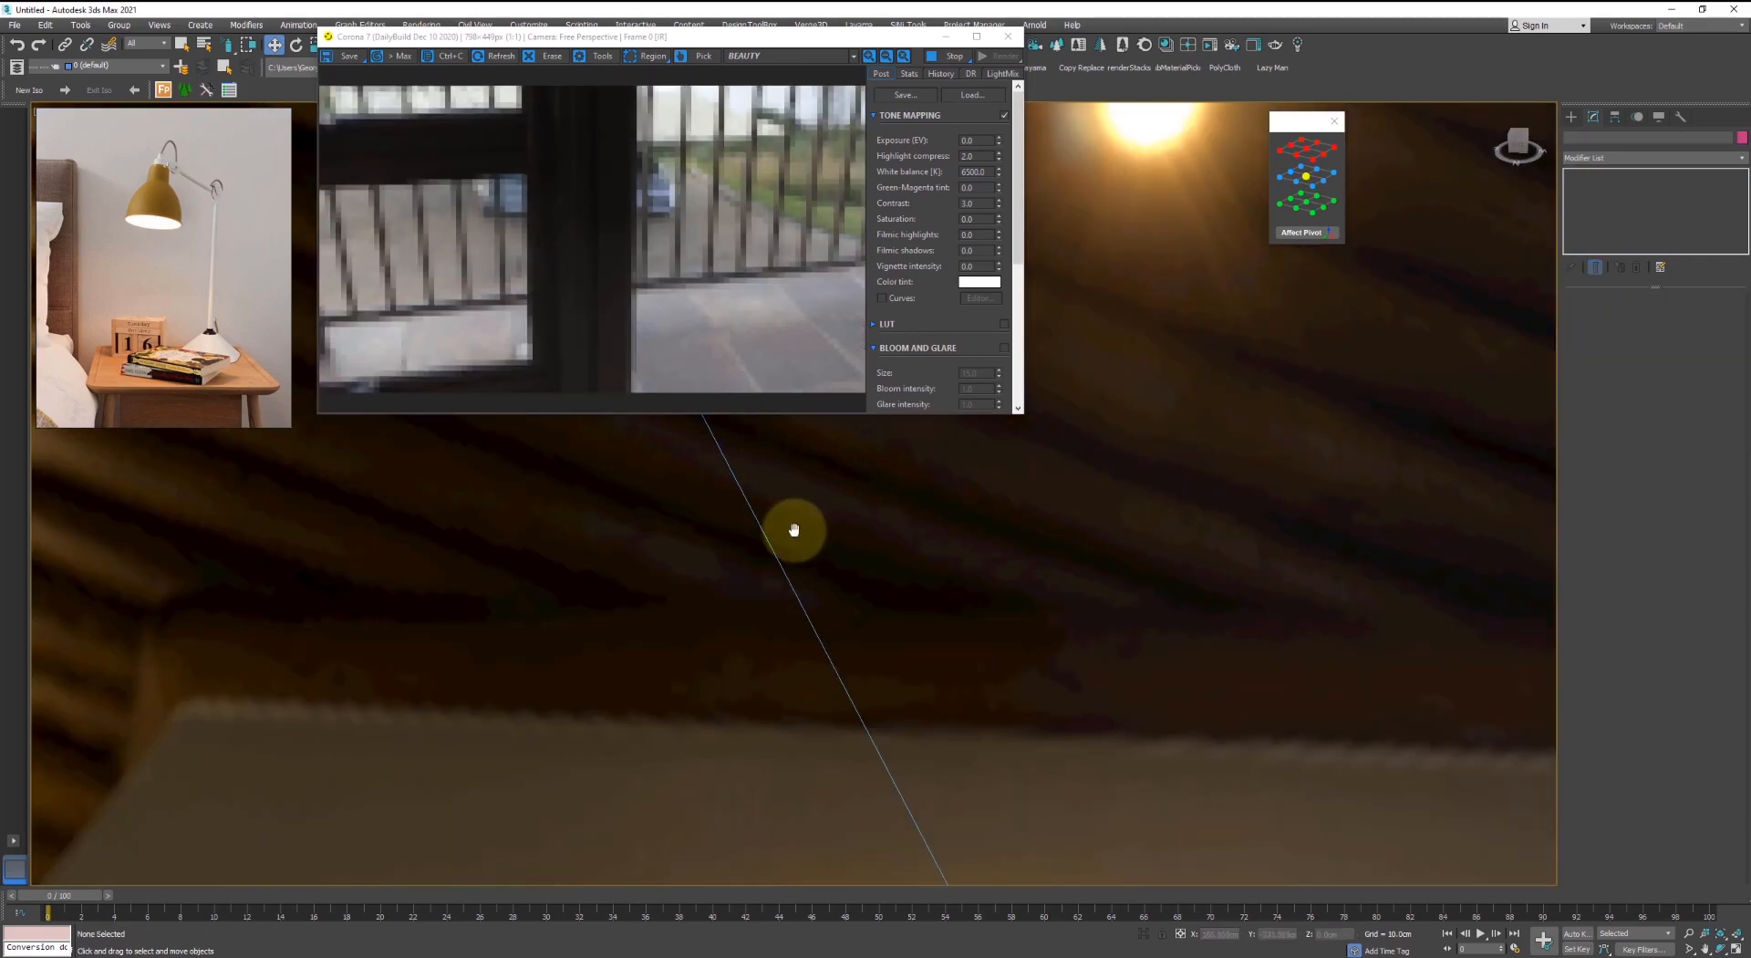
left_click(727, 496)
key("shift+g")
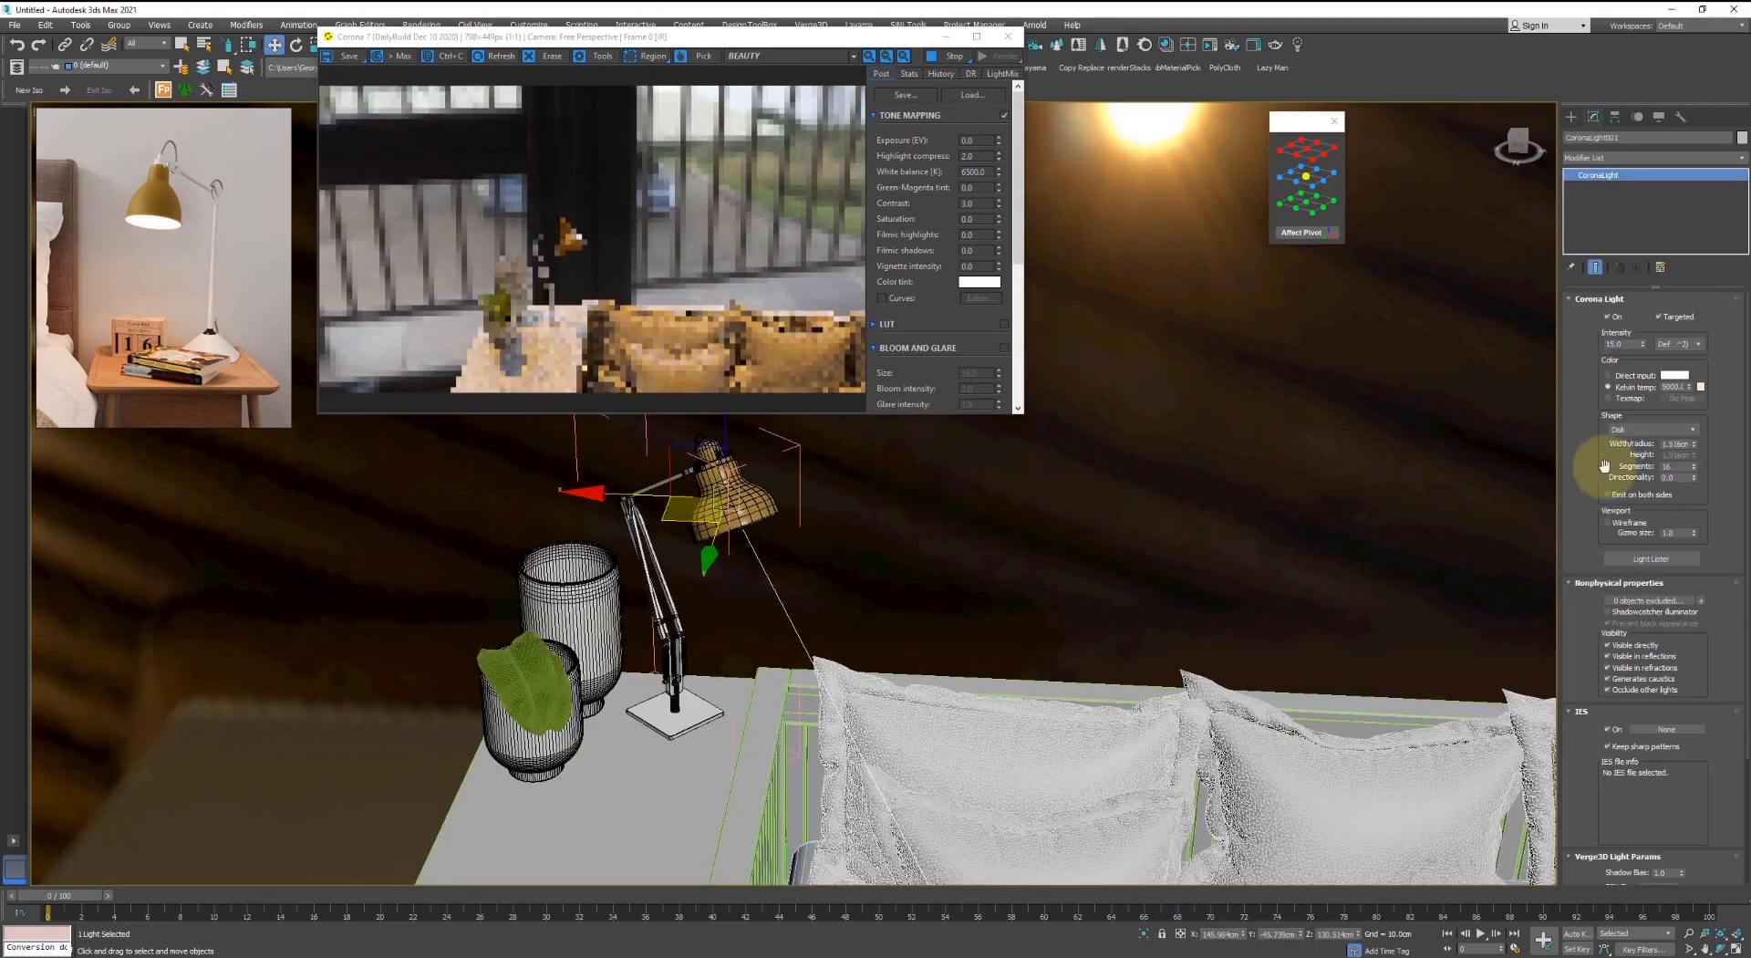
type("3")
key("Tab")
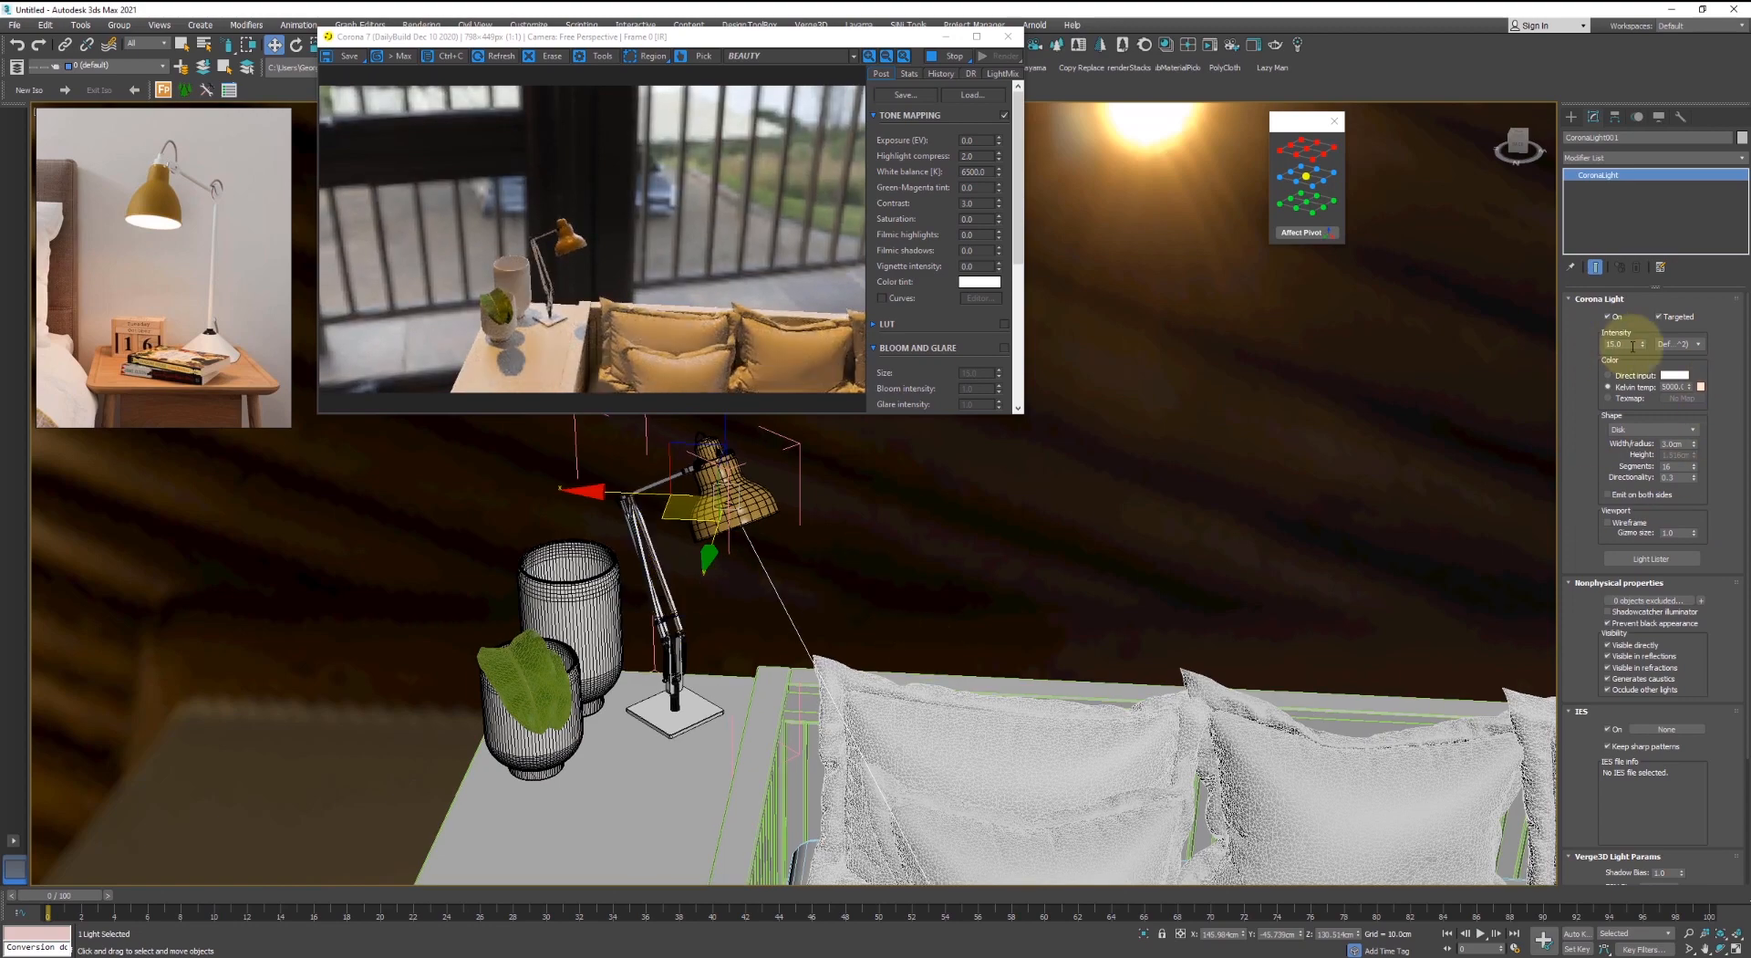
- Raise the lamp light's intensity to 115.5 and switch the light off to compare the render
left_click_drag(1645, 340, 1660, 299)
middle_click_drag(922, 498, 613, 317, "alt")
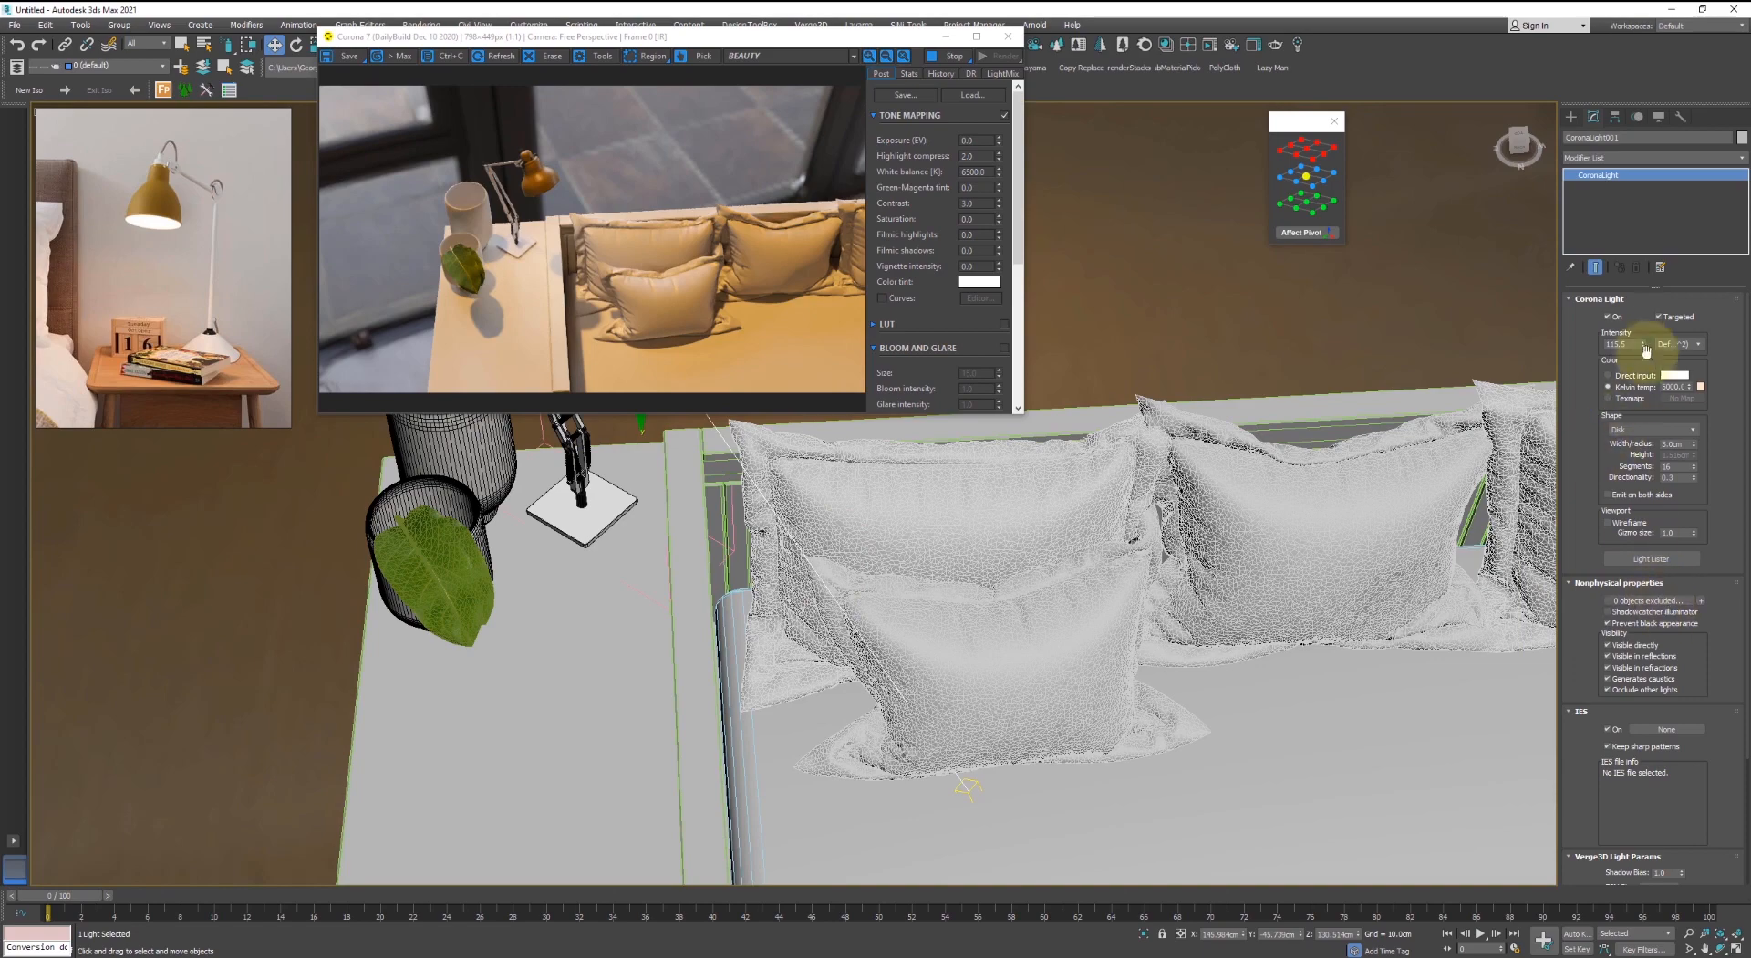
left_click(1609, 316)
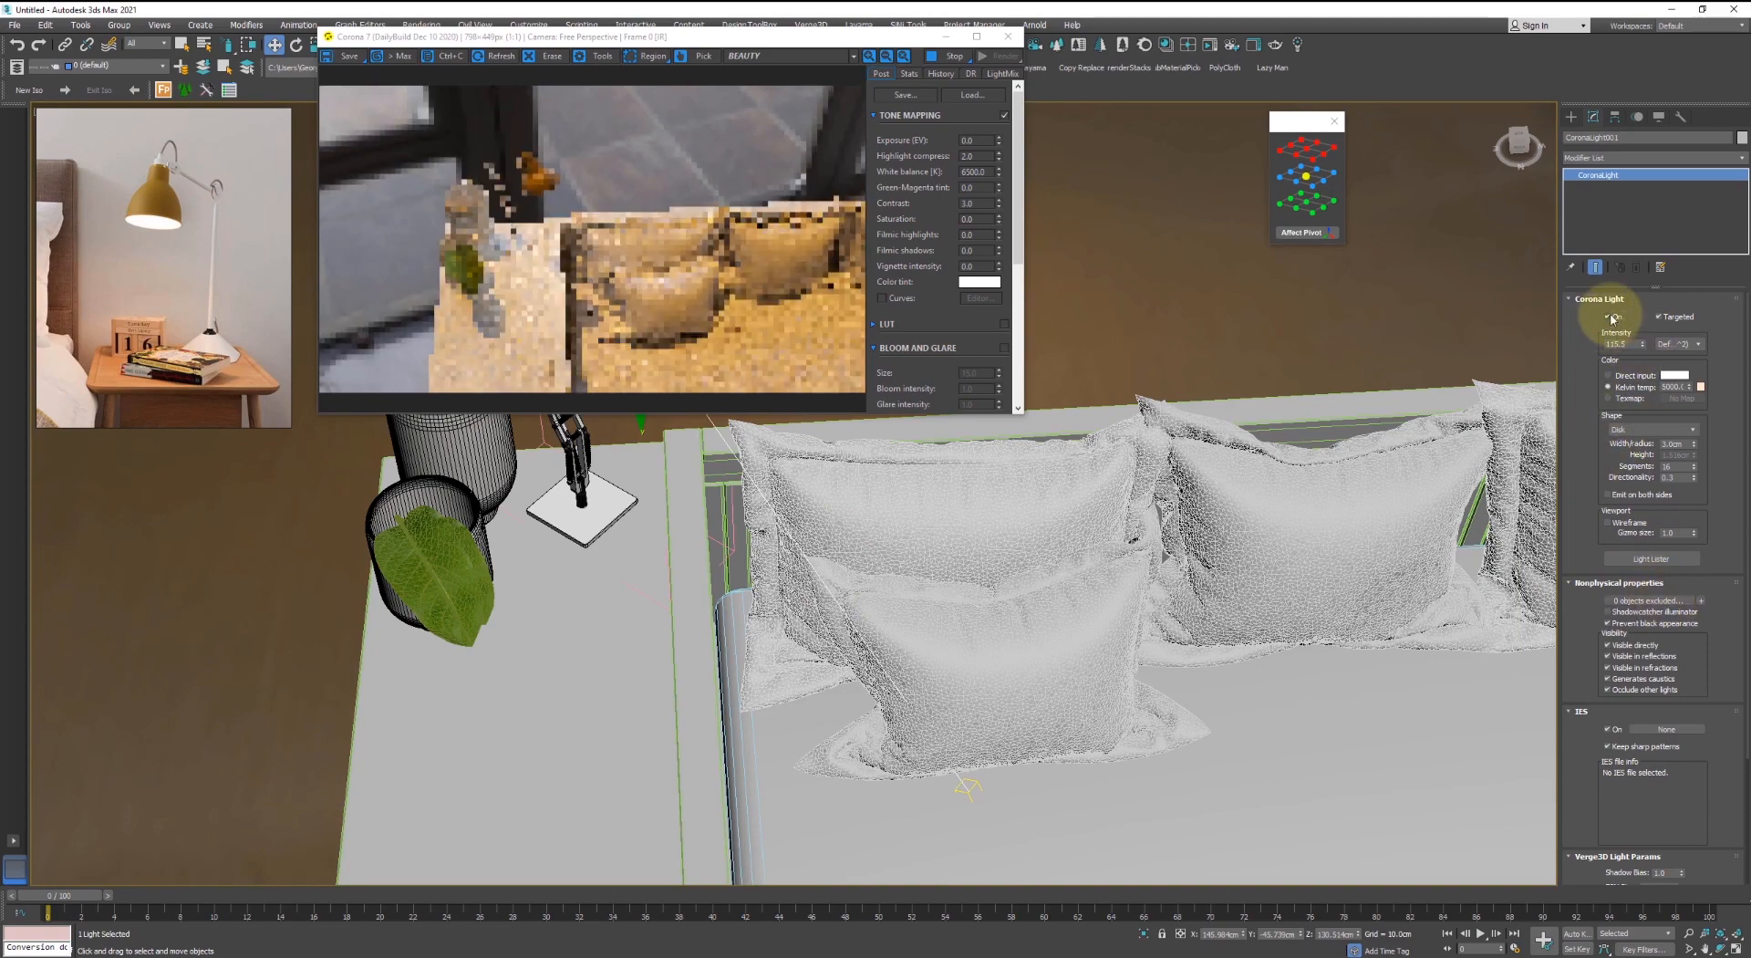
- Isolate the lamp's disk light, frame it closely and switch it back on
middle_click_drag(1009, 480, 803, 269, "alt")
middle_click_drag(1142, 399, 951, 577, "alt")
scroll(766, 538, "up", 5)
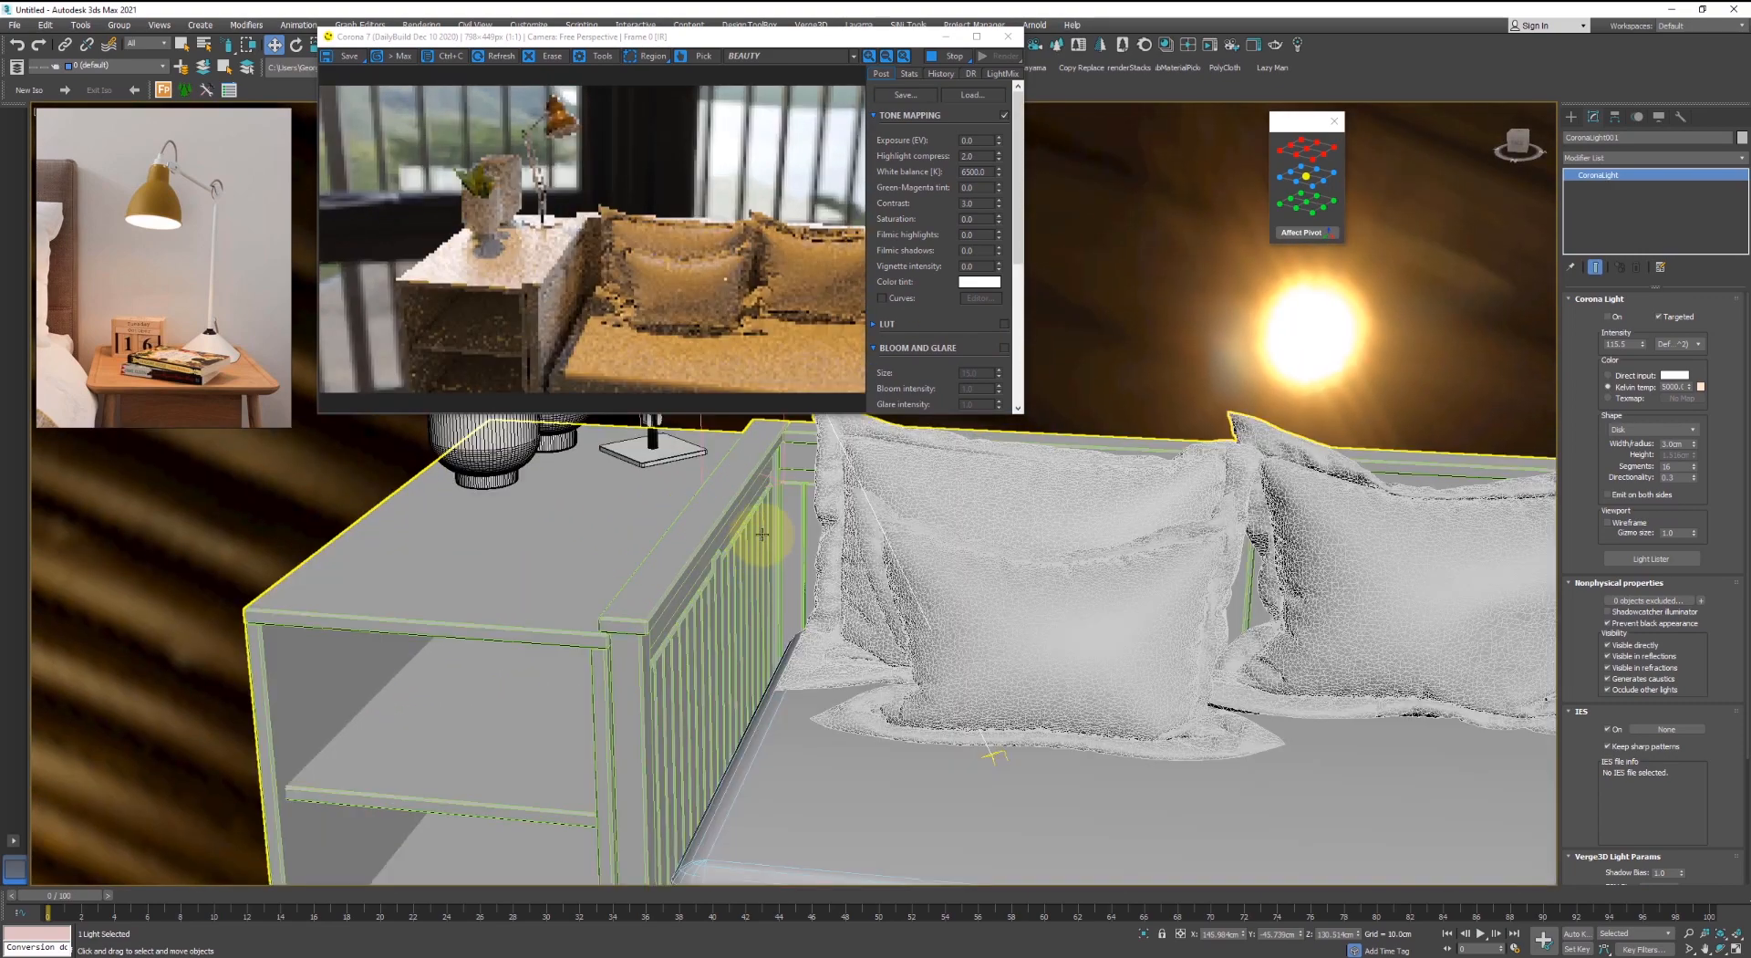
middle_click_drag(763, 536, 948, 676)
middle_click_drag(881, 589, 897, 660)
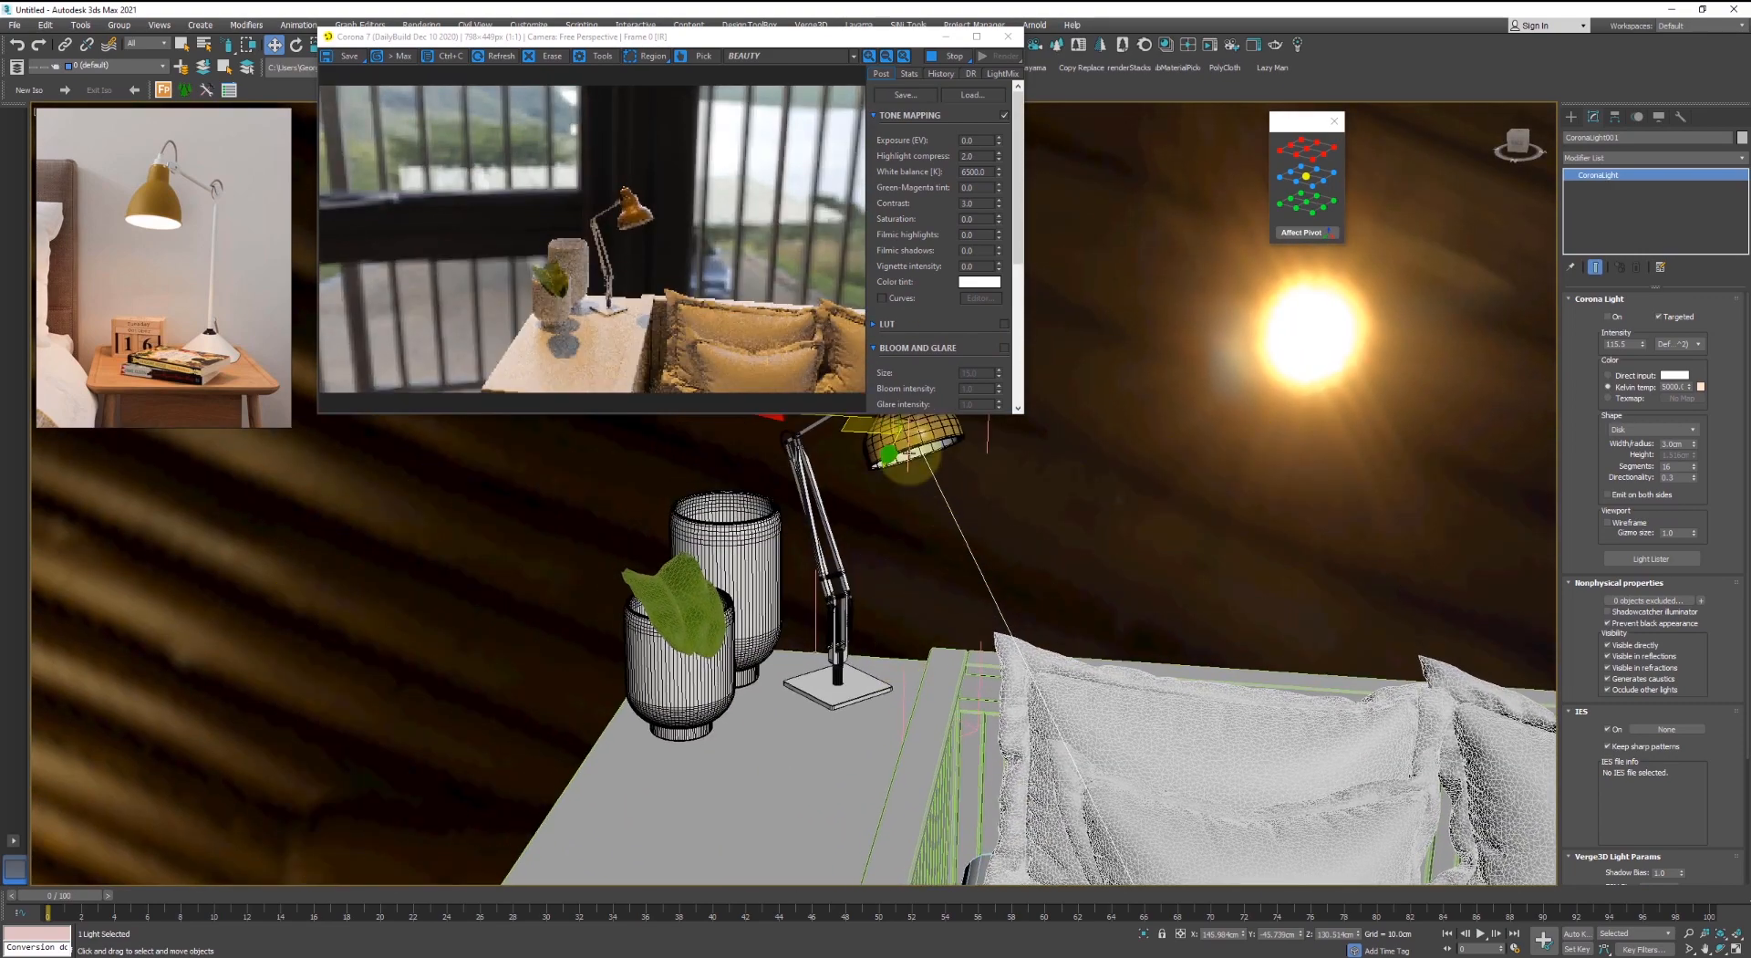
left_click(1113, 518)
key("z")
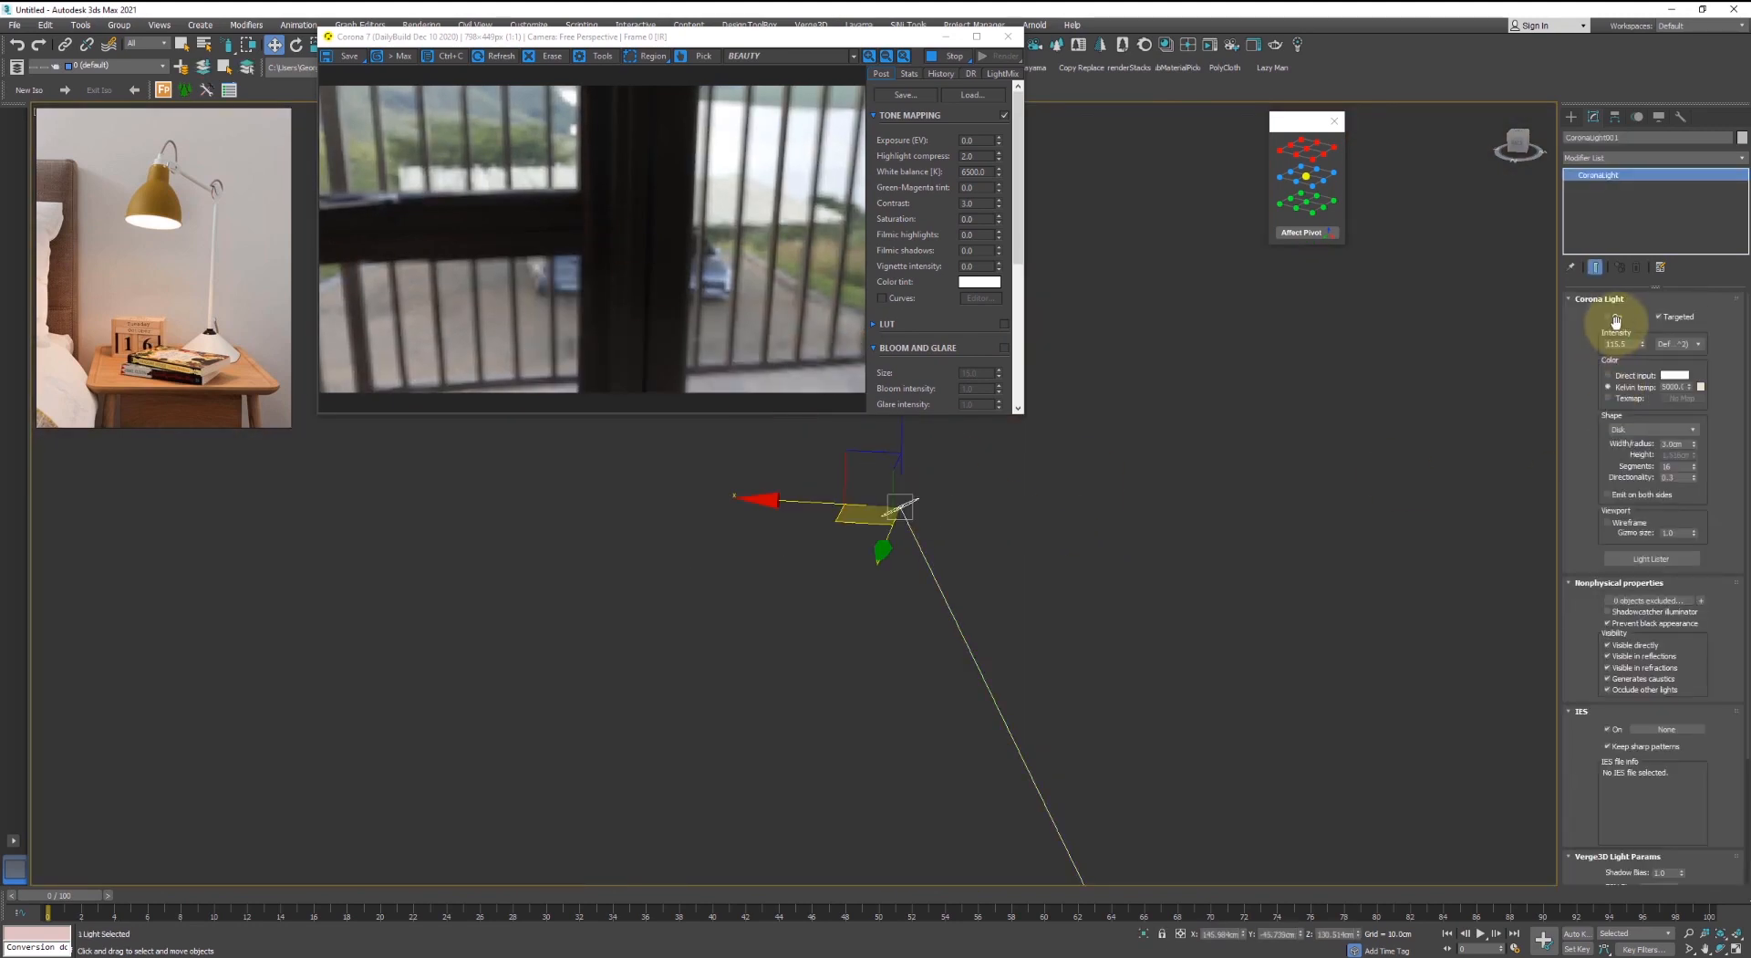
- Load the Real-IES_focused_uniform.ies profile from Corona's ies folder into the light, and exit isolation
left_click(1667, 729)
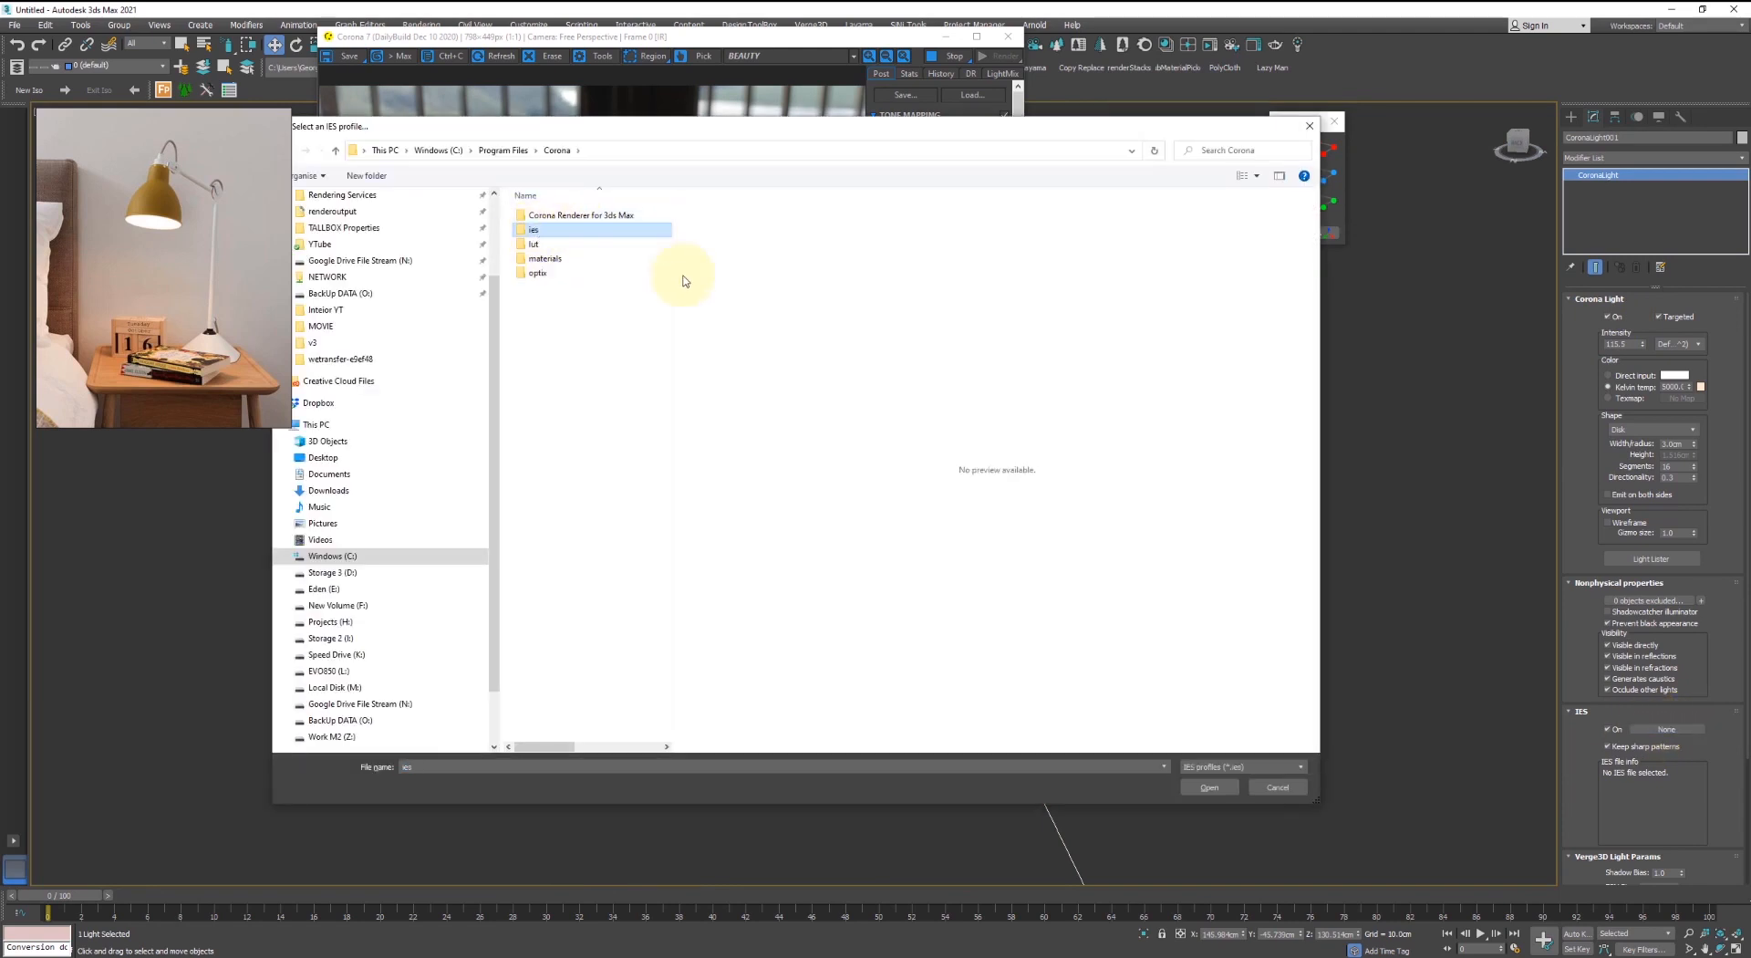
double_click(560, 251)
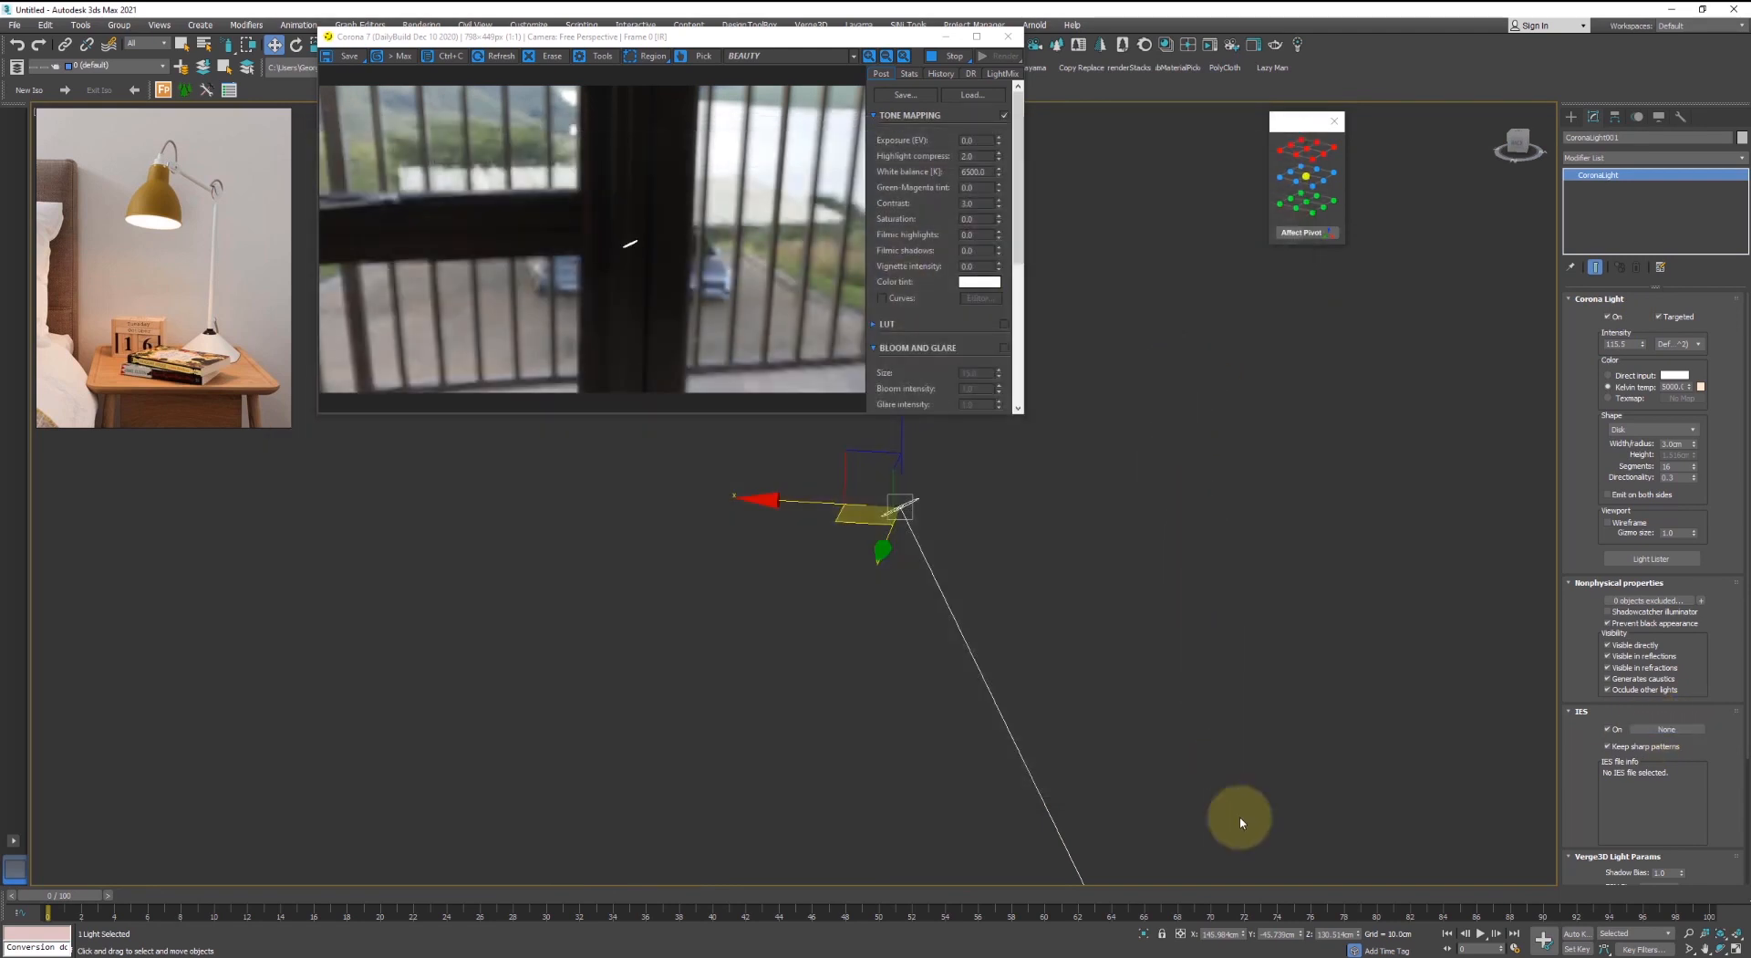
scroll(1229, 790, "down", 4)
scroll(1224, 574, "down", 1)
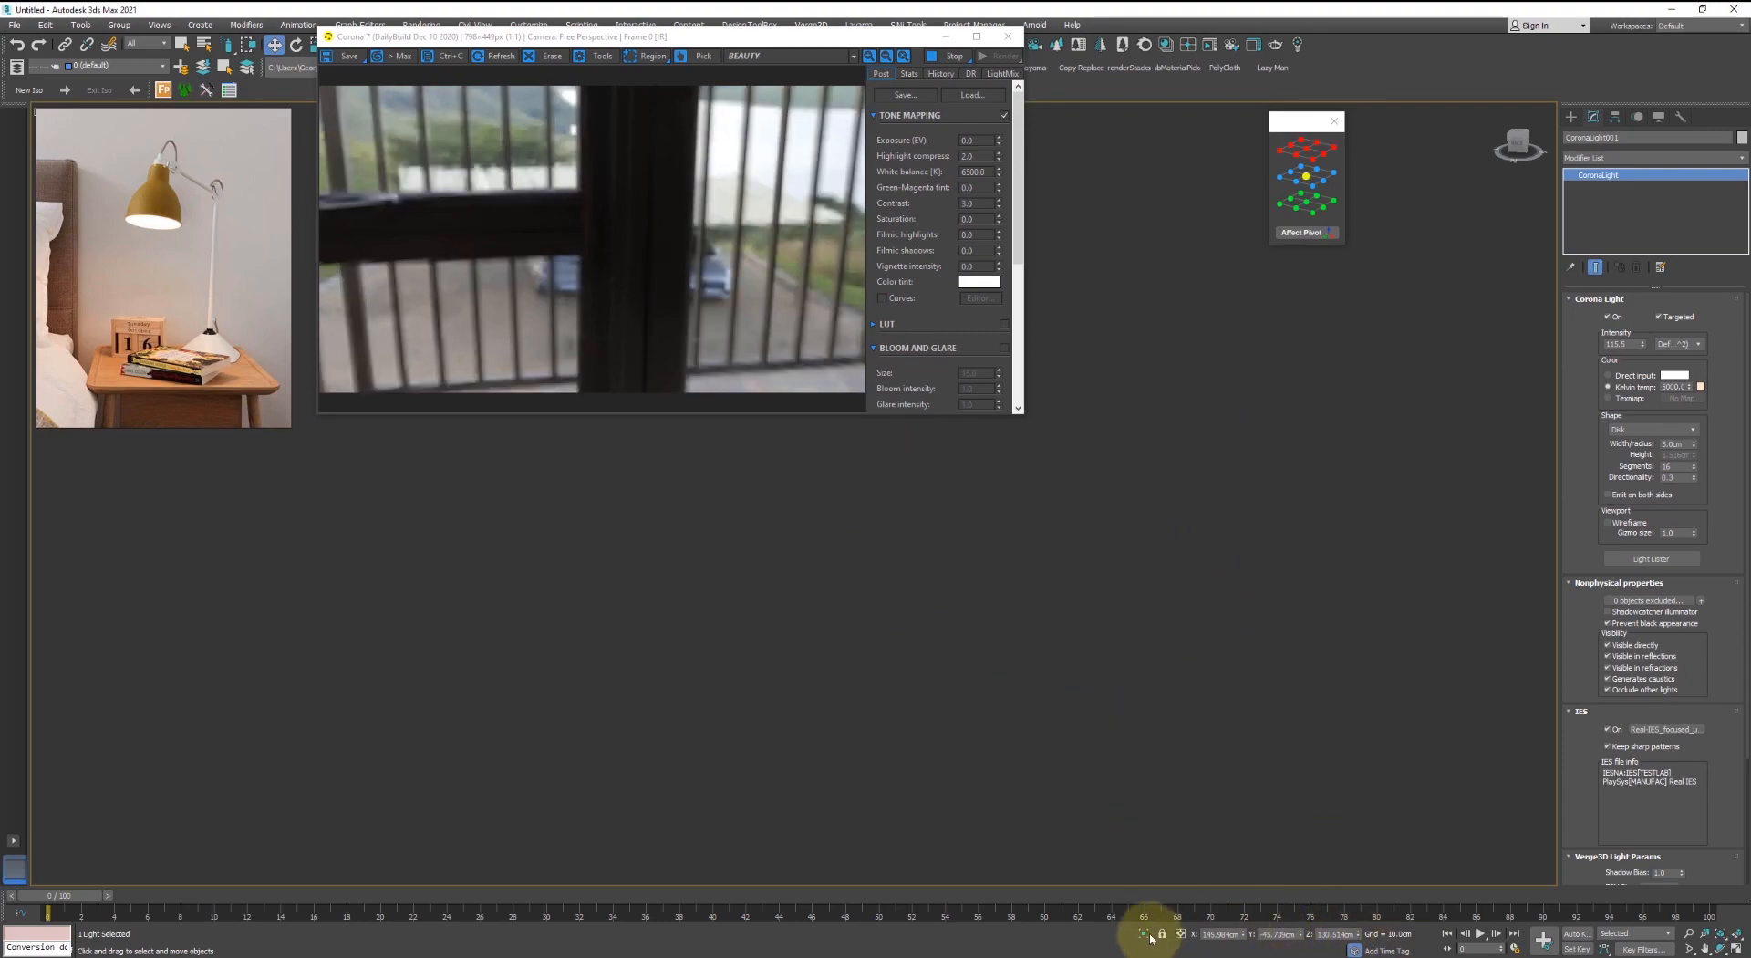
- Step back through earlier views and examine how the IES light falls on the daybed and pillows
key("shift+z")
key("shift+z")
key("shift+z")
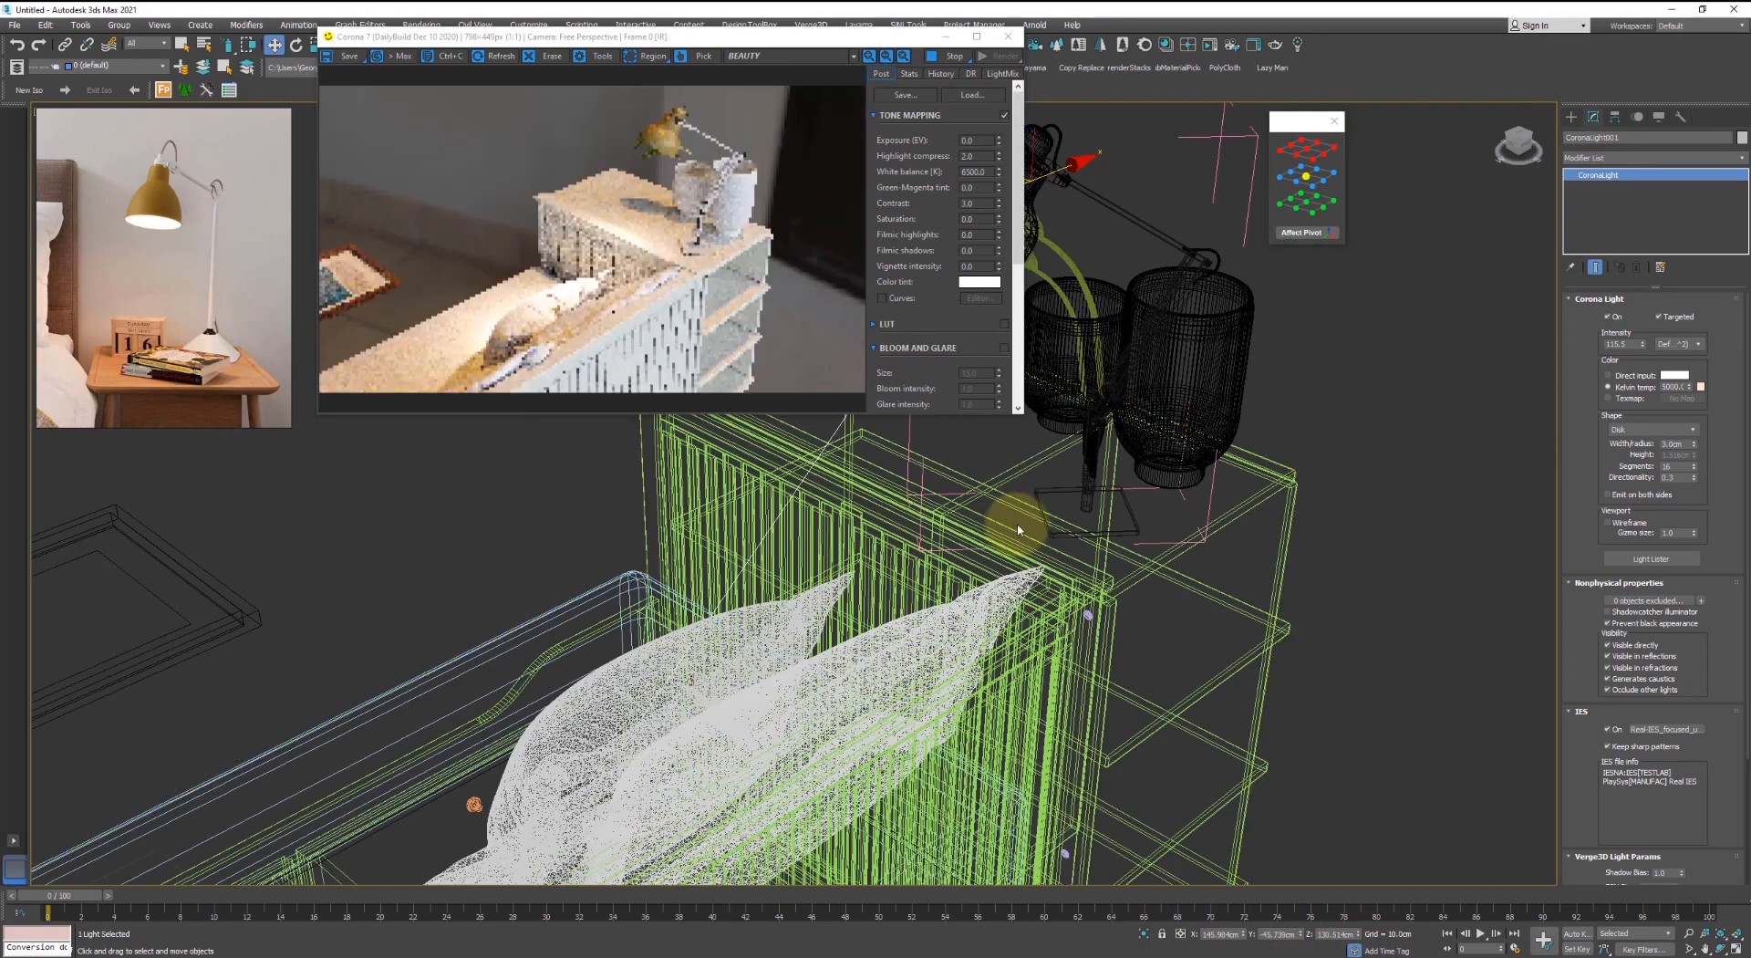
key("shift+z")
key("shift+z")
key("shift+z")
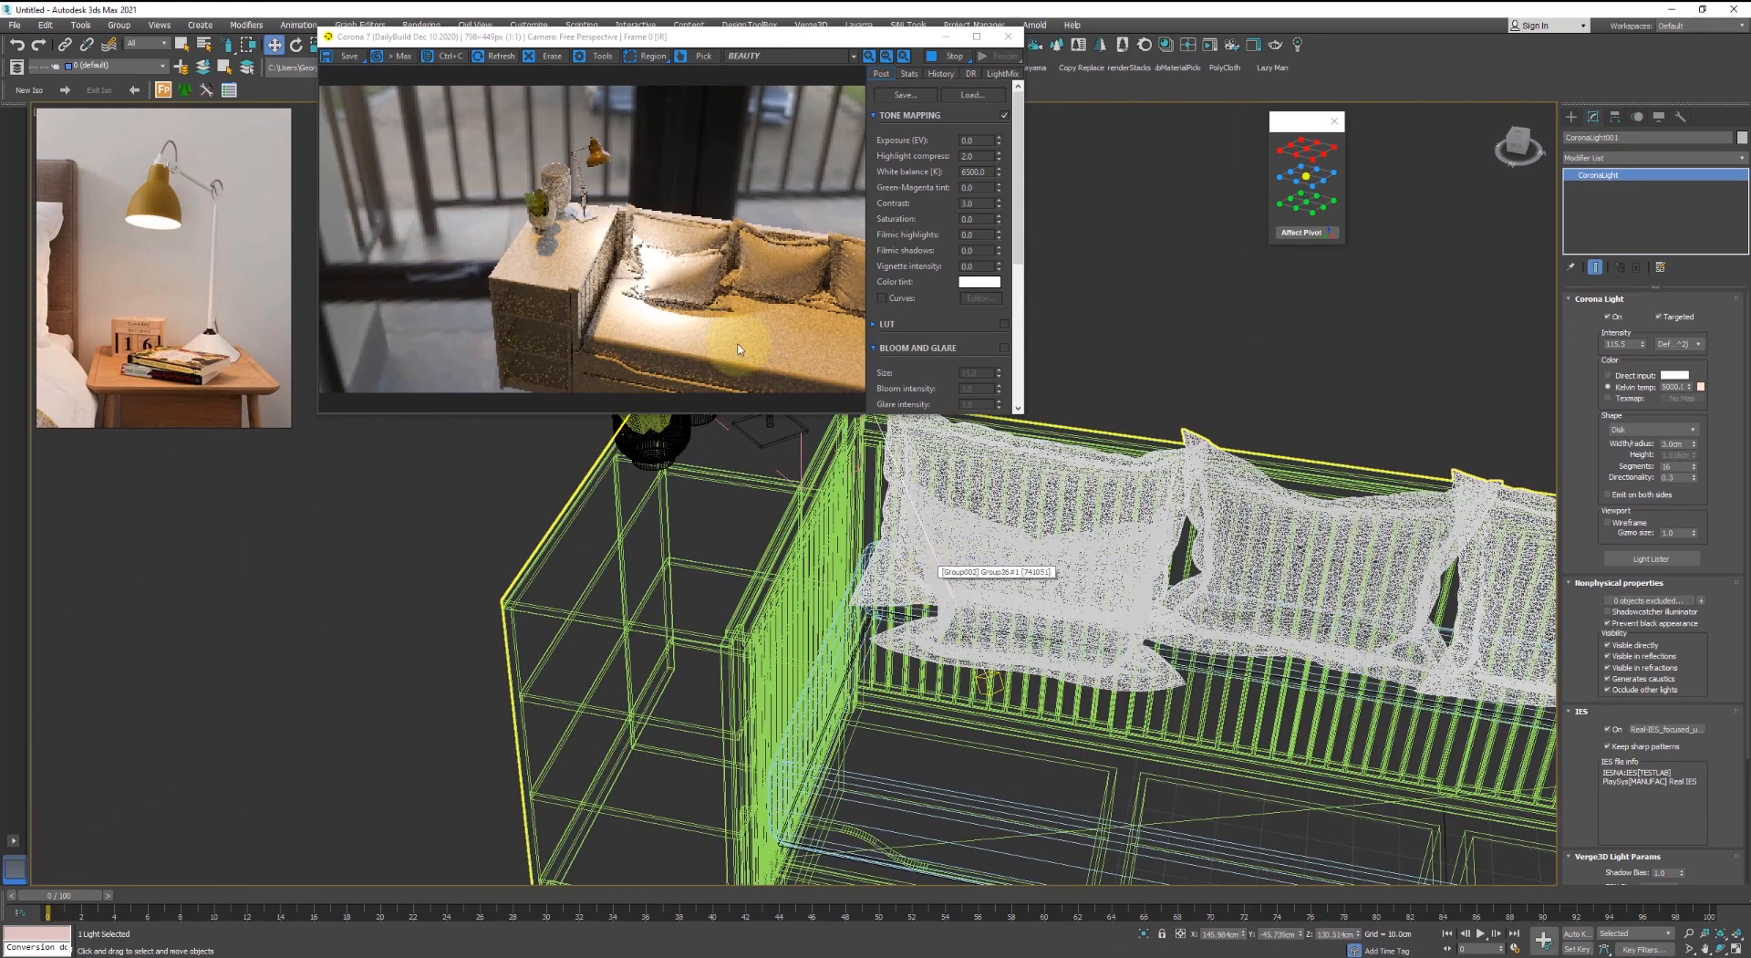
key("shift+z")
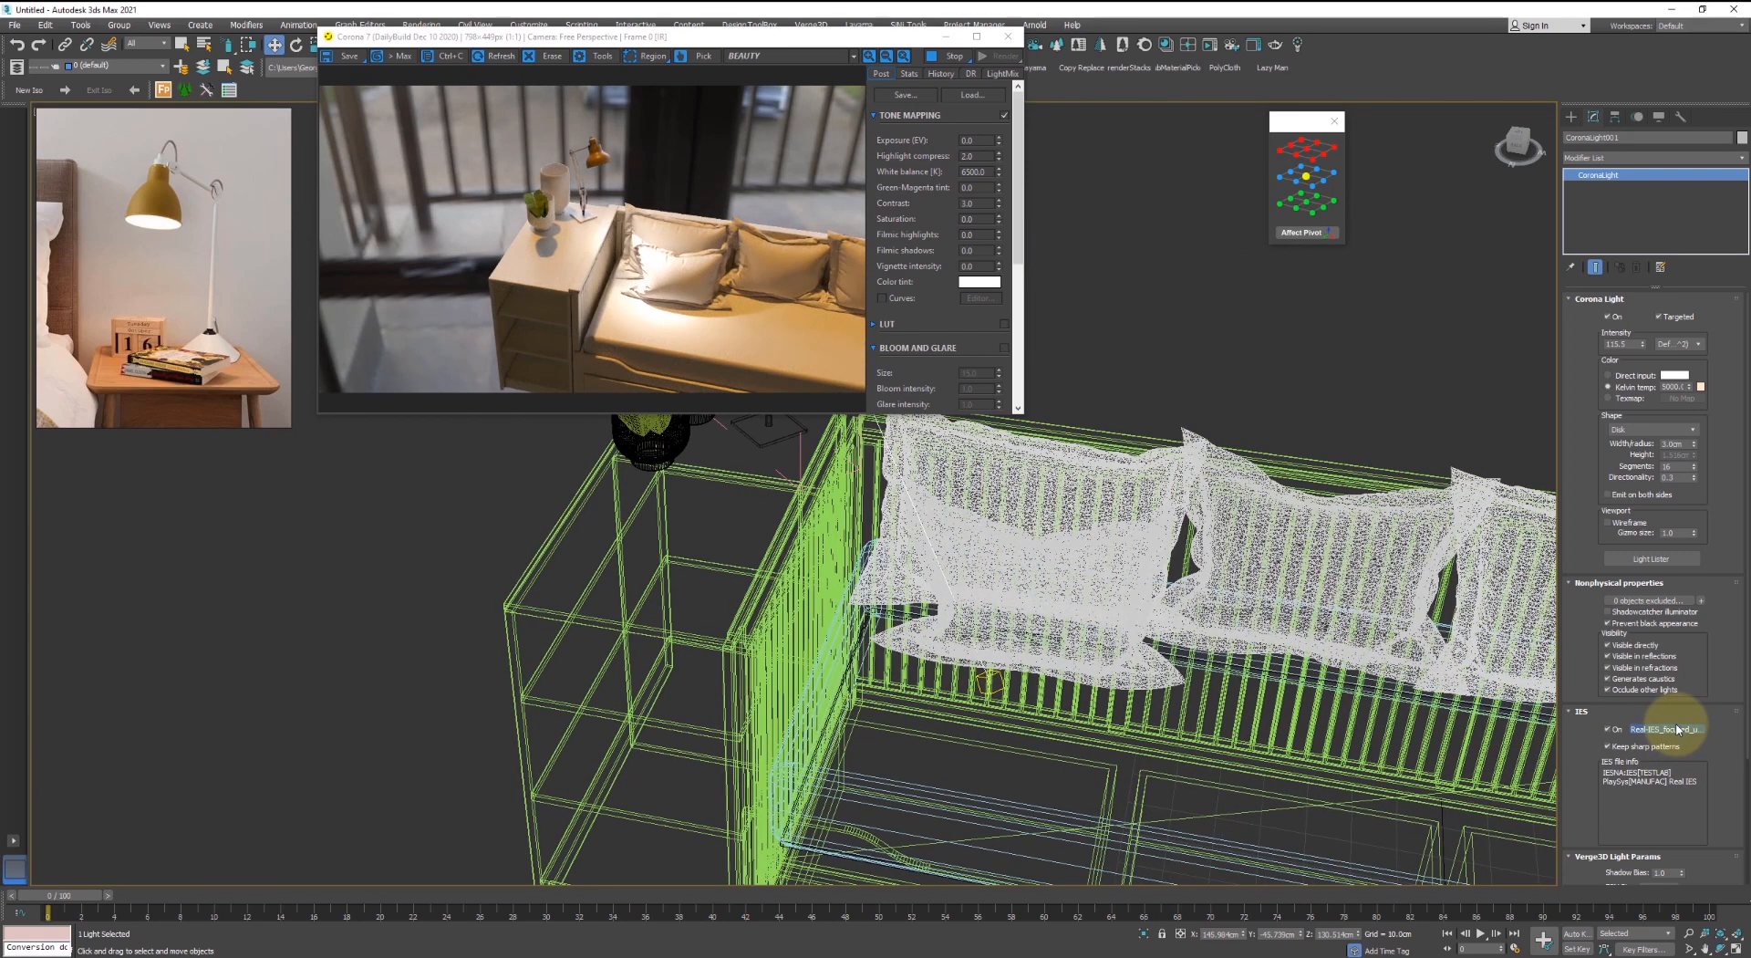
- Reassign the Real-IES_focused_uniform.ies profile and reduce the lamp light's intensity, trying 50 before settling on 30
left_click(1678, 729)
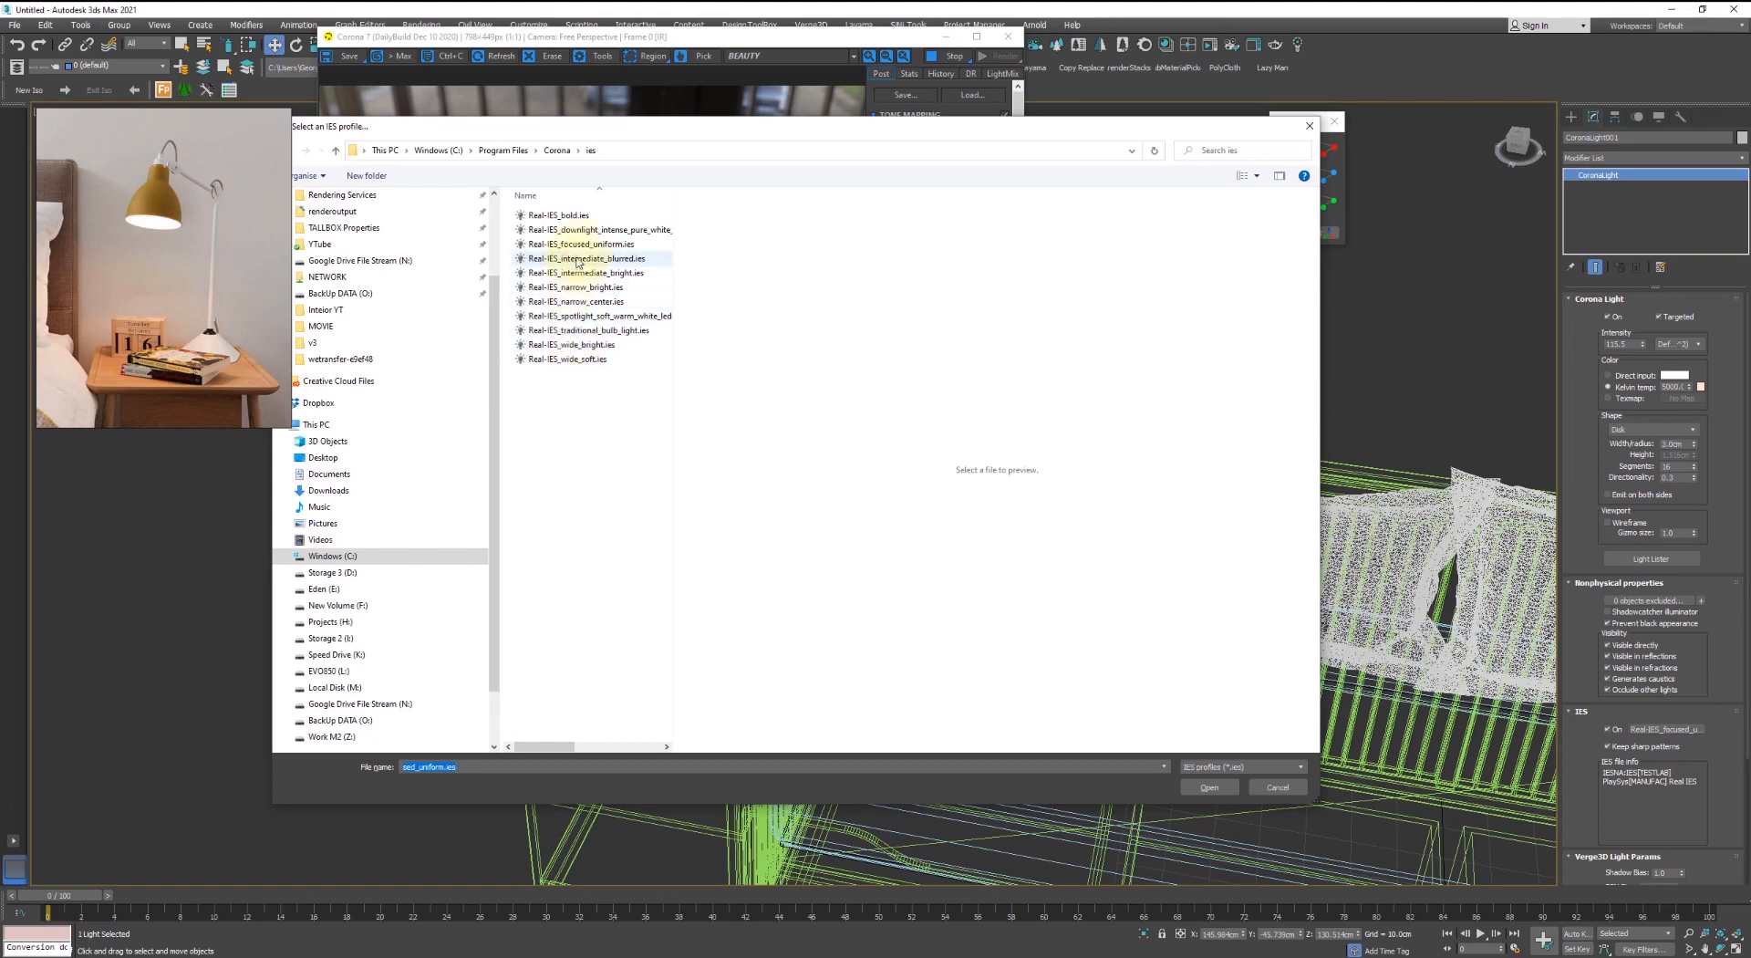
double_click(587, 245)
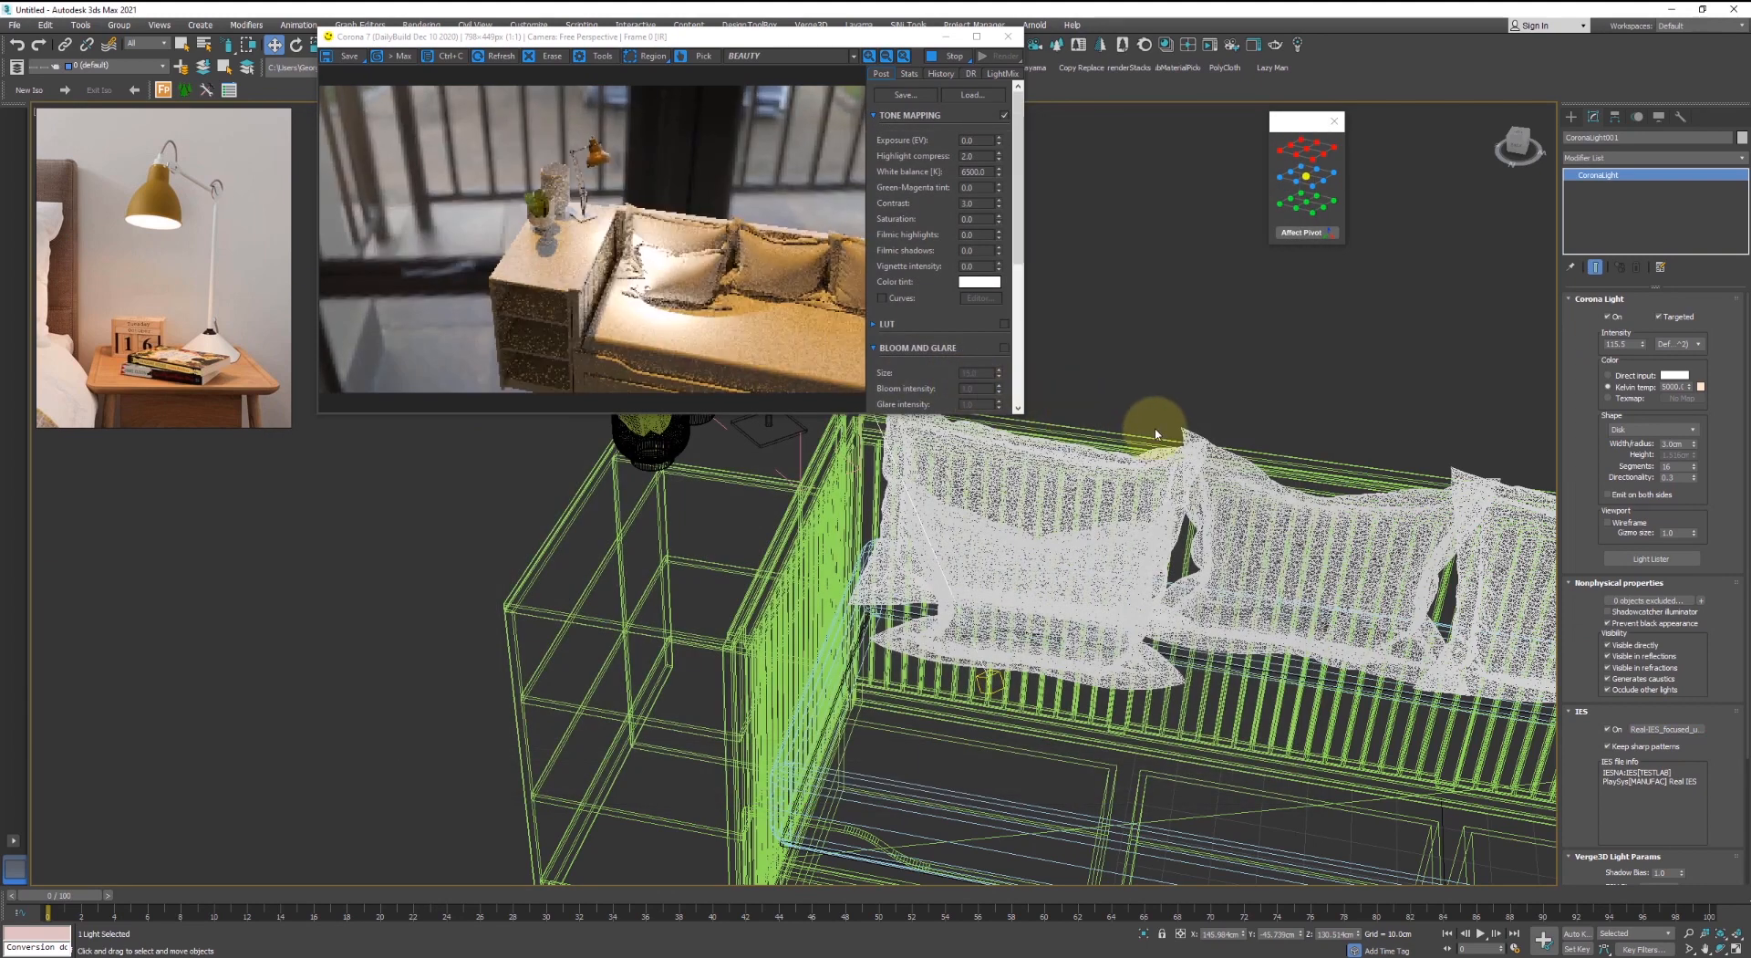
double_click(1624, 344)
type("50")
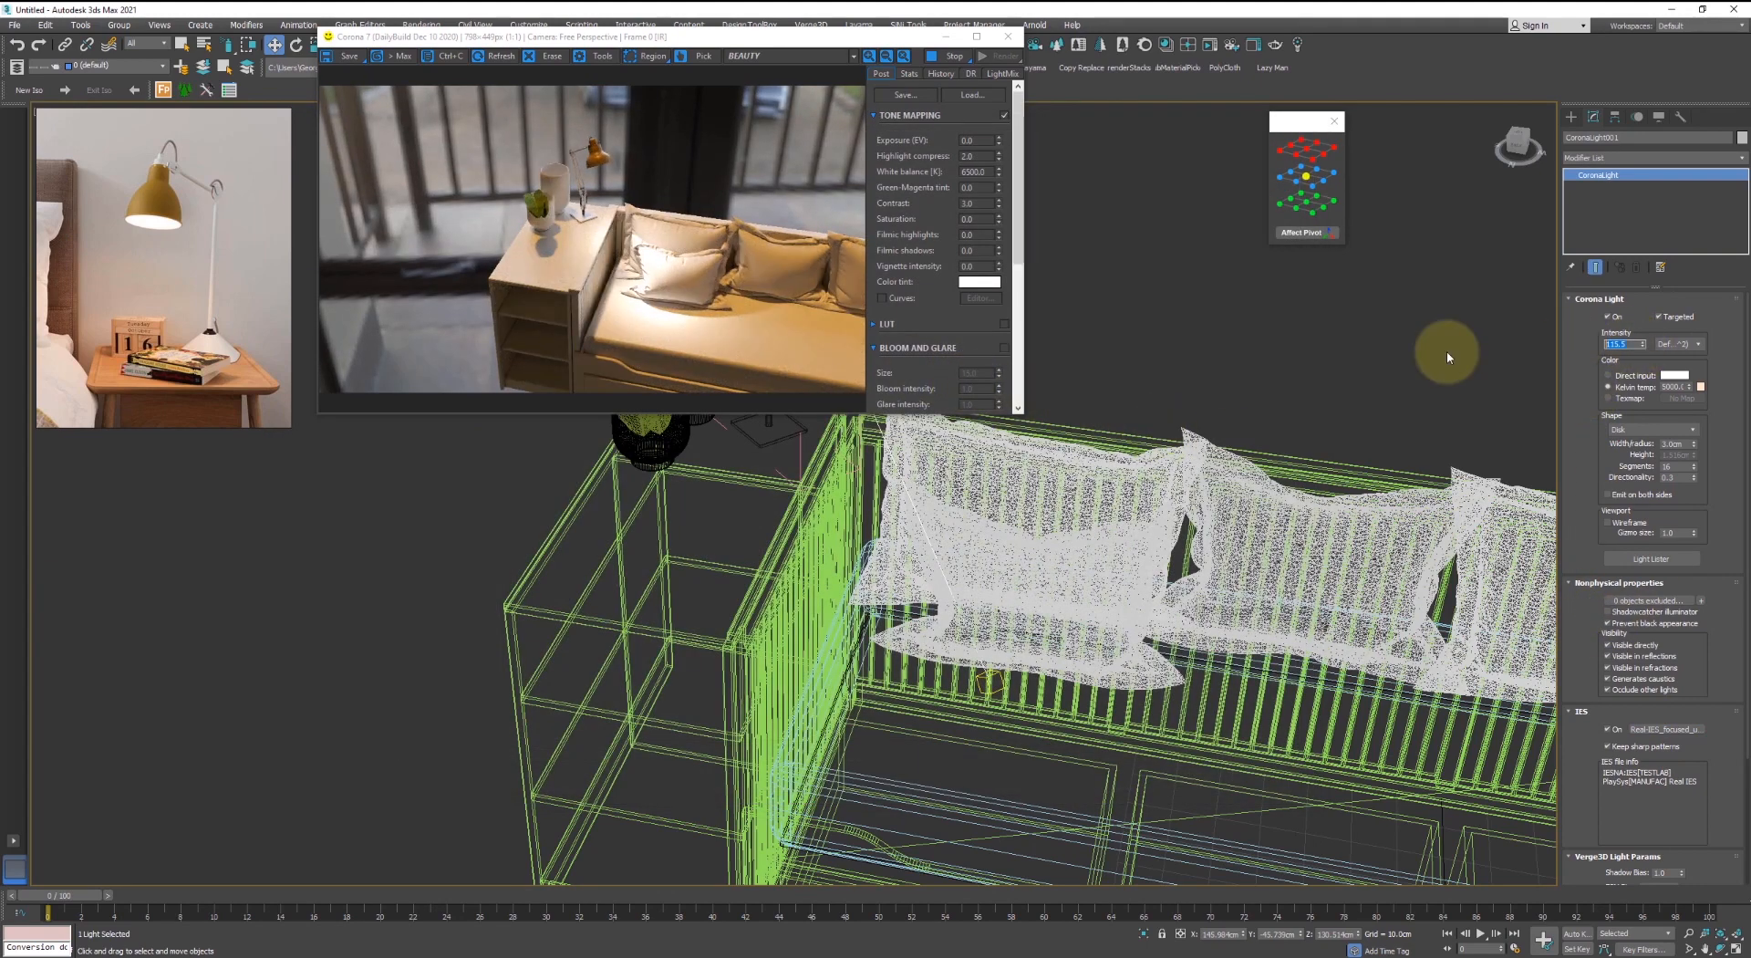
key("Return")
type("30")
key("Return")
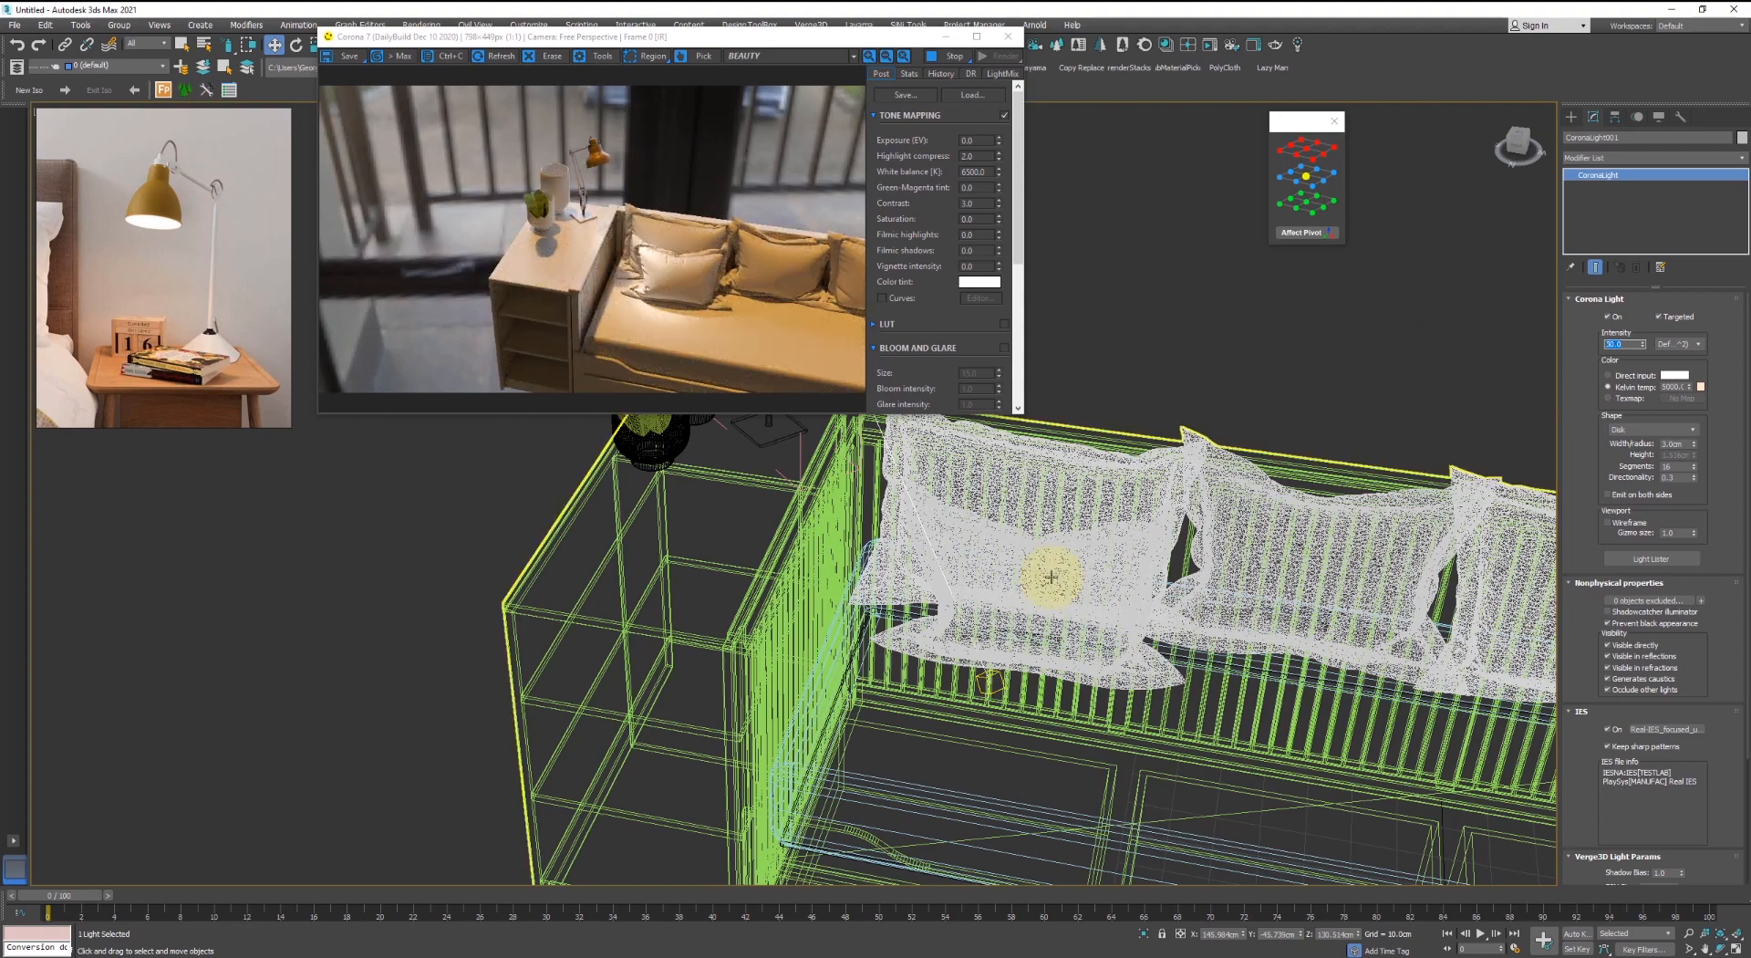
- Compare the lamp's rendered glow with the reference photo, viewing the lamp and vases up close
mouse_move(1174, 418)
middle_mouse_down("alt")
mouse_move(1201, 489)
mouse_move(1185, 390)
middle_mouse_up("alt")
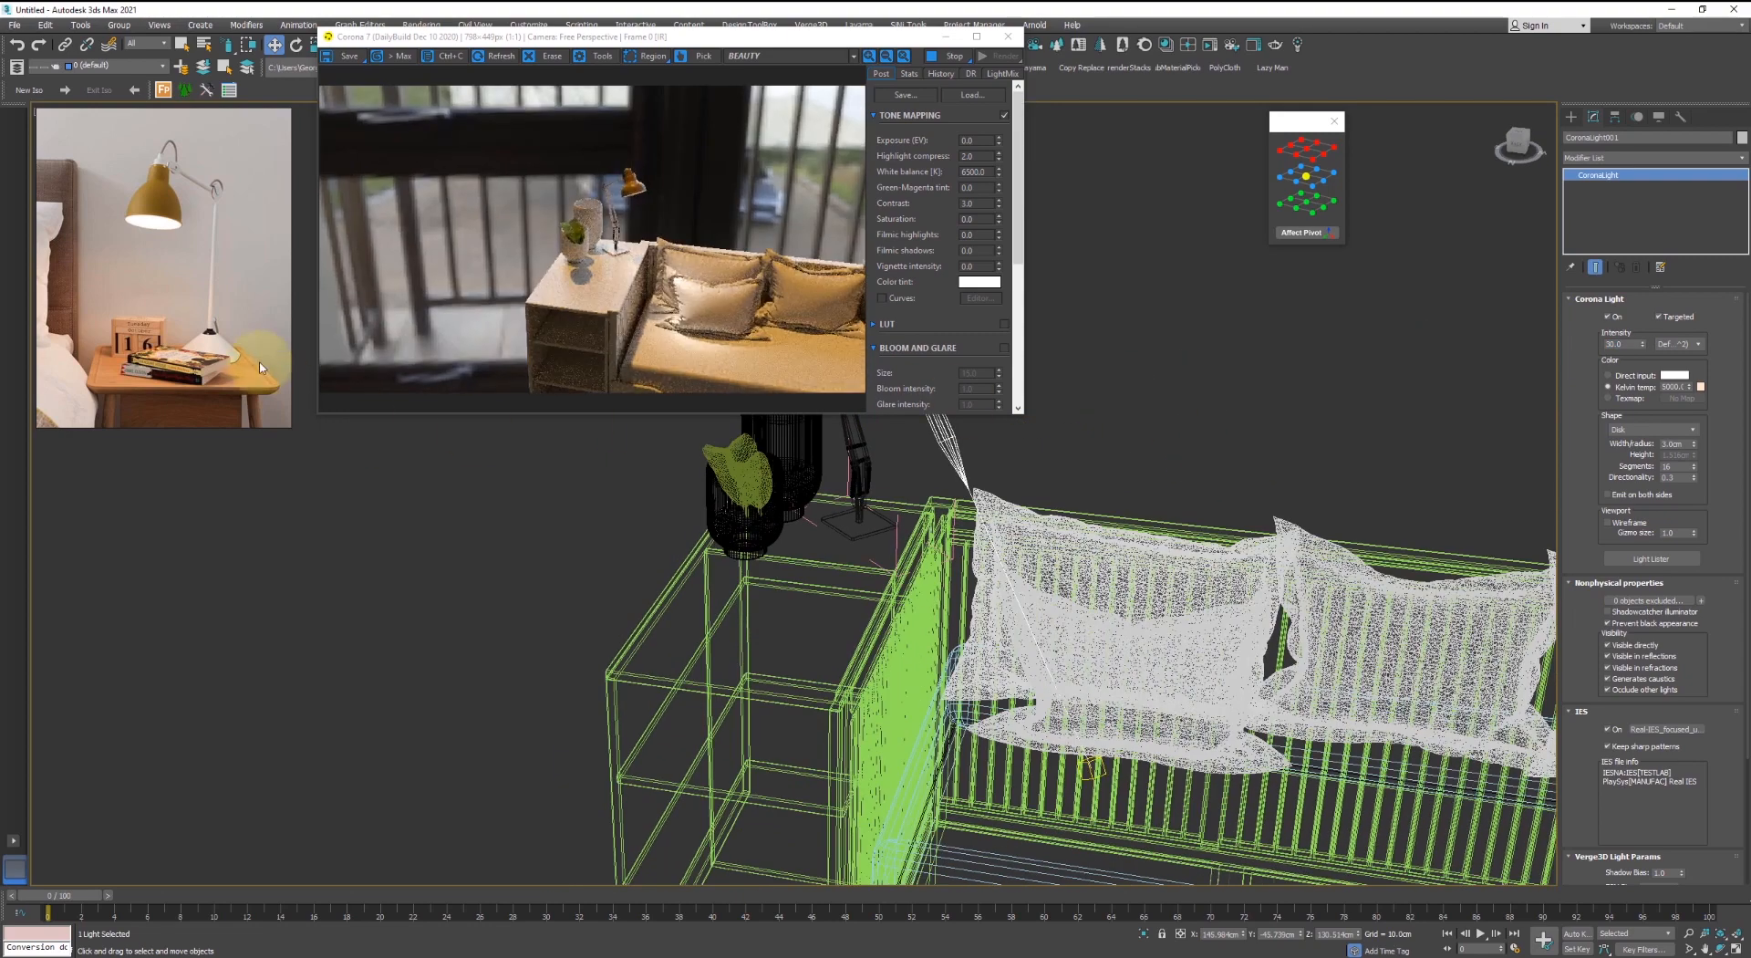
middle_click_drag(203, 367, 283, 376)
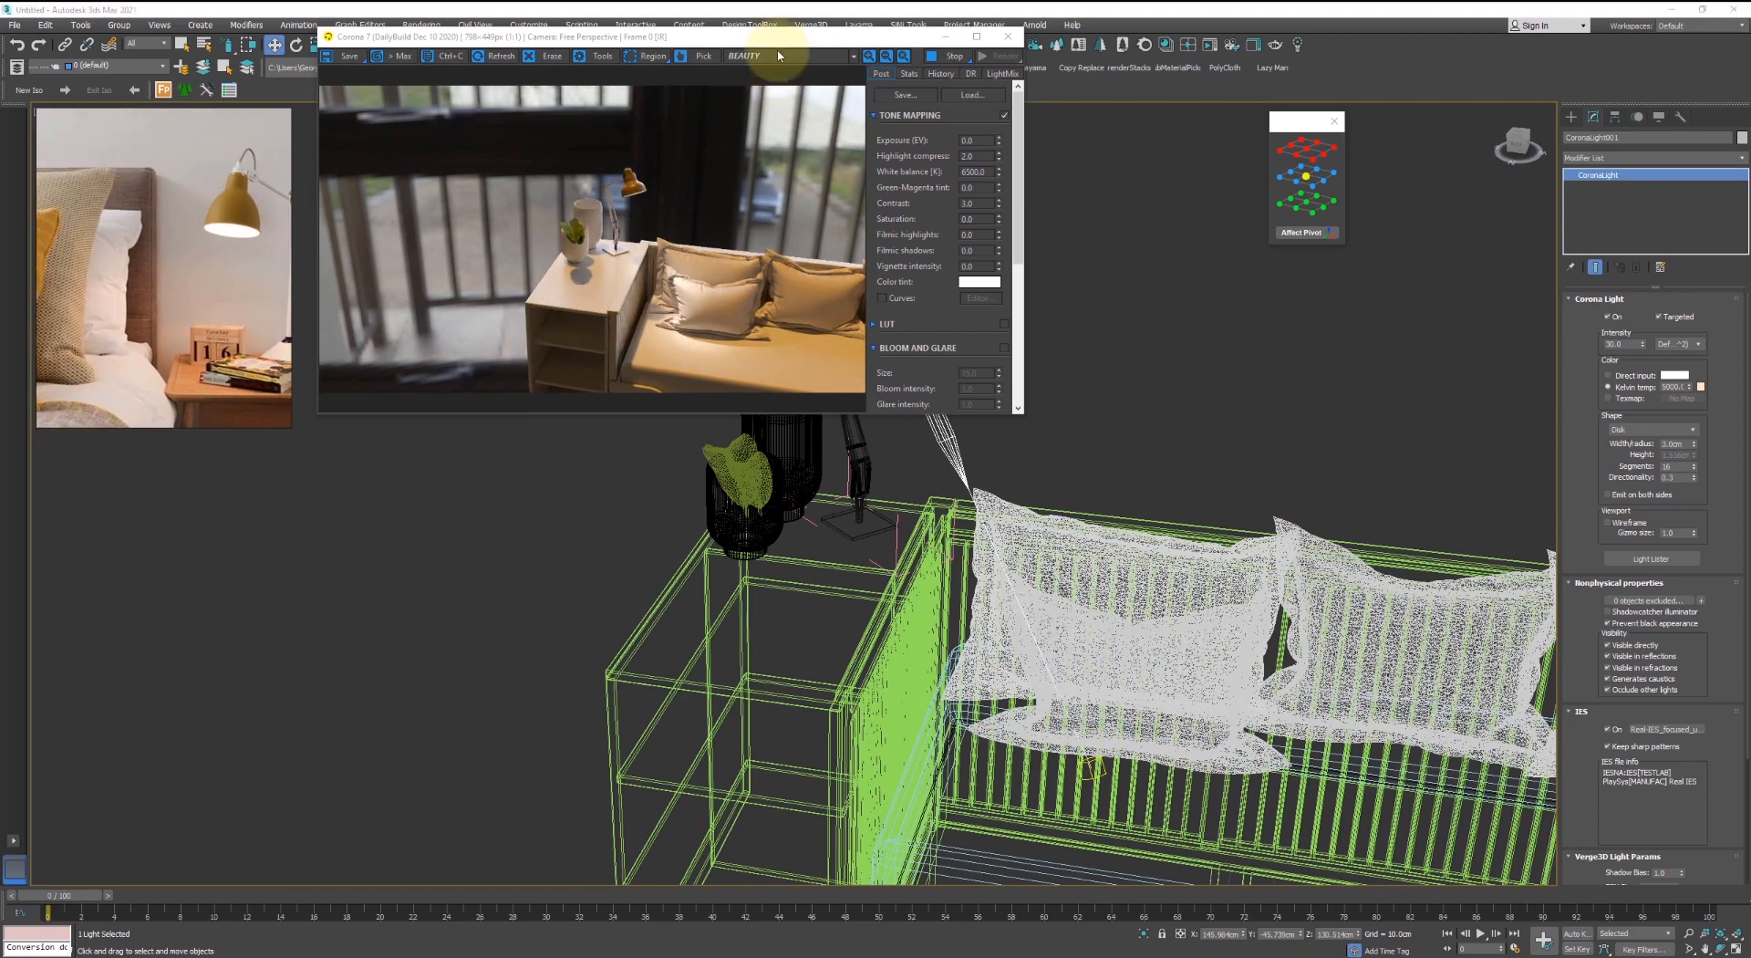
scroll(721, 470, "up", 5)
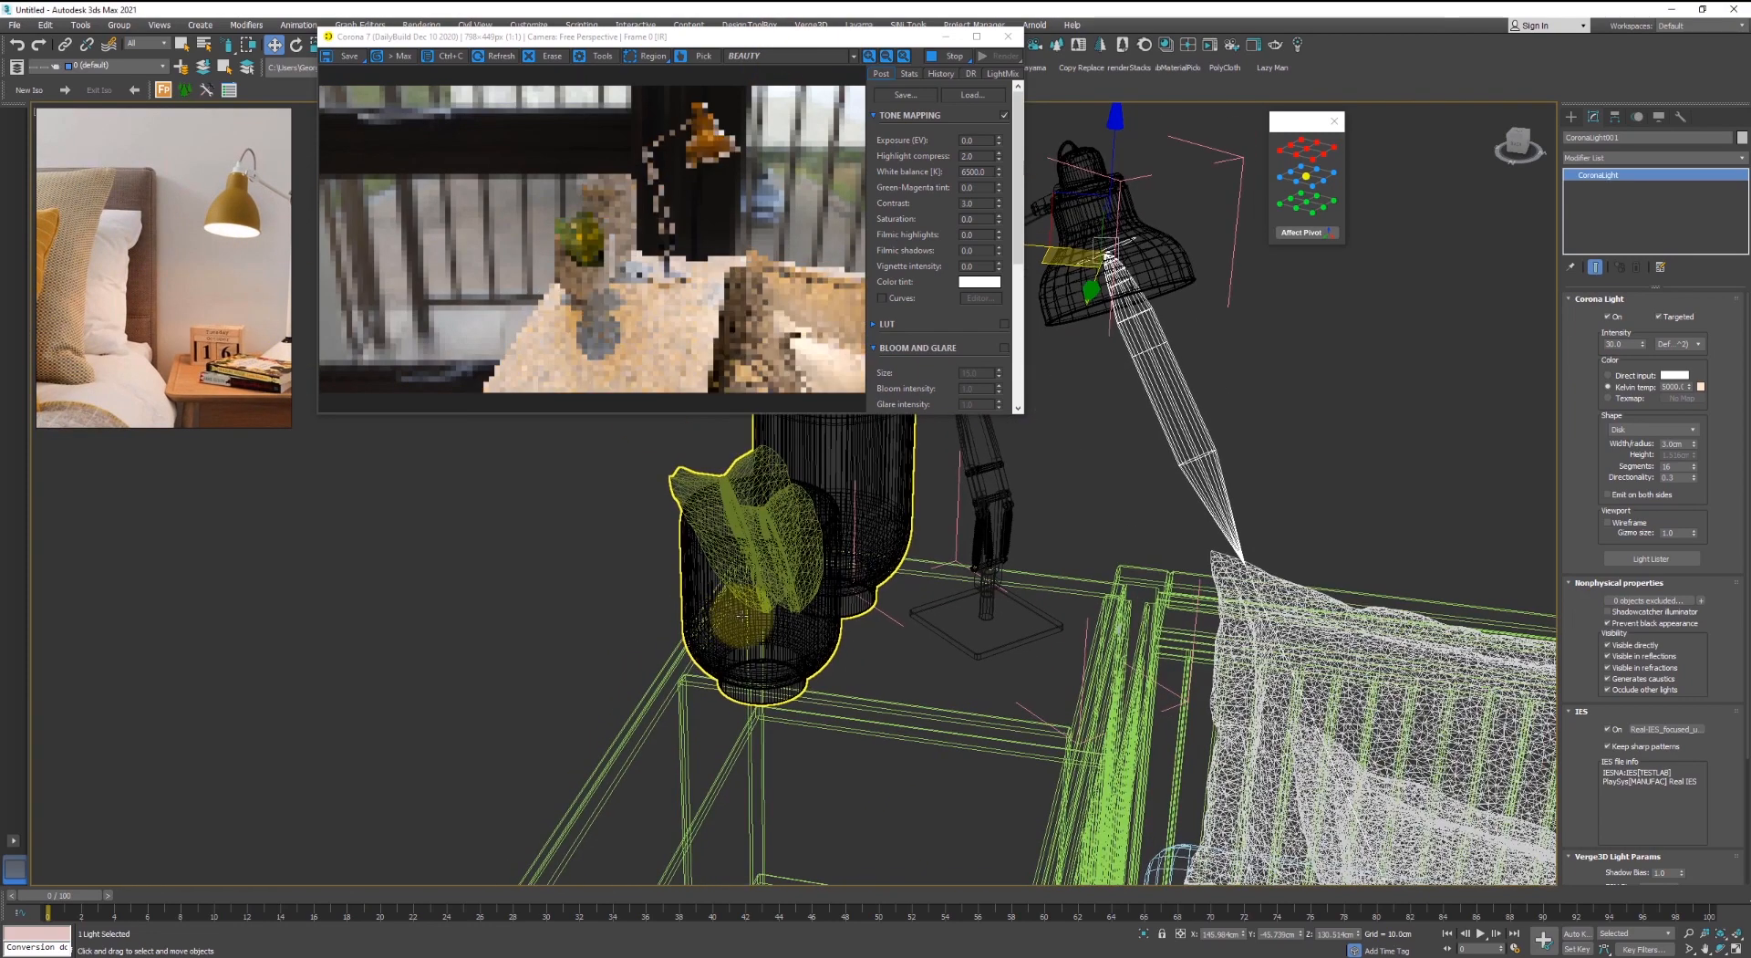
- Add a new CoronaPhysicalMtl in an empty area of the Slate Material Editor's node view
middle_click_drag(730, 547, 626, 653, "alt")
left_click(633, 574)
key("m")
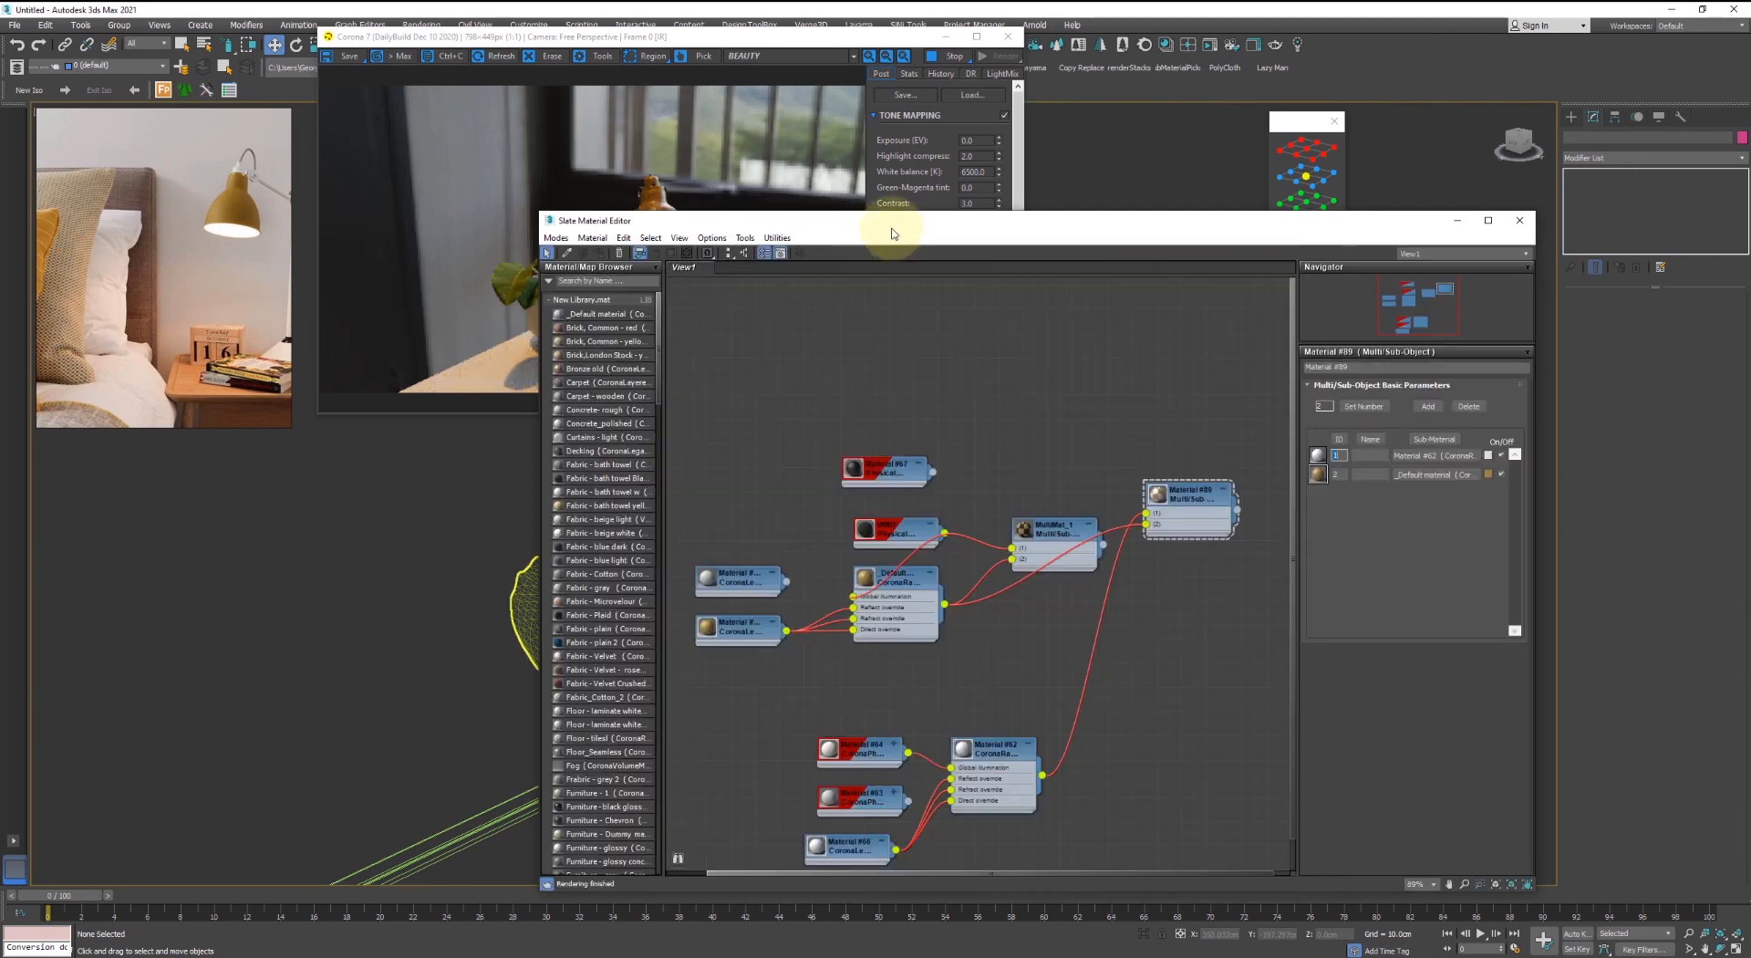
left_click_drag(952, 227, 1197, 217)
scroll(1167, 734, "up", 2)
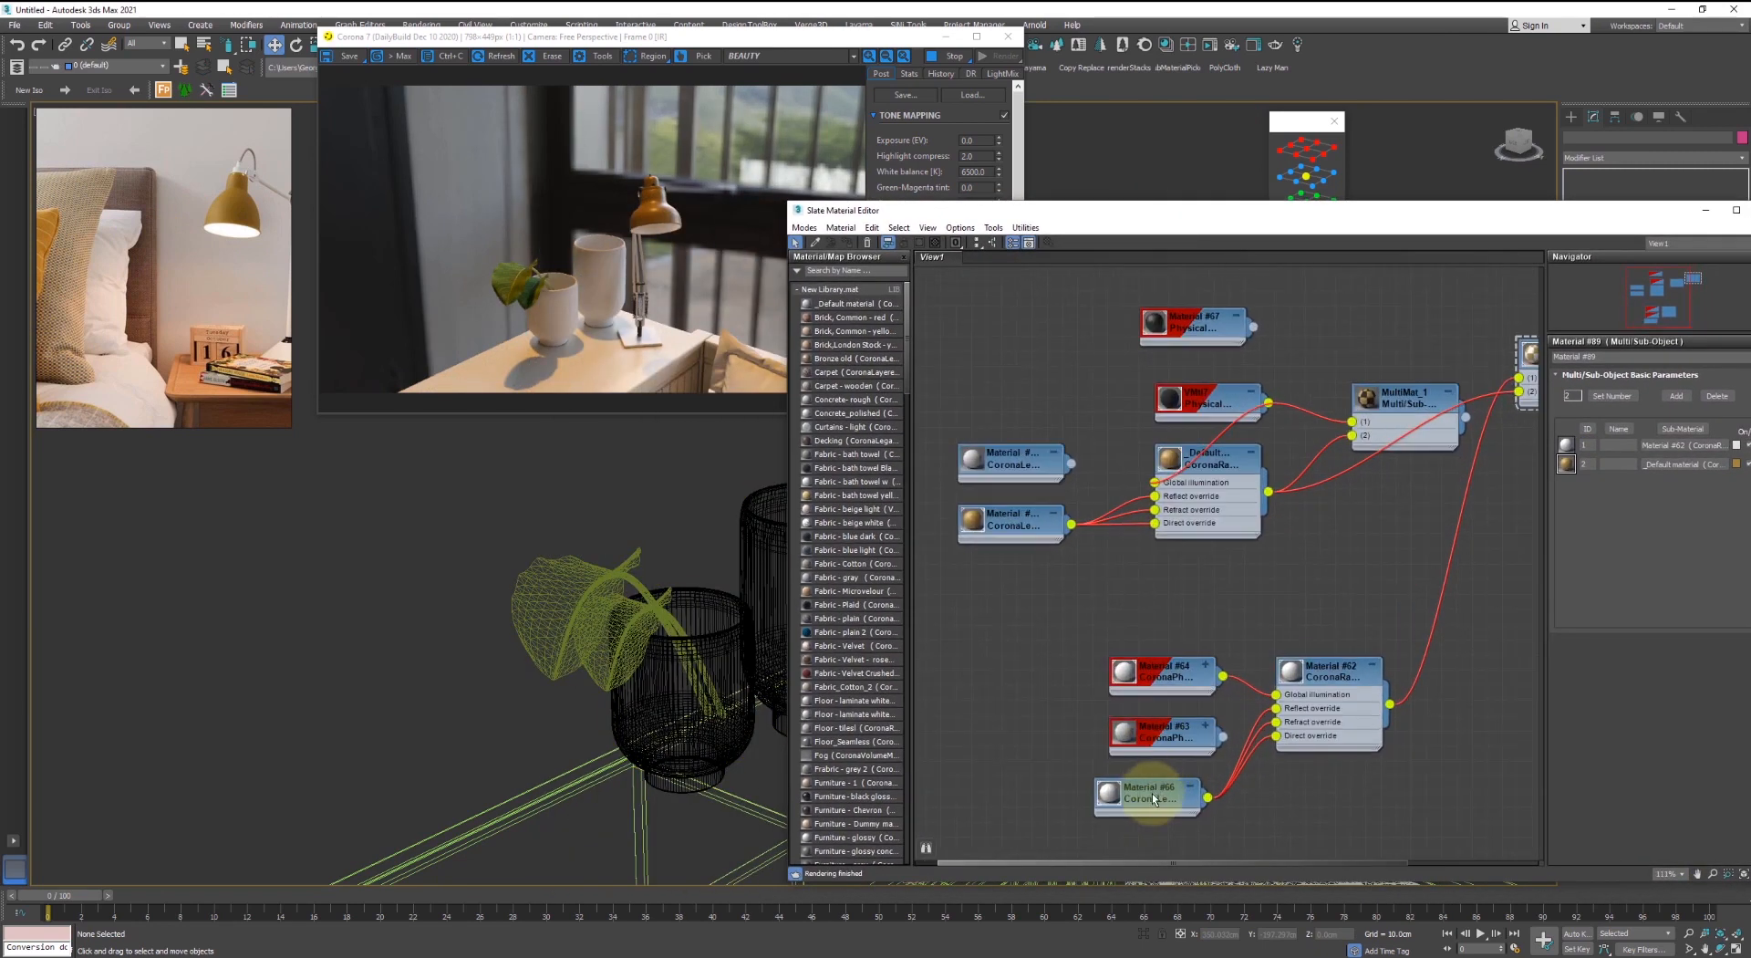
left_click_drag(1042, 519, 973, 305, "shift")
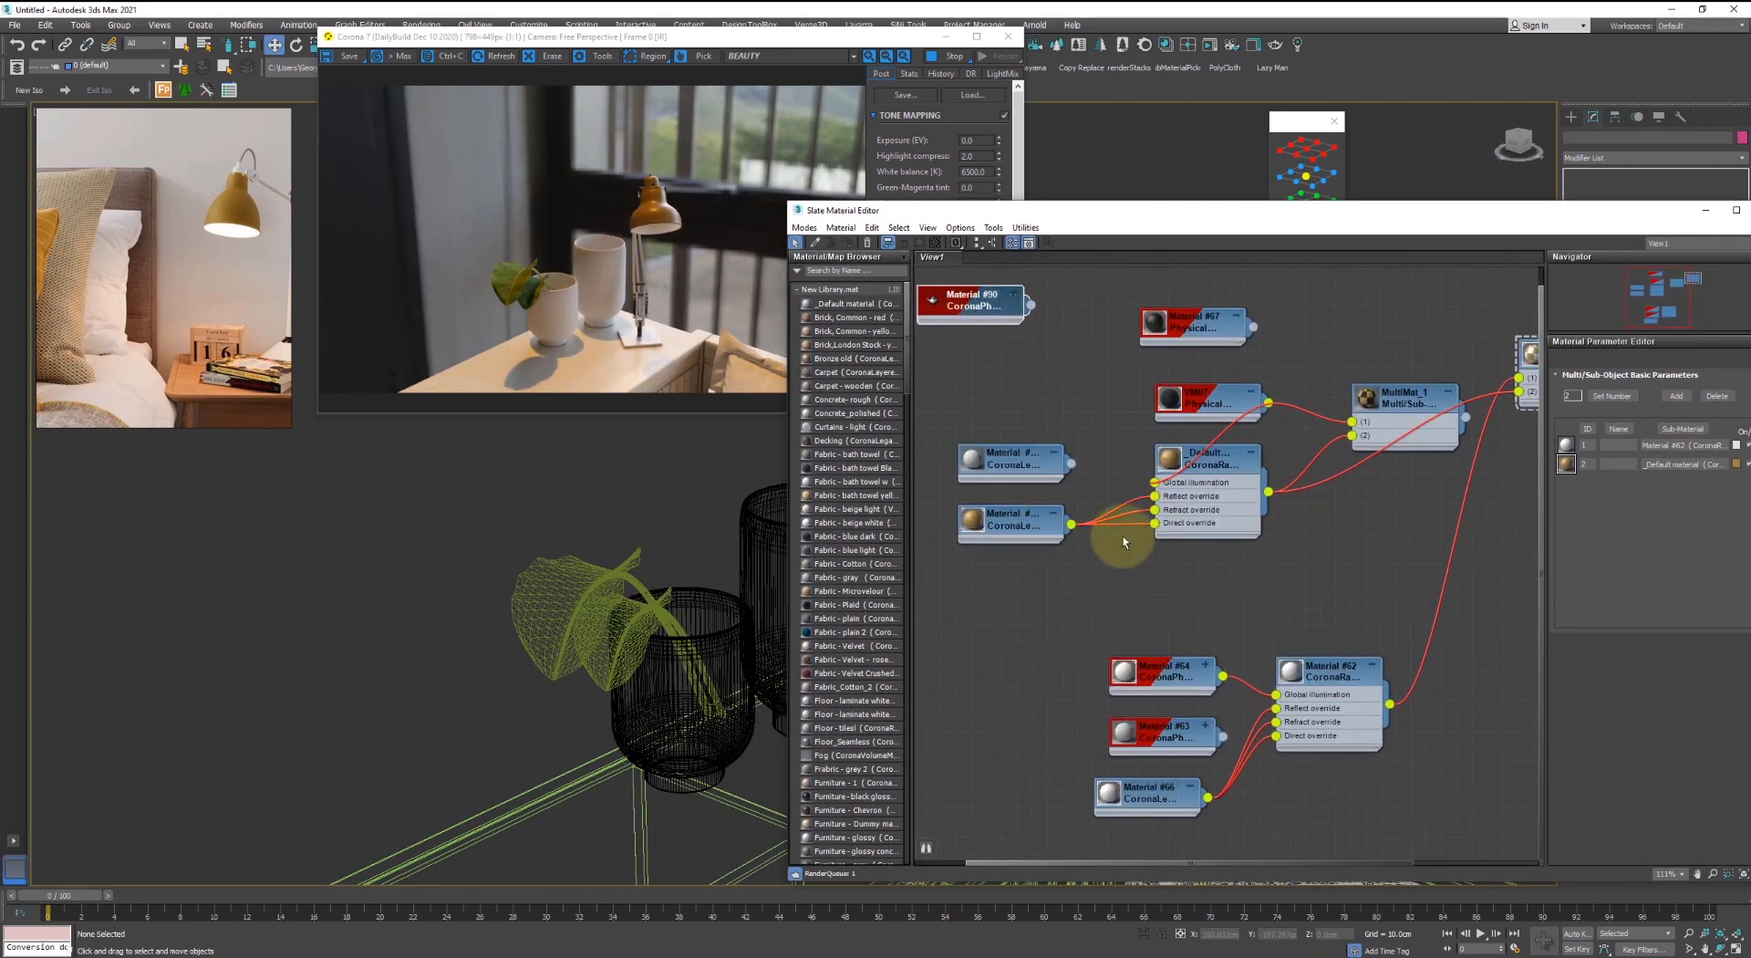
scroll(1051, 424, "up", 1)
middle_click_drag(1059, 434, 1223, 664)
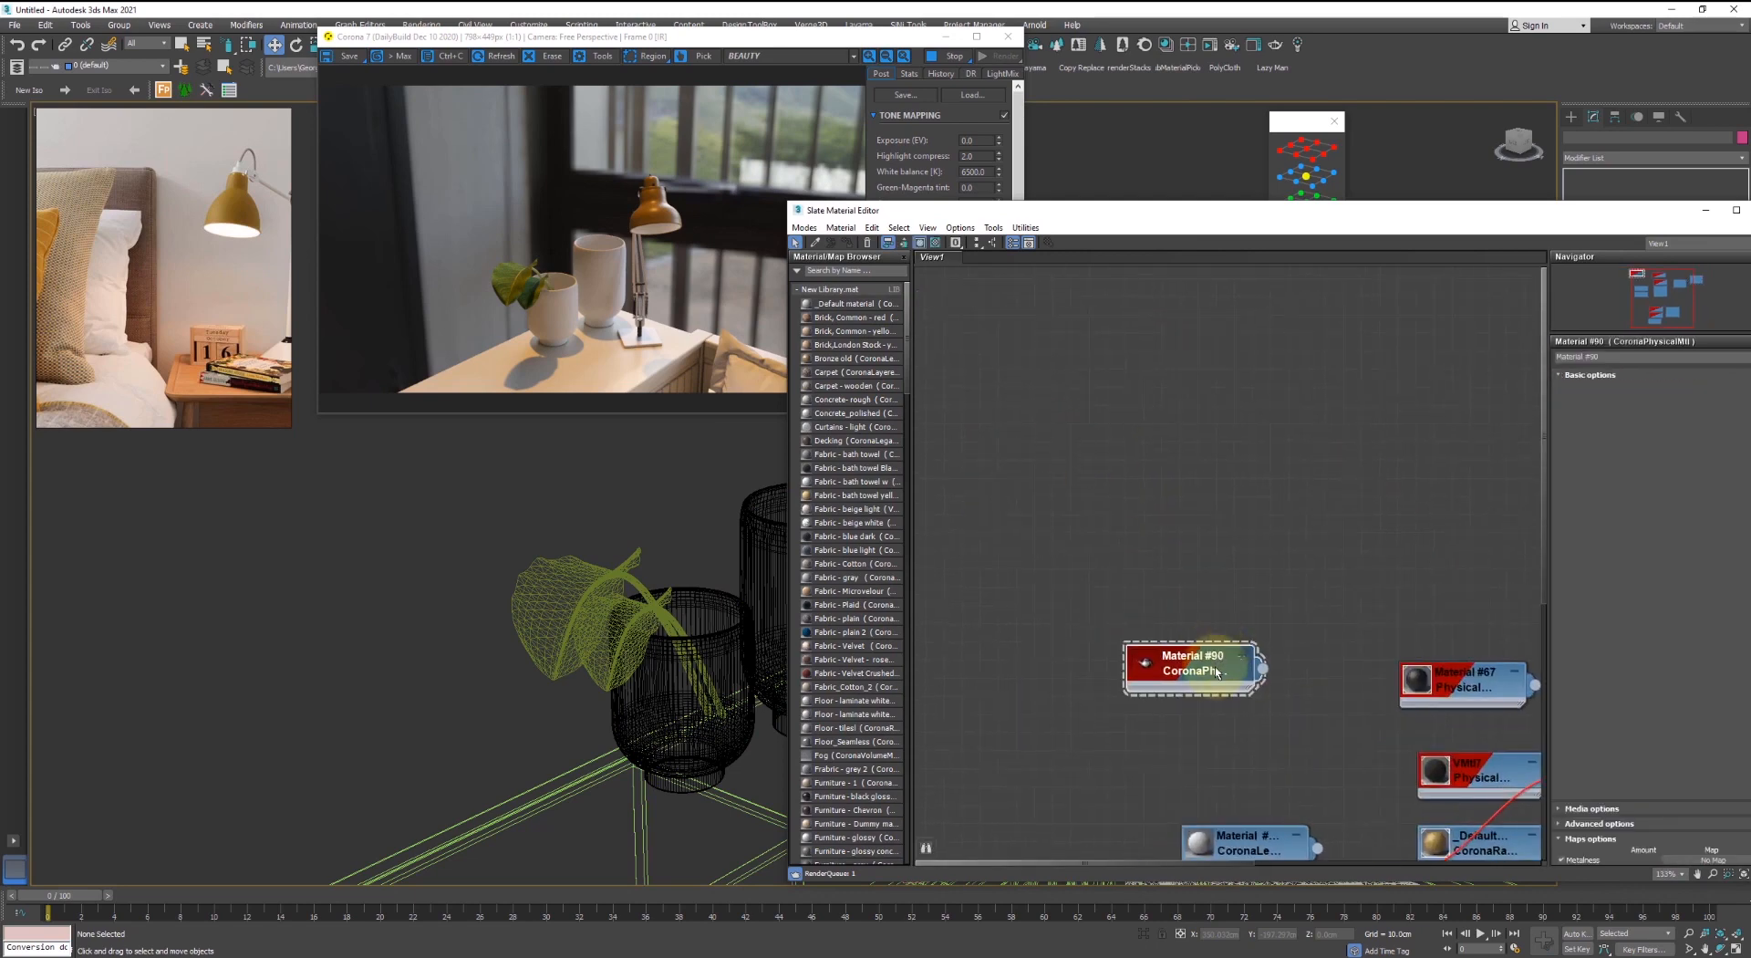
left_click_drag(1286, 211, 1183, 148)
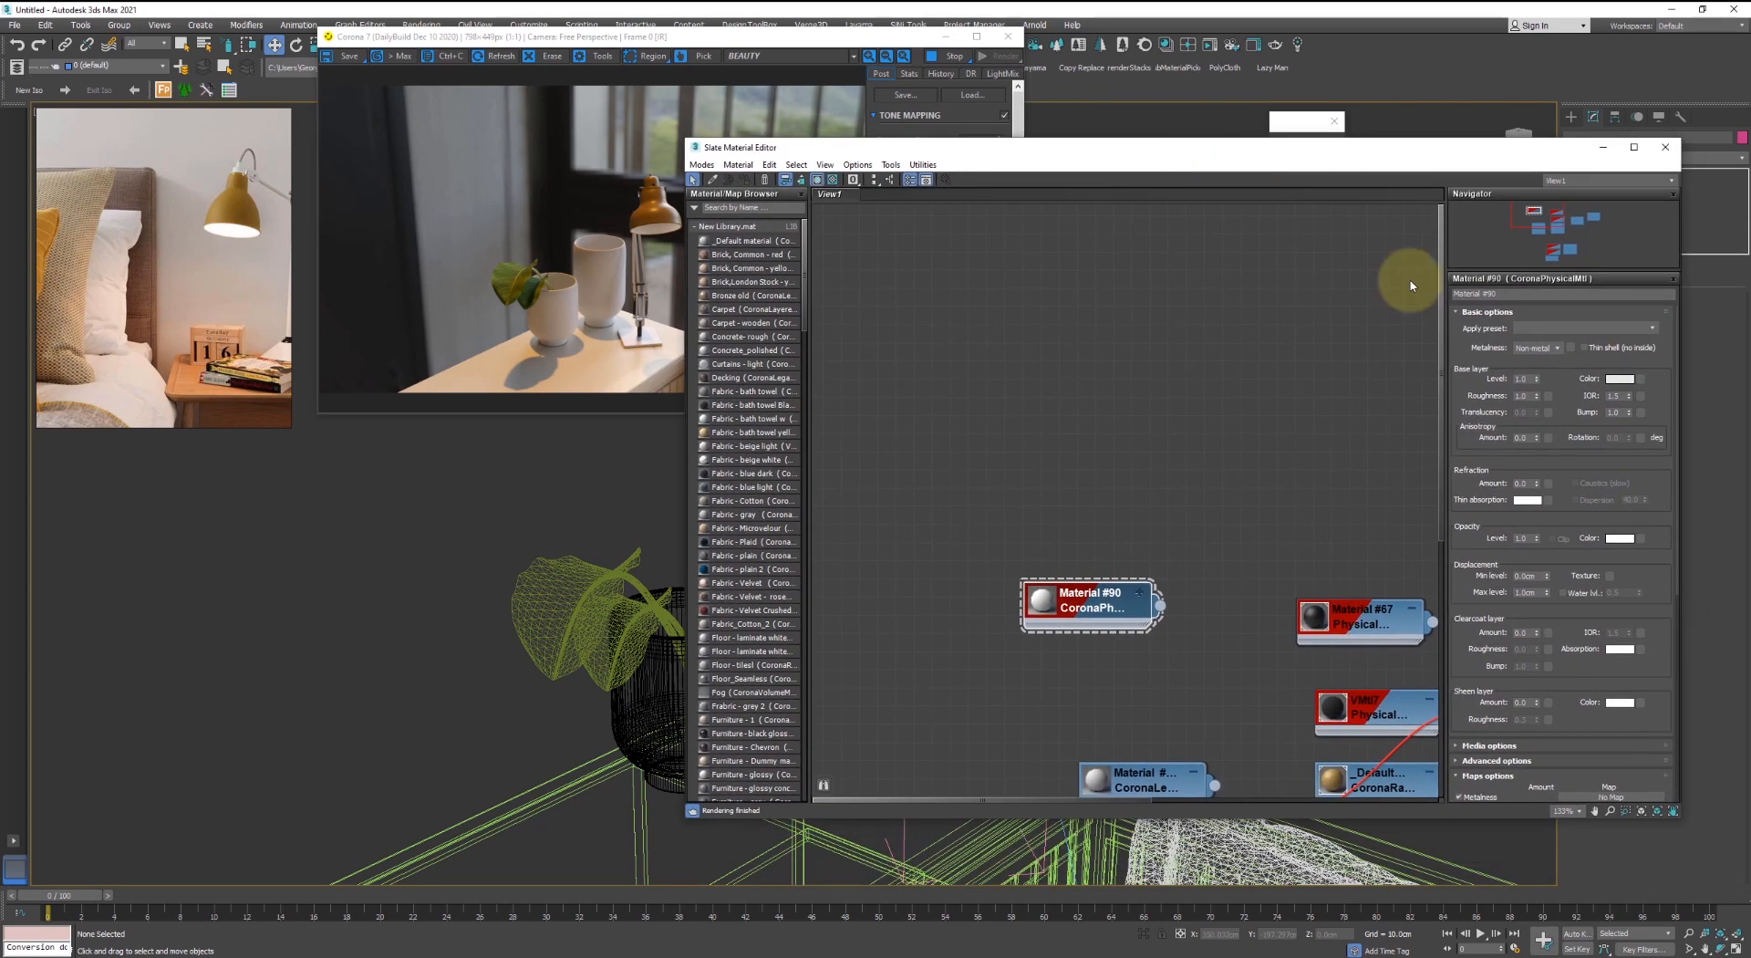
- Show the models shaded, select both vases inside their group, and assign the new Corona physical material to them
mouse_move(615, 575)
middle_mouse_down()
mouse_move(517, 586)
mouse_move(363, 556)
middle_mouse_up()
key("F3")
left_click(552, 549)
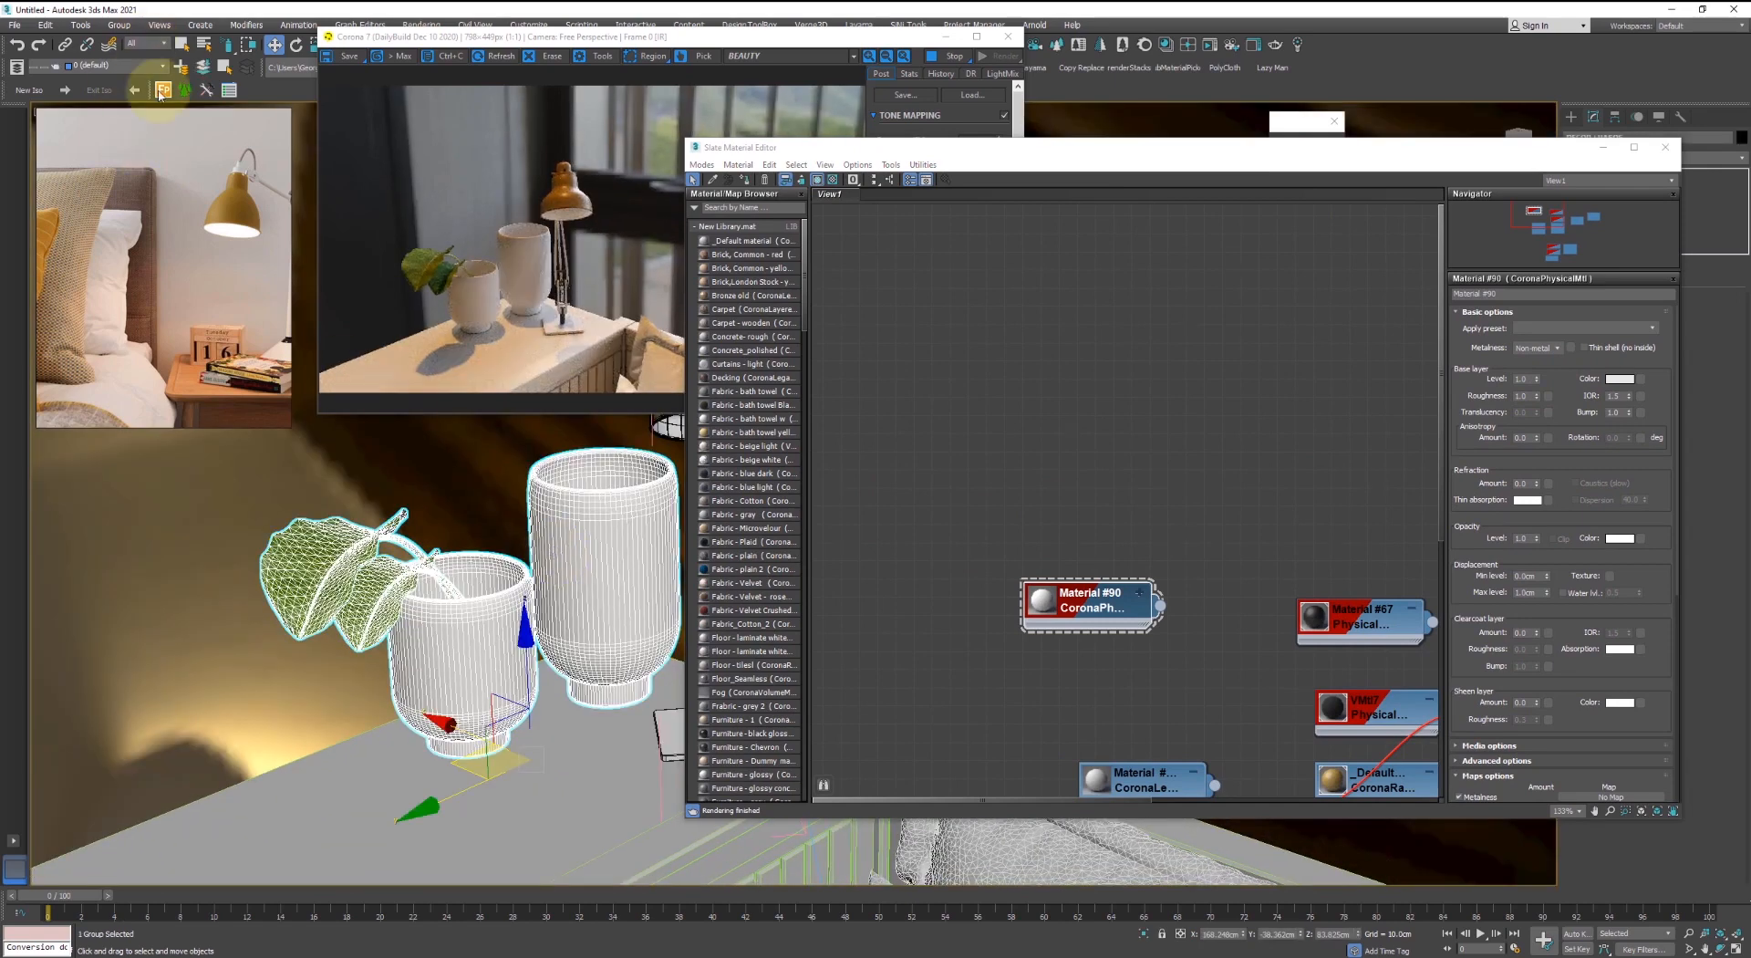
left_click(545, 551)
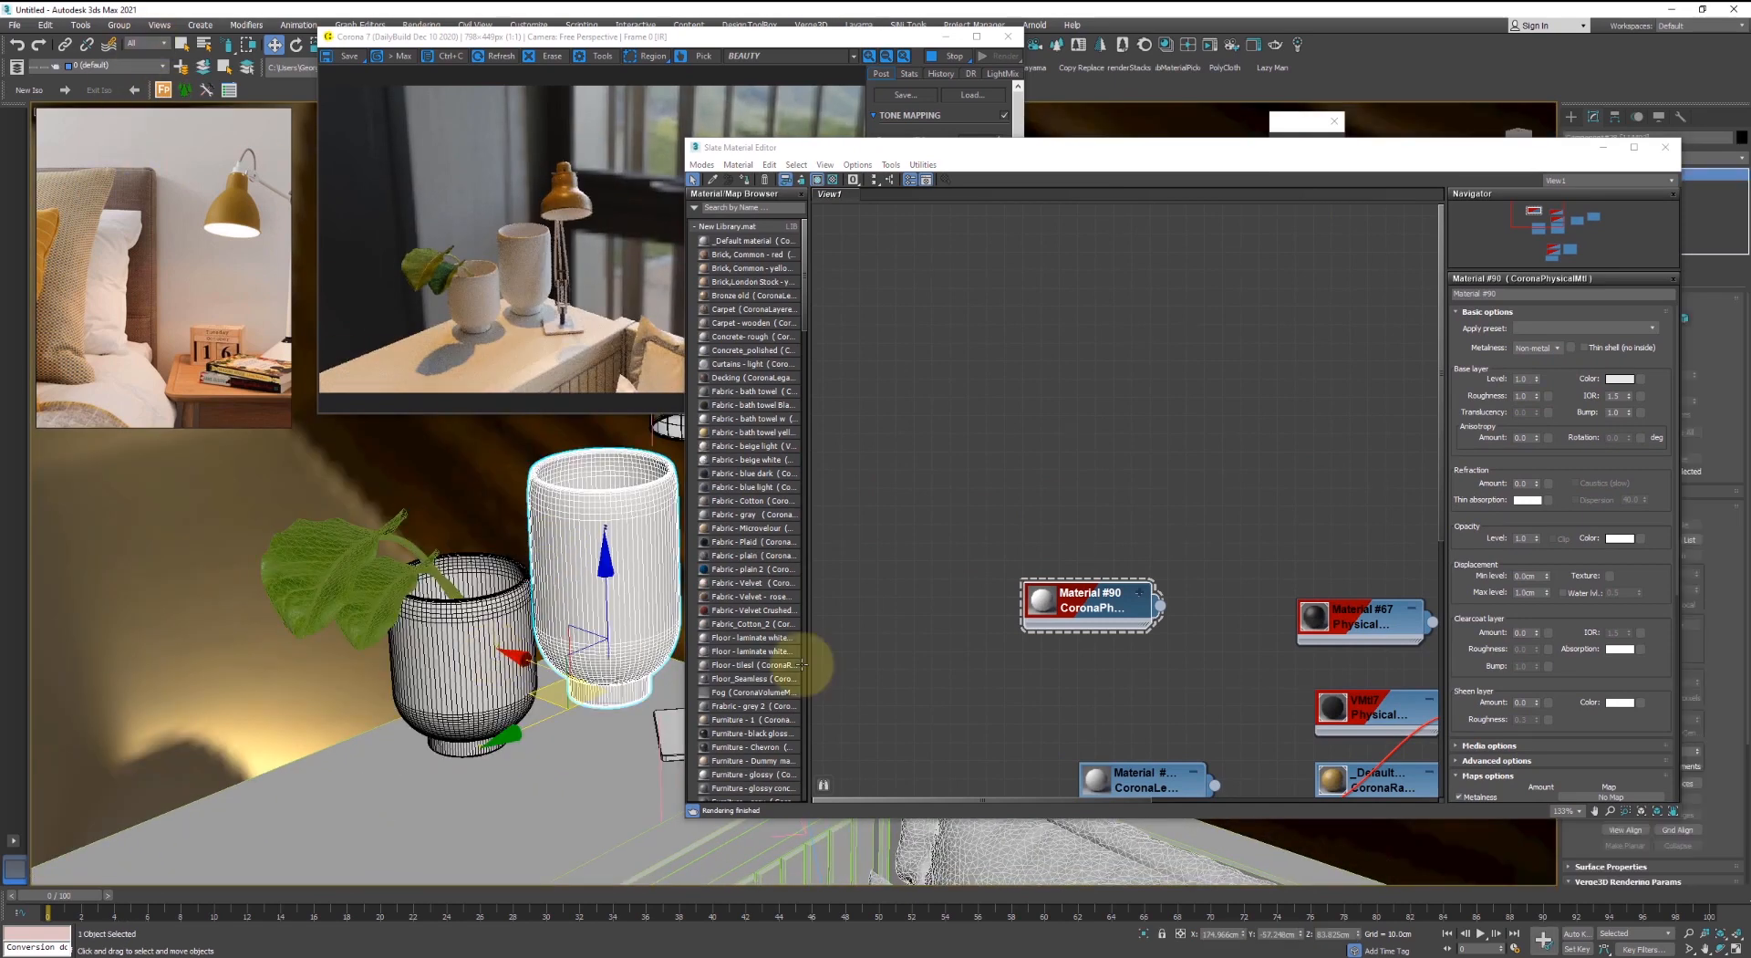
right_click(1086, 609)
left_click(1093, 619)
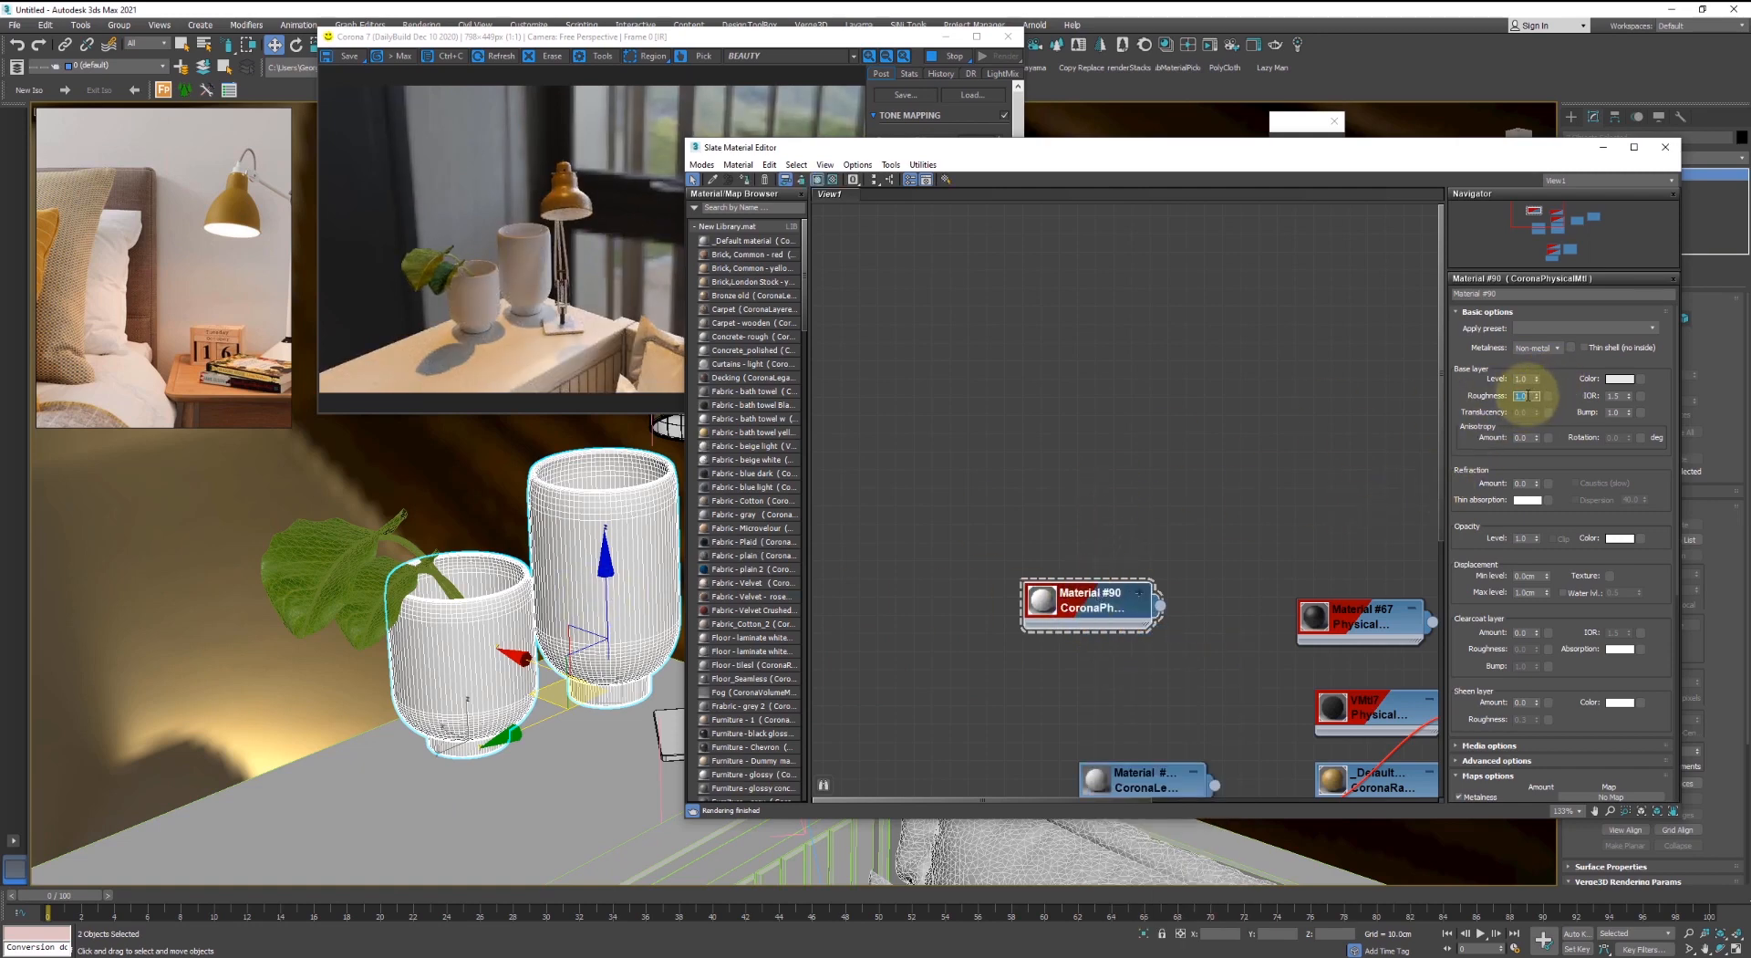
- Lower the vase material's base roughness, trying 0.3 with a close-up of the vases before settling on 0.2
left_click(1528, 396)
type(".3")
key("Return")
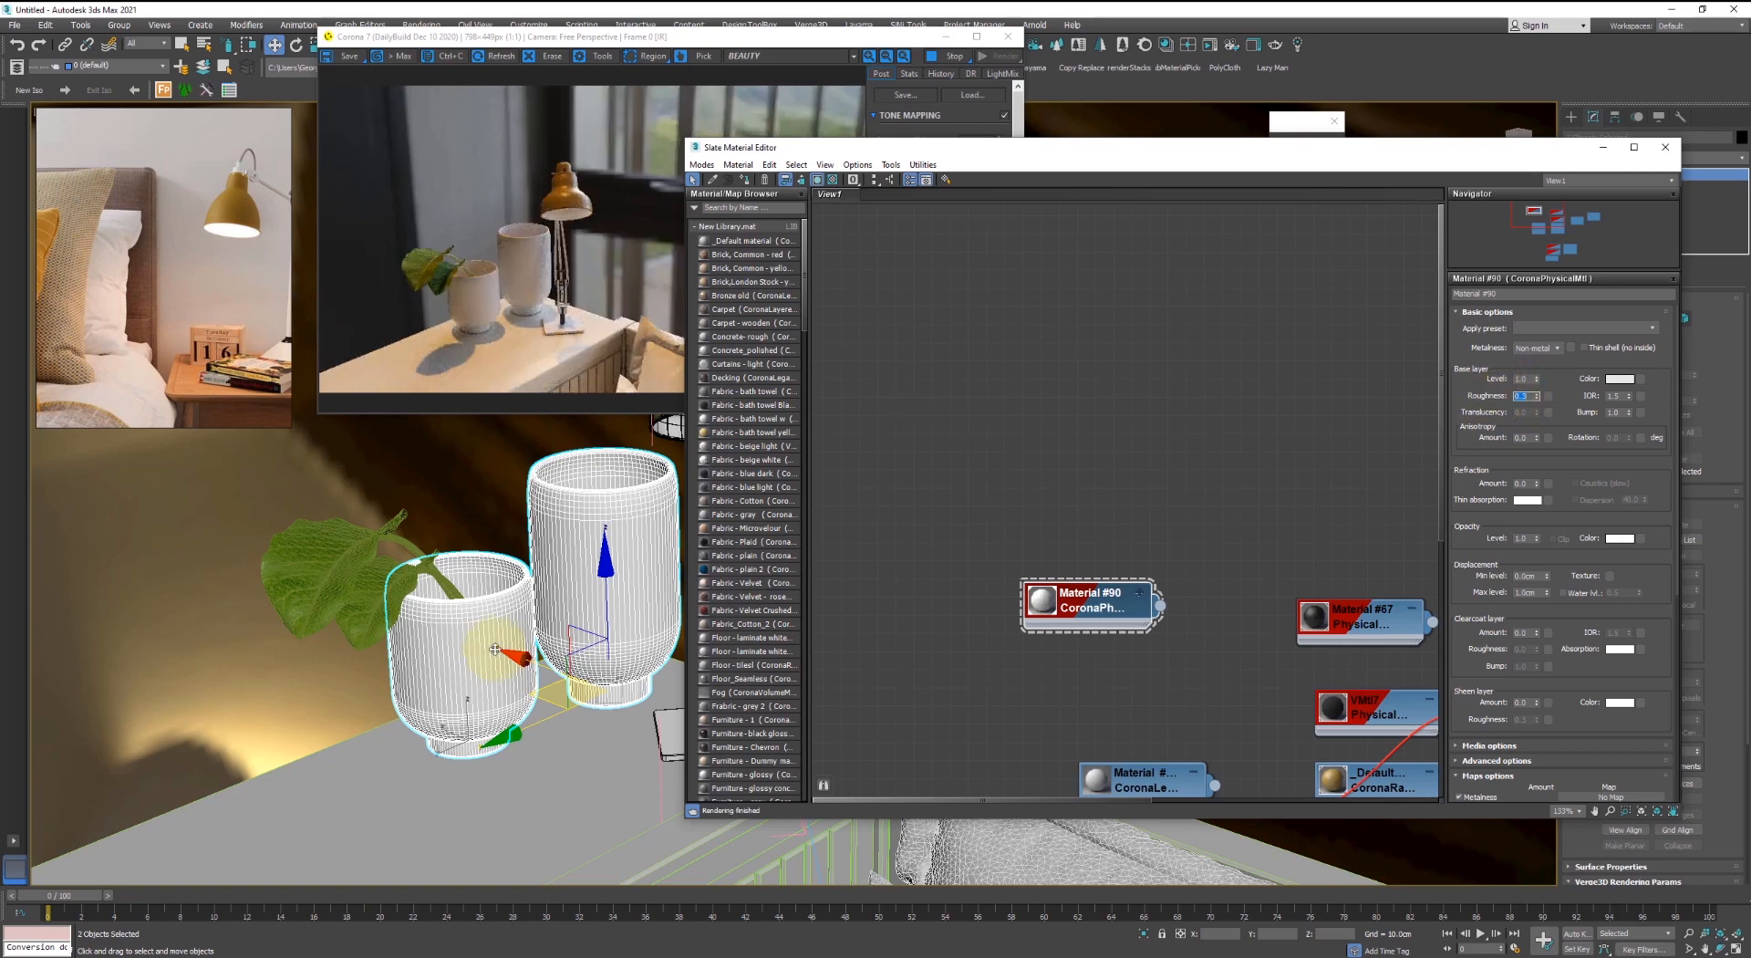
scroll(474, 657, "up", 4)
scroll(525, 632, "up", 5)
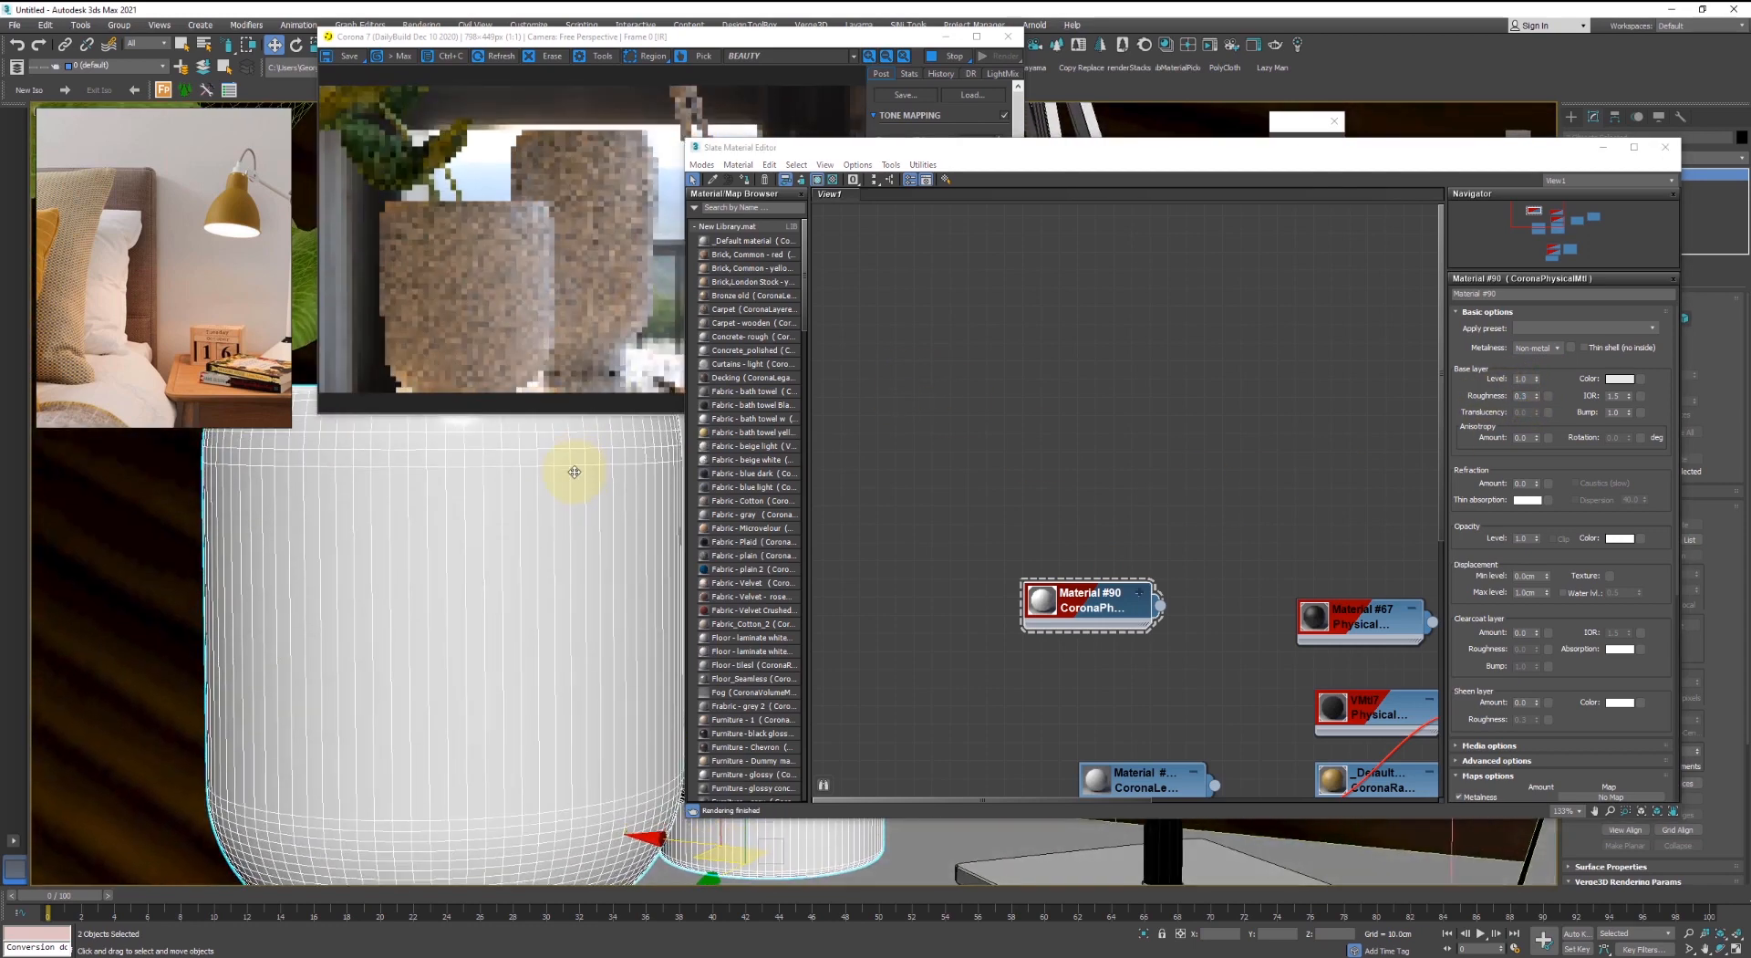
double_click(1521, 396)
type(".2")
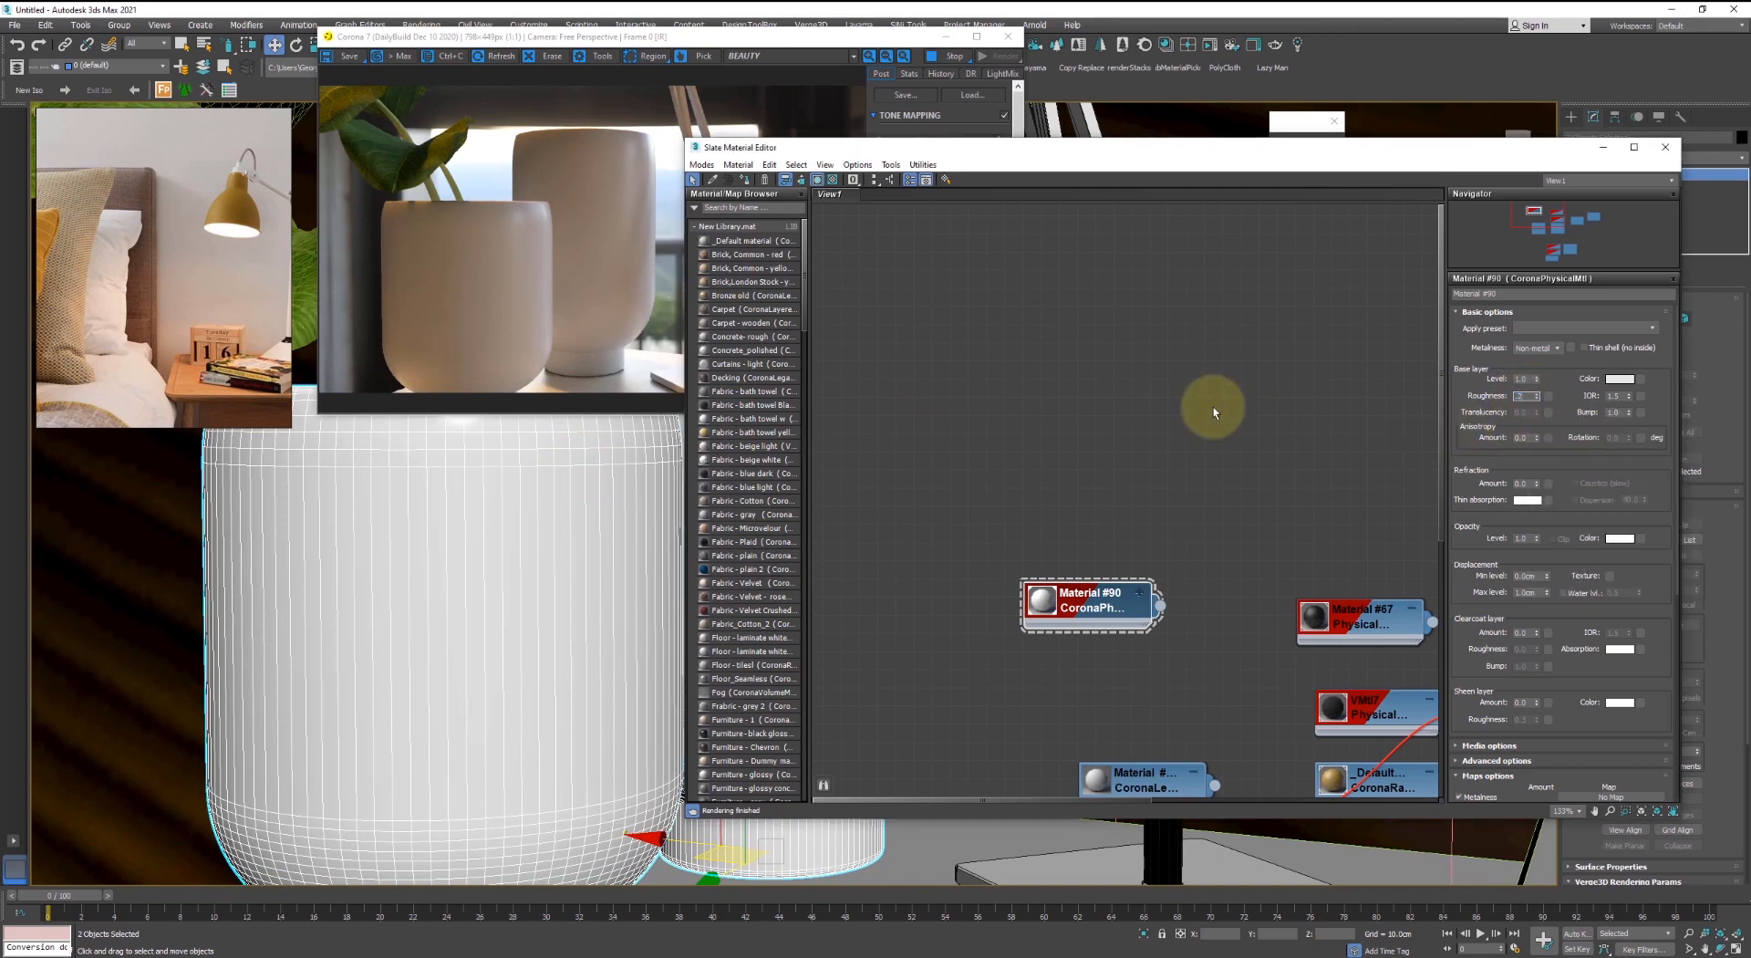
- Create a general Noise map and connect it to the vase material's Base bump input
right_click(963, 557)
mouse_move(1005, 597)
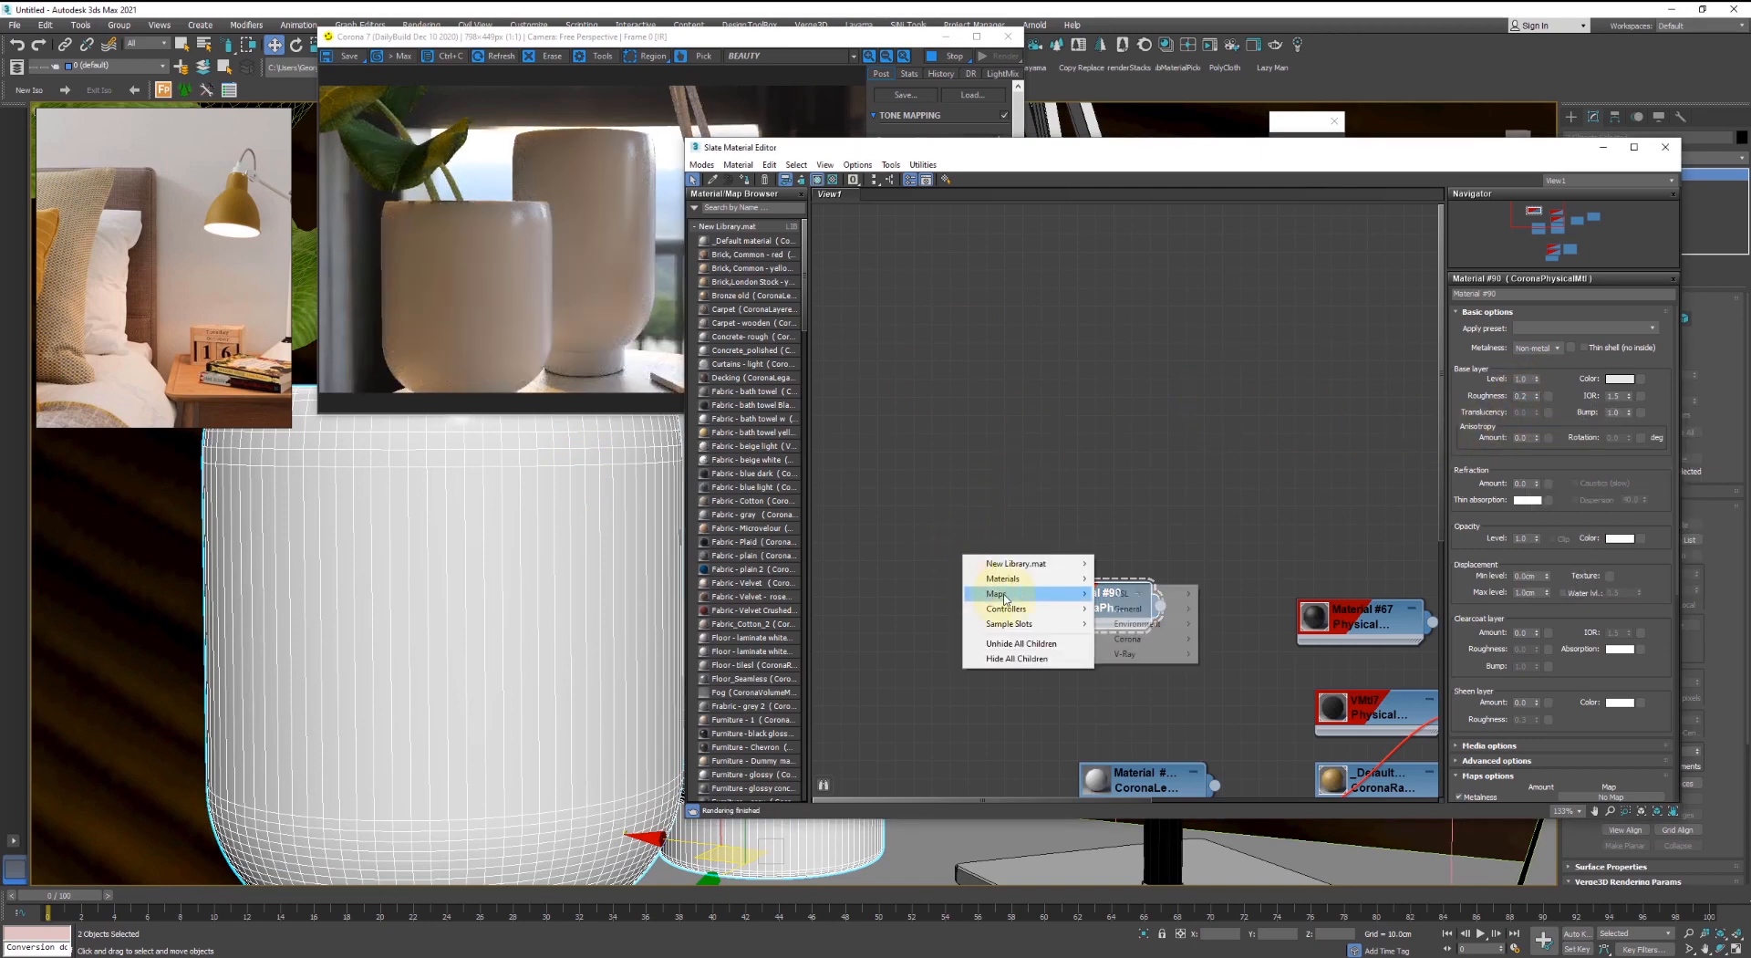
mouse_move(1142, 611)
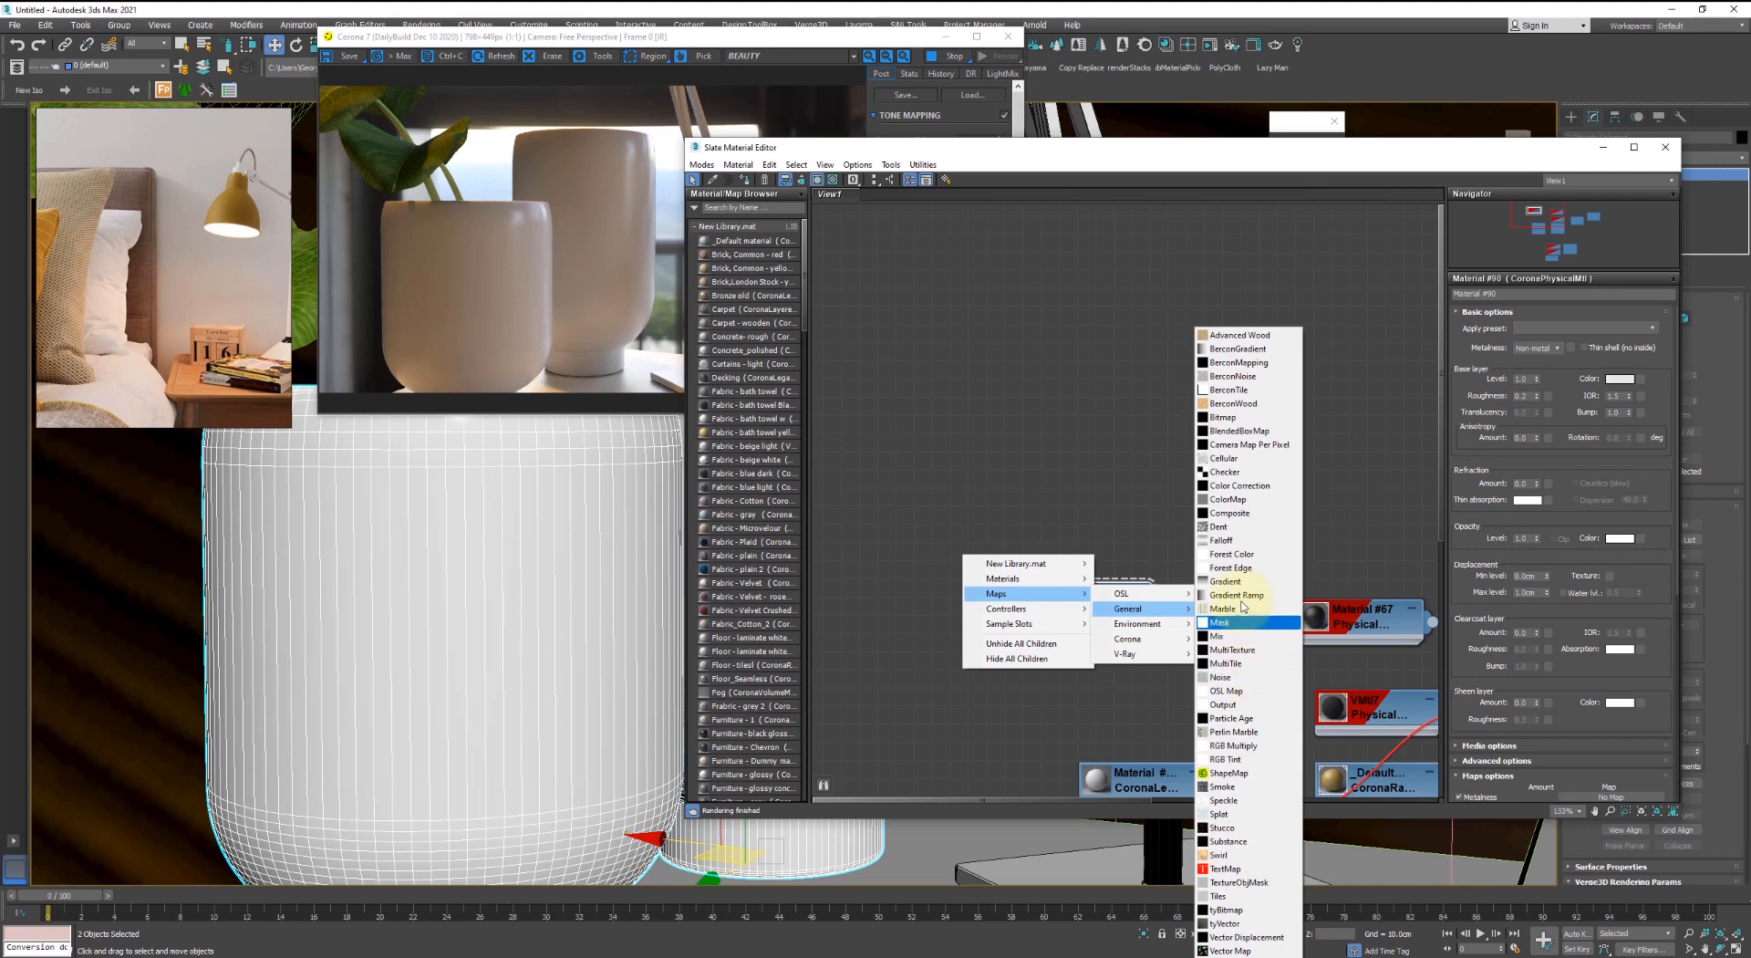
left_click(1227, 677)
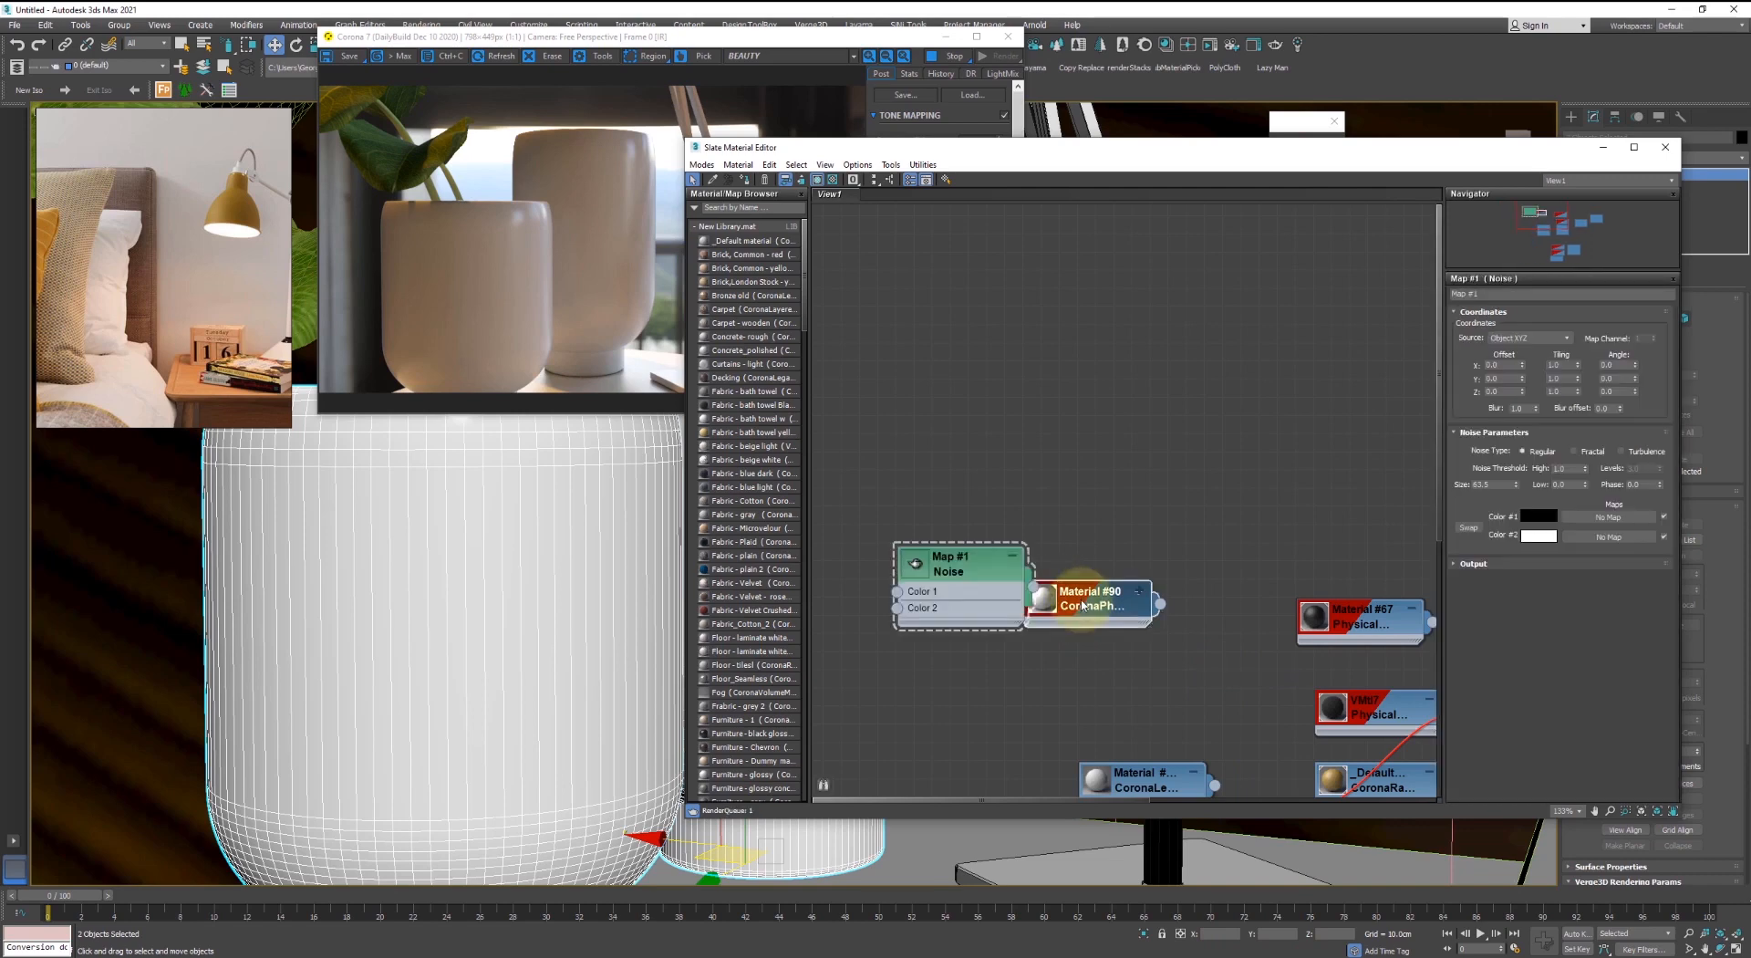
left_click_drag(1034, 566, 1022, 604)
mouse_move(1107, 665)
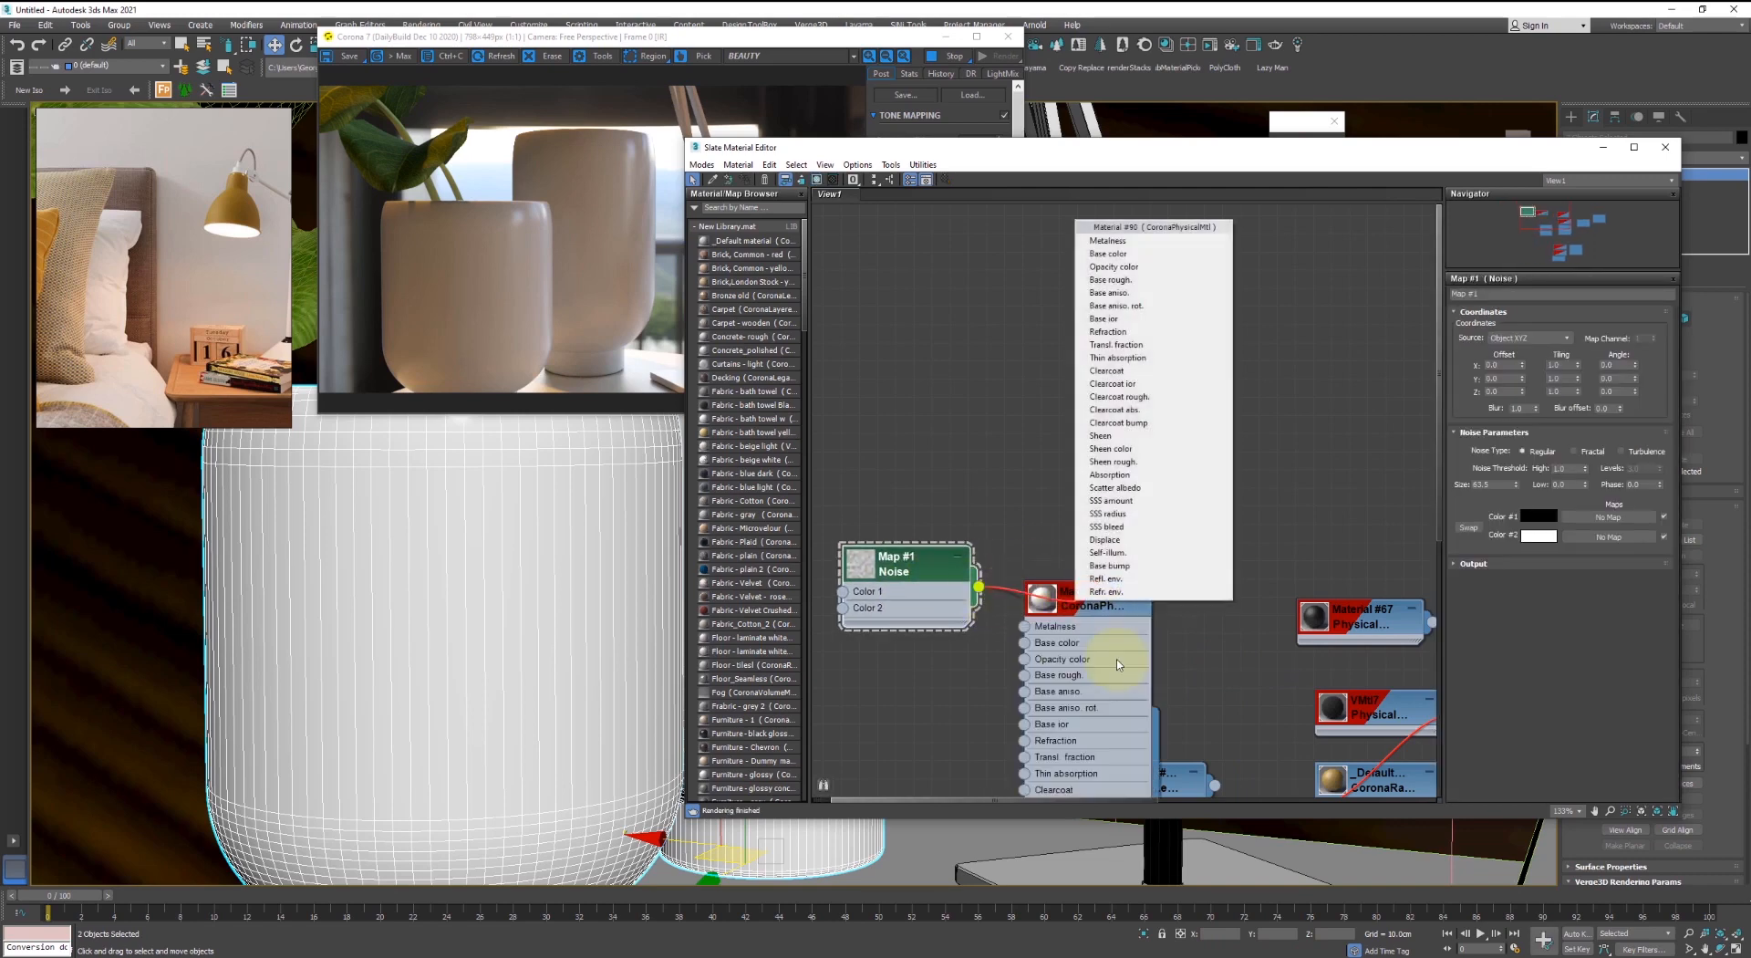
left_click(1111, 573)
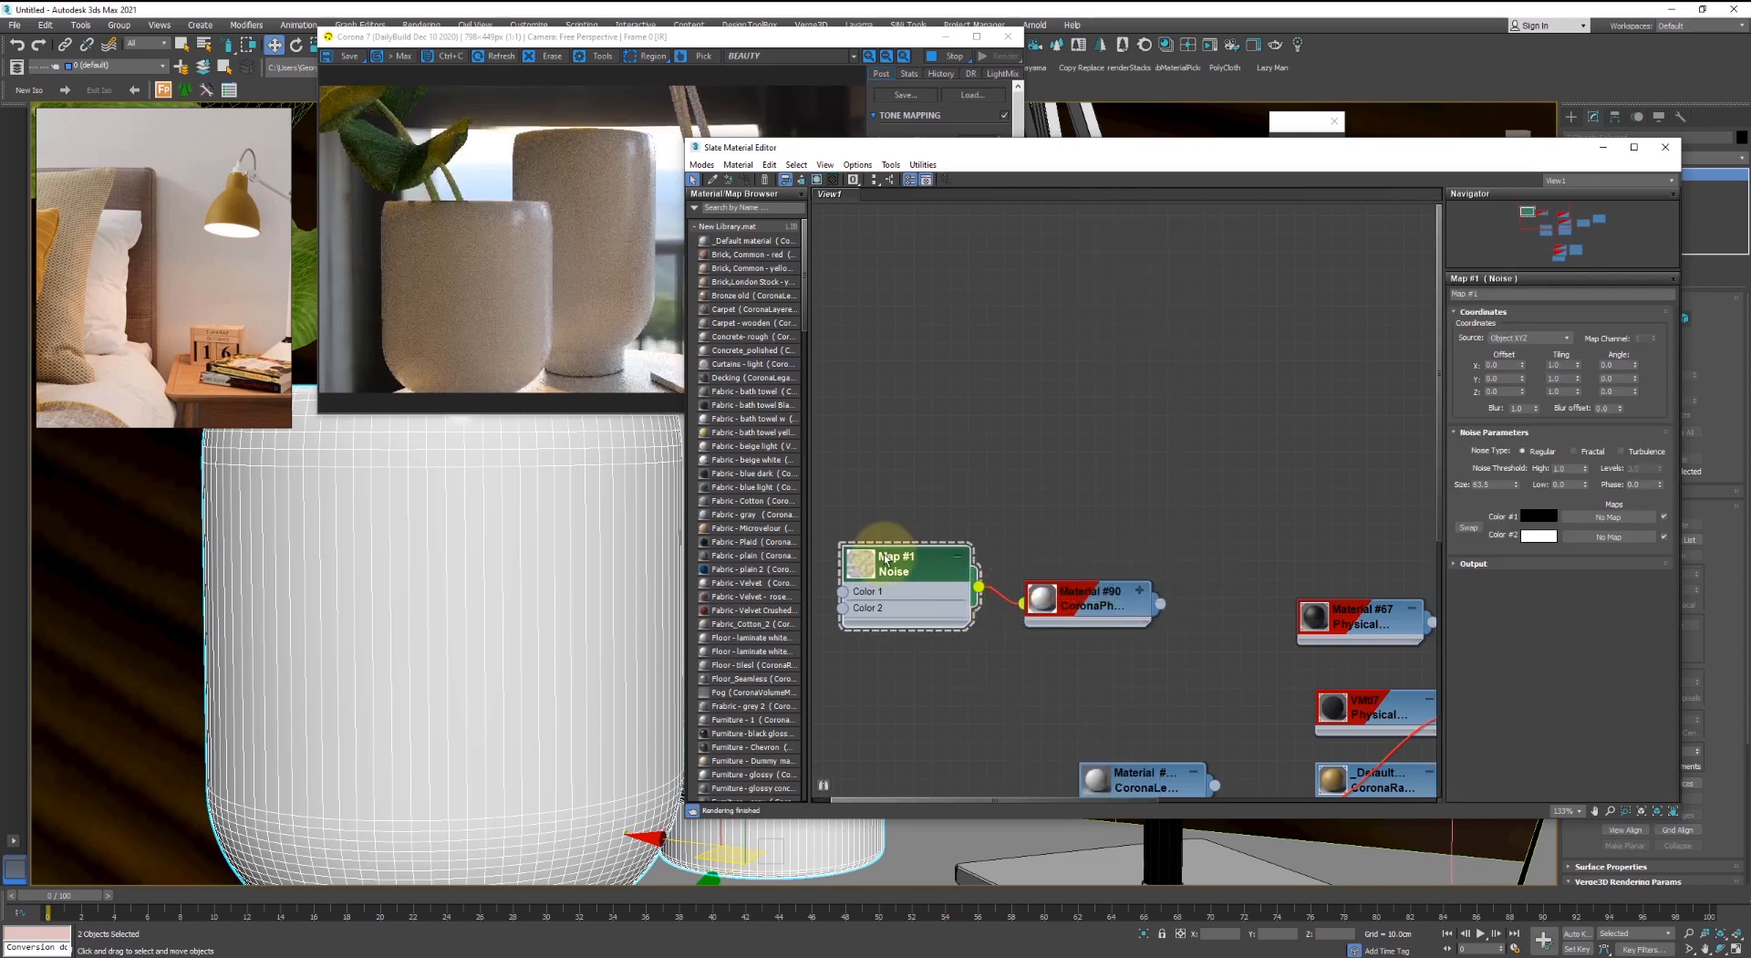
- Set the noise map's source to World XYZ and type to Fractal, adjust its size, and close the material editor and frame buffer
left_click(819, 181)
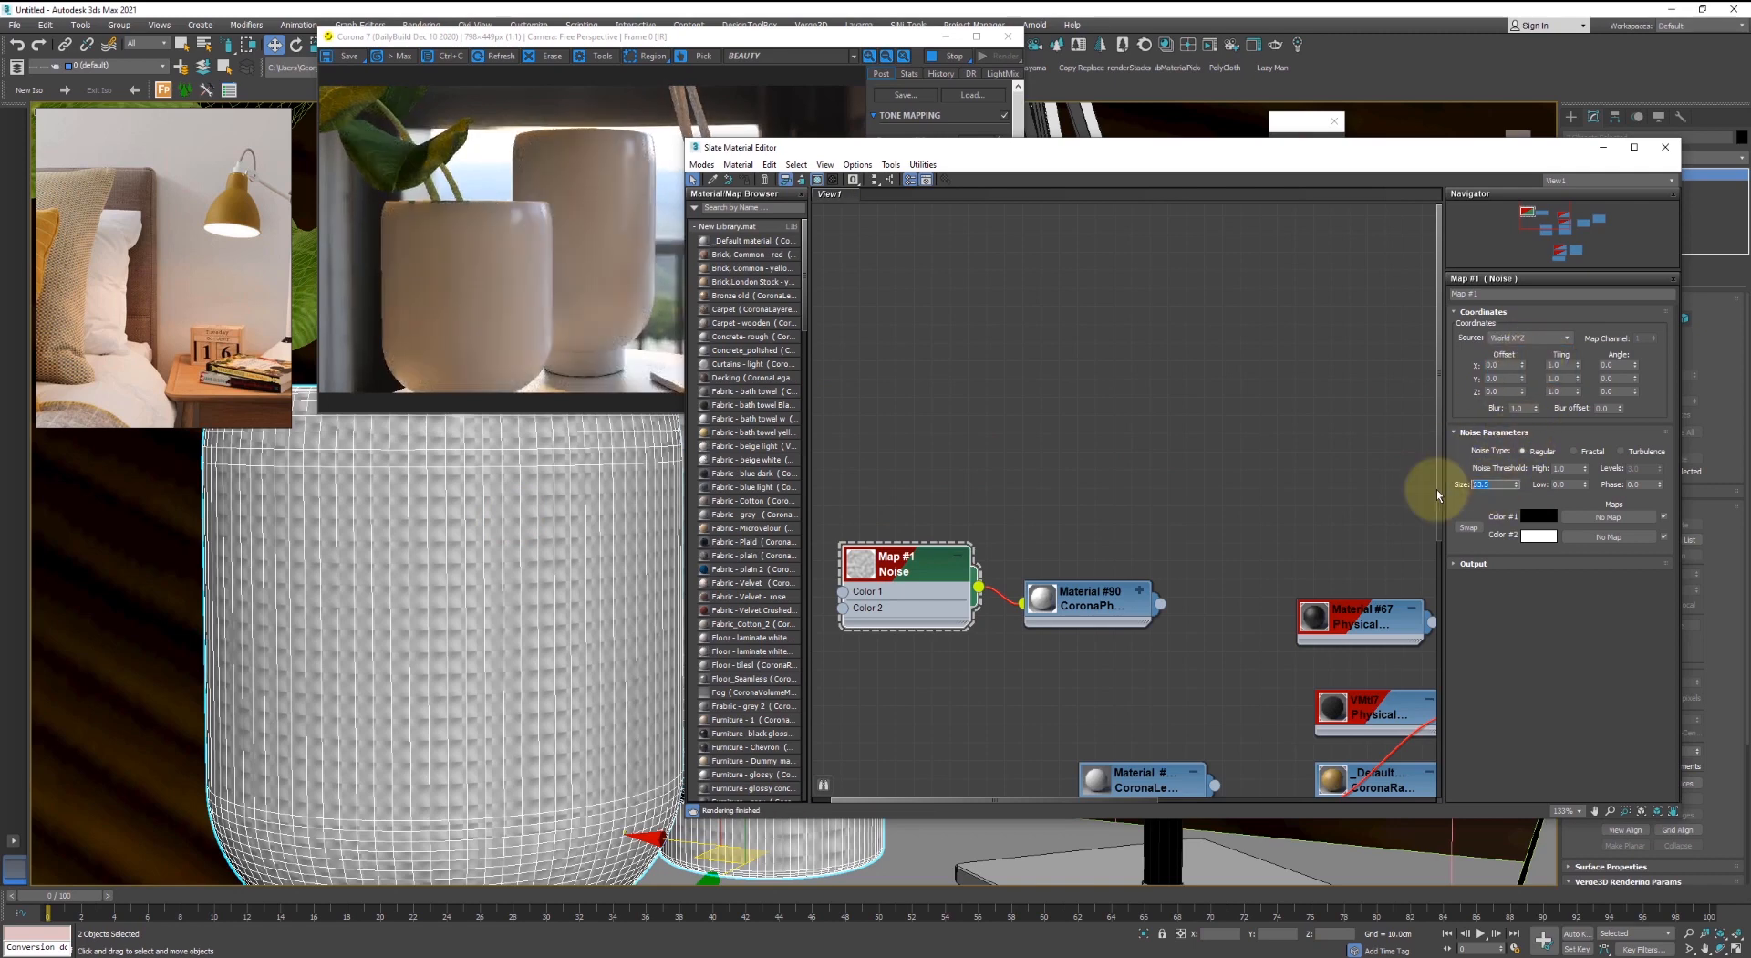
type("5")
key("Tab")
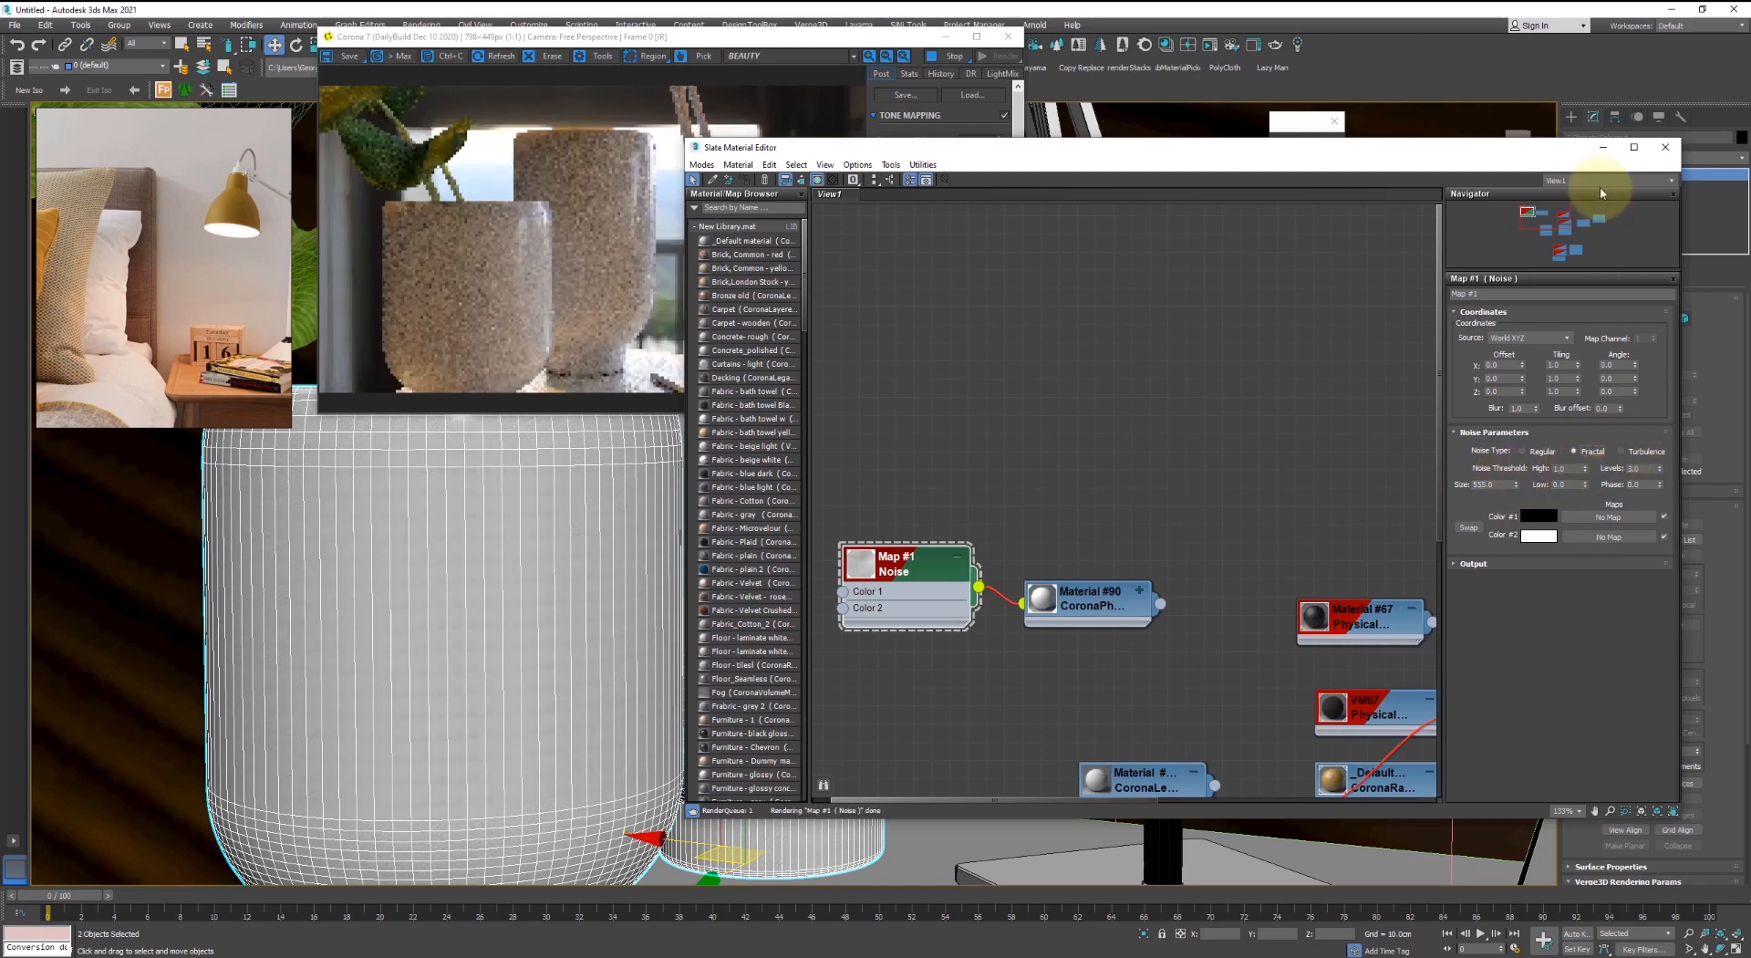
left_click(1672, 146)
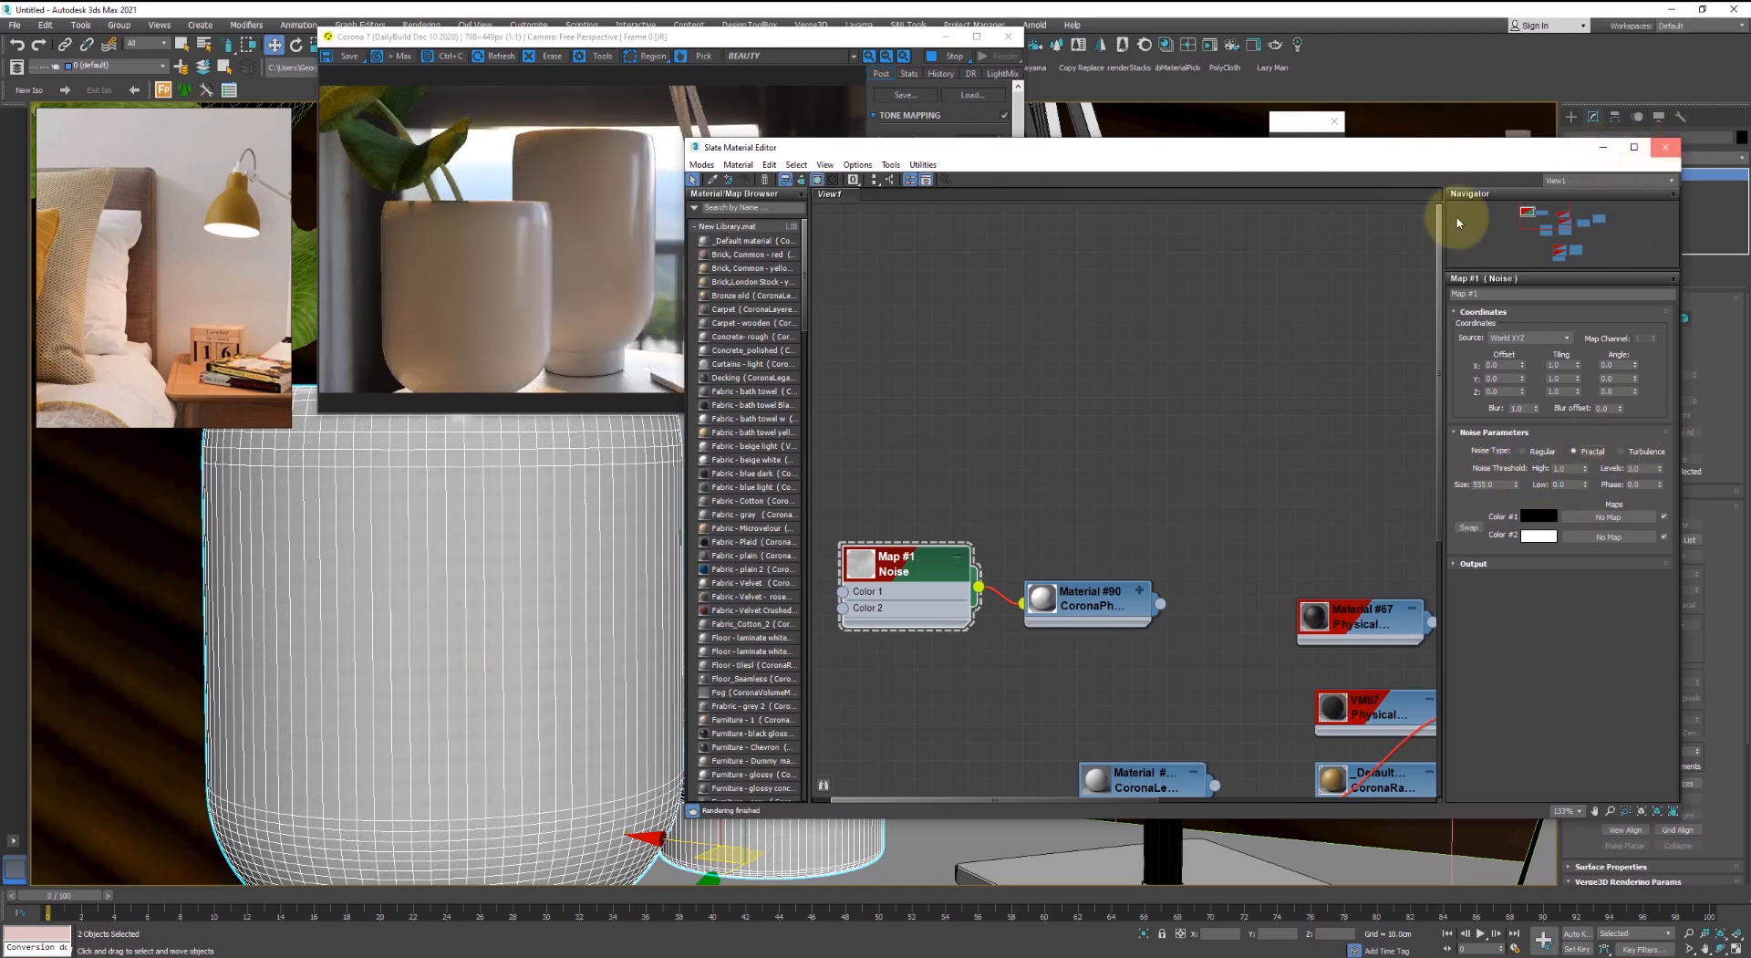
left_click(1008, 36)
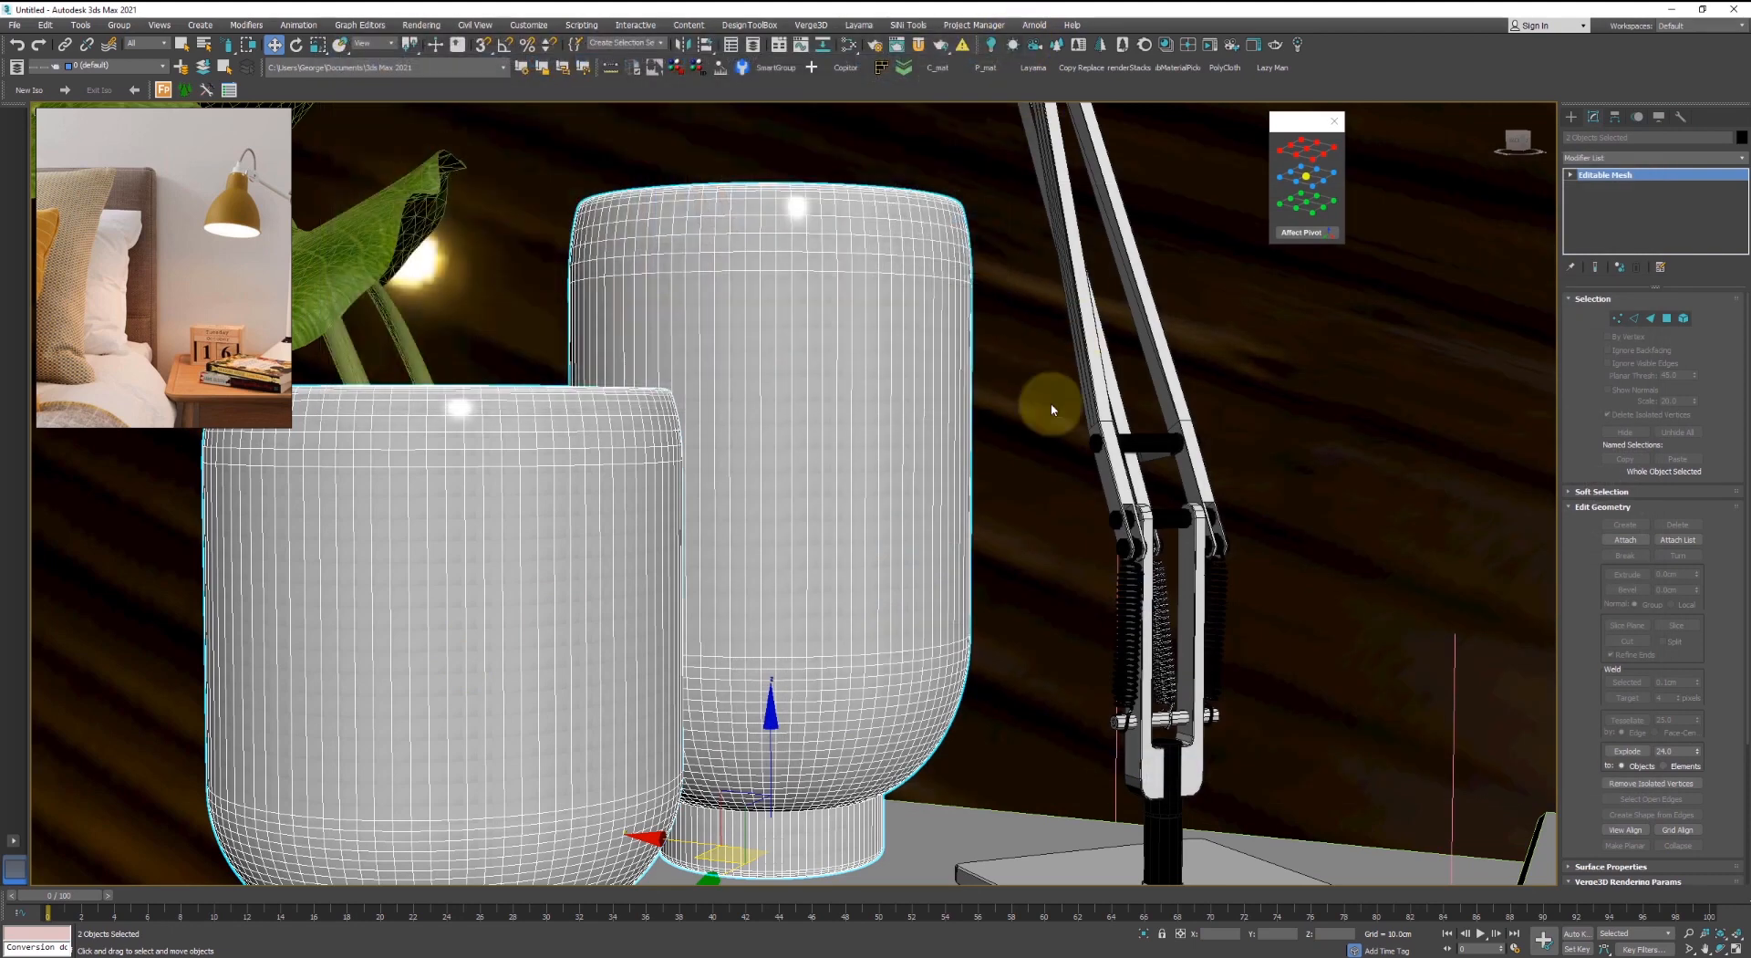
- Select only the taller vase and search the commands for the UVW Map modifier
left_click(1047, 402)
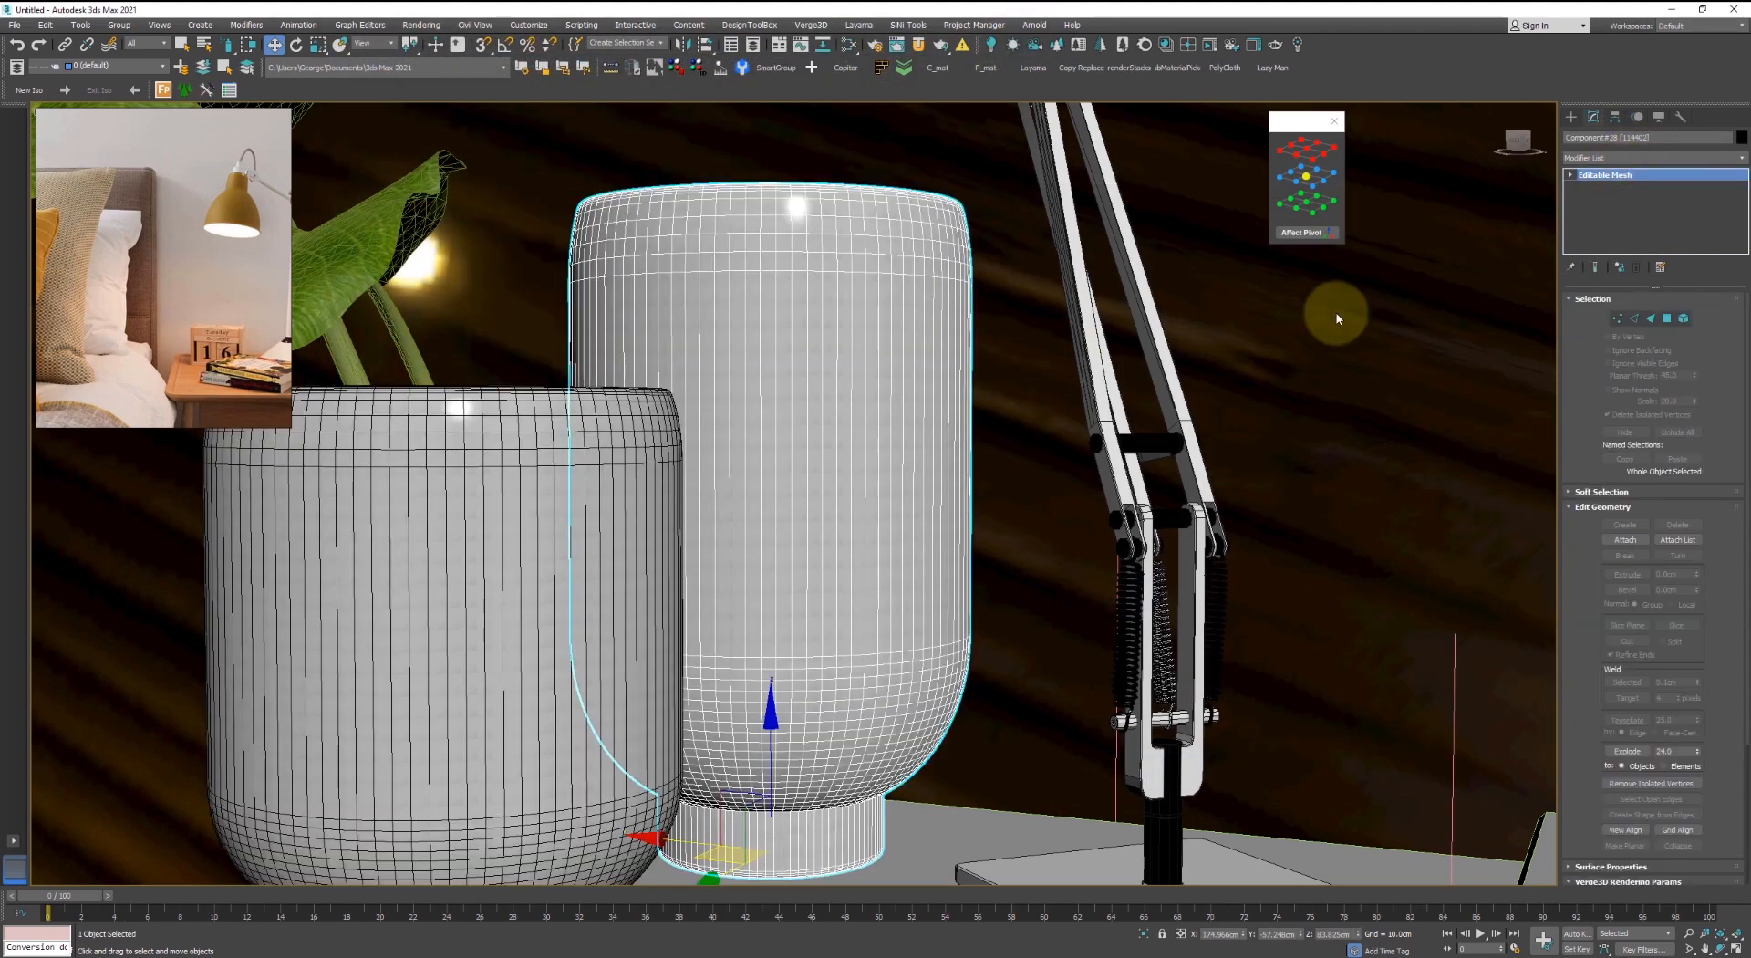
type("uvw")
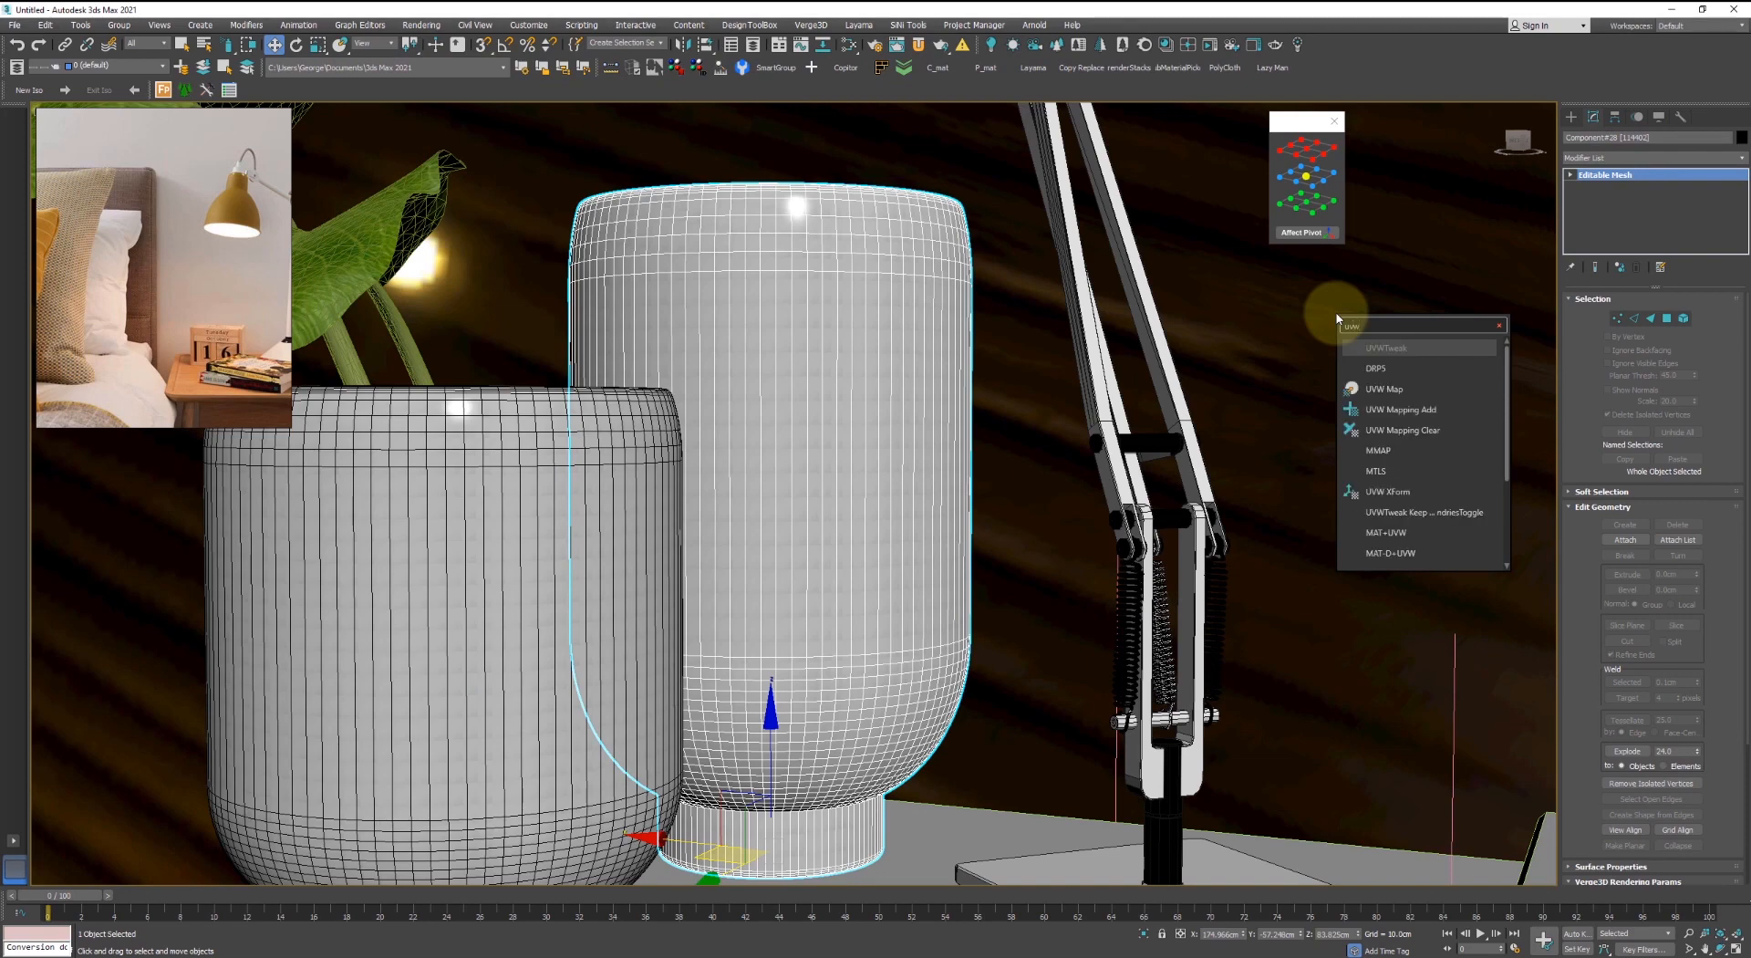
key("Down")
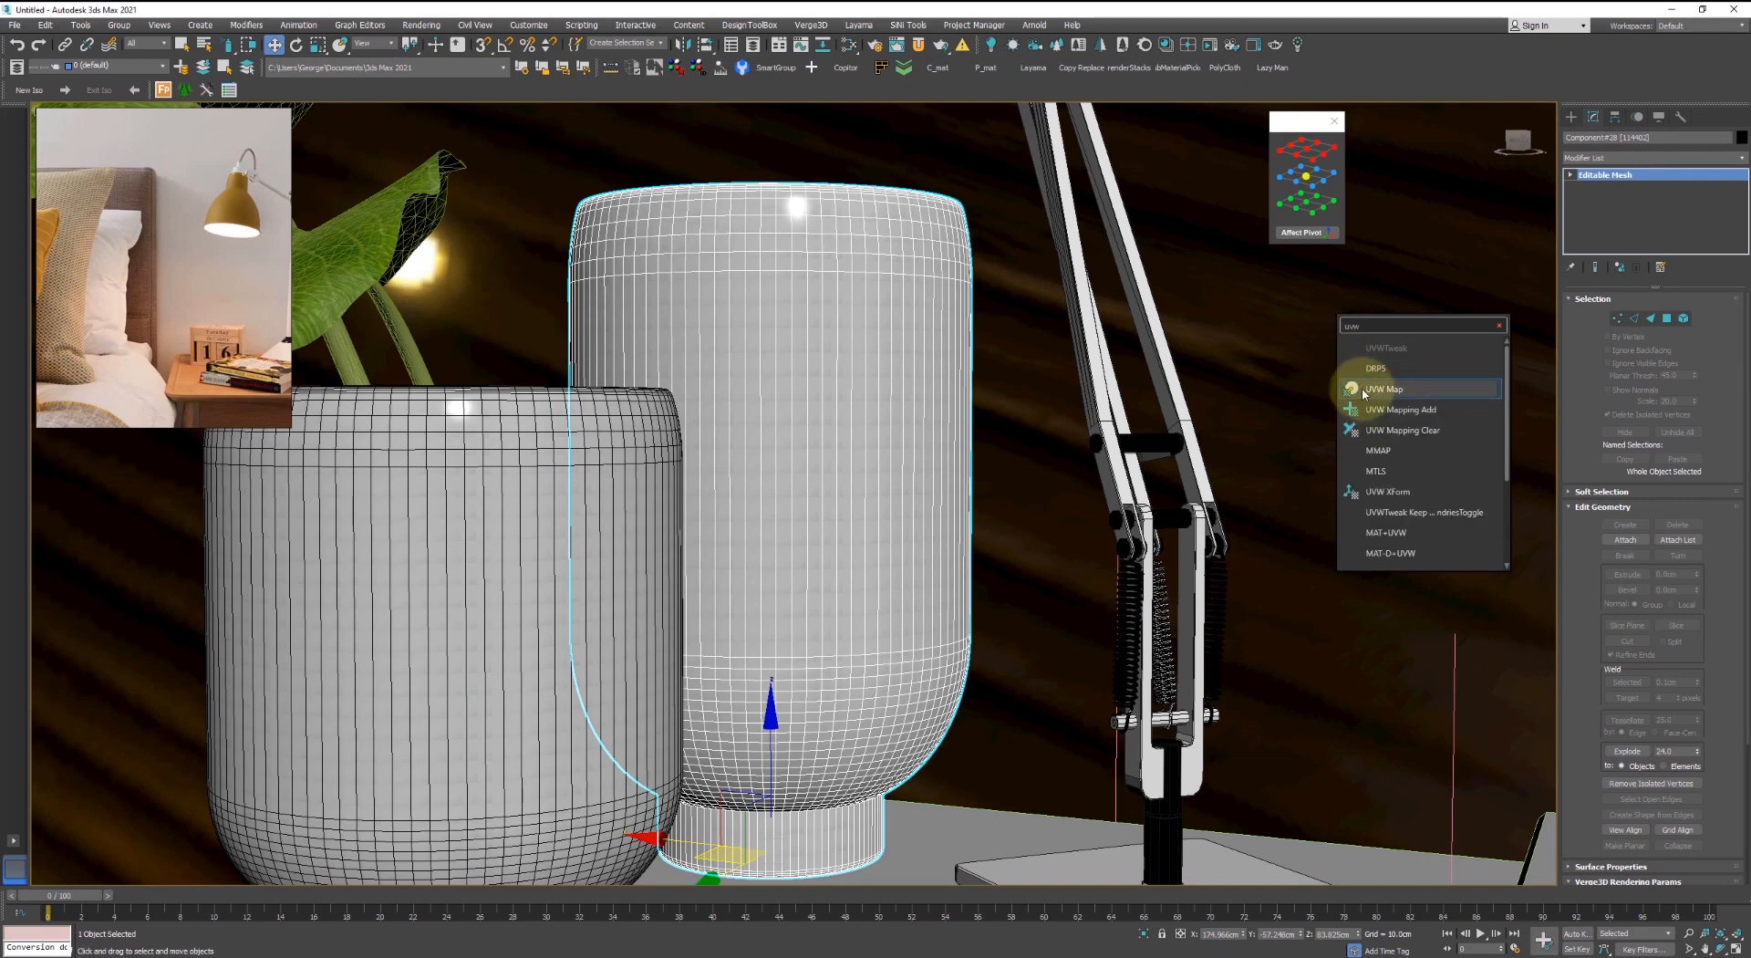
left_click(1279, 374)
key("x")
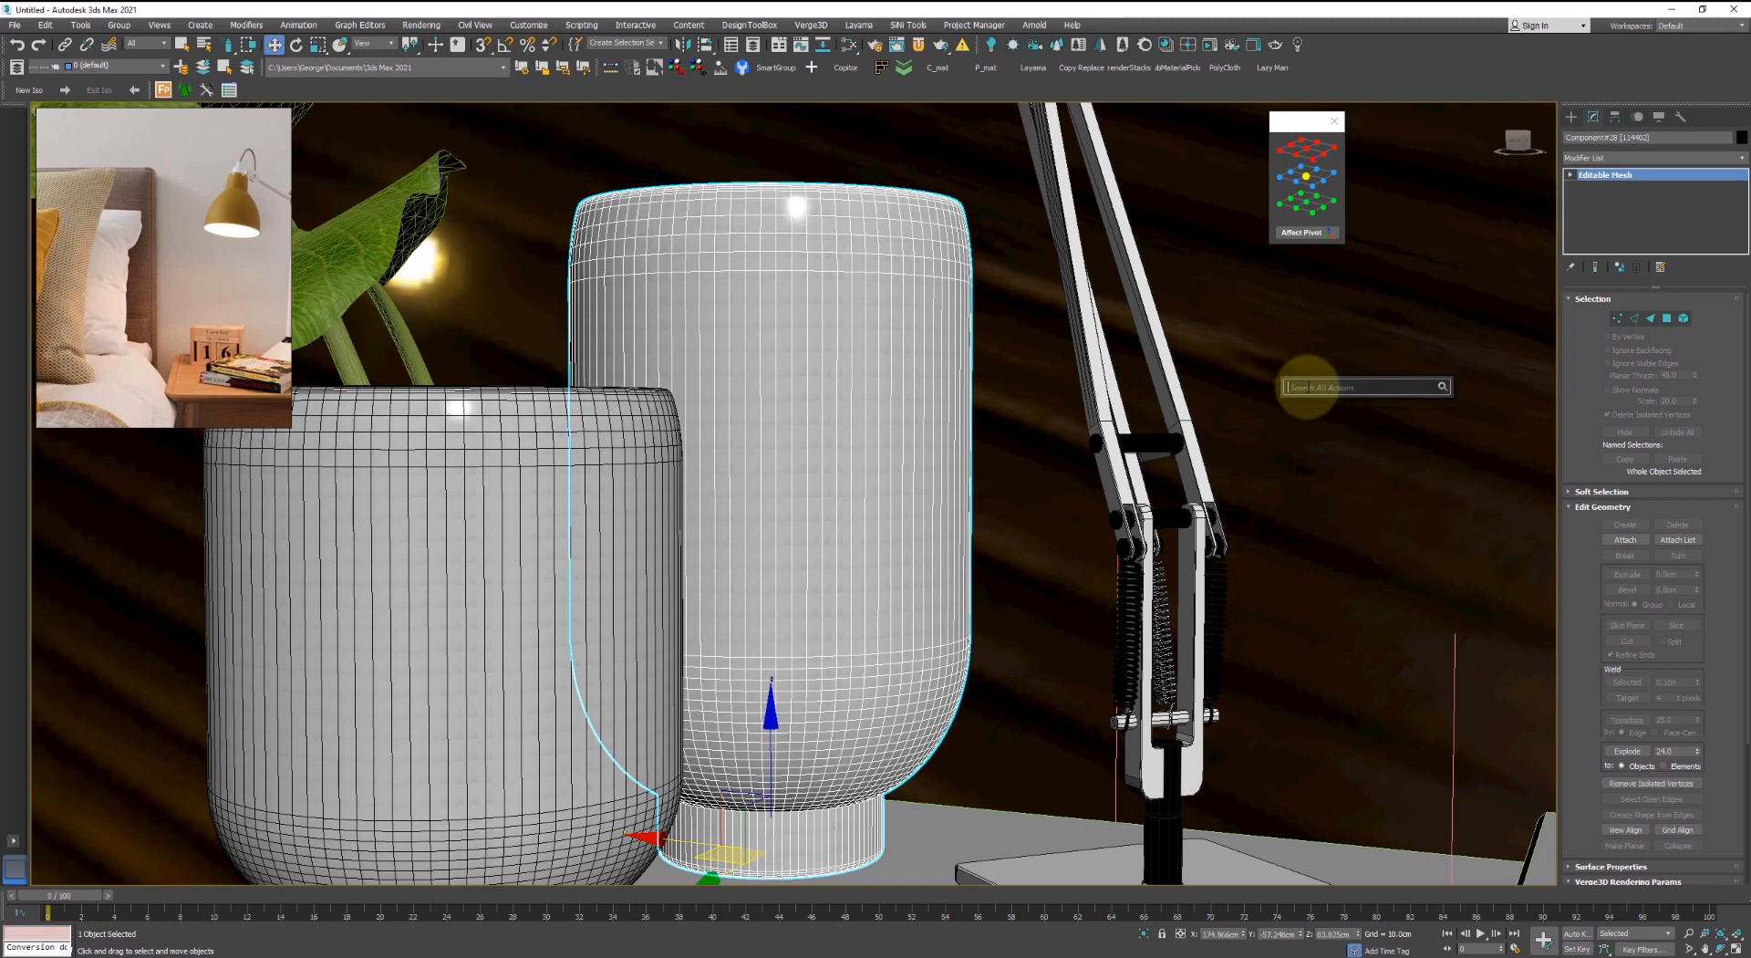
type("u")
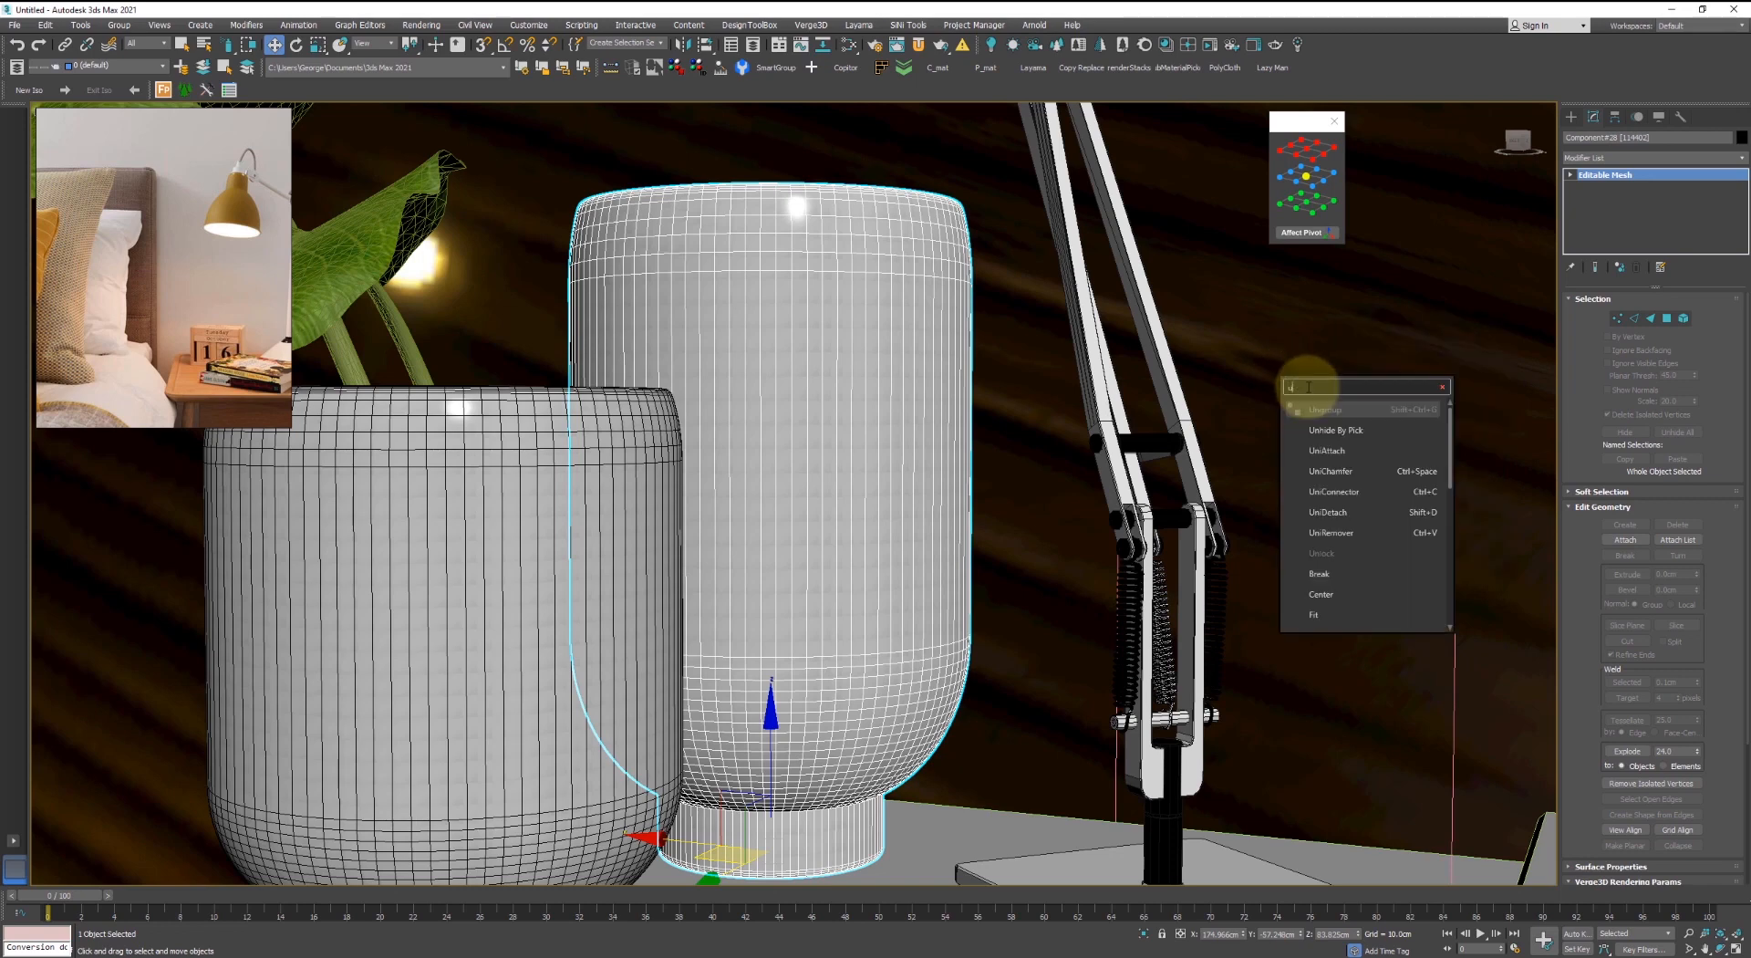
type("vp")
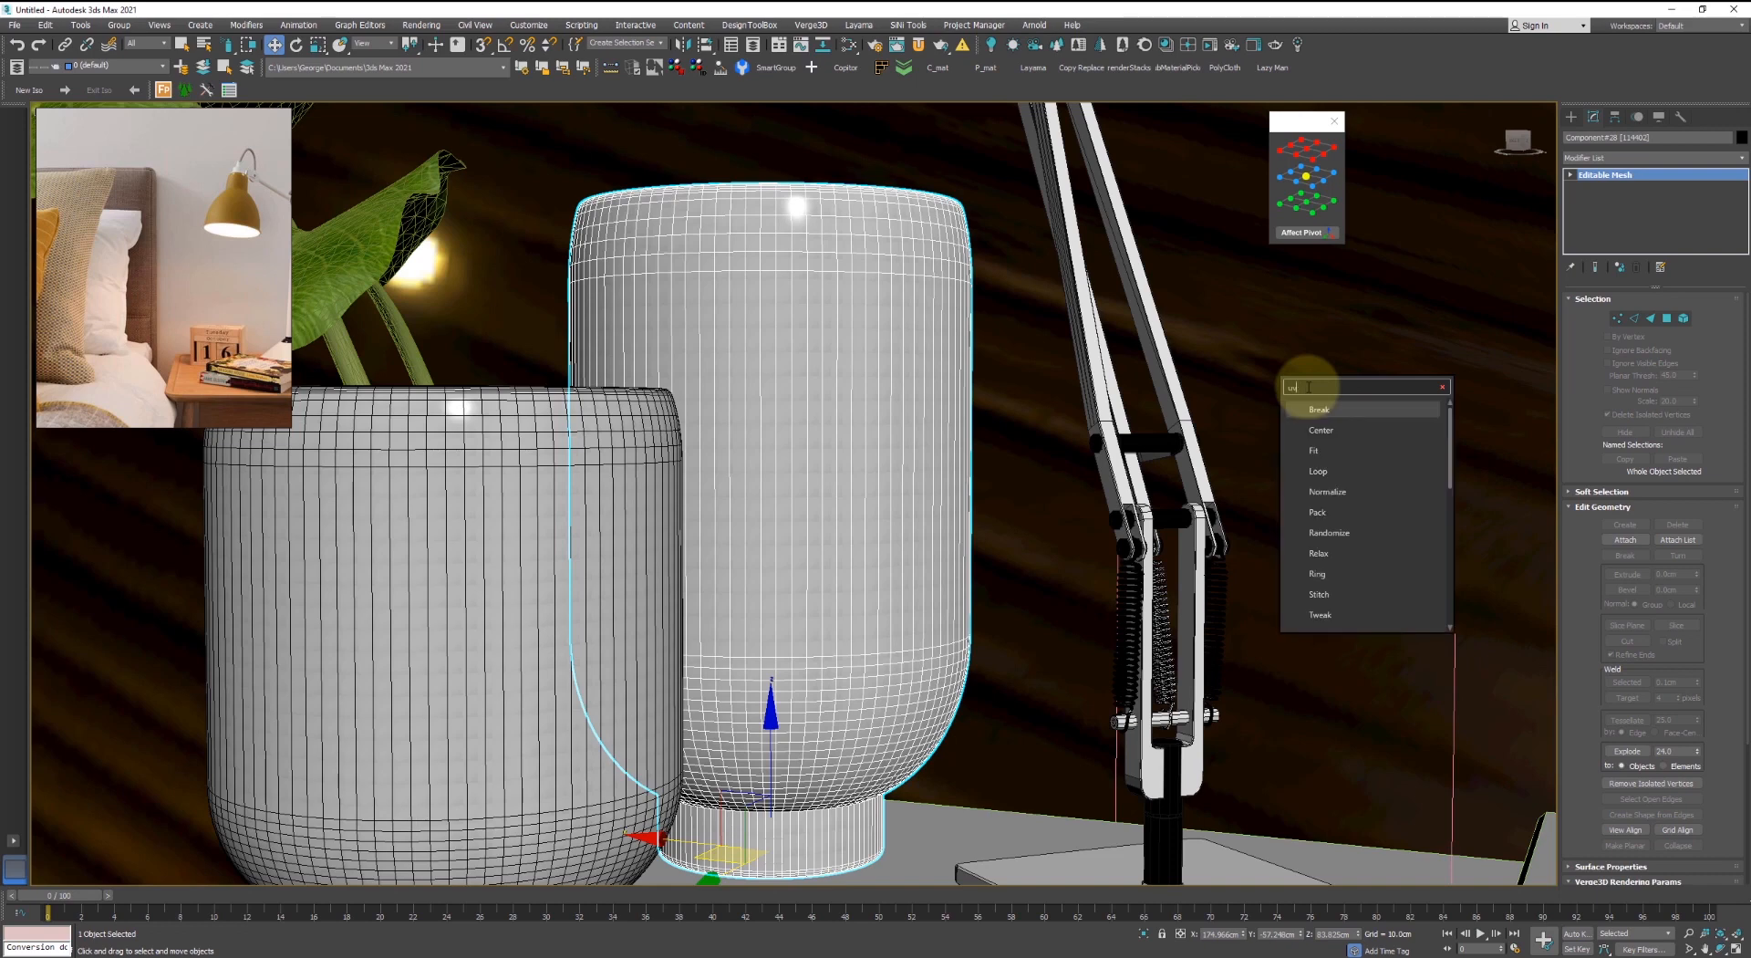
key("Escape")
- Add a UVW Map modifier with Box mapping to the tall vase
left_click(1571, 118)
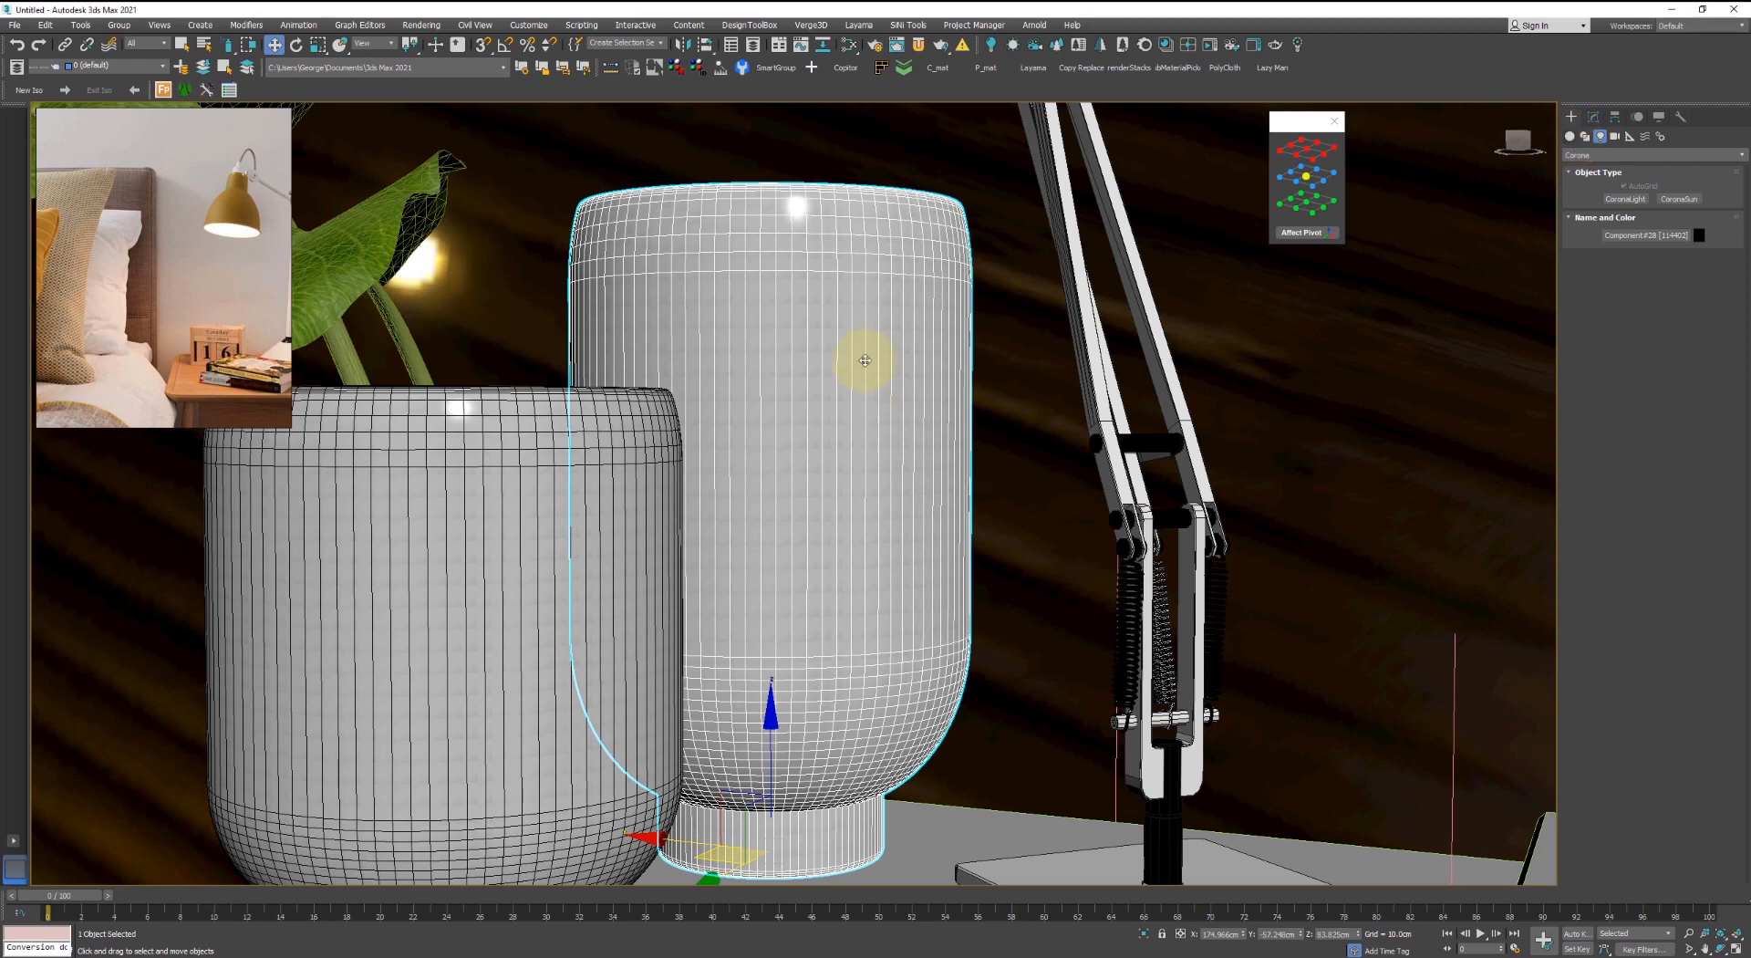
left_click(1593, 119)
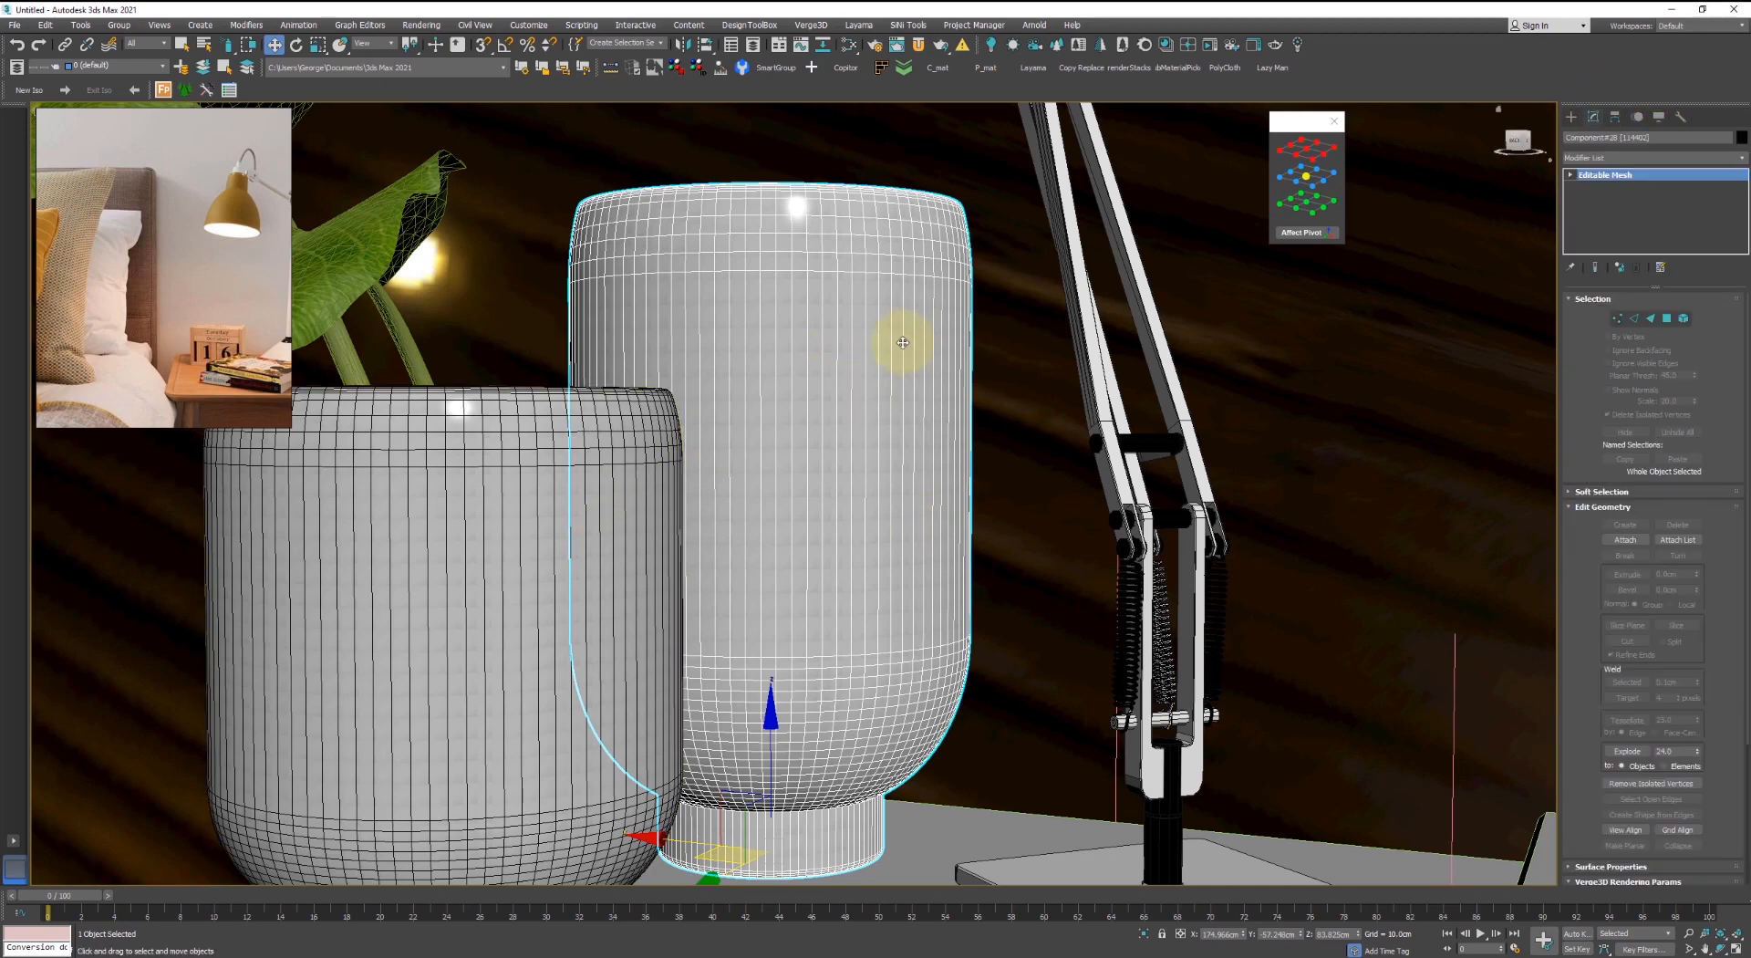
left_click(1620, 159)
key("u")
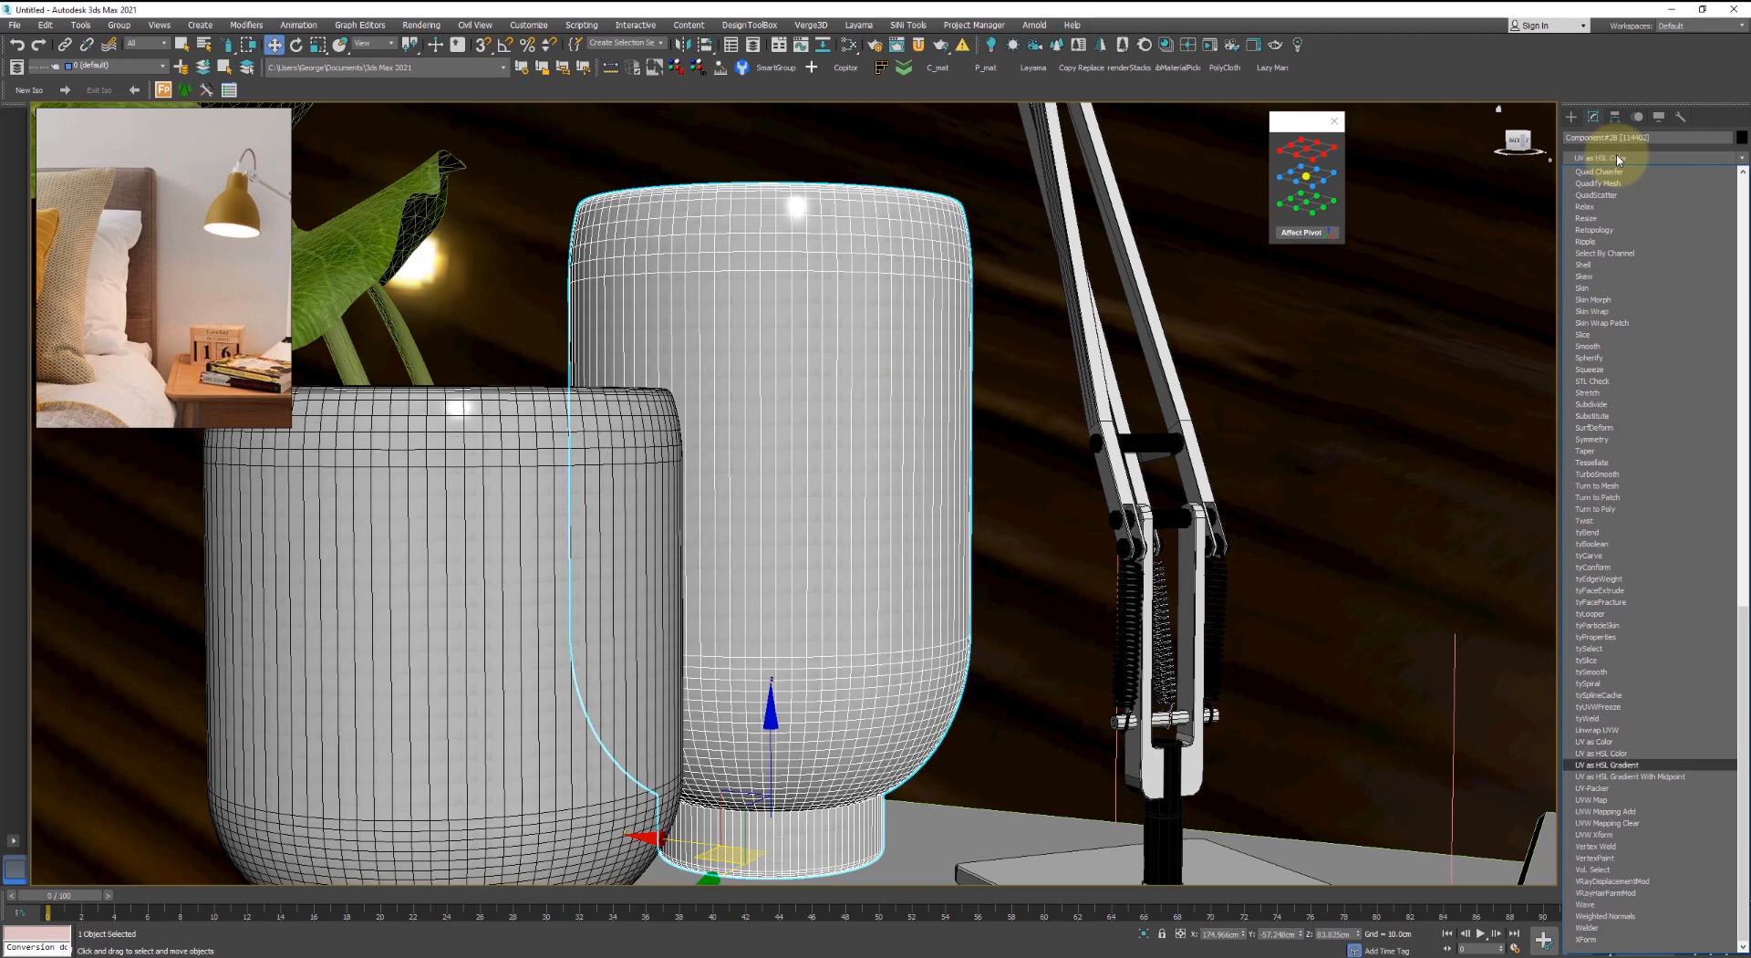
left_click(1601, 800)
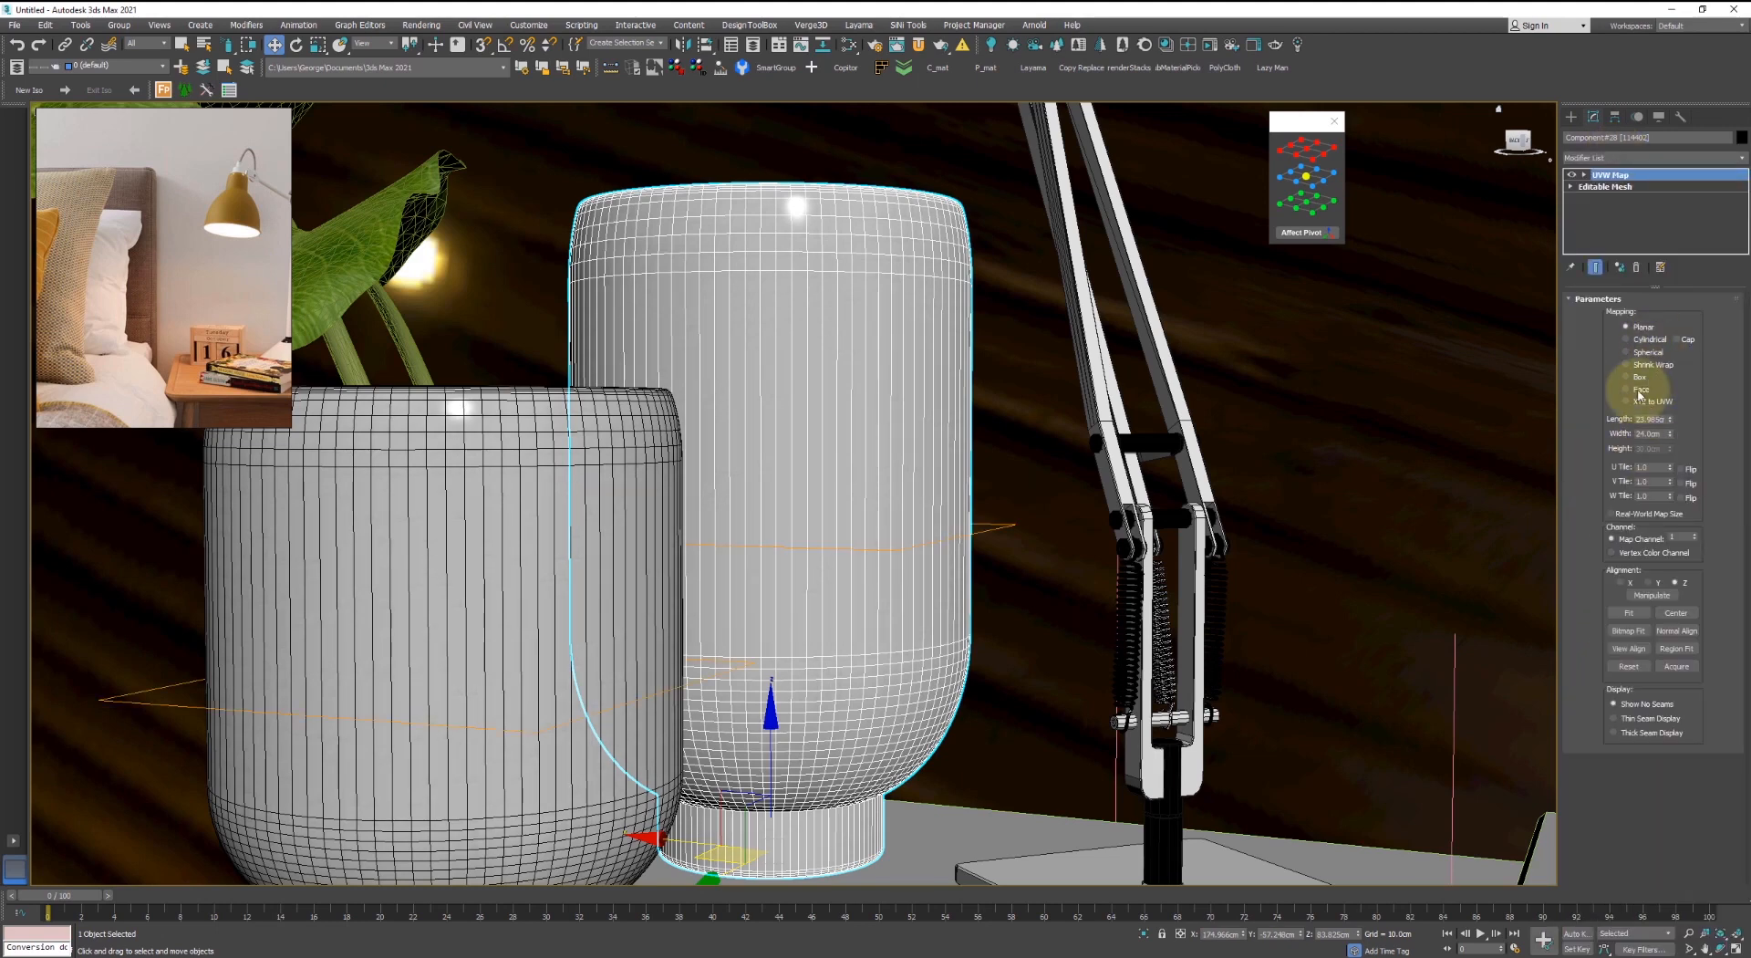
scroll(763, 441, "down", 3)
- Set the size of the vase material's Noise map to 15 and close the material editor
key("m")
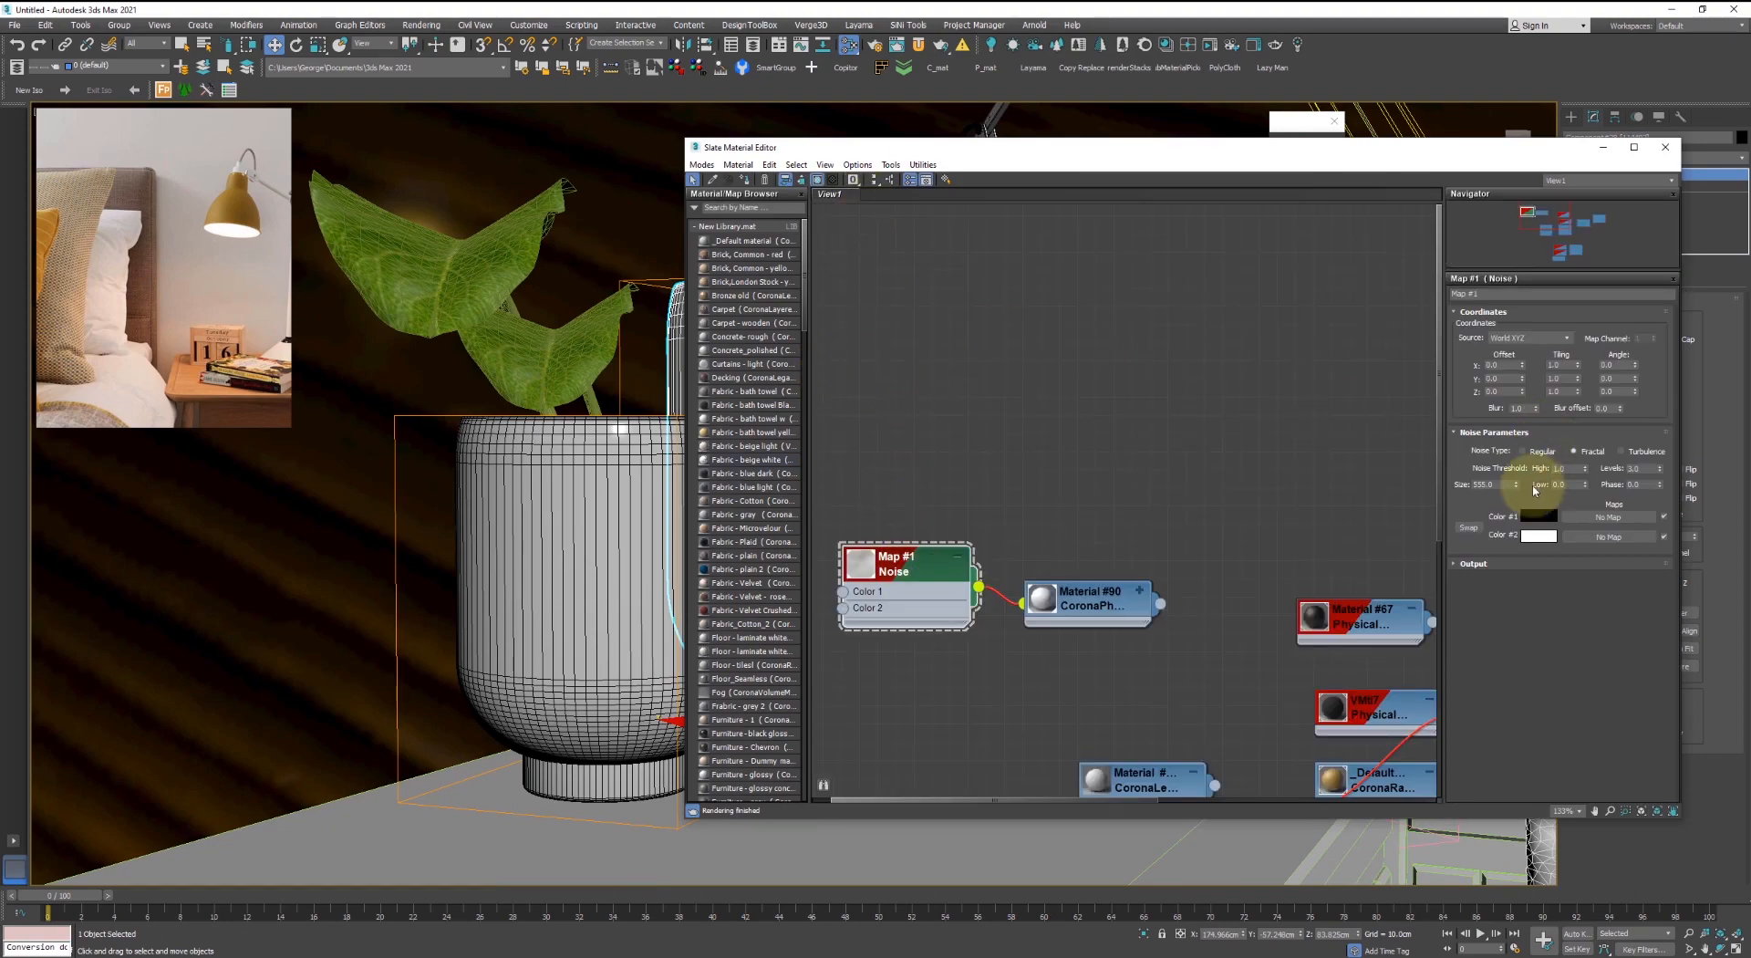
double_click(1479, 485)
key("Return")
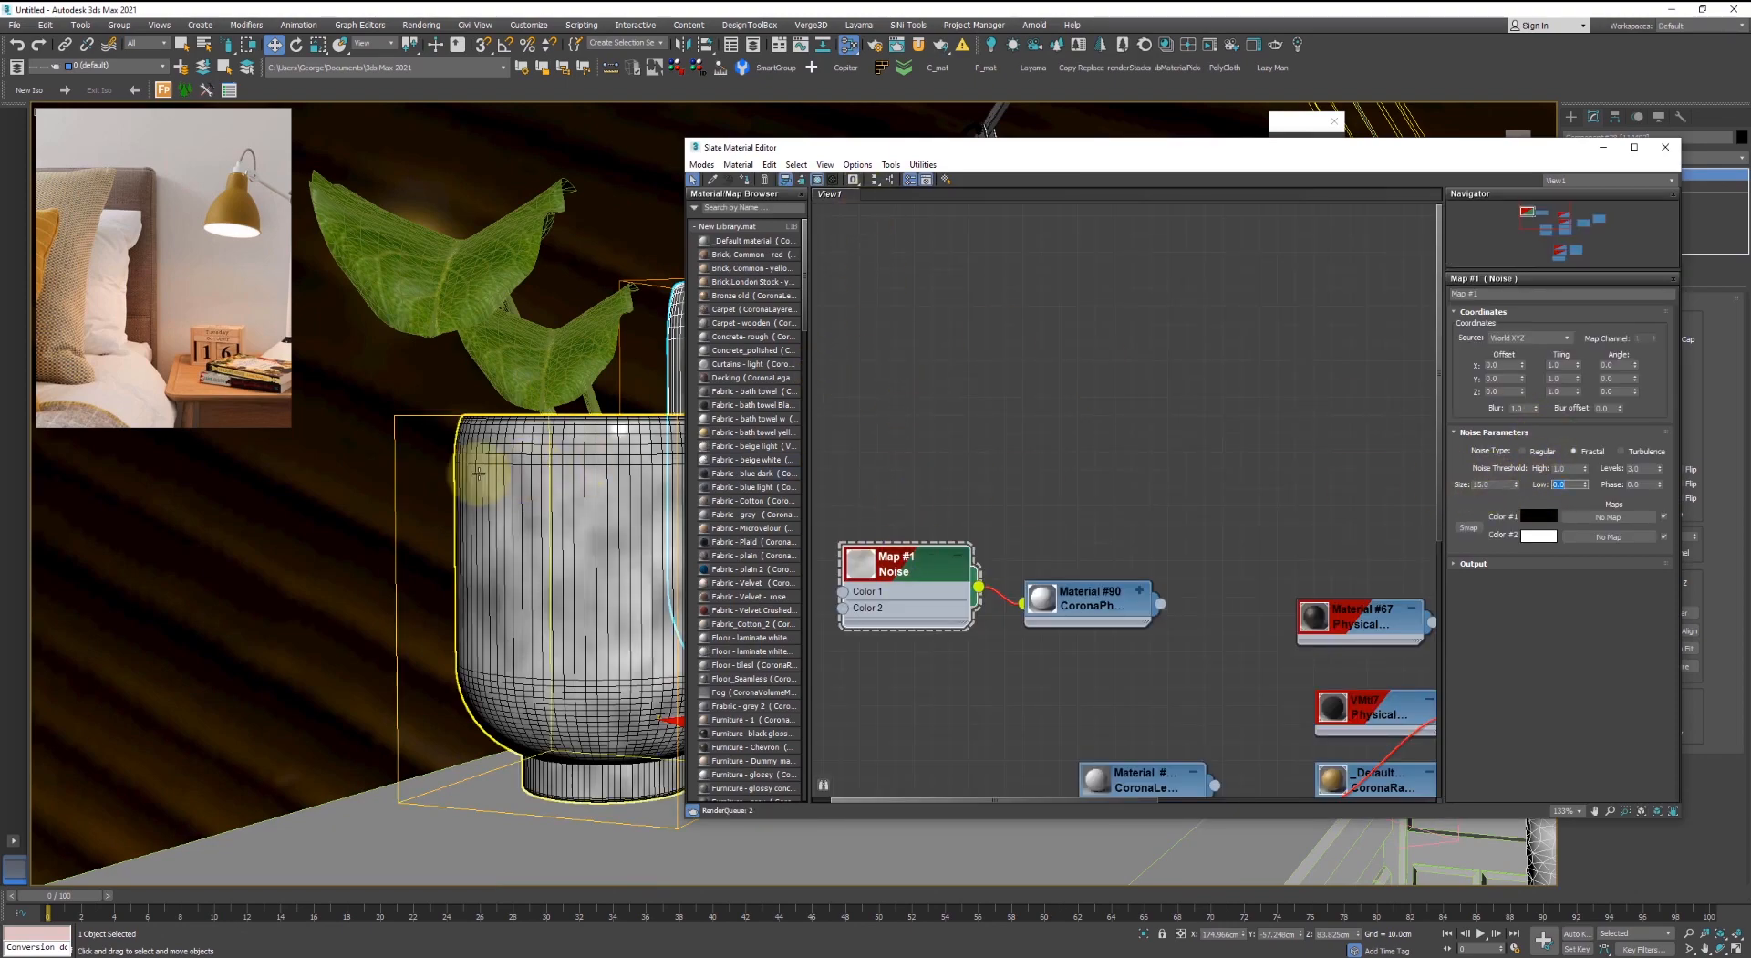
middle_click_drag(484, 472, 374, 454)
key("m")
- Scale the tall vase's UVW Map gizmo along its Z axis and then uniformly, and deselect the vase
mouse_move(565, 439)
middle_mouse_down("alt")
mouse_move(536, 442)
mouse_move(552, 454)
middle_mouse_up("alt")
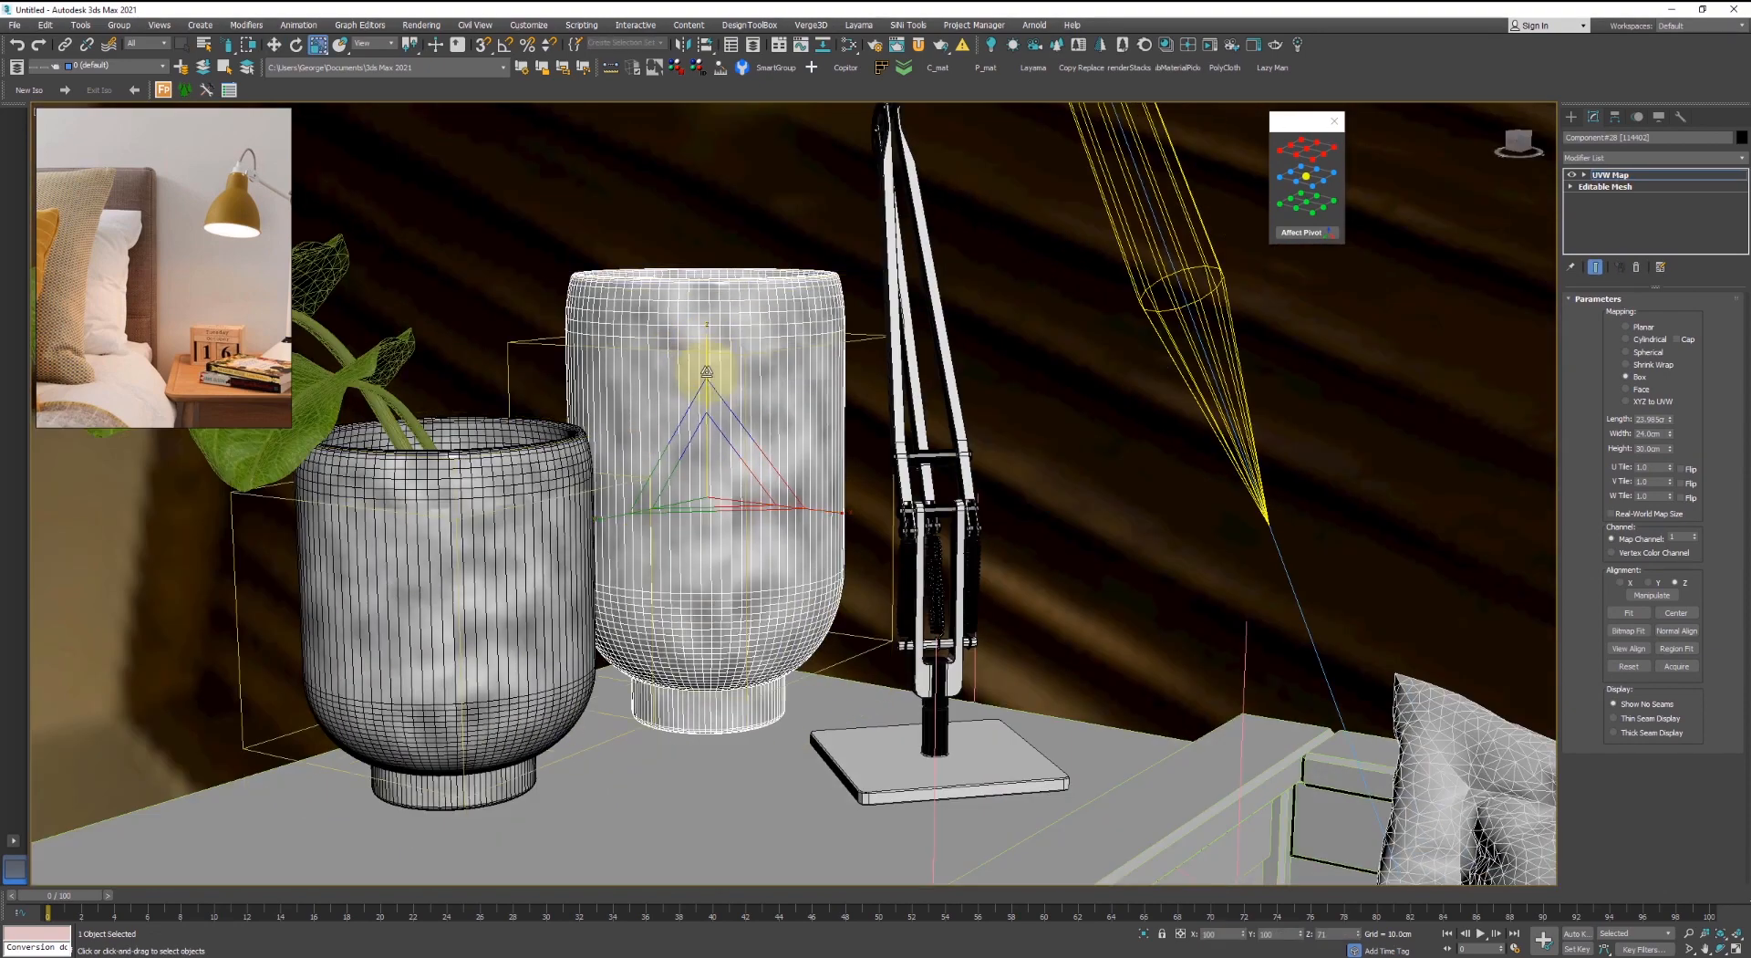
left_click_drag(707, 371, 707, 401)
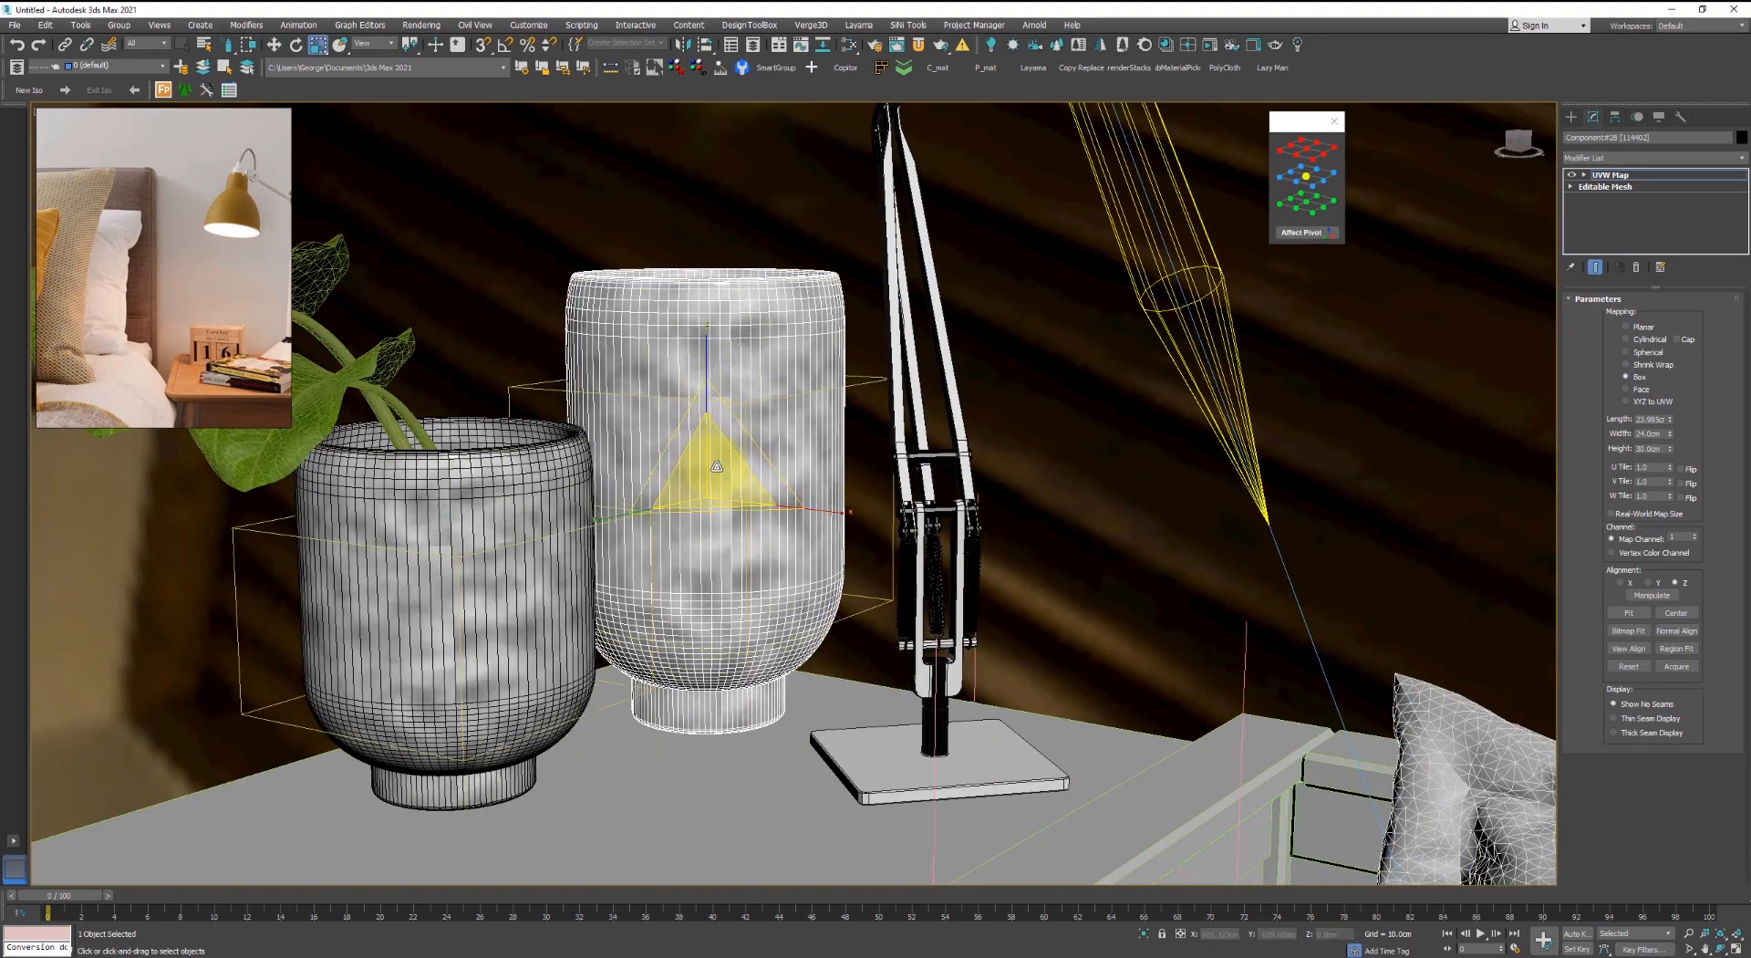
left_click_drag(704, 462, 734, 366)
key("1")
key("w")
middle_click_drag(908, 411, 928, 406)
left_click(892, 413)
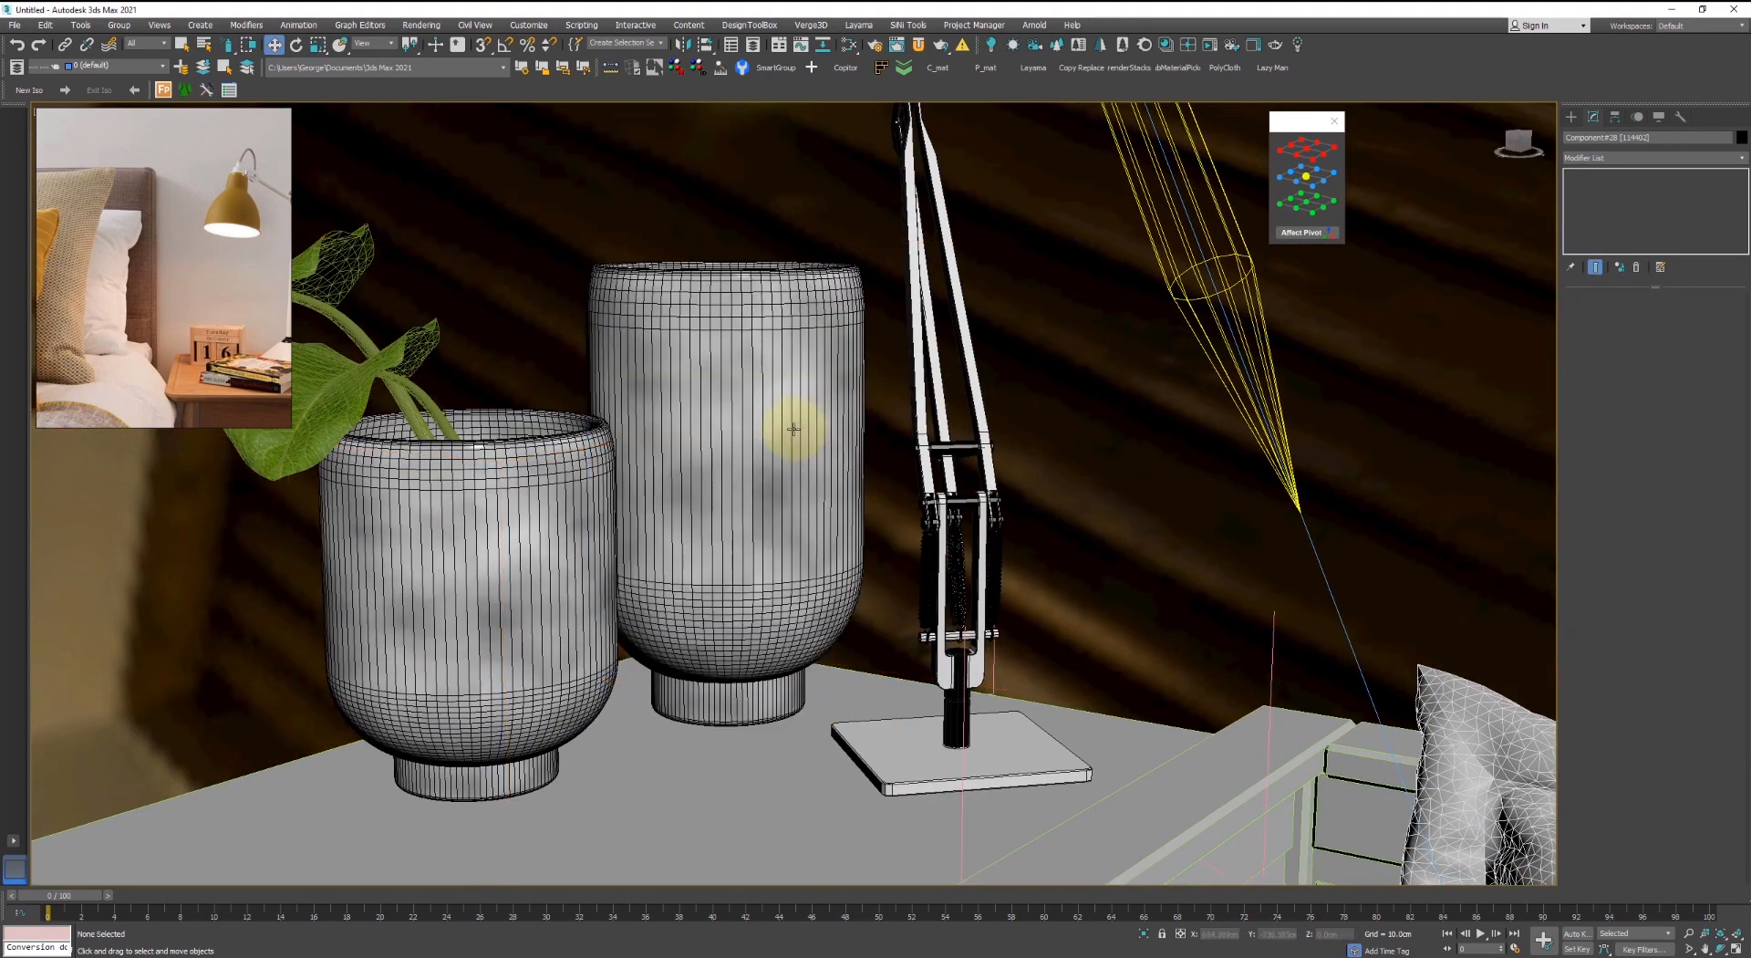
- Start a Corona interactive render of the scene with the view framed closely on the two vases
middle_click_drag(793, 426, 1038, 357, "alt")
left_click(1210, 45)
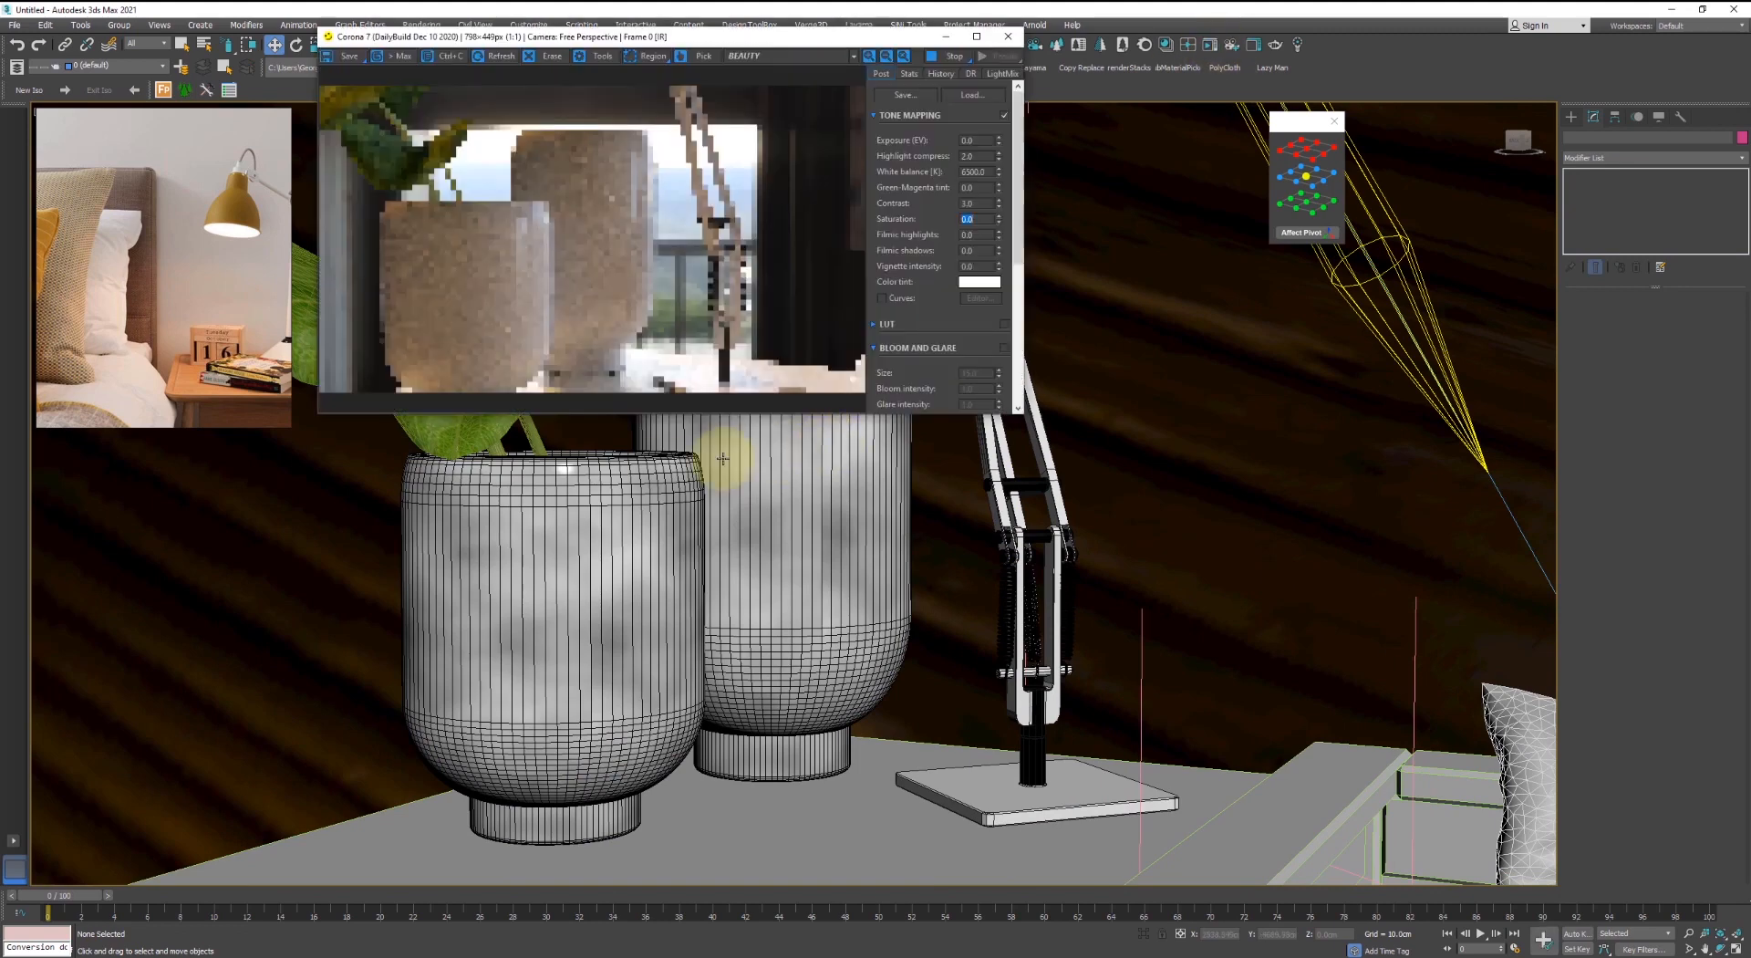
left_click(693, 469)
left_click(756, 530)
scroll(757, 531, "up", 3)
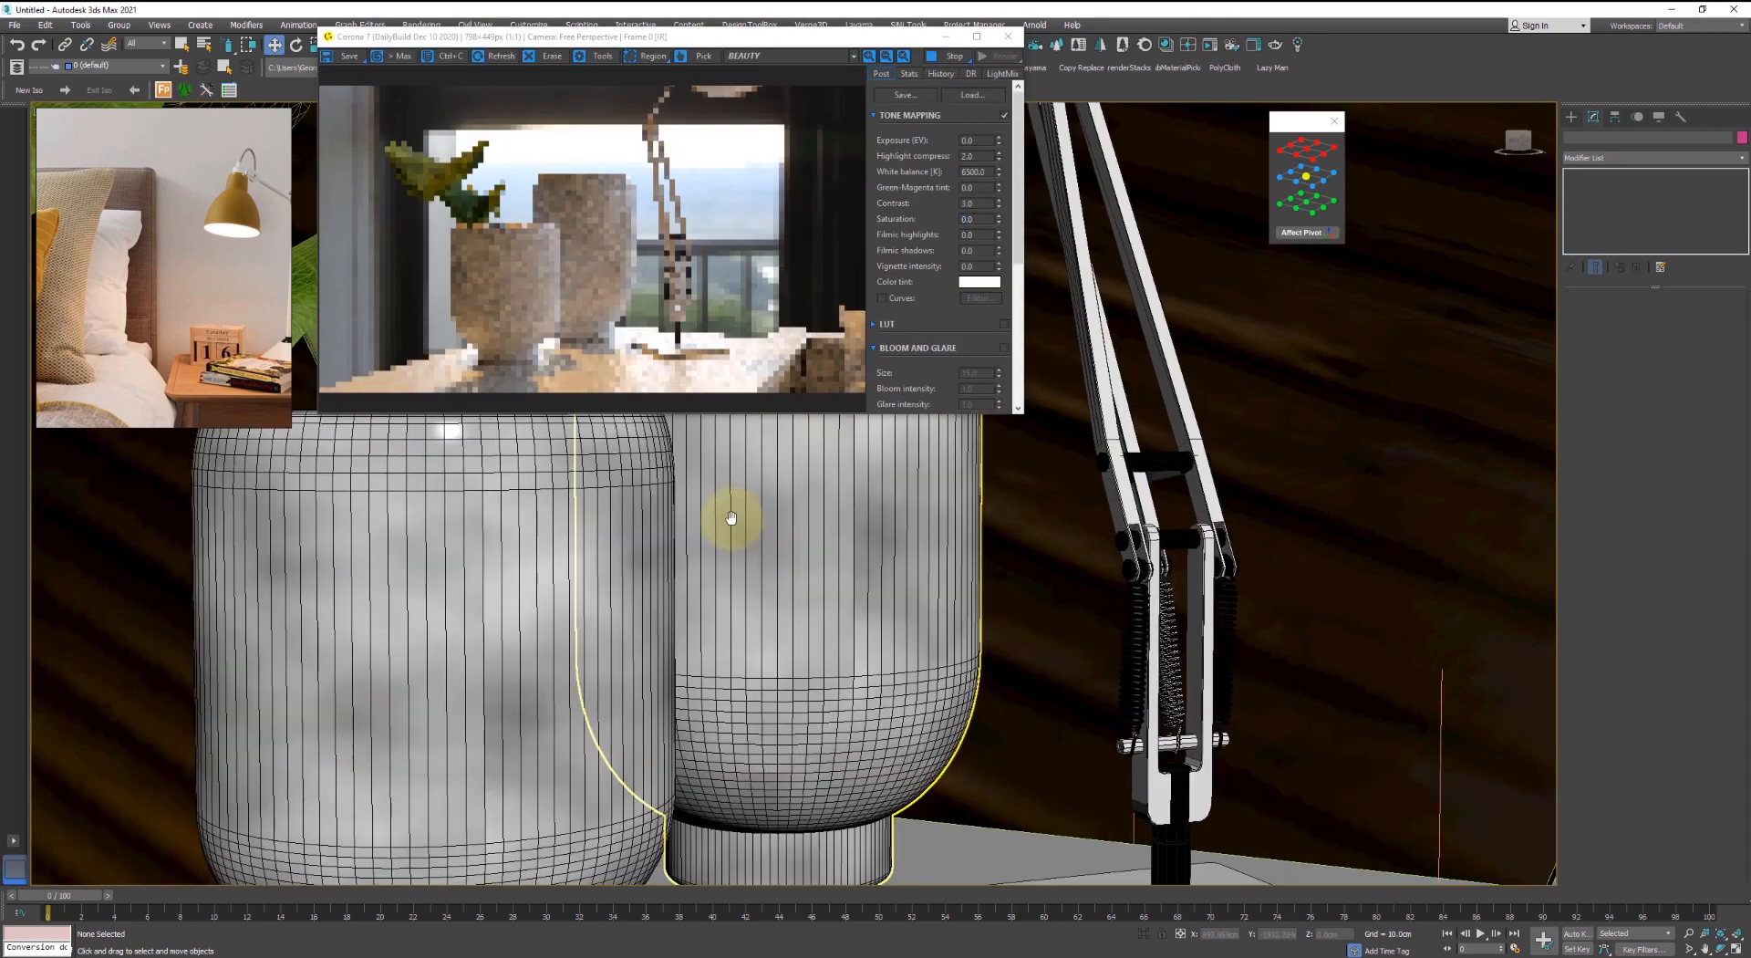
- Reopen the vase material's Noise map in the Slate Material Editor and set its size to 5
key("m")
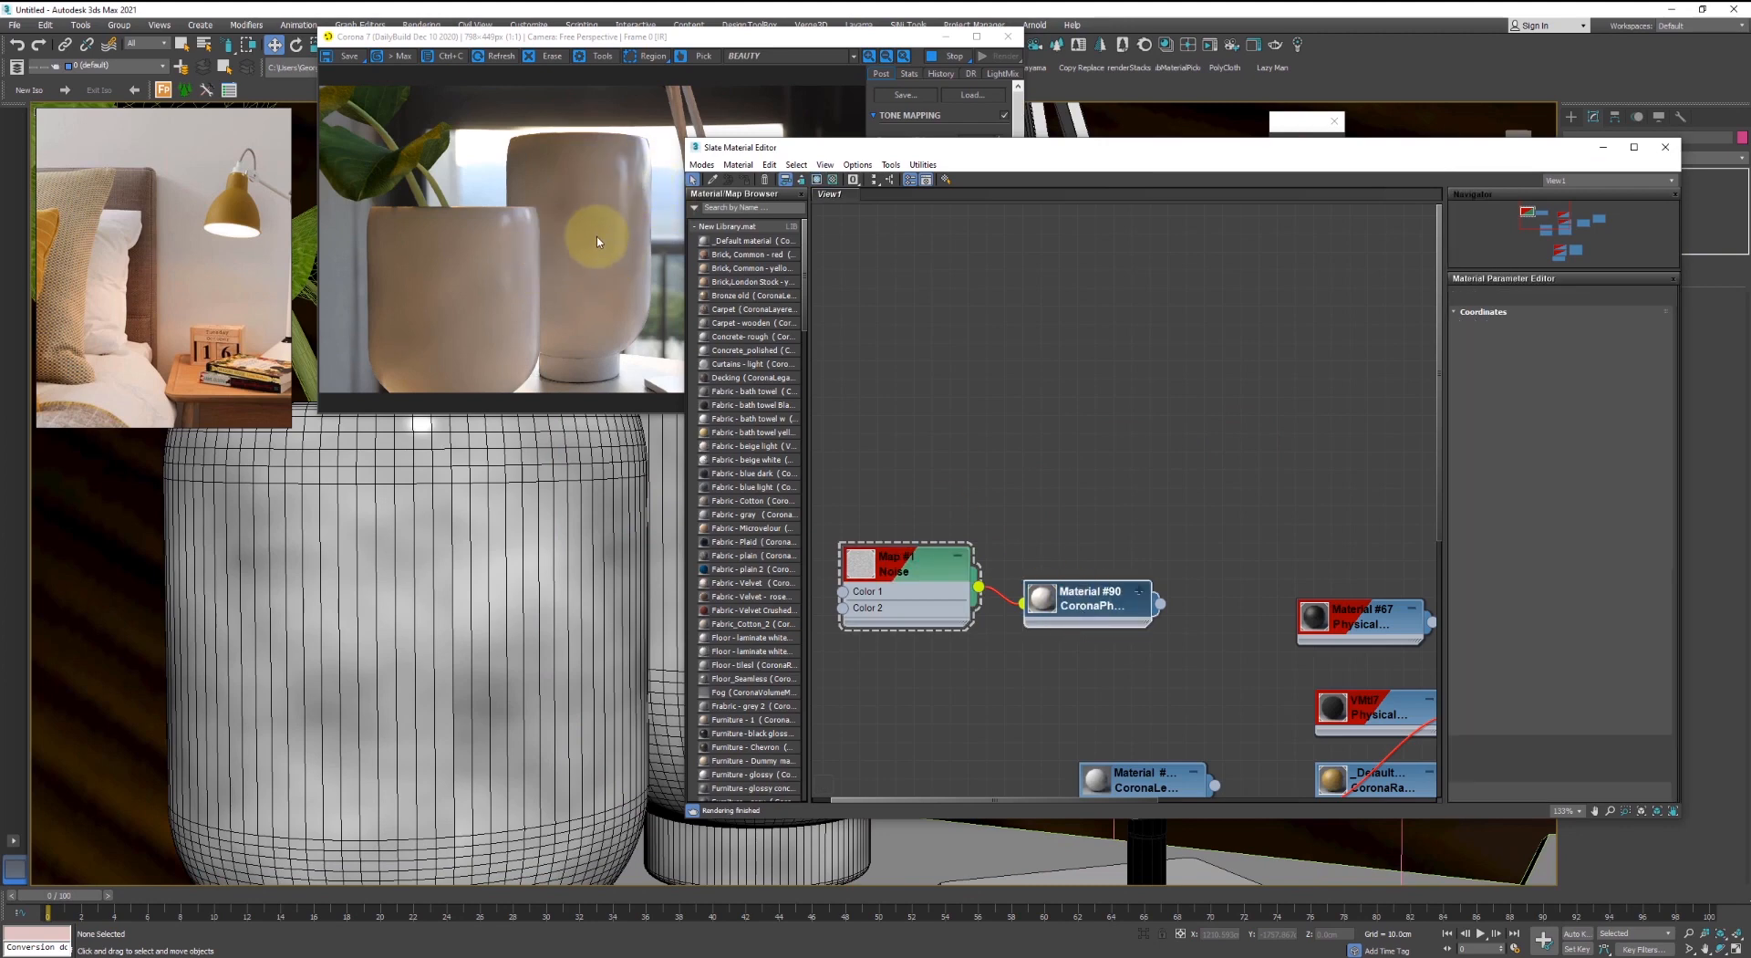
left_click(1090, 600)
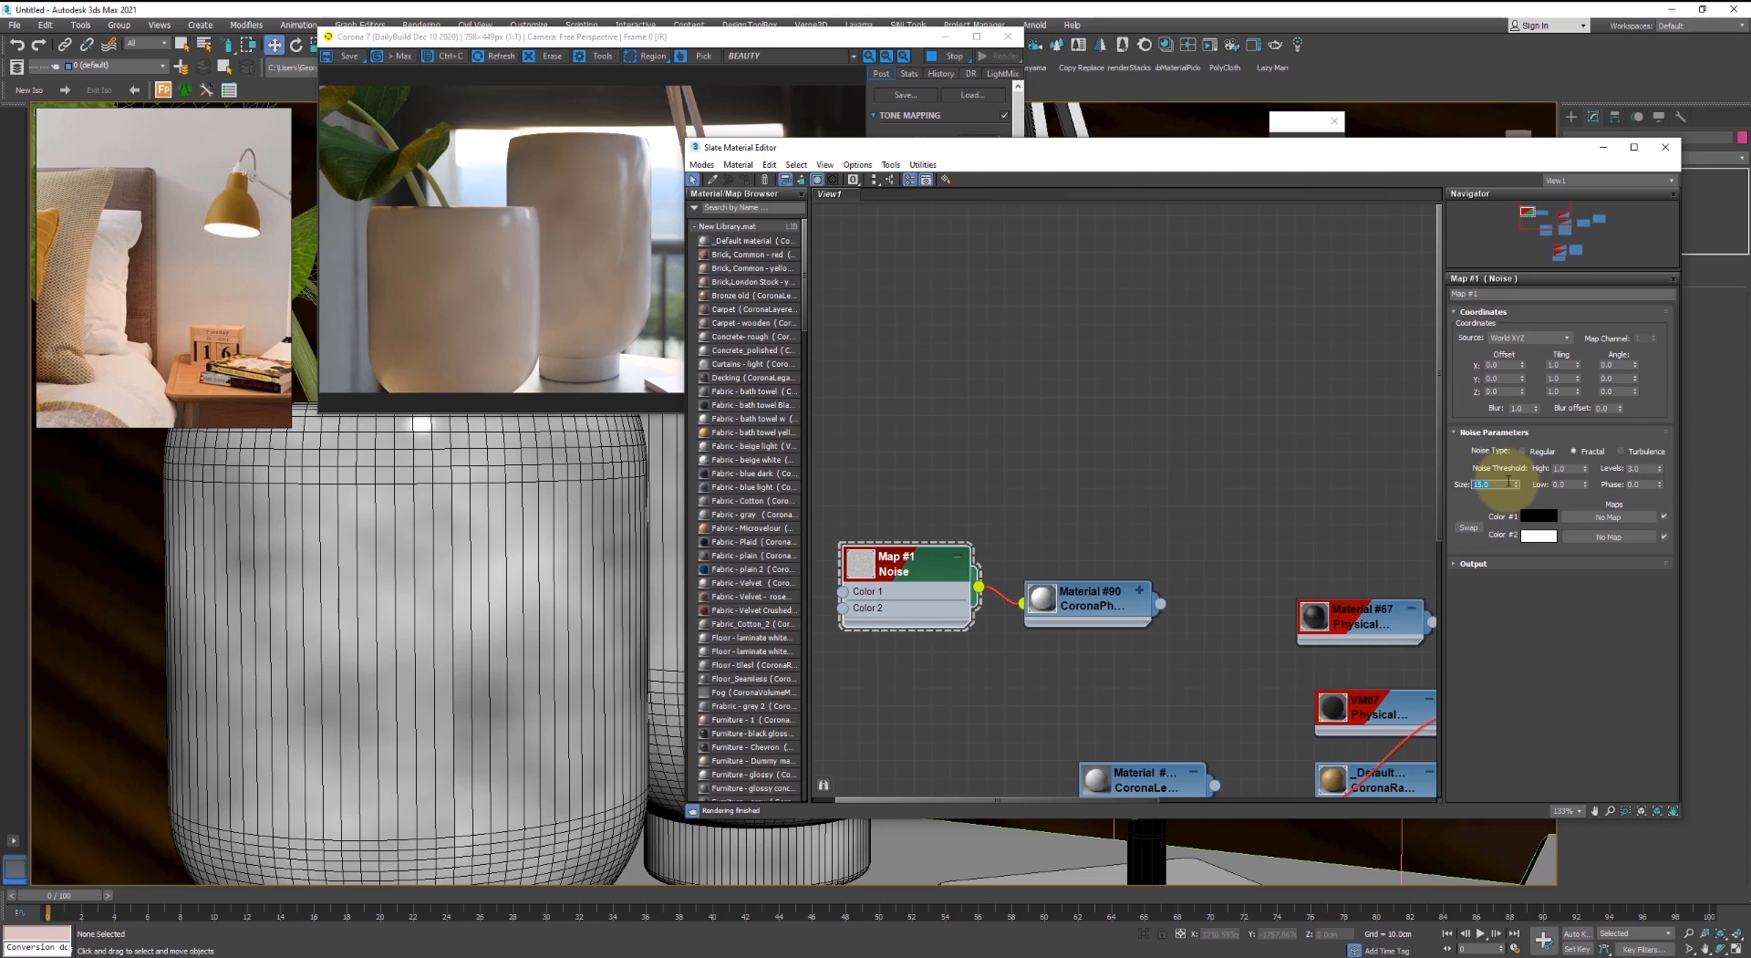
type("5")
key("Return")
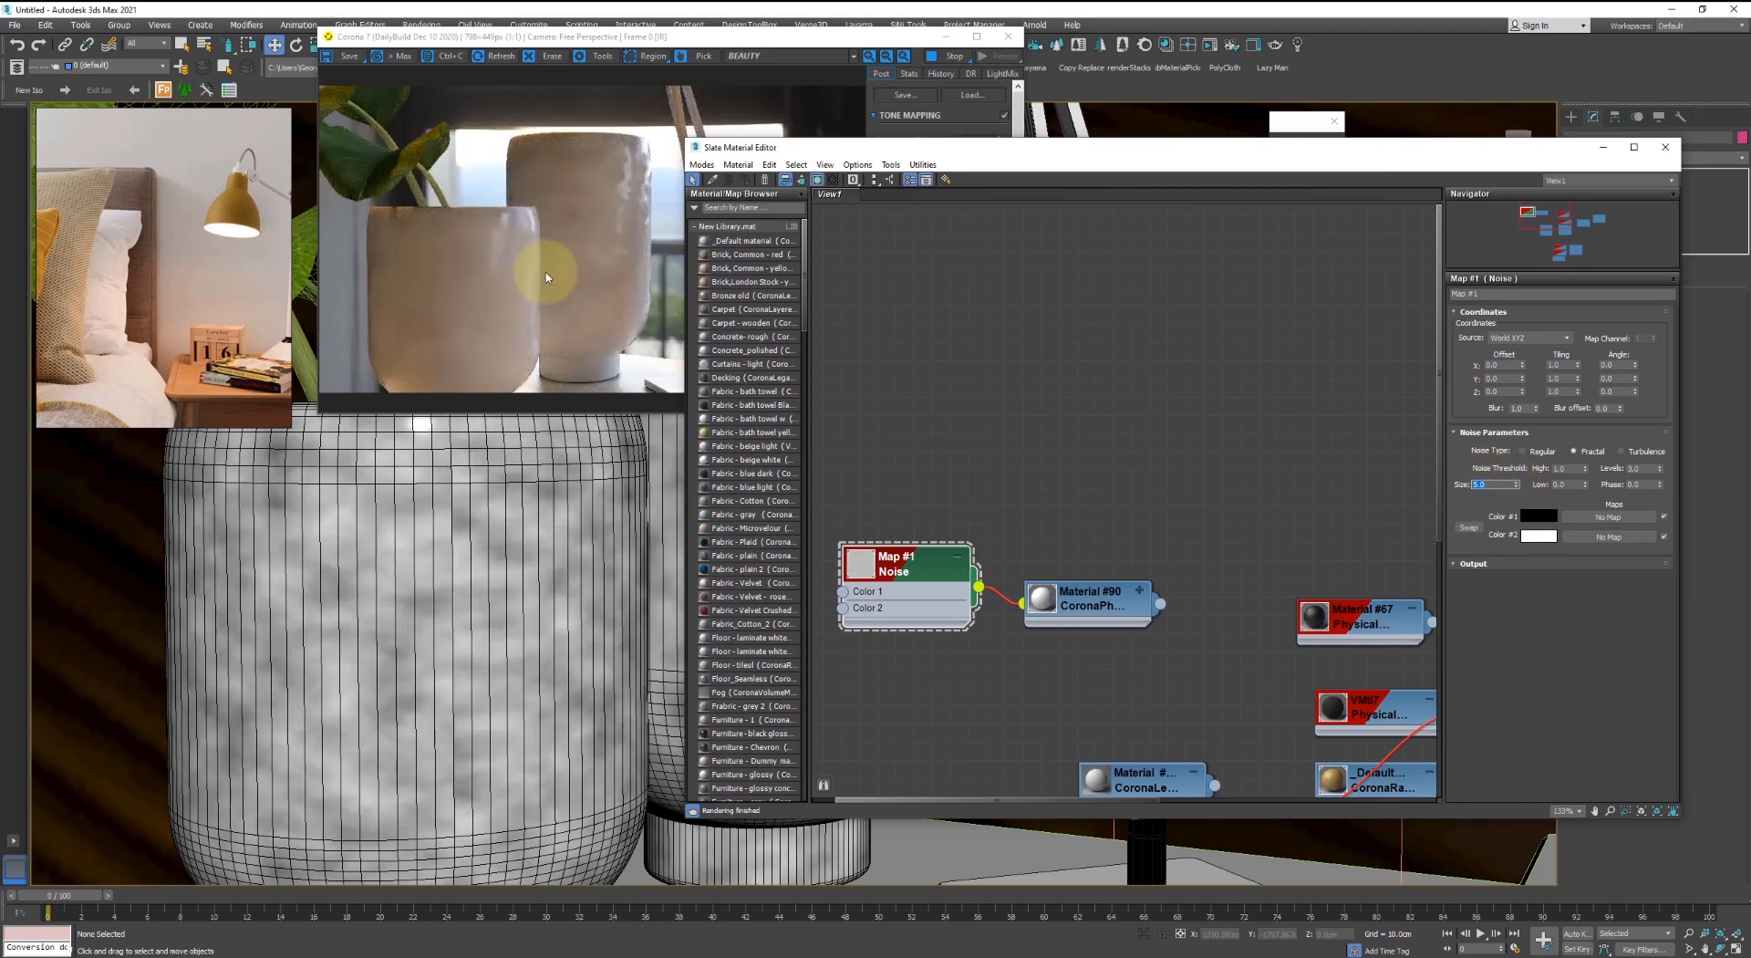
- Set the Noise map's threshold to 0.8 for High and 0.2 for Low
scroll(547, 528, "up", 6)
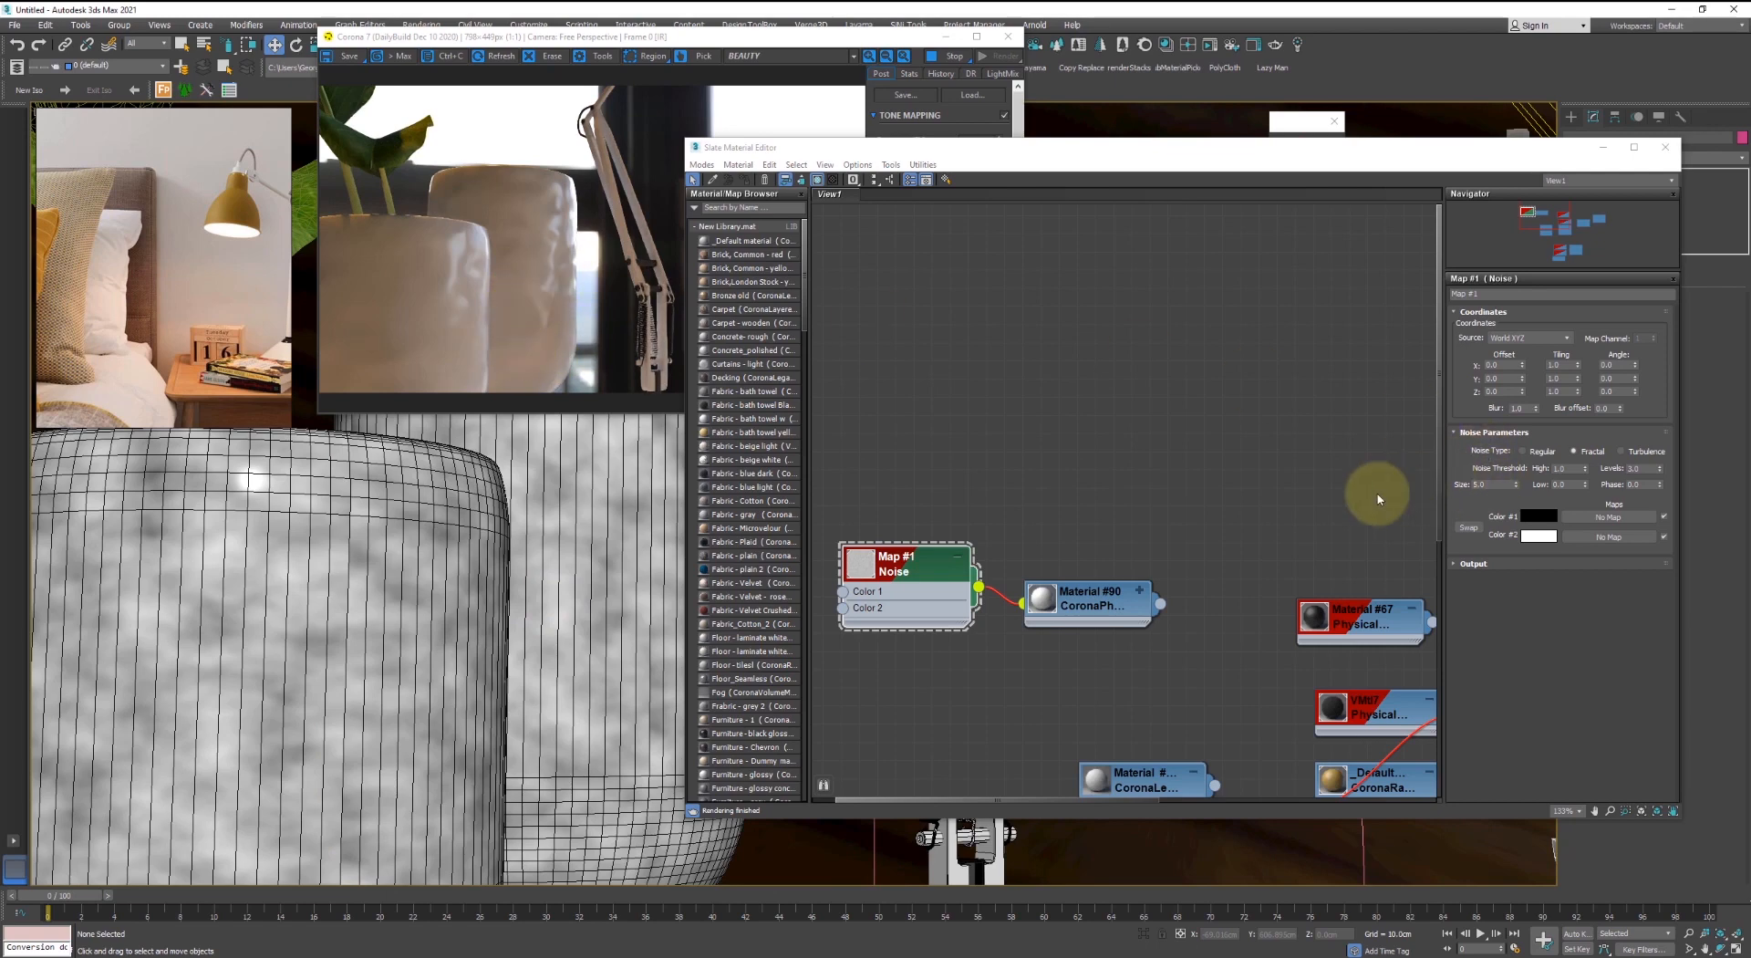
left_click_drag(1575, 469, 1512, 455)
type(".8")
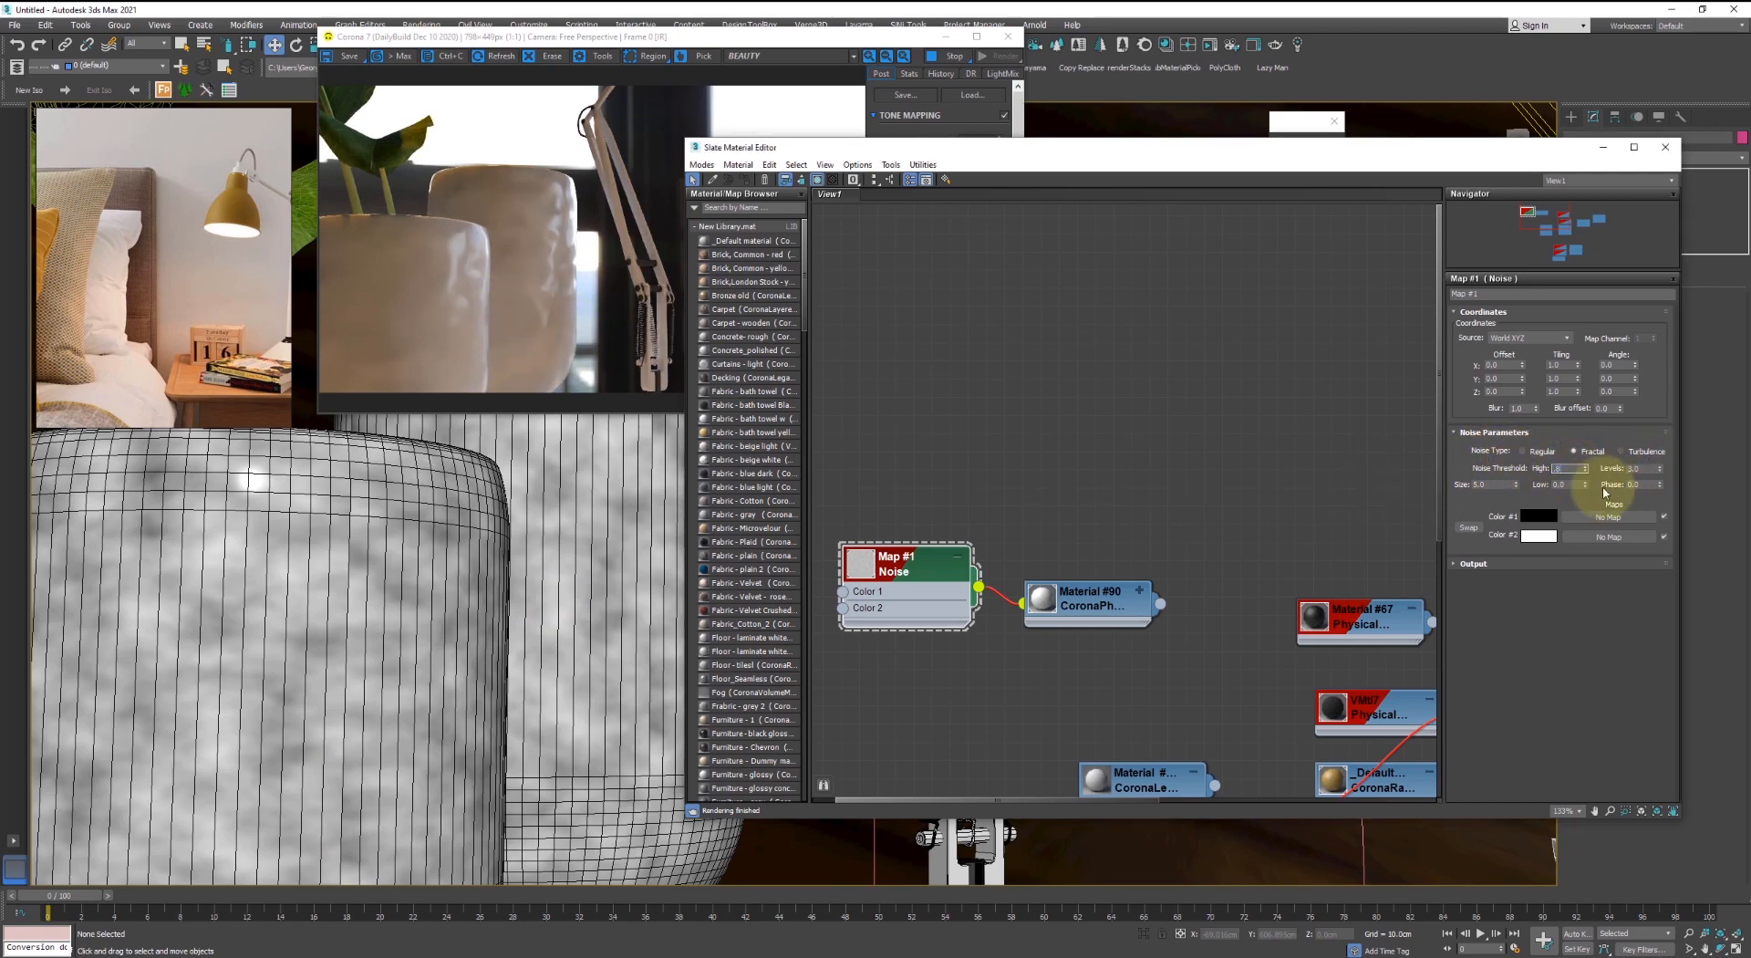
double_click(1573, 484)
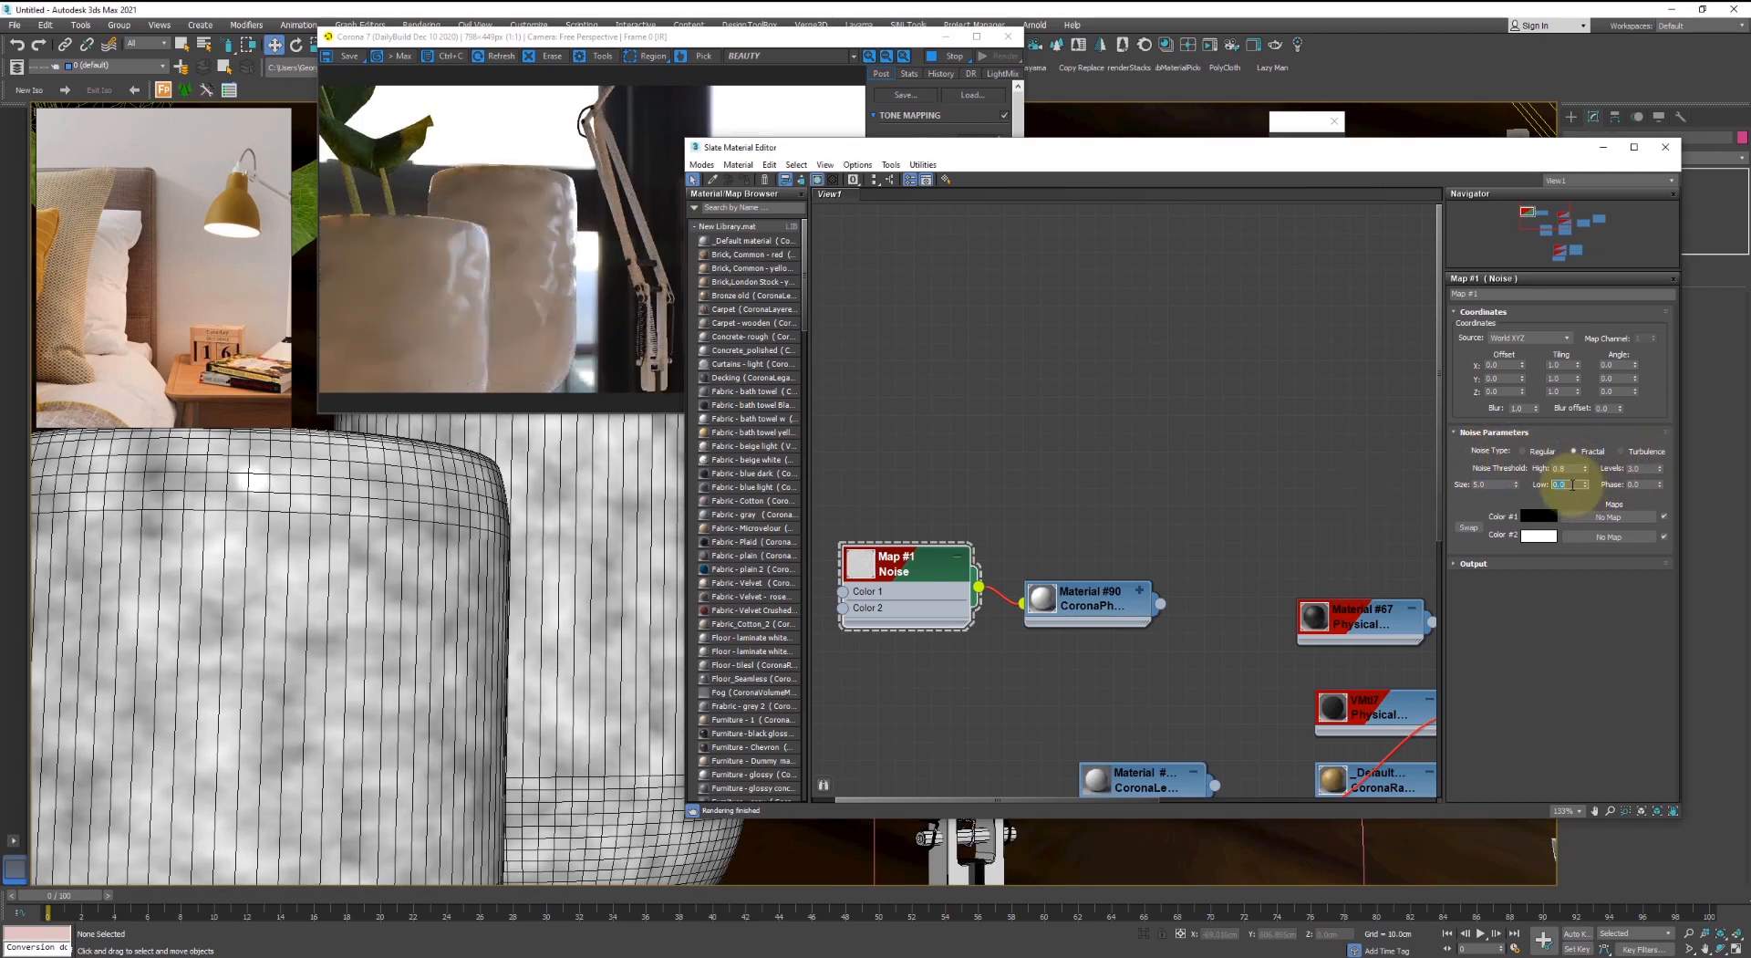
type(".2")
key("Return")
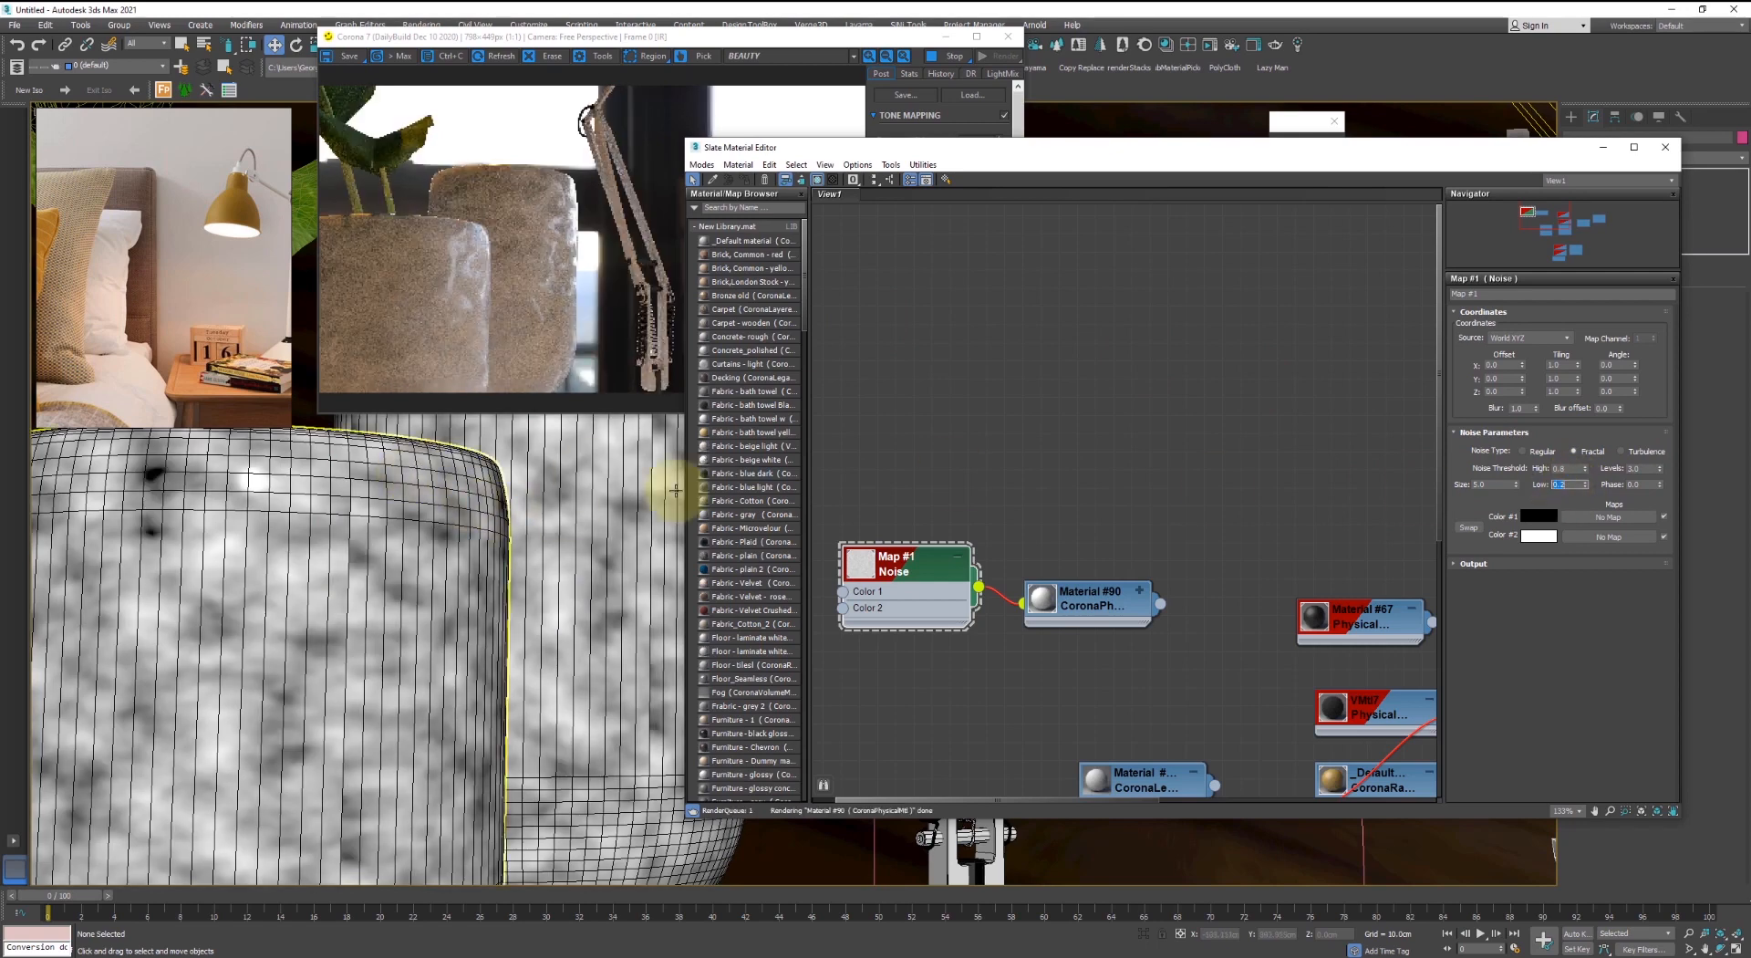
- Change the Noise map's type to Turbulence with Levels 4 and Phase 5
left_click(1629, 452)
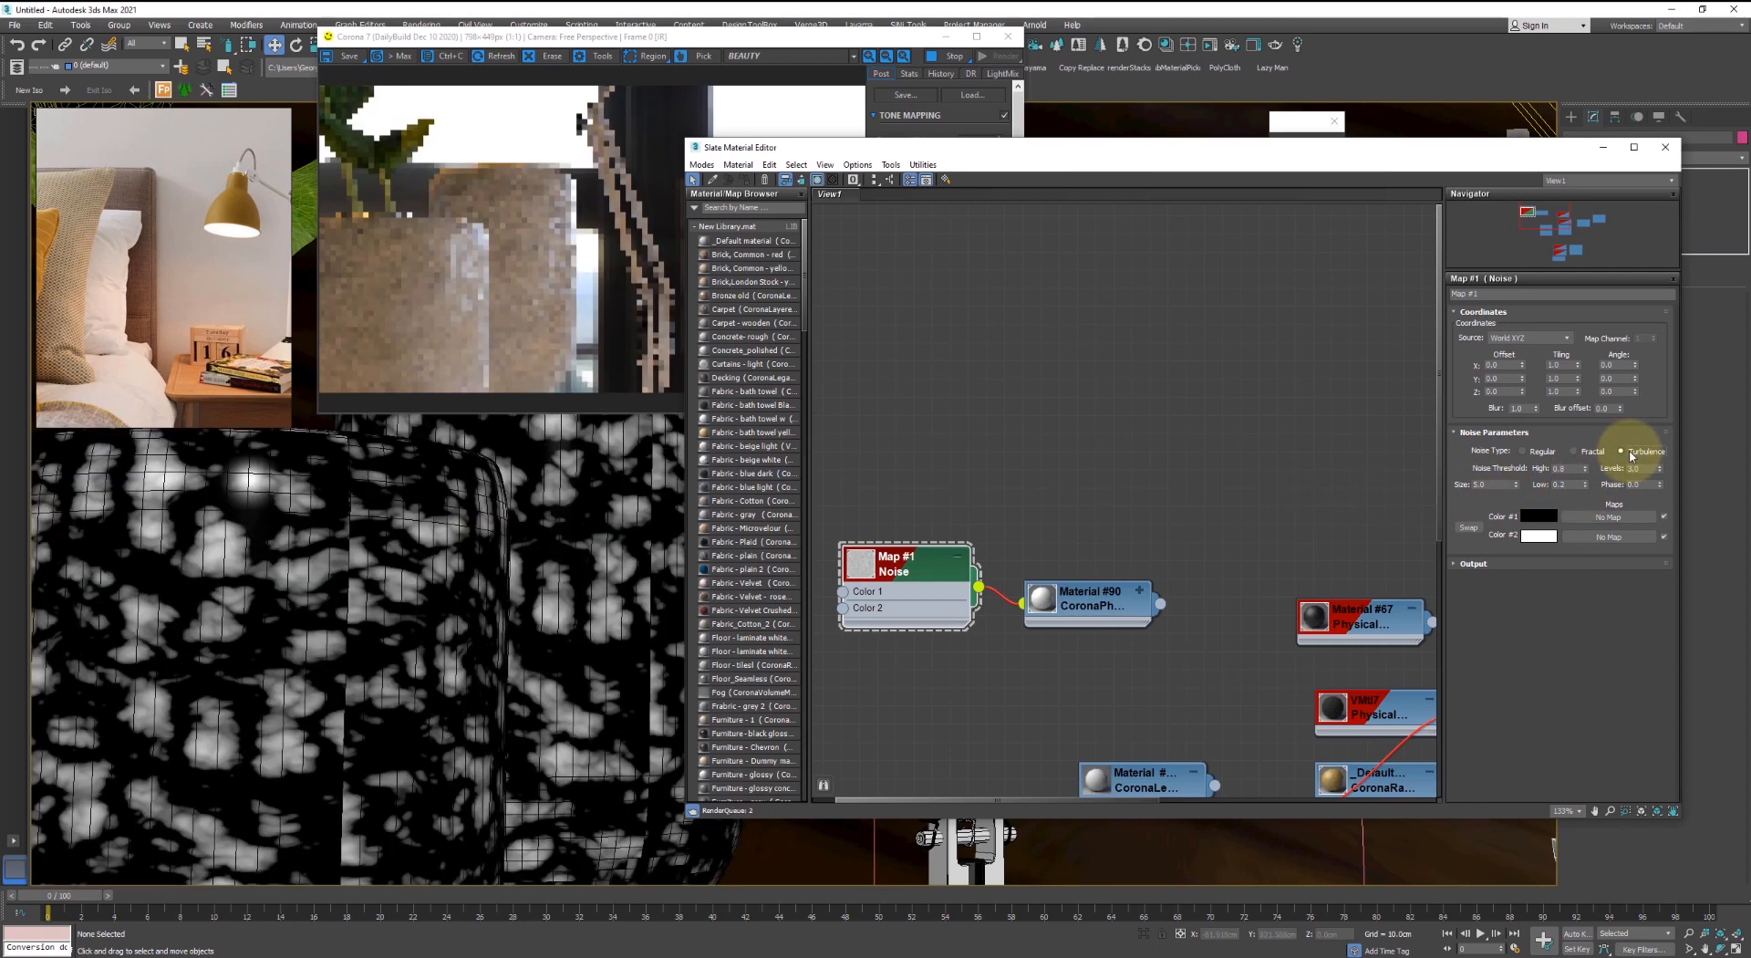
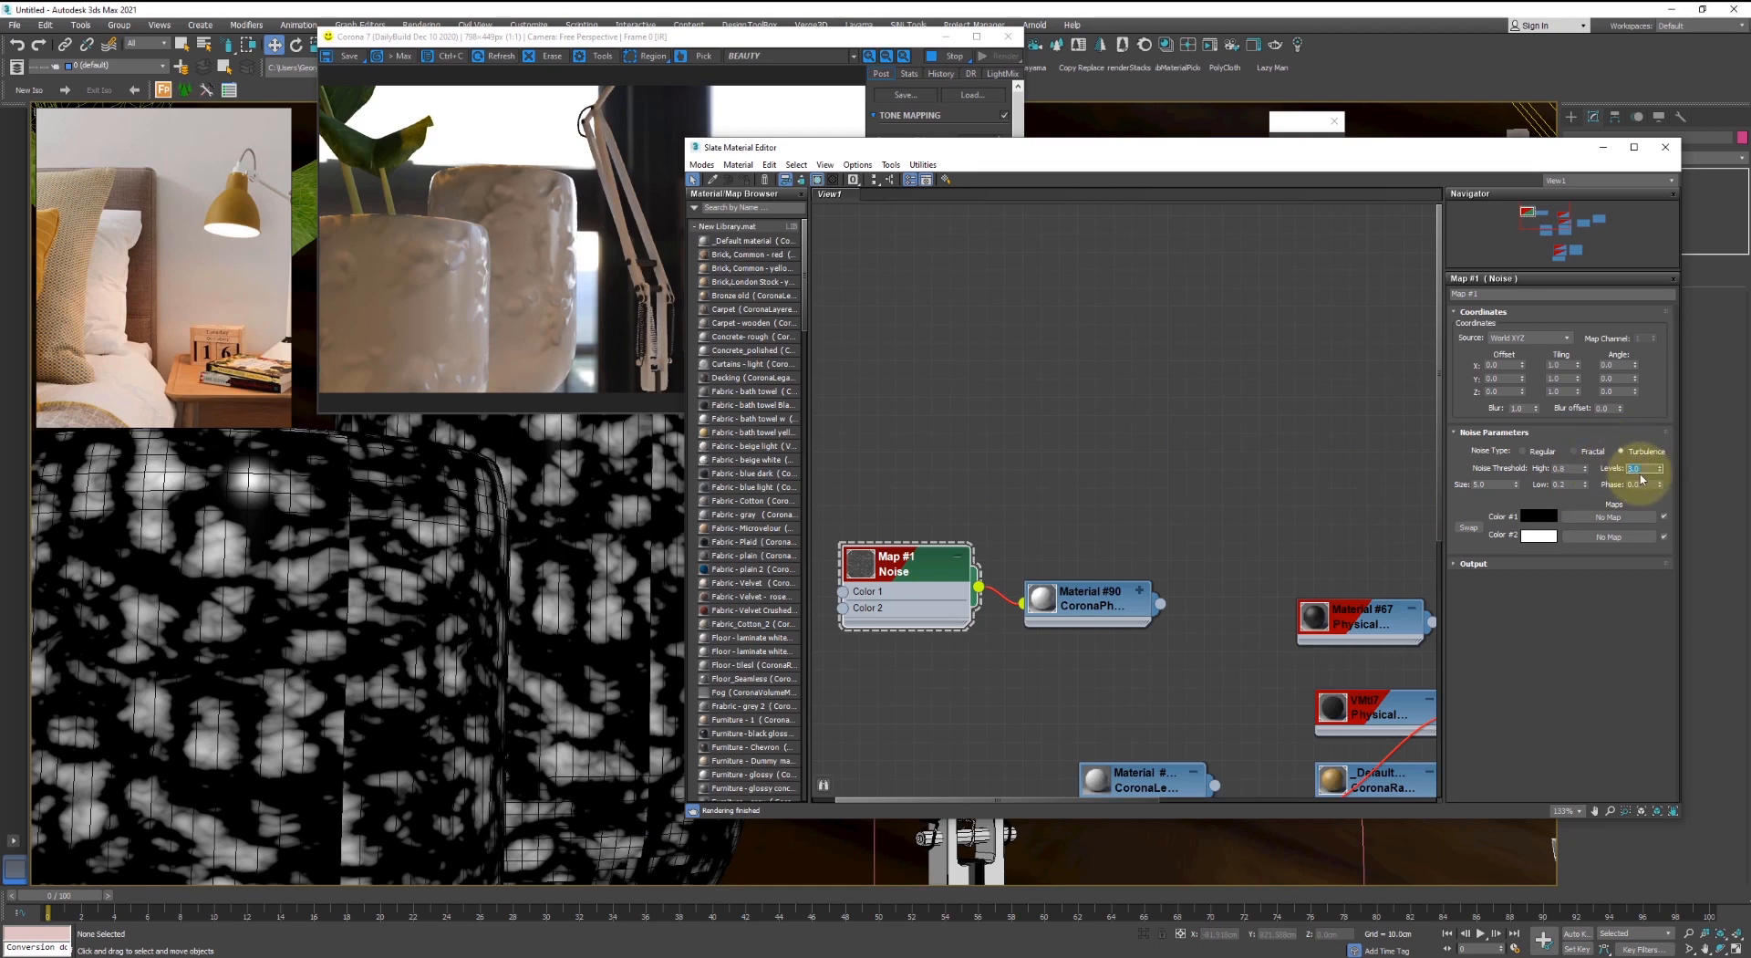
type("4")
double_click(1642, 486)
type("5")
key("Return")
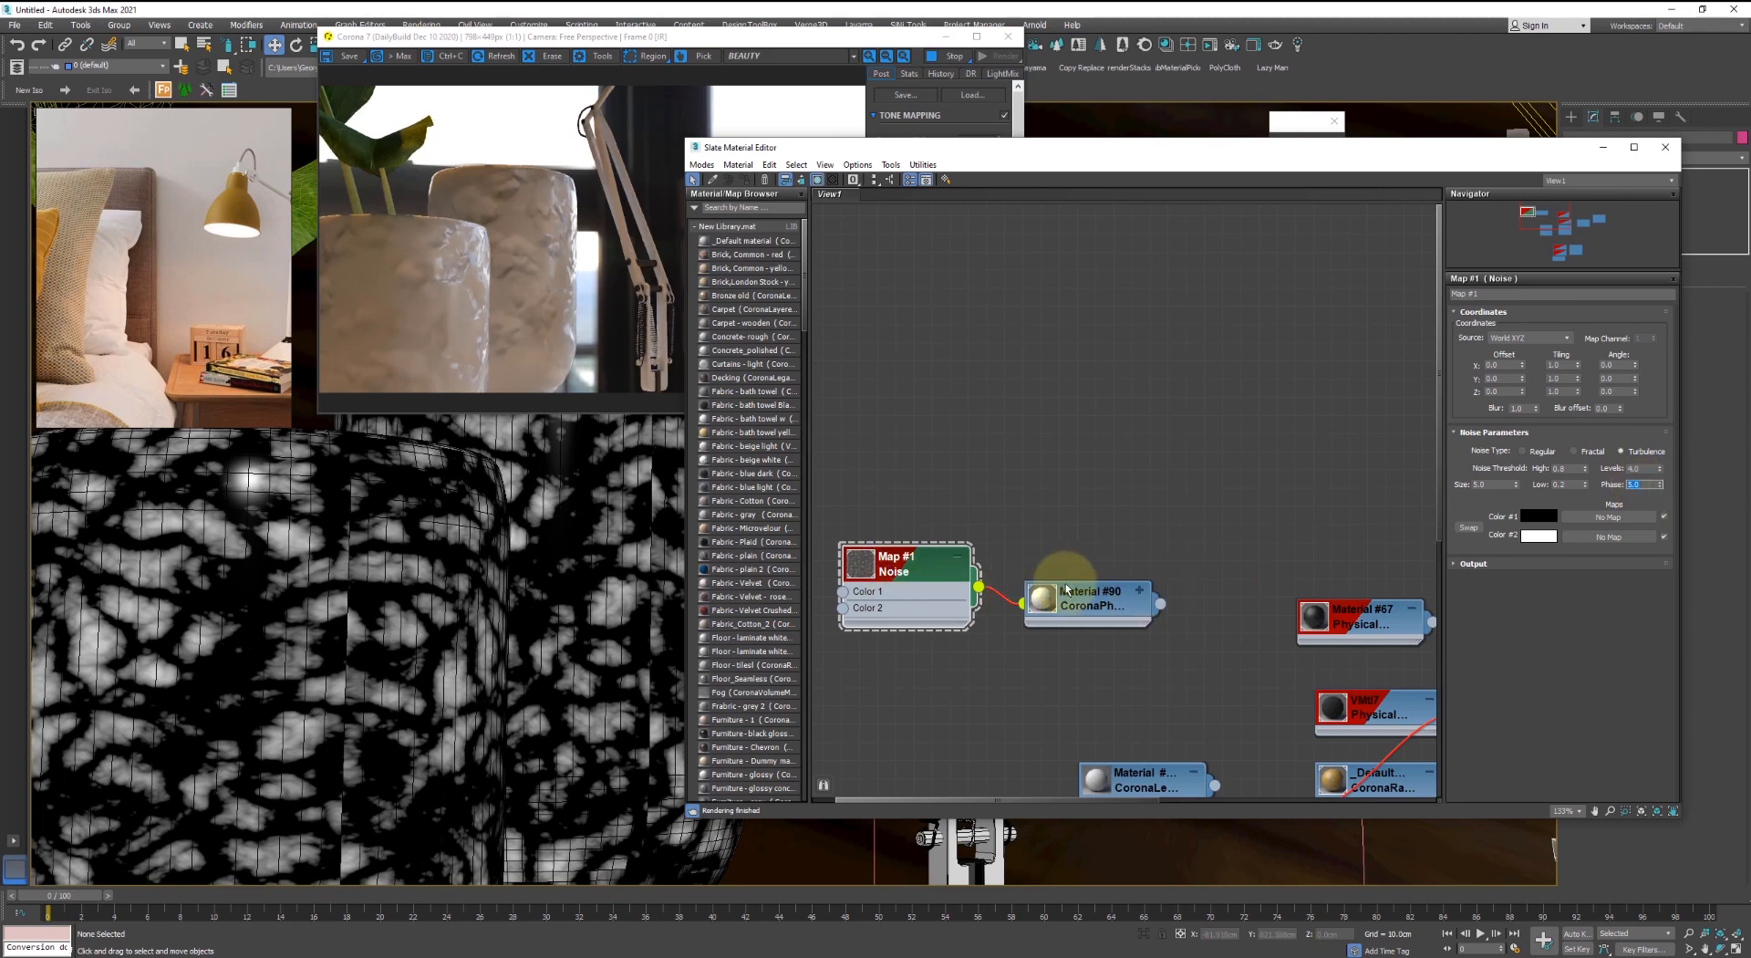
- Set the bump amount of the vases' Corona physical material to 0.5
left_click(1090, 598)
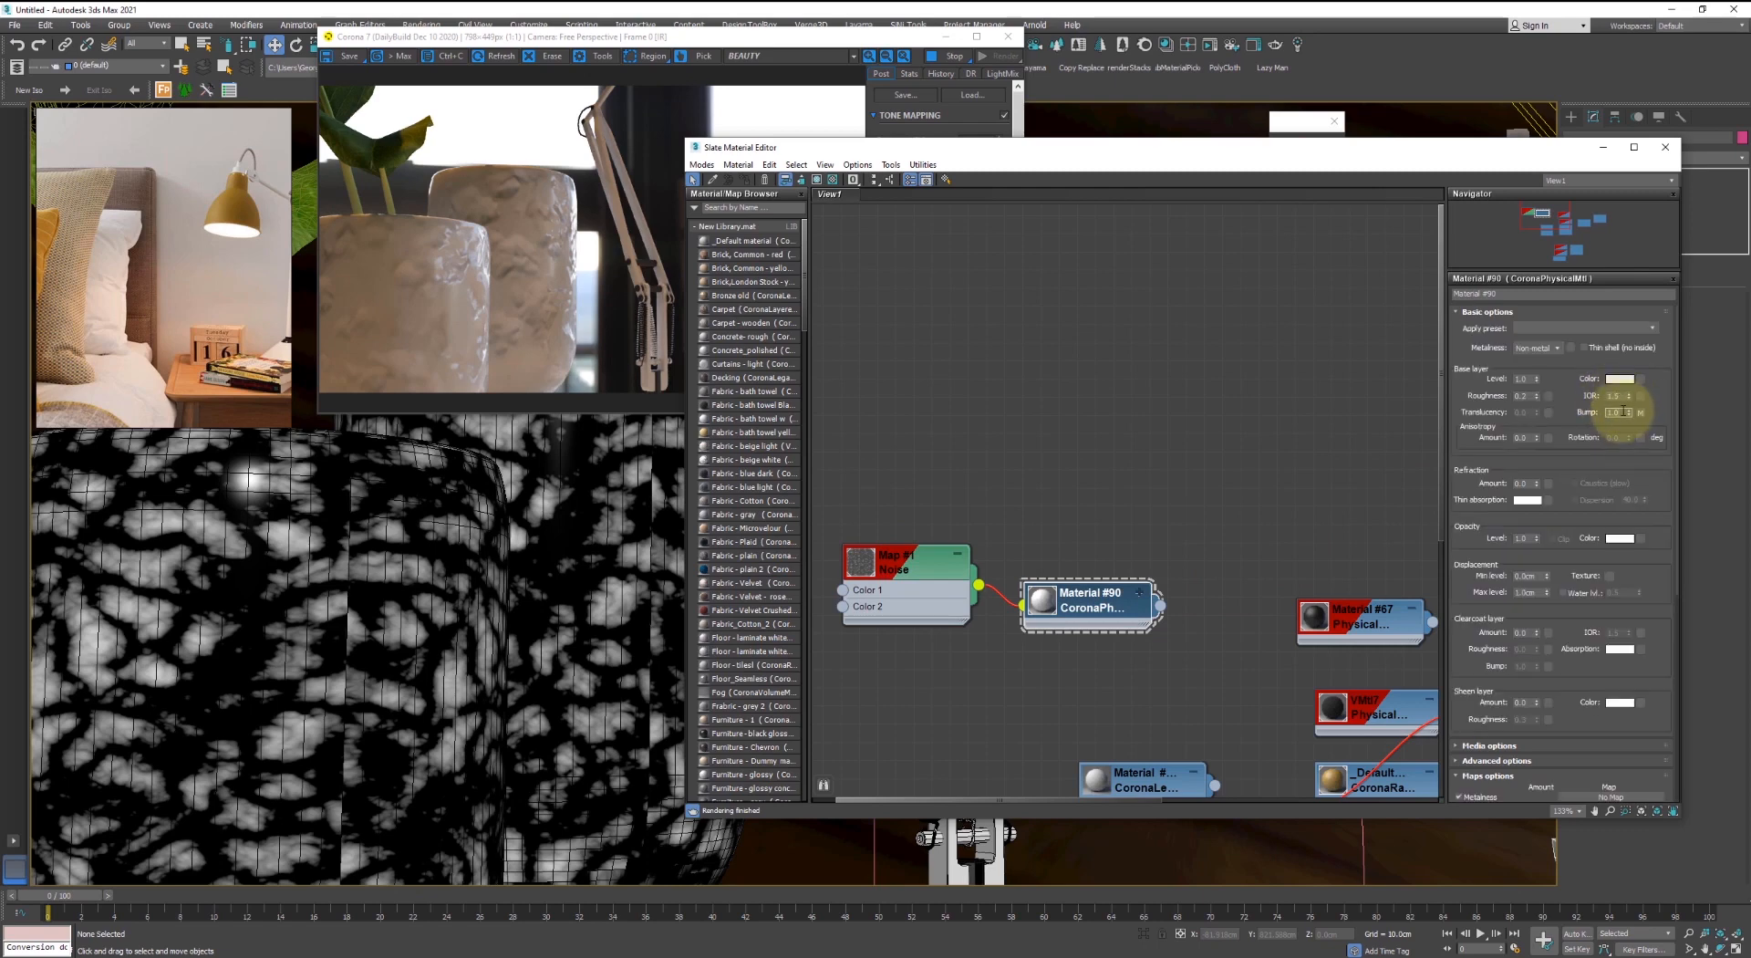
double_click(1624, 411)
type("0.5")
key("Return")
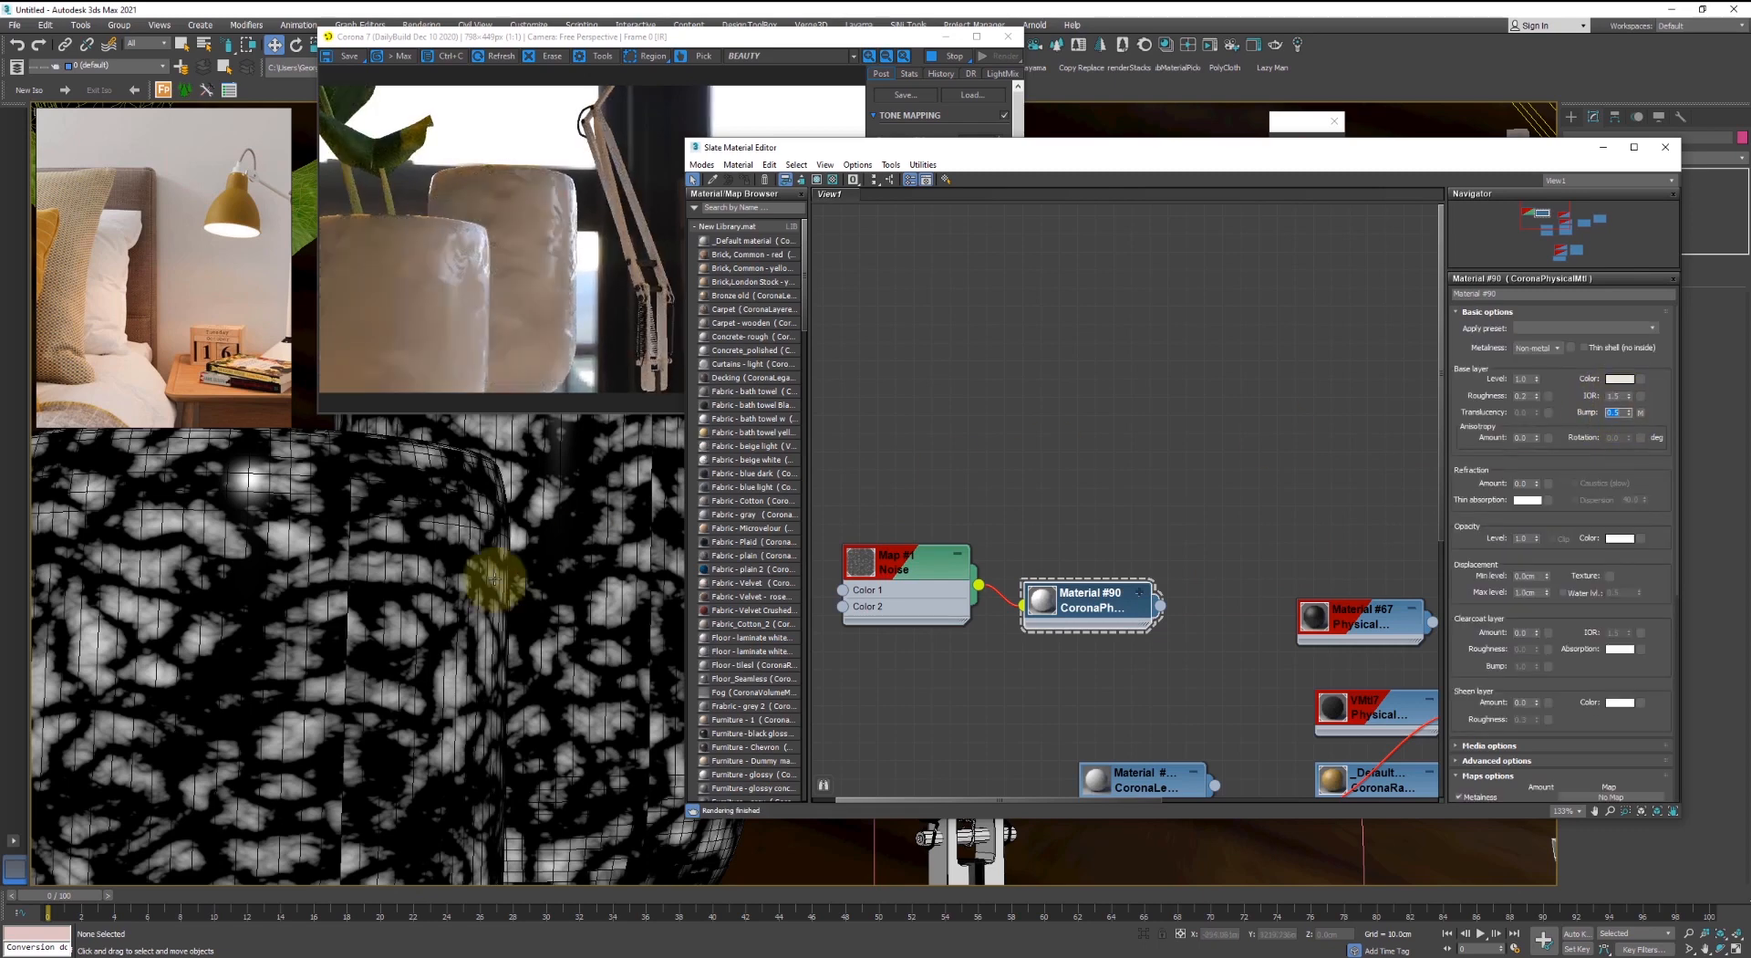
- Pick the plant's Multi/Sub-Object material from the scene into the material node view
scroll(475, 588, "down", 4)
scroll(479, 577, "up", 5)
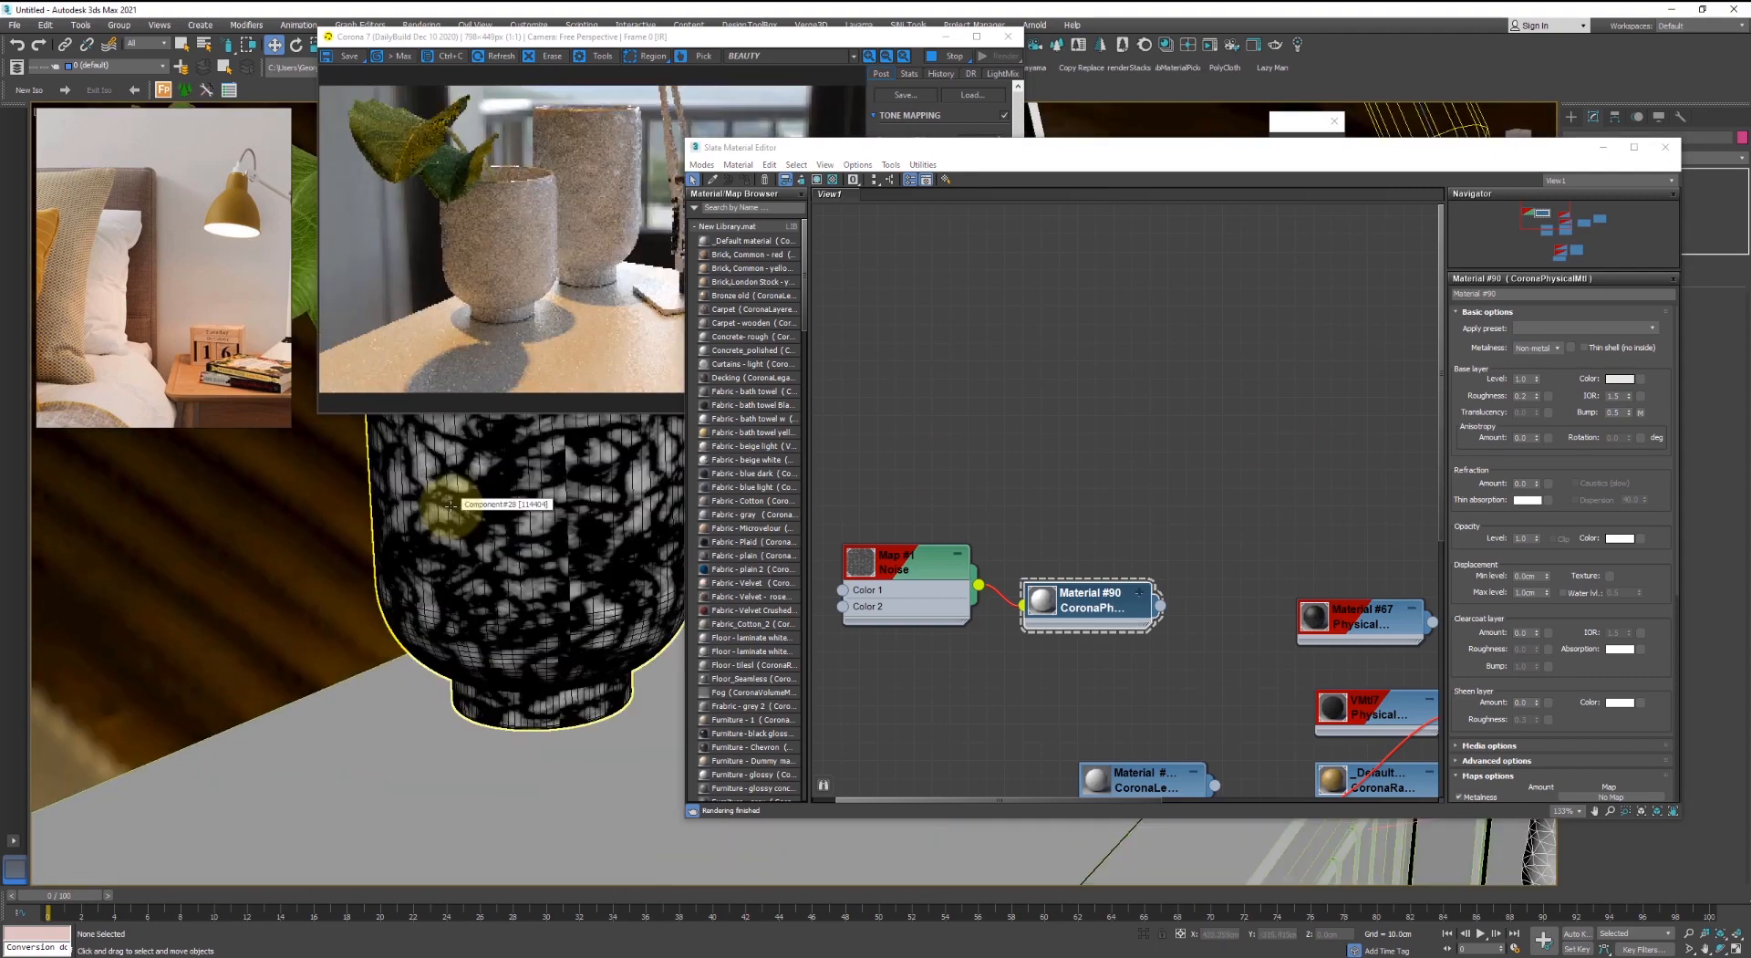
scroll(450, 505, "down", 3)
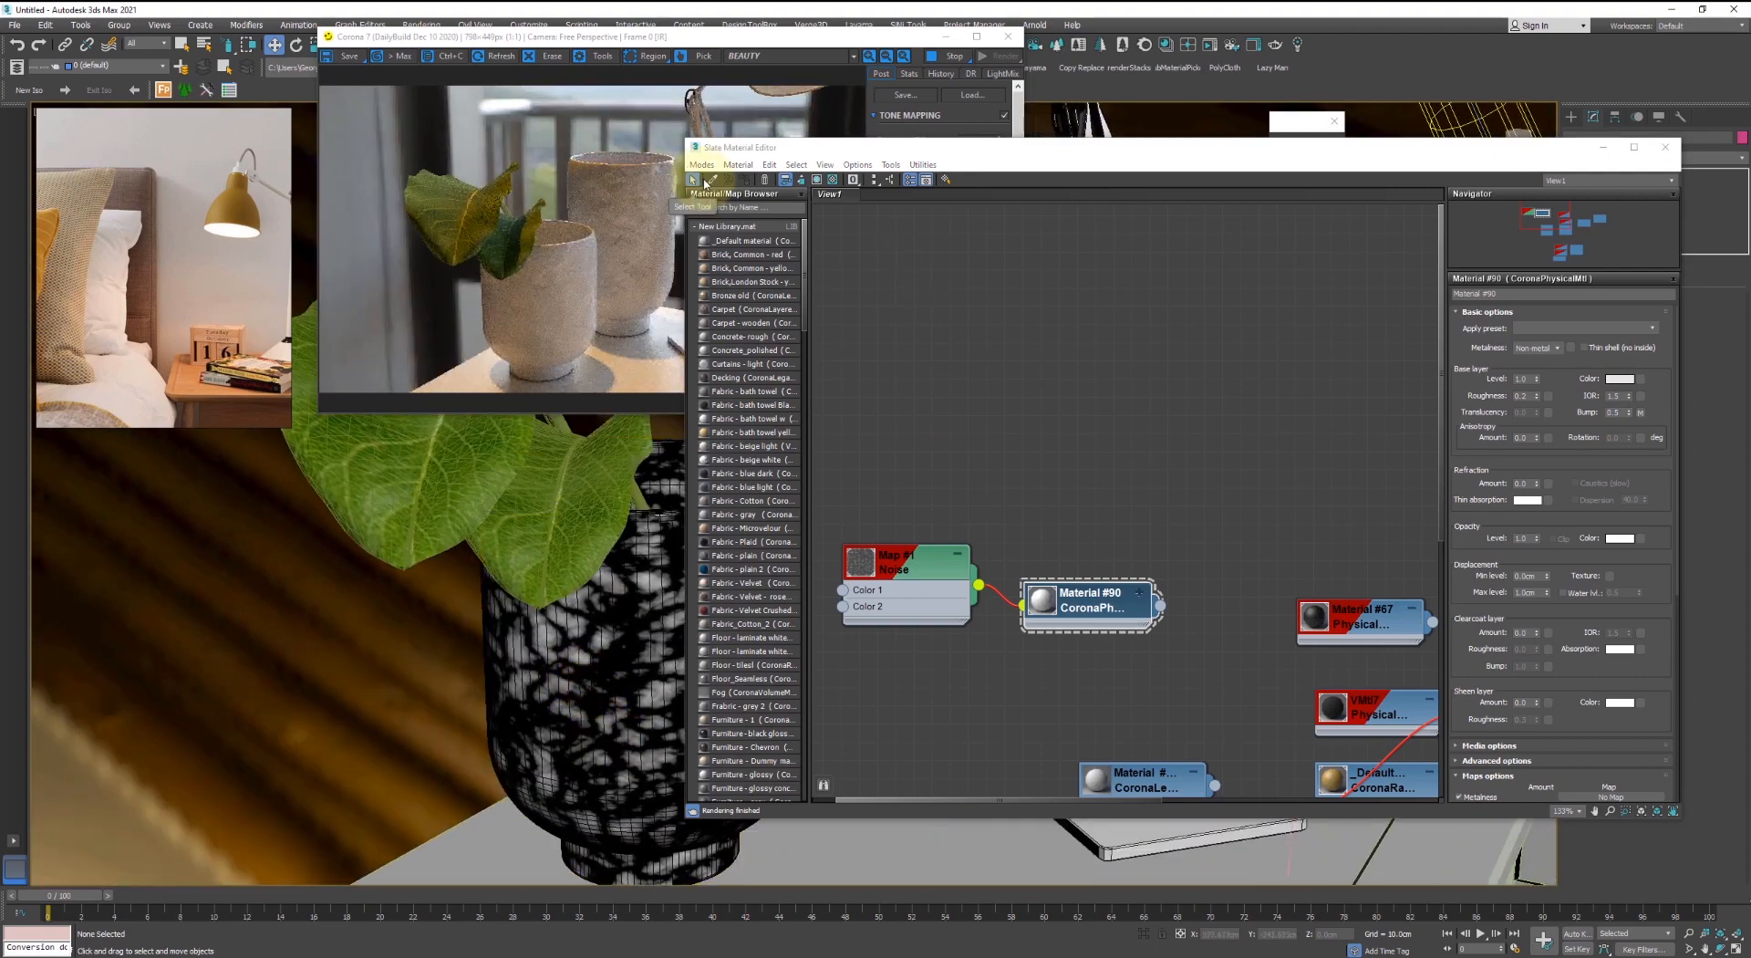
left_click(481, 451)
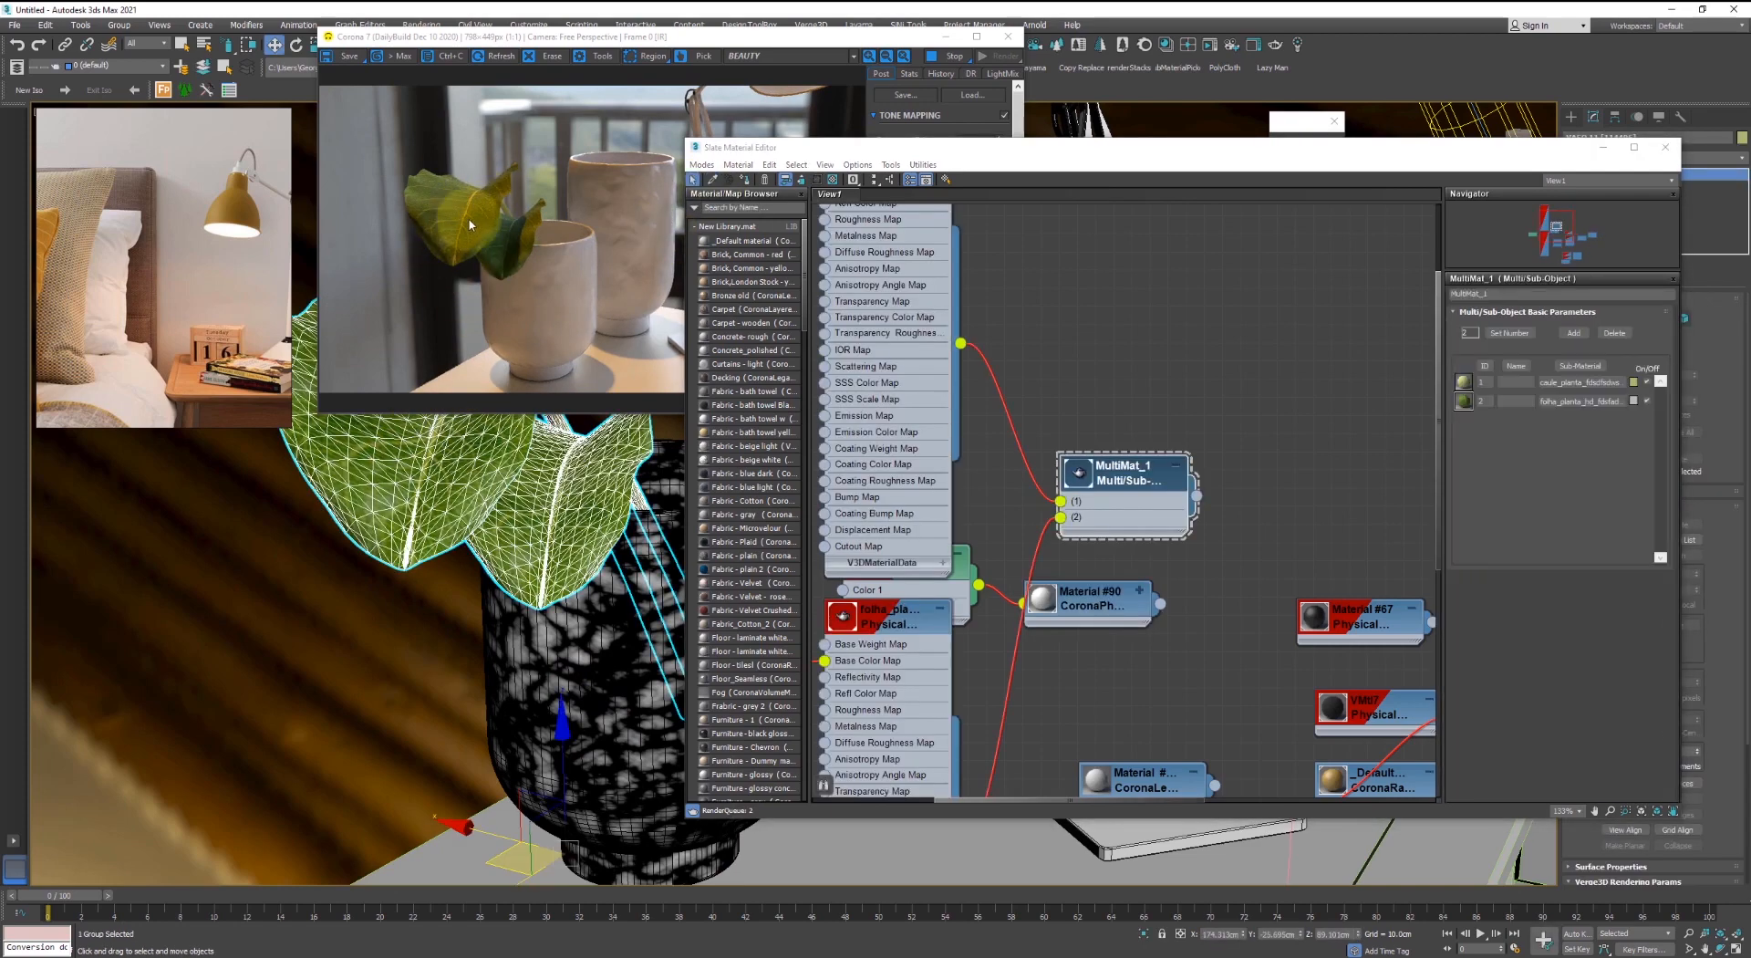
- Move the plant's MultiMat_1 node tree clear of the vase material nodes and hide the unused node slots
scroll(1057, 409, "down", 5)
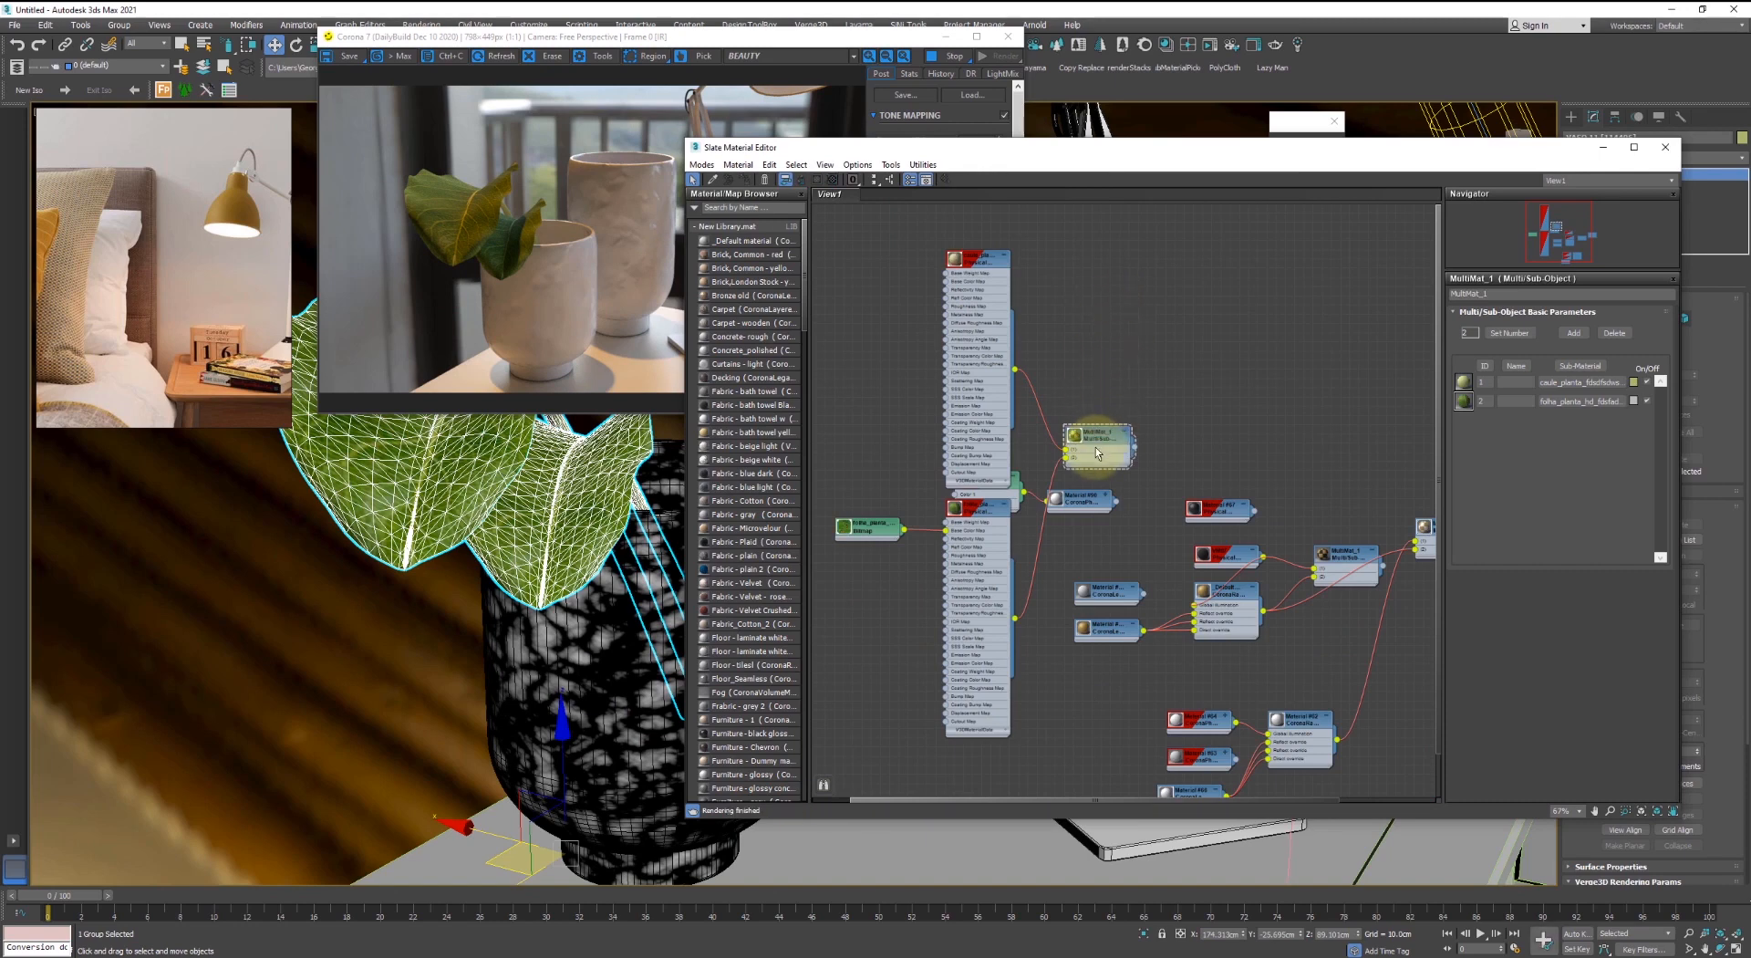
left_click_drag(1097, 447, 1087, 325)
left_click(800, 185)
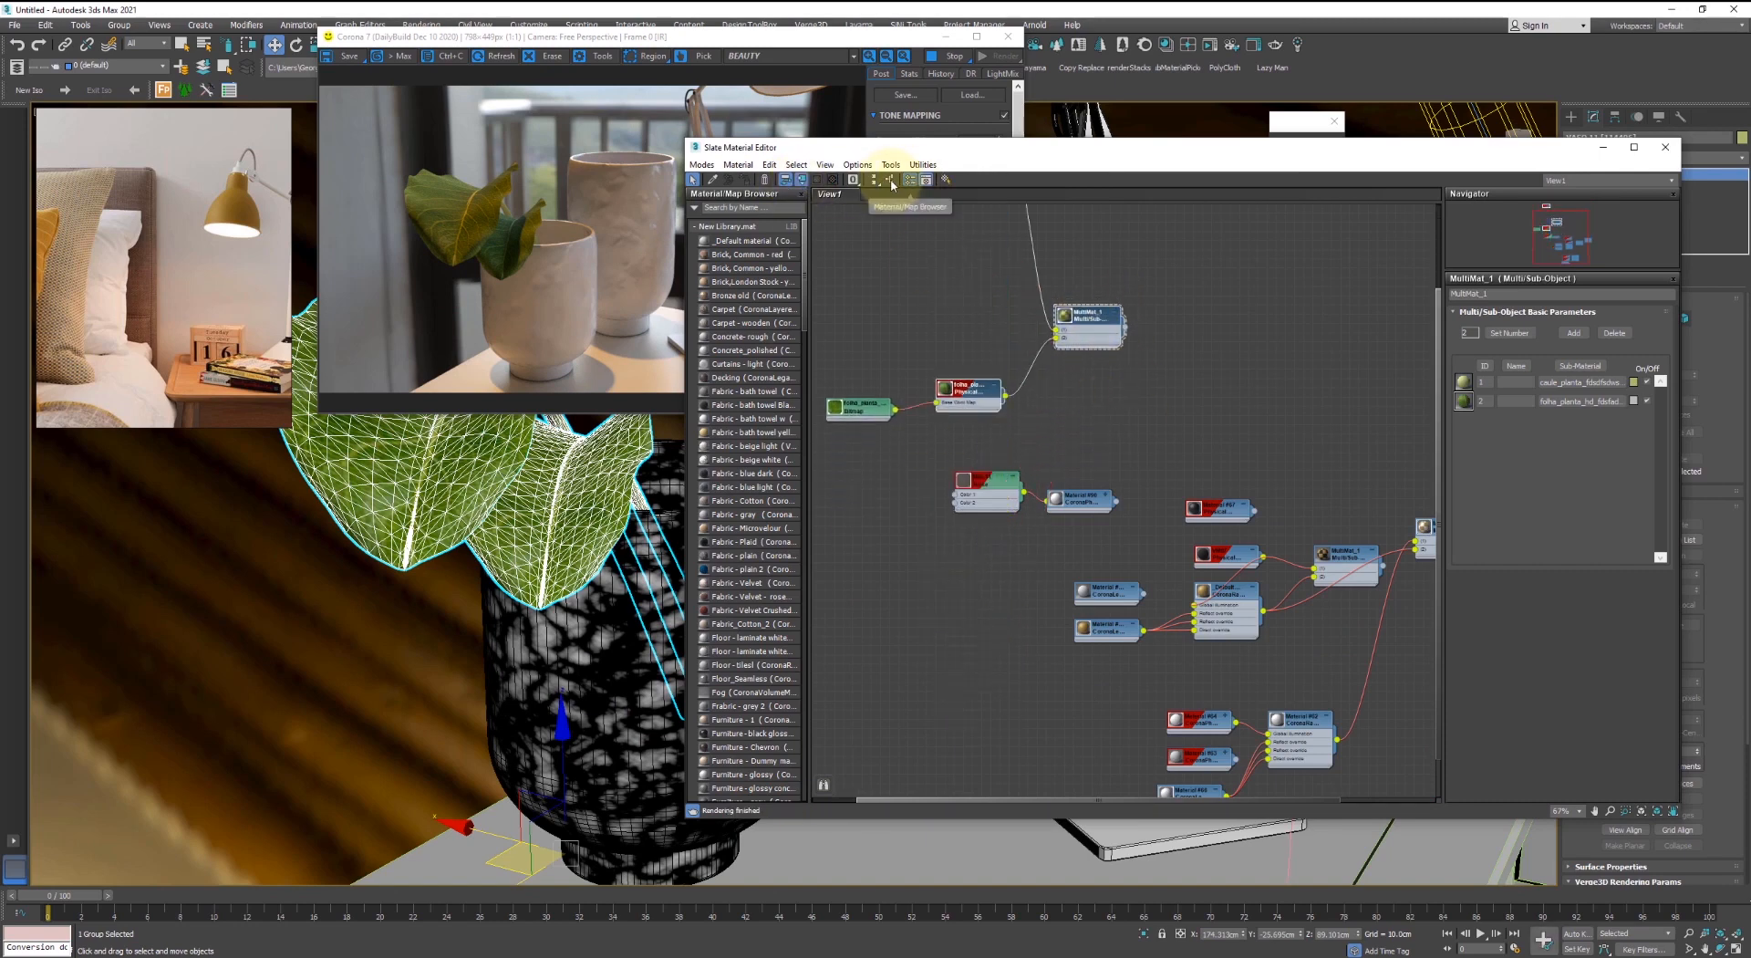
scroll(1229, 343, "up", 2)
- Set the glossiness of the plant's folha_planta leaf material to 0.7
left_click(1570, 410)
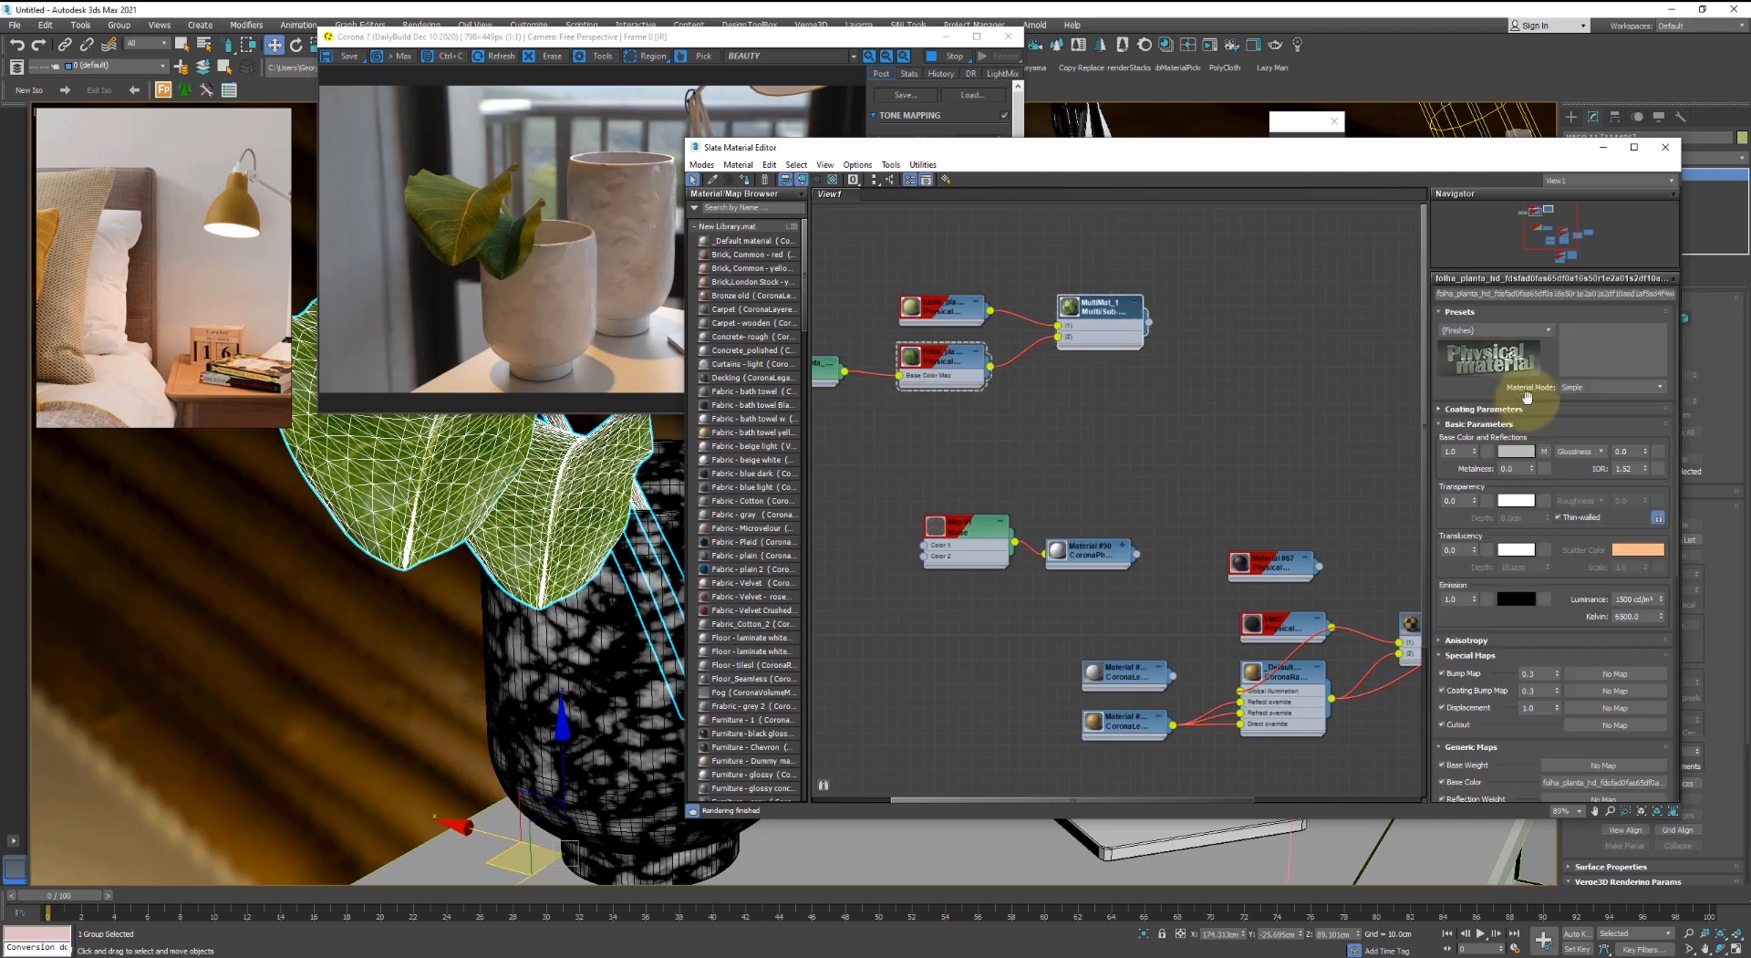
left_click(1630, 452)
type(".8")
key("Return")
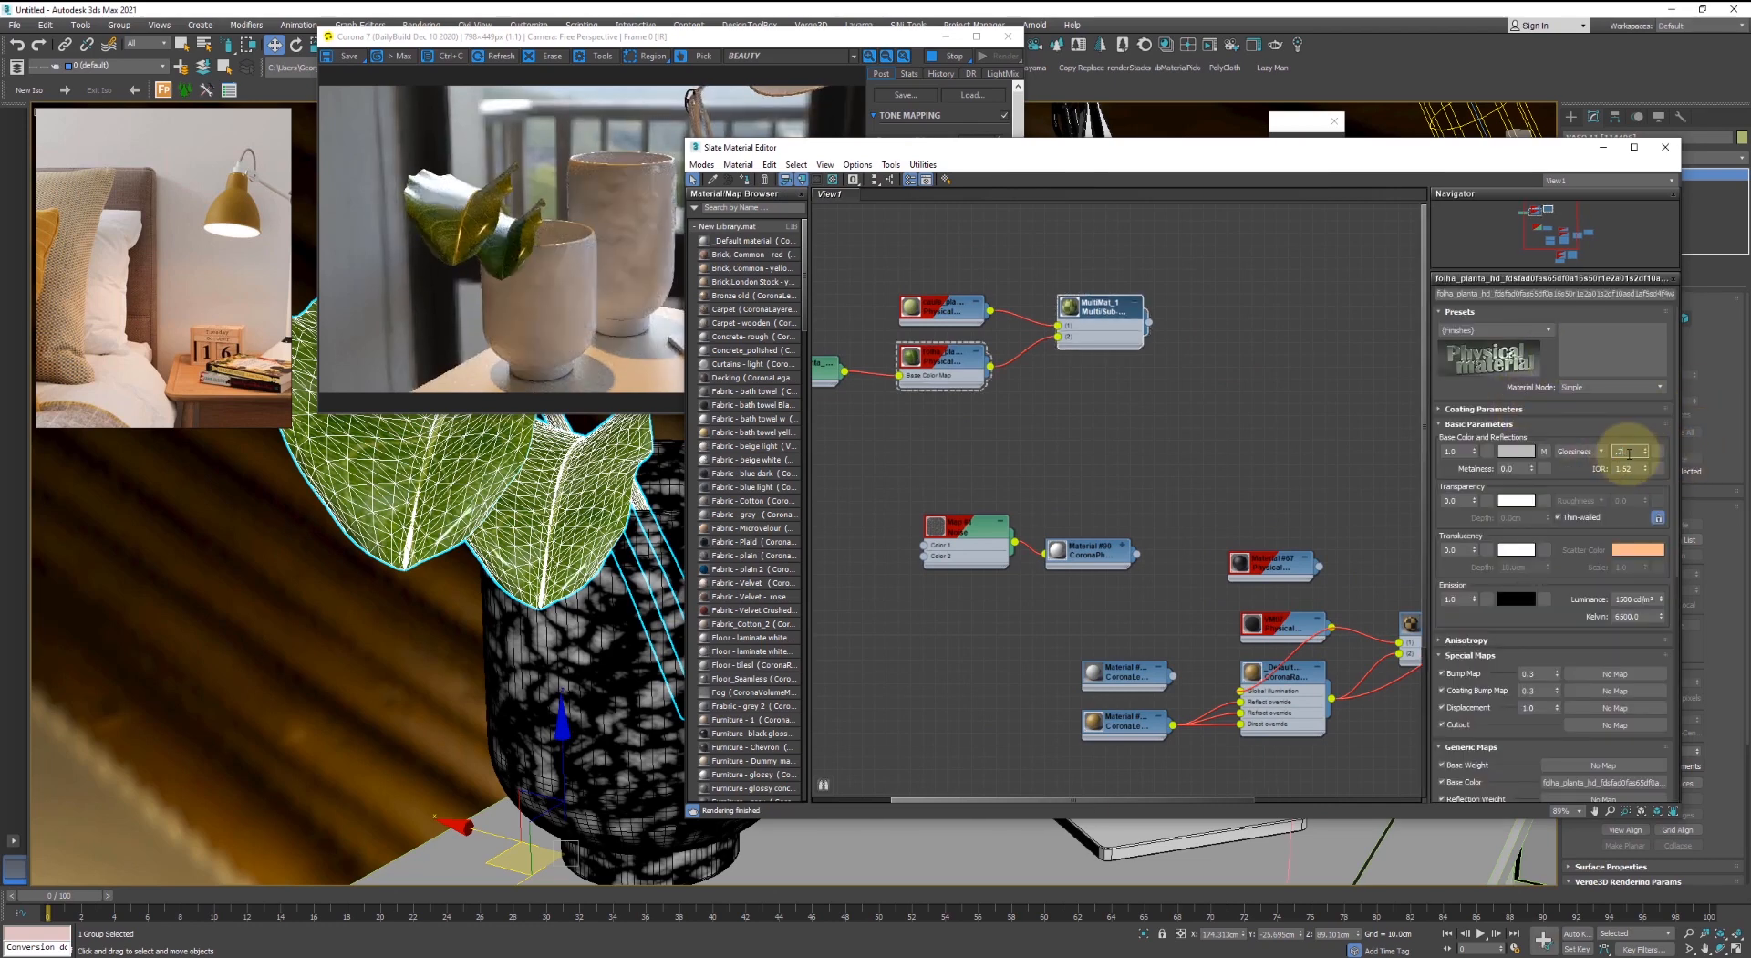
key("Return")
- Connect the leaf bitmap to the Bump Map of the folha_planta leaf material and inspect the leaf up close
scroll(890, 370, "up", 2)
middle_click_drag(892, 371, 1007, 439)
scroll(983, 440, "up", 2)
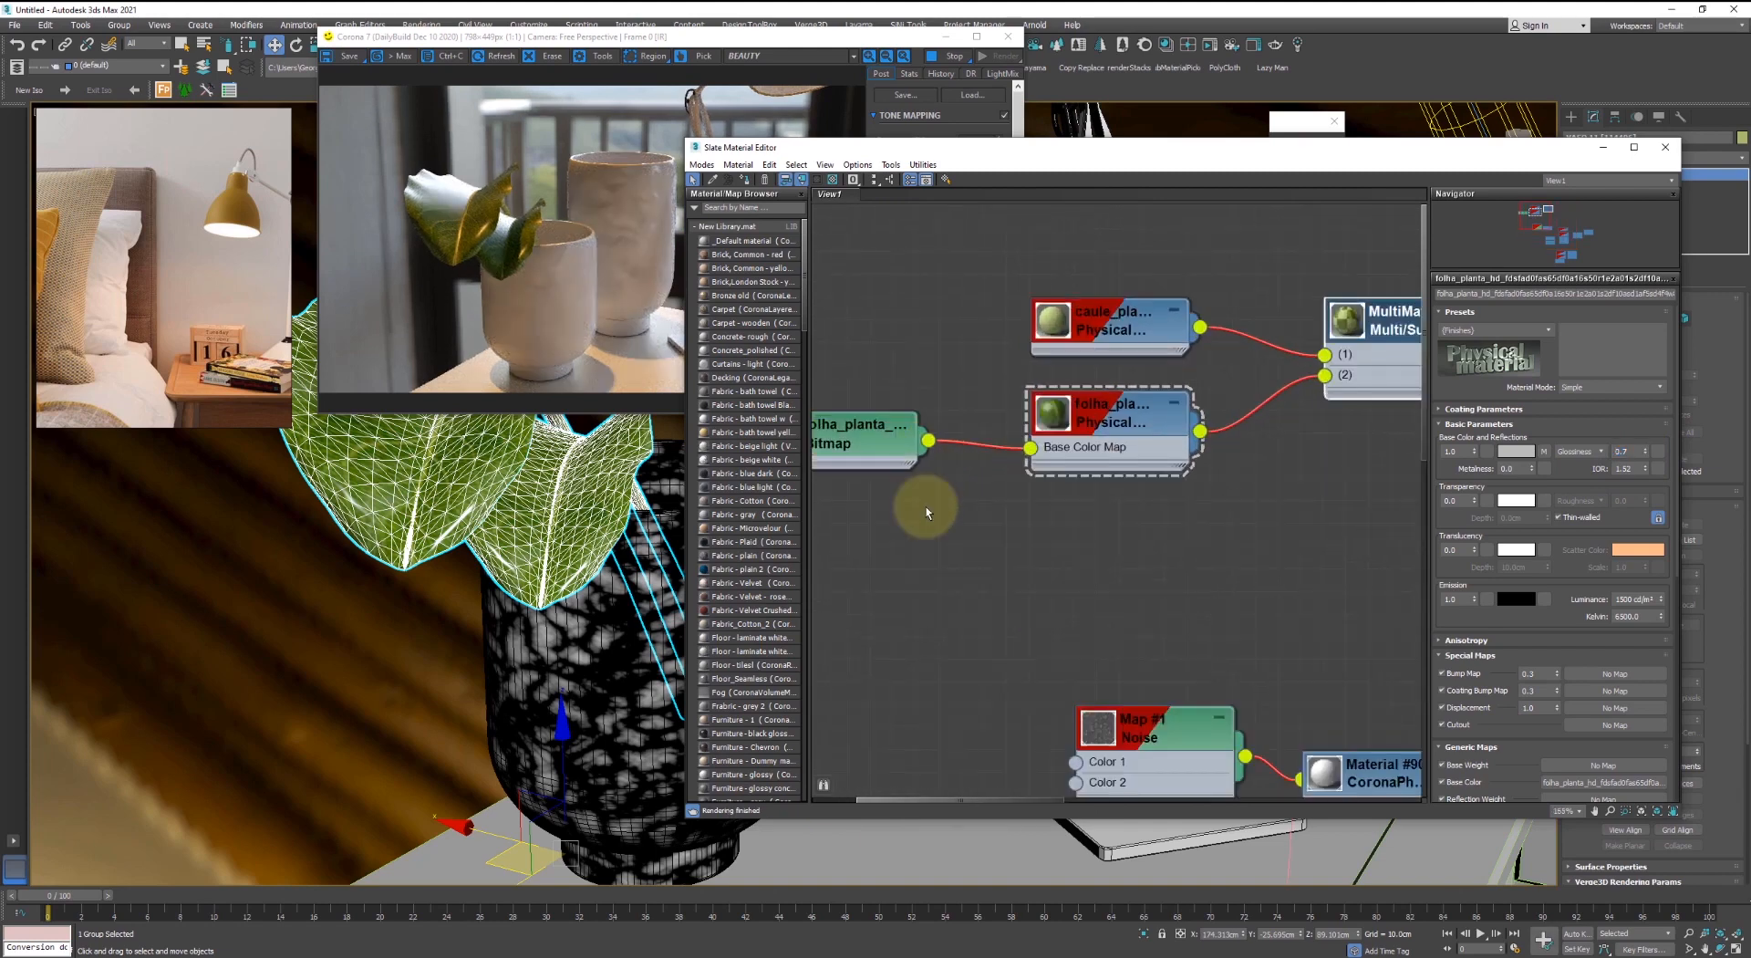
left_click_drag(929, 441, 1105, 415)
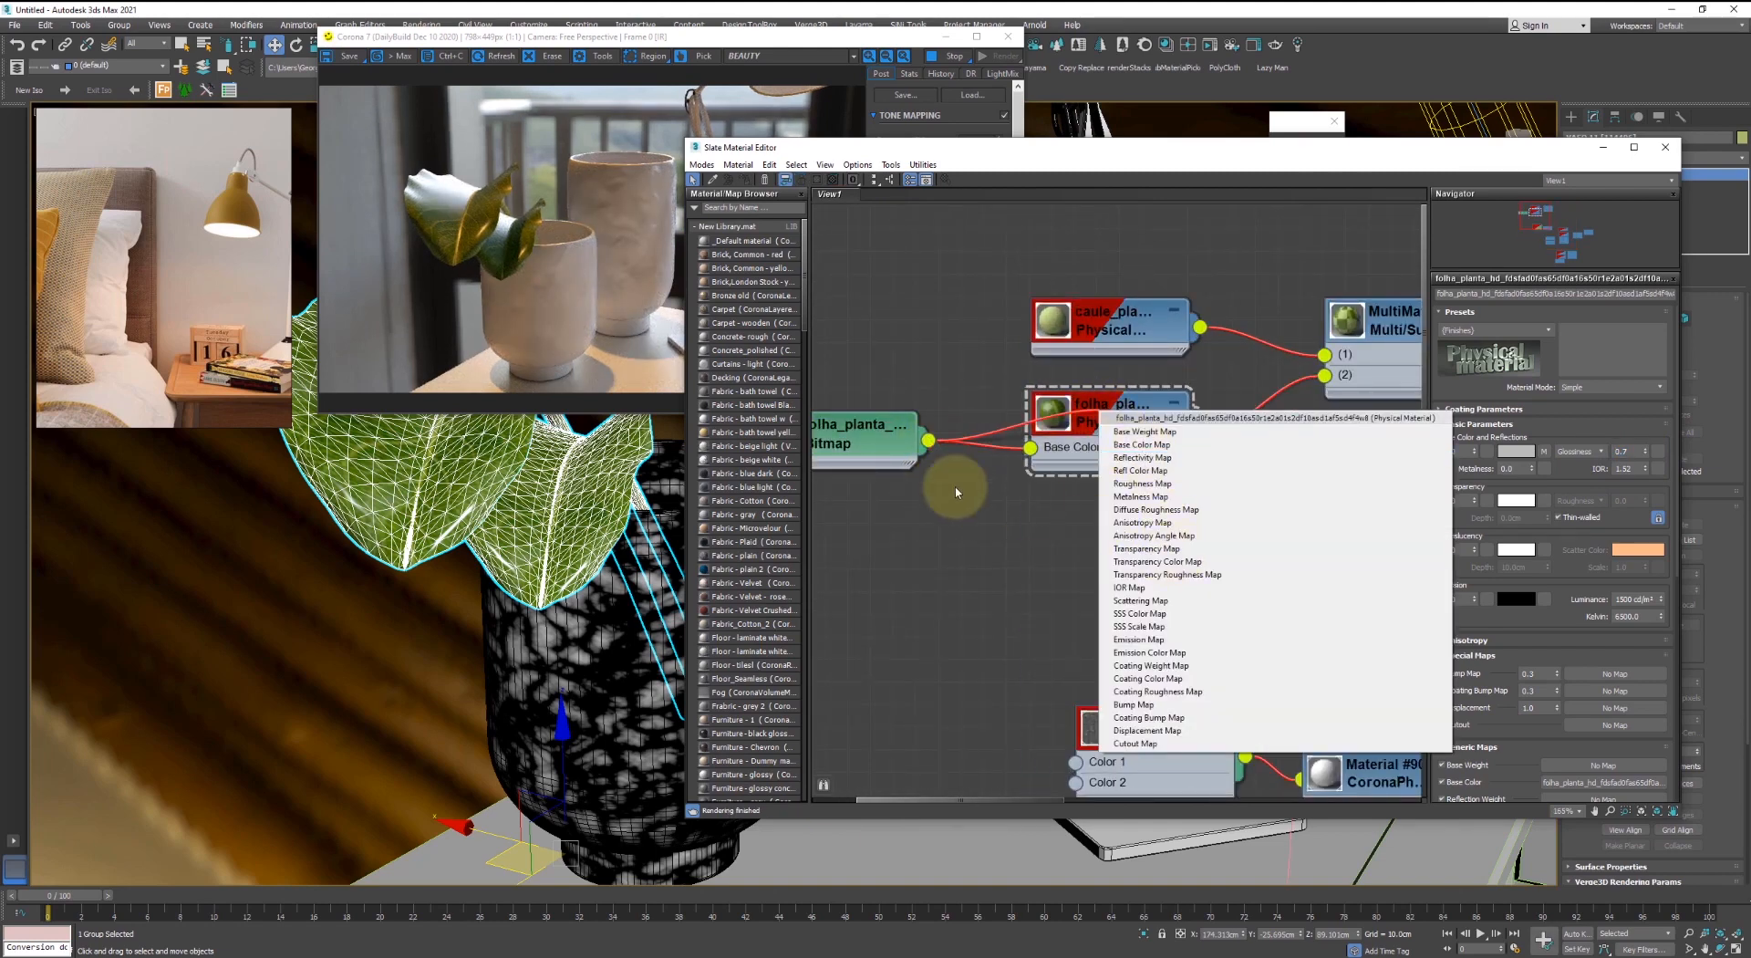
left_click(923, 493)
left_click_drag(928, 441, 1082, 434)
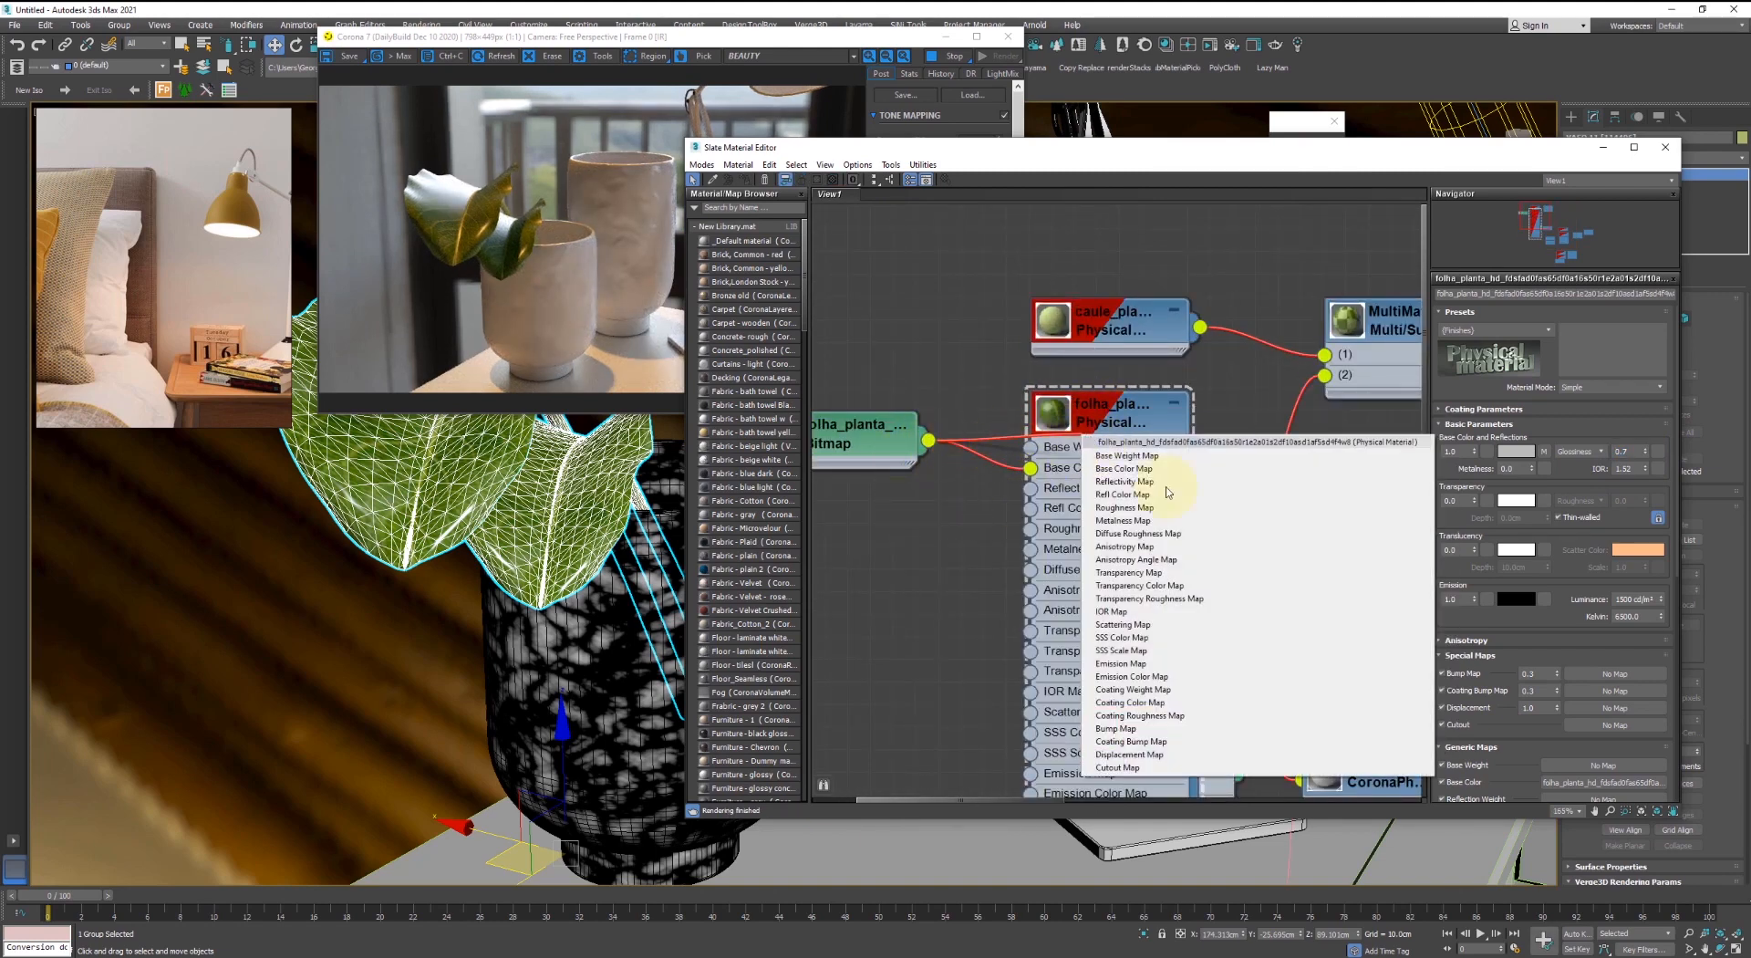
left_click(1121, 728)
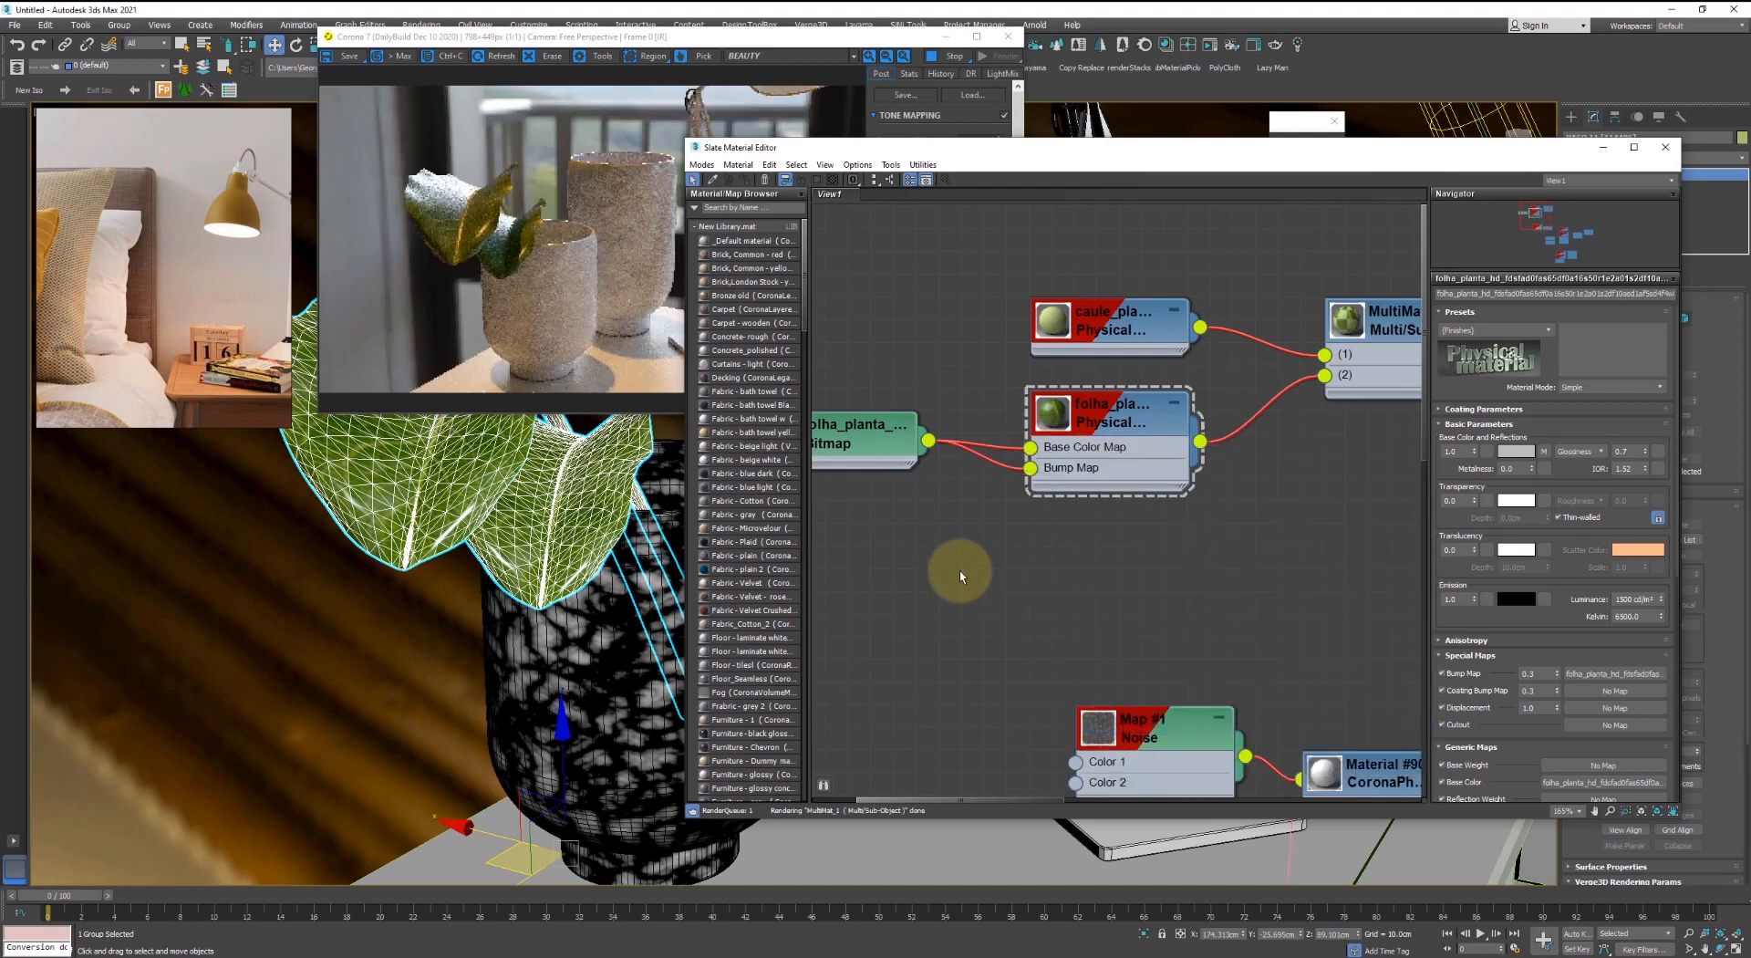
scroll(503, 508, "up", 6)
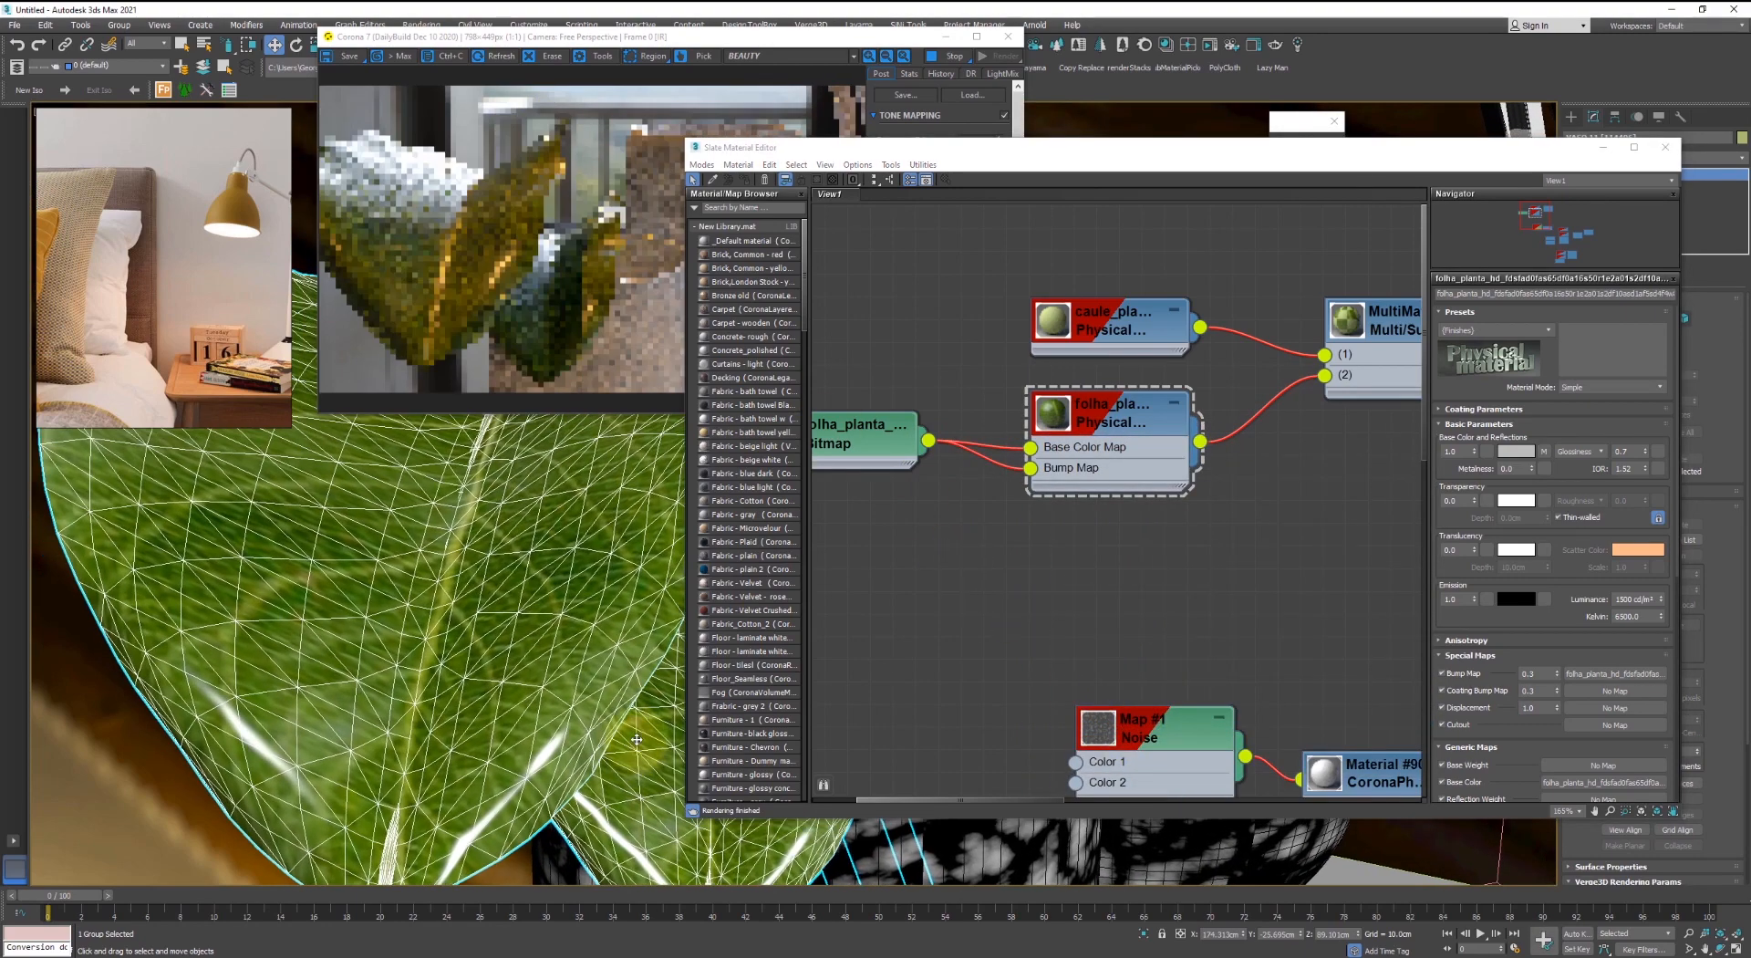
- Move the folha_planta leaf bitmap away from the leaf material and place a copy of it directly below
middle_click_drag(990, 520, 1232, 498)
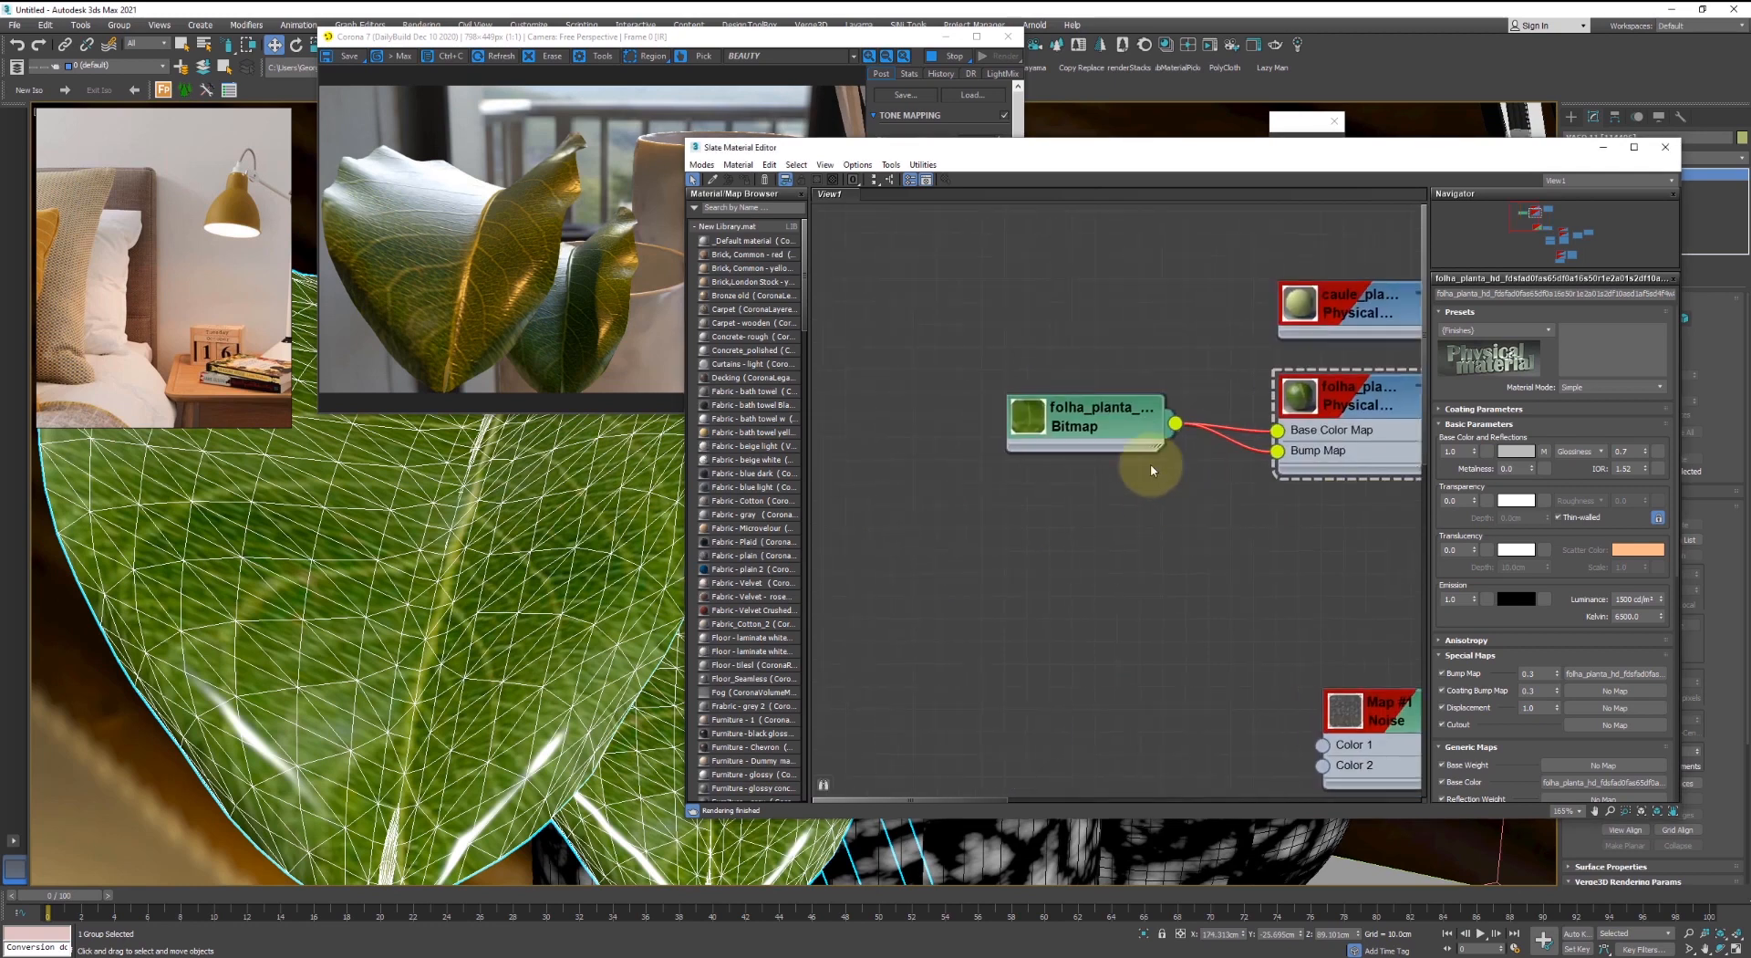
left_click_drag(1142, 440, 983, 440)
middle_click_drag(989, 445, 1102, 408)
left_click_drag(1037, 402, 1049, 469, "shift")
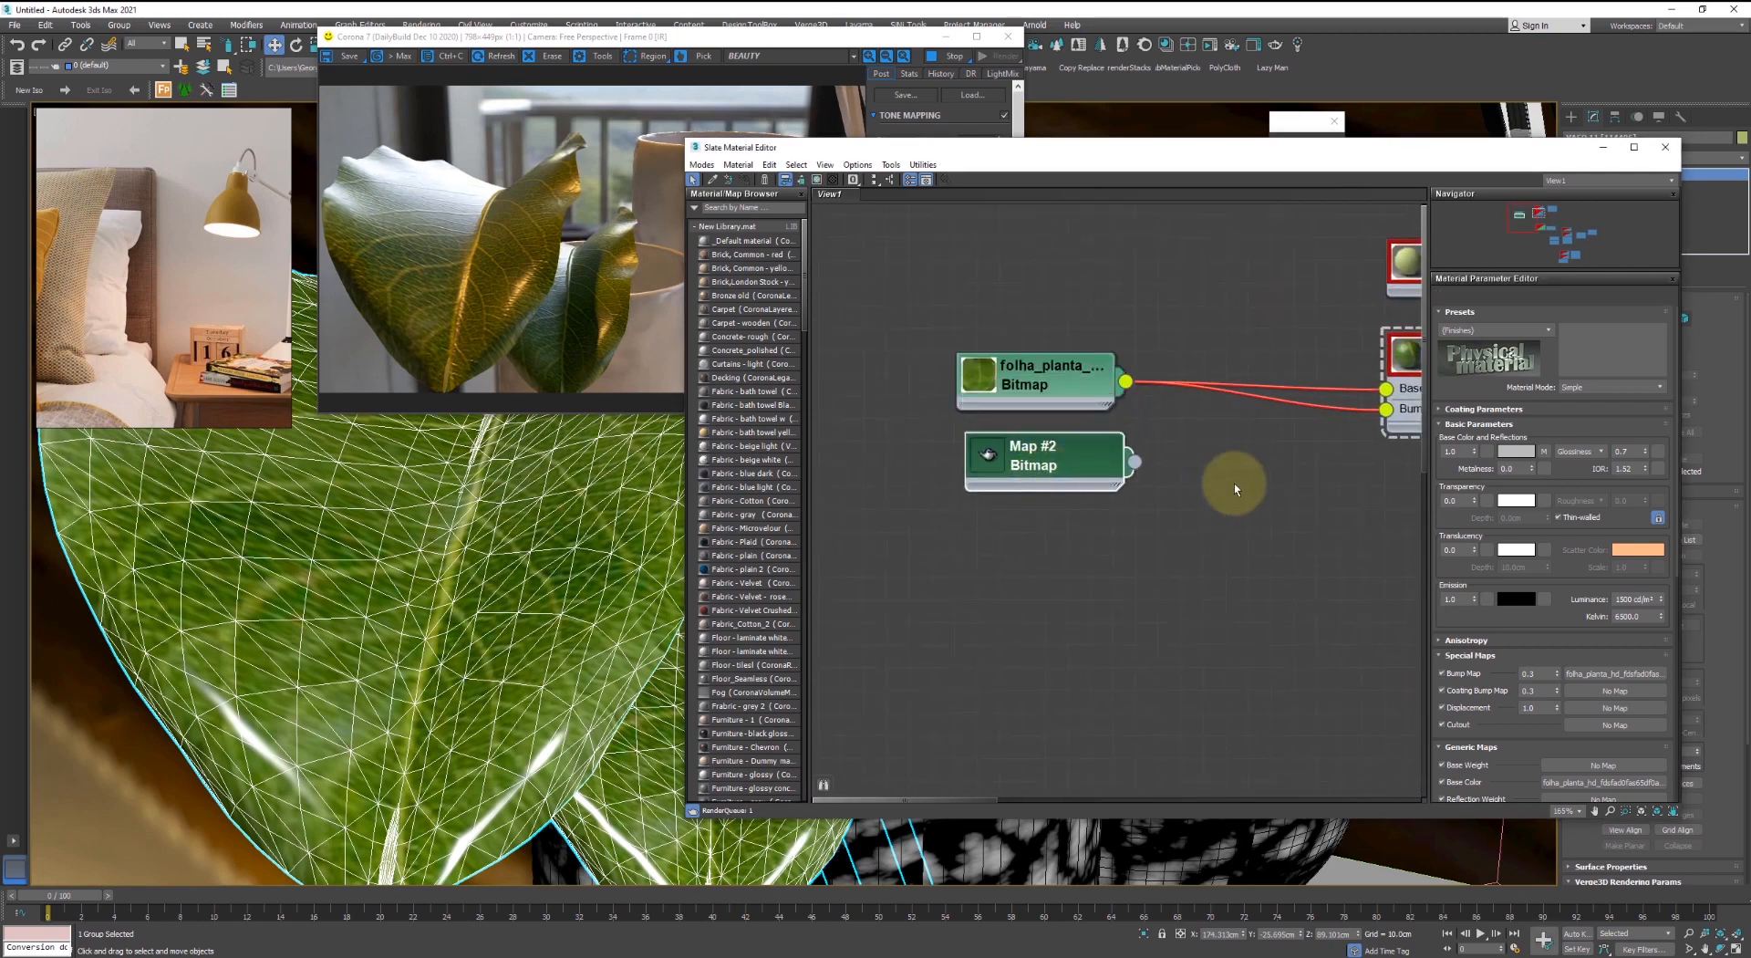
- Feed the copied leaf bitmap into a new CoronaBumpConverter map and connect that to the leaf material's Bump Map
middle_click_drag(1182, 480, 1022, 478)
left_click_drag(962, 493, 1029, 481)
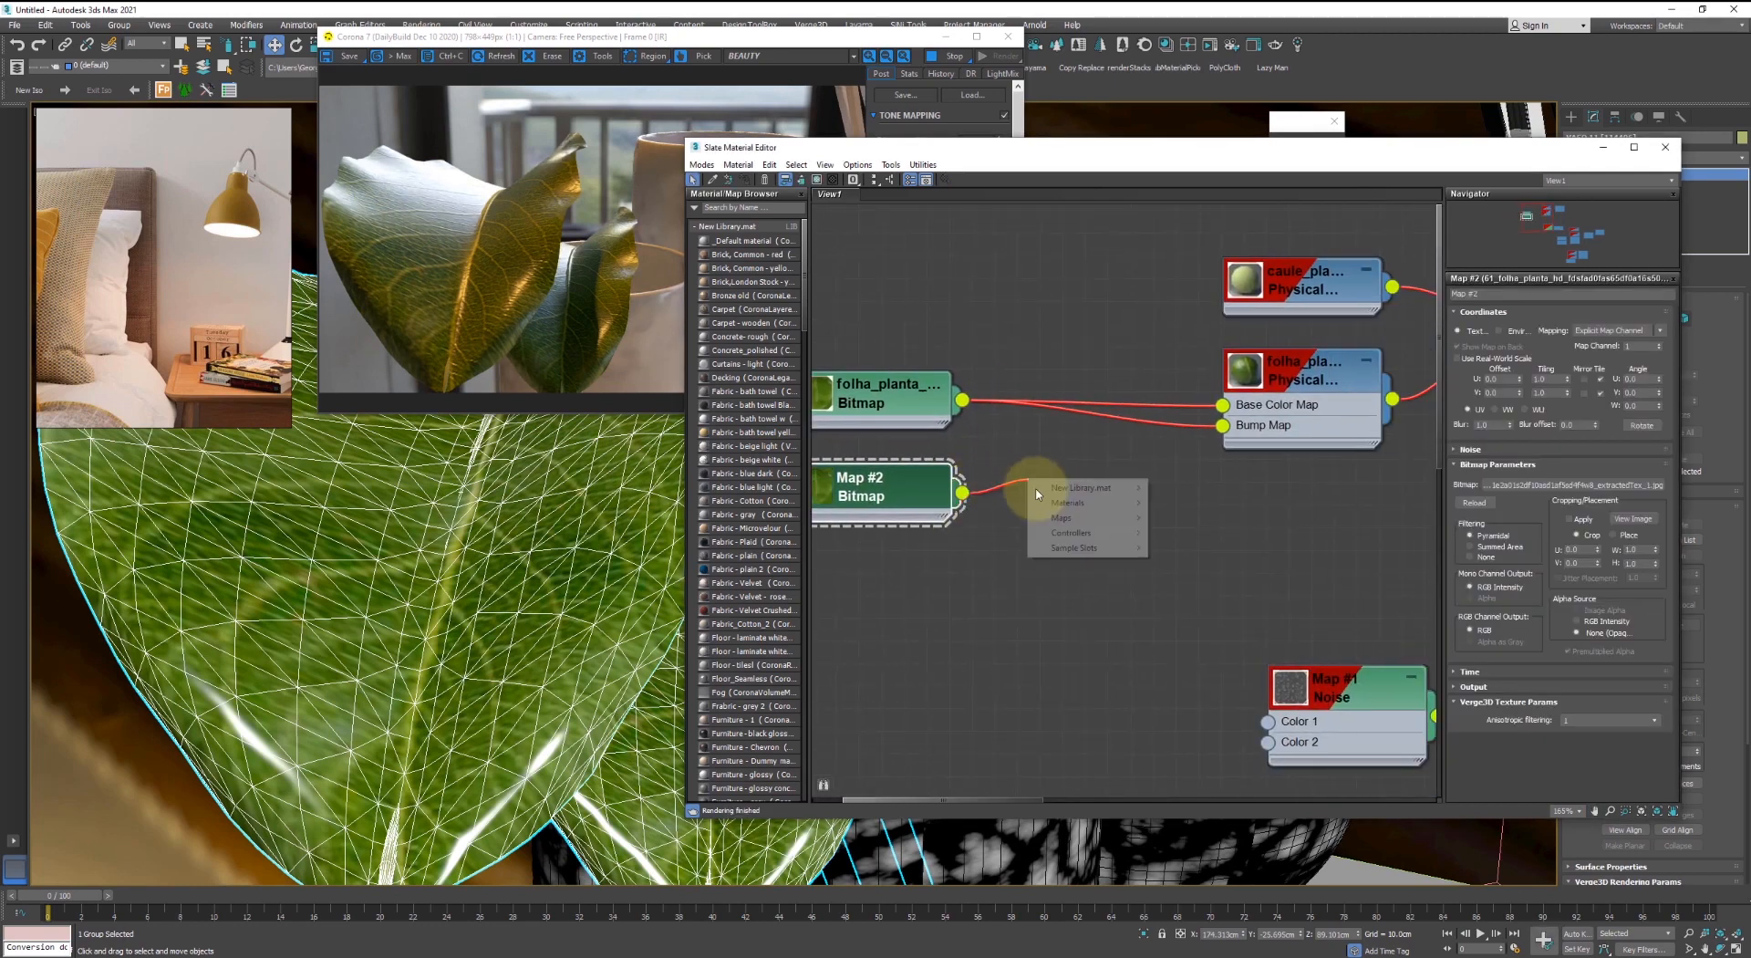
mouse_move(1085, 519)
mouse_move(1195, 562)
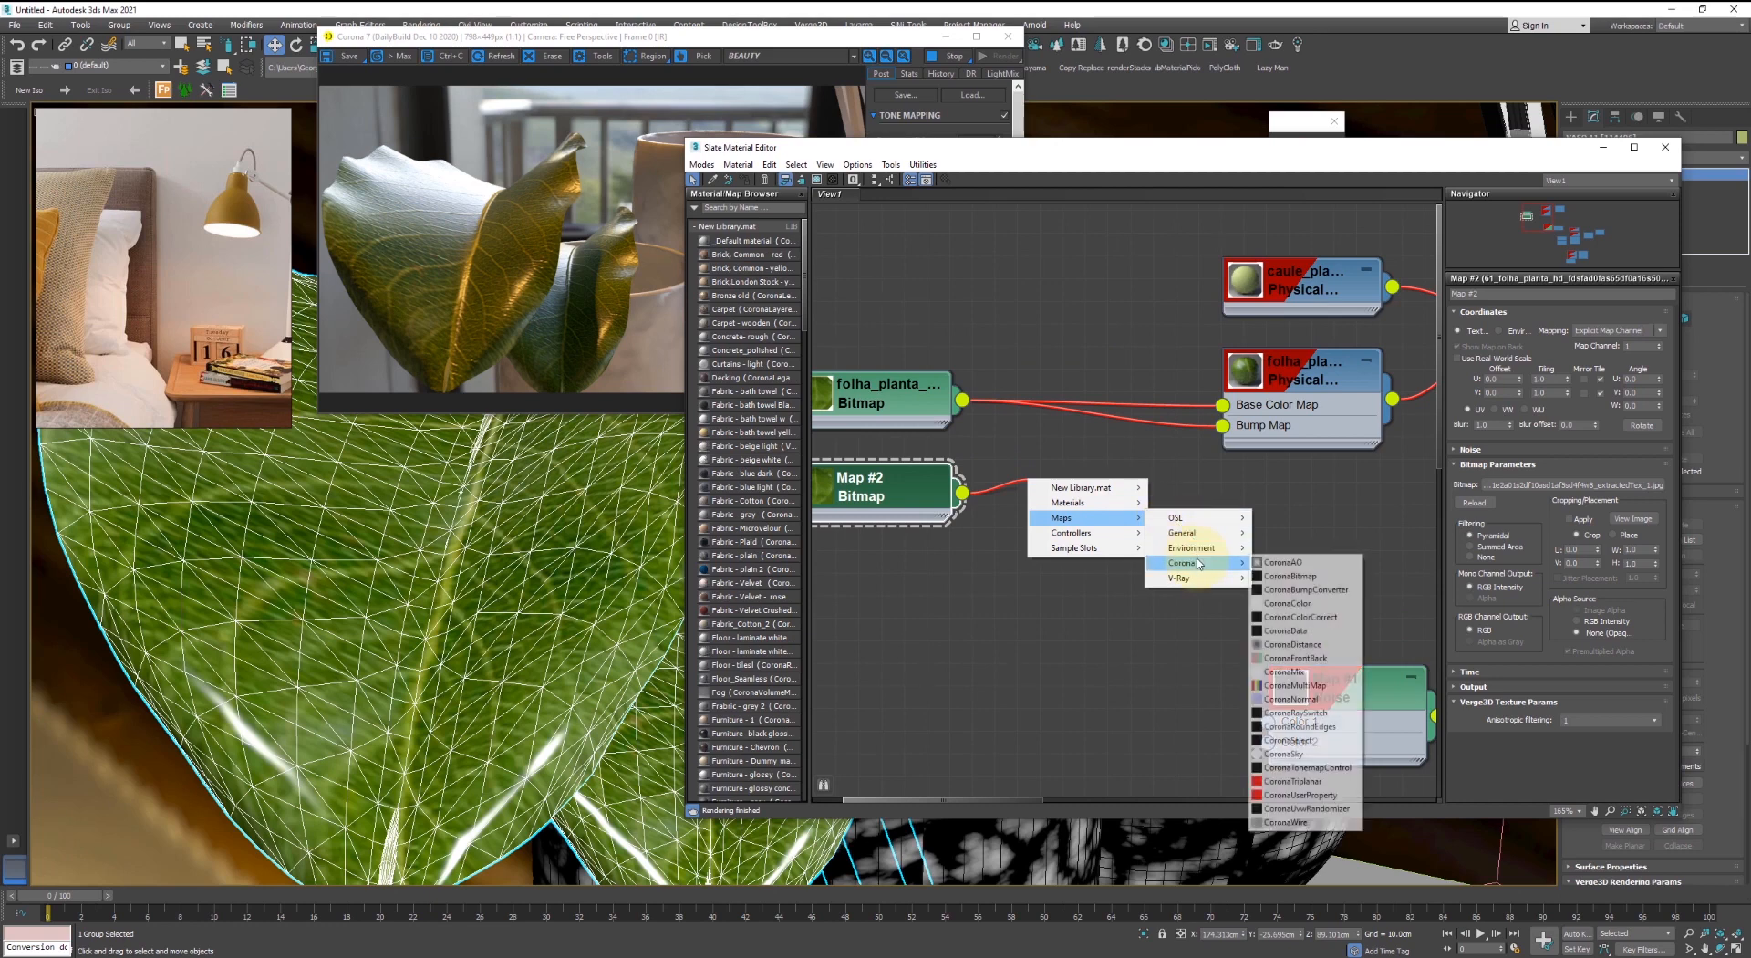
left_click(1330, 601)
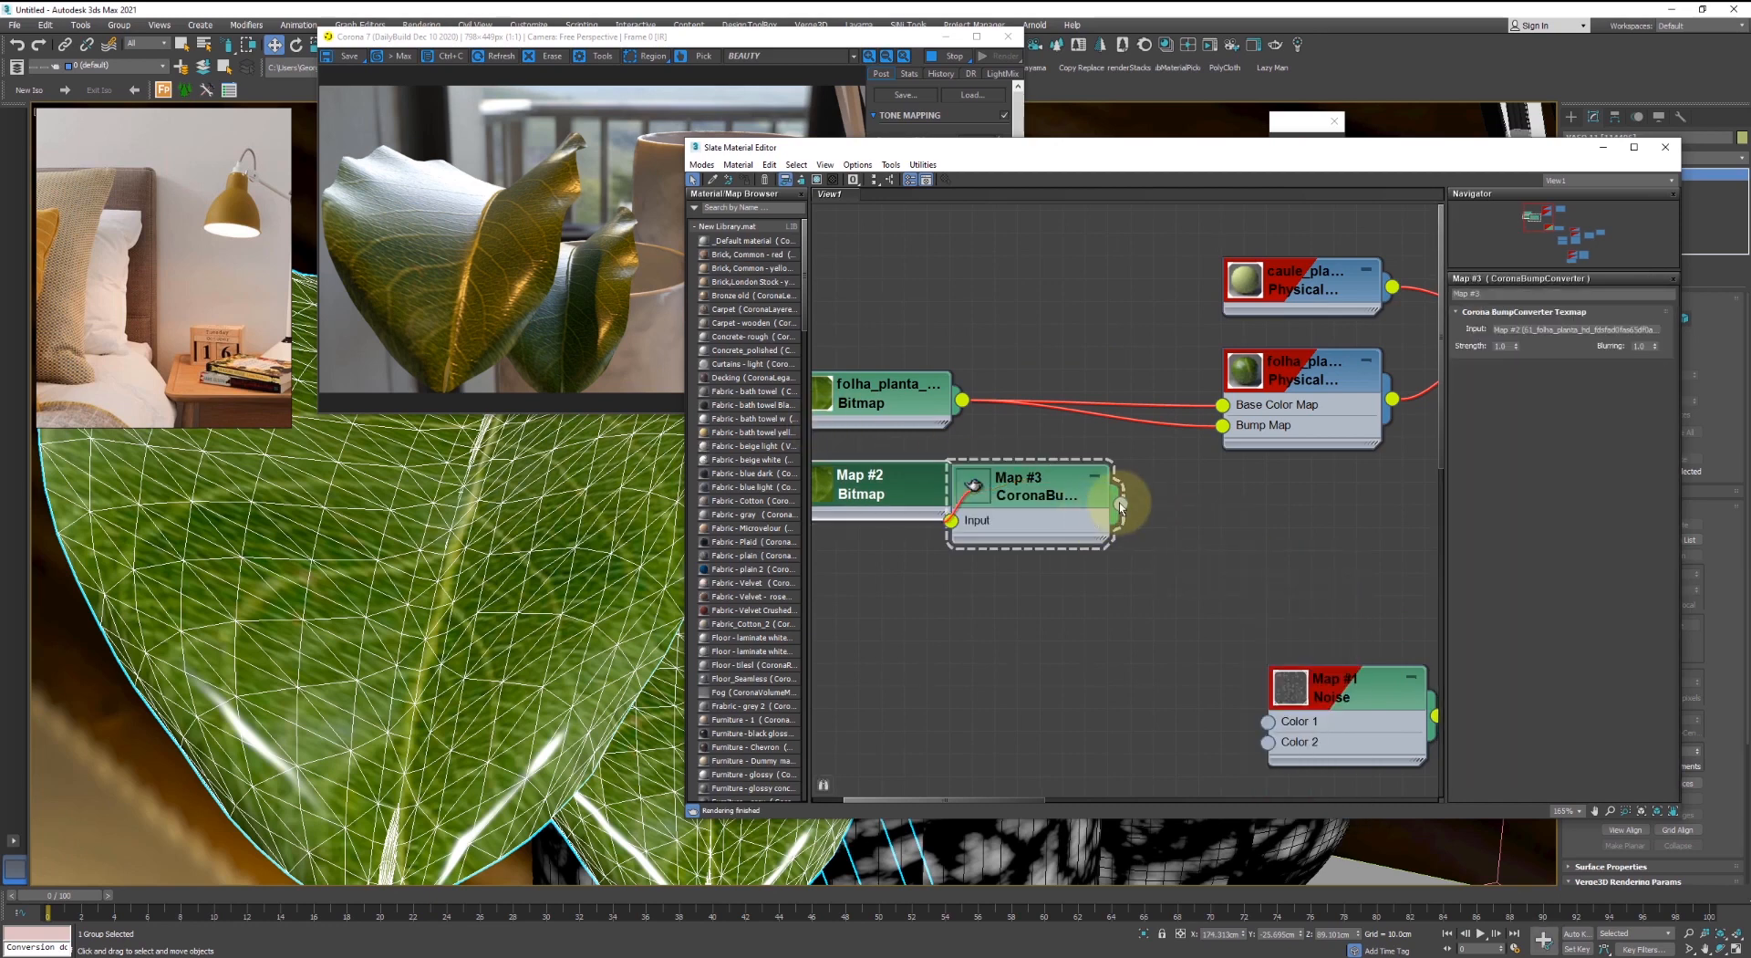
left_click_drag(1200, 467, 1222, 425)
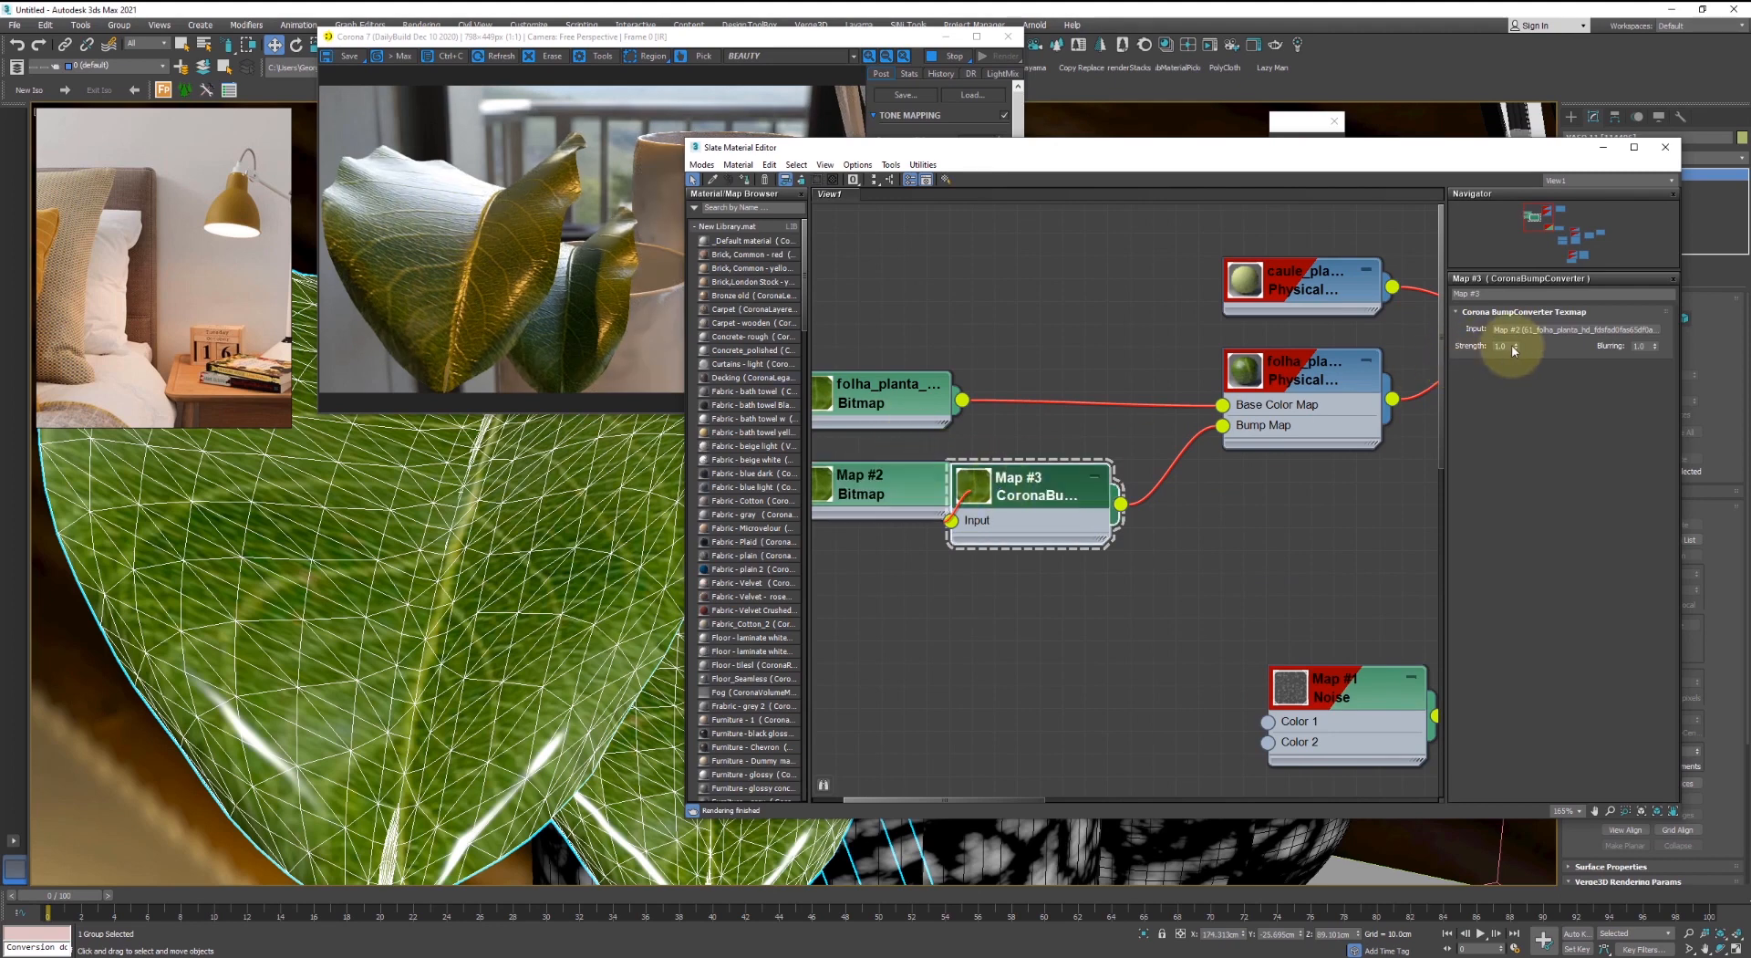
- Try bump converter strengths of 5 and 2 on the leaf and compare them in the interactive render
type("5")
key("Tab")
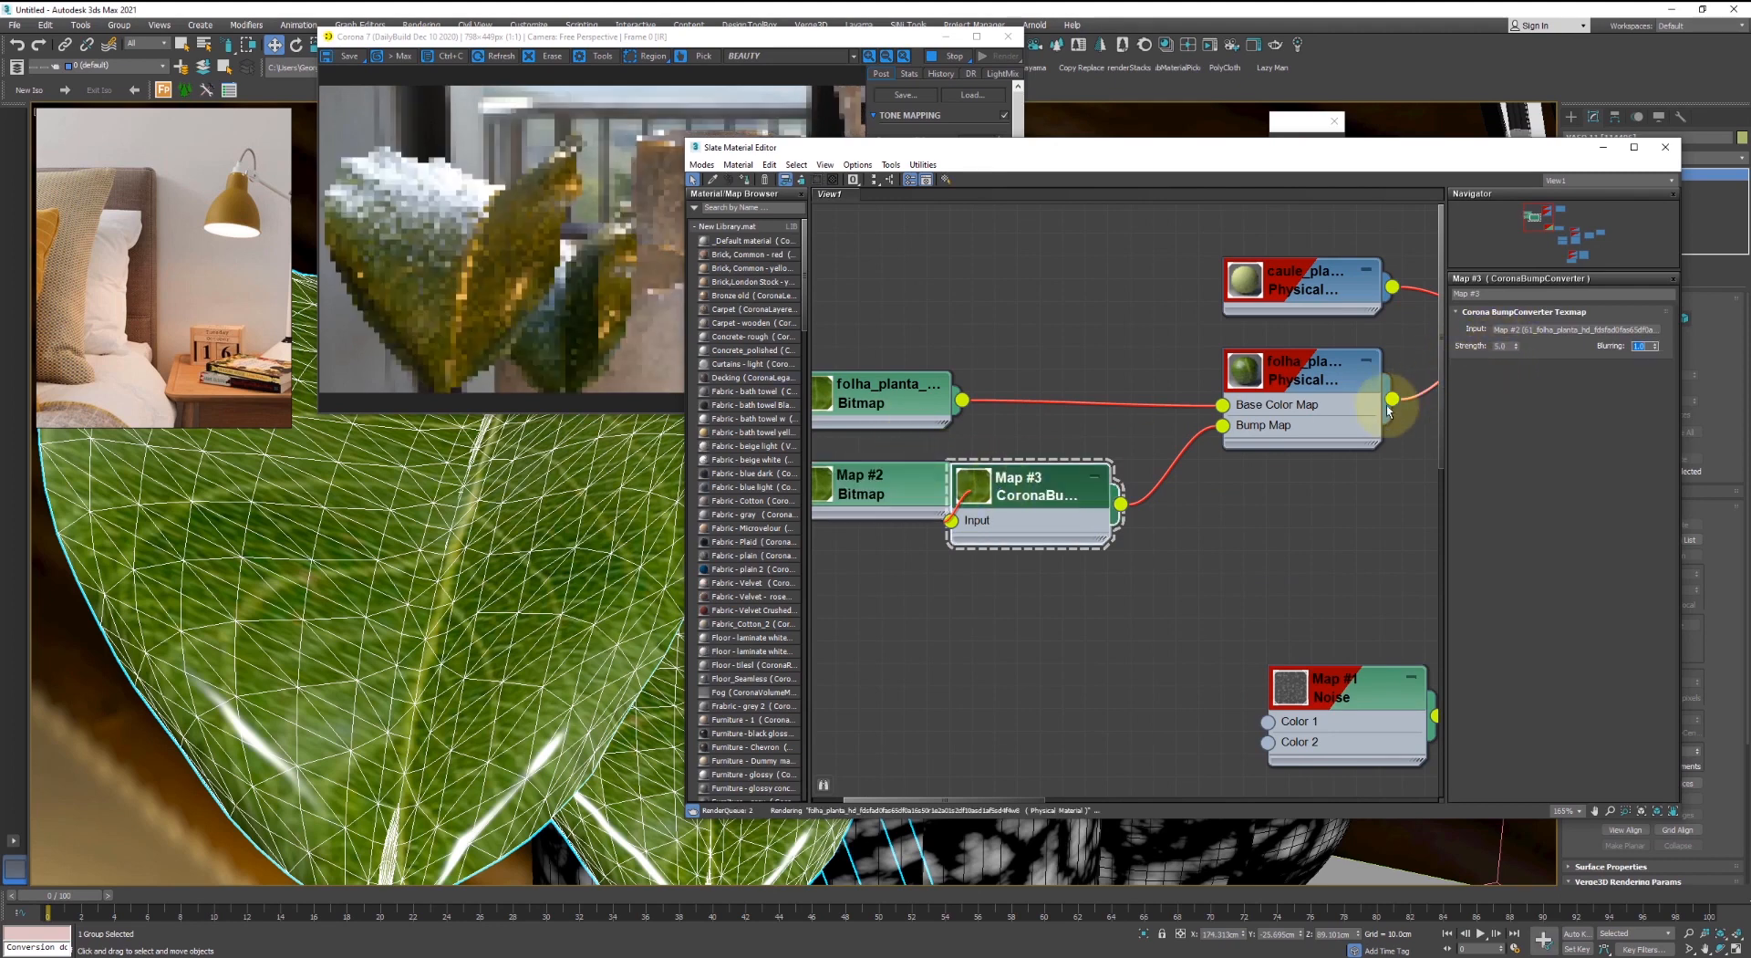
scroll(482, 479, "down", 4)
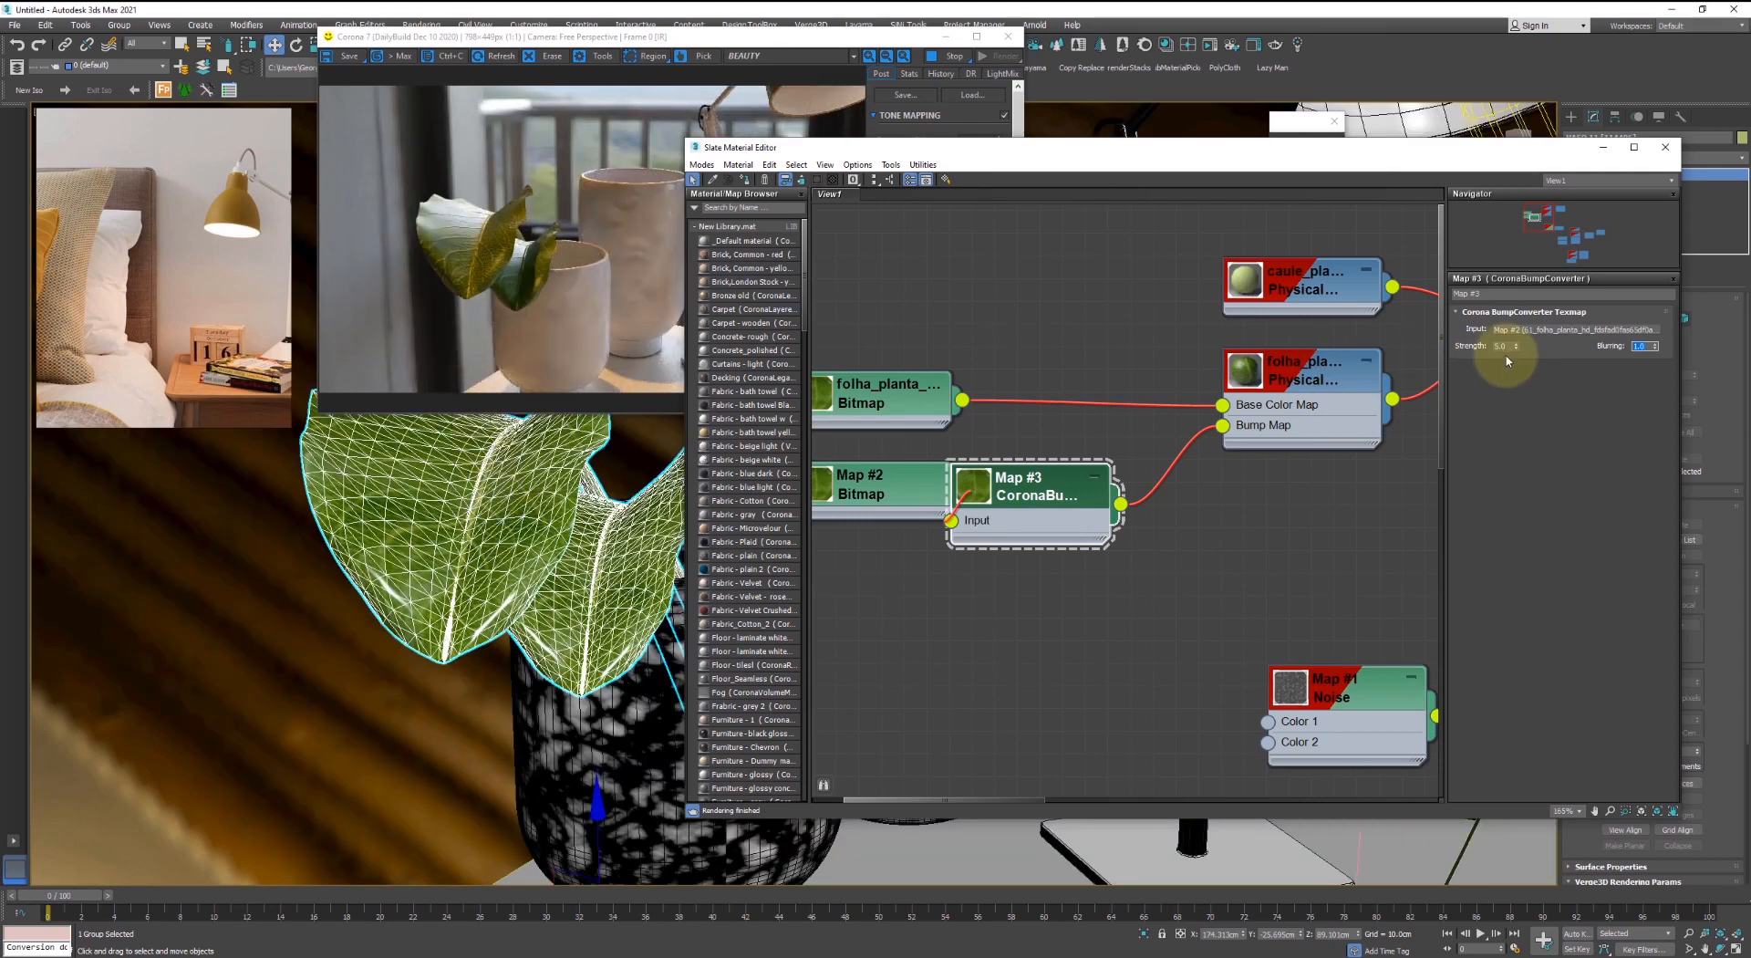
type("2")
key("Tab")
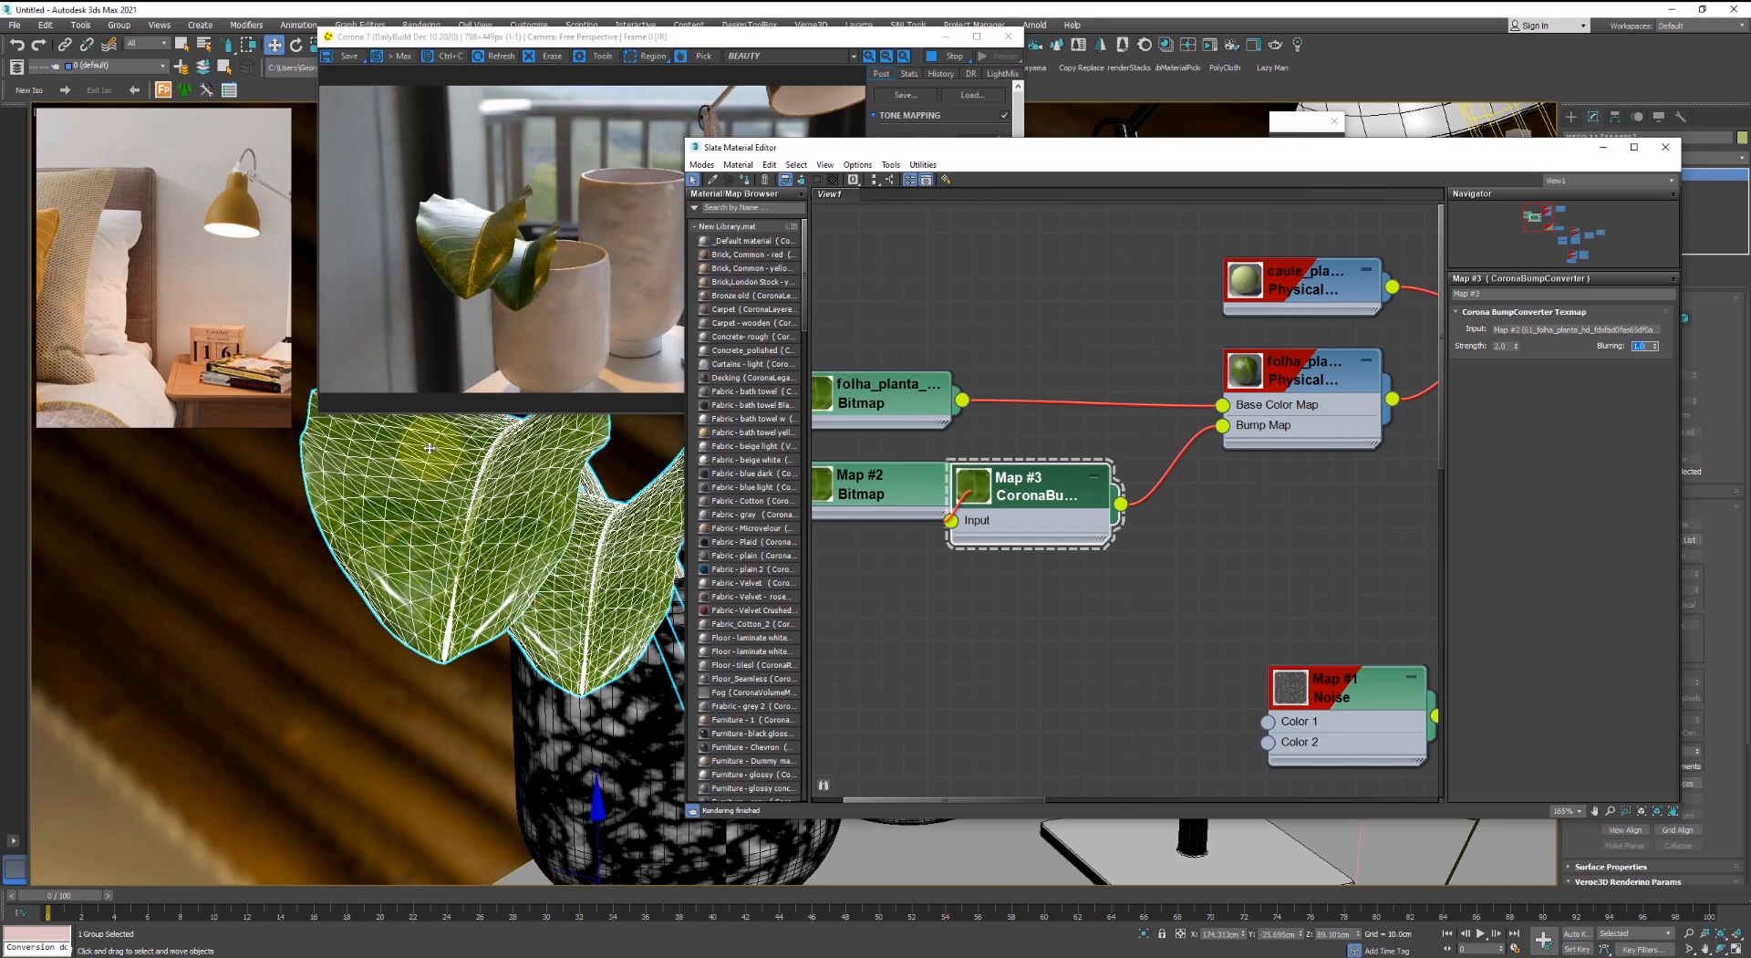
- Set the leaf bump converter's strength to 1, move the copied bitmap clear of it and close the material editor
double_click(1508, 347)
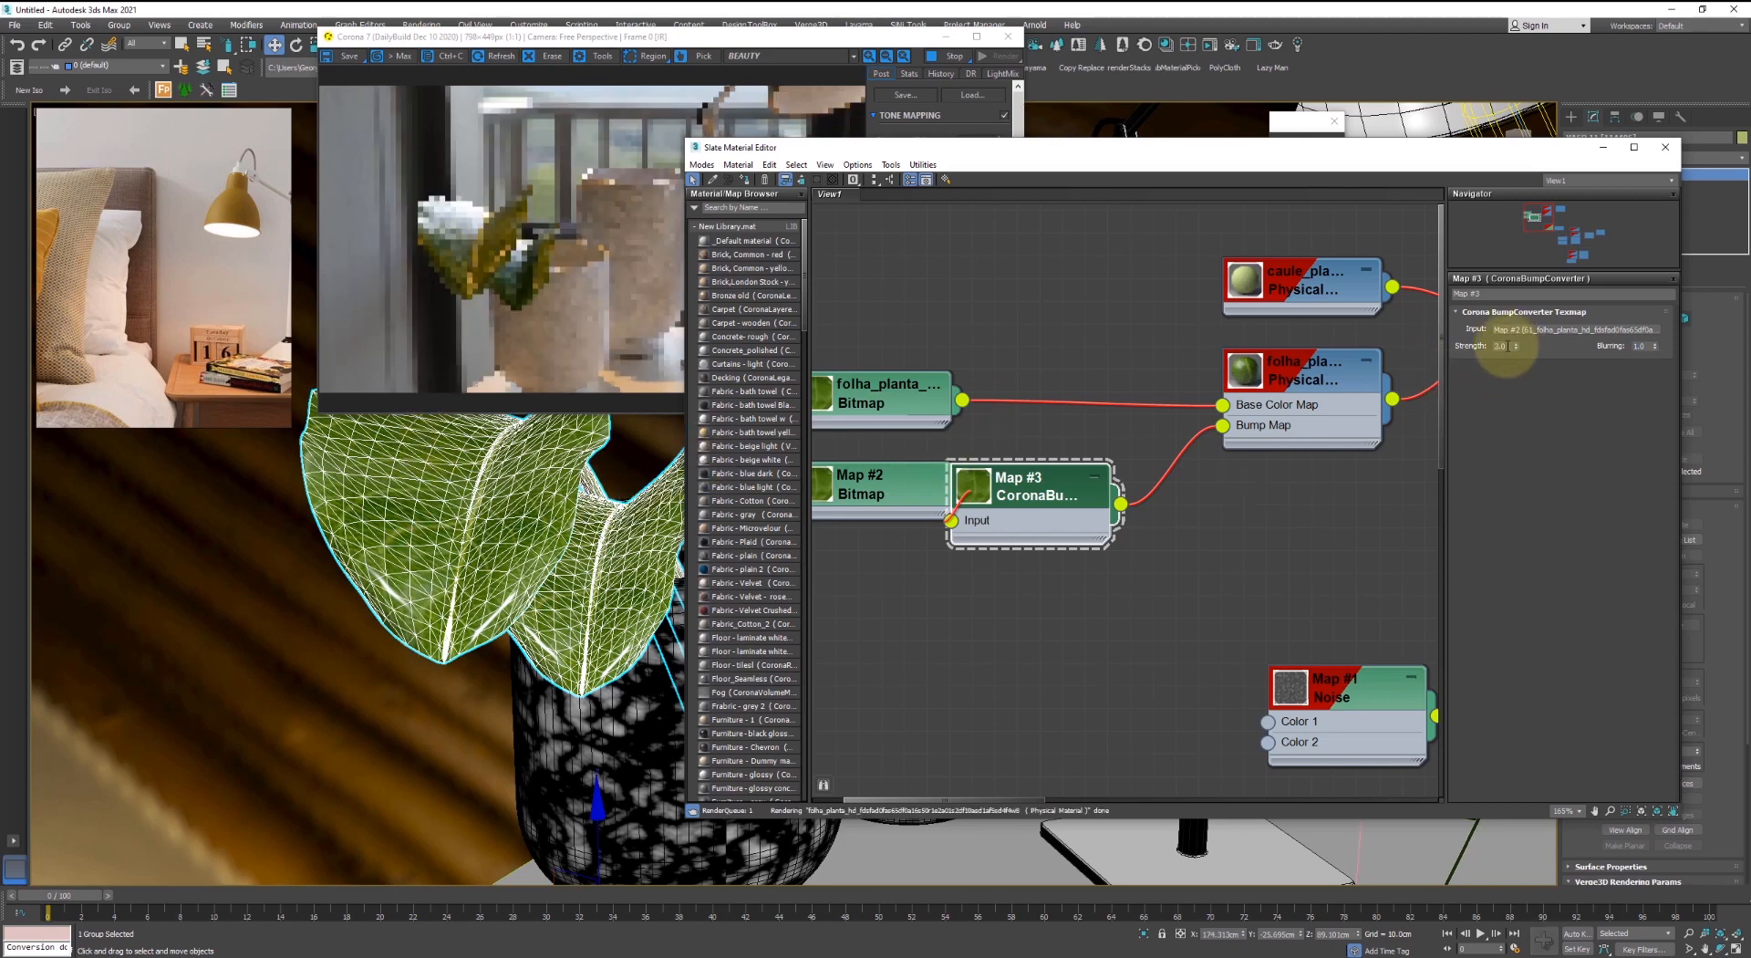
type("1")
key("Tab")
left_click_drag(900, 496, 831, 496)
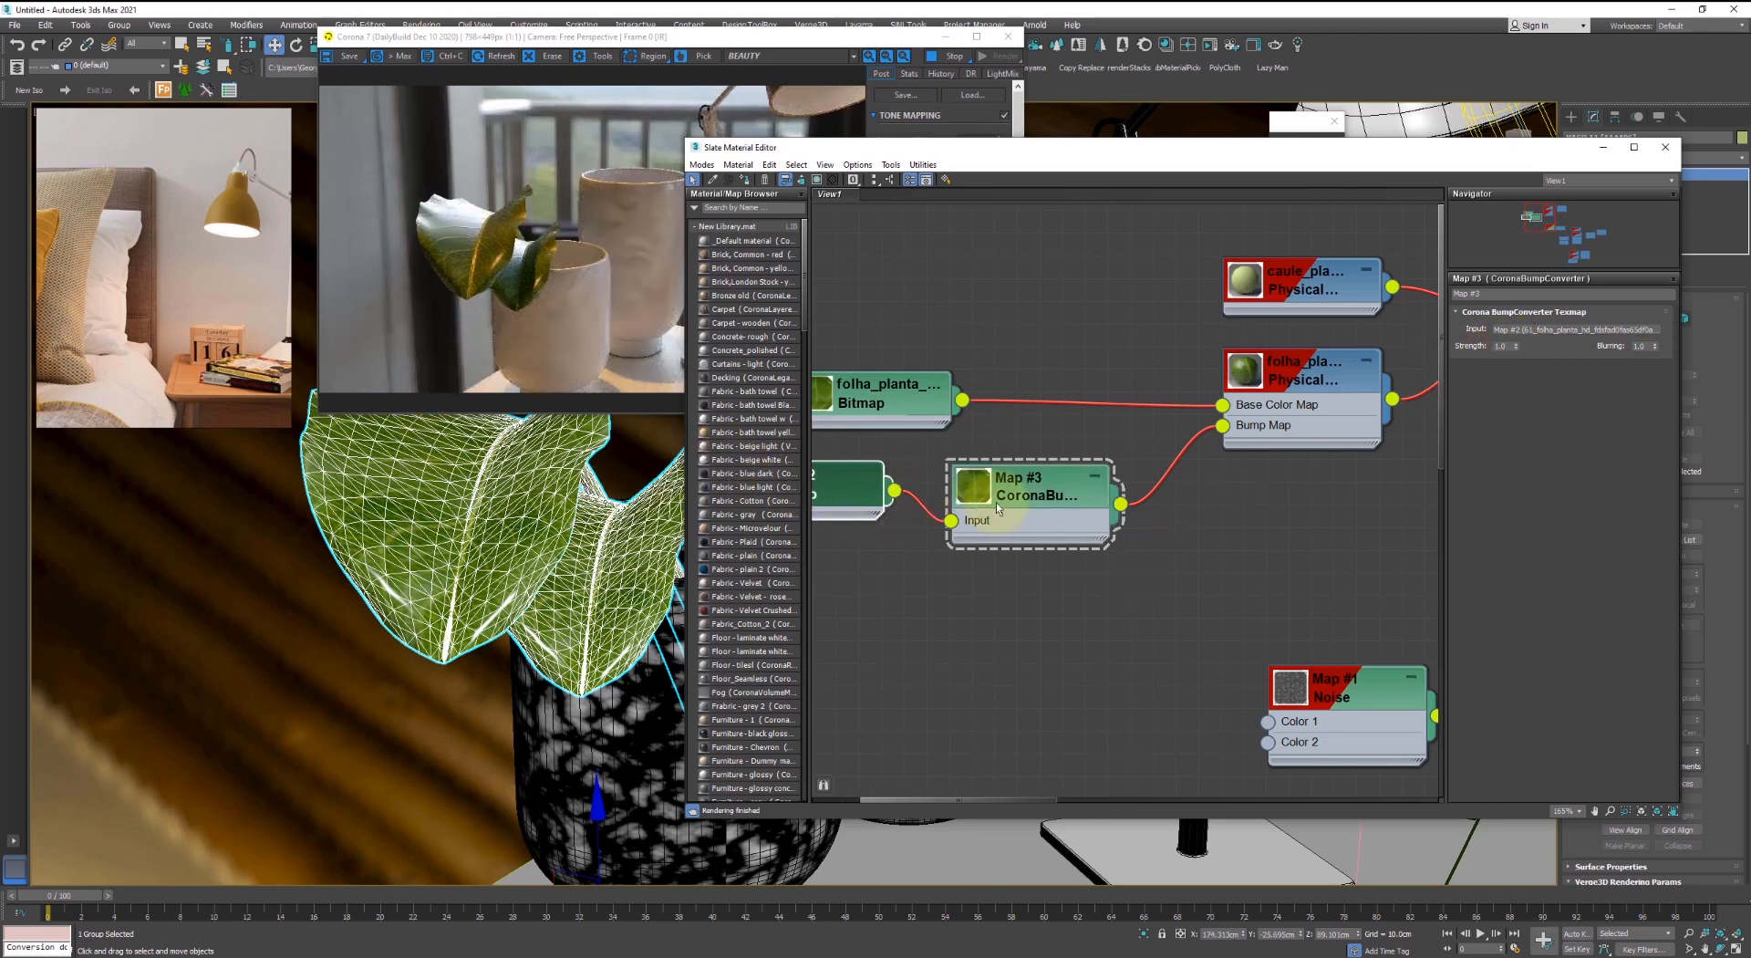
left_click(1667, 150)
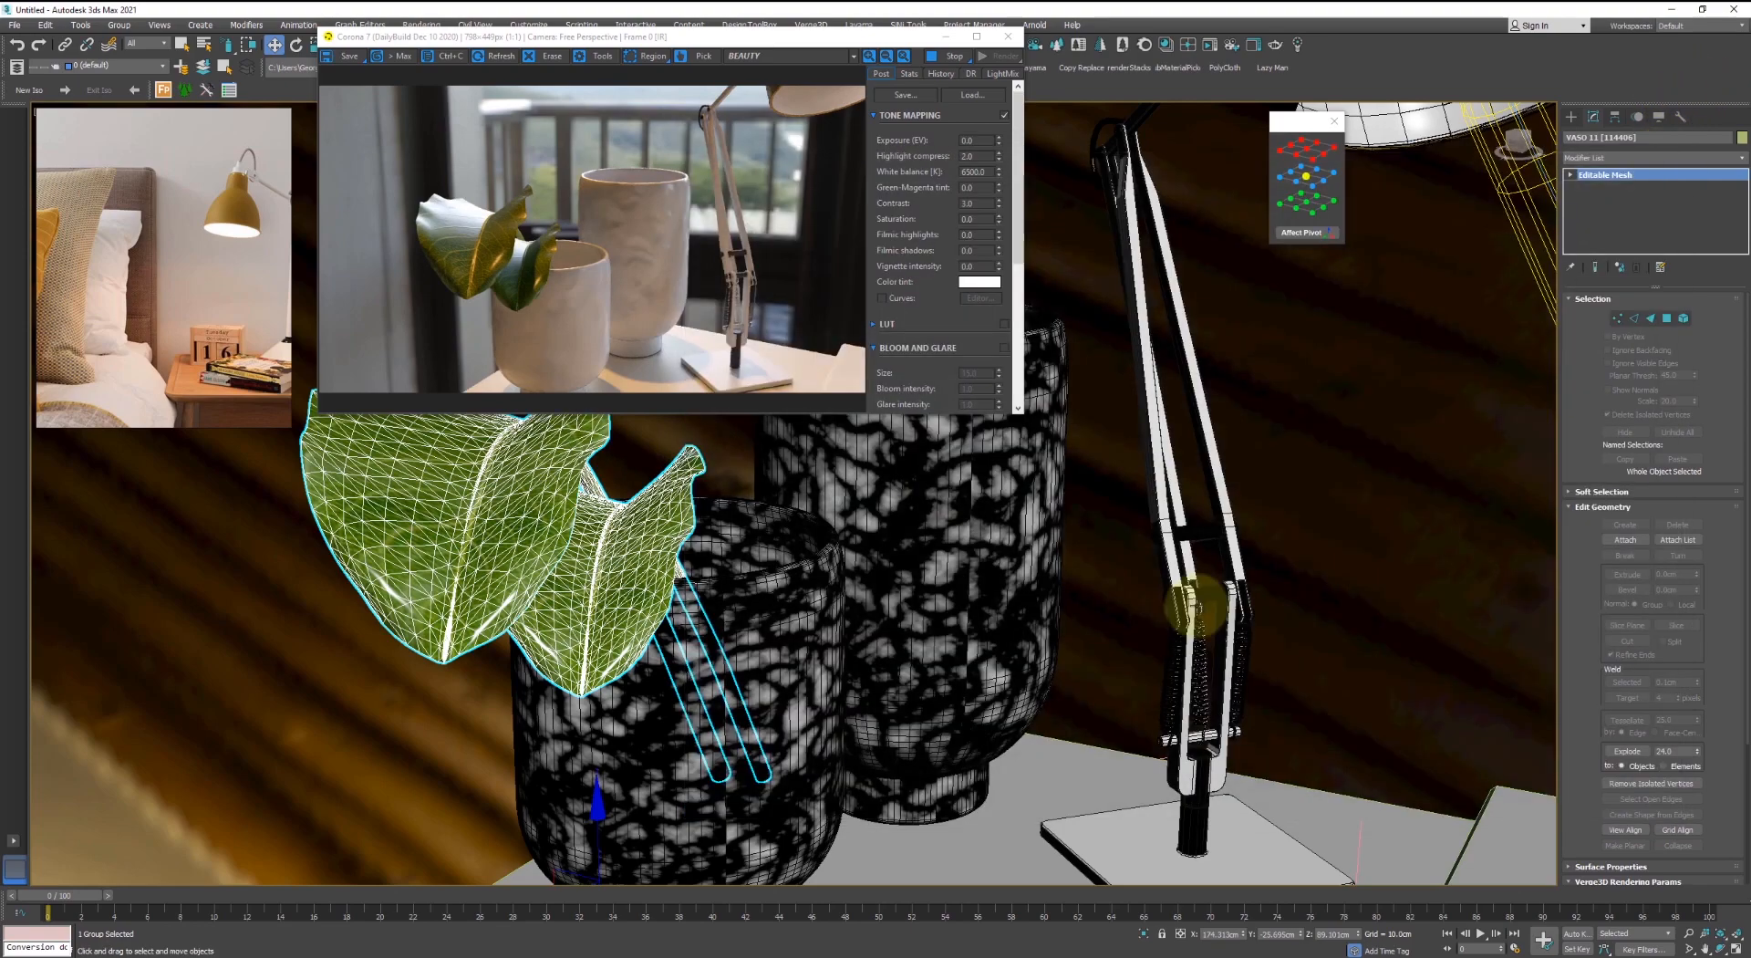
- Frame the plush moose toy on the daybed and reopen the material editor, placed clear of the toy and the render window
scroll(1204, 607, "down", 10)
middle_click_drag(1301, 617, 1032, 547)
scroll(1036, 546, "up", 3)
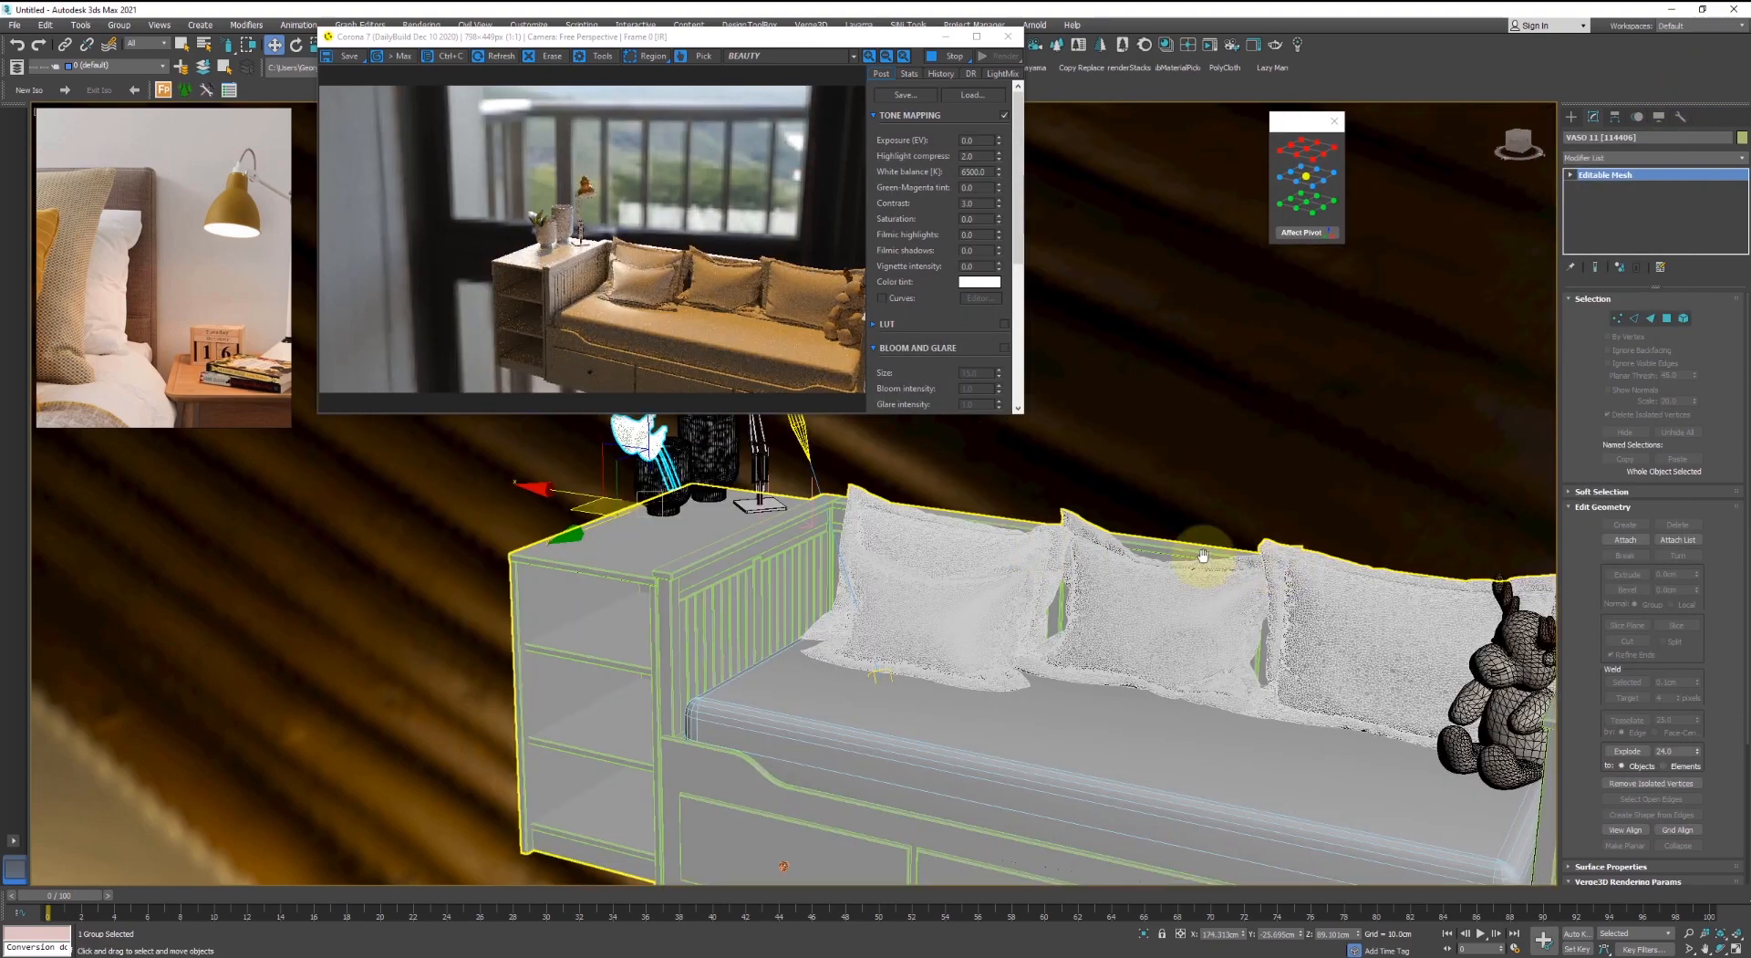
middle_click_drag(1204, 555, 865, 484)
scroll(1151, 593, "up", 6)
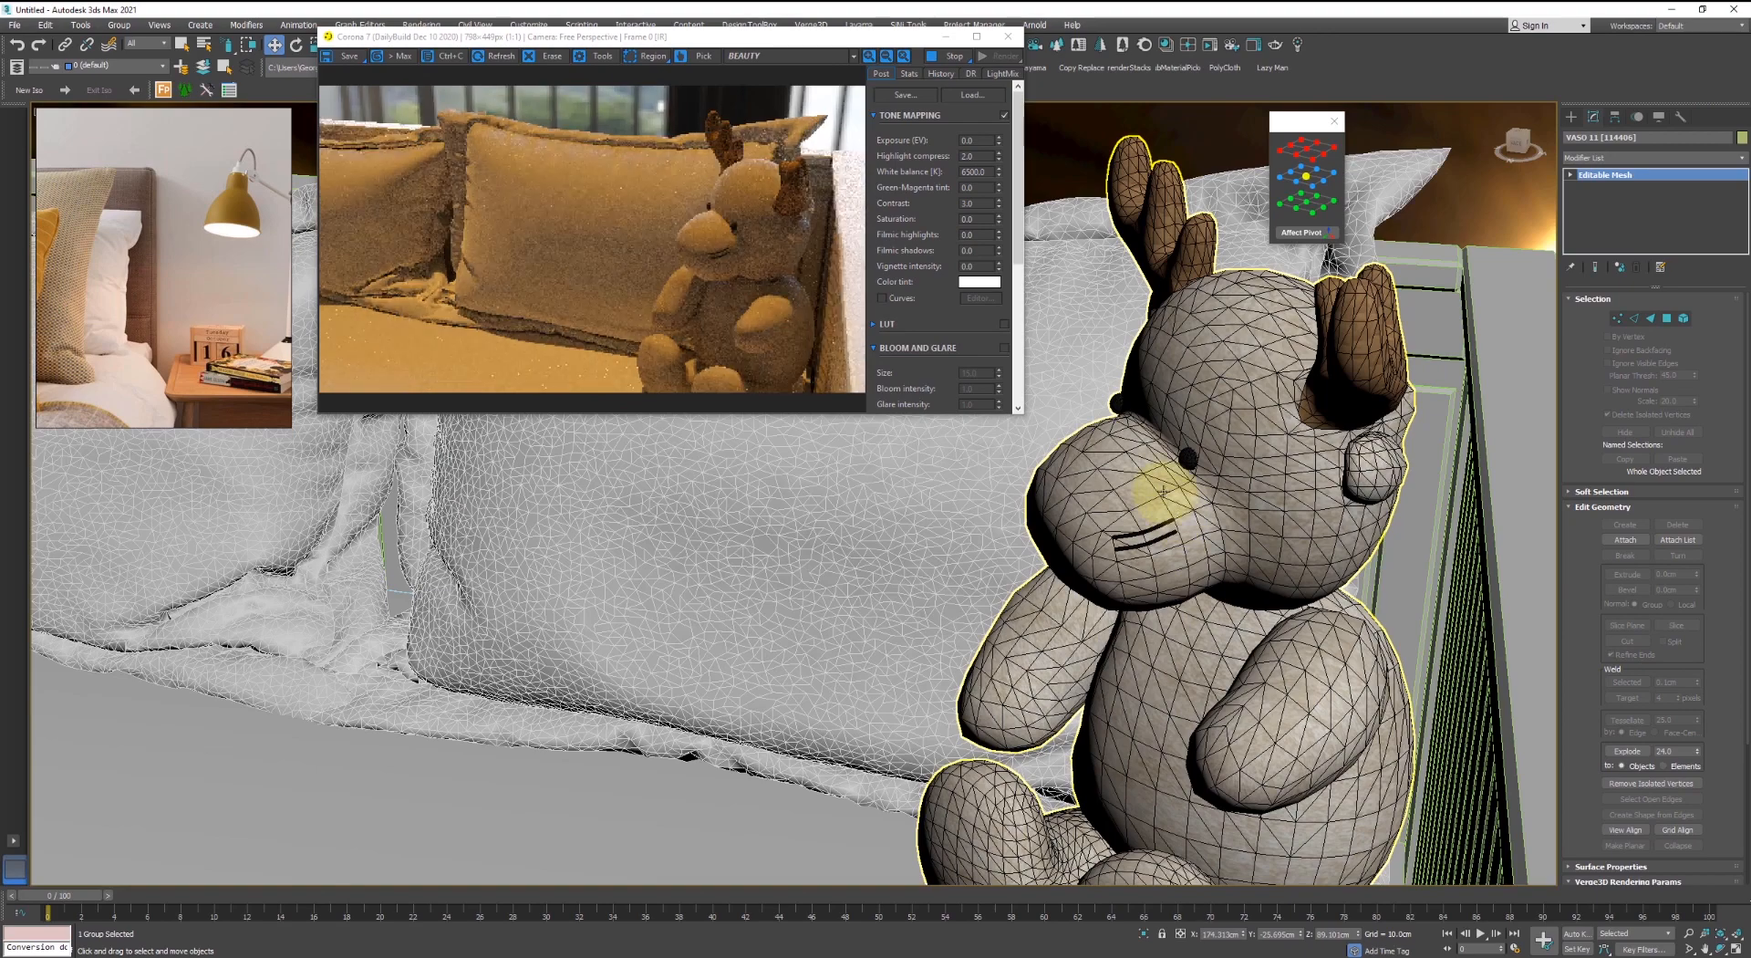
key("m")
left_click_drag(1147, 160, 434, 235)
scroll(1371, 556, "down", 5)
middle_click_drag(1371, 555, 1351, 590, "alt")
scroll(1048, 528, "up", 1)
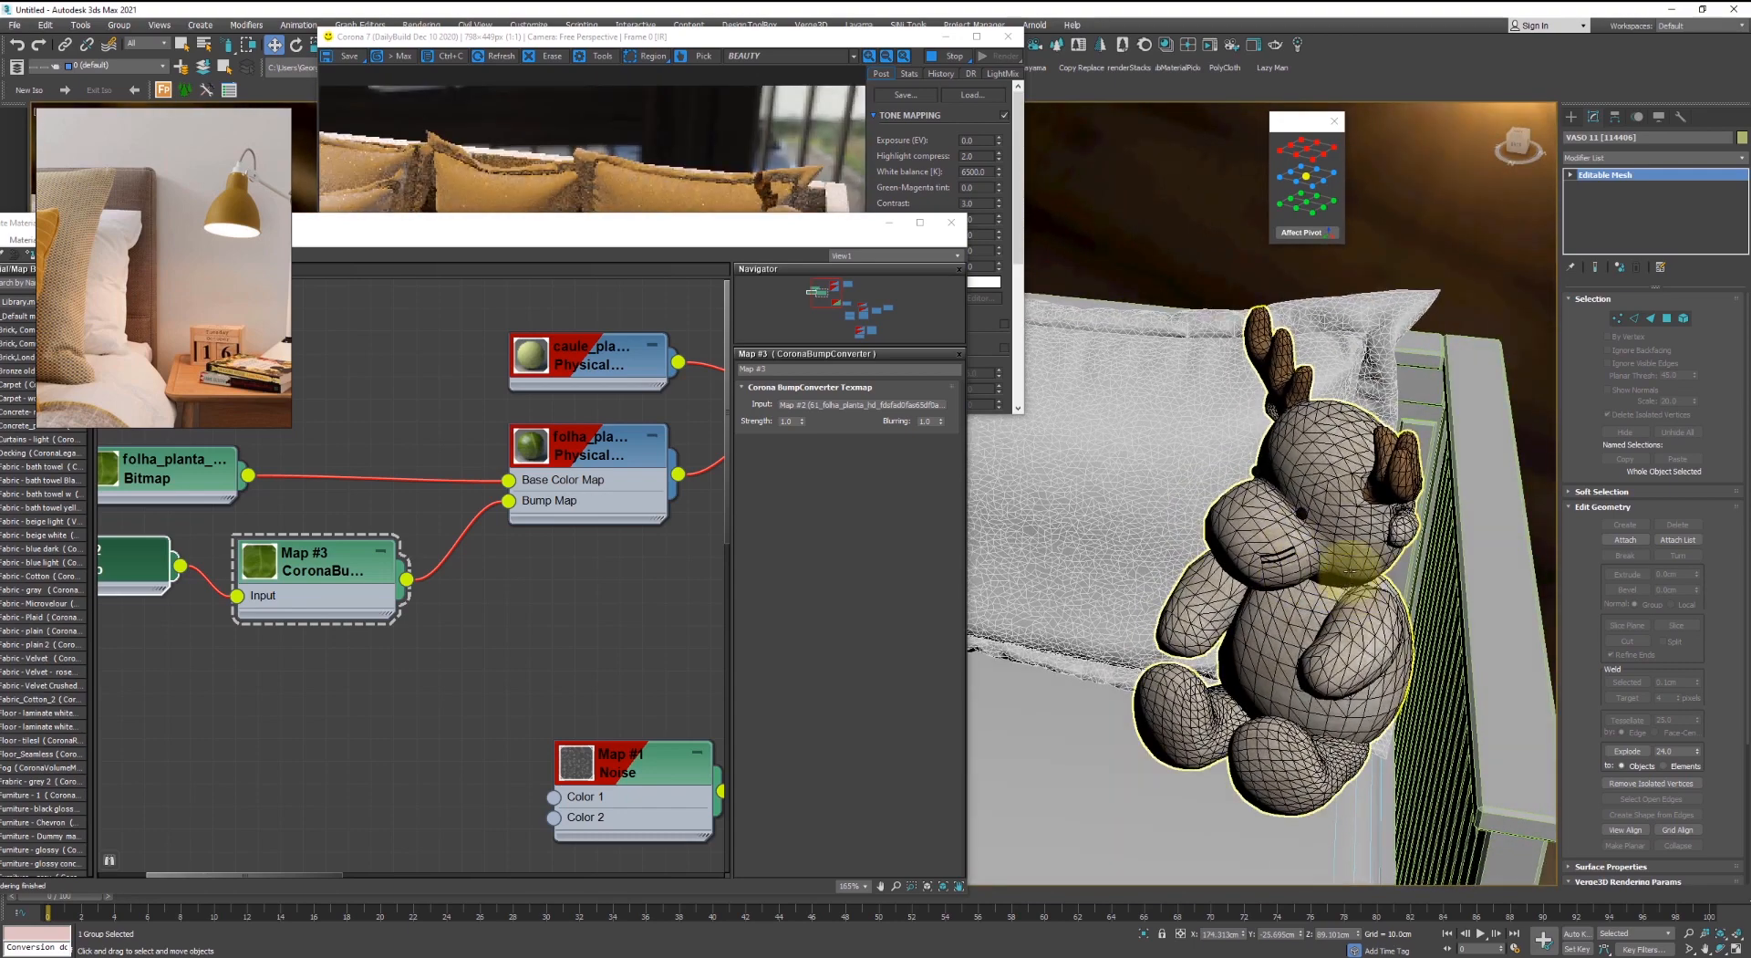
scroll(539, 532, "down", 1)
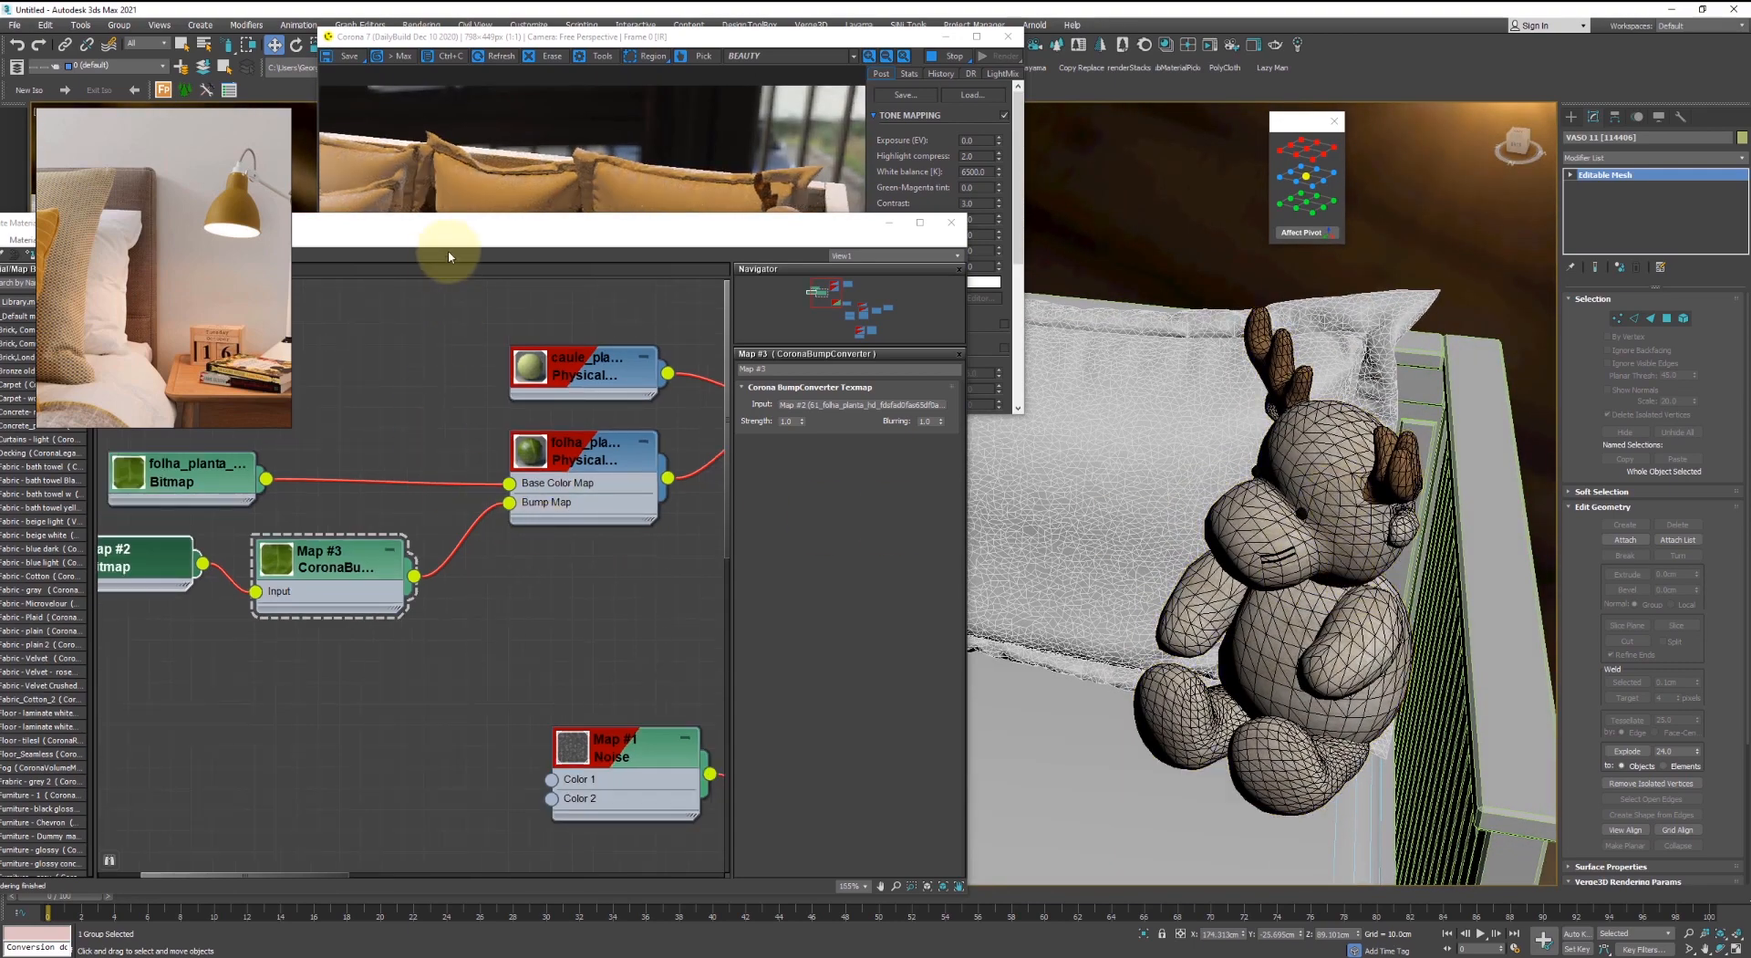
left_click_drag(642, 242, 856, 368)
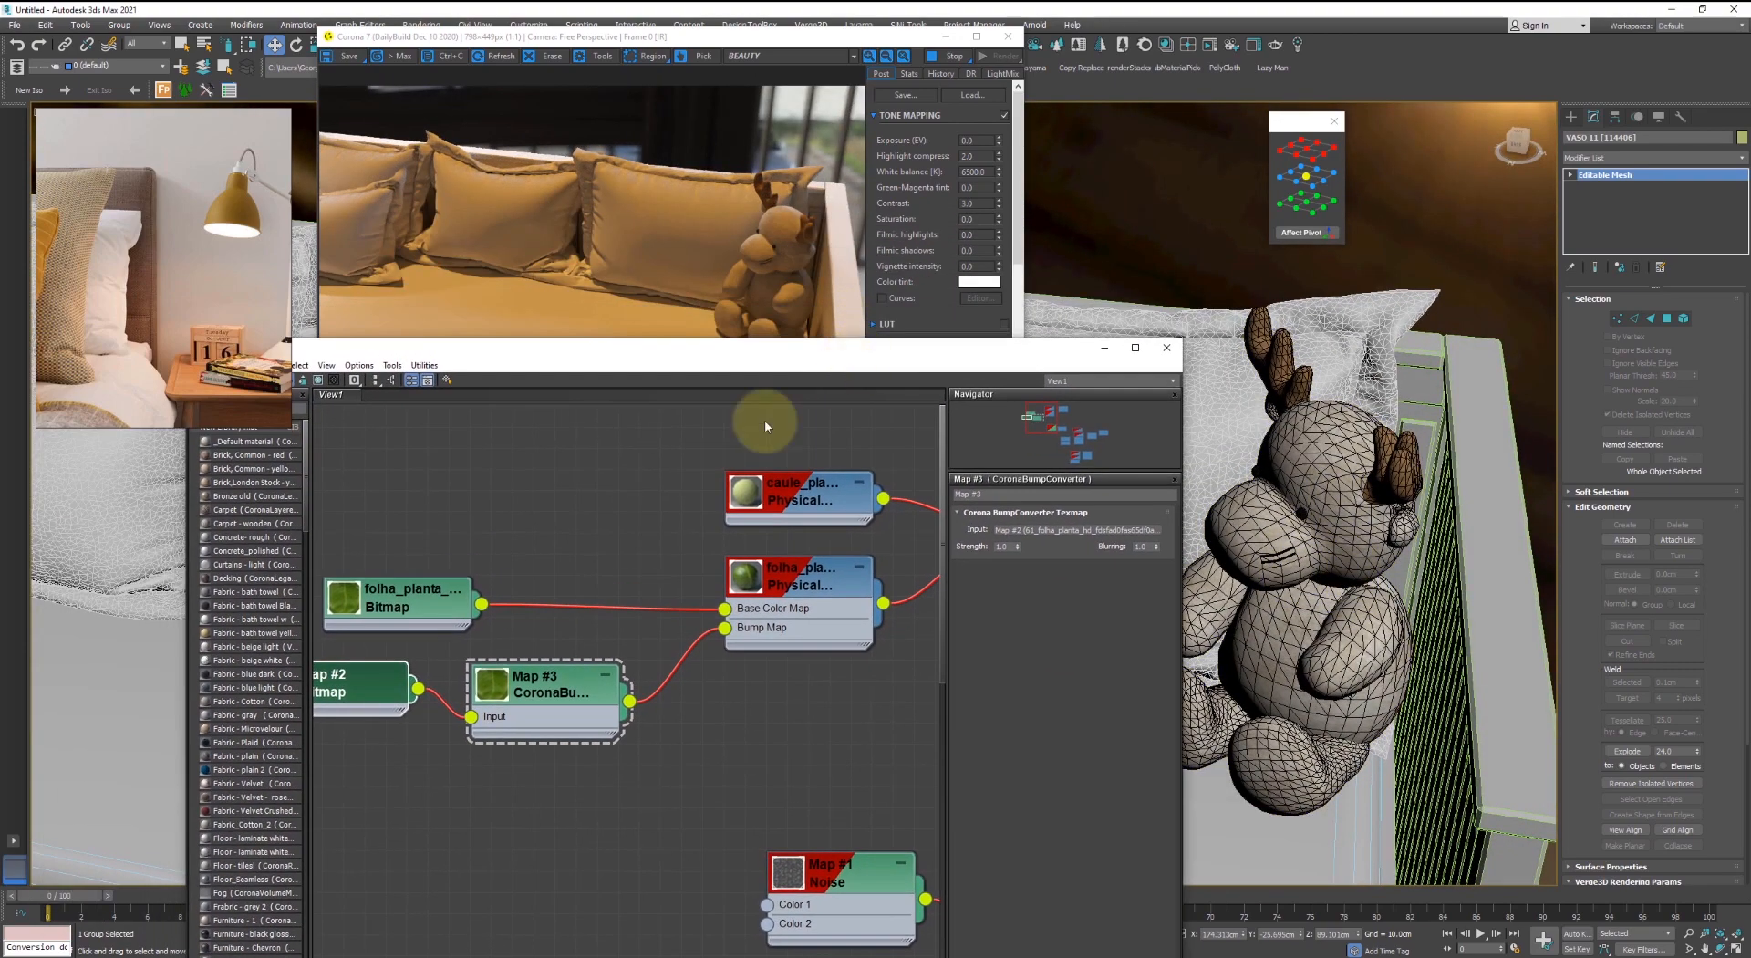
left_click_drag(294, 383, 299, 493)
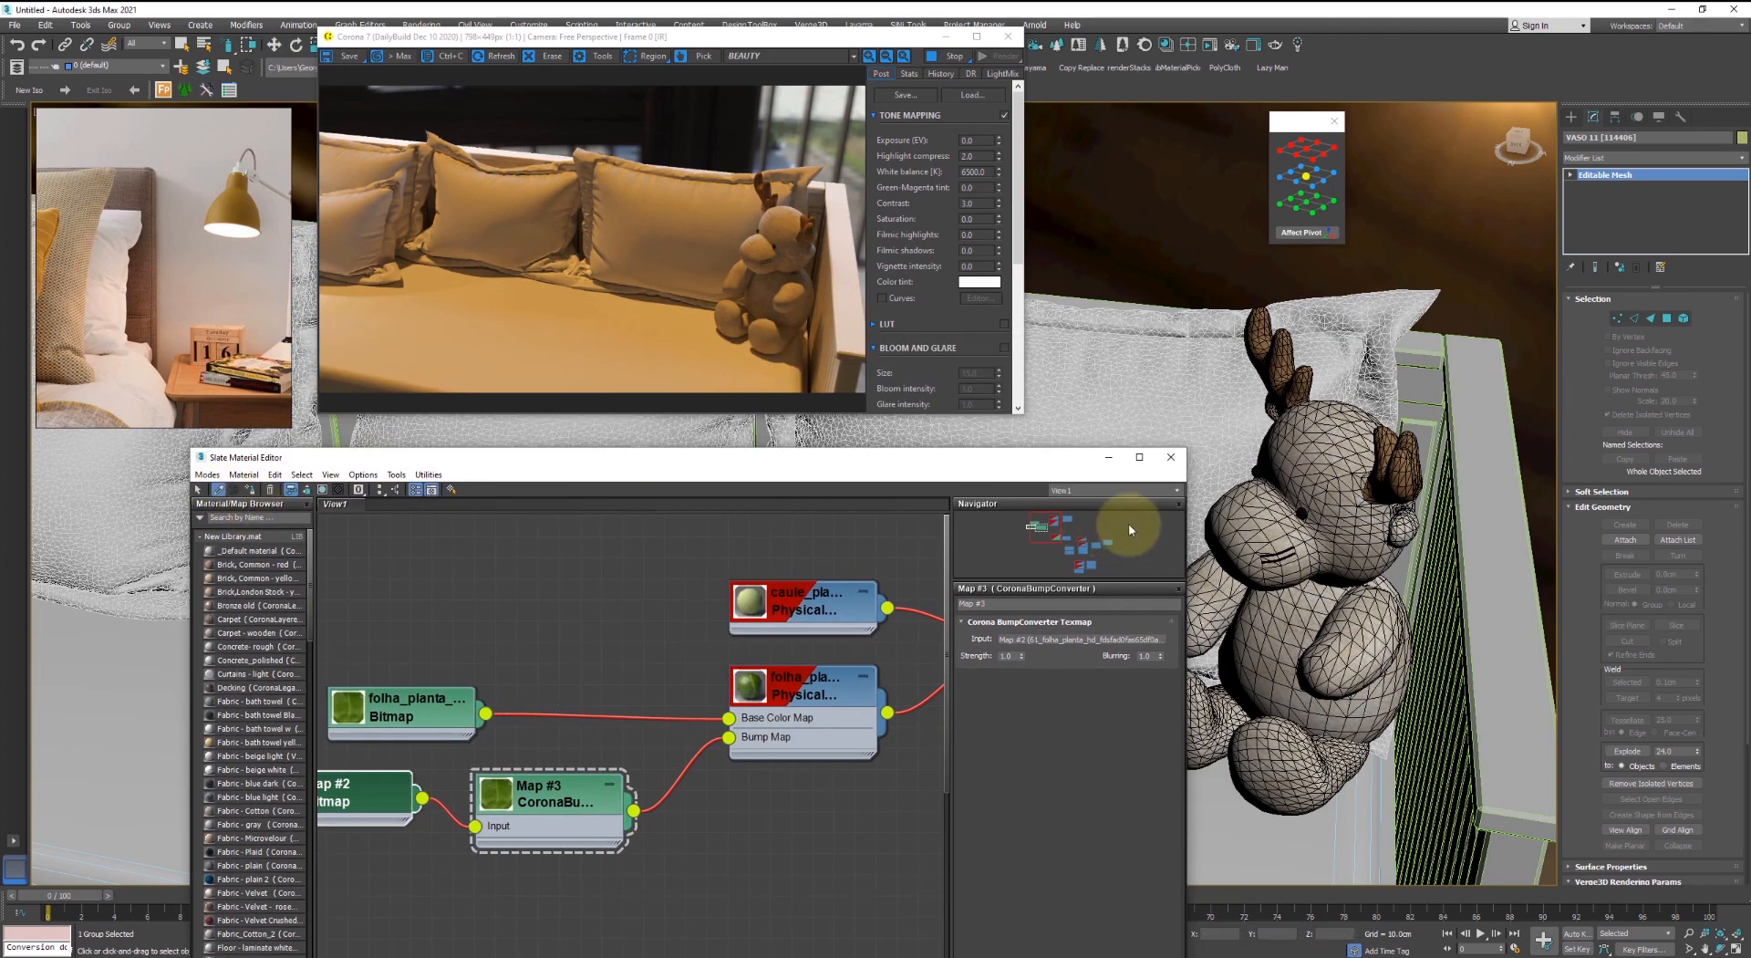
- Pick the plush toy's Multi/Sub-Object material into the node view and move it clear of the existing nodes
left_click(1310, 469)
scroll(636, 724, "down", 3)
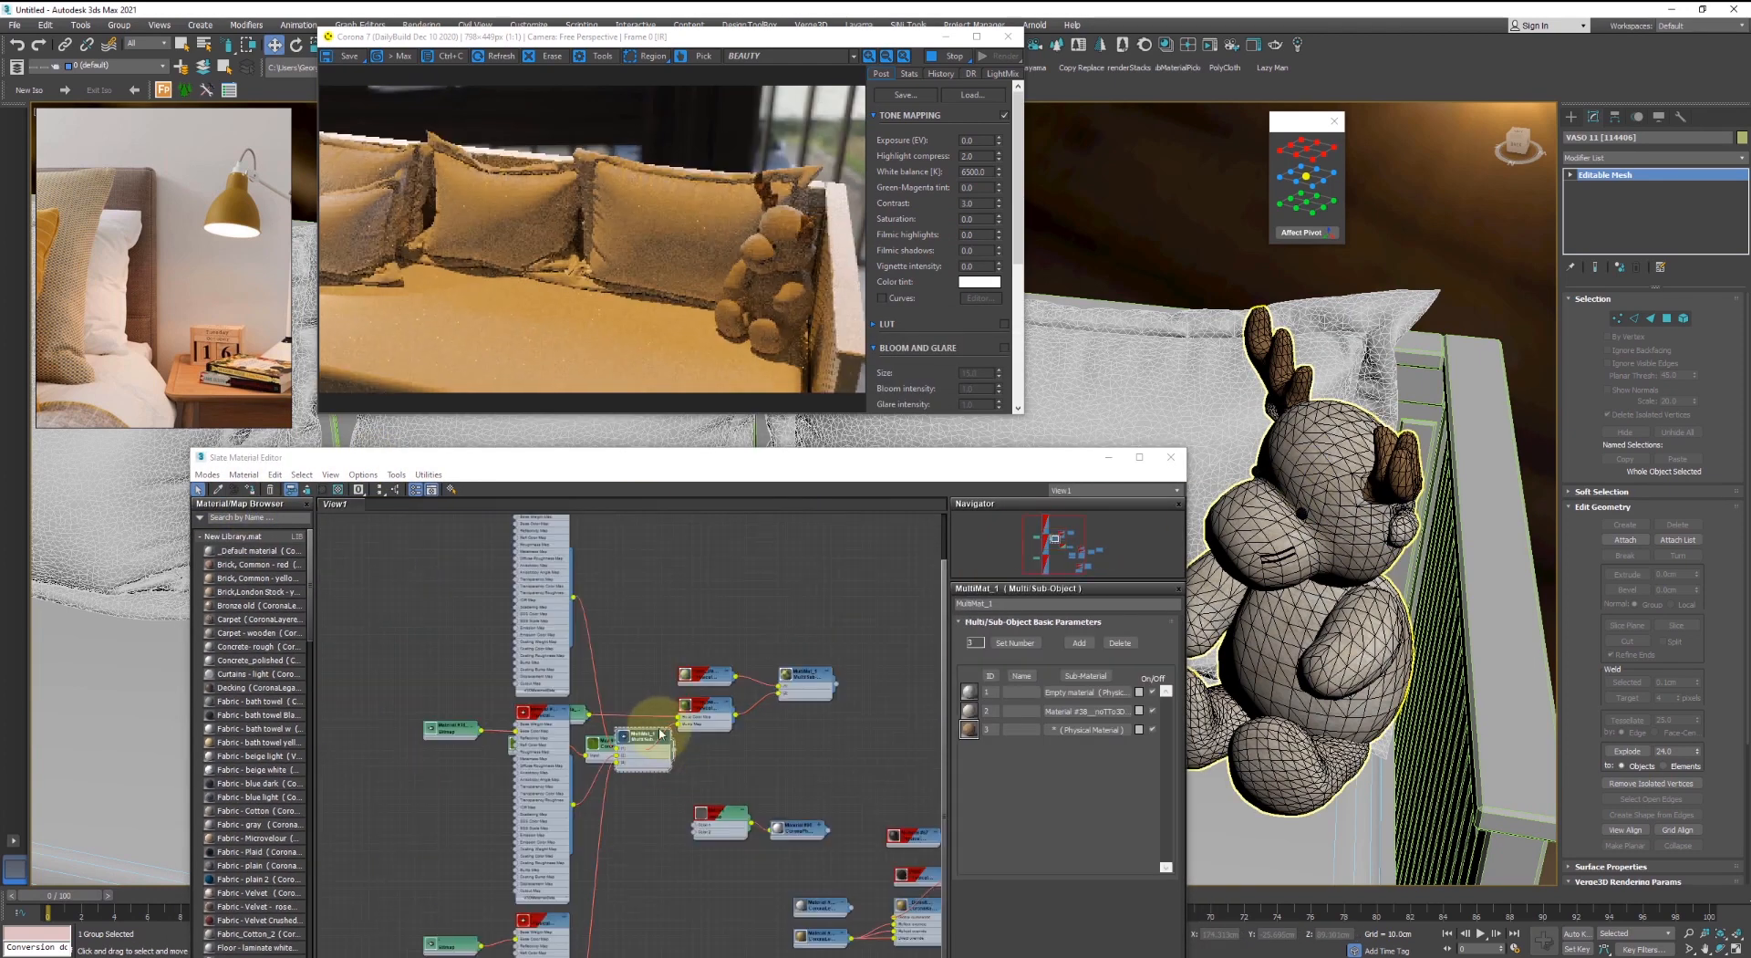
scroll(654, 746, "down", 2)
left_click_drag(647, 742, 540, 684)
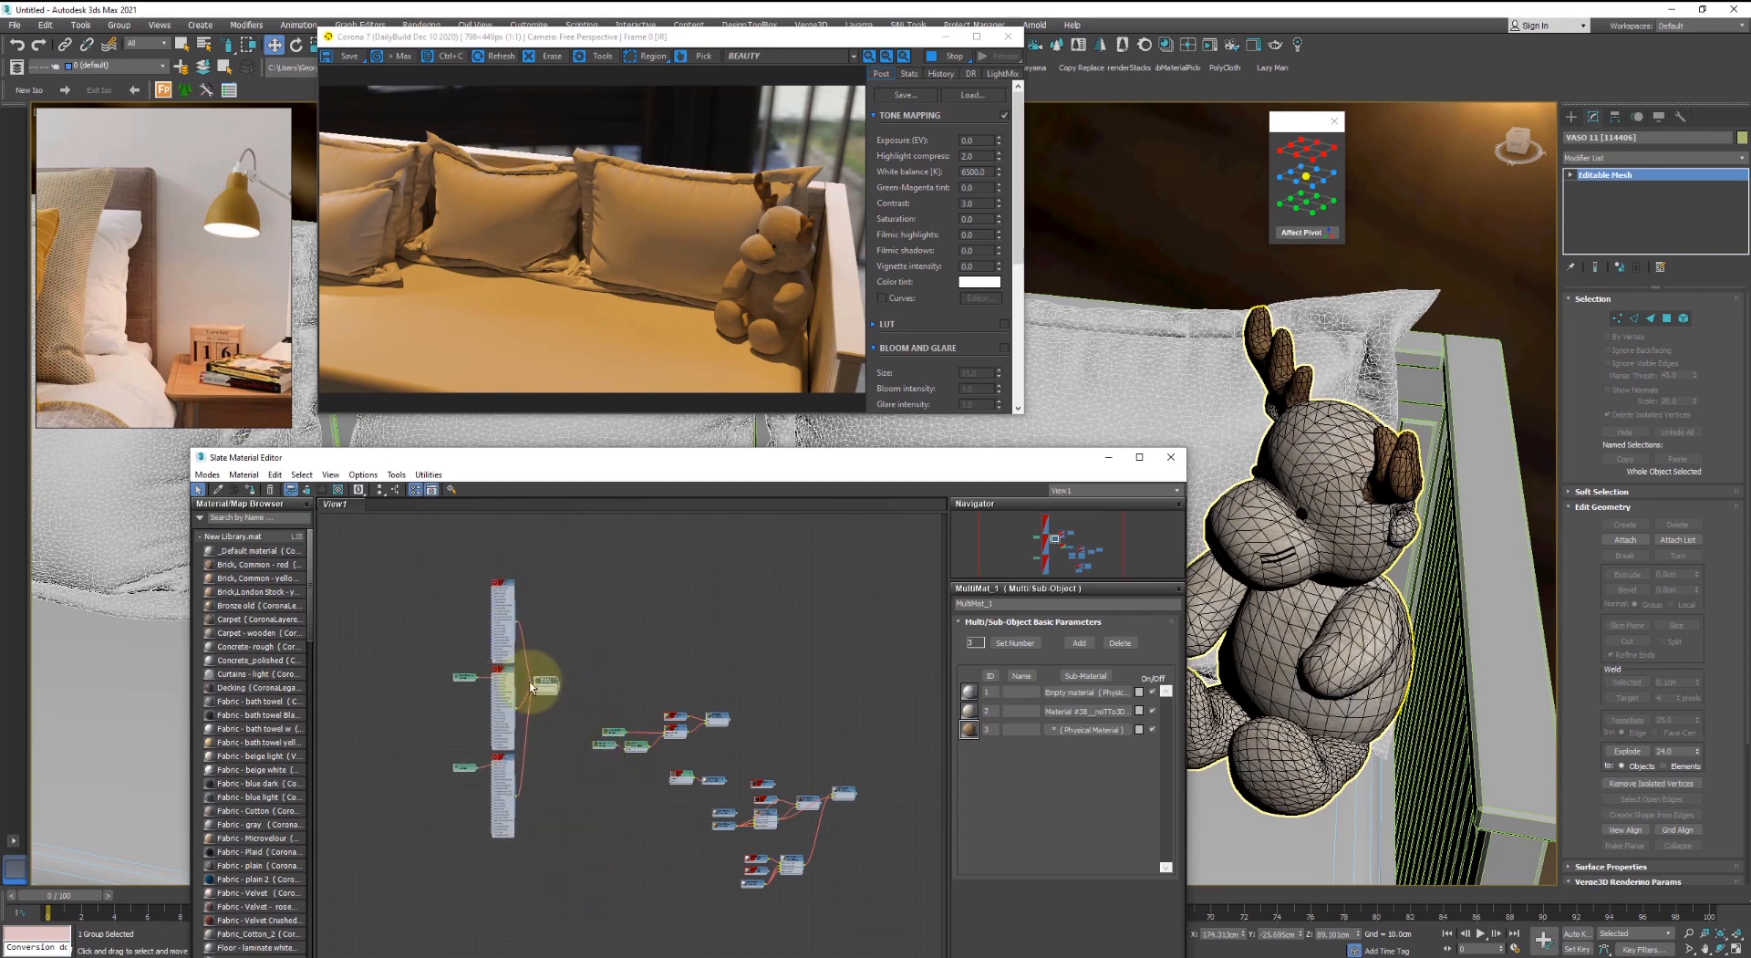
- Hide the unused node slots of the plush toy's material tree and pick the toy's material again
scroll(525, 686, "up", 3)
middle_click_drag(561, 693, 639, 684)
left_click(220, 490)
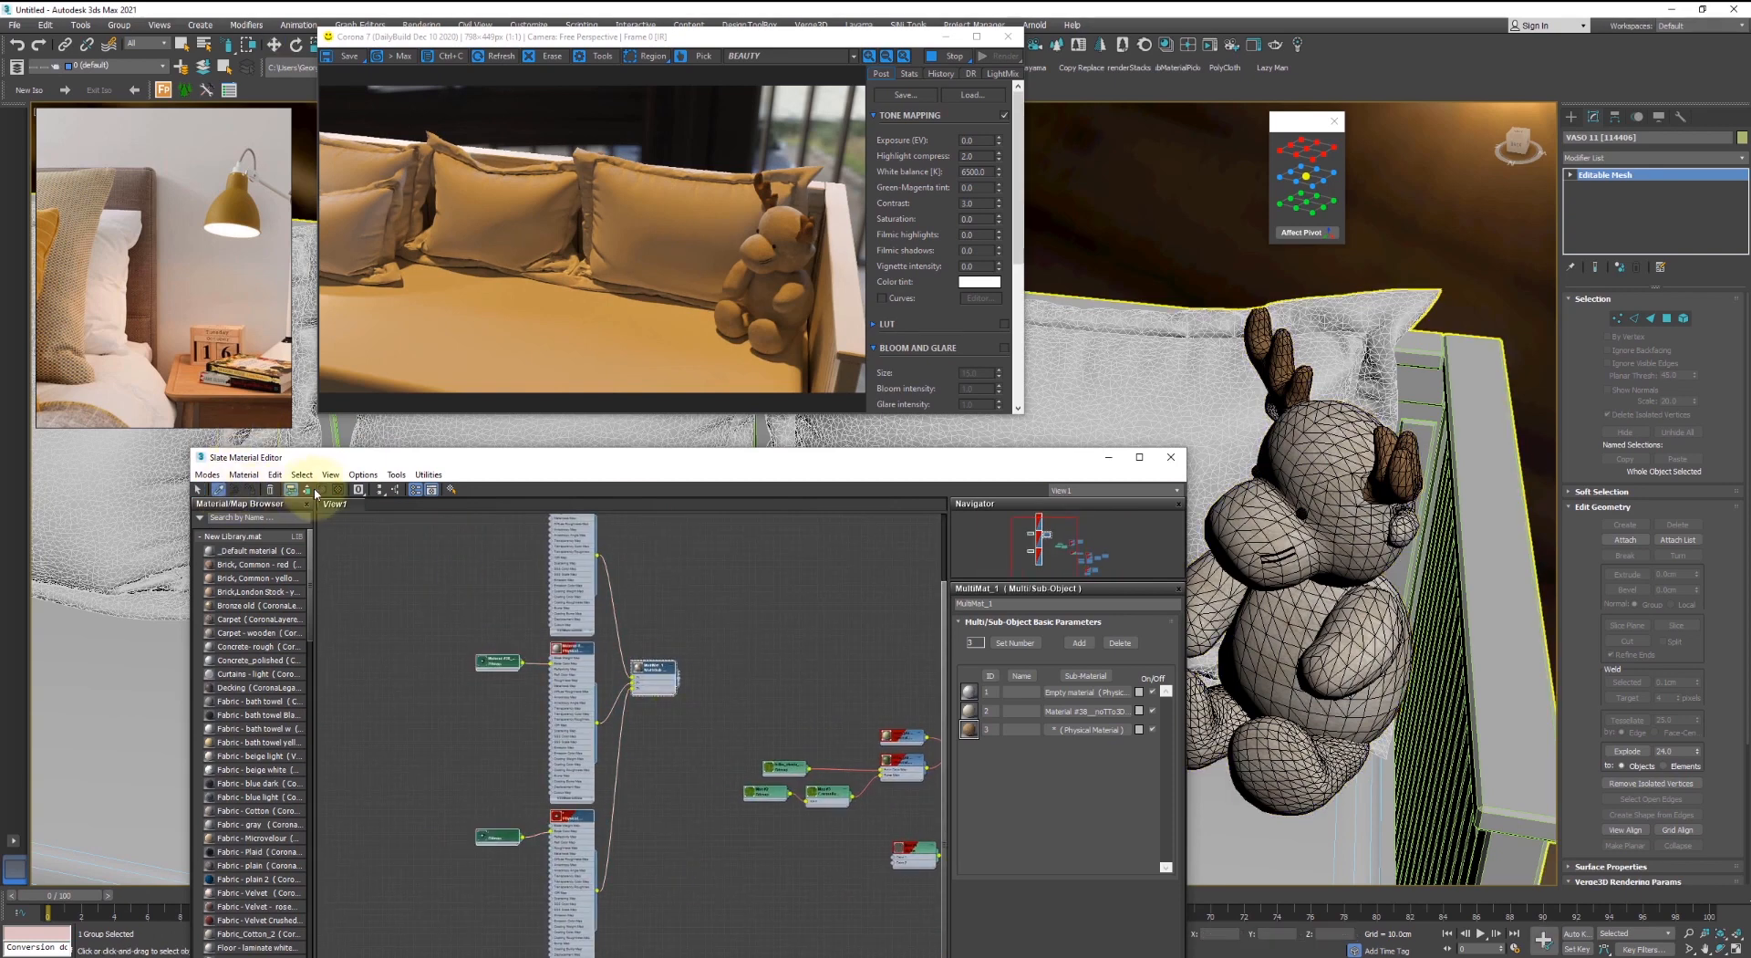
left_click(397, 492)
left_click(1336, 579)
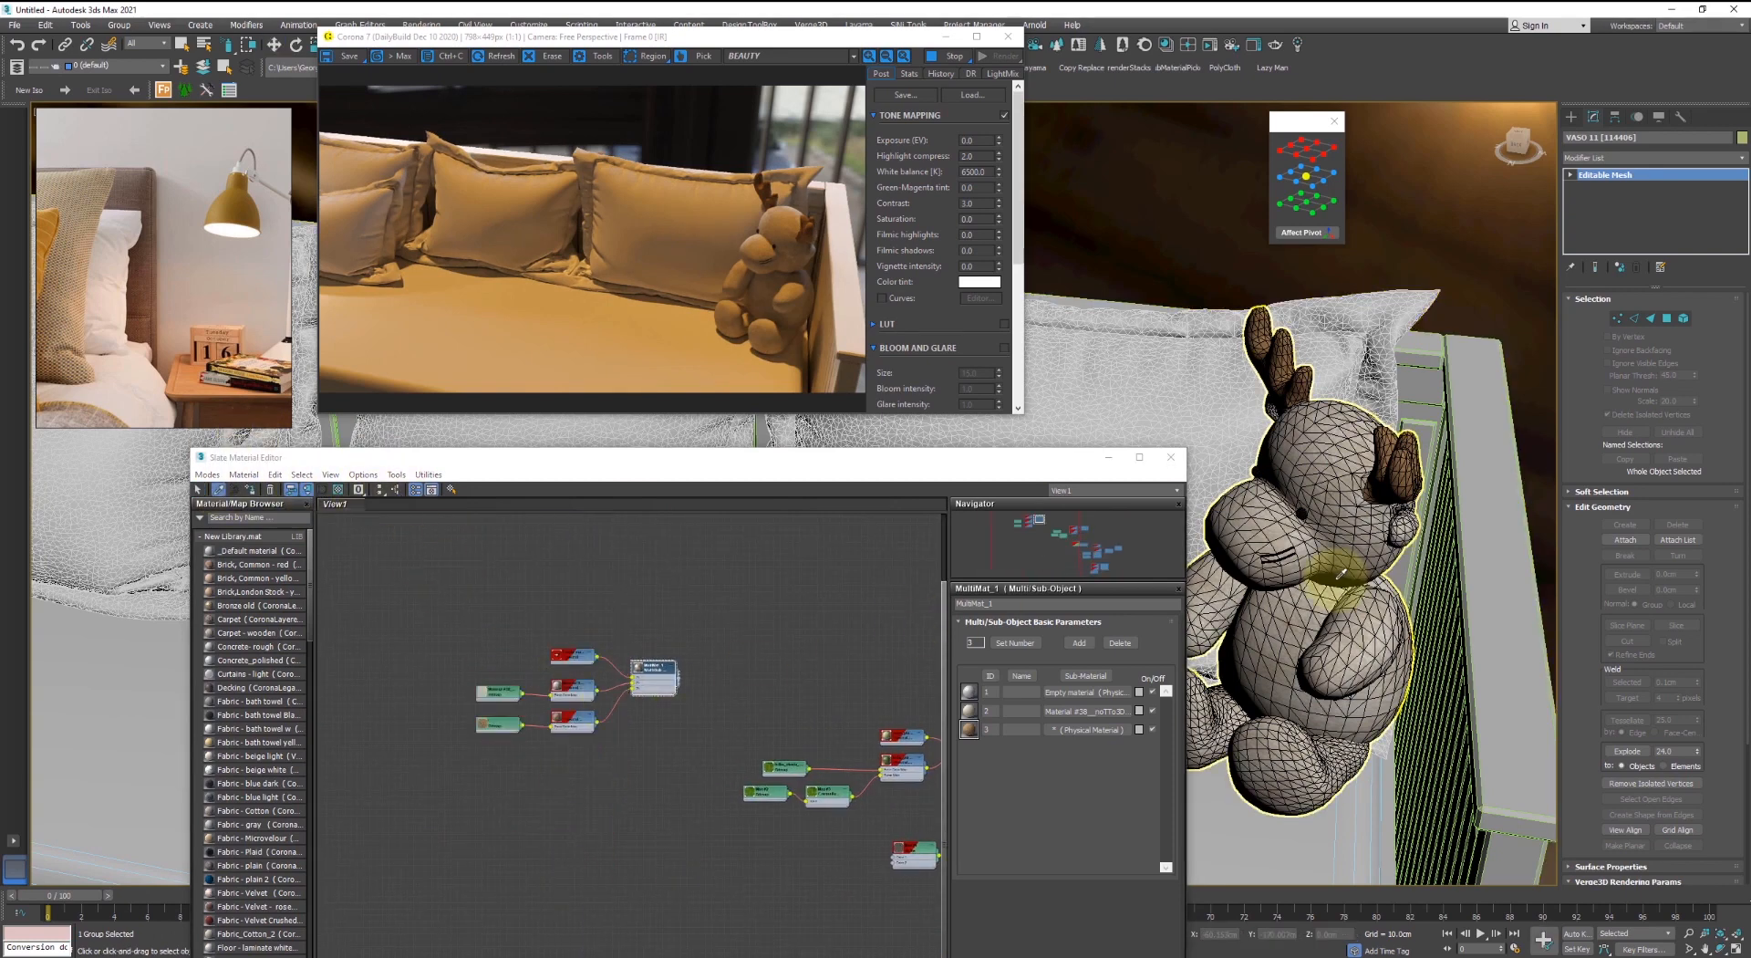
- Open the toy's Material #38 physical material and add a new CoronaPhysicalMtl above its bitmap
scroll(626, 638, "up", 5)
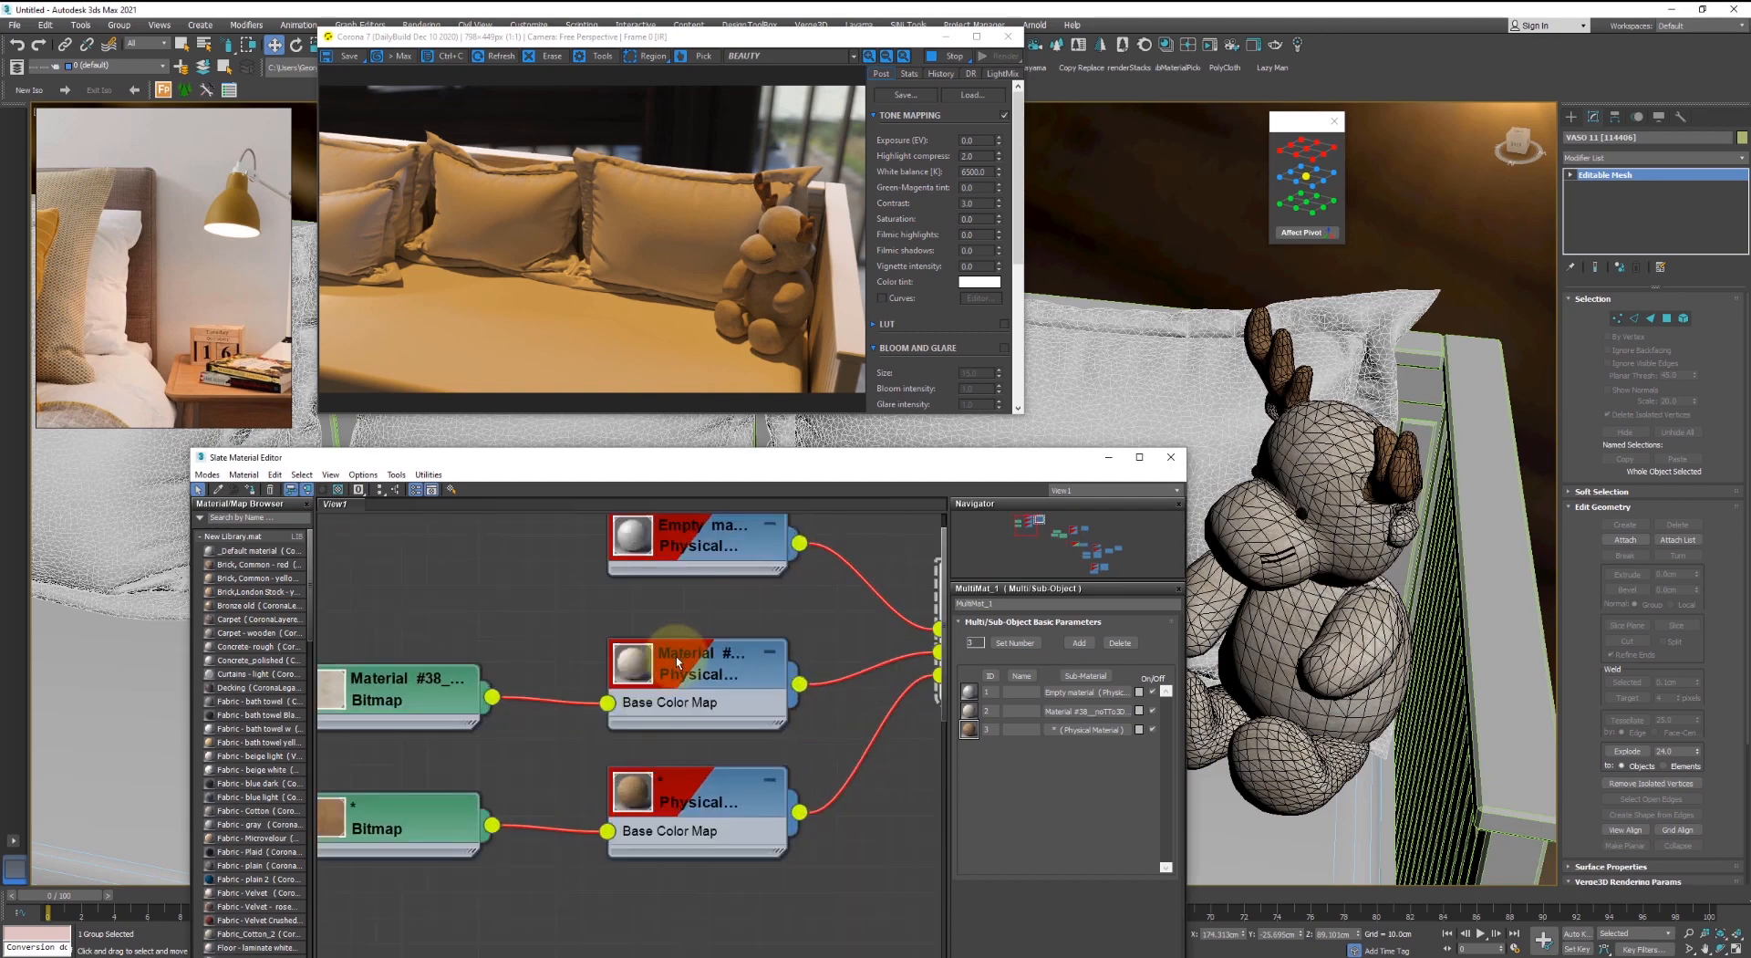
left_click(676, 659)
scroll(514, 664, "down", 3)
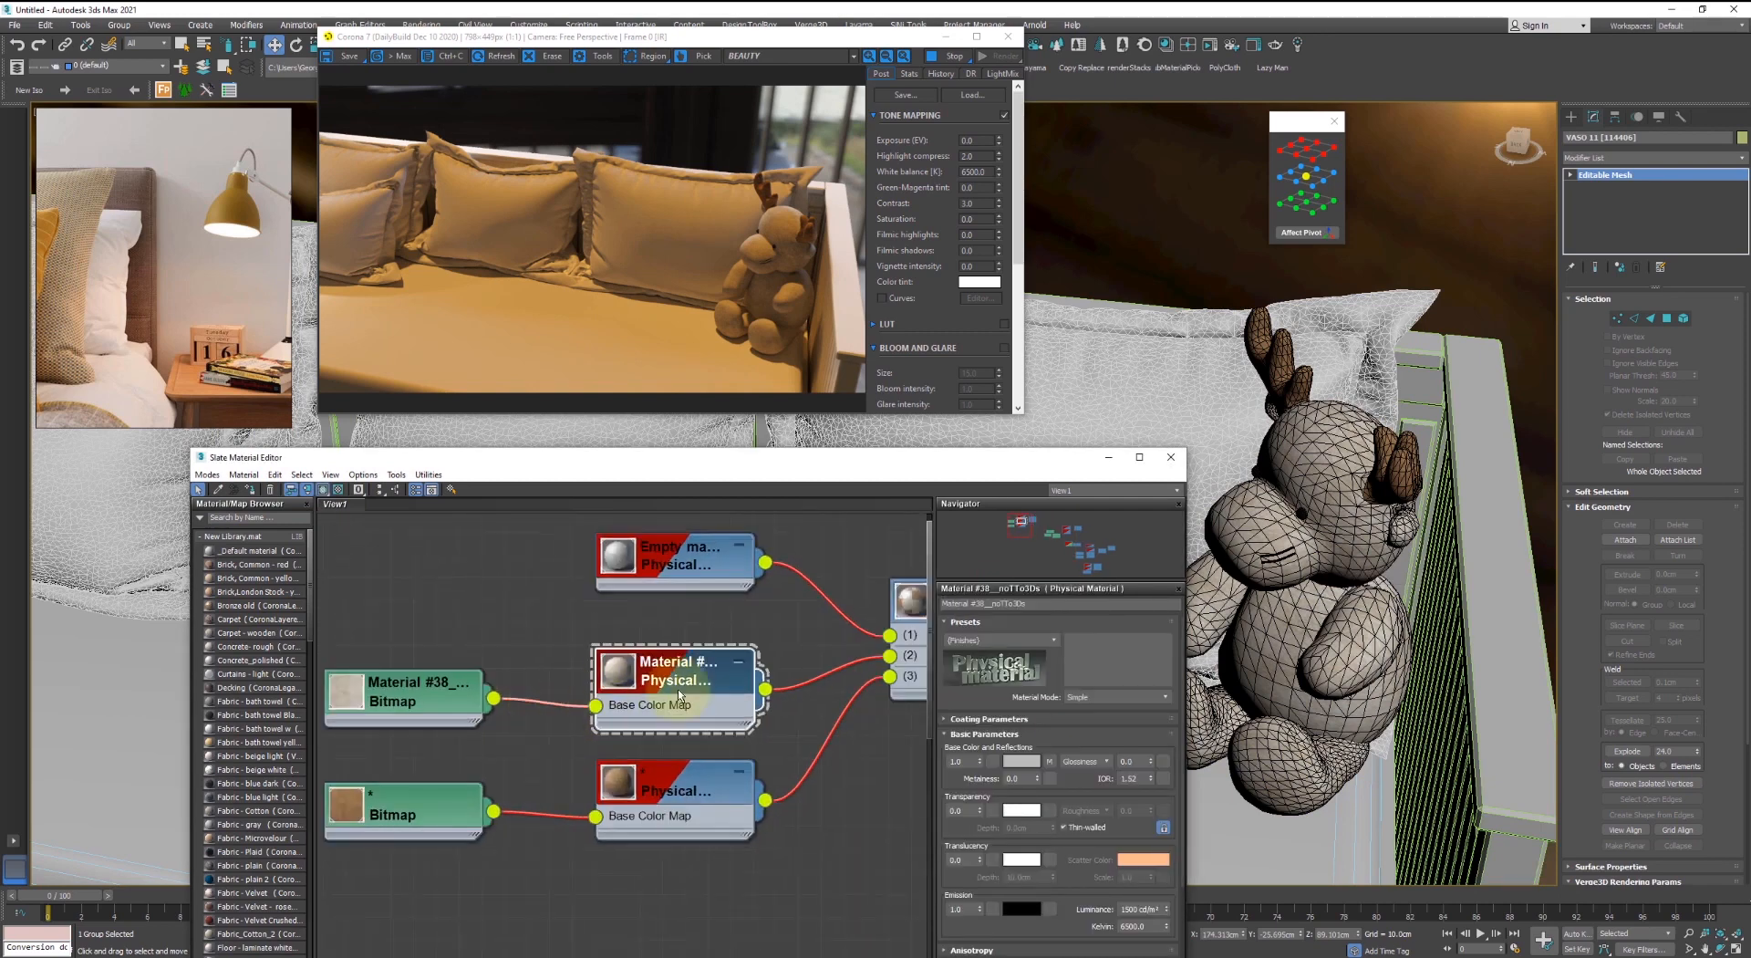
right_click(362, 589)
mouse_move(402, 606)
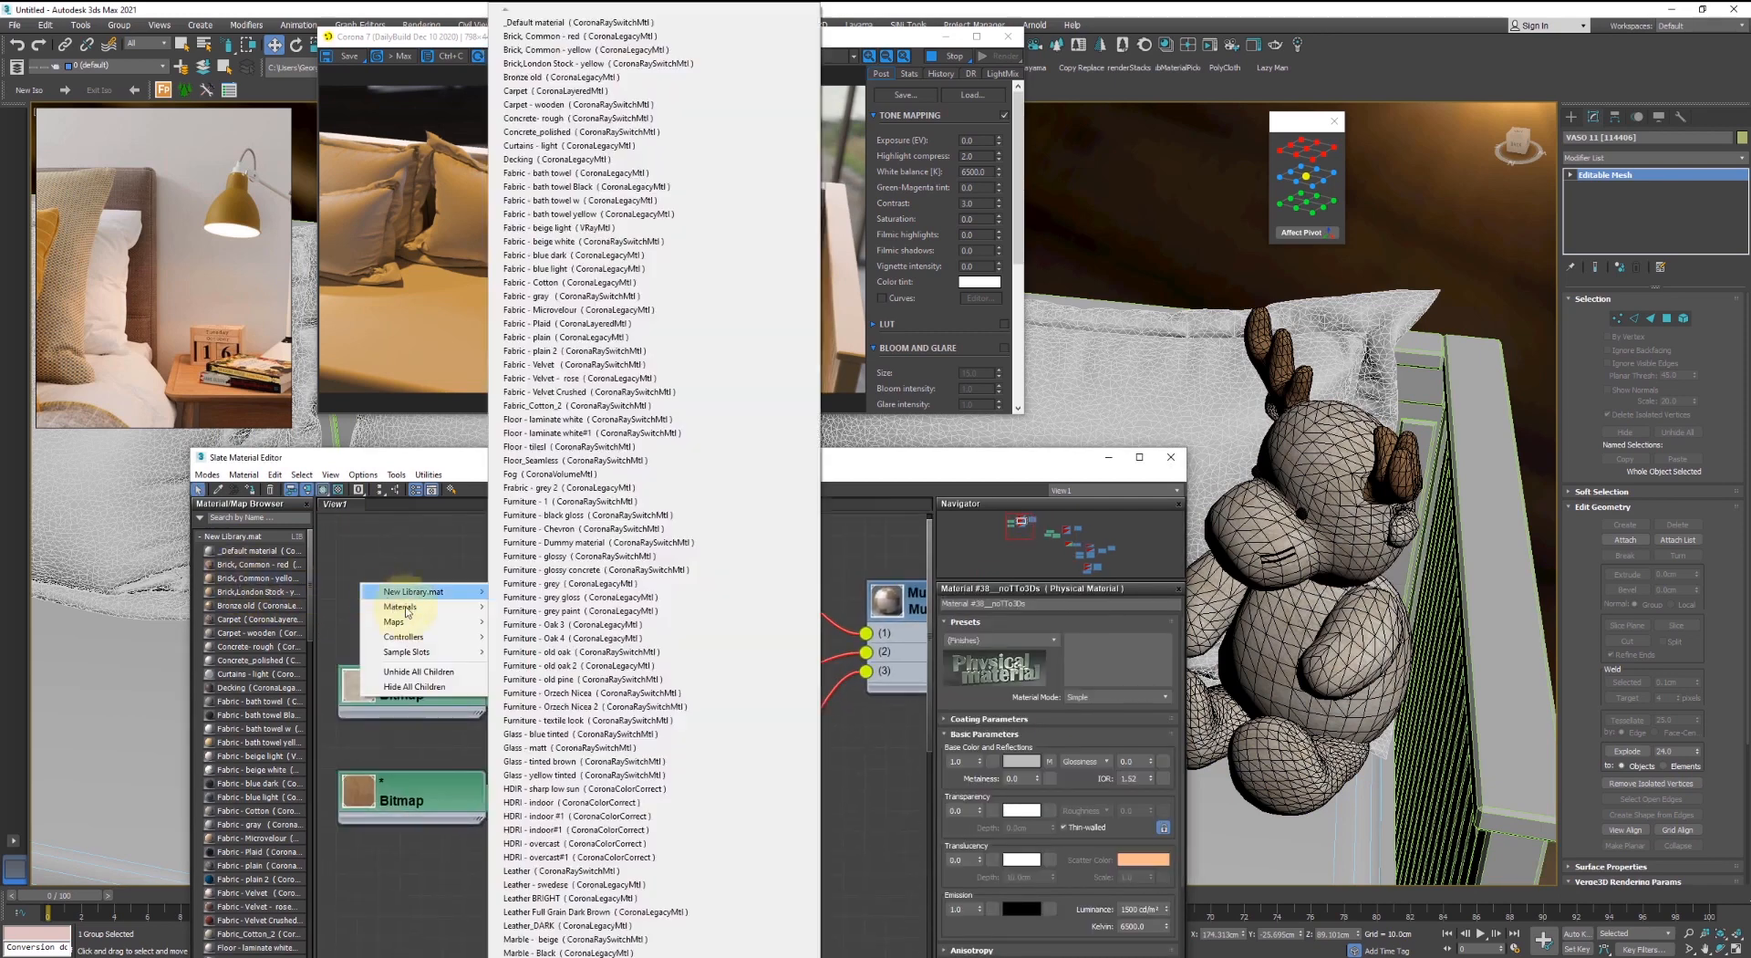
mouse_move(526, 637)
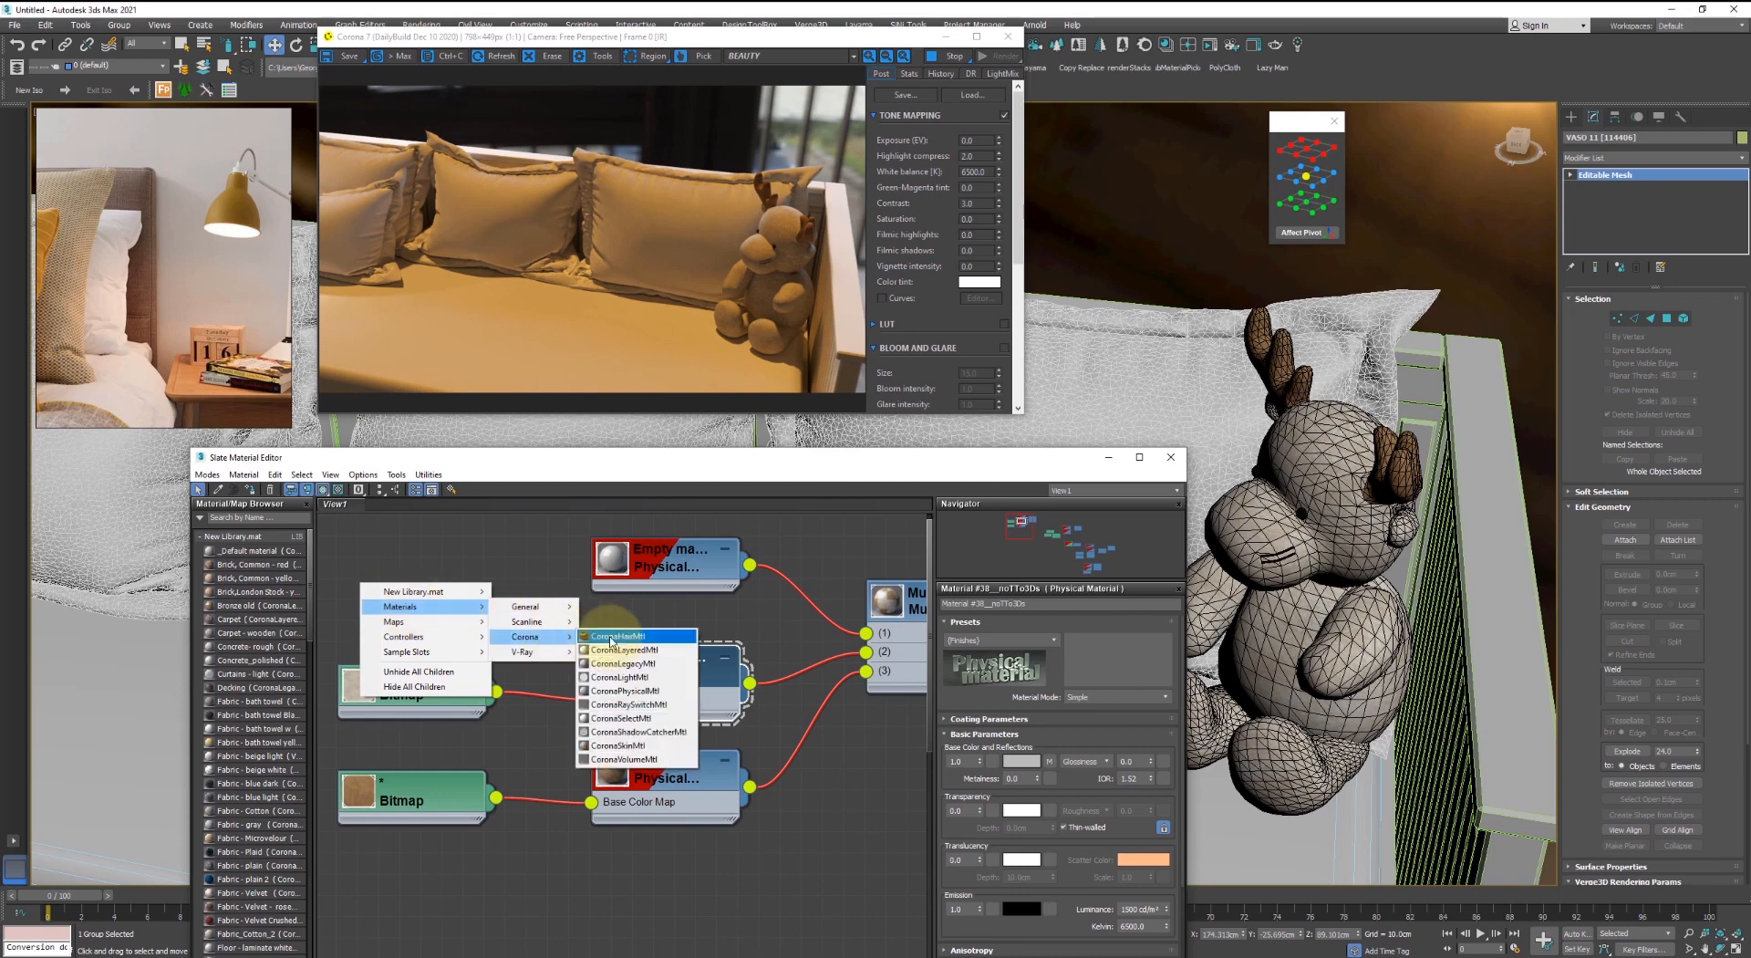
left_click(653, 691)
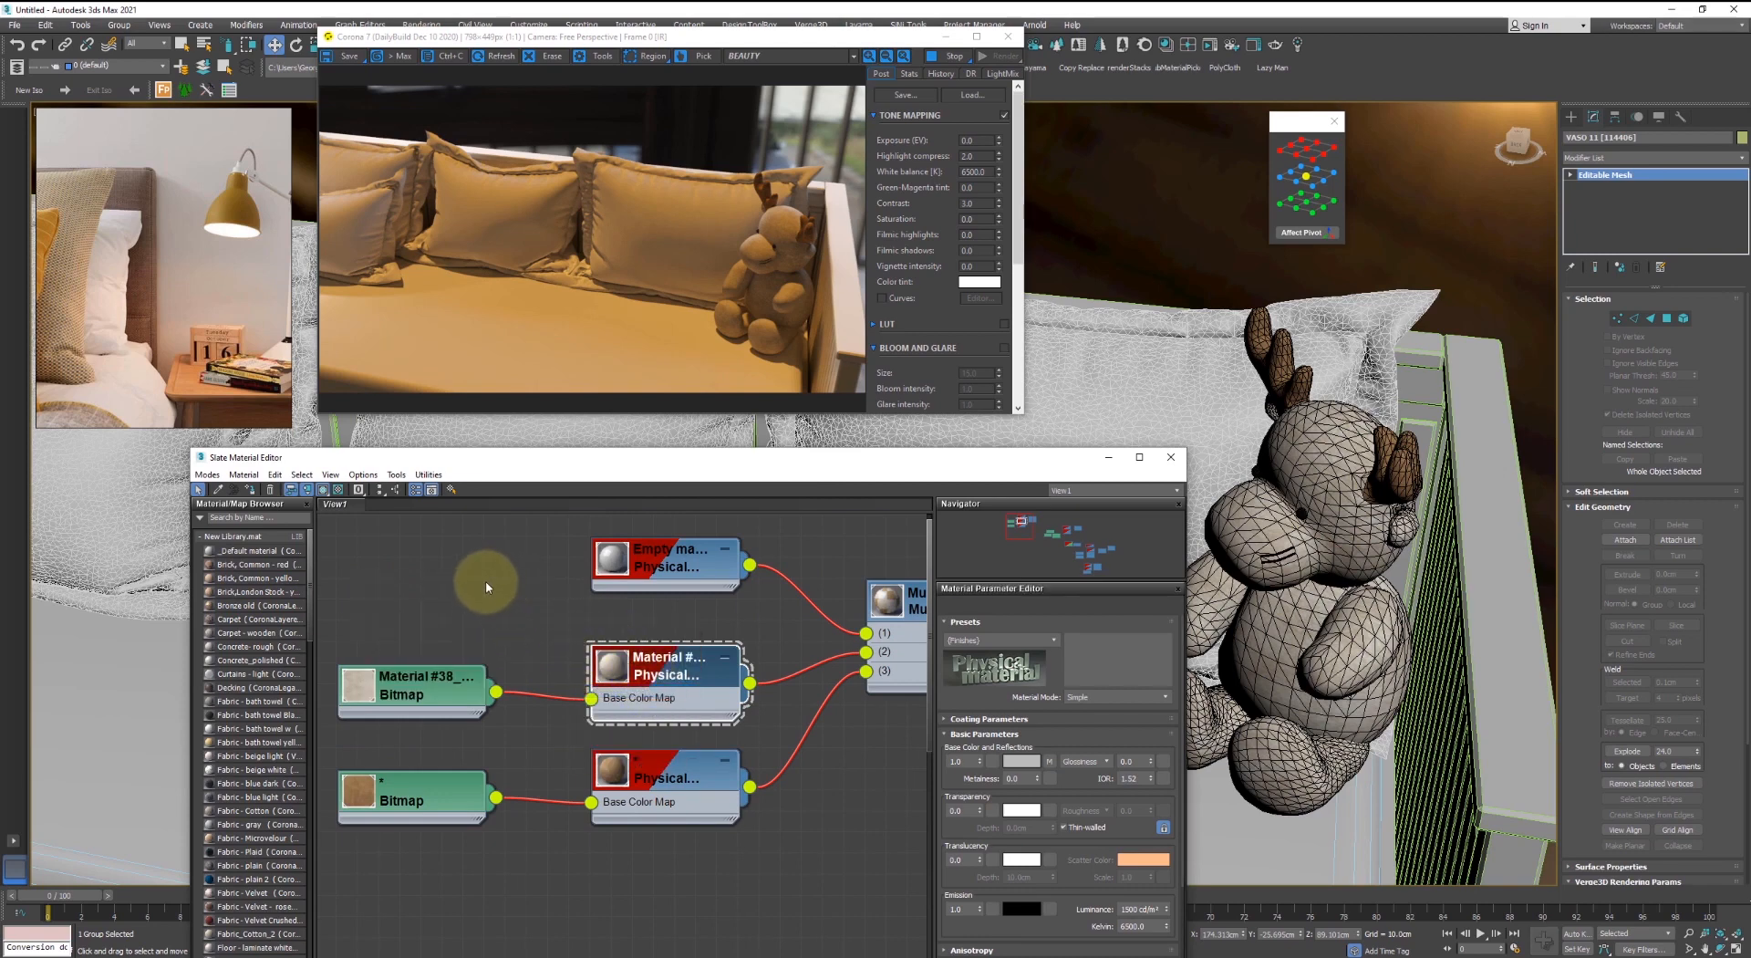
left_click(412, 574)
left_click_drag(379, 578, 463, 599)
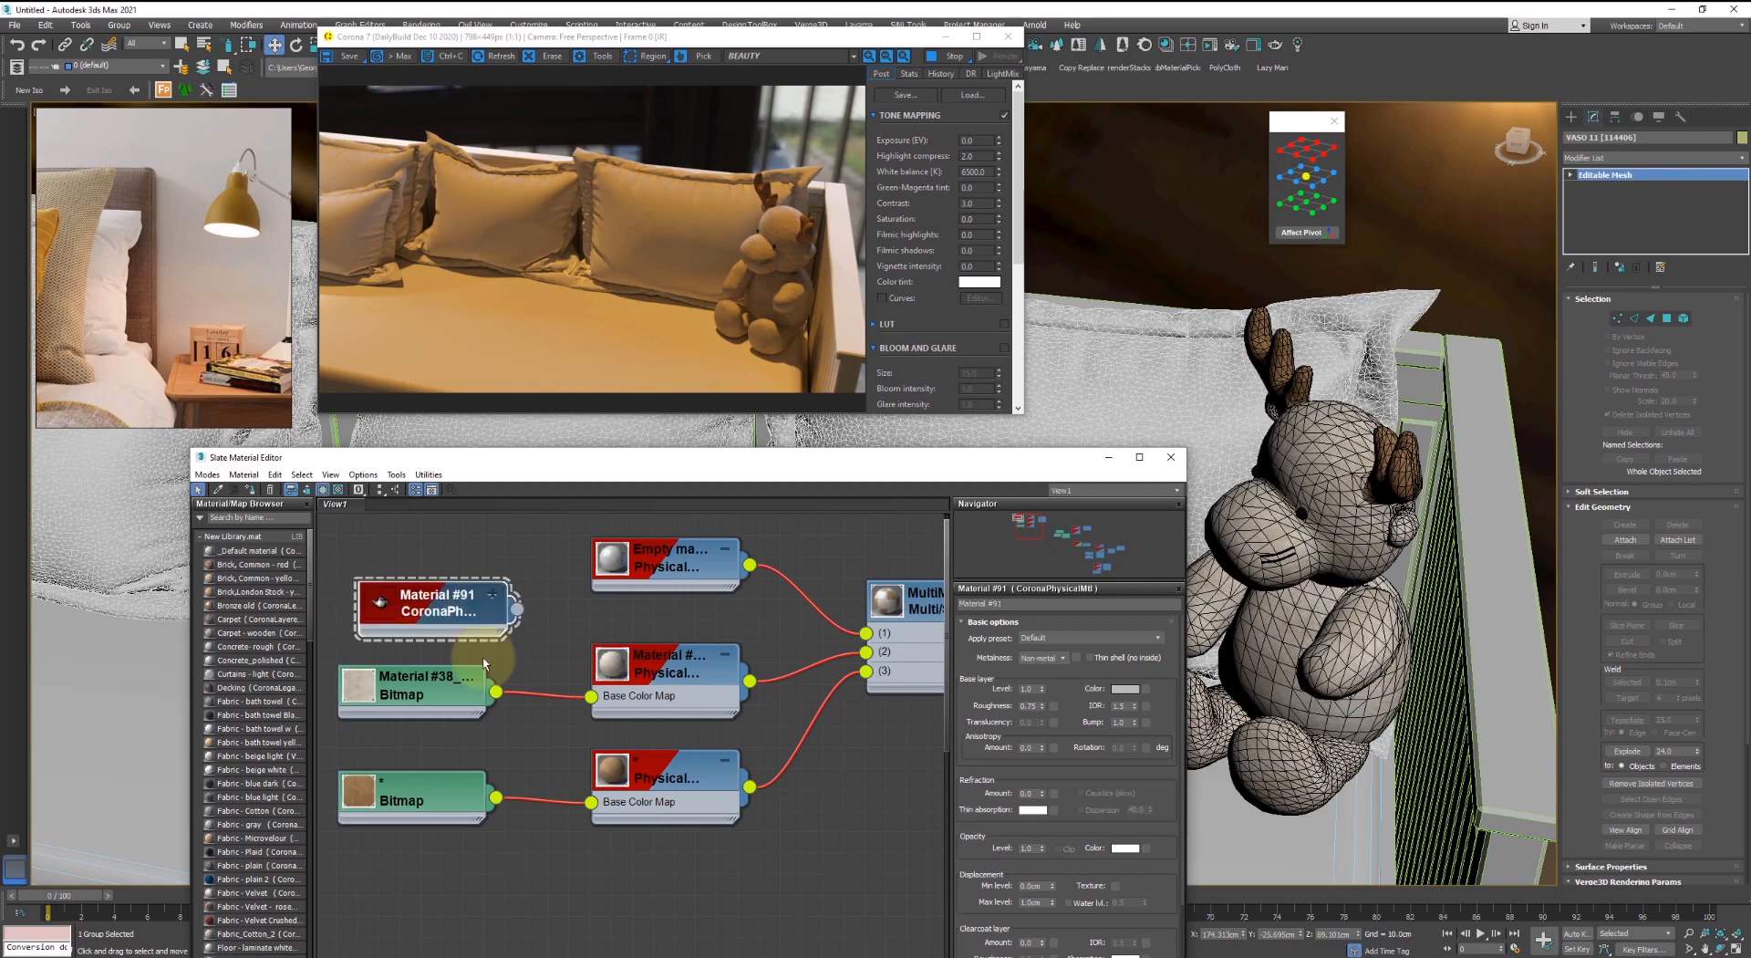
- Add a CoronaAO map that uses the toy's Material #38 bitmap as its unoccluded color
left_click_drag(498, 695, 547, 559)
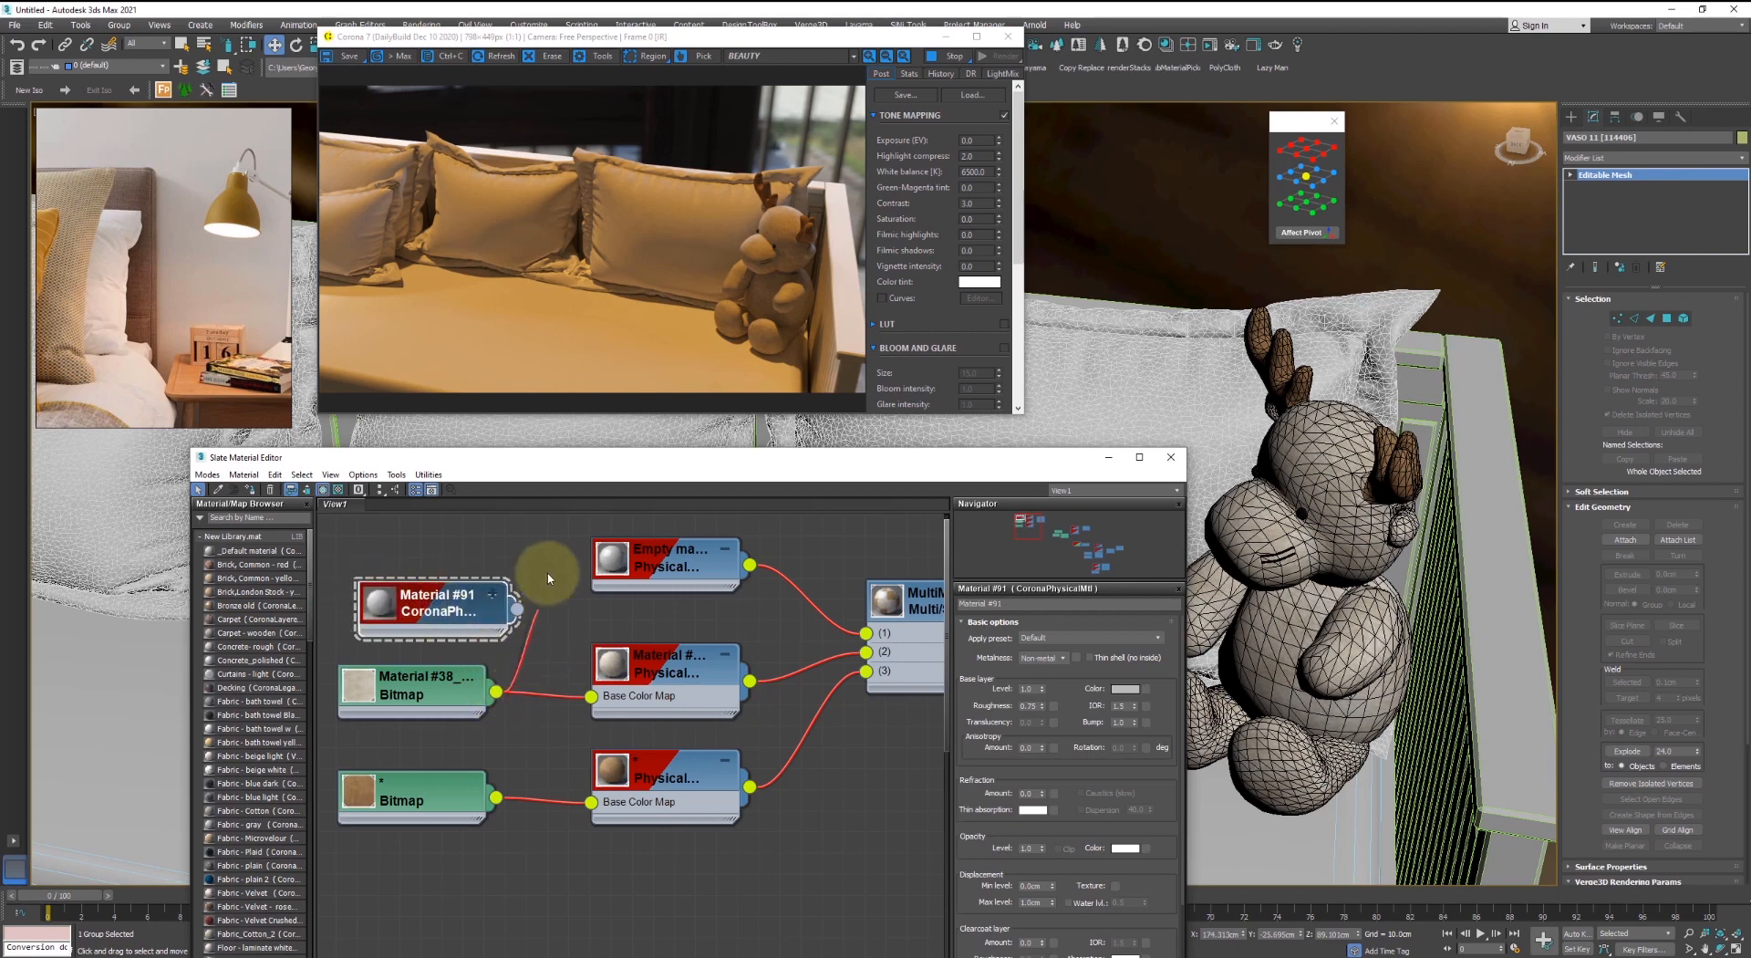
mouse_move(547, 571)
left_click(754, 616)
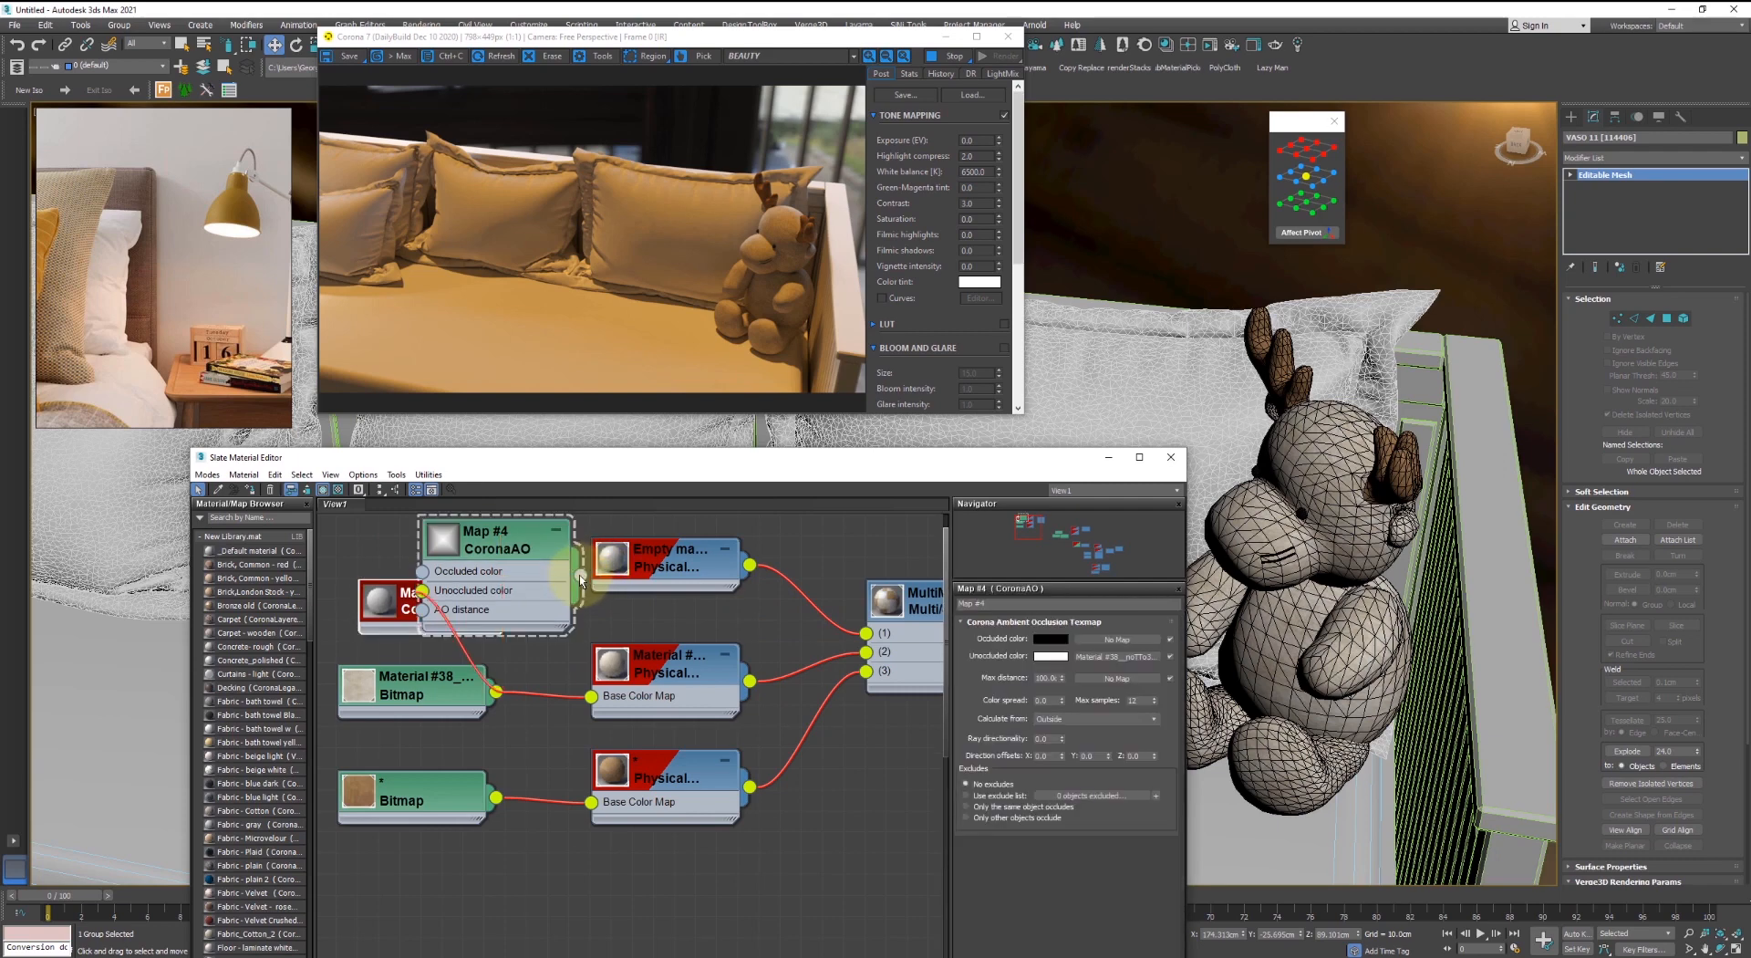
- Use the CoronaAO map as Material #91's base color and wire that material into slot 2 of the Multi/Sub-Object material
right_click(372, 608)
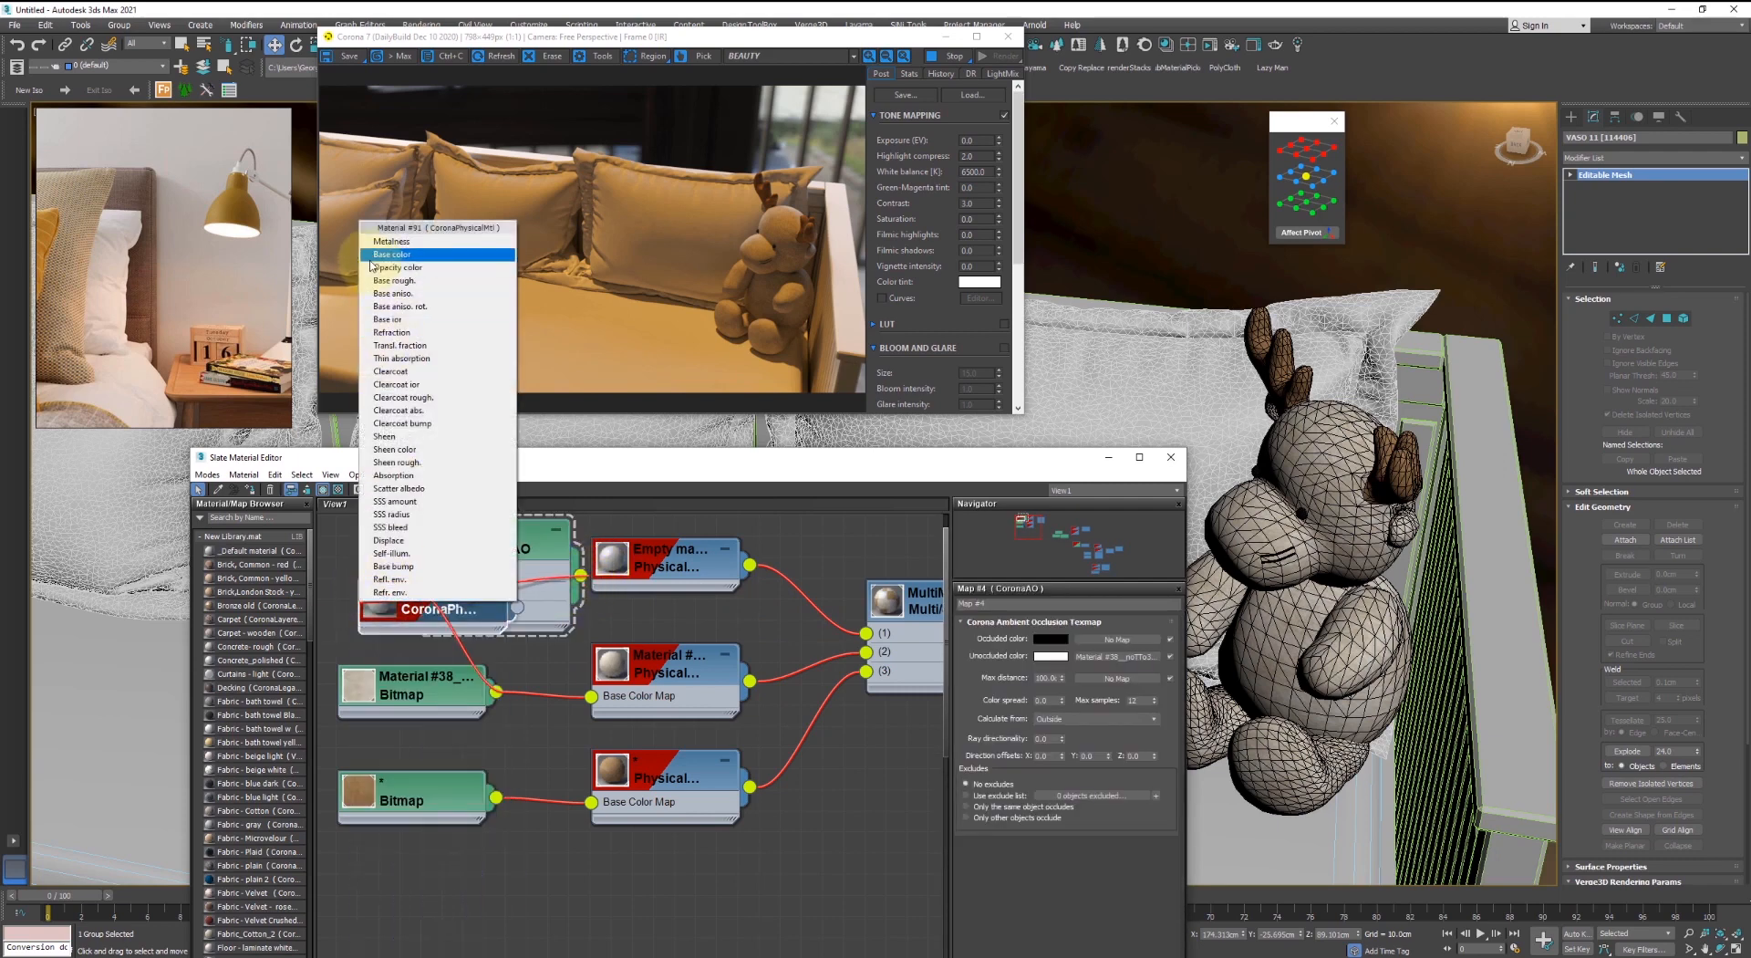
left_click(539, 632)
left_click_drag(516, 609, 830, 651)
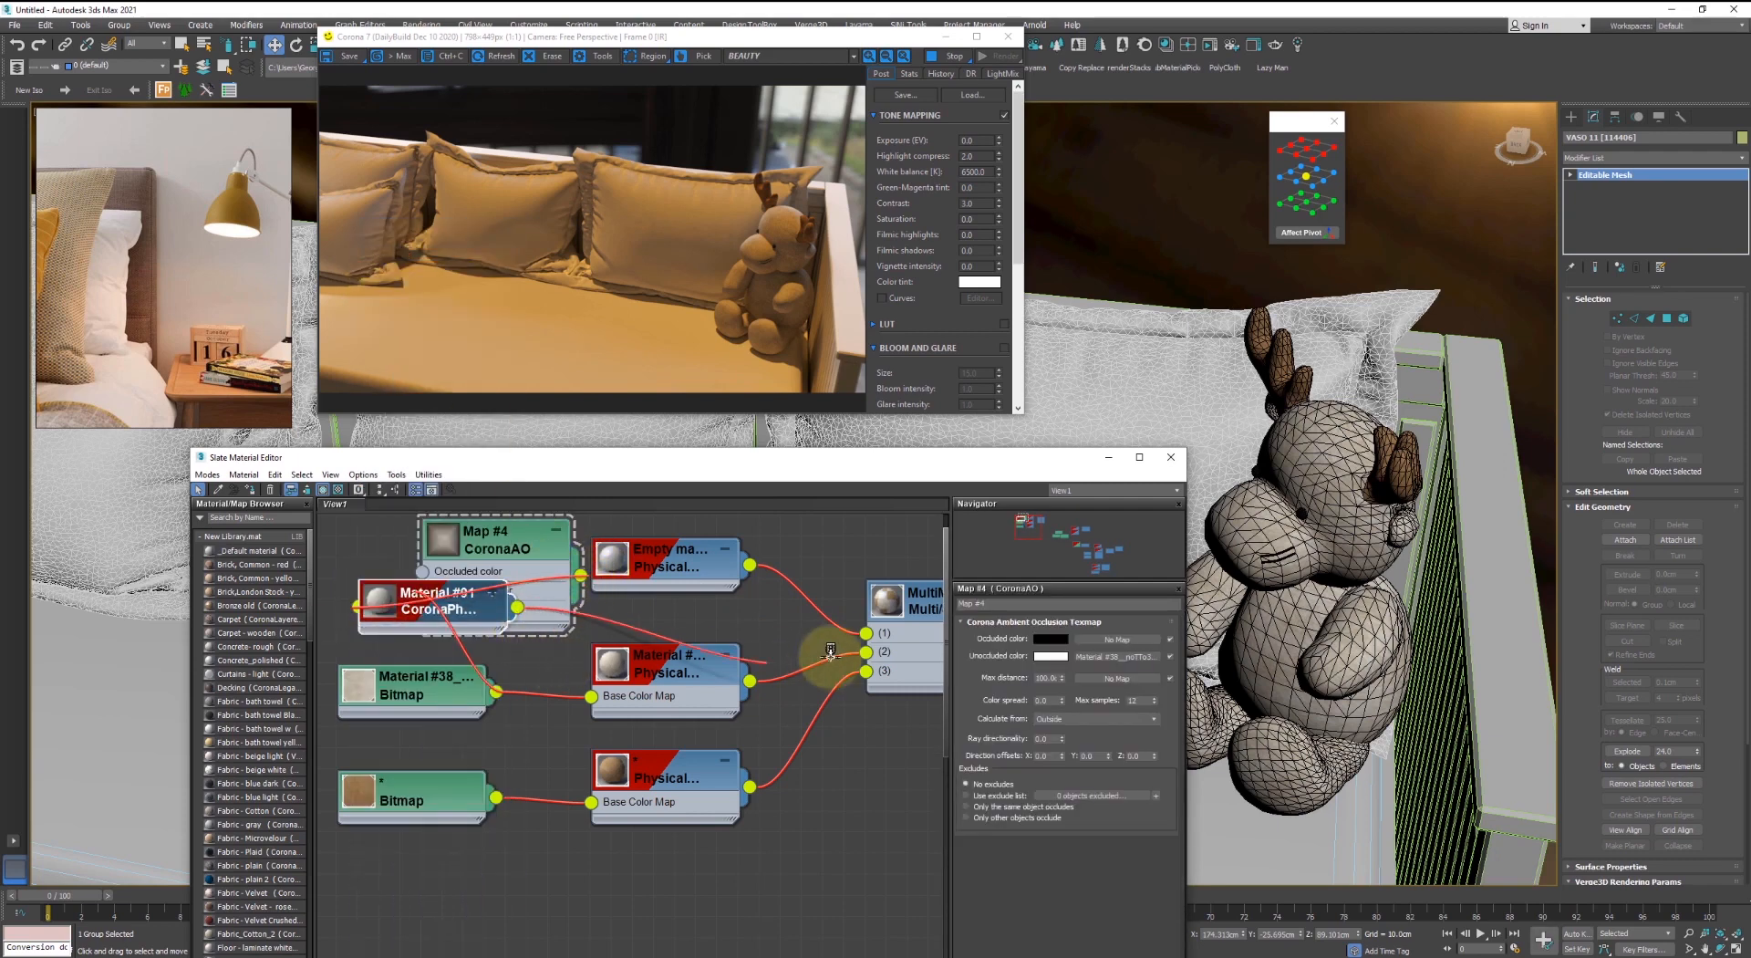
left_click(892, 652)
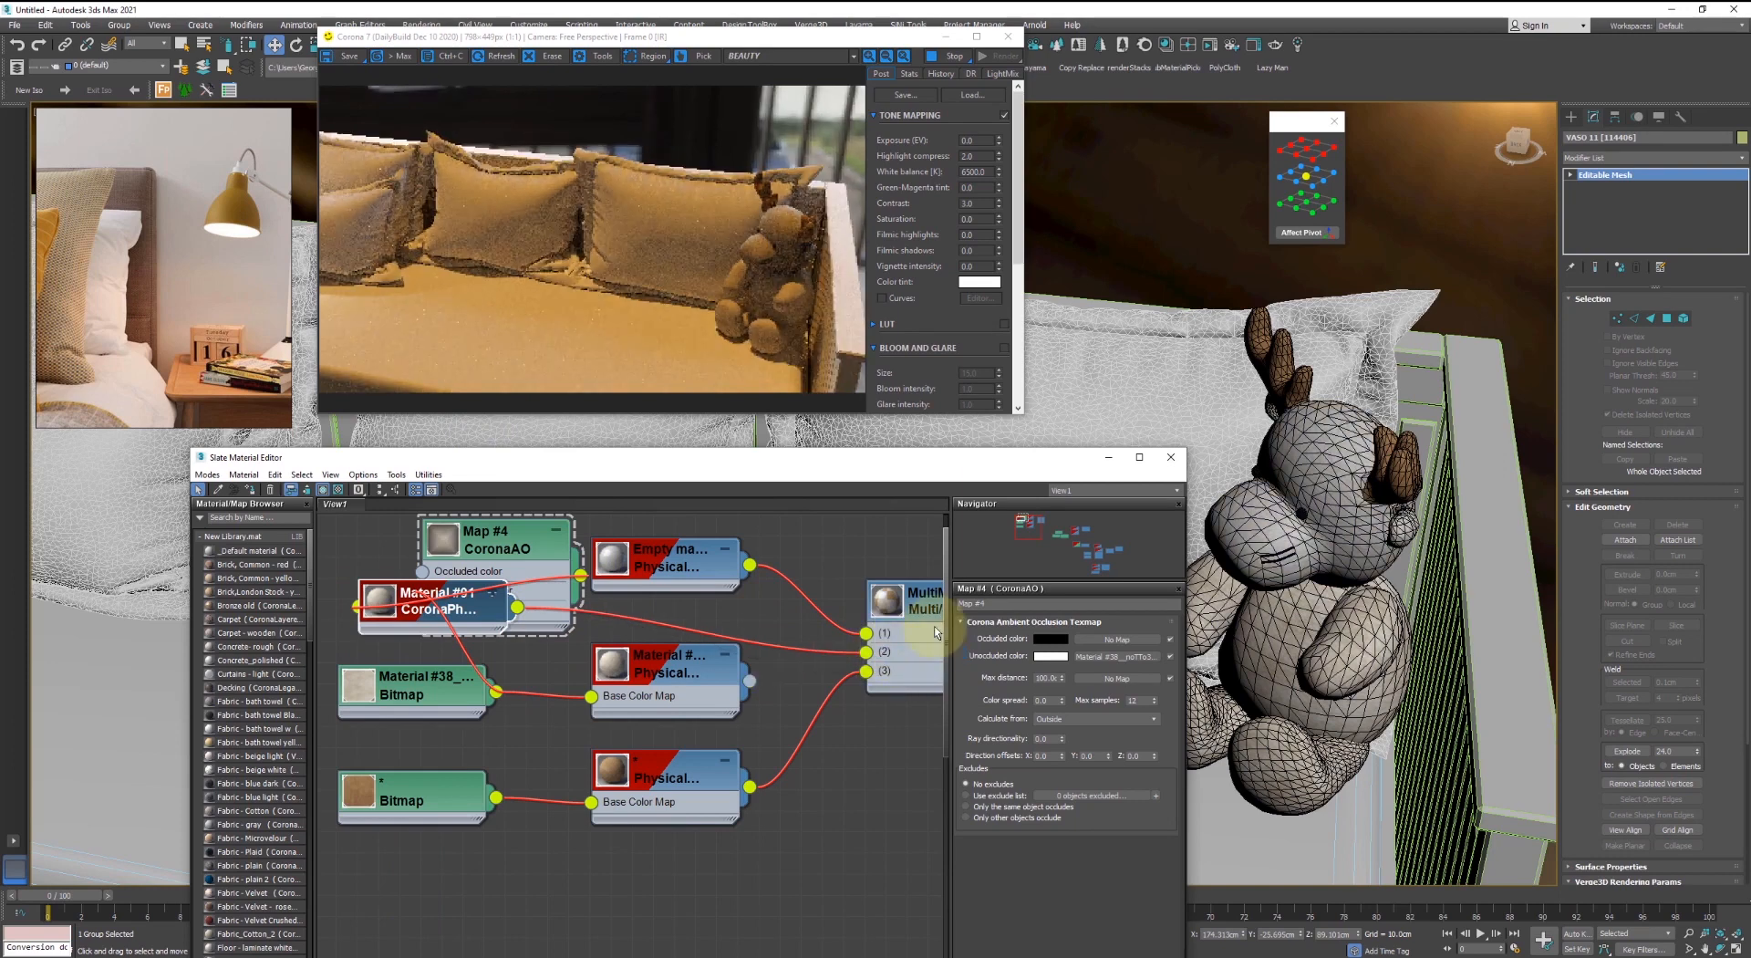
- Spread out the CoronaAO and Material #91 nodes and delete the old Material #38 physical material
left_click_drag(533, 545, 411, 526)
middle_click_drag(469, 607, 695, 643)
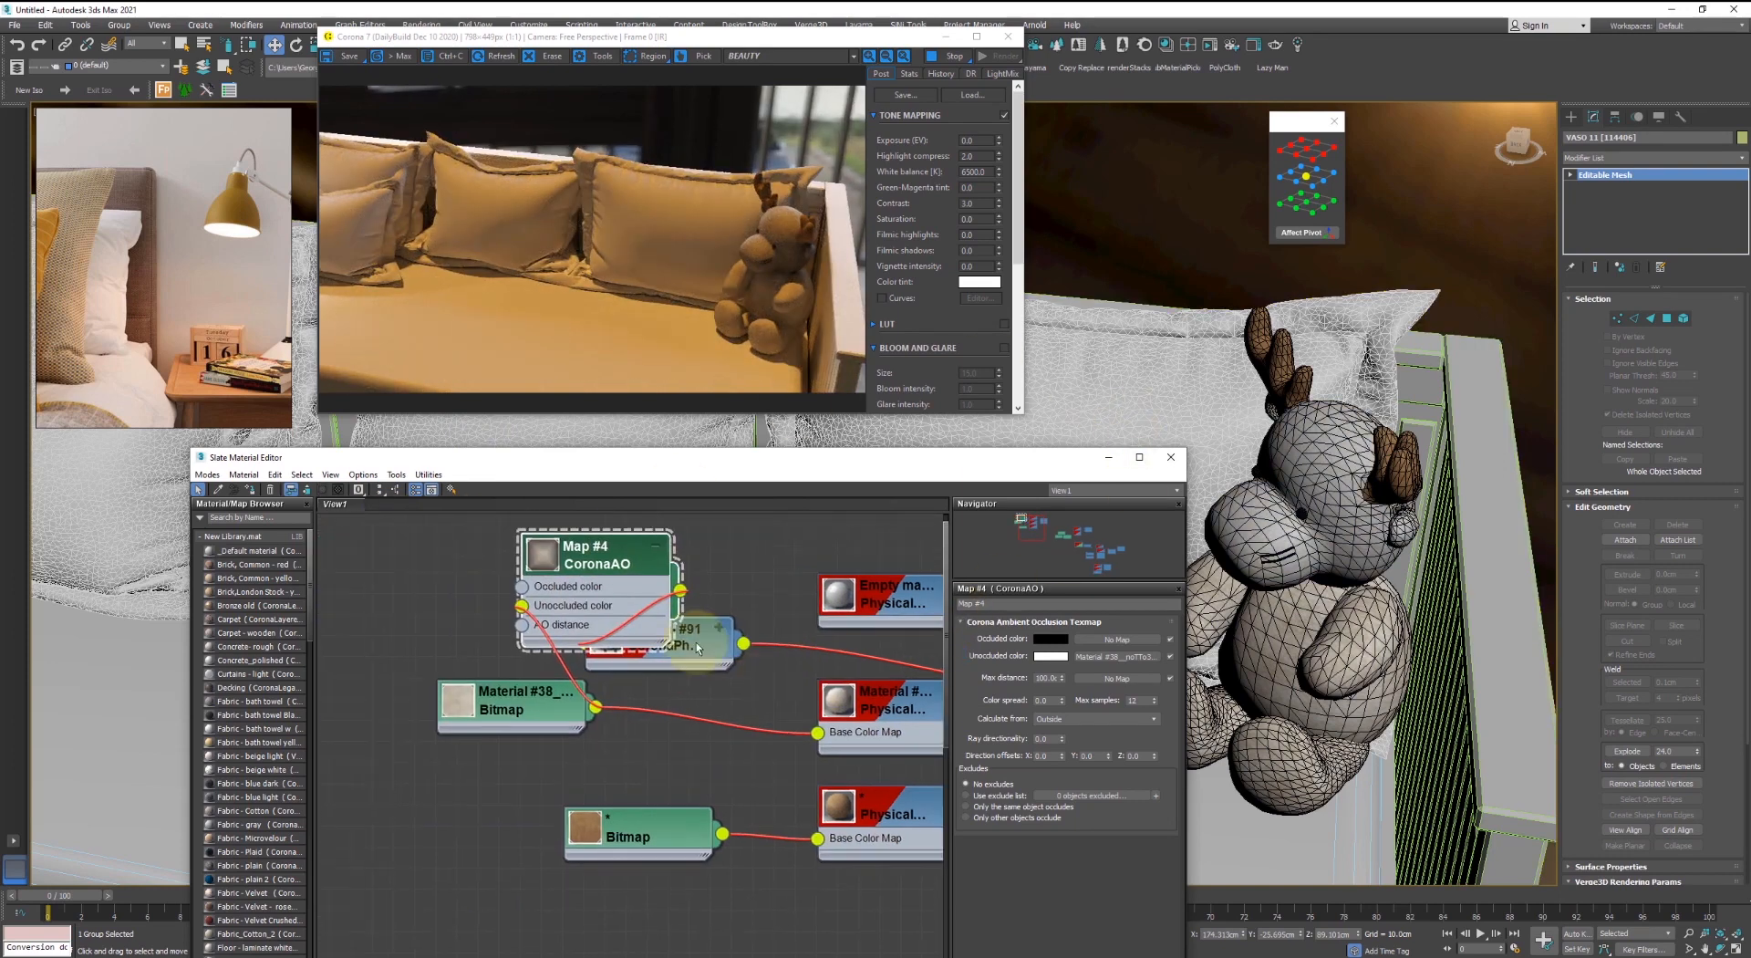
left_click_drag(632, 567, 481, 587)
left_click_drag(694, 641, 735, 683)
left_click(836, 702)
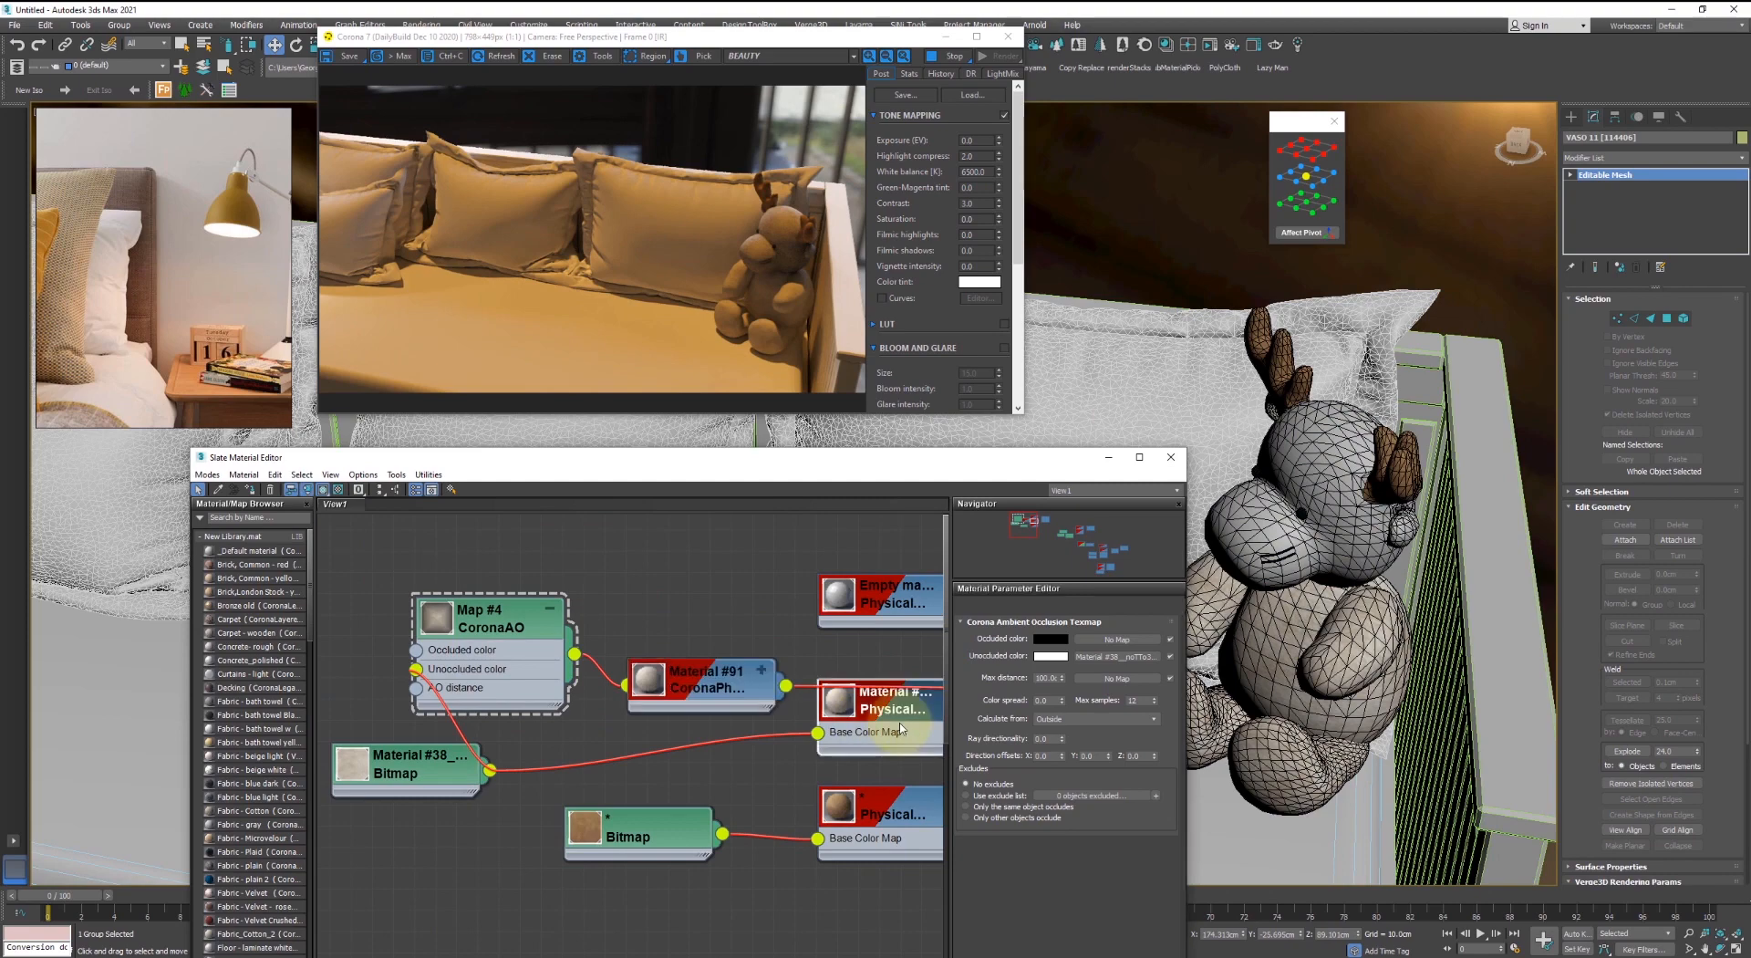
key("Delete")
- Place the Material #38 bitmap beside the CoronaAO map and set the AO max distance to 15 cm
scroll(1268, 502, "up", 2)
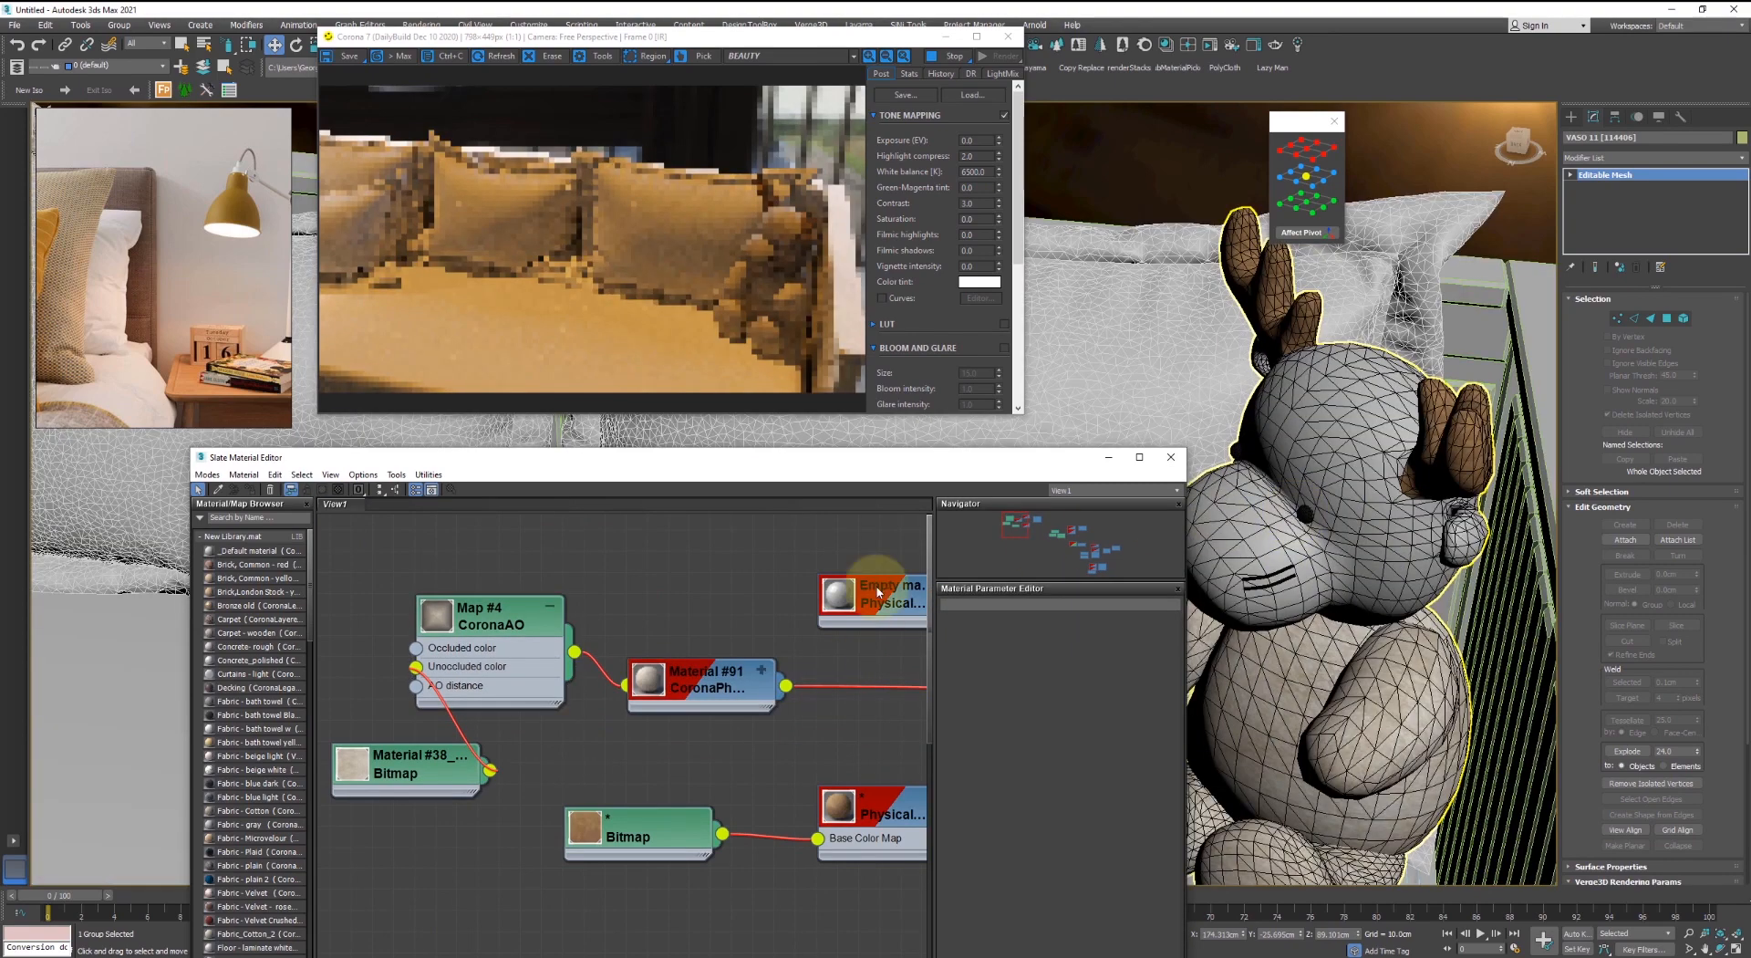
scroll(867, 669, "down", 1)
scroll(1284, 611, "up", 3)
scroll(1254, 611, "up", 2)
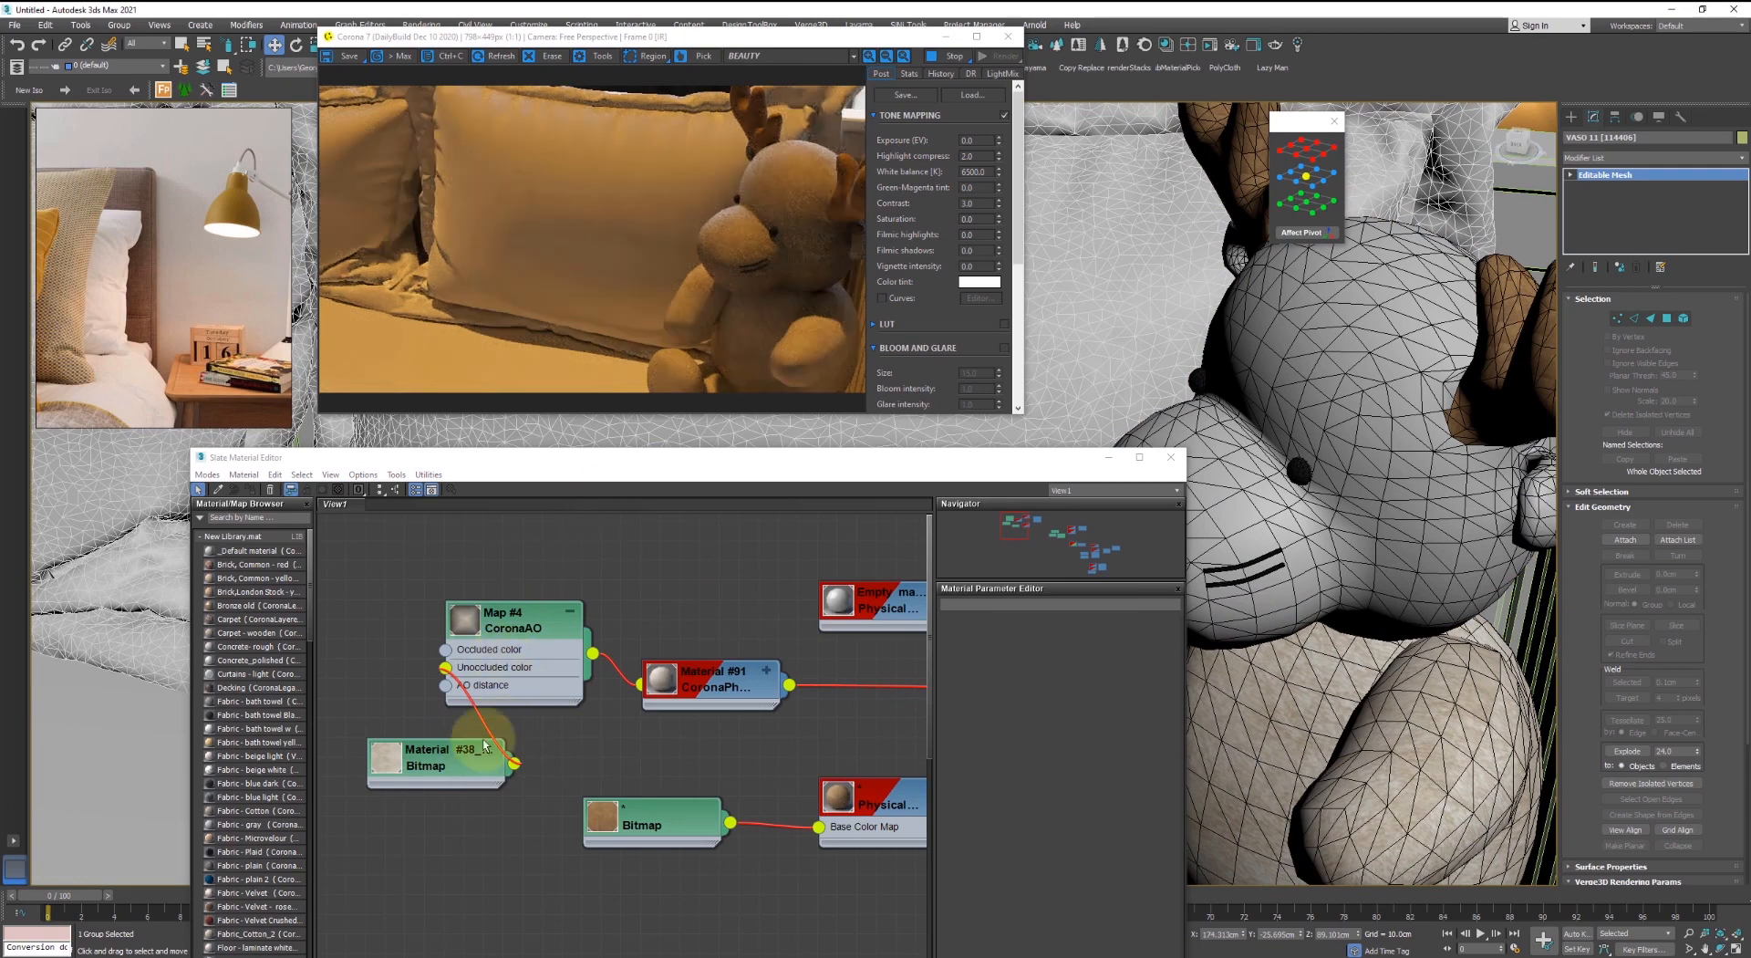
left_click_drag(484, 746, 353, 648)
middle_click_drag(549, 631, 651, 622)
left_click(658, 627)
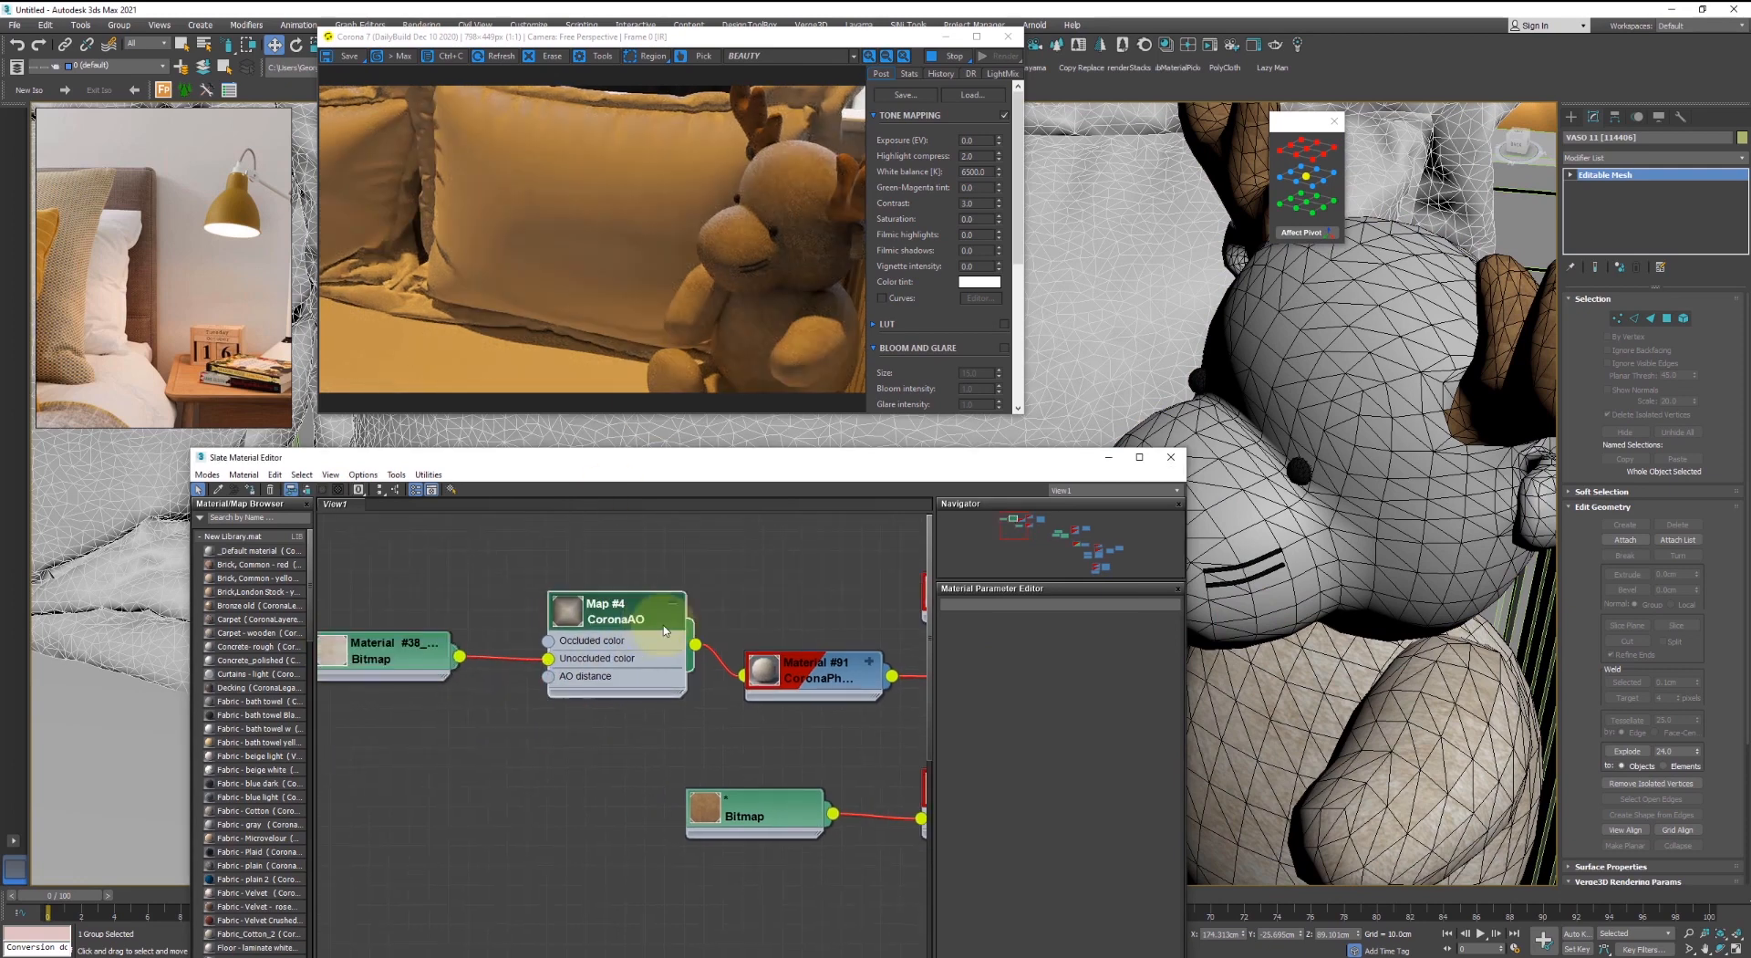
double_click(665, 629)
key("Return")
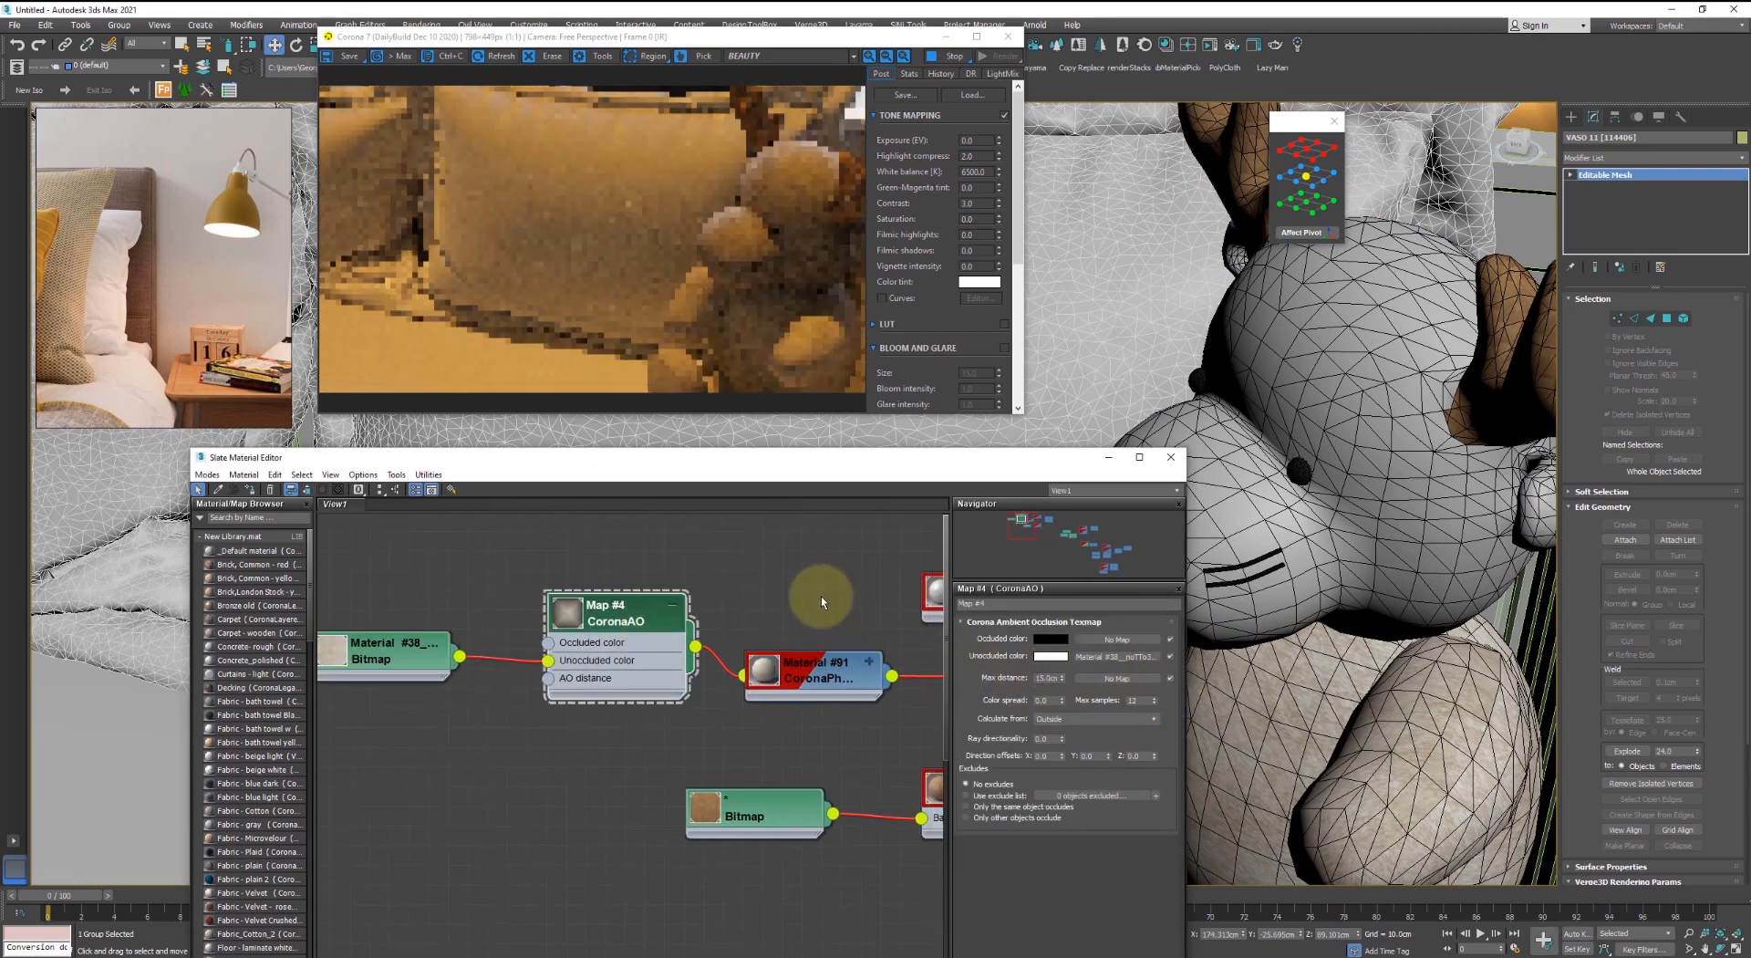
- Examine the brown bitmap that feeds the toy's third sub-material, using its parameters and an enlarged preview
scroll(786, 690, "down", 1)
middle_click_drag(660, 619, 461, 530)
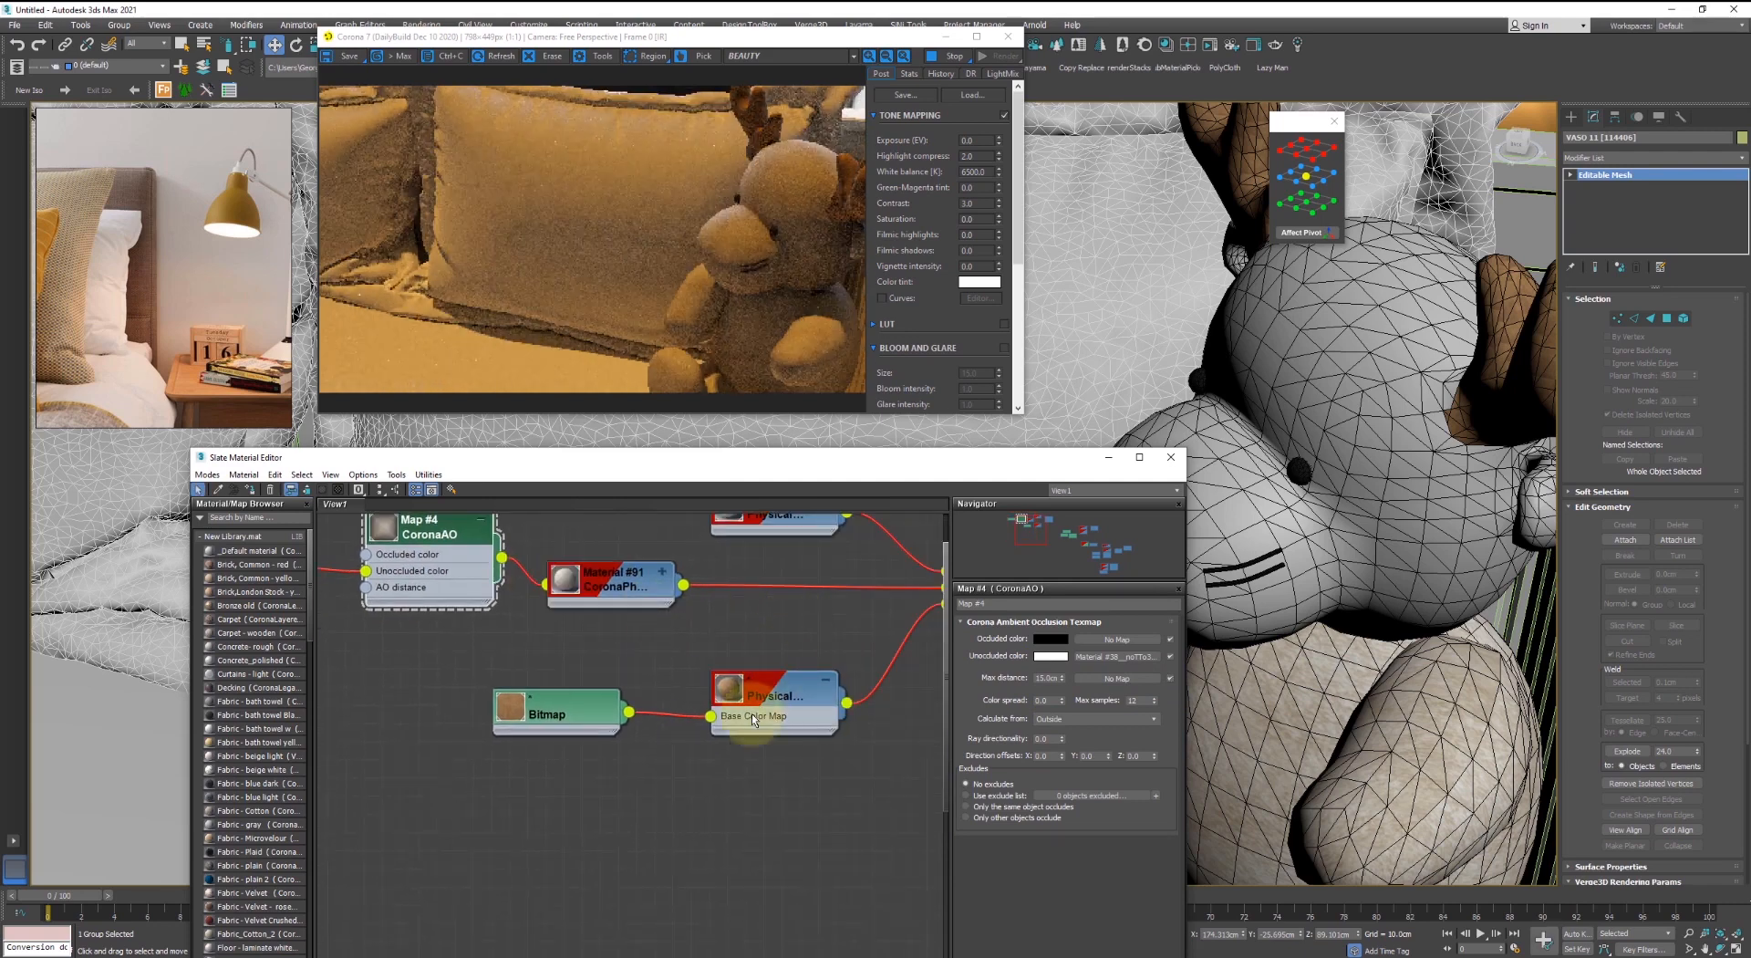
scroll(641, 716, "down", 2)
middle_click_drag(691, 622, 723, 742)
scroll(766, 712, "up", 2)
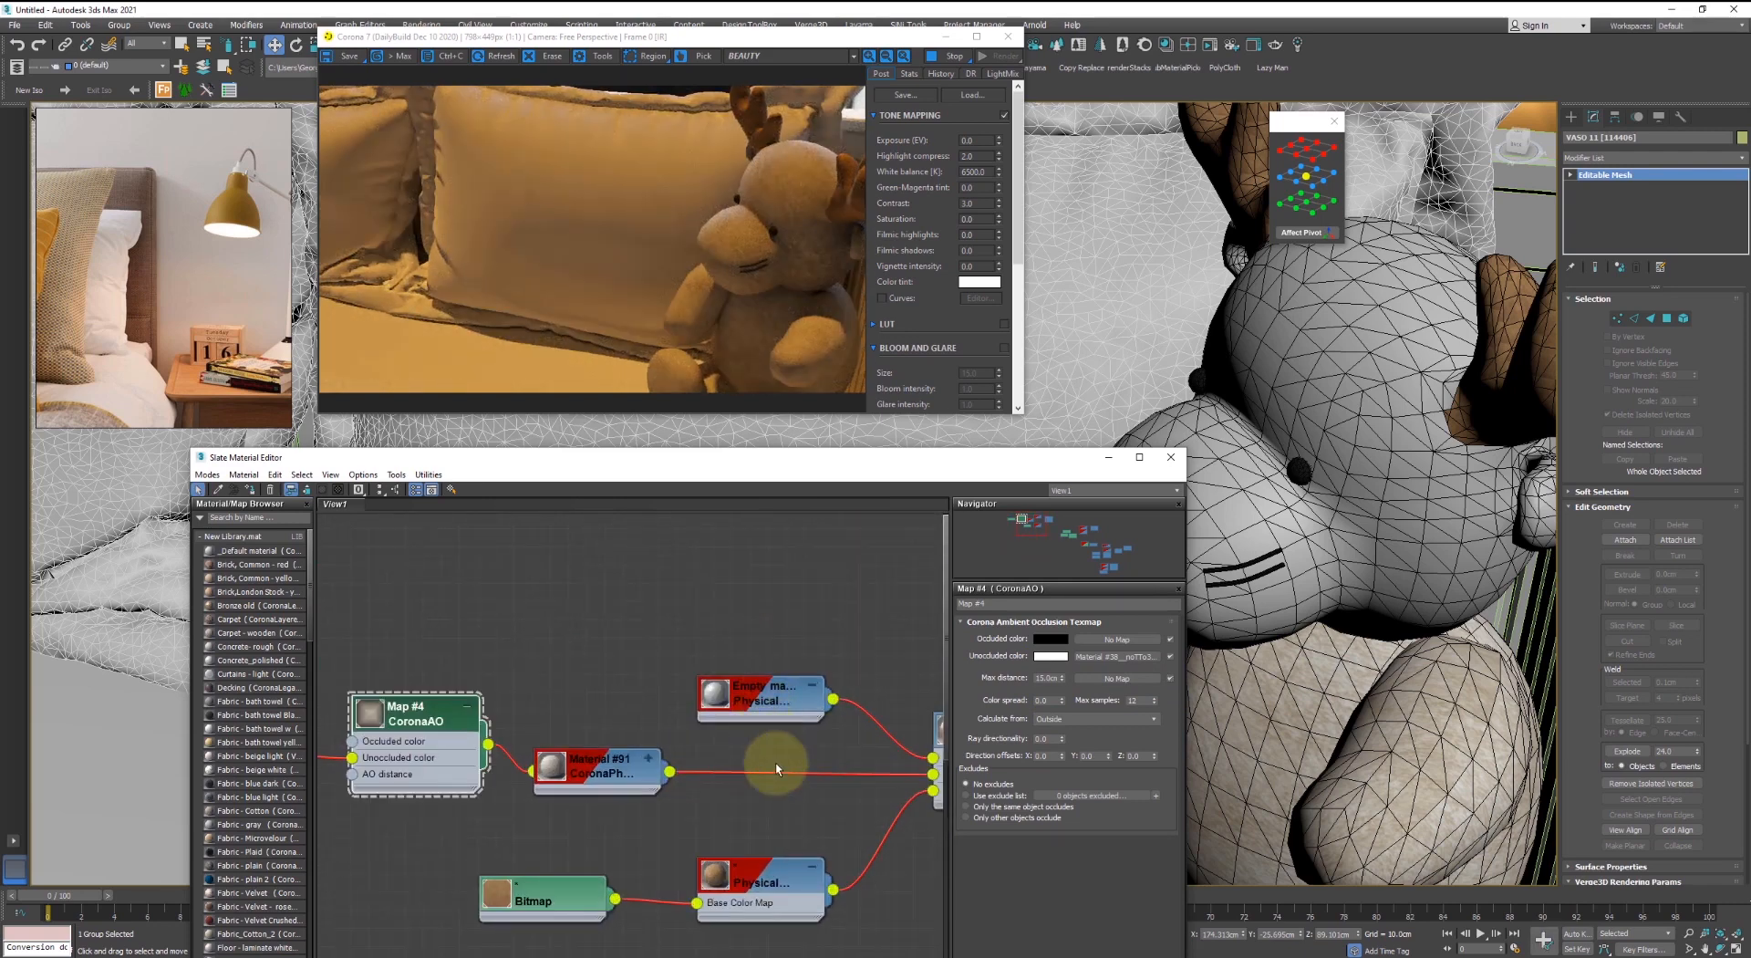
scroll(557, 883, "up", 2)
double_click(634, 864)
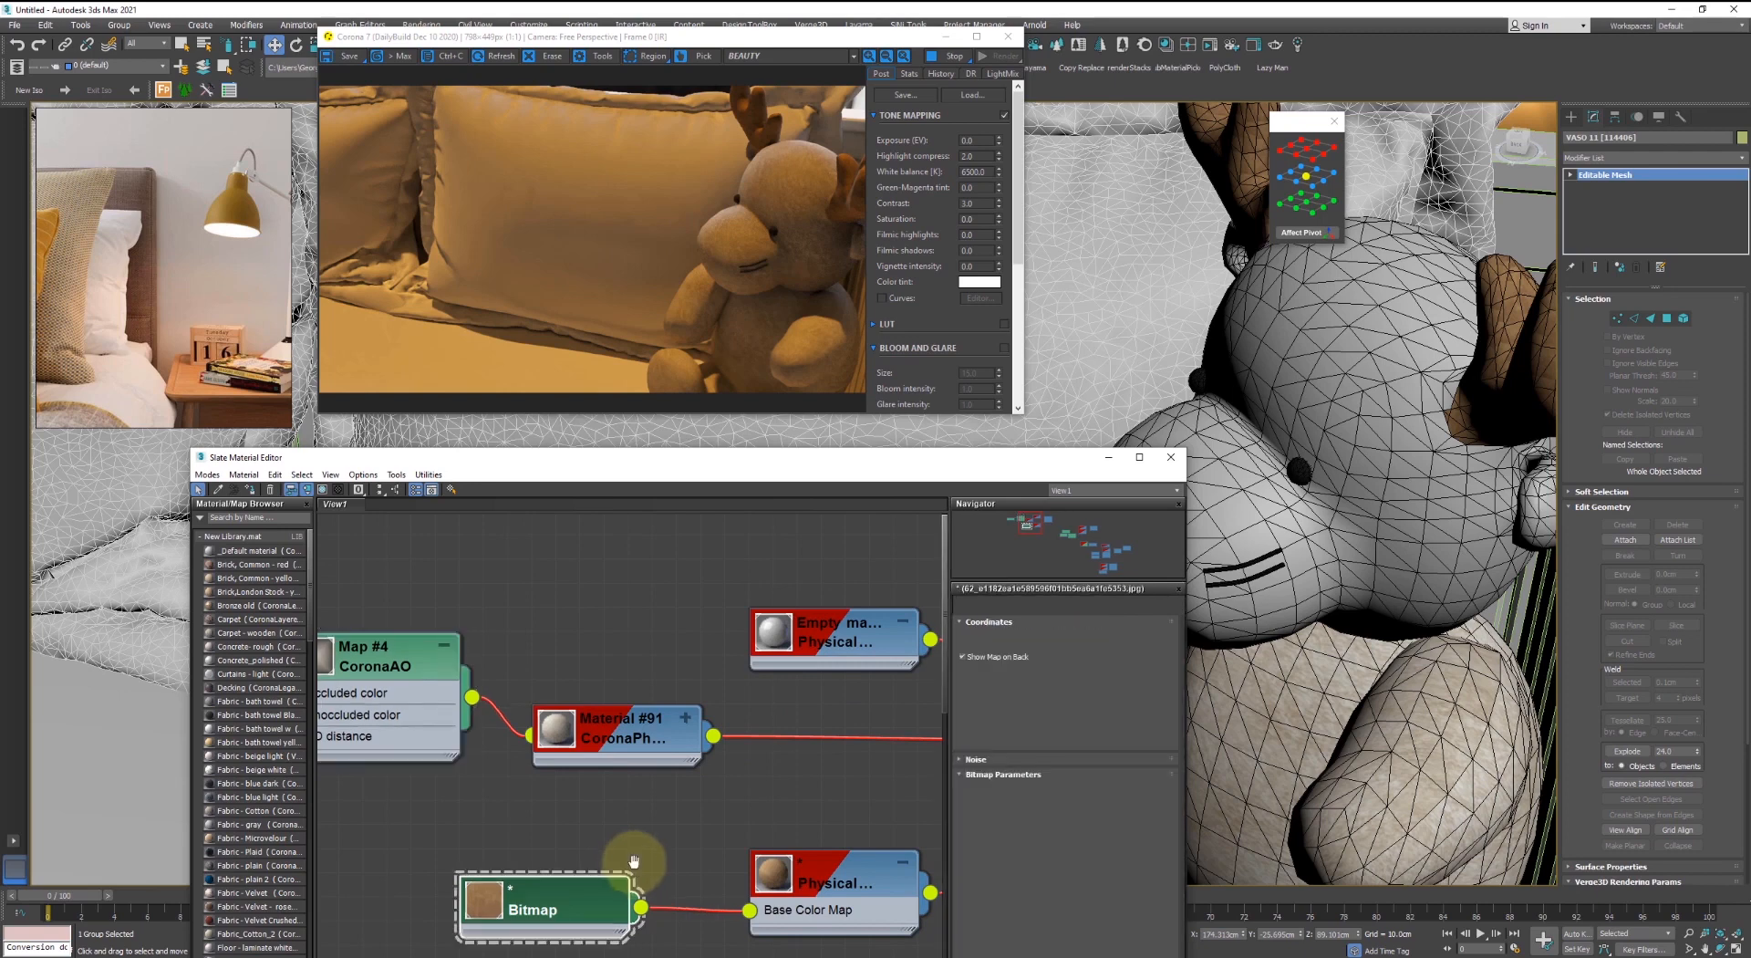
middle_click_drag(634, 861, 682, 620)
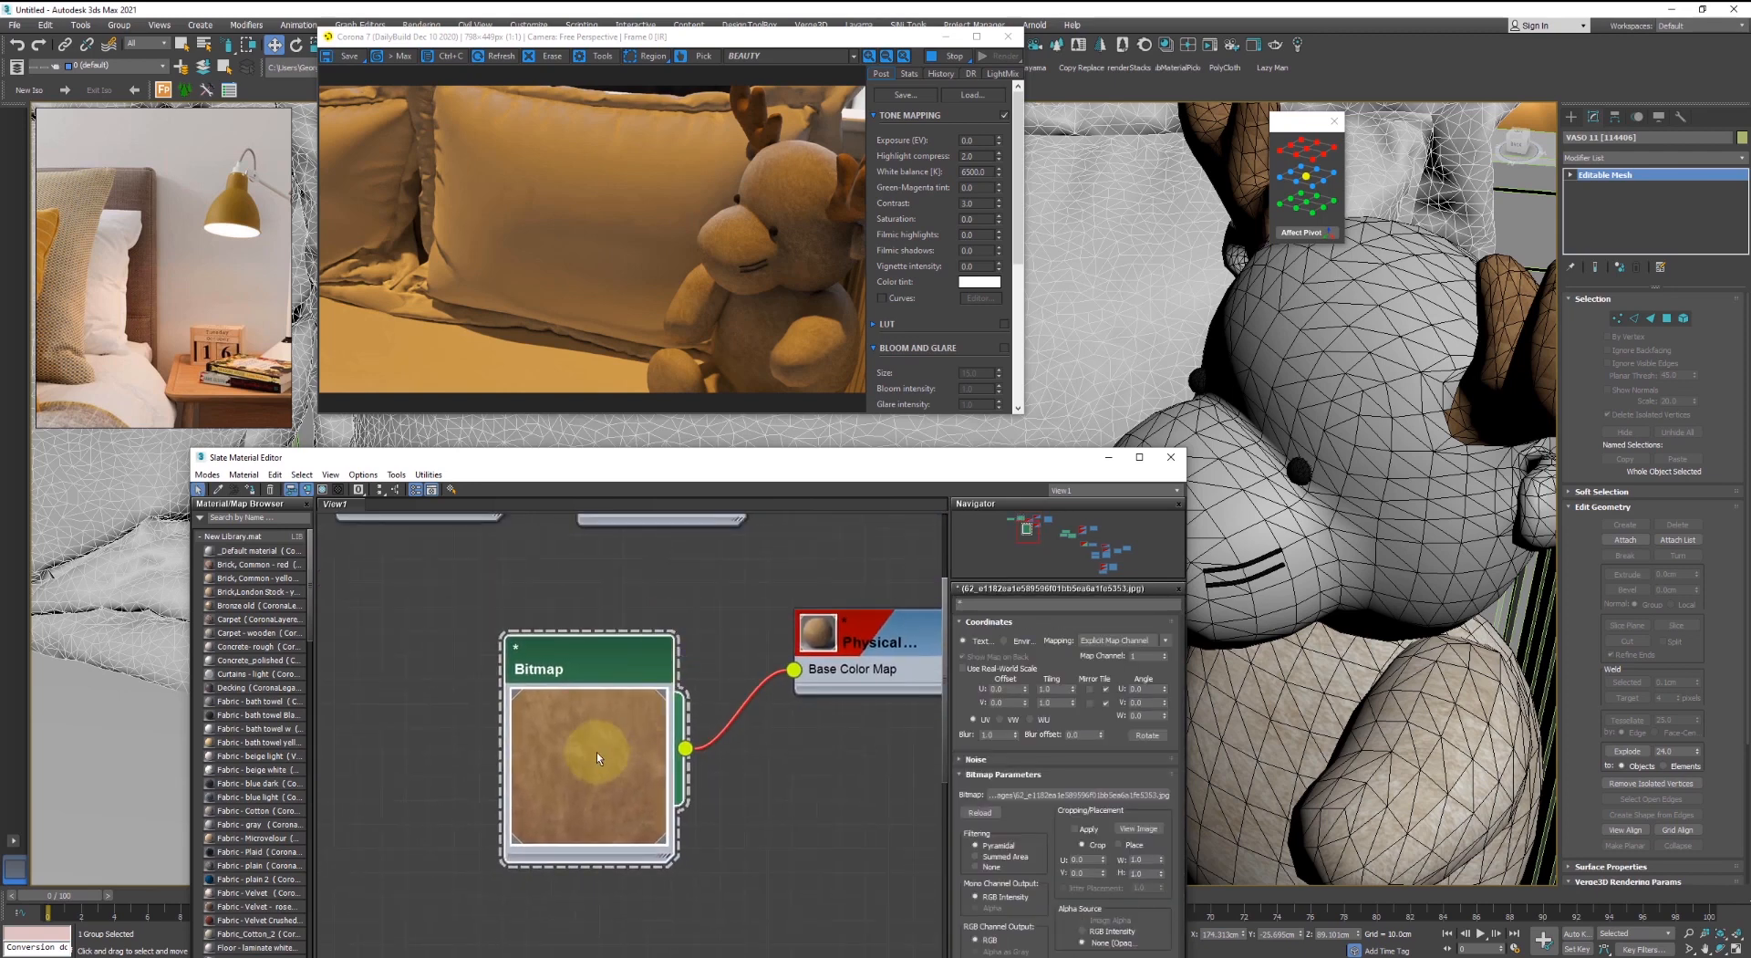
double_click(596, 752)
scroll(883, 650, "down", 1)
- Sample the material from the plush toy's limb into the node view beside the Material #38 bitmap
left_click(218, 489)
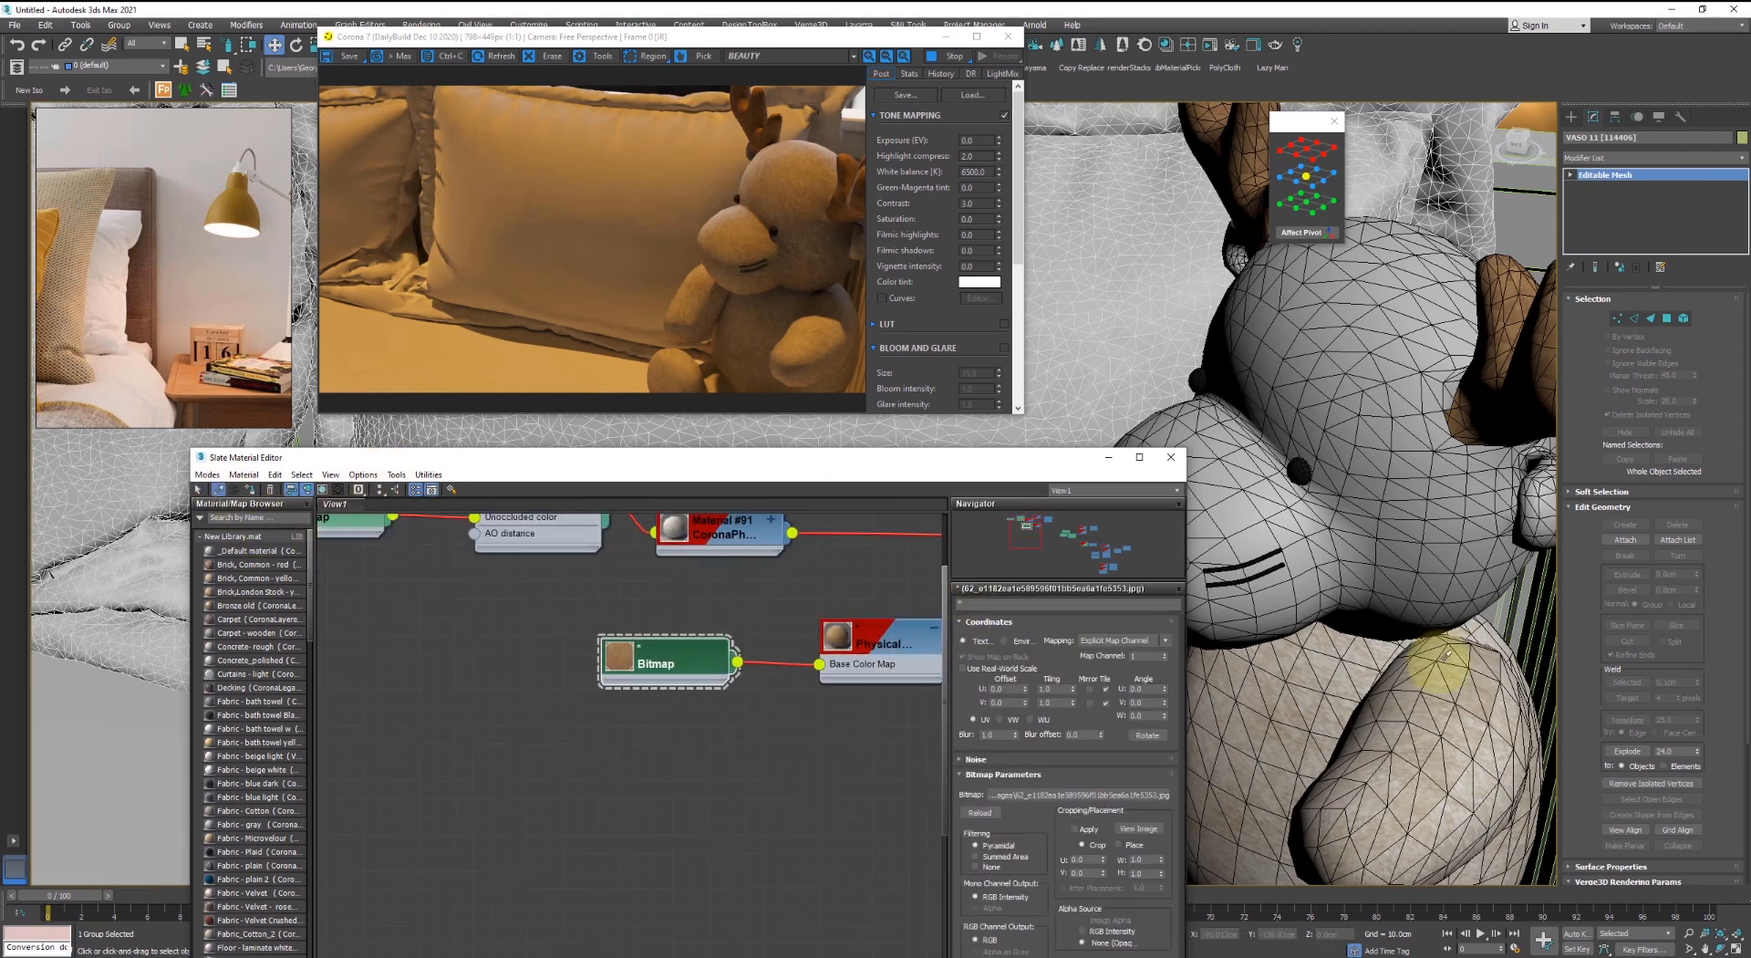
left_click(1439, 662)
scroll(636, 627, "down", 1)
middle_click_drag(649, 614, 793, 778)
left_click_drag(710, 764, 710, 818)
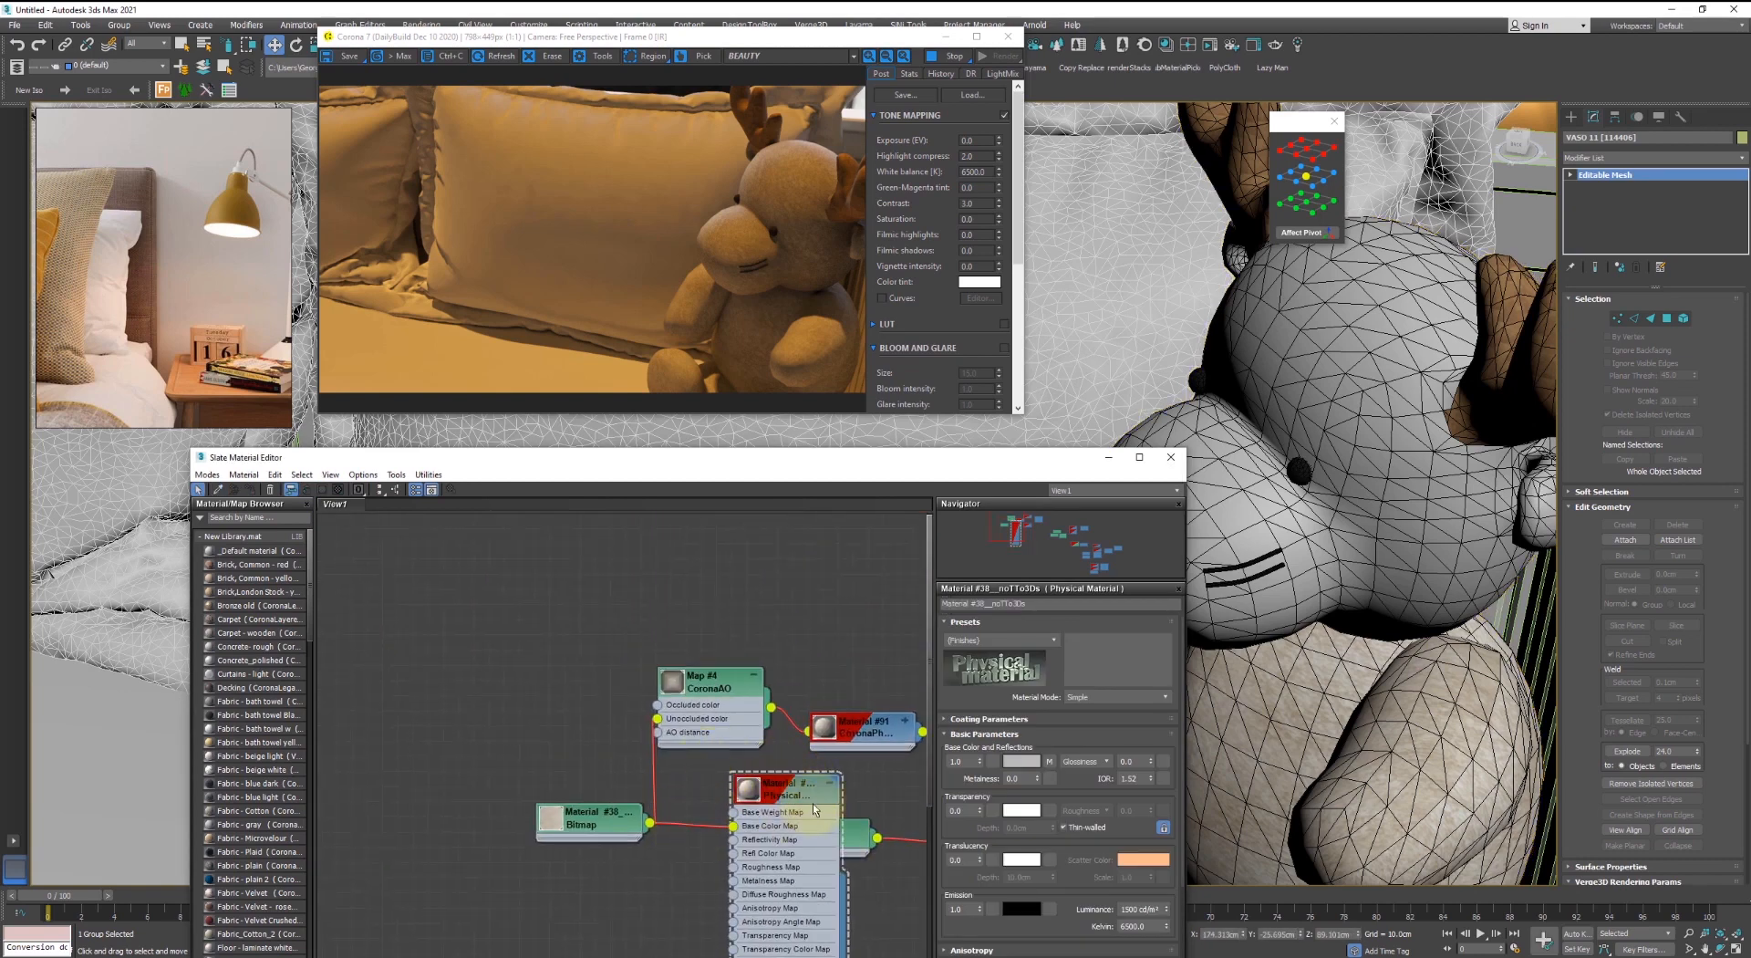
middle_click_drag(813, 803, 645, 696)
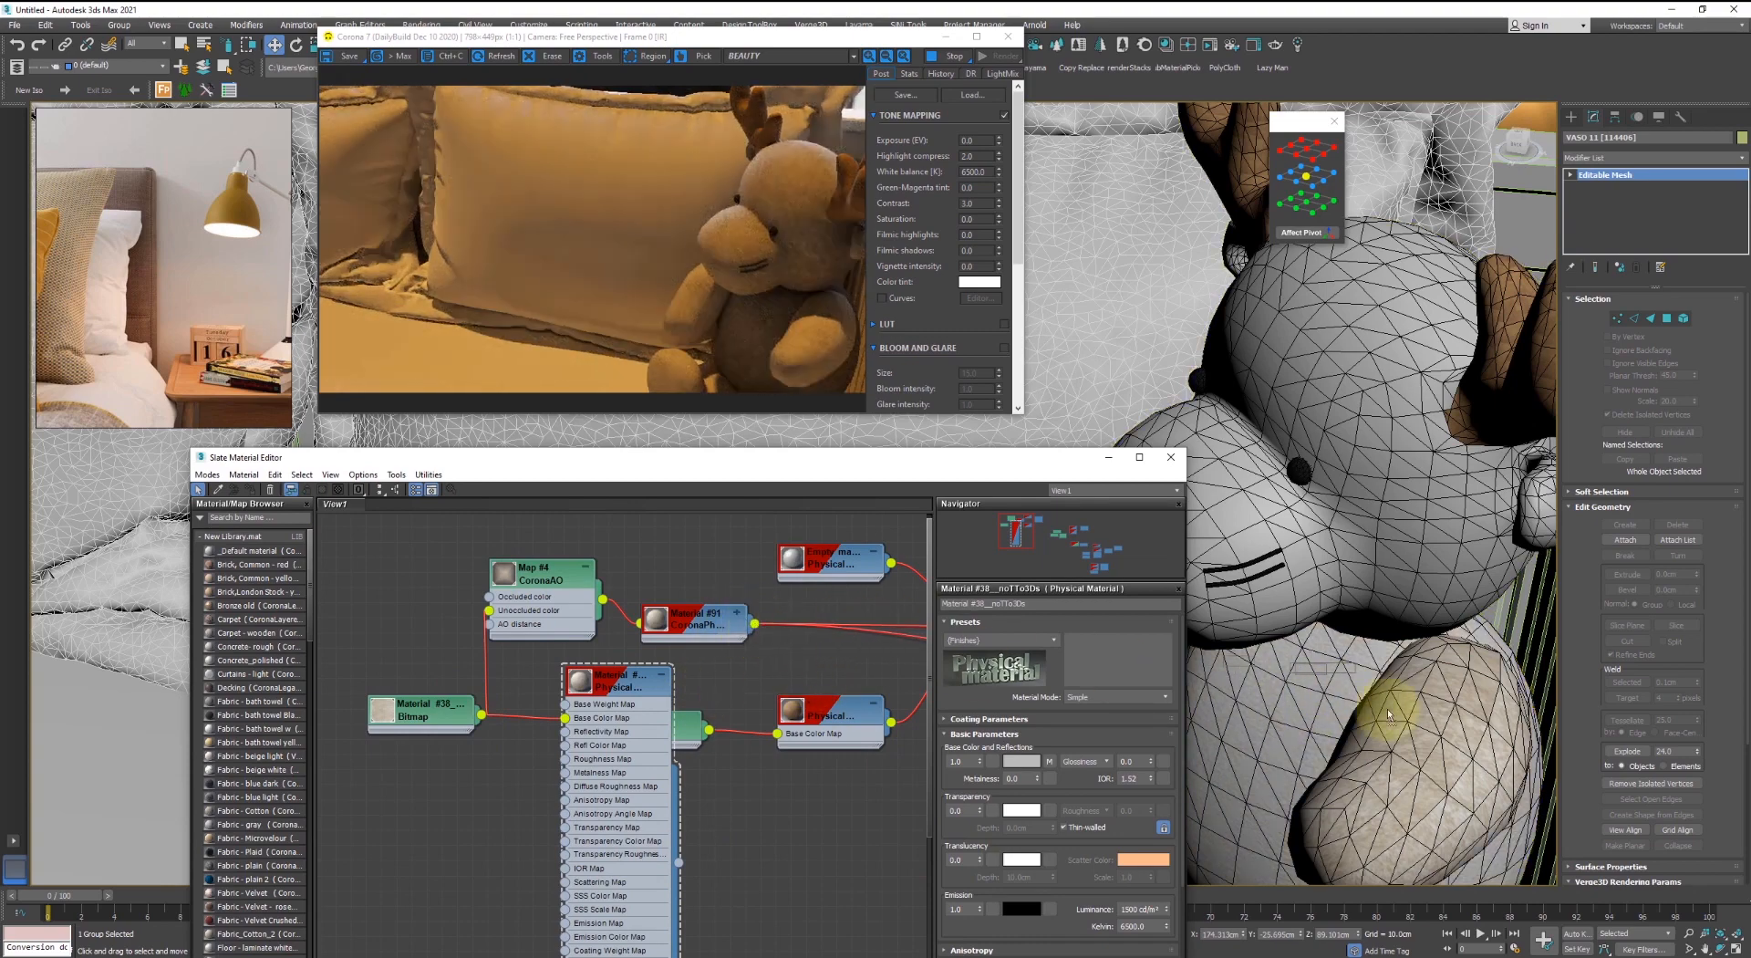
- Open the parameters of the CoronaPhysicalMtl Material #91 and set its sheen layer amount to 0.5
scroll(1359, 712, "down", 4)
scroll(1395, 643, "up", 8)
scroll(1369, 639, "down", 3)
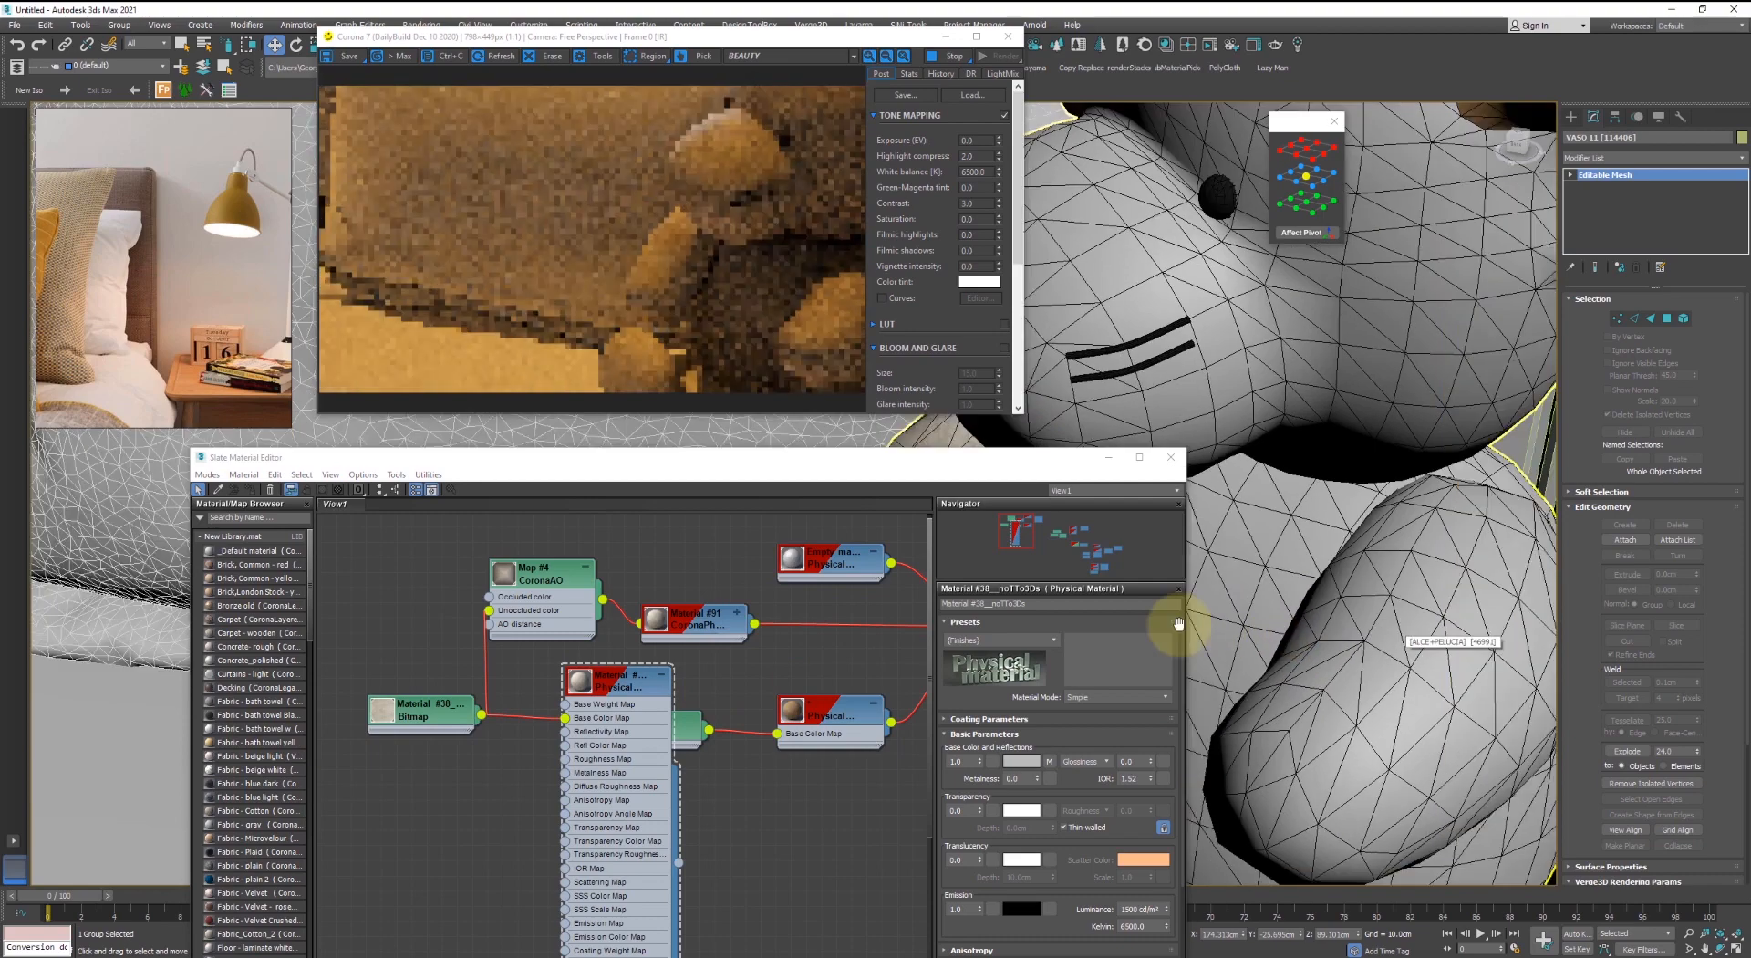
scroll(1282, 618, "up", 5)
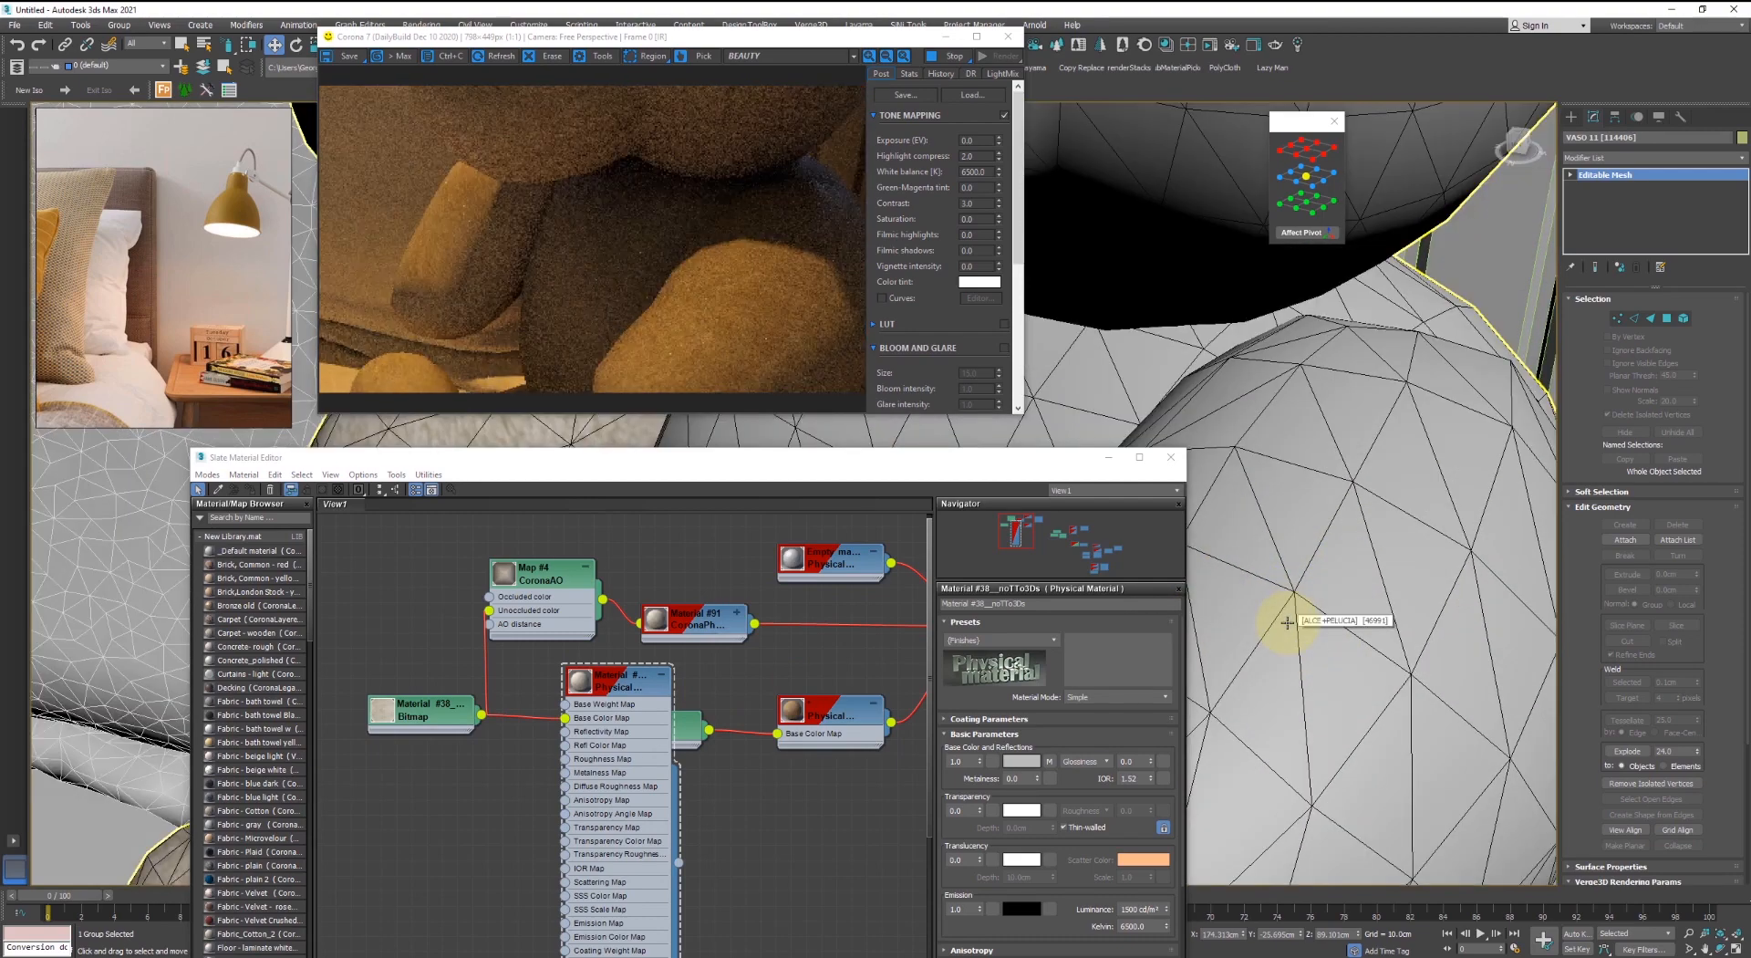
scroll(1288, 621, "down", 6)
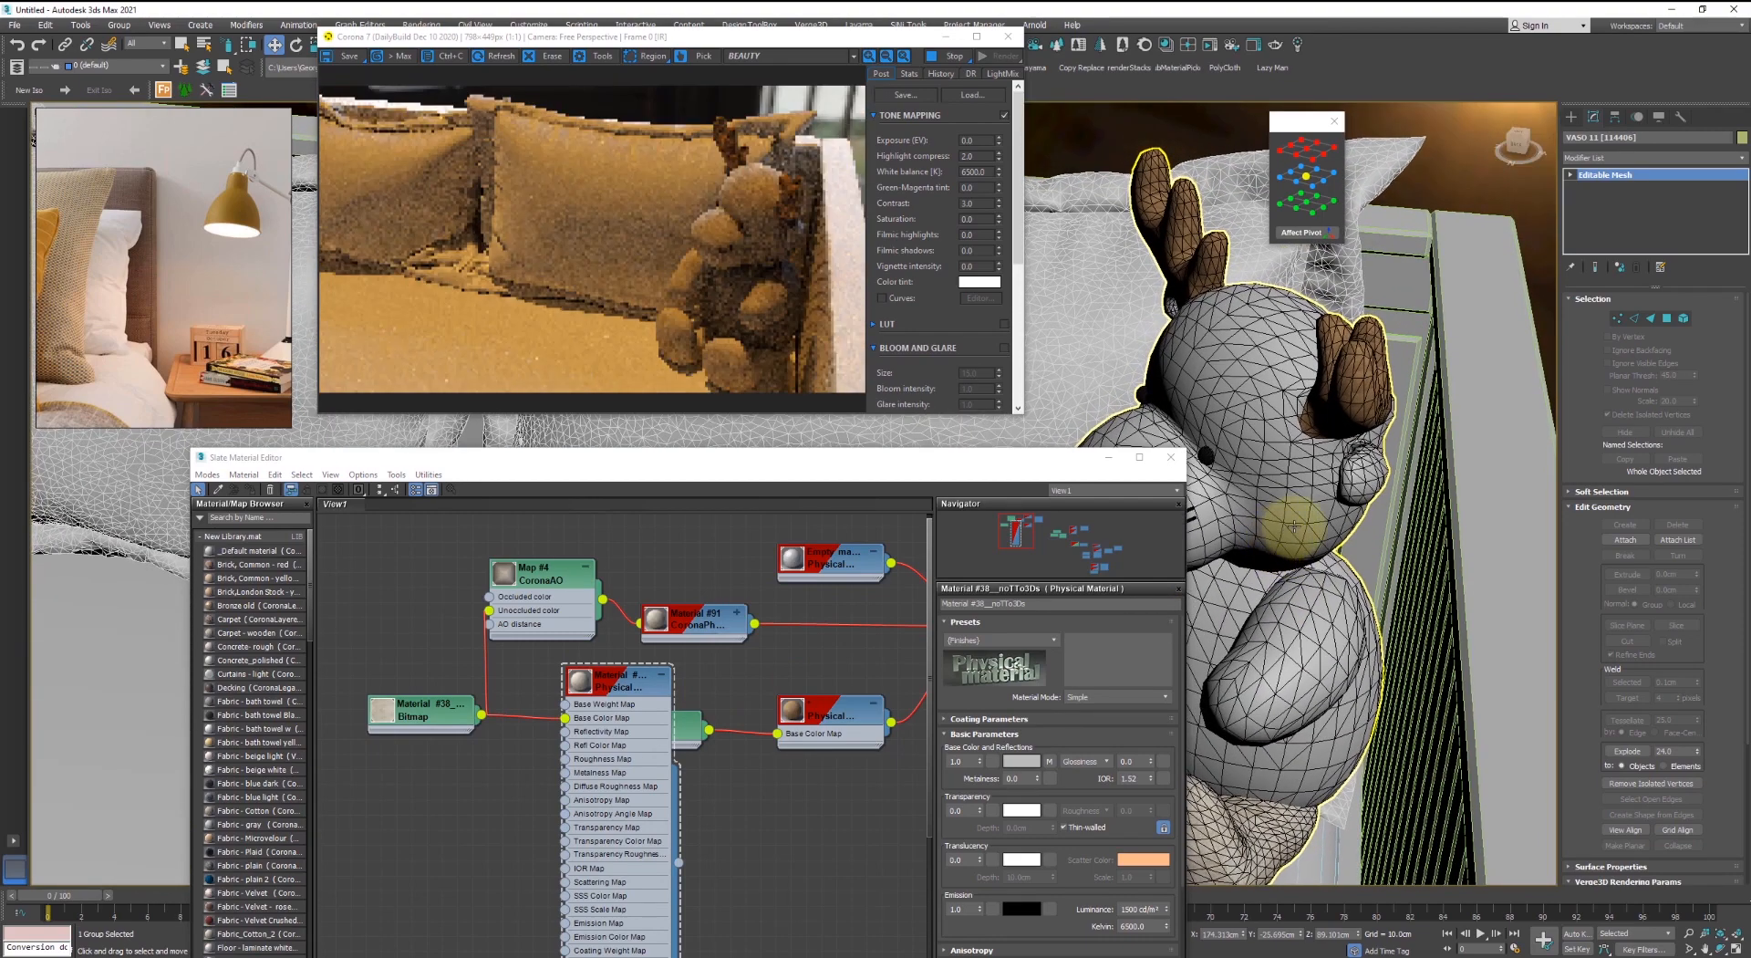
scroll(1327, 481, "up", 5)
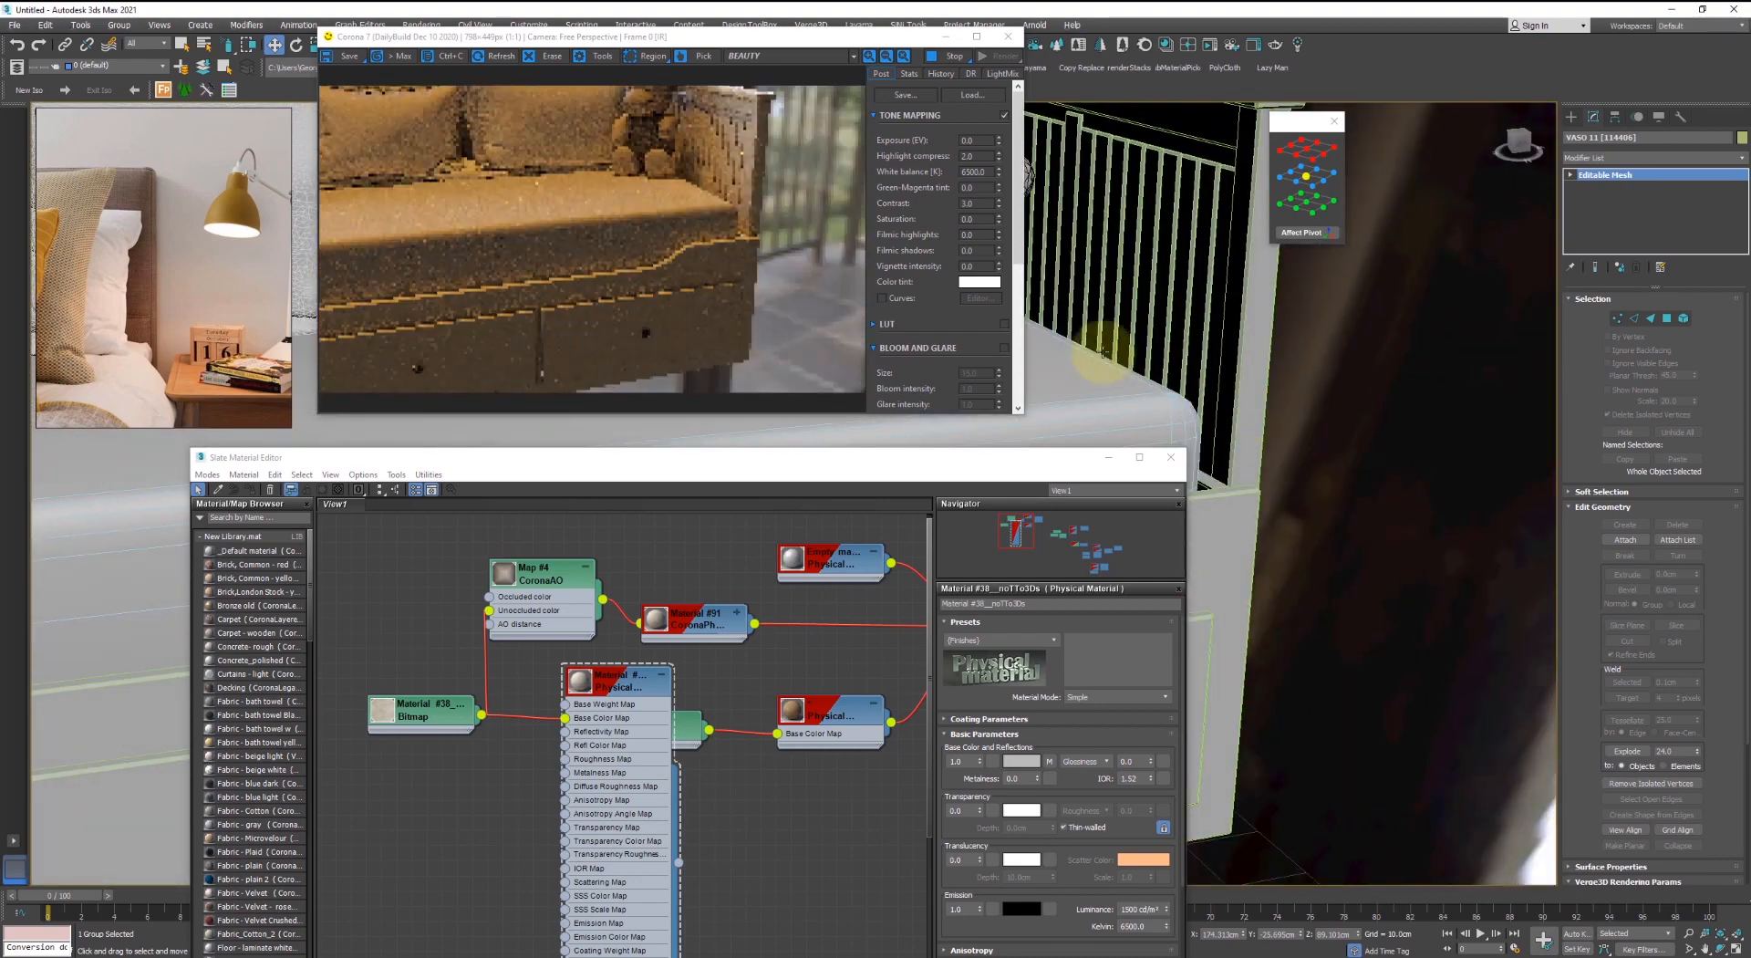
left_click(684, 629)
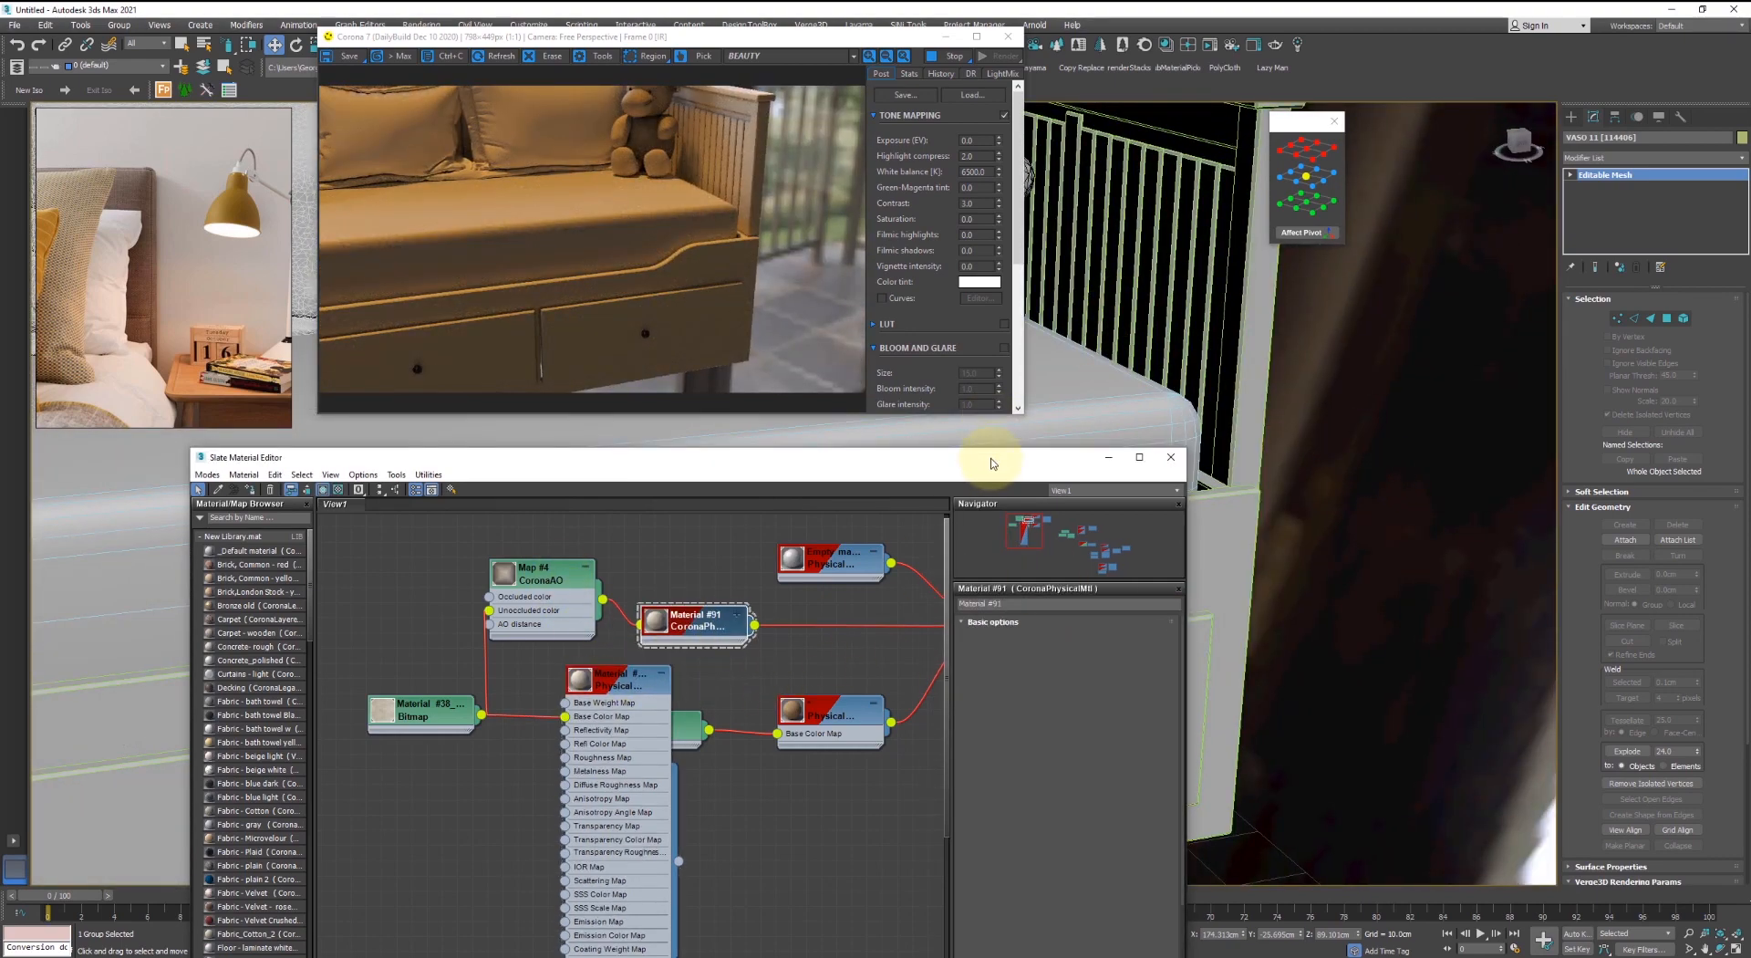
left_click_drag(989, 462, 1220, 220)
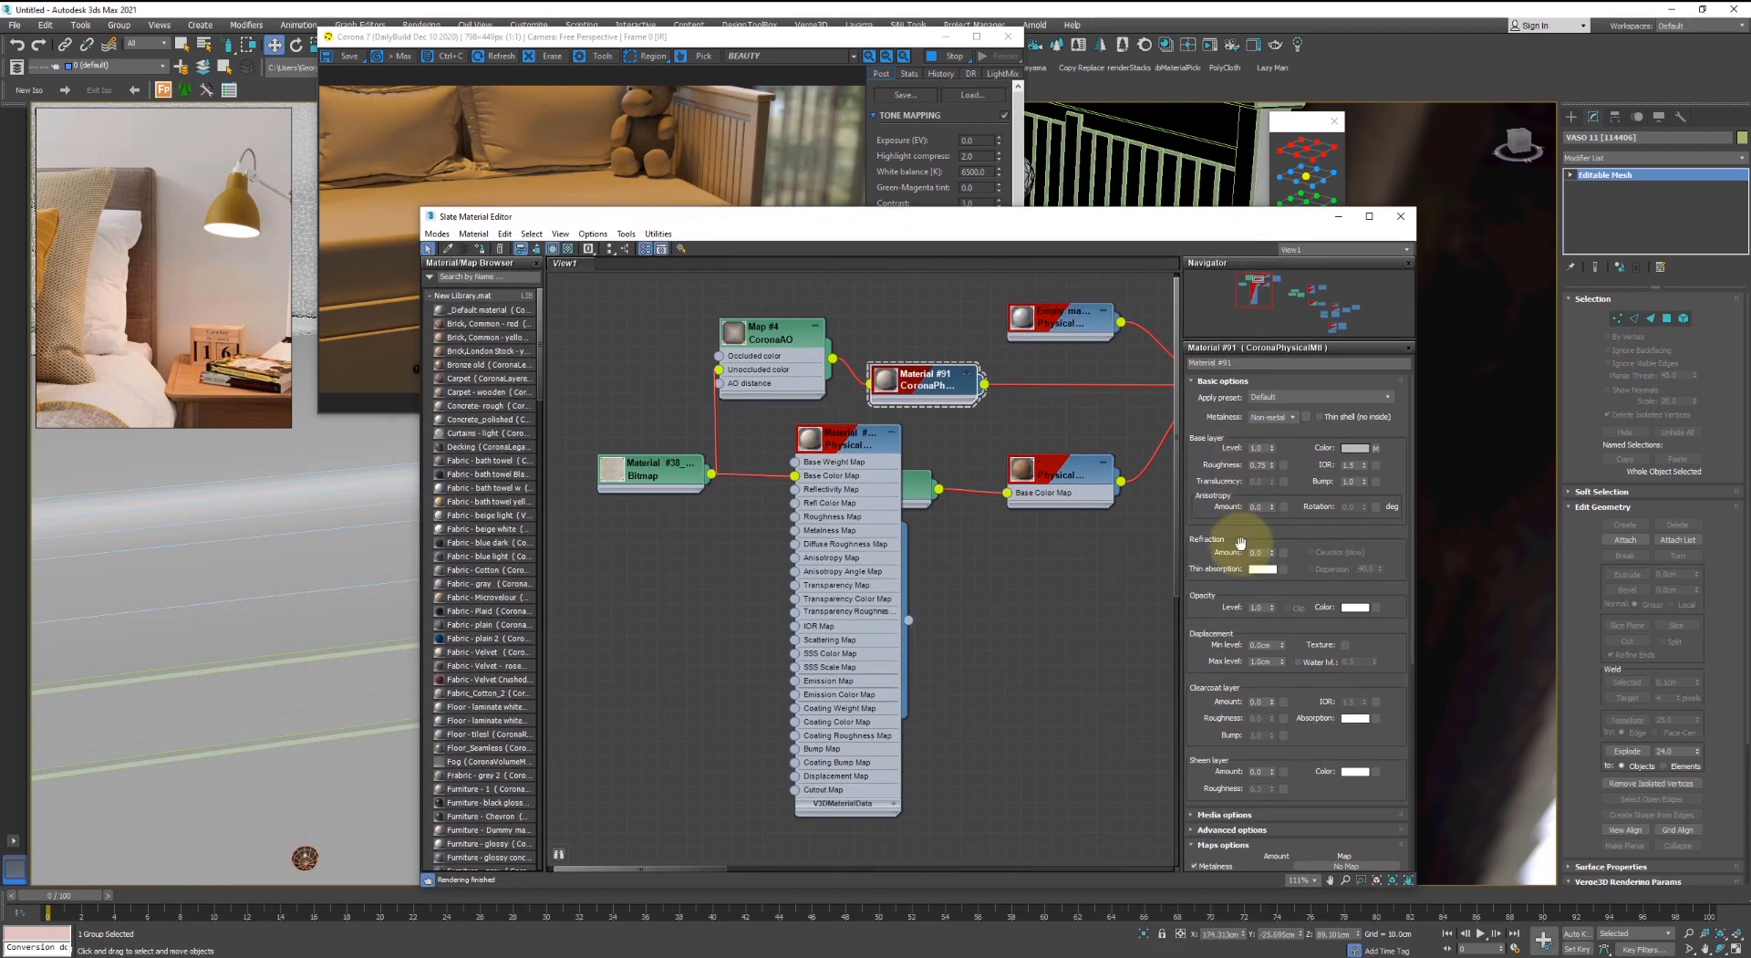
scroll(1213, 628, "down", 2)
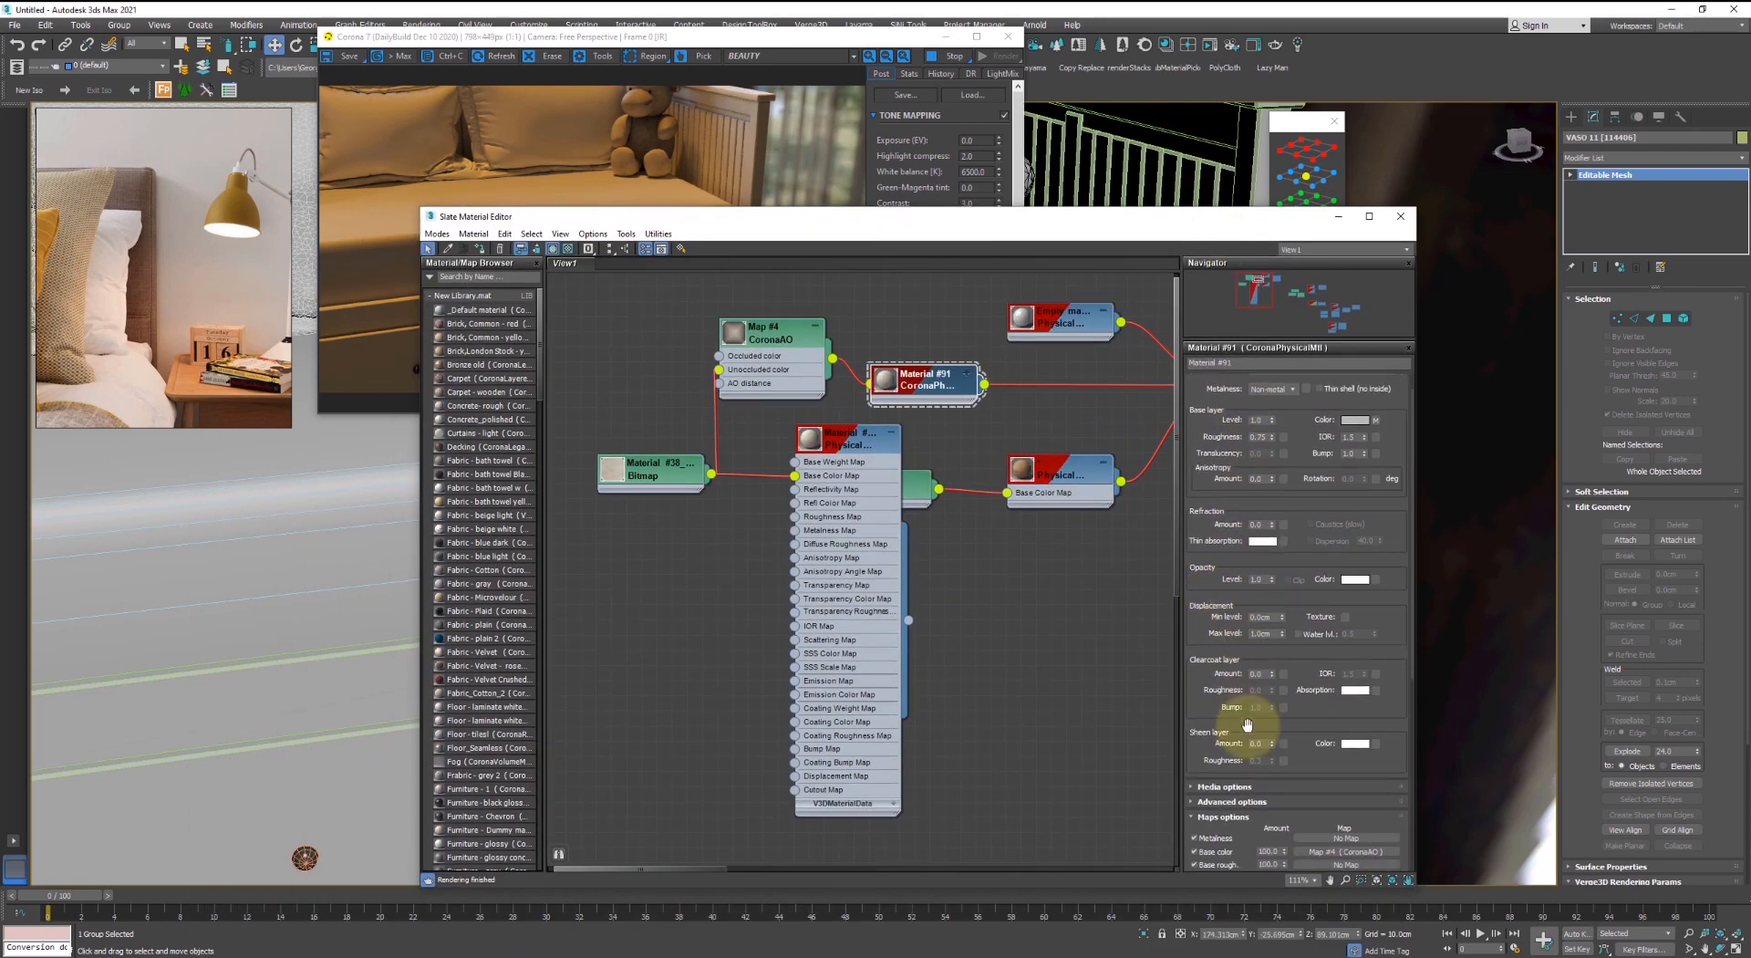
type("0.5")
key("Return")
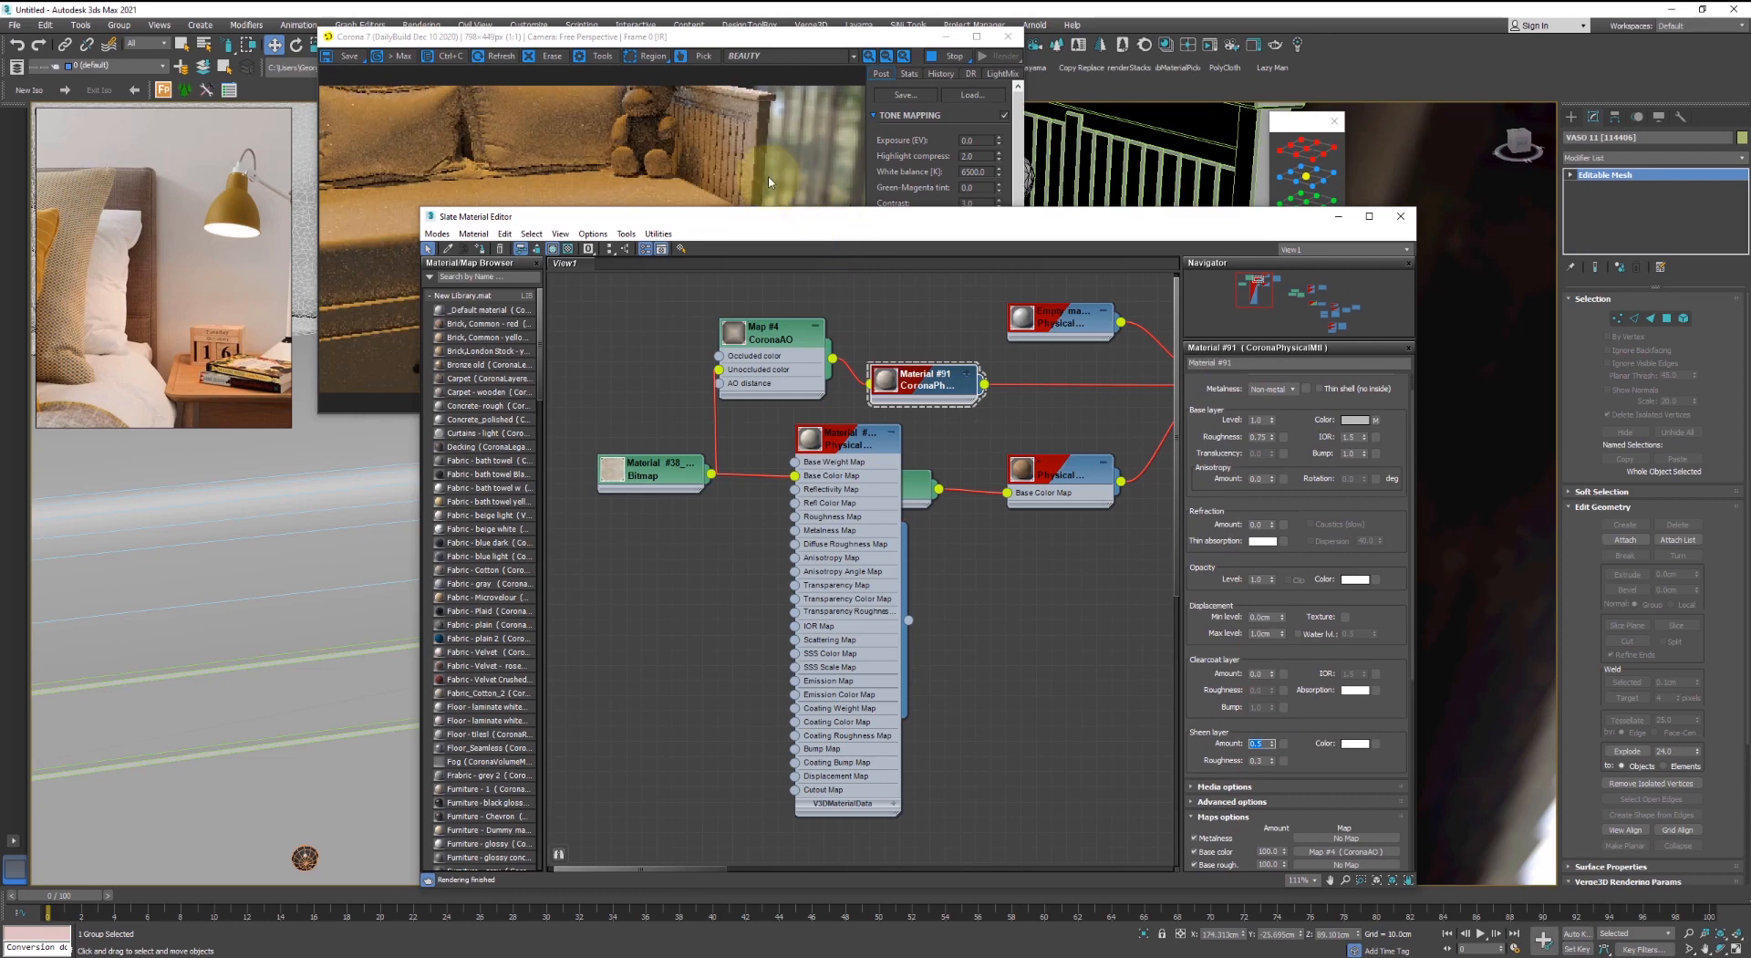
- Uncover the Corona render window and set the tone mapping exposure to 1 EV
left_click_drag(811, 223, 1126, 230)
left_click(969, 141)
type("1")
key("Return")
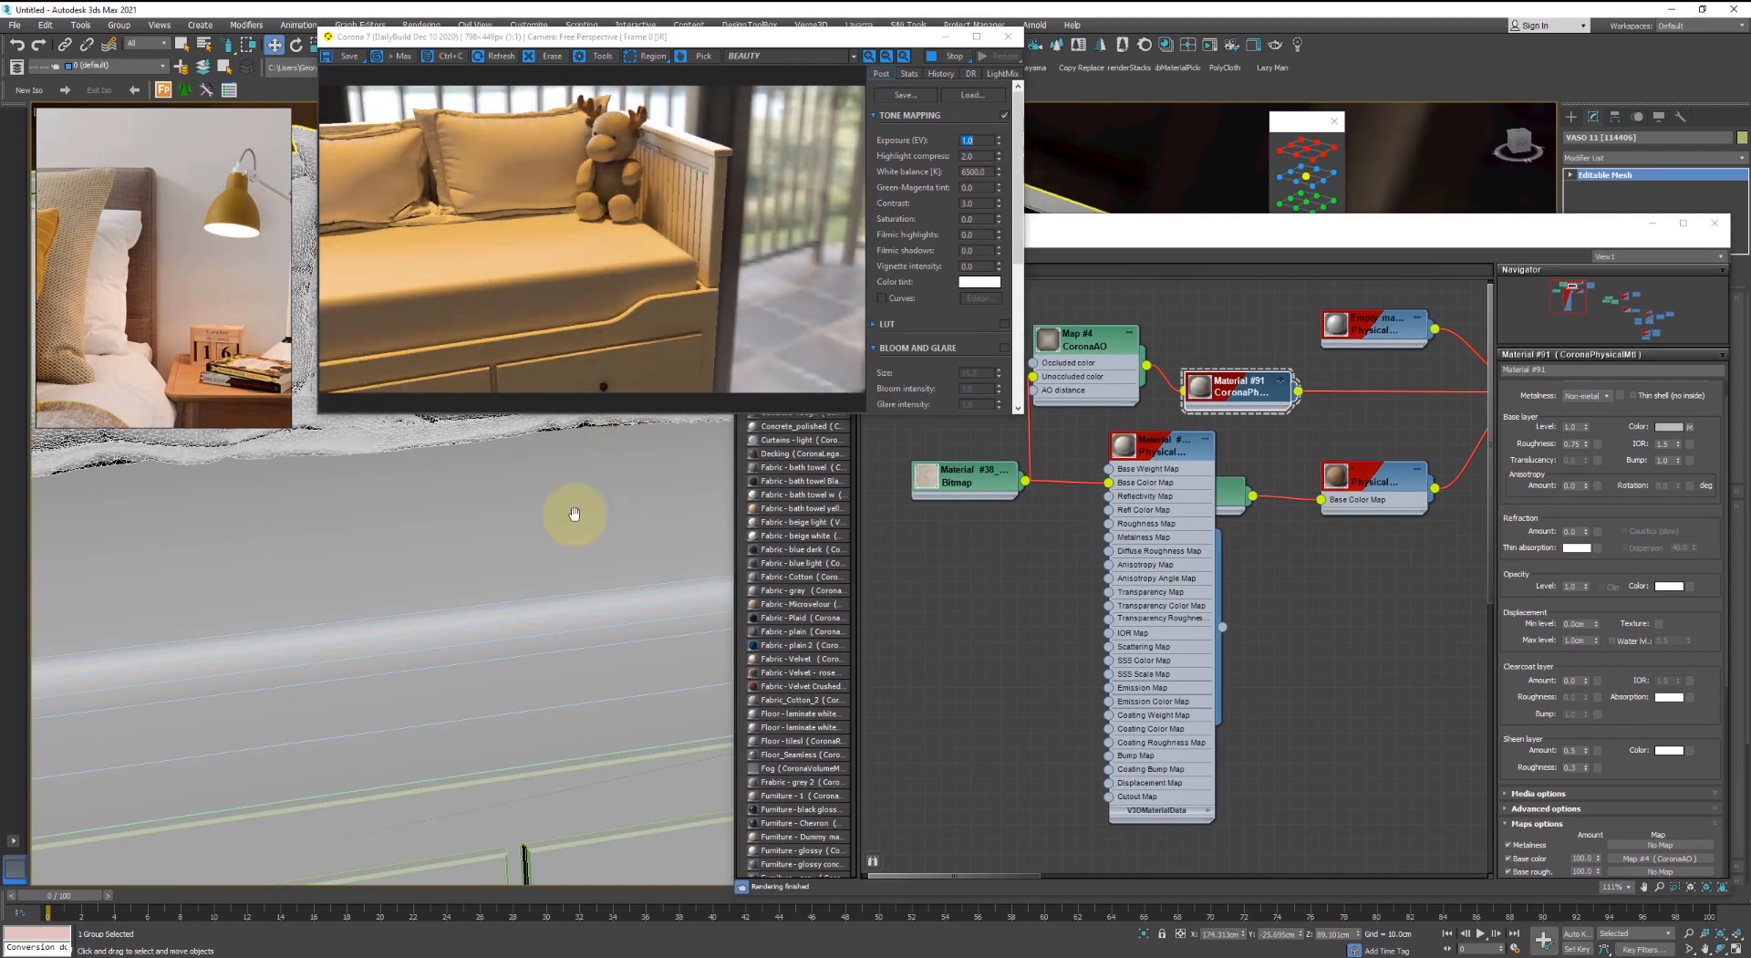
middle_click_drag(574, 516, 360, 684)
scroll(383, 666, "up", 4)
scroll(581, 545, "down", 2)
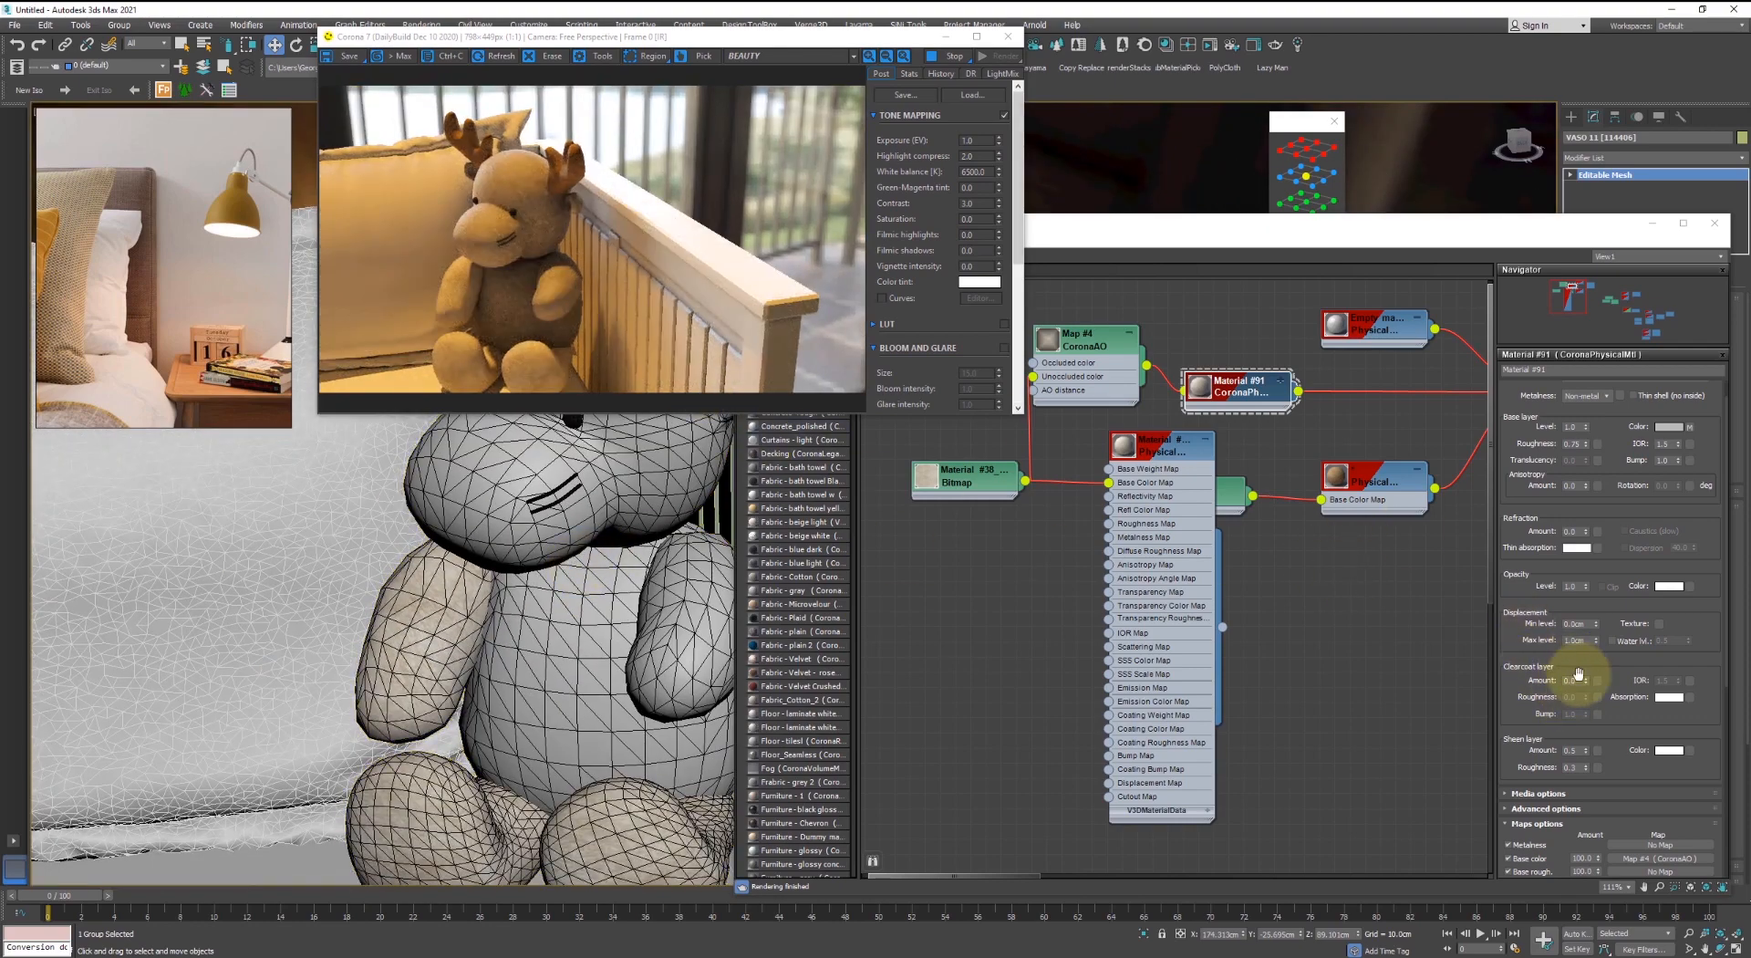
- Set Material #91's sheen layer amount to 1.0 and its sheen roughness to 1.0
left_click_drag(1550, 605, 1552, 525)
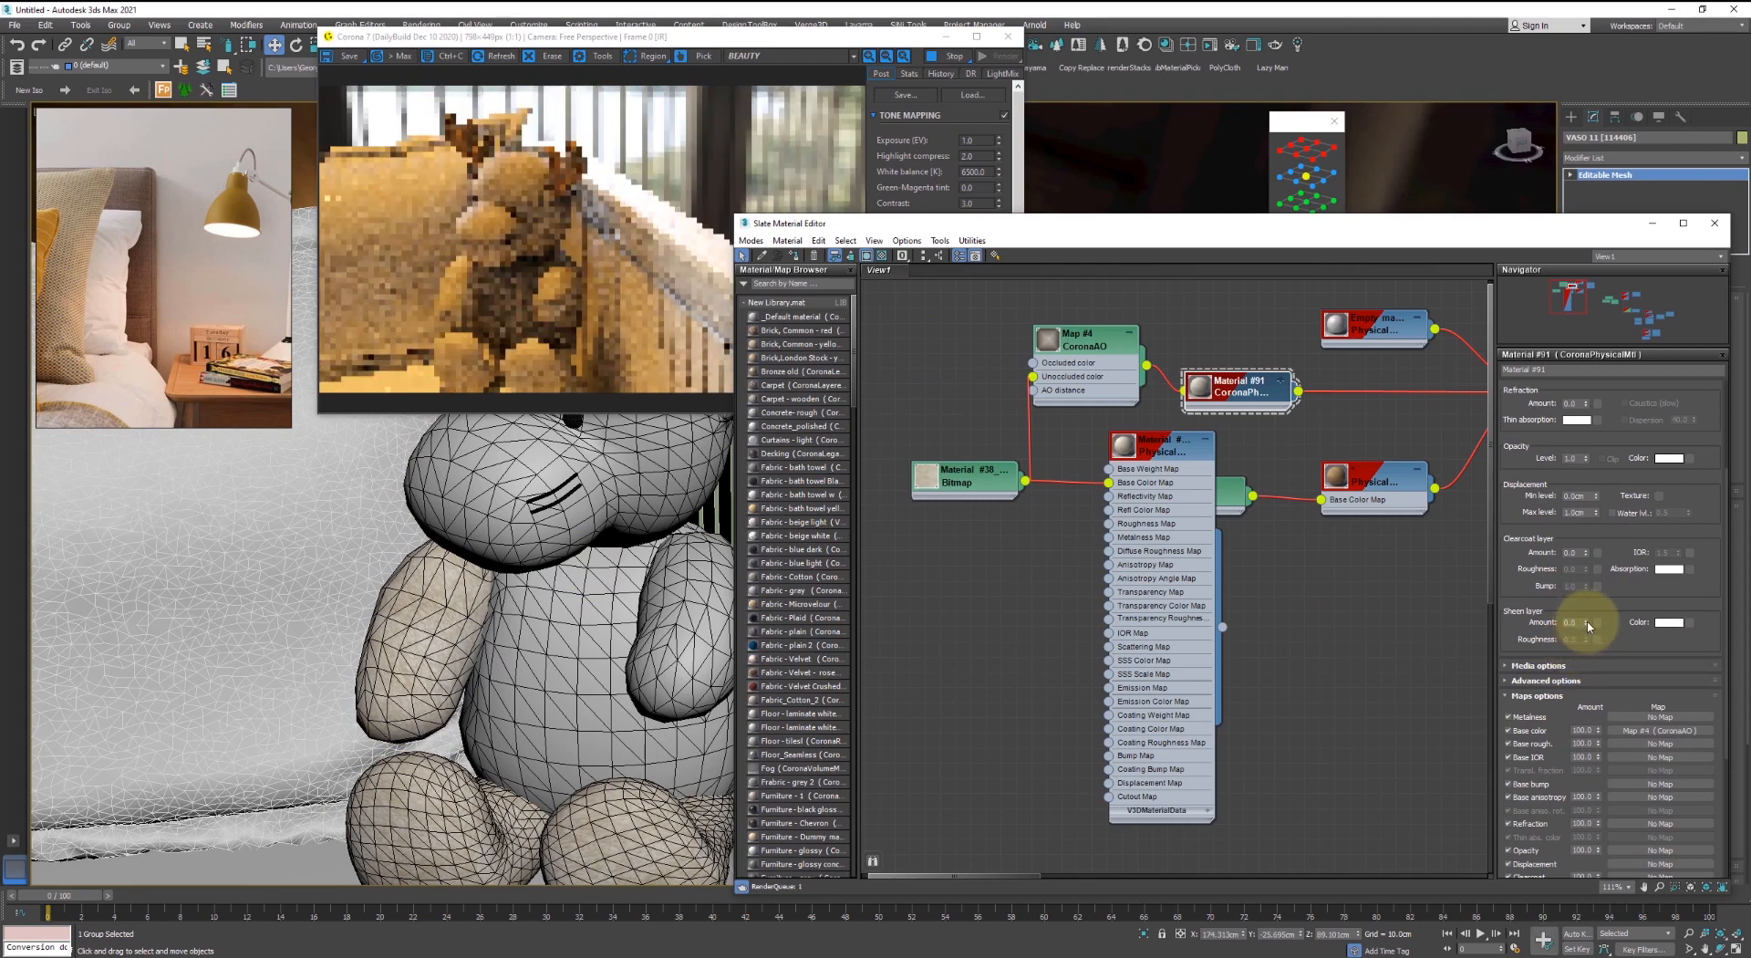
left_click_drag(1586, 621, 1568, 456)
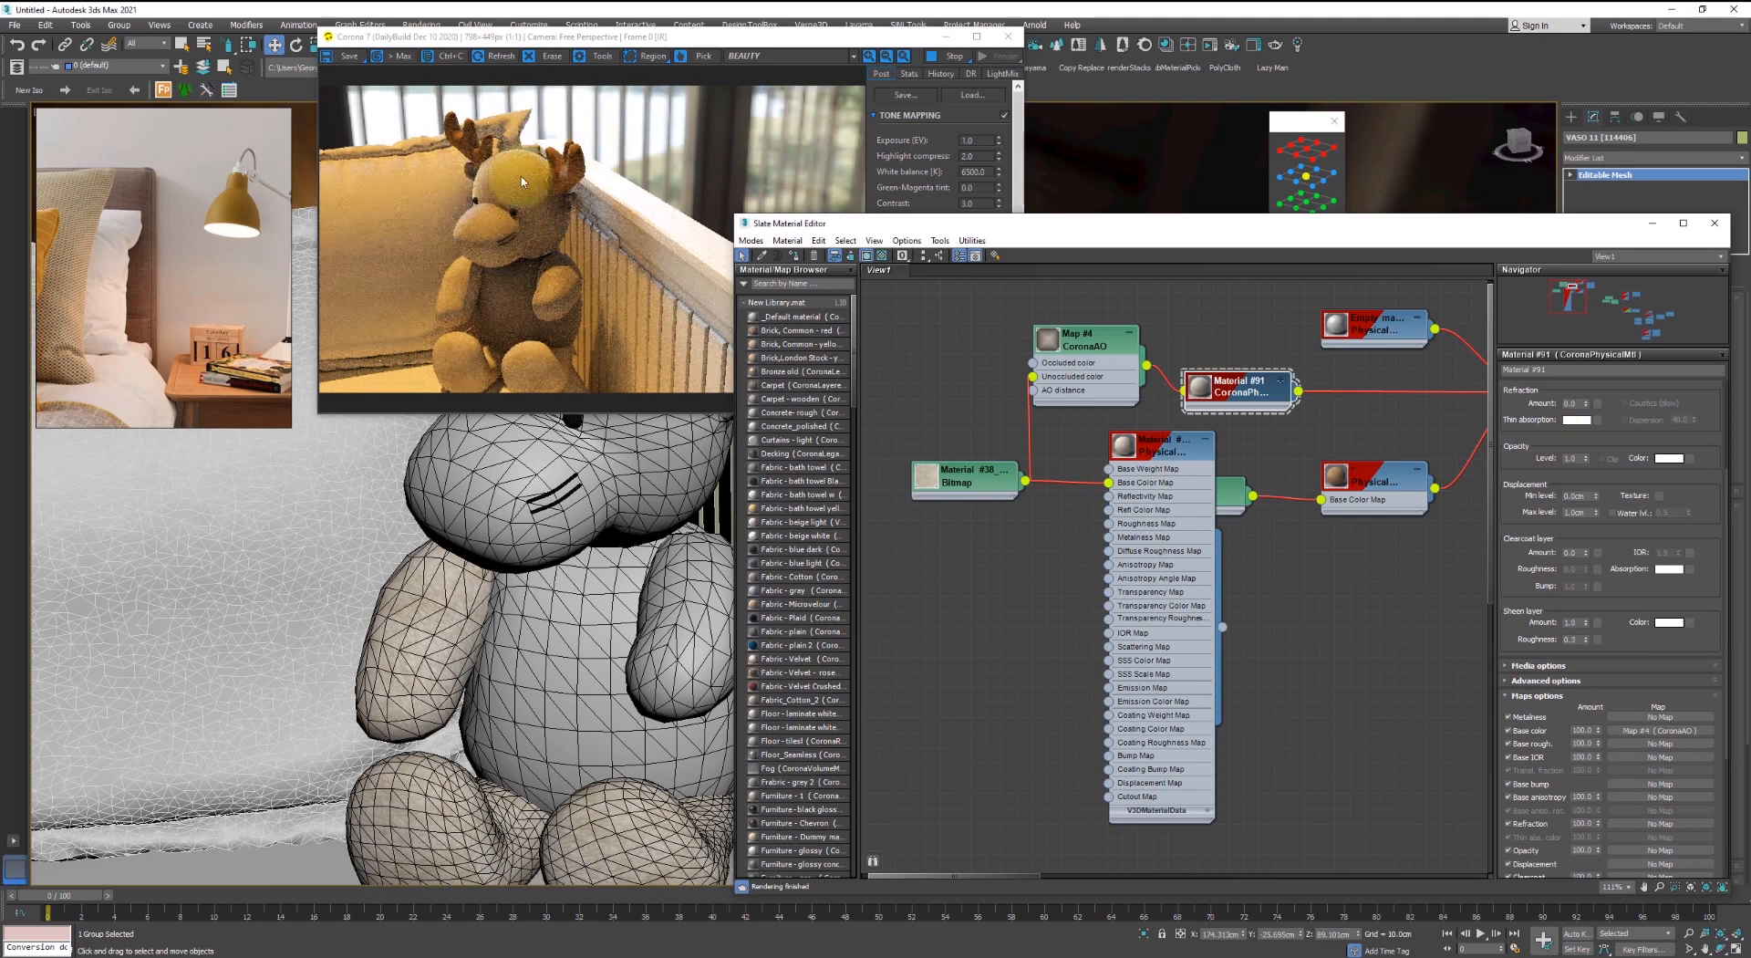
key("Return")
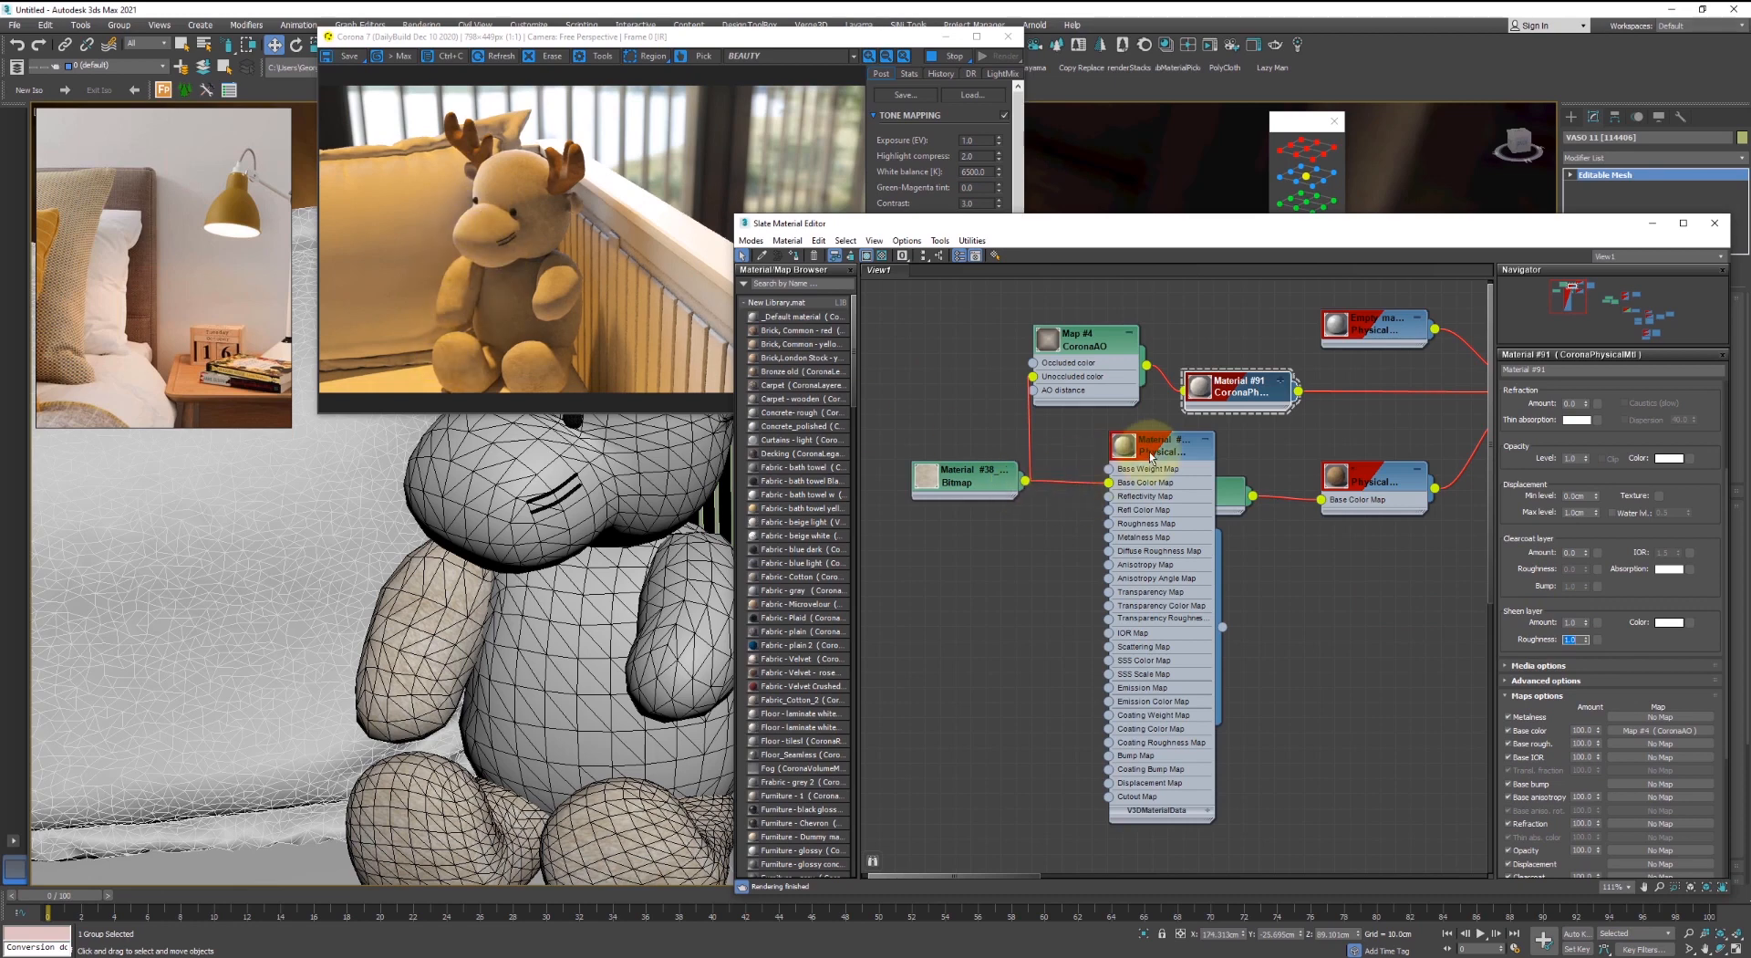
- Connect the Material #38 bitmap to Material #91's base bump and set the bump amount to 5
left_click_drag(1151, 456, 1197, 570)
left_click_drag(1076, 606, 1248, 413)
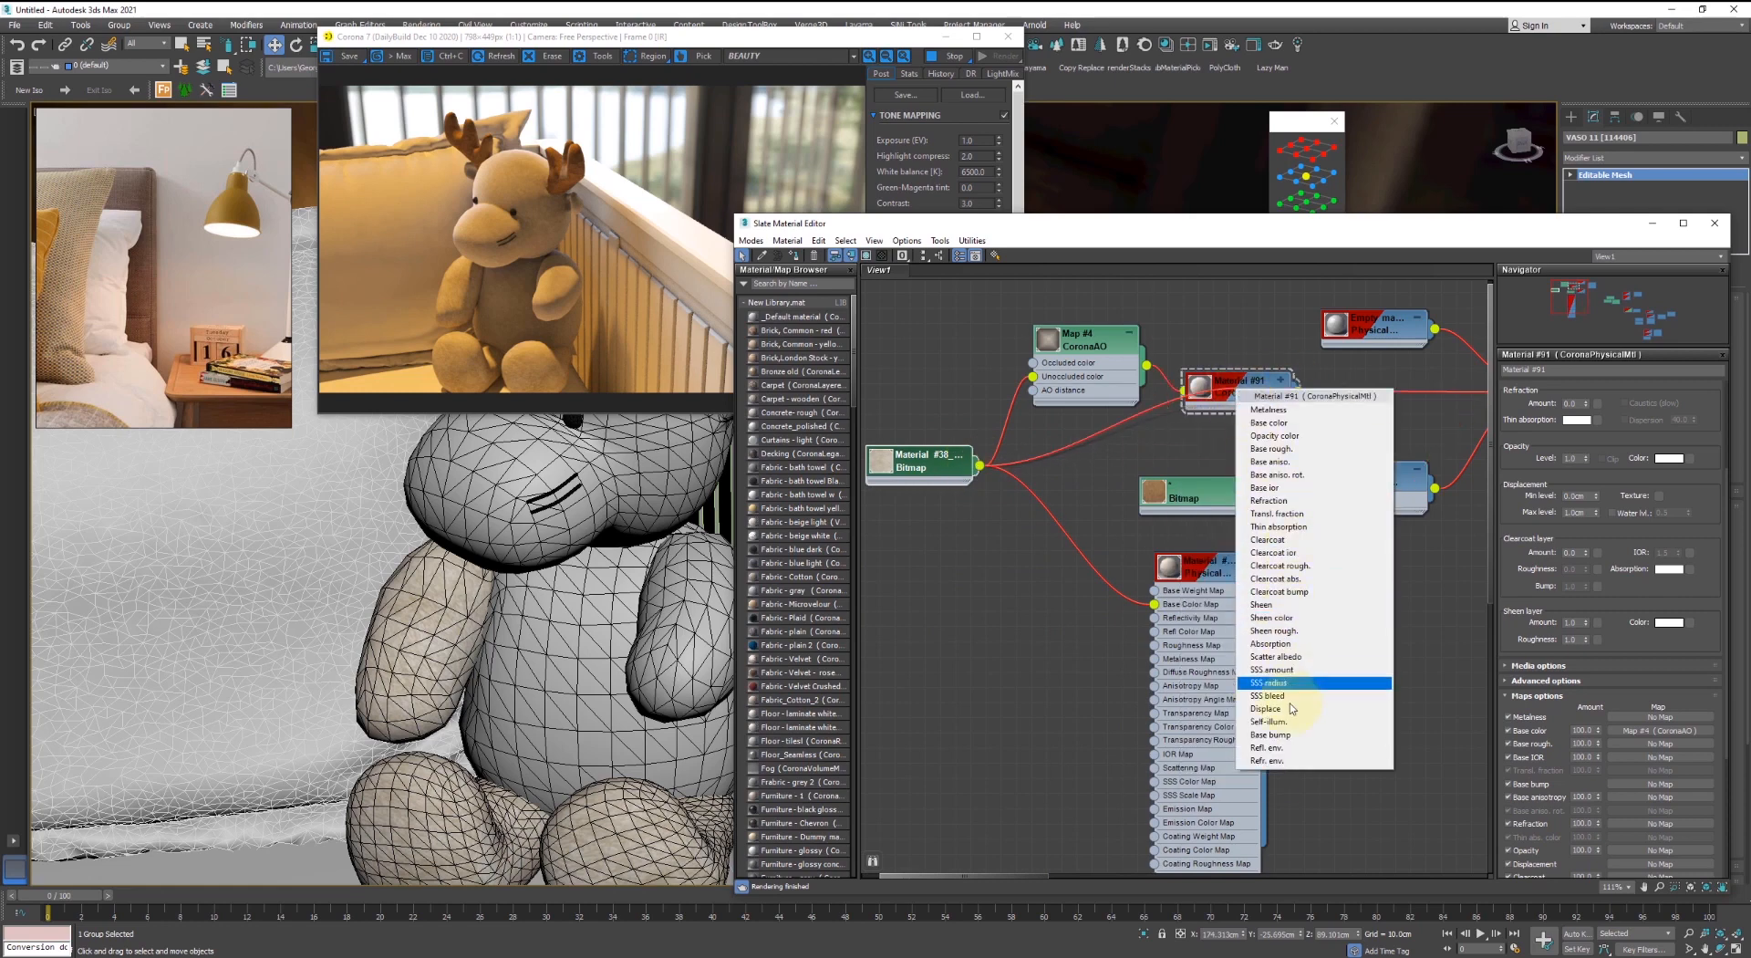
left_click(1276, 735)
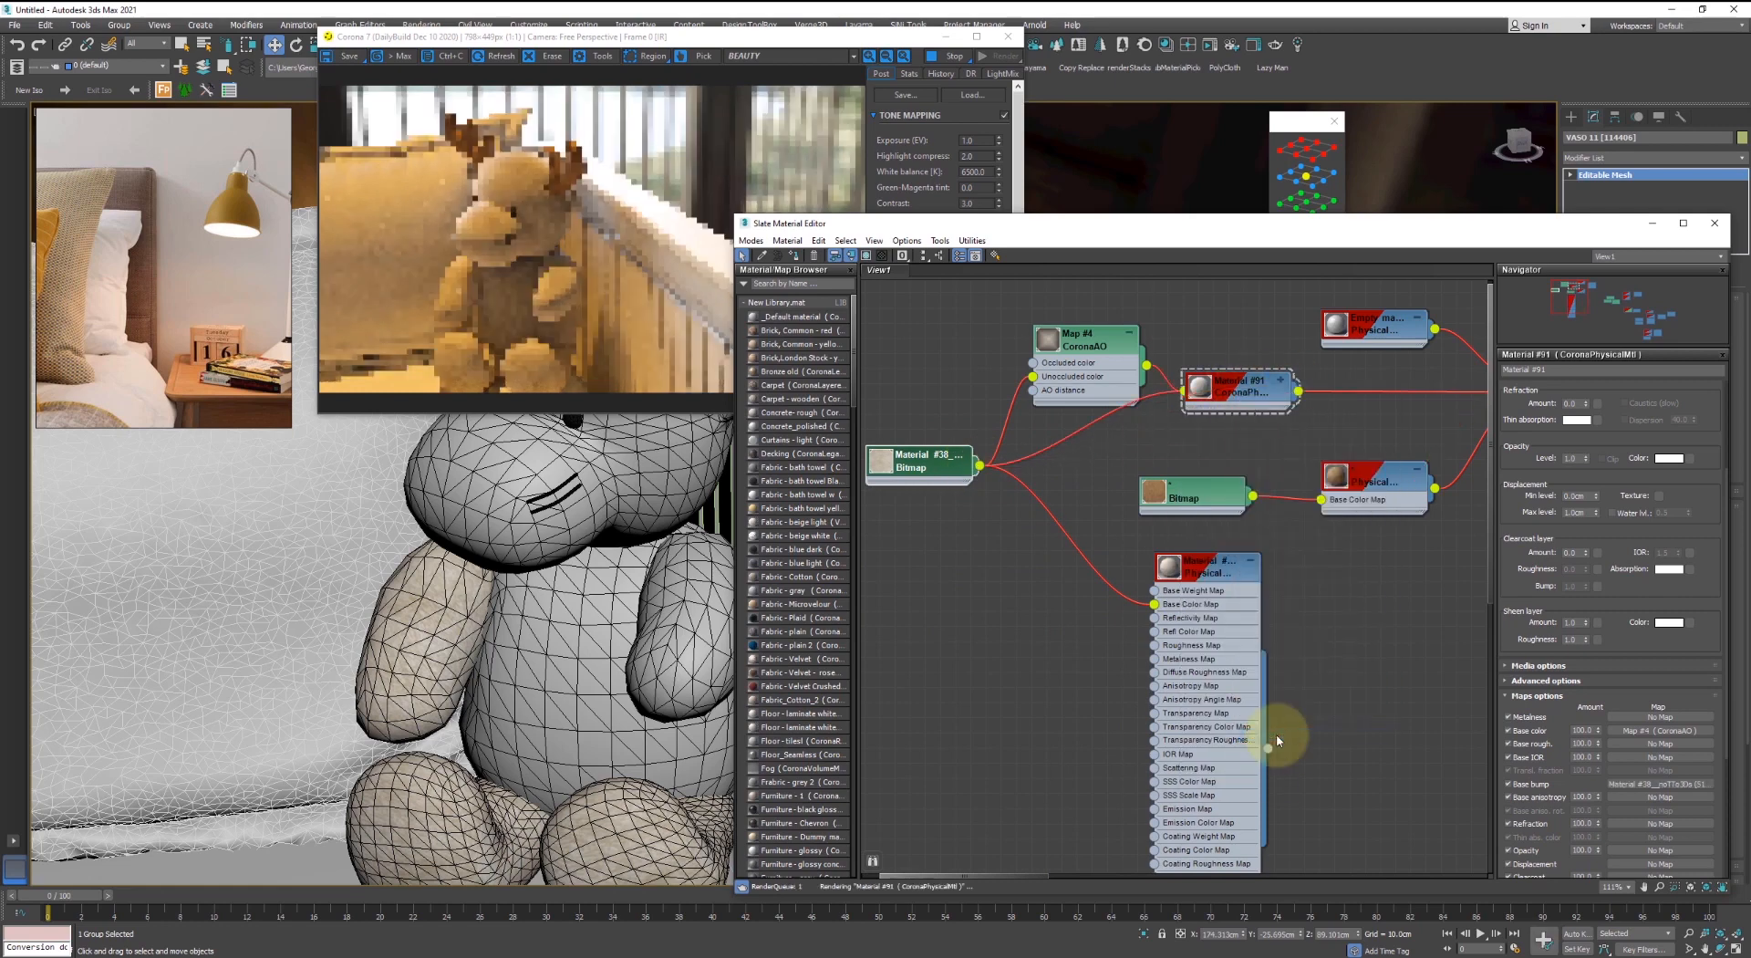
scroll(976, 414, "up", 3)
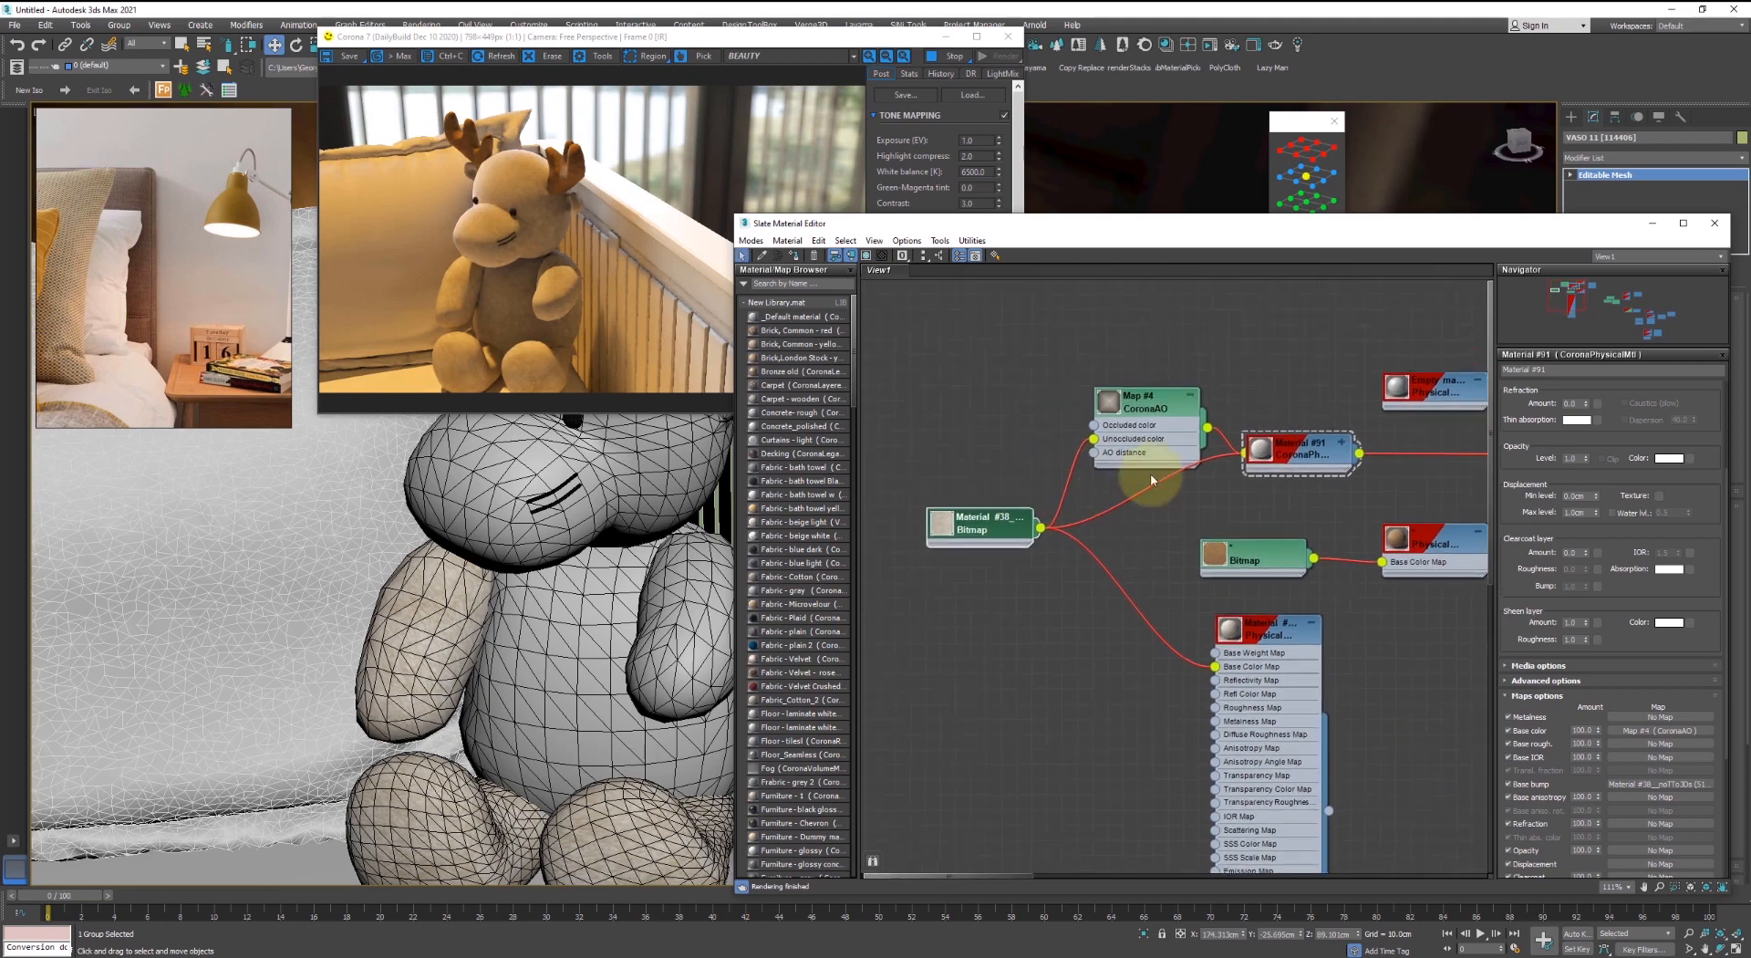
scroll(1646, 536, "up", 3)
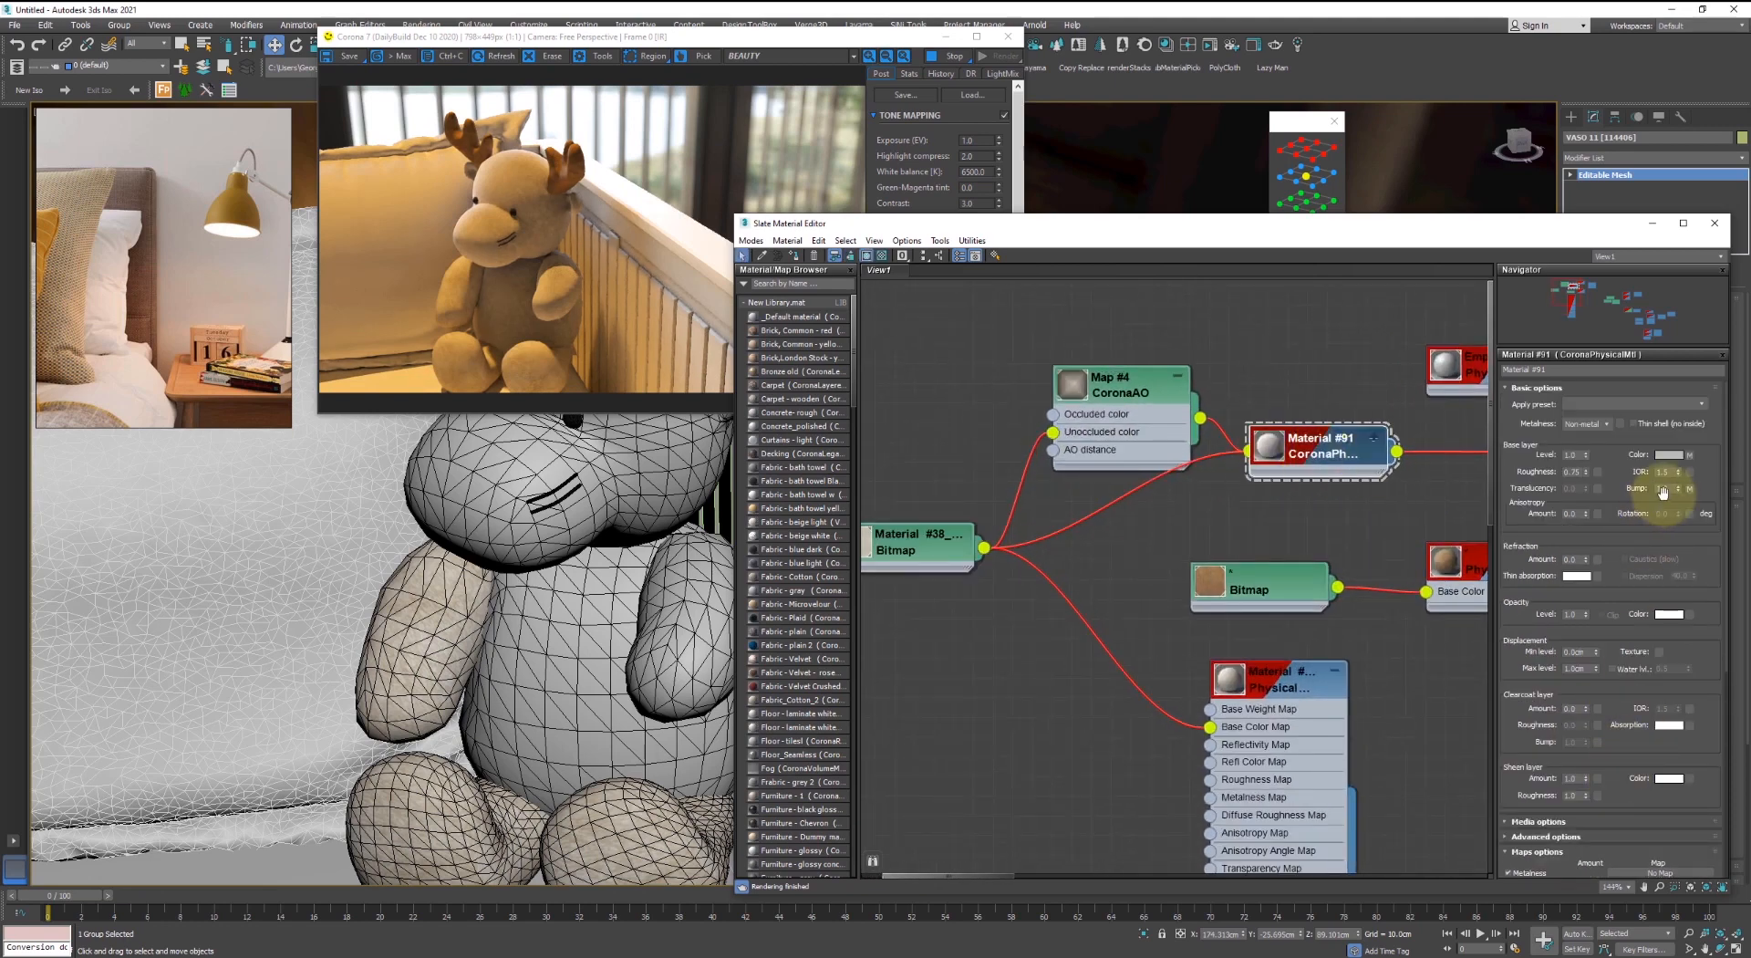
type("5")
key("Tab")
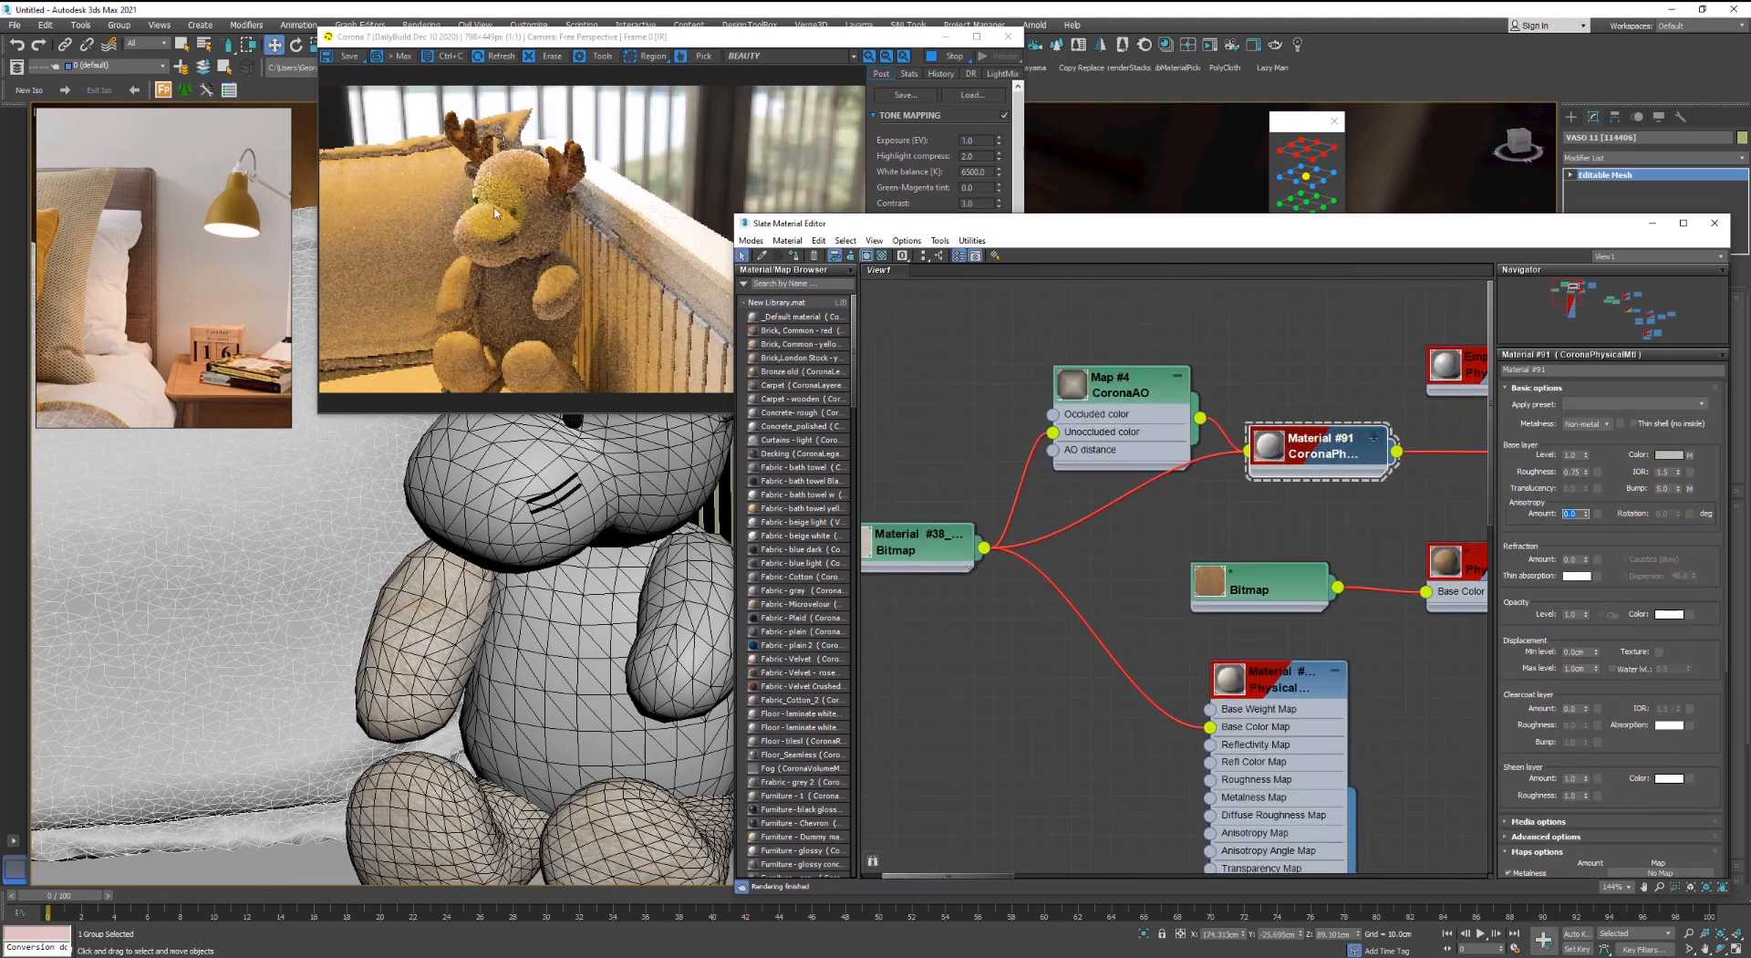
scroll(498, 203, "up", 1)
scroll(606, 743, "up", 6)
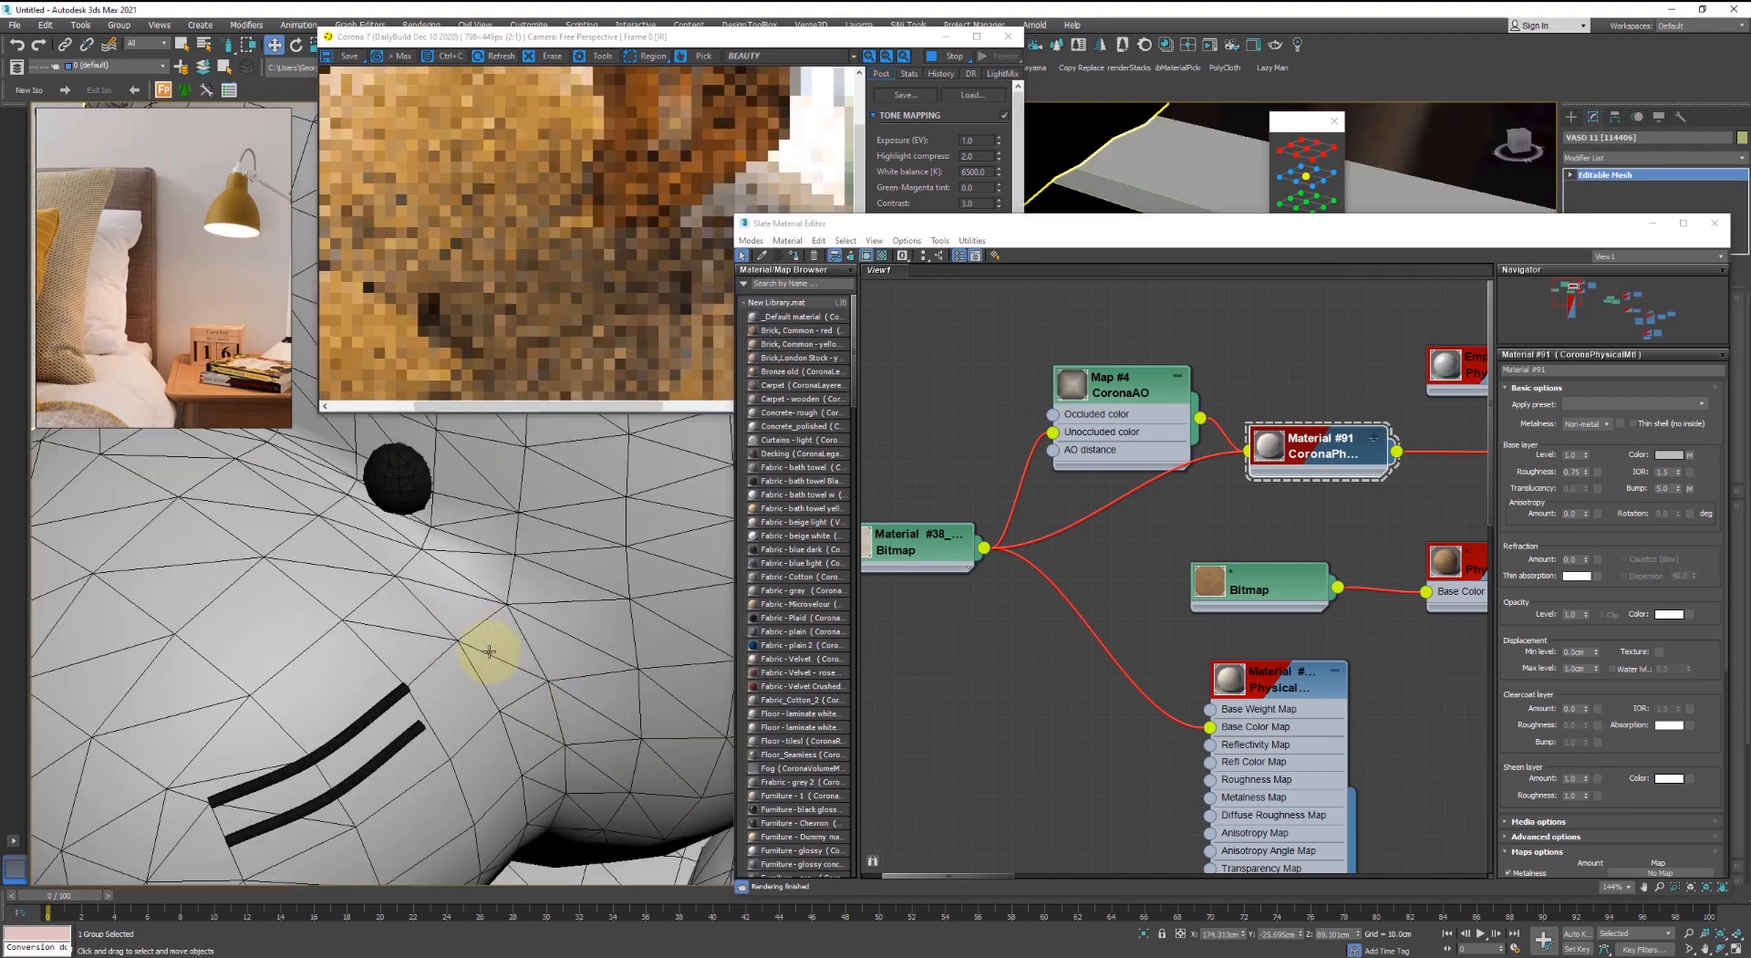
- Close the Slate Material Editor and the Corona render window to work in the viewport with the whole daybed set in view
scroll(490, 651, "down", 2)
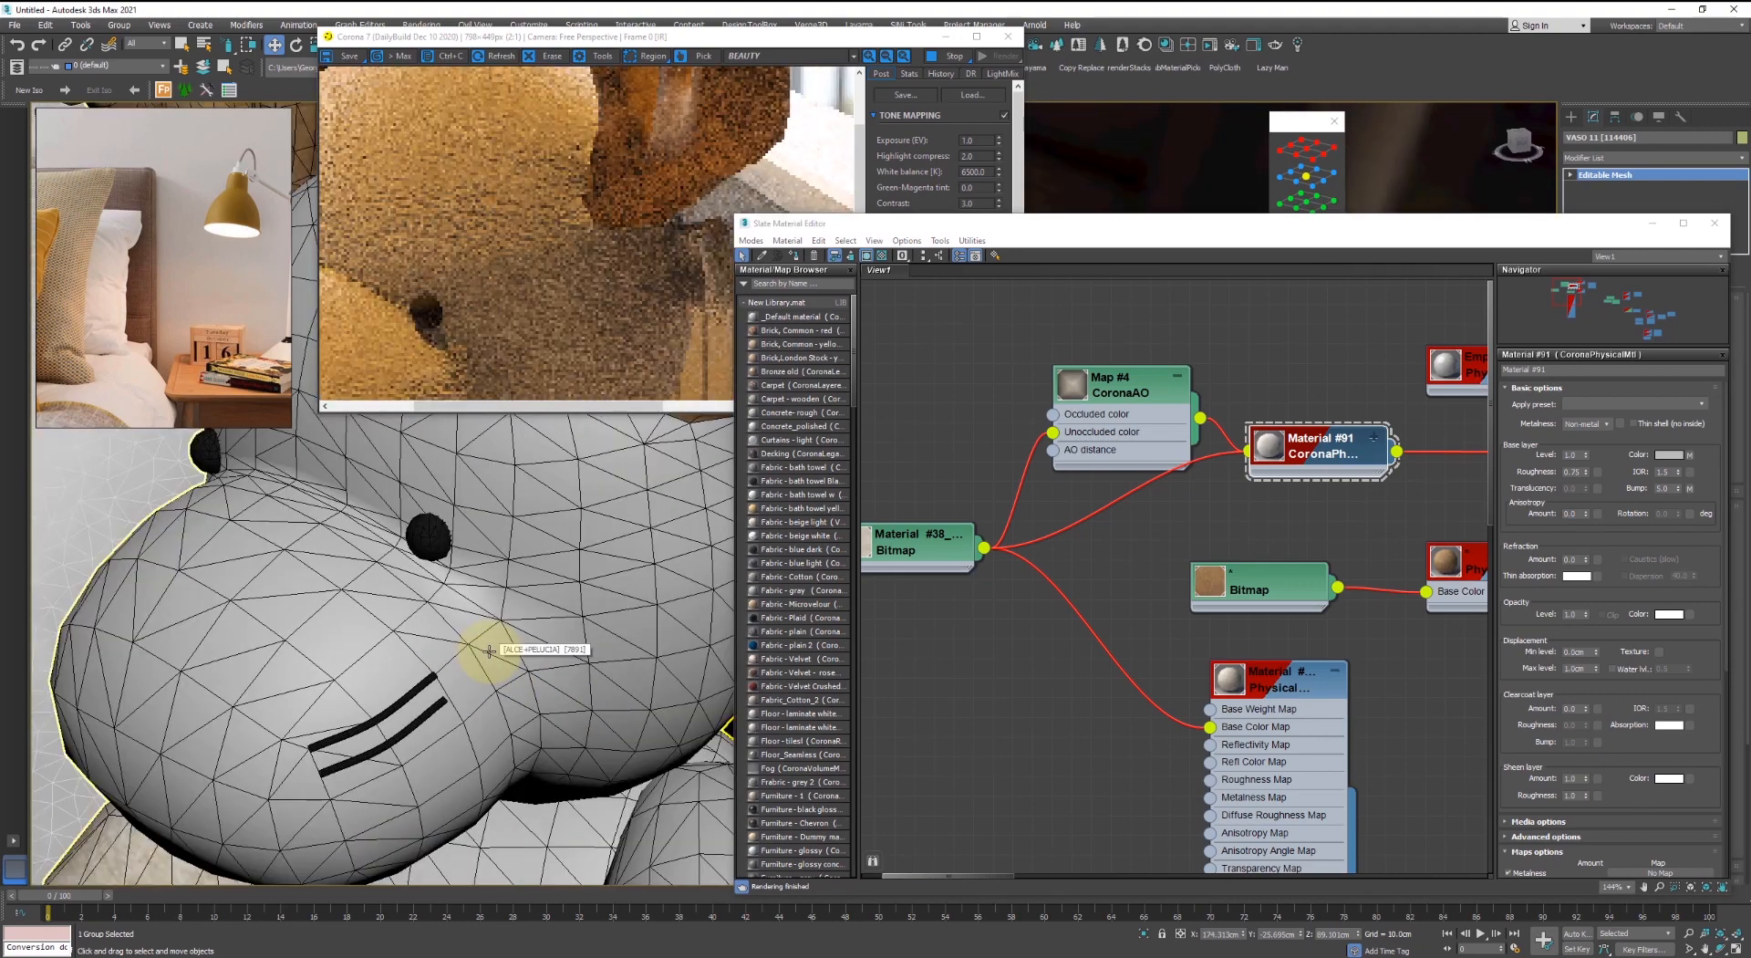
scroll(489, 651, "down", 6)
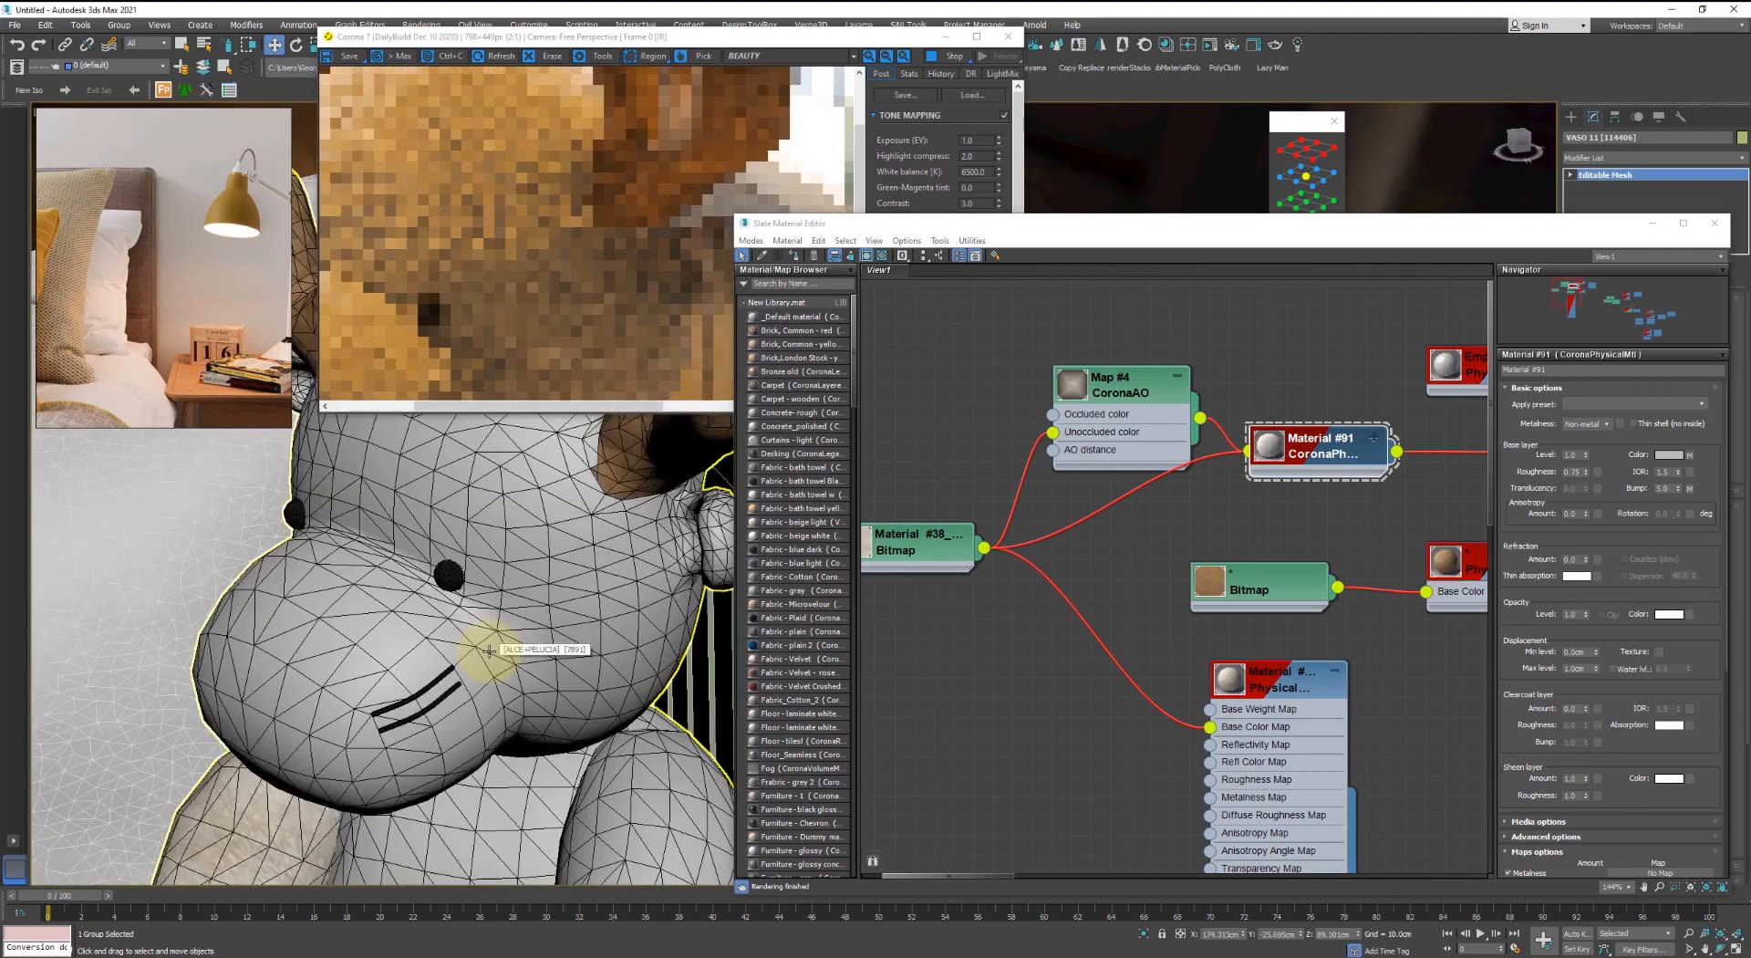
left_click(1713, 223)
scroll(445, 673, "down", 3)
middle_click_drag(445, 672, 1047, 587)
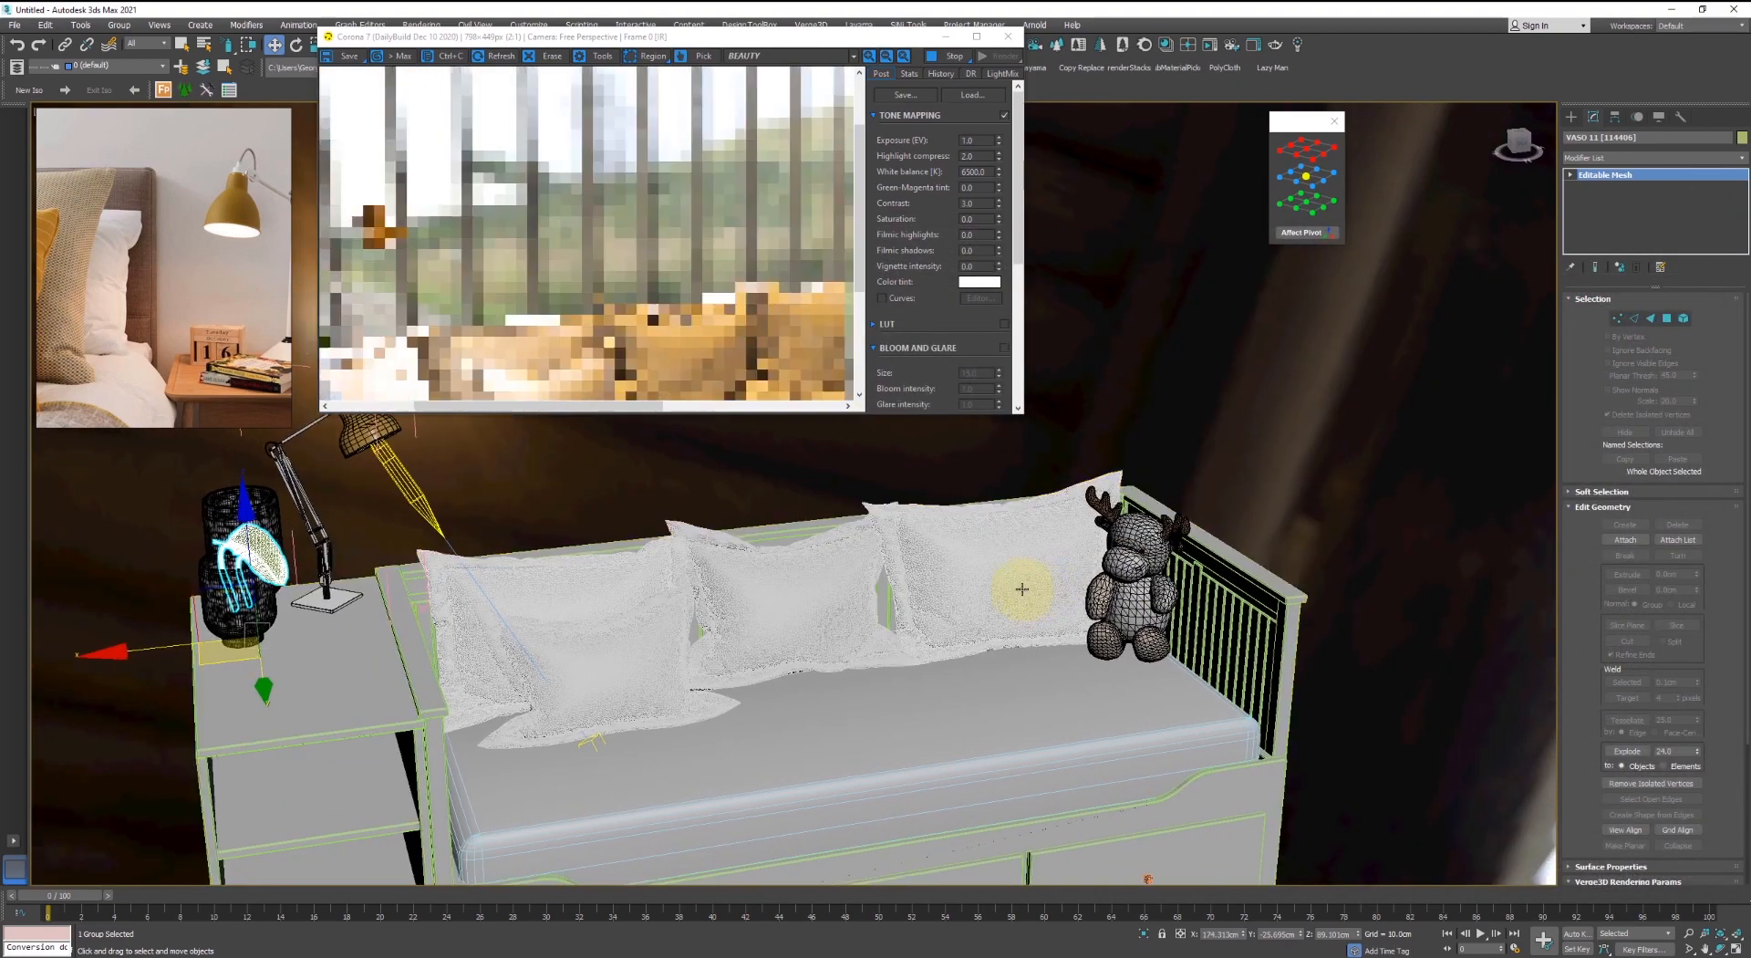
scroll(1022, 589, "down", 5)
middle_click_drag(822, 565, 822, 564)
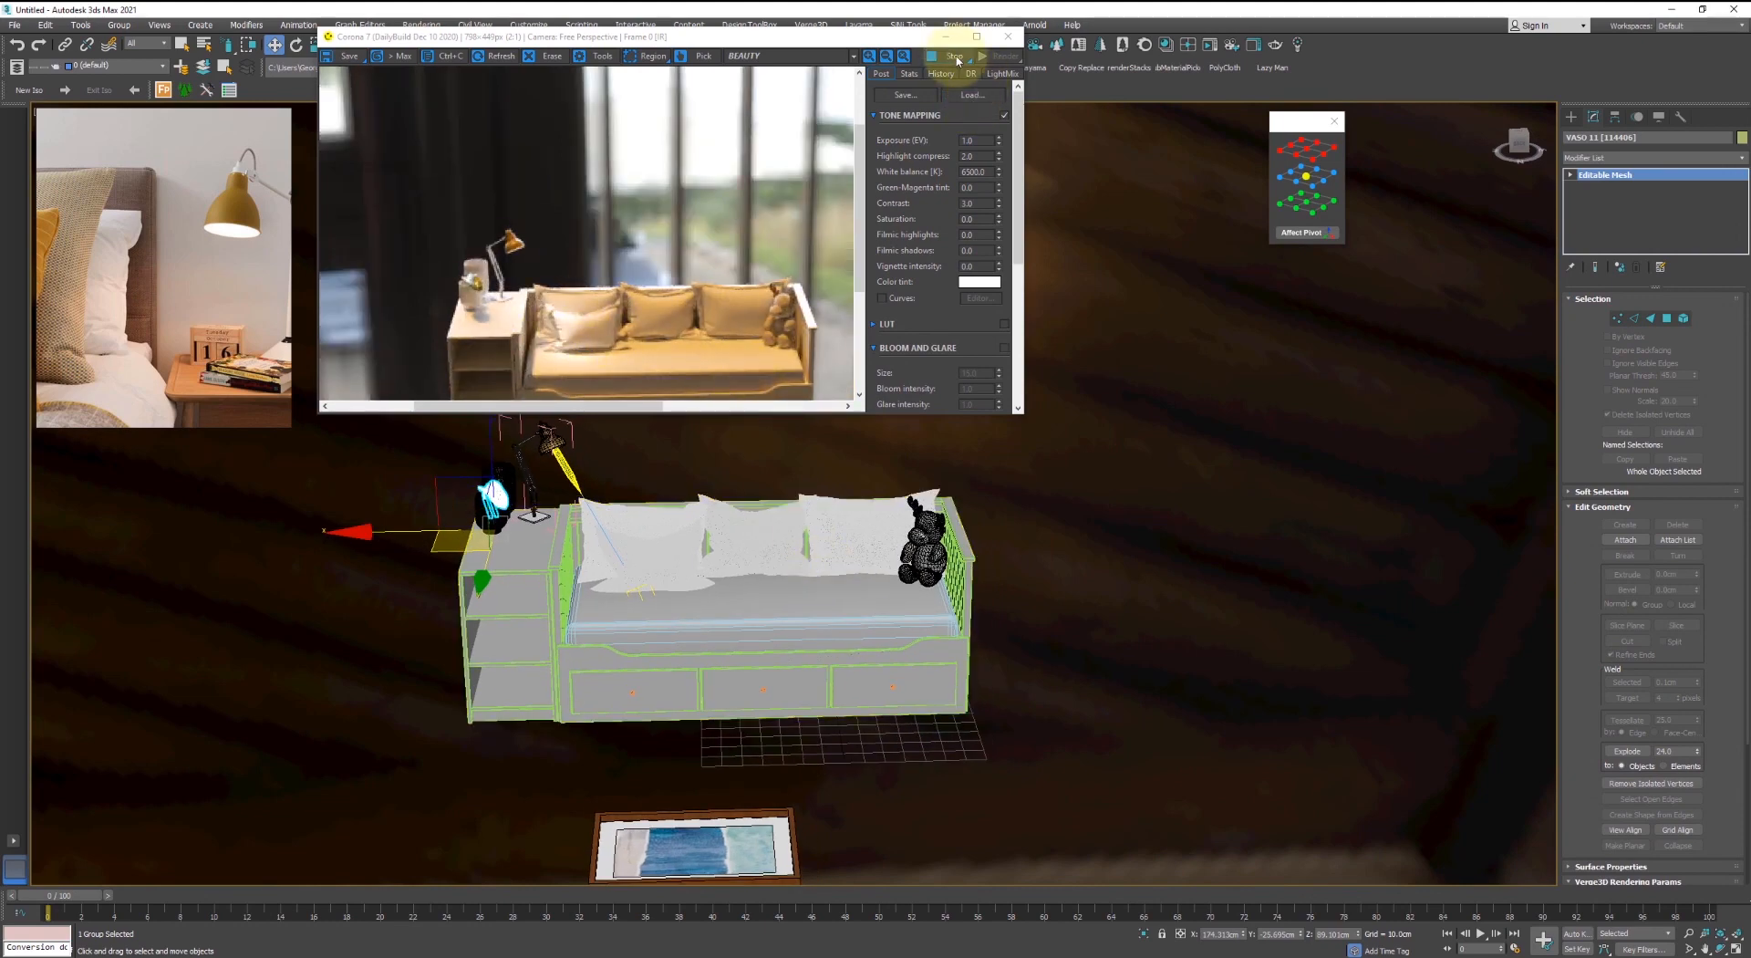
left_click(1006, 37)
- Select the framed picture lying in front of the daybed and reopen the Slate Material Editor
left_click(1079, 556)
left_click(923, 543)
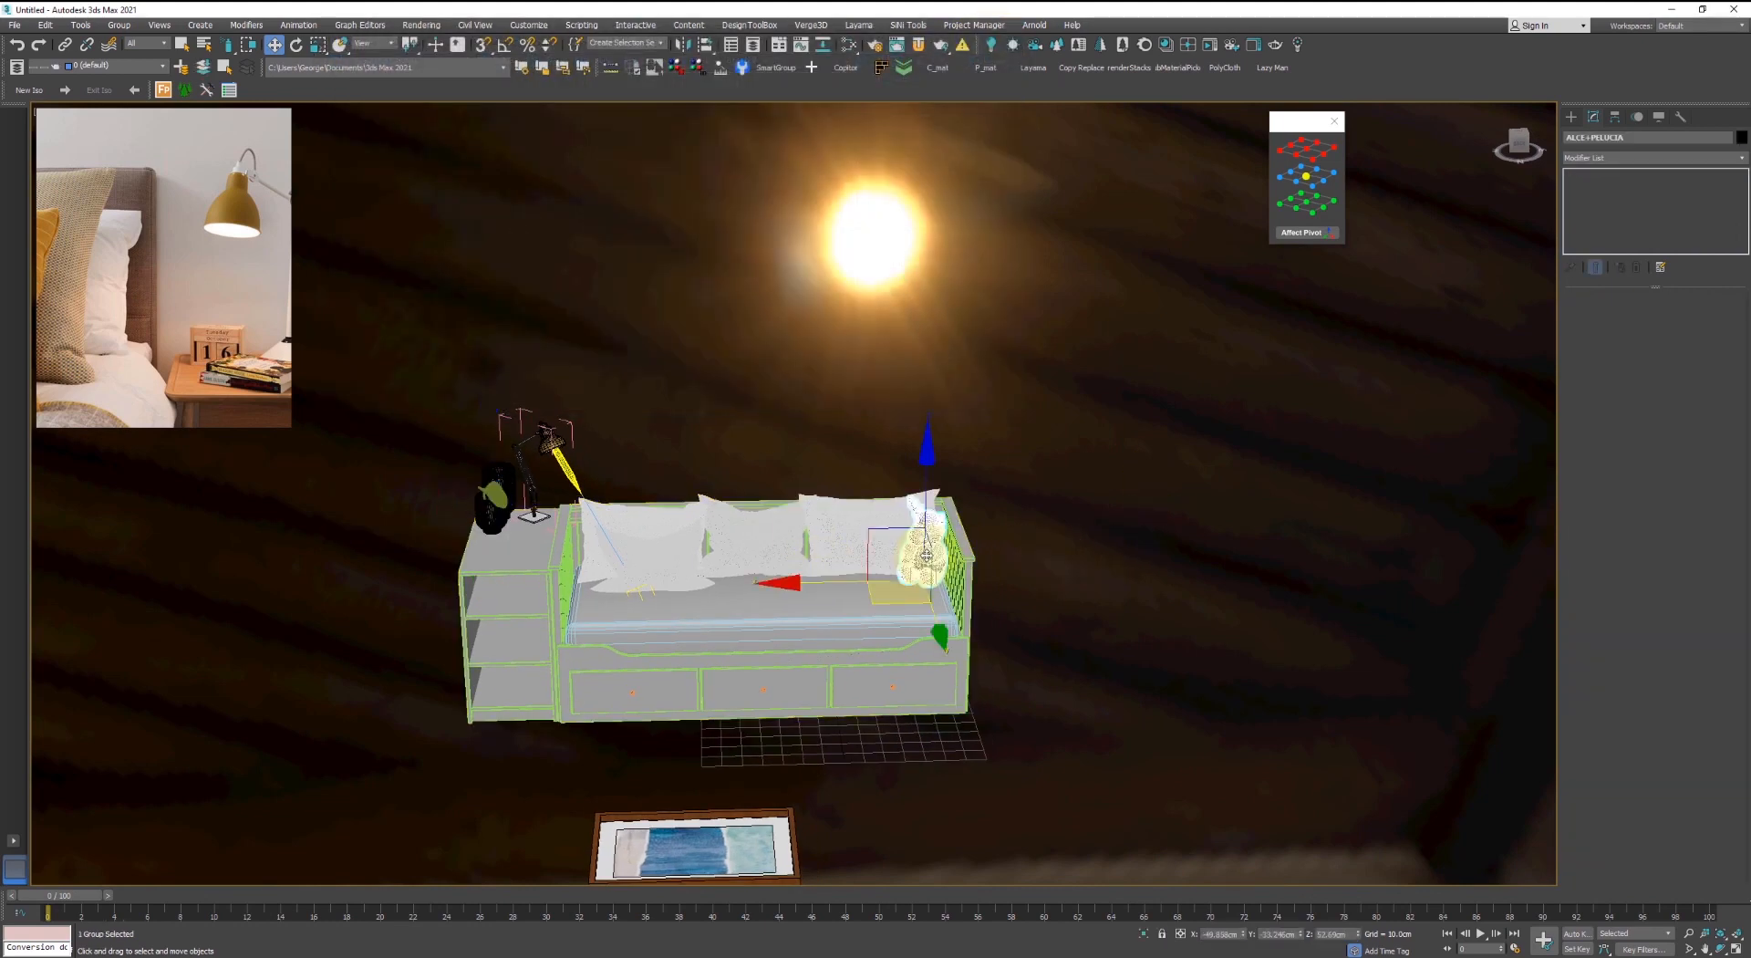
middle_click_drag(978, 711, 1041, 641)
scroll(809, 824, "up", 5)
middle_click_drag(809, 825, 1082, 773)
left_click(829, 573)
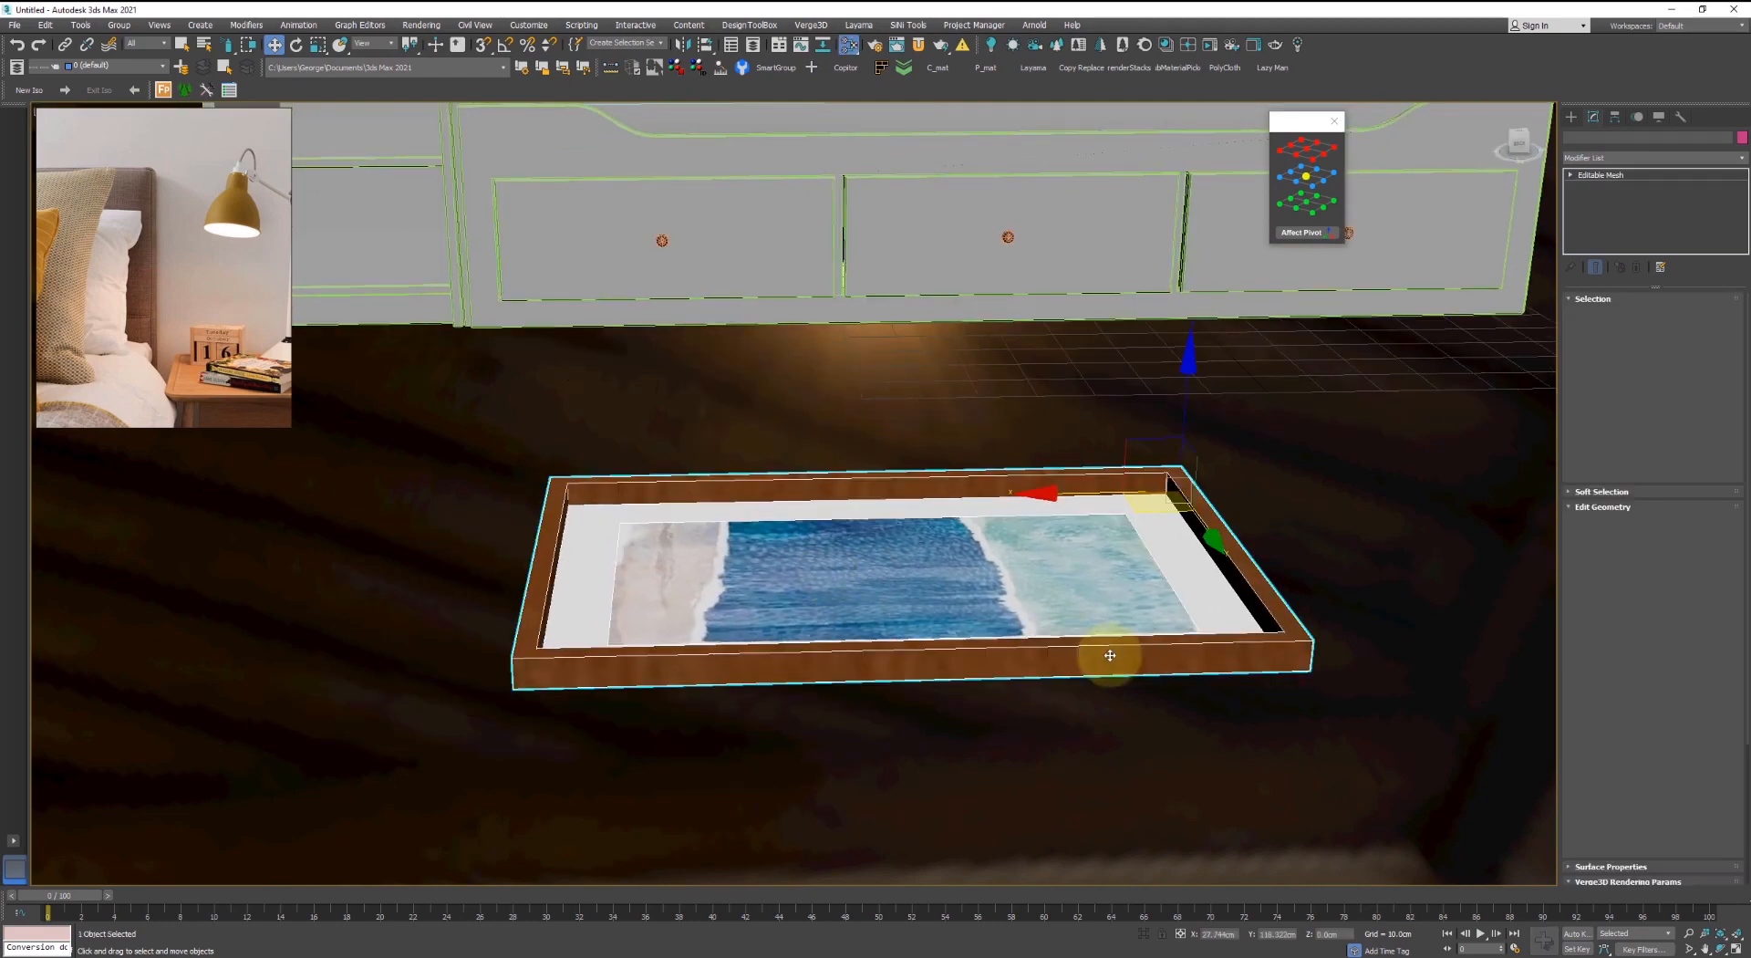
key("m")
scroll(637, 609, "down", 4)
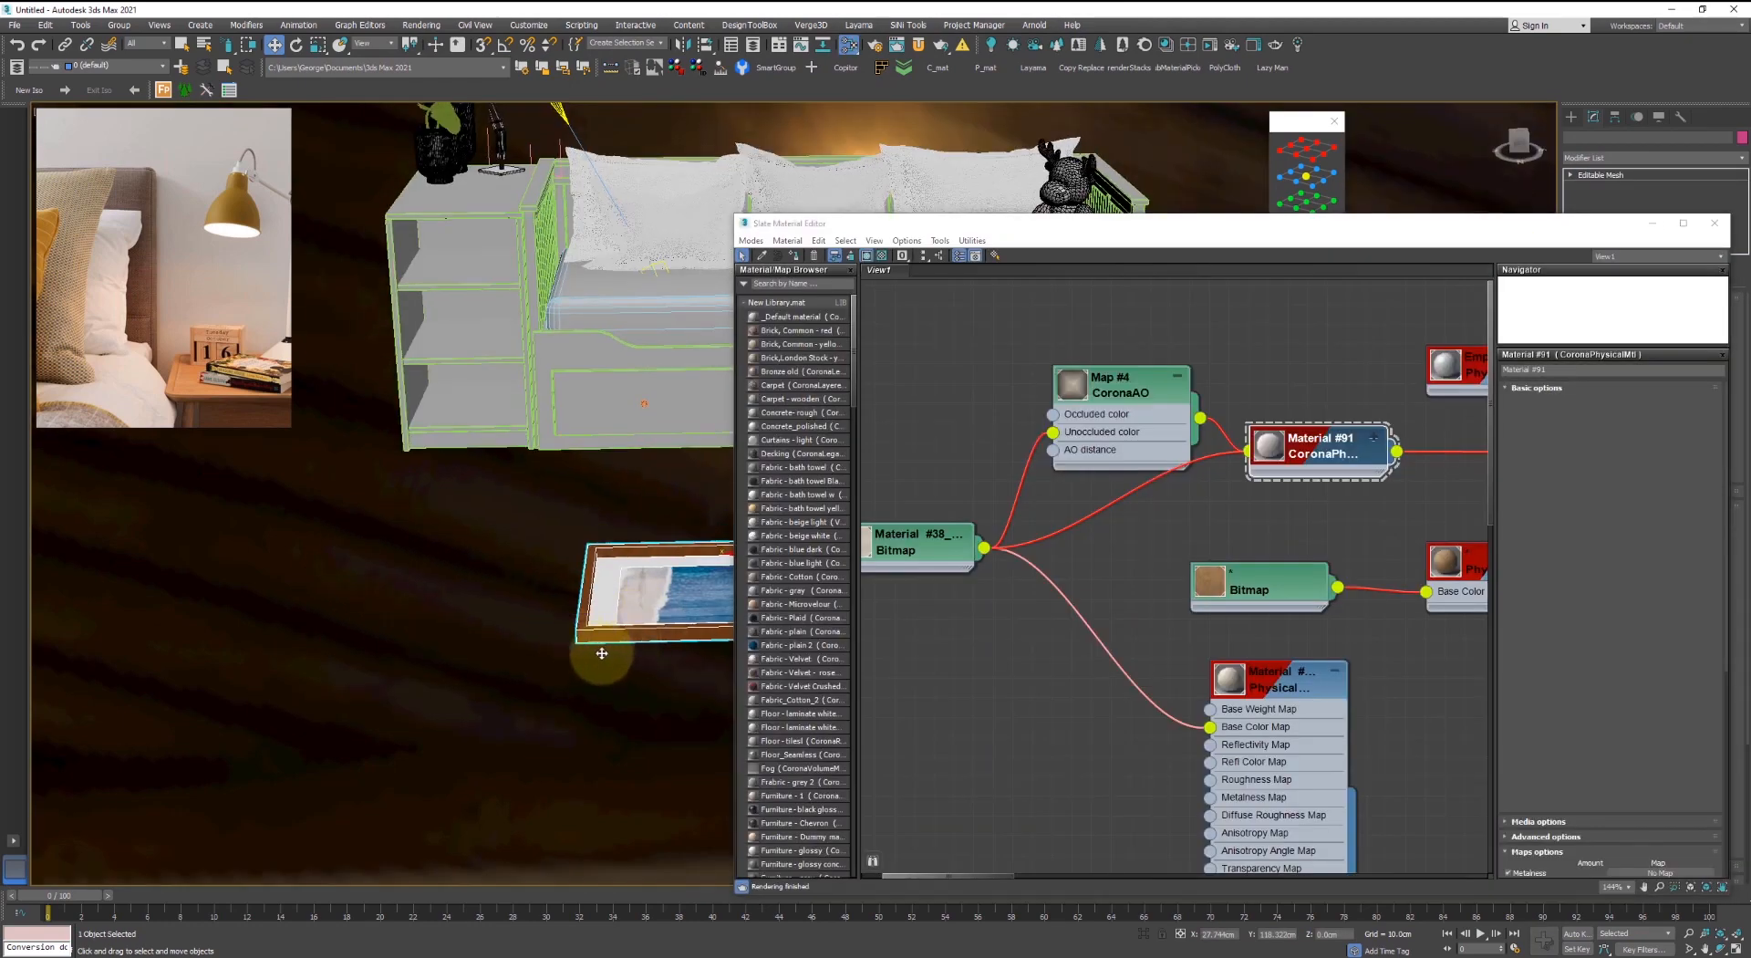
middle_click_drag(604, 655, 471, 642, "alt")
scroll(470, 629, "up", 3)
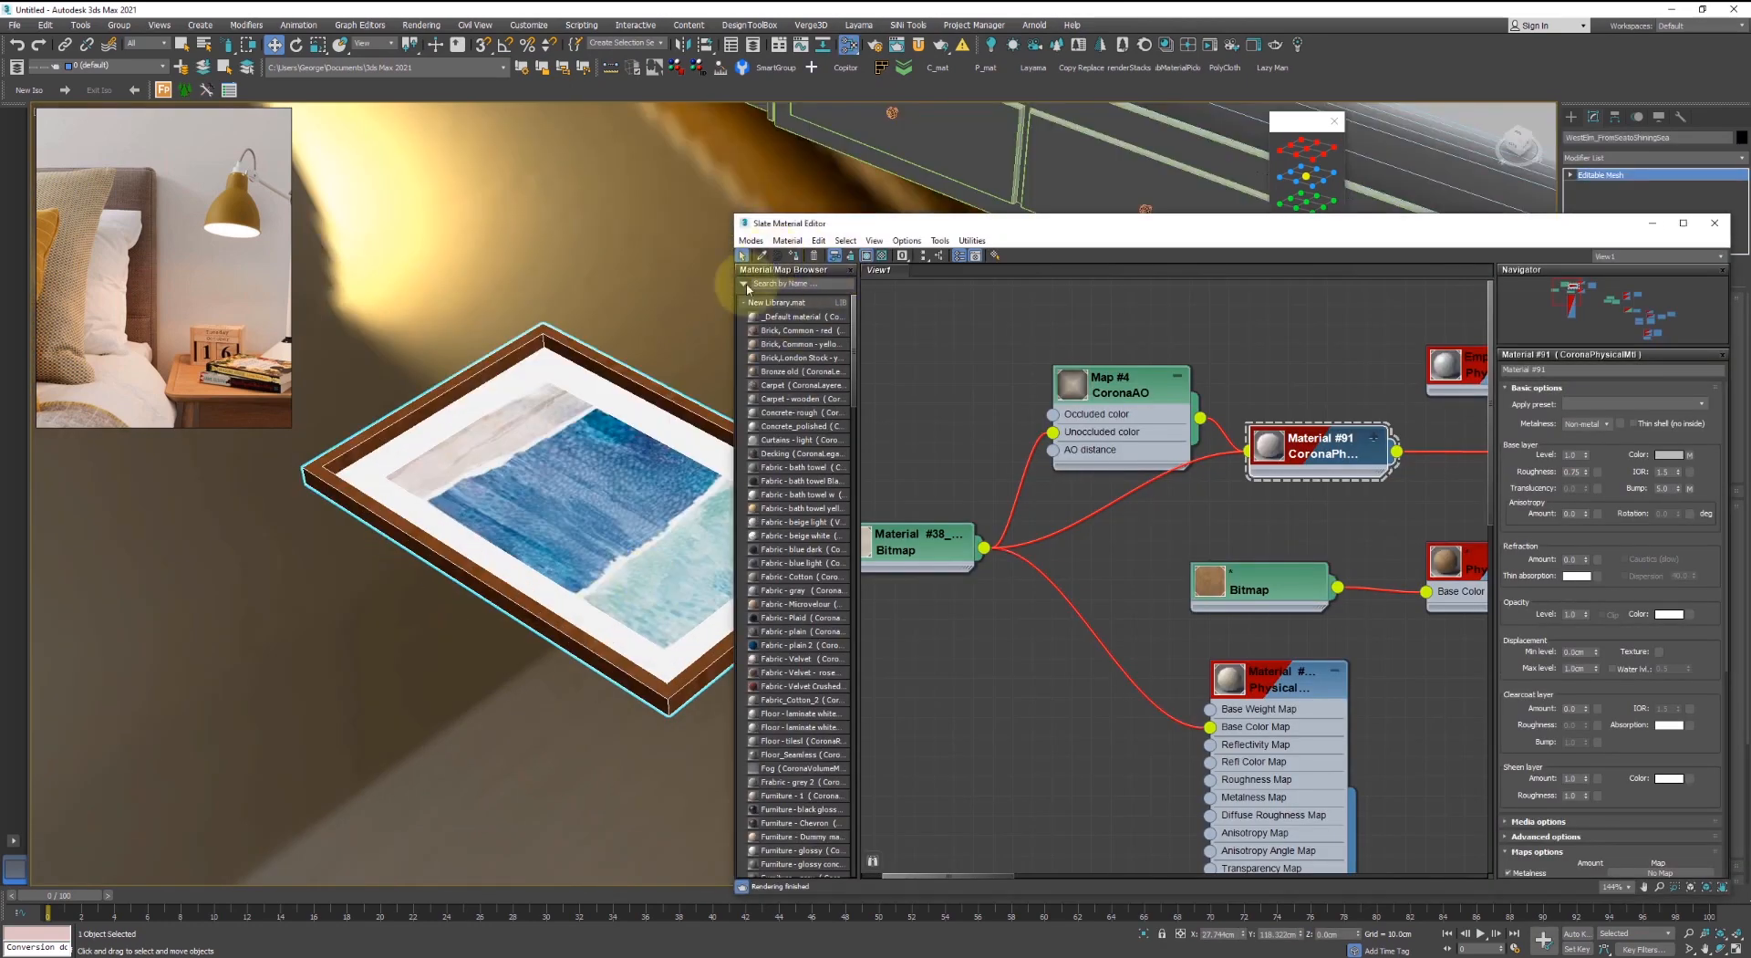
- Check the bedside reference photo and pick the framed picture's multi/sub-object material into the node view
left_click(763, 256)
scroll(221, 301, "down", 3)
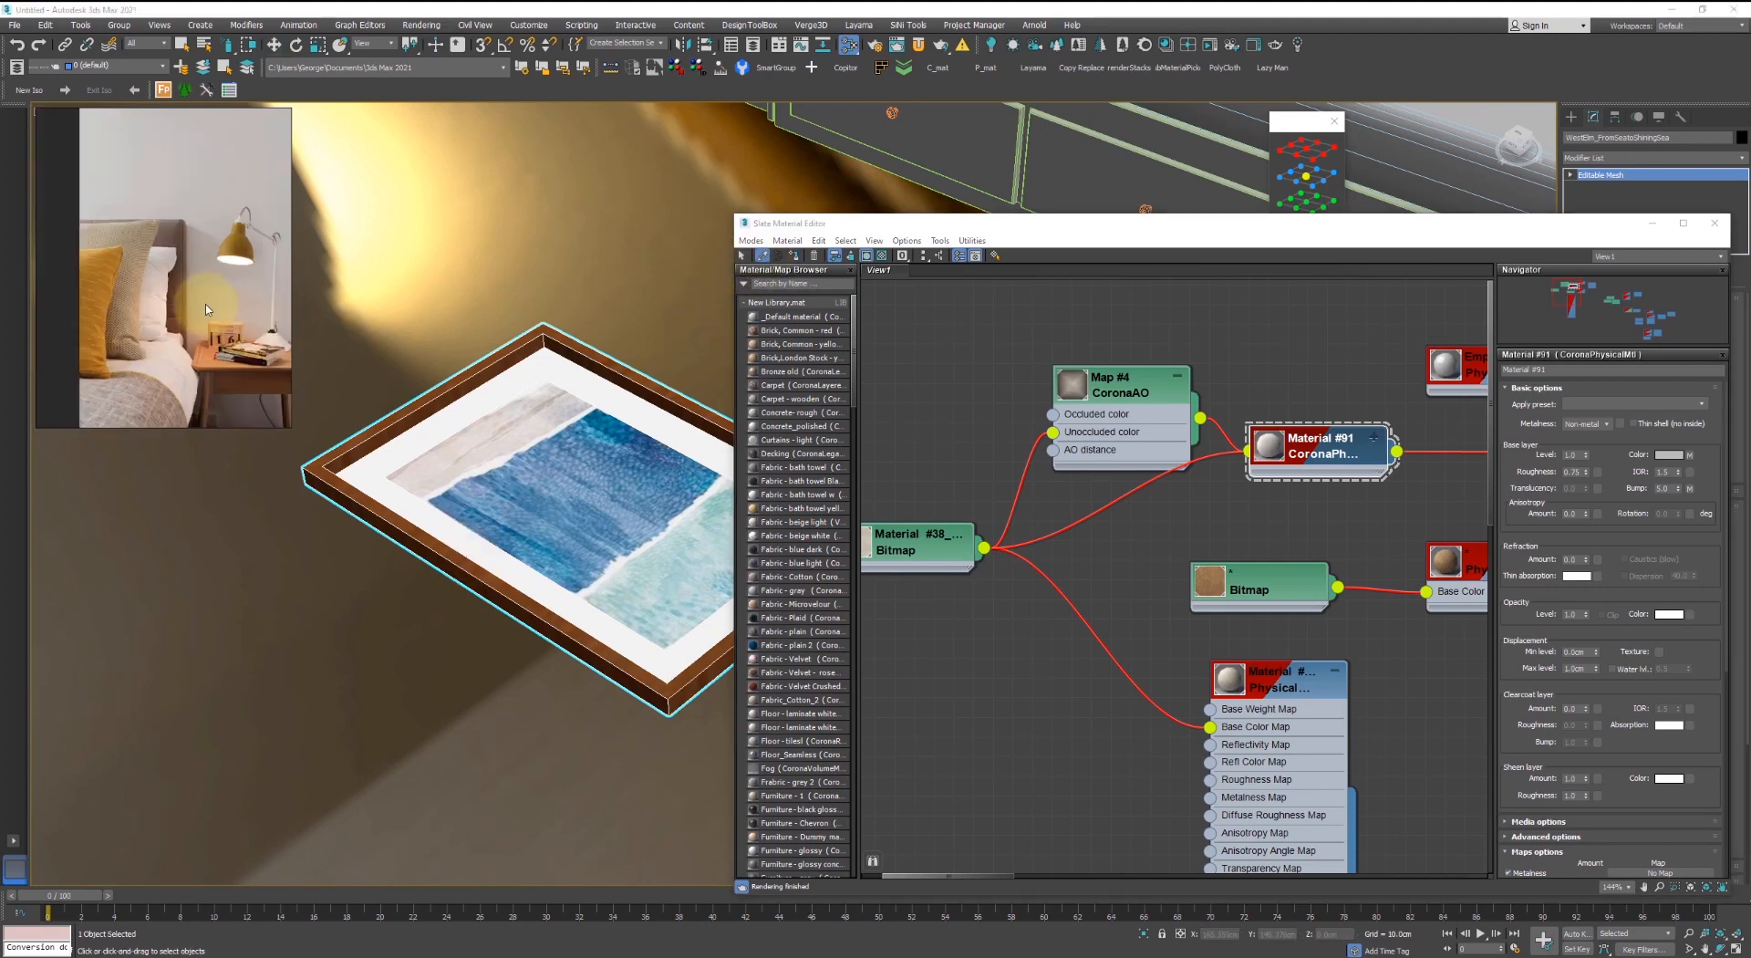
scroll(168, 342, "up", 1)
scroll(167, 334, "down", 3)
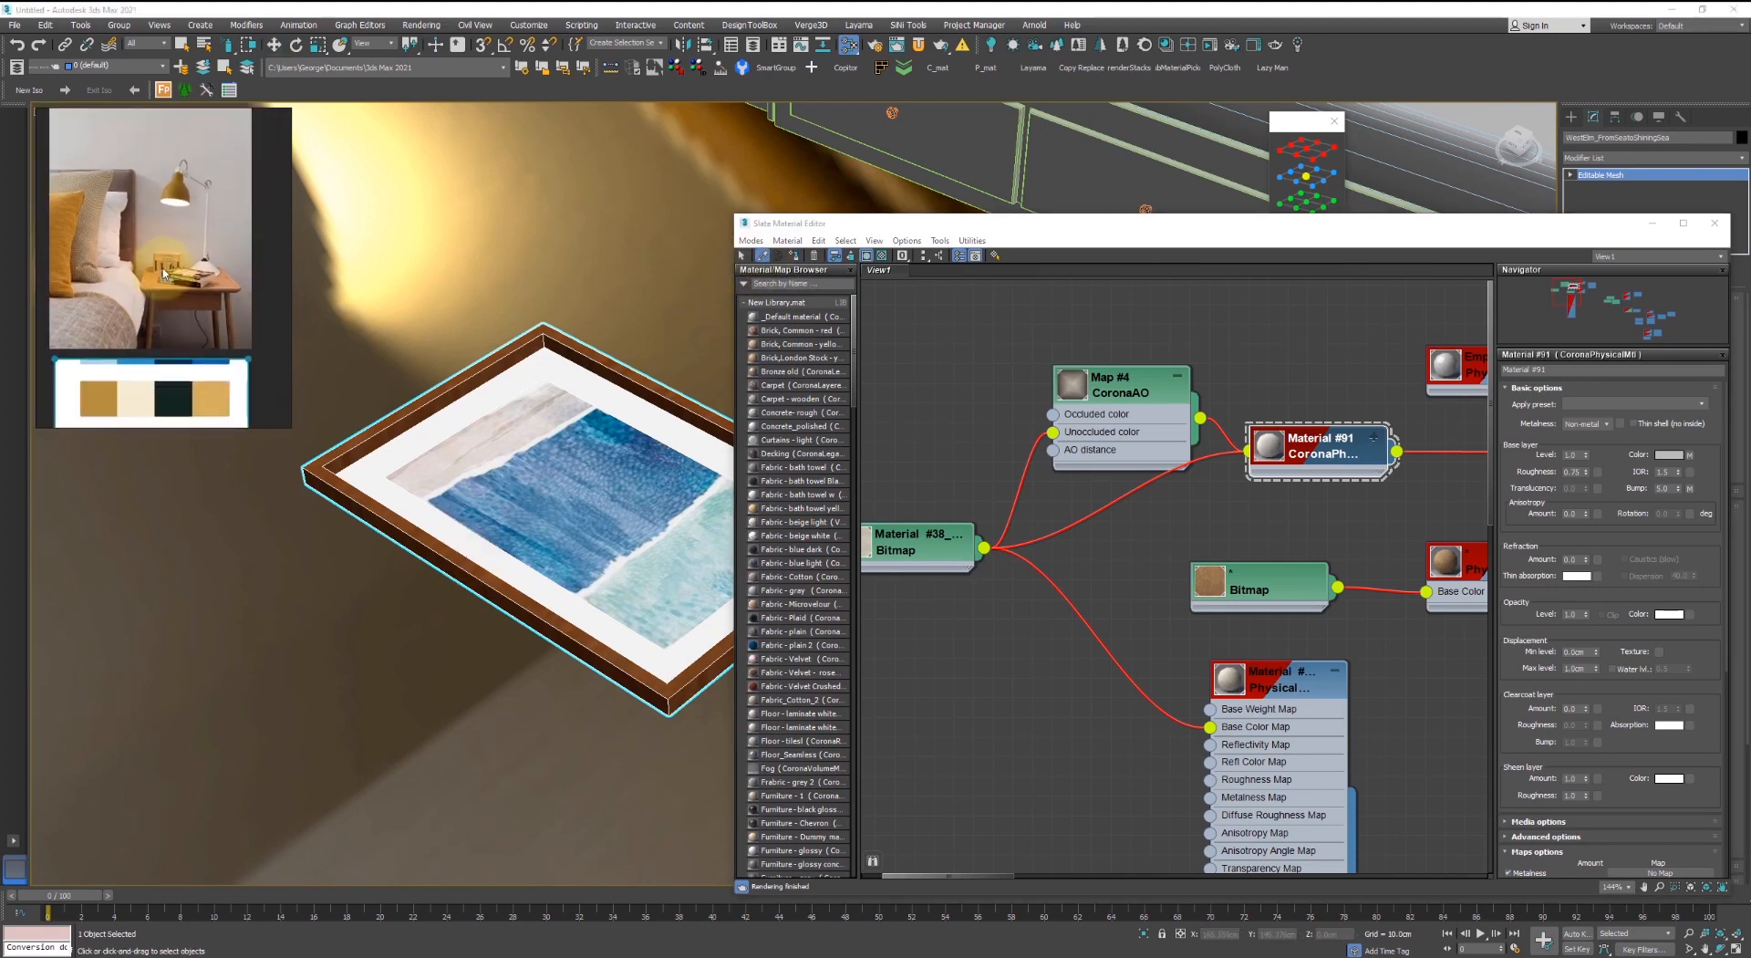
scroll(171, 280, "up", 2)
scroll(172, 280, "up", 3)
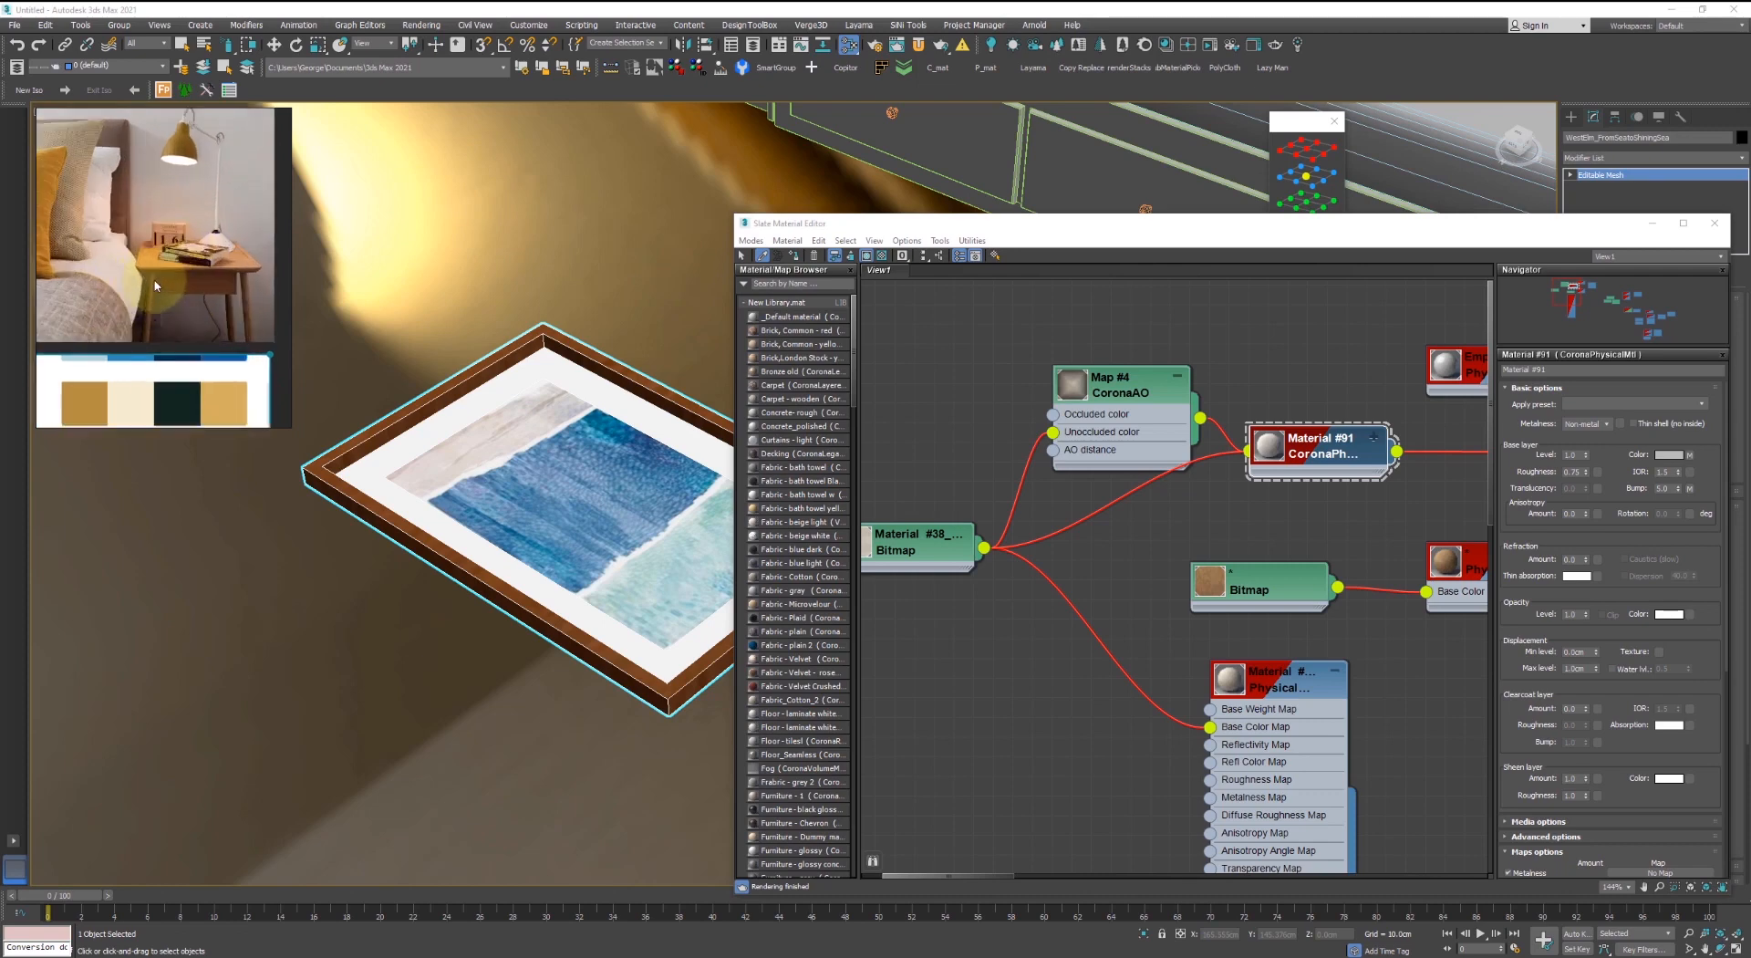
scroll(185, 291, "down", 2)
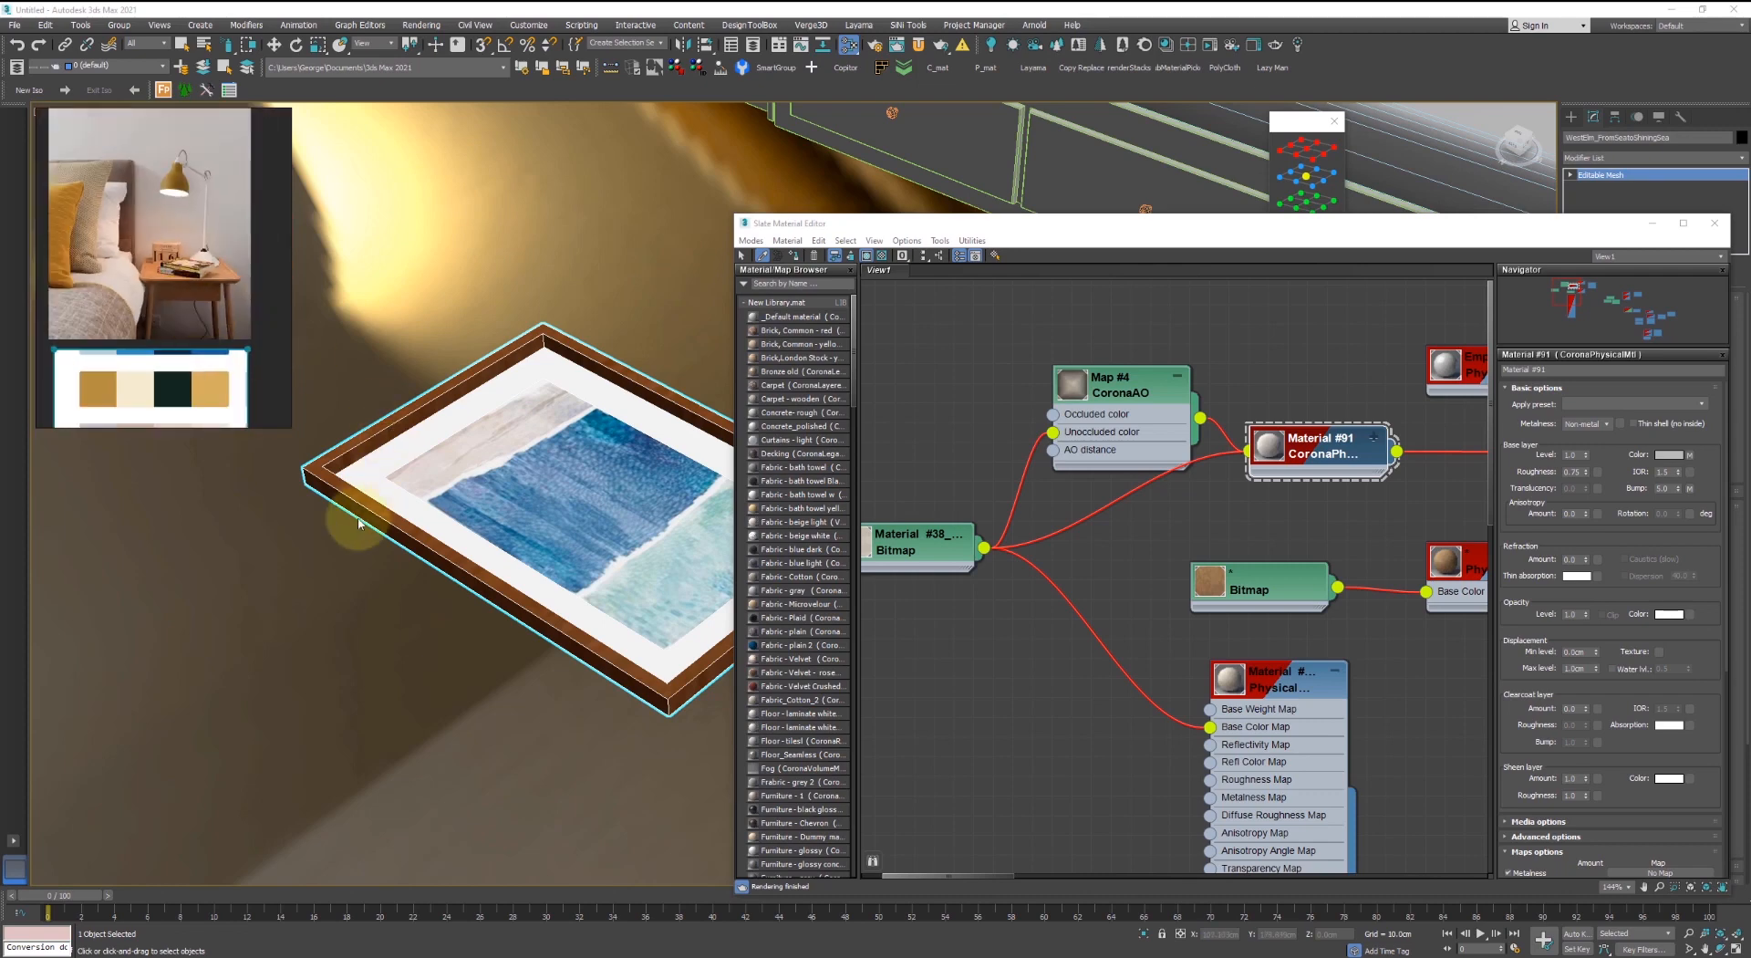
left_click(378, 500)
left_click(1090, 561)
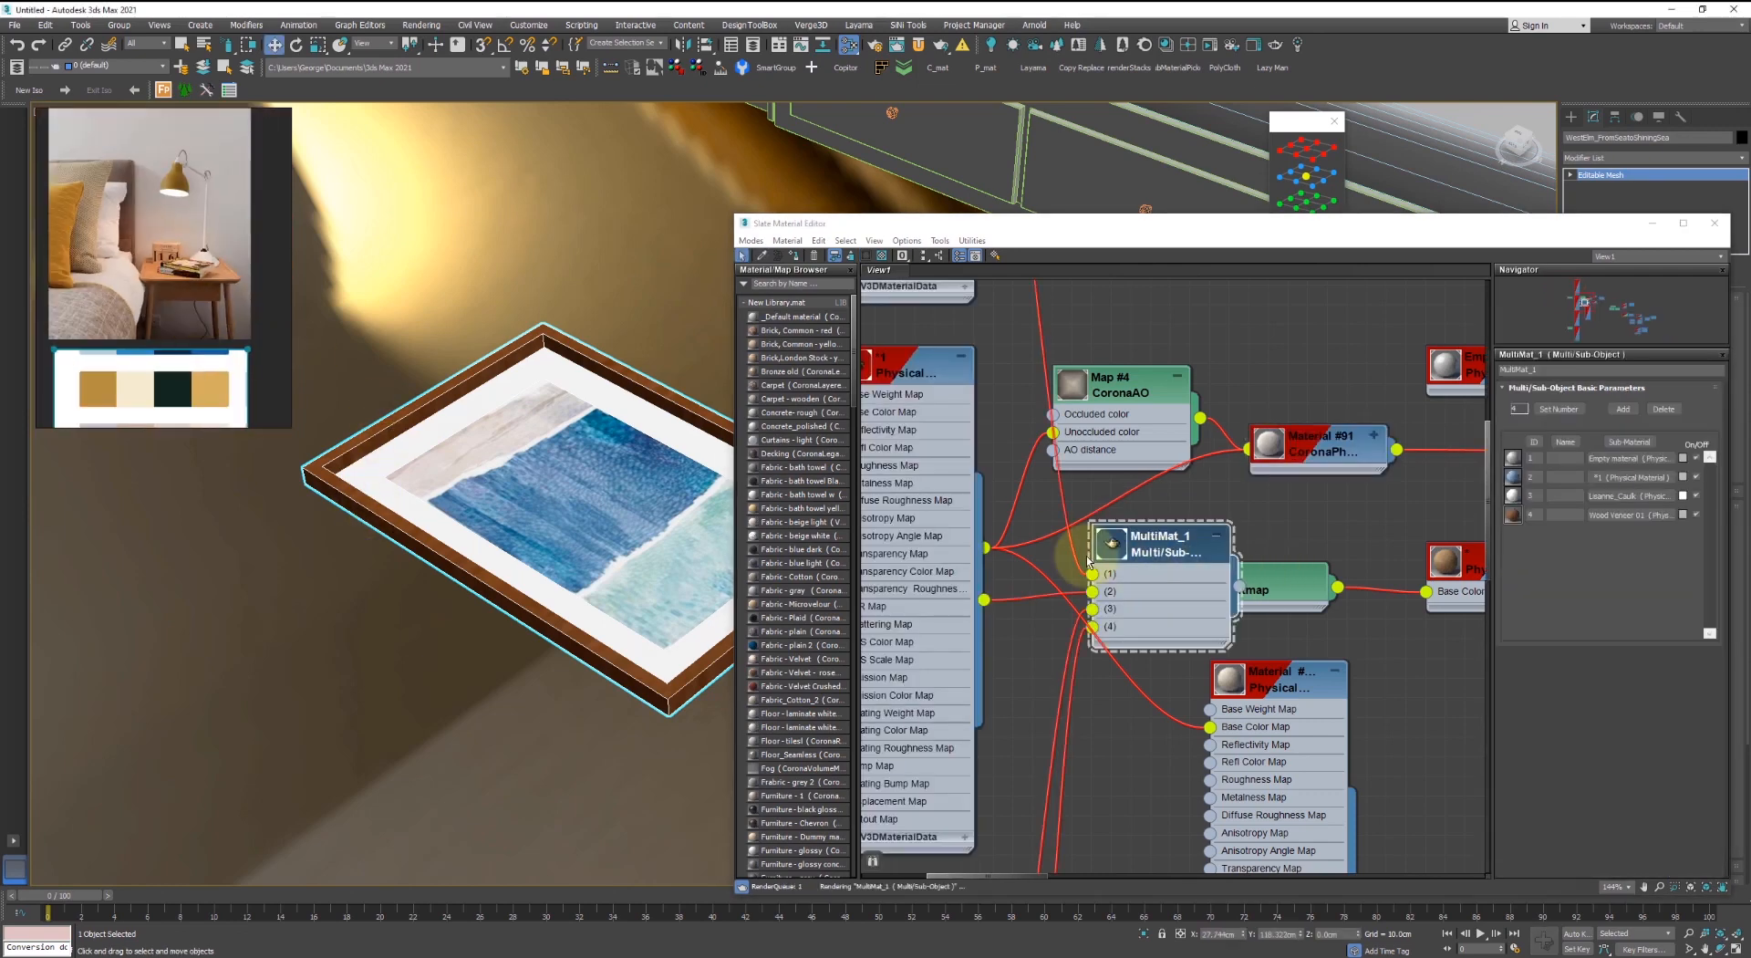
- Move the MultiMat_1 node tree clear of the plush toy's nodes and hide its unused node slots
scroll(1036, 604, "down", 3)
middle_click_drag(1131, 593, 1309, 575)
left_click_drag(1297, 540, 996, 430)
middle_click_drag(1129, 461, 1358, 507)
scroll(1358, 507, "down", 3)
middle_click_drag(1193, 677, 1173, 602)
scroll(1061, 443, "down", 3)
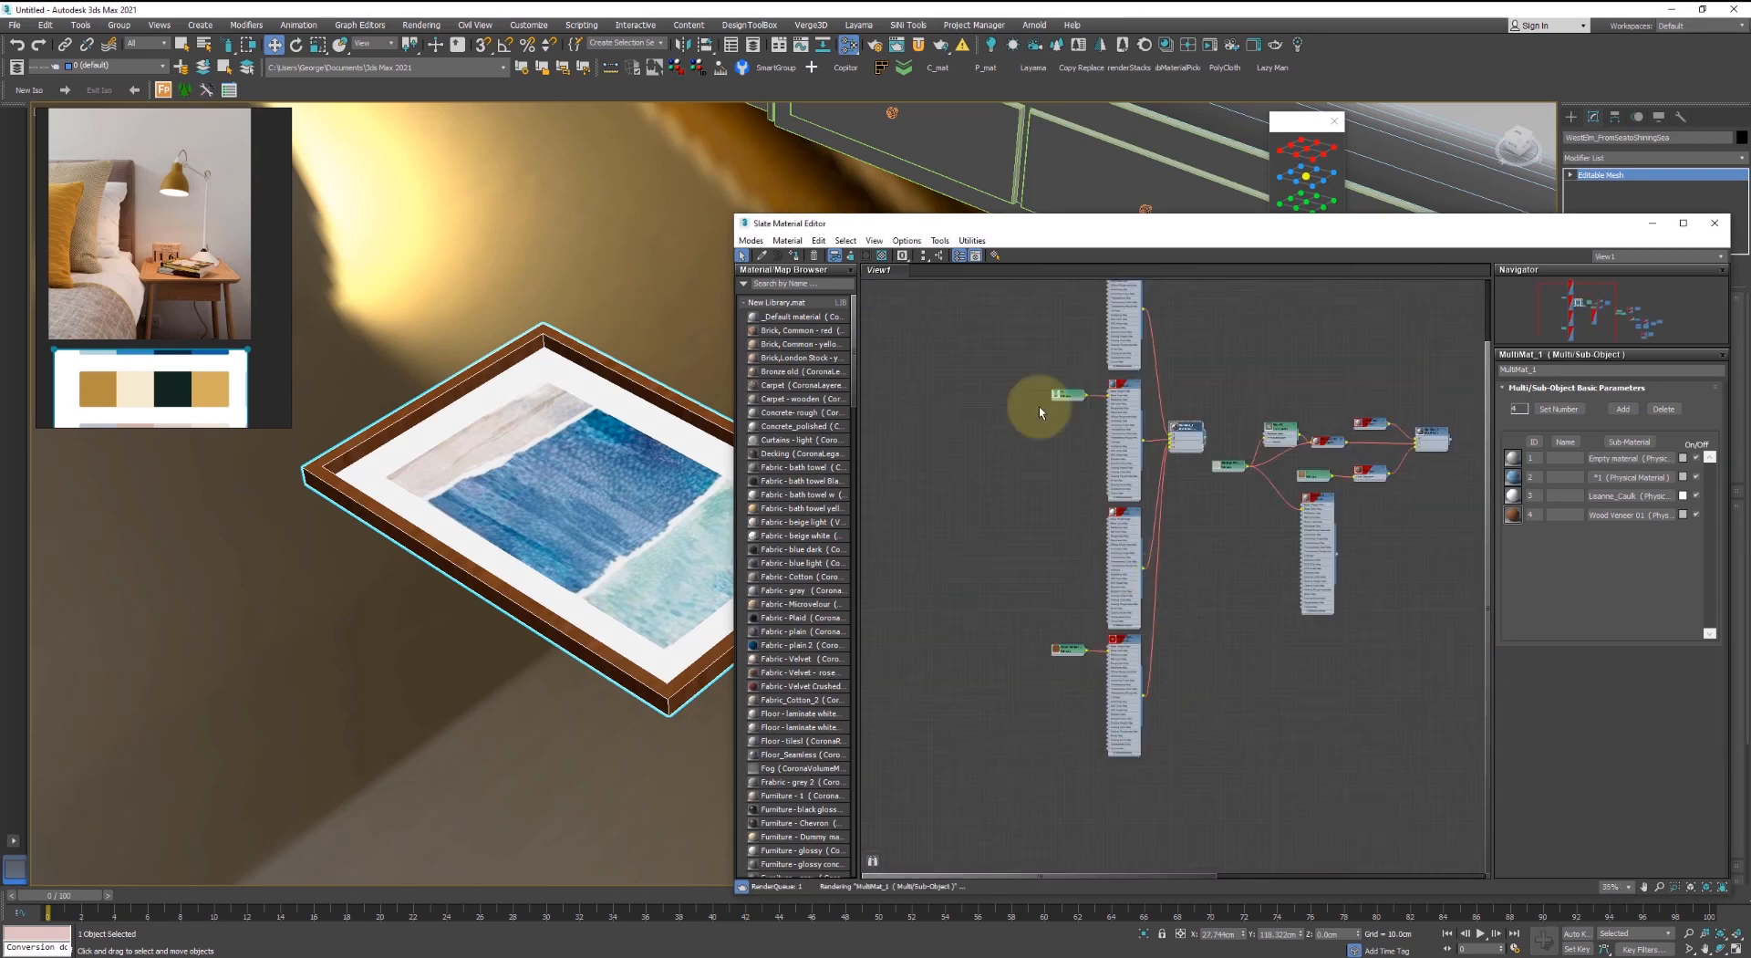
key("ctrl+c")
left_click(847, 256)
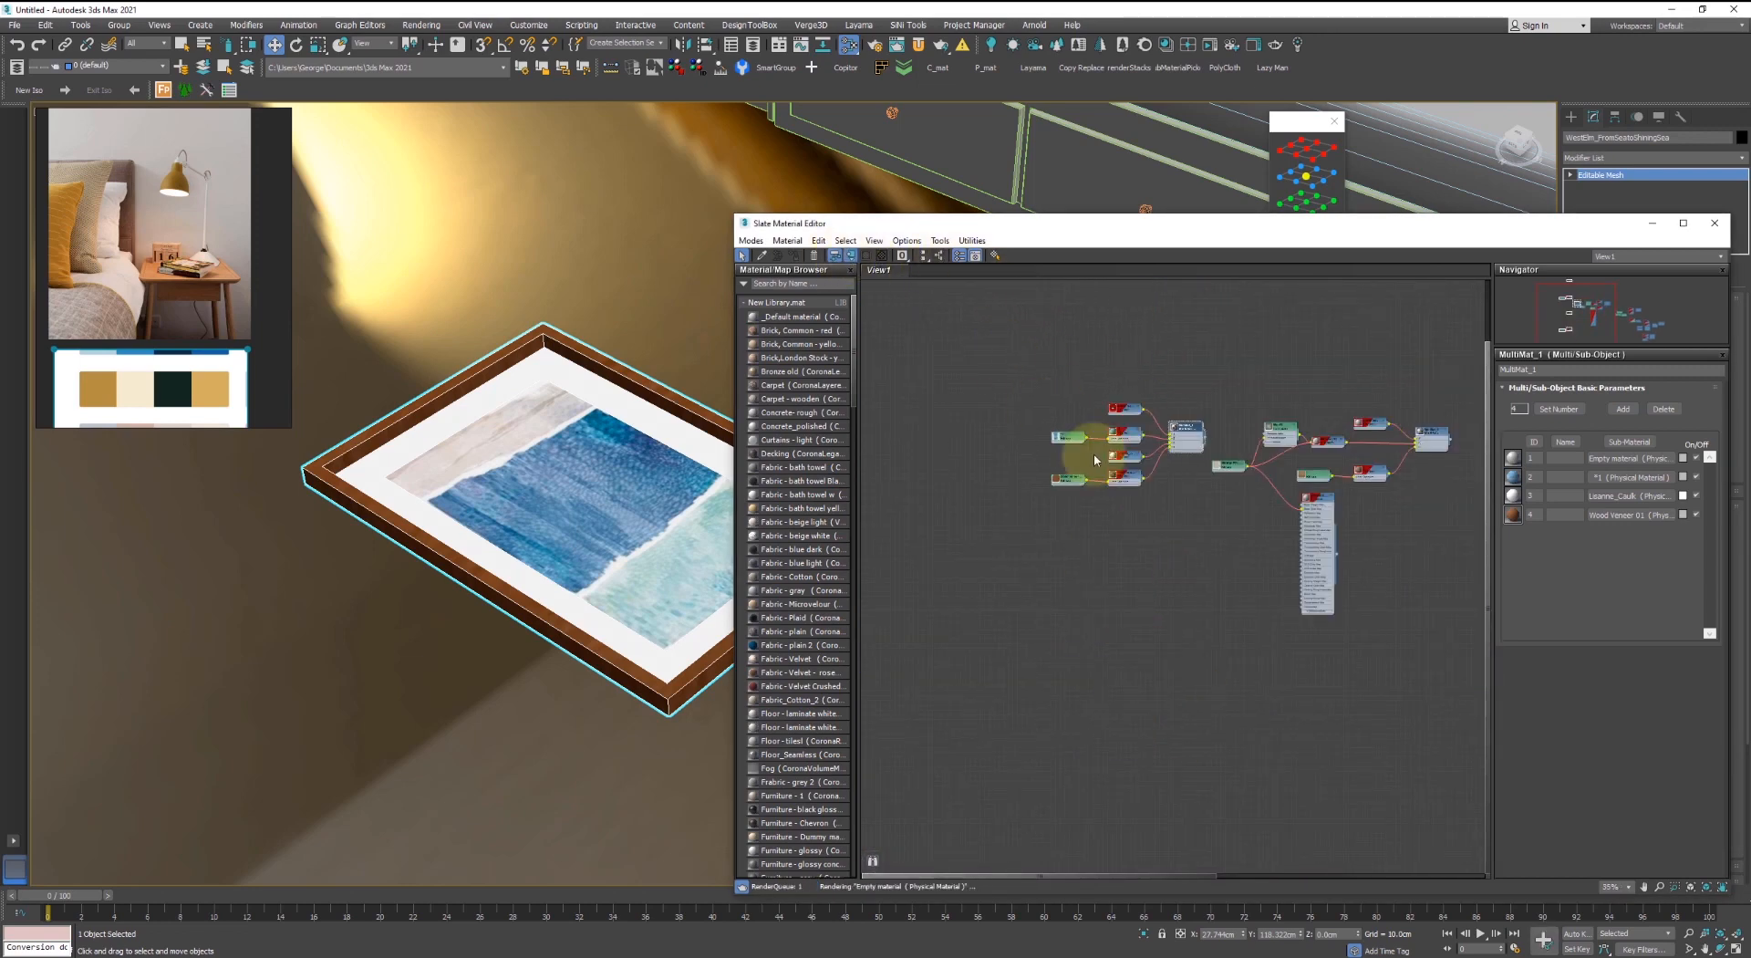
scroll(1093, 453, "up", 5)
scroll(1099, 458, "down", 1)
middle_click_drag(1099, 458, 1171, 595)
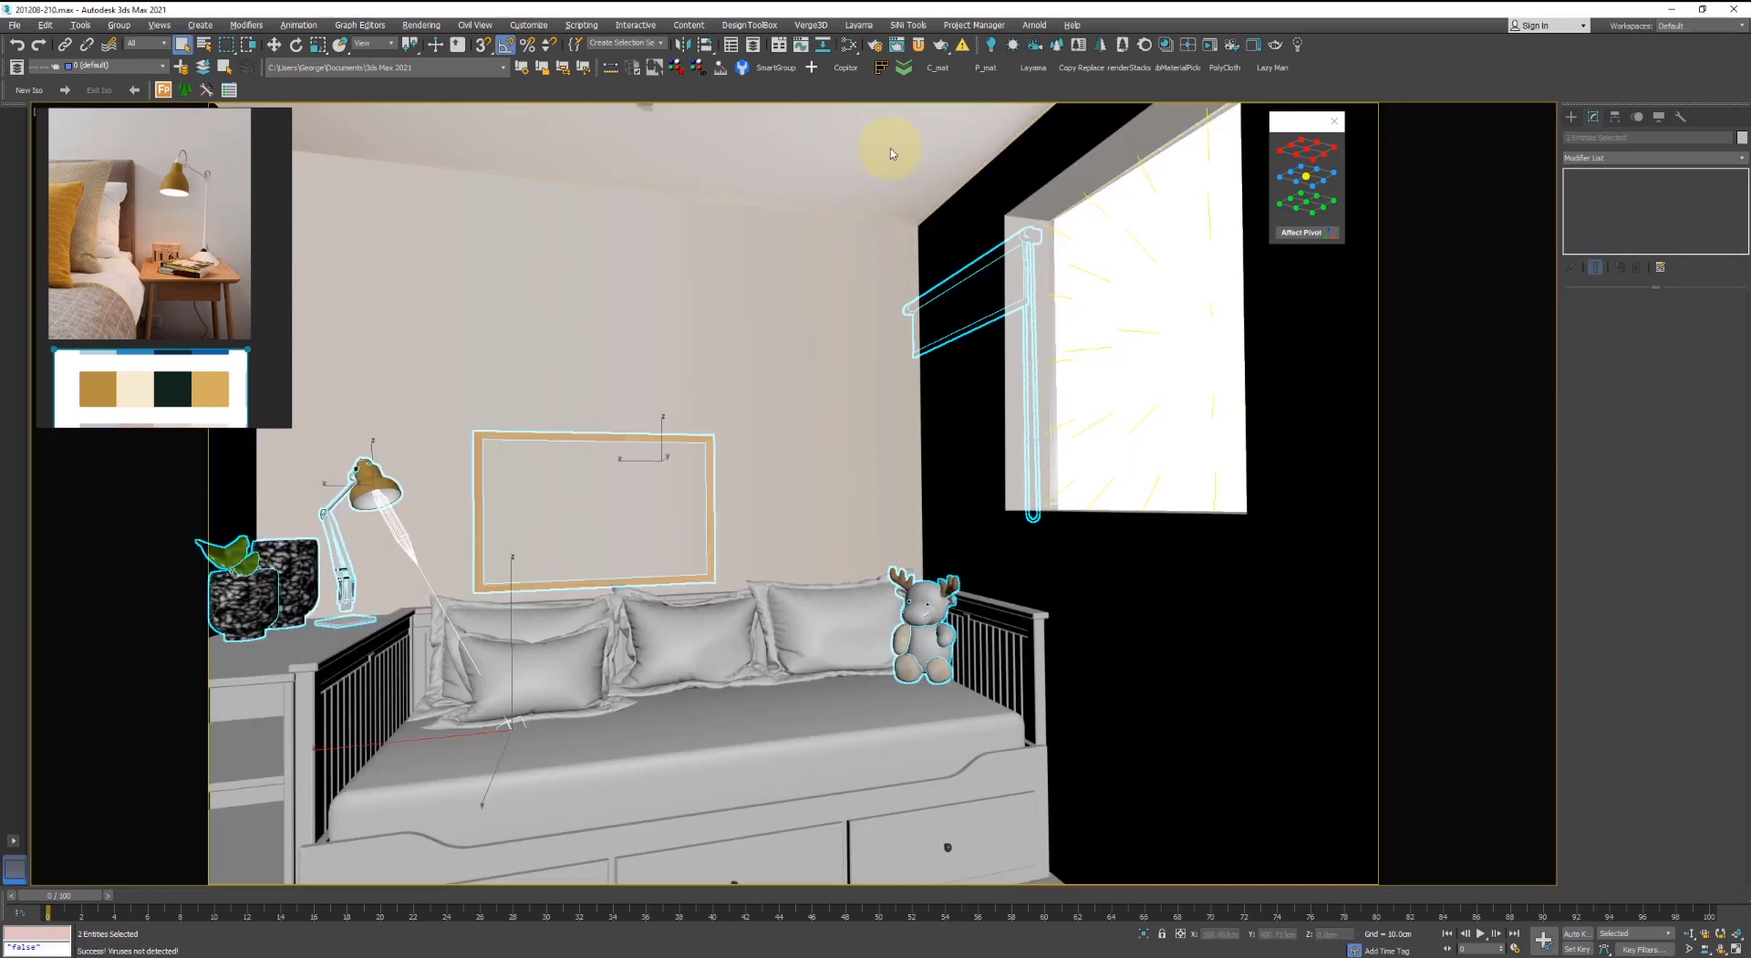
- Select the imported props group by its roller blind and ungroup it
key("F3")
left_click(872, 245)
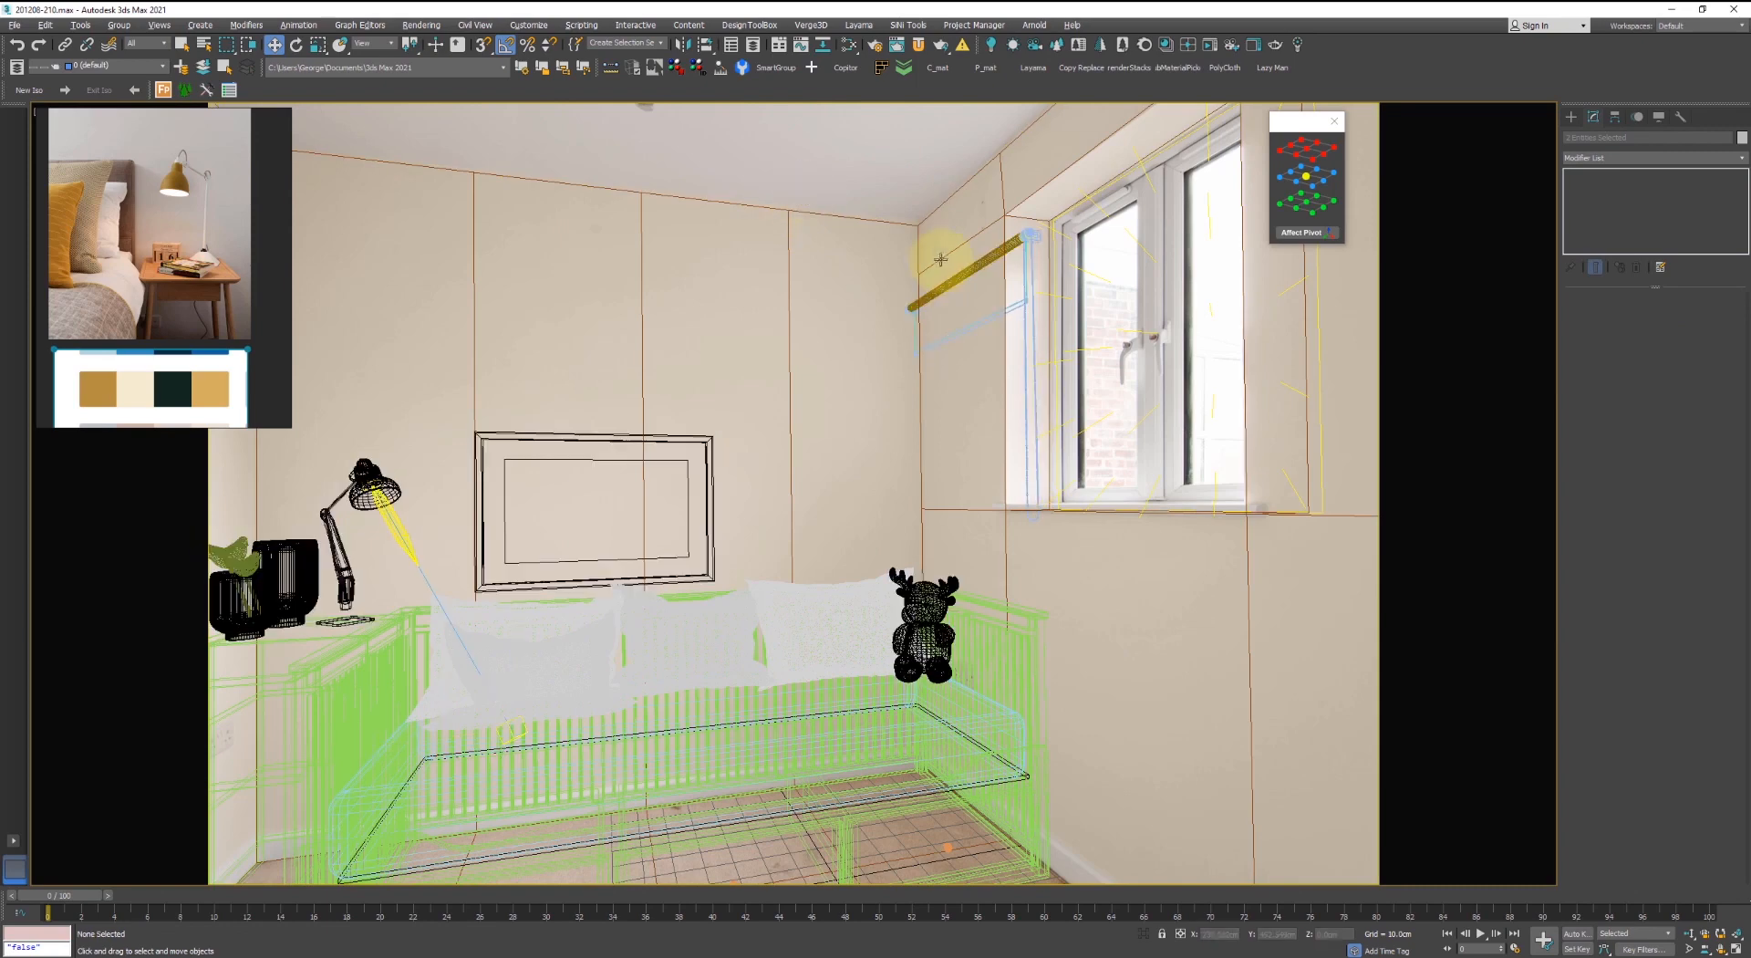
left_click(960, 292)
key("F3")
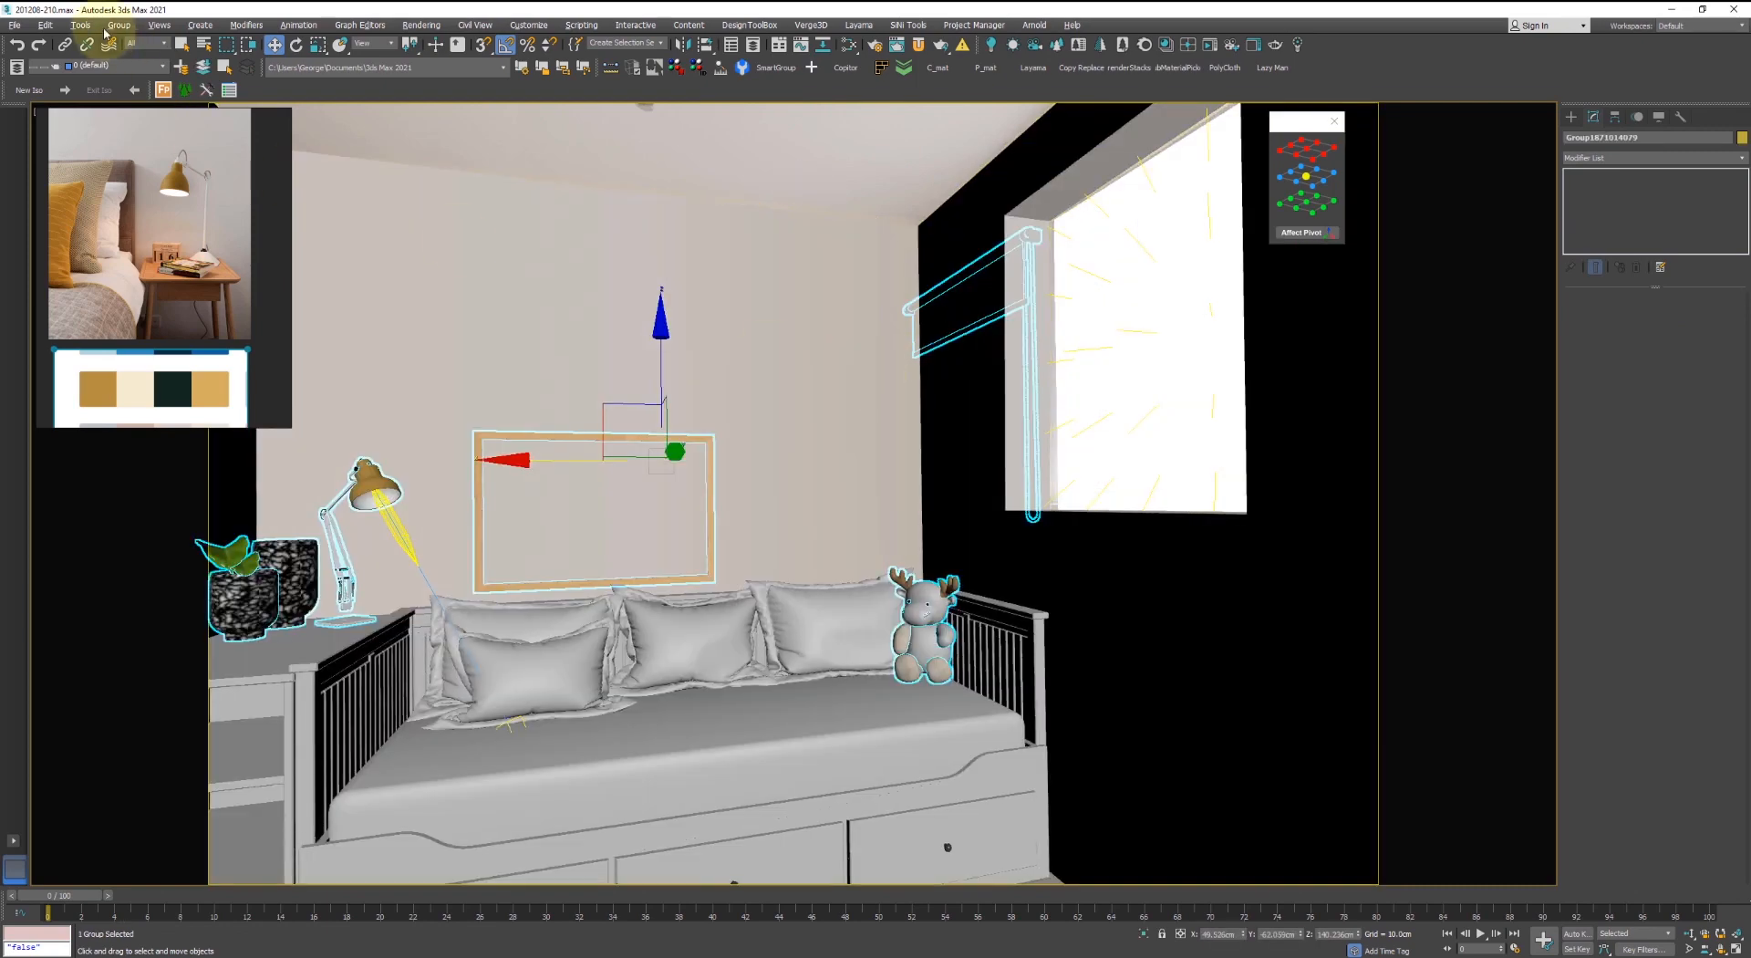
left_click(119, 25)
left_click(128, 63)
- Move the roller blind up to the head of the window opening
key("F3")
left_click(939, 341)
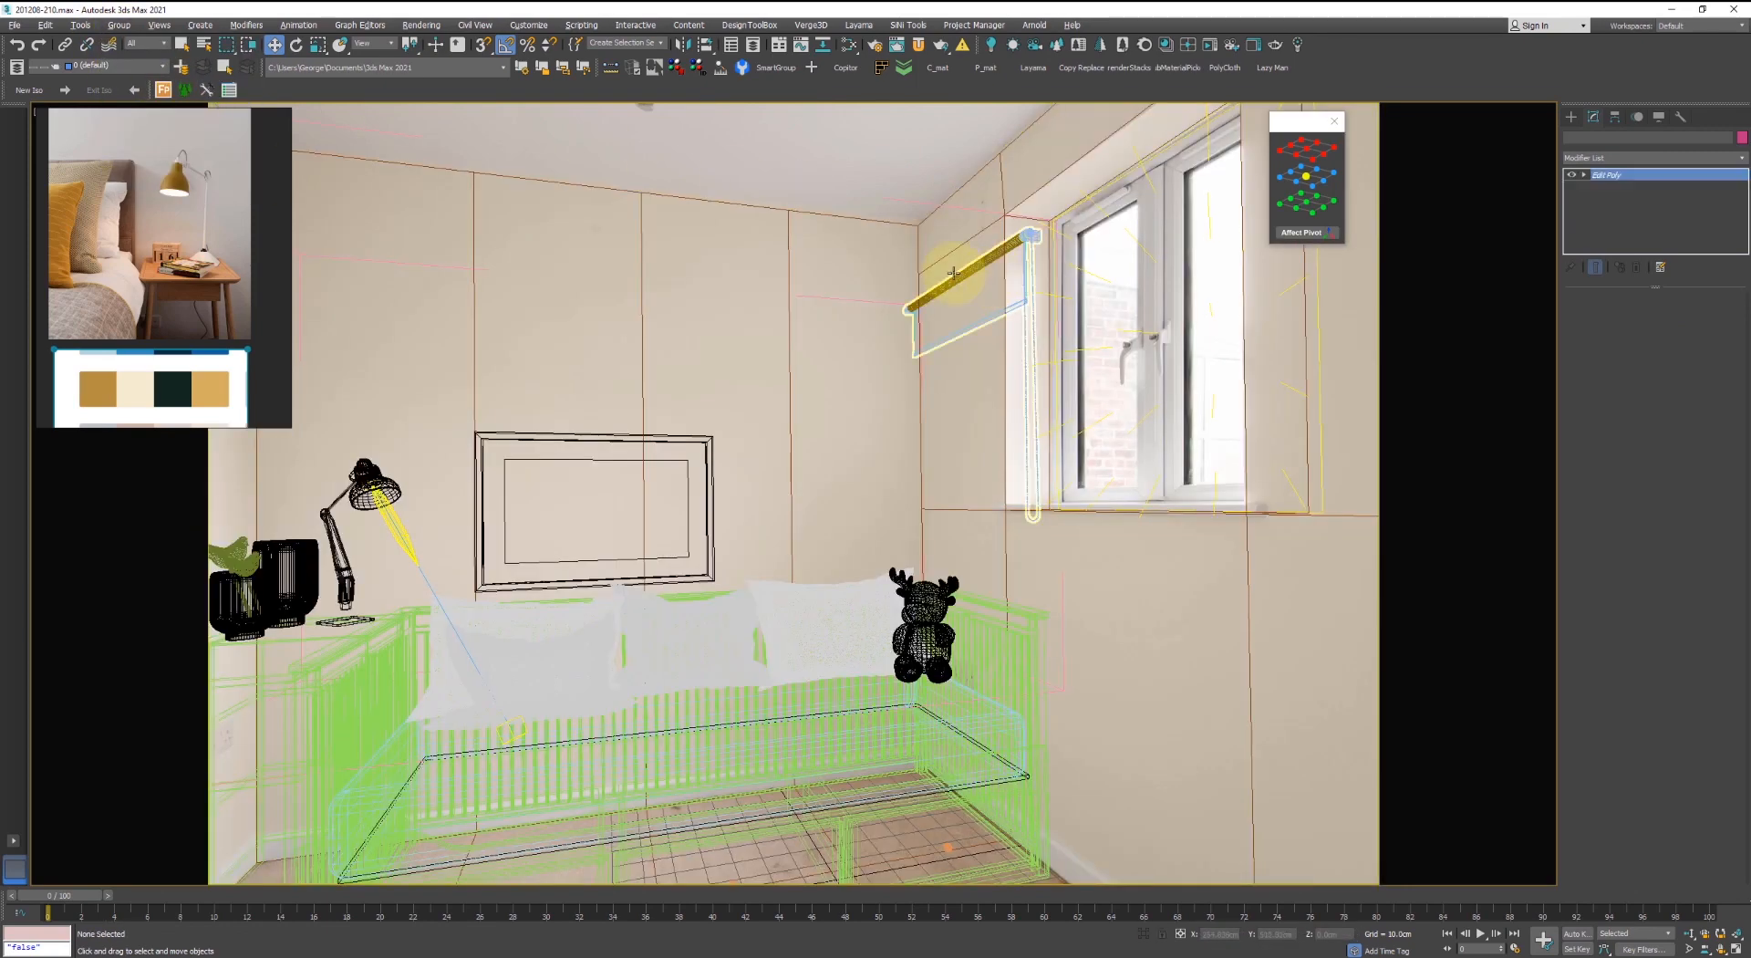
left_click_drag(939, 341, 1105, 210)
key("F3")
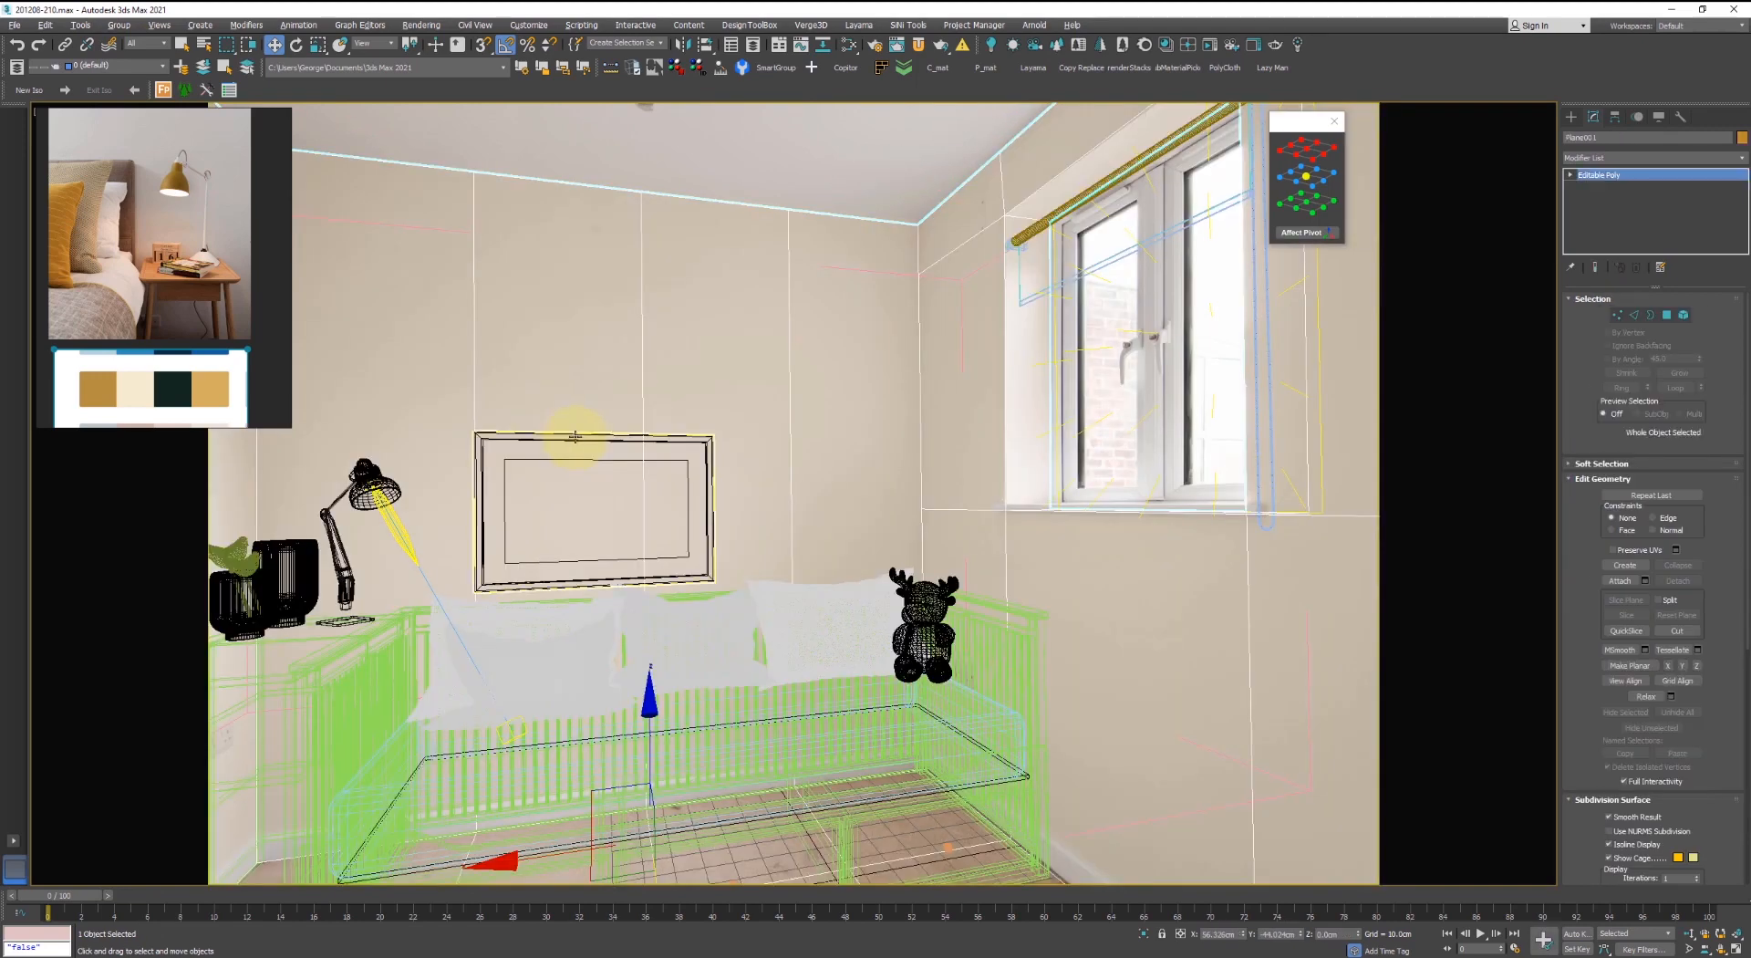
- Select the framed picture and raise it higher on the wall above the daybed, adjusting its distance from the wall
left_click(572, 441)
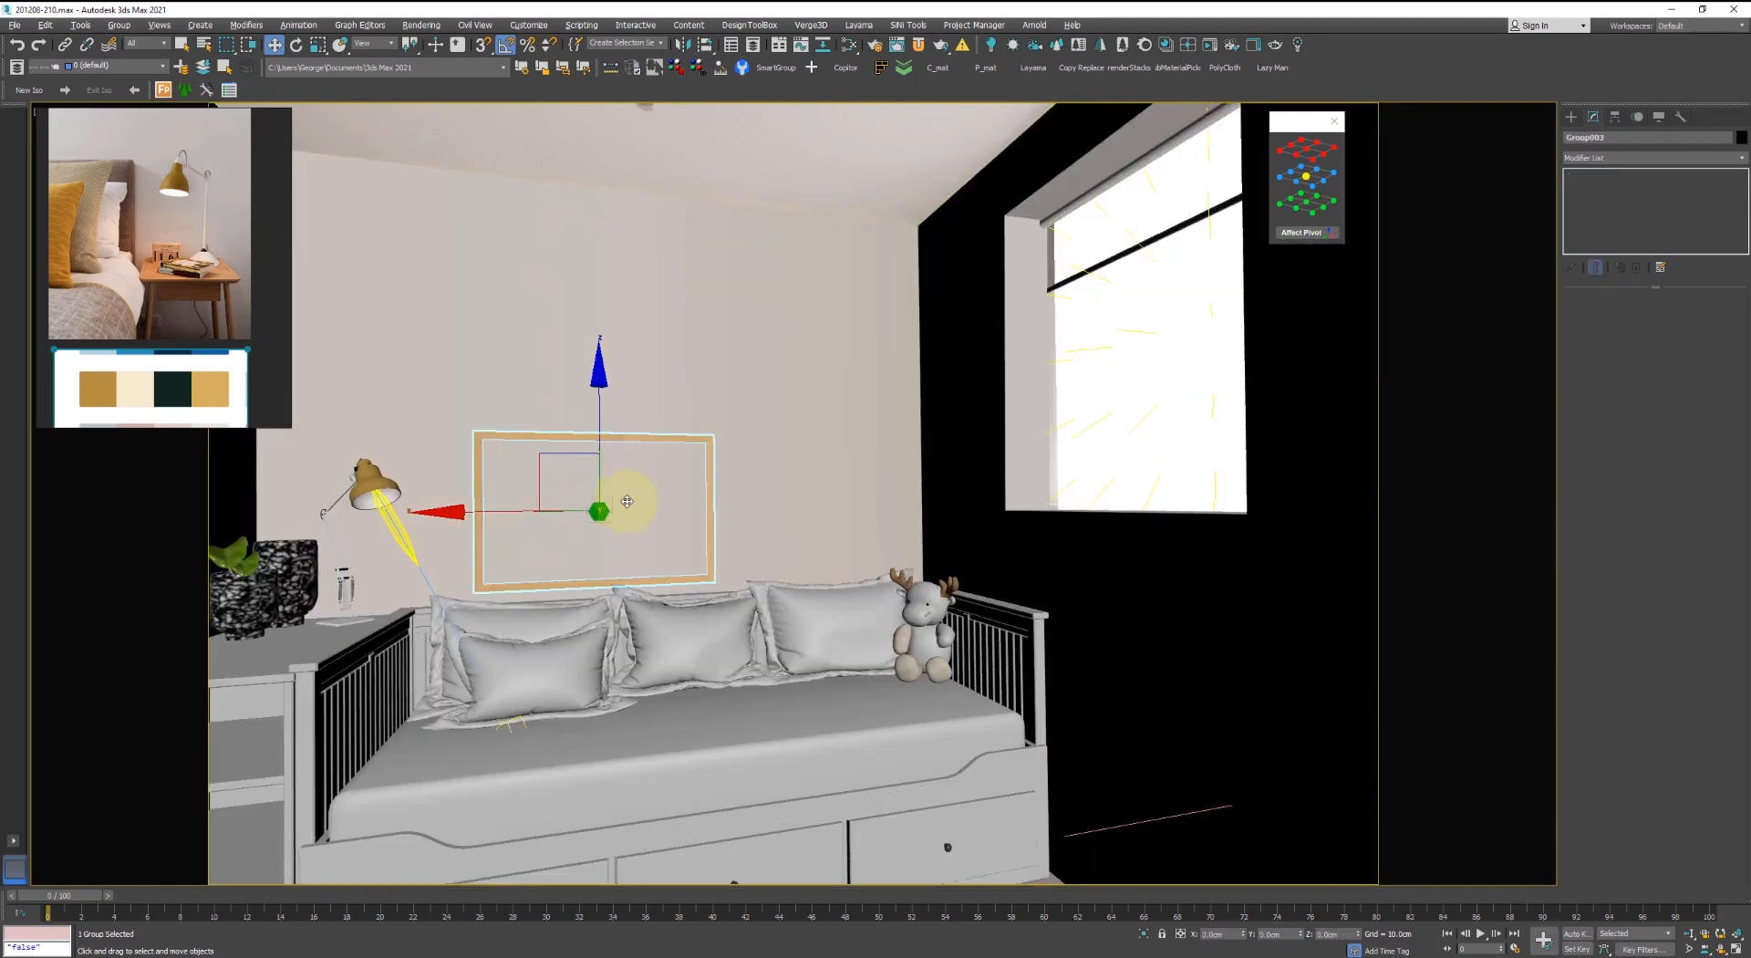
key("p")
middle_click_drag(665, 489, 746, 435, "alt")
scroll(746, 434, "up", 5)
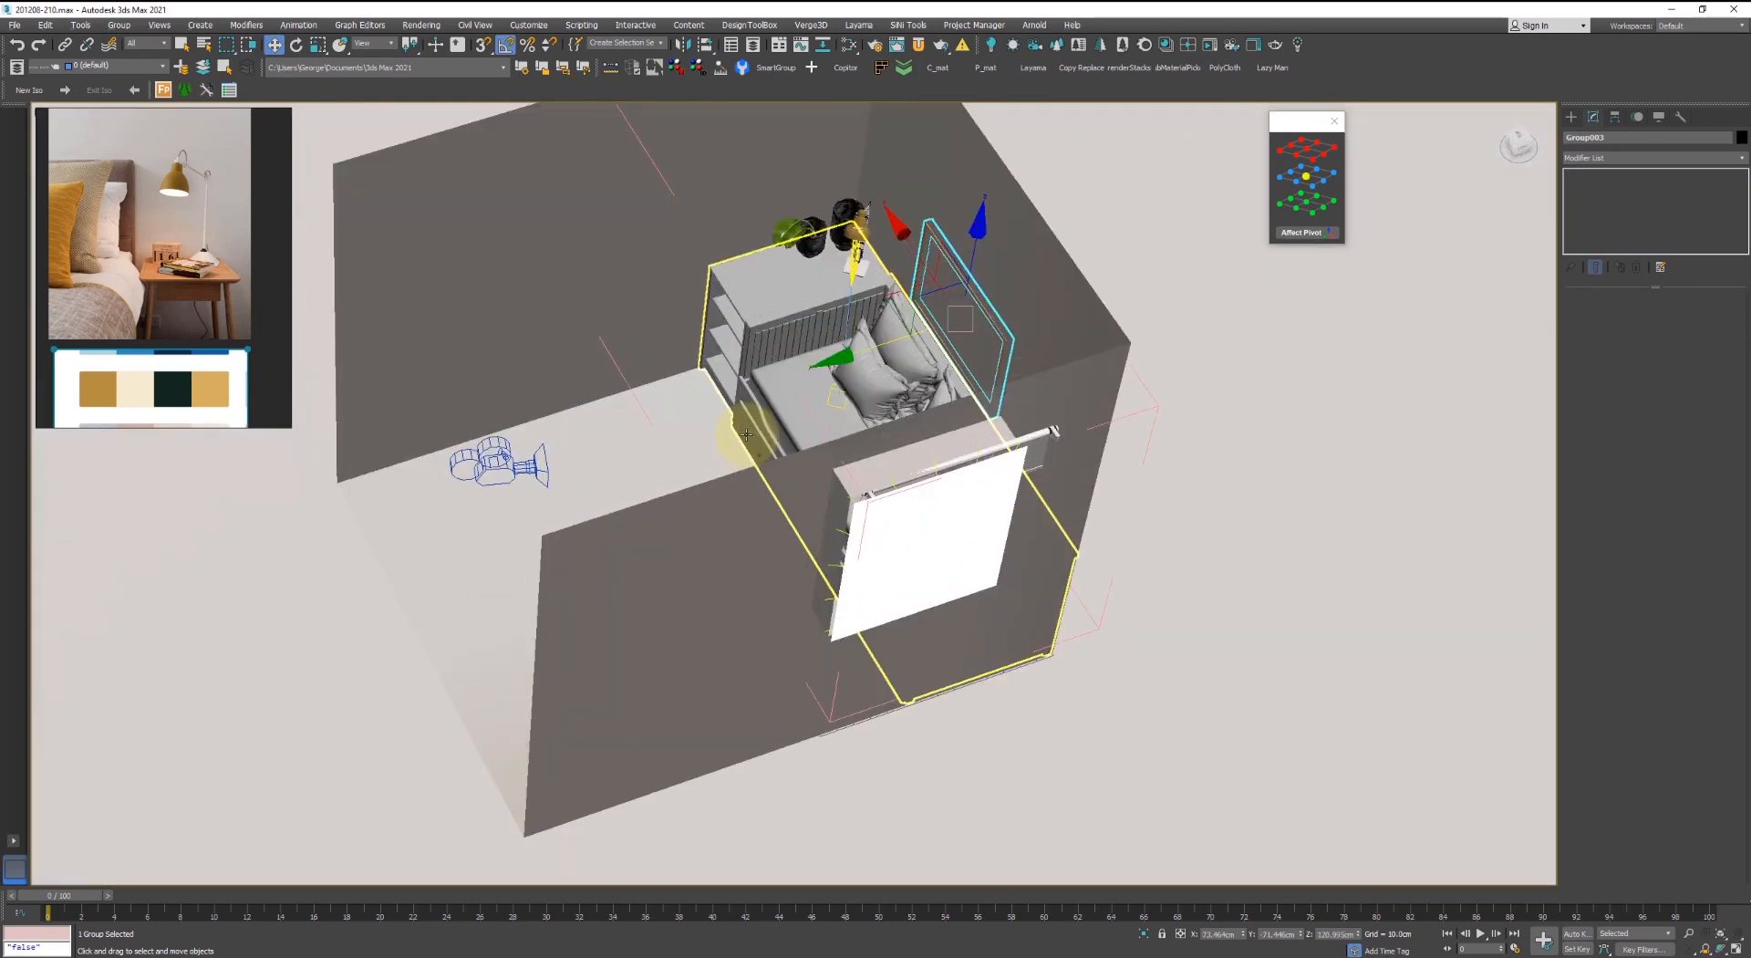
scroll(903, 351, "up", 8)
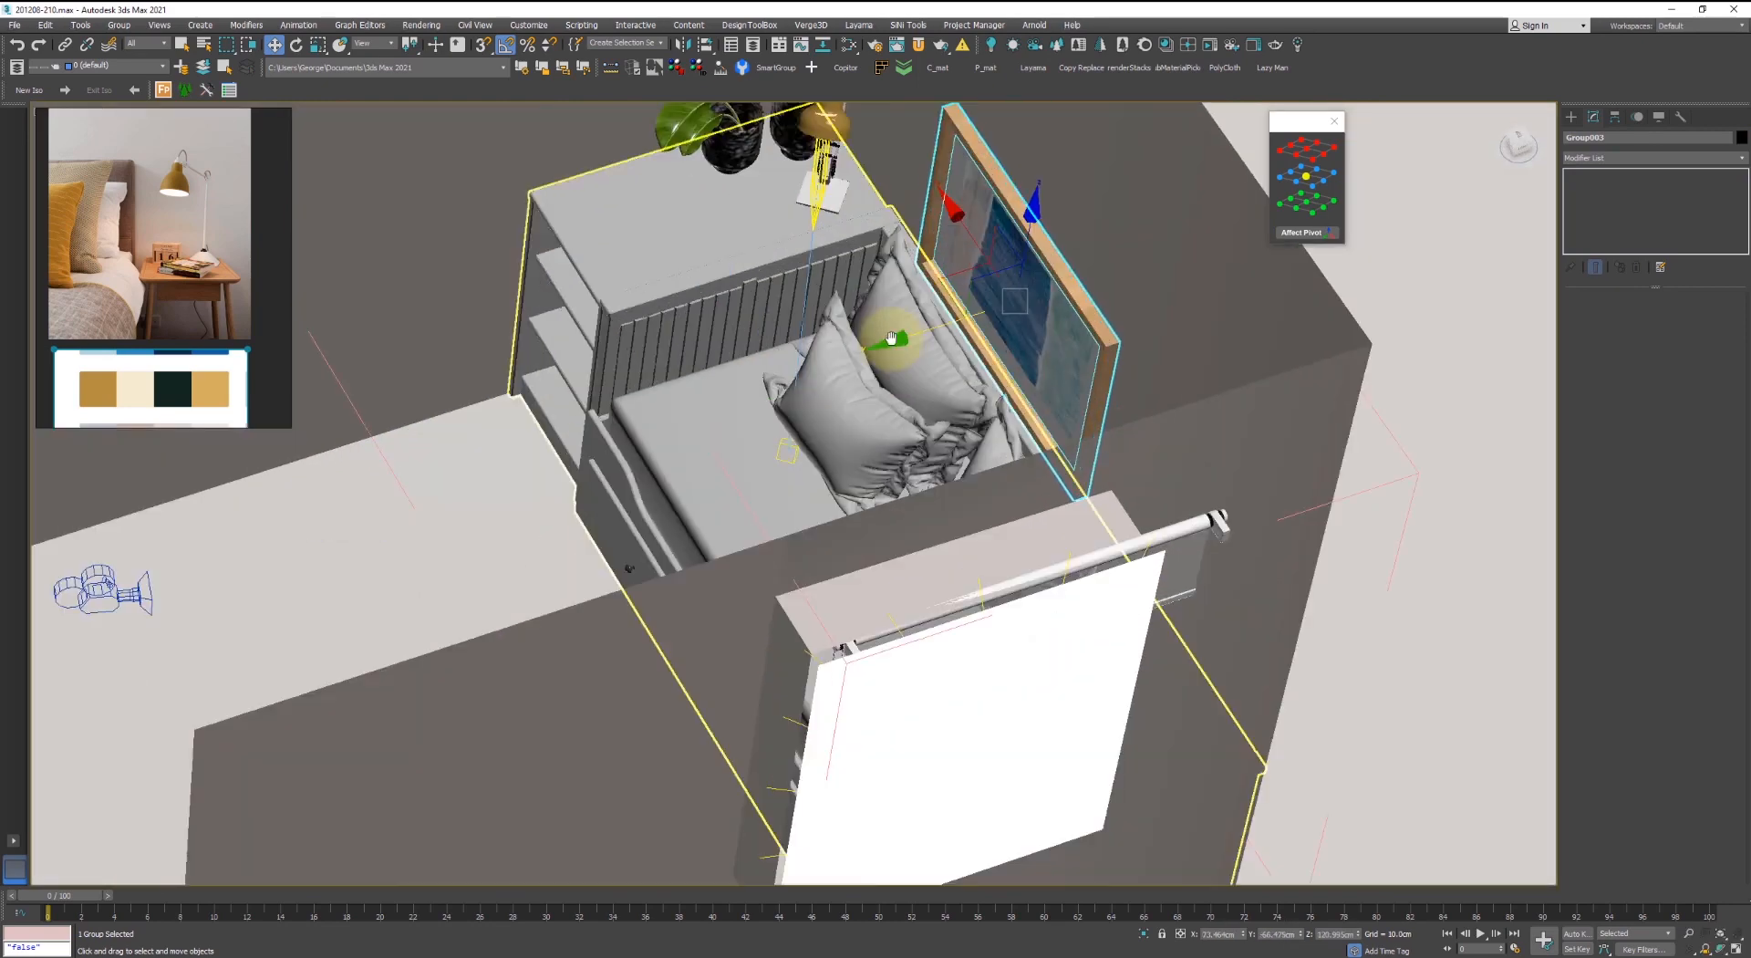
middle_click_drag(922, 377, 949, 439, "alt")
scroll(949, 439, "down", 3)
left_click_drag(860, 431, 913, 274)
middle_click_drag(904, 336, 877, 438, "alt")
scroll(875, 347, "up", 4)
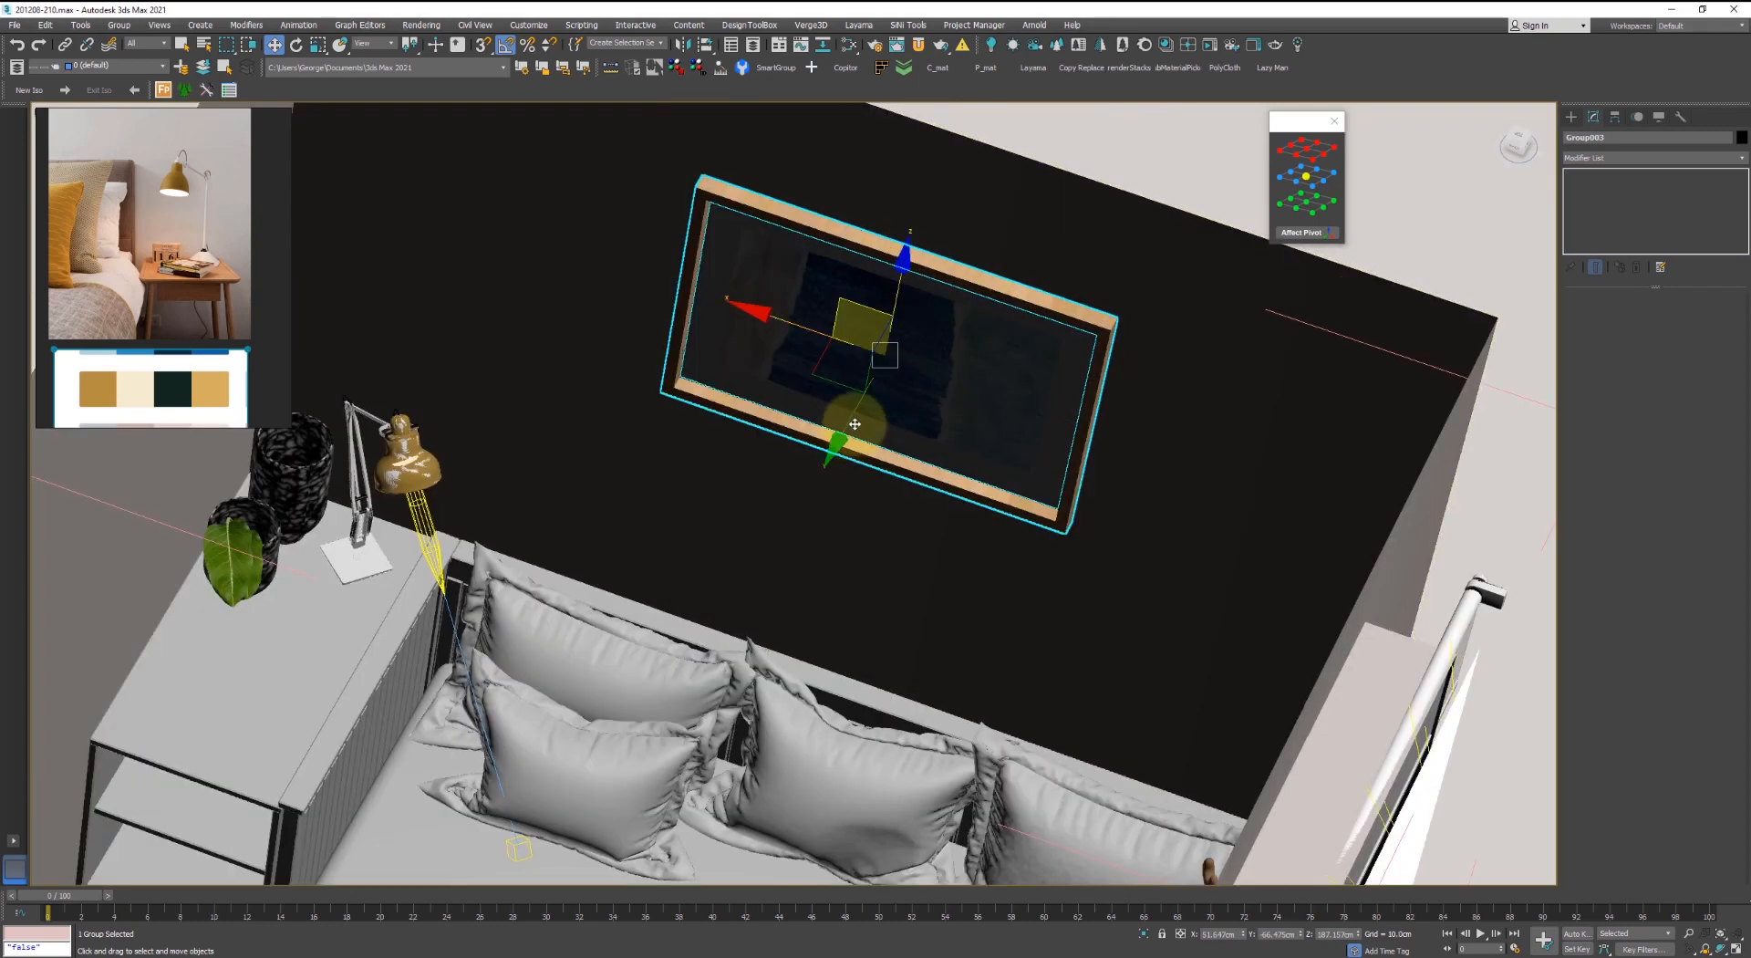
left_click_drag(850, 422, 857, 415)
- Select the roller blind and, in the top view, shift it over to the near end of the window recess
scroll(858, 412, "down", 5)
middle_click_drag(974, 414, 1051, 369, "alt")
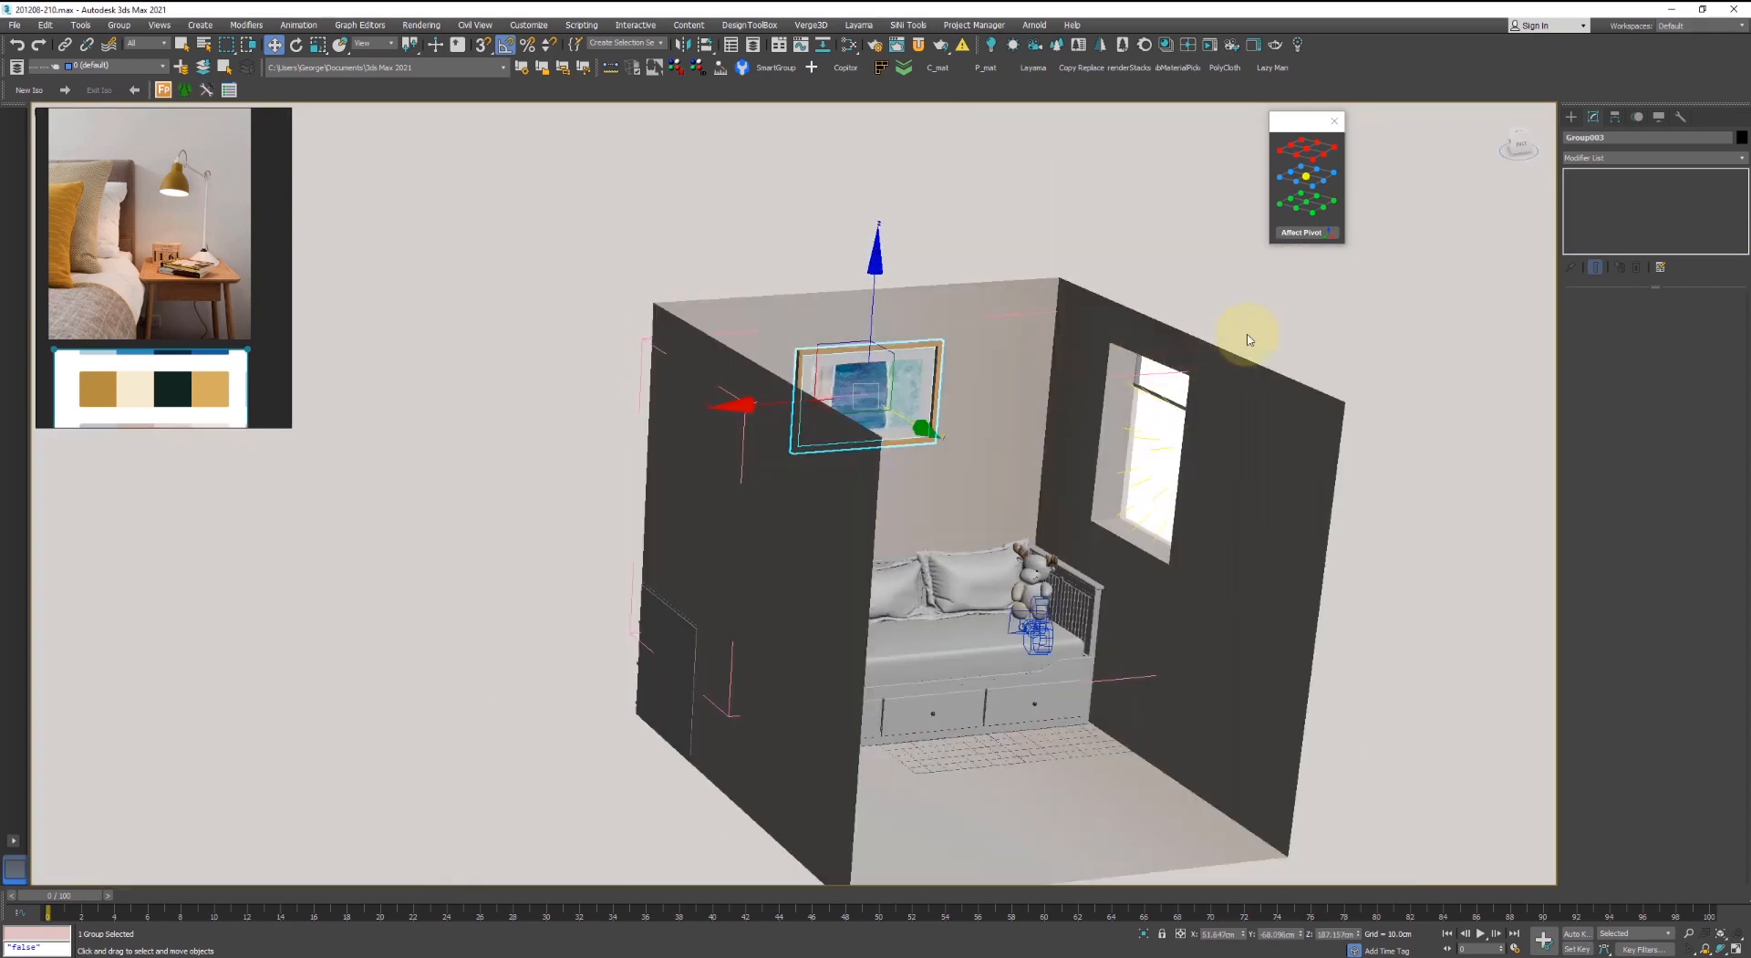
left_click(1248, 335)
left_click(1164, 412)
scroll(1124, 385, "up", 5)
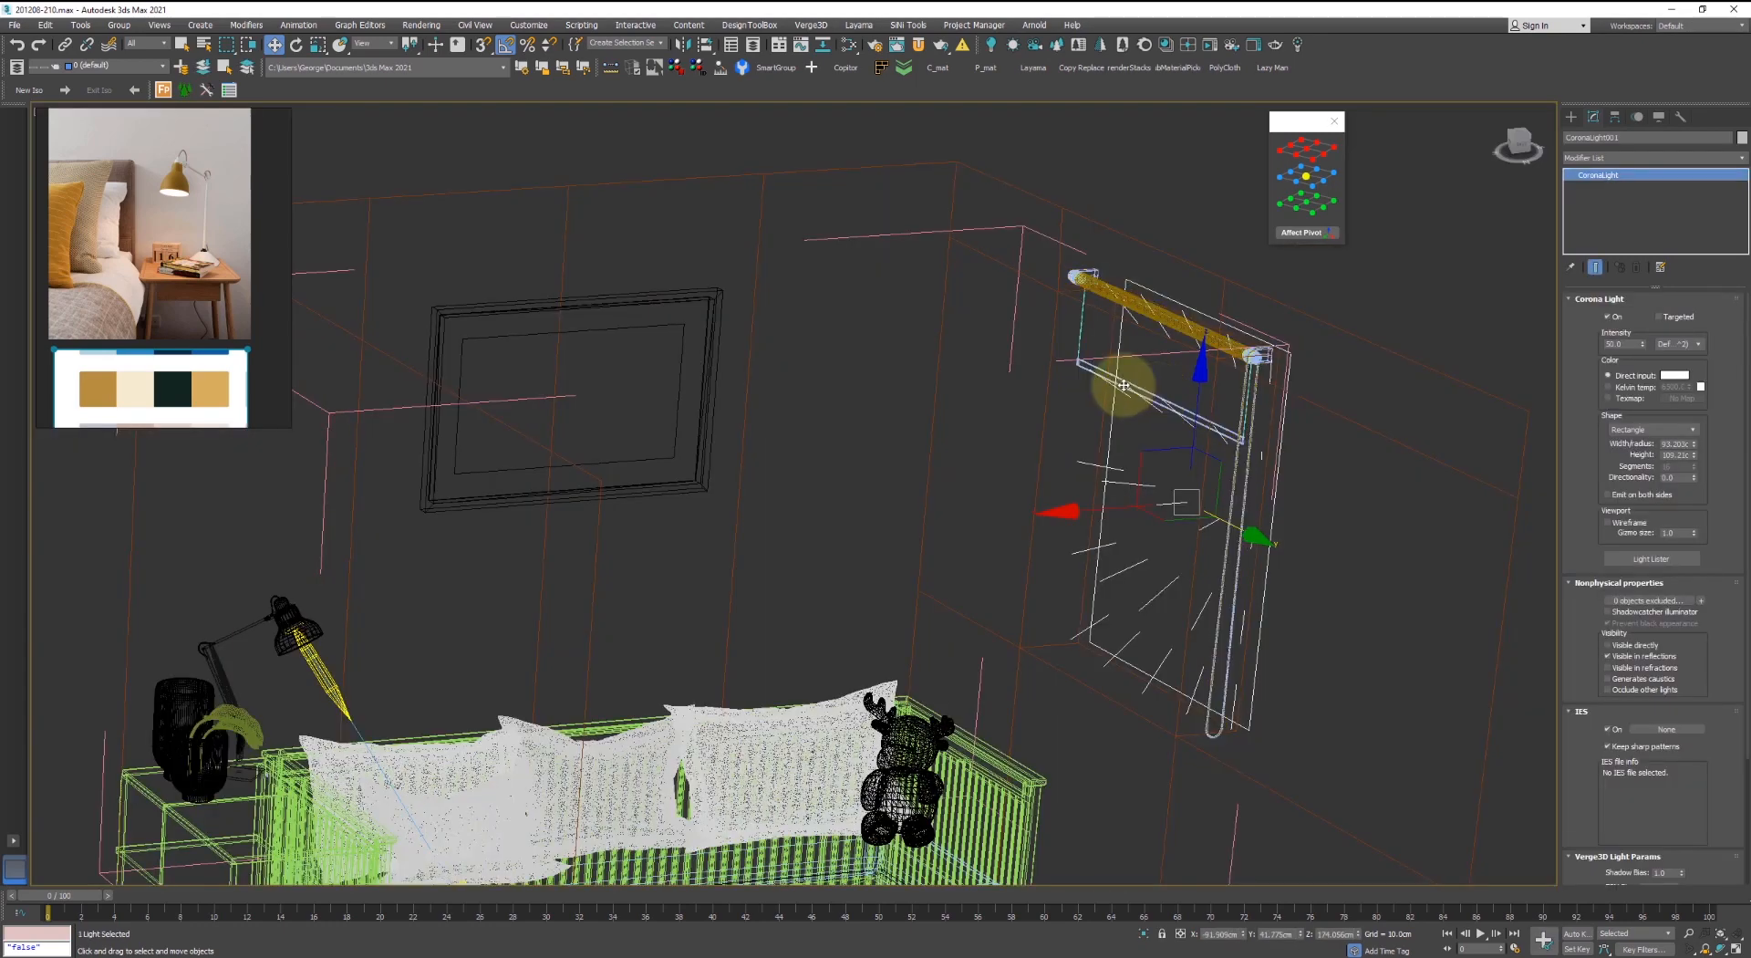
left_click(1080, 366)
middle_click_drag(1076, 375, 1161, 395, "alt")
key("t")
key("z")
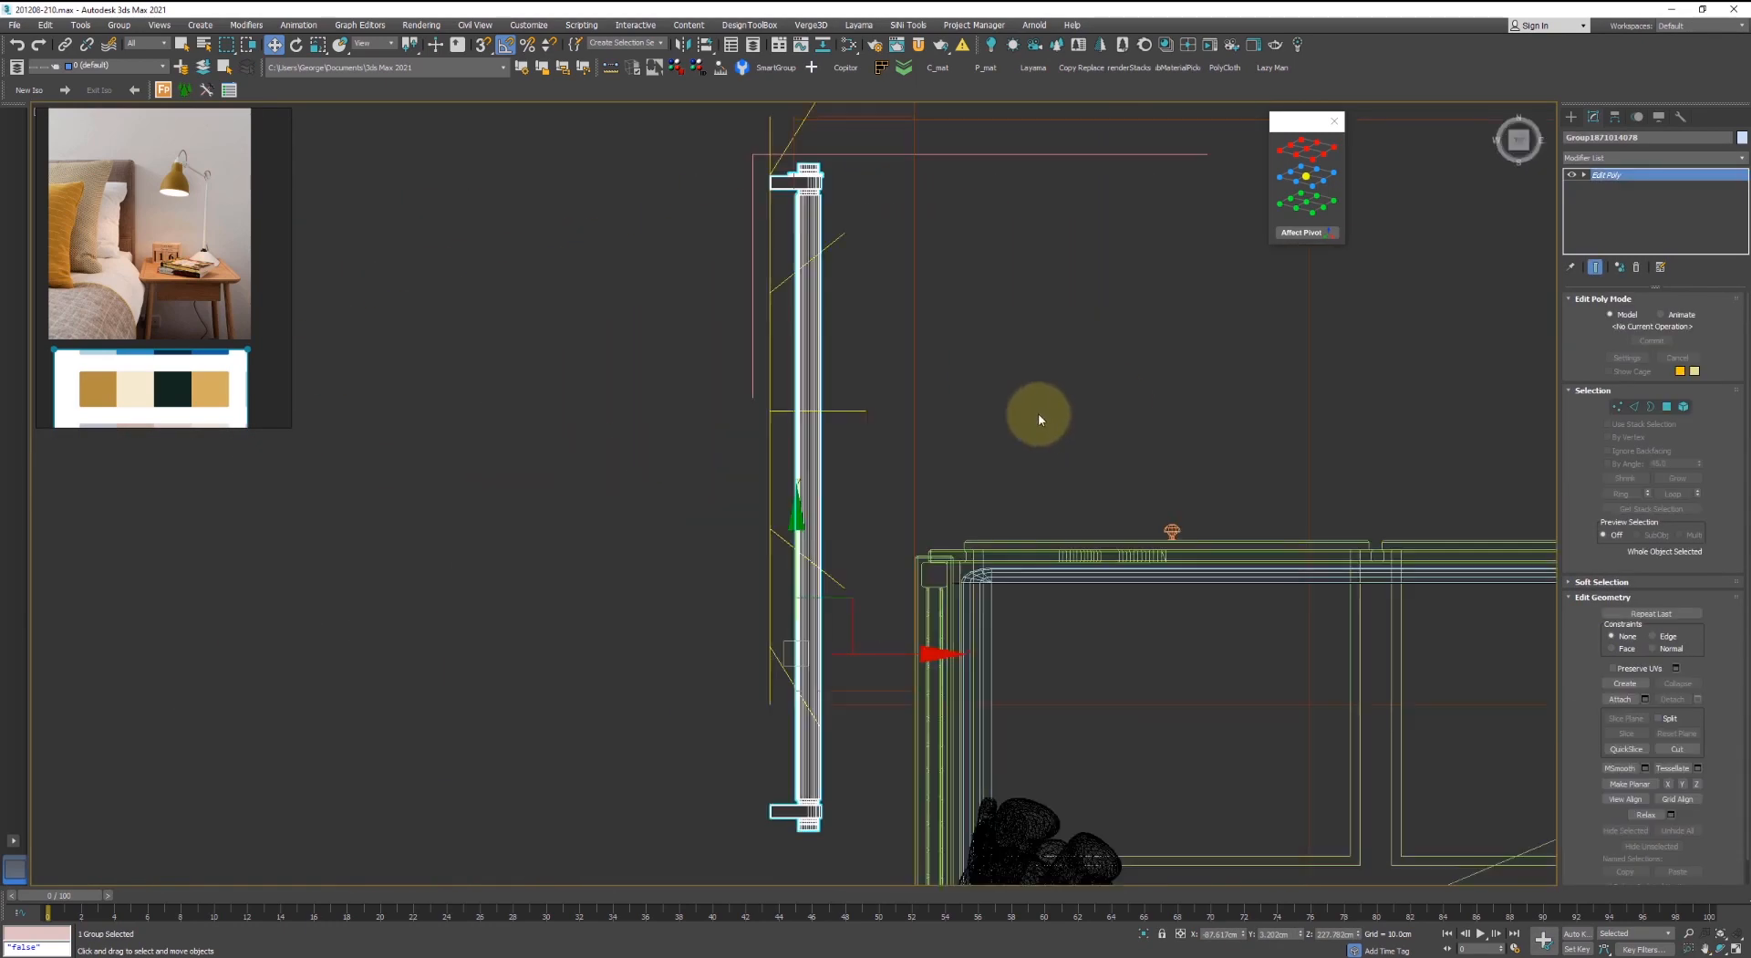
scroll(954, 371, "down", 6)
scroll(1005, 520, "up", 3)
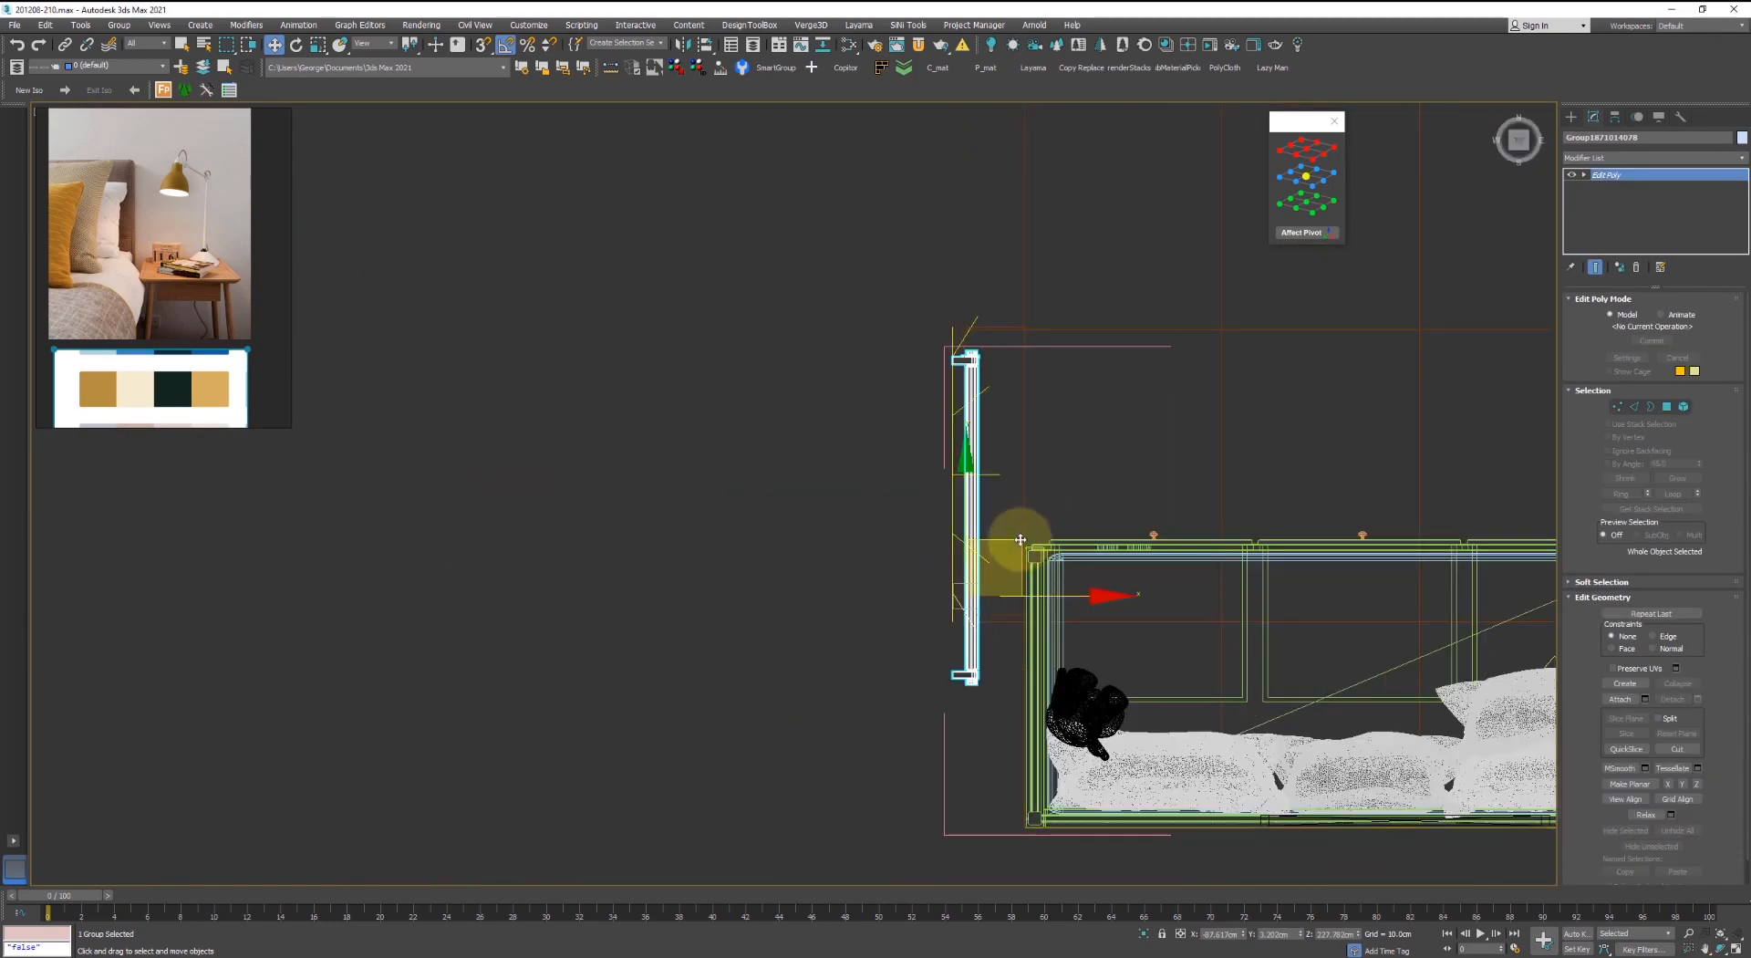
left_click_drag(1021, 539, 1056, 468)
- Shorten the roller blind to the window recess's width by moving its end vertices, and set the blind deeper into the recess
key("1")
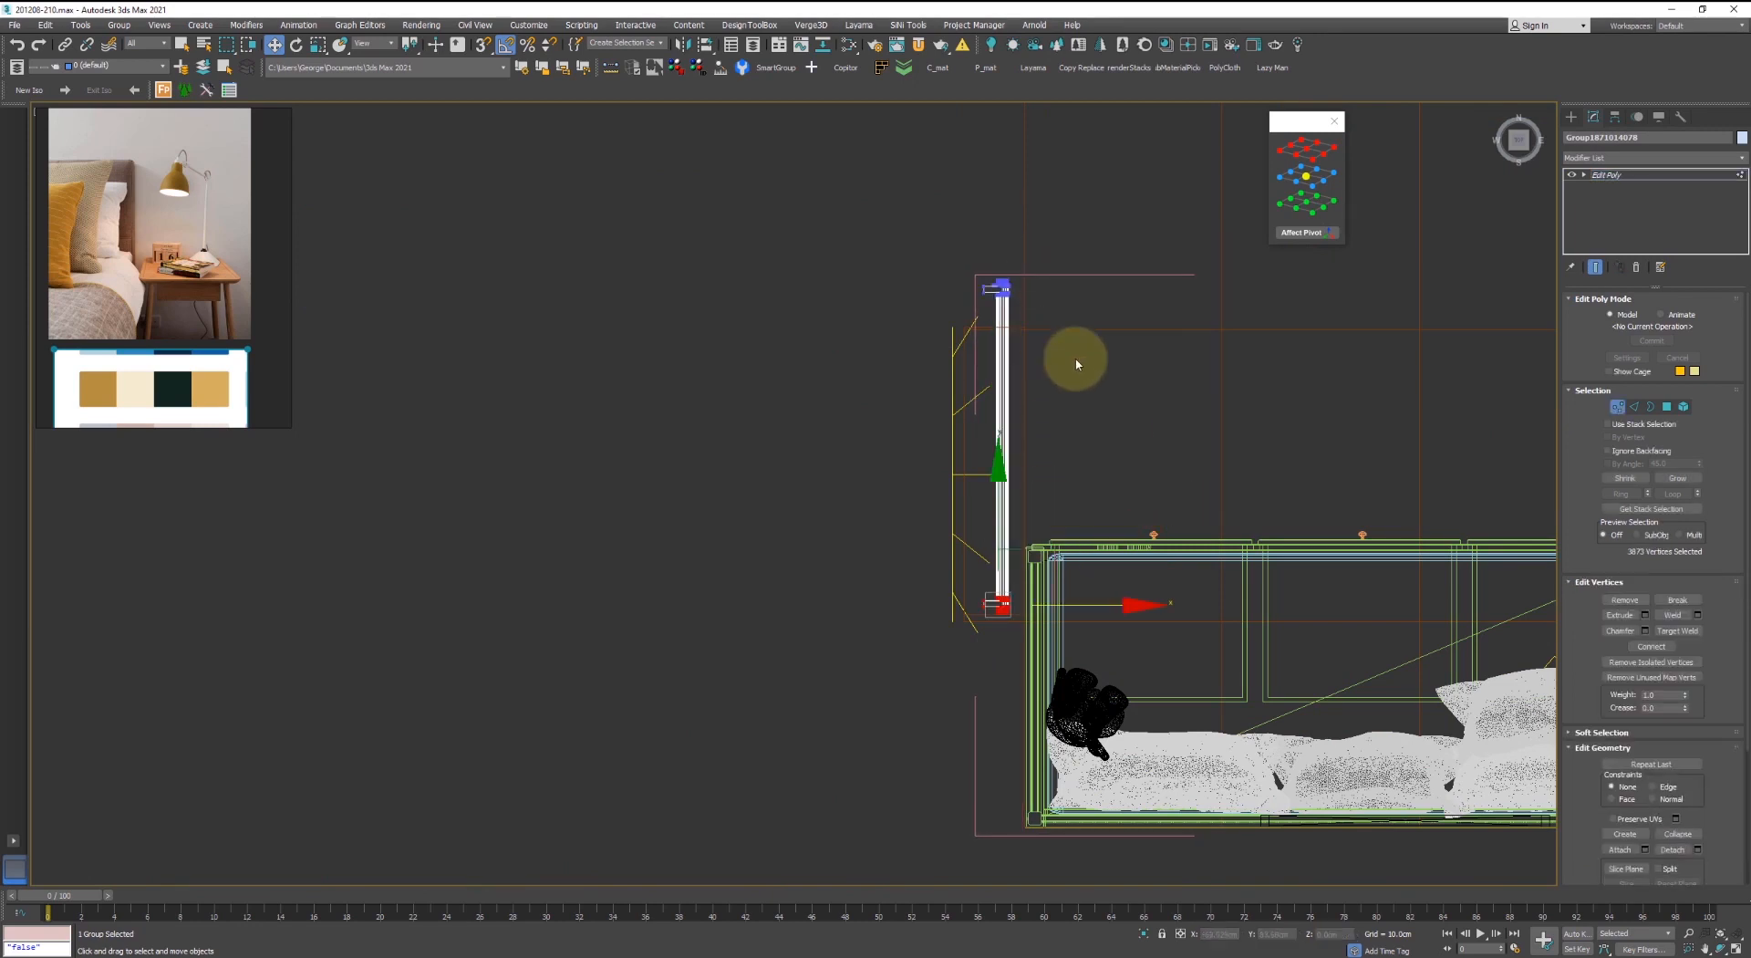
left_click_drag(1076, 365, 947, 215)
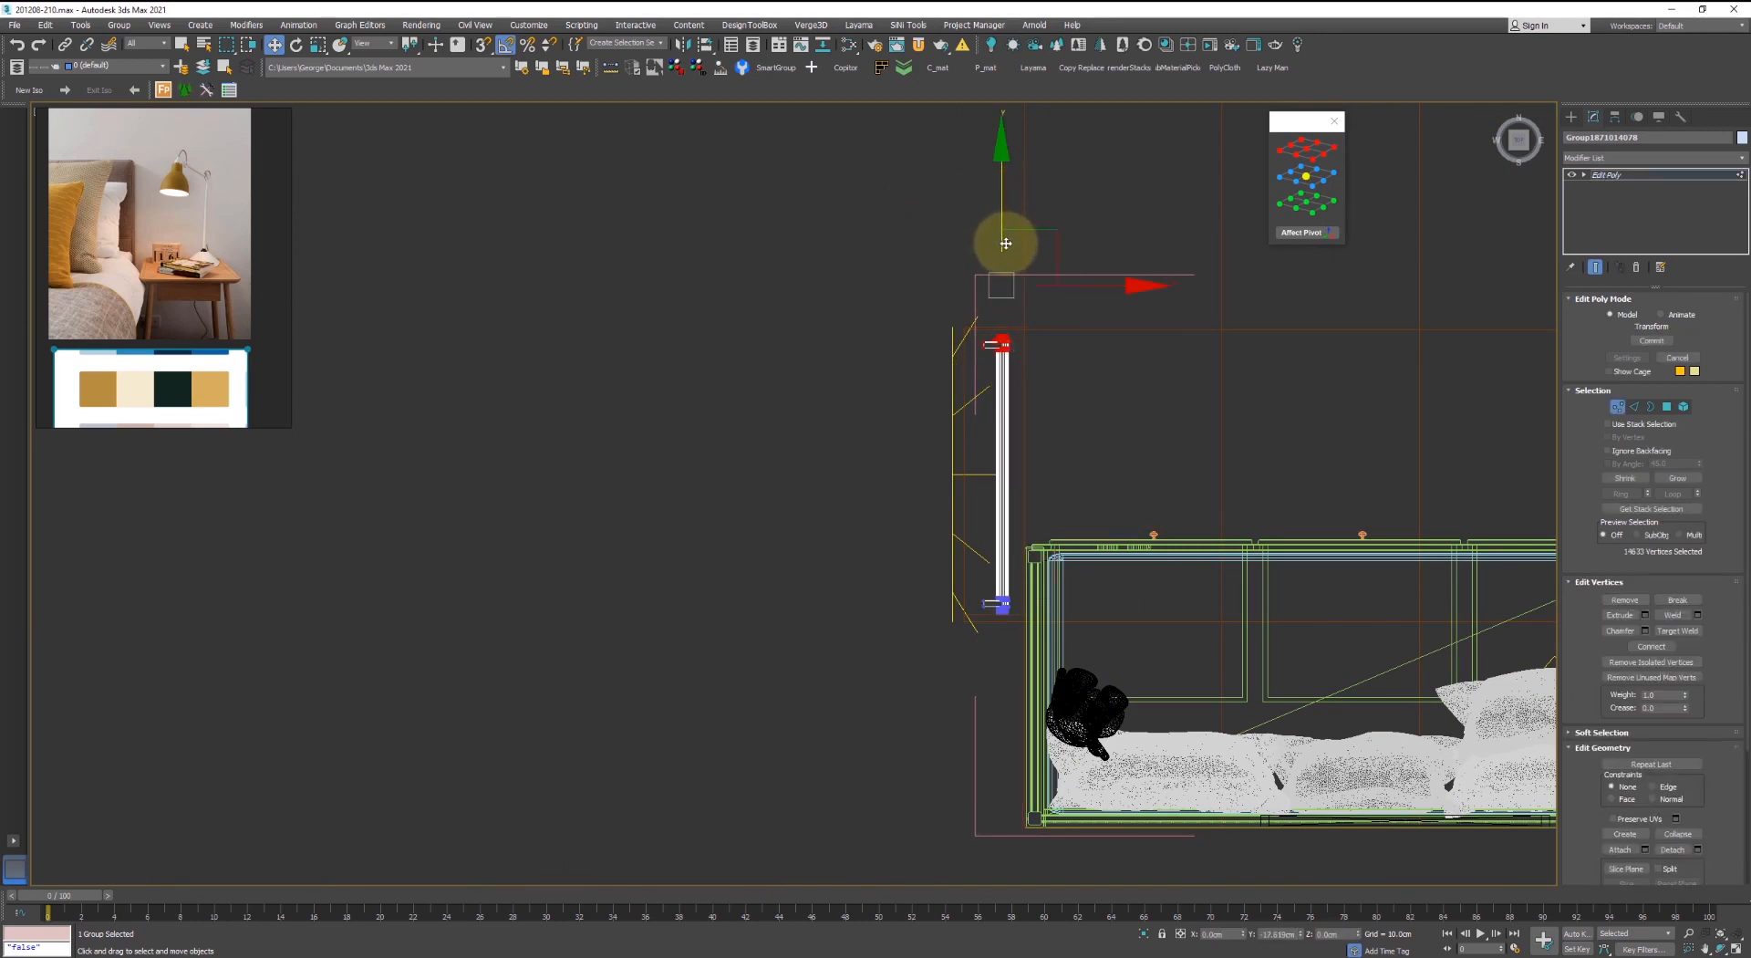
key("1")
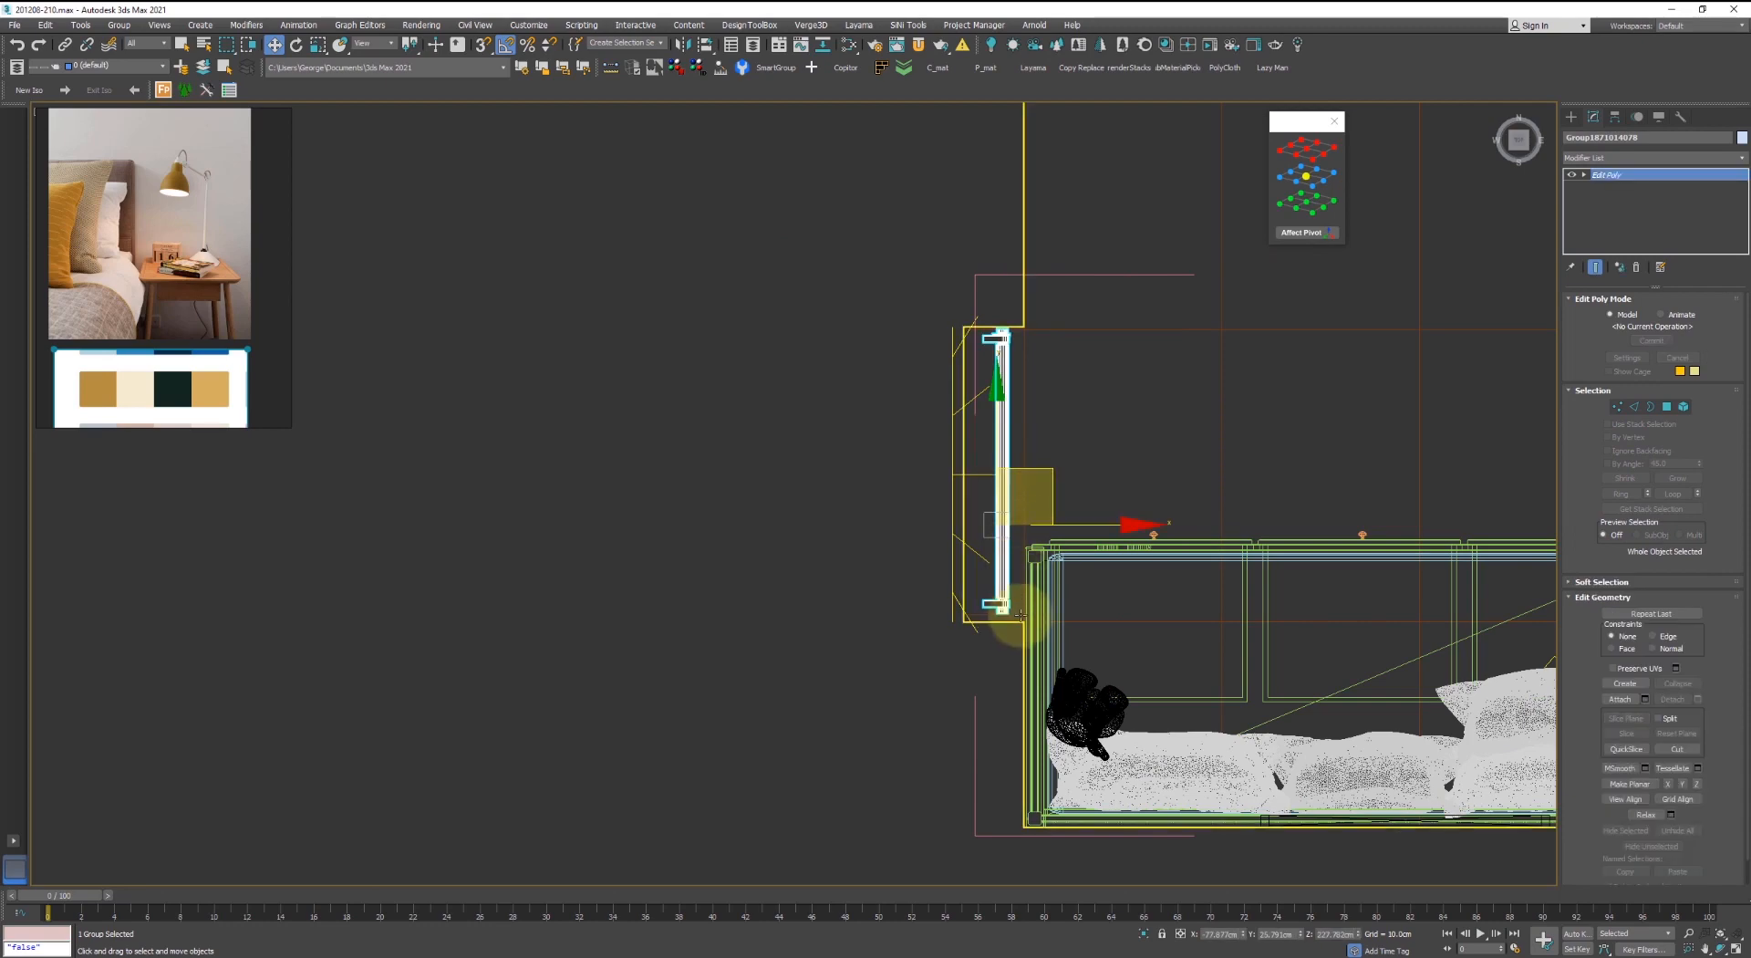
left_click_drag(1104, 525, 1090, 524)
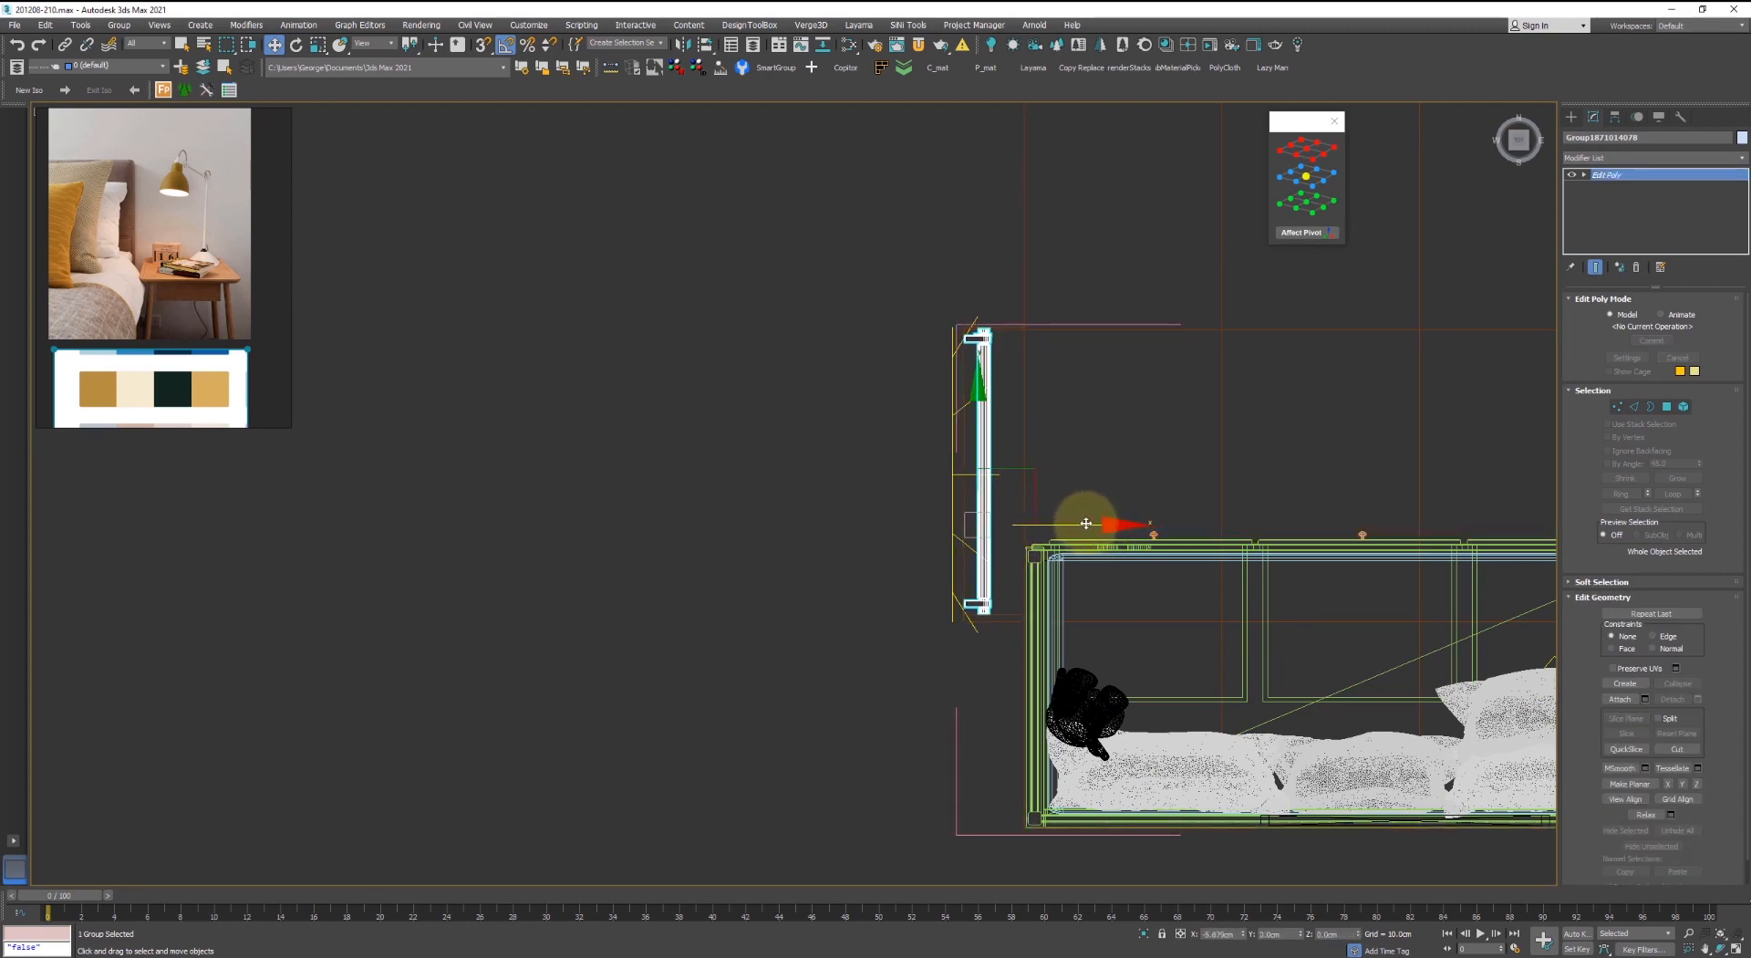
- Examine the roller blind's fit in the window recess from the camera and perspective views, including its chain and roller ends
key("c")
key("p")
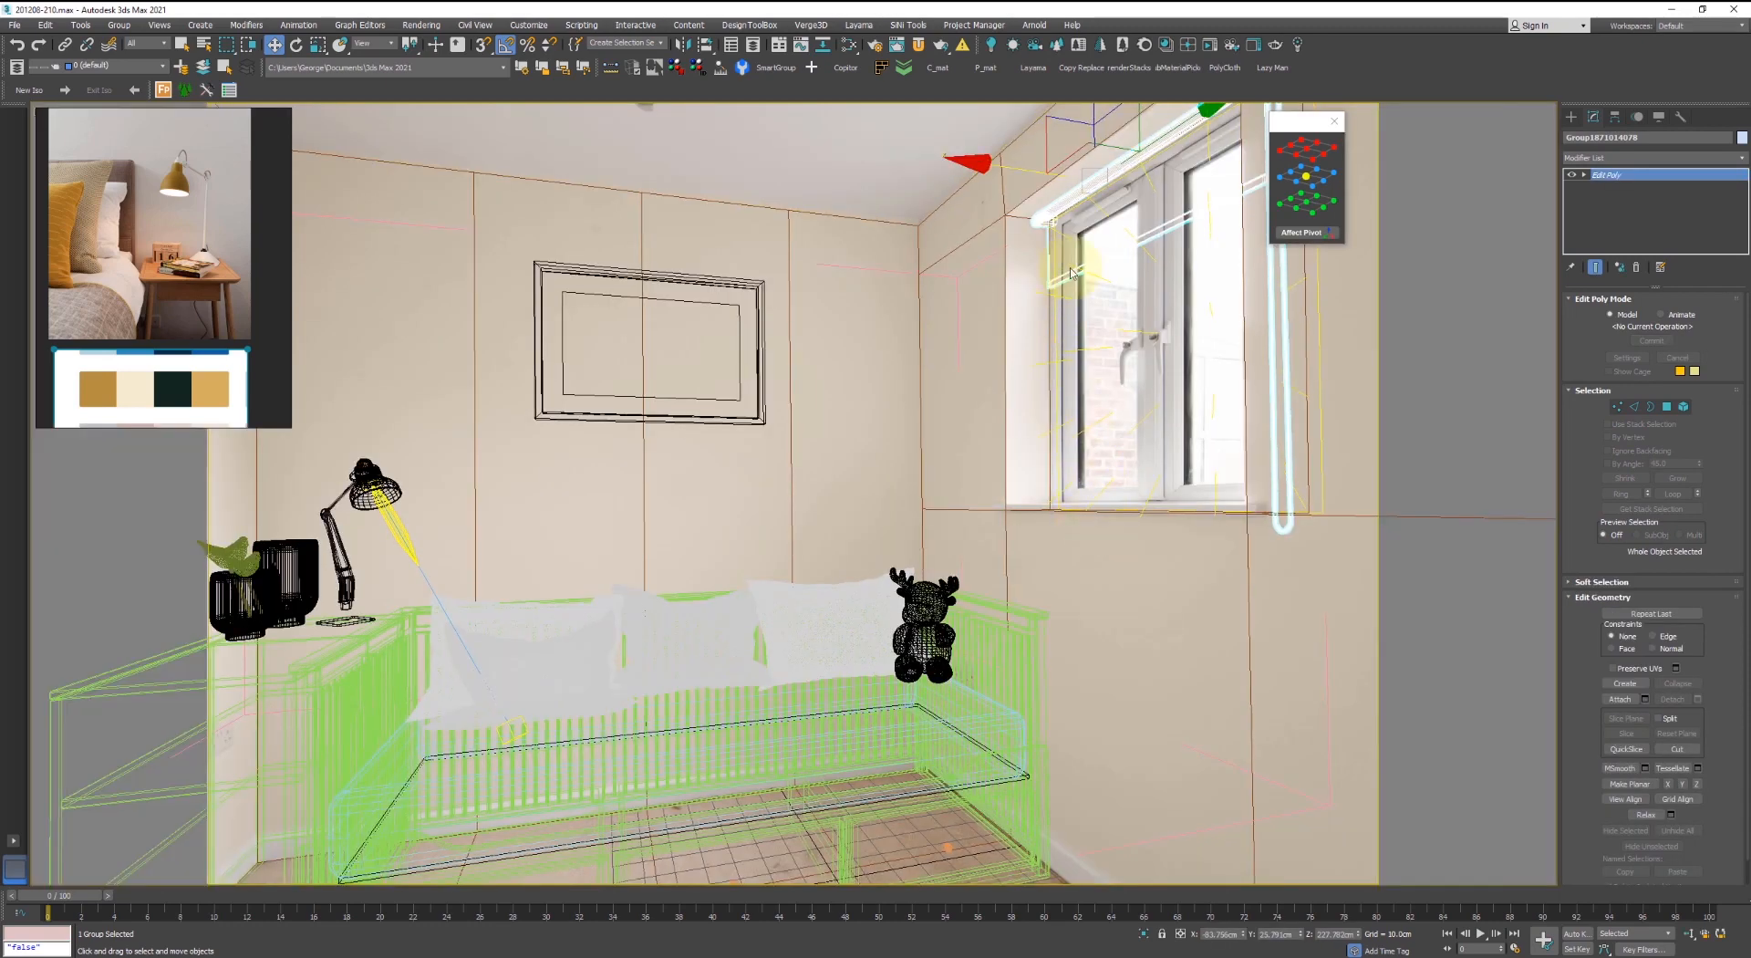
key("z")
scroll(1072, 205, "down", 5)
middle_click_drag(1103, 243, 1025, 402)
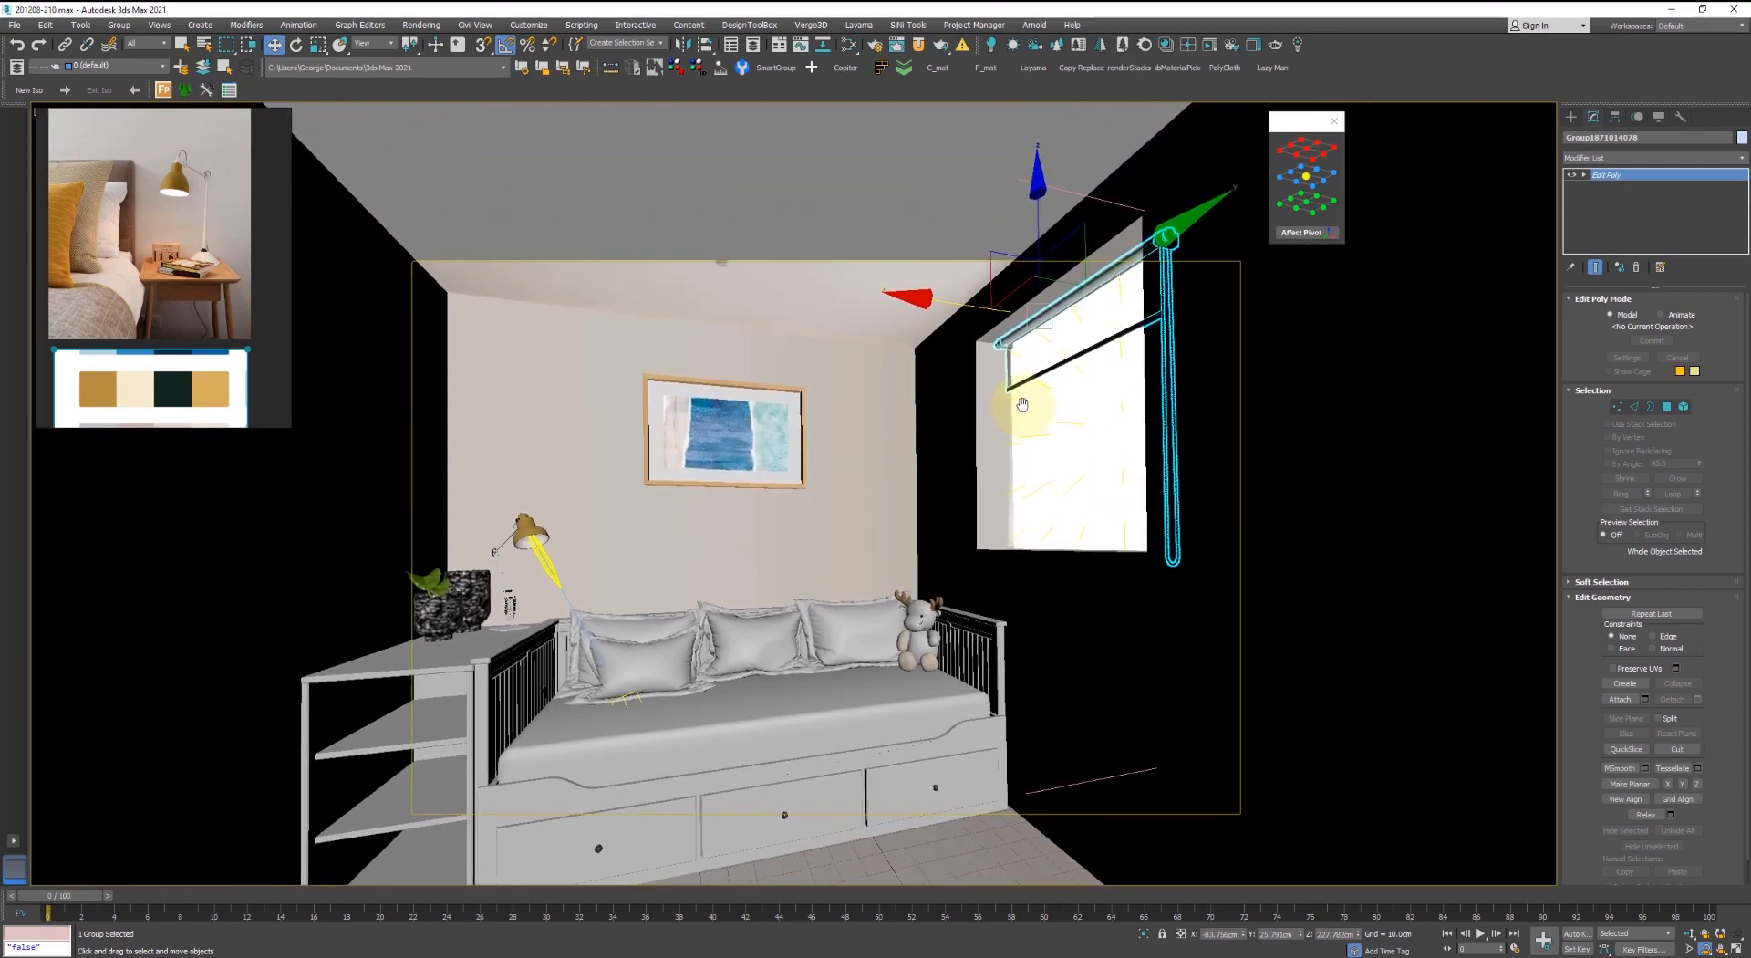
key("c")
key("F3")
scroll(1122, 569, "up", 4)
key("1")
scroll(1193, 547, "up", 3)
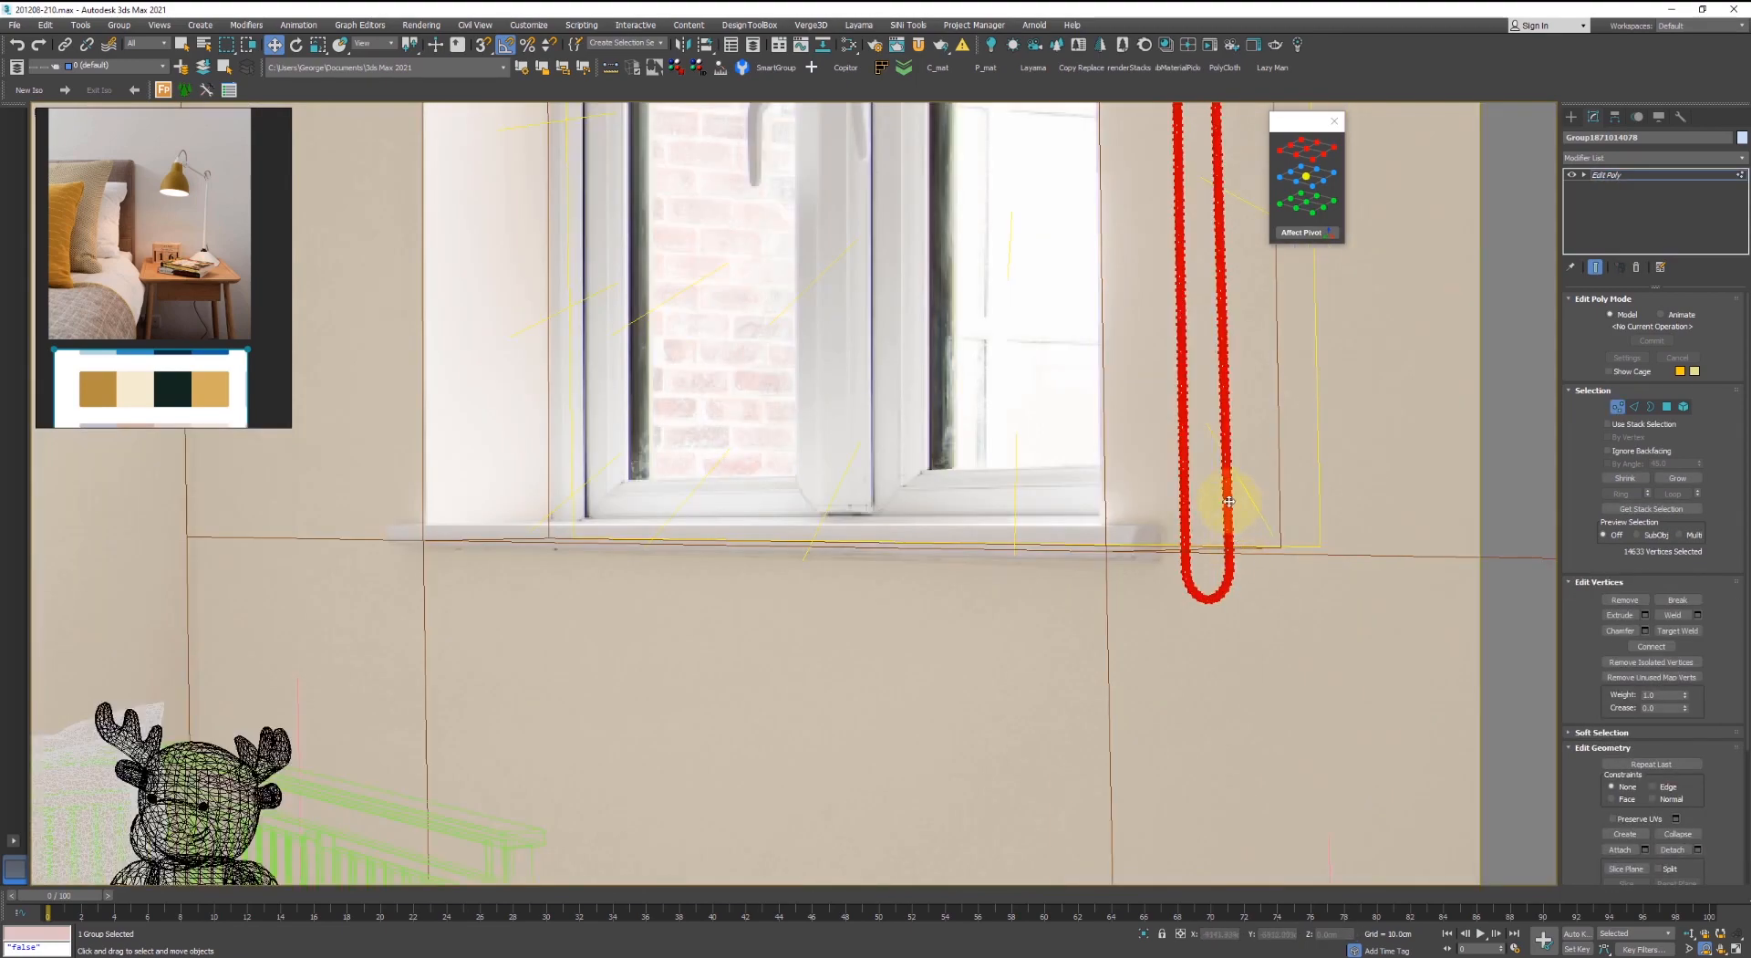
scroll(1229, 501, "down", 5)
middle_click_drag(1241, 310, 1173, 633)
scroll(1157, 383, "up", 10)
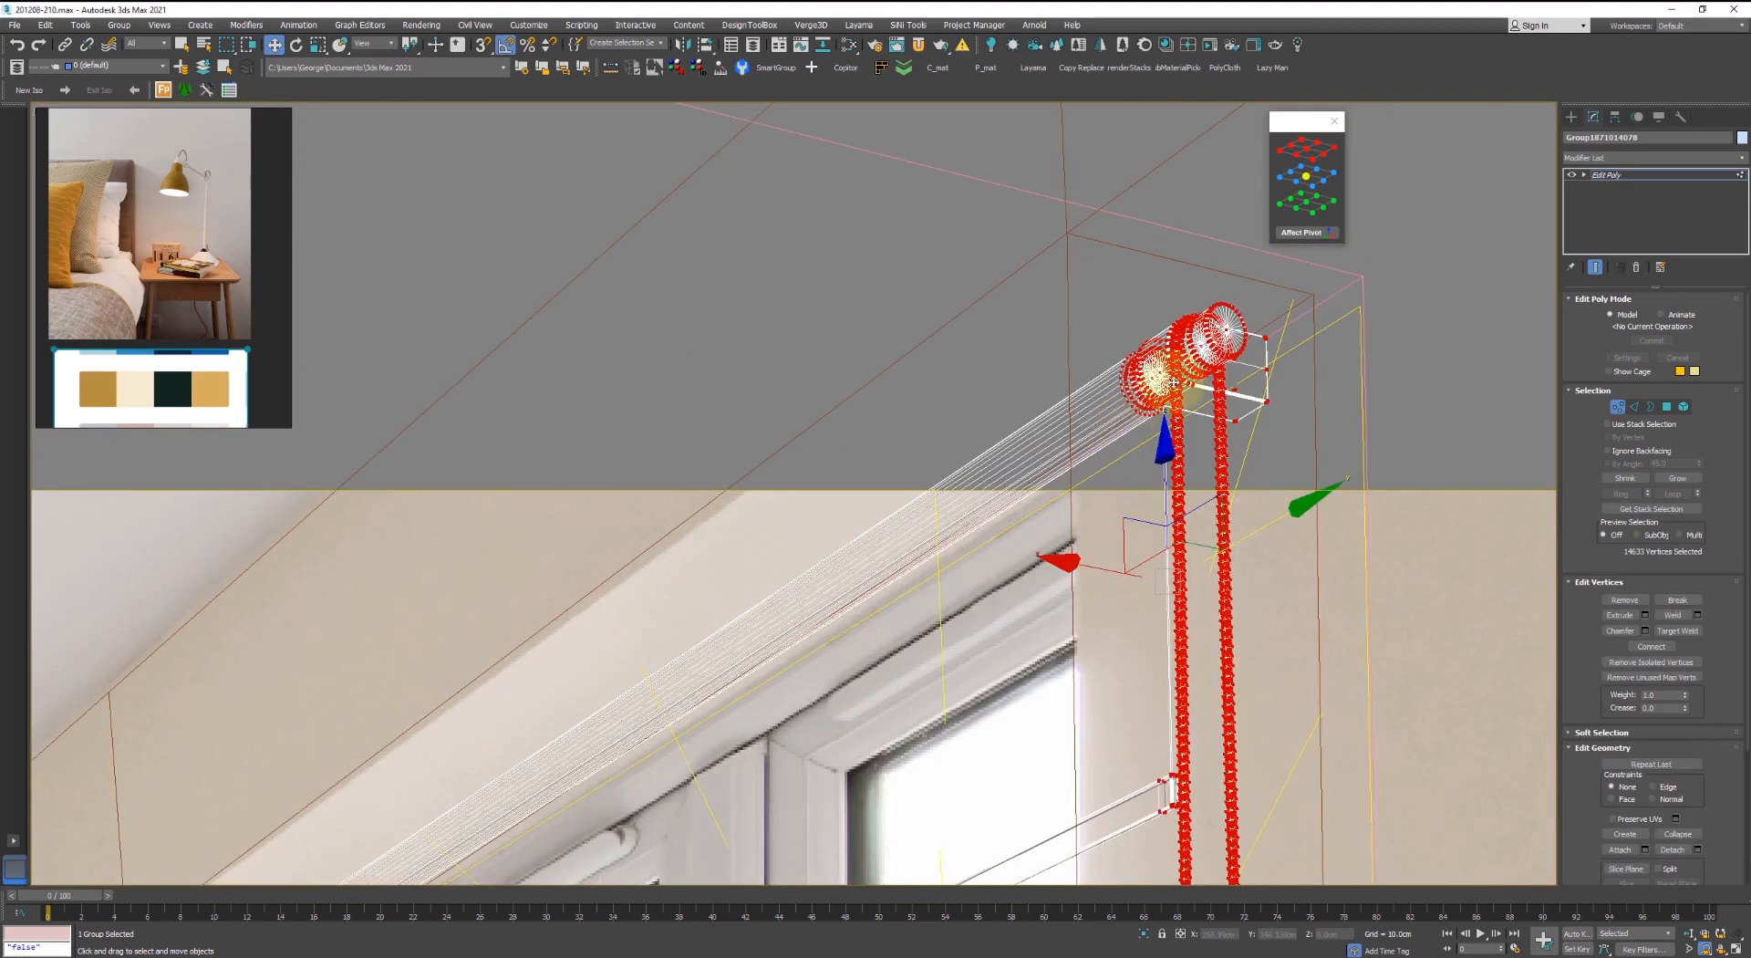
scroll(1220, 388, "down", 7)
scroll(1131, 564, "down", 6)
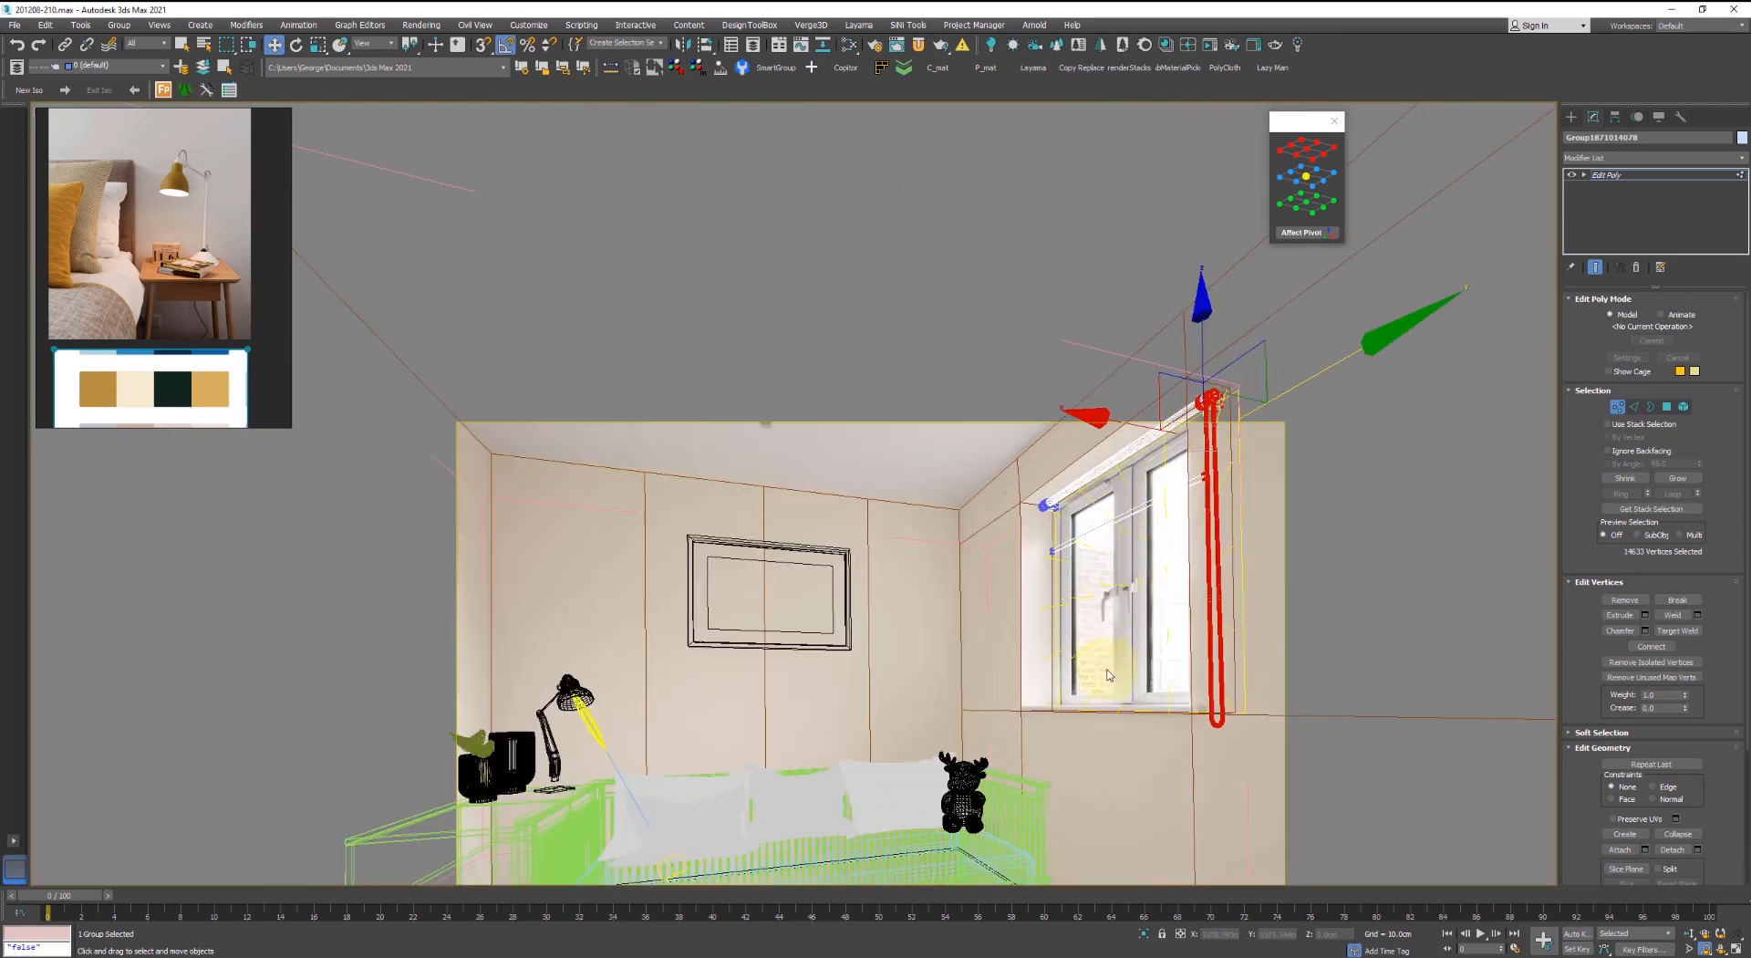
key("1")
scroll(834, 591, "down", 4)
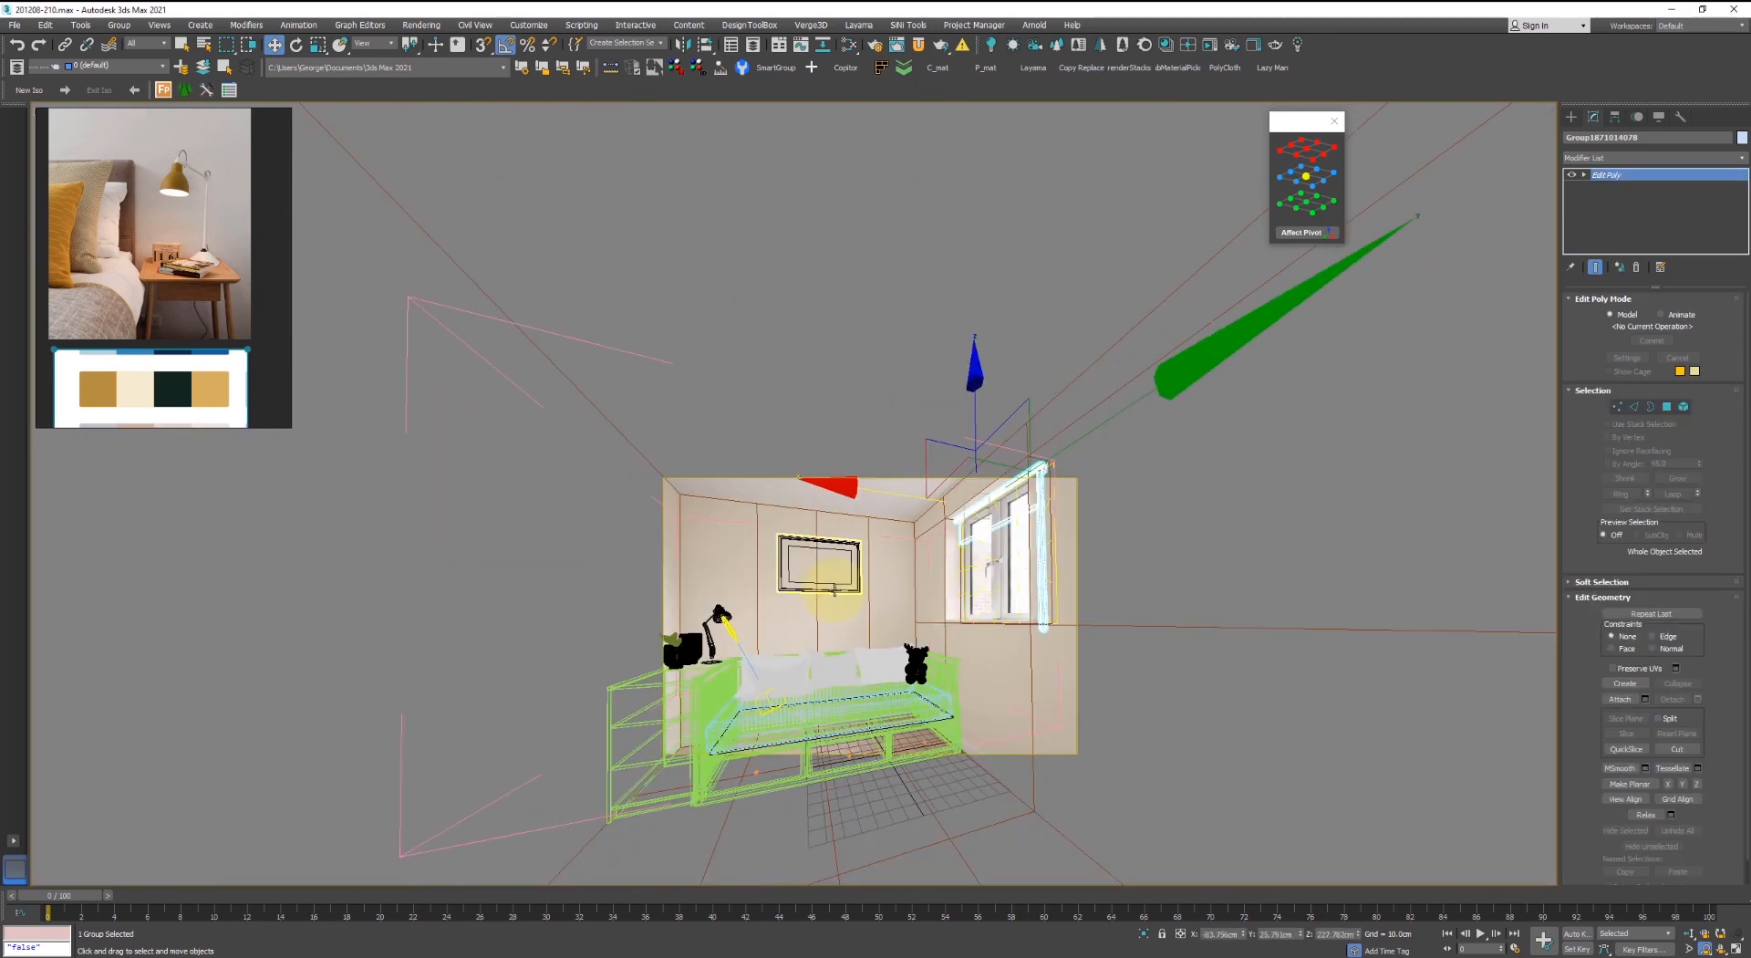
scroll(867, 595, "up", 6)
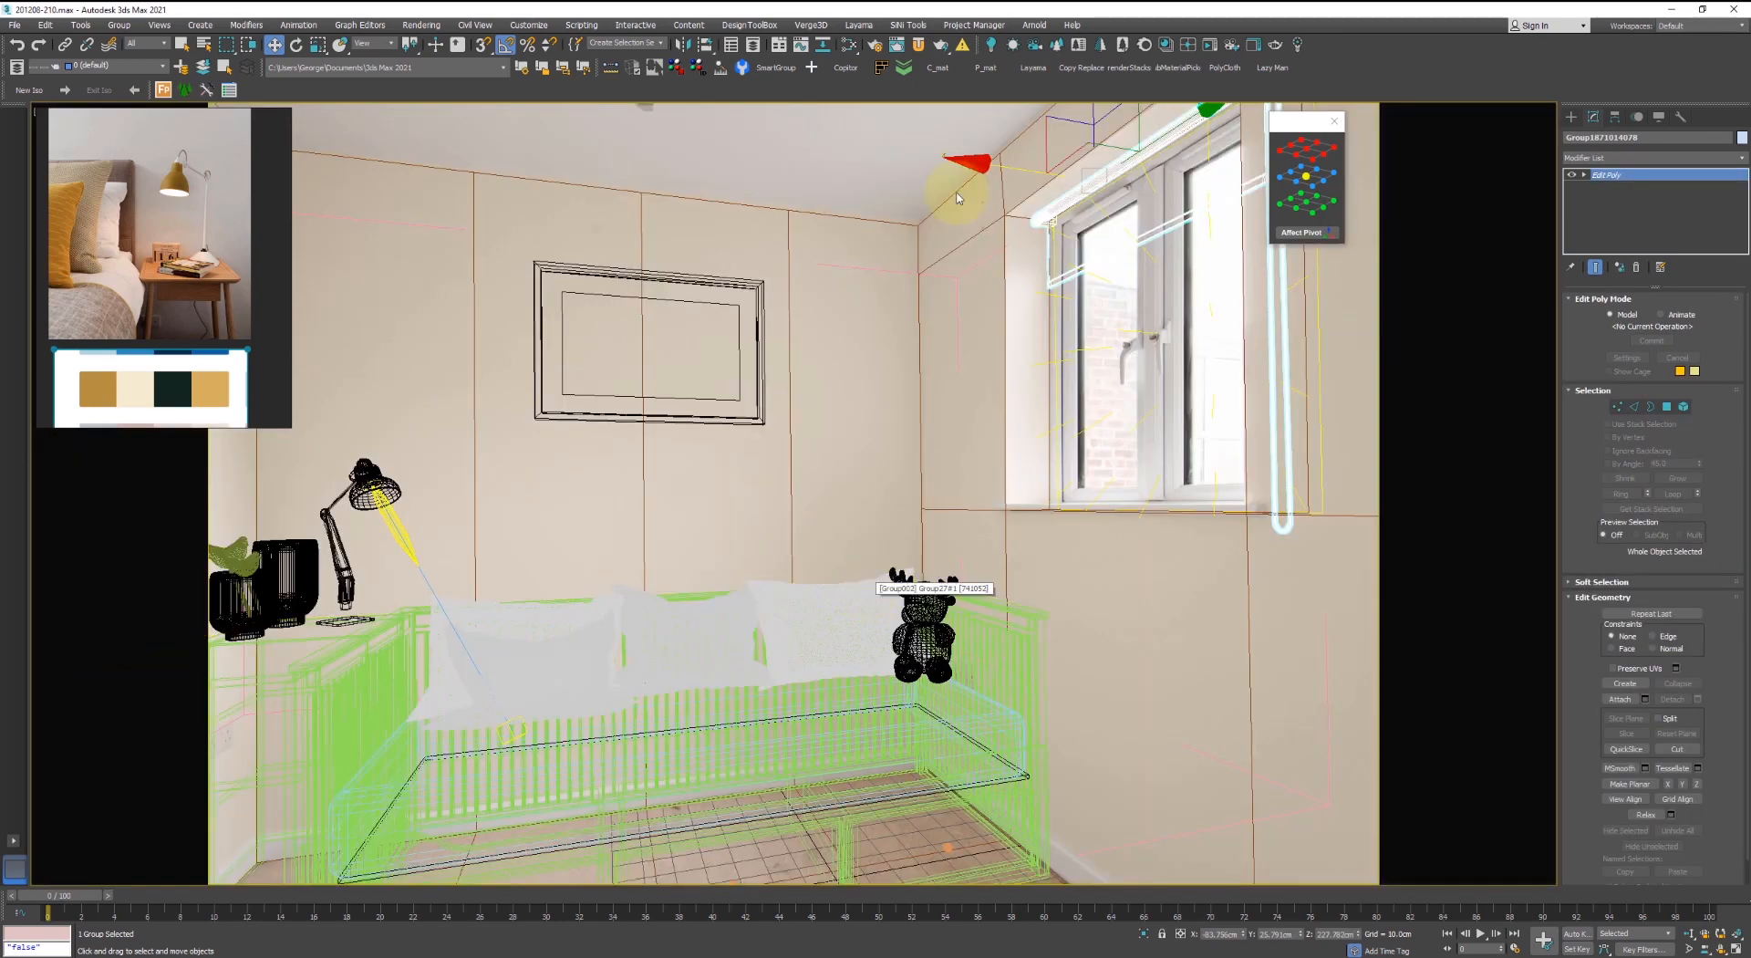
- Start the interactive Corona render and shift the framed picture slightly along the wall, away from the window
left_click(1210, 46)
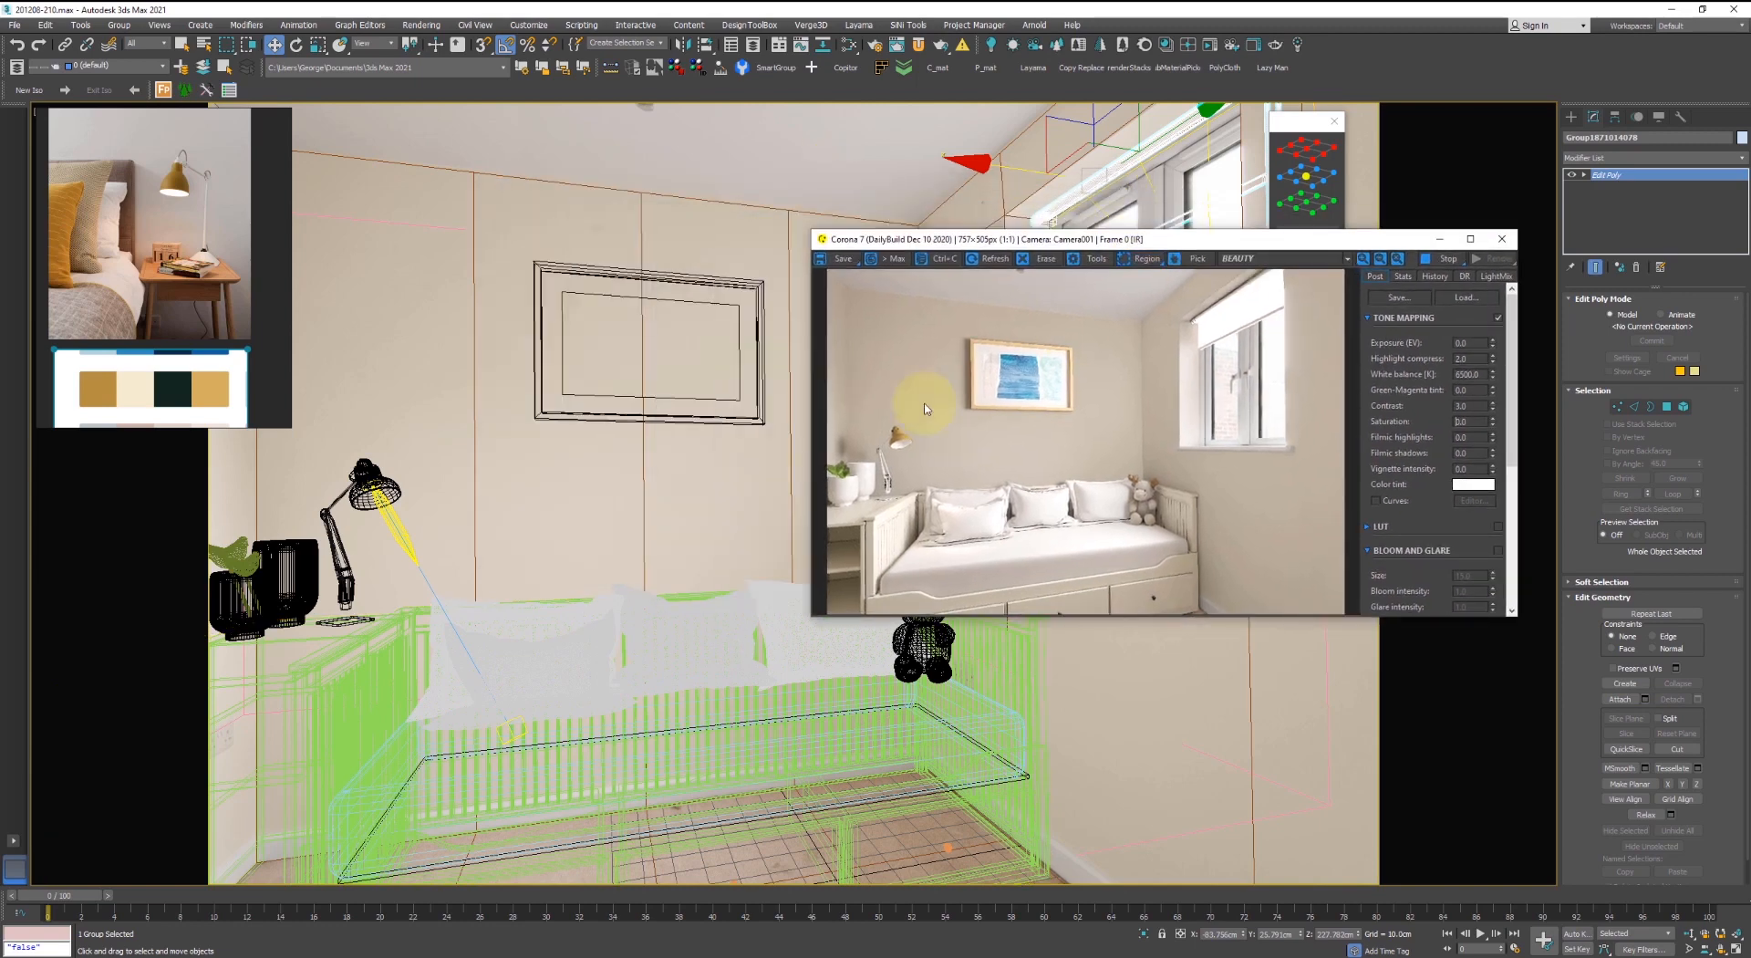
left_click(637, 381)
left_click(673, 276)
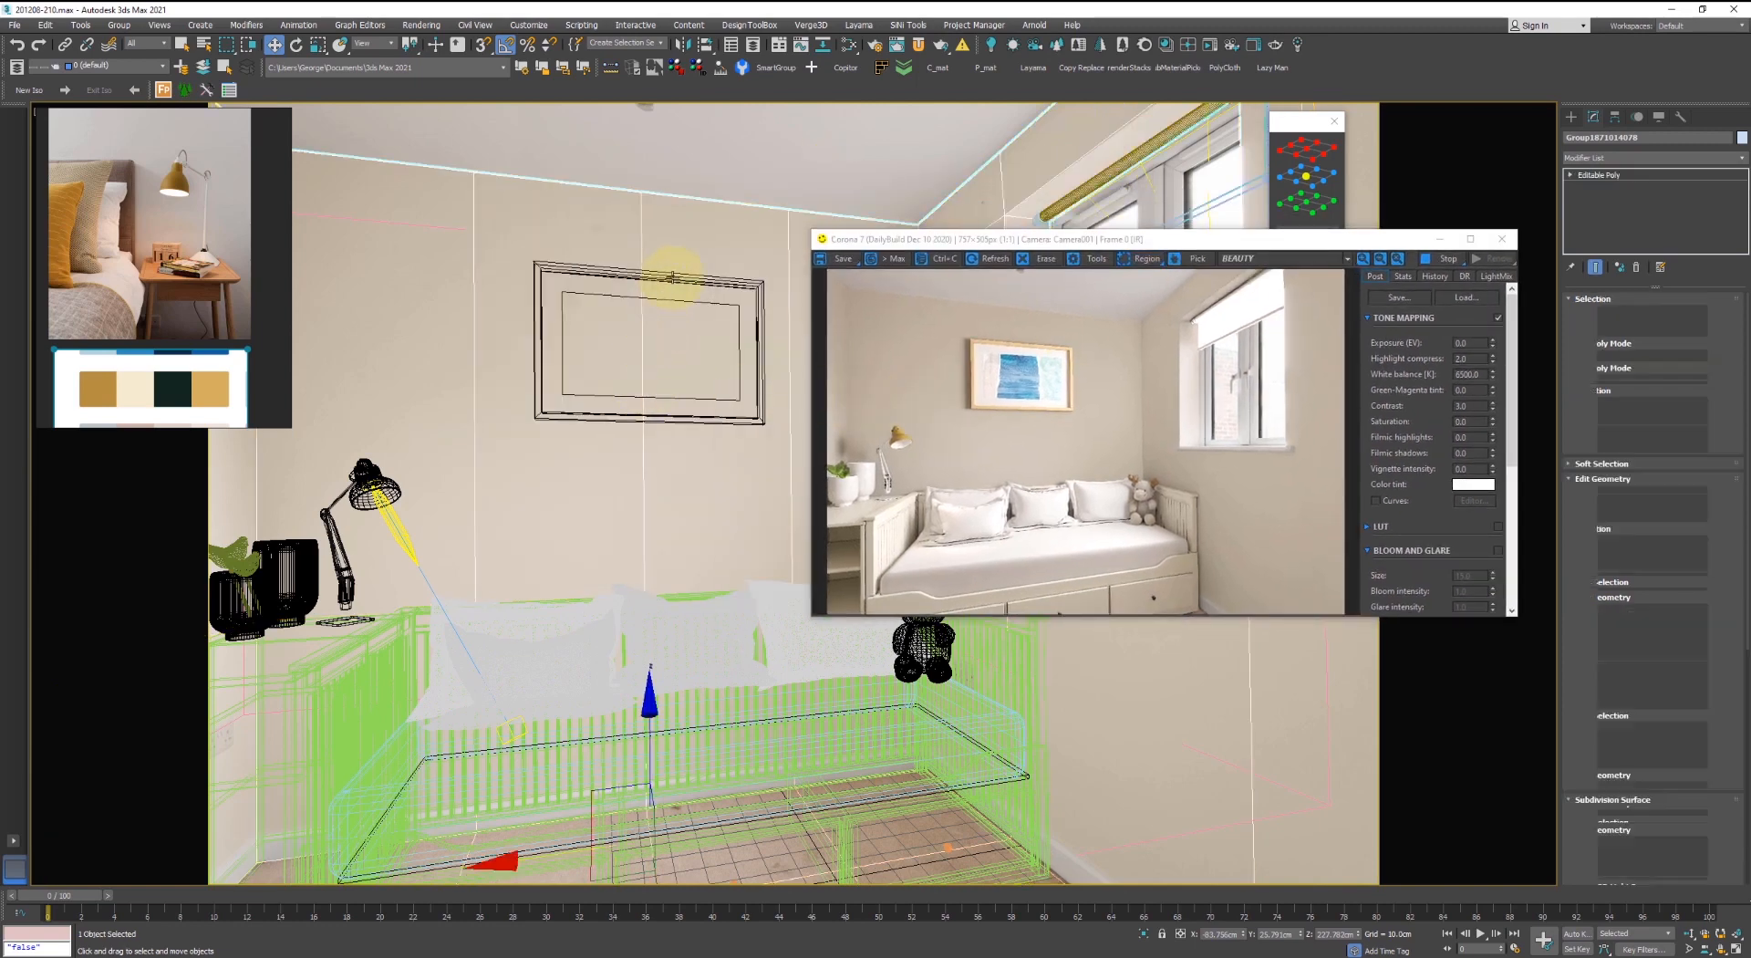
left_click_drag(601, 290, 589, 293)
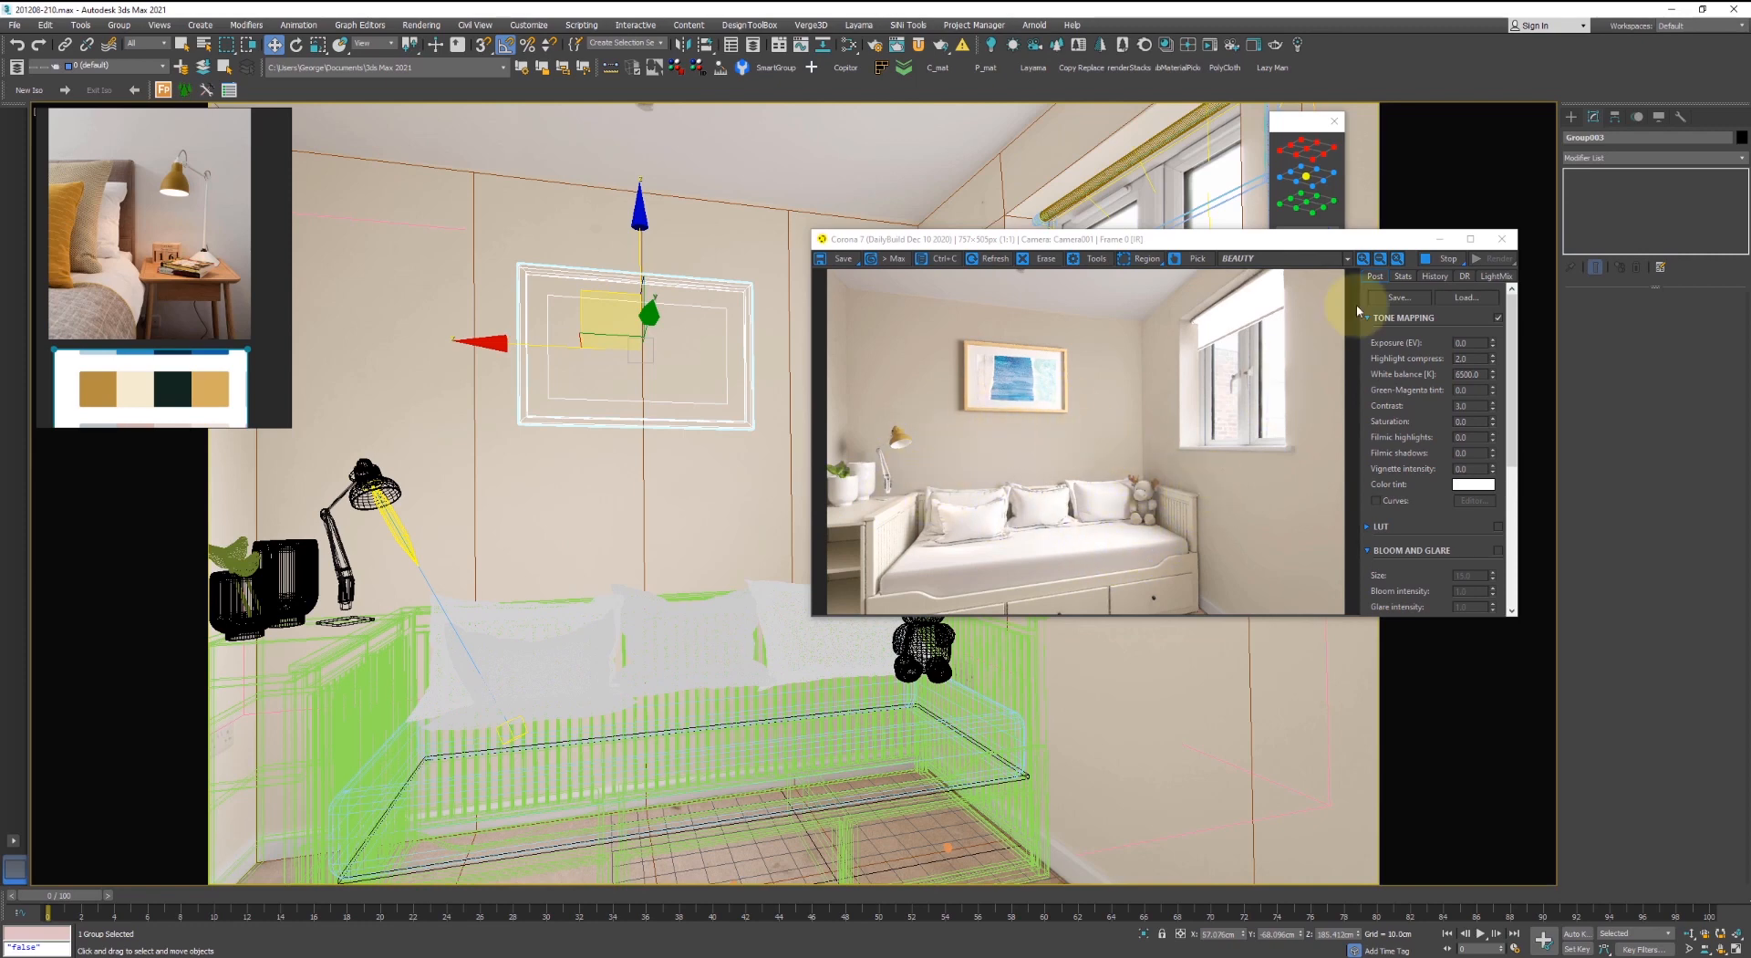
- Set the render's highlight compression to 2.5 and close the frame buffer
left_click_drag(1471, 358, 1403, 368)
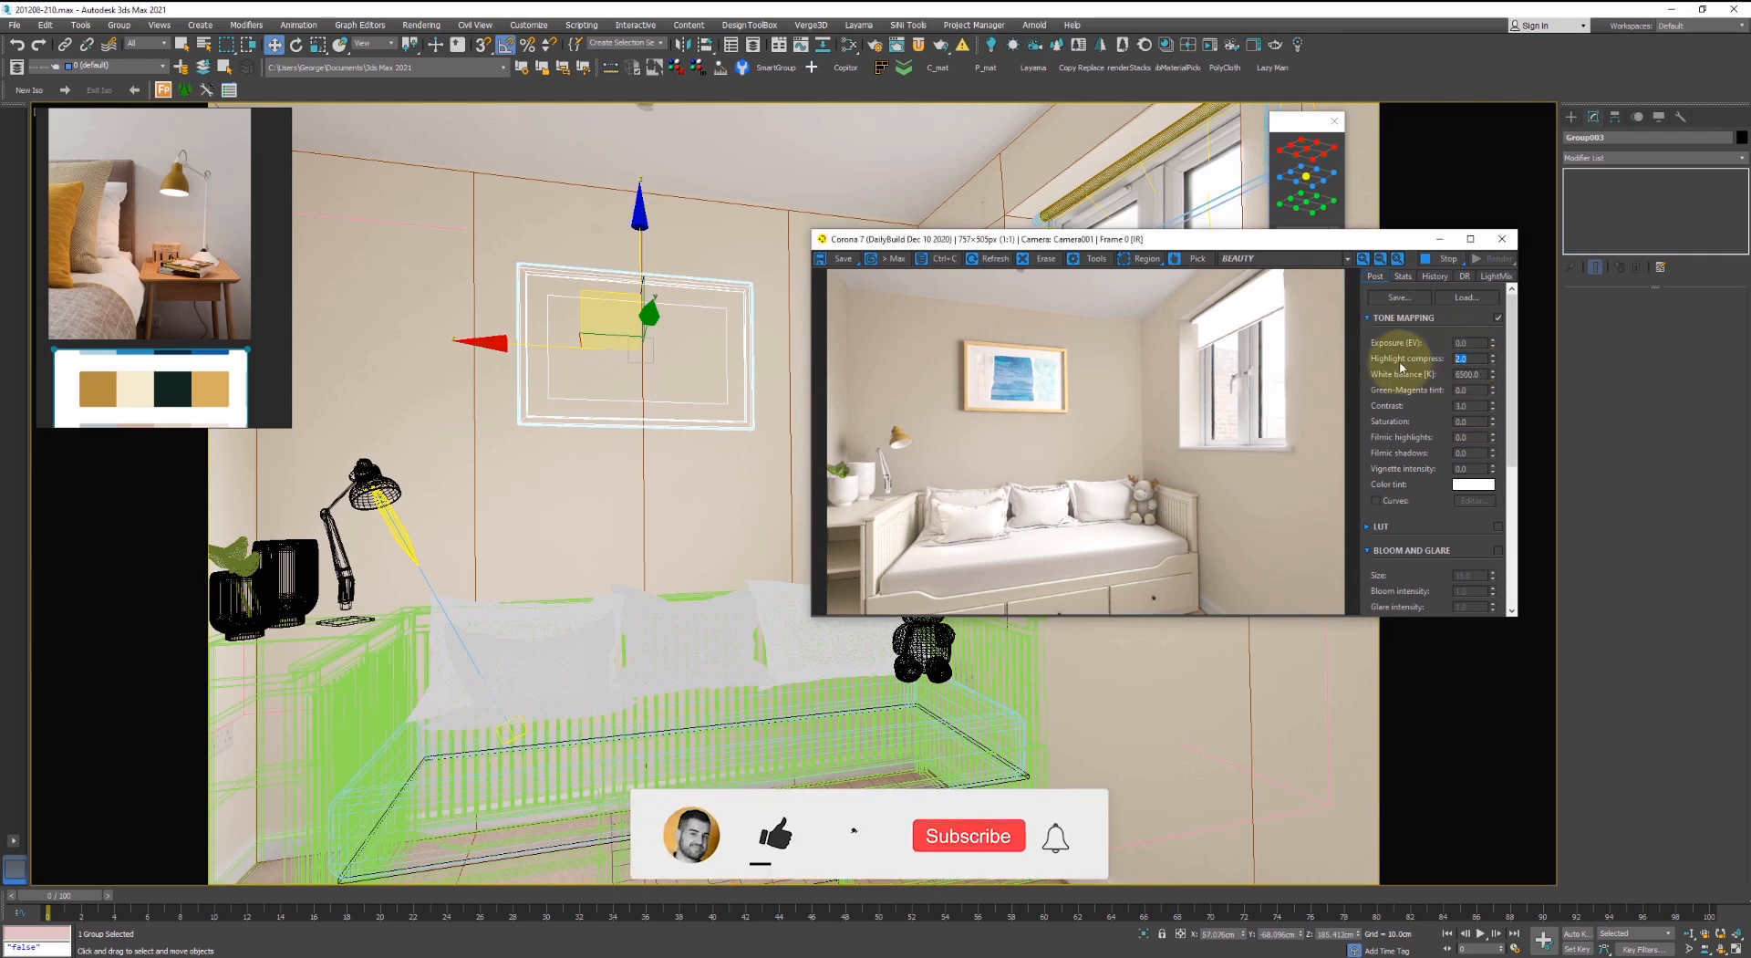
type("2.5")
key("Return")
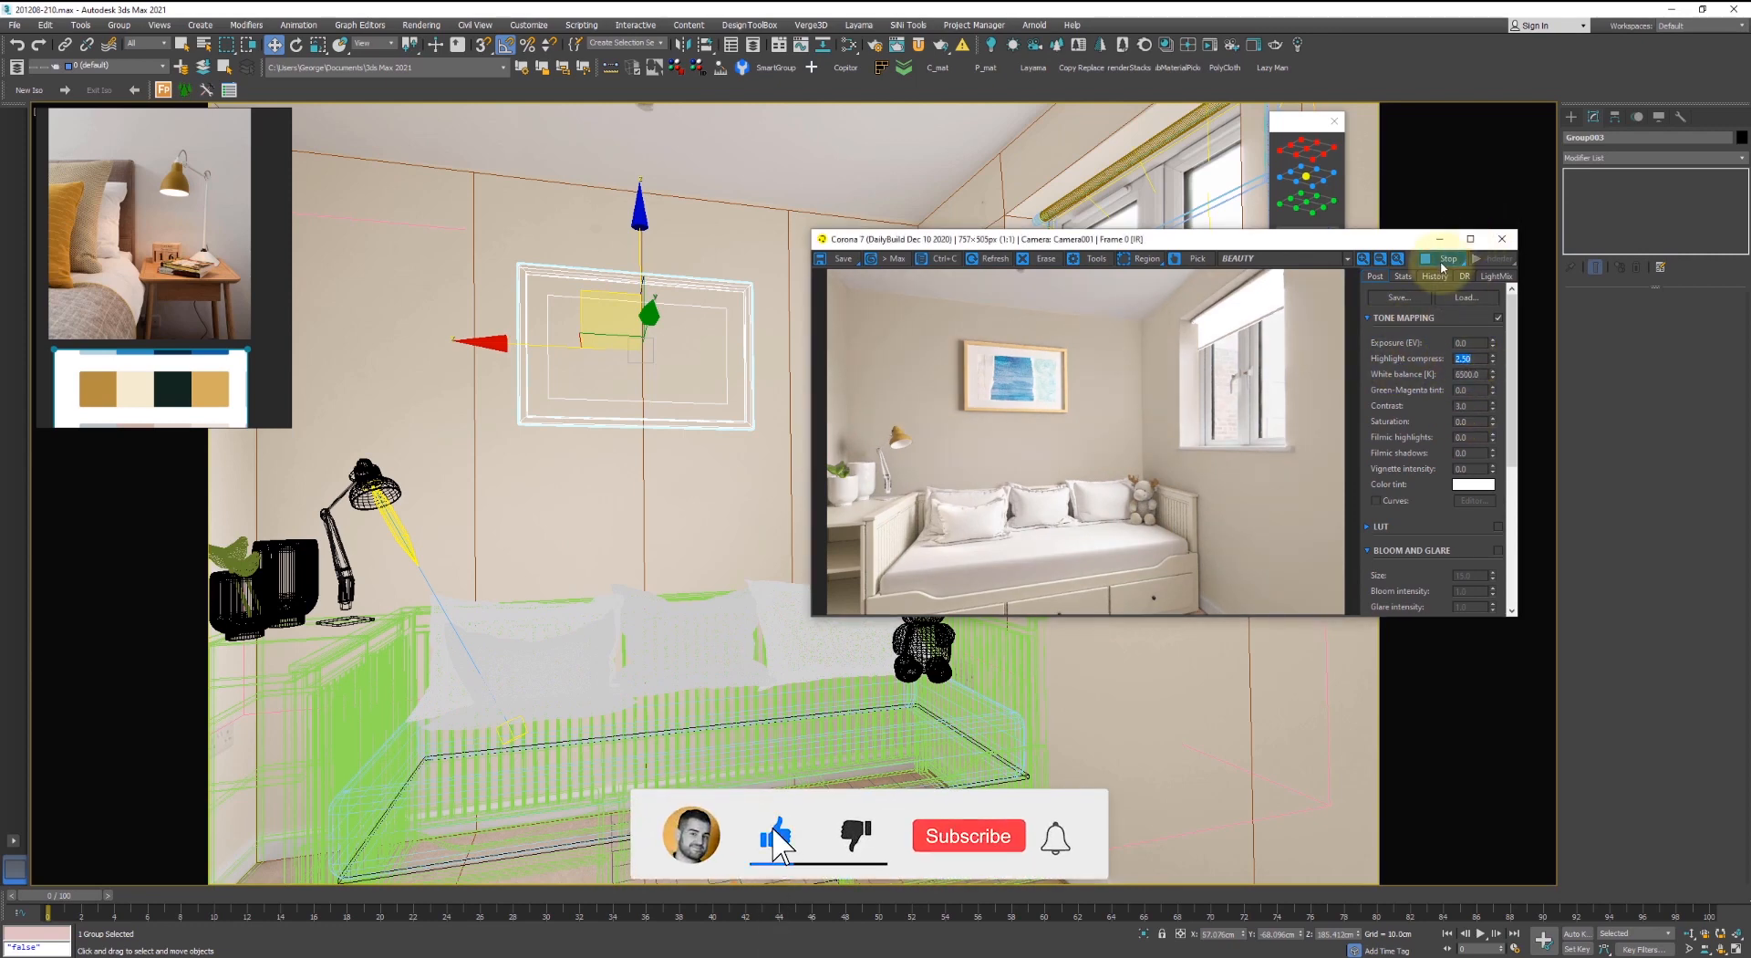
left_click(1502, 239)
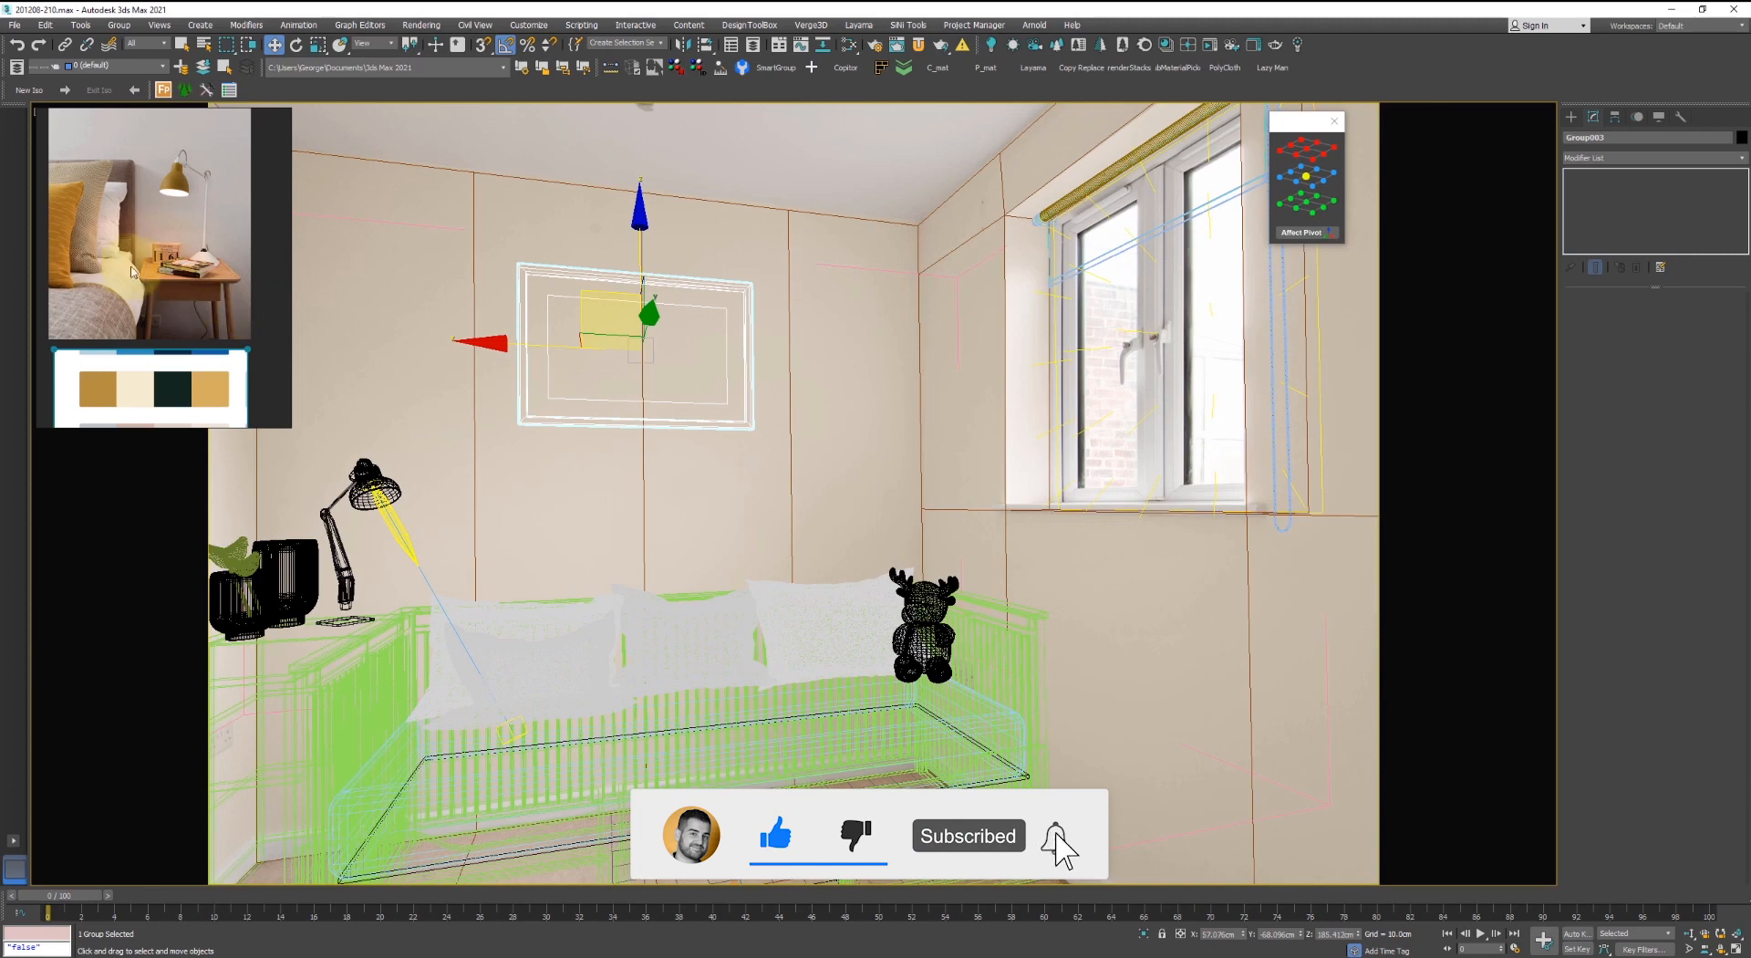
- Clear the selection, switch to the untitled 3ds Max scene with the props, and look over the daybed arrangement there
left_click(774, 162)
key("p")
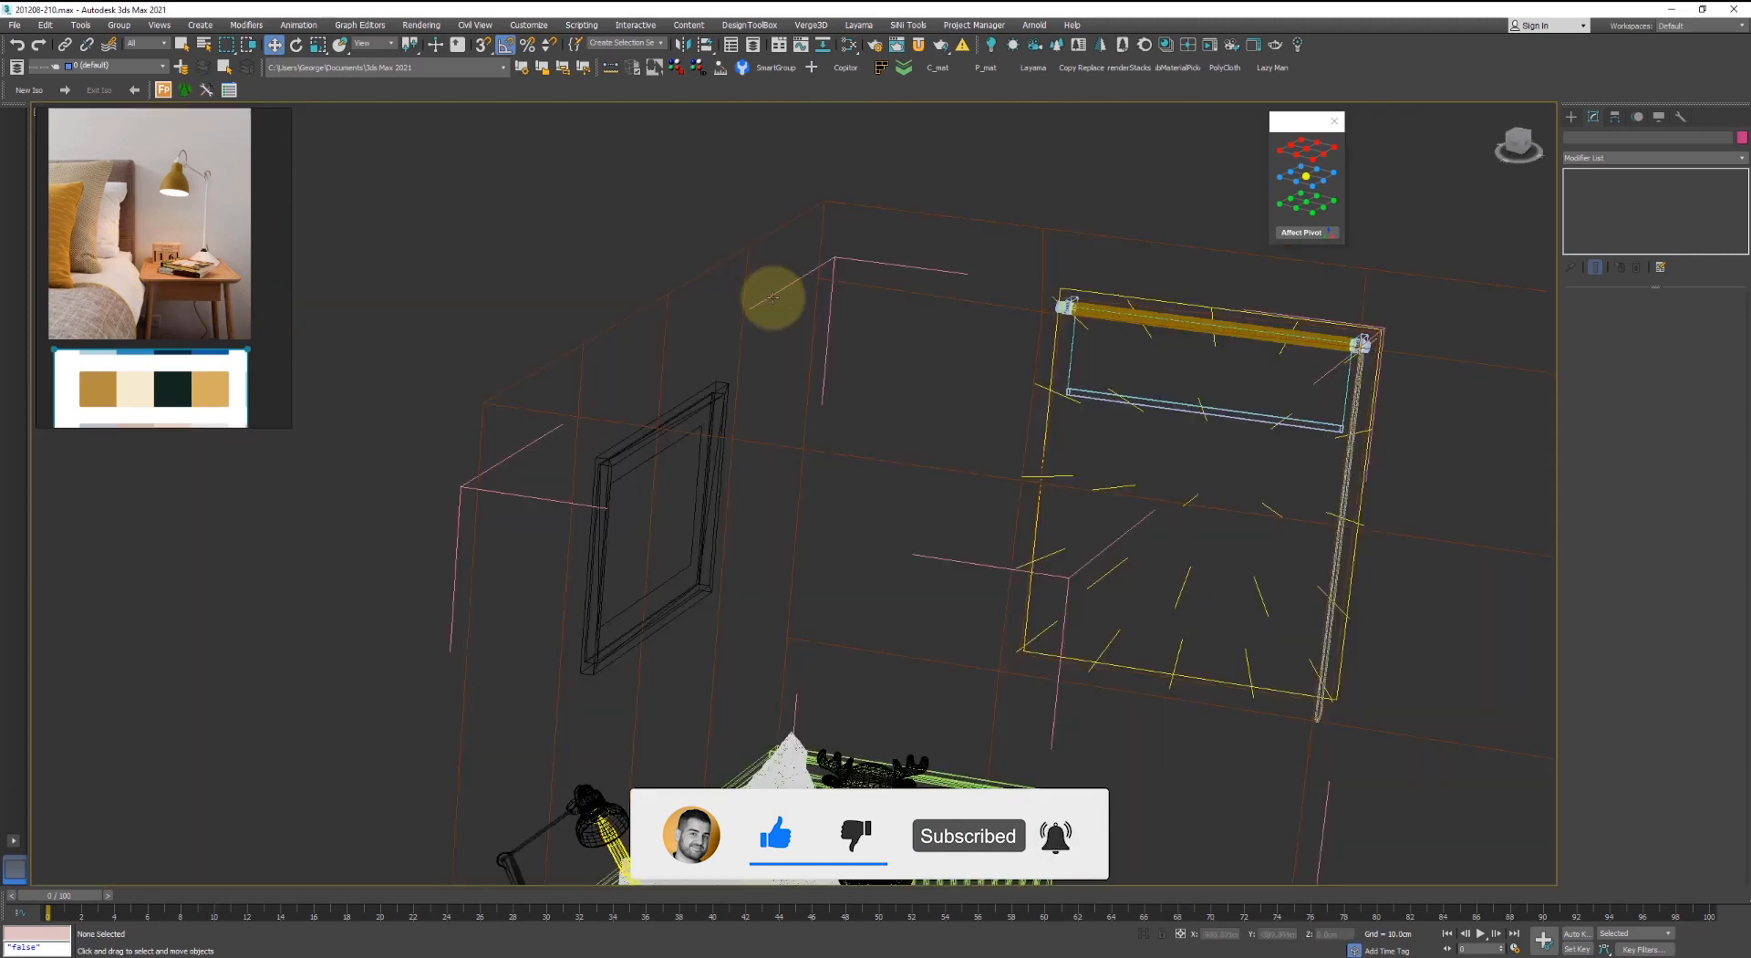
scroll(775, 319, "down", 3)
middle_click_drag(860, 372, 821, 858, "alt")
key("z")
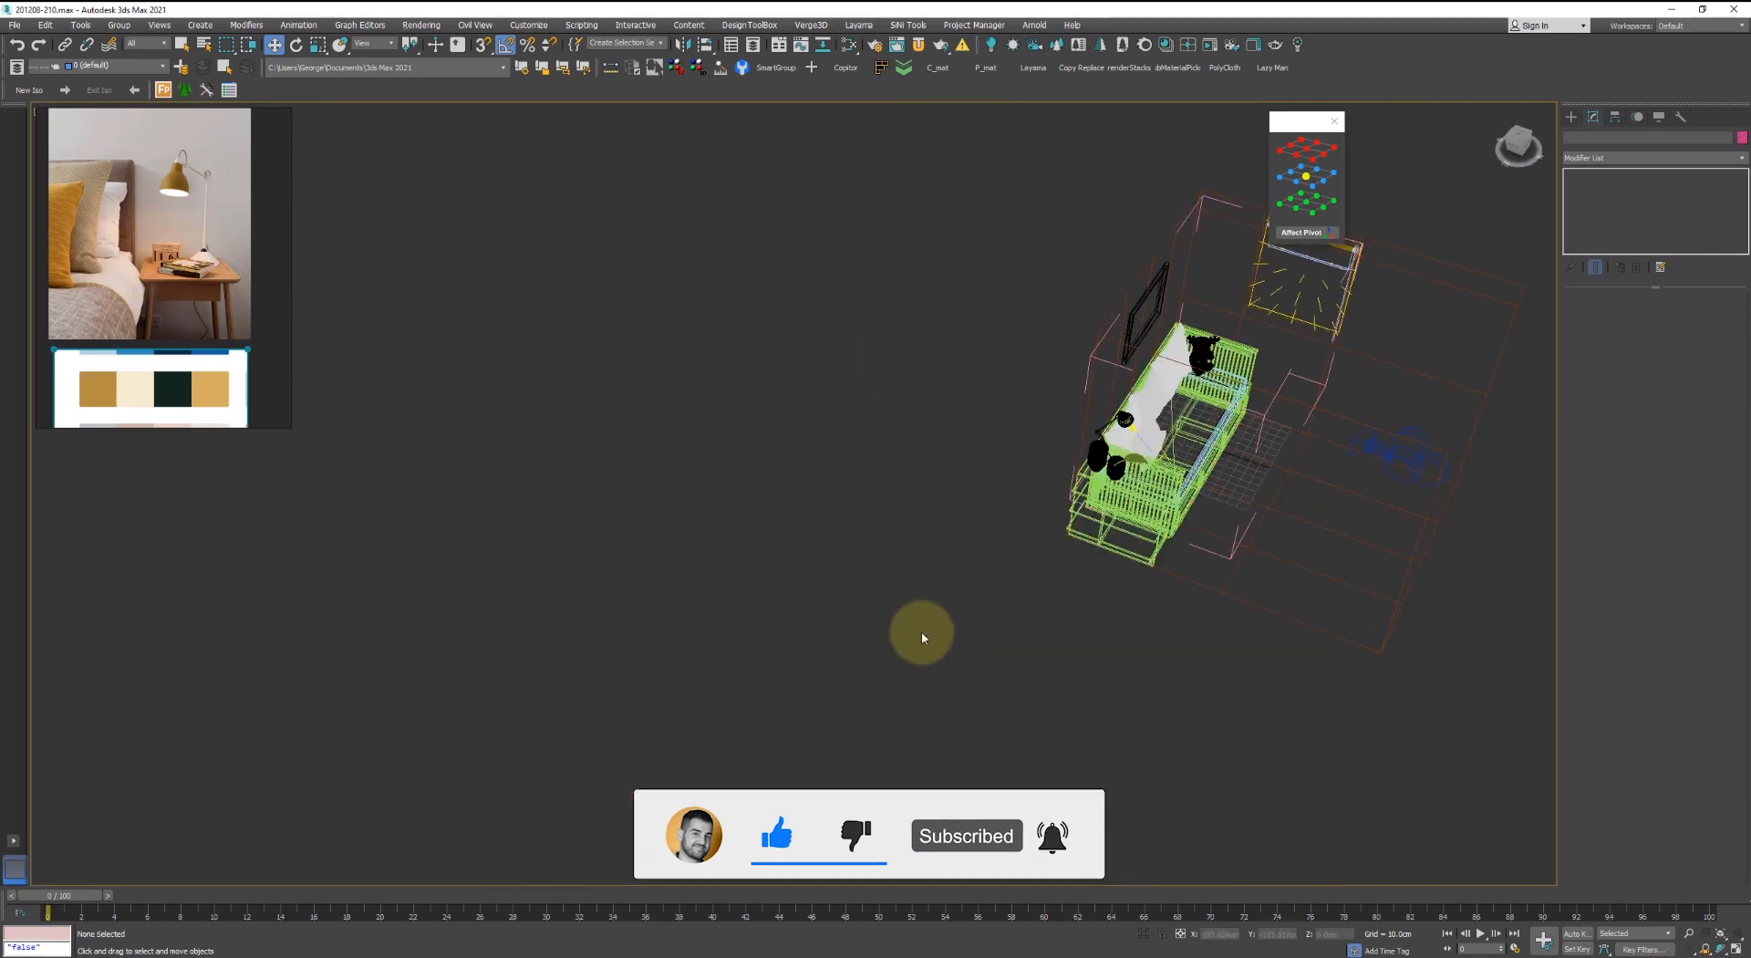
middle_click_drag(921, 631, 942, 512, "alt")
scroll(1080, 498, "up", 4)
middle_click_drag(1081, 497, 978, 450)
left_click(1012, 952)
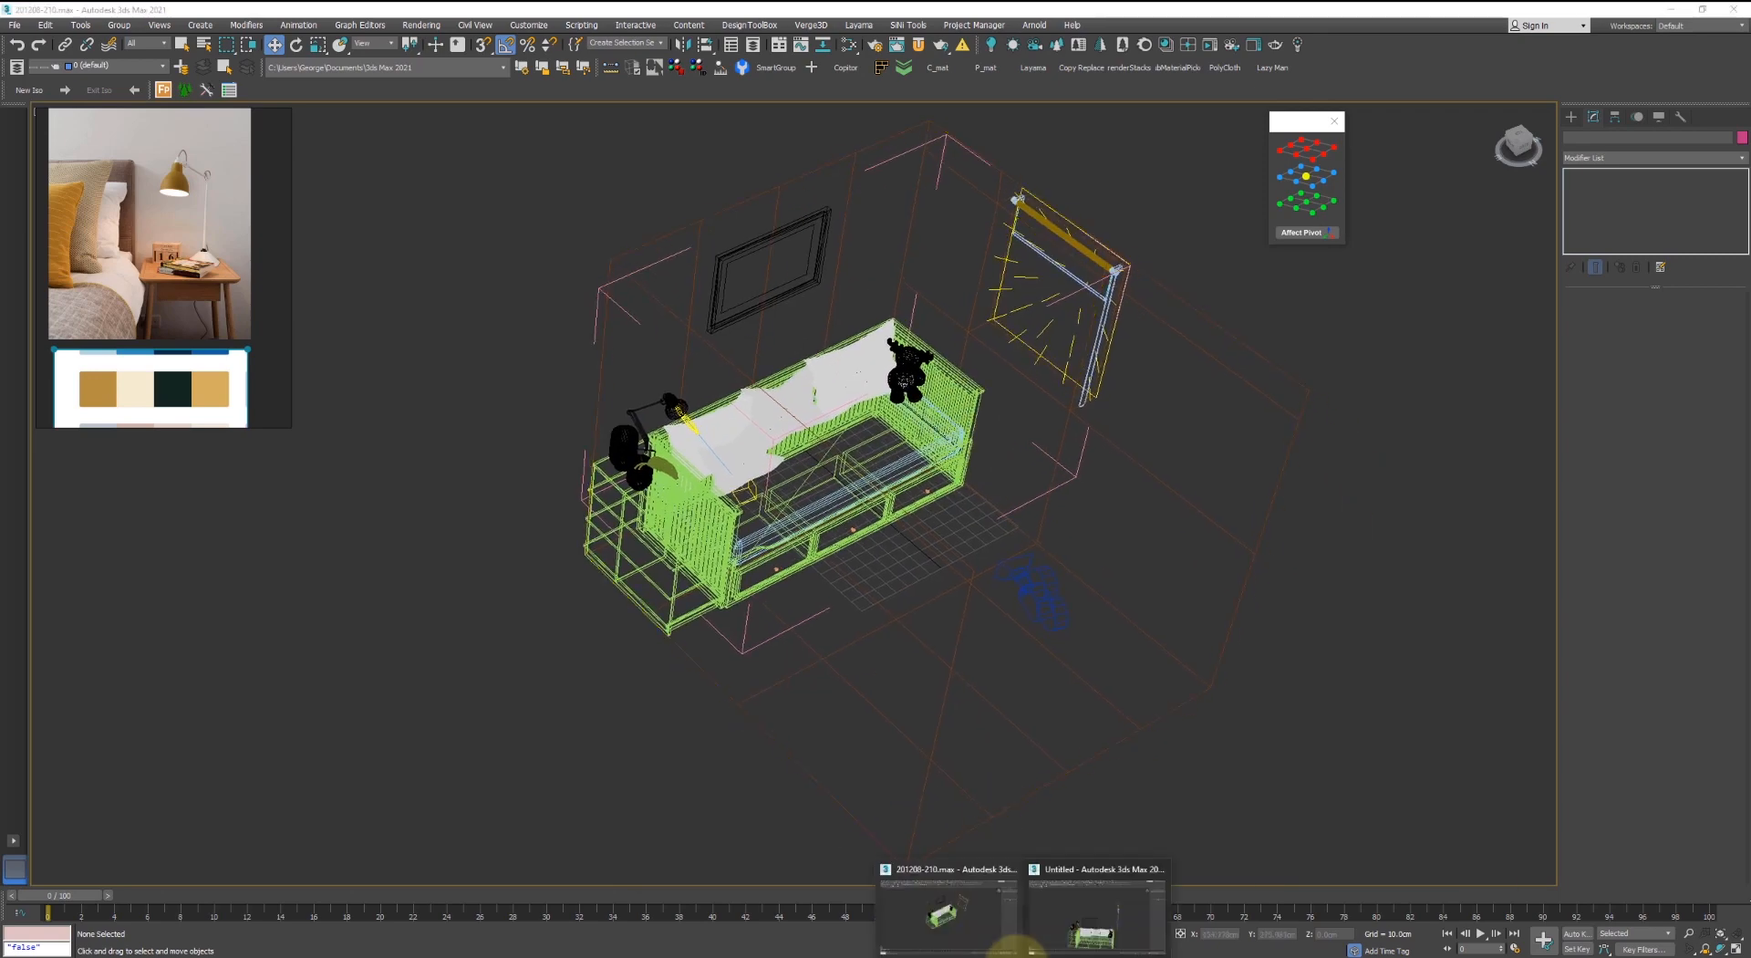
left_click(964, 905)
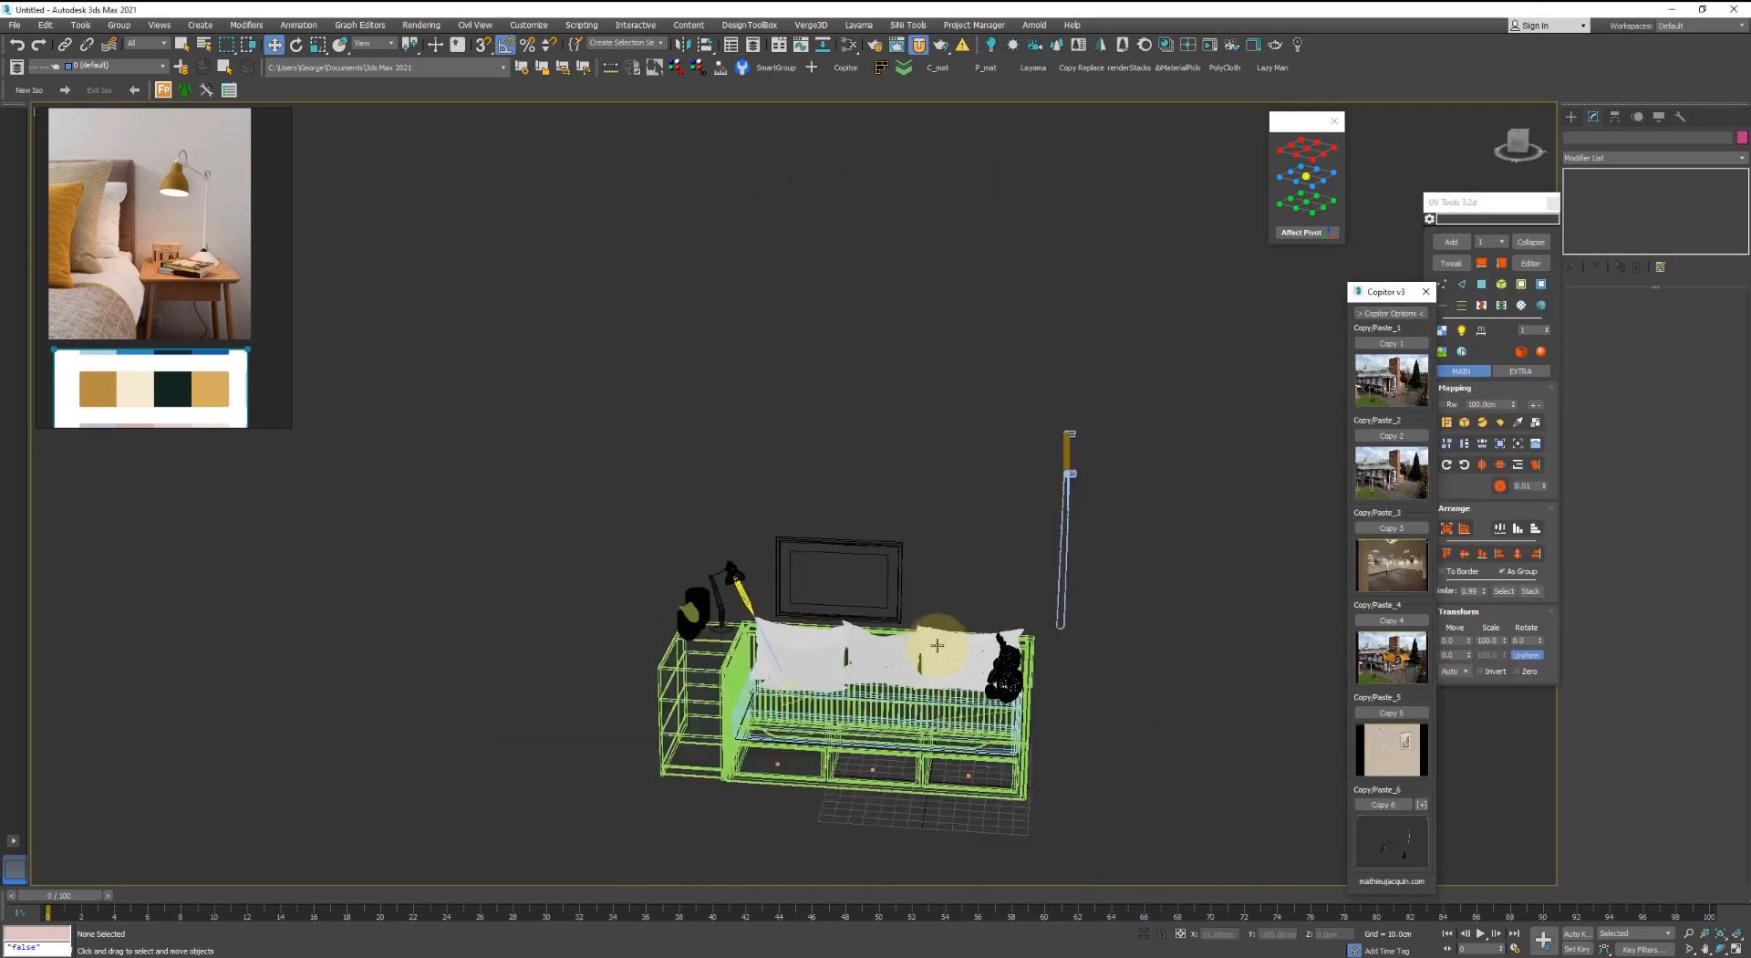
scroll(954, 419, "up", 5)
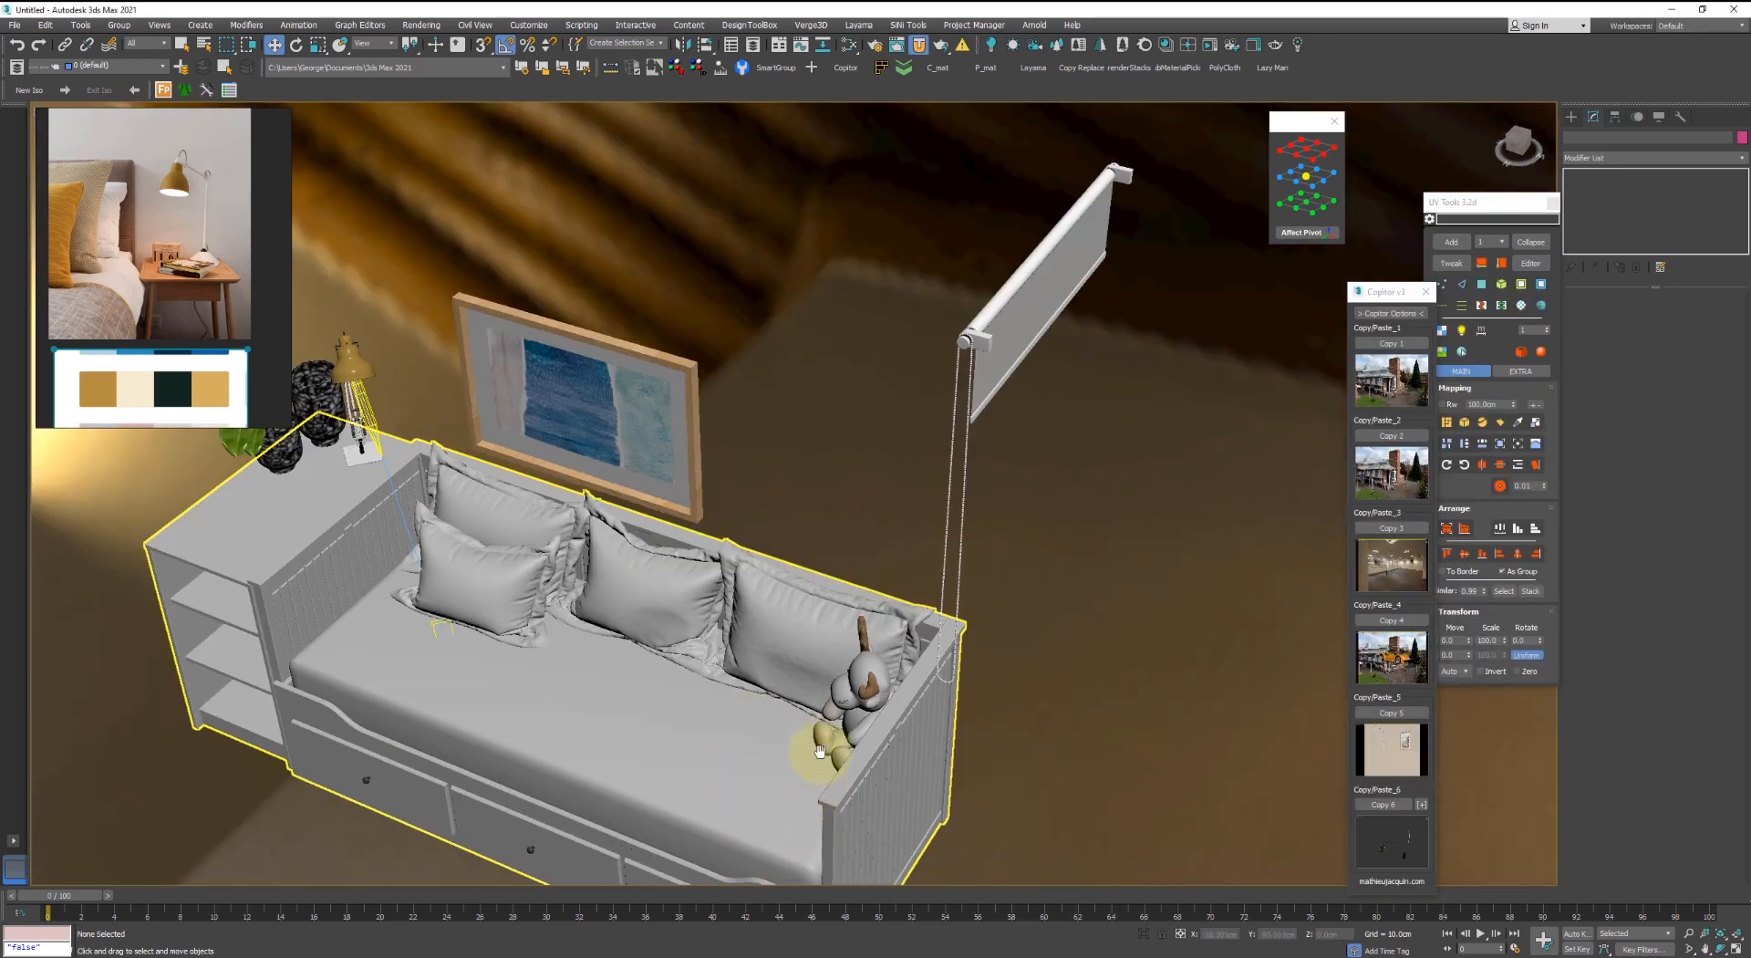
middle_click_drag(820, 751, 912, 547)
scroll(912, 547, "down", 4)
- Browse the Inteior YT component folder and import the 1.skp bed model into the untitled scene
left_click(313, 950)
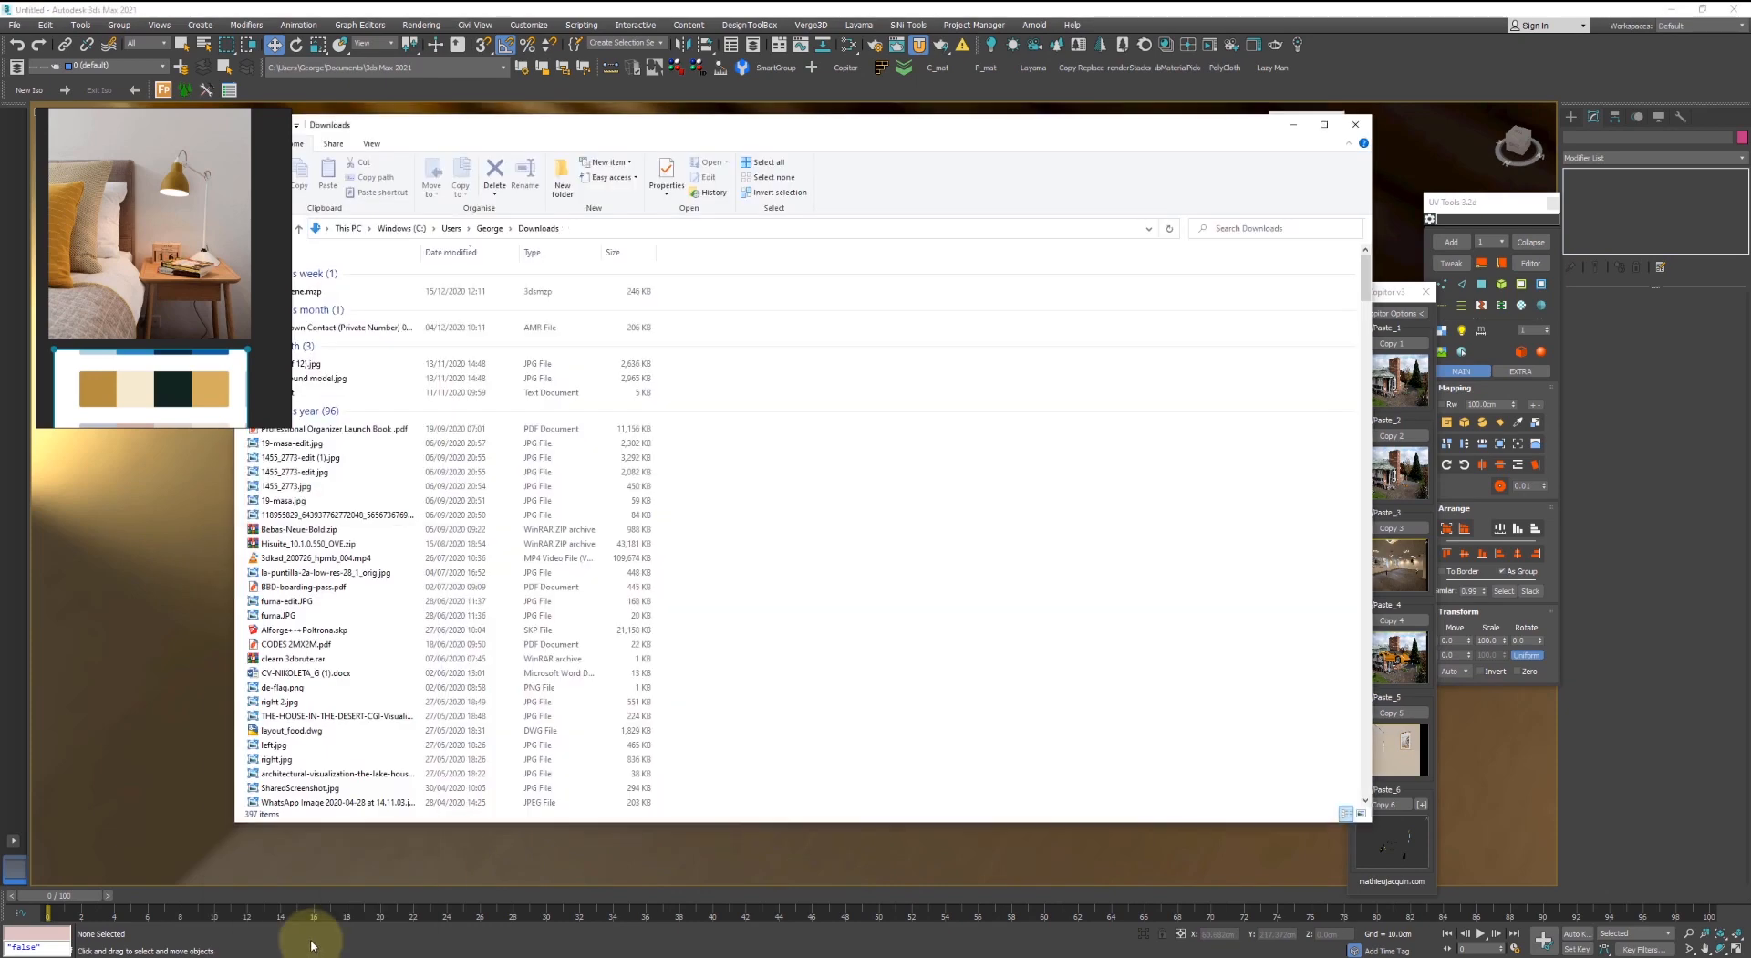
left_click(1360, 121)
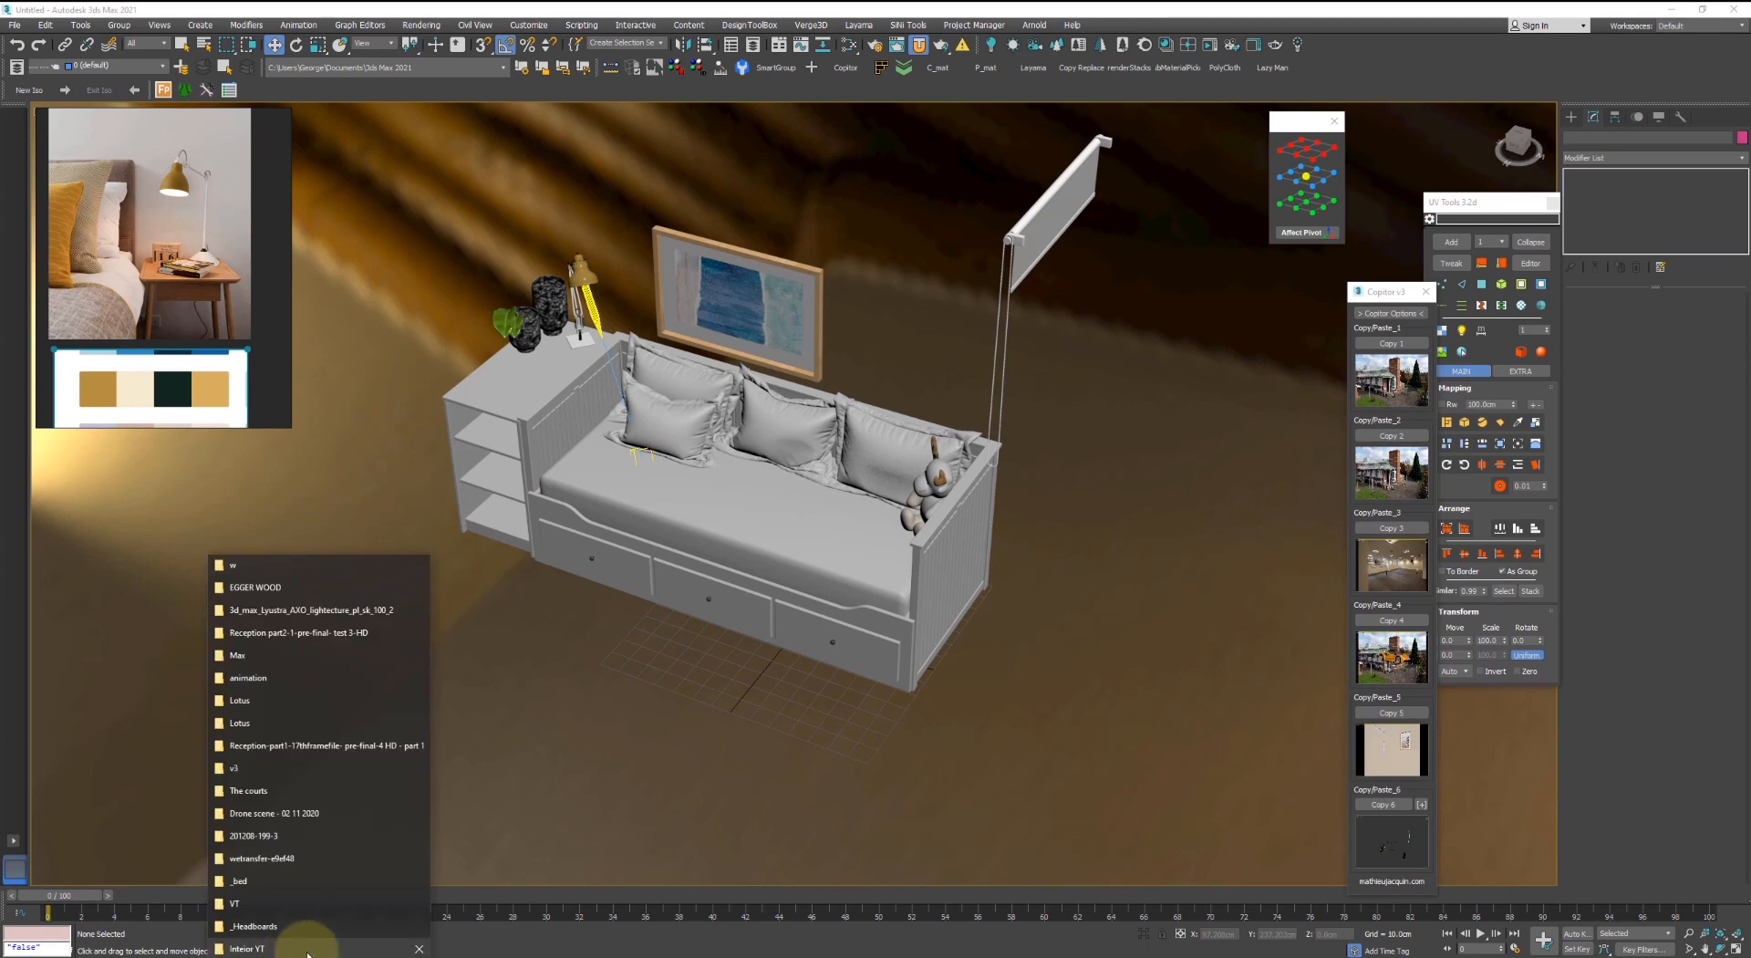
left_click(305, 949)
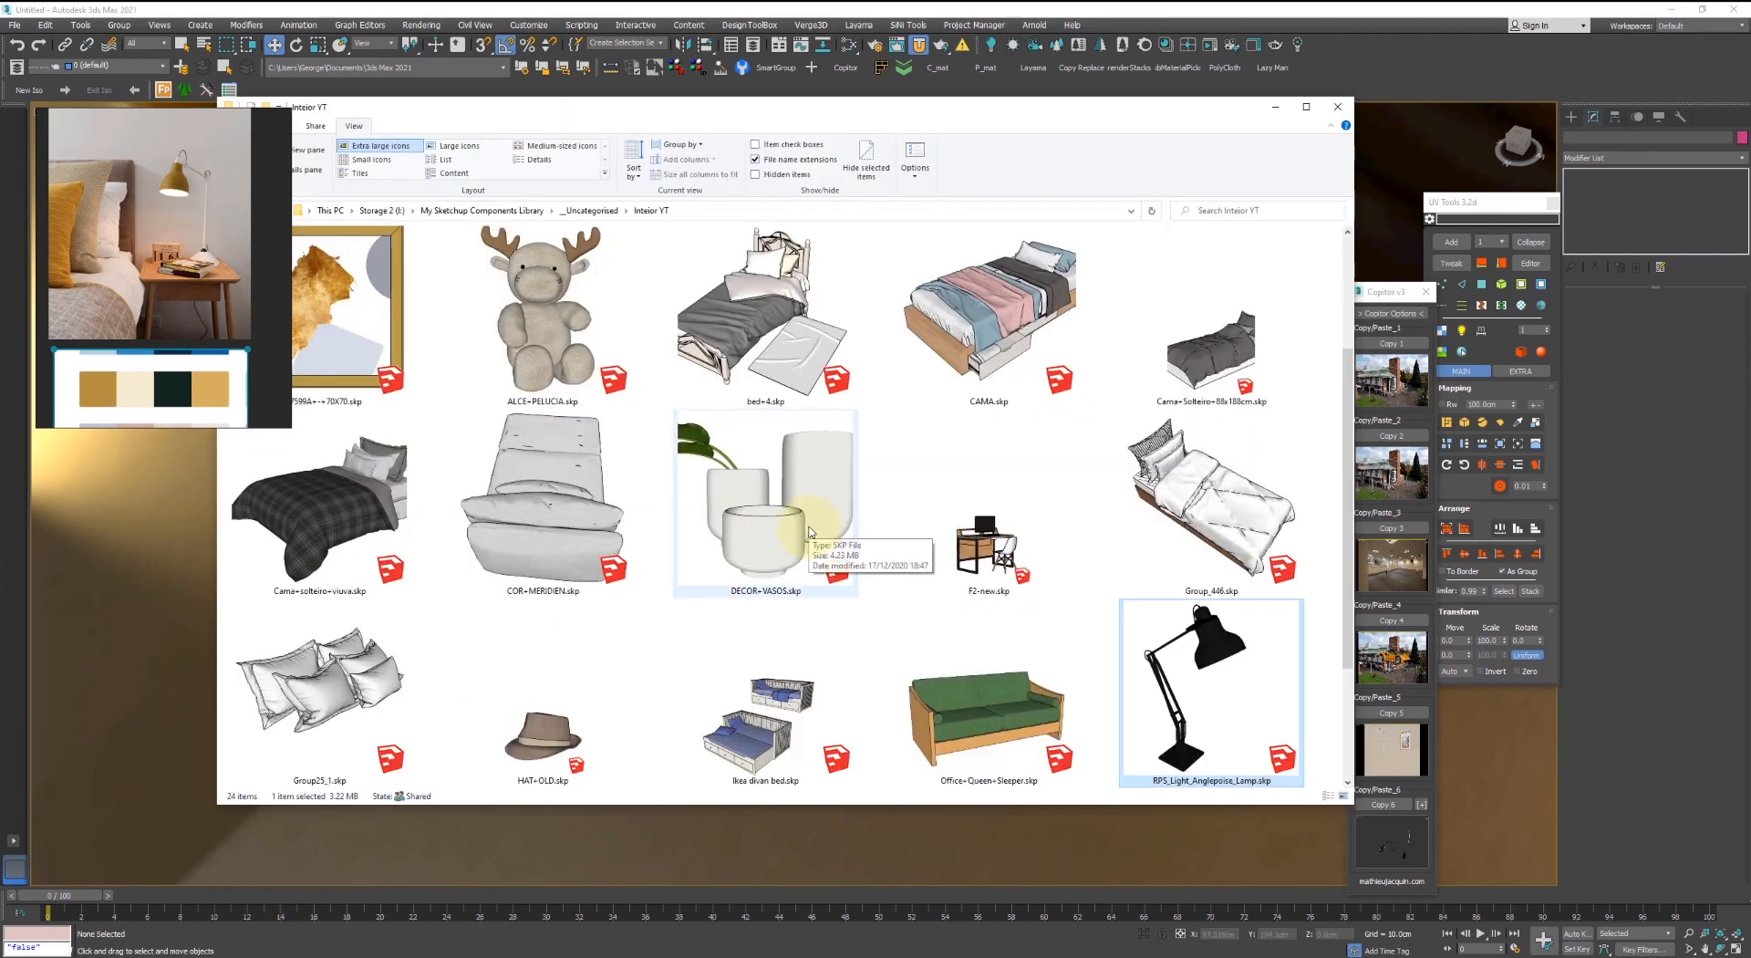
scroll(834, 523, "down", 2)
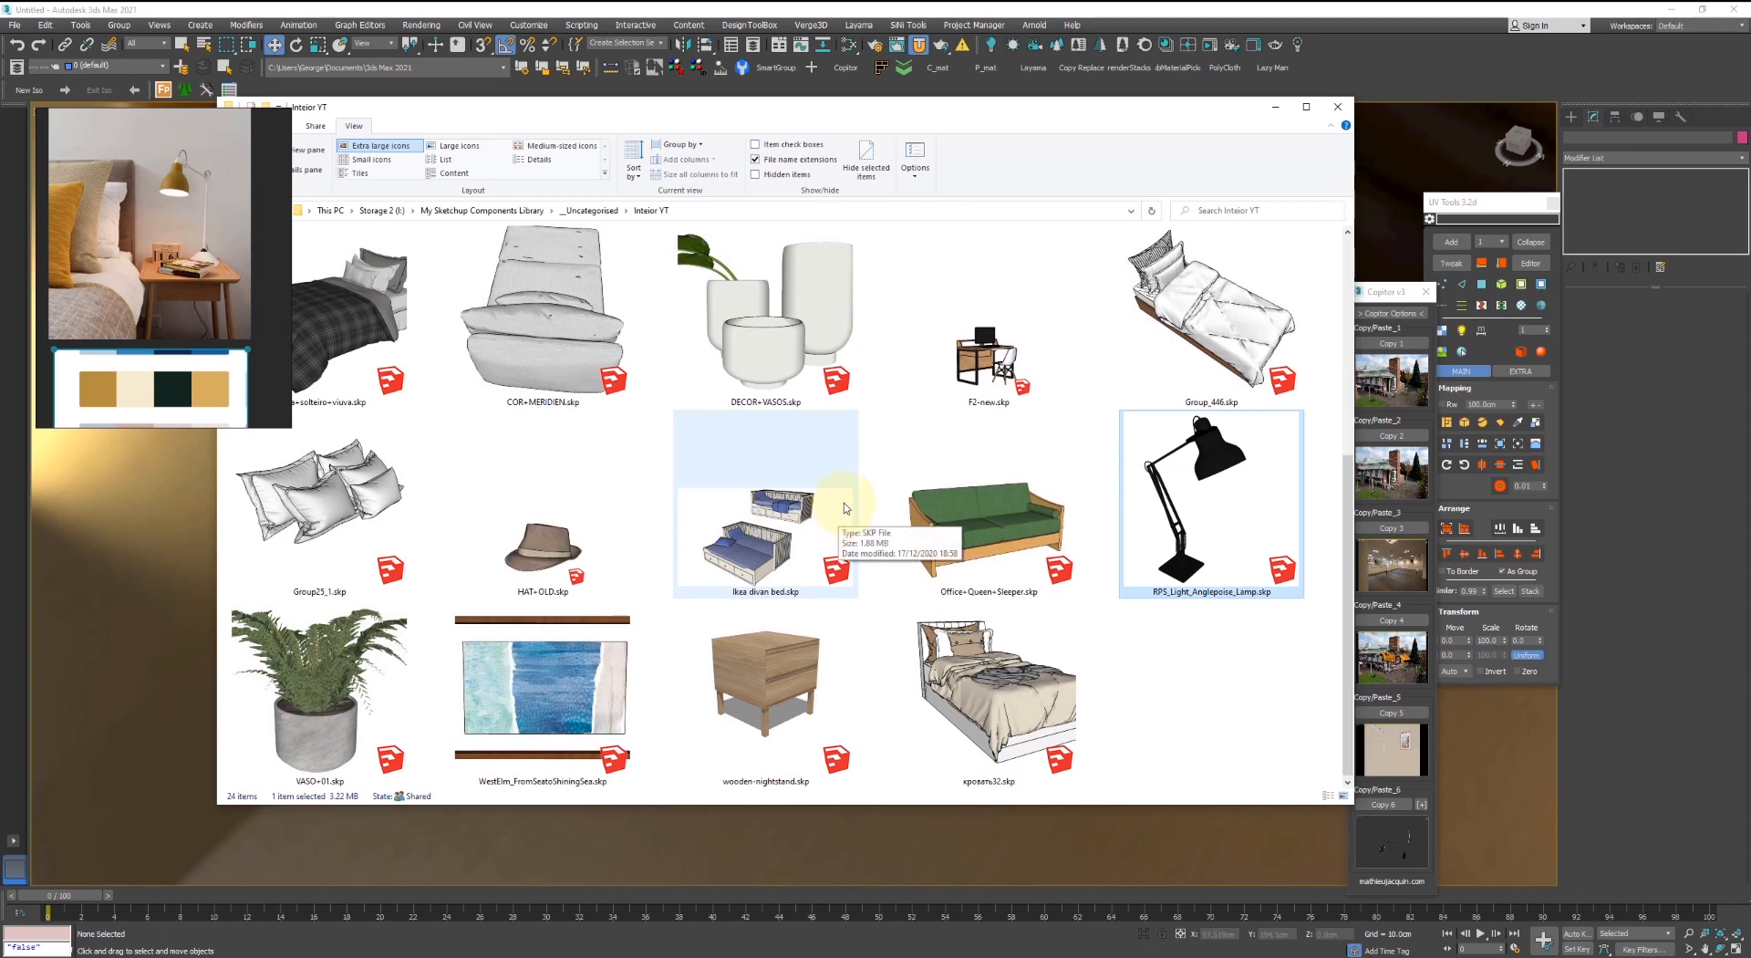
scroll(845, 508, "up", 4)
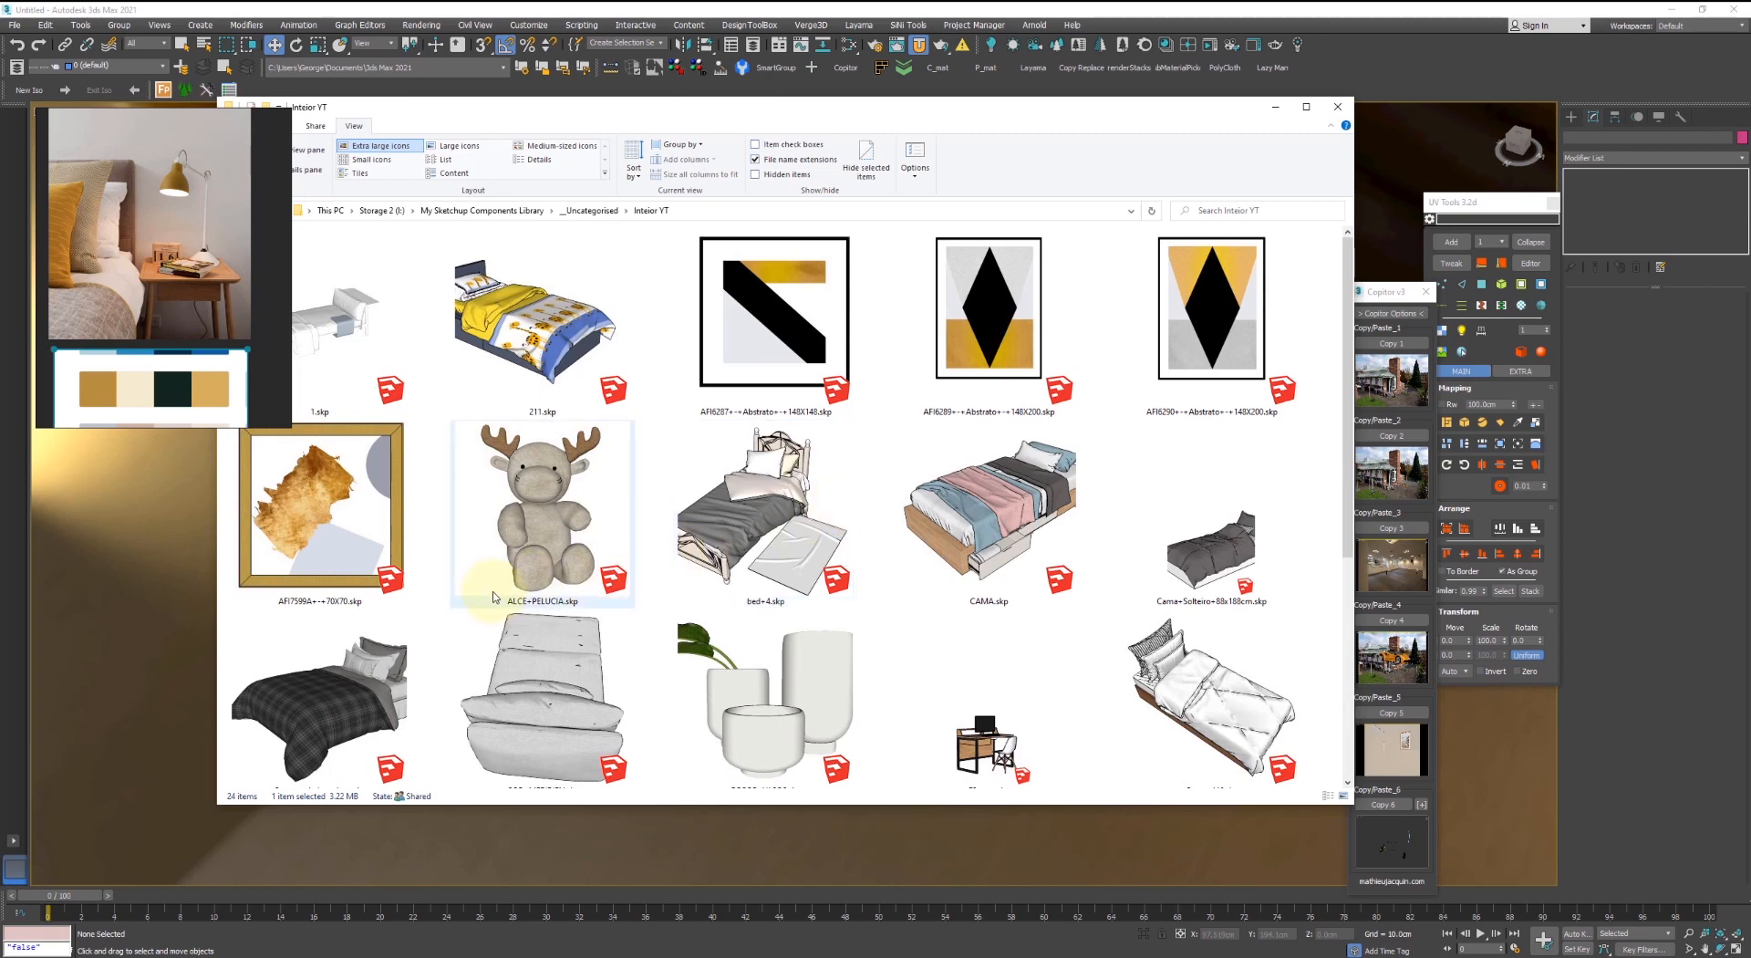
left_click_drag(578, 105, 668, 99)
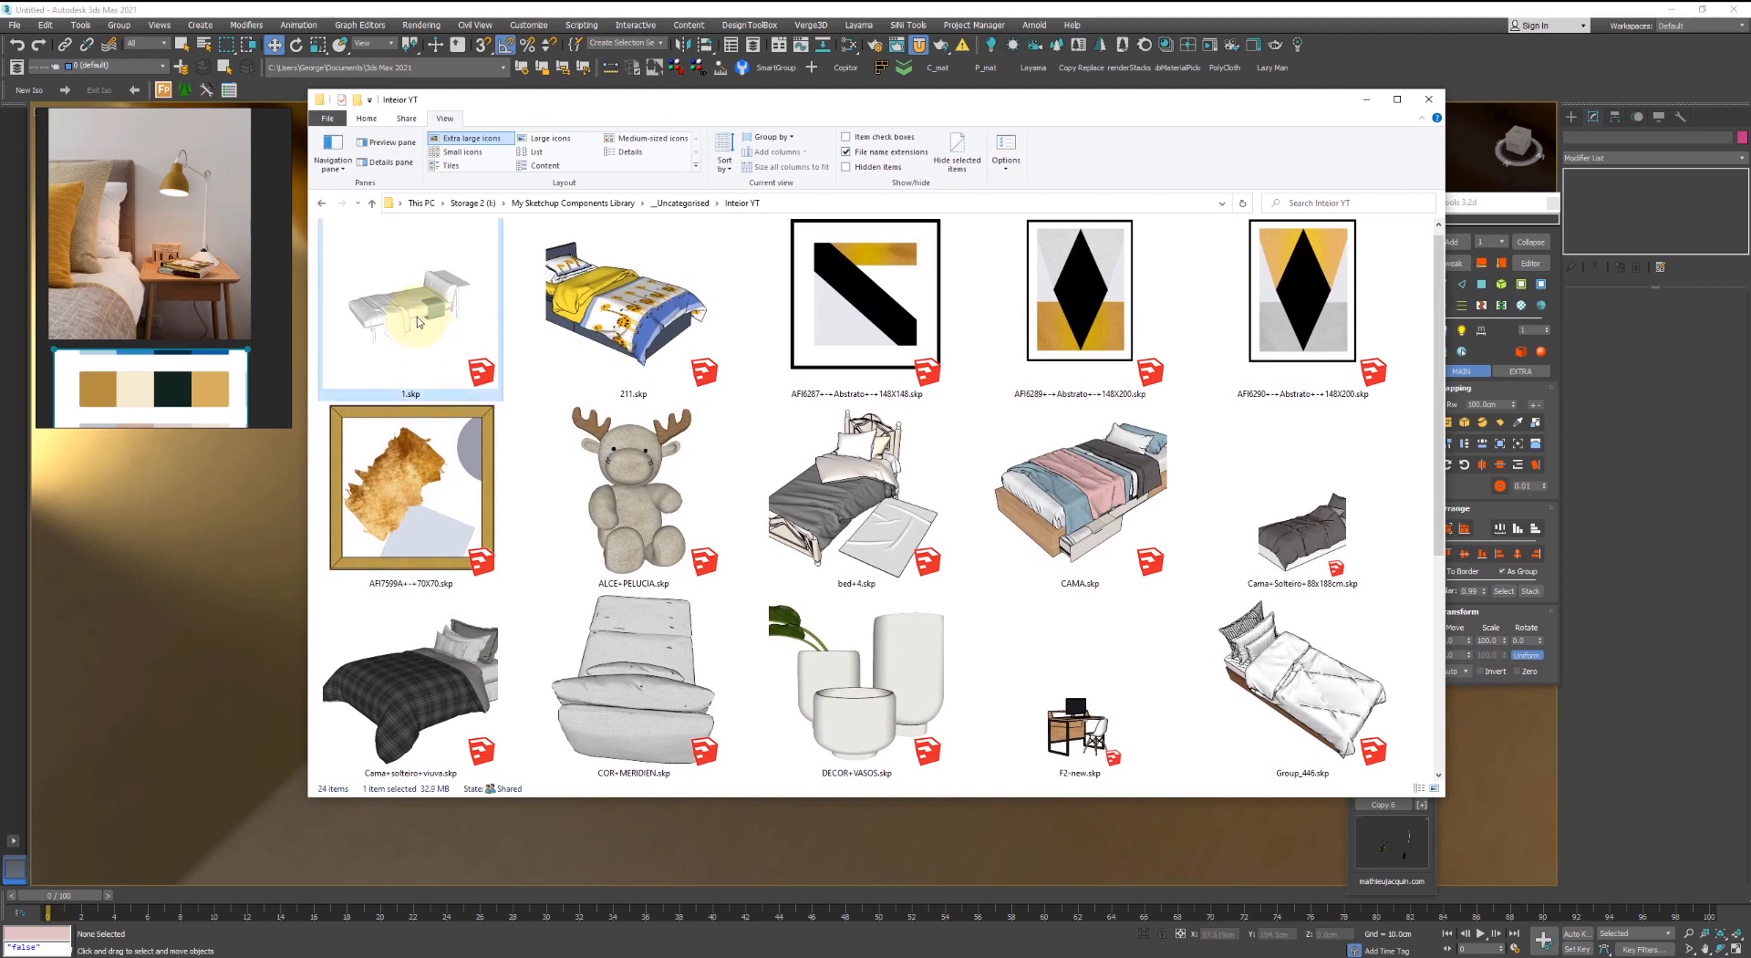
left_click_drag(418, 321, 180, 555)
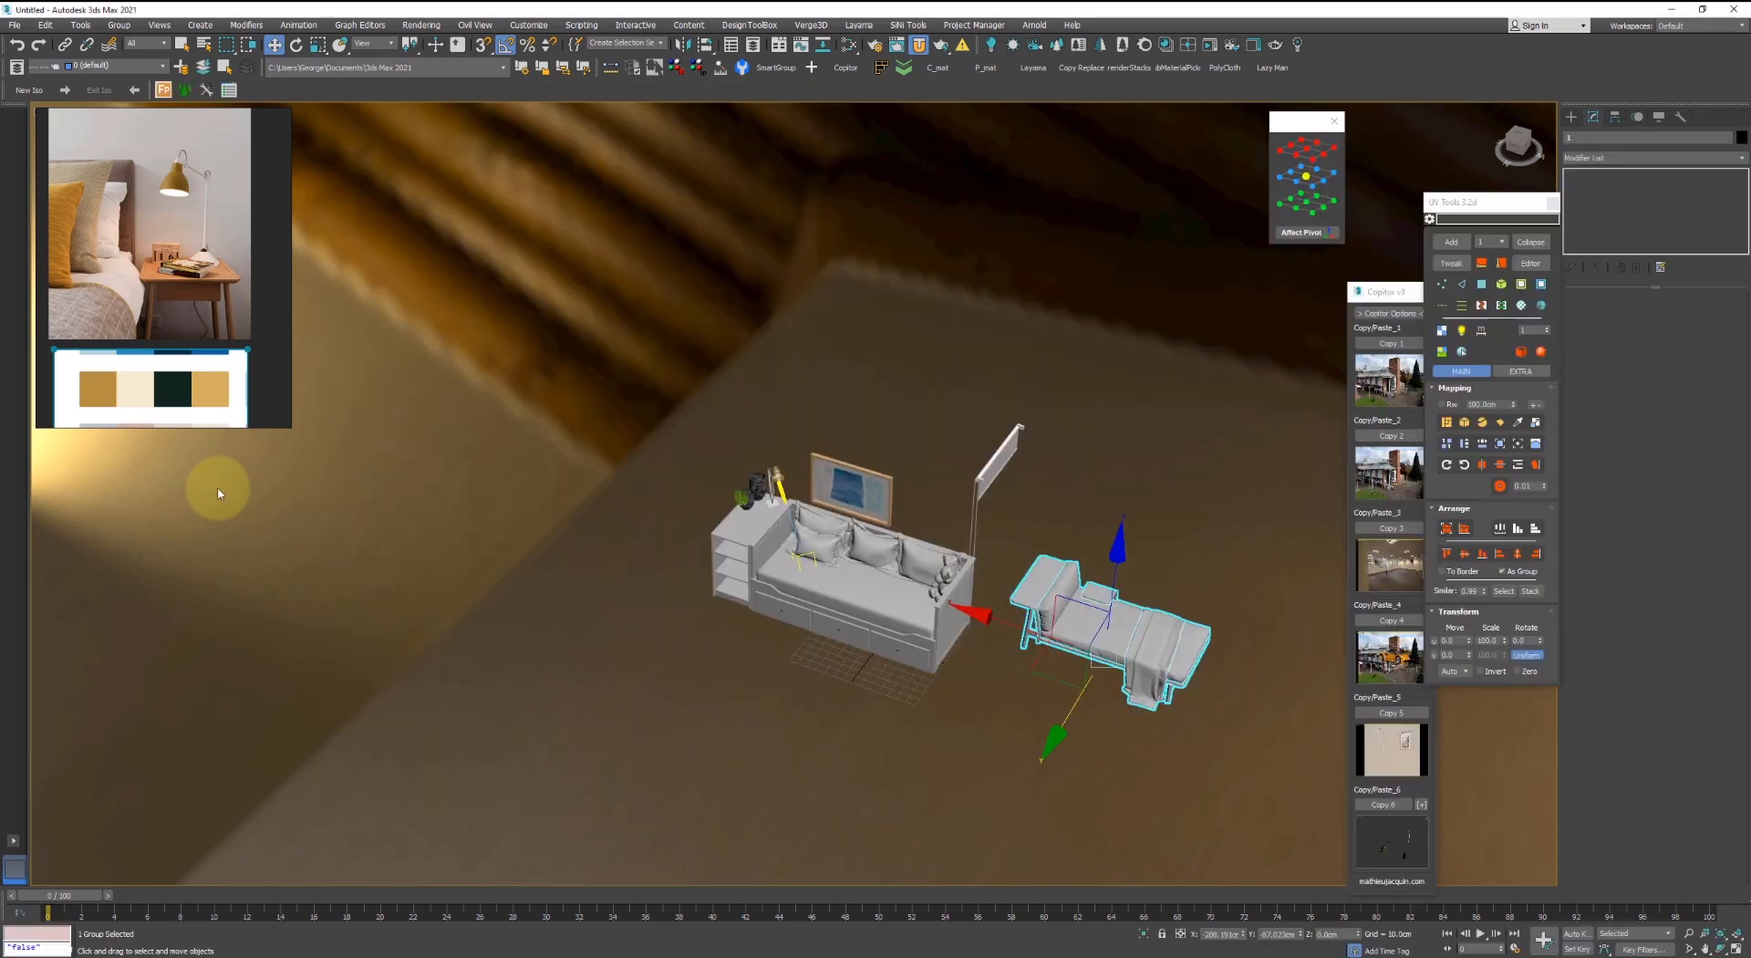
- Open the imported bed's group and select the throw blanket draped over its mattress
scroll(292, 497, "up", 2)
middle_click_drag(799, 465, 401, 359)
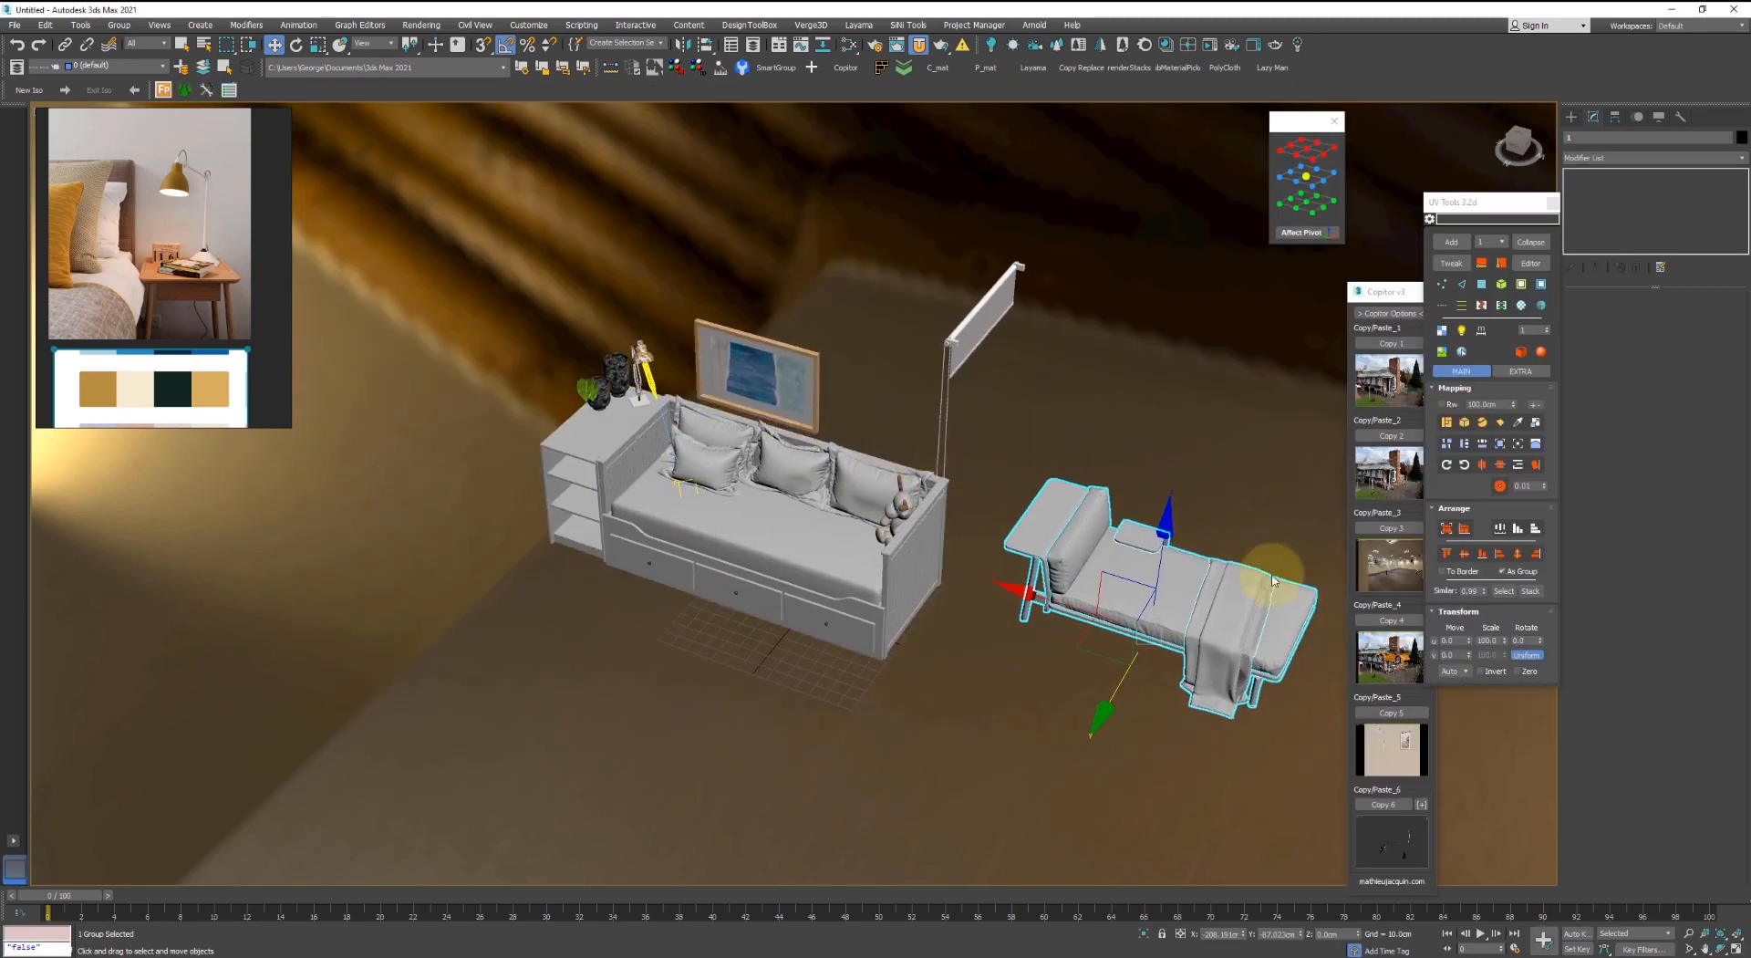
scroll(1275, 573, "up", 4)
left_click(1270, 544)
middle_click_drag(1276, 609, 1186, 451)
left_click(801, 424)
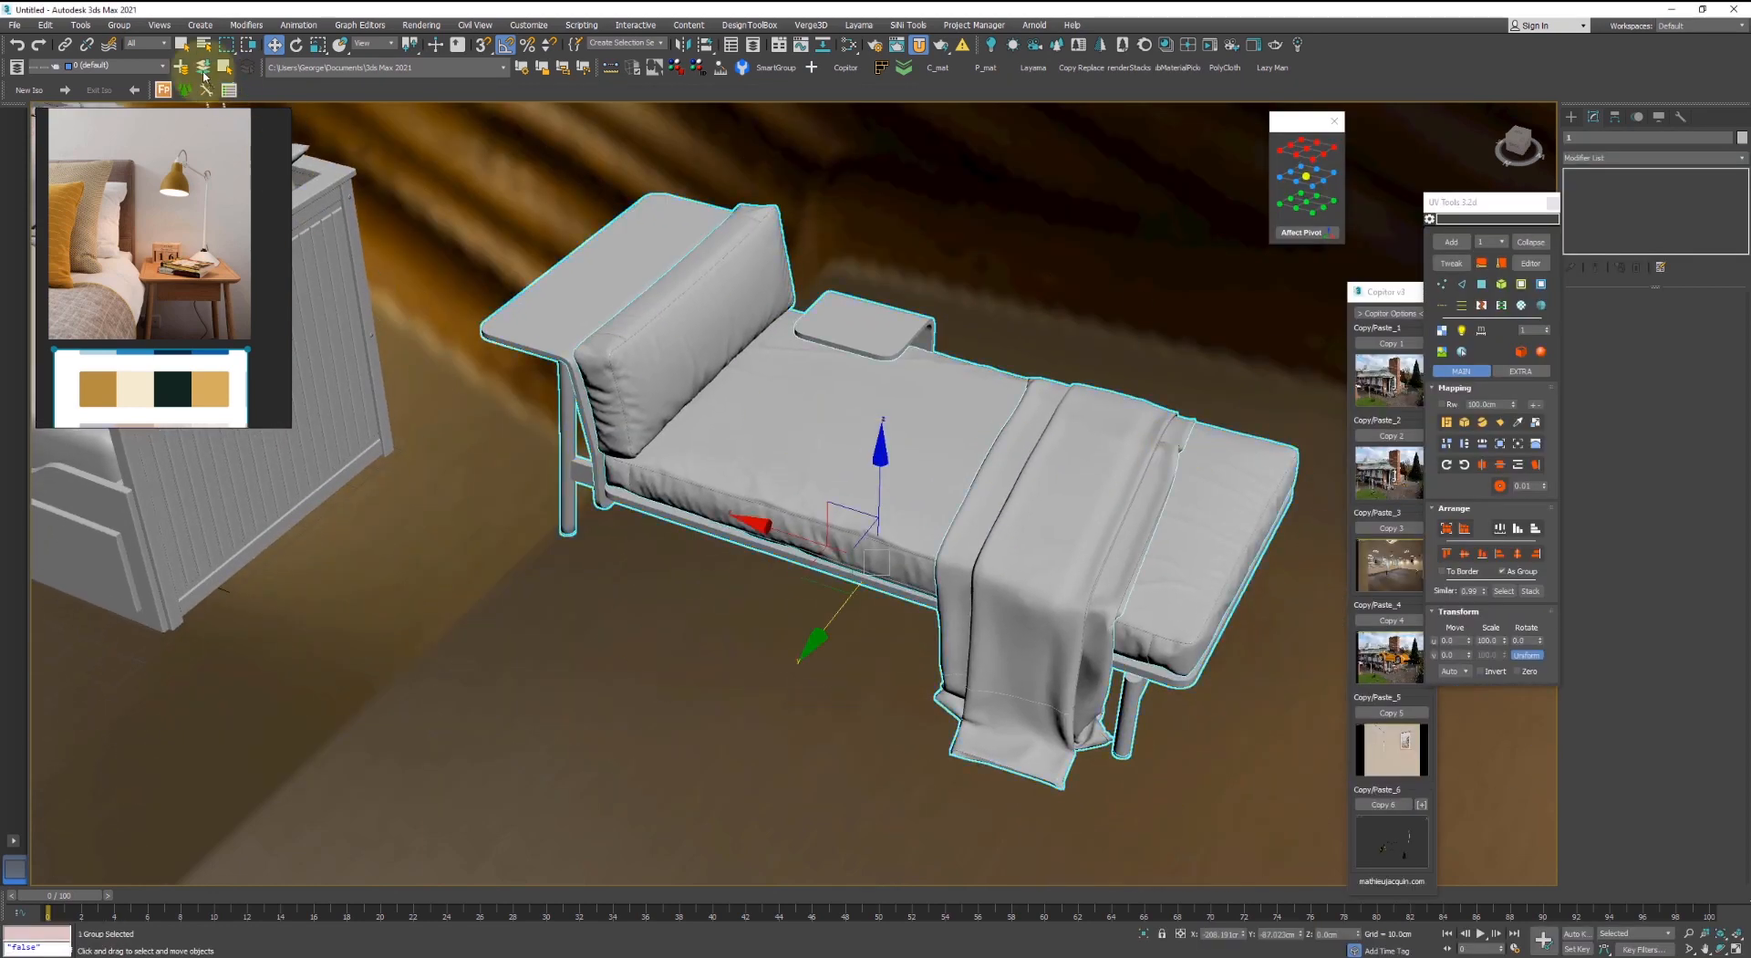
left_click(120, 25)
left_click(133, 82)
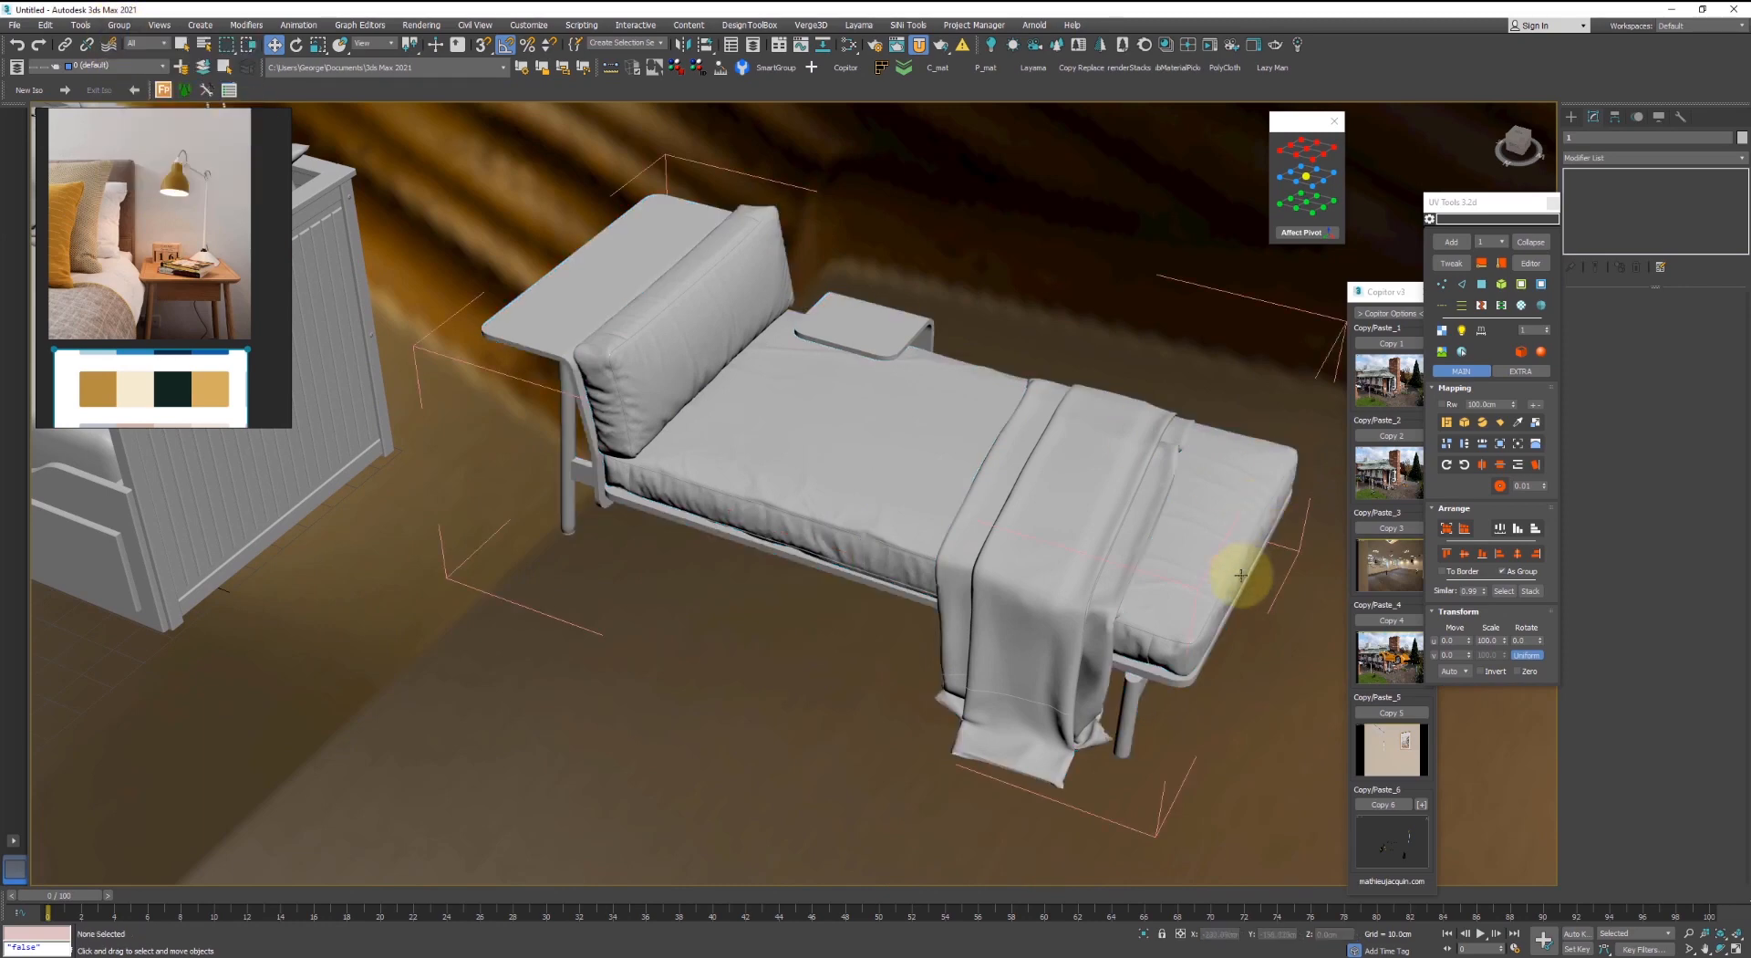
left_click(1024, 657)
- Move the throw blanket from the imported bed to the daybed's end beside the plush toy and adjust its height
scroll(949, 606, "down", 3)
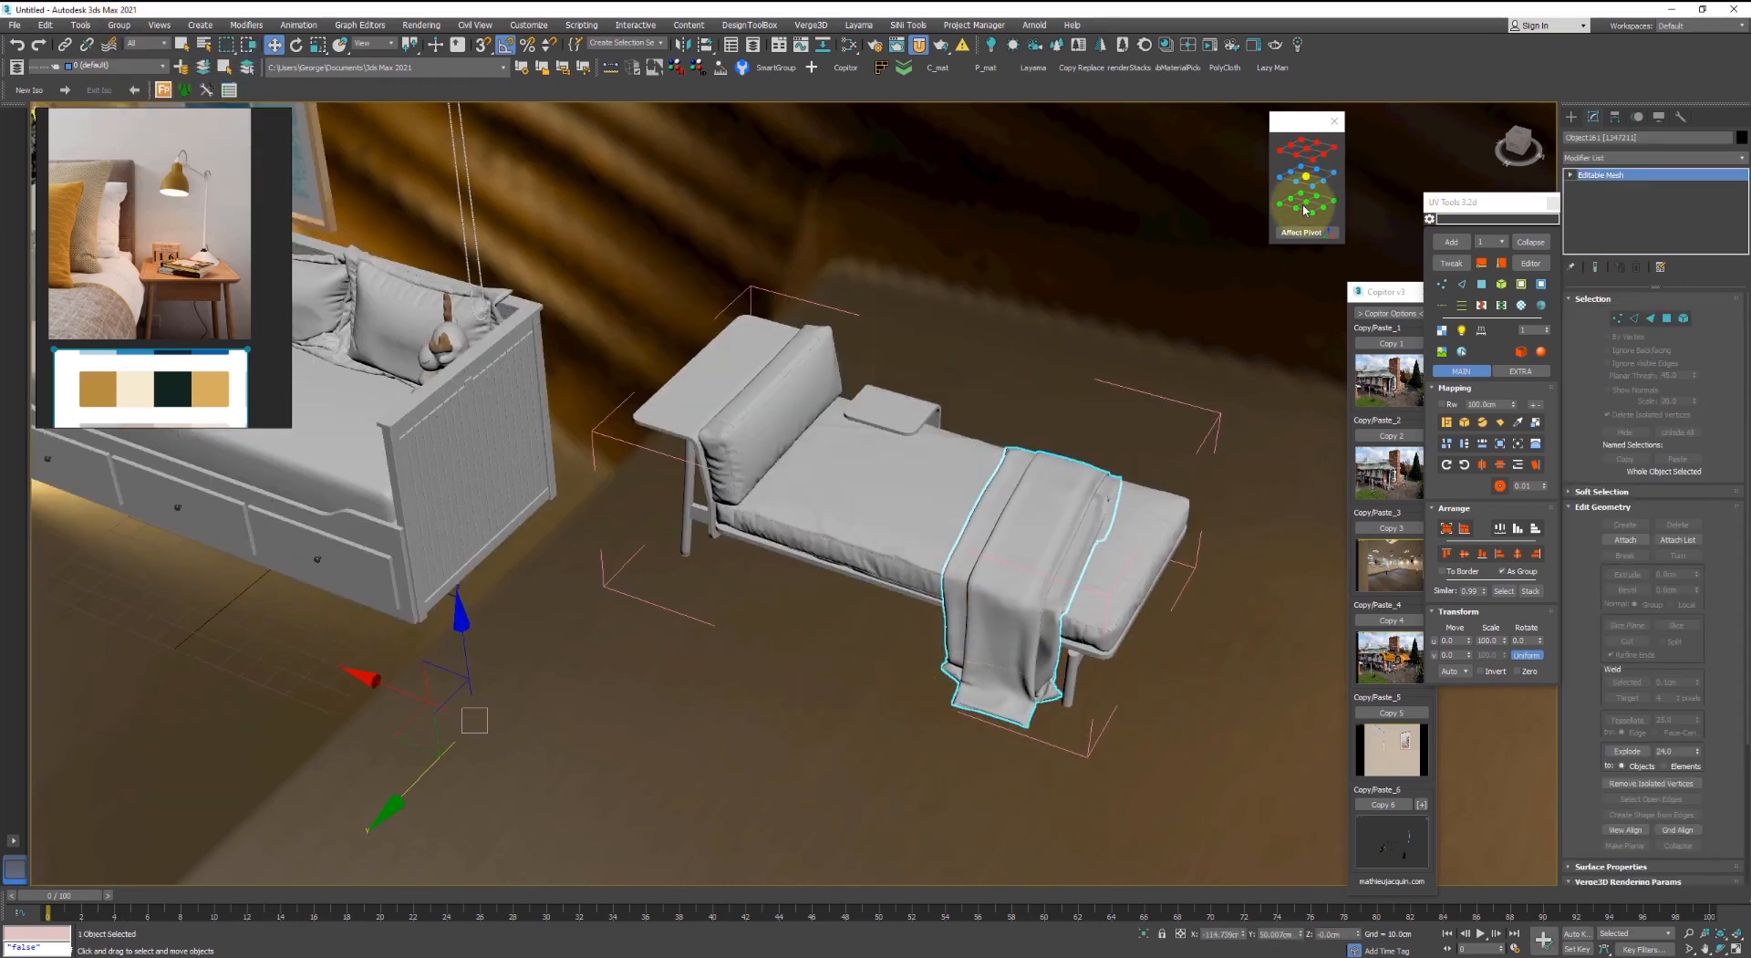
left_click_drag(978, 622, 289, 547)
middle_click_drag(354, 538, 665, 433)
left_click_drag(625, 521, 617, 483)
middle_click_drag(616, 483, 538, 525, "alt")
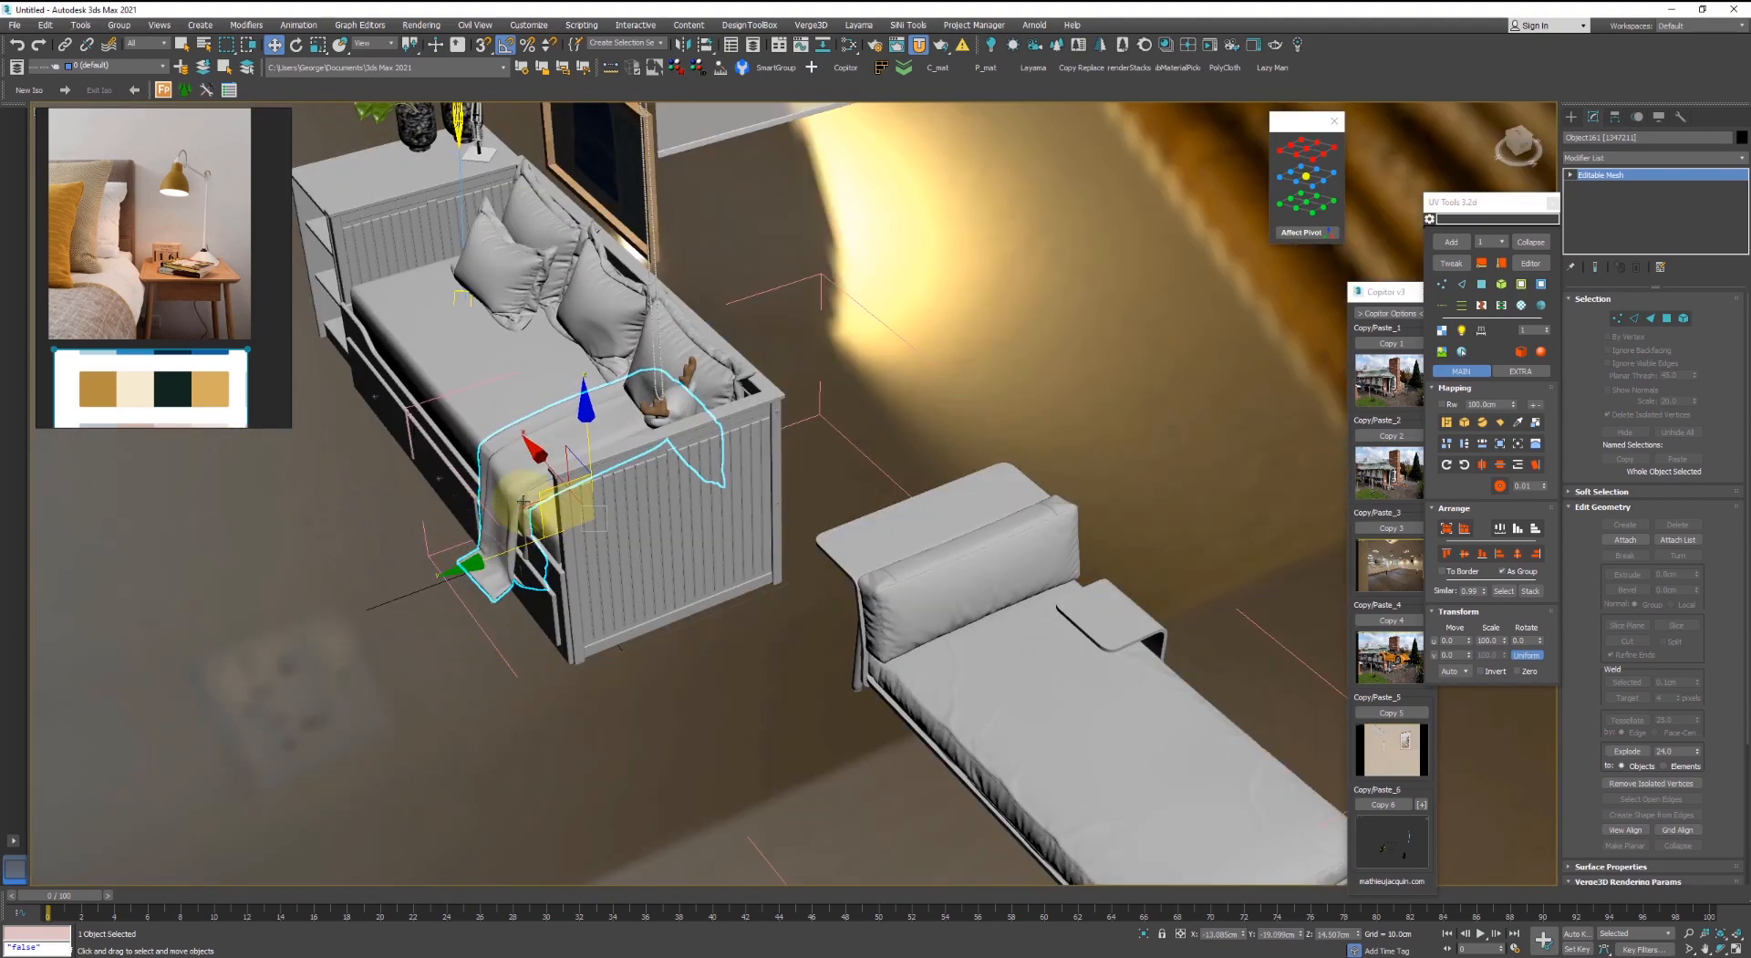
middle_click_drag(517, 527, 497, 484, "alt")
scroll(490, 547, "up", 3)
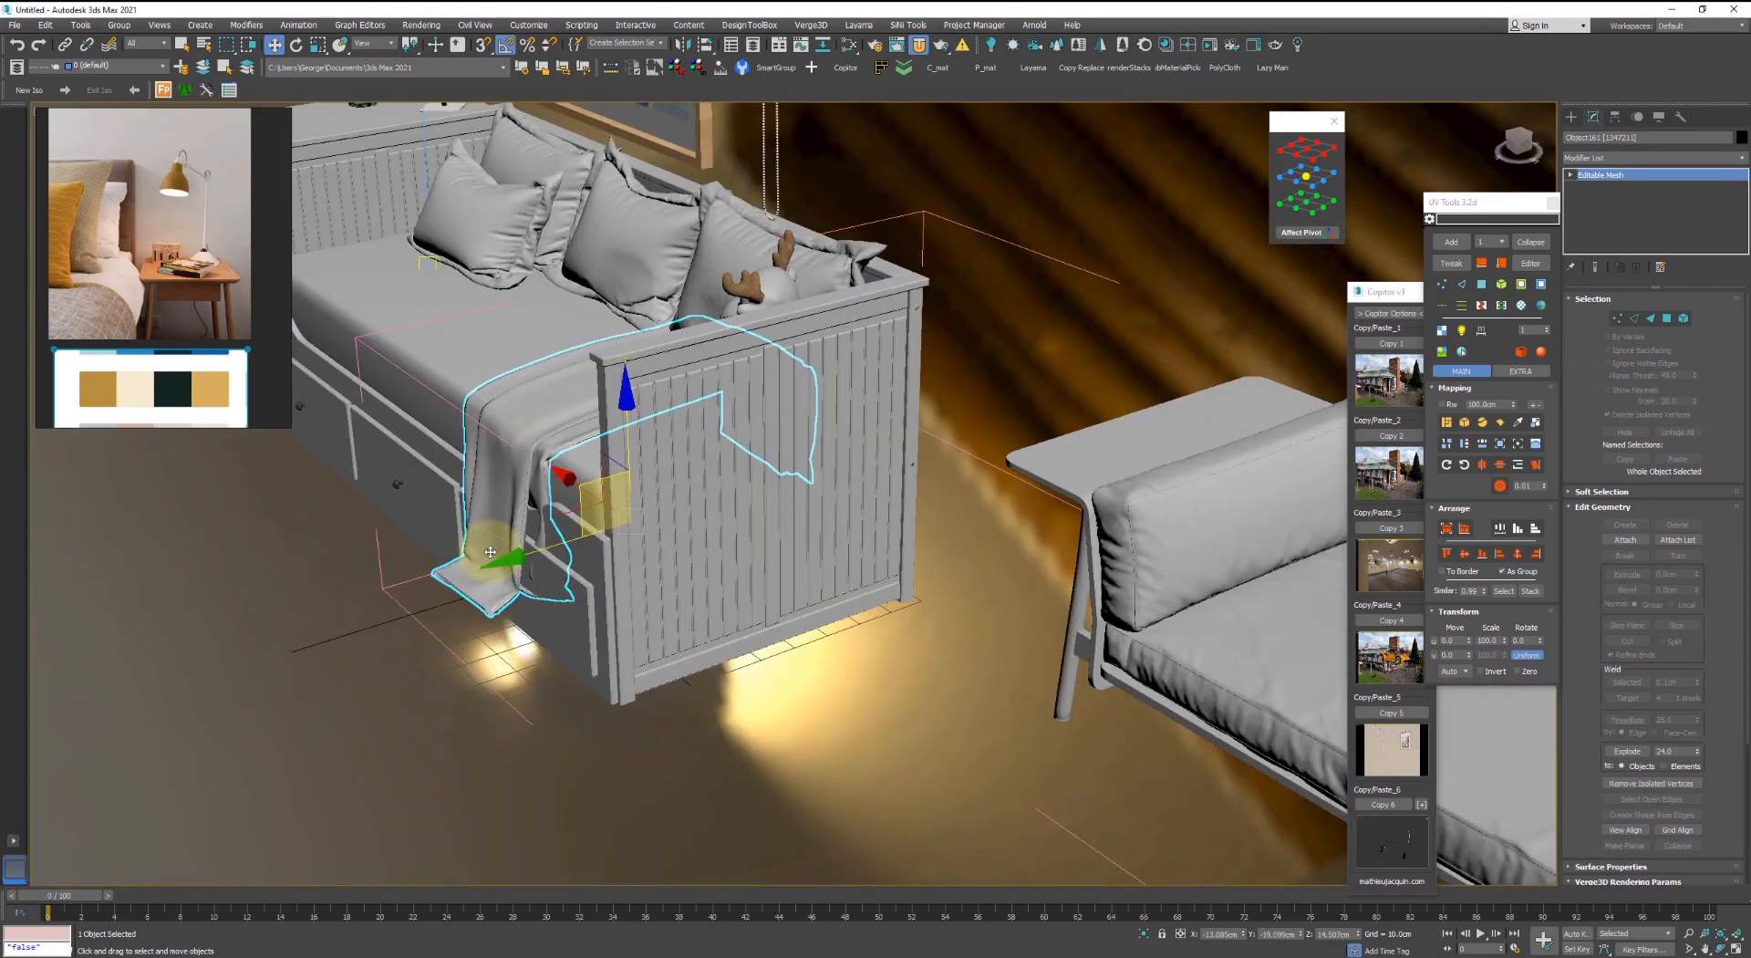
- Pull the throw blanket out in front of the daybed and rotate it end for end about the vertical axis
left_click_drag(555, 519, 180, 633)
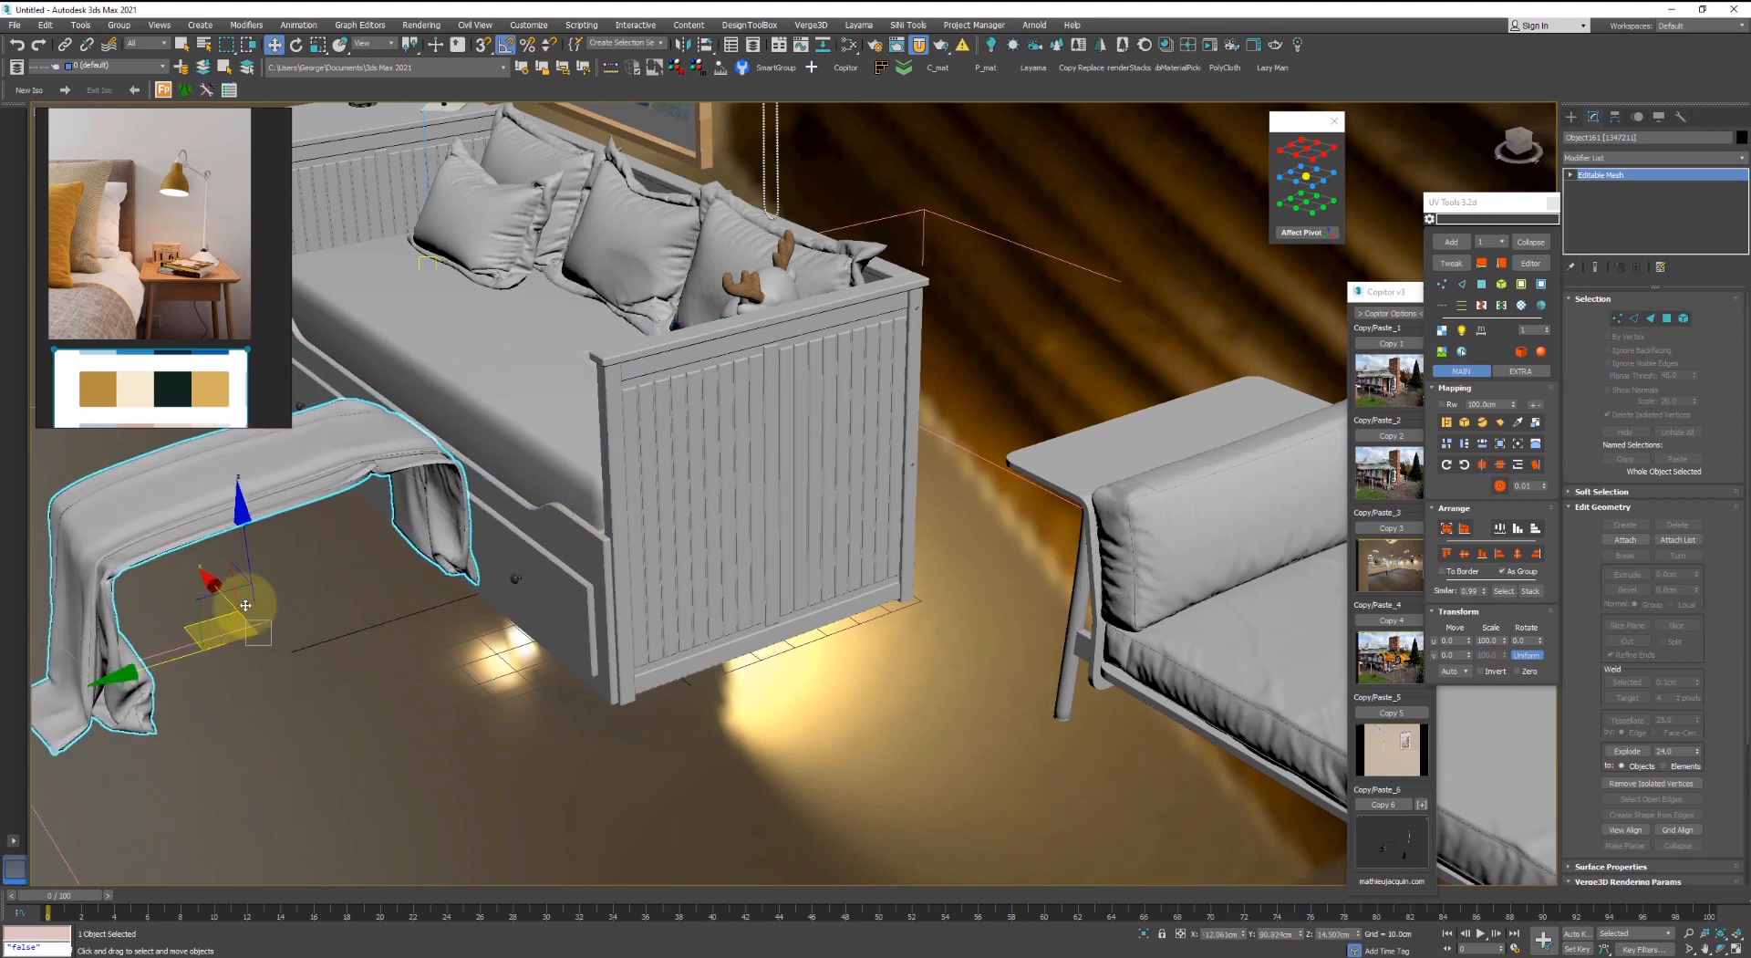
middle_click_drag(292, 611, 410, 578)
key("e")
left_click_drag(430, 648, 566, 626)
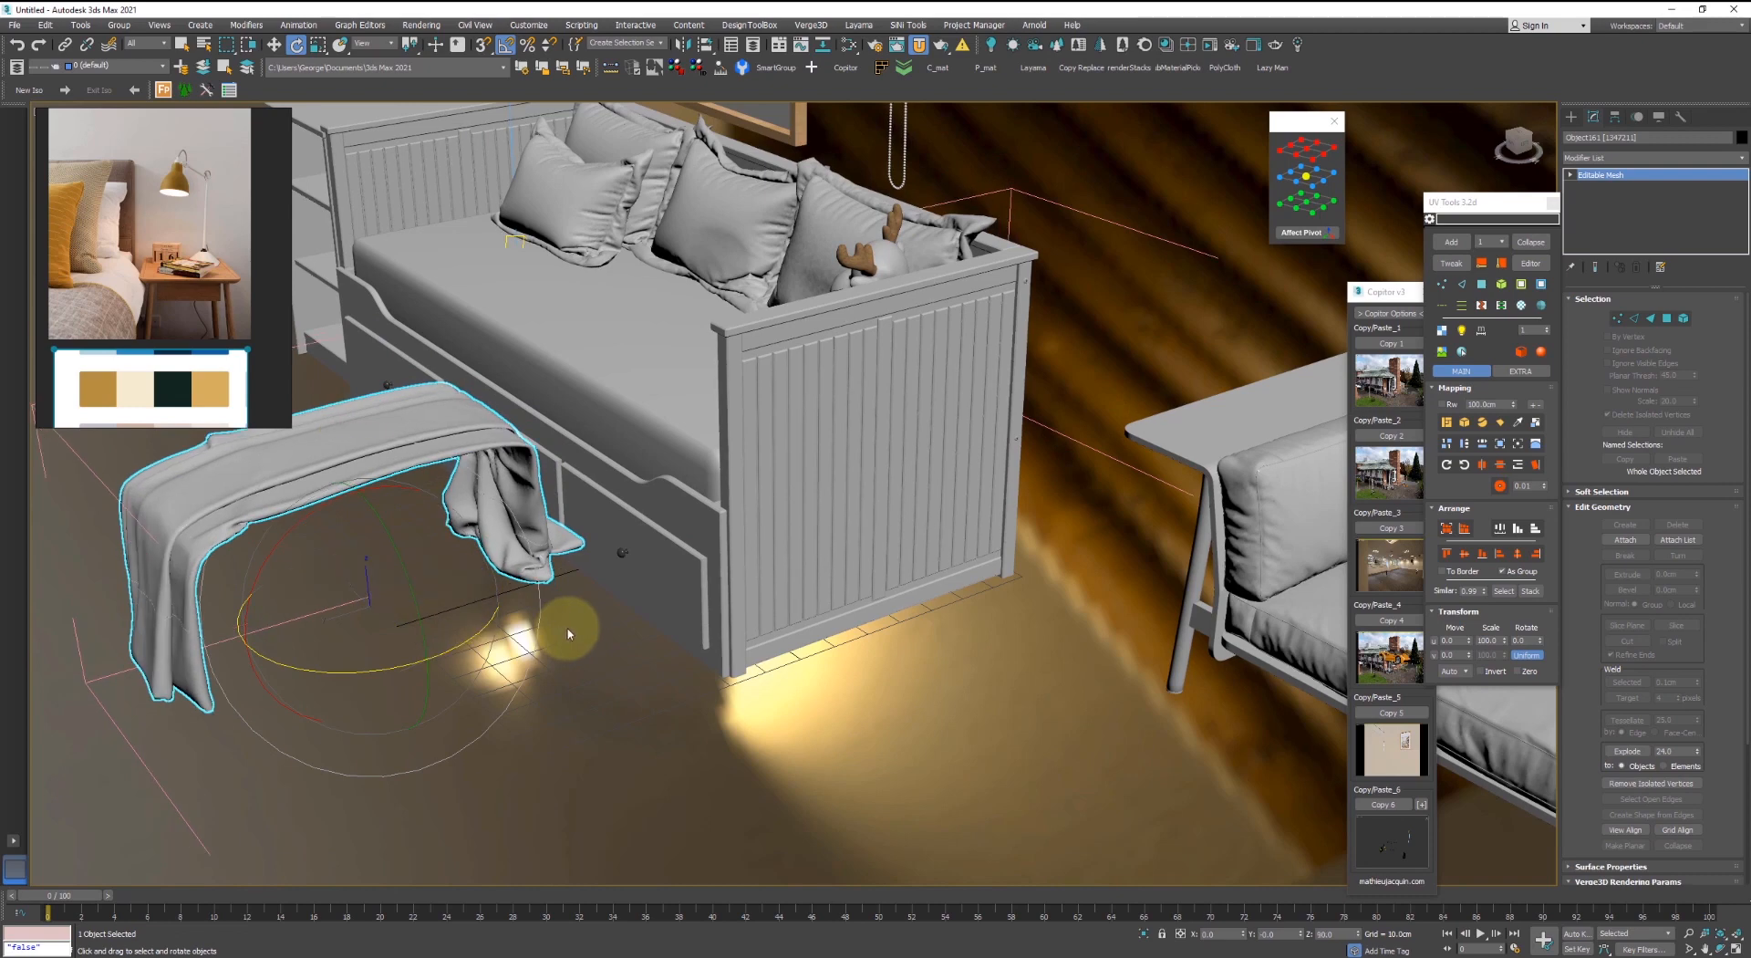
- Move the turned throw blanket back over the daybed mattress so it hangs down the drawer front near the end panel
key("w")
left_click_drag(313, 566, 707, 456)
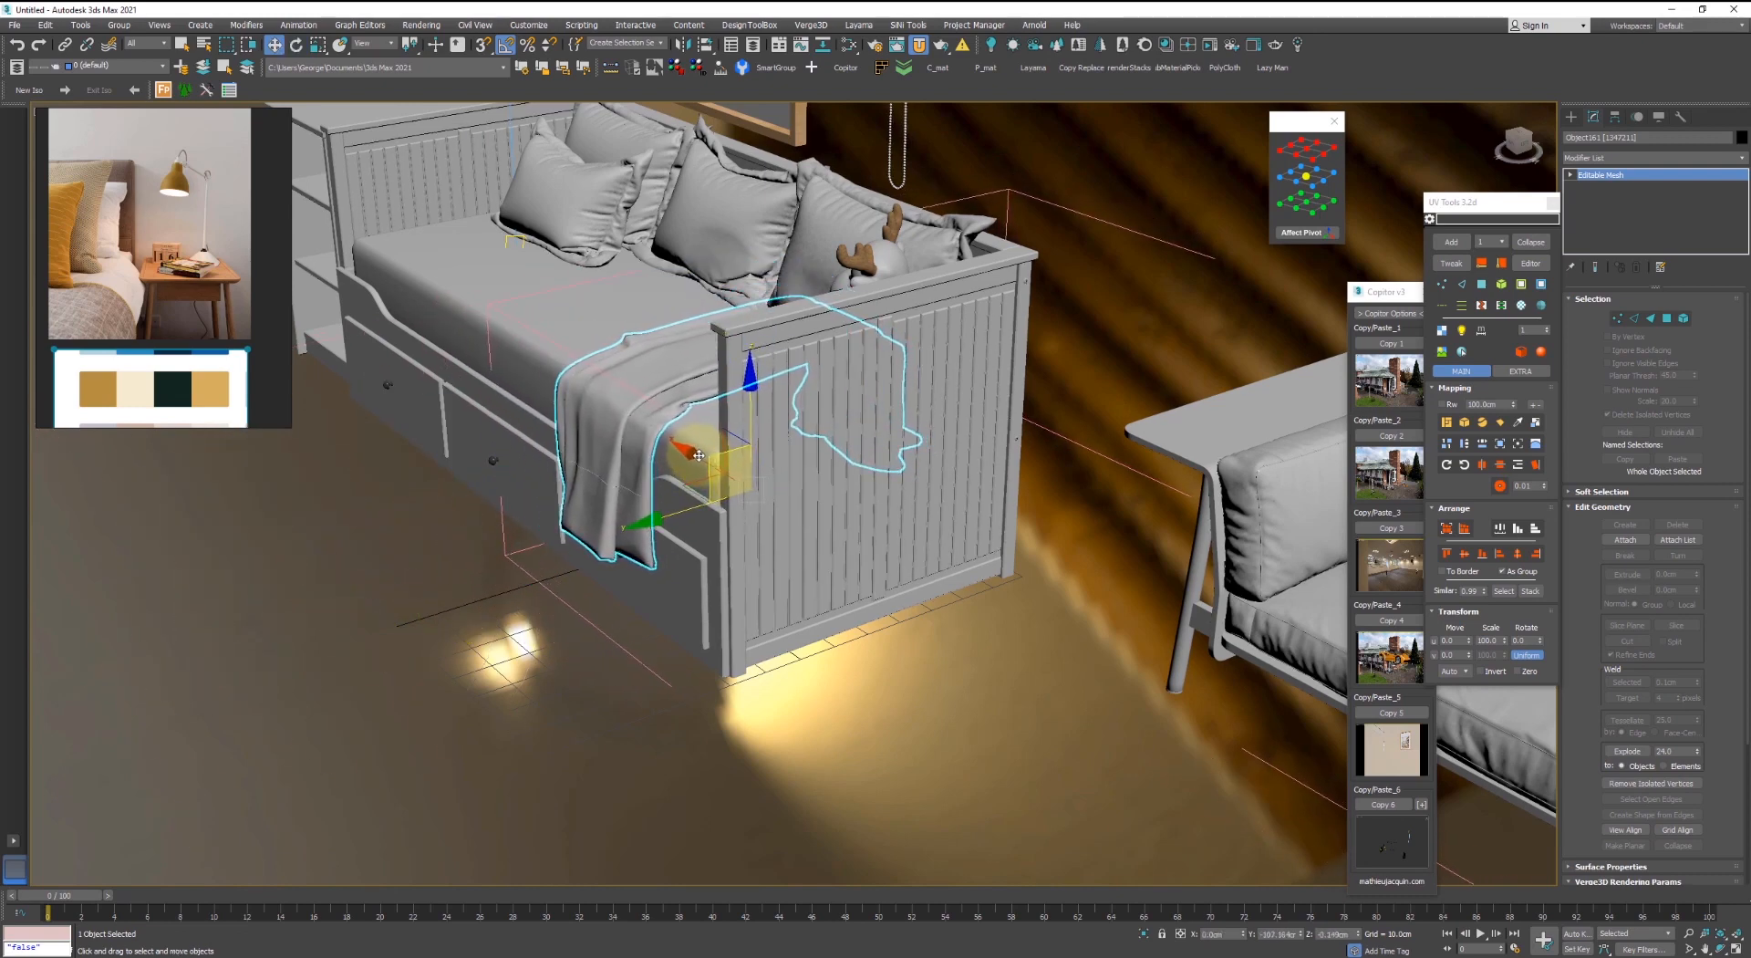
middle_click_drag(601, 469, 647, 495, "alt")
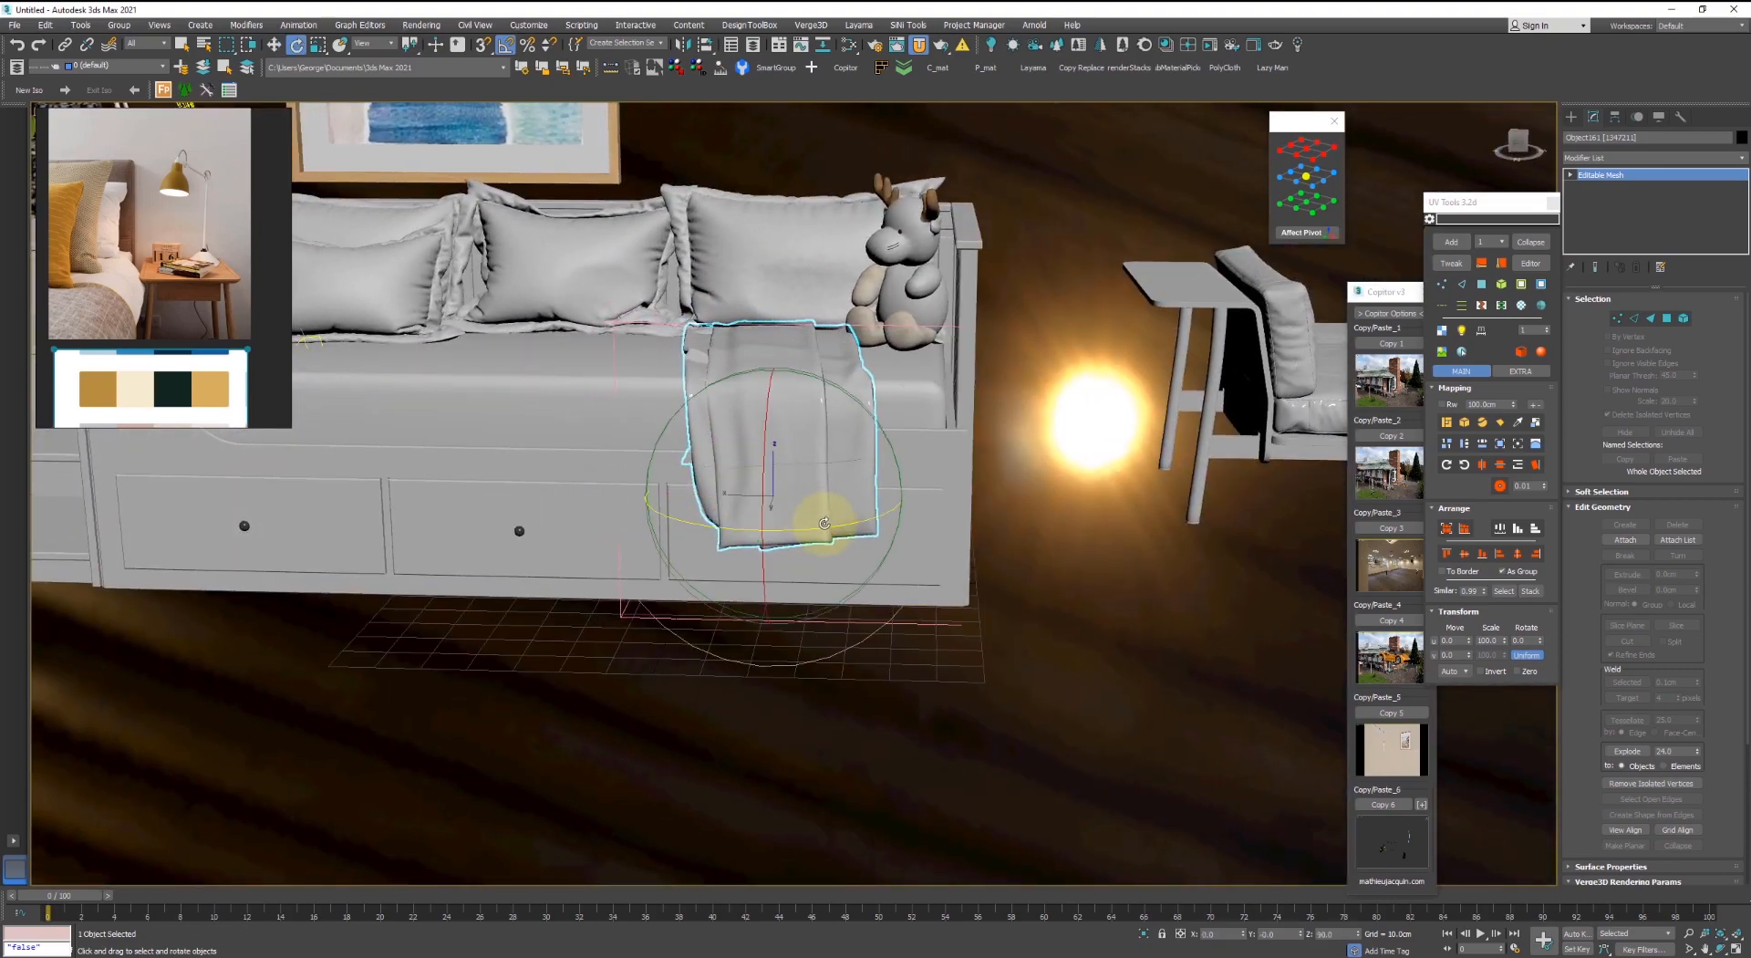
- Examine how the throw blanket drapes over the daybed from several angles
middle_click_drag(748, 481, 1122, 496, "alt")
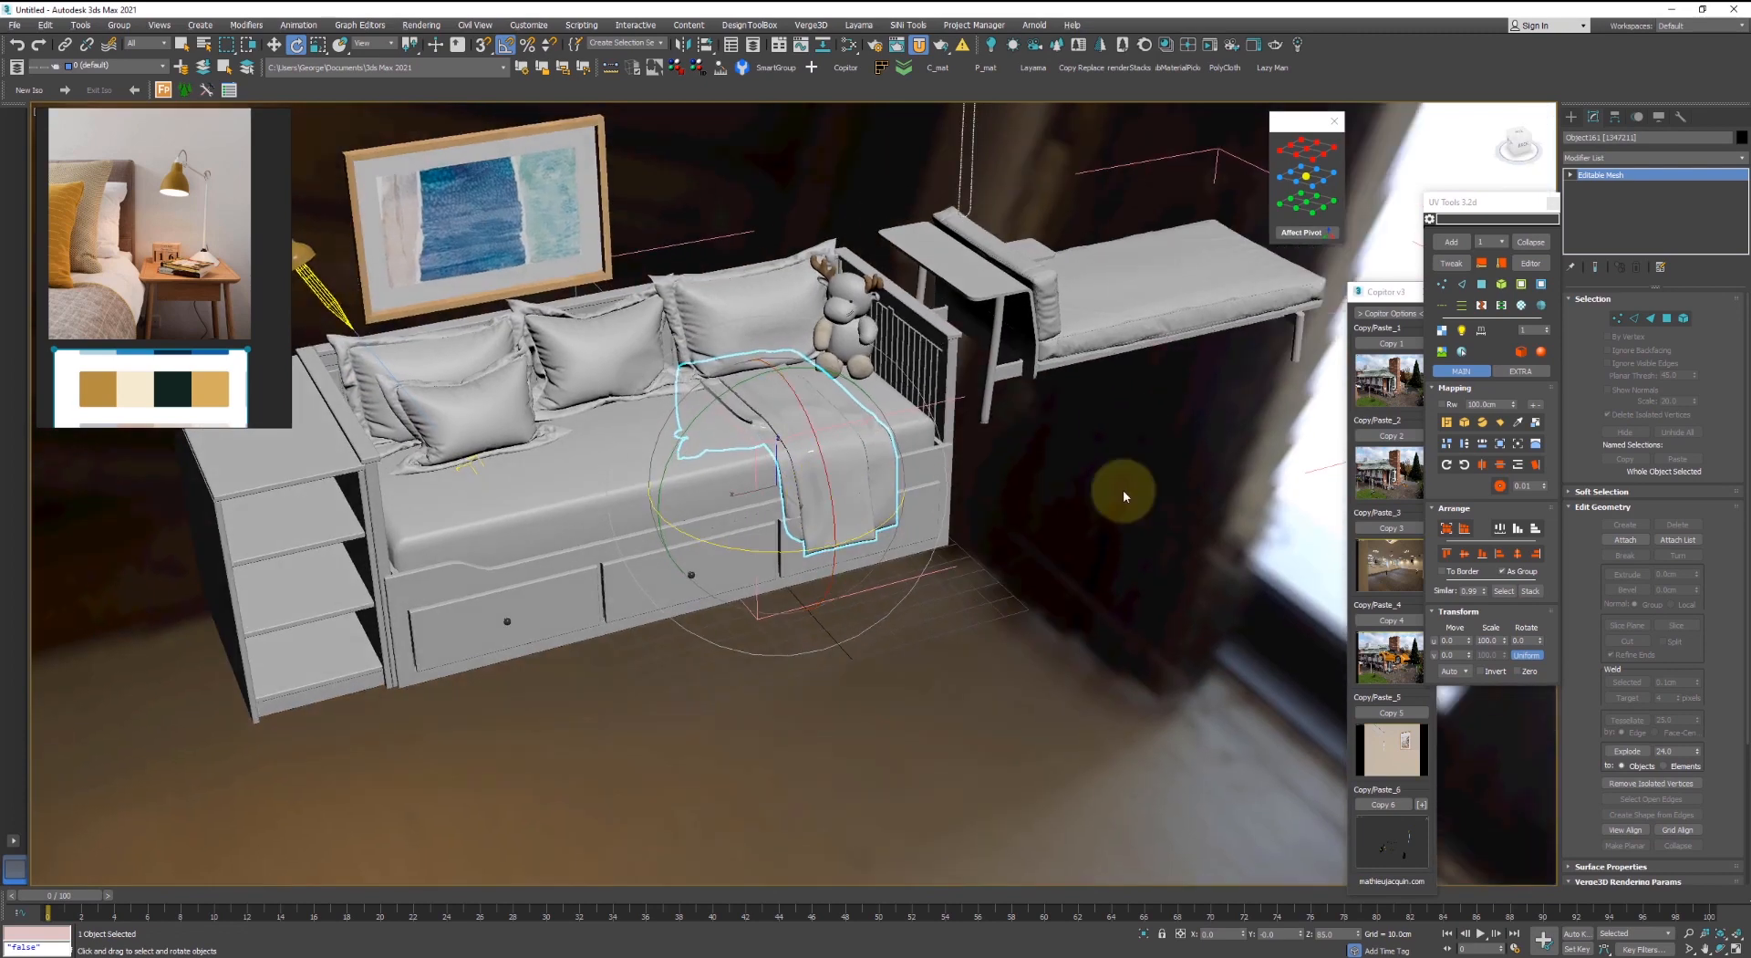
left_click(1122, 496)
left_click(832, 441)
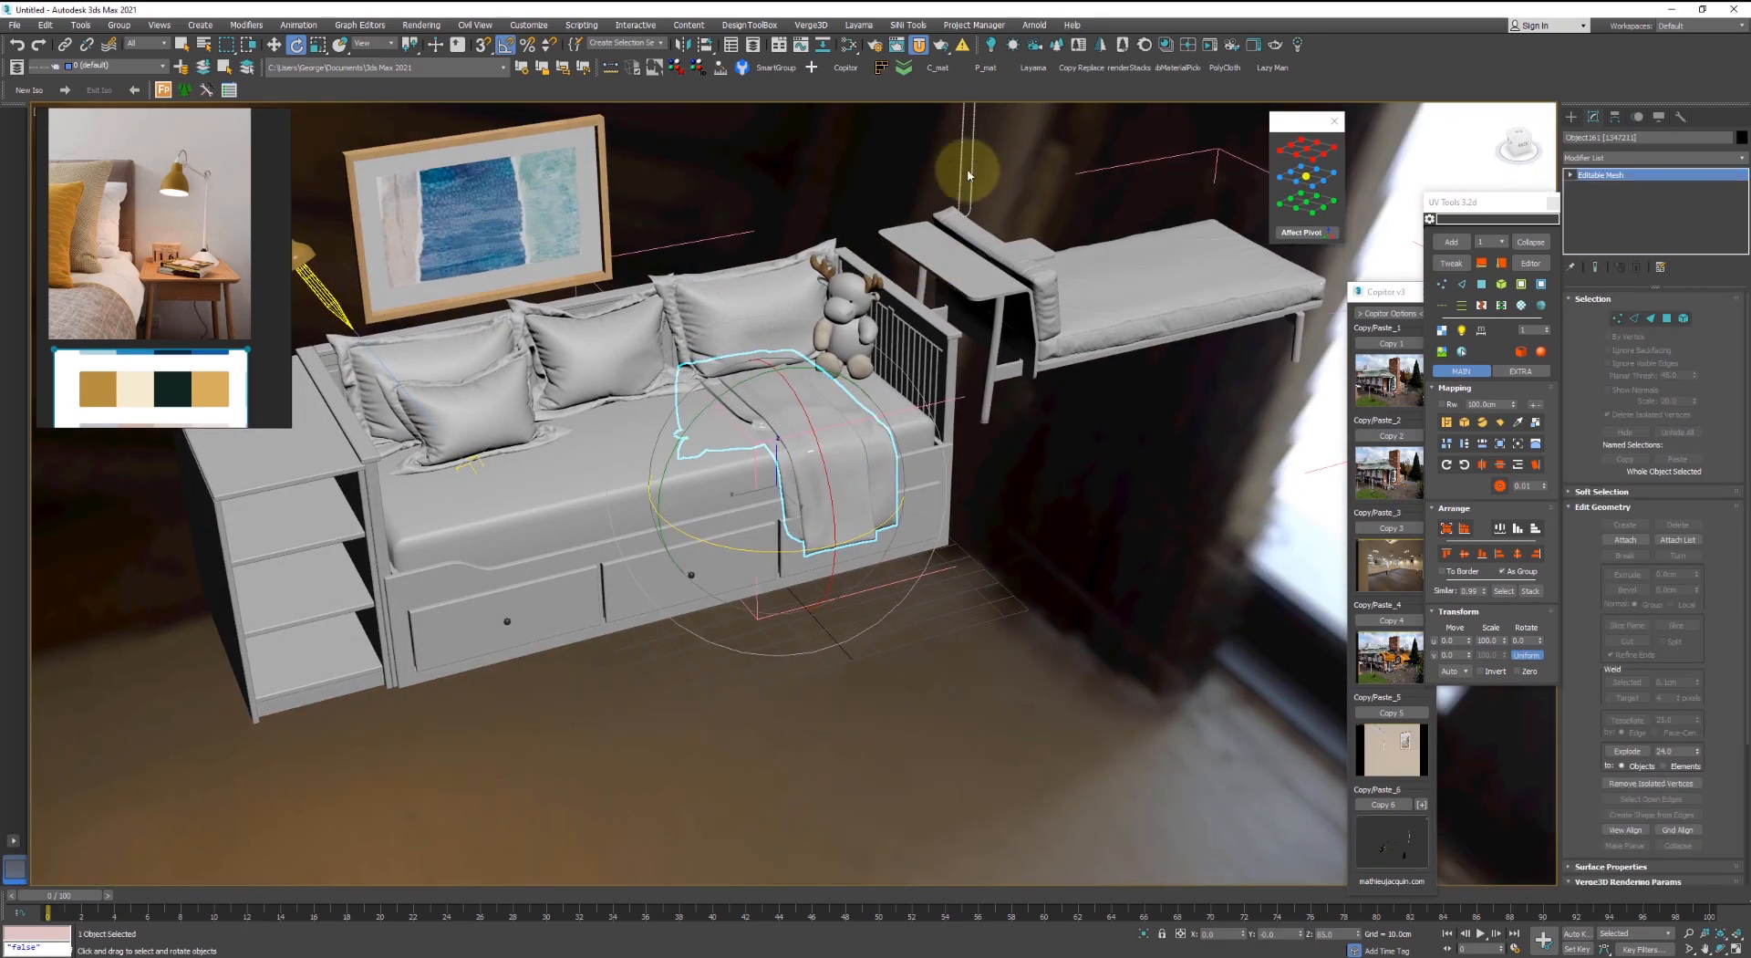
middle_click_drag(1044, 288, 842, 479, "alt")
scroll(776, 553, "up", 3)
middle_click_drag(842, 479, 852, 474, "alt")
left_click(840, 164)
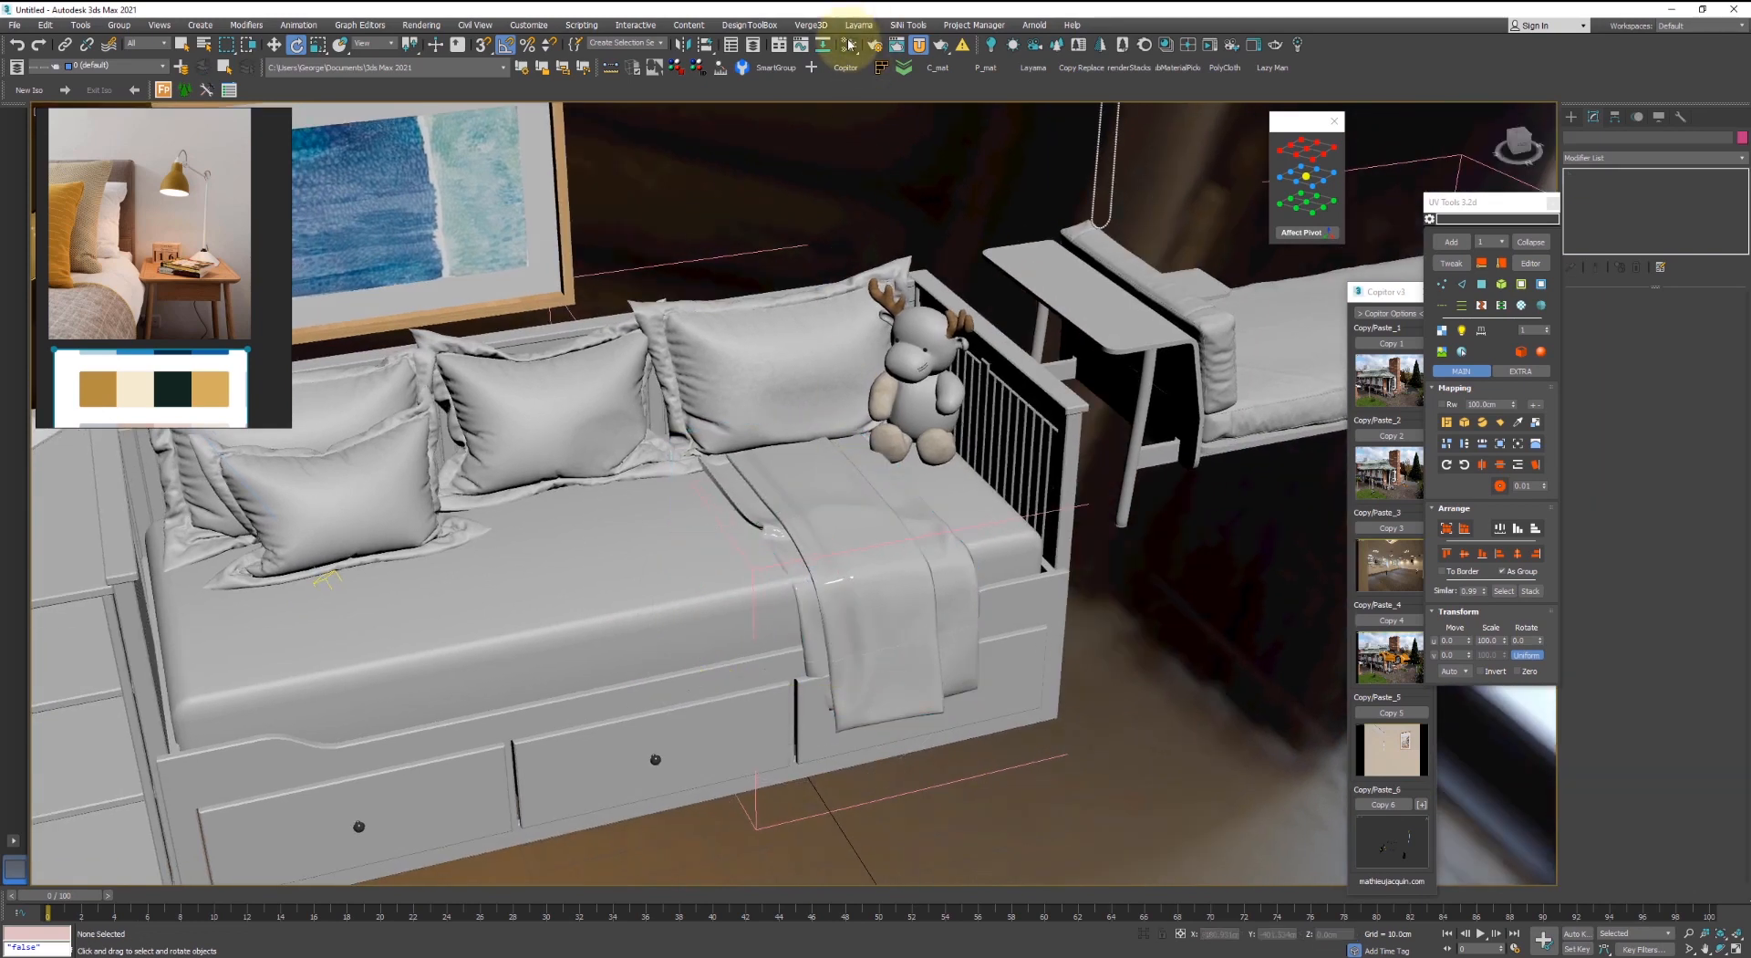
- Create a new CoronaPhysicalMtl in the Slate Material Editor and assign it to the throw blanket
left_click(849, 44)
scroll(1173, 483, "down", 2)
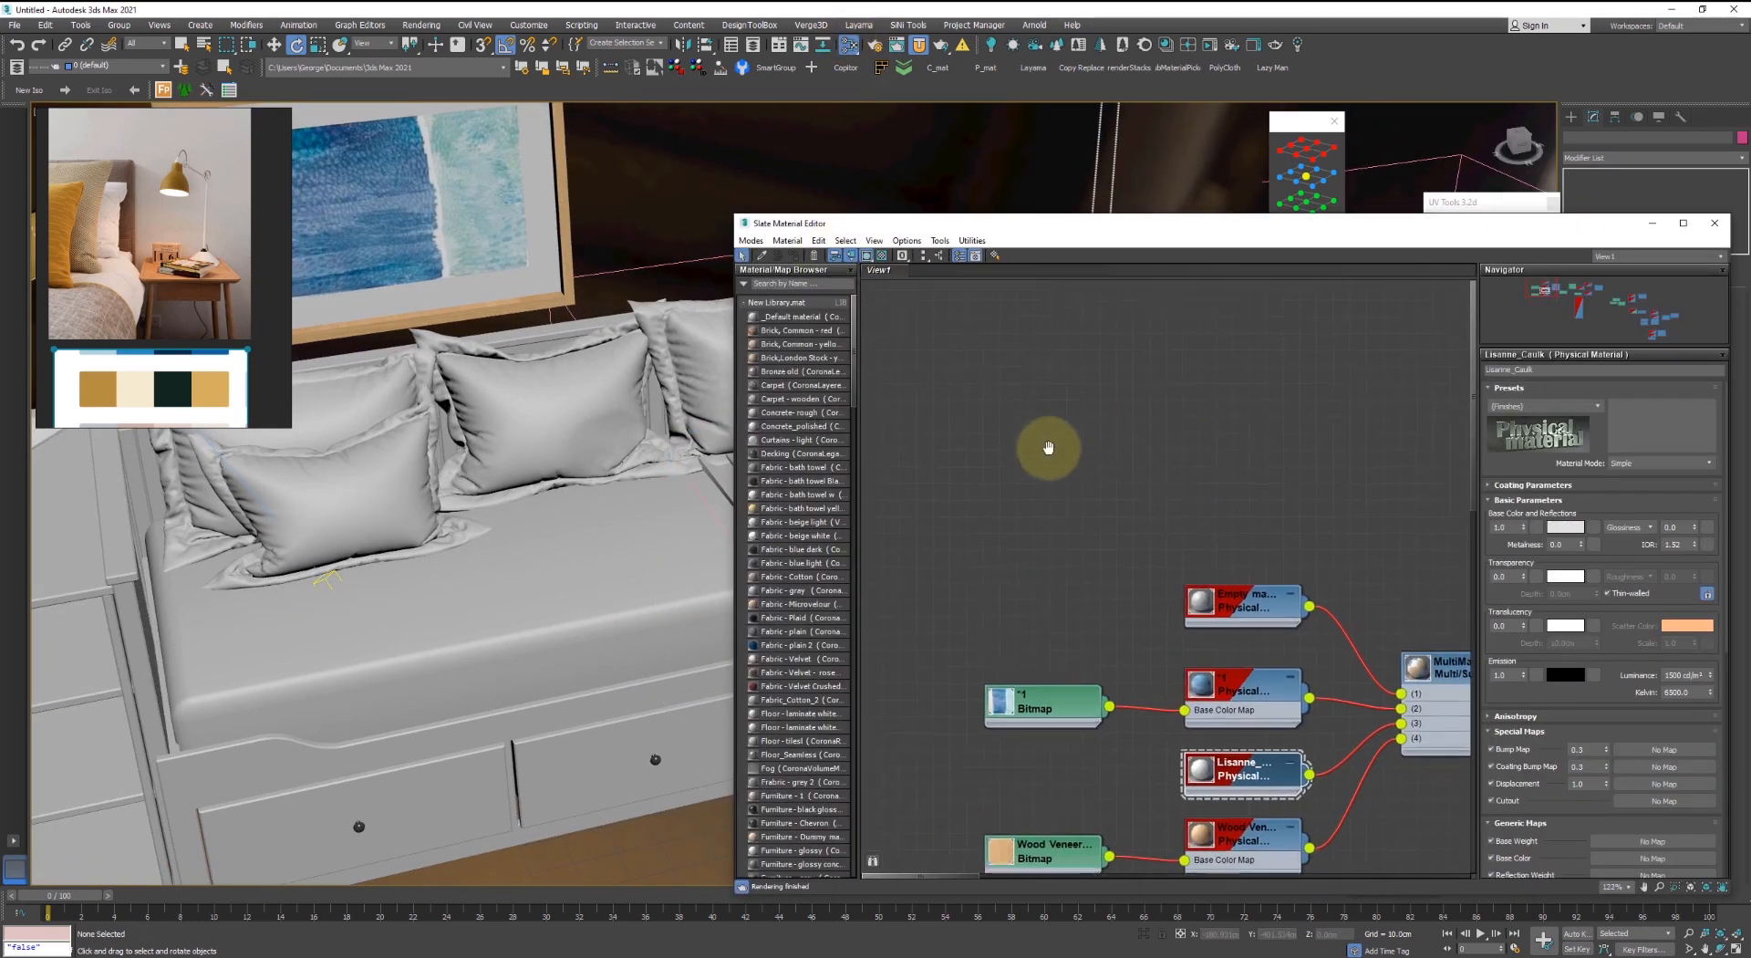
middle_click_drag(634, 450, 473, 461)
right_click(951, 422)
mouse_move(1012, 440)
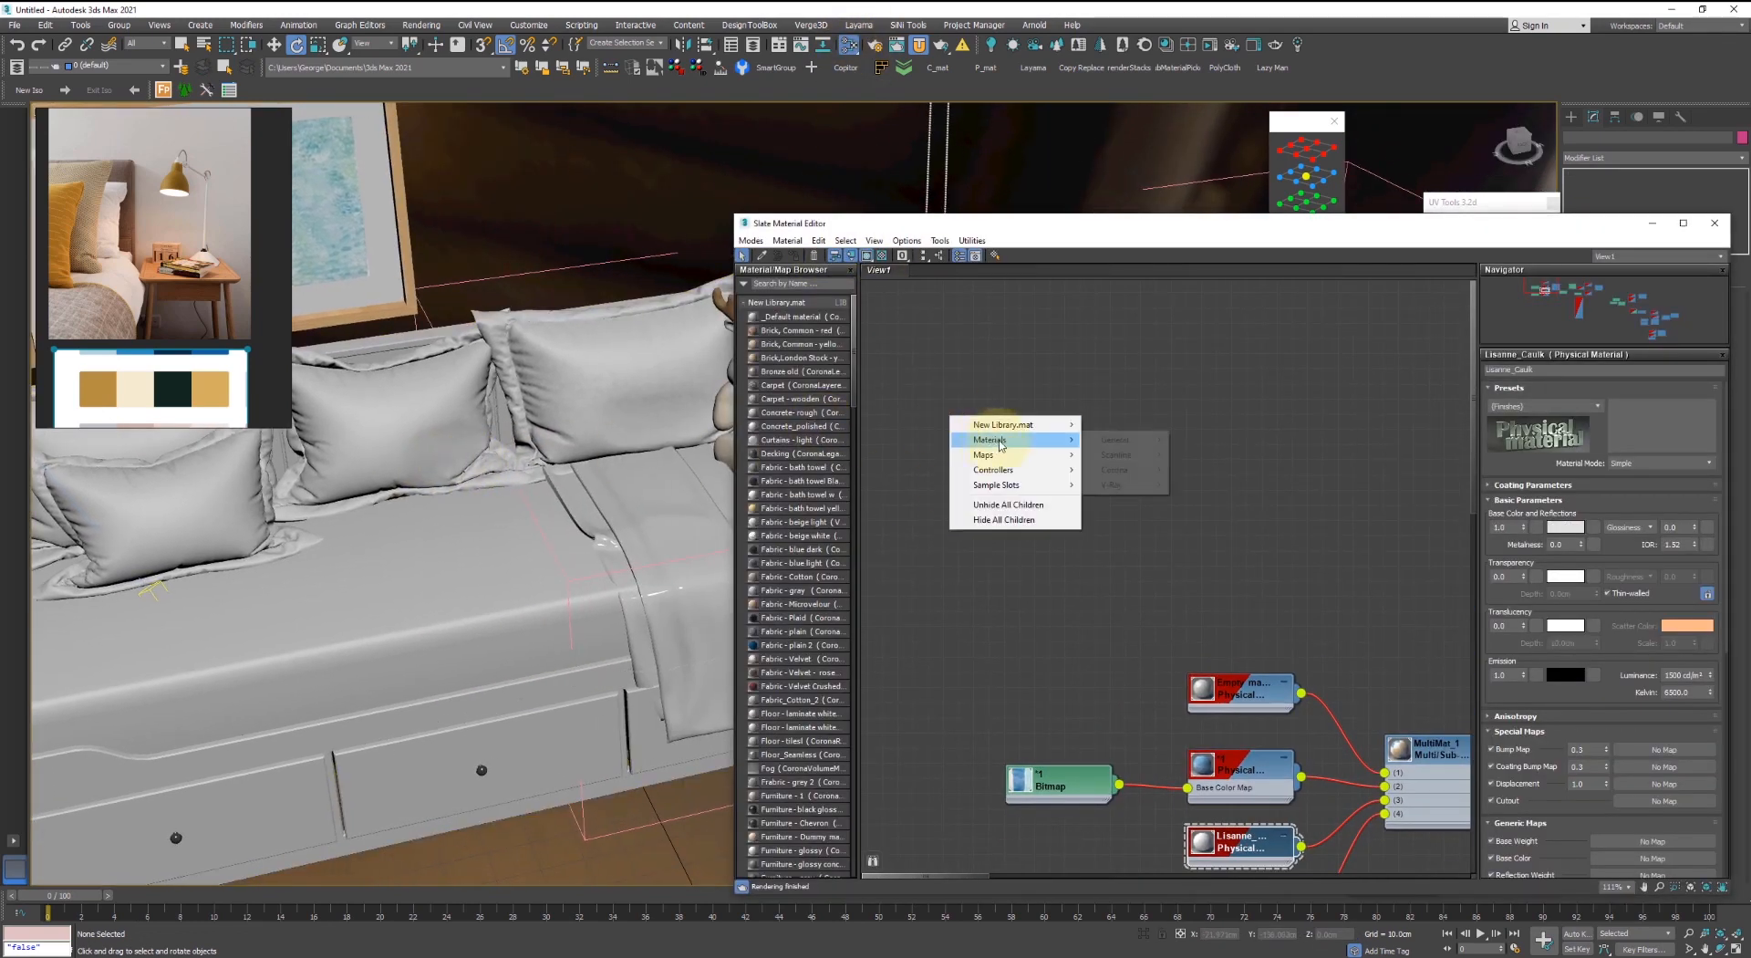
mouse_move(1118, 470)
left_click(1247, 526)
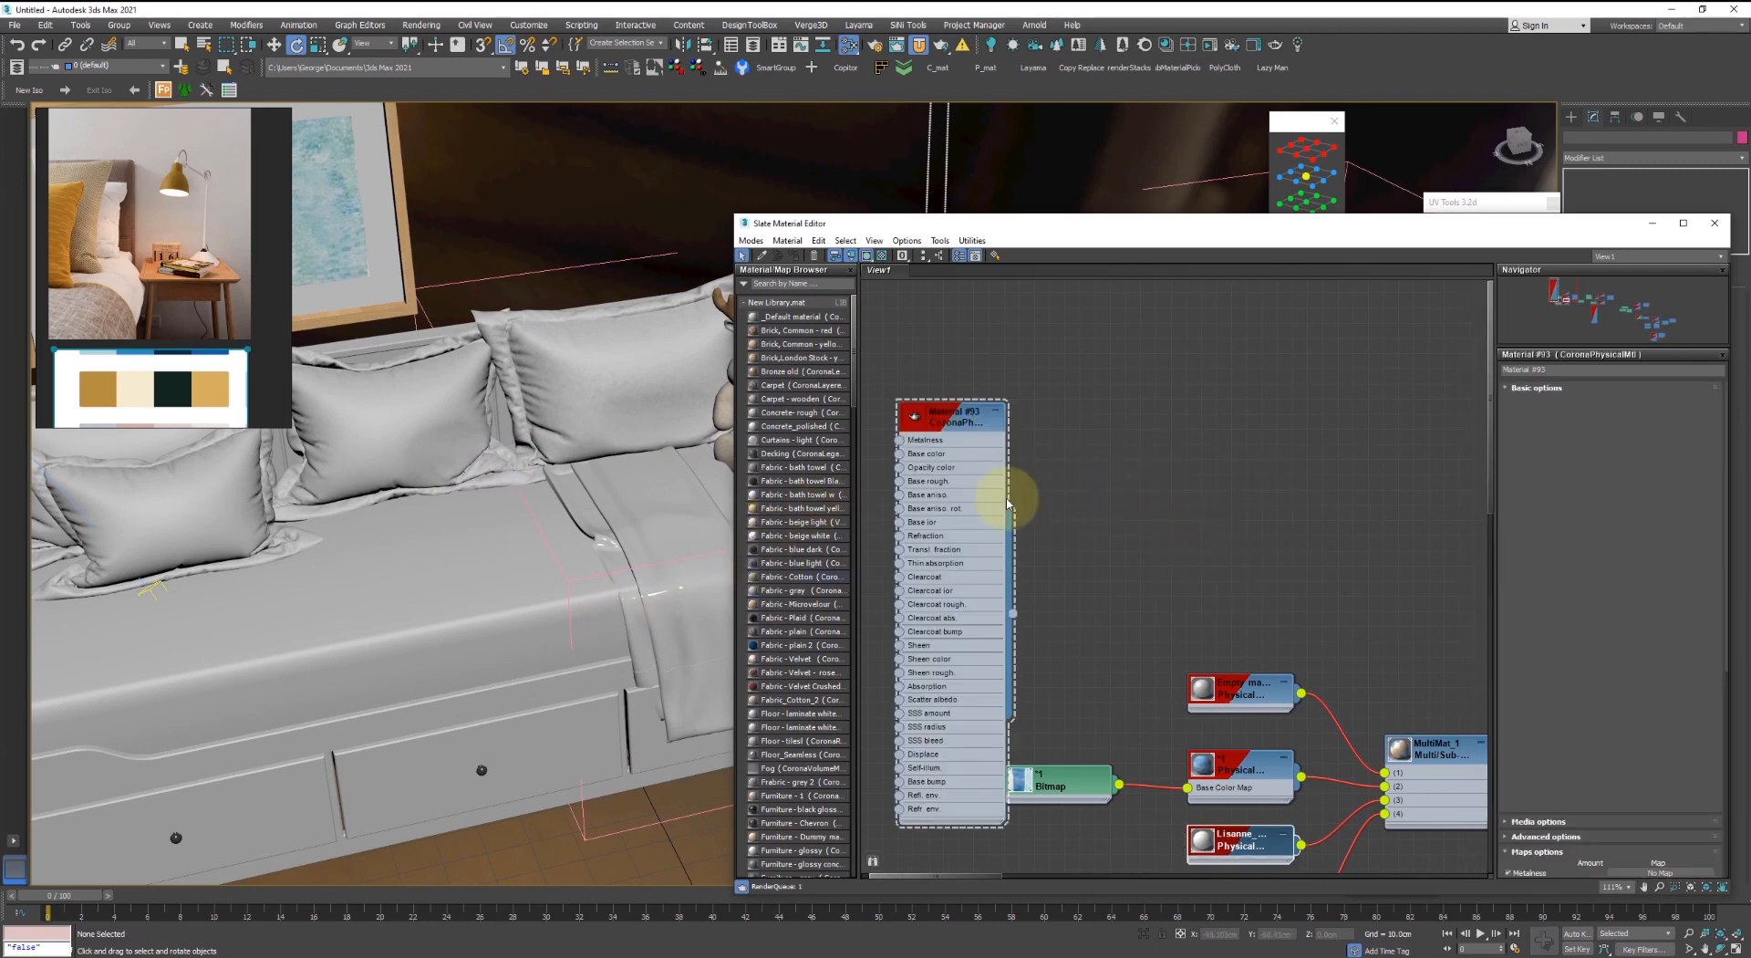
left_click_drag(1013, 617, 657, 503)
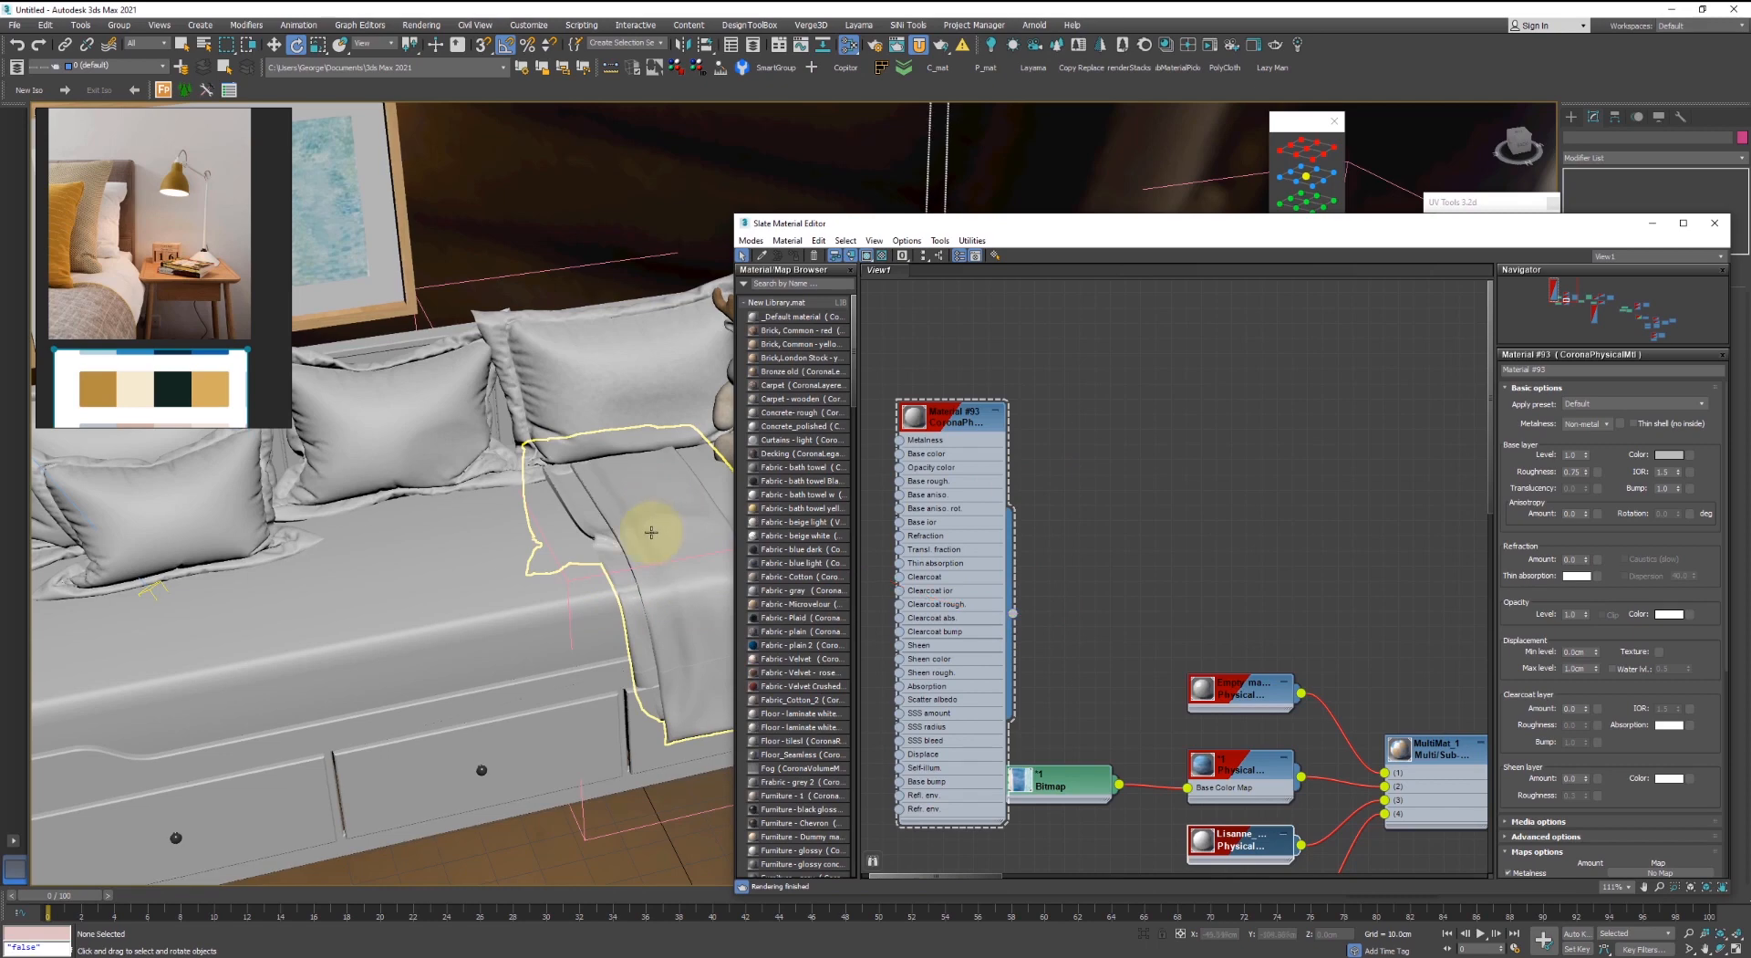
- Select the throw blanket and shift it slightly upward and outward over the daybed's front edge
scroll(617, 551, "up", 3)
key("m")
scroll(593, 569, "up", 1)
left_click(581, 579)
scroll(593, 572, "down", 1)
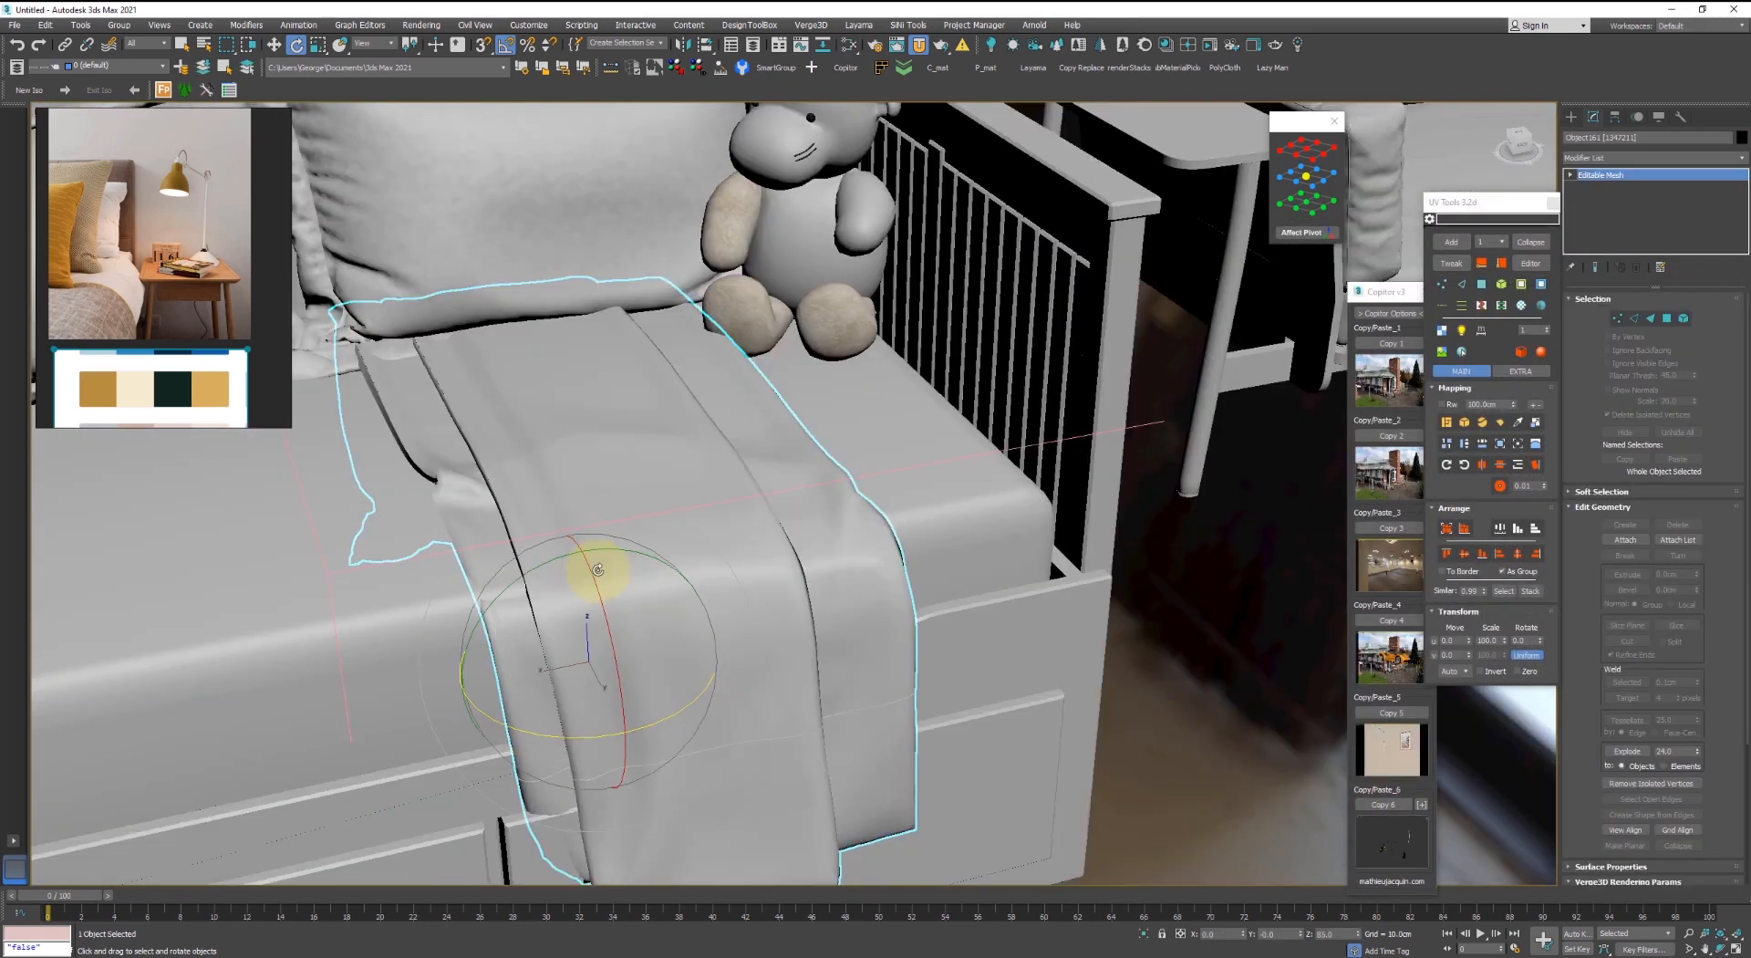
middle_click_drag(606, 560, 785, 478, "alt")
key("w")
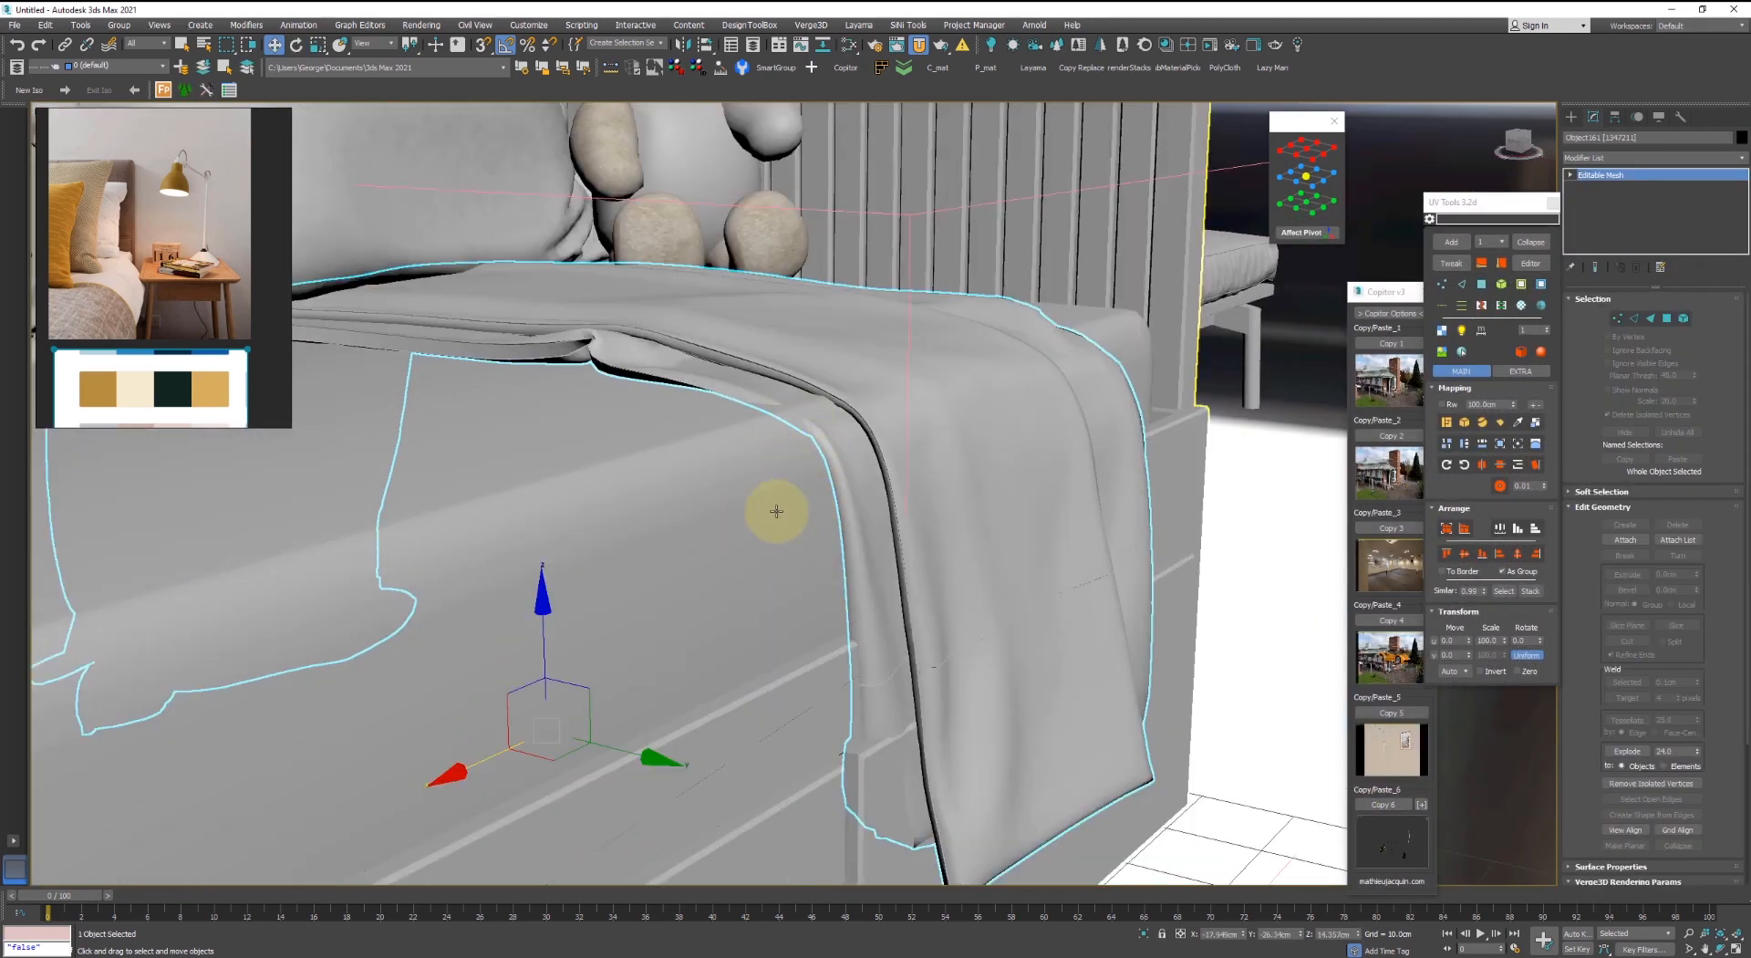
left_click_drag(575, 689, 585, 674)
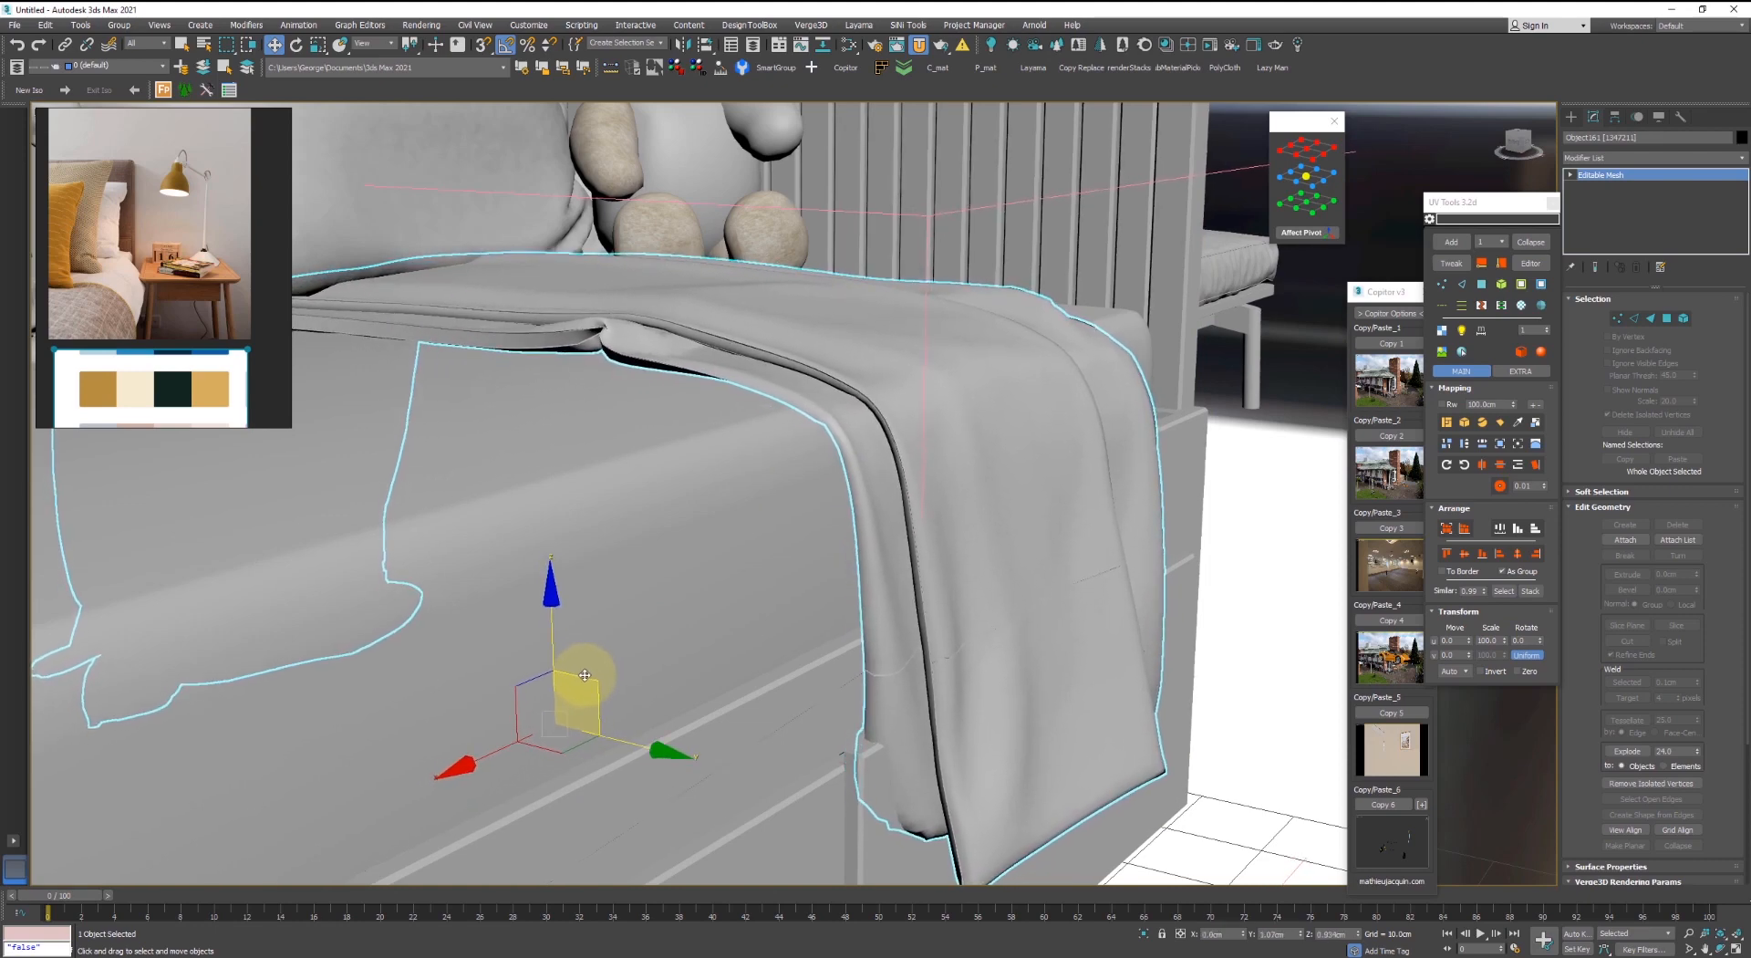
- Add an FFD 3x3x3 modifier to the throw blanket and pull control points on its hanging part outward from the drawer front
middle_click_drag(657, 664, 1742, 132, "alt")
left_click(1623, 160)
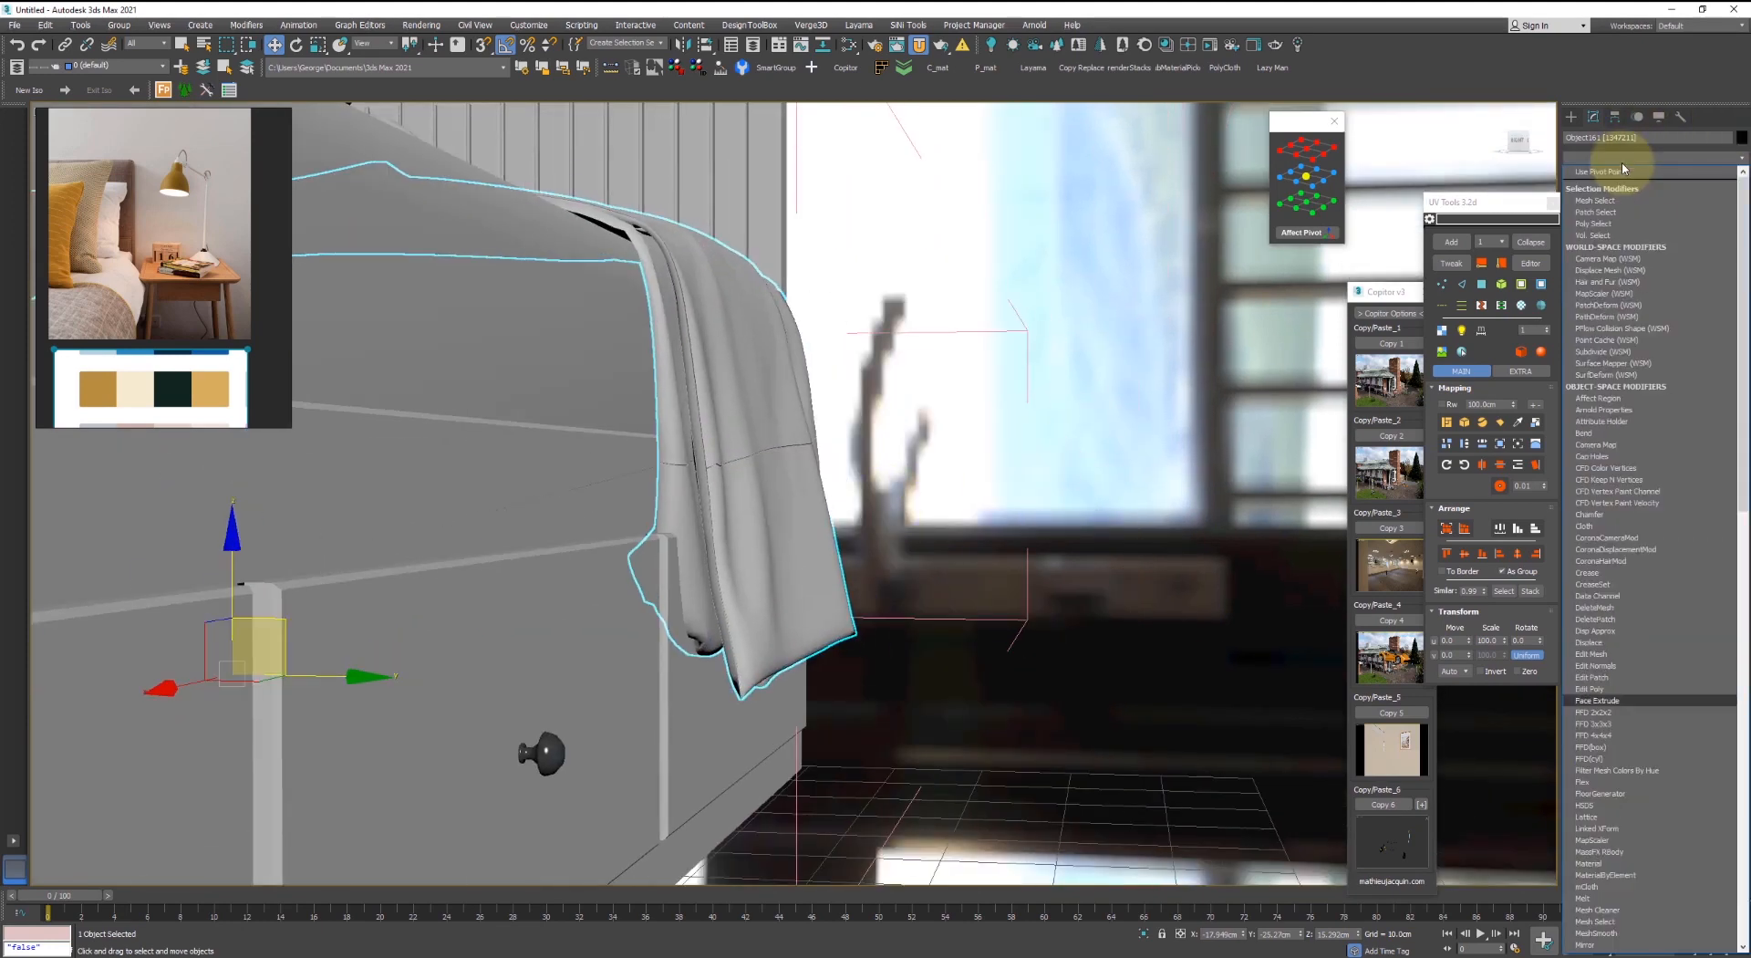
left_click(1612, 196)
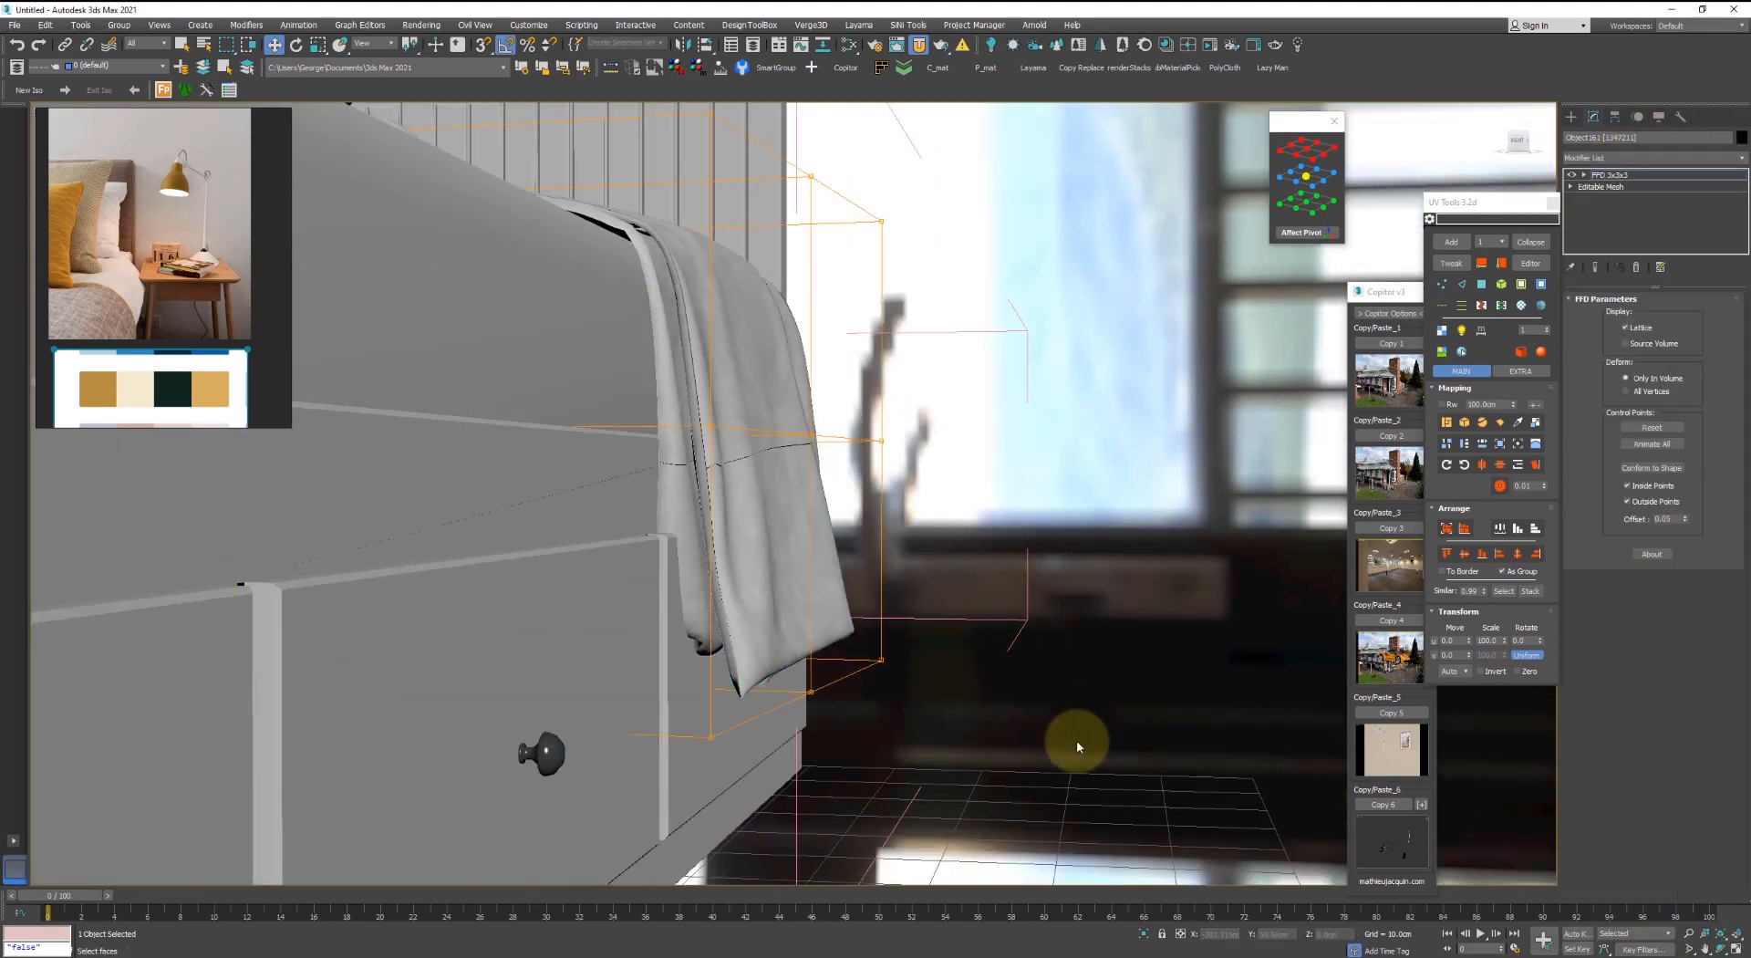
left_click_drag(674, 414, 676, 411)
middle_click_drag(684, 400, 692, 414, "alt")
left_click_drag(917, 575, 957, 578)
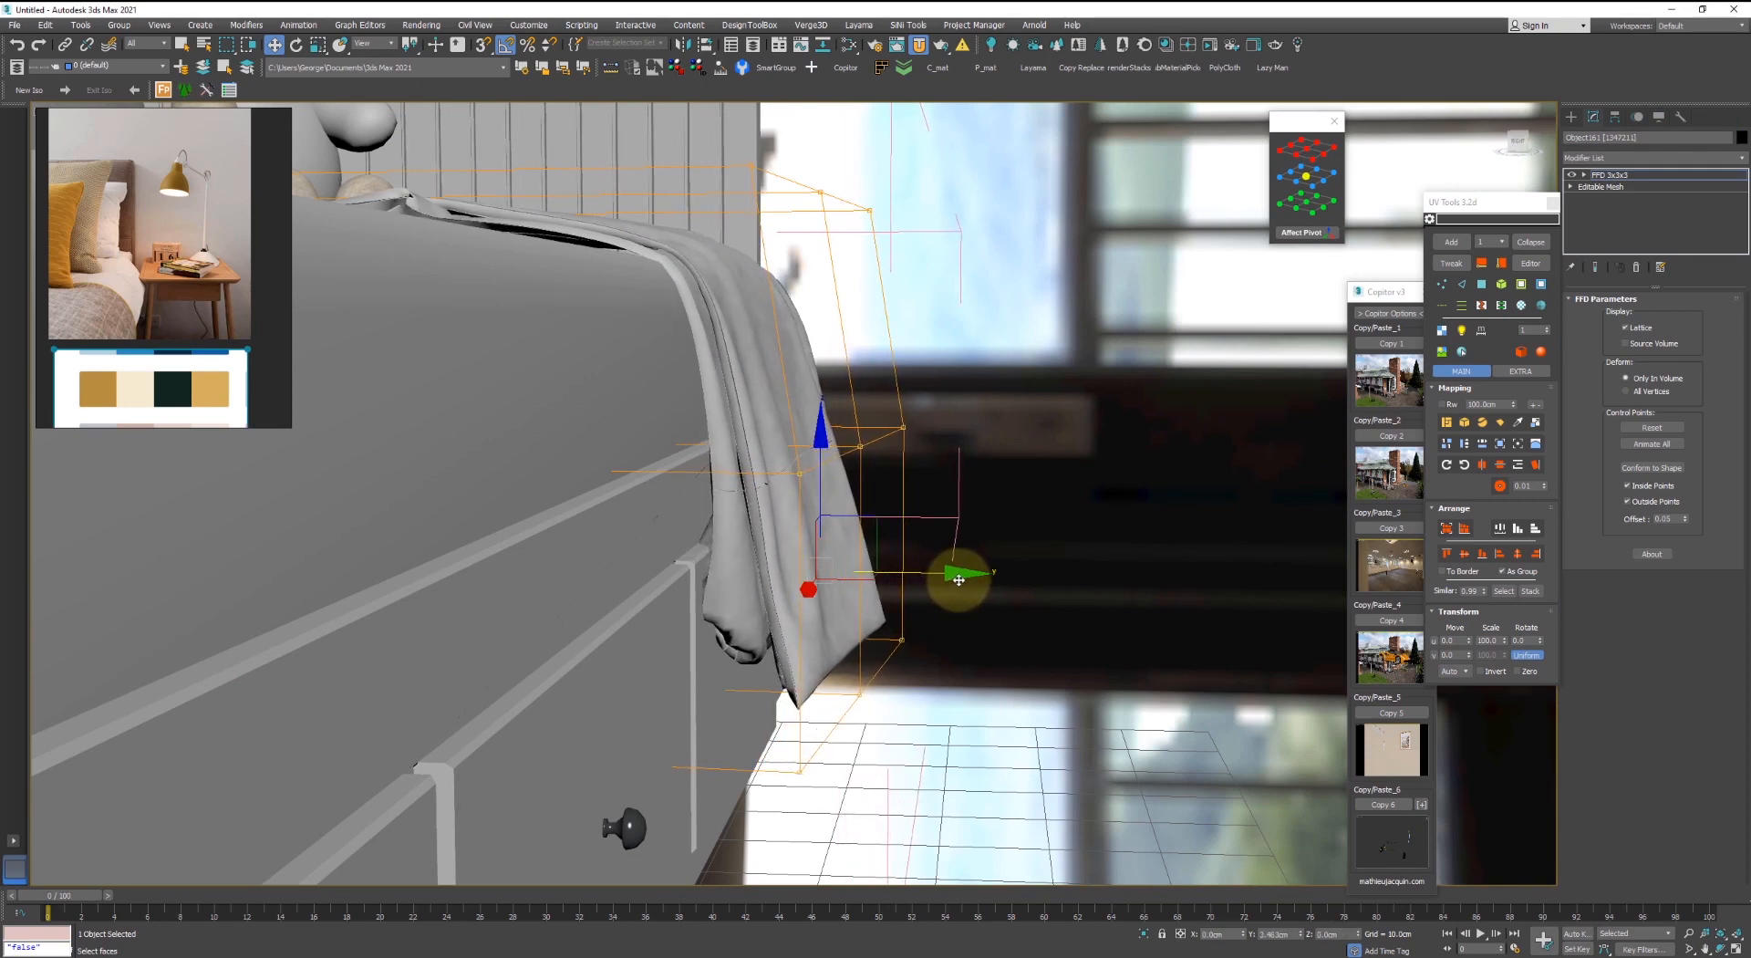
- Select the FFD control points over the blanket's flat part near the plush toy and lower them toward the mattress
scroll(905, 587, "up", 2)
middle_click_drag(906, 587, 981, 384, "alt")
left_click_drag(981, 381, 737, 162)
left_click_drag(921, 174, 850, 162)
middle_click_drag(851, 162, 671, 367, "alt")
left_click(672, 367)
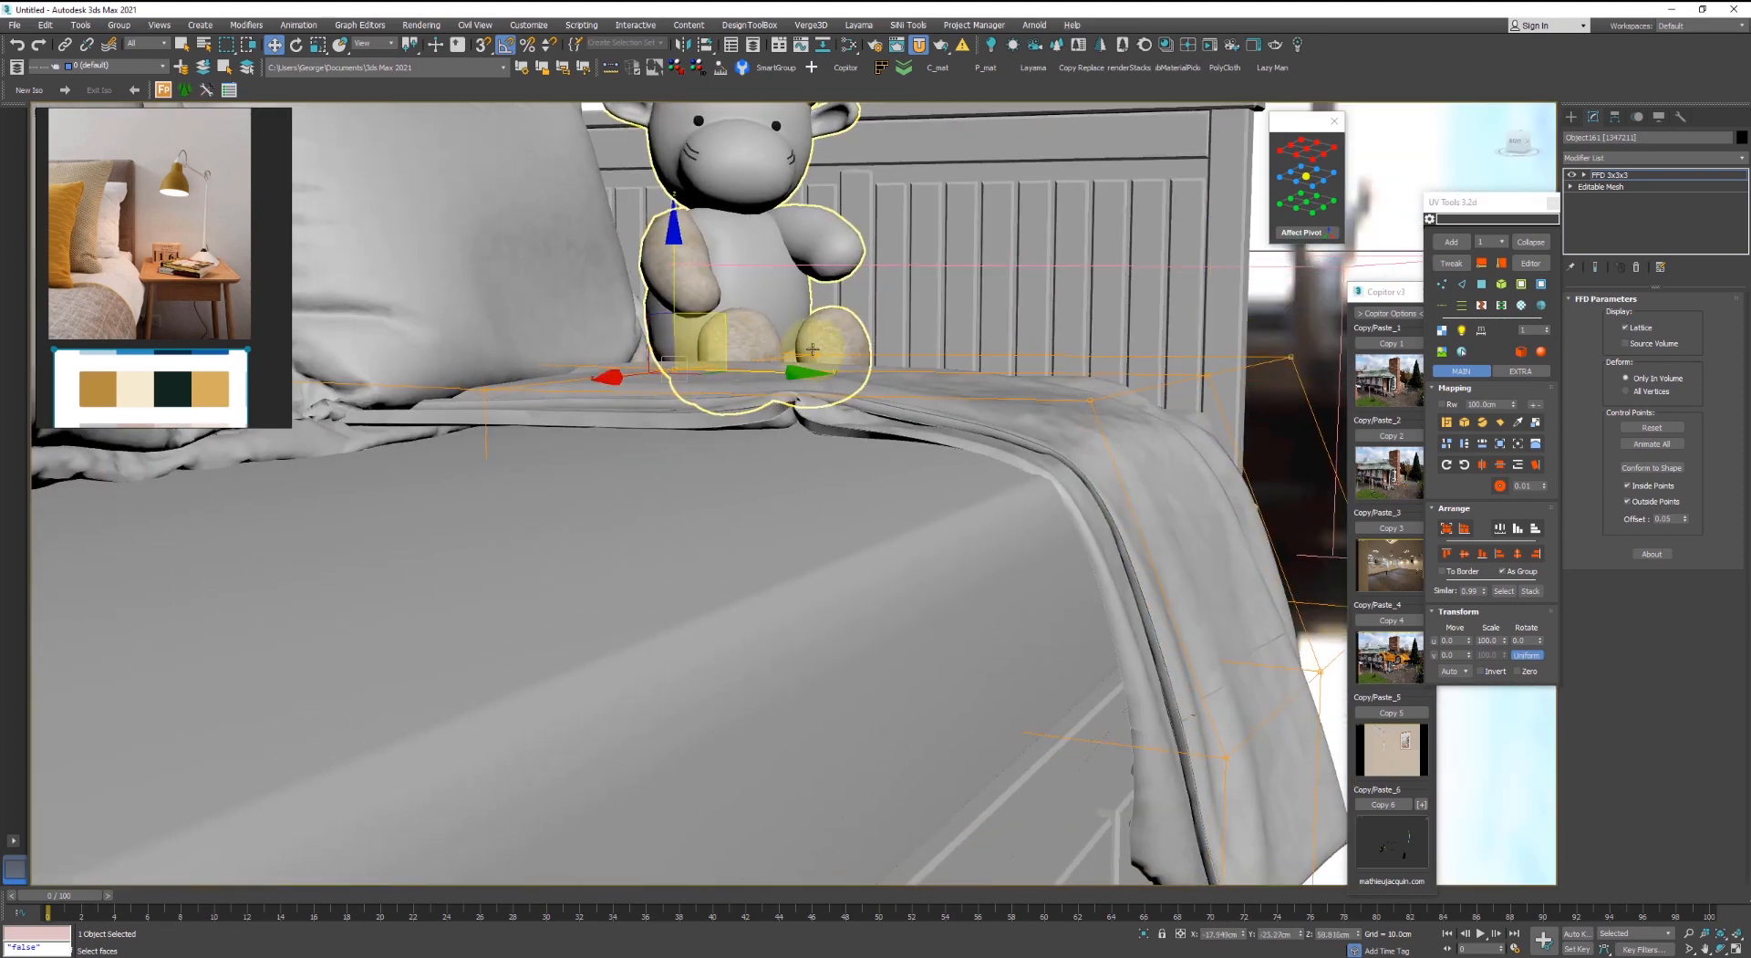
left_click(817, 356, "ctrl")
left_click(486, 387, "ctrl")
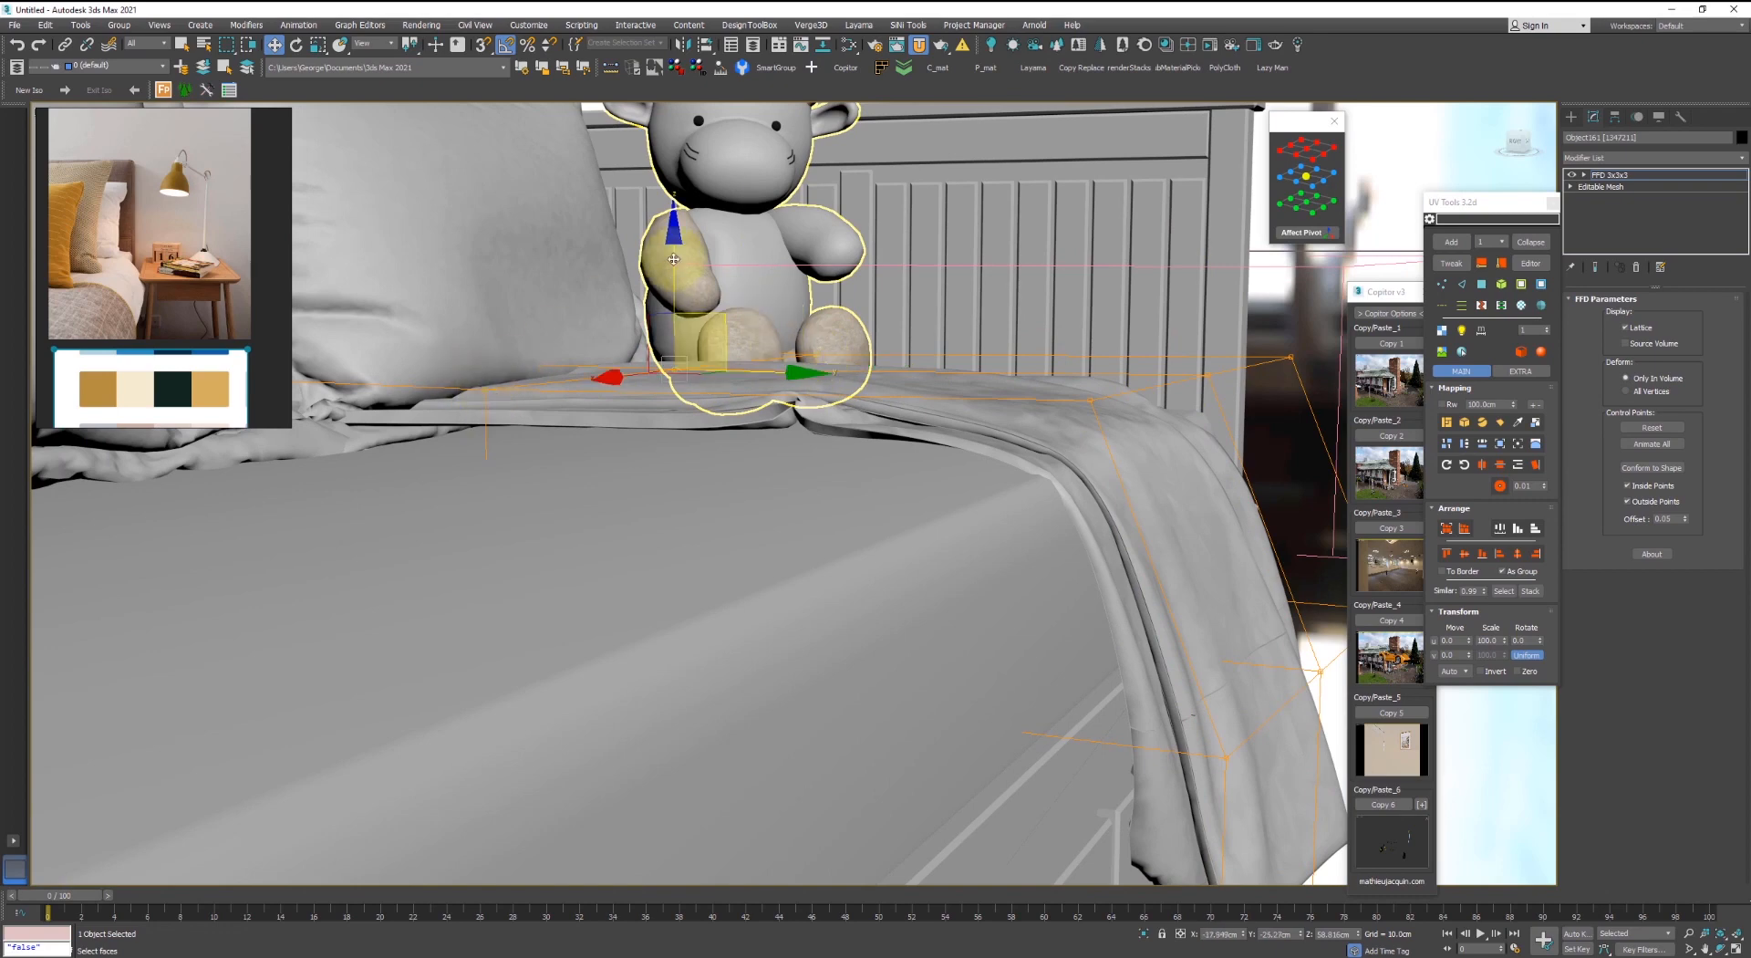
left_click_drag(678, 272, 748, 346)
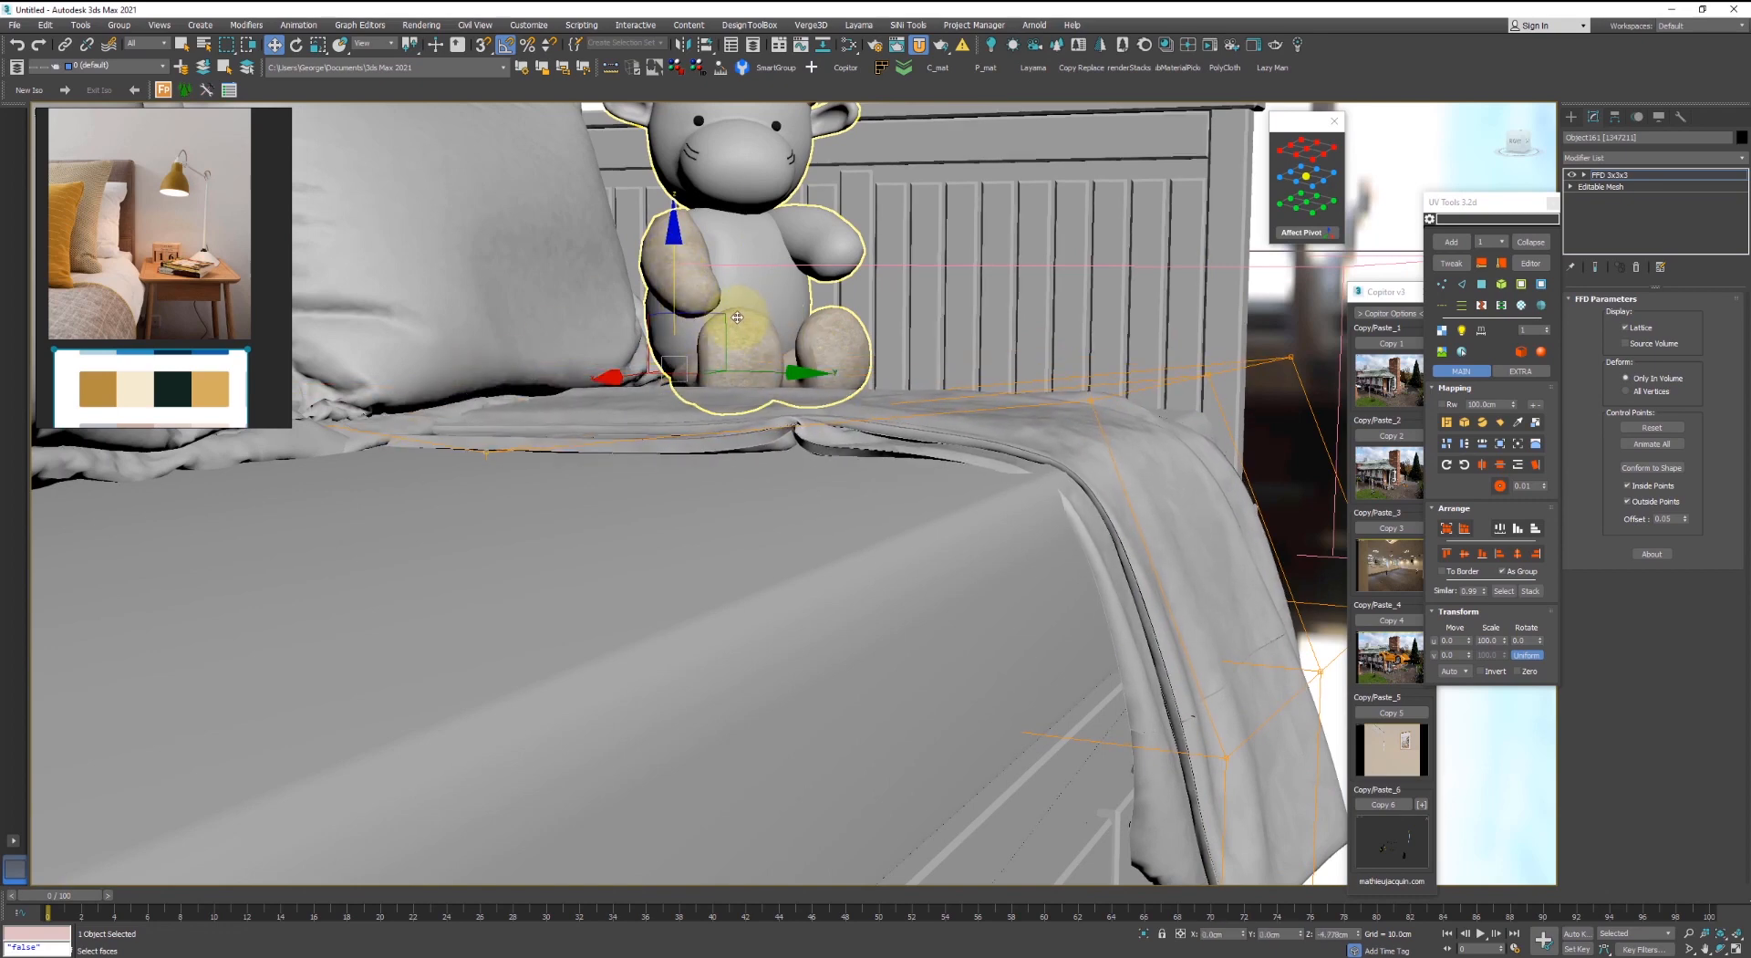
- Convert the throw blanket to Editable Poly and select the vertices where its side edge bends over the mattress
right_click(1077, 247)
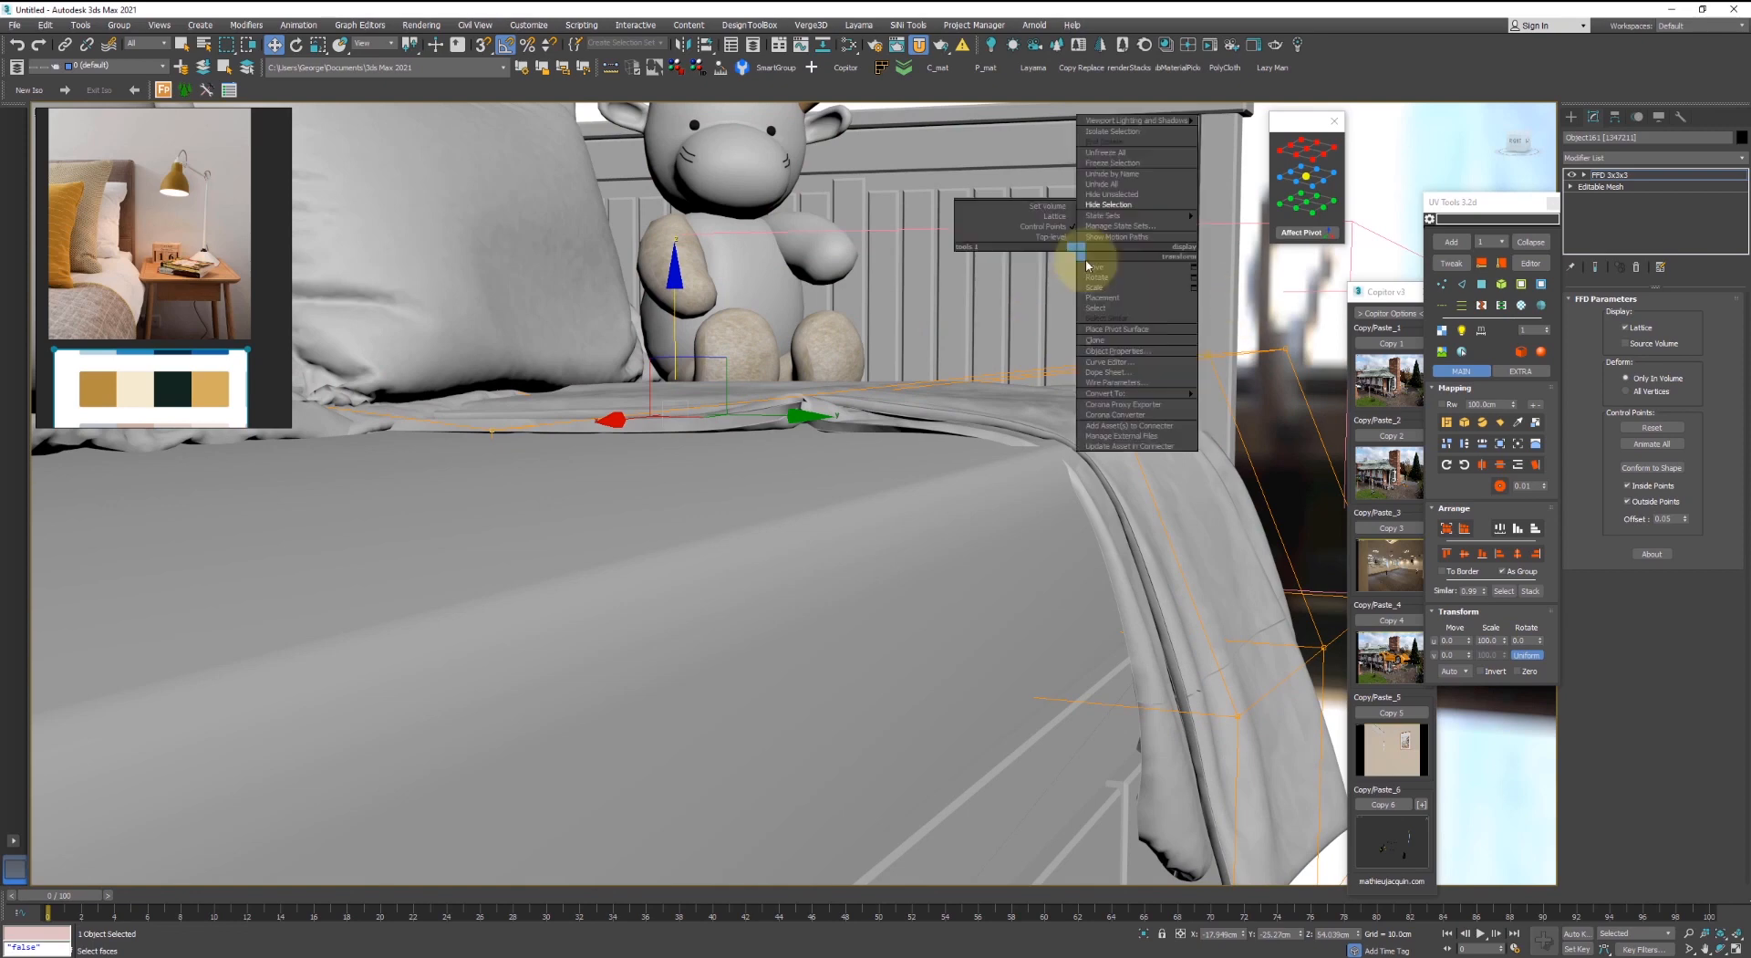
mouse_move(1183, 398)
left_click(1247, 403)
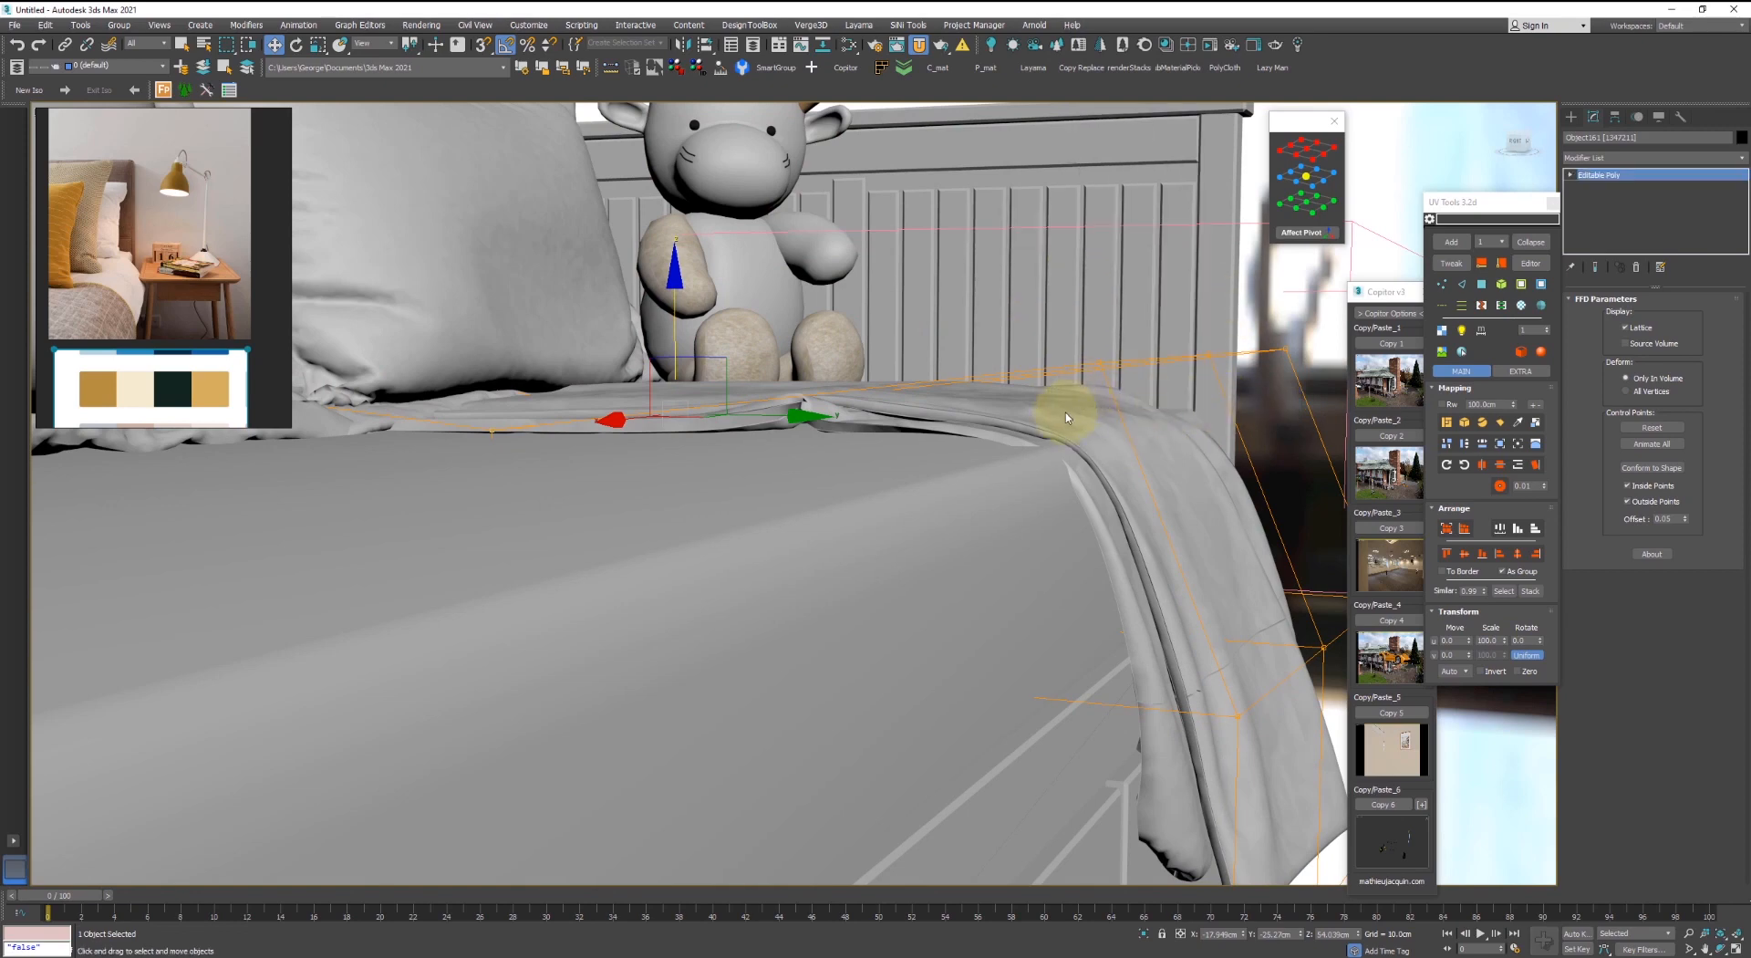
middle_click_drag(1031, 414, 1029, 426, "alt")
key("1")
middle_click_drag(1025, 523, 1040, 621, "alt")
left_click_drag(1134, 492, 1137, 491)
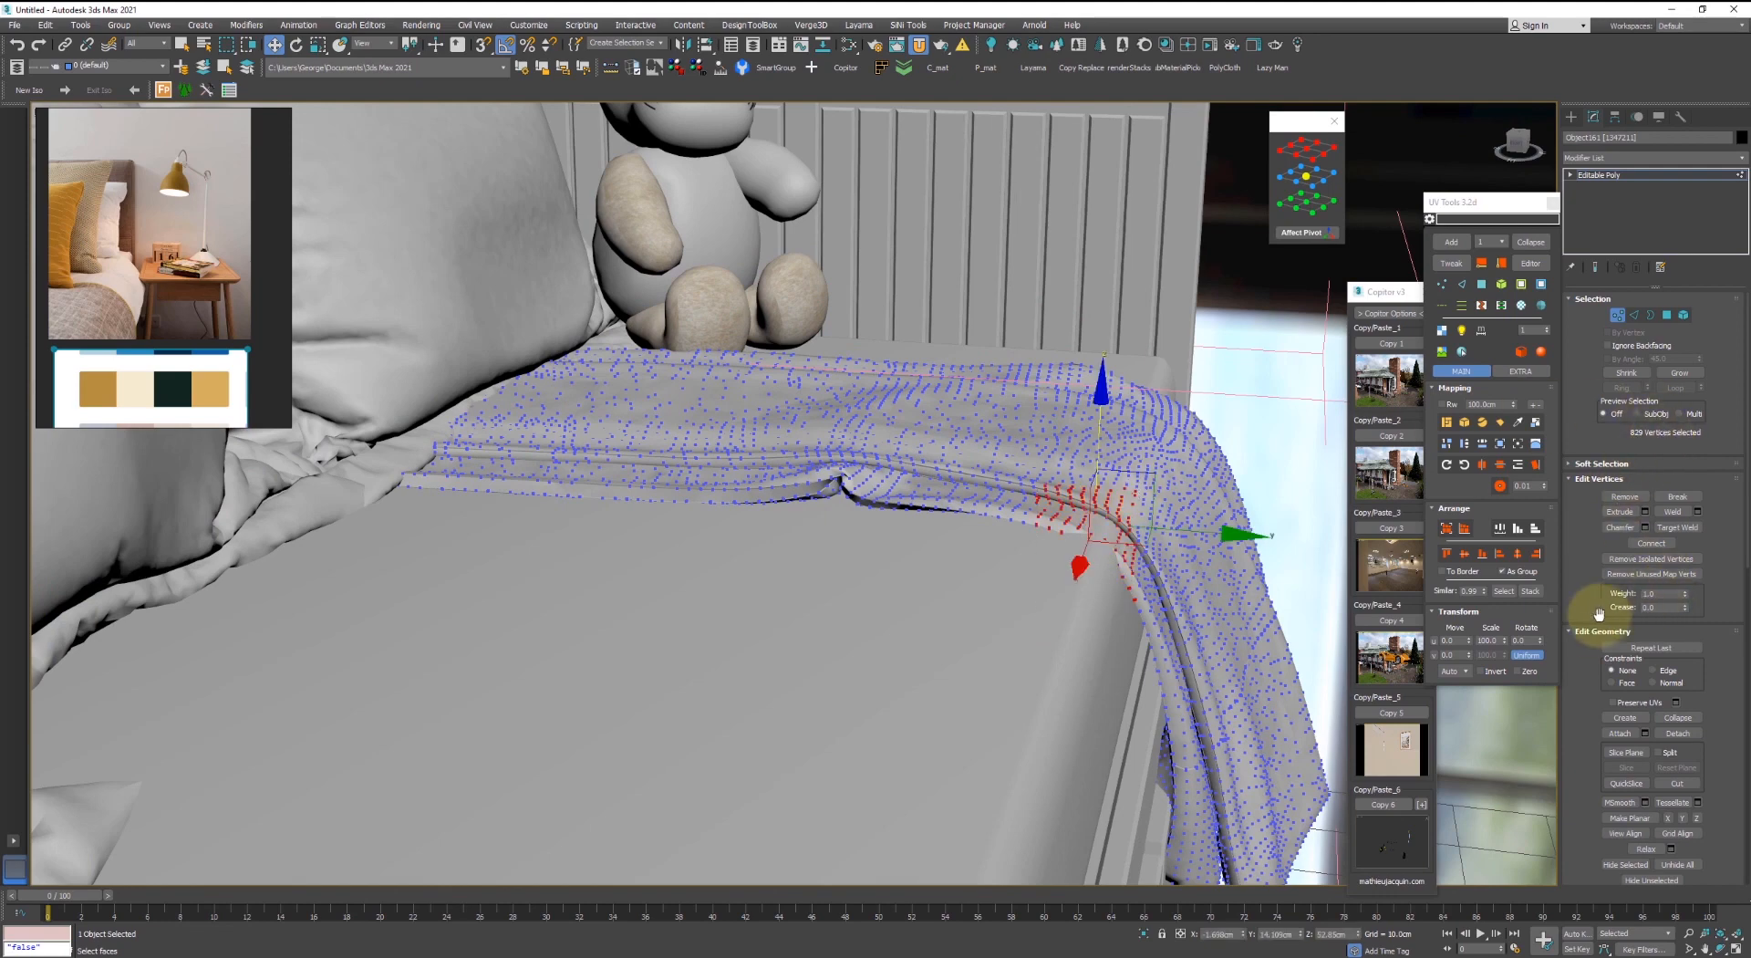
- Enable soft selection for the blanket's selected vertices with a falloff of 160 cm
scroll(1591, 508, "down", 5)
left_click_drag(1595, 636, 1633, 735)
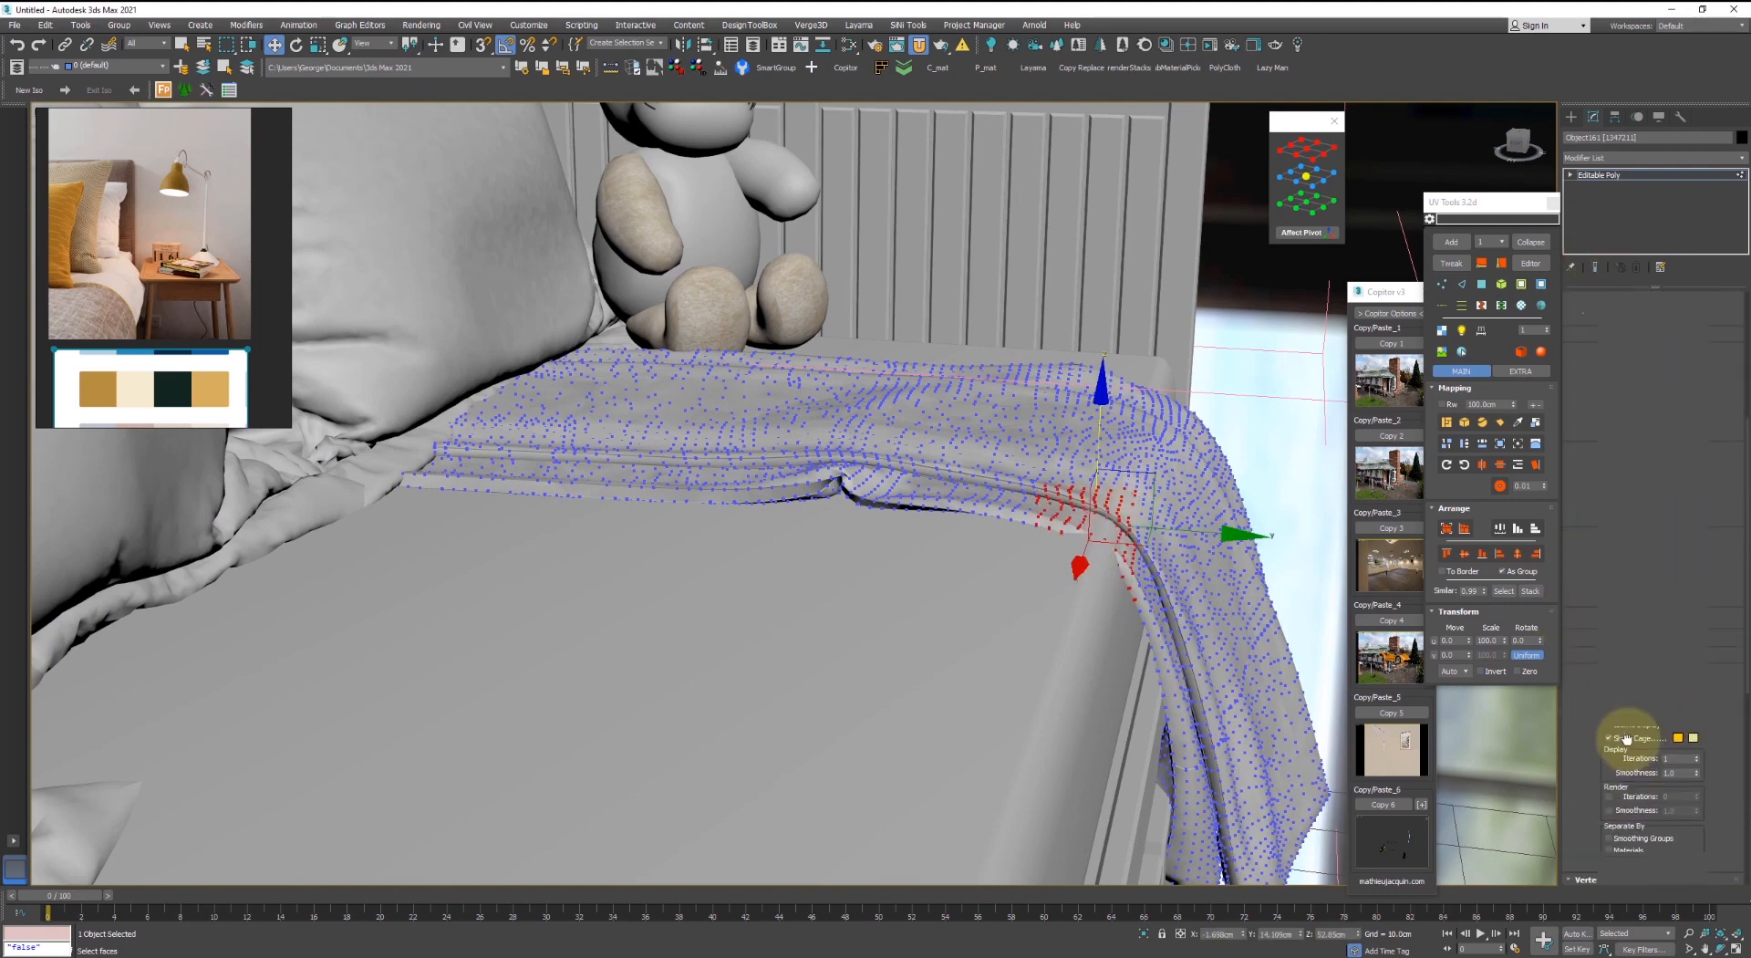
left_click_drag(1595, 359, 1603, 645)
left_click(1601, 463)
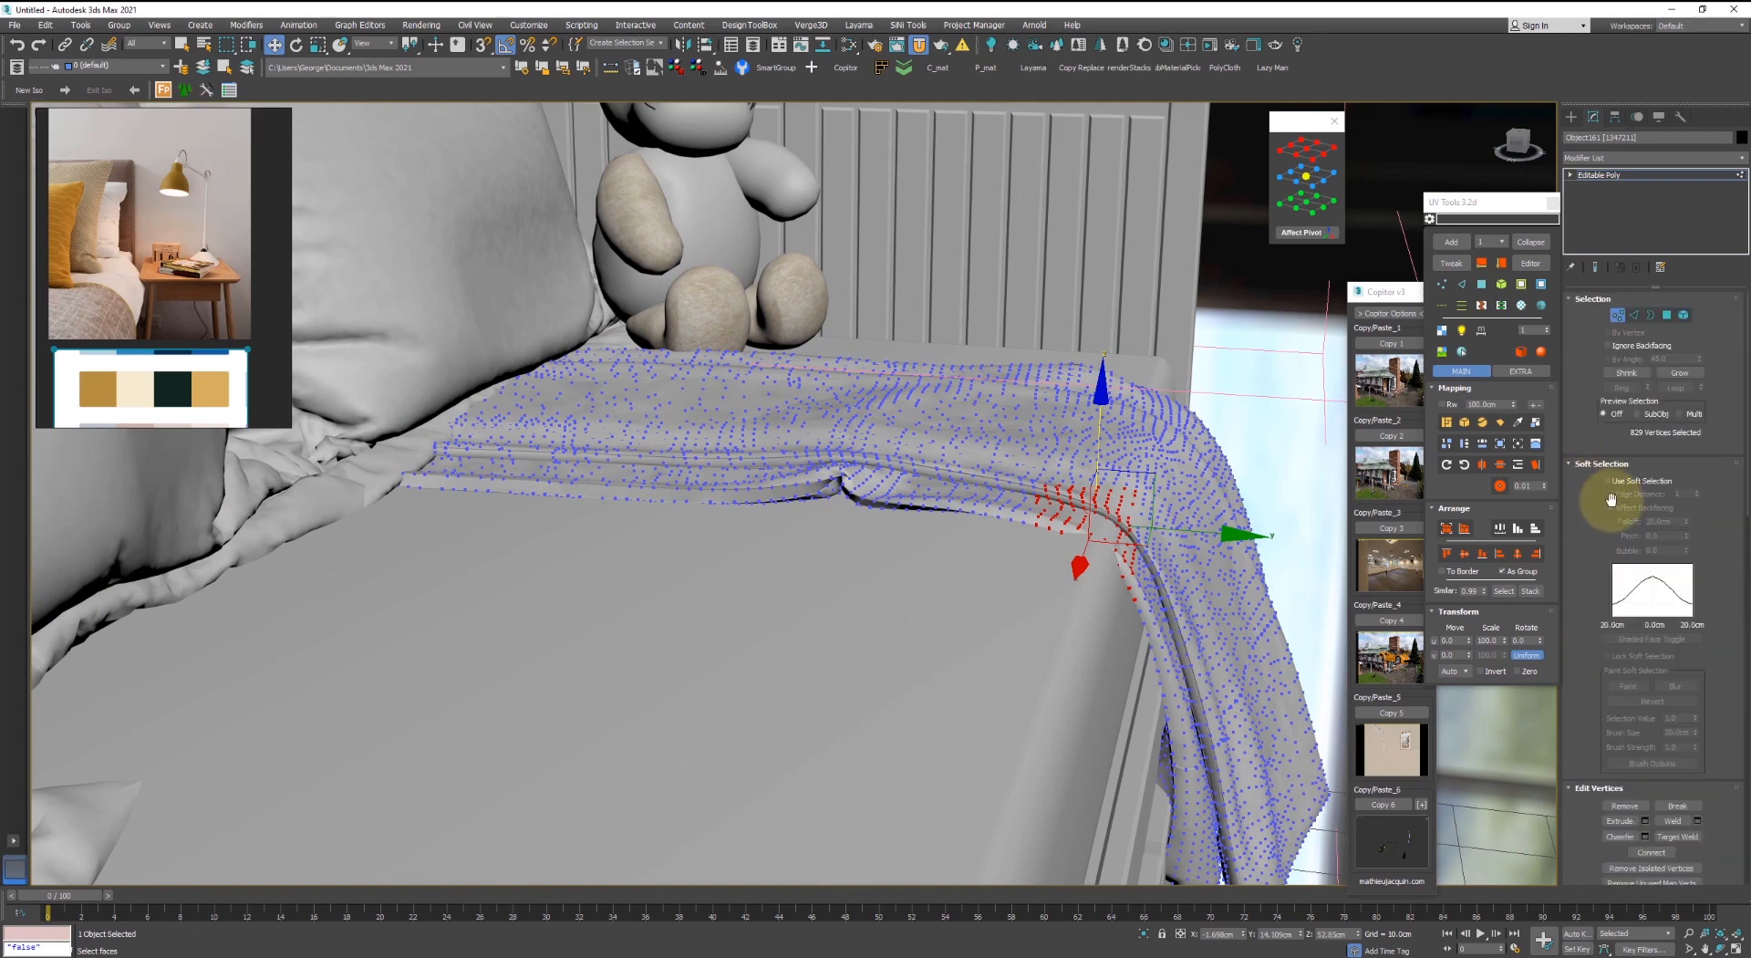
left_click(1630, 482)
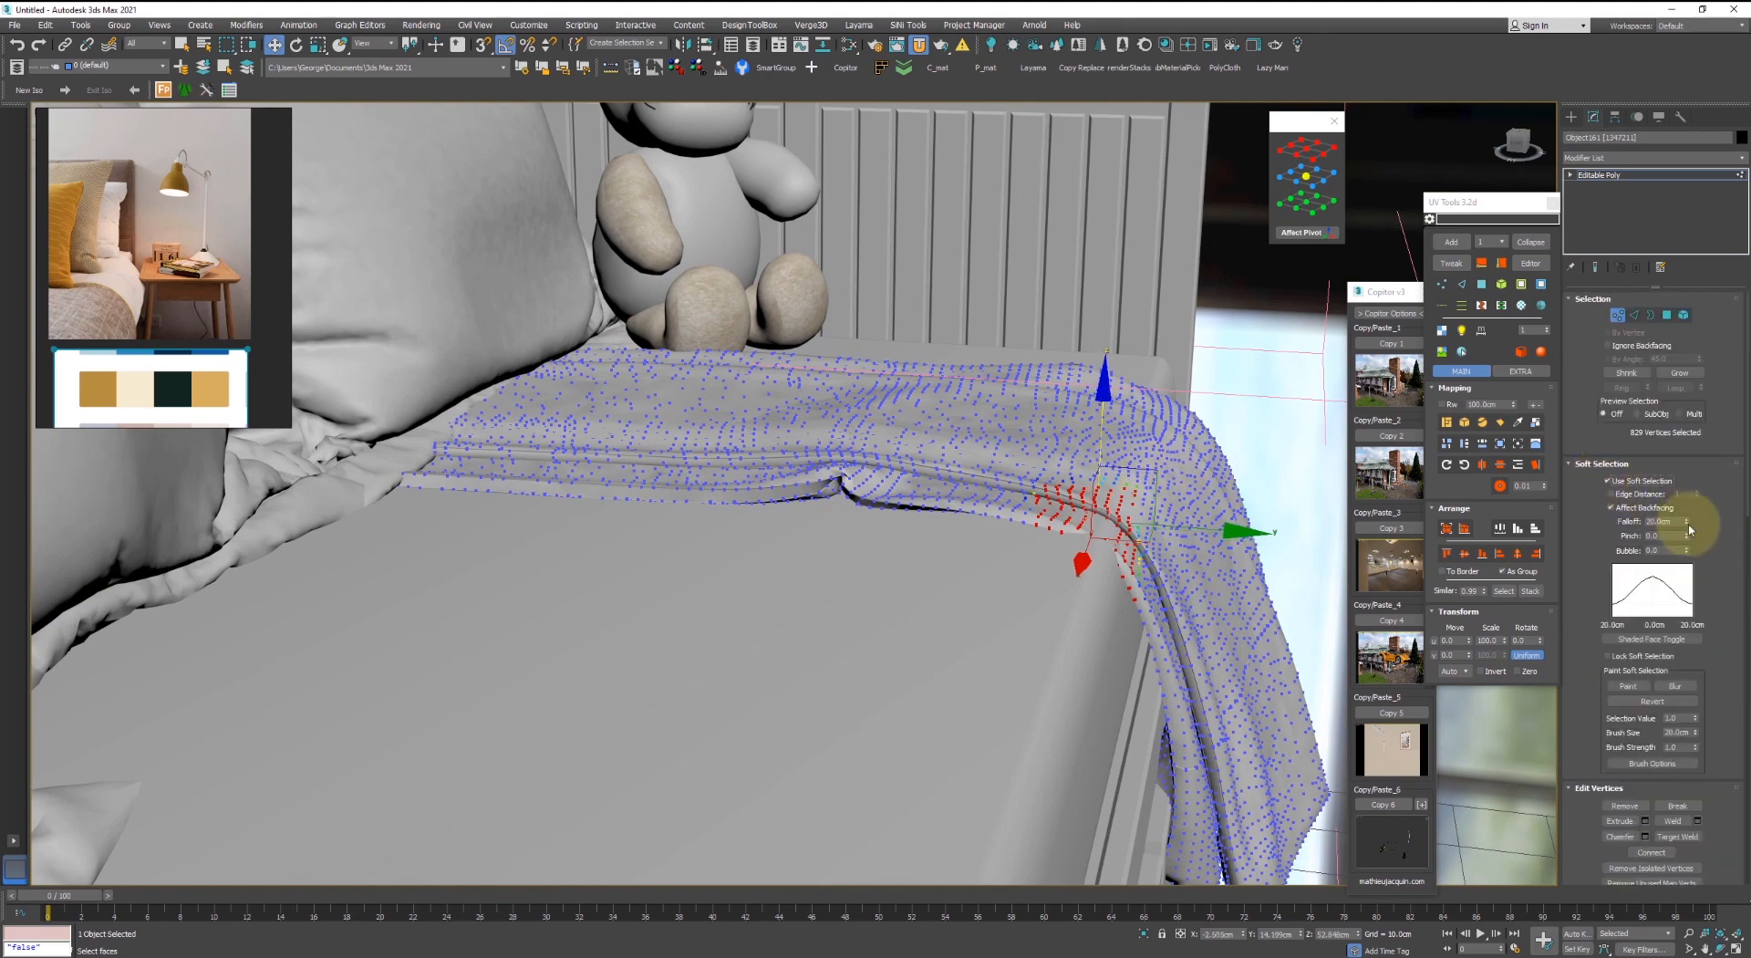
left_click_drag(1687, 520, 1683, 463)
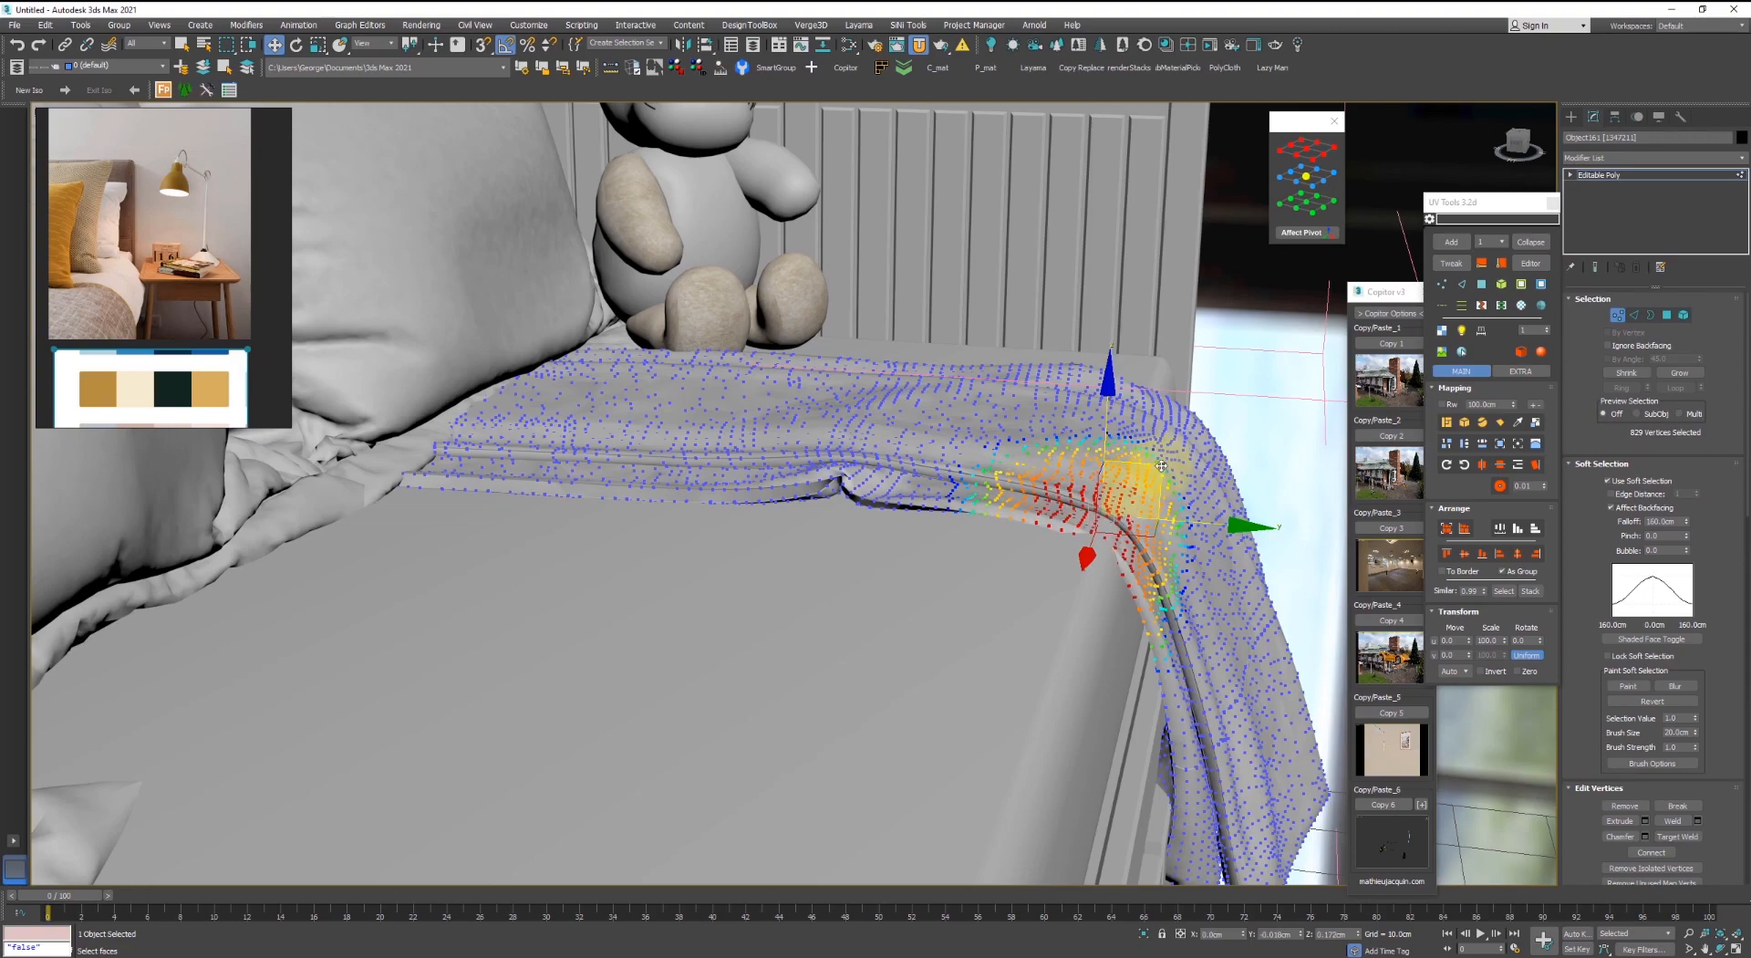
- Nudge the softly selected vertices at the blanket's bend to fit around the mattress edge
left_click_drag(1161, 465, 1171, 467)
mouse_move(1171, 469)
middle_mouse_down("alt")
mouse_move(1012, 446)
mouse_move(1149, 482)
middle_mouse_up("alt")
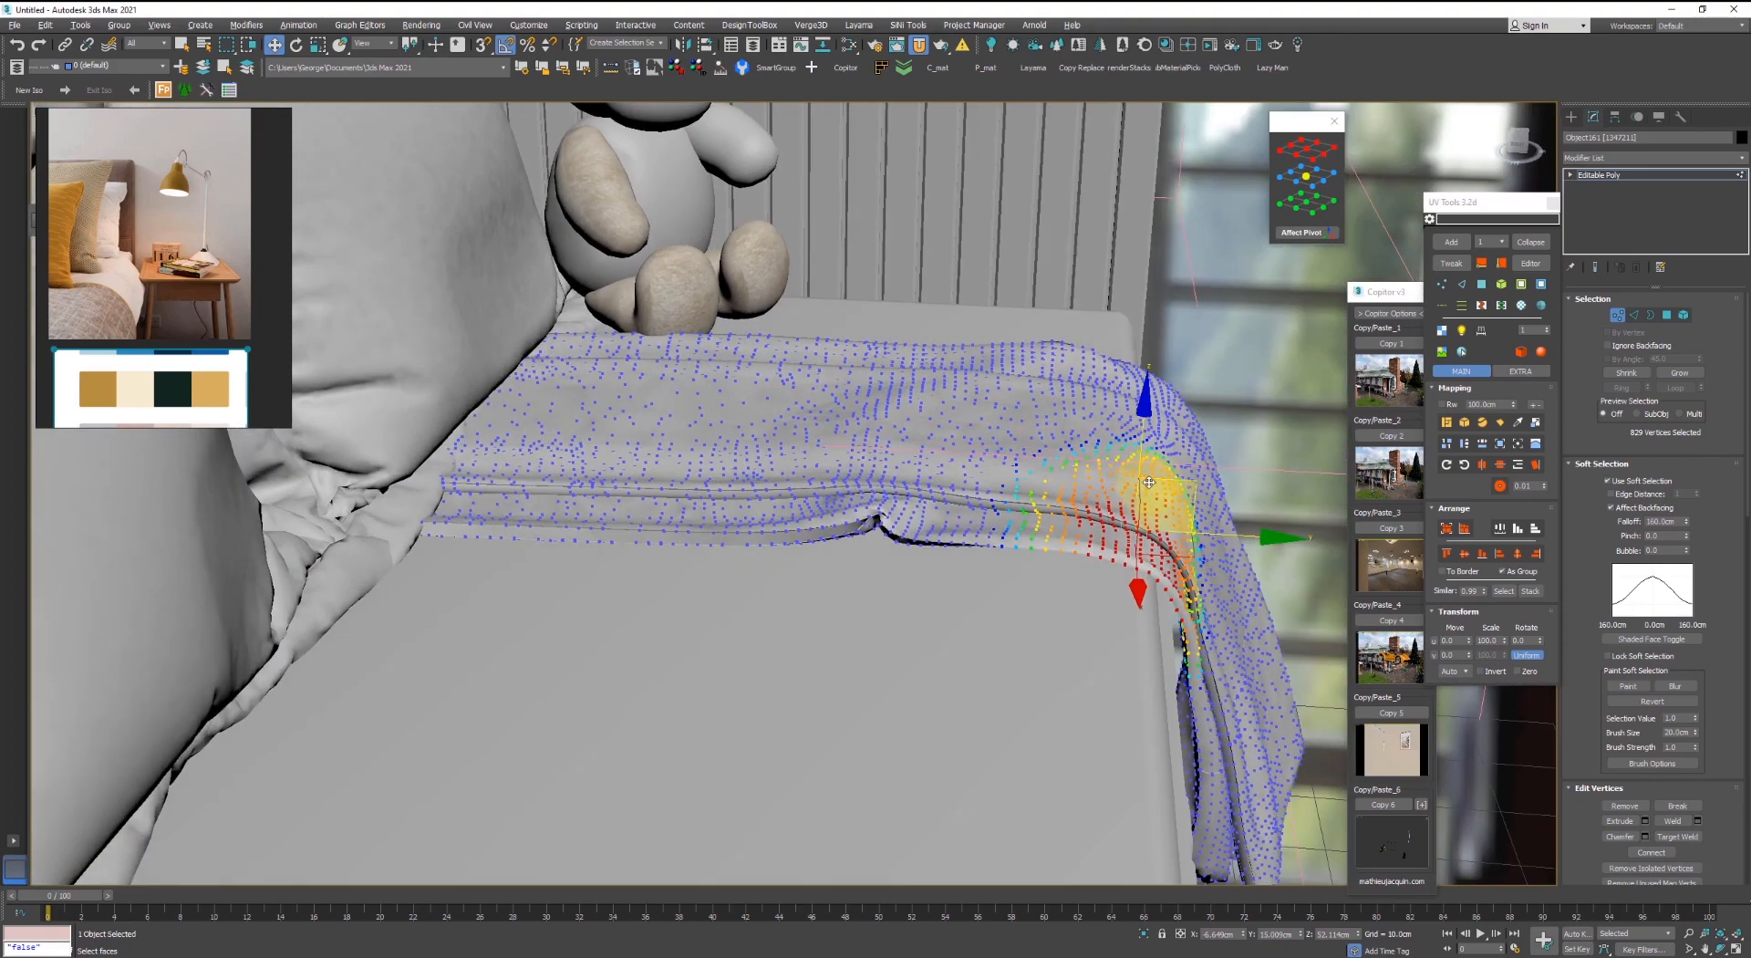
left_click_drag(2, 109, 5, 111)
- Adjust the height of the vertices in the blanket's flat section on the mattress and leave vertex editing
middle_click_drag(644, 468, 790, 442, "alt")
left_click_drag(396, 360, 426, 402)
key("e")
key("w")
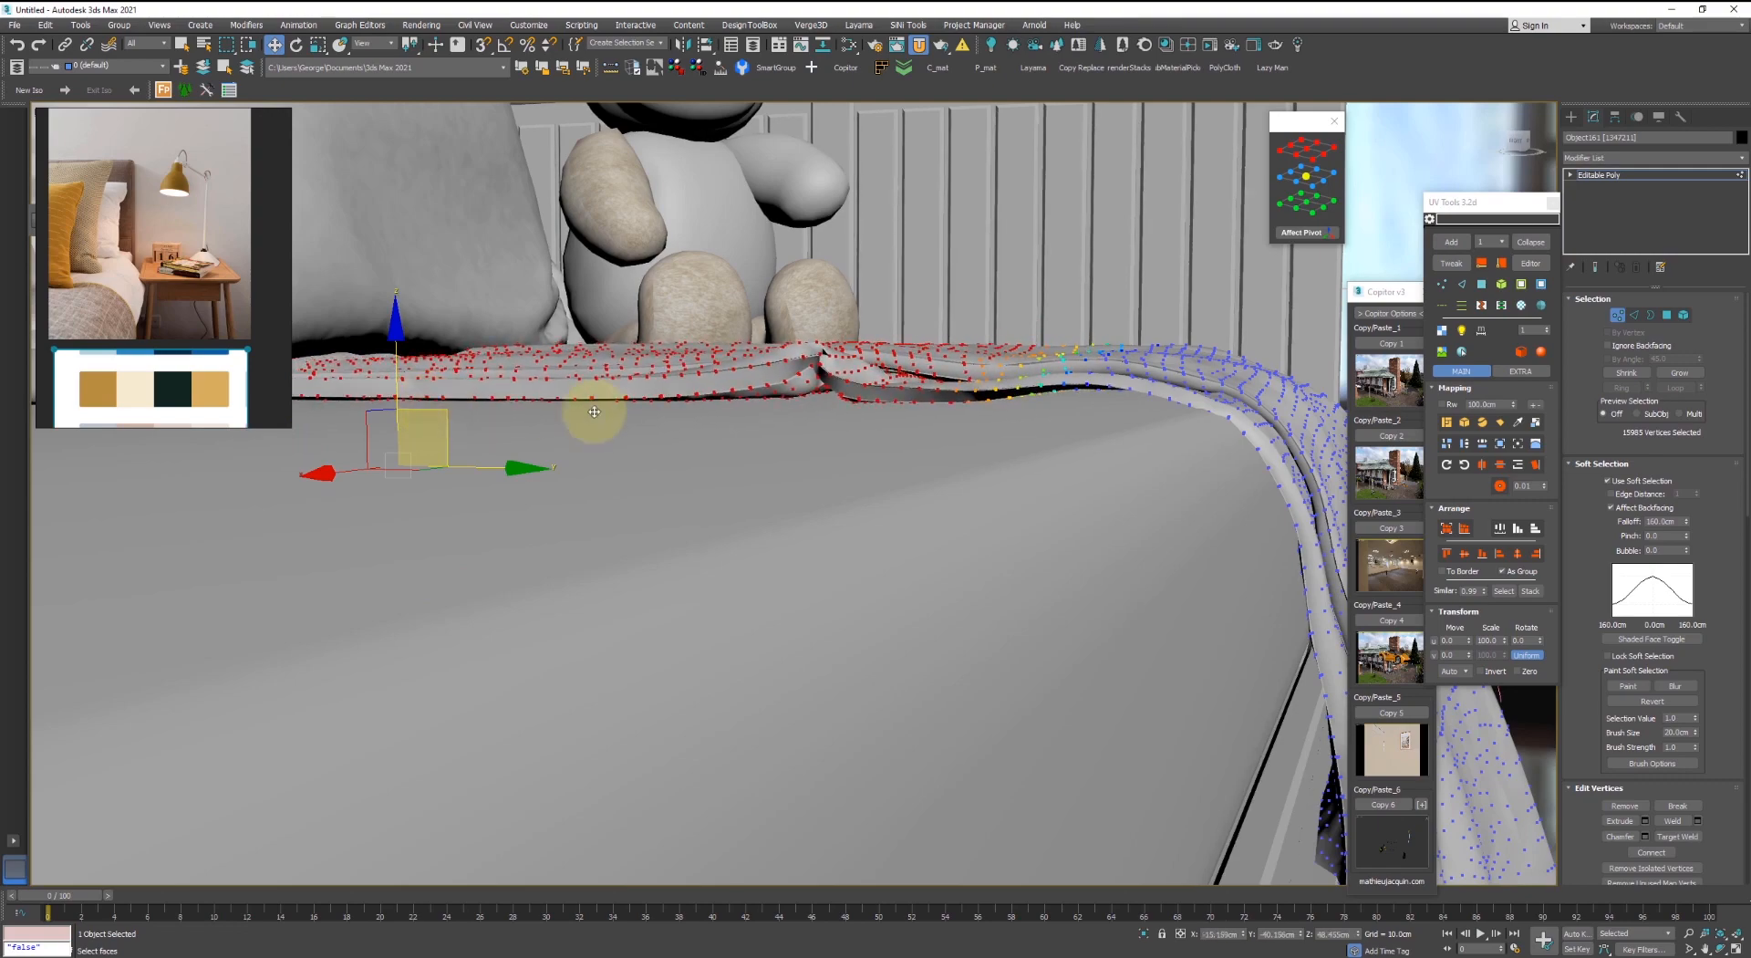
key("1")
scroll(958, 418, "down", 3)
middle_click_drag(958, 419, 972, 599, "alt")
scroll(972, 600, "down", 2)
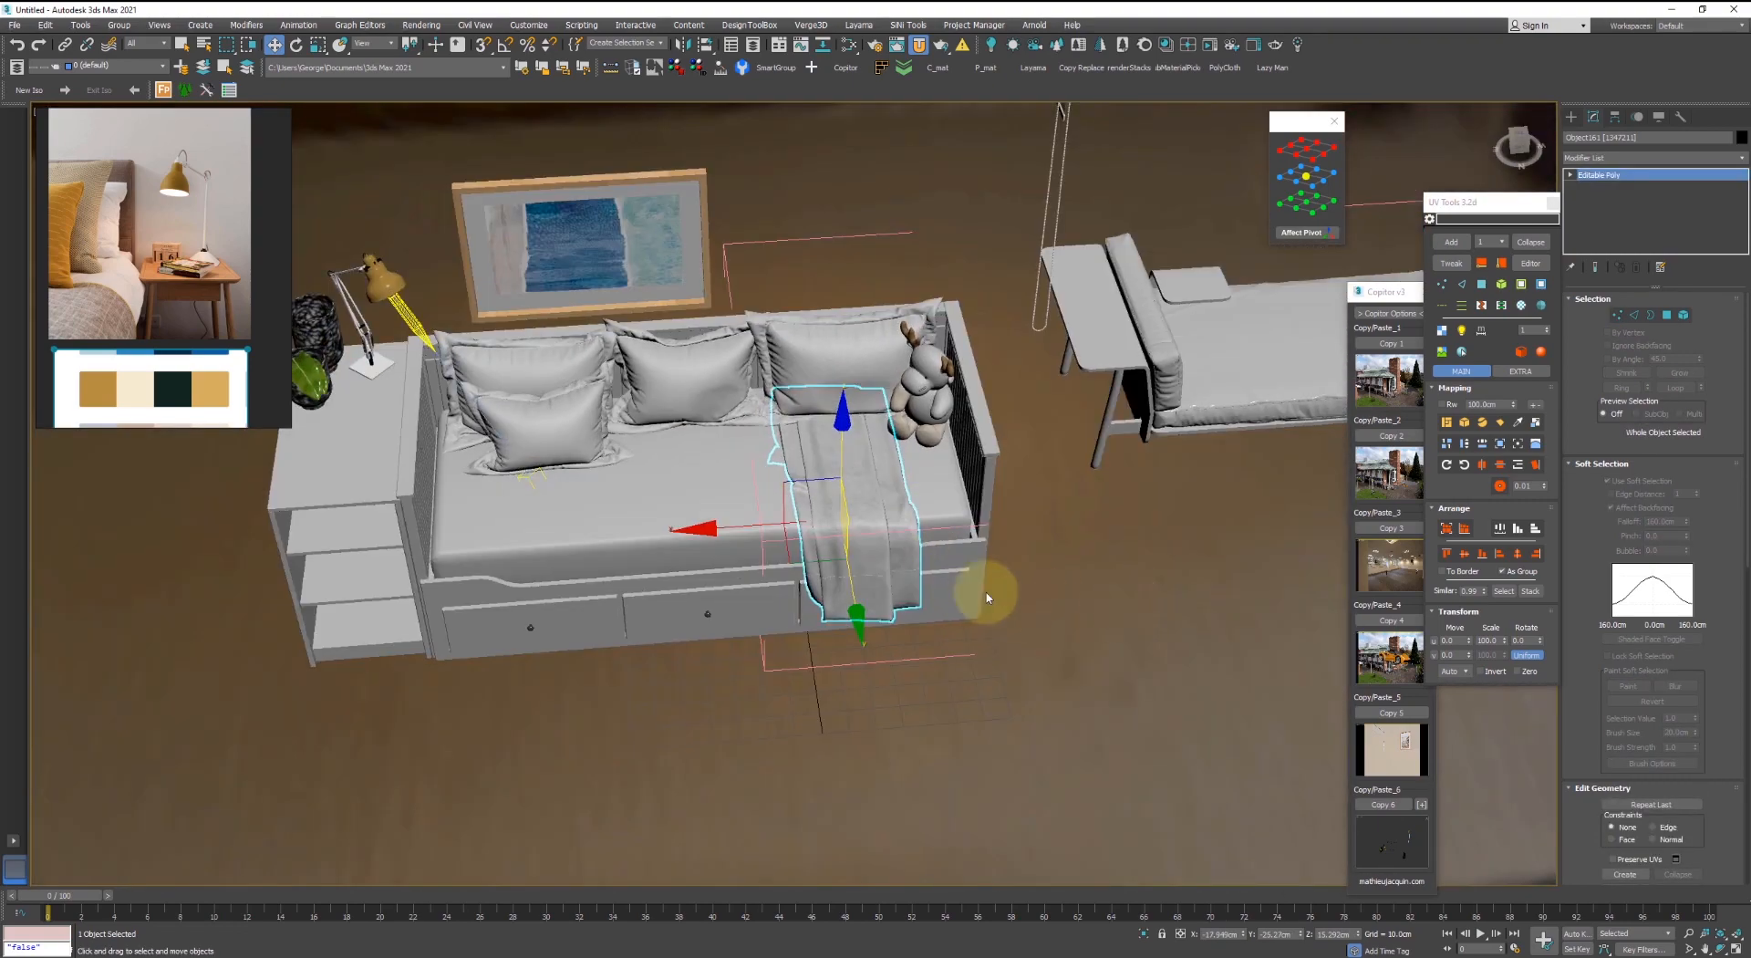
scroll(989, 594, "up", 8)
- Give the blanket's CoronaPhysicalMtl a sheen layer amount of about 0.7 and enlarge its node preview
key("ctrl+d")
key("m")
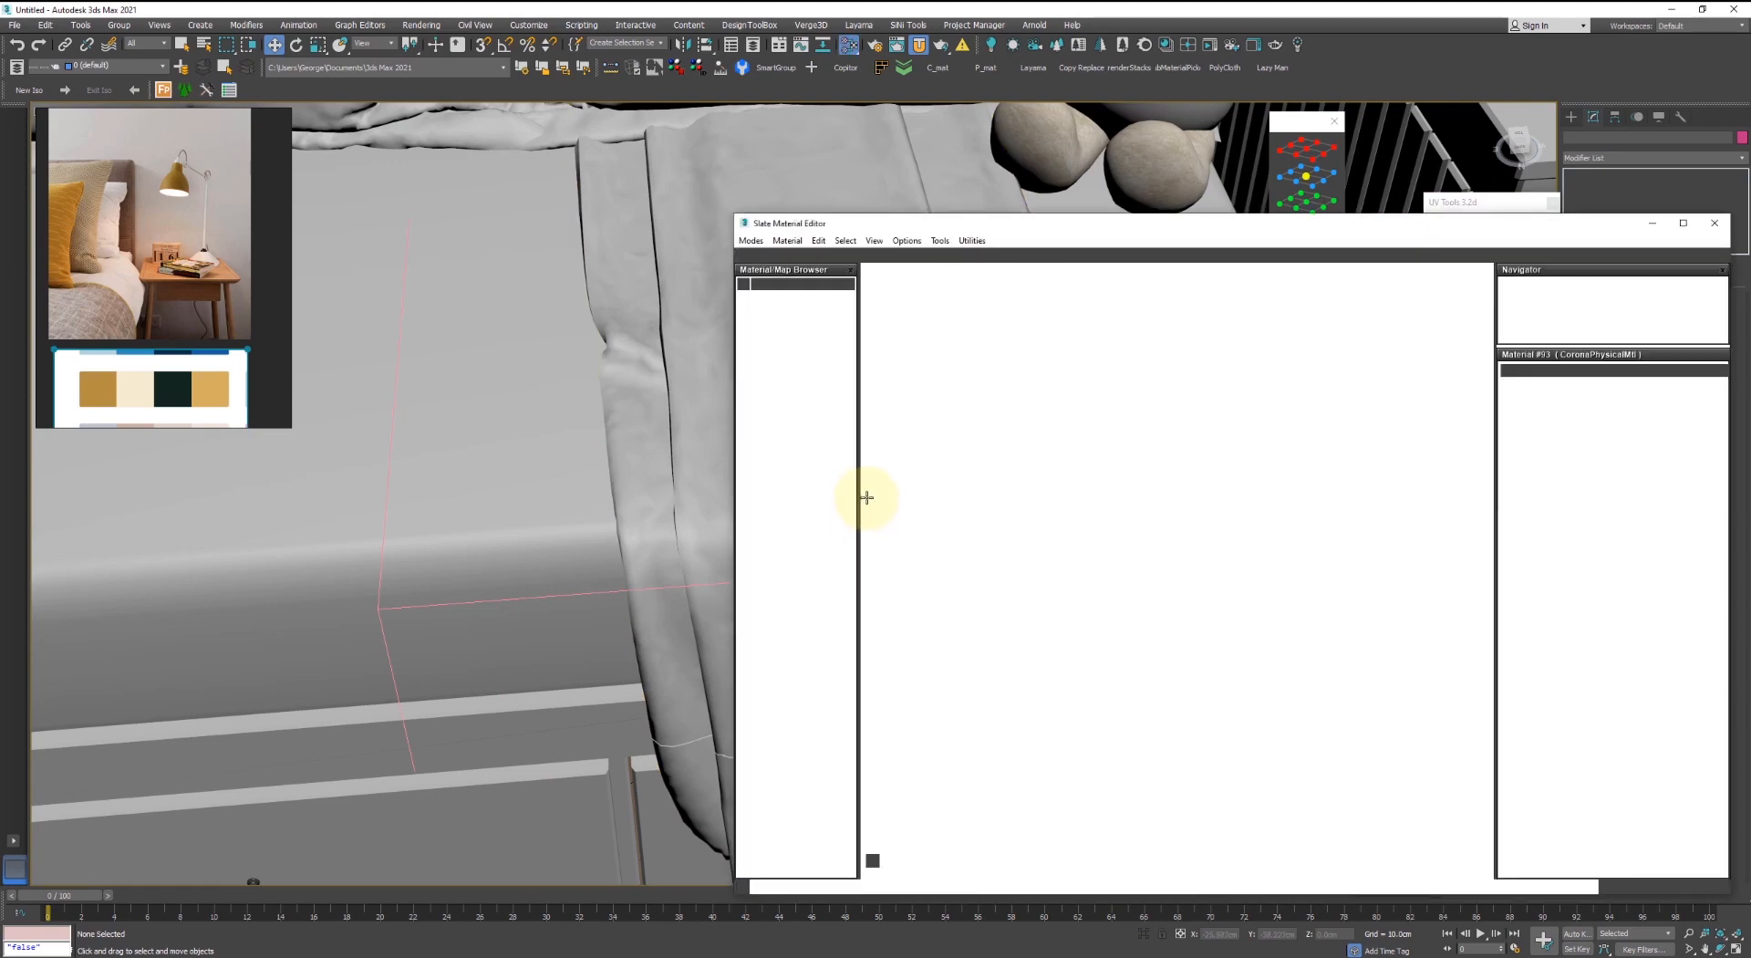
middle_click_drag(1116, 546, 1344, 535)
left_click_drag(1202, 405, 1112, 378)
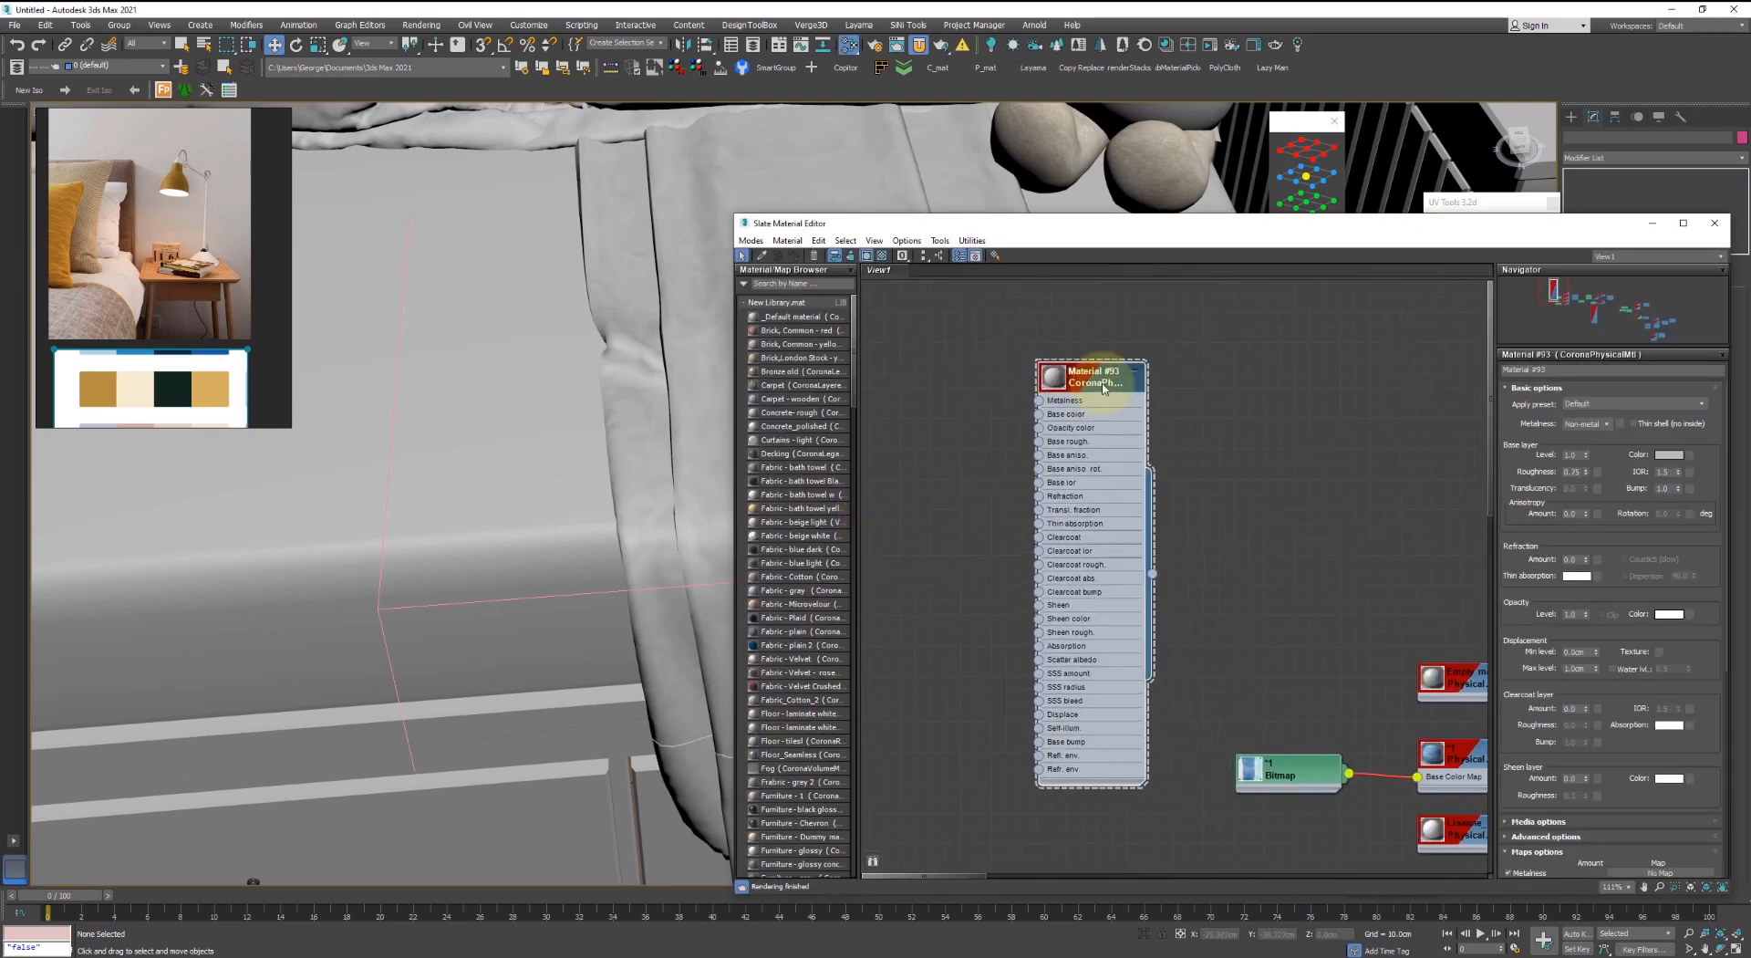
middle_click_drag(1131, 497, 1257, 578)
scroll(1257, 579, "up", 1)
scroll(1587, 669, "down", 5)
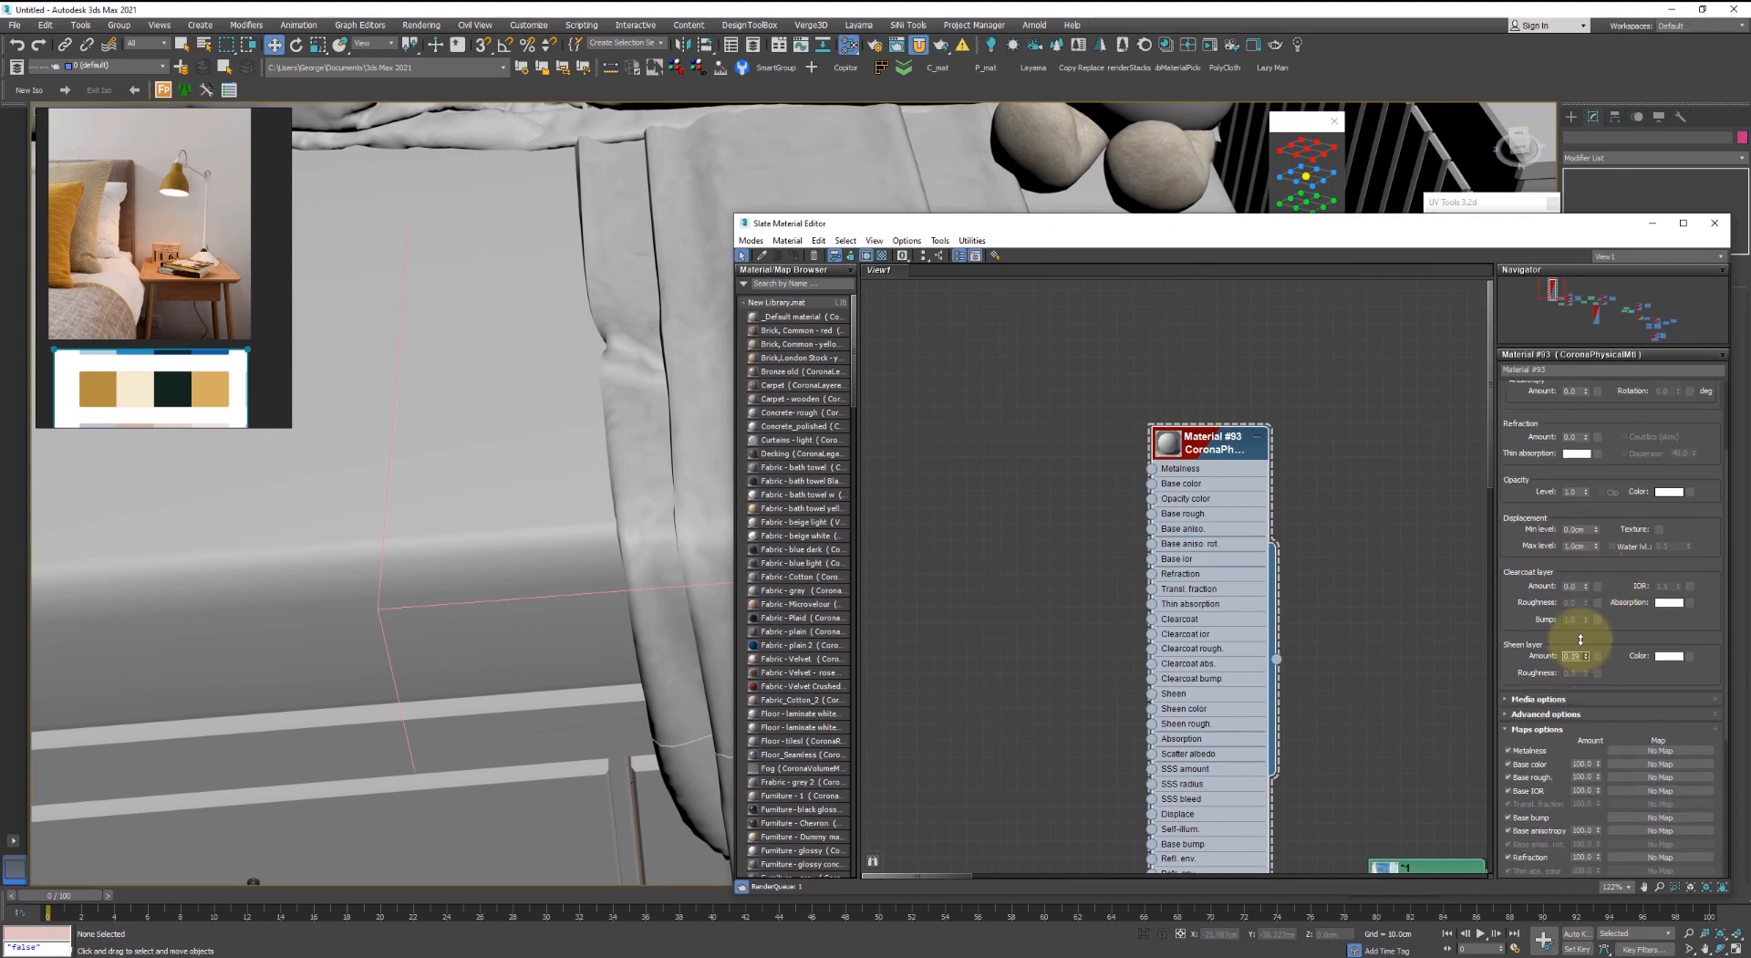
left_click_drag(1589, 658, 1376, 538)
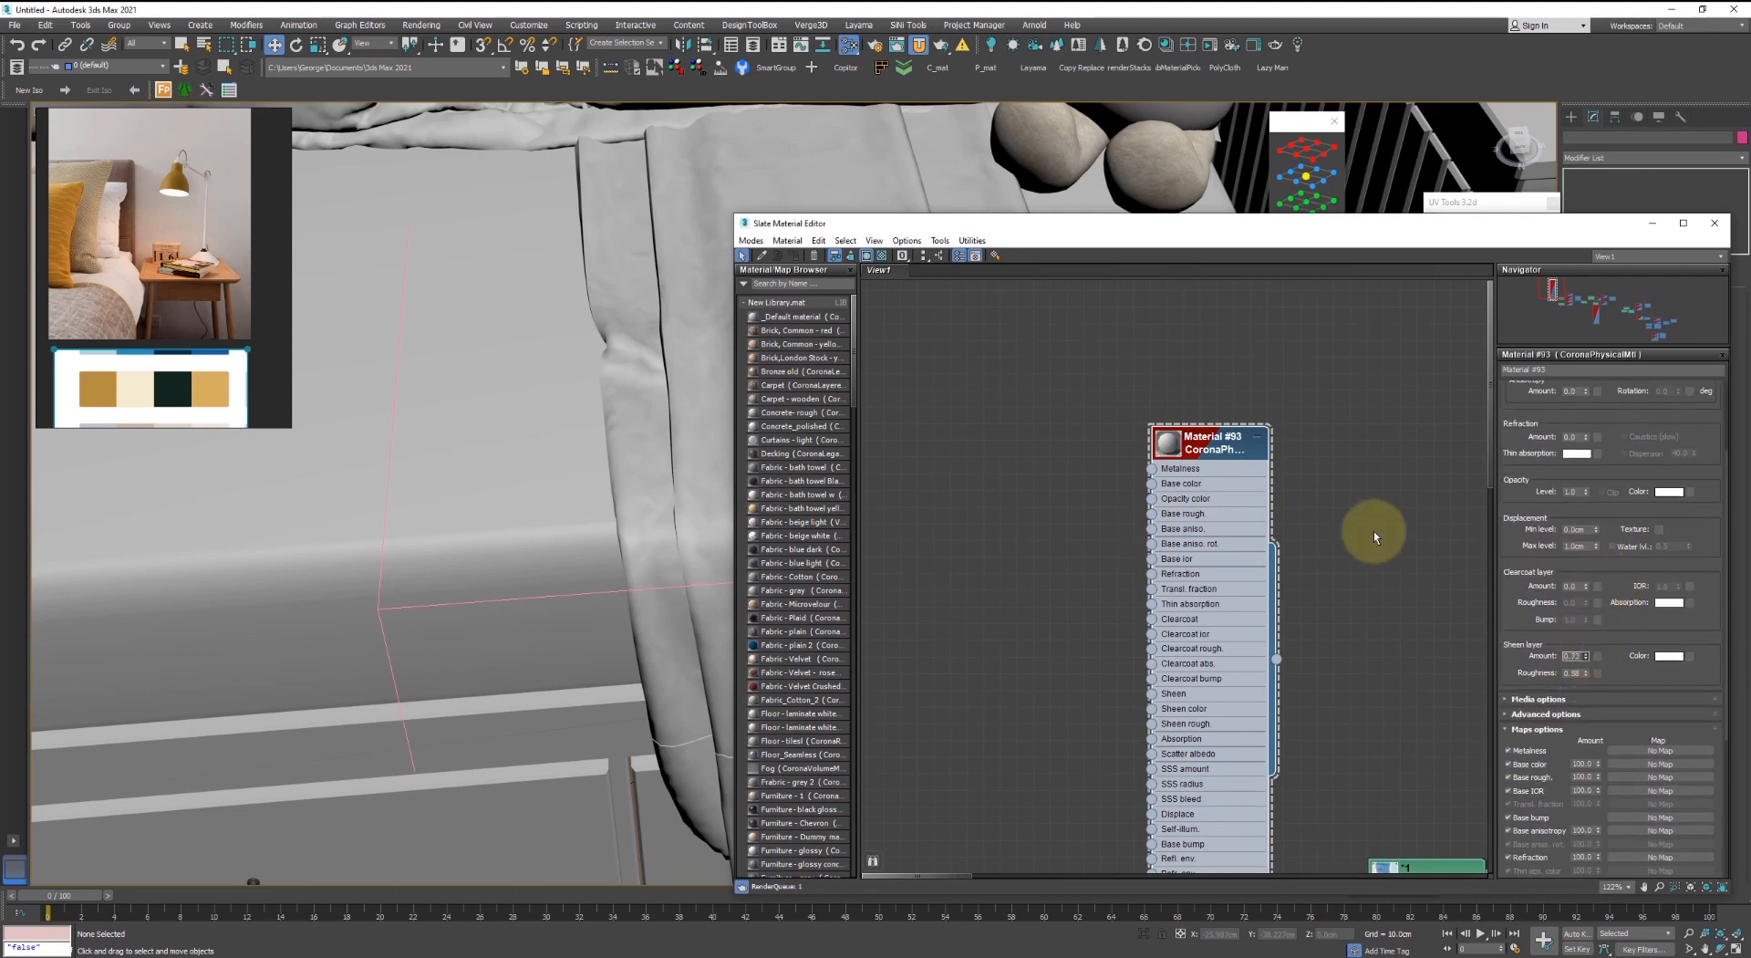
left_click(1165, 443)
- Move and enlarge the reference image board and examine the patterned bed throw in the bedroom photo
scroll(109, 293, "up", 5)
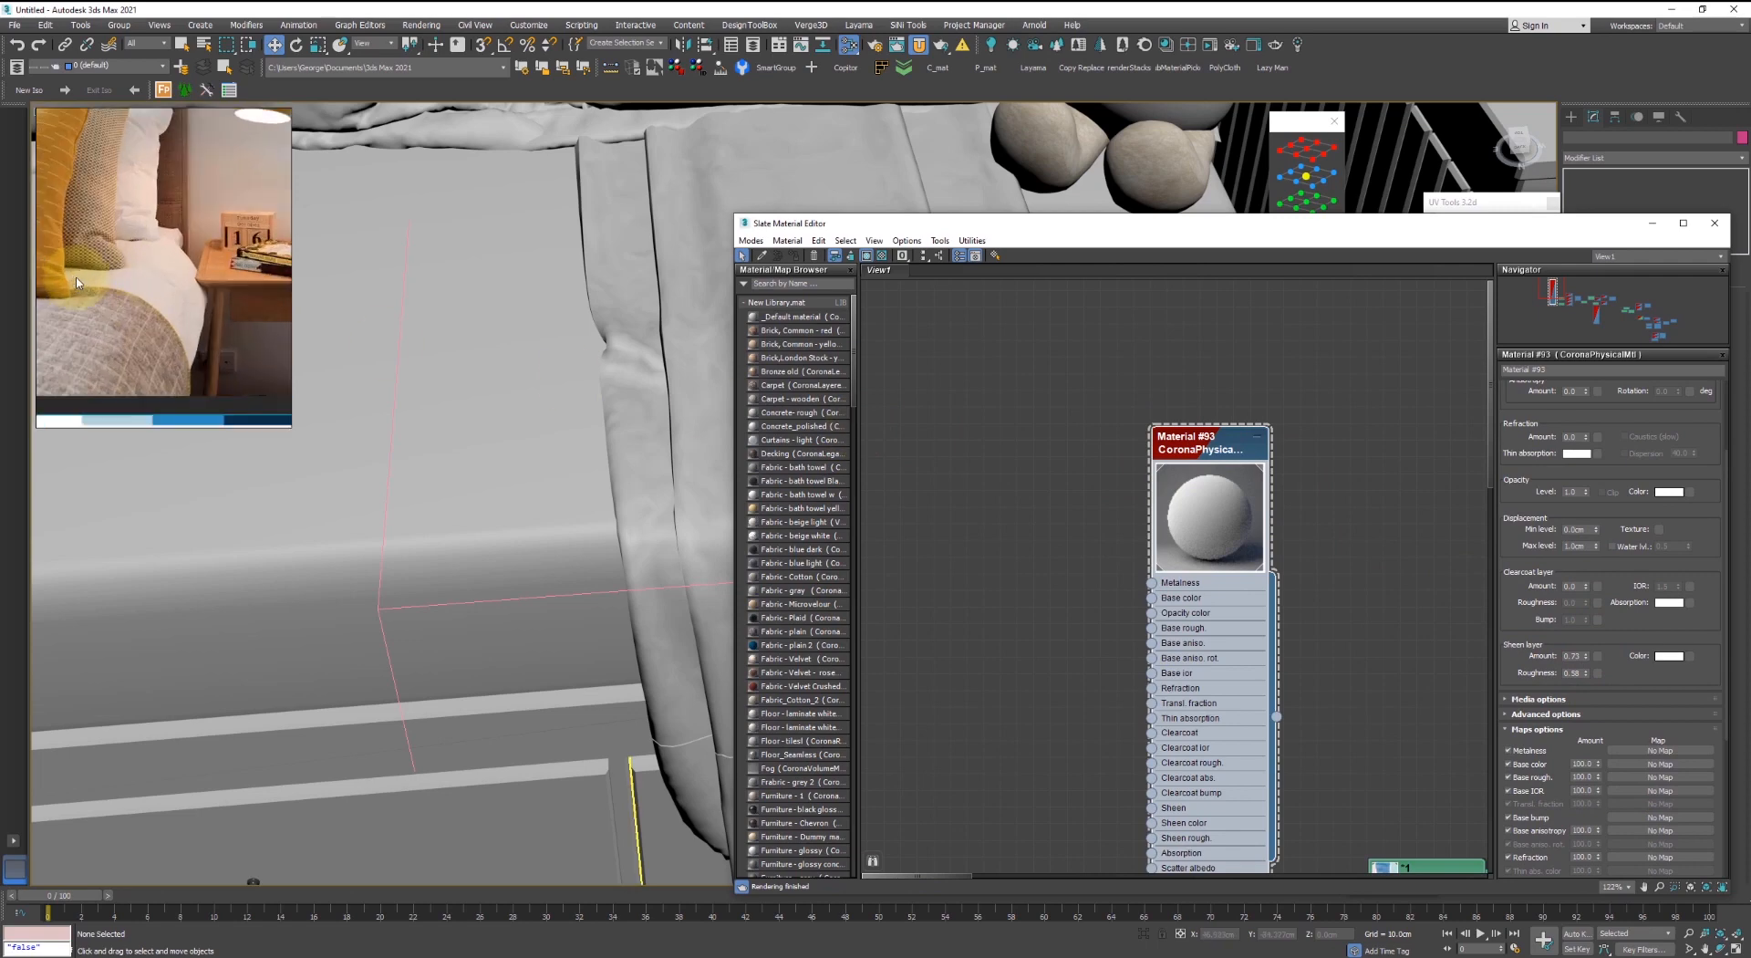
right_click_drag(110, 292, 256, 347)
scroll(286, 339, "down", 4)
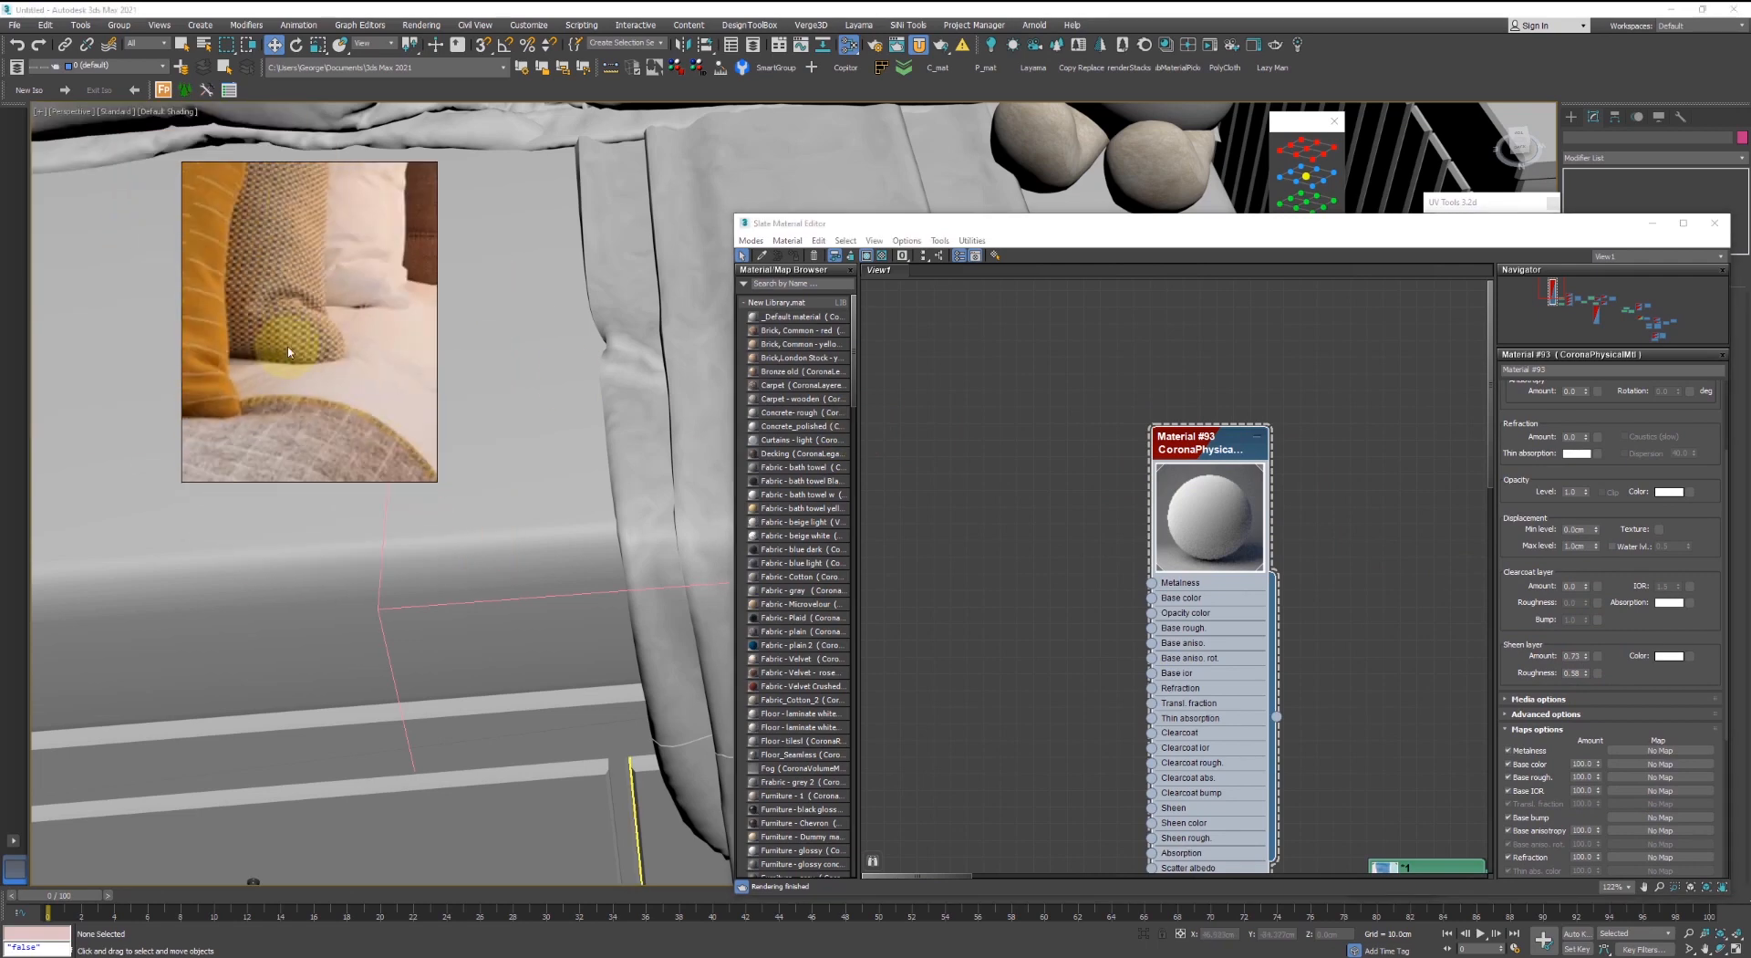
scroll(297, 423, "up", 3)
scroll(339, 404, "down", 3)
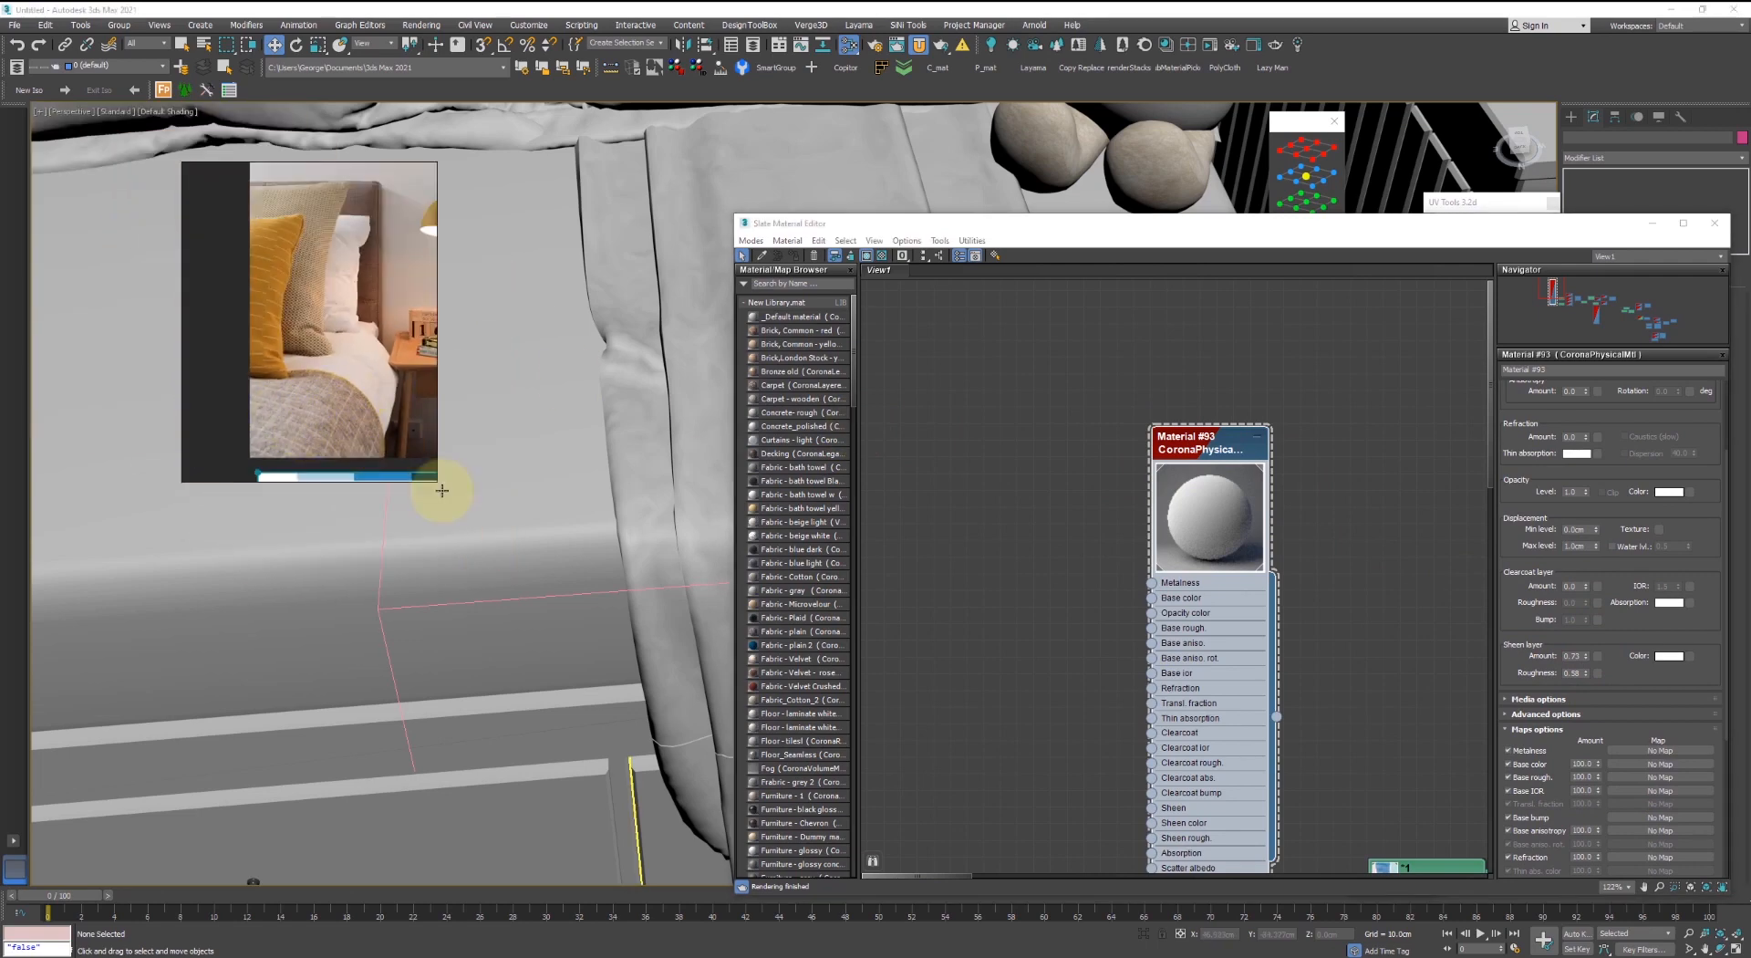
left_click_drag(435, 477, 569, 599)
scroll(347, 427, "up", 3)
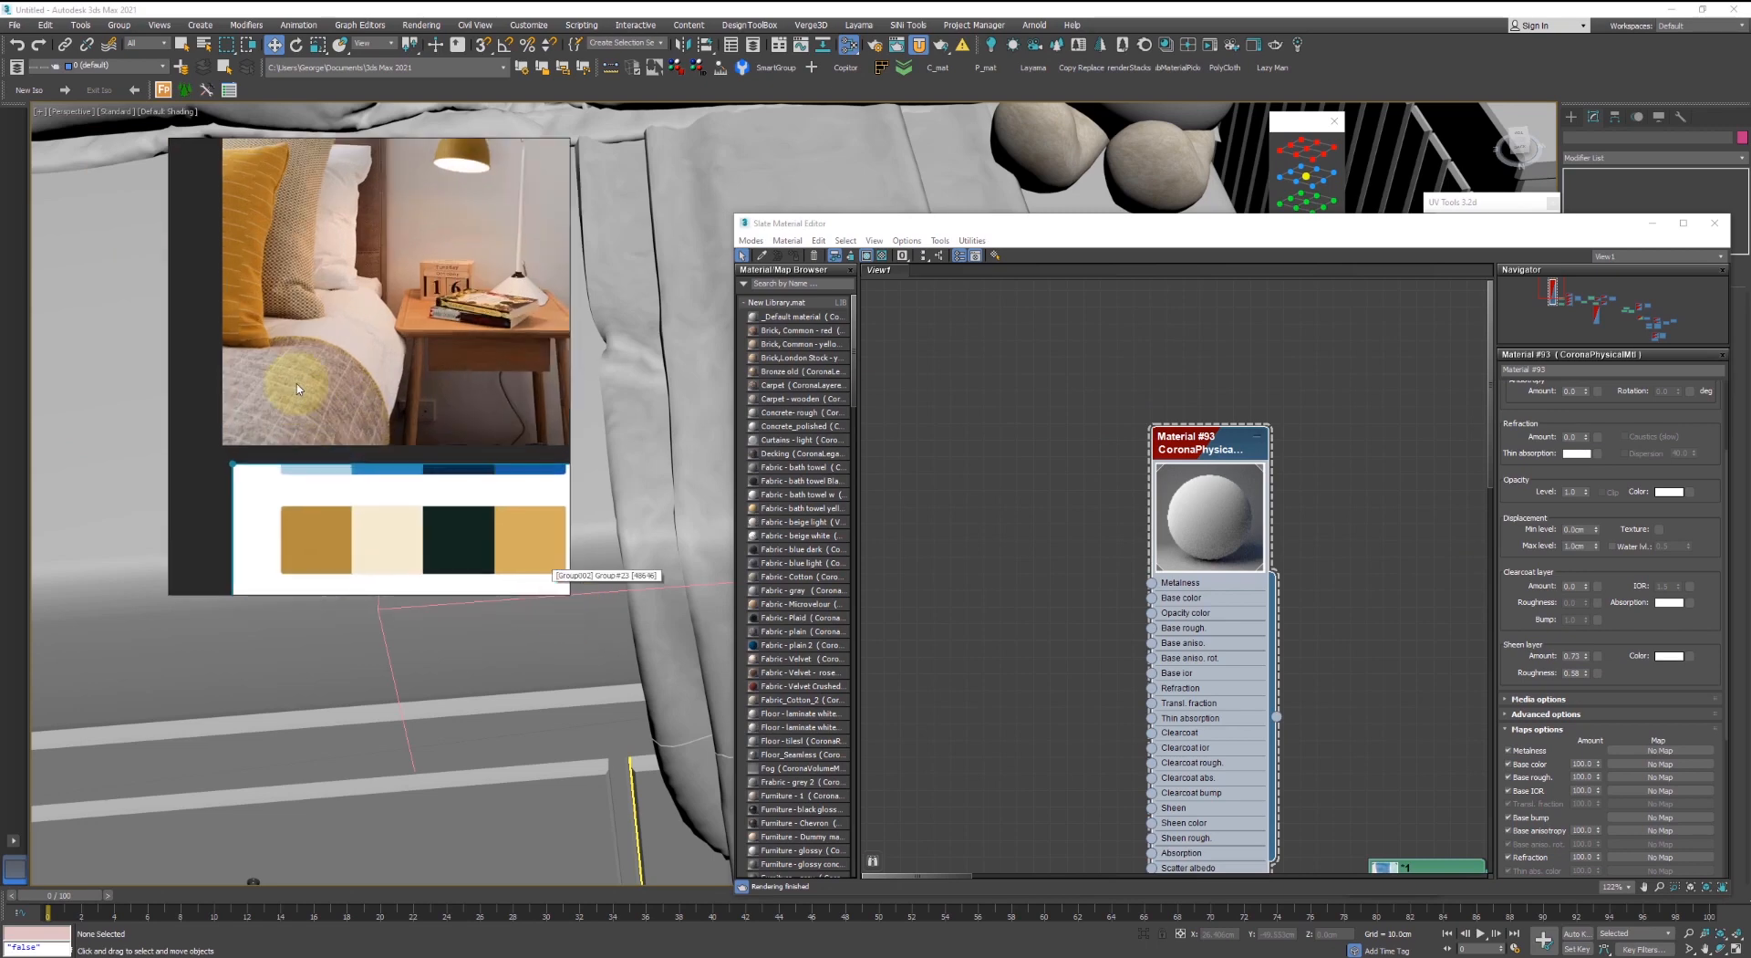
middle_click_drag(946, 449, 984, 465)
scroll(1061, 472, "down", 1)
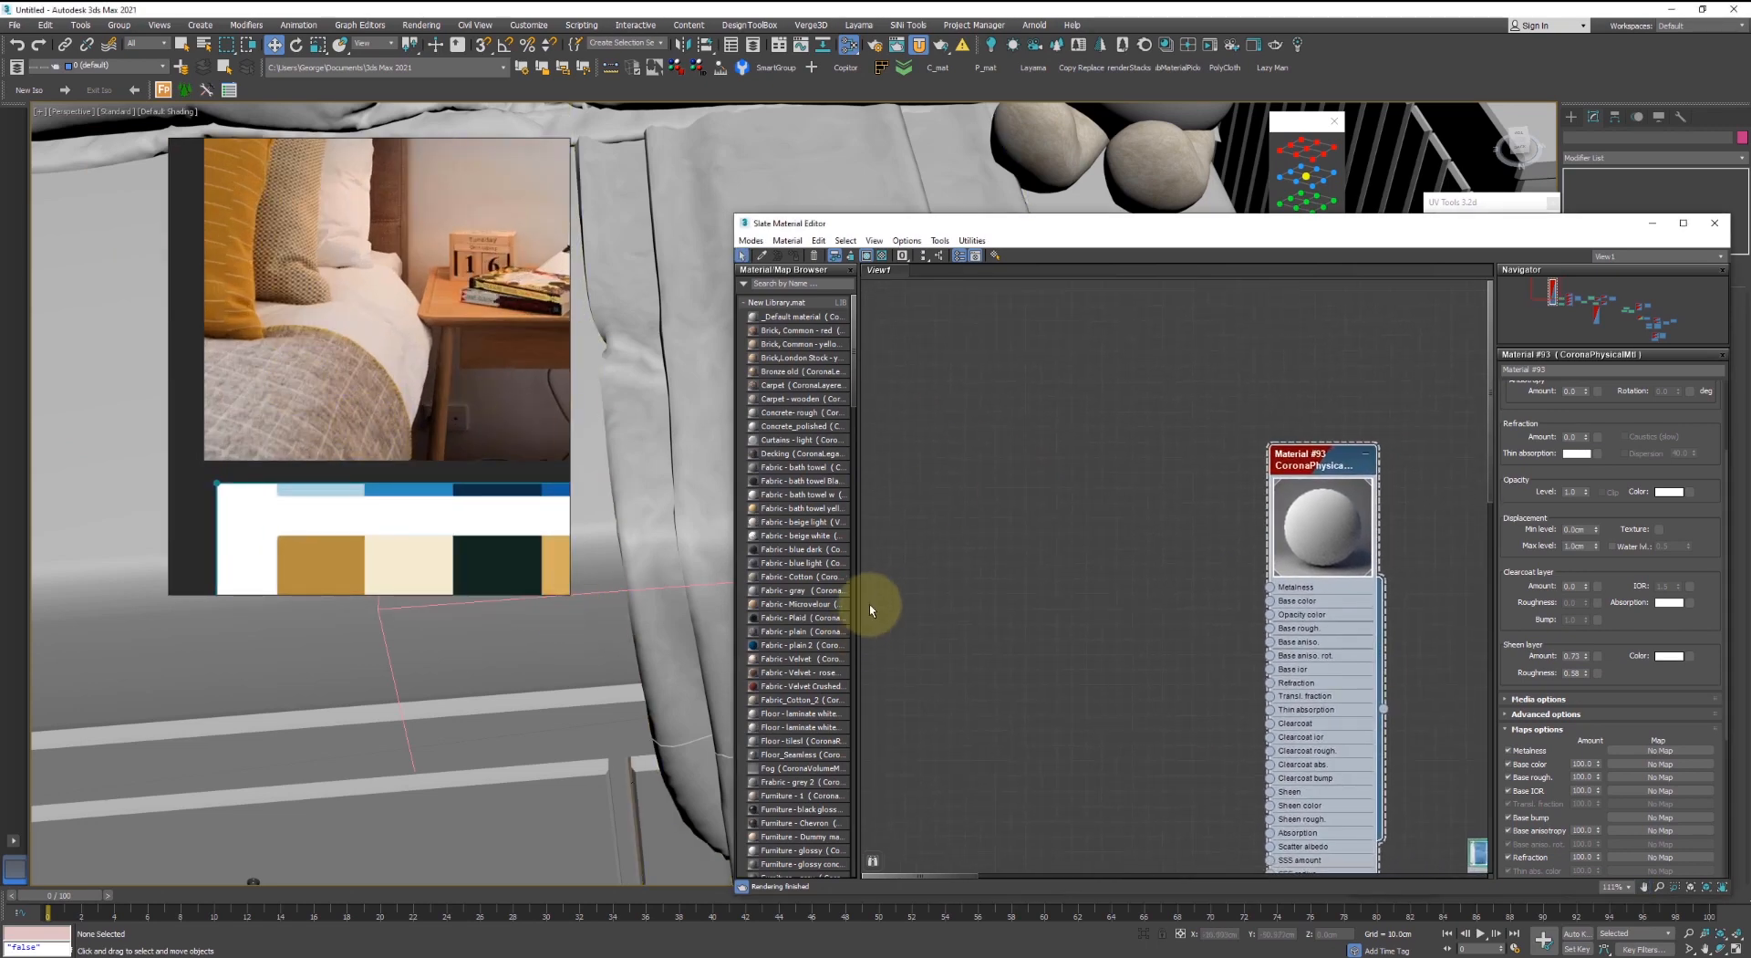
- Switch to the Opera browser and search Google Images for "bed sheet texture"
left_click(534, 949)
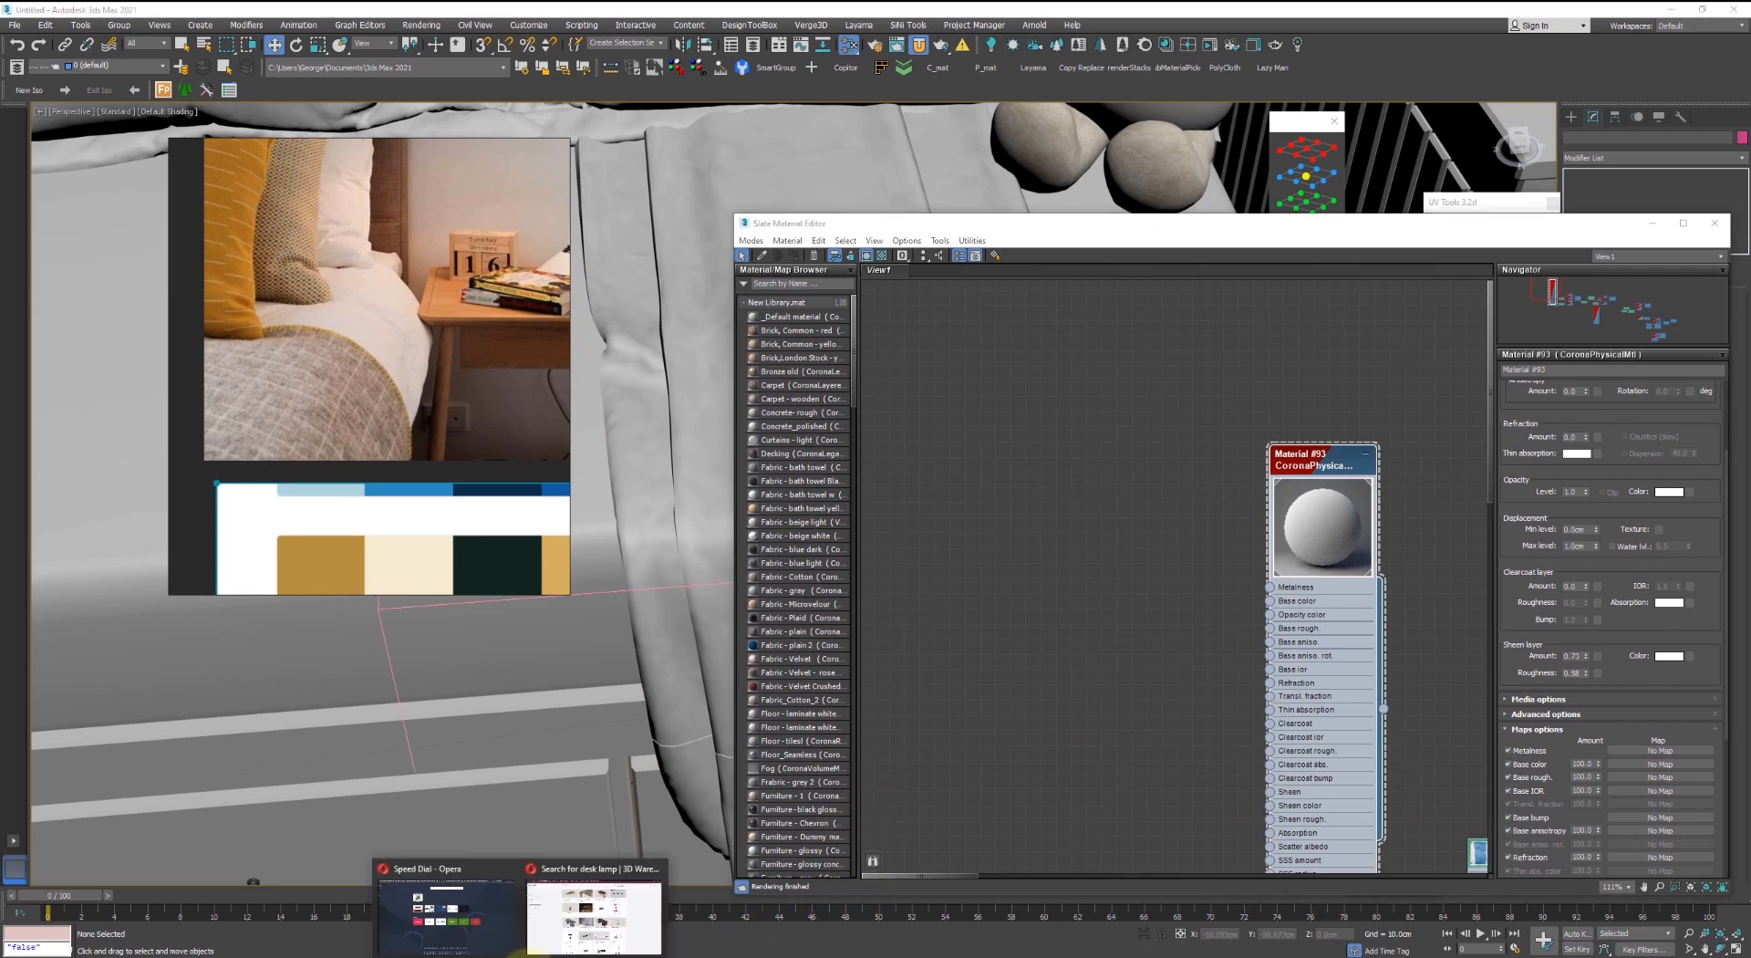
left_click(584, 923)
left_click(993, 11)
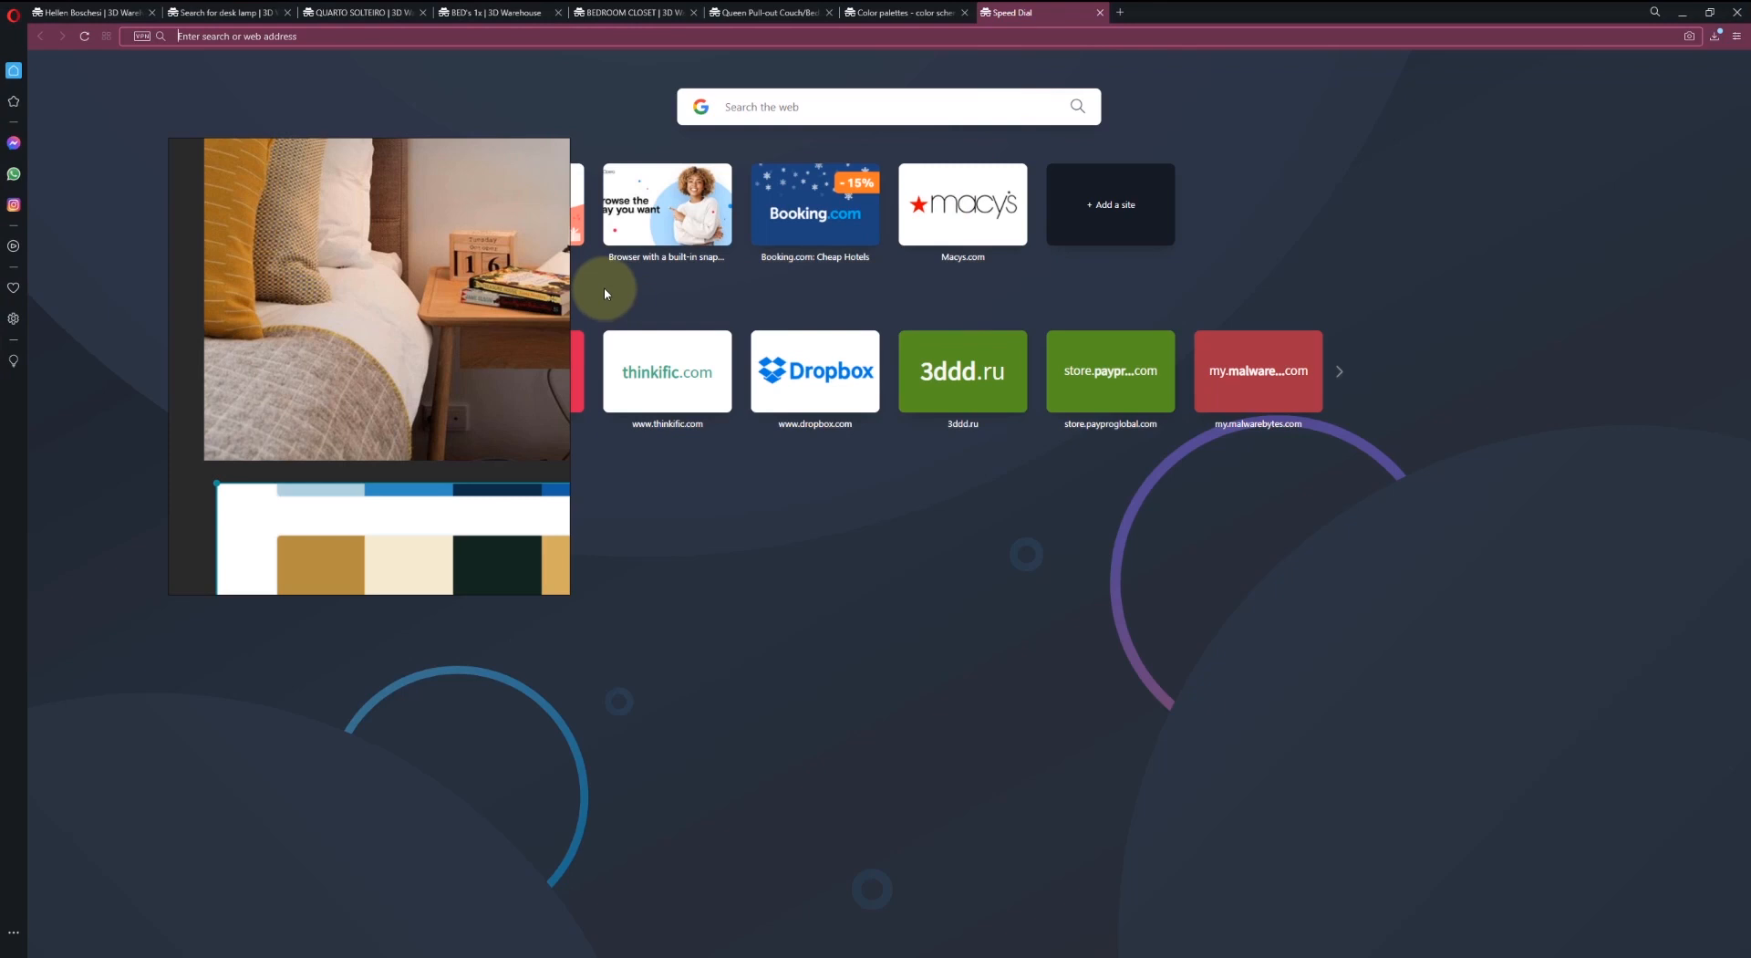
type("bed sheet")
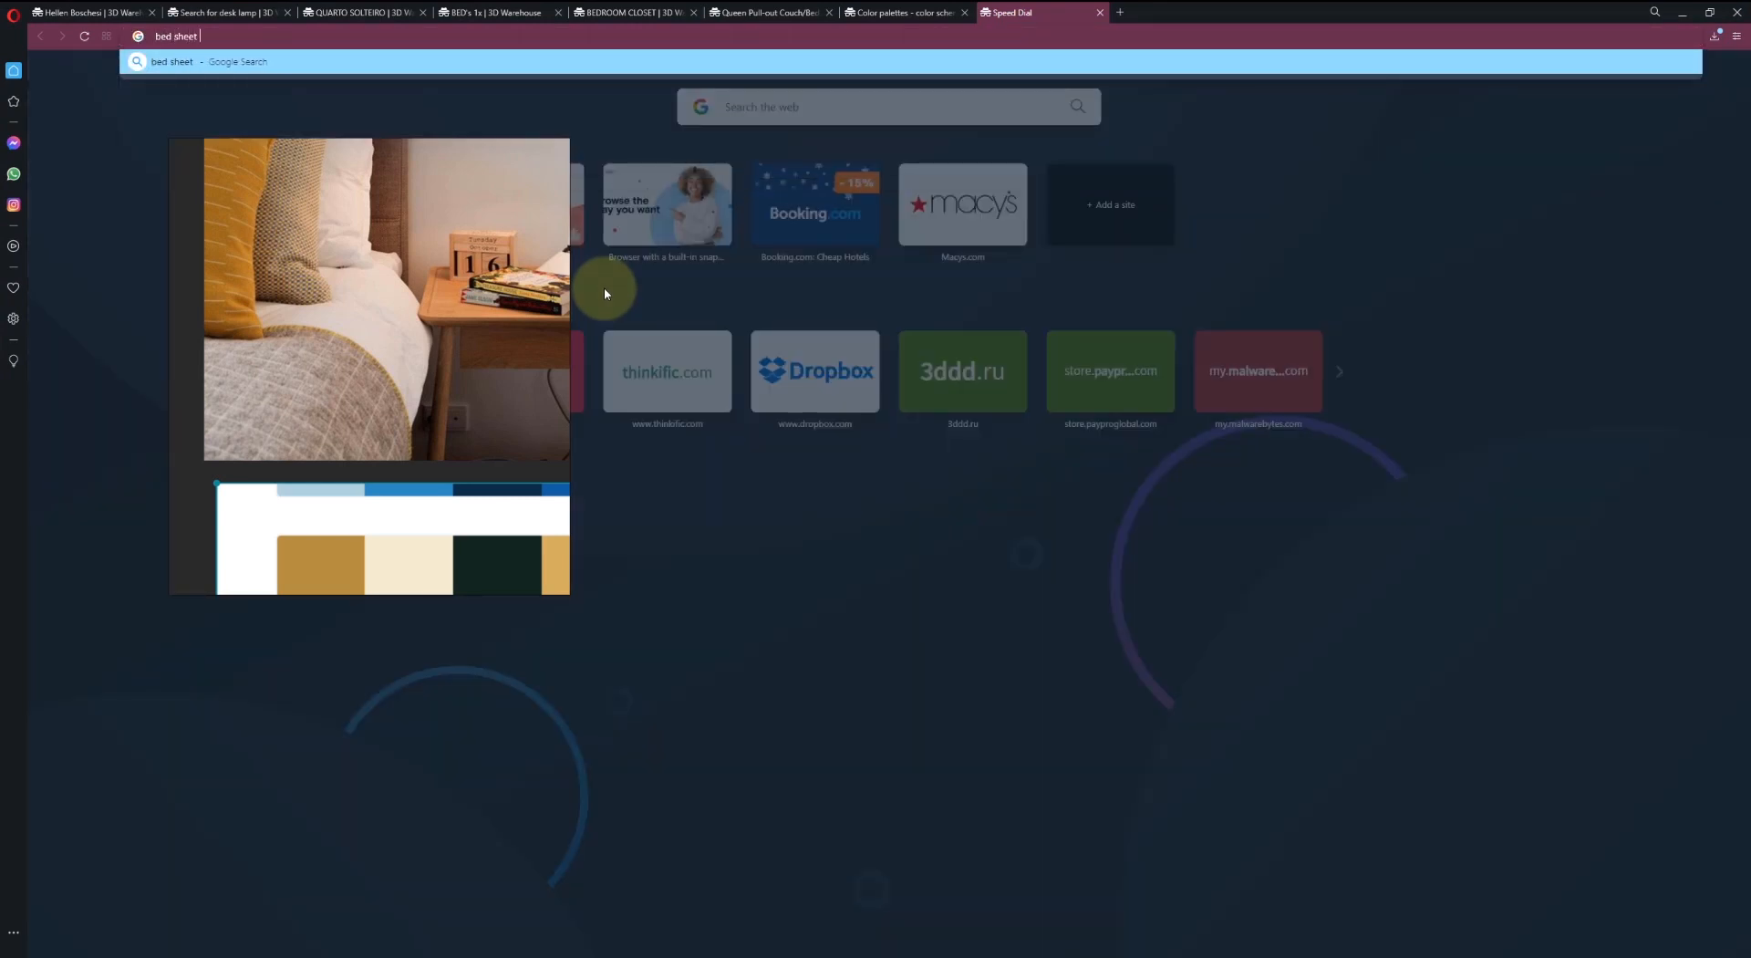
type(" texture")
key("Return")
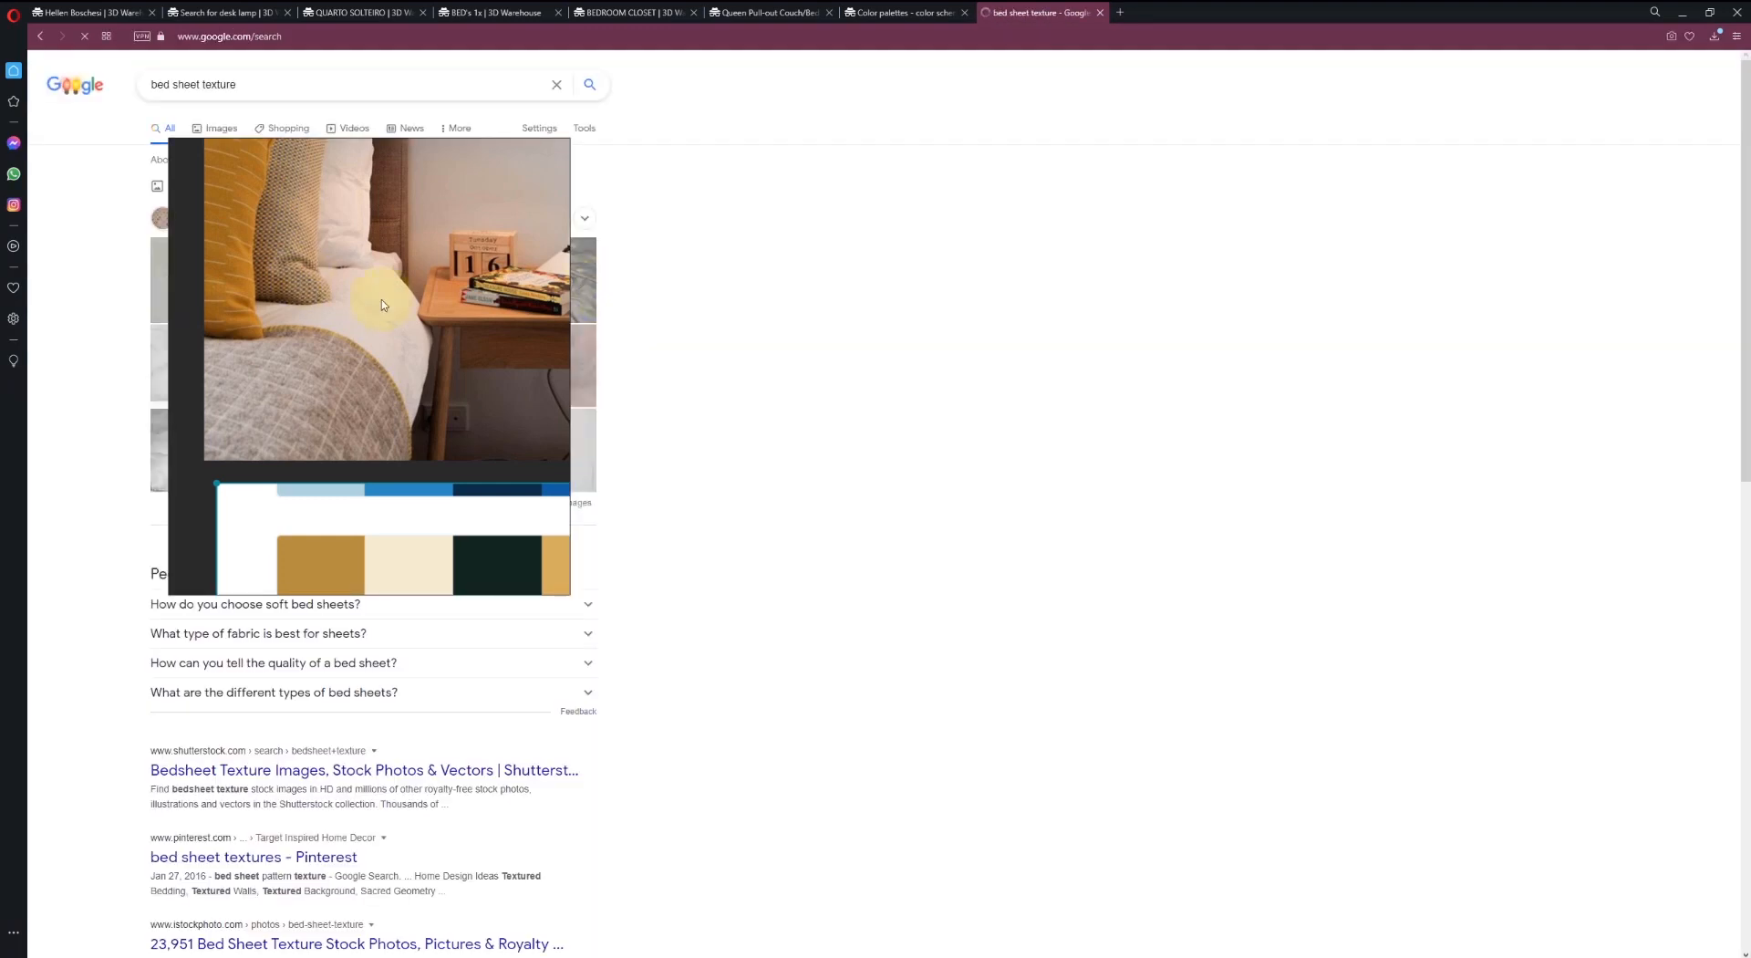
left_click(221, 127)
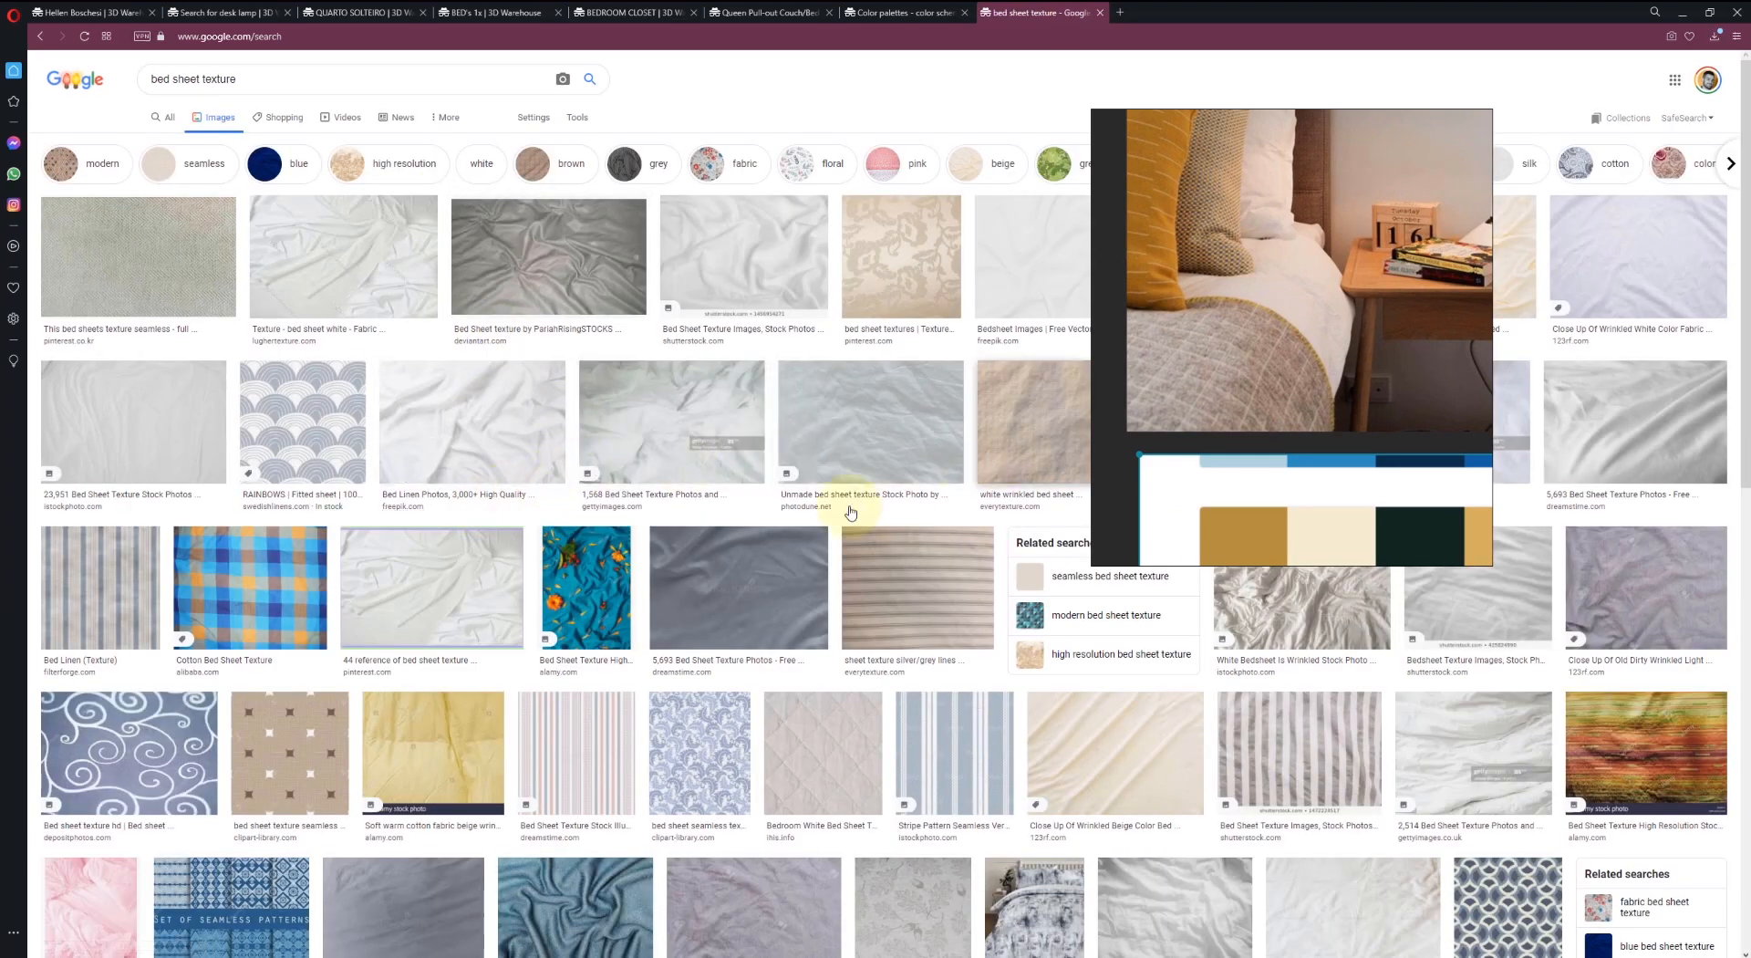
- Find the beige fabric image with white diamond outlines among the related images and bring it into Affinity Photo
left_click(289, 760)
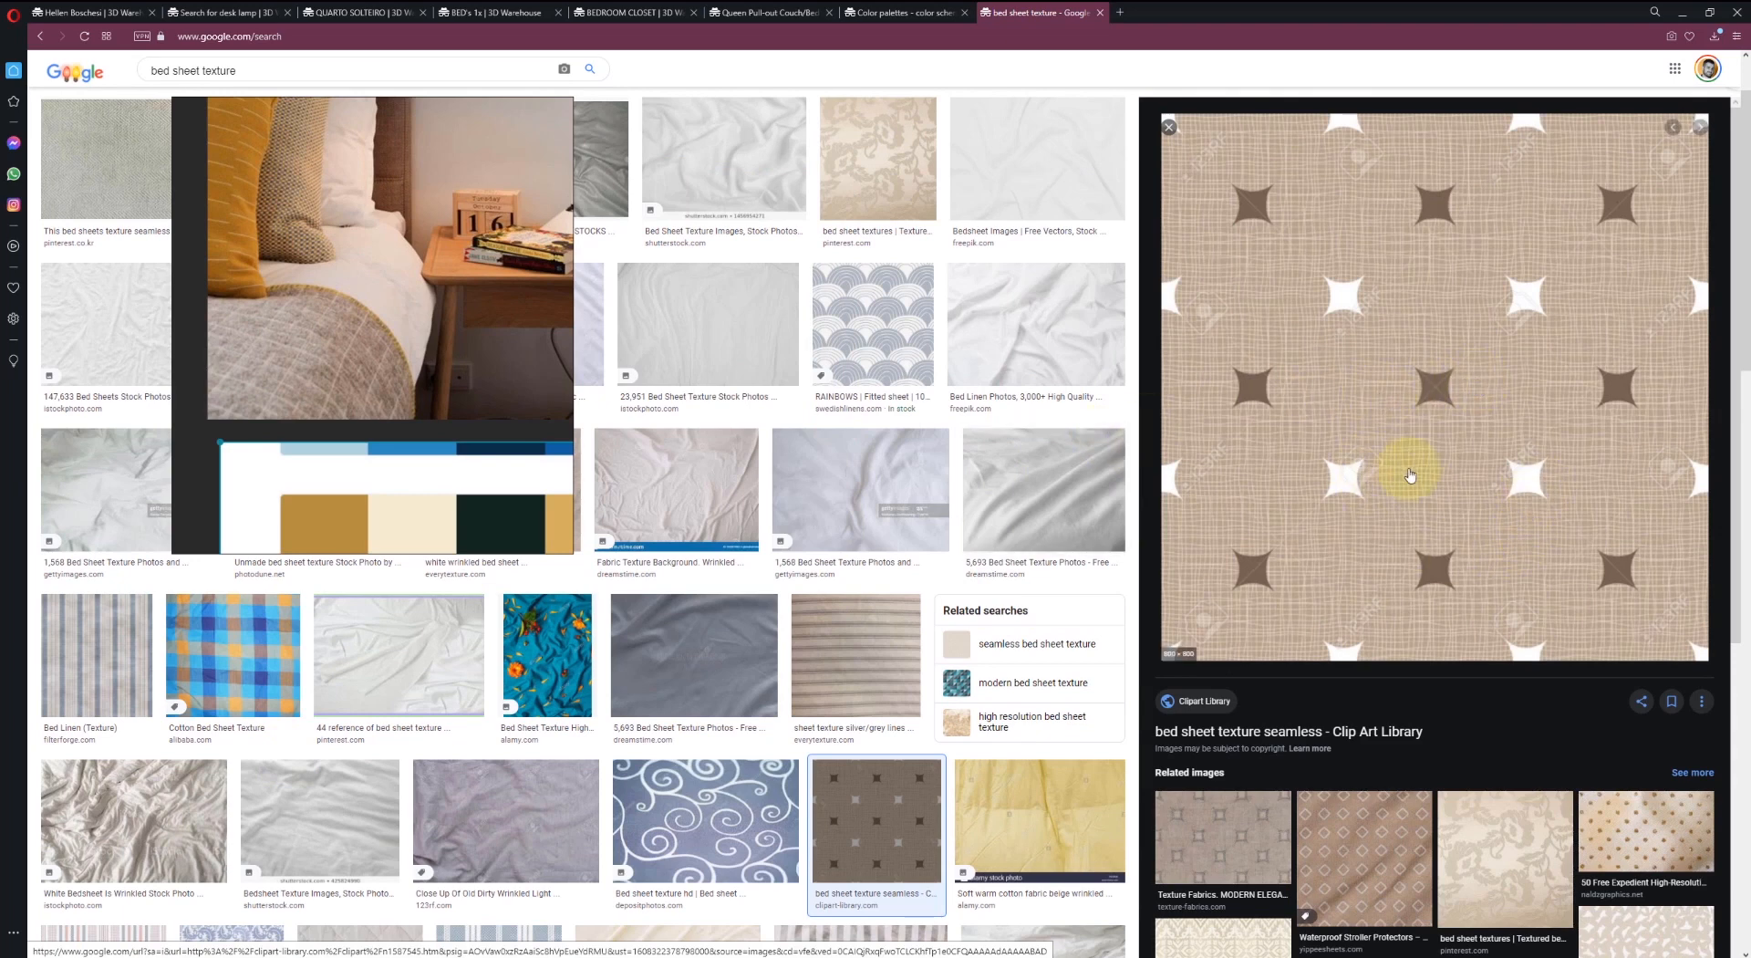
scroll(1298, 509, "down", 3)
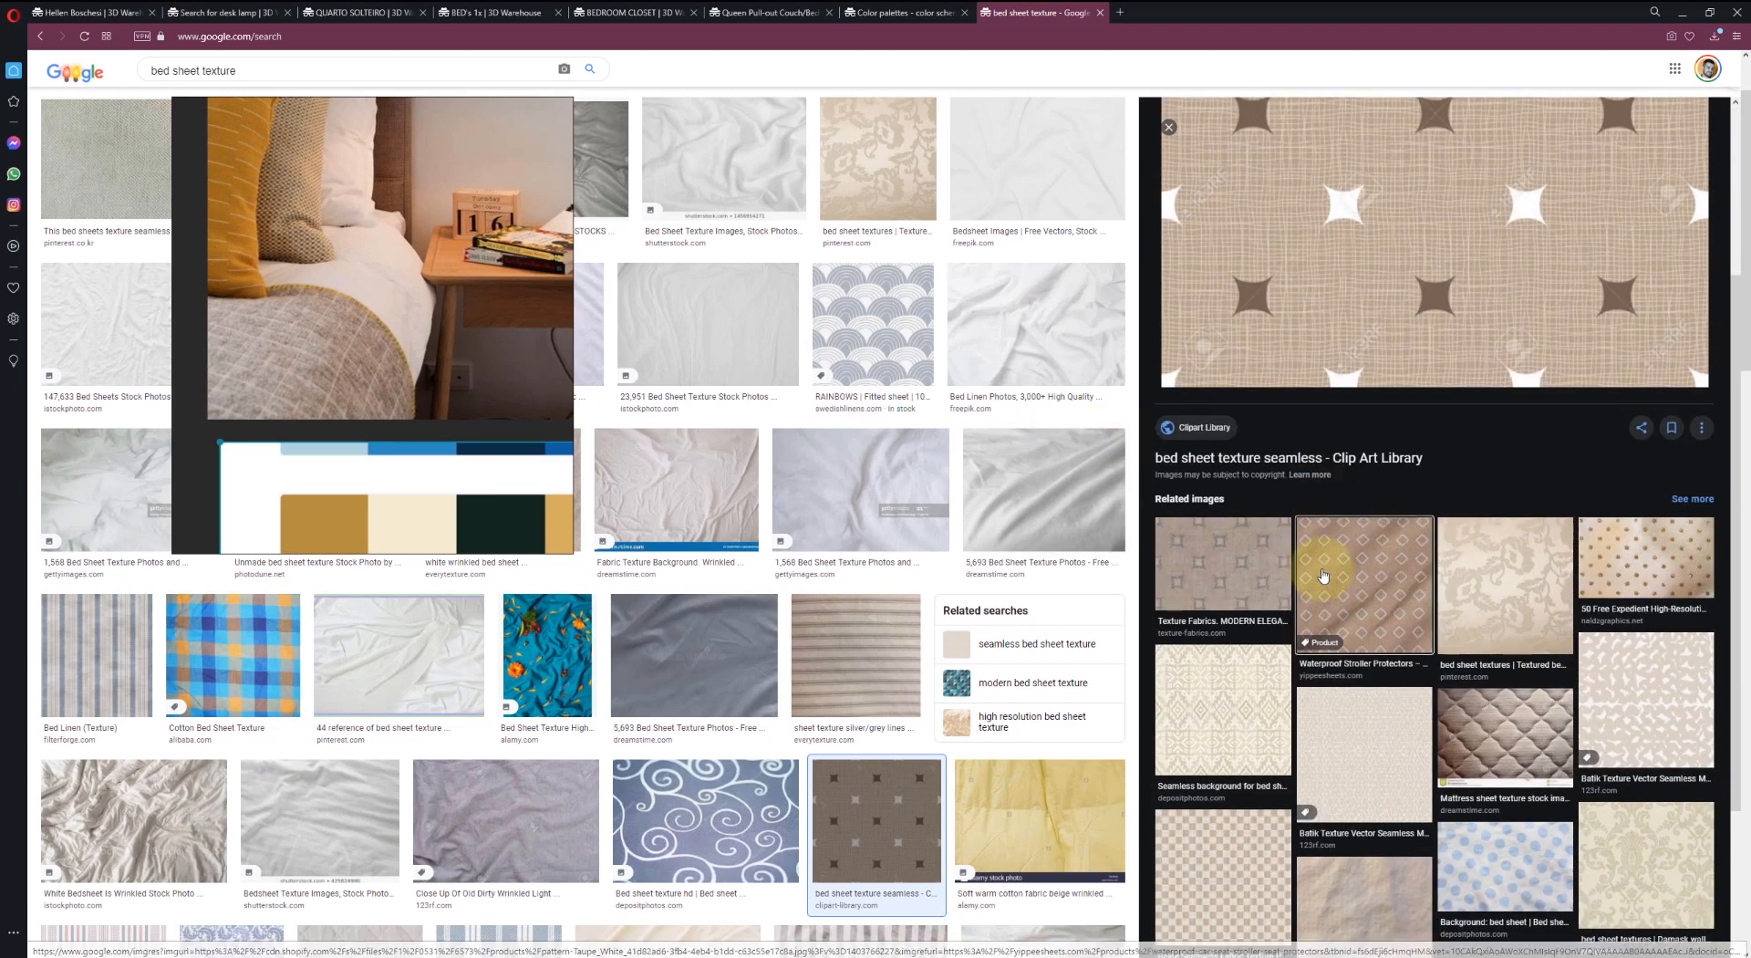
left_click(1322, 578)
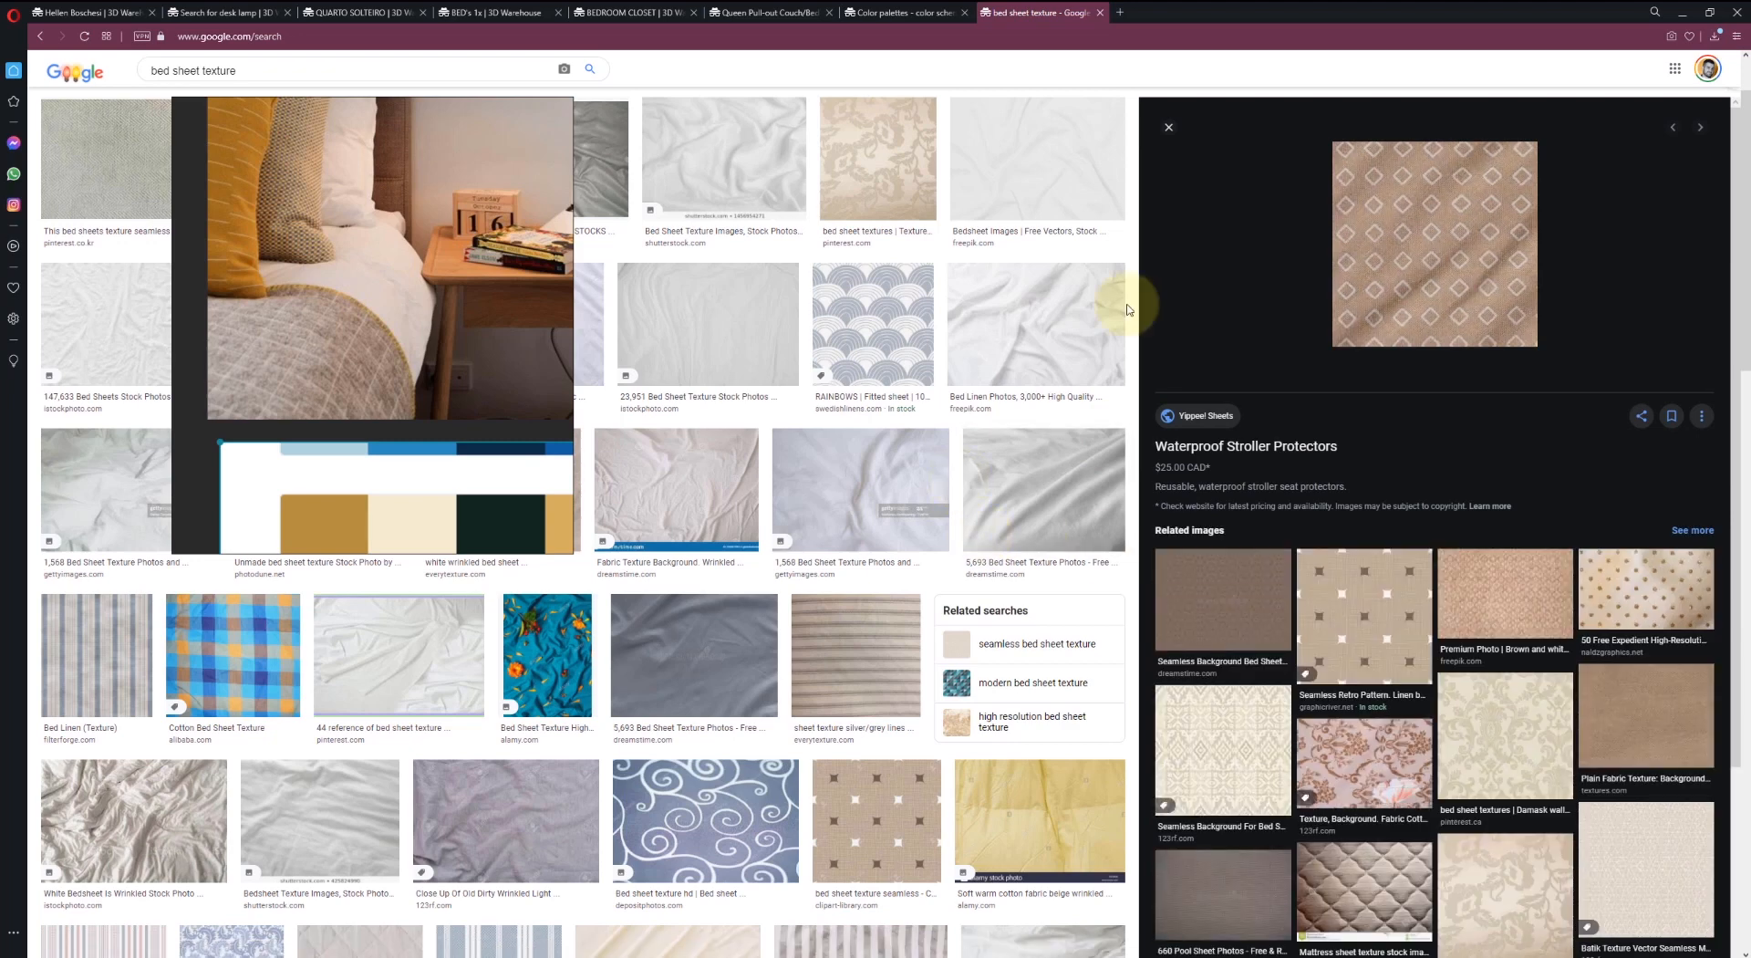
right_click(1384, 304)
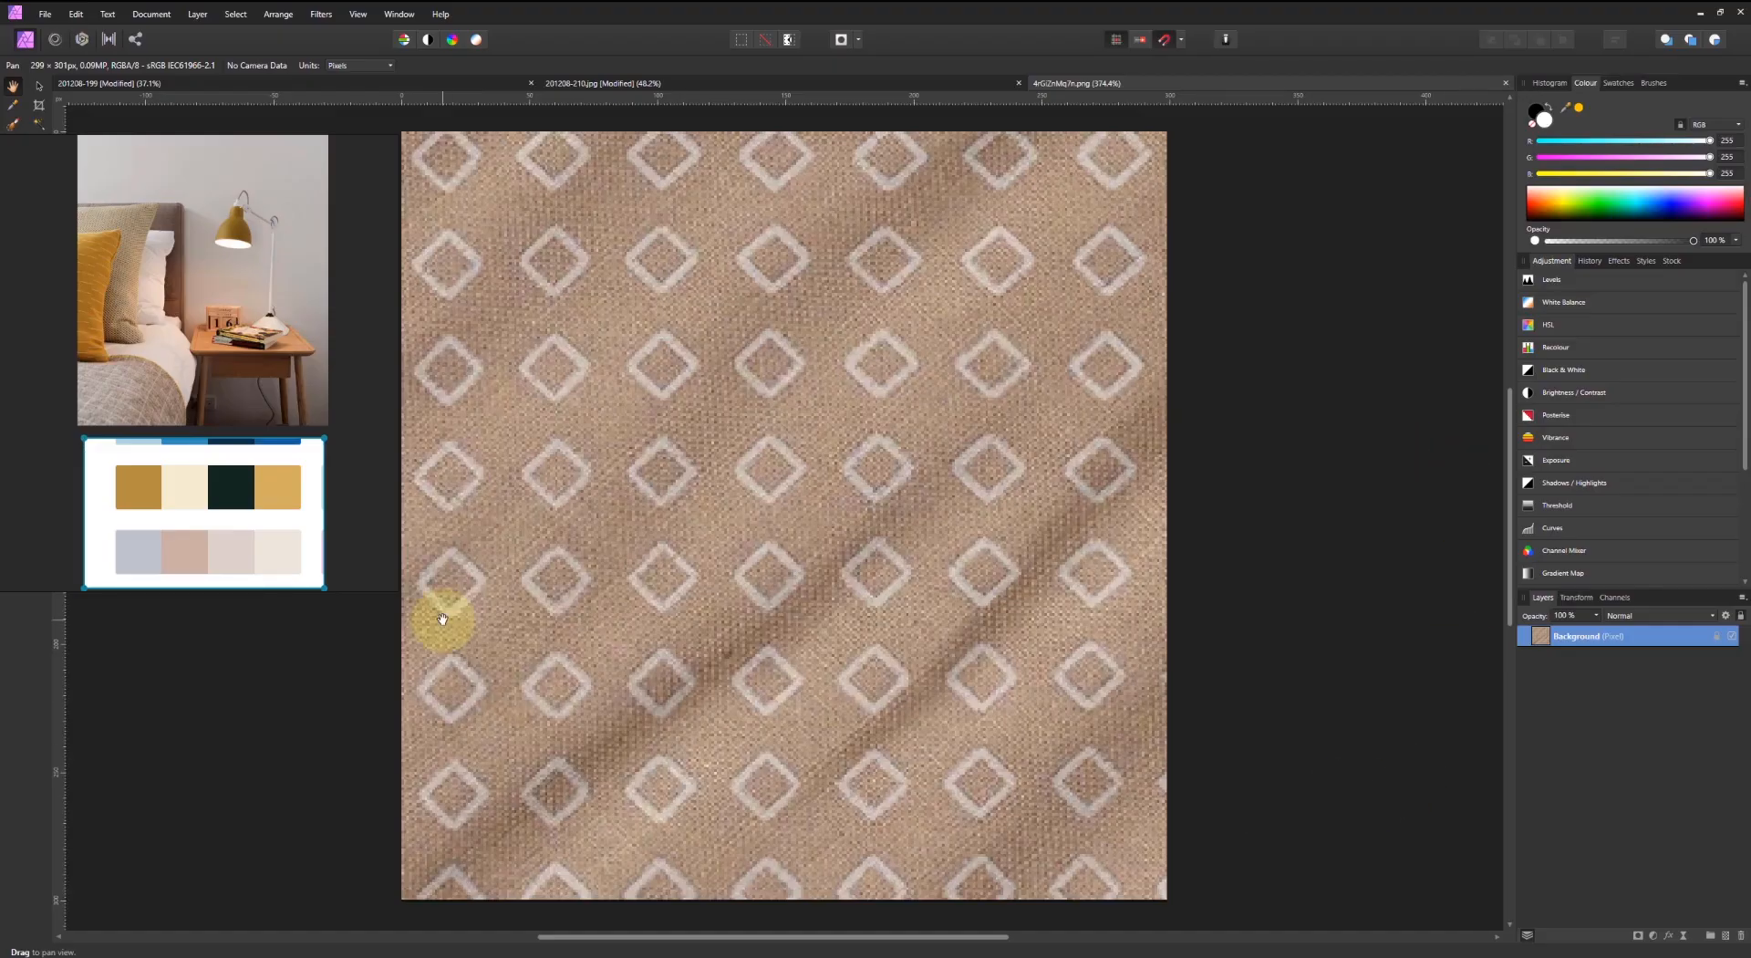
- Shrink the reference board's window and recentre its bedroom photo and colour palette beside the fabric image
scroll(290, 591, "down", 2)
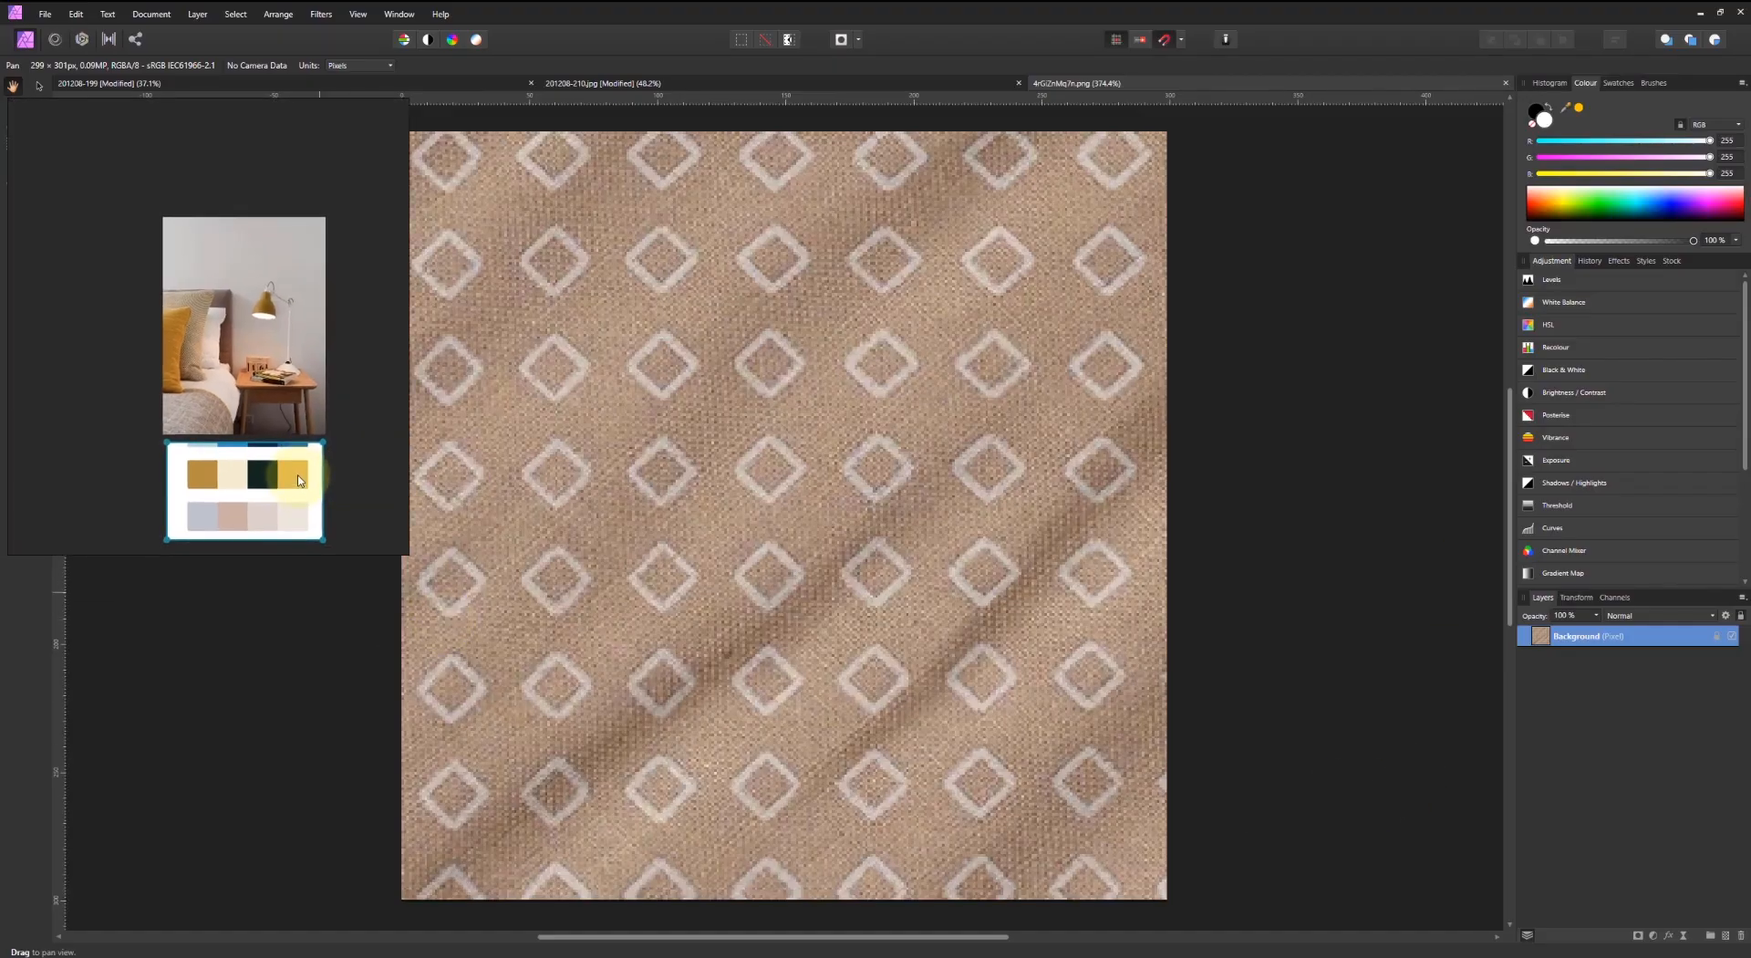
left_click_drag(301, 481, 341, 550)
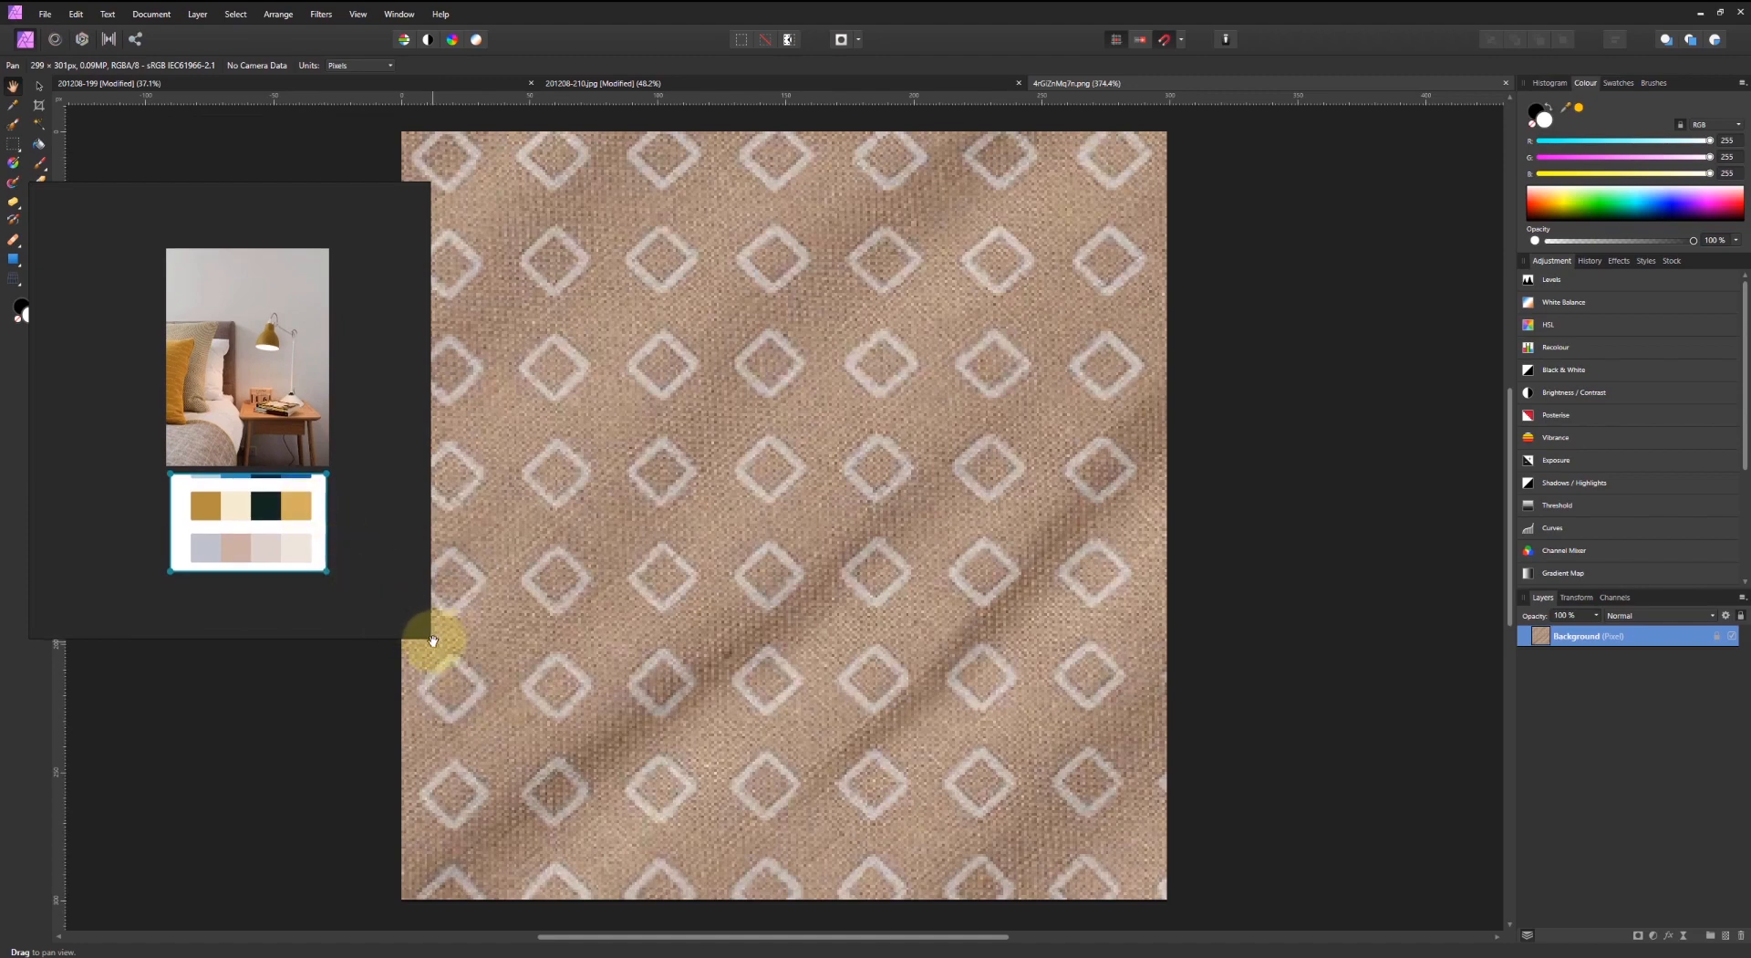
left_click_drag(427, 639, 344, 606)
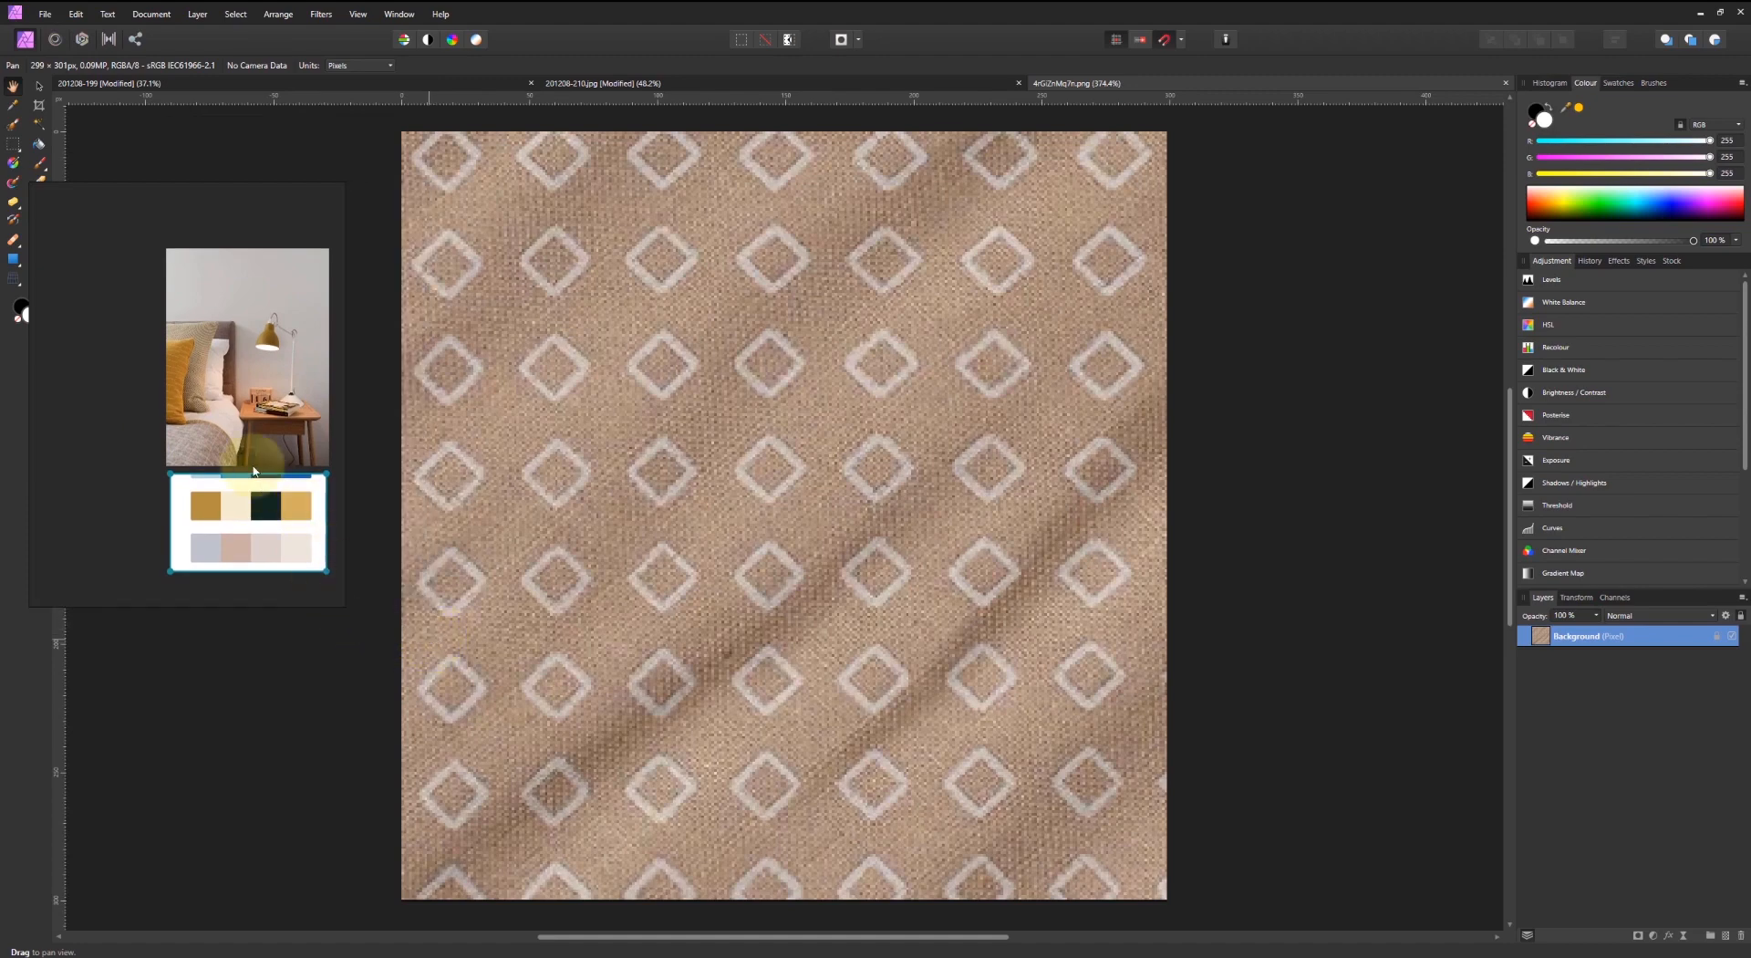
mouse_move(247, 456)
left_mouse_down()
mouse_move(222, 431)
mouse_move(244, 459)
left_mouse_up()
left_click_drag(126, 443, 274, 553)
left_click_drag(264, 548, 197, 495)
left_click_drag(346, 605, 296, 549)
mouse_move(192, 387)
right_mouse_down()
mouse_move(160, 391)
mouse_move(199, 401)
right_mouse_up()
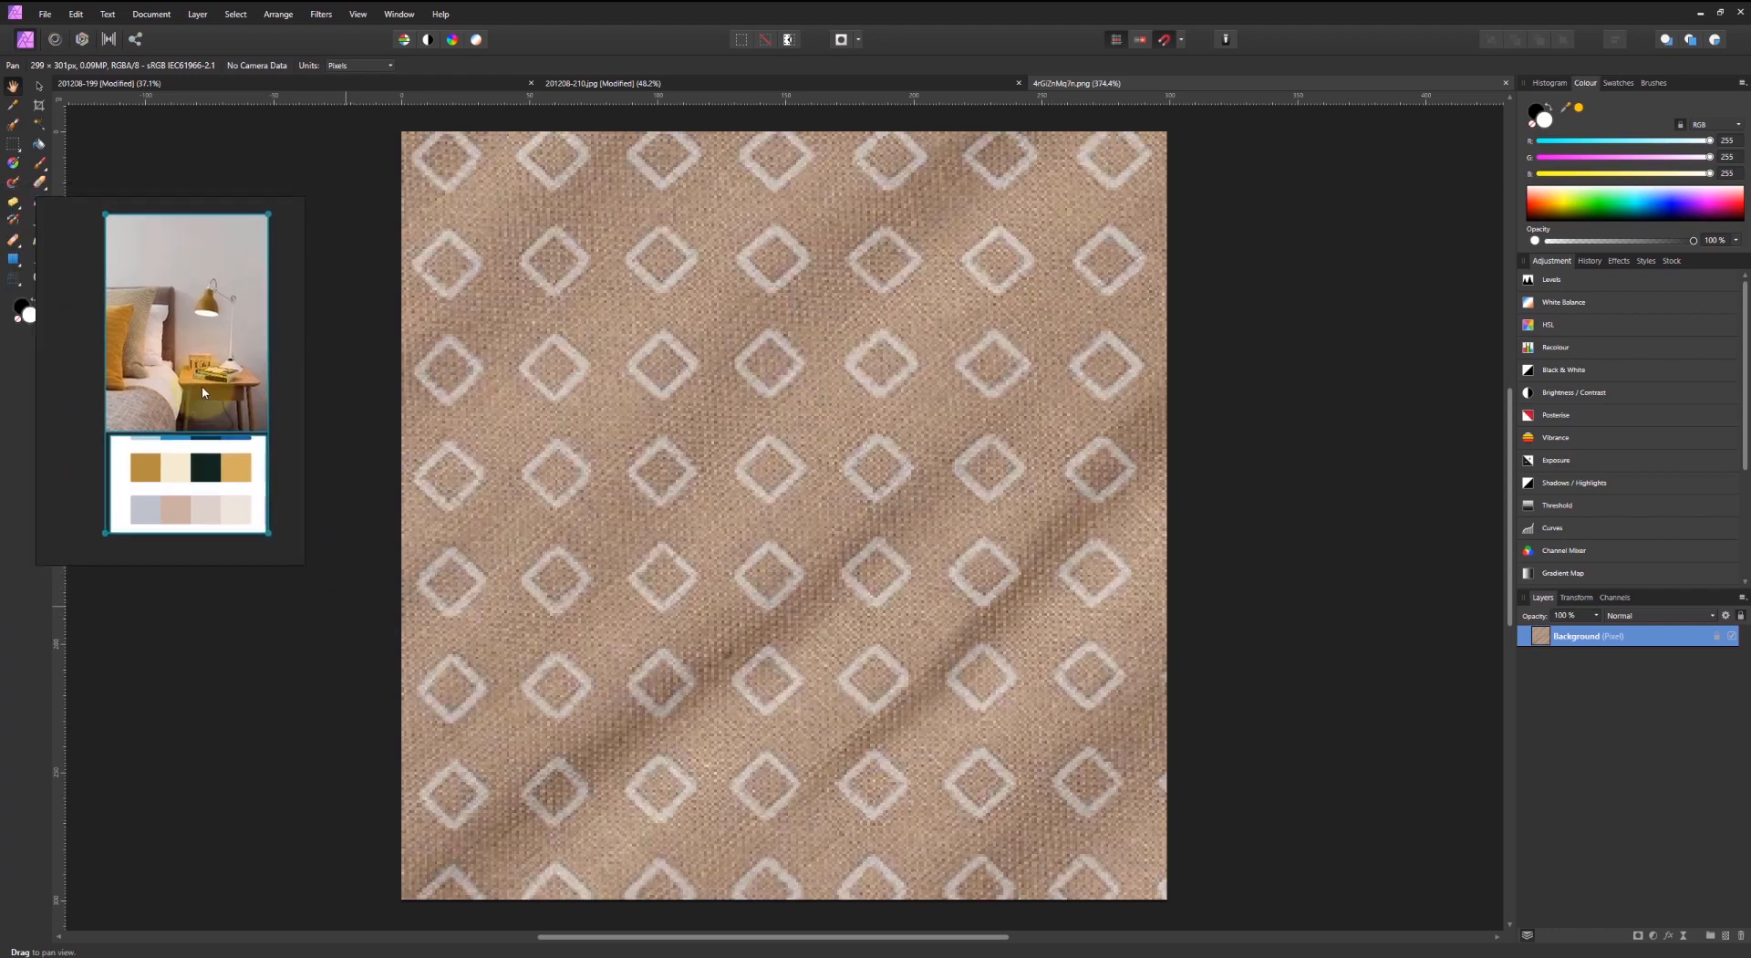
left_click_drag(205, 390, 187, 388)
- Duplicate the fabric's background layer, activate the Move tool and look through the available filters
left_click_drag(650, 466, 757, 525)
scroll(758, 524, "down", 2, "ctrl")
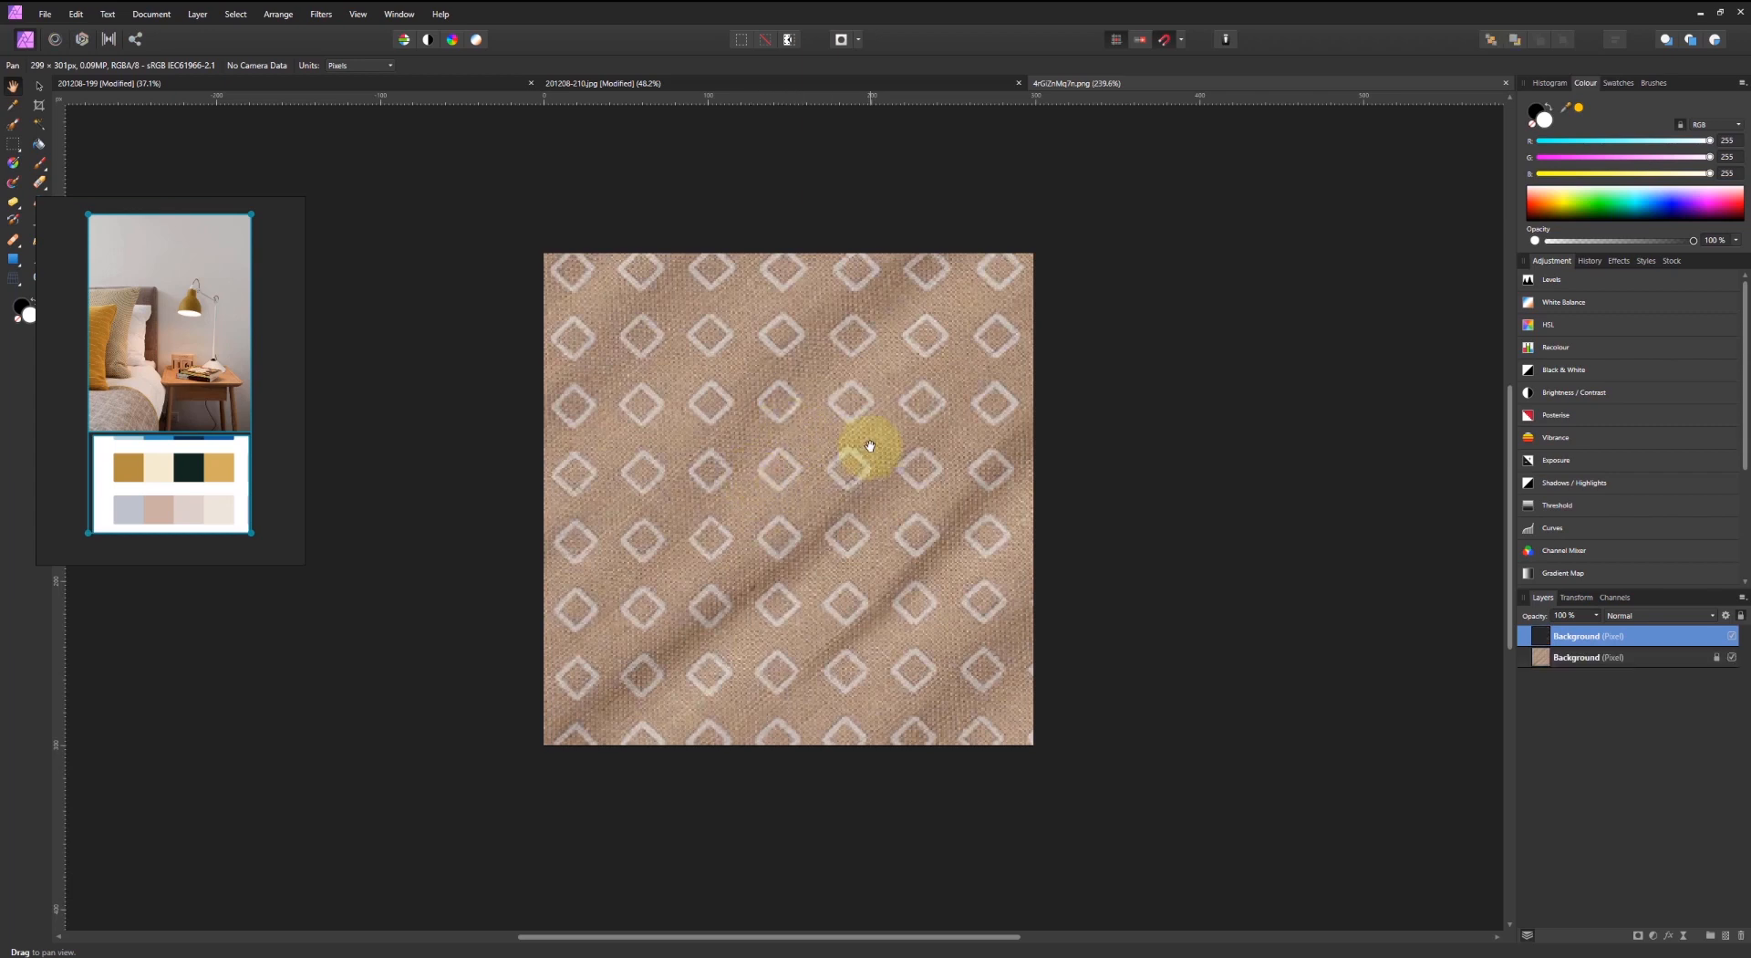
left_click_drag(852, 451, 858, 463)
key("v")
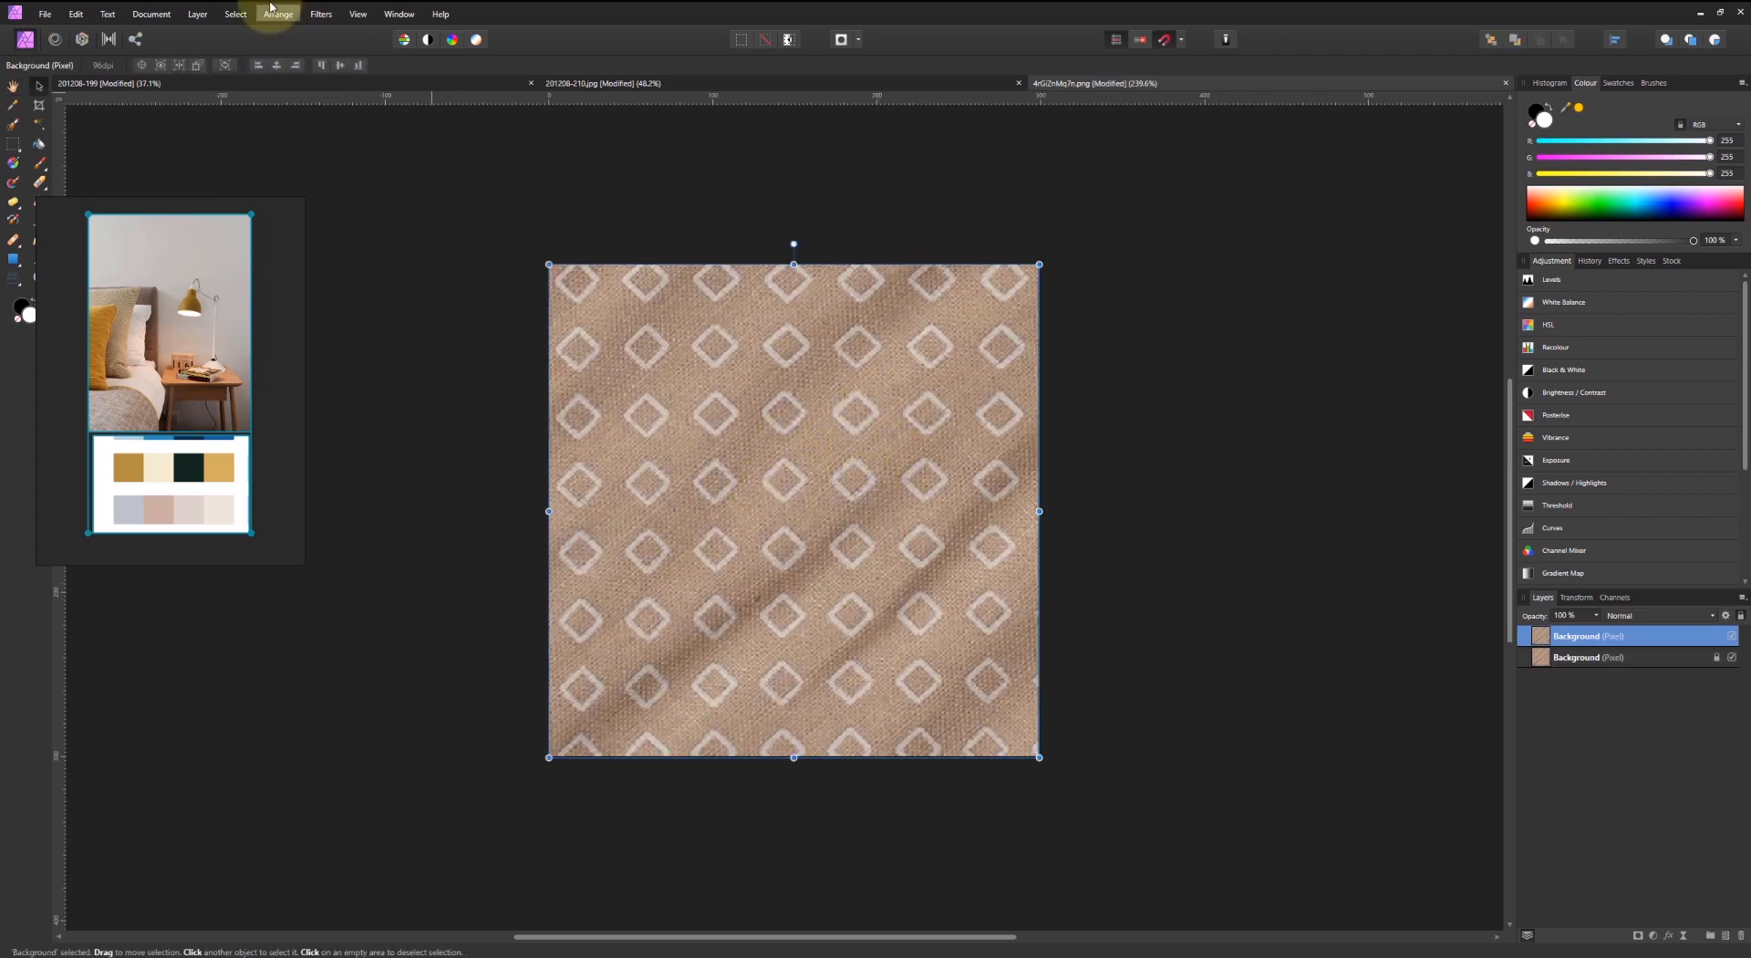
left_click(316, 13)
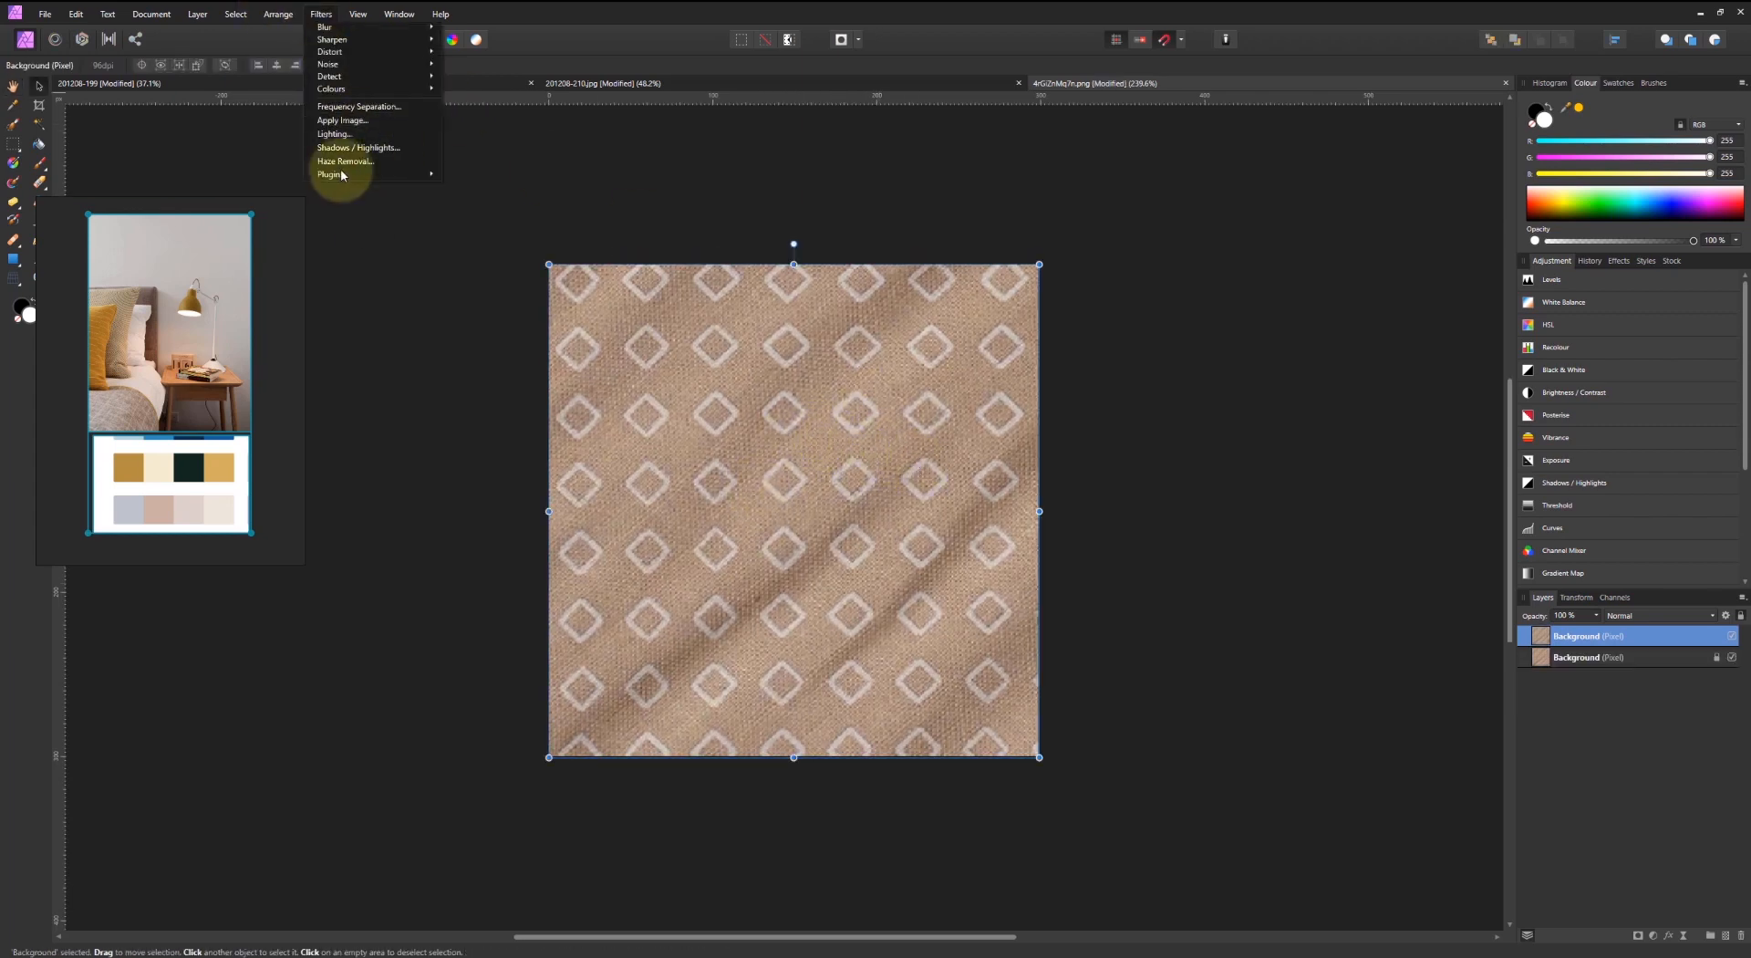
left_click(1133, 297)
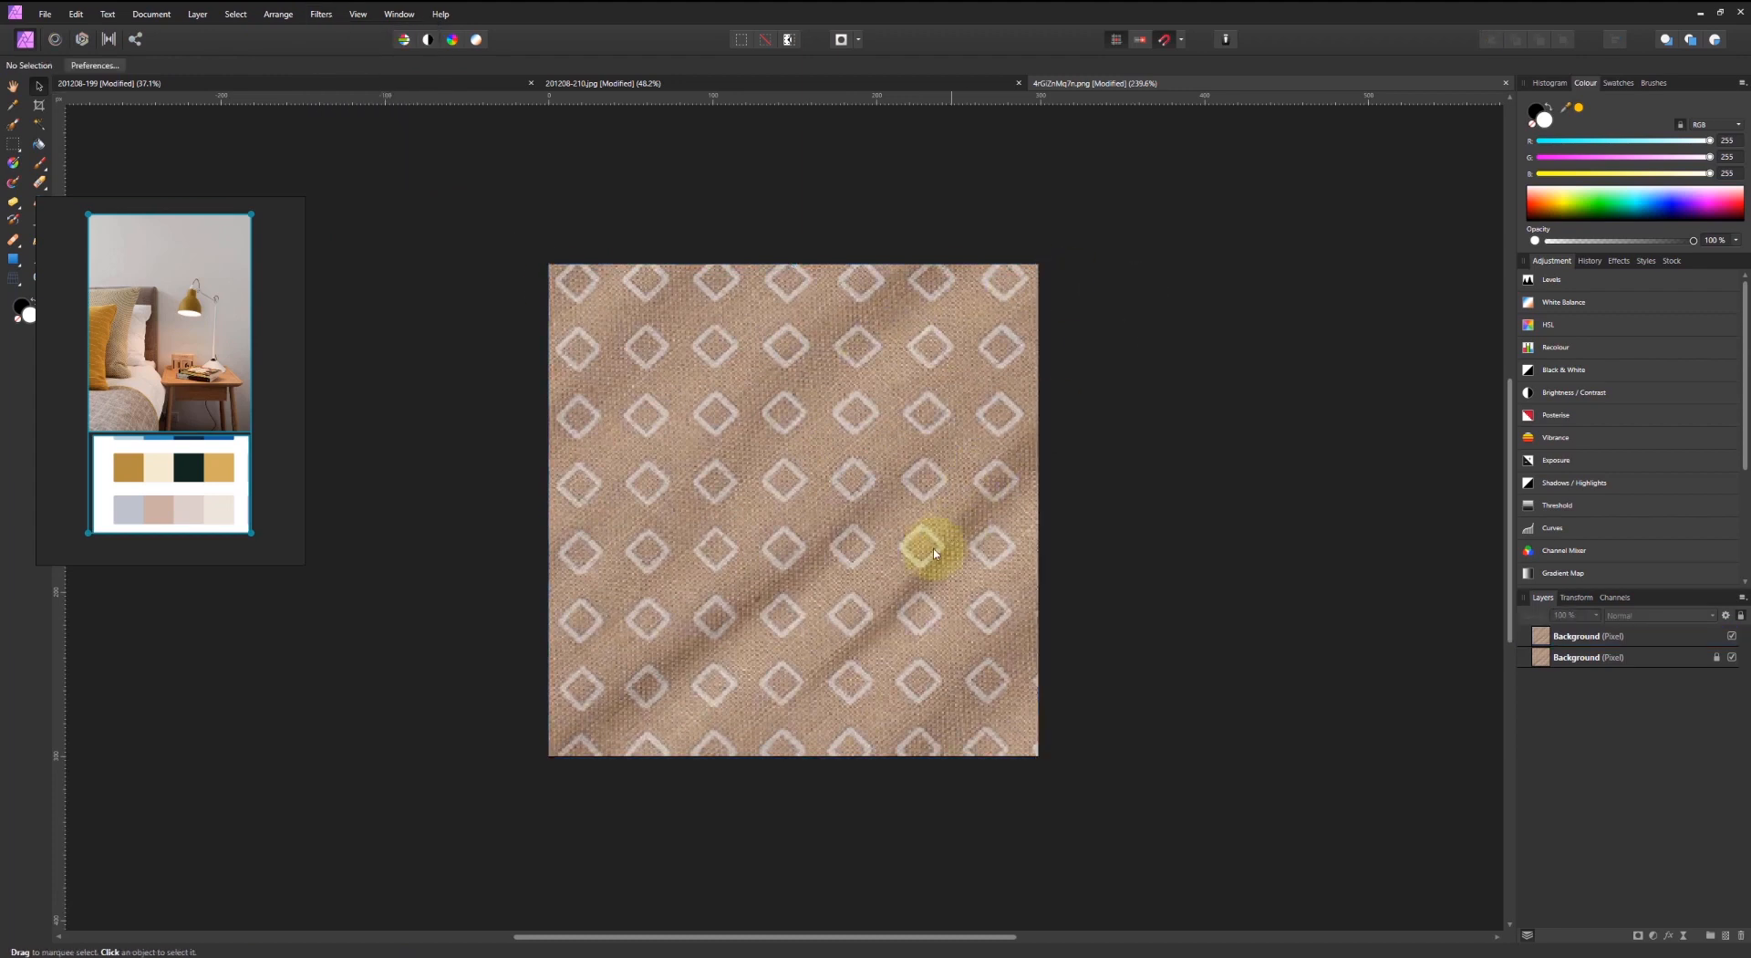
- Move the duplicated fabric layer up by half the canvas height
left_click_drag(930, 535, 919, 339)
left_click(907, 588)
left_click_drag(837, 563, 868, 711)
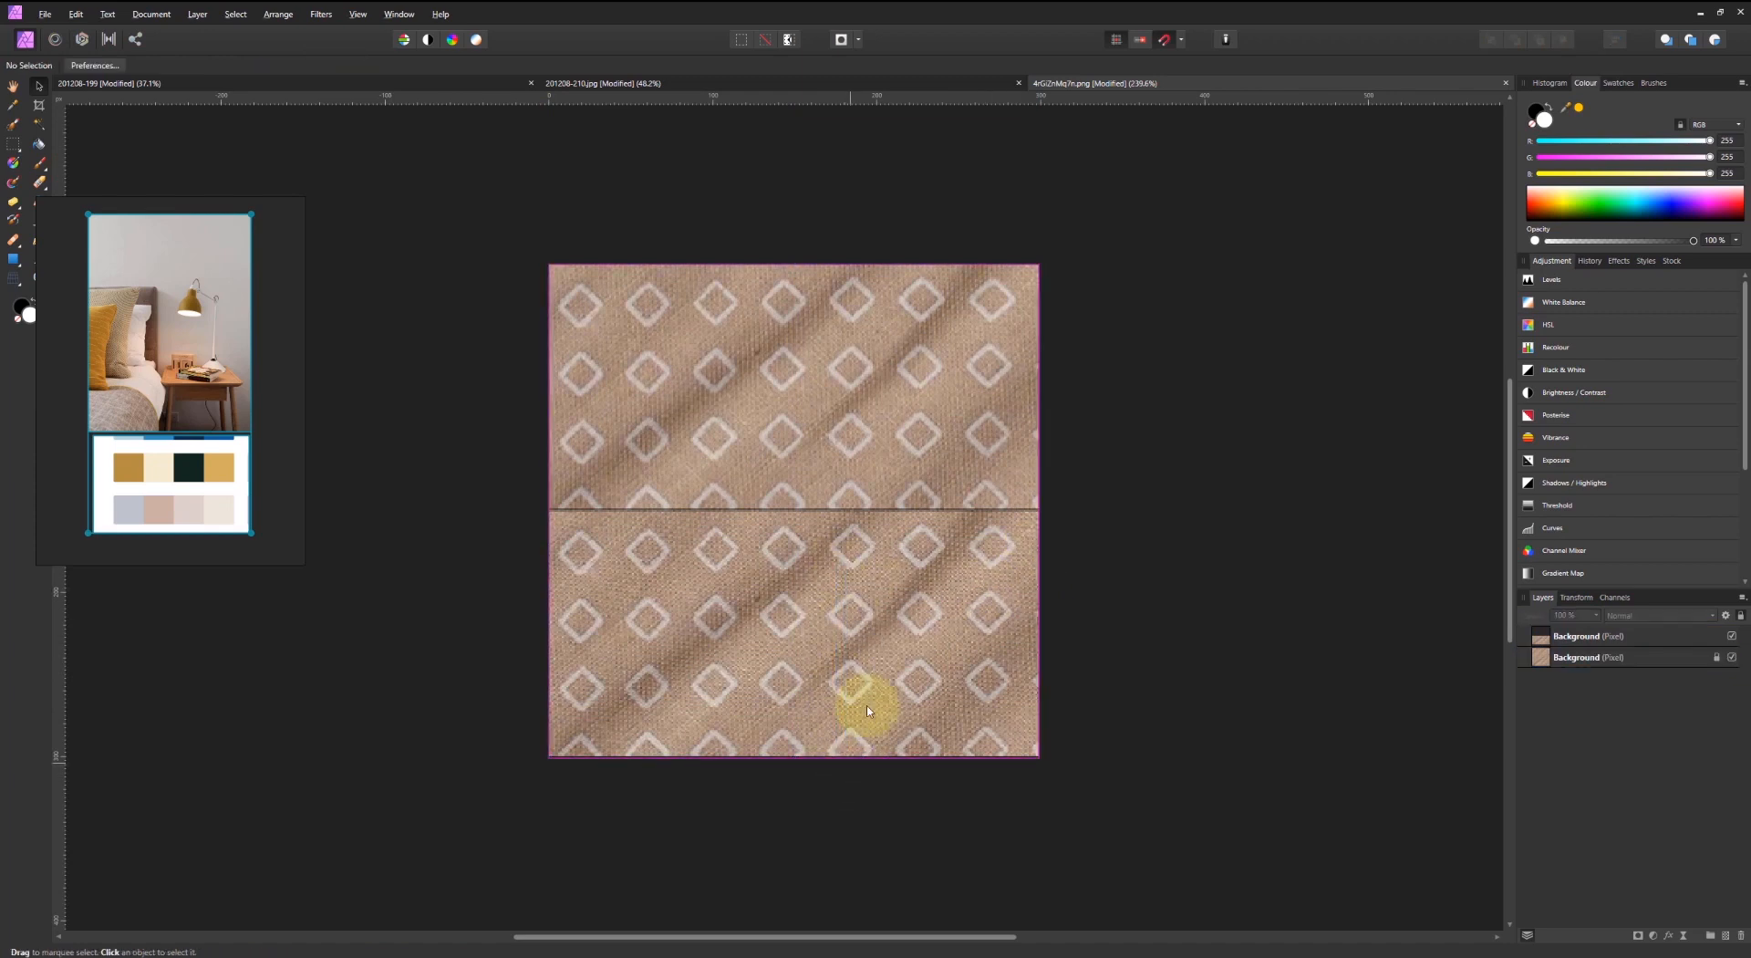
- Unlock the original background layer, duplicate it and move the copy down by half the canvas height
left_click(1709, 656)
key("ctrl+j")
left_click_drag(725, 655, 806, 823)
left_click(1077, 614)
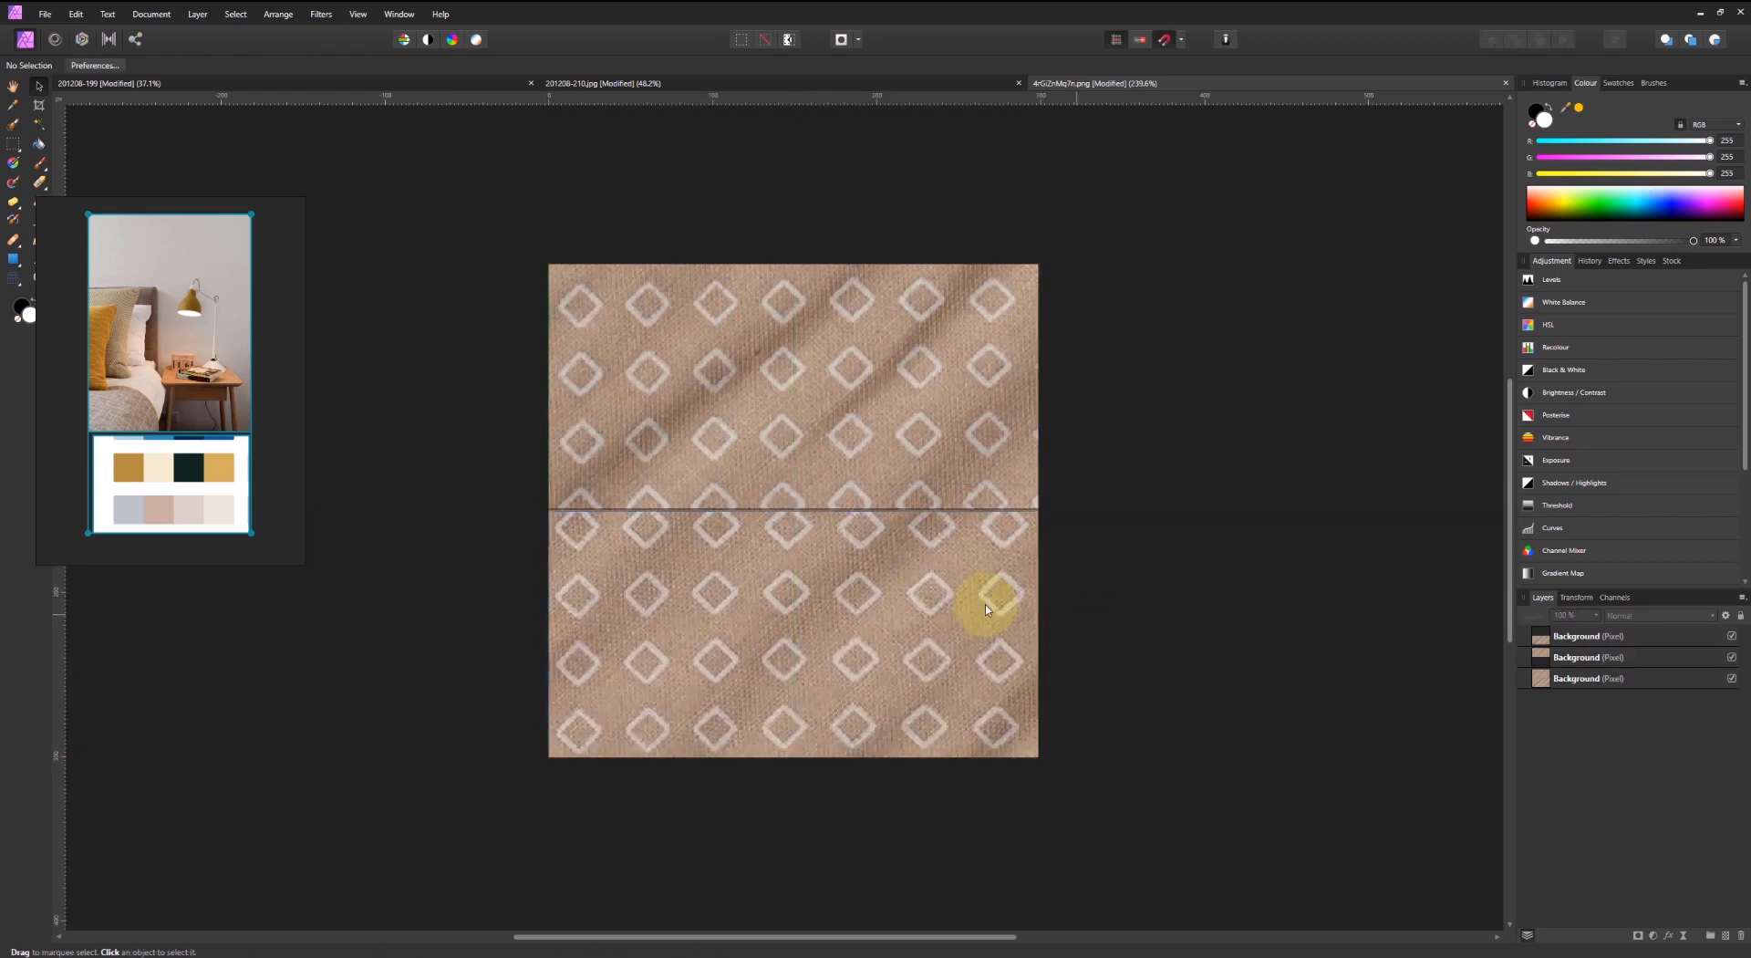
- Move the upper fabric copy down to overlap the lower half's first diamond row and dismiss the Character panel
left_click(832, 423)
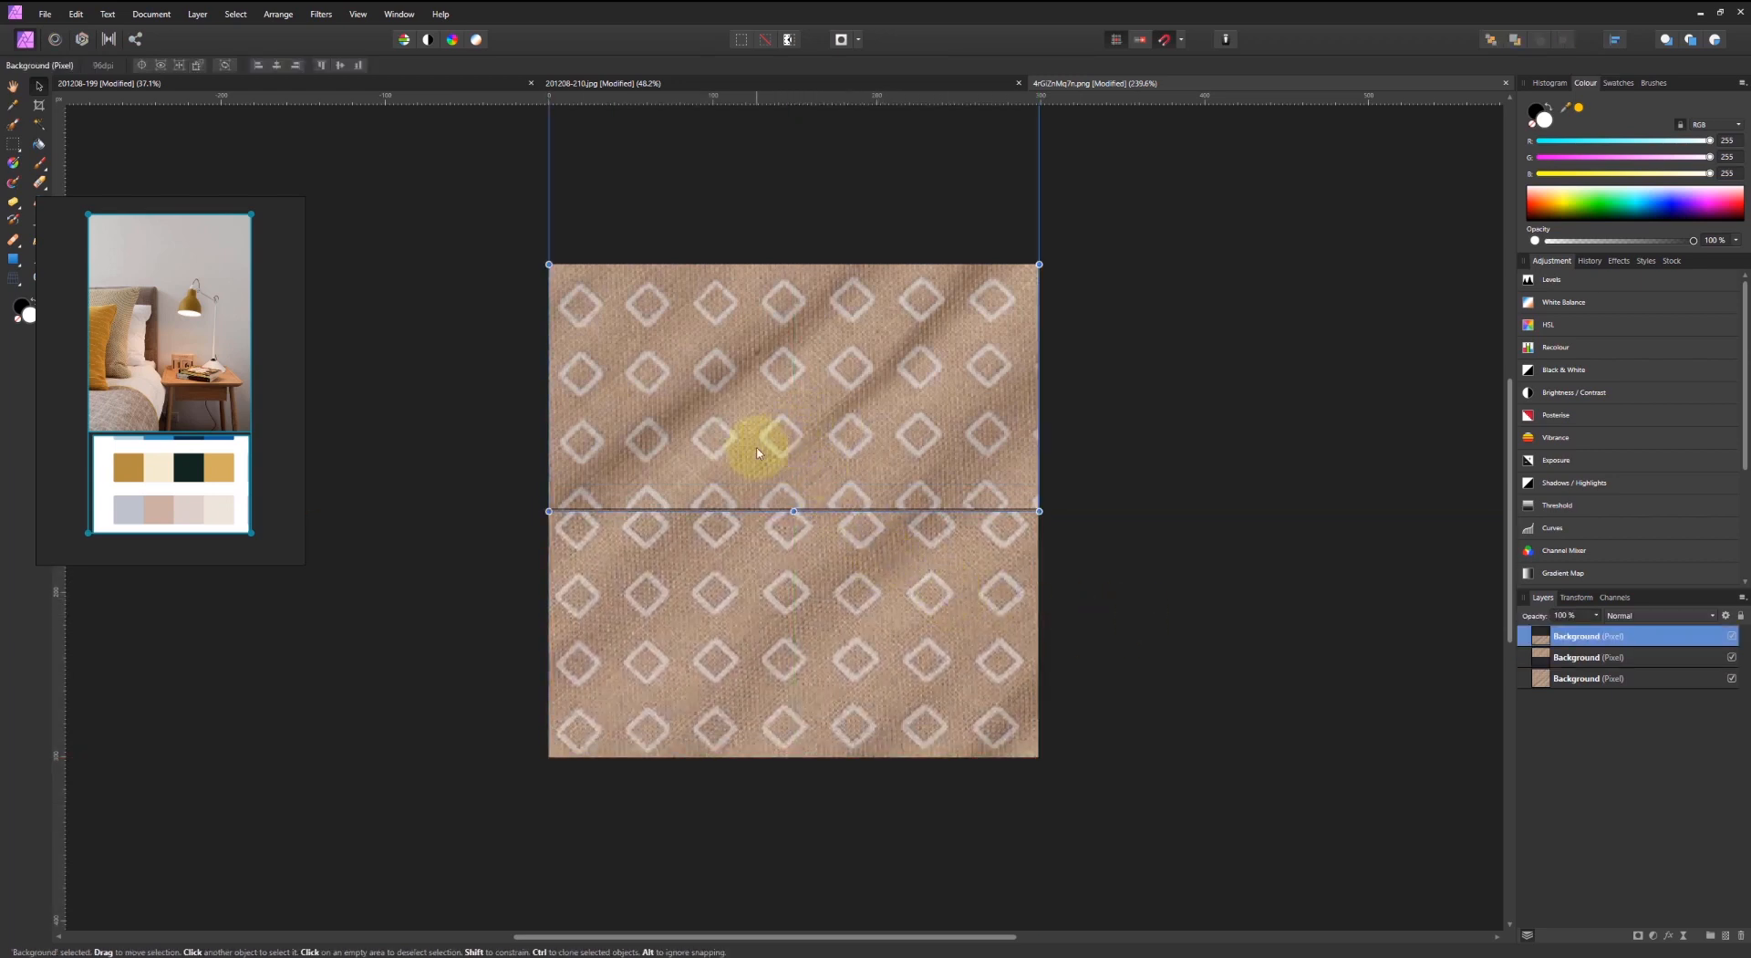
left_click_drag(766, 458, 768, 517)
key("ctrl+t")
right_click(833, 414)
left_click(1138, 293)
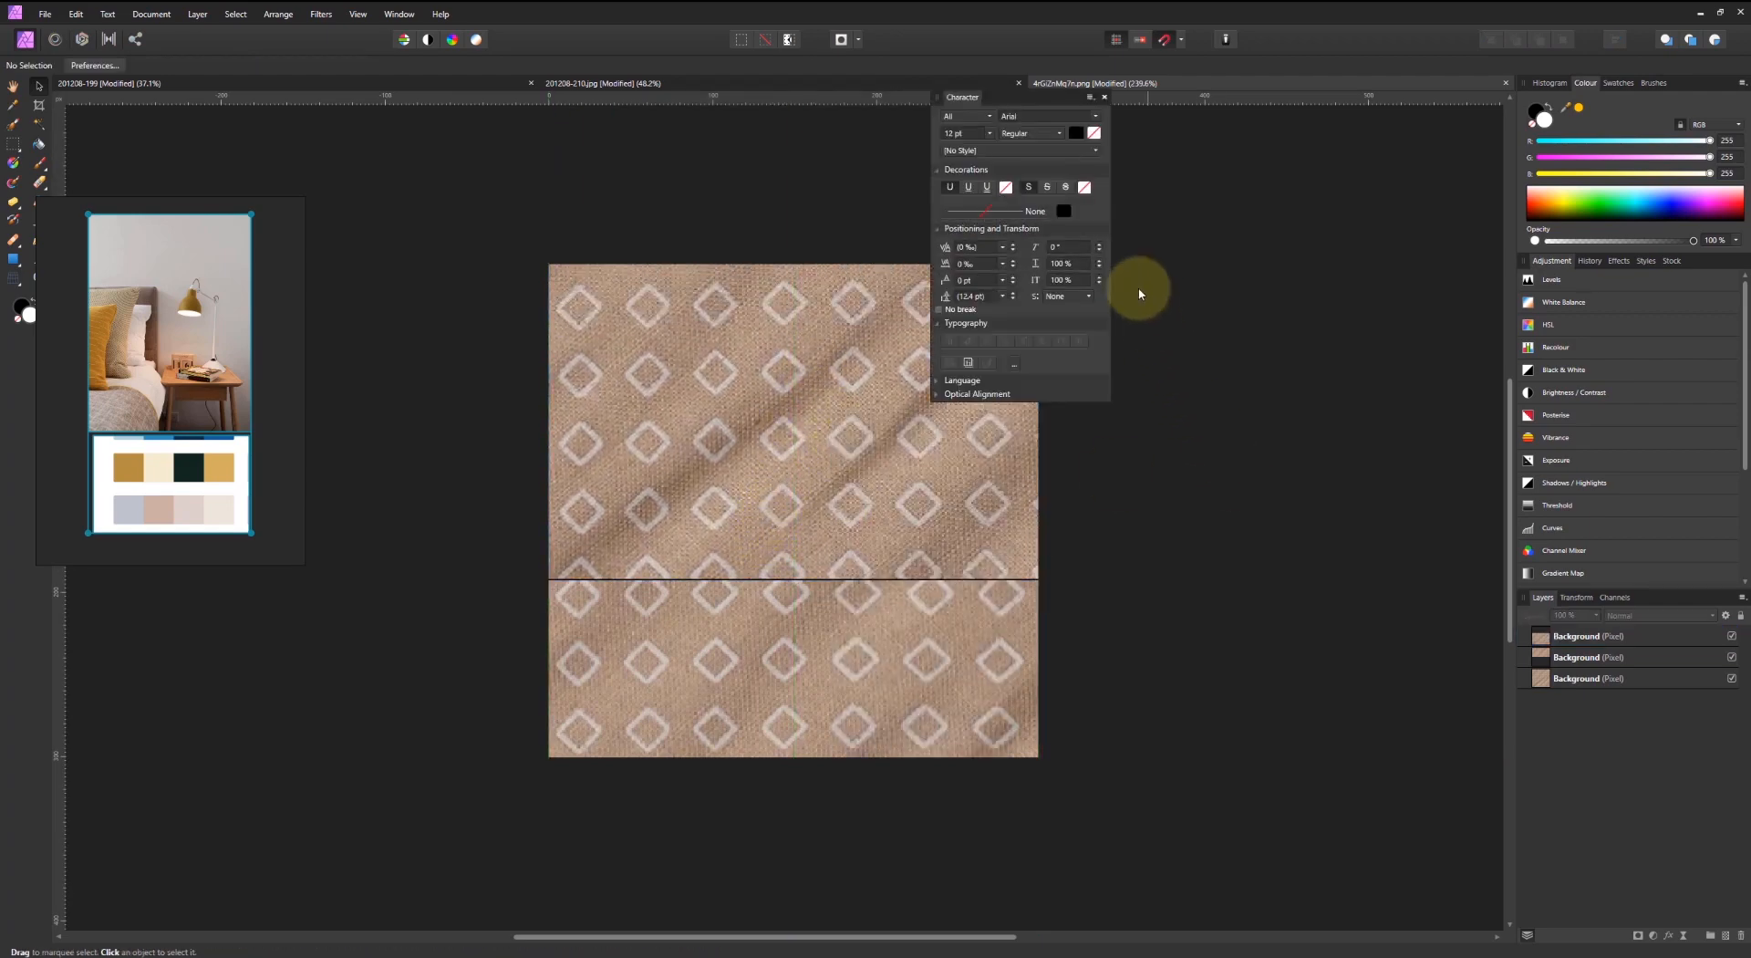
left_click(1104, 96)
- Try a horizontal flip on the upper fabric copy and reverse it
left_click(803, 373)
right_click(805, 374)
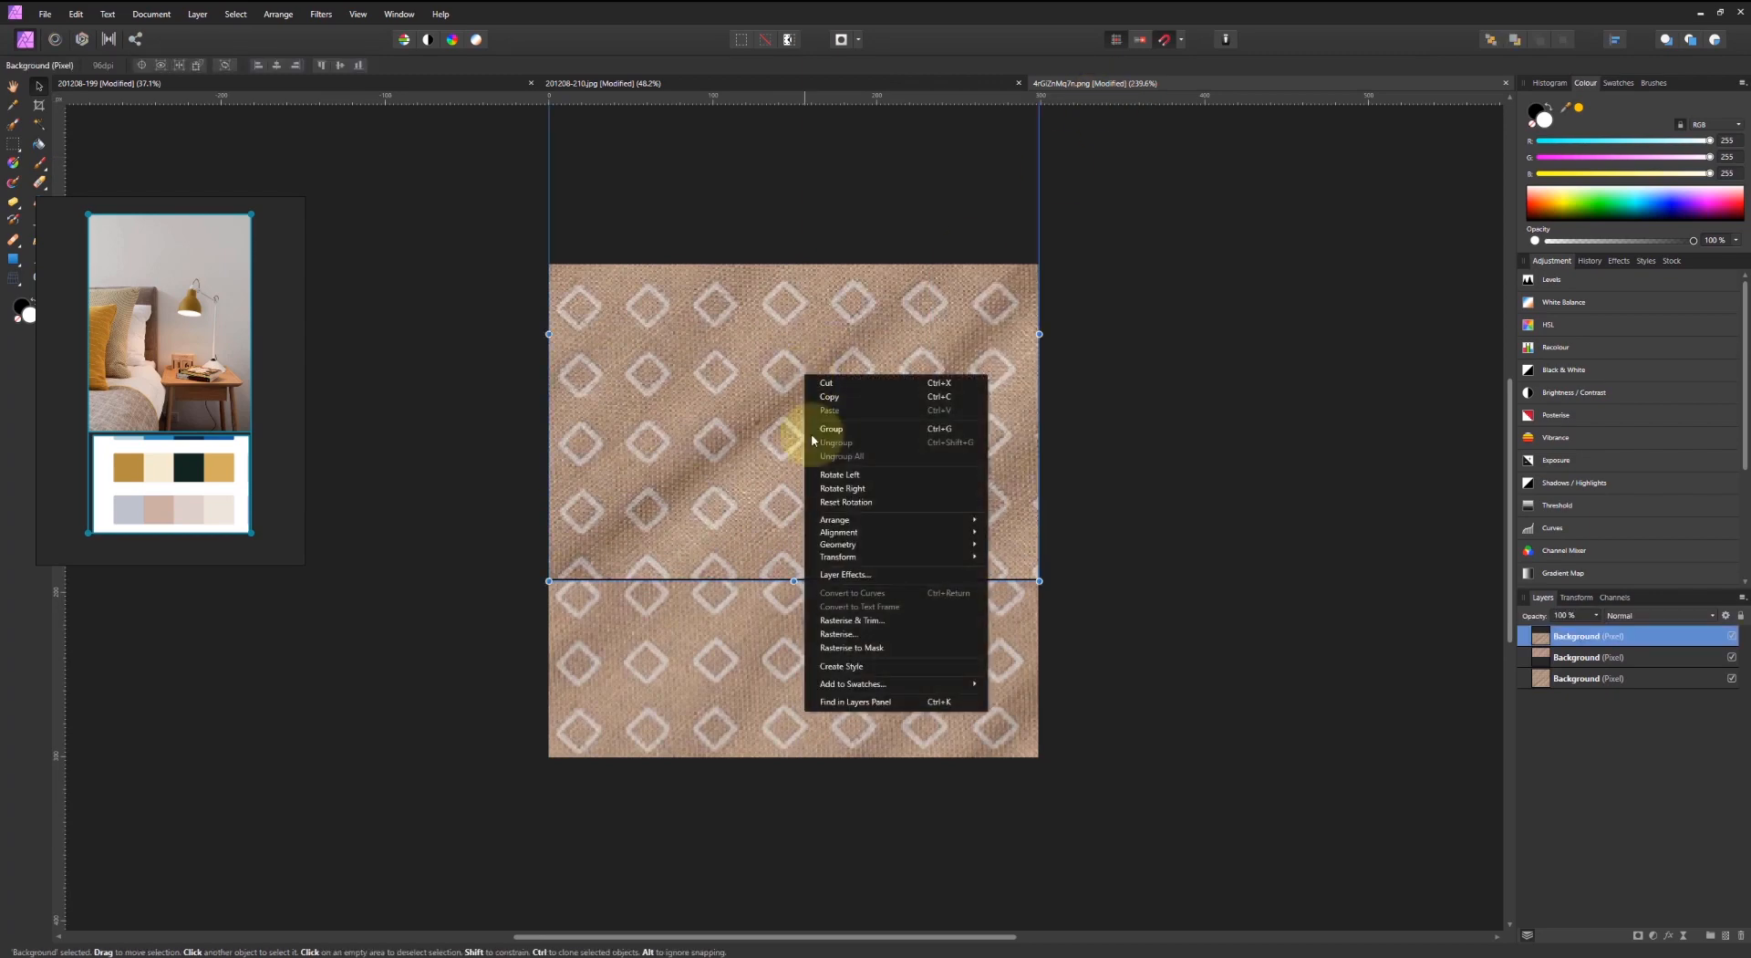
mouse_move(907, 557)
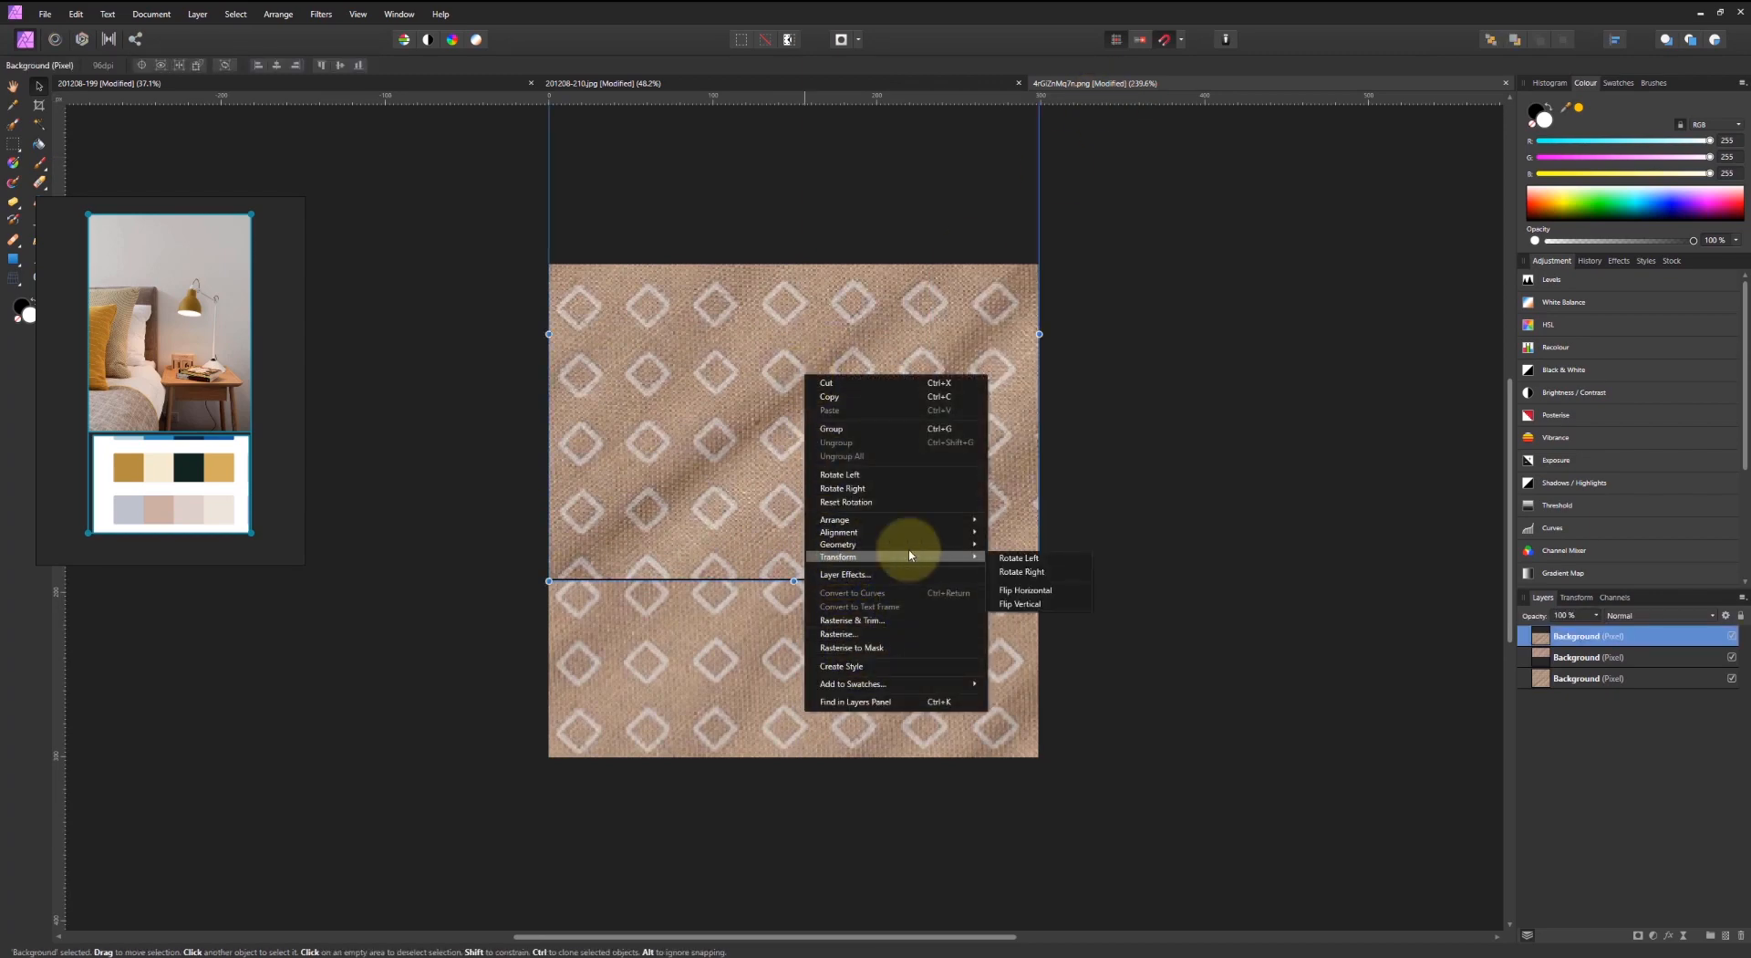
left_click(1026, 593)
left_click_drag(809, 539, 808, 538)
right_click(809, 523)
mouse_move(876, 701)
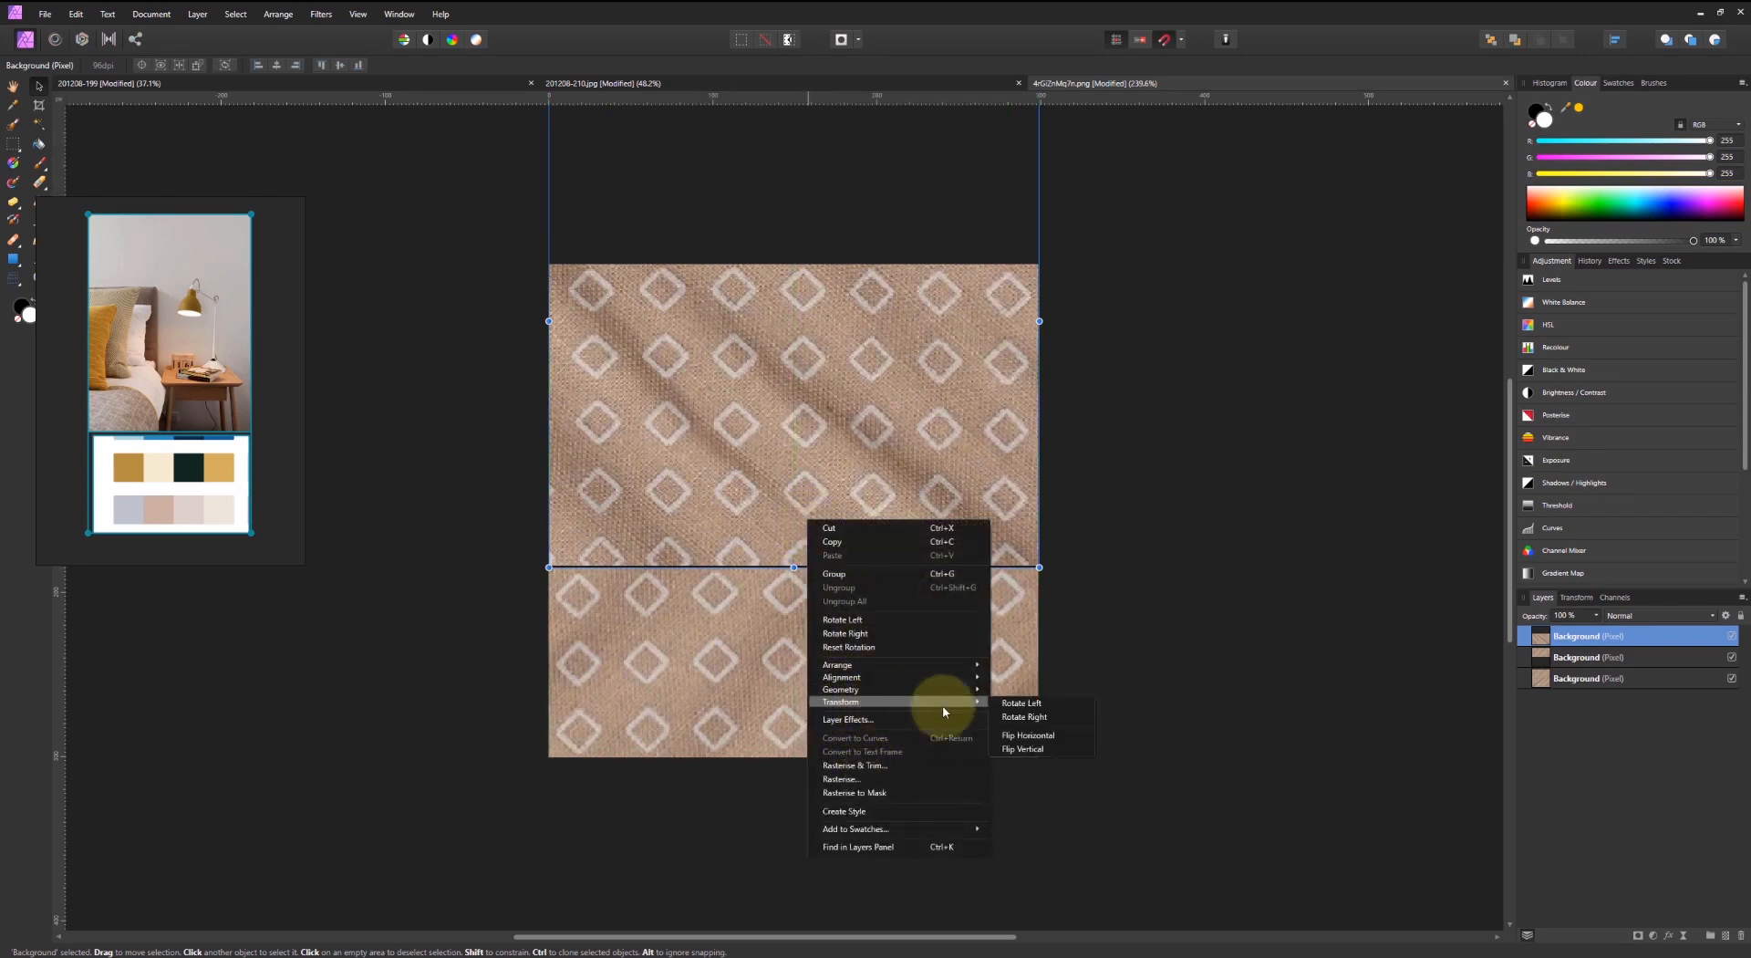
left_click(1051, 741)
- Flip the upper fabric copy vertically and move it down so its lowest diamond row covers the row beneath
right_click(813, 459)
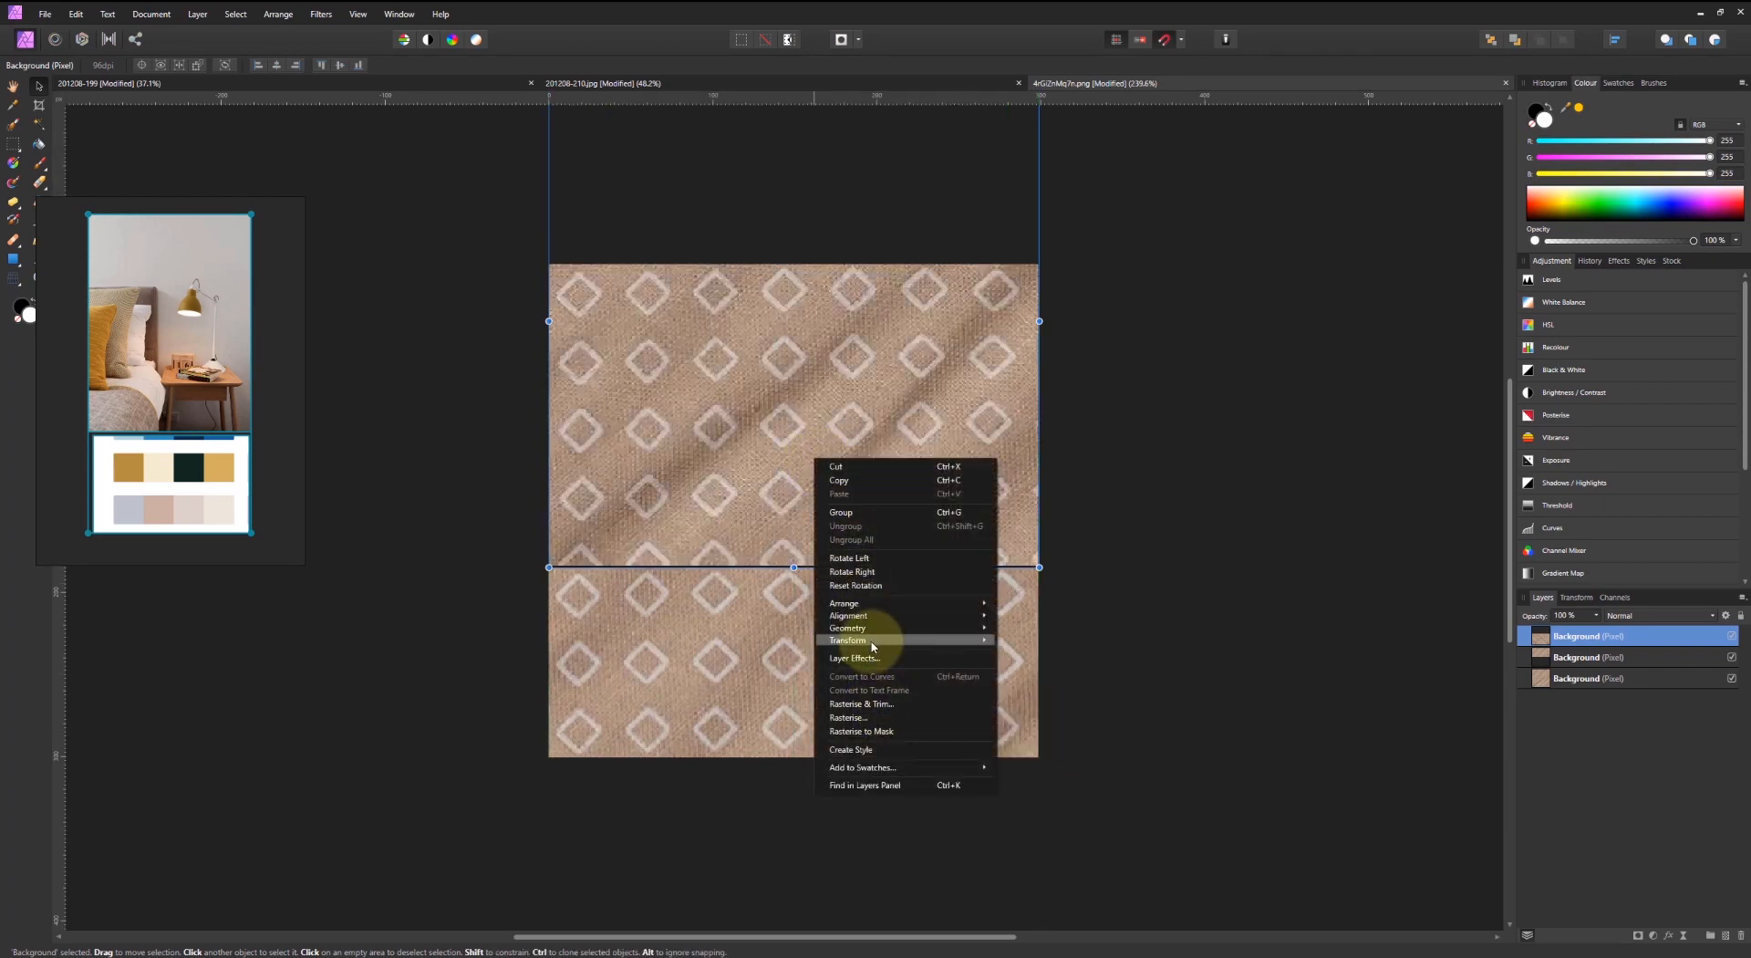
mouse_move(873, 646)
left_click(1009, 670)
left_click_drag(791, 454, 782, 477)
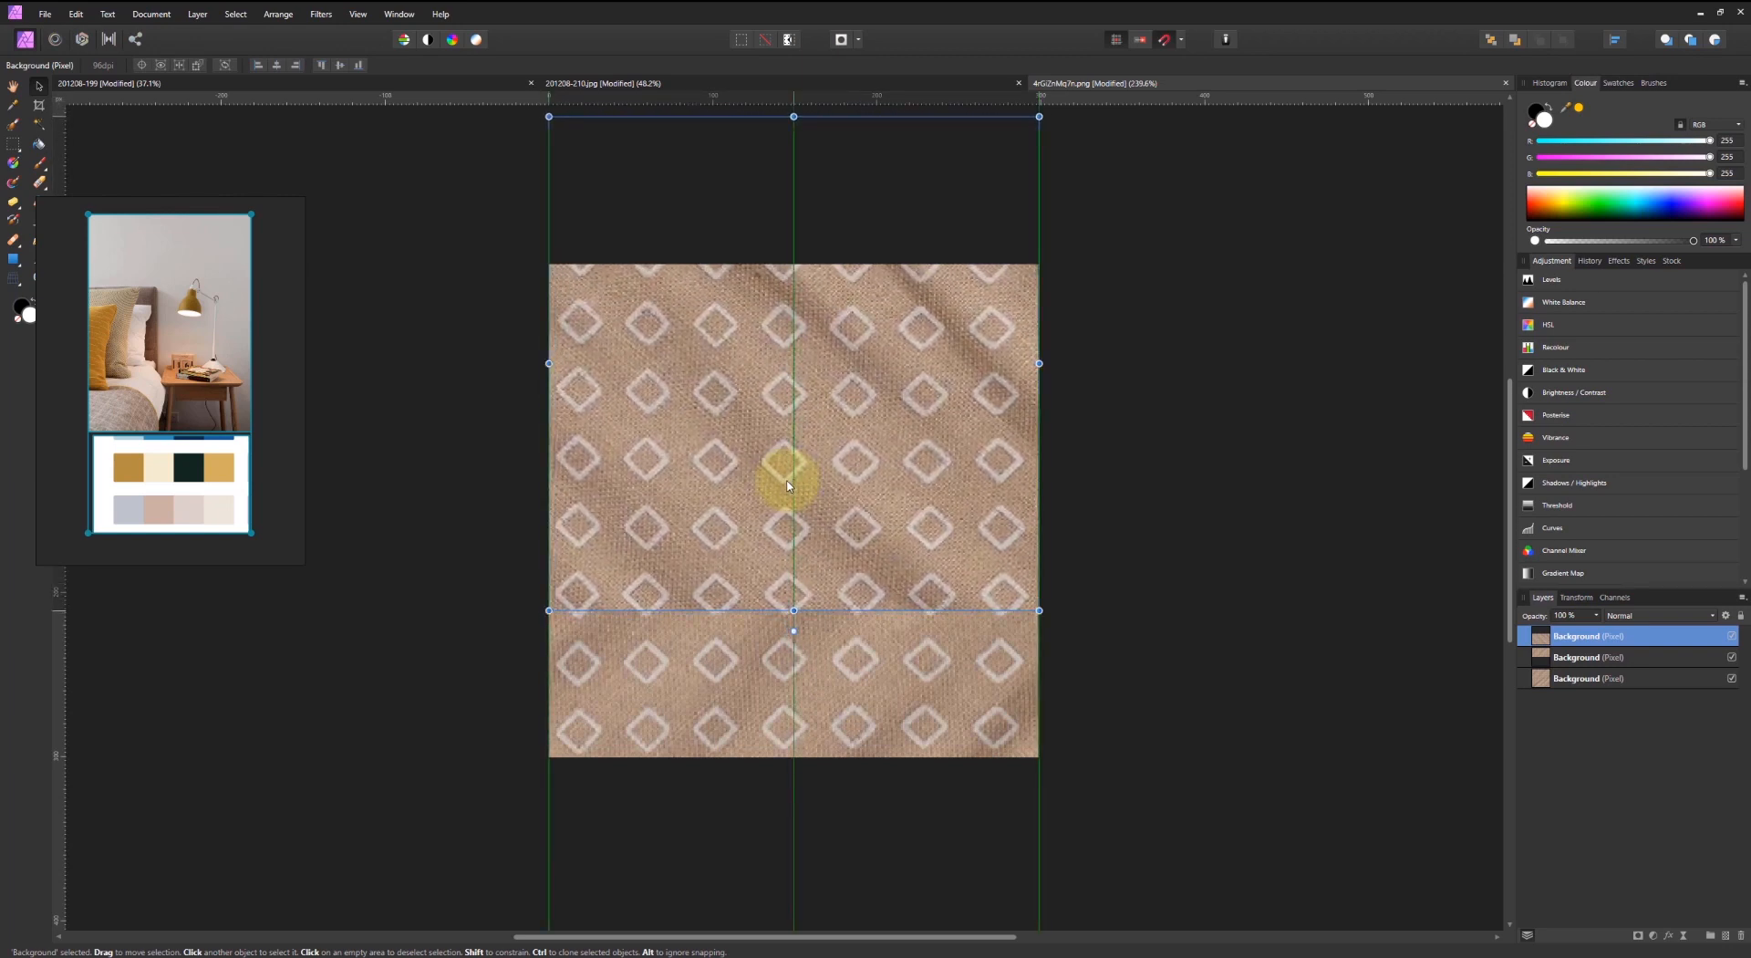
left_click(1287, 477)
- Nudge the flipped fabric copy to align its diamonds more closely with the pattern at the seam
scroll(854, 588, "up", 2, "ctrl")
key("h")
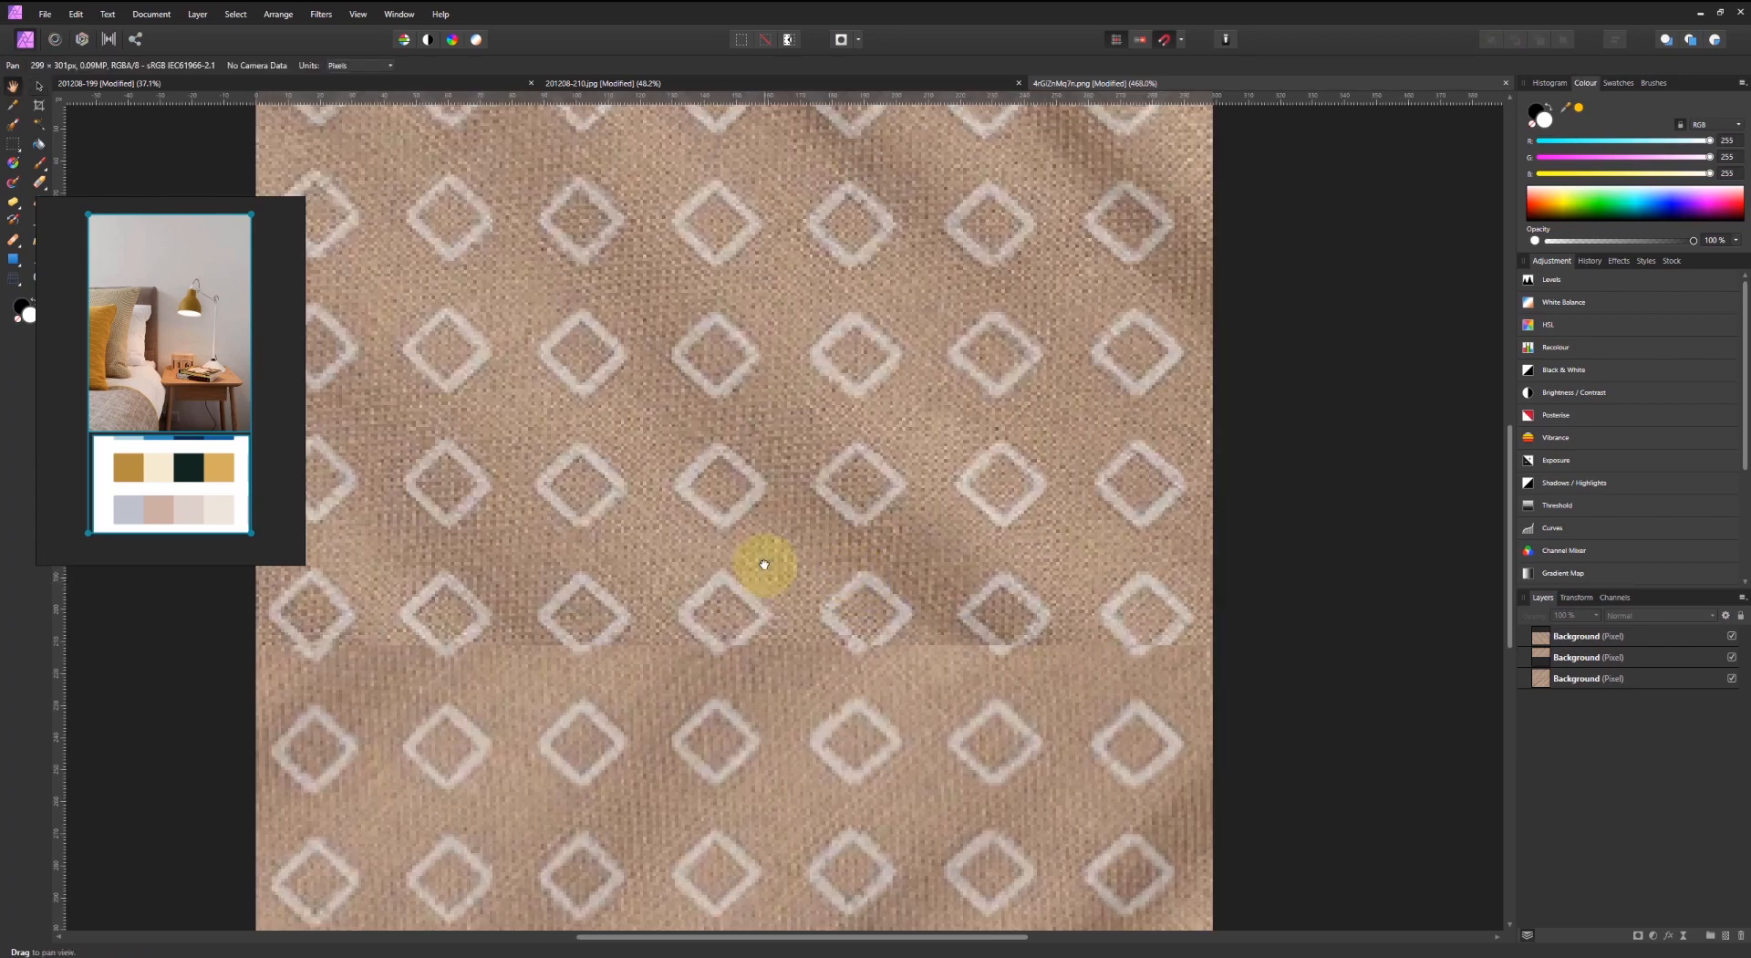
key("v")
left_click_drag(804, 504, 813, 513)
key("Right")
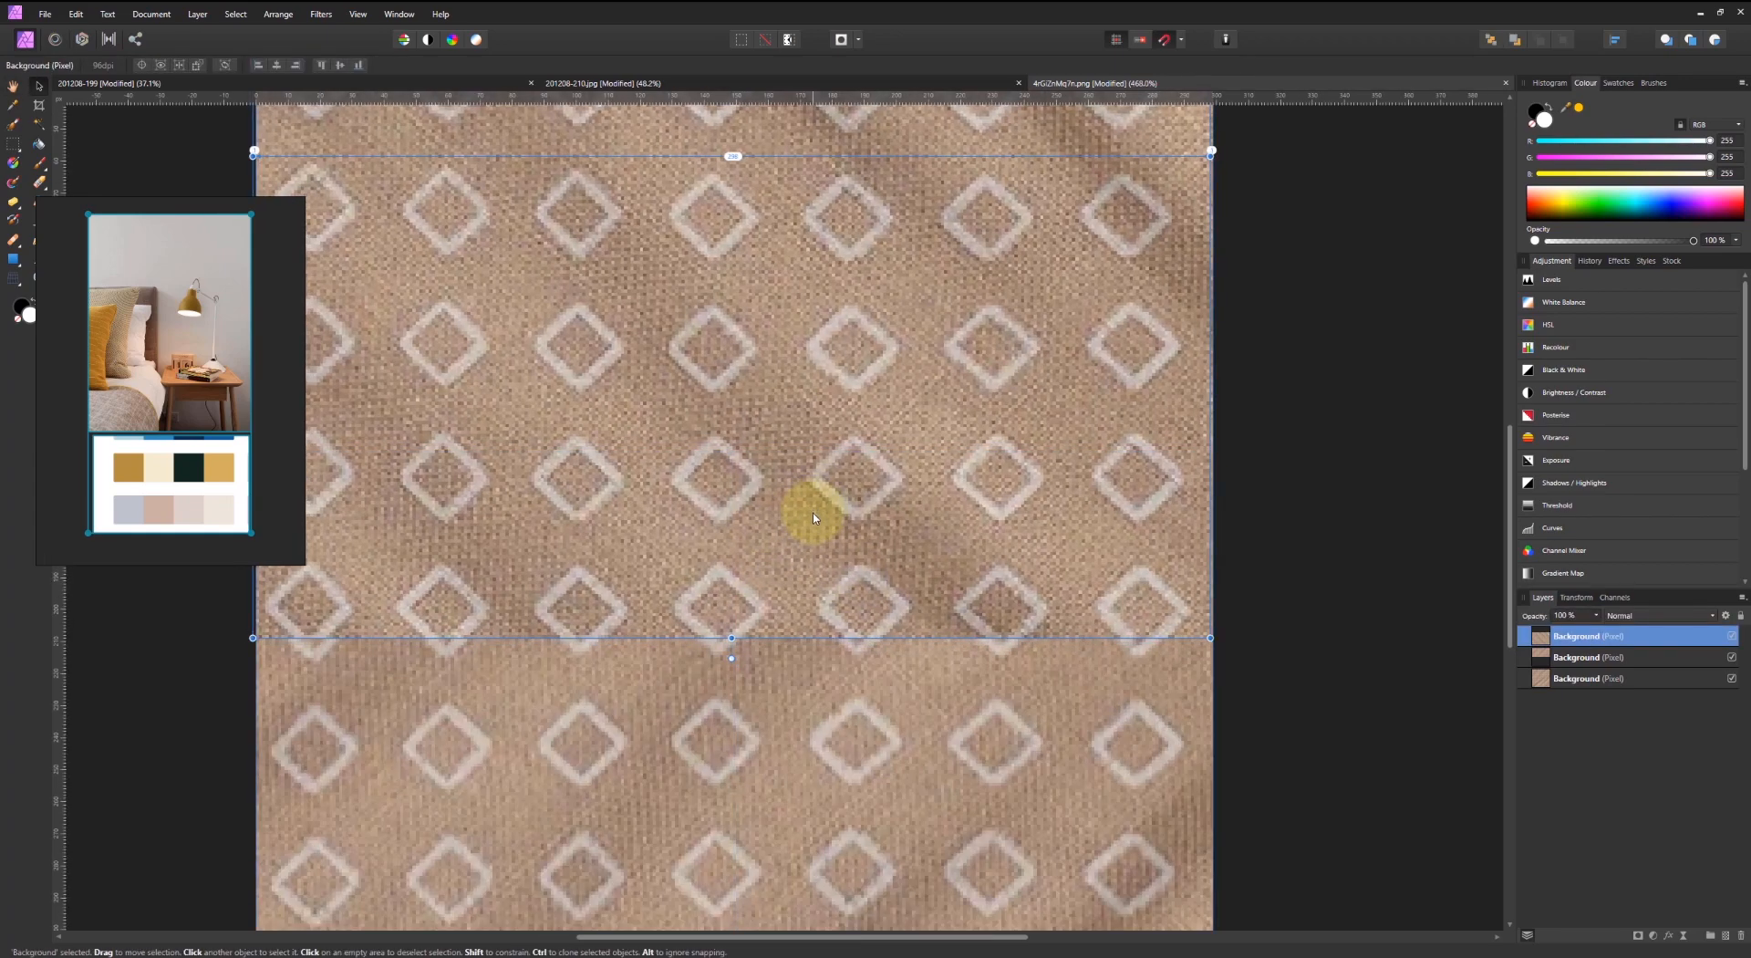
- Adjust the flipped copy's lower corners with a single-plane Perspective transform to match the seam and apply it
middle_click_drag(812, 531, 1083, 507)
scroll(1082, 508, "down", 2, "ctrl")
scroll(787, 515, "up", 2, "ctrl")
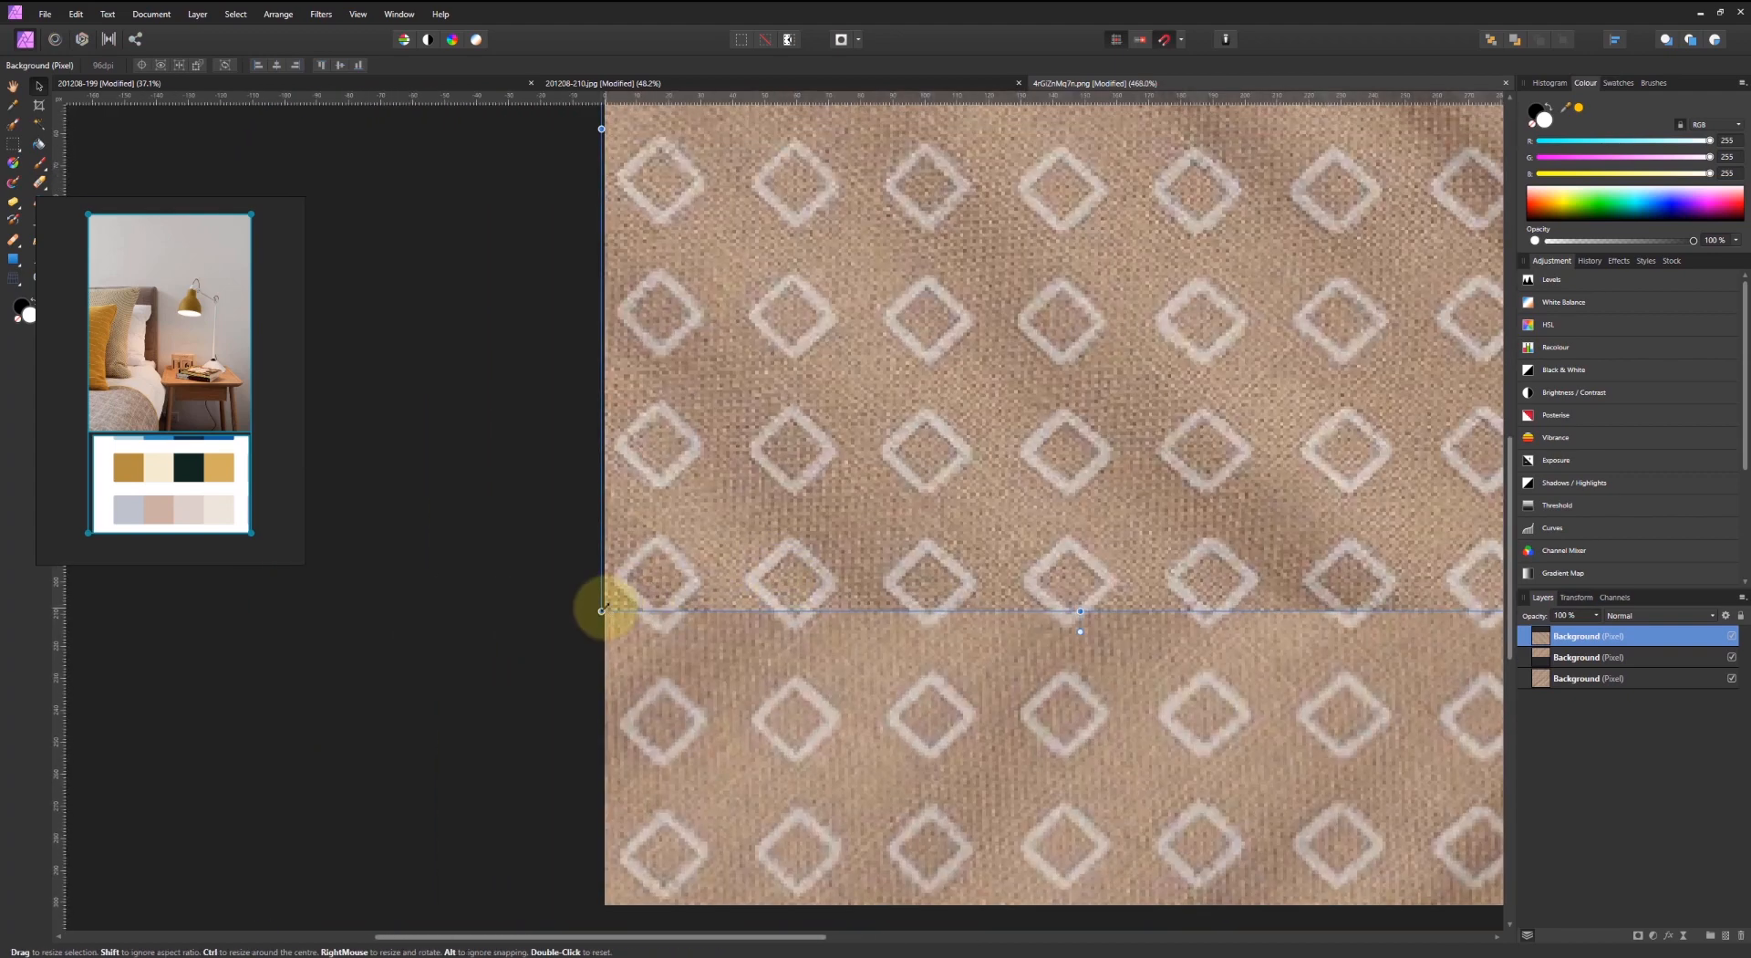
left_click(13, 278)
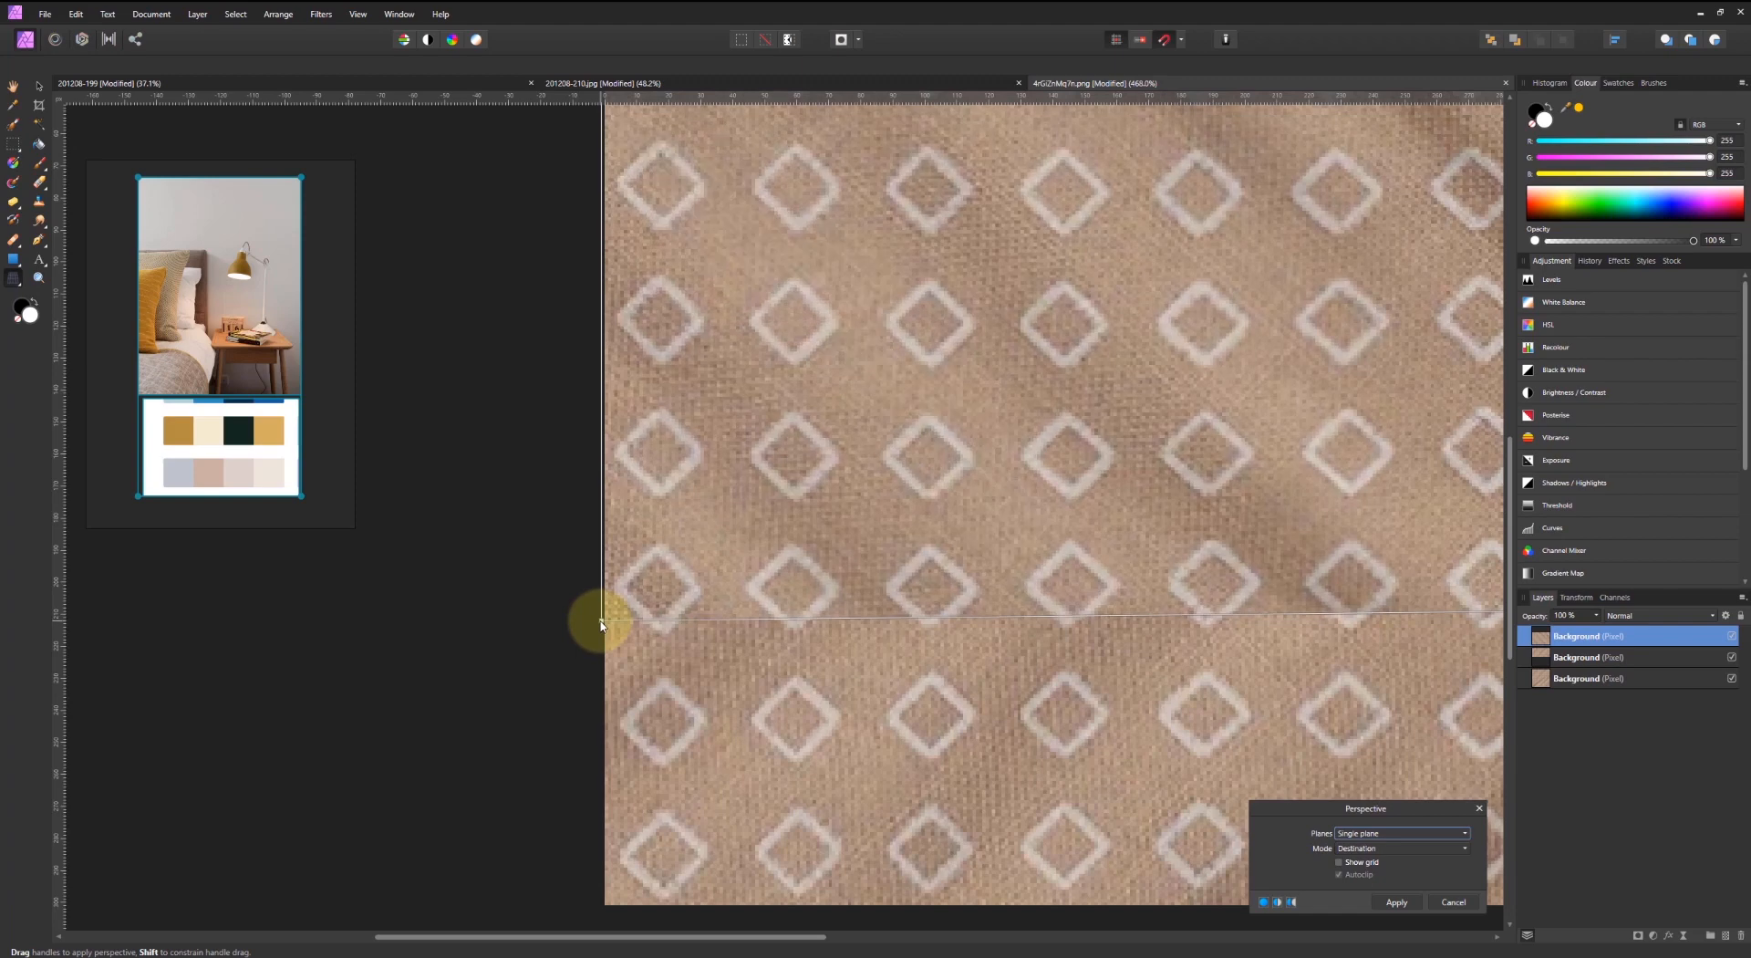
middle_click_drag(1173, 524, 601, 465)
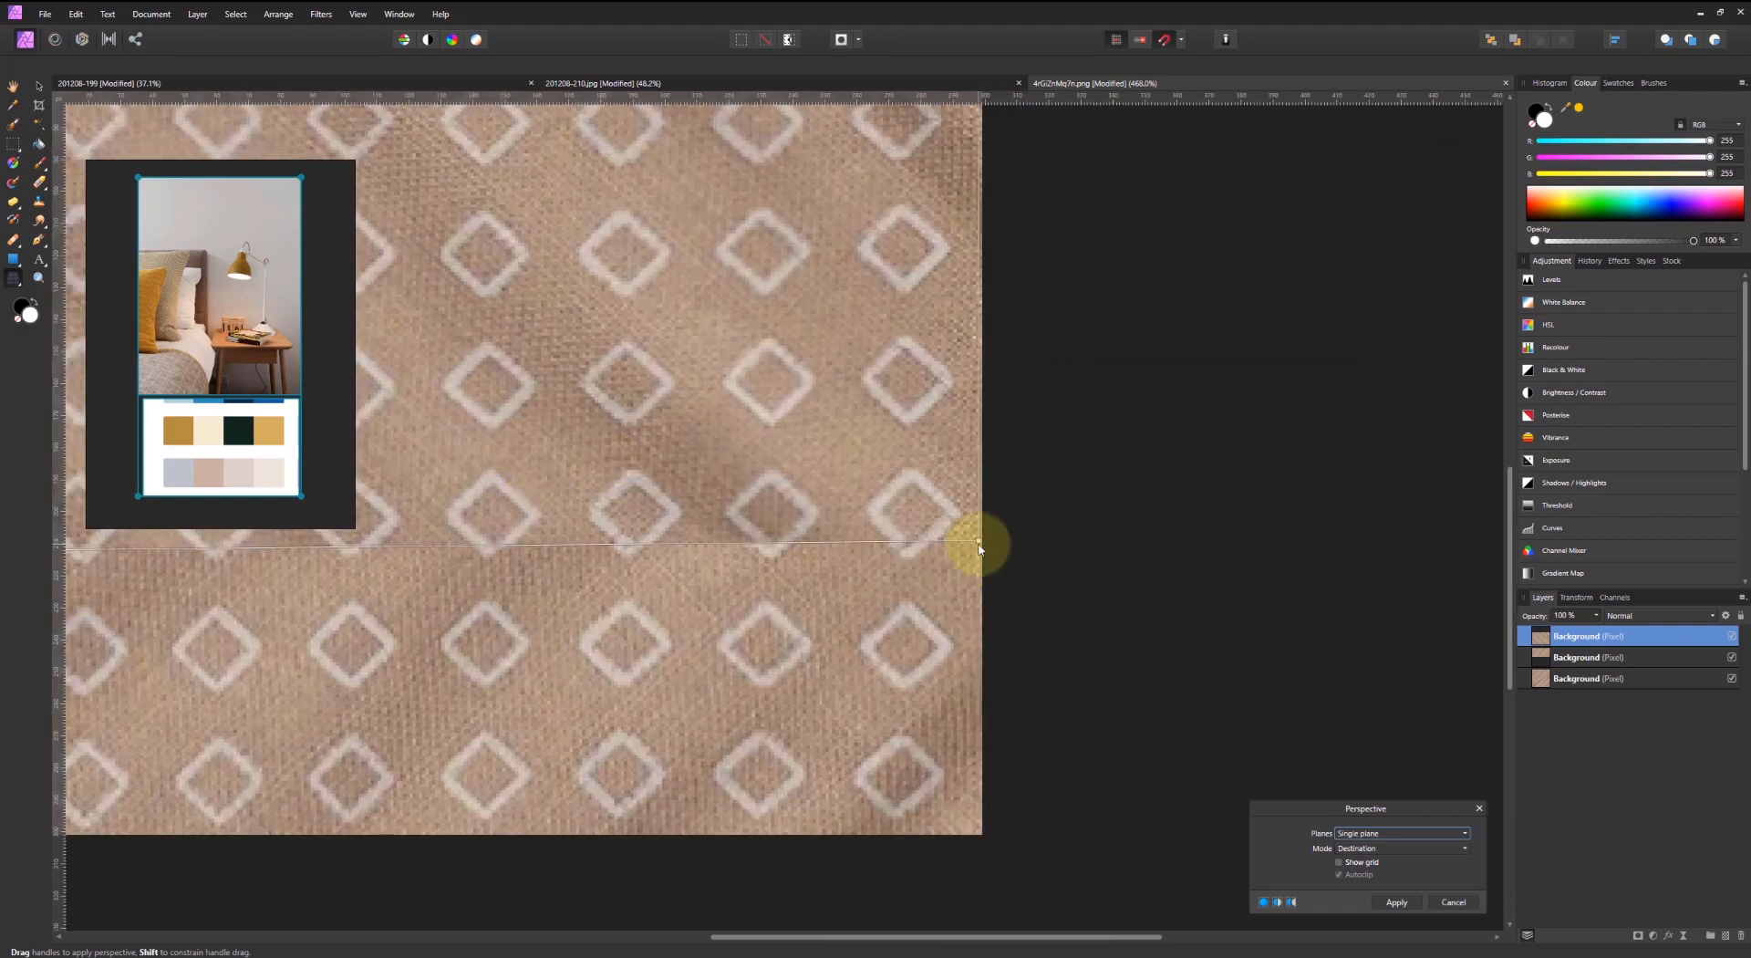
left_click_drag(975, 546, 972, 546)
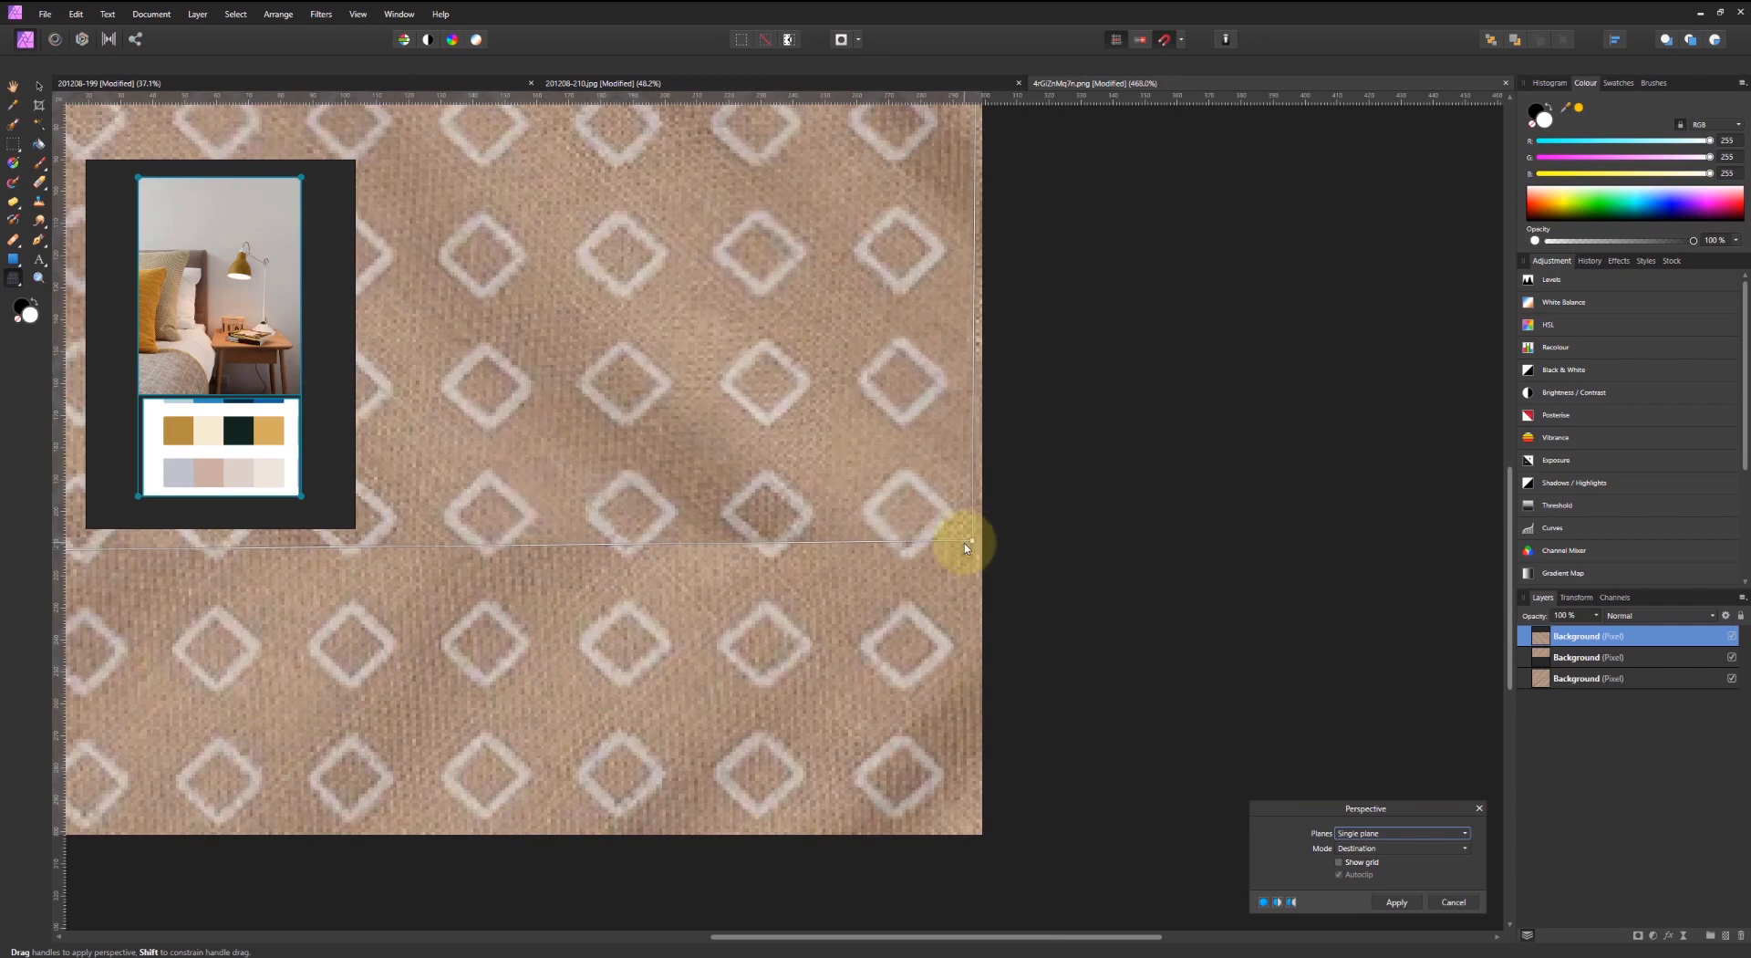
key("Return")
- Merge the visible fabric layers into a new pixel layer above the flipped copy
scroll(958, 540, "down", 5, "ctrl")
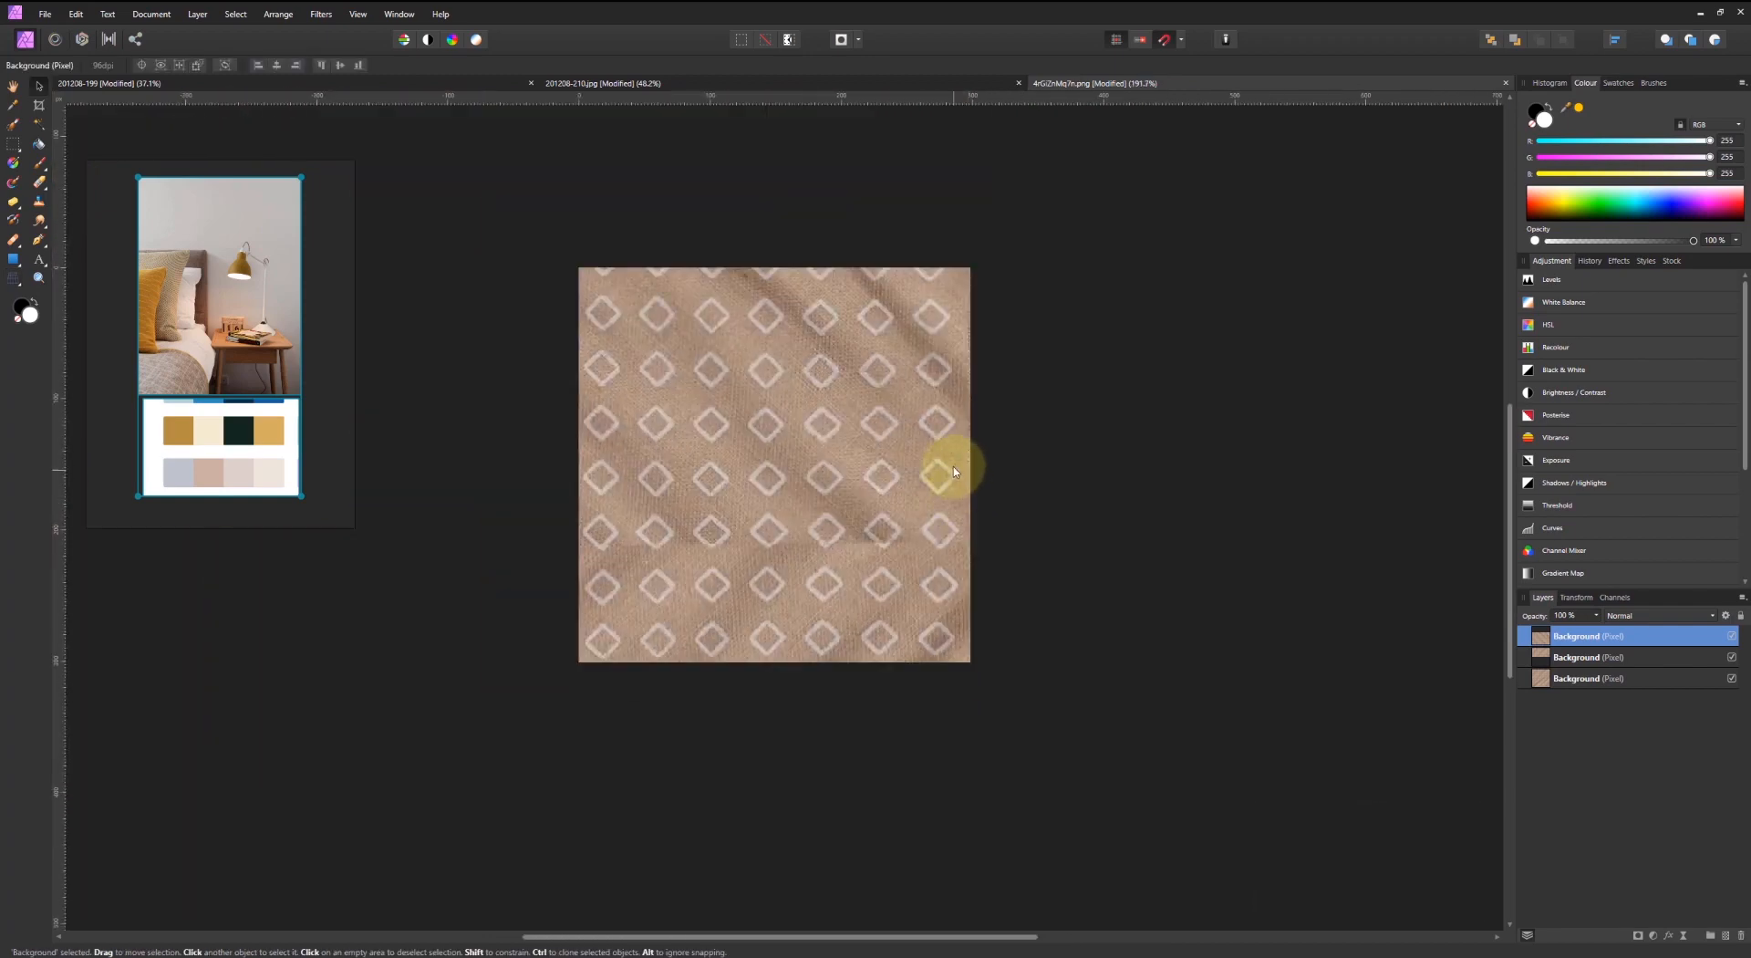
left_click(1135, 502)
scroll(807, 604, "up", 5, "ctrl")
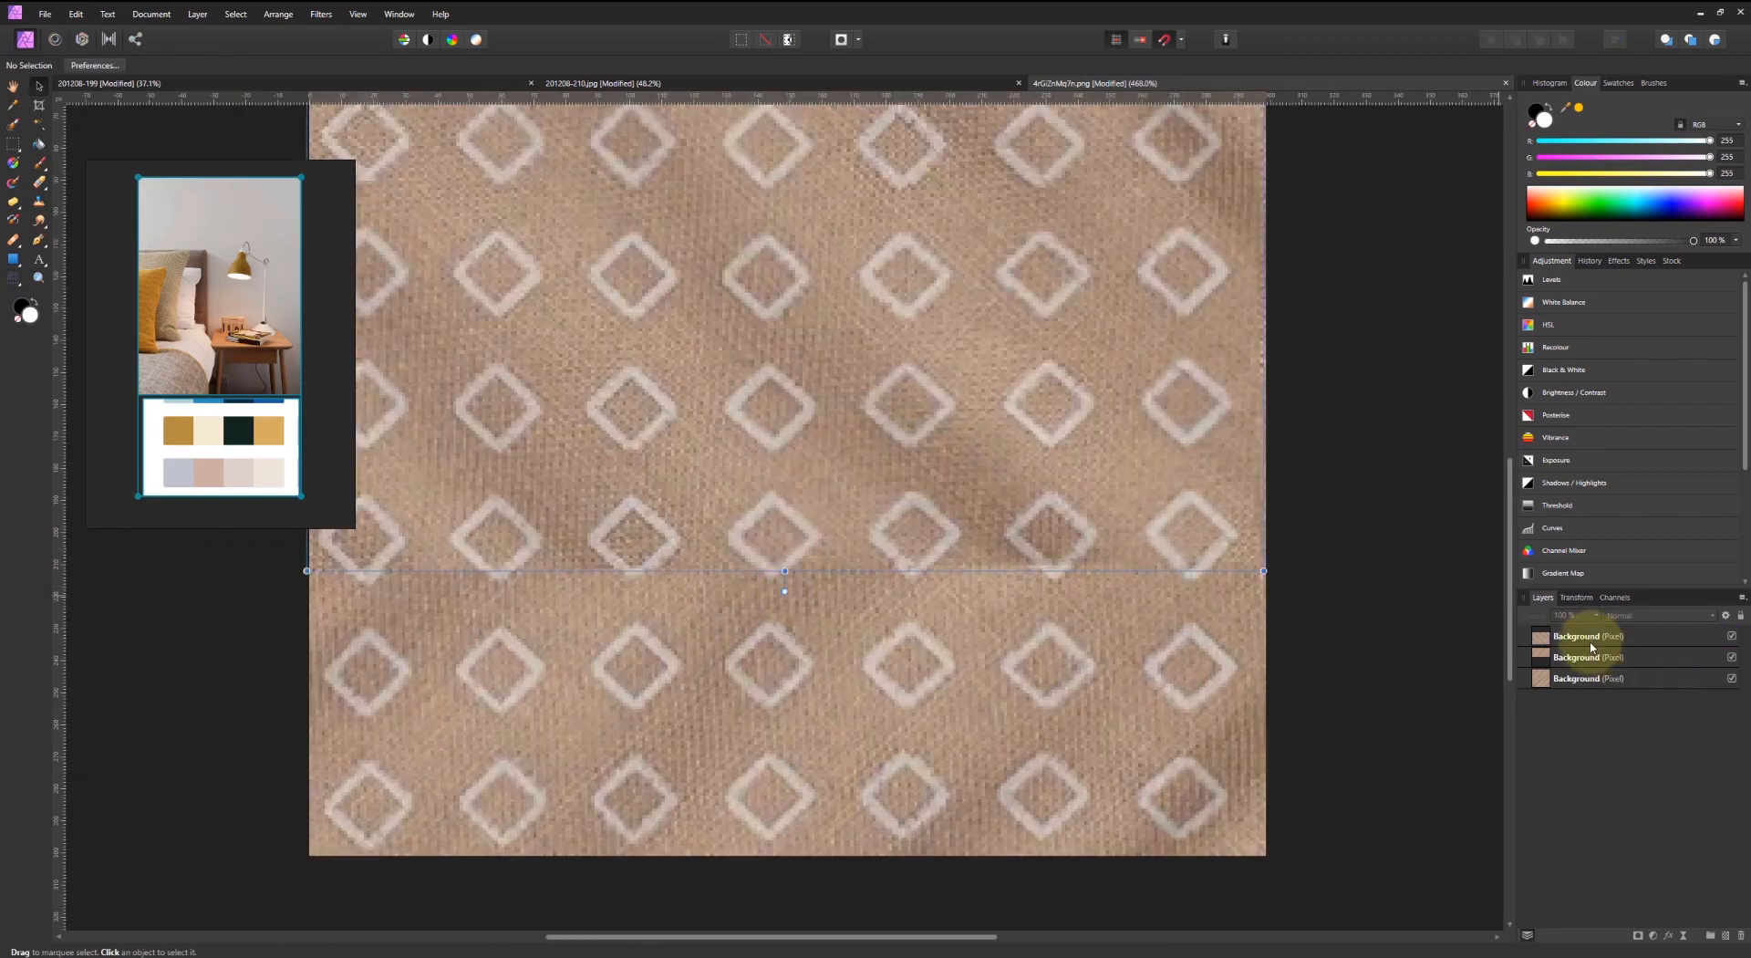
key("ctrl+shift+n")
- Use the Clone Brush at 22.1 px width to cover the horizontal seam around the diamonds near the fabric's right edge
key("s")
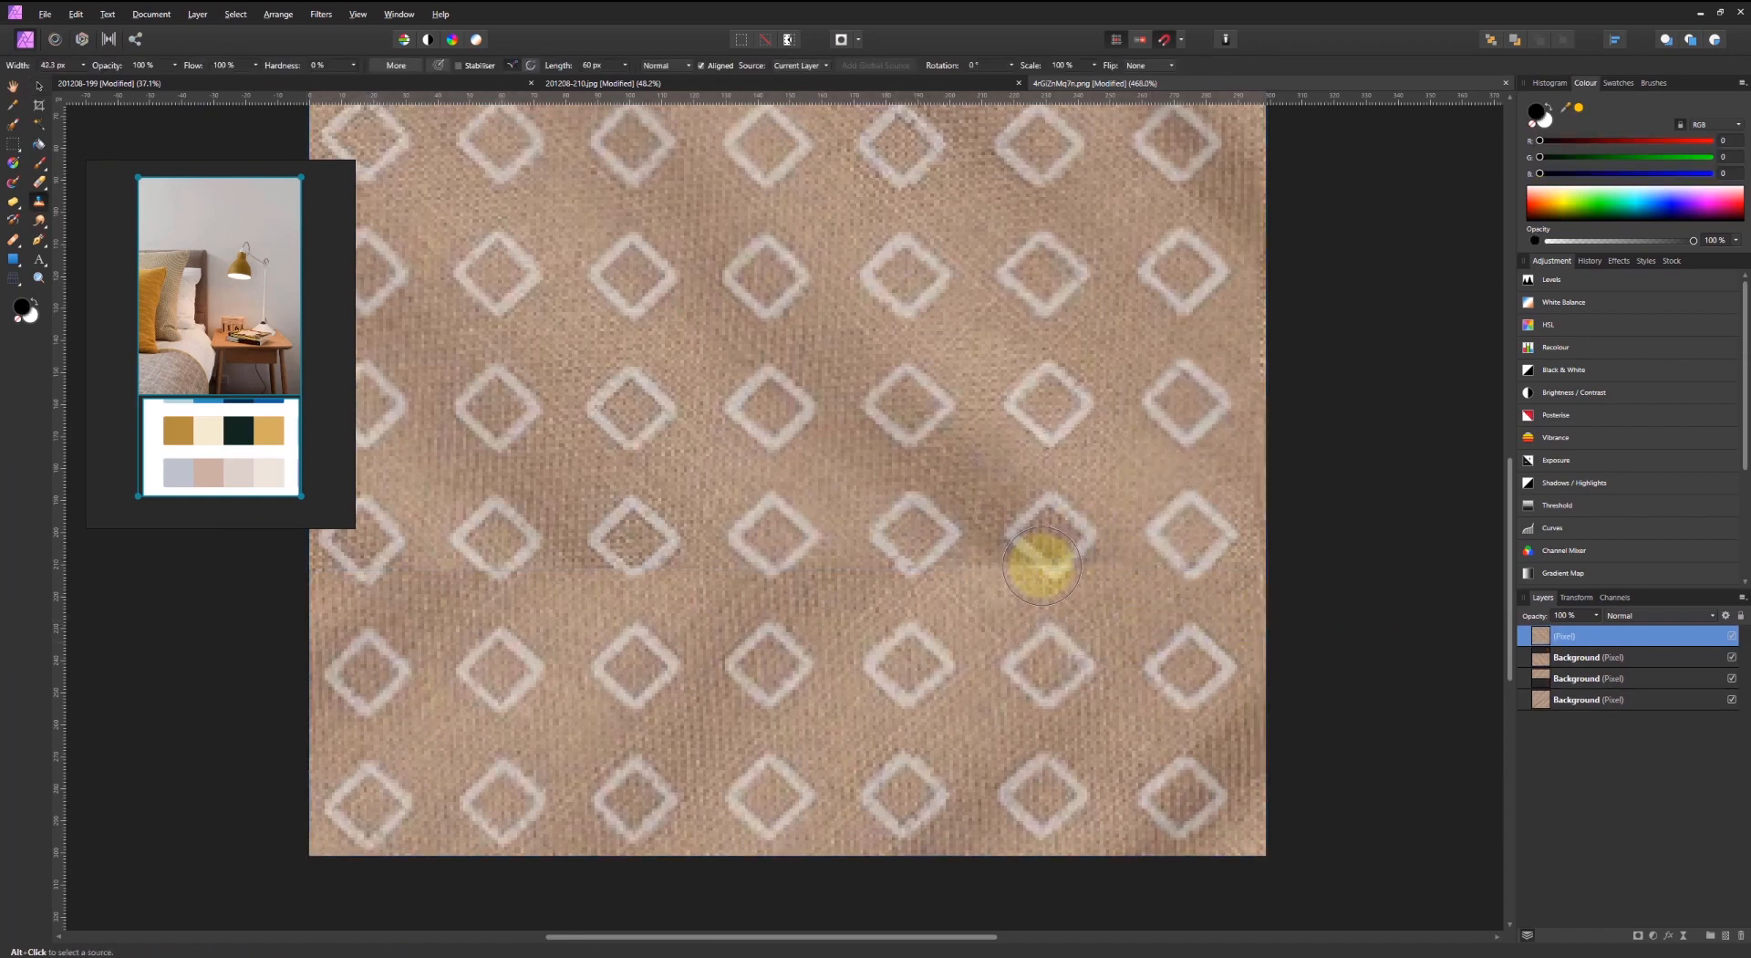
left_click(966, 610, "alt")
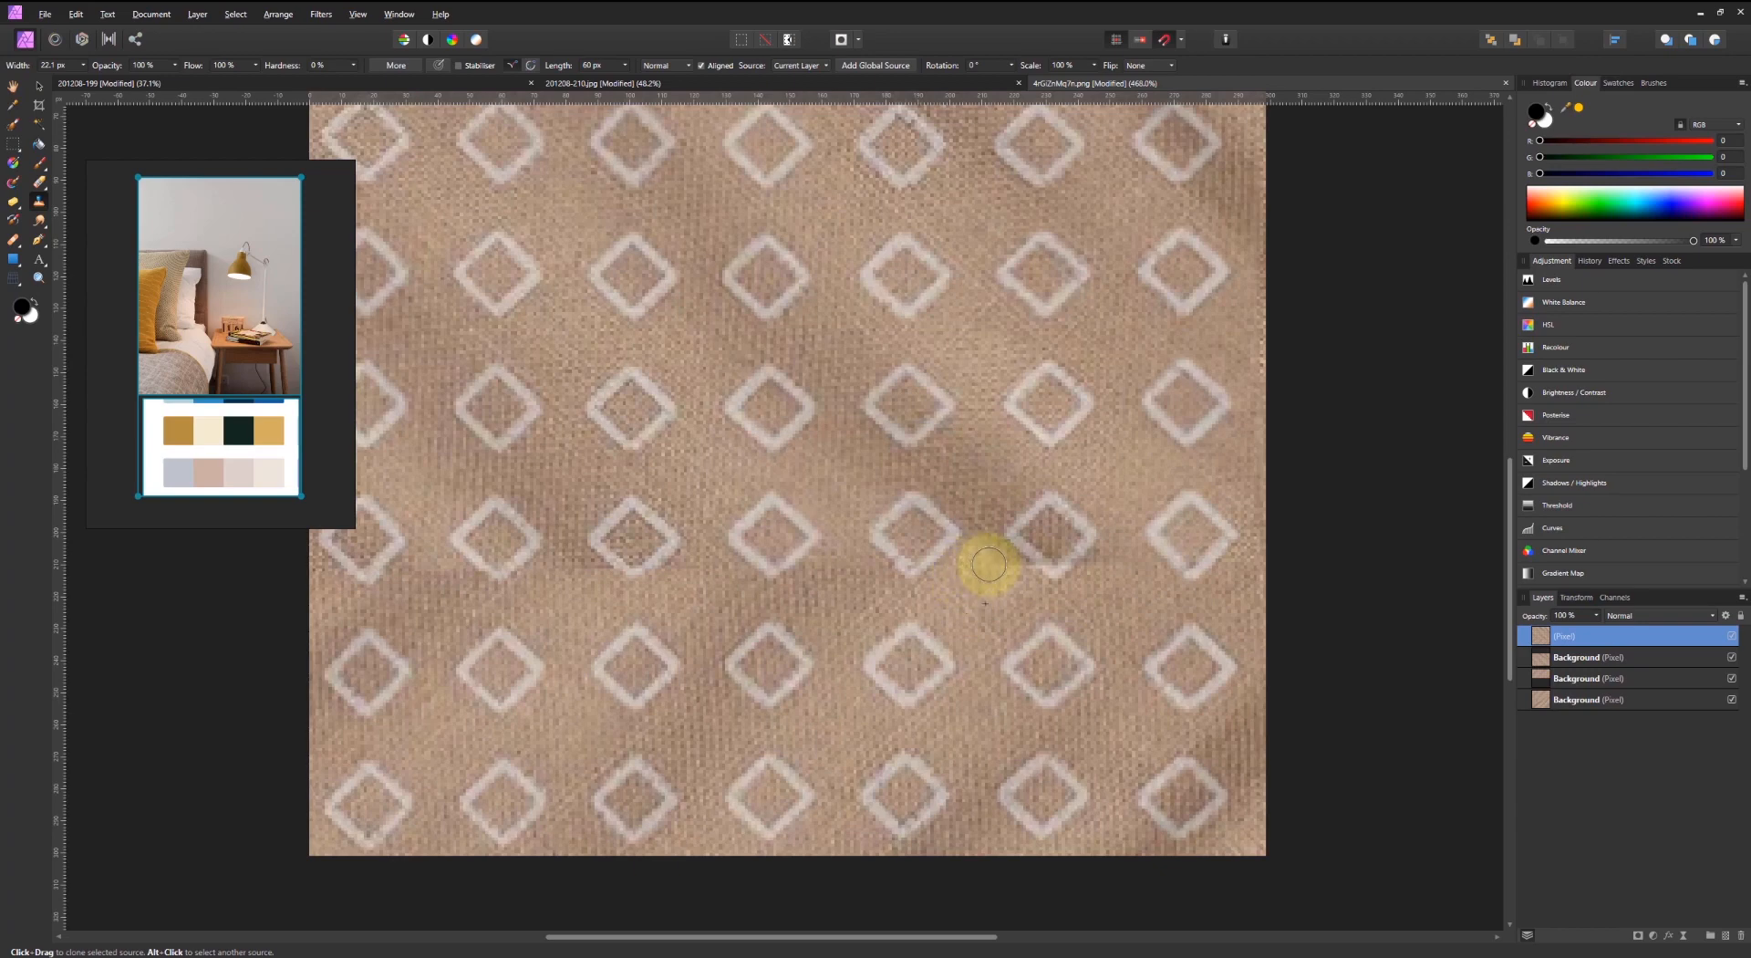
left_click_drag(1004, 575, 1111, 599)
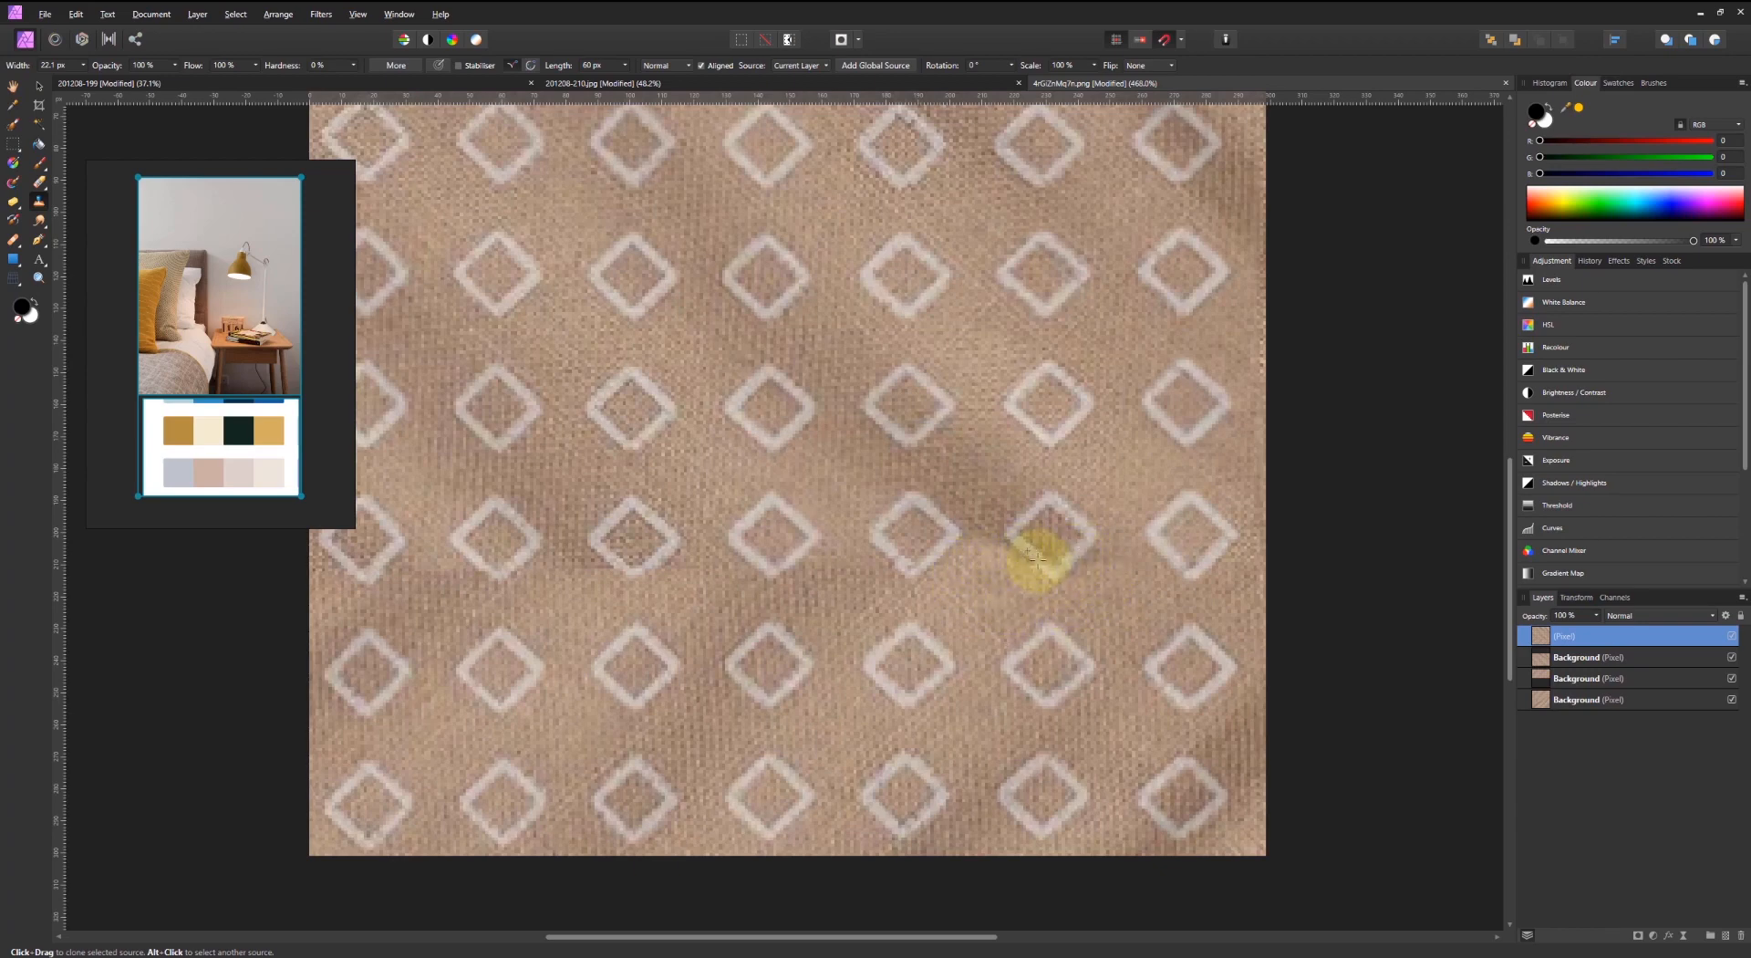
mouse_move(1041, 564)
left_mouse_down()
mouse_move(930, 645)
mouse_move(1131, 551)
left_mouse_up()
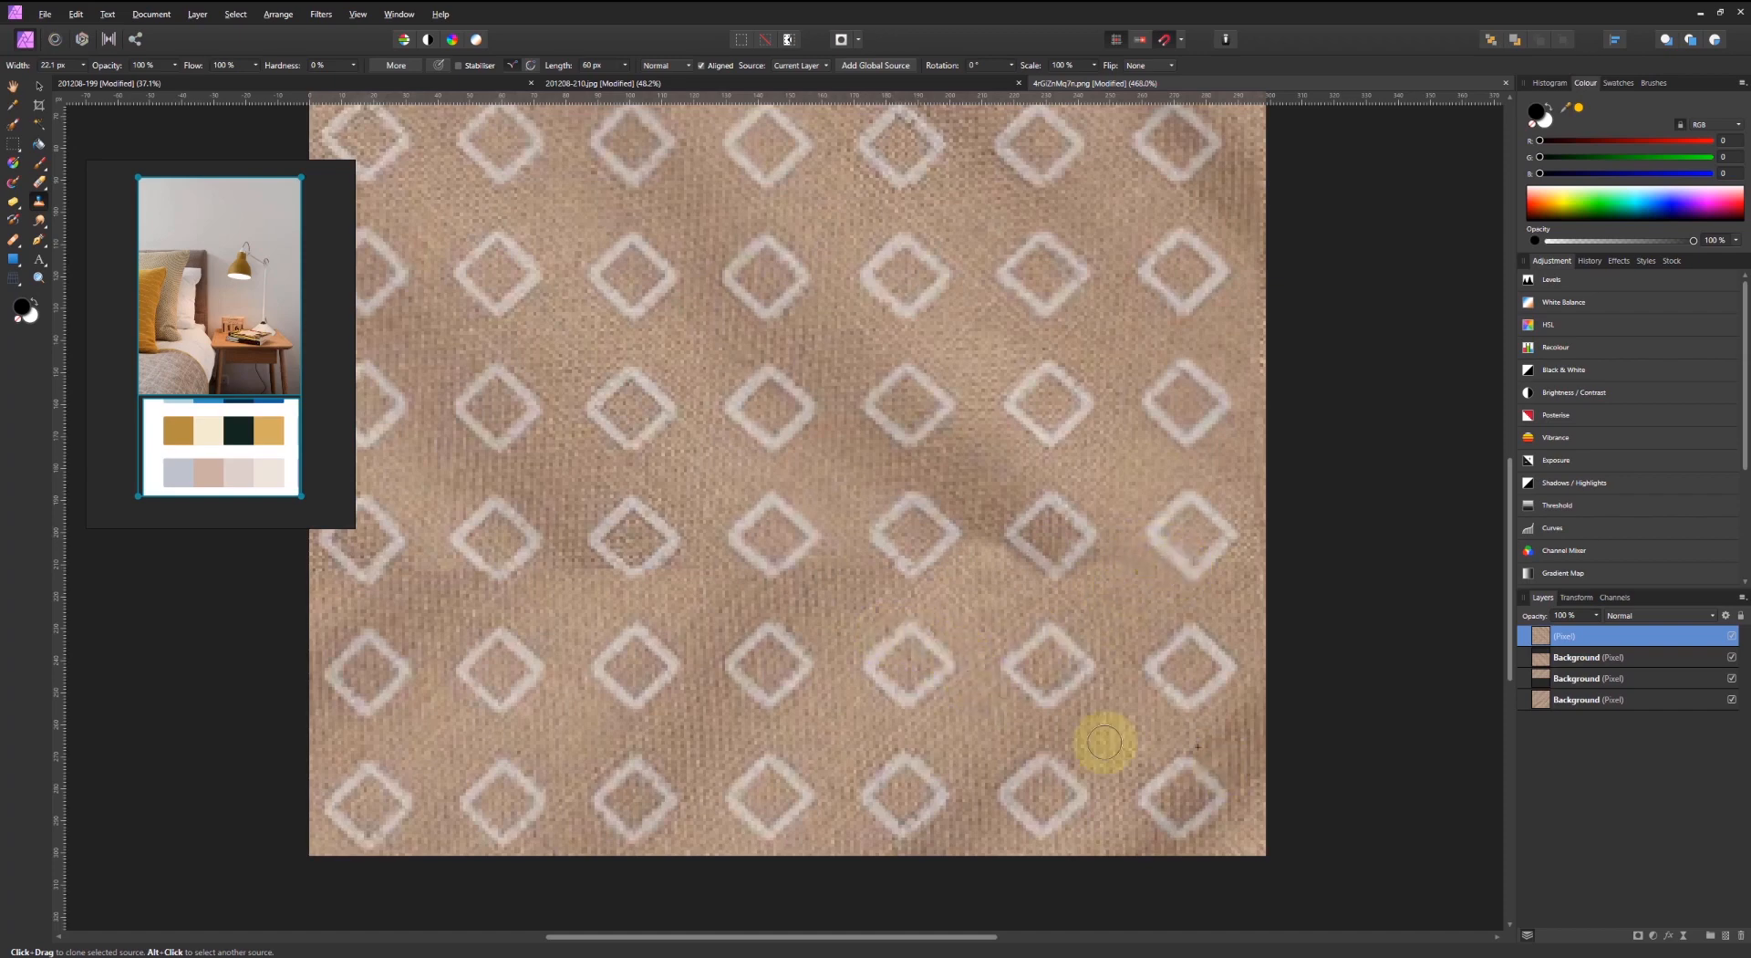
- Clone fabric over the horizontal seam between and beneath the left-hand diamonds of the same row
middle_click_drag(701, 557, 947, 568)
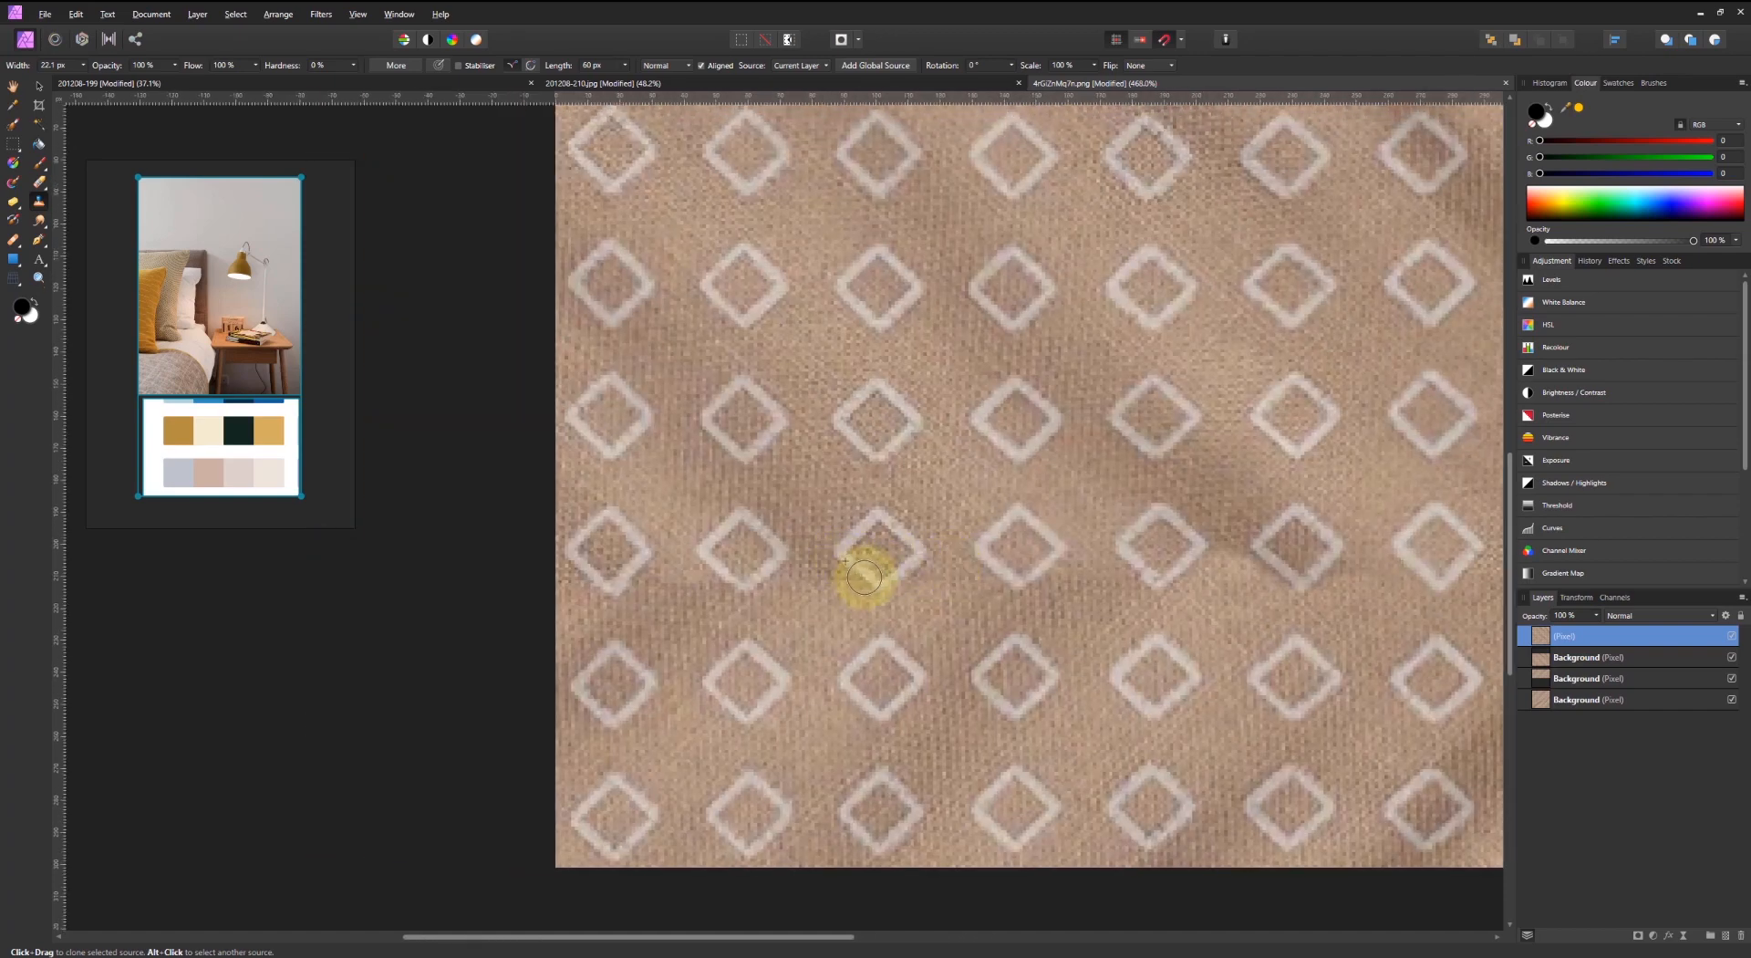
mouse_move(864, 576)
left_mouse_down()
mouse_move(813, 672)
mouse_move(910, 570)
mouse_move(977, 634)
mouse_move(673, 590)
mouse_move(723, 564)
mouse_move(794, 657)
mouse_move(767, 569)
left_mouse_up()
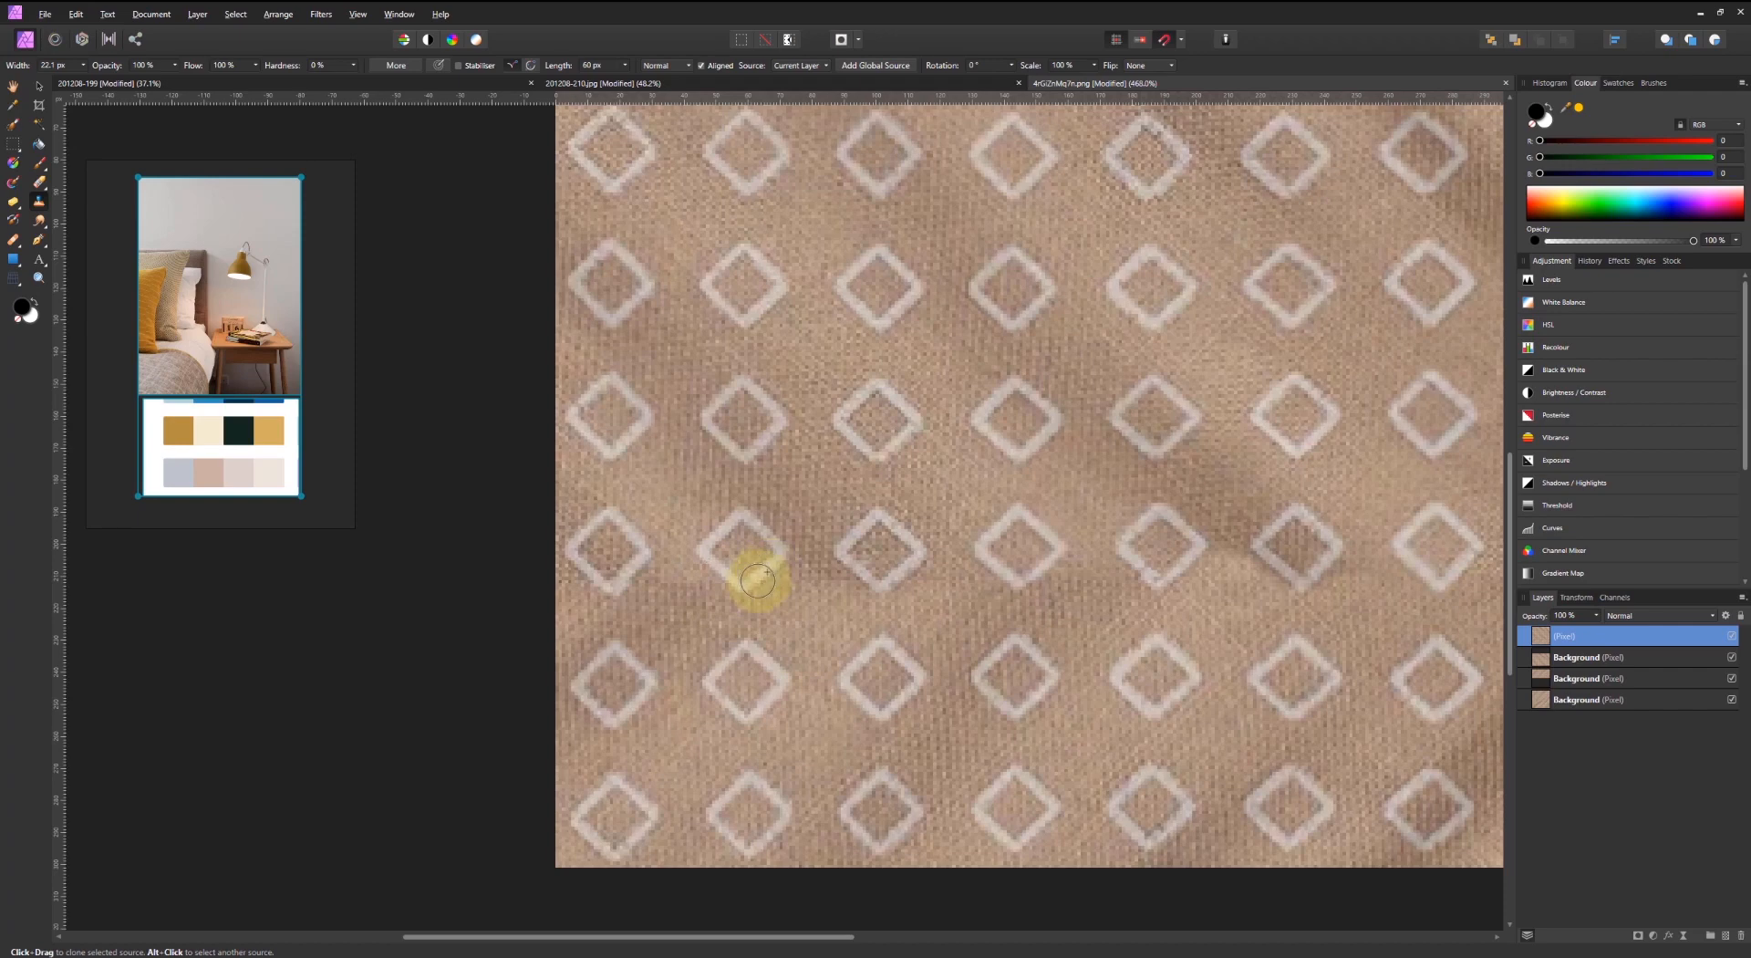
scroll(959, 676, "down", 3, "ctrl")
scroll(895, 650, "up", 1)
scroll(884, 705, "up", 4, "ctrl")
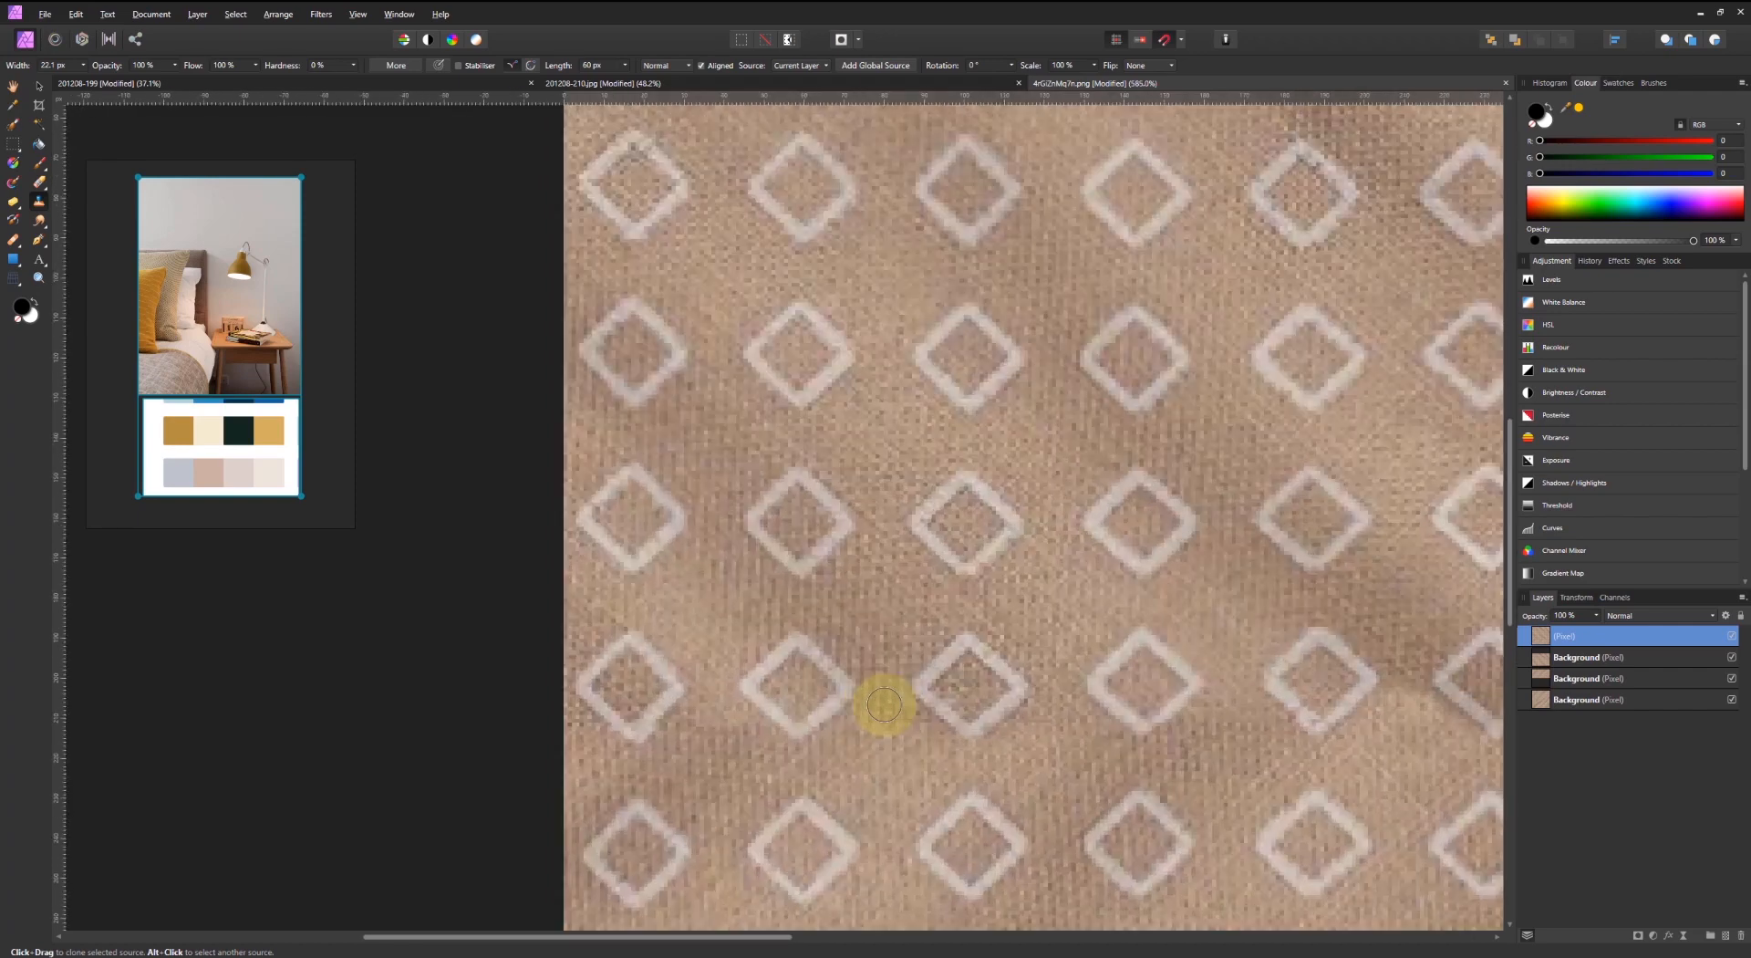
mouse_move(884, 704)
left_mouse_down()
mouse_move(893, 790)
mouse_move(905, 777)
left_mouse_up()
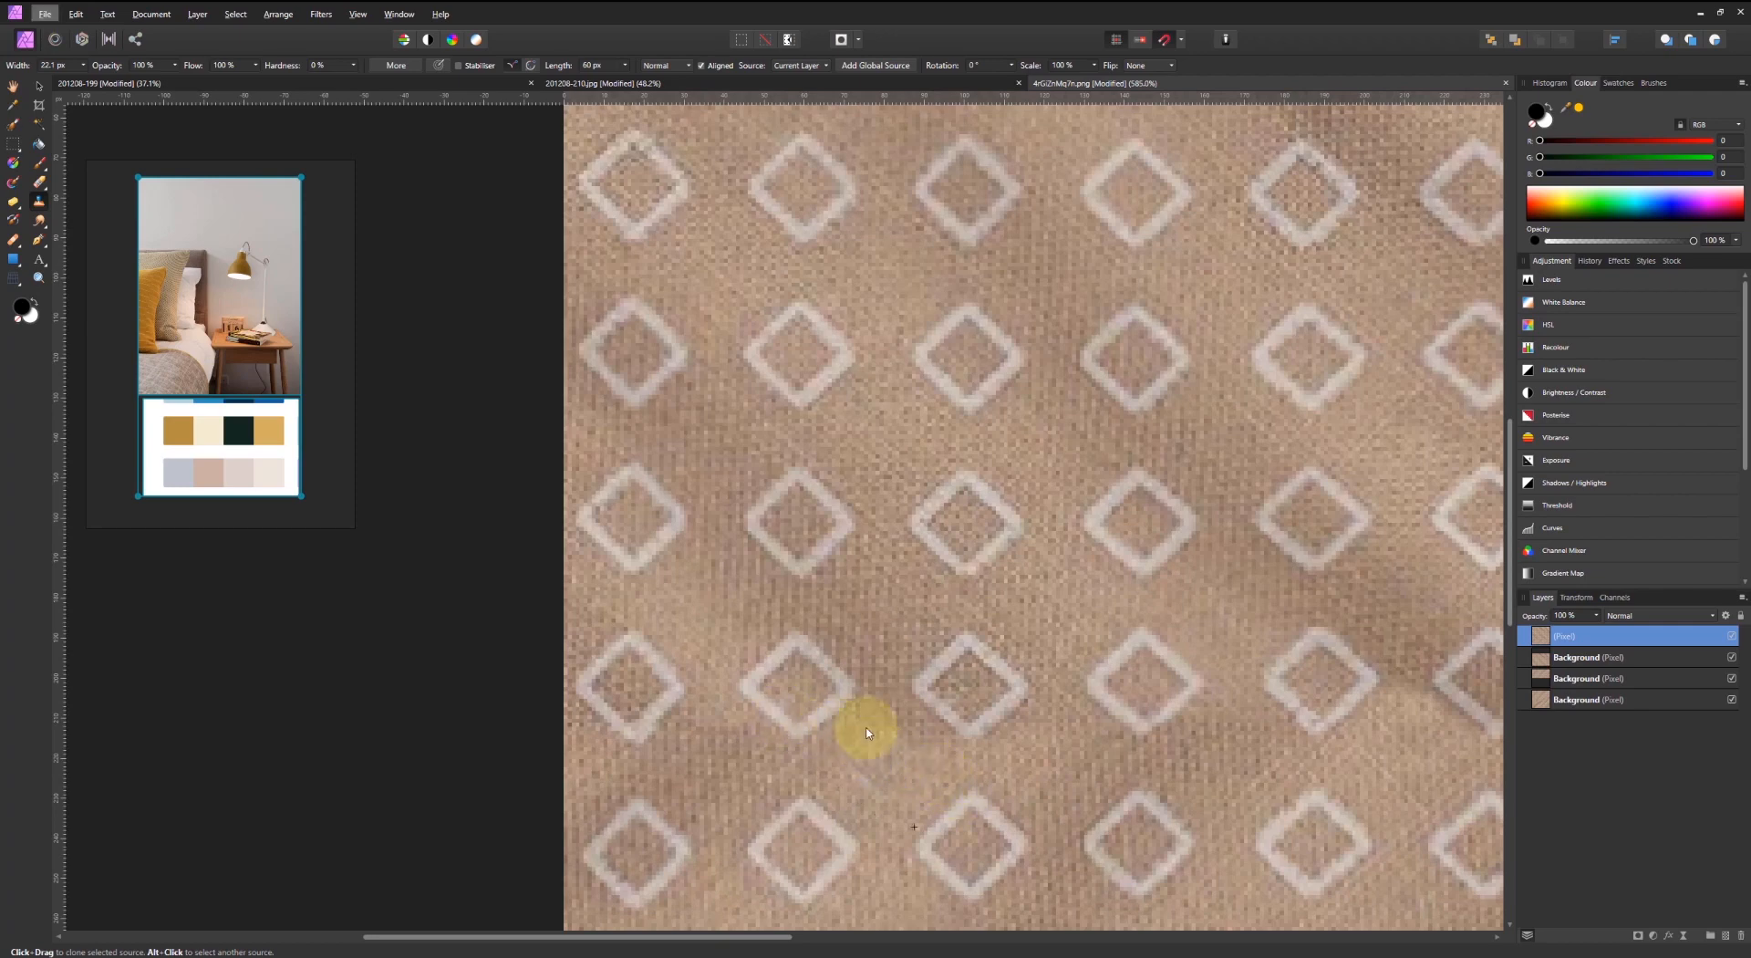
- Set the Clone Brush opacity to 60% and blend the fabric tone below the left-hand seam diamonds from freshly sampled areas
middle_click_drag(892, 713, 880, 536)
key("6")
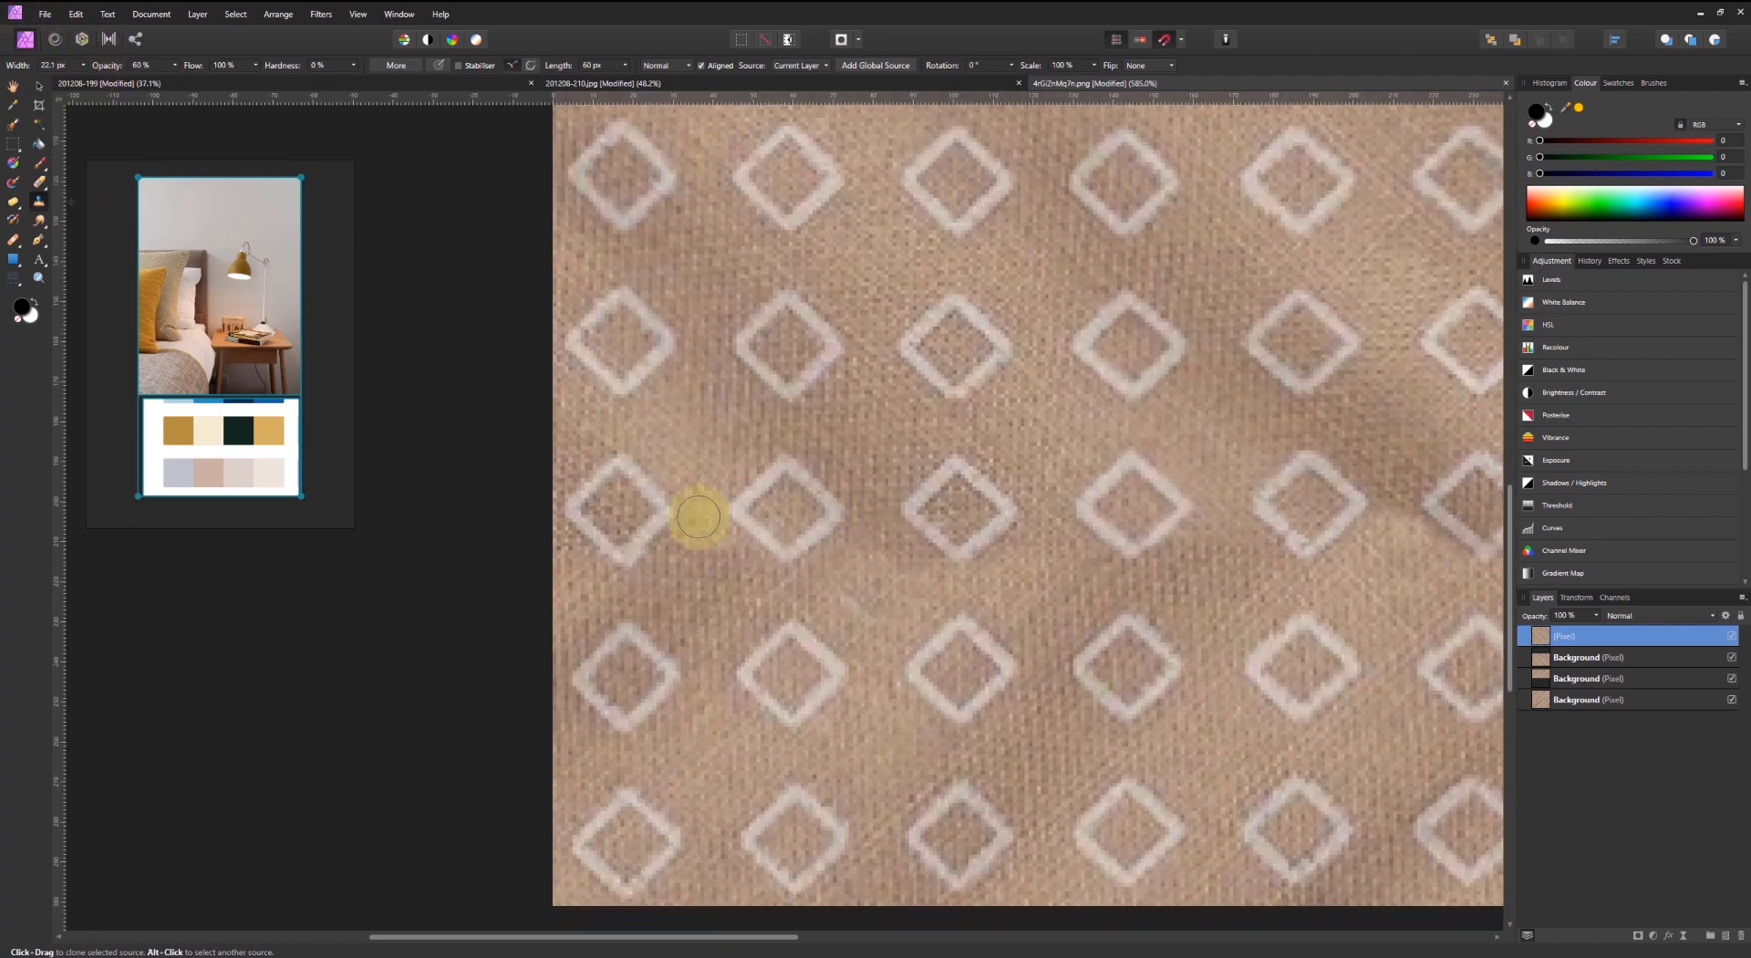
left_click(1033, 594, "alt")
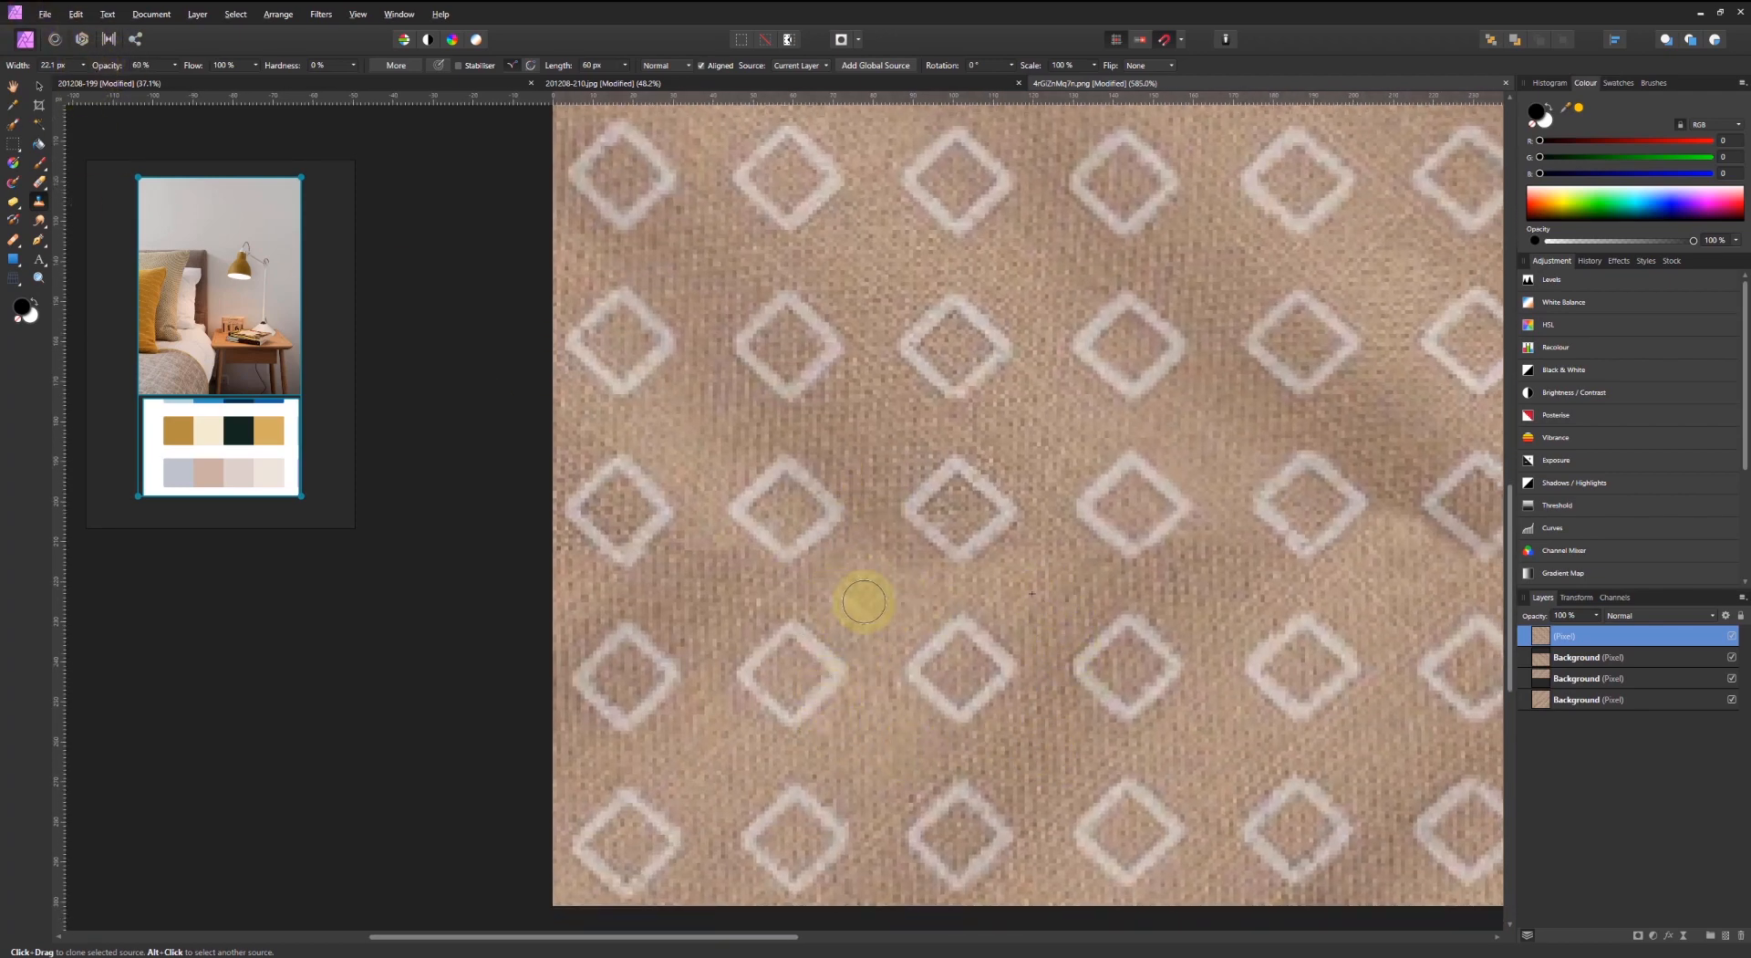
mouse_move(886, 587)
left_mouse_down()
mouse_move(866, 603)
mouse_move(888, 573)
mouse_move(871, 561)
left_mouse_up()
left_click(1067, 588, "alt")
left_click(1035, 596, "alt")
- Lighten the dark fold around the right-hand seam diamonds by cloning from brighter fabric nearby
scroll(1091, 591, "down", 5, "ctrl")
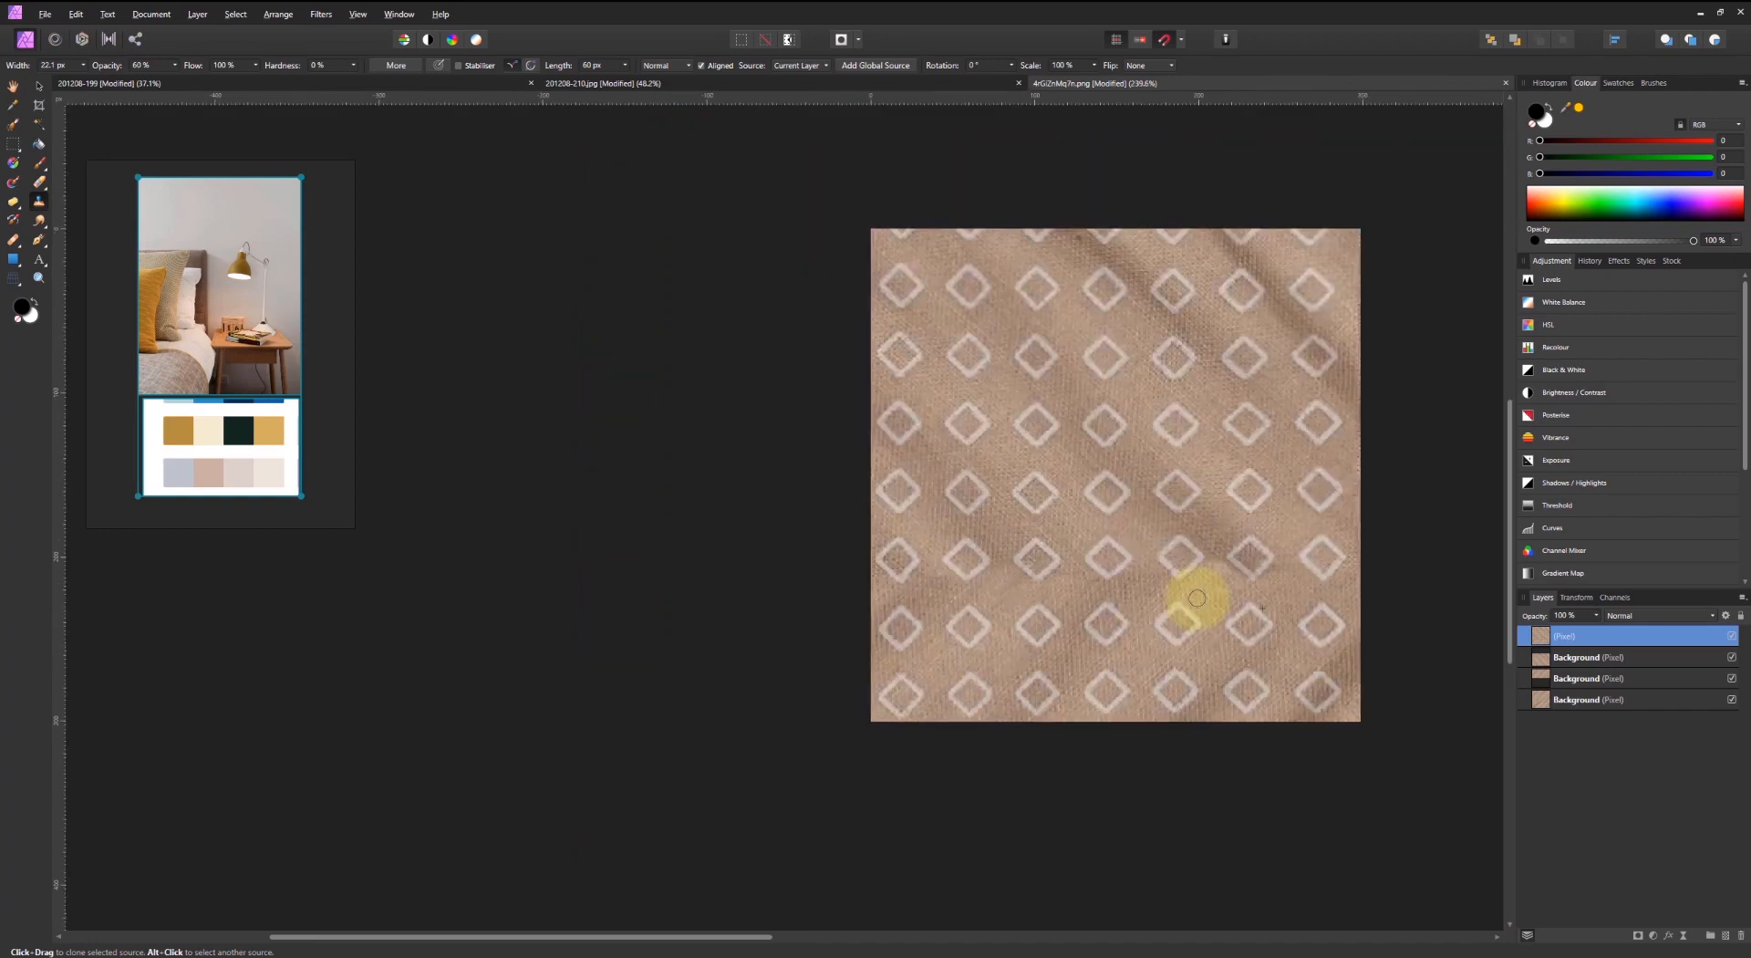
scroll(1223, 583, "up", 5, "ctrl")
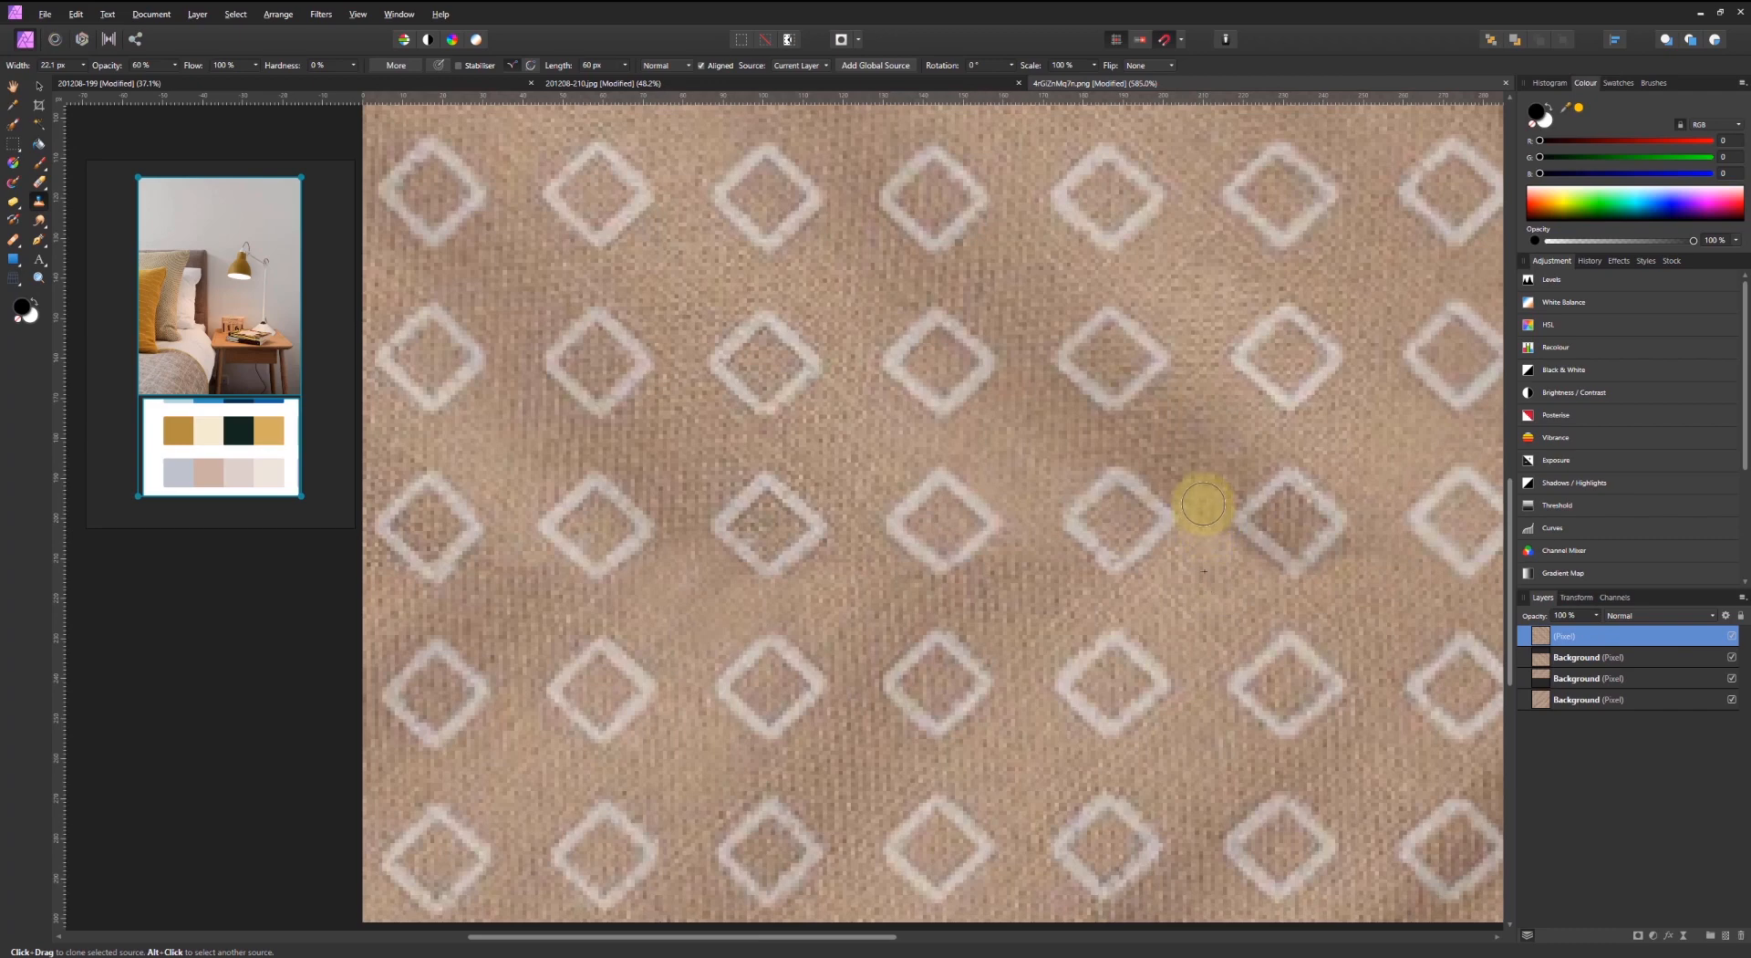
left_click(1352, 426, "alt")
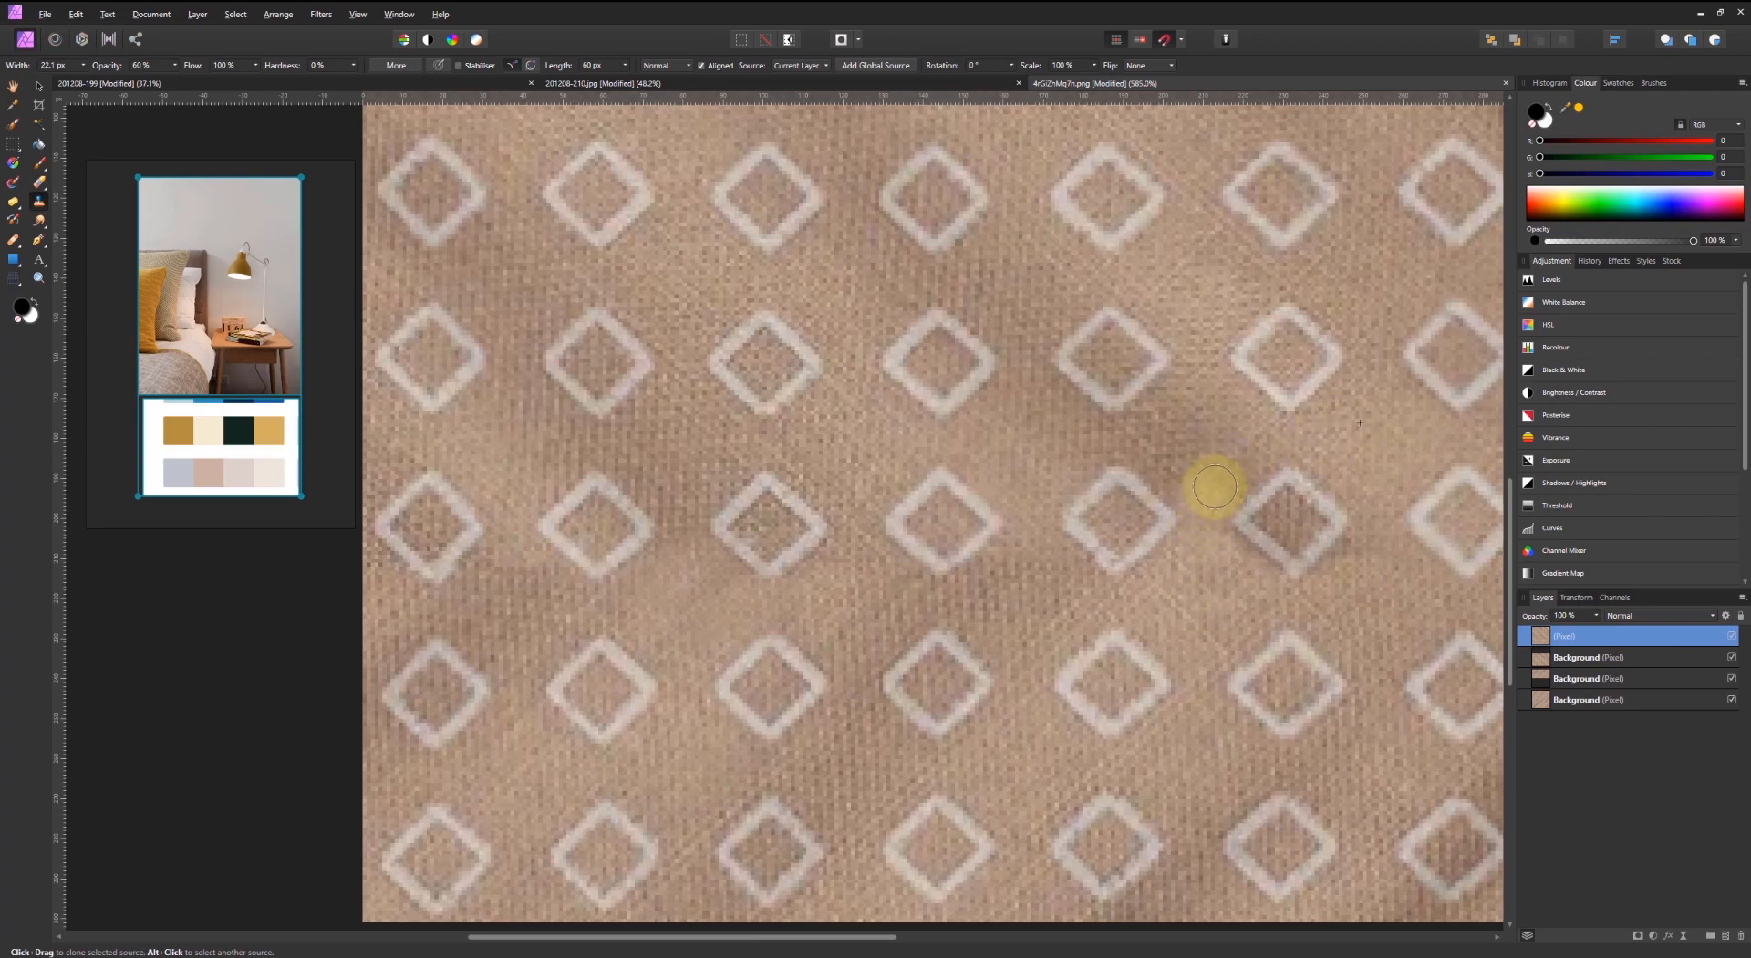
left_click(1385, 443, "alt")
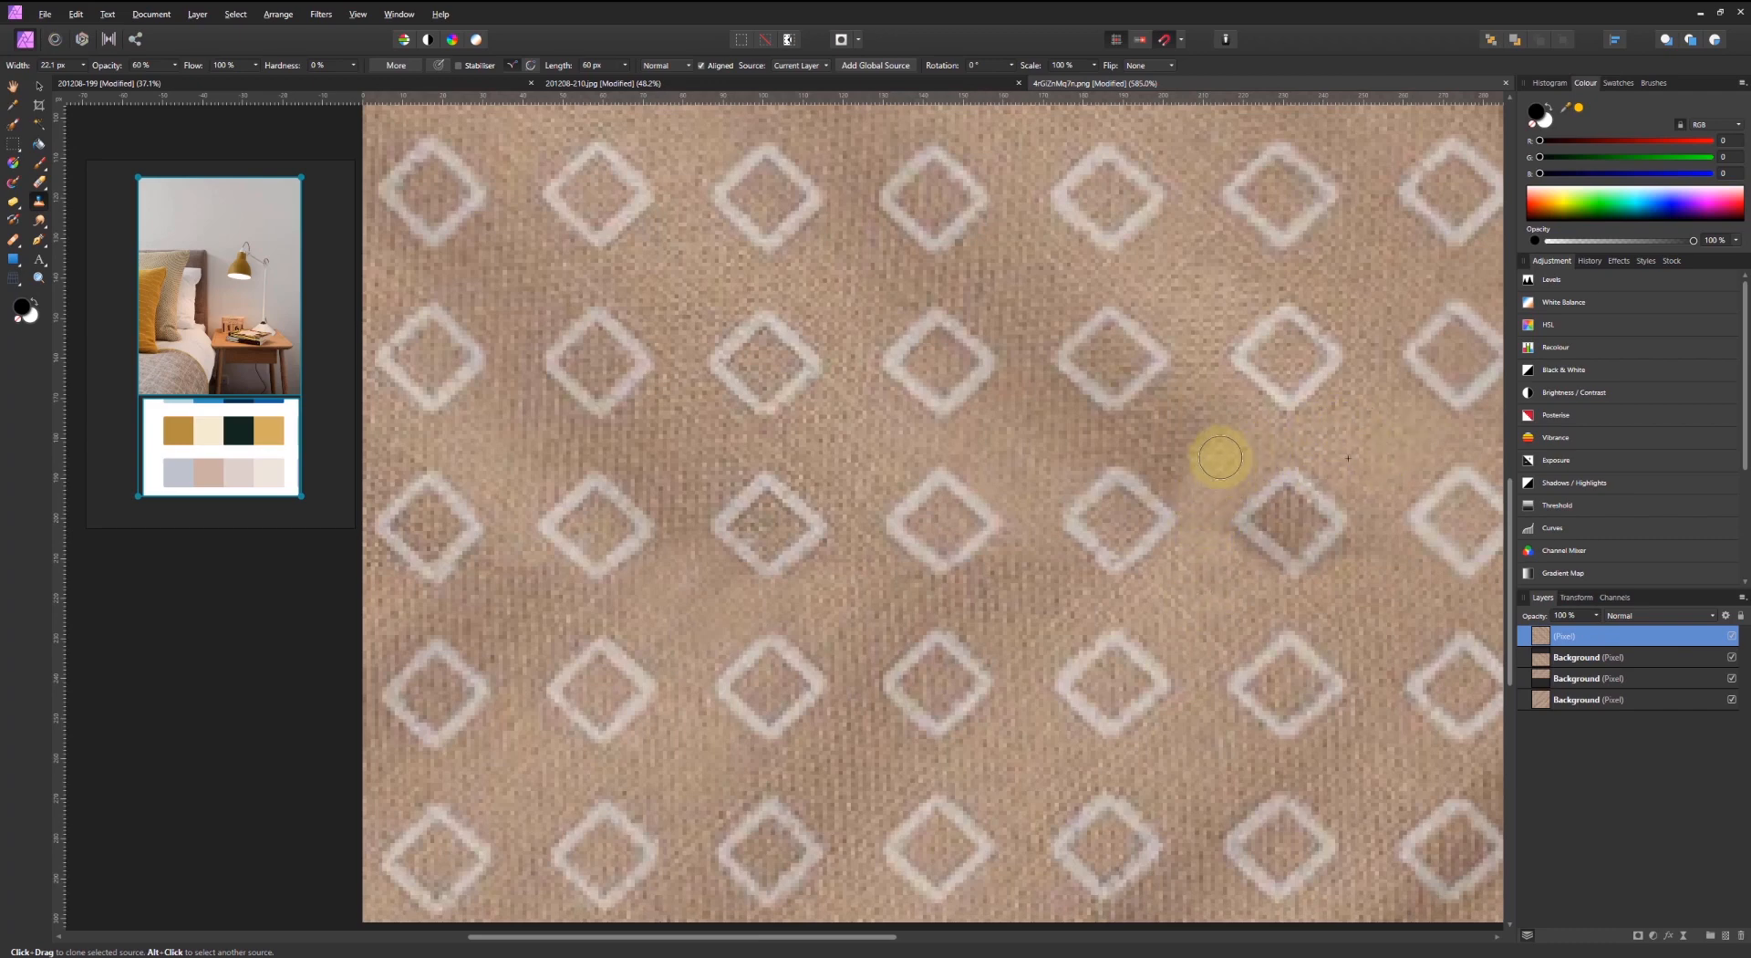
scroll(1360, 453, "down", 5, "ctrl")
scroll(1329, 473, "up", 5, "ctrl")
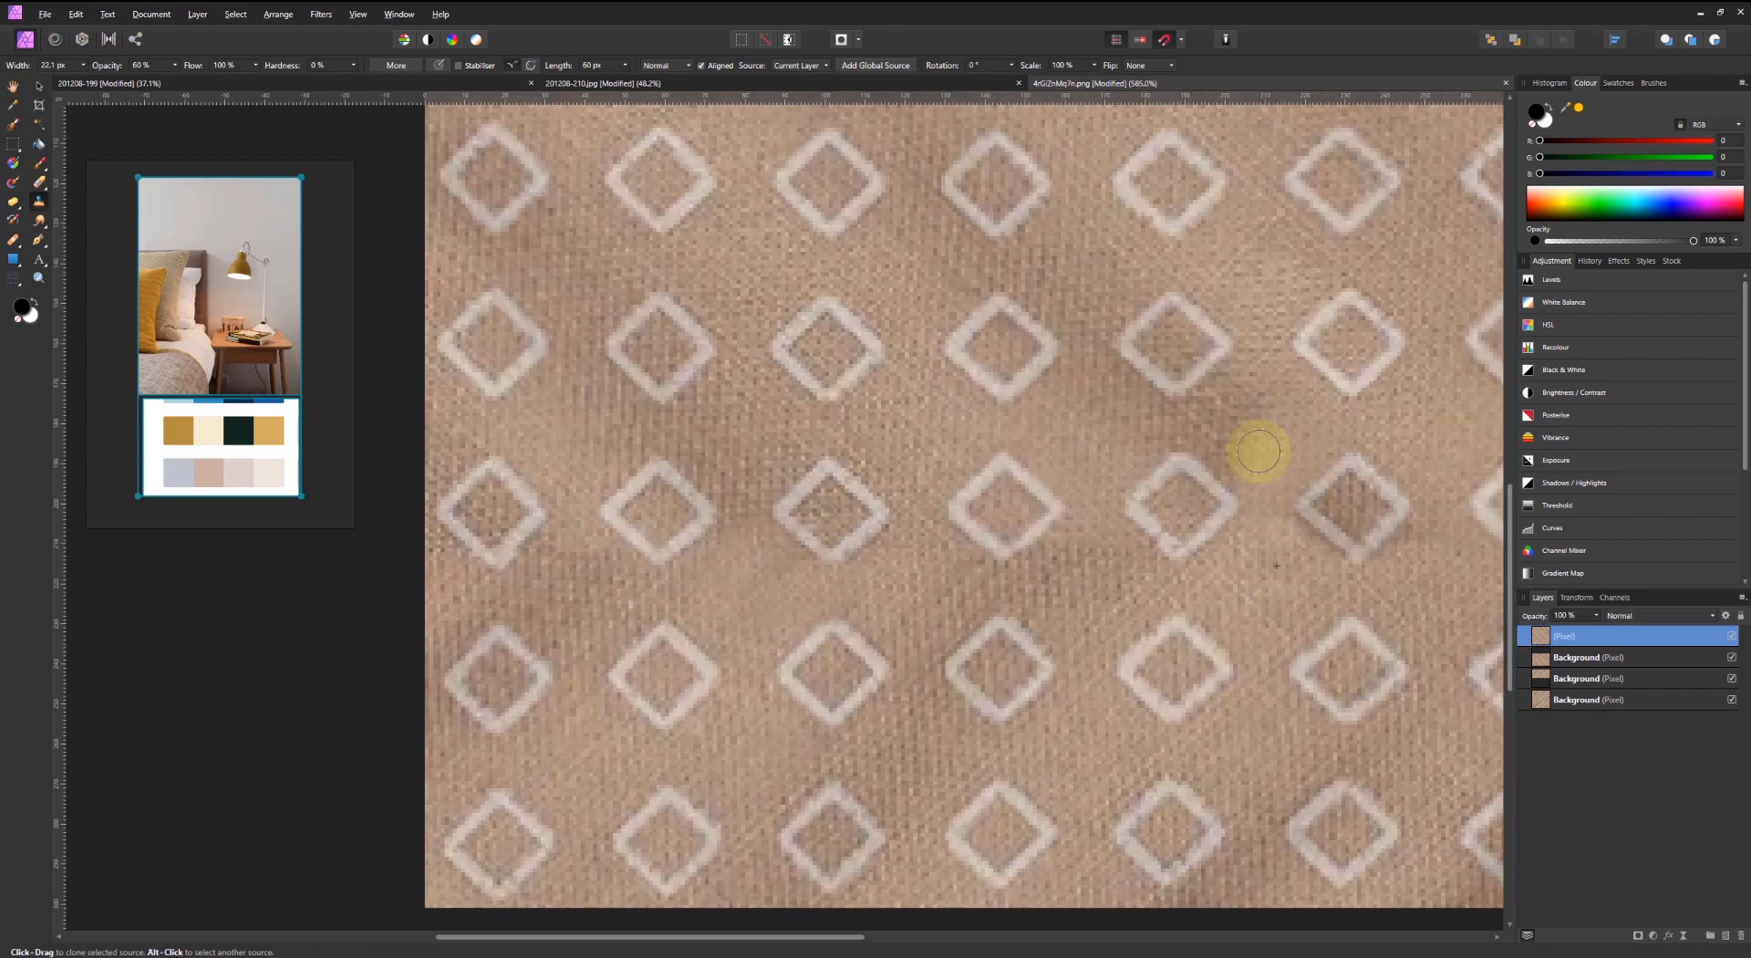
left_click(1261, 262, "alt")
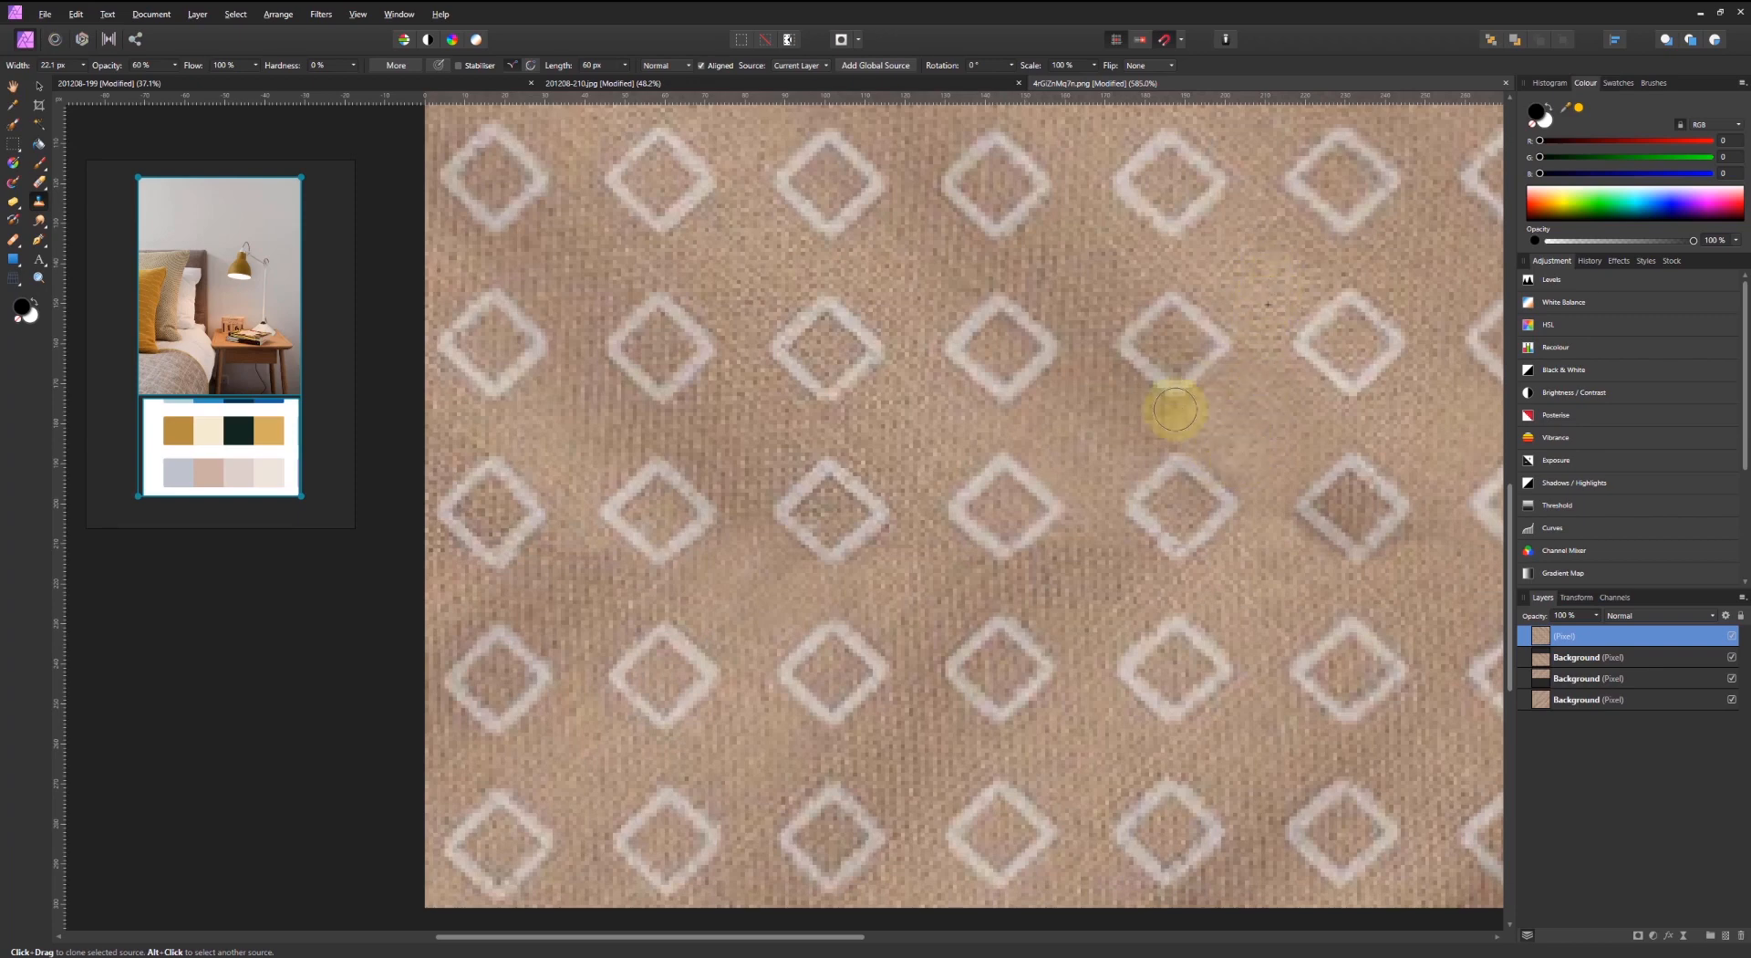
- Clone the neighbouring diamond's lighter fabric over the shaded diamond near the right end of the seam row
scroll(1131, 425, "down", 5, "ctrl")
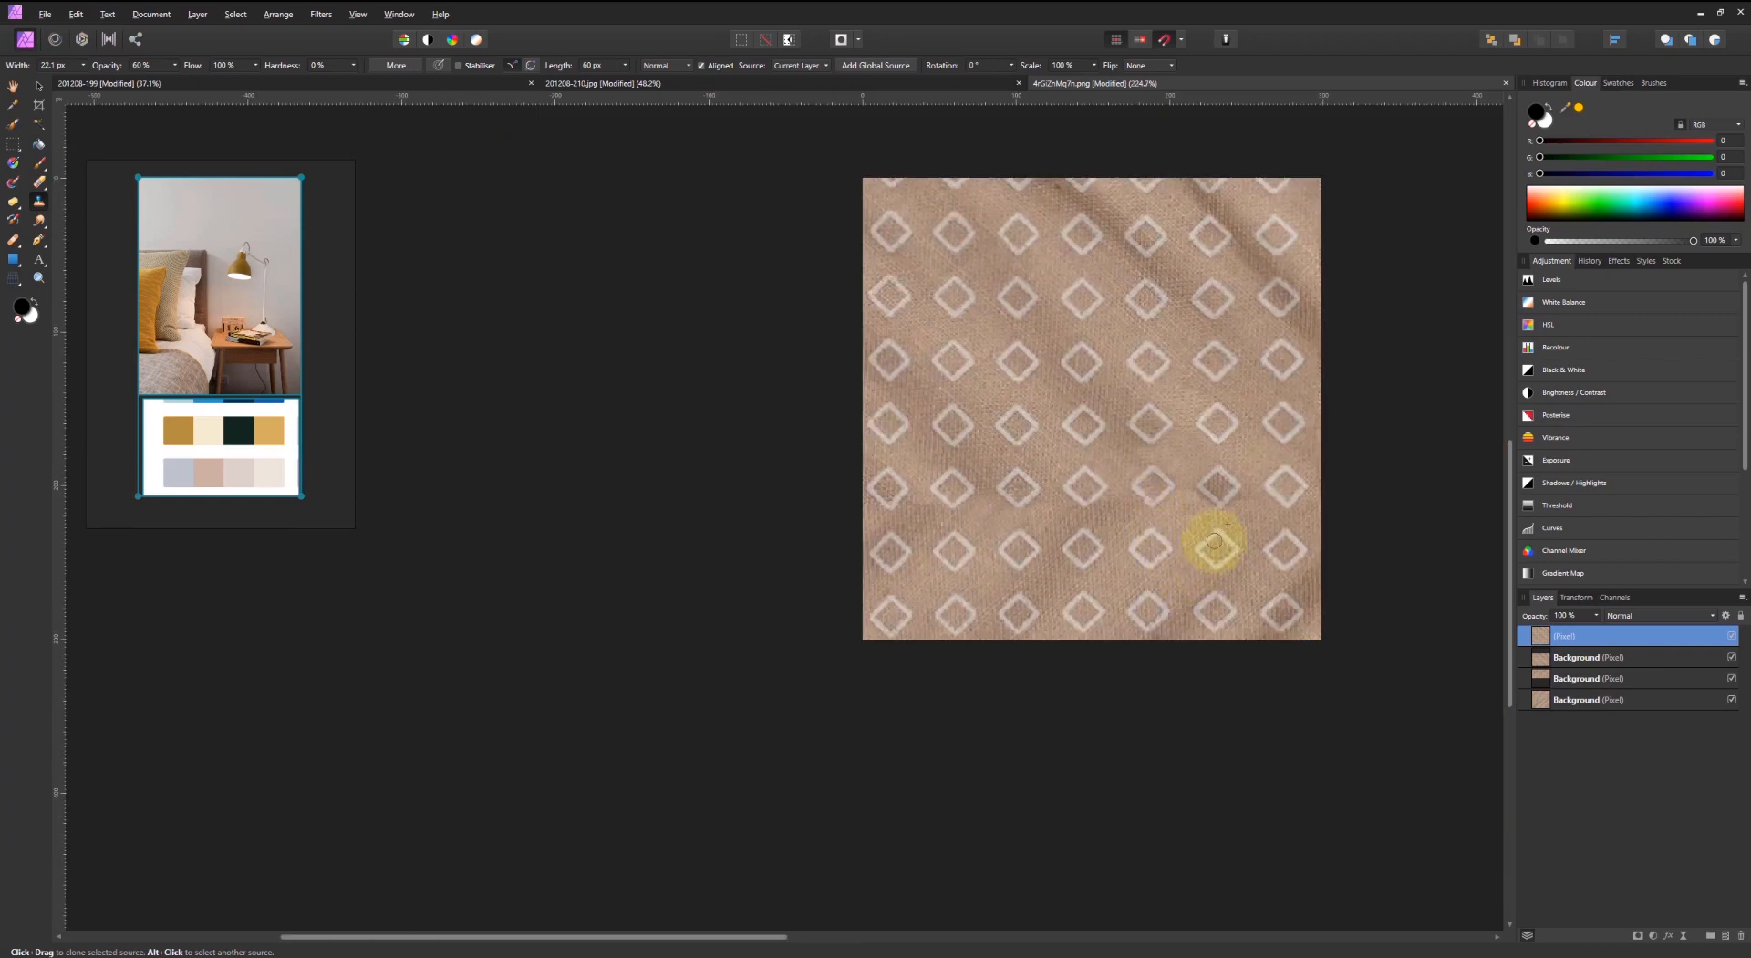
scroll(1212, 539, "up", 5, "ctrl")
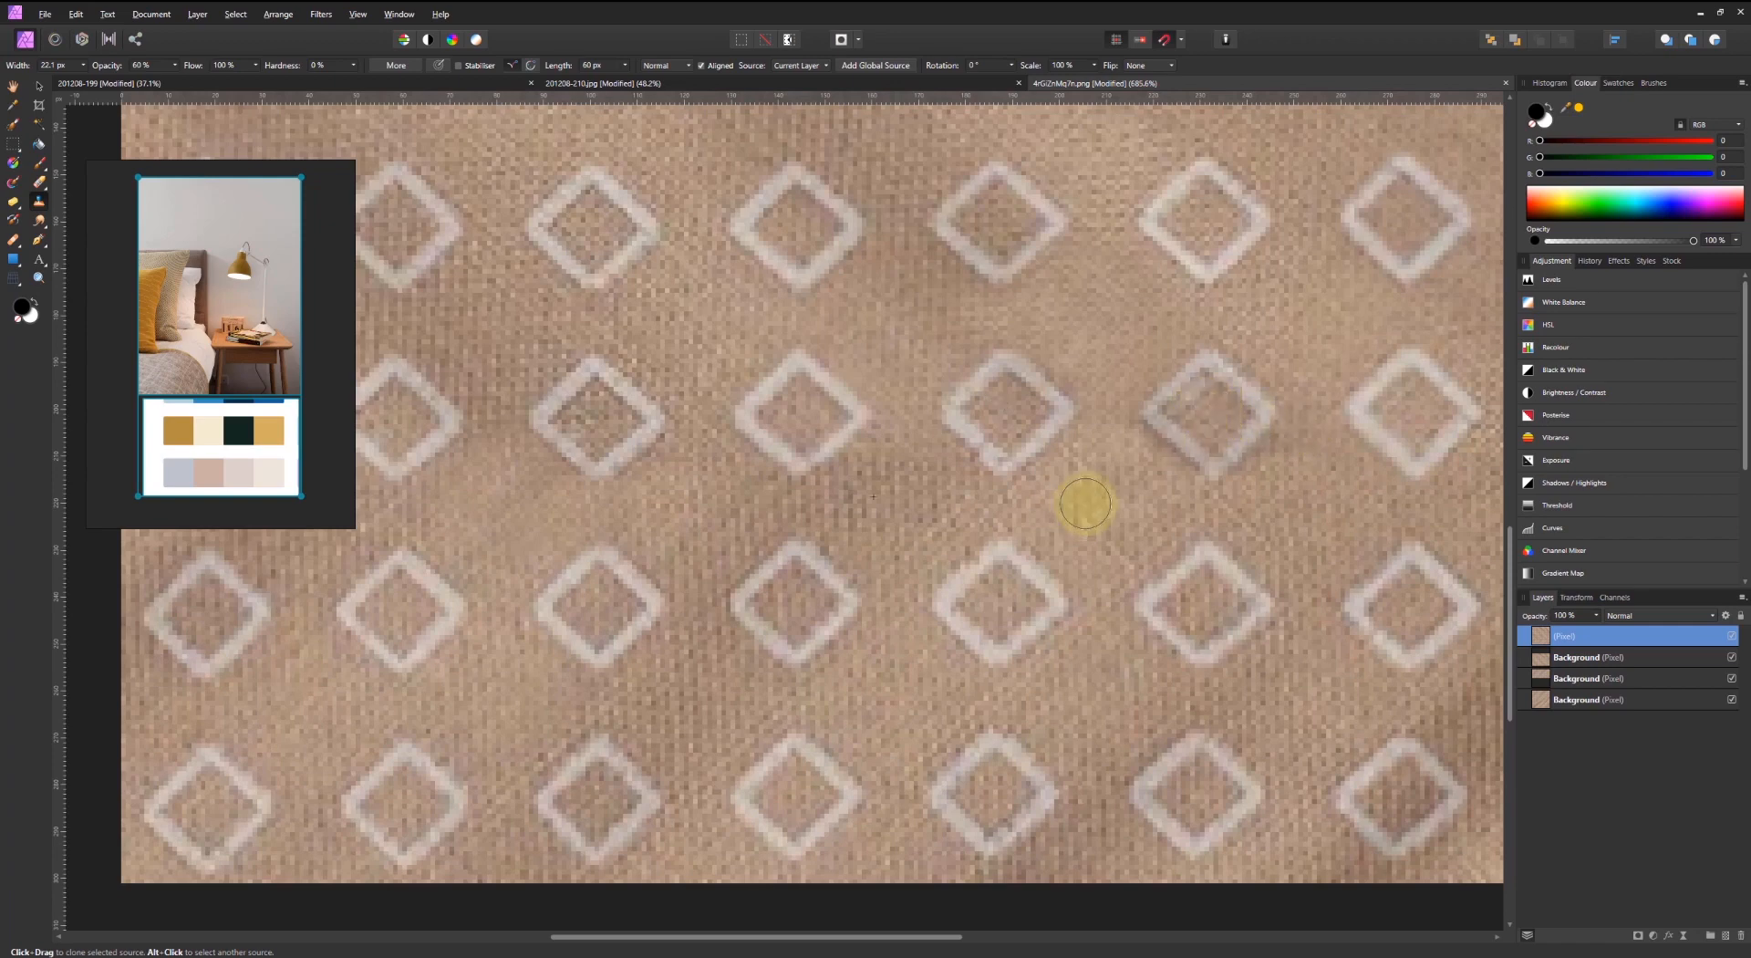
left_click(967, 392, "alt")
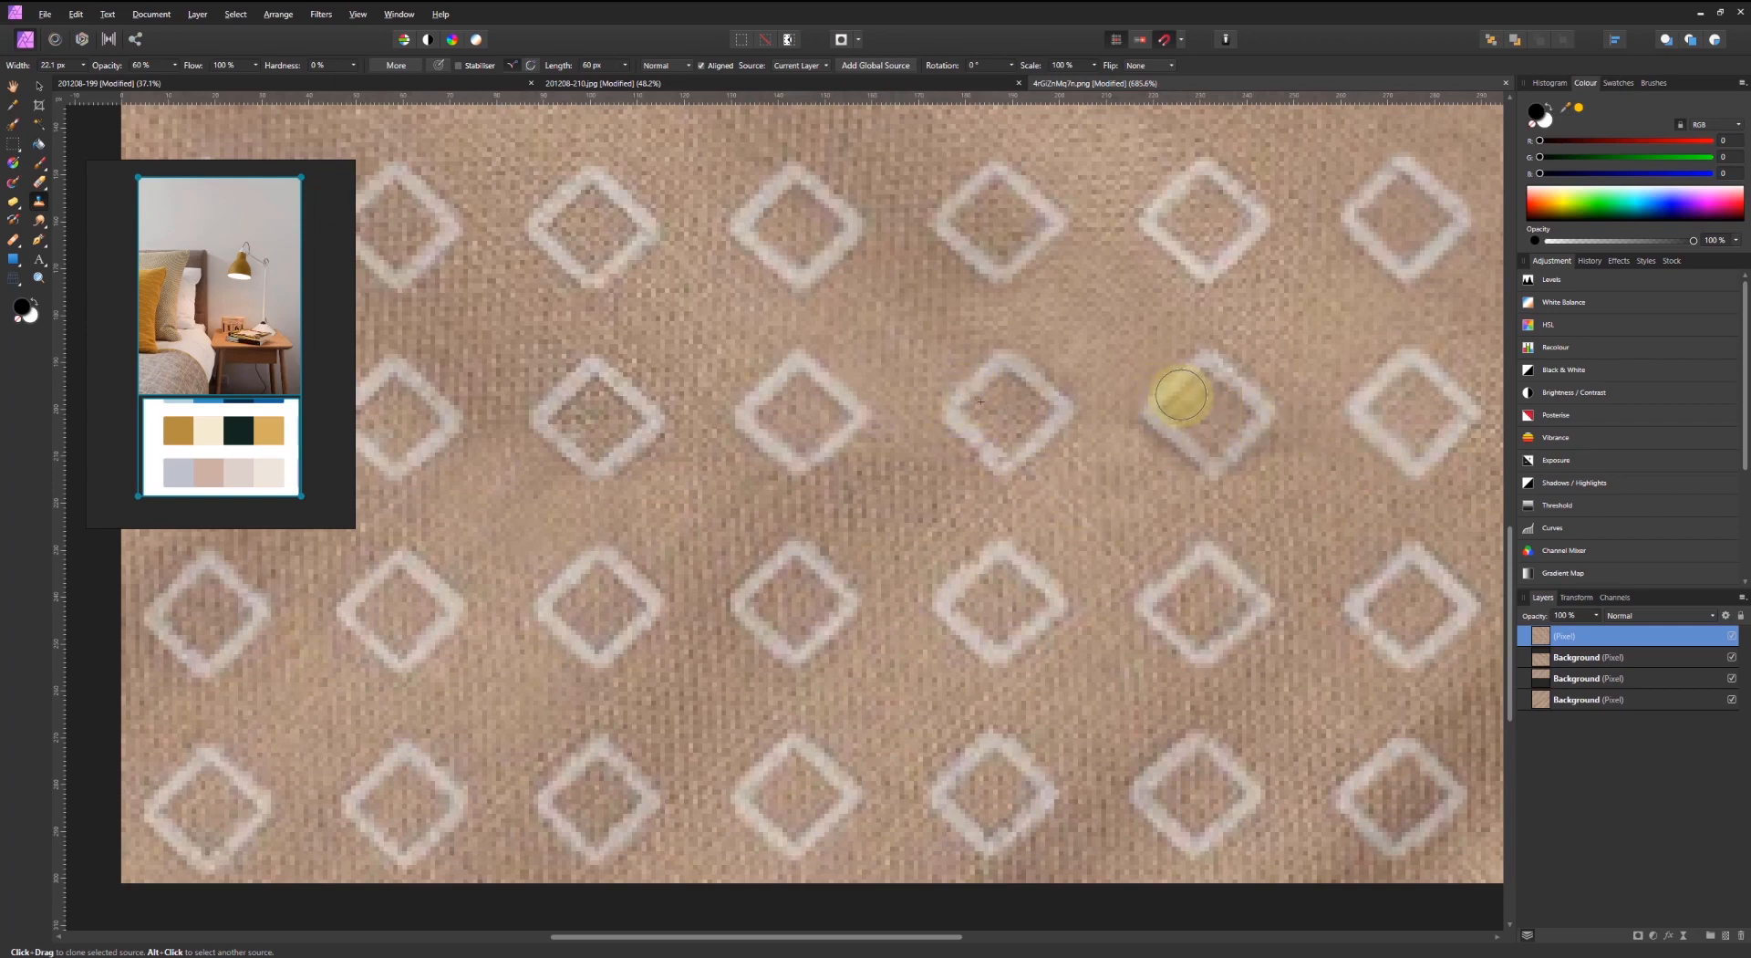
scroll(976, 474, "down", 4, "ctrl")
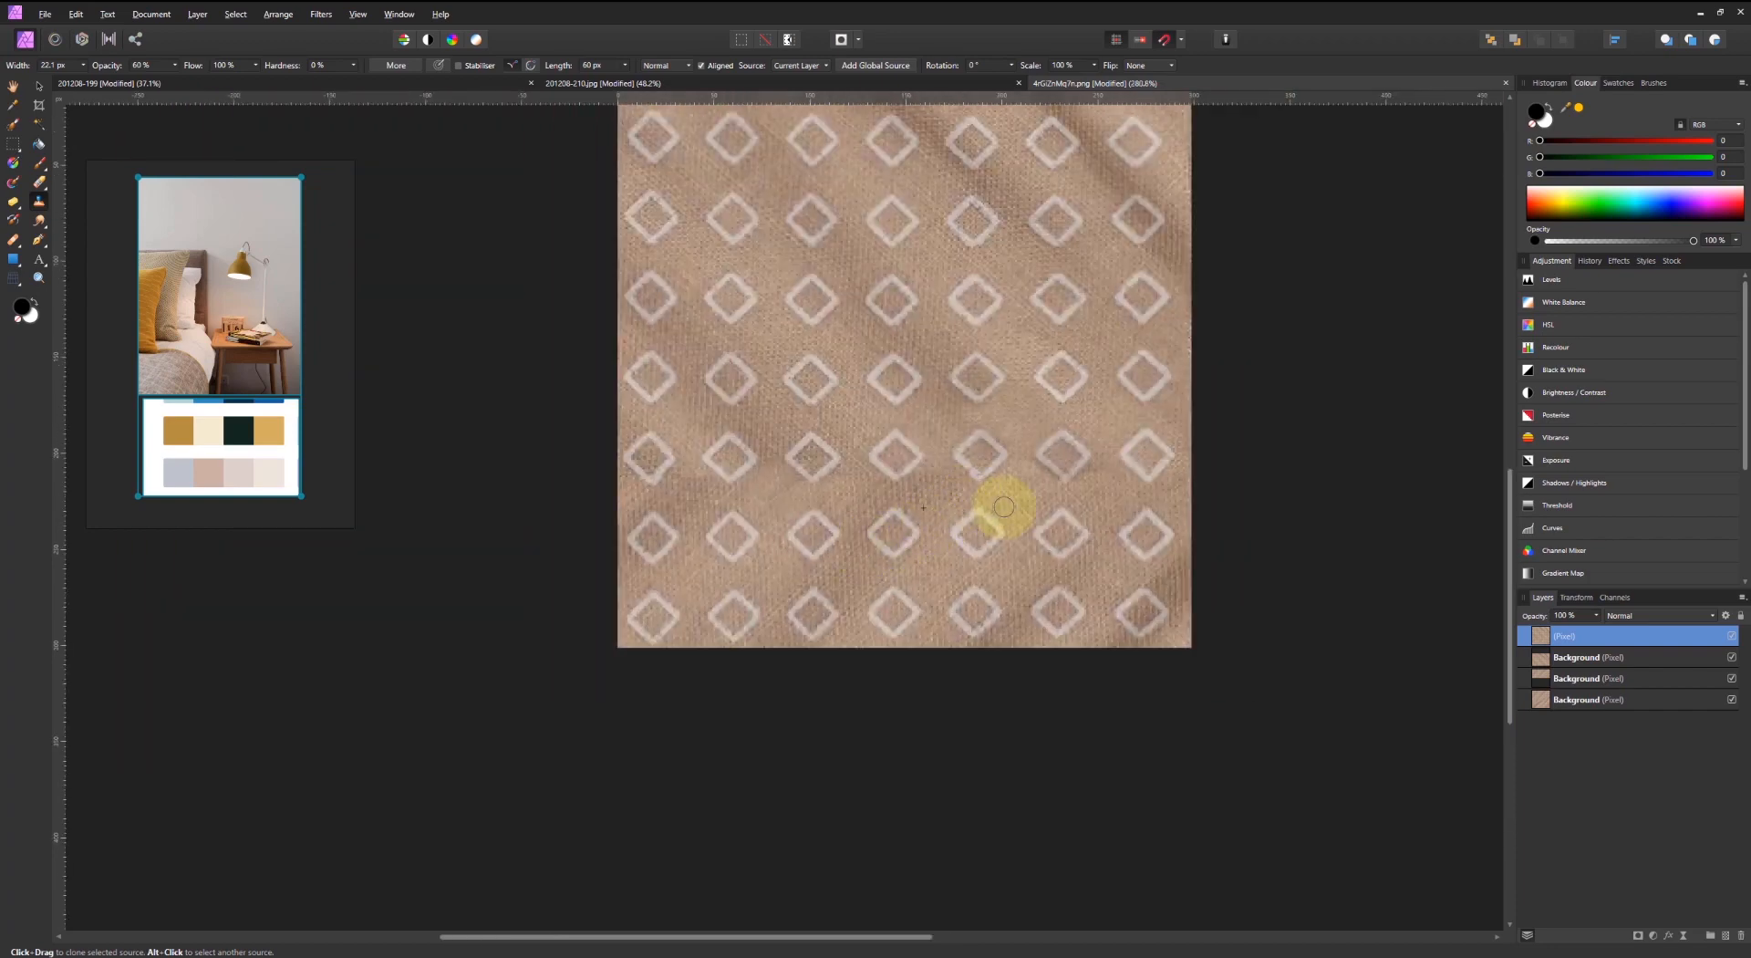
- Duplicate the retouched layer twice and shift one copy left and one right by about half the canvas width
scroll(981, 469, "down", 2, "ctrl")
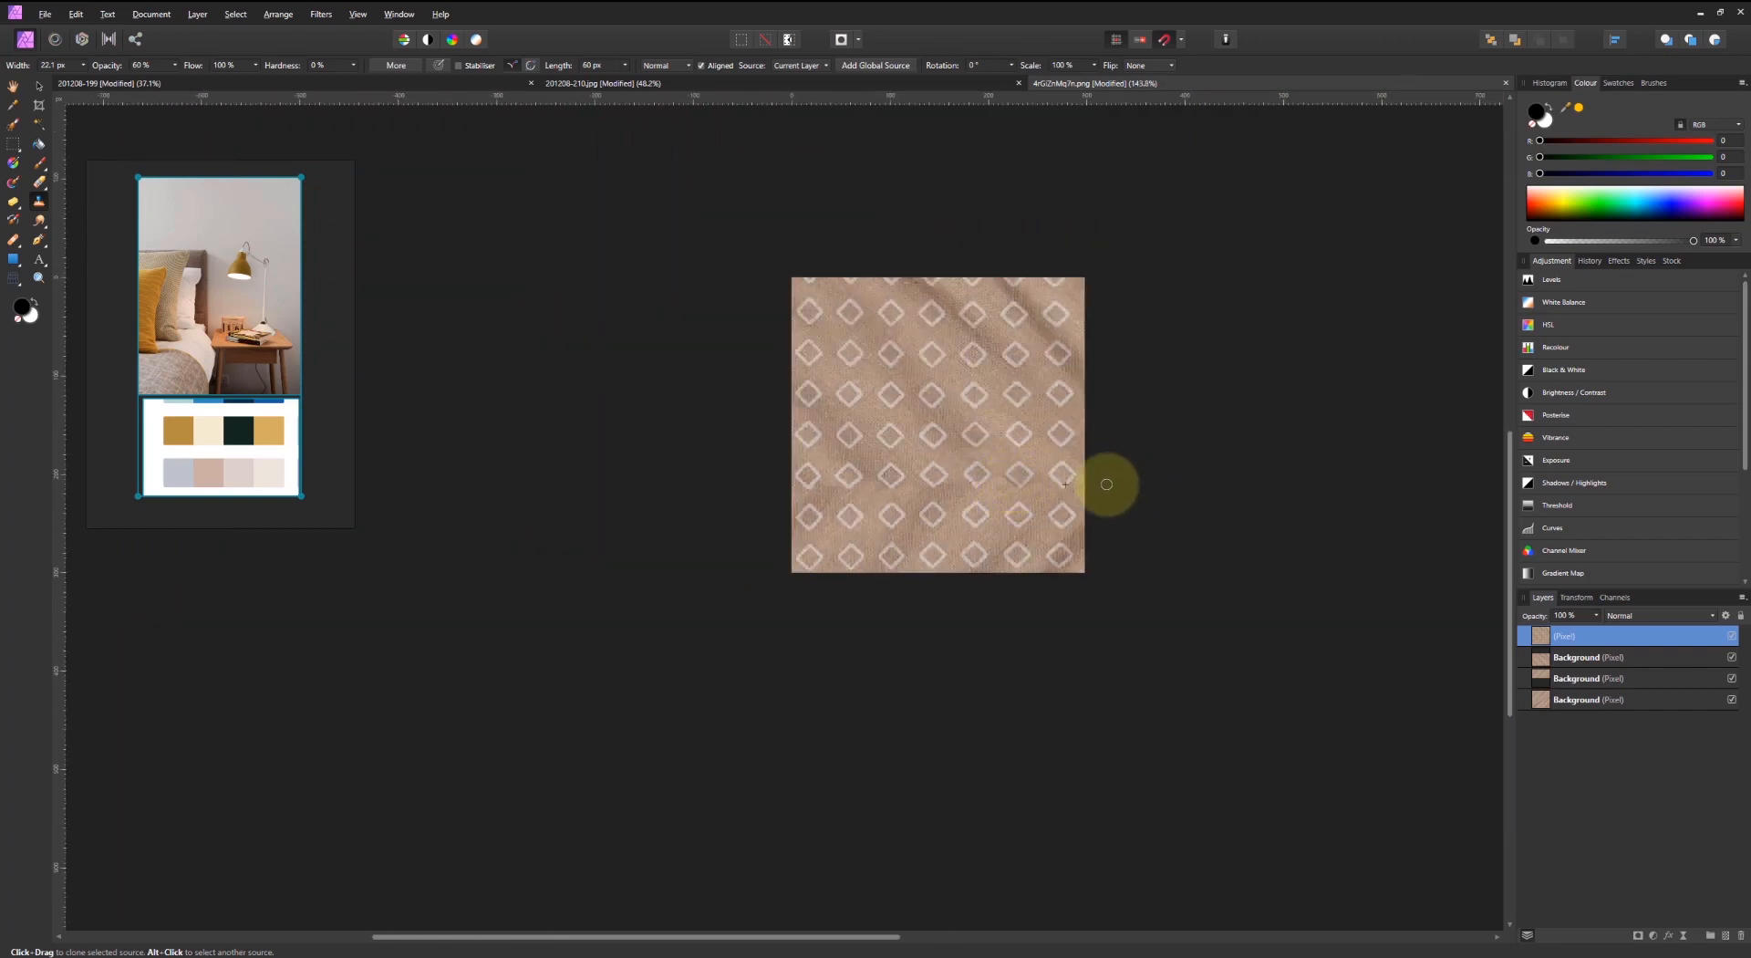
key("ctrl+j")
key("v")
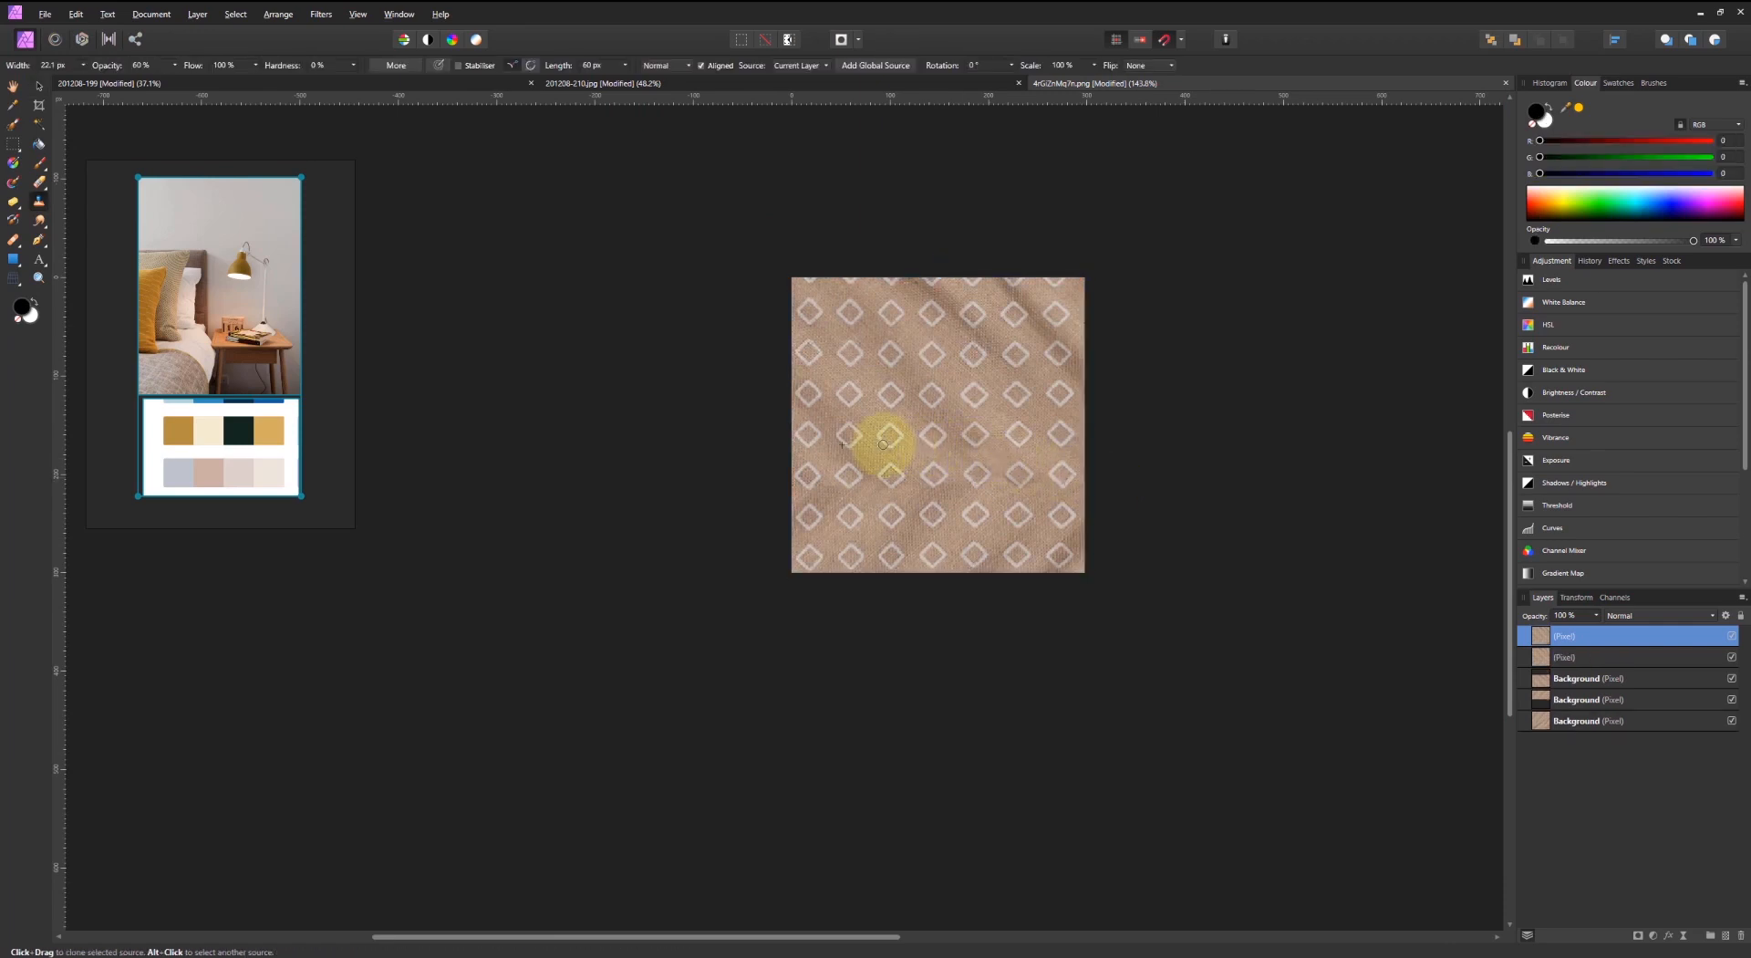
mouse_move(857, 460)
left_mouse_down()
mouse_move(1010, 472)
mouse_move(1064, 423)
mouse_move(758, 412)
mouse_move(799, 426)
left_mouse_up()
scroll(1009, 500, "up", 3, "ctrl")
middle_click_drag(879, 428, 940, 539)
left_click_drag(857, 482, 869, 476)
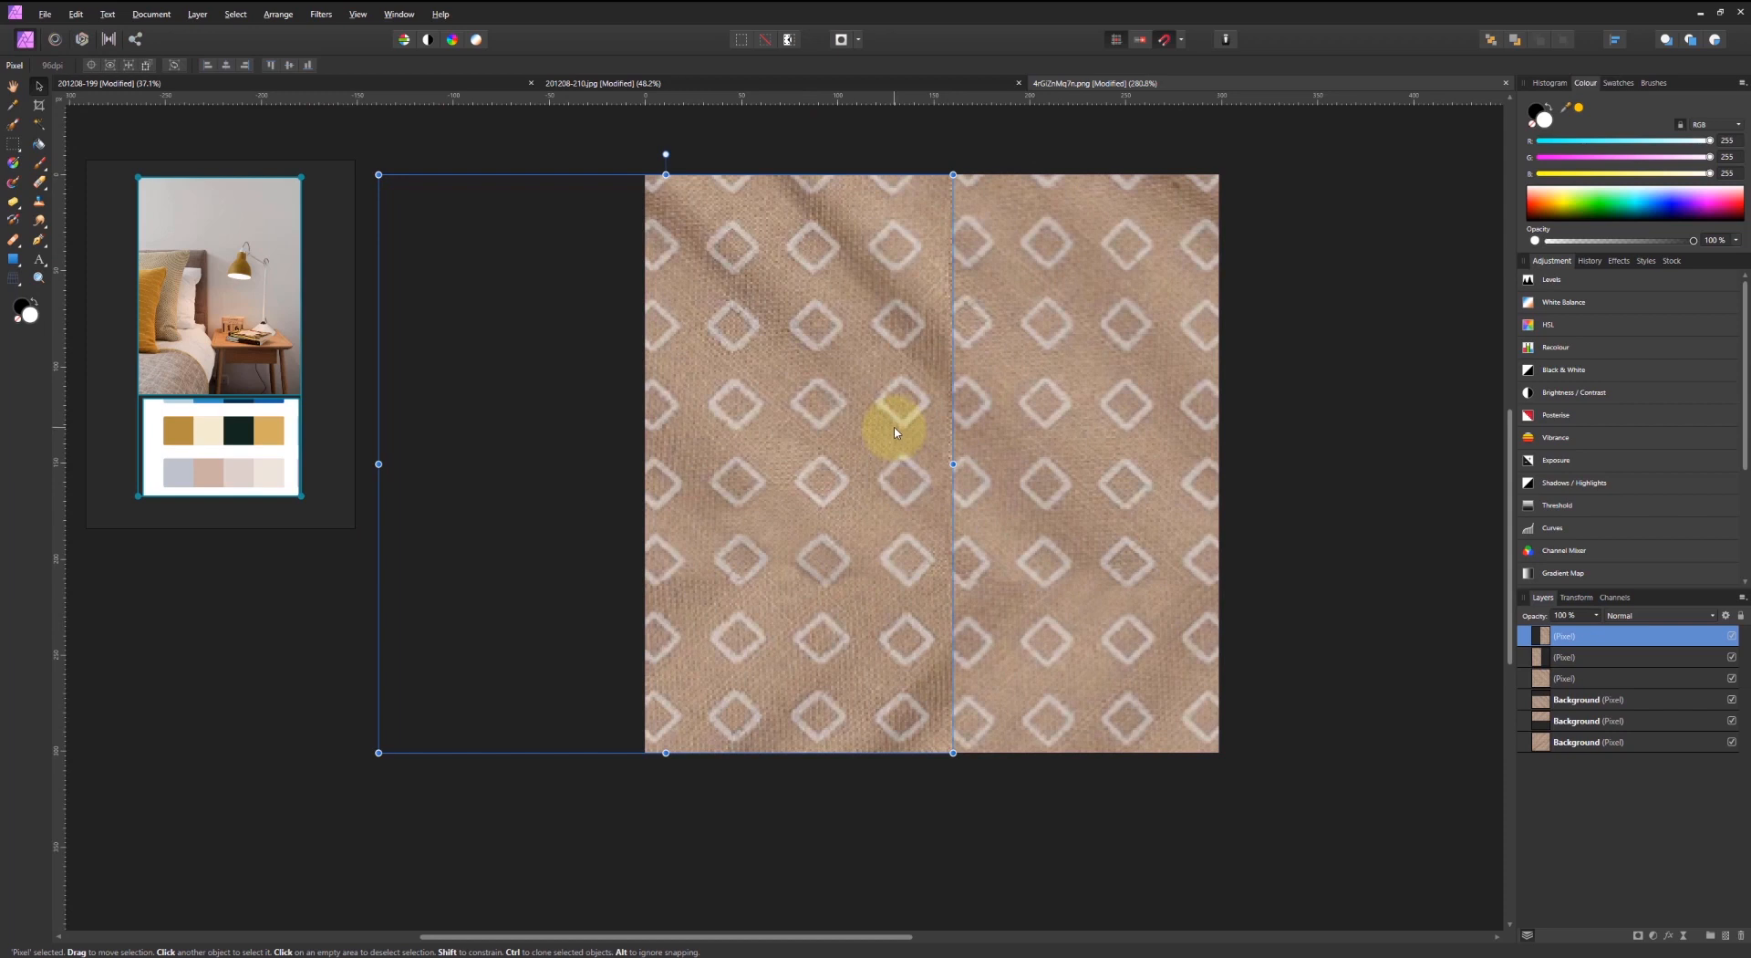
- Fine-tune the left-shifted copy's horizontal position so its edge meets the right half at the canvas centre
left_click_drag(895, 432, 872, 431)
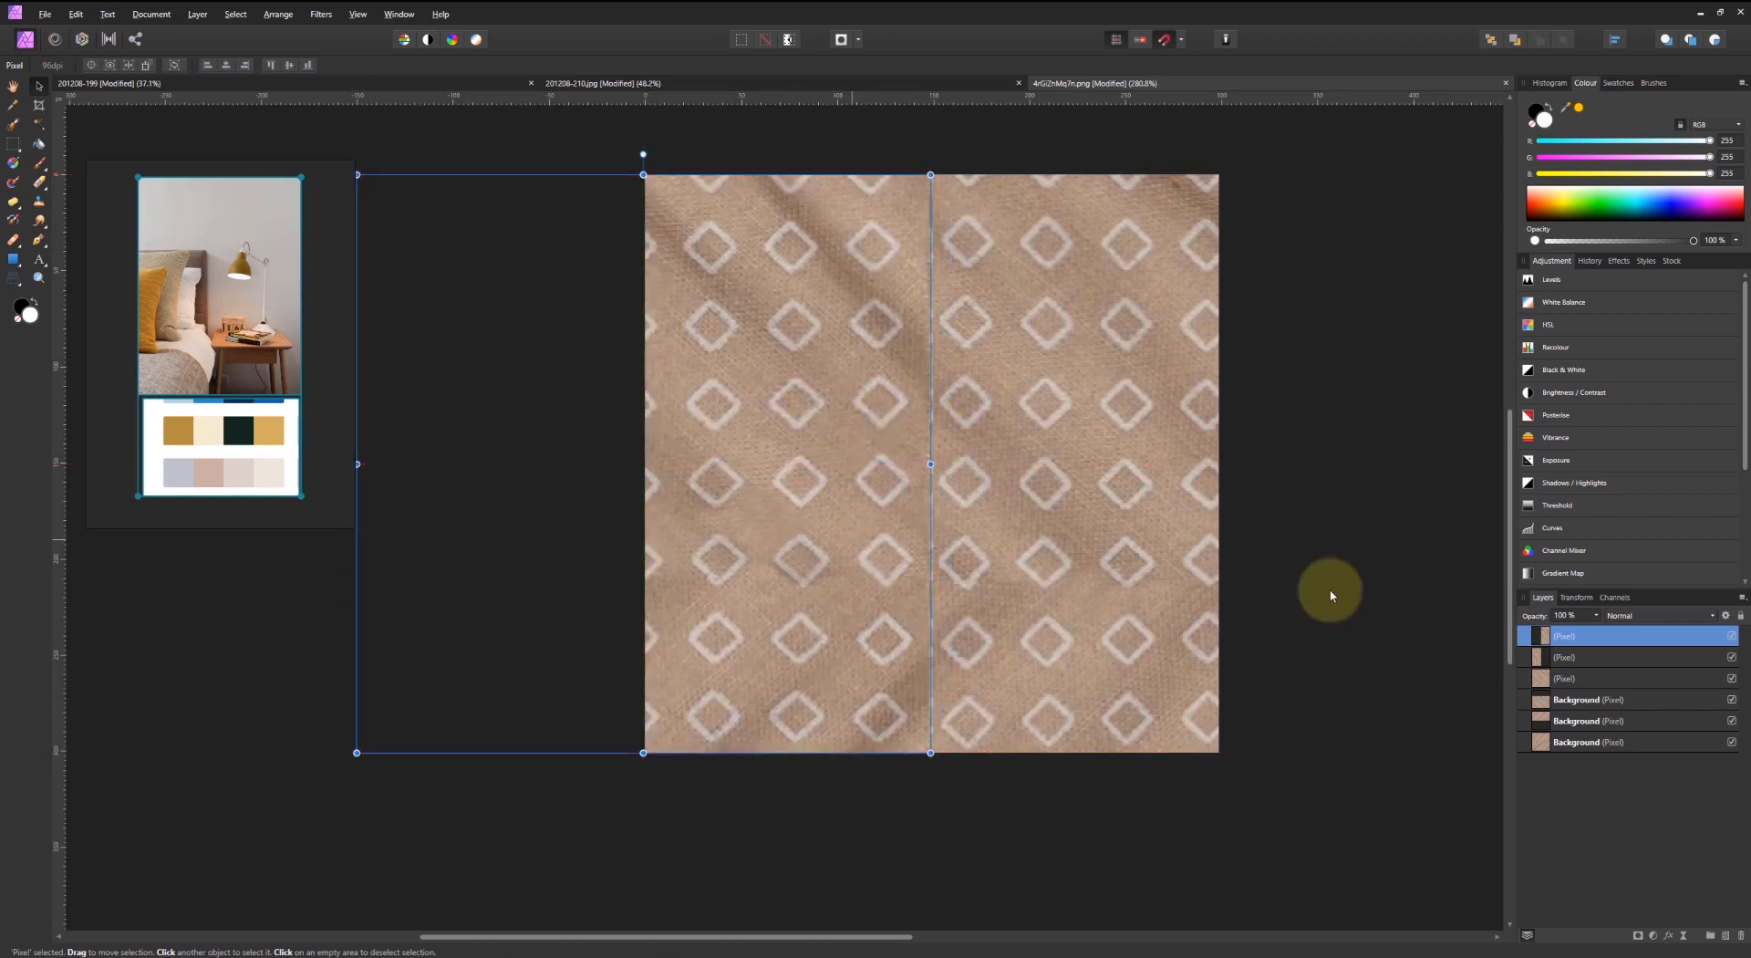
left_click(1385, 592)
left_click(832, 594)
left_click_drag(778, 594, 790, 602)
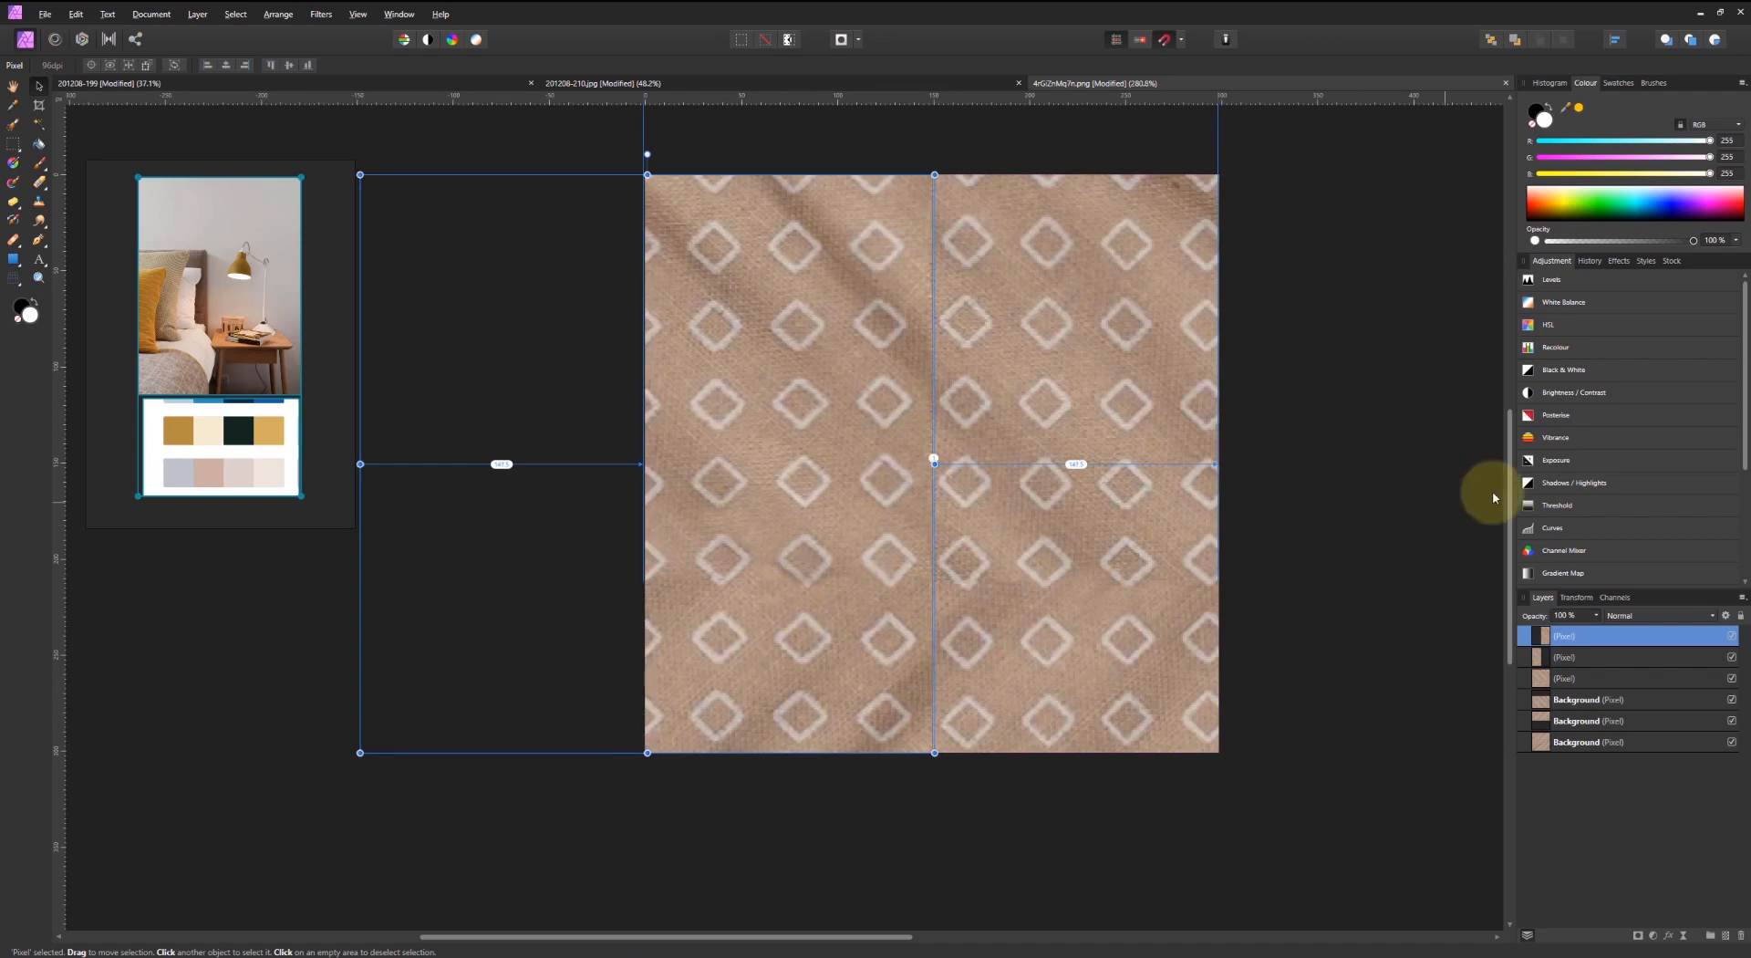
left_click(1388, 489)
scroll(1264, 524, "down", 4, "ctrl")
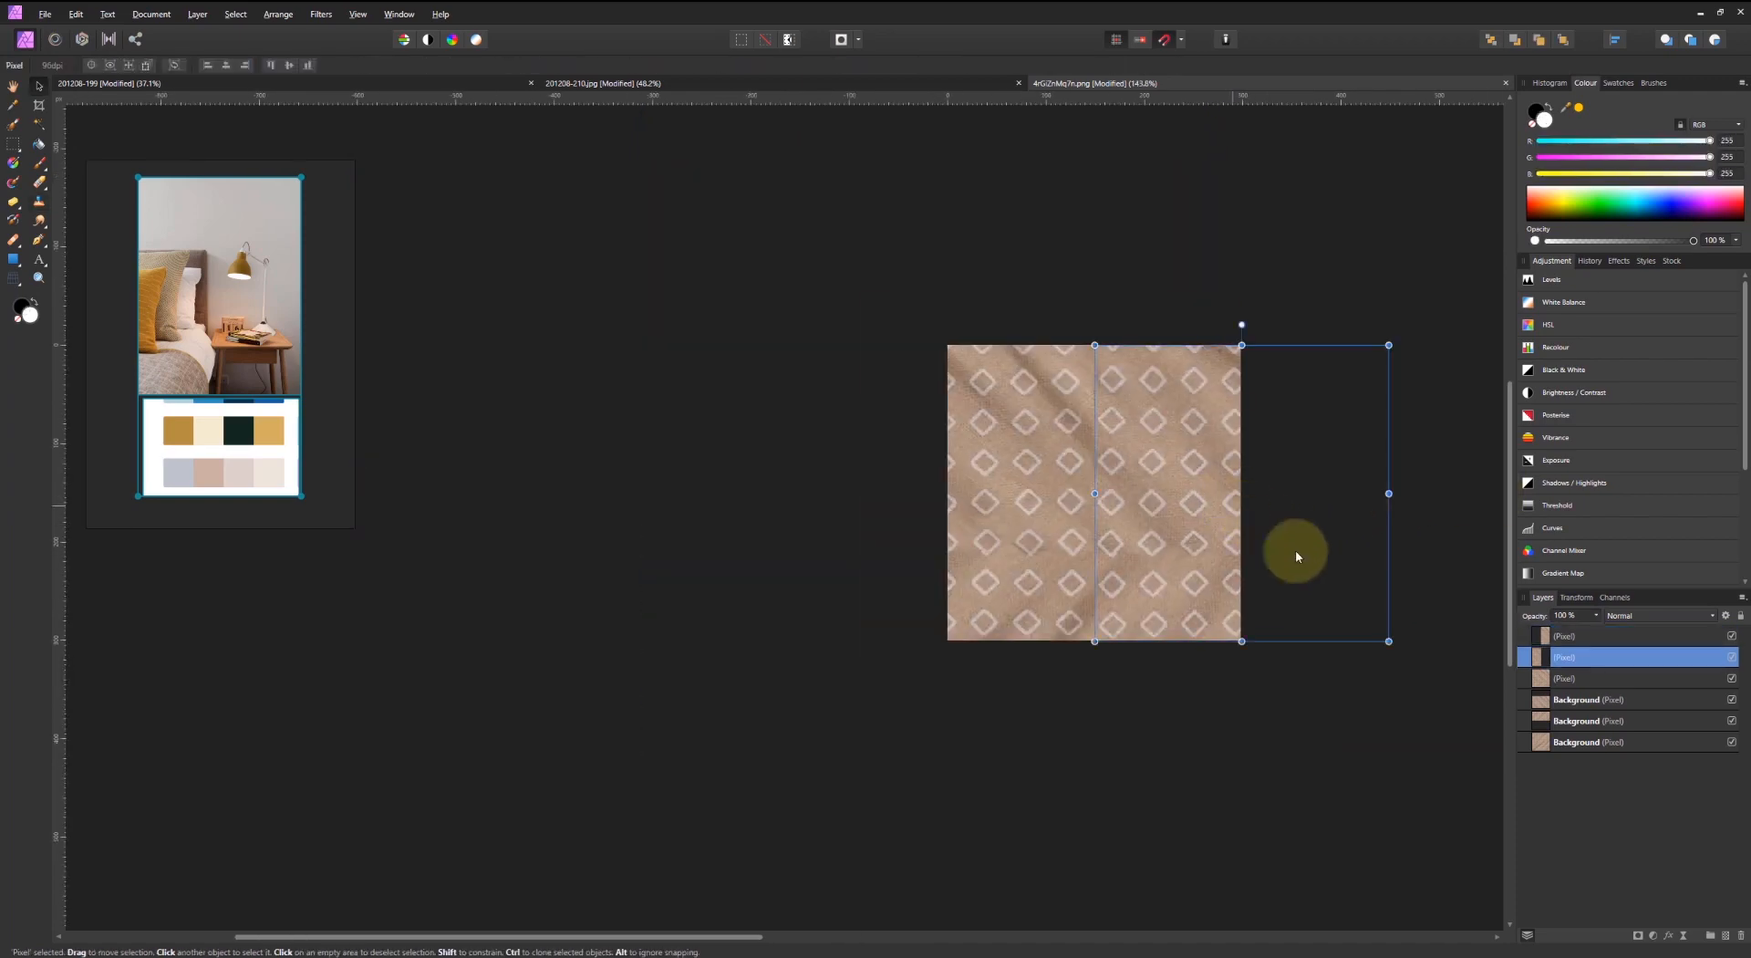
- Merge the two offset halves into a new pixel layer at the top of the stack
left_click(1592, 644)
key("ctrl+alt+shift+e")
scroll(1118, 438, "up", 7, "ctrl")
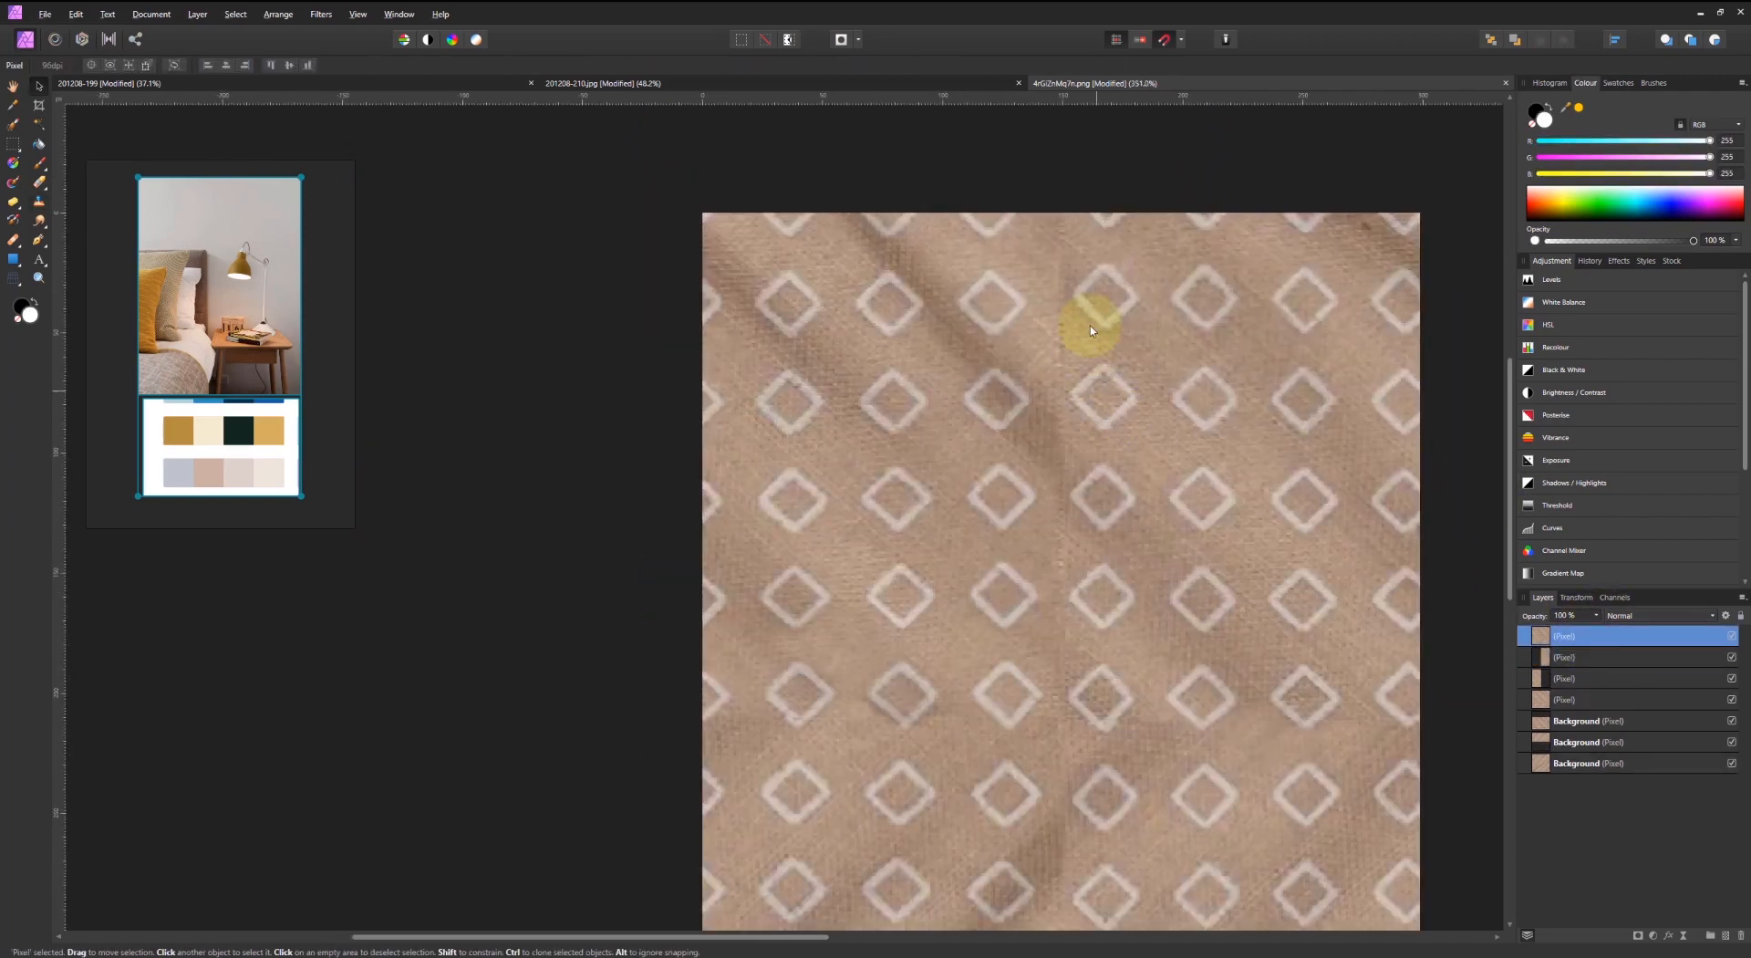
- Clone fabric over the upper part of the vertical centre seam, raising the Clone Brush opacity to 100%
key("s")
left_click(1111, 295, "alt")
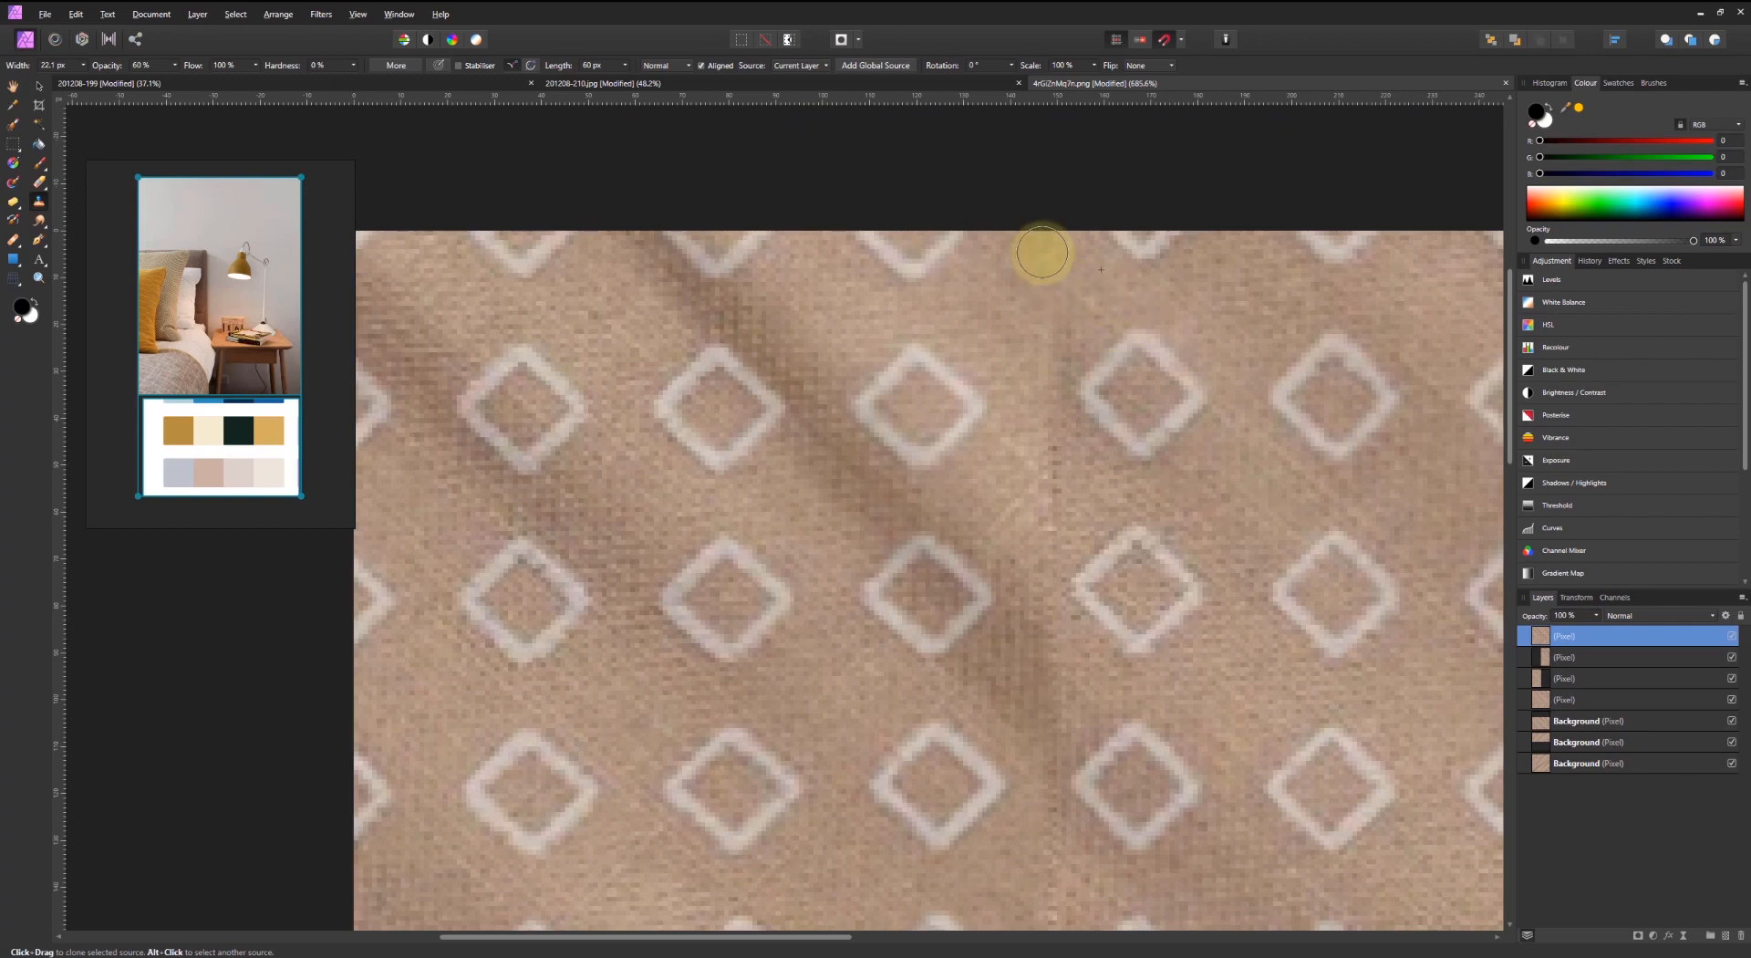
left_click_drag(1042, 253, 1015, 272)
left_click_drag(106, 65, 146, 65)
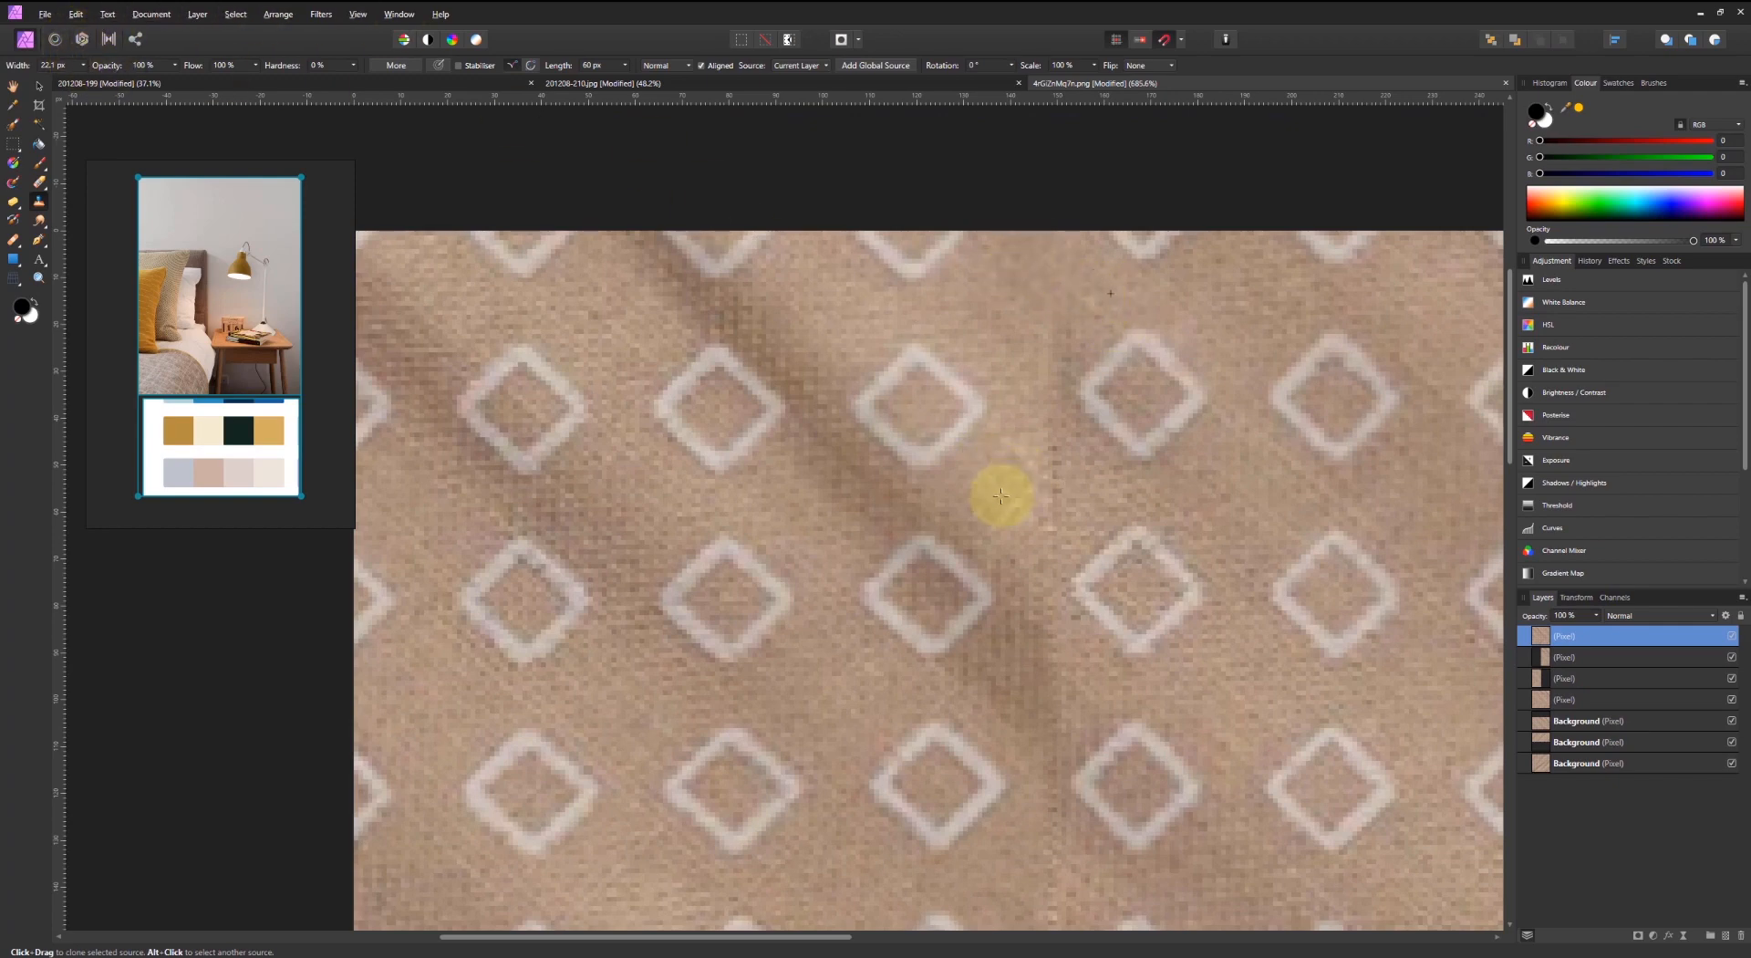
left_click(1029, 343, "alt")
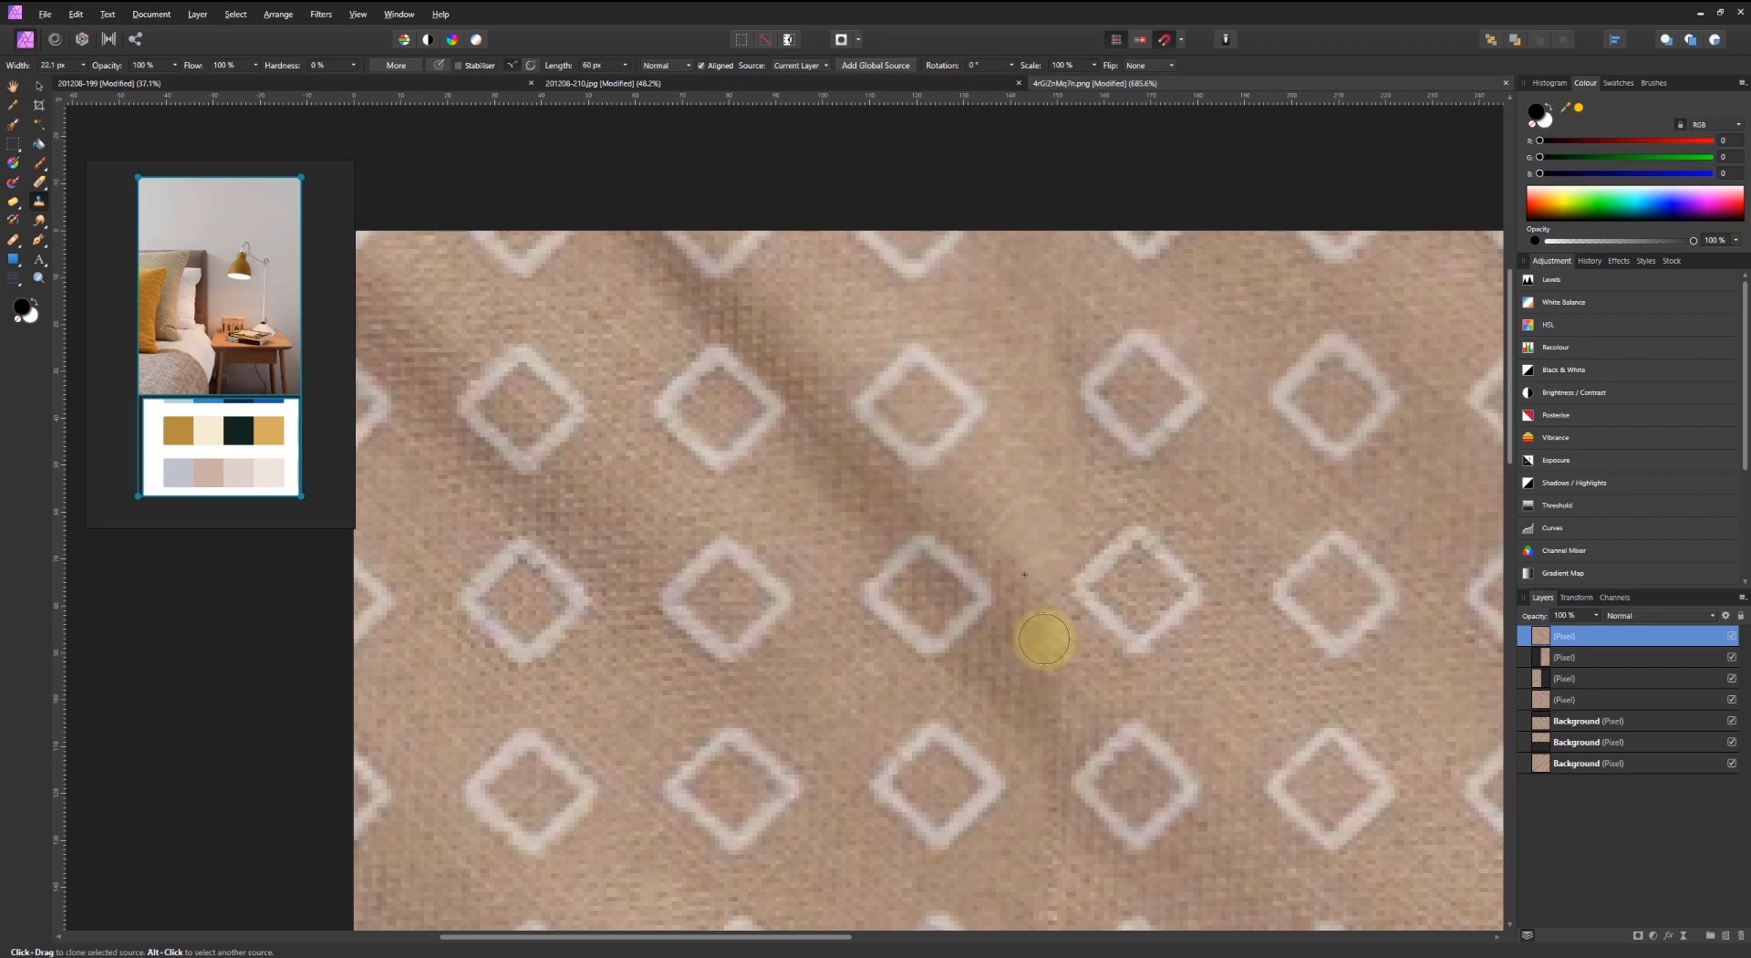
- Clone fabric over the middle and lower parts of the vertical centre seam down to the bottom edge
middle_click_drag(1035, 609, 1002, 143)
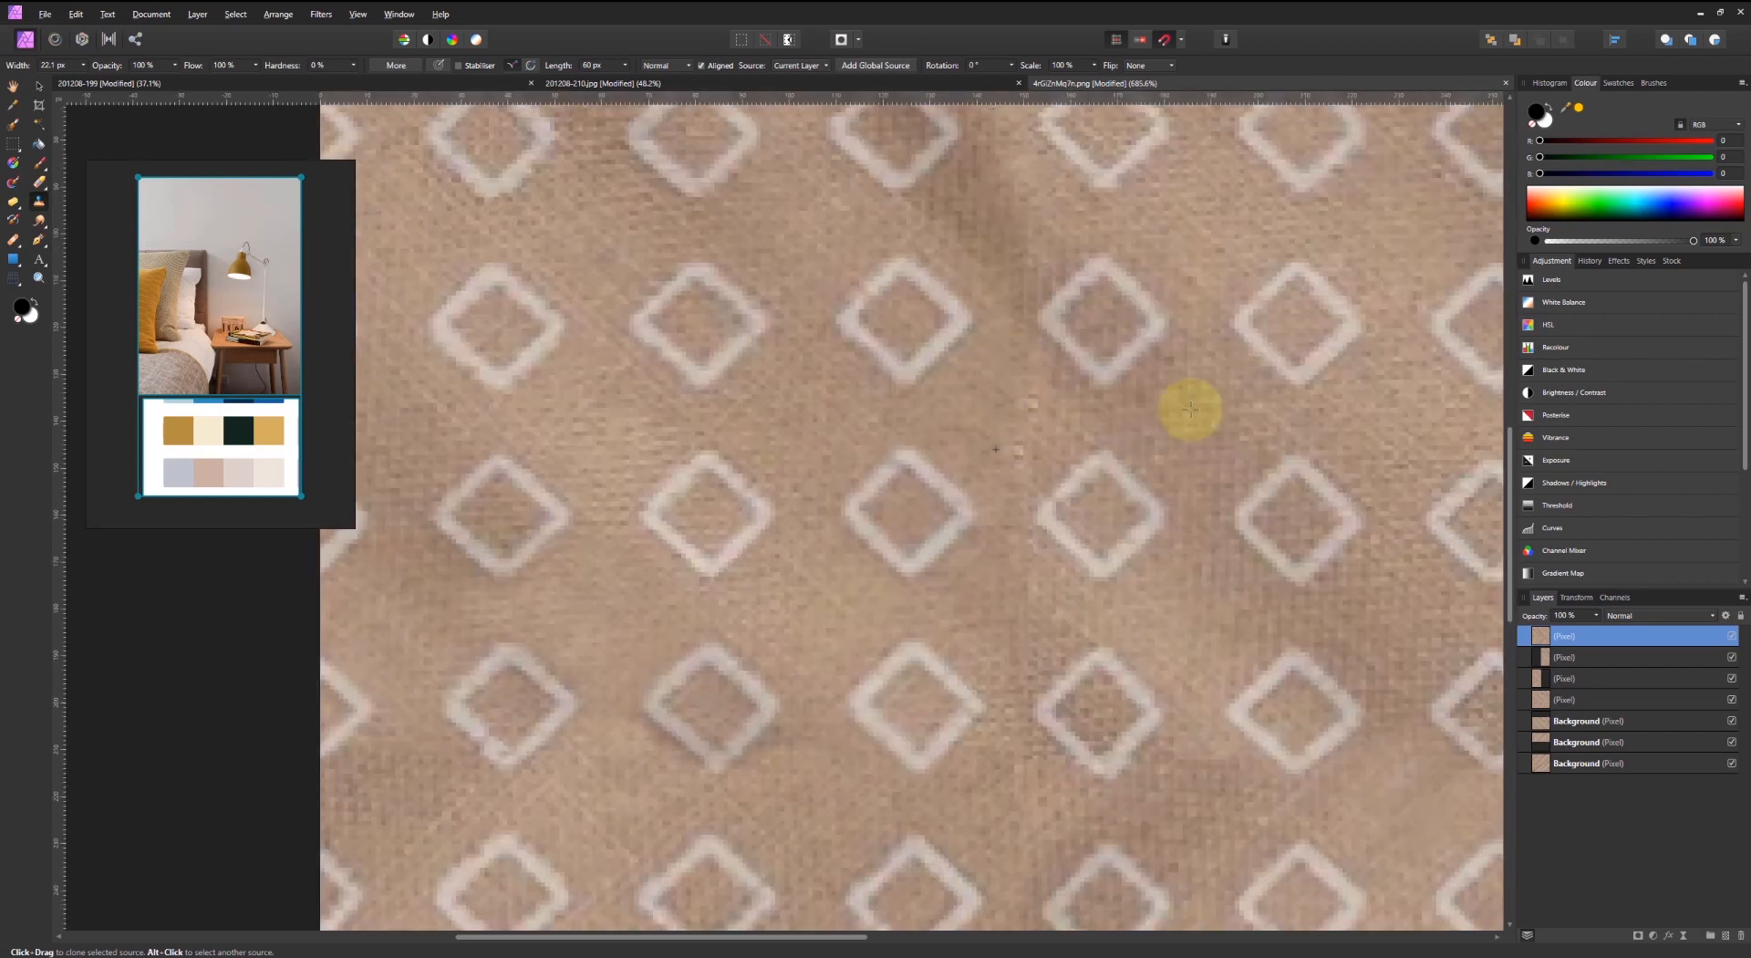
scroll(1238, 415, "down", 5, "ctrl")
scroll(1173, 508, "up", 3, "ctrl")
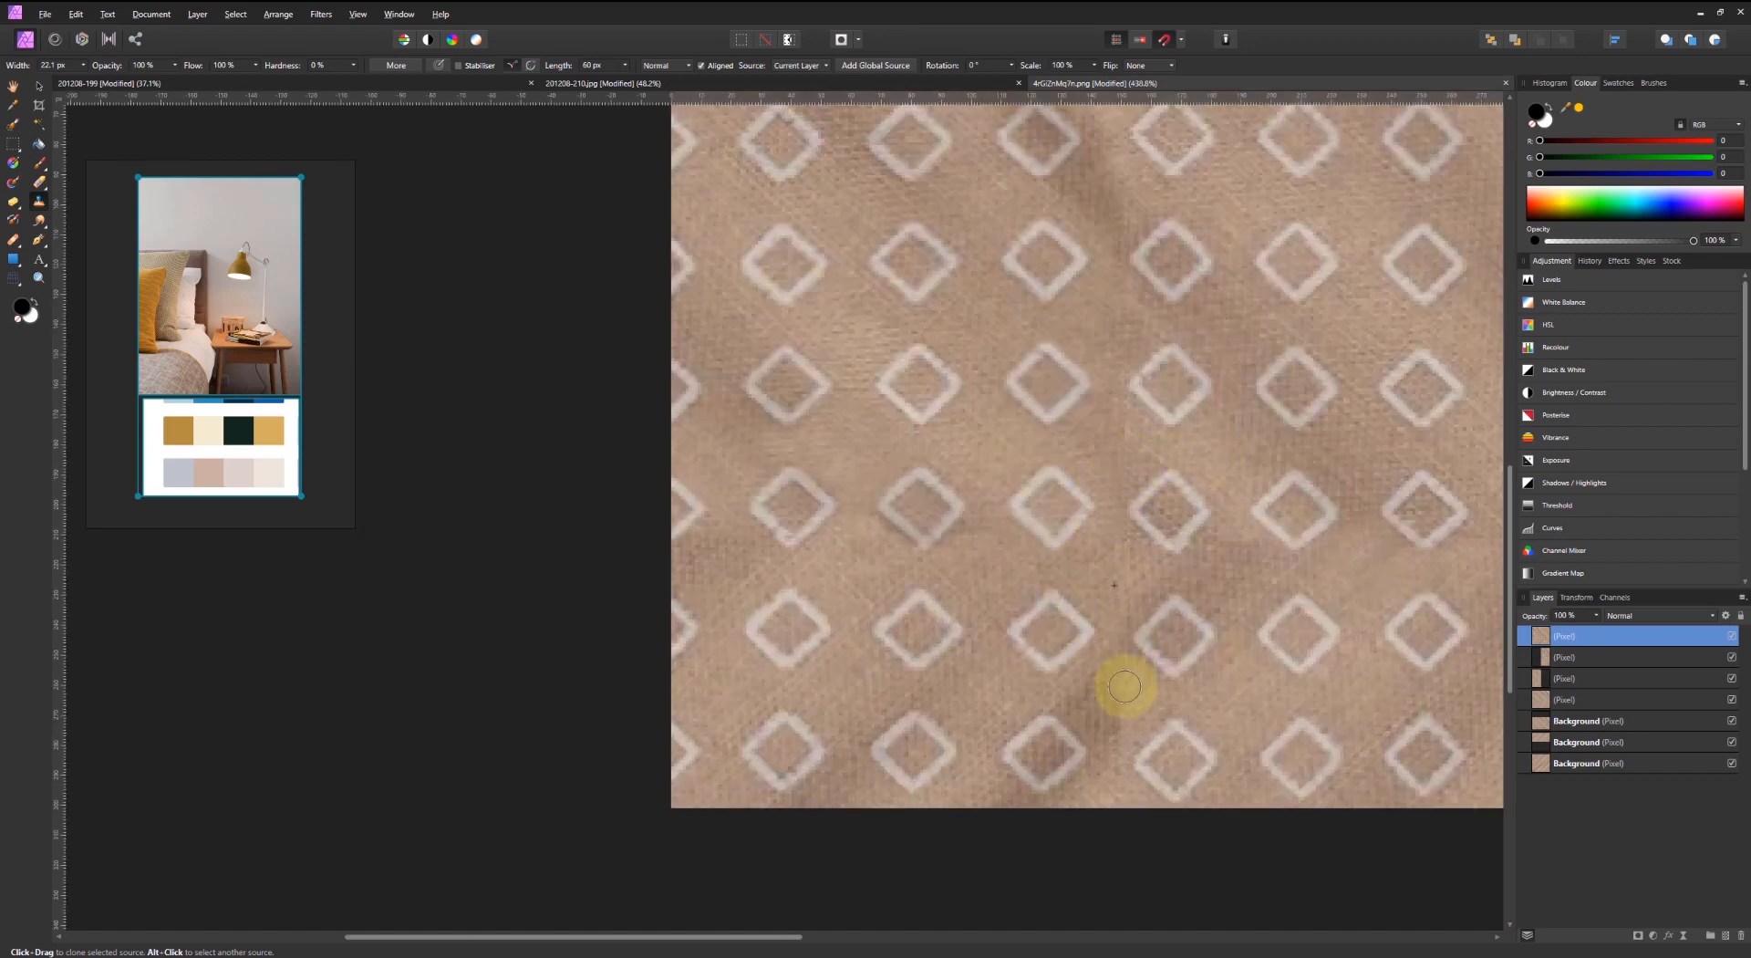
left_click_drag(1120, 695, 1122, 665)
scroll(994, 584, "down", 4, "ctrl")
middle_click_drag(1109, 488, 1050, 501)
key("v")
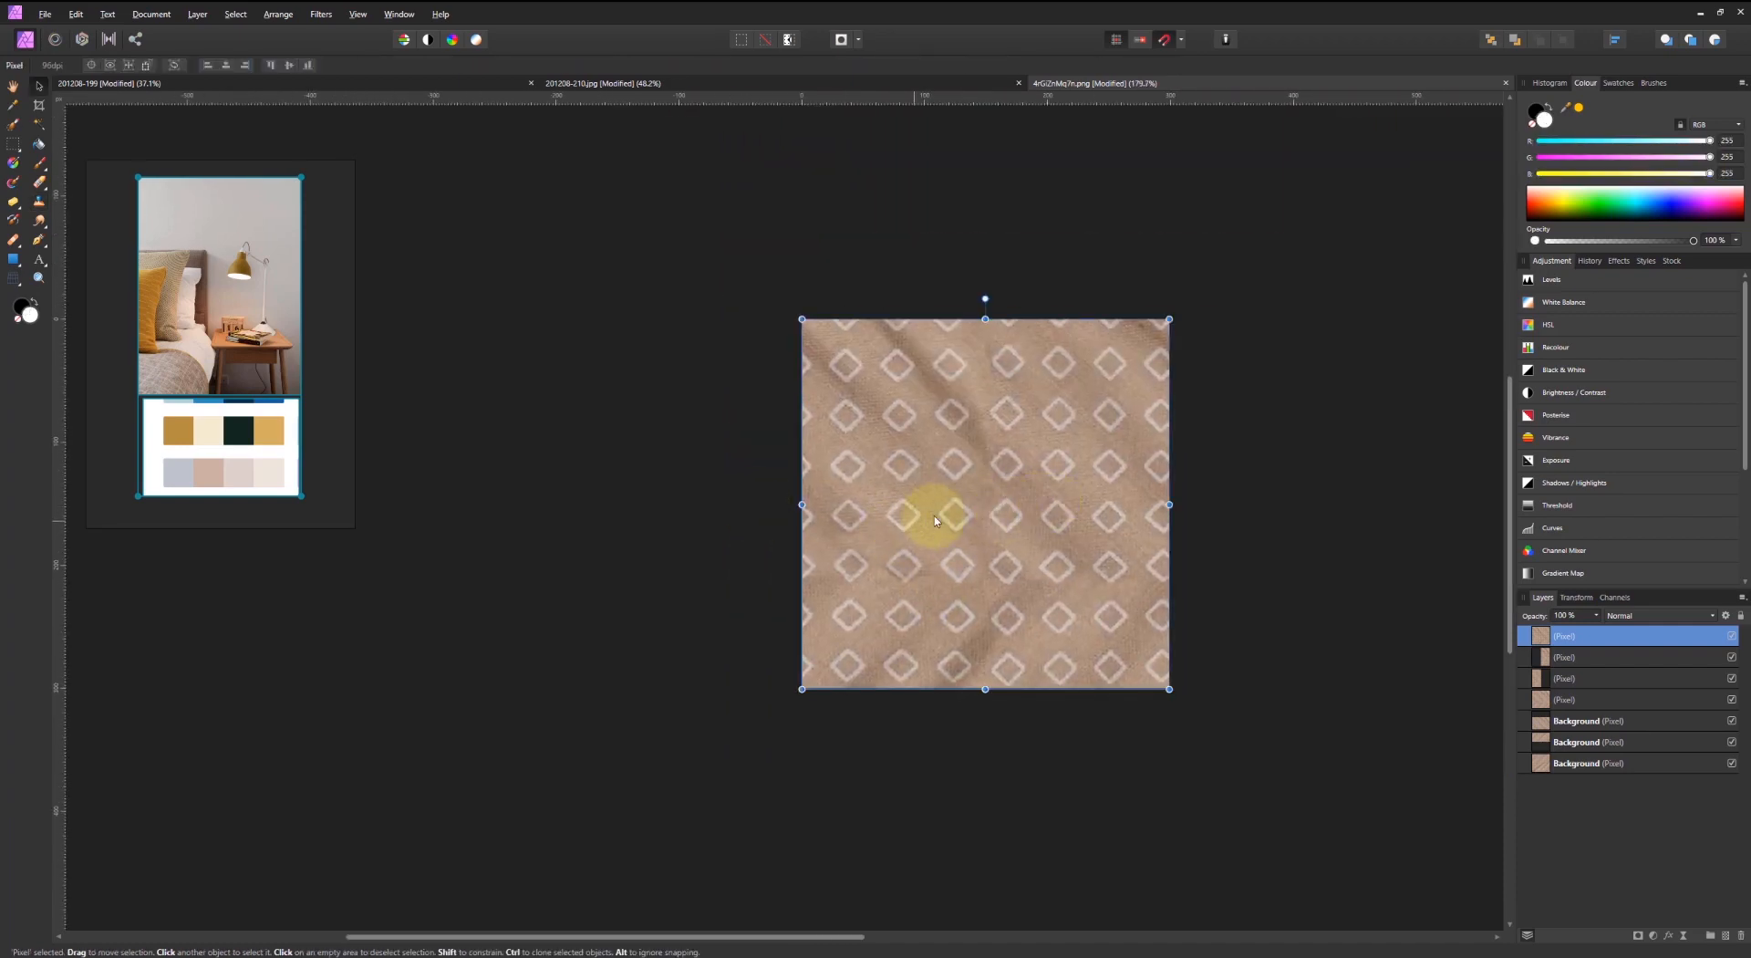
- Clone clean fabric over the dark crease beside the vertical centre seam, between the upper rows of diamonds
key("s")
scroll(987, 439, "up", 4, "ctrl")
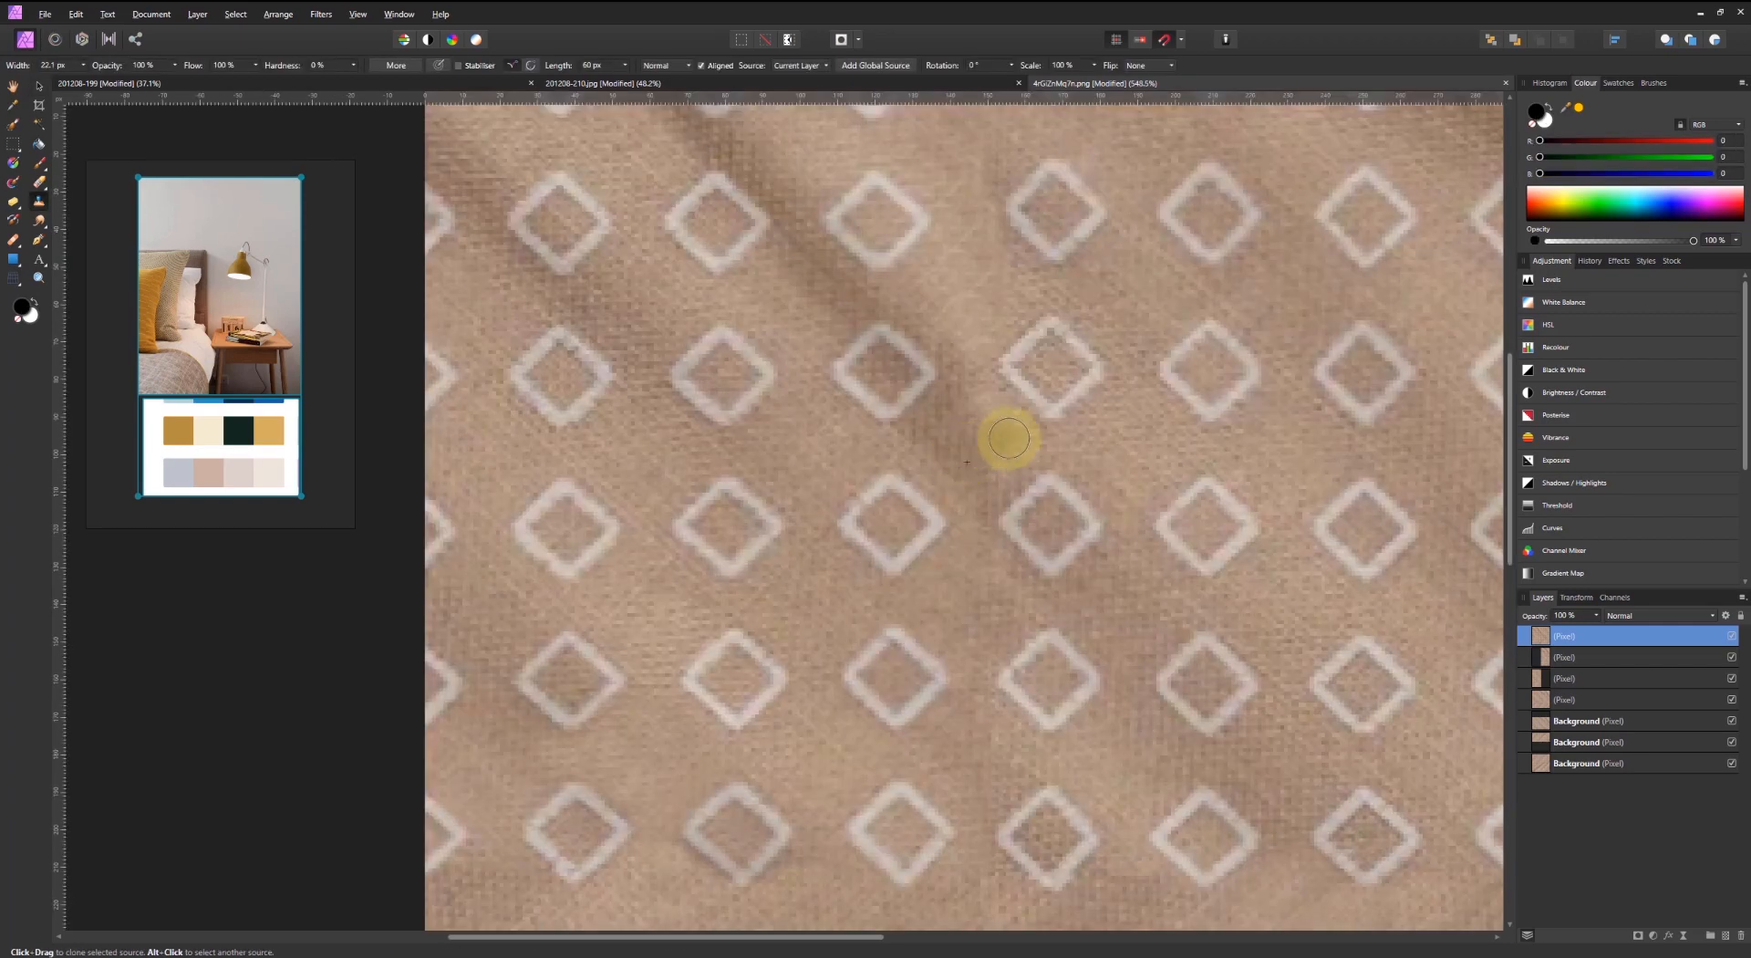
left_click(812, 440, "alt")
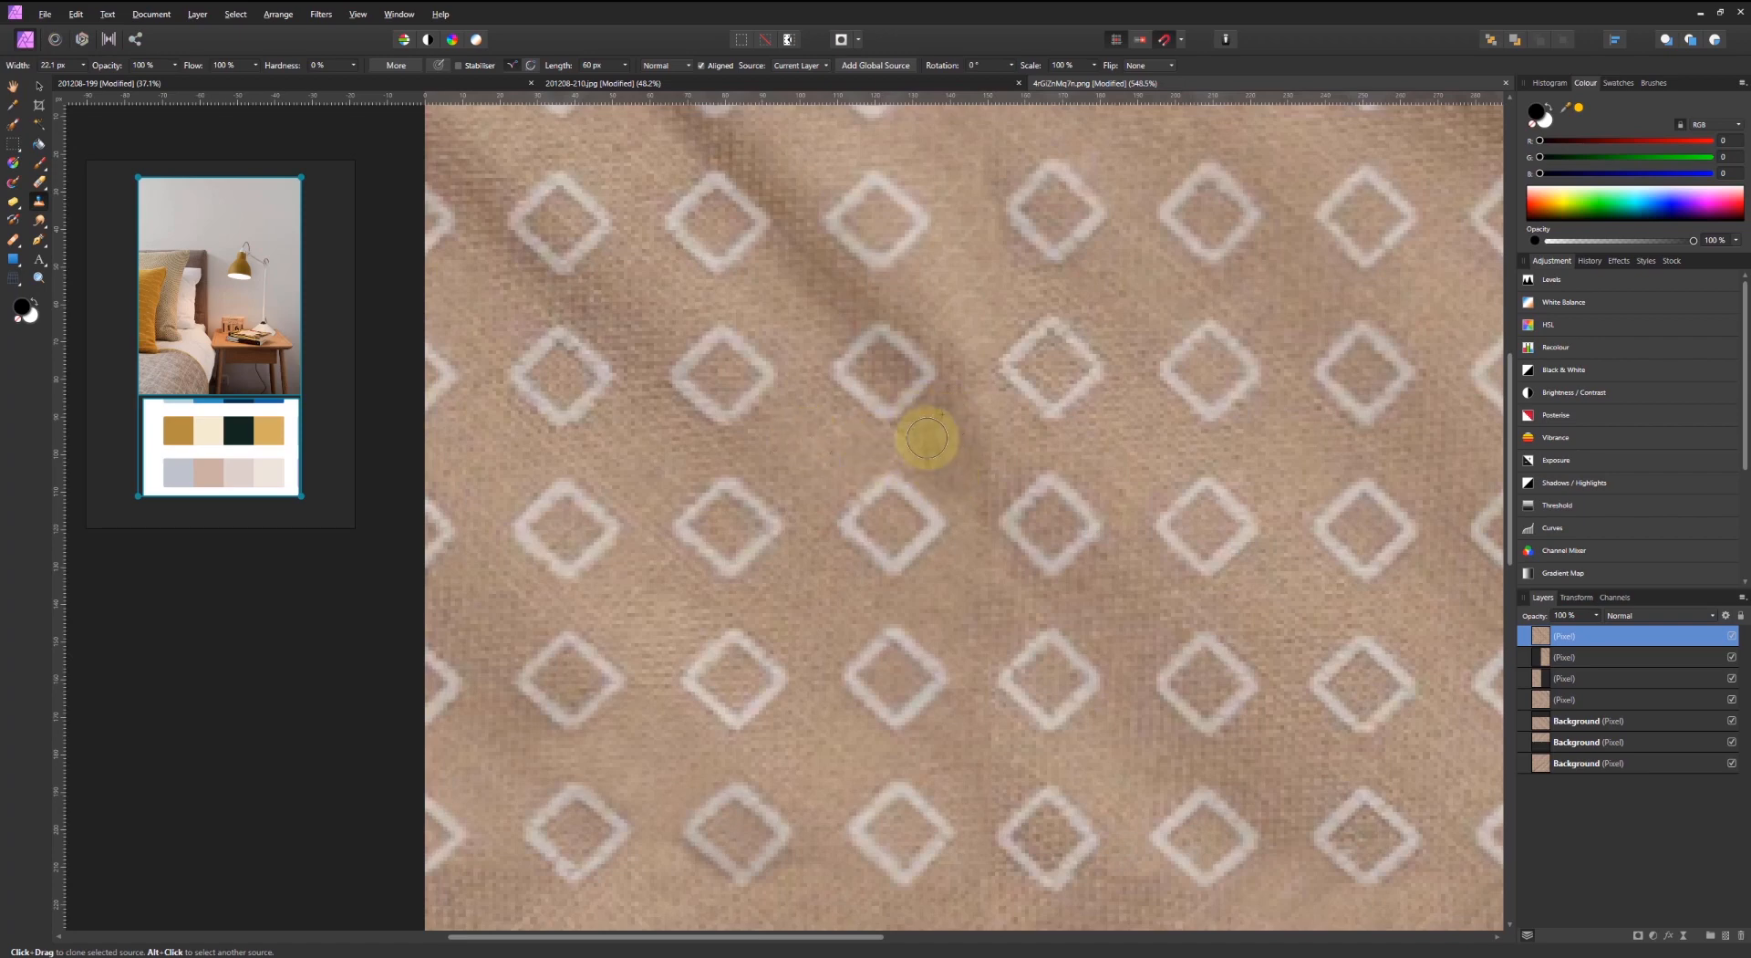
scroll(1048, 474, "down", 5, "ctrl")
key("v")
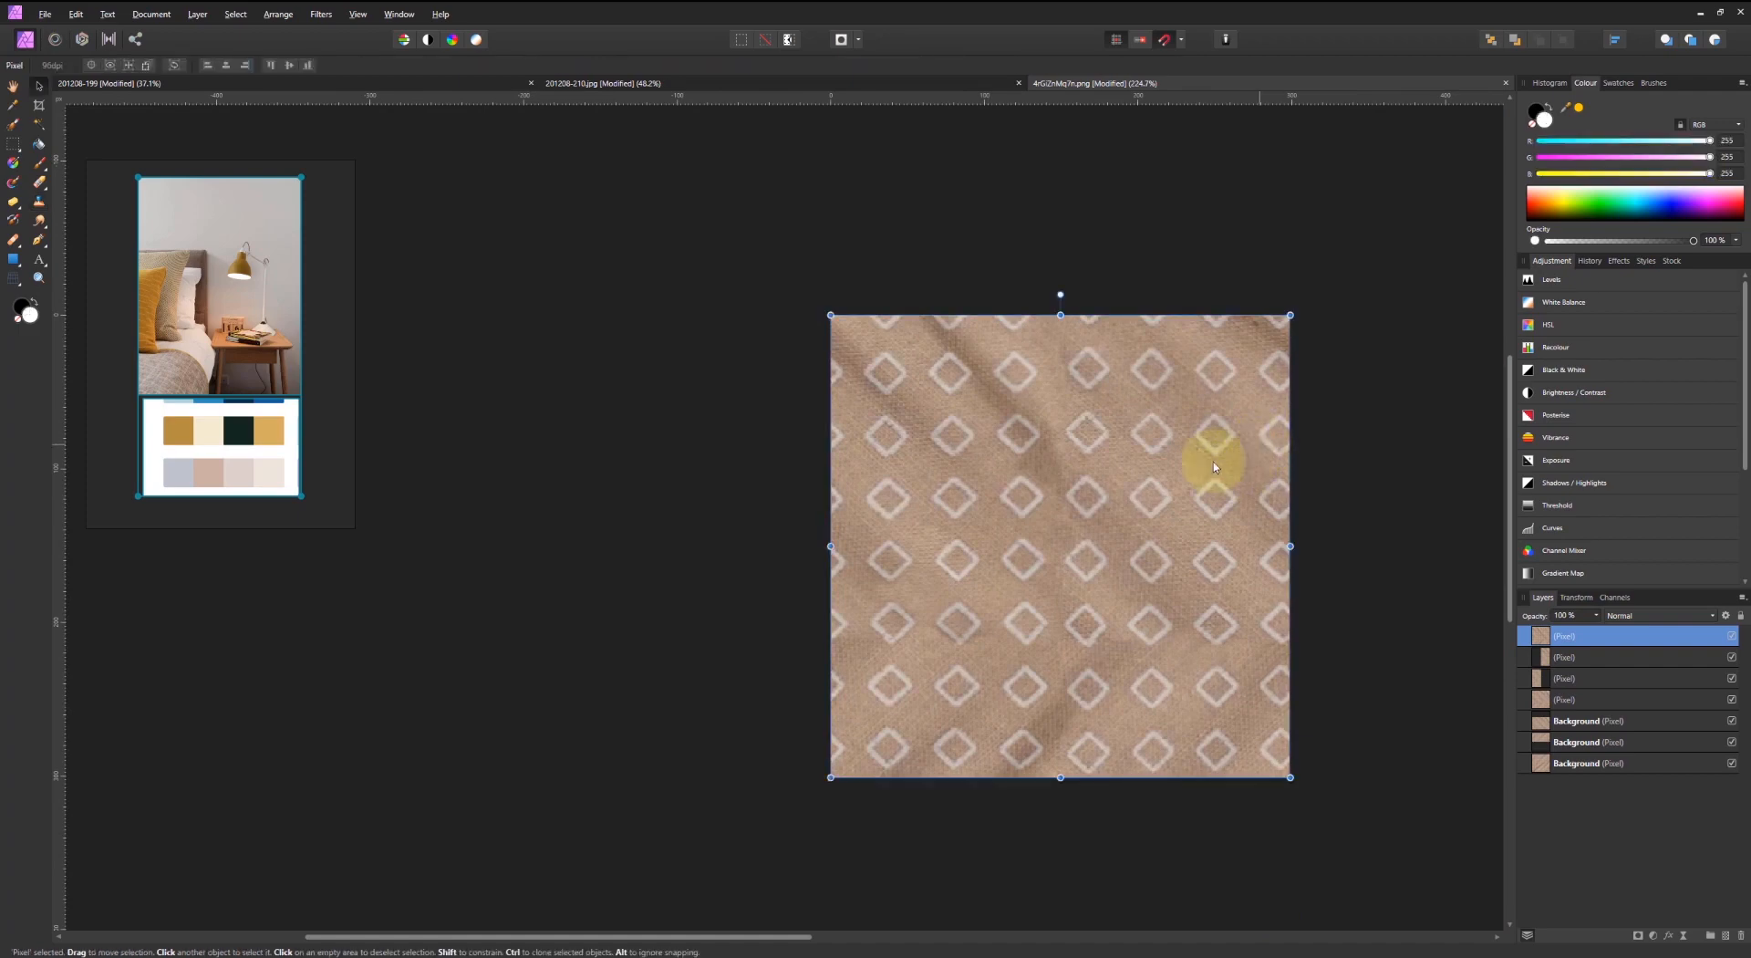
- Clone fabric over the leftover marks between the middle diamonds along the centre seam
scroll(1067, 566, "up", 5, "ctrl")
key("s")
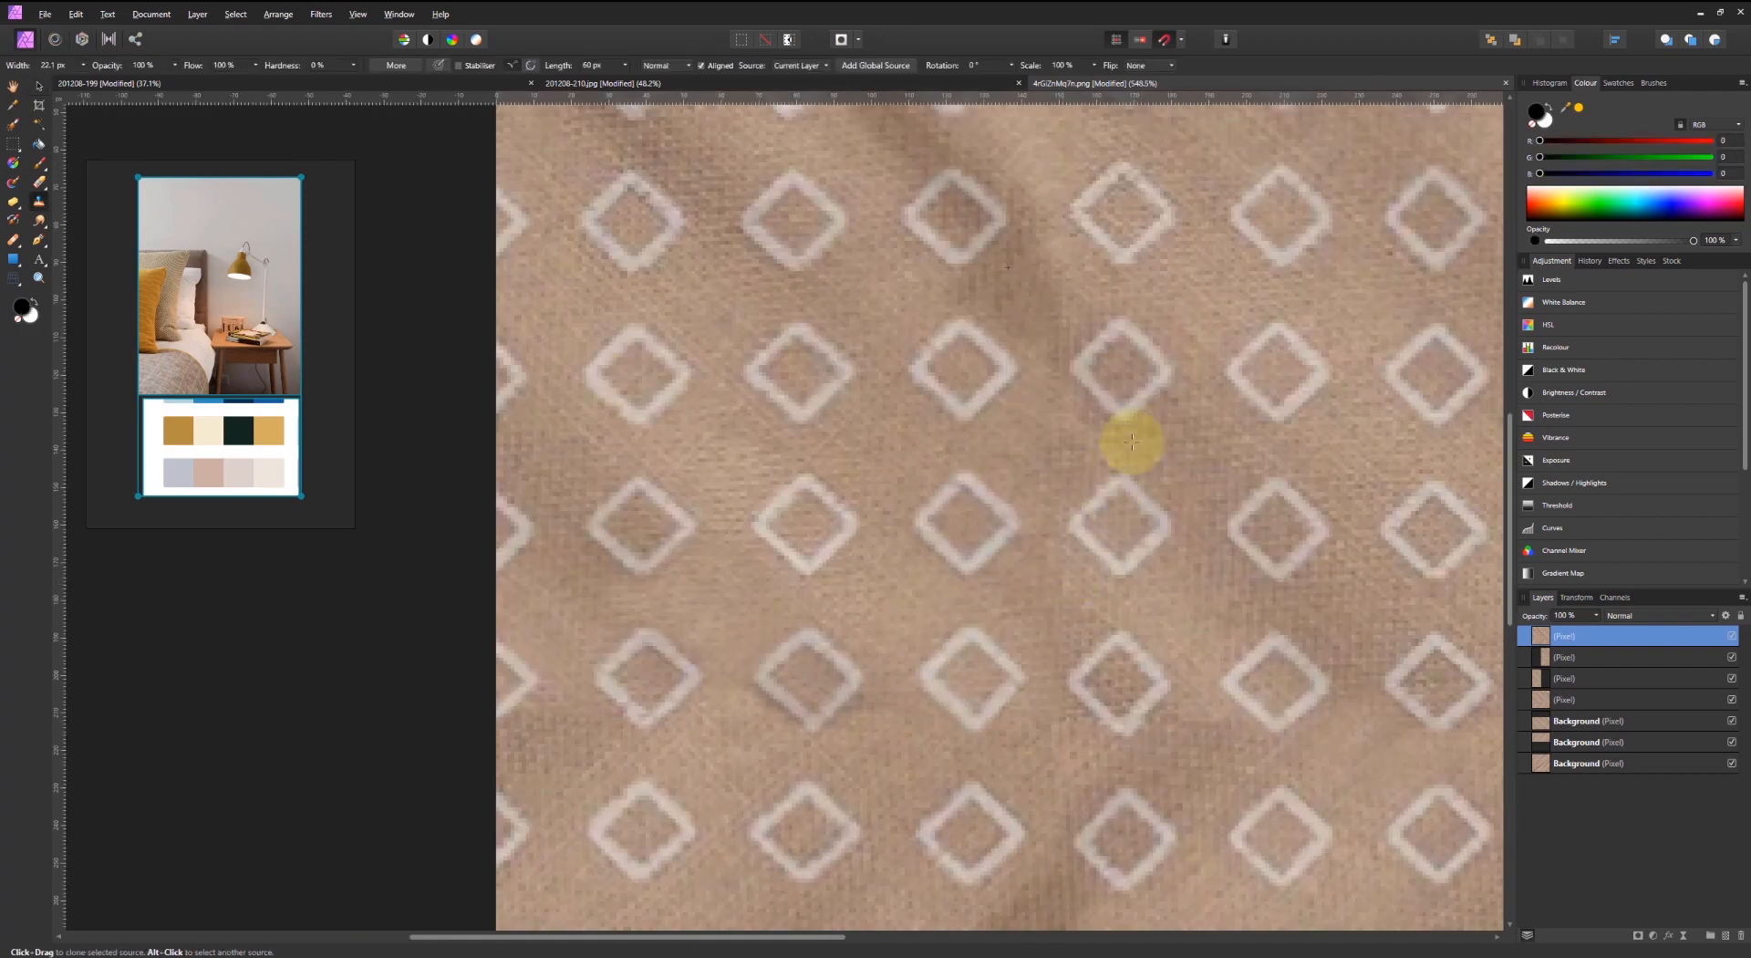
left_click(1120, 452, "alt")
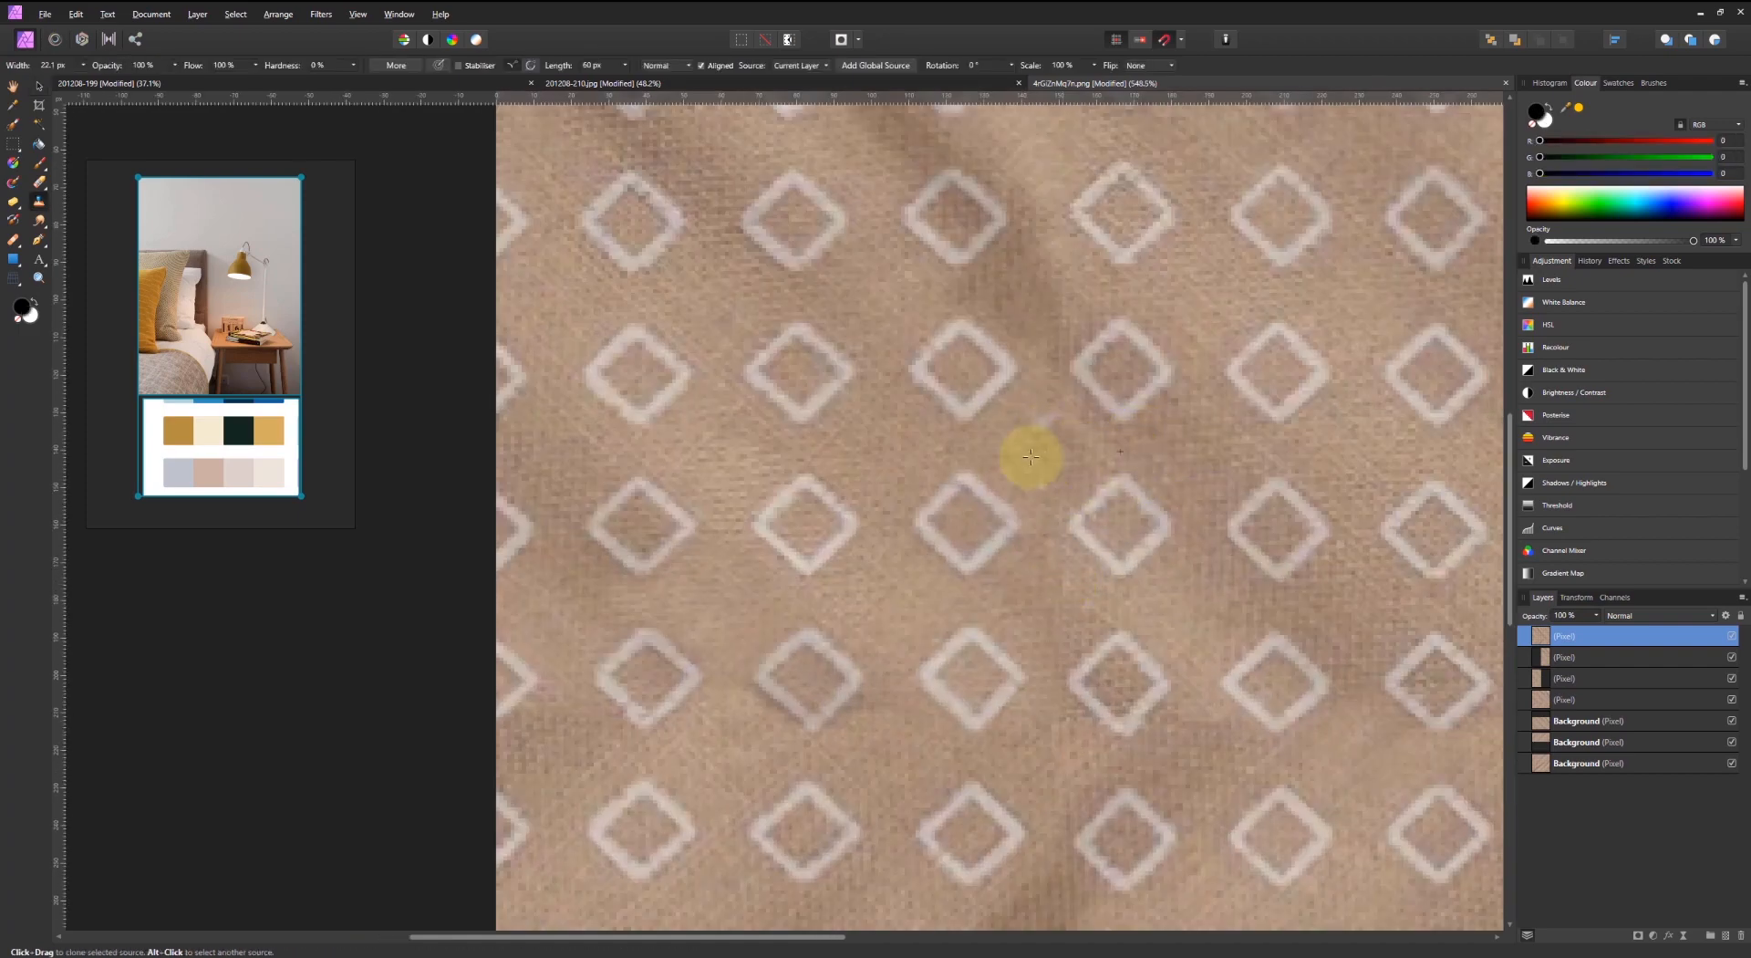
scroll(1231, 419, "down", 5, "ctrl")
key("v")
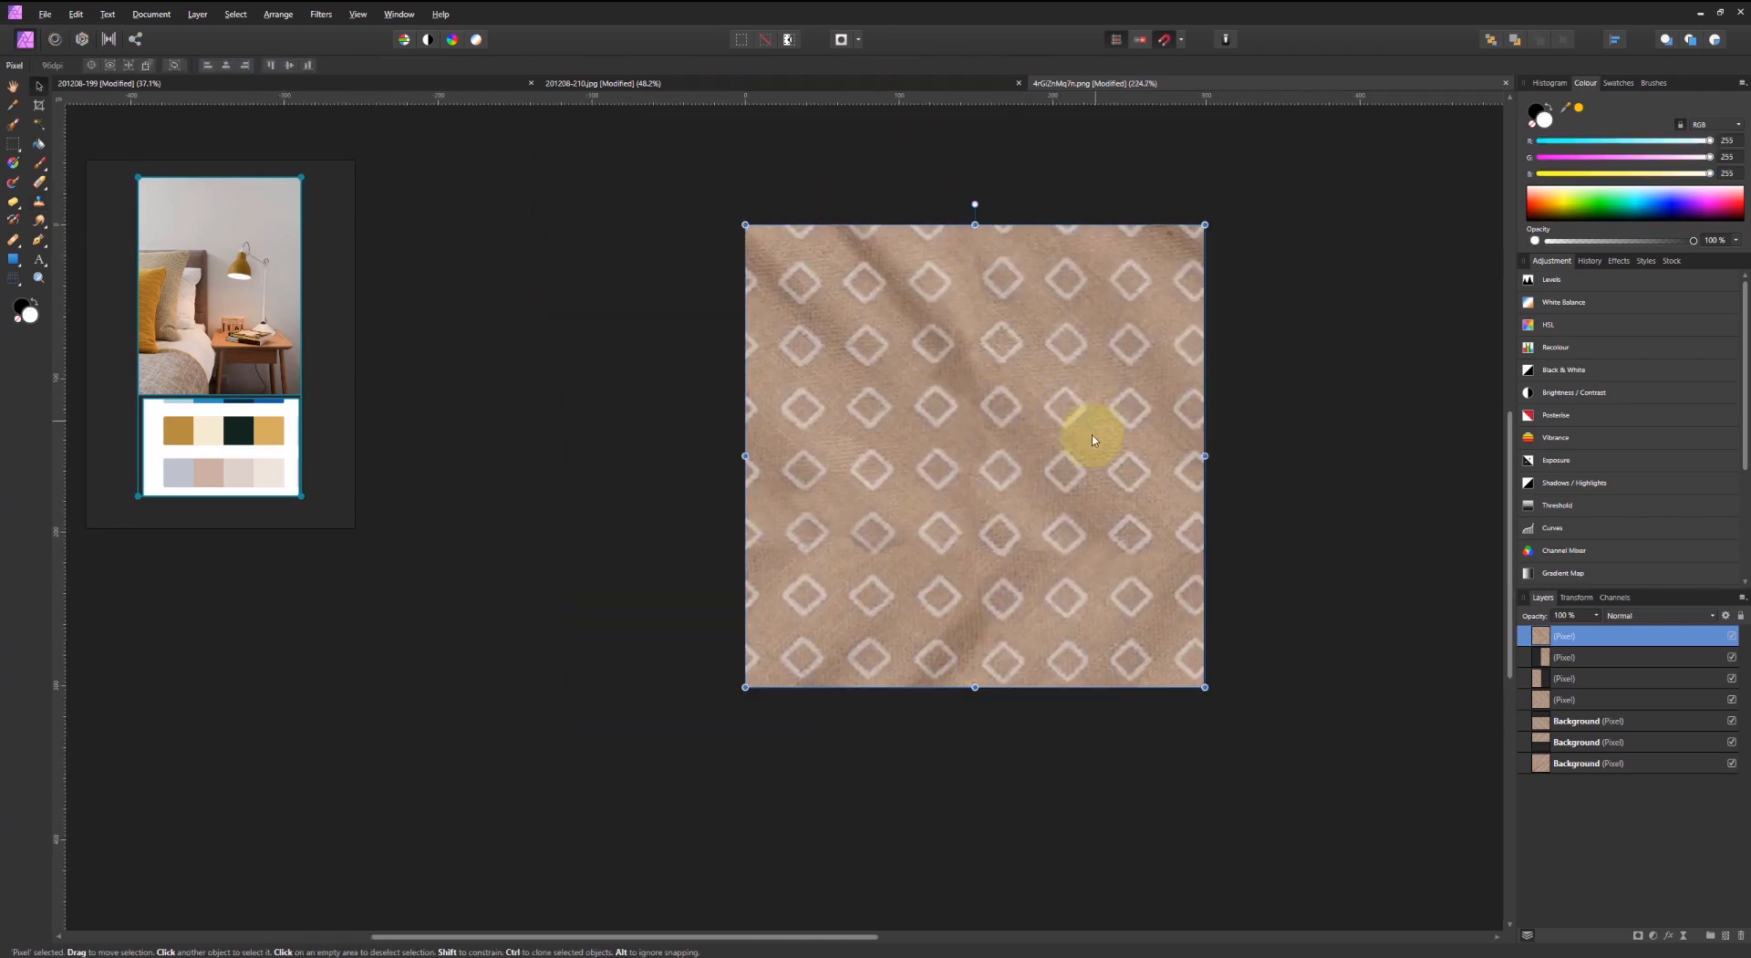
key("s")
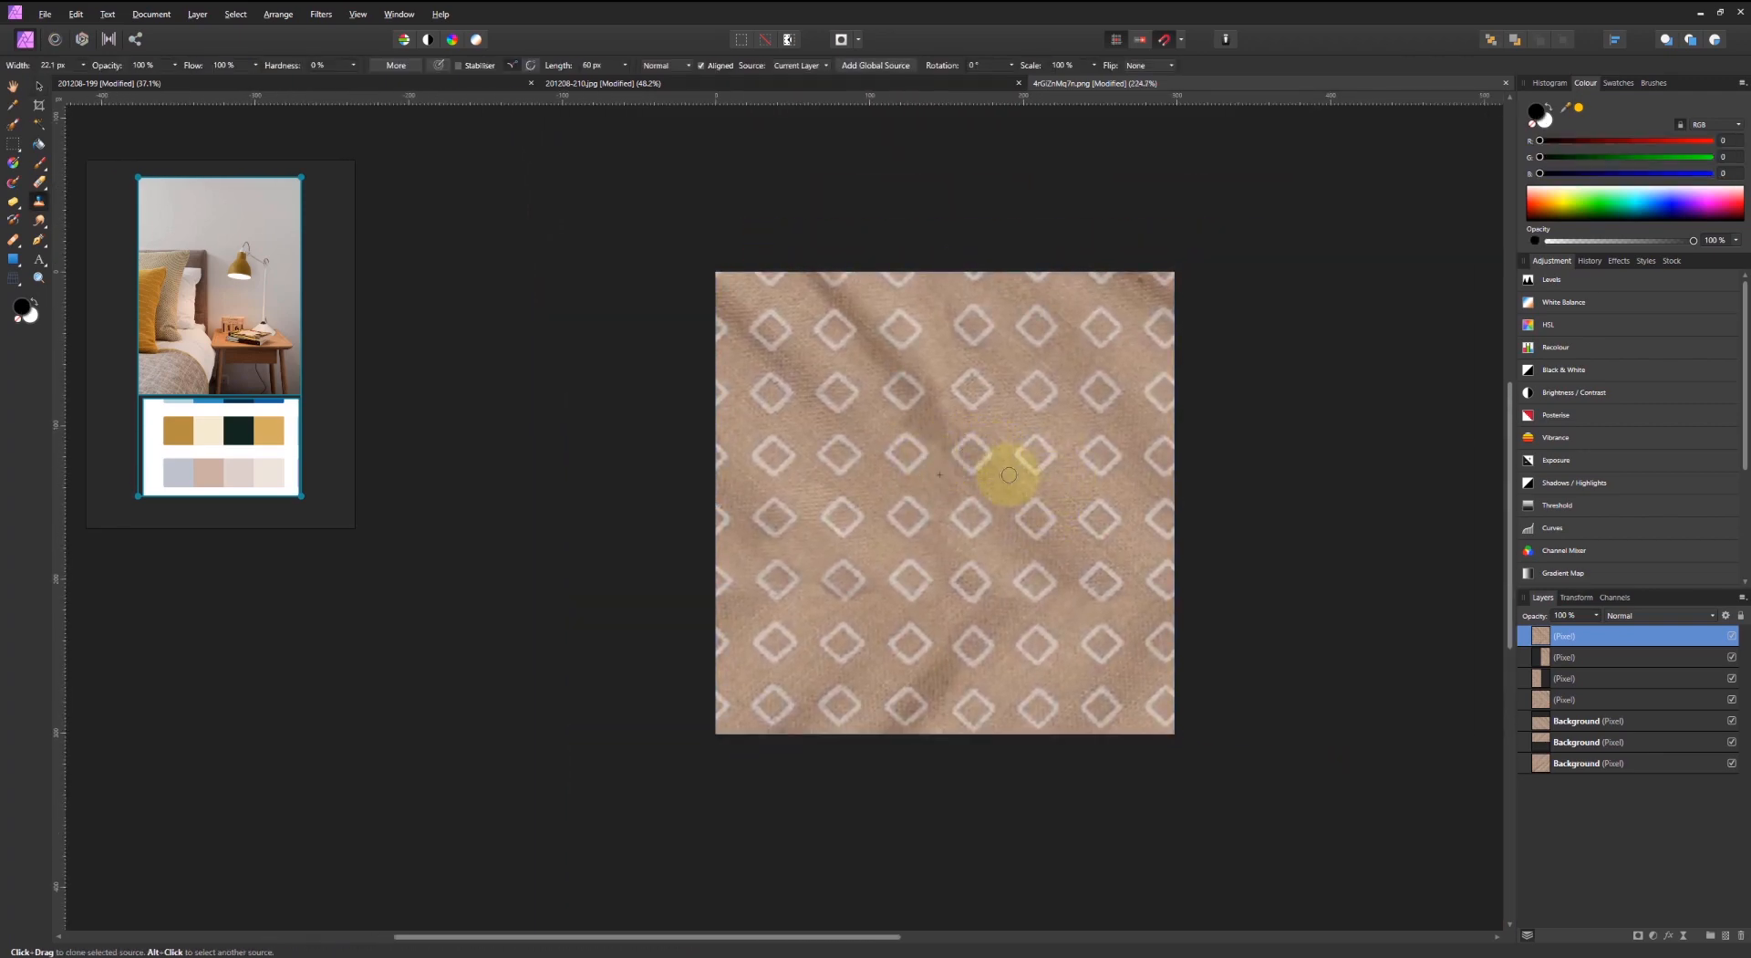
key("v")
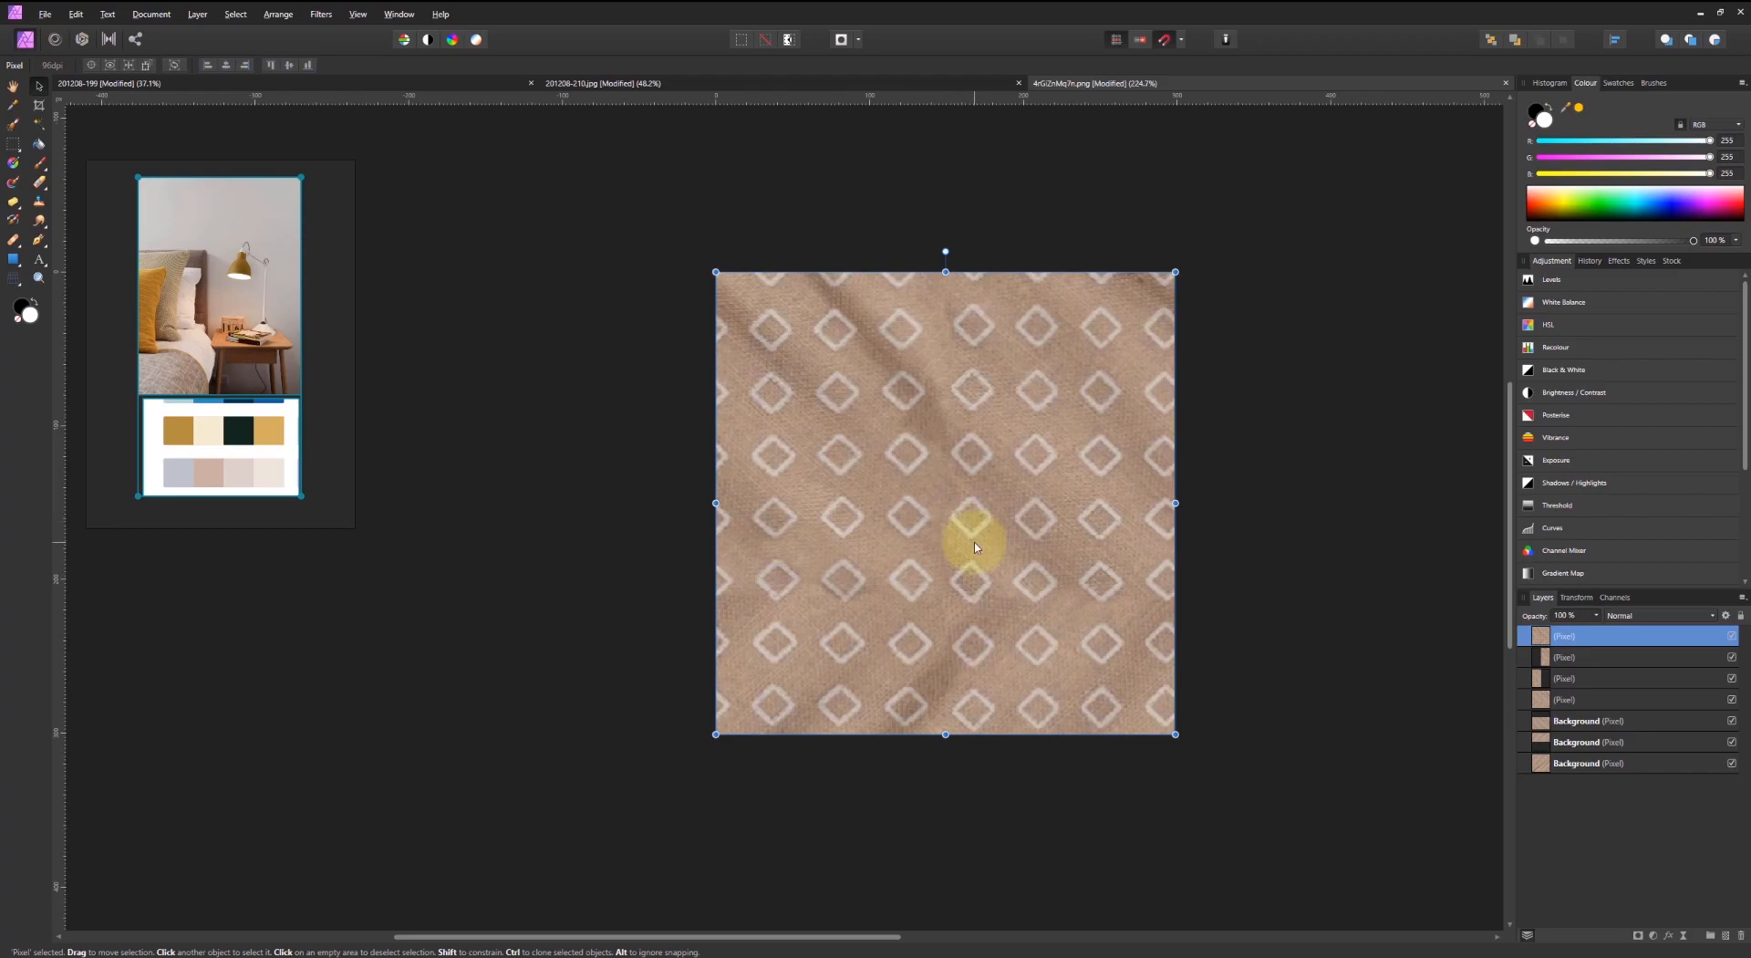
- Switch to 3ds Max and route the fabric bitmap through a new CoronaAO map's unoccluded color, max distance 1.0 cm, into the material's base color
key("alt+Tab")
double_click(1132, 357)
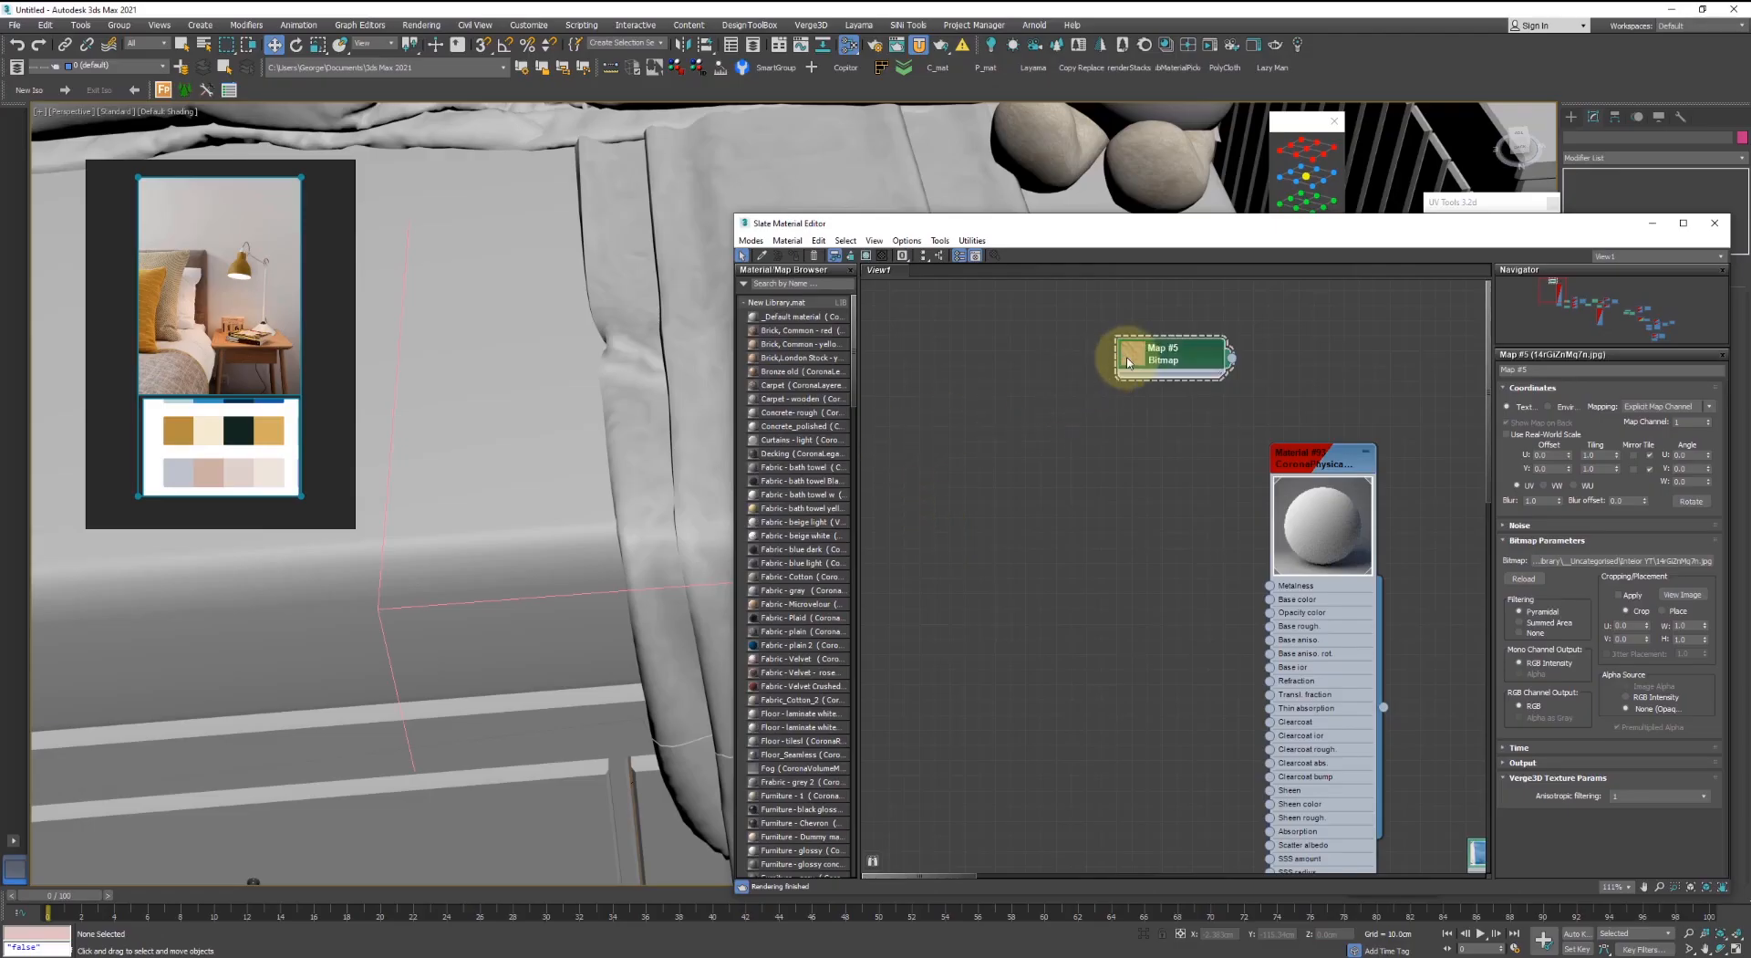
left_click_drag(1184, 352, 1079, 544)
scroll(1028, 609, "up", 2)
mouse_move(1118, 576)
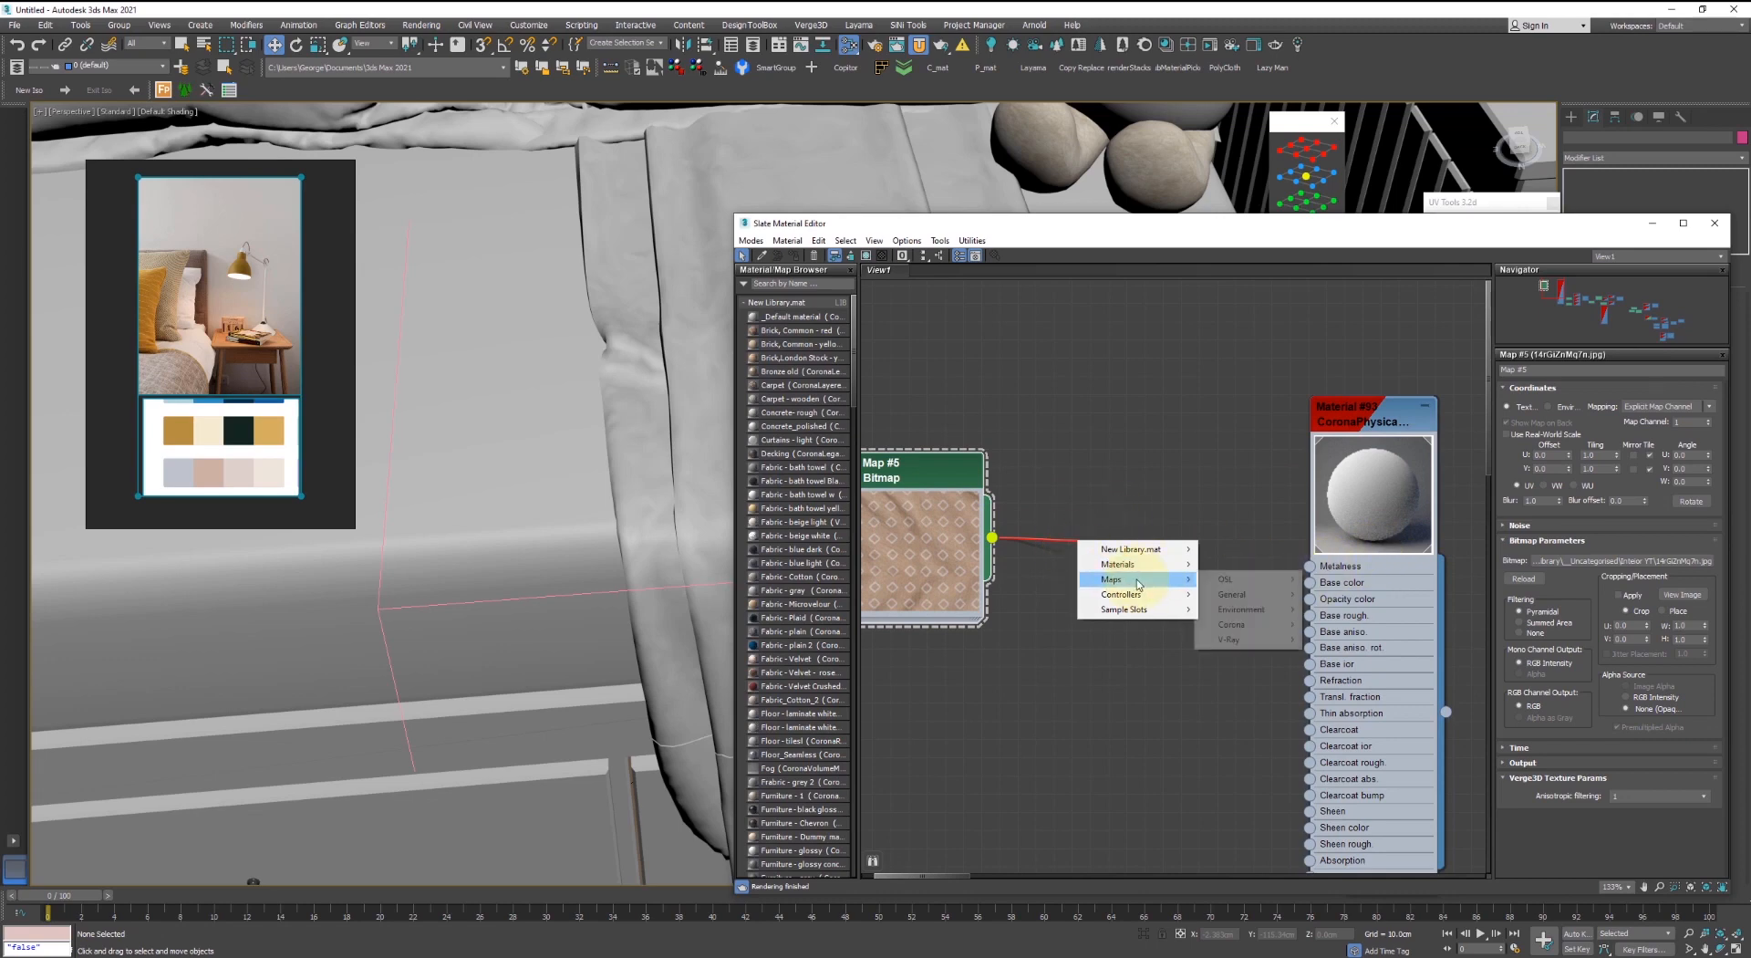
mouse_move(1240, 610)
left_click(1336, 623)
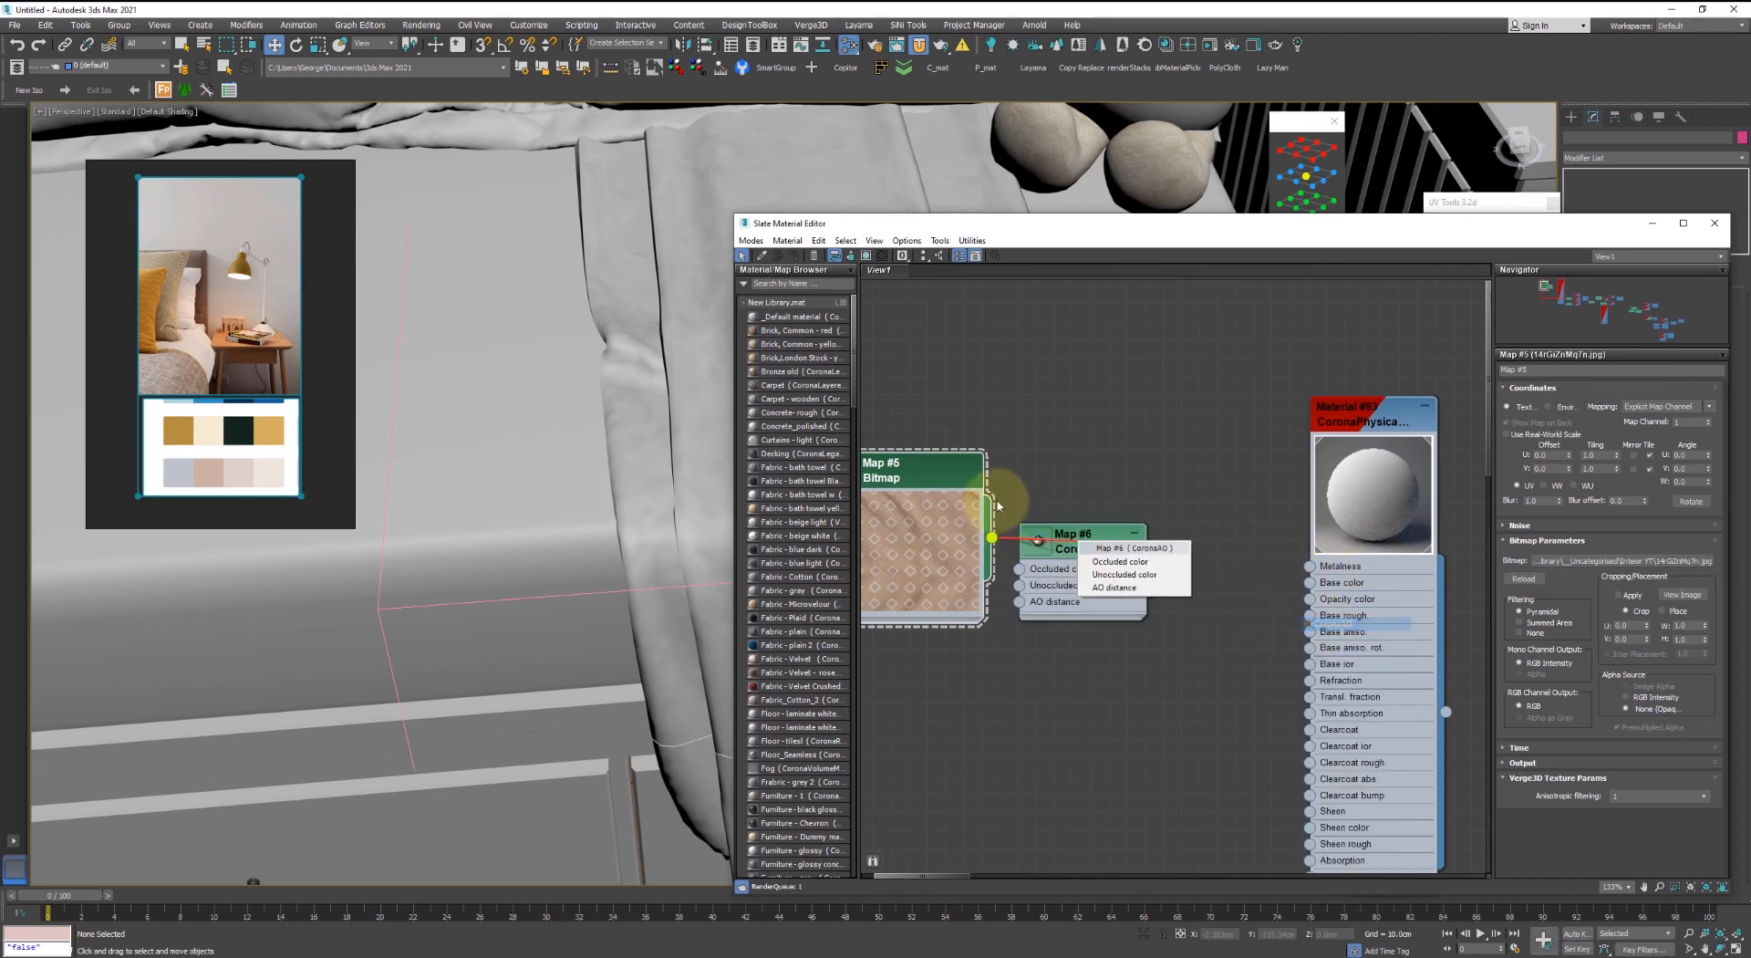
left_click(1158, 574)
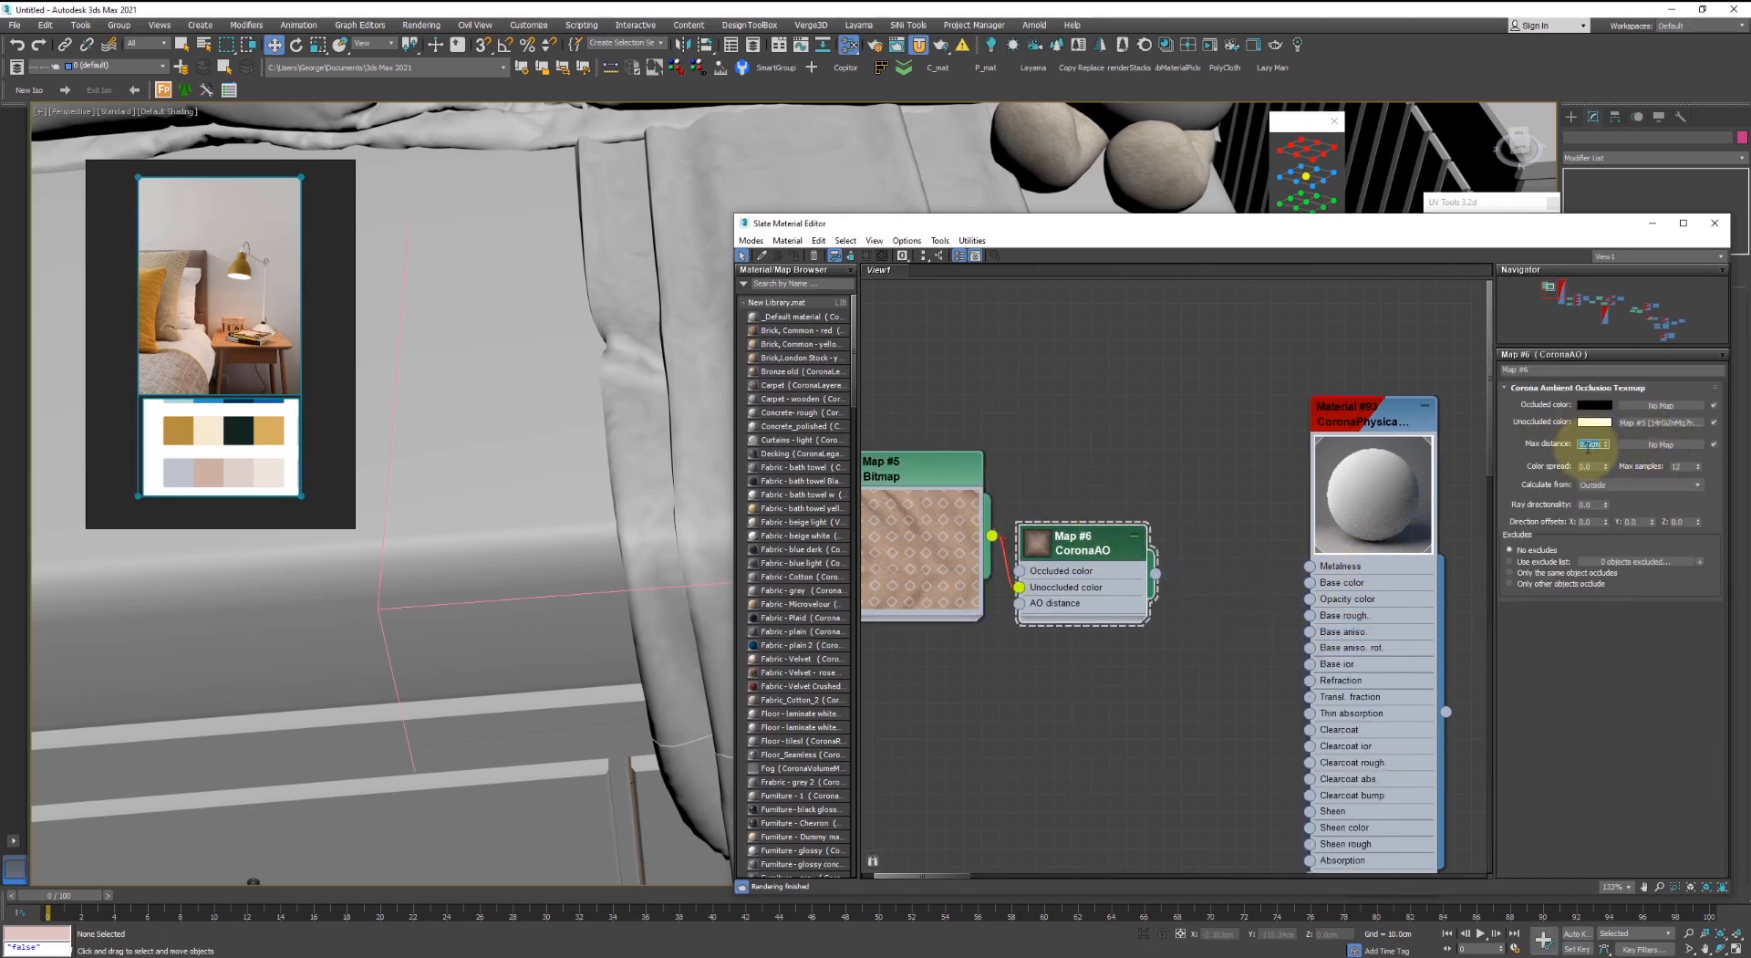
left_click_drag(1156, 574, 1310, 582)
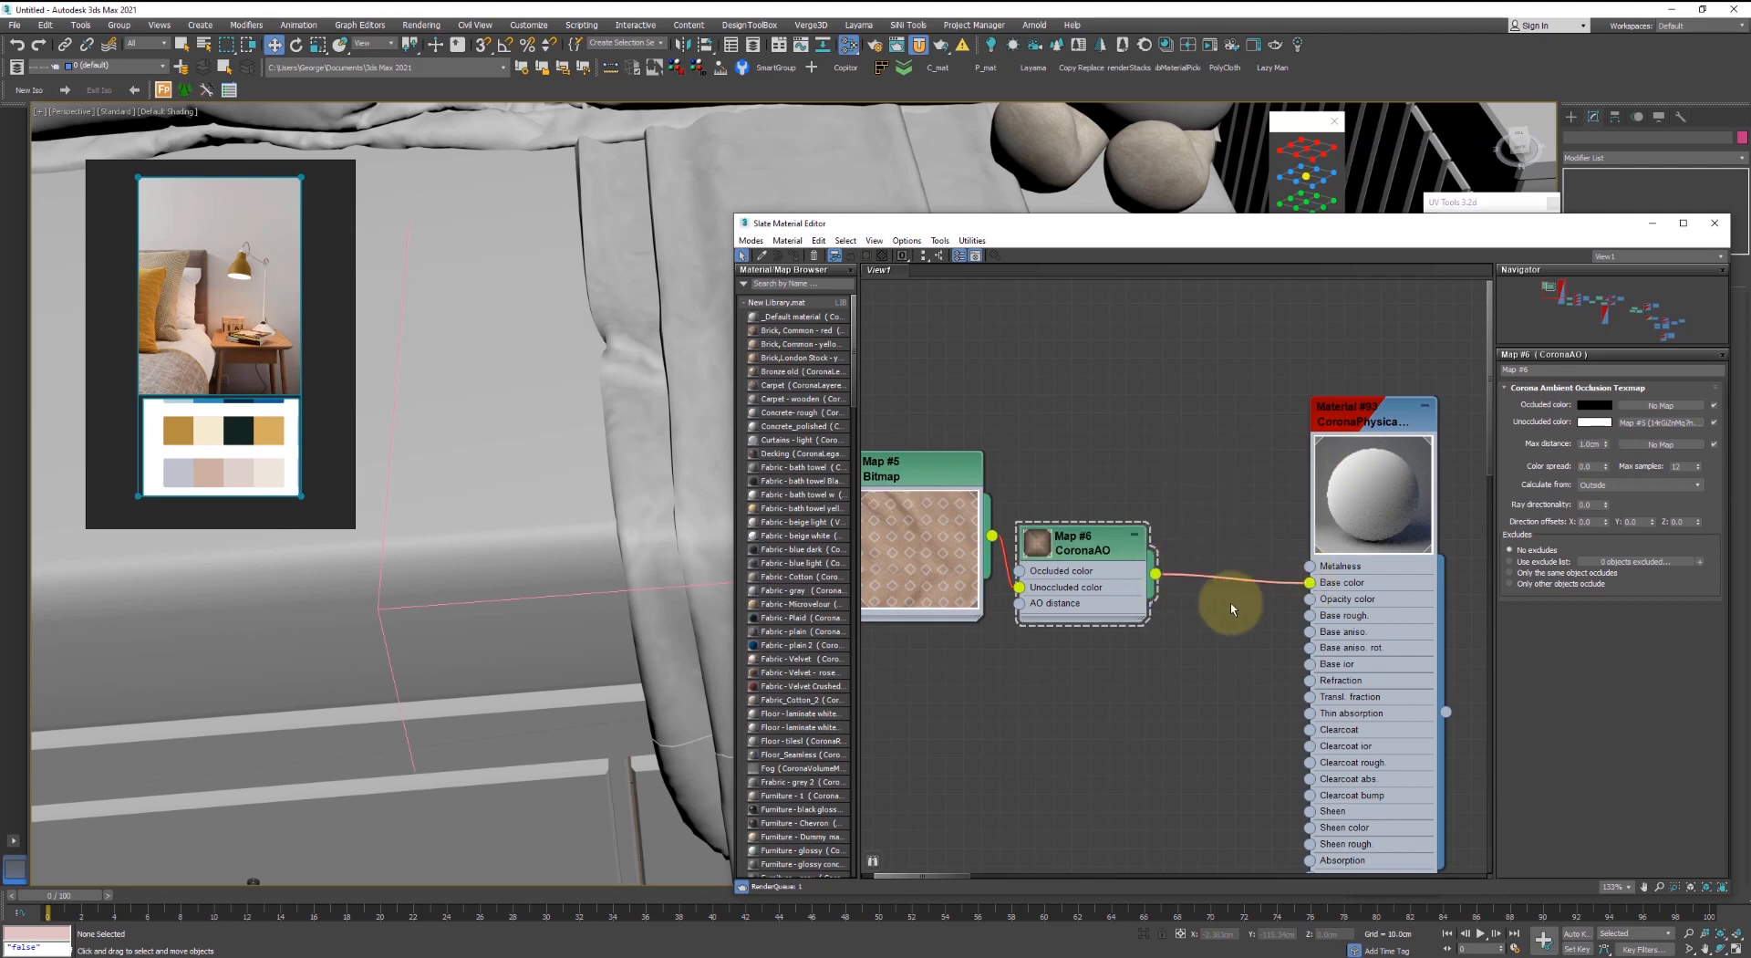
- Assign the fabric material to the throw on the daybed and display its texture in the viewport
left_click(691, 355)
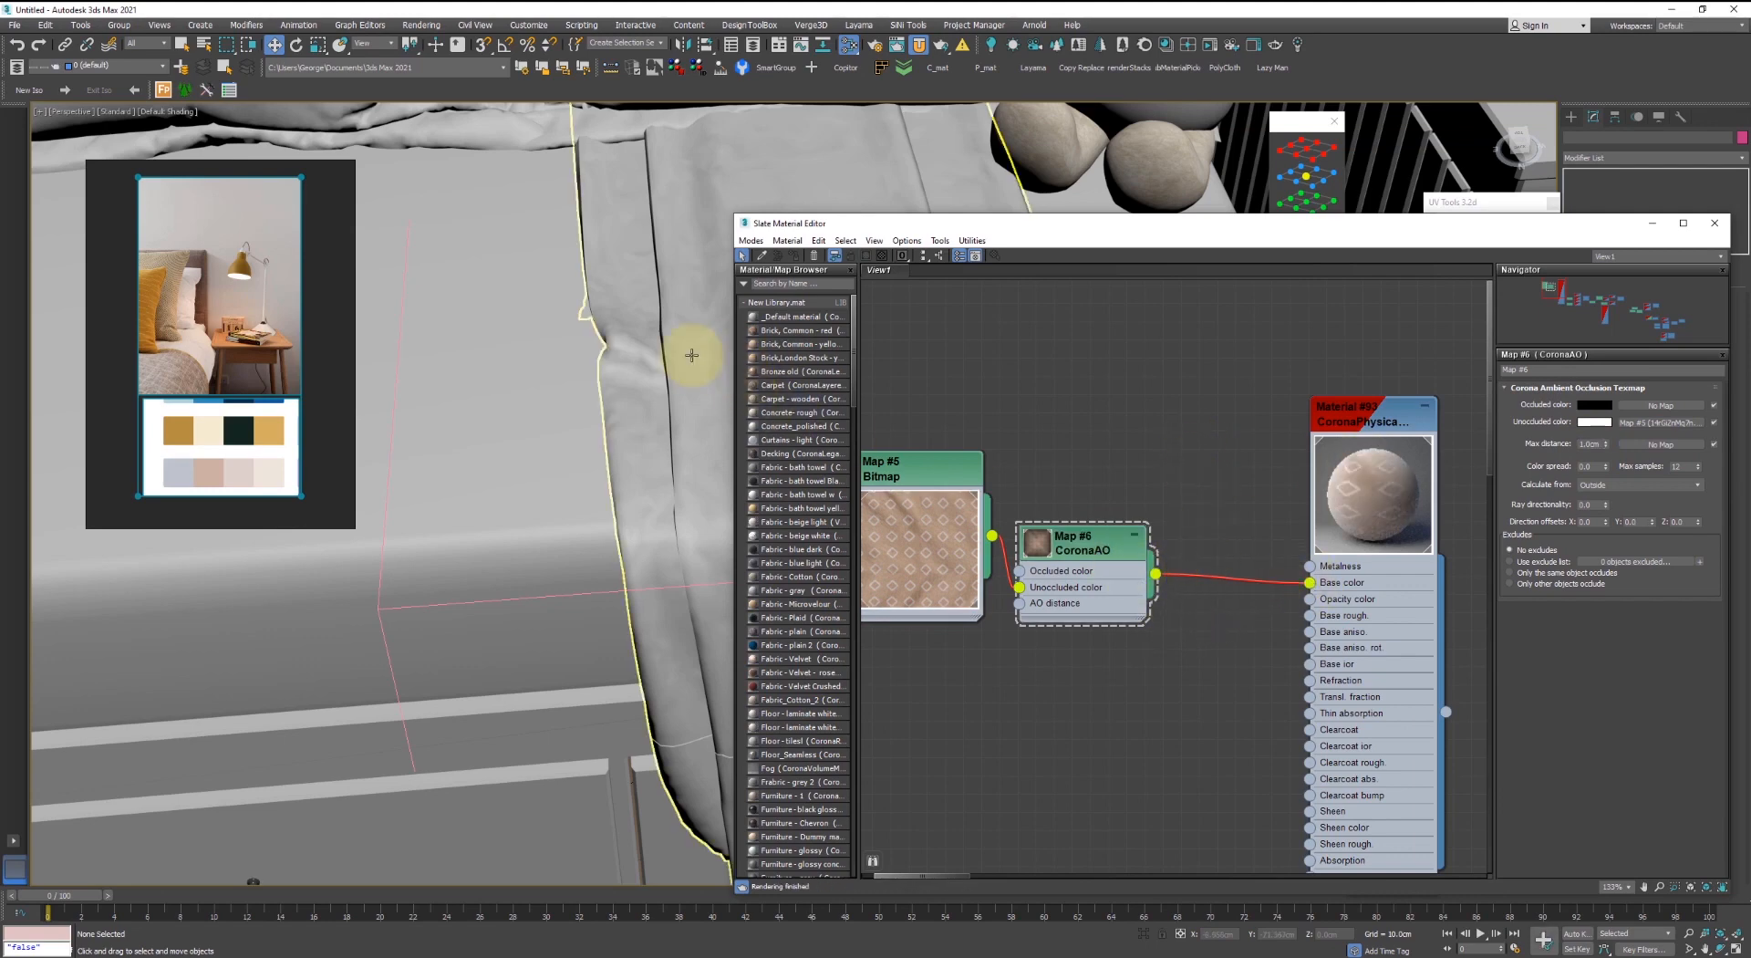
left_click(925, 463)
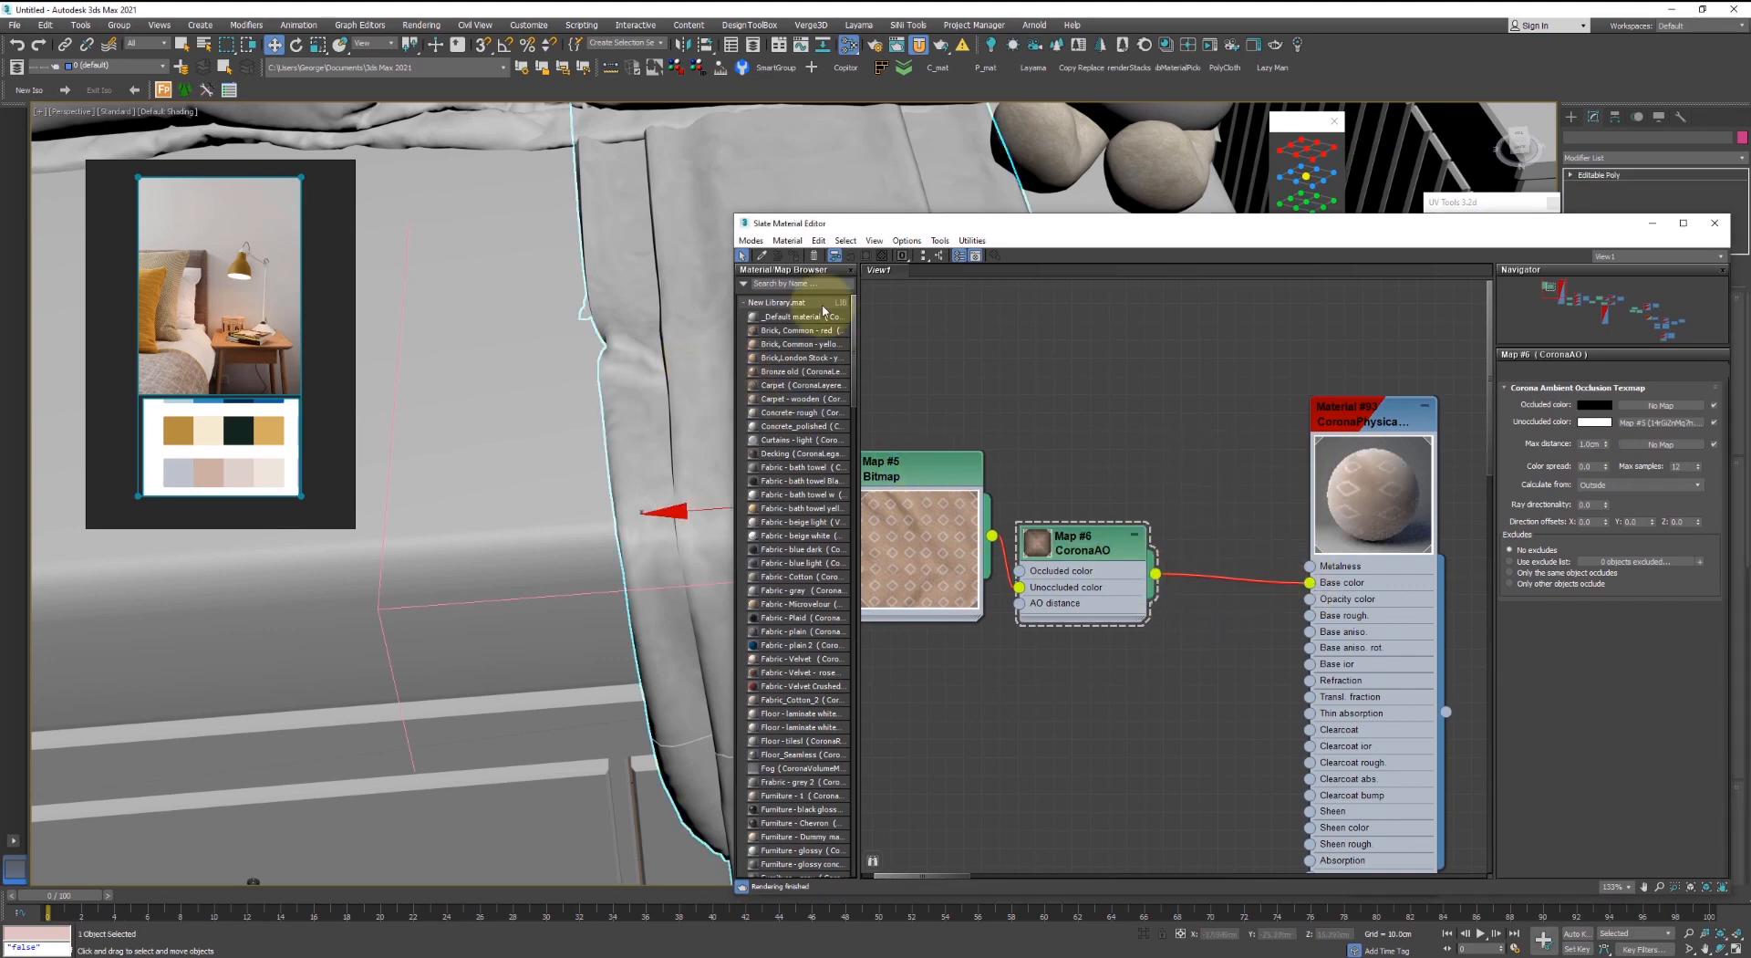
left_click(867, 256)
scroll(531, 470, "down", 5)
middle_click_drag(517, 475, 621, 450, "alt")
key("m")
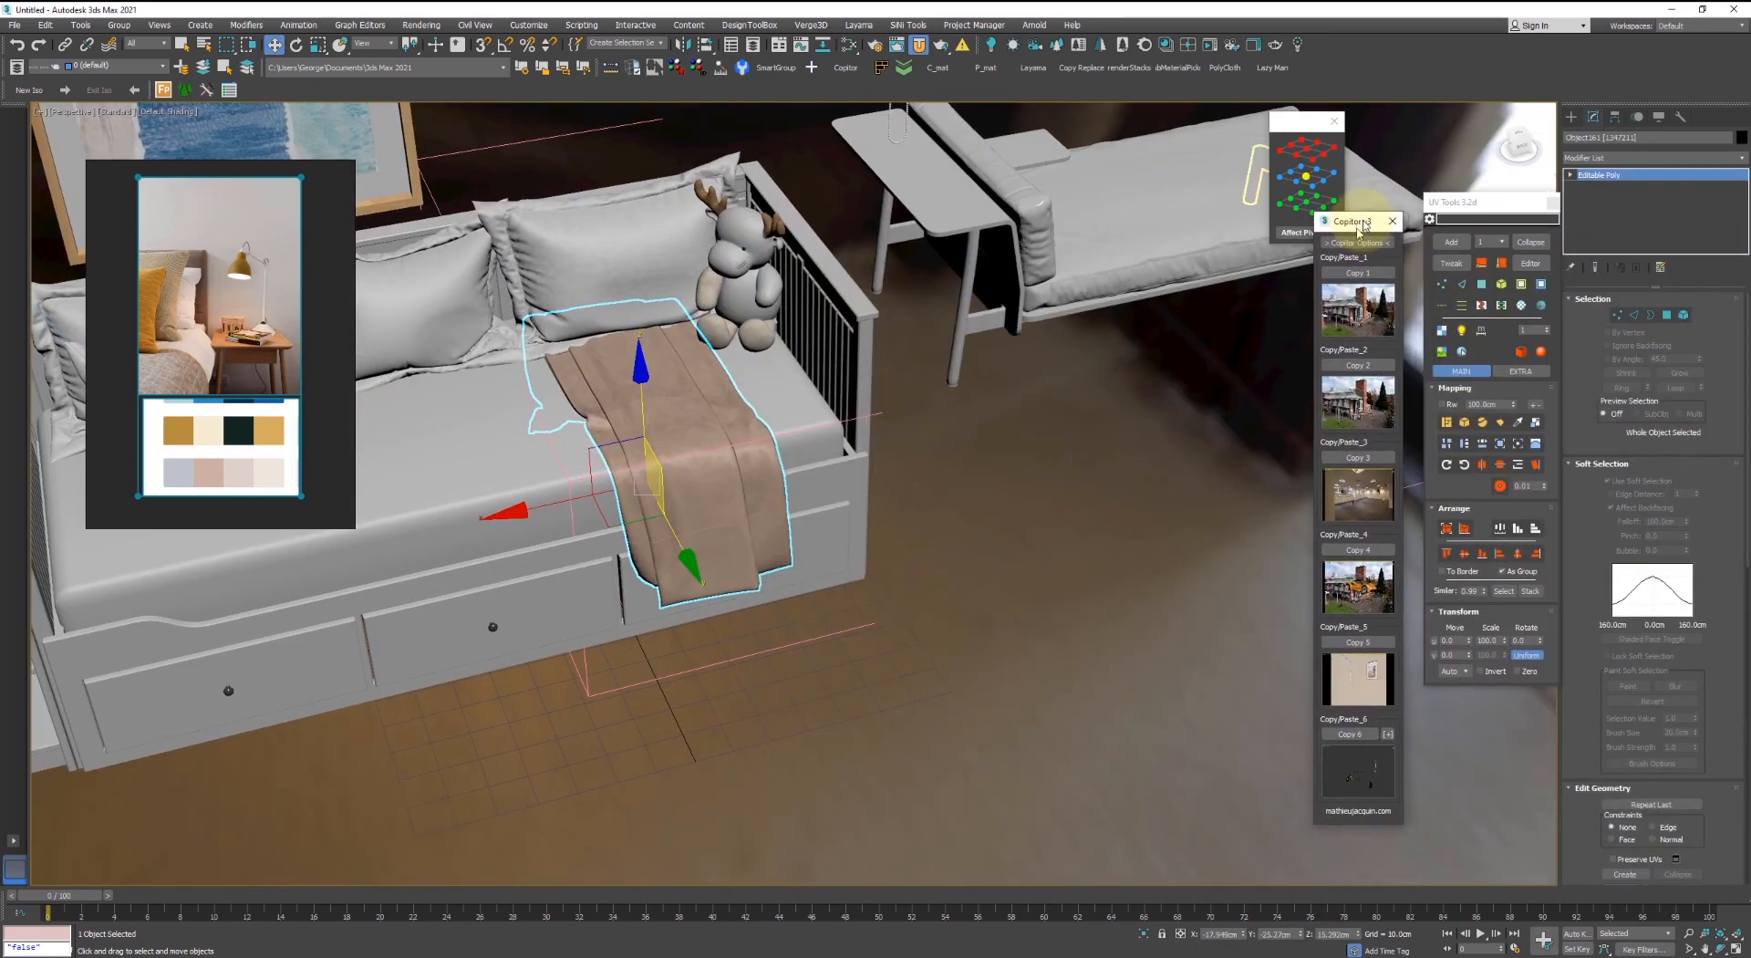
- Add a UVW Map modifier with Box mapping to the throw
left_click_drag(1387, 292, 1148, 270)
scroll(703, 497, "up", 3)
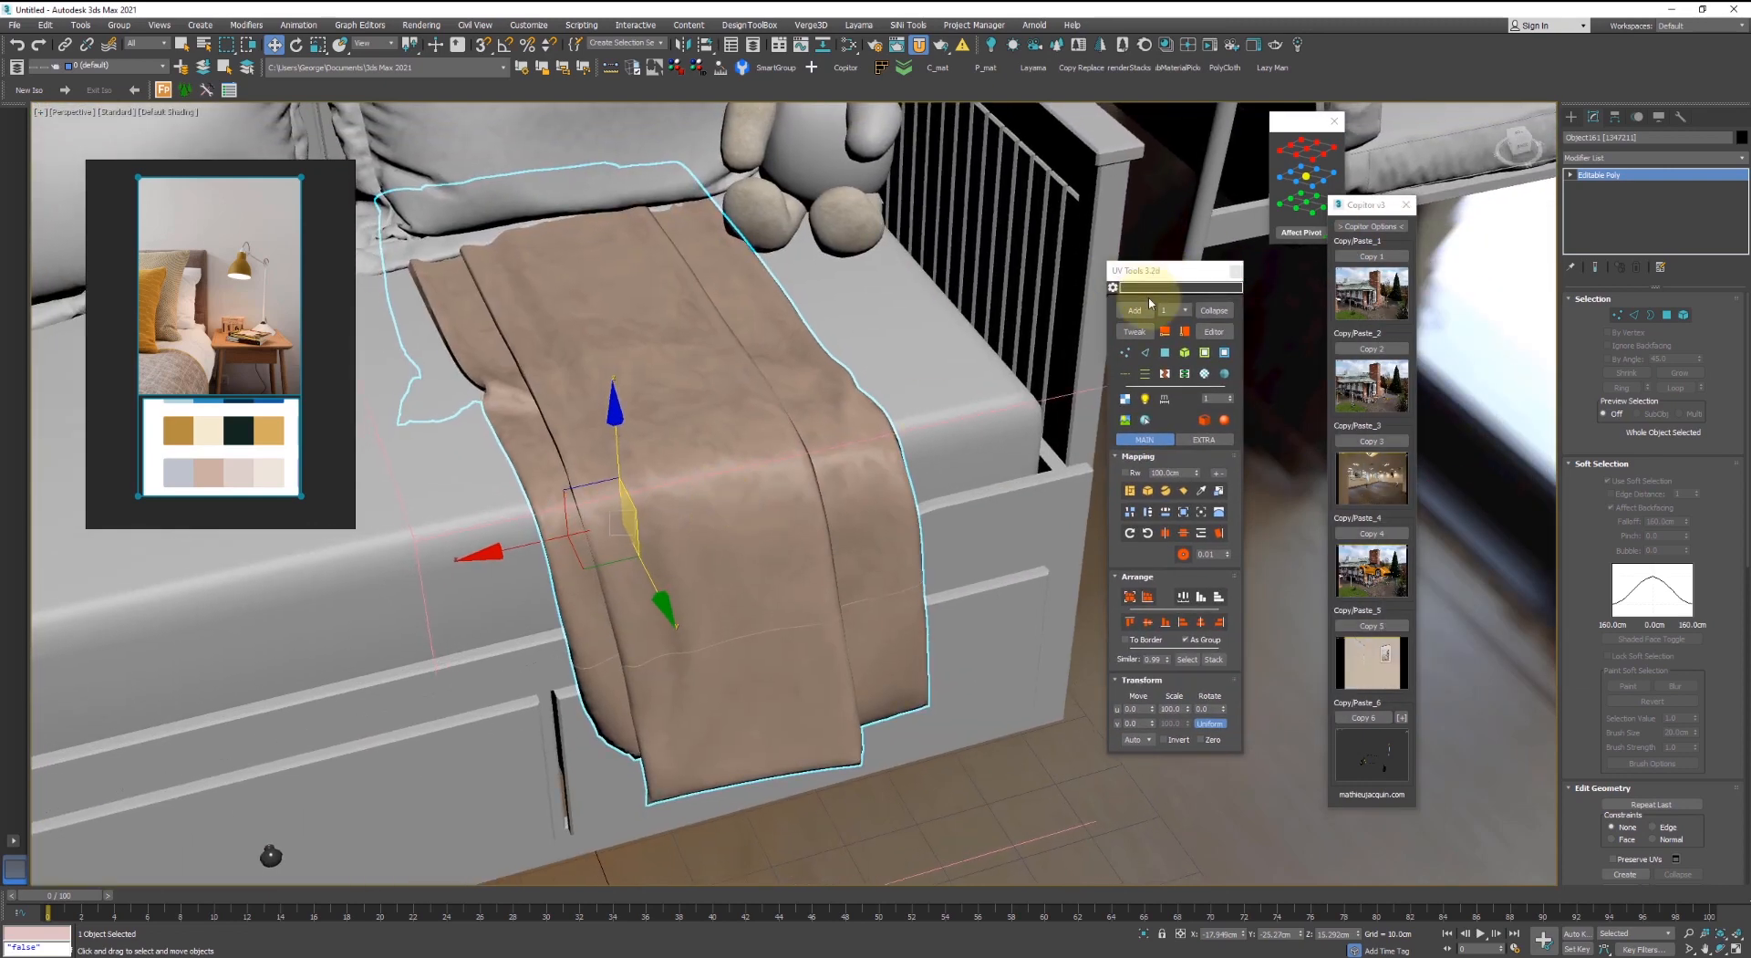
middle_click_drag(736, 410, 860, 399, "alt")
left_click(1657, 156)
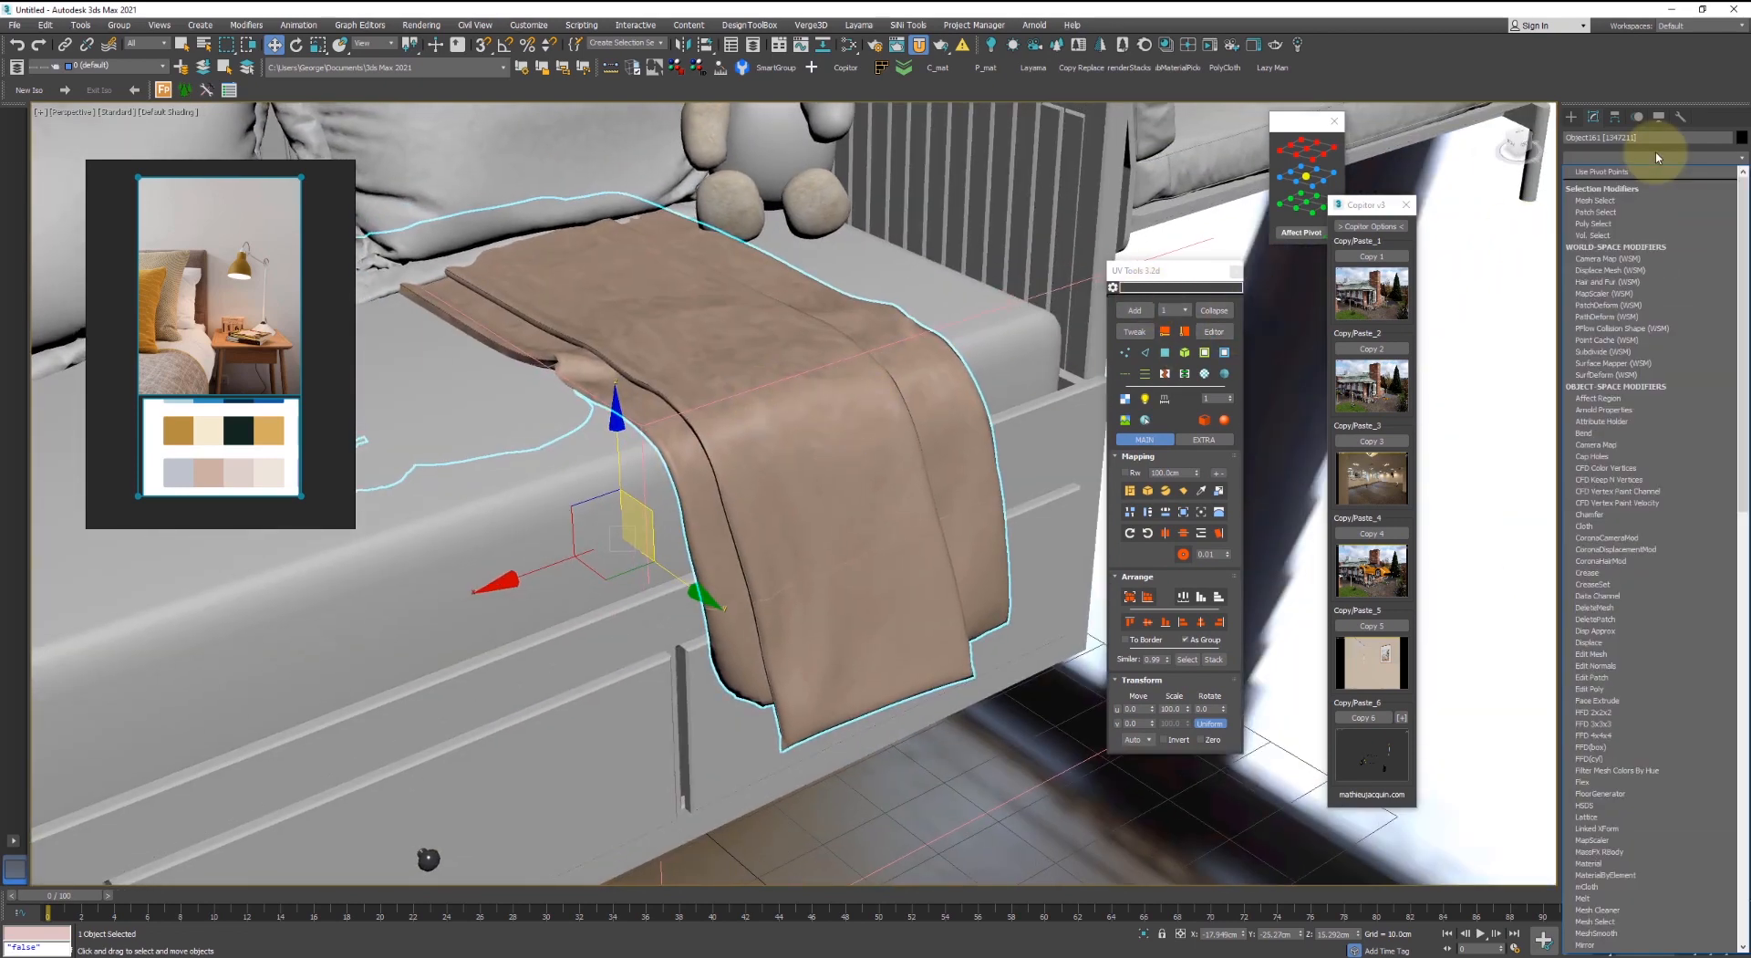
key("u")
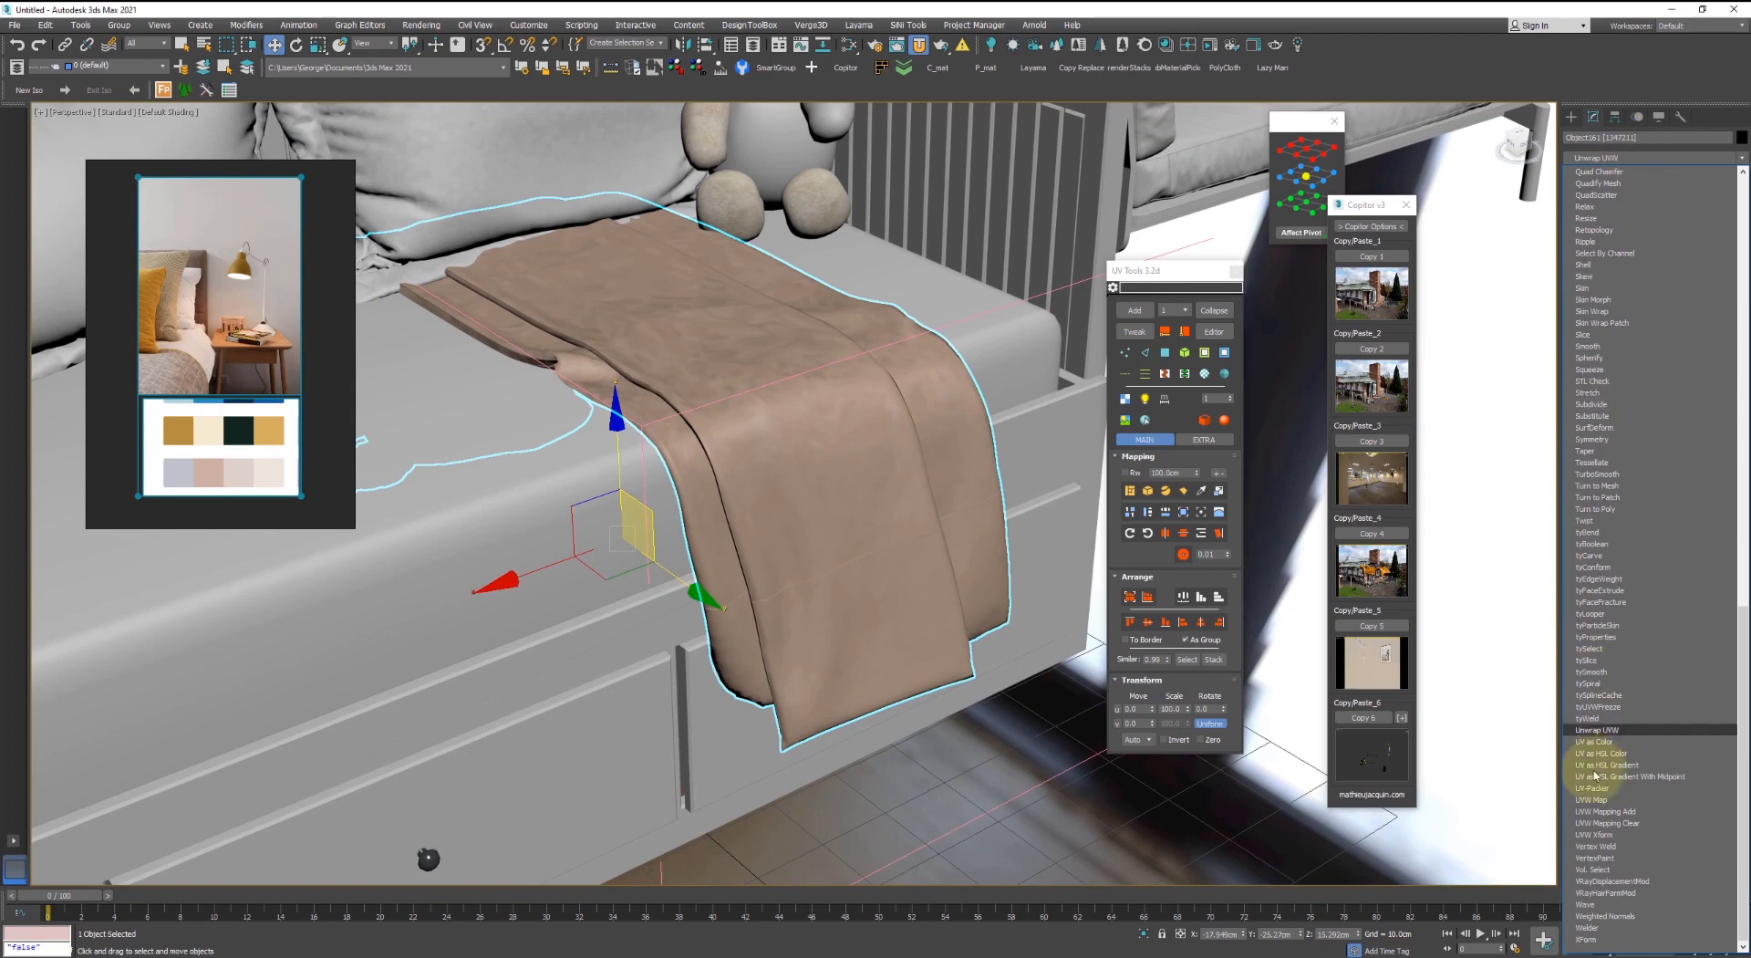
left_click(1601, 800)
left_click(1627, 376)
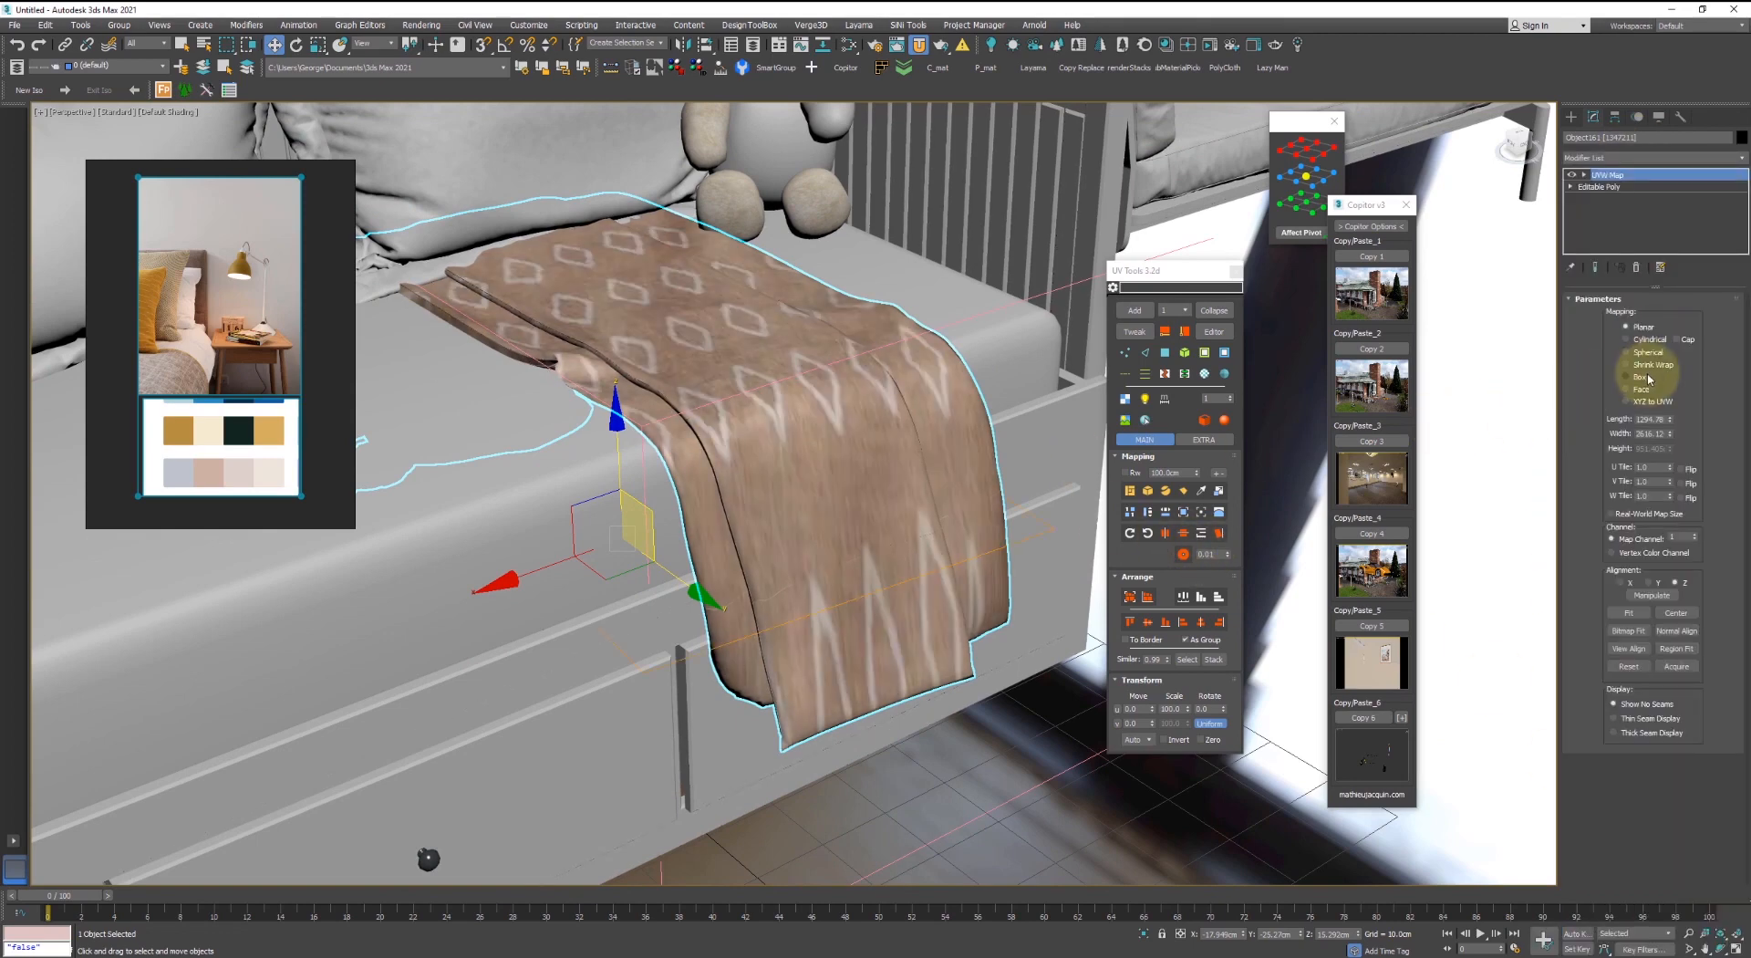
- Scale the box mapping gizmo down so the diamond pattern repeats in small, dense rows across the throw
middle_click_drag(938, 392, 919, 430, "alt")
key("r")
left_click_drag(614, 362, 644, 190)
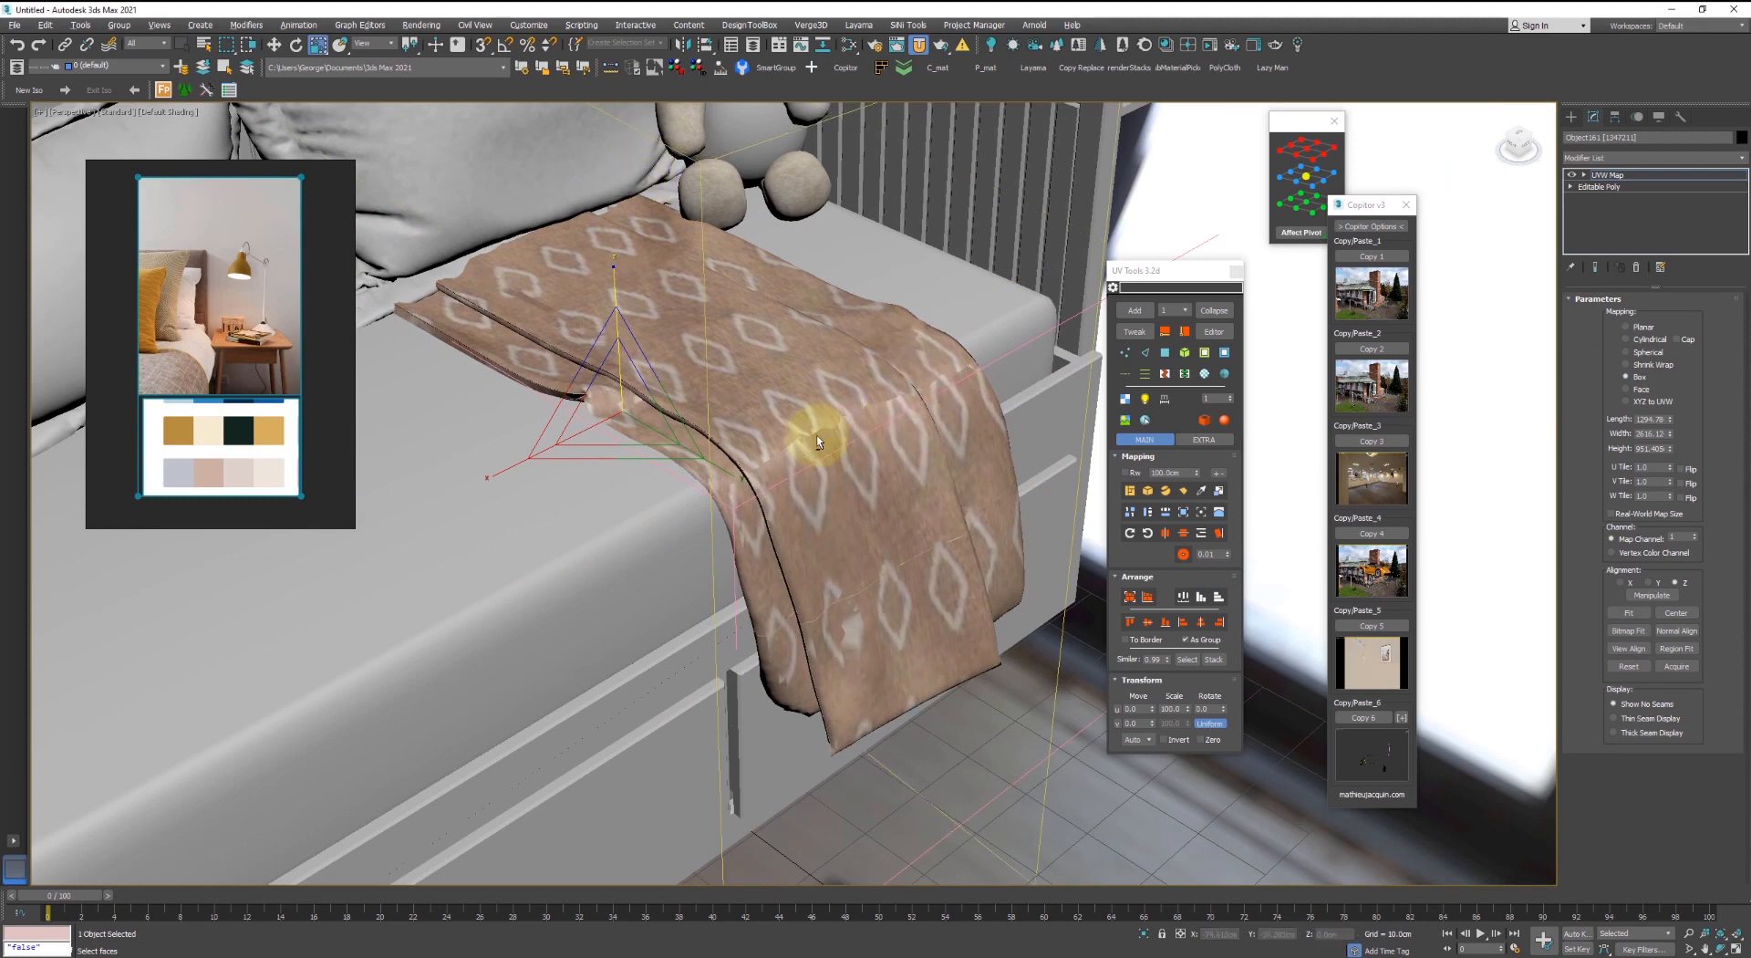
middle_click_drag(817, 437, 691, 415, "alt")
left_click_drag(586, 400, 589, 532)
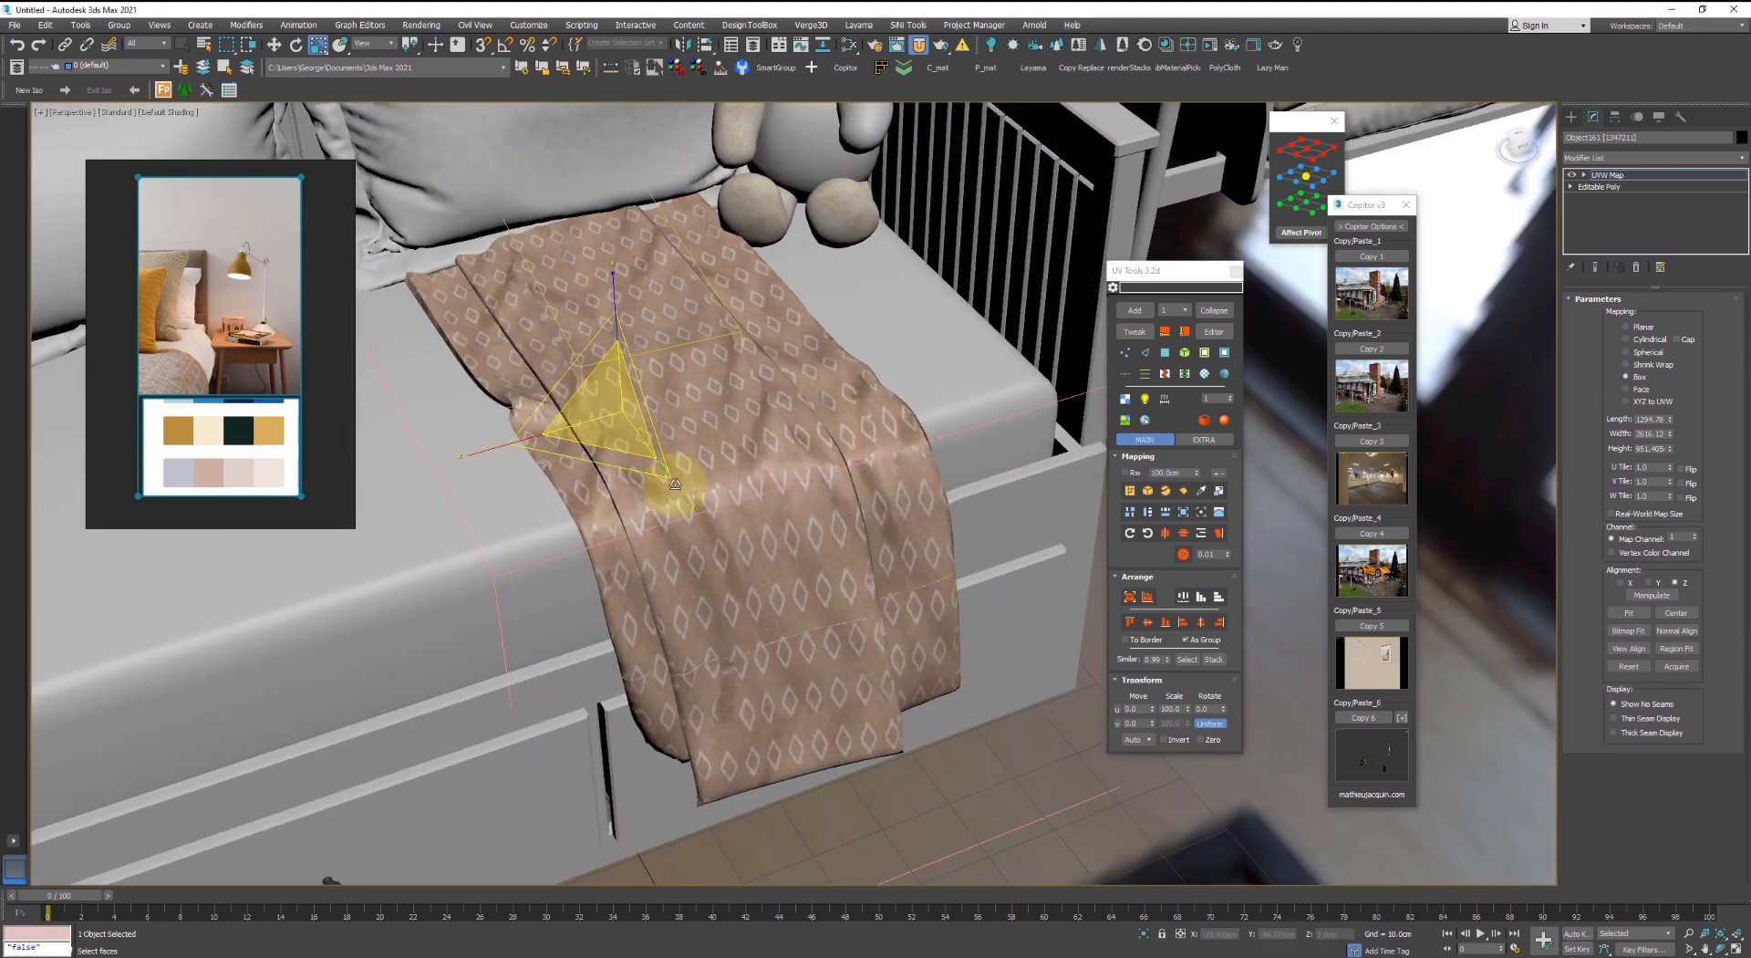
left_click_drag(675, 486, 679, 489)
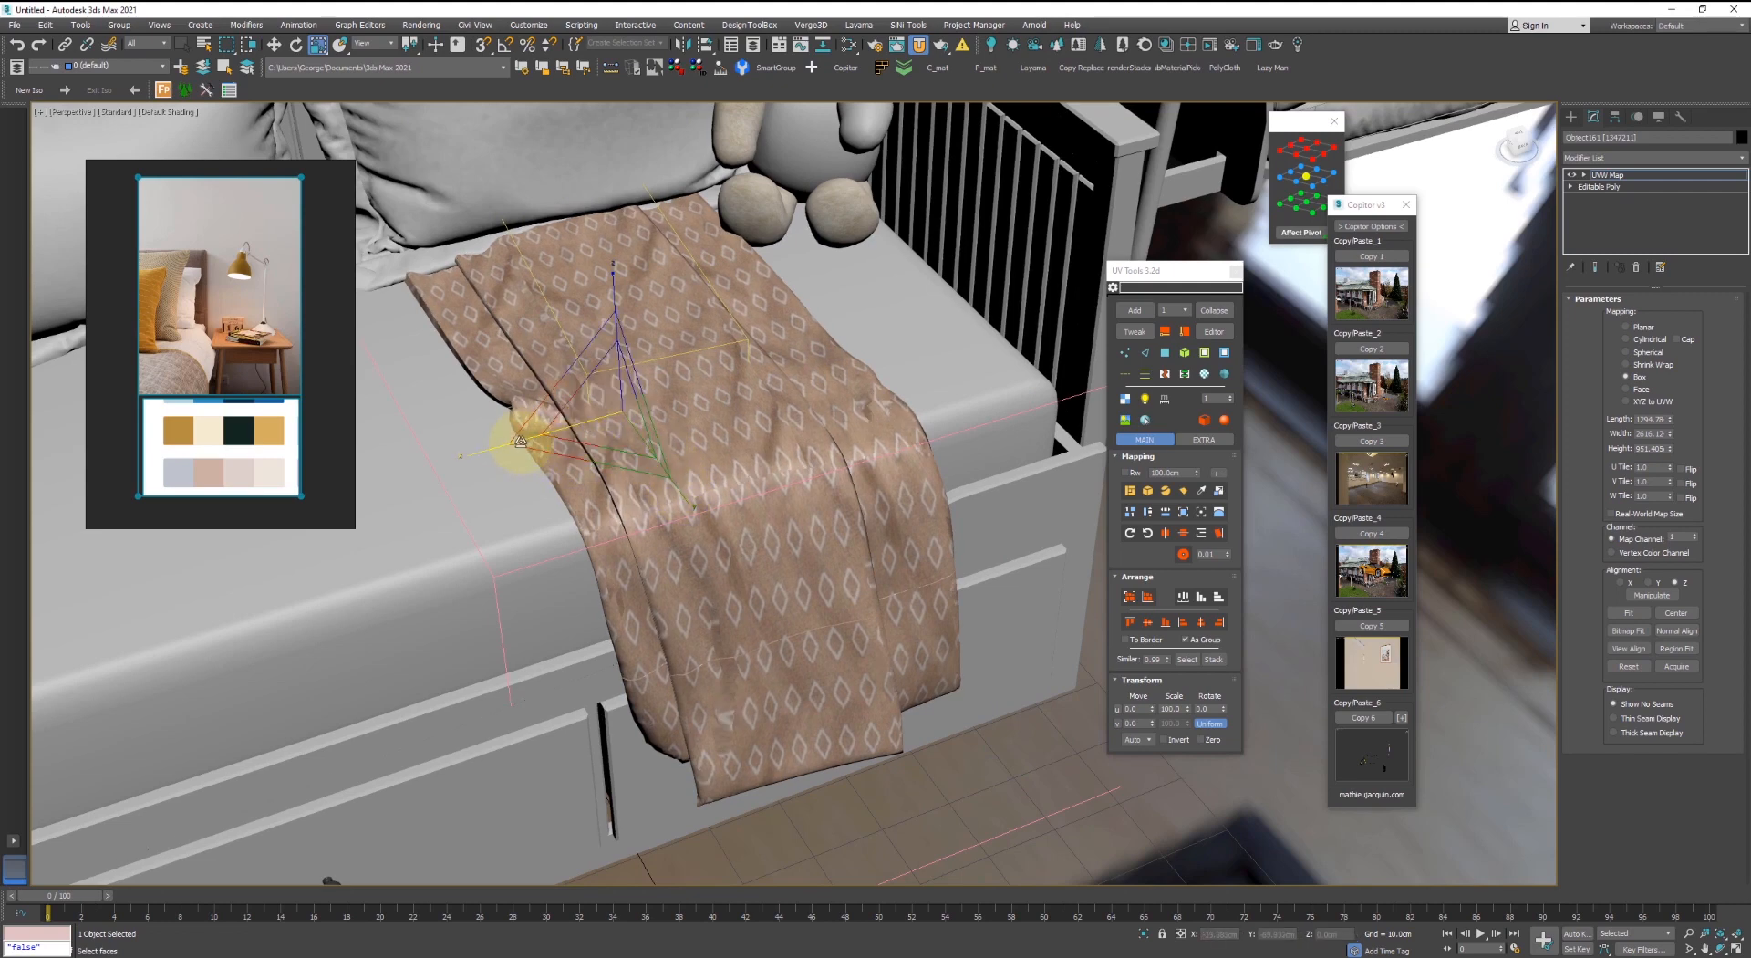
left_click_drag(499, 448, 507, 446)
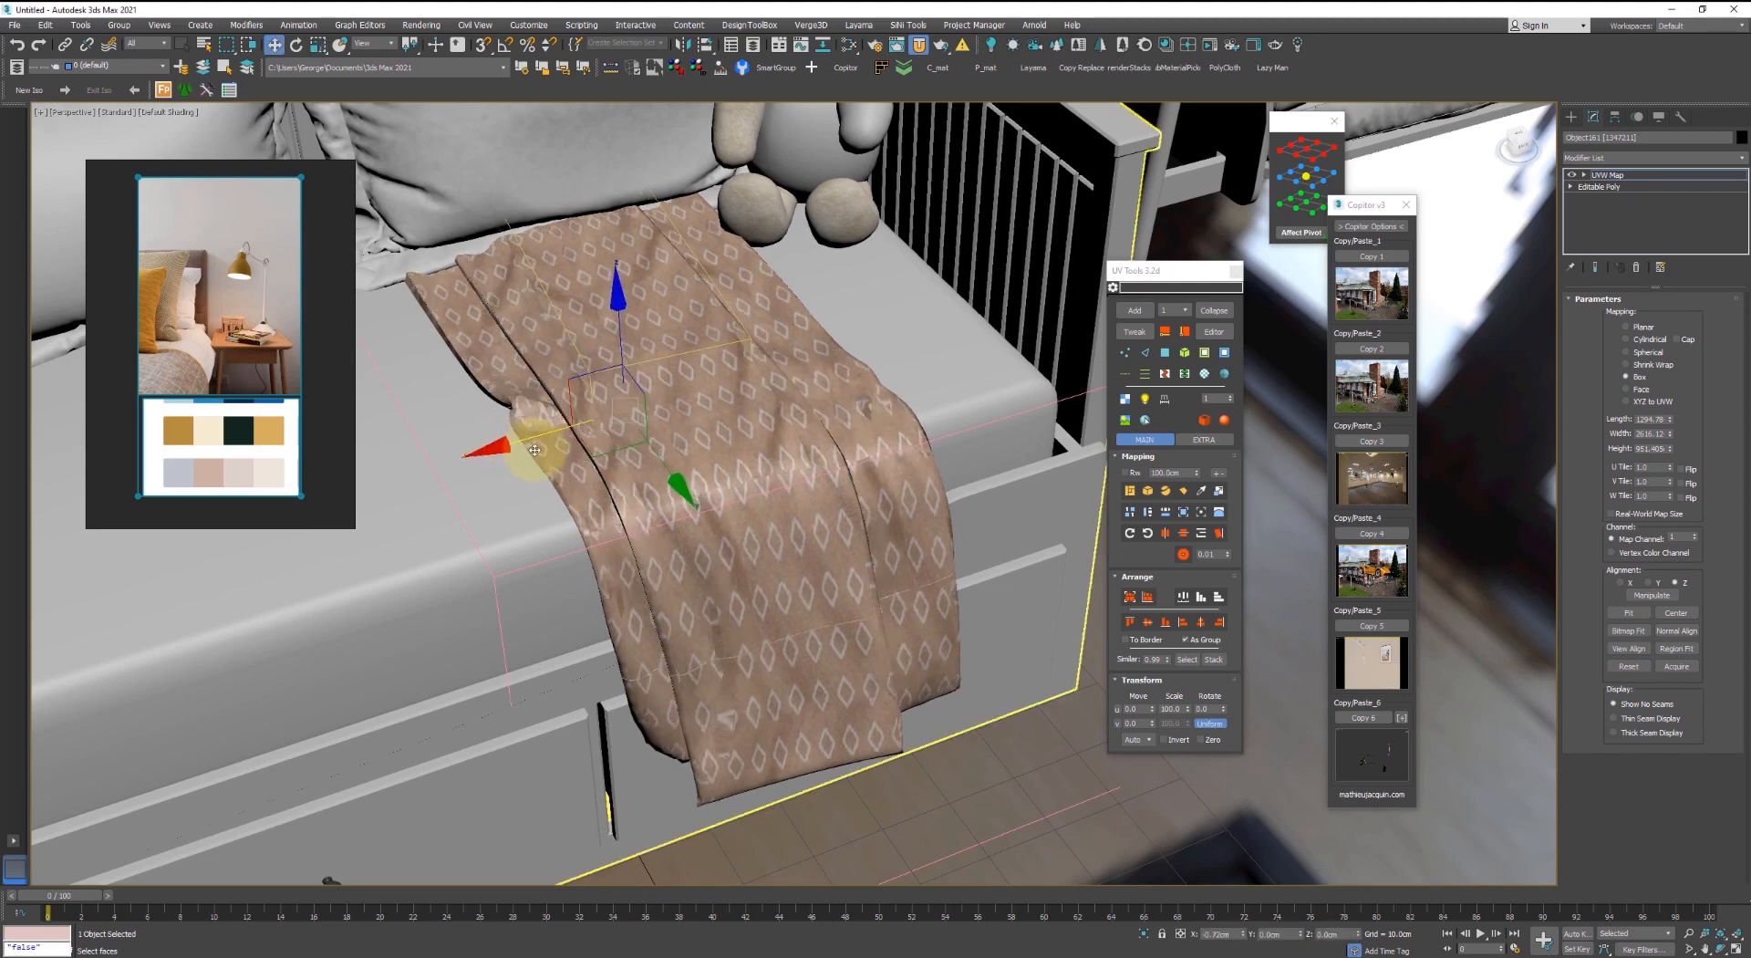
- Rotate the box mapping gizmo to line the diamond pattern up with the throw's direction
middle_click_drag(629, 456, 588, 468, "alt")
key("e")
left_click_drag(691, 477, 691, 480)
key("a")
- Add an Unwrap UVW modifier on channel 1 and apply a 100 cm planar projection to all of the throw's faces
middle_click_drag(691, 480, 1023, 429, "alt")
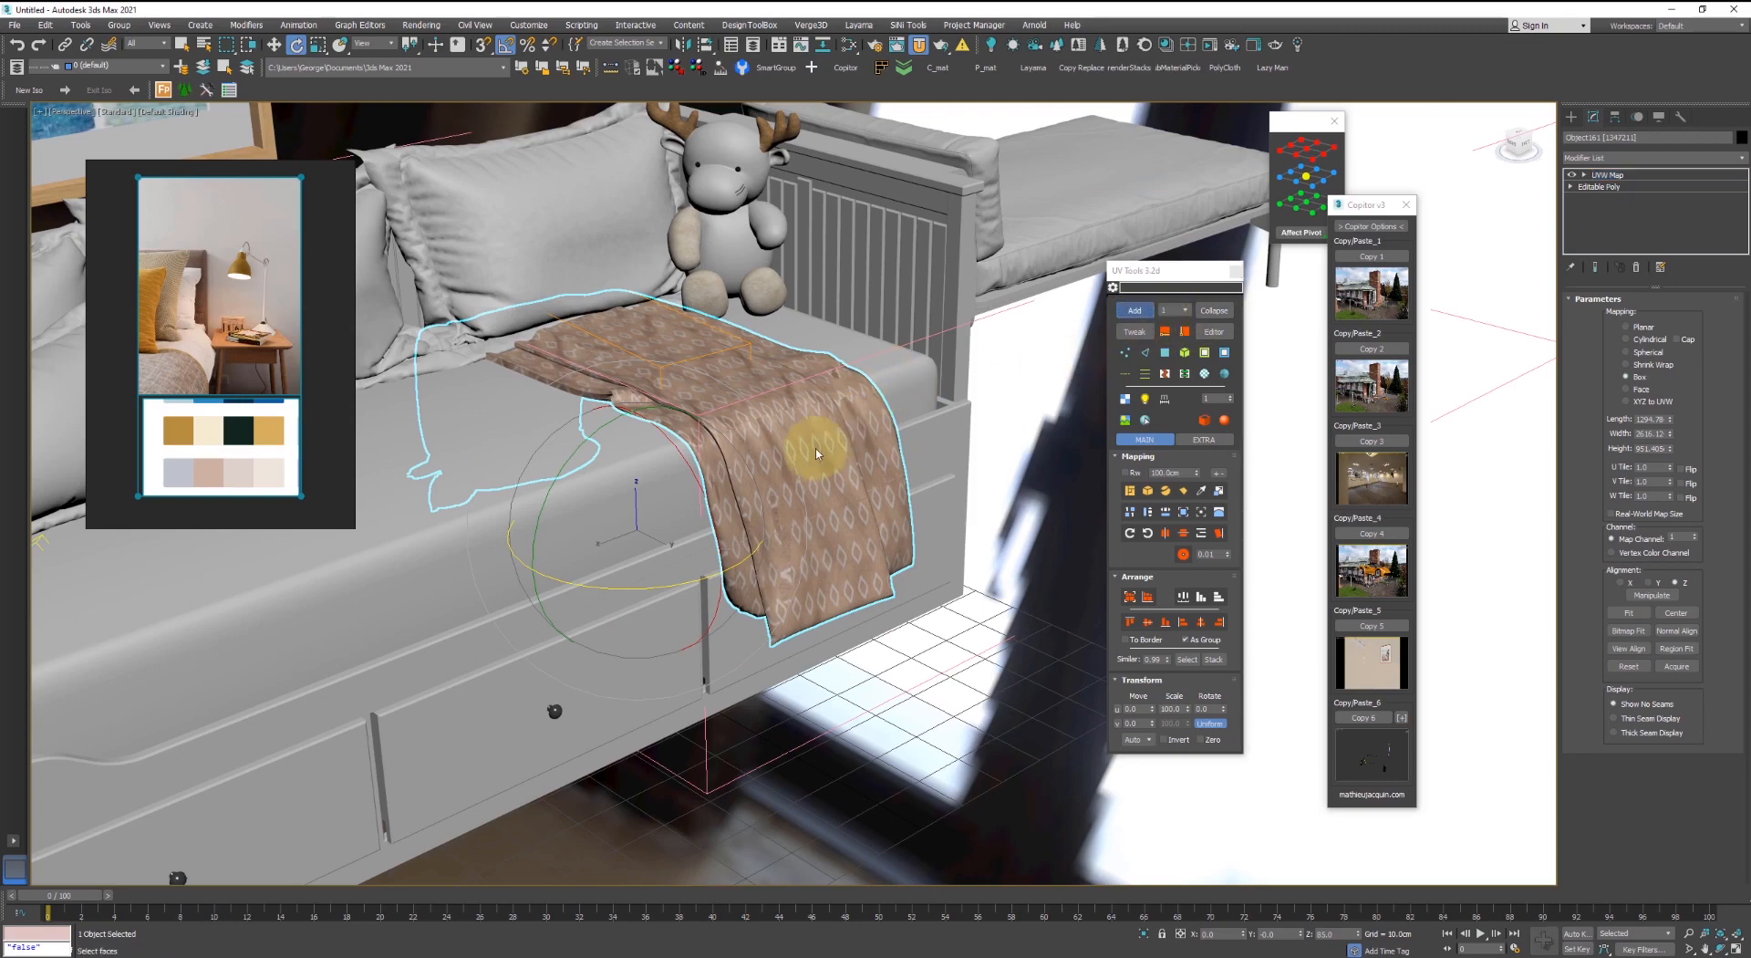
middle_click_drag(821, 450, 821, 508)
scroll(833, 465, "up", 5)
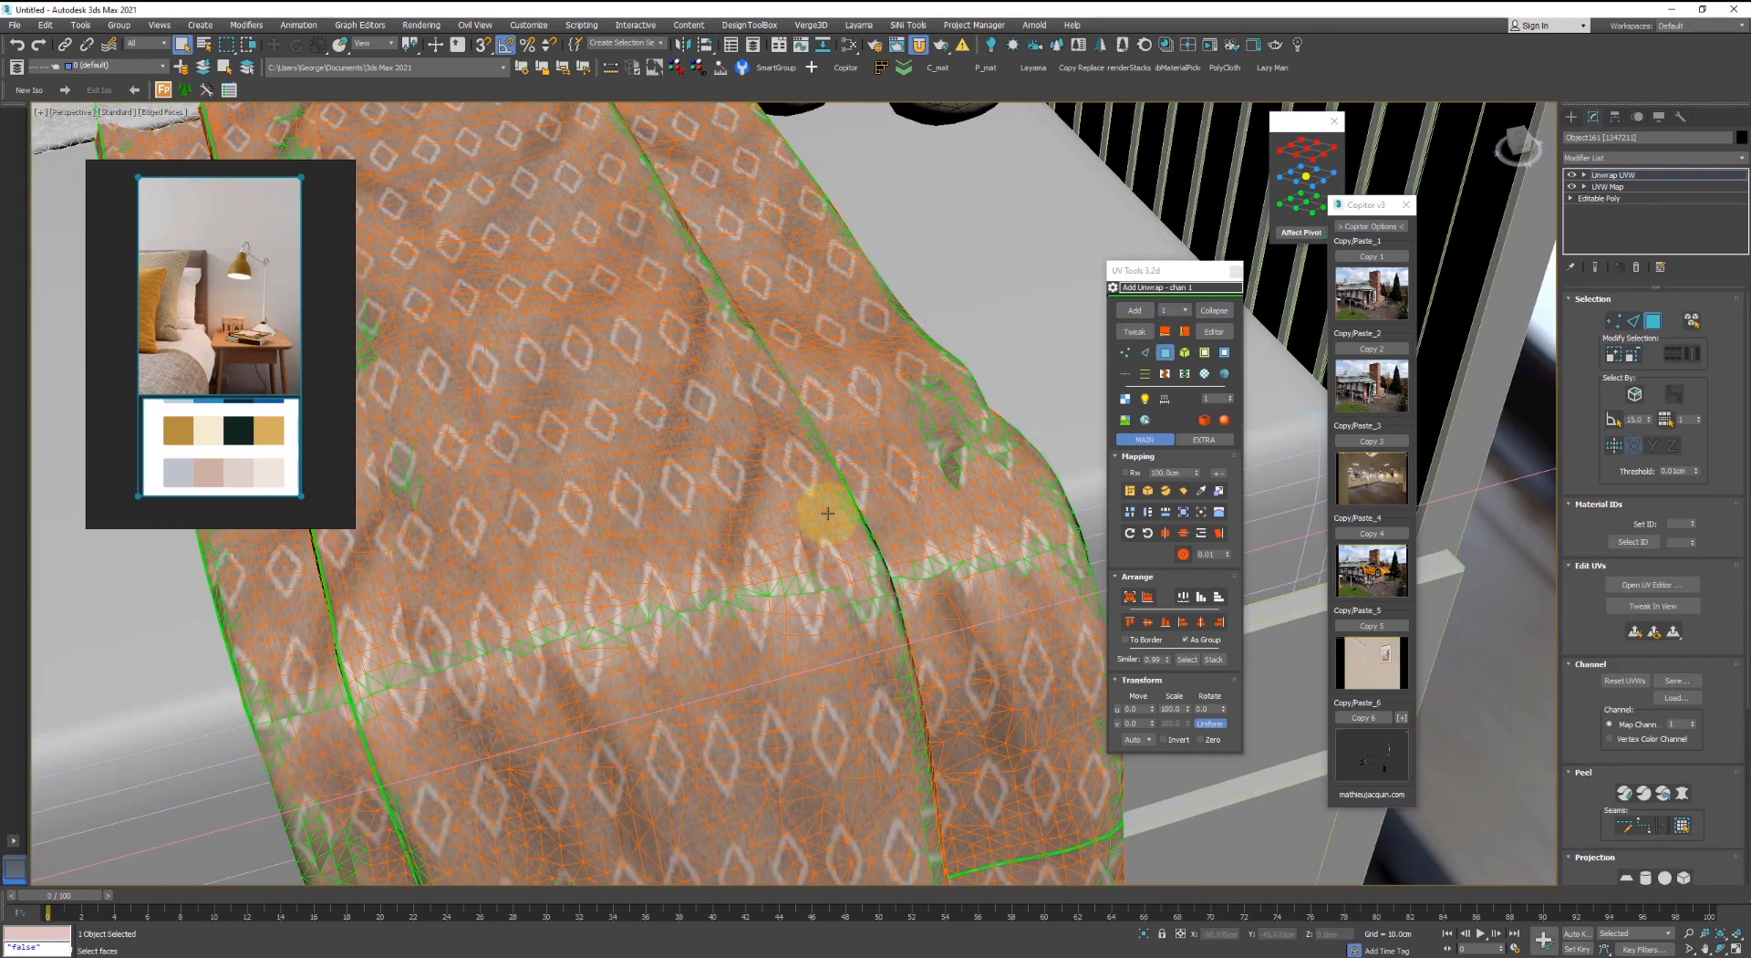
left_click(1185, 494)
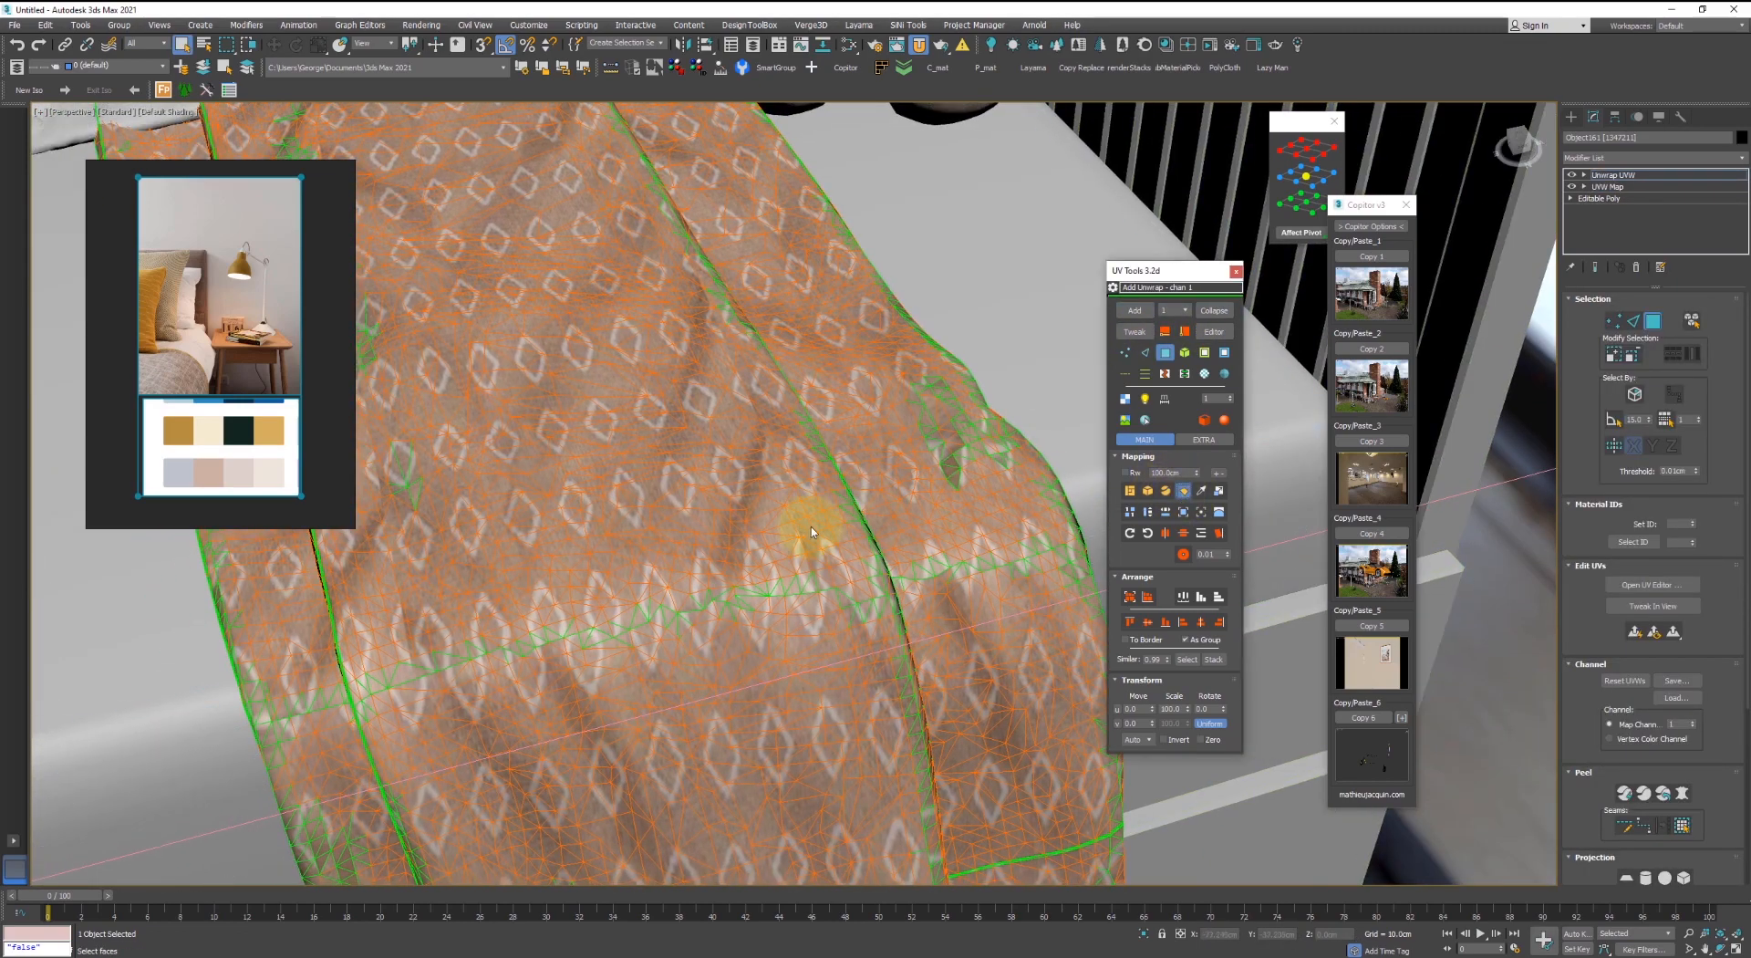
scroll(802, 508, "down", 8)
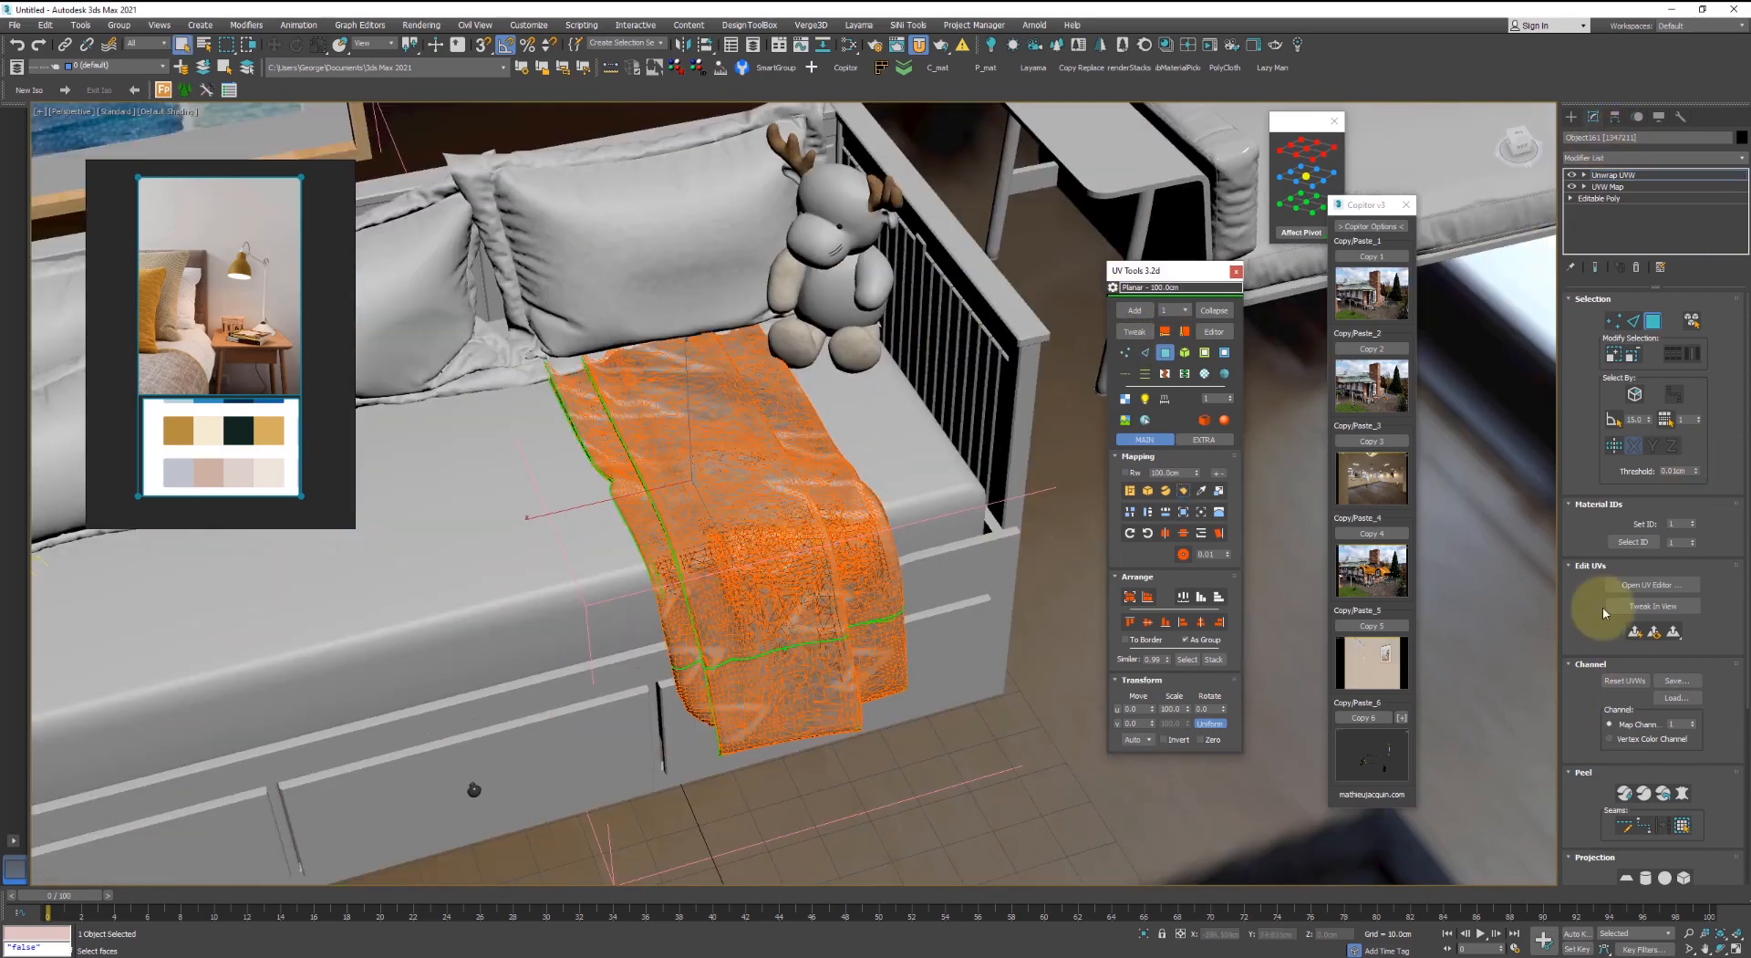
- Scale the planar-mapped UVs up until the diamonds repeat at a small size over the throw
scroll(960, 529, "up", 8)
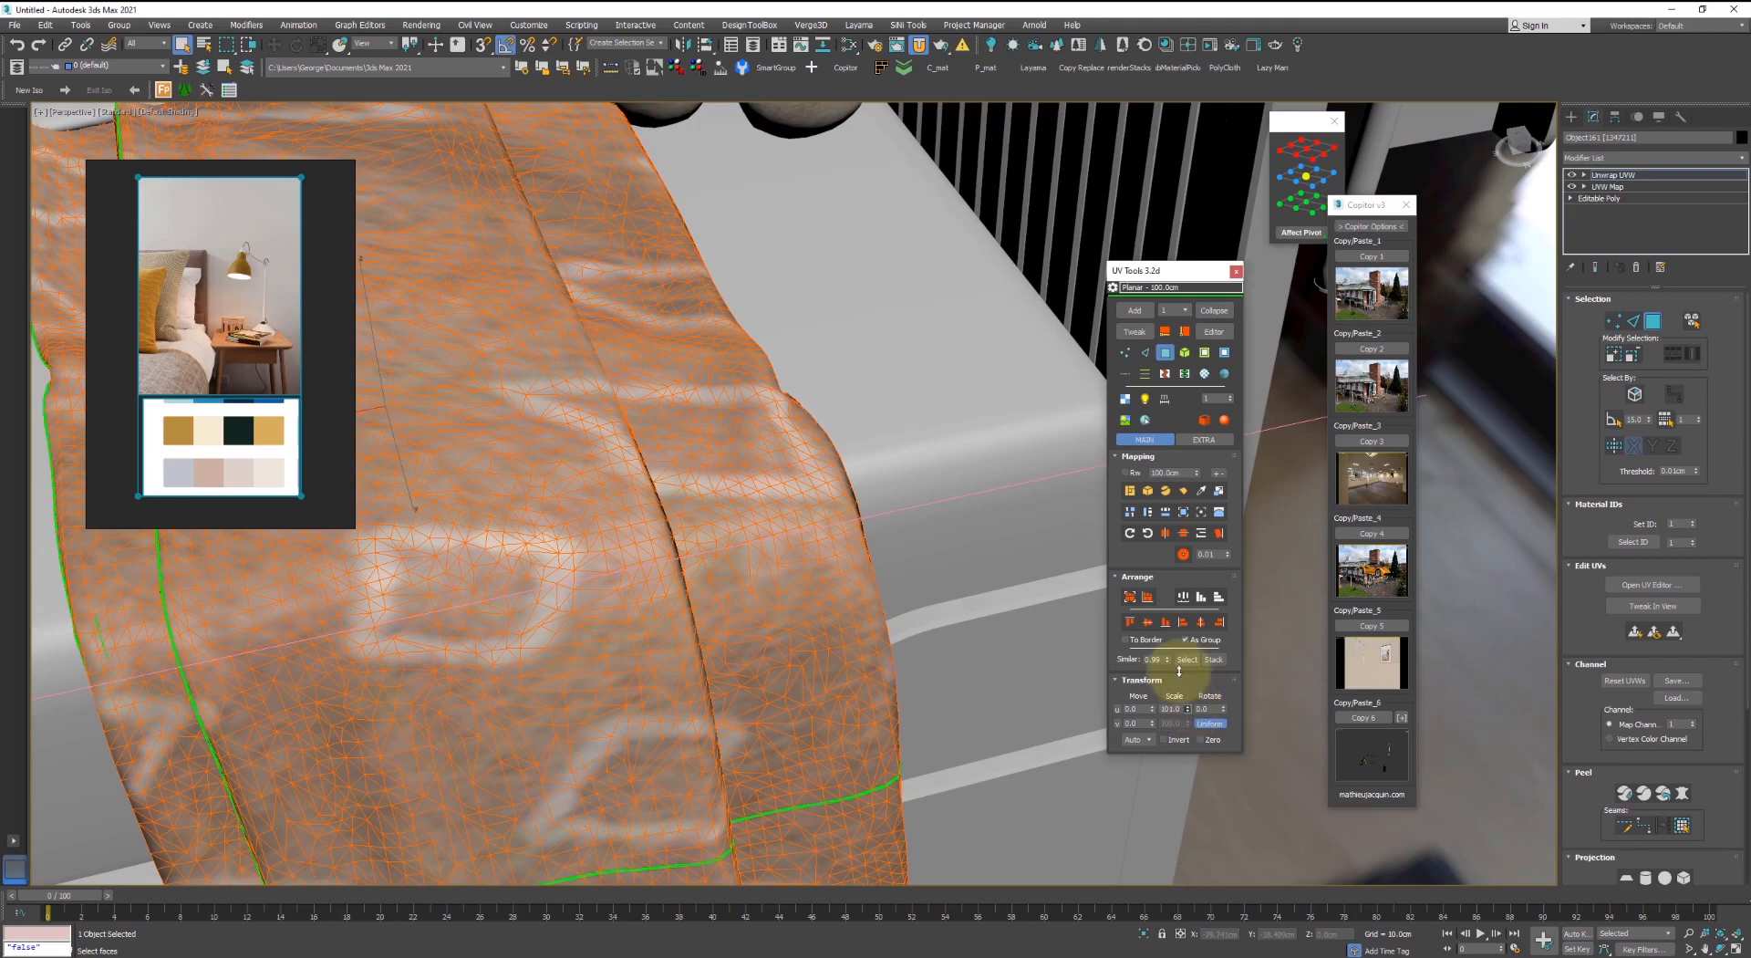
left_click_drag(1188, 709, 1198, 357)
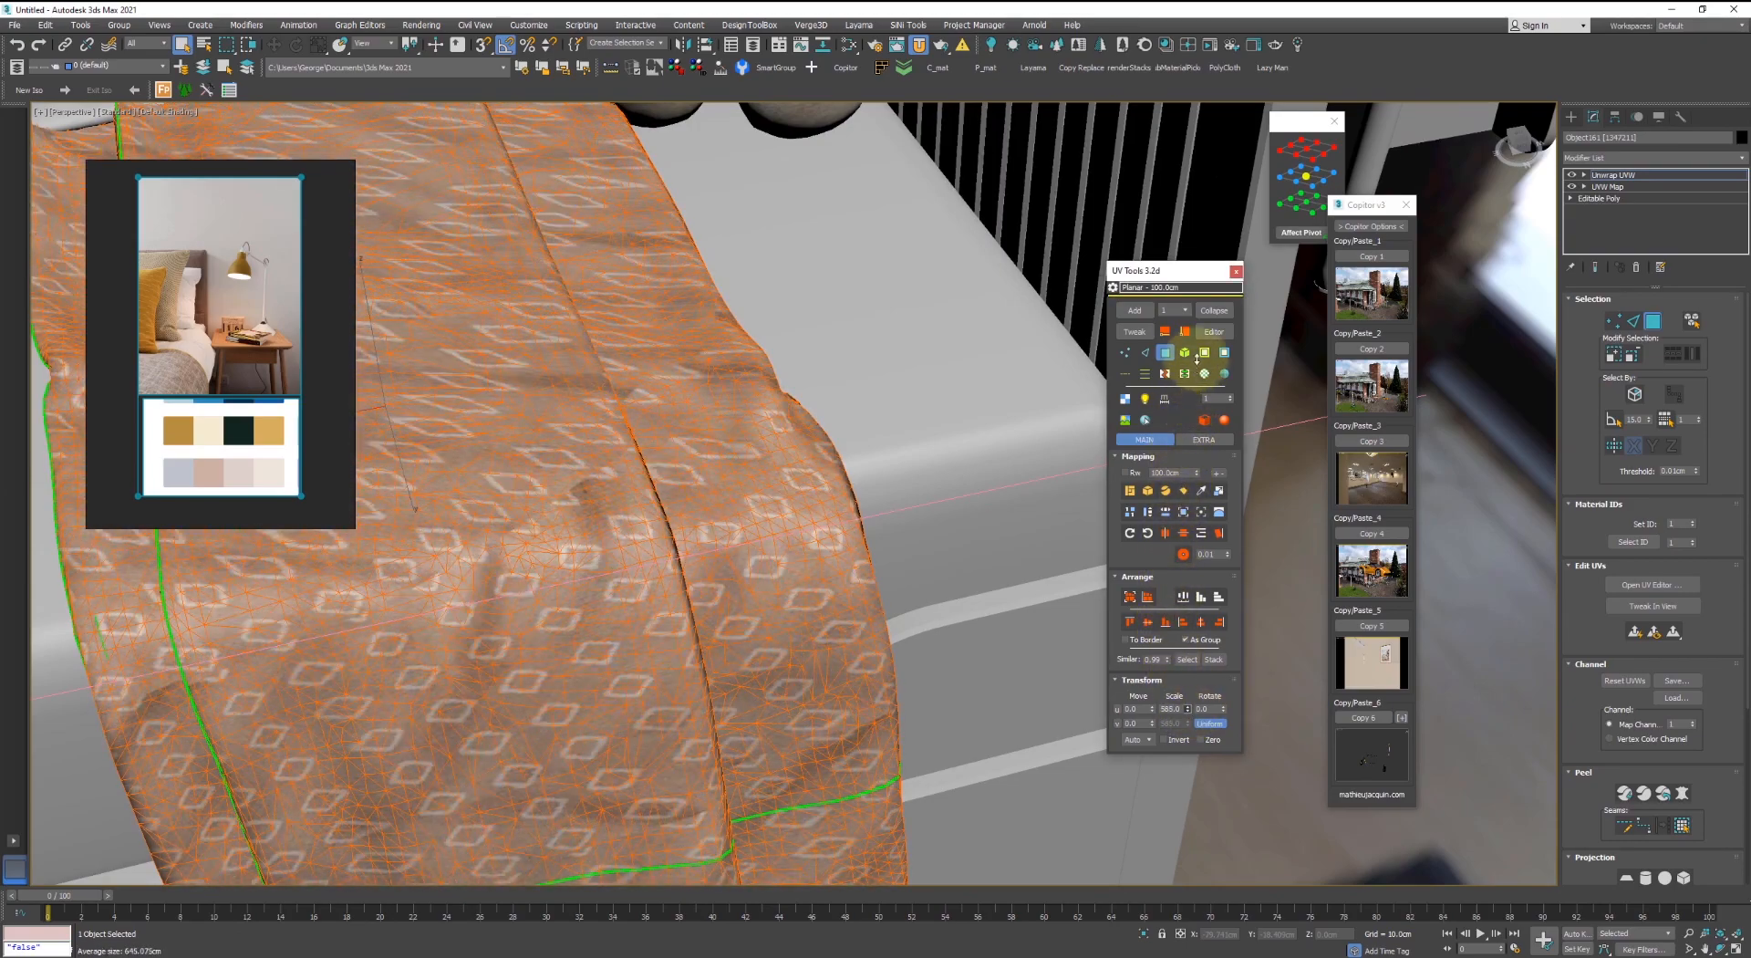
scroll(688, 515, "down", 5)
scroll(687, 520, "up", 4)
key("F4")
middle_click_drag(641, 528, 975, 644, "alt")
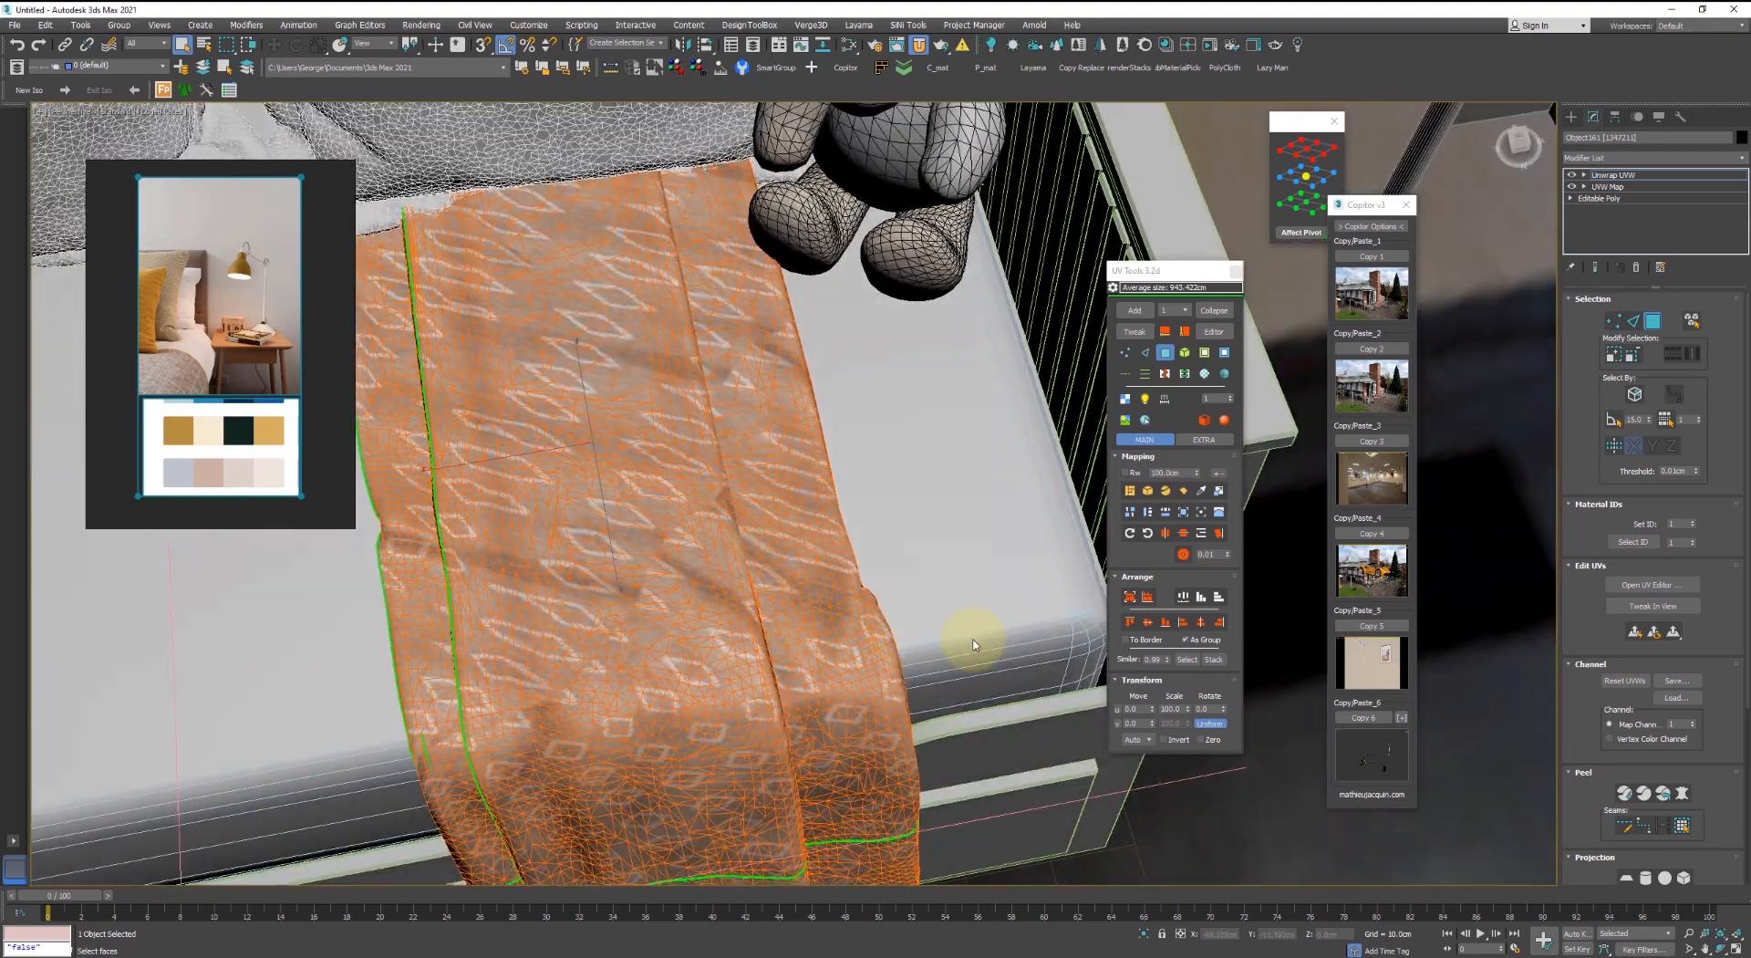
- Rotate the throw's planar UVs, fit them to the UV space and scale them up again
left_click_drag(1215, 683, 1227, 609)
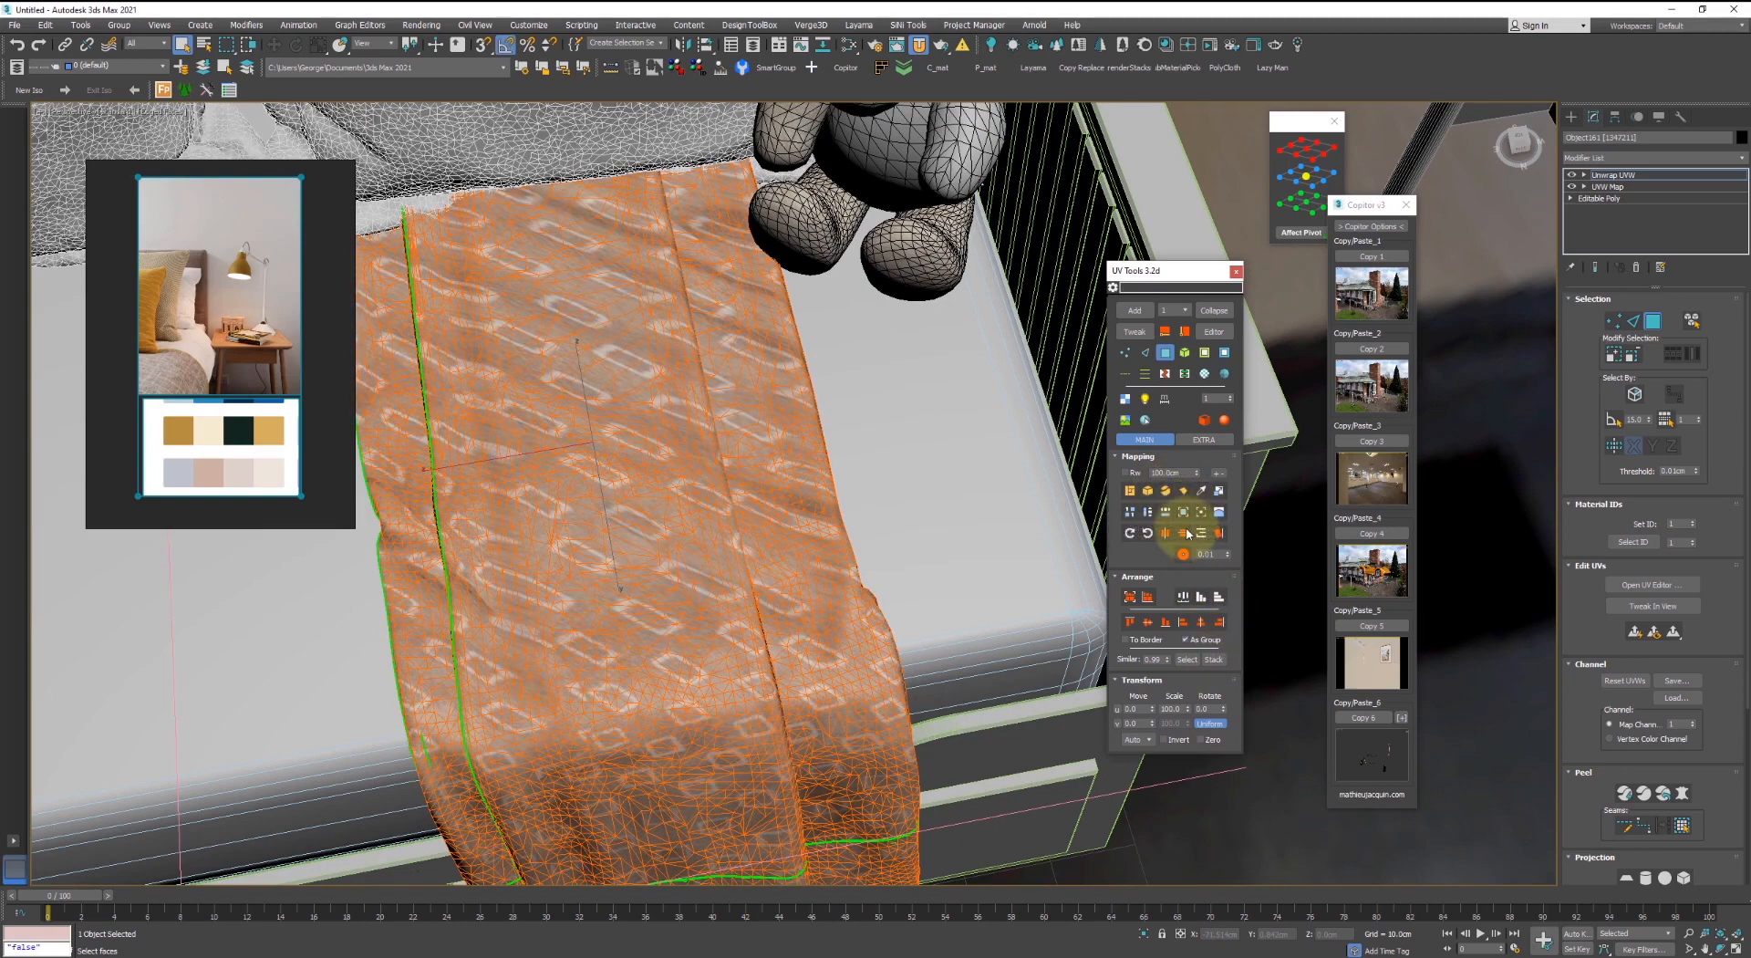
middle_click_drag(653, 688, 794, 538, "alt")
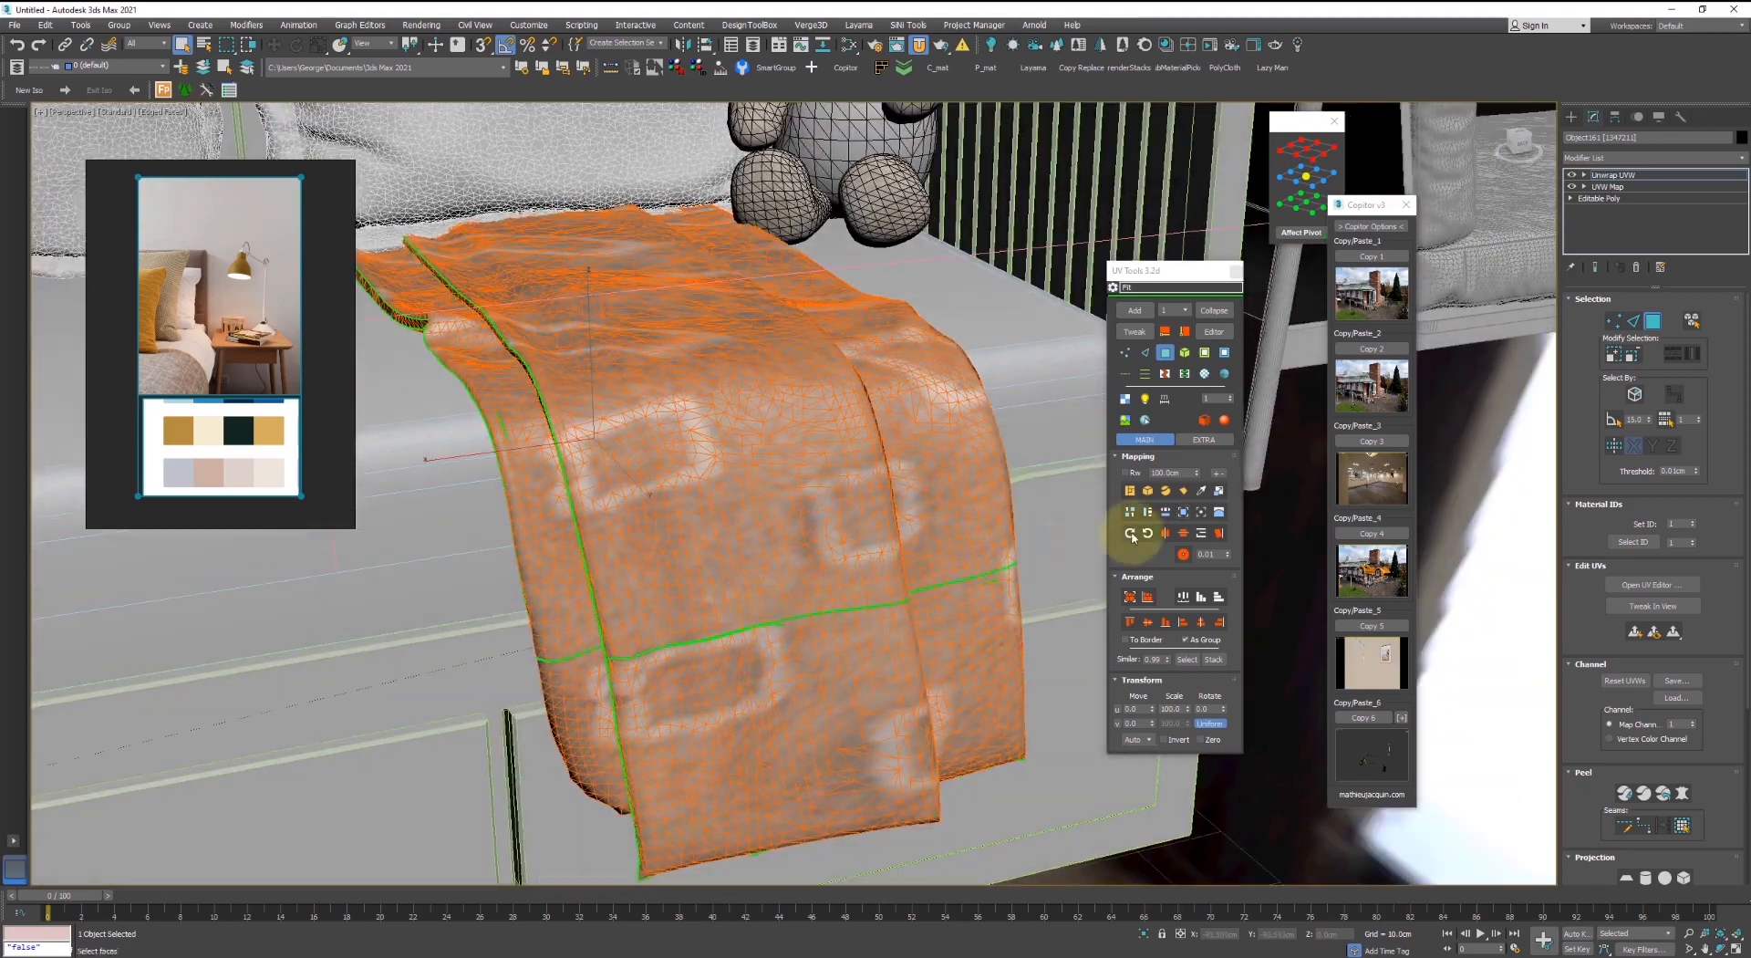
left_click(1198, 709)
left_click_drag(1184, 690, 1167, 455)
middle_click_drag(976, 482, 904, 517, "alt")
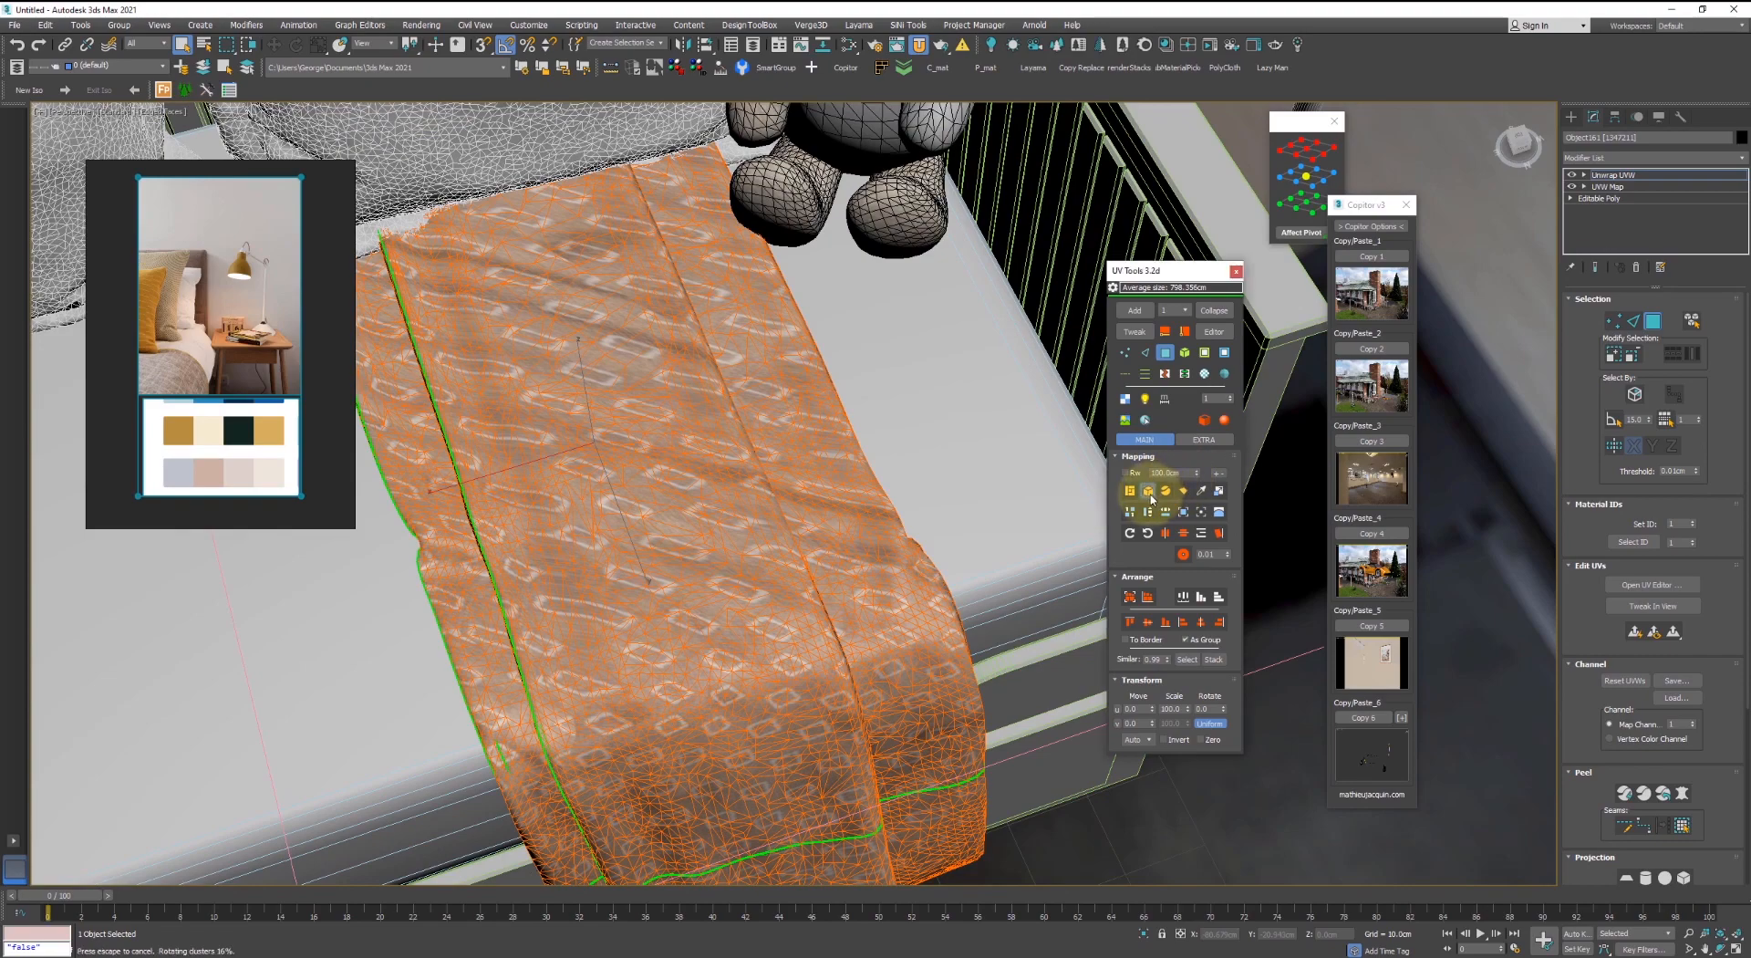
- Remap the throw's faces with a 100 cm box projection from UV Tools
middle_click_drag(801, 657, 806, 610, "alt")
scroll(720, 508, "up", 3)
middle_click_drag(719, 508, 750, 539)
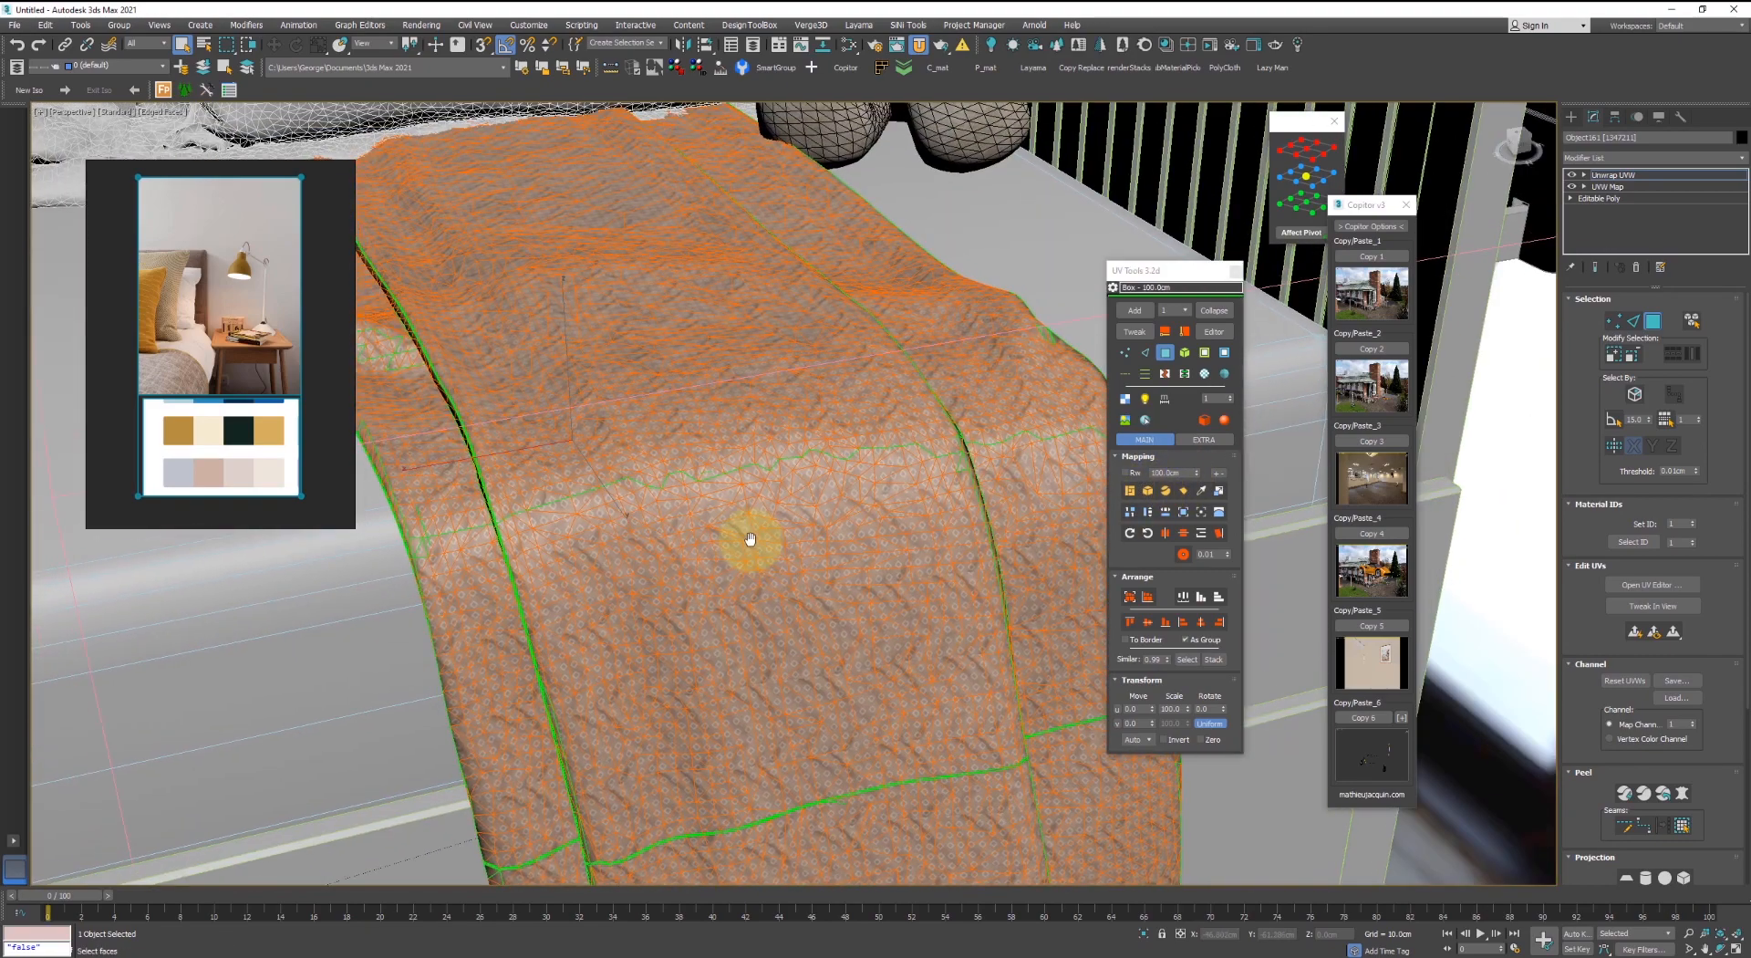
- Scale the throw's box-mapped UVs so the diamonds repeat at a larger, readable size, and leave face selection
scroll(783, 465, "up", 4)
scroll(808, 489, "down", 6)
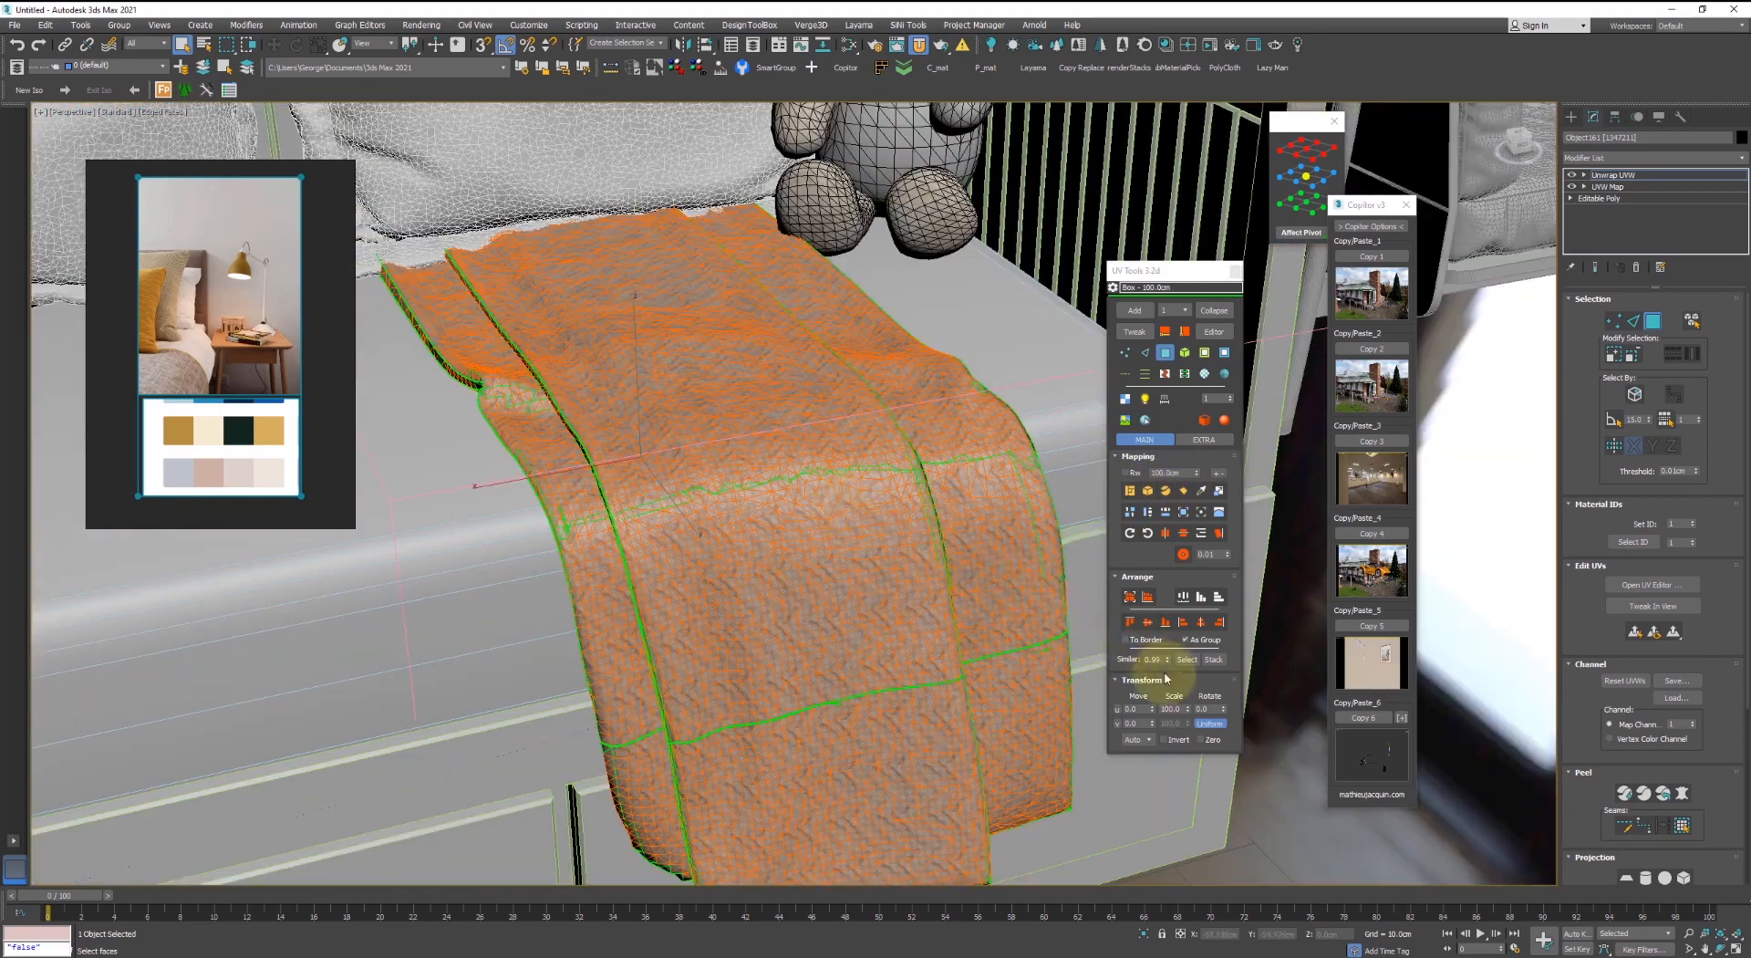
left_click_drag(1176, 643, 1161, 763)
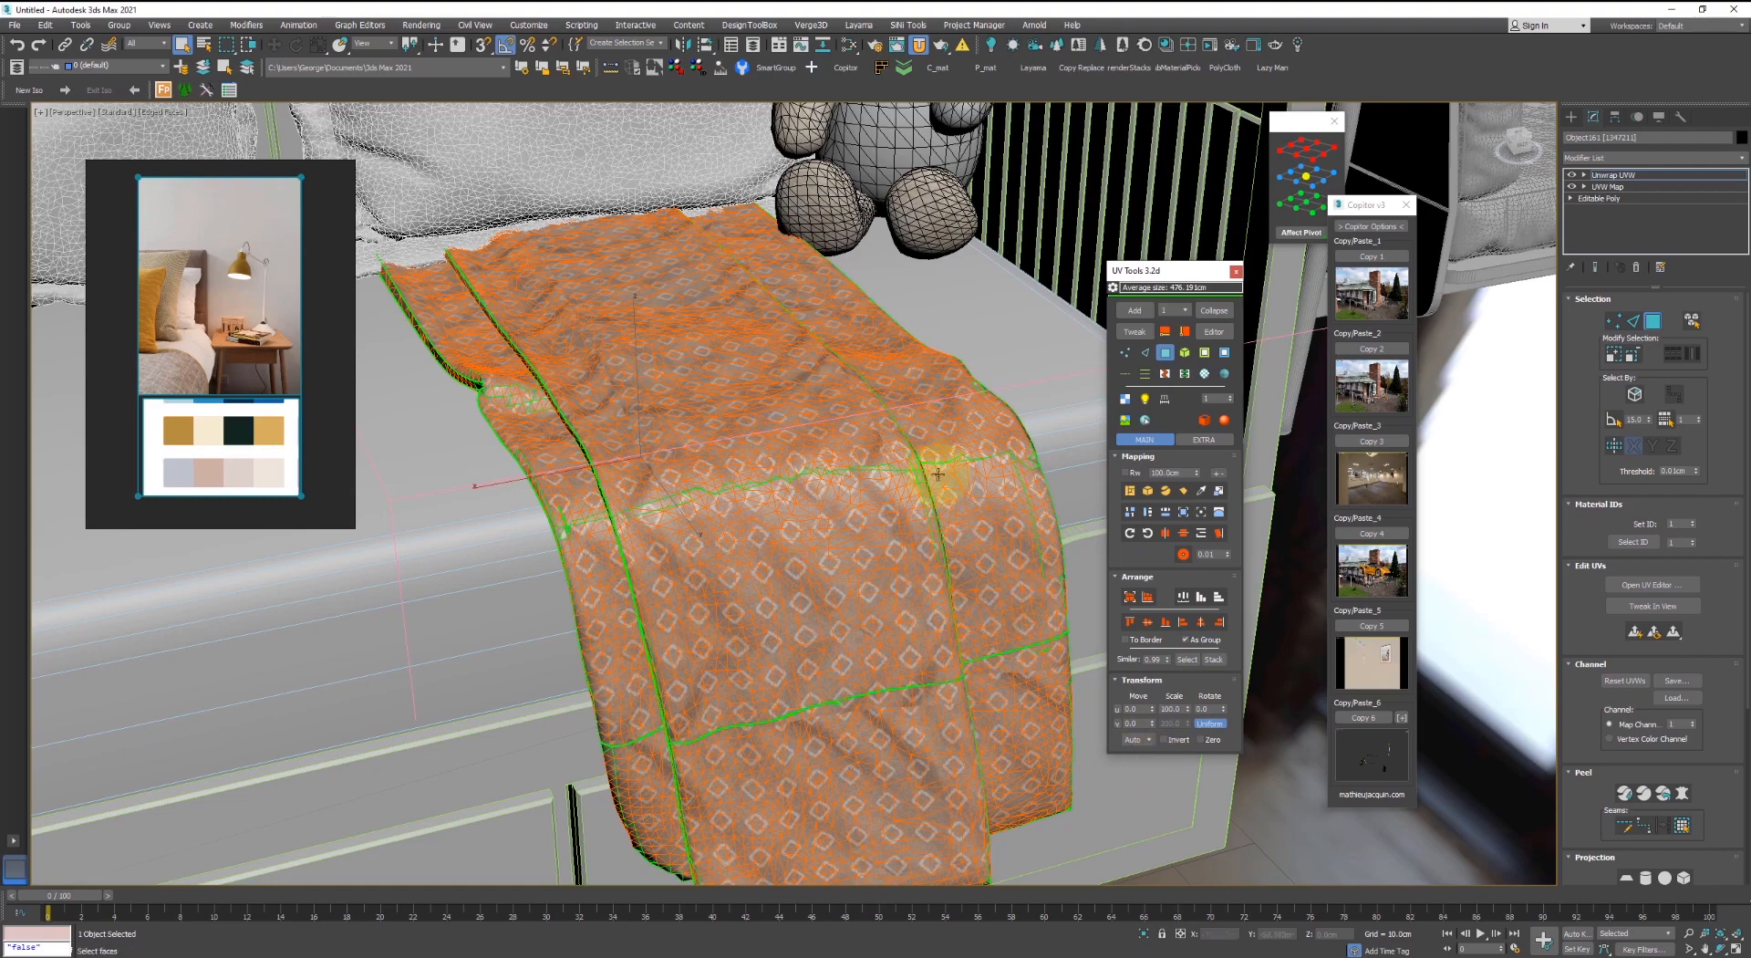
scroll(853, 547, "up", 5)
key("F4")
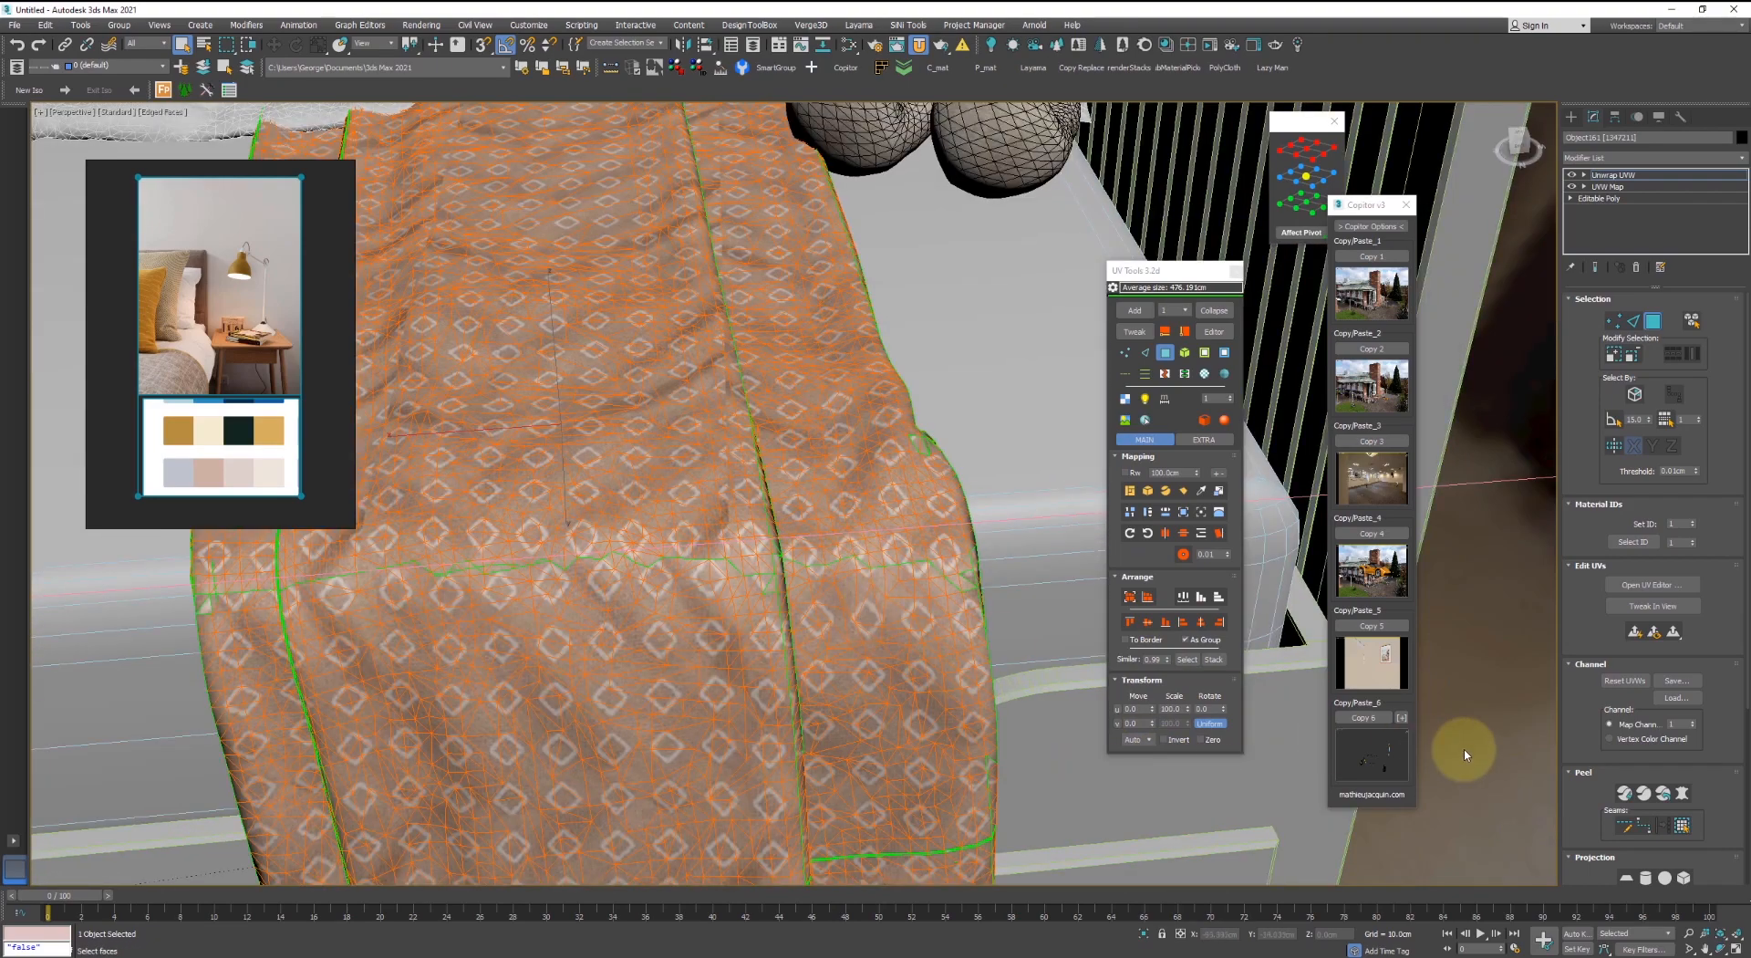
key("F4")
key("3")
key("F4")
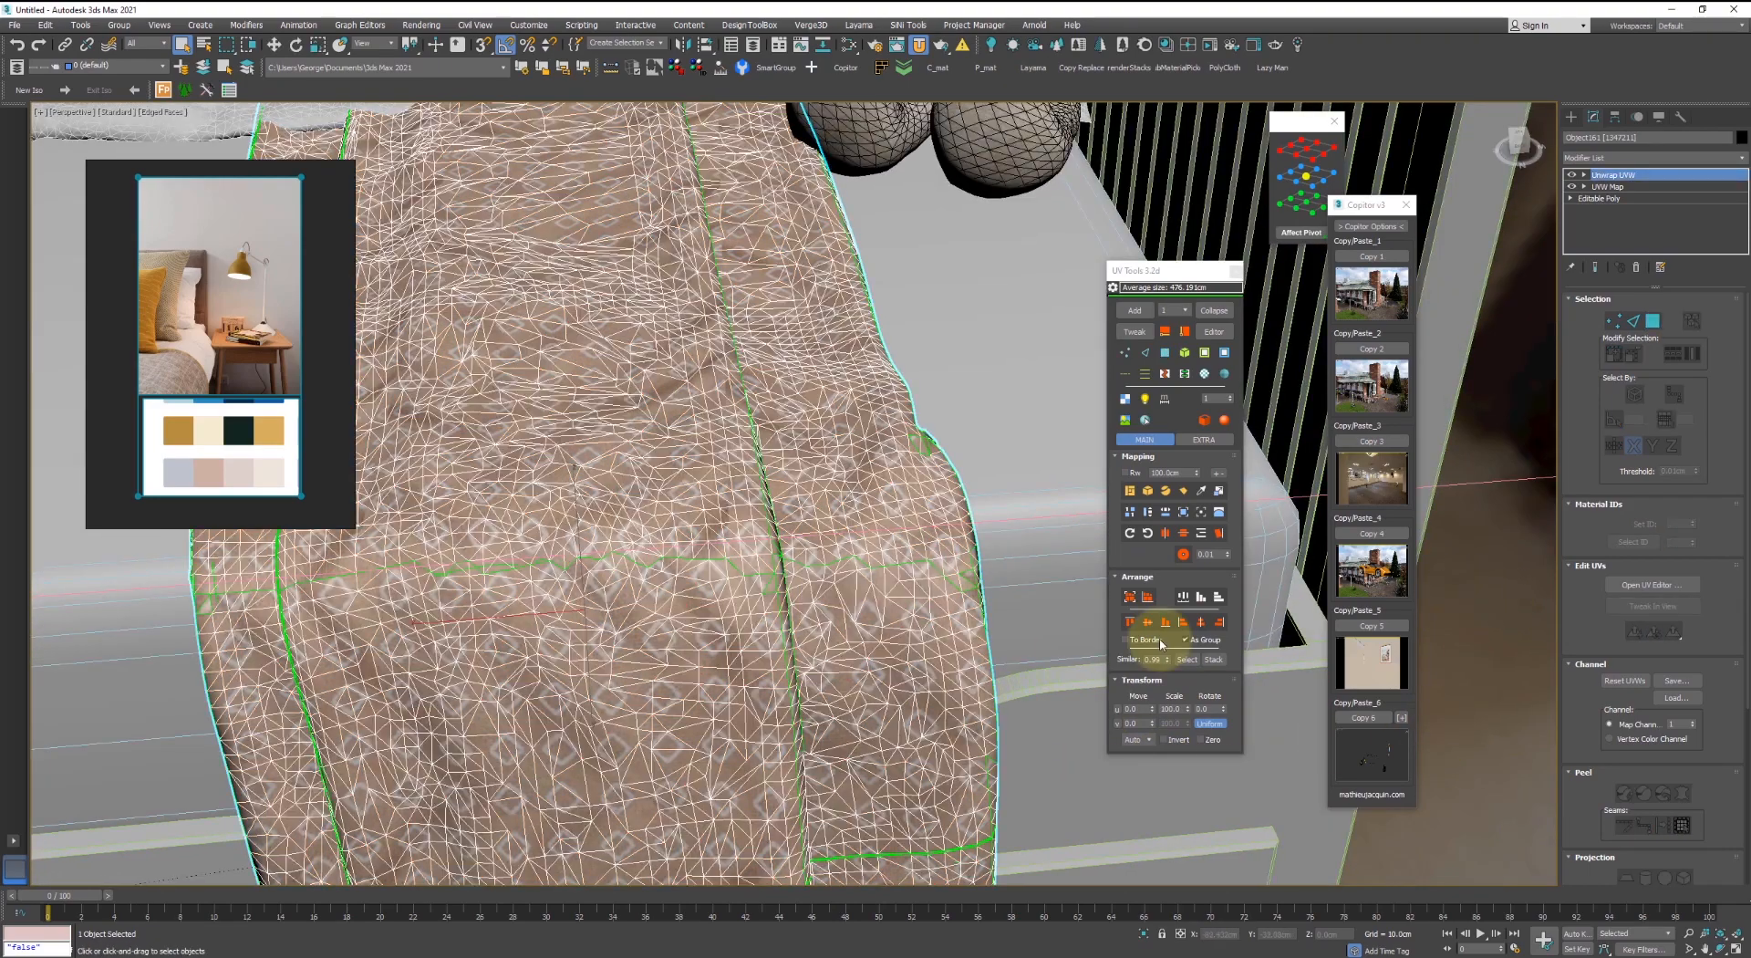
- Examine the diamond pattern over the throw's folds and seams with the object deselected and edge display hidden
key("F4")
scroll(1330, 594, "down", 8)
middle_click_drag(1311, 620, 712, 688, "alt")
scroll(712, 688, "up", 3)
left_click(1133, 808)
key("F4")
key("F4")
scroll(648, 677, "up", 5)
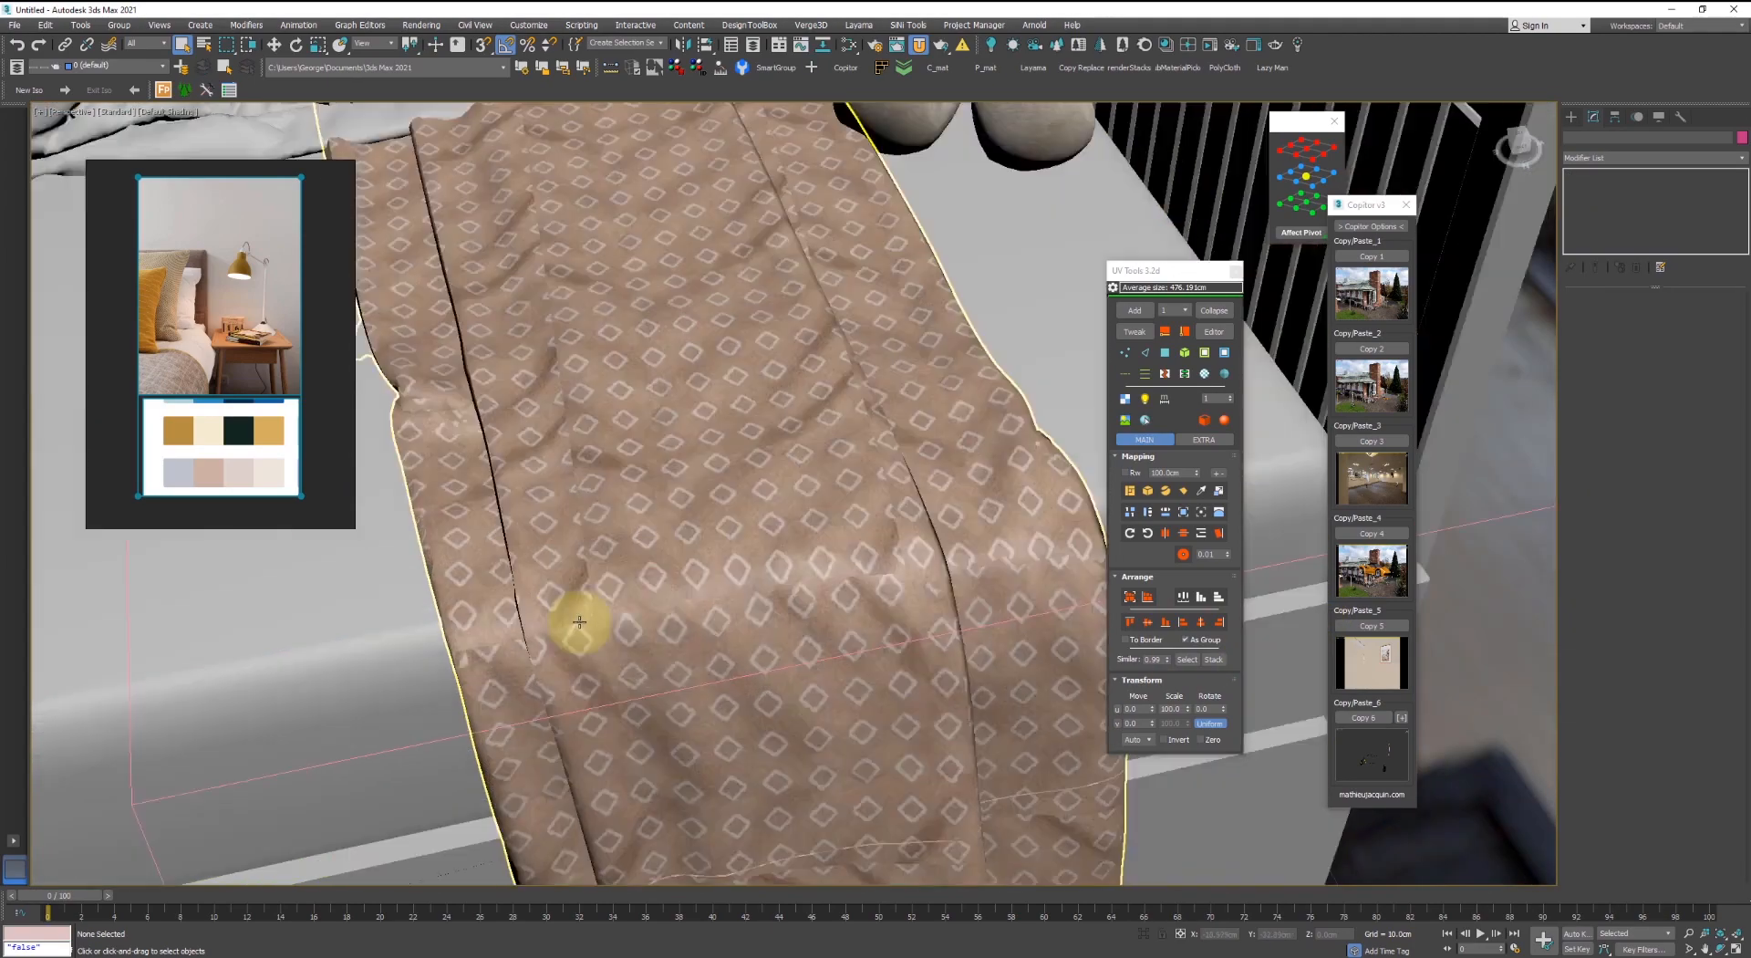
scroll(451, 648, "down", 2)
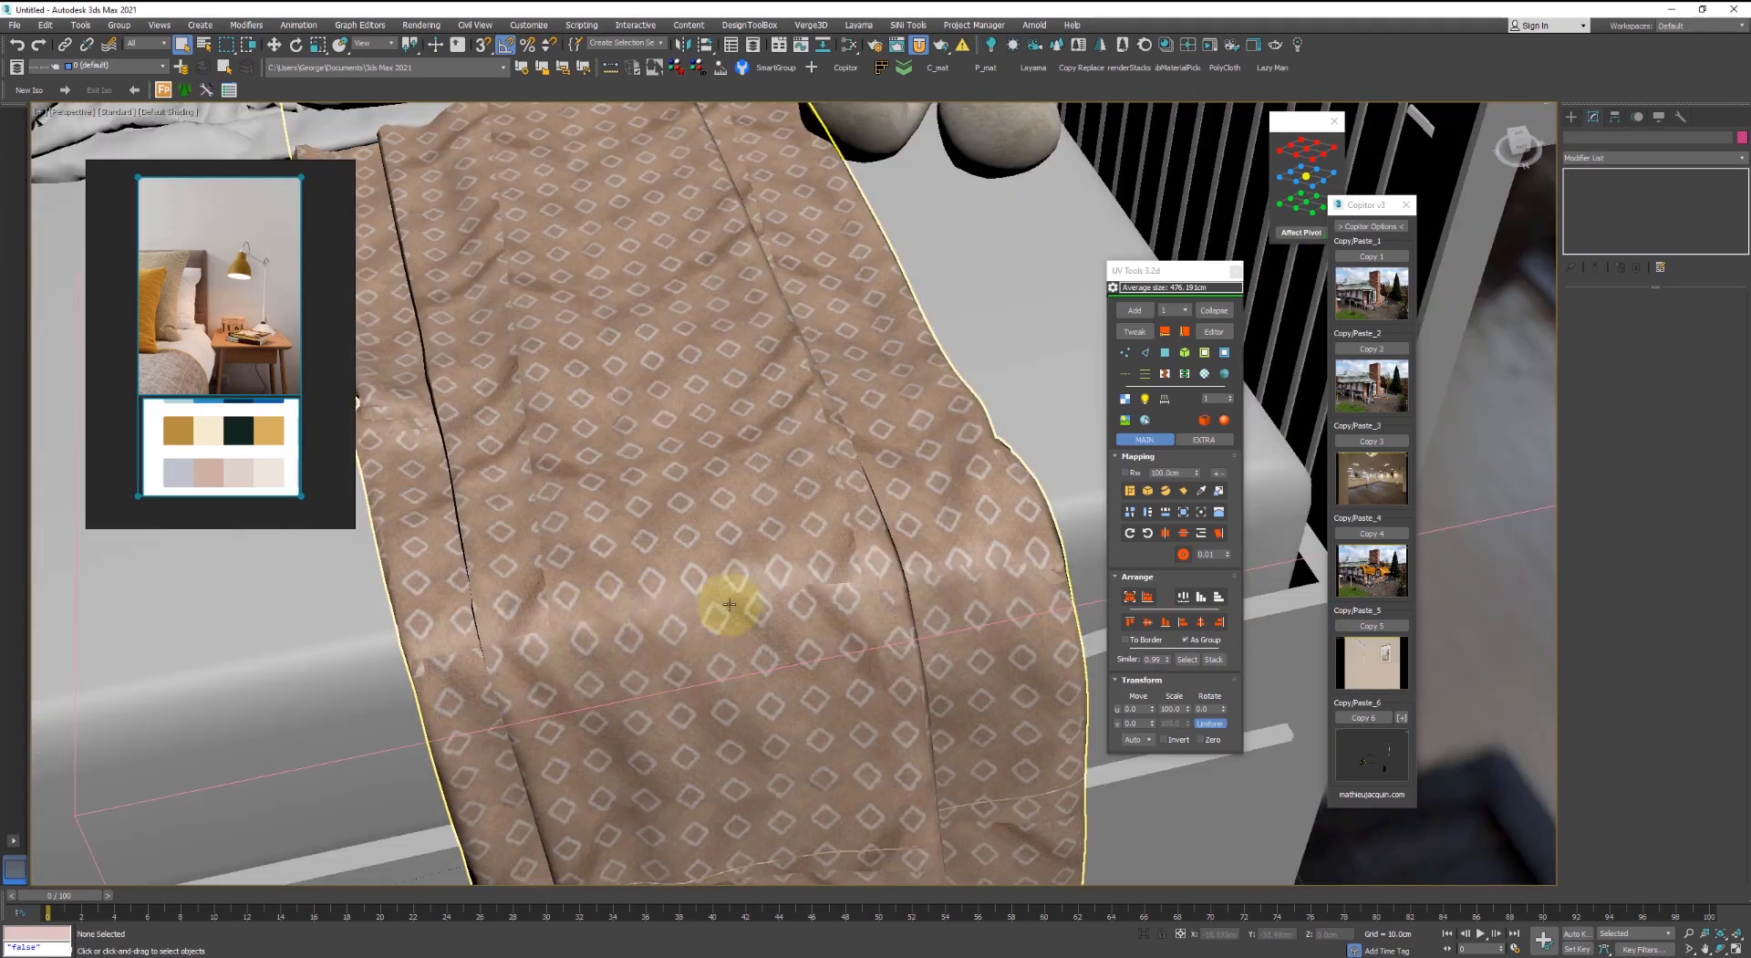
scroll(1010, 561, "up", 2)
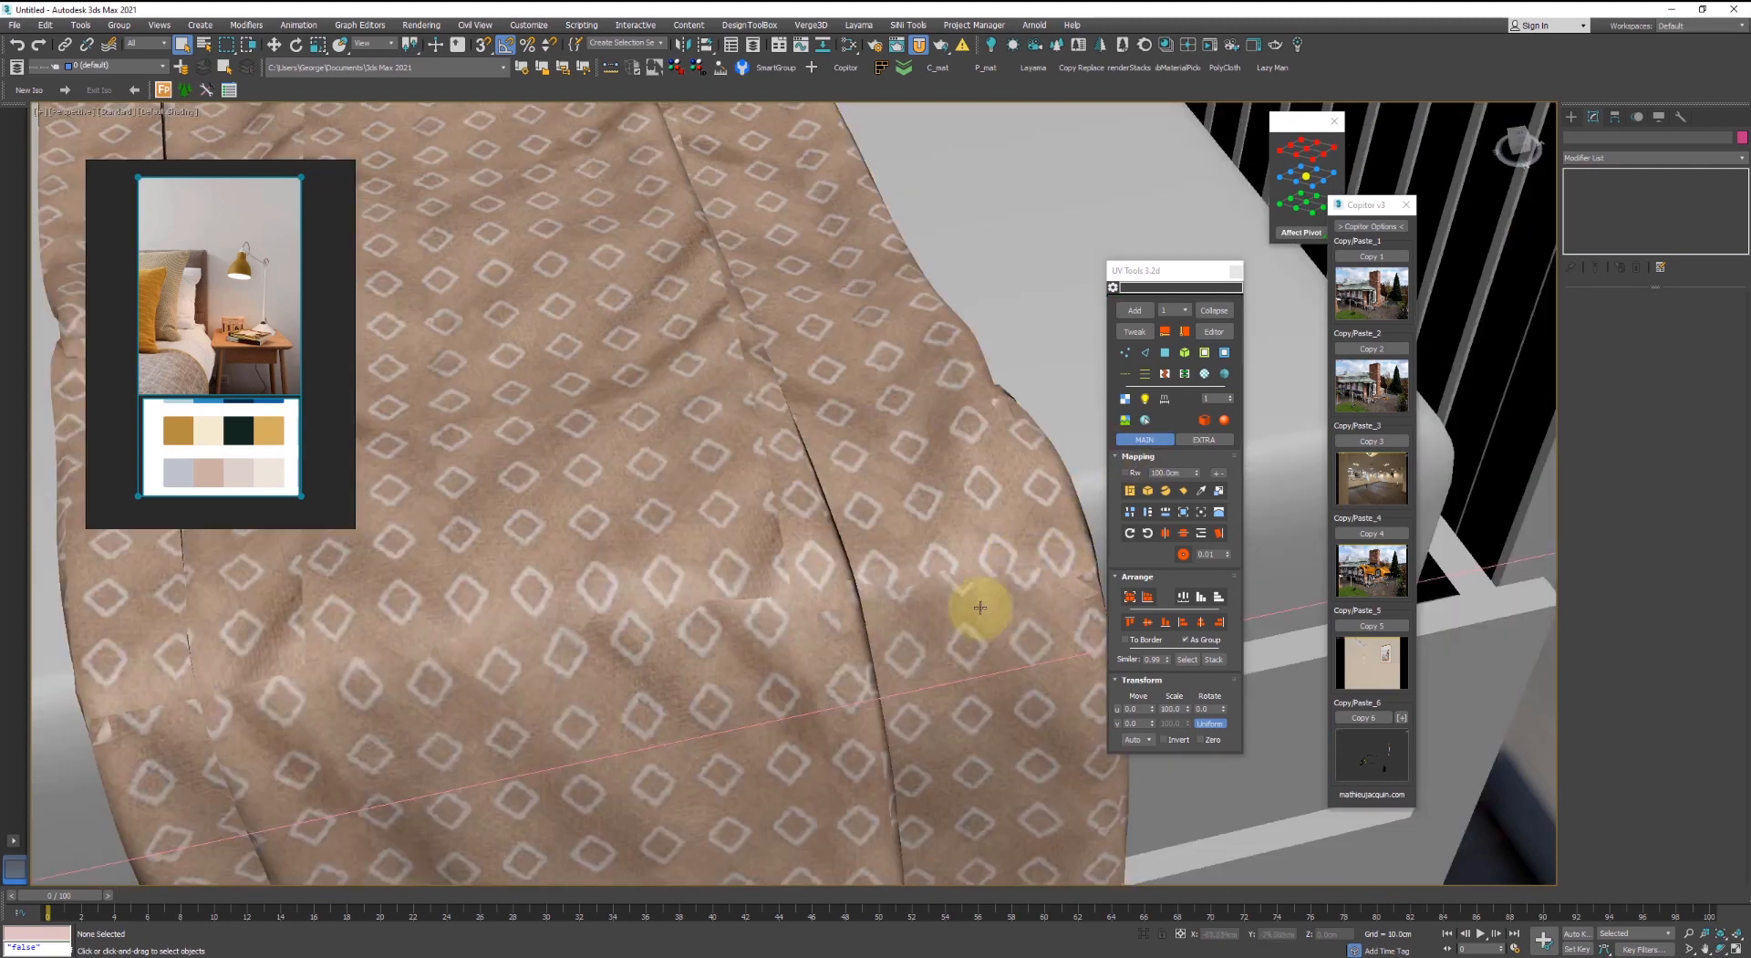
- Select the throw and try adjusting its UV placement with UV Tools' tweak mode
left_click(1043, 644)
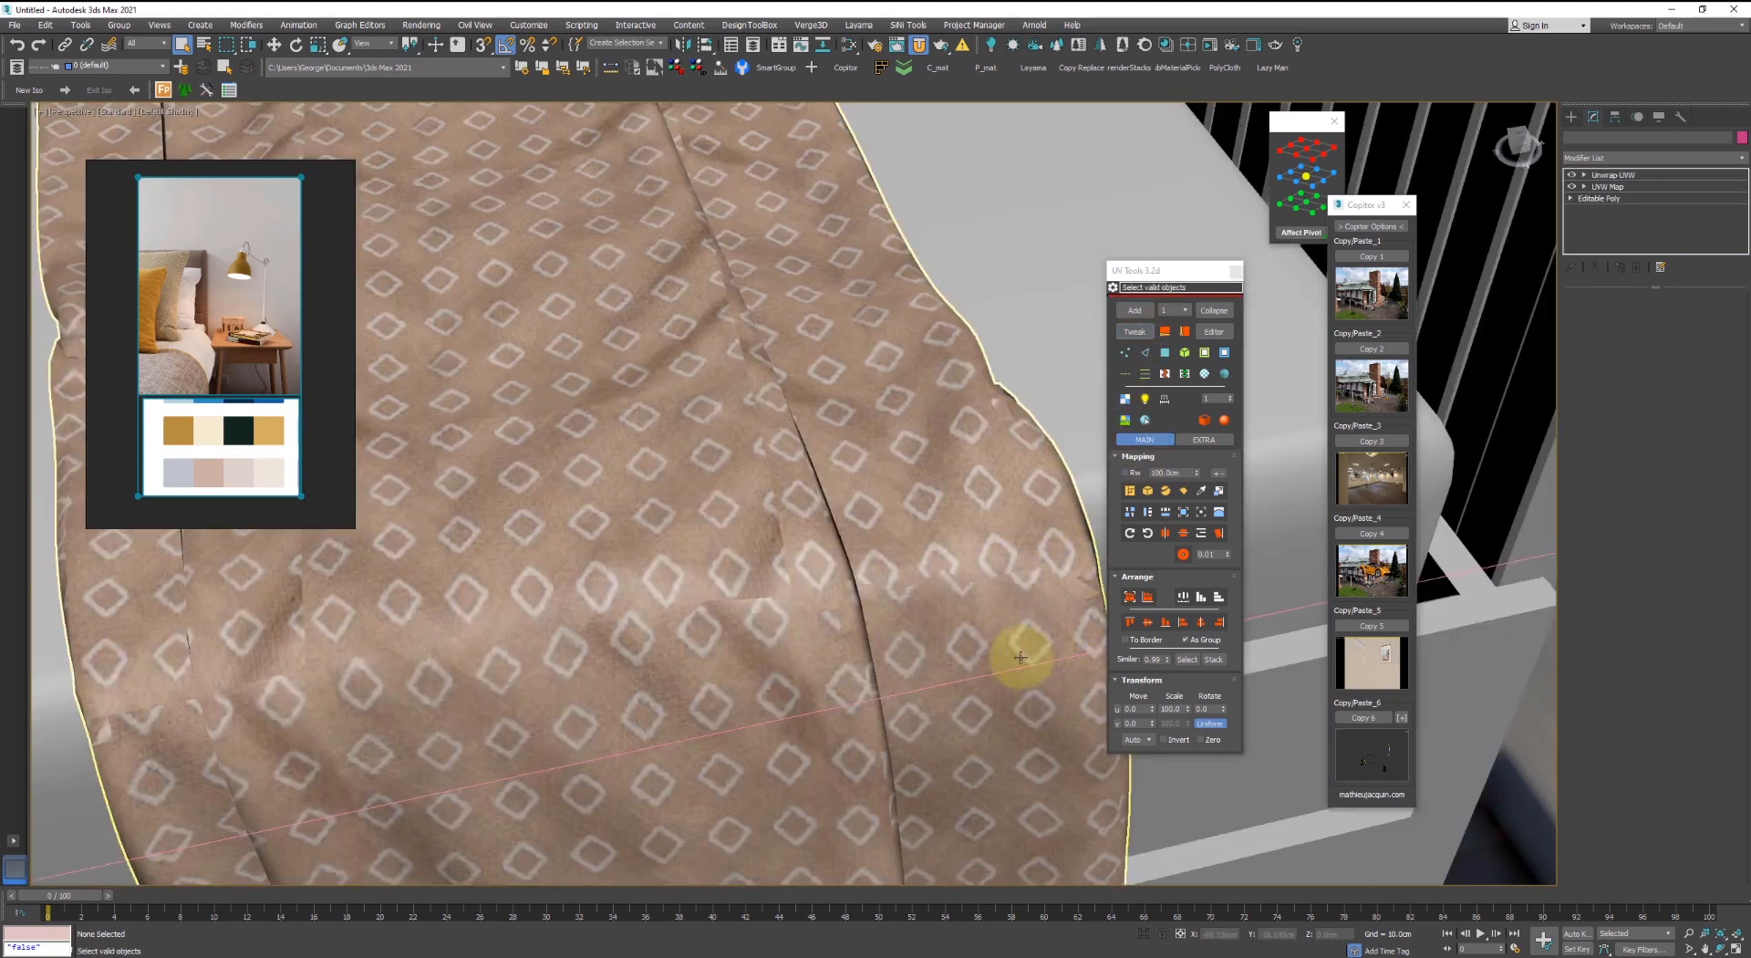
left_click(1134, 331)
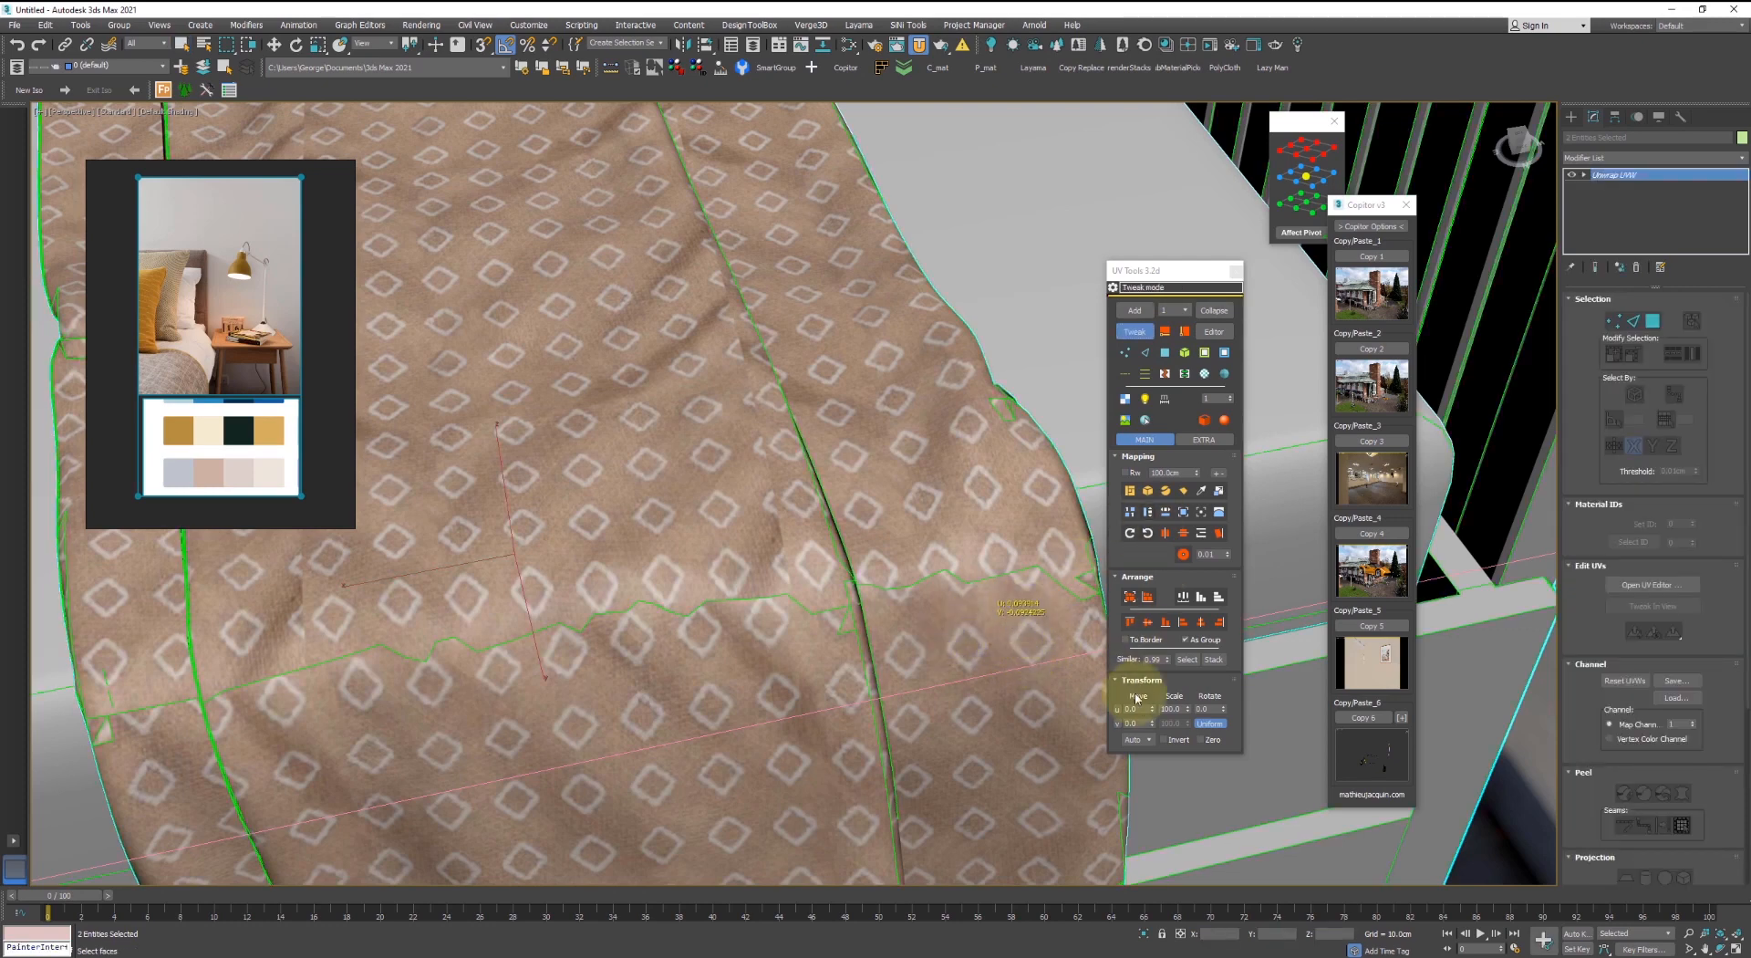
left_click_drag(1148, 701, 1148, 700)
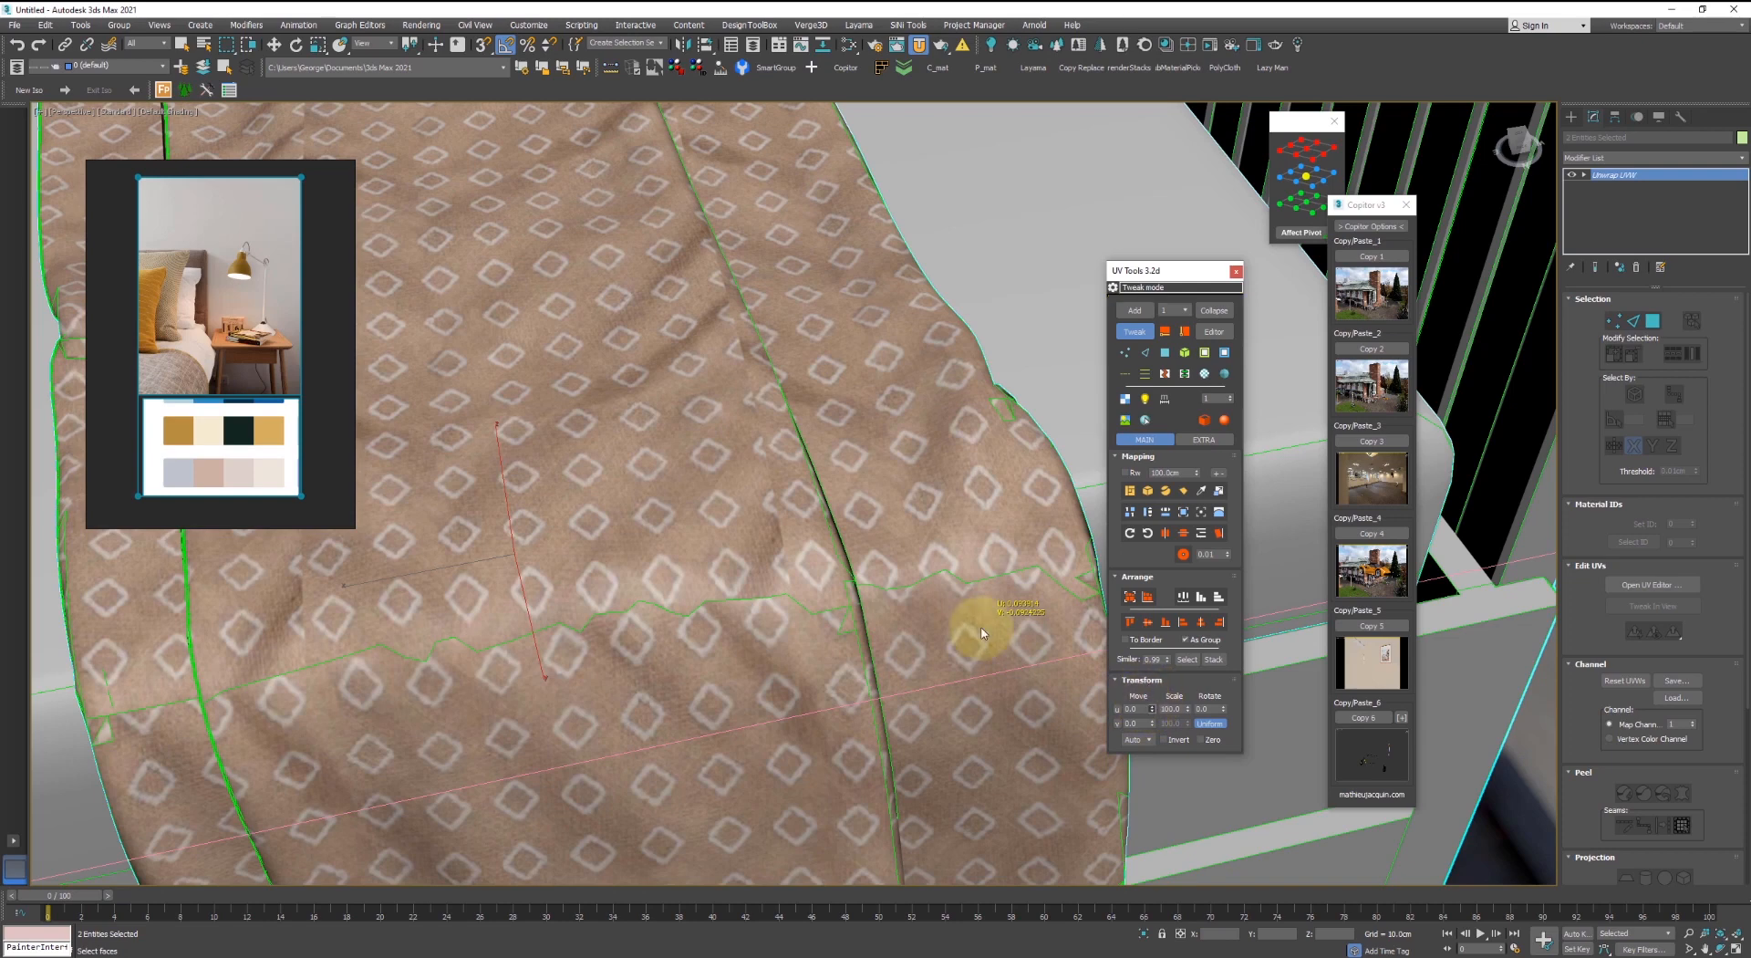
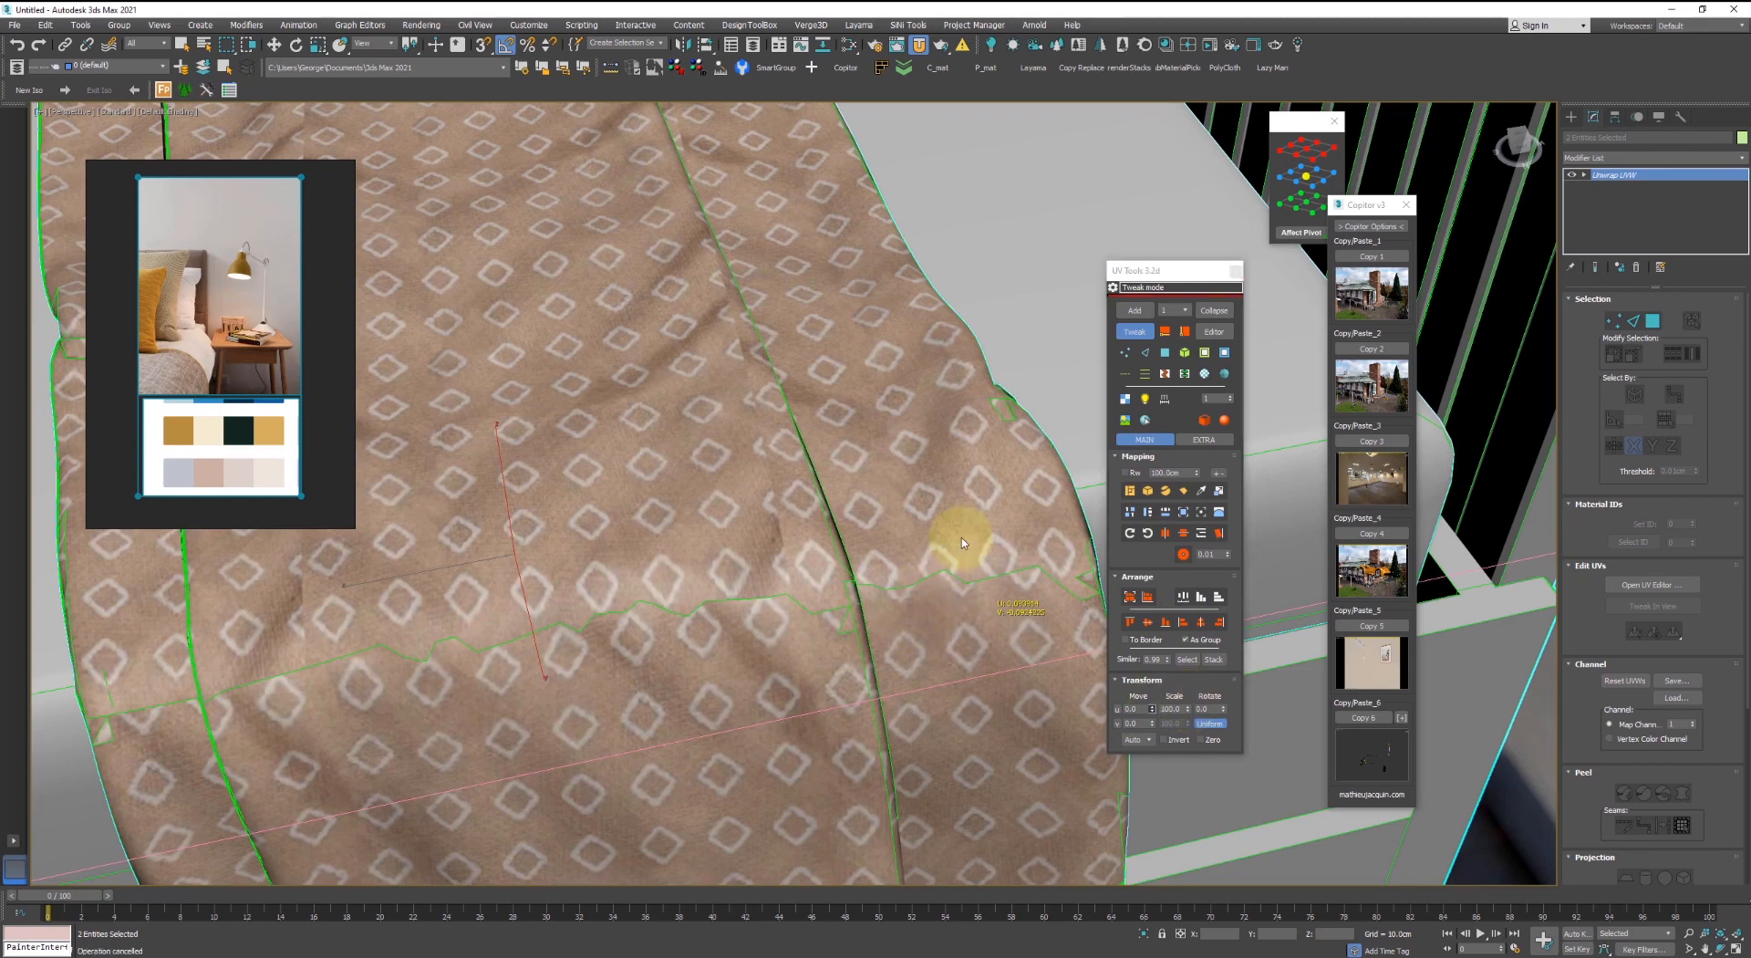
left_click_drag(962, 538, 961, 538)
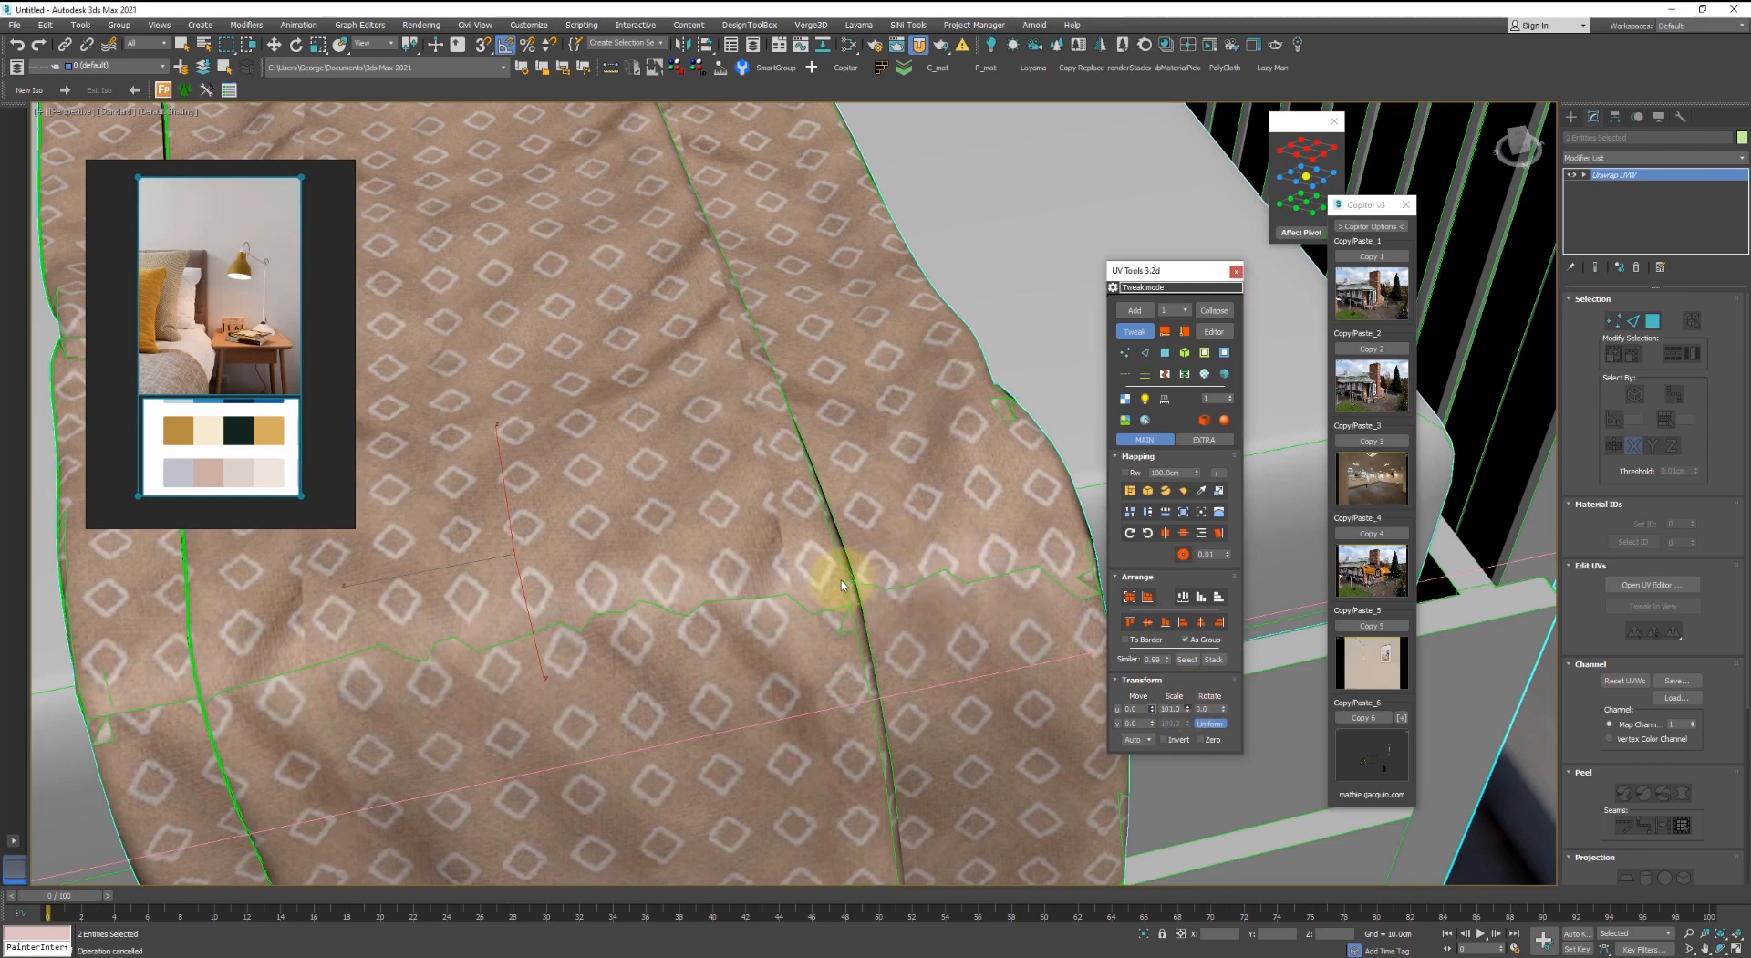
scroll(841, 580, "down", 5)
scroll(797, 590, "up", 3)
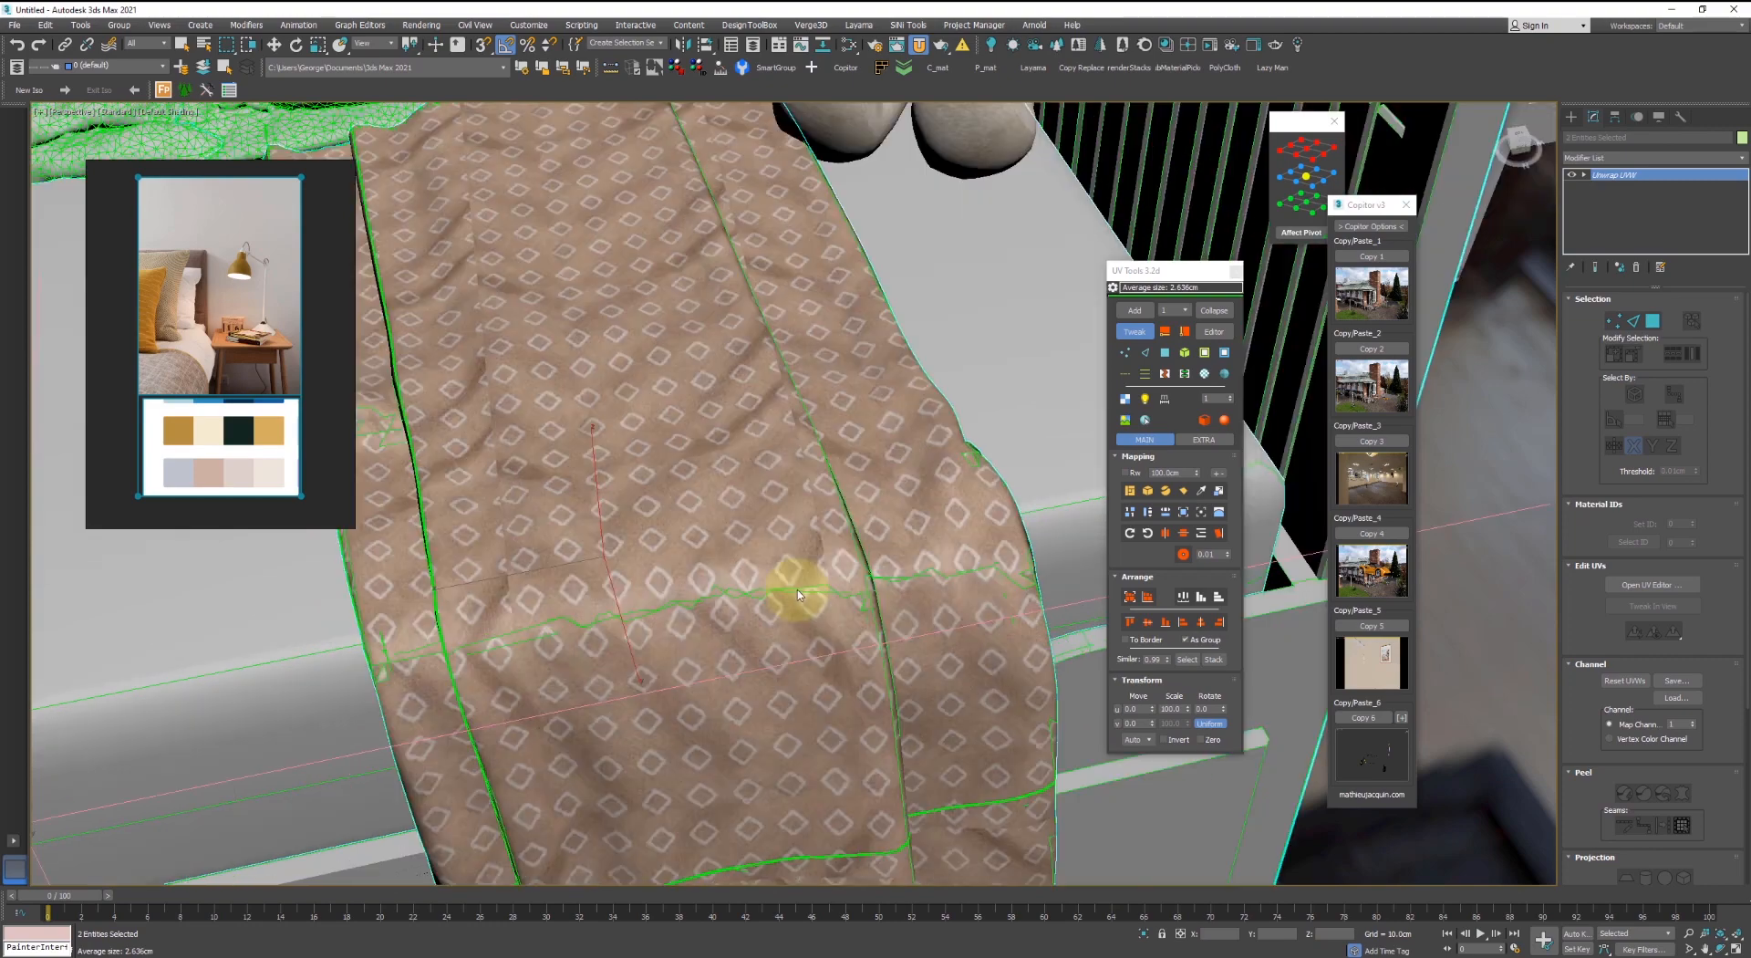
middle_click_drag(797, 590, 840, 604, "alt")
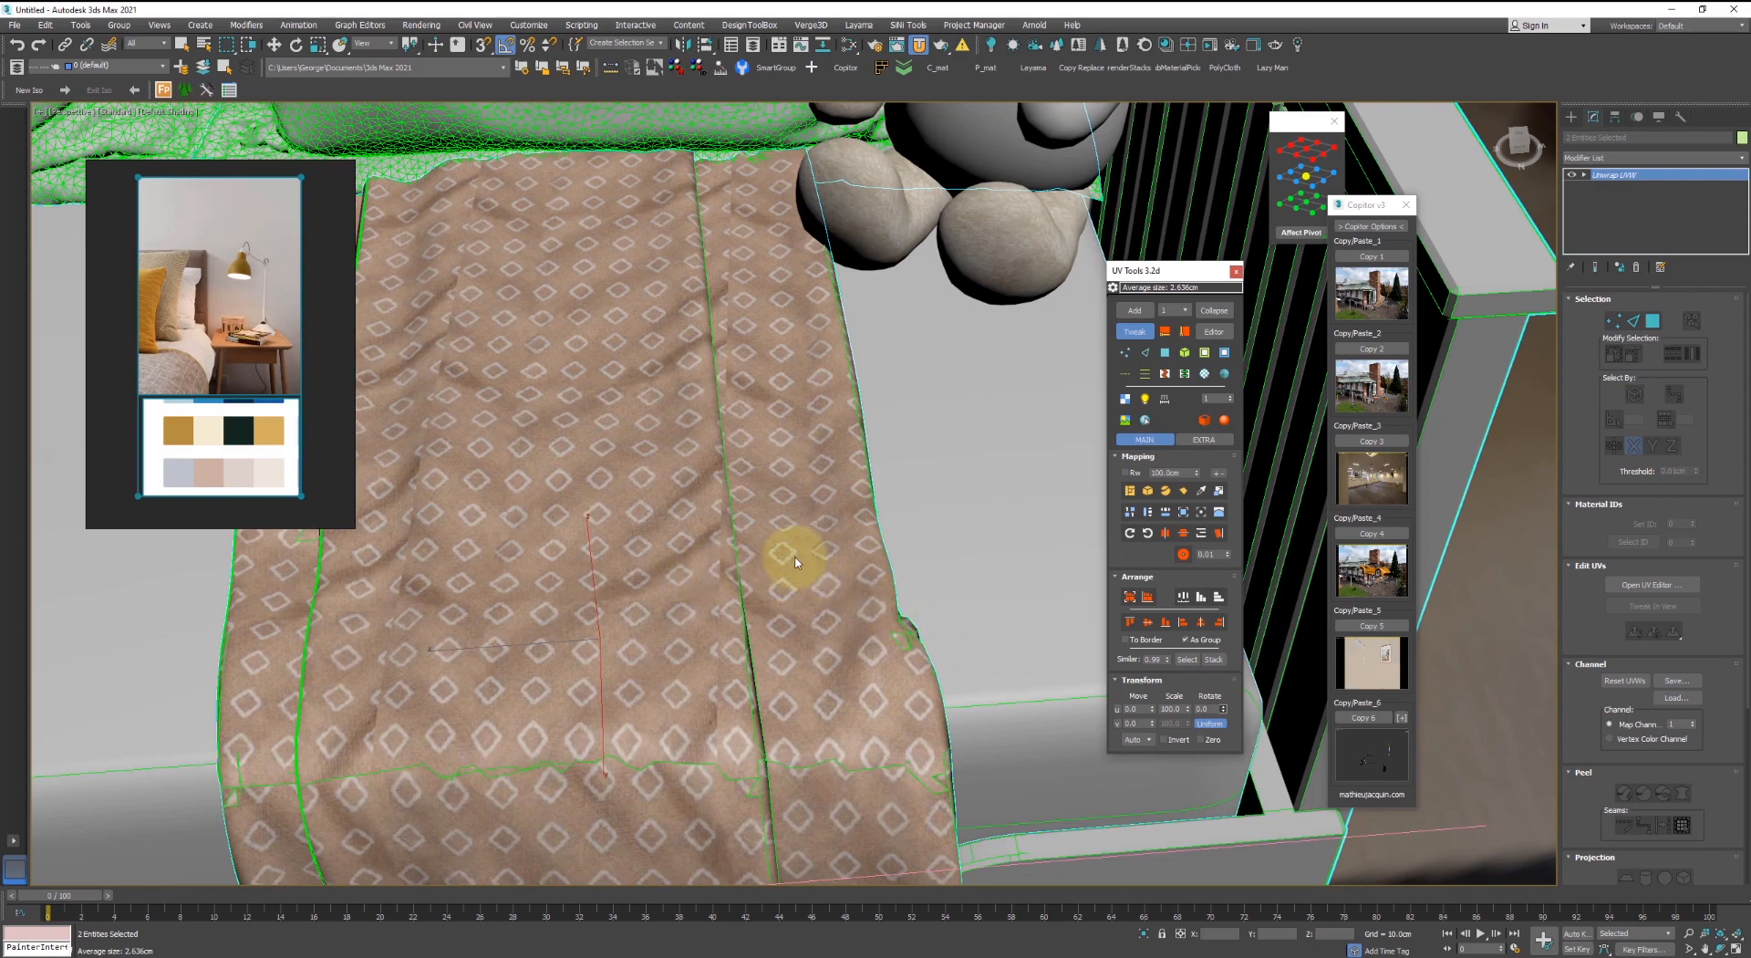
- Leave tweak mode and collapse the selected objects' Unwrap UVW modifiers into editable poly
scroll(795, 562, "down", 5)
middle_click_drag(535, 511, 1321, 238, "alt")
scroll(791, 565, "up", 2)
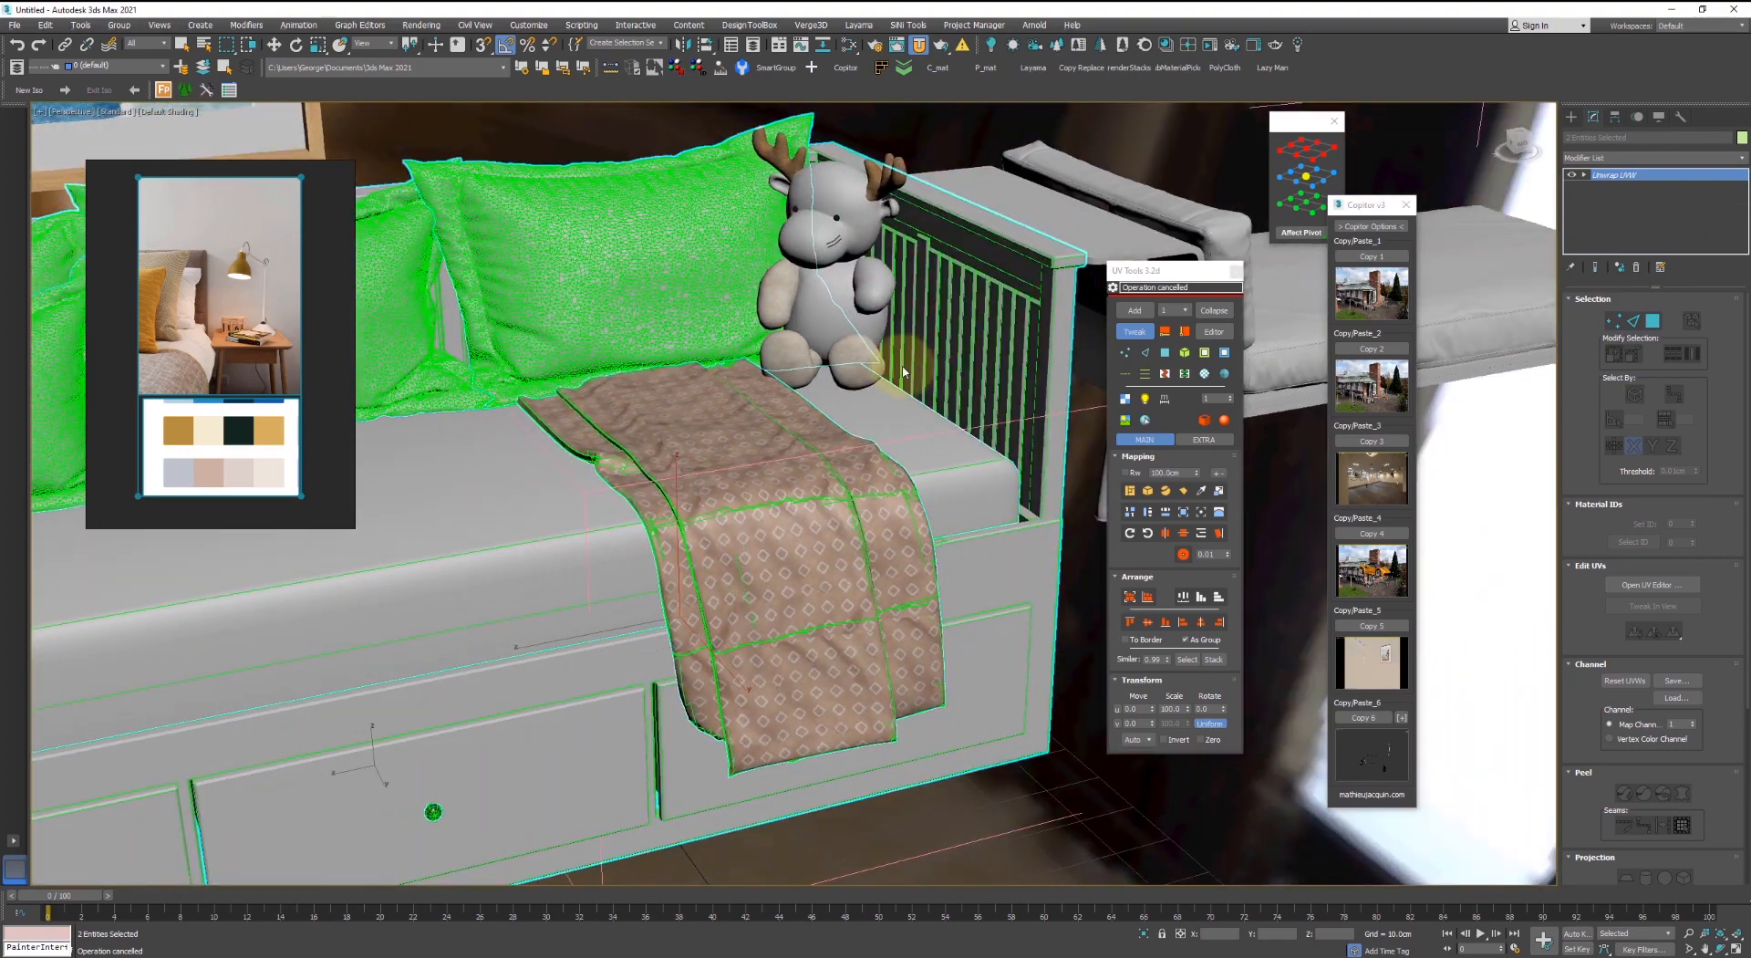
middle_click_drag(905, 366, 825, 463, "alt")
right_click(824, 467)
left_click(926, 606)
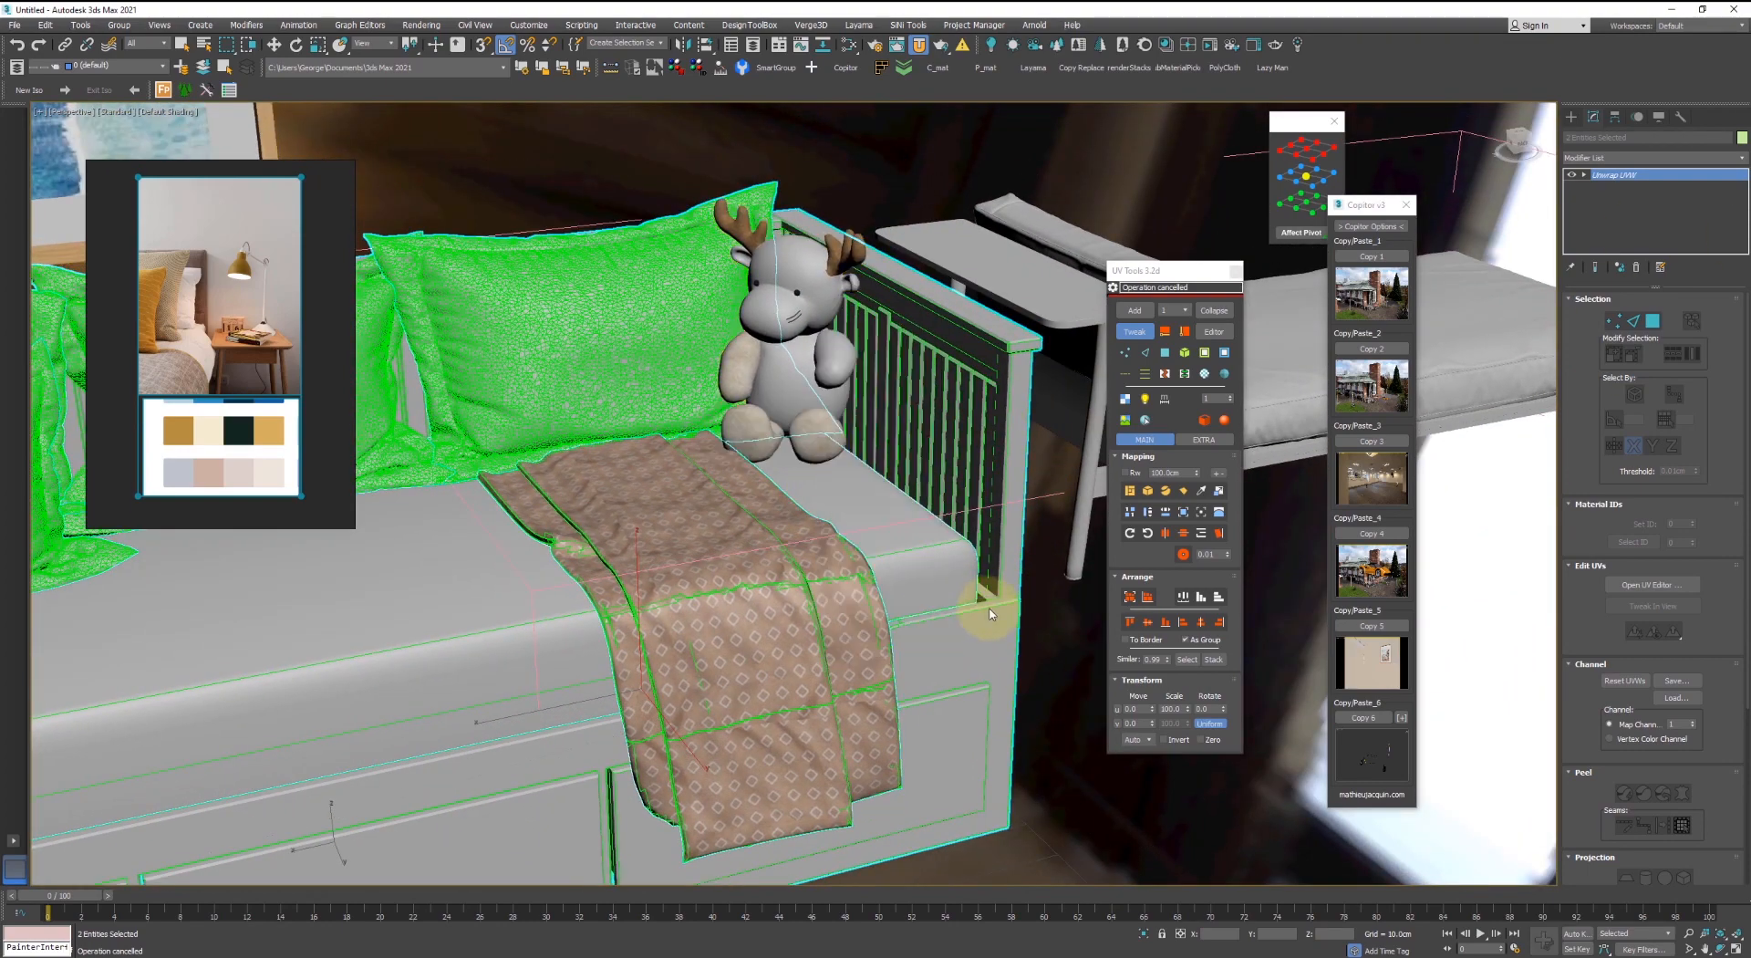
- Run a Corona interactive render to inspect the fabric on the throw up close, and close the render window
scroll(708, 457, "up", 3)
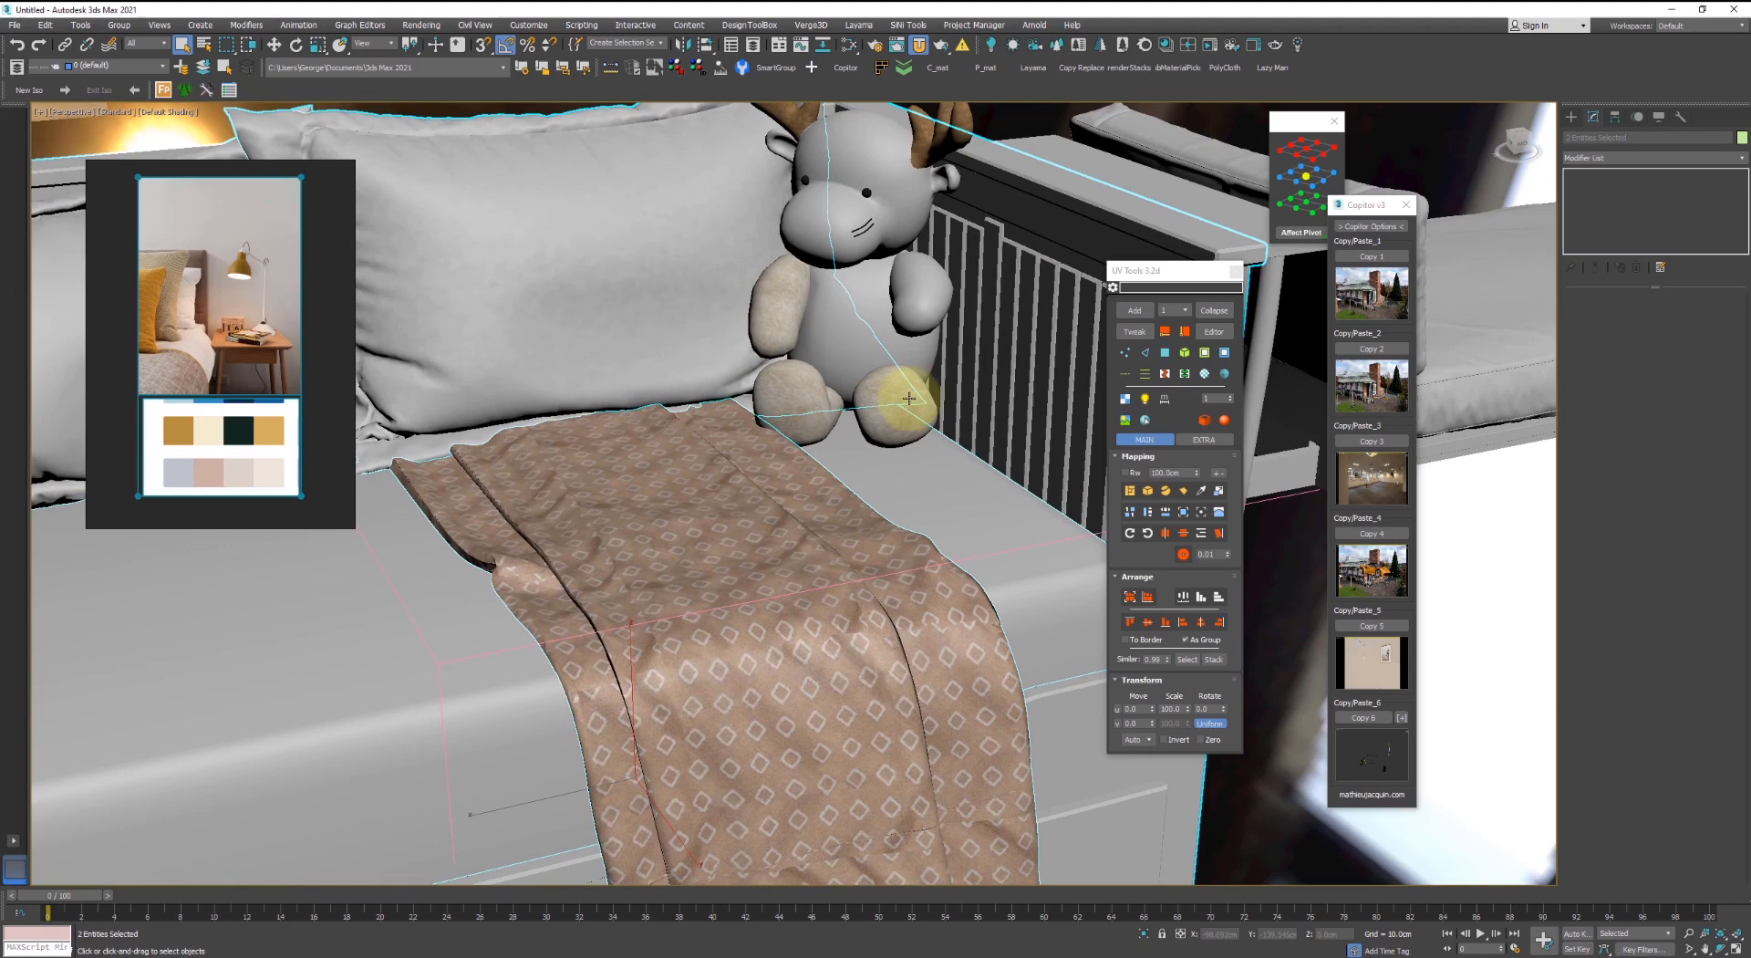
left_click(1213, 45)
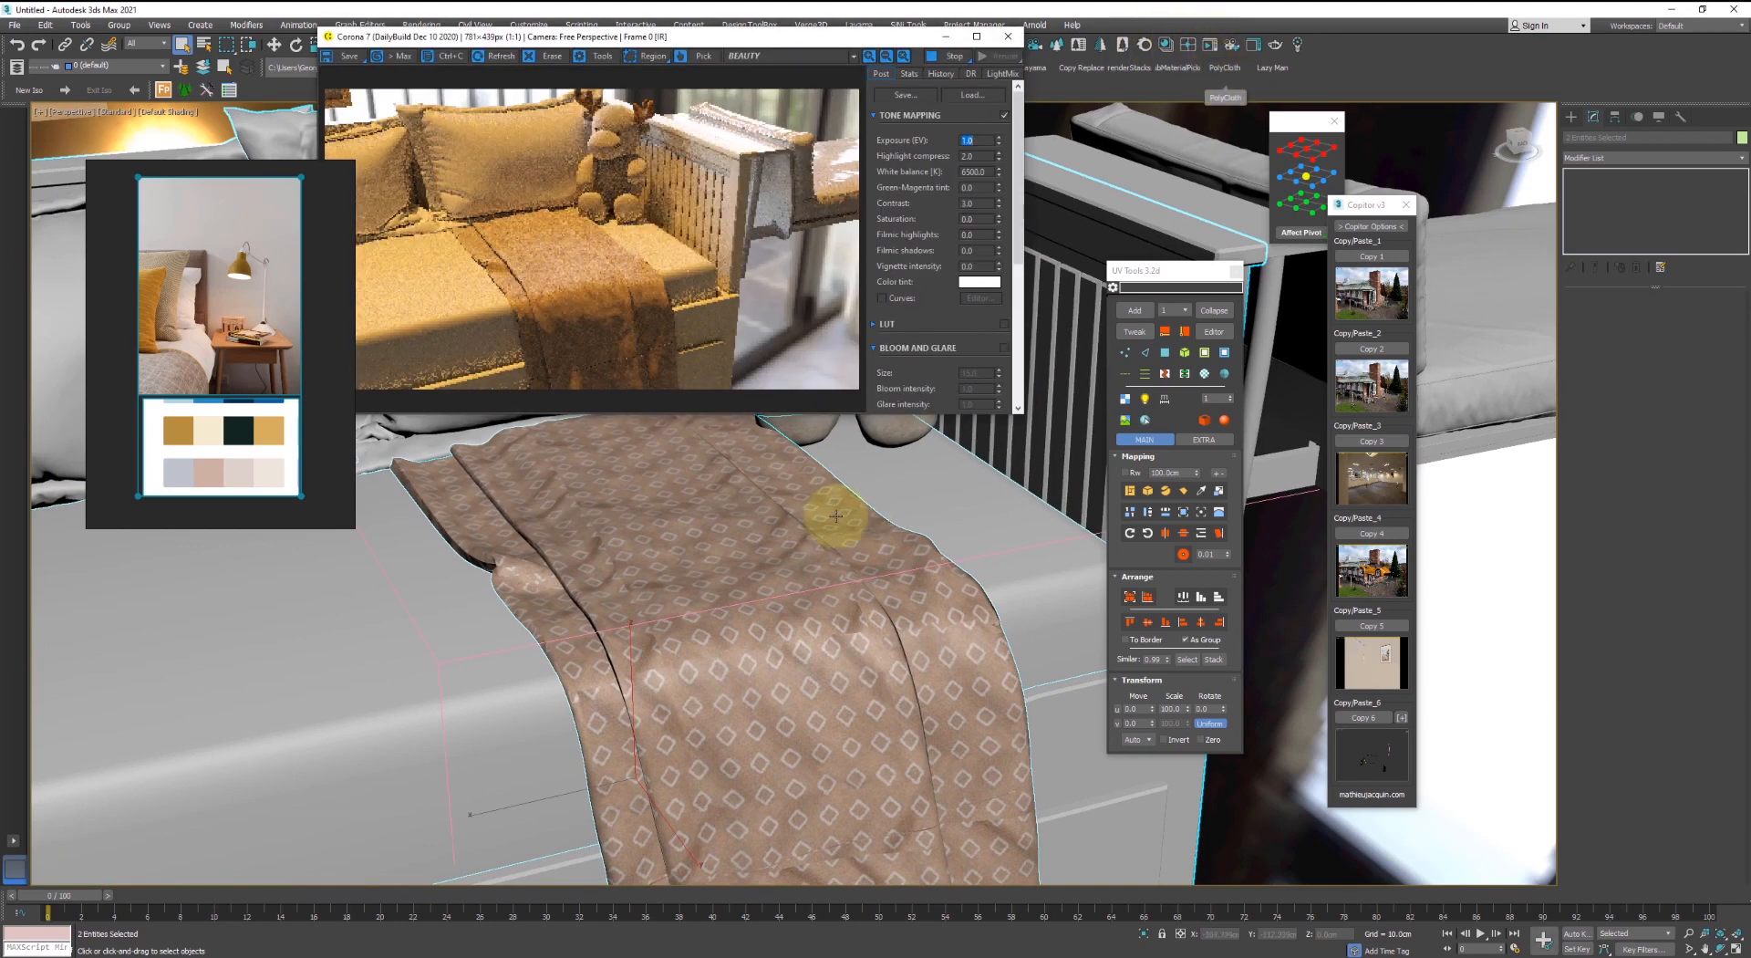
scroll(697, 551, "up", 4)
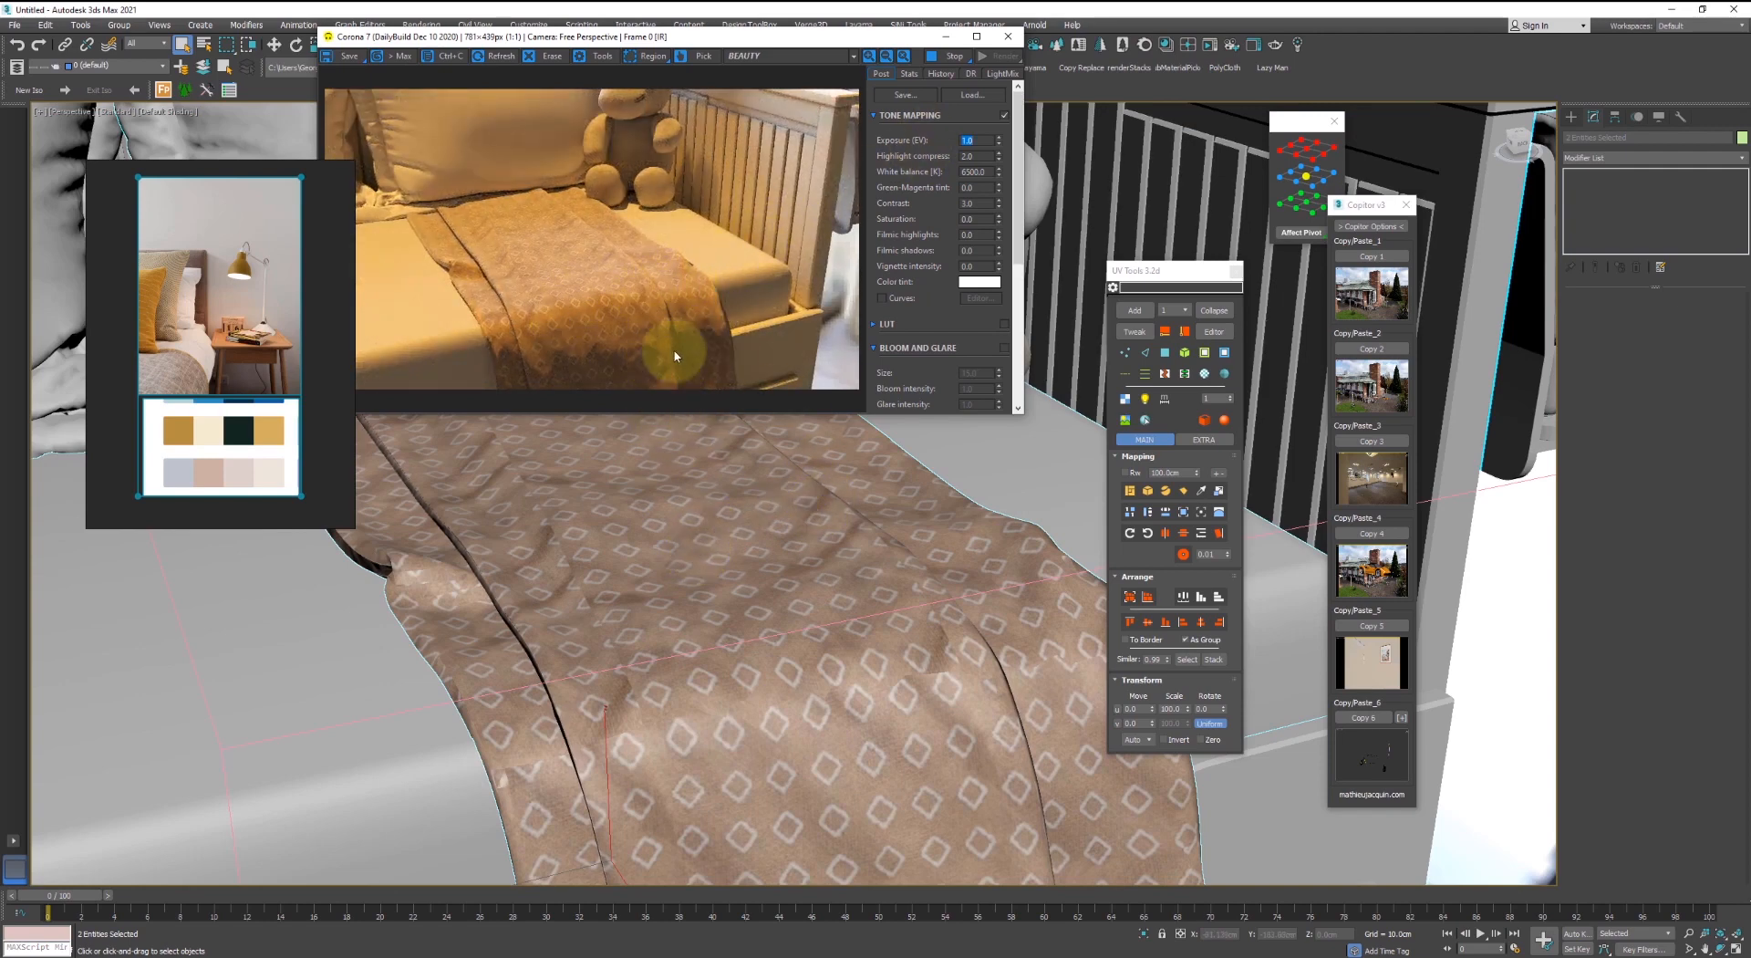
scroll(649, 293, "up", 2)
scroll(588, 326, "down", 2)
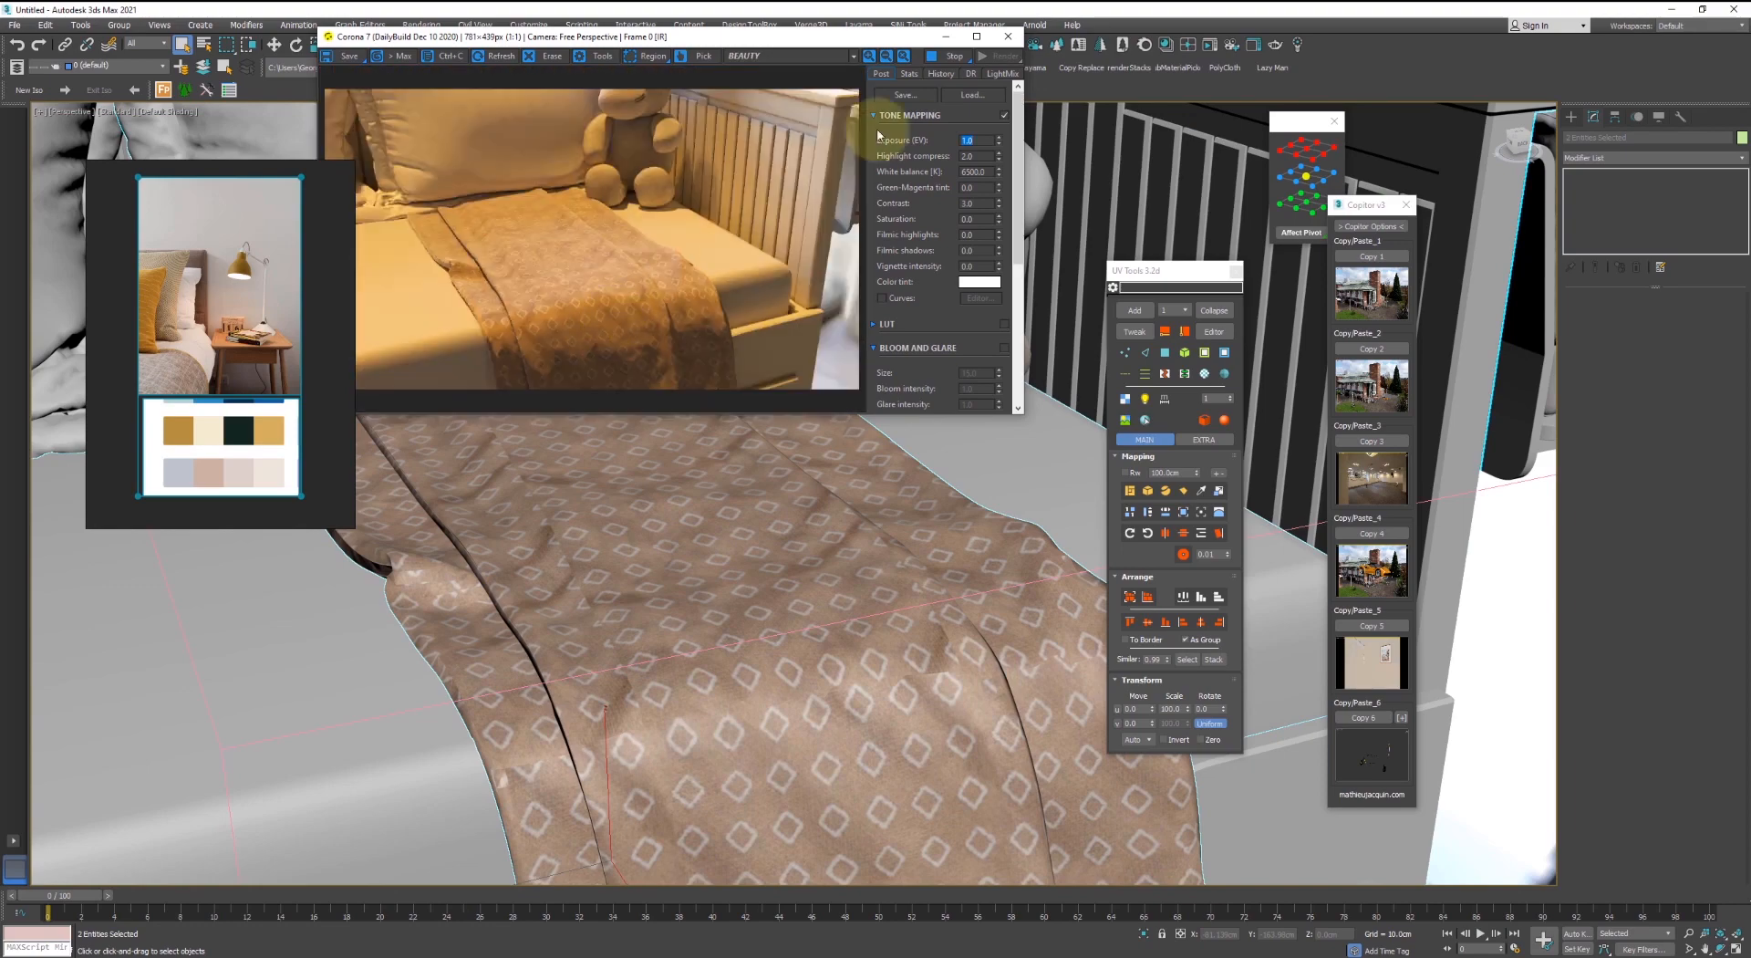
left_click(1021, 36)
- Add a CoronaDisplacementMod modifier to the throw
scroll(943, 403, "down", 3)
middle_click_drag(942, 403, 807, 460, "alt")
left_click(1042, 482)
scroll(613, 529, "up", 3)
key("m")
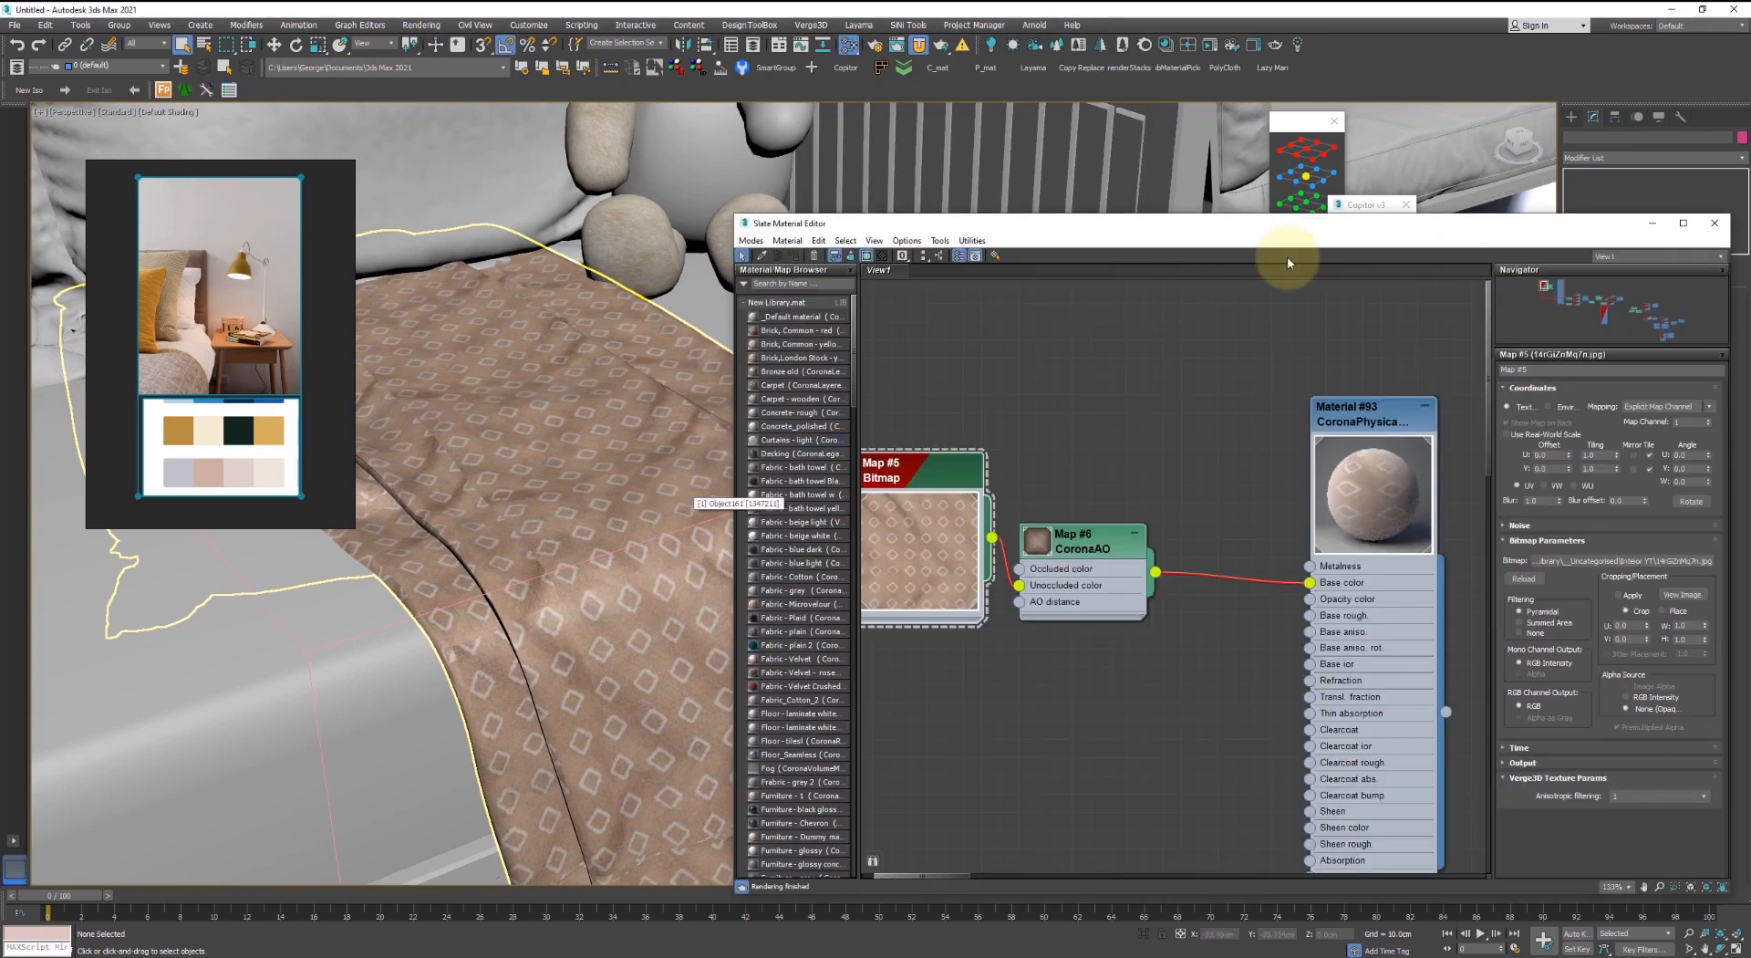
left_click_drag(1649, 227, 1517, 229)
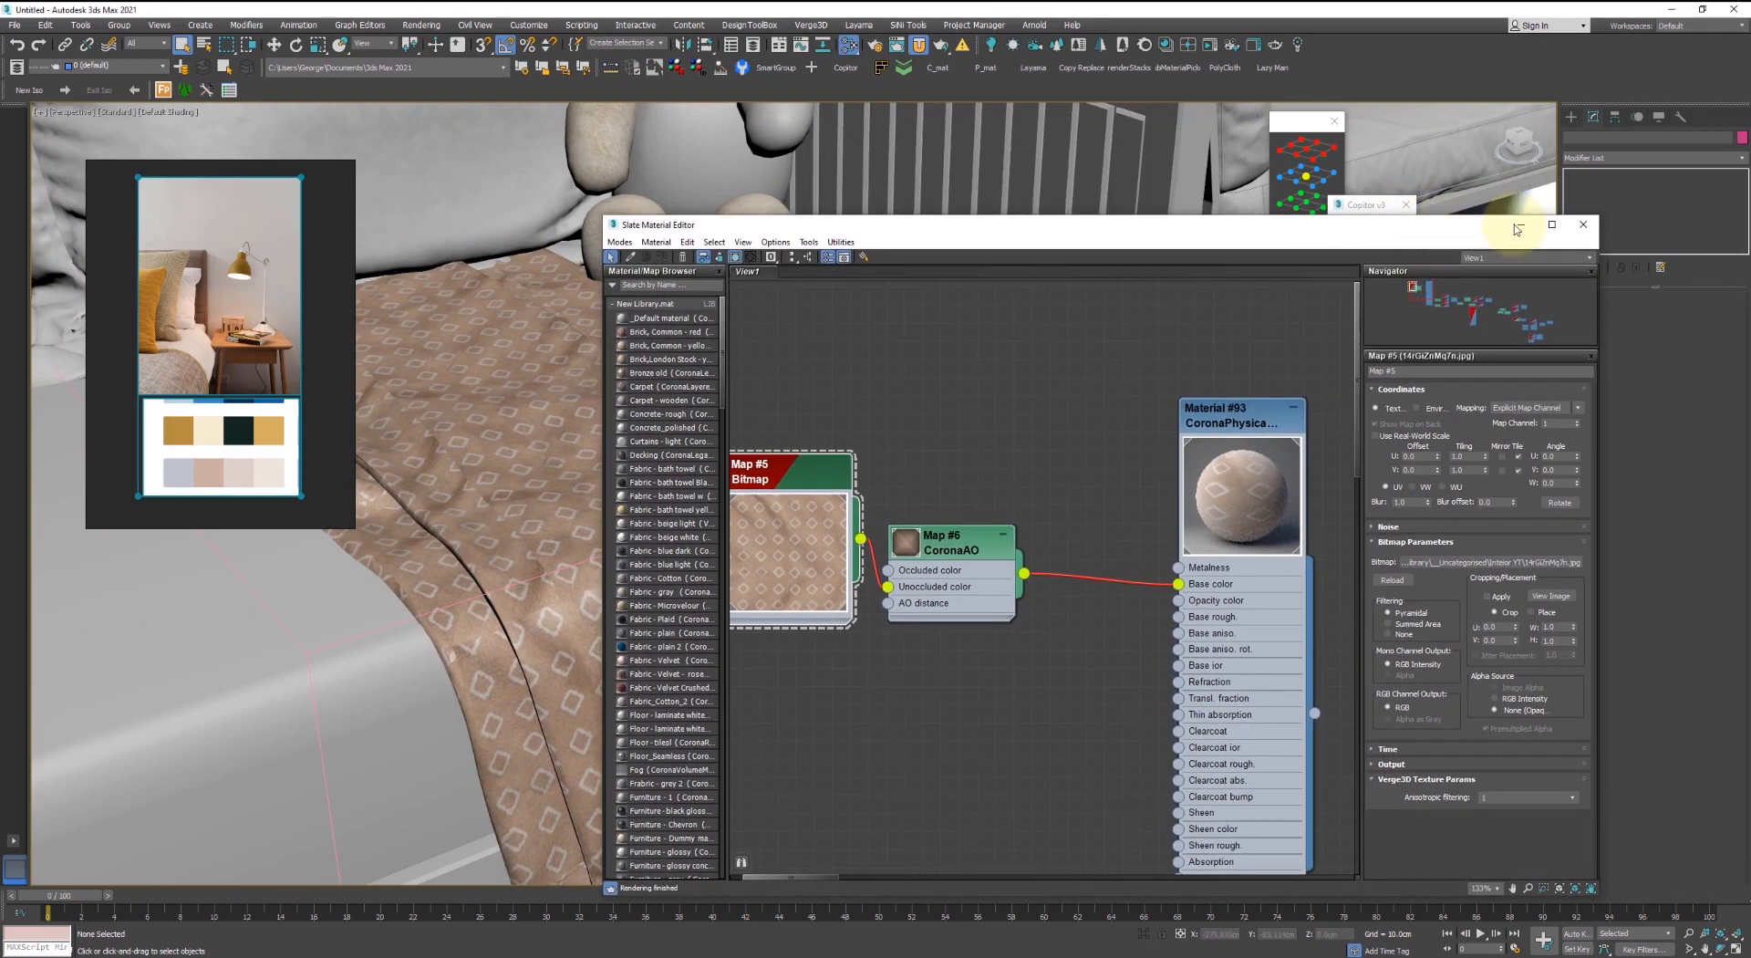
left_click(1608, 158)
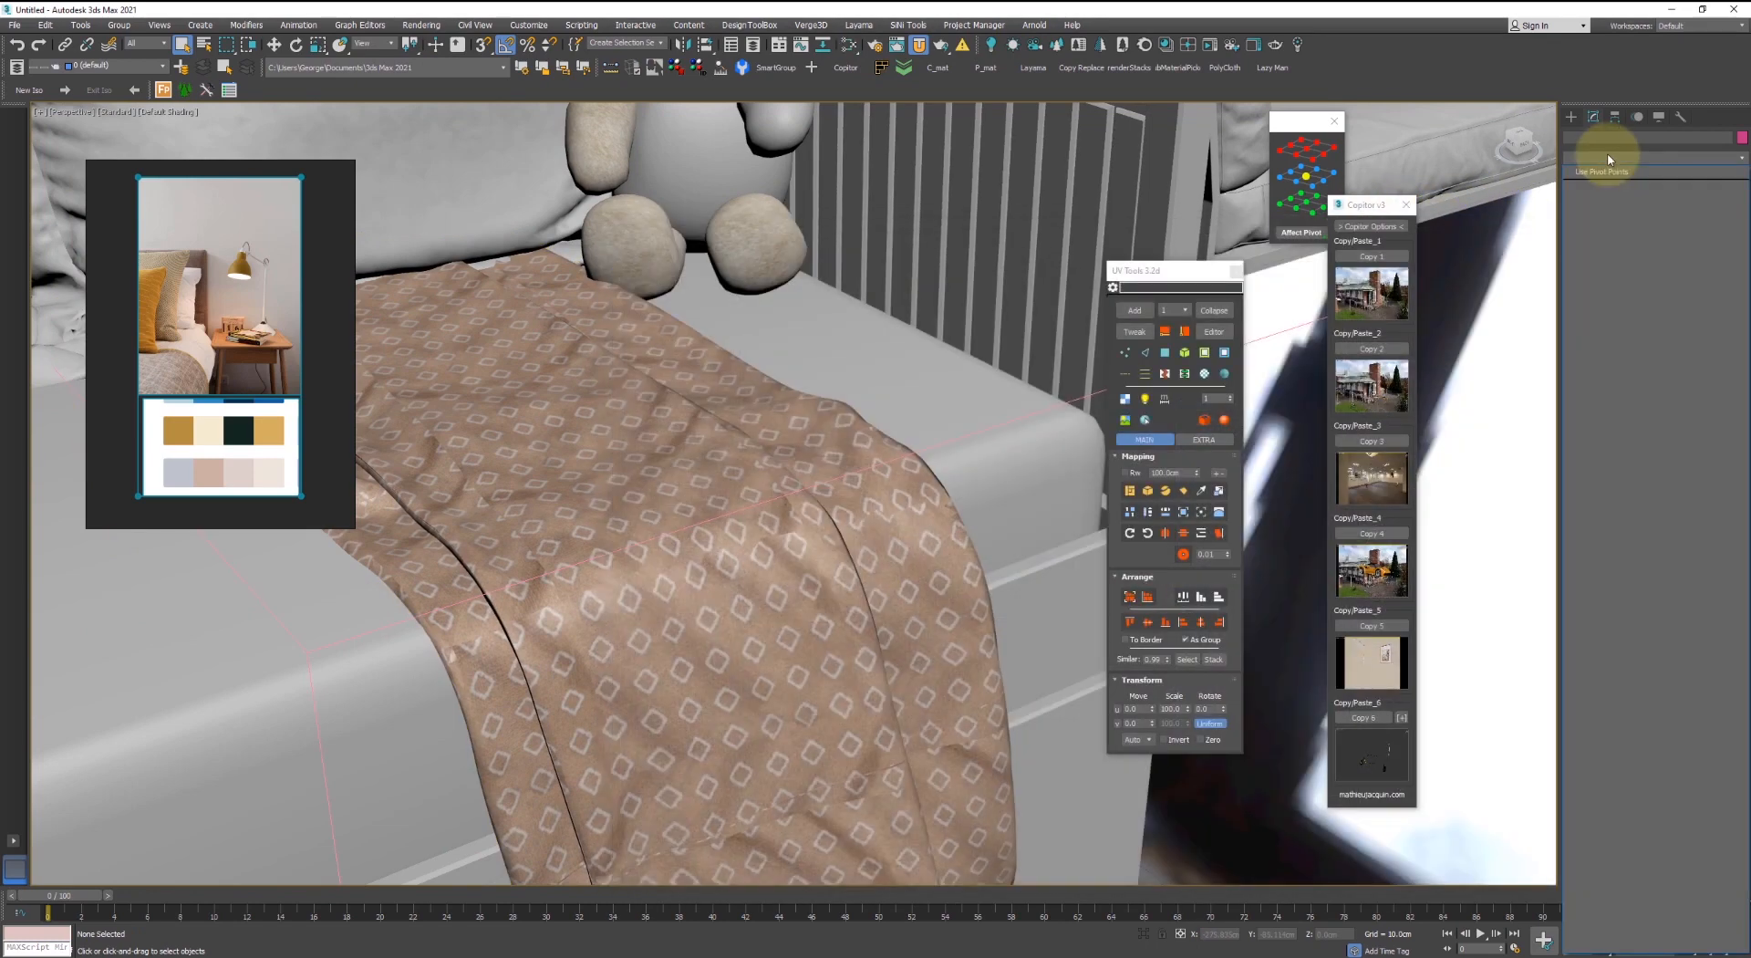
left_click(625, 408)
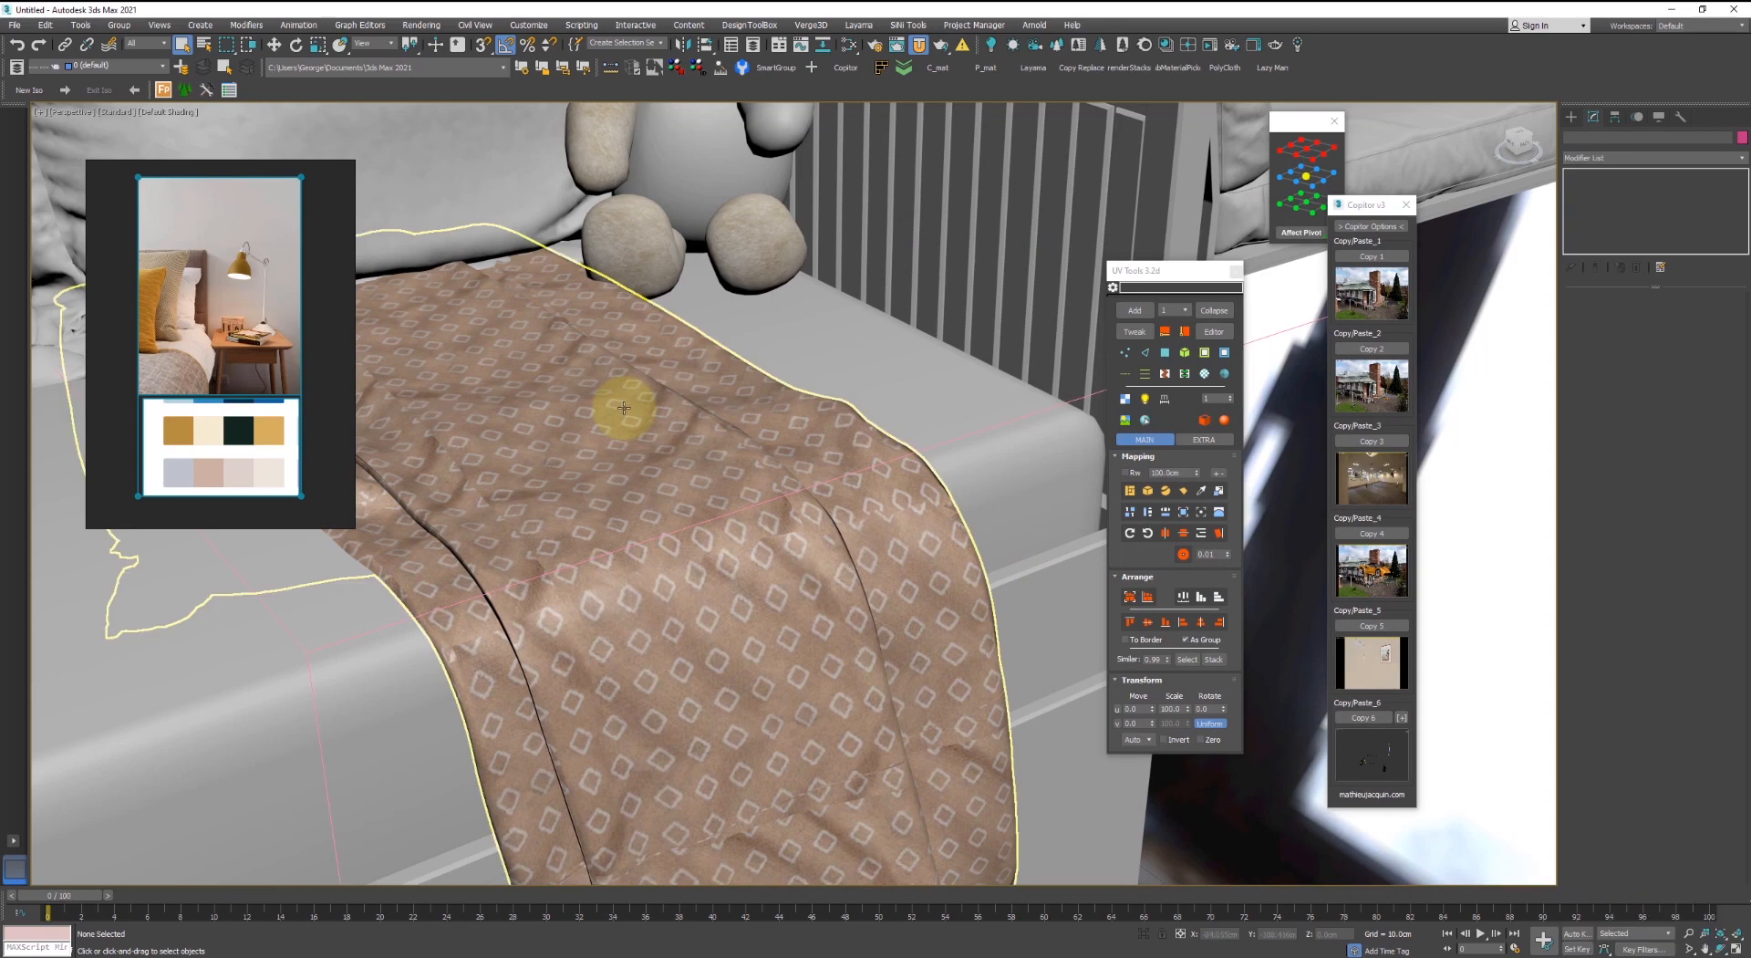
left_click(1628, 158)
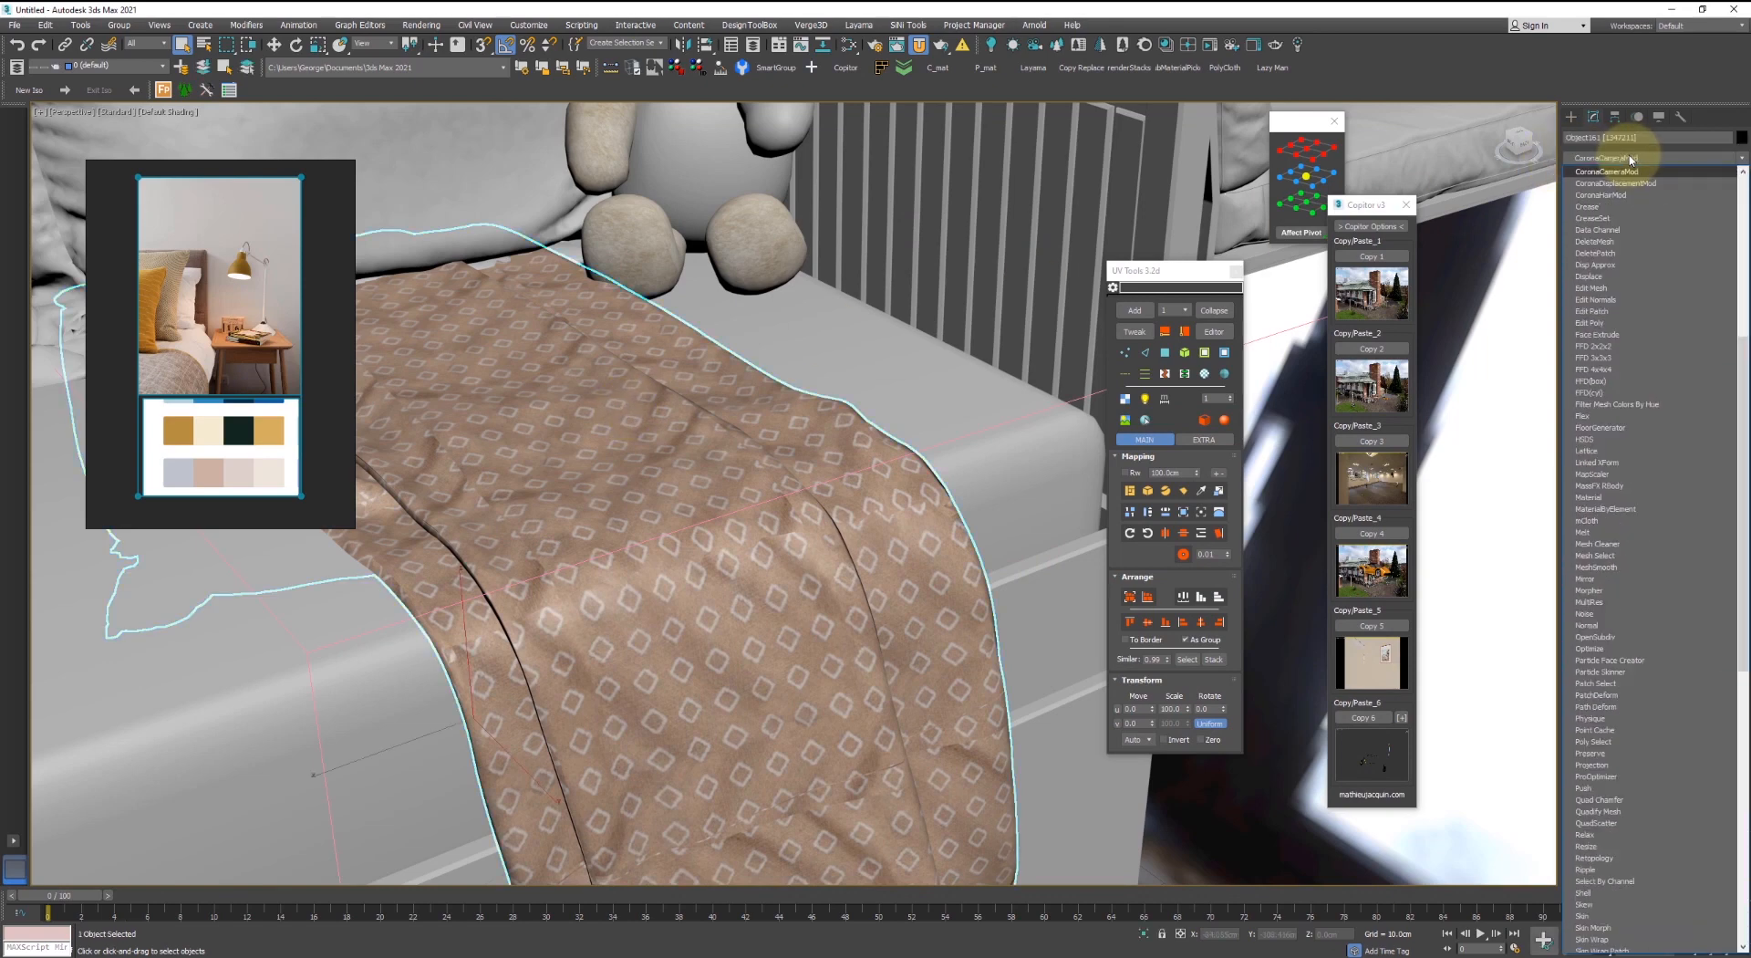
left_click(1620, 182)
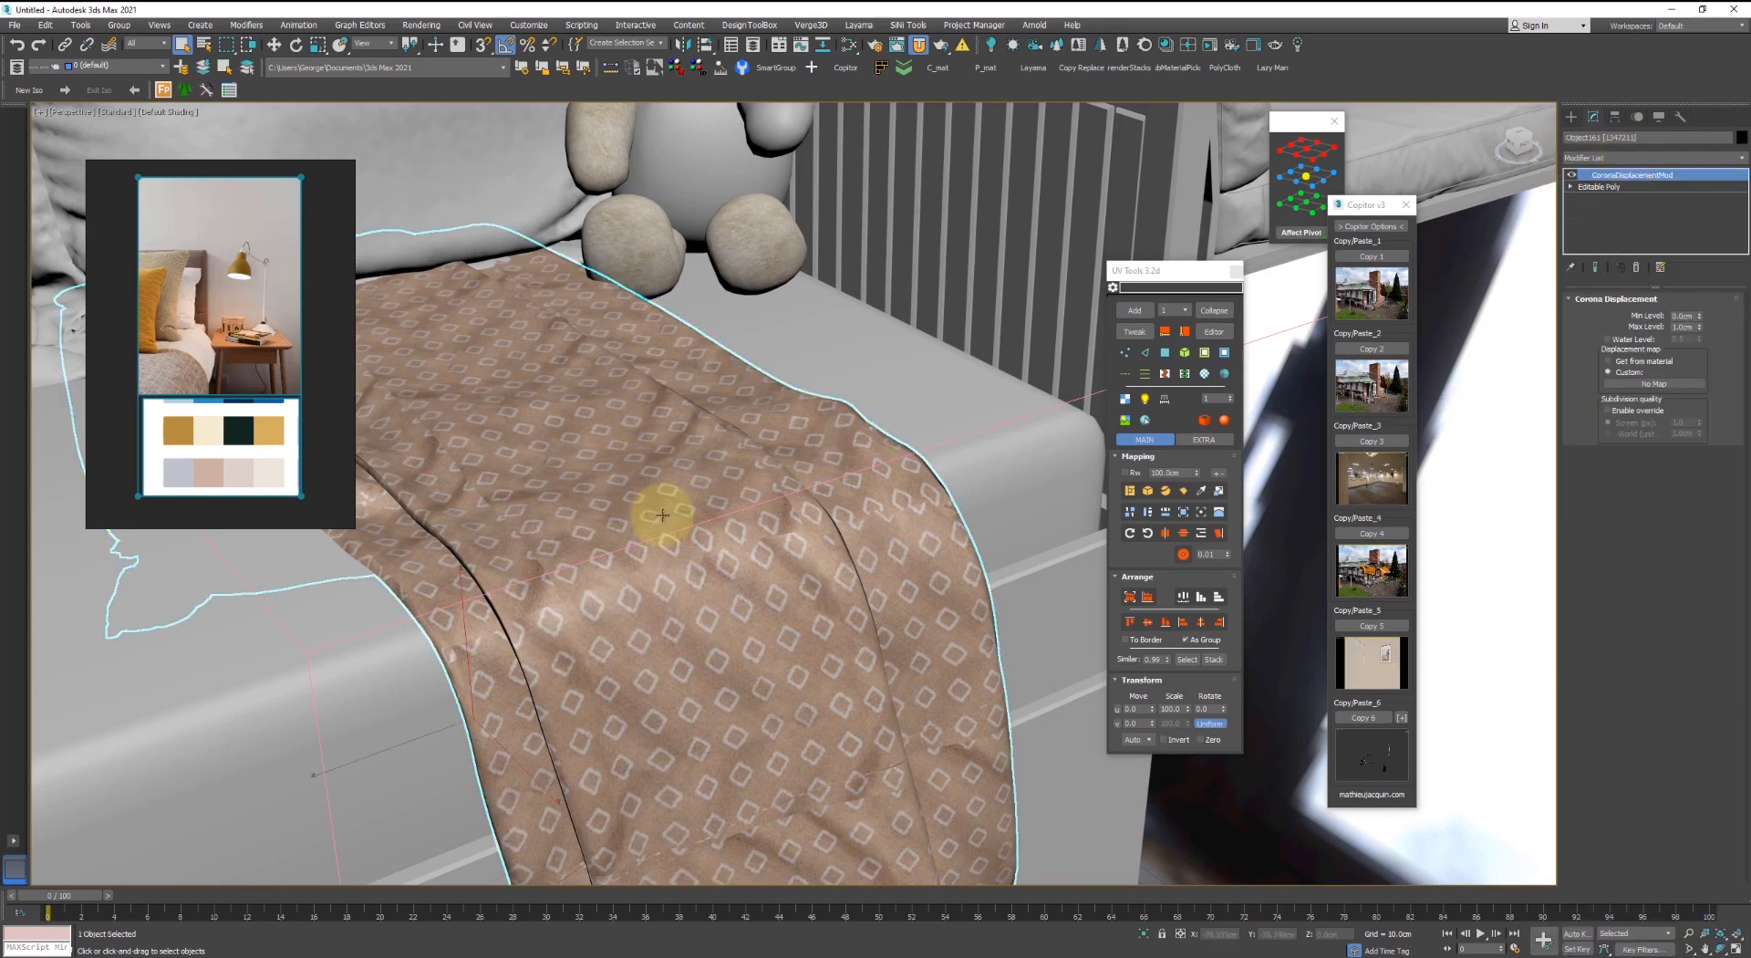
- Duplicate the diamond-pattern Bitmap node below the original in the Slate Material Editor
scroll(654, 508, "up", 3)
key("m")
left_click_drag(912, 225, 532, 188)
scroll(625, 539, "down", 2)
middle_click_drag(591, 524, 764, 527)
left_click_drag(762, 523, 790, 510)
mouse_move(692, 454)
left_mouse_down()
mouse_move(652, 480)
mouse_move(578, 646)
mouse_move(693, 680)
left_mouse_up()
scroll(579, 689, "up", 2)
- Create a CoronaMix map with the copied bitmap as its Bottom input, and arrange both nodes
mouse_move(743, 716)
mouse_move(905, 763)
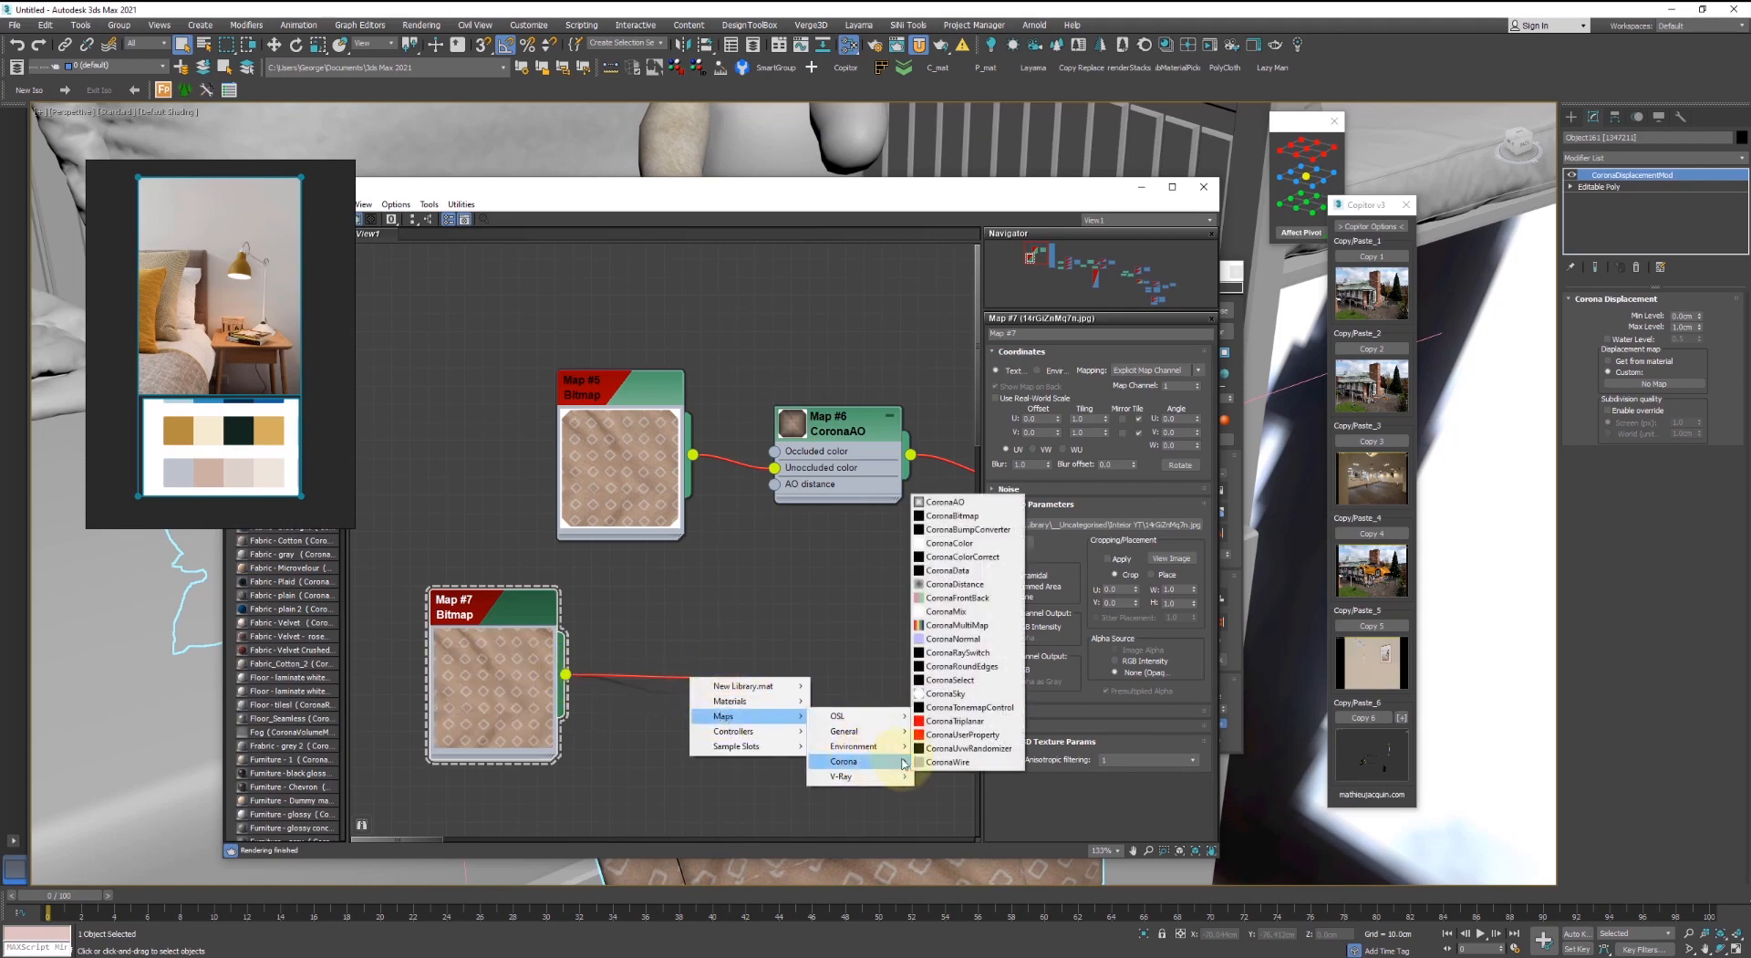
left_click(957, 616)
left_click(720, 711)
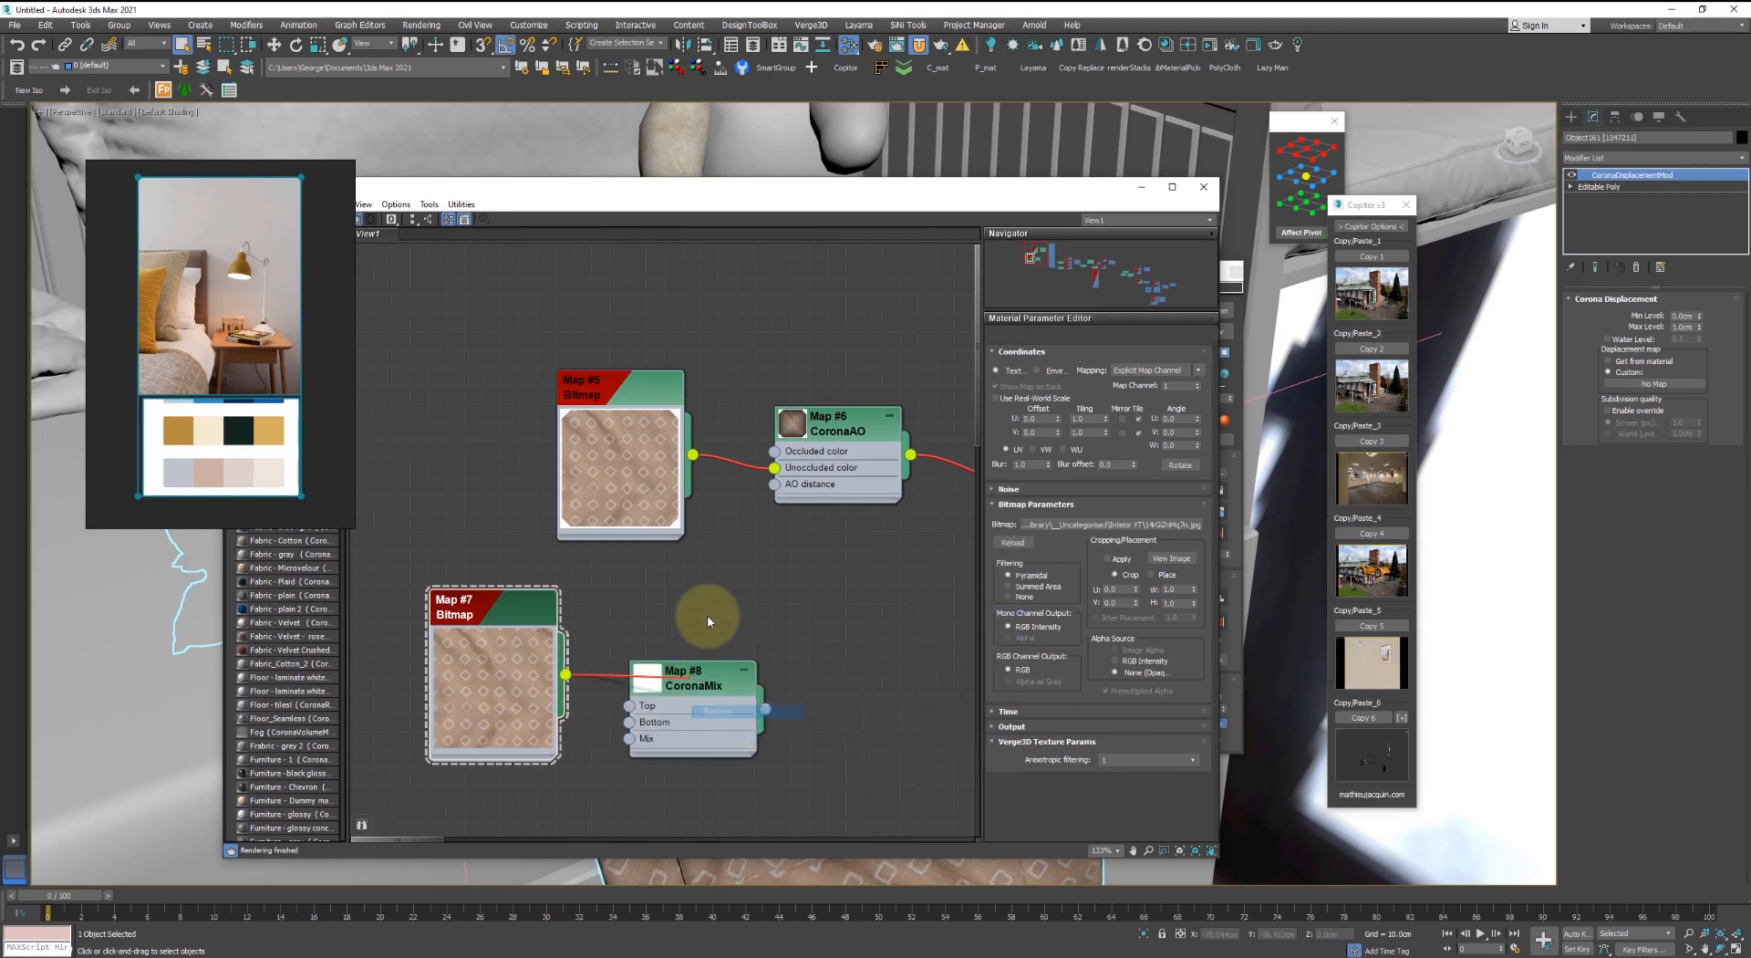
left_click_drag(528, 609, 567, 700)
left_click_drag(747, 660, 821, 645)
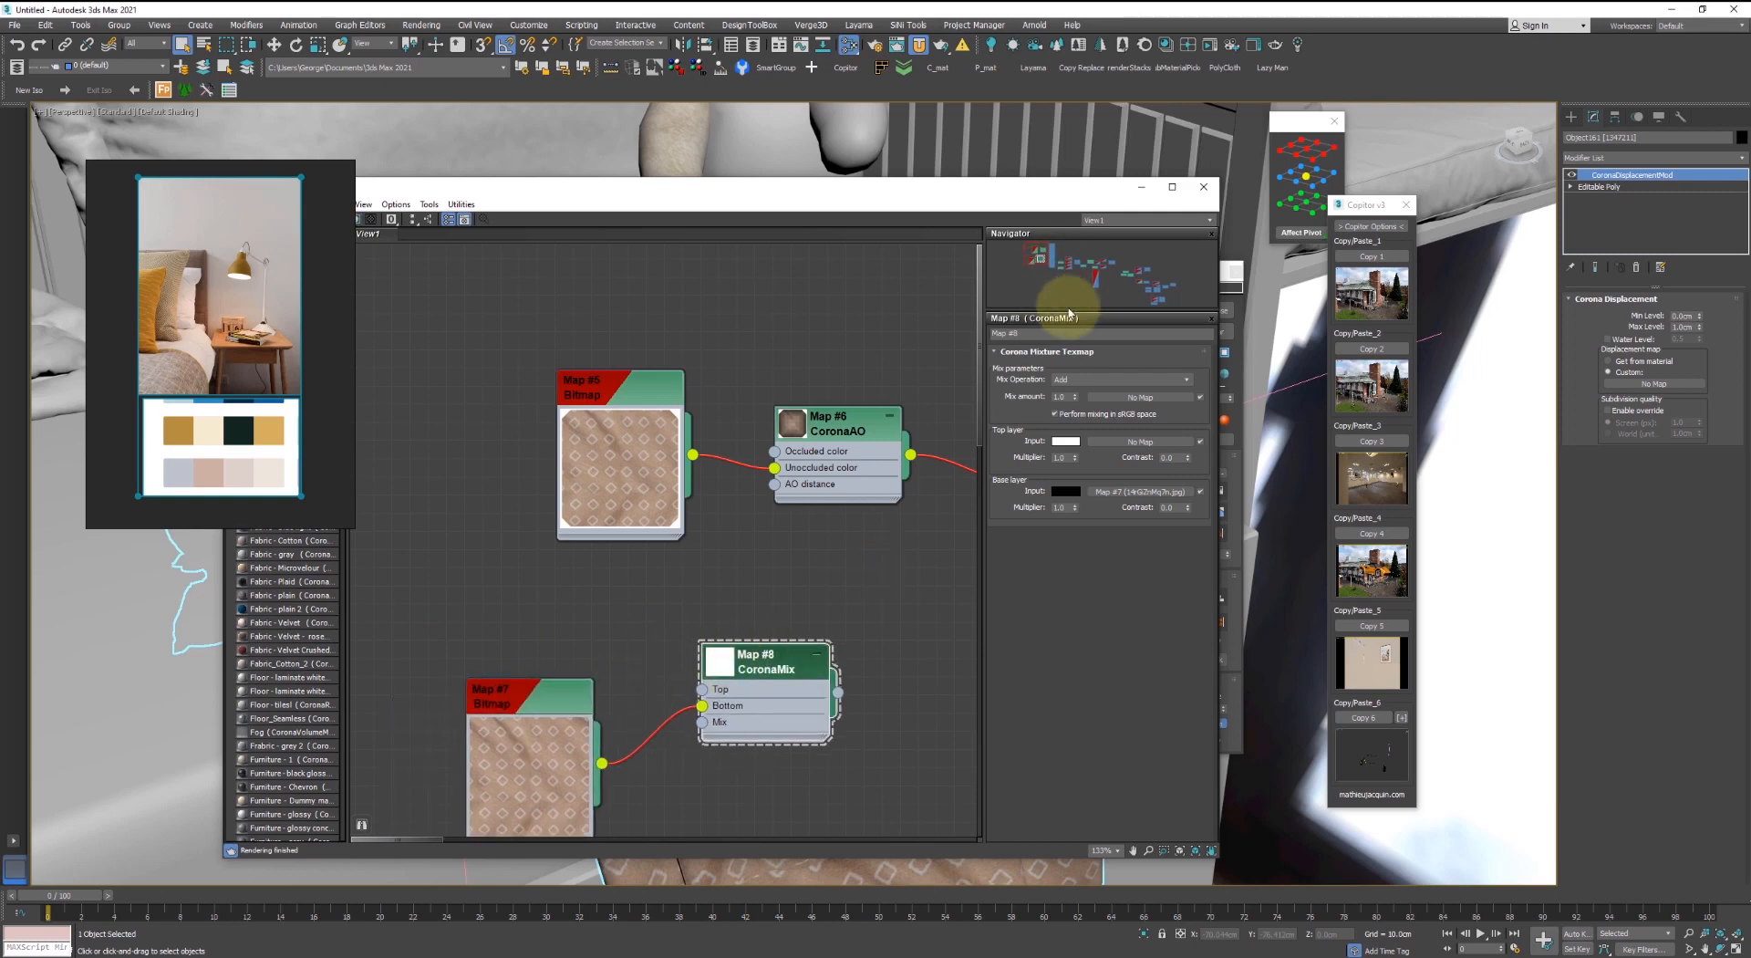
- Add a Noise map, connect it to the CoronaMix map's Top input and place it above the copied bitmap
scroll(567, 691, "up", 2)
left_click_drag(560, 687, 580, 734)
scroll(531, 619, "down", 2)
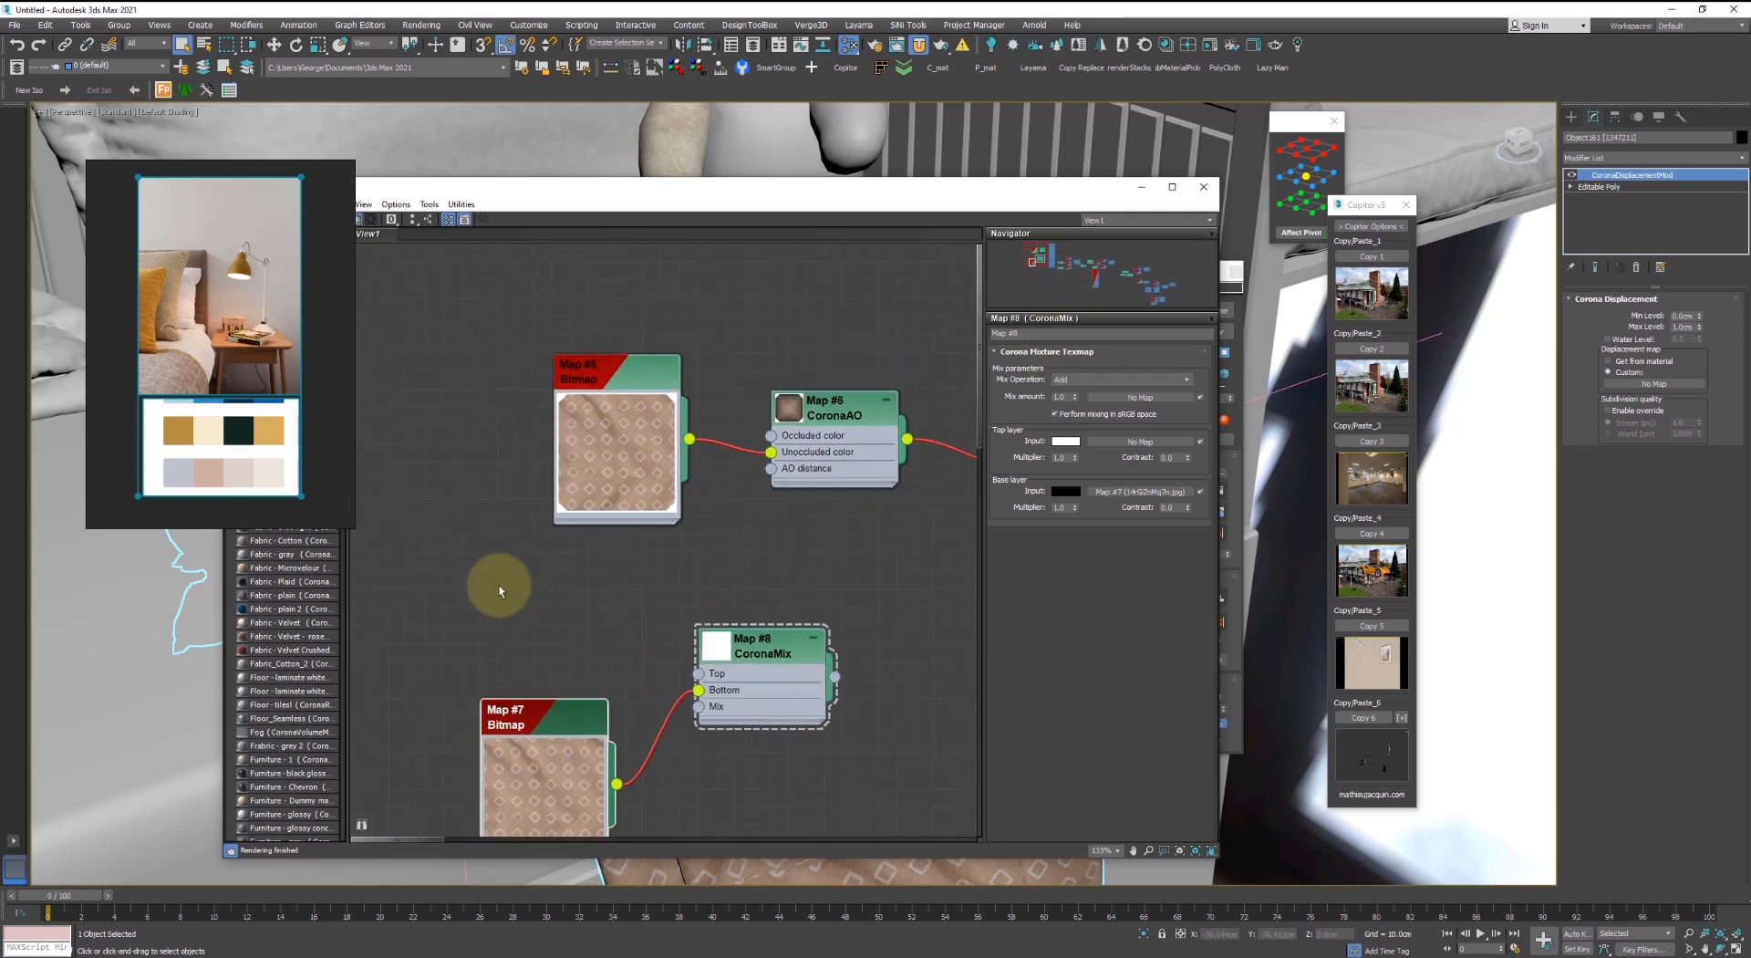
right_click(499, 585)
mouse_move(526, 625)
mouse_move(674, 641)
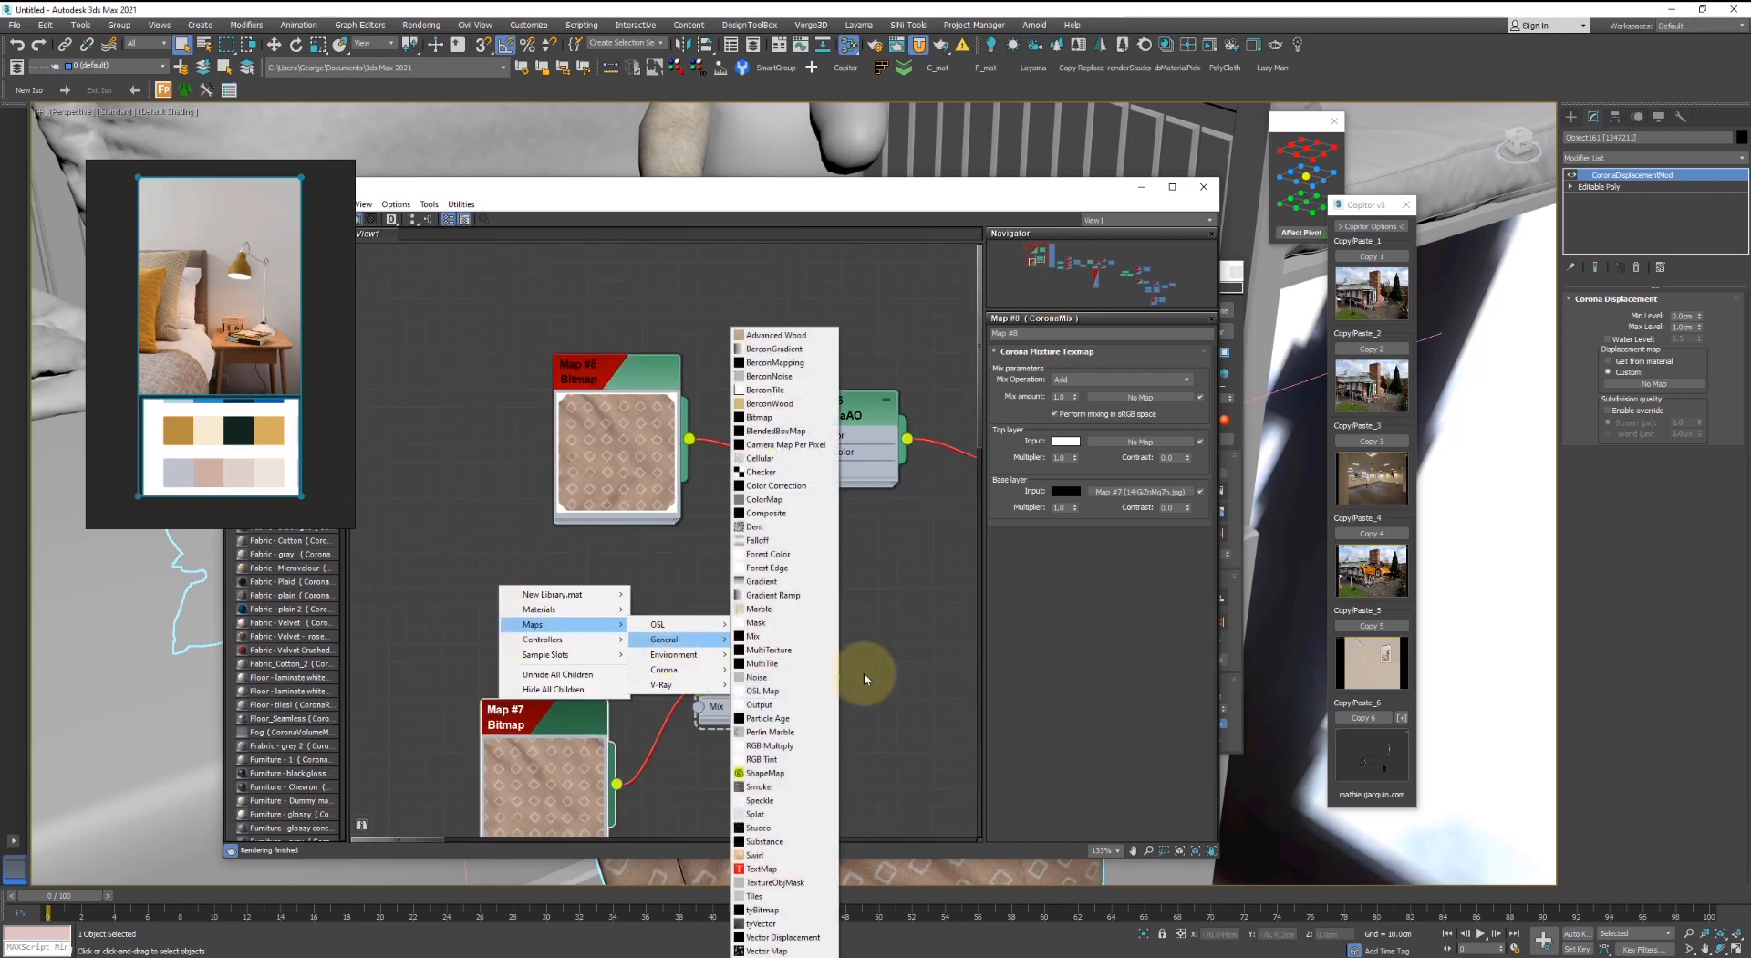
left_click(774, 677)
left_click_drag(563, 614, 710, 672)
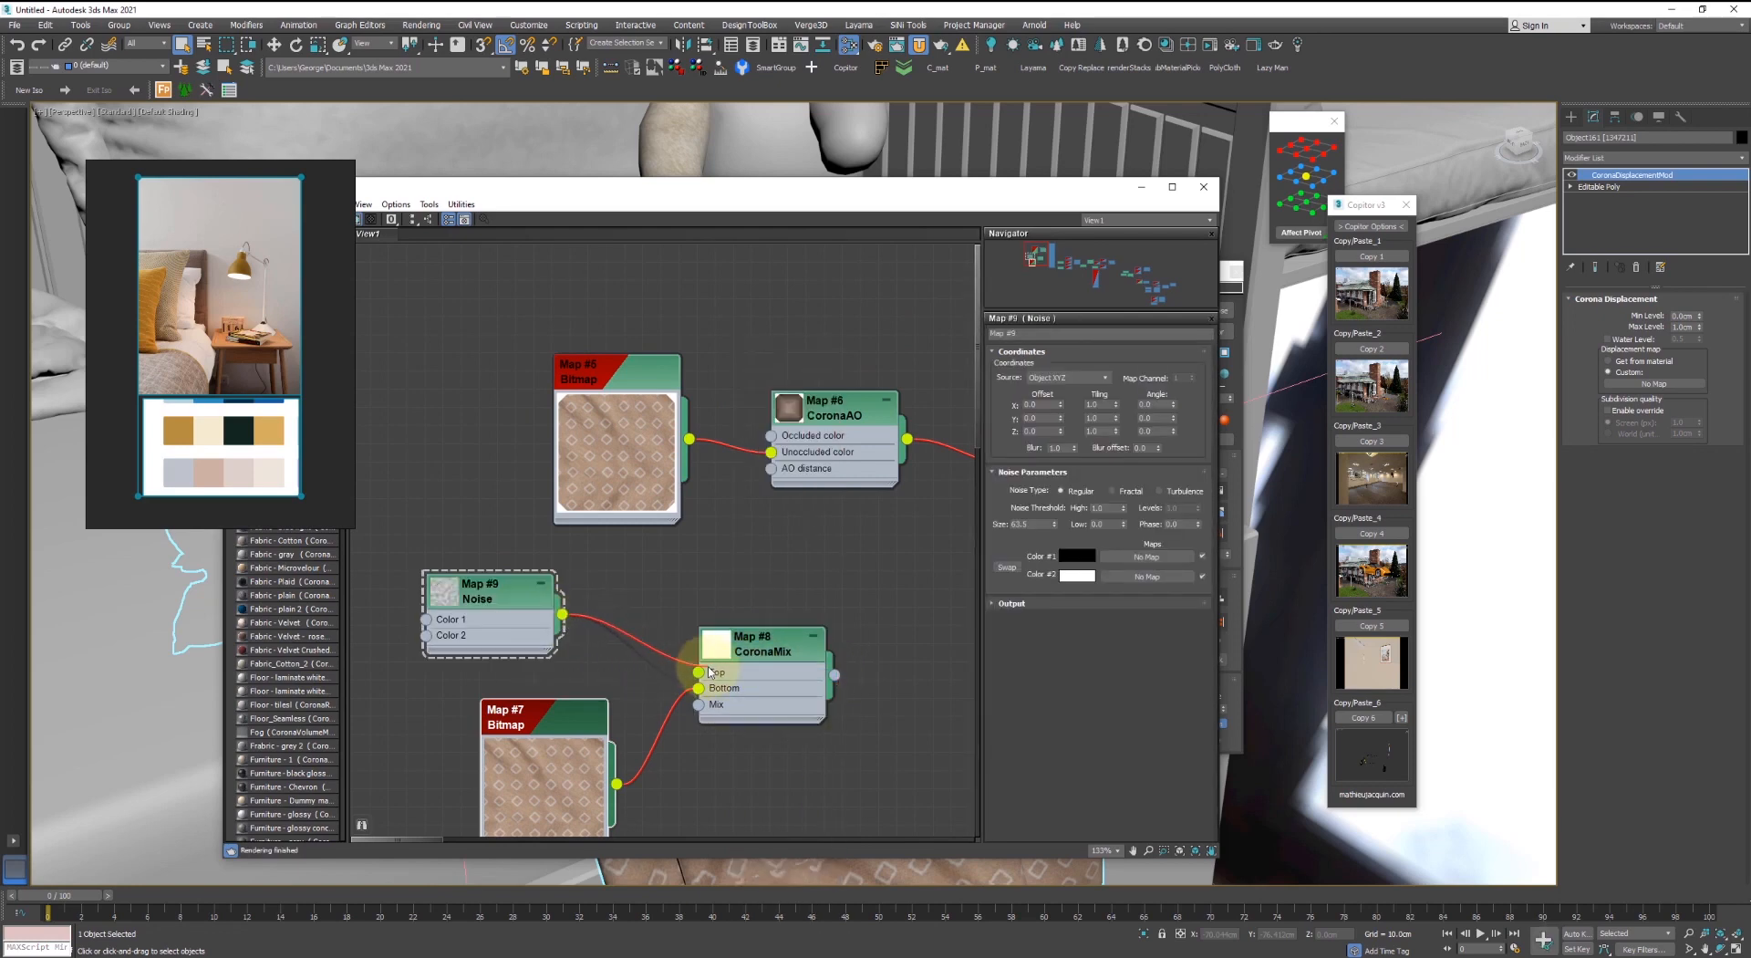
left_click_drag(485, 618, 542, 633)
- Set the CoronaMix map's mix operation to Overlay so the noise blends over the diamond pattern
double_click(716, 642)
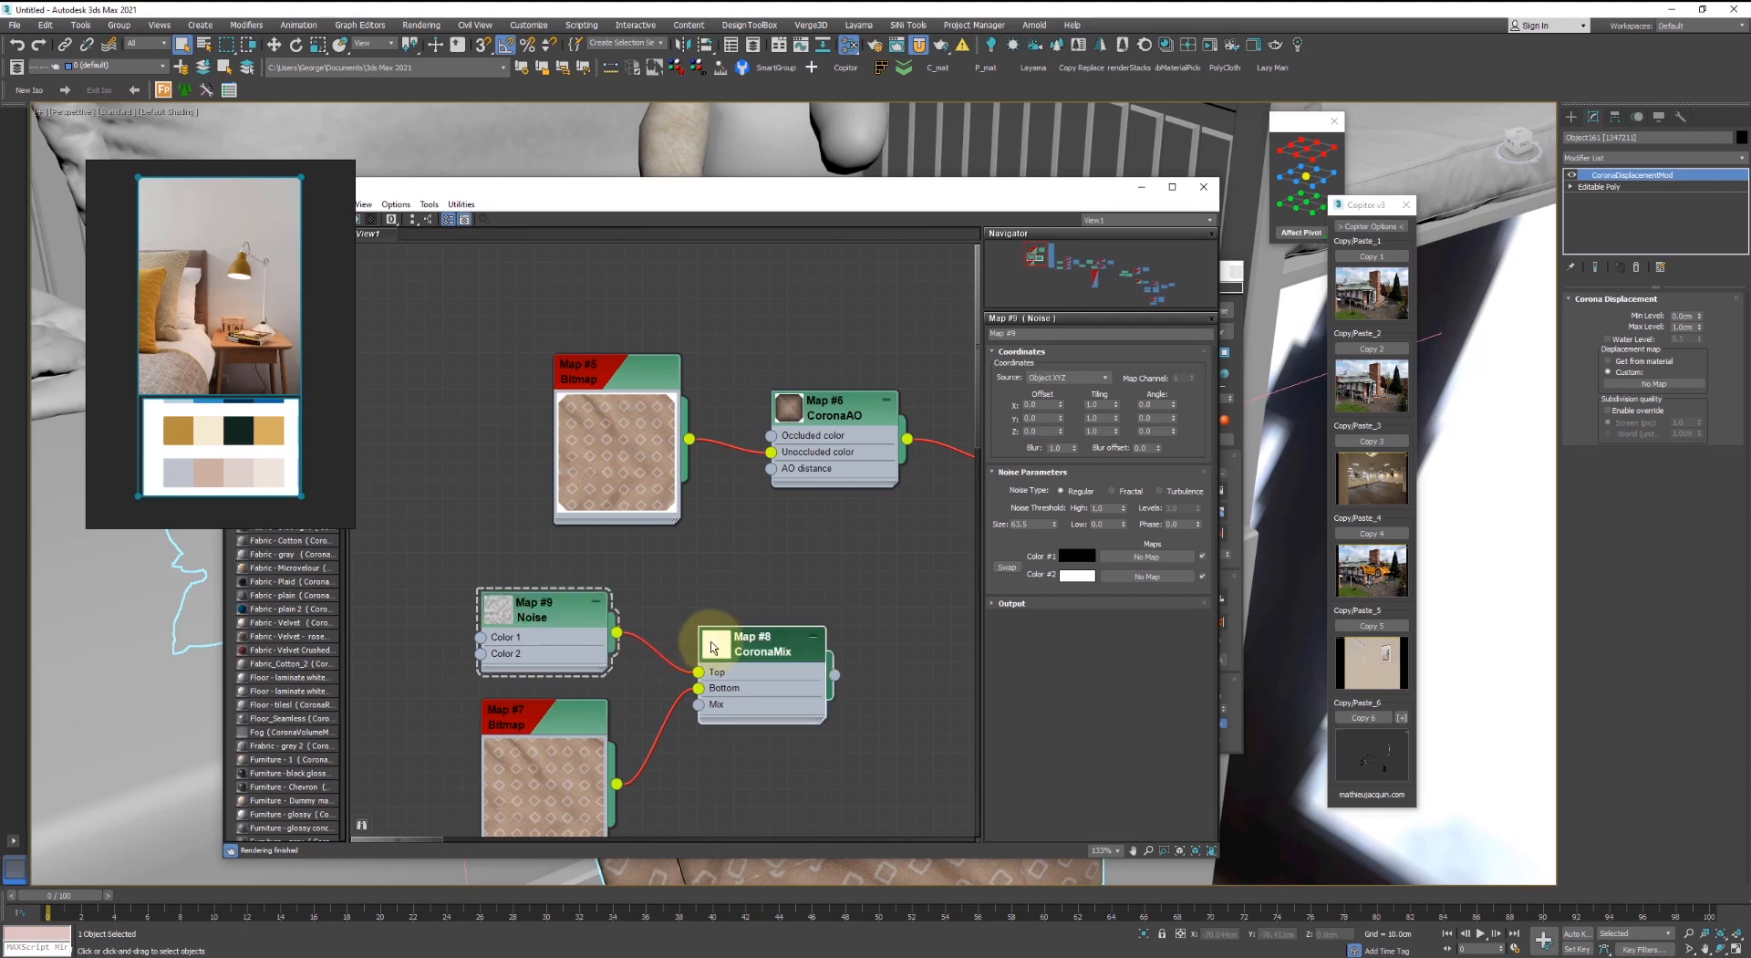
left_click(1101, 384)
left_click(1172, 438)
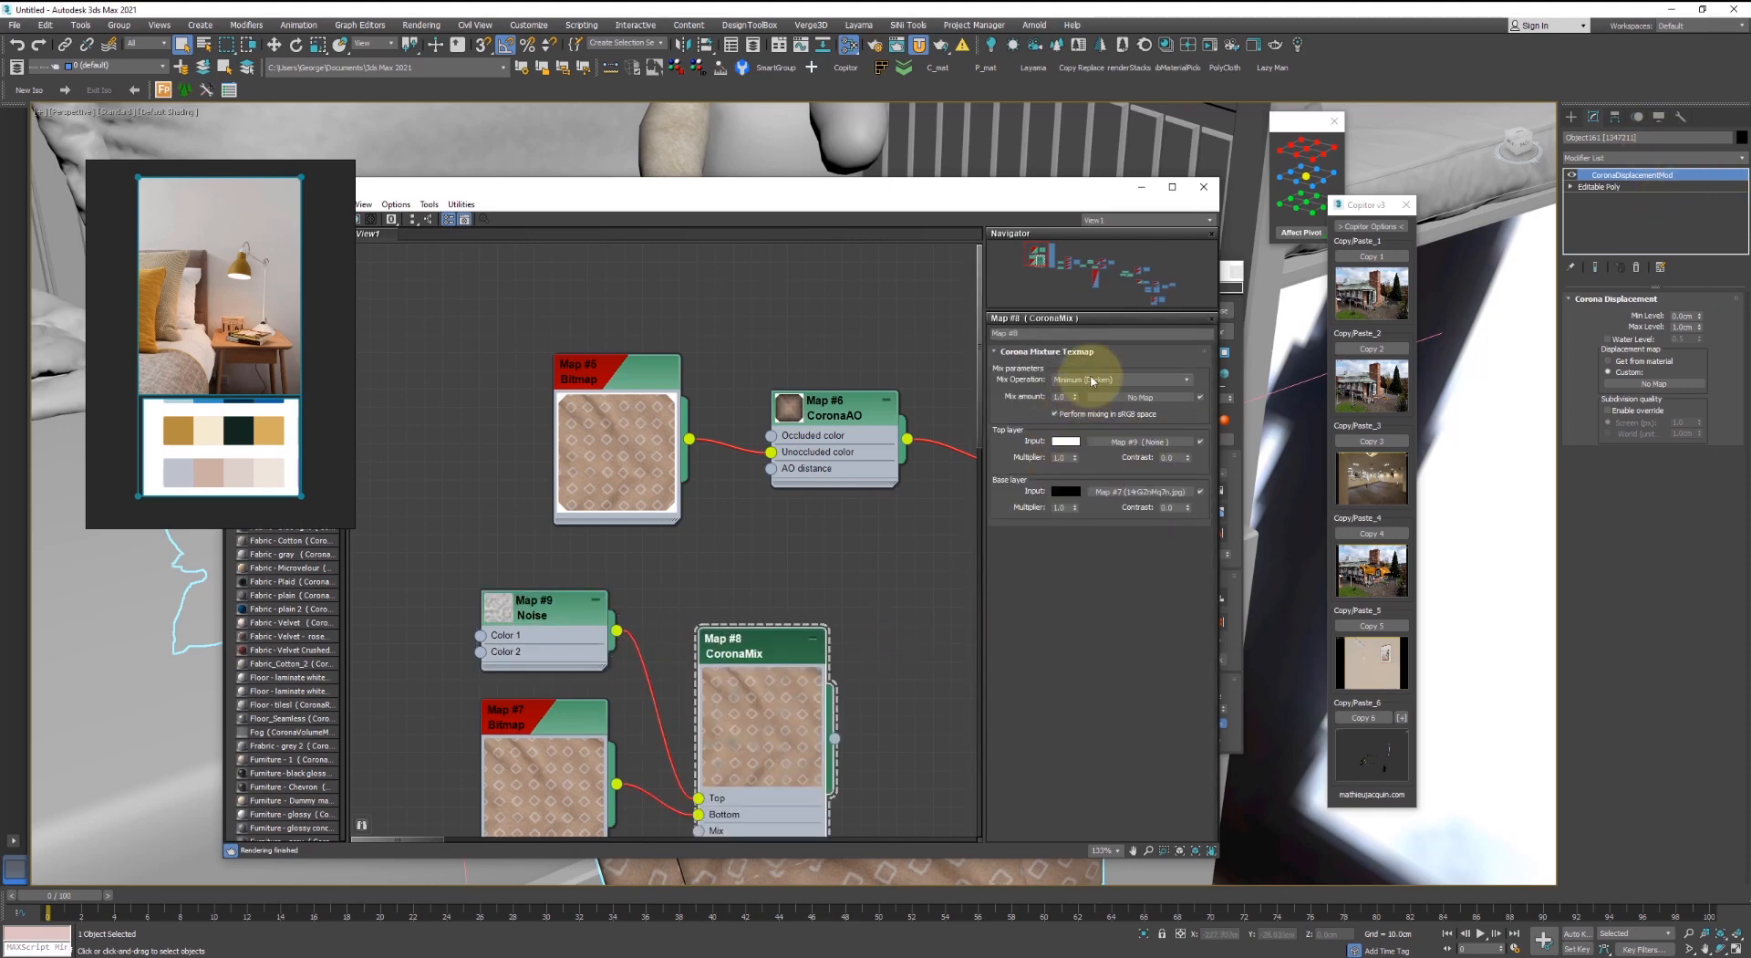
scroll(1091, 382, "down", 2)
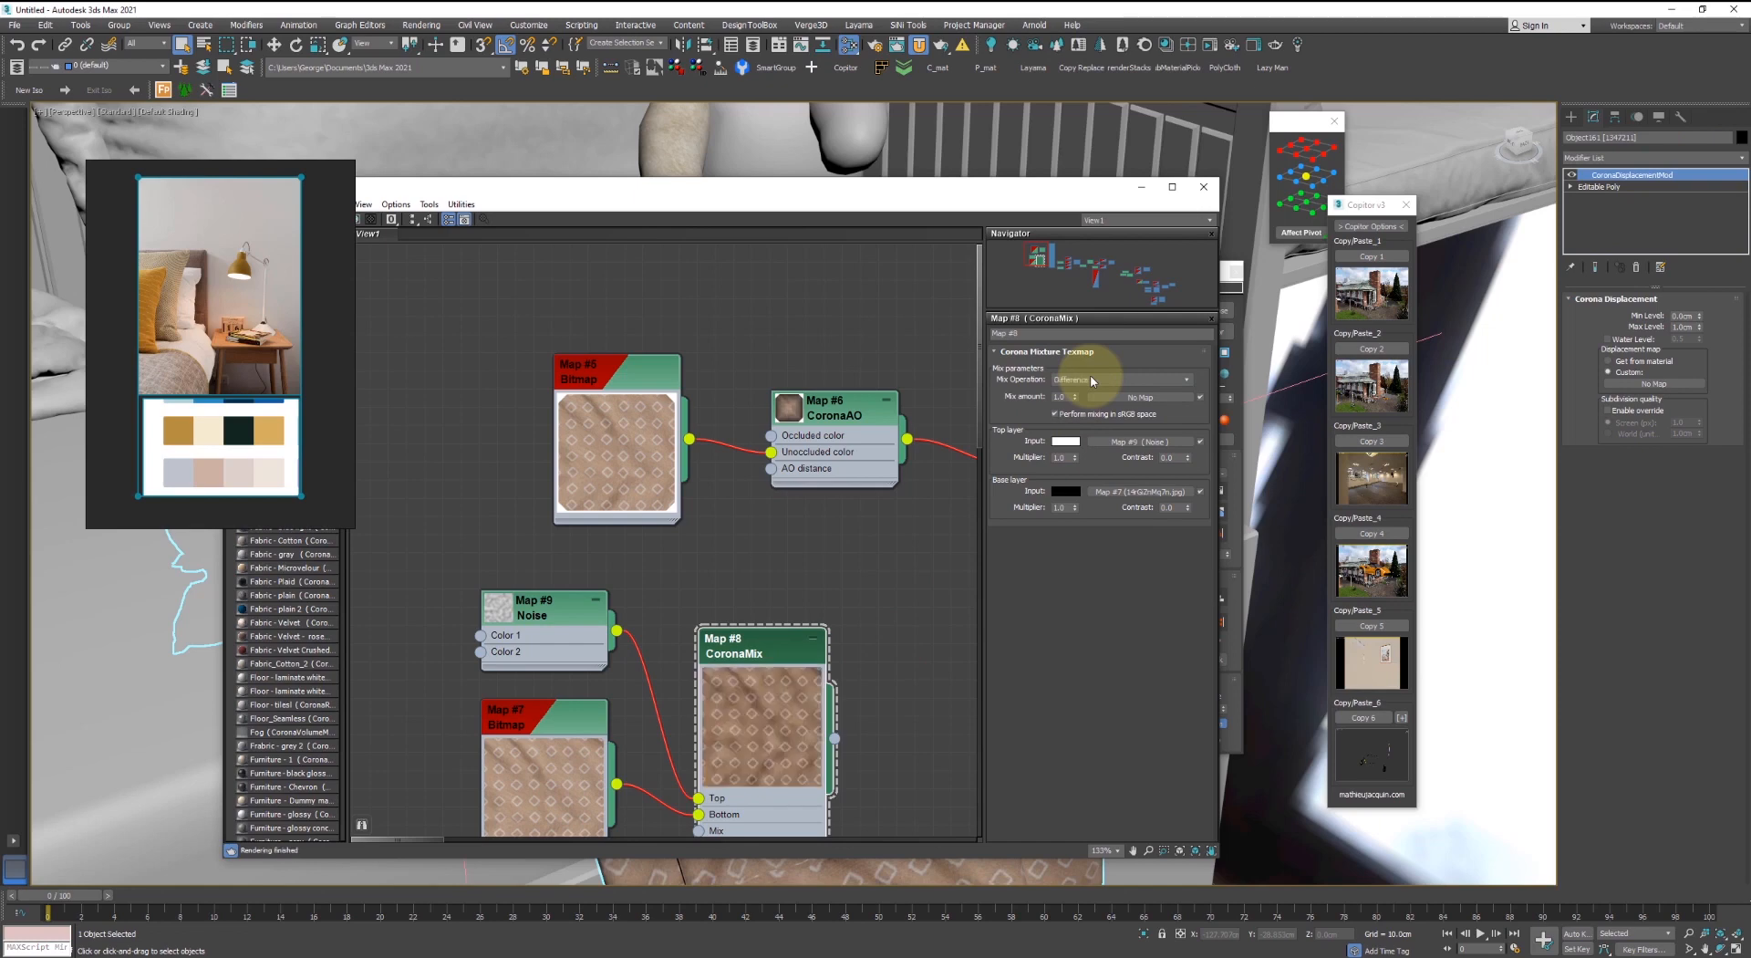
scroll(1093, 380, "down", 1)
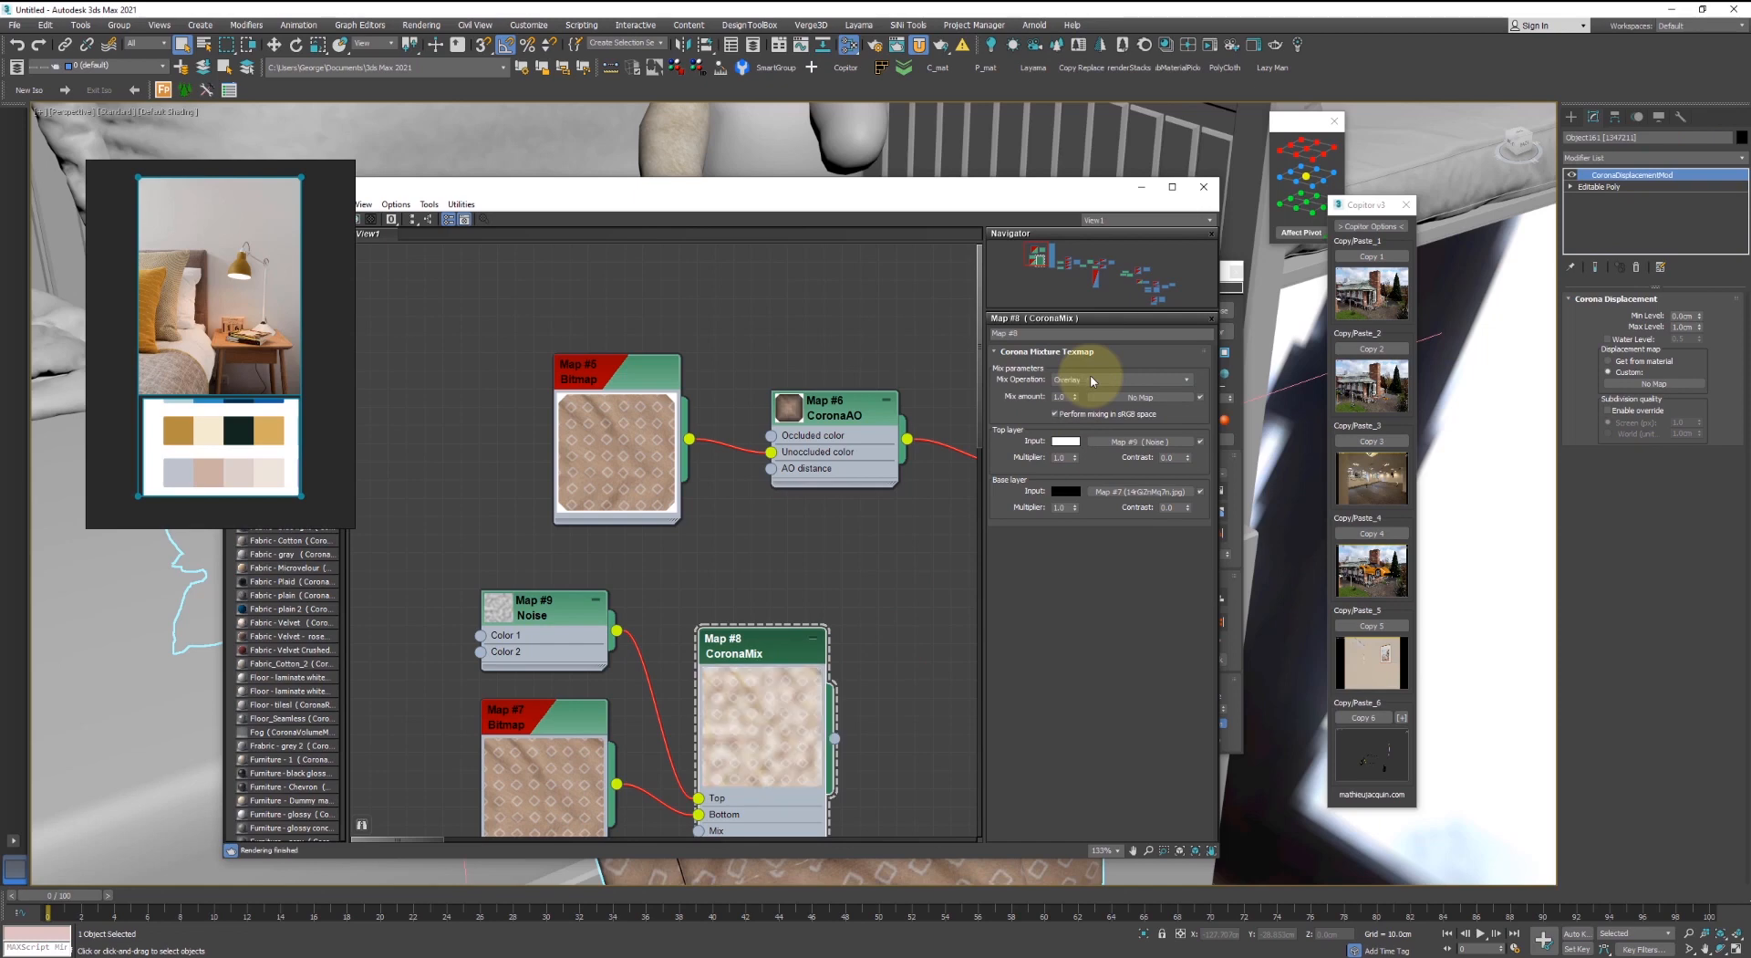
- Assign the CoronaMix output as the custom displacement map of the throw's CoronaDisplacementMod and close the material editor
middle_click_drag(844, 629, 845, 479)
scroll(829, 581, "up", 1)
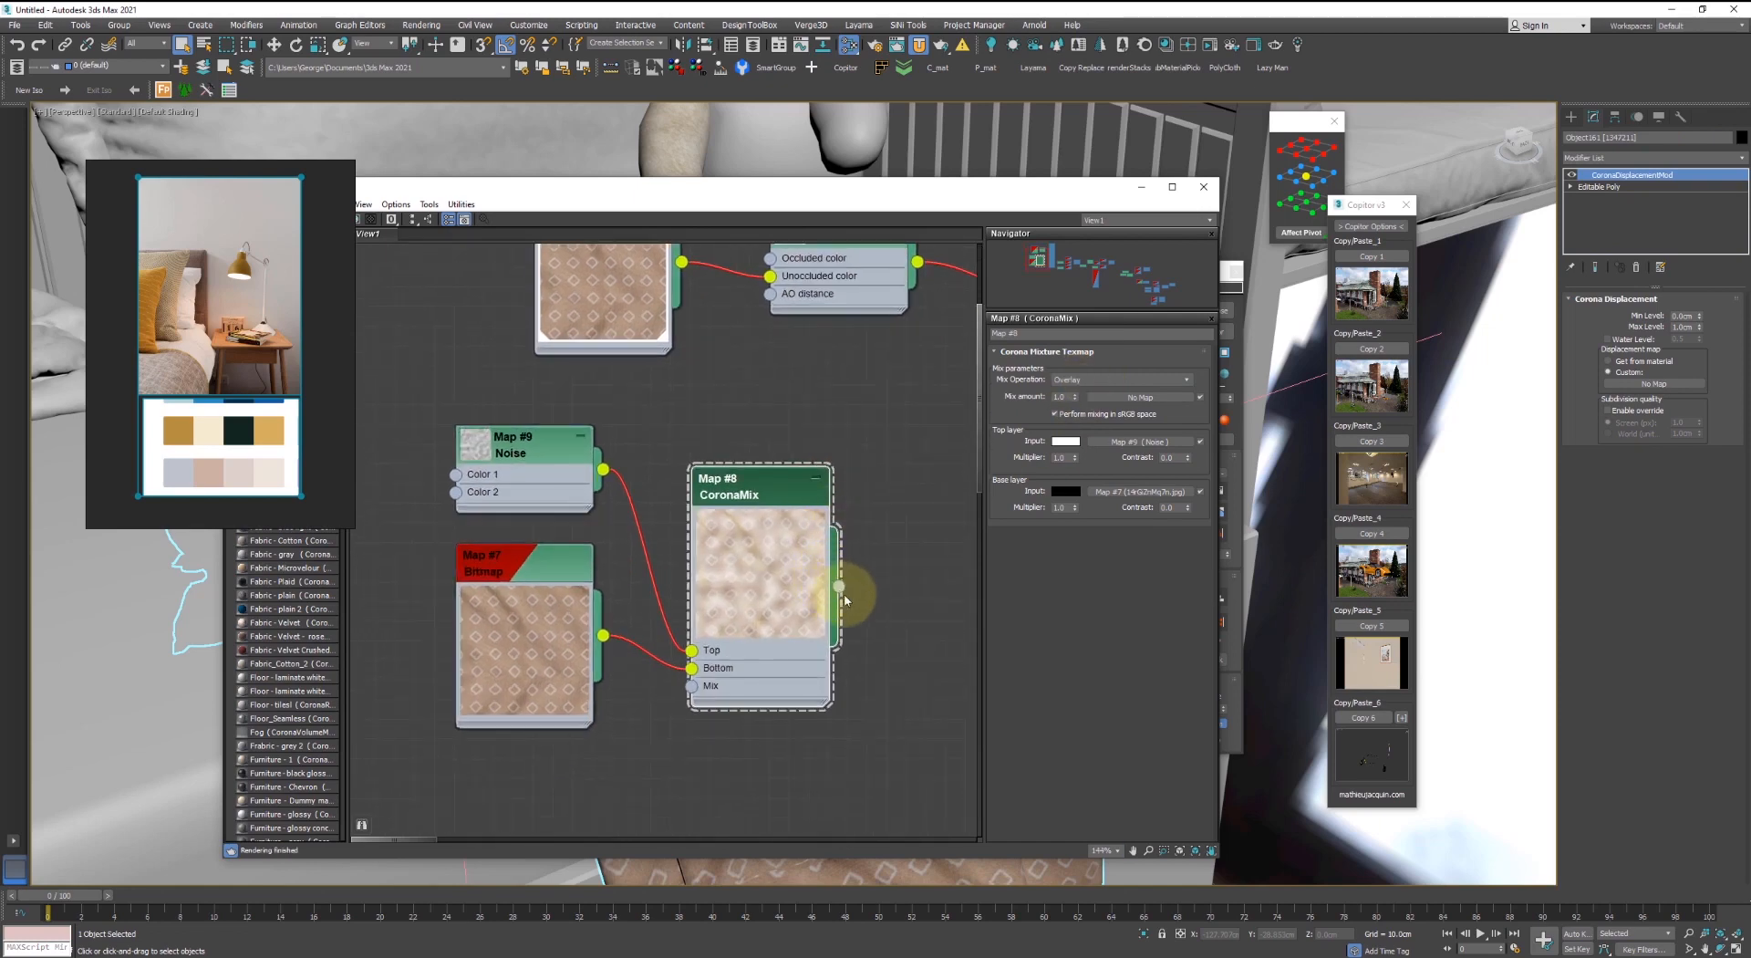
left_click_drag(1636, 388, 1639, 385)
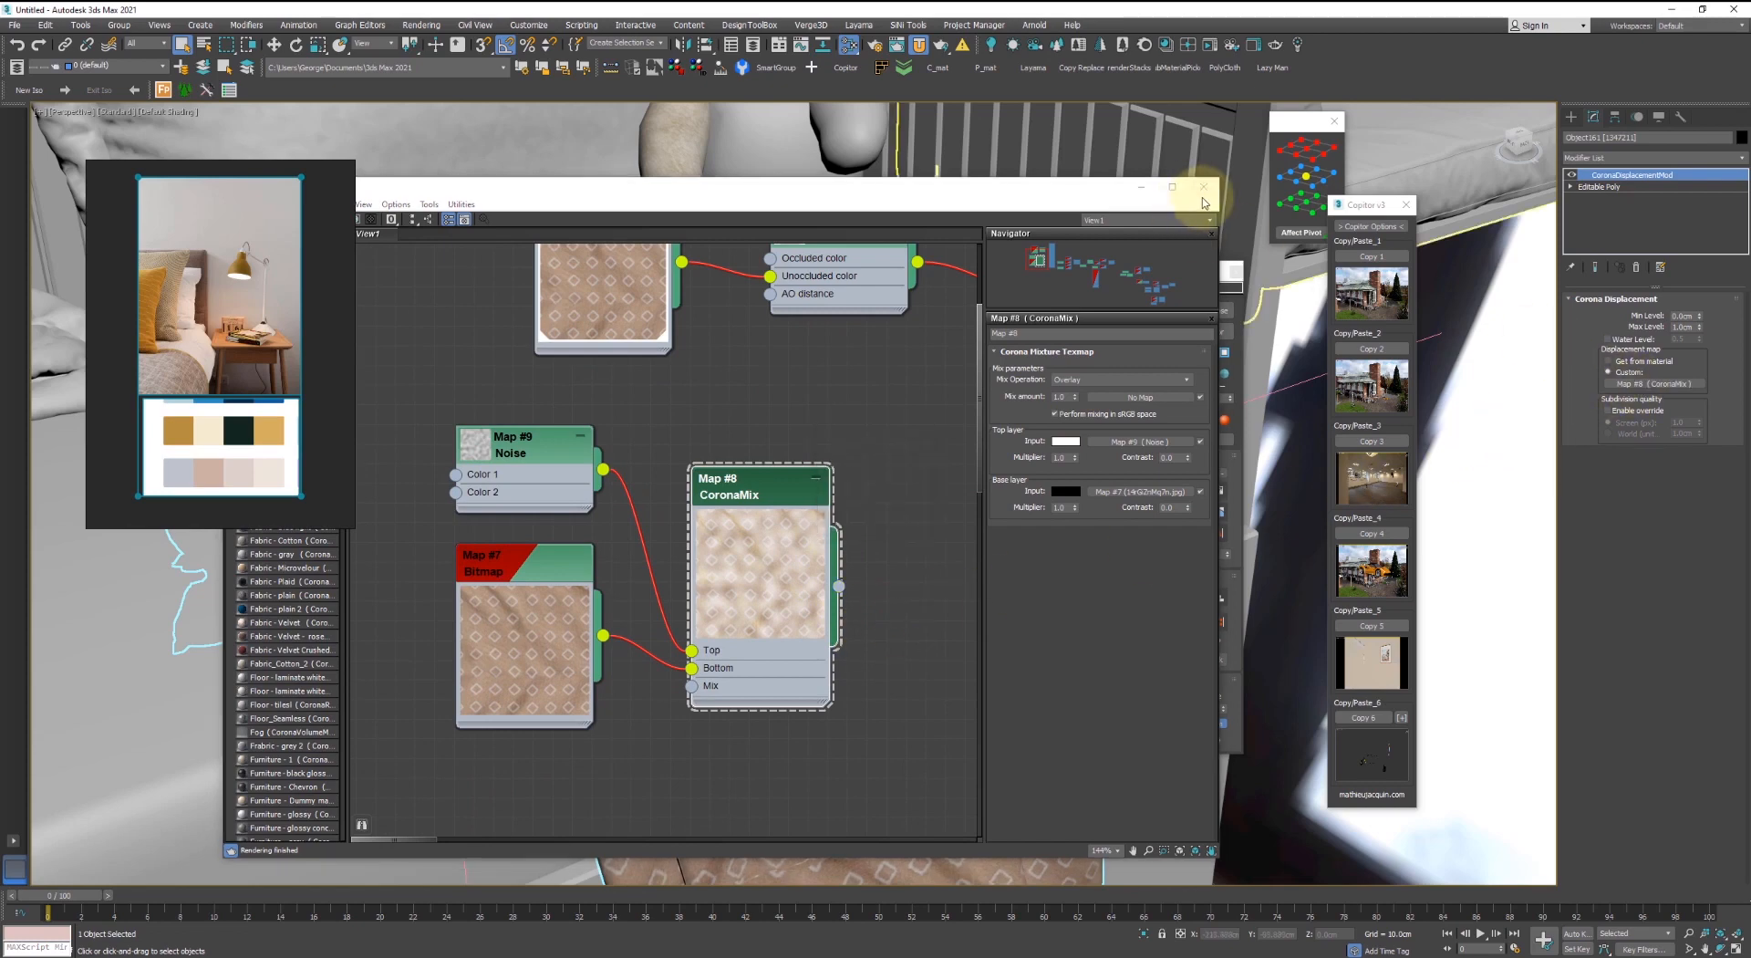
left_click(1203, 188)
- Start a Corona interactive render and check the displacement on the throw up close
scroll(849, 492, "up", 4)
scroll(833, 488, "down", 3)
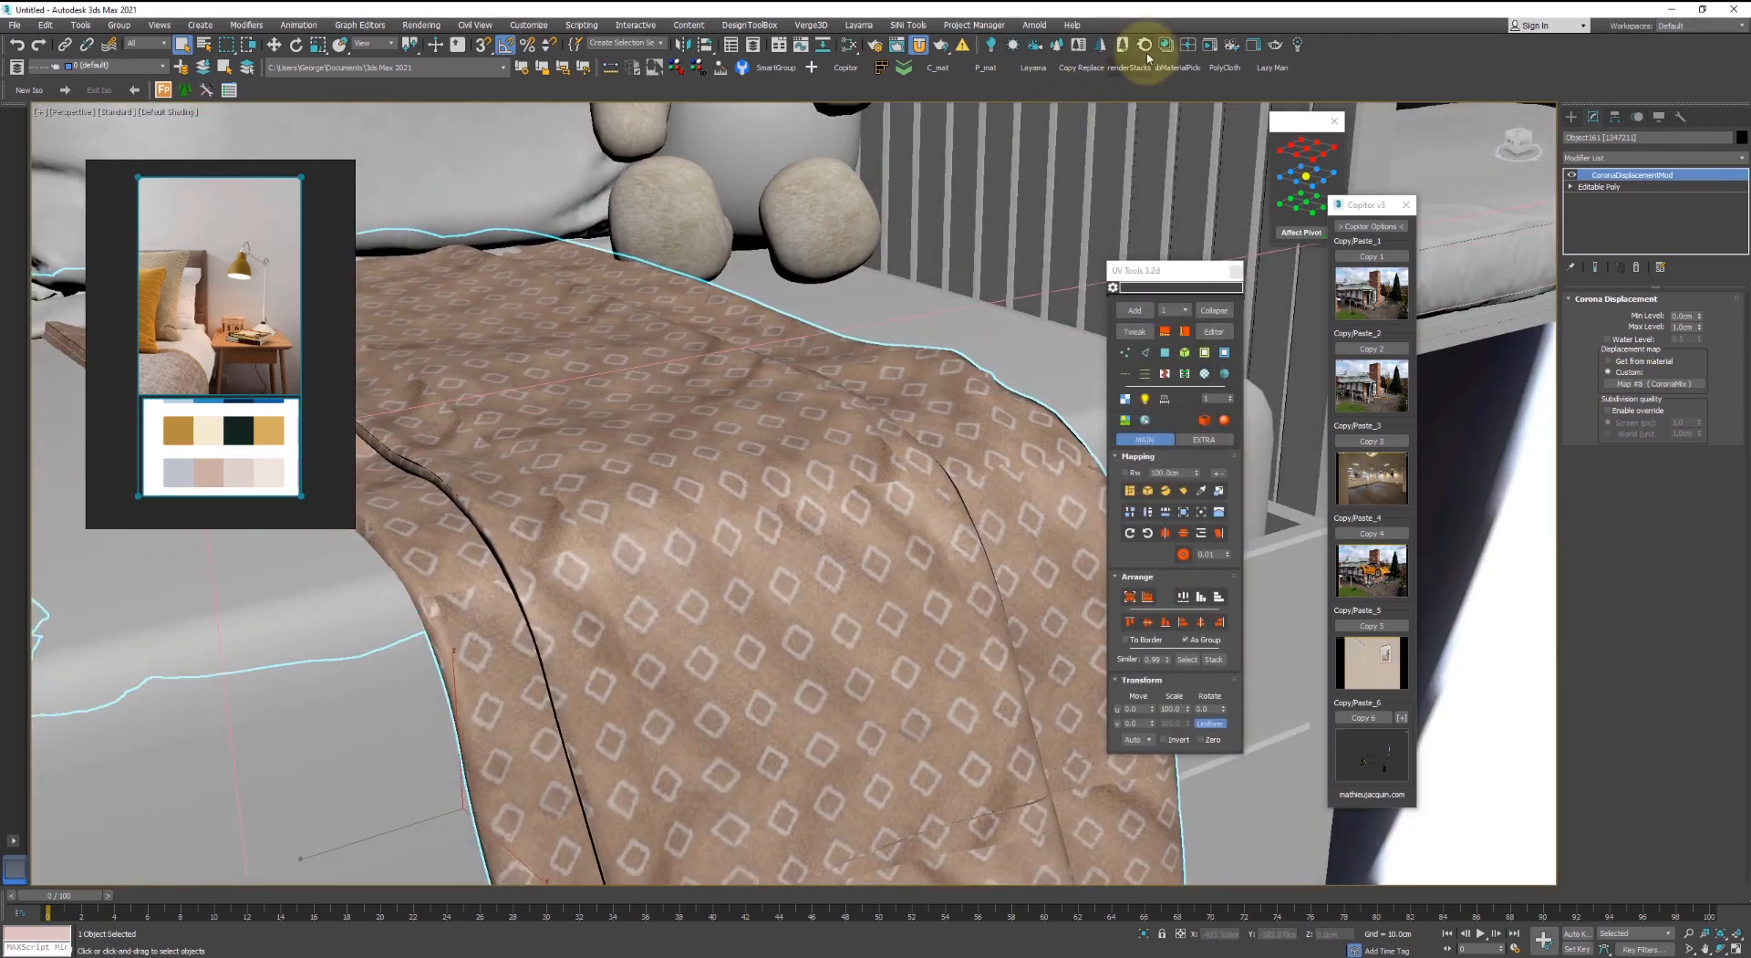
left_click(1214, 50)
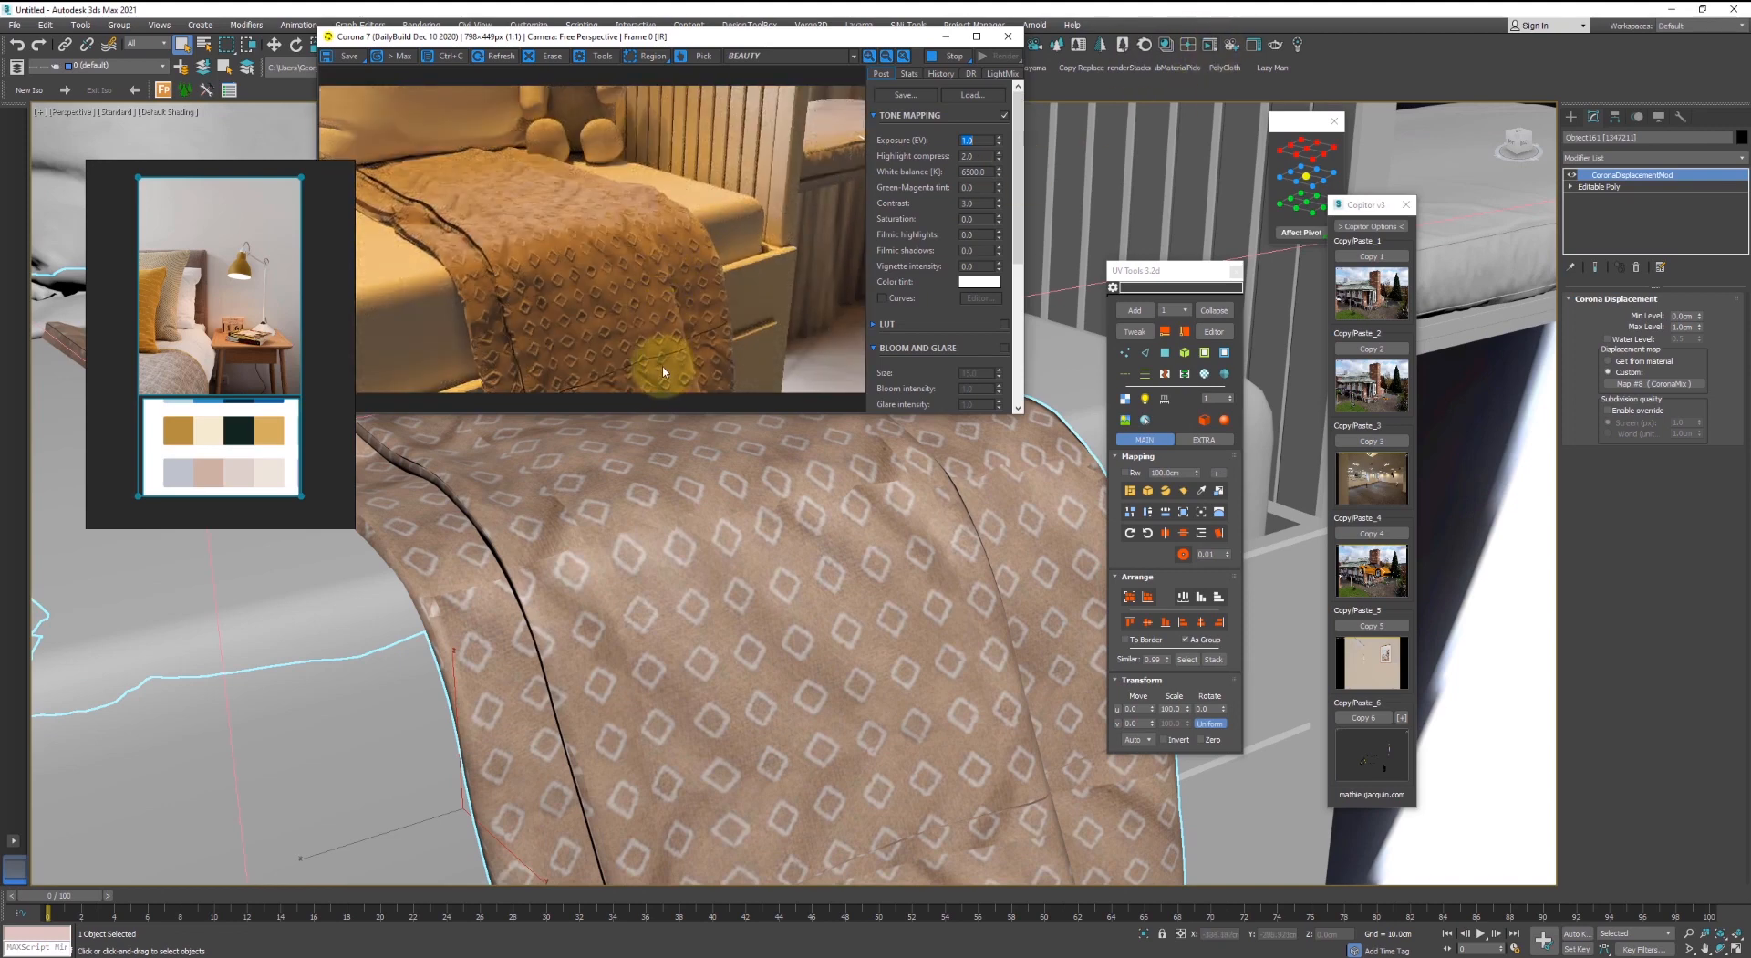
scroll(912, 784, "up", 4)
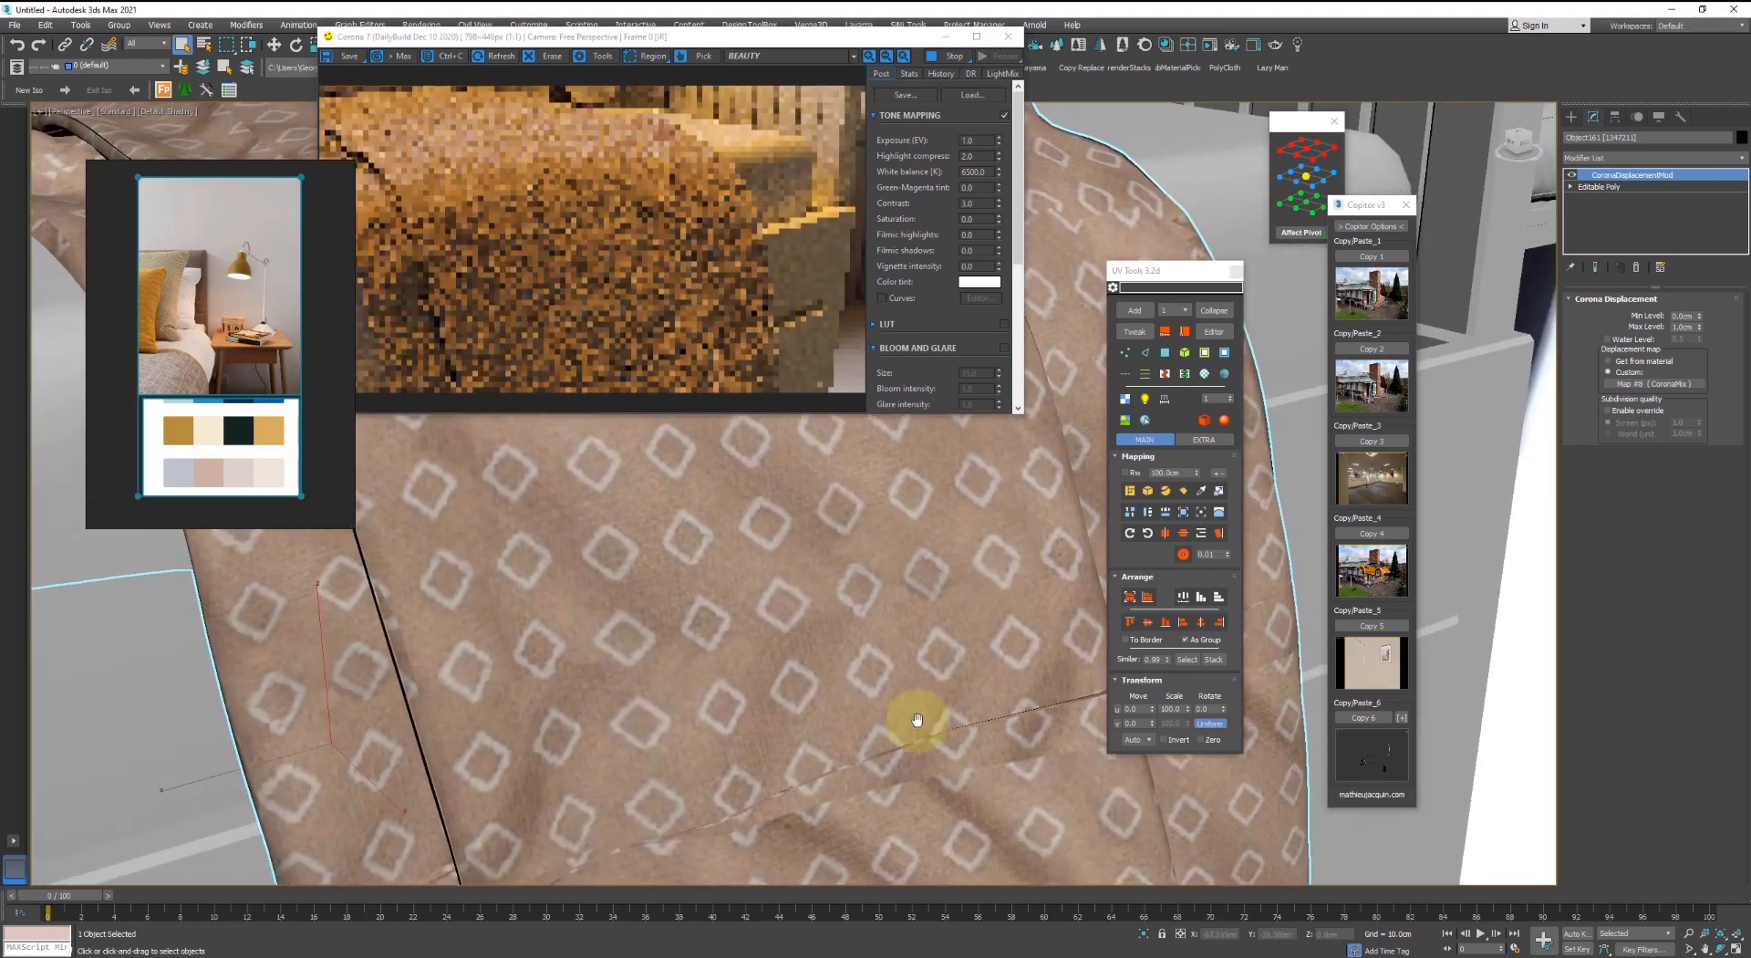
scroll(729, 804, "up", 1)
middle_click_drag(729, 804, 677, 708)
- Examine the throw's mesh with edged faces shown against the rendered displacement around the seams and folds
key("F4")
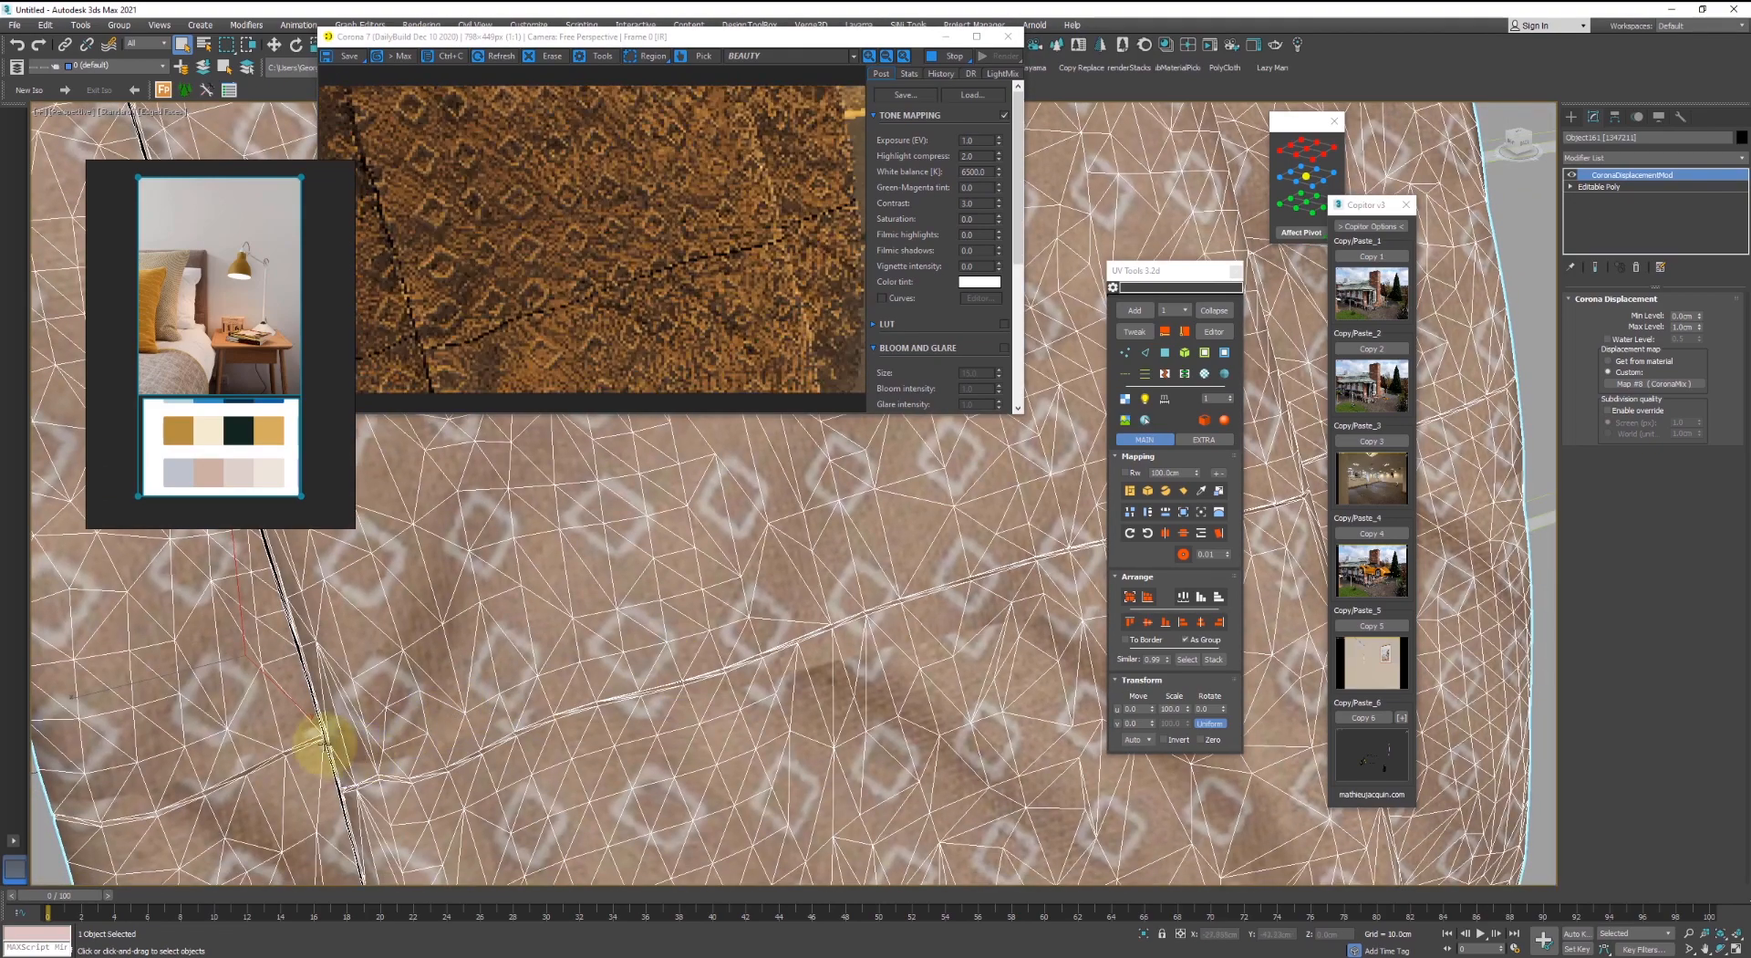
scroll(323, 748, "down", 1)
scroll(415, 755, "up", 2)
middle_click_drag(402, 727, 770, 637)
scroll(833, 565, "down", 4)
scroll(912, 593, "down", 1)
scroll(917, 575, "up", 3)
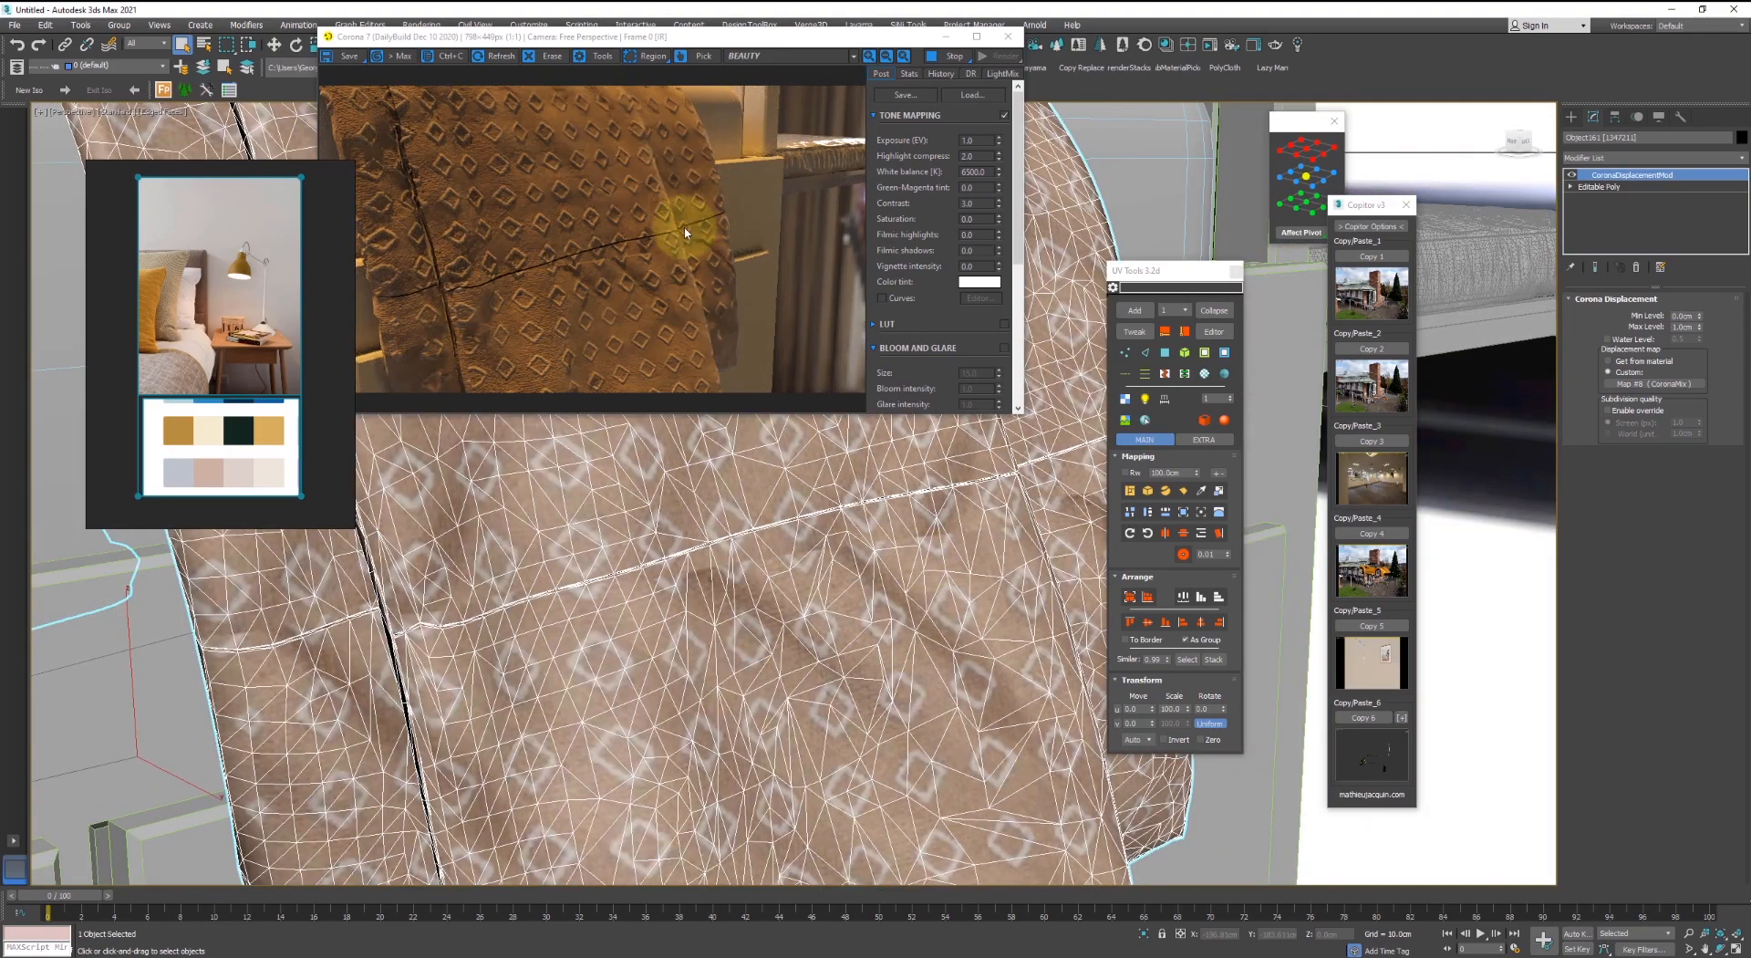
scroll(586, 613, "down", 4)
middle_click_drag(593, 614, 775, 696)
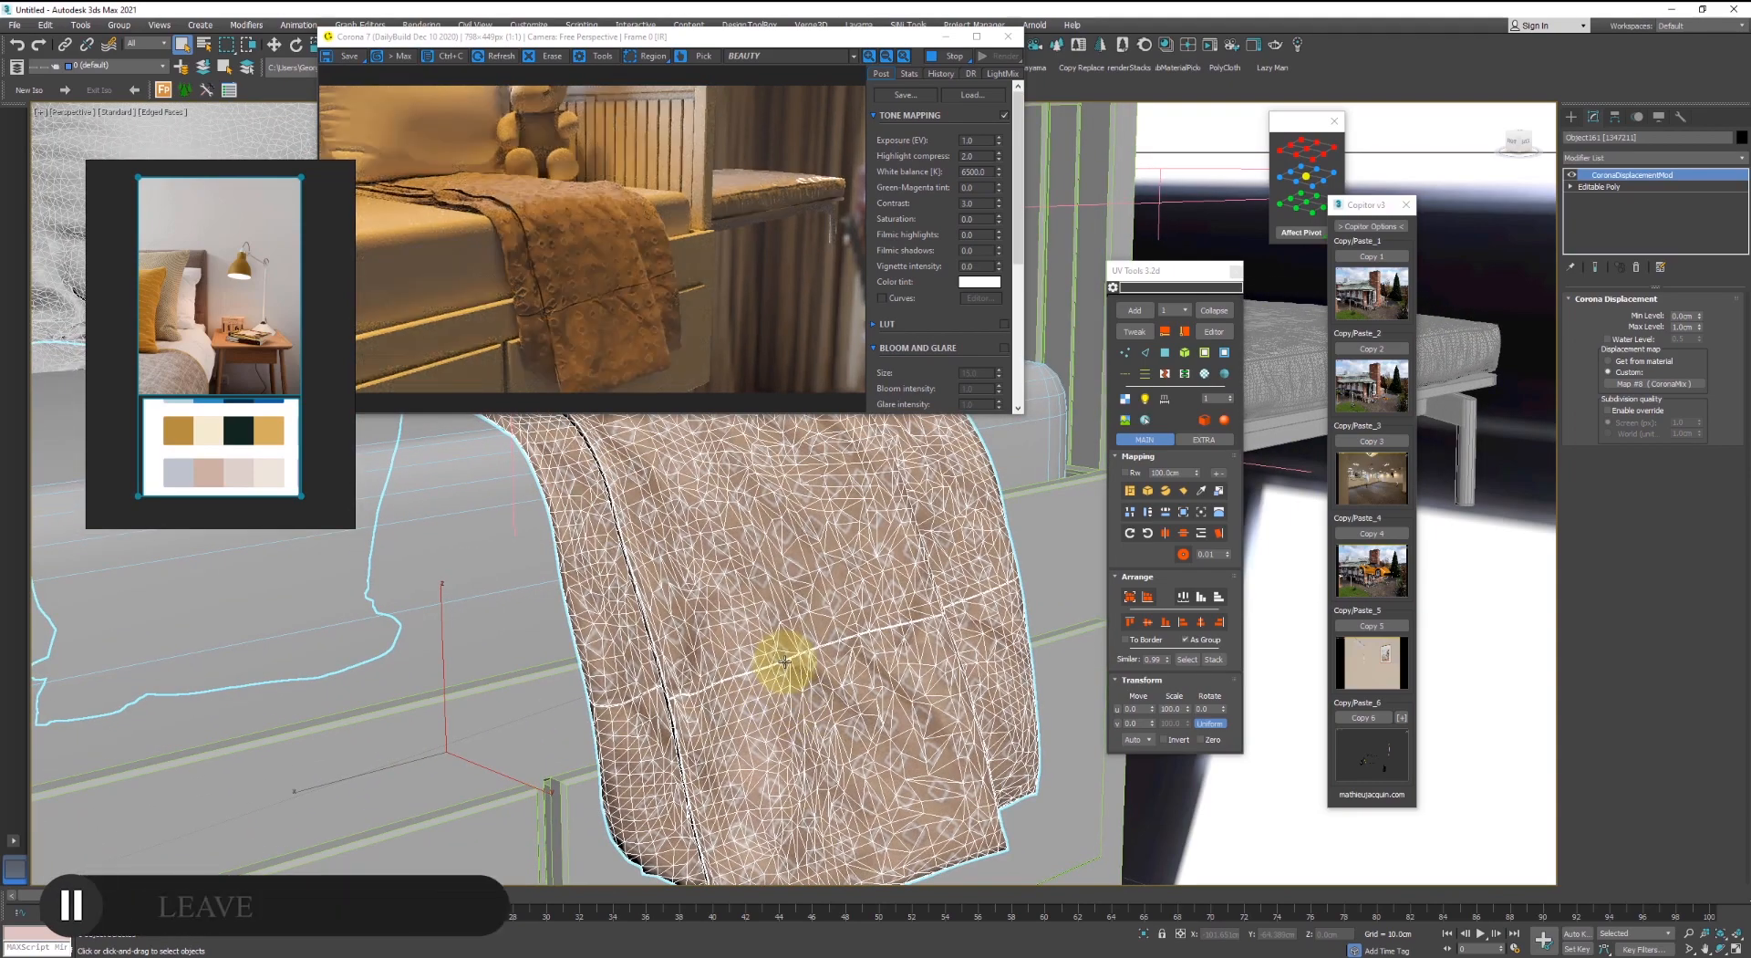
key("F4")
- Set the Noise map to Fractal with a high threshold of 0.8 and a low threshold of 0.2
scroll(780, 673, "down", 3)
middle_click_drag(780, 672, 879, 575, "alt")
scroll(821, 644, "up", 3)
key("m")
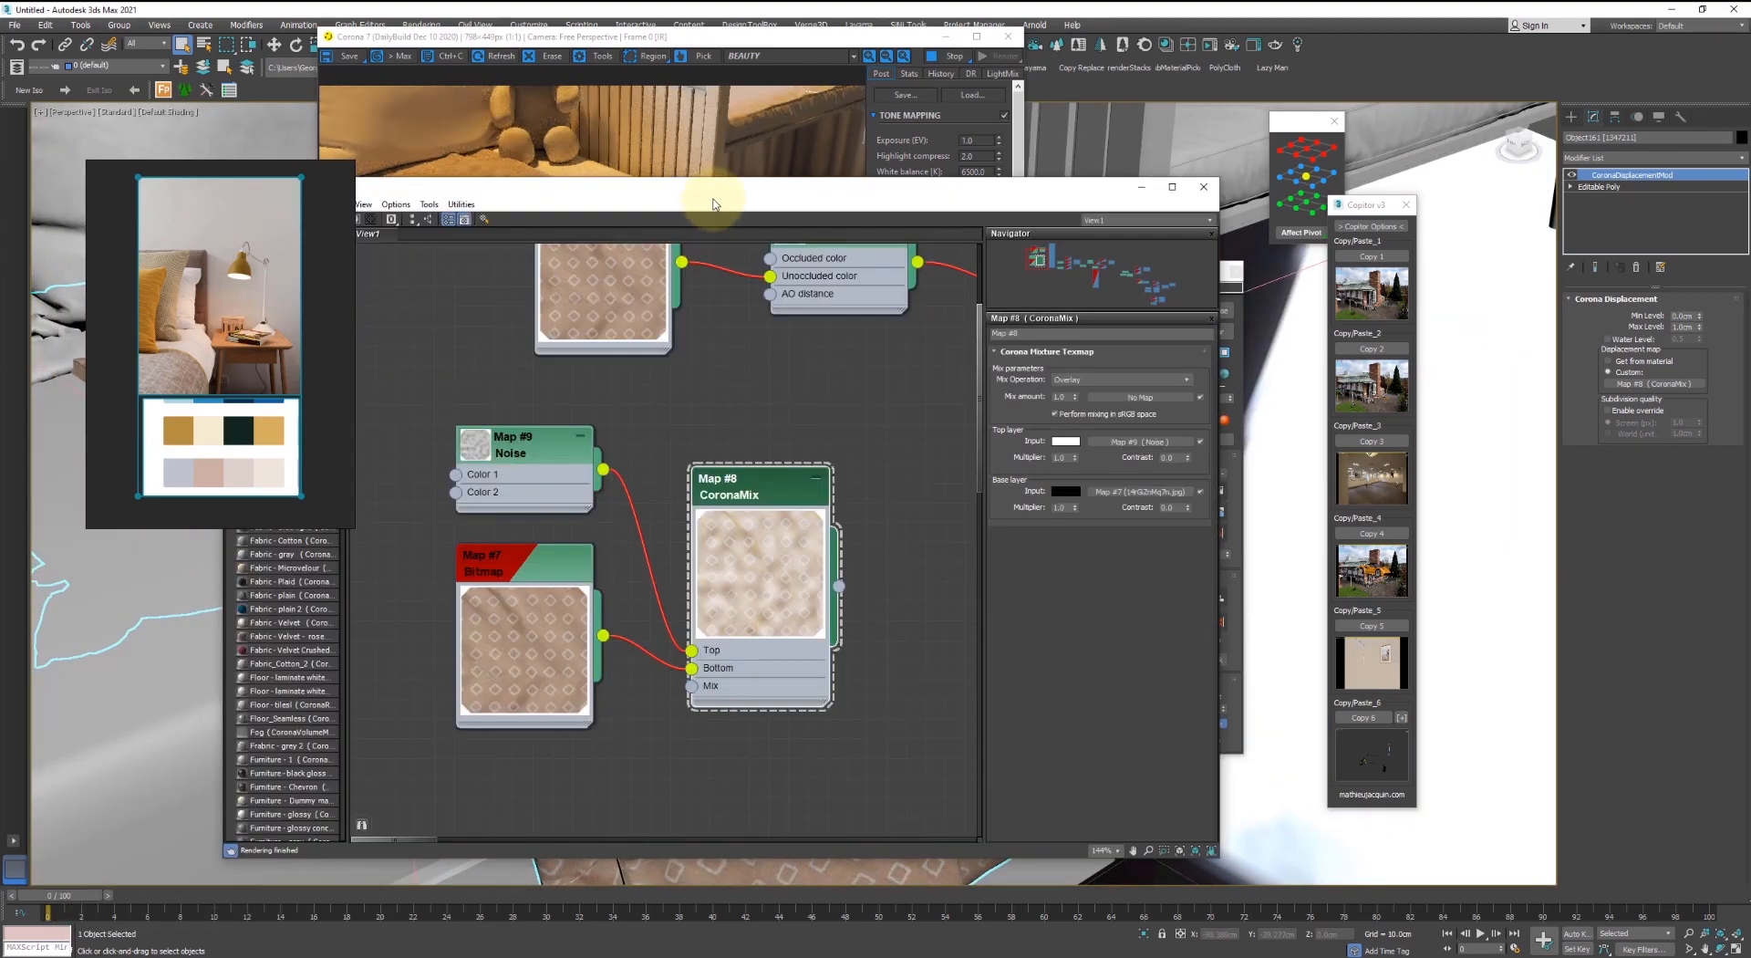
left_click_drag(712, 194, 1153, 294)
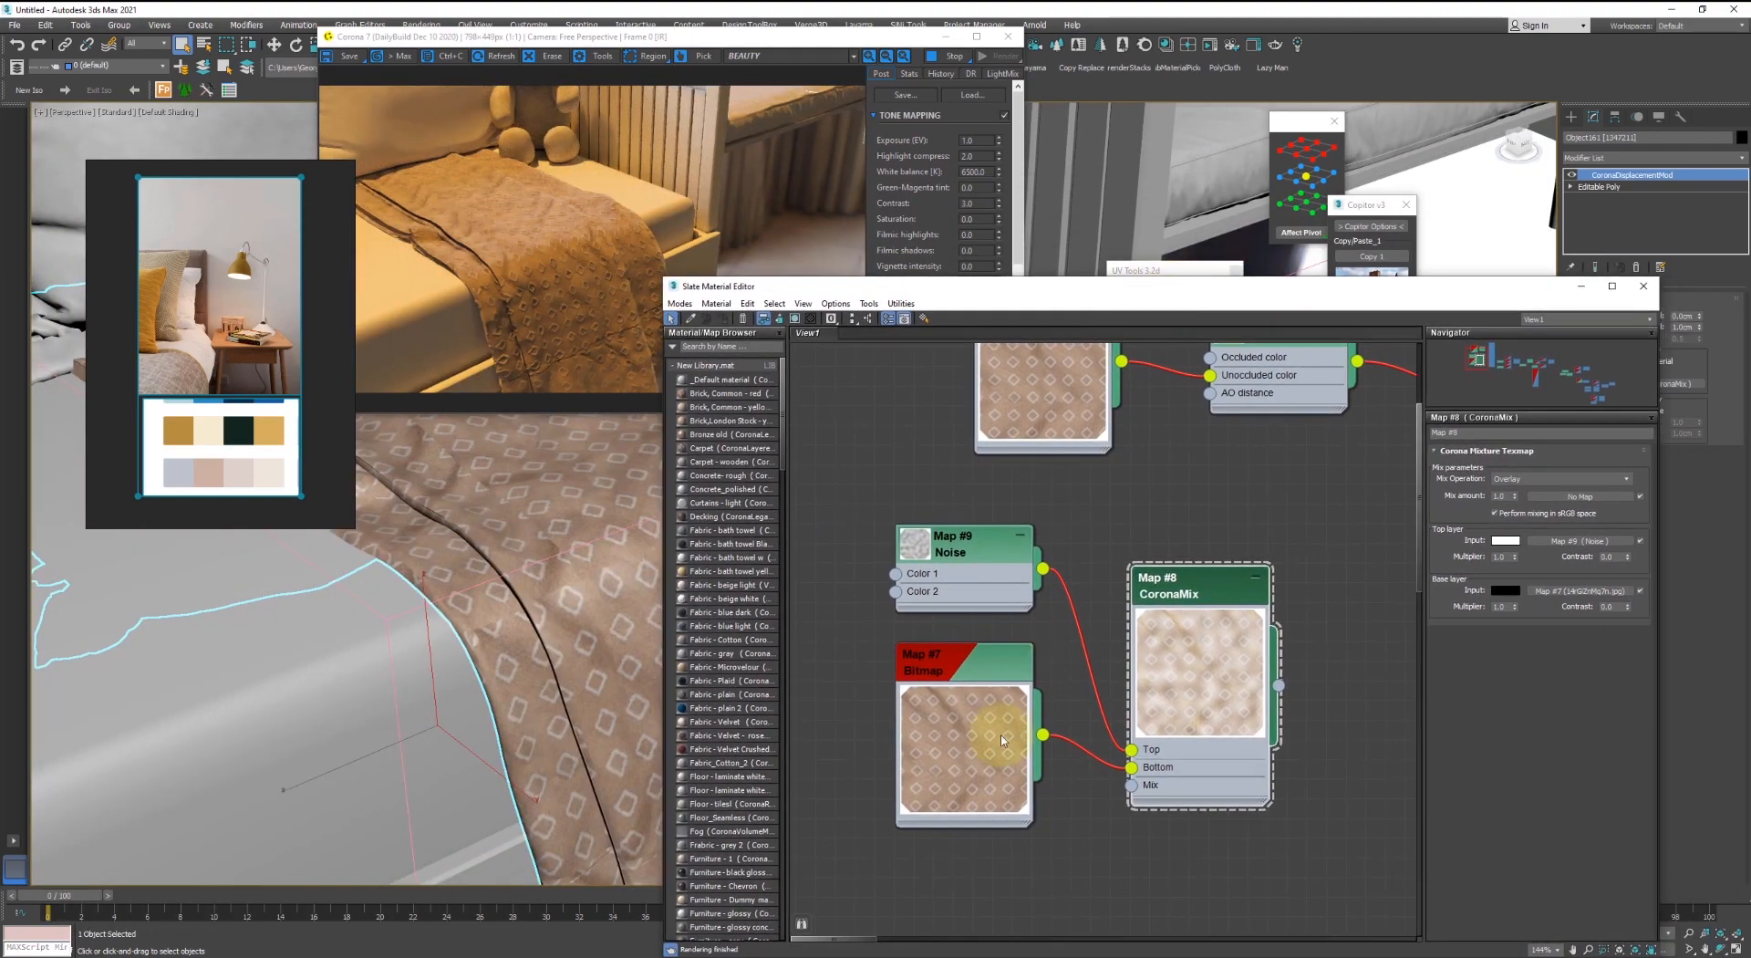
double_click(952, 563)
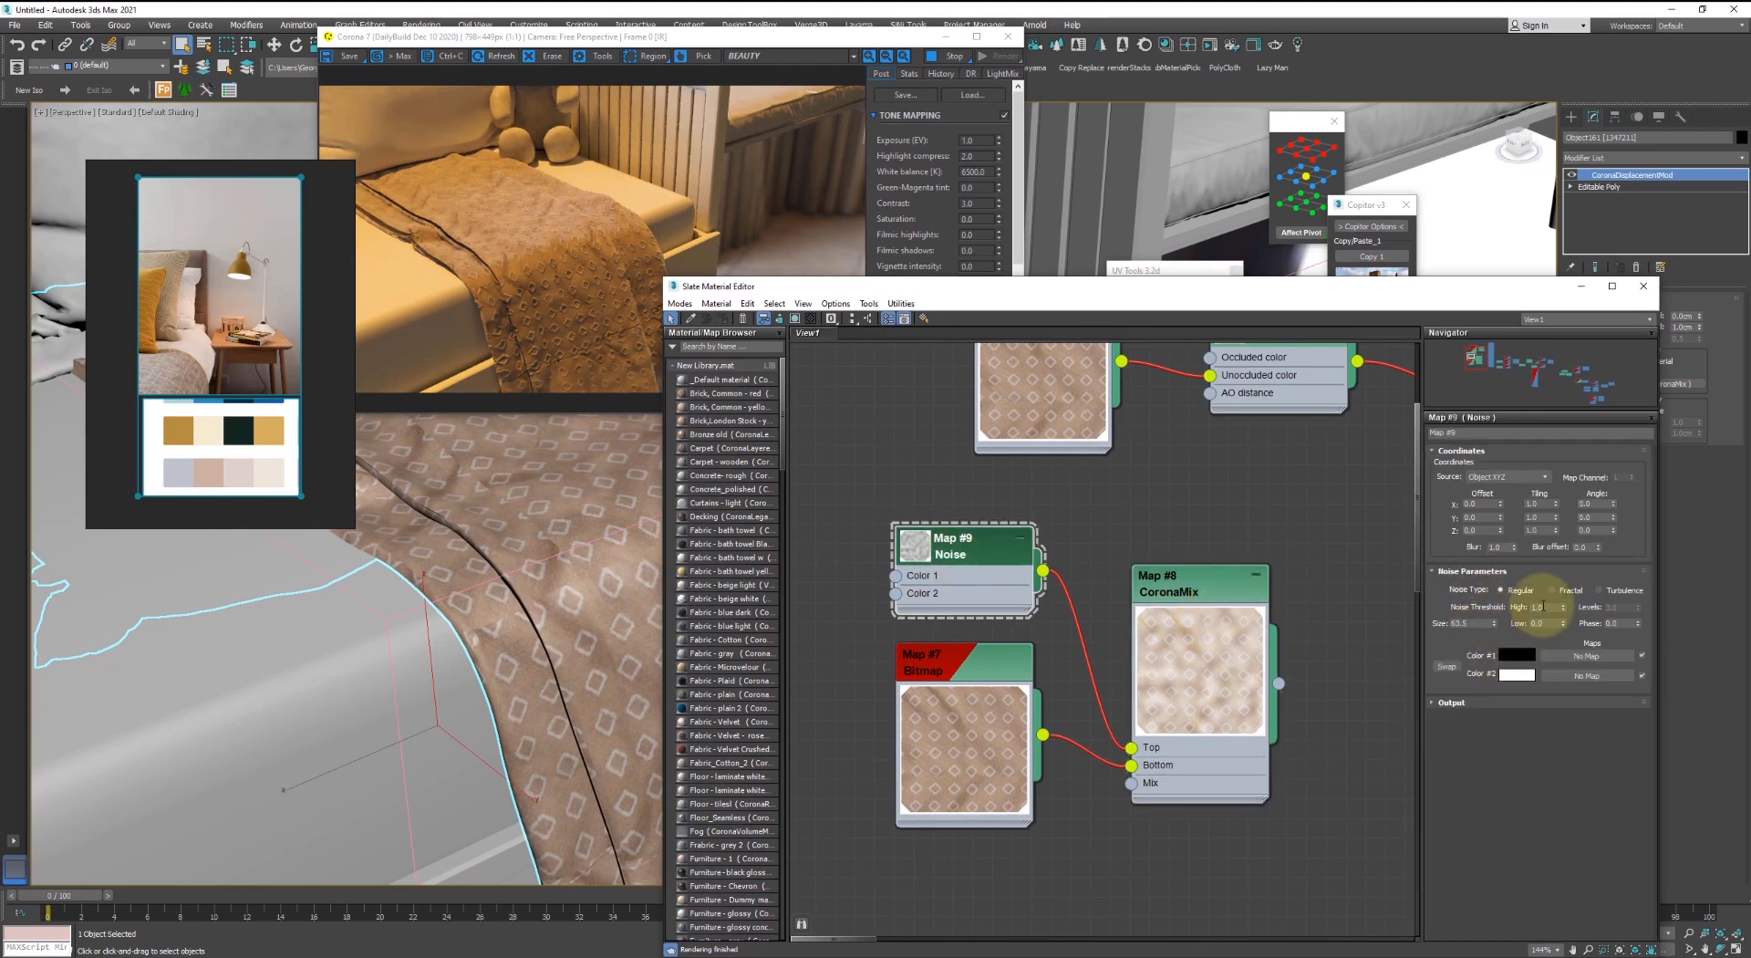
left_click(1552, 591)
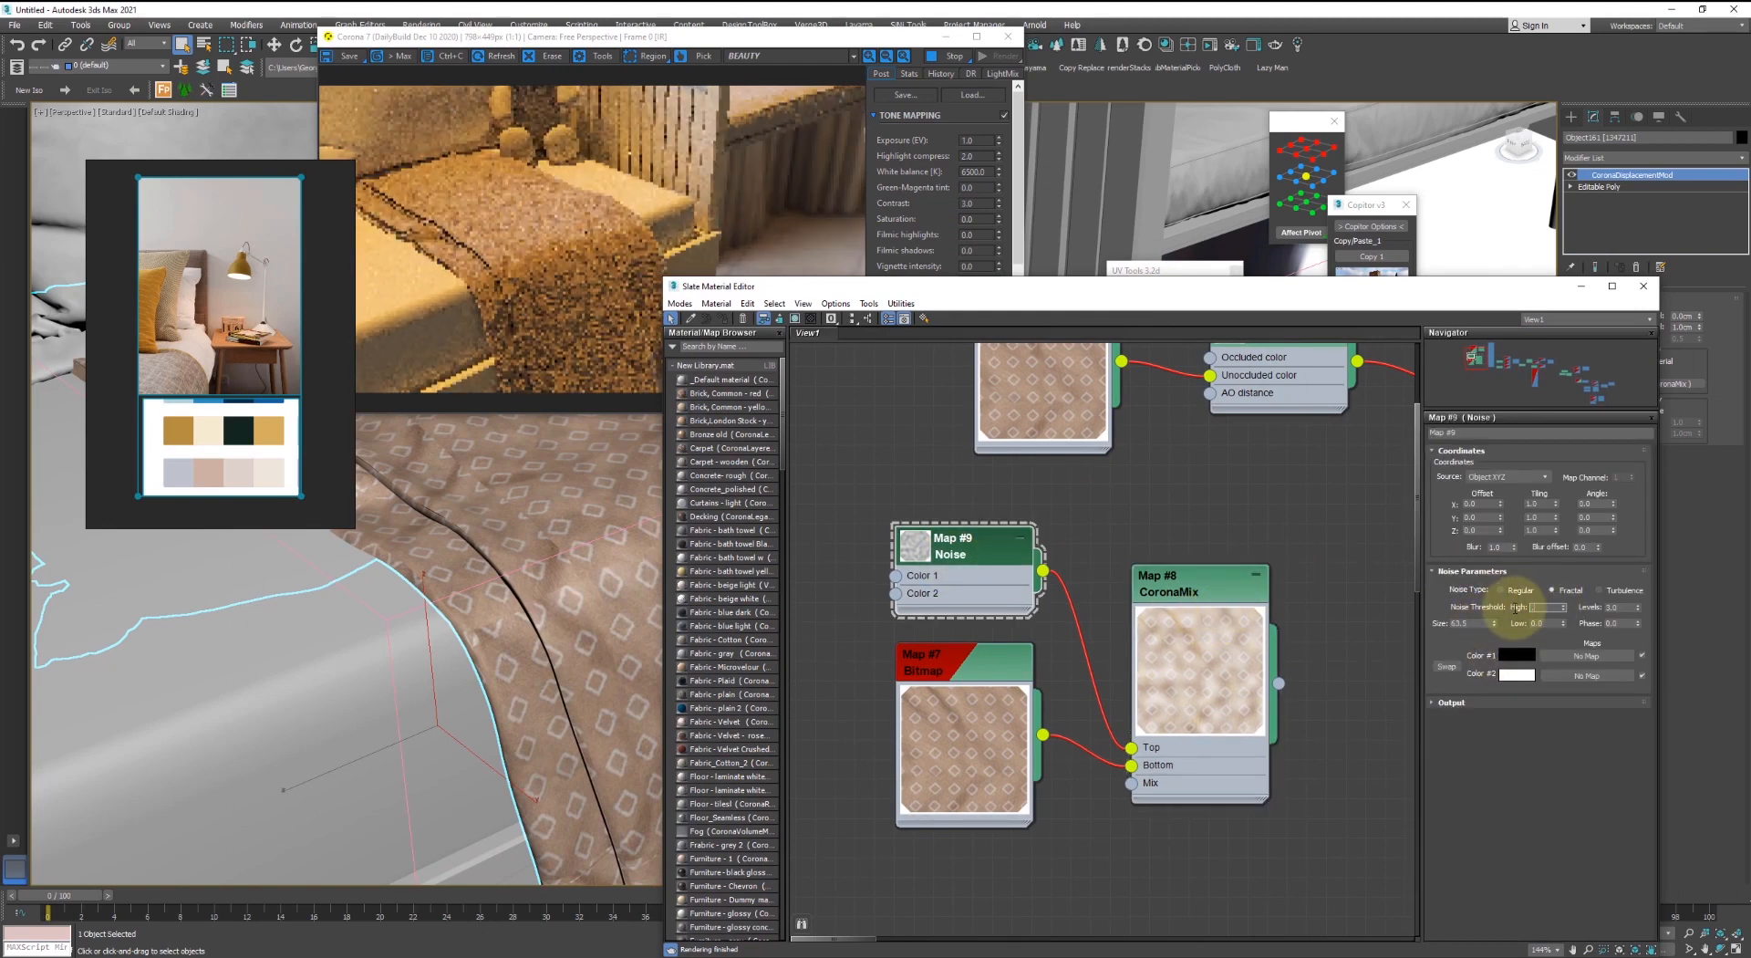
type("0.2")
key("Return")
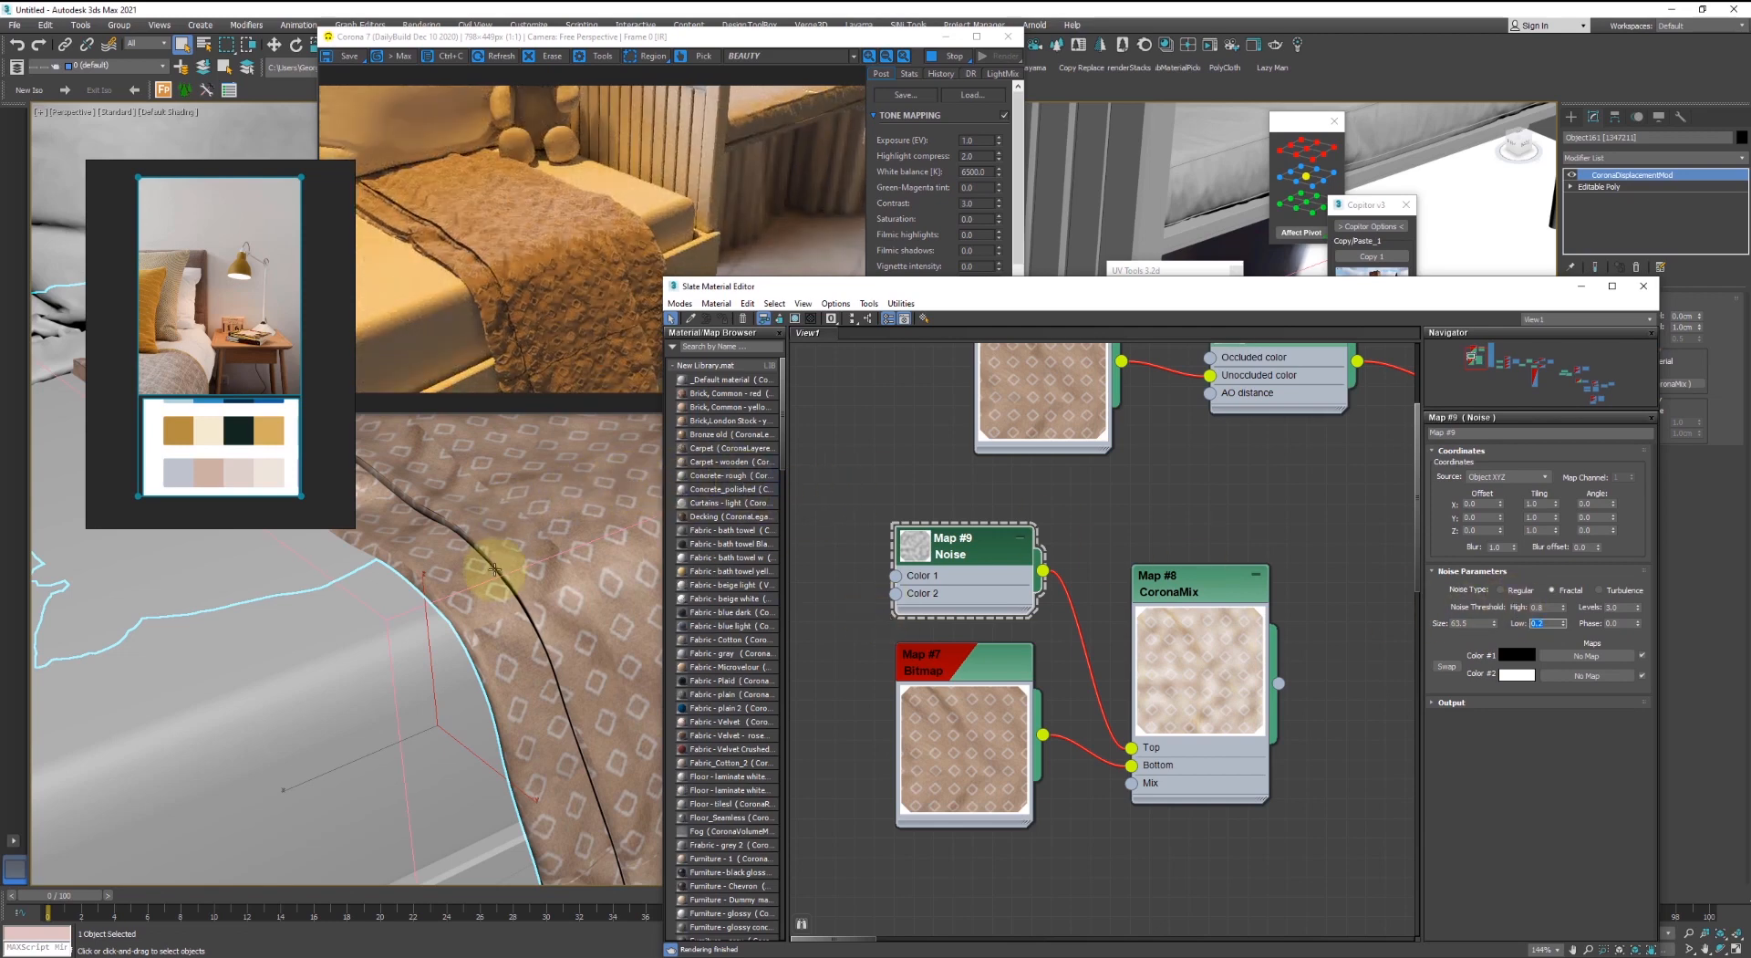
- Try the Color Burn and Linear Light (Add Sub) mix operations on the CoronaMix map
middle_click_drag(534, 513, 501, 544)
double_click(1242, 605)
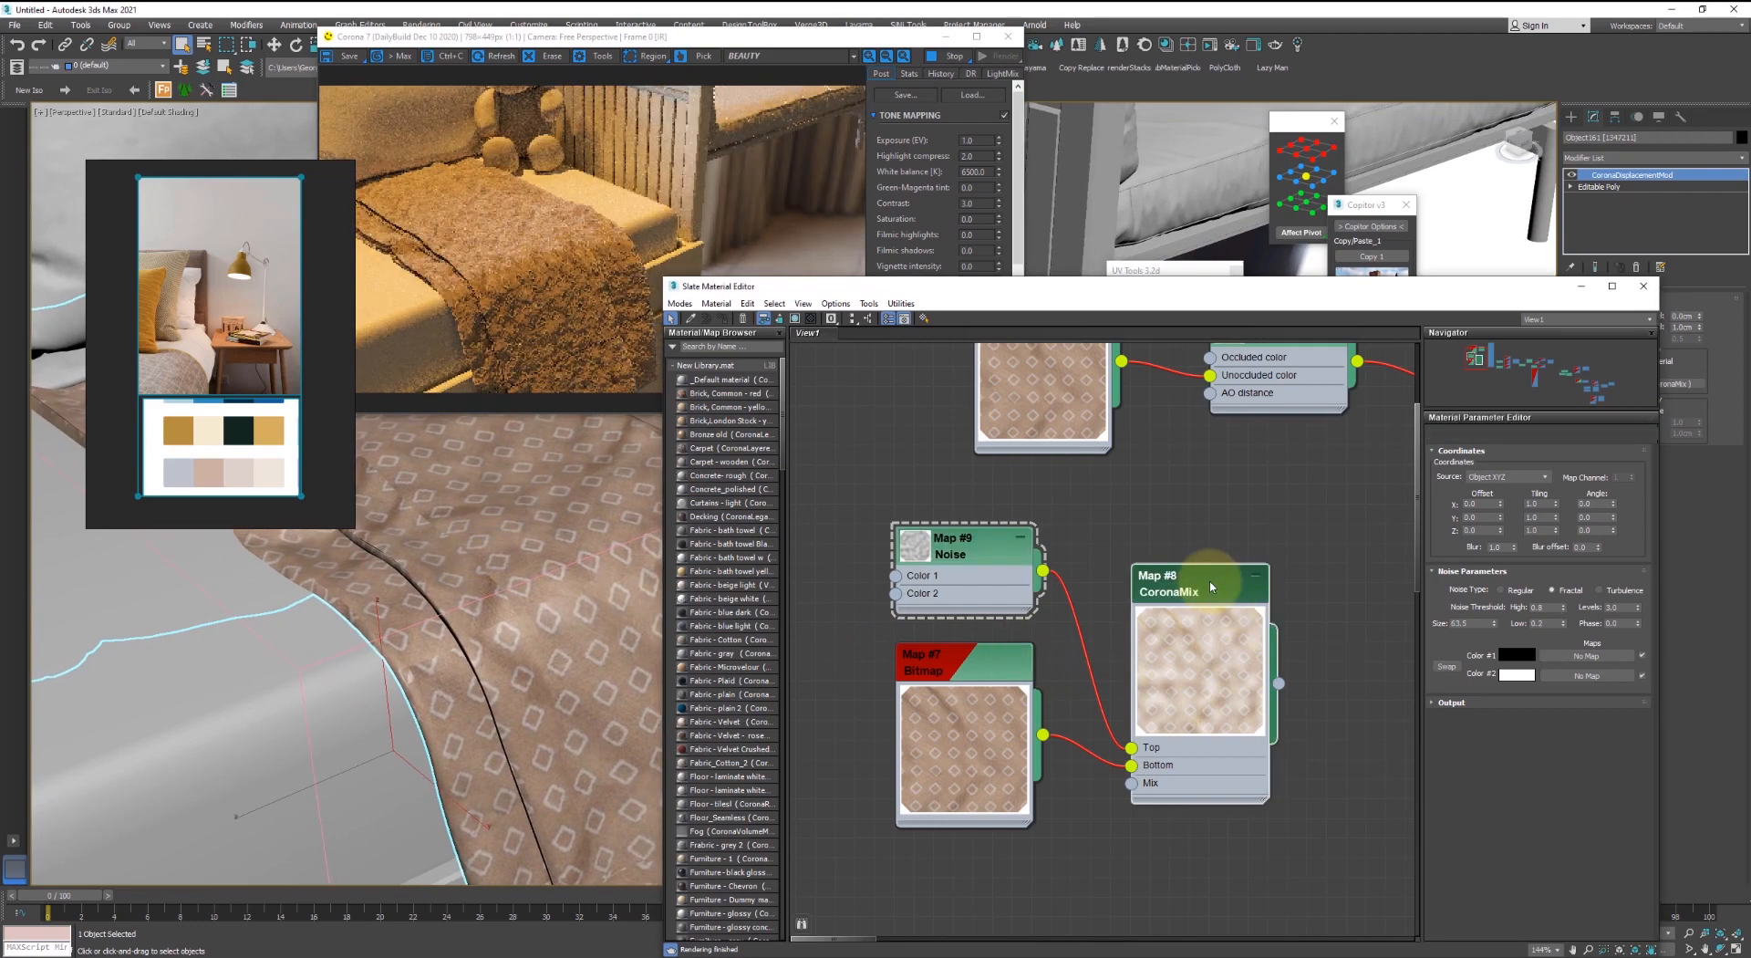
left_click(1555, 478)
left_click(1516, 598)
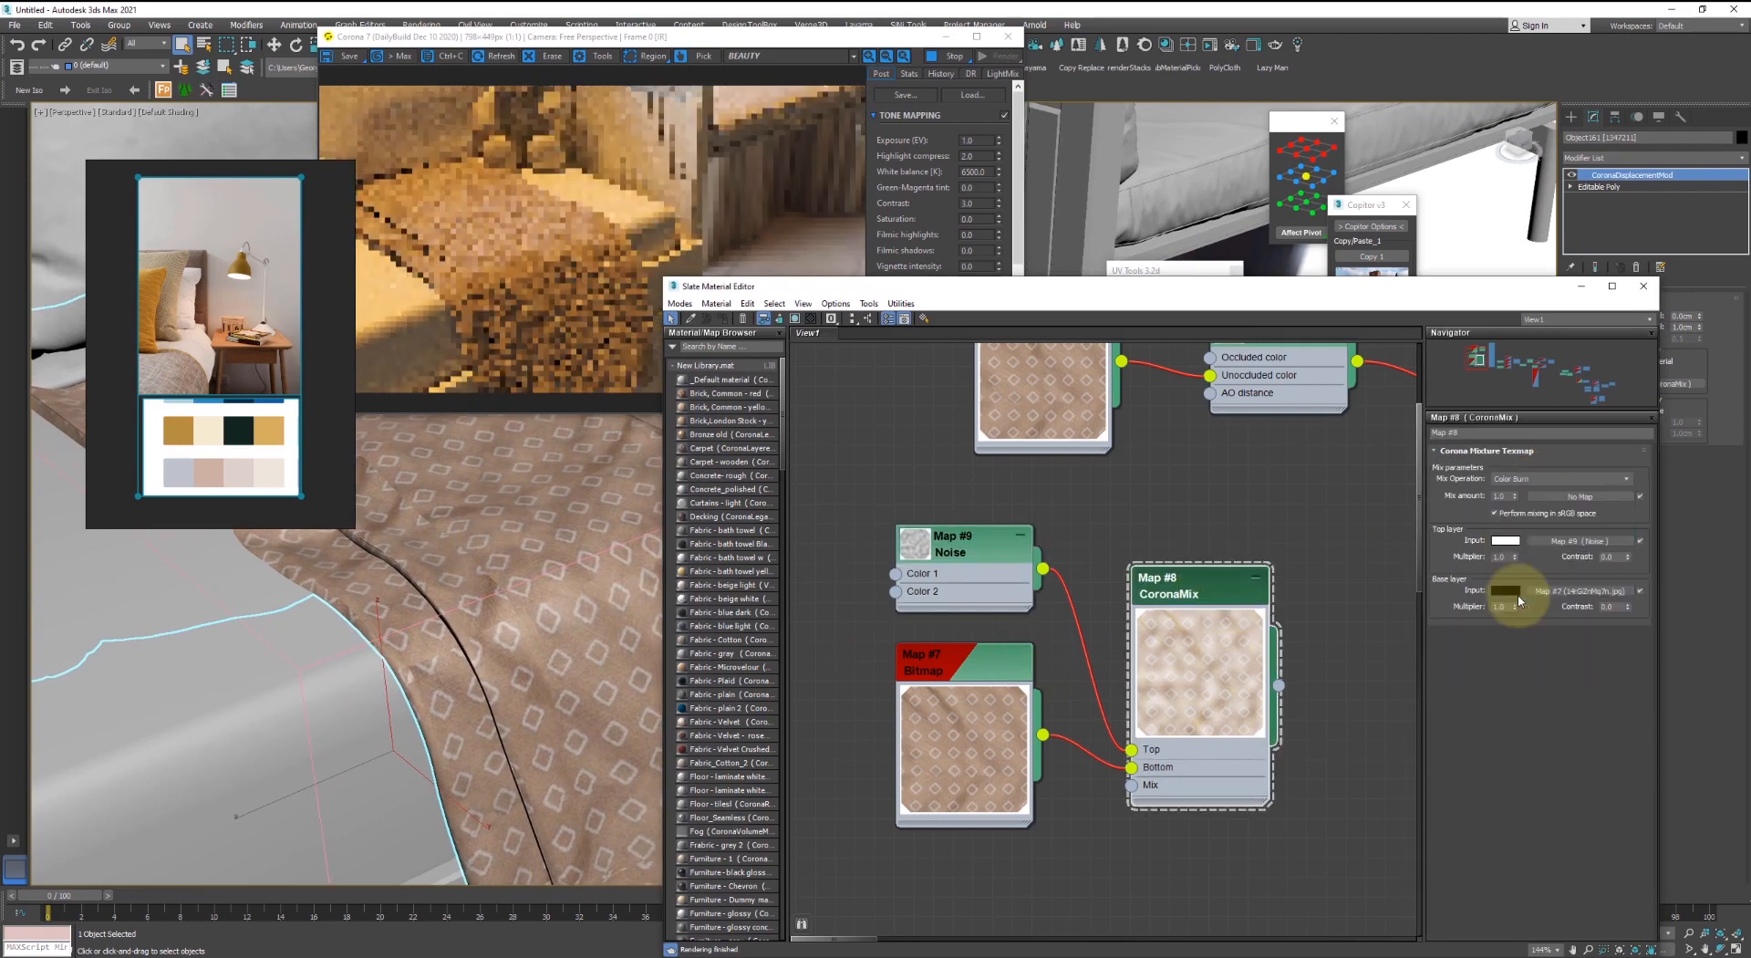
scroll(1521, 482, "down", 1)
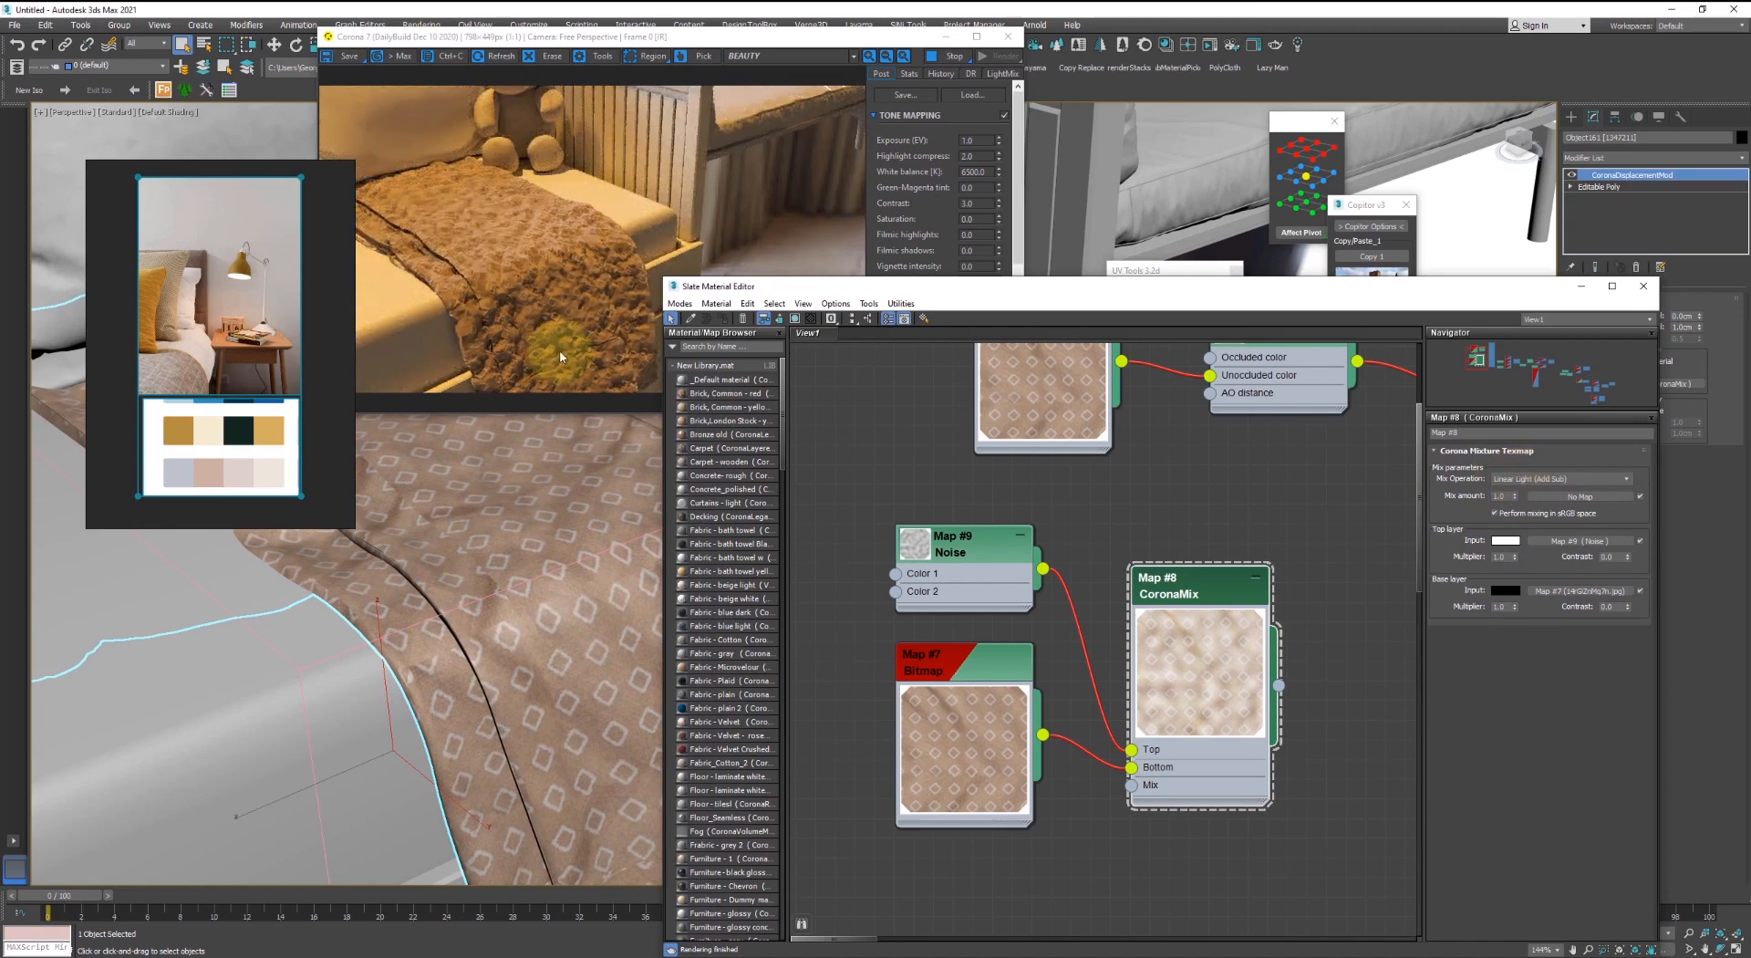
- Return the CoronaMix map's mix operation to Overlay, adjust its mix amount and close the material editor
left_click(1570, 481)
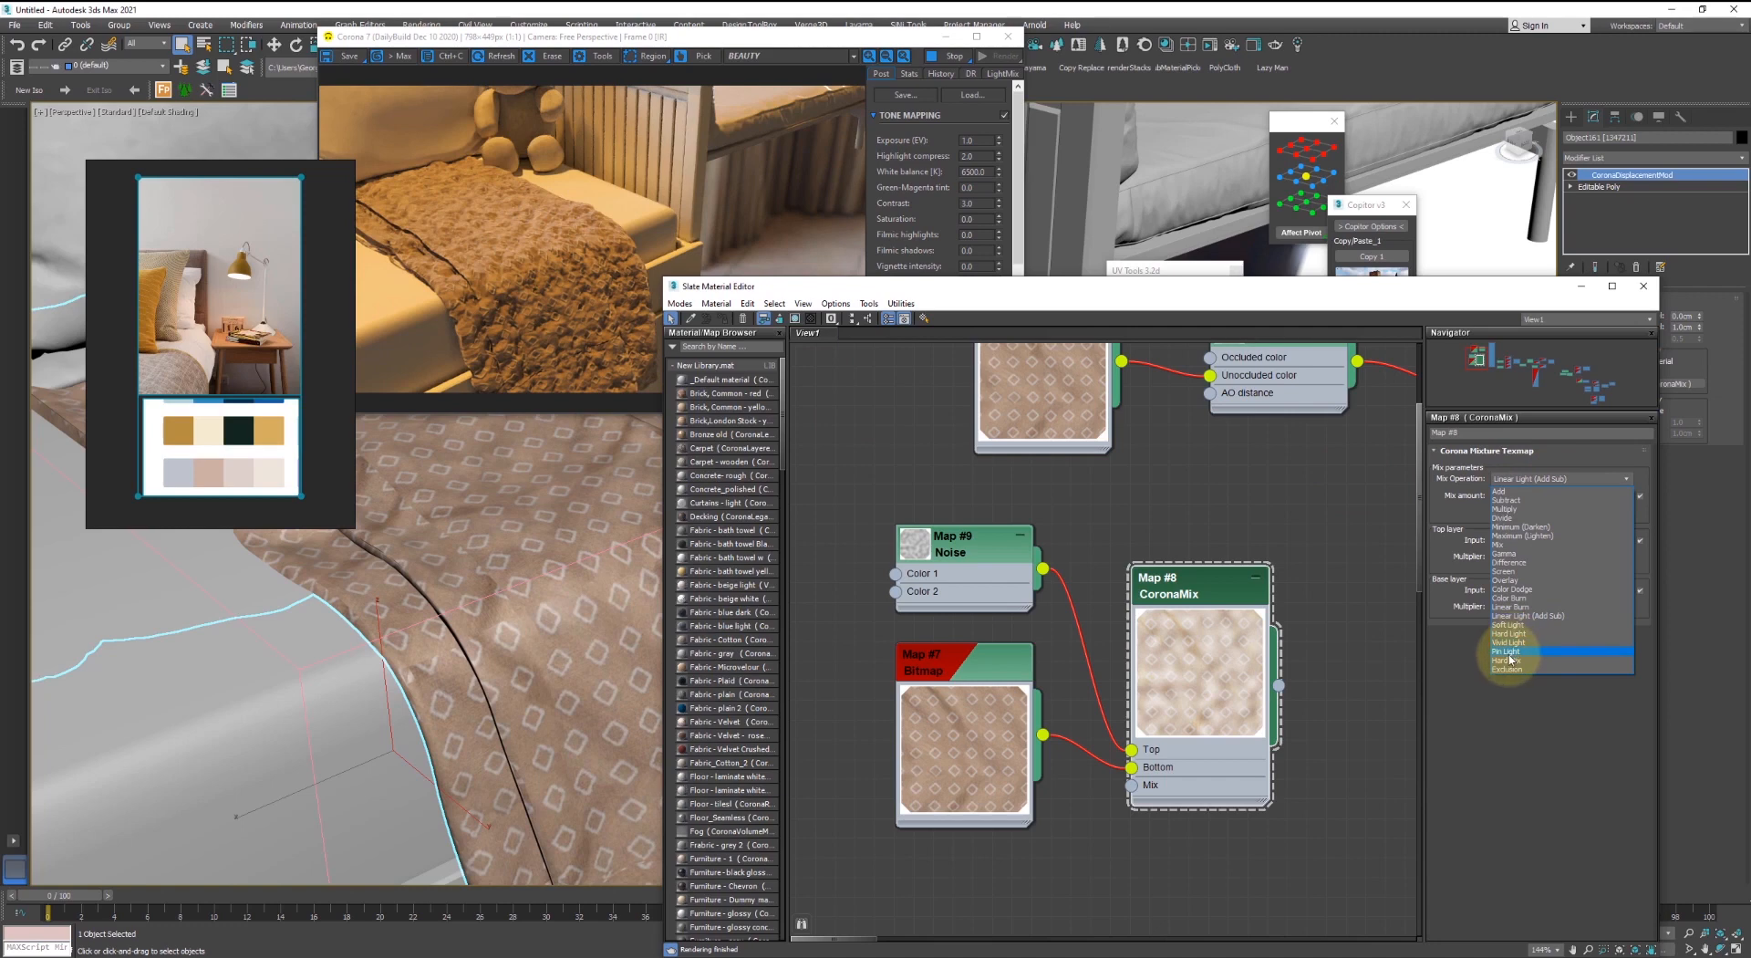
left_click(1511, 580)
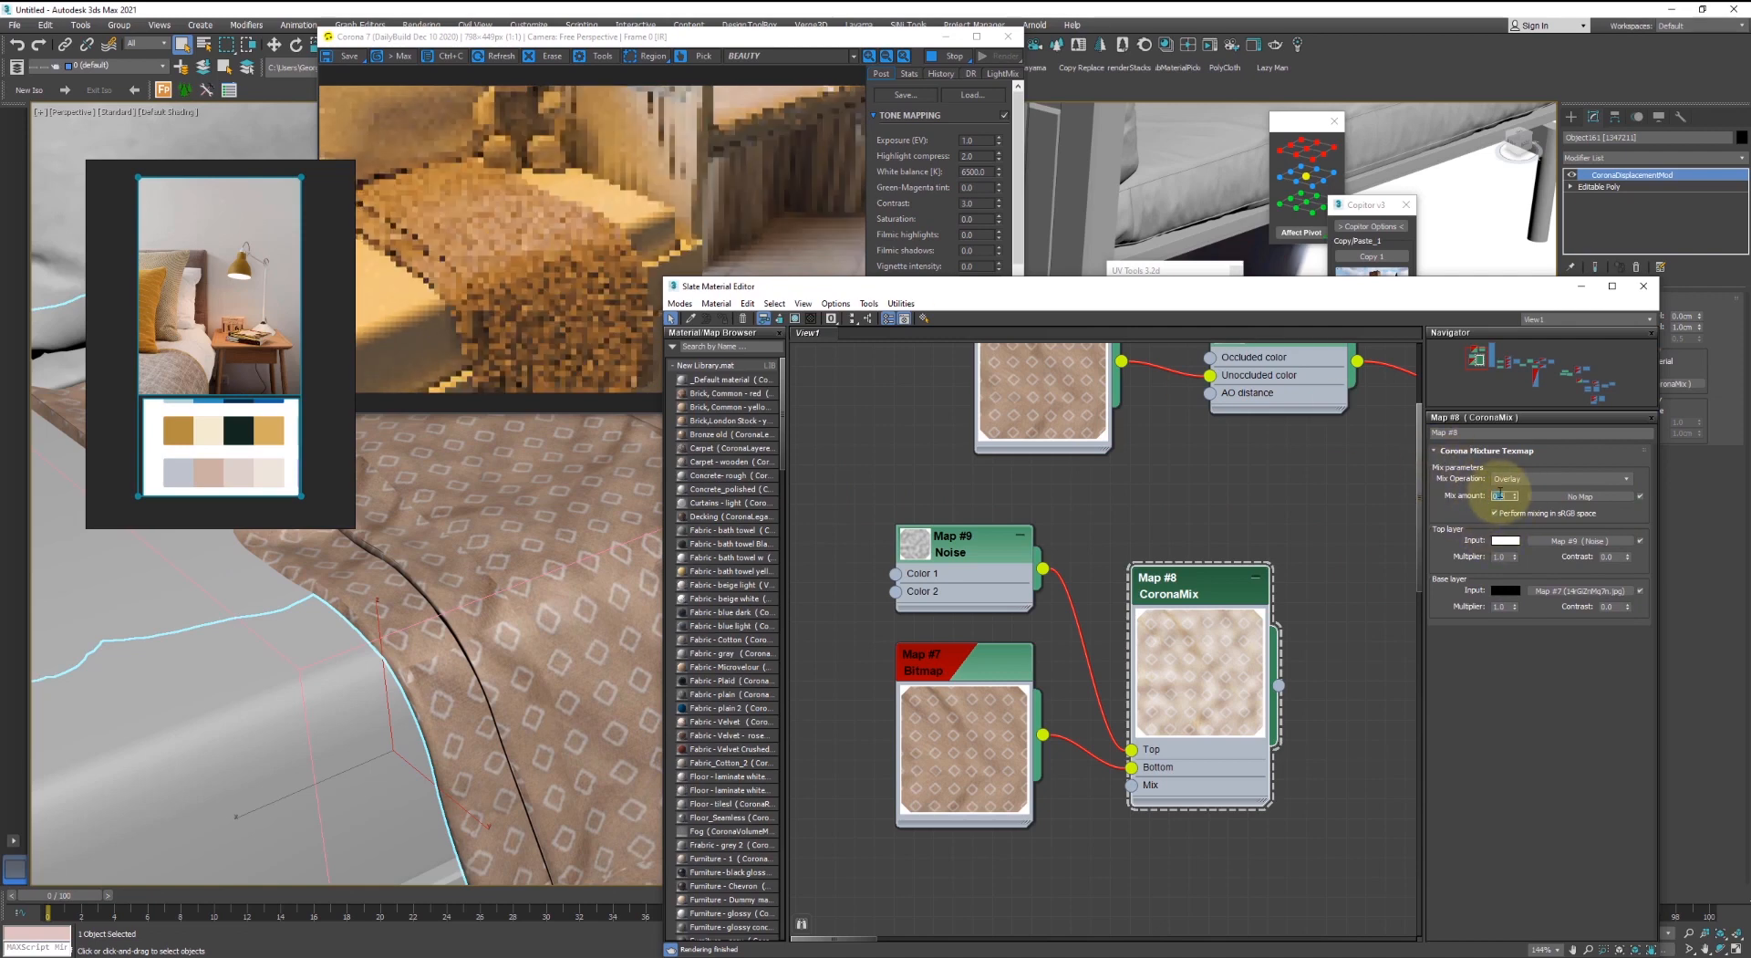
scroll(474, 306, "up", 1)
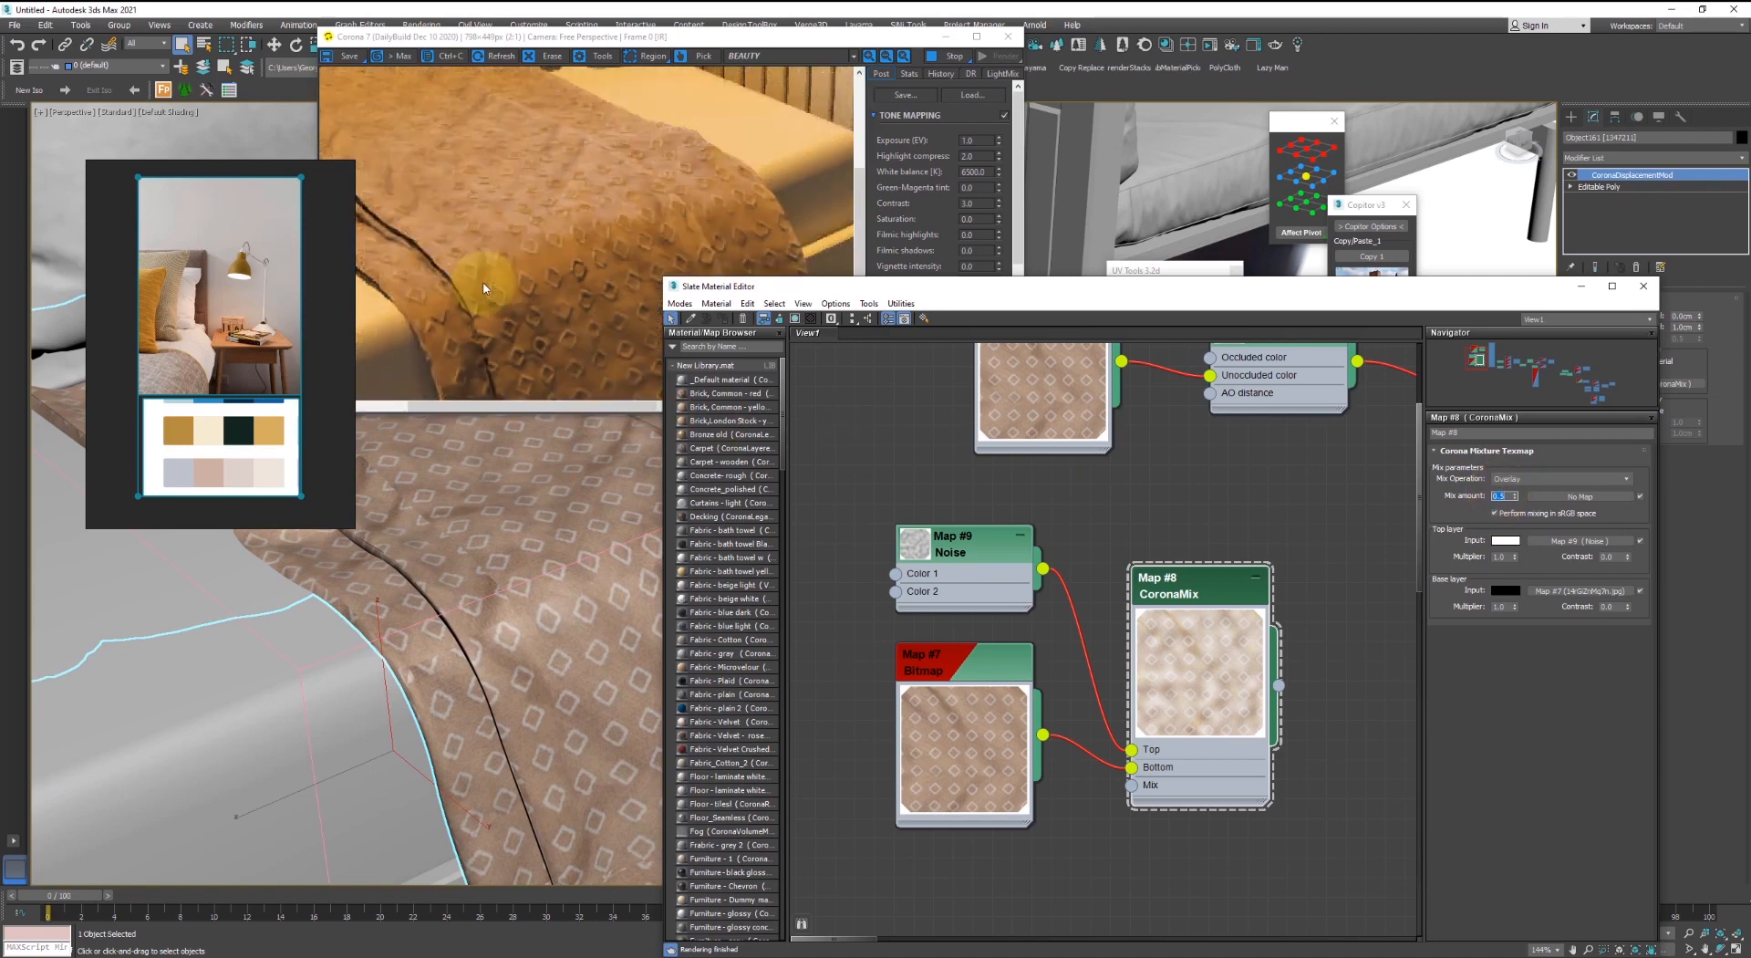
scroll(483, 289, "down", 1)
left_click(1643, 286)
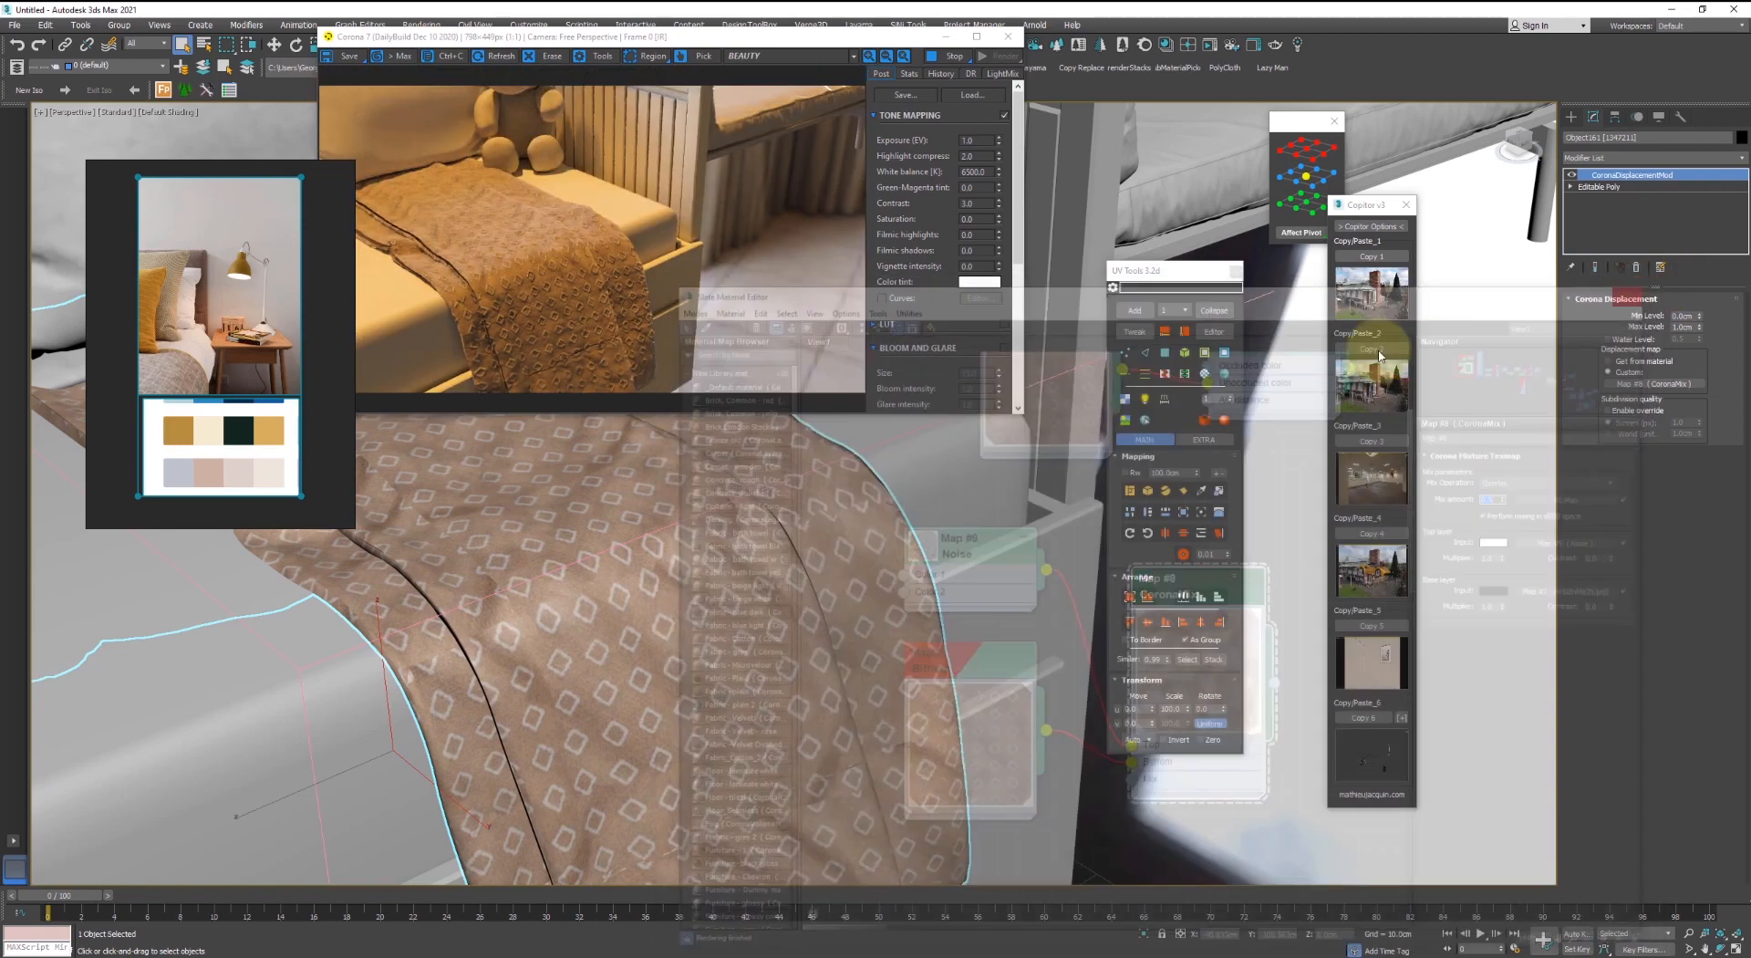
- Stop the interactive render and close its window, and deselect the throw
scroll(868, 507, "down", 4)
left_click(952, 60)
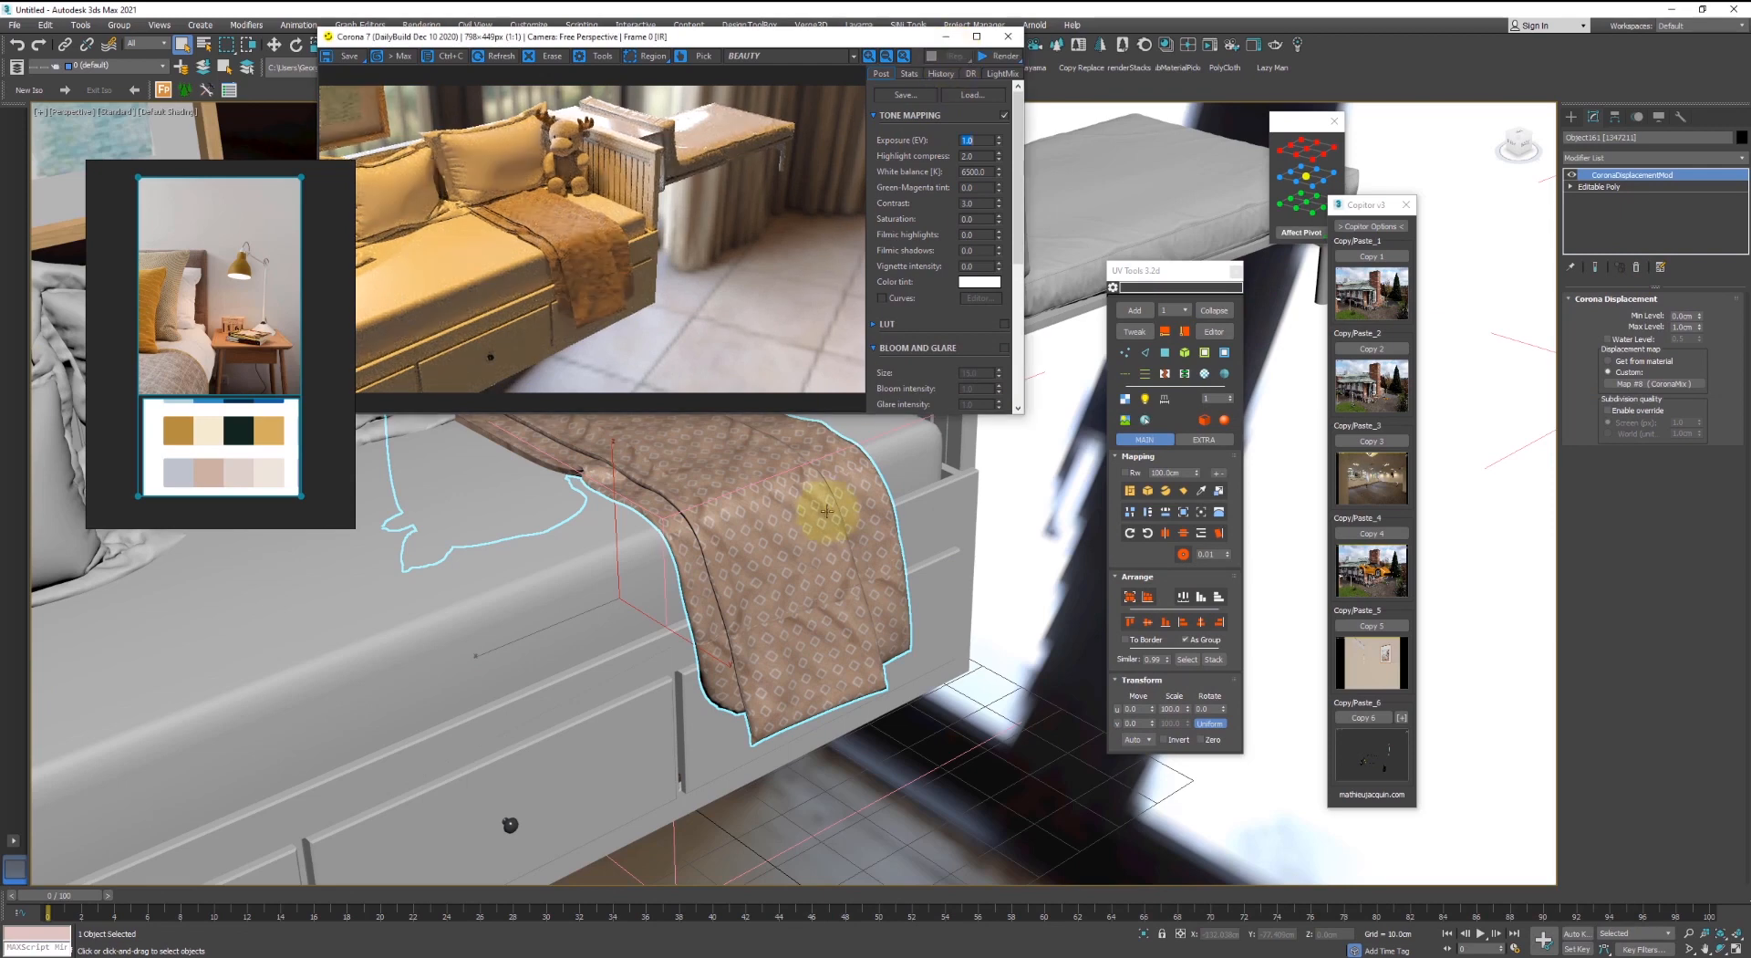
scroll(829, 512, "down", 2)
middle_click_drag(829, 512, 806, 534, "alt")
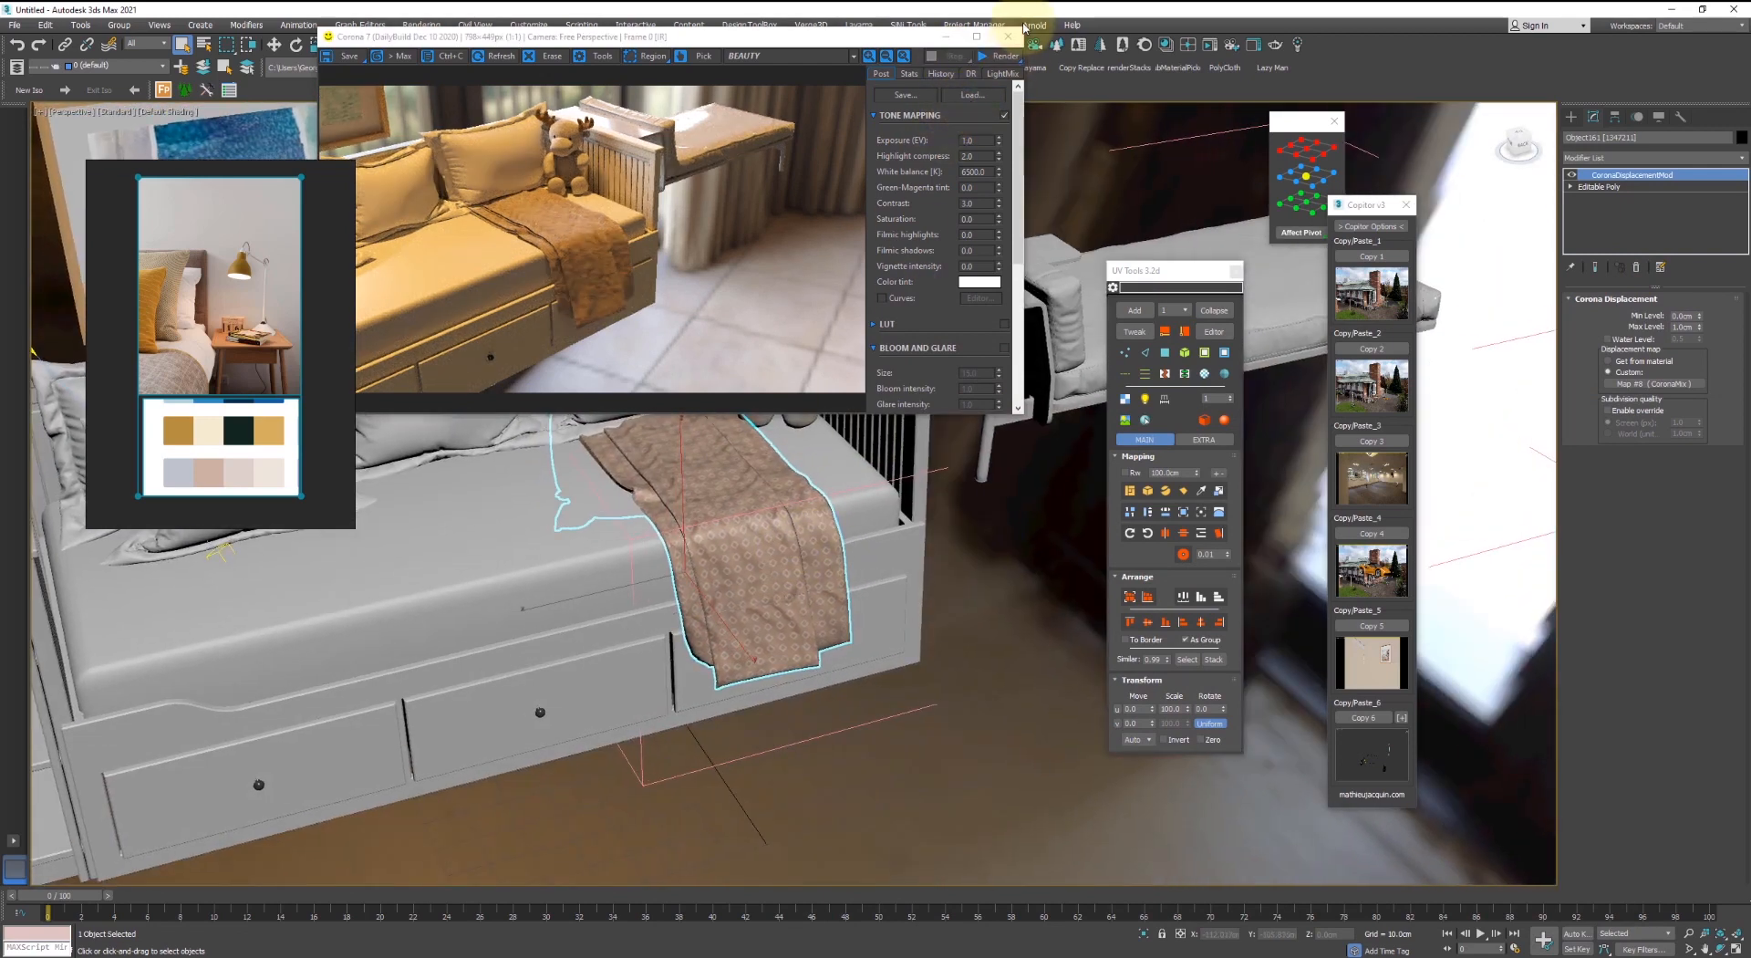
left_click(1012, 36)
left_click(1049, 664)
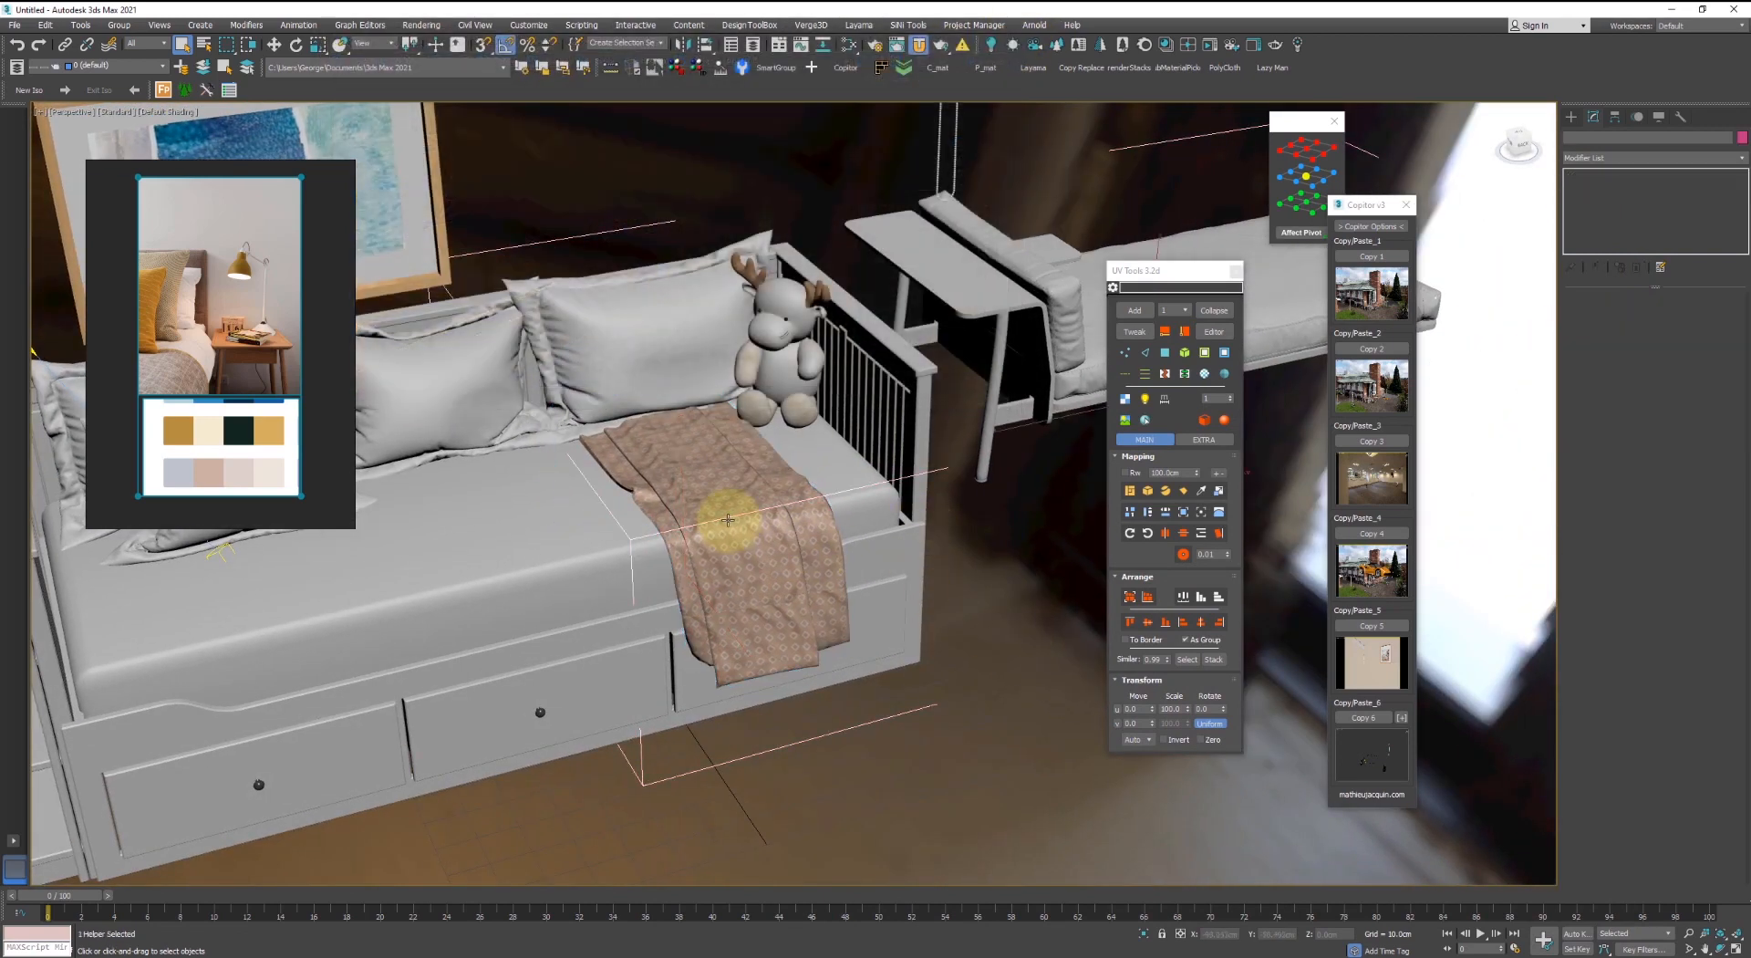
- Copy the patterned blanket on the daybed into Copitor slot 6 and switch to the 201208-210.max scene window
left_click(785, 586)
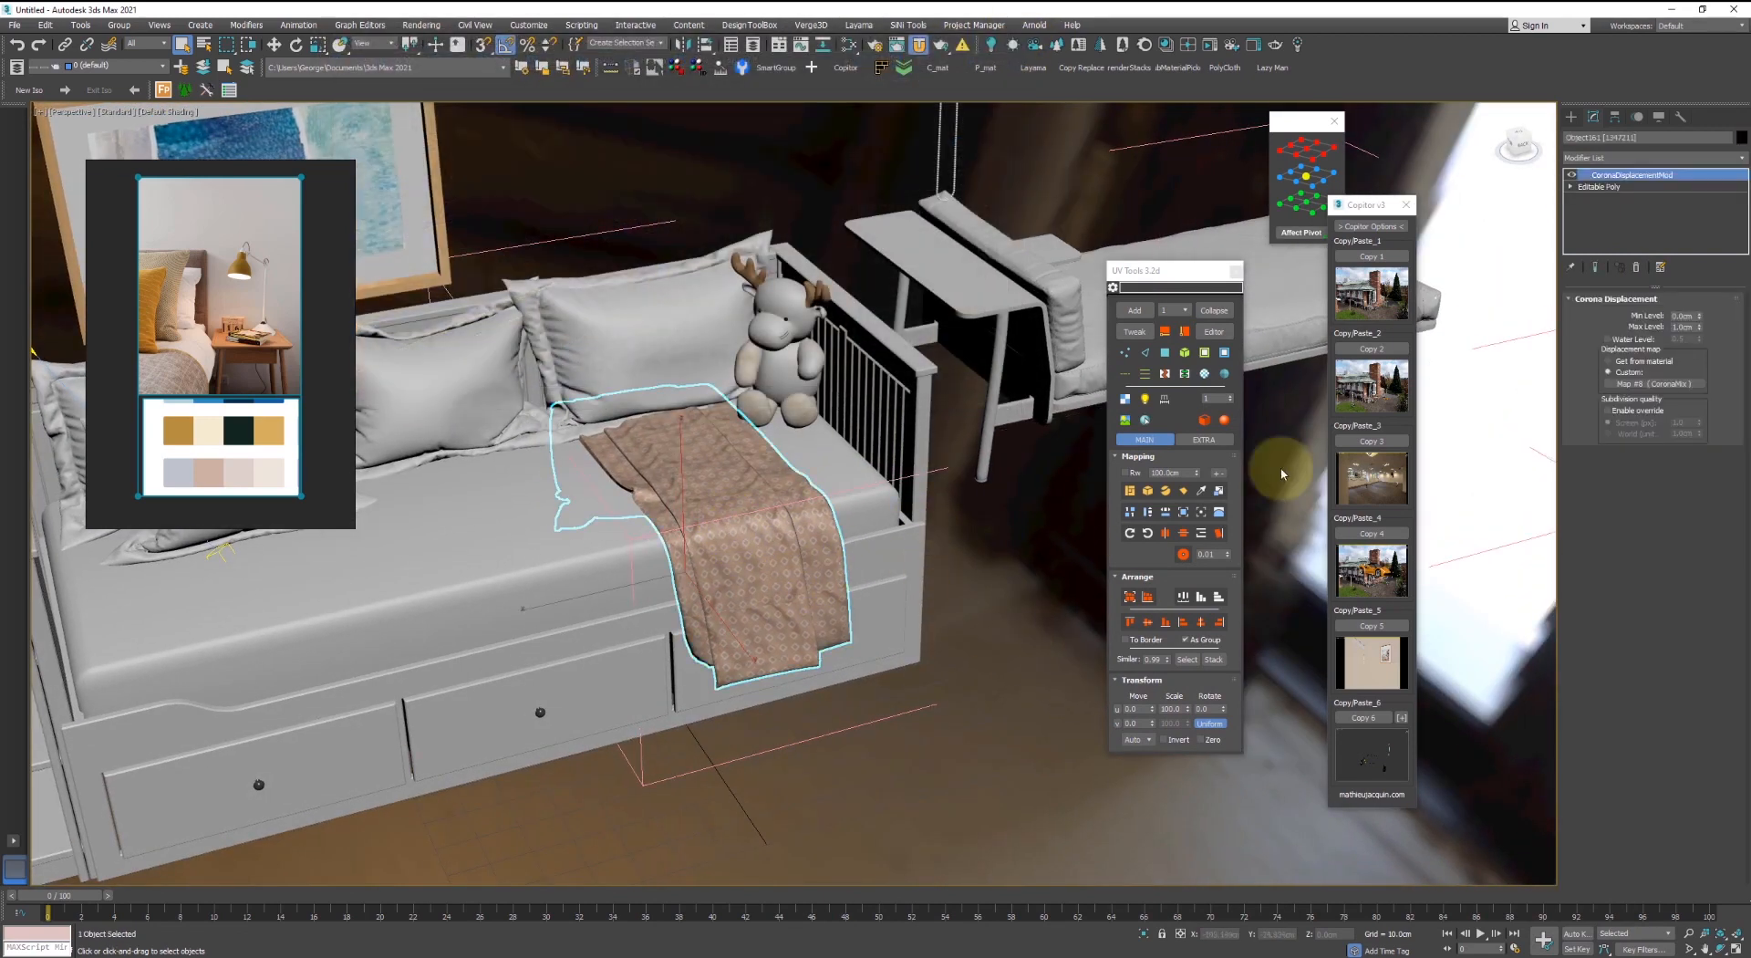
left_click(1362, 716)
left_click(866, 862)
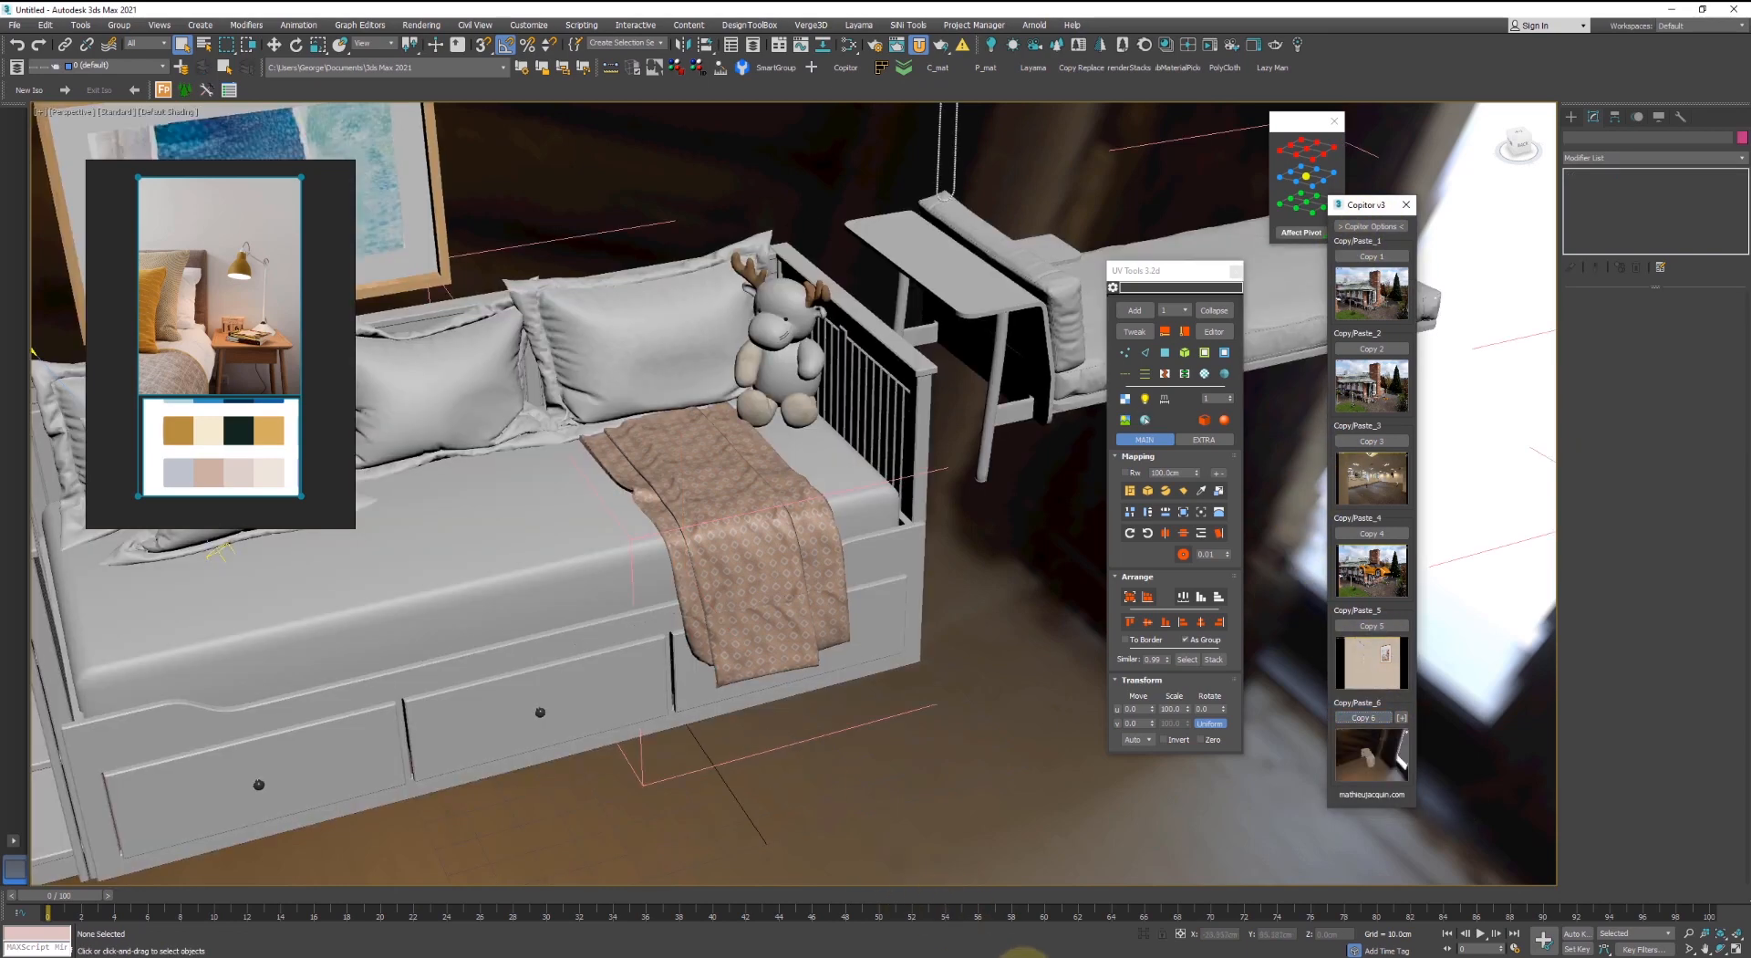
mouse_move(1022, 953)
left_click(1031, 921)
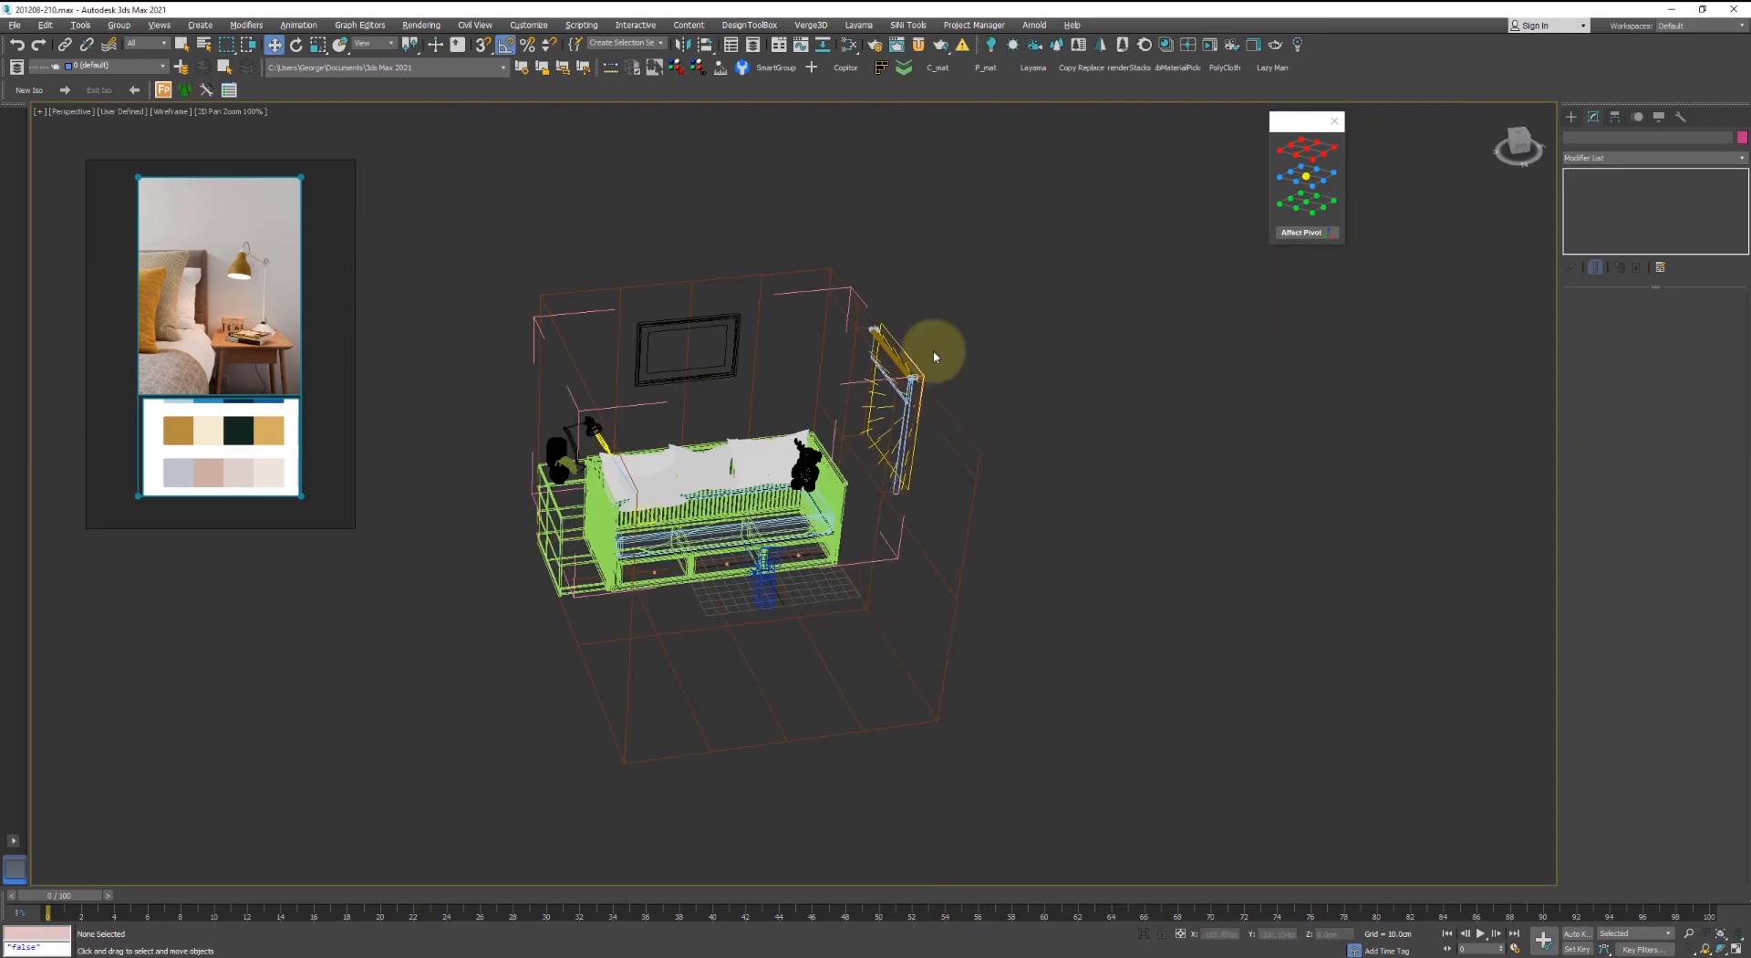
- Paste the Copitor slot 6 blanket into the room scene and view it through the camera
left_click(848, 67)
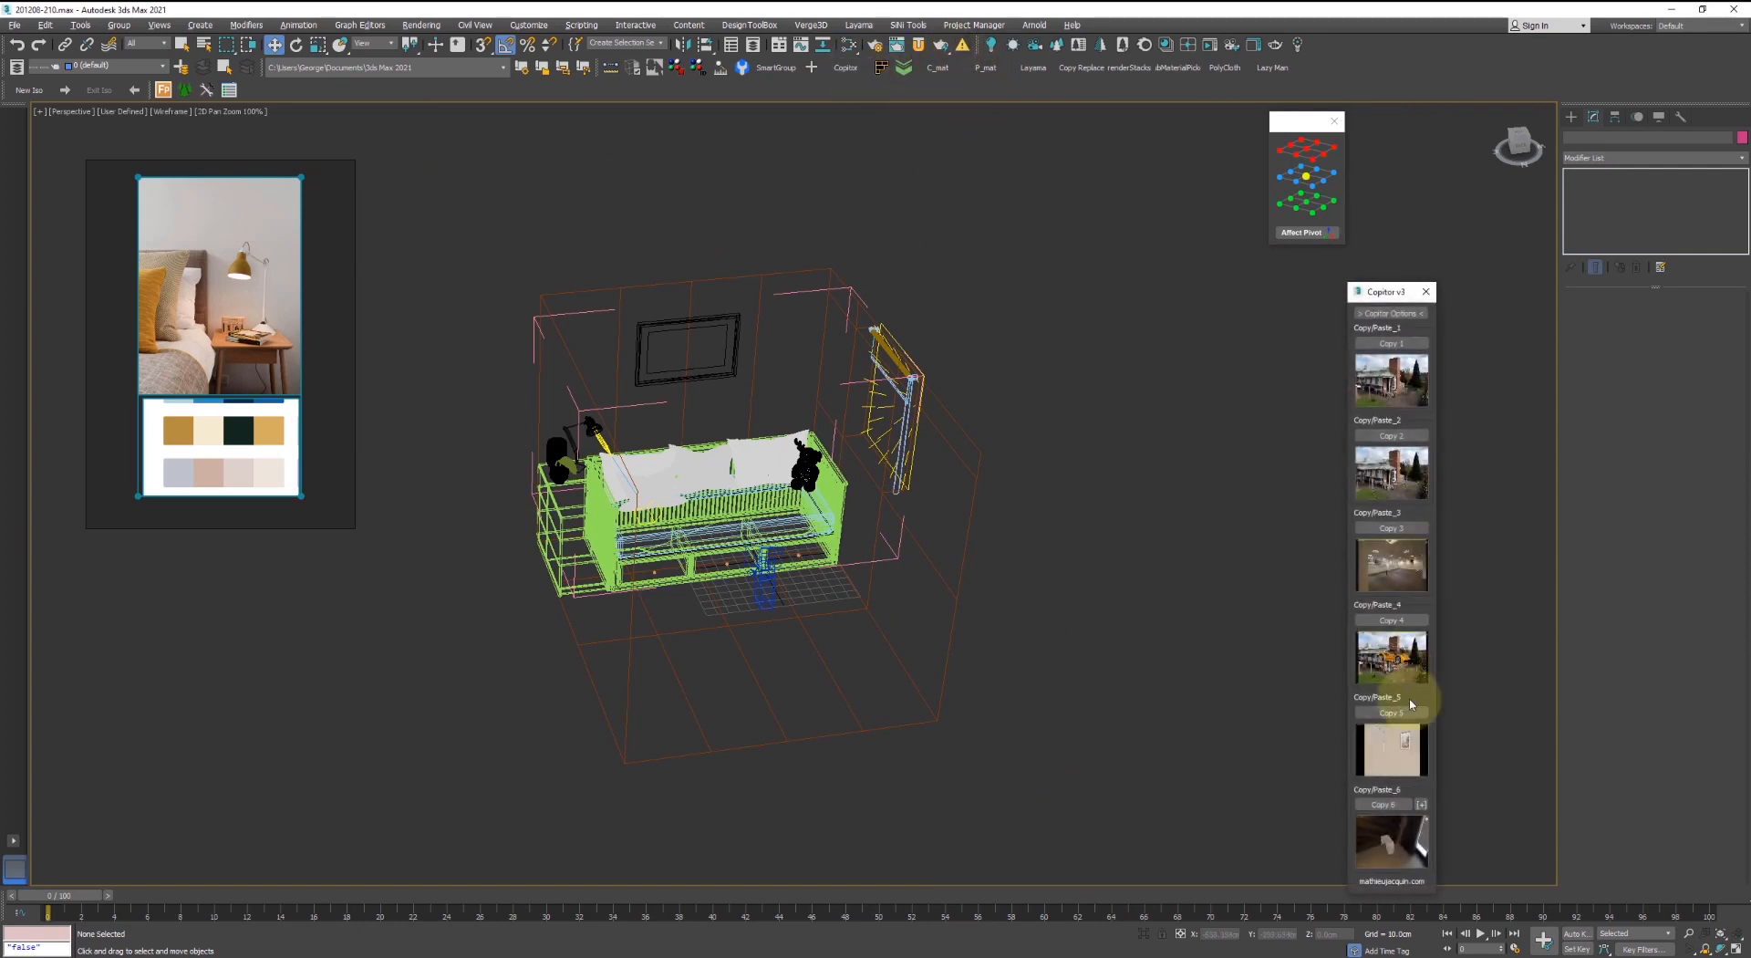
left_click(1402, 862)
key("c")
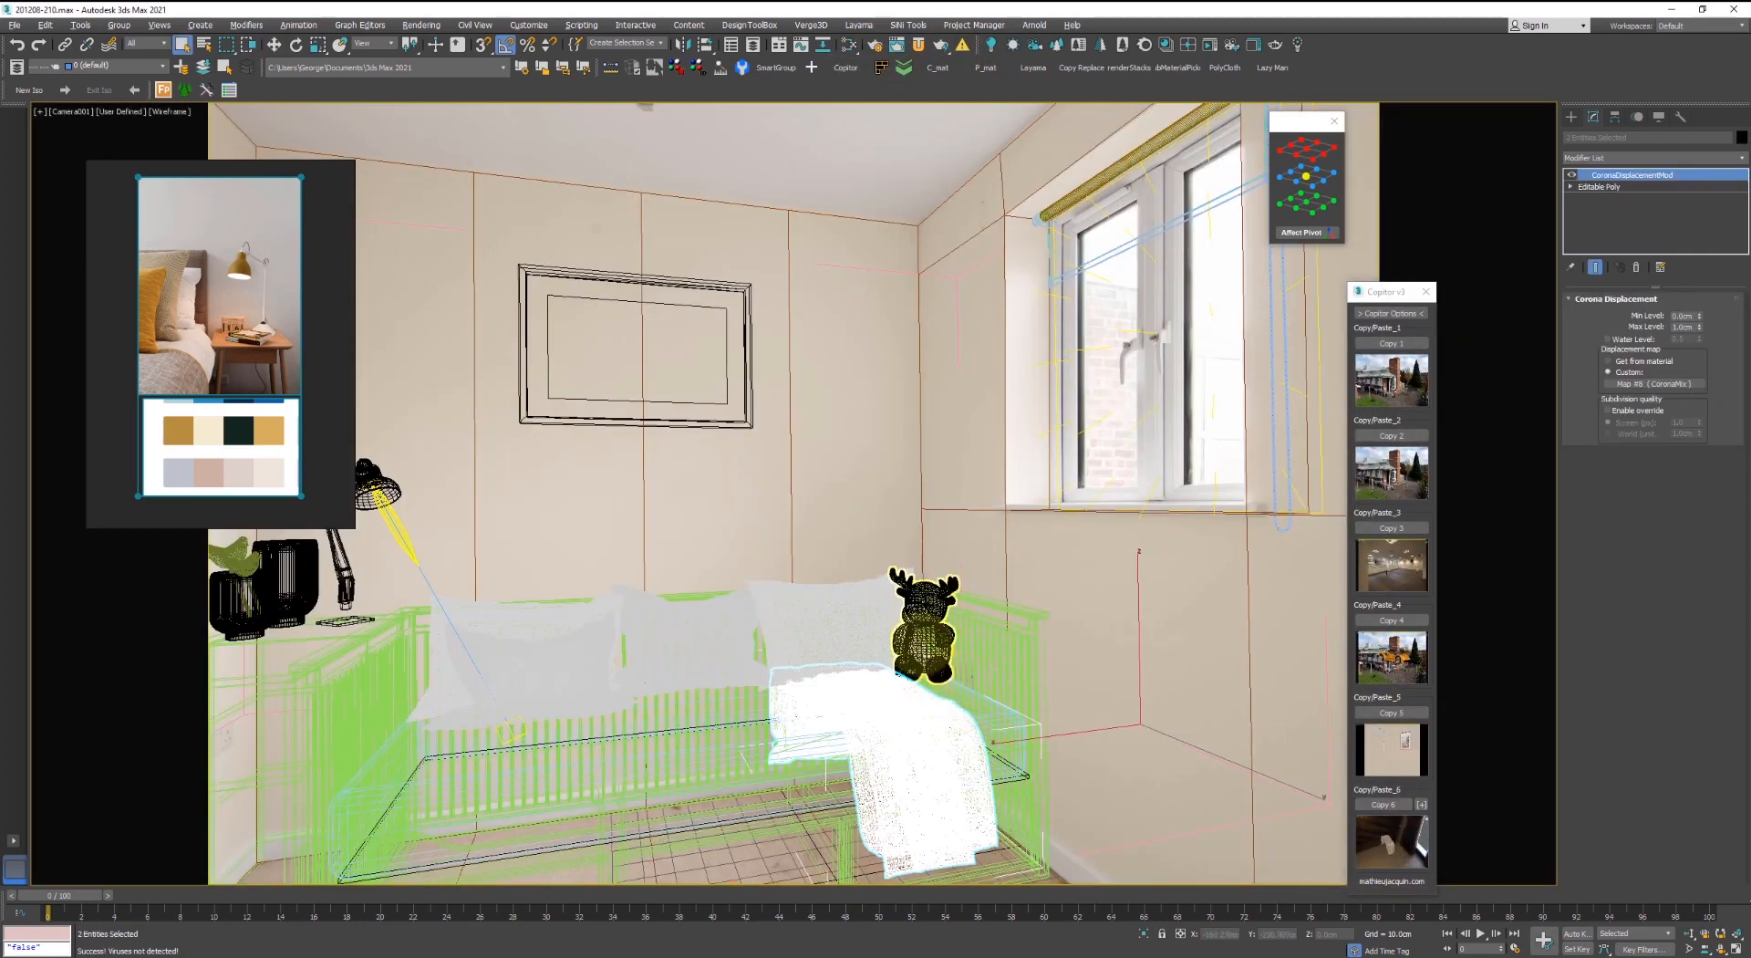
- Run an interactive Corona render to examine the pasted blanket up close, and close the render window
left_click(1208, 47)
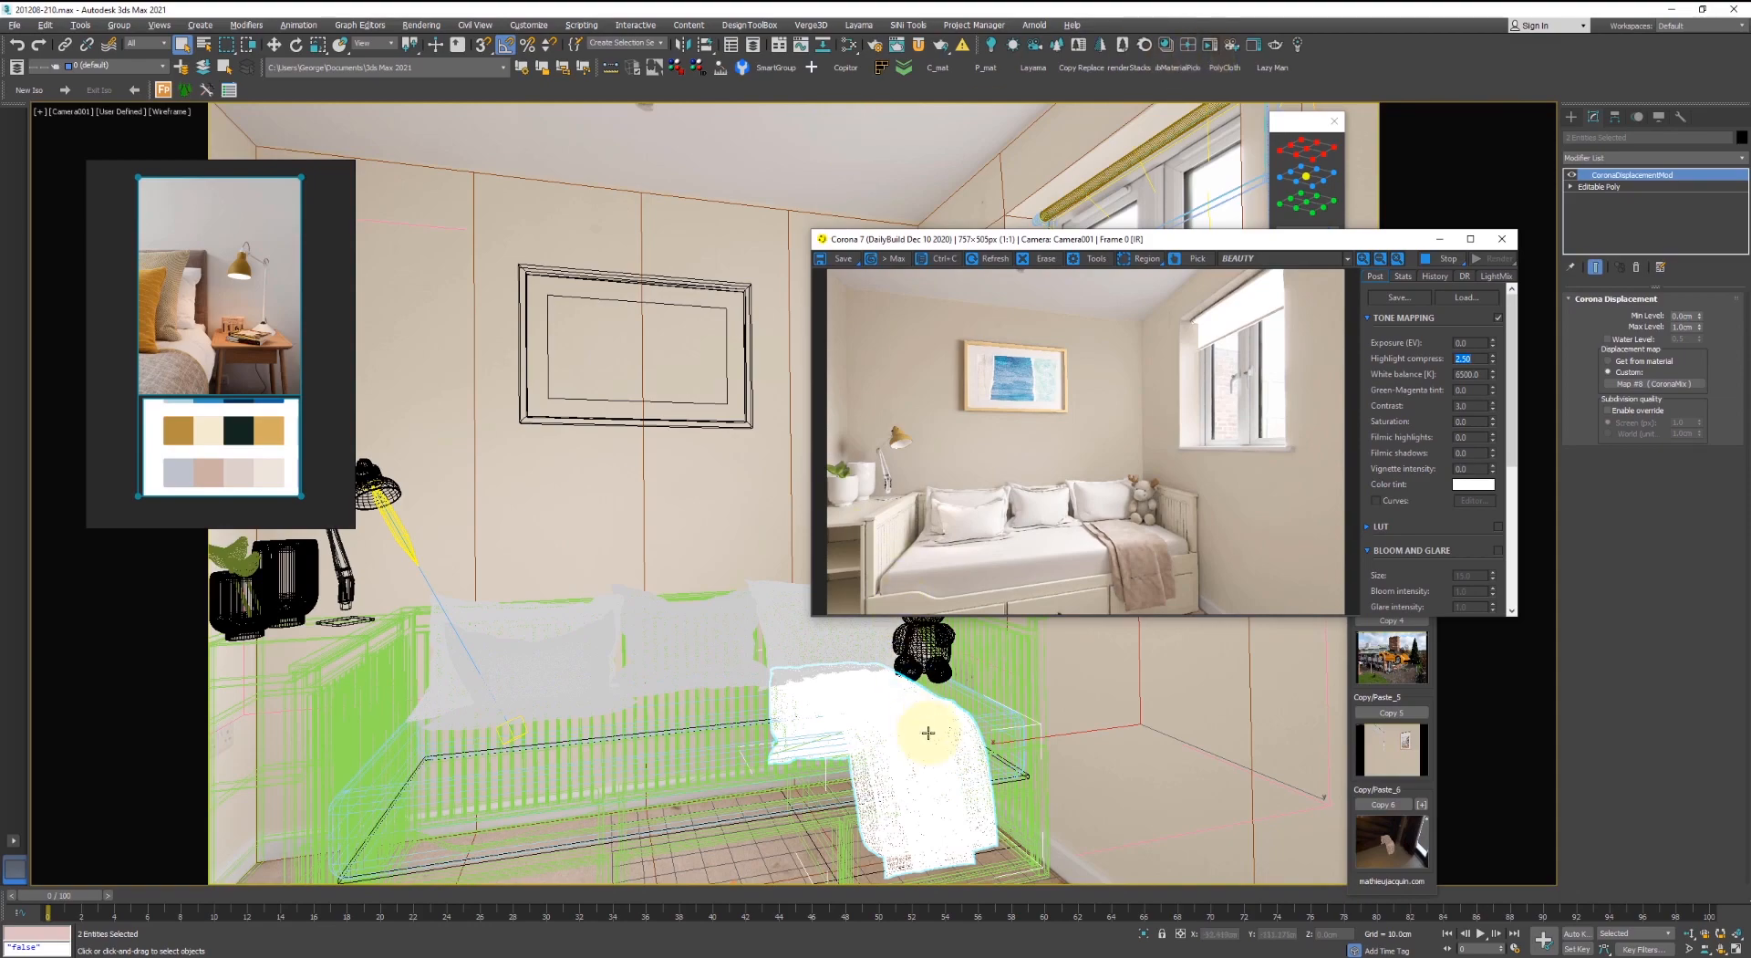
scroll(922, 739, "up", 8)
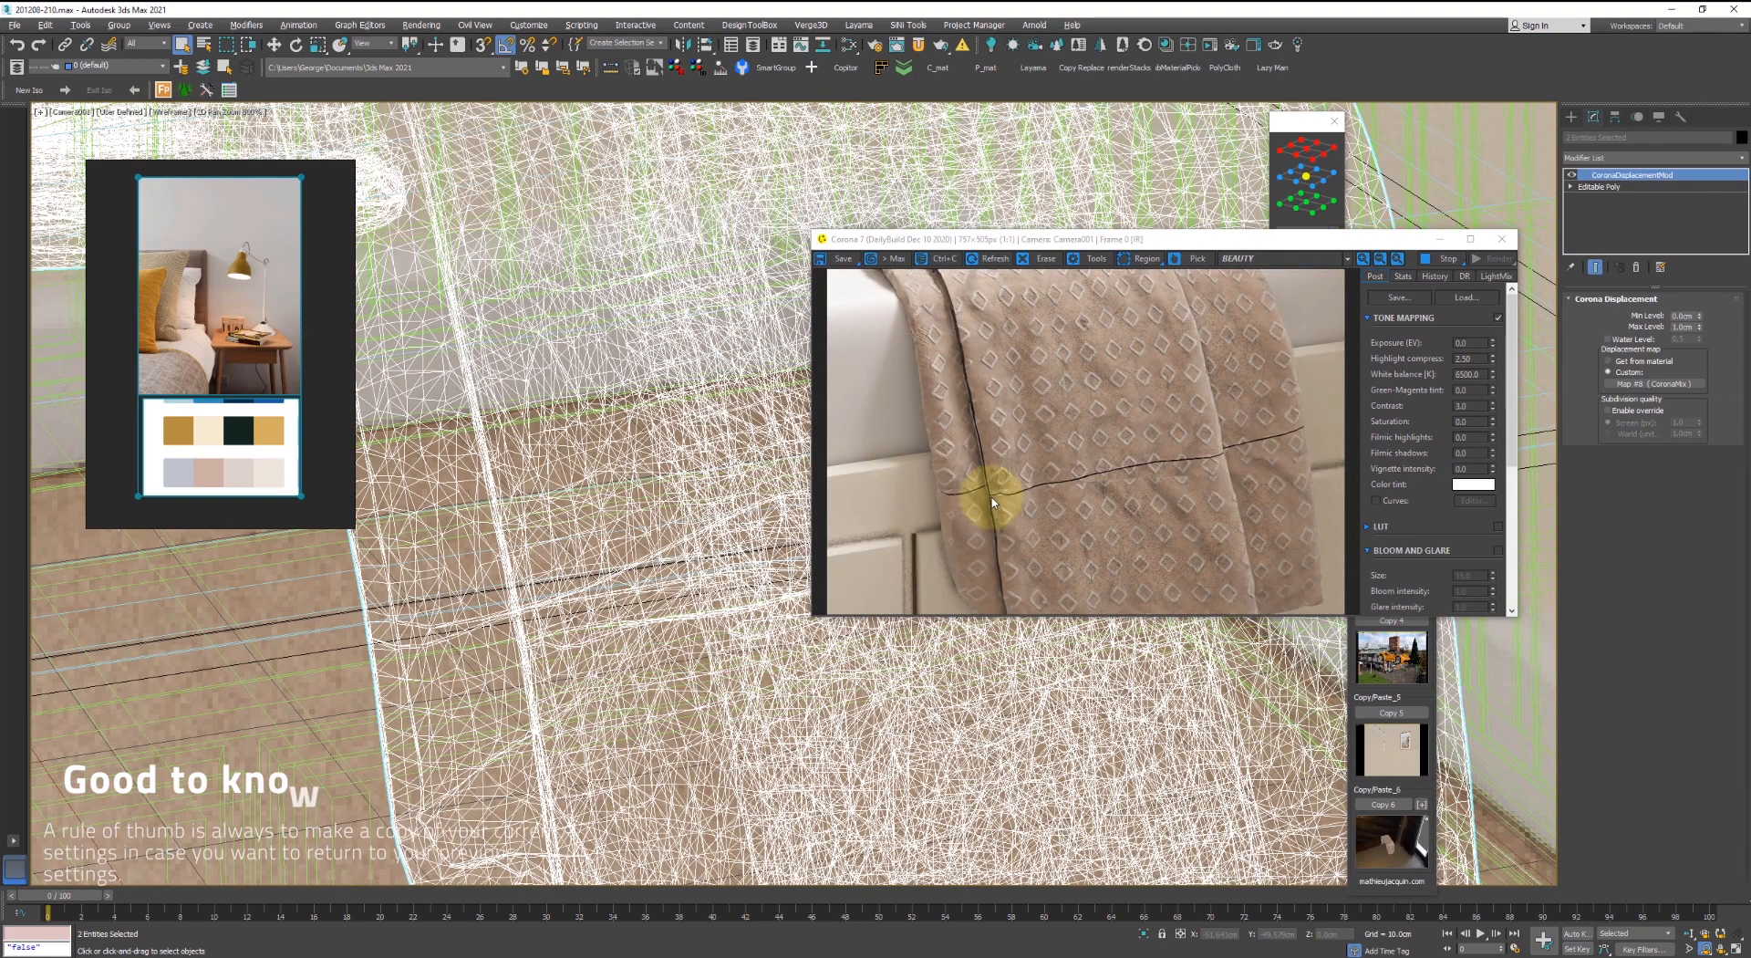
scroll(594, 469, "down", 4)
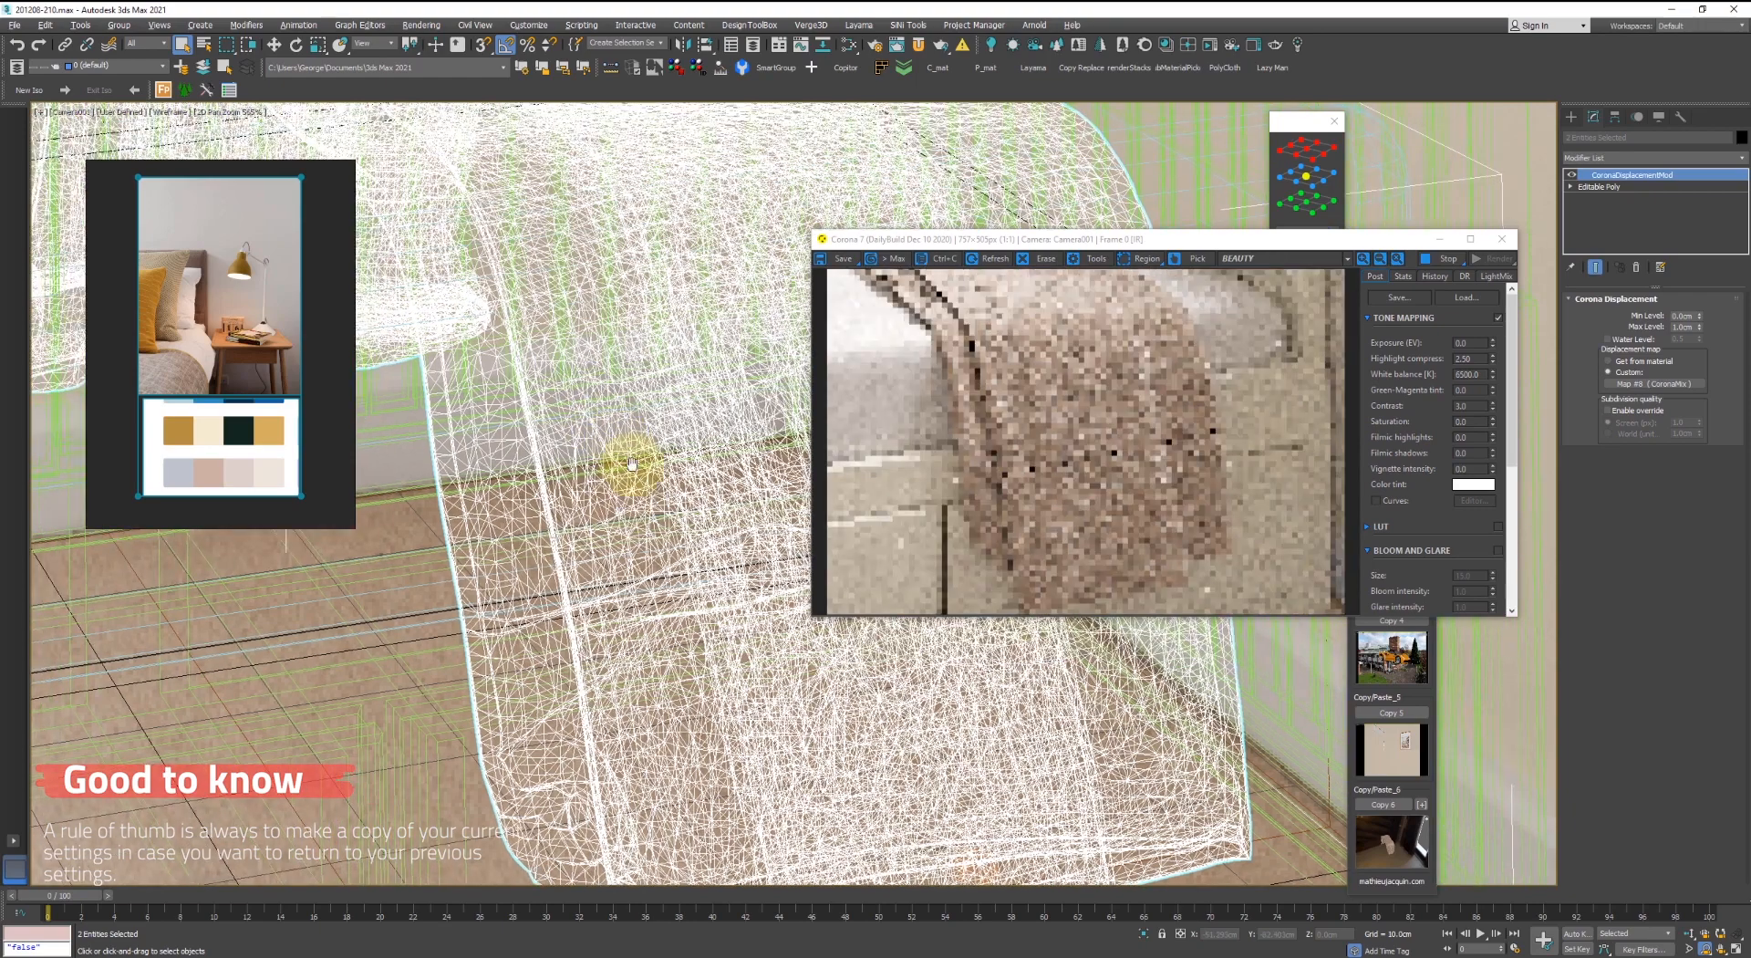
middle_click_drag(633, 465, 668, 539)
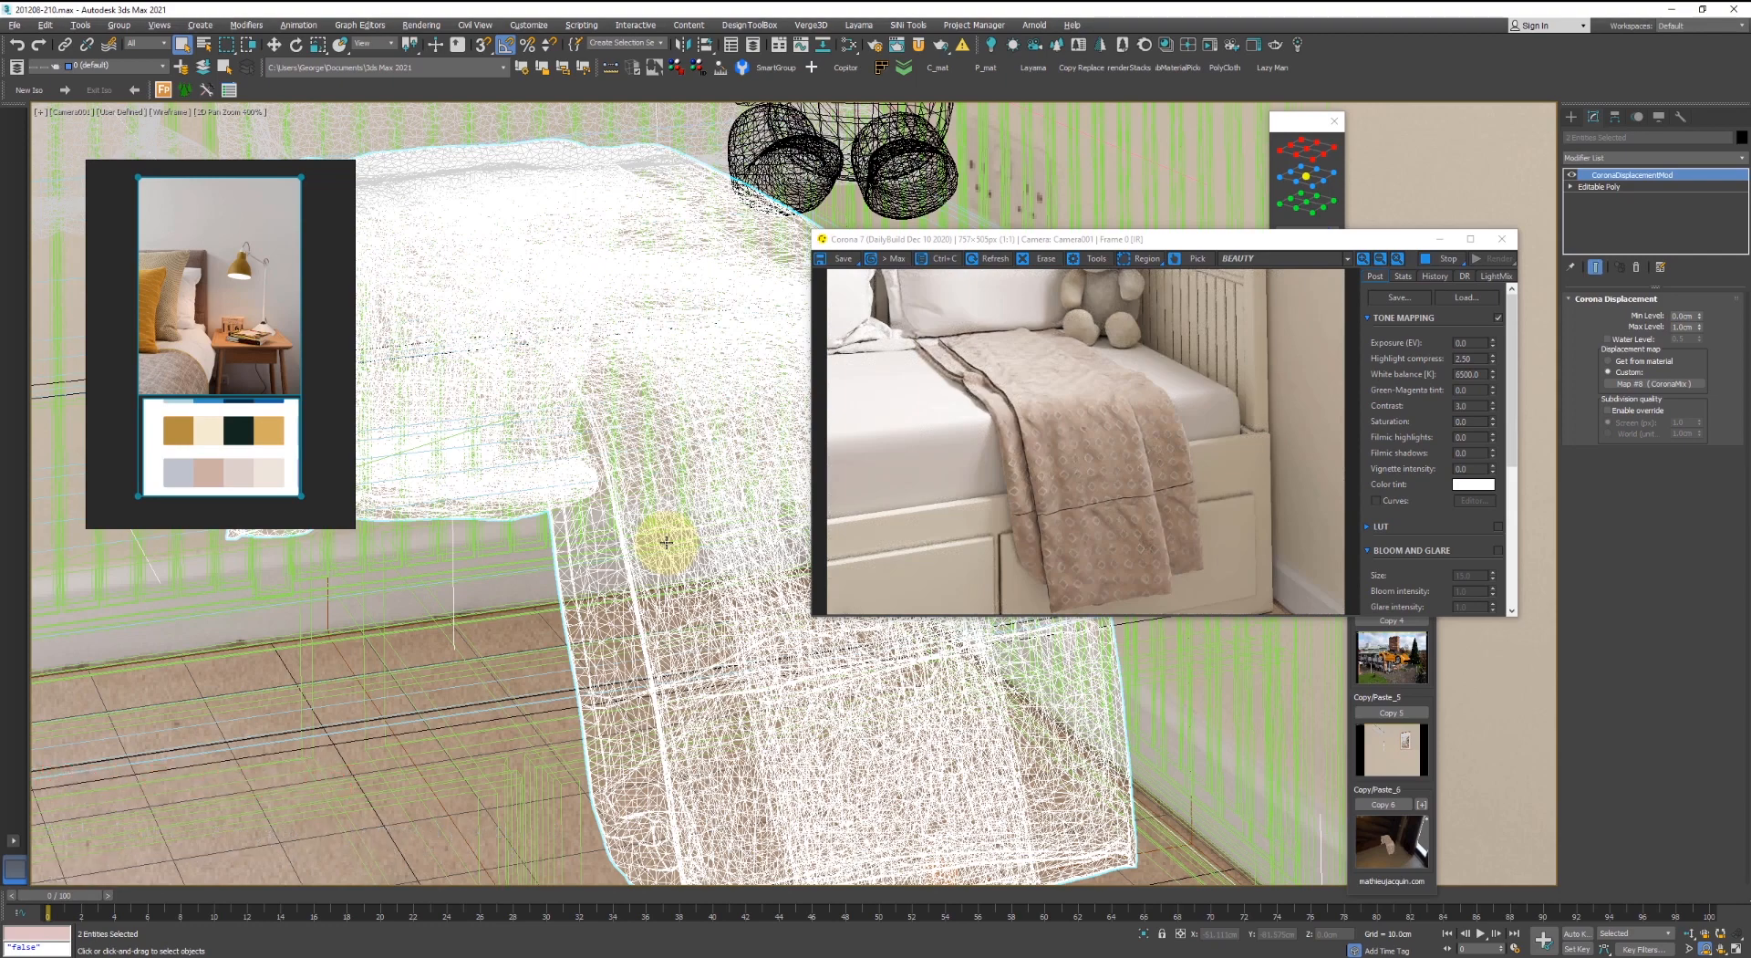
scroll(667, 542, "down", 8)
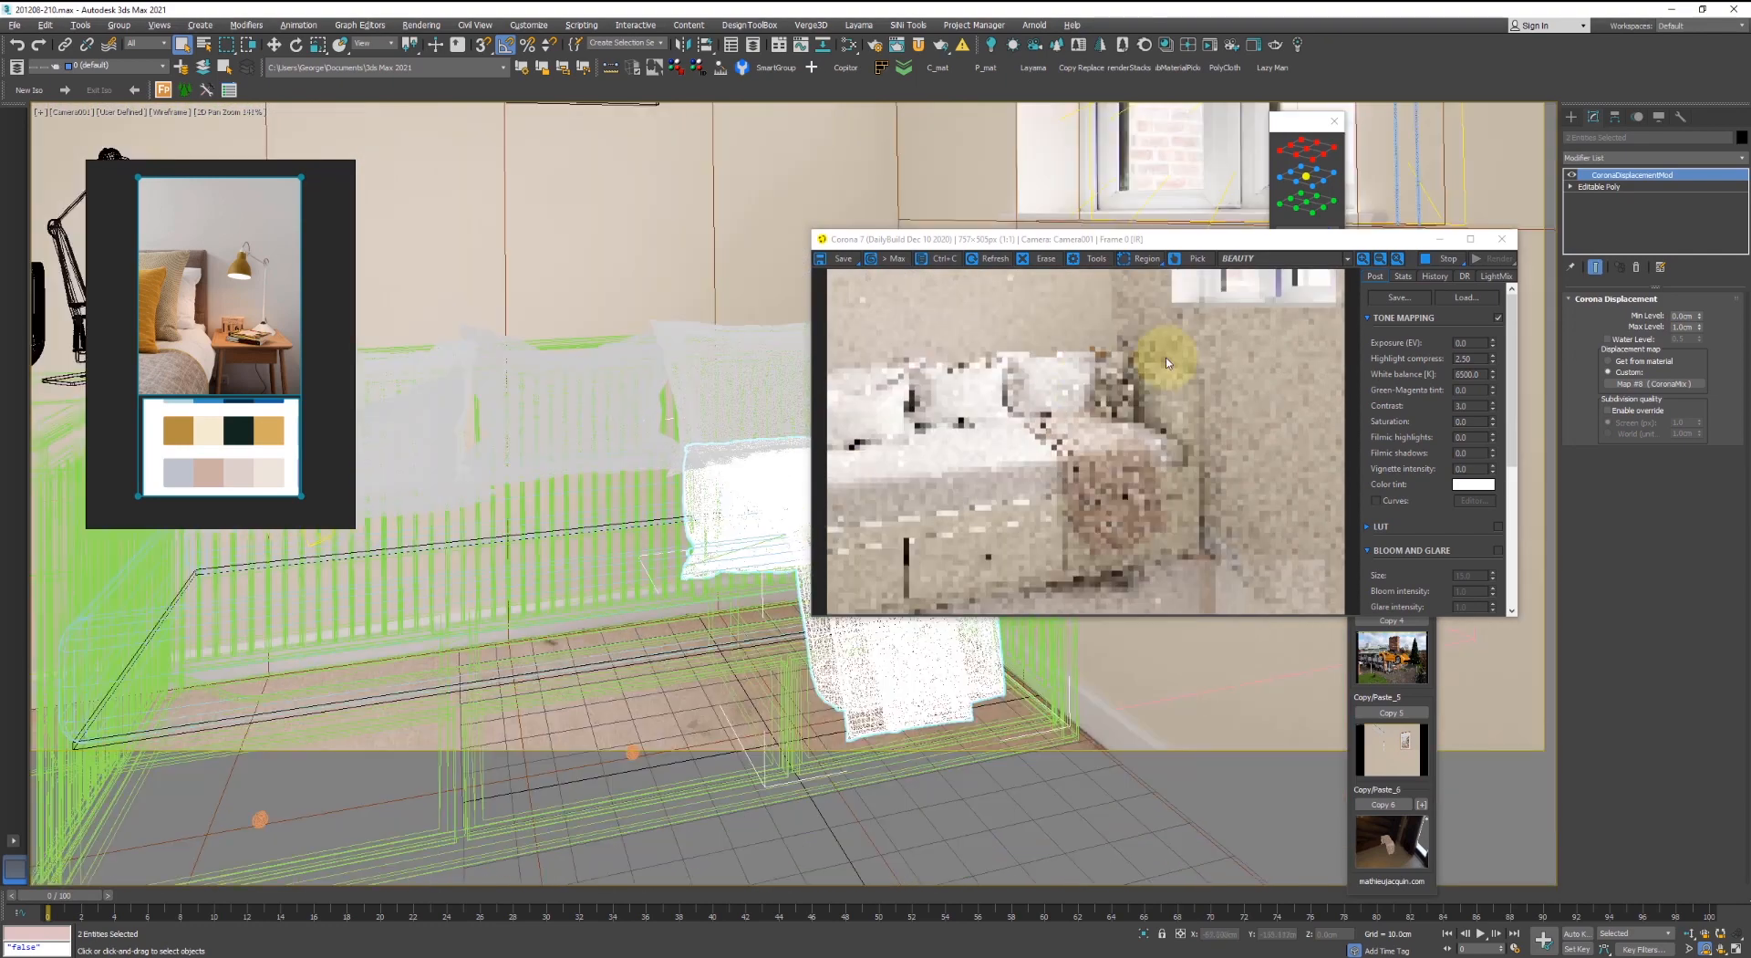
left_click(1502, 239)
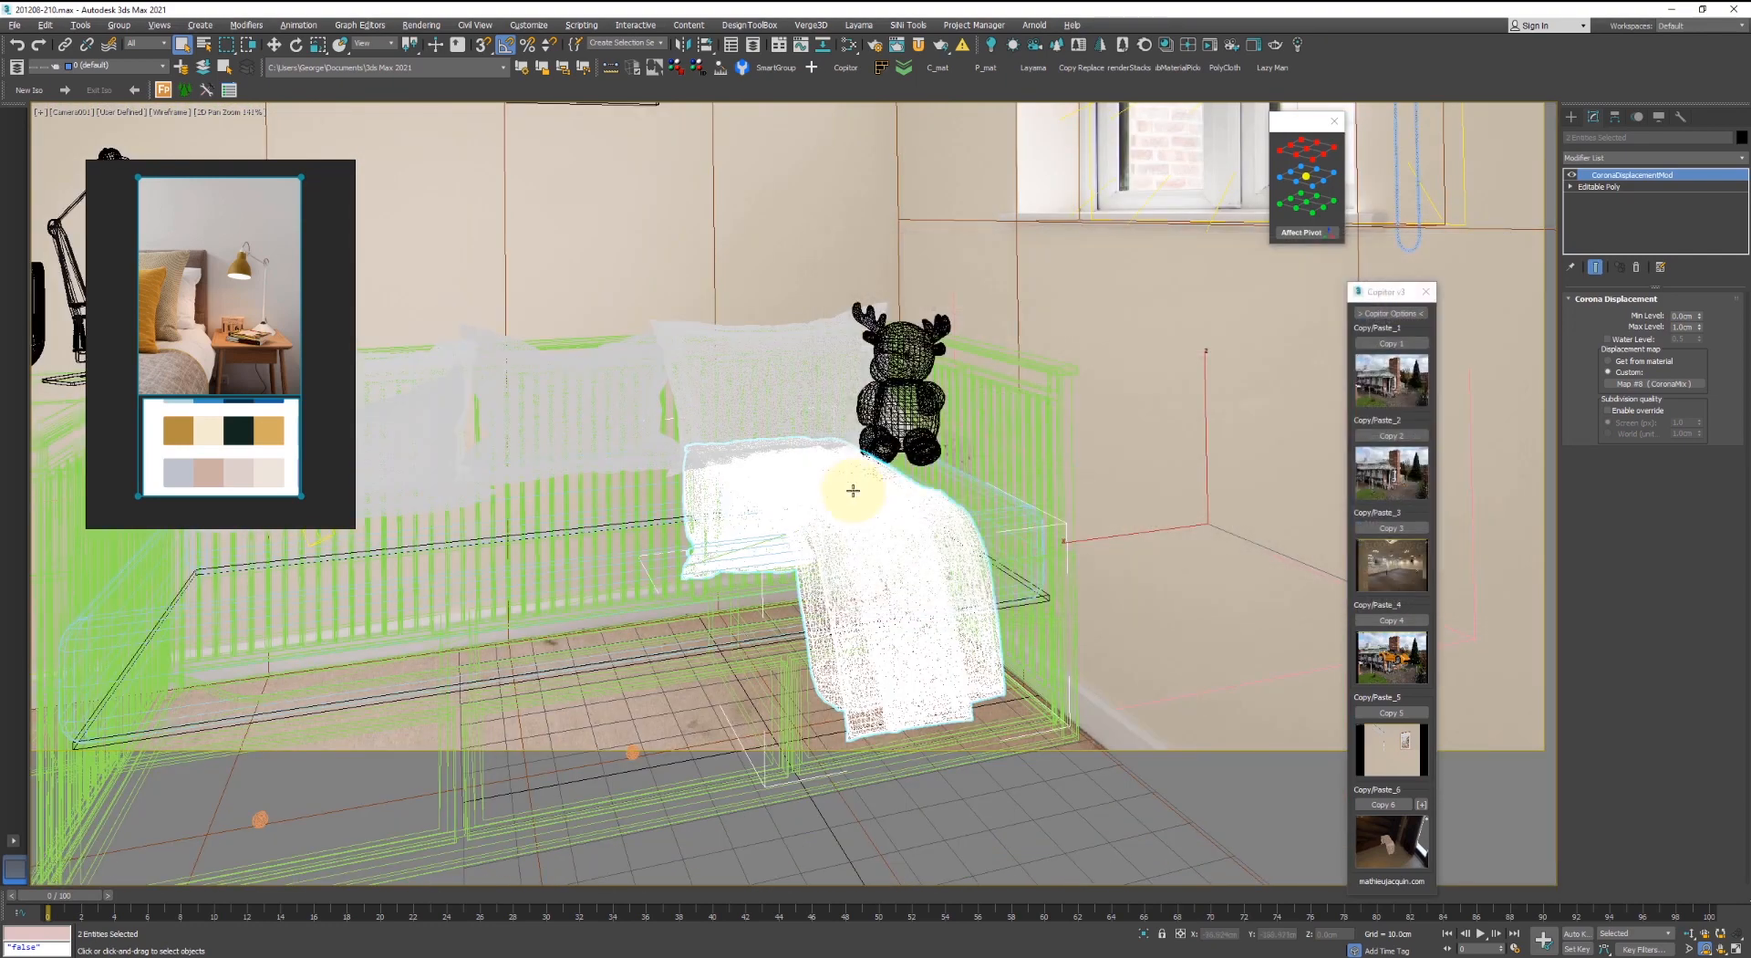
- In the perspective view, insert the drawer bed model with coloured throws from the Interior YT folder beside the room
key("p")
scroll(853, 490, "down", 3)
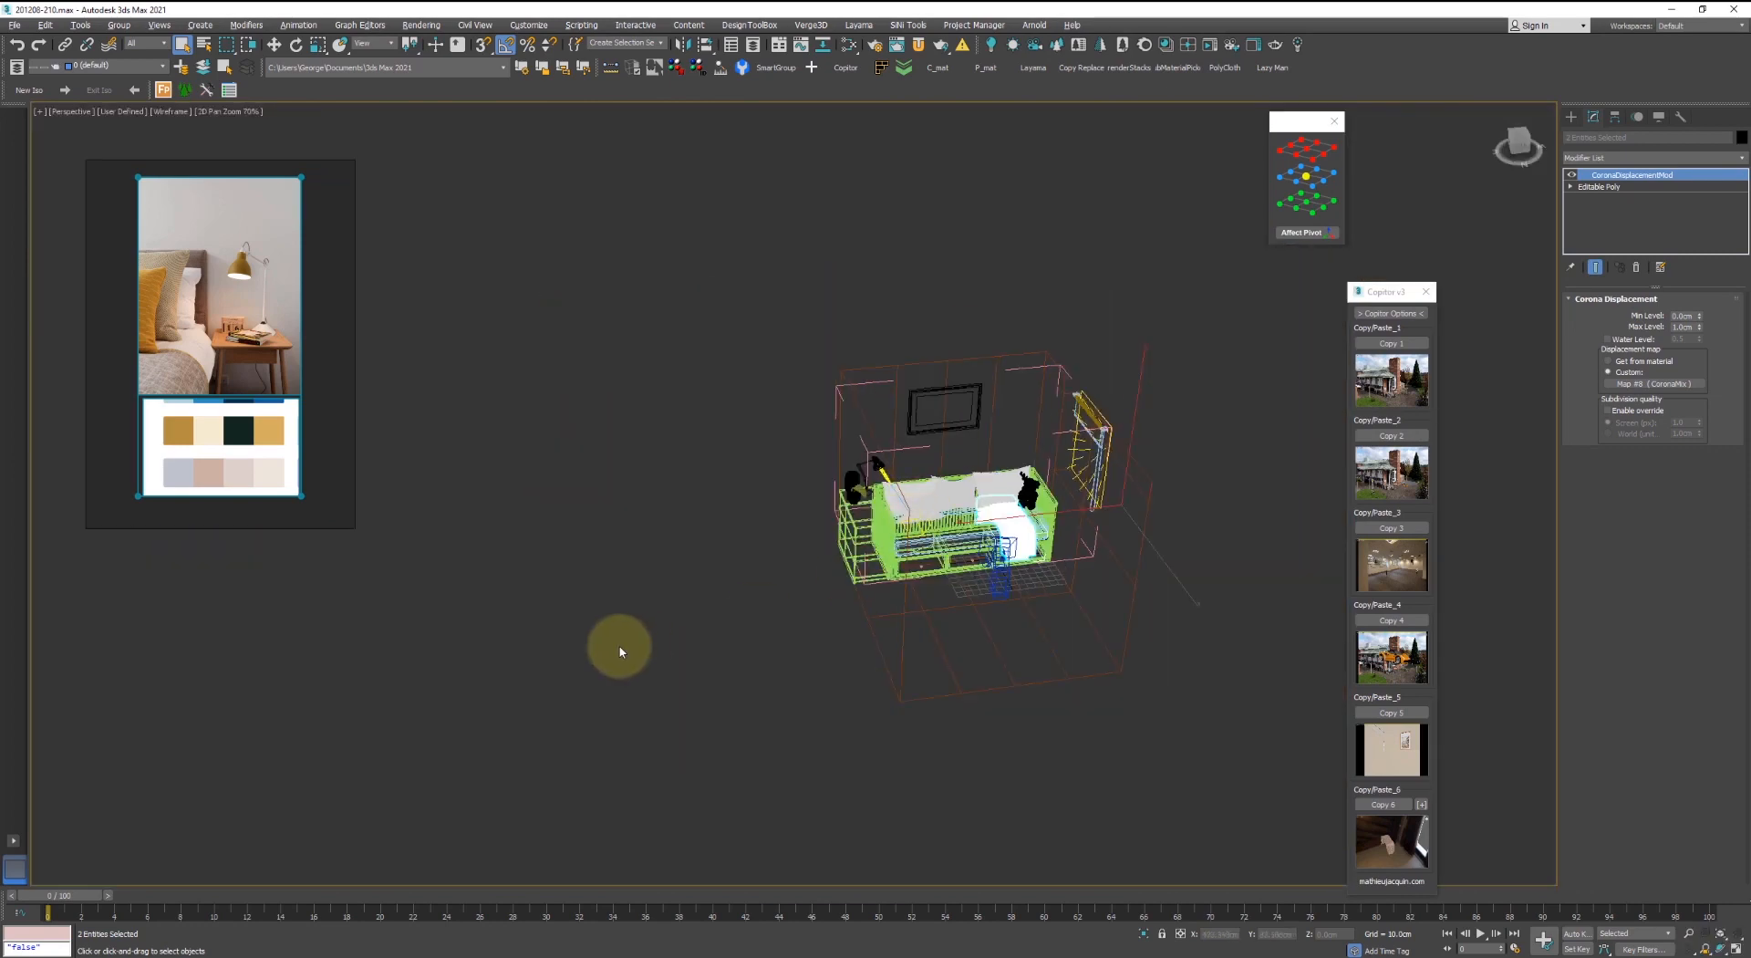
left_click(620, 648)
right_click(327, 955)
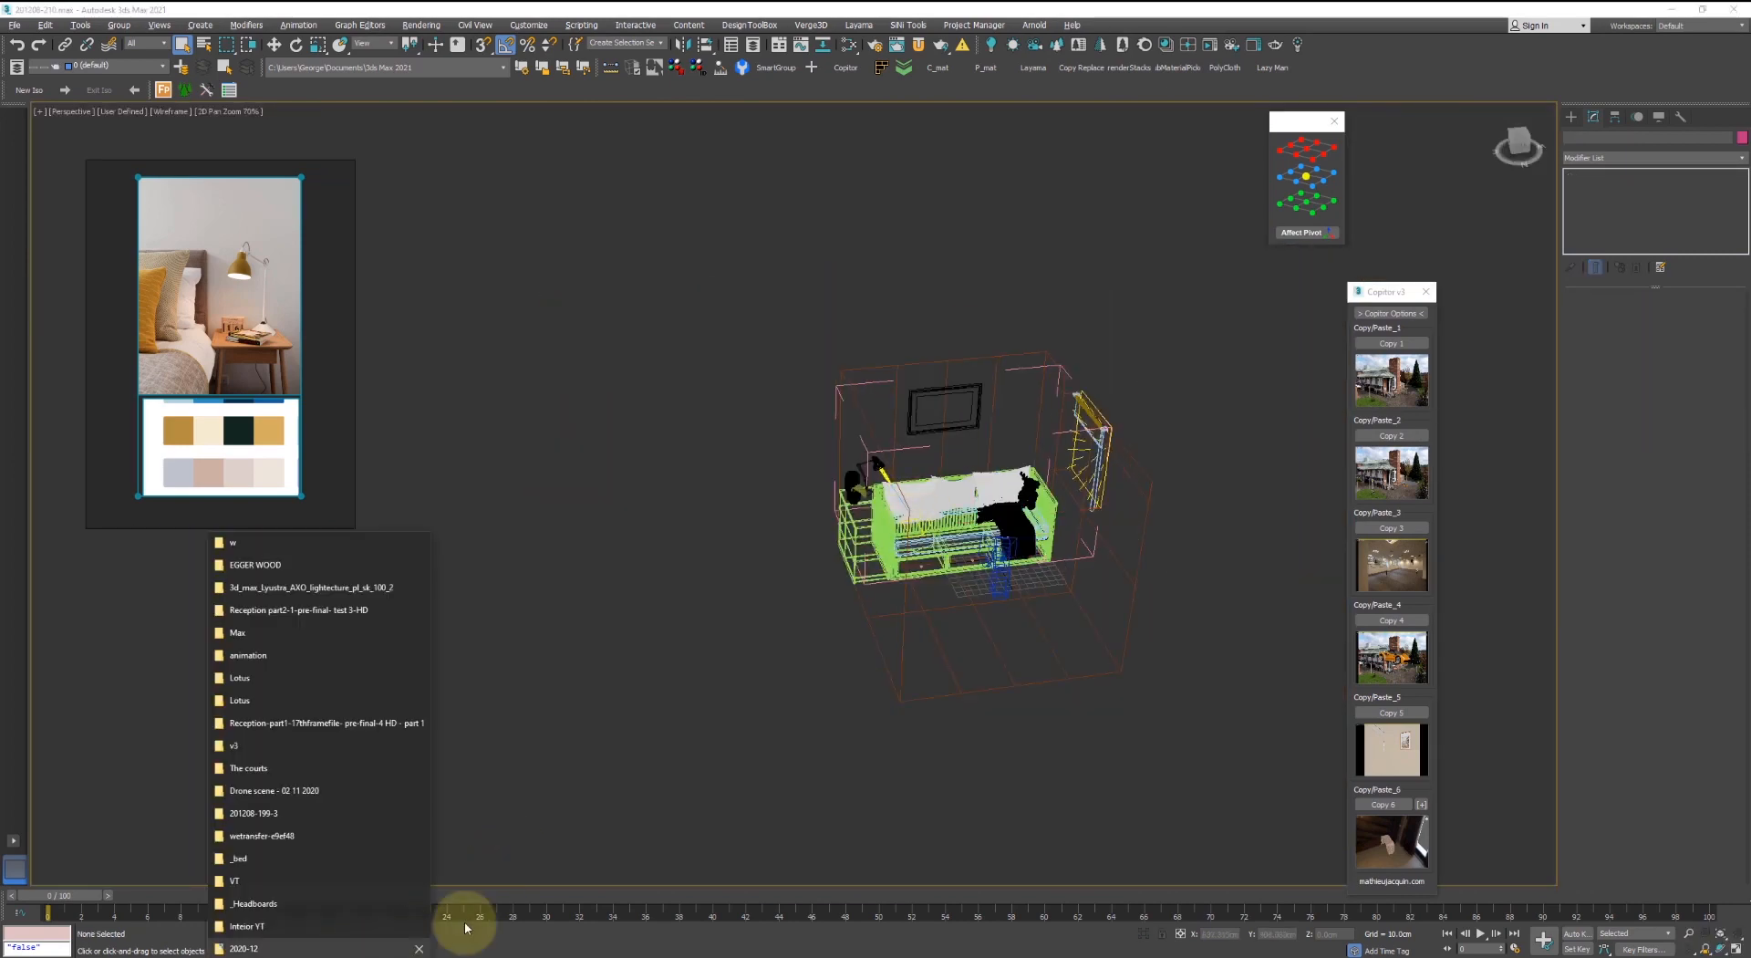
left_click(301, 928)
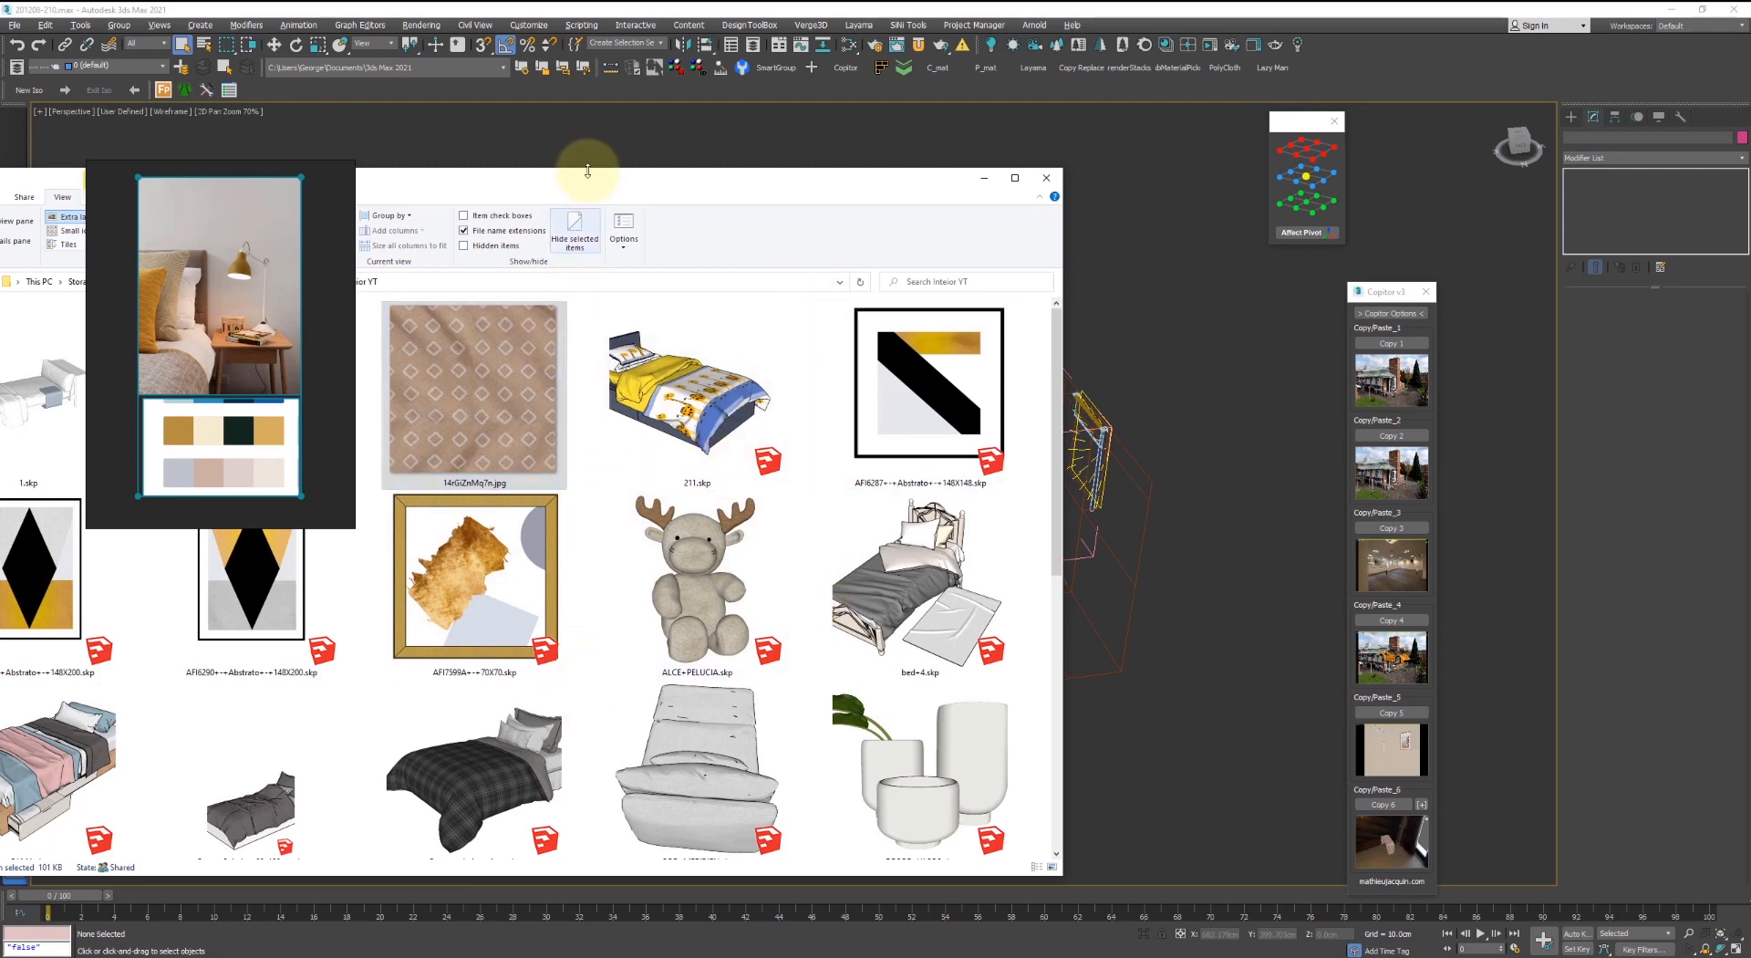
left_click_drag(608, 194, 1112, 94)
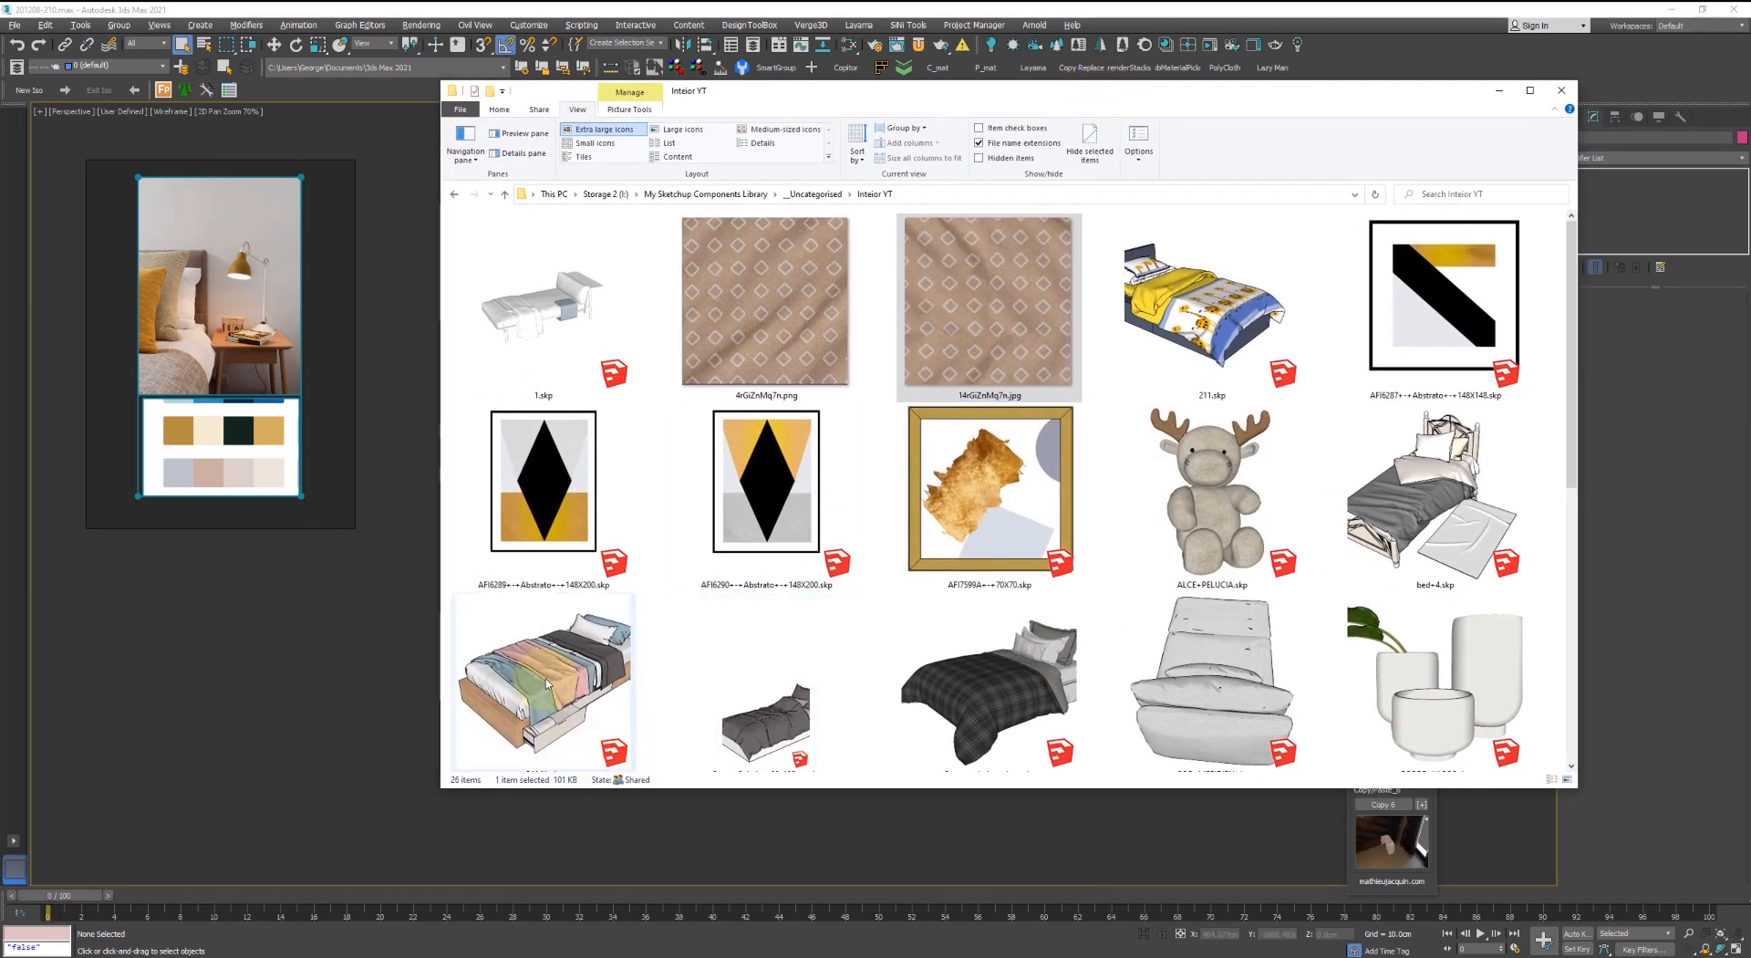
left_click_drag(547, 684, 239, 656)
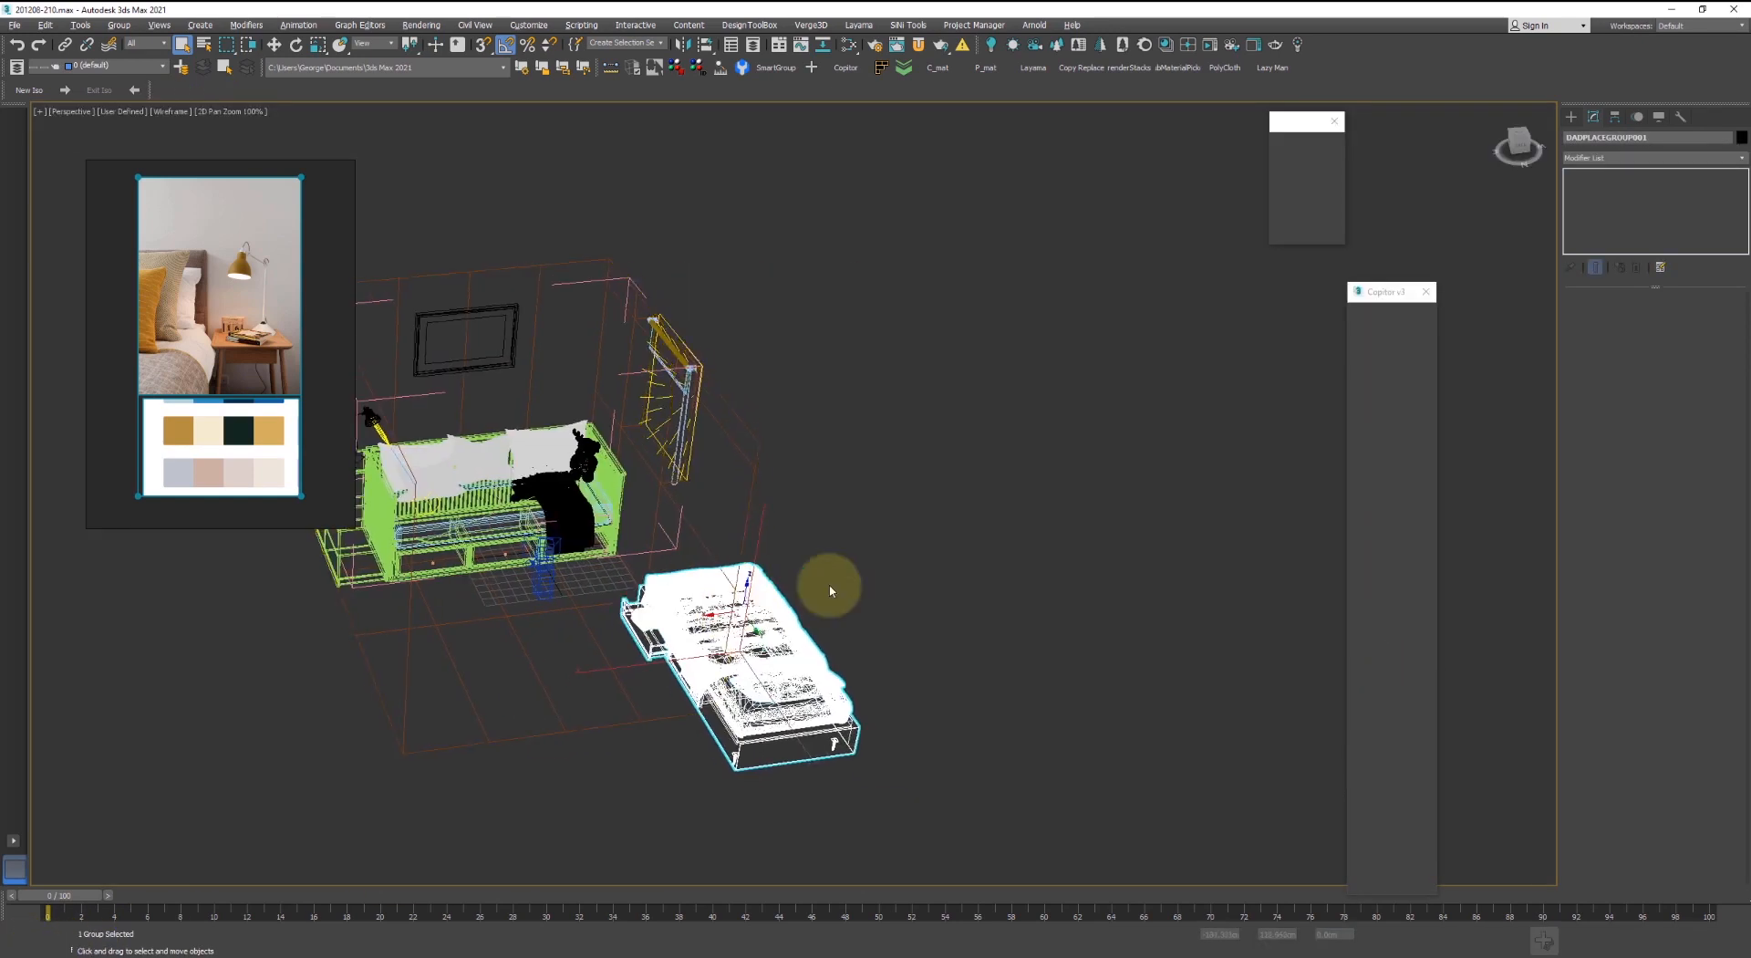
left_click(999, 562)
- Switch the perspective view to shaded display and open the imported bed's group
scroll(1002, 562, "up", 2)
mouse_move(1002, 562)
middle_mouse_down("alt")
mouse_move(873, 619)
mouse_move(930, 583)
mouse_move(972, 589)
middle_mouse_up("alt")
scroll(858, 602, "down", 4)
key("F3")
scroll(1263, 601, "up", 3)
middle_click_drag(1262, 601, 1095, 625, "alt")
scroll(1224, 643, "up", 3)
middle_click_drag(1224, 643, 1030, 596, "alt")
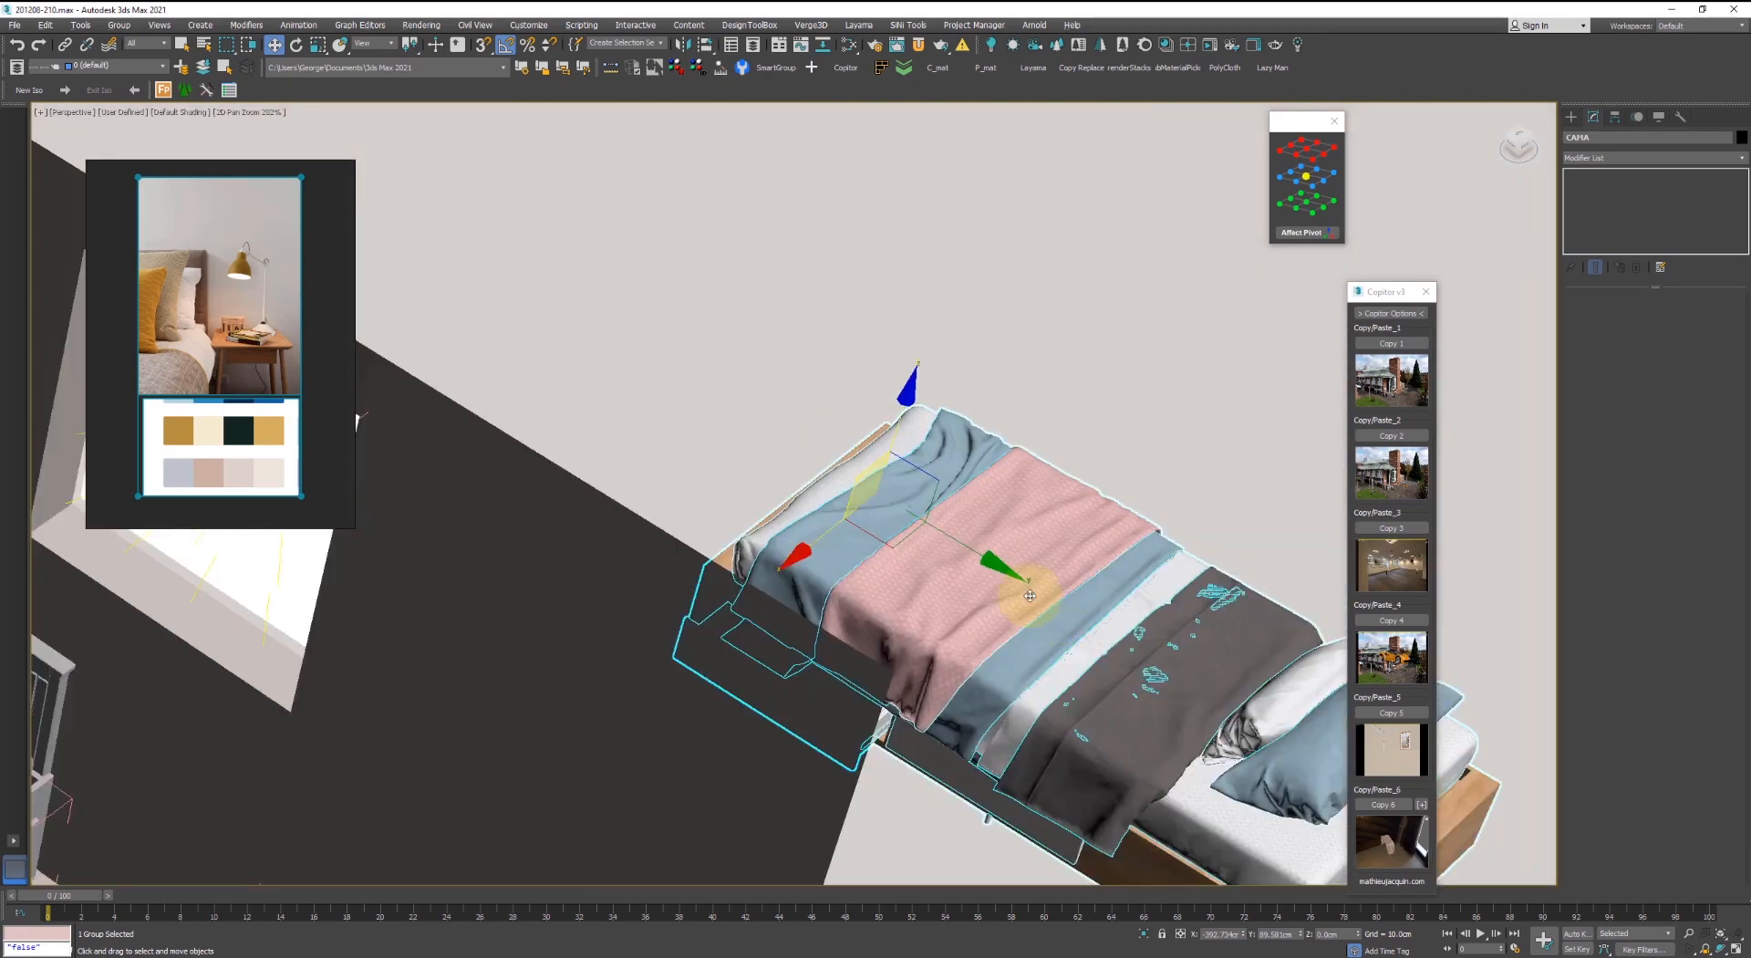
left_click(124, 26)
left_click(146, 80)
middle_click_drag(1193, 545, 883, 445, "alt")
scroll(684, 607, "down", 2)
- Set the imported bed's pink throw pivot to its bottom centre and quick-align the throw to the patterned blanket on the daybed
left_click(618, 578)
scroll(657, 597, "down", 3)
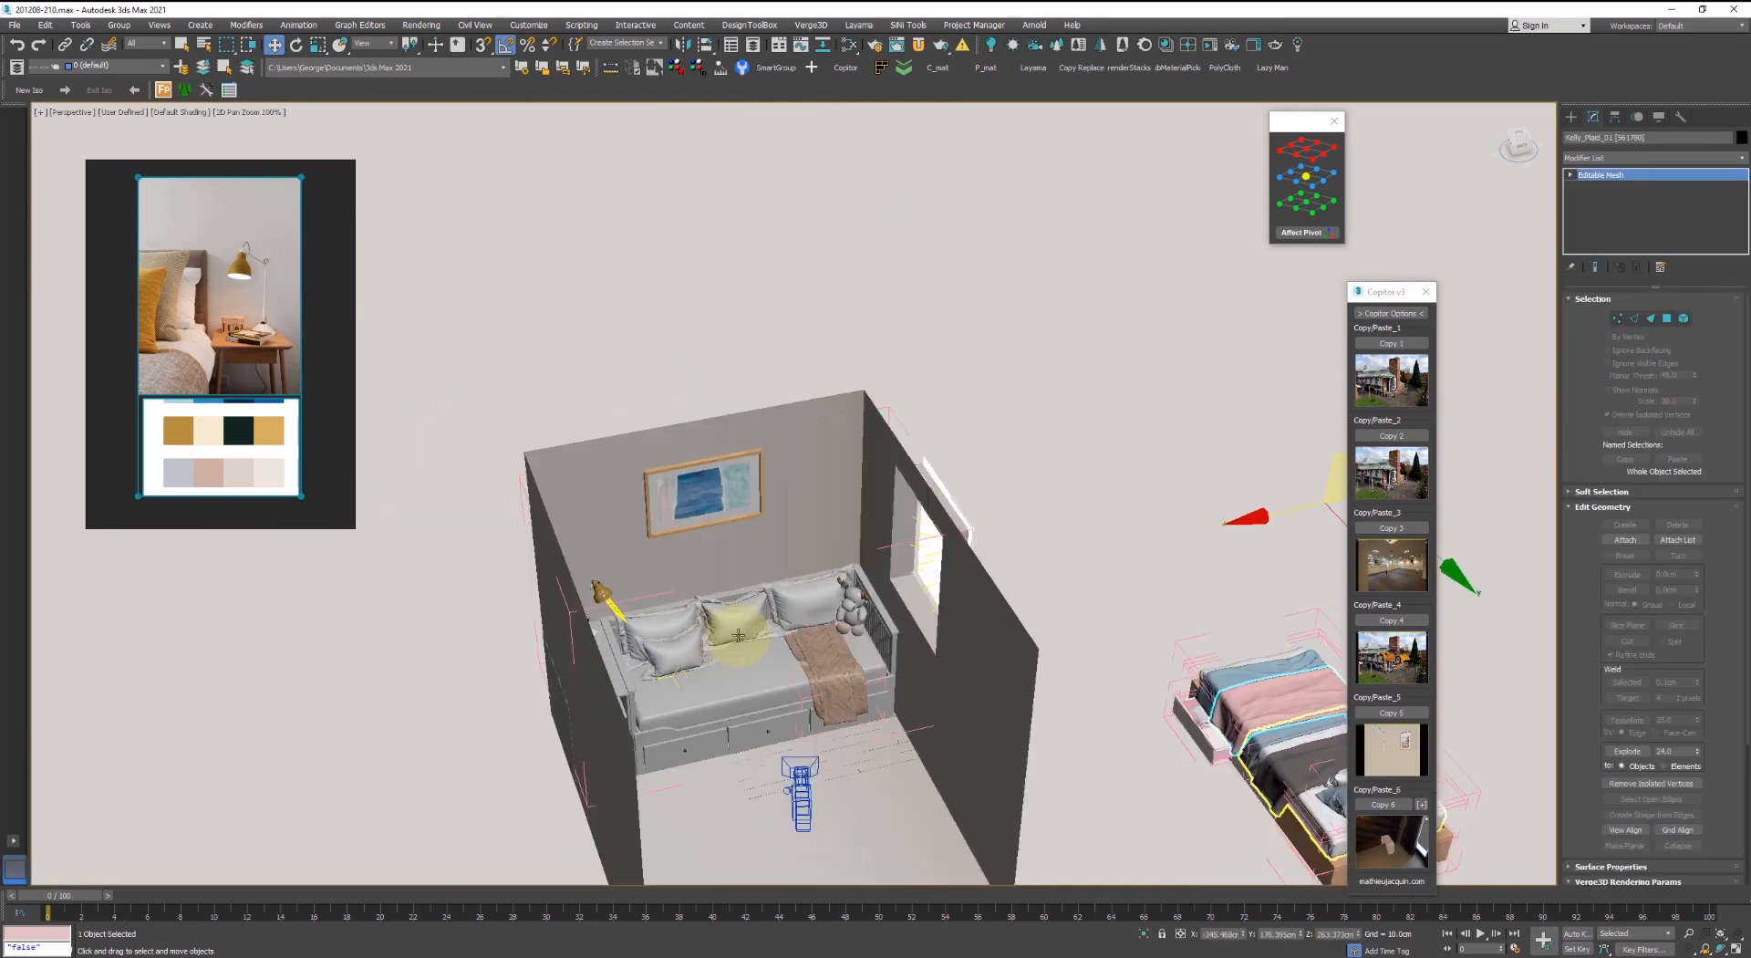
scroll(739, 636, "down", 4)
scroll(882, 634, "up", 3)
left_click(1305, 203)
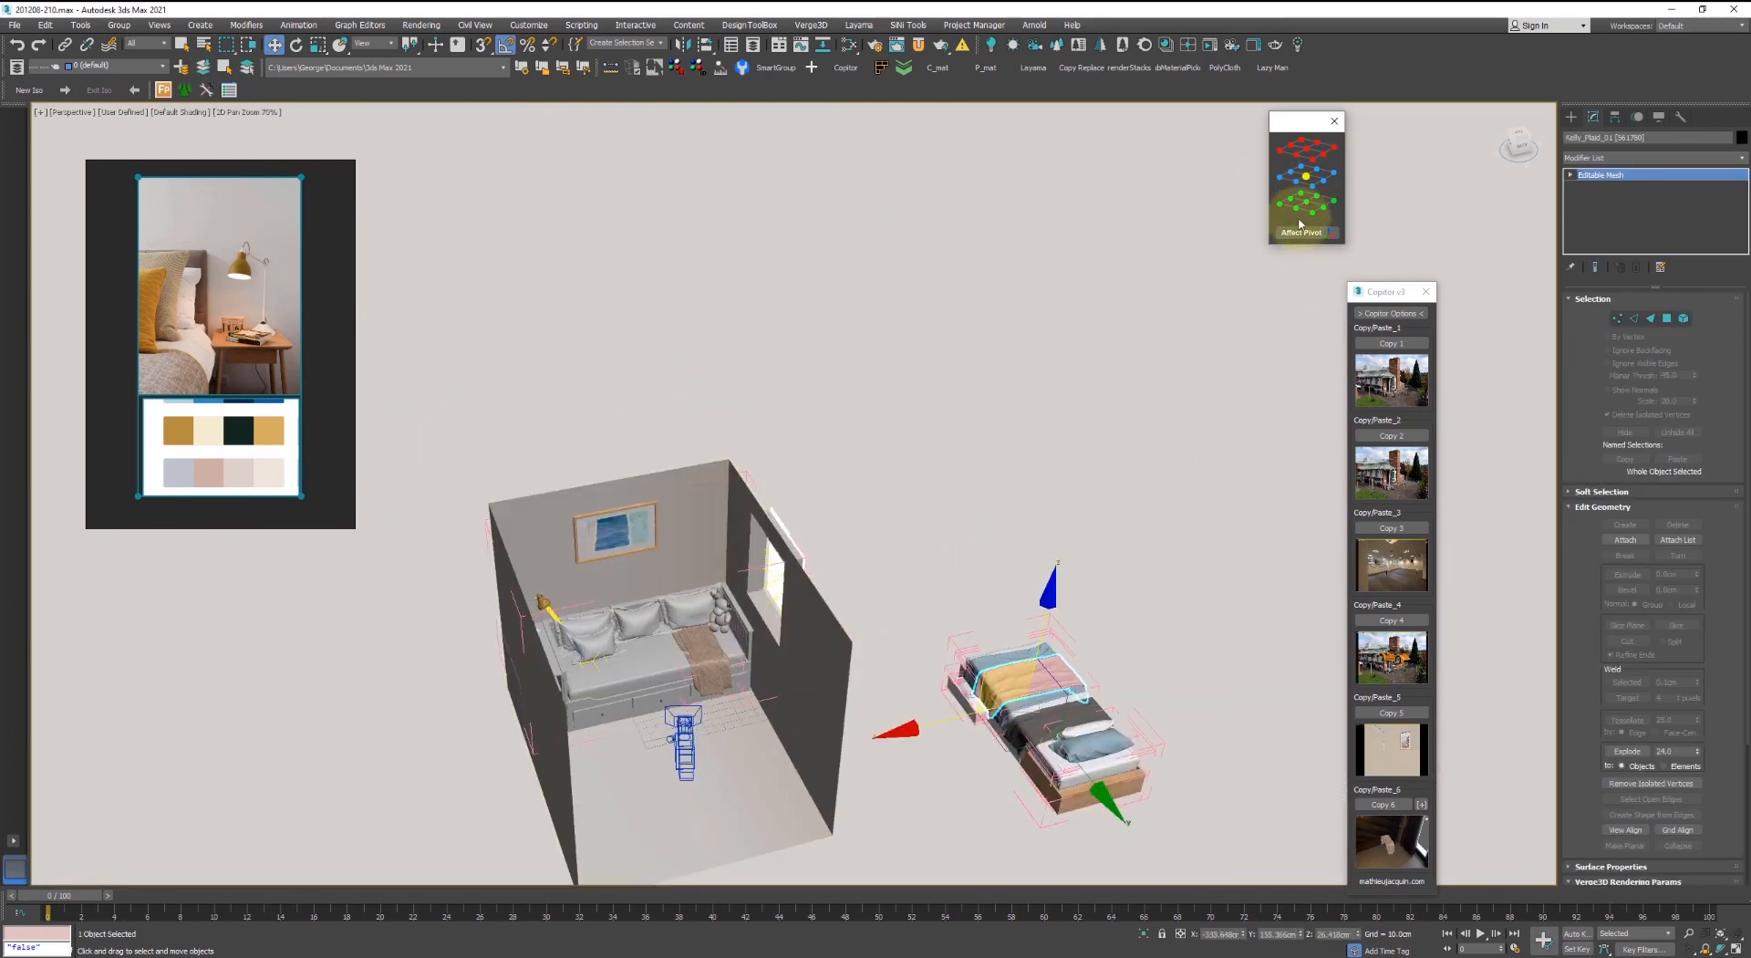
scroll(926, 723, "up", 3)
middle_click_drag(919, 728, 987, 703)
key("shift+a")
left_click(551, 604)
- Rotate the pink throw so that it hangs over the daybed's front side
scroll(551, 605, "up", 3)
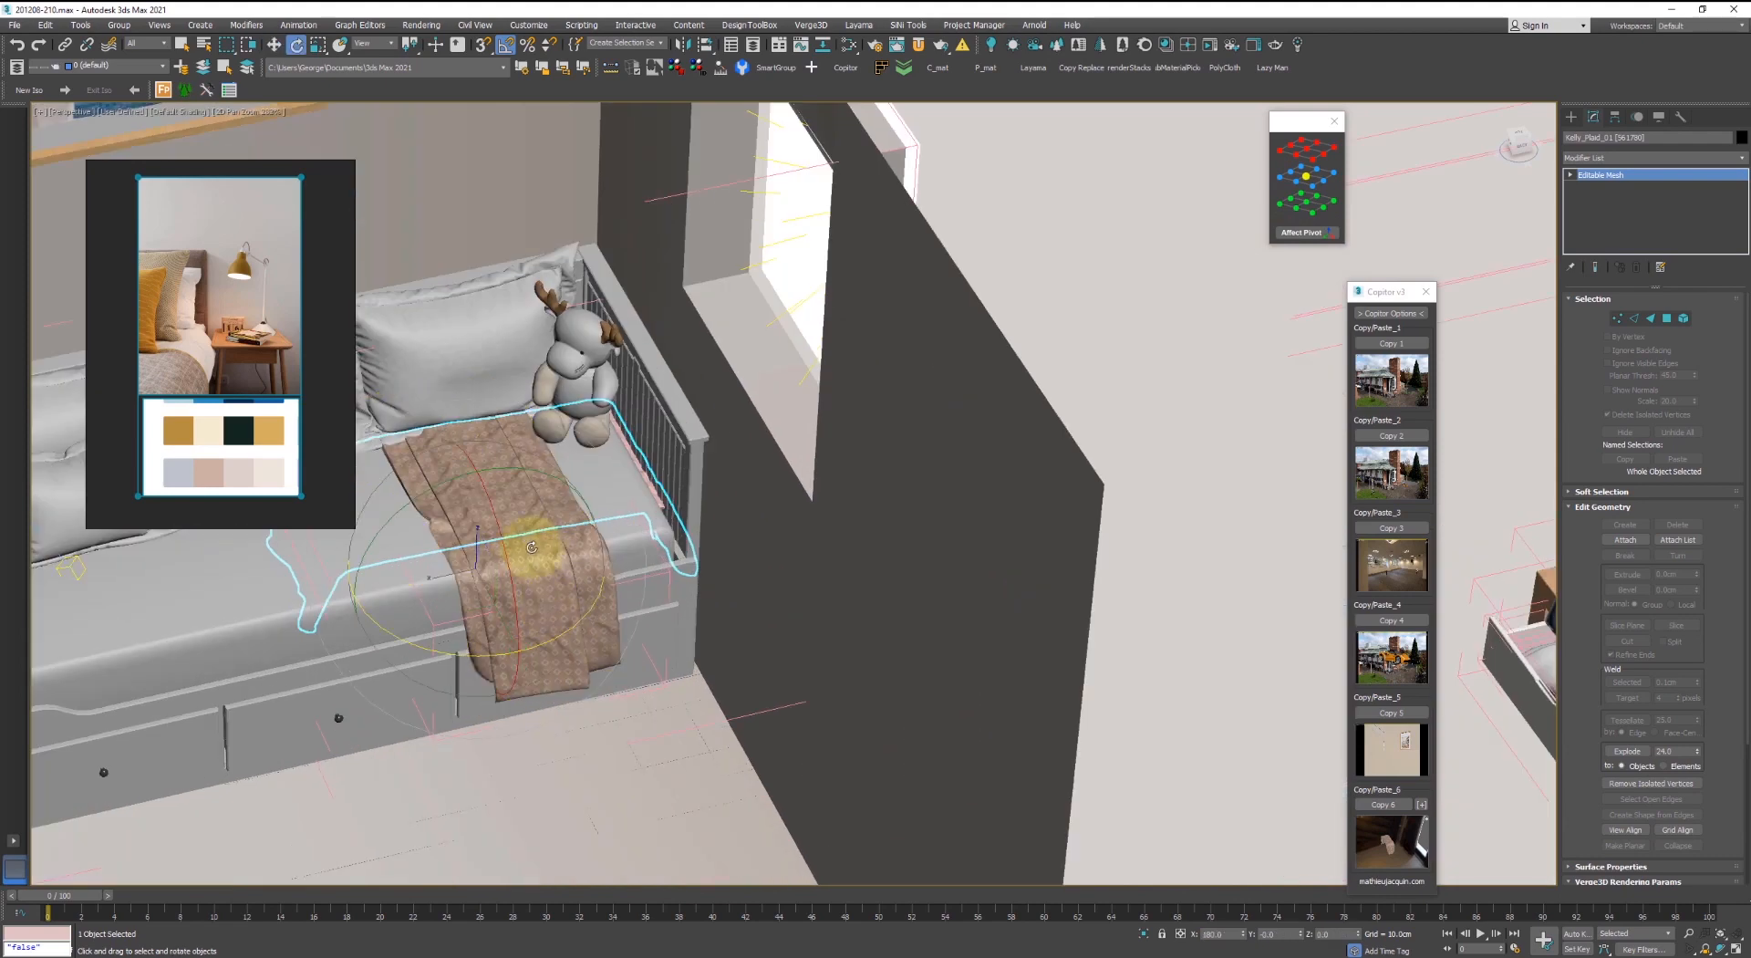
key("e")
left_click_drag(538, 630, 502, 665)
scroll(505, 660, "up", 4)
key("w")
middle_click_drag(602, 660, 627, 499, "alt")
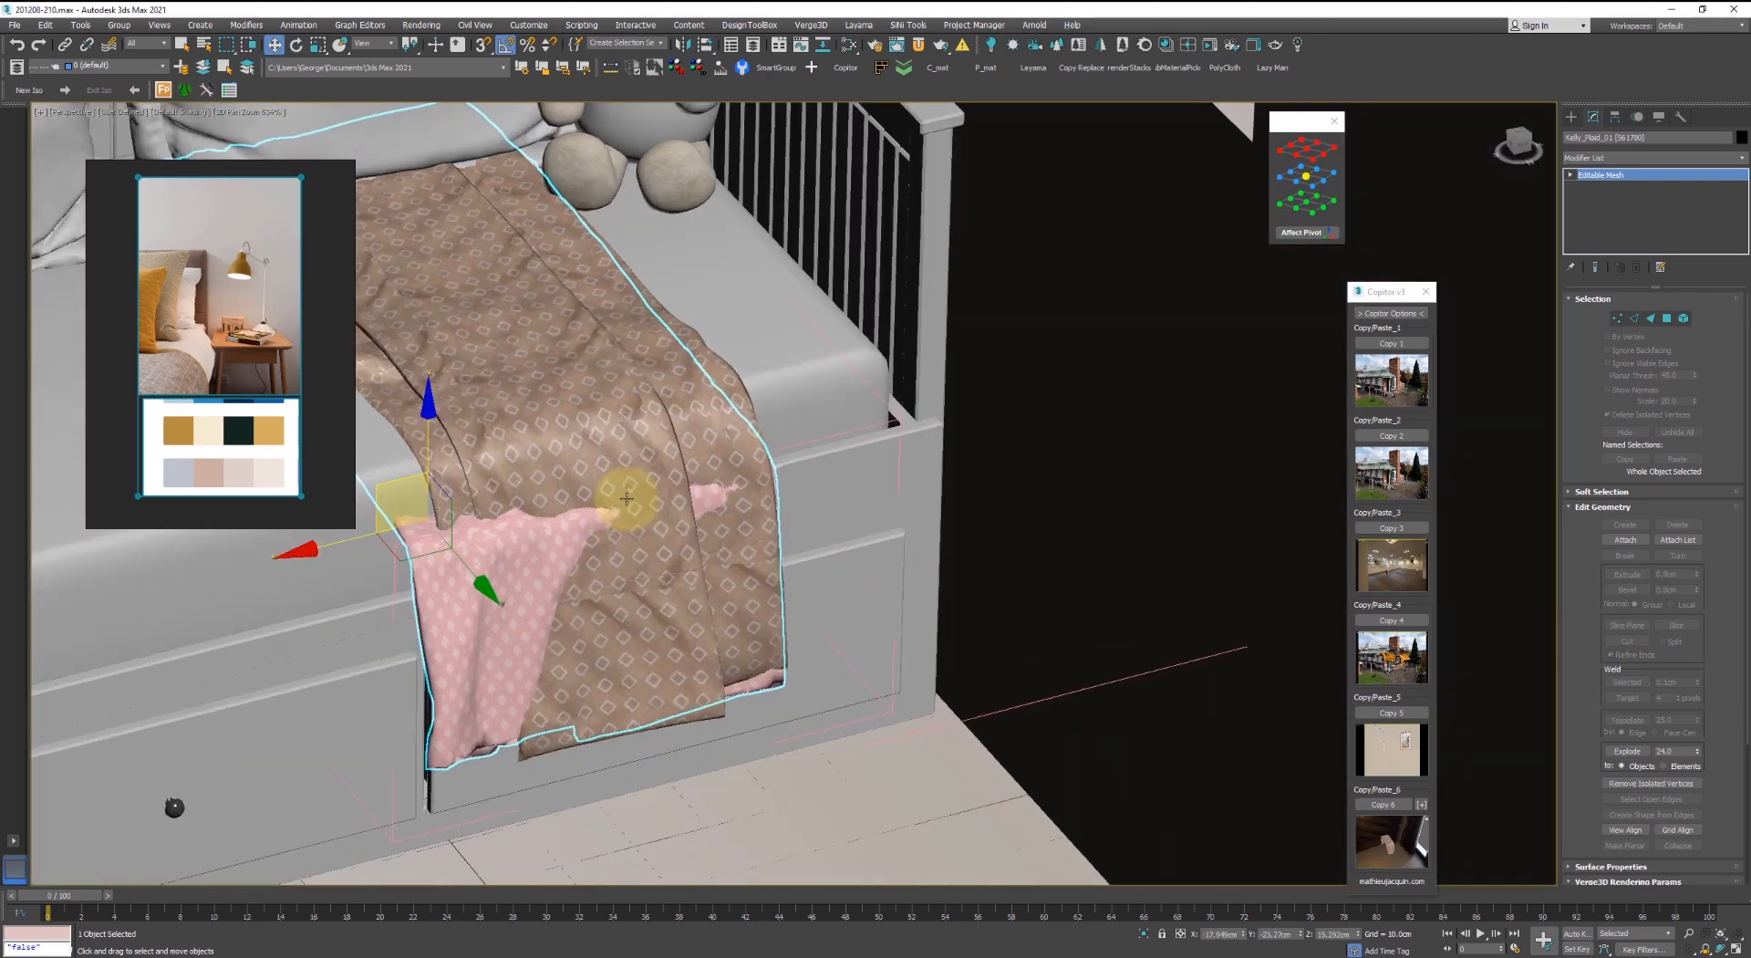
- Copy the patterned blanket's material and apply it to the pink throw
left_click(626, 497)
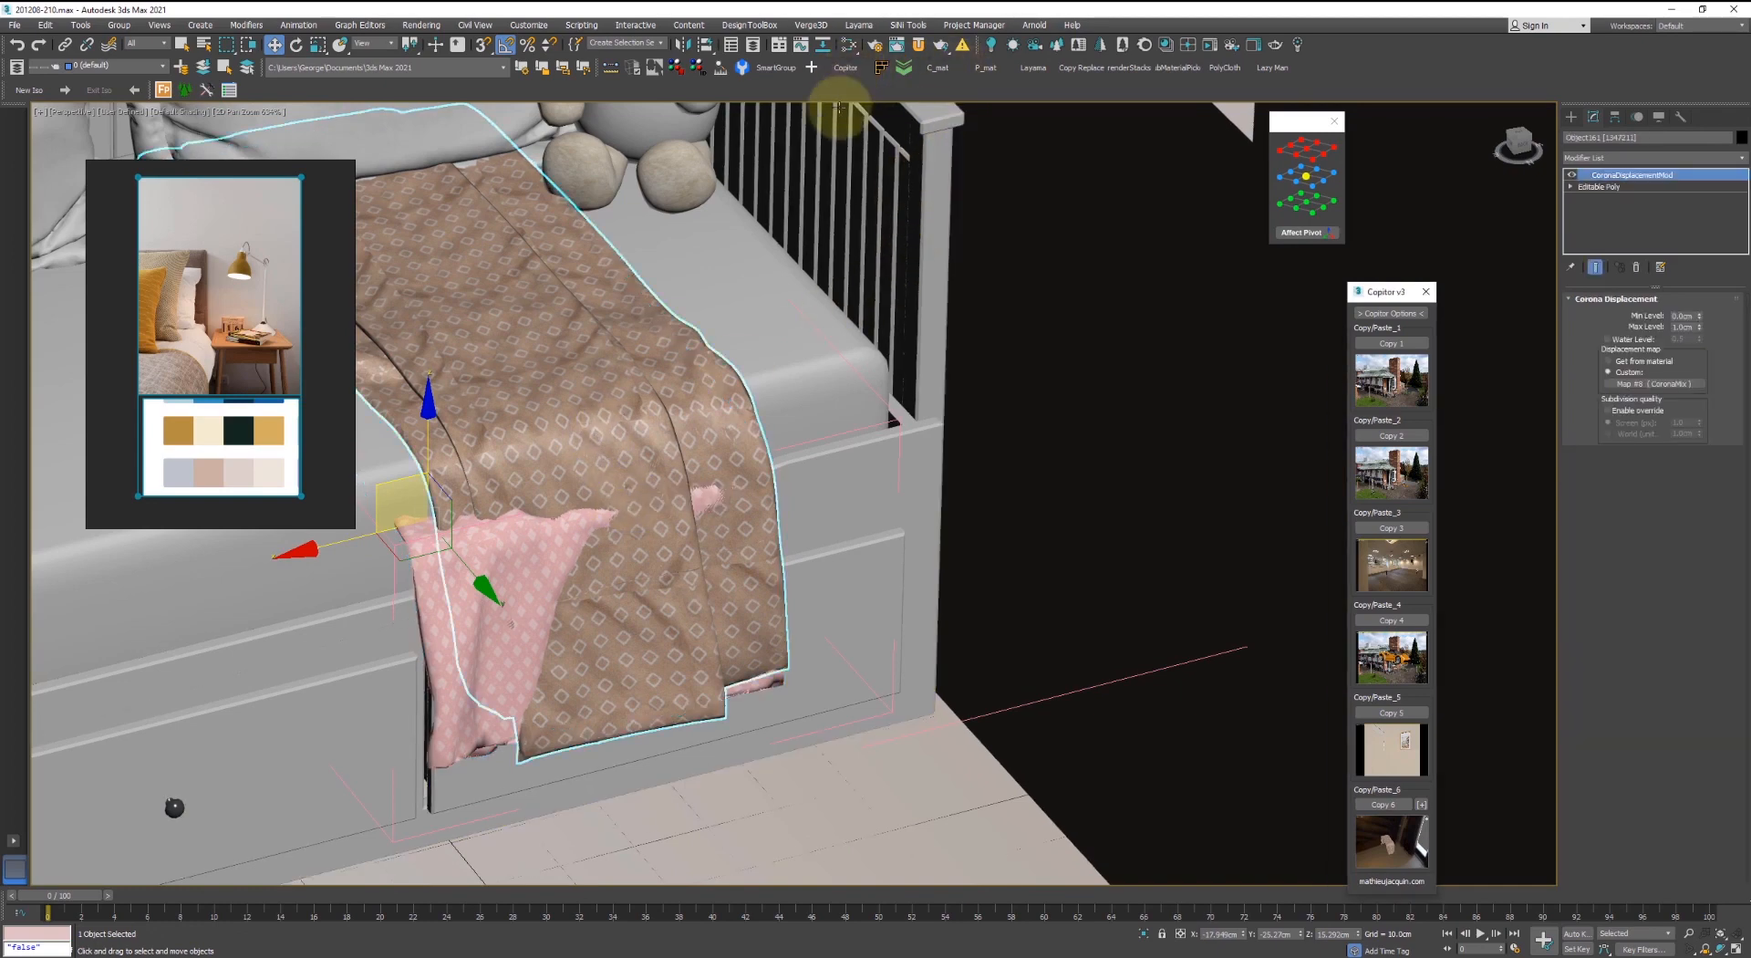
left_click(939, 69)
left_click(480, 598)
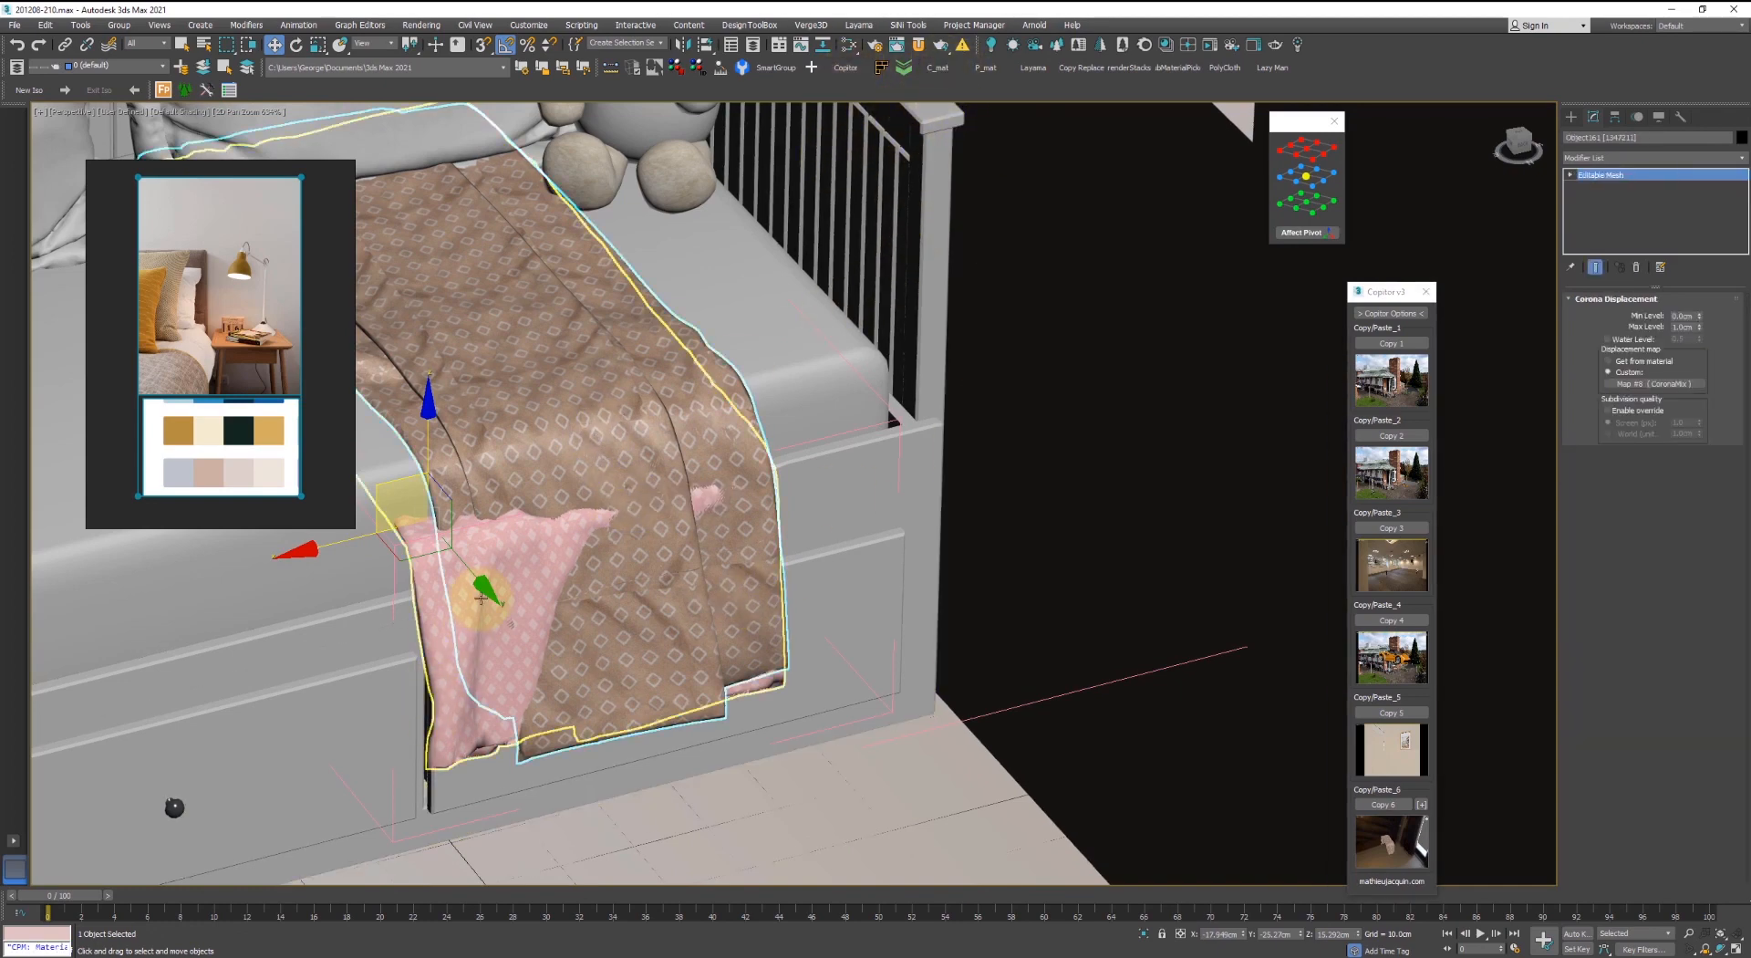
left_click(985, 68)
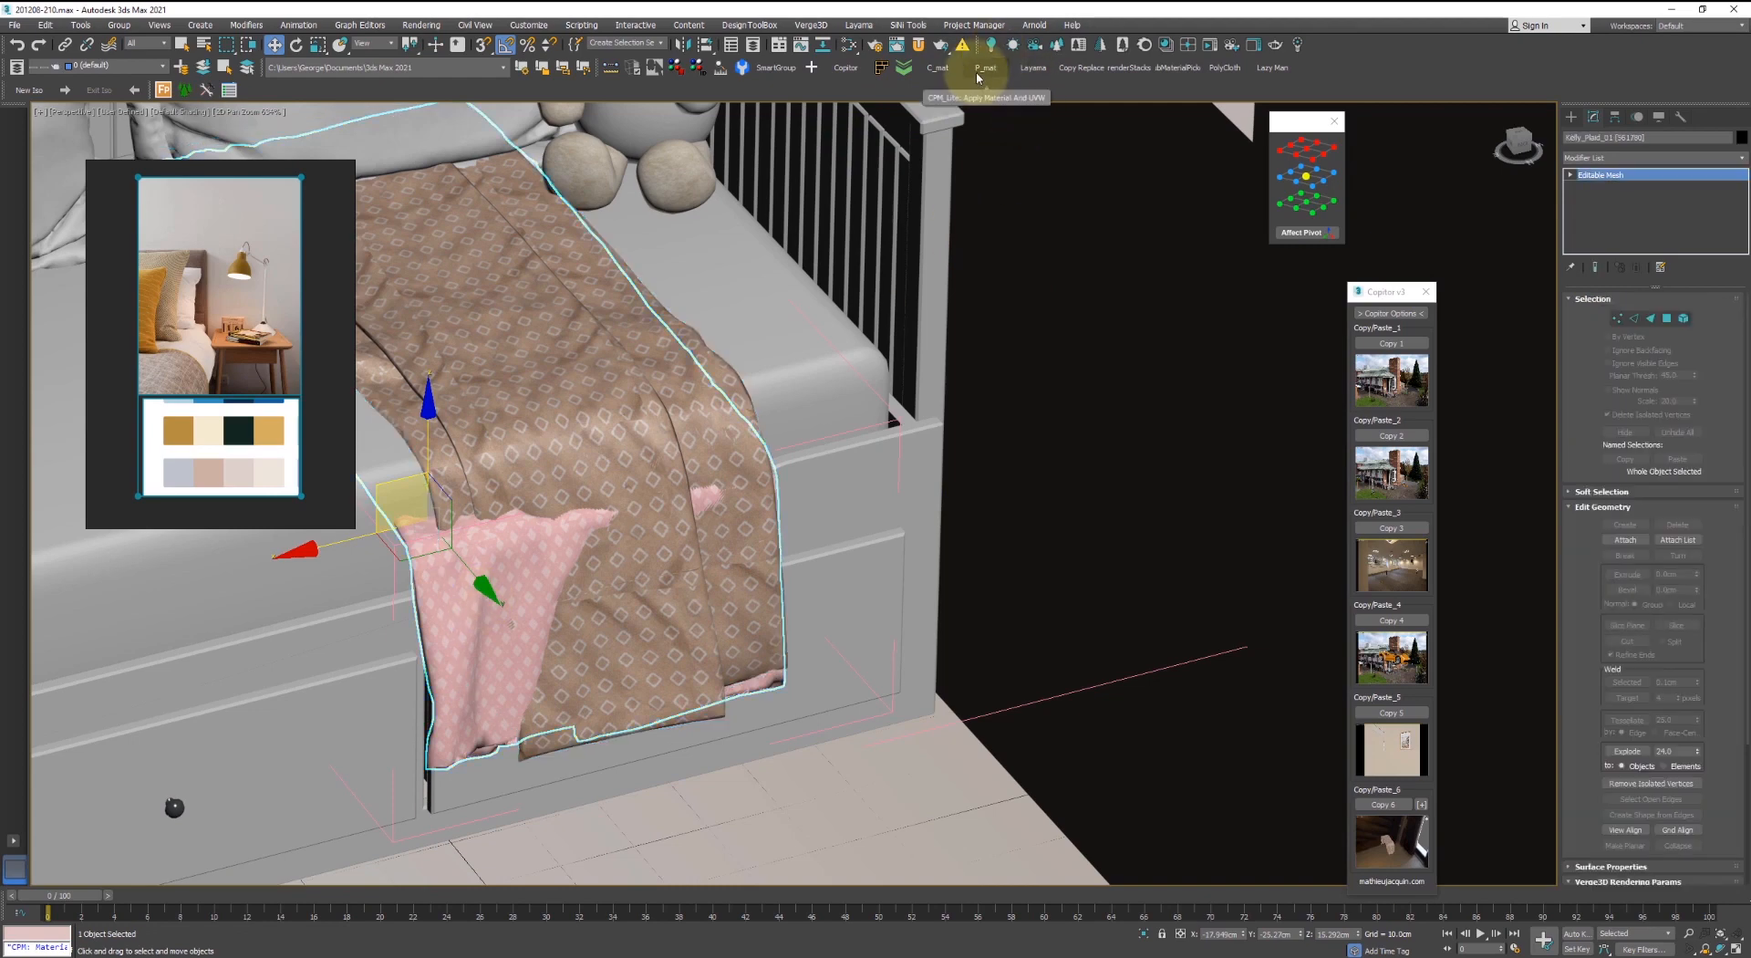
- Hide the old patterned blanket on the daybed
left_click(589, 393)
right_click(590, 396)
left_click(623, 342)
- Raise the new throw onto the mattress and shift it to fit against the daybed's front edge
left_click(539, 516)
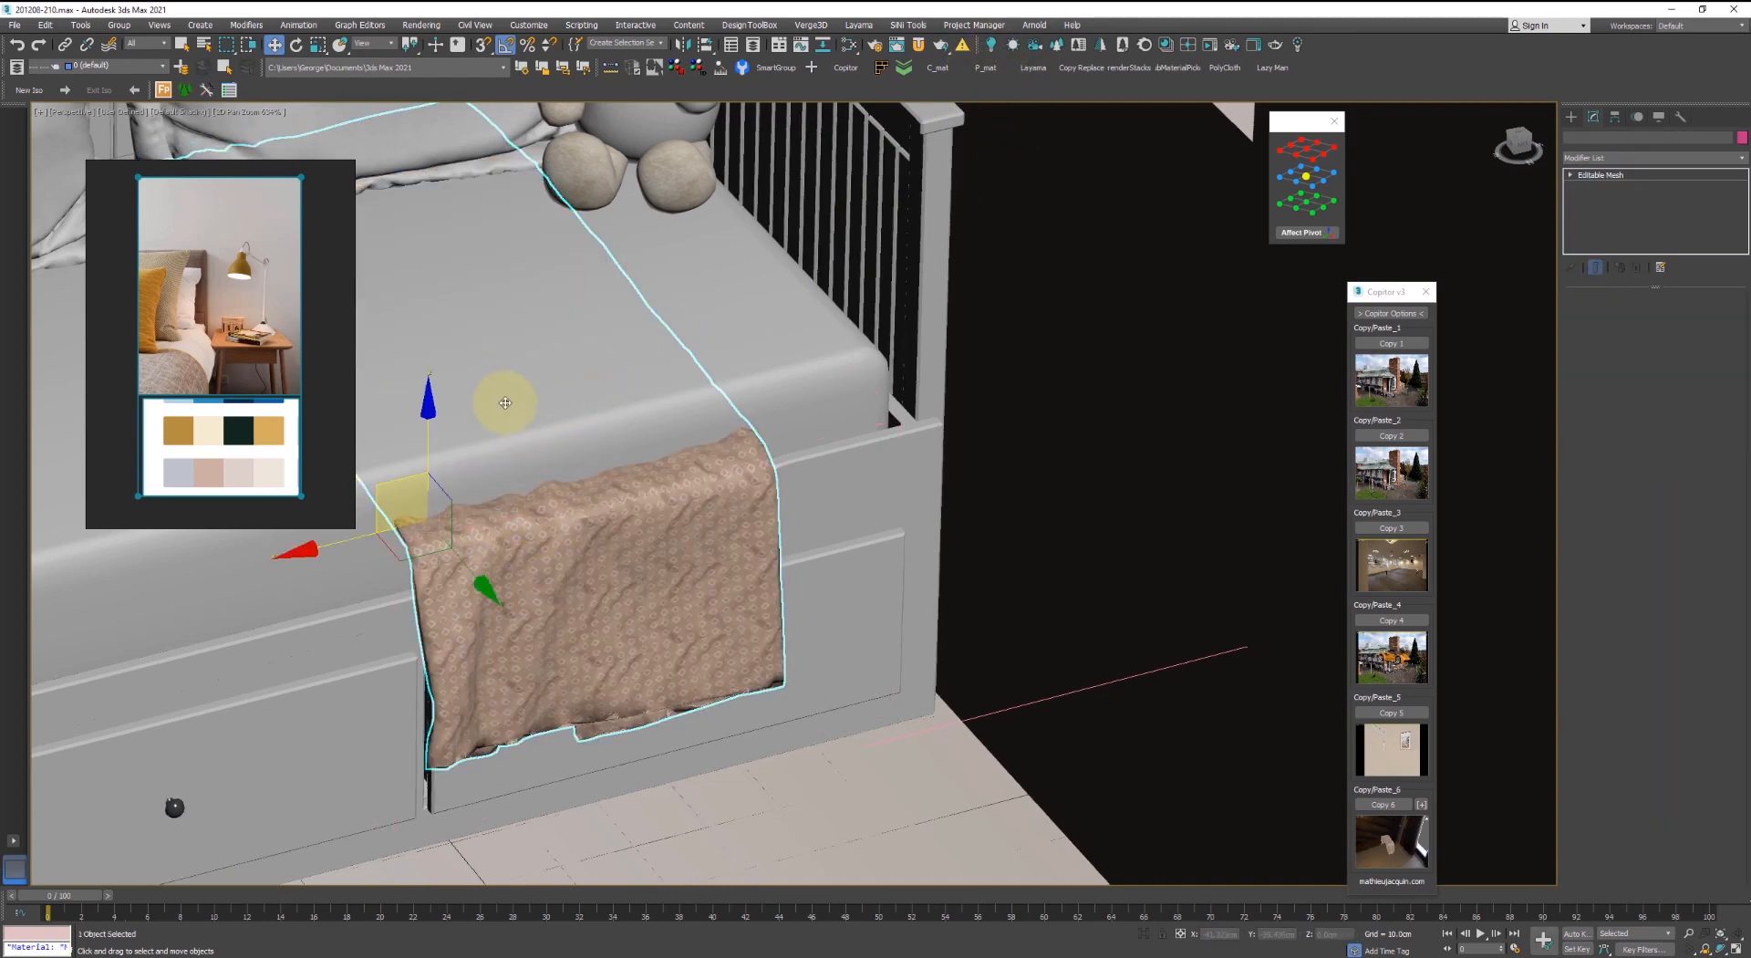
left_click_drag(433, 412, 437, 358)
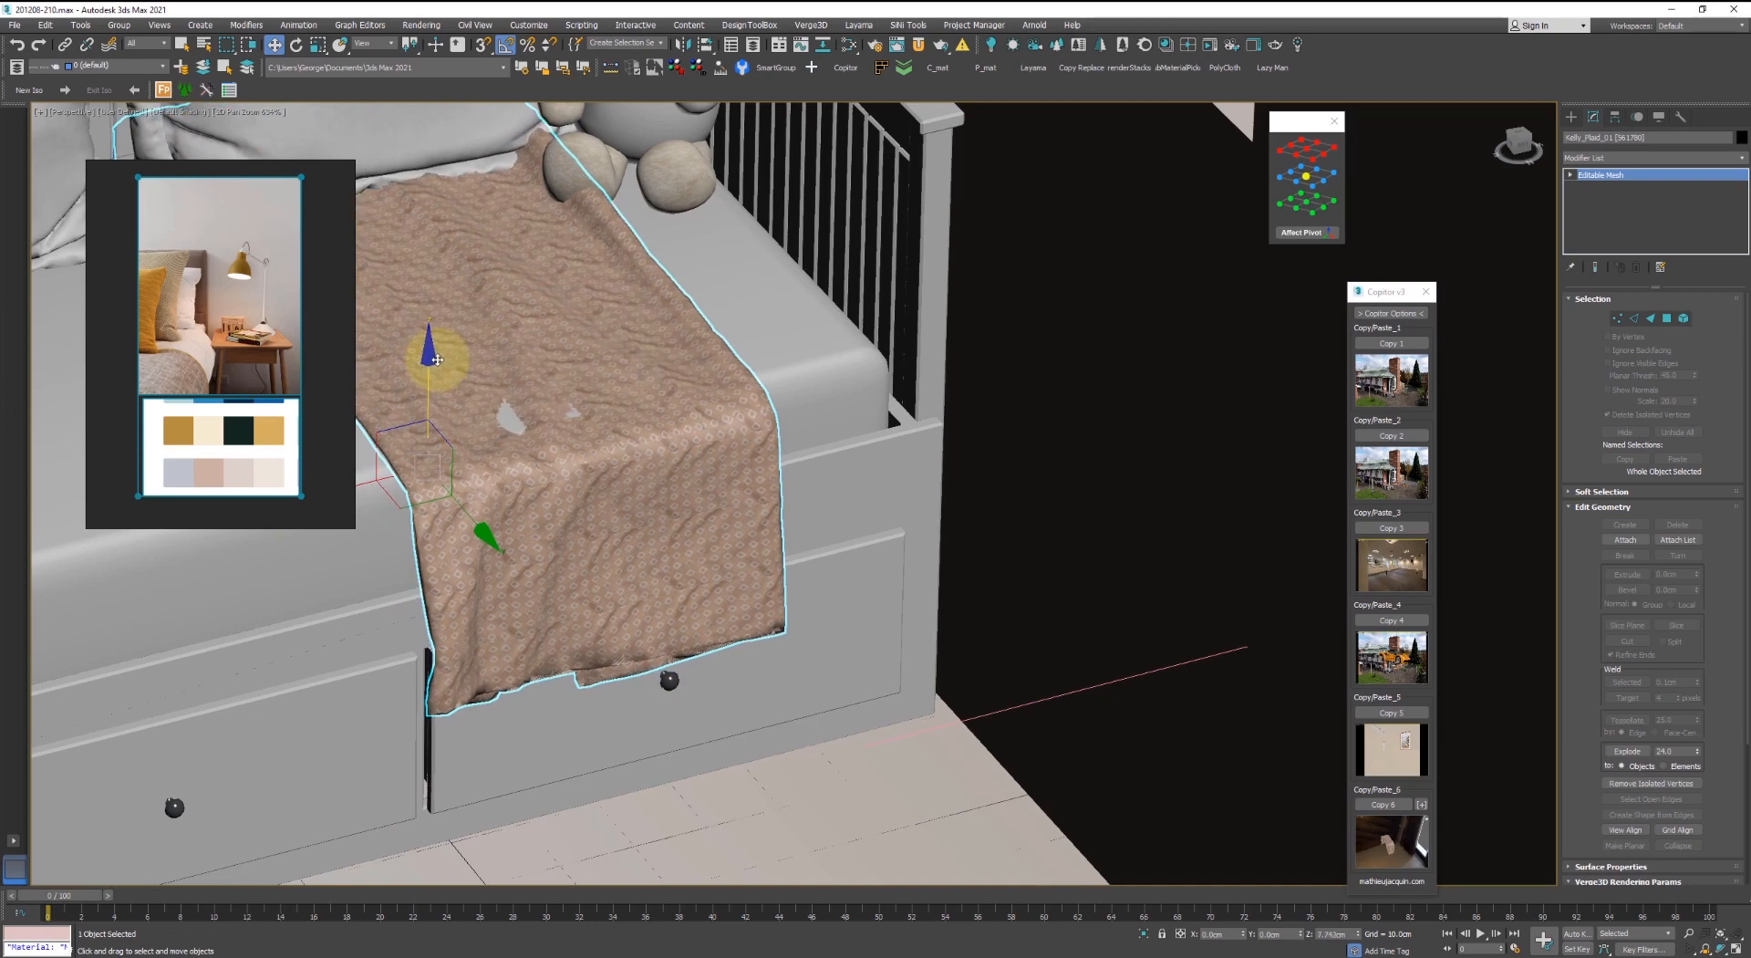
middle_click_drag(507, 483, 655, 543)
left_click_drag(630, 583, 608, 556)
- Isolate the new throw together with the daybed and frame them in the view
left_click(420, 581, "ctrl")
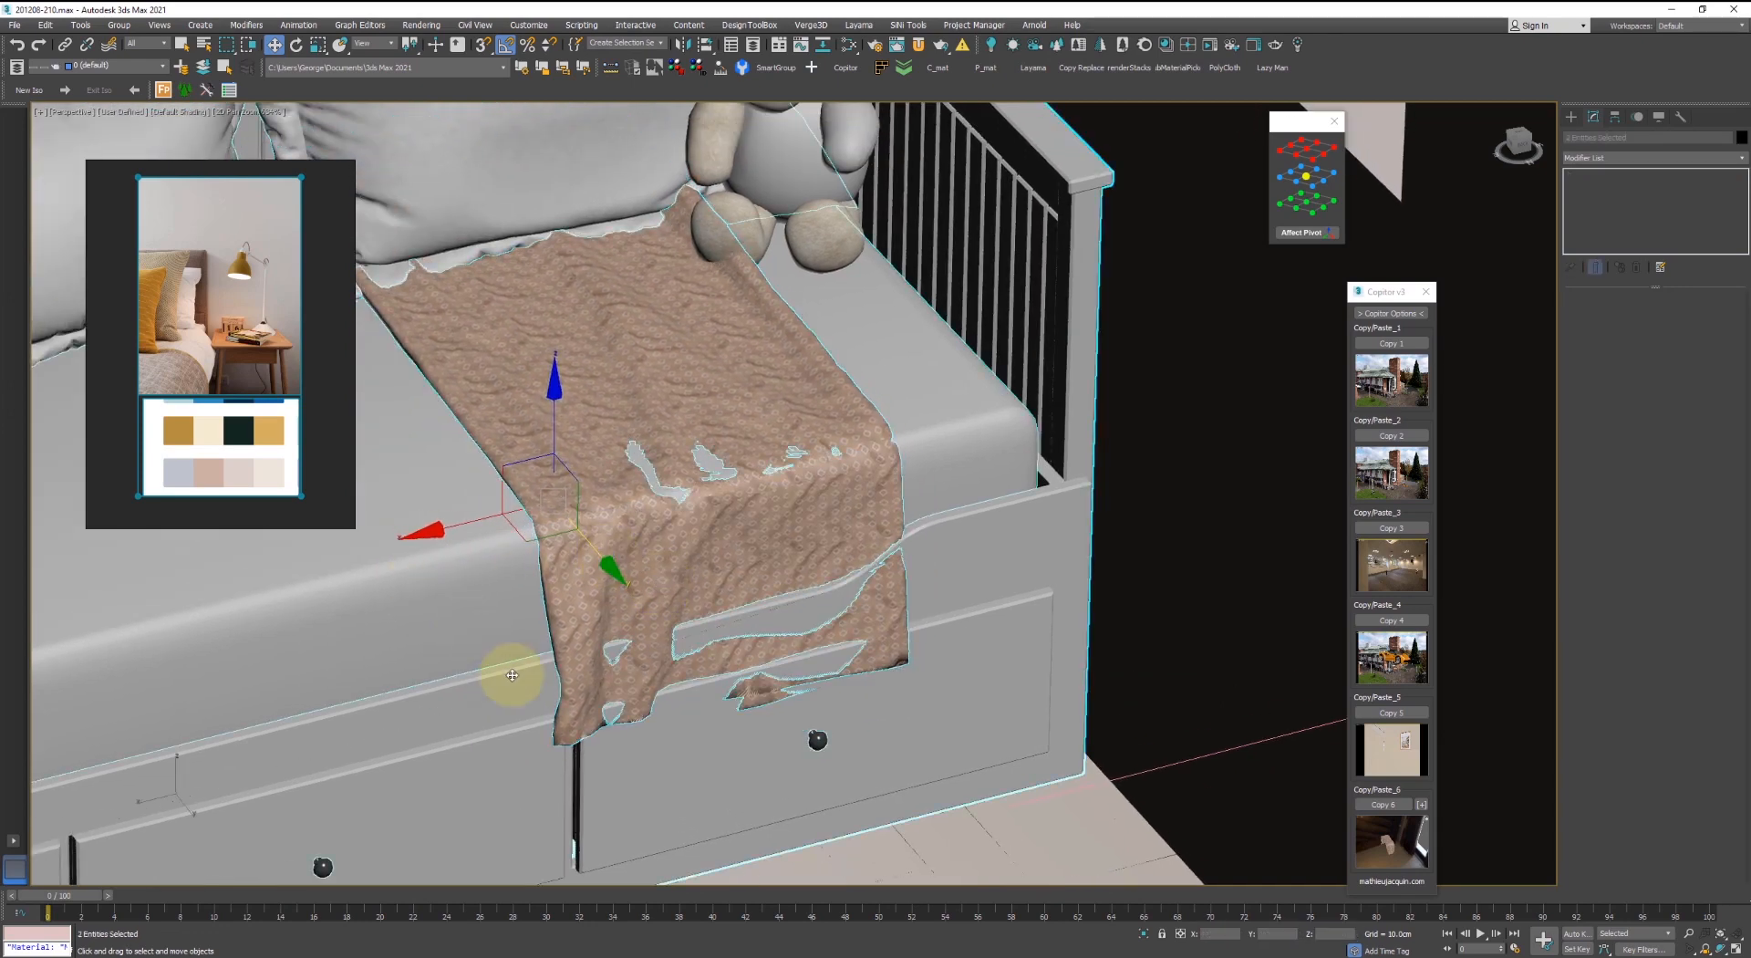
key("z")
scroll(840, 645, "up", 6)
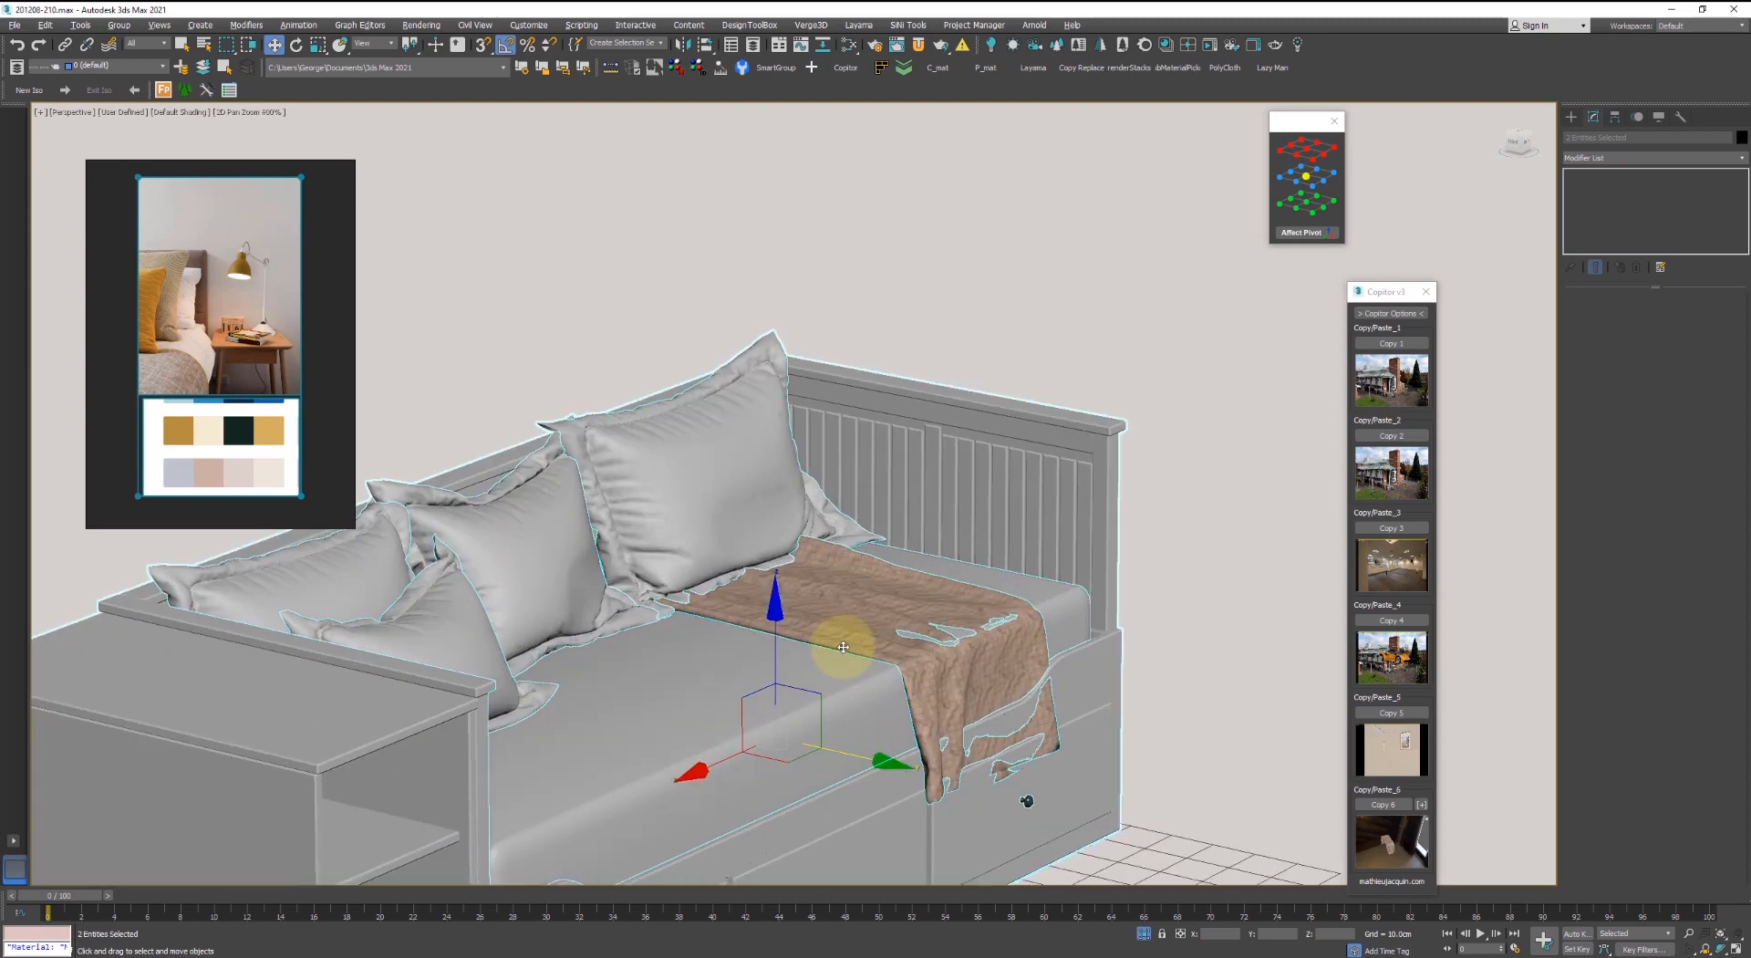
key("z")
scroll(826, 649, "up", 8)
left_click(967, 628)
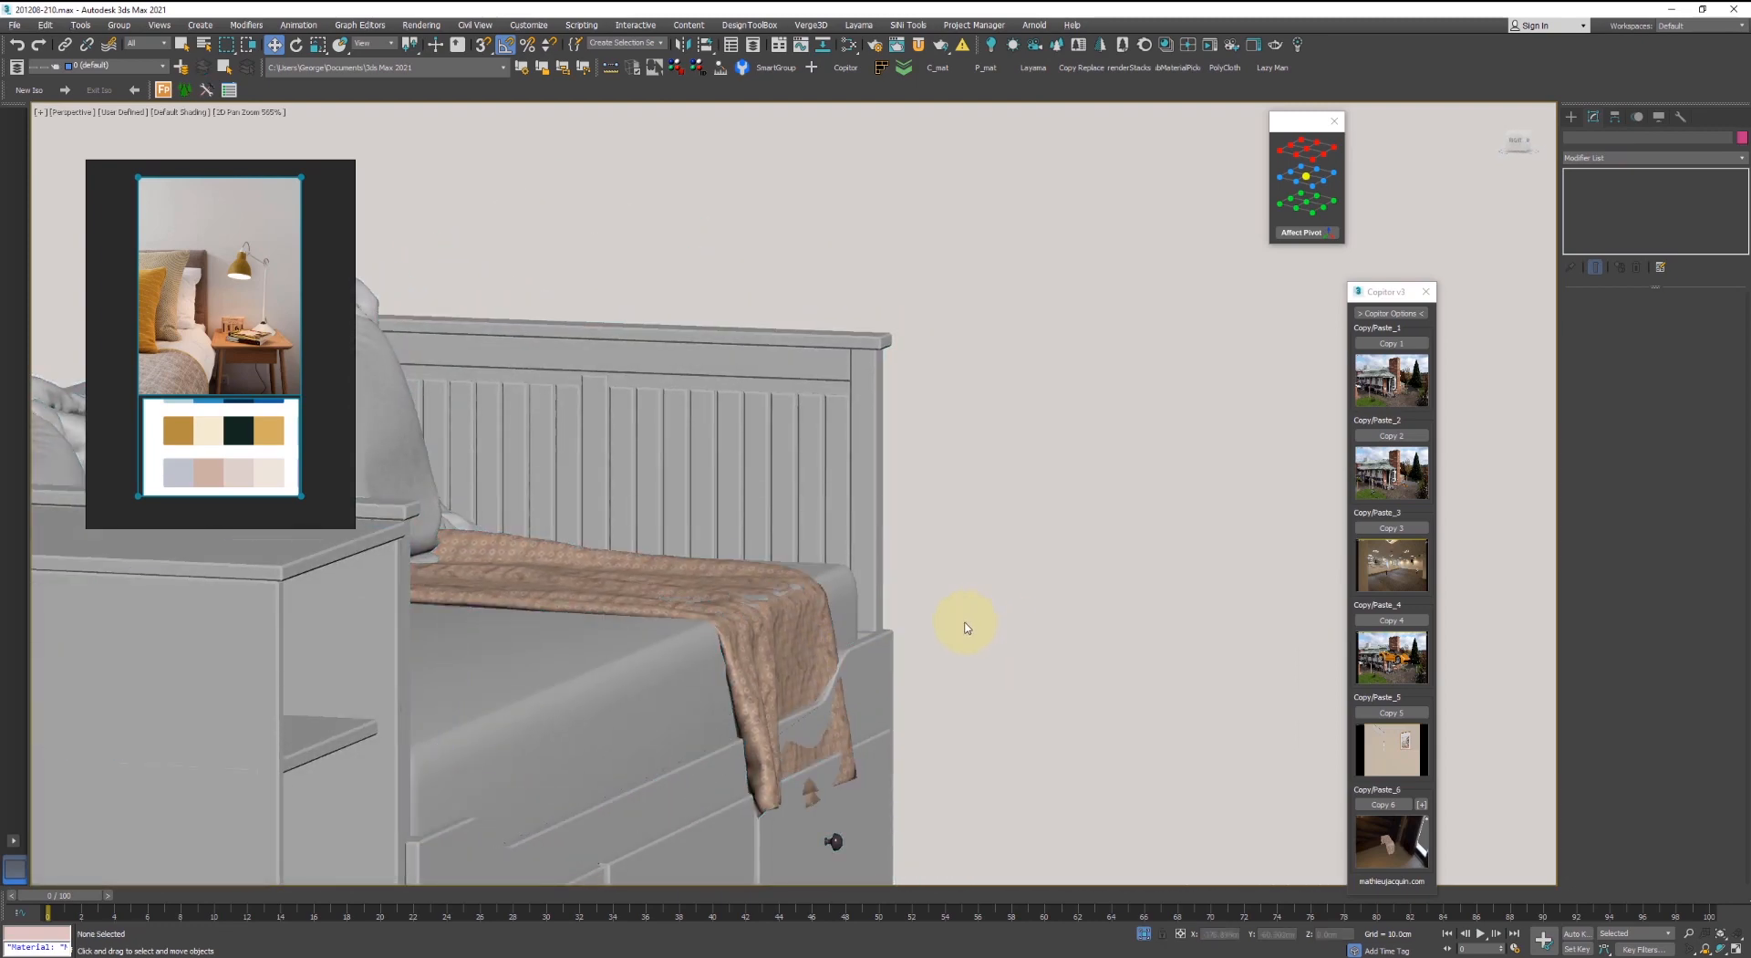
- With soft selection enabled, raise the throw's vertices around the fold where the mattress pokes through
left_click(729, 637)
scroll(730, 638, "up", 5)
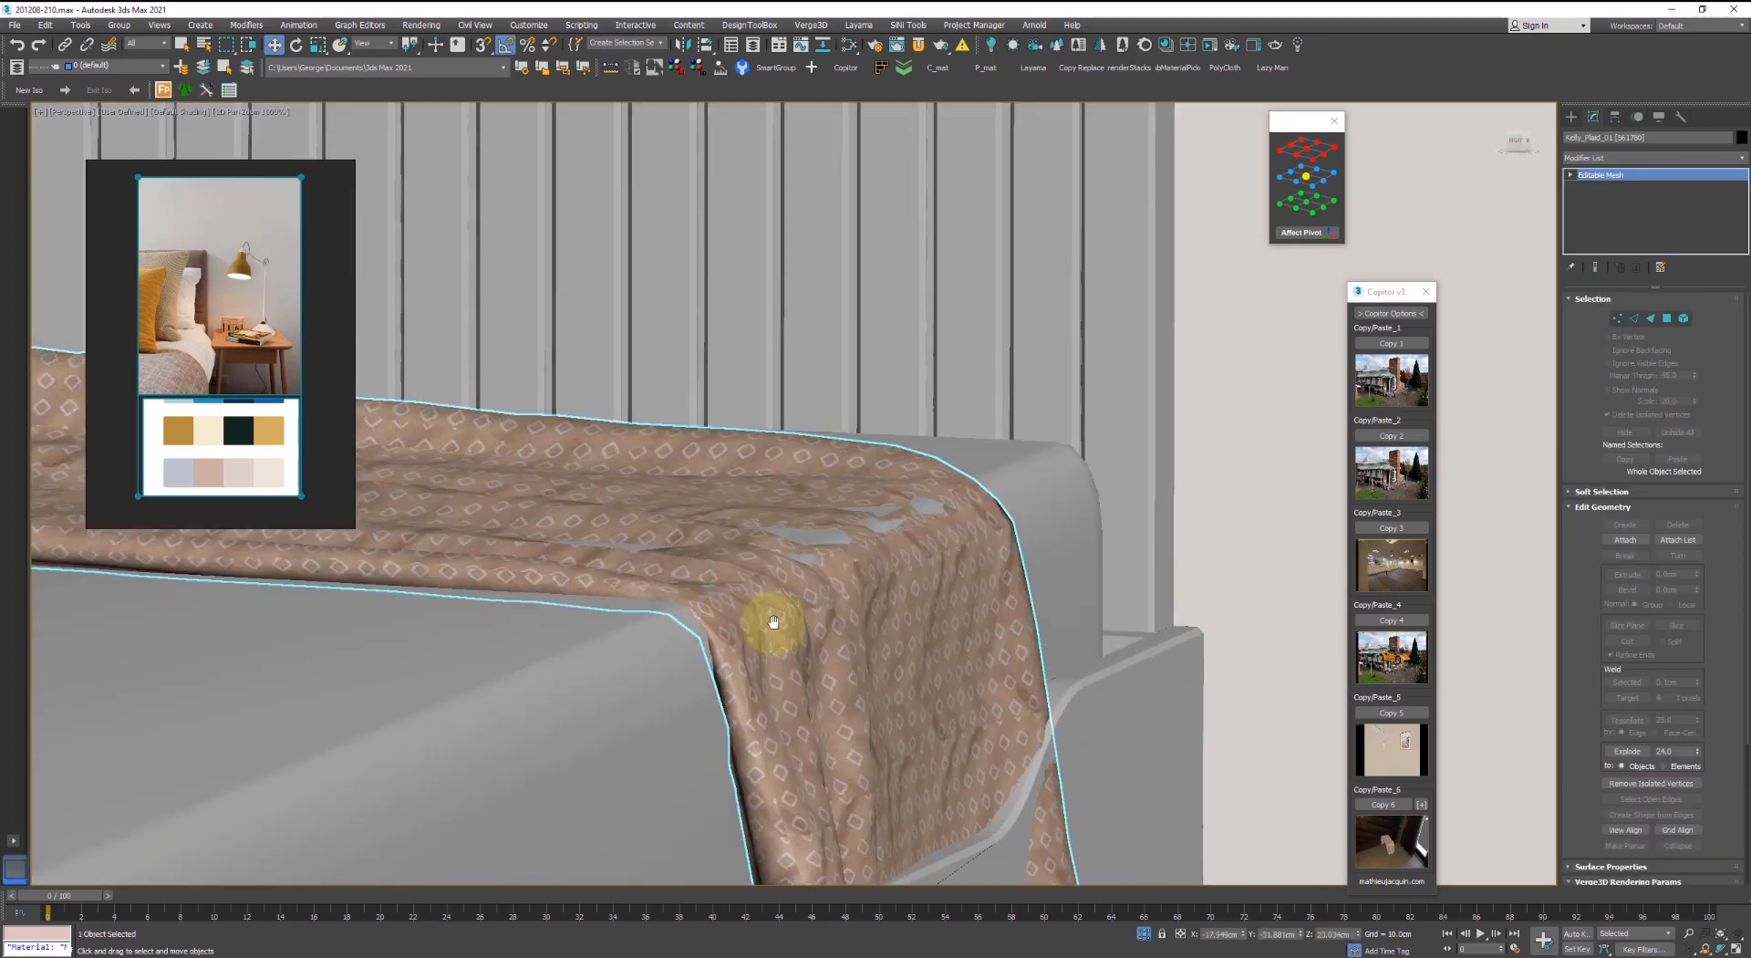
middle_click_drag(774, 622, 828, 578)
key("1")
left_click_drag(1087, 422, 983, 490)
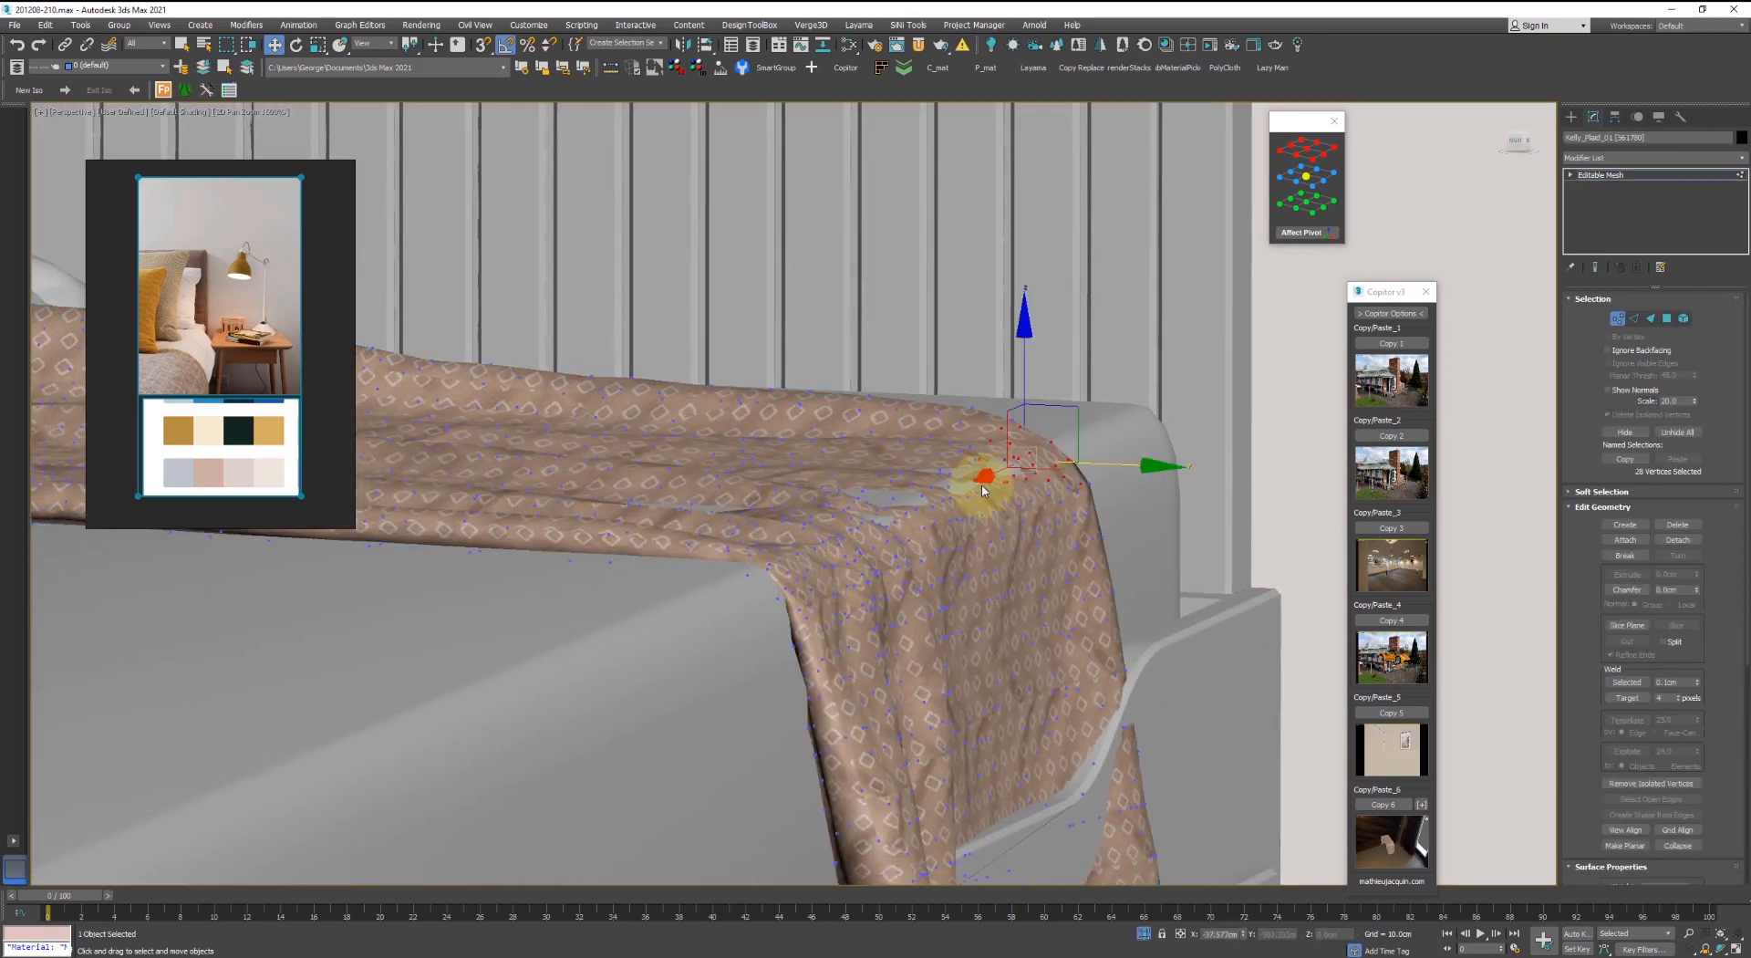
middle_click_drag(1058, 474, 1048, 477, "alt")
key("q")
key("q")
mouse_move(1086, 450)
left_mouse_down()
mouse_move(715, 540)
mouse_move(1122, 453)
left_mouse_up()
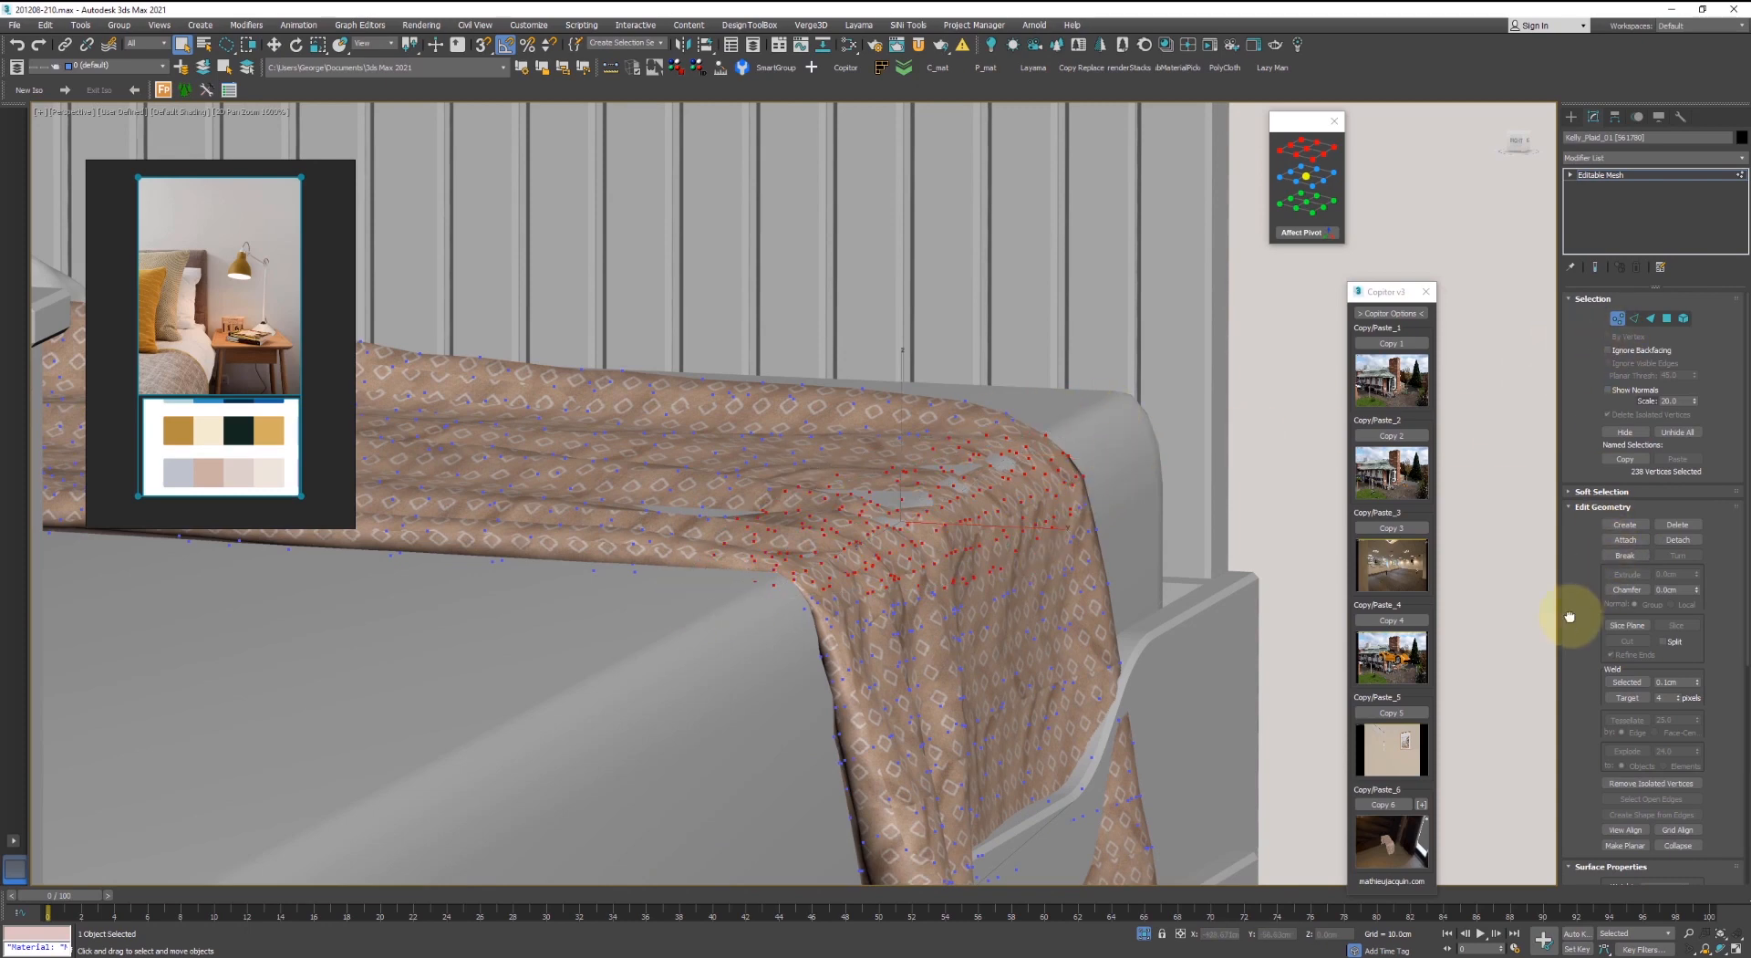
left_click(1602, 492)
left_click(1609, 509)
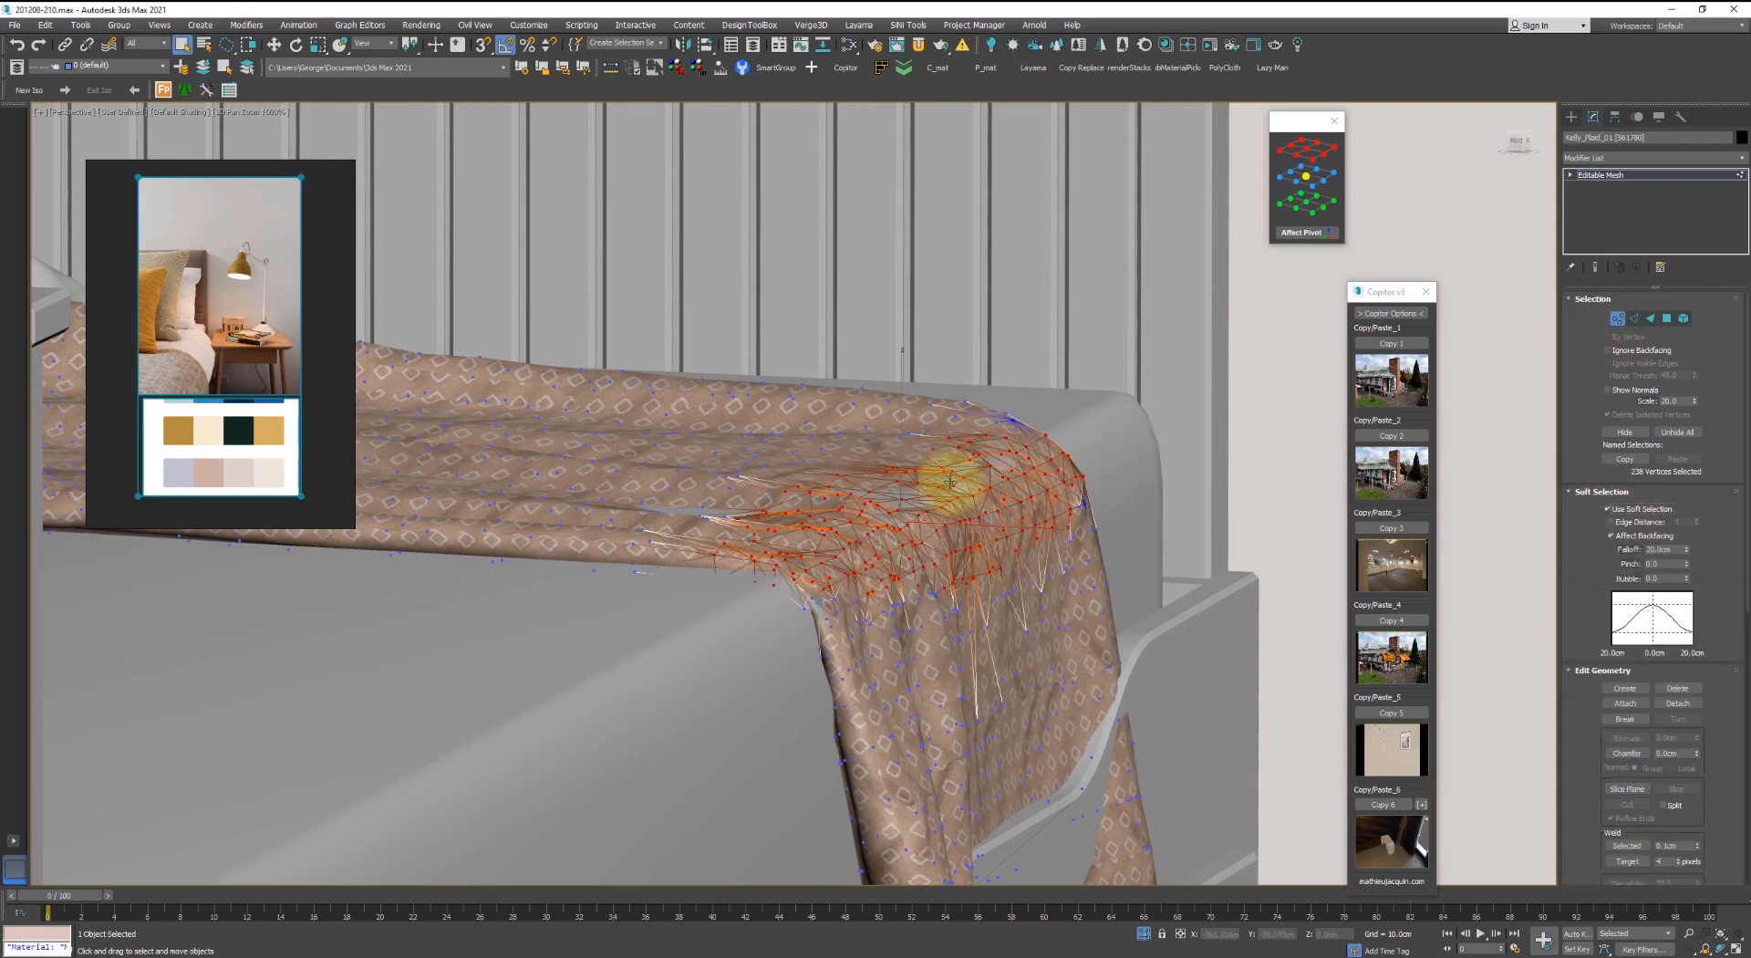
key("w")
left_click_drag(931, 469, 929, 464)
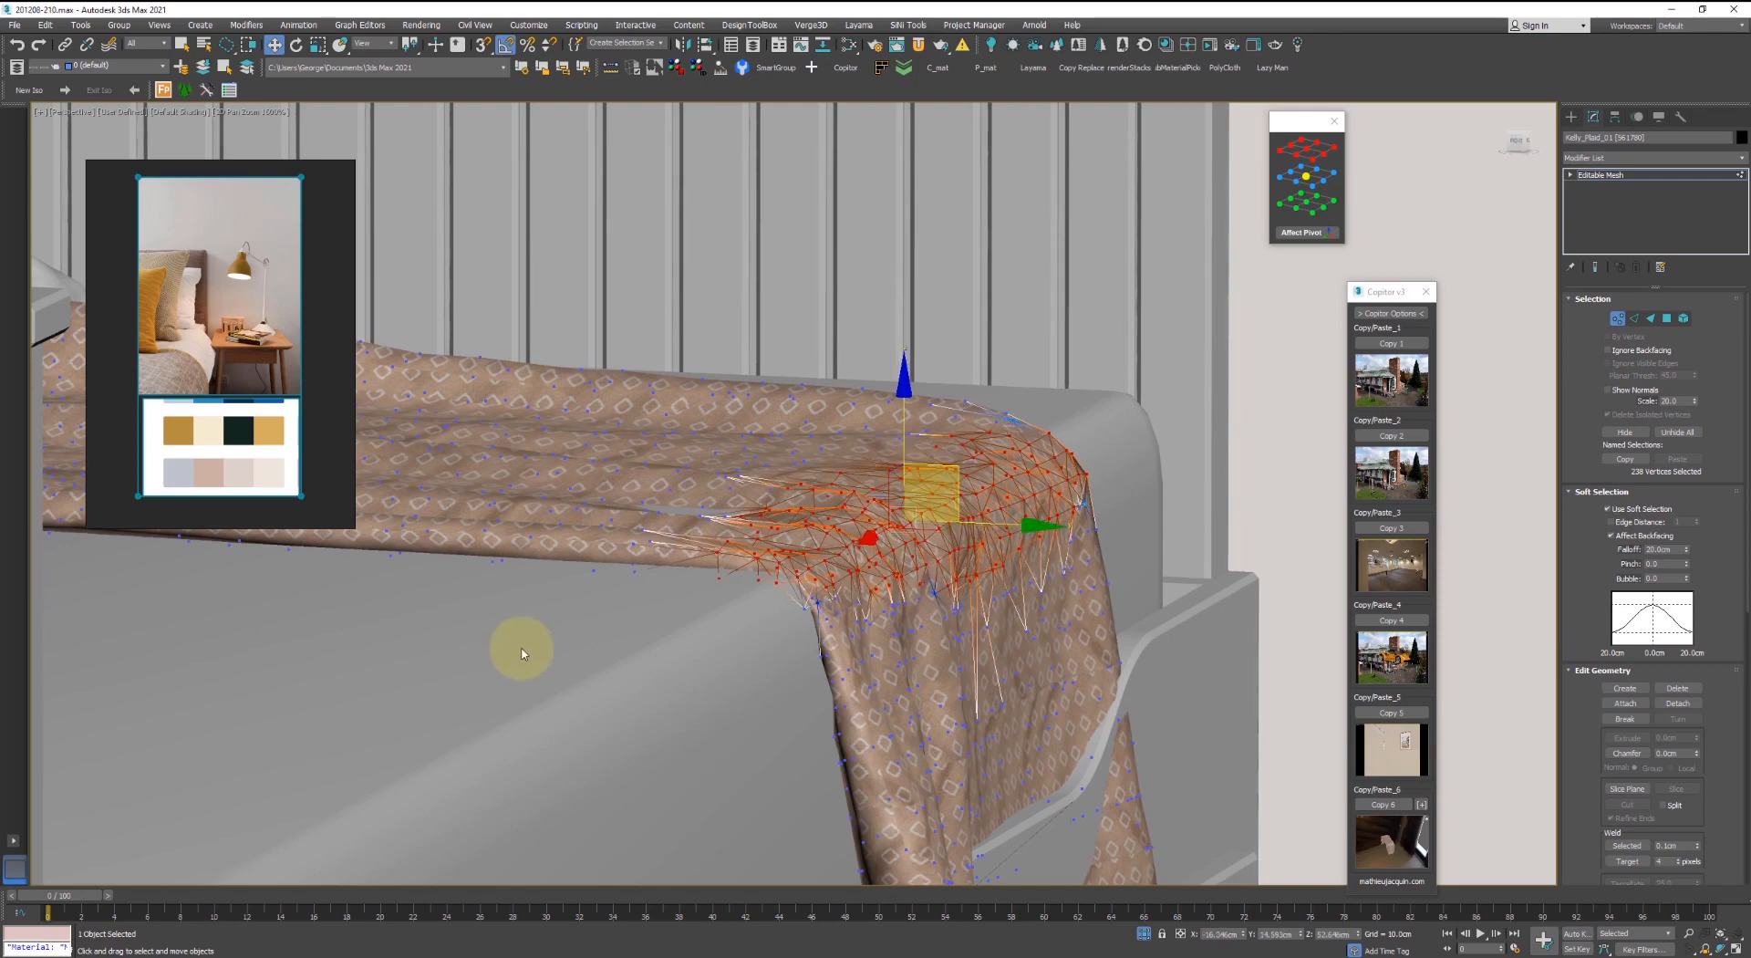
- Adjust small groups of the throw's vertices along the mattress's front edge and at the fold so the cloth sits on top
left_click_drag(520, 649, 761, 580)
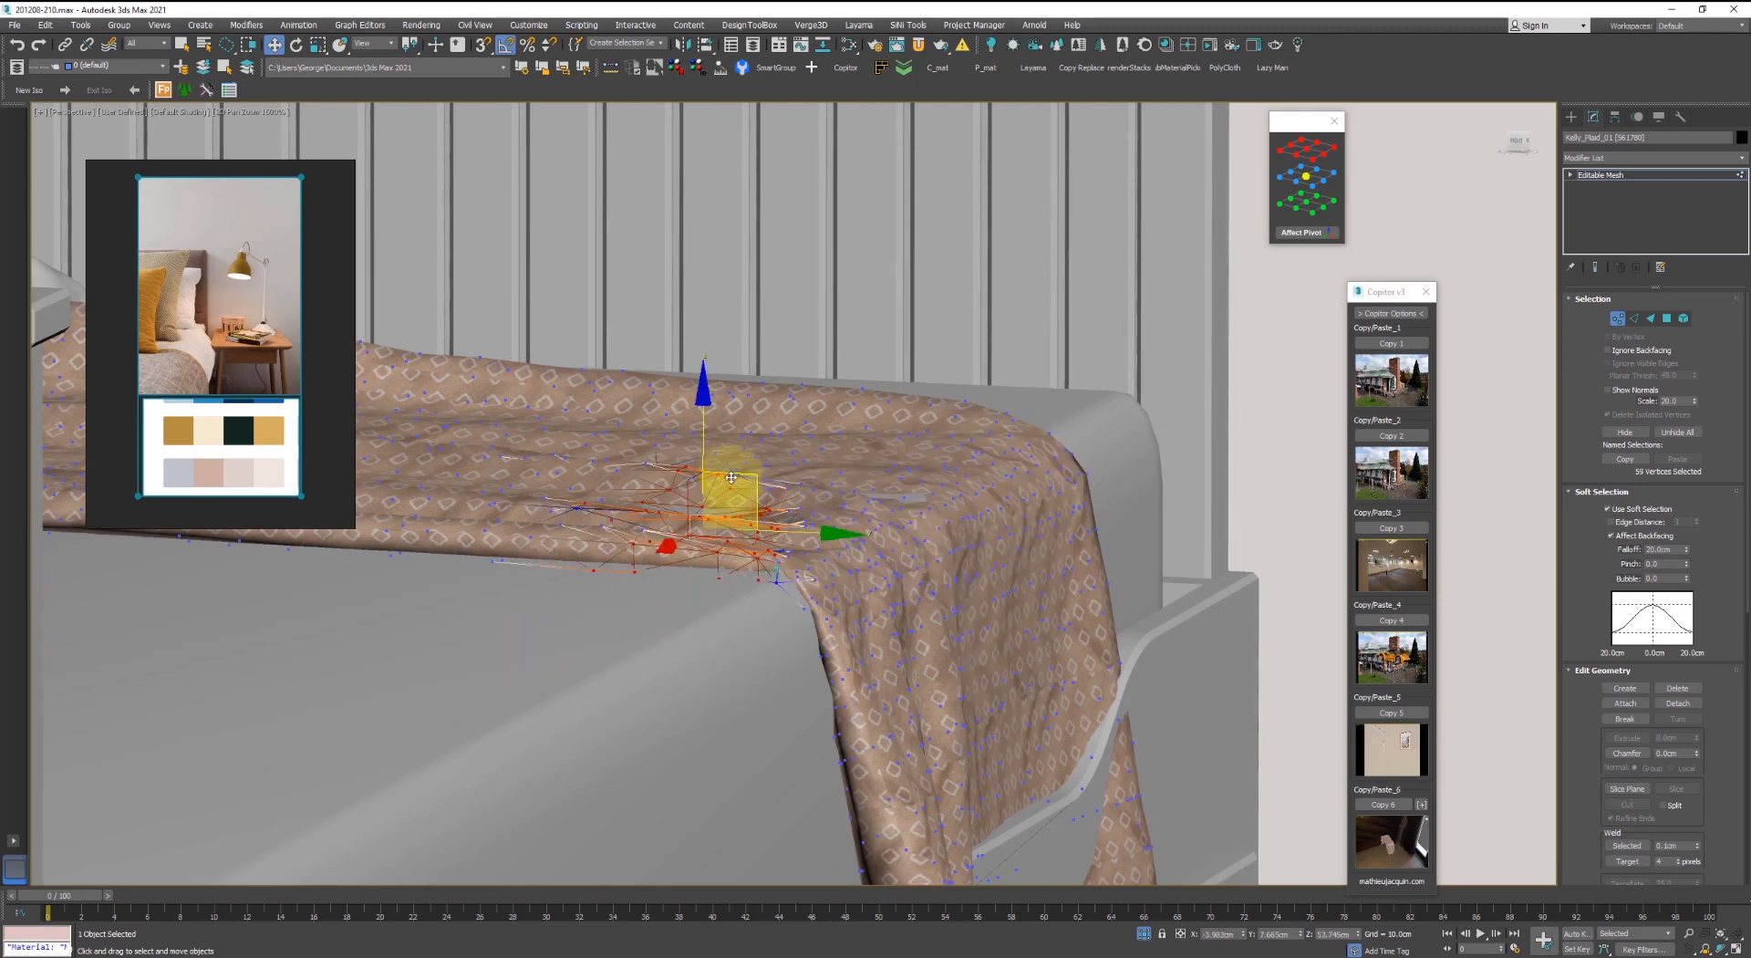
mouse_move(1126, 391)
left_mouse_down()
mouse_move(1098, 453)
mouse_move(966, 512)
left_mouse_up()
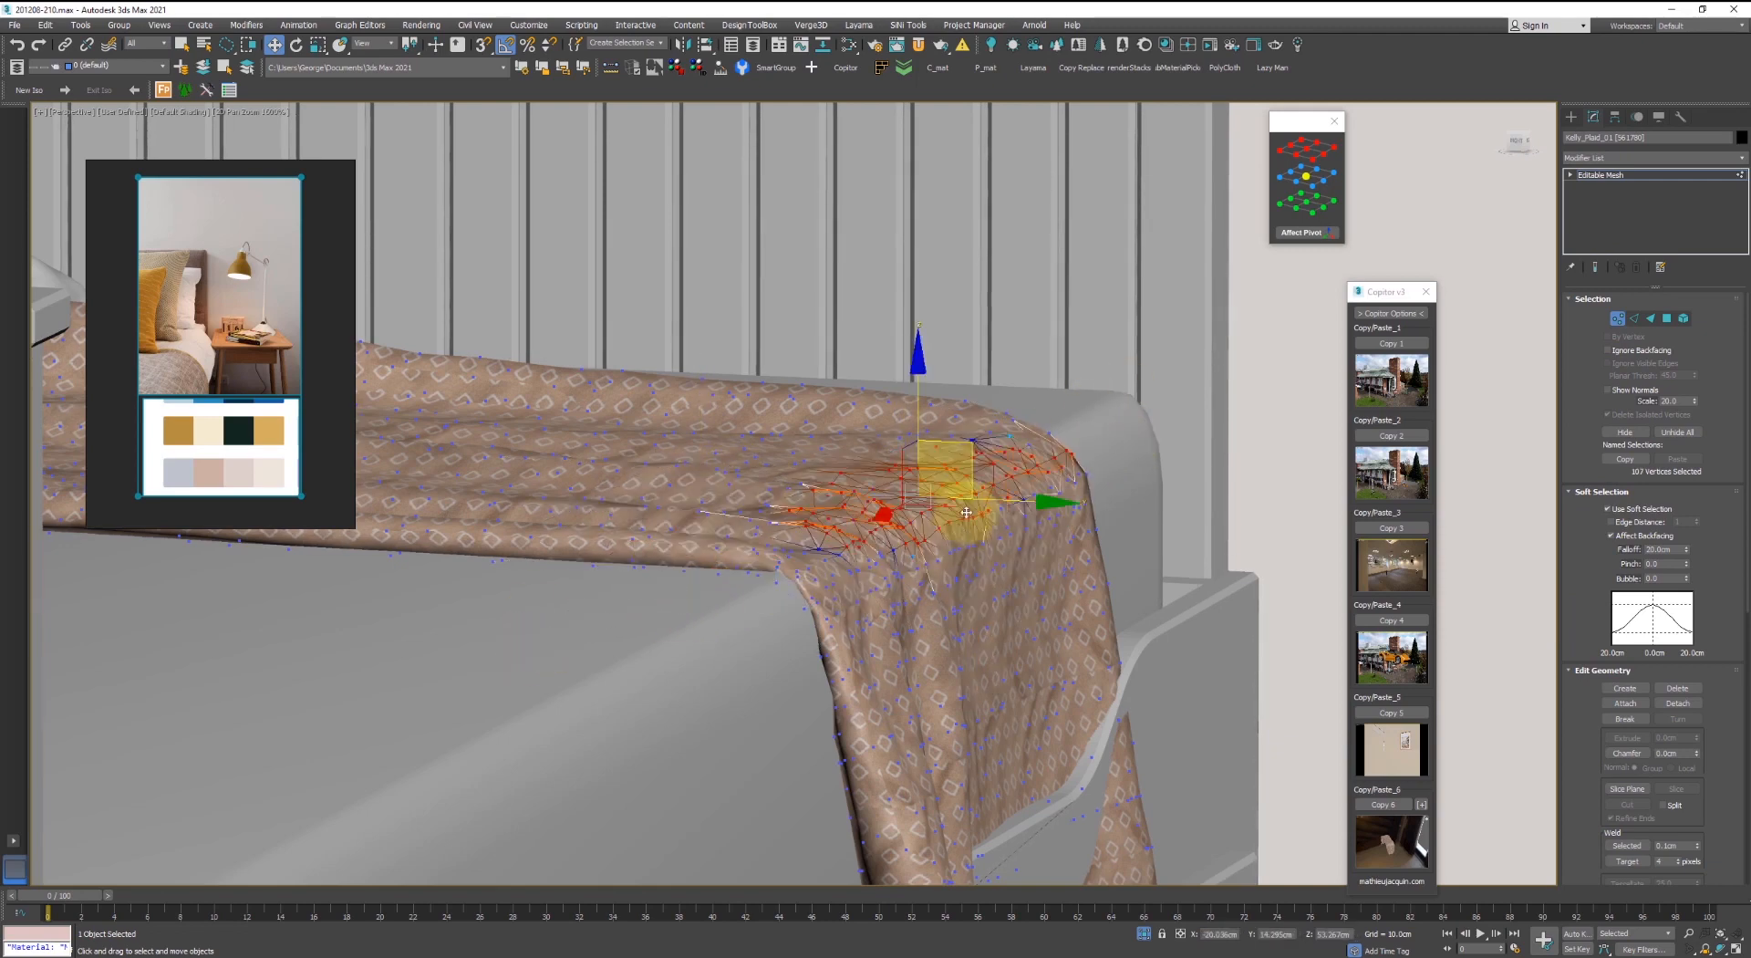
left_click_drag(968, 447, 967, 446)
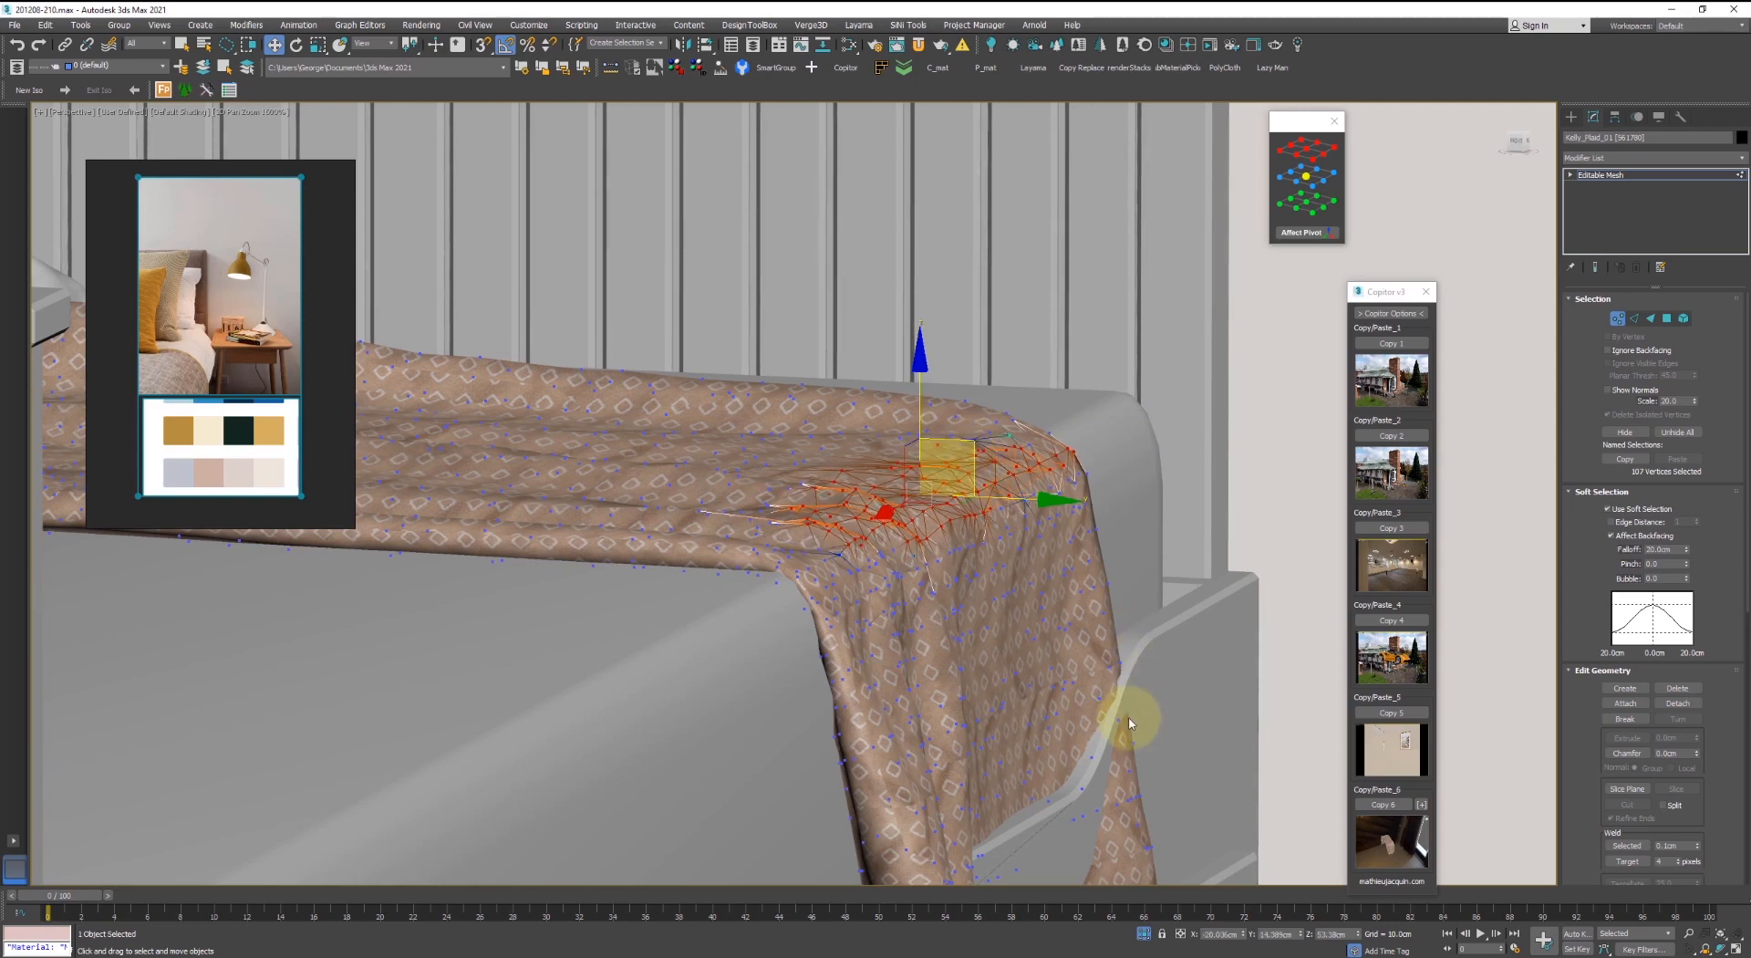
- Set the soft-selection falloff to 90.2 cm for the throw's hanging-end vertices and pull them outward, clear of the daybed front
middle_click_drag(1129, 715, 1101, 459)
mouse_move(1100, 461)
left_mouse_down()
mouse_move(1161, 454)
mouse_move(724, 696)
mouse_move(1106, 926)
mouse_move(1109, 558)
left_mouse_up()
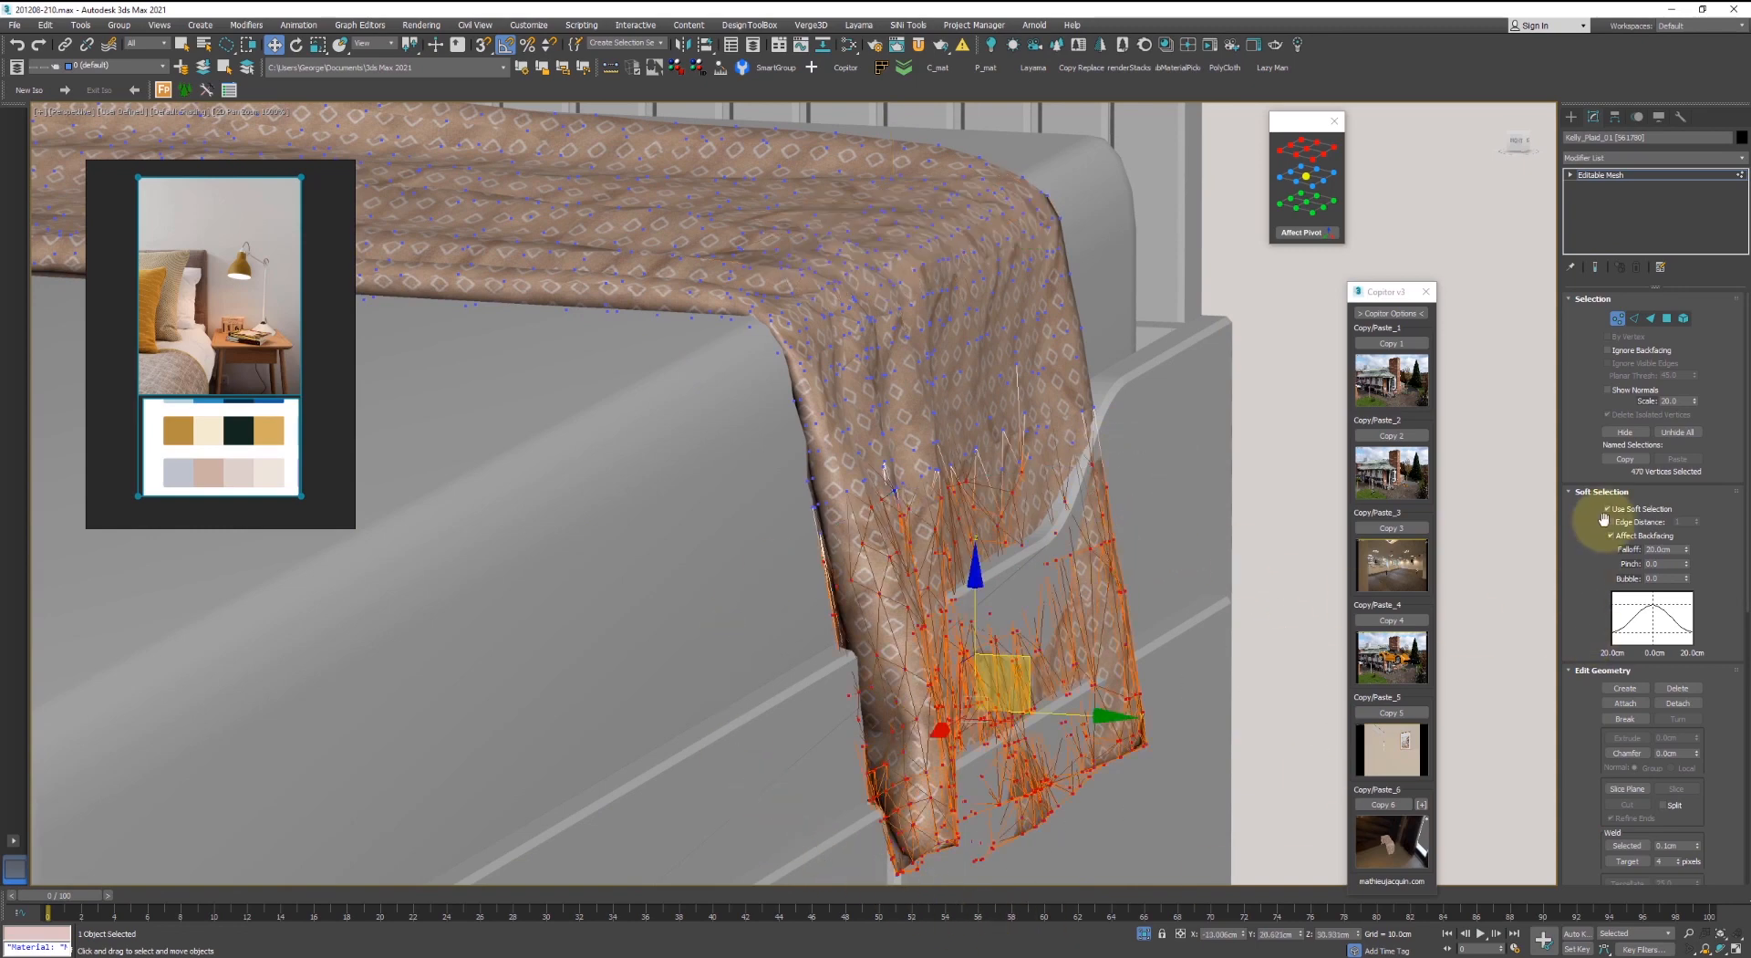
left_click_drag(1689, 551, 1584, 317)
middle_click_drag(925, 575, 981, 636, "alt")
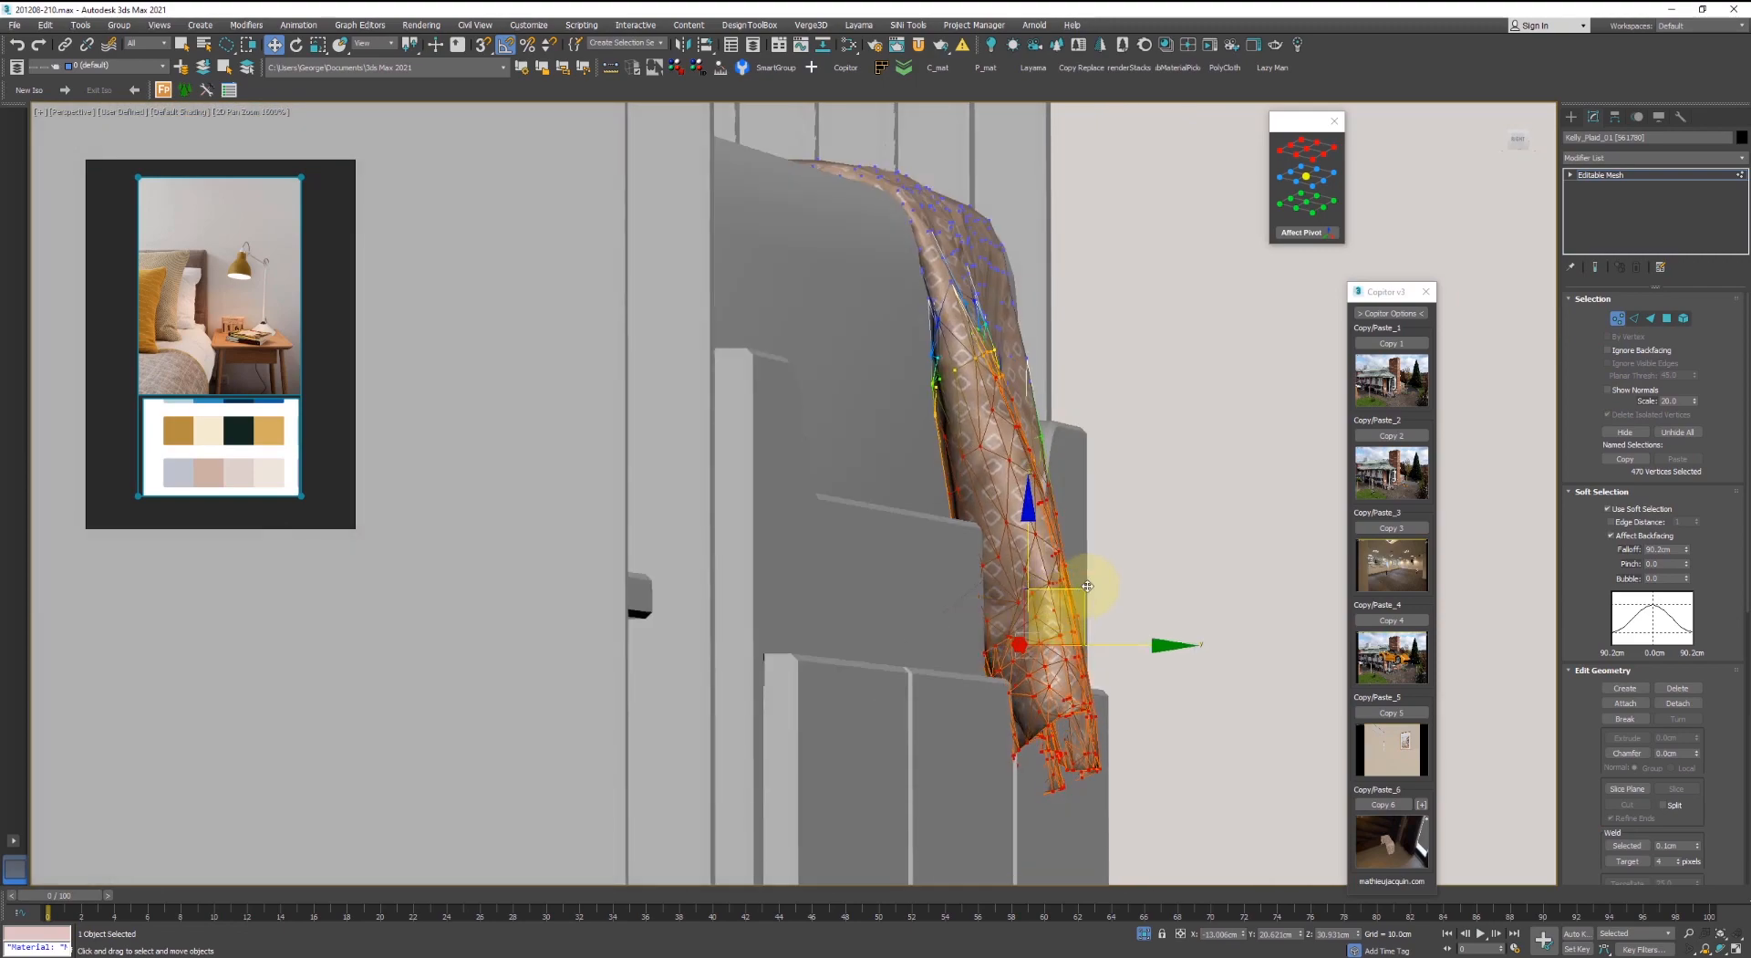
left_click_drag(1087, 585, 1106, 587)
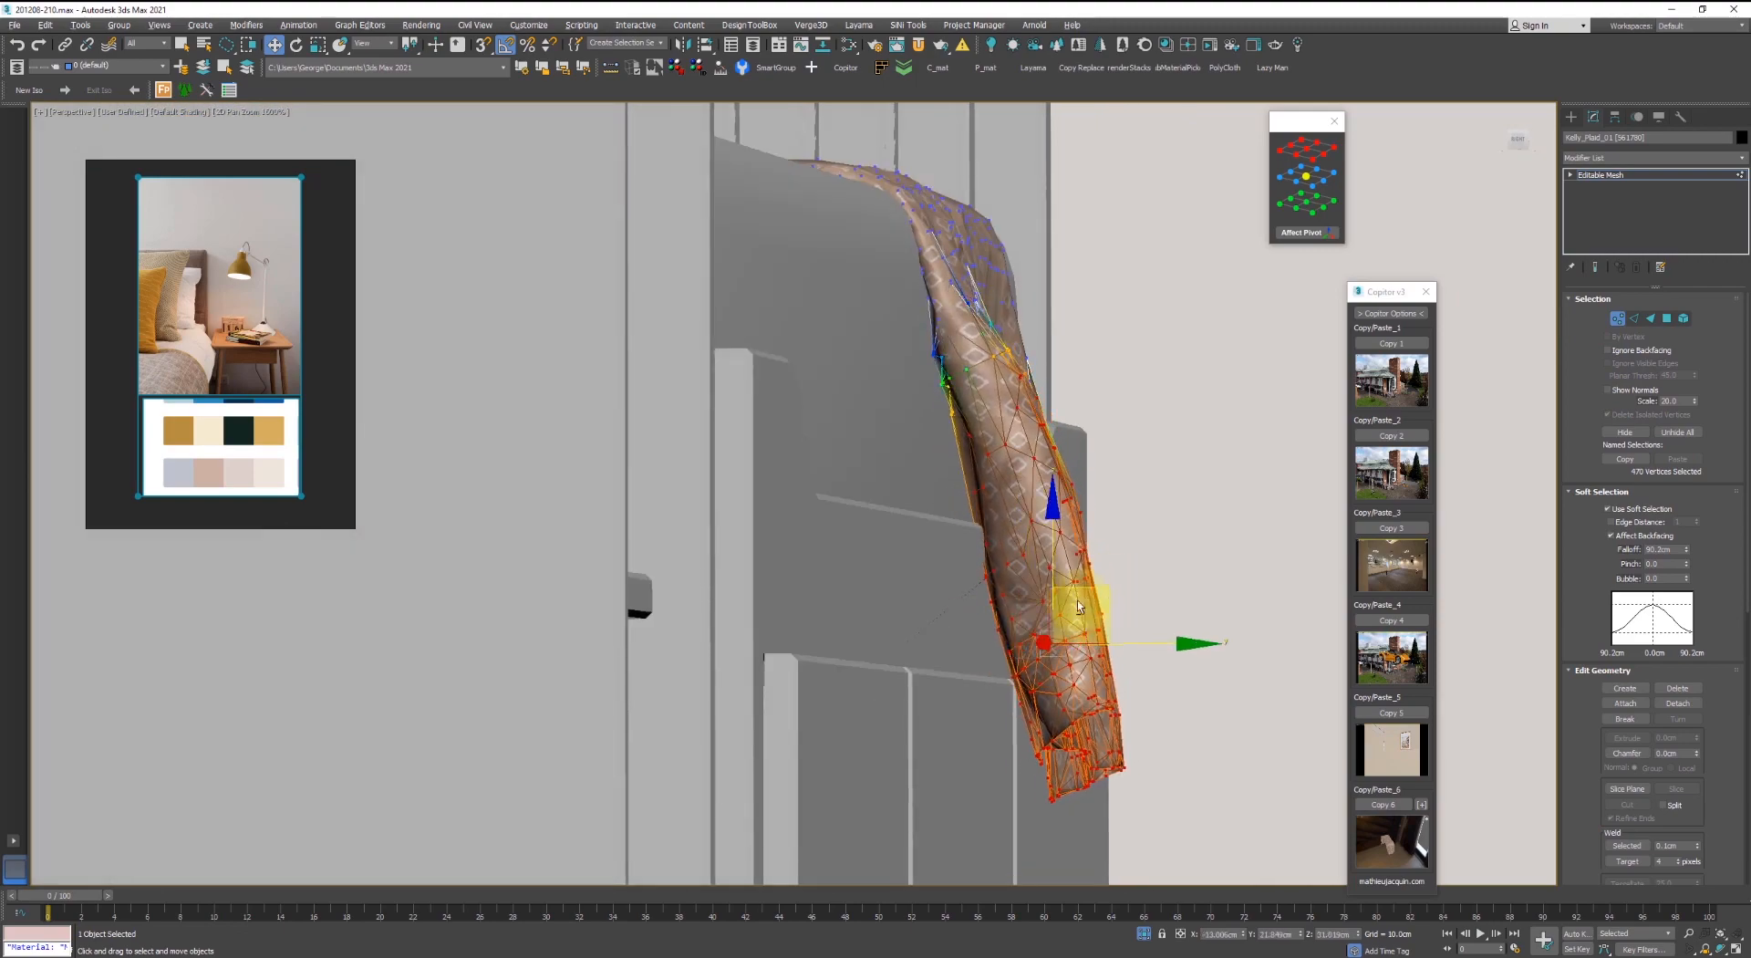
middle_click_drag(1076, 600, 1044, 628, "alt")
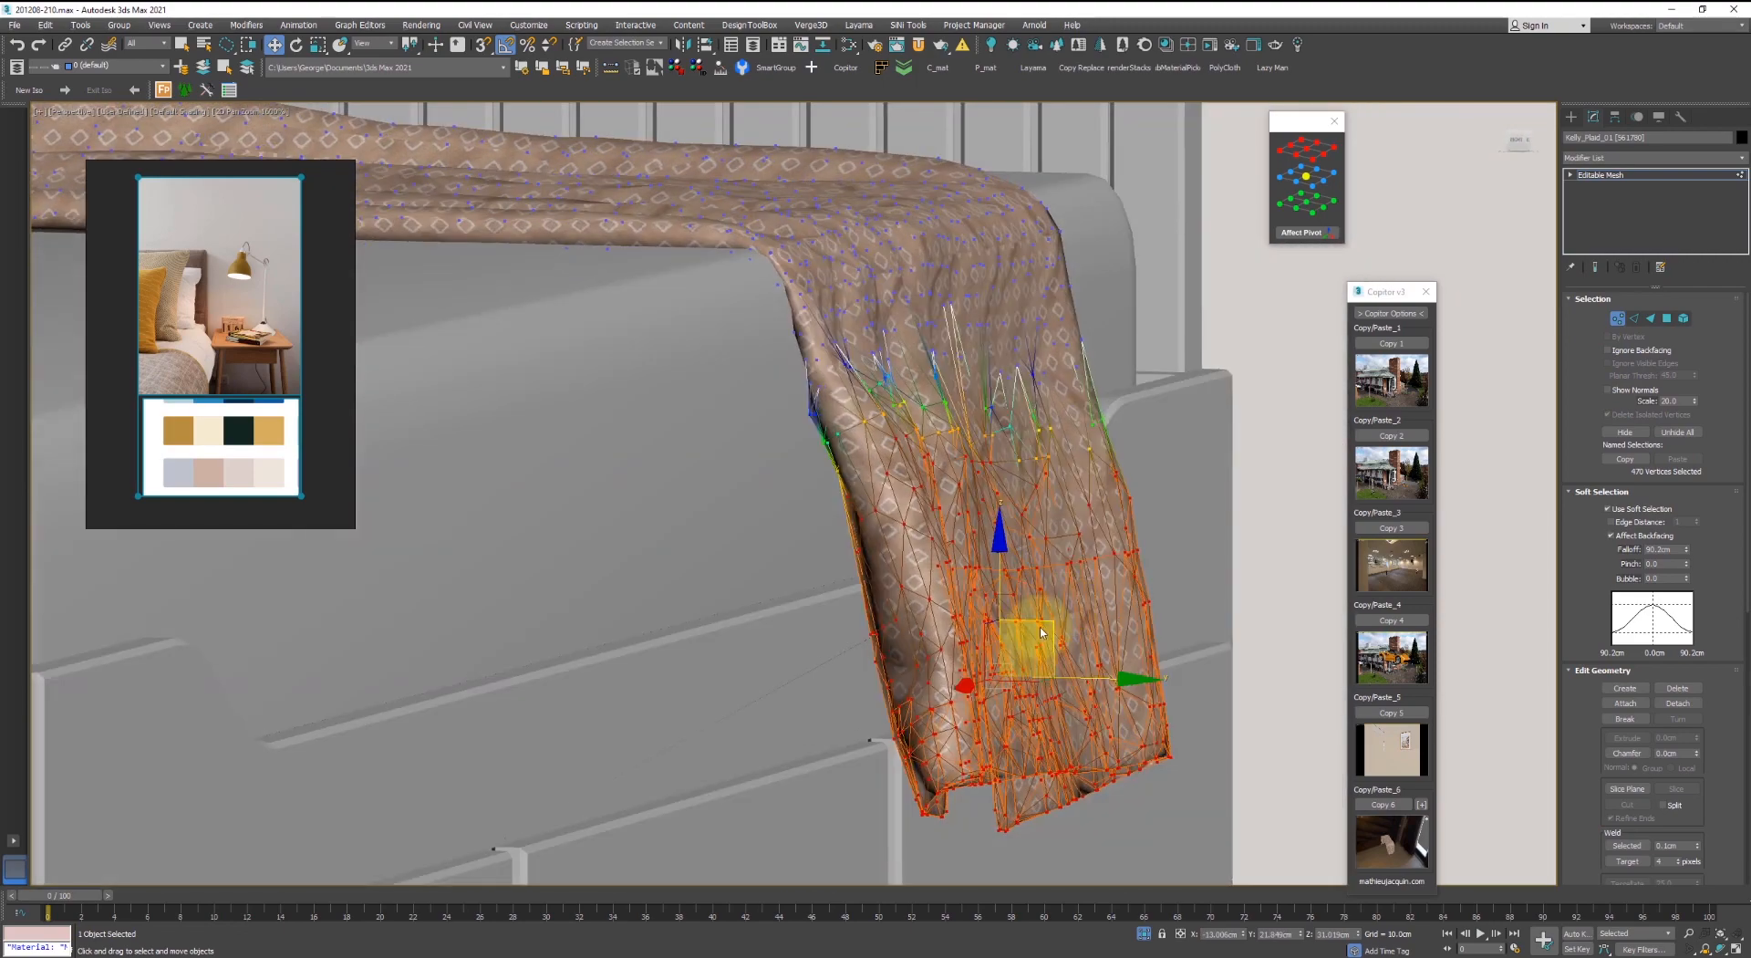
key("e")
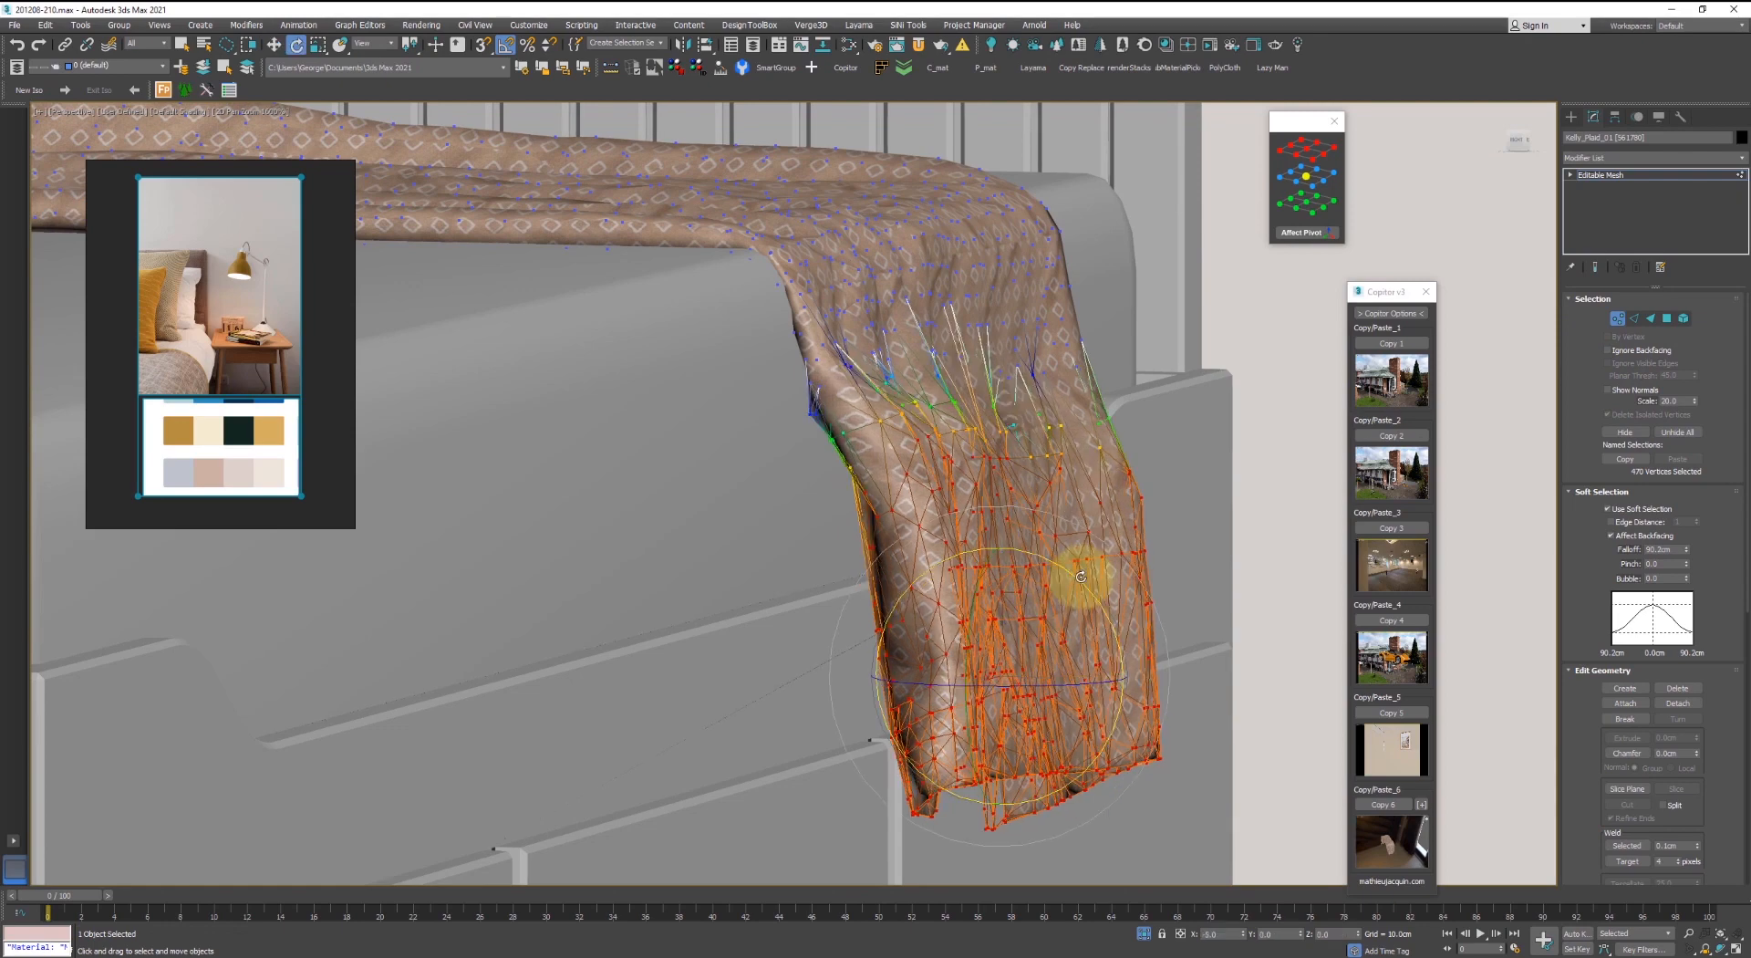
key("ctrl+z")
key("w")
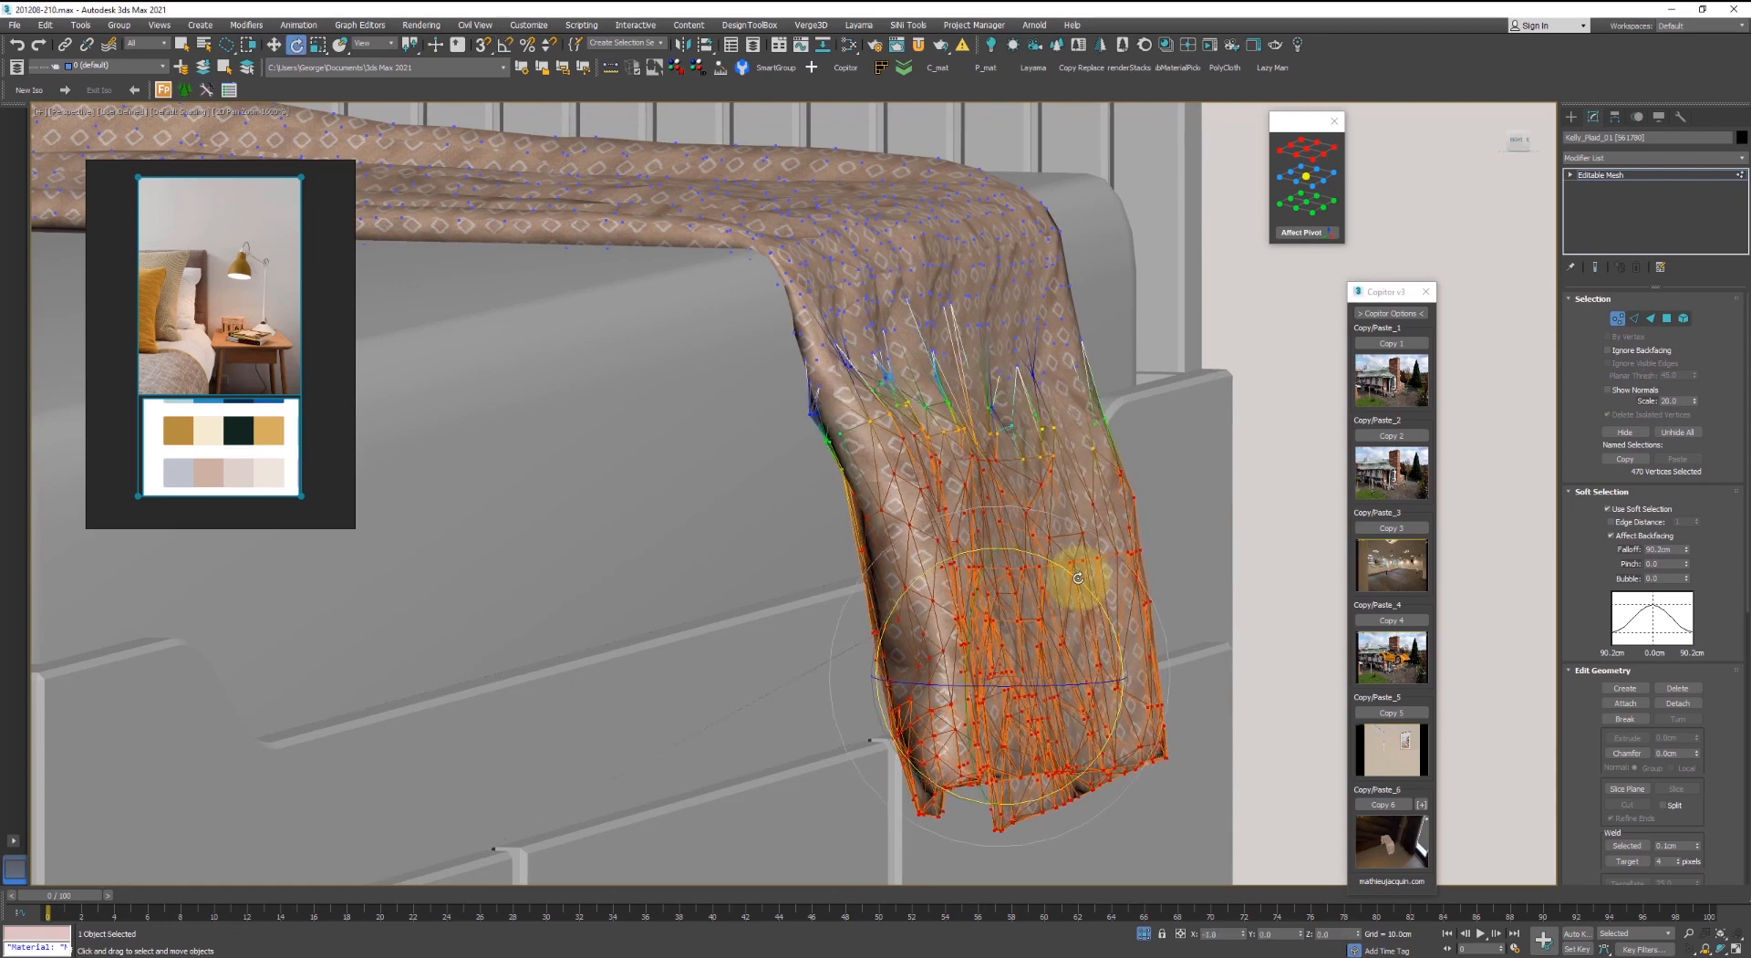
left_click_drag(1049, 623, 1040, 638)
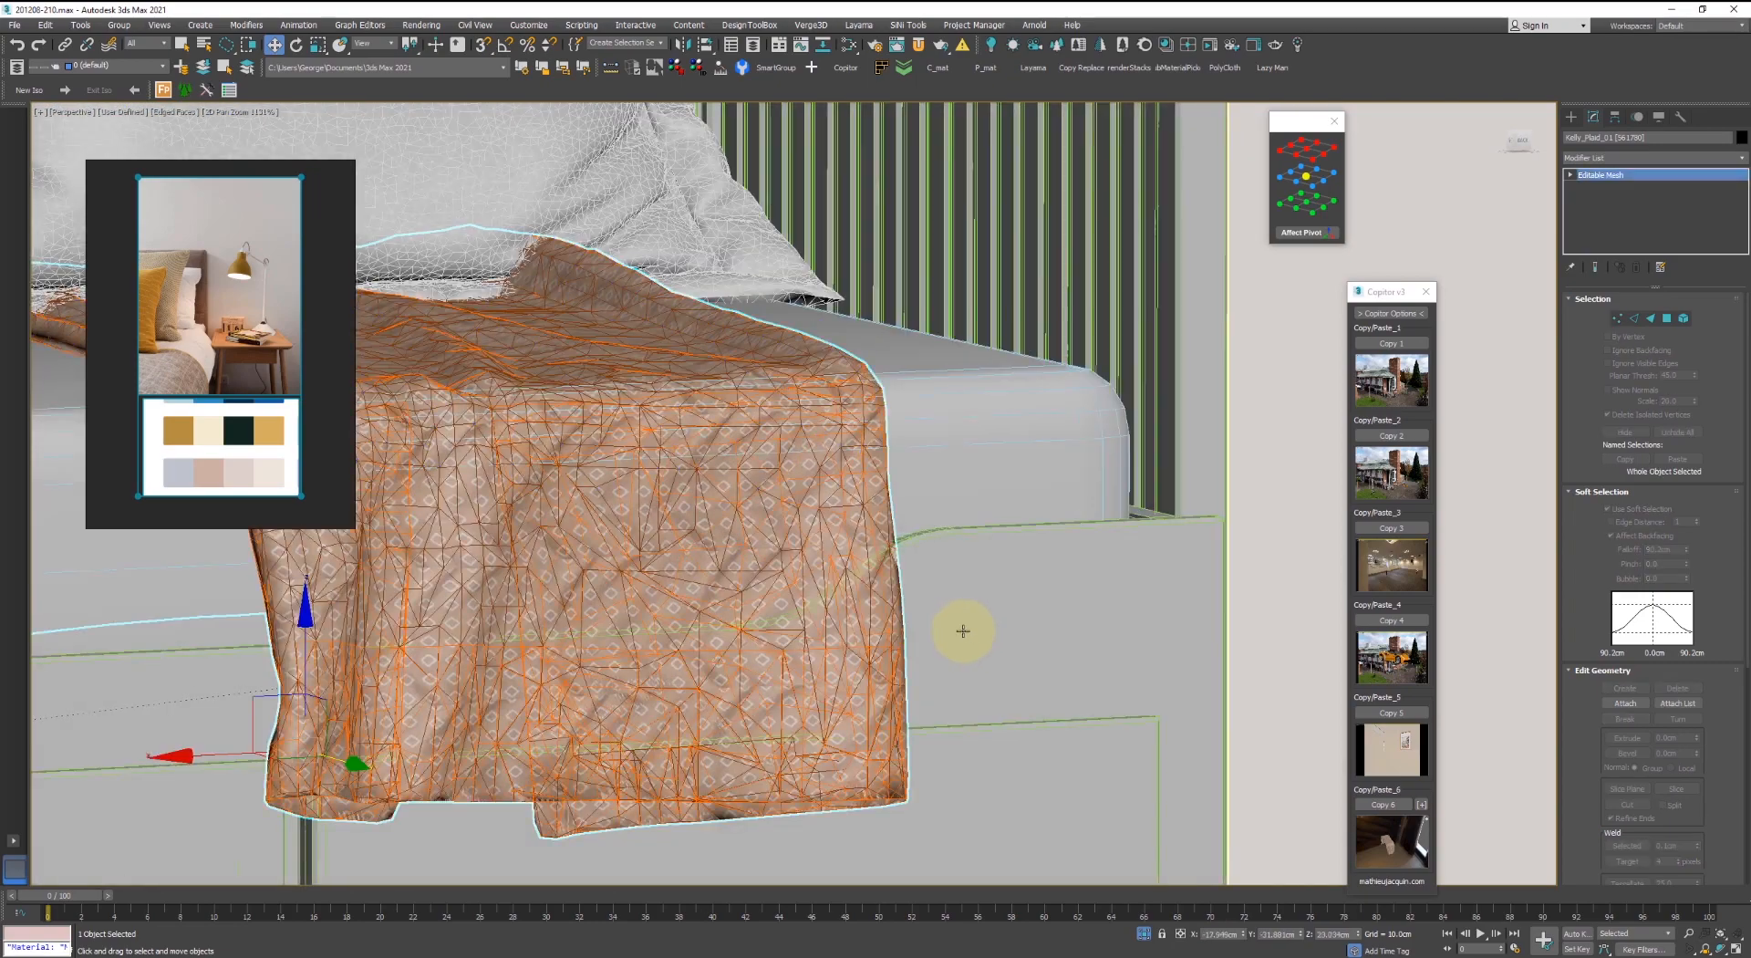
- Turn off edged faces and examine from several angles how the throw drapes over the mattress and meets the pillow
scroll(963, 632, "down", 2)
middle_click_drag(895, 626, 844, 638, "alt")
key("F4")
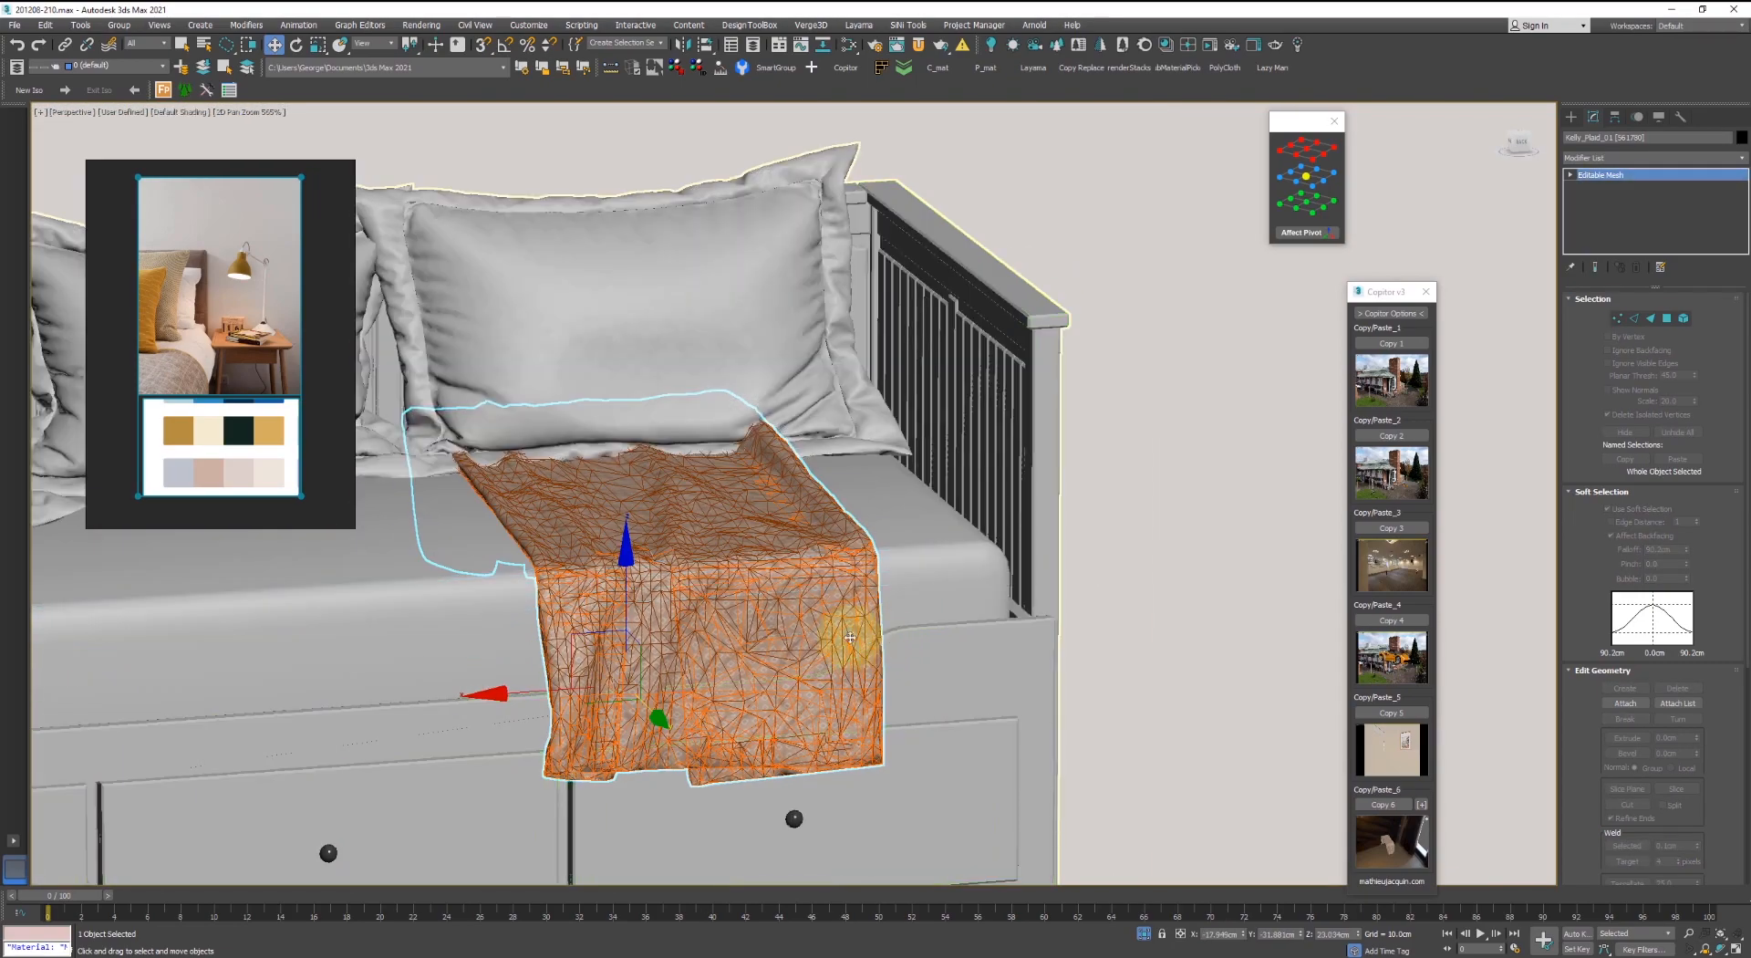
scroll(709, 553, "down", 1)
mouse_move(704, 553)
middle_mouse_down("alt")
mouse_move(696, 629)
mouse_move(1150, 414)
middle_mouse_up("alt")
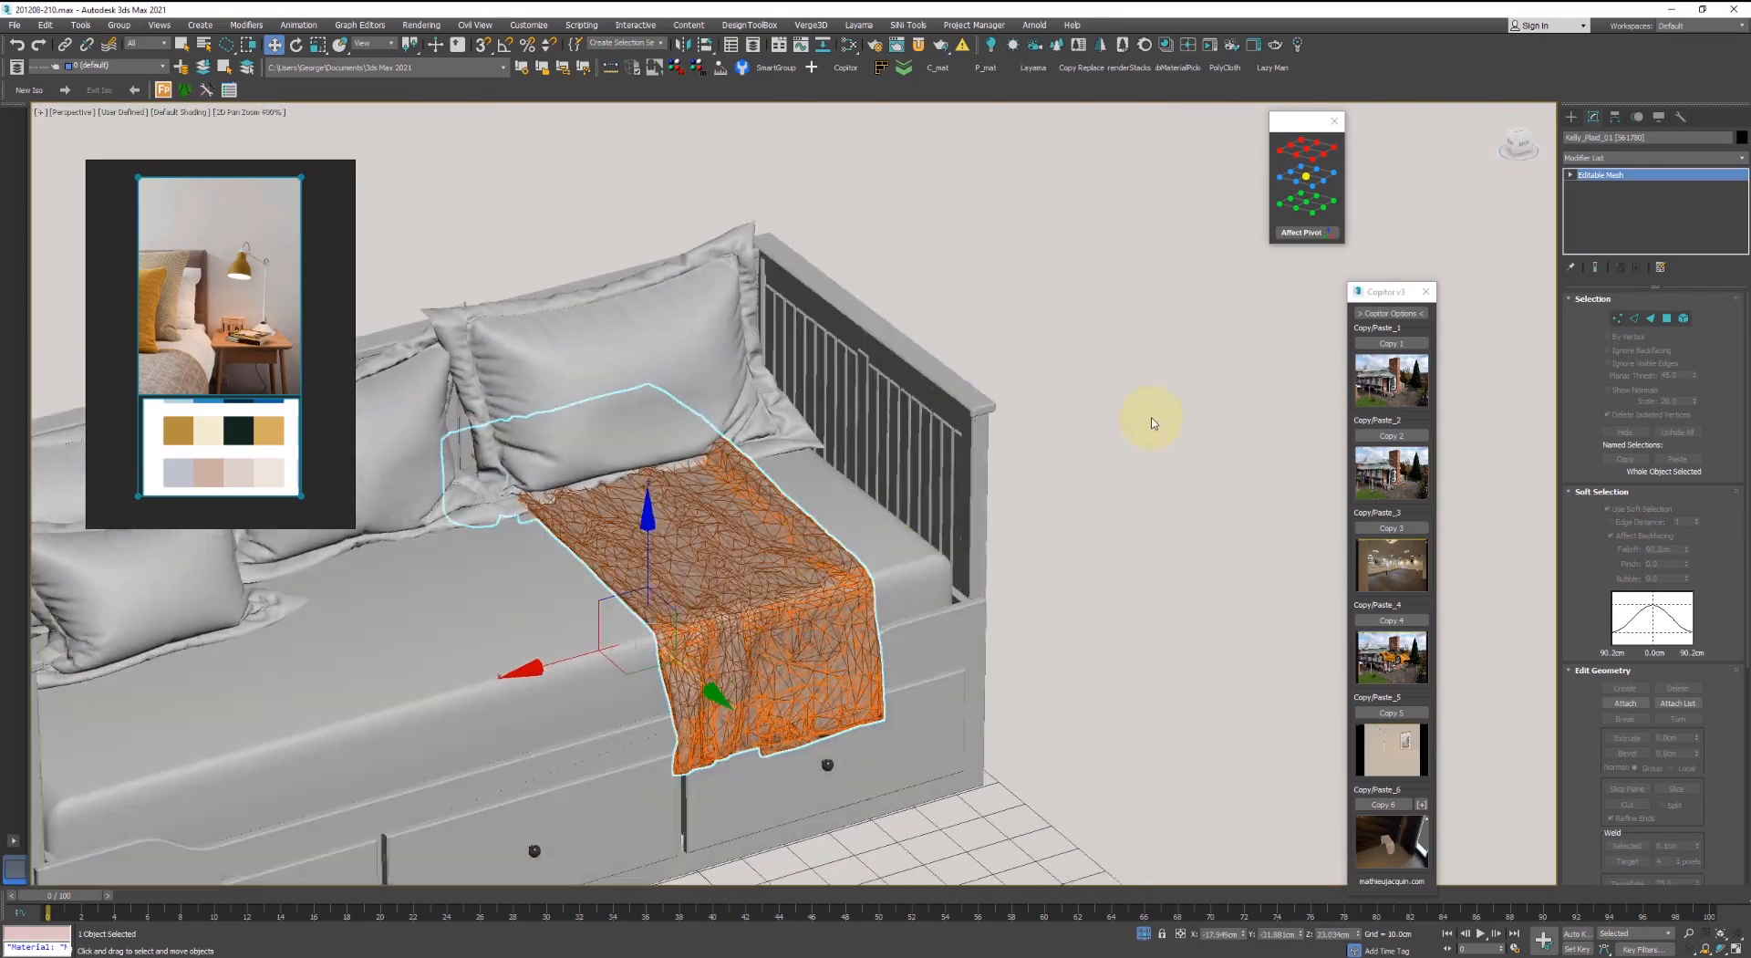
left_click(1076, 517)
left_click(735, 428)
left_click(700, 512)
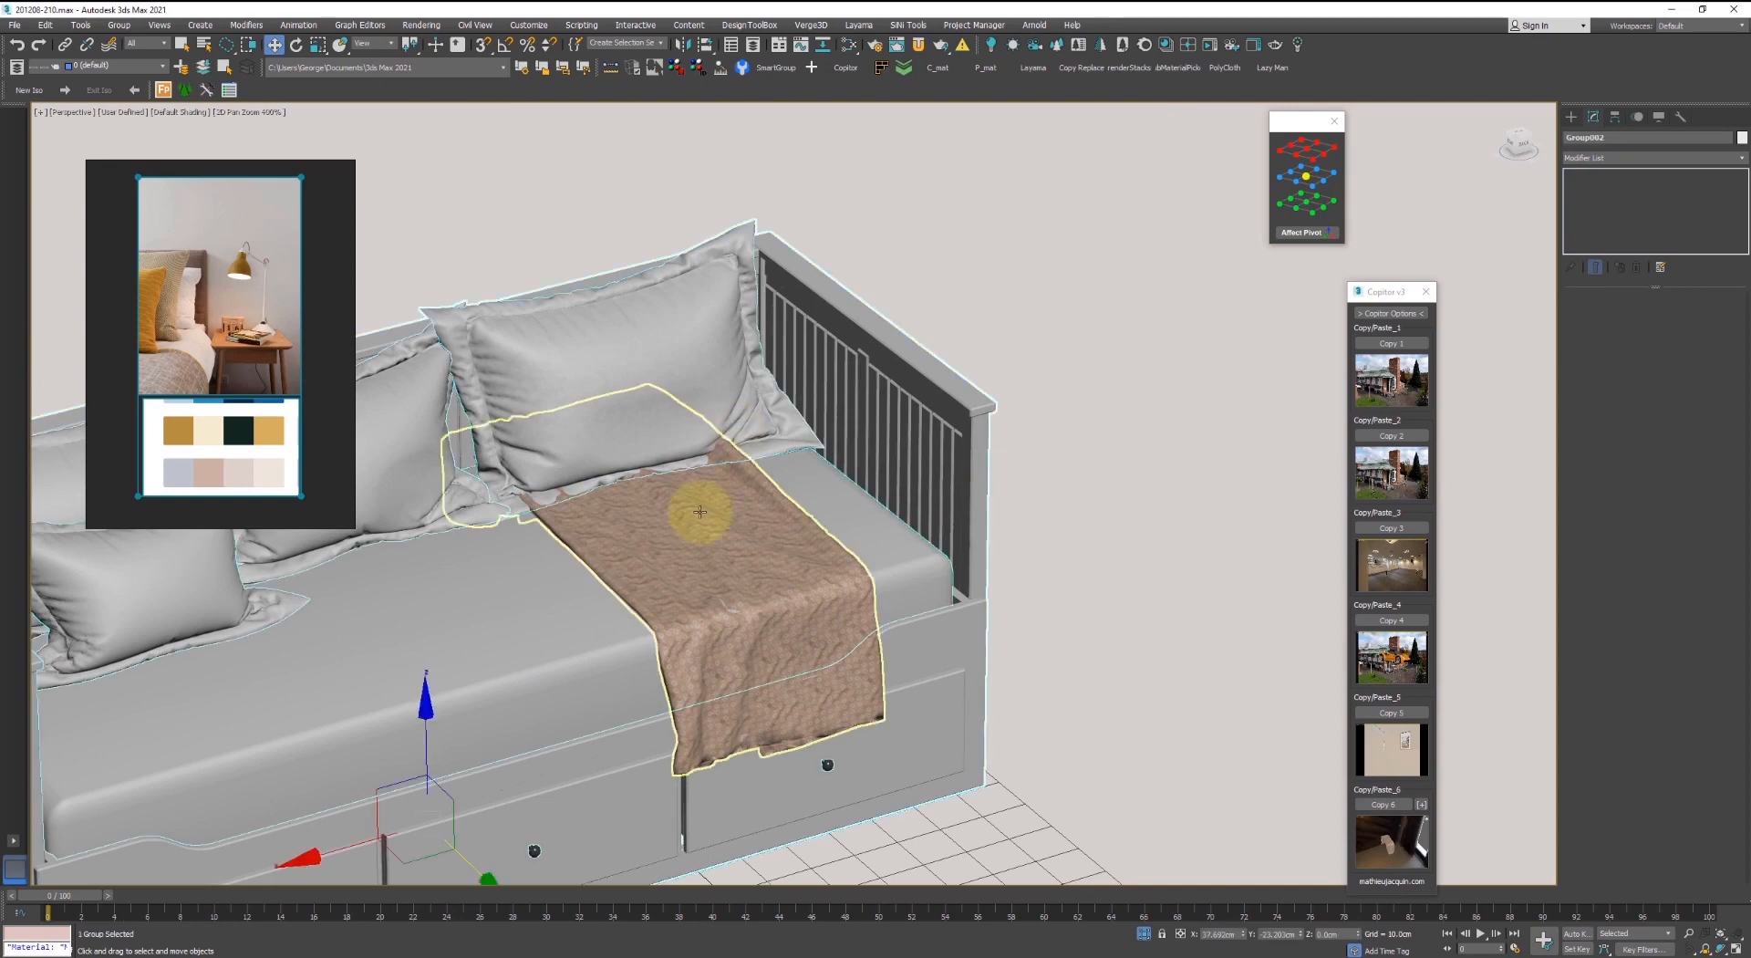
scroll(708, 507, "down", 1)
middle_click_drag(708, 506, 696, 539, "alt")
scroll(629, 561, "up", 2)
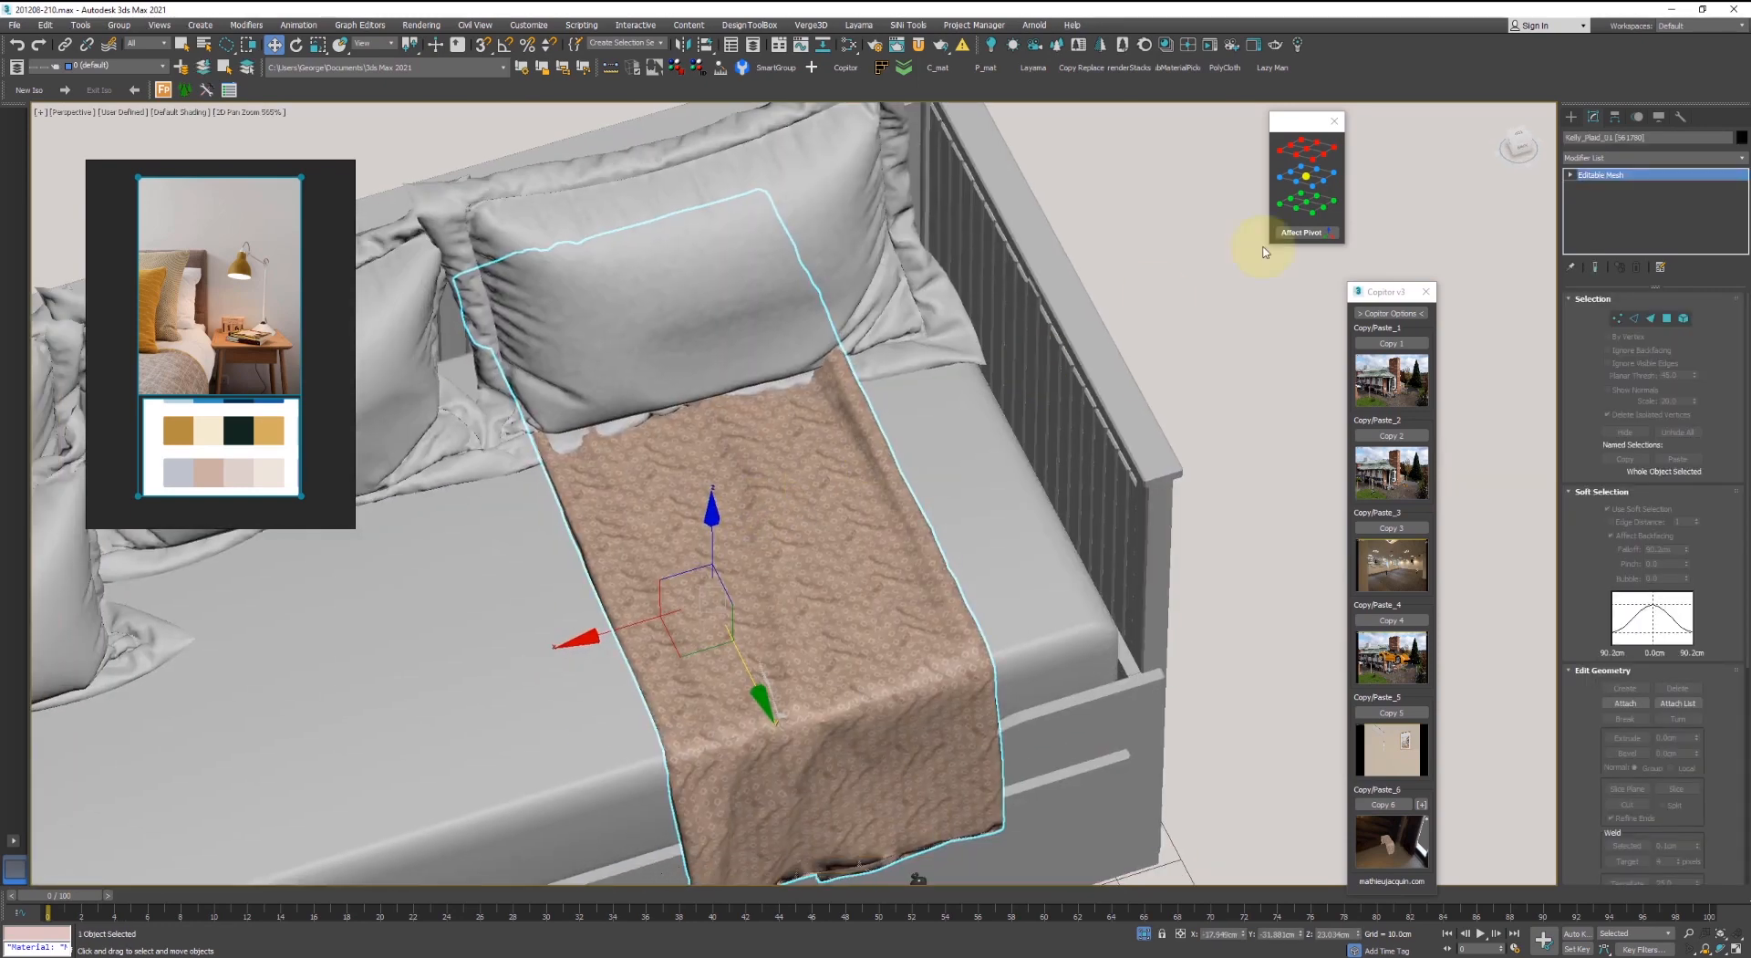
middle_click_drag(1055, 390, 942, 438, "alt")
middle_click_drag(698, 458, 637, 344, "alt")
- Open the daybed's group and raise the pillow at the throw's back end slightly so it rests on the cloth
left_click(640, 356)
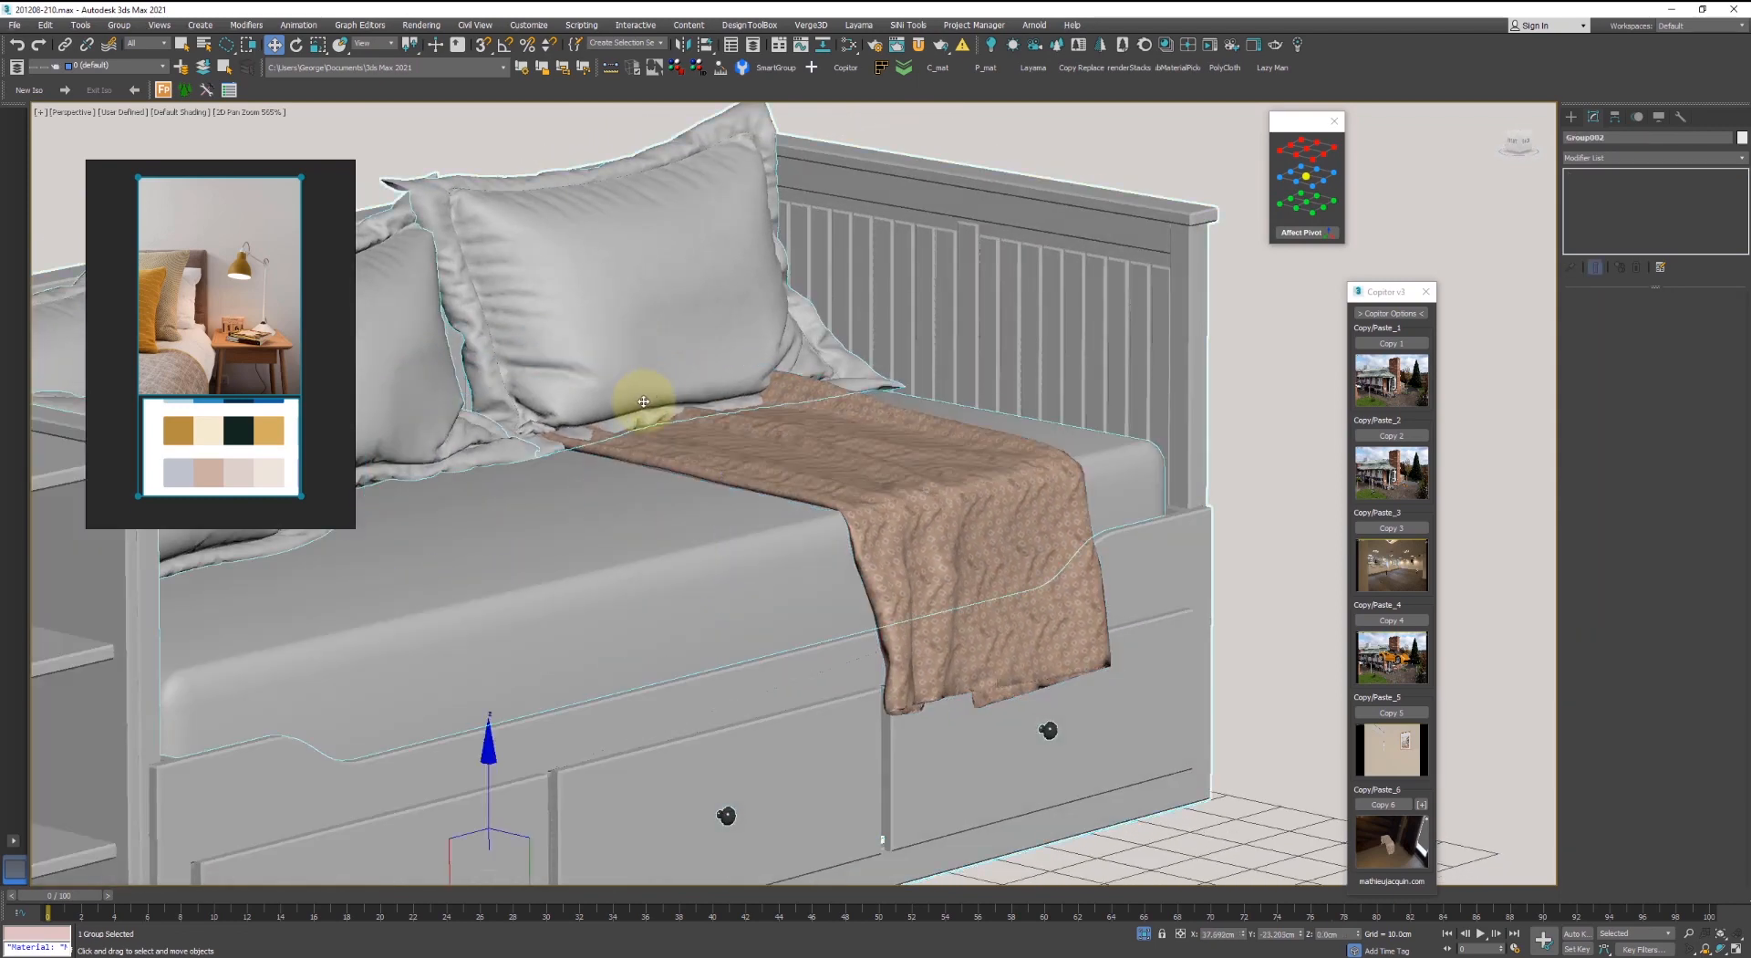
left_click(119, 25)
left_click(137, 77)
left_click(508, 303)
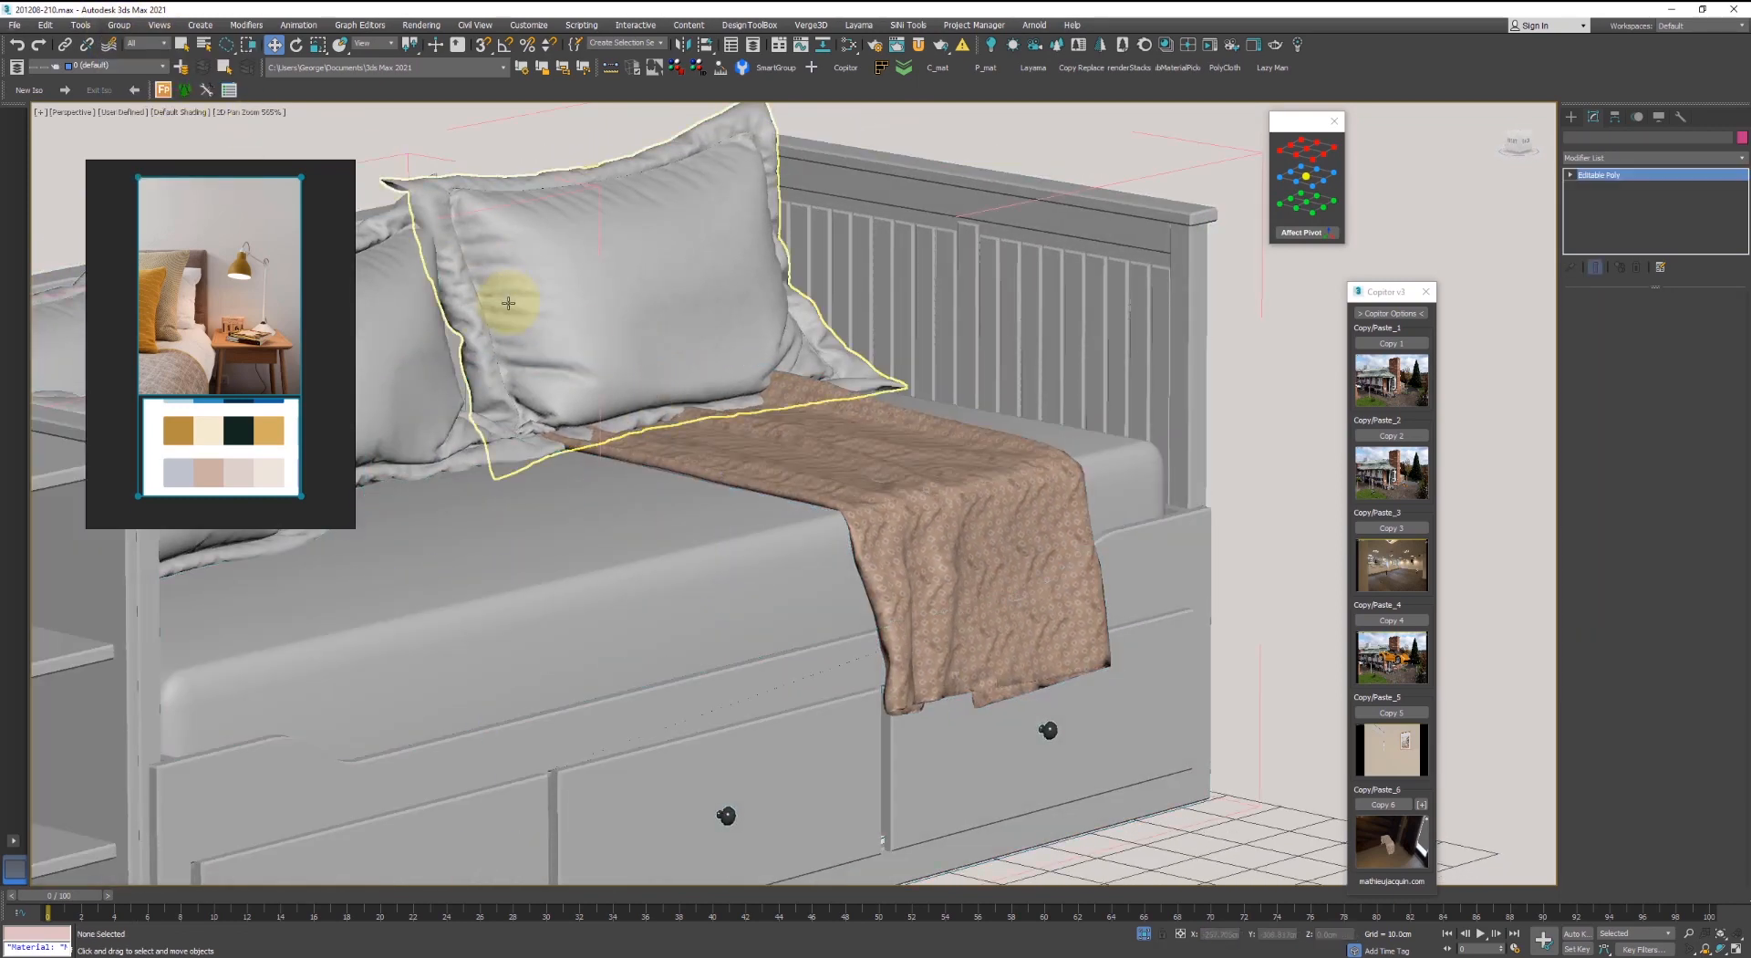
left_click(585, 362)
scroll(585, 362, "up", 3)
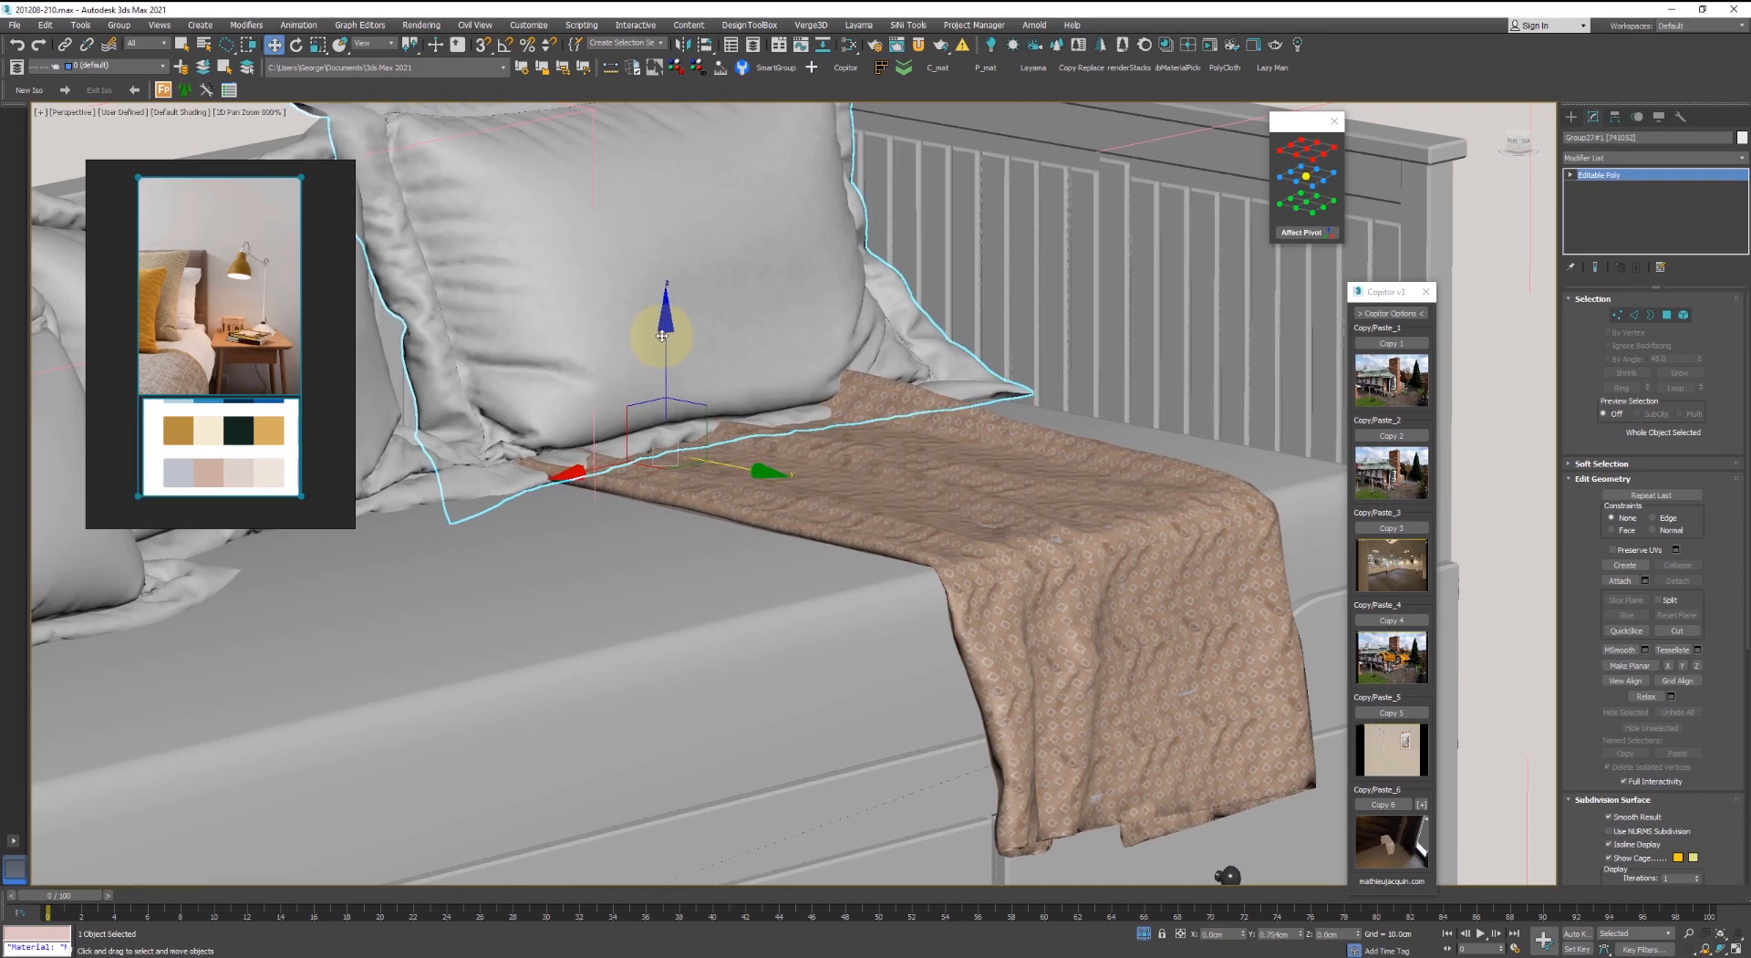
left_click_drag(662, 341, 662, 325)
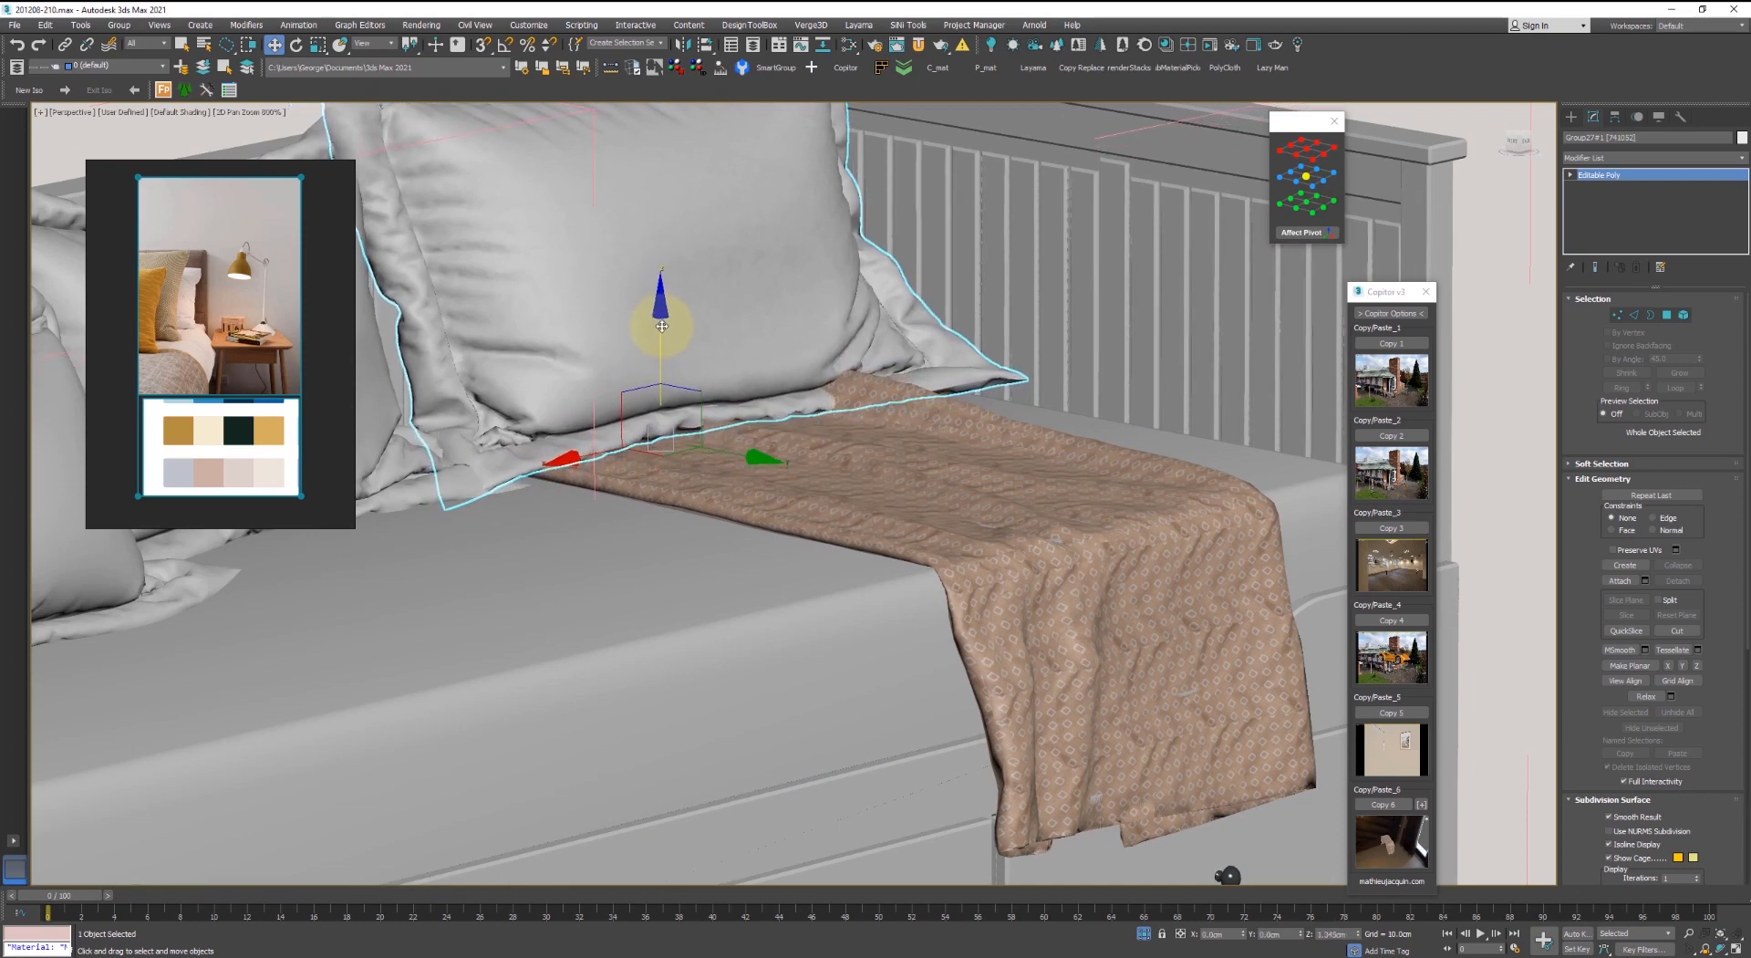
- Select the vertices at the throw's back corner, by the pillow's edge, and lower them slightly
middle_click_drag(748, 355, 731, 372, "alt")
left_click(873, 421)
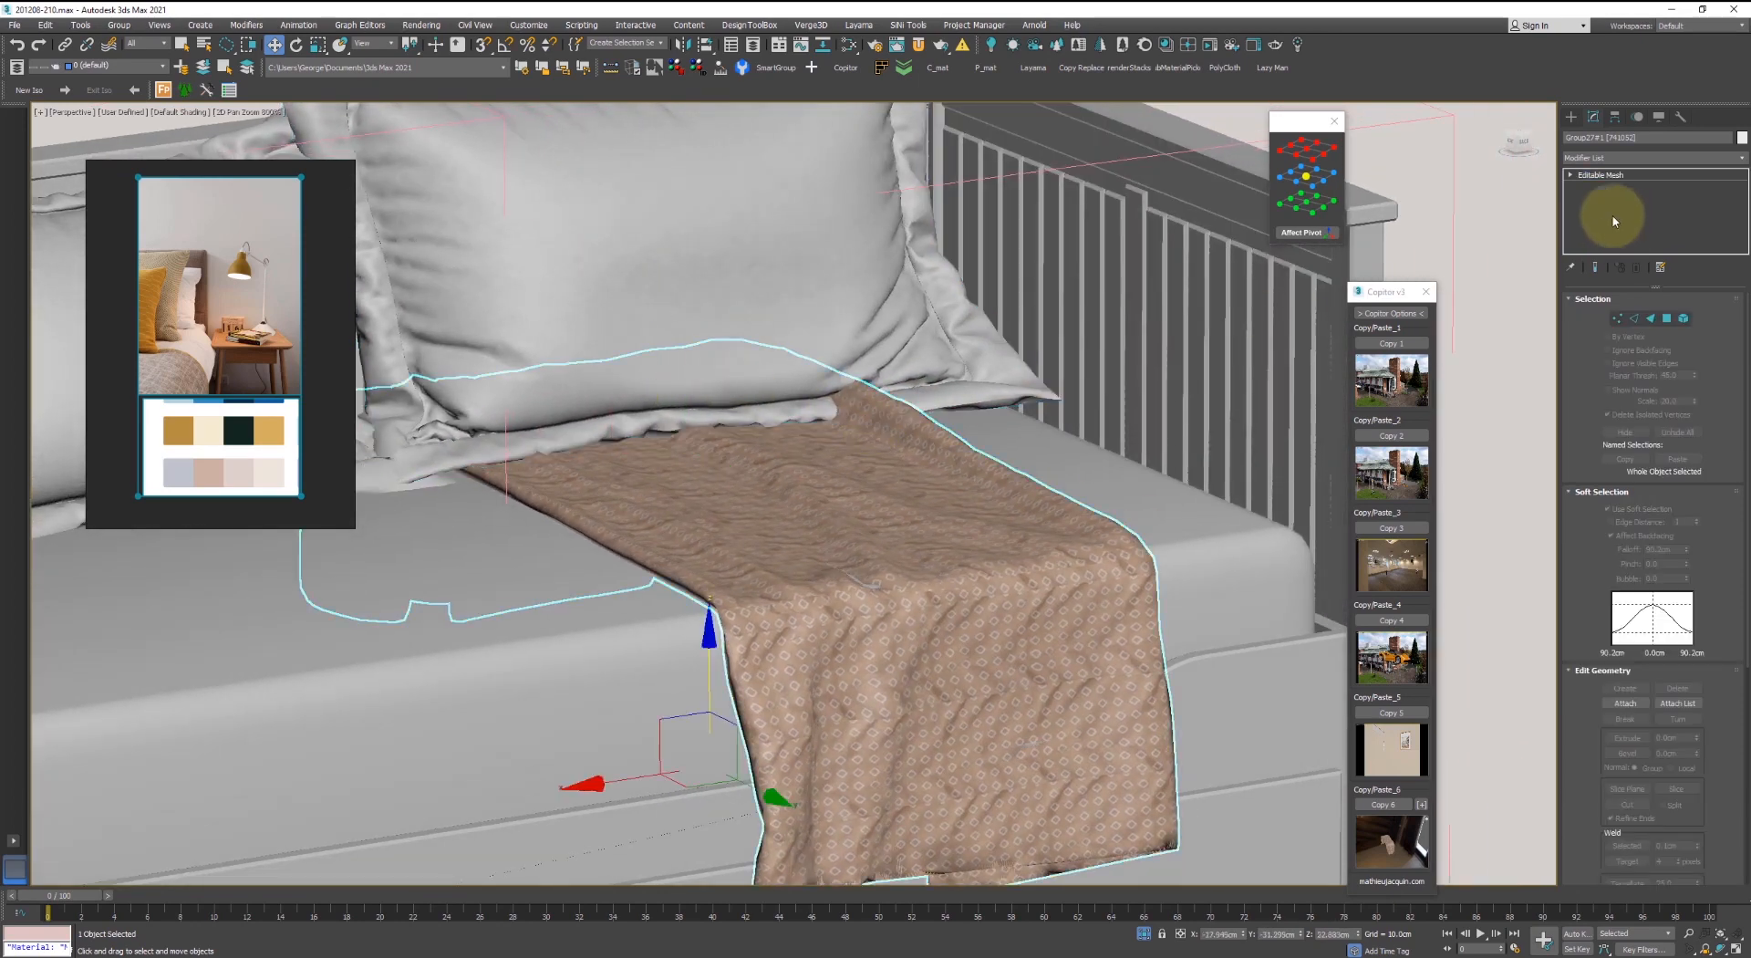
key("1")
key("F3")
left_click_drag(945, 409, 916, 369)
key("F3")
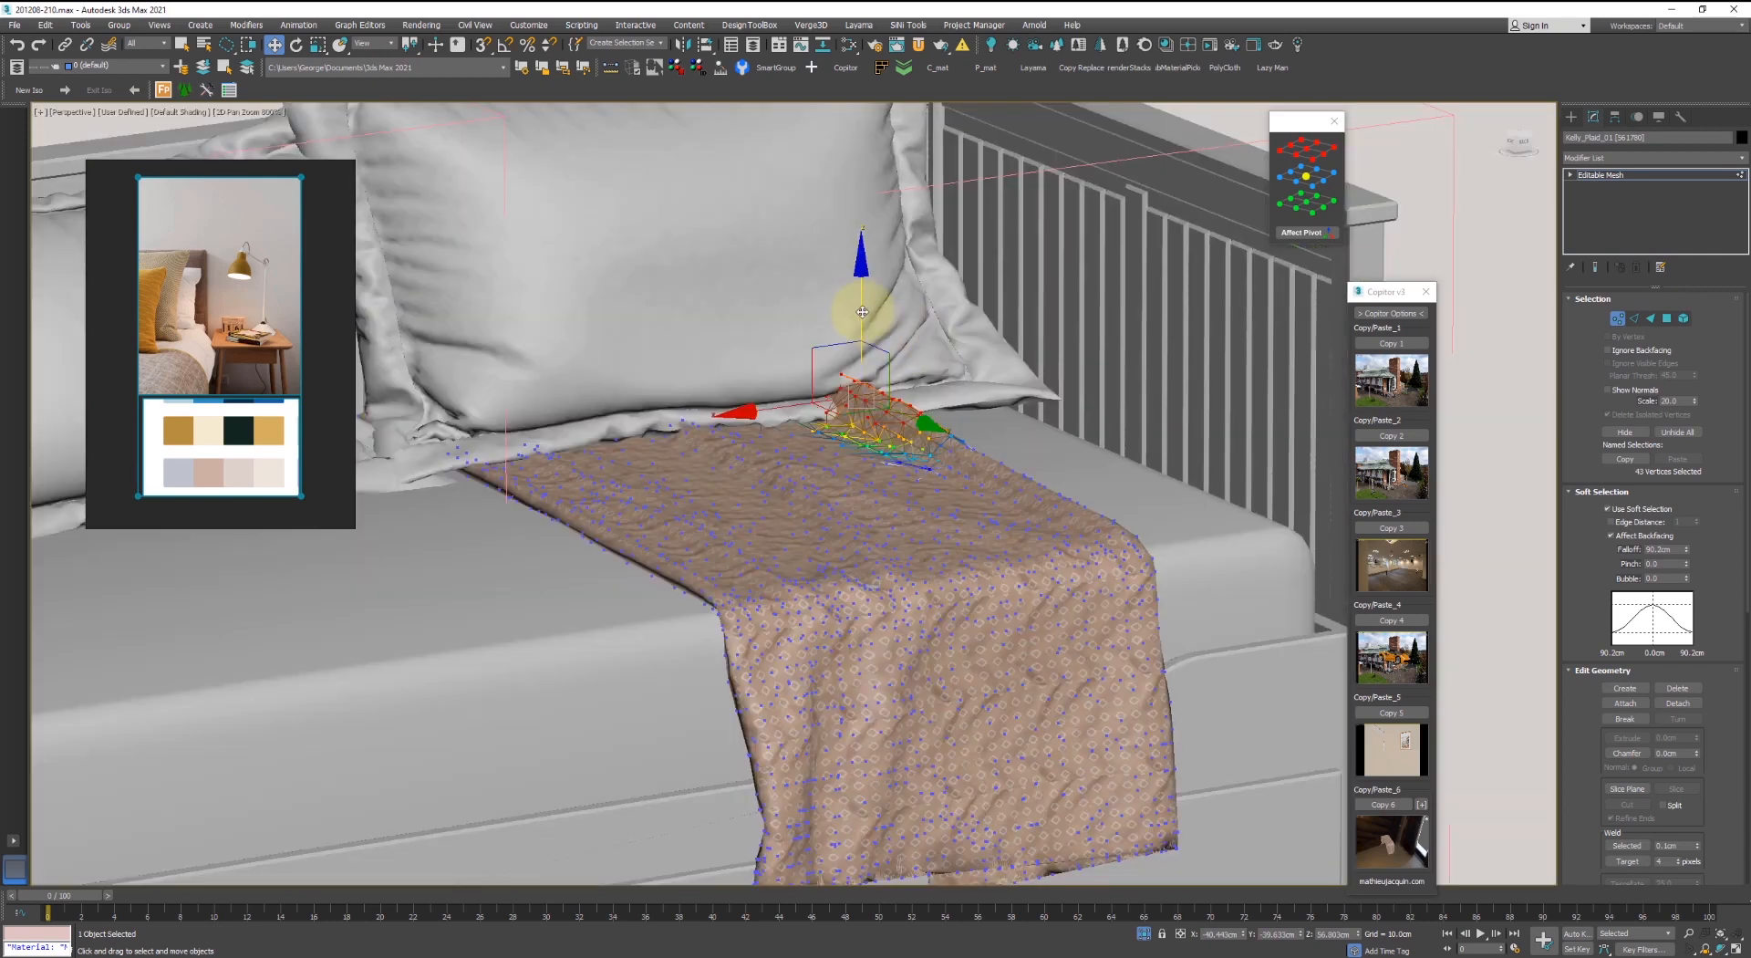
left_click_drag(874, 319, 877, 324)
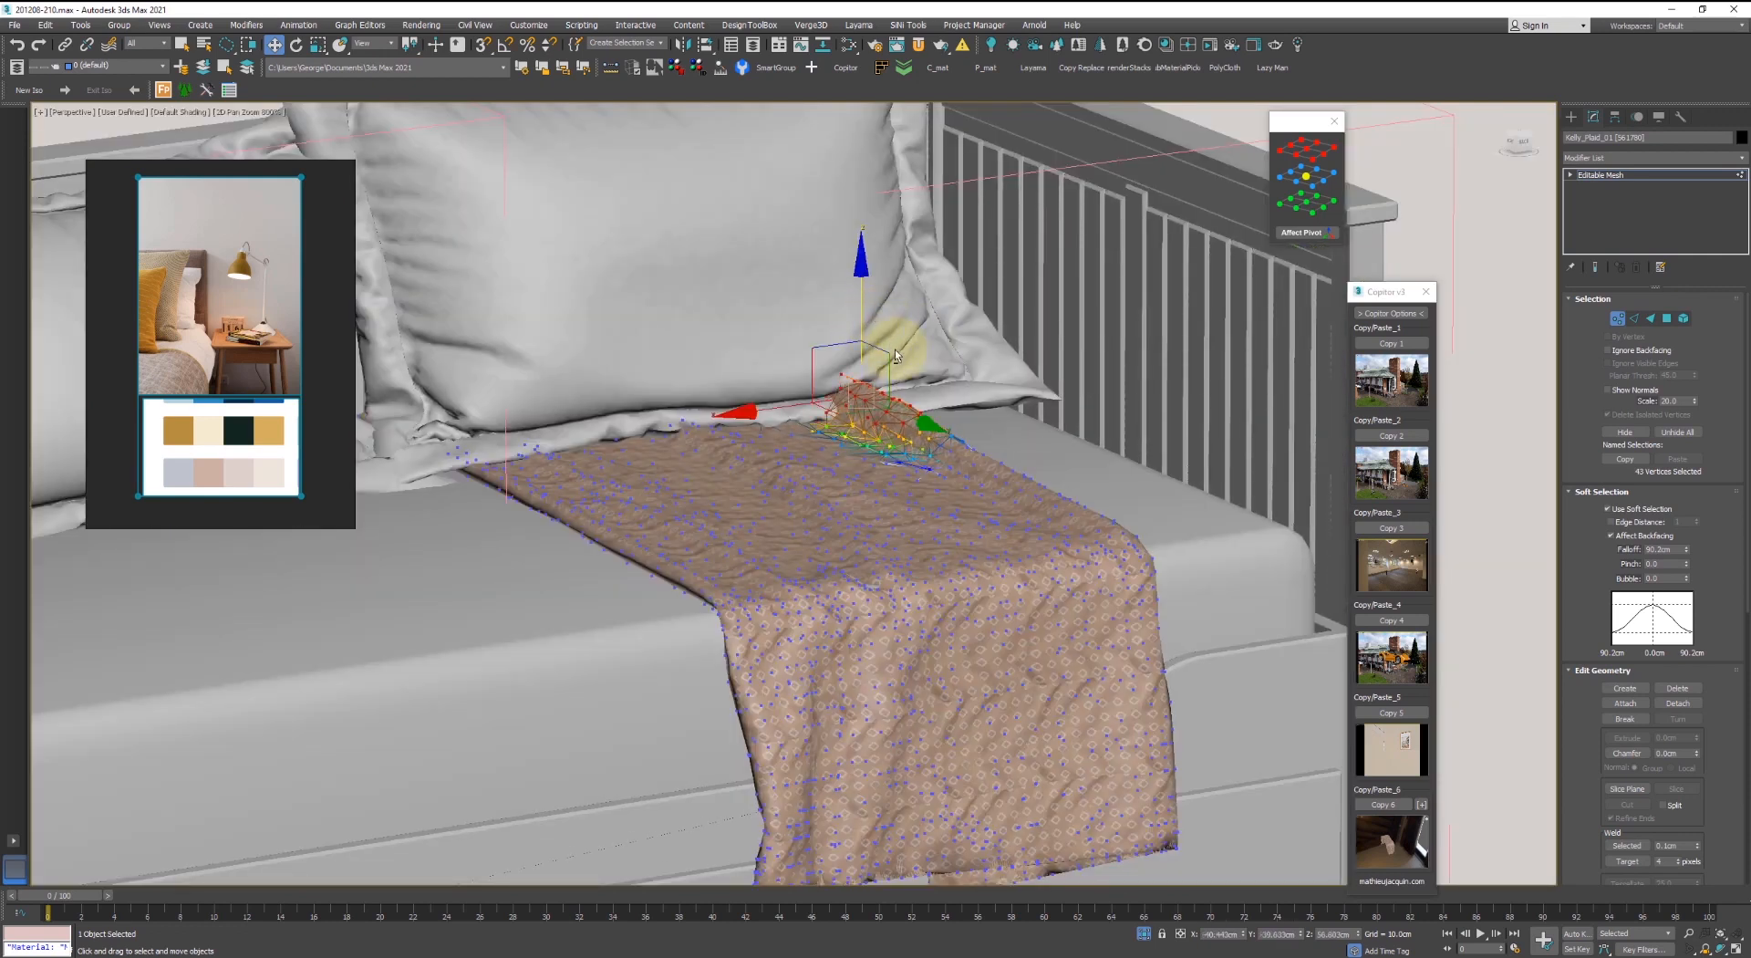
- Rotate the soft-selected vertices along the throw's raised back side edge and move them down toward the mattress
middle_click_drag(892, 346, 846, 327, "alt")
scroll(845, 326, "up", 1)
middle_click_drag(987, 443, 1024, 494, "alt")
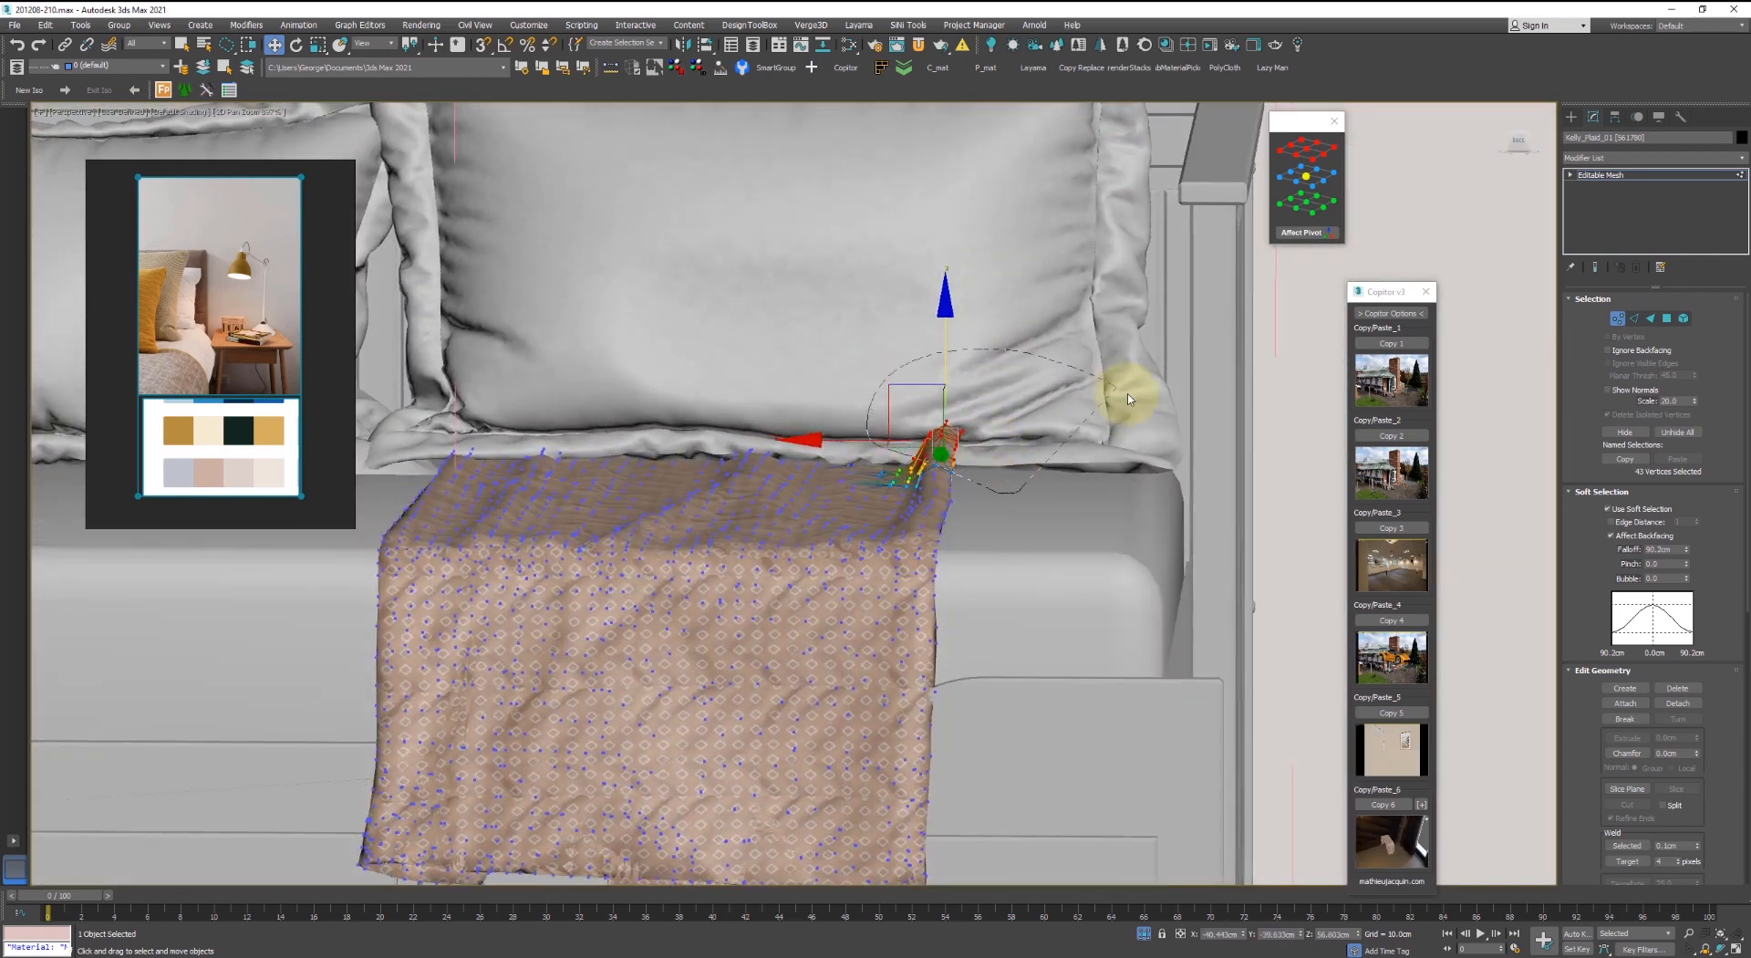
key("e")
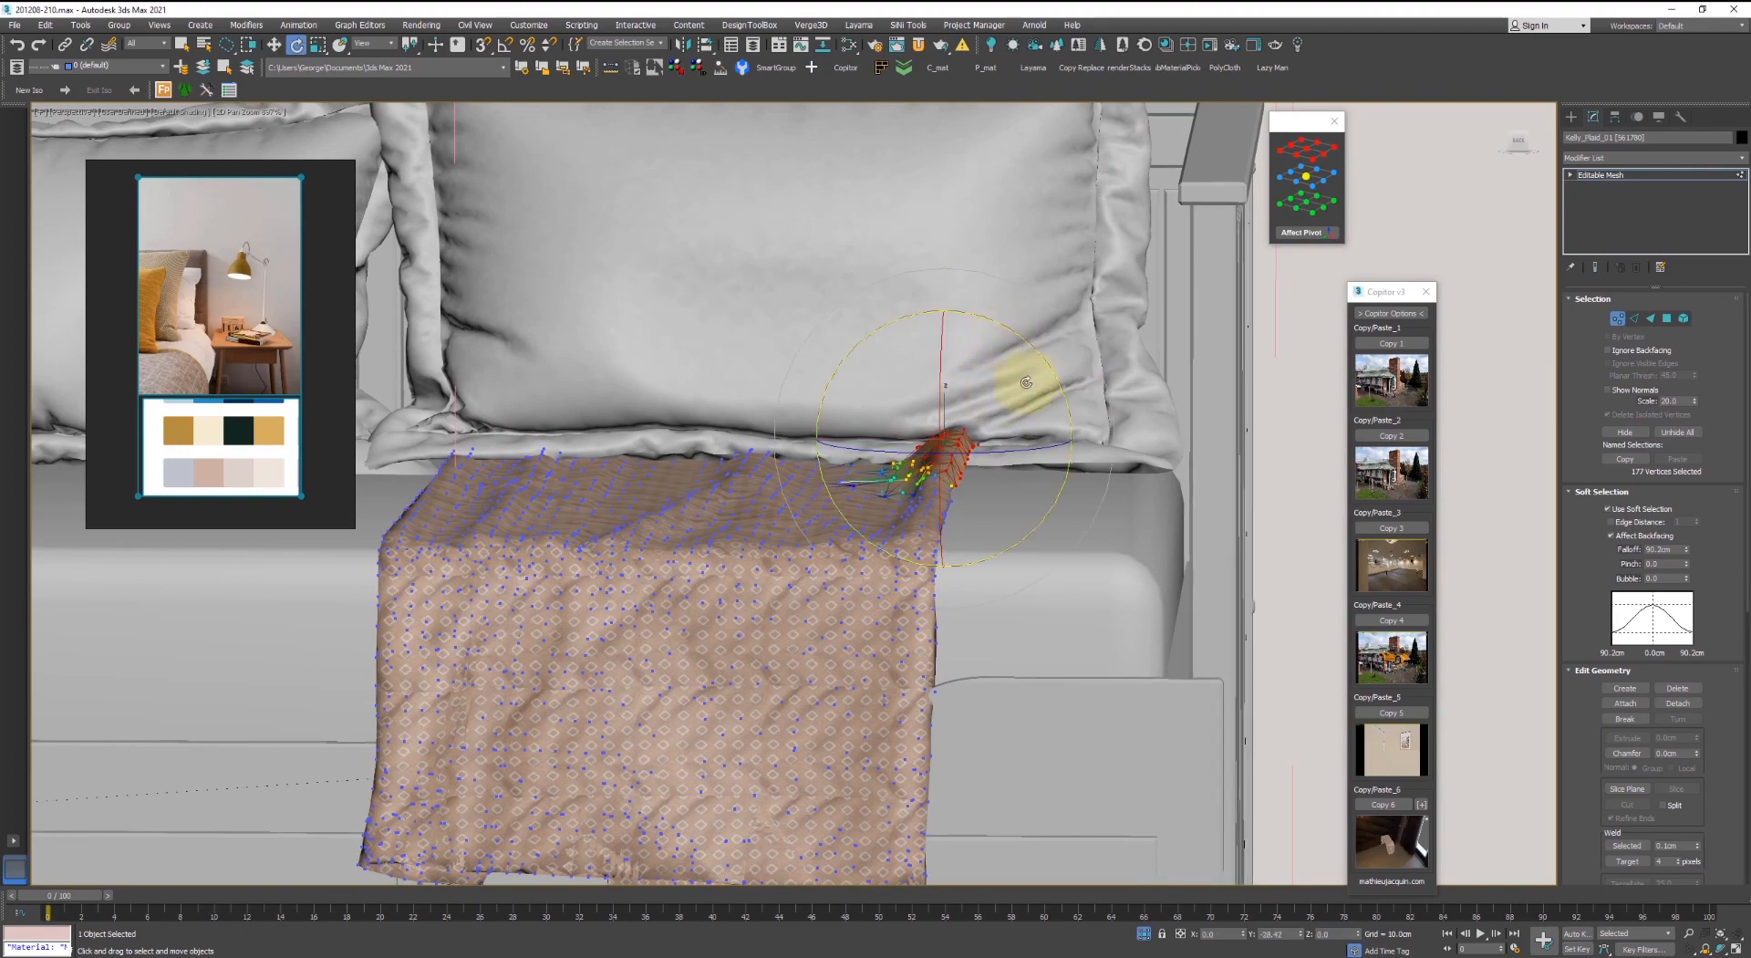
key("w")
left_click_drag(945, 355, 937, 374)
middle_click_drag(937, 374, 981, 695, "alt")
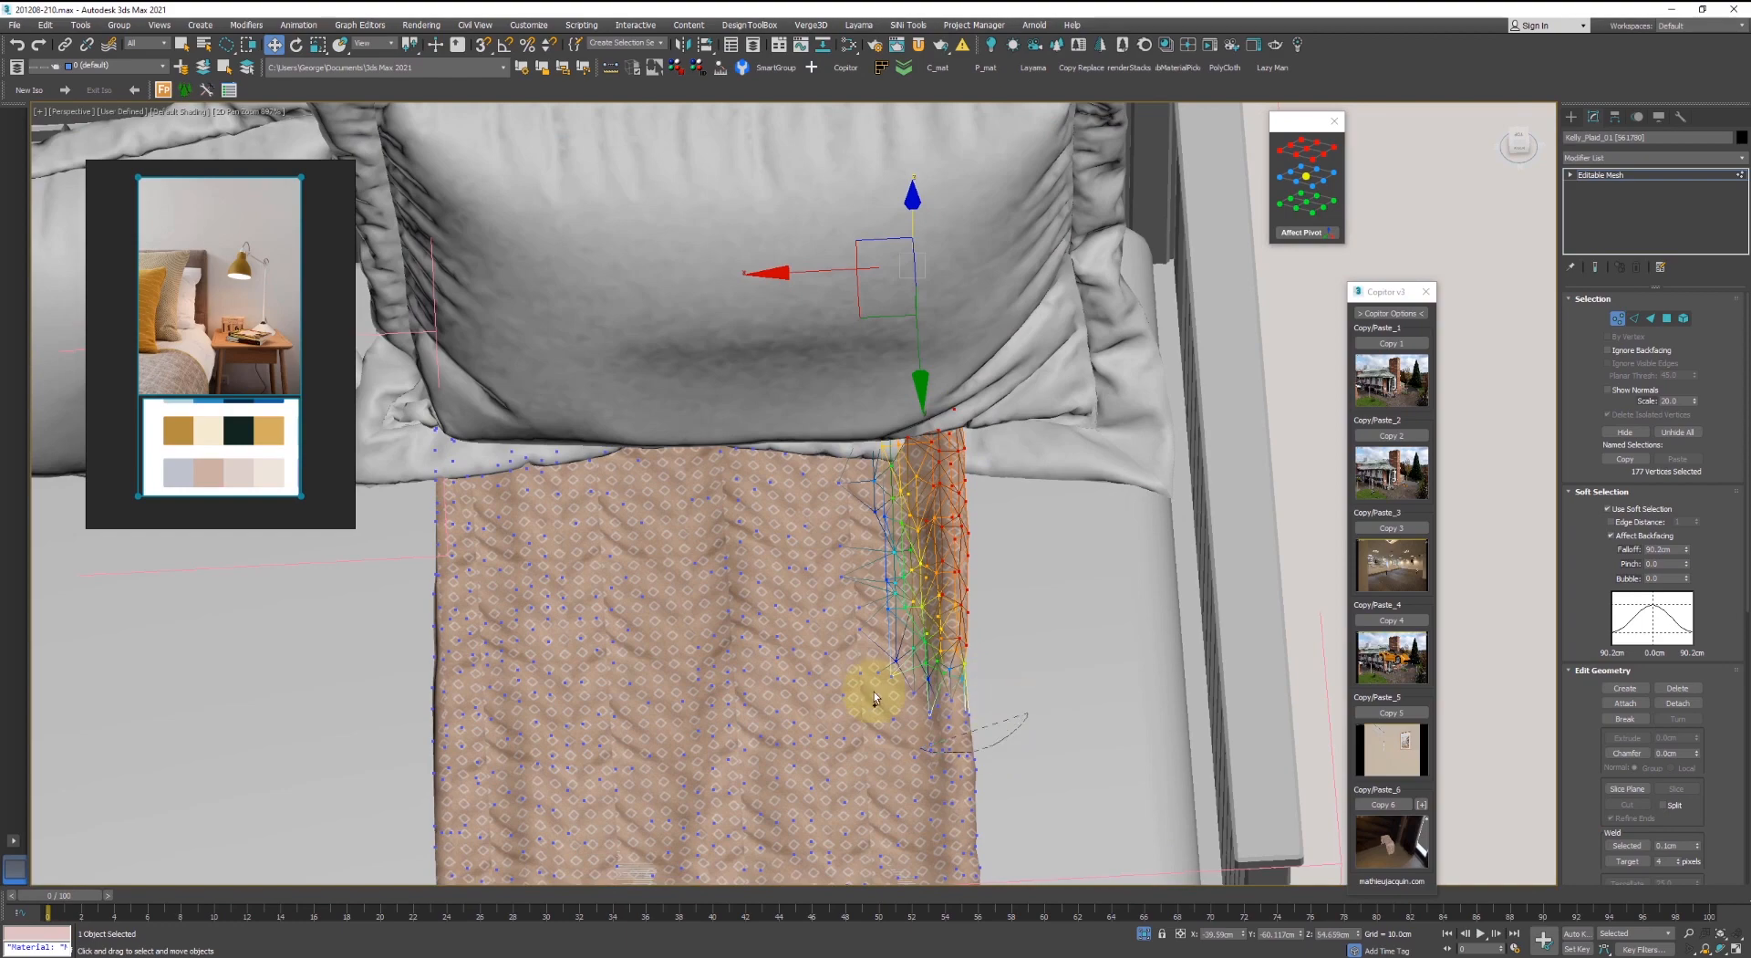
- Rotate the larger group of vertices at the throw's back corner to flatten it, and finish the vertex editing
middle_click_drag(874, 691, 958, 395, "alt")
key("e")
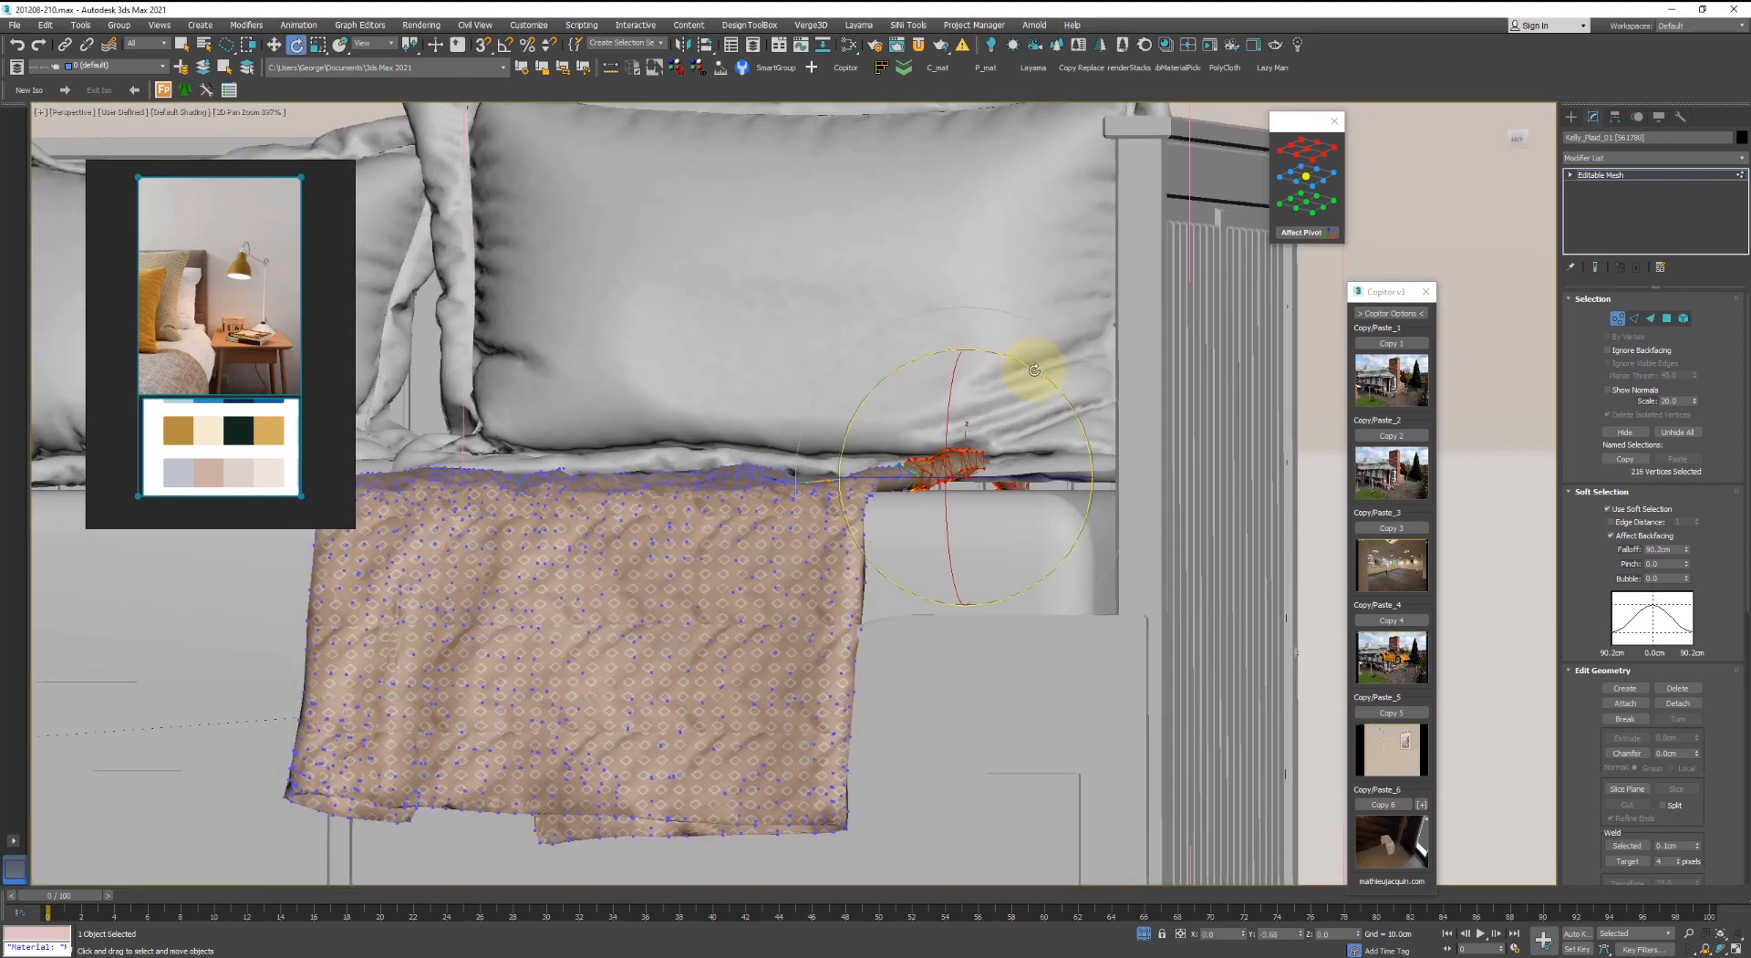
left_click_drag(1035, 370, 1036, 375)
key("w")
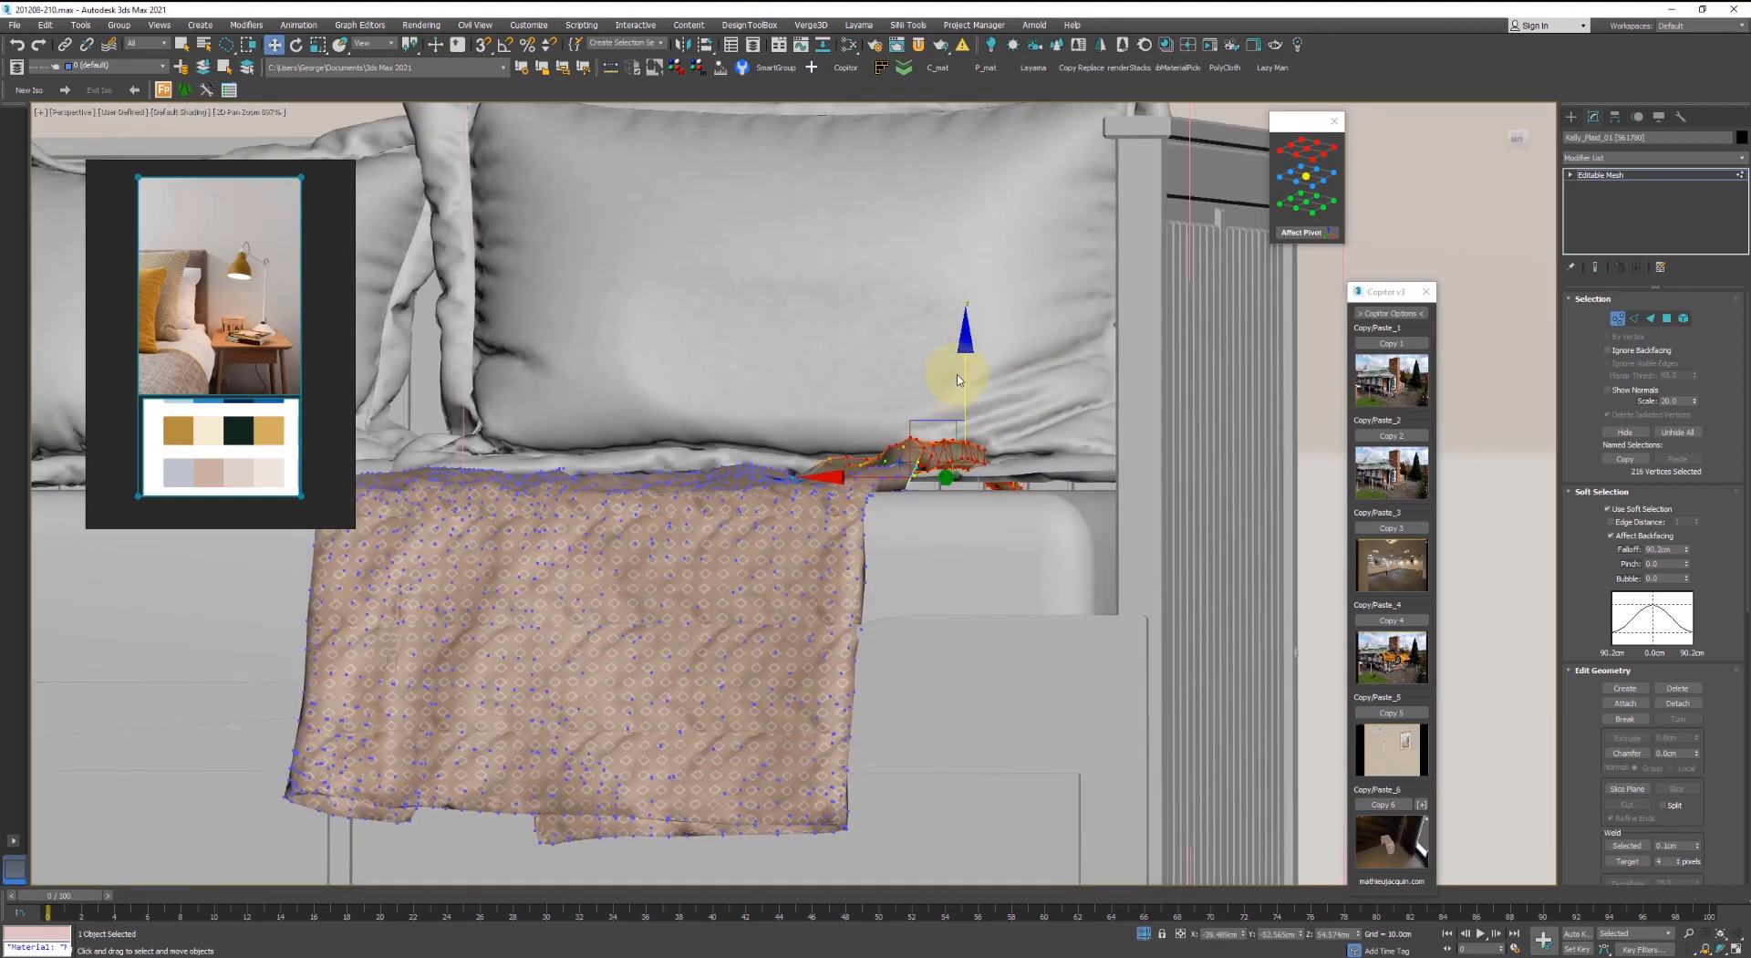
middle_click_drag(975, 396, 945, 415, "alt")
key("1")
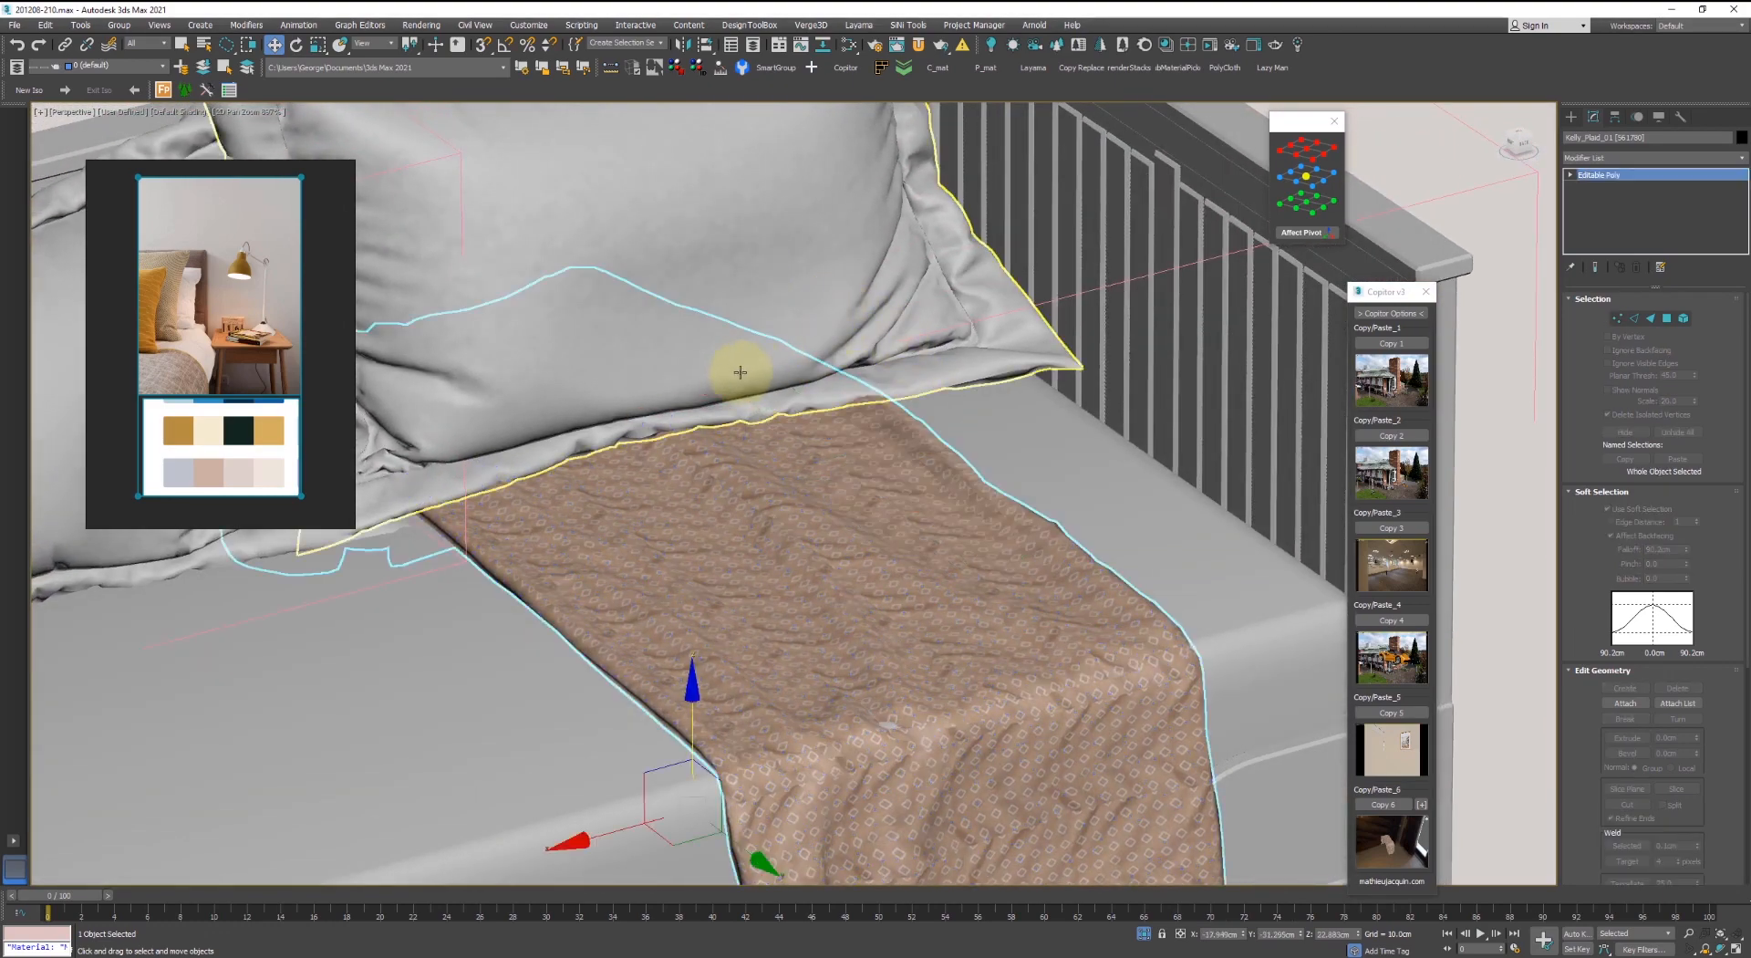
- Adjust the height of the pillow resting on the throw's back end
left_click(731, 379)
scroll(729, 382, "down", 2)
middle_click_drag(727, 383, 701, 374, "alt")
left_click_drag(667, 342, 668, 336)
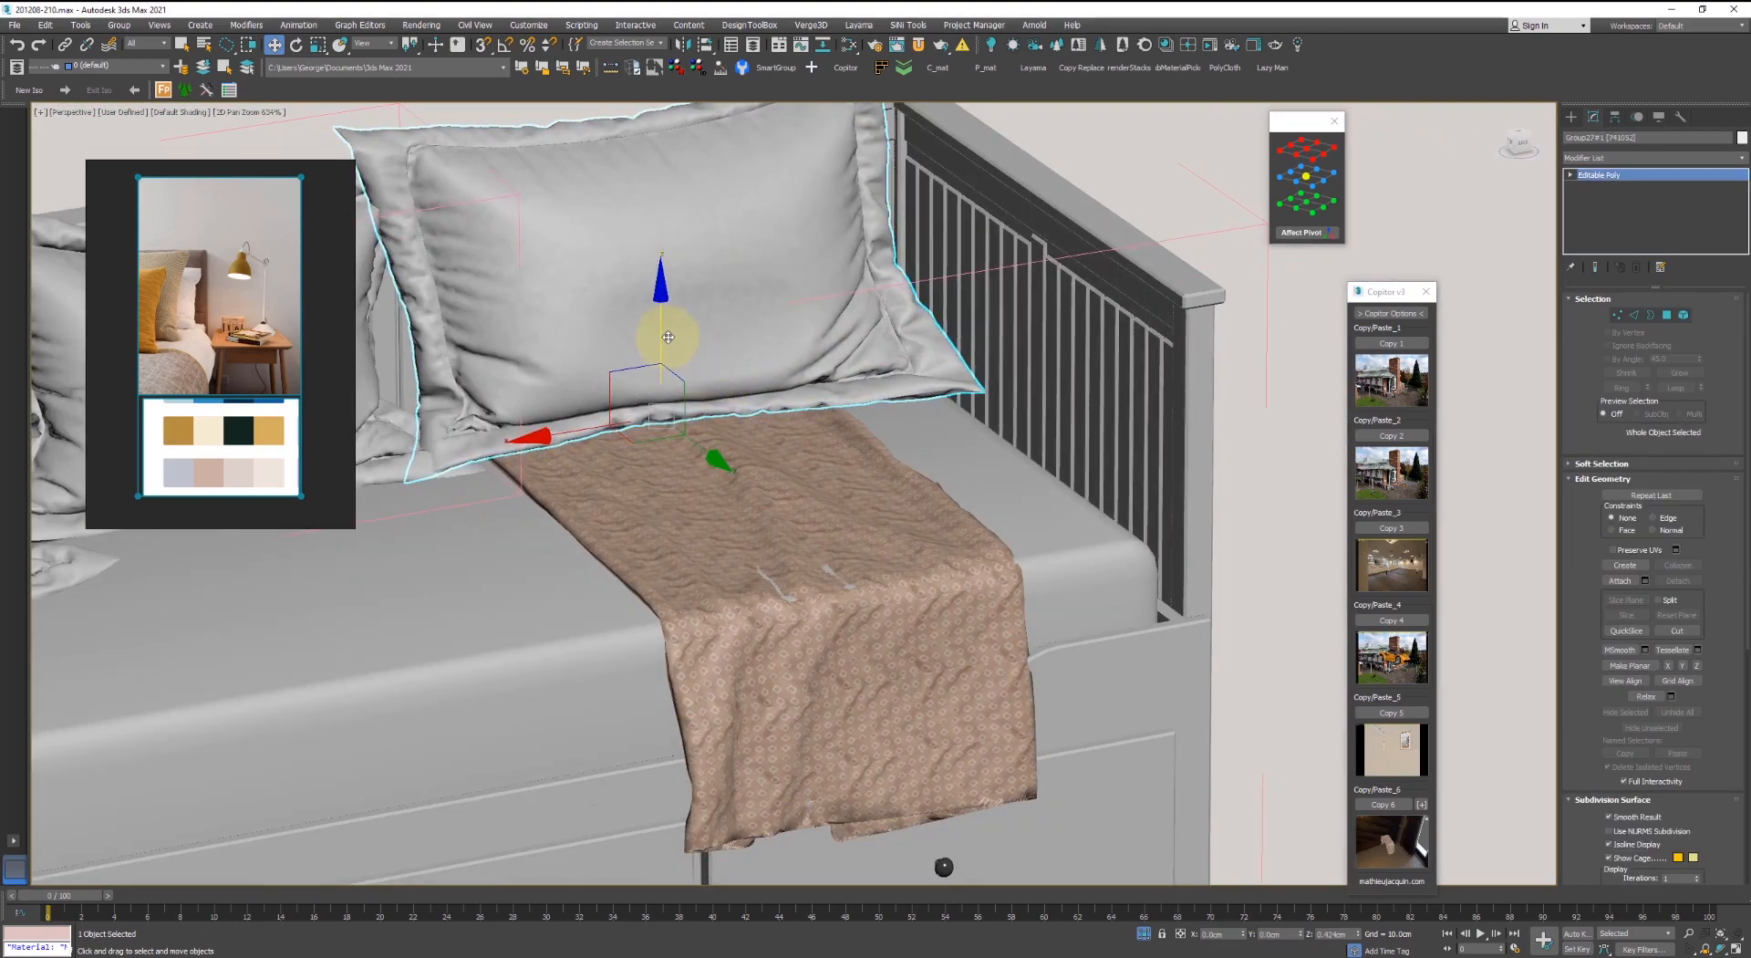
- Add an FFD 2x2x2 modifier to the pillow on the throw and start editing its control points
scroll(863, 393, "down", 2)
middle_click_drag(863, 392, 759, 490, "alt")
scroll(755, 488, "up", 2)
key("1")
key("1")
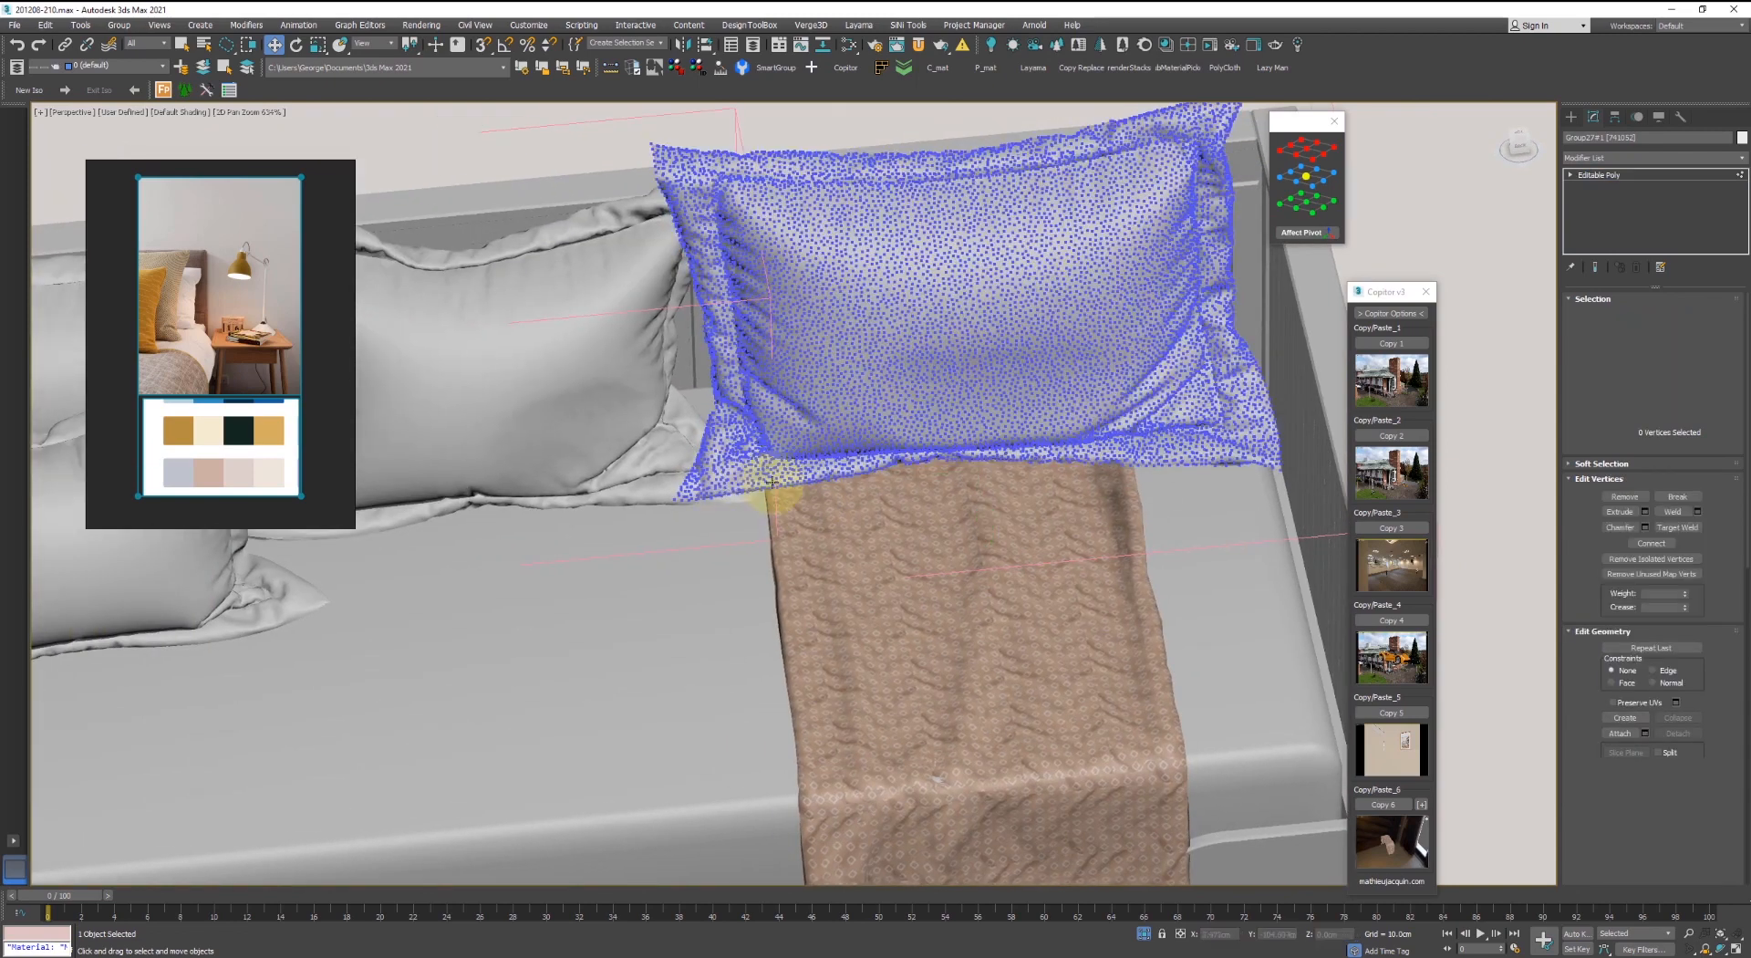
left_click(1639, 157)
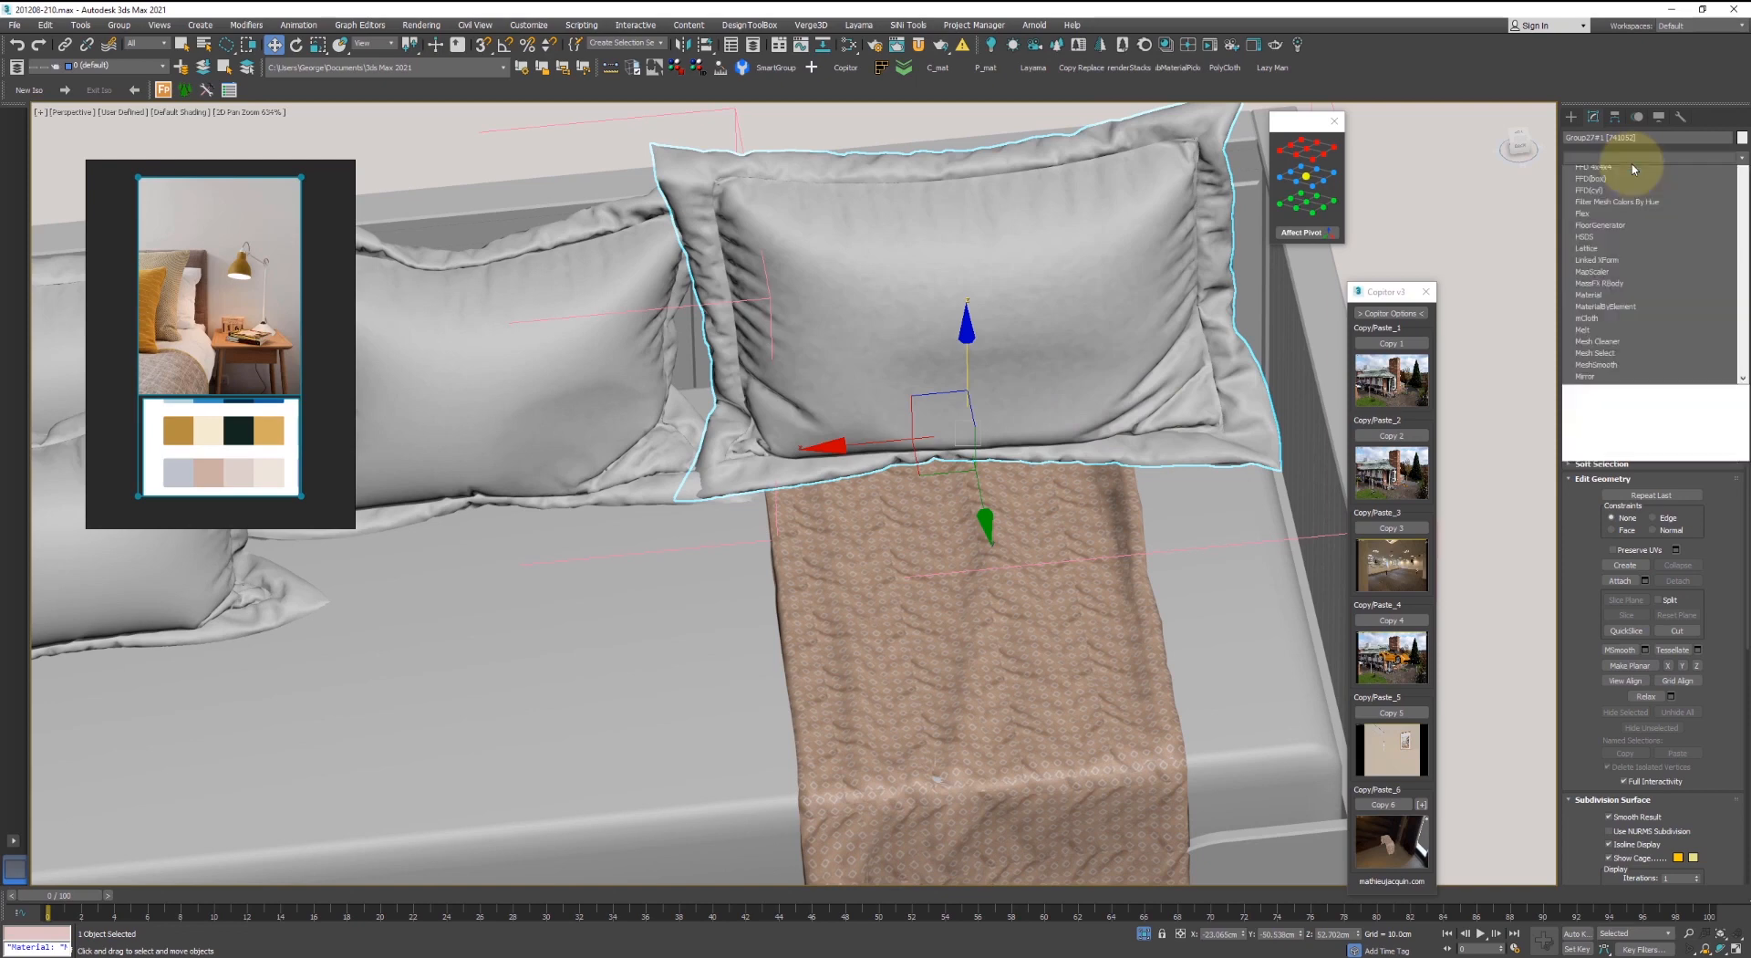
key("f")
left_click(1592, 184)
key("1")
scroll(912, 414, "down", 4)
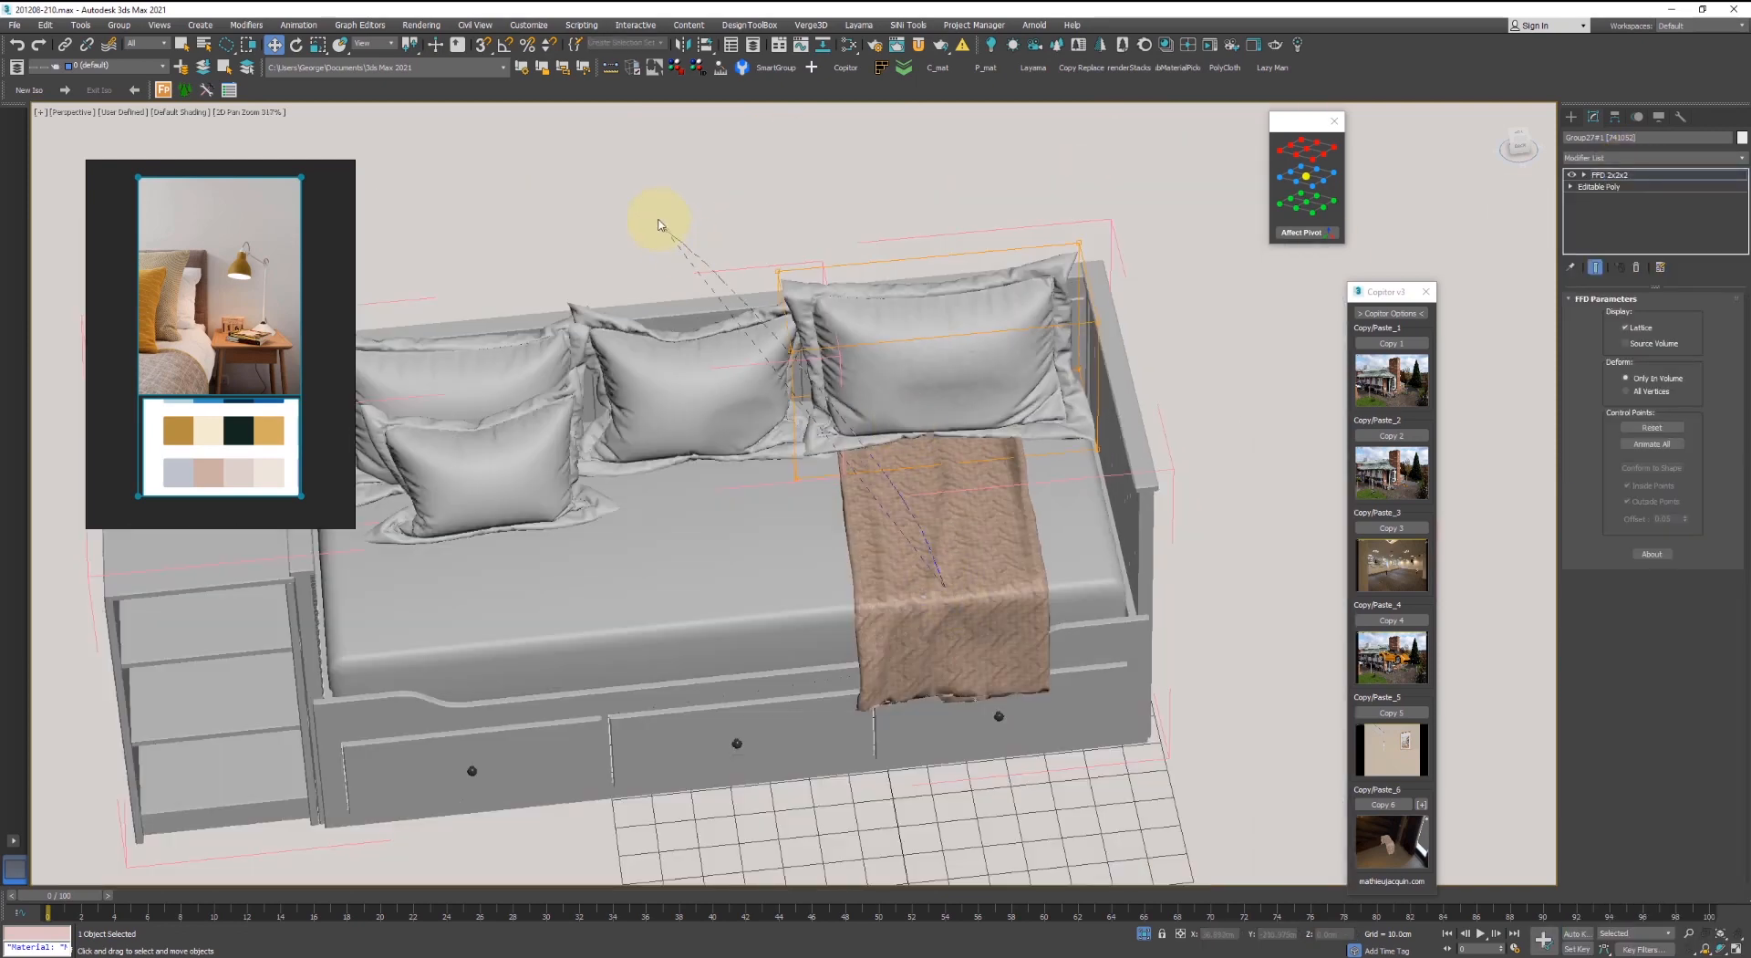
- Move the lattice control points on the side facing the neighbouring pillow inward to narrow the pillow
scroll(807, 371, "up", 4)
left_click_drag(875, 675, 871, 670)
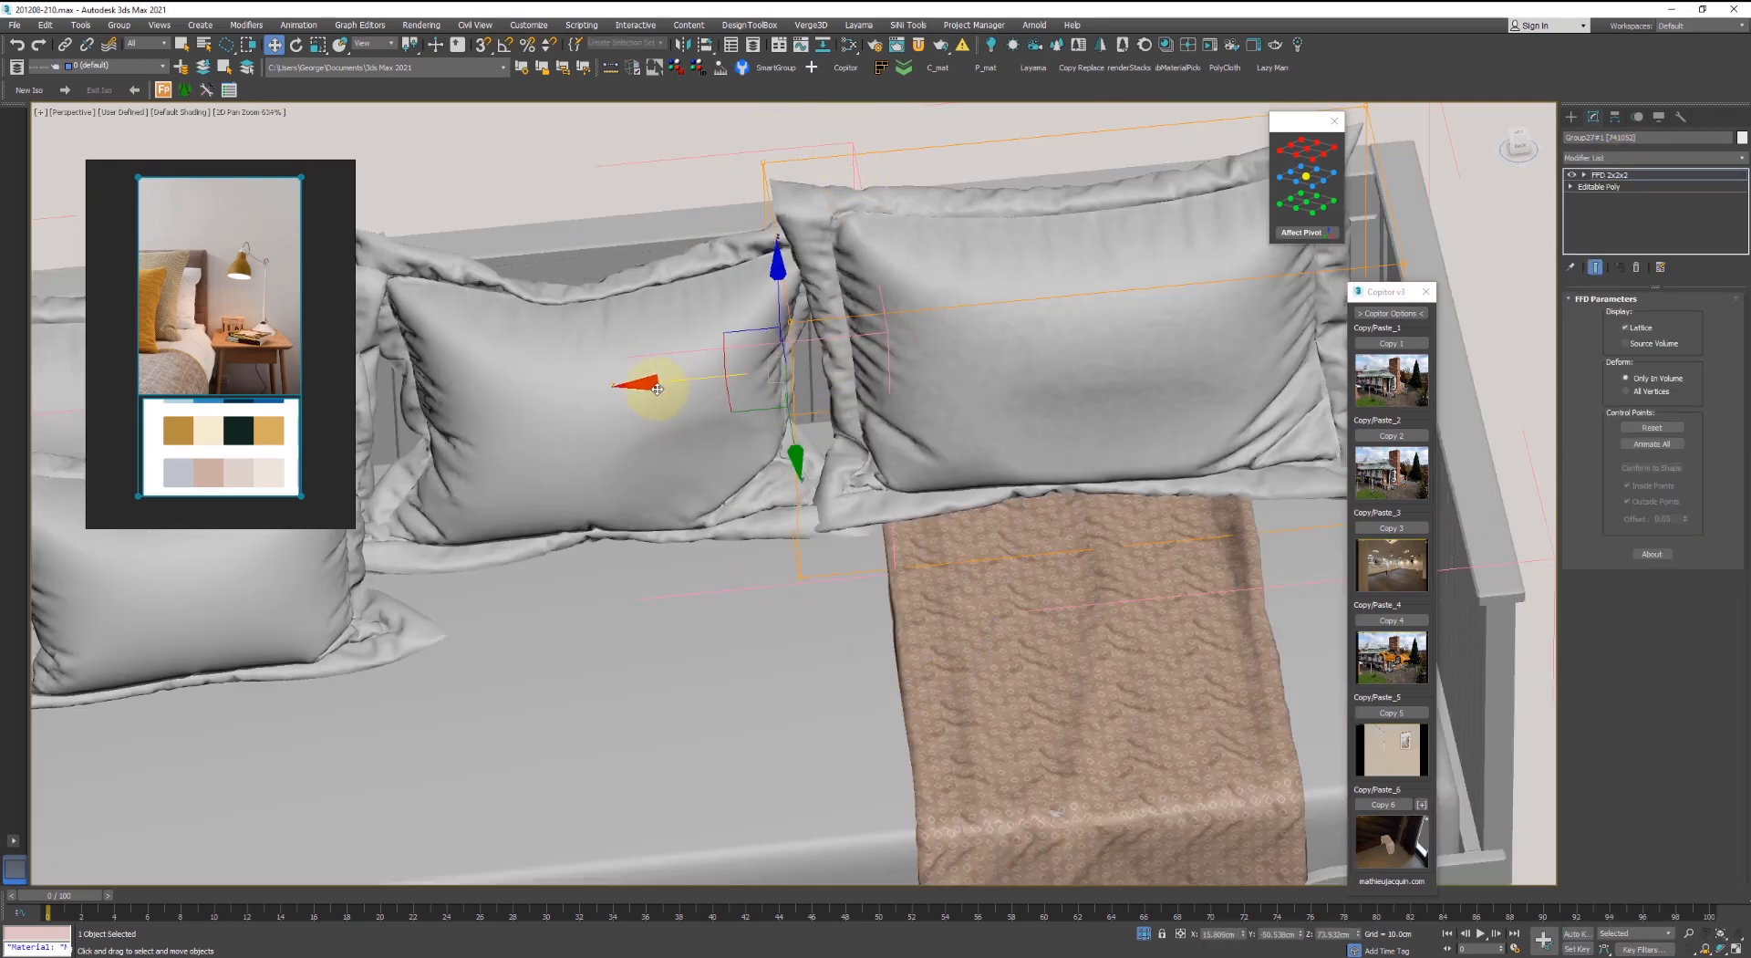
left_click_drag(657, 388, 700, 432)
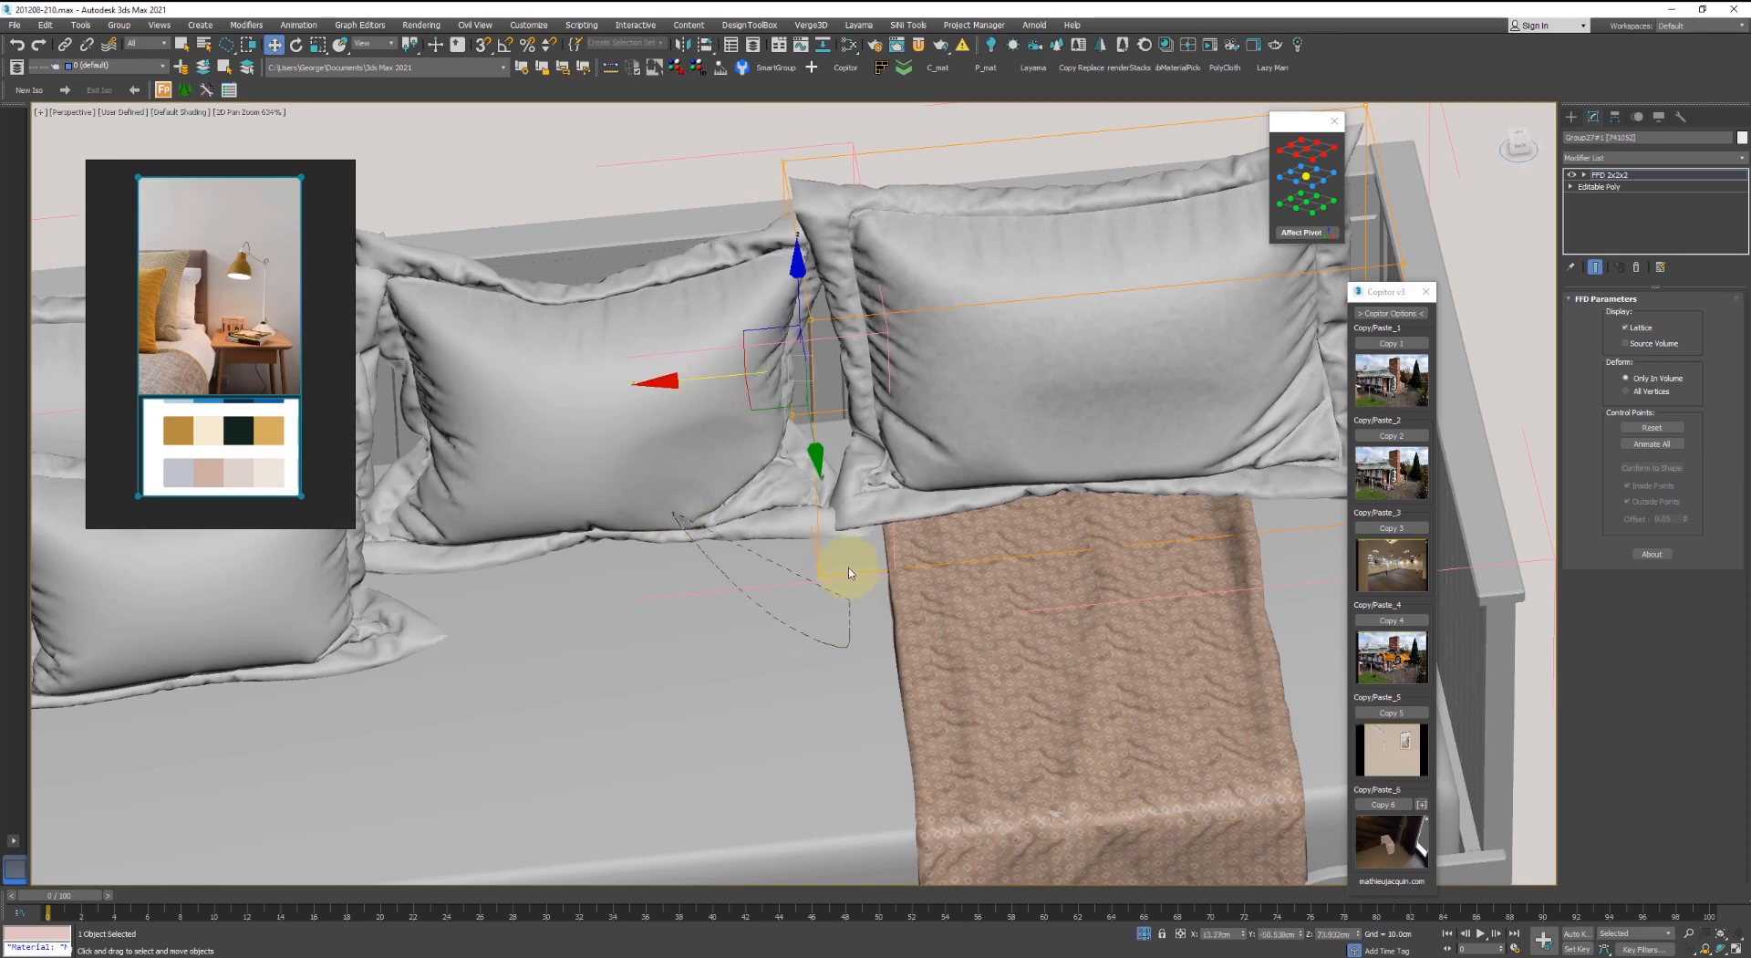
- Adjust the bottom corner control points on both sides of the pillow's 2x2x2 lattice and finish editing that lattice
left_click_drag(849, 573, 827, 496)
left_click_drag(783, 607, 824, 620)
middle_click_drag(852, 332, 963, 435, "alt")
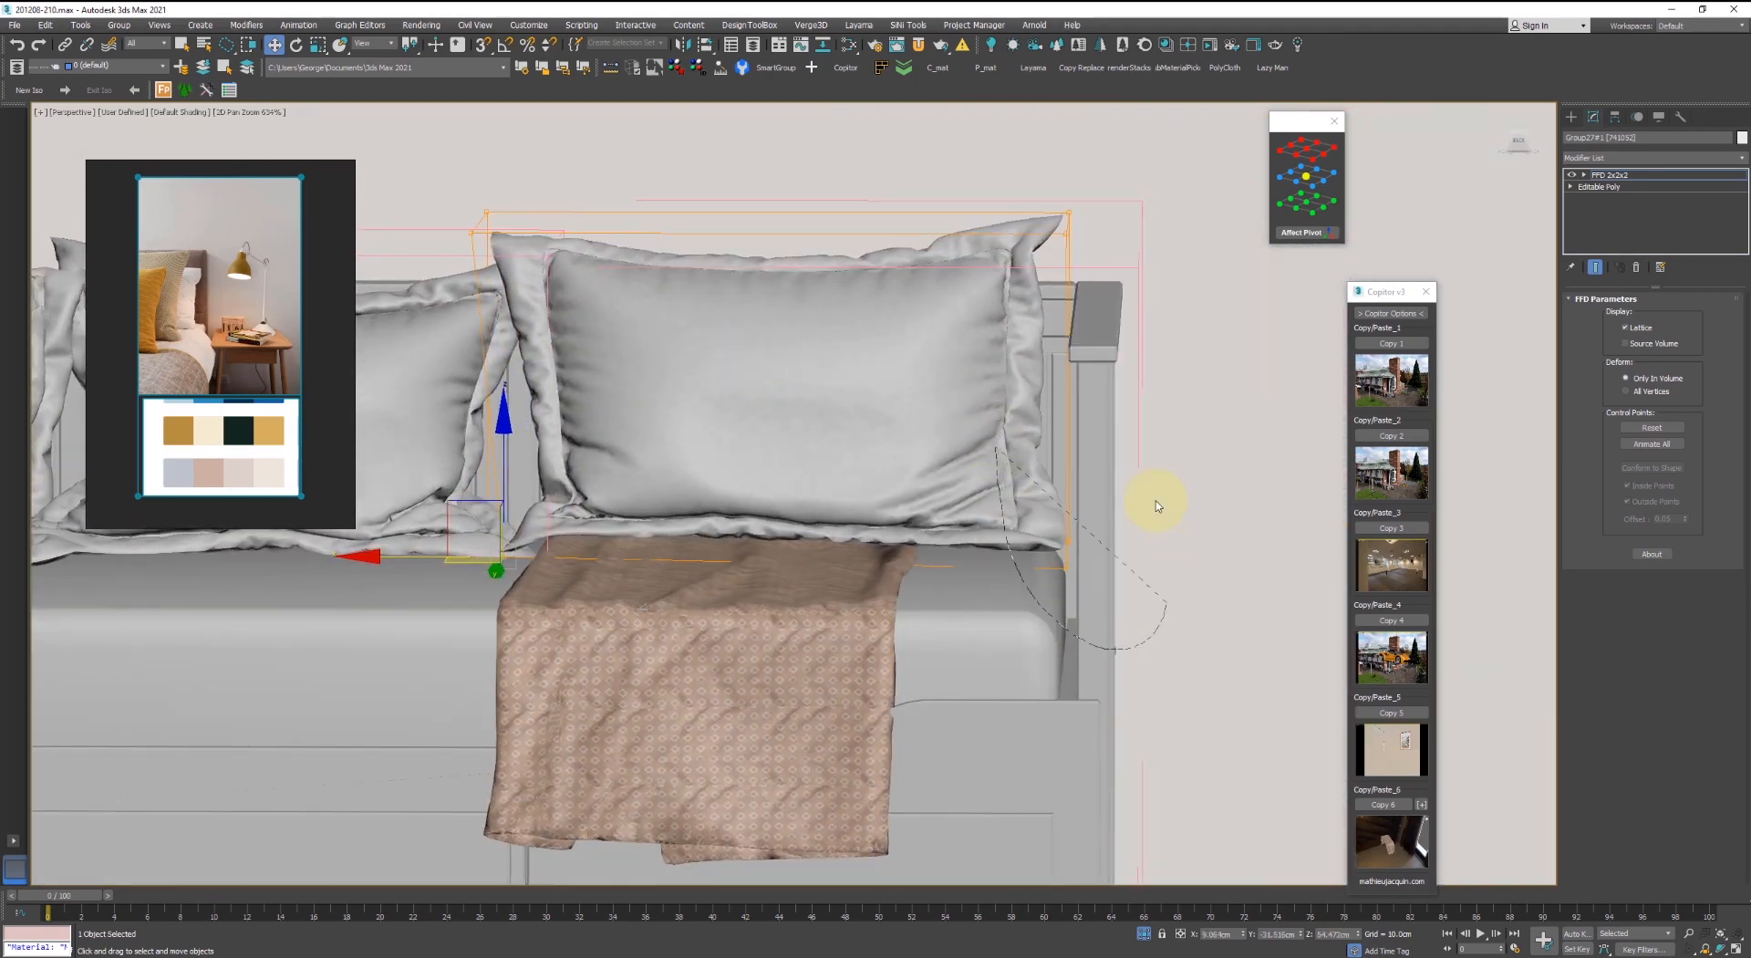
left_click_drag(1157, 506, 1136, 470)
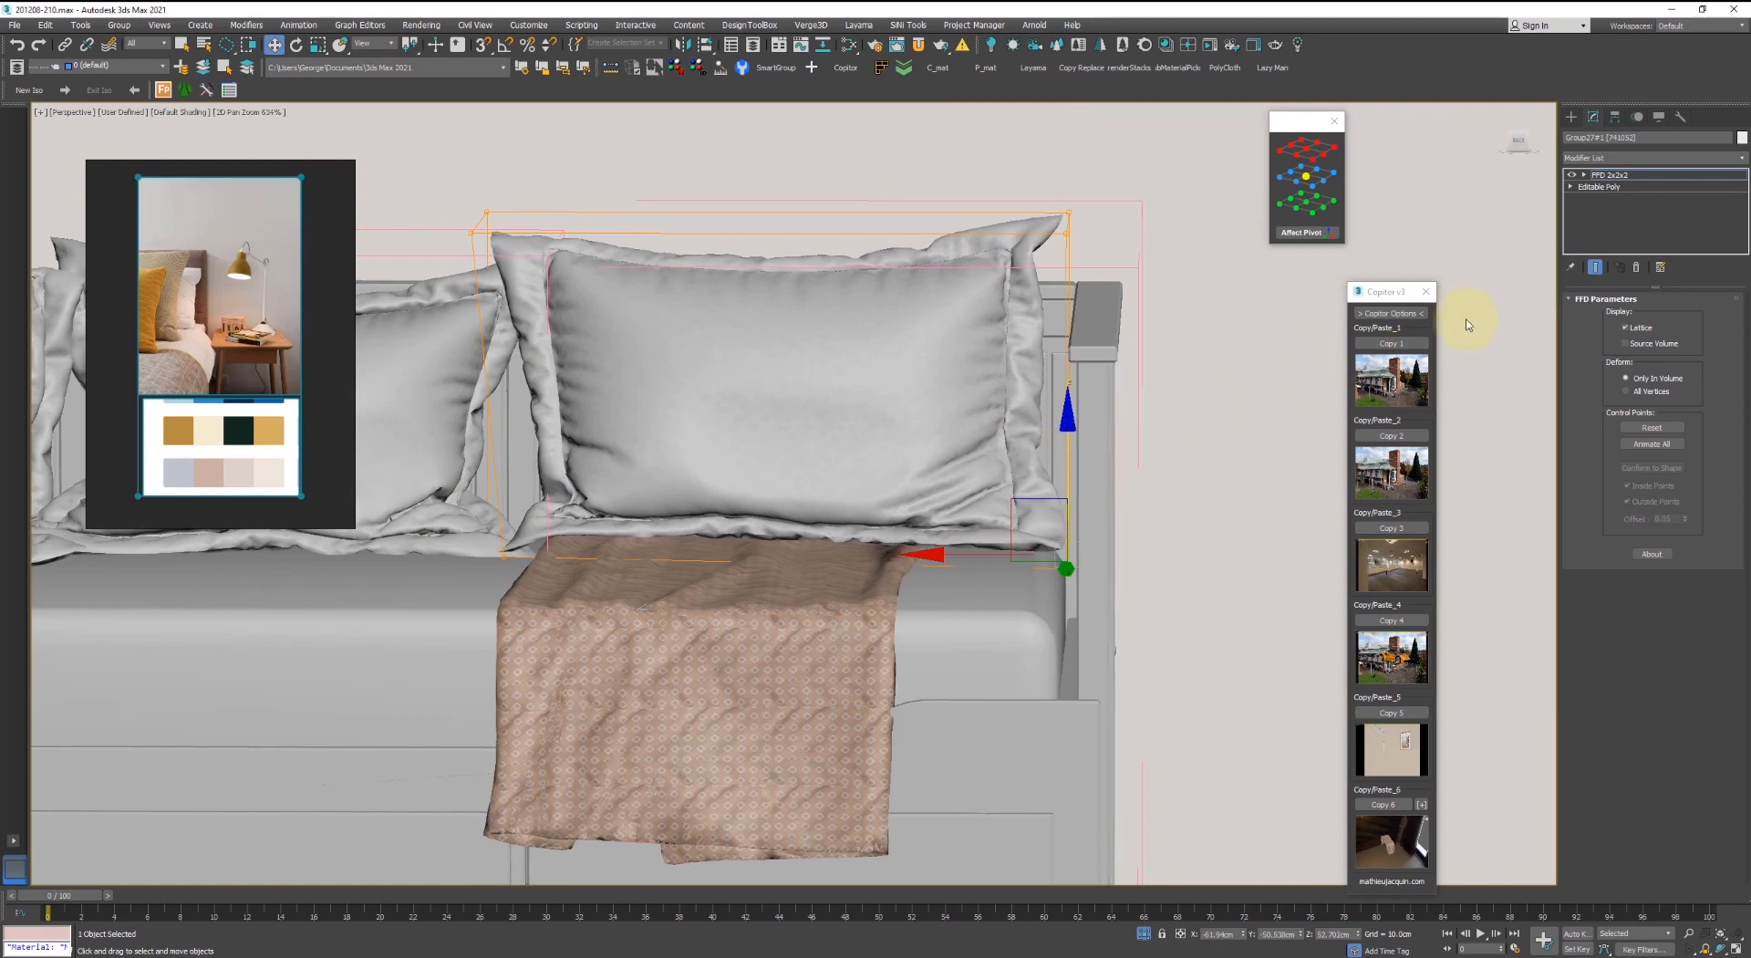
key("ctrl+b")
right_click(1058, 324)
left_click(1441, 246)
- Add an FFD 3x3x3 modifier to the pillow and adjust the height of its bottom middle control points over the throw
left_click(1638, 159)
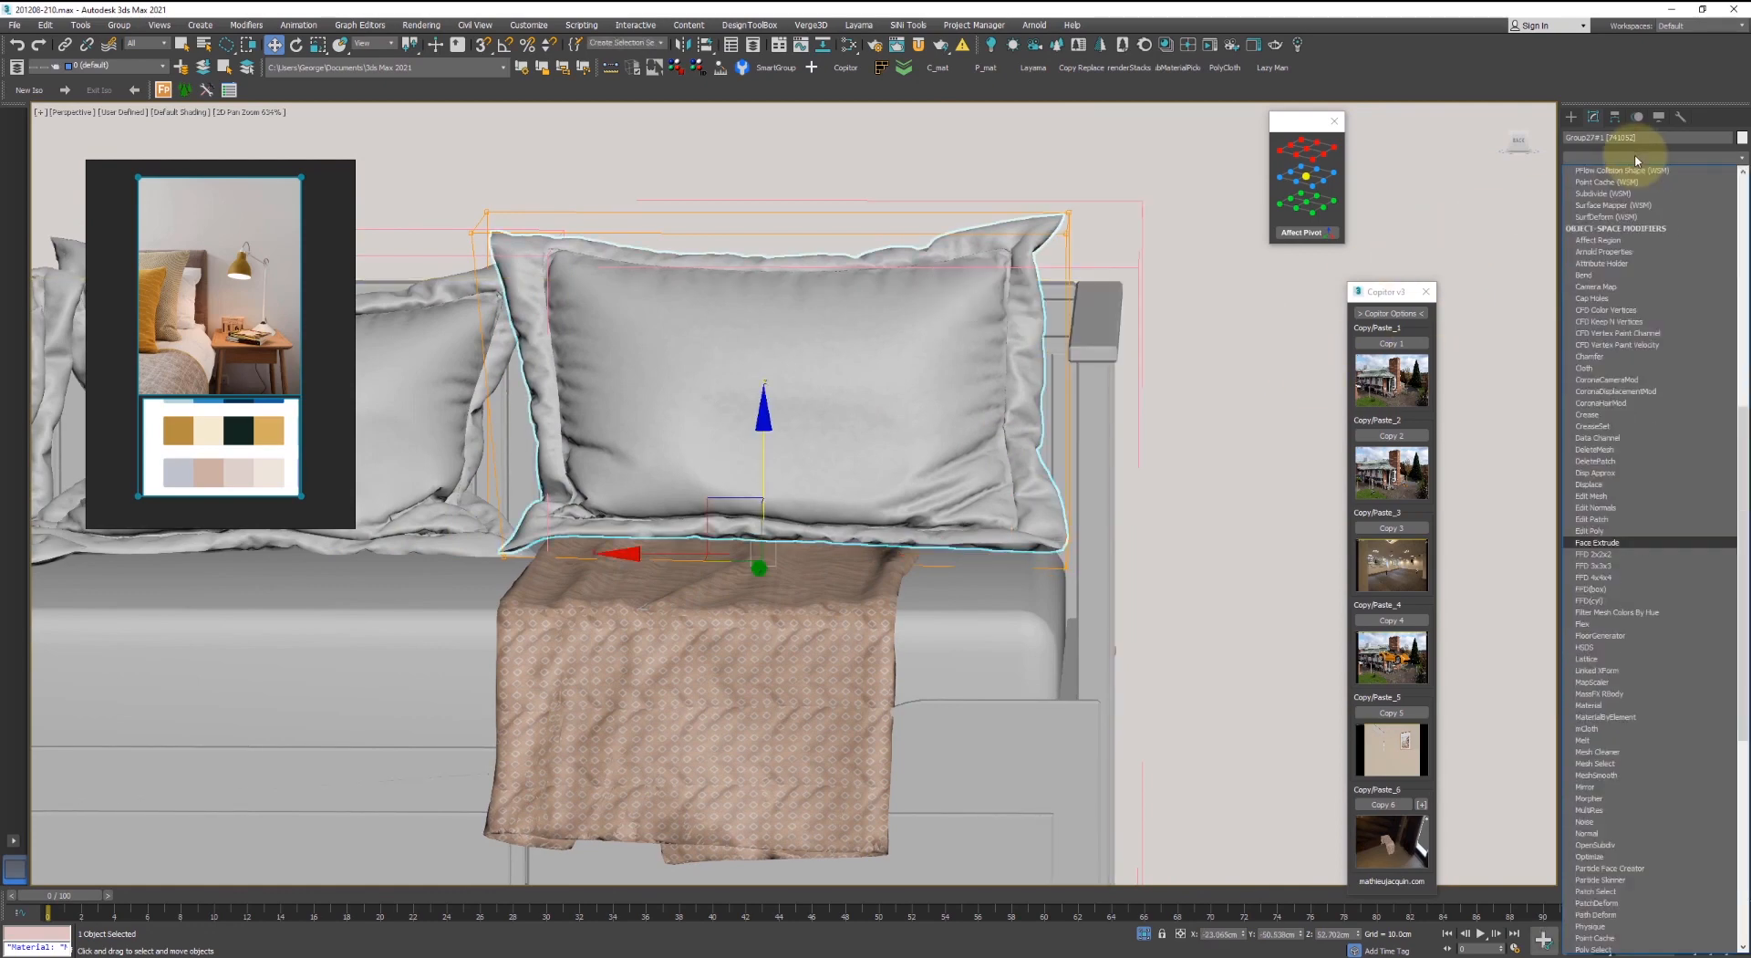
left_click(1608, 199)
left_click_drag(752, 663, 768, 639)
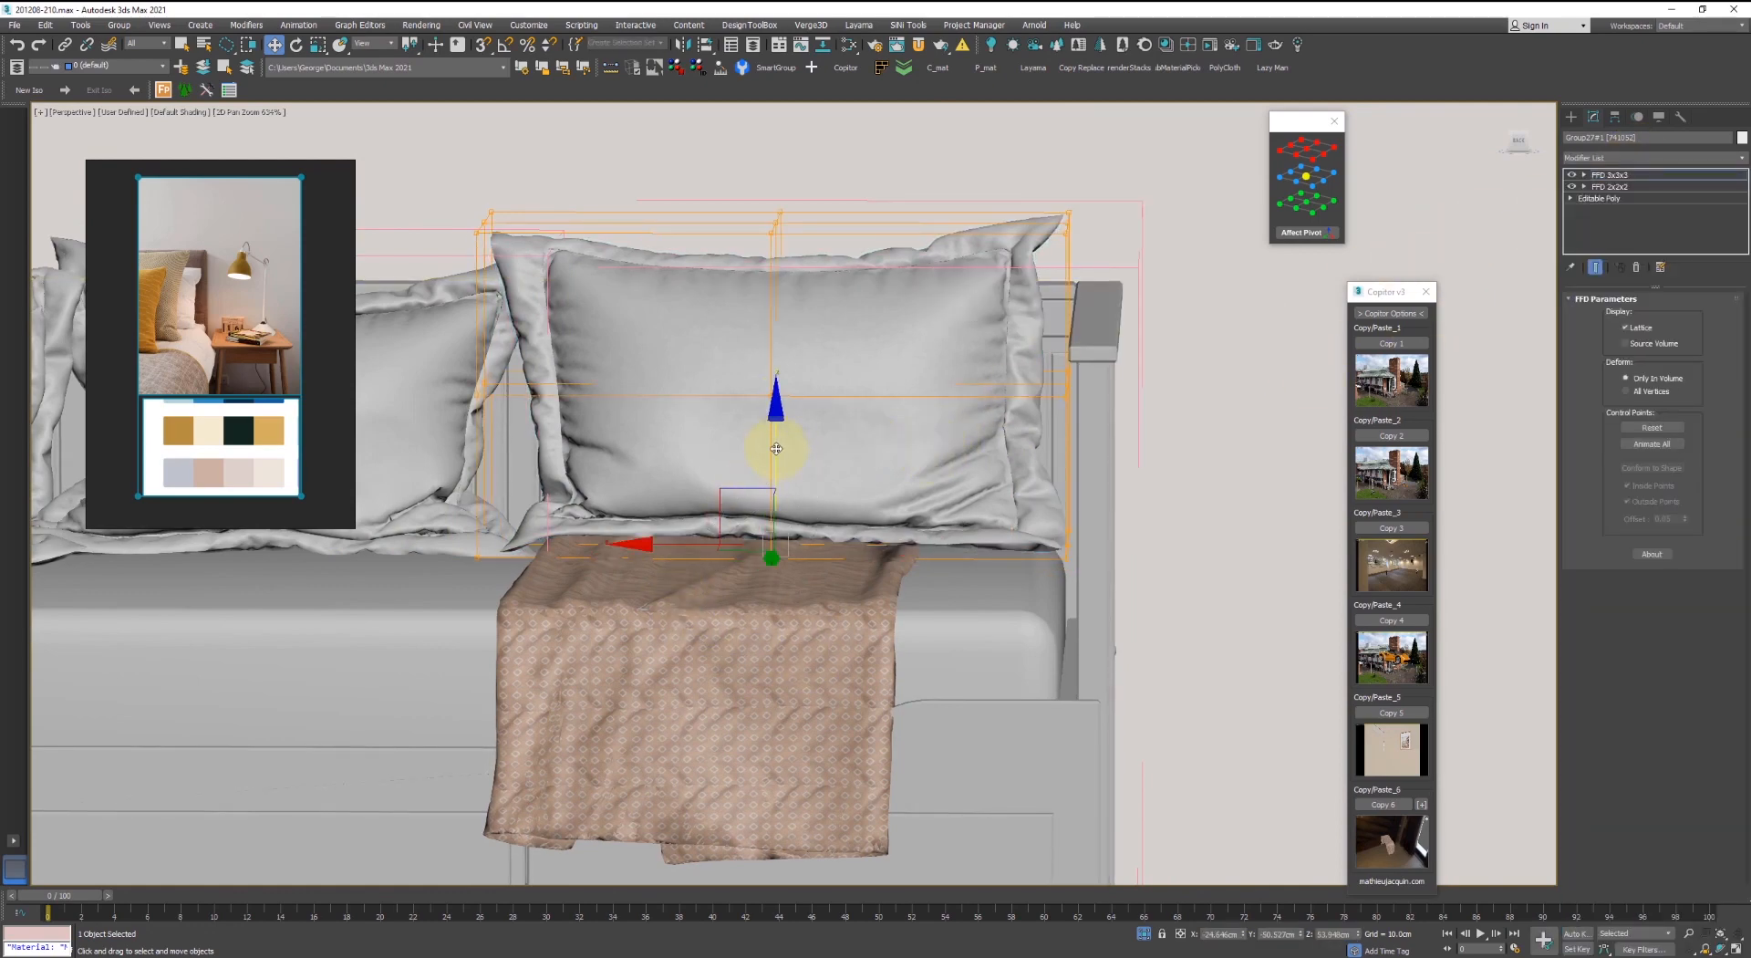
left_click_drag(778, 446, 779, 448)
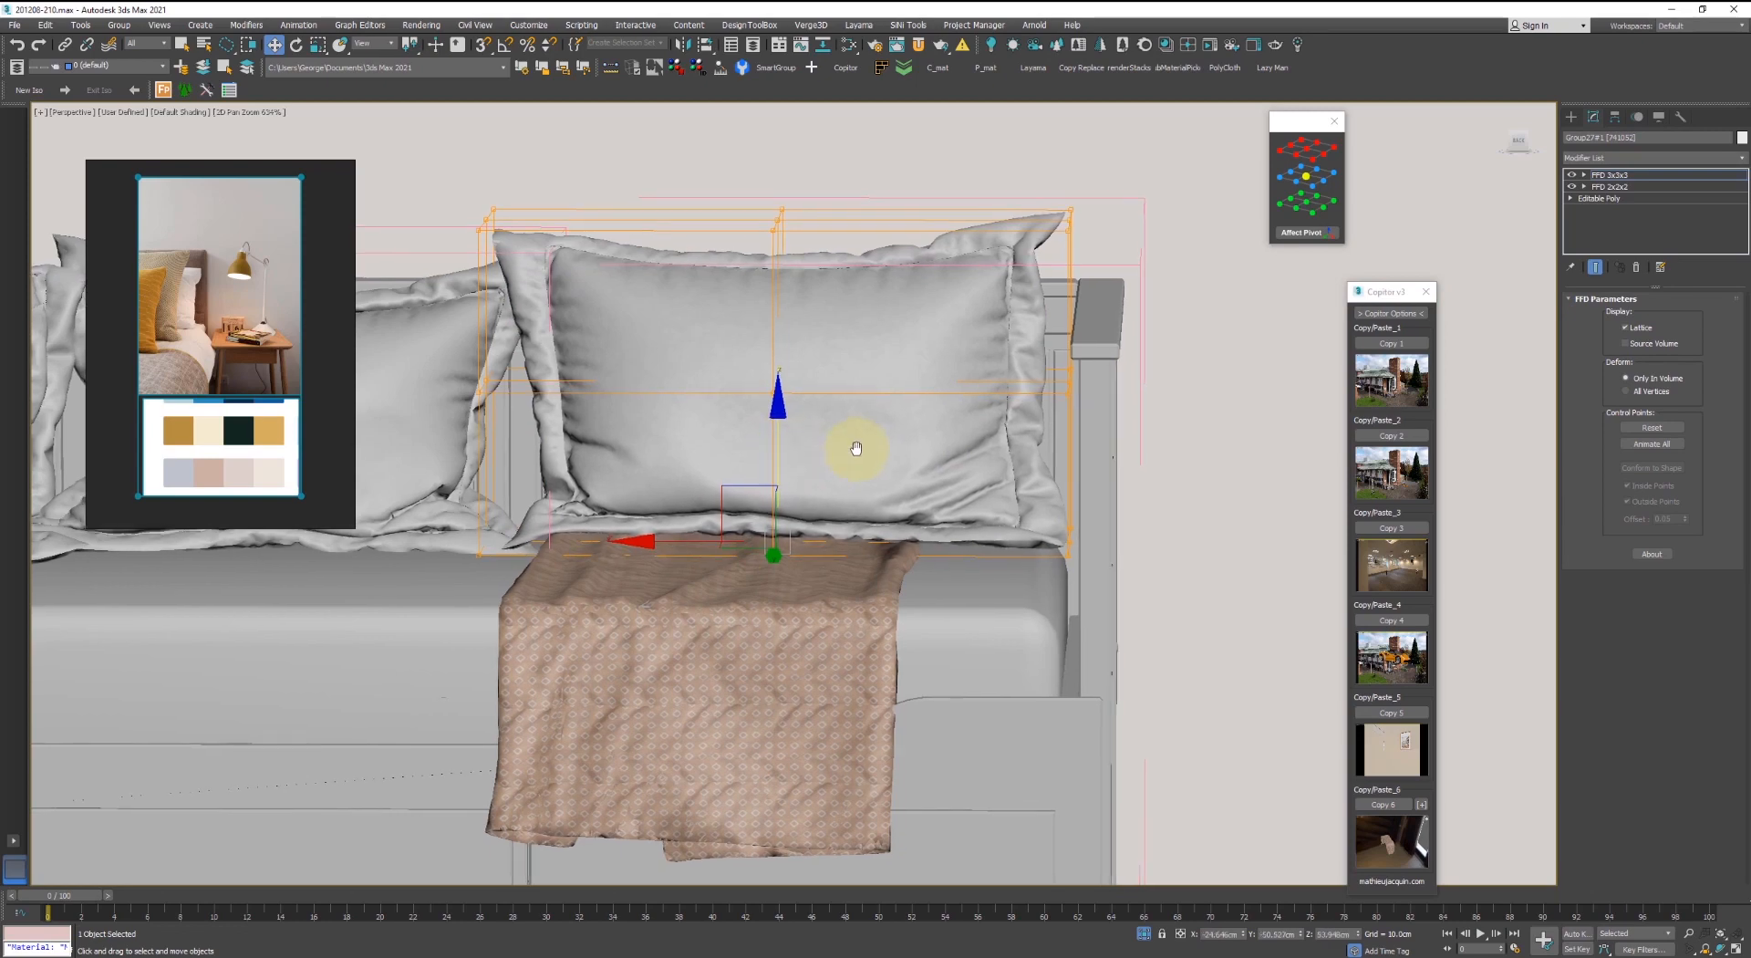
- Add an FFD 4x4x4 modifier to the pillow and reposition the bottom control points near its outer corner
left_click(1642, 159)
key("f")
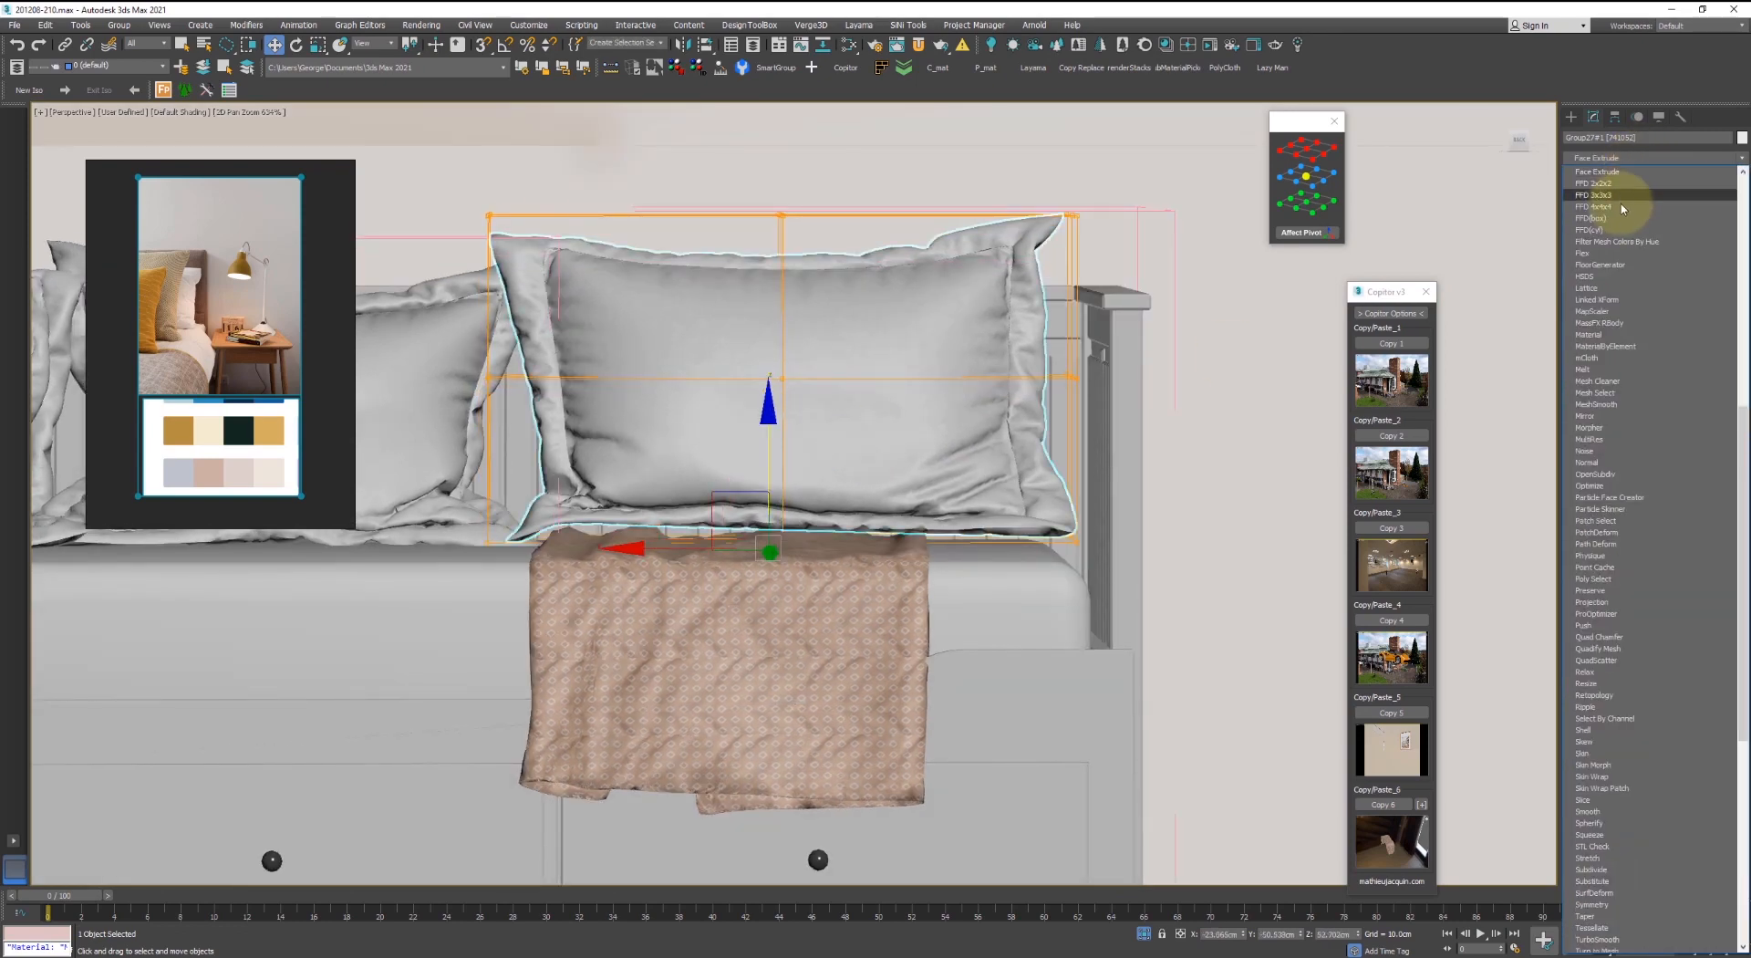
left_click(1618, 209)
key("1")
mouse_move(969, 470)
left_mouse_down()
mouse_move(960, 605)
mouse_move(881, 480)
mouse_move(1130, 481)
mouse_move(1032, 494)
left_mouse_up()
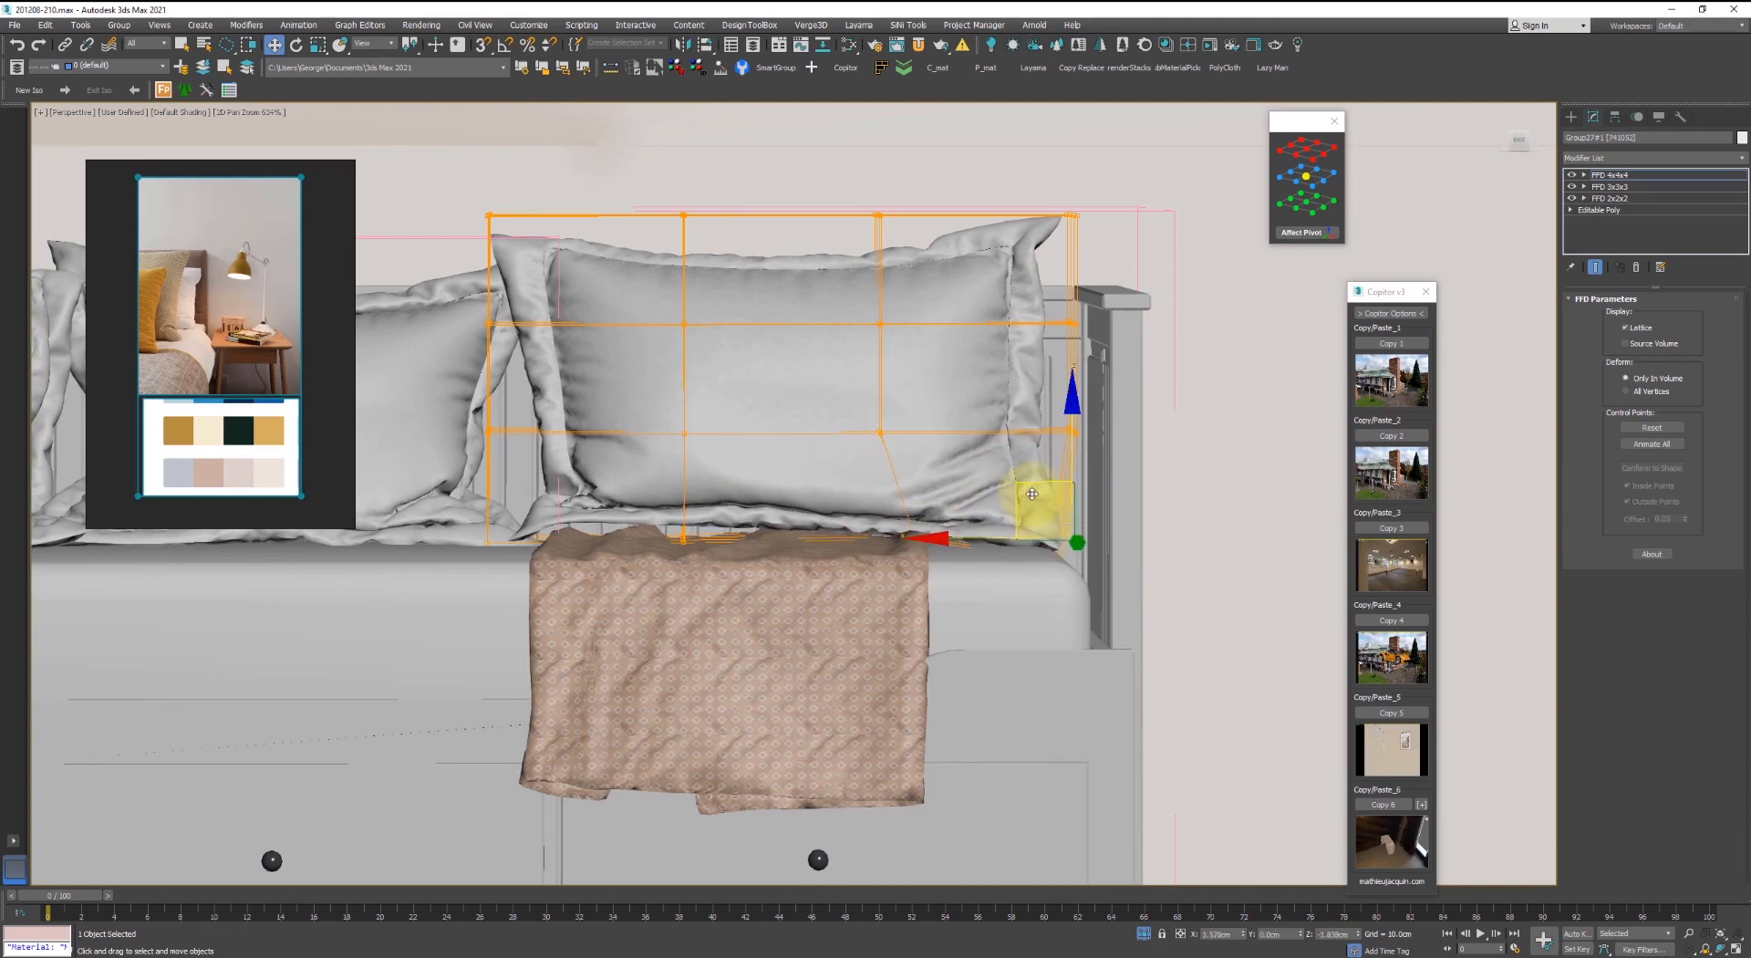
- Move the bottom control points of the 4x4x4 lattice on the side facing the neighbouring pillow to settle its lower edge
middle_click_drag(654, 506, 613, 505, "alt")
mouse_move(473, 571)
left_mouse_down()
mouse_move(502, 527)
mouse_move(474, 492)
left_mouse_up()
left_click_drag(711, 540, 745, 545)
middle_click_drag(745, 545, 726, 523, "alt")
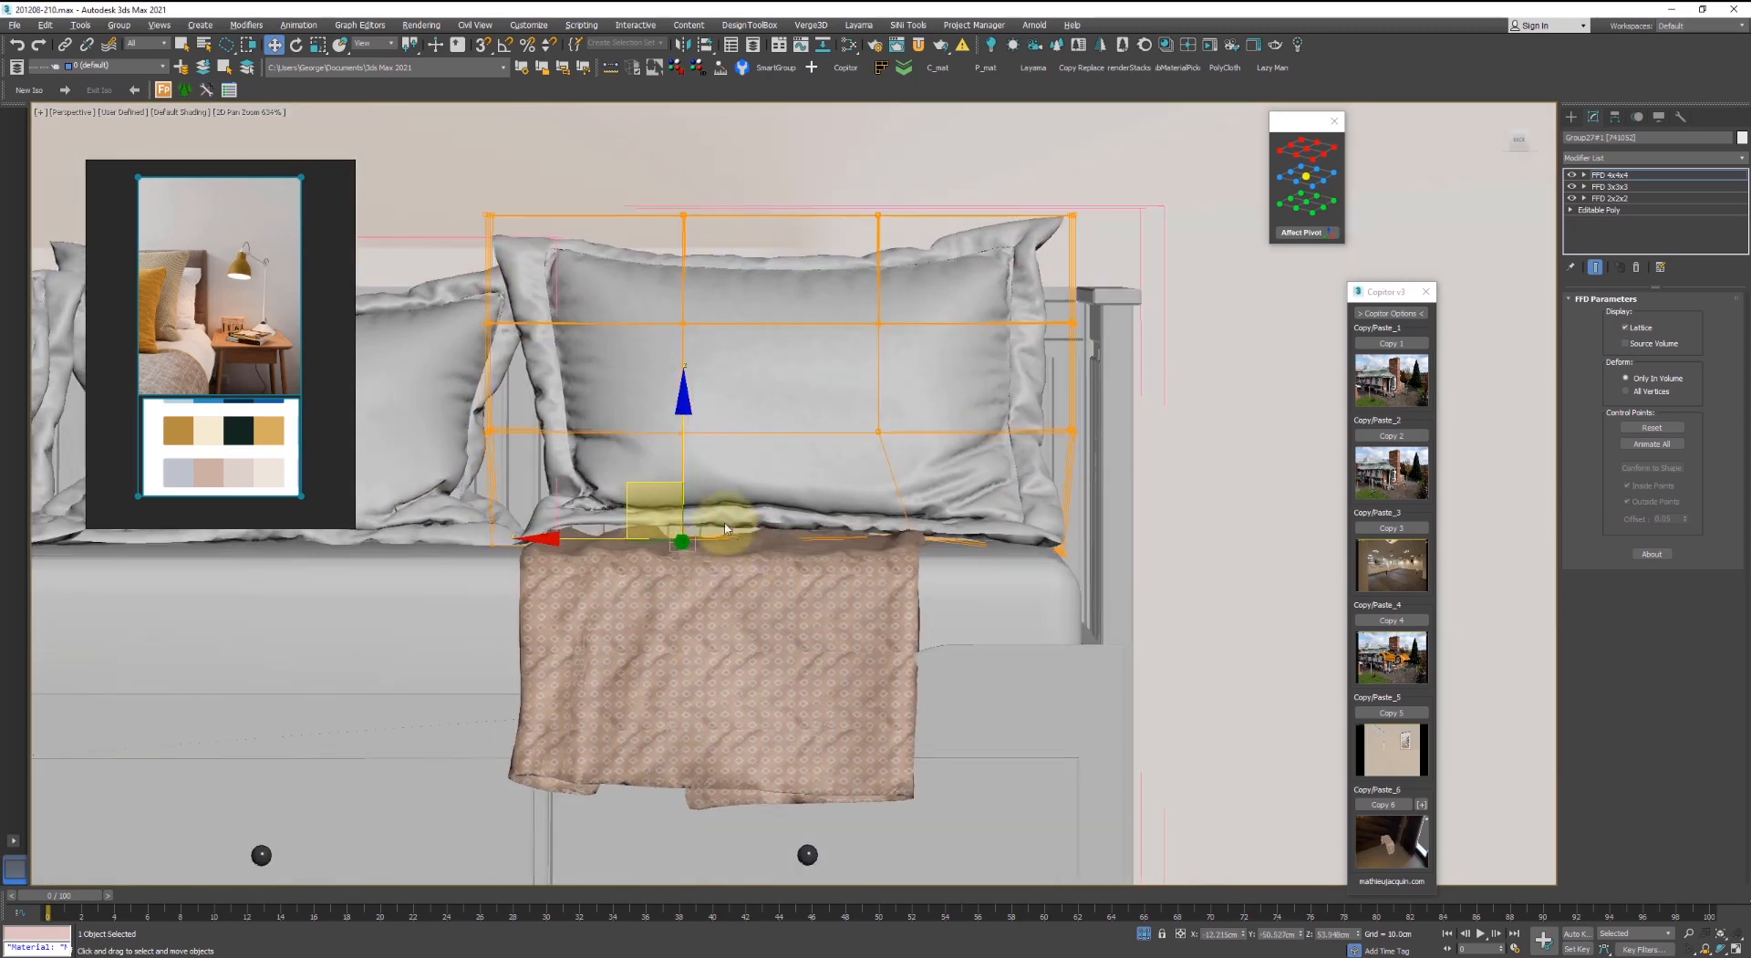
left_click_drag(679, 447, 682, 473)
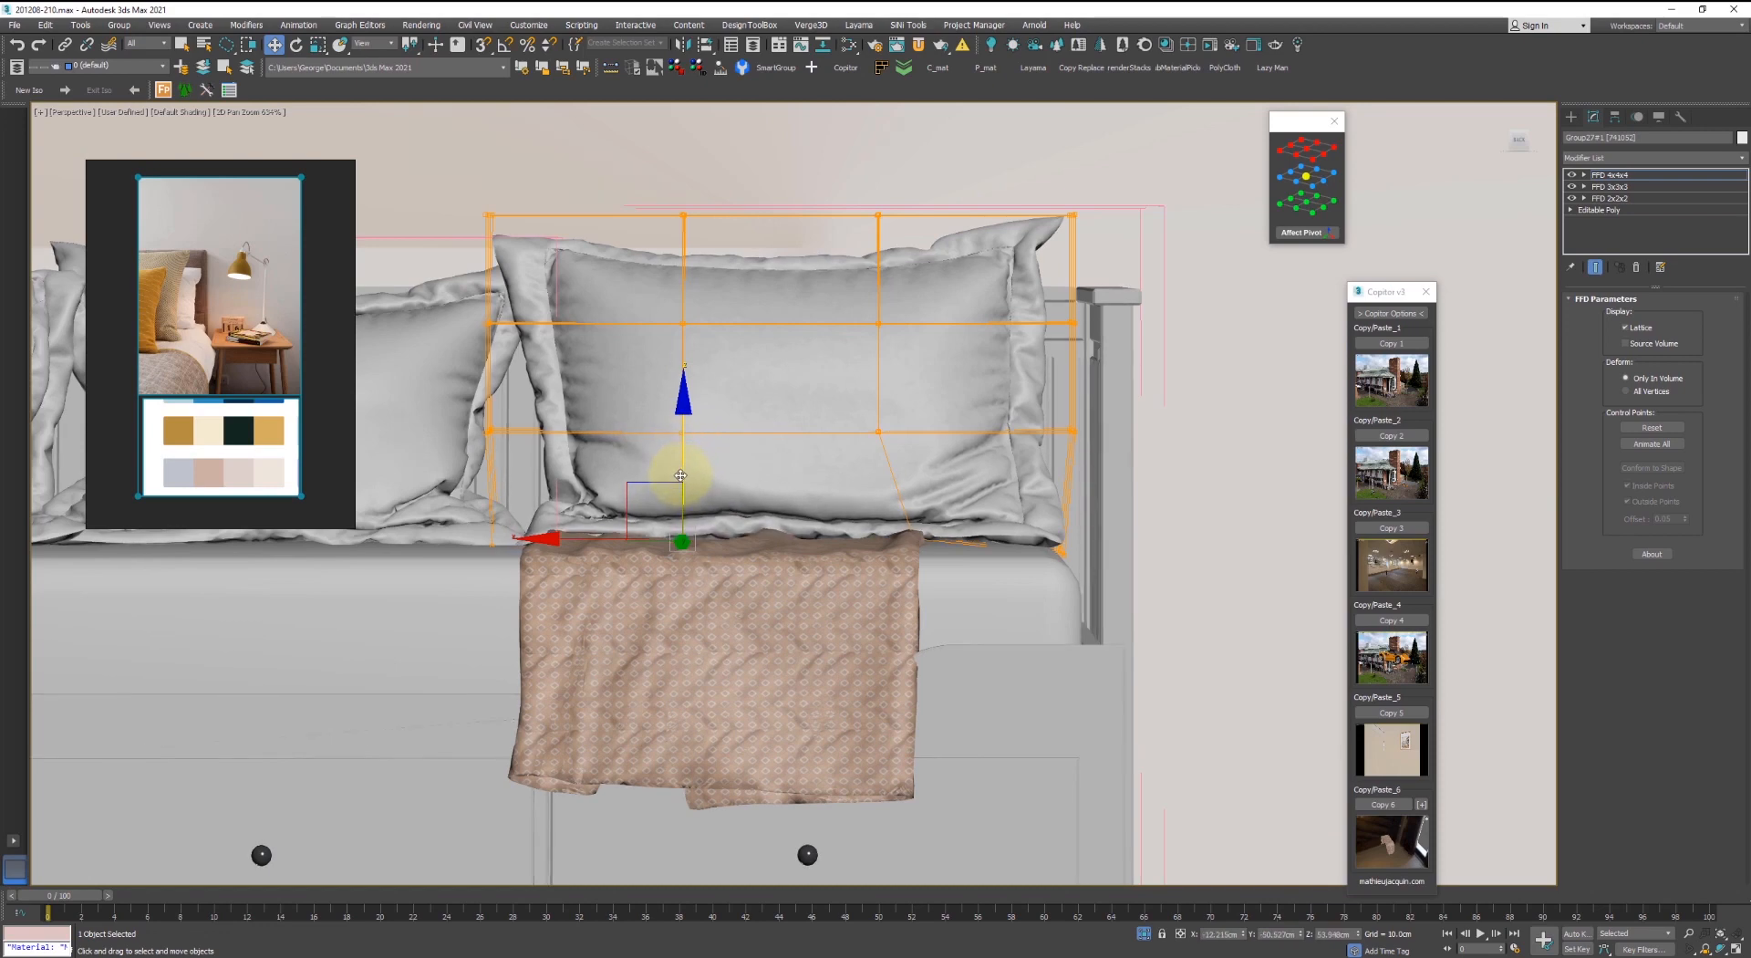
- Finish the lattice editing, deselect the pillow, return to the Camera001 view in wireframe, and end the isolation of the daybed objects
middle_click_drag(680, 475, 797, 489, "alt")
key("1")
scroll(766, 488, "down", 3)
key("ctrl+d")
key("F3")
key("c")
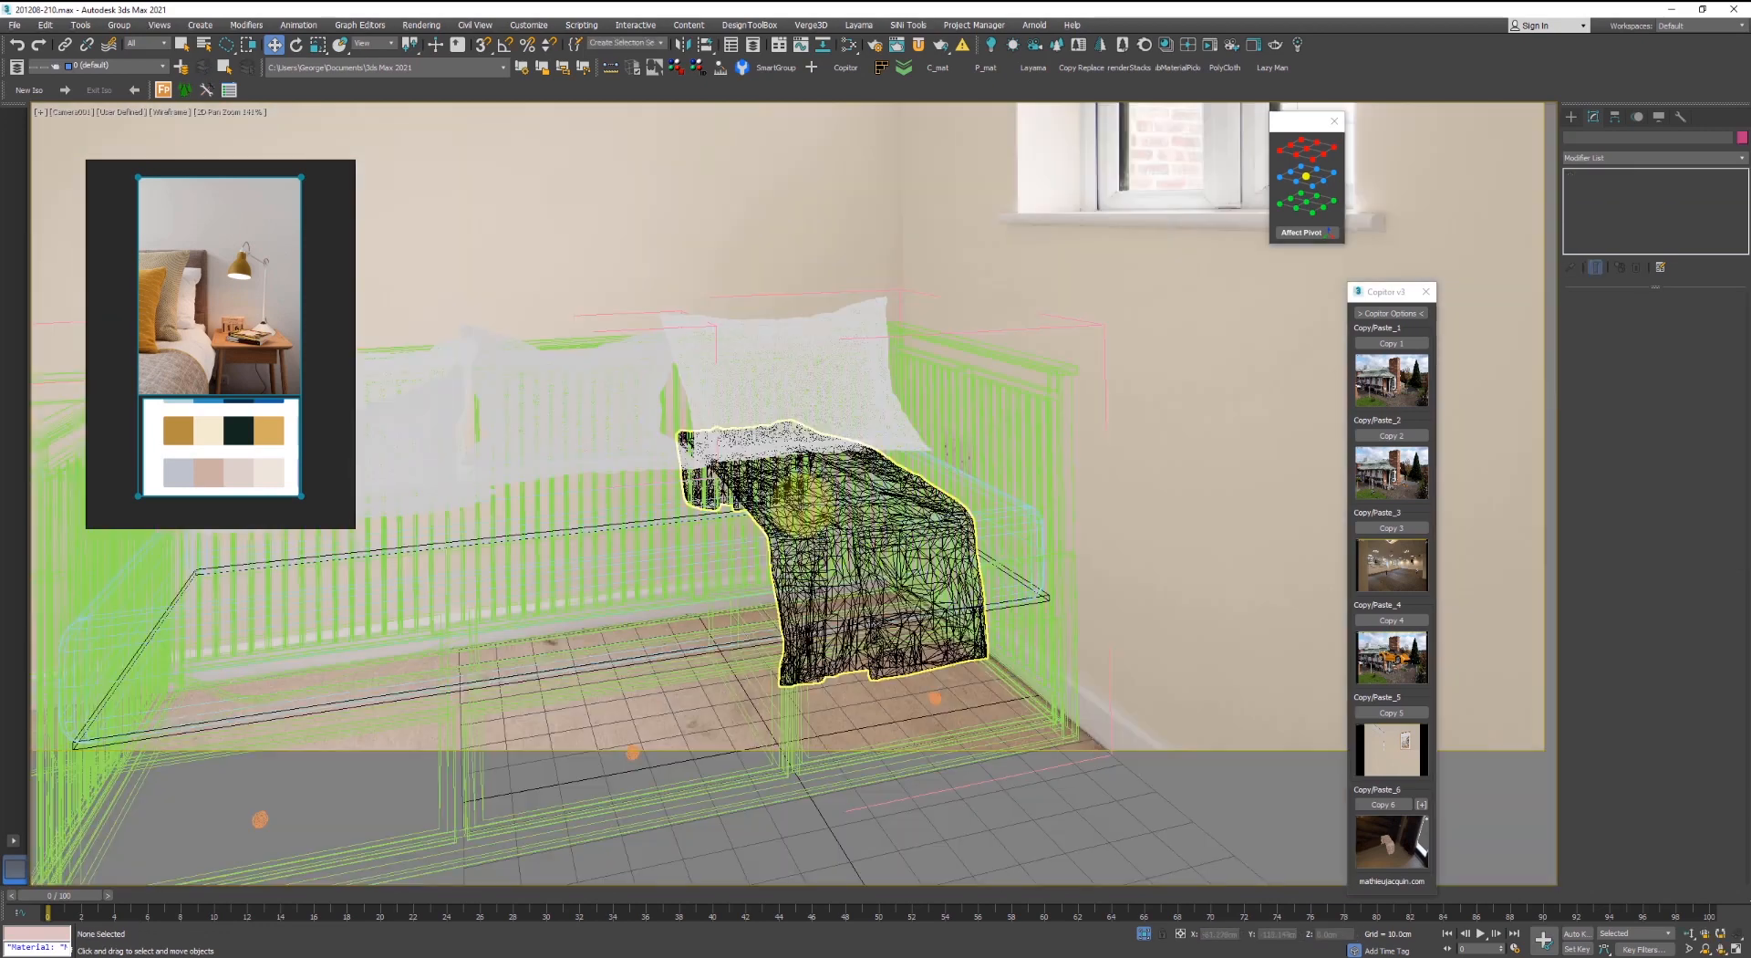
key("c")
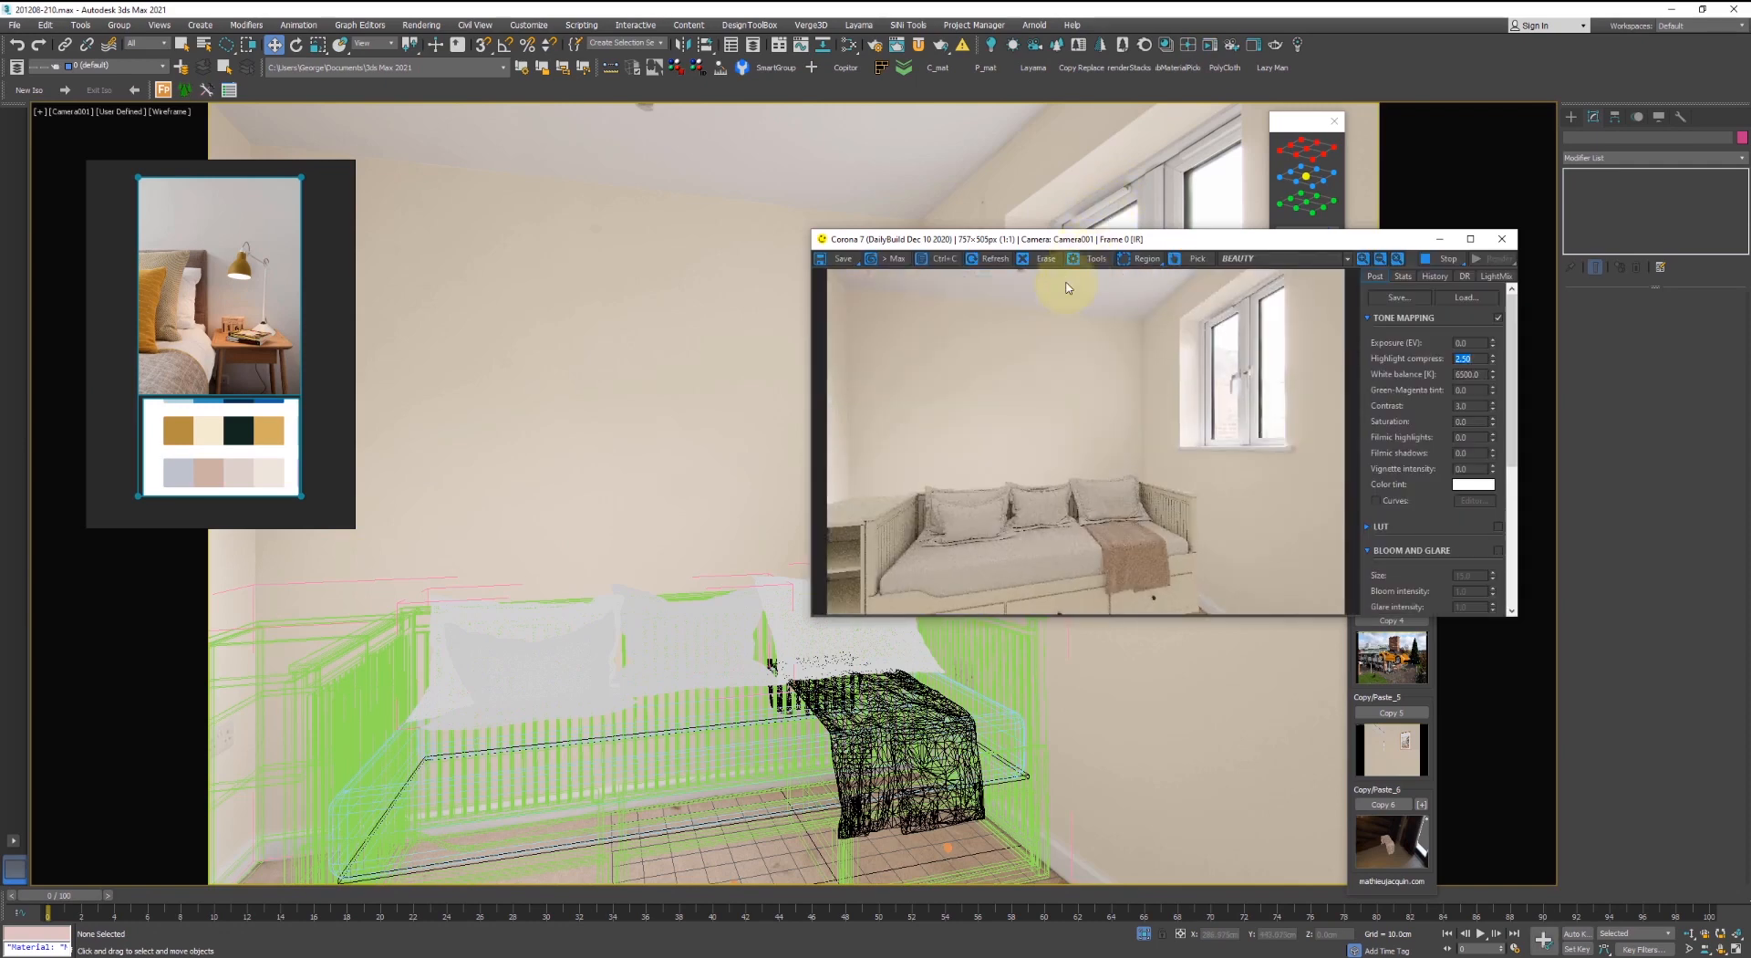
left_click(1143, 933)
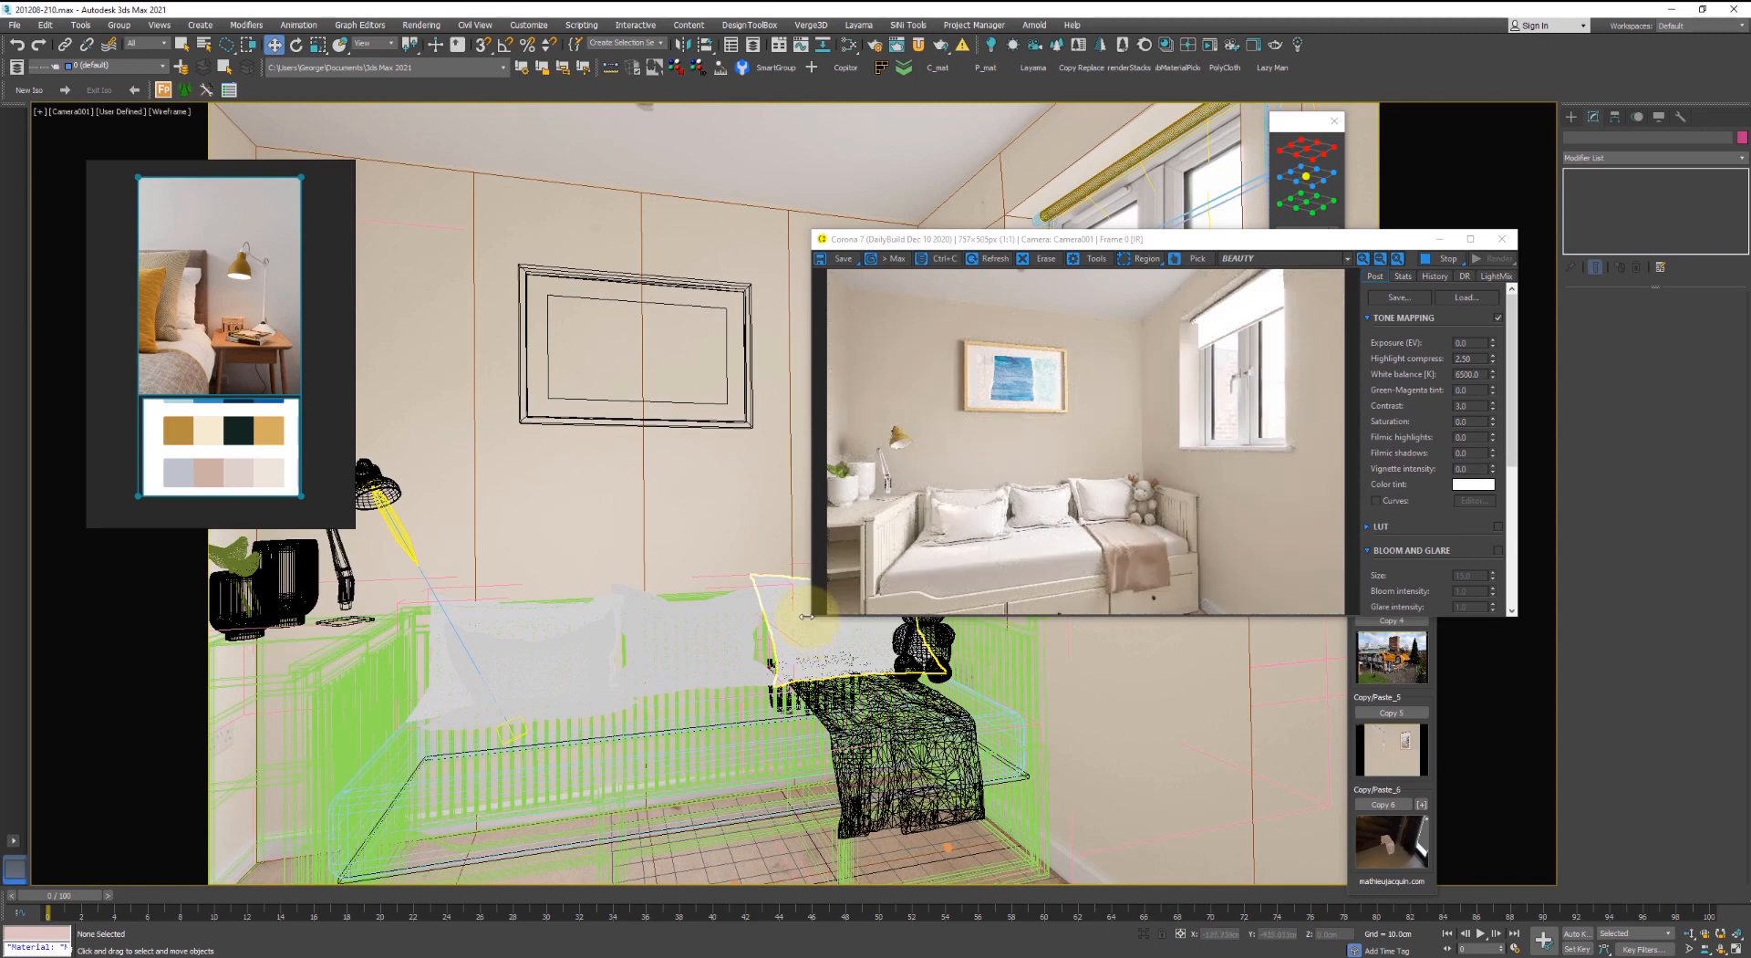
- Examine the bedding and colours in the reference image and compare them with the throw in the interactive render
scroll(157, 361, "down", 2)
scroll(147, 405, "up", 4)
scroll(203, 346, "down", 3)
scroll(209, 304, "up", 2)
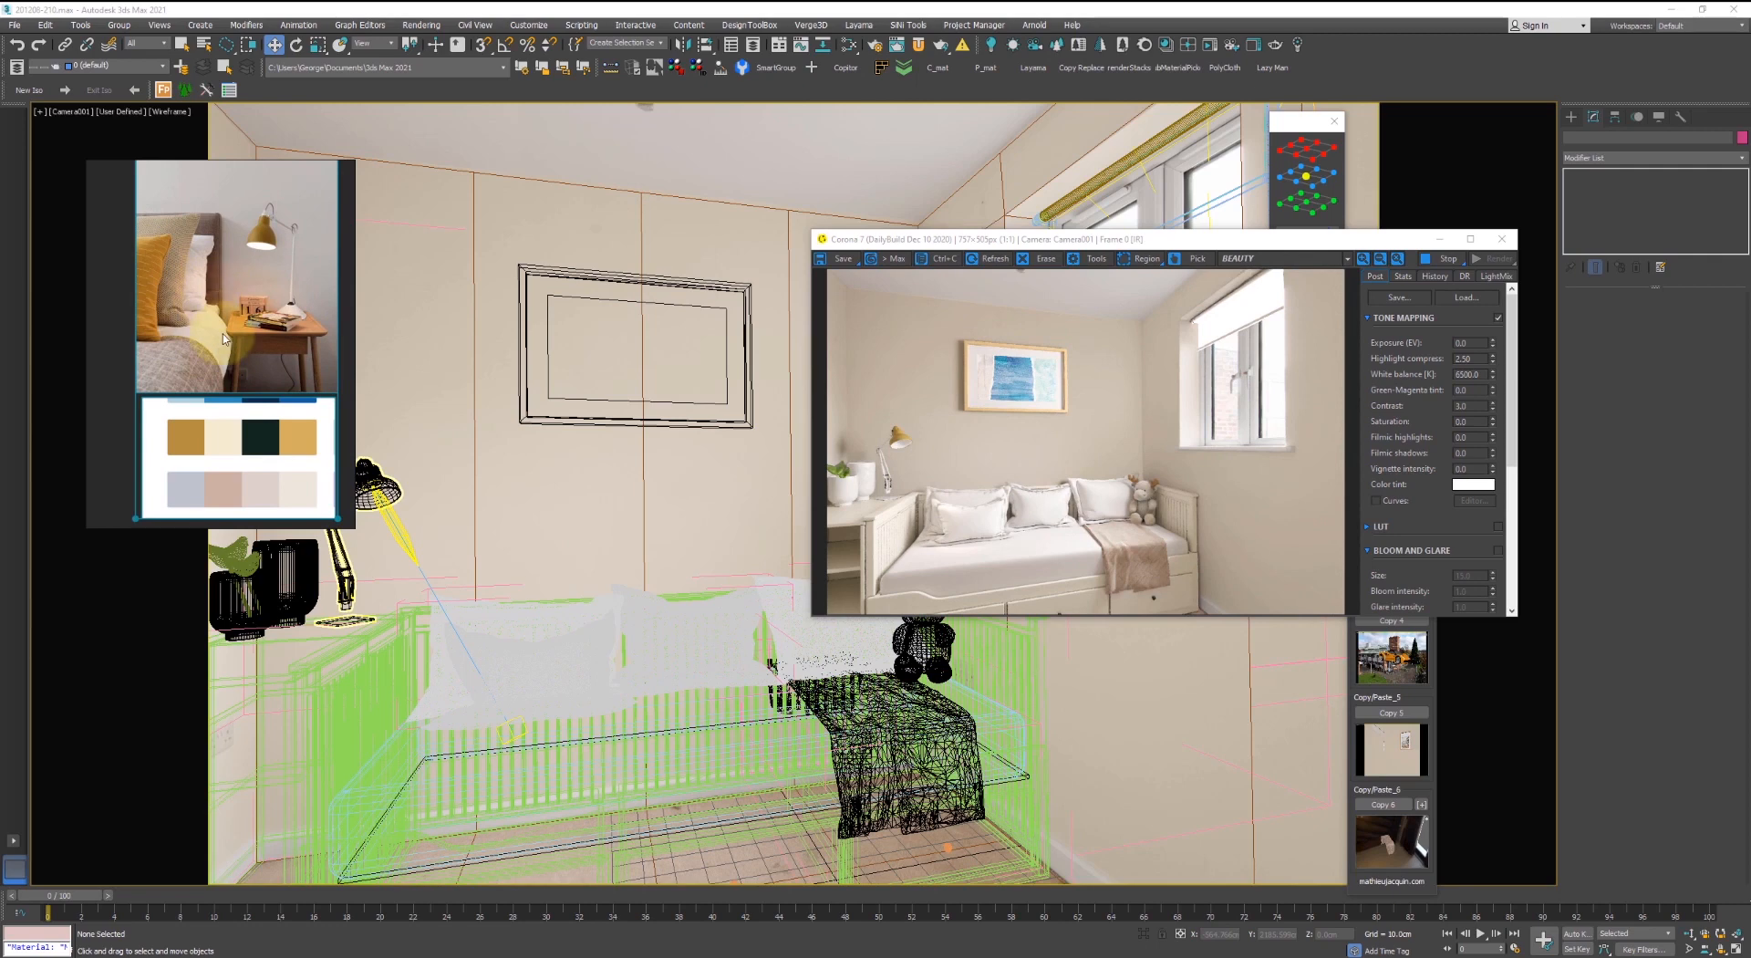
scroll(189, 365, "up", 3)
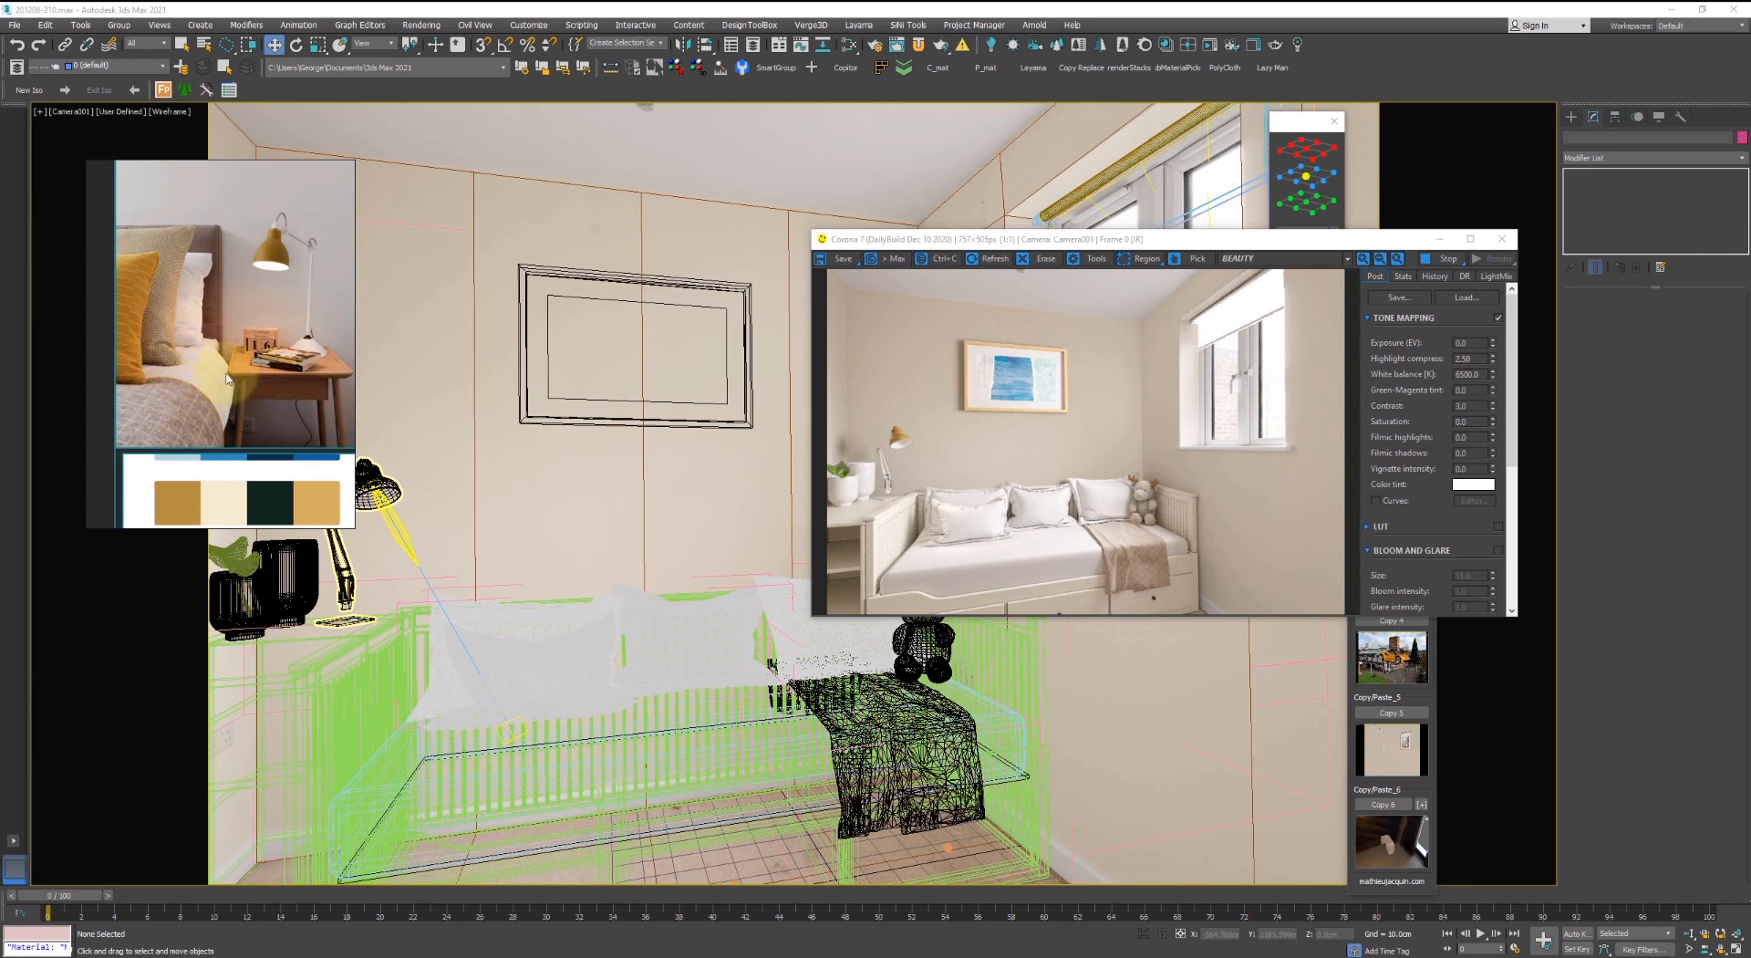
scroll(1184, 573, "up", 2)
scroll(1052, 561, "down", 1)
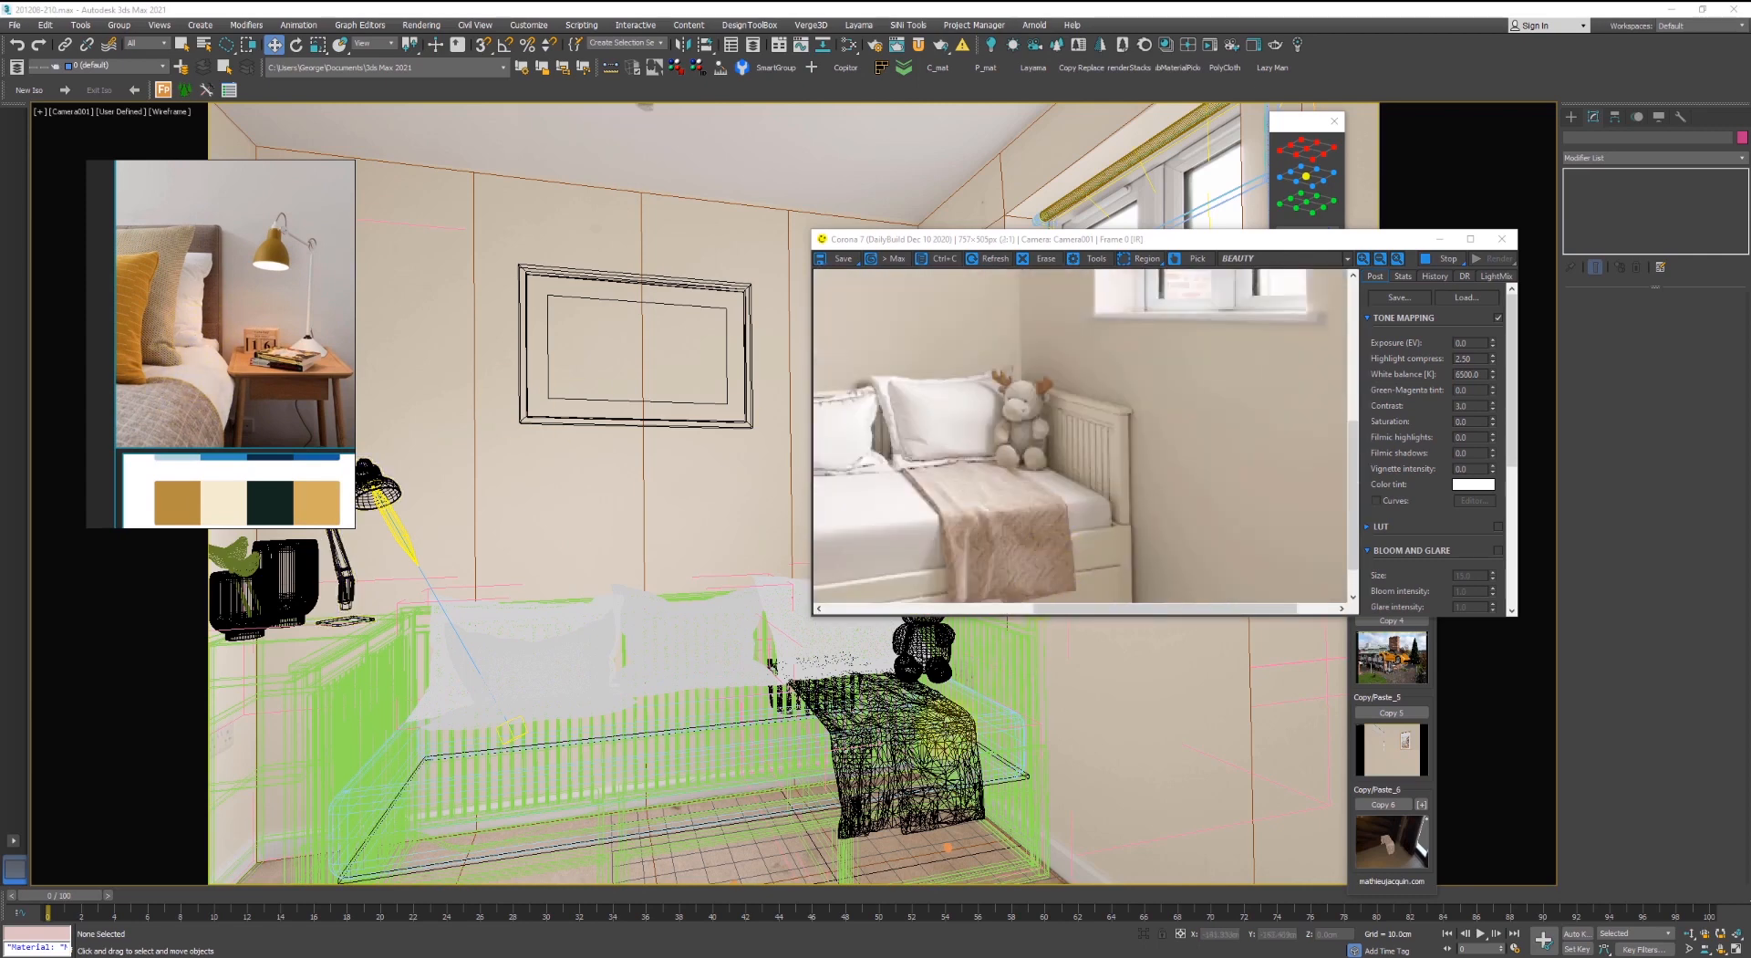
scroll(921, 751, "up", 5)
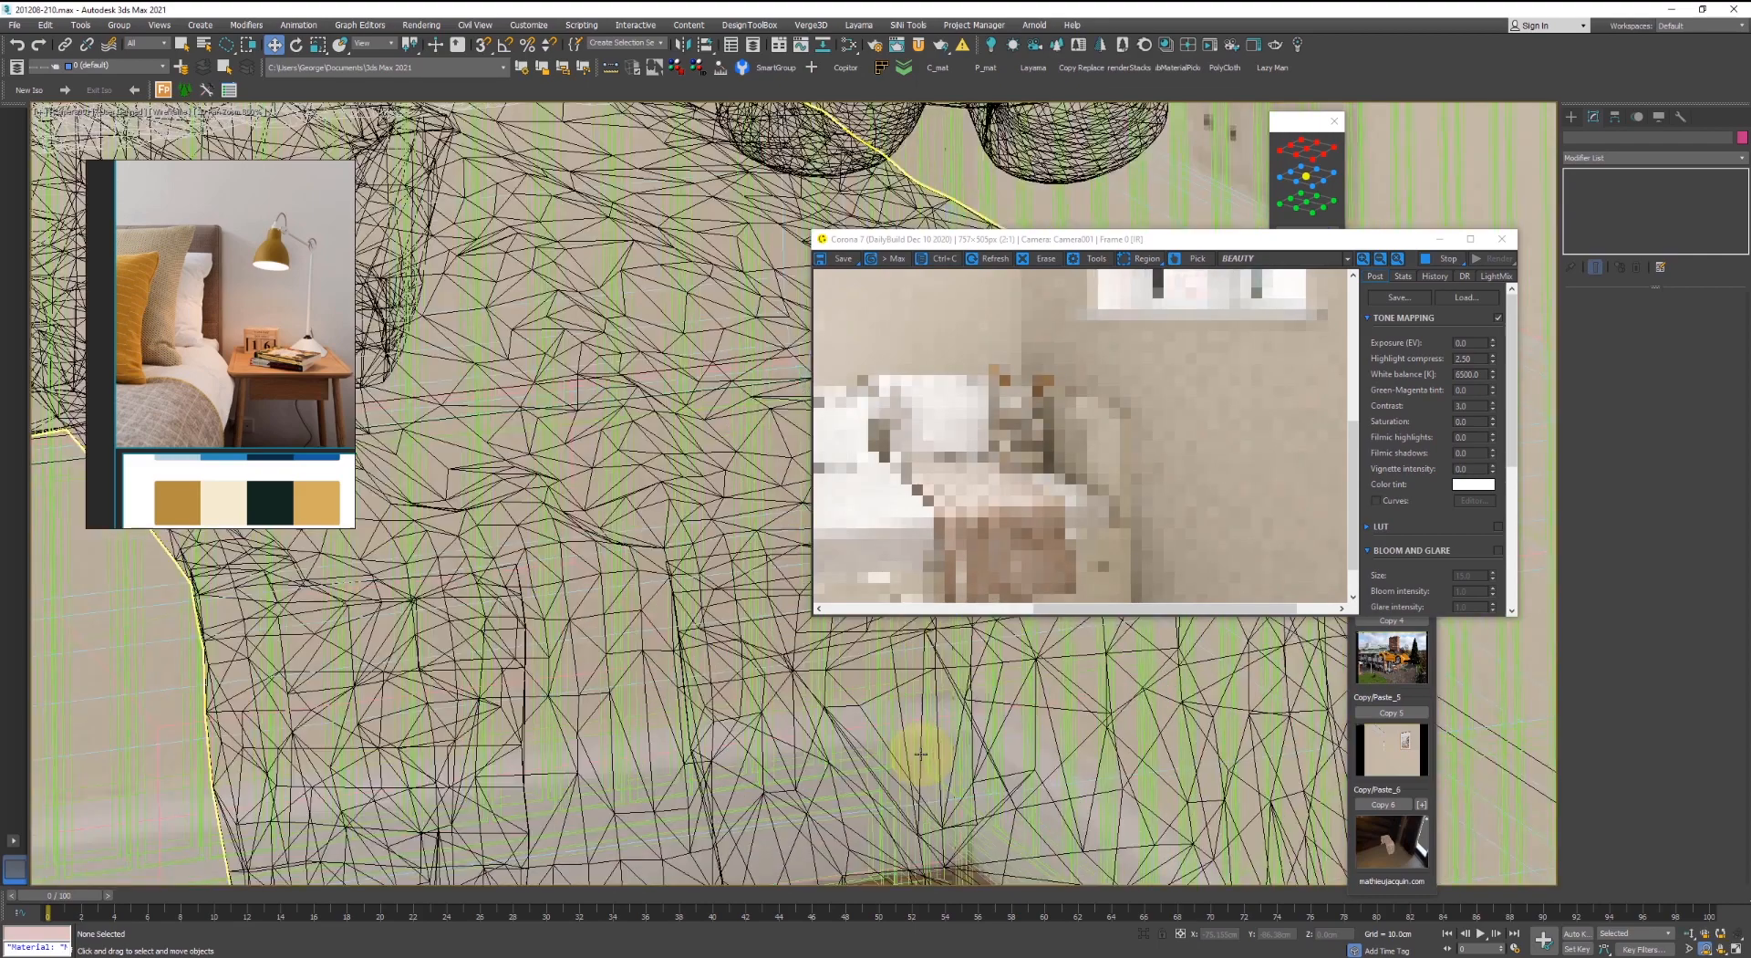
scroll(917, 750, "down", 2)
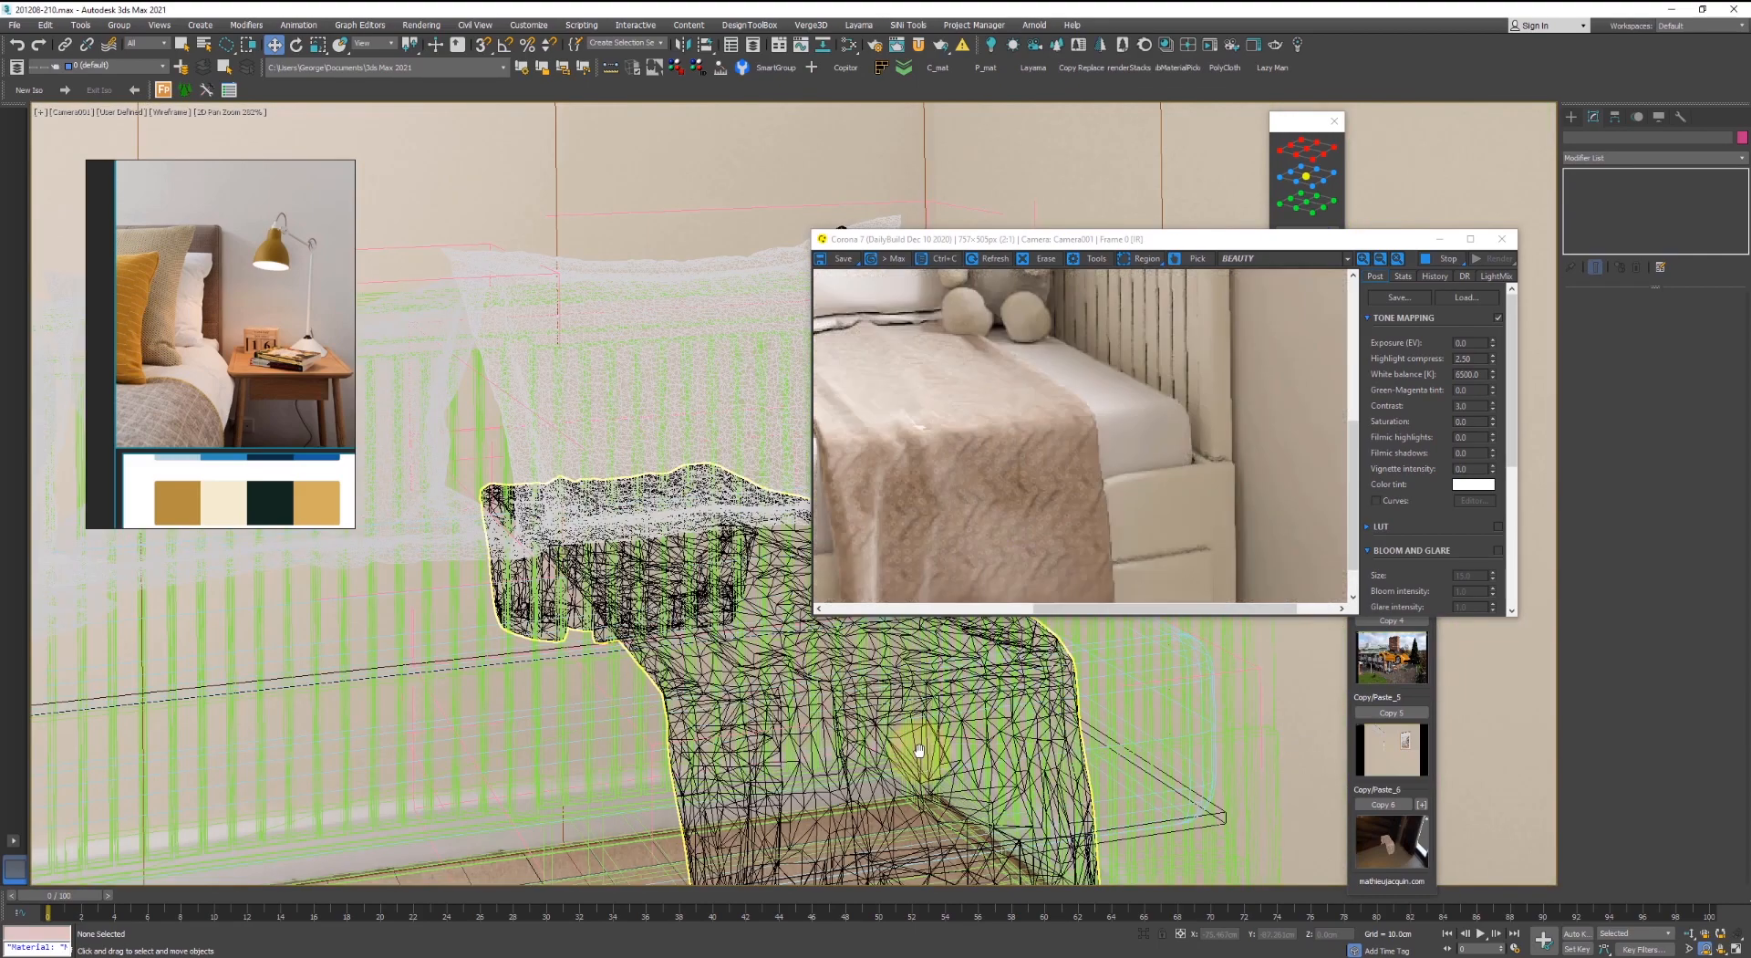
- Select the throw and switch the camera viewport to Facets shading
left_click(753, 679)
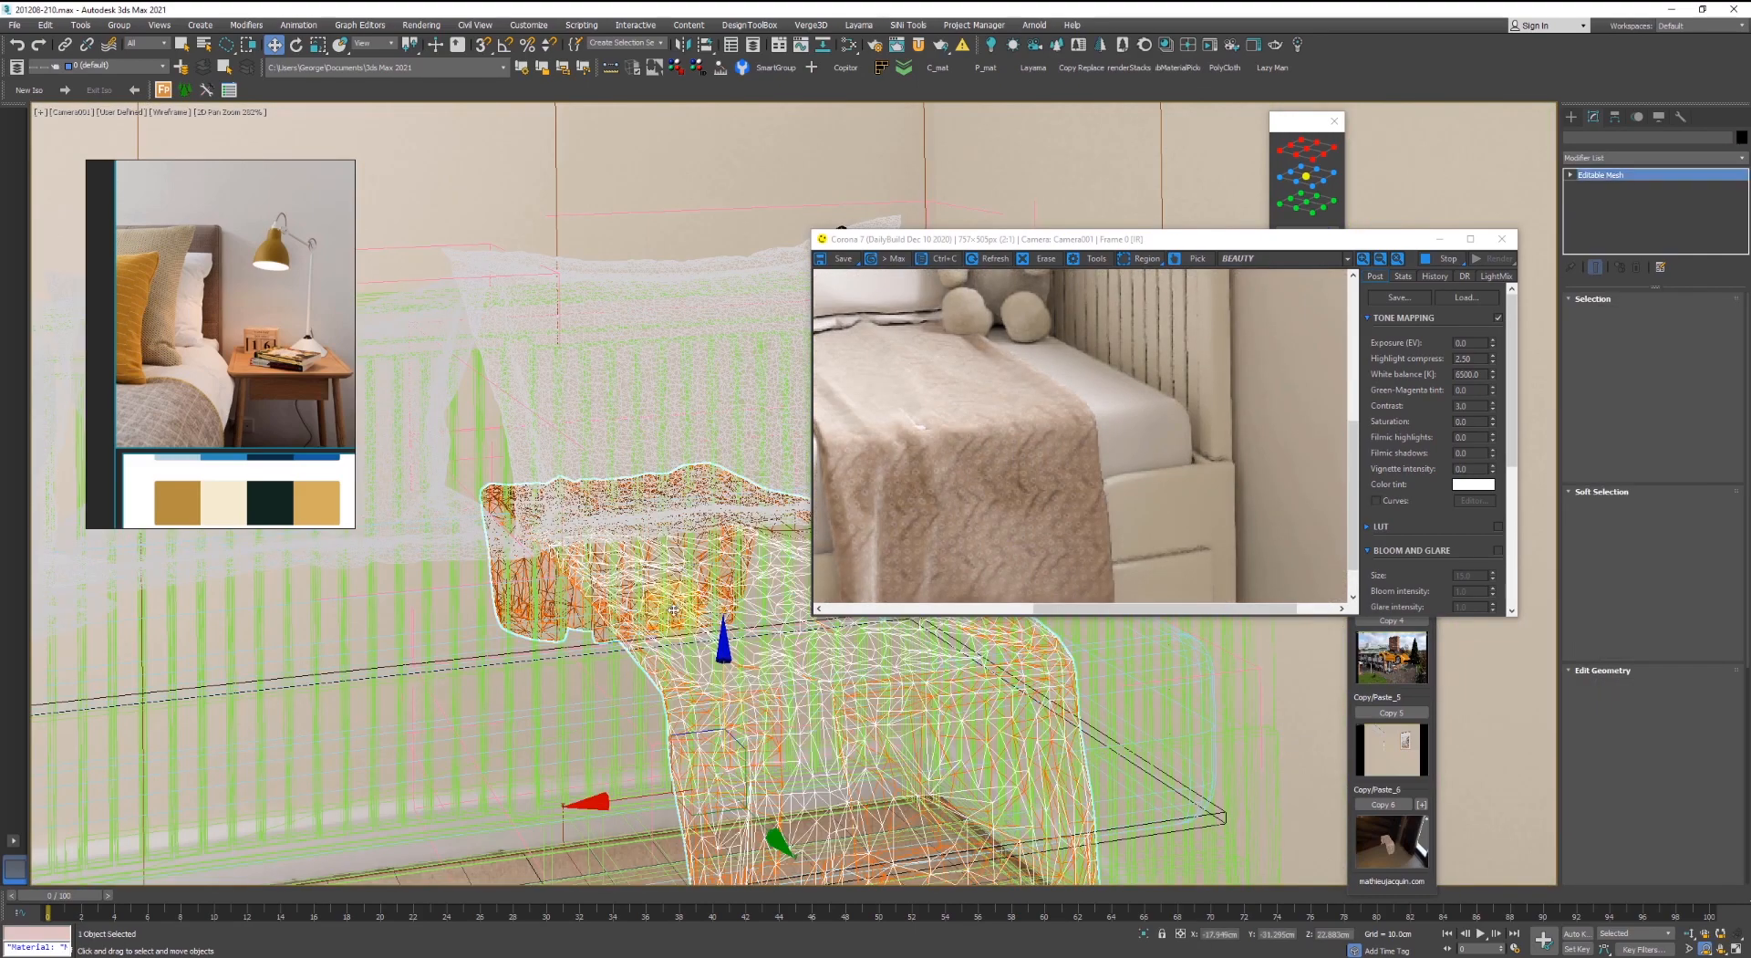
left_click(169, 112)
left_click(193, 140)
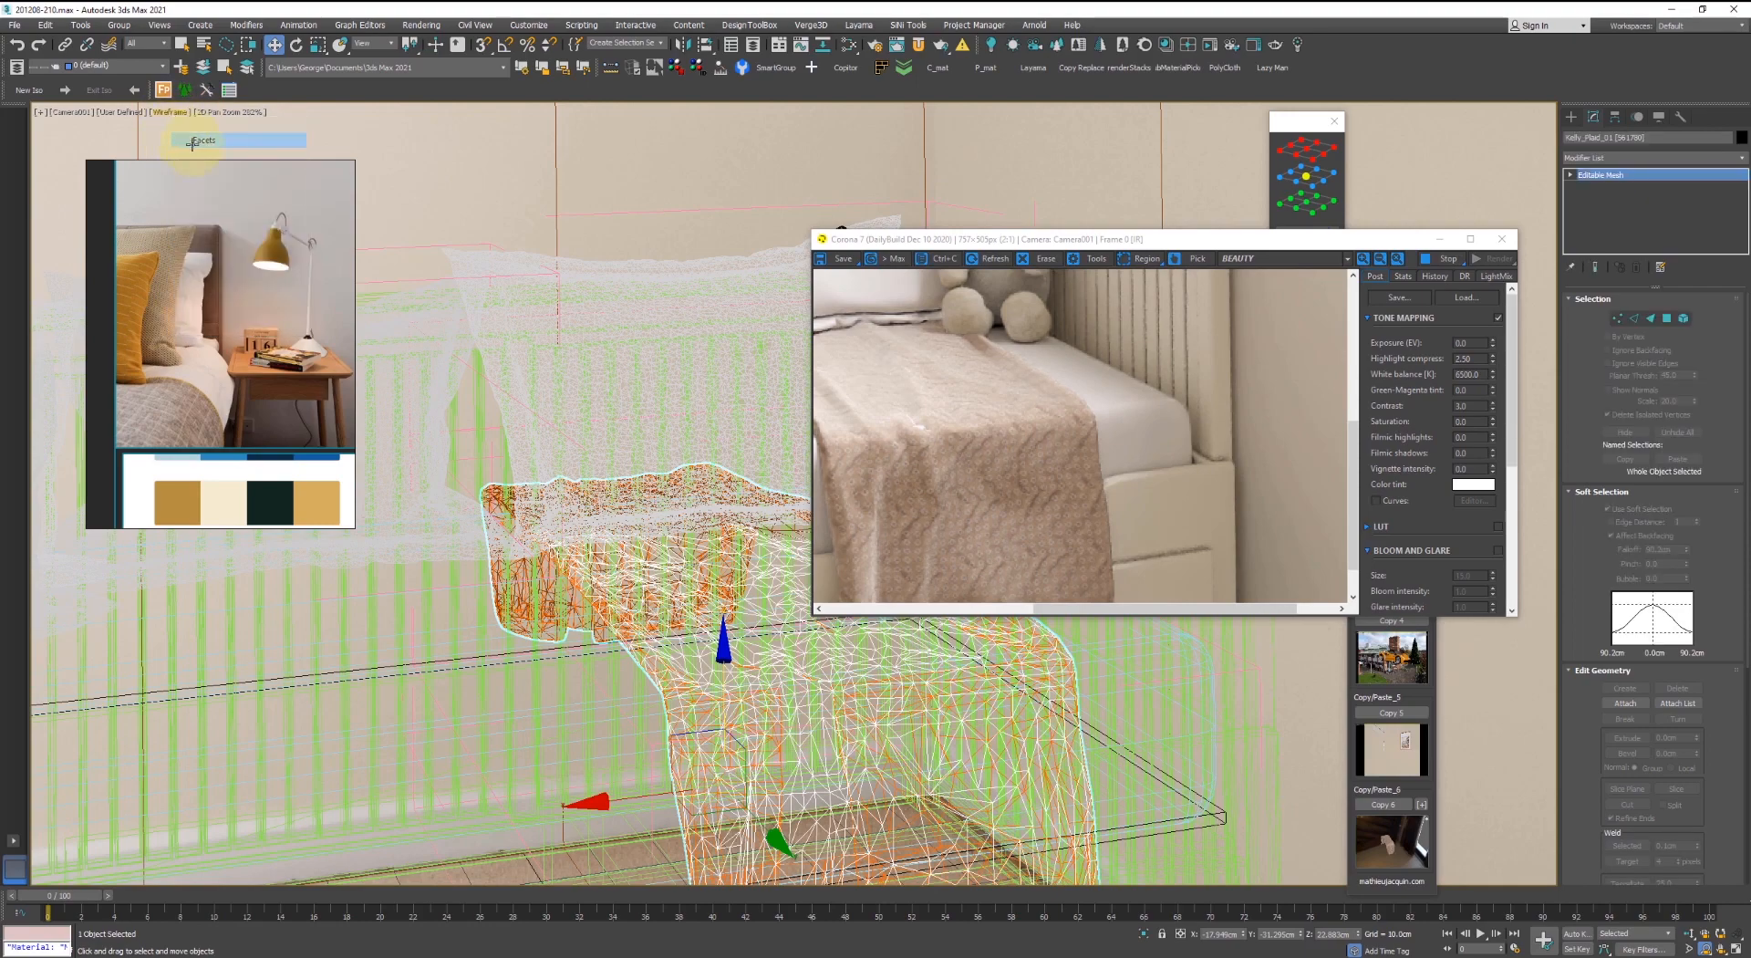
- Lift the vertices at the throw's front fold slightly with soft selection, finish the vertex editing, and check the whole render
scroll(858, 766, "up", 5)
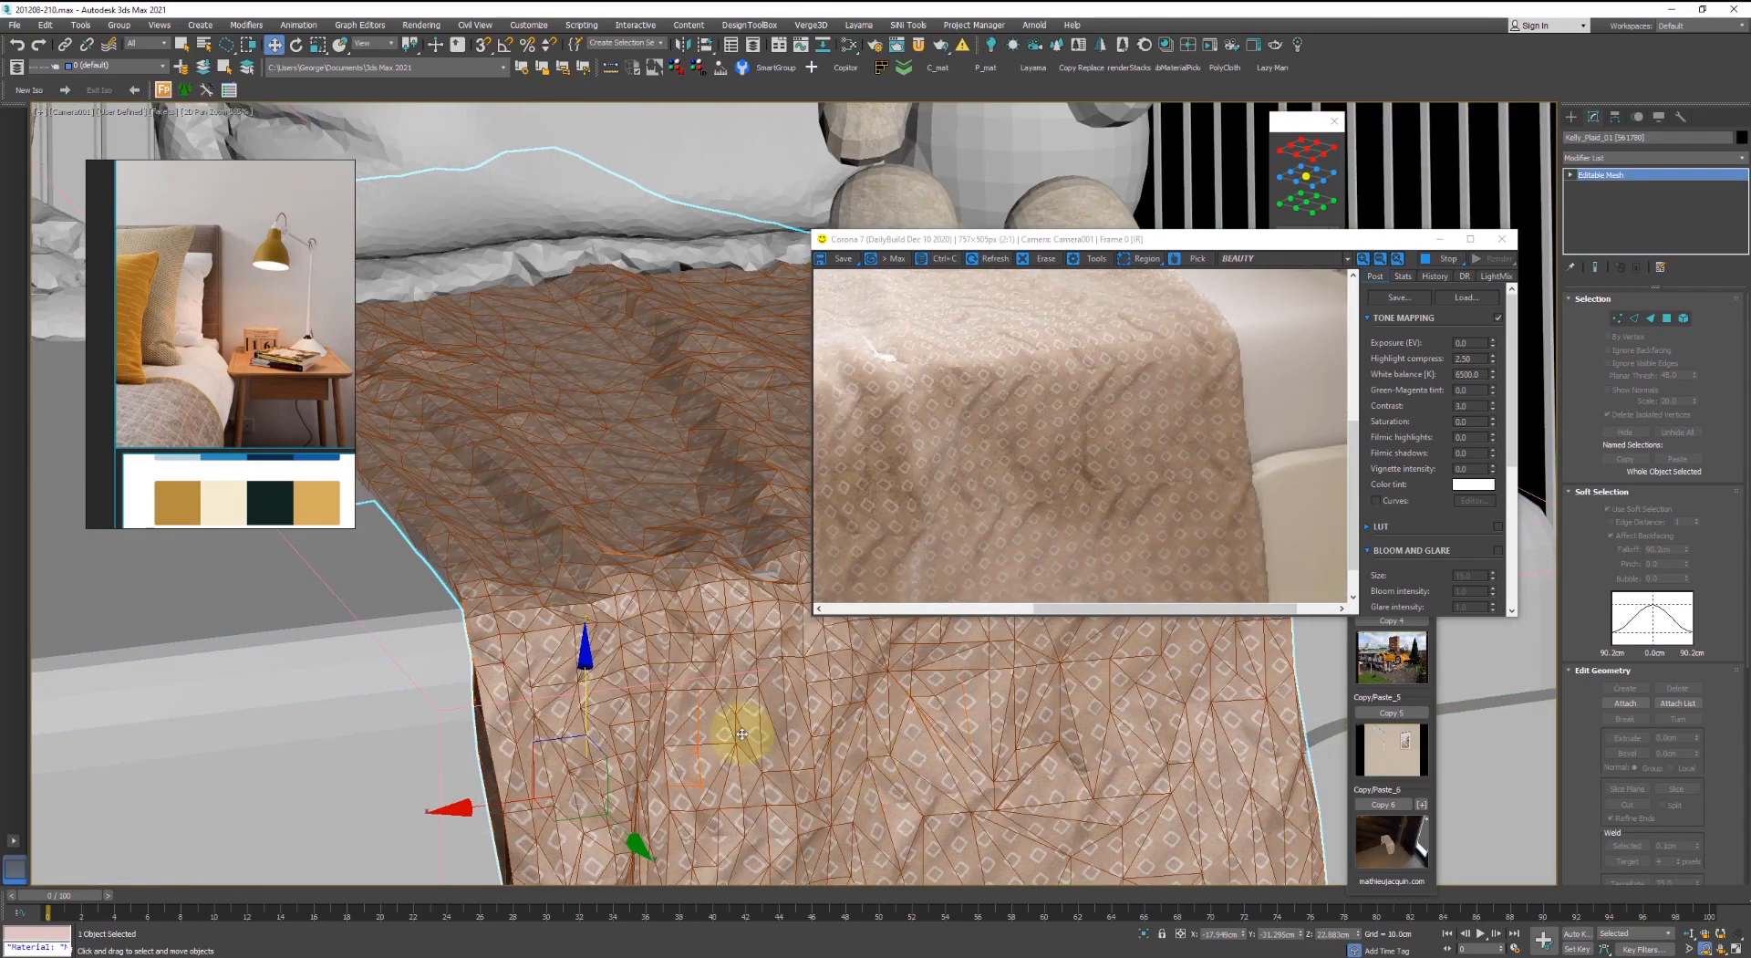
scroll(720, 703, "down", 2)
key("1")
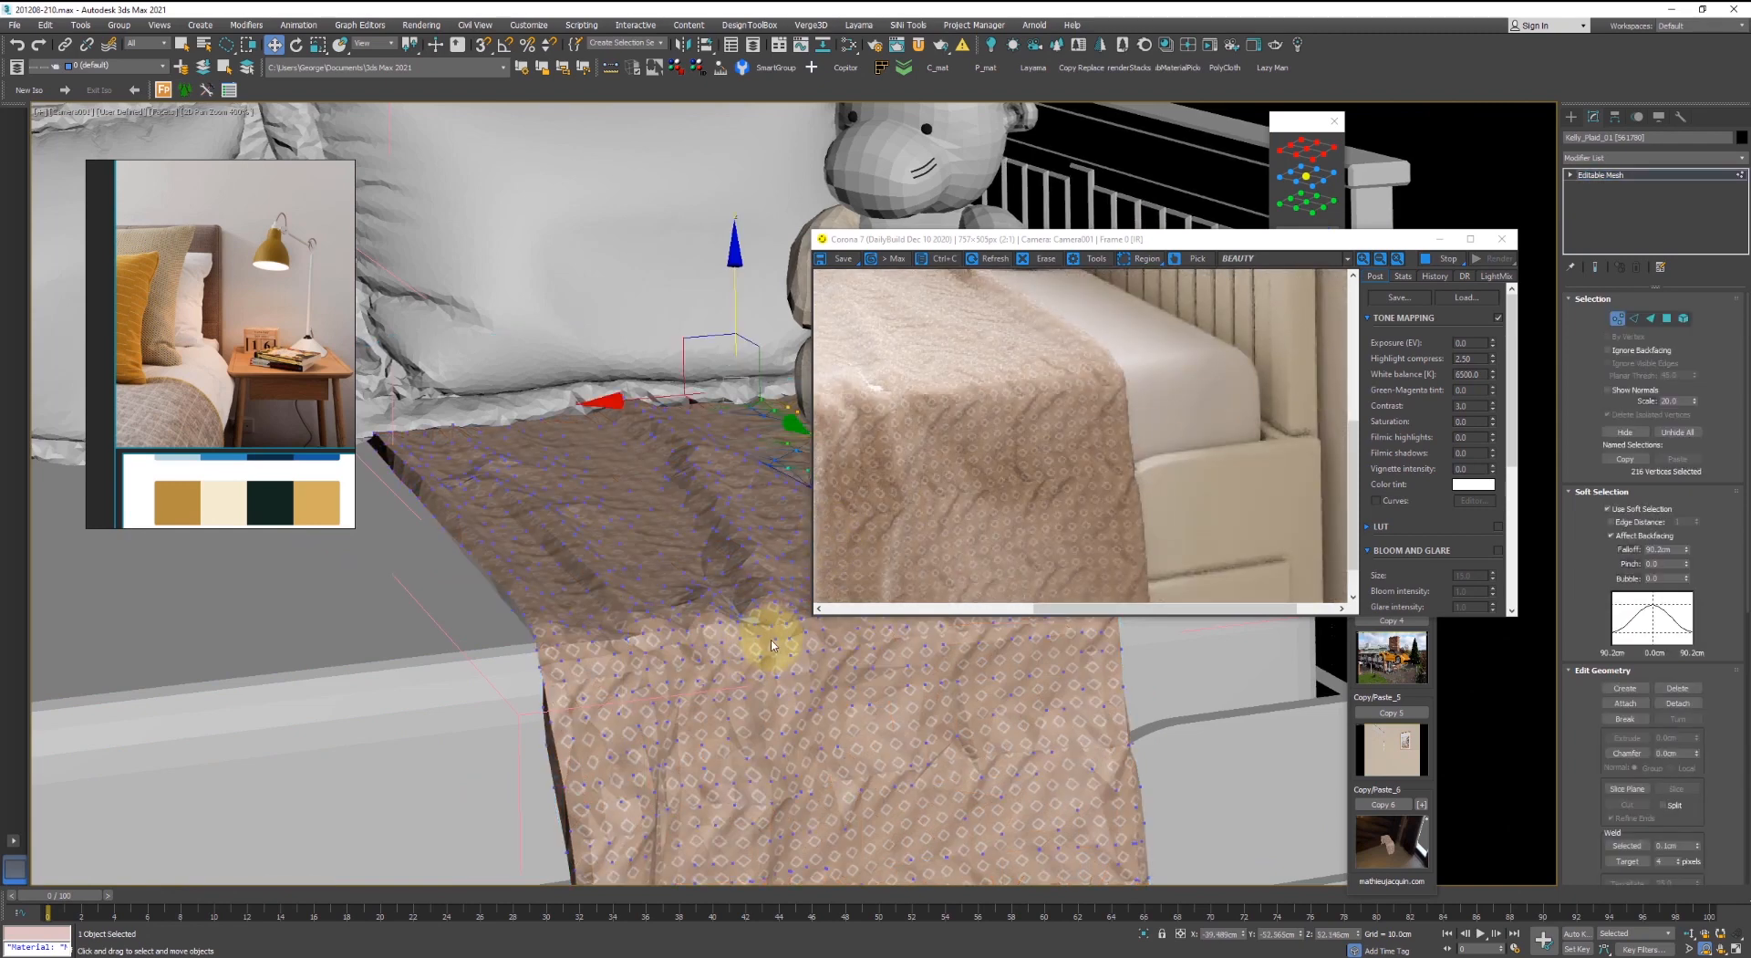
left_click_drag(772, 645, 791, 613)
left_click_drag(744, 514, 747, 510)
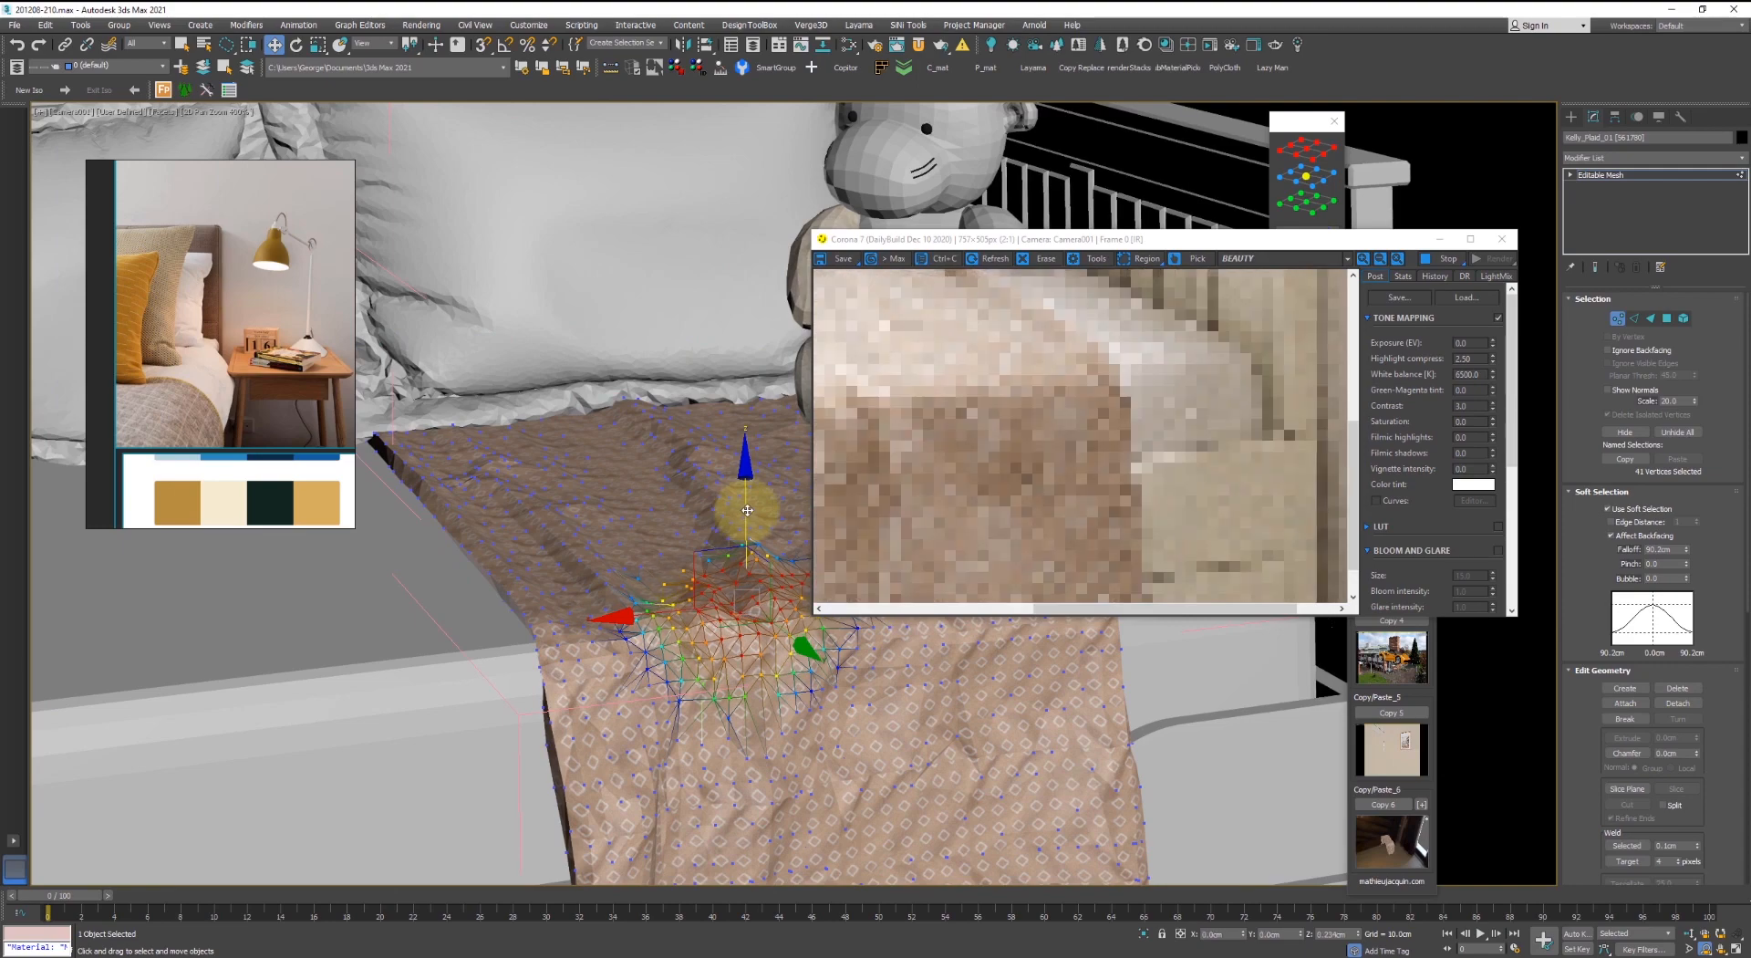
scroll(747, 510, "down", 2)
key("1")
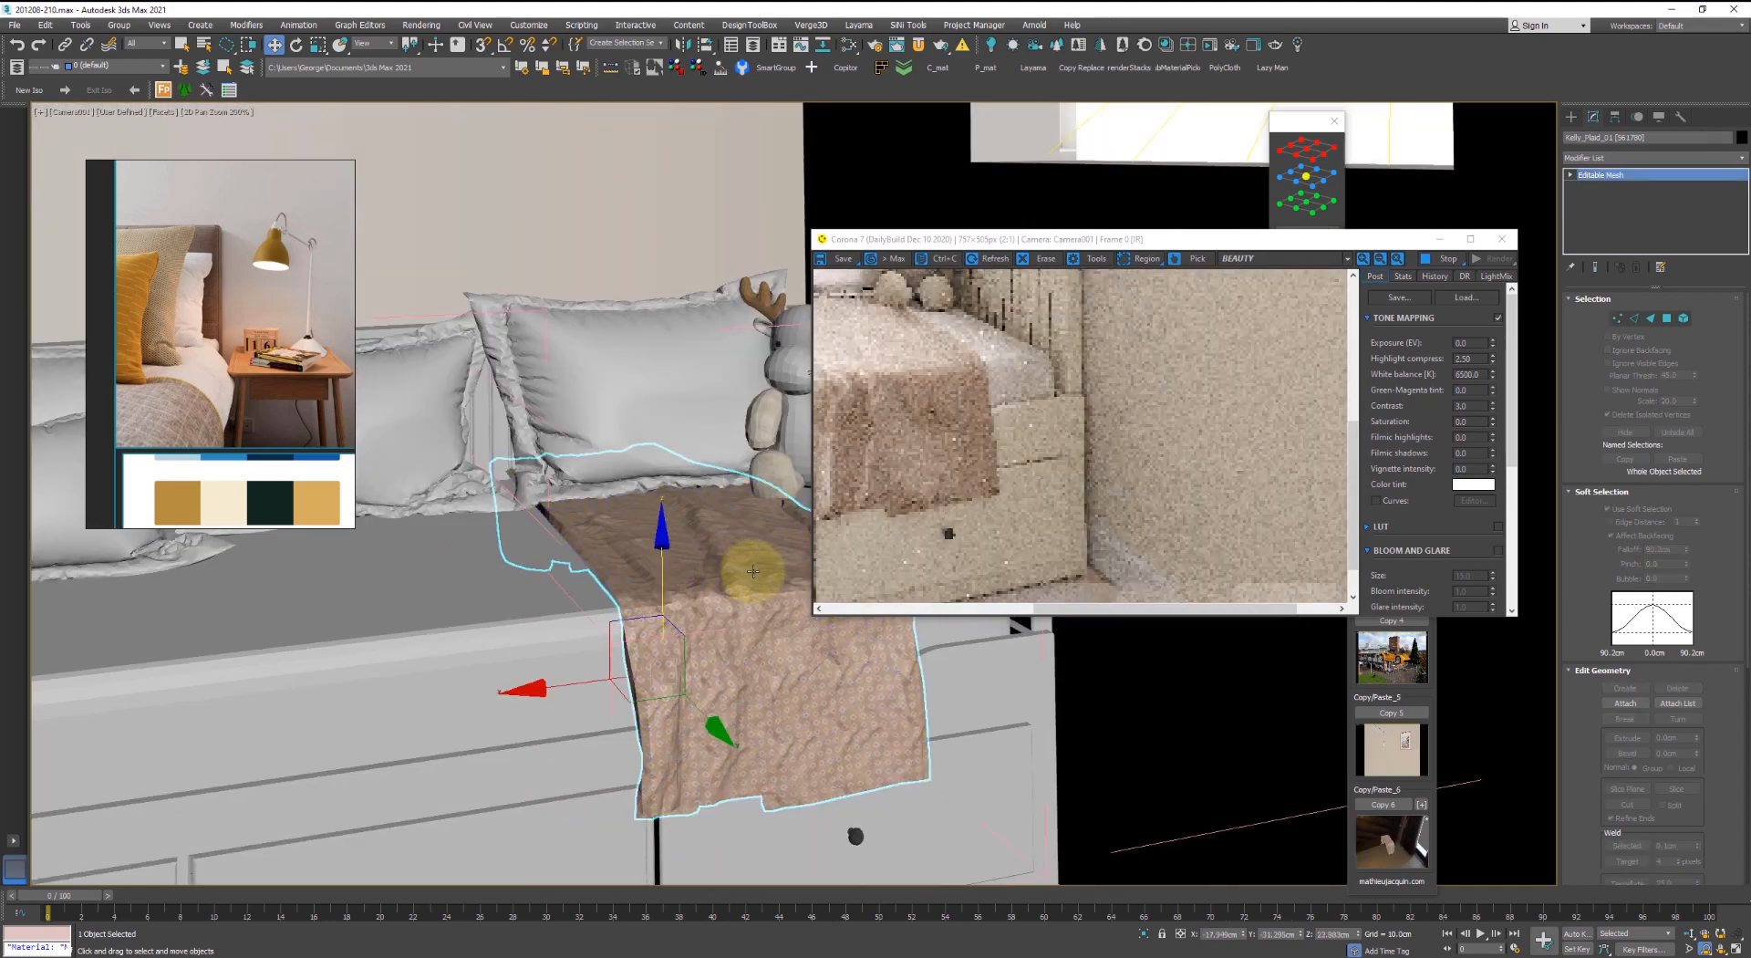
scroll(577, 577, "down", 1)
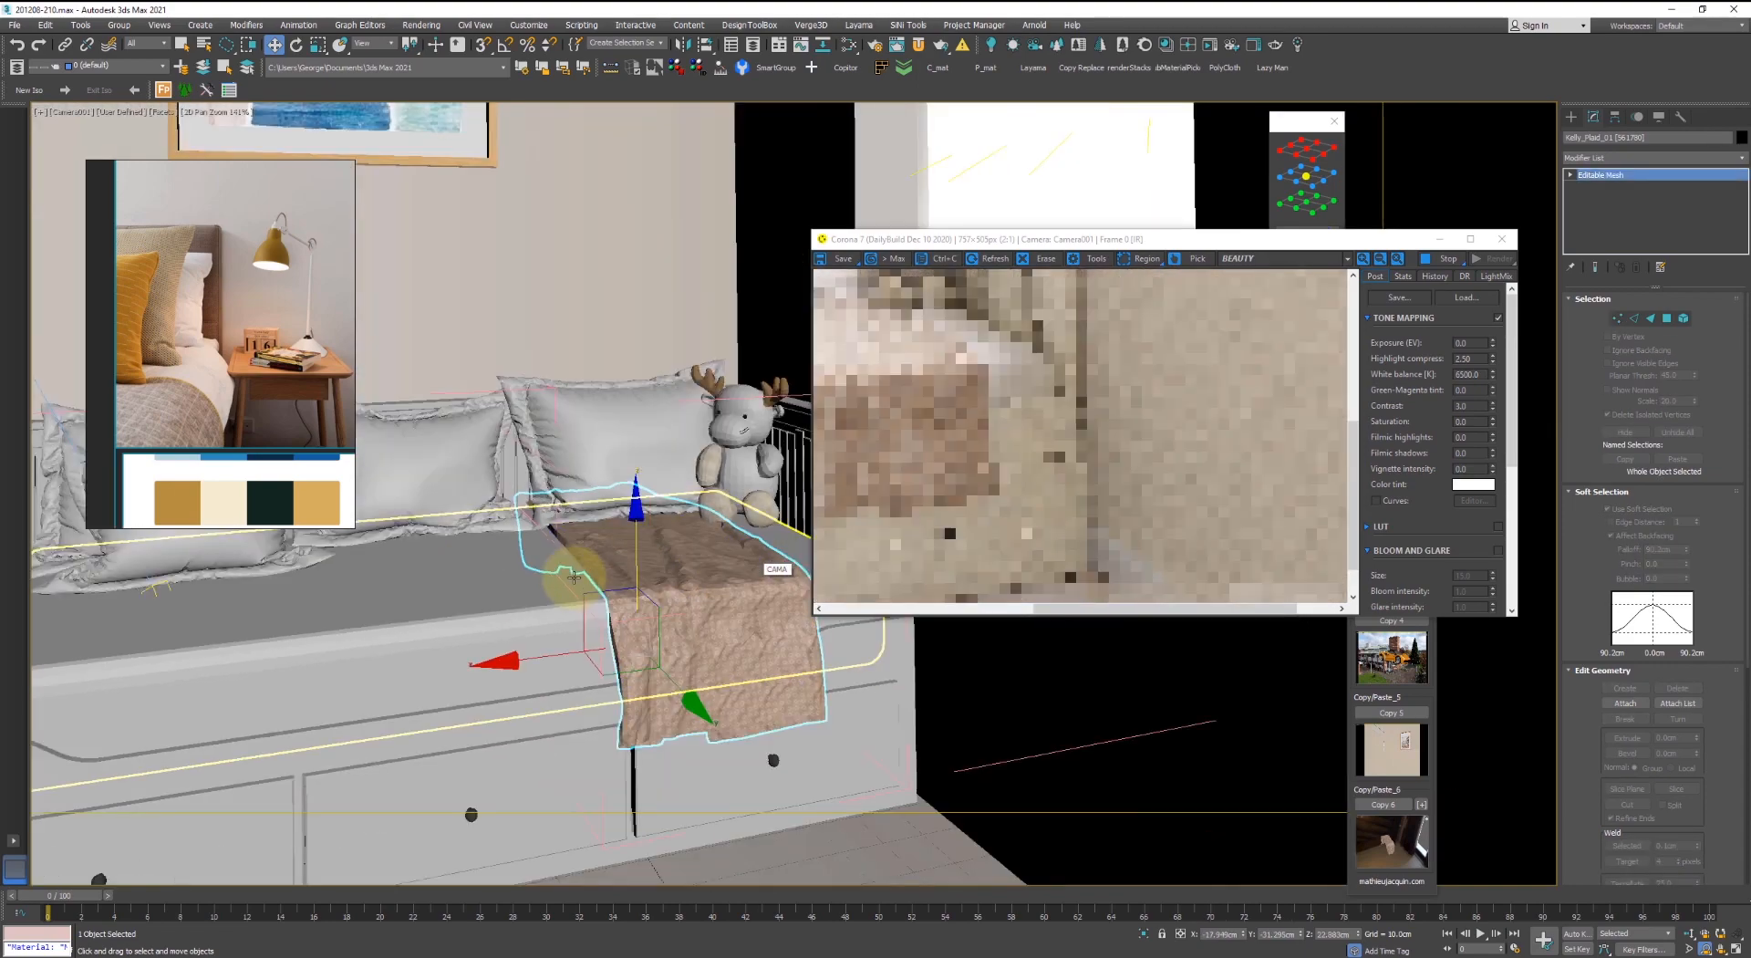
middle_click_drag(629, 598, 760, 633)
scroll(760, 633, "down", 1)
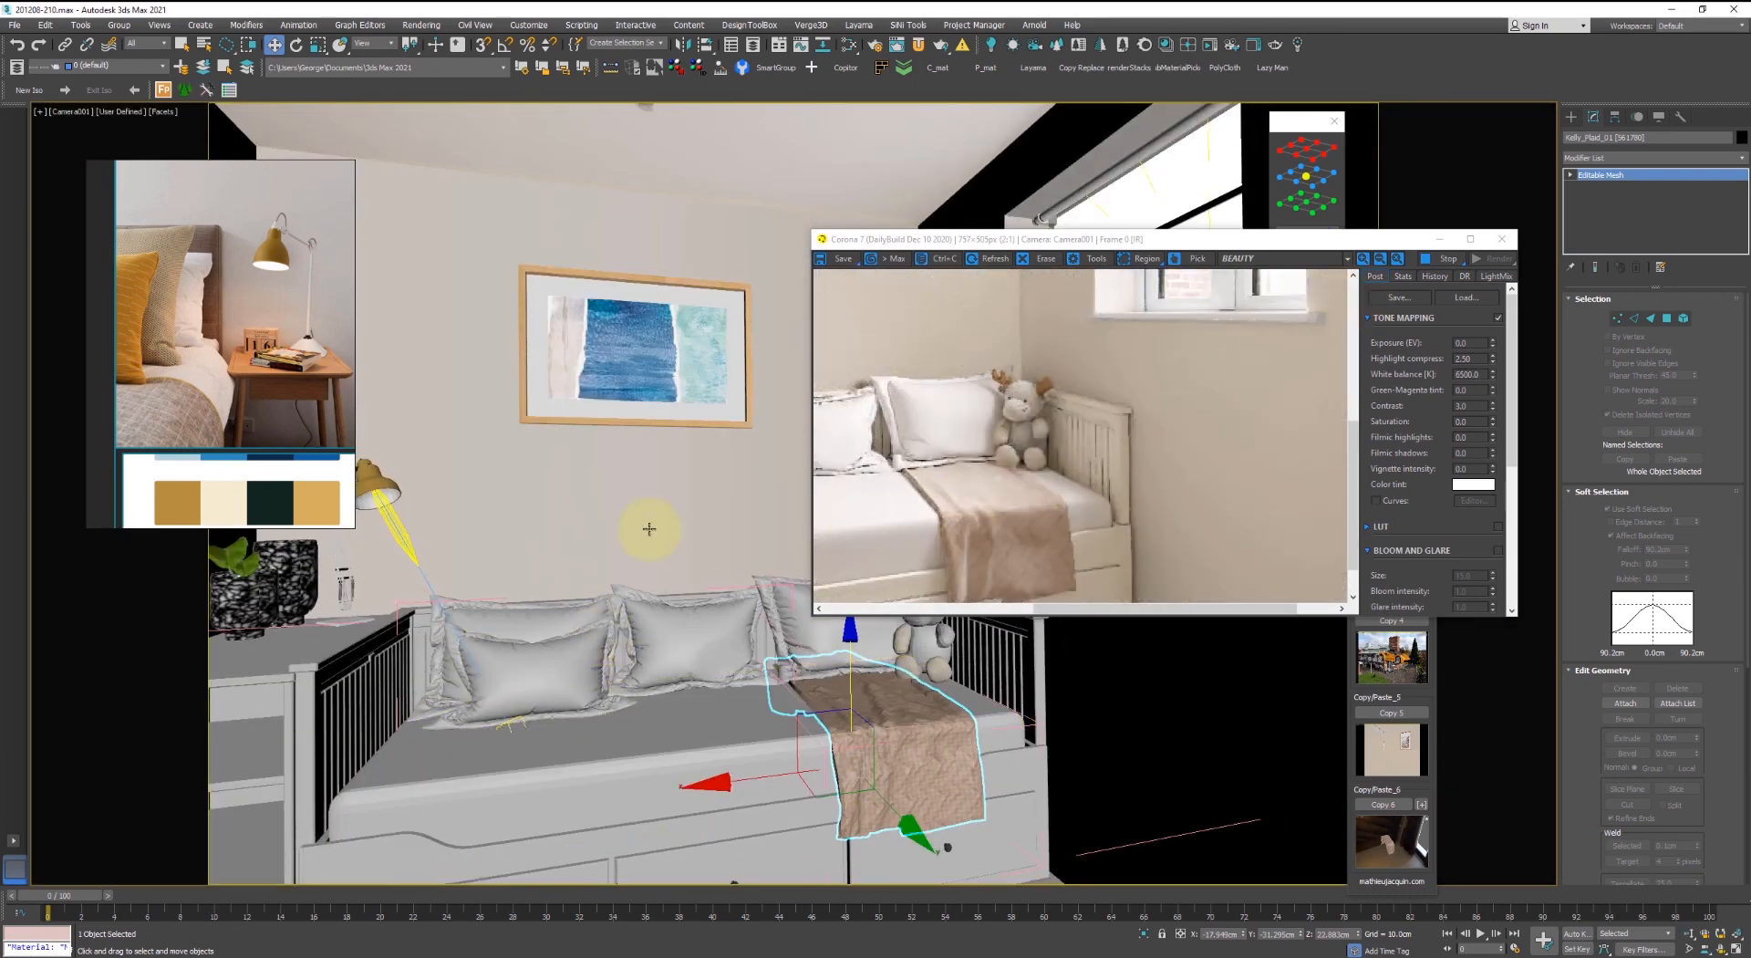
scroll(1004, 523, "down", 1)
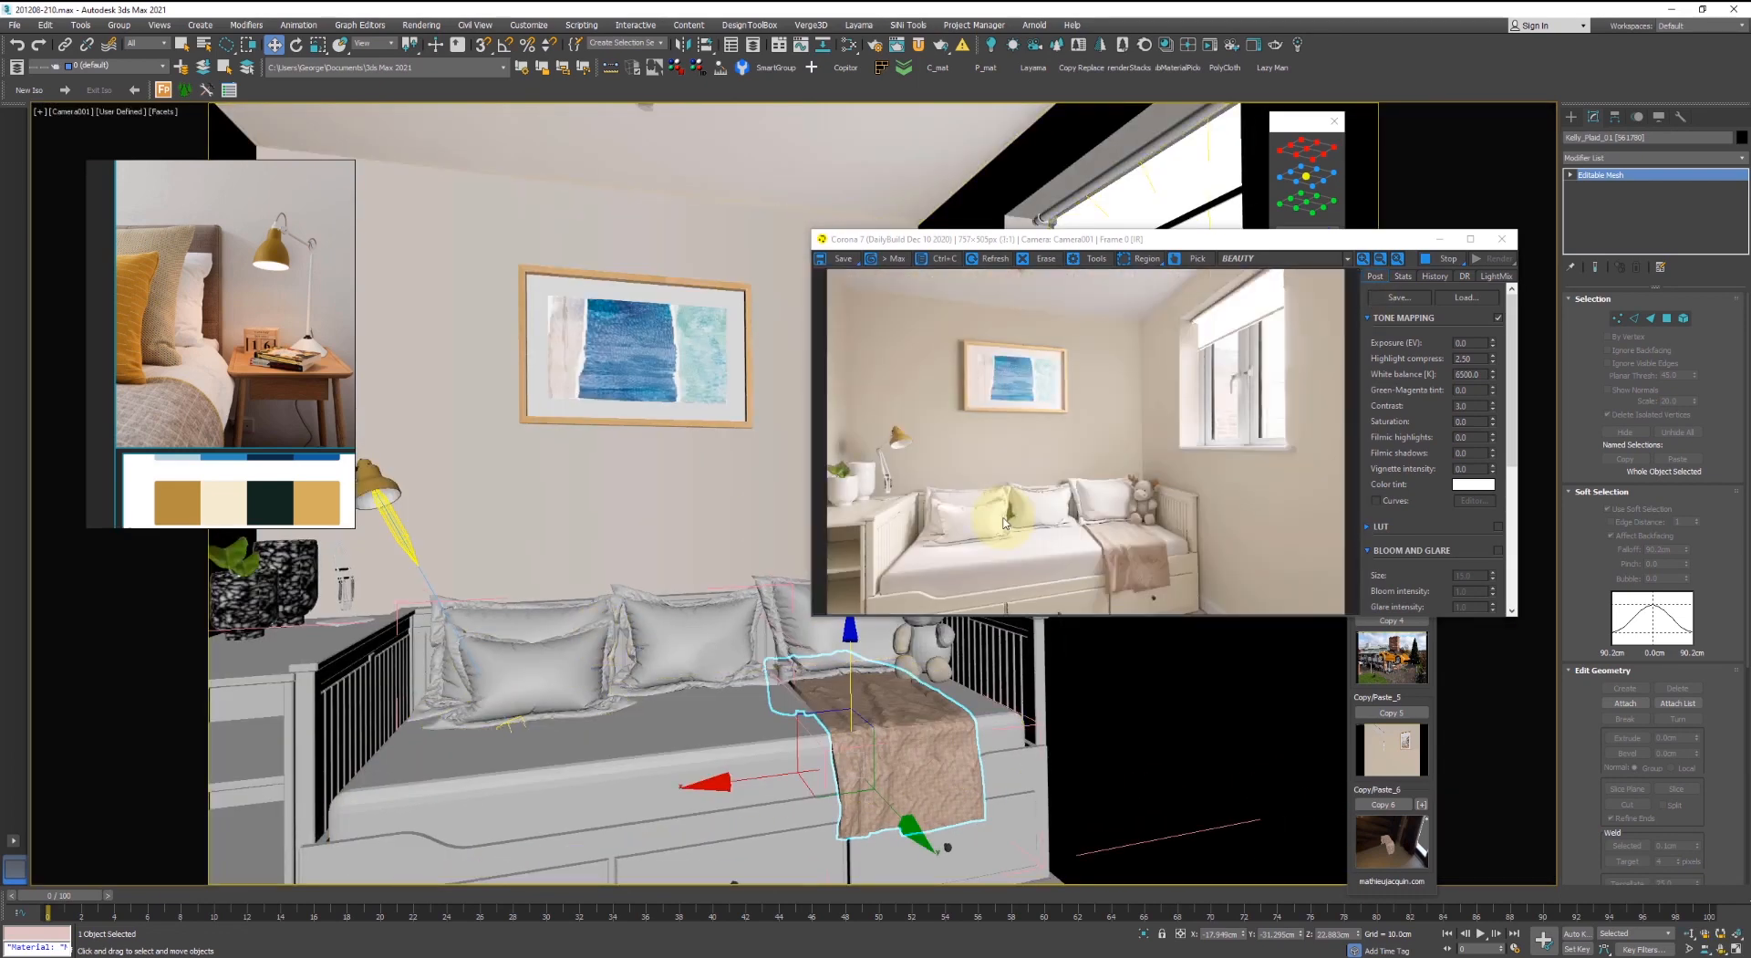
- Load the plant pot's Multi/Sub-Object material into the Slate Material Editor, select the pot, and lay out its sub-materials for inspection
left_click(847, 50)
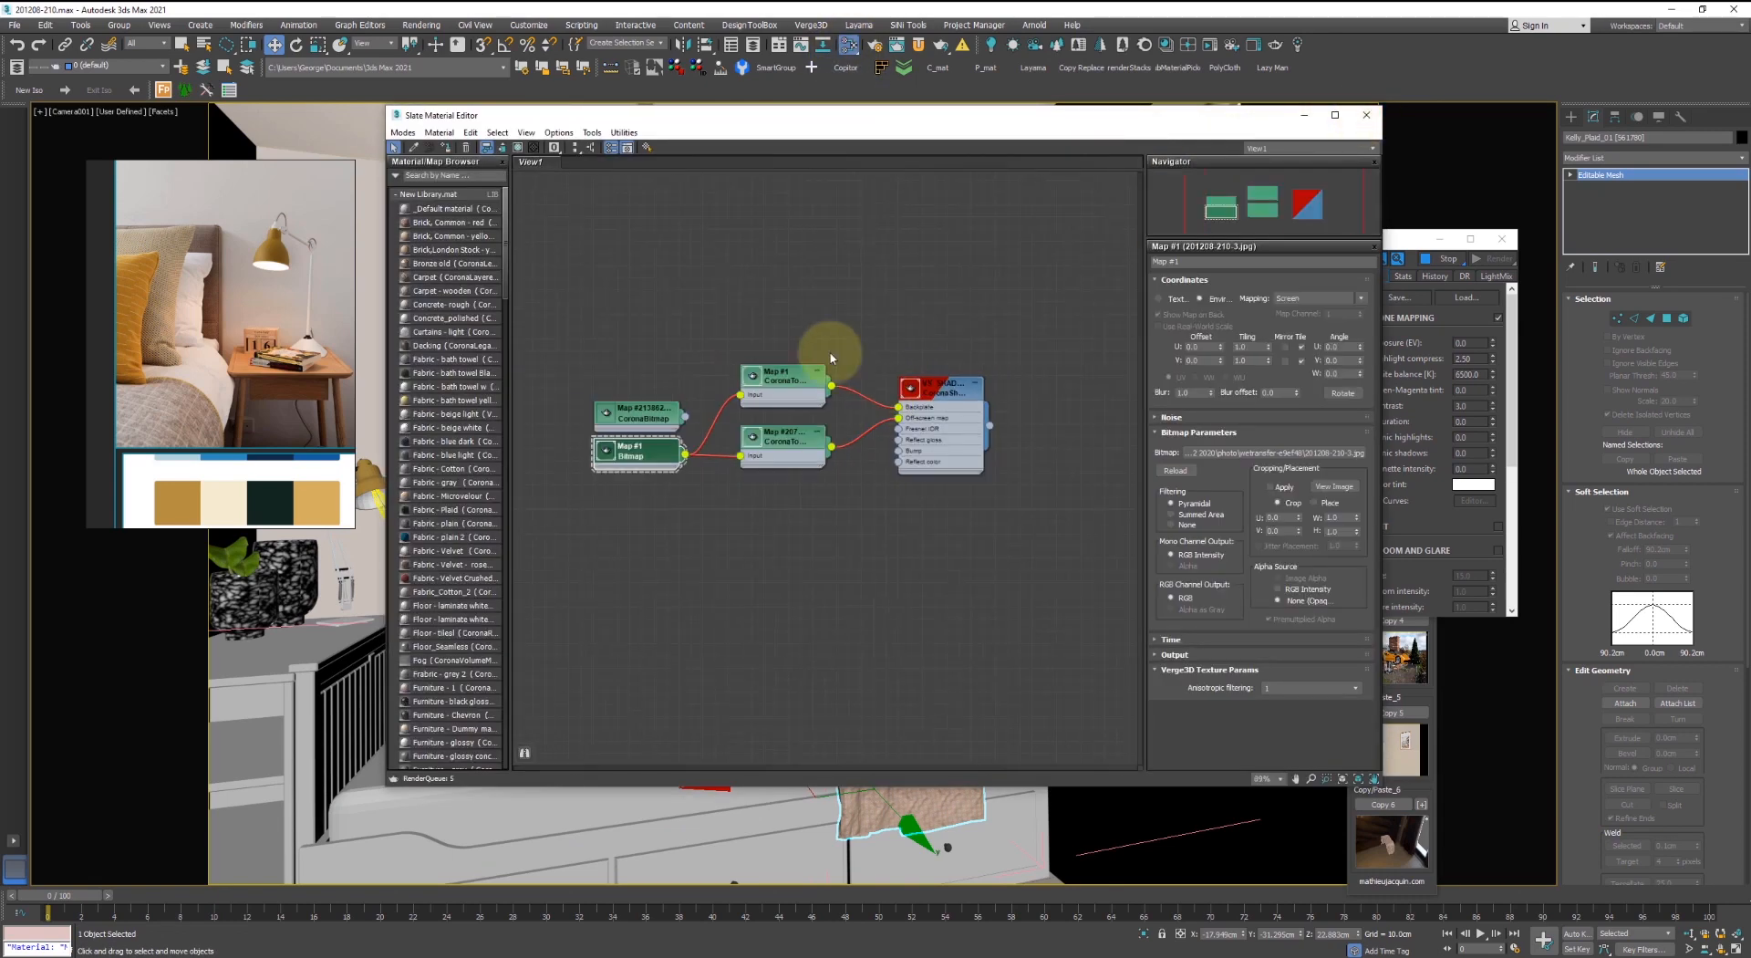
left_click_drag(440, 115, 726, 166)
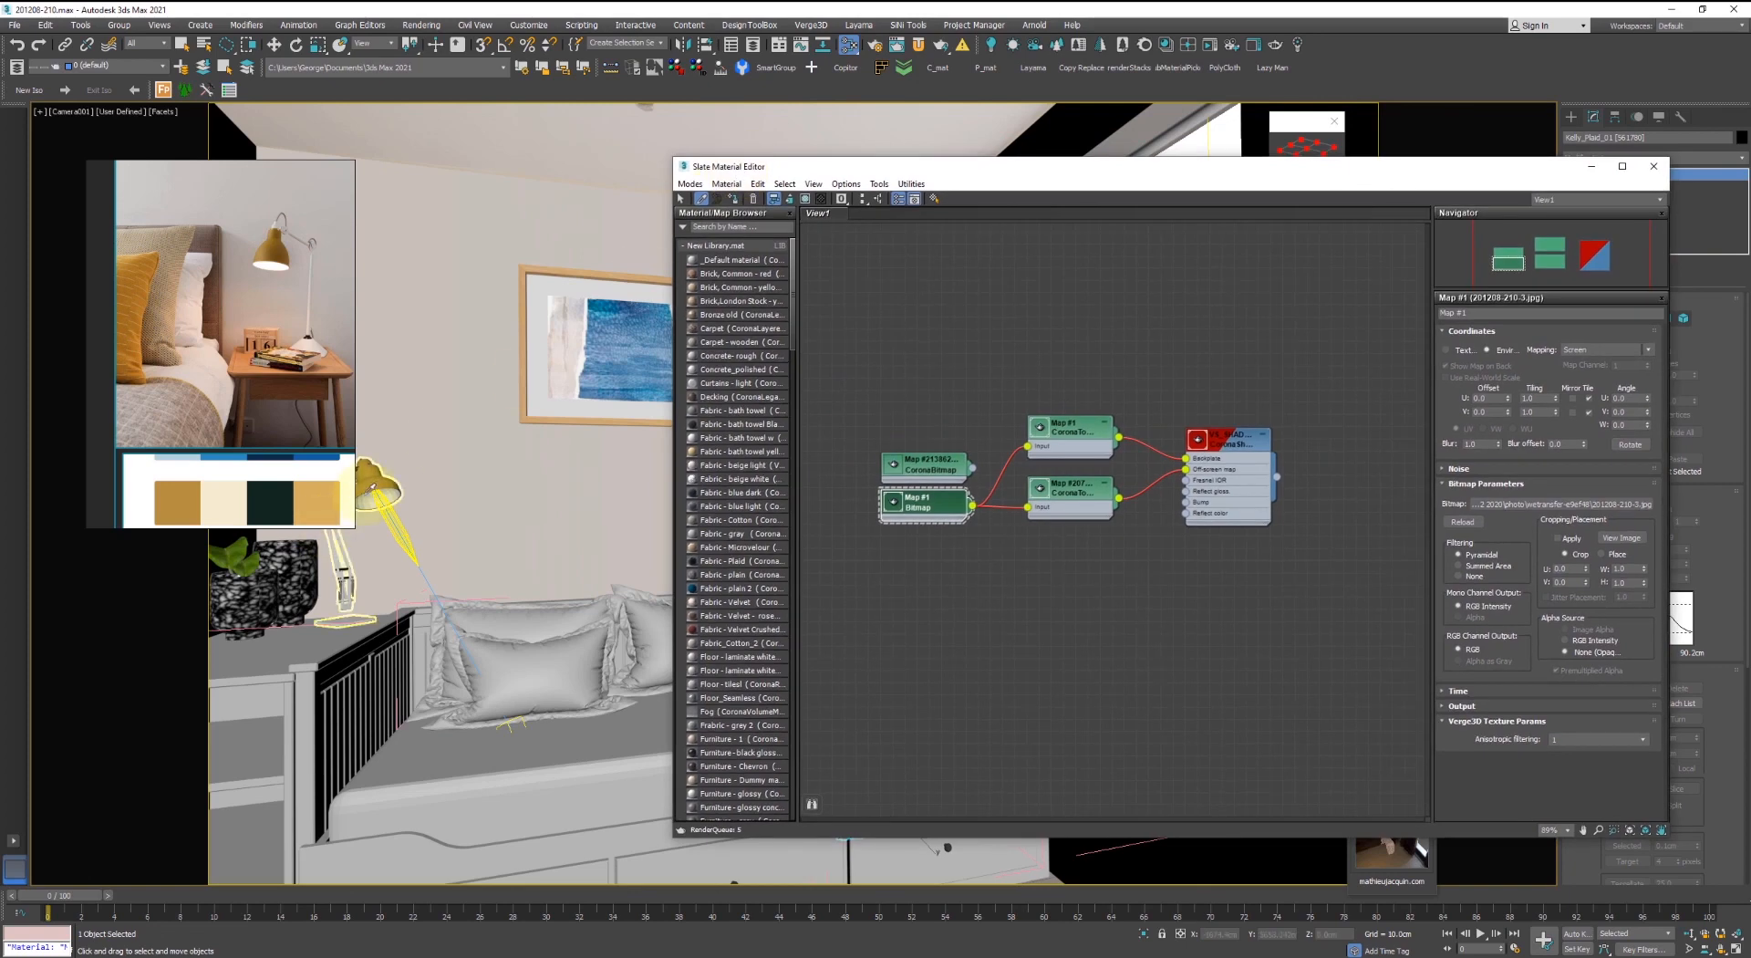
left_click(285, 583)
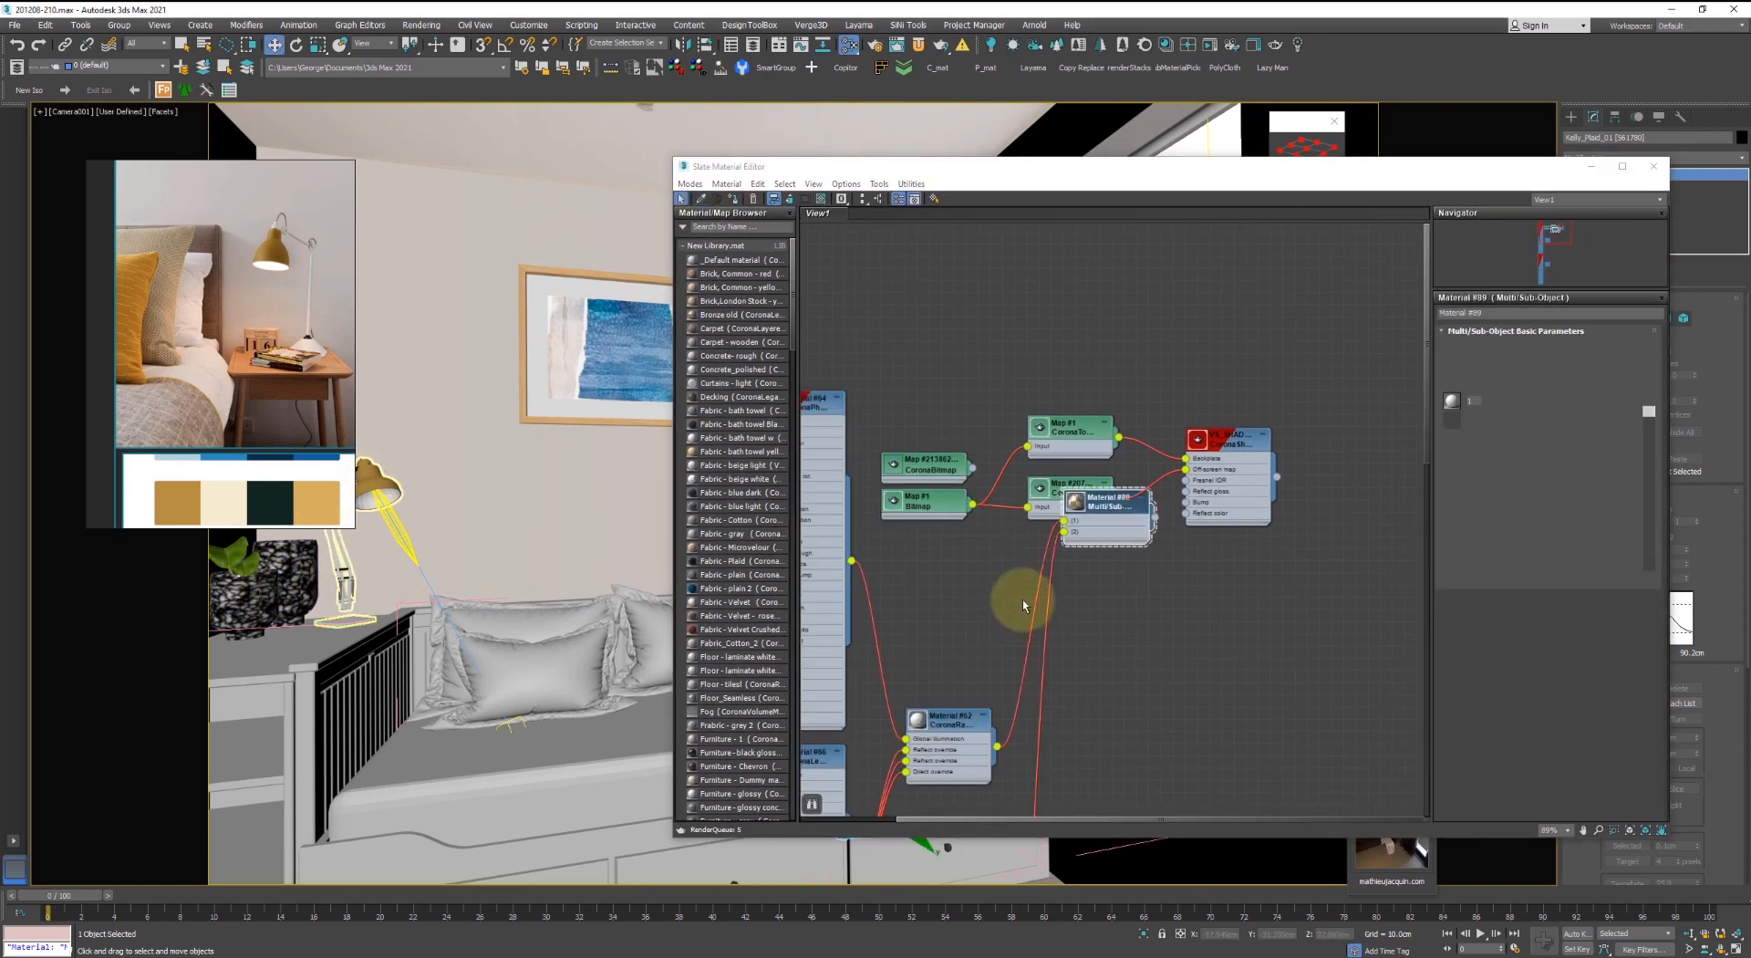
left_click_drag(1144, 531, 1136, 581)
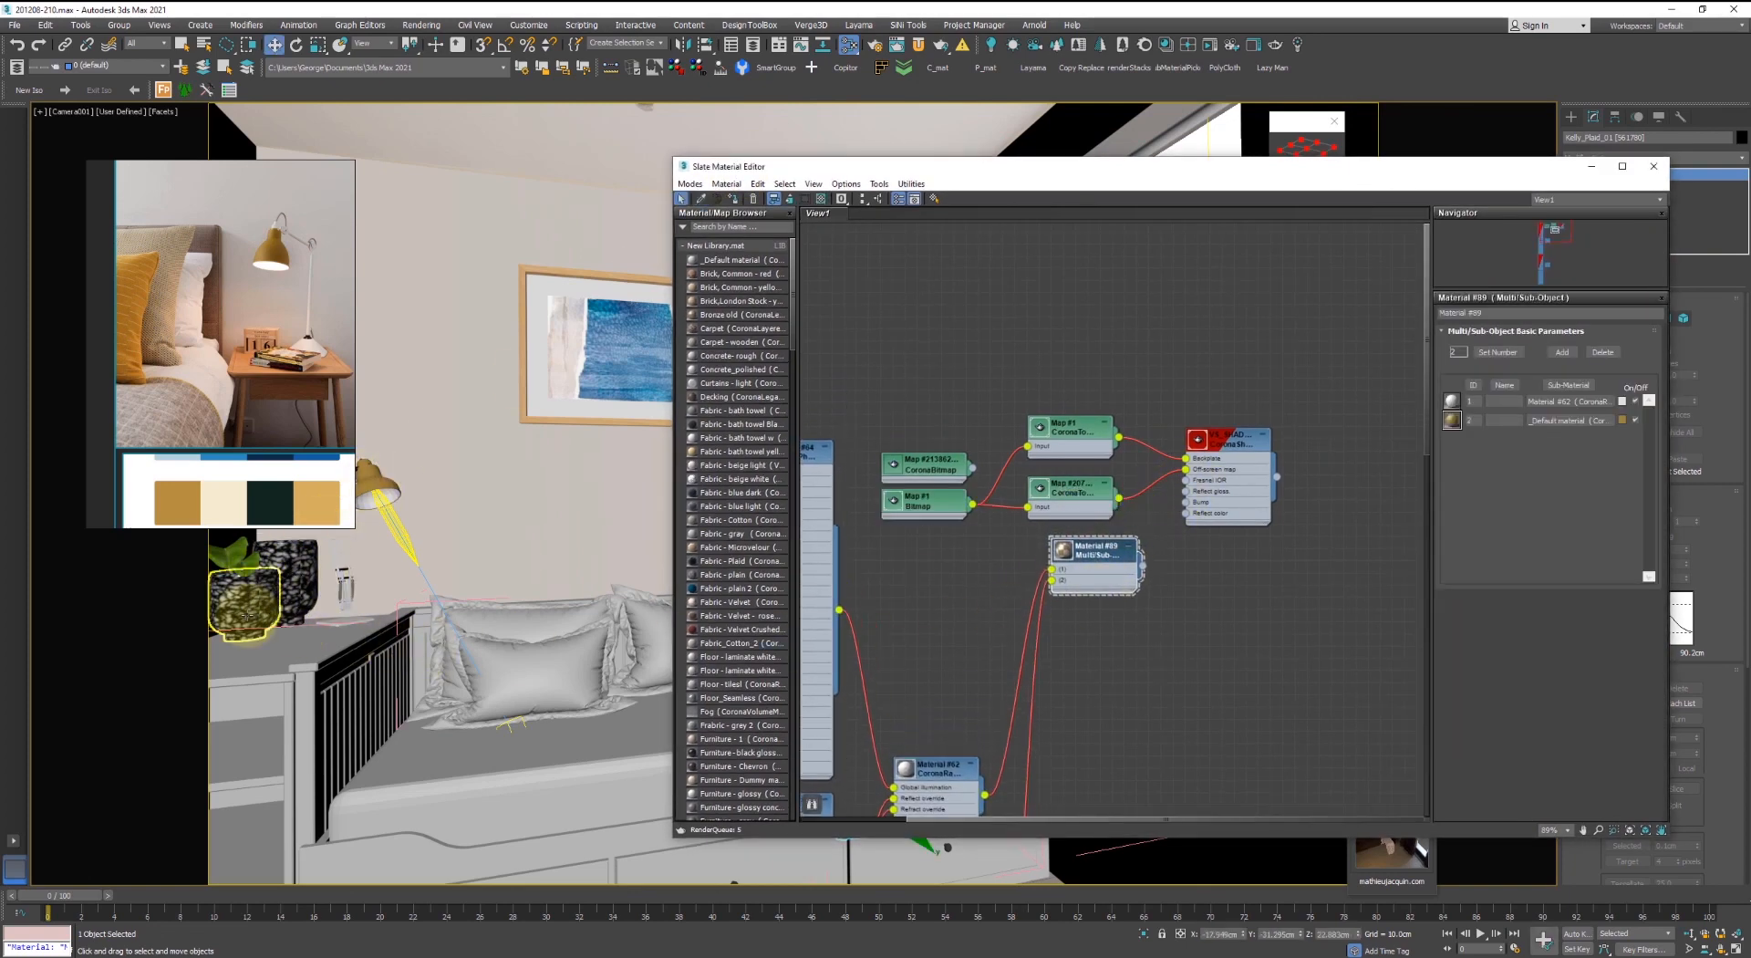
middle_click_drag(1017, 692, 1216, 385)
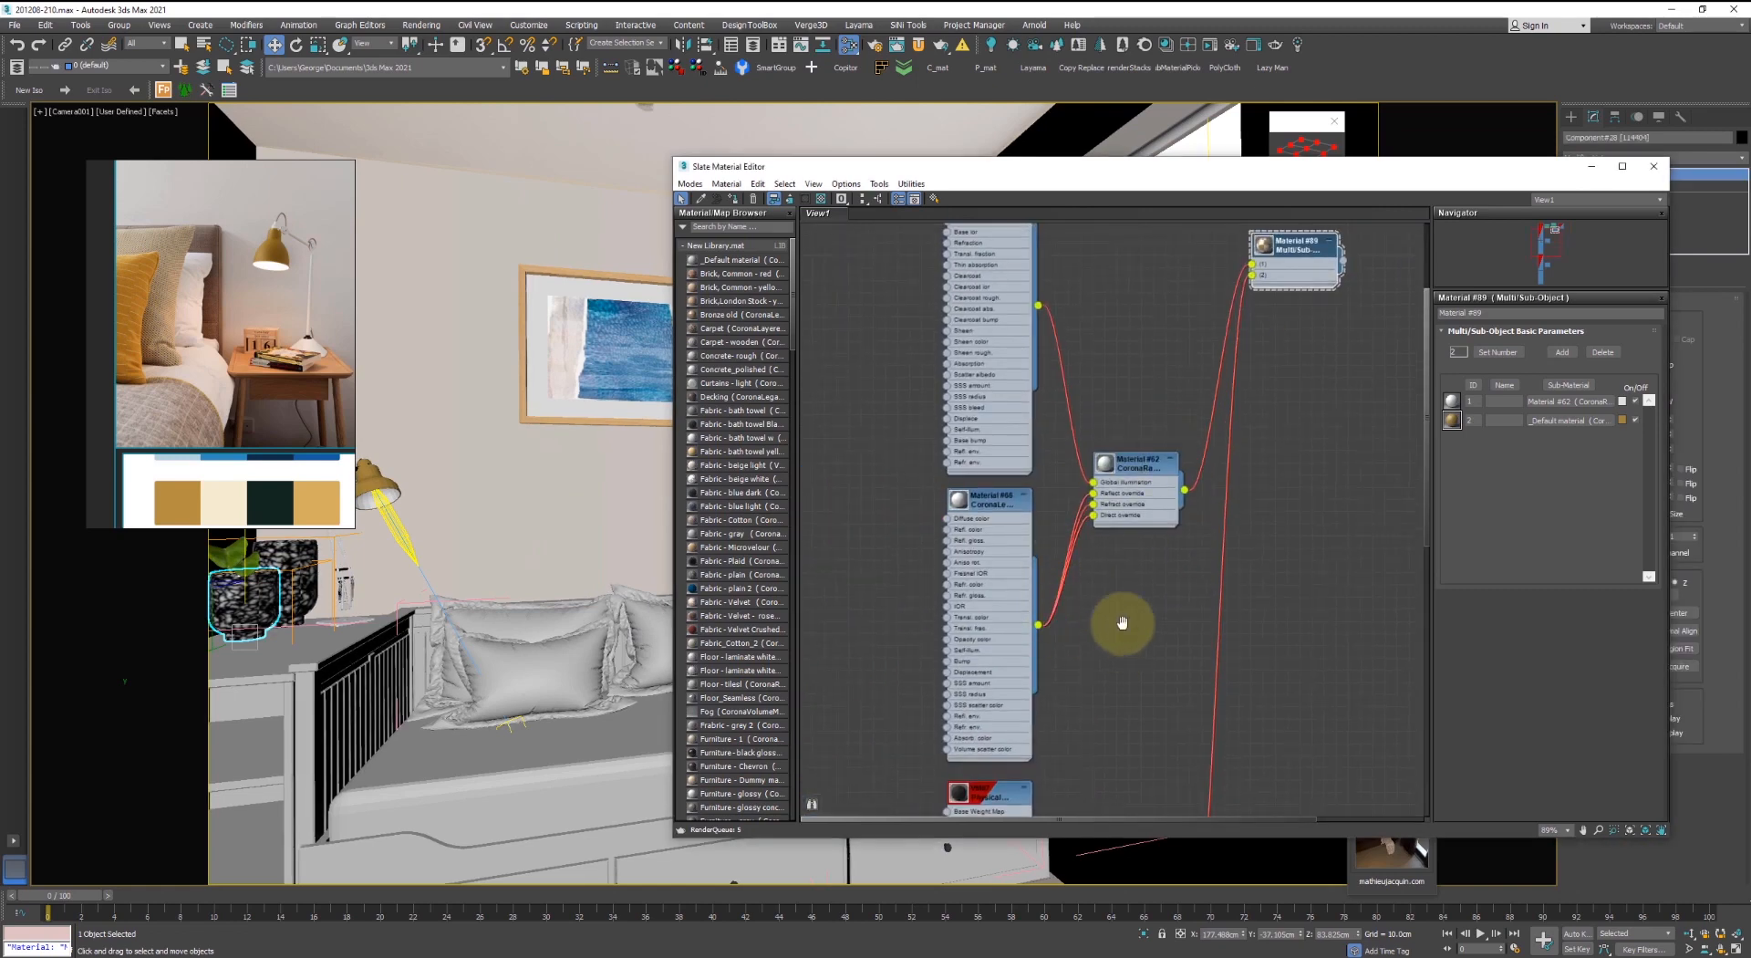
scroll(1122, 621, "down", 2)
middle_click_drag(1122, 621, 1091, 471)
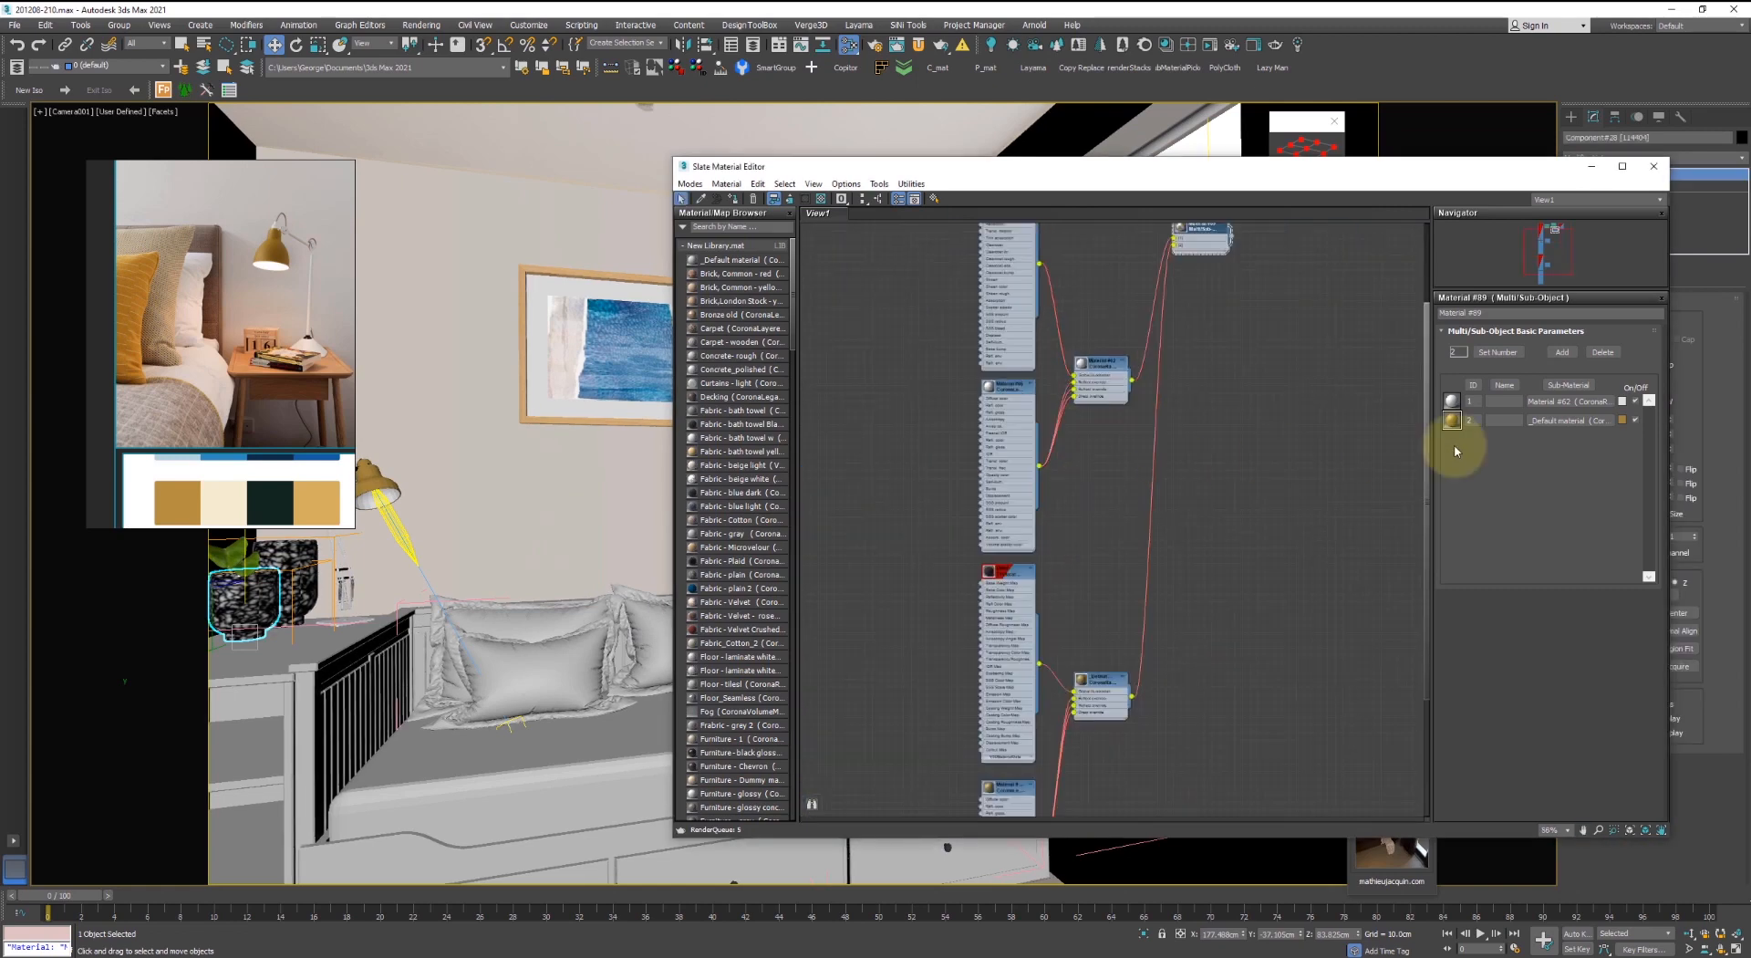
- Try the mustard second sub-material on the plant pots, close the material editor to check the render, and undo the assignment
right_click(1118, 690)
left_click(1201, 363)
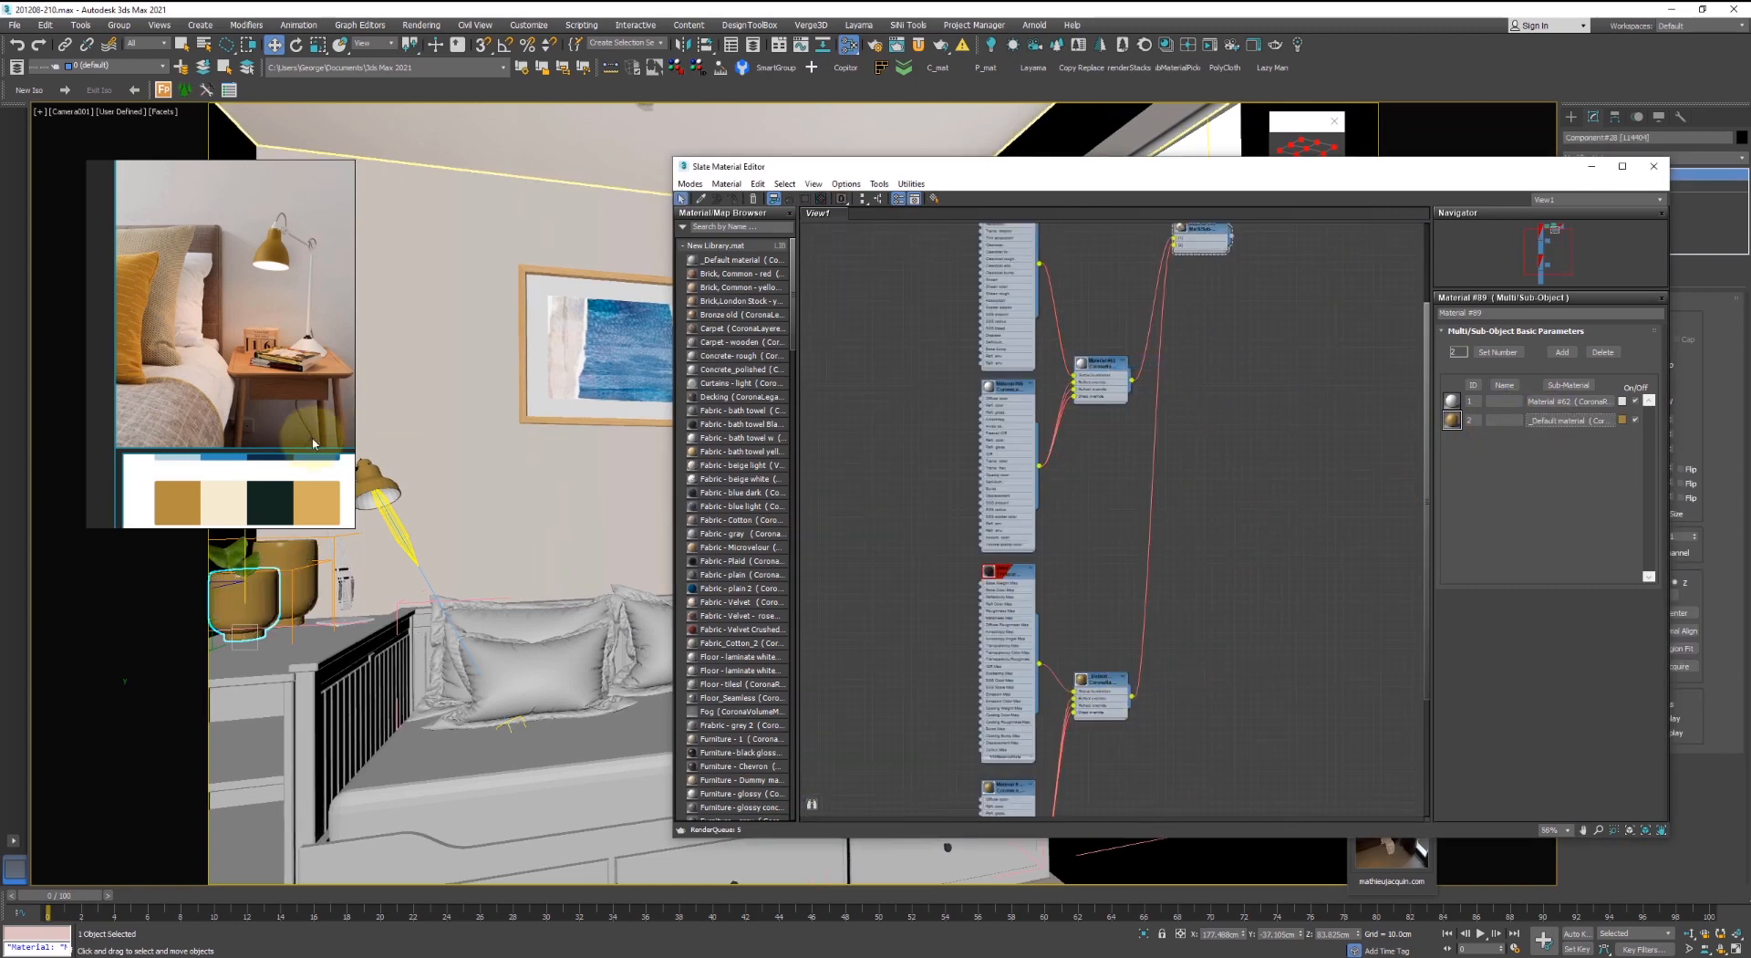
left_click(1650, 167)
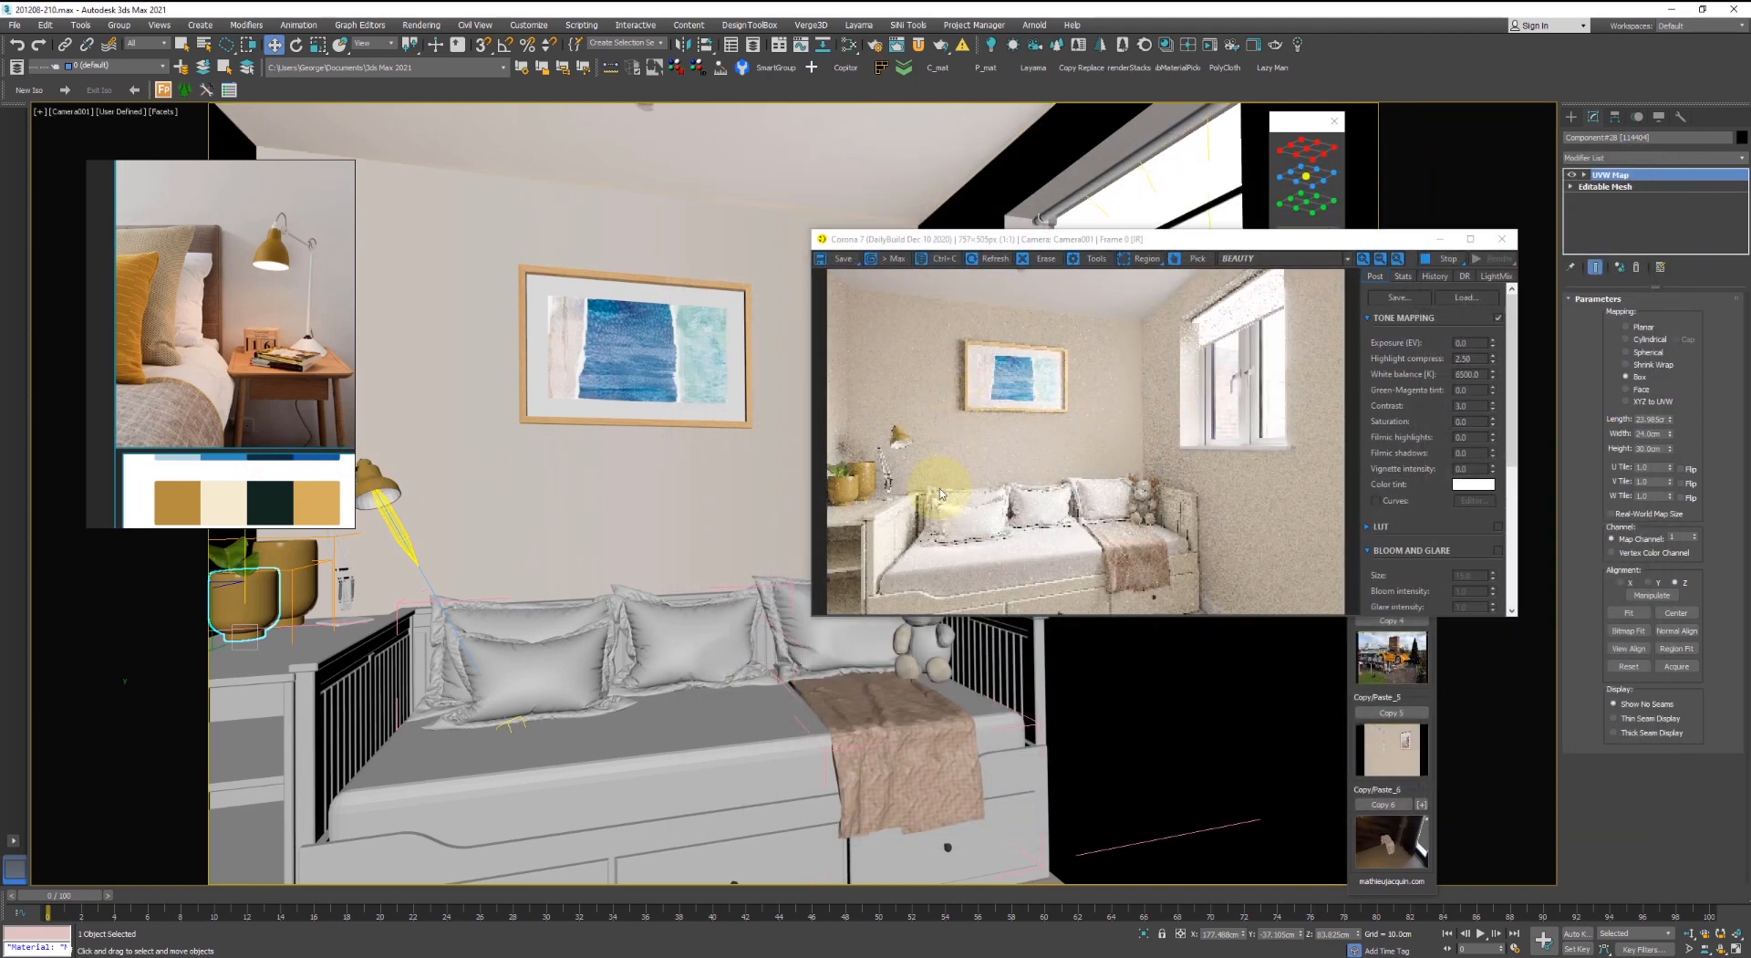
scroll(850, 500, "up", 1)
key("ctrl+z")
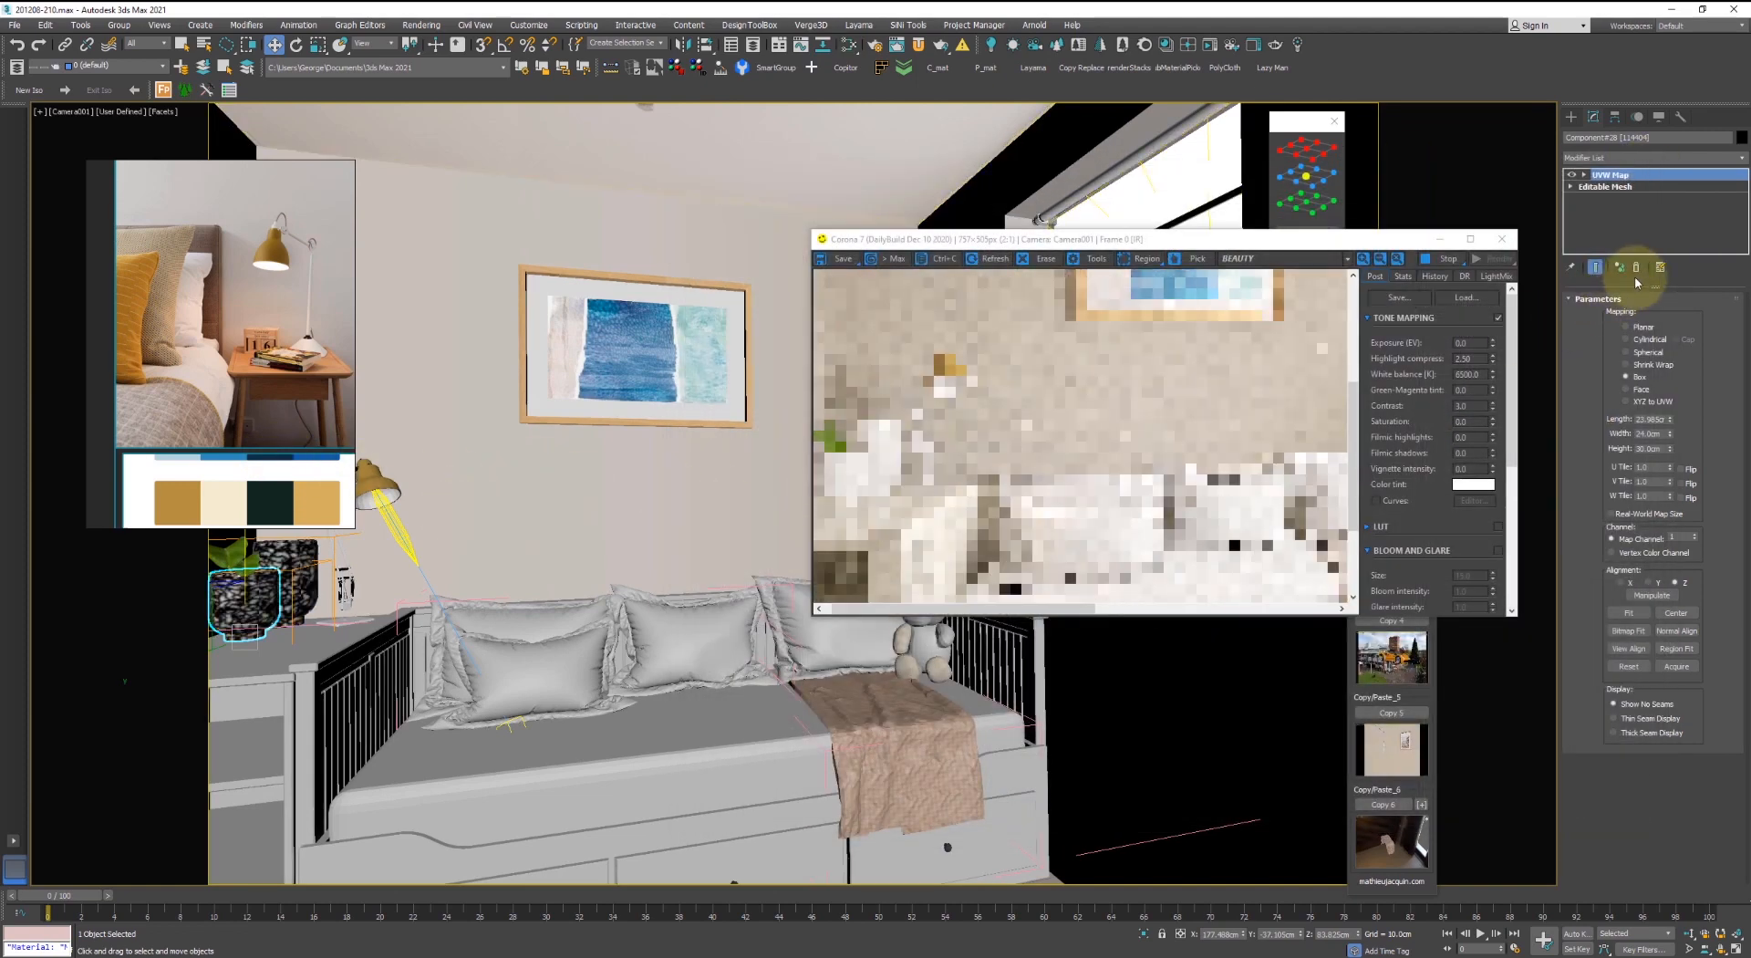
- Assign the mustard _Default material (CoronaRaySwitchMtl) to the selected plant pot and close the Slate Material Editor
left_click(1619, 267)
key("m")
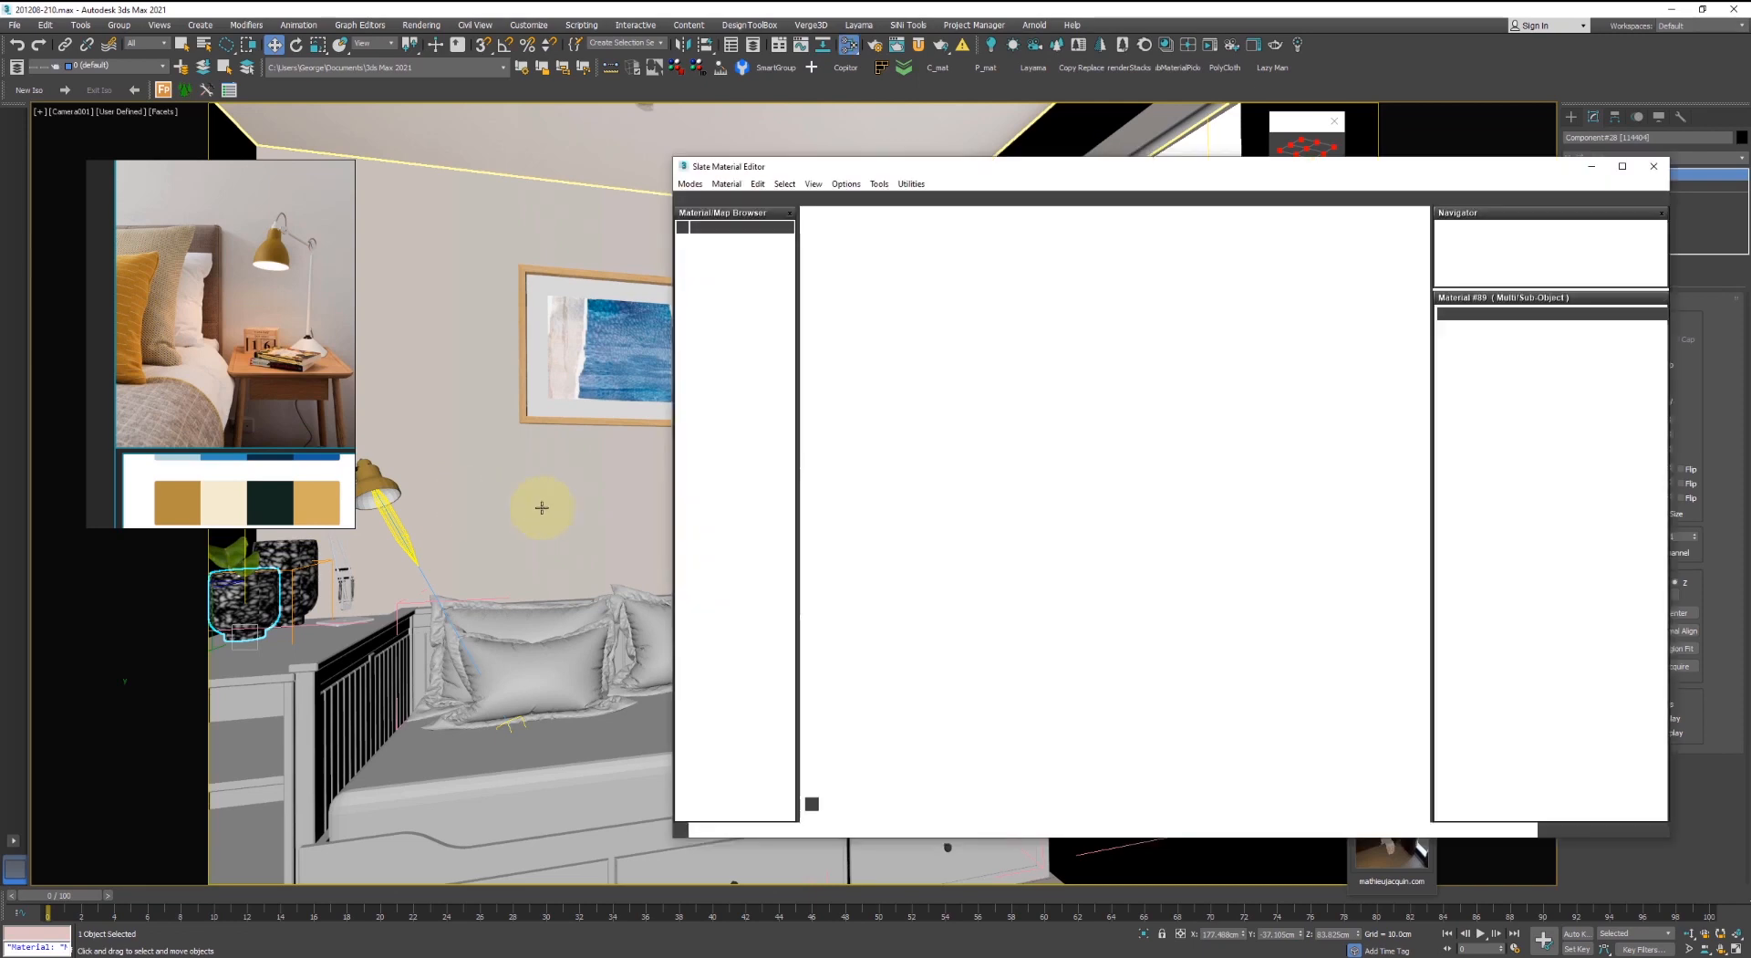
right_click(1107, 693)
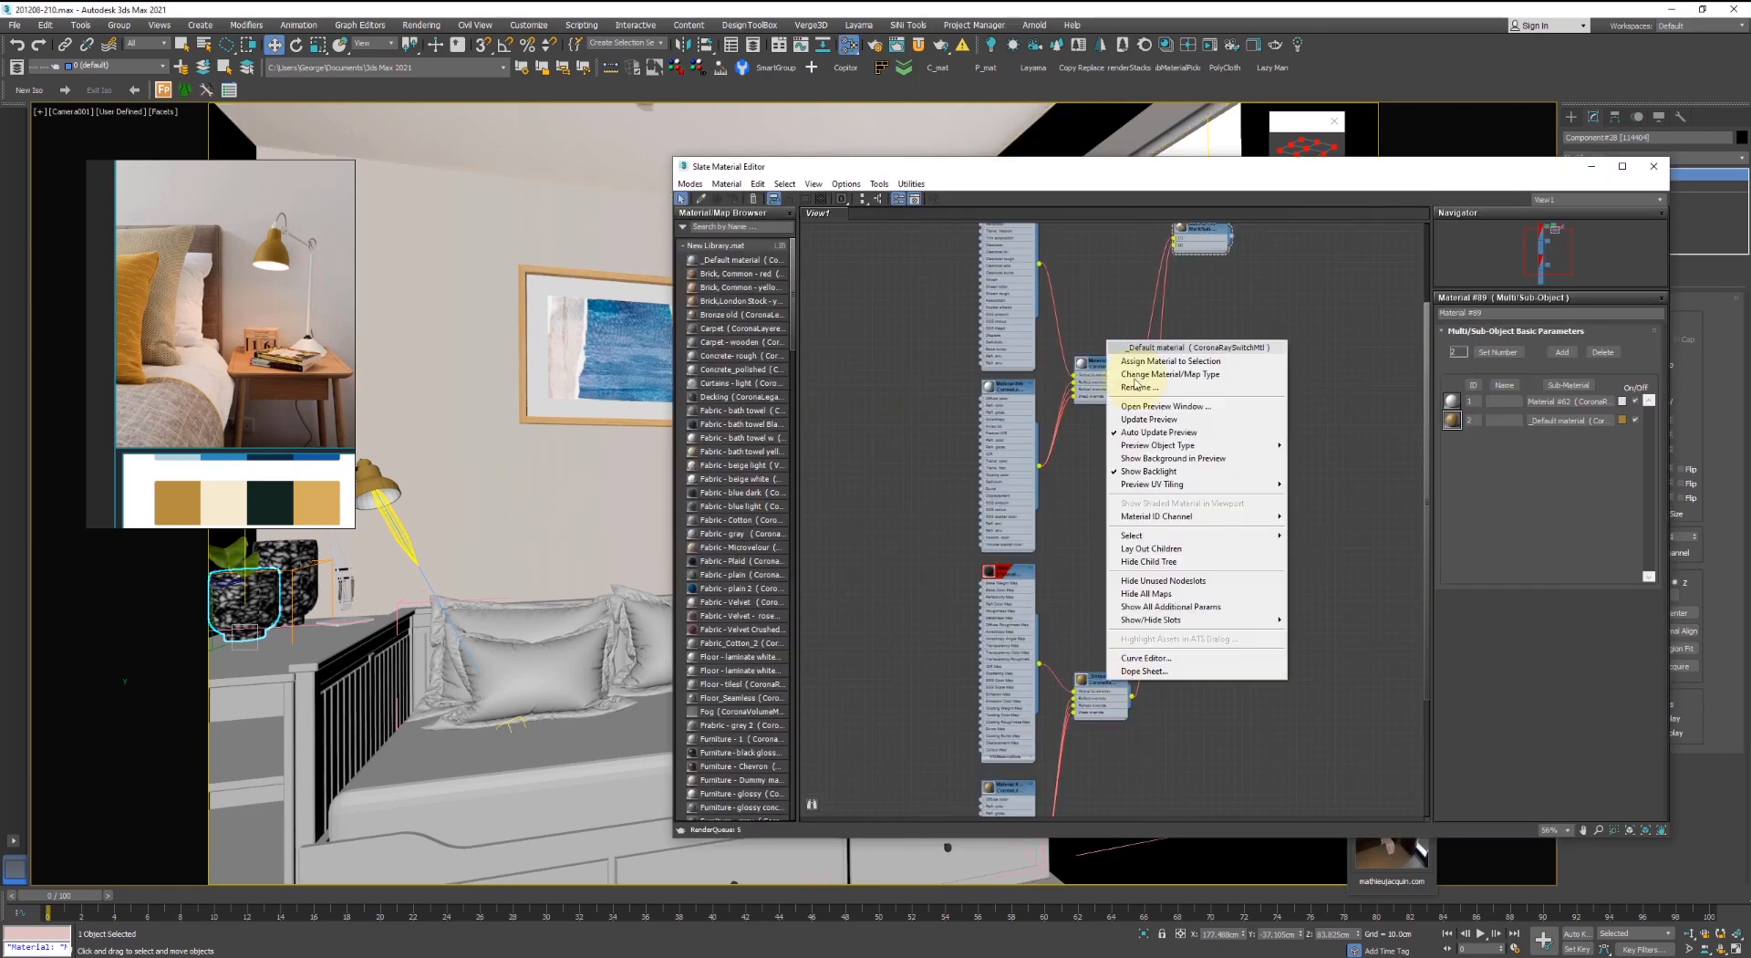
left_click(1186, 363)
left_click(1652, 167)
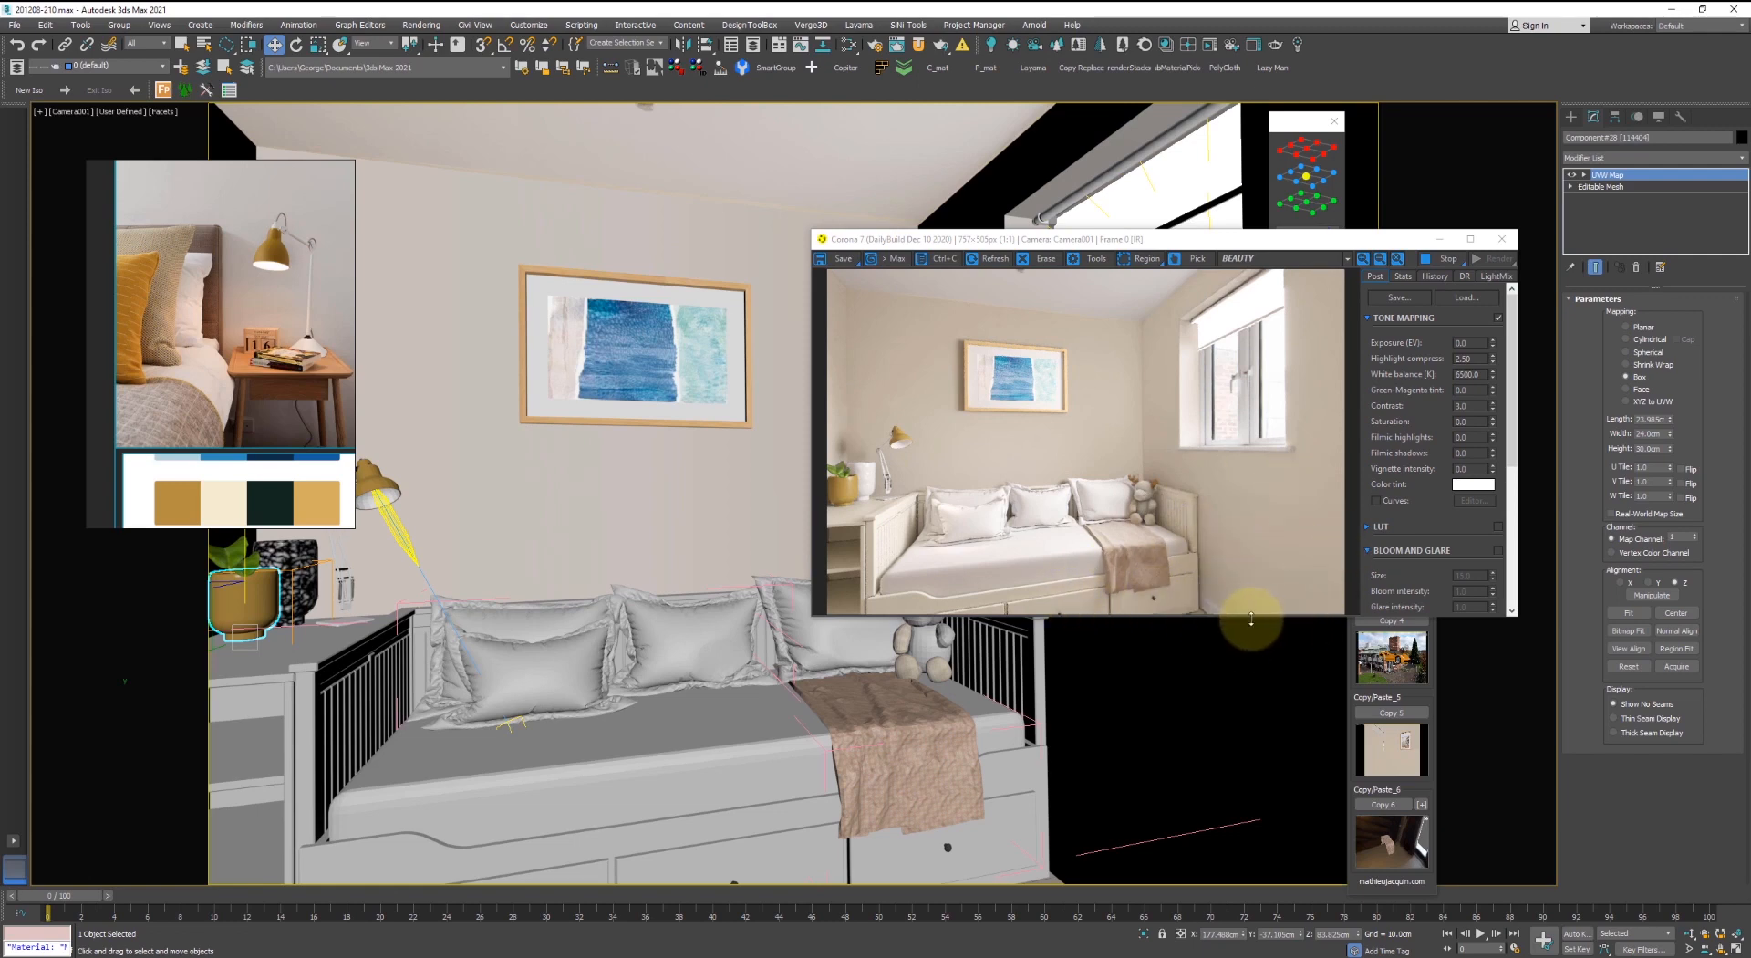
- Select the front pillow, load Fabric - Microvelour from the material library into the node view, and assign it to the pillow
left_click(530, 692)
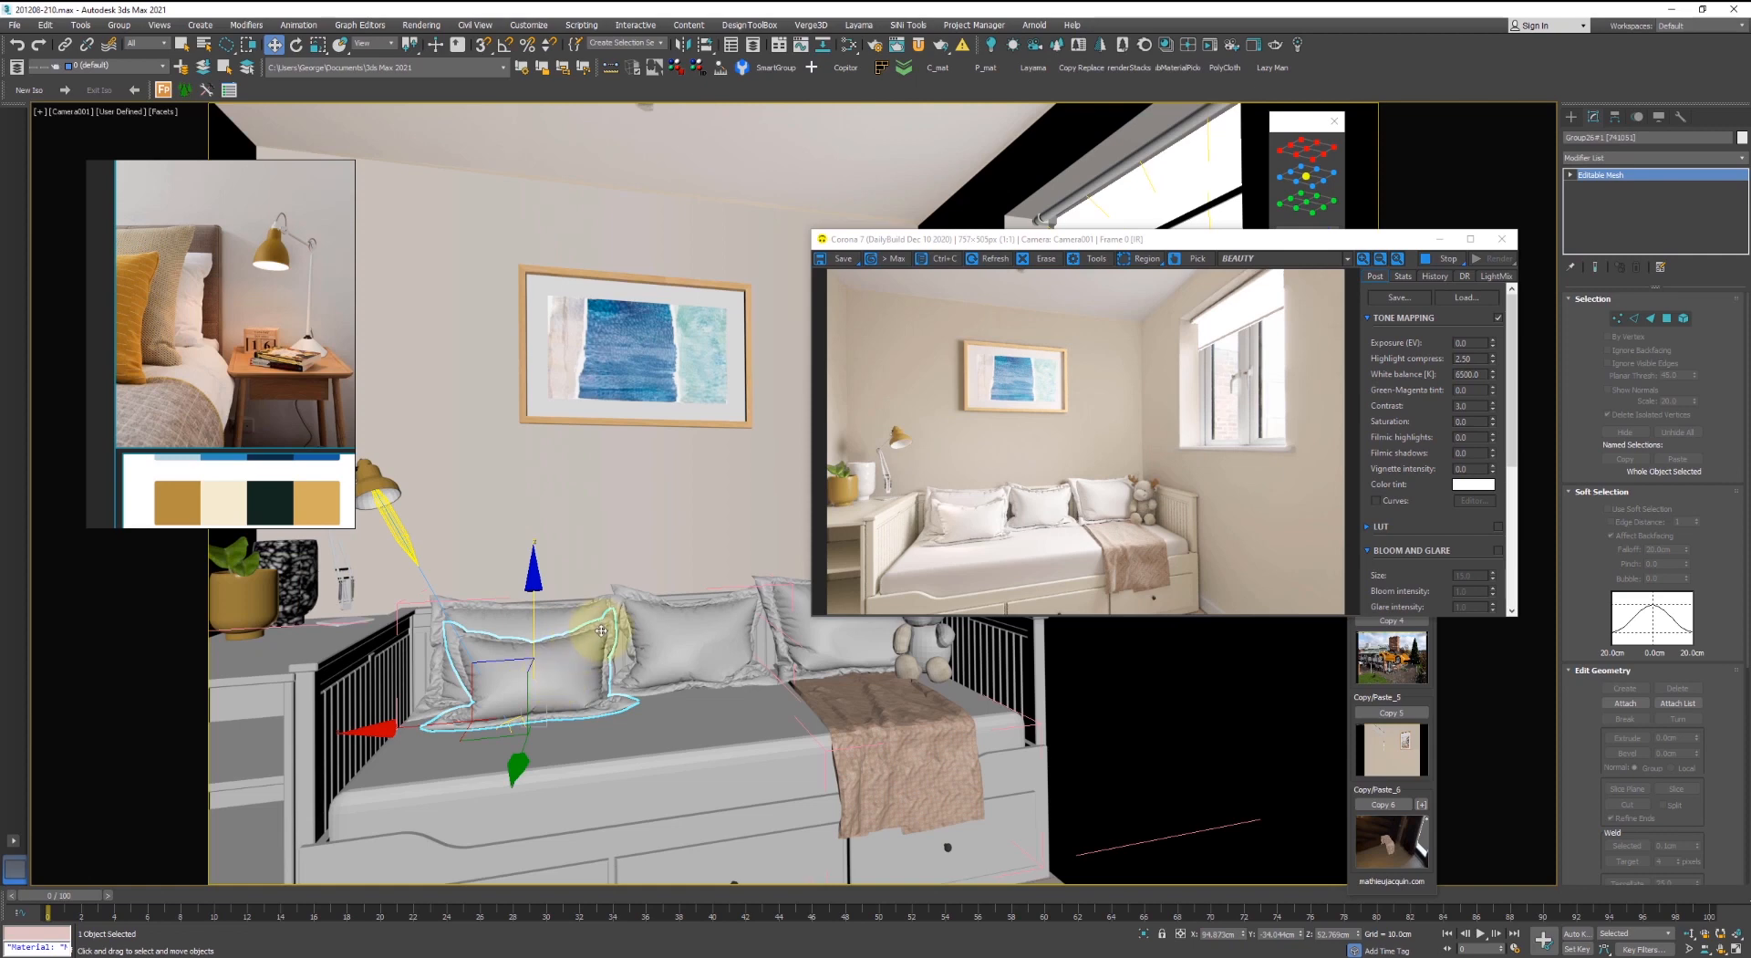
key("m")
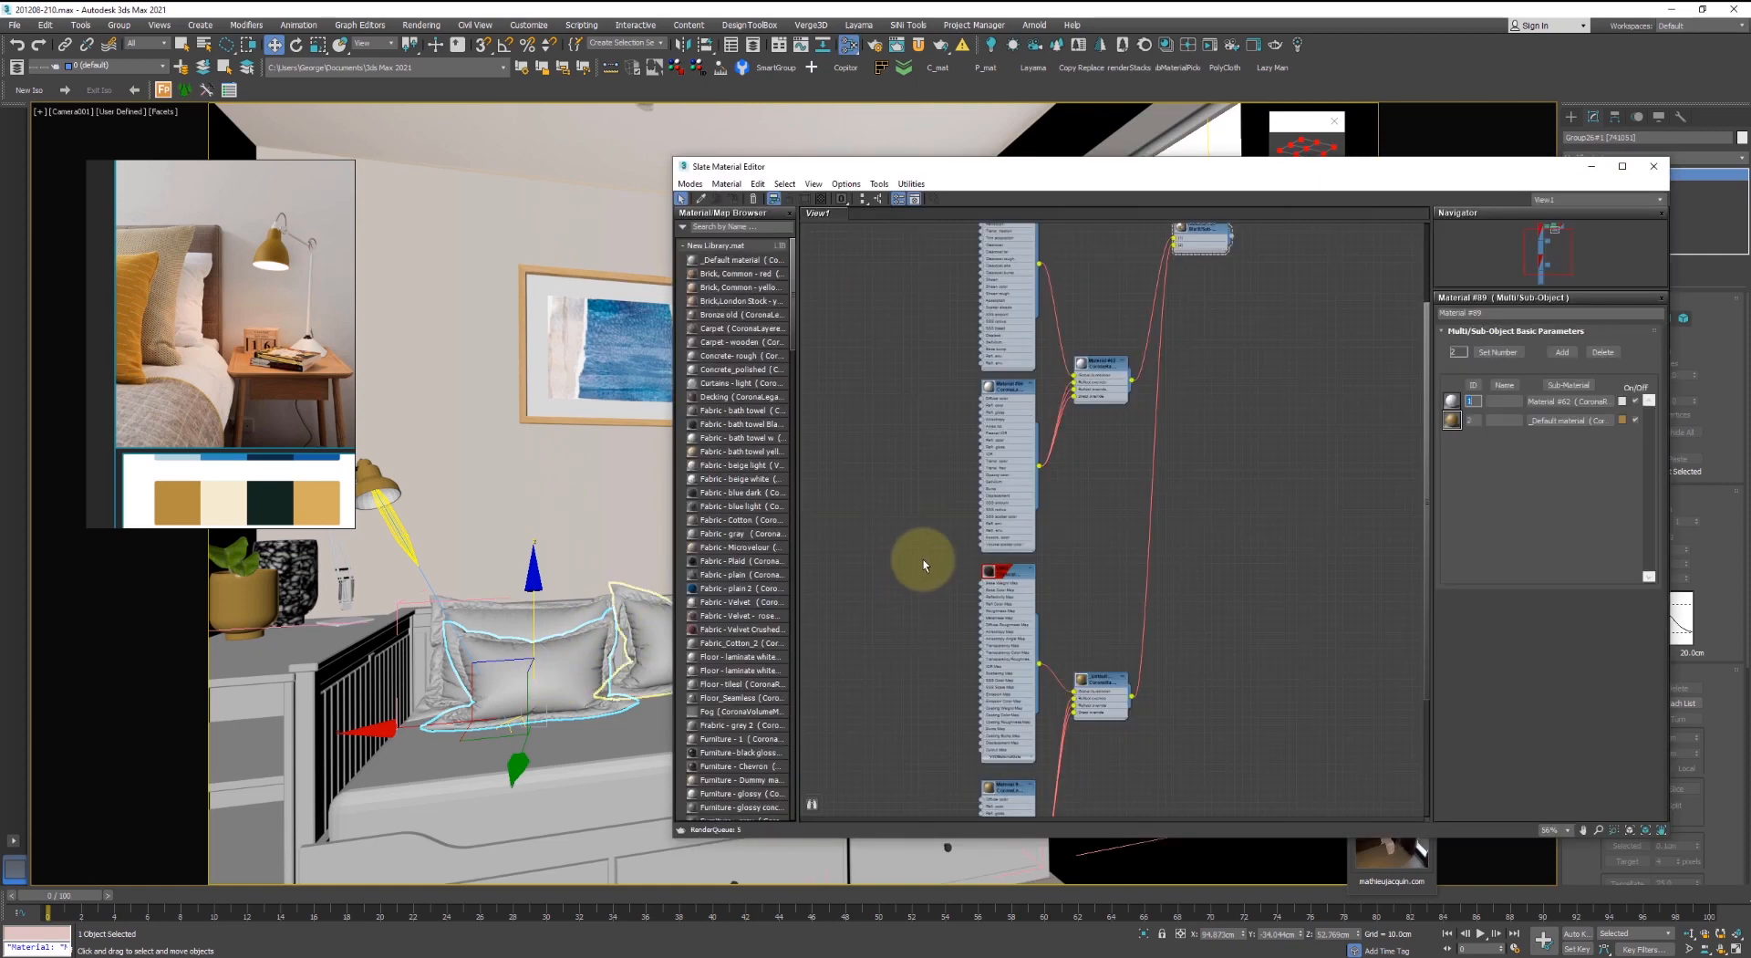
middle_click_drag(914, 512, 1295, 538)
scroll(1004, 581, "down", 3)
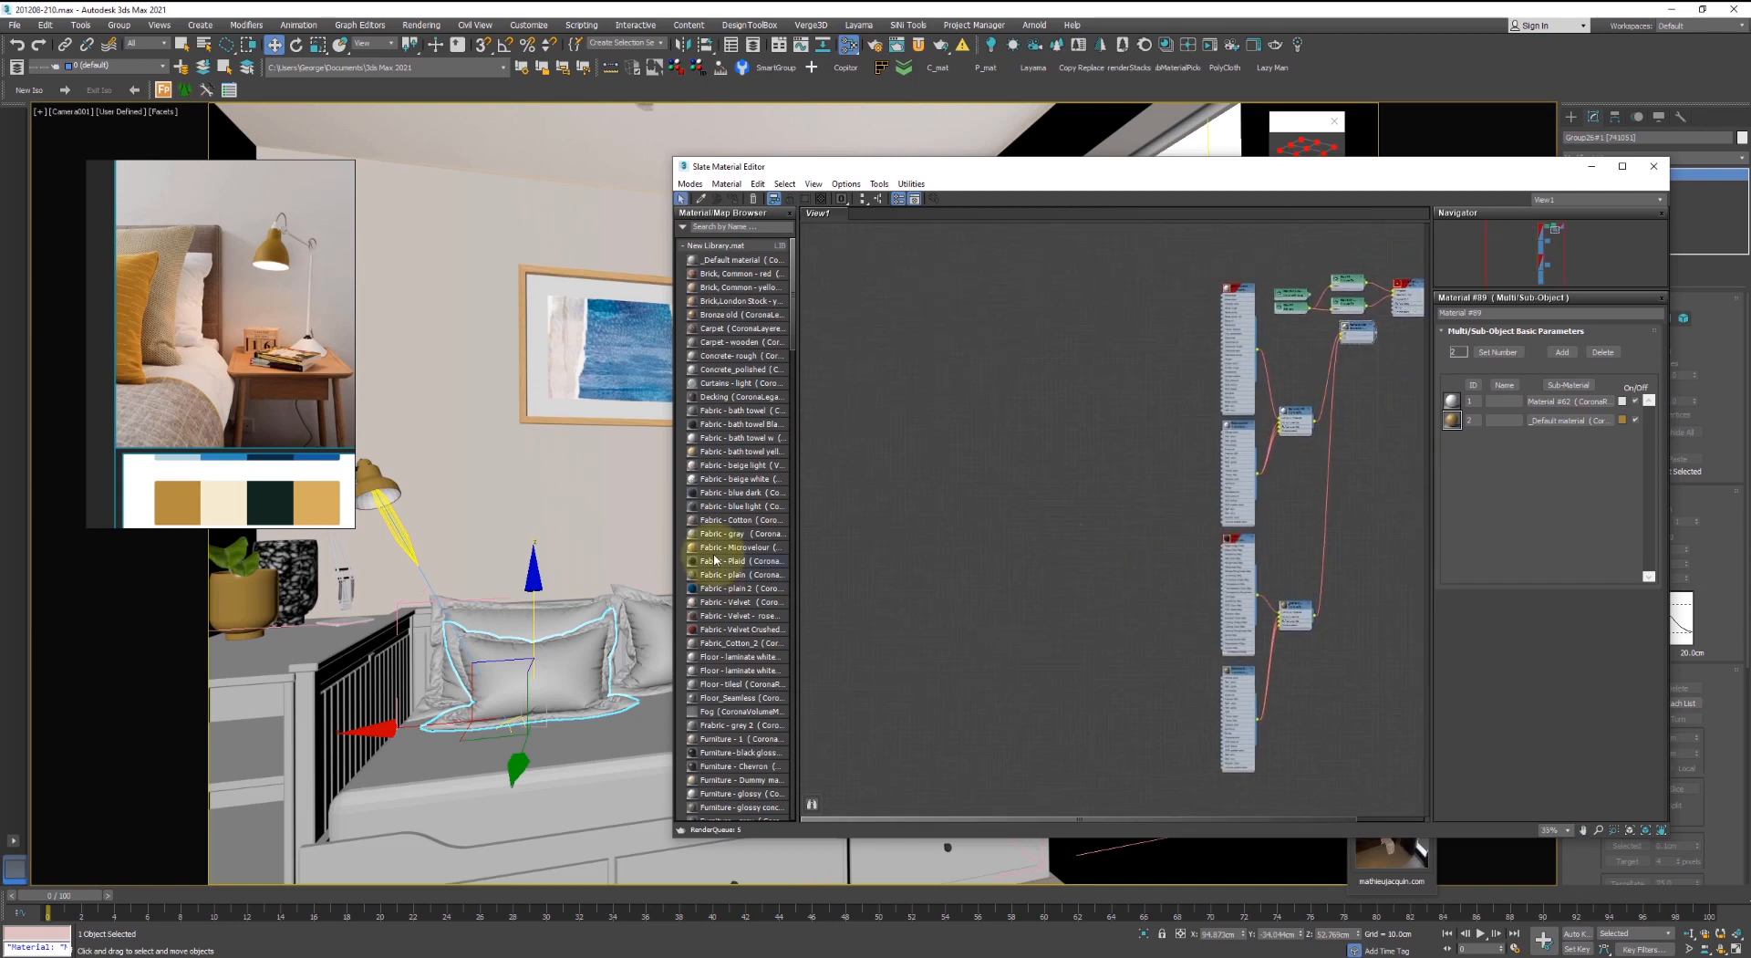
left_click_drag(721, 547, 967, 595)
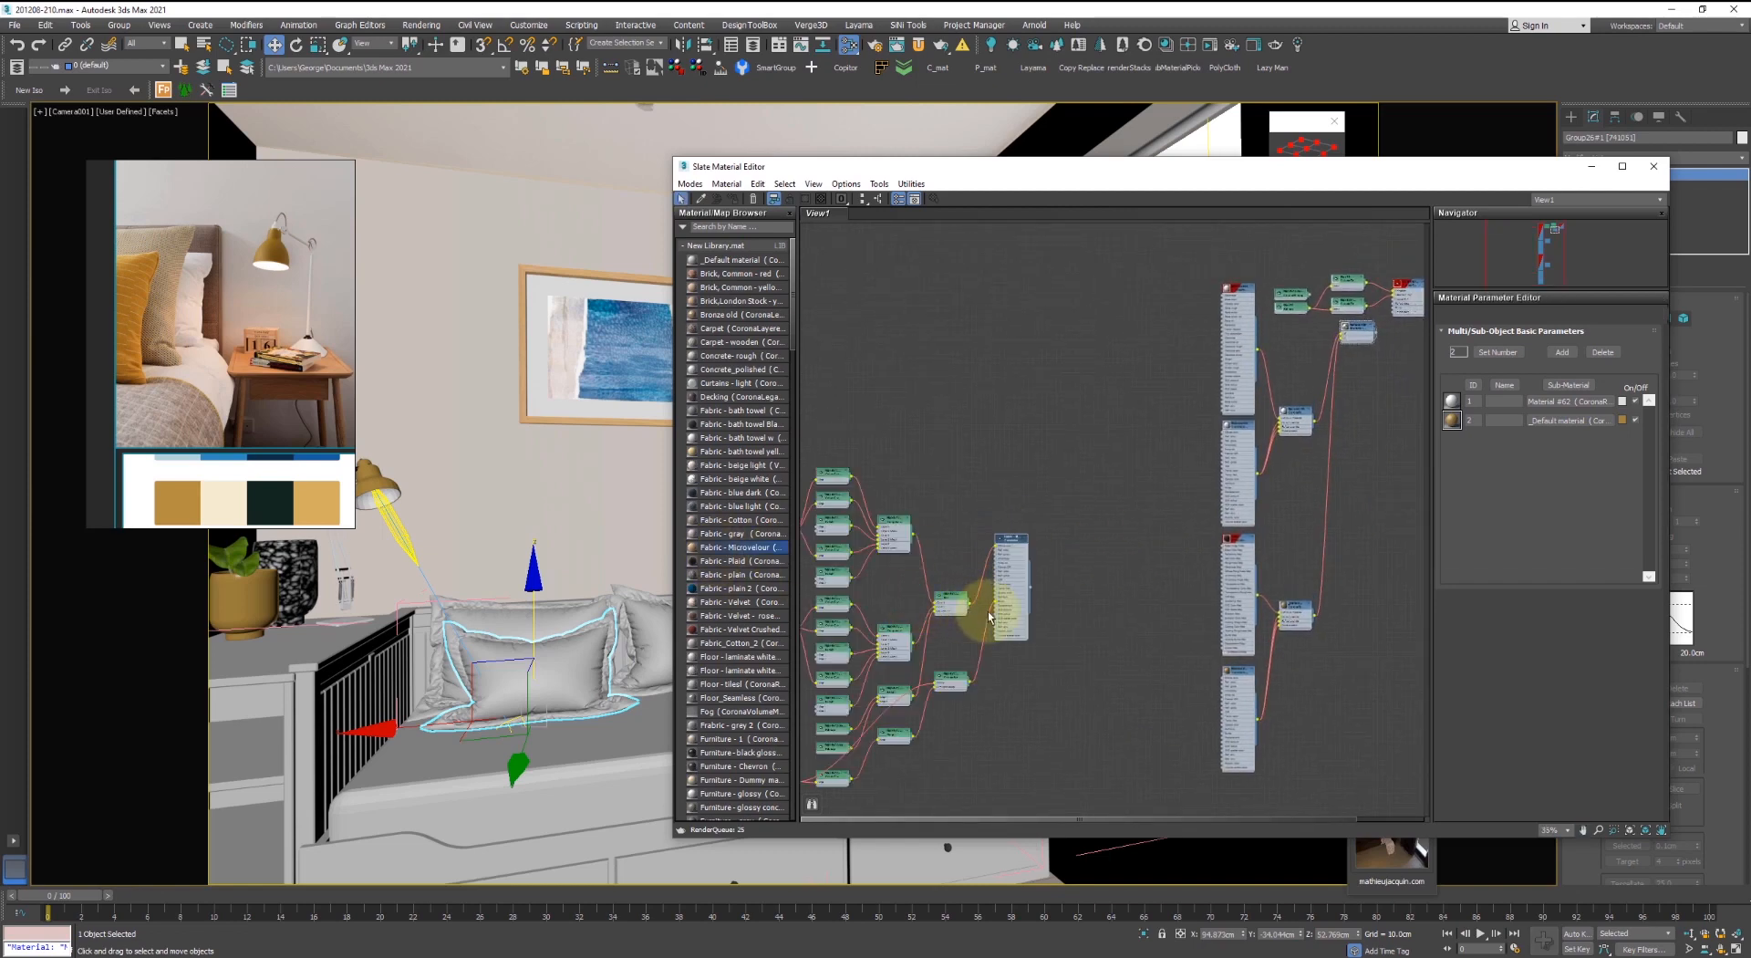
double_click(1007, 584)
right_click(1012, 545)
left_click(1009, 566)
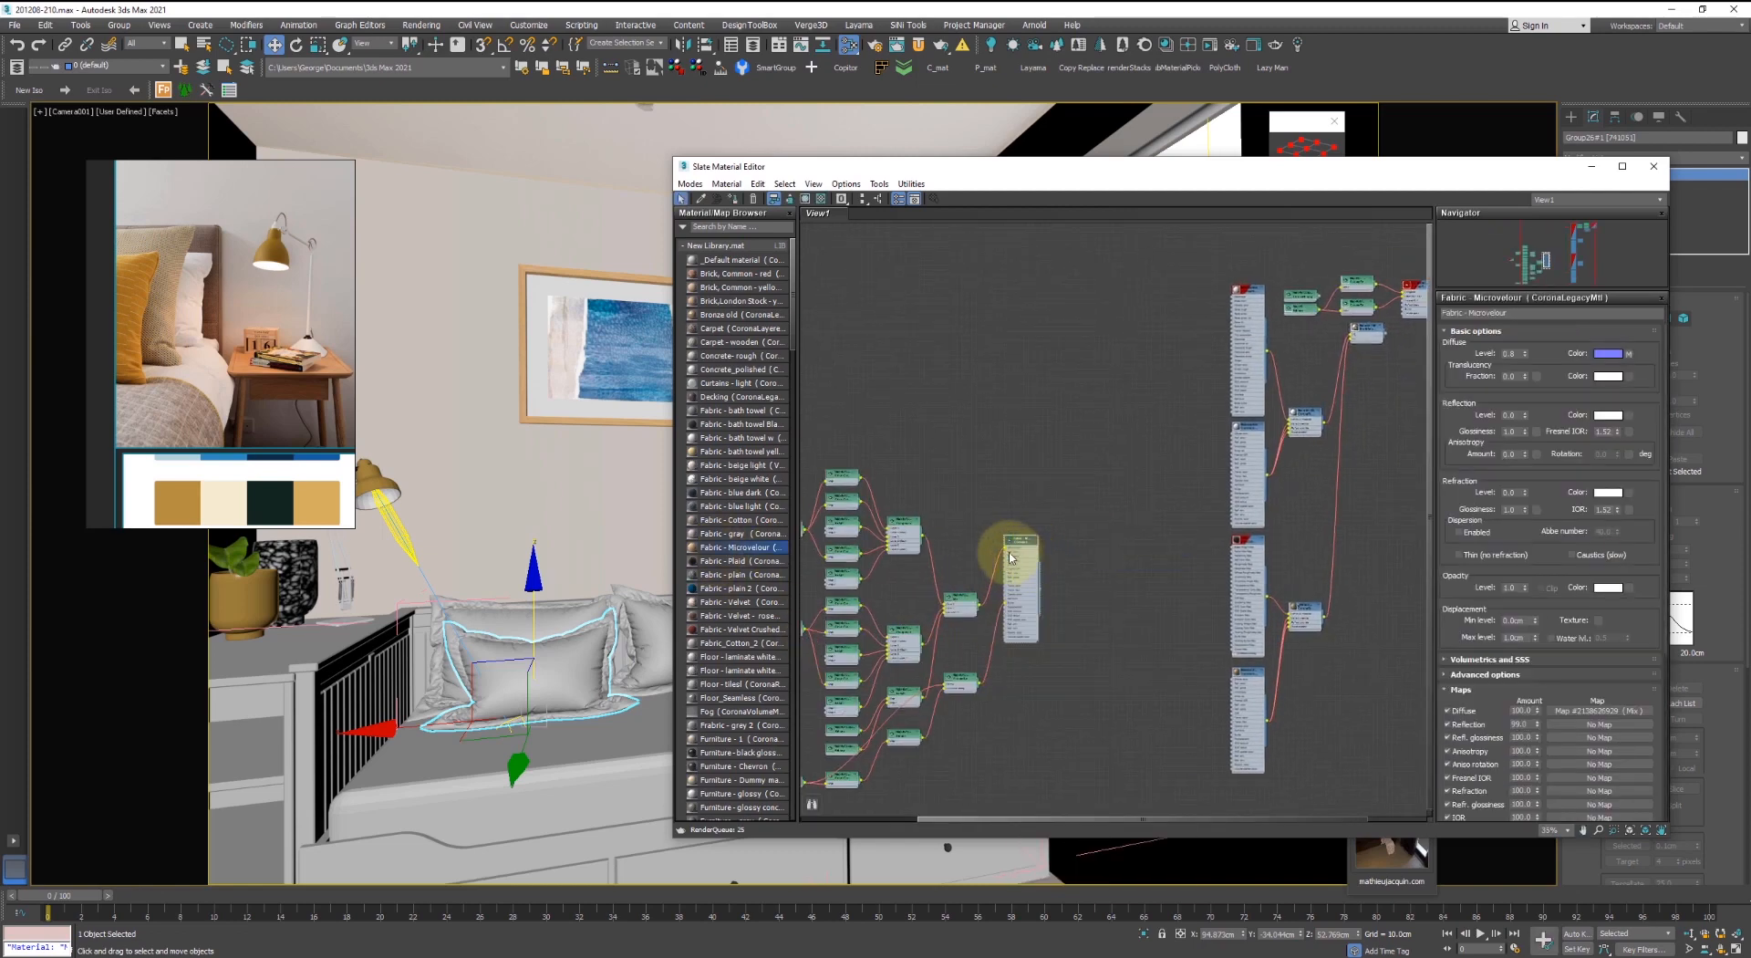
- Arrange the render window and the material editor so that the rendered daybed and the Microvelour nodes are both visible
left_click_drag(1296, 176, 1327, 528)
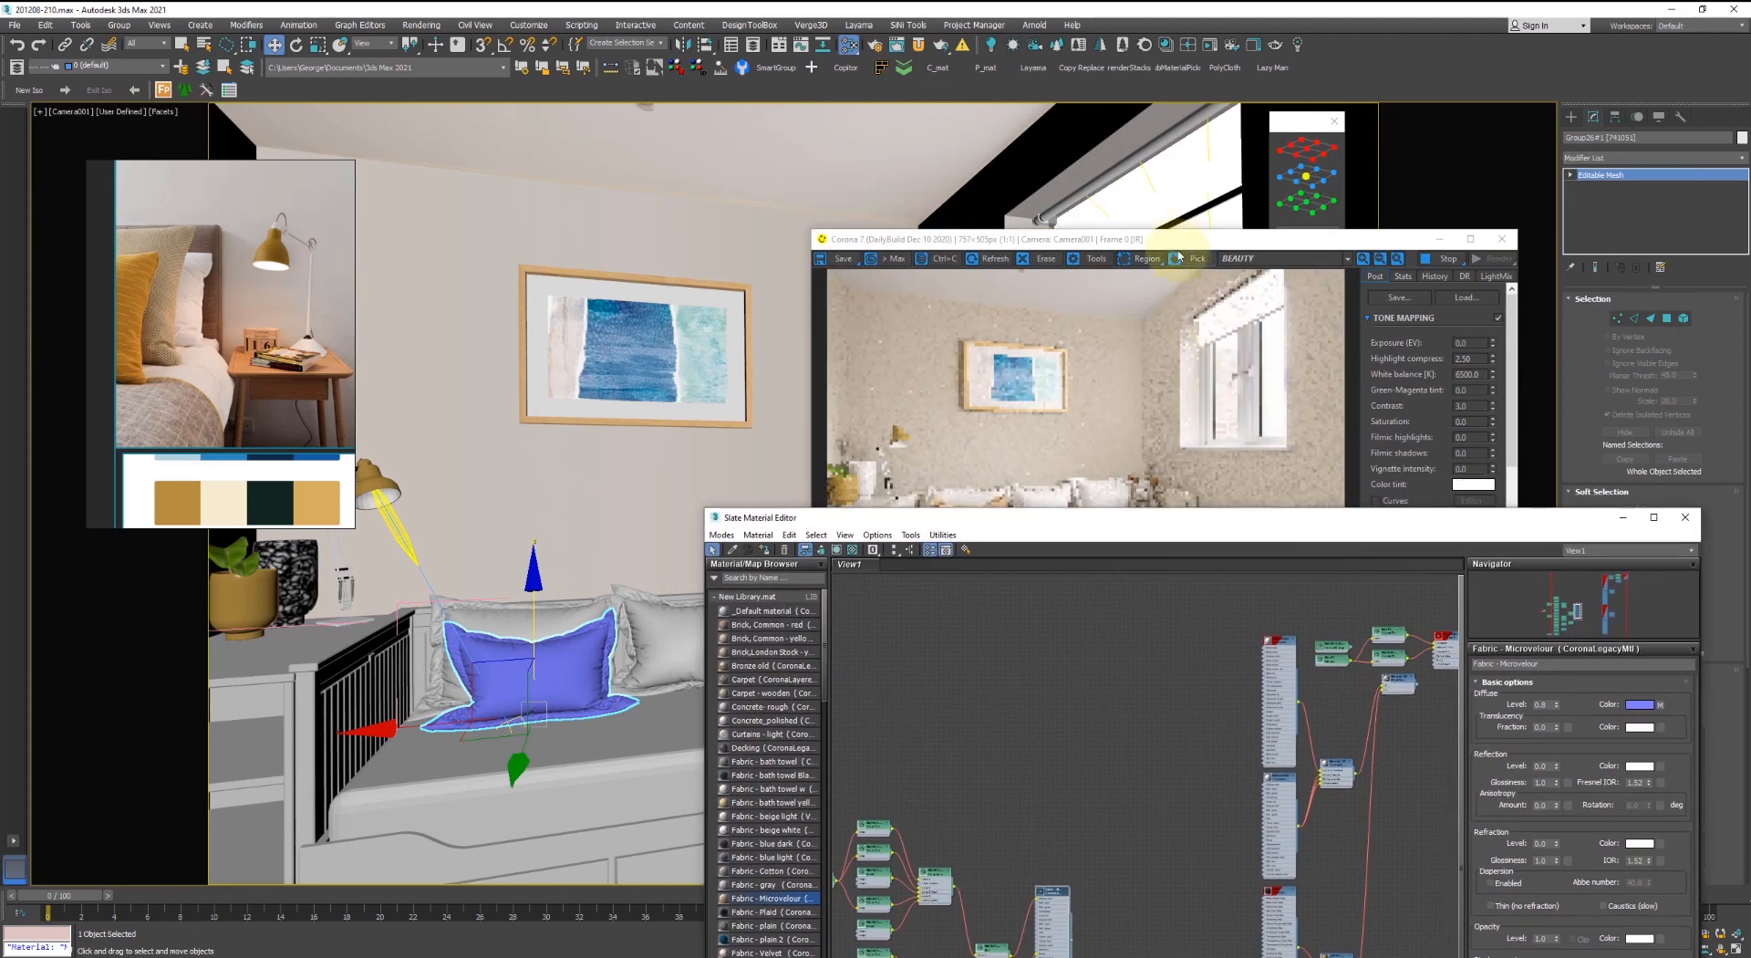
left_click_drag(1186, 255, 836, 140)
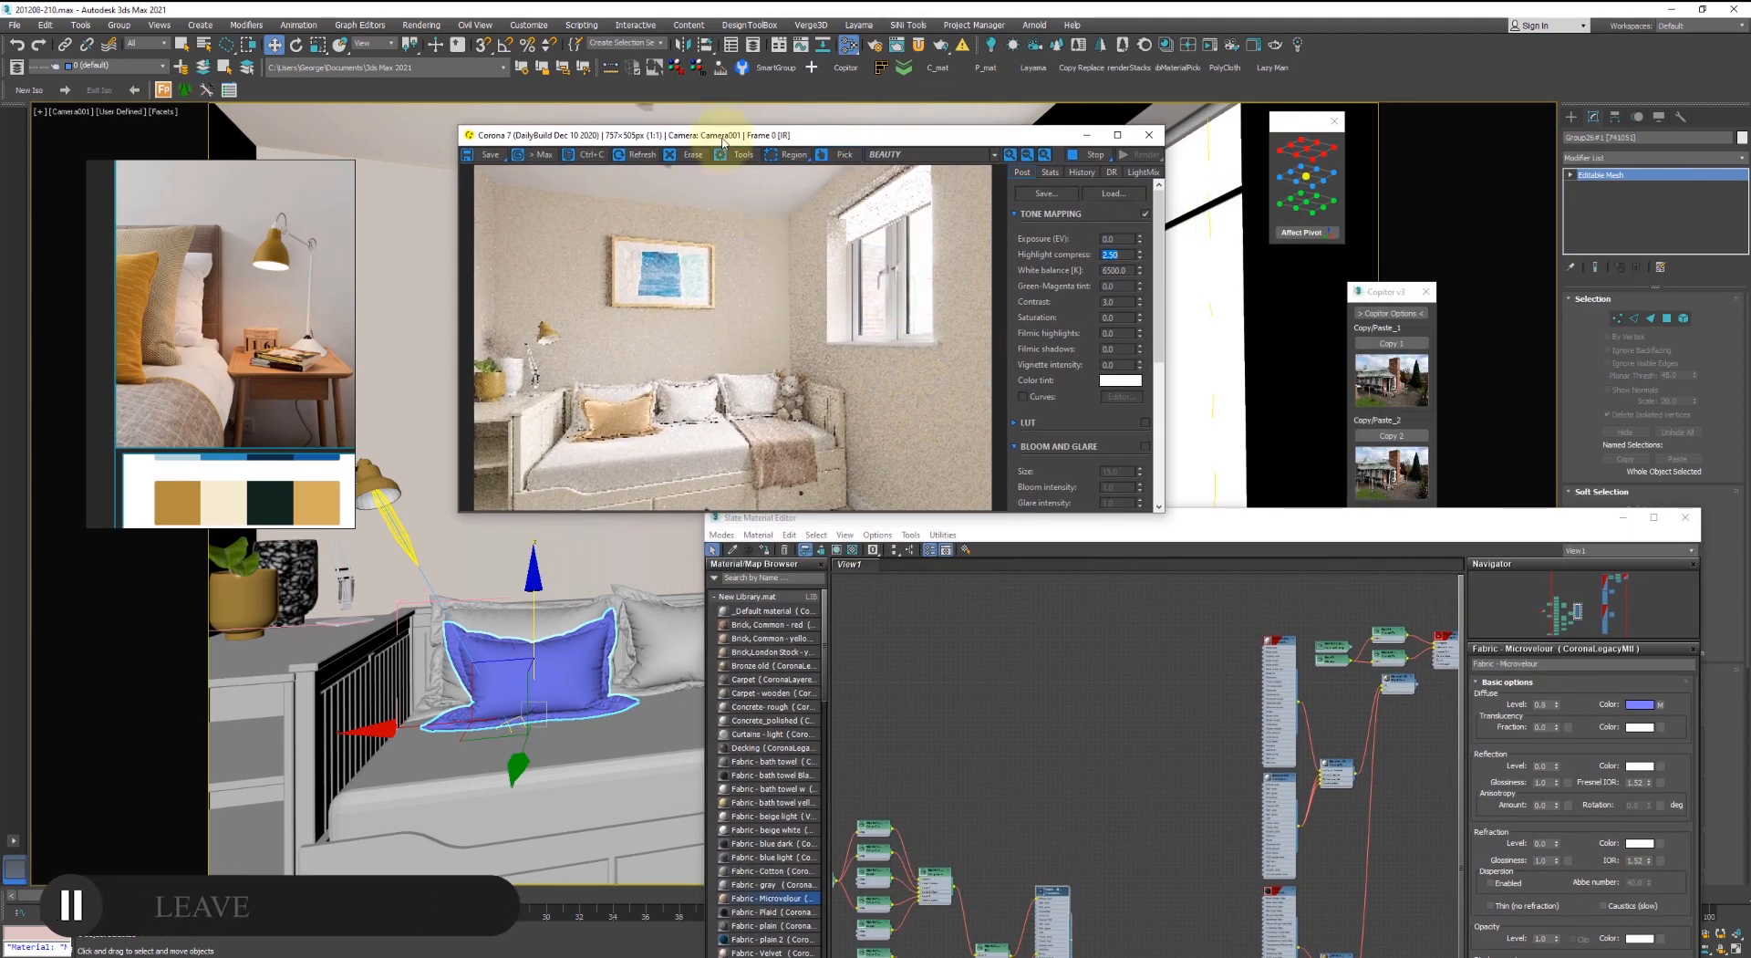
left_click_drag(720, 135, 631, 78)
left_click_drag(928, 518, 971, 190)
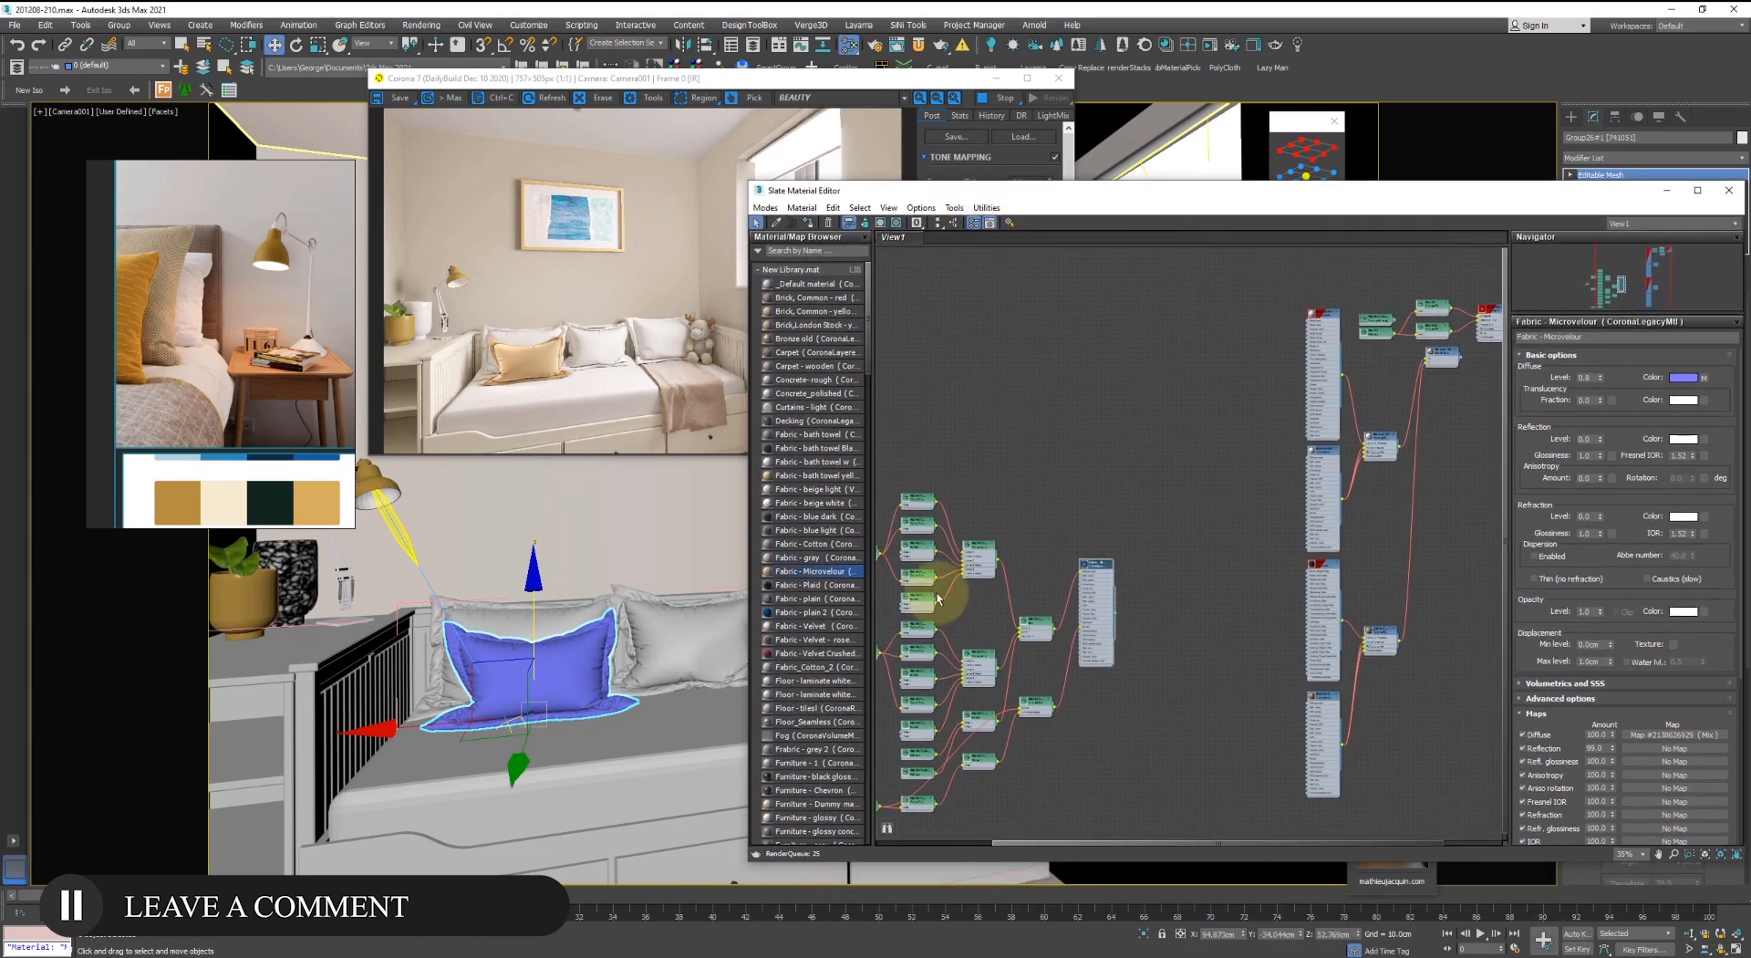
- Open the parameters of the Microvelour material's source bitmap and view the microvelour_37-1.jpg image
scroll(1020, 524, "up", 5)
middle_click_drag(1013, 572, 1121, 584)
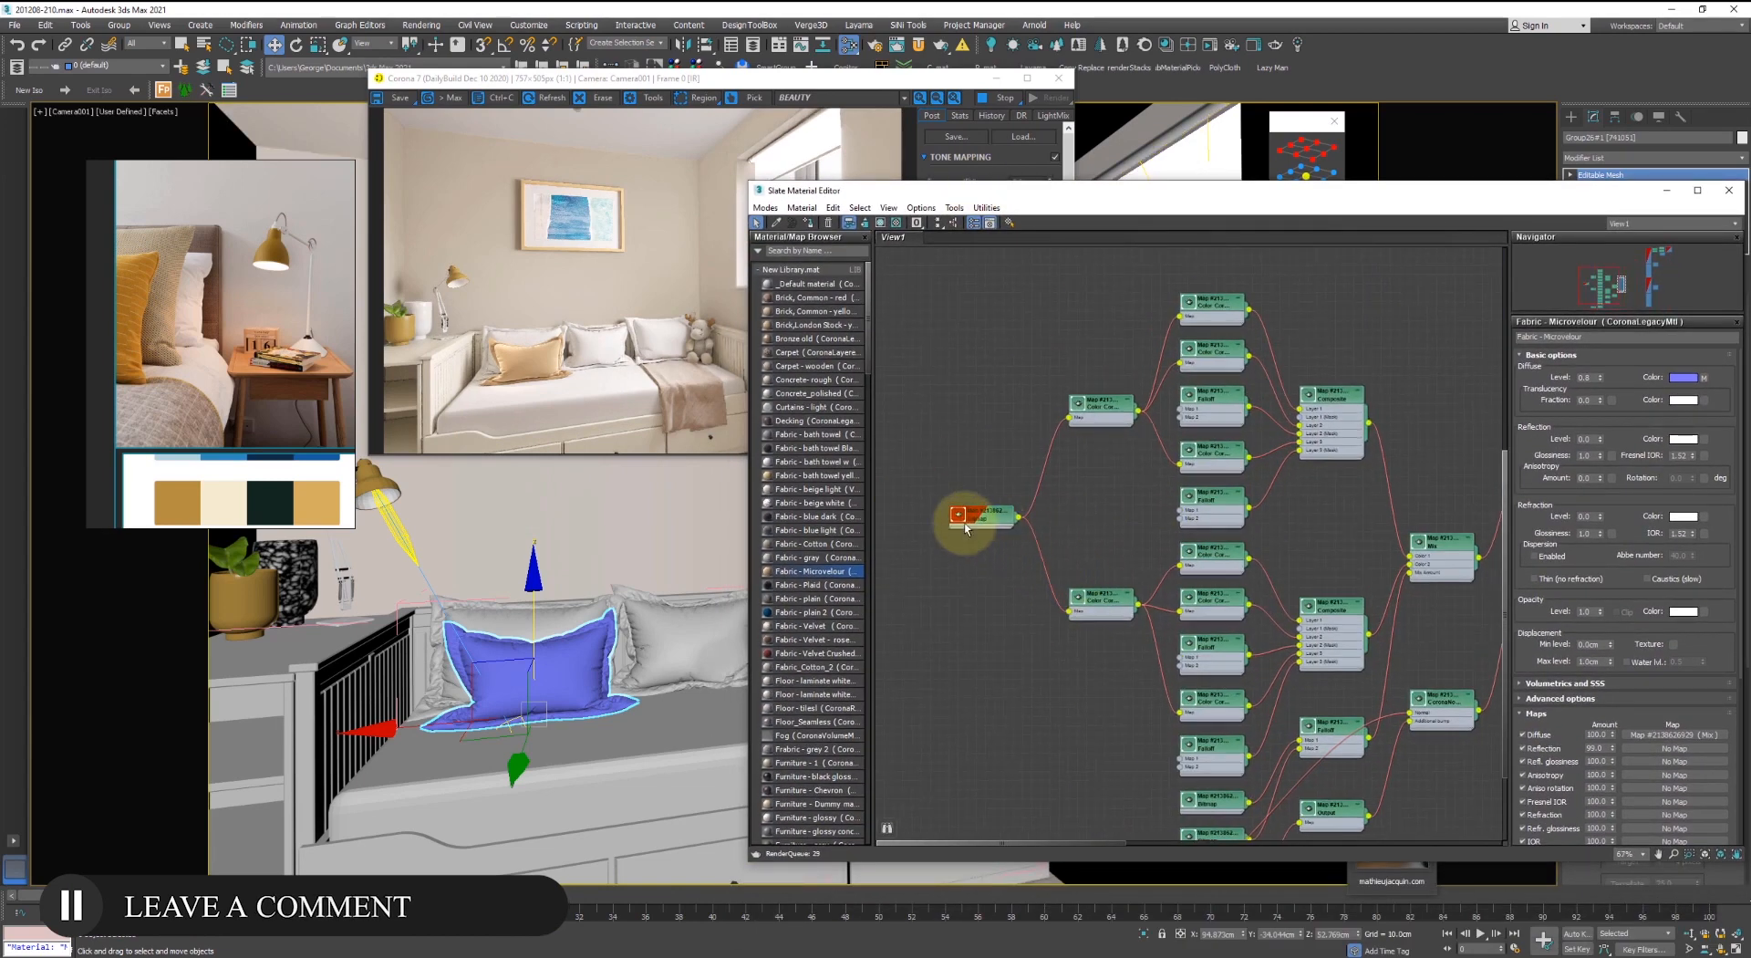
double_click(963, 521)
left_click(1645, 563)
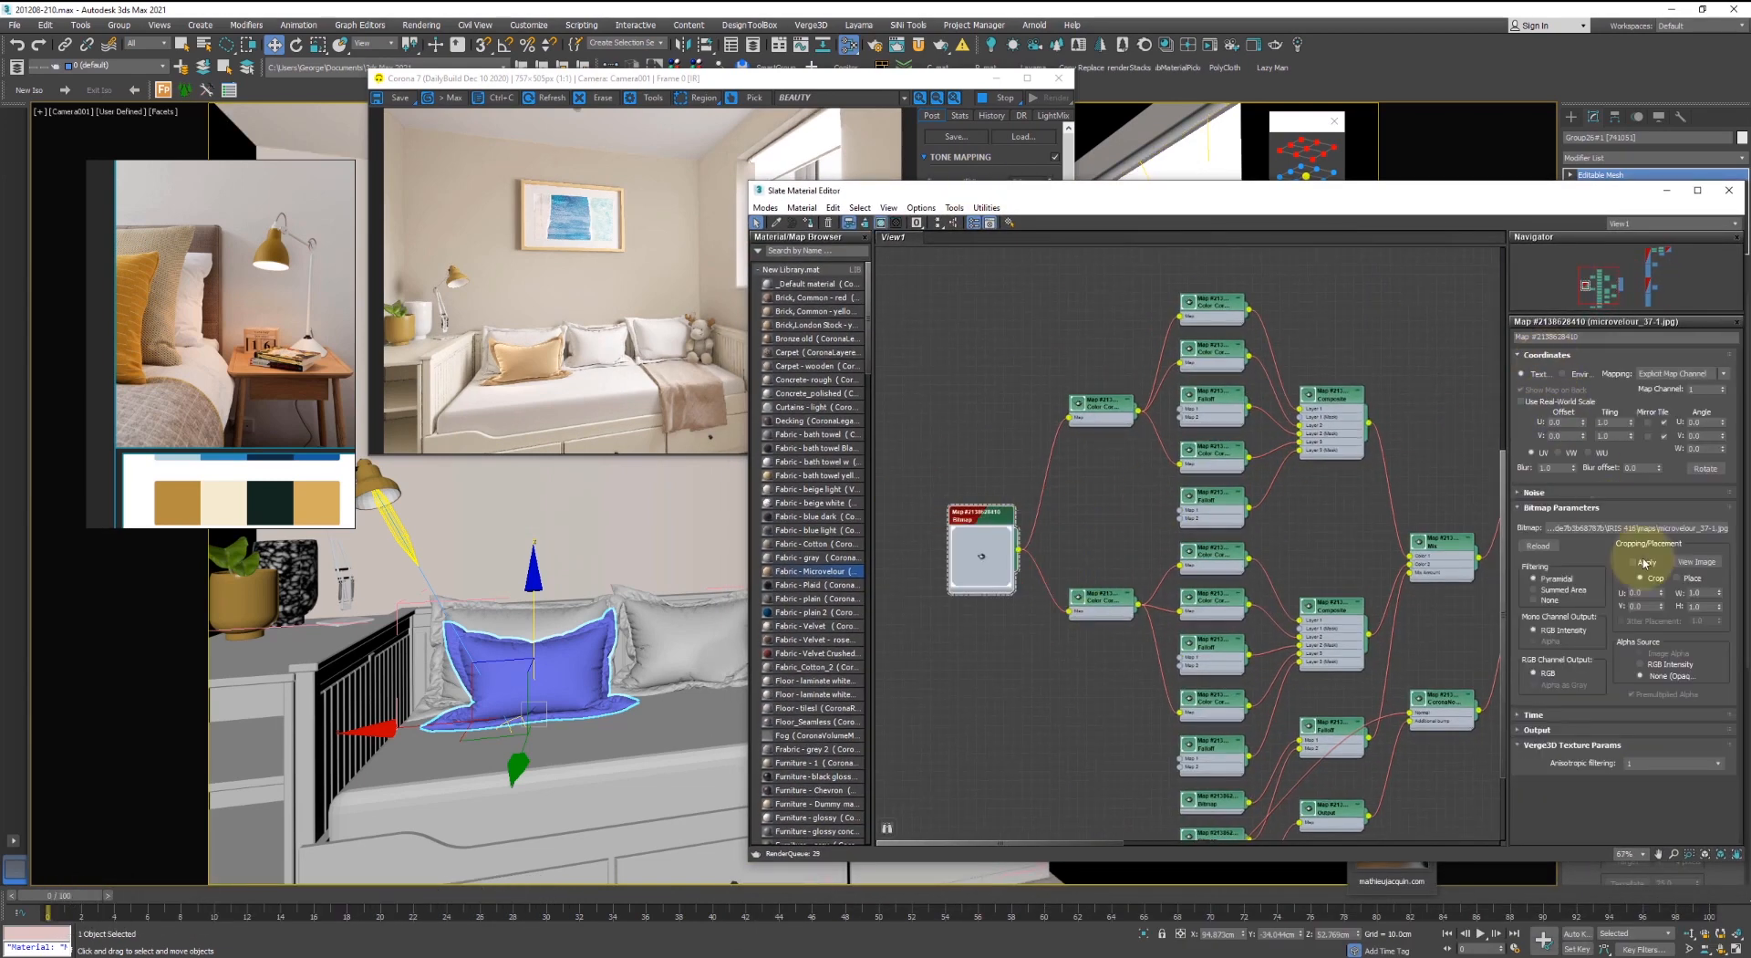
left_click(1695, 562)
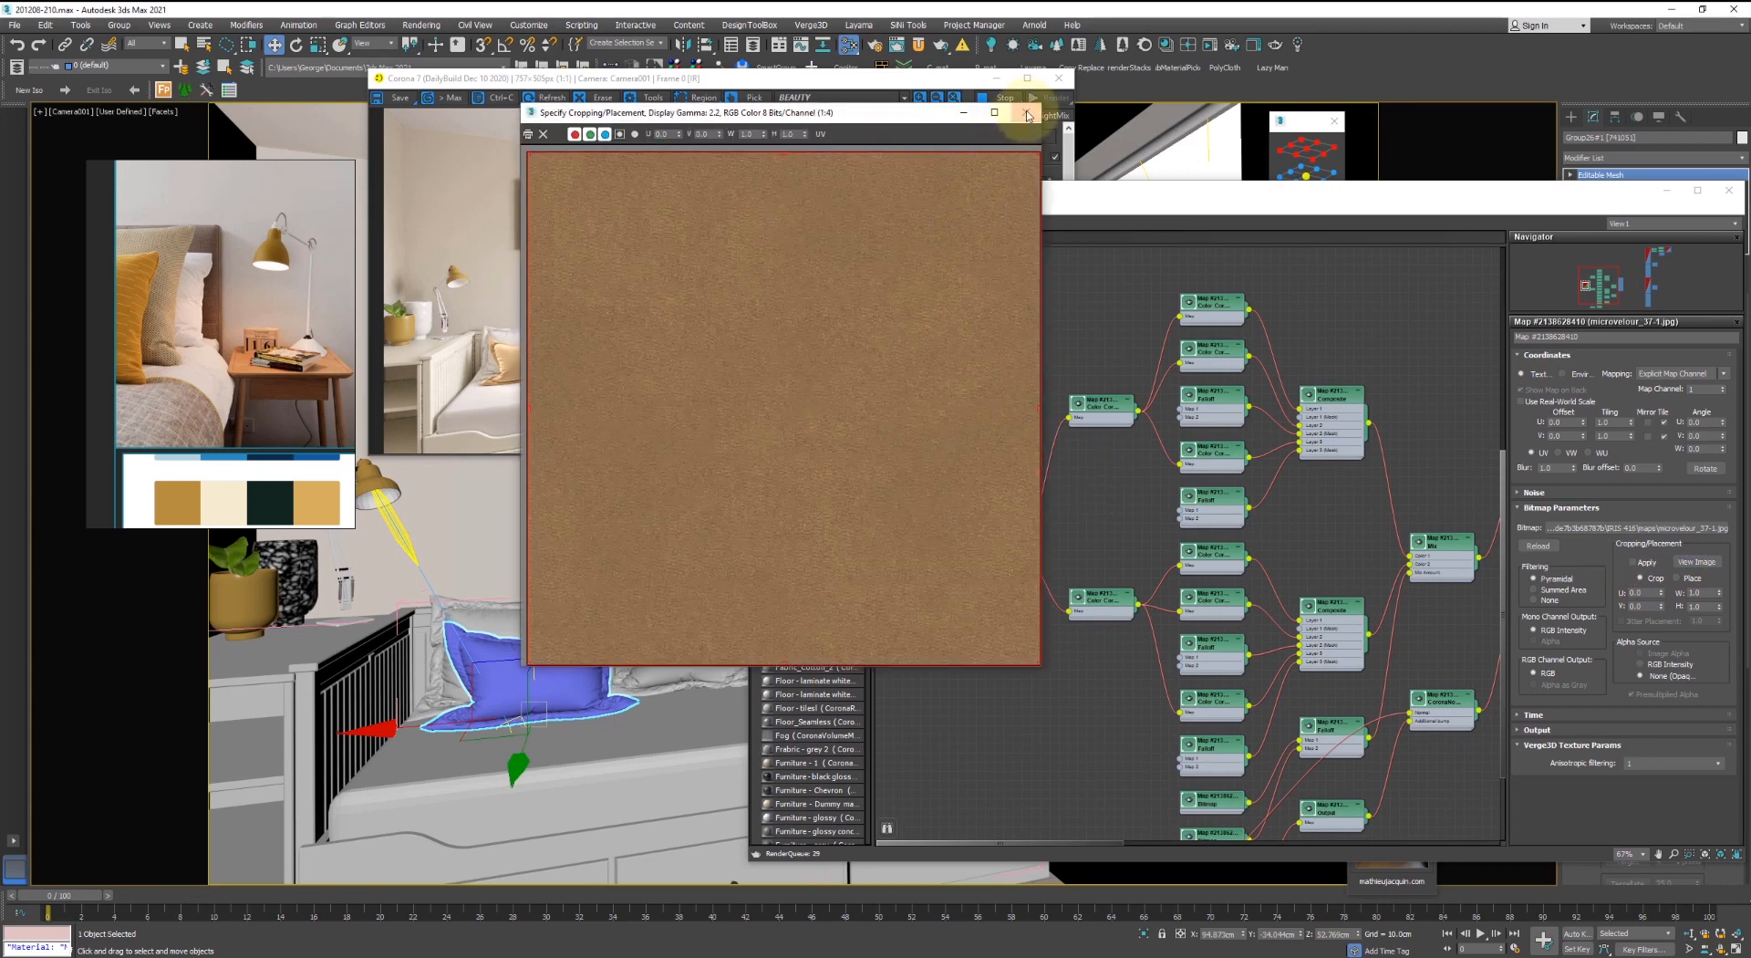
left_click(1025, 113)
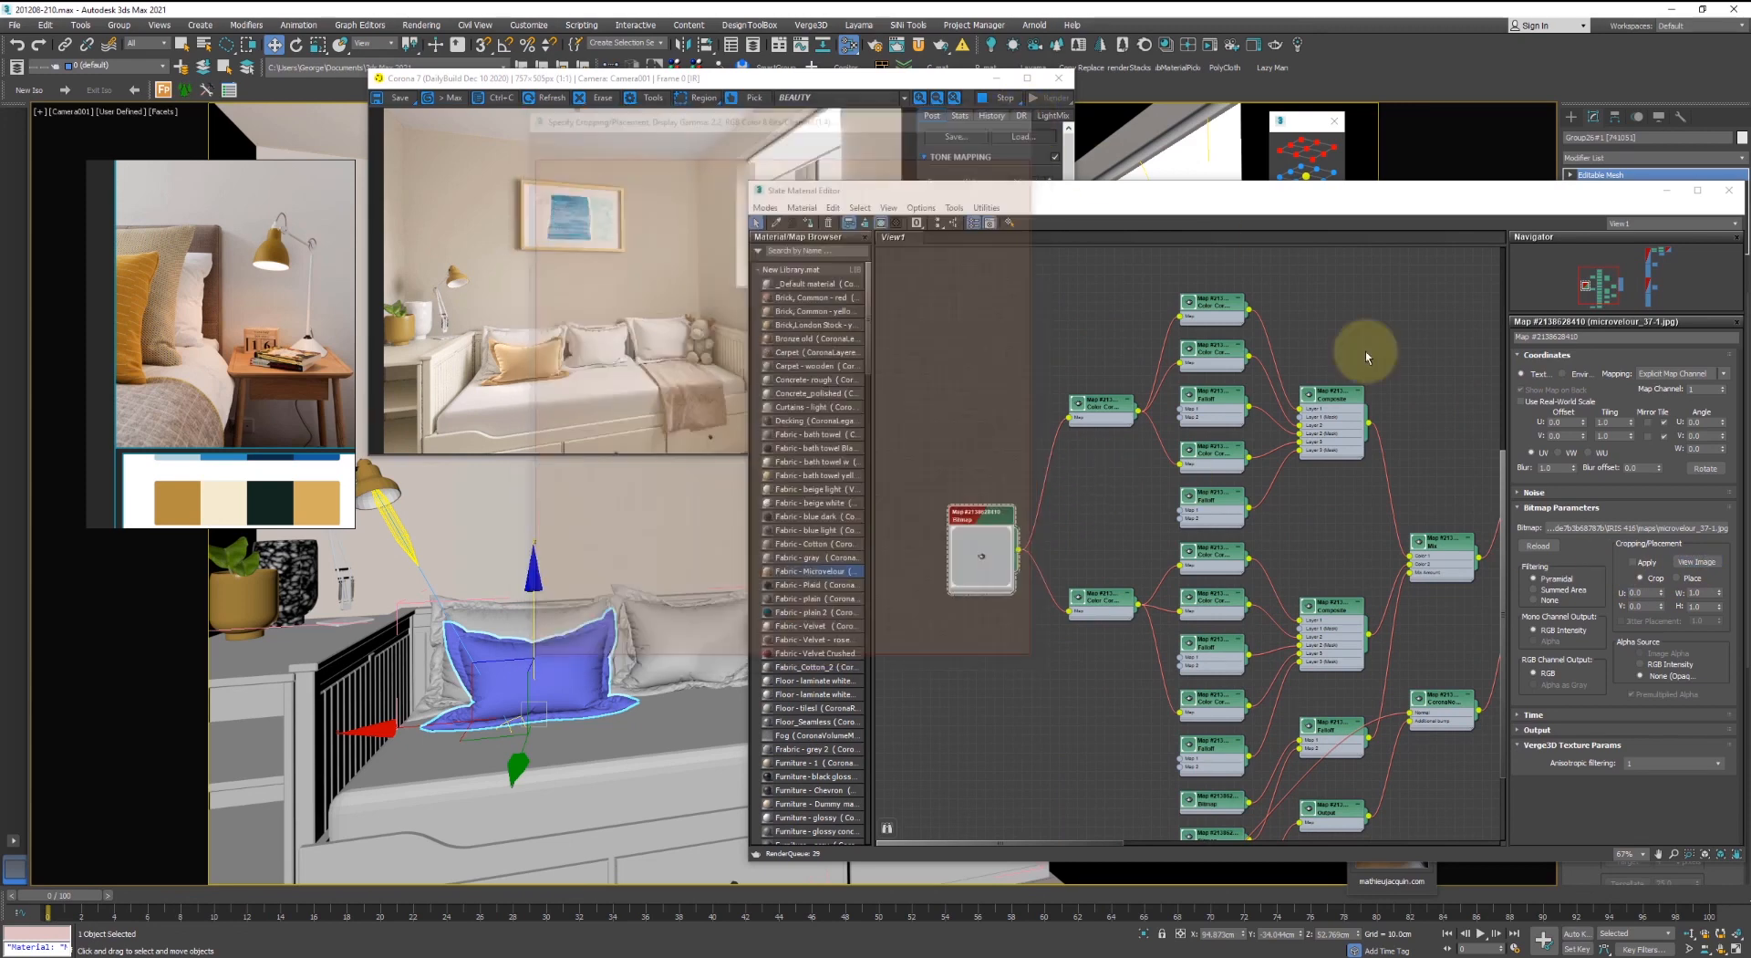
- Replace the source bitmap with microvelour_37.jpg from the maps folder and check the front pillow in the render
left_click(1588, 533)
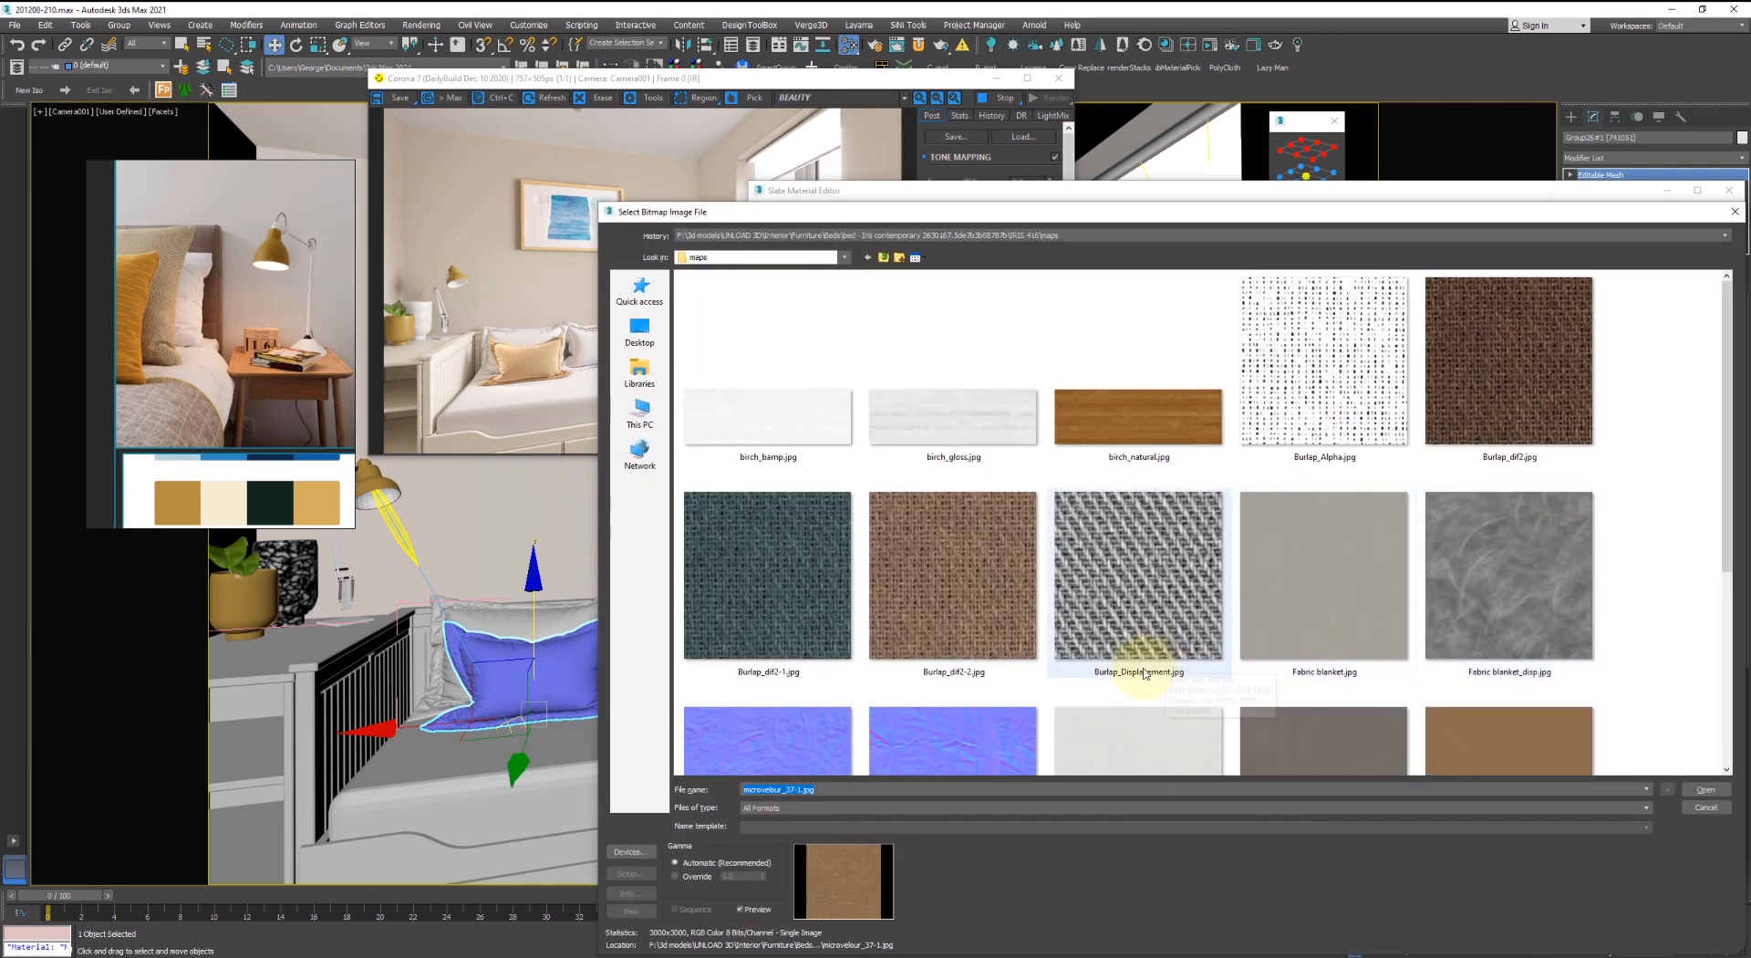
scroll(1147, 666, "down", 3)
scroll(1146, 668, "up", 3)
scroll(1146, 668, "down", 3)
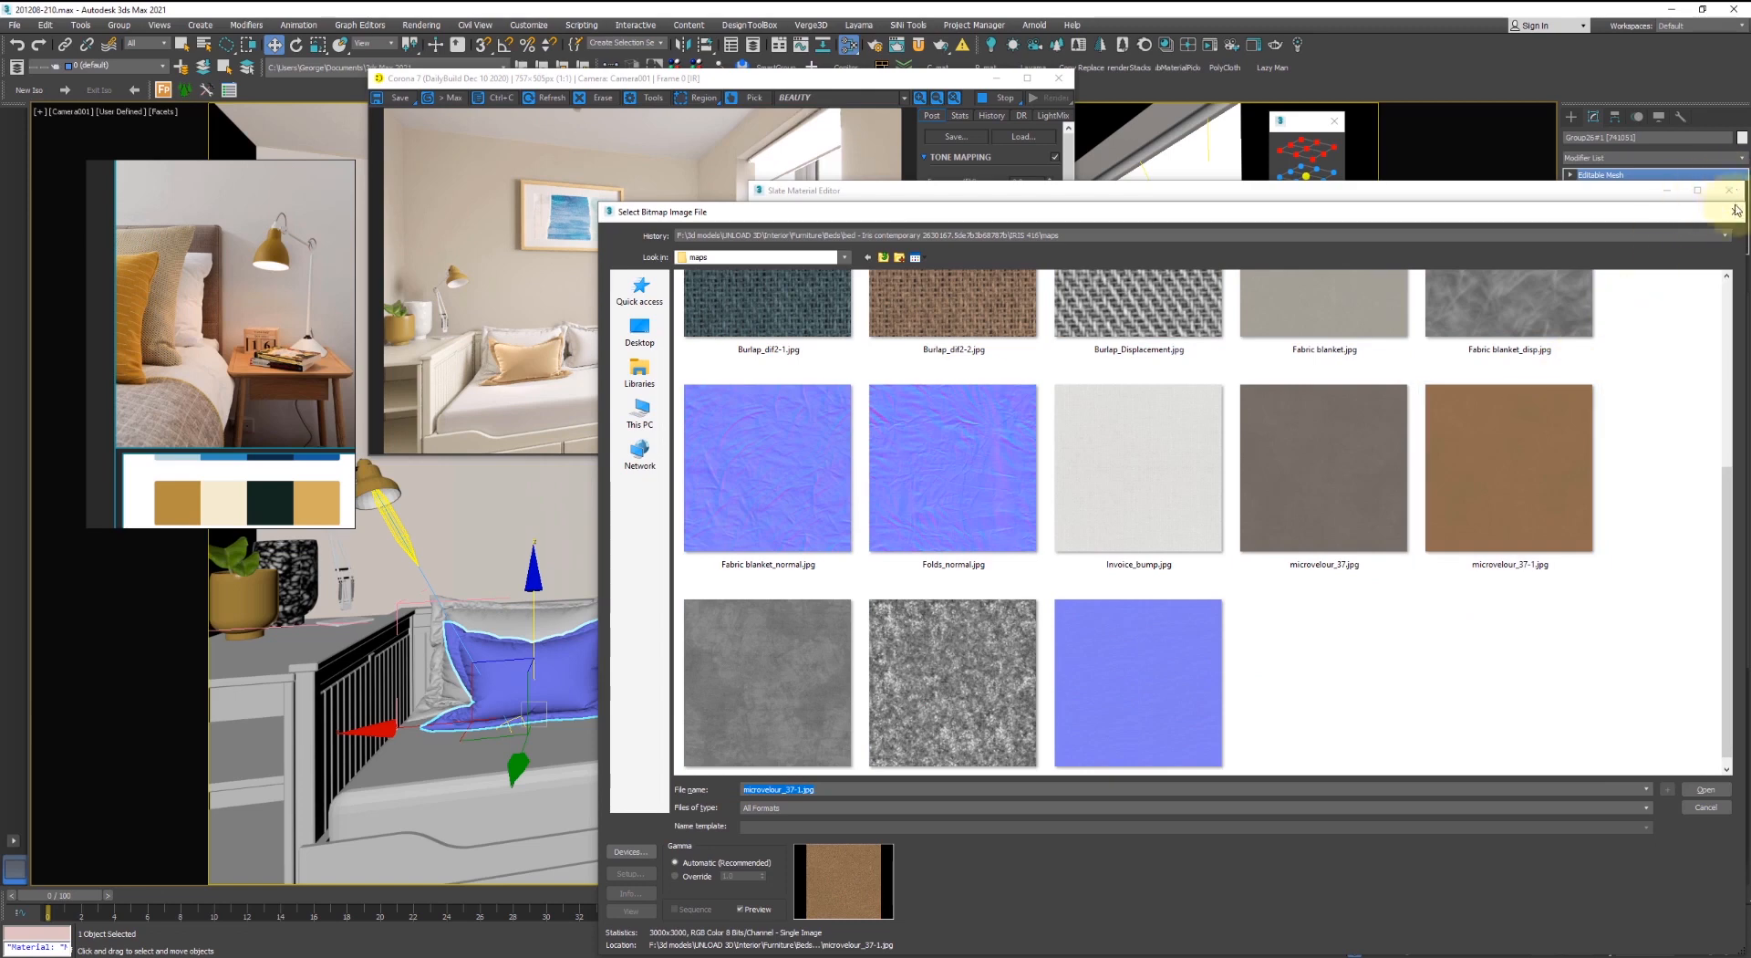
double_click(1330, 476)
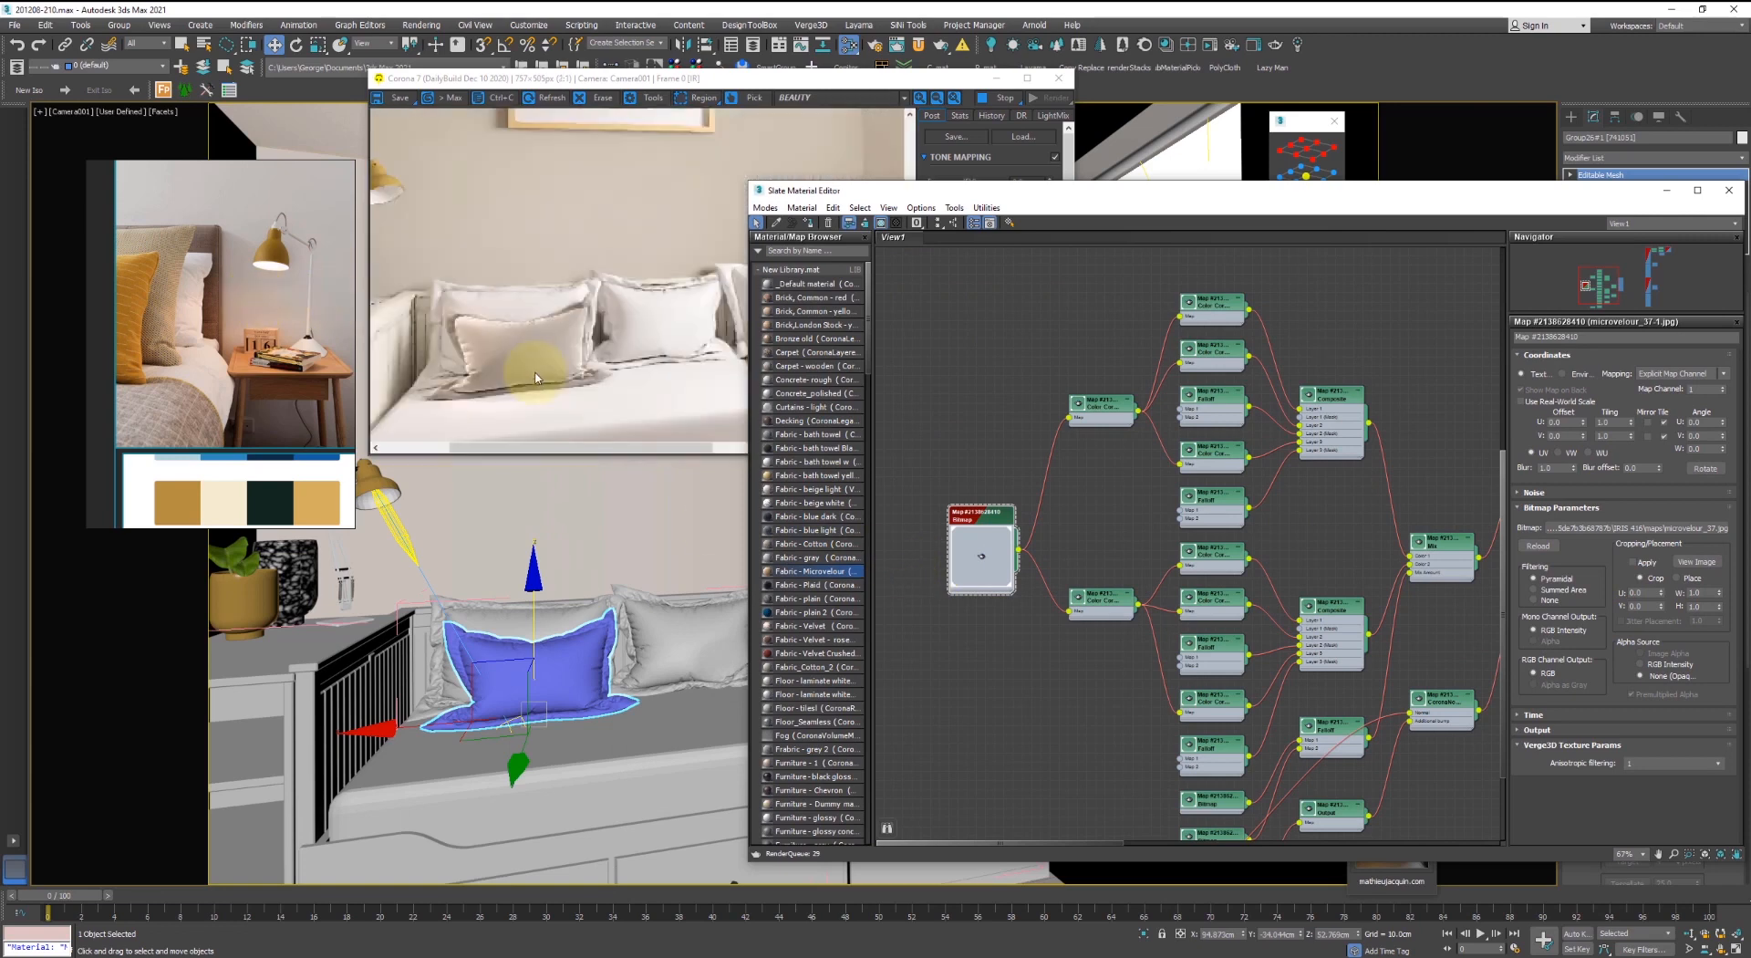
scroll(1322, 446, "up", 2)
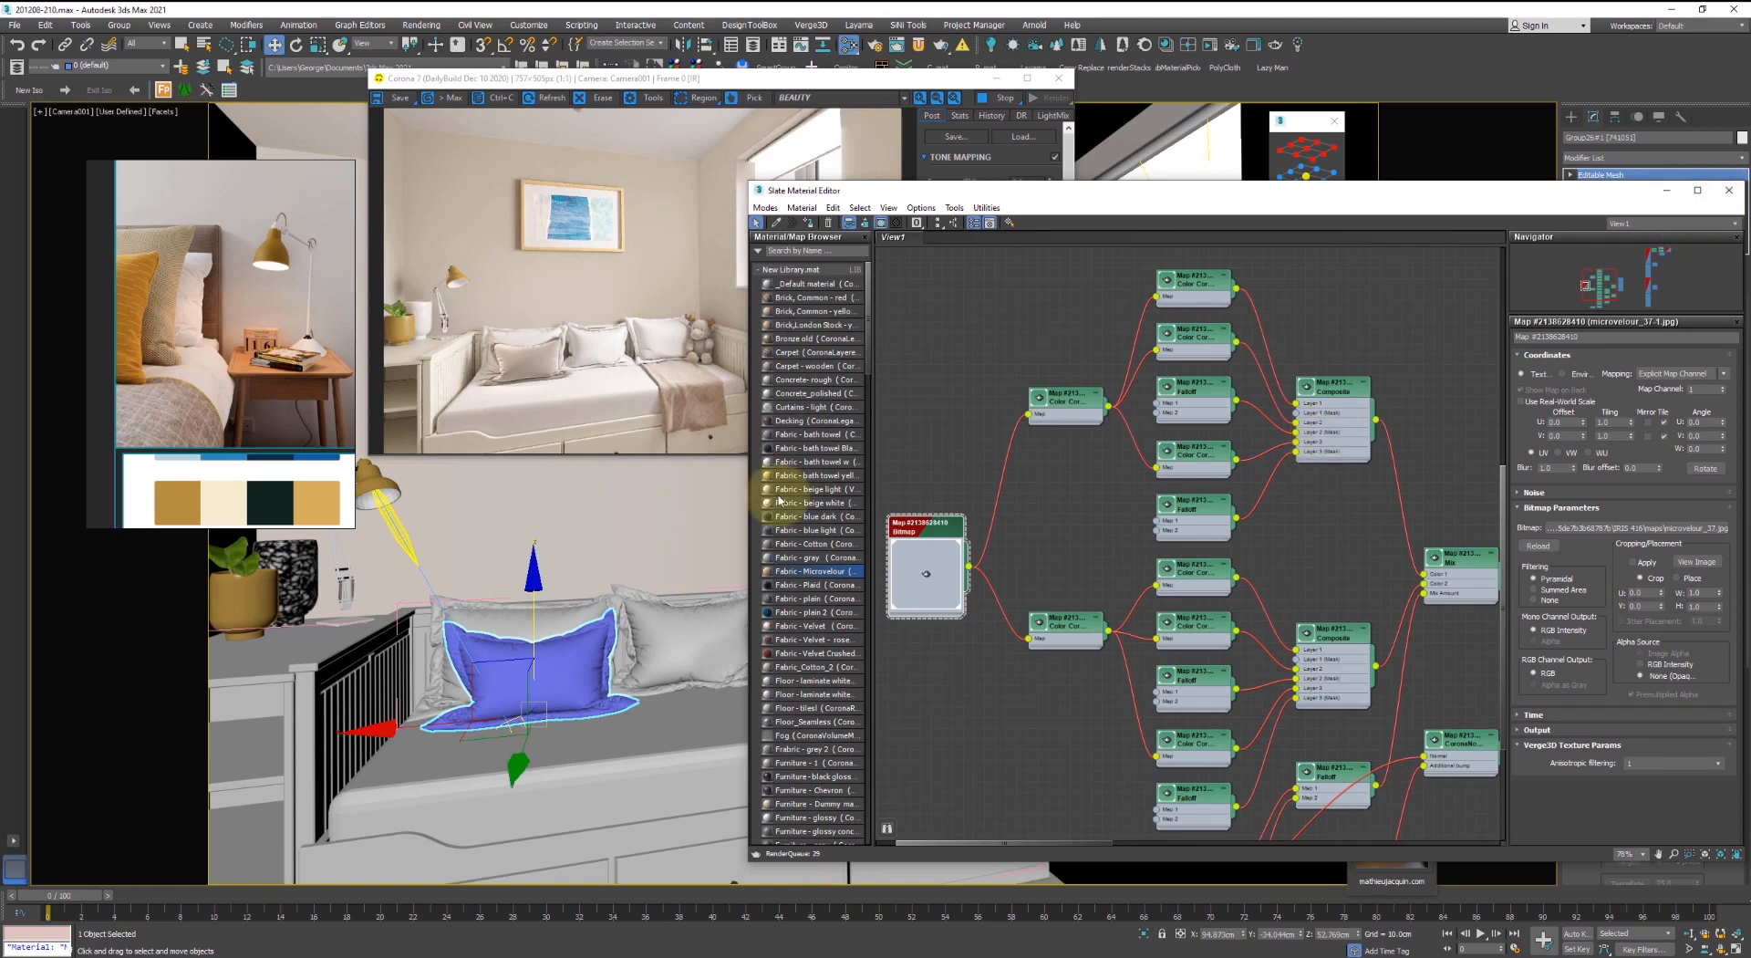
- Switch the viewport to wireframe, select the pillow behind the front one, and assign the Fabric - Microvelour material to it
left_click(585, 613)
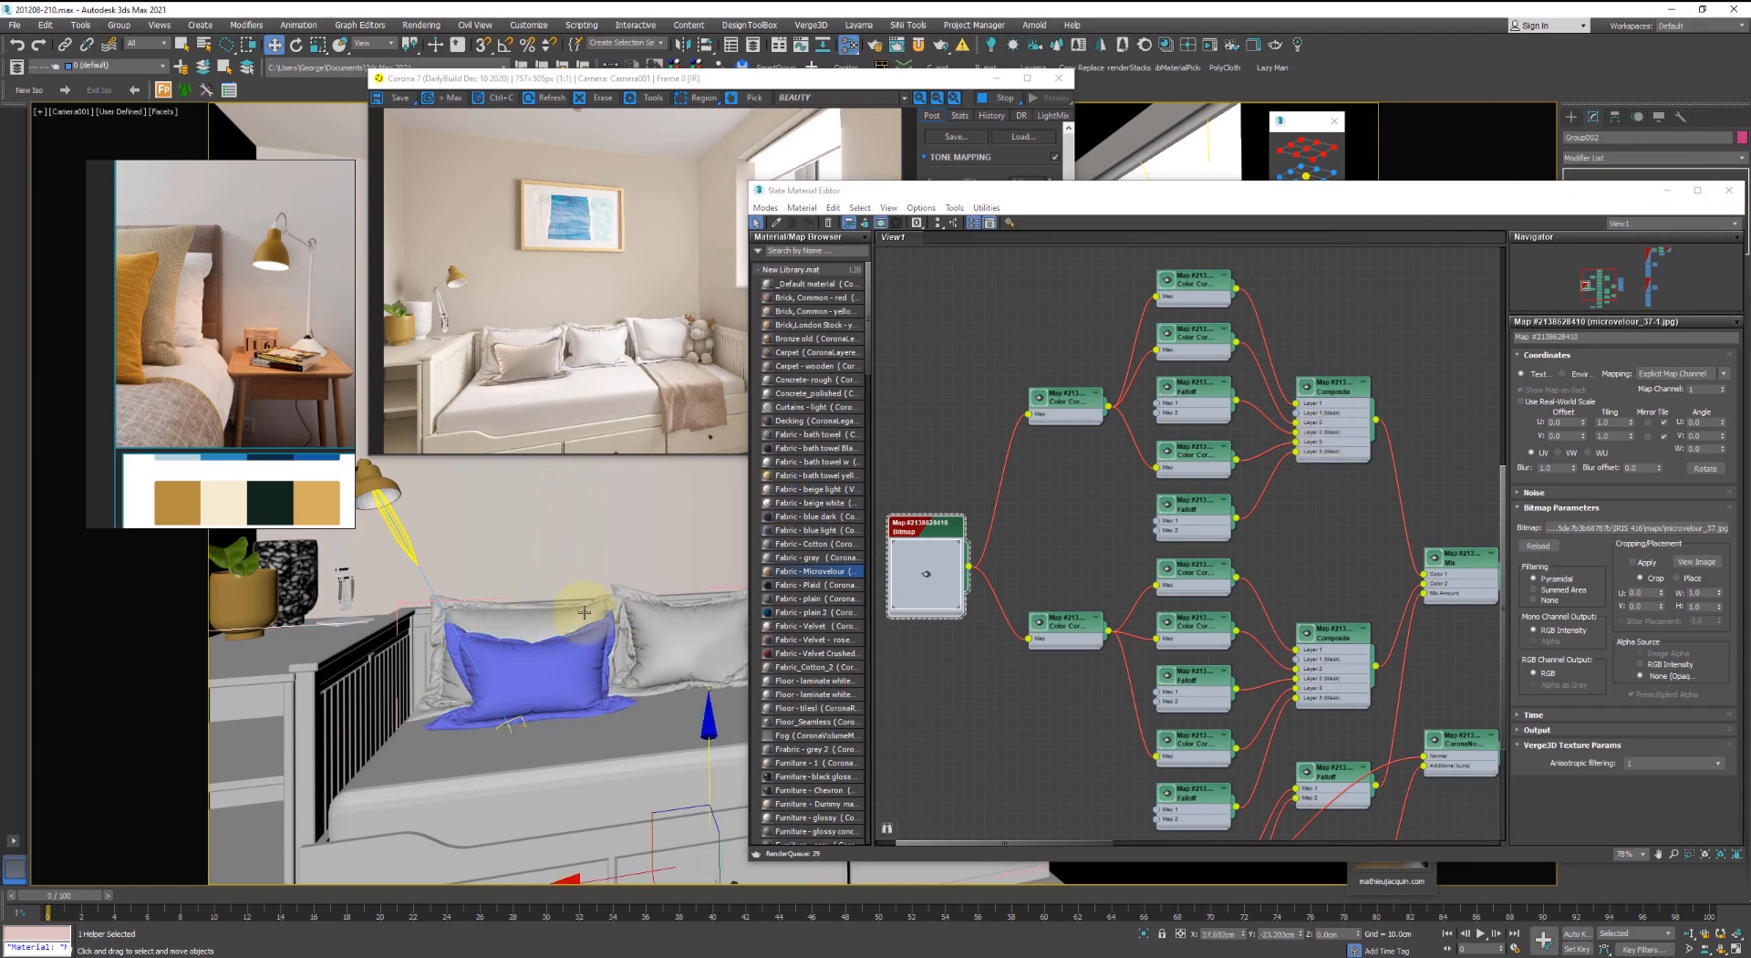
key("F3")
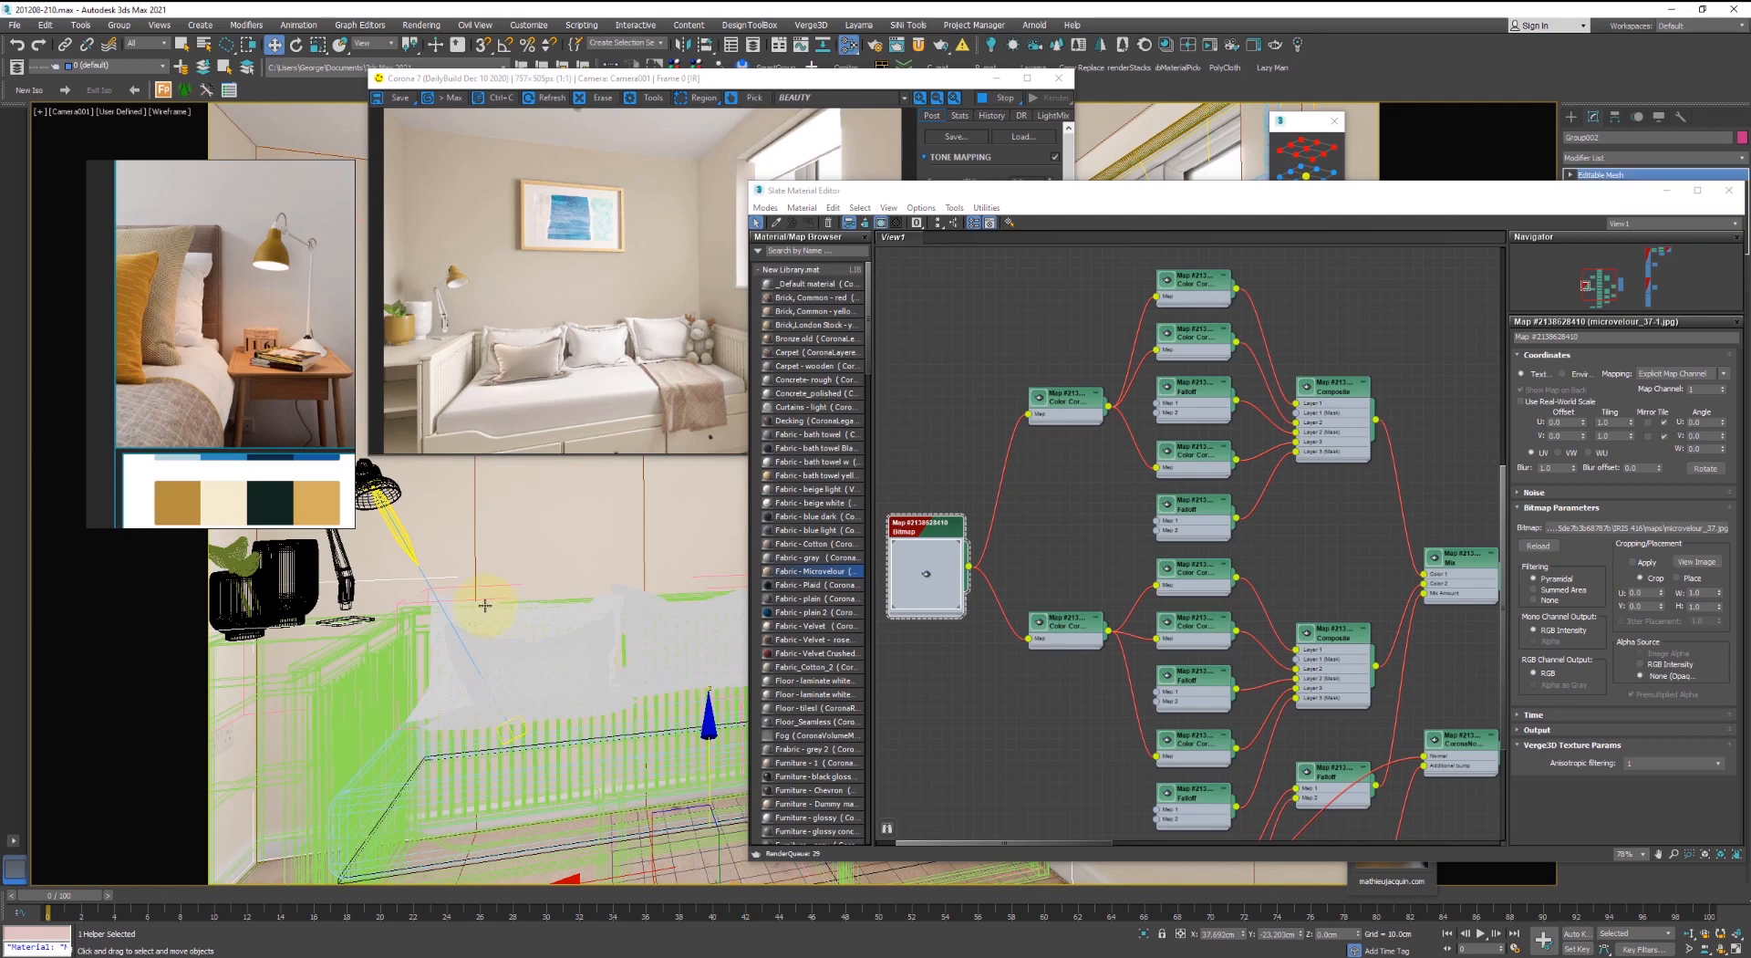
left_click(485, 604)
middle_click_drag(1363, 490, 1095, 387)
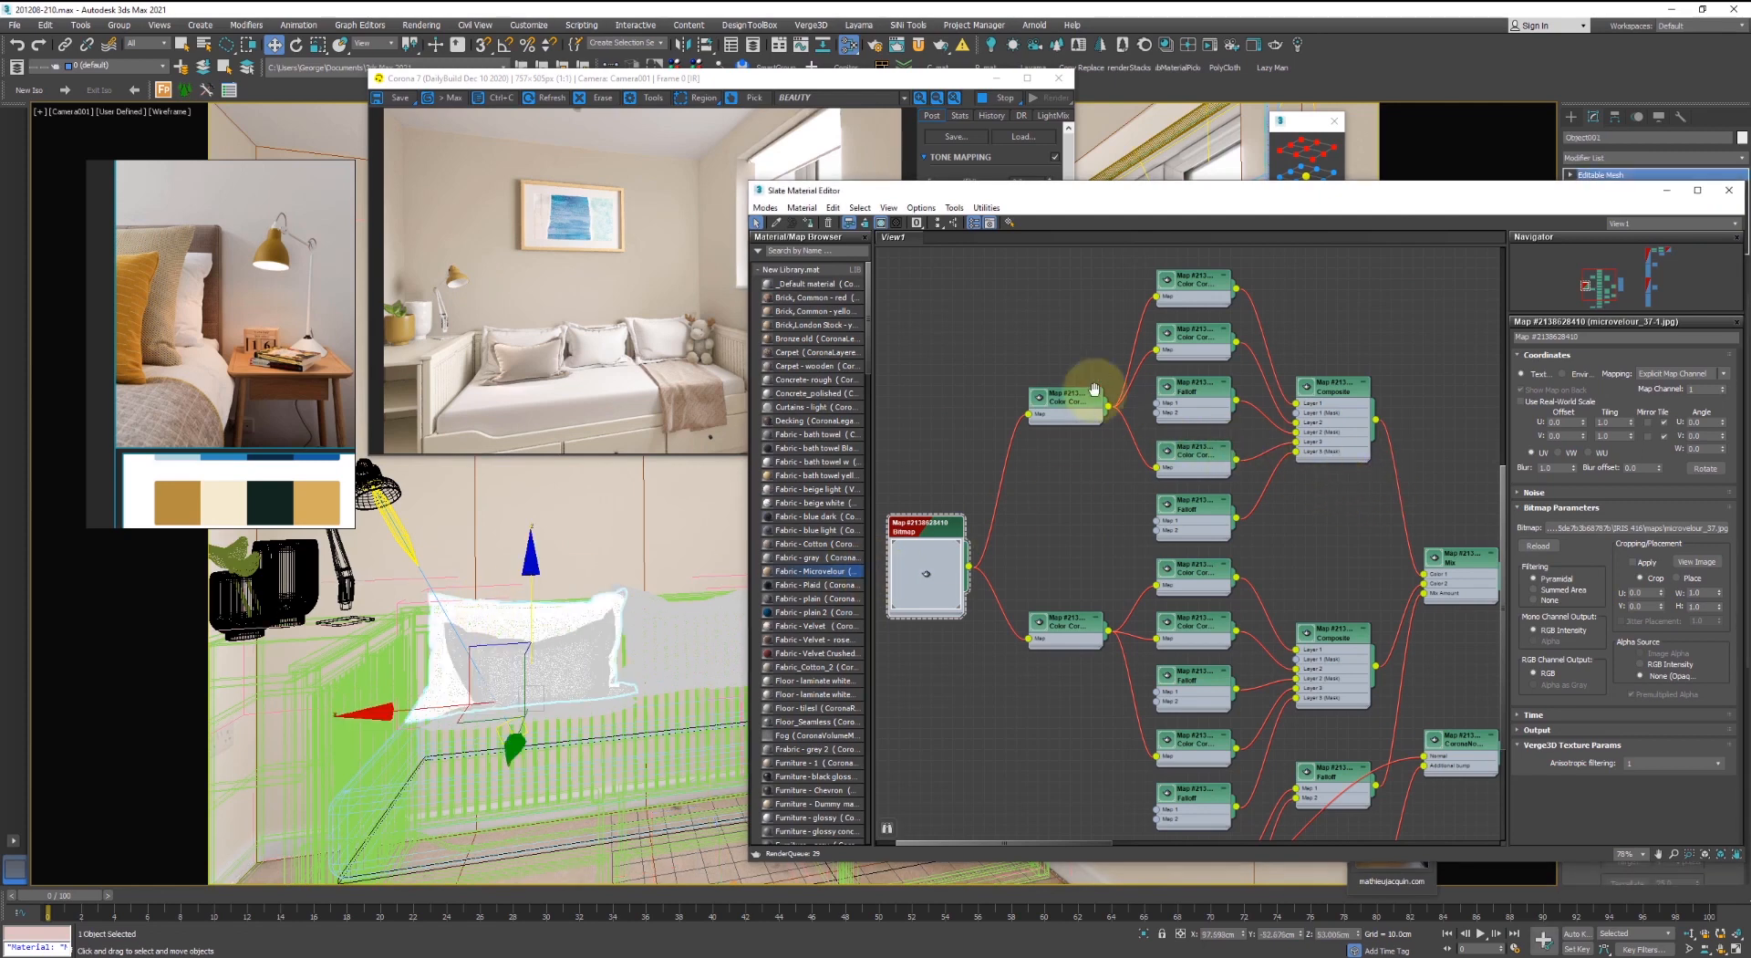
right_click(1357, 374)
left_click(1372, 379)
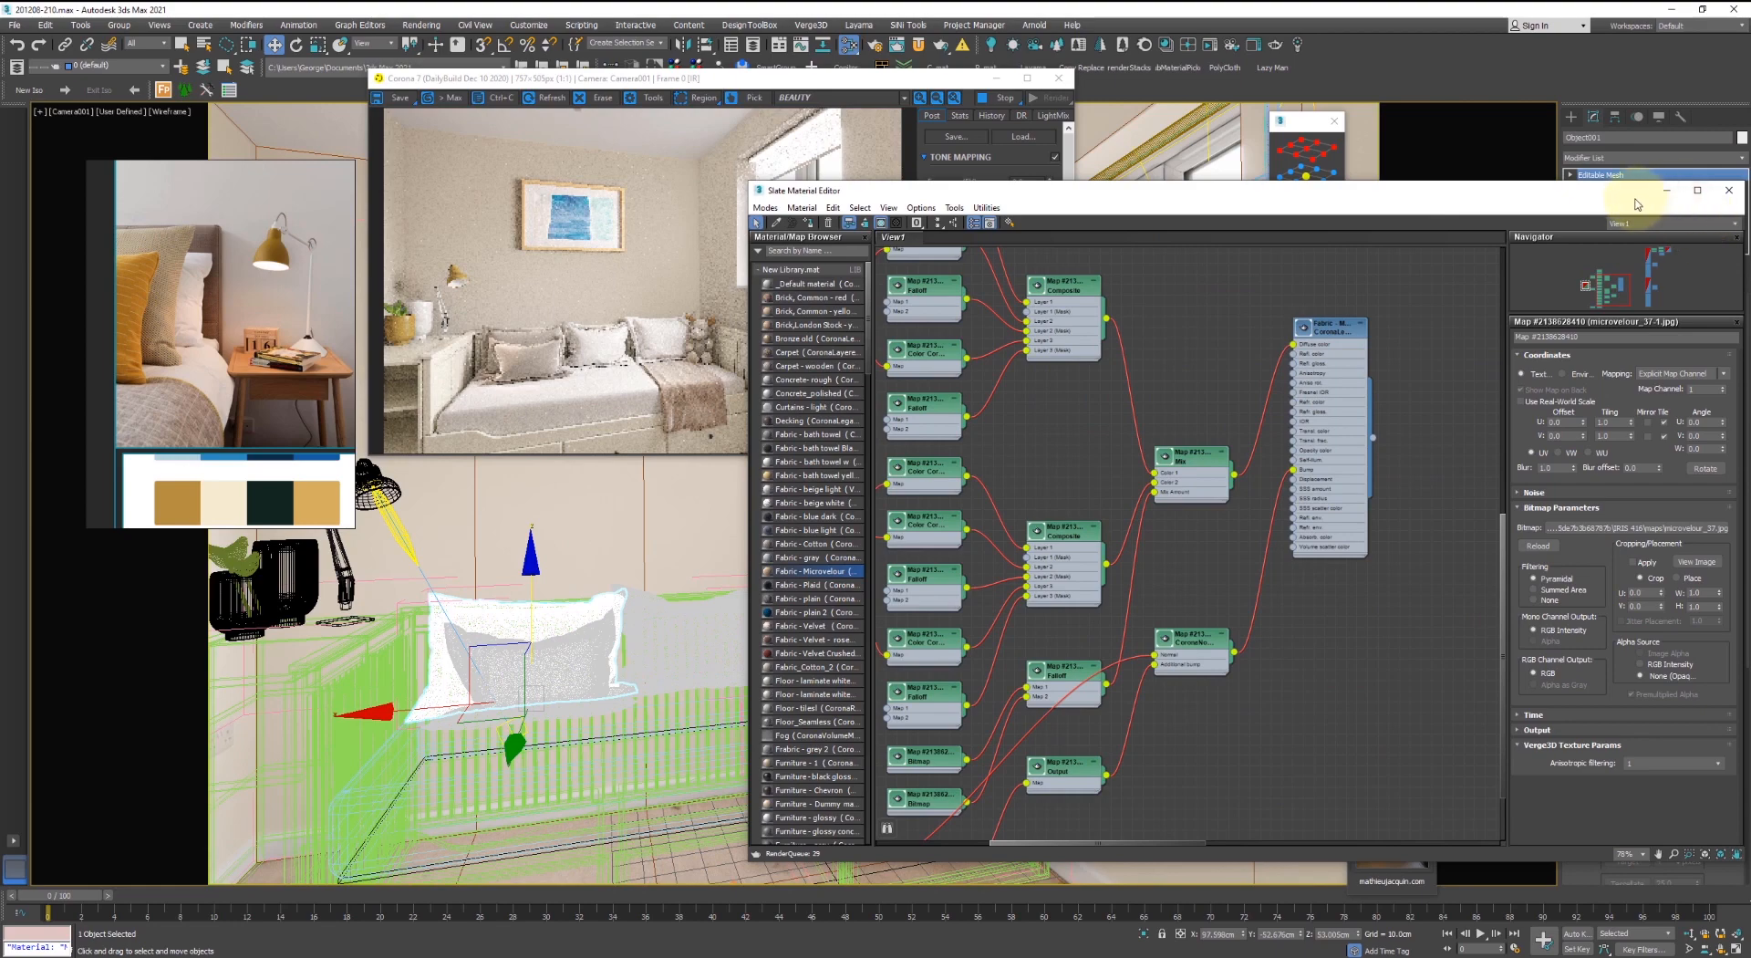
mouse_move(1636, 199)
left_mouse_down()
mouse_move(1620, 157)
mouse_move(1642, 172)
left_mouse_up()
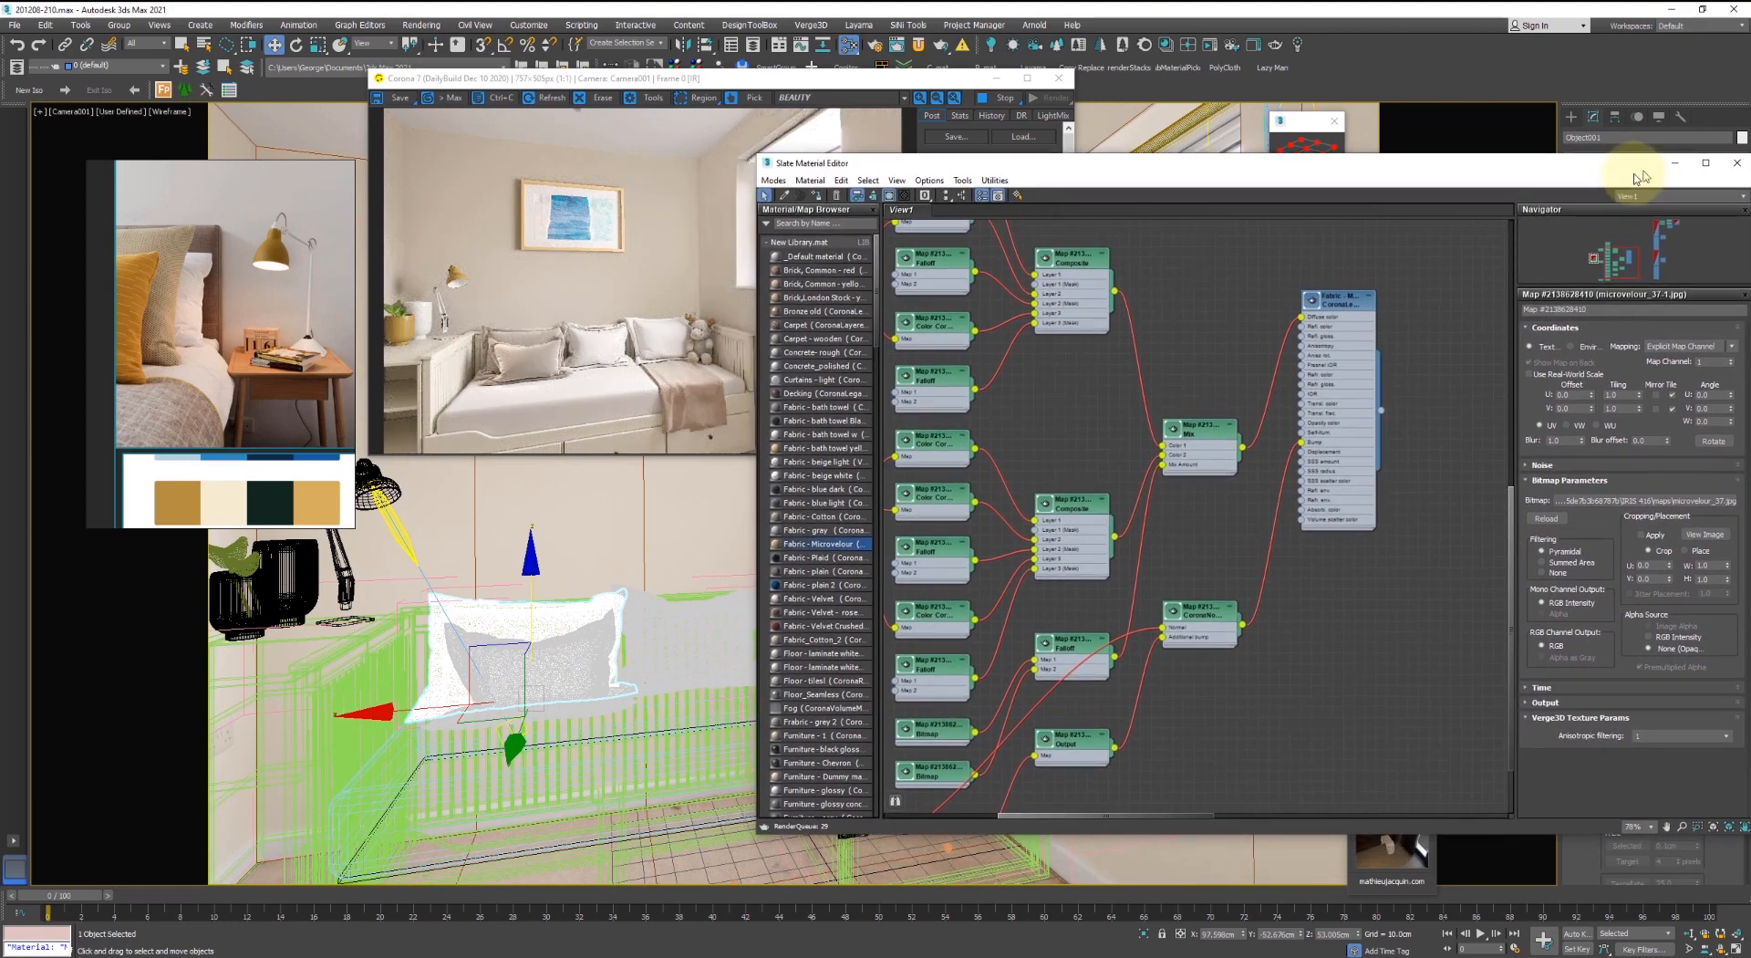
- Select the middle pillow and duplicate the Microvelour material together with its whole map tree beside the original
left_click(697, 615)
scroll(1041, 557, "down", 3)
middle_click_drag(1168, 704, 1322, 675)
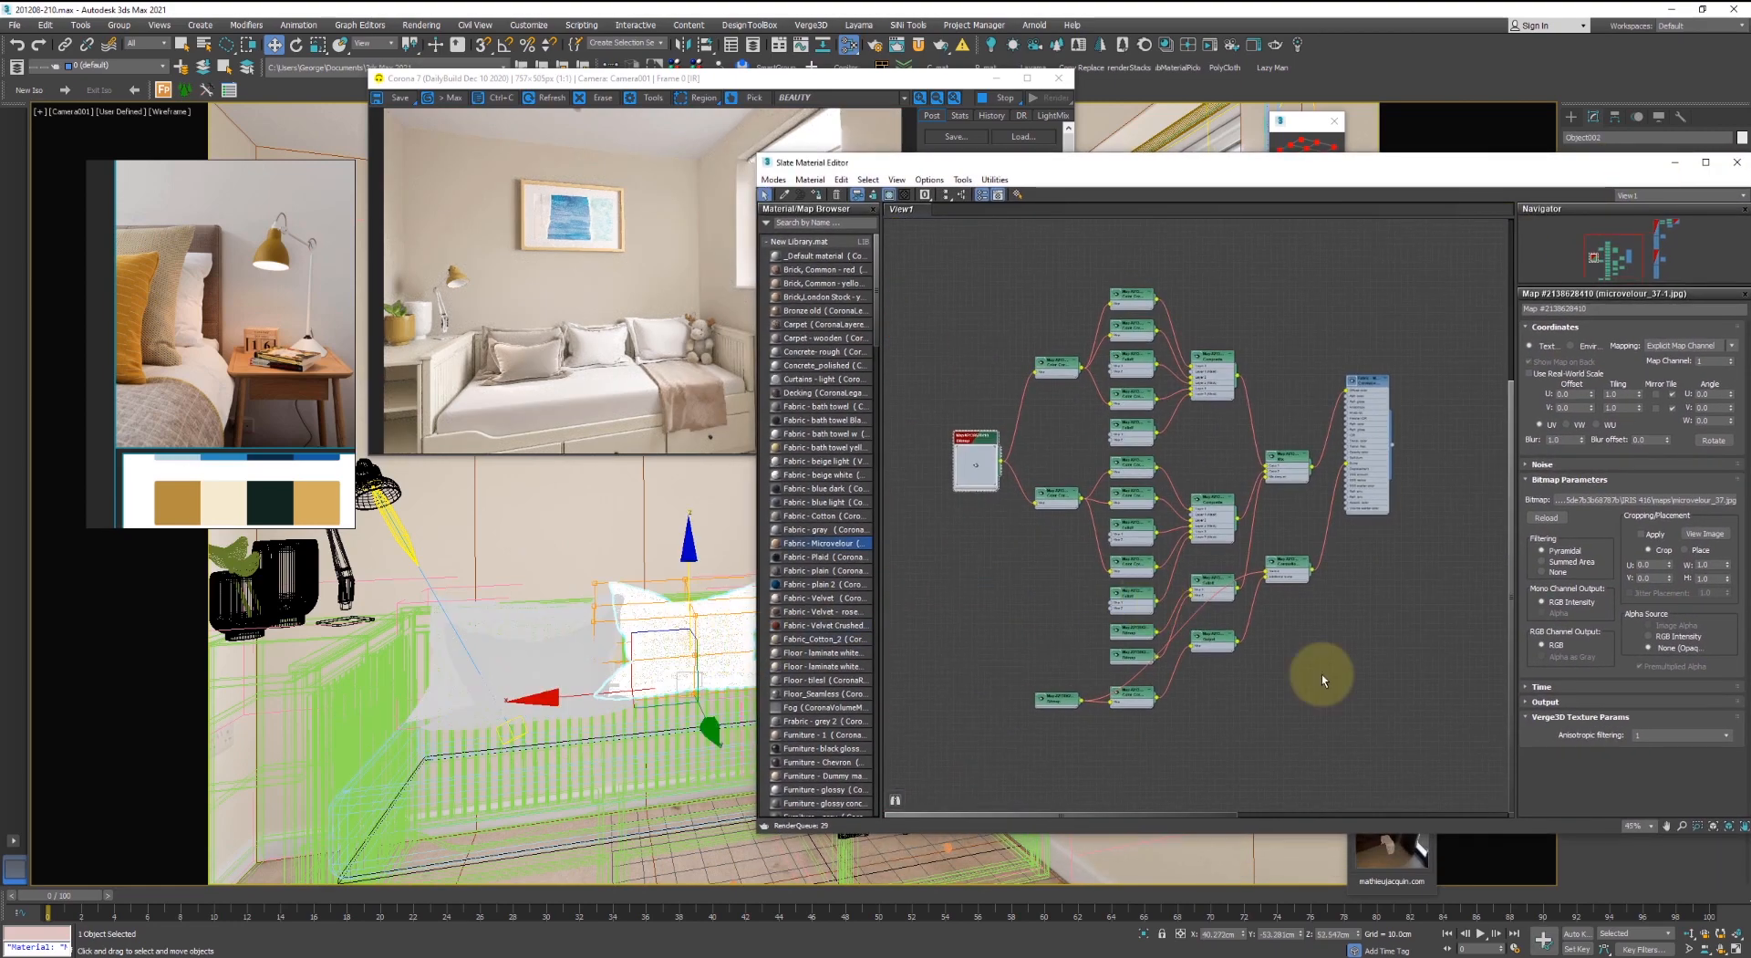
left_click(1378, 399)
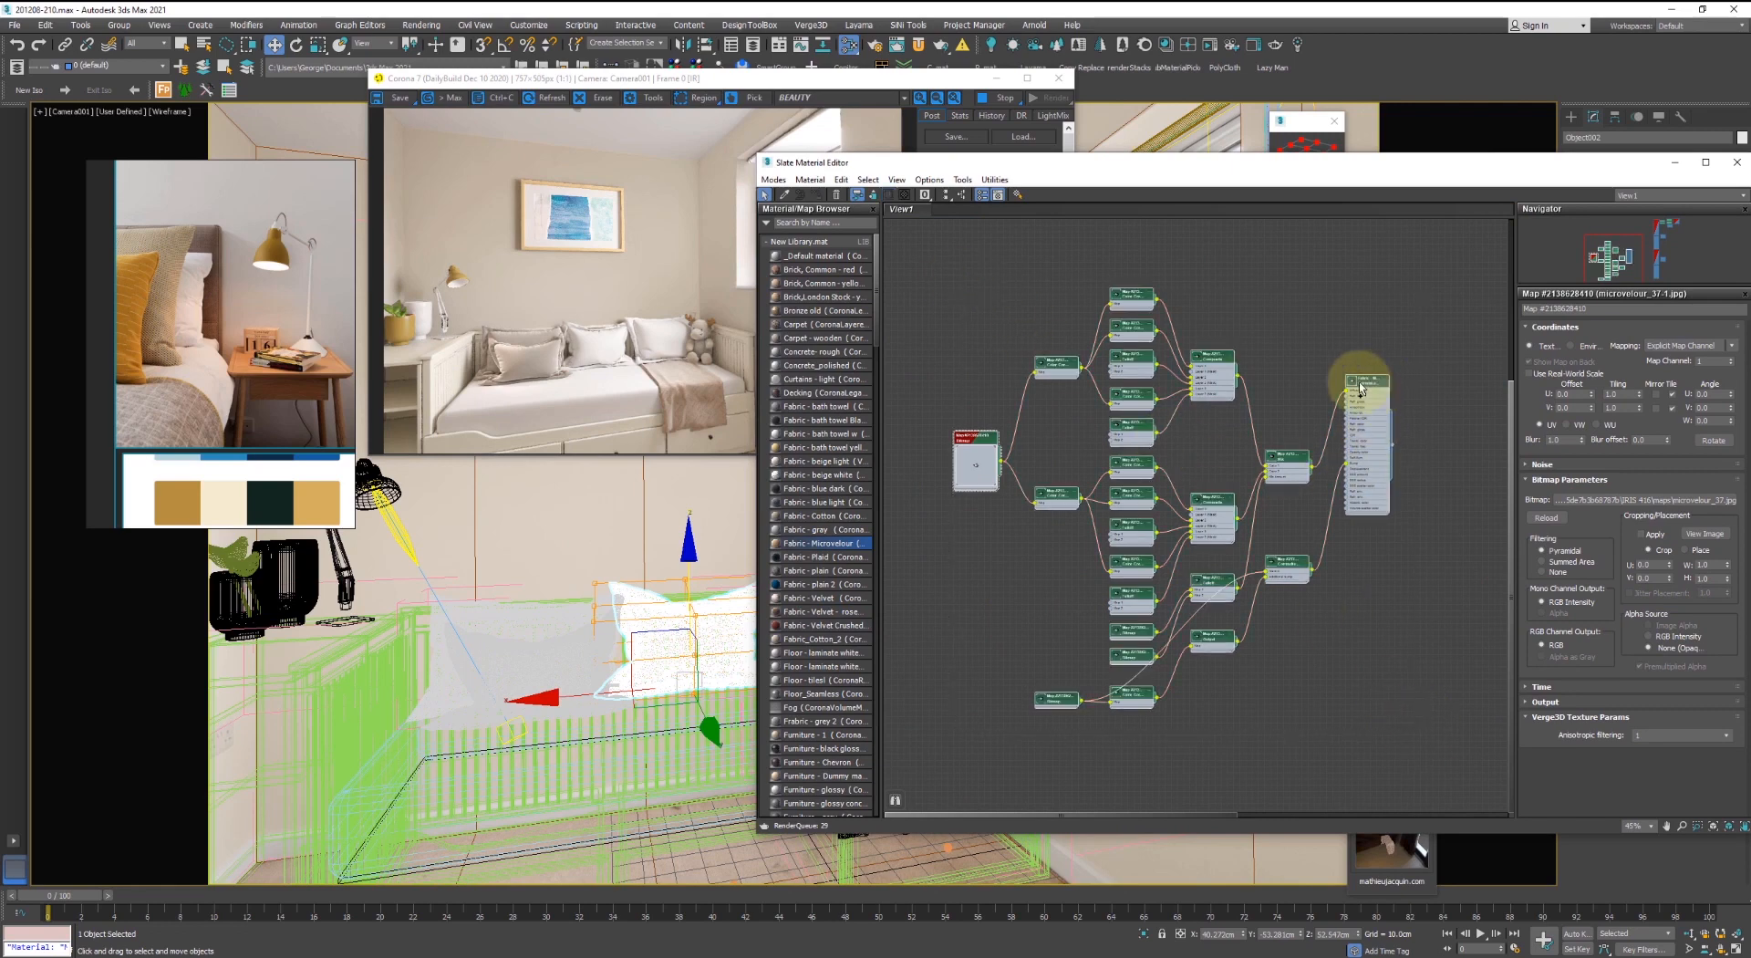
mouse_move(1360, 383)
left_mouse_down("shift")
mouse_move(932, 361)
mouse_move(876, 435)
left_mouse_up("shift")
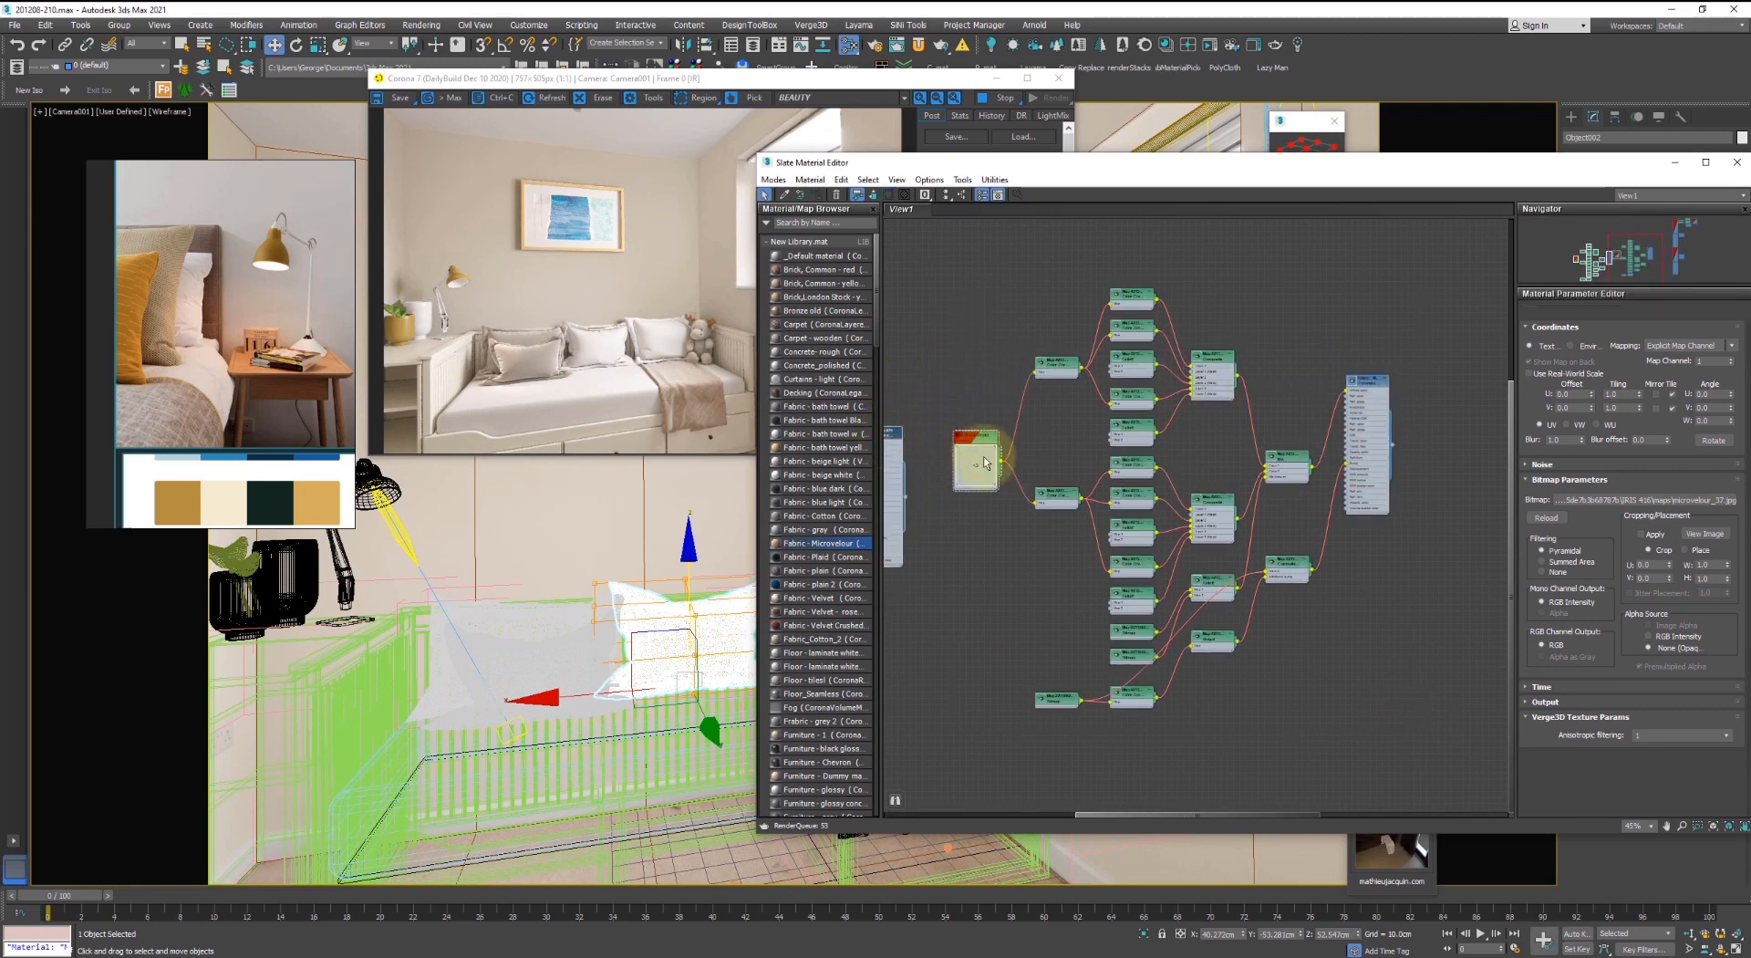
mouse_move(1009, 533)
middle_mouse_down()
mouse_move(1305, 534)
mouse_move(1220, 520)
middle_mouse_up()
- Stop the interactive render and move the render window aside from the material editor
left_click(996, 105)
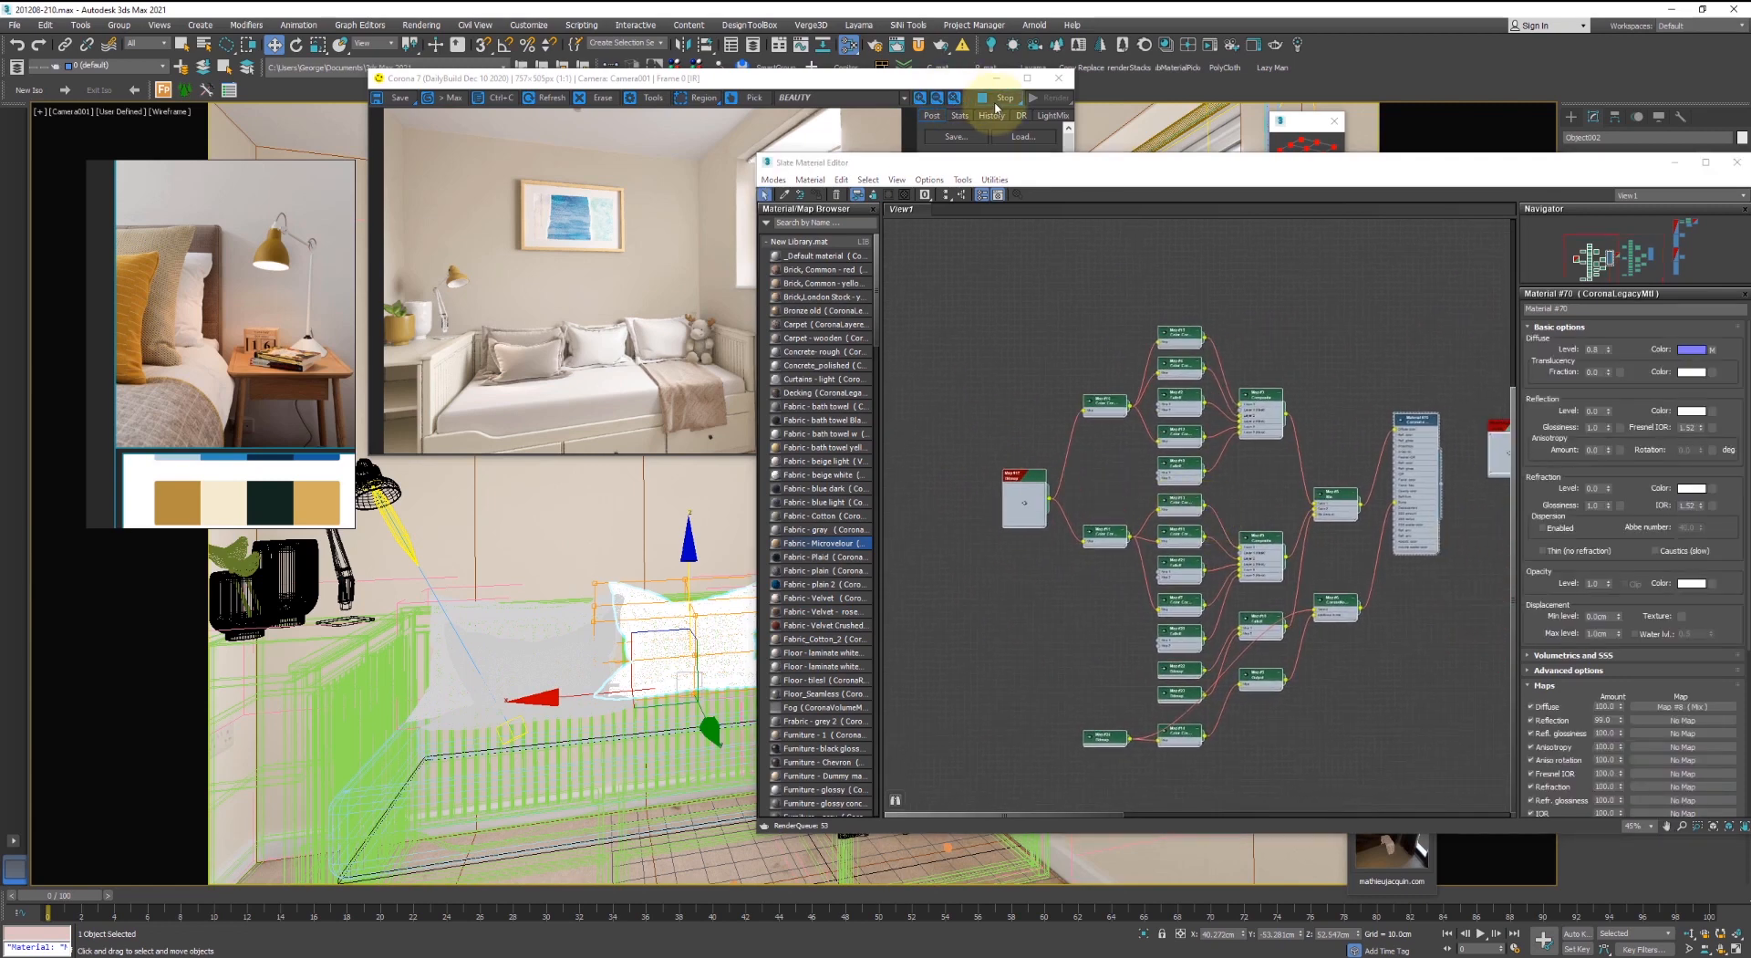
left_click_drag(951, 87, 810, 81)
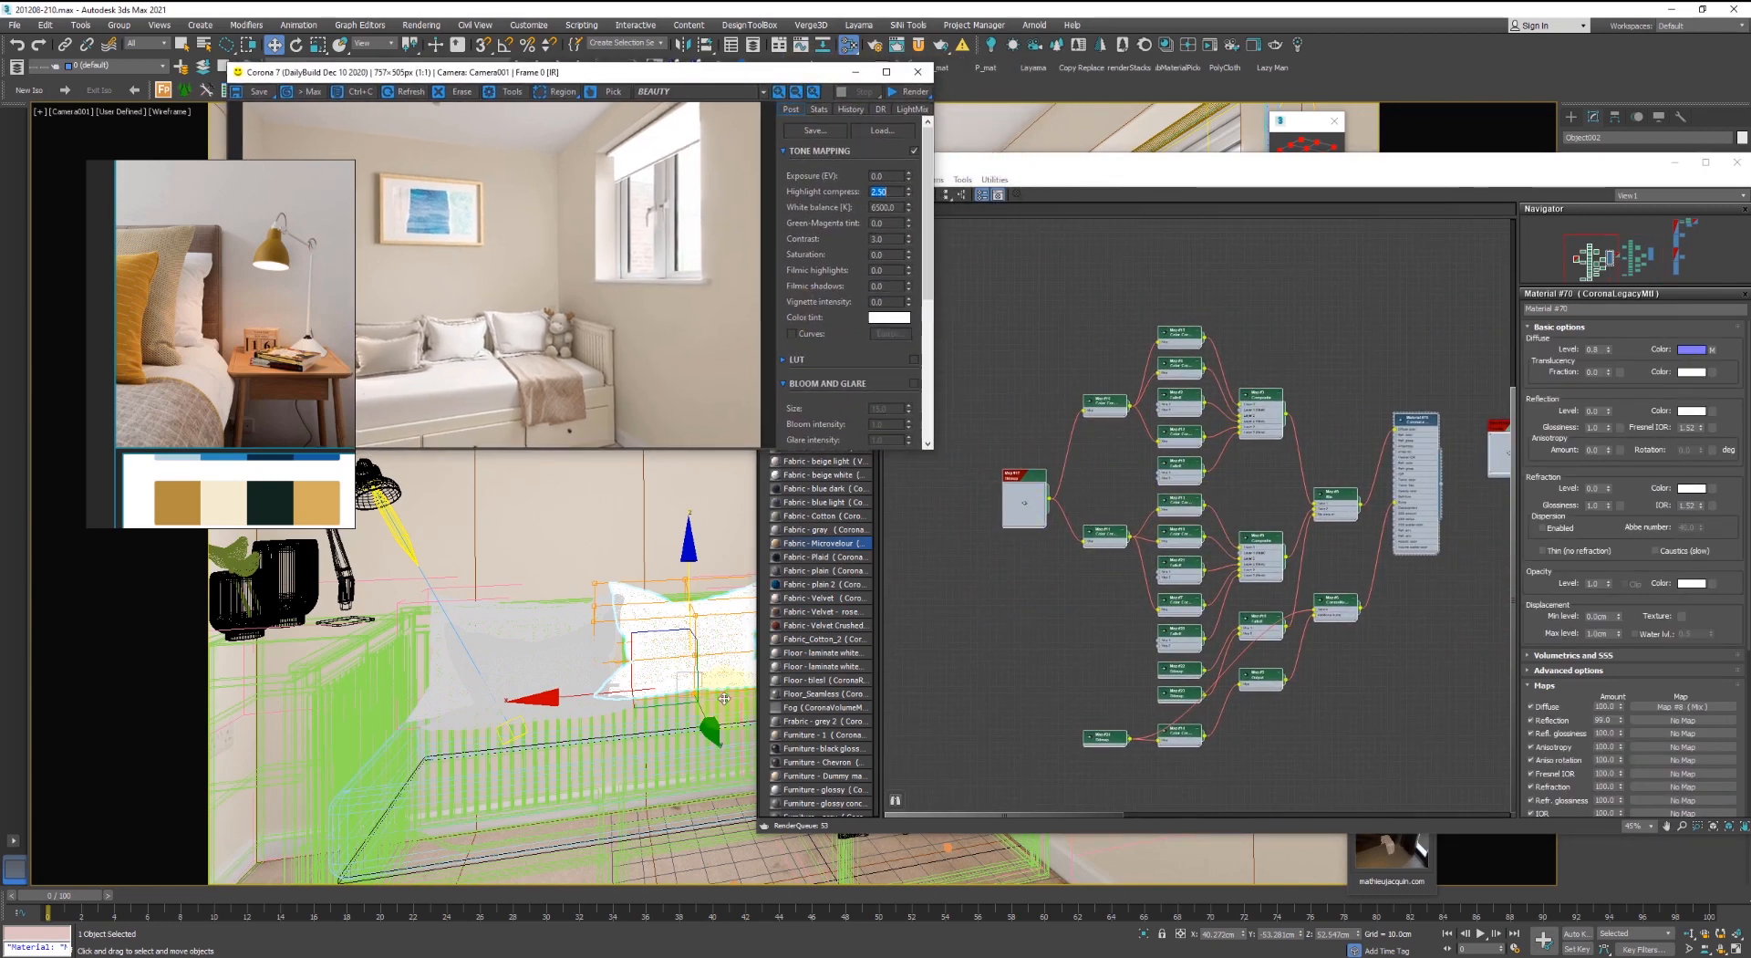
left_click(1027, 593)
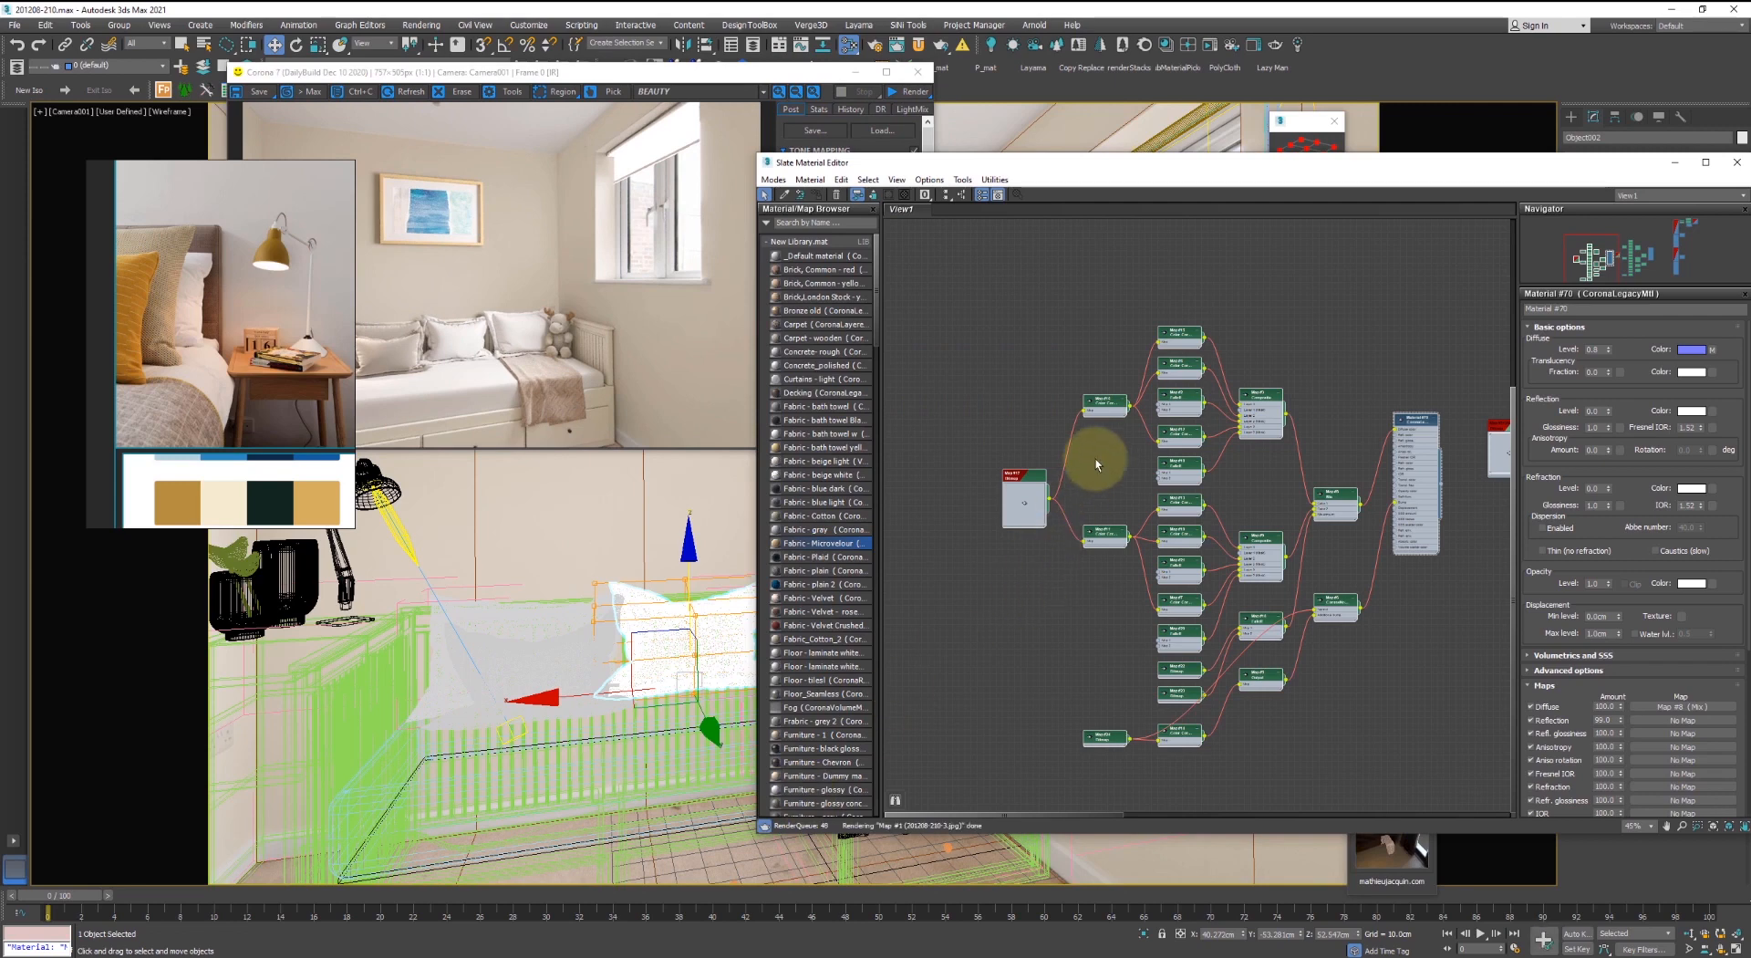
- Add a CoronaMix map next to the source bitmap of the duplicated Microvelour material
scroll(1058, 473, "up", 5)
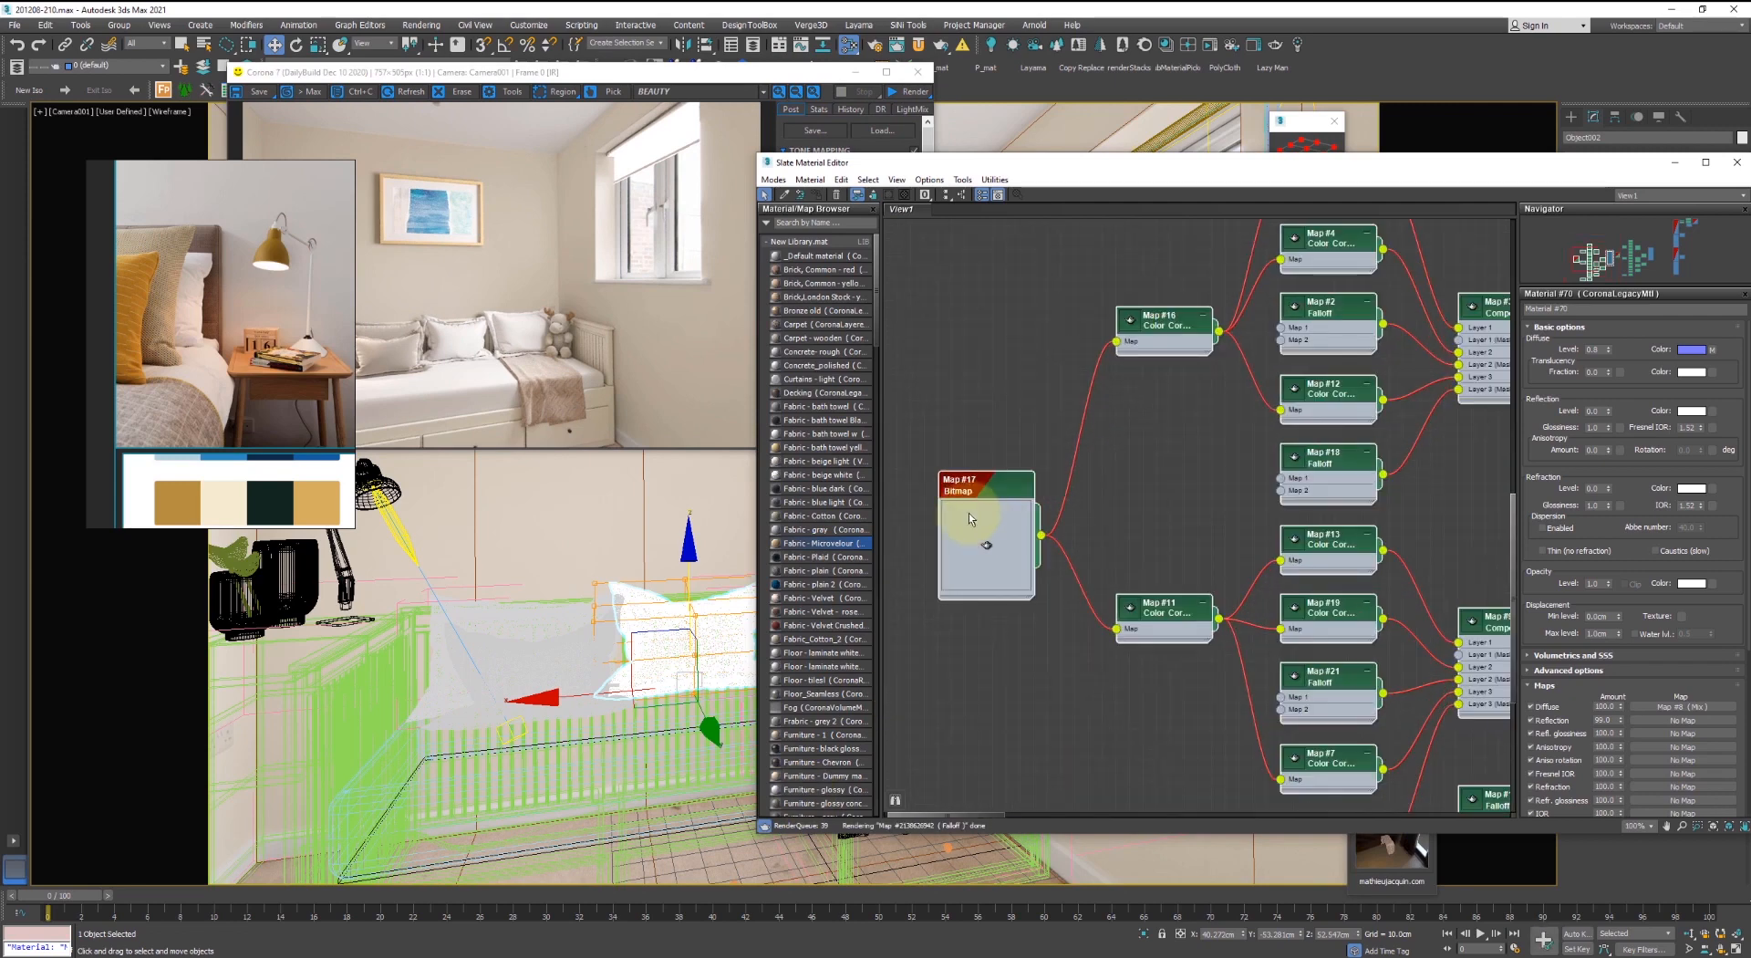
right_click(990, 394)
mouse_move(1049, 429)
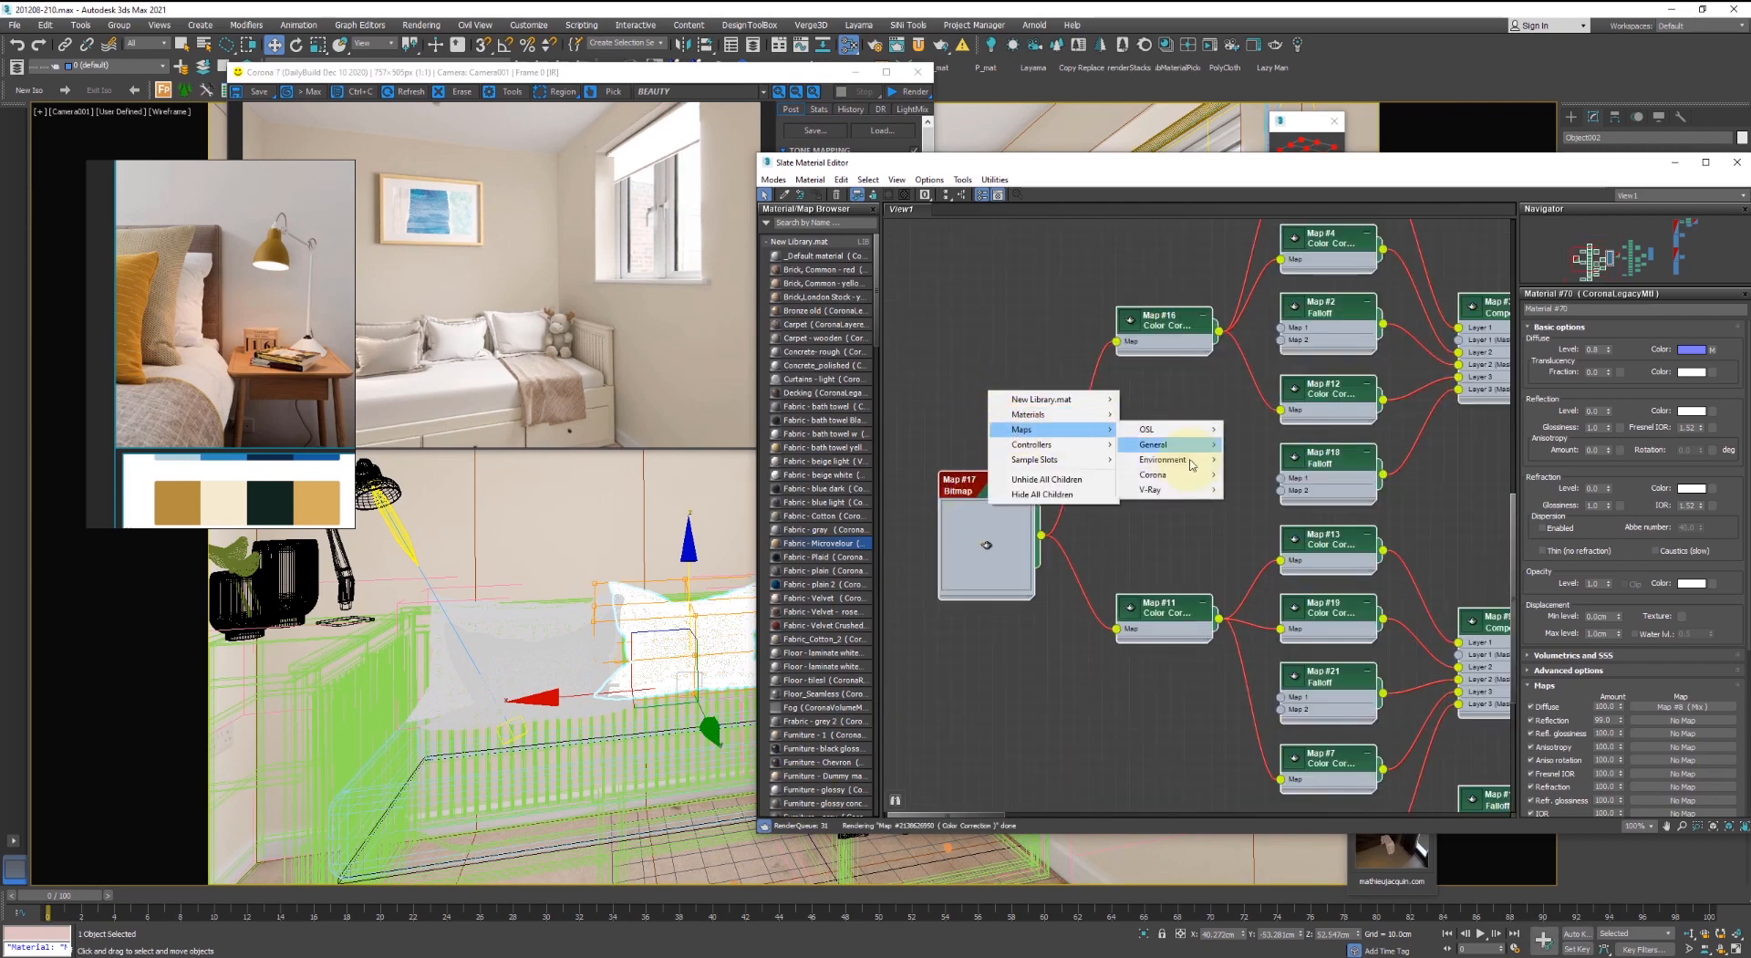
mouse_move(1154, 475)
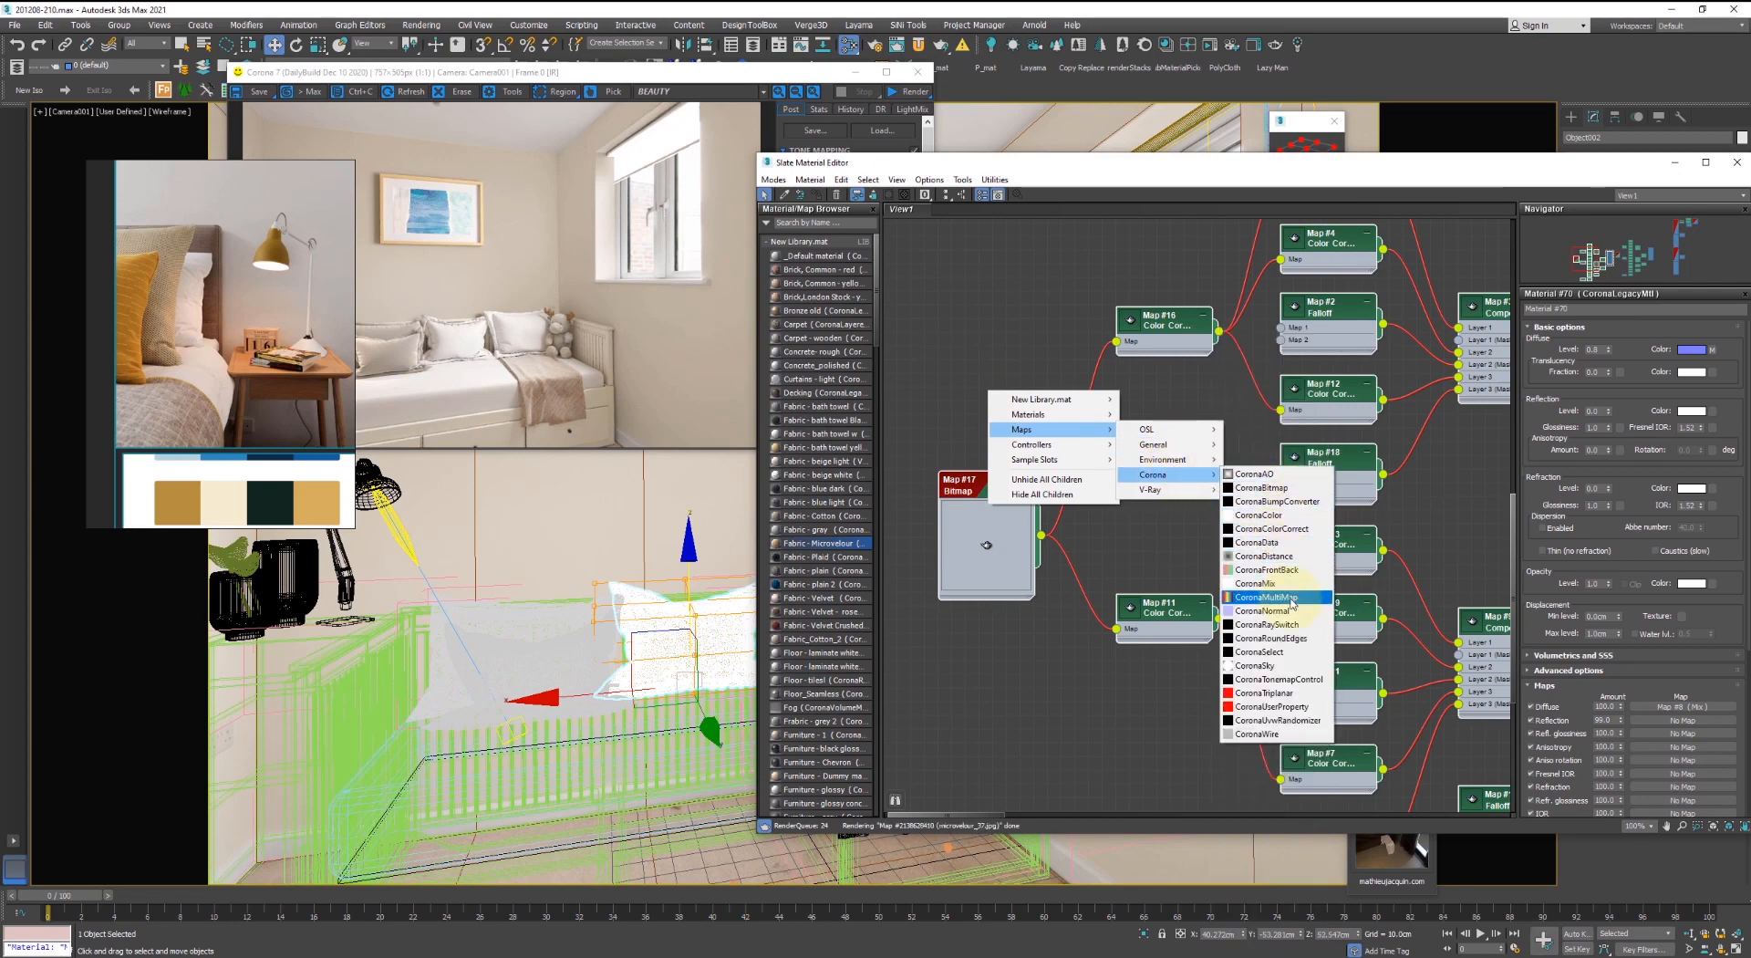
left_click(1257, 583)
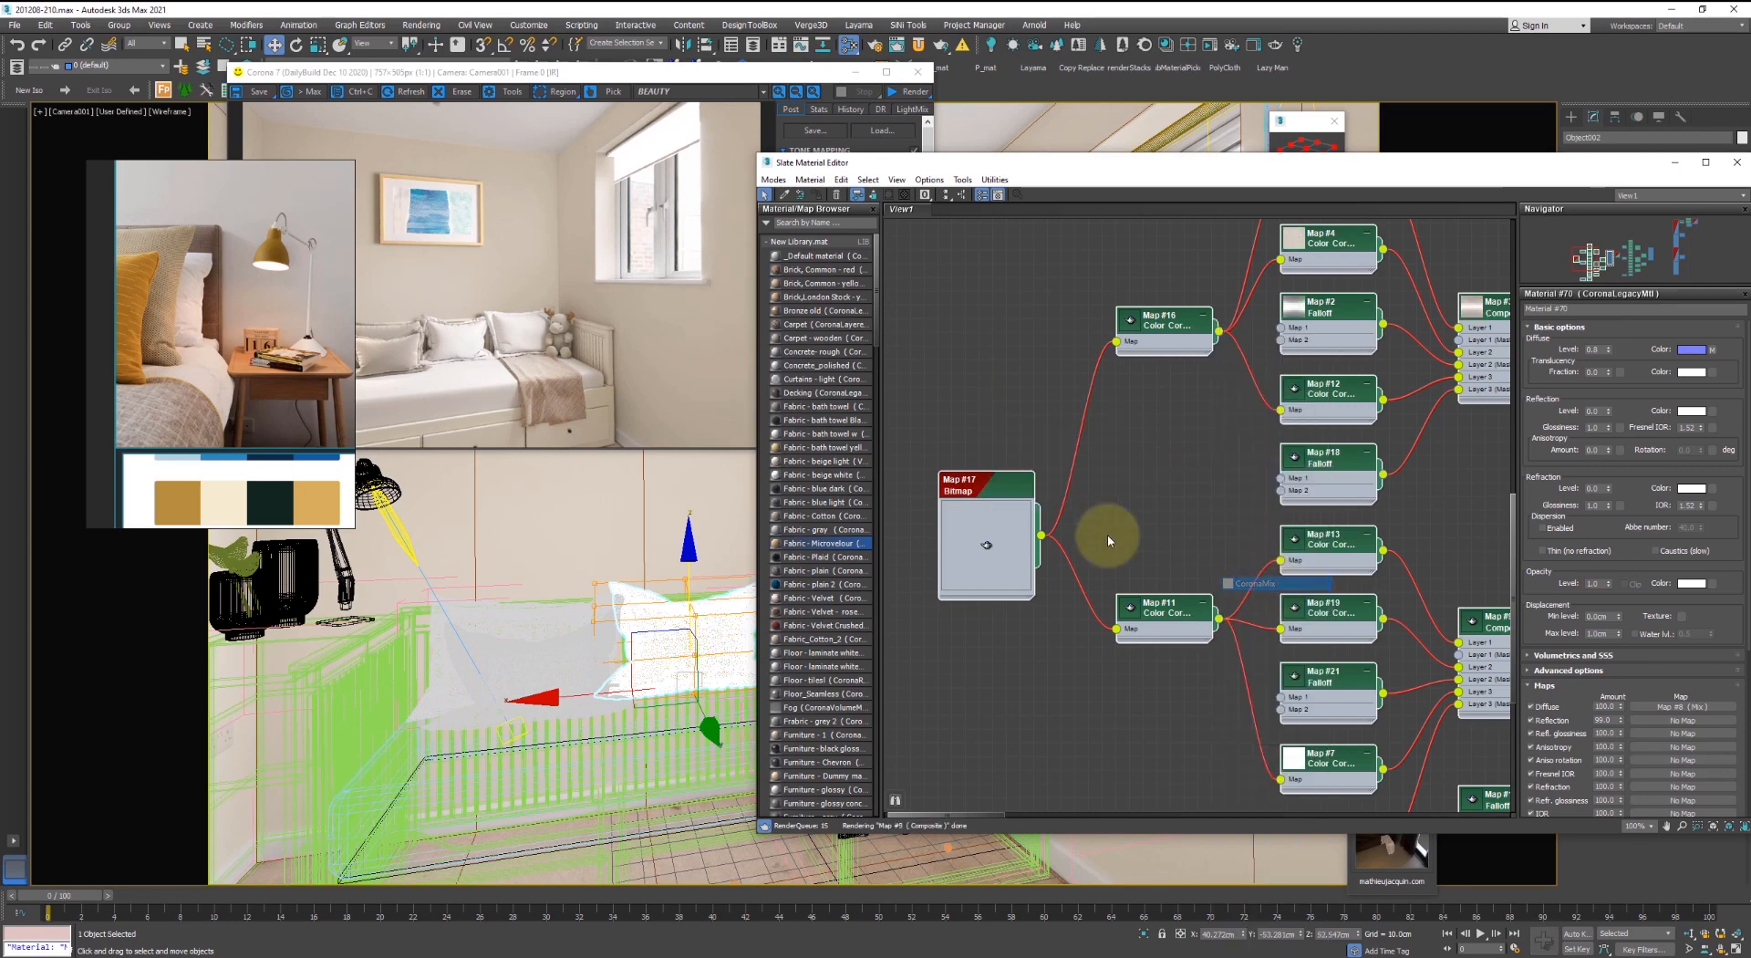
middle_click_drag(990, 410, 1170, 412)
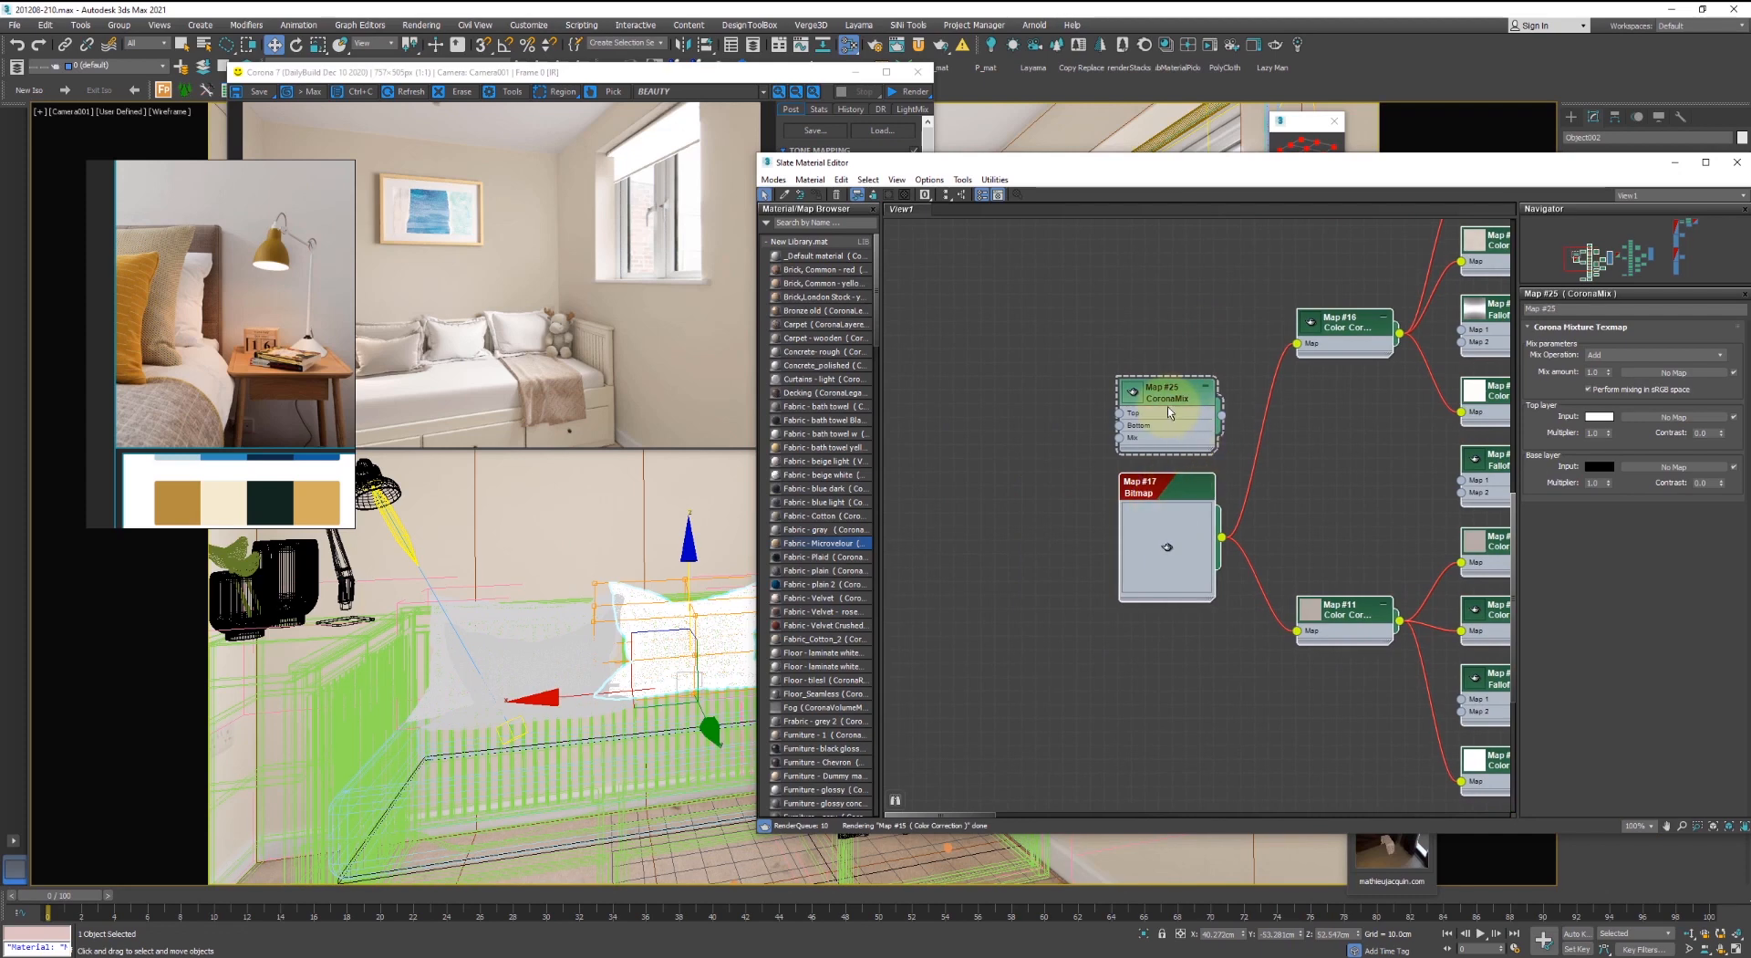
- Position the CoronaMix node above the source bitmap and insert it before the upper Color Correction map, feeding the bitmap into its Bottom slot
mouse_move(1180, 527)
left_mouse_down()
mouse_move(1128, 520)
mouse_move(1166, 527)
left_mouse_up()
left_click_drag(1176, 394, 1096, 353)
middle_click_drag(1172, 497, 1055, 516)
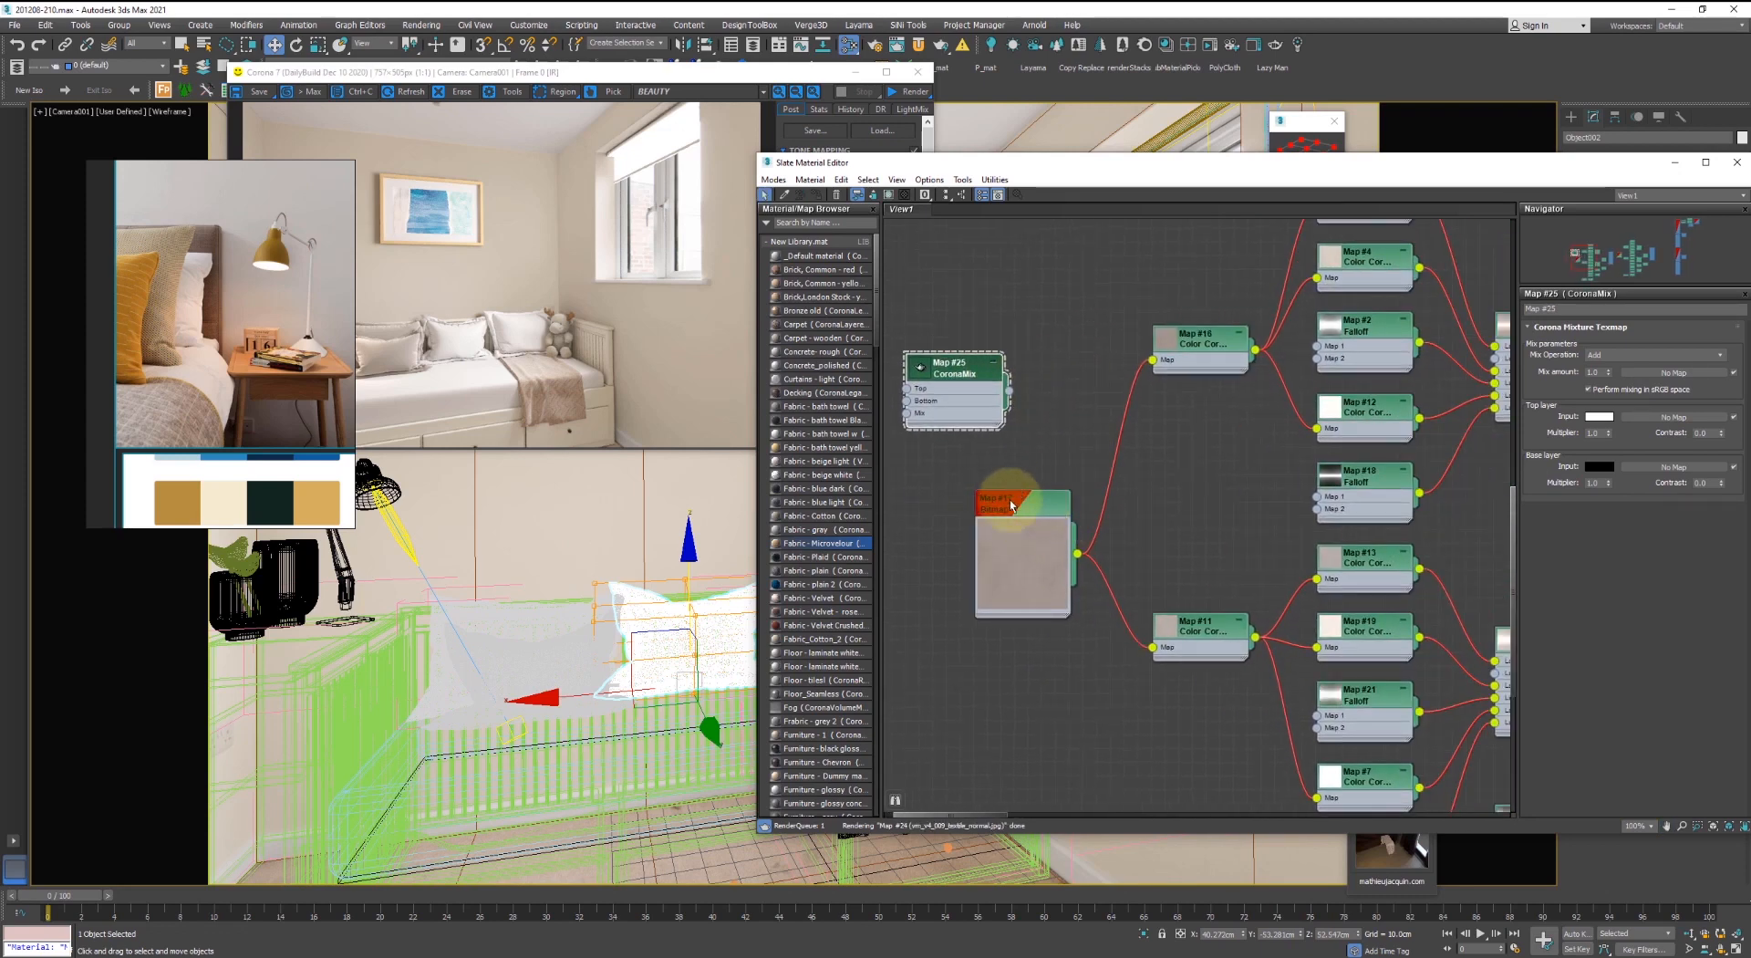
left_click_drag(1010, 506, 956, 505)
scroll(1201, 461, "down", 5)
scroll(1204, 467, "up", 3)
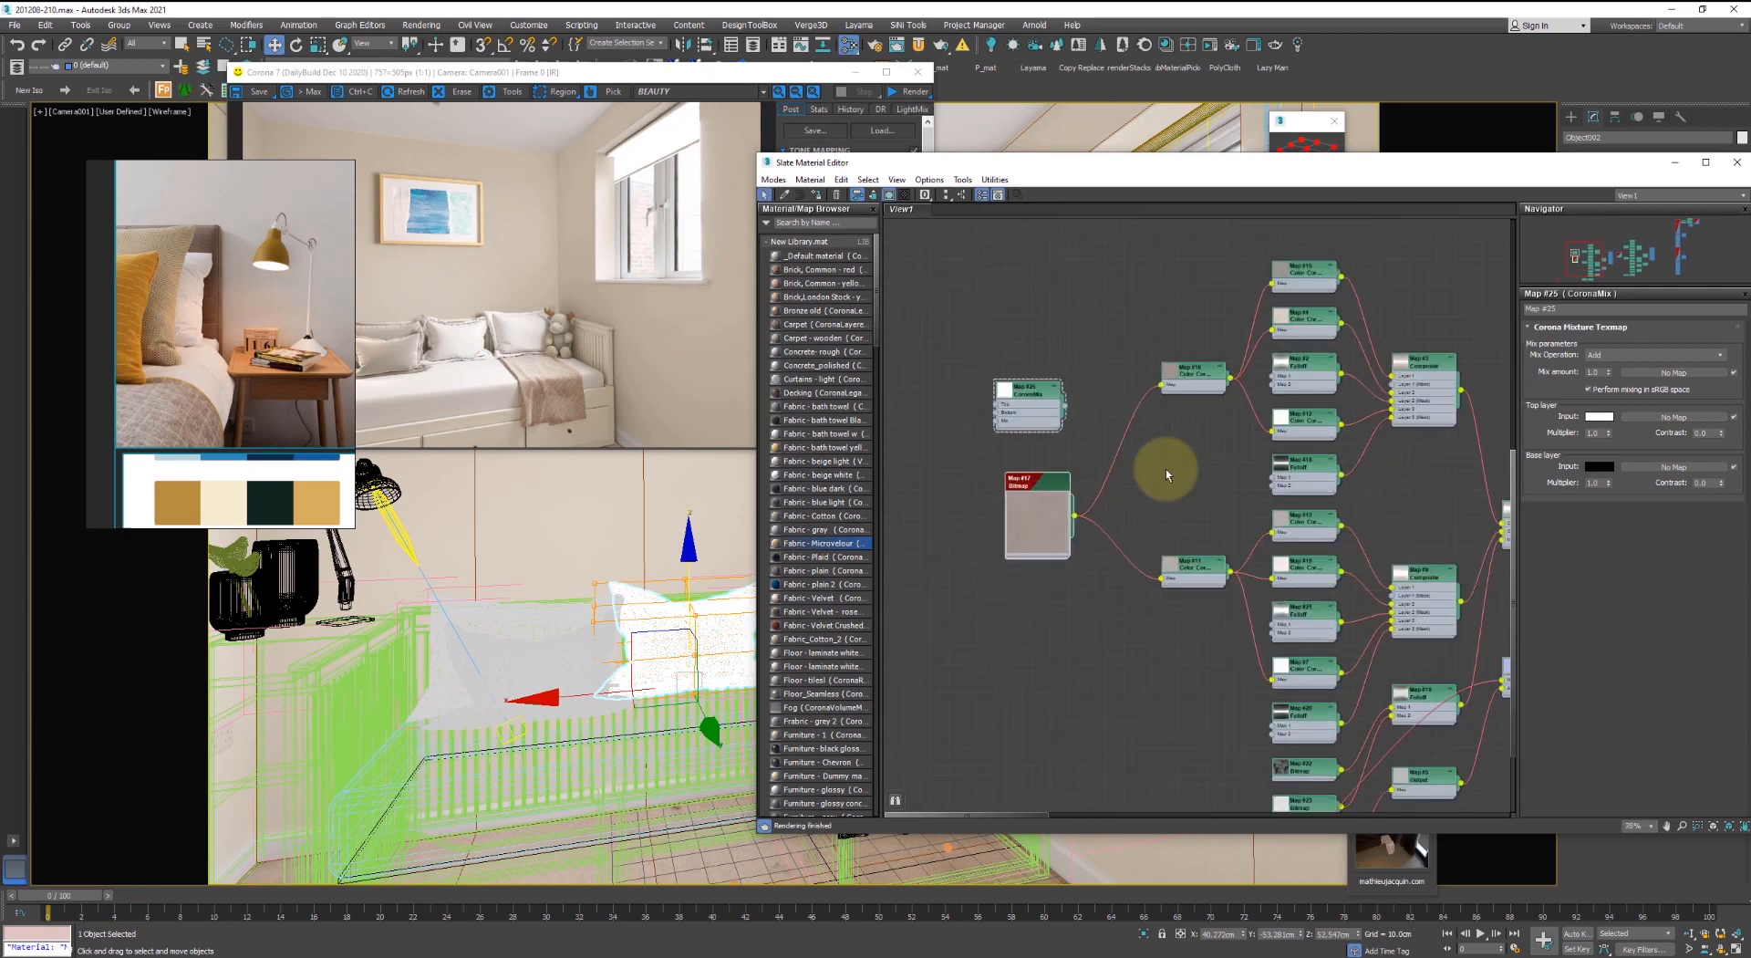
scroll(1167, 471, "up", 2)
left_click_drag(1034, 391, 1117, 425)
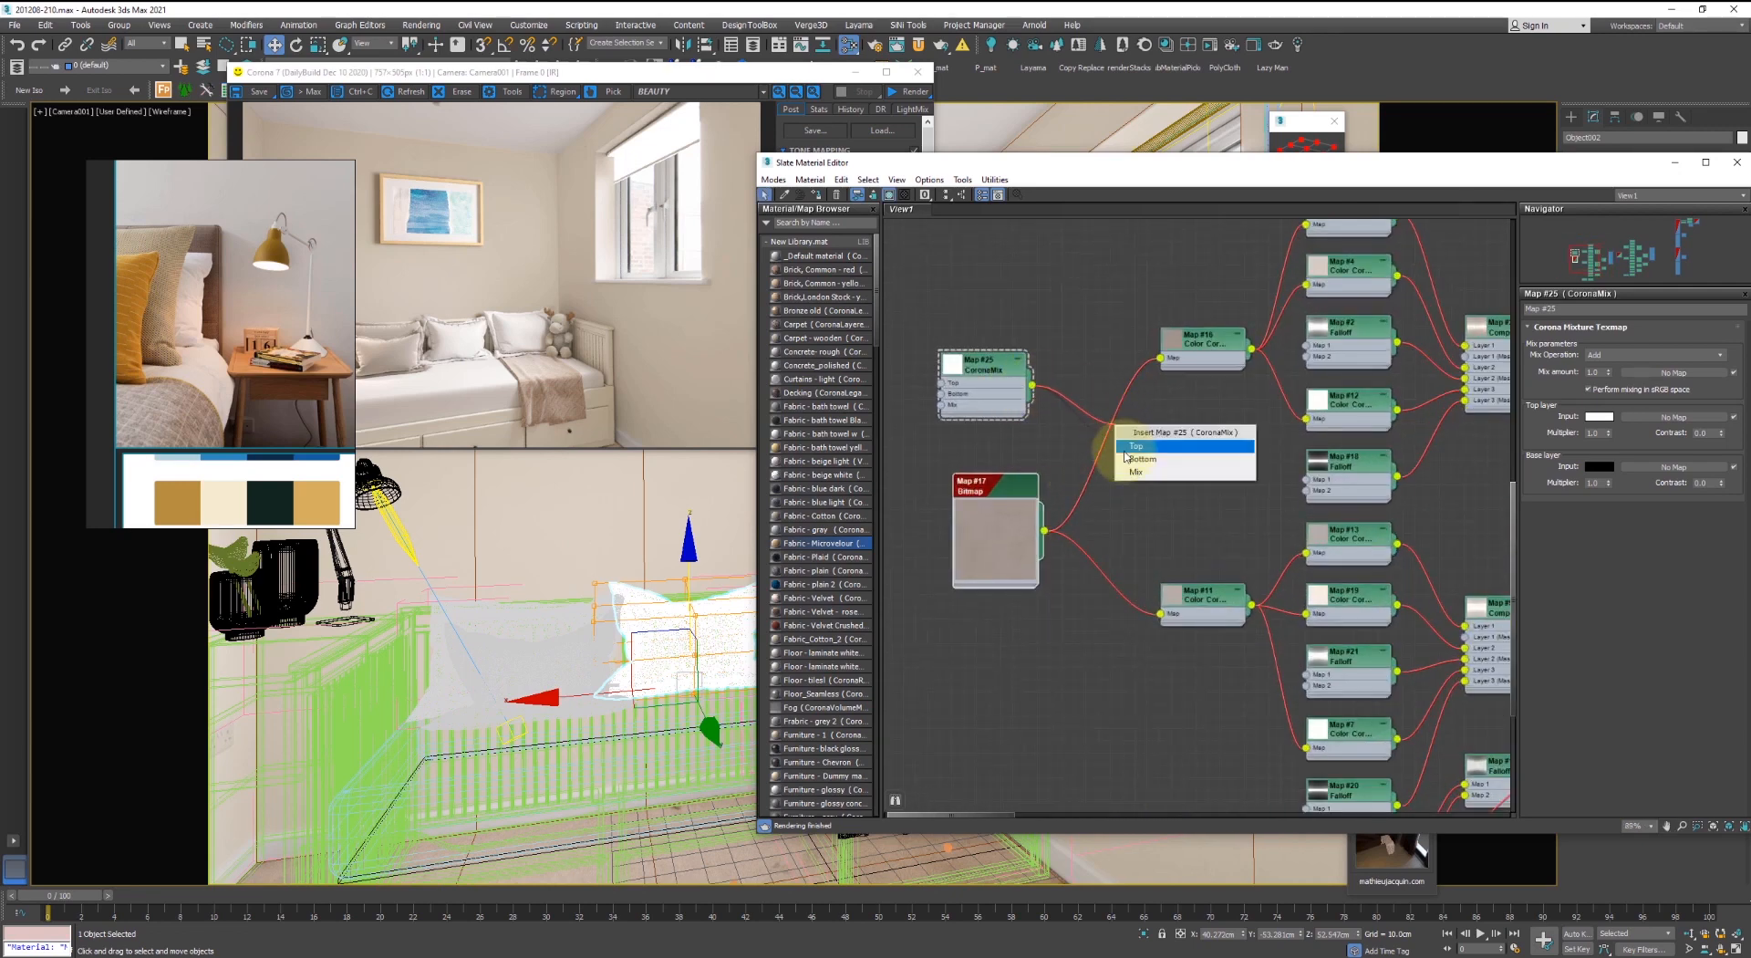
left_click(1136, 461)
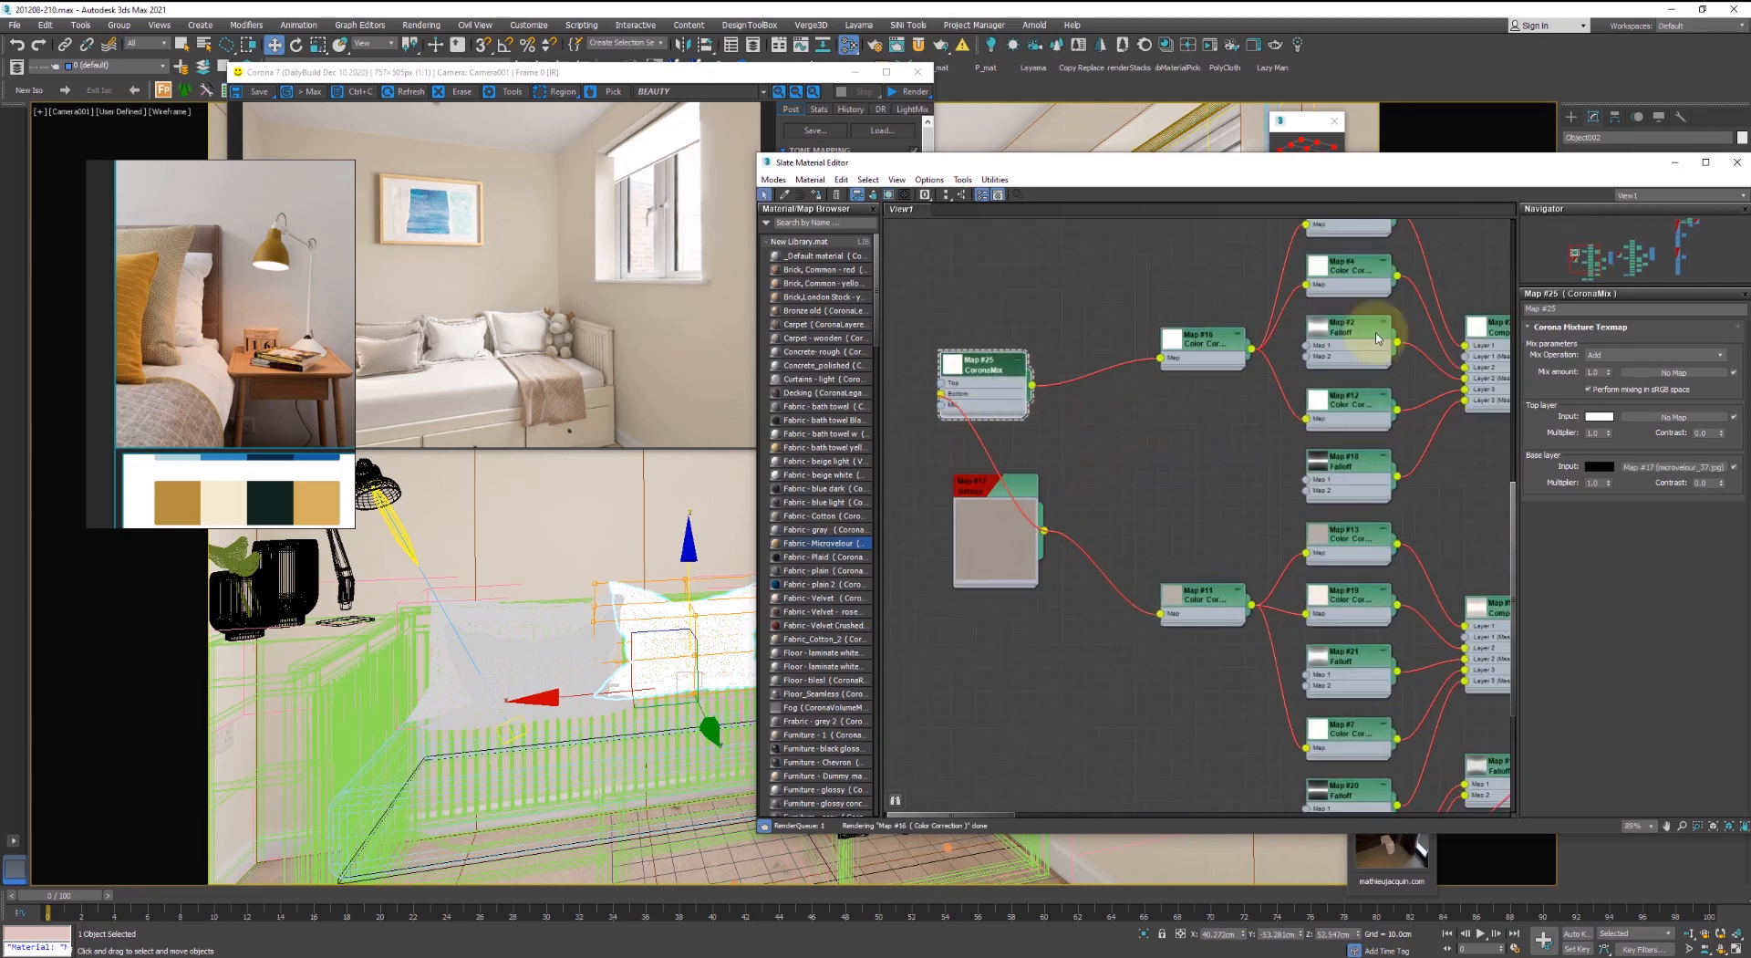
- Set the CoronaMix top layer colour to the mustard sampled from the yellow pillow in the reference image
left_click(1600, 417)
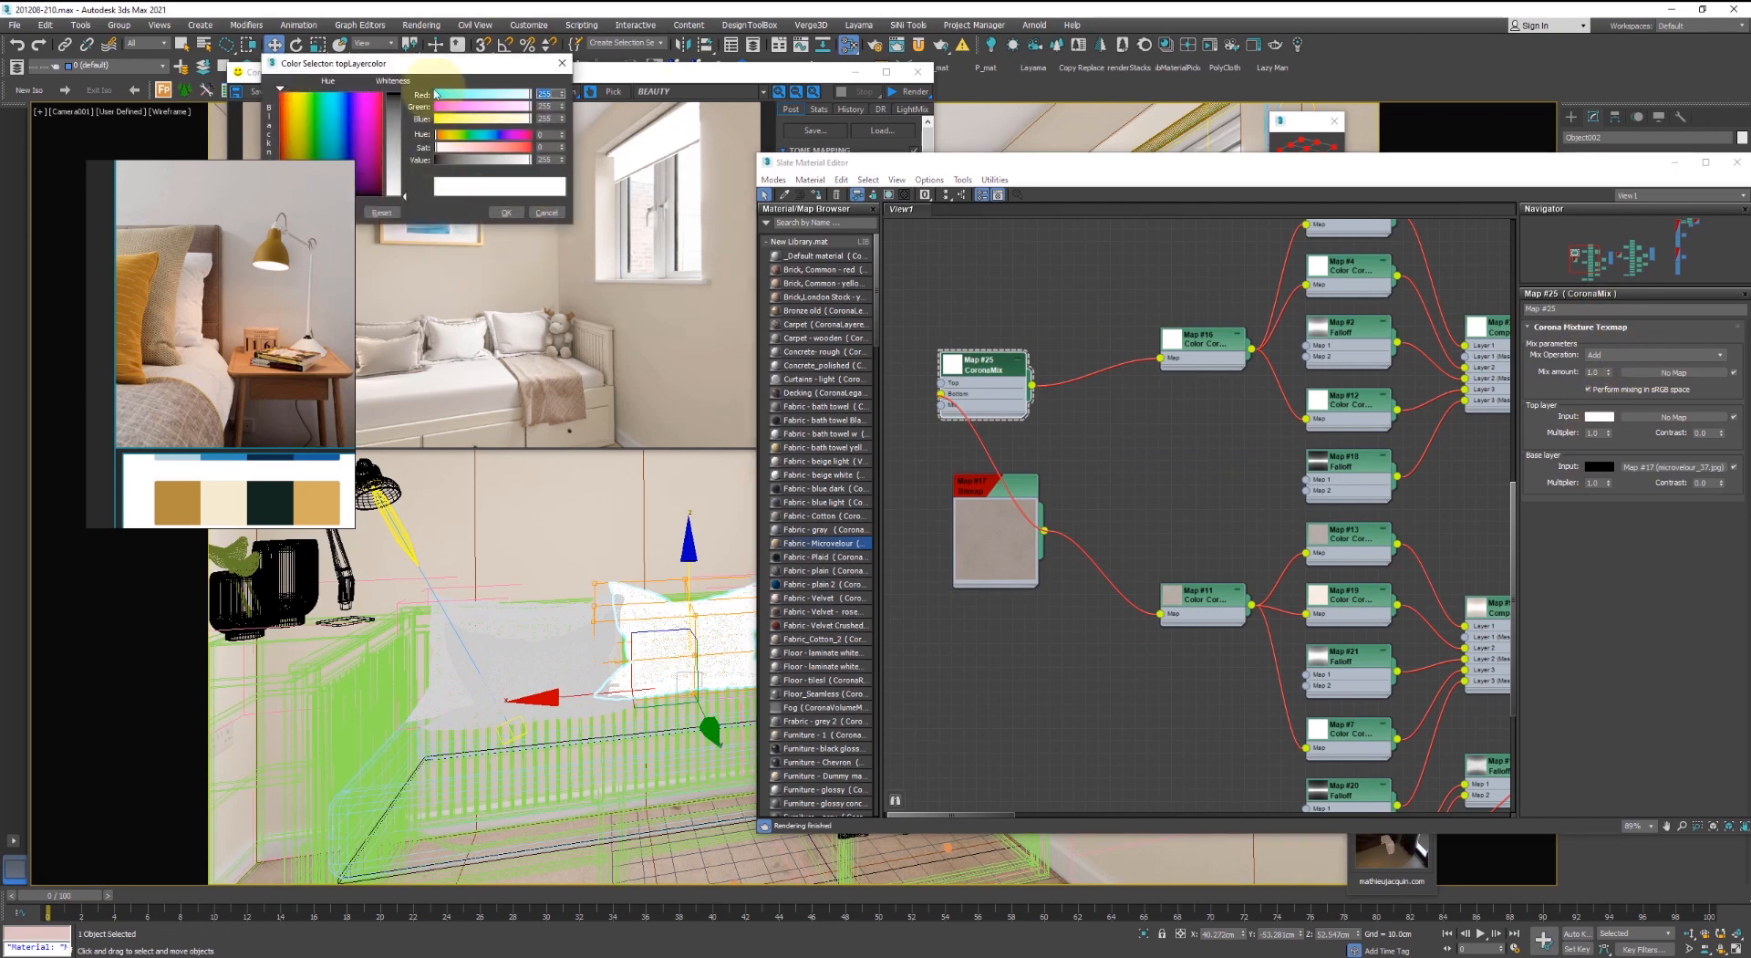
left_click_drag(435, 72, 637, 79)
left_click(489, 216)
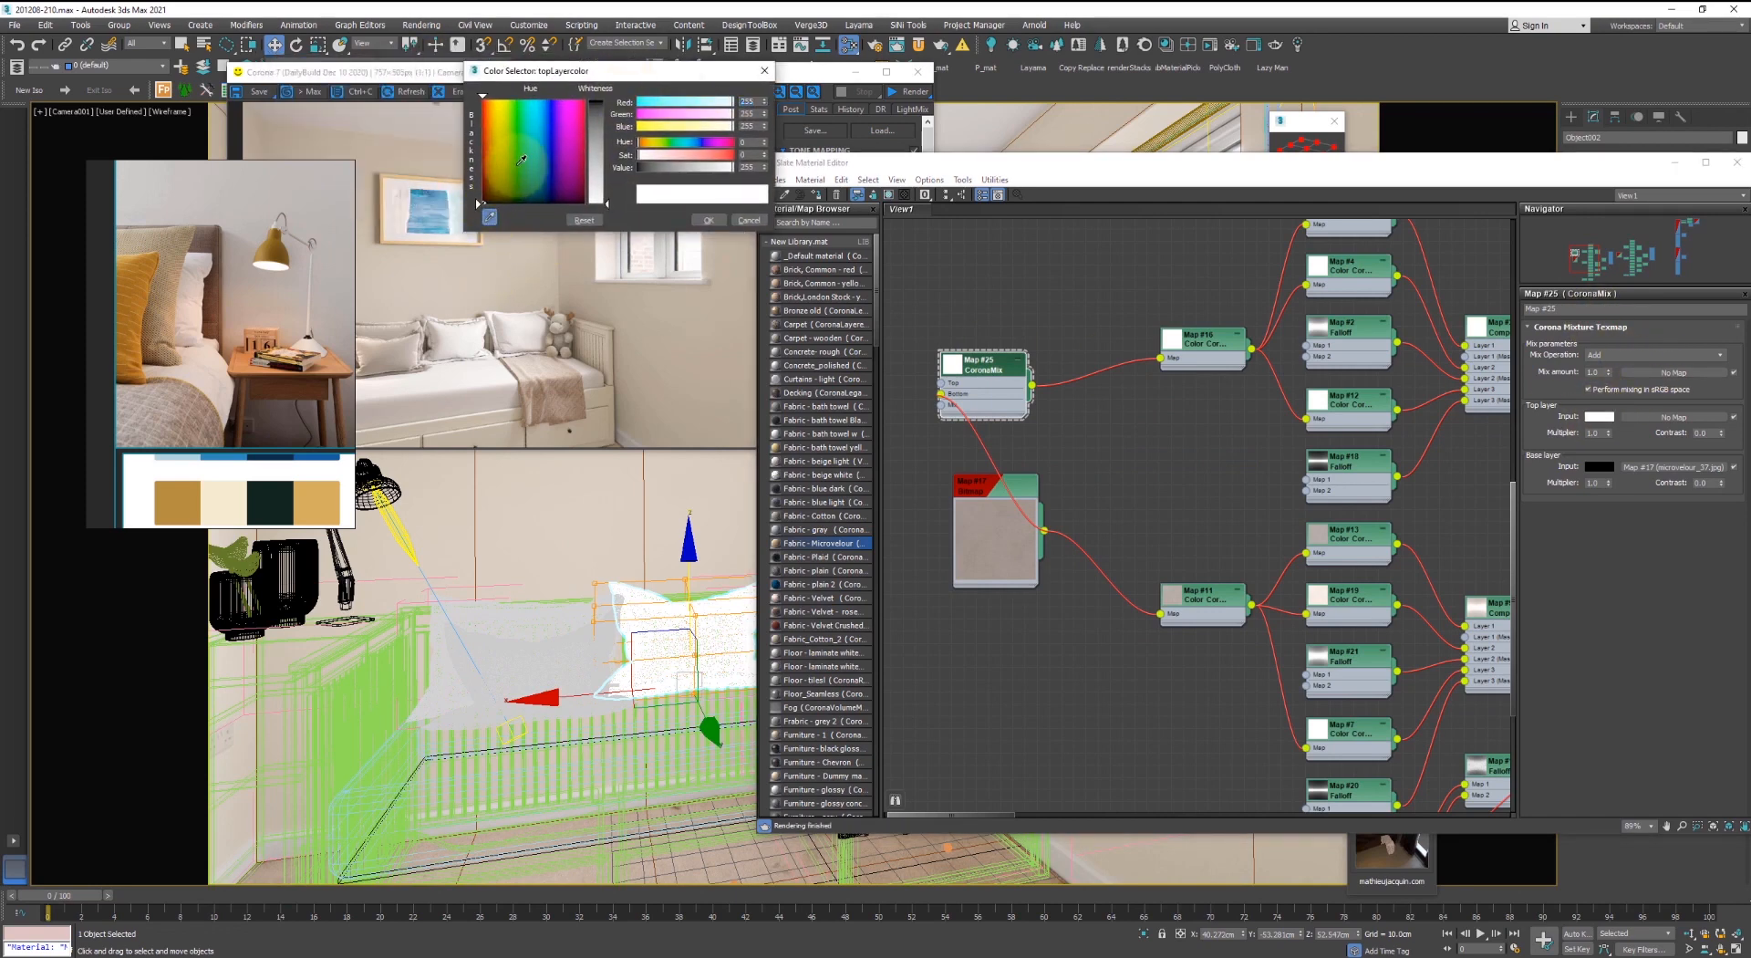
left_click(139, 289)
left_click(708, 220)
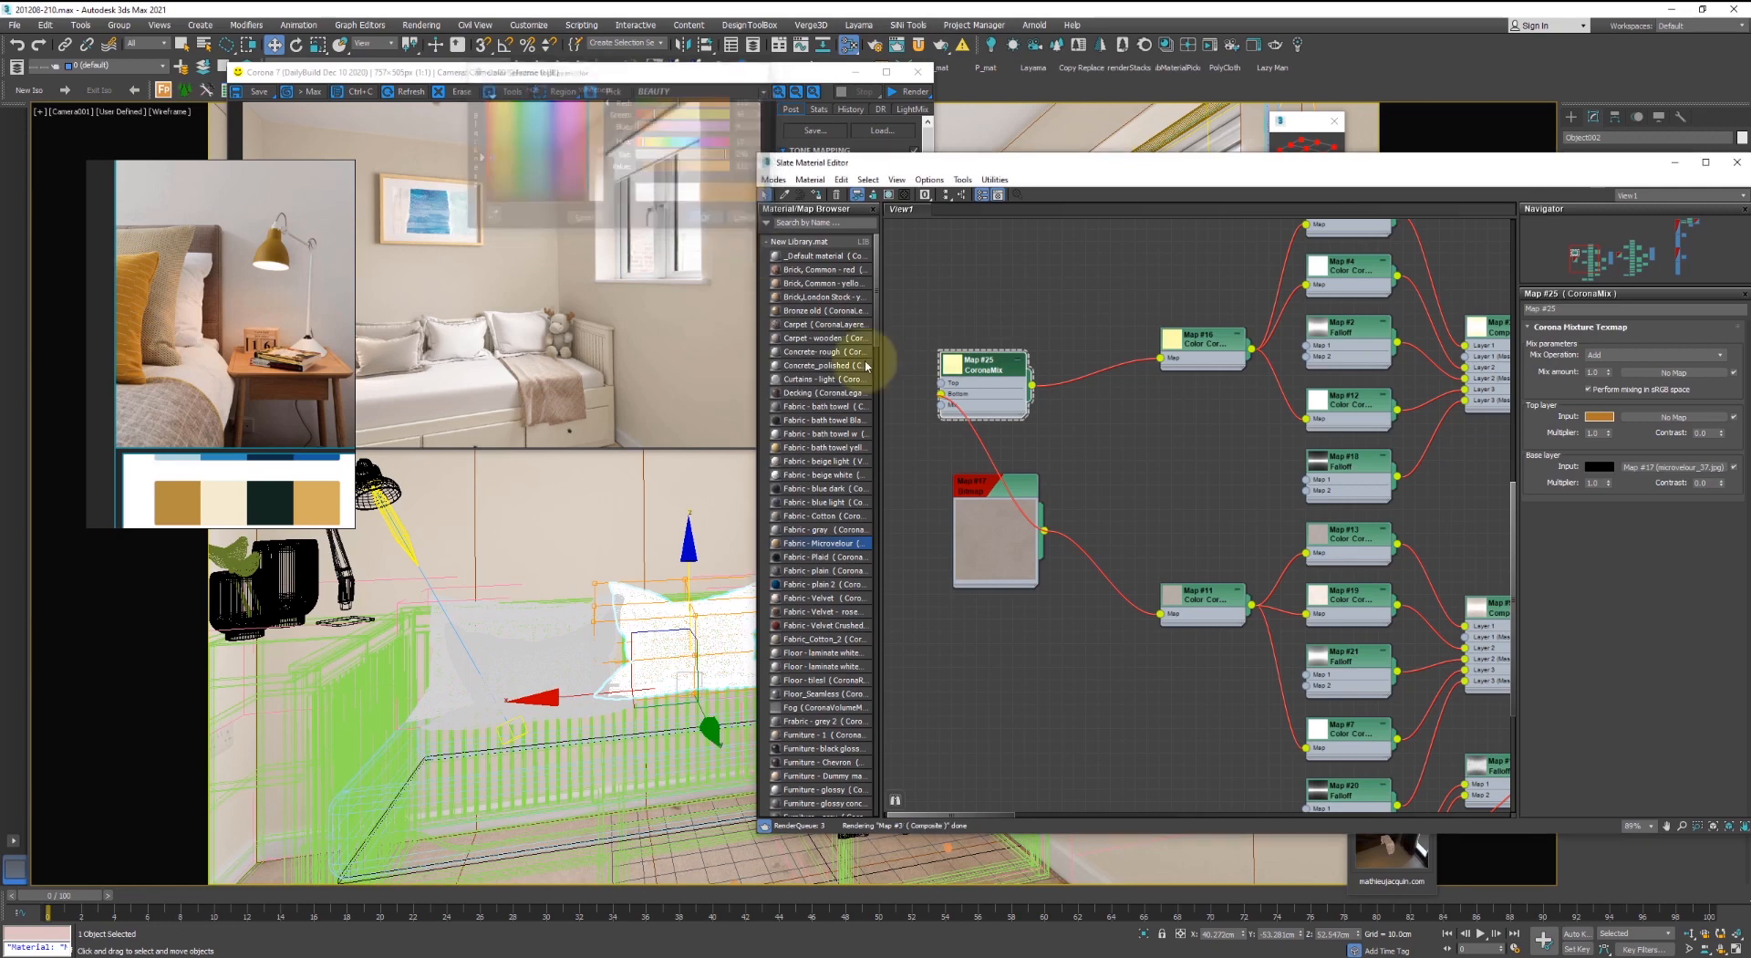
scroll(1223, 355, "up", 3)
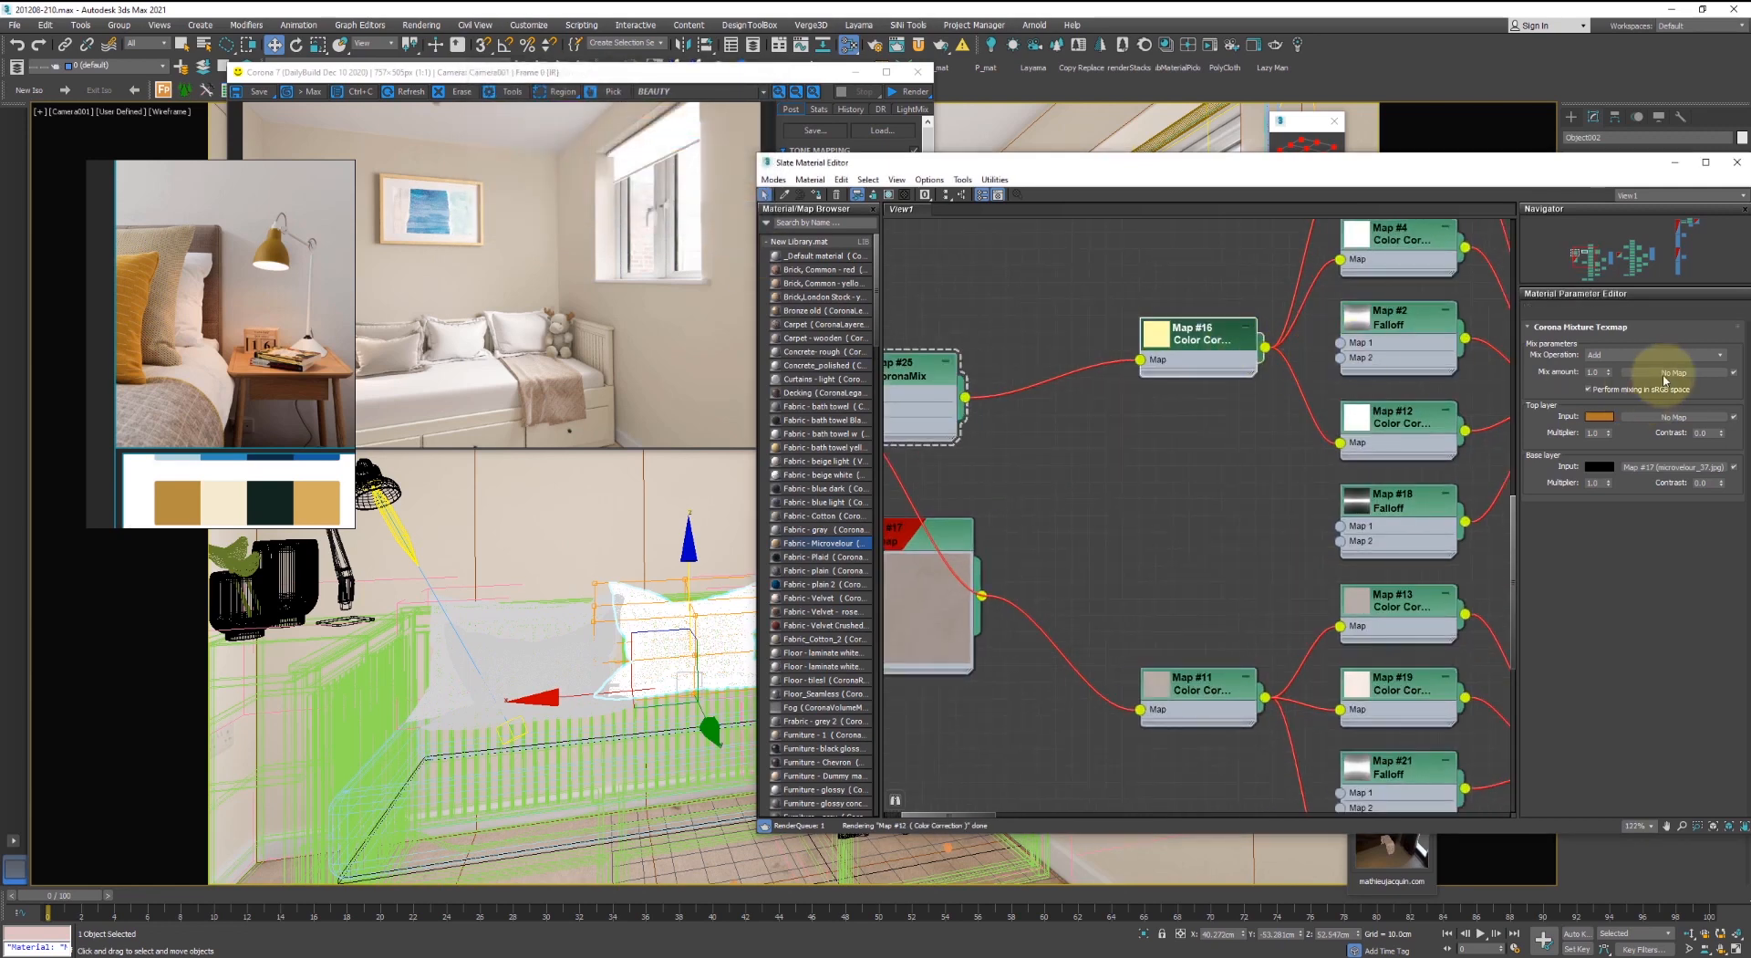
- Set the CoronaMix map's mix operation to Overlay and tidy the source bitmap's placement beneath it
left_click(917, 369)
left_click(1621, 356)
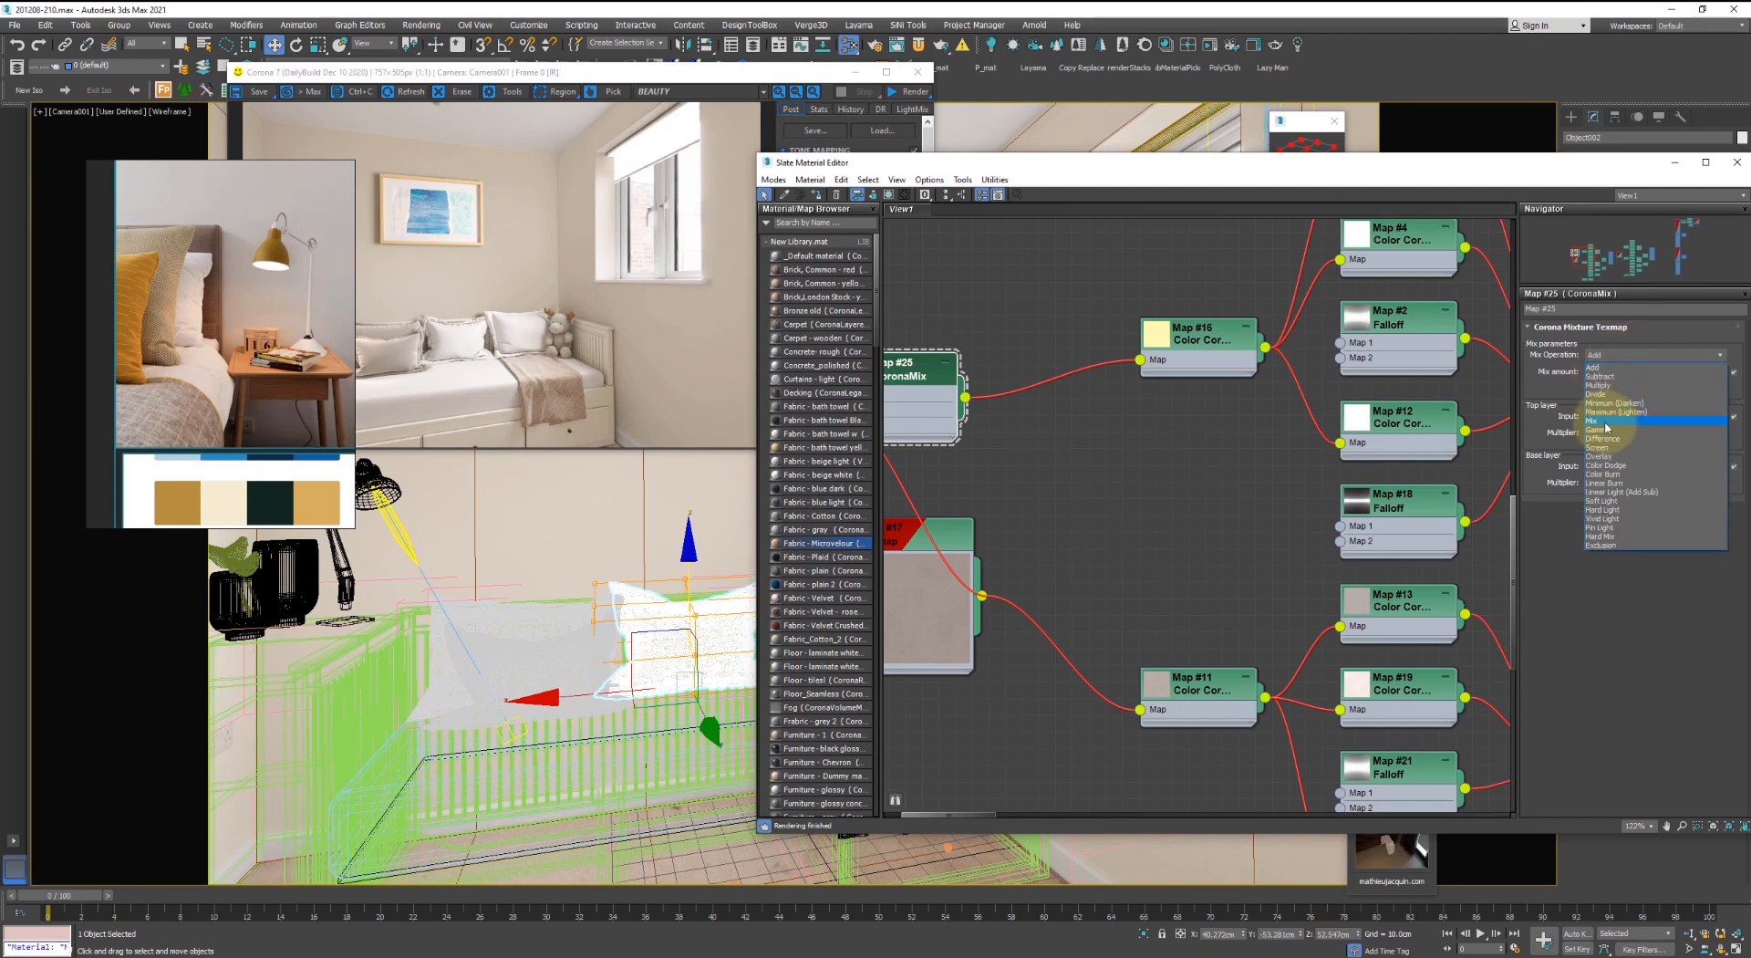
left_click(1606, 439)
middle_click_drag(1001, 430, 1136, 544)
left_click_drag(1136, 545, 1092, 562)
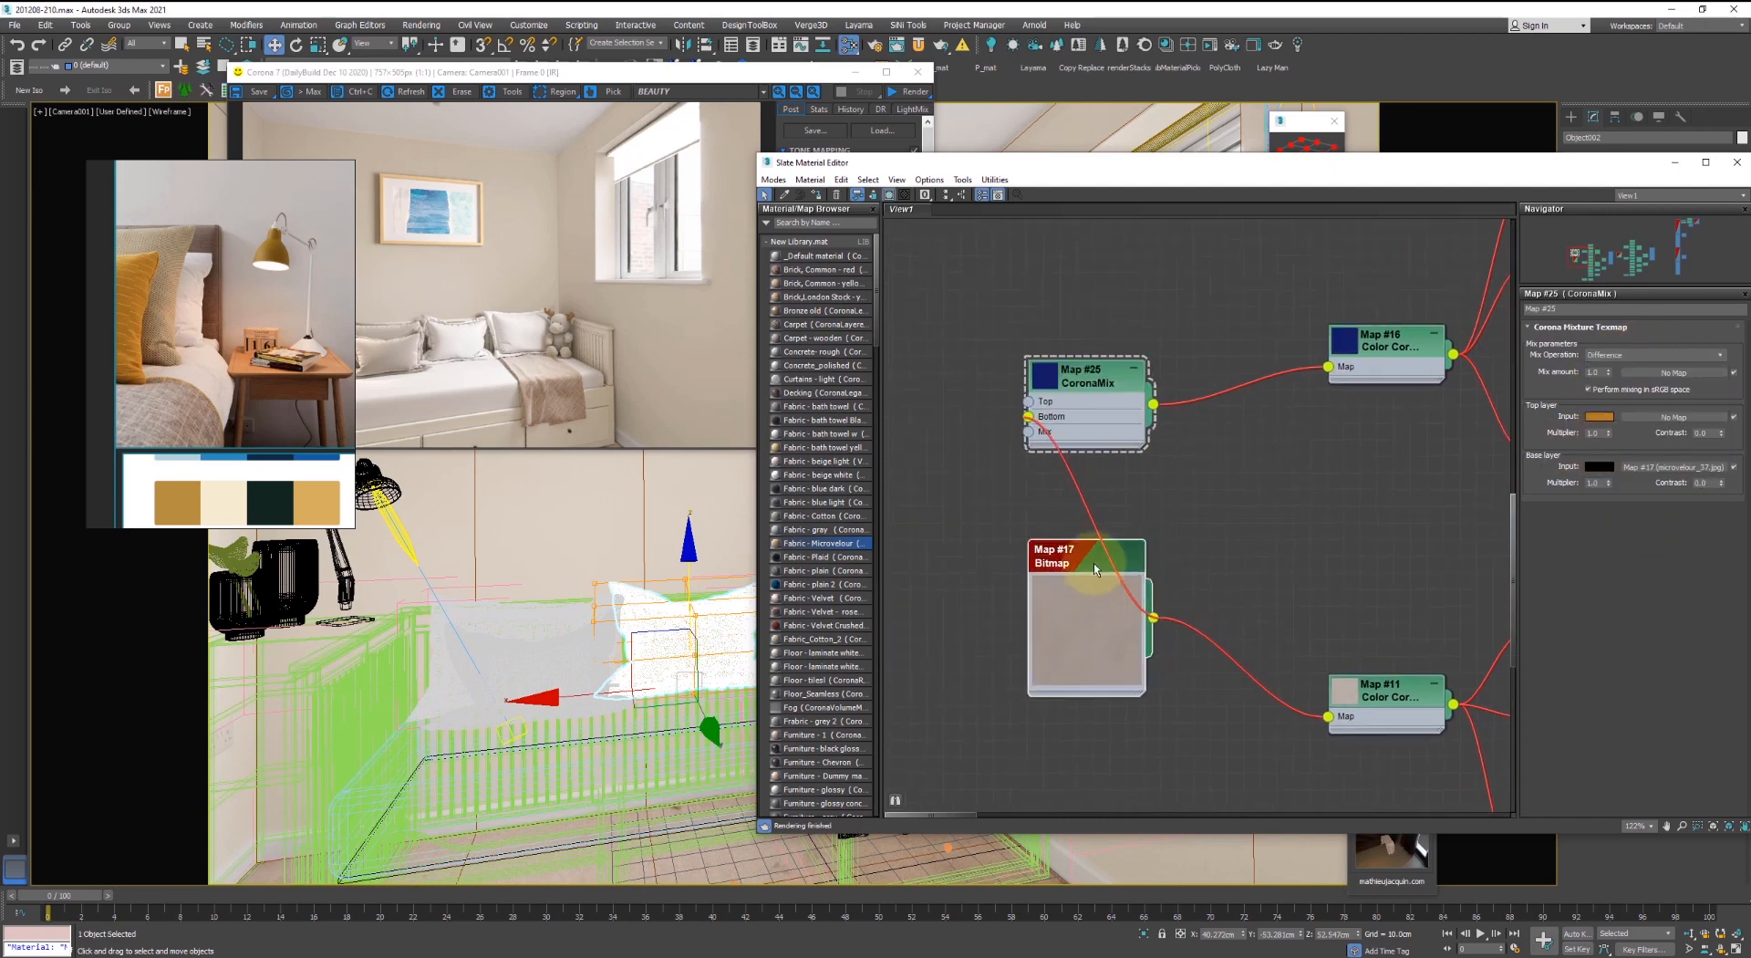
scroll(1609, 358, "down", 1)
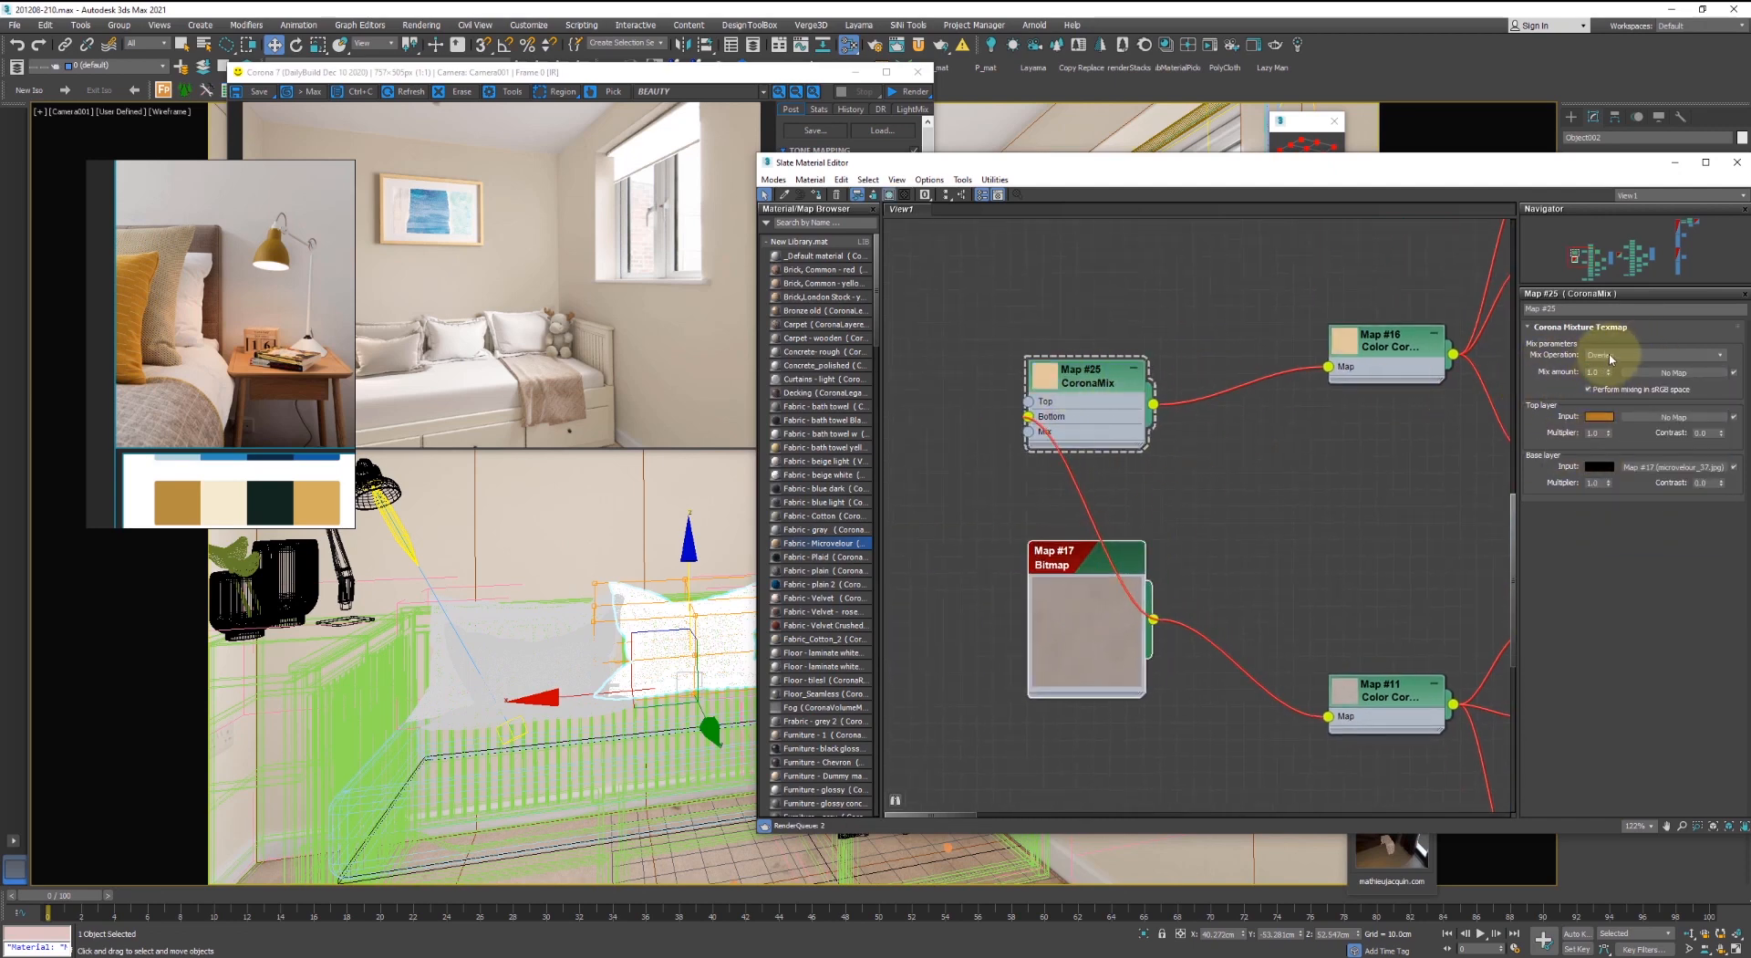
- Enlarge the preview of the duplicated CoronaLegacyMtl node to examine the mustard fabric
middle_click_drag(1263, 386, 1049, 433)
middle_click_drag(1477, 447, 1084, 435)
scroll(1275, 324, "up", 1)
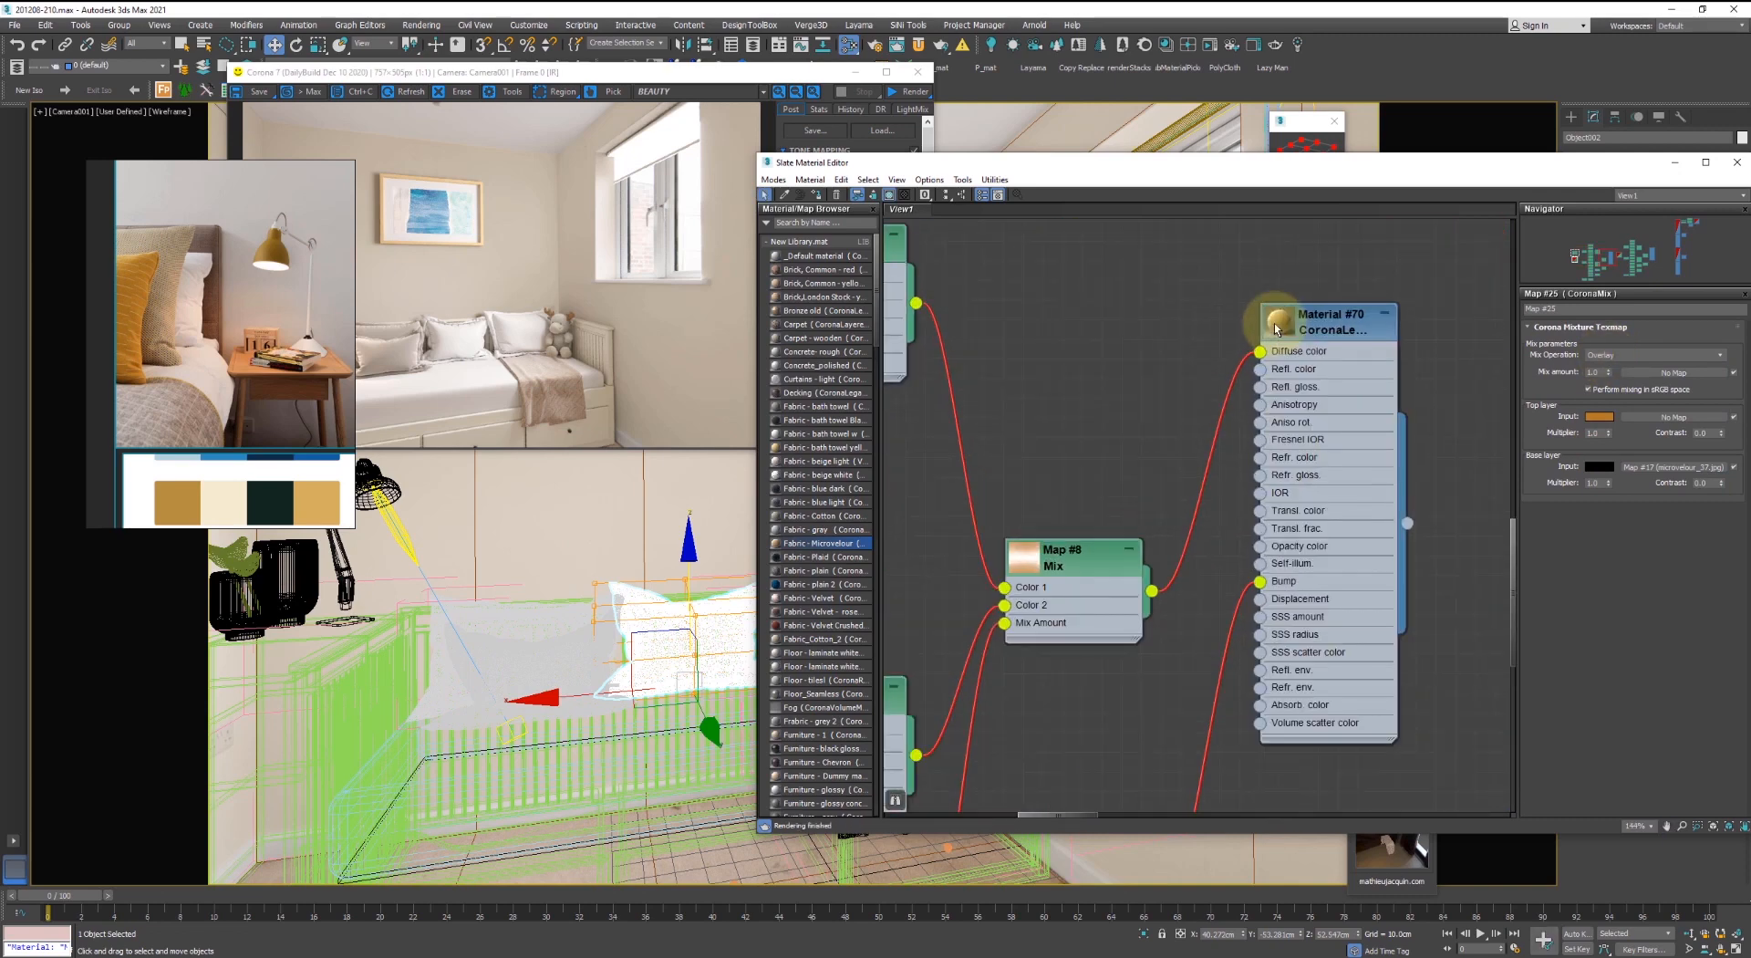
double_click(1276, 329)
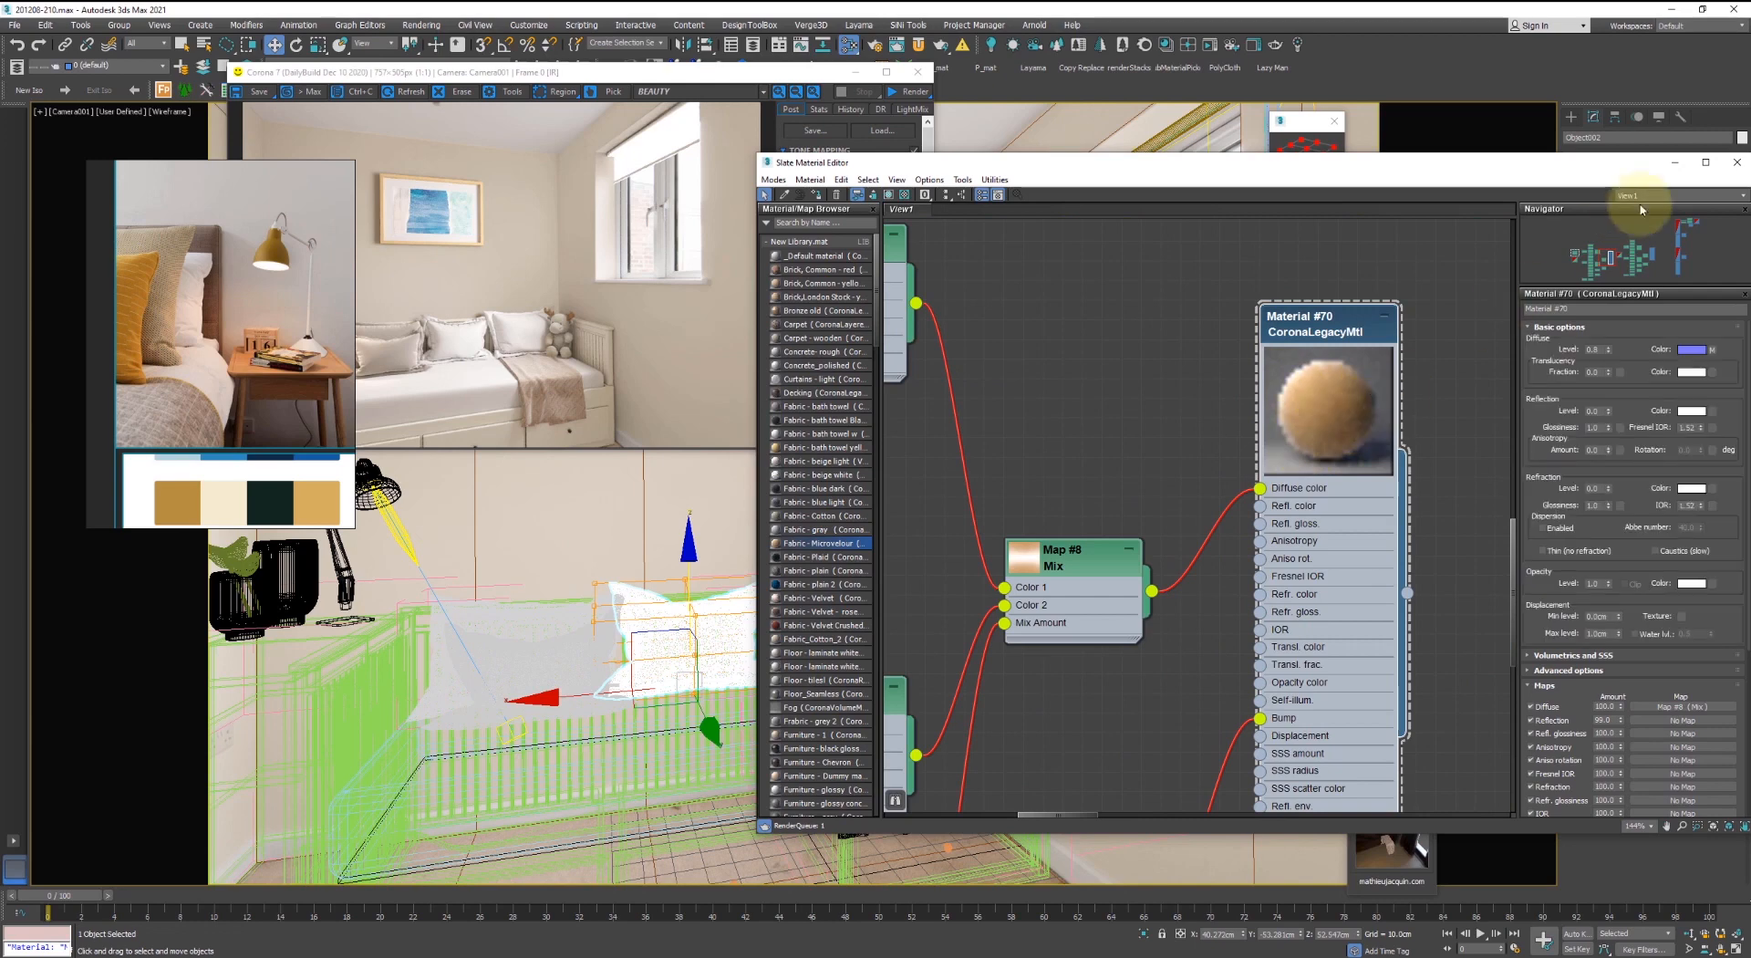
- Close the material editor and move the render window clear of the daybed pillows in the viewport
left_click(1737, 163)
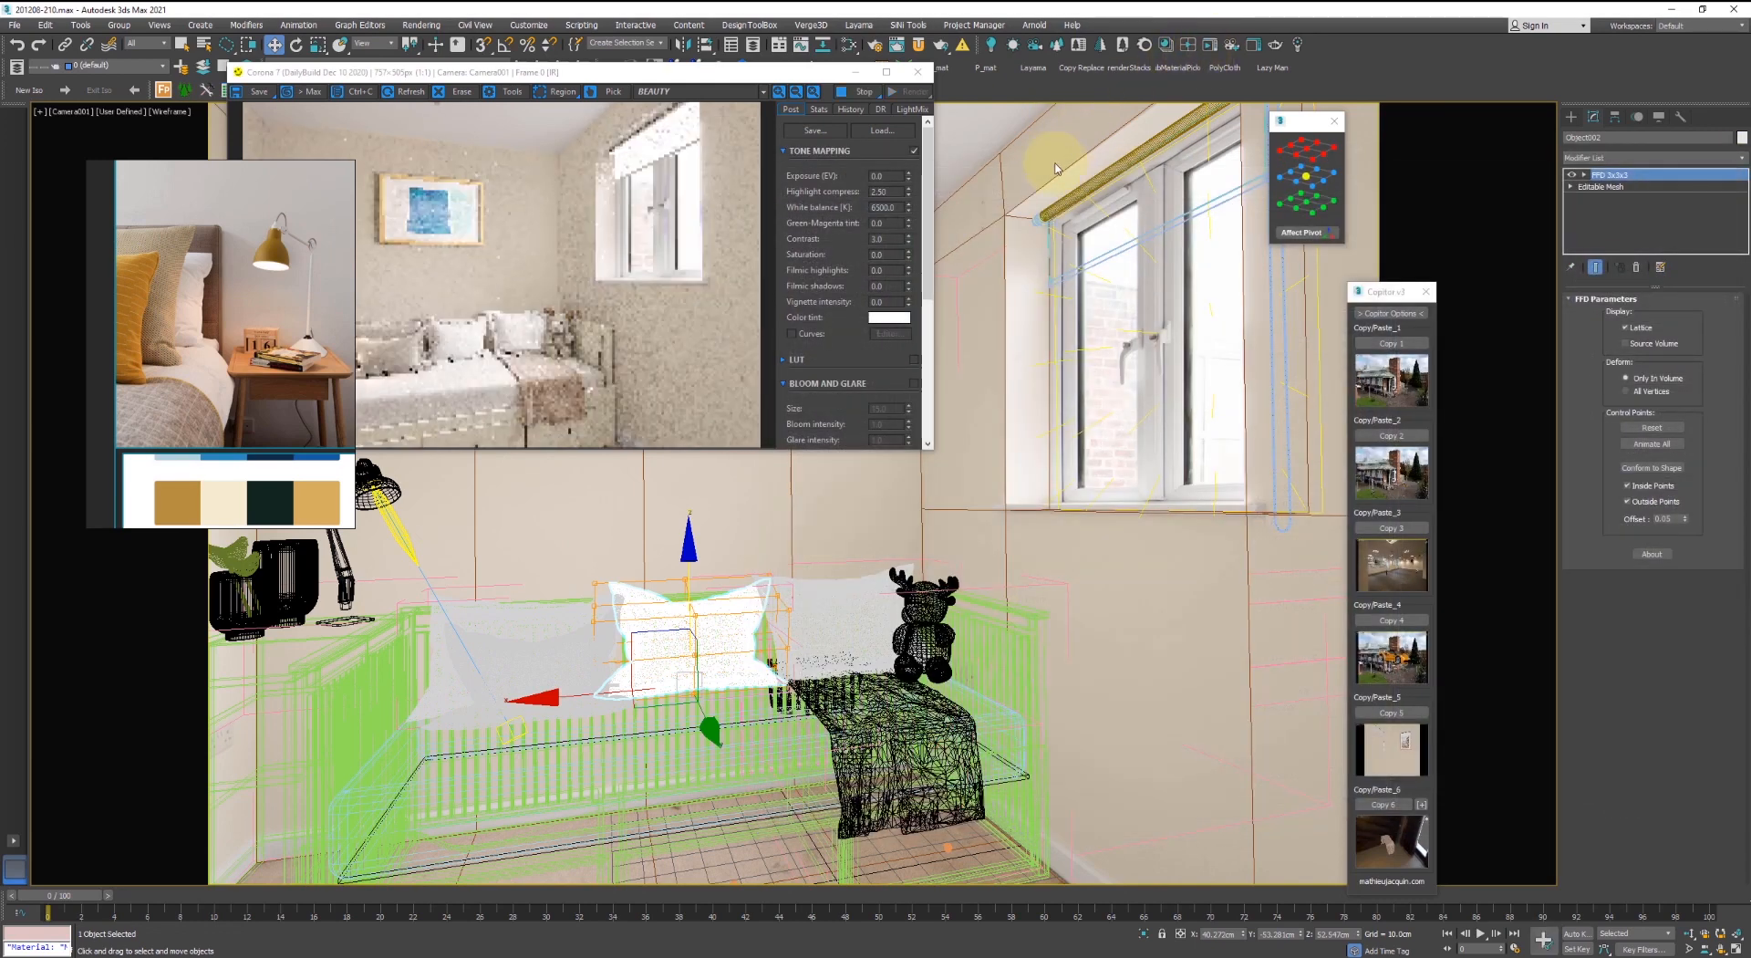
left_click_drag(426, 80, 1179, 133)
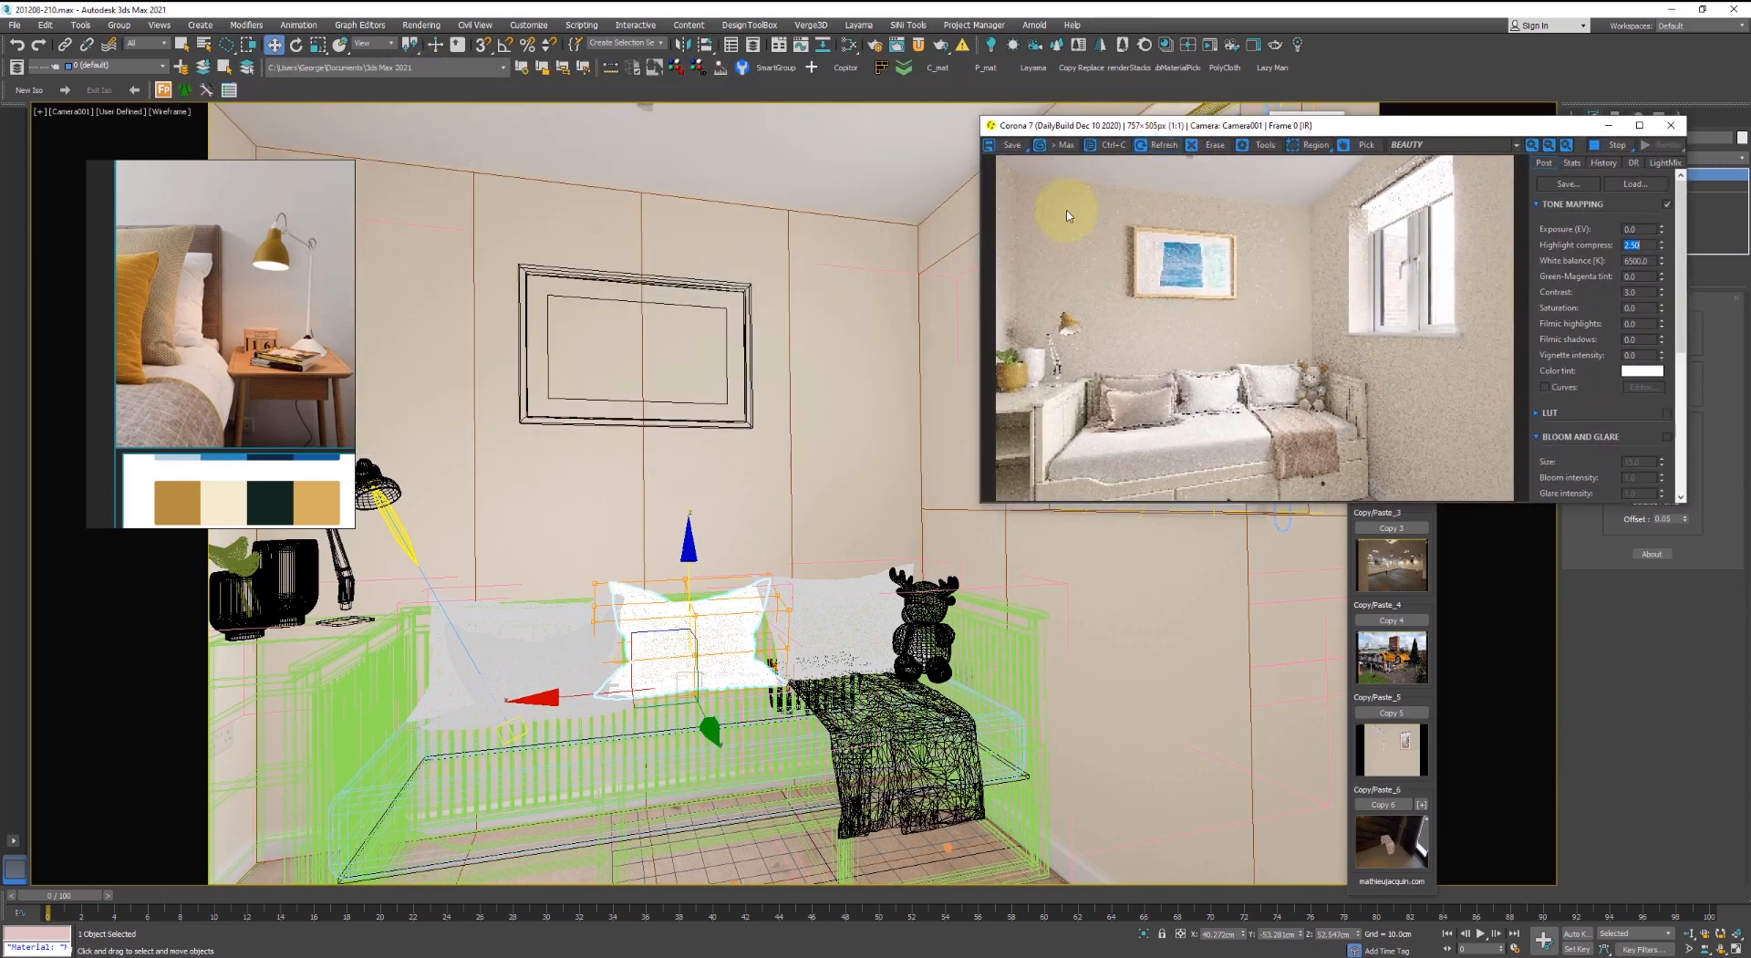
middle_click(788, 593)
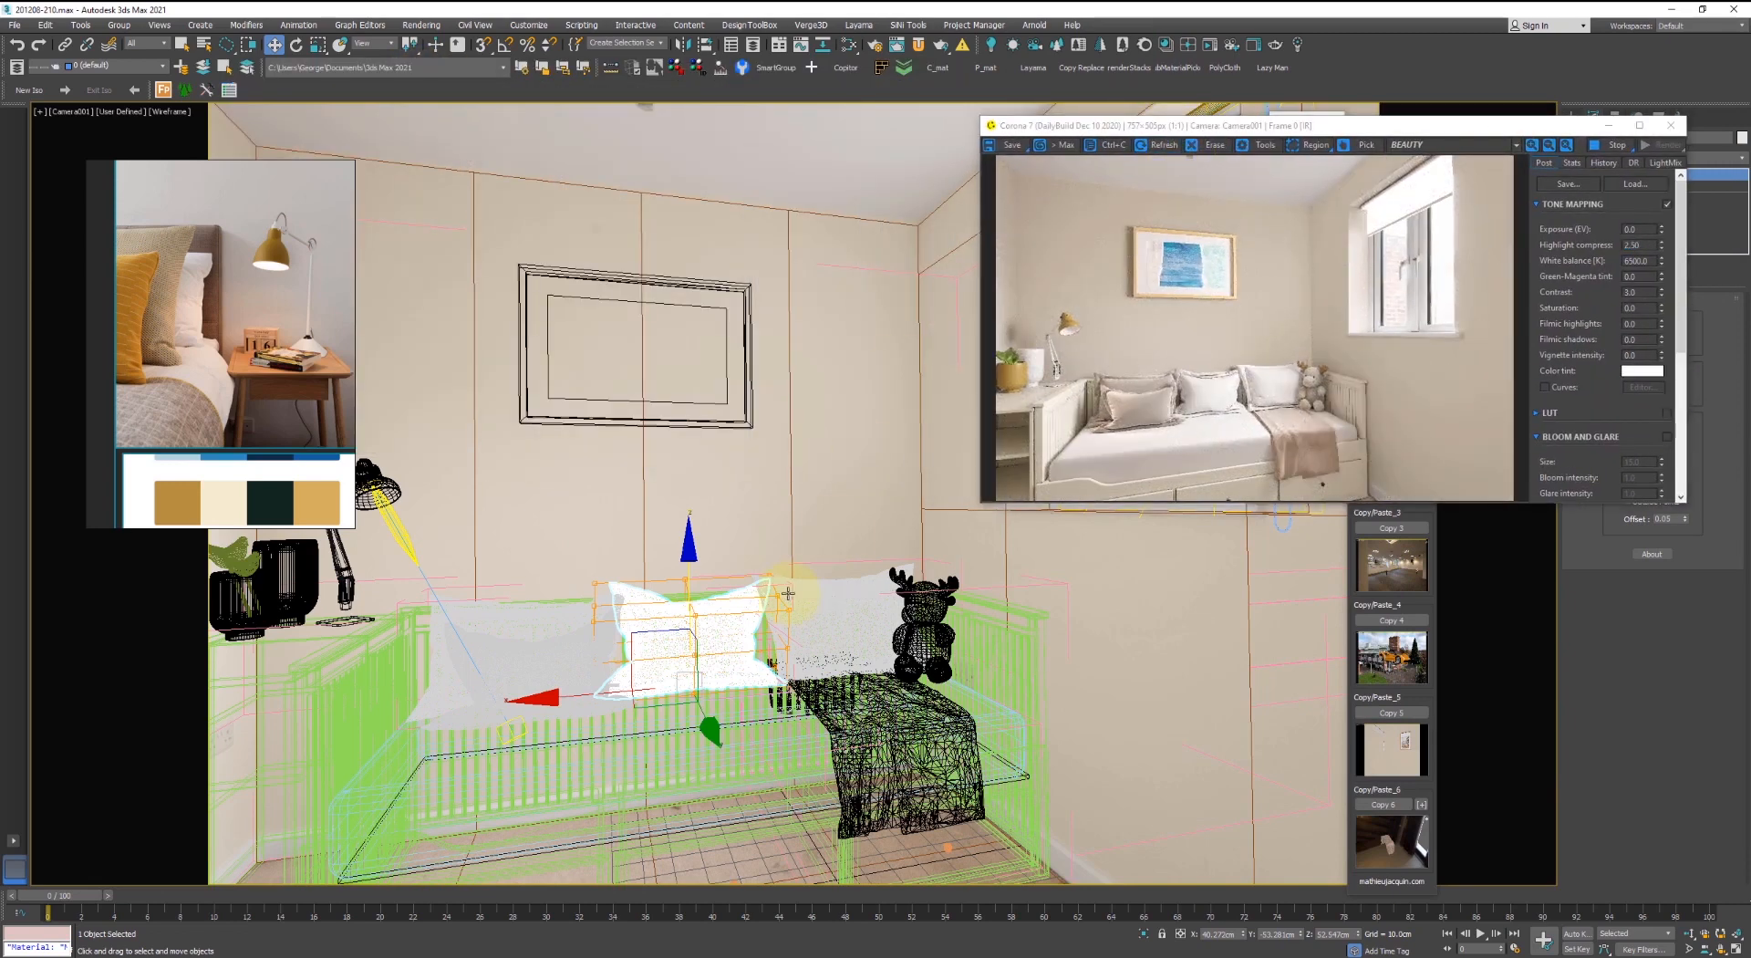
- Reopen the material editor, move it off the render window, and assign the mustard fabric material to the selected middle pillow
key("m")
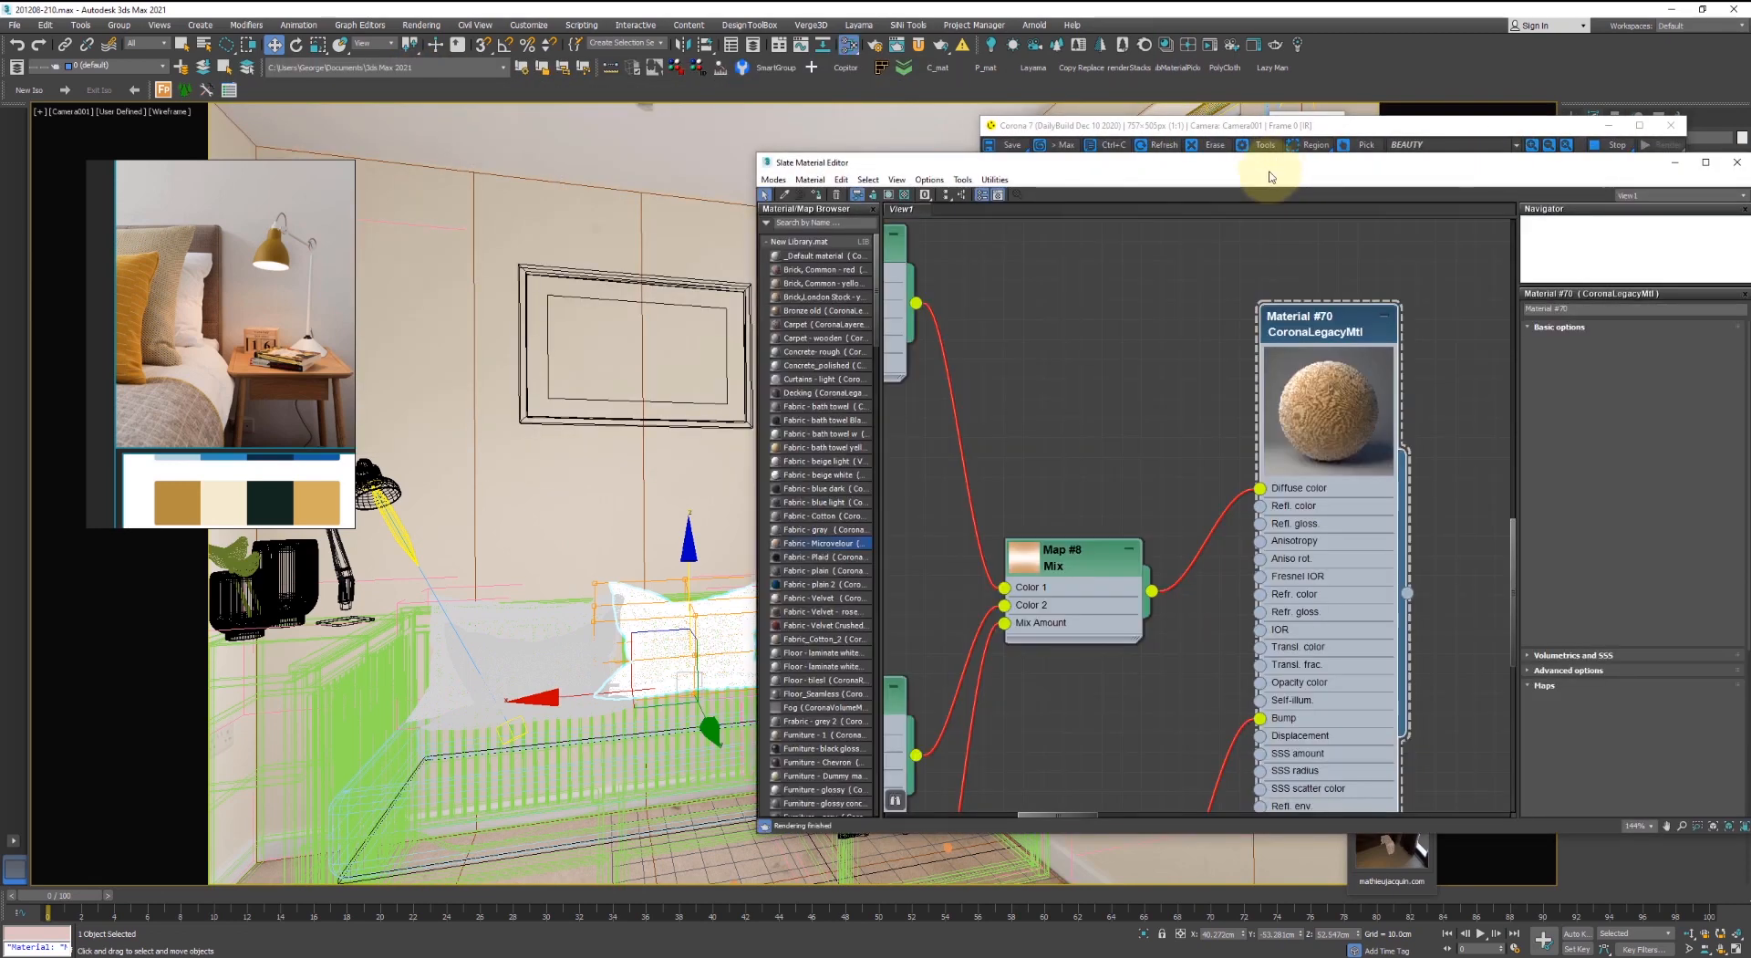
left_click_drag(956, 166, 646, 189)
right_click(1058, 425)
left_click(1077, 445)
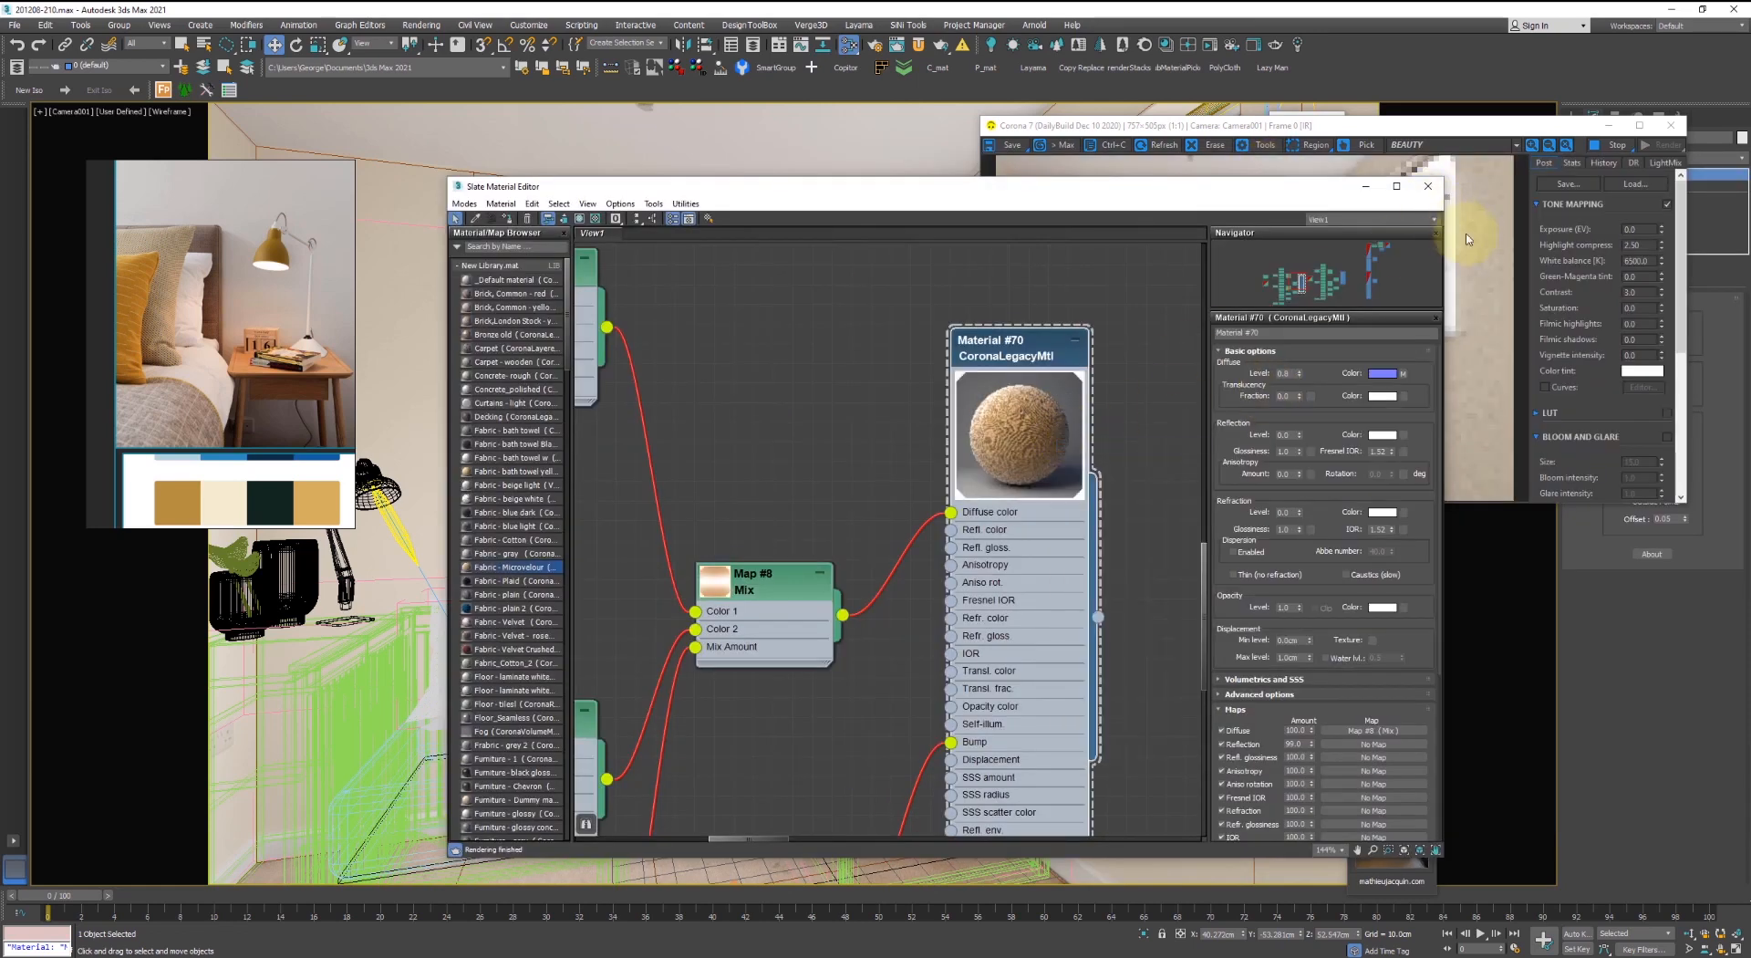
left_click(1311, 315)
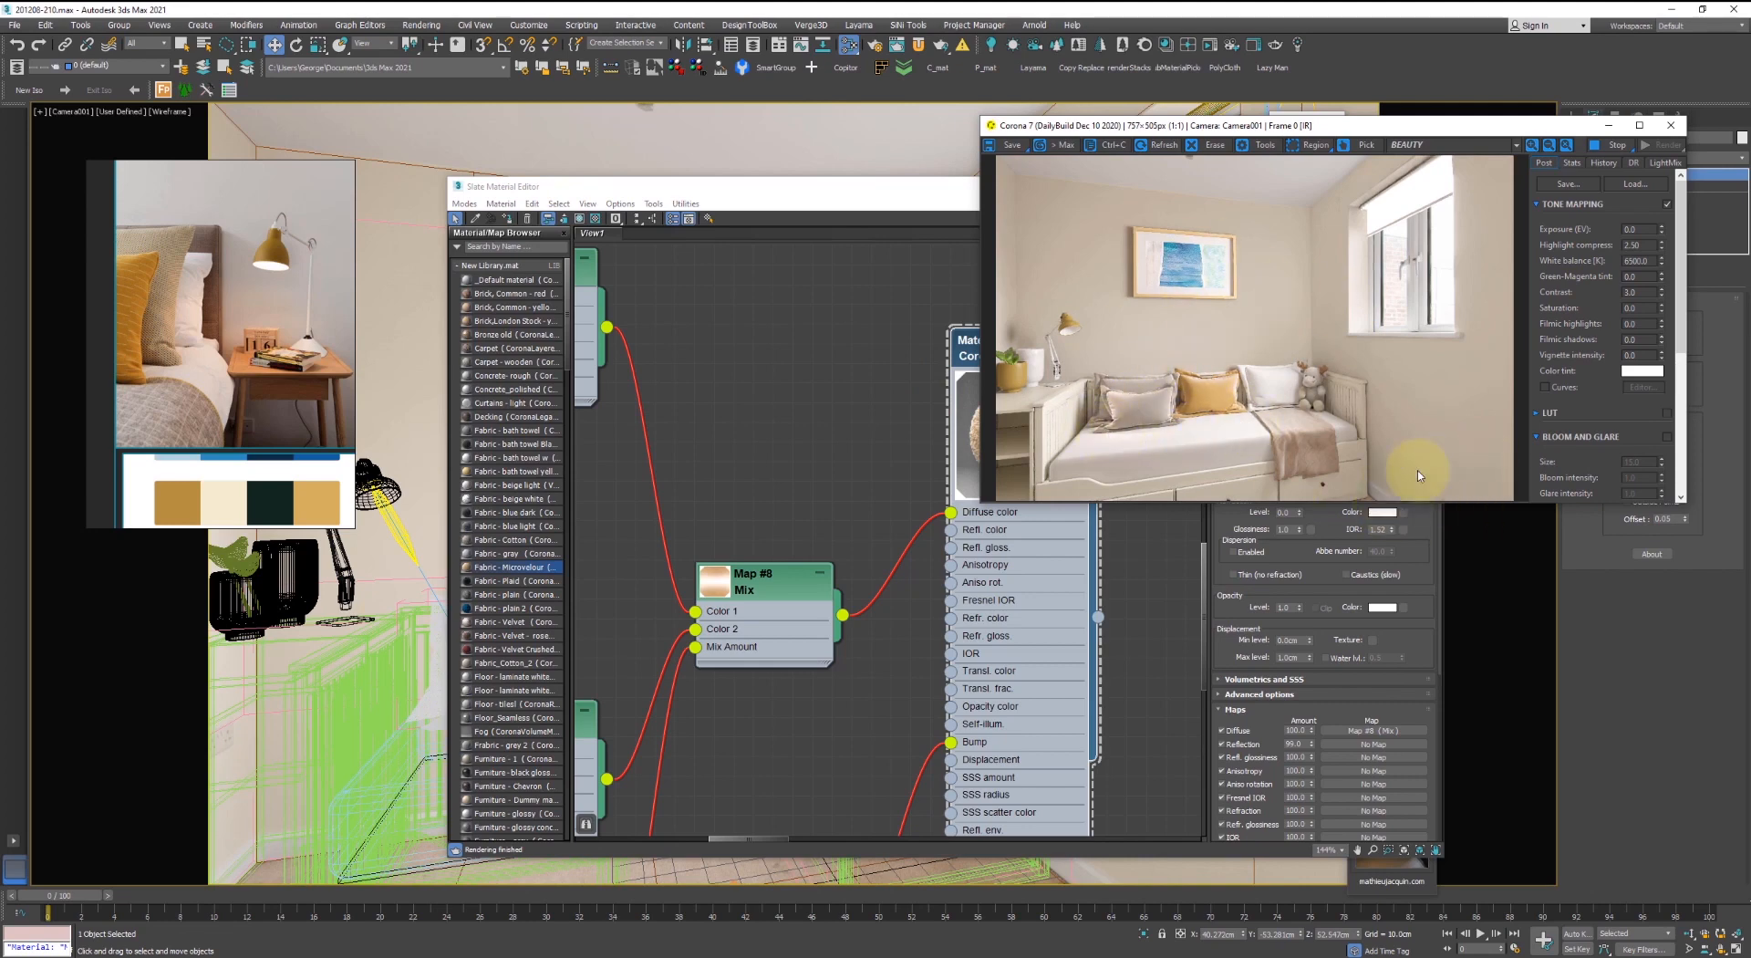
left_click(825, 411)
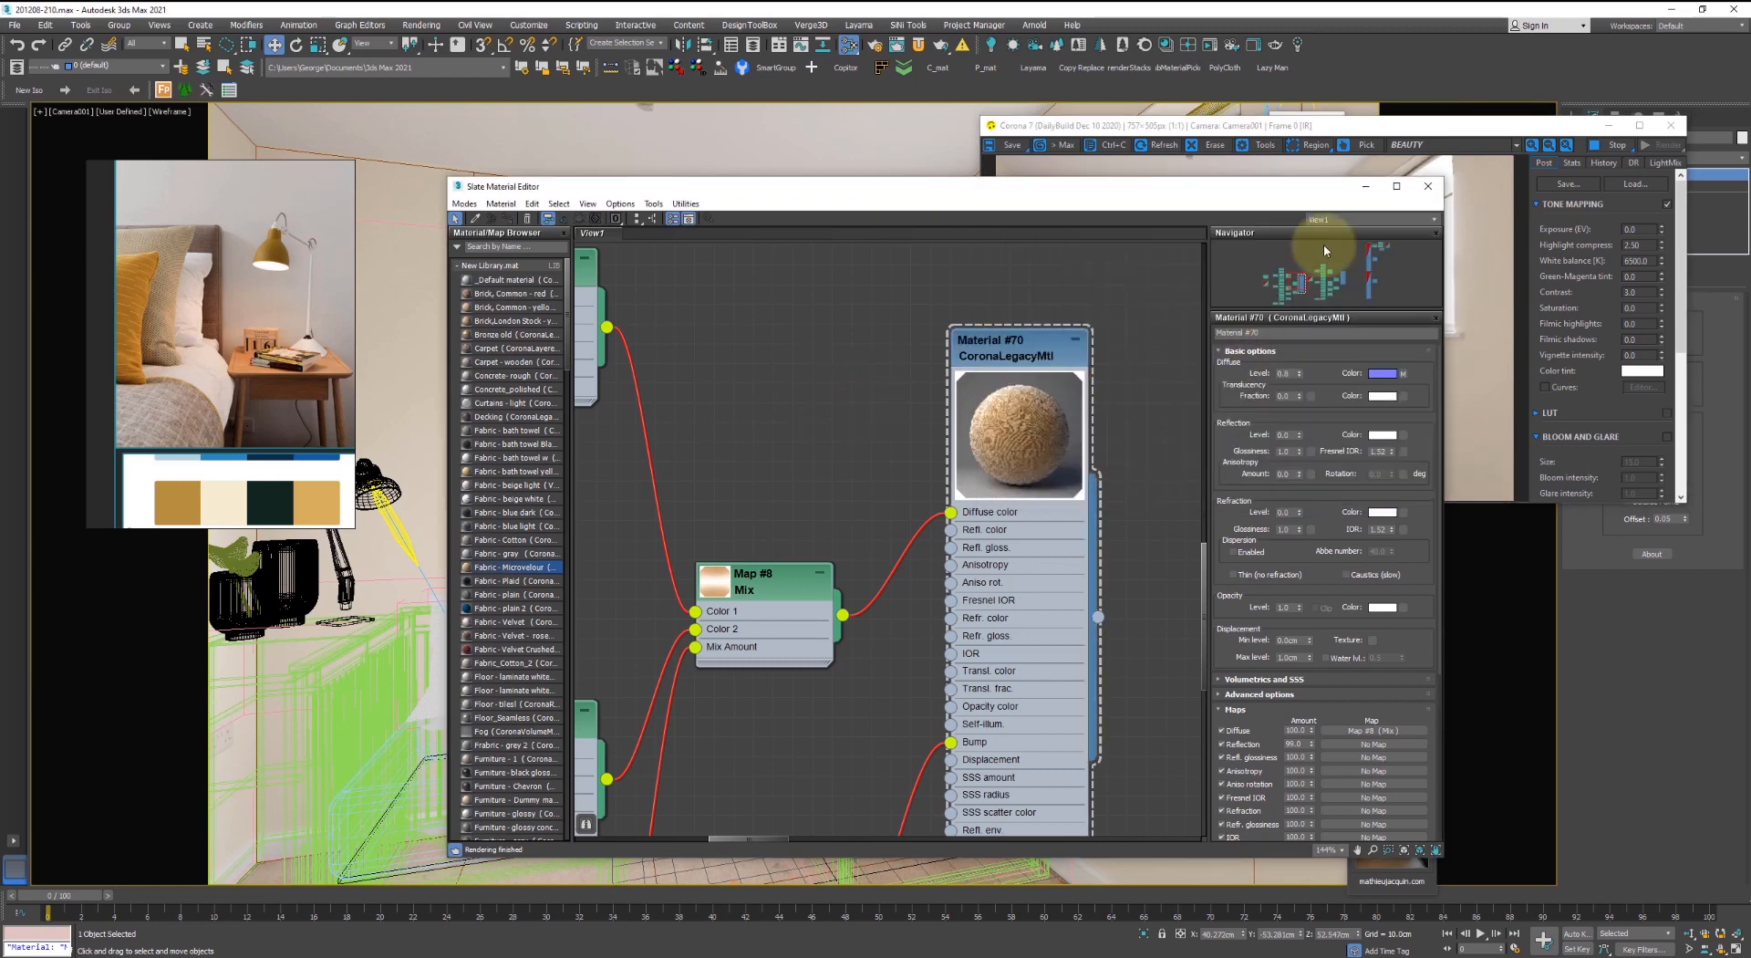
- Clear the material editor and the render window from the viewport and deselect the middle pillow
left_click(1426, 187)
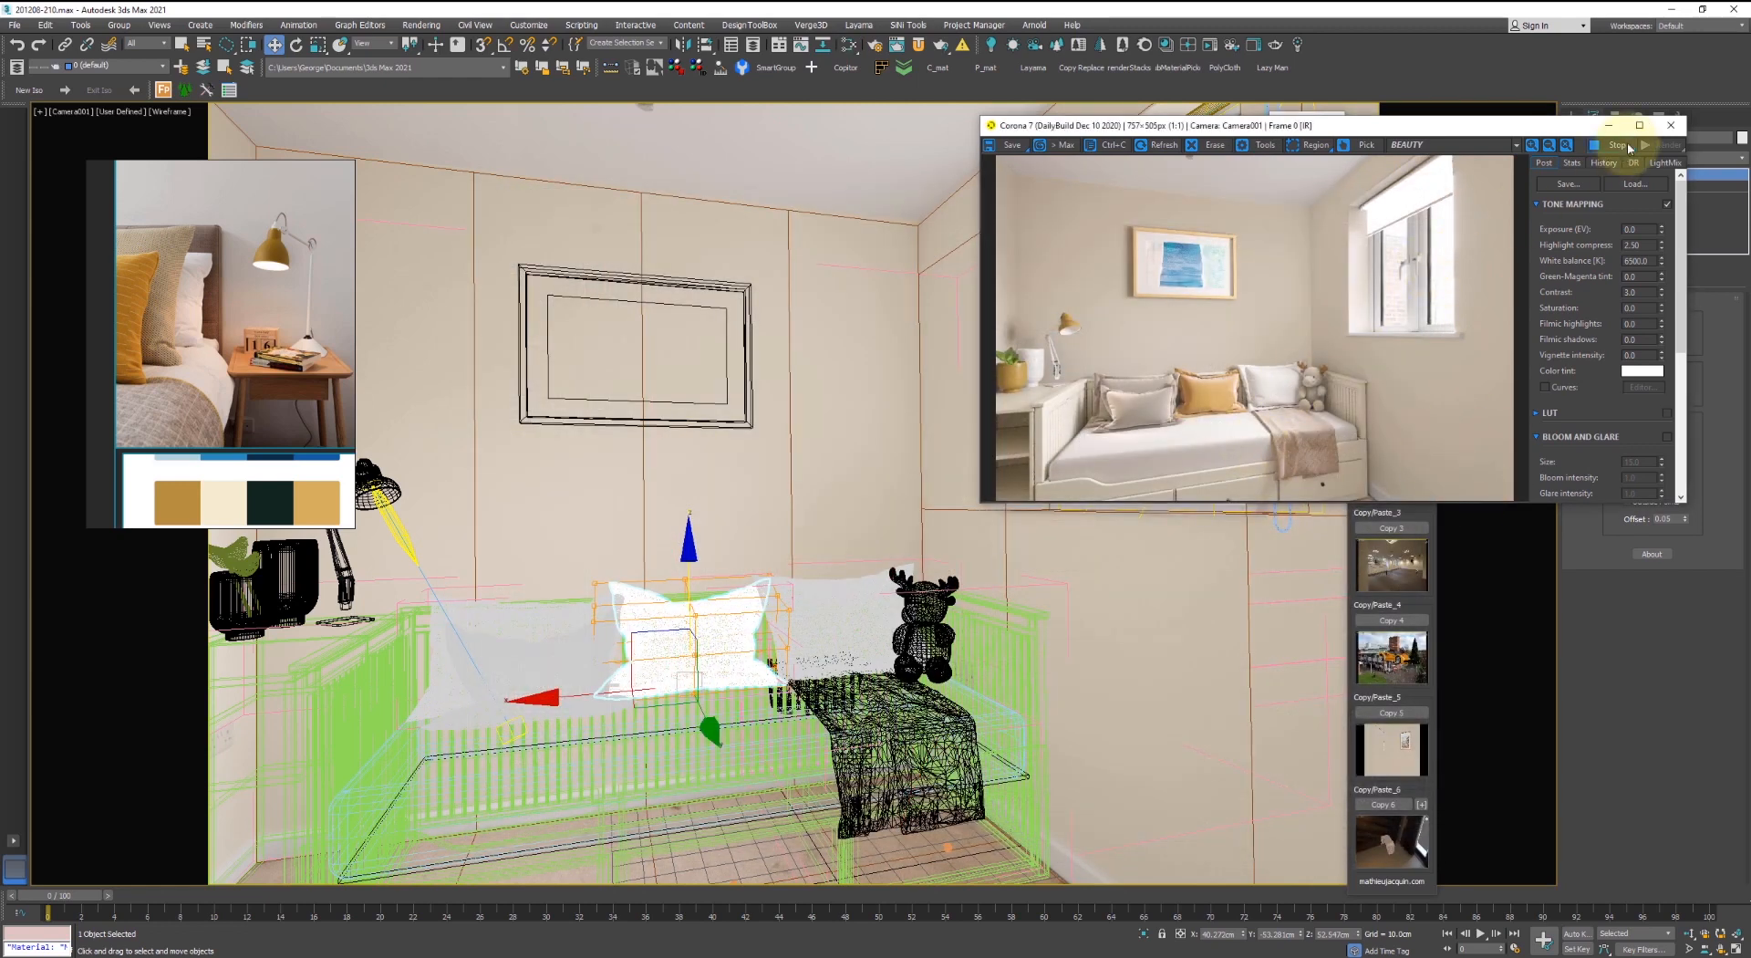
left_click(1522, 179)
left_click(768, 341)
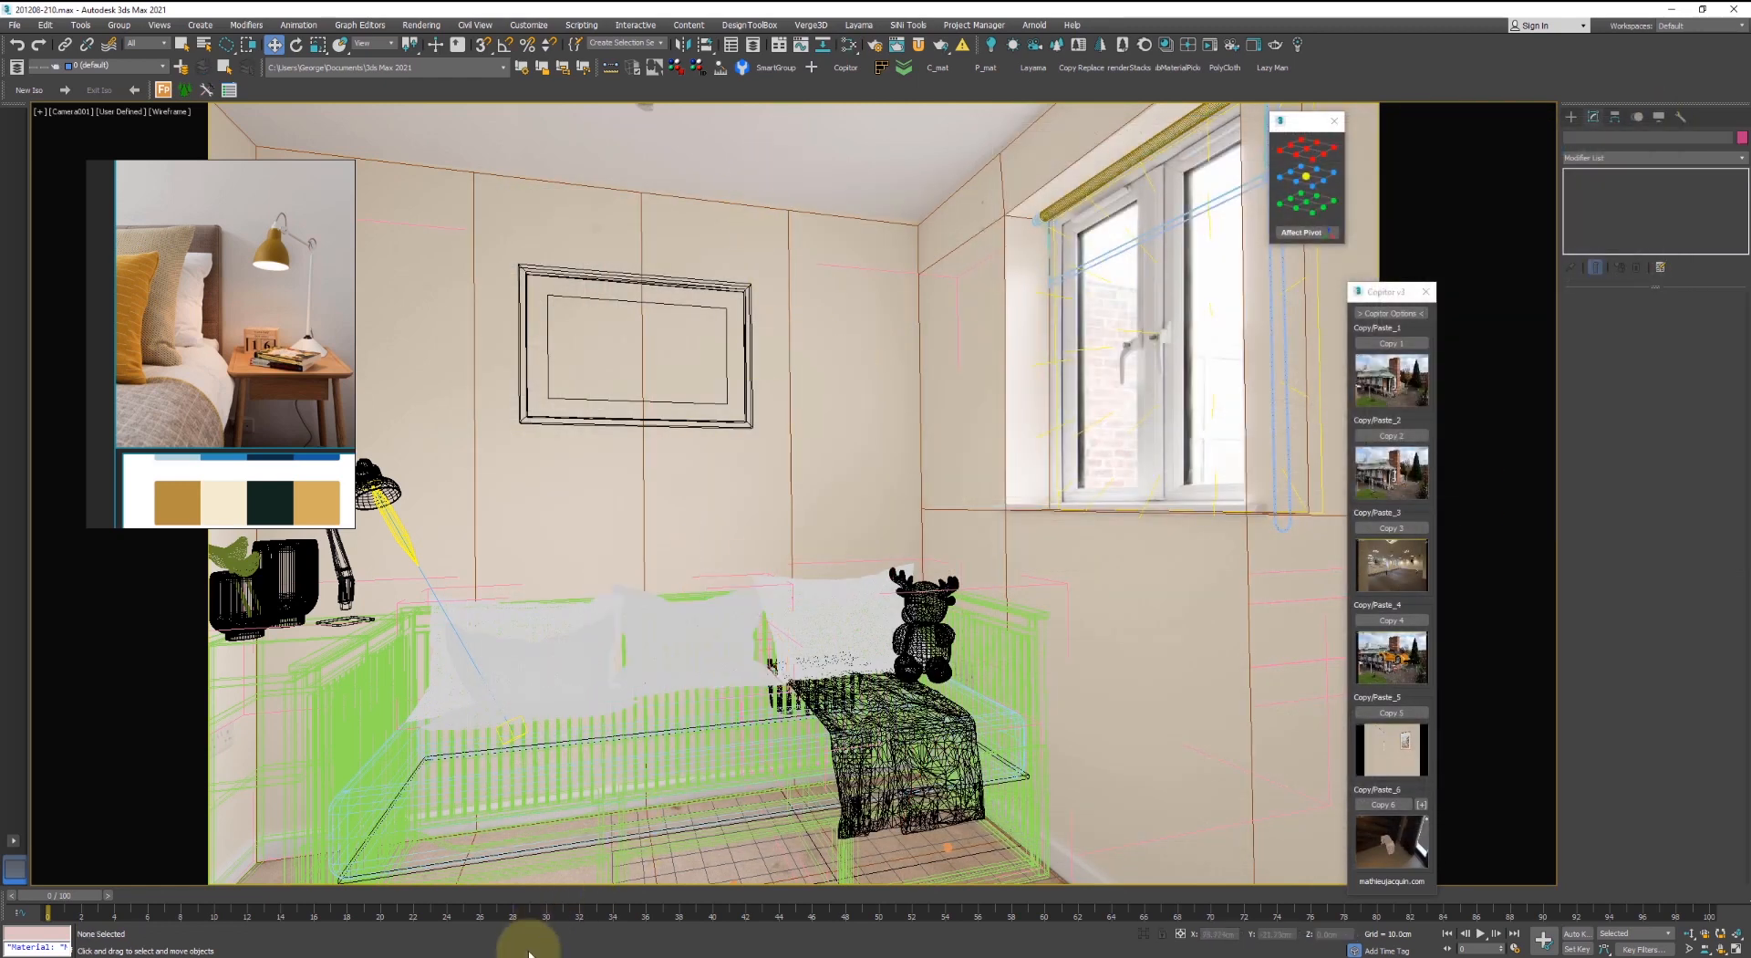
- Switch to the web browser and look through the decoration models on the open 3D Warehouse creator page
mouse_move(522, 948)
left_click(585, 913)
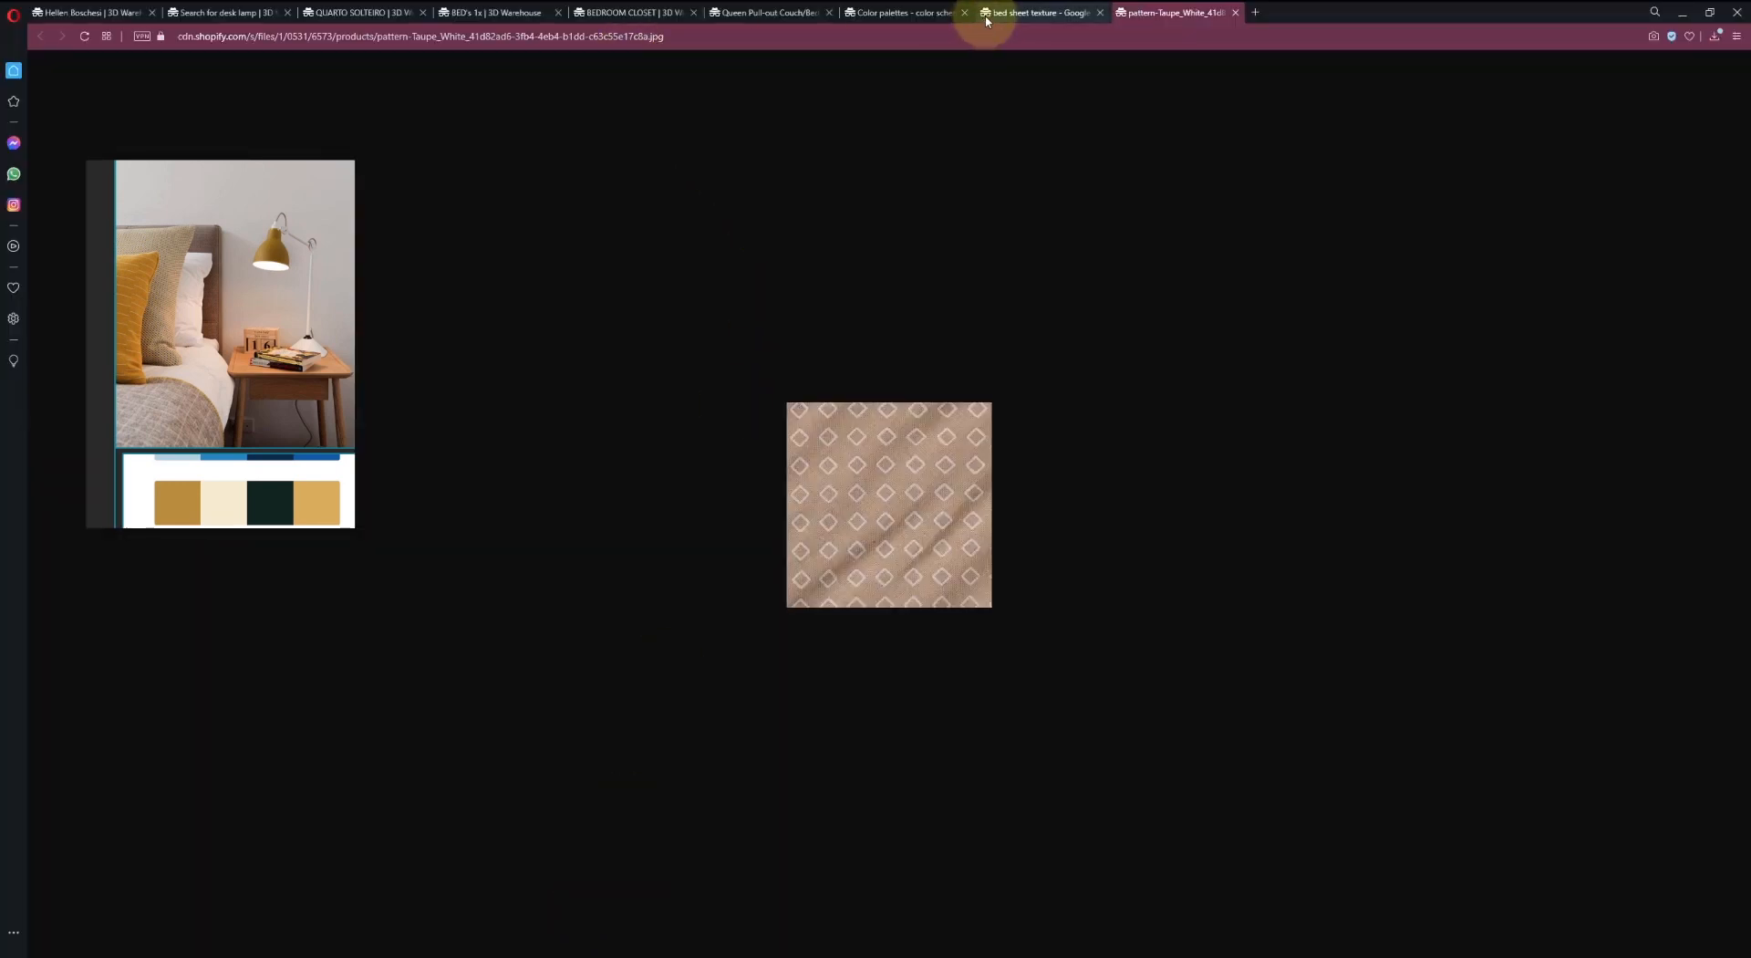
left_click(1012, 12)
left_click(91, 11)
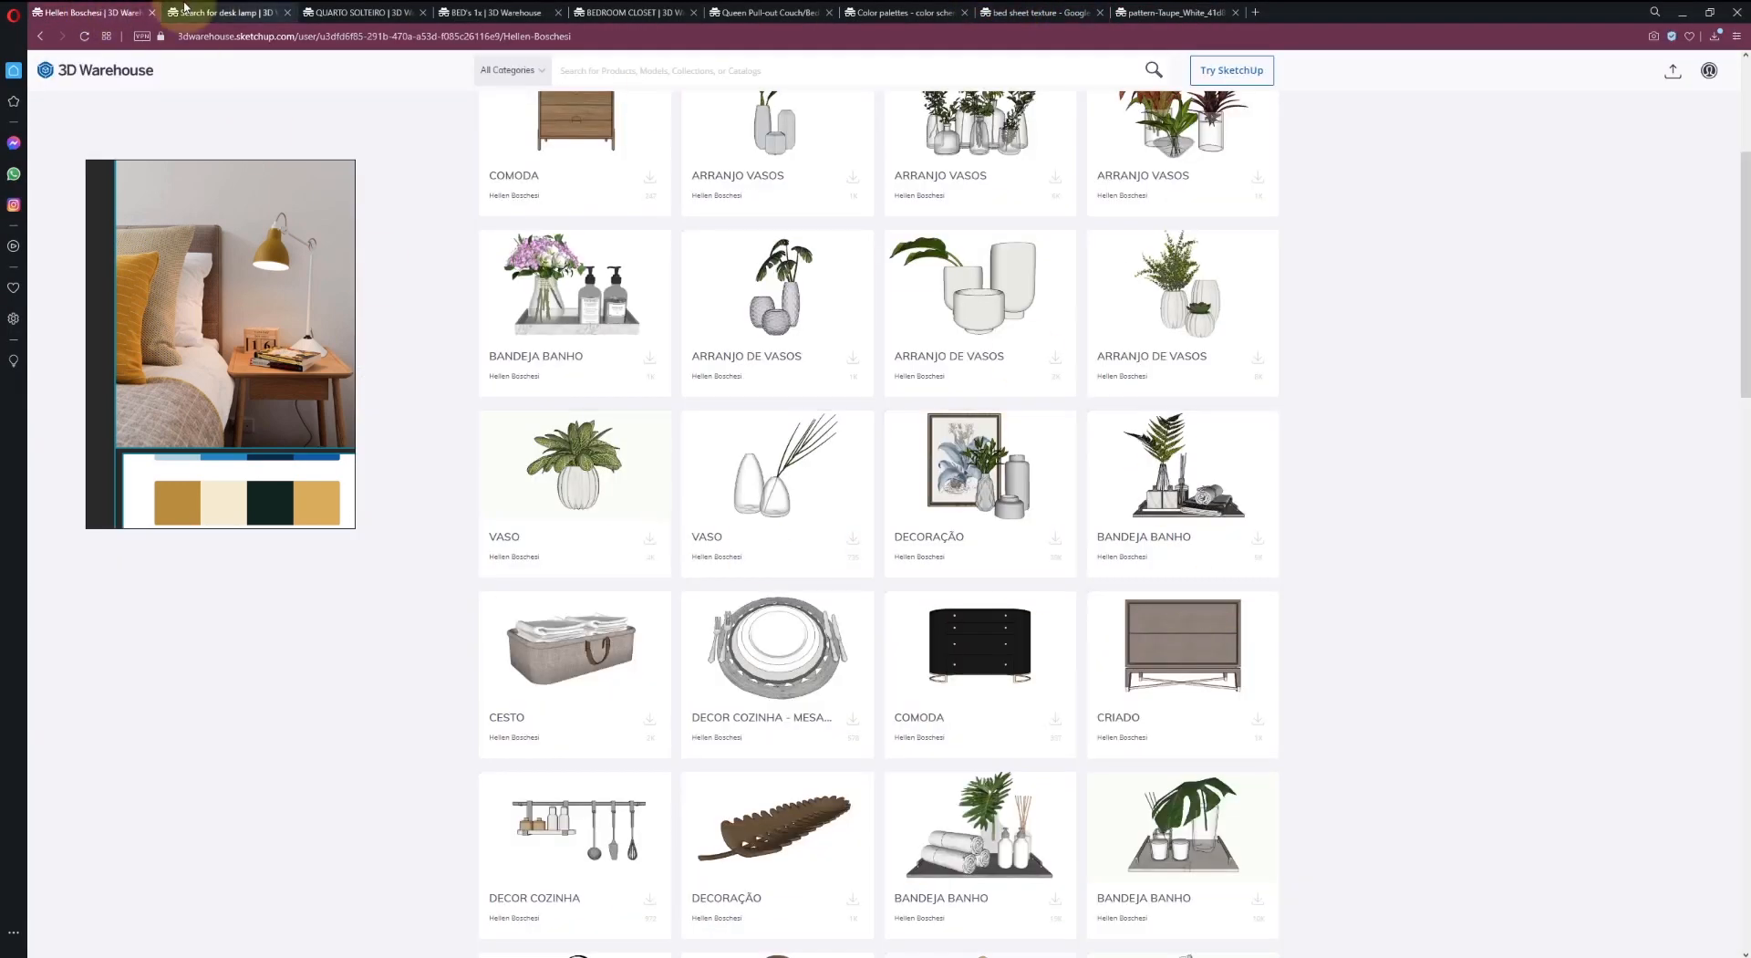
left_click(228, 11)
left_click(91, 12)
scroll(1367, 698, "down", 1)
scroll(1366, 699, "down", 10)
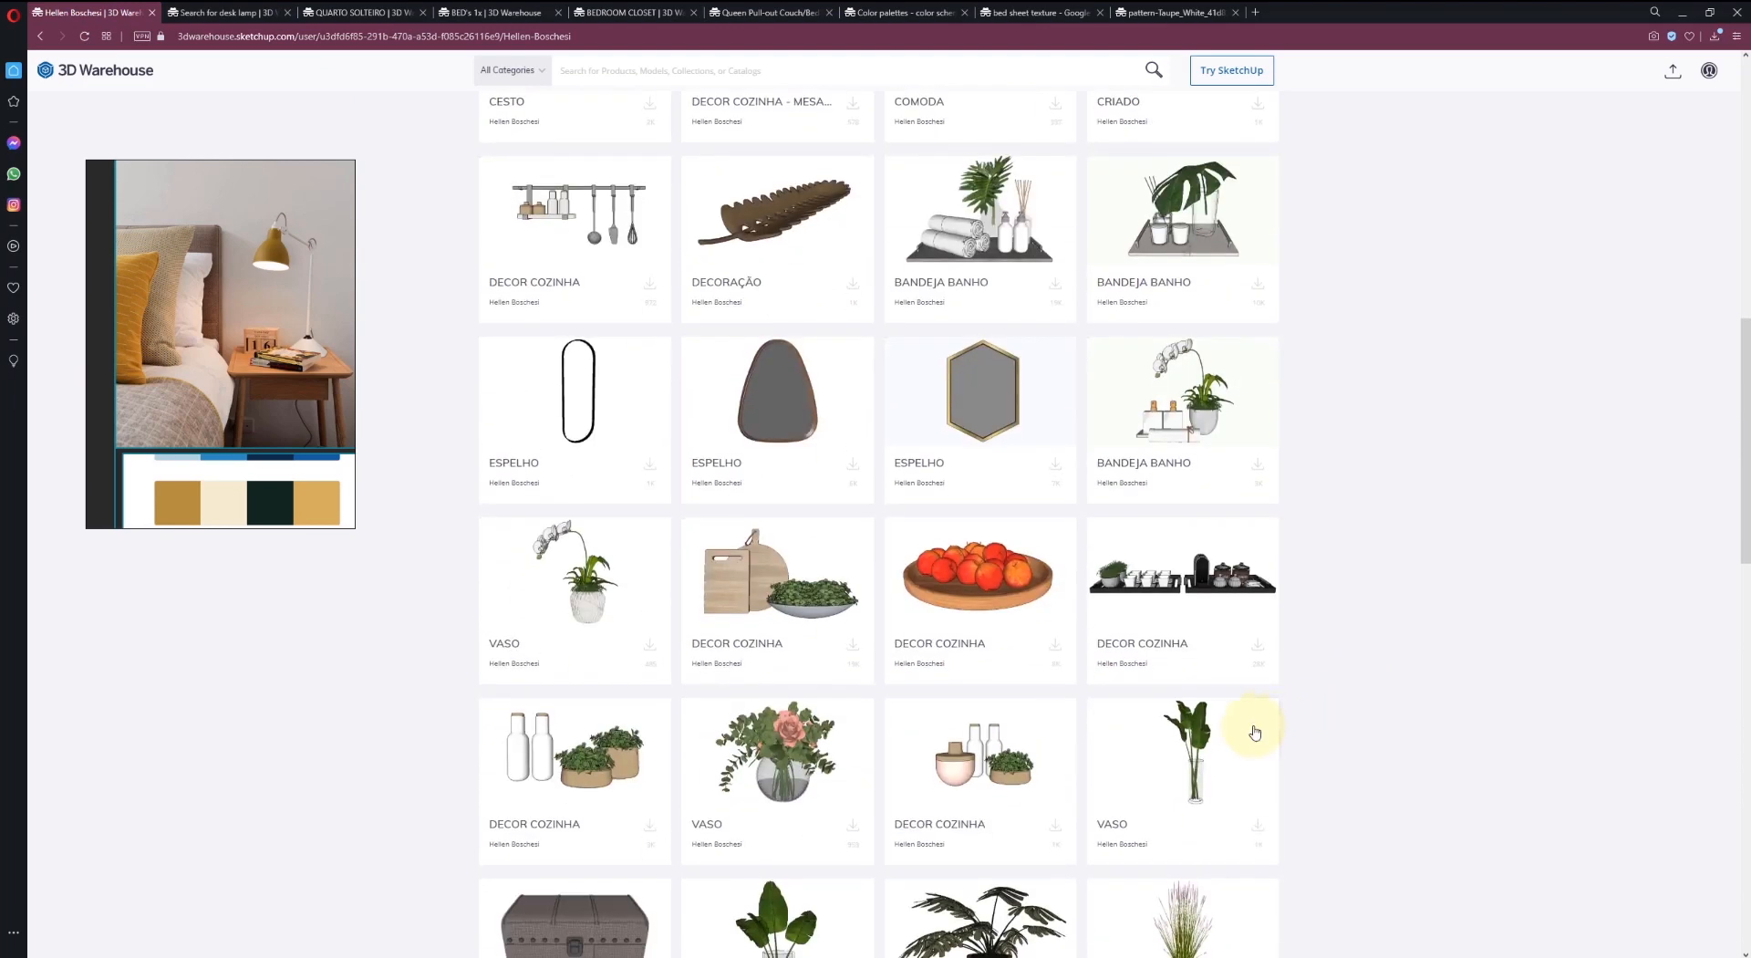
scroll(1311, 682, "down", 12)
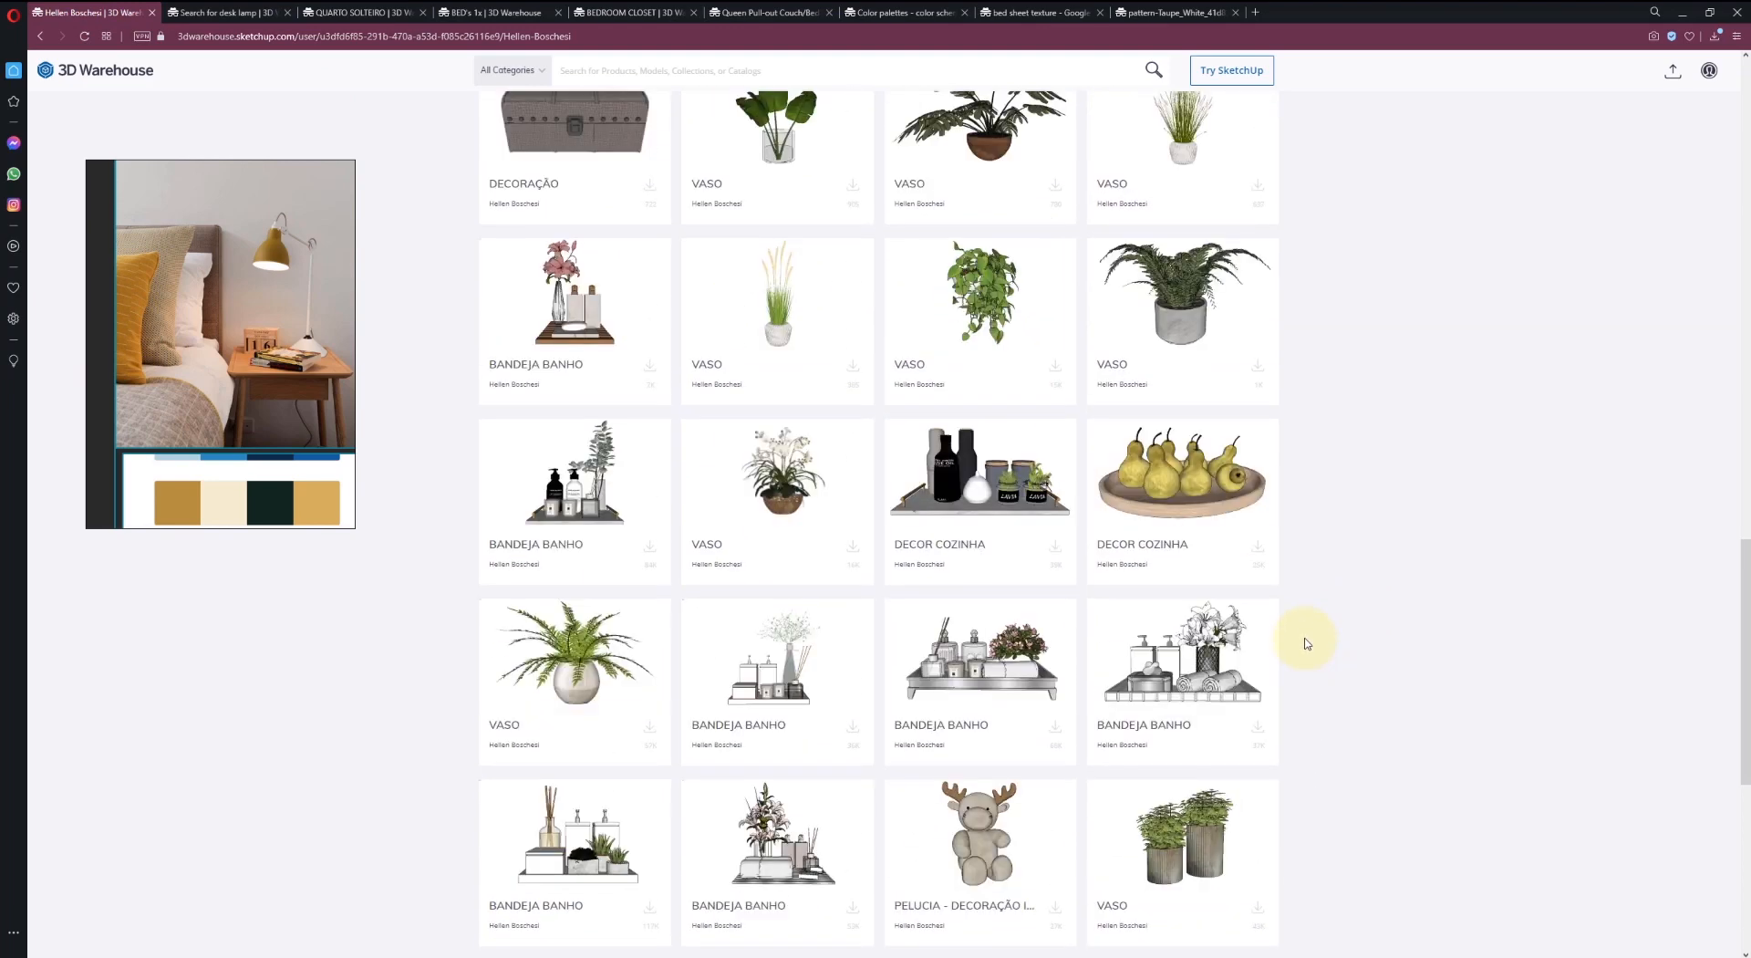
middle_click(1473, 744)
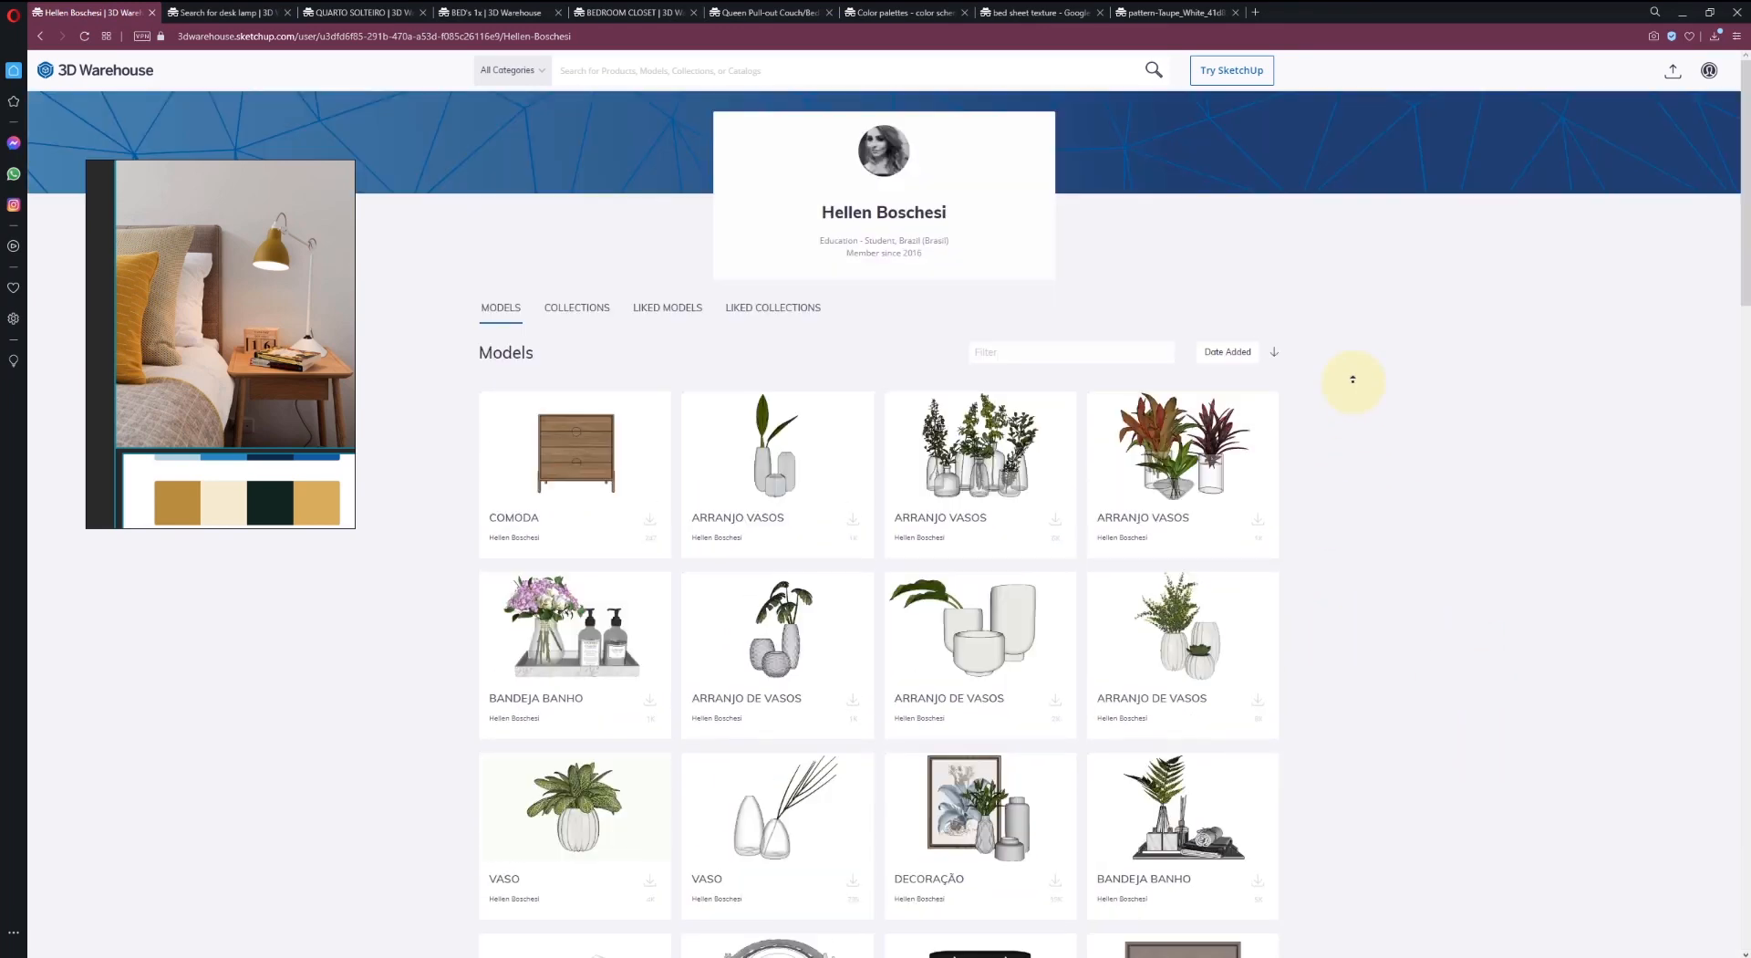
- Look through the other open pages of desk lamps, beds, closets, colour palettes and bed sheet textures
left_click(228, 12)
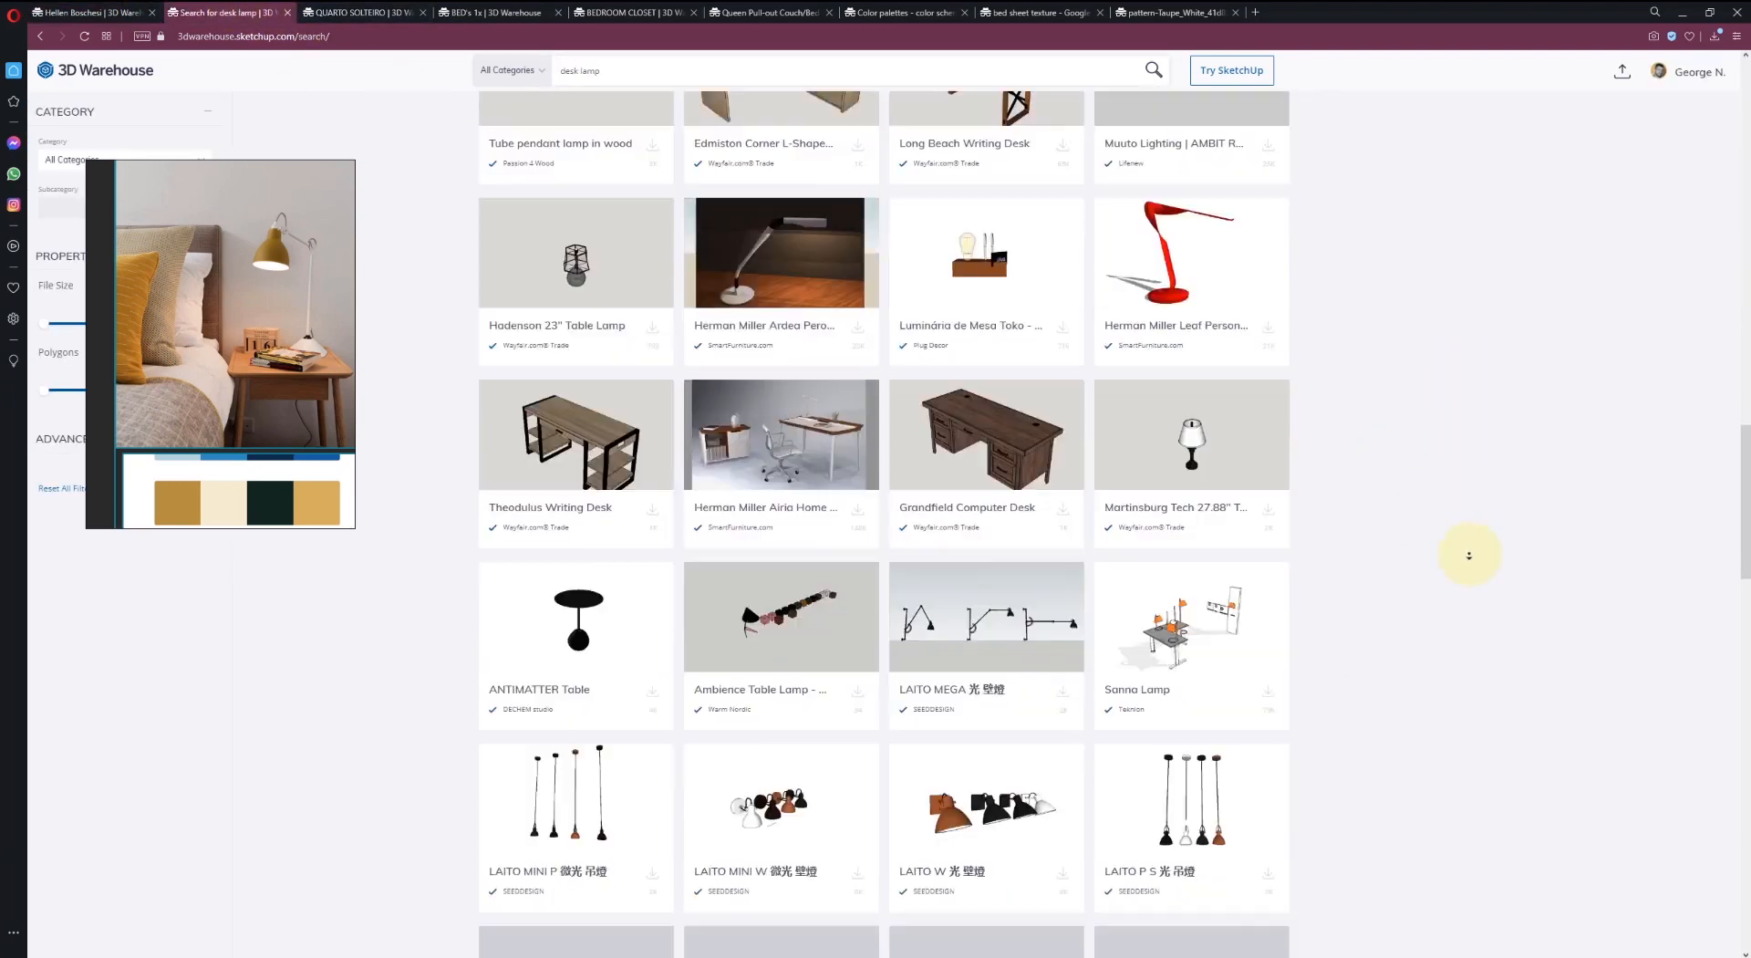
scroll(1469, 551, "down", 15)
left_click(495, 12)
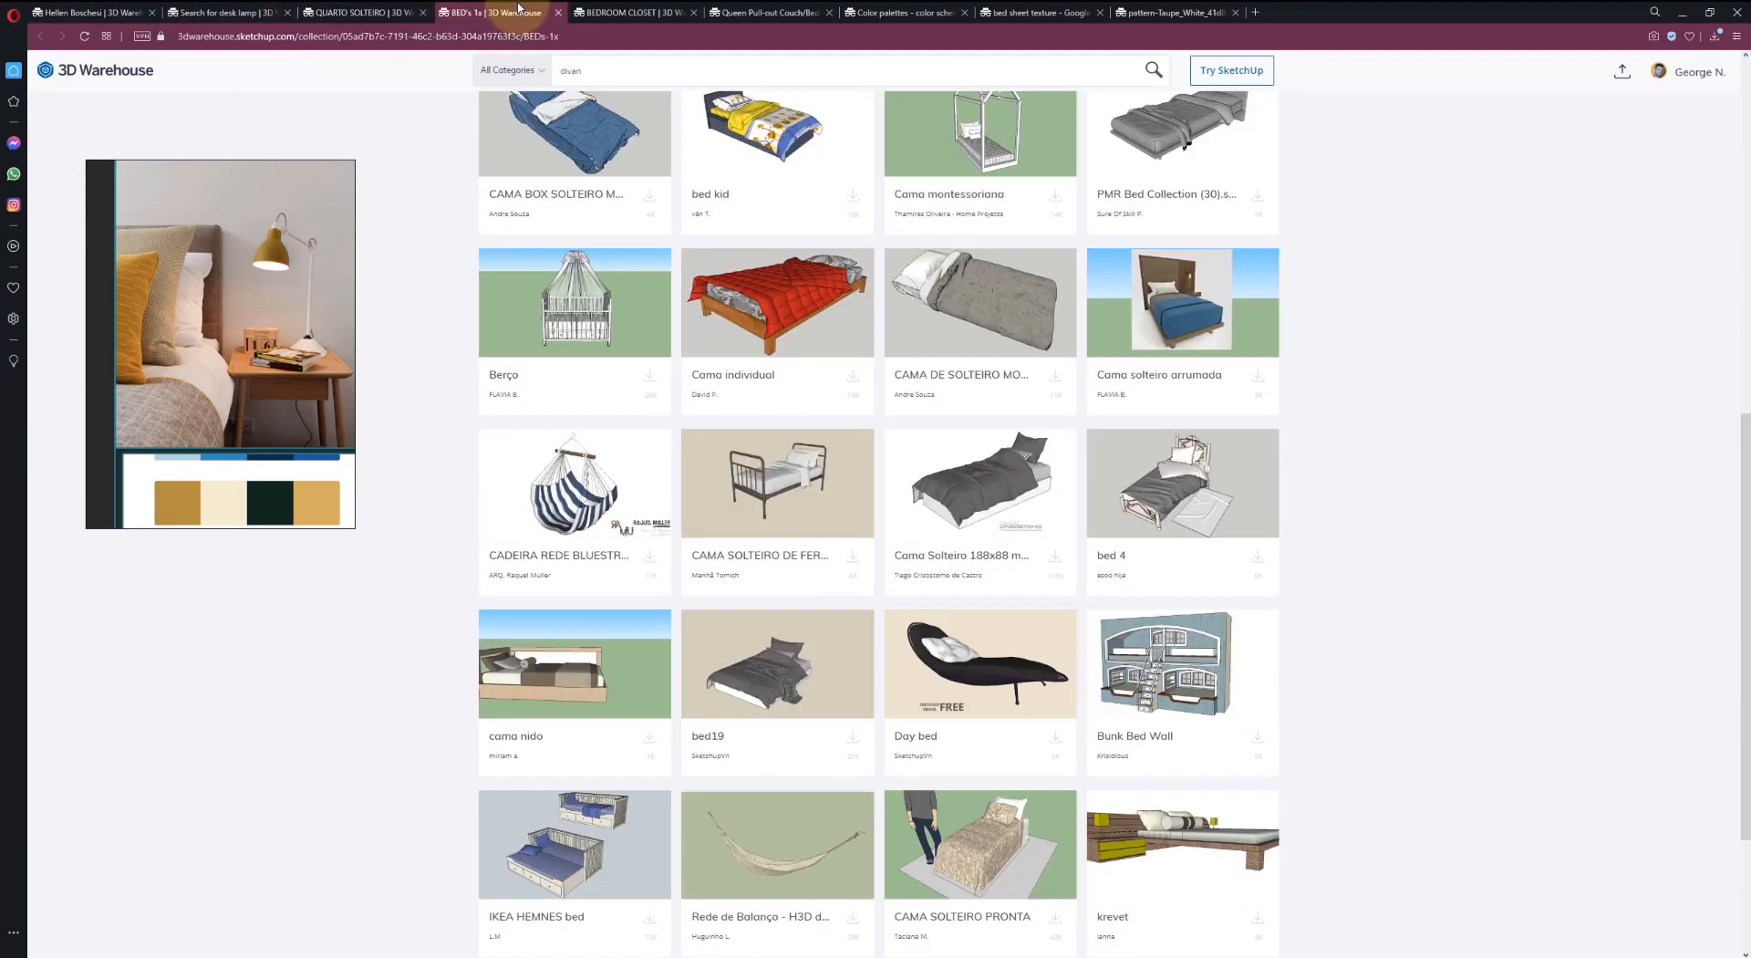
left_click(636, 11)
left_click(766, 12)
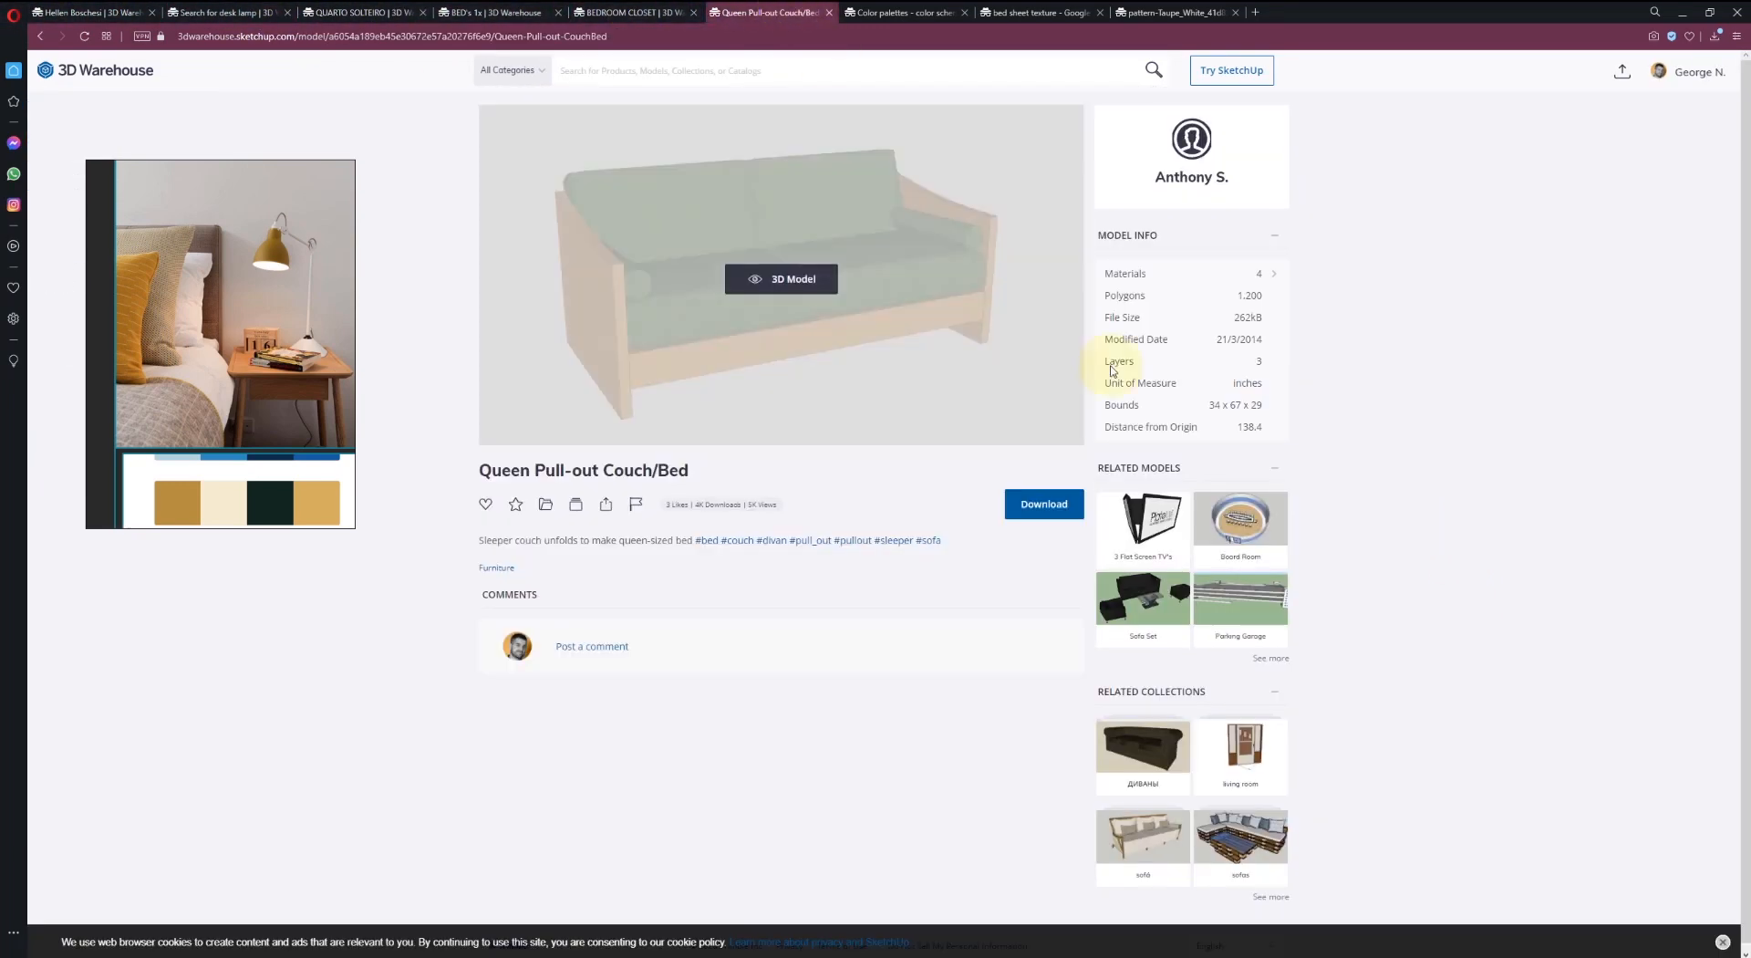
left_click(913, 12)
left_click(1038, 12)
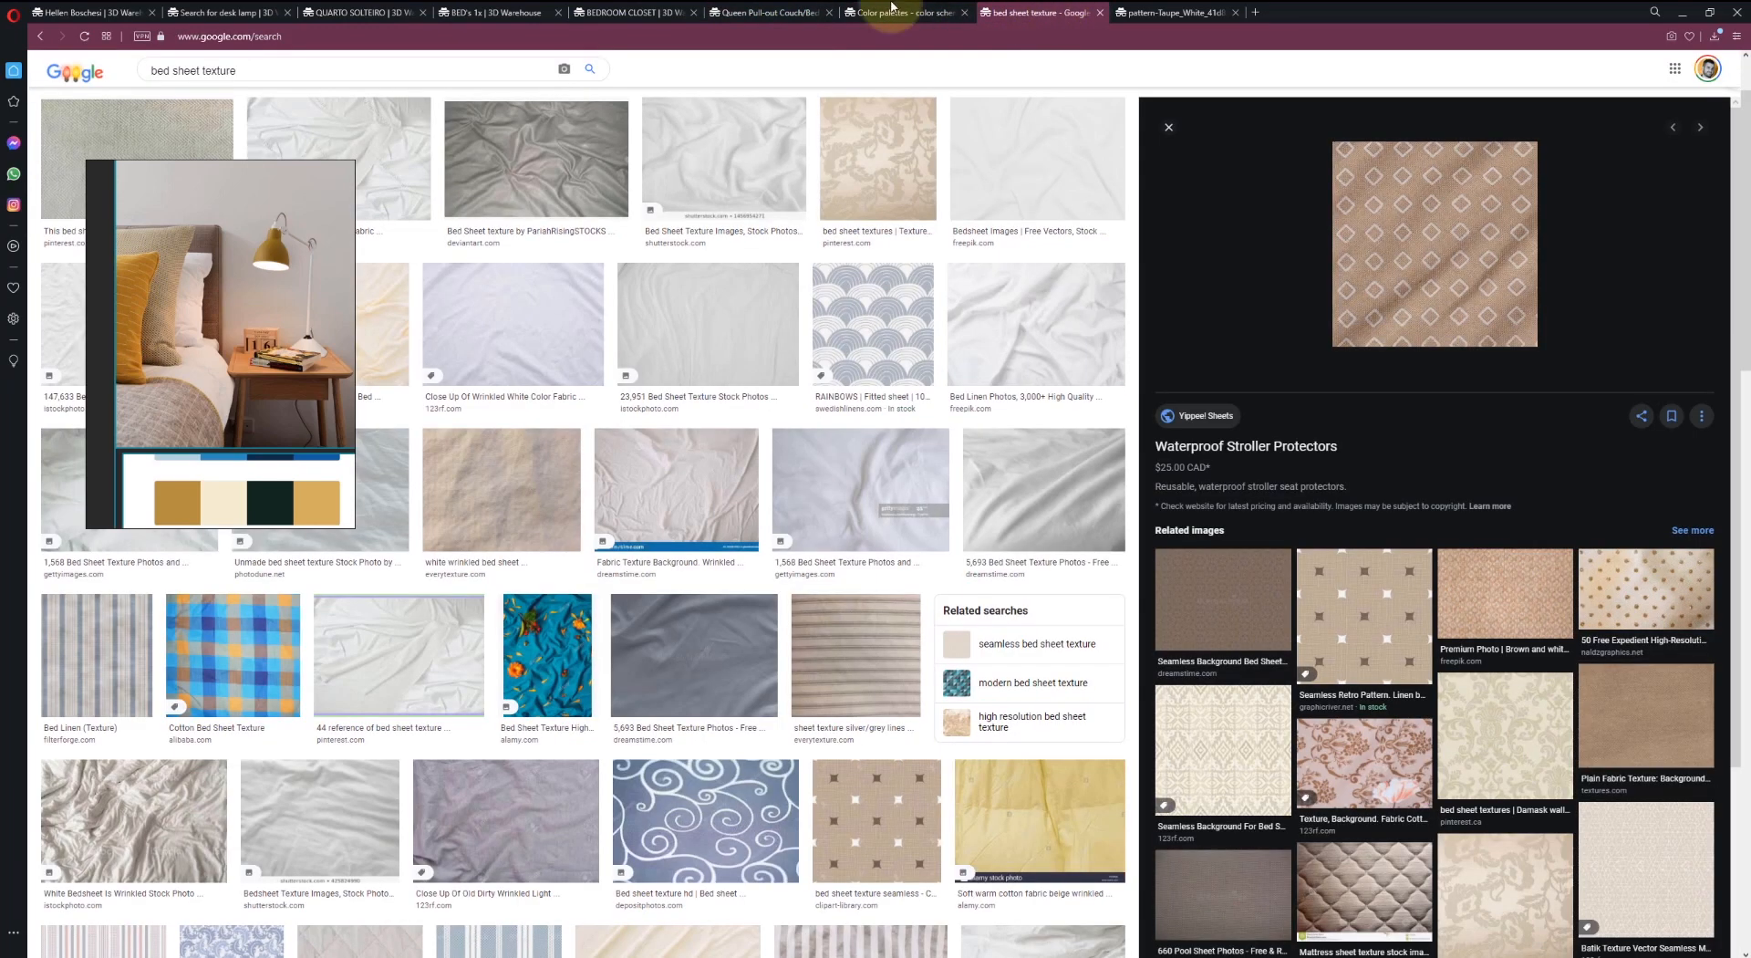
- Search 3D Warehouse for "guitar" from the QUARTO SOLTEIRO collection page and list the results under models
left_click(380, 11)
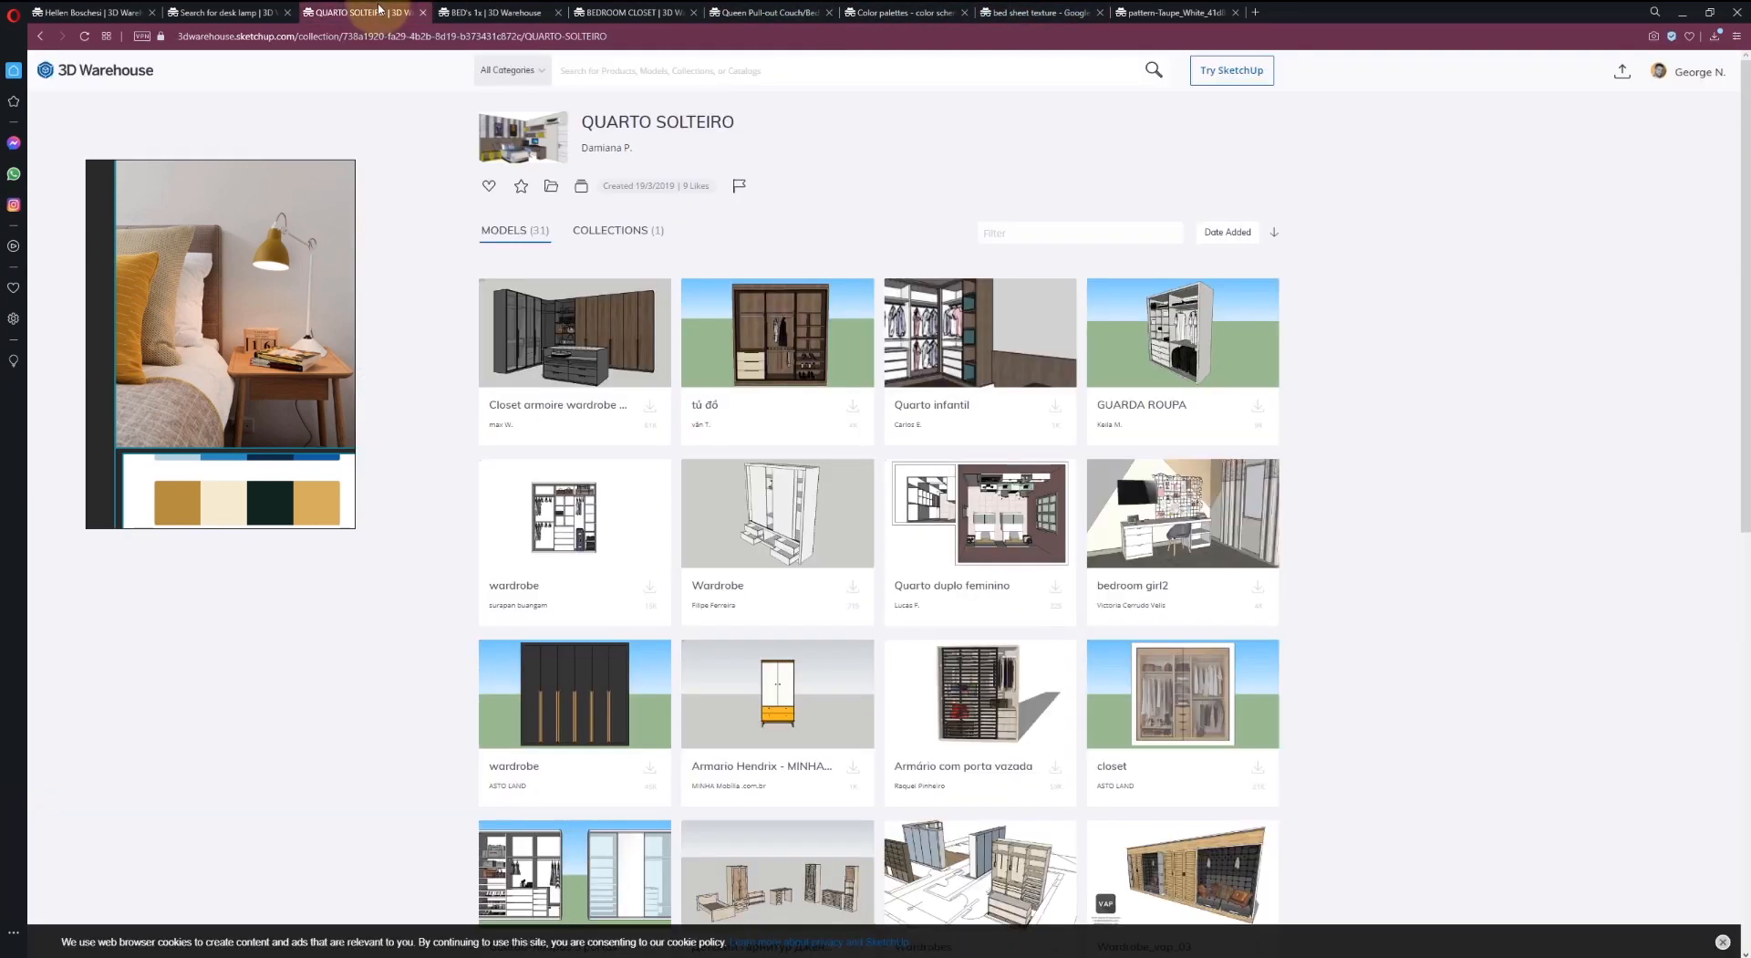
left_click(643, 68)
type("guitar")
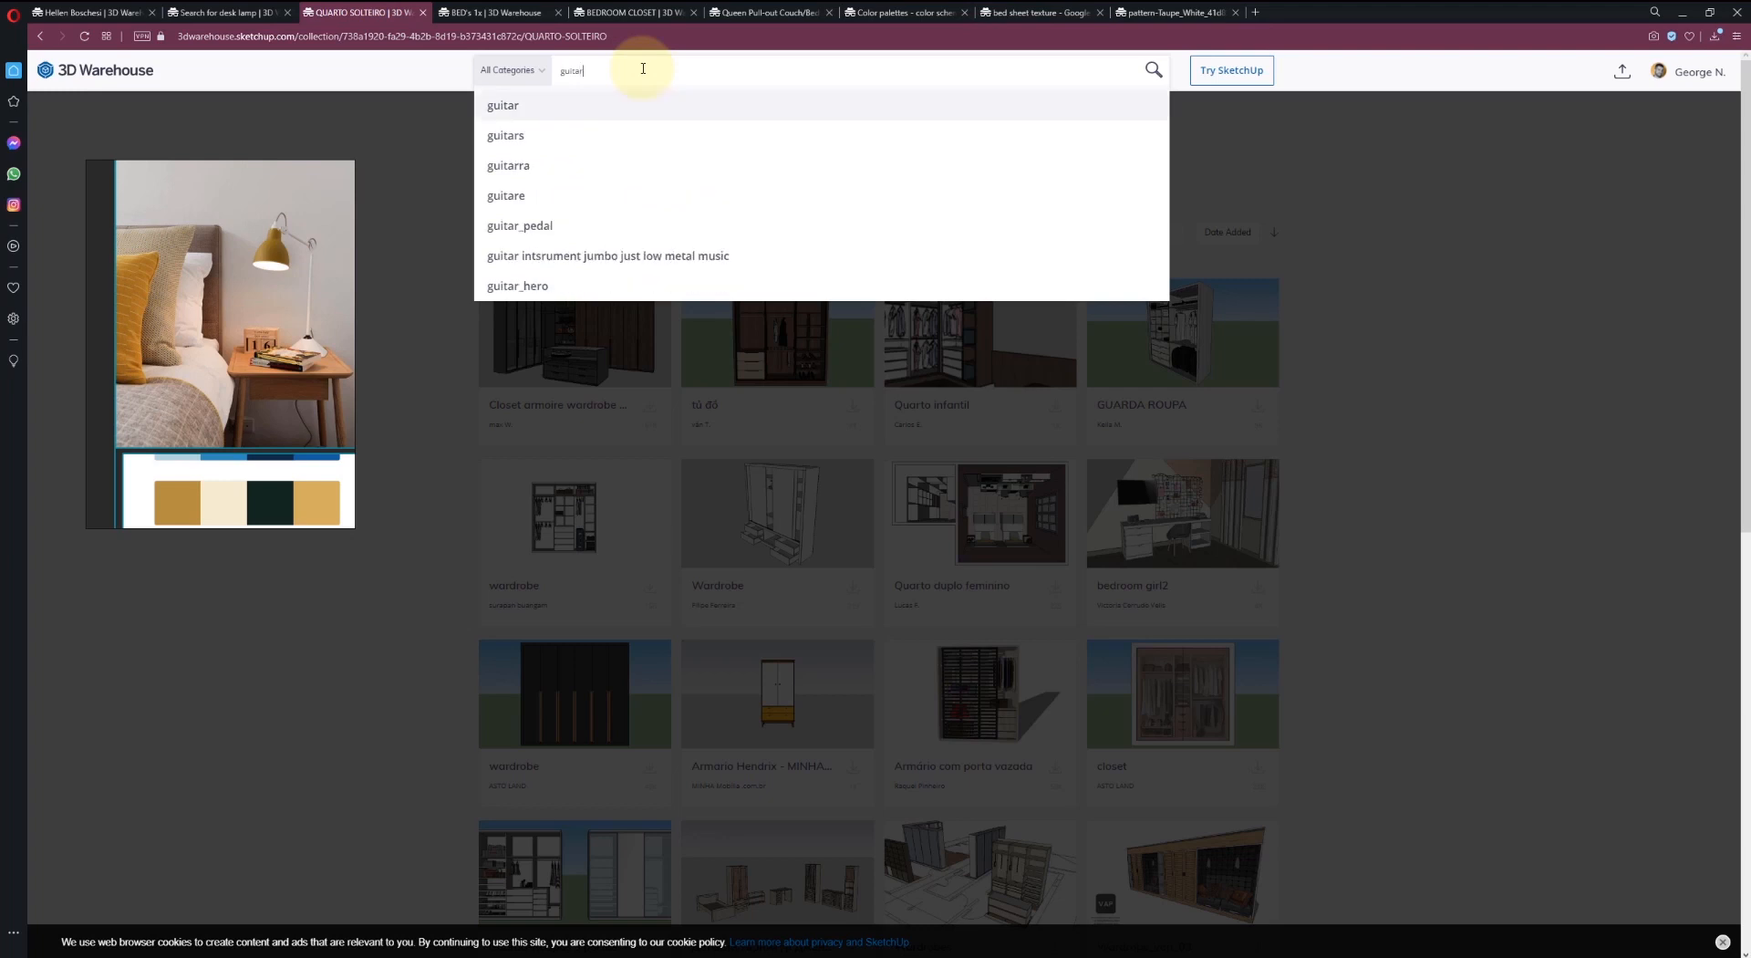
key("Return")
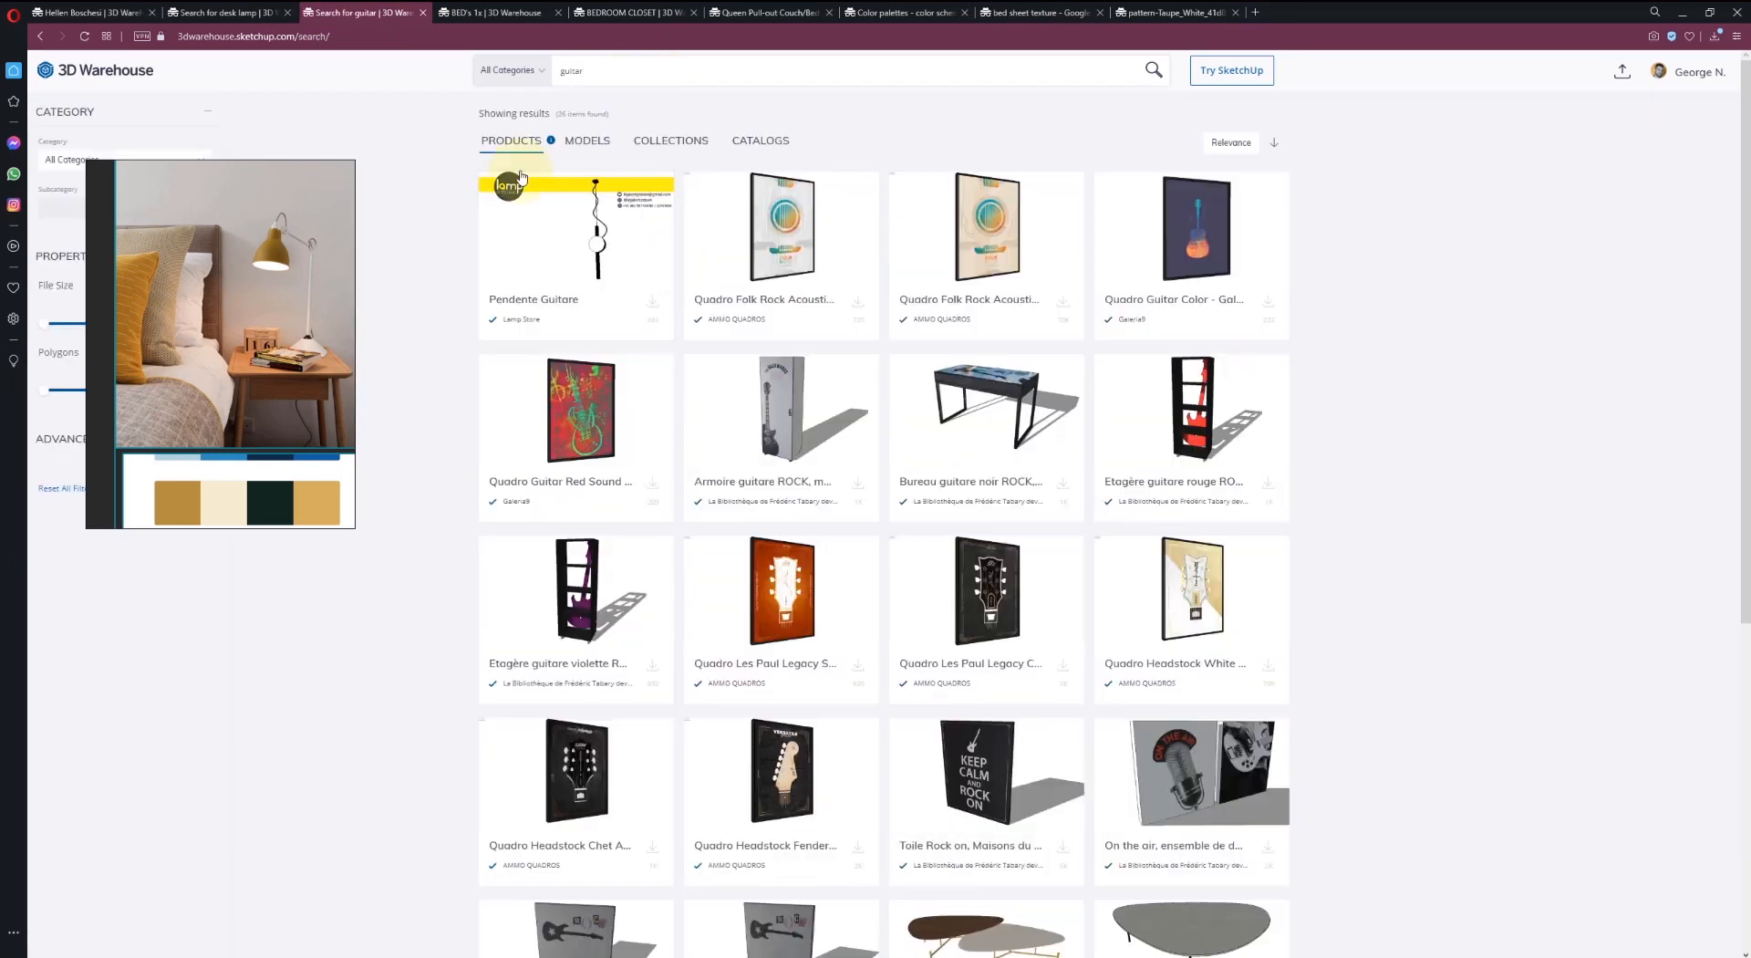
left_click(574, 144)
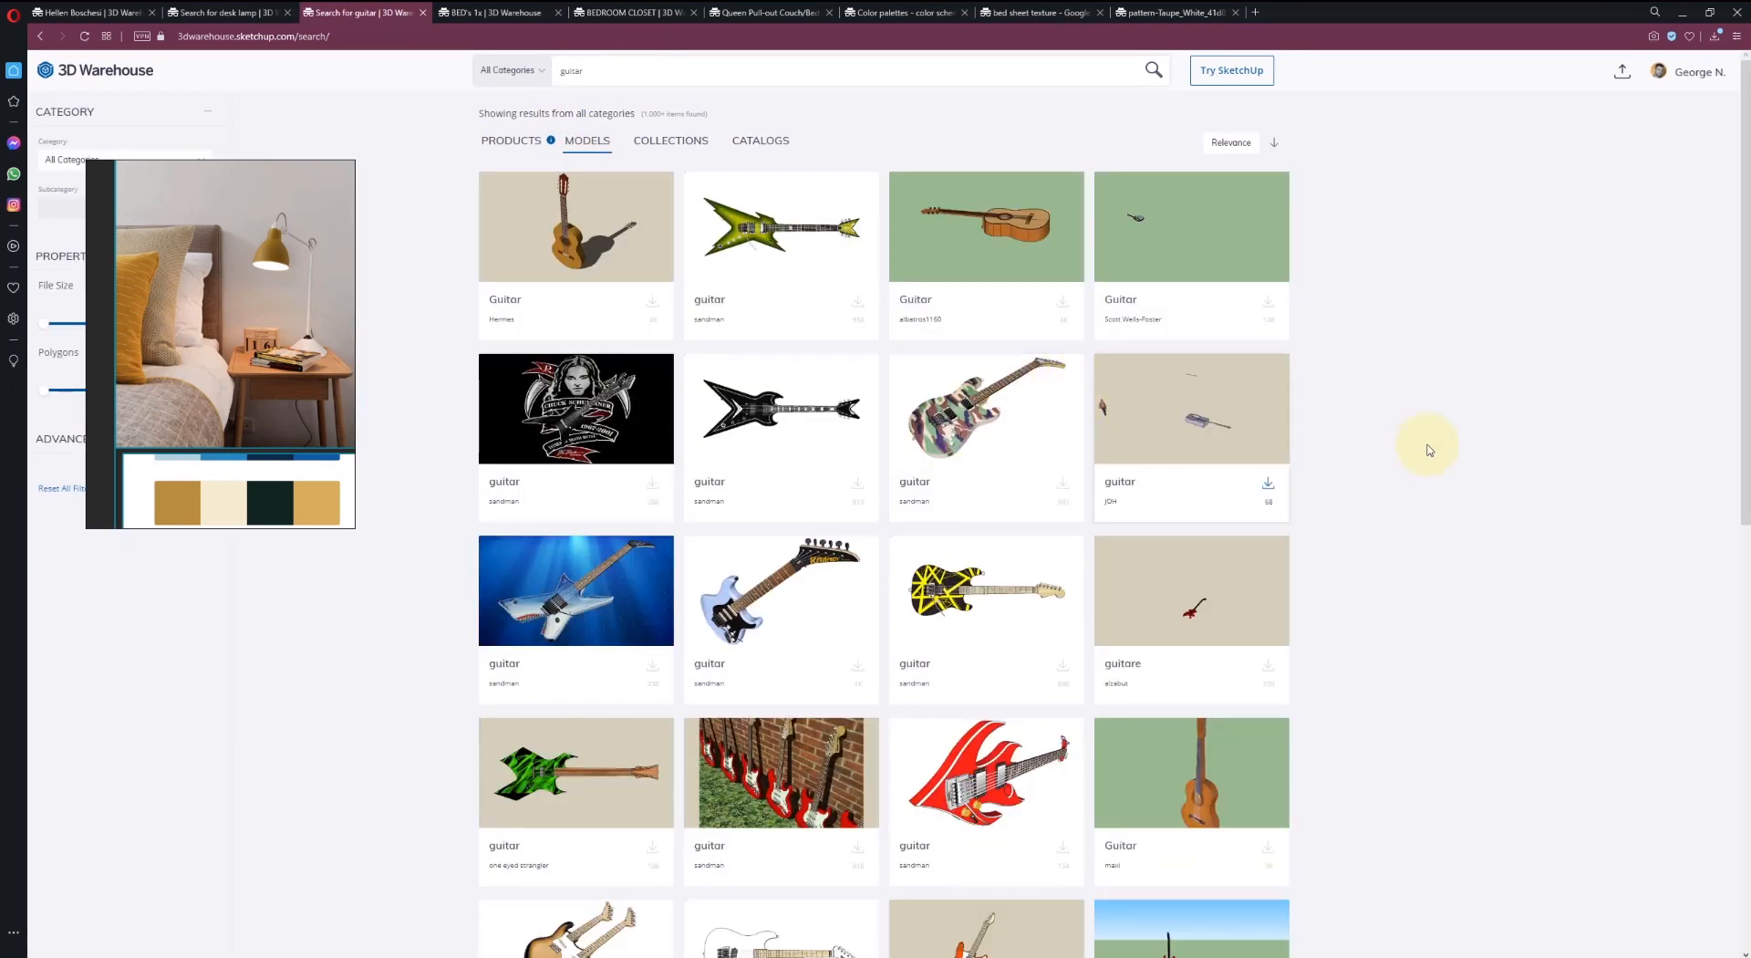
- Browse the guitar results and download the brown wooden electric guitar with a white pickguard as a SketchUp 2020 model
scroll(1444, 449, "down", 2)
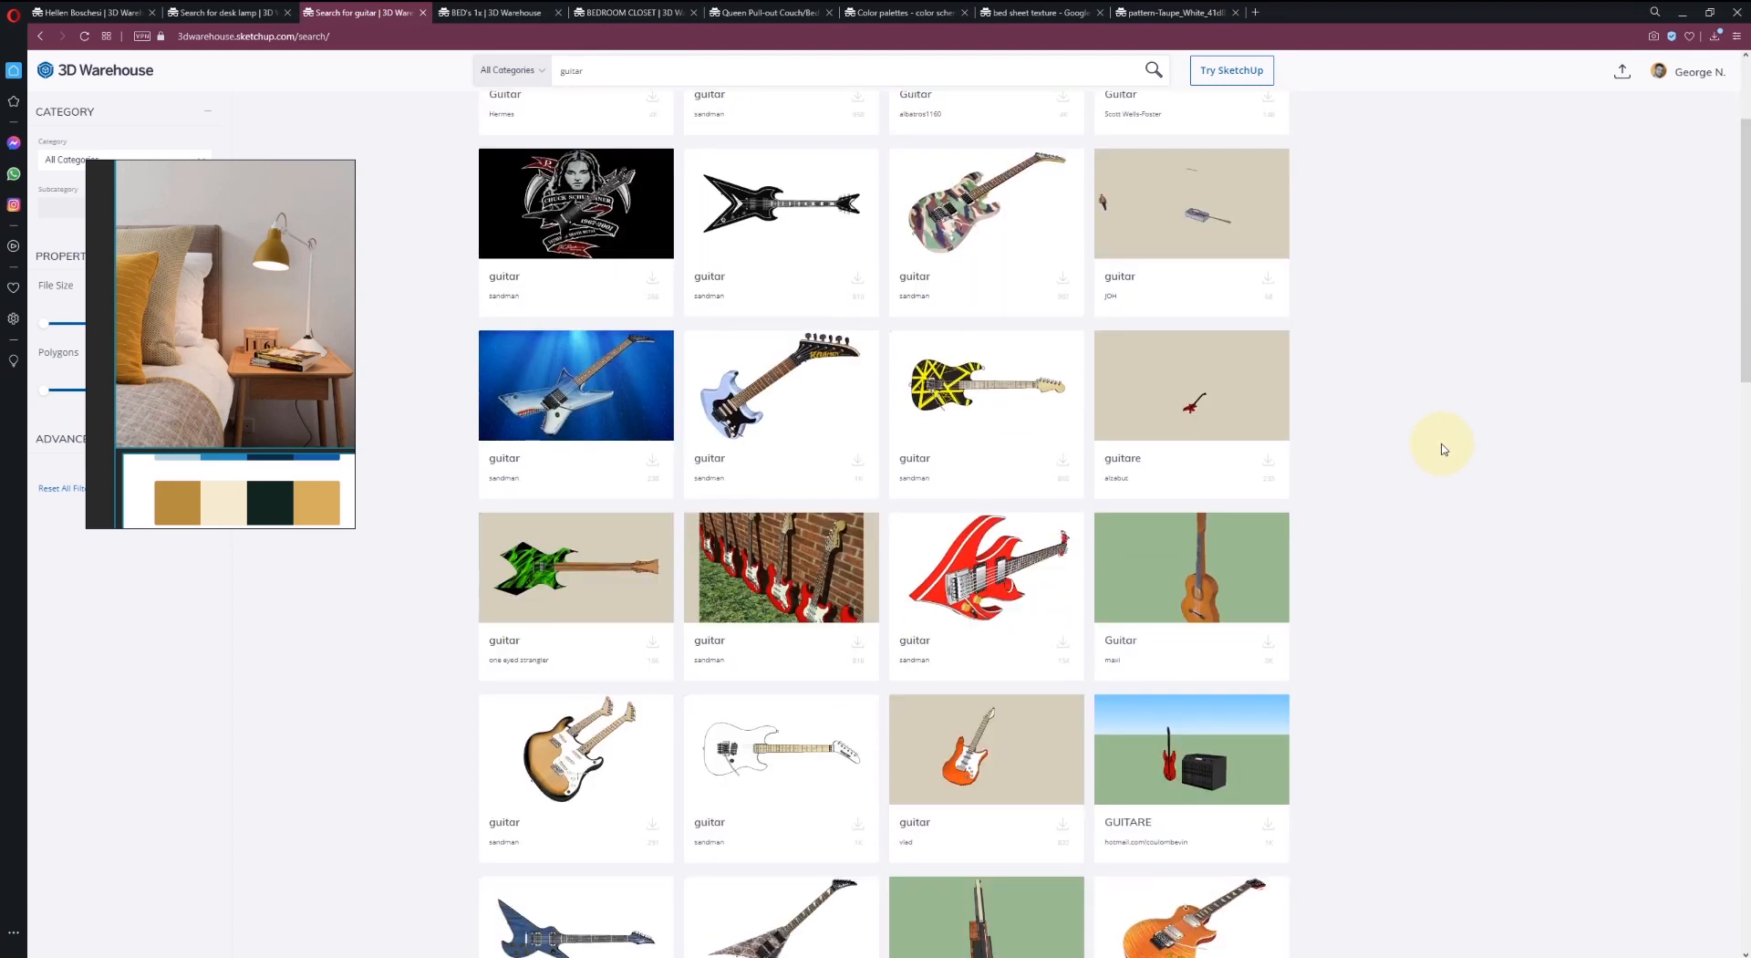
scroll(1444, 450, "down", 3)
scroll(1444, 449, "down", 5)
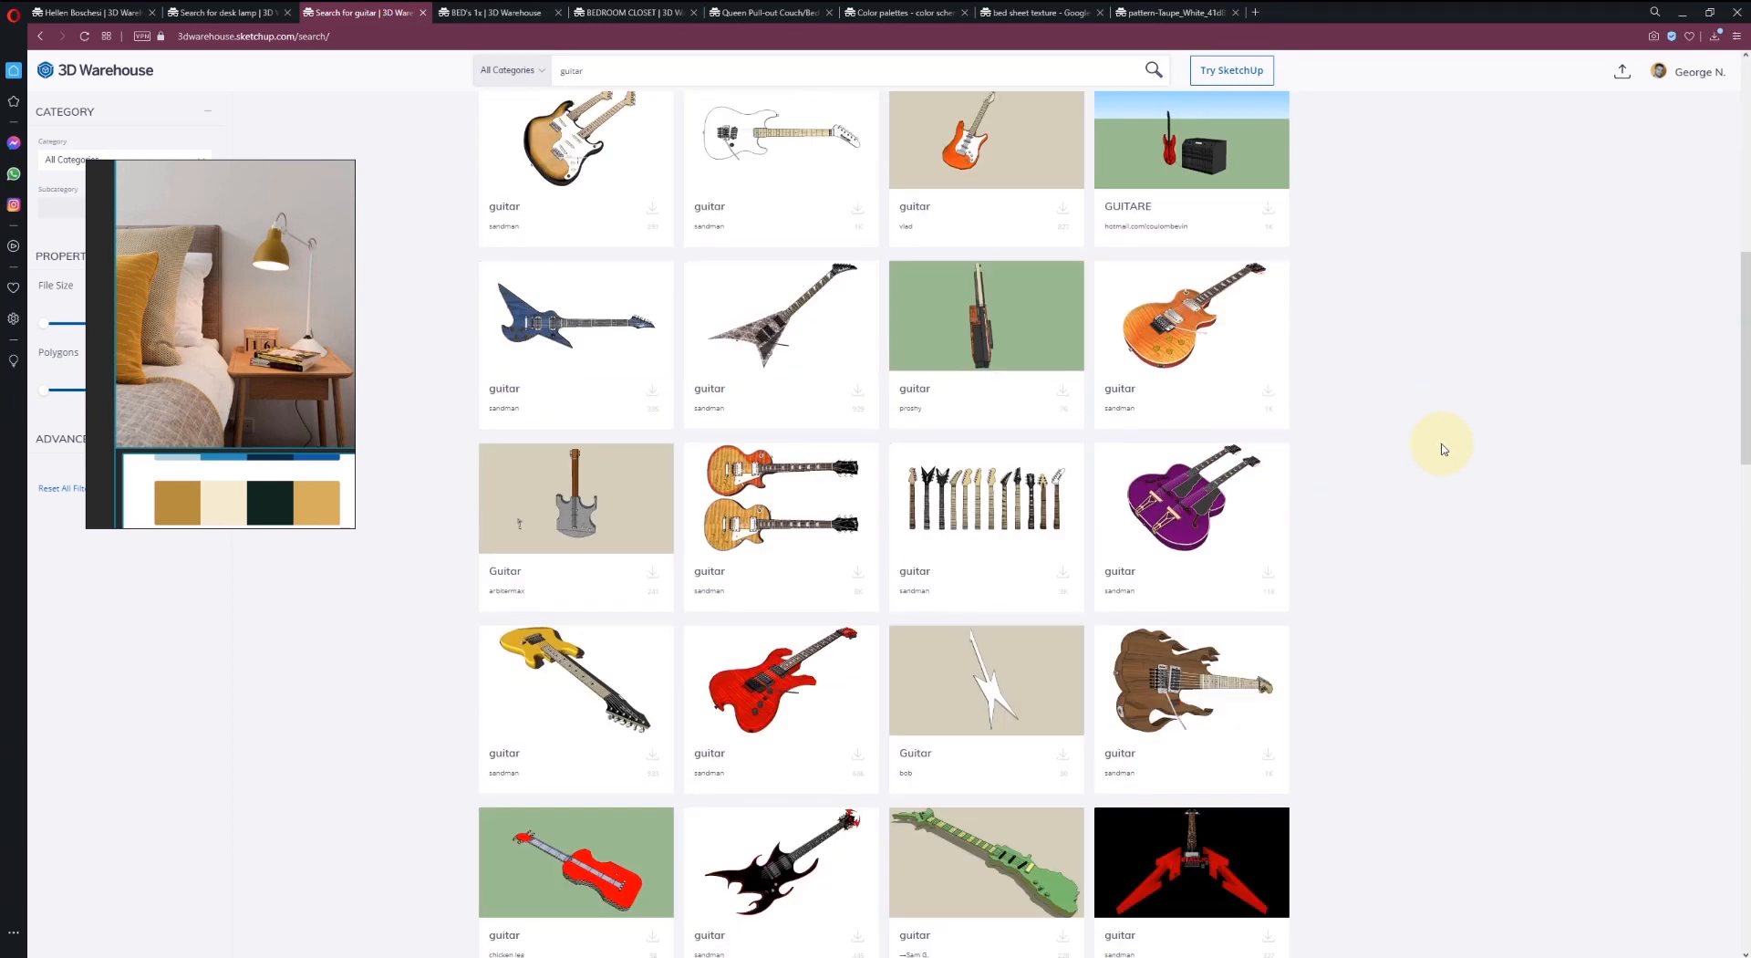
scroll(1438, 436, "down", 4)
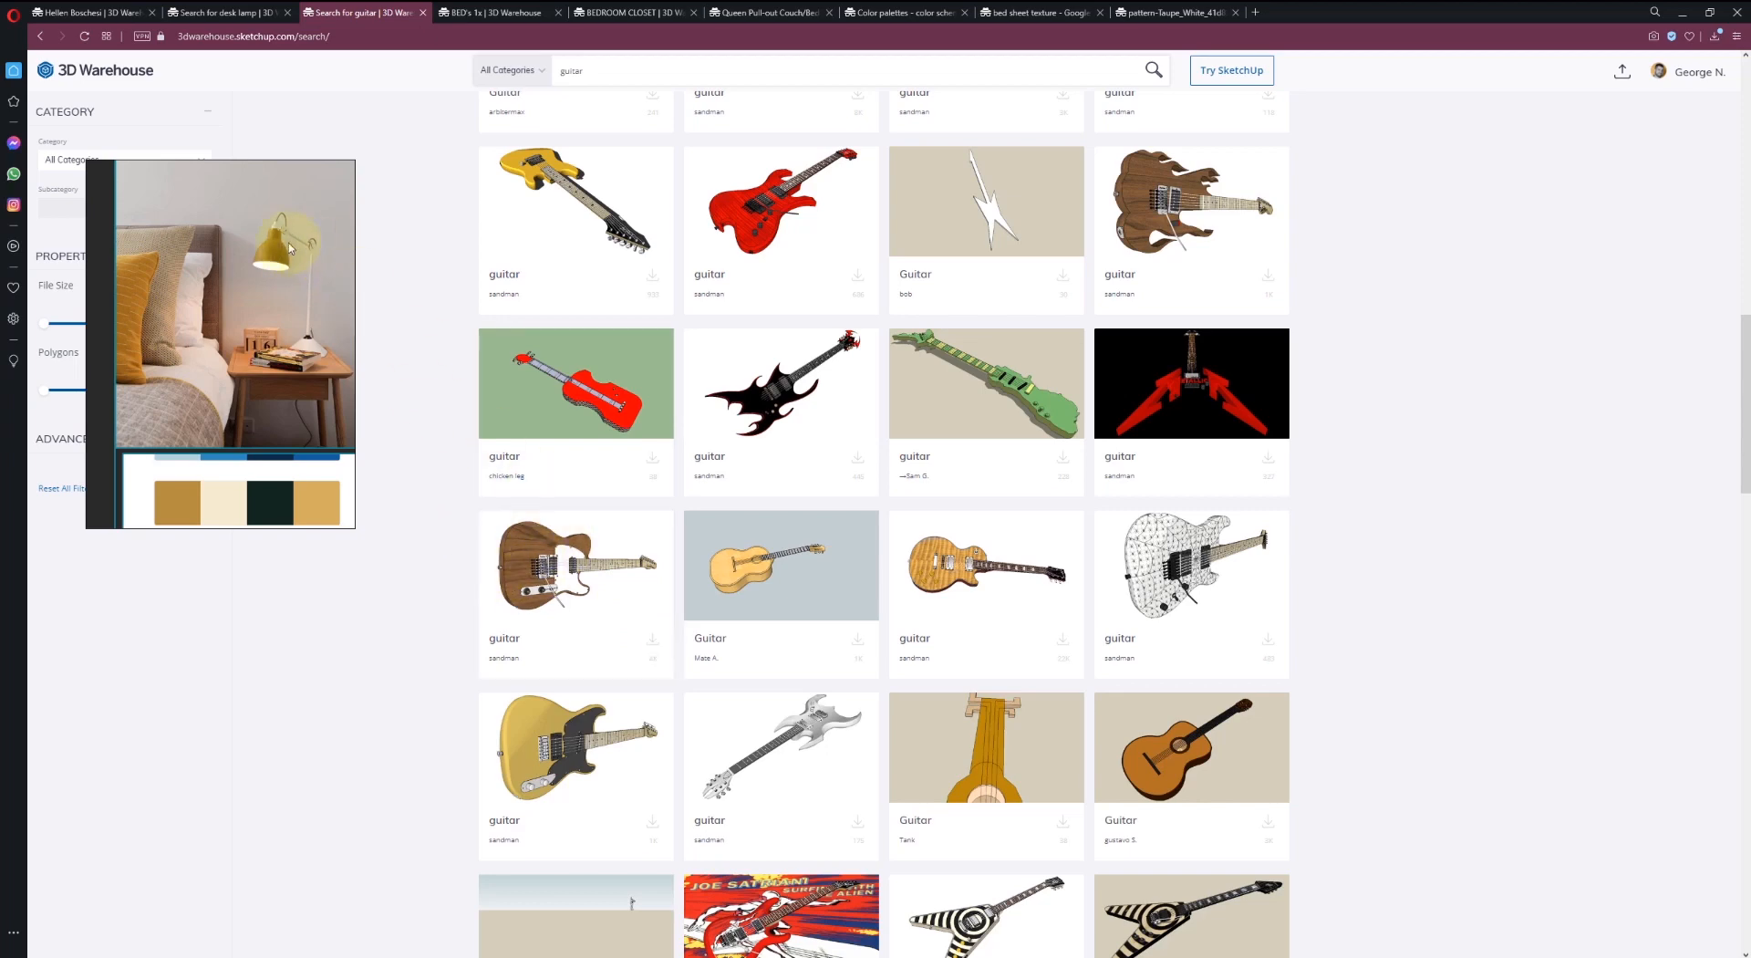
scroll(746, 435, "down", 3)
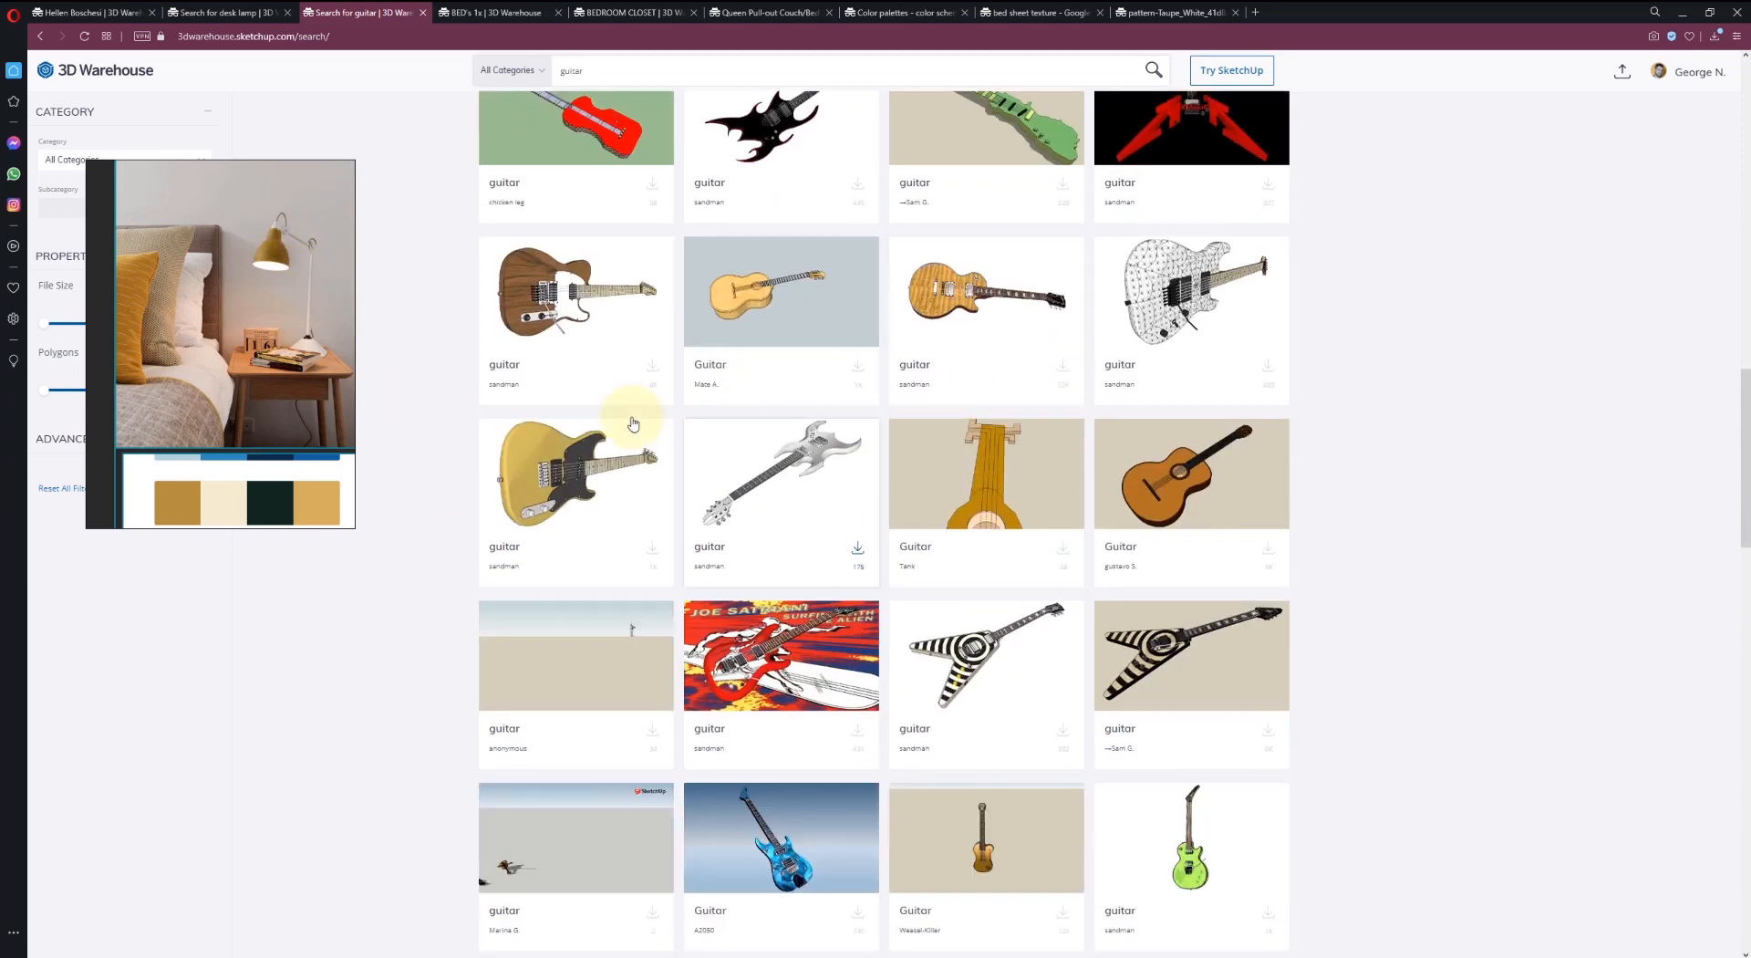
left_click(655, 366)
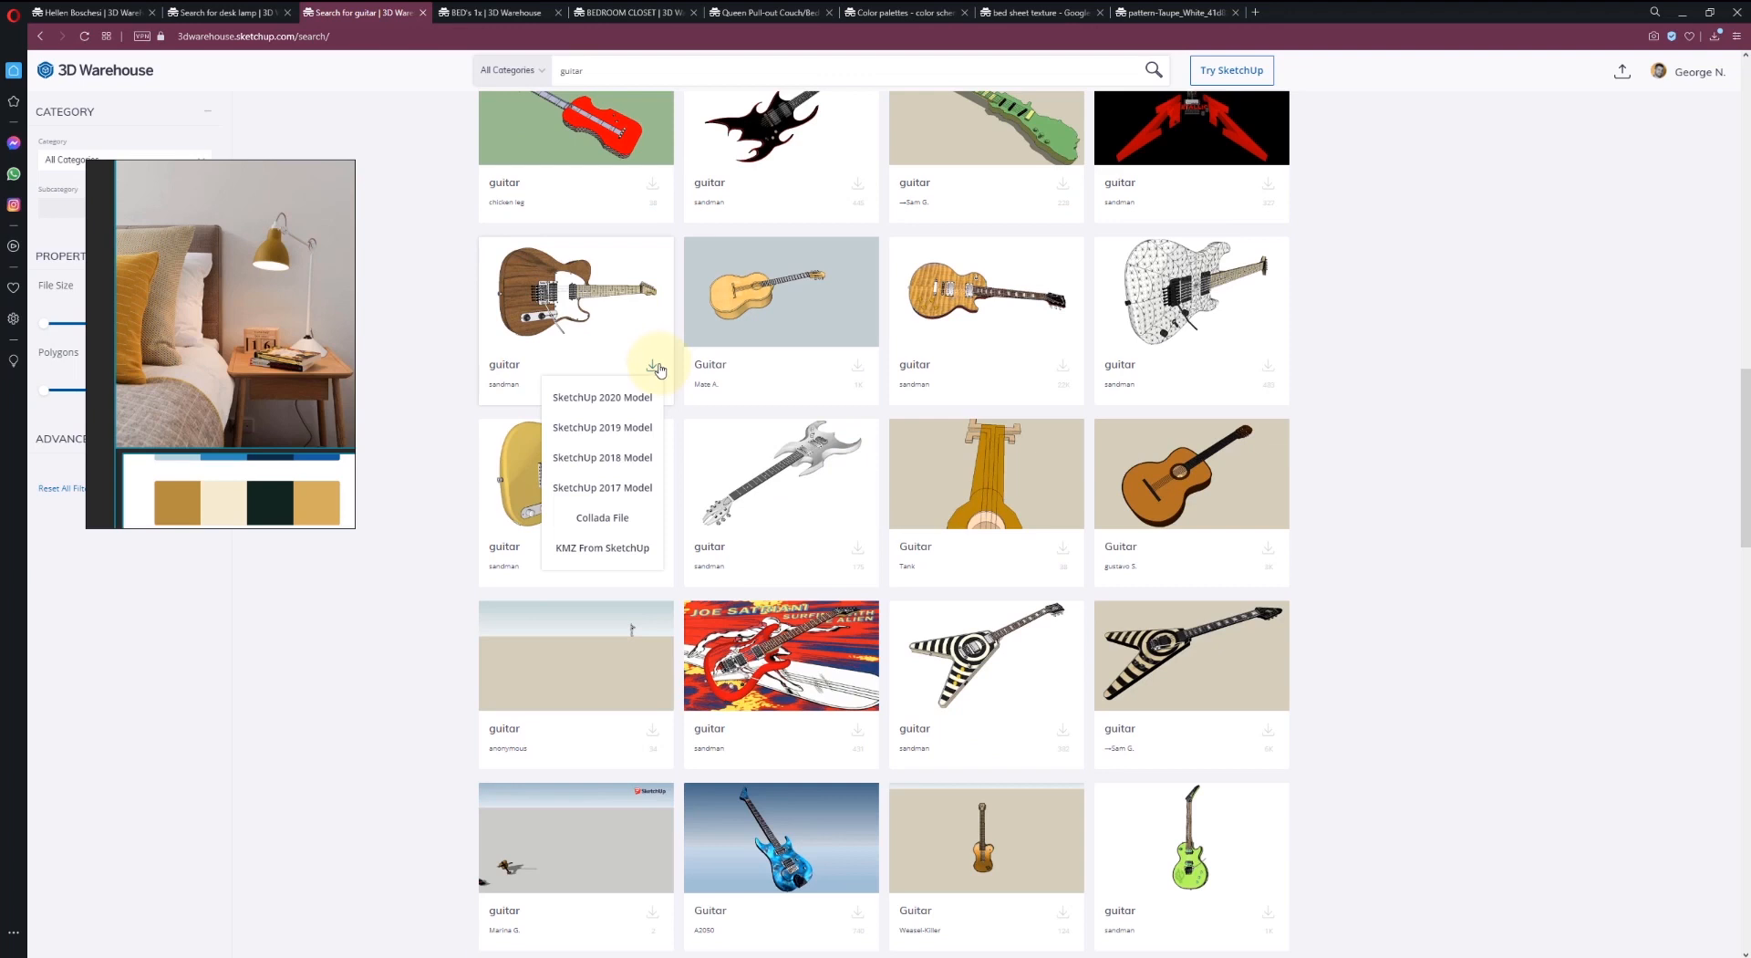
left_click(590, 398)
- Switch to 3ds Max, inspect the imported guitar's body and neck, and deselect it with the Move tool active
key("alt+Tab")
mouse_move(606, 383)
middle_mouse_down()
mouse_move(802, 356)
mouse_move(855, 382)
mouse_move(806, 407)
middle_mouse_up()
scroll(852, 505, "up", 8)
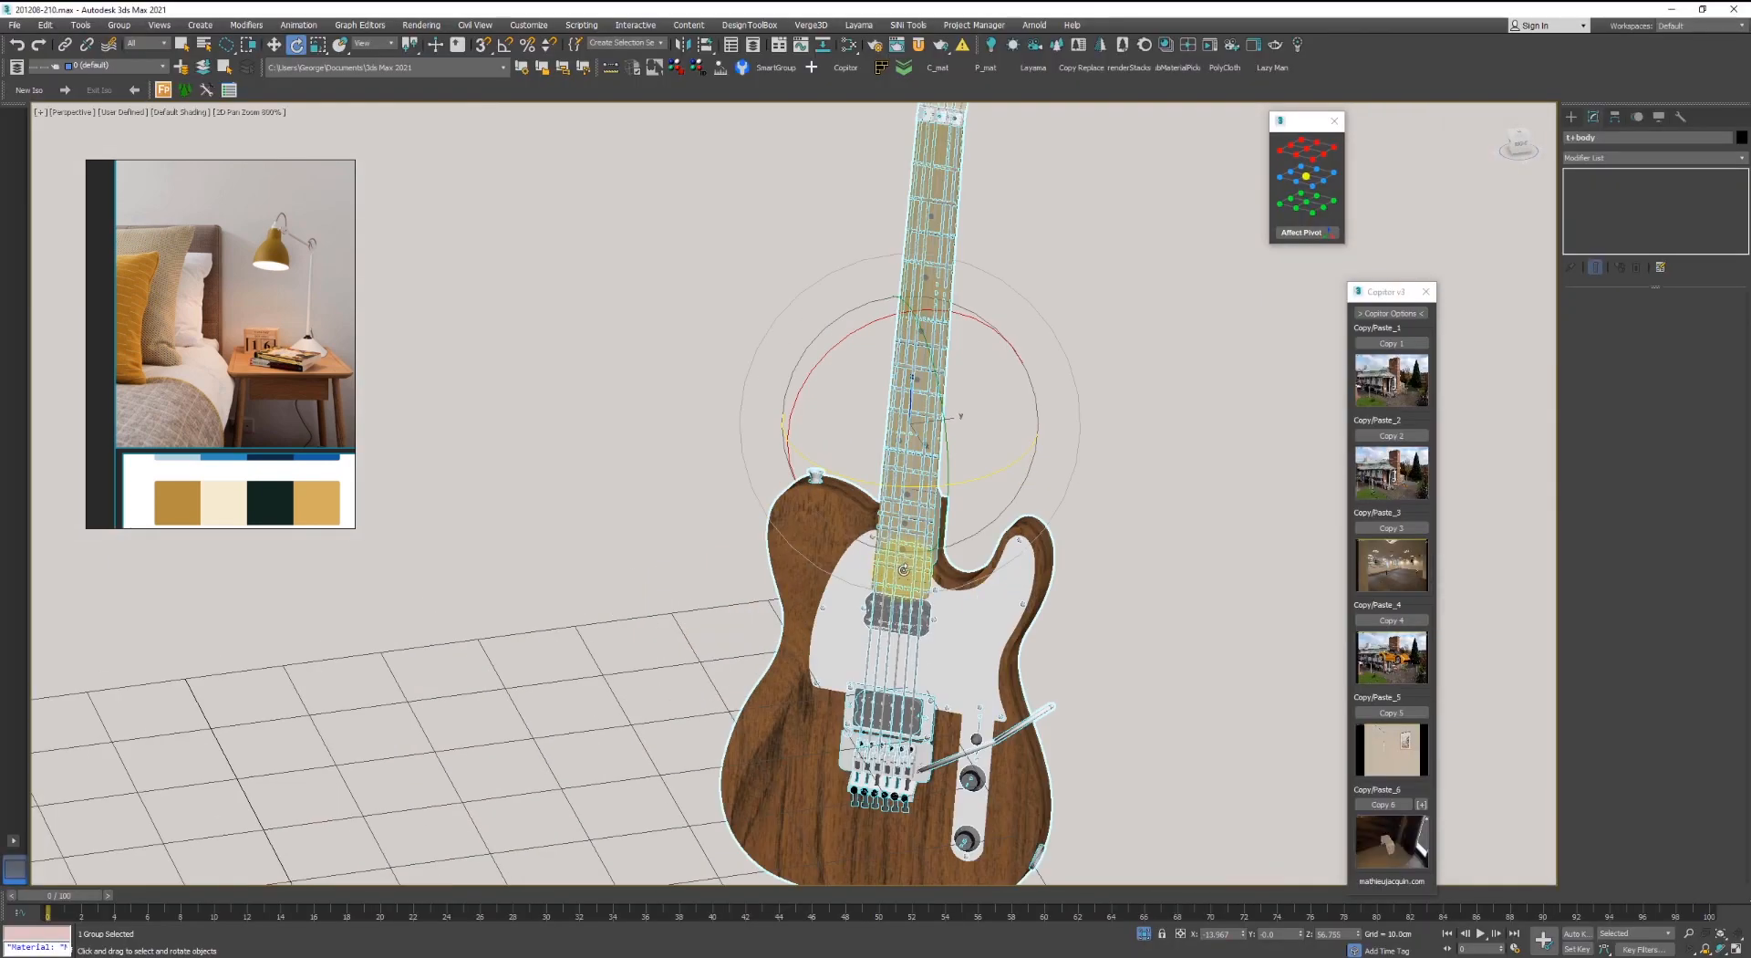
middle_click_drag(885, 574, 779, 390)
left_click(1043, 407)
key("w")
scroll(944, 398, "down", 1)
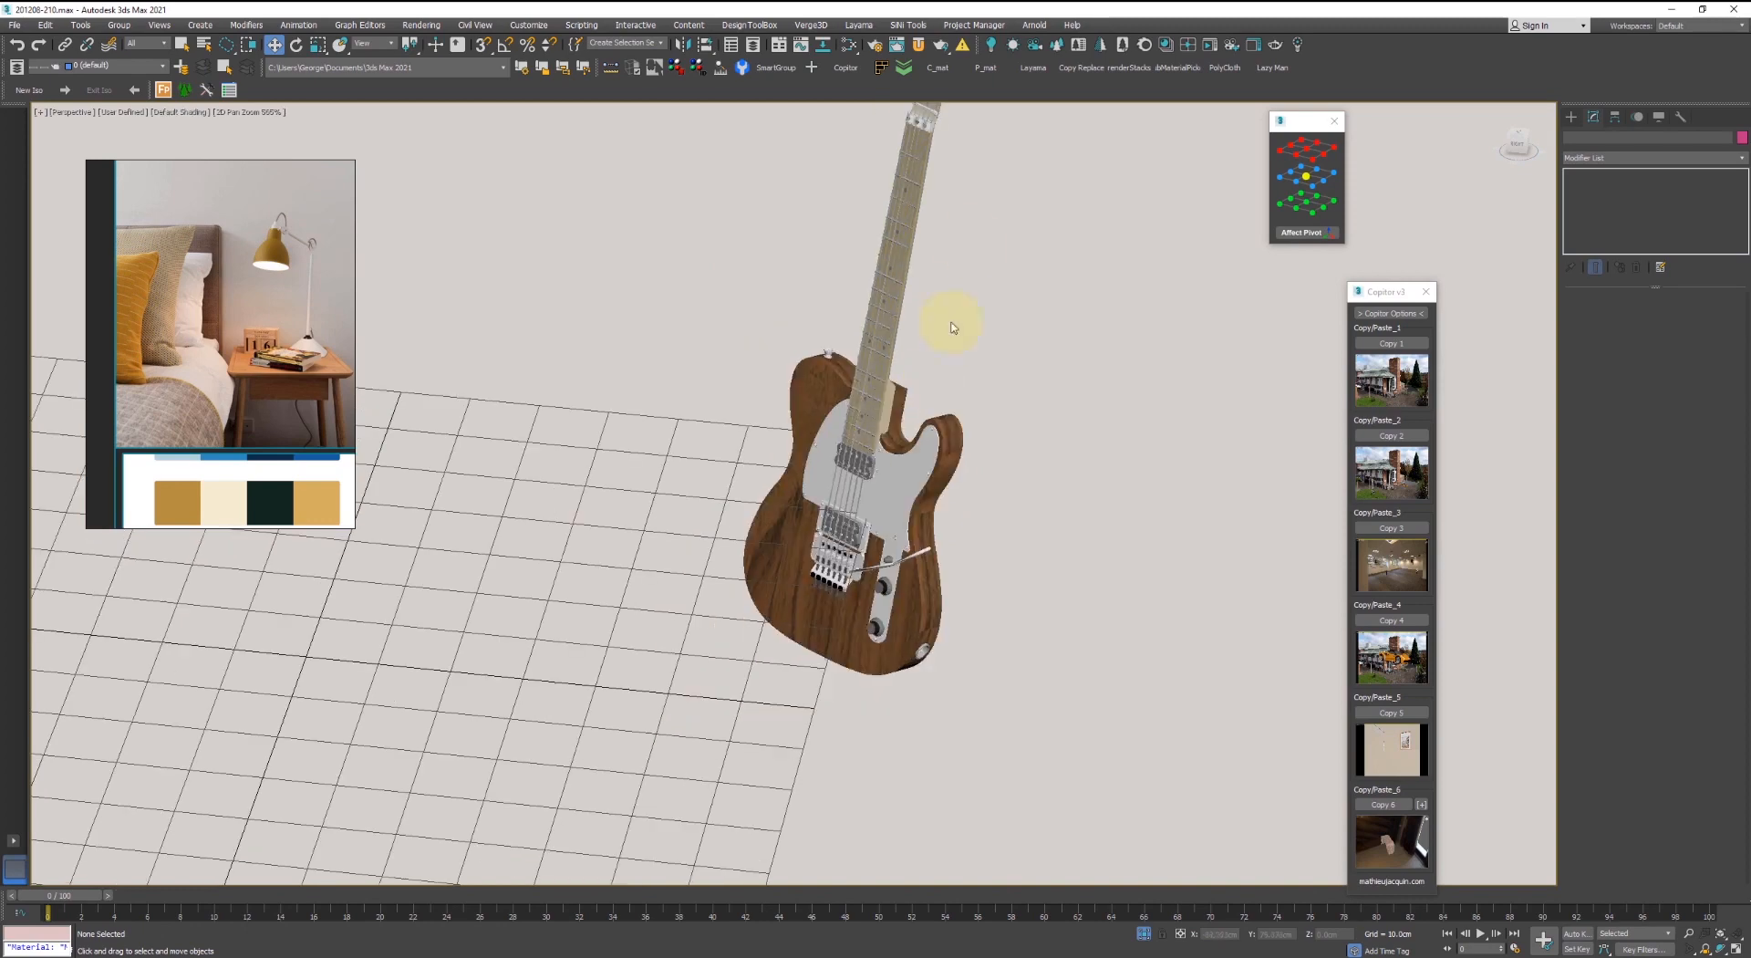
middle_click_drag(954, 328, 961, 347)
scroll(974, 418, "down", 1)
- Convert the selected guitar's materials with Corona Converter, limited to materials of selected objects only, and close the converter
left_click_drag(658, 123, 655, 128)
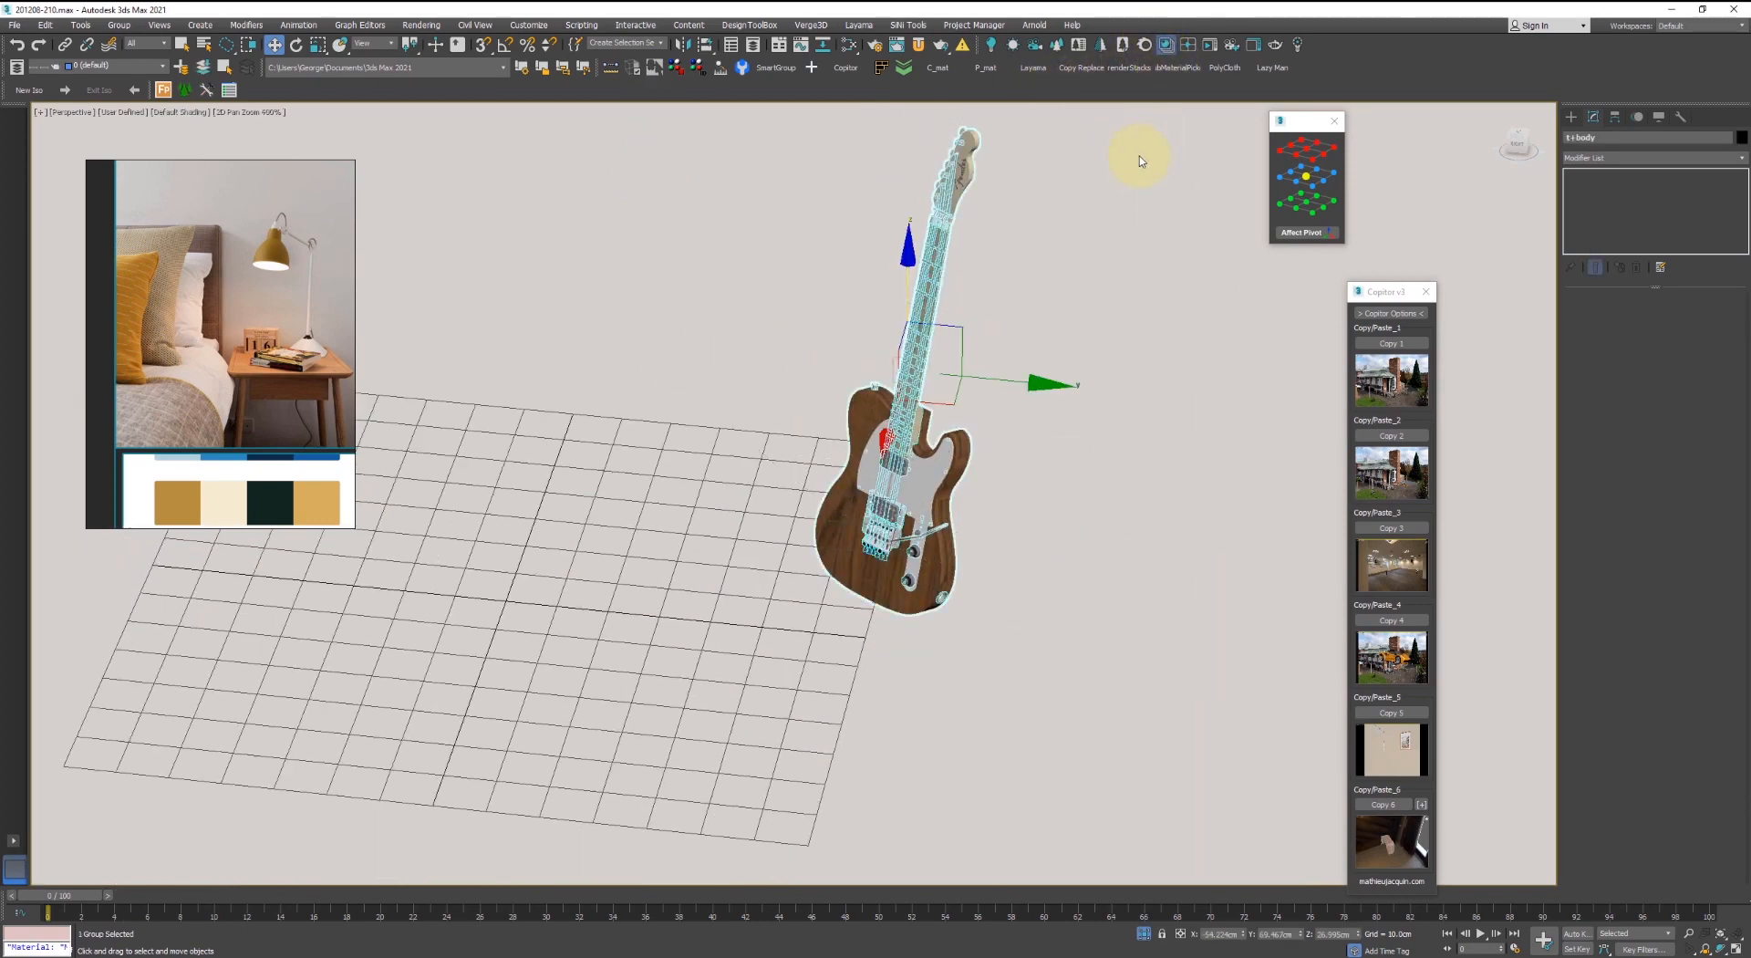
left_click(1169, 48)
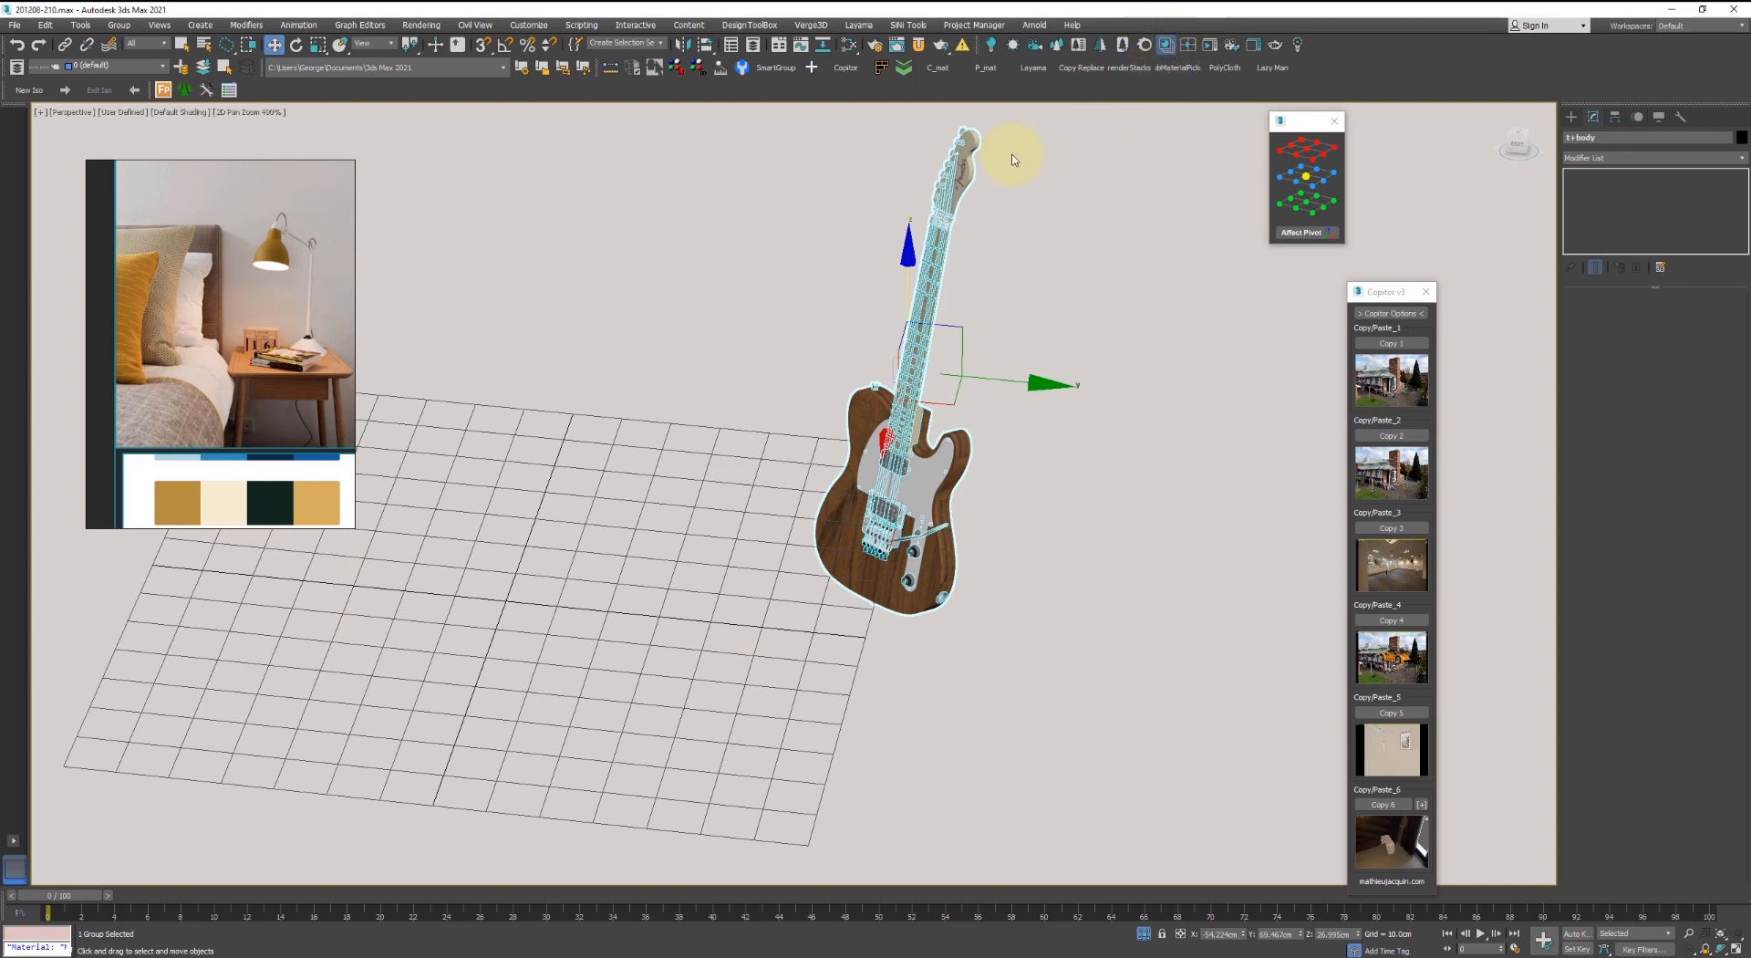
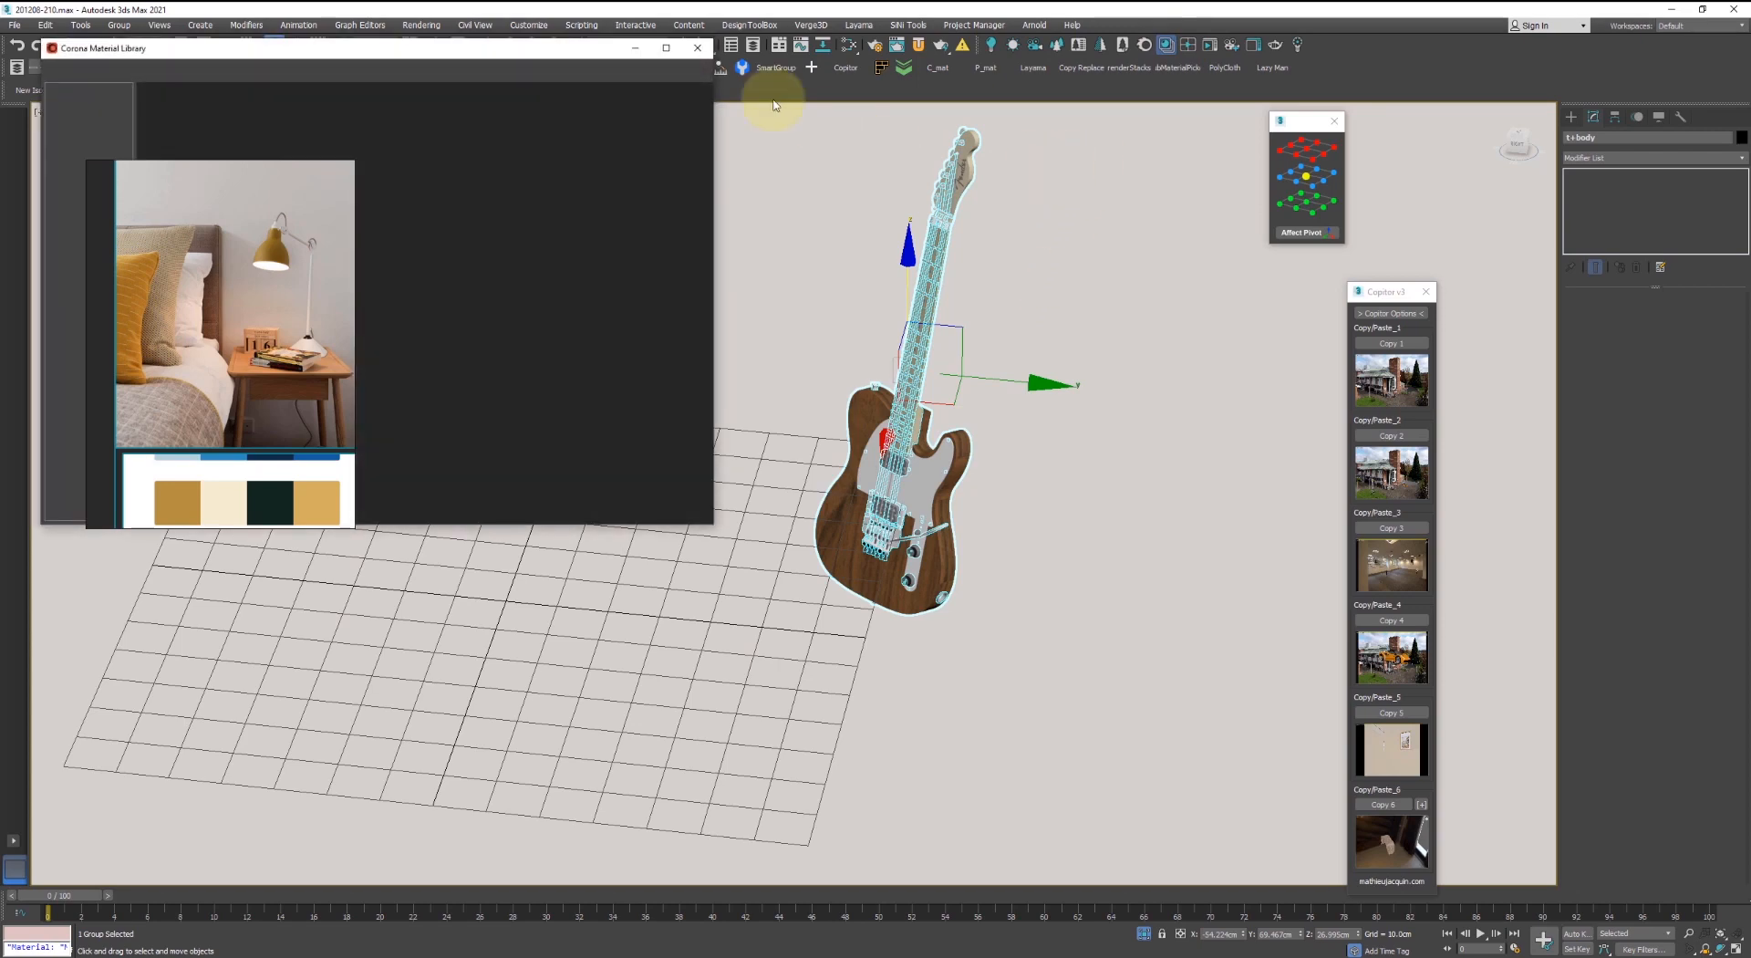
left_click(696, 49)
left_click(1124, 44)
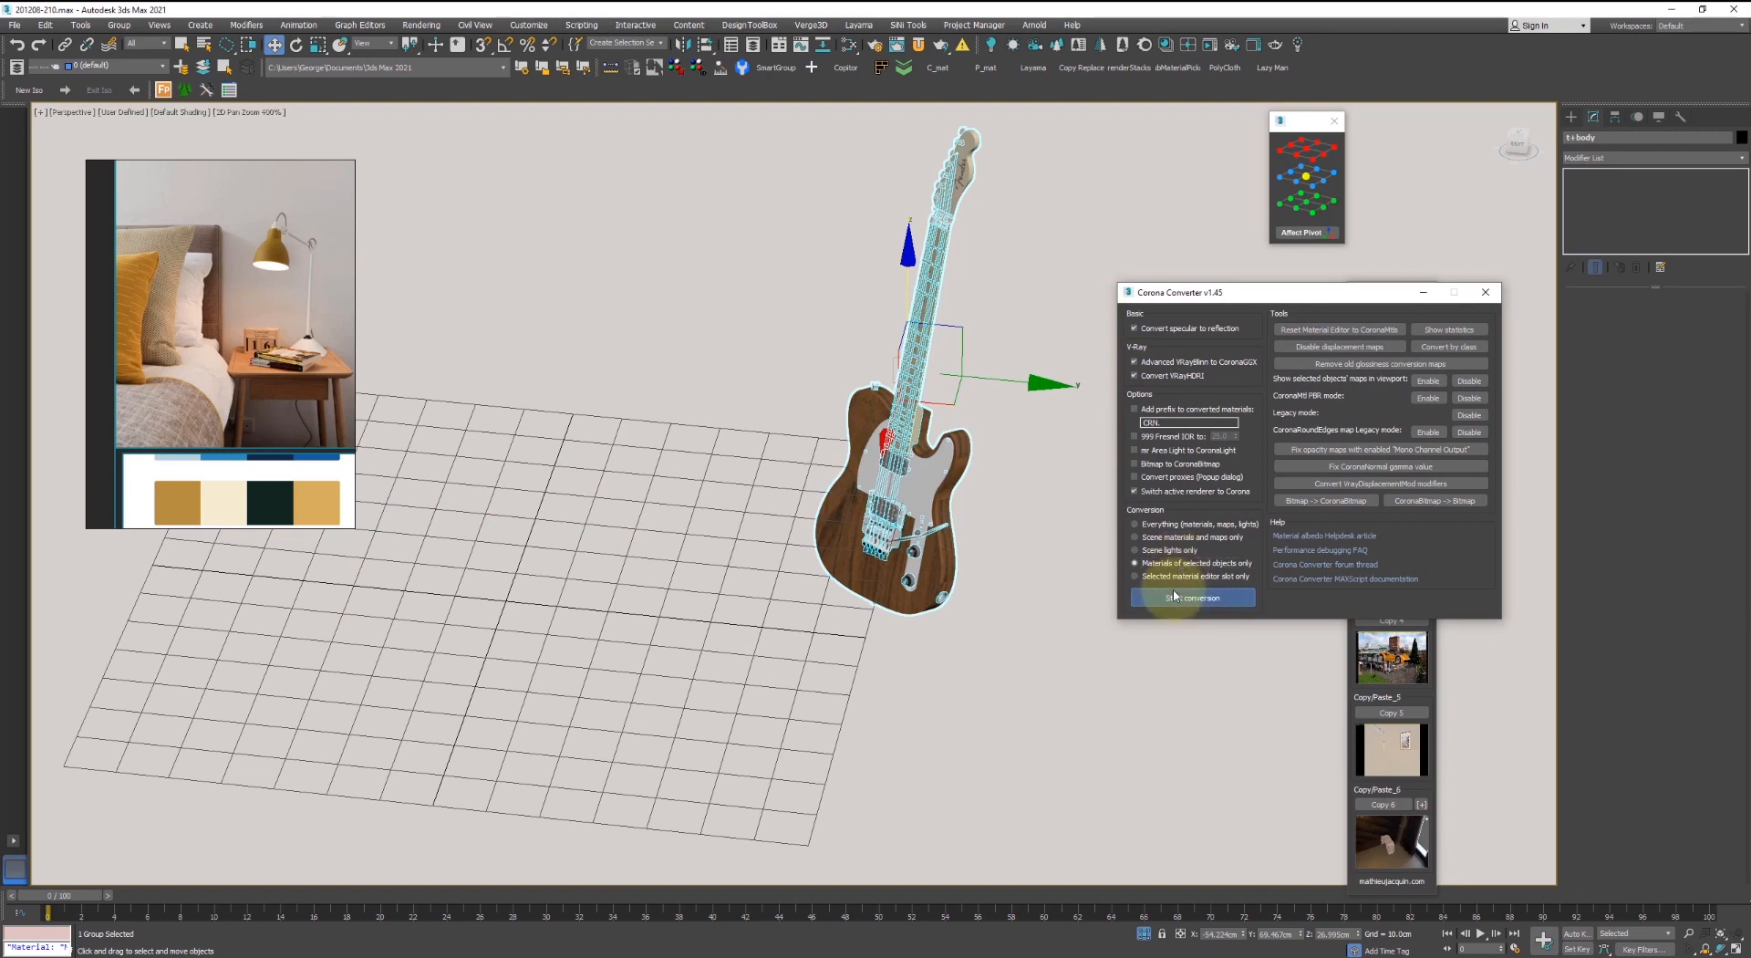
left_click(1174, 595)
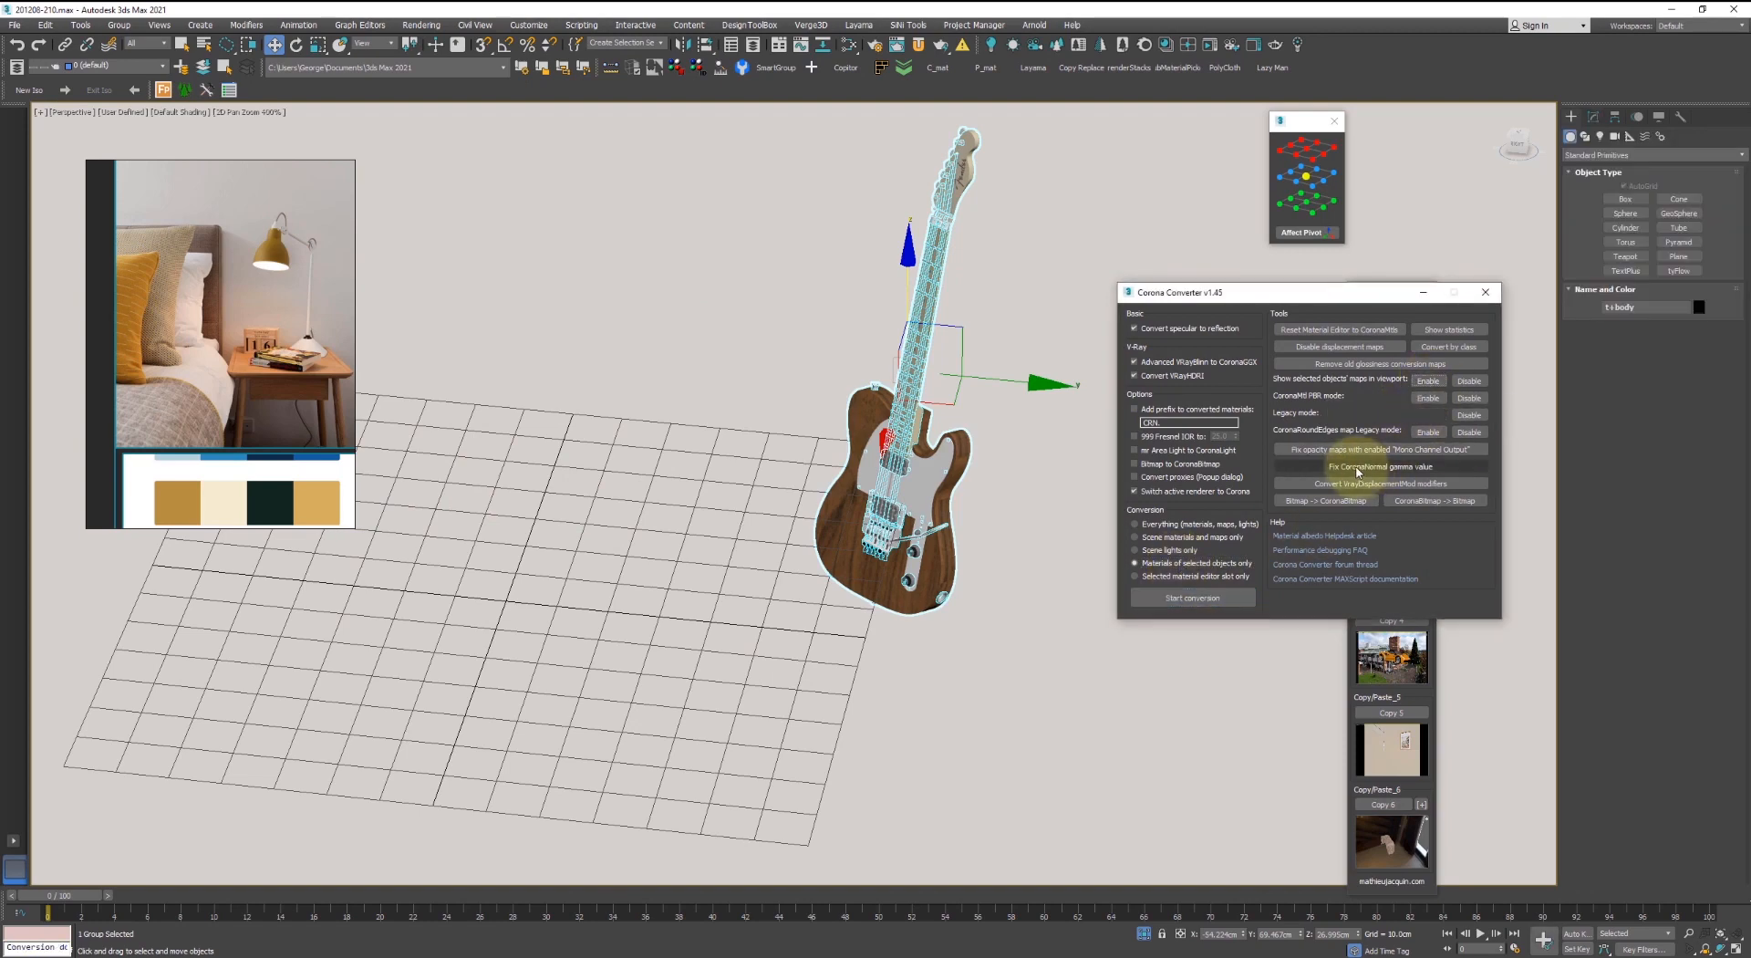
left_click(1486, 292)
- Select the guitar and ungroup it repeatedly until all of its nested groups are dissolved
left_click(938, 164)
scroll(959, 243, "up", 5)
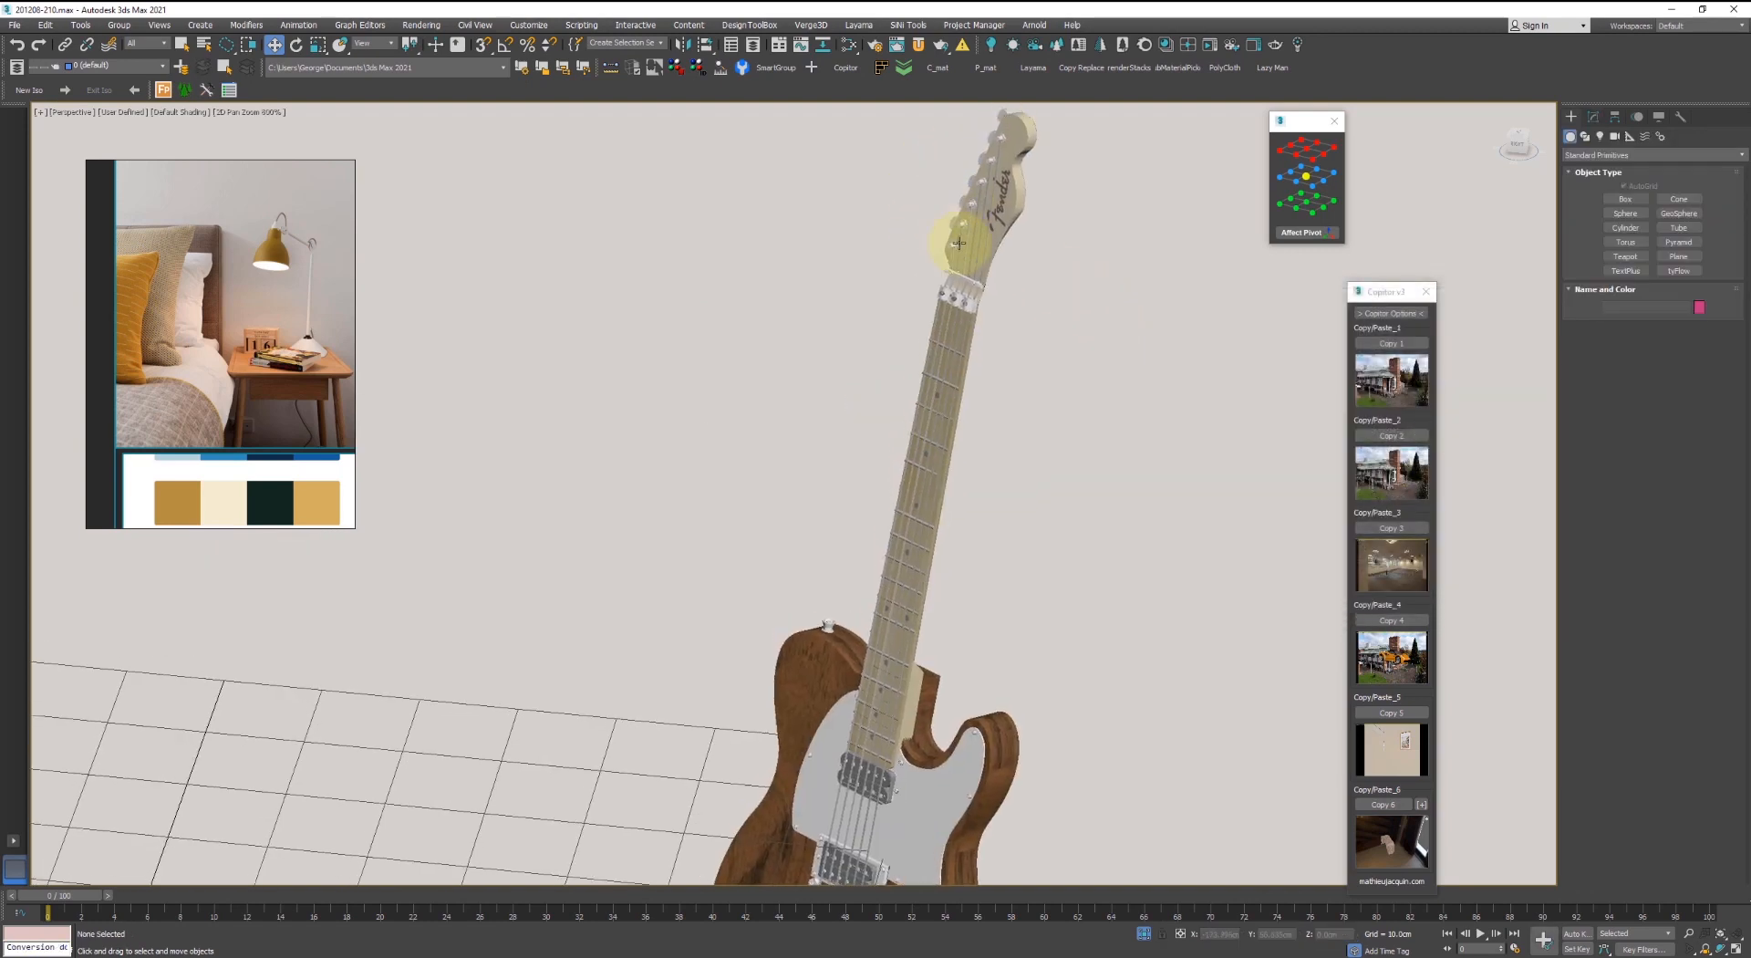
scroll(958, 243, "up", 2)
left_click(944, 235)
scroll(945, 235, "down", 6)
left_click(118, 25)
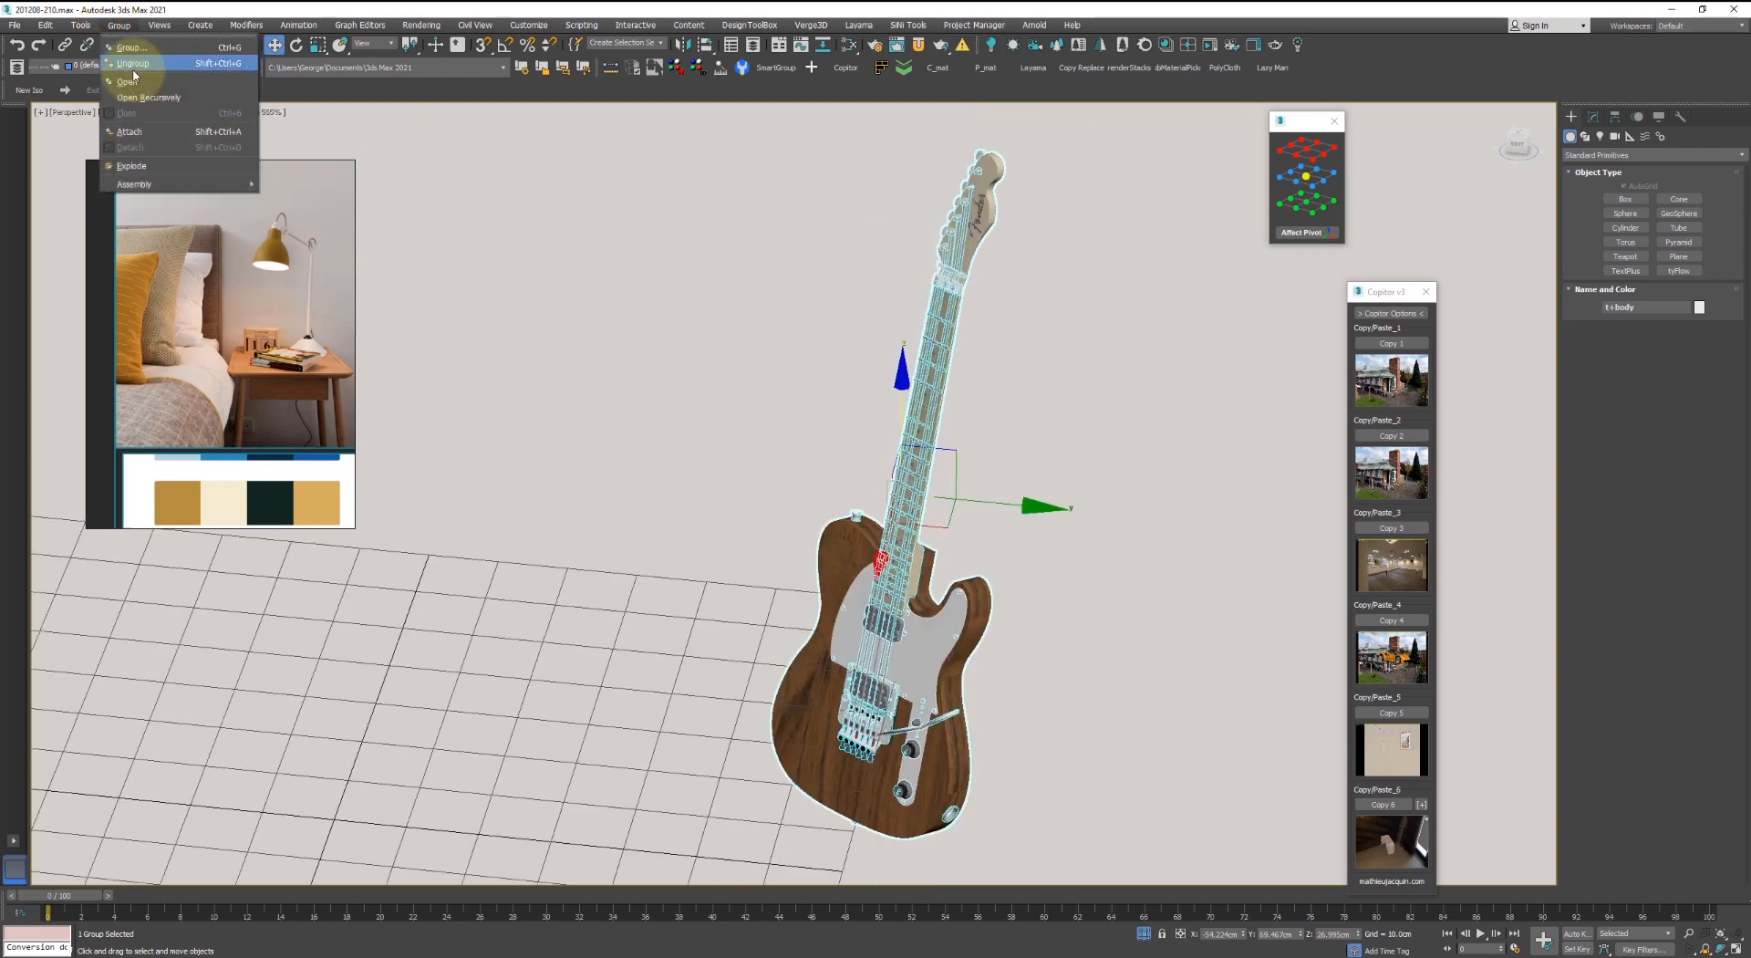
left_click(133, 63)
left_click(119, 25)
left_click(129, 63)
left_click(119, 25)
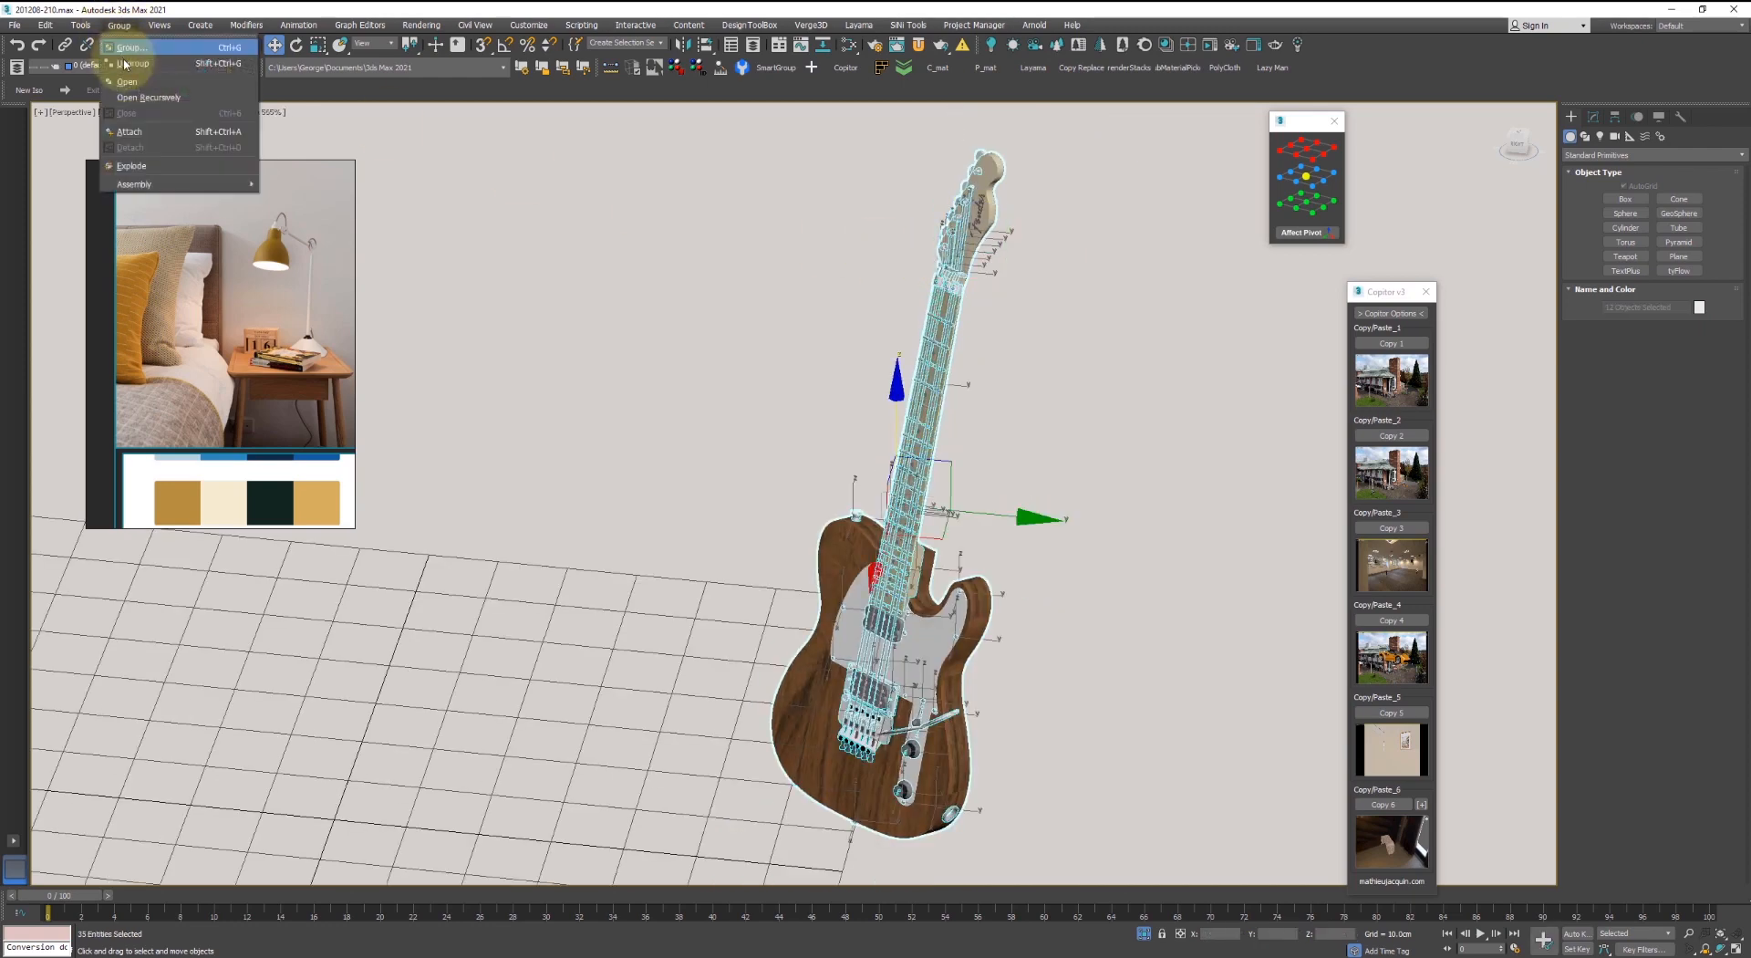
left_click(128, 63)
left_click(118, 24)
left_click(128, 63)
left_click(119, 25)
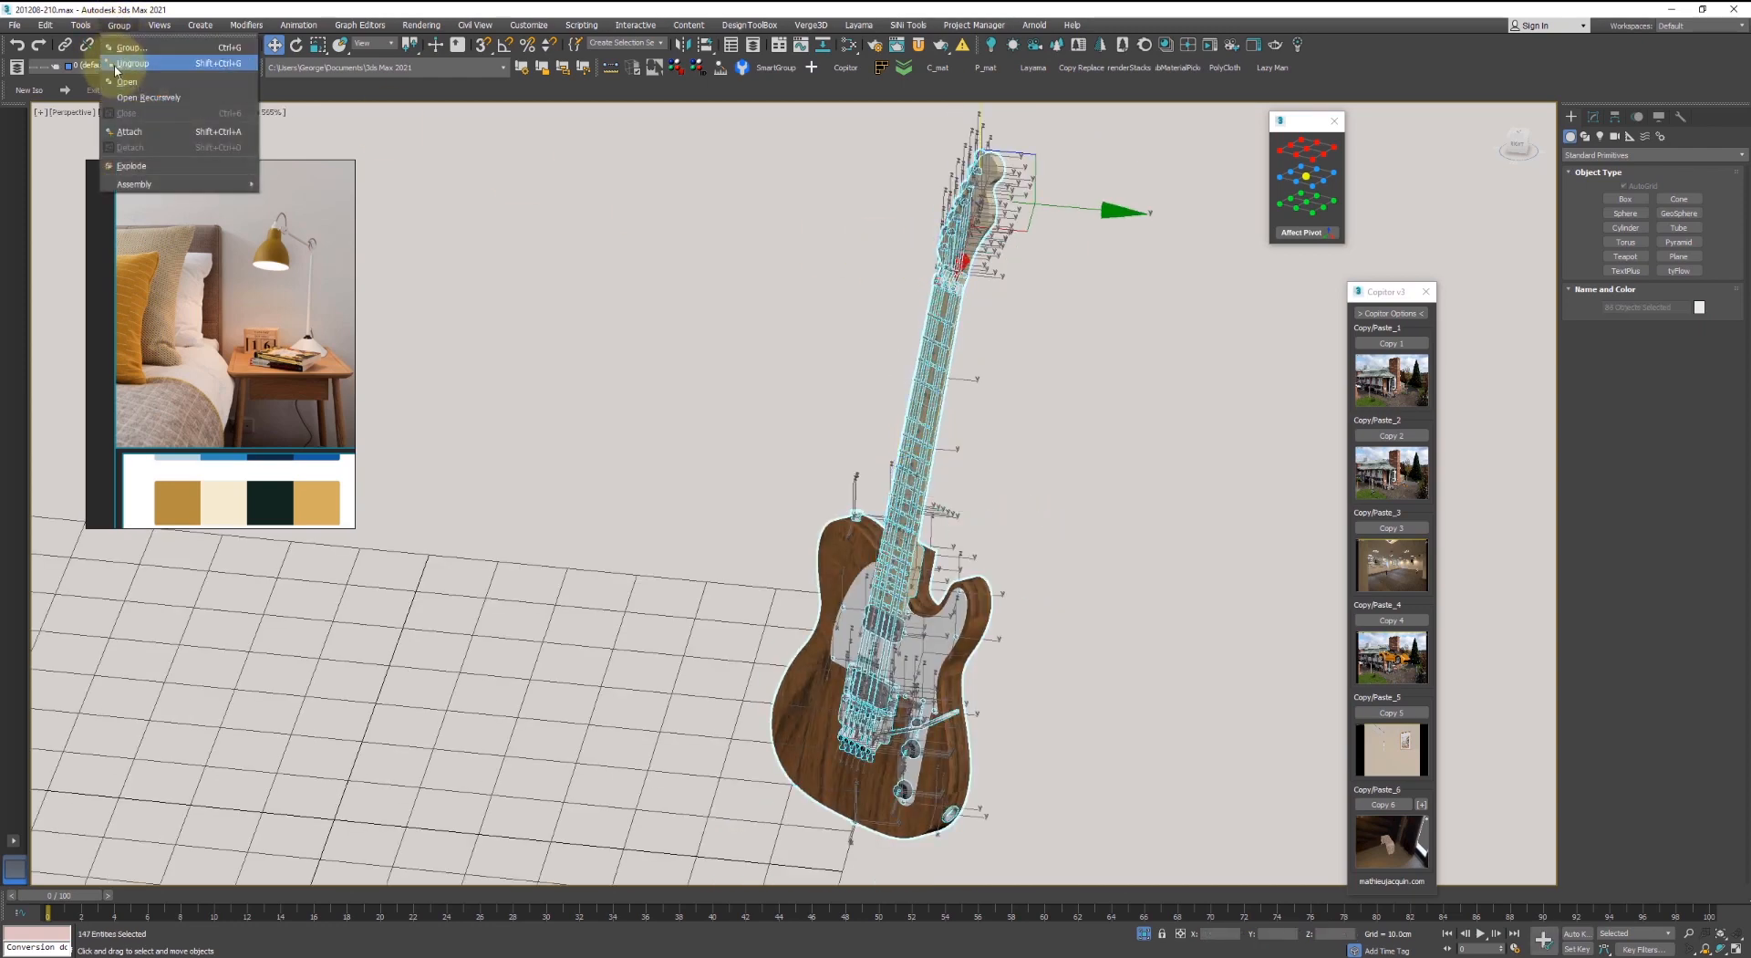
left_click(128, 63)
left_click(119, 24)
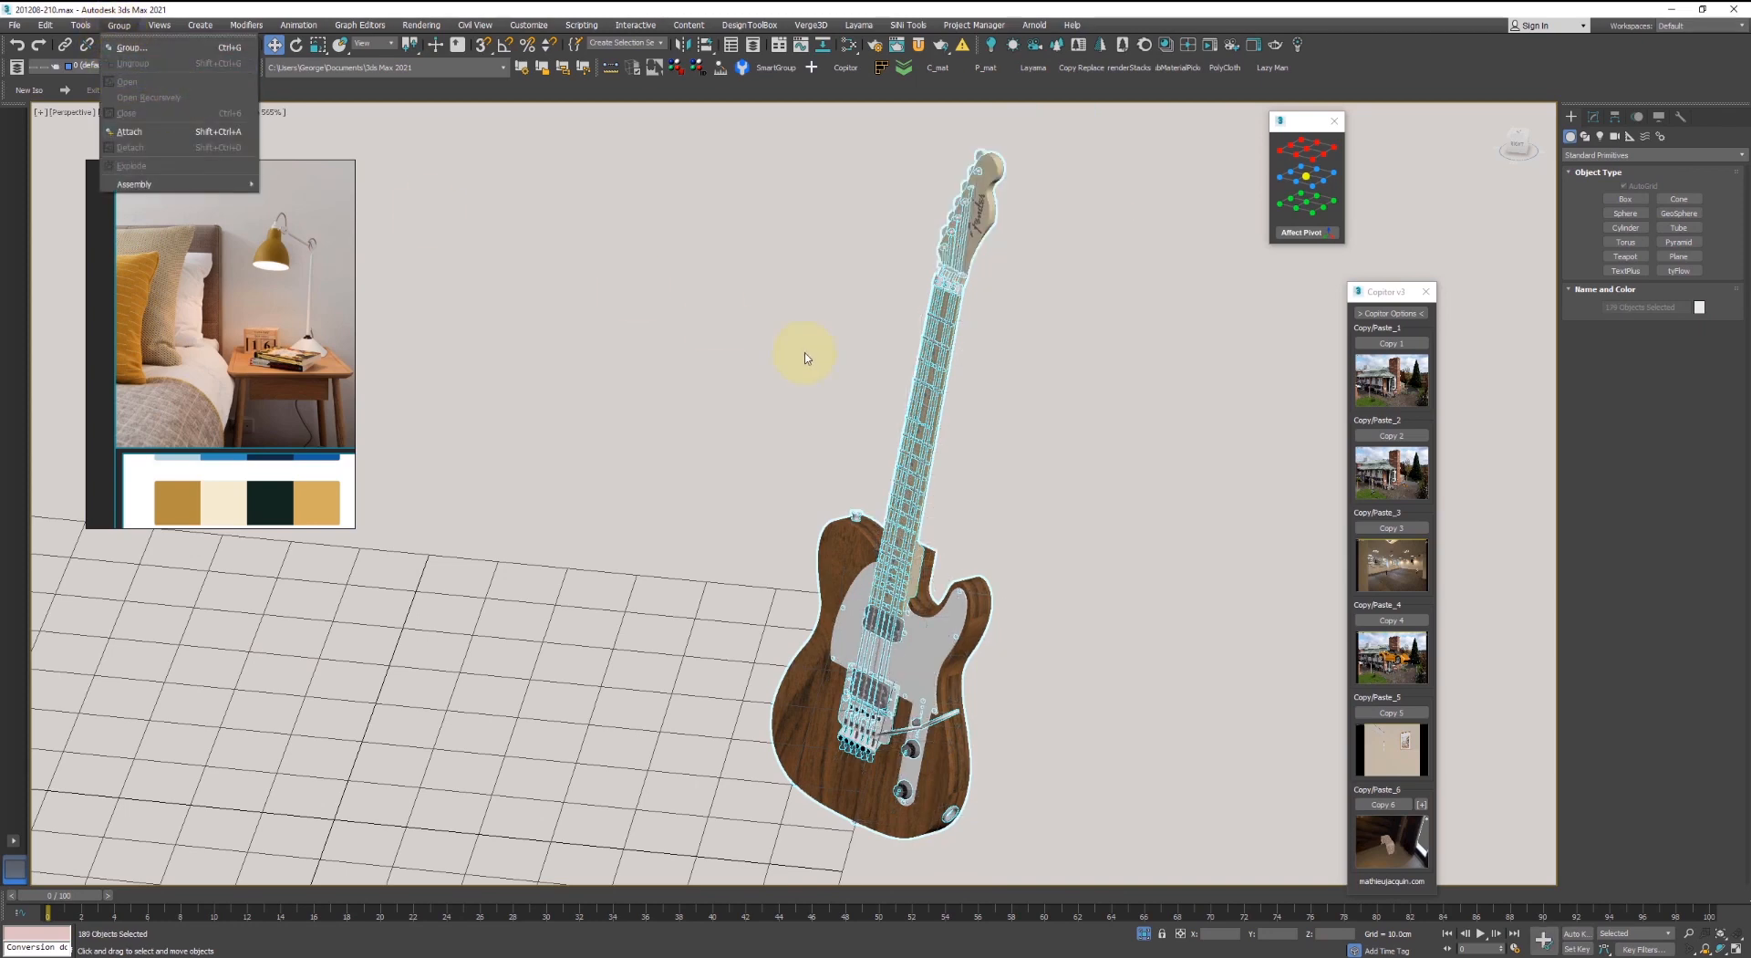
scroll(739, 493, "down", 3)
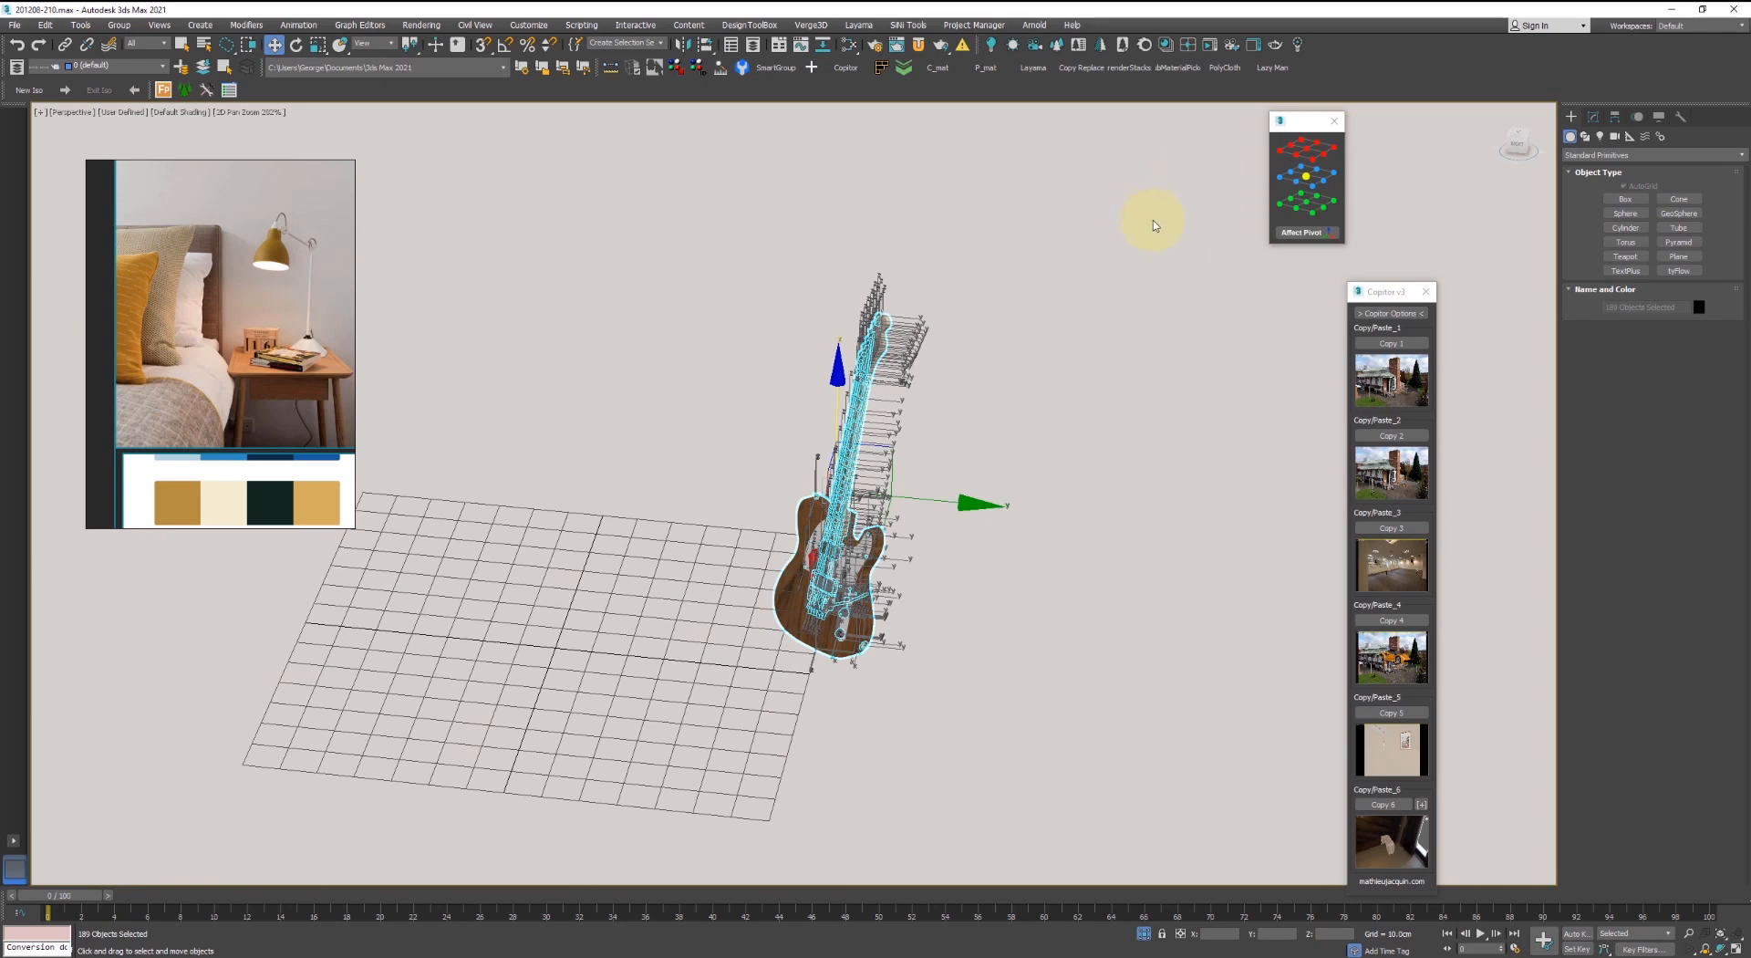
- Attach the guitar's ungrouped parts by material using the SiNi poly tools
left_click_drag(1747, 137, 1155, 200)
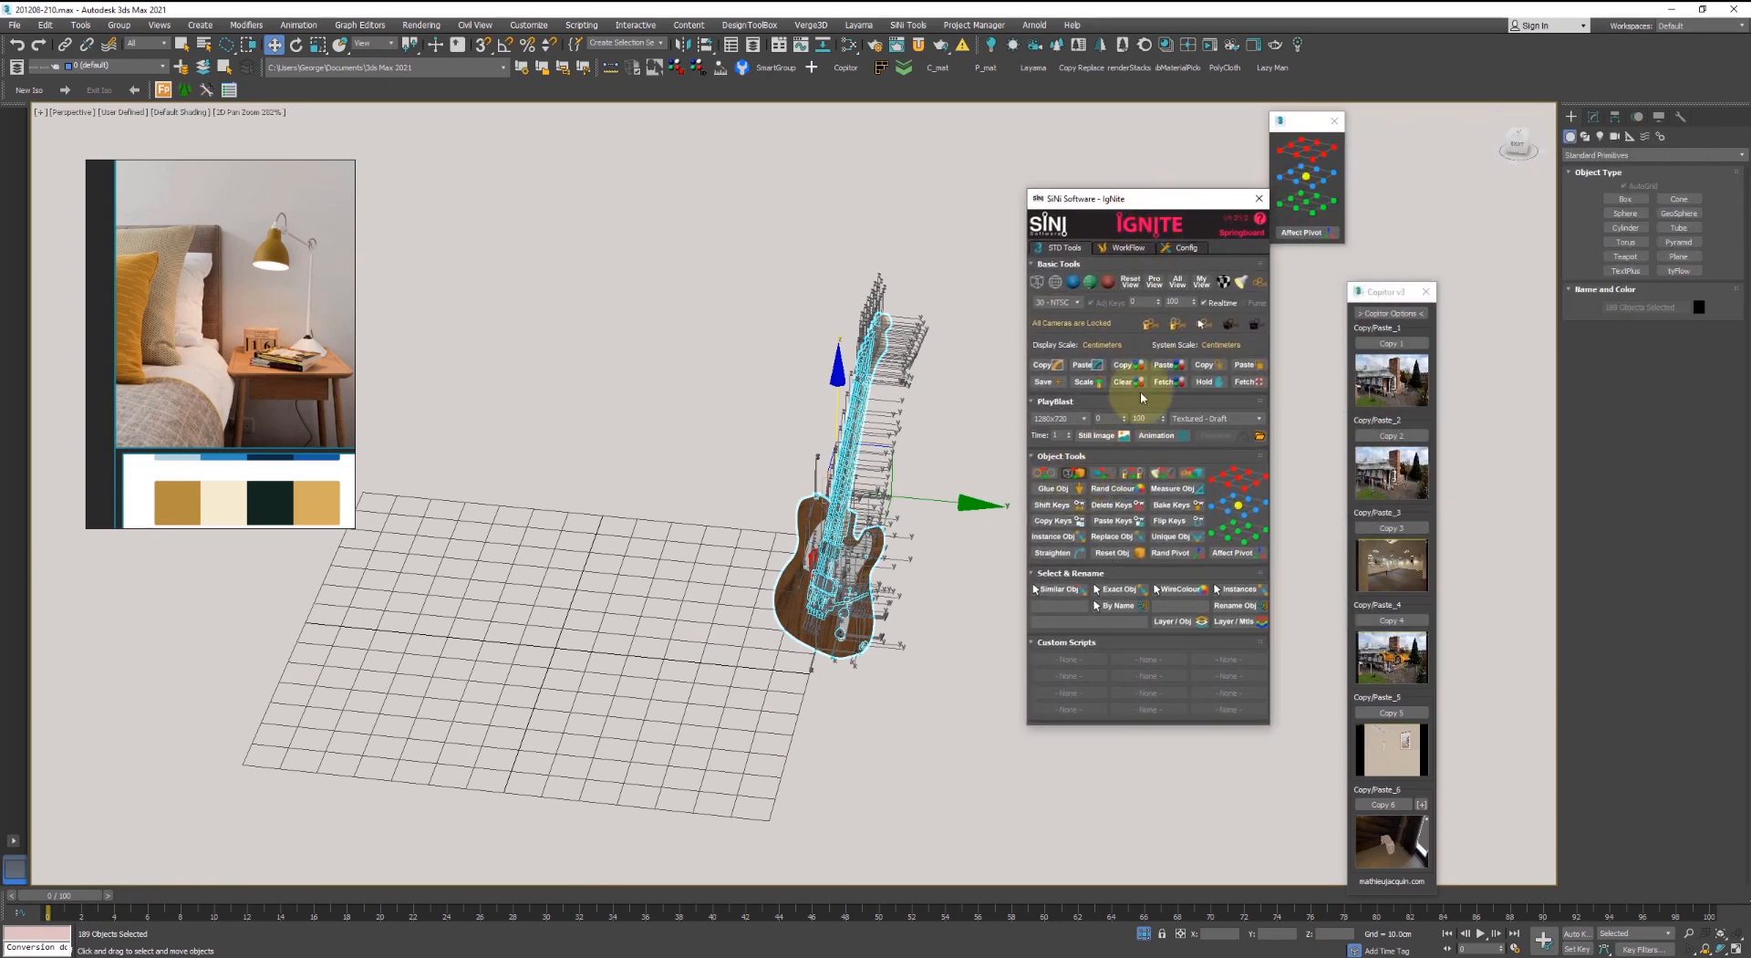
left_click(1259, 198)
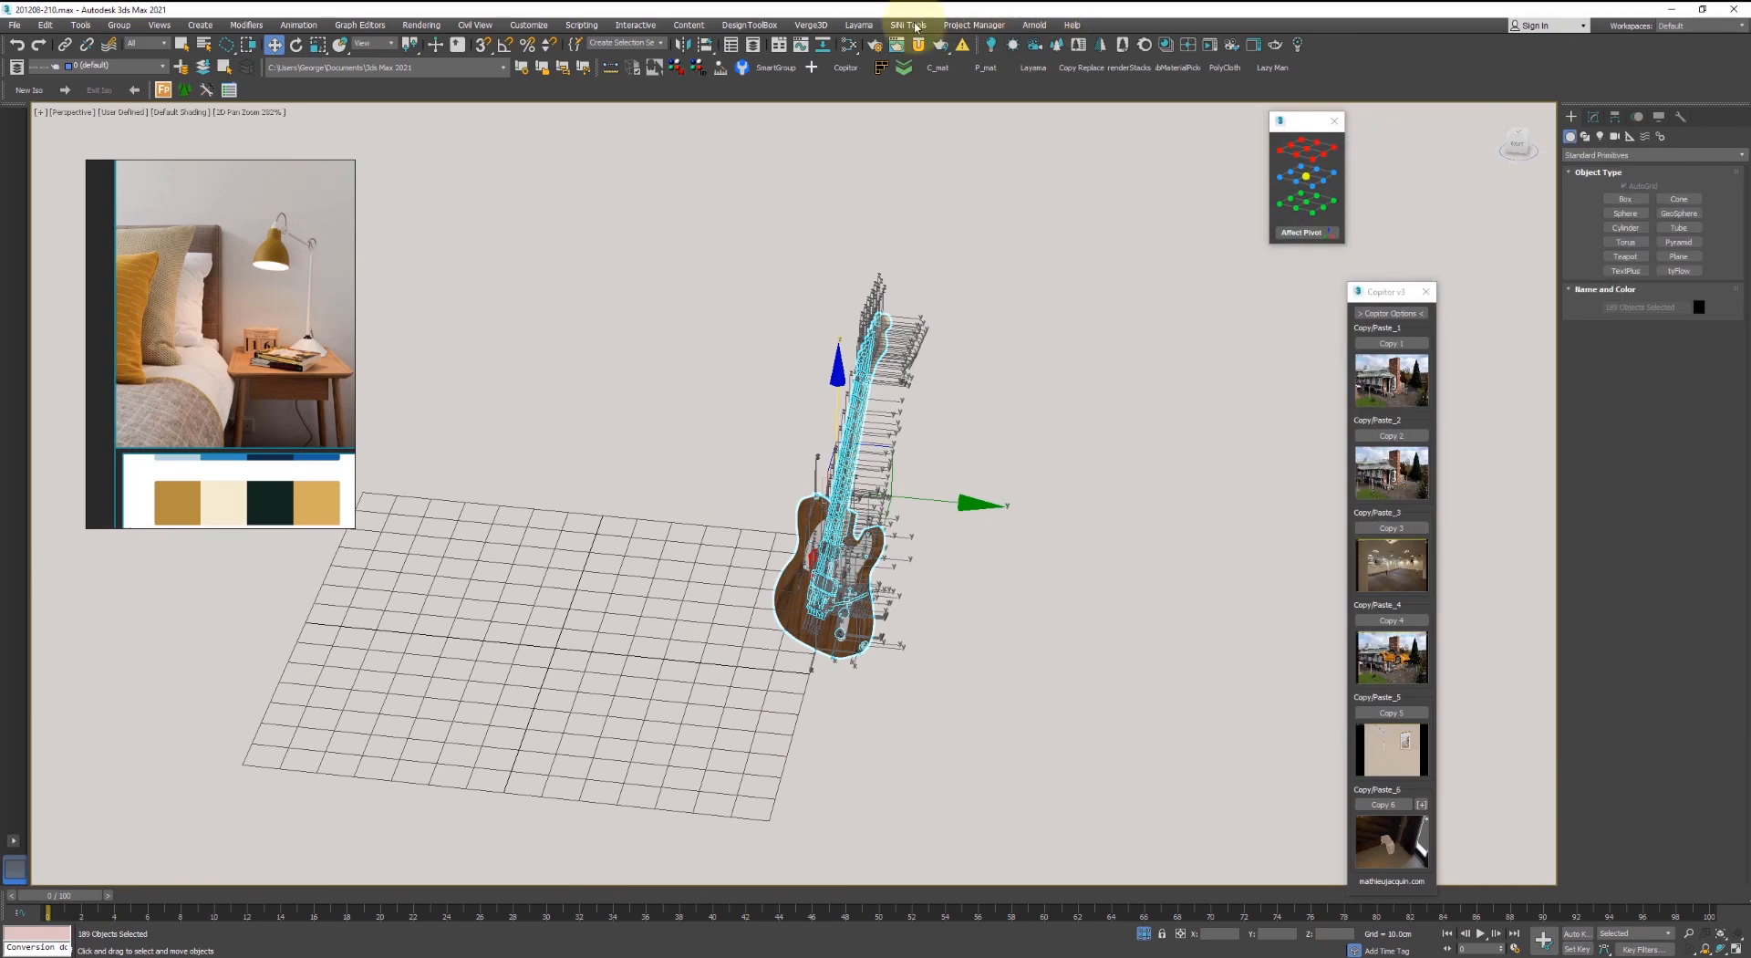
left_click(916, 26)
left_click(981, 154)
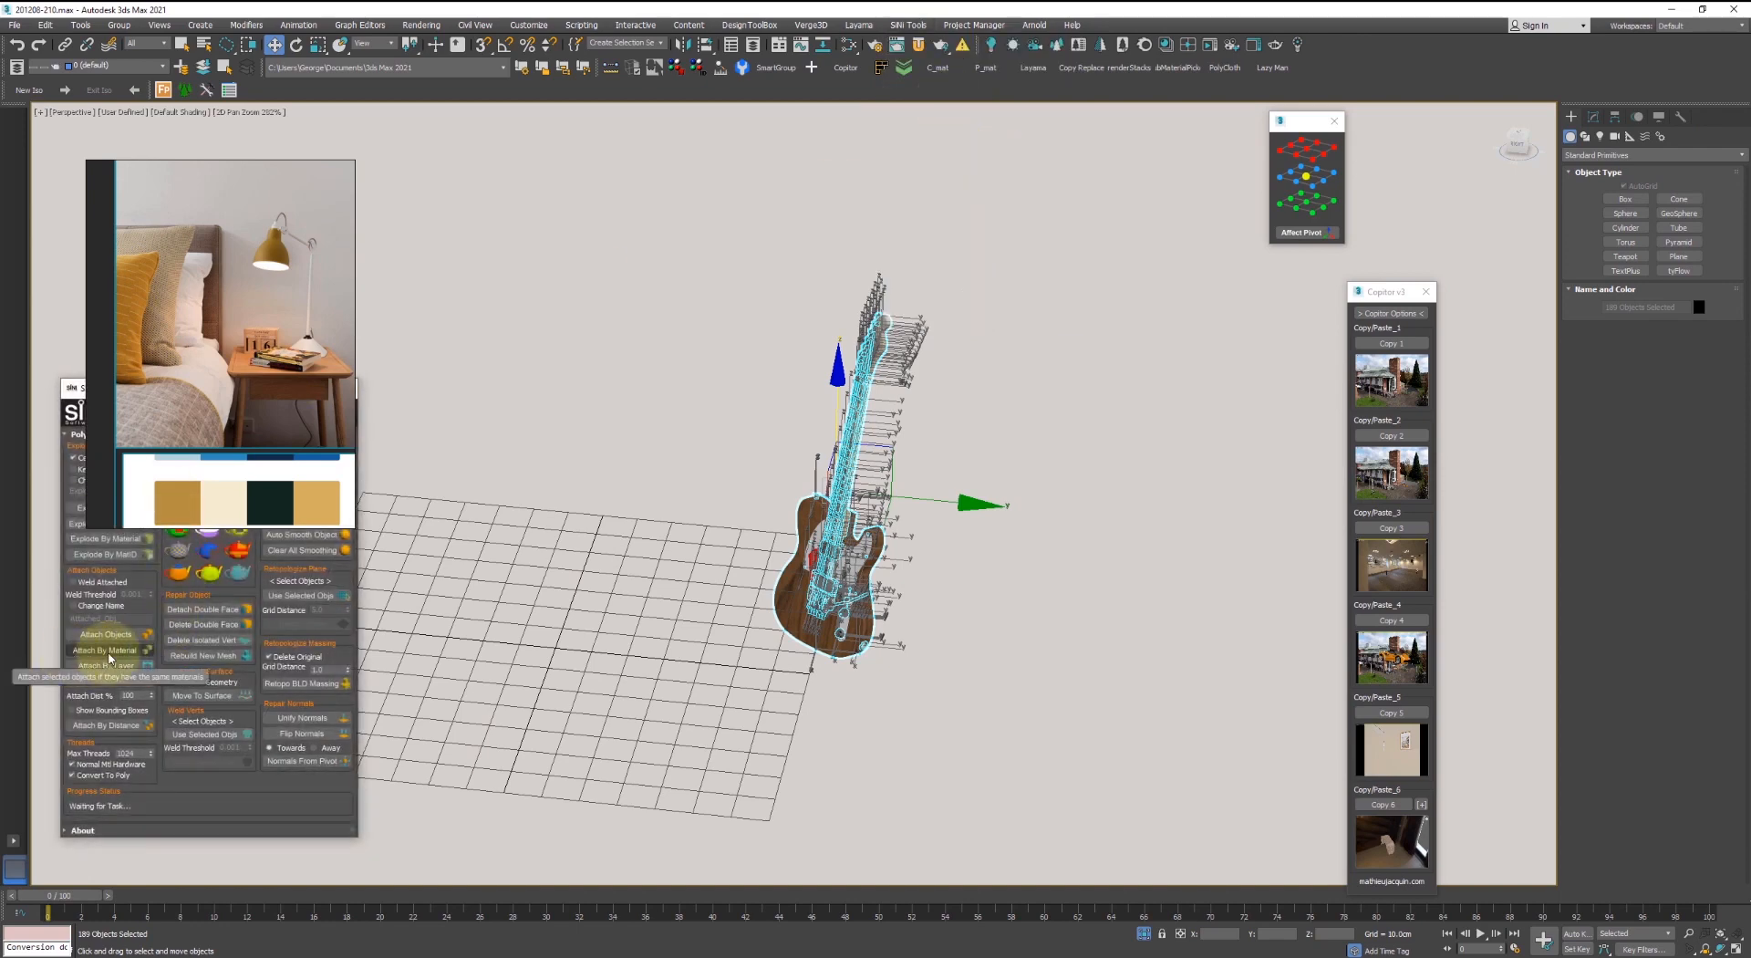
left_click(105, 650)
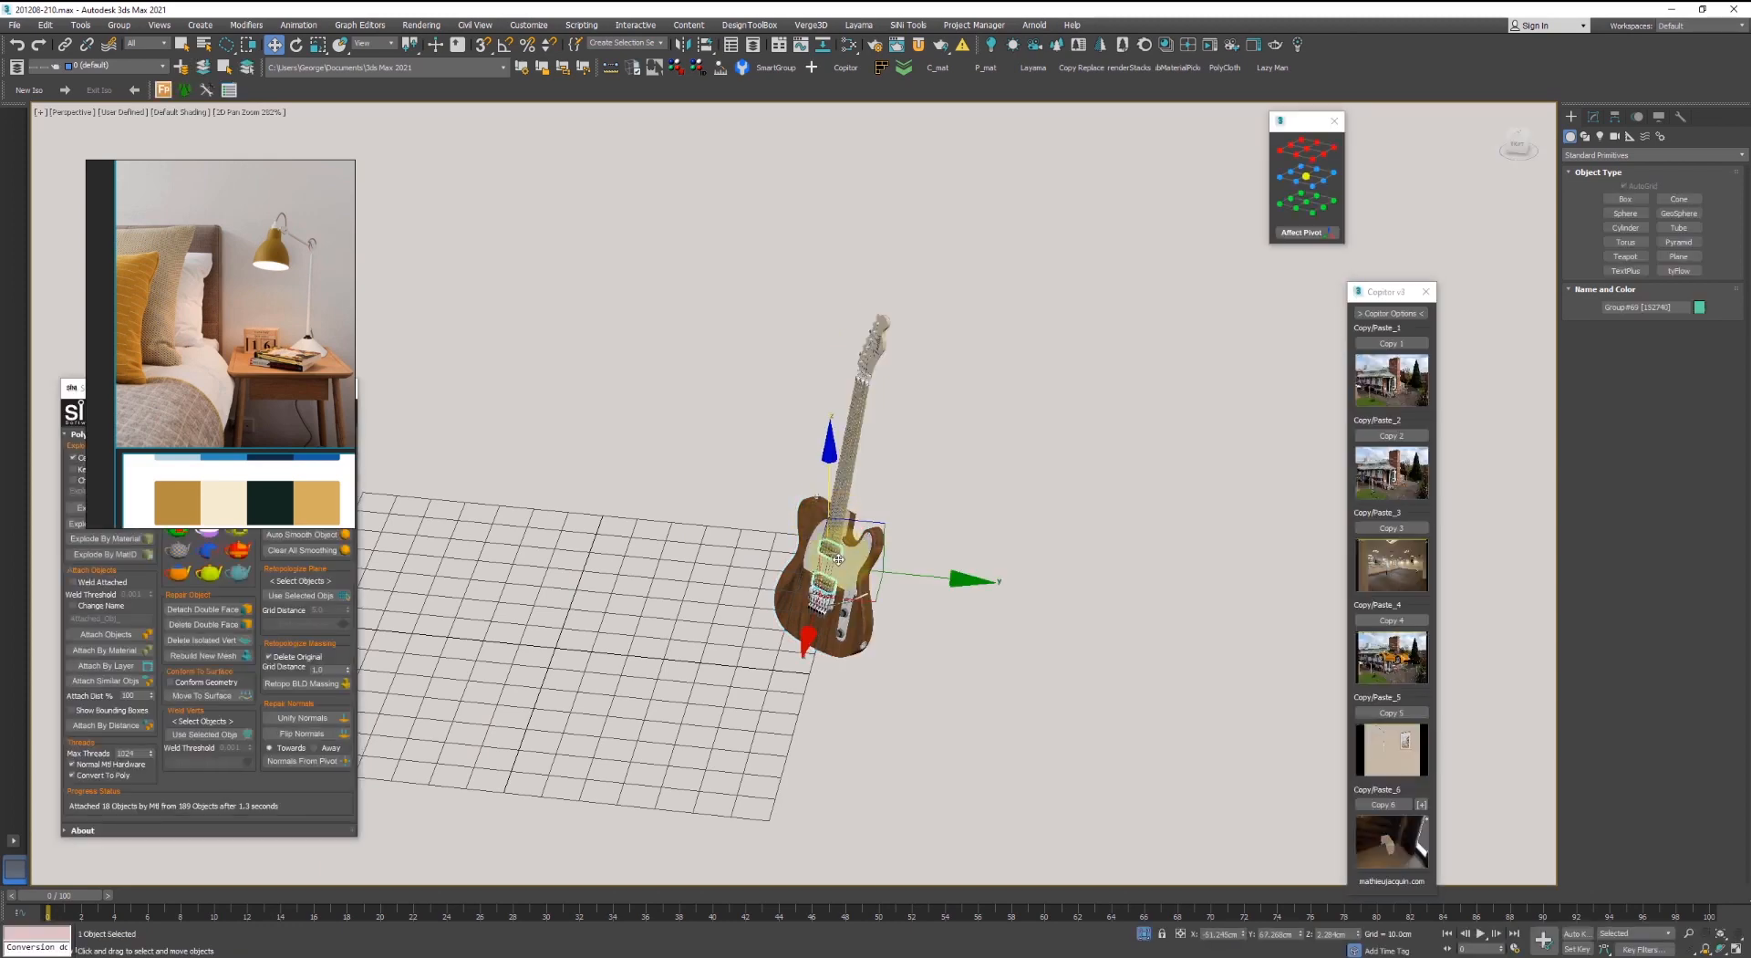
- Select the merged string and fret mesh on the guitar's neck and open its Editable Poly parameters
scroll(808, 547, "up", 3)
scroll(808, 547, "down", 2)
scroll(917, 372, "up", 3)
left_click(981, 384)
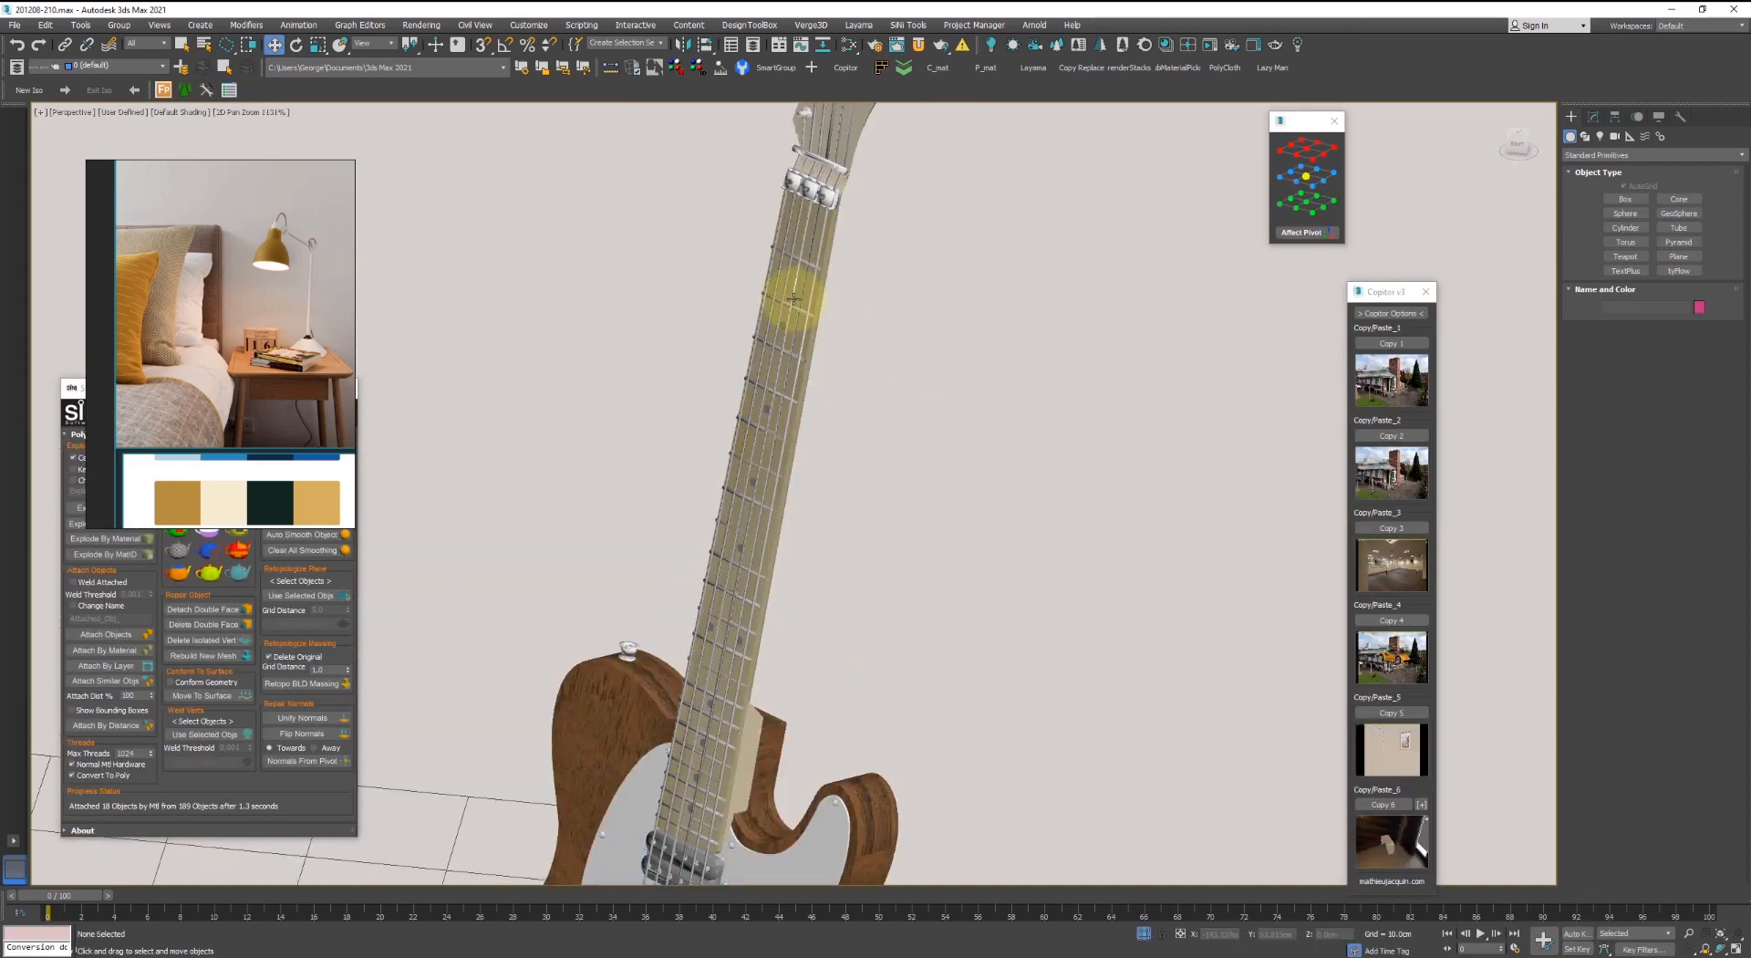
scroll(793, 299, "up", 5)
left_click(782, 312)
left_click(1594, 118)
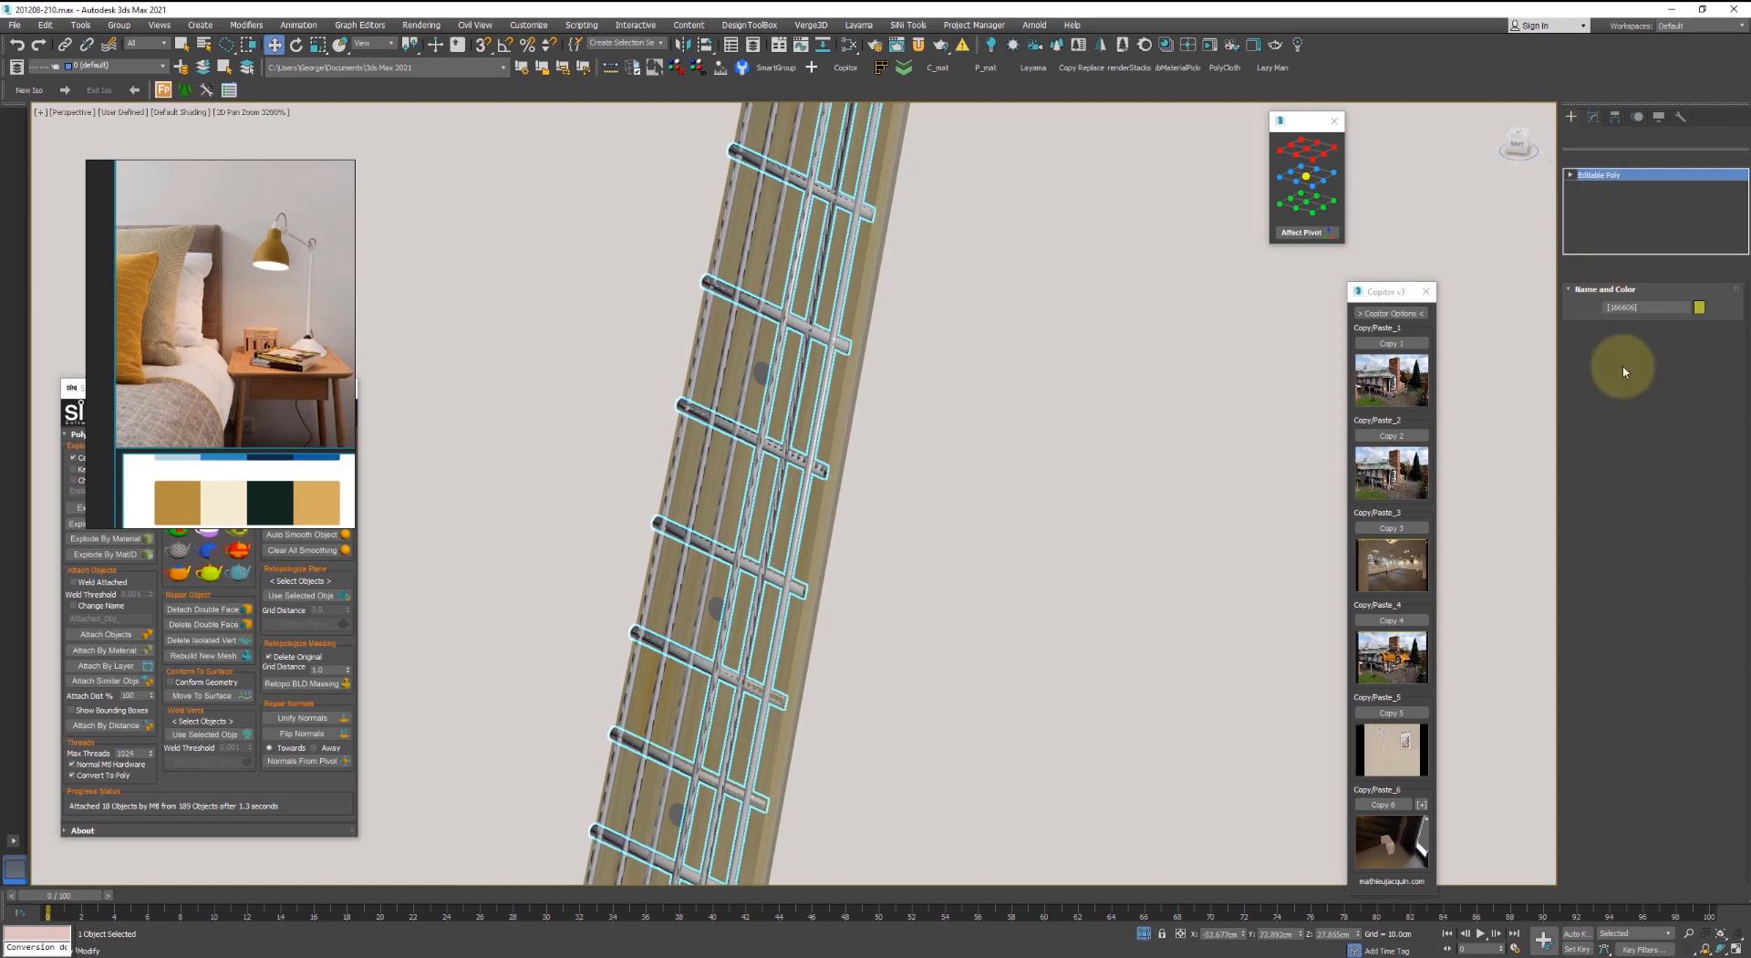
- Look through the string and fret mesh's Editable Poly parameters and check the whole guitar from a distance
scroll(1587, 668, "down", 5)
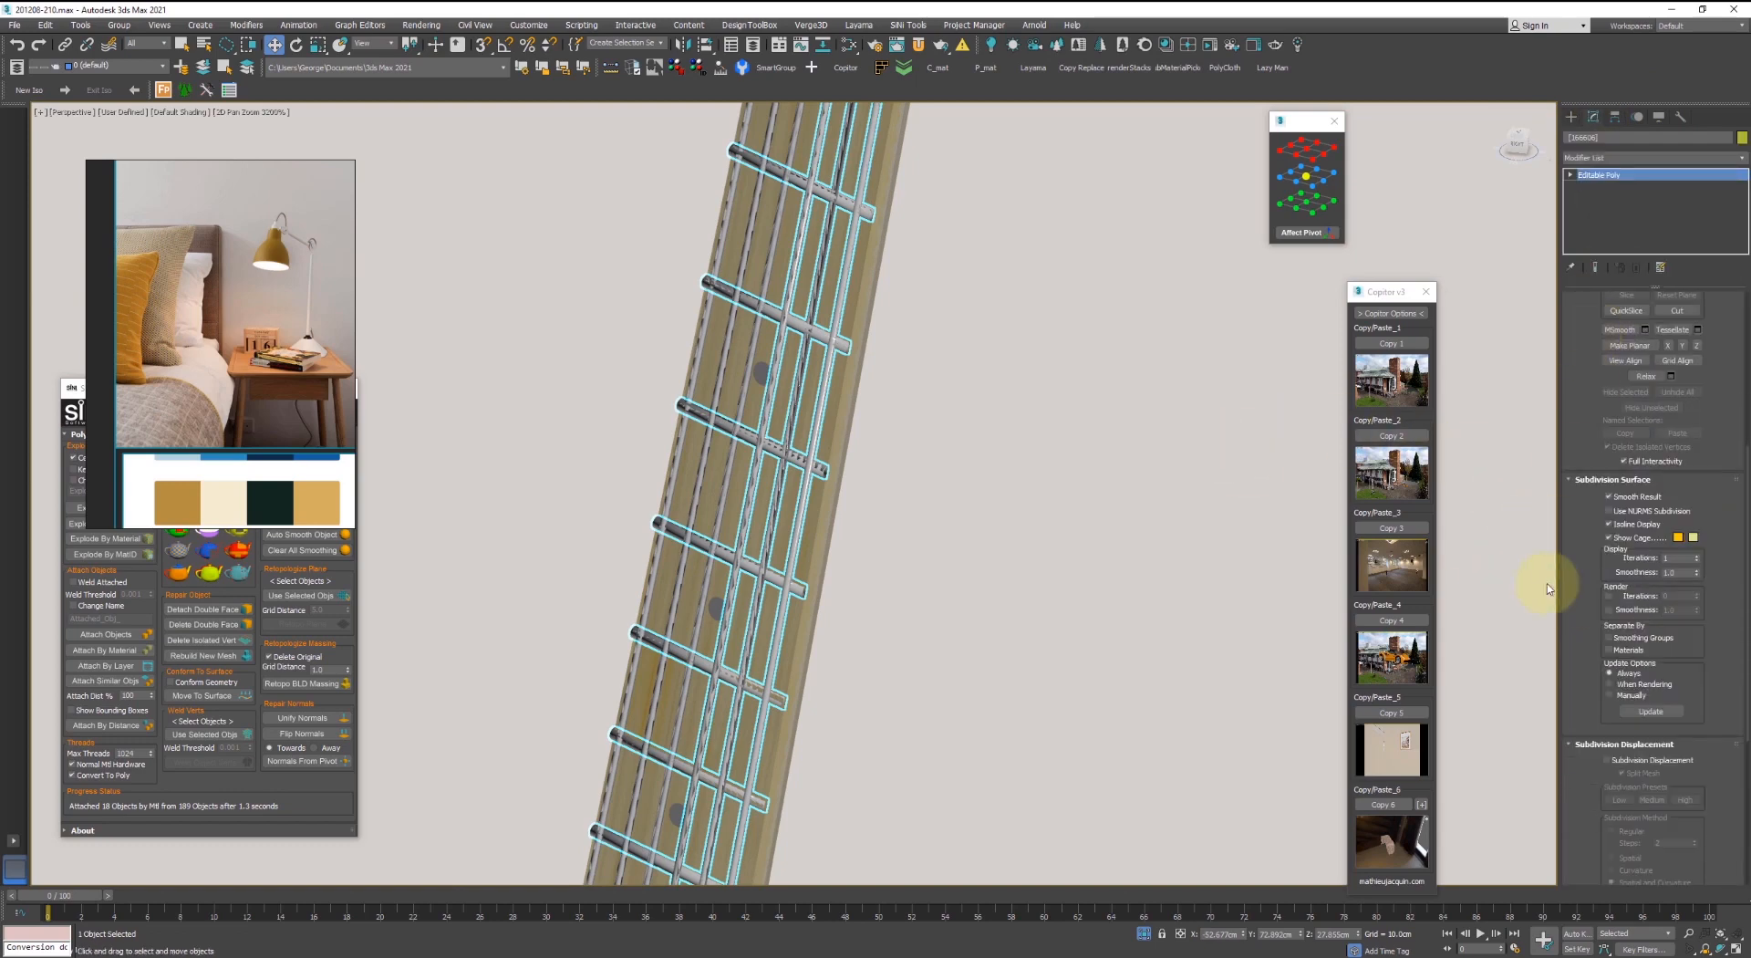
scroll(1552, 602, "down", 8)
scroll(884, 595, "down", 8)
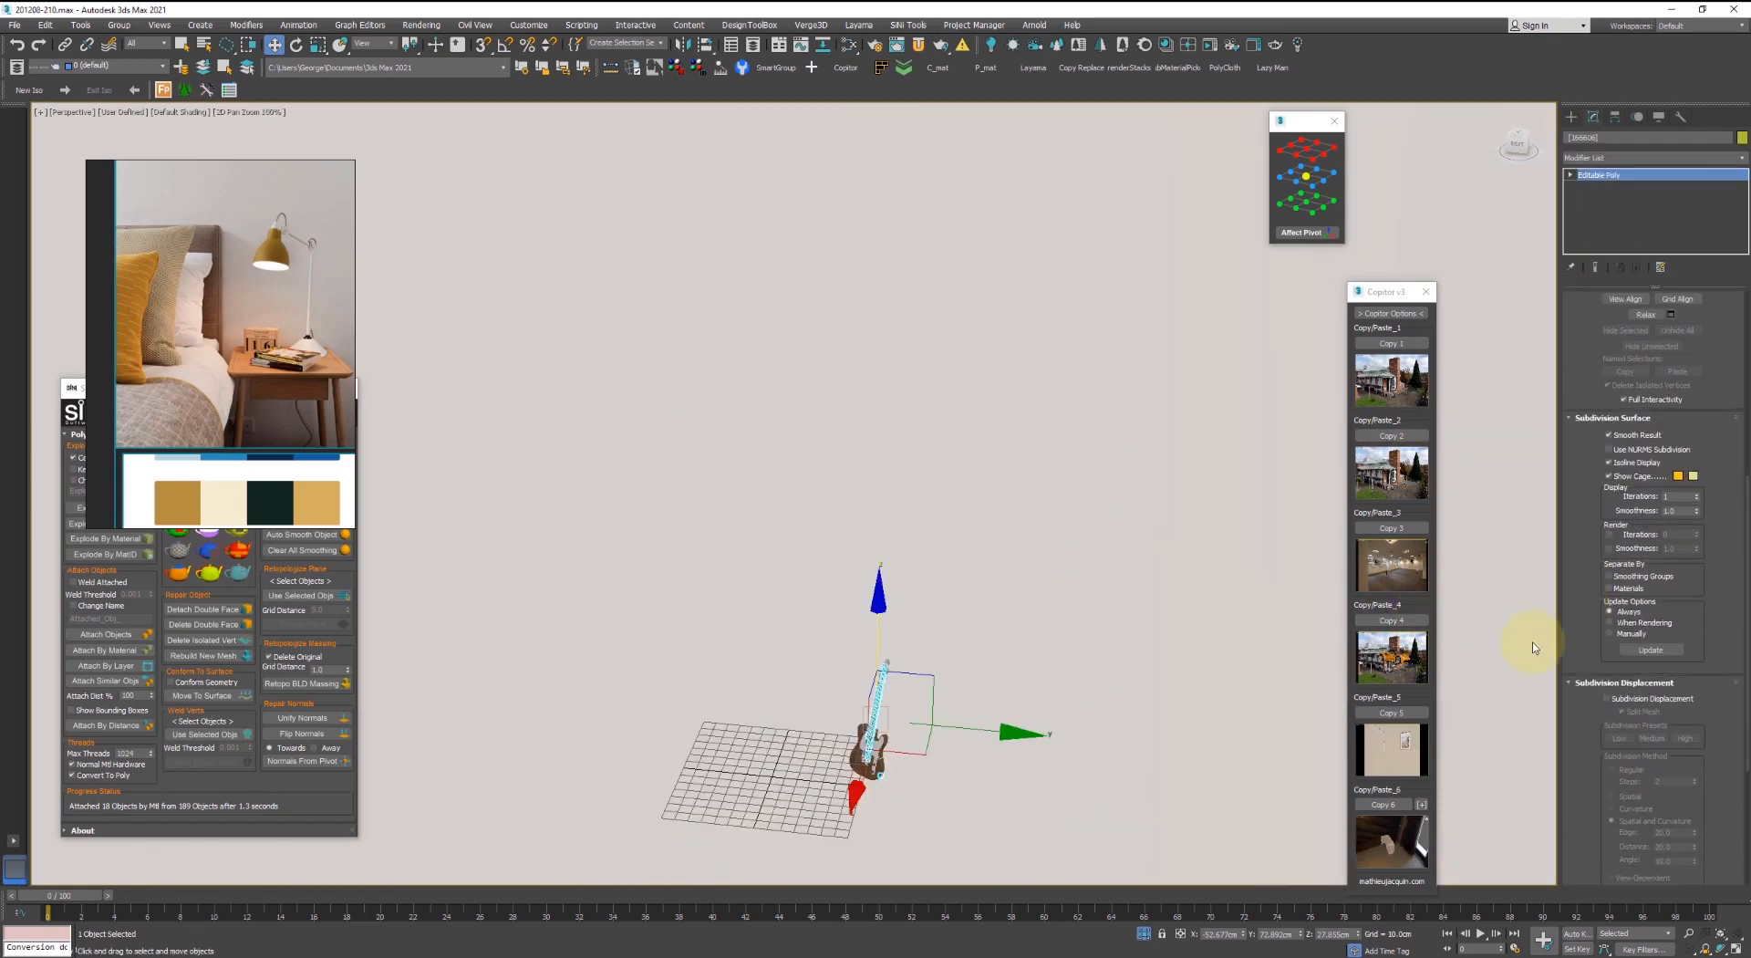
scroll(905, 756, "up", 8)
scroll(925, 520, "down", 6)
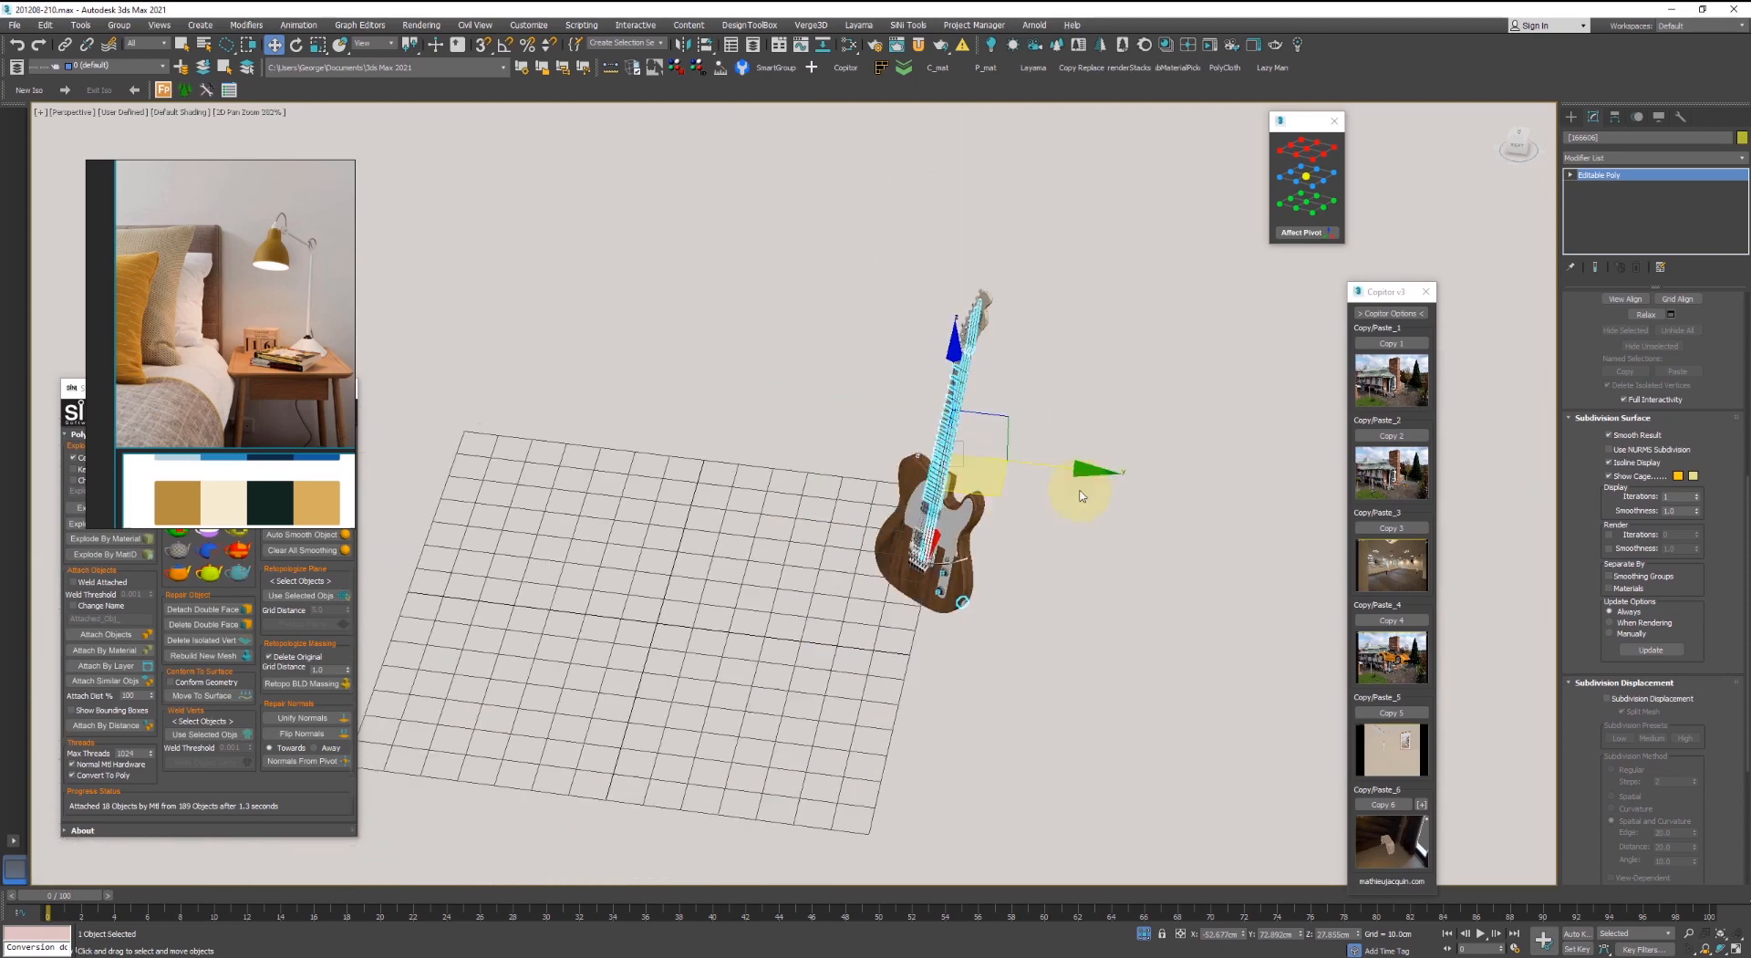
scroll(934, 625, "up", 2)
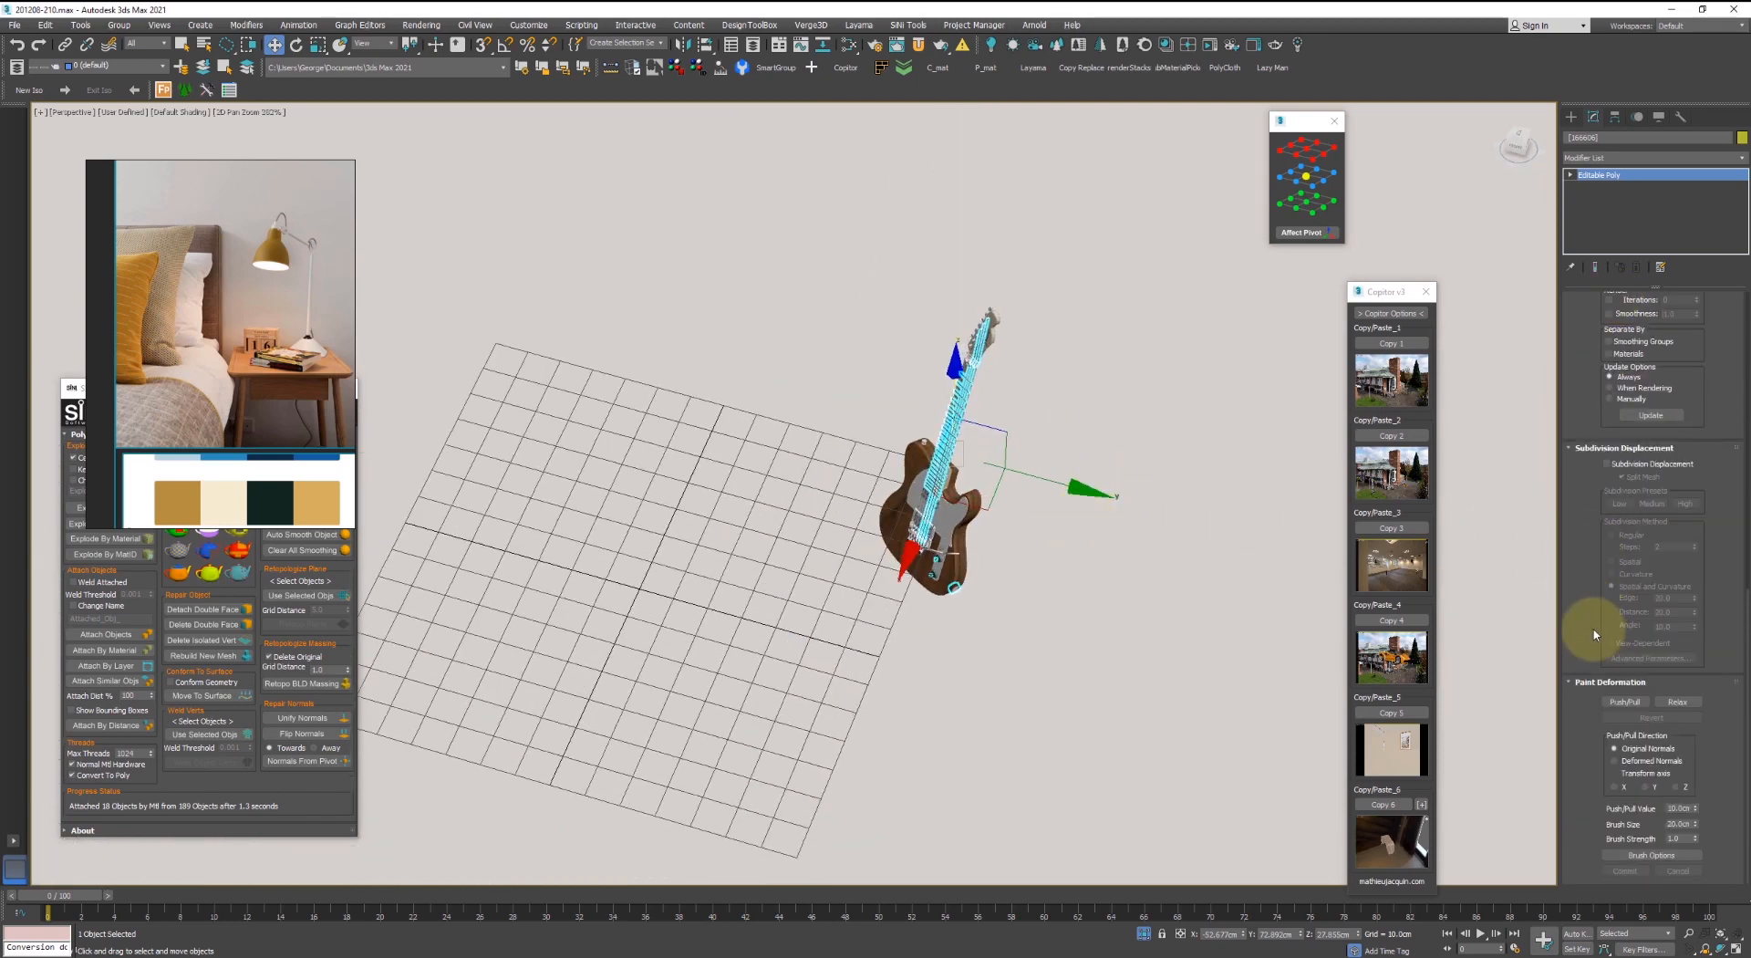
scroll(1595, 634, "up", 6)
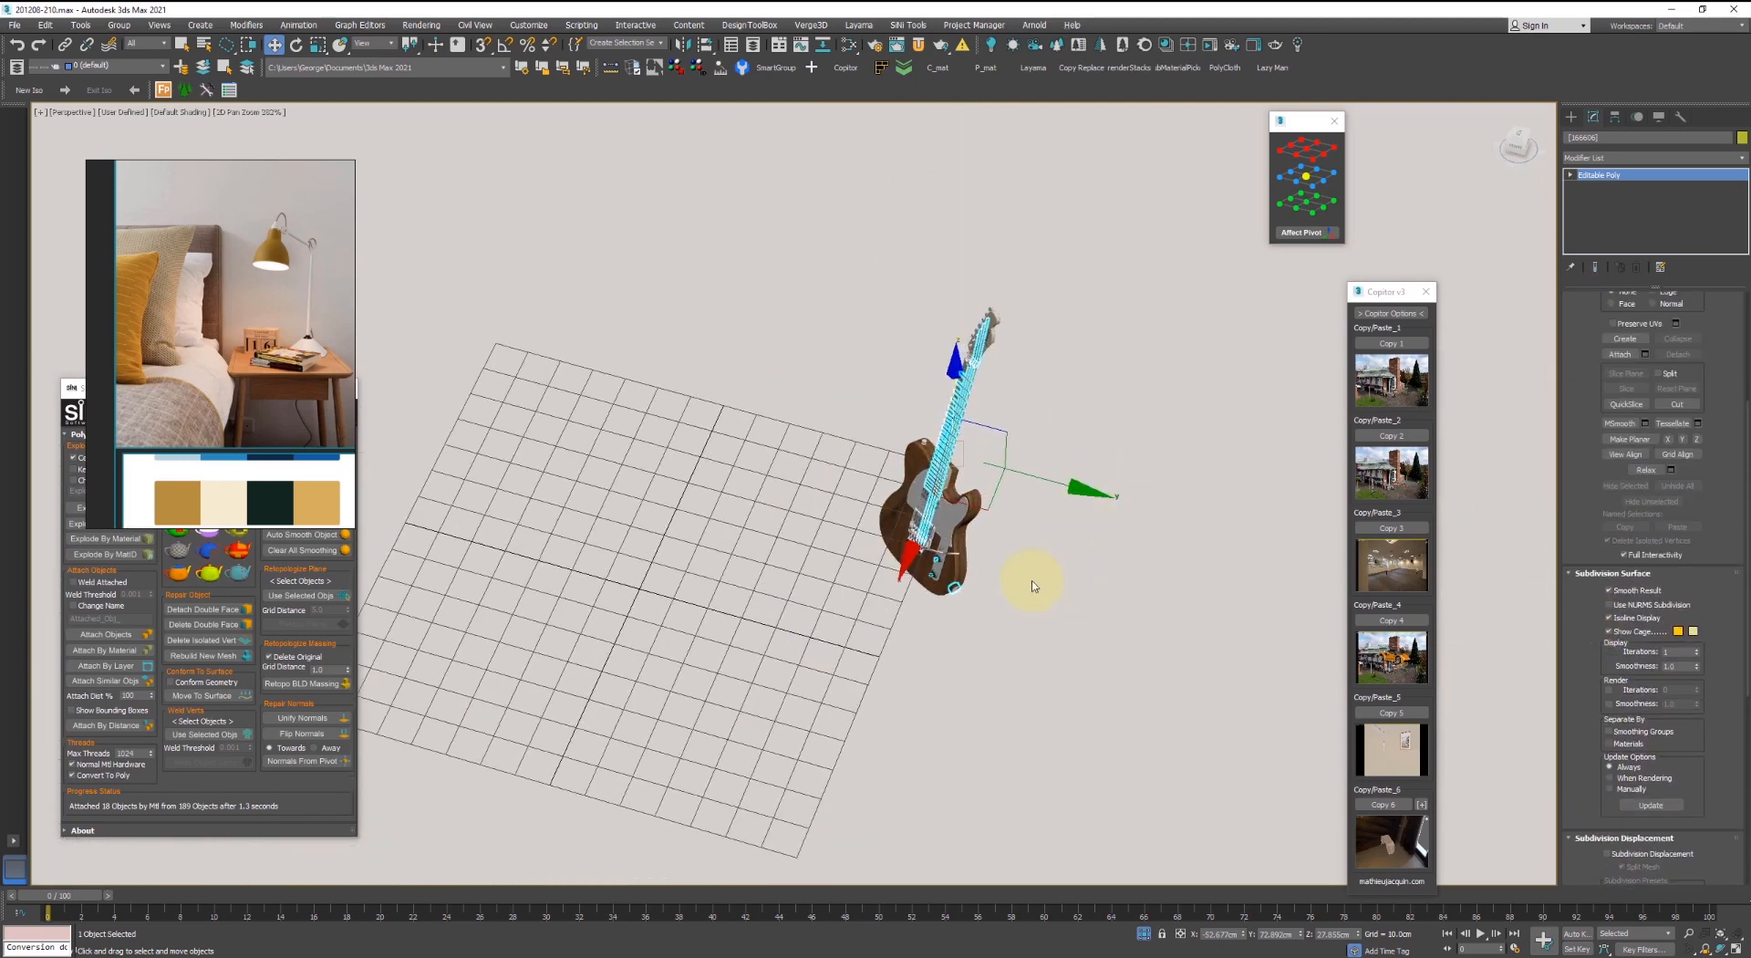
scroll(1034, 585, "up", 2)
- Clear all smoothing groups from the selected string and fret polygons, cancel selecting by smoothing group, and deselect the mesh
key("4")
scroll(978, 380, "up", 4)
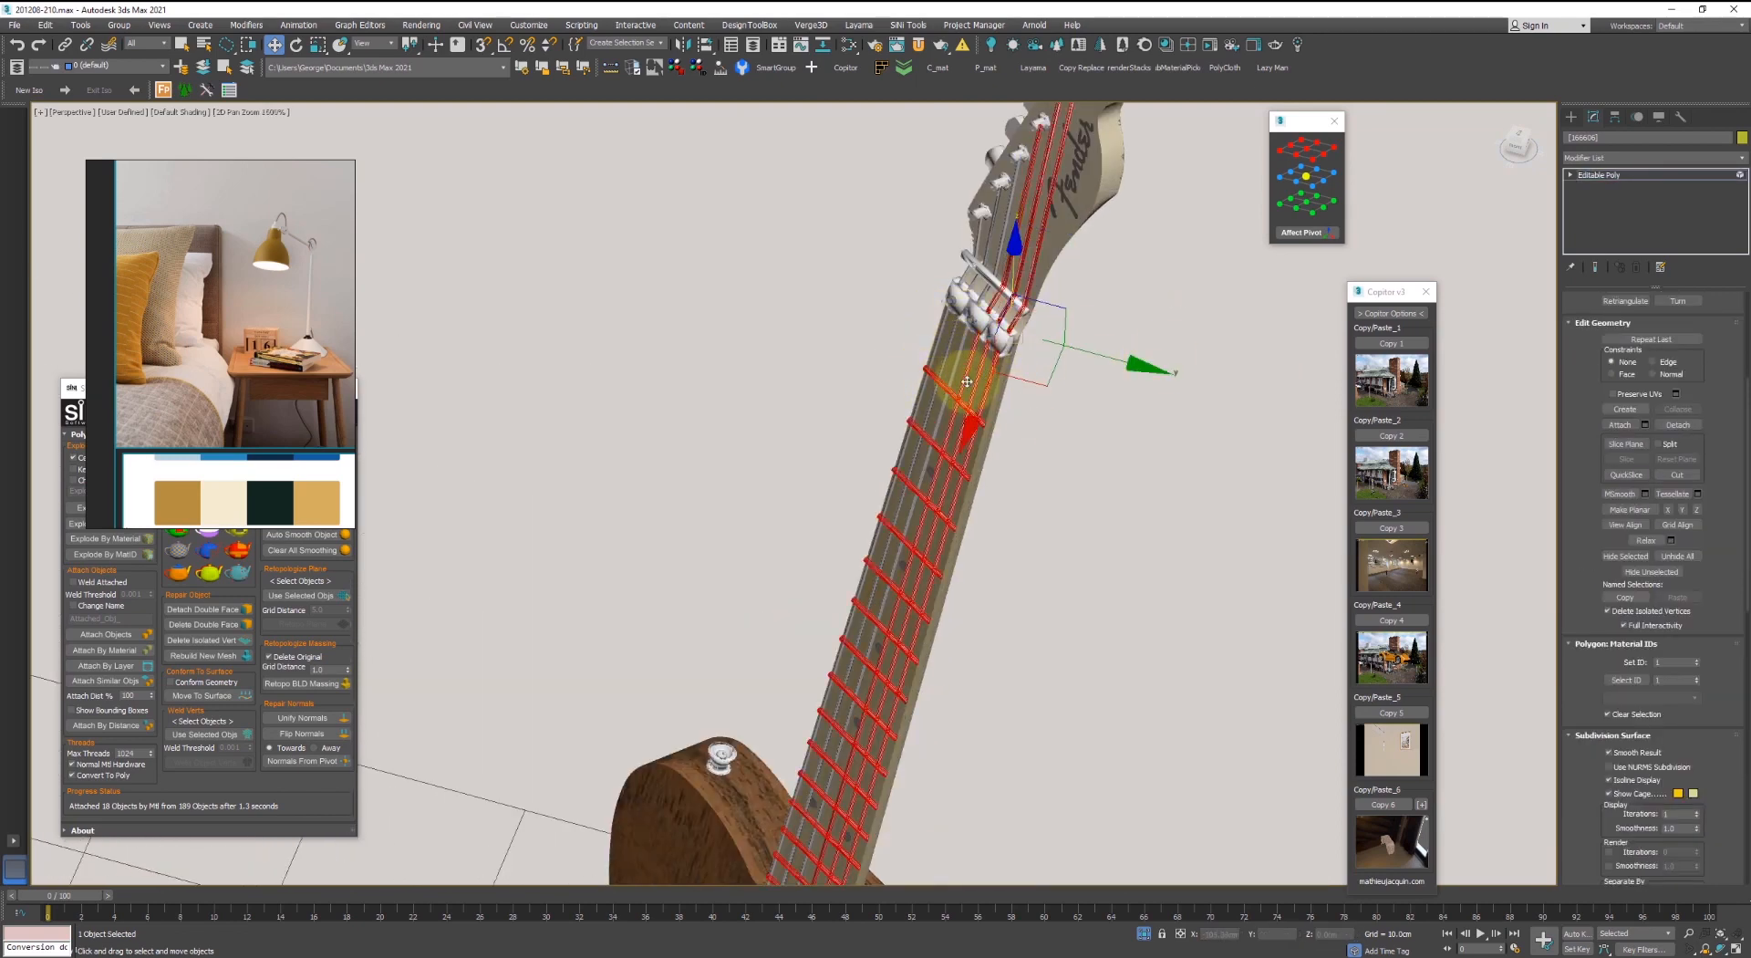
scroll(966, 381, "up", 3)
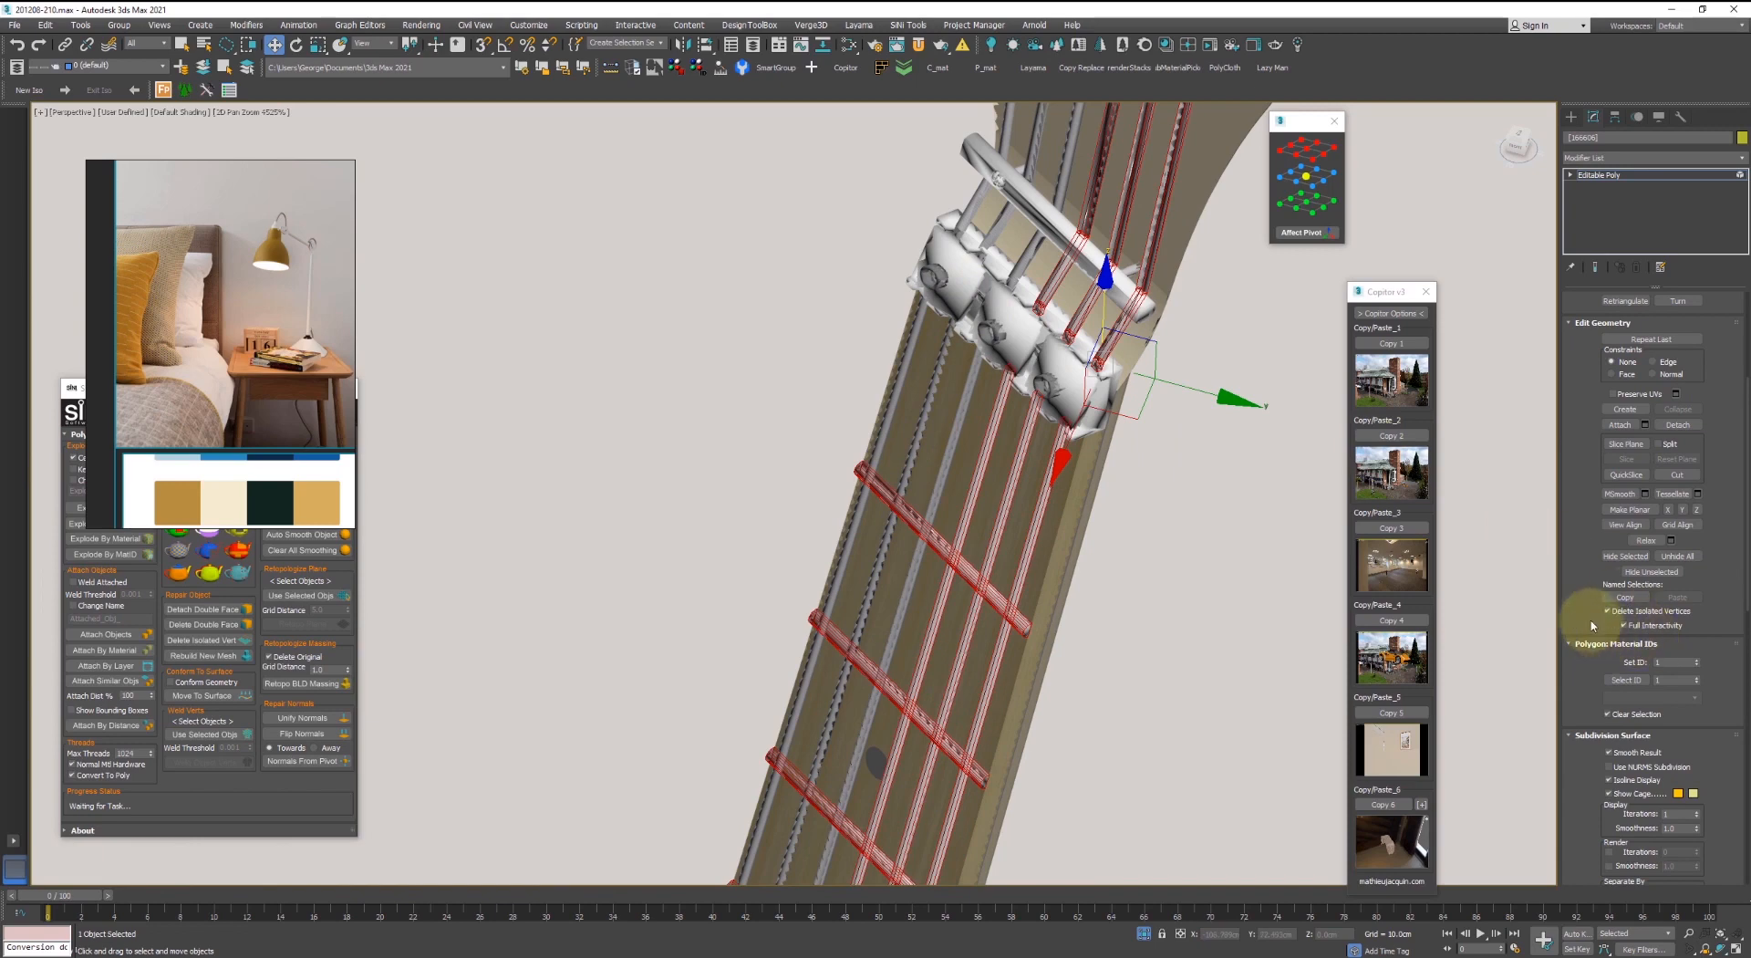
scroll(1595, 536, "down", 5)
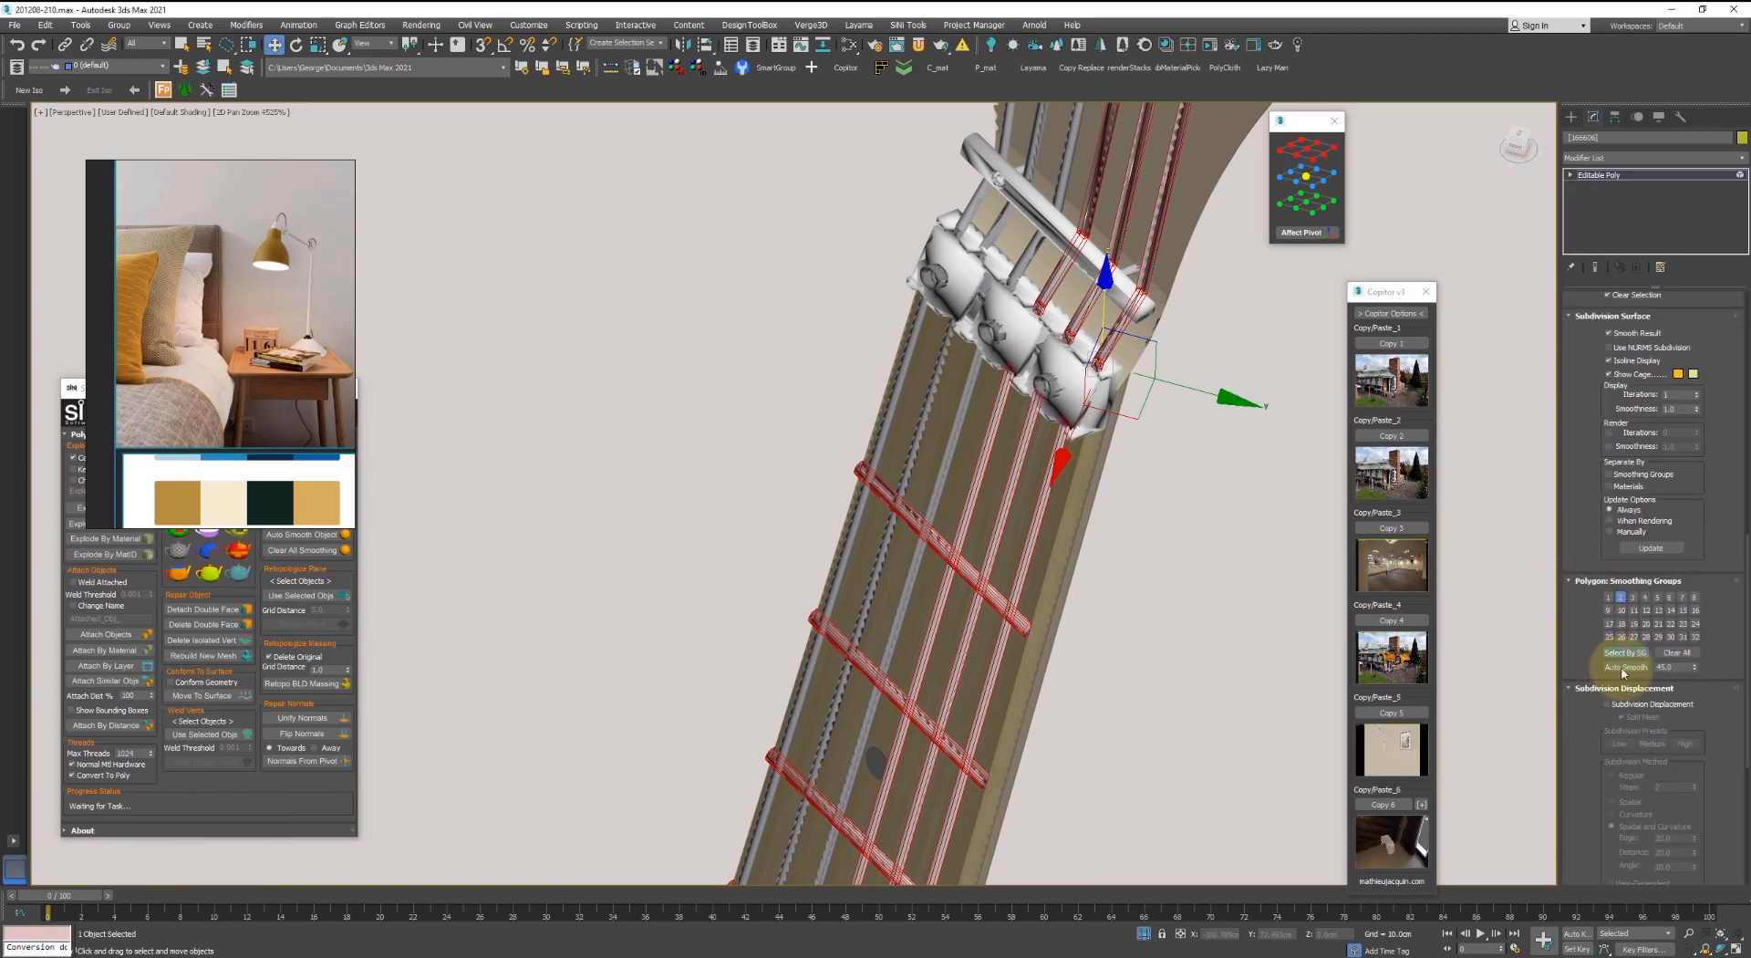
left_click(923, 482)
left_click(1678, 653)
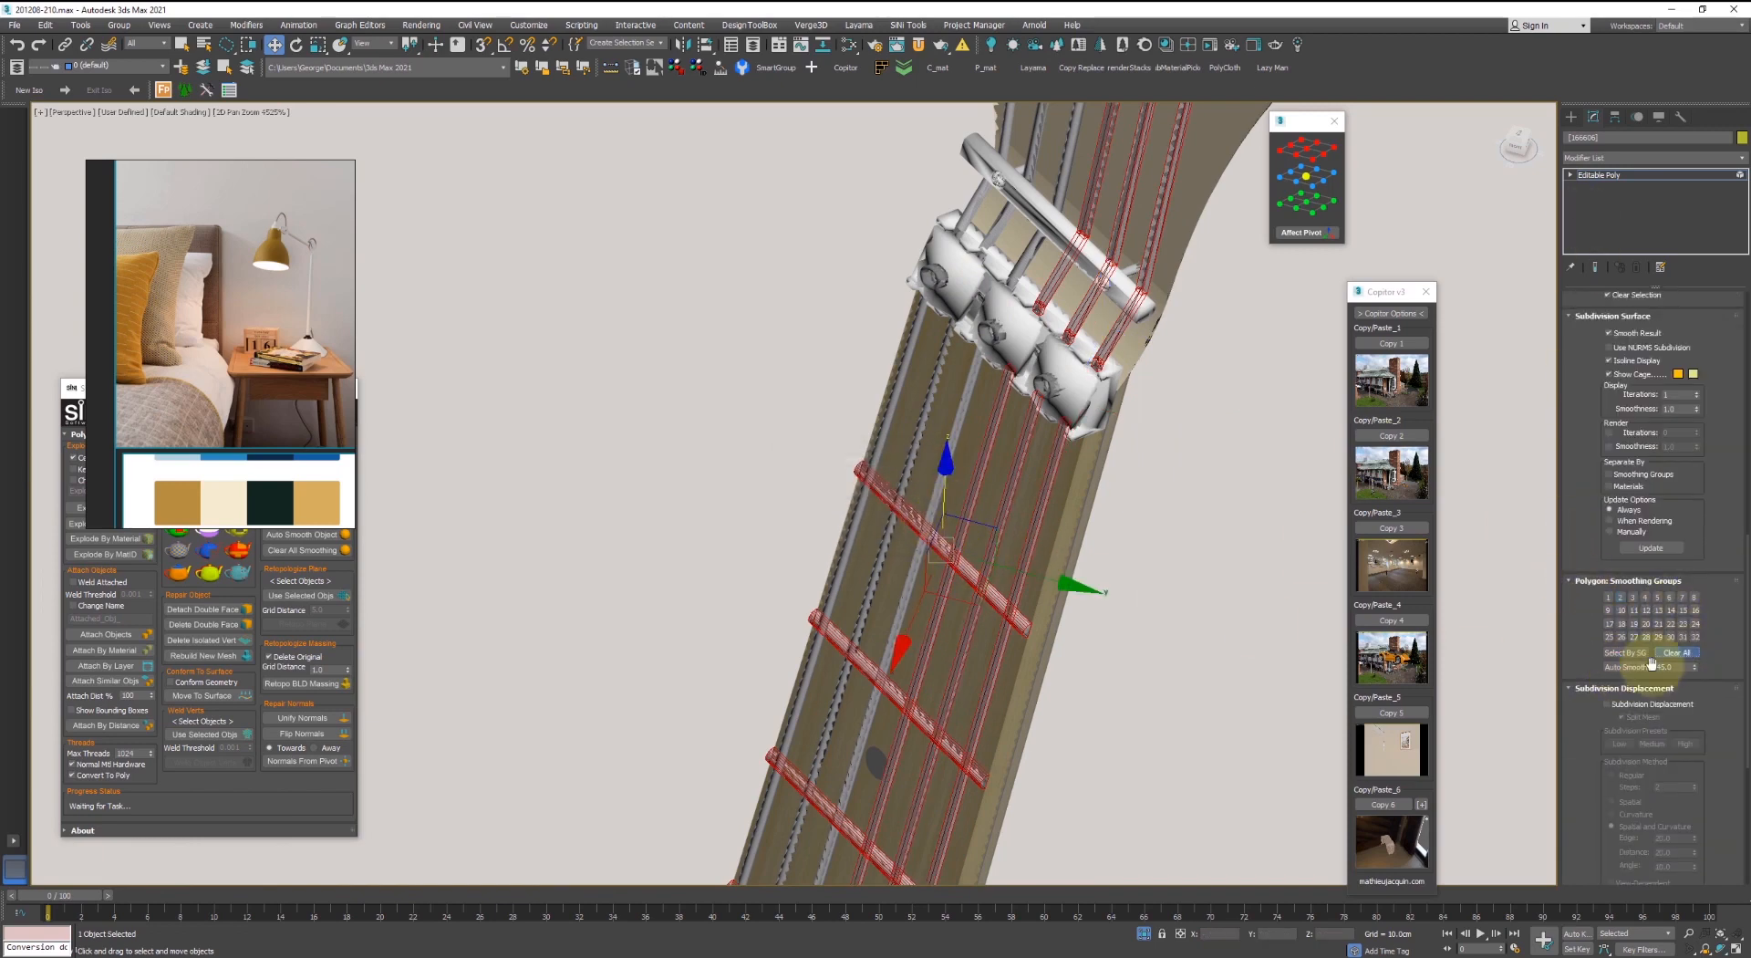
left_click(1625, 652)
left_click(923, 501)
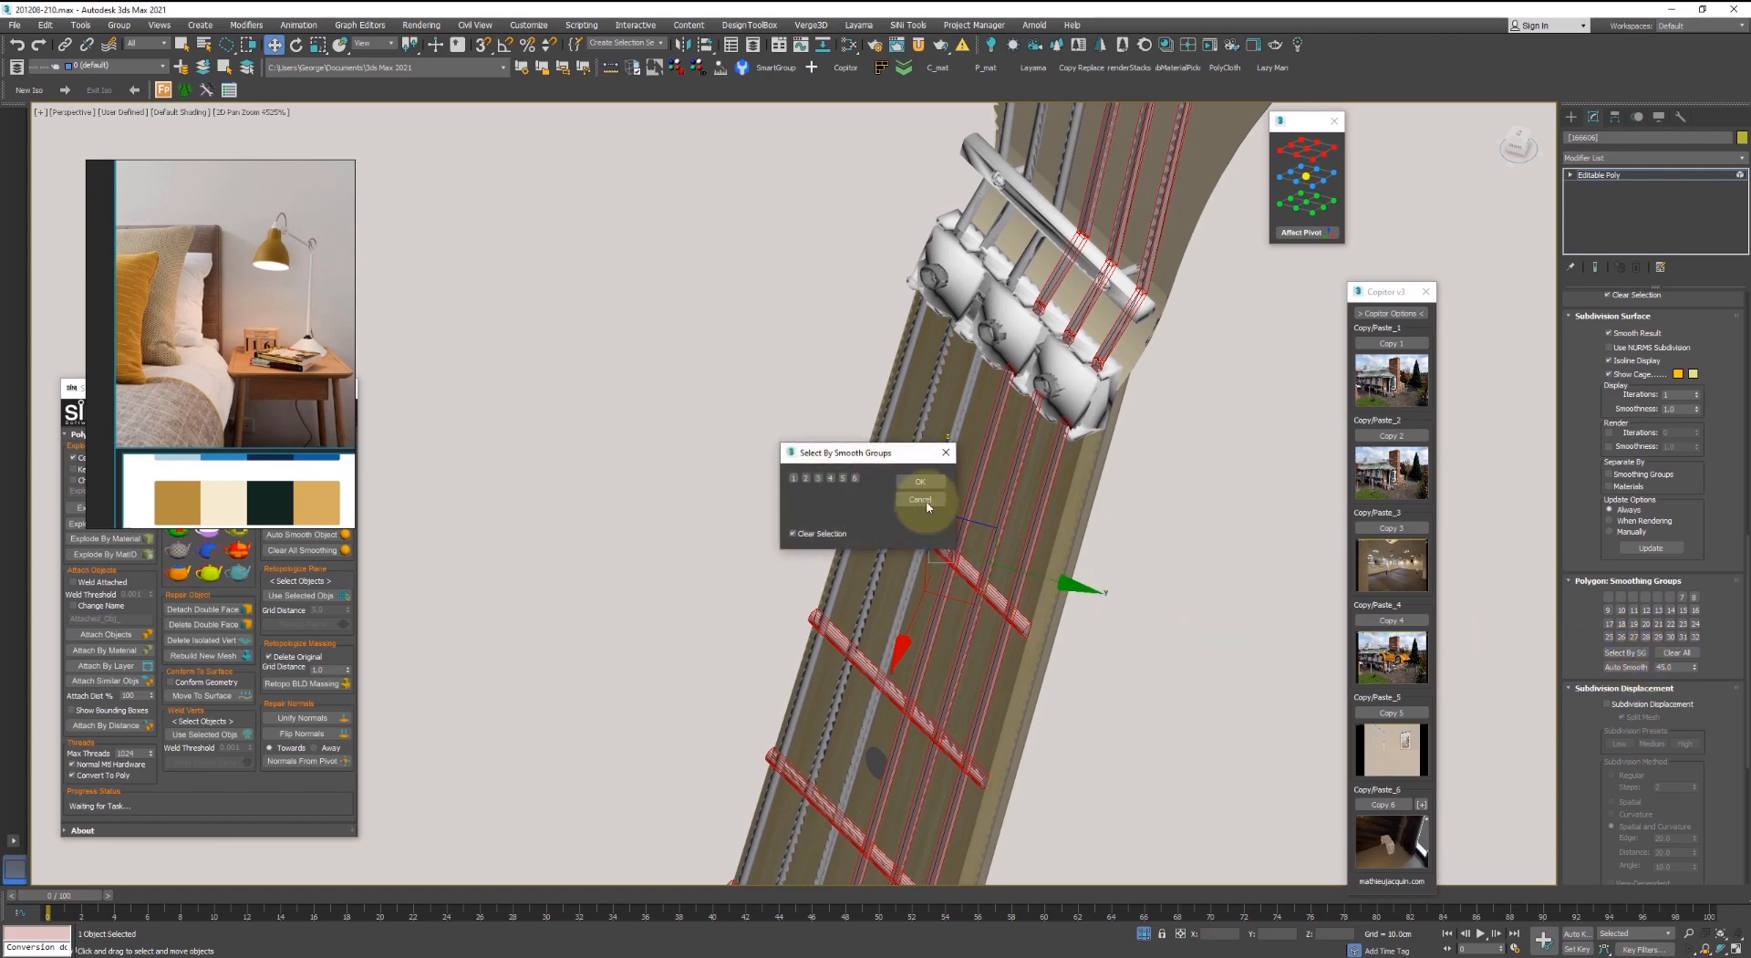
left_click(940, 344)
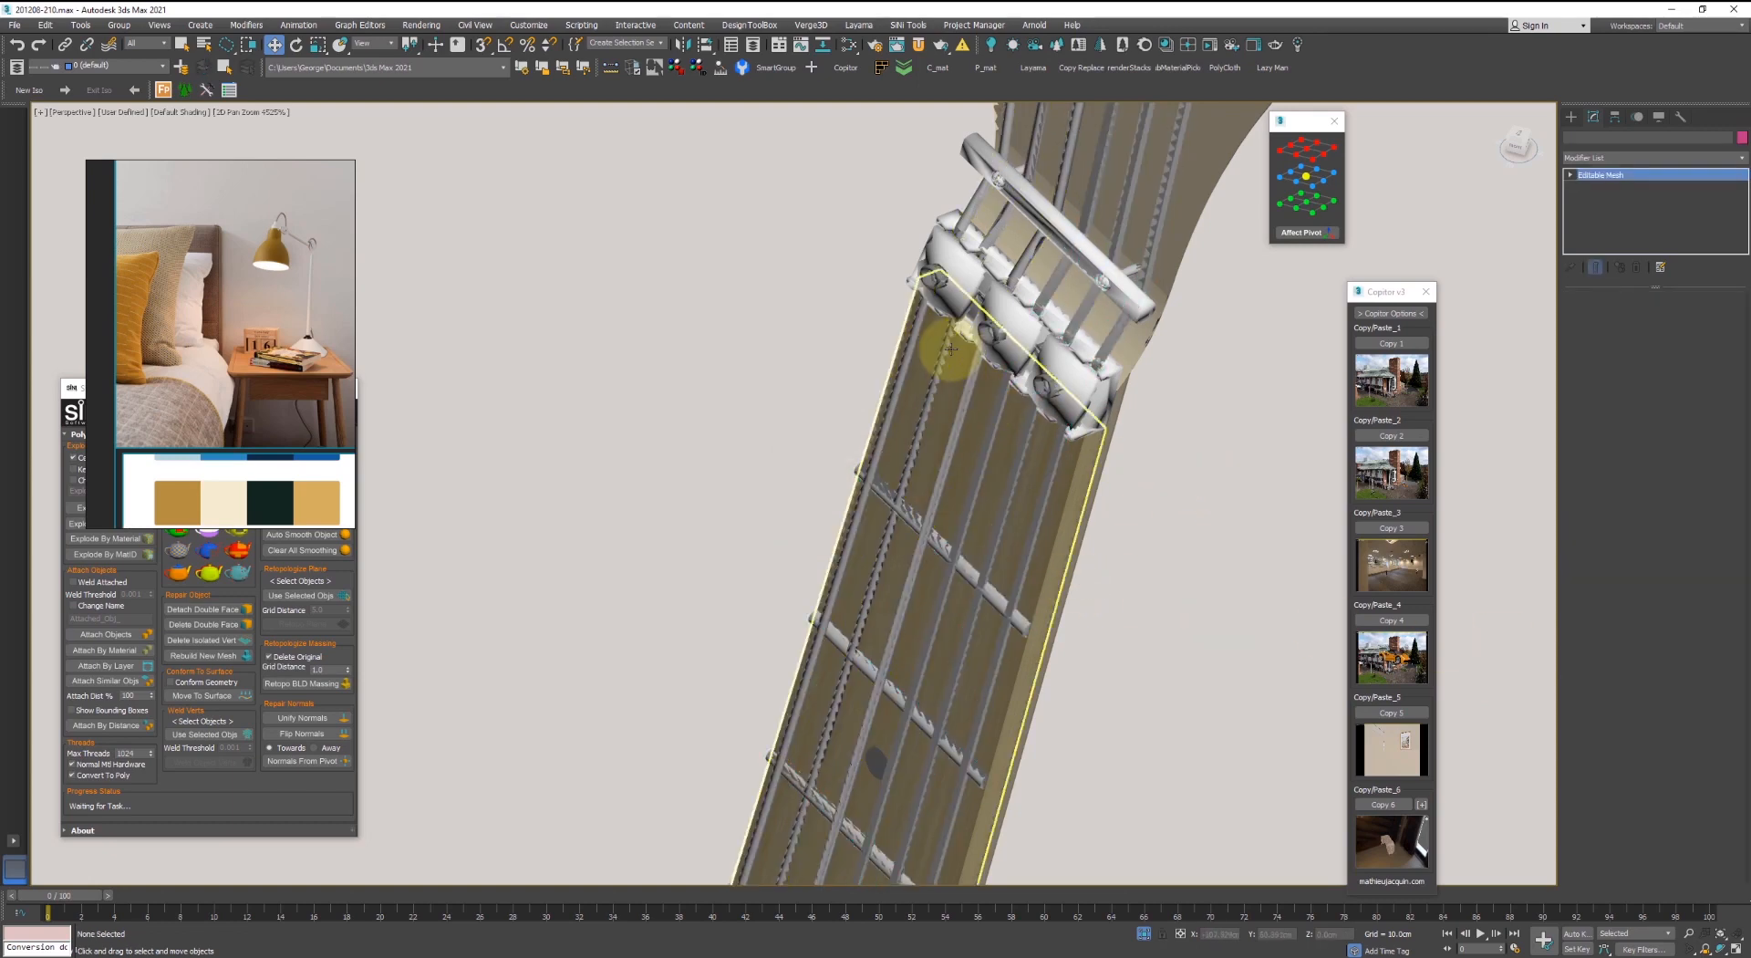
- Select the strings, frets and metal hardware on the guitar's neck, leaving out the wooden neck
left_click(1003, 391)
left_click(1004, 392, "ctrl")
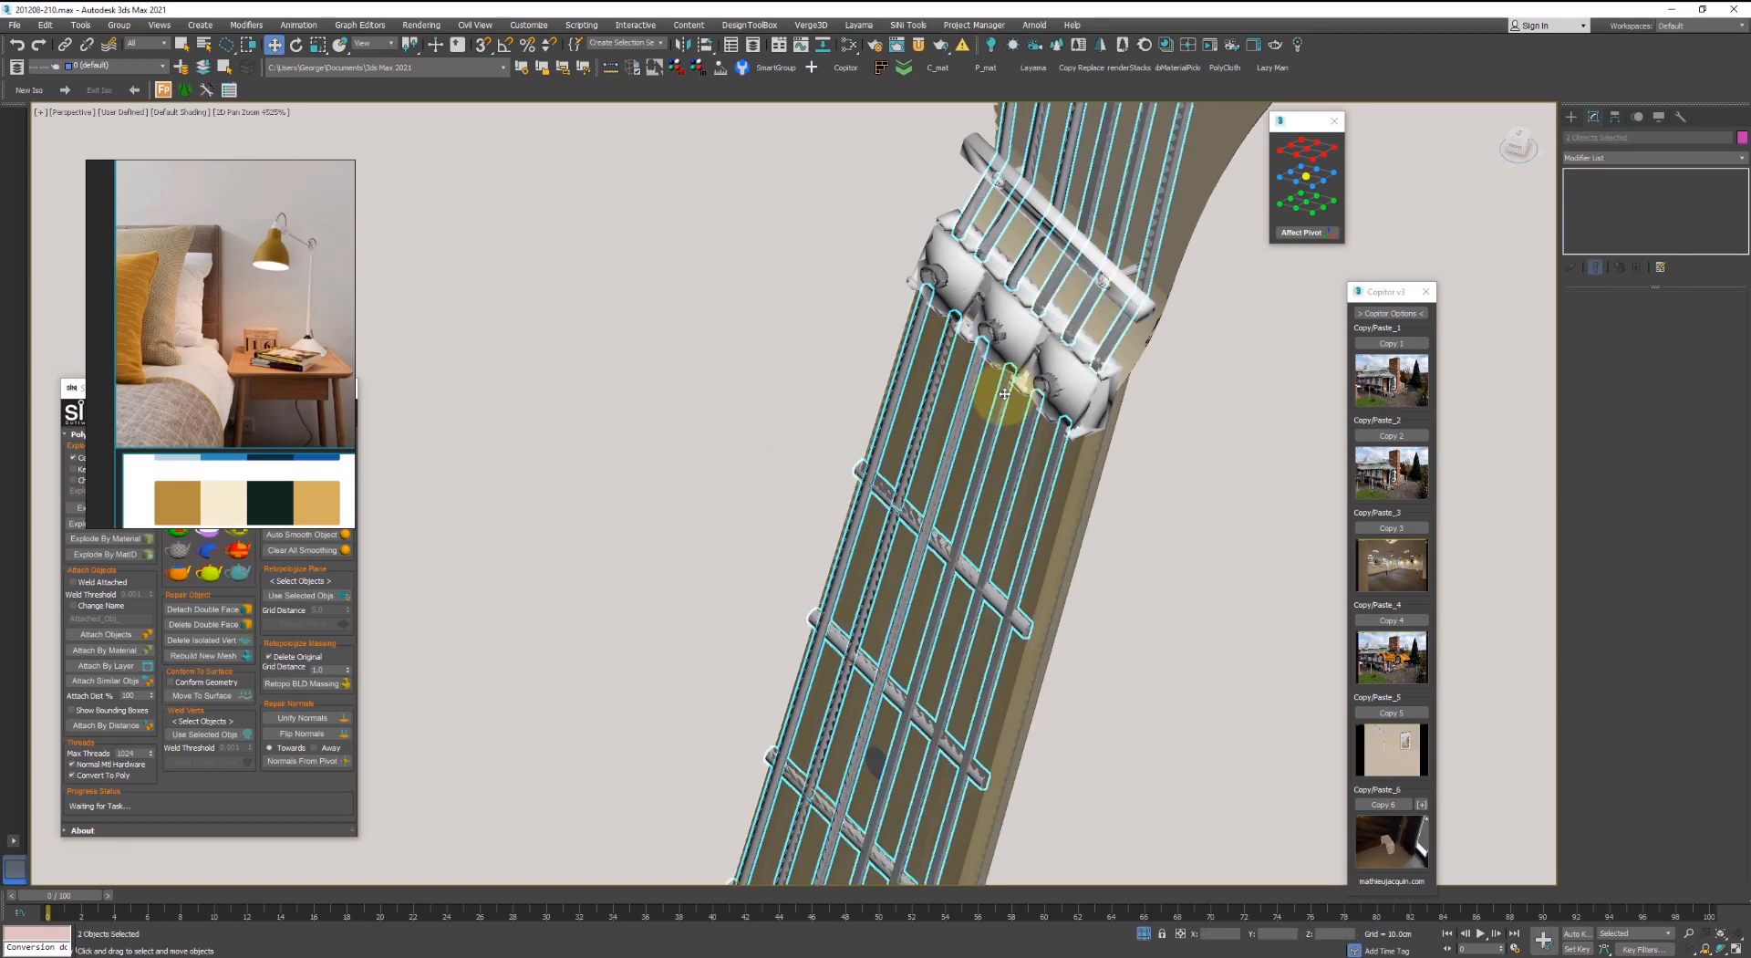
scroll(1004, 392, "down", 2)
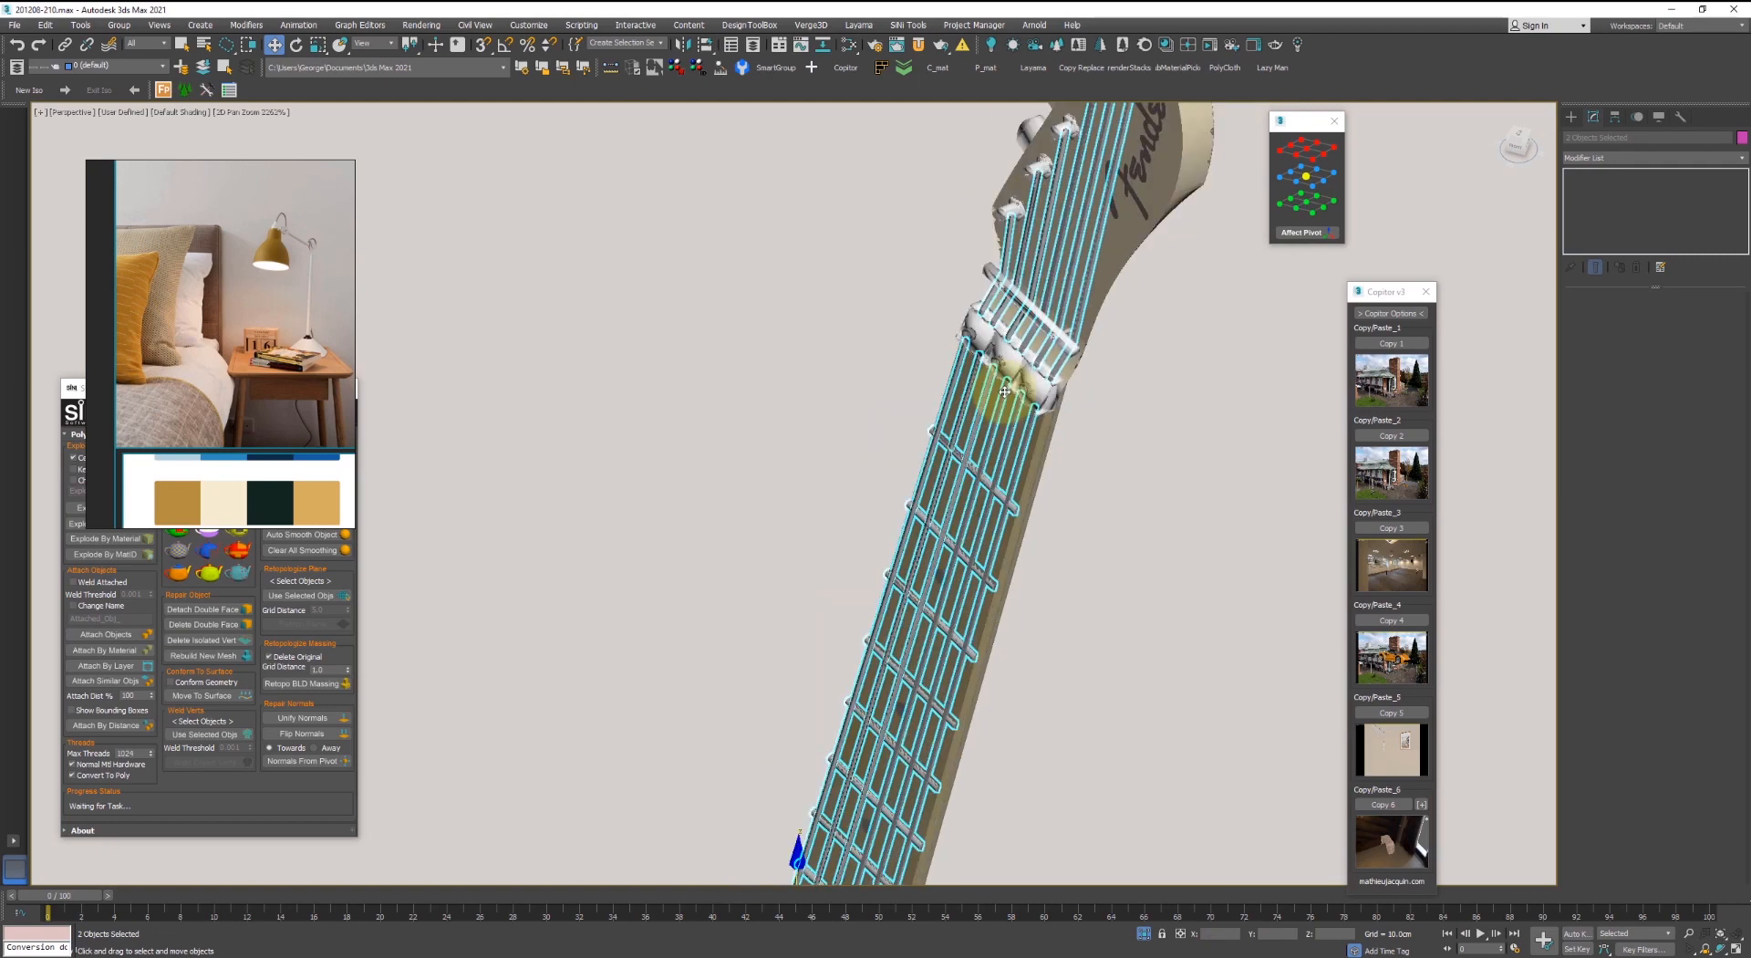
left_click(937, 428, "ctrl")
scroll(938, 441, "up", 2)
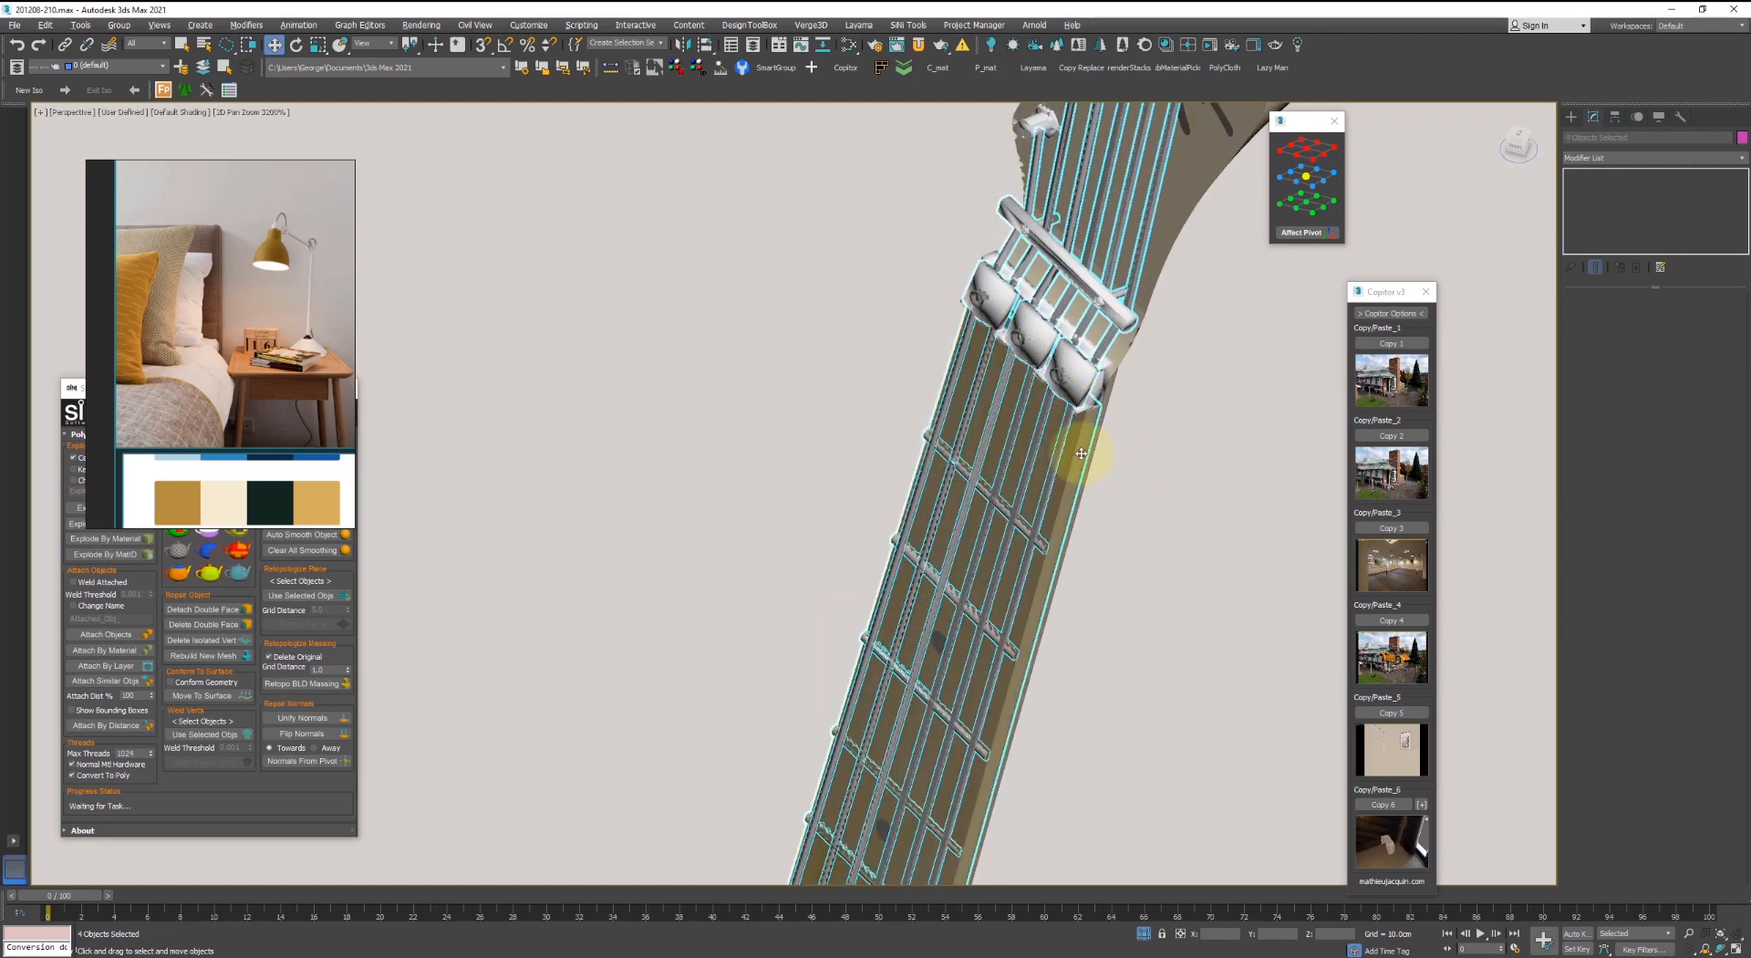
left_click(1079, 452, "alt")
- Create a CoronaPhysicalMtl in the material editor and assign it to the selected guitar parts
key("m")
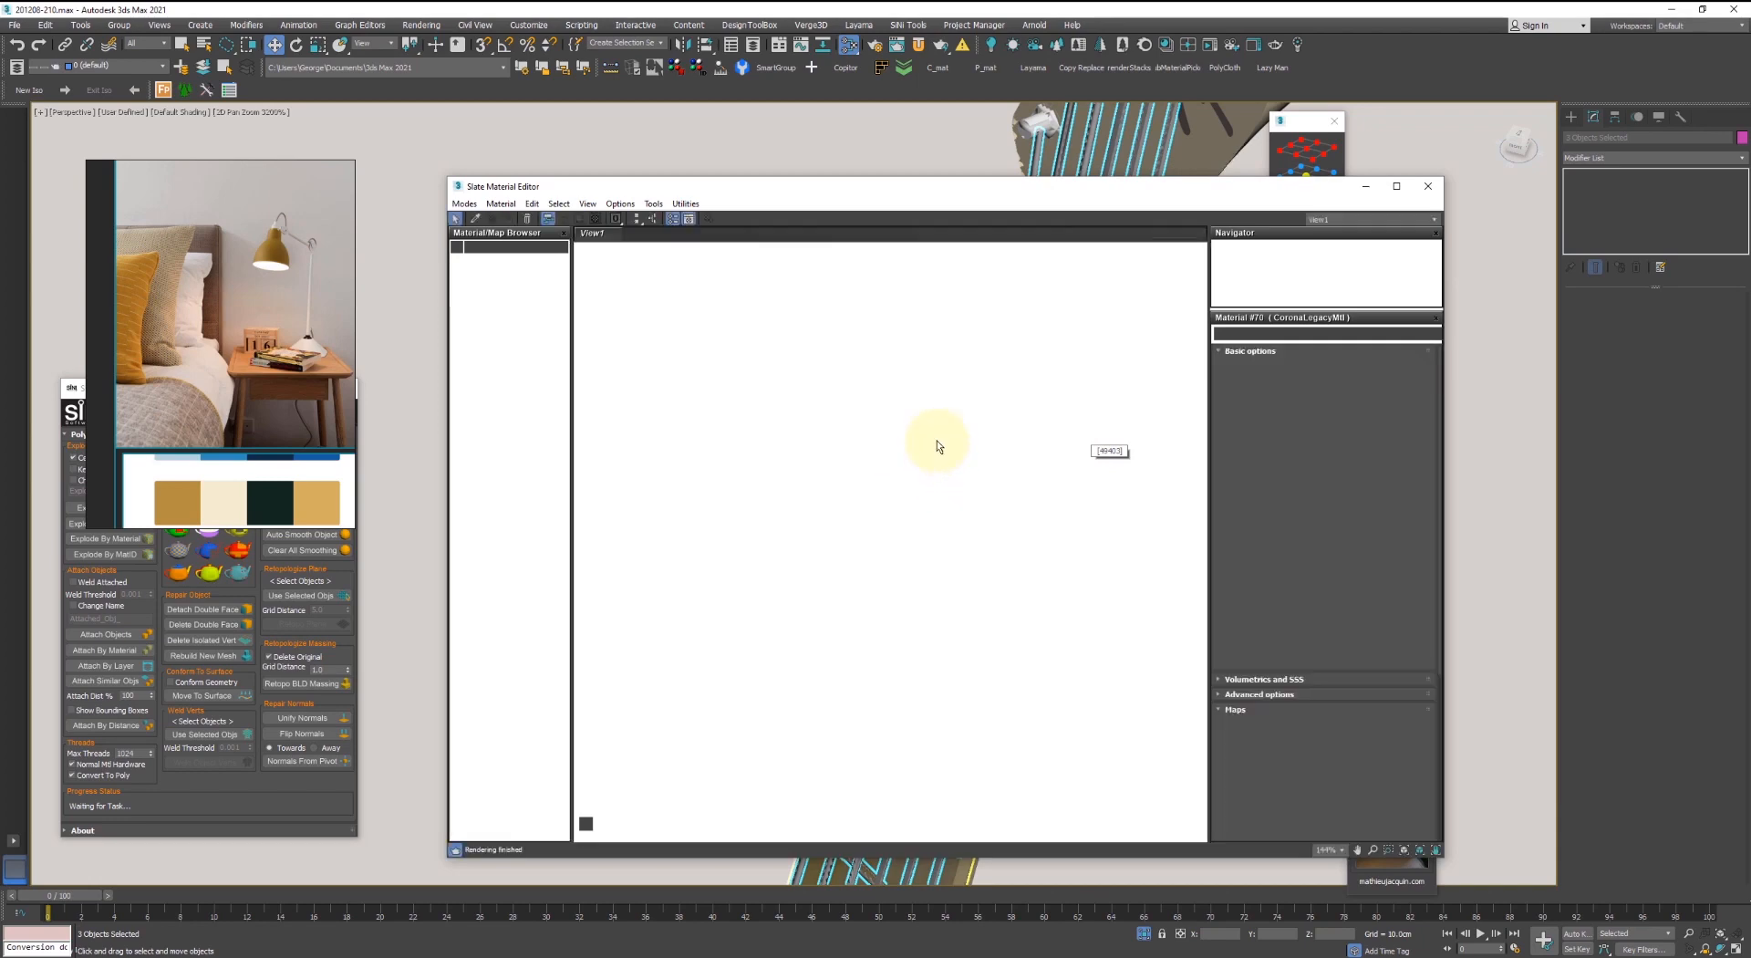
scroll(899, 416, "down", 6)
middle_click_drag(949, 400, 957, 598)
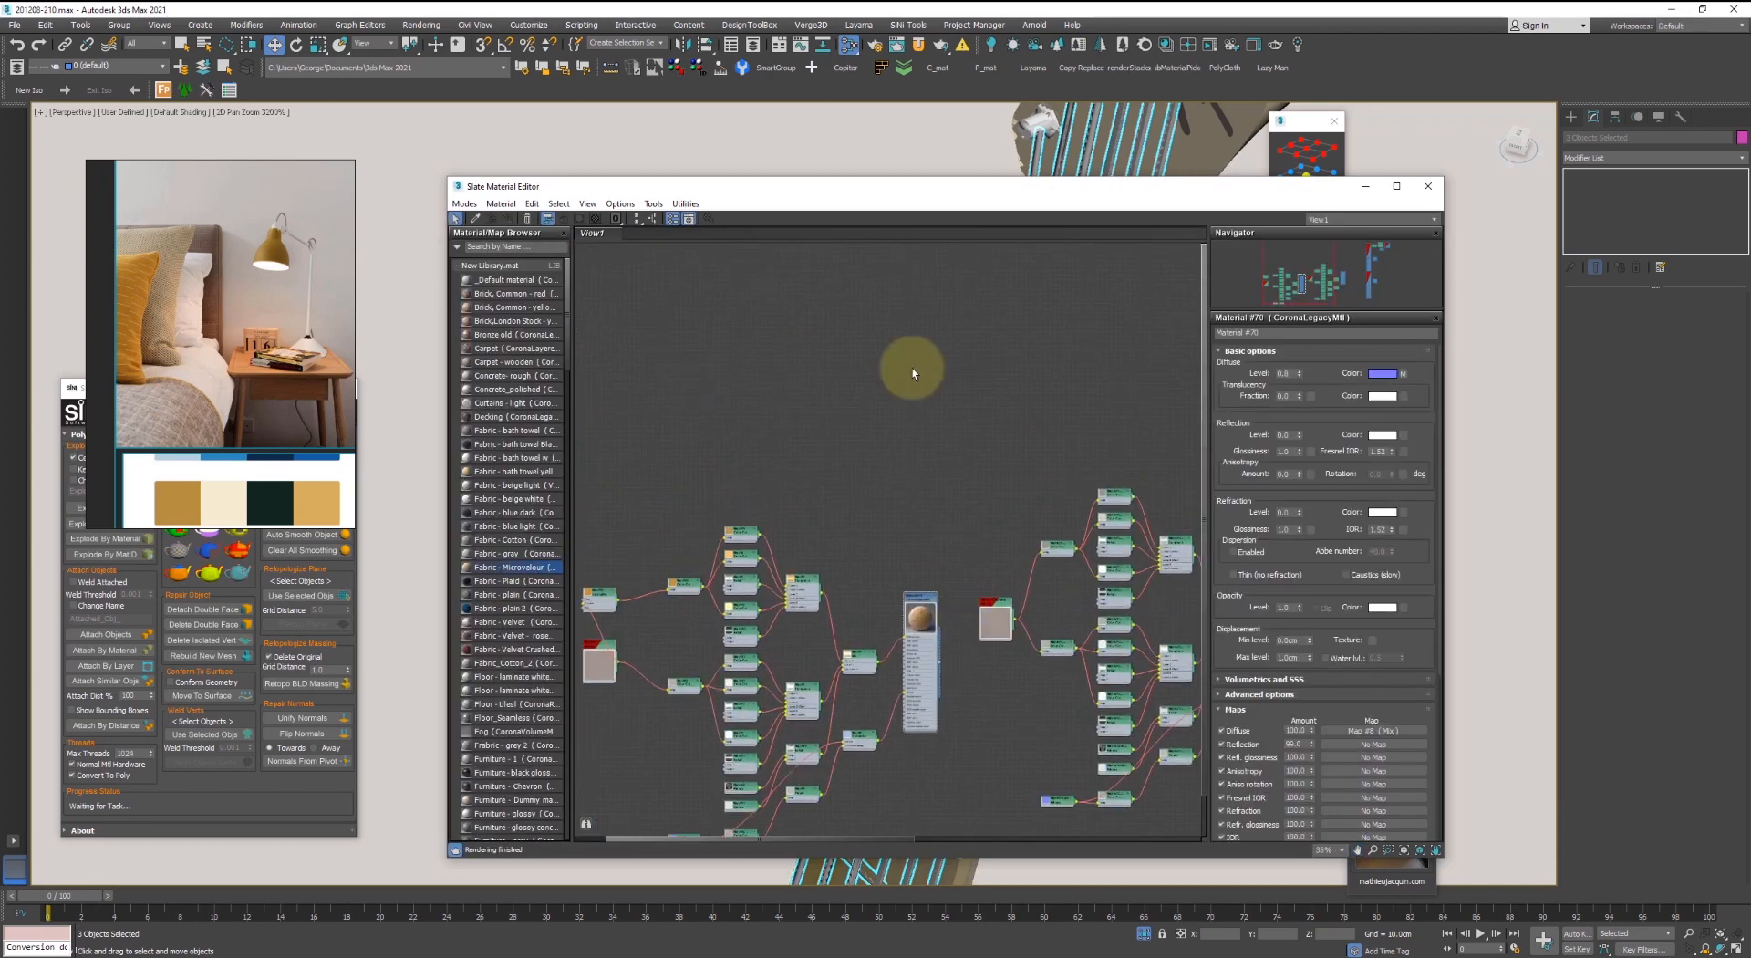
middle_click_drag(913, 368, 798, 546)
right_click(803, 441)
mouse_move(867, 461)
mouse_move(1008, 495)
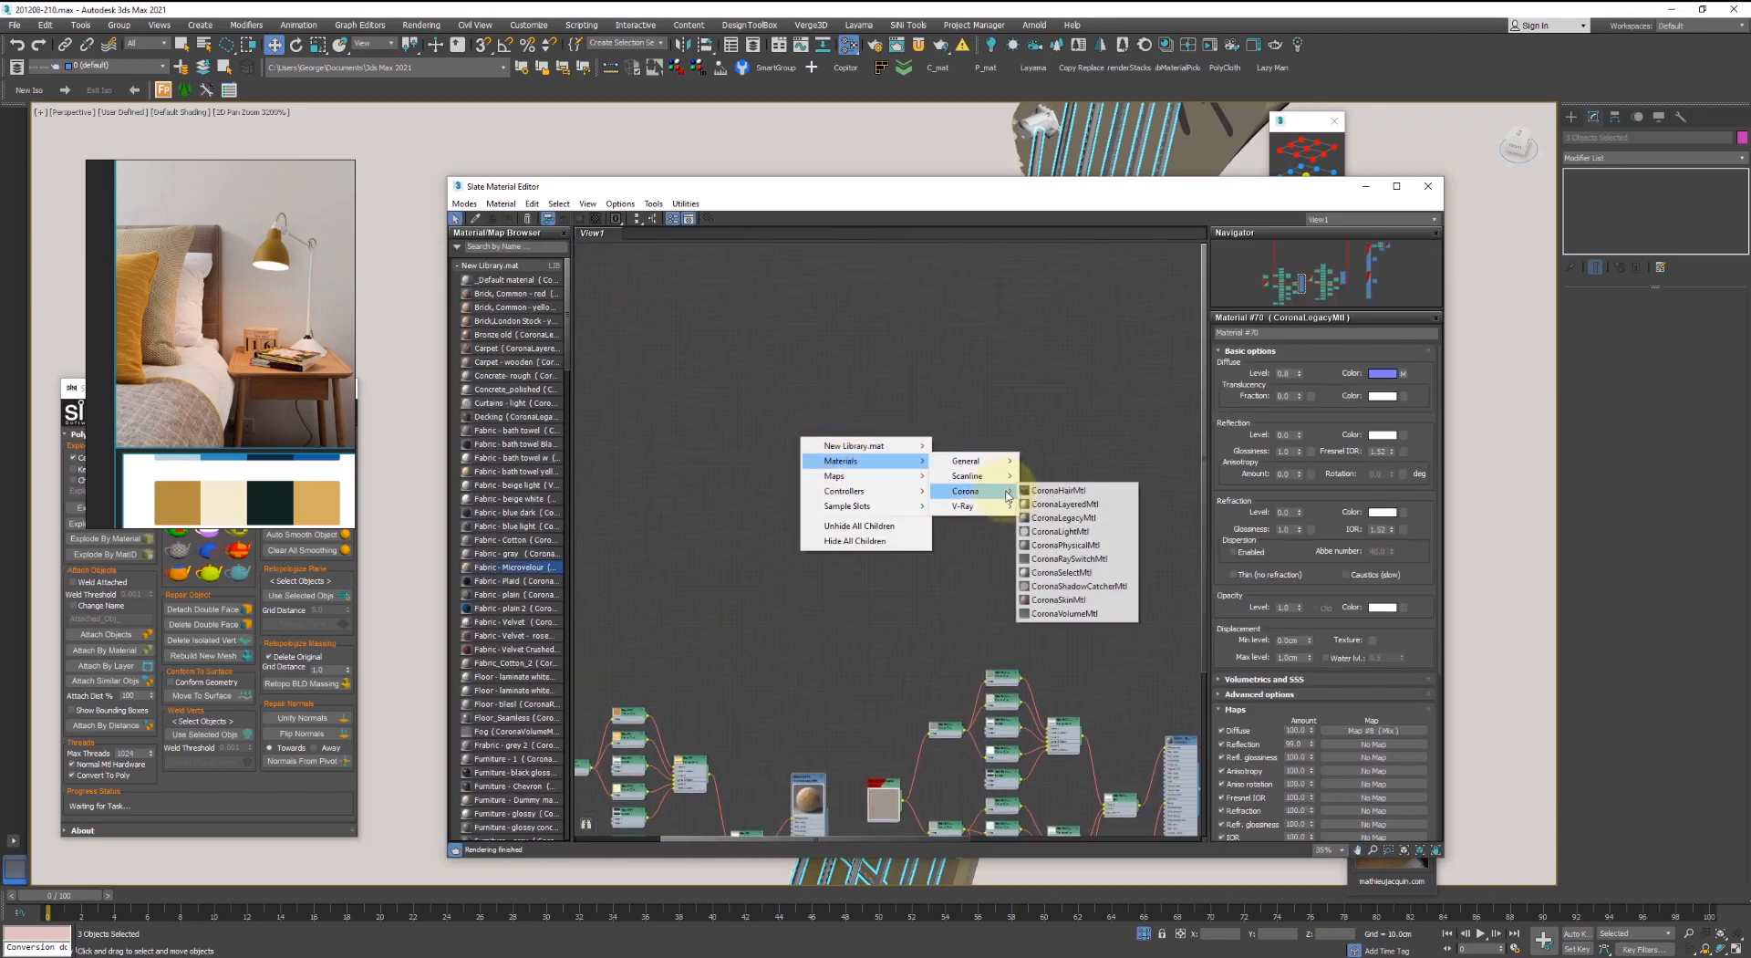
left_click(1086, 546)
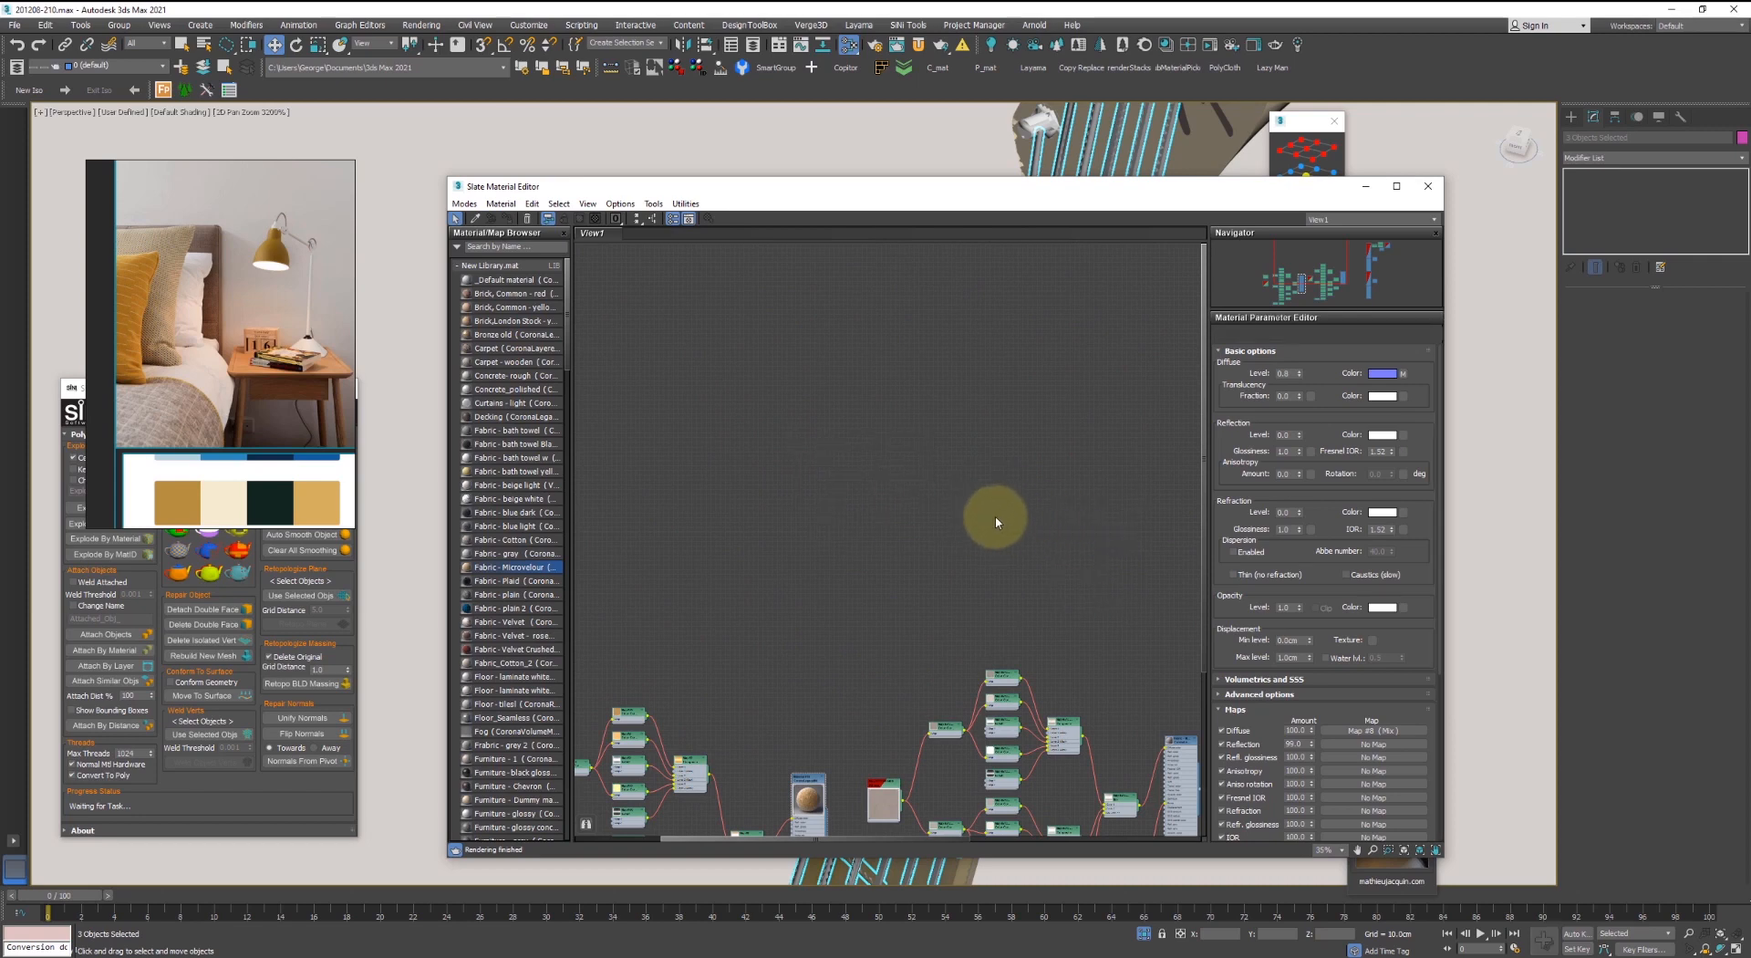
right_click(802, 456)
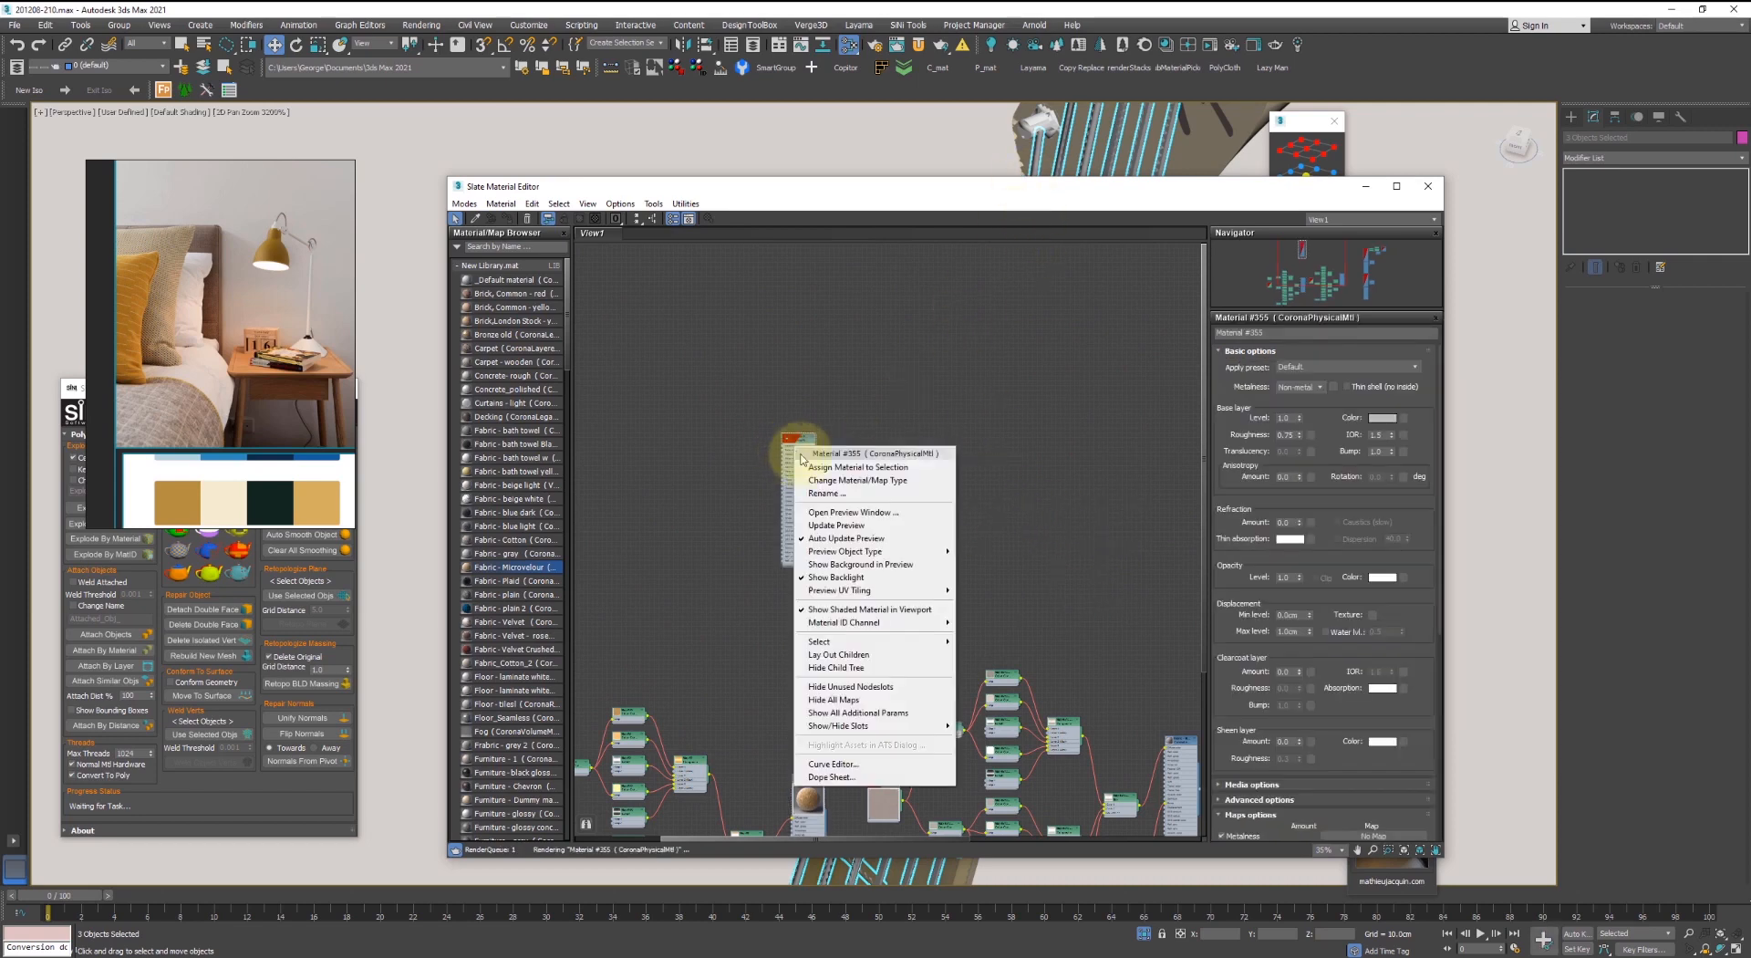
left_click(823, 466)
- Apply the Aluminium brushed preset to the new material and assign it to the extended selection of guitar hardware
left_click(1329, 367)
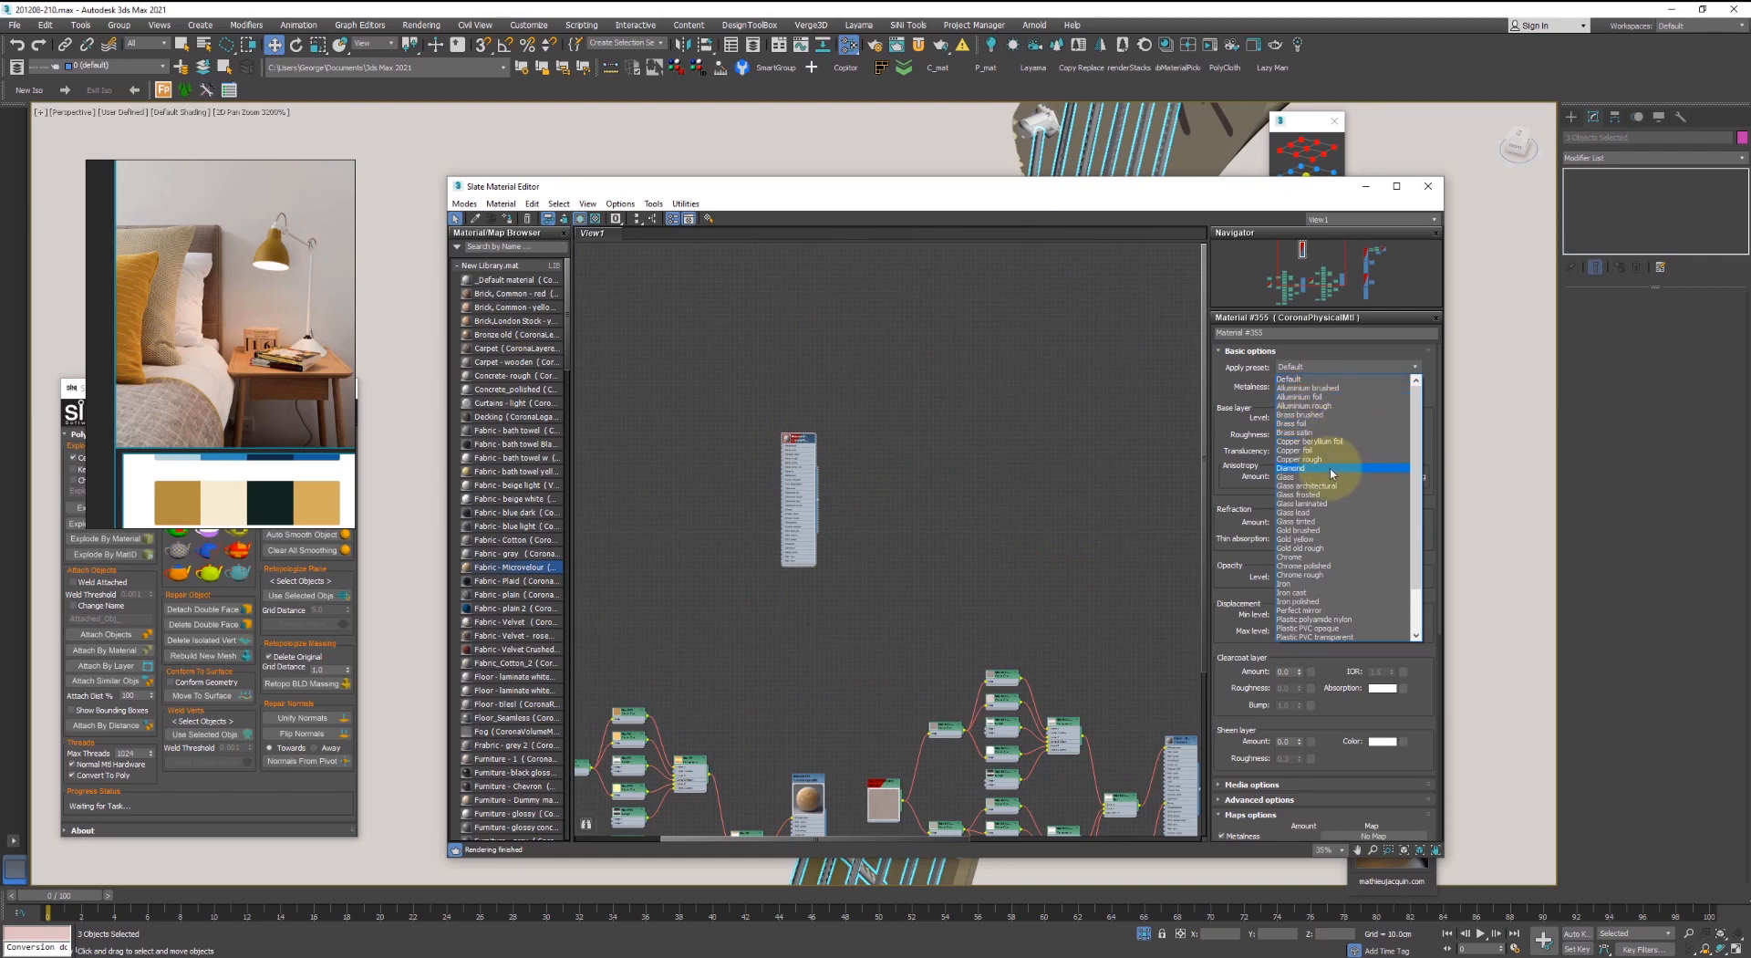
left_click(1324, 389)
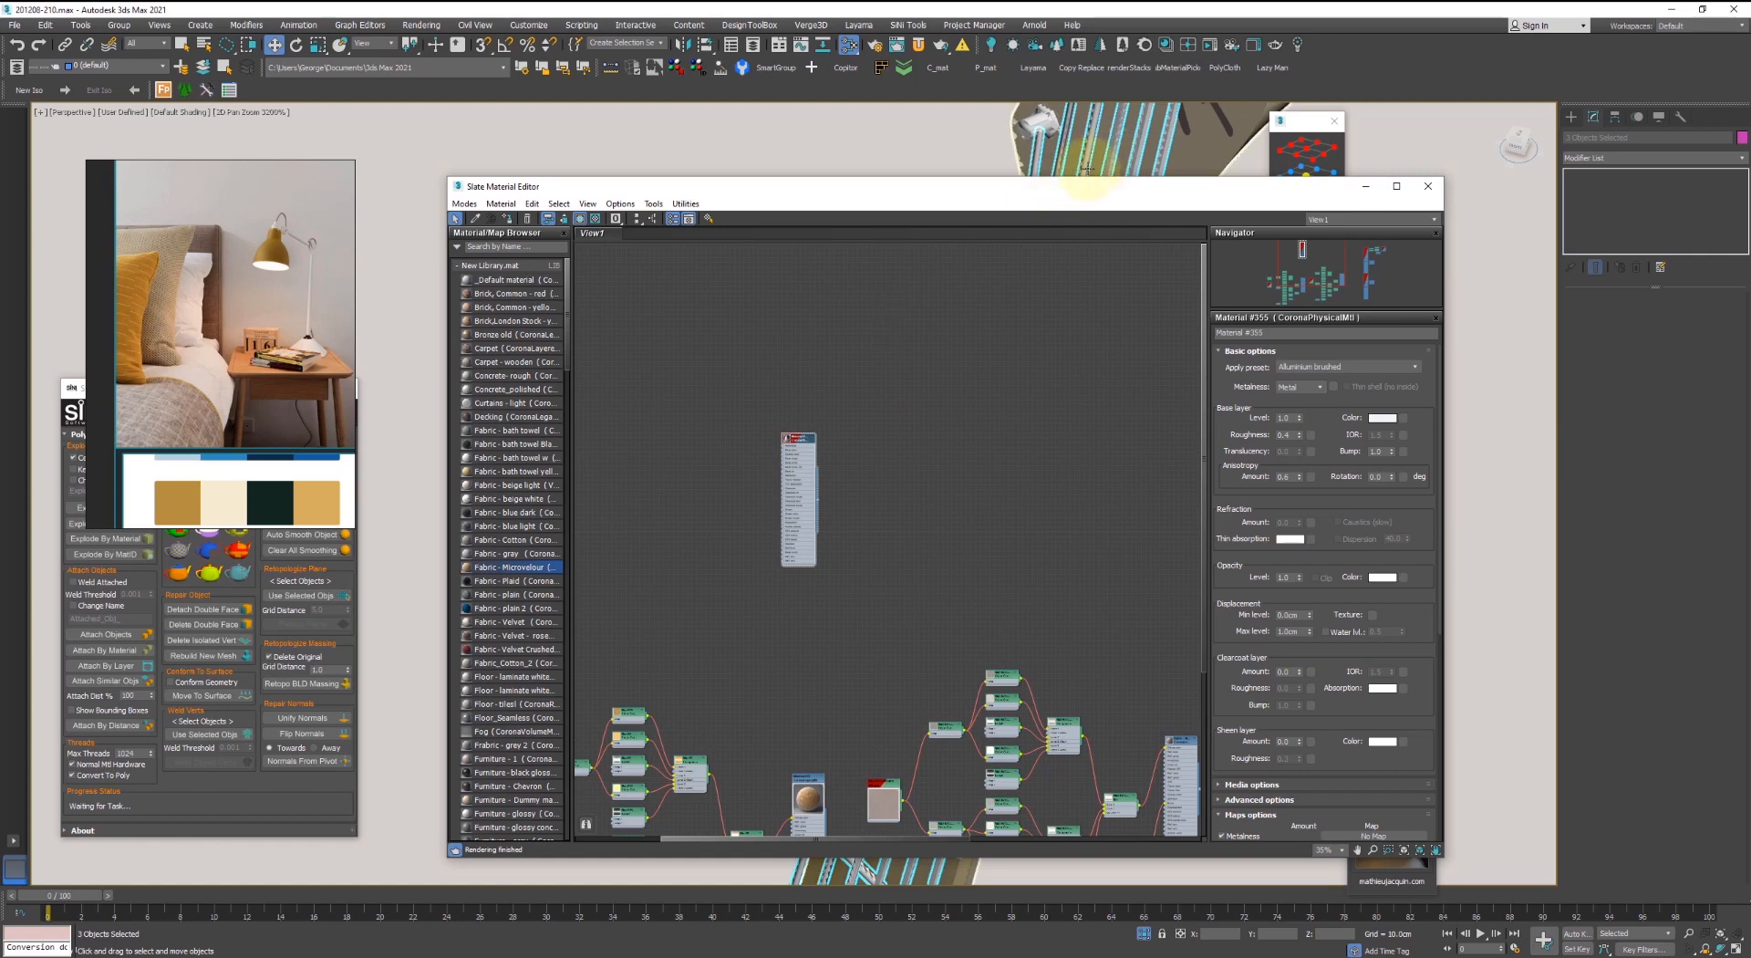
scroll(1031, 148, "down", 2)
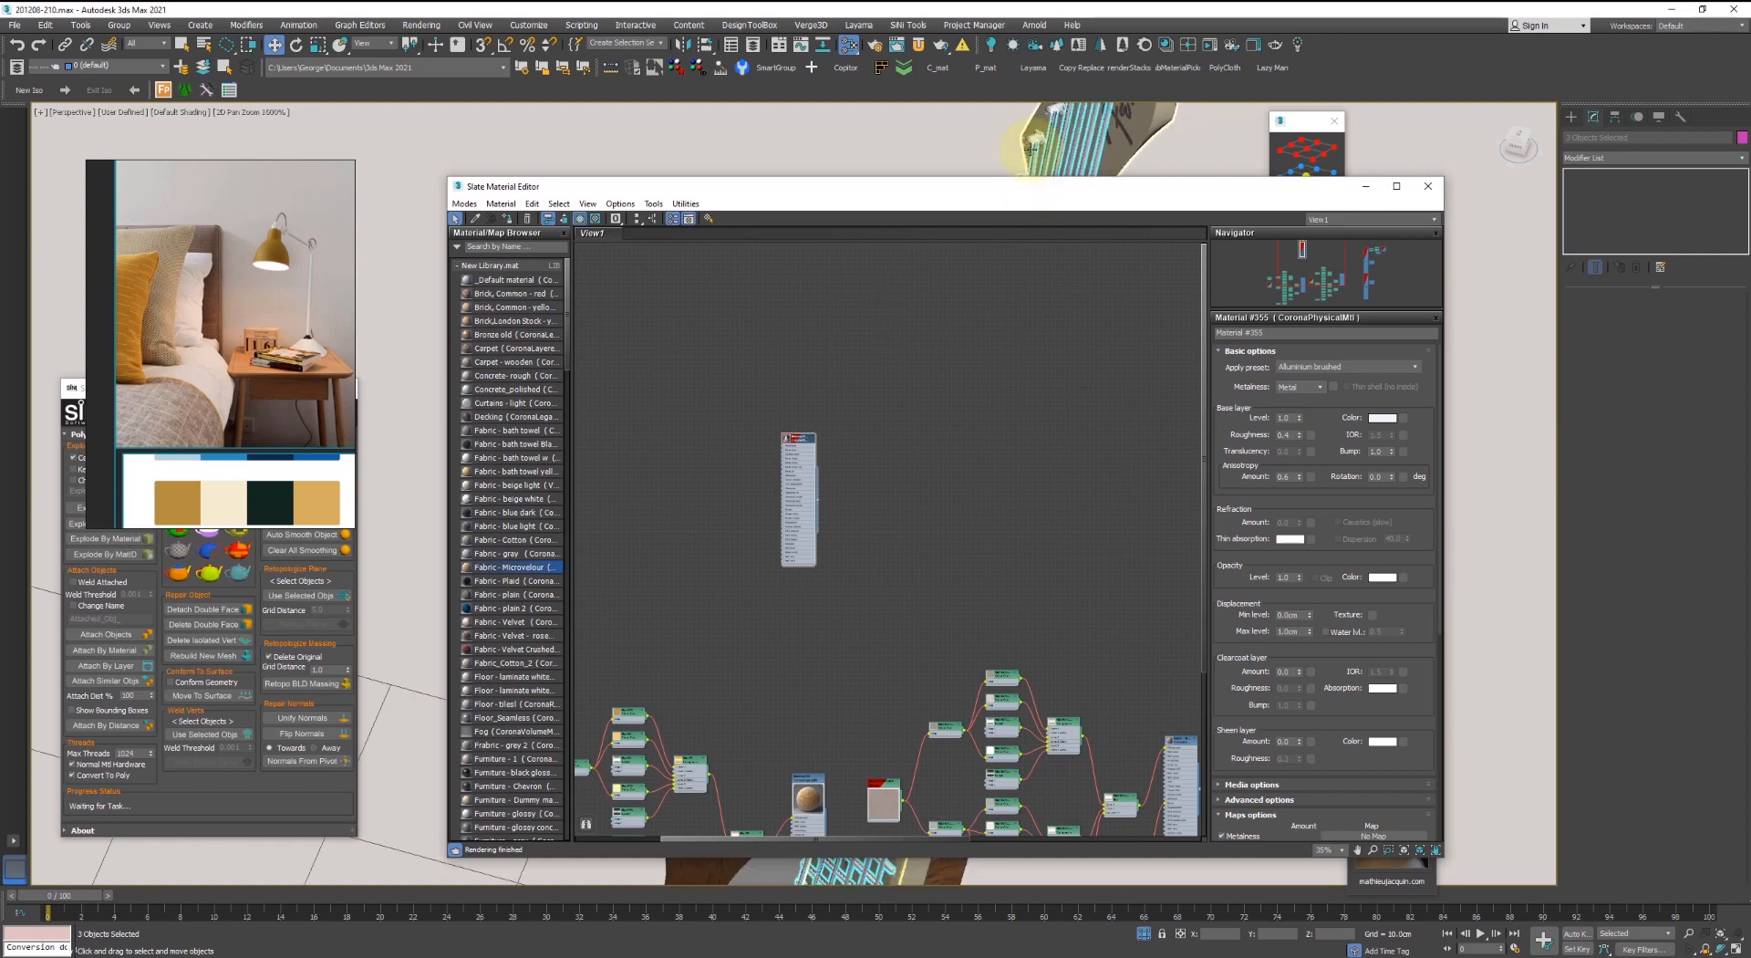
right_click(801, 441)
left_click(826, 470)
- Change the hardware material's preset to Iron polished and close the material editor
left_click(1311, 366)
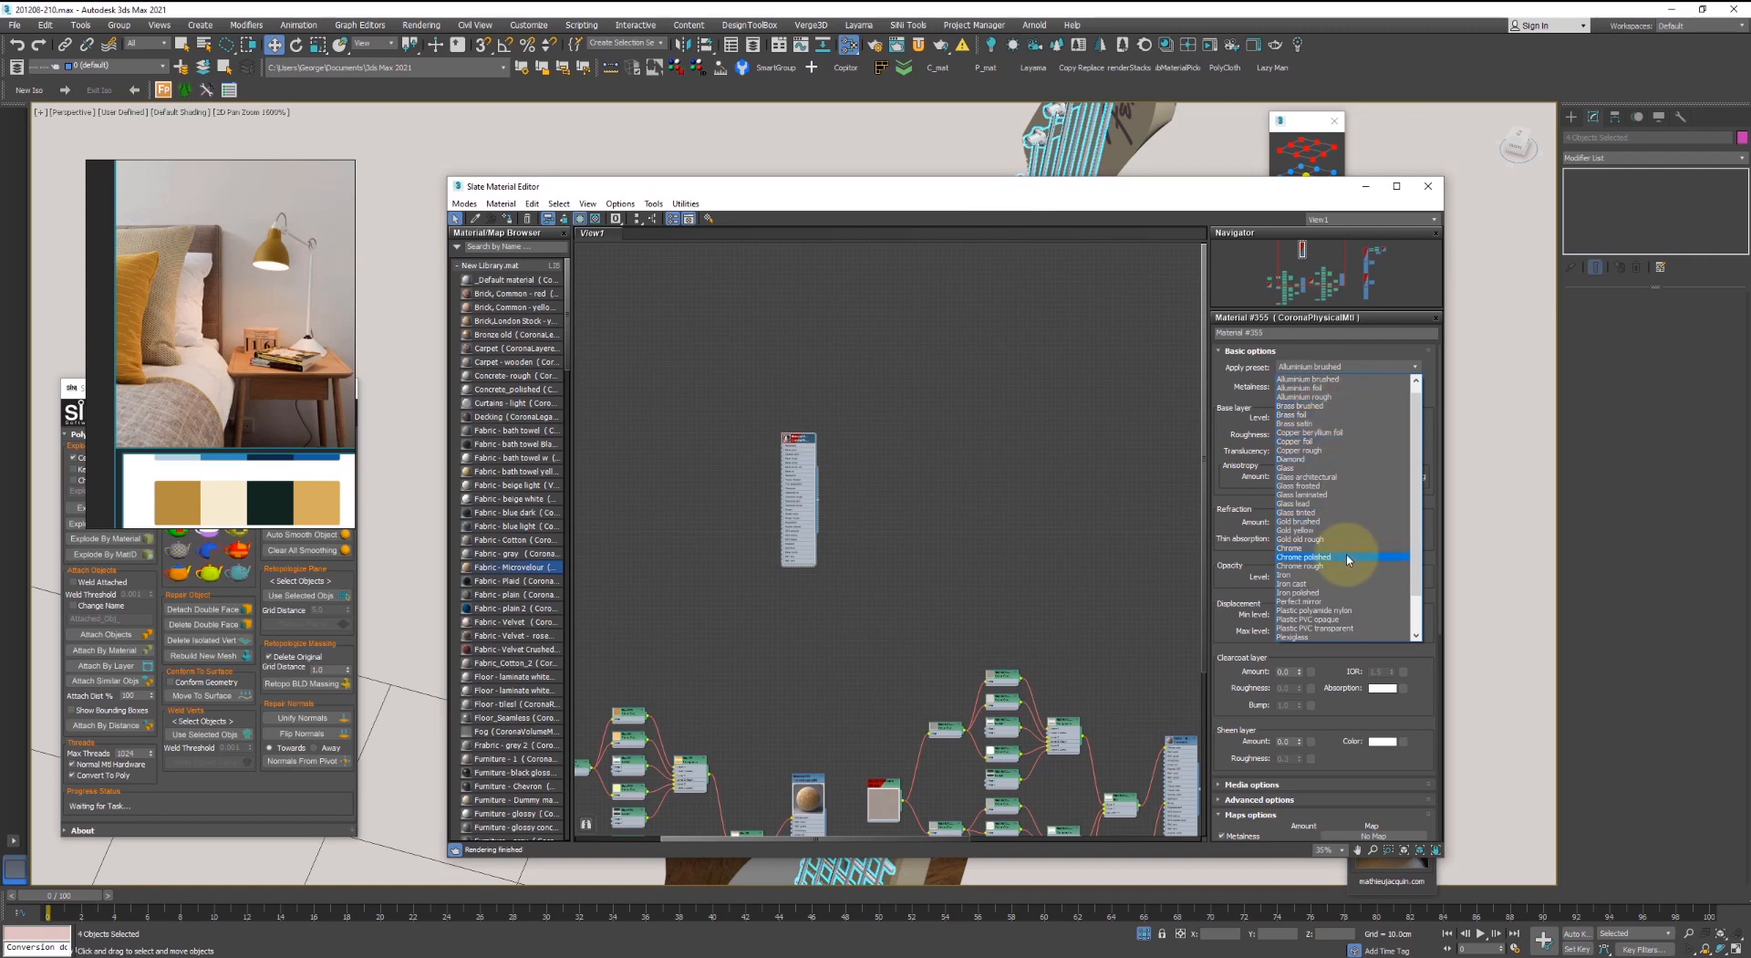
left_click(1300, 575)
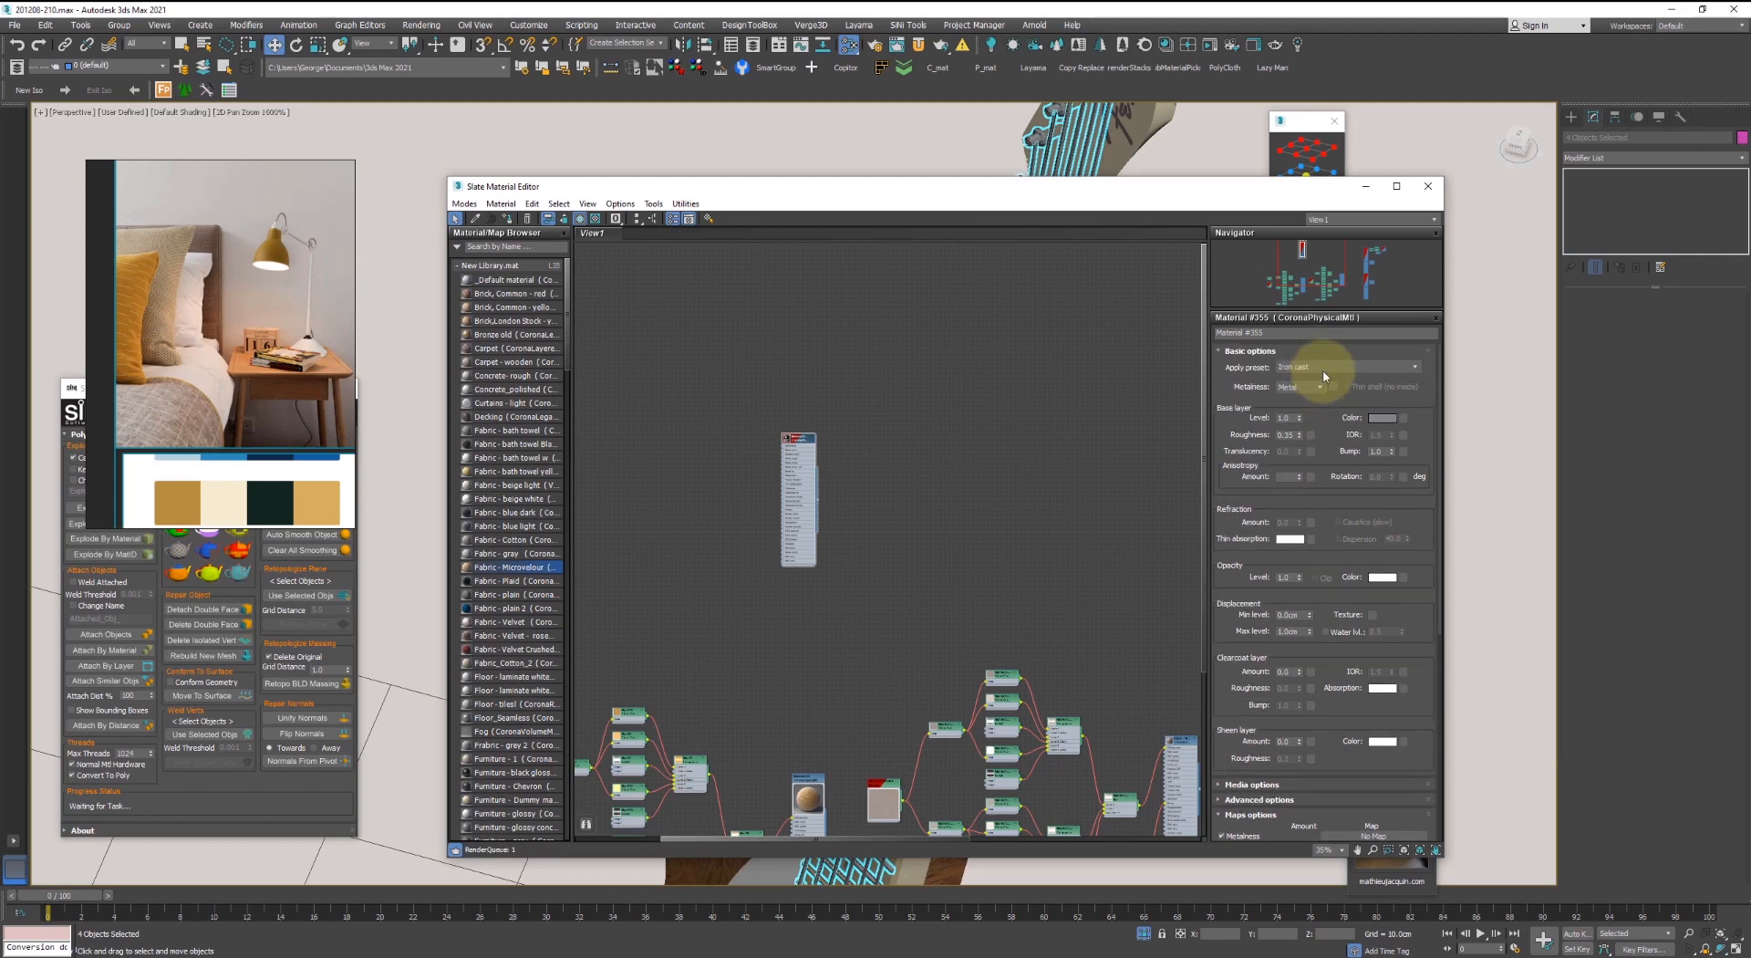
scroll(793, 447, "up", 2)
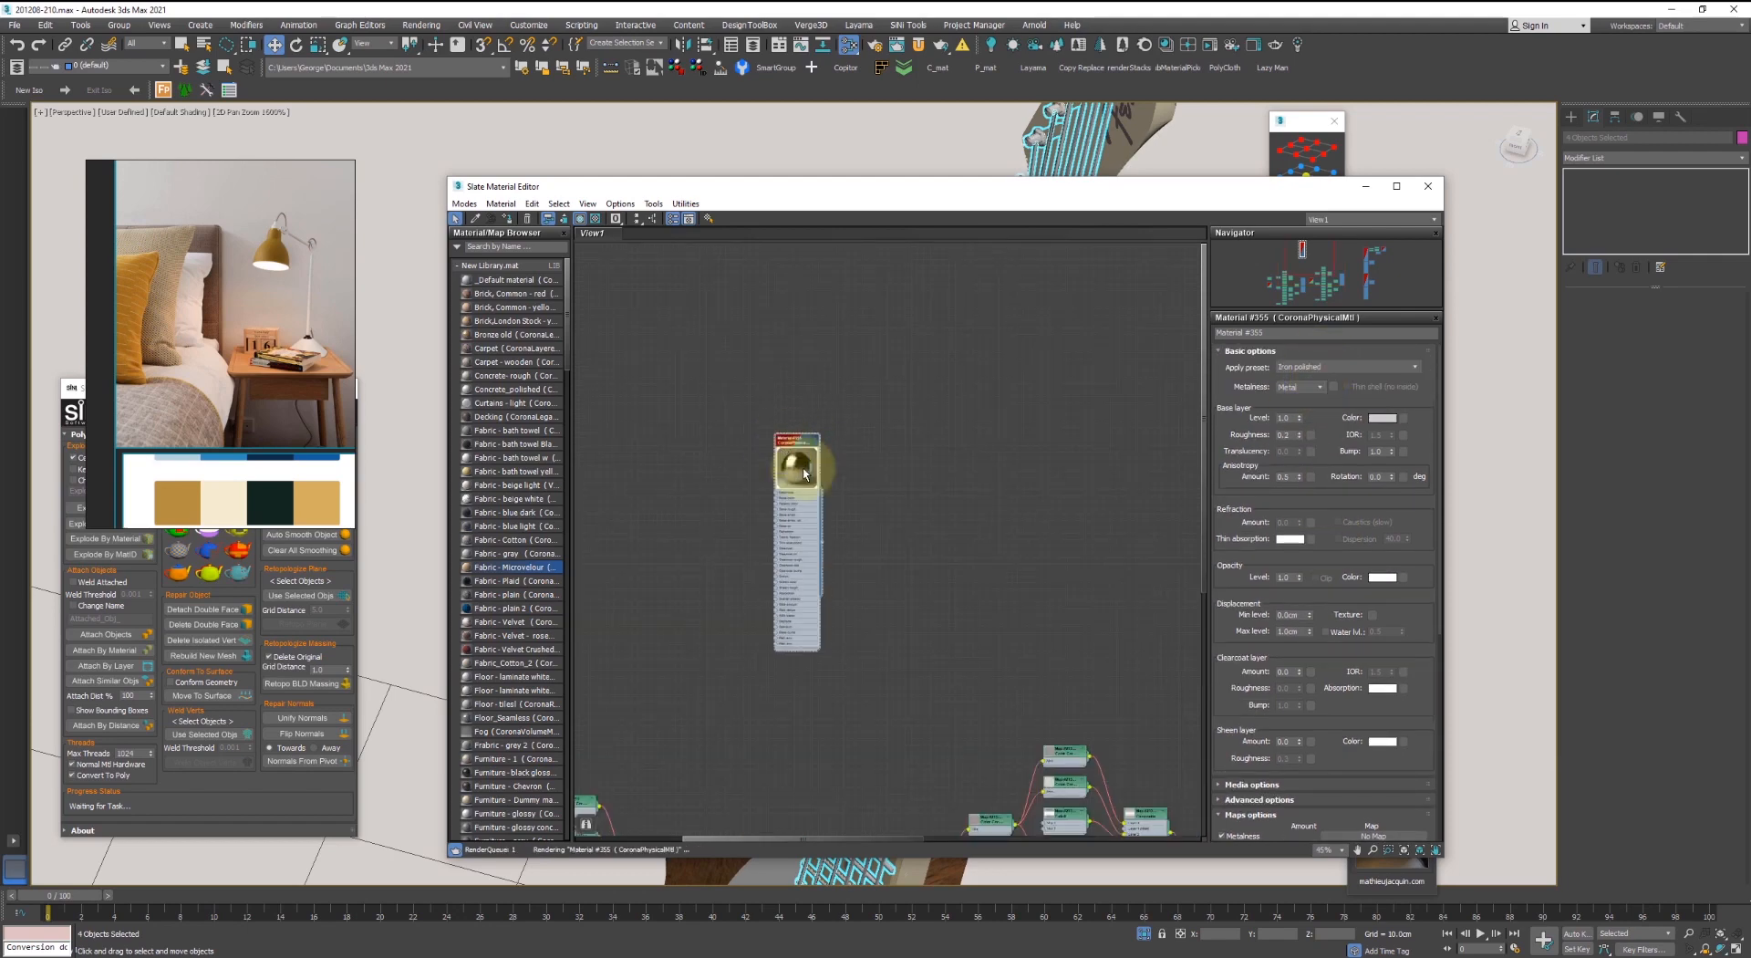
left_click(1429, 186)
scroll(1165, 418, "down", 2)
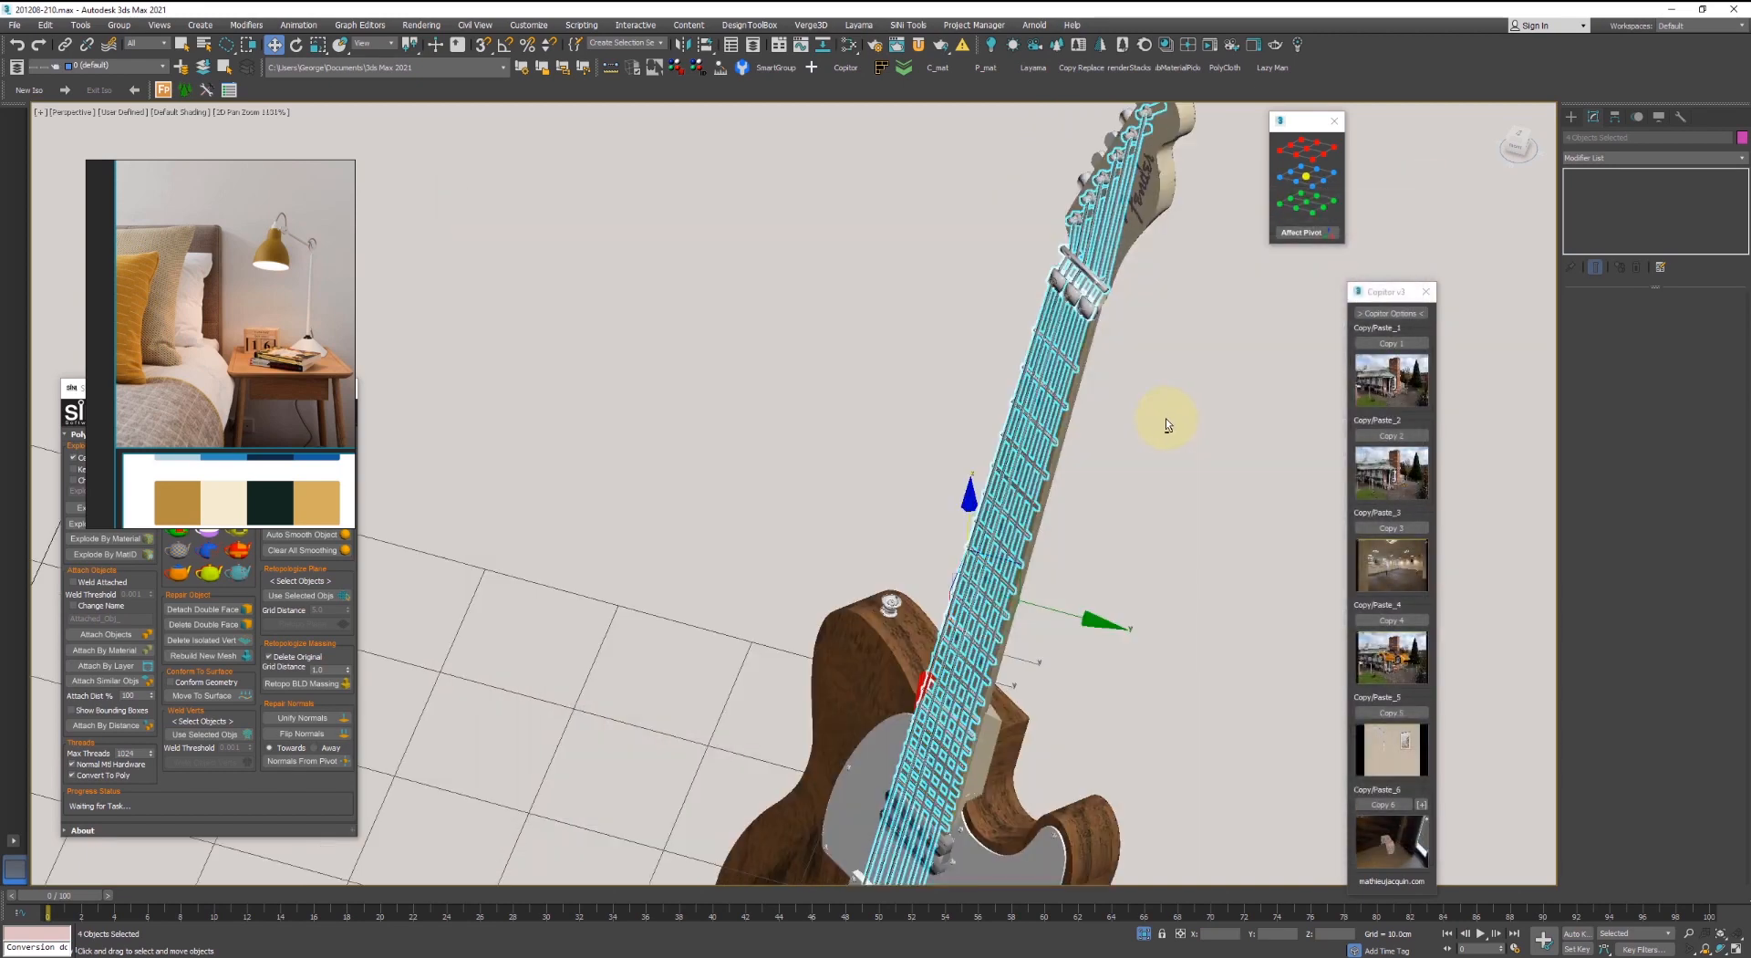
- Select the guitar's bridge, pickup surround, screws and tremolo arm, keeping the material editor open out of the way
left_click(1045, 662)
scroll(1044, 664, "down", 2)
middle_click_drag(1044, 664, 1068, 477)
key("m")
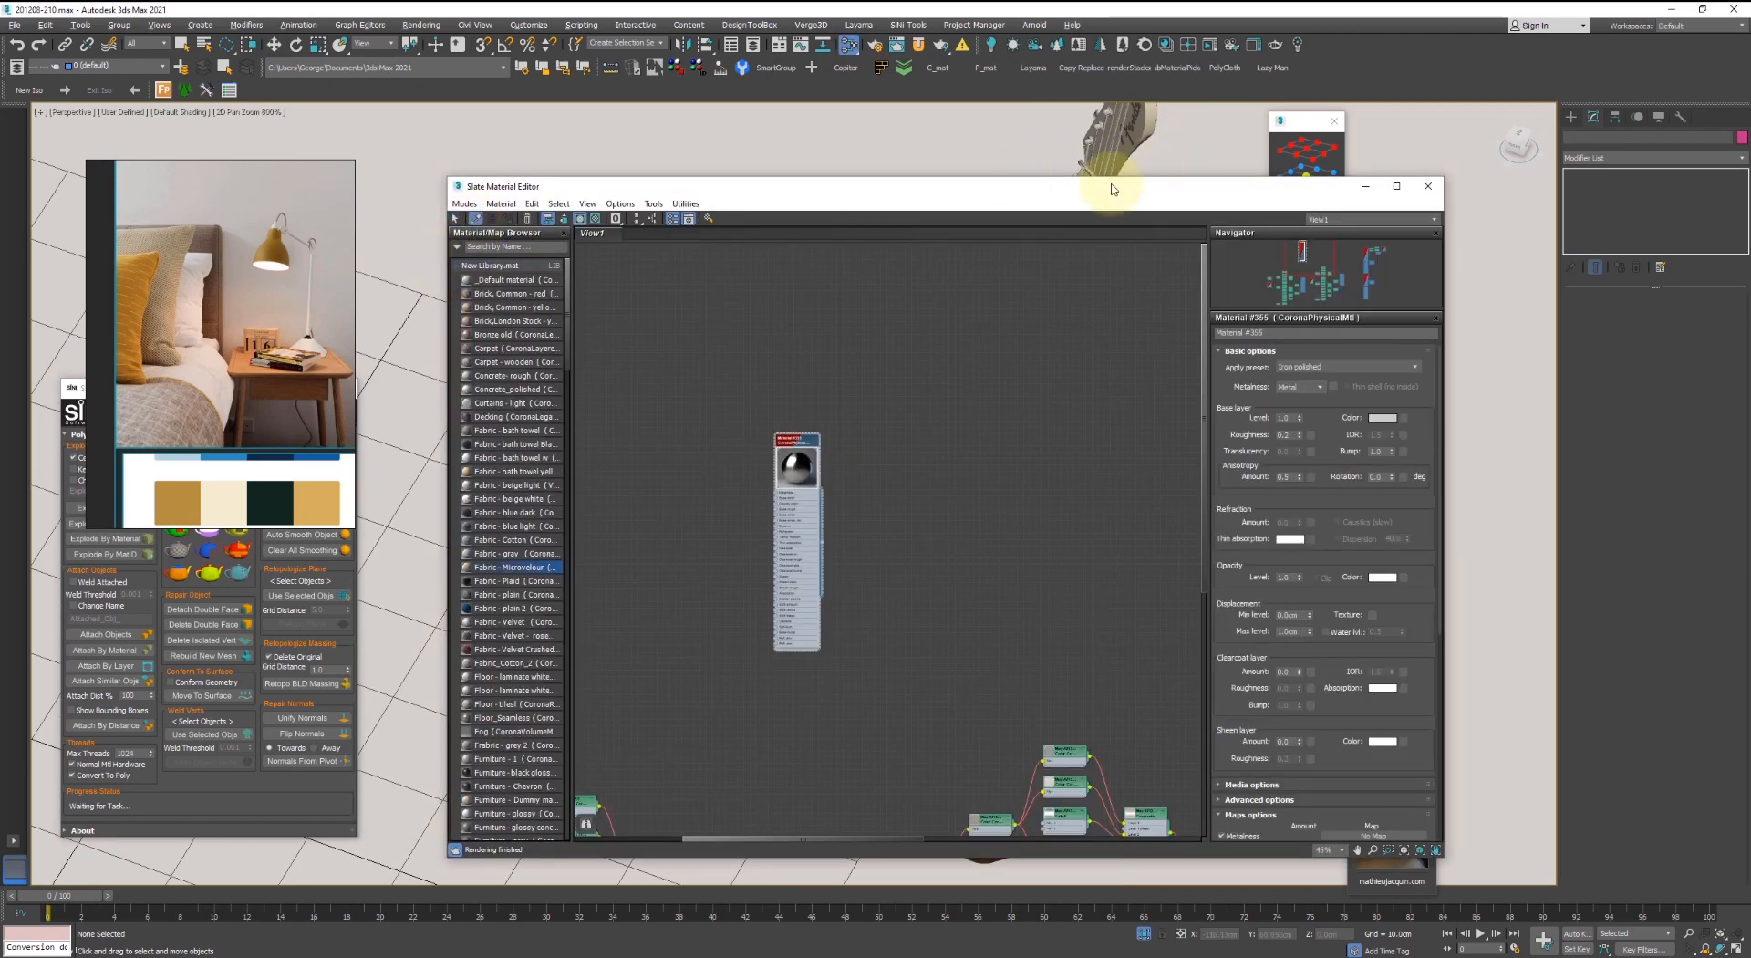
left_click_drag(1111, 180, 1475, 689)
scroll(1166, 471, "down", 4)
left_click(1094, 438)
scroll(1062, 541, "up", 4)
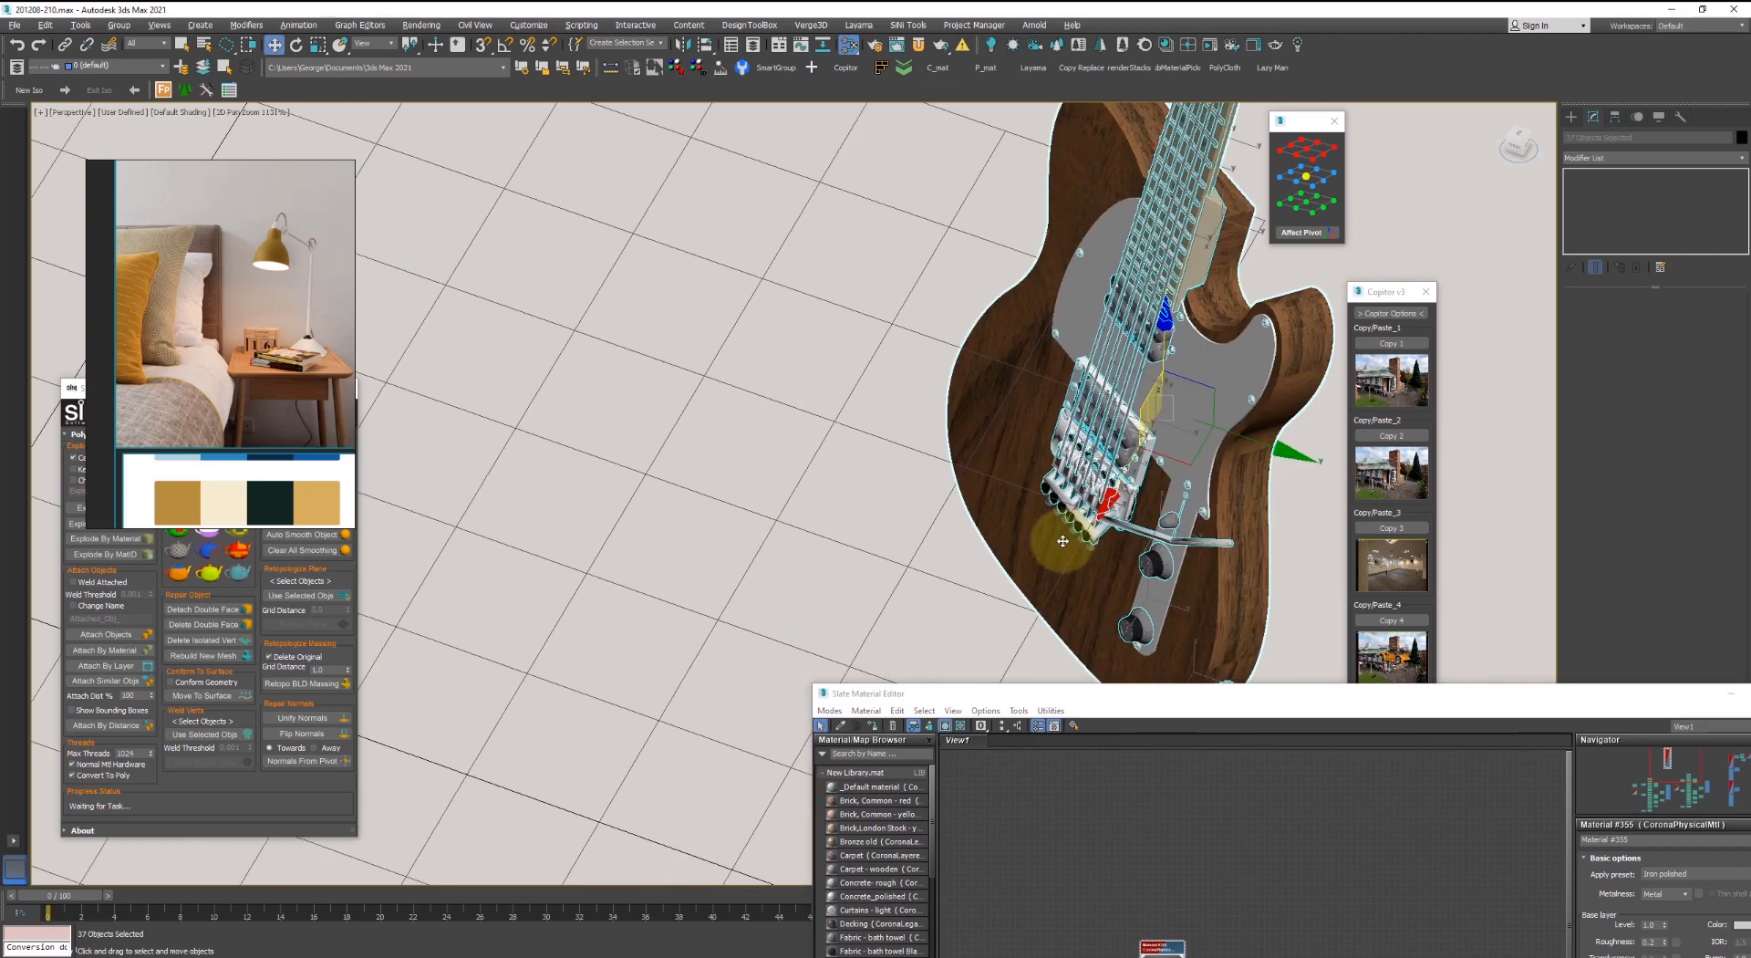
scroll(1086, 470, "up", 12)
left_click(1071, 602)
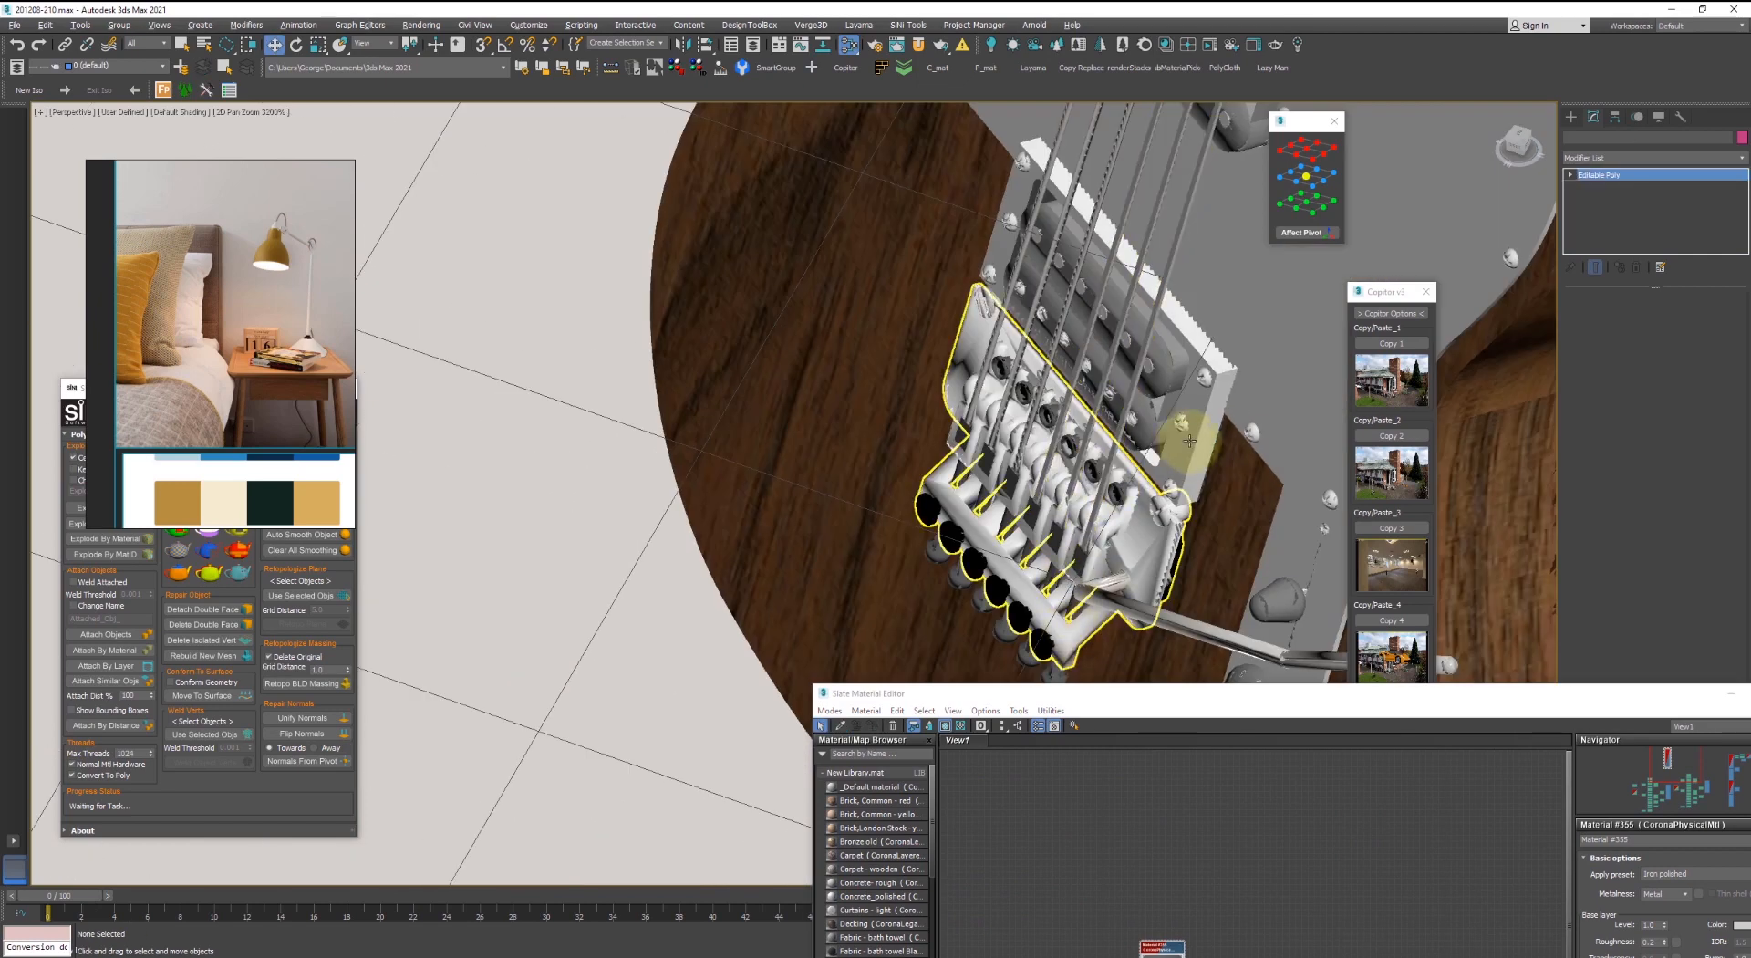
left_click(1211, 389, "ctrl")
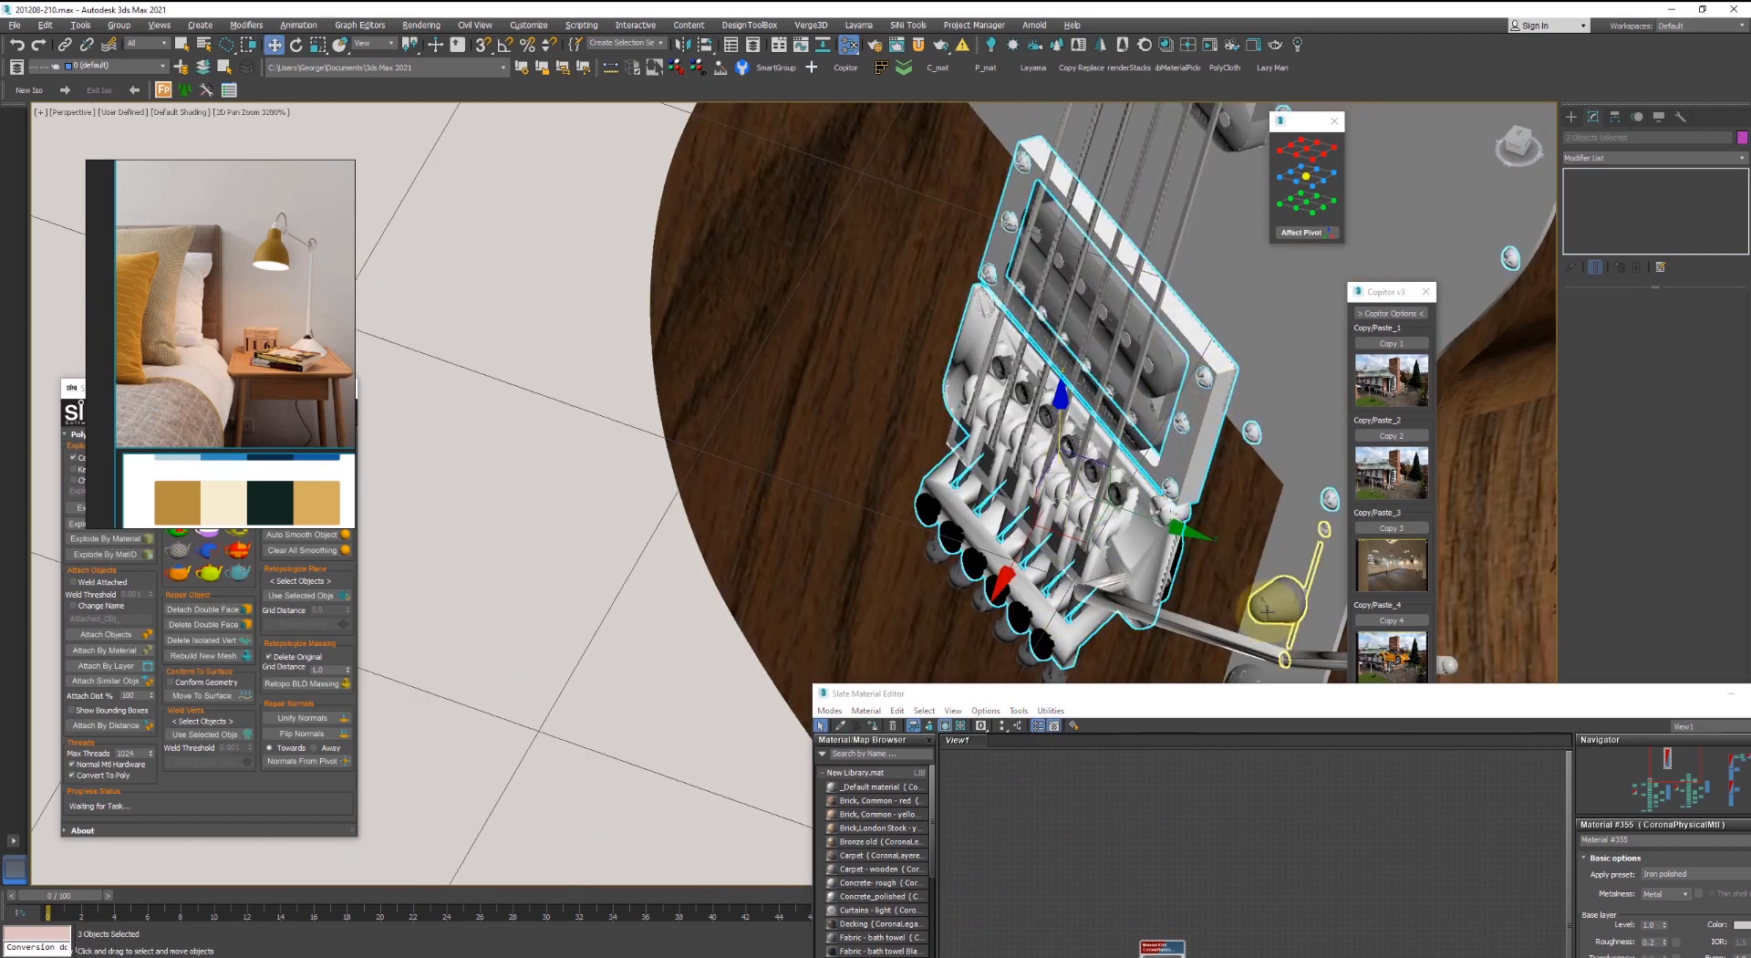
left_click(1250, 644, "ctrl")
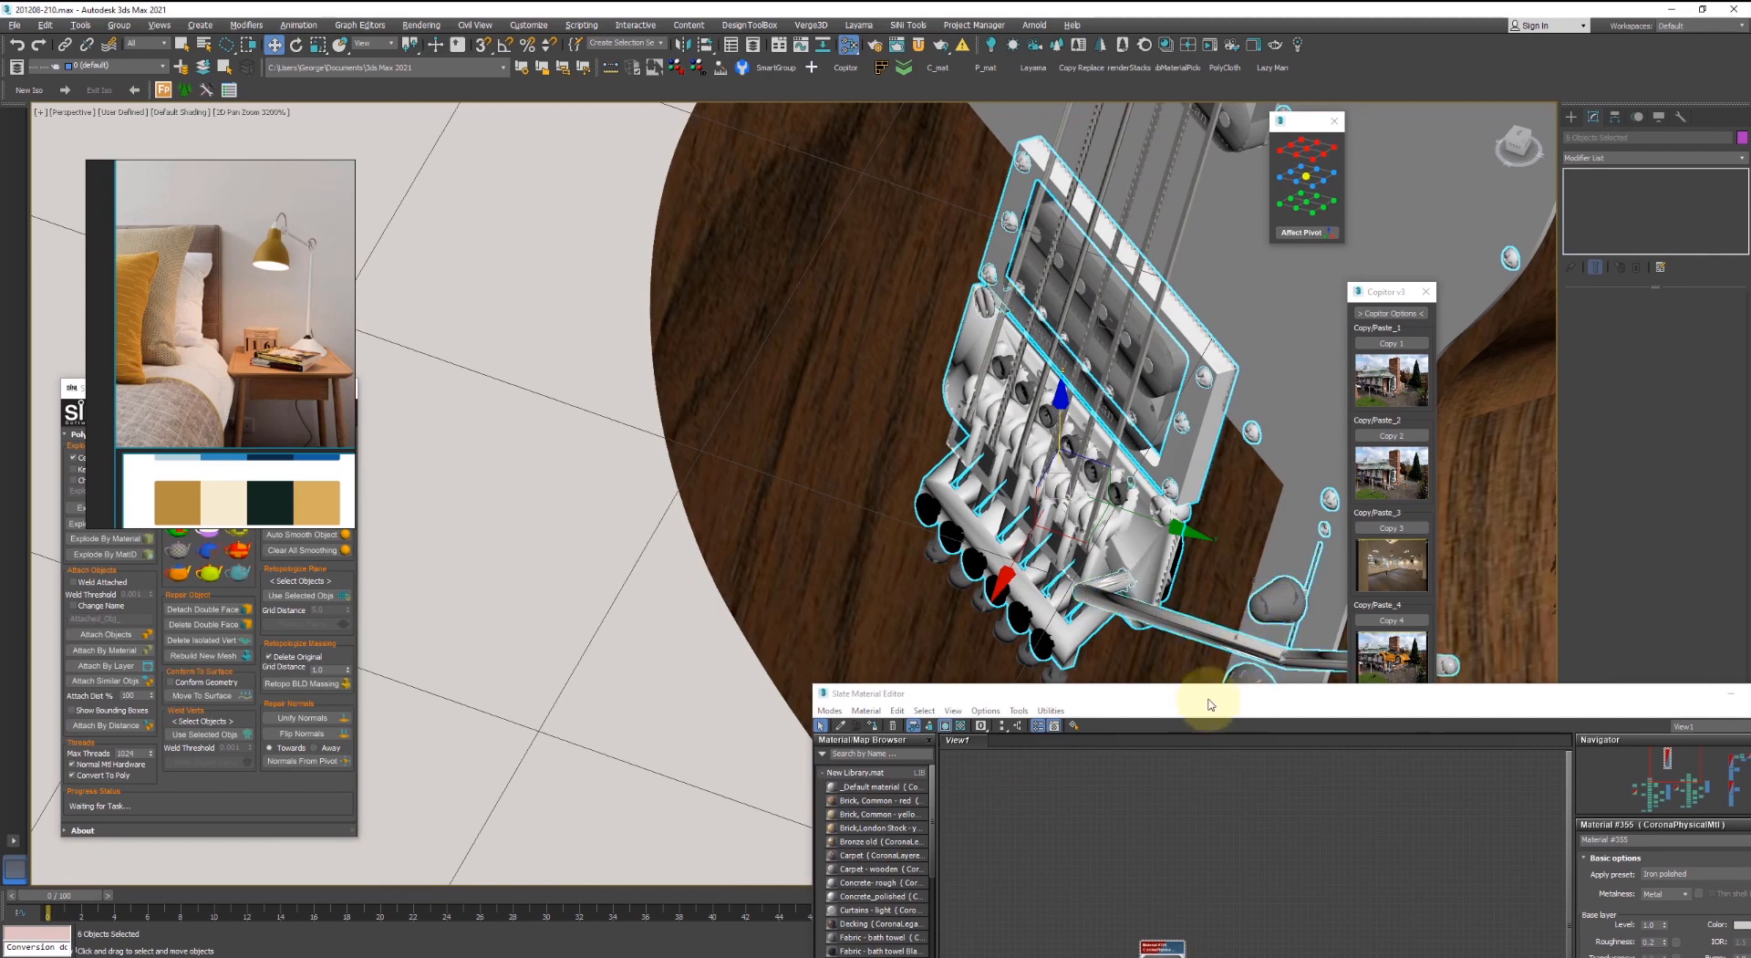
- Assign the Iron polished material to the selected bridge hardware, close the material editor and clear the selection
left_click_drag(1209, 701, 1048, 253)
right_click(999, 514)
left_click(1040, 539)
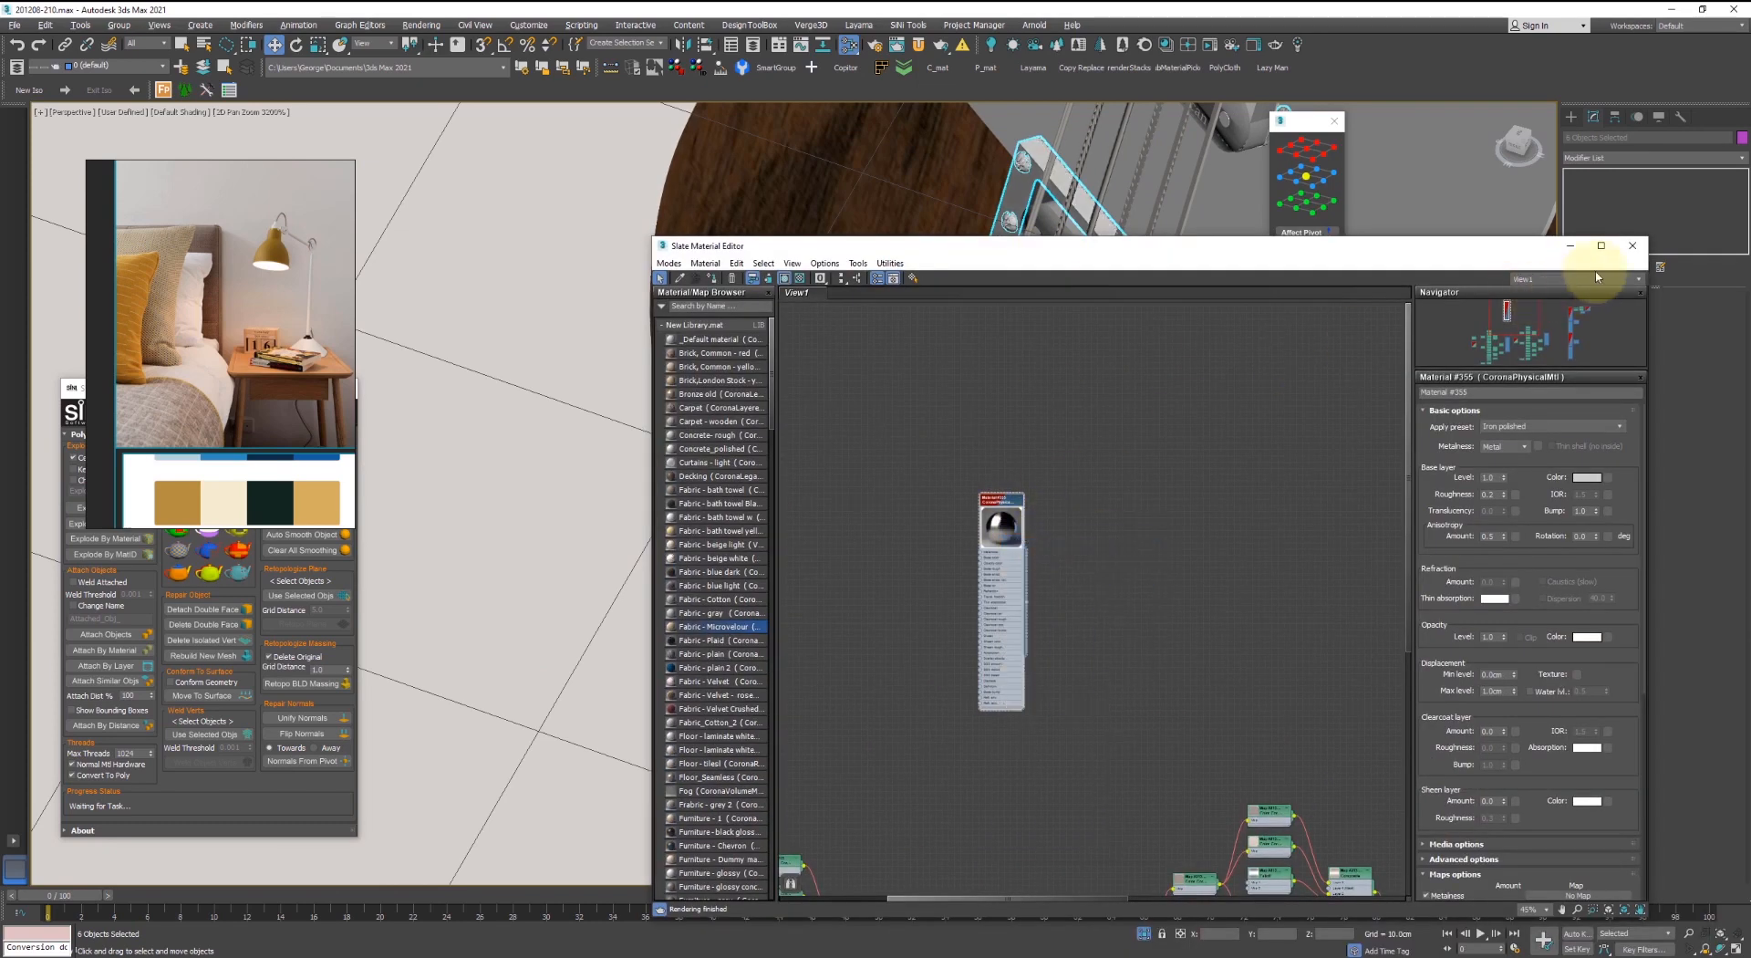
left_click(1633, 245)
left_click(528, 391)
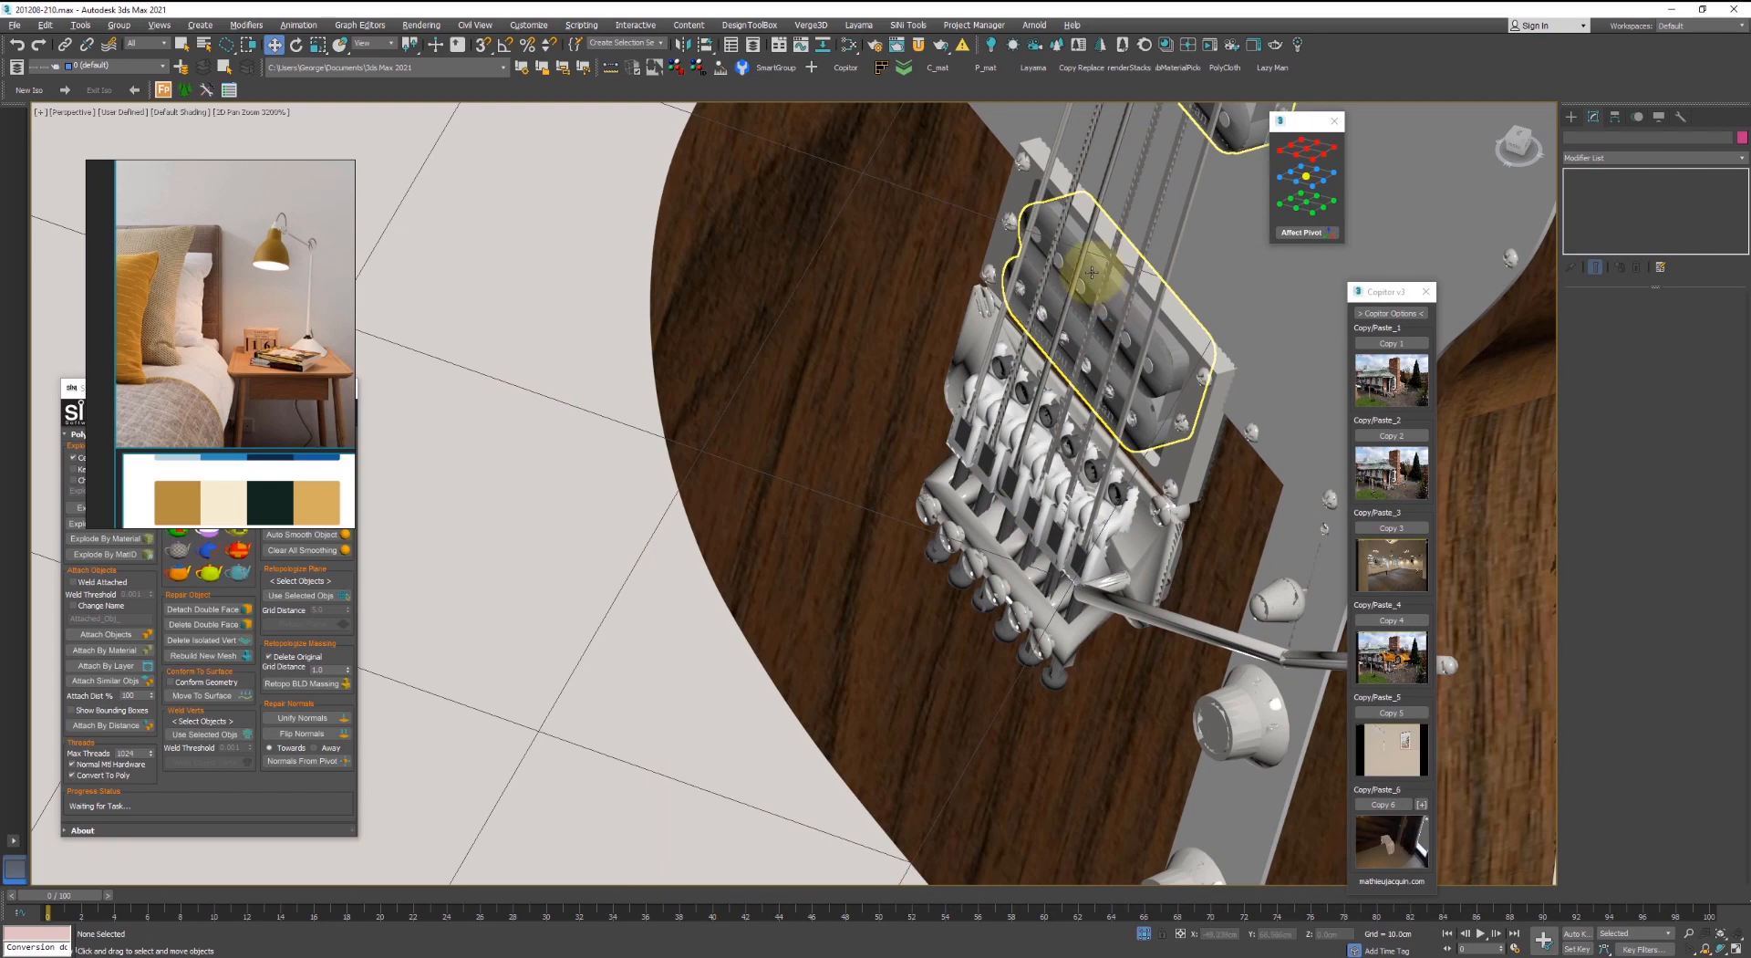
- Examine the whole guitar with edged faces displayed
scroll(1092, 271, "down", 10)
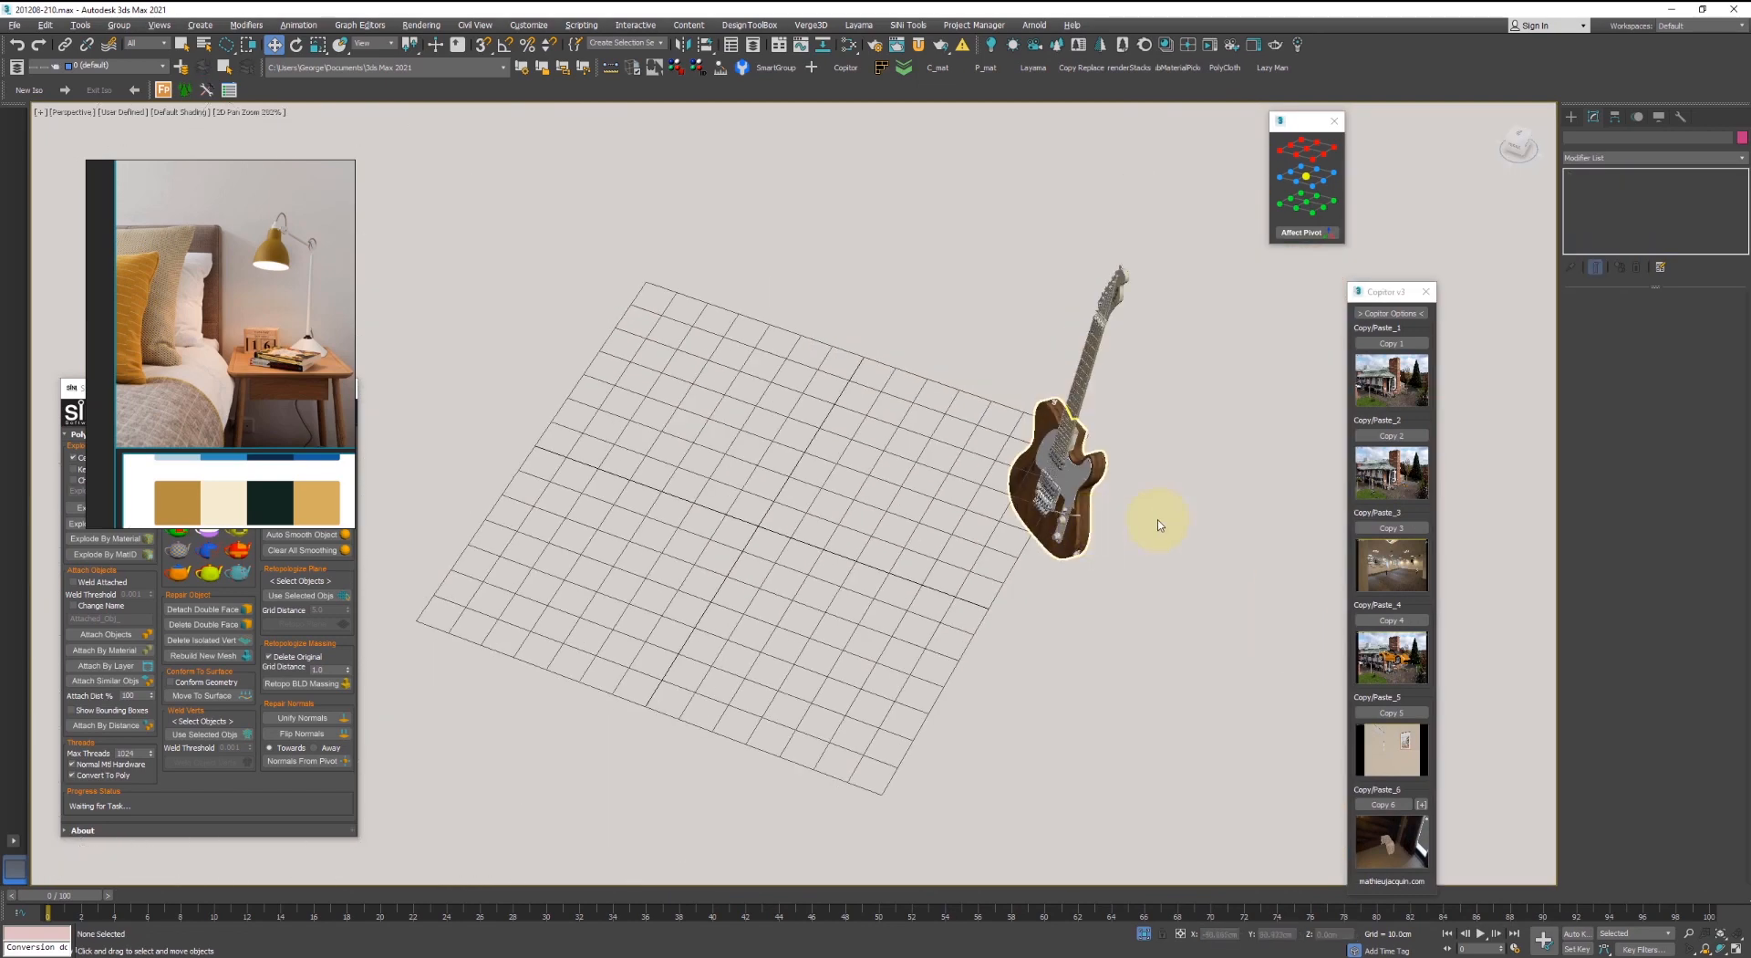
scroll(1079, 479, "up", 3)
left_click(1208, 521)
scroll(1207, 546, "up", 1)
scroll(1206, 538, "down", 2)
key("F4")
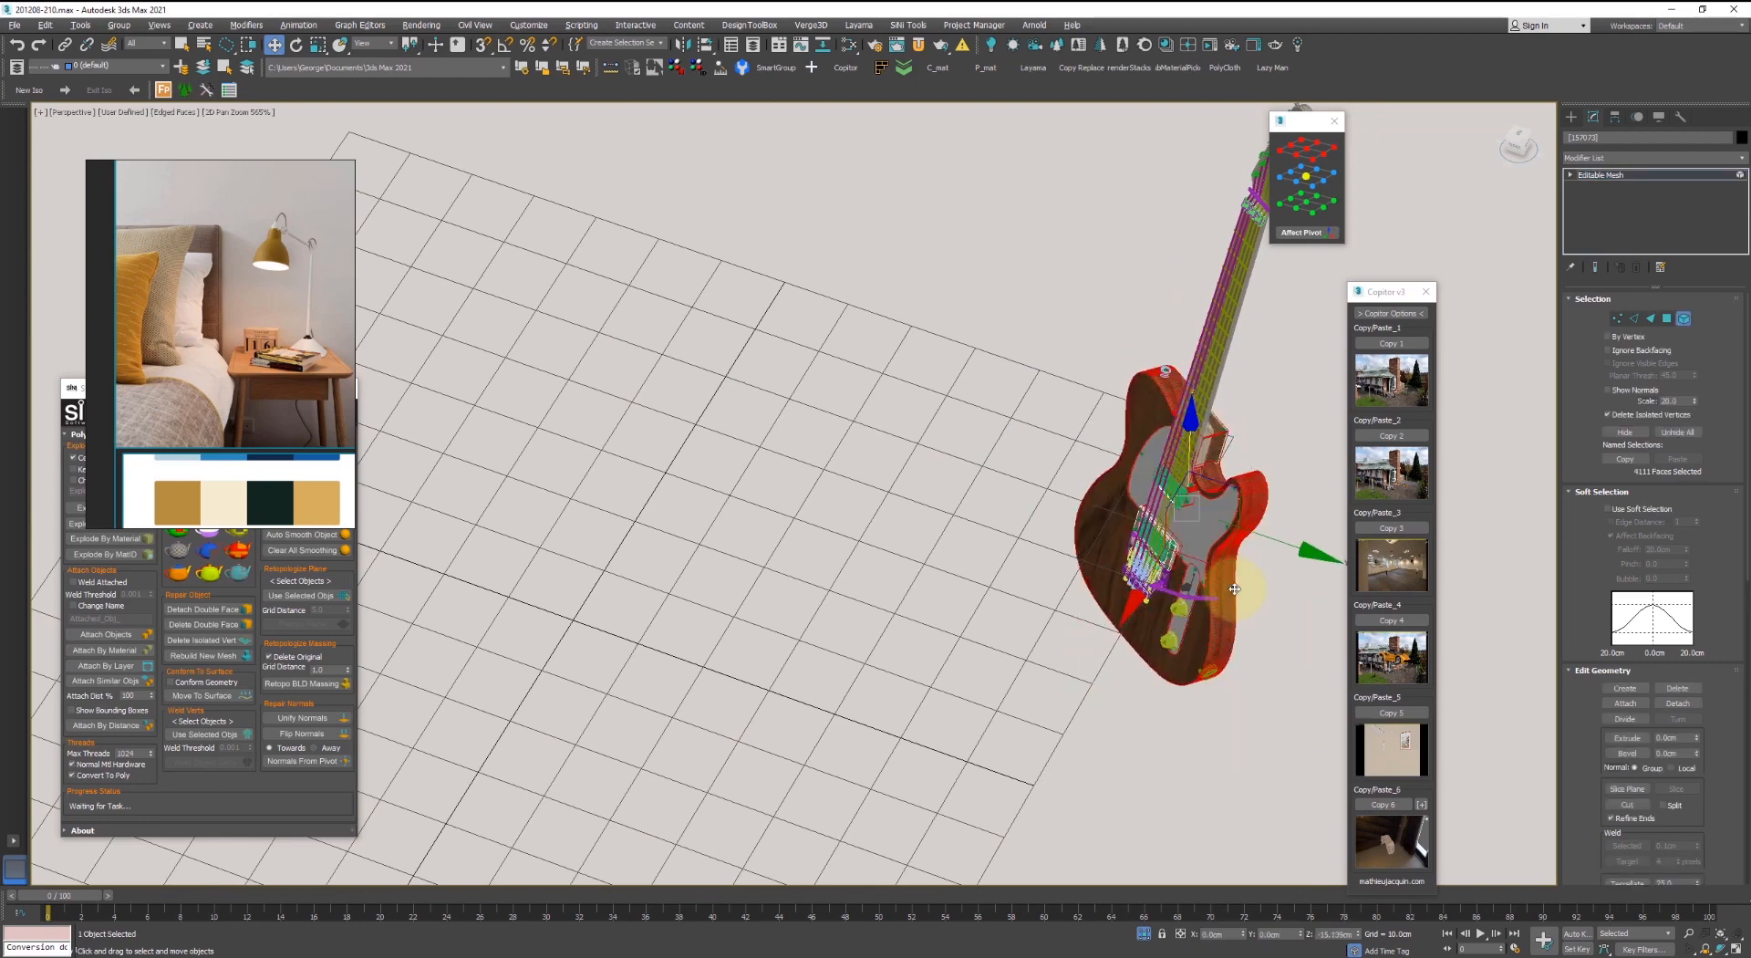
left_click(922, 518)
scroll(1012, 479, "down", 2)
middle_click_drag(1044, 454, 1011, 471)
scroll(1059, 359, "up", 3)
- Group all the guitar parts under the default group name and exit isolation mode
key("m")
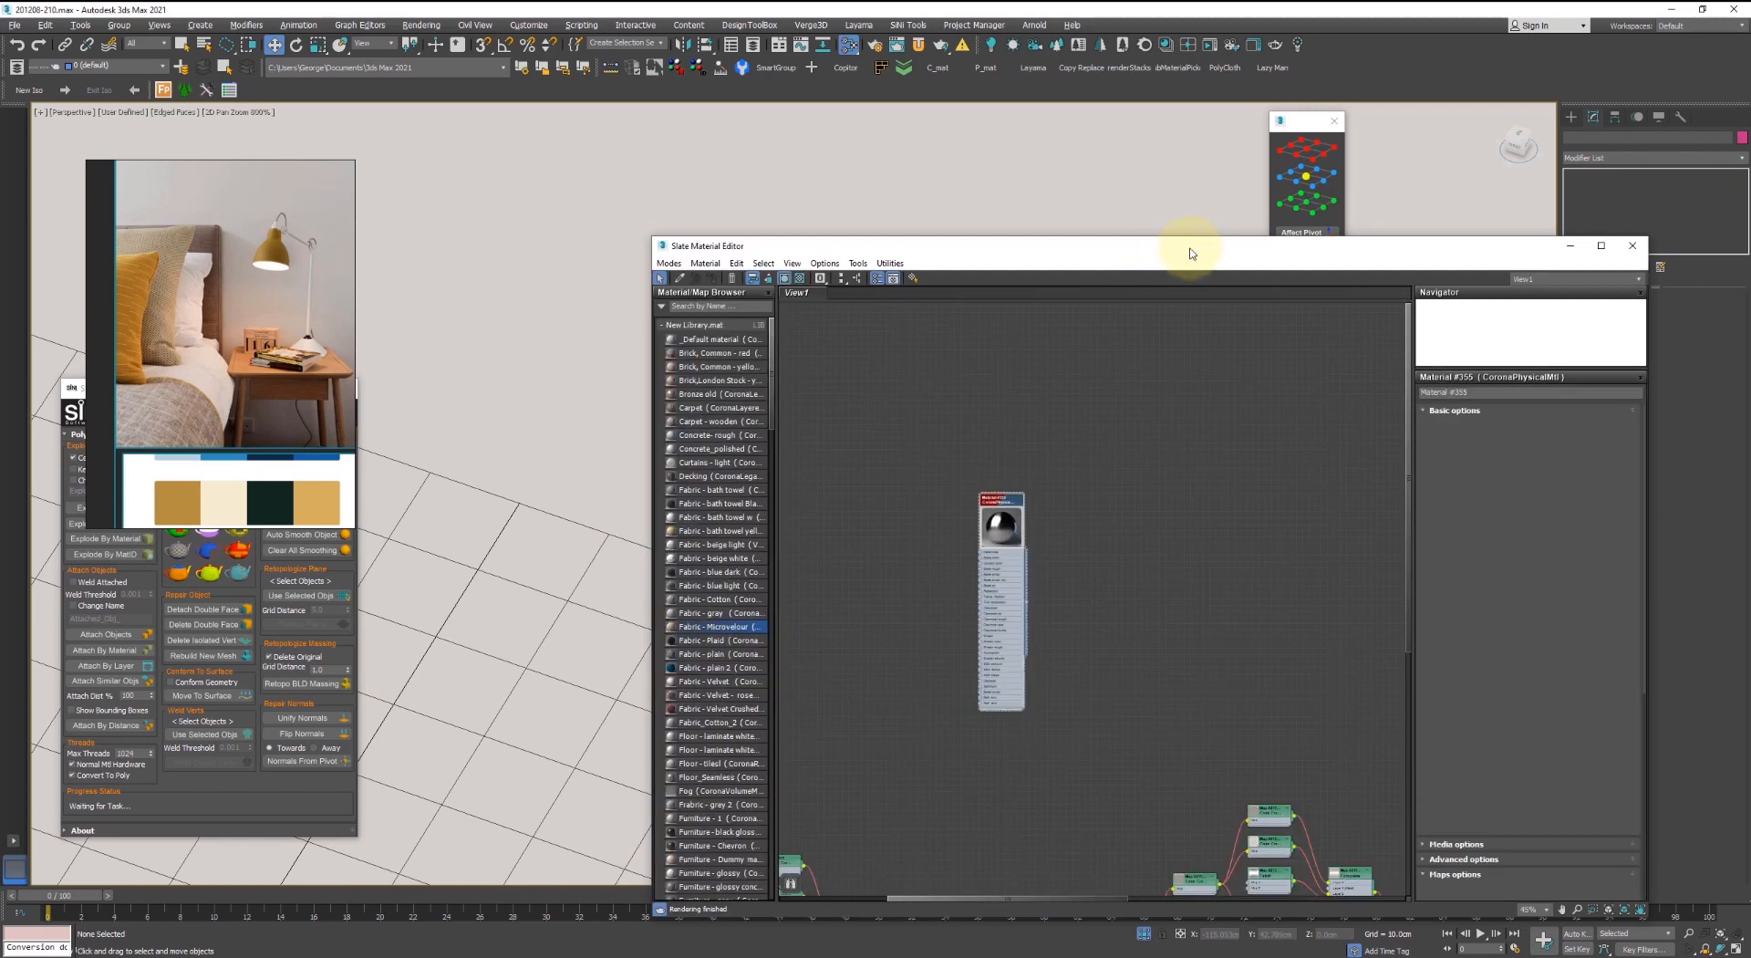
left_click_drag(1188, 250, 410, 458)
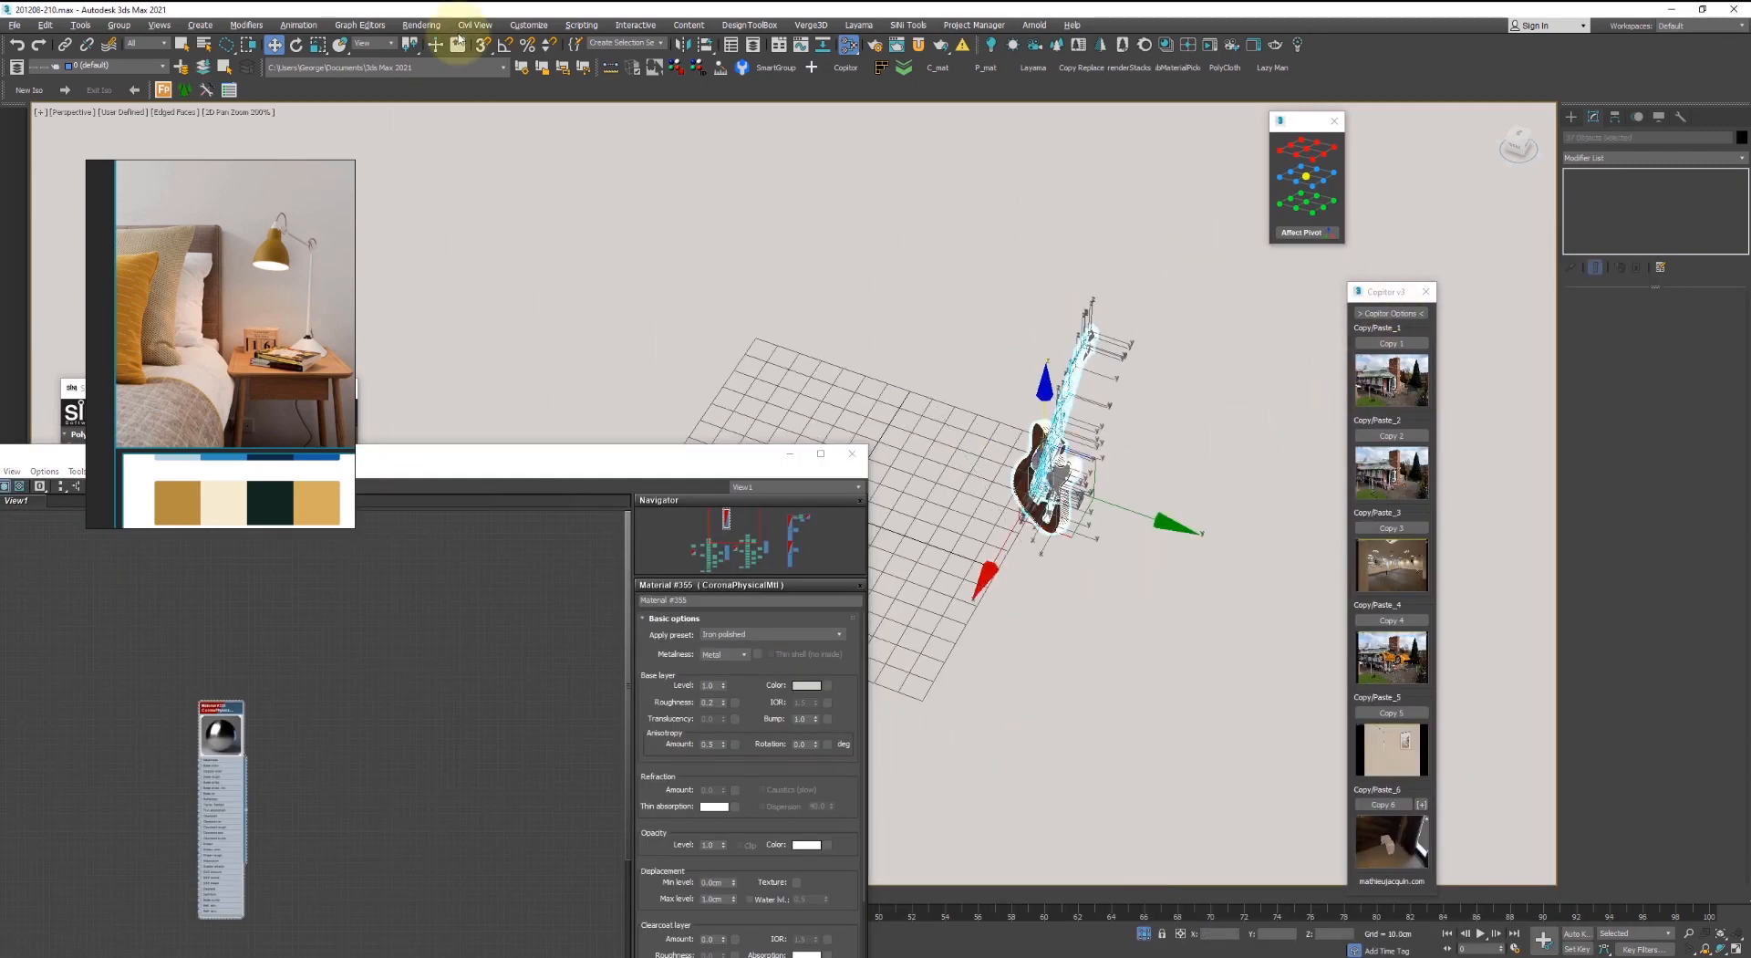
key("ctrl+g")
key("Return")
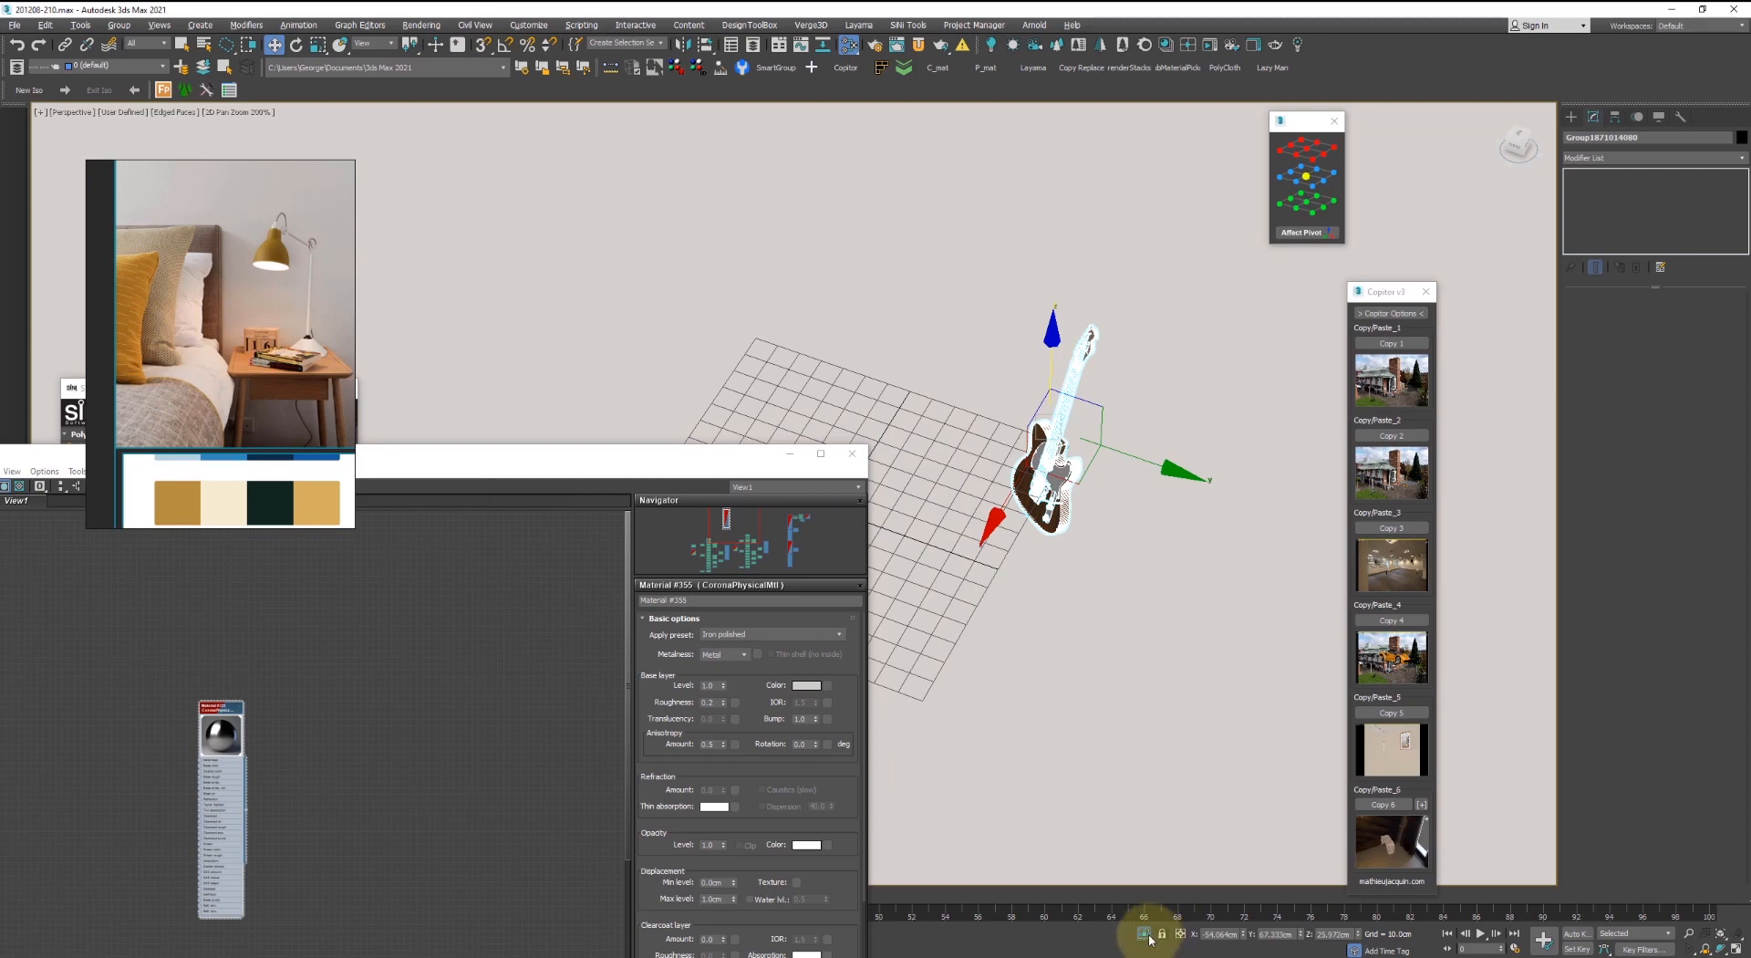
left_click(1145, 934)
- Move the guitar group beside the foot of the bed in the shaded camera view and close the material editor
key("c")
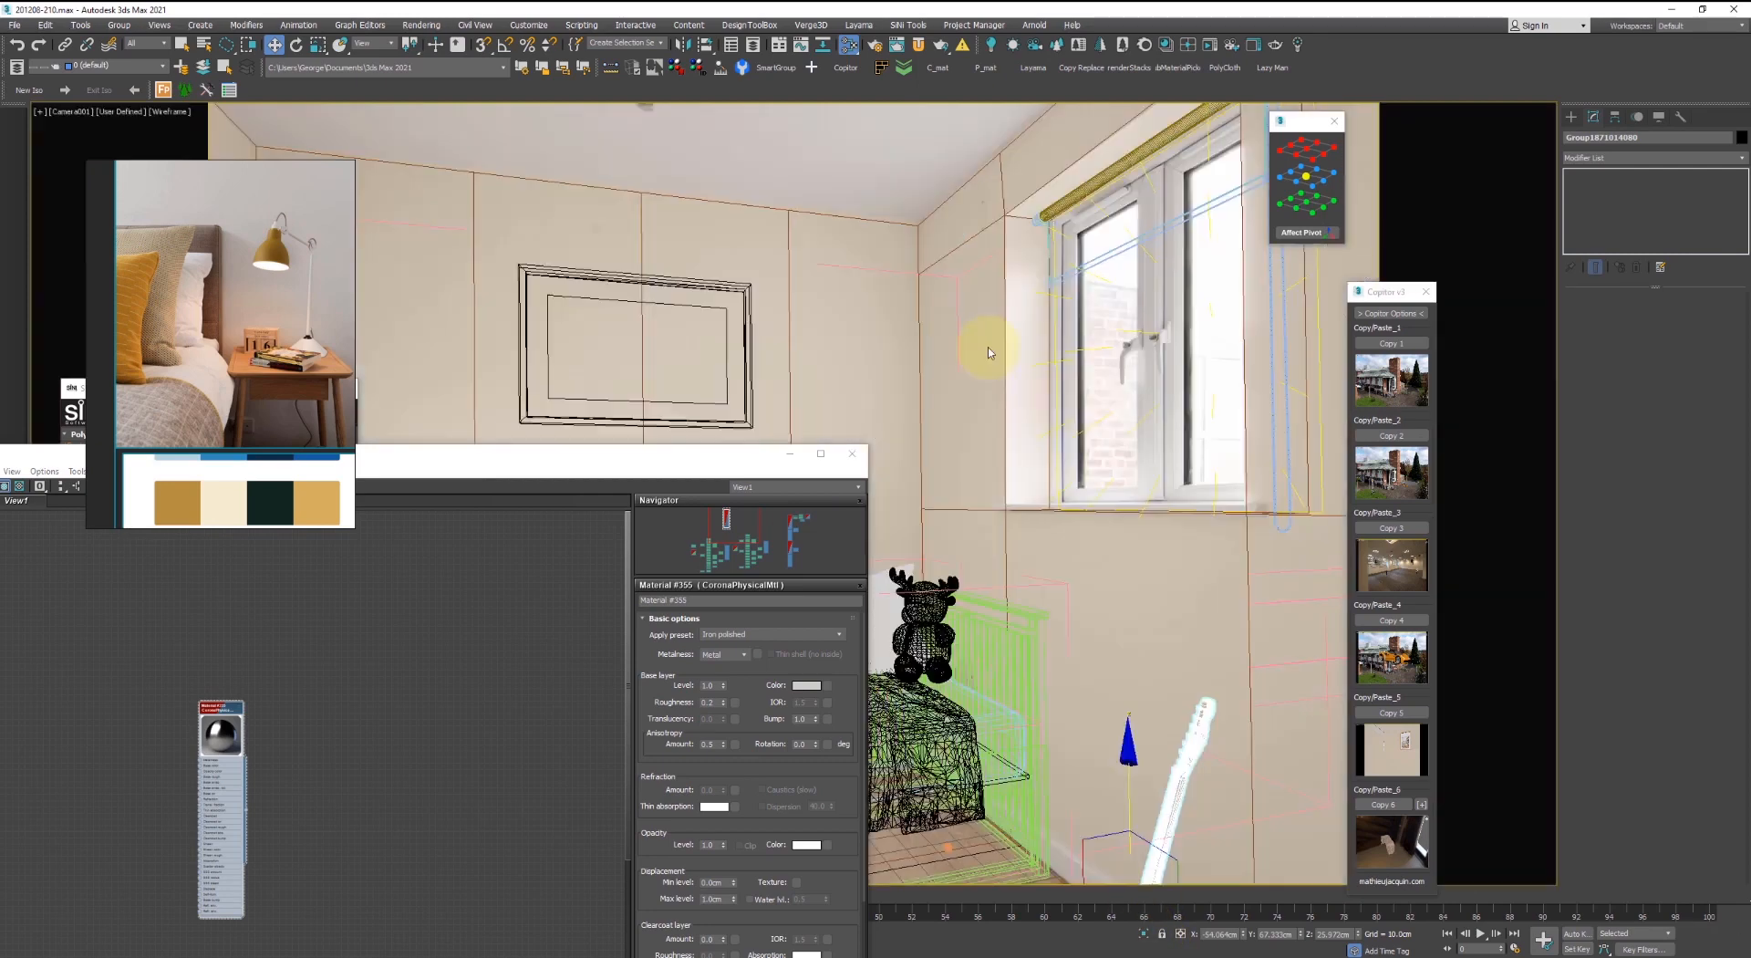
left_click_drag(1131, 796, 1195, 844)
key("ctrl+z")
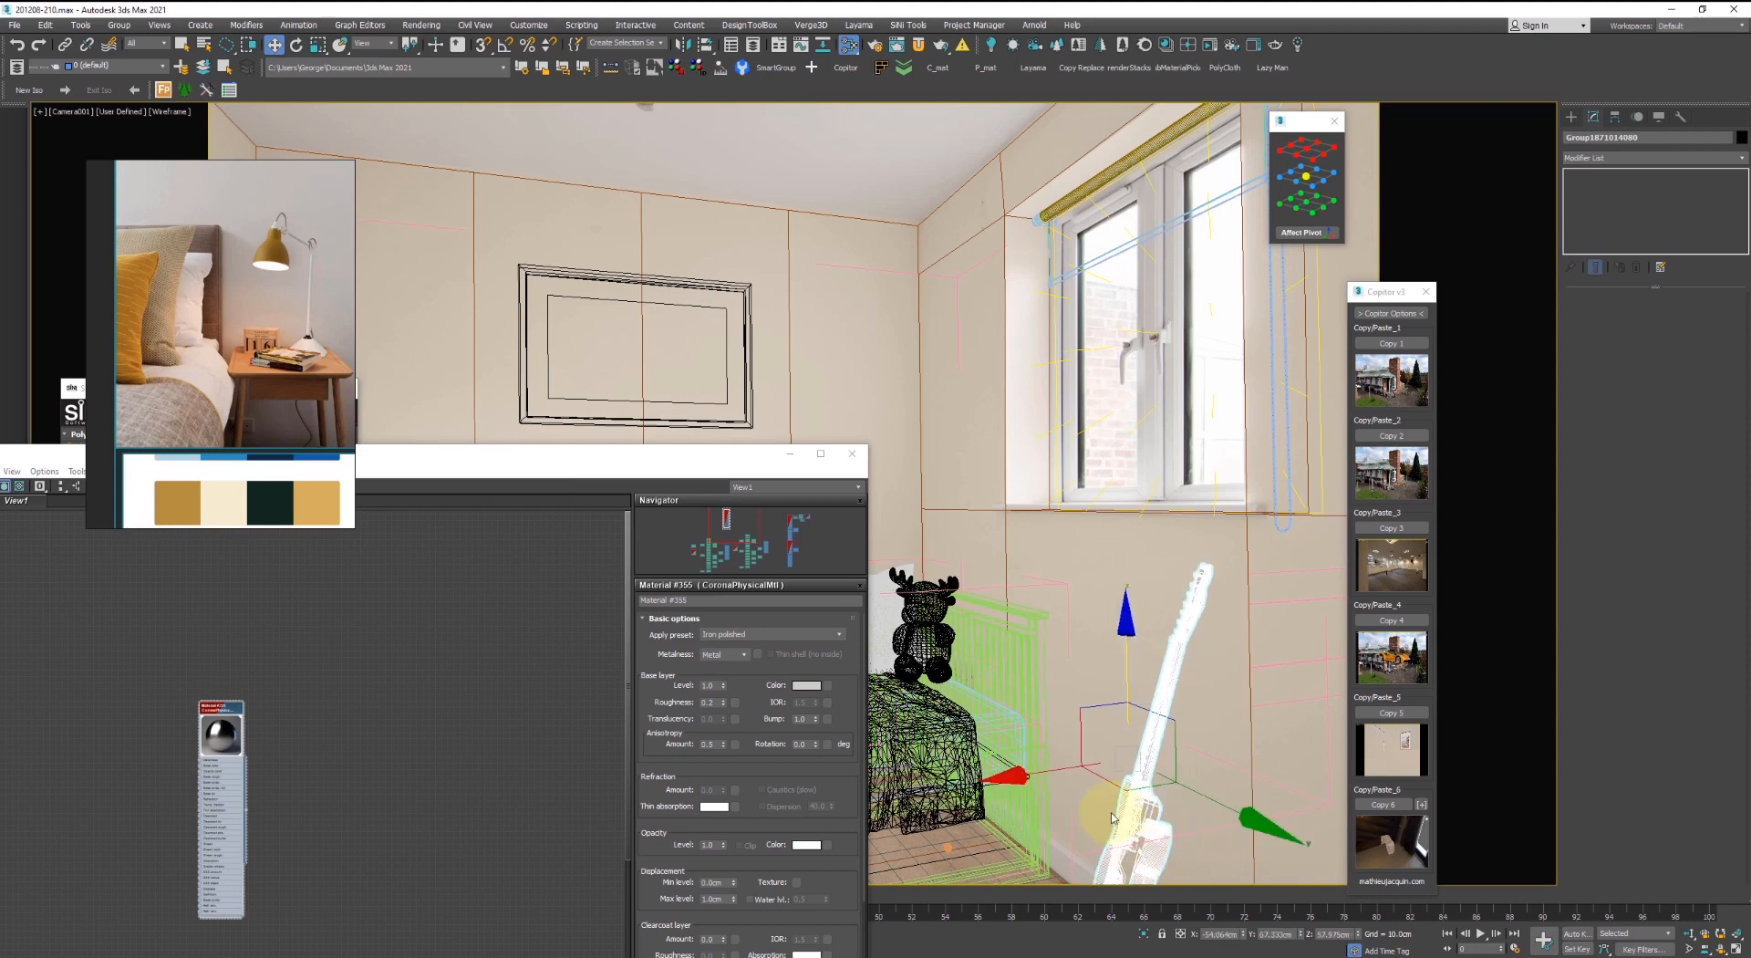
key("F3")
left_click_drag(1129, 797, 1242, 827)
key("e")
key("w")
left_click(850, 453)
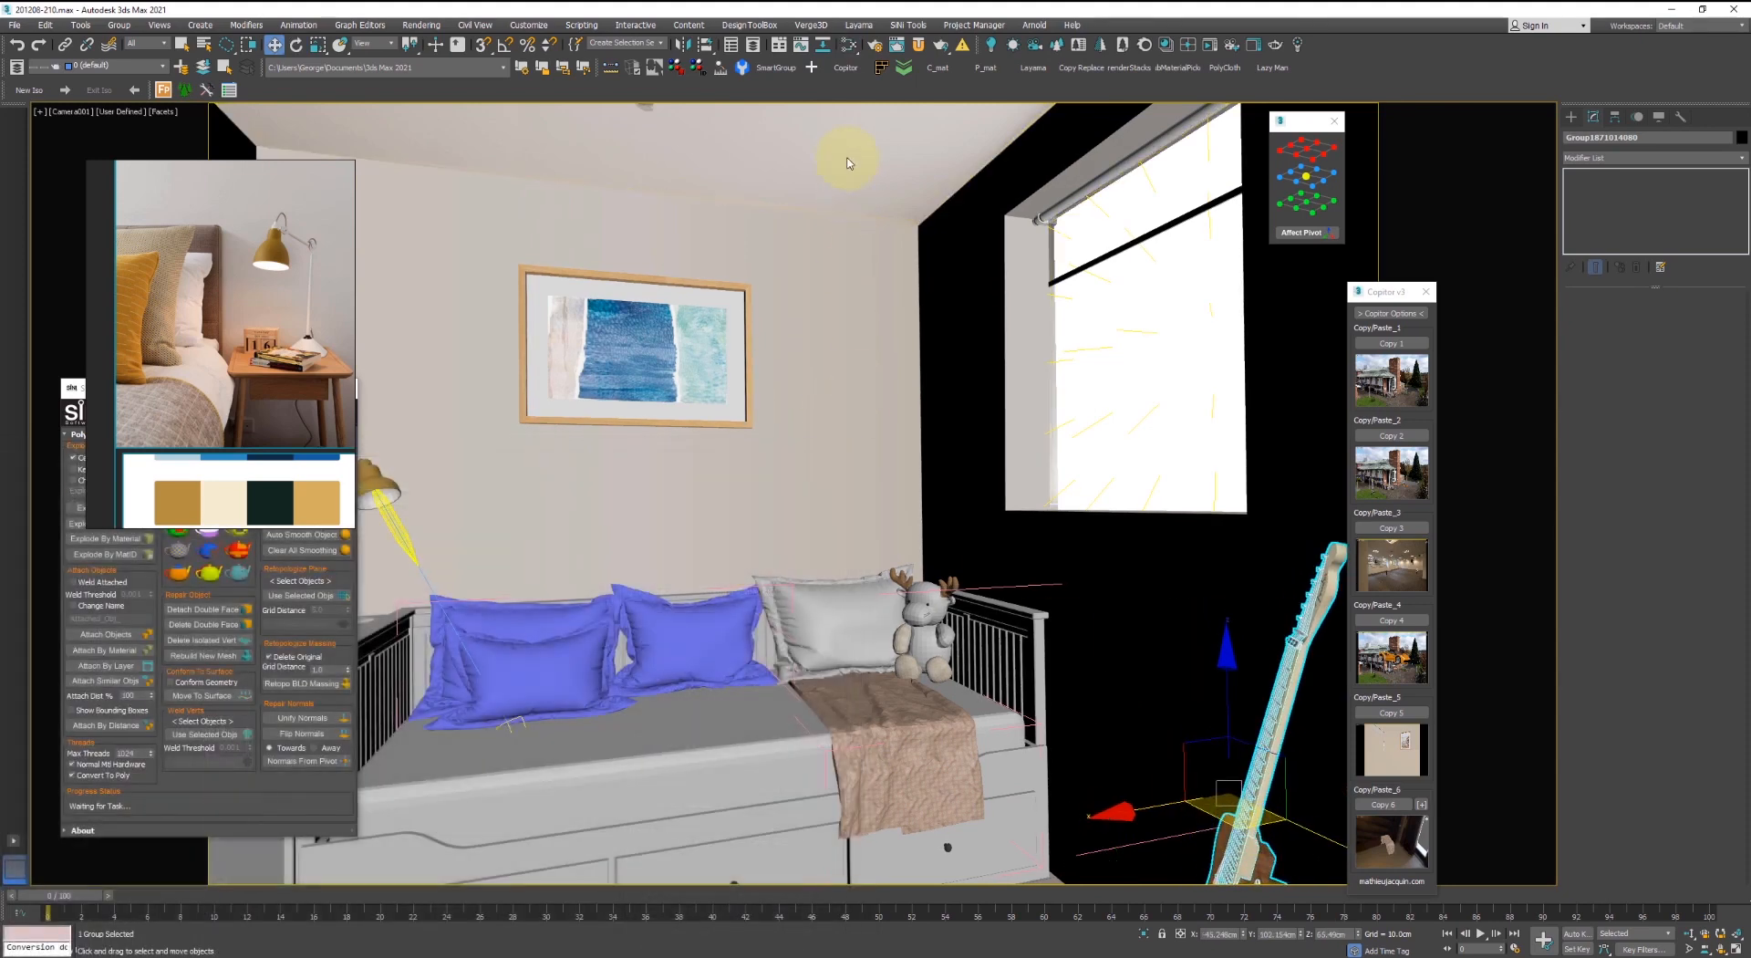
- Pick the wall picture frame's MultiMat_1 material into the material editor and spread its nodes clear of the metal material
left_click(927, 239)
key("m")
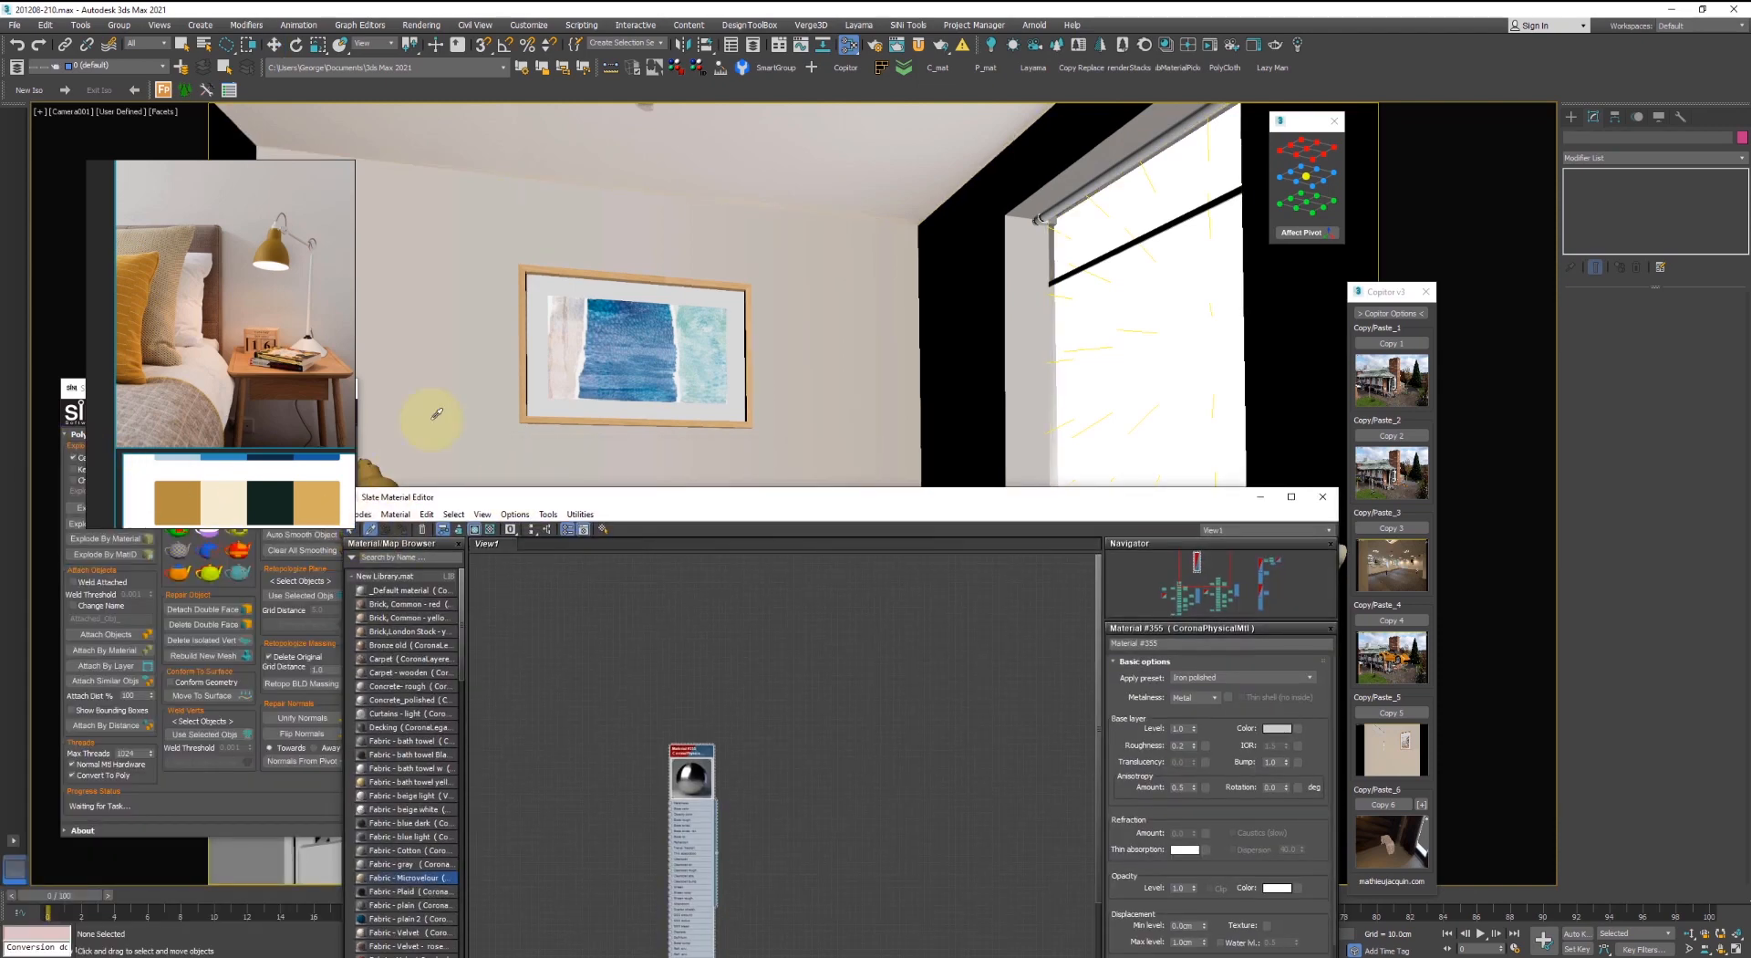
left_click(524, 381)
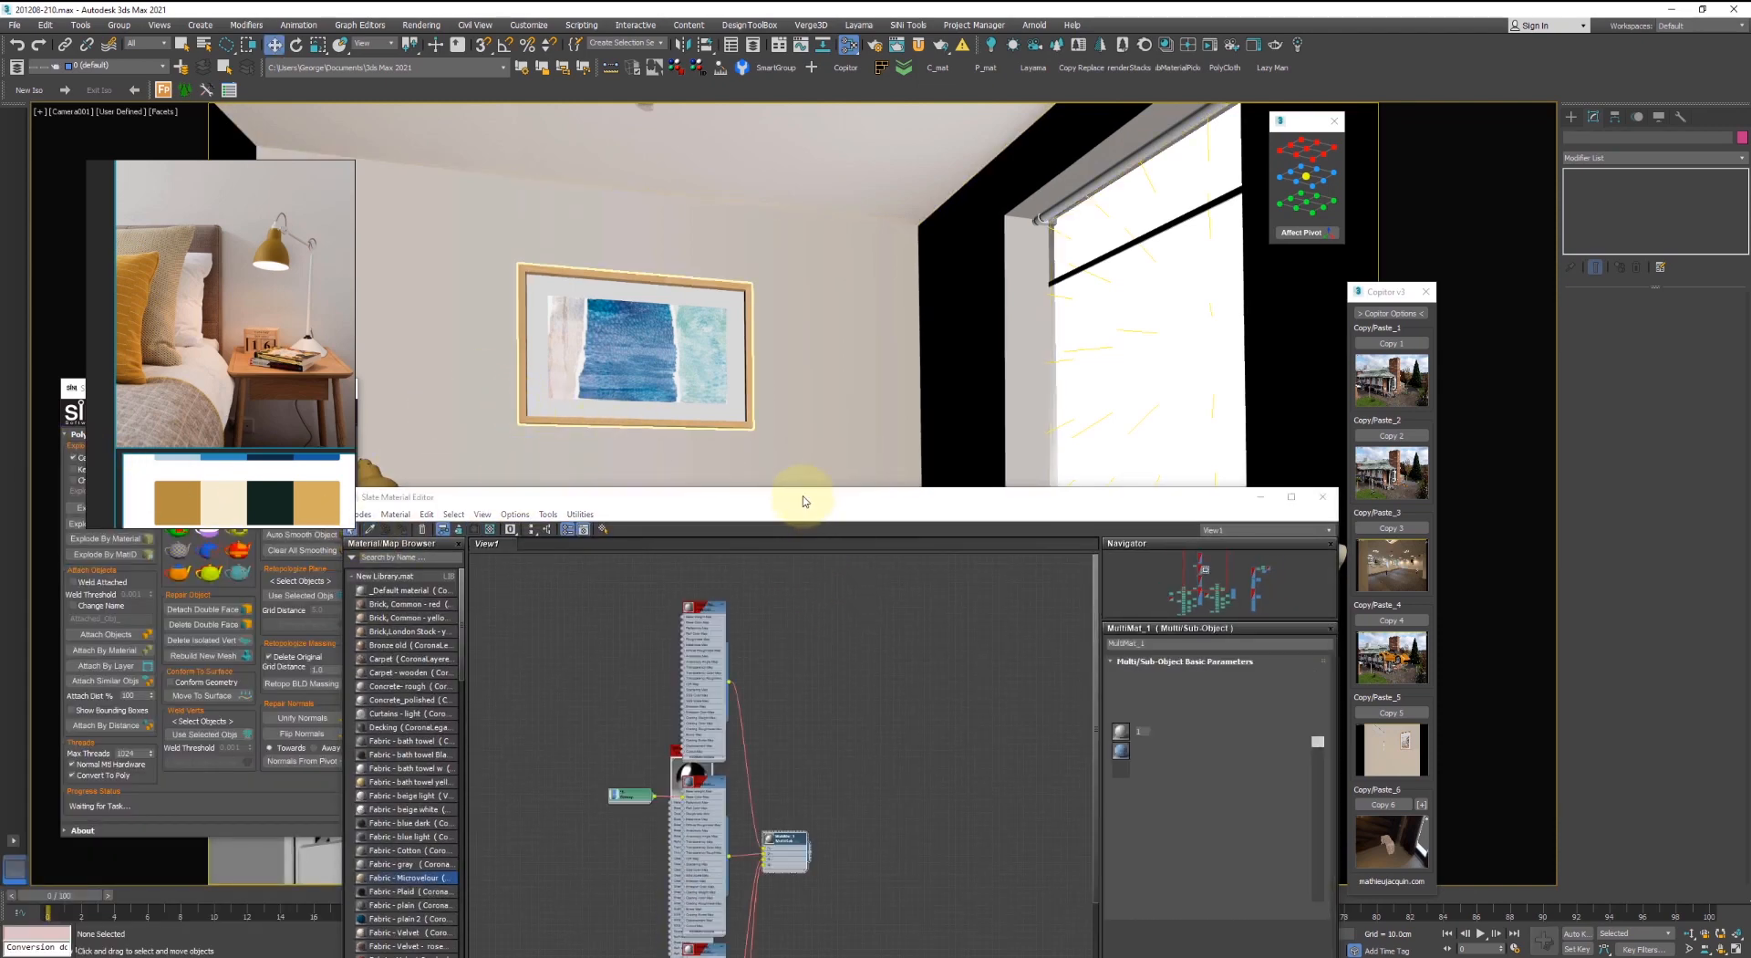
left_click_drag(833, 496, 508, 243)
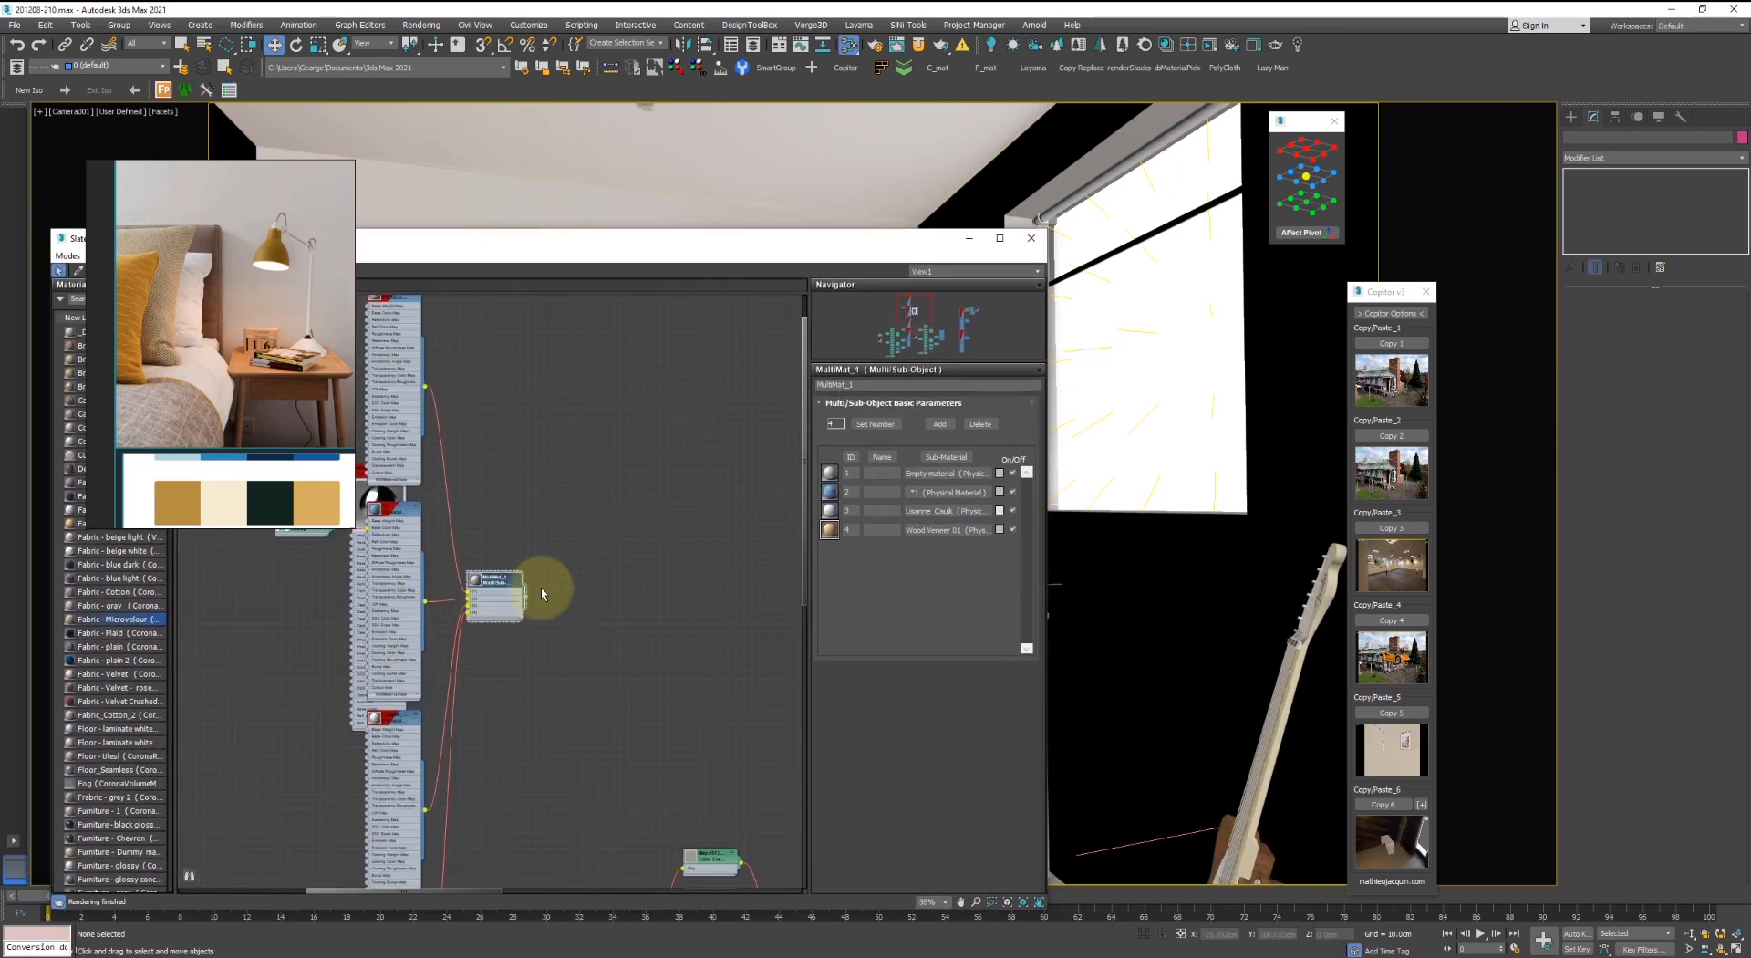
left_click_drag(502, 580, 710, 333)
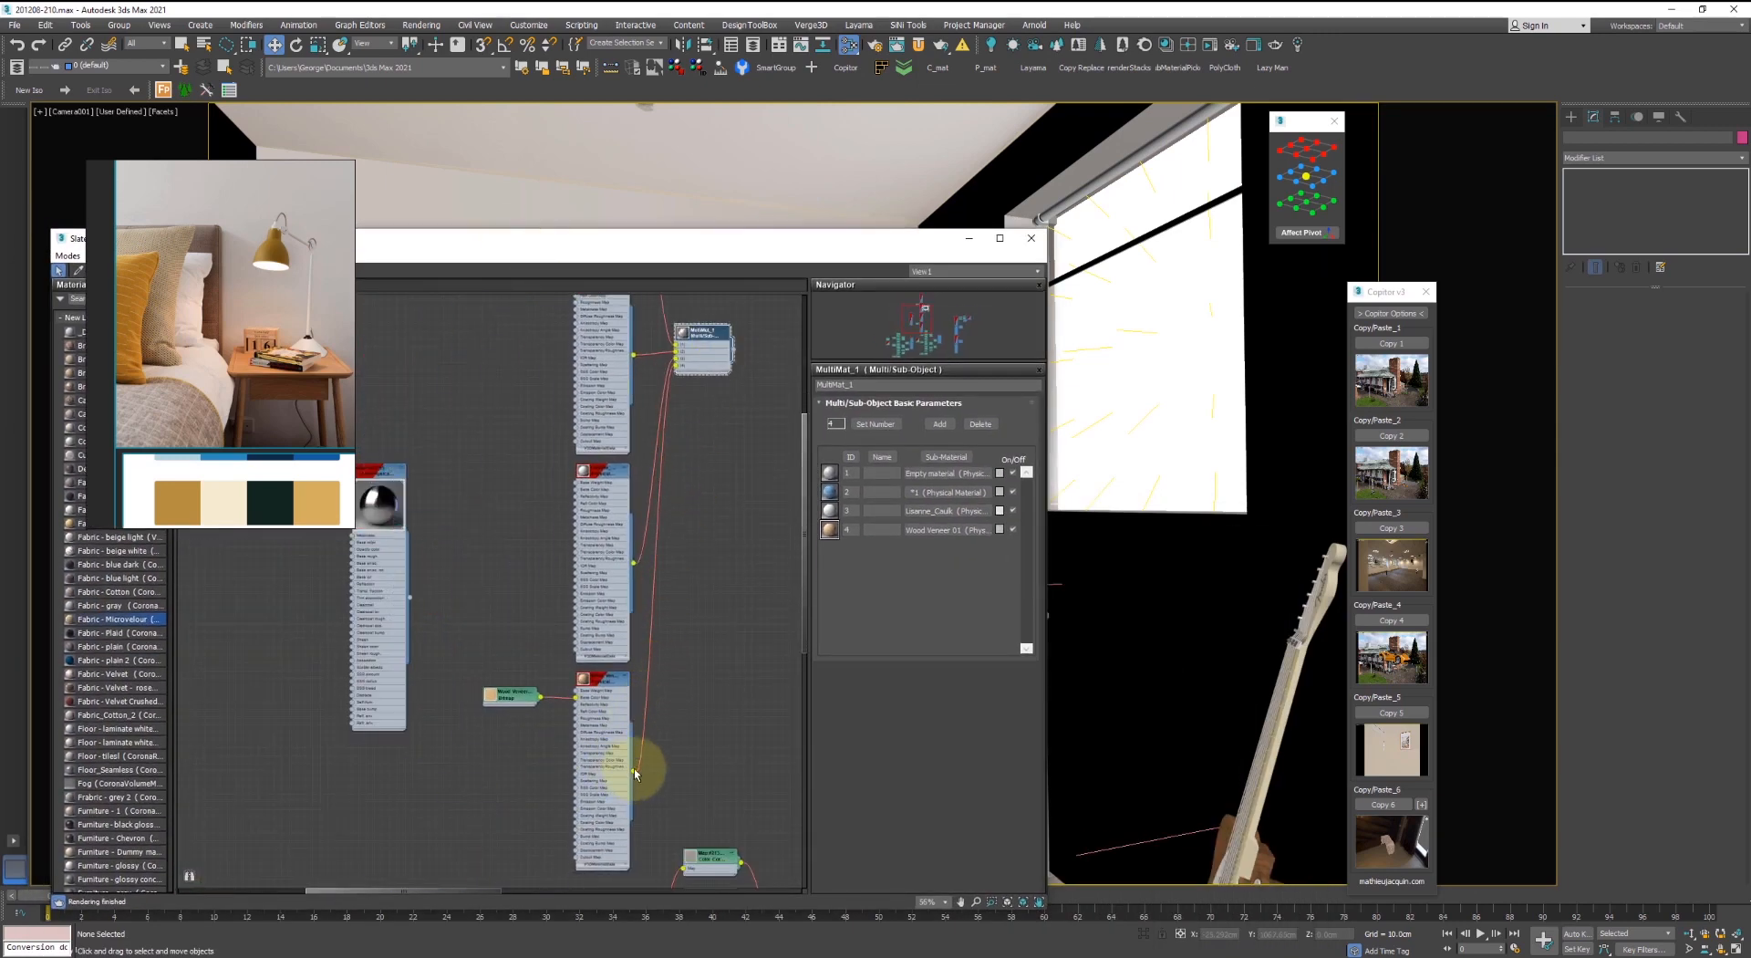
- Apply the picture frame's wood veneer sub-material to the guitar's neck in the camera view
left_click_drag(634, 769, 1176, 829)
left_click_drag(635, 774, 603, 581)
left_click_drag(635, 778, 1255, 790)
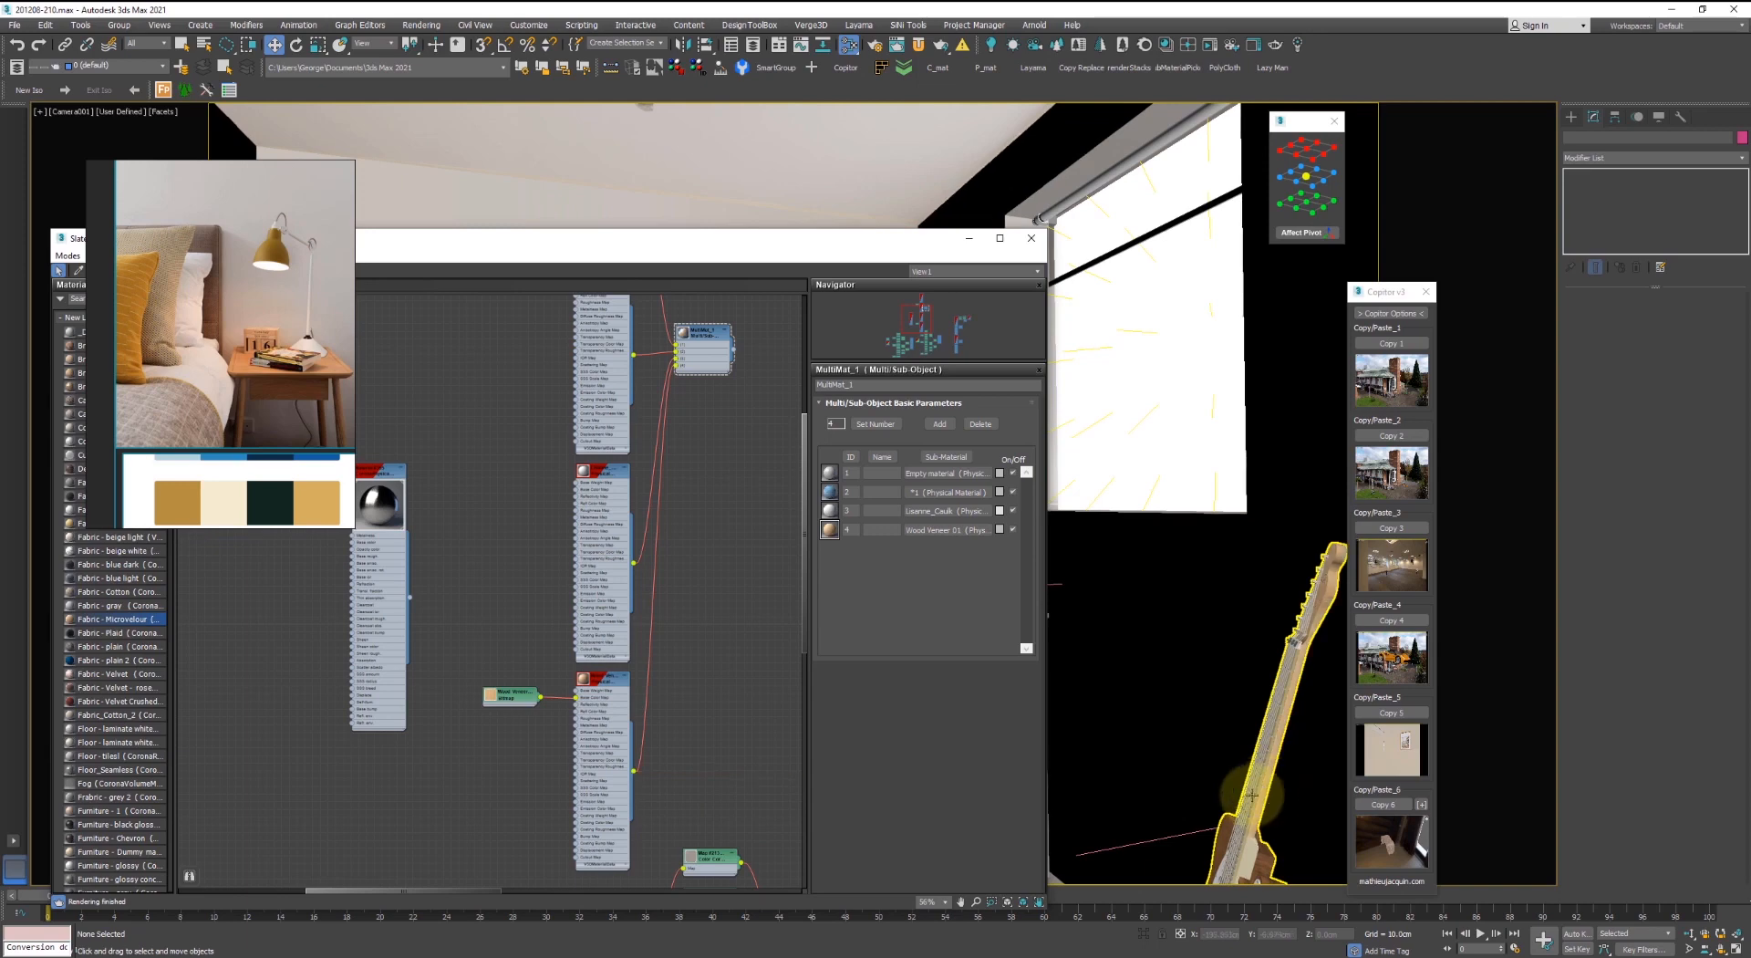
- Apply the Wood Veneer 01 sub-material to the guitar's body in the camera view
left_click_drag(635, 772, 1236, 856)
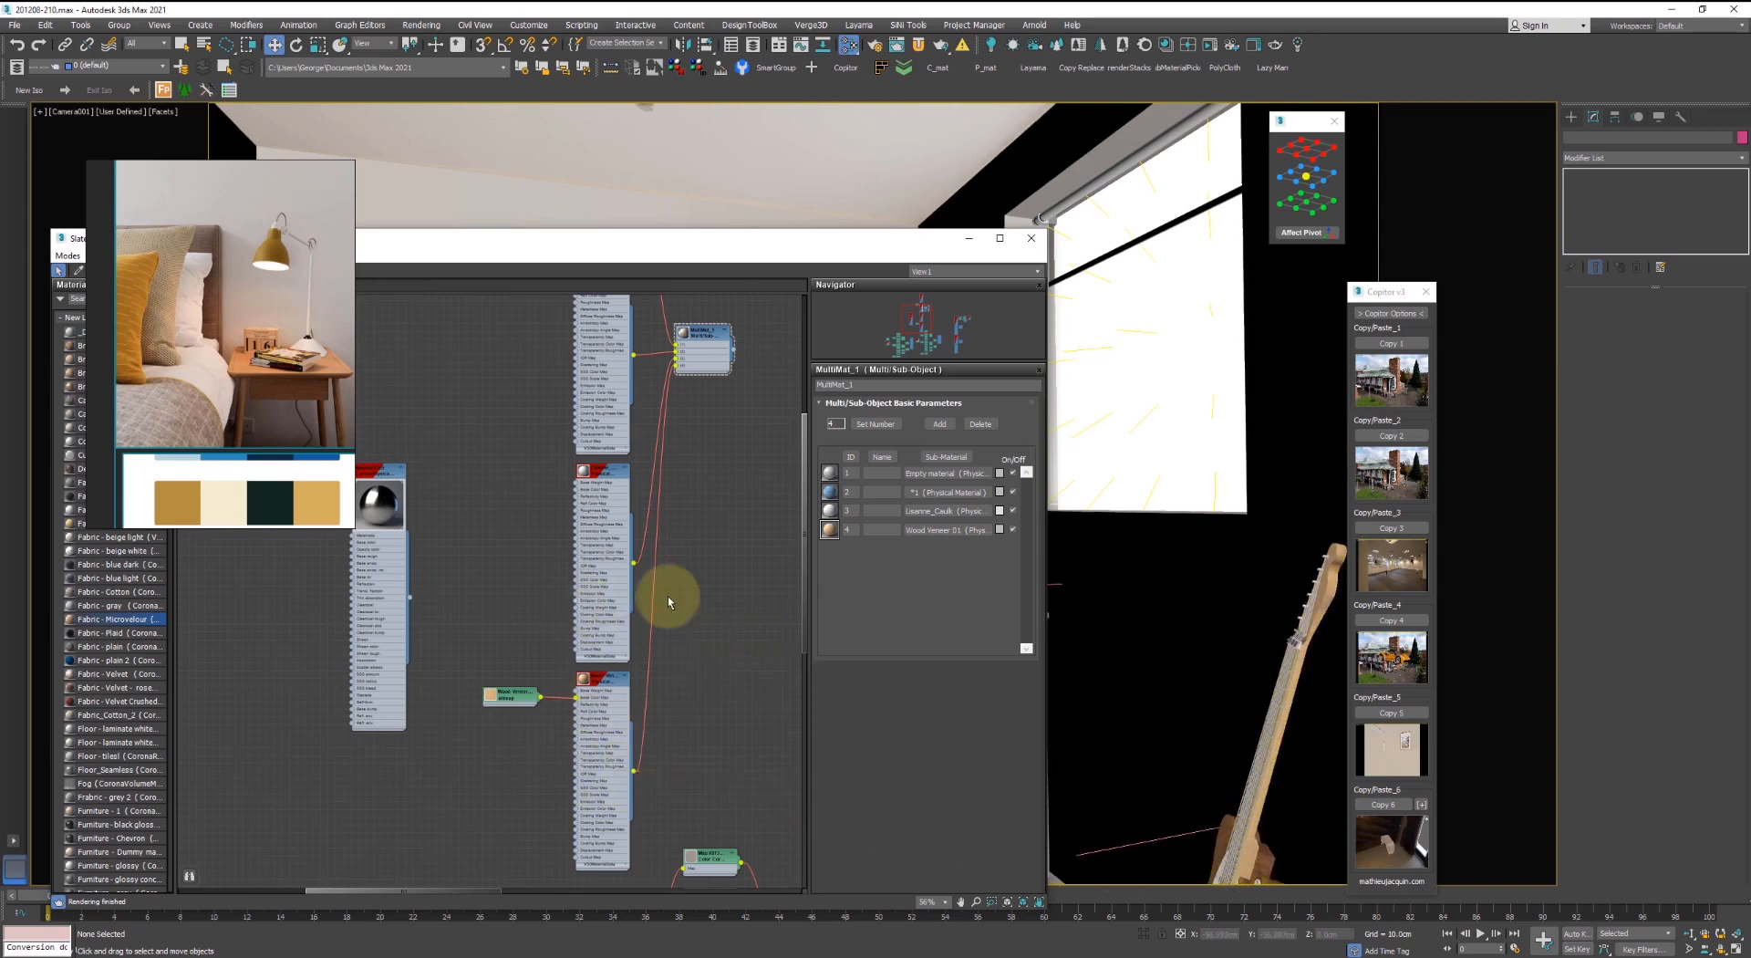
middle_click_drag(509, 447, 483, 658)
scroll(508, 625, "down", 7)
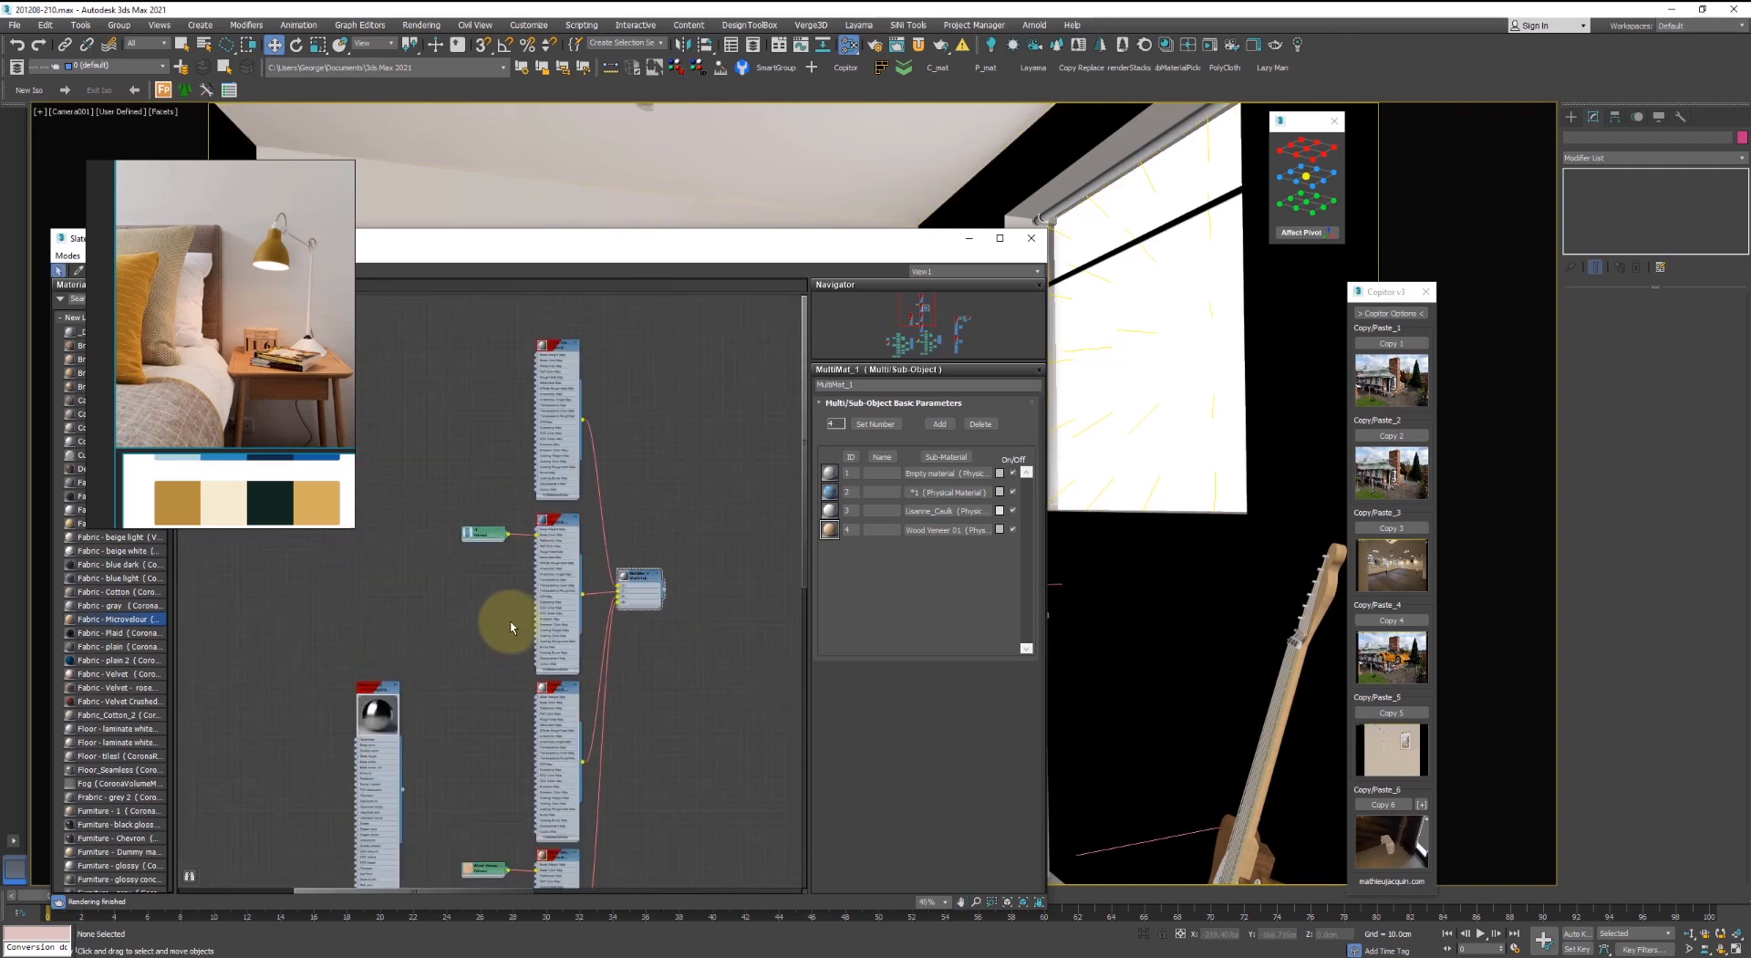
scroll(614, 715, "up", 6)
middle_click_drag(456, 529, 1185, 652)
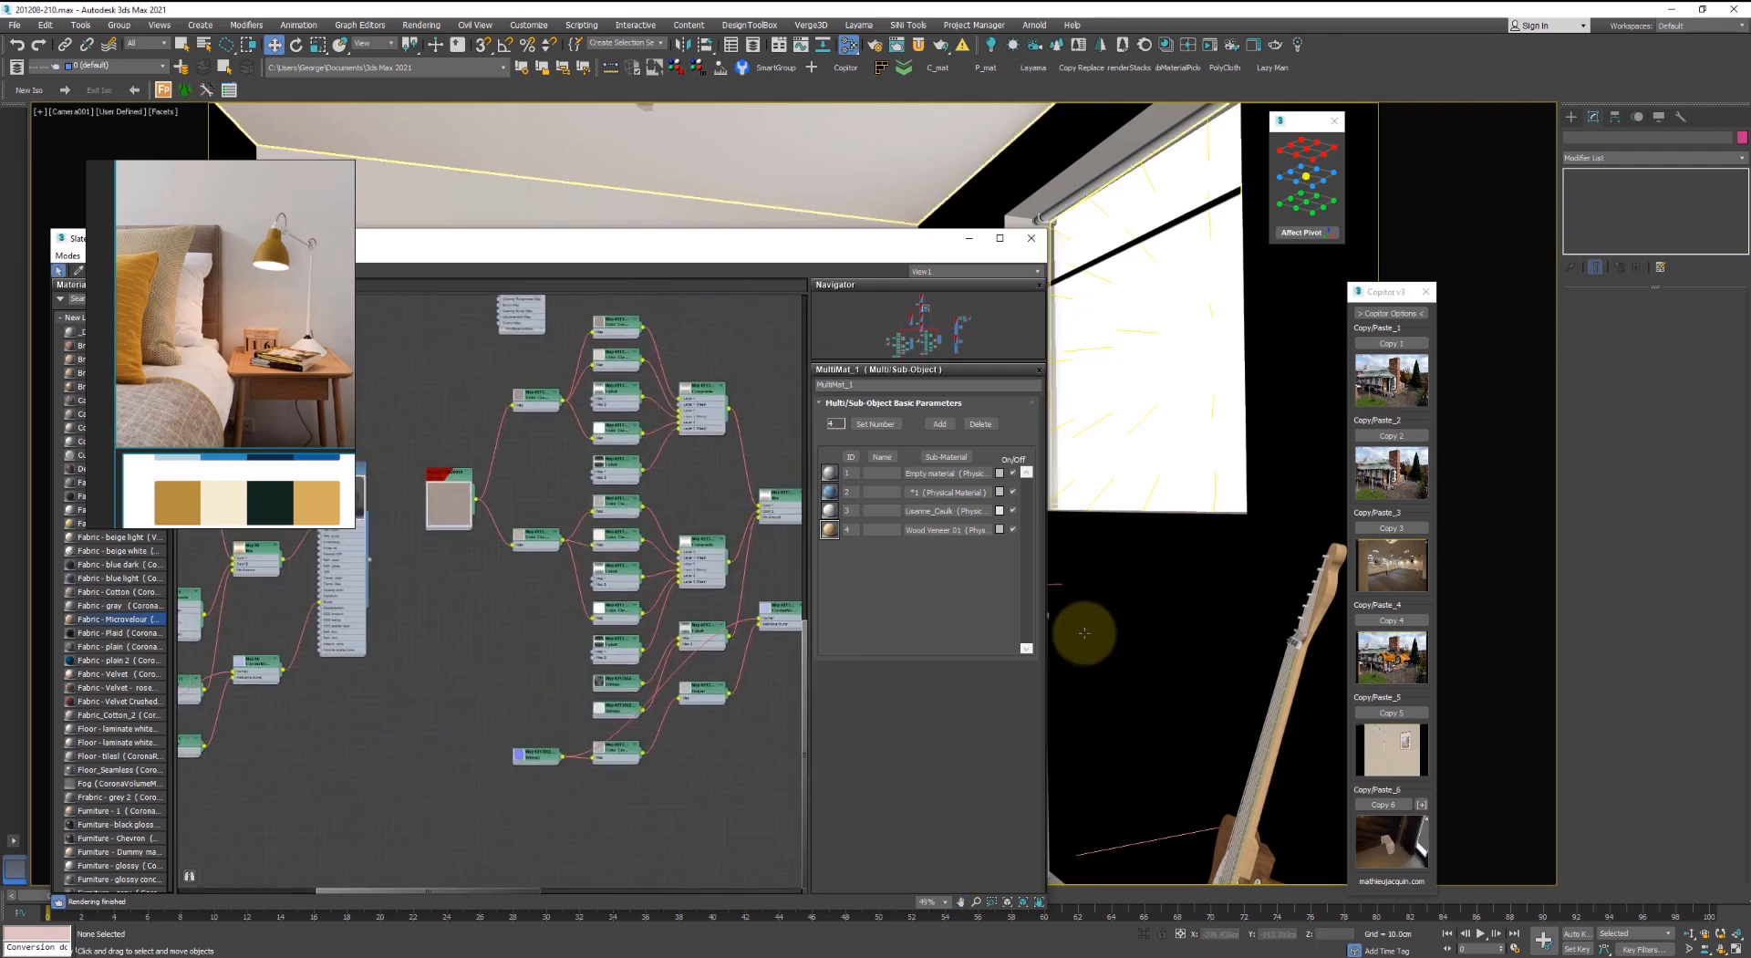
middle_click_drag(511, 518, 904, 662)
scroll(646, 688, "up", 5)
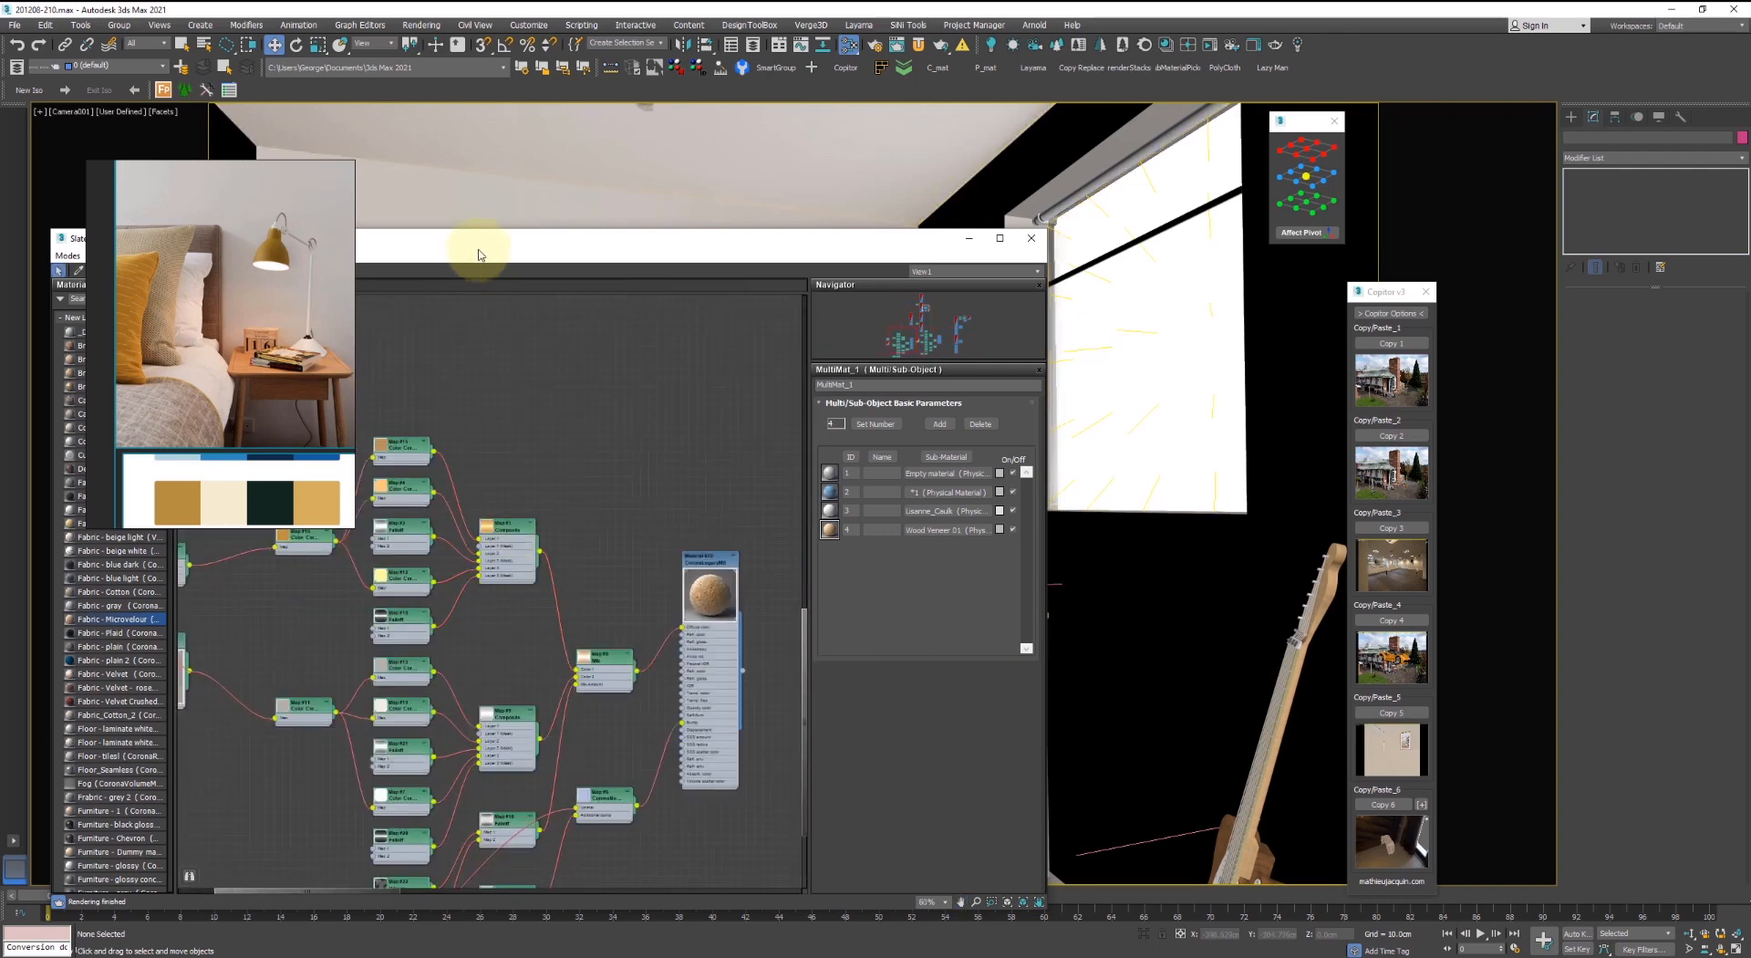
- Pick the desk lamp's multi/sub-object material into the material editor and try its gold sub-material on the guitar's body
left_click_drag(472, 254, 1047, 204)
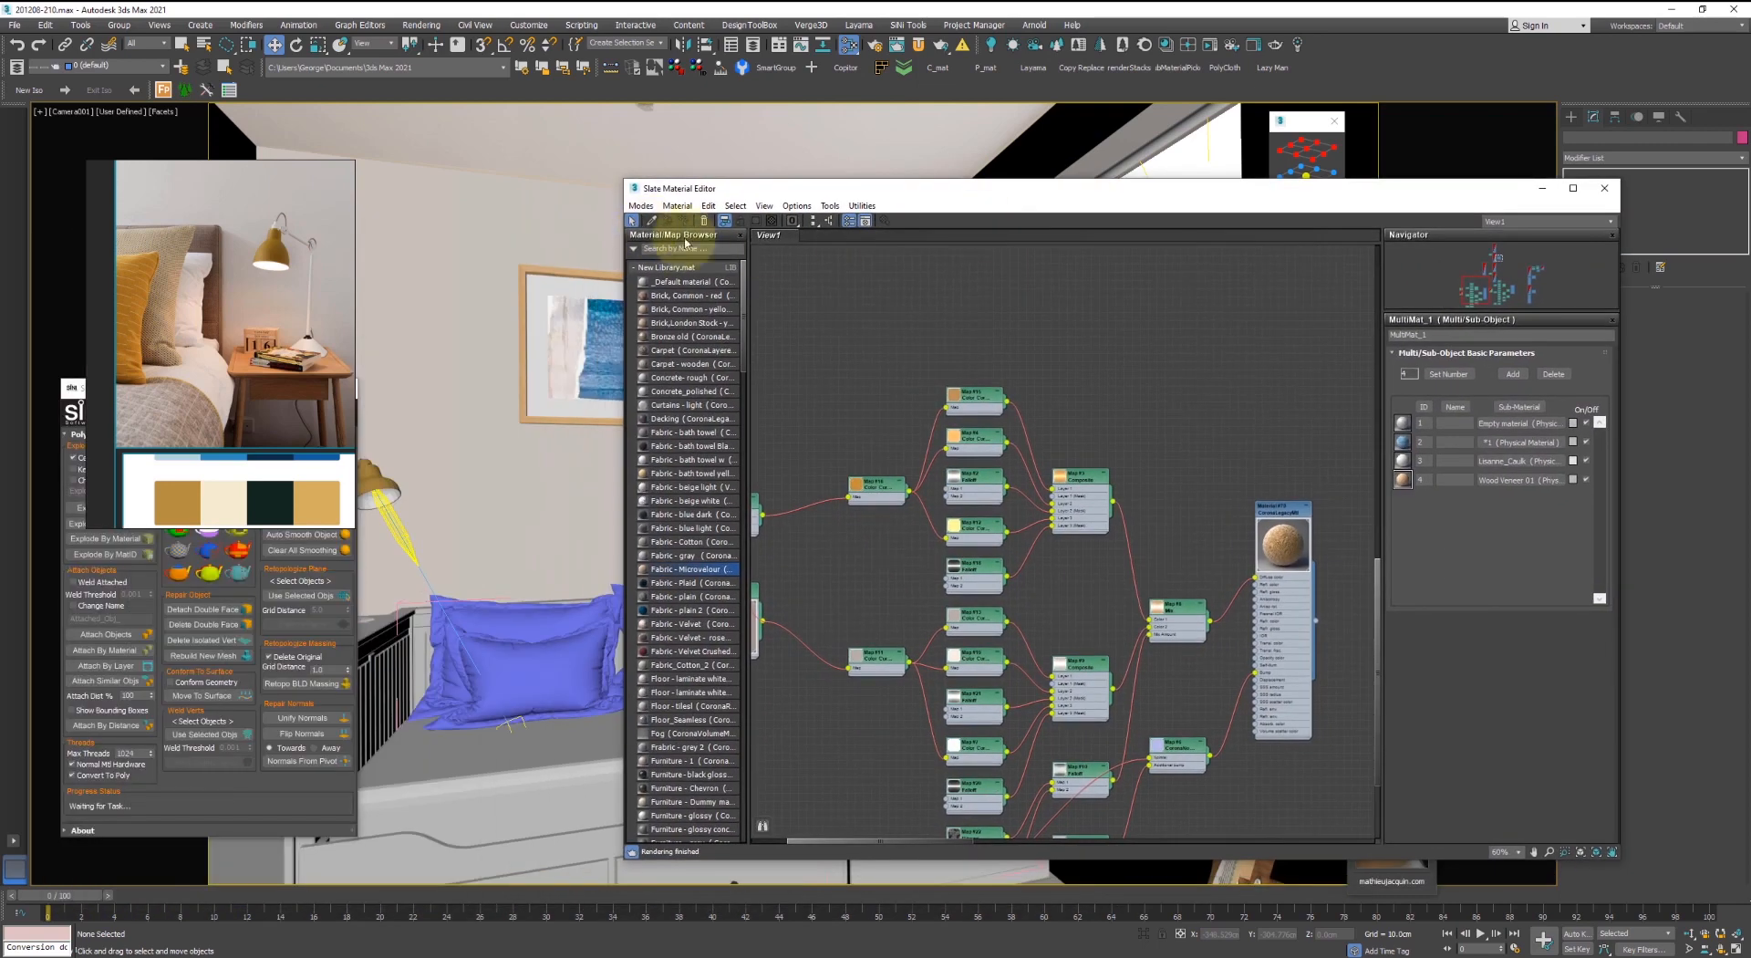
left_click(402, 426)
left_click_drag(1141, 192, 755, 148)
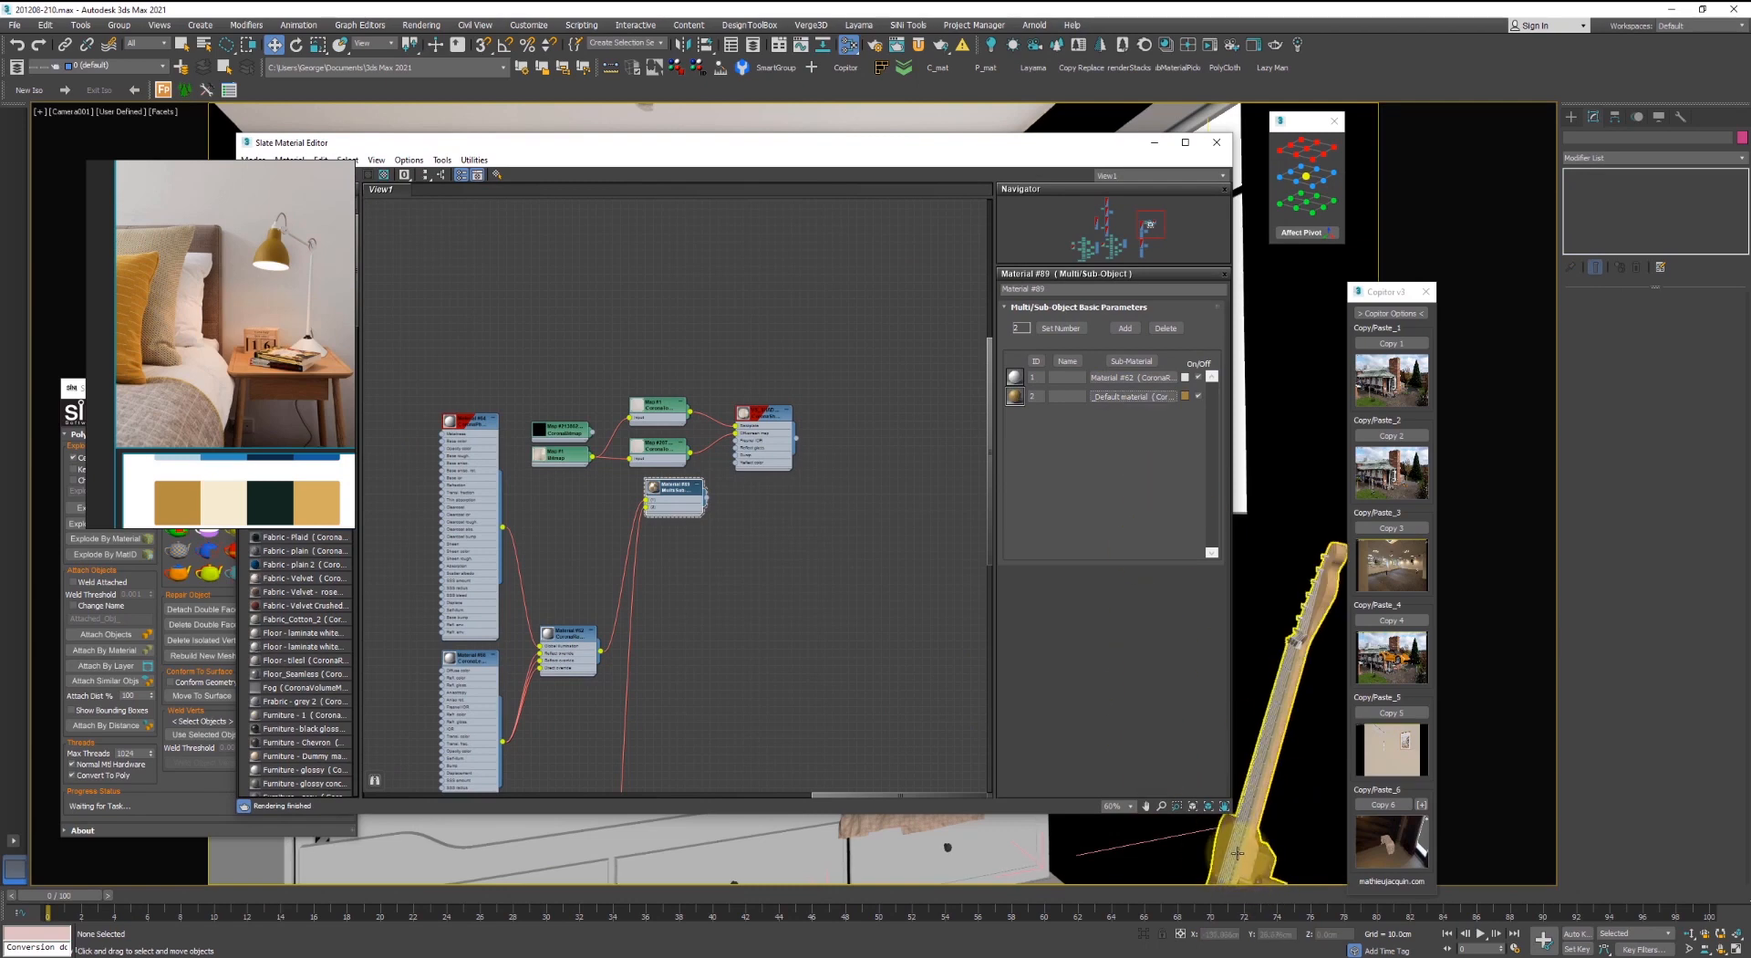
- Duplicate the black physical material node, apply the copy to the front of the guitar and close the material editor
scroll(1213, 825, "up", 10)
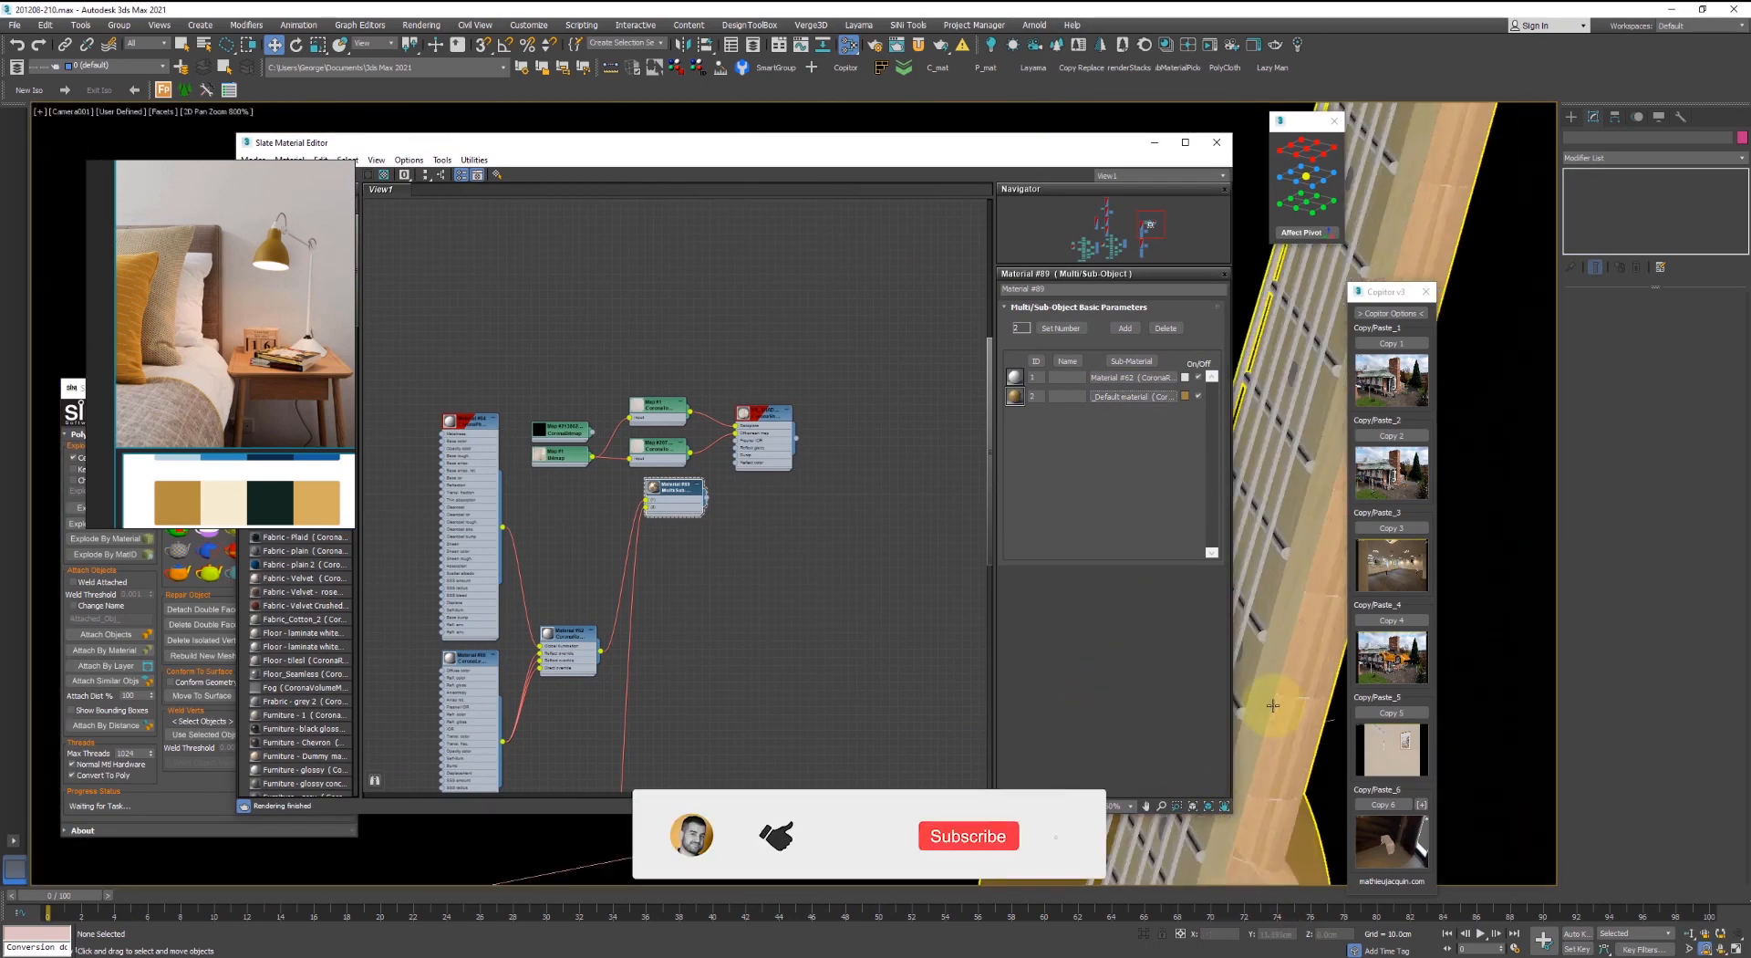
scroll(746, 573, "down", 5)
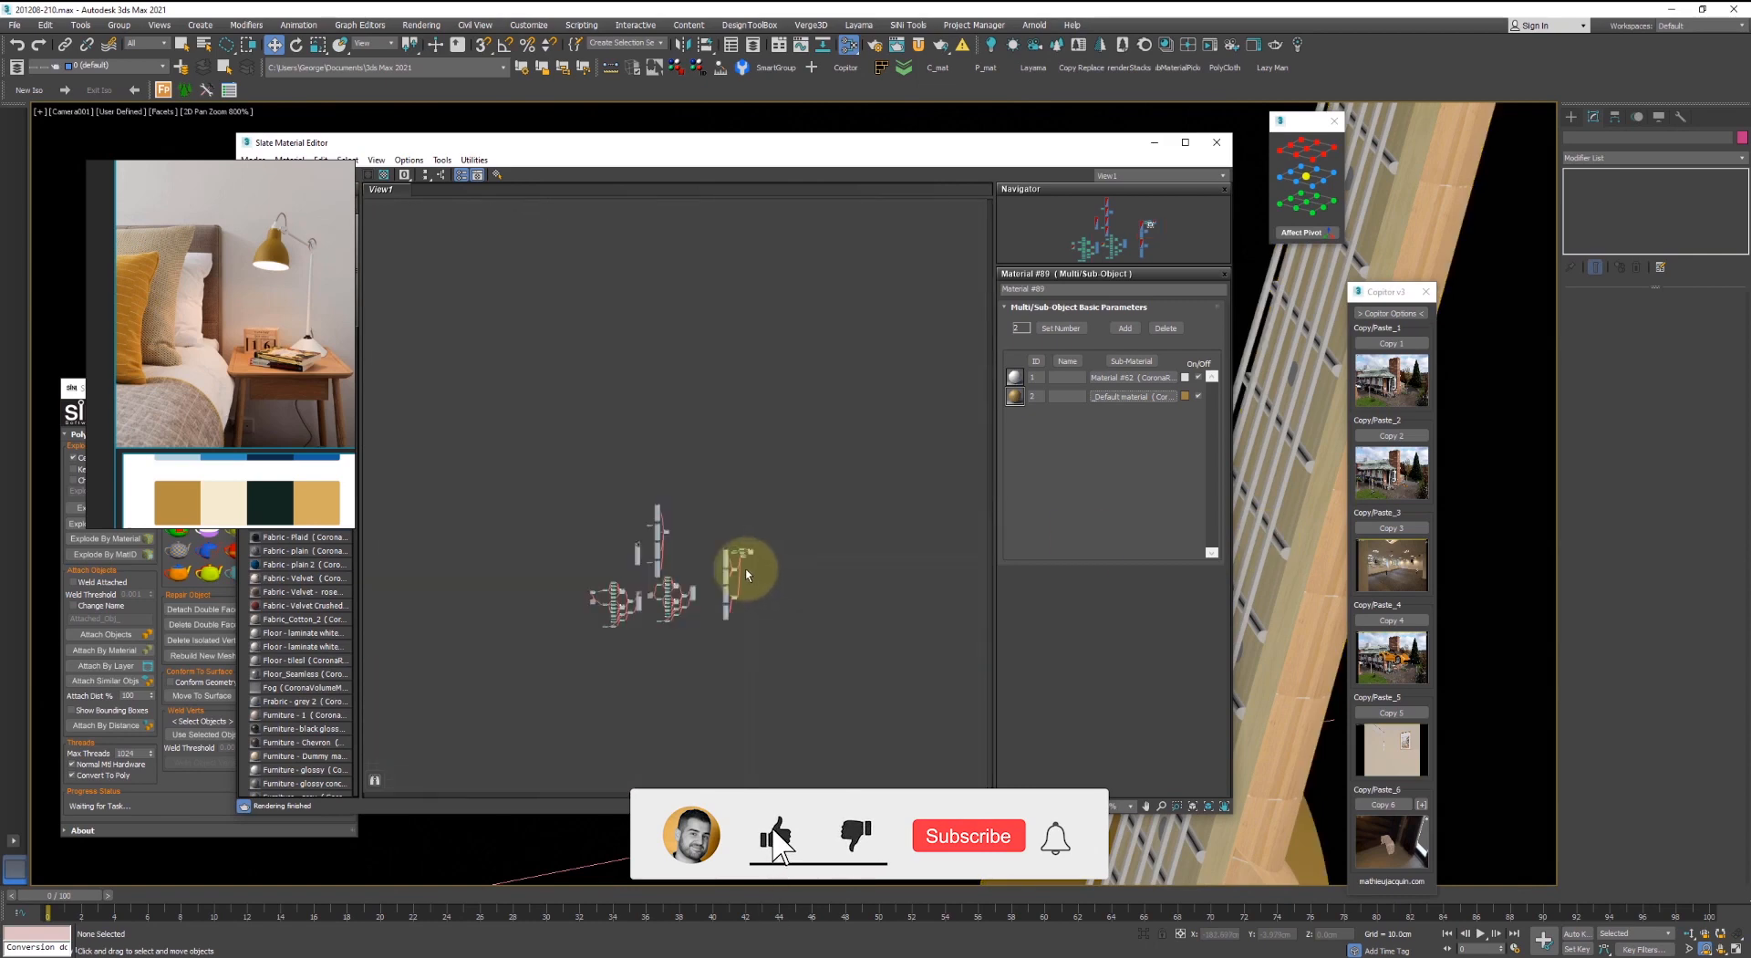
scroll(747, 573, "up", 5)
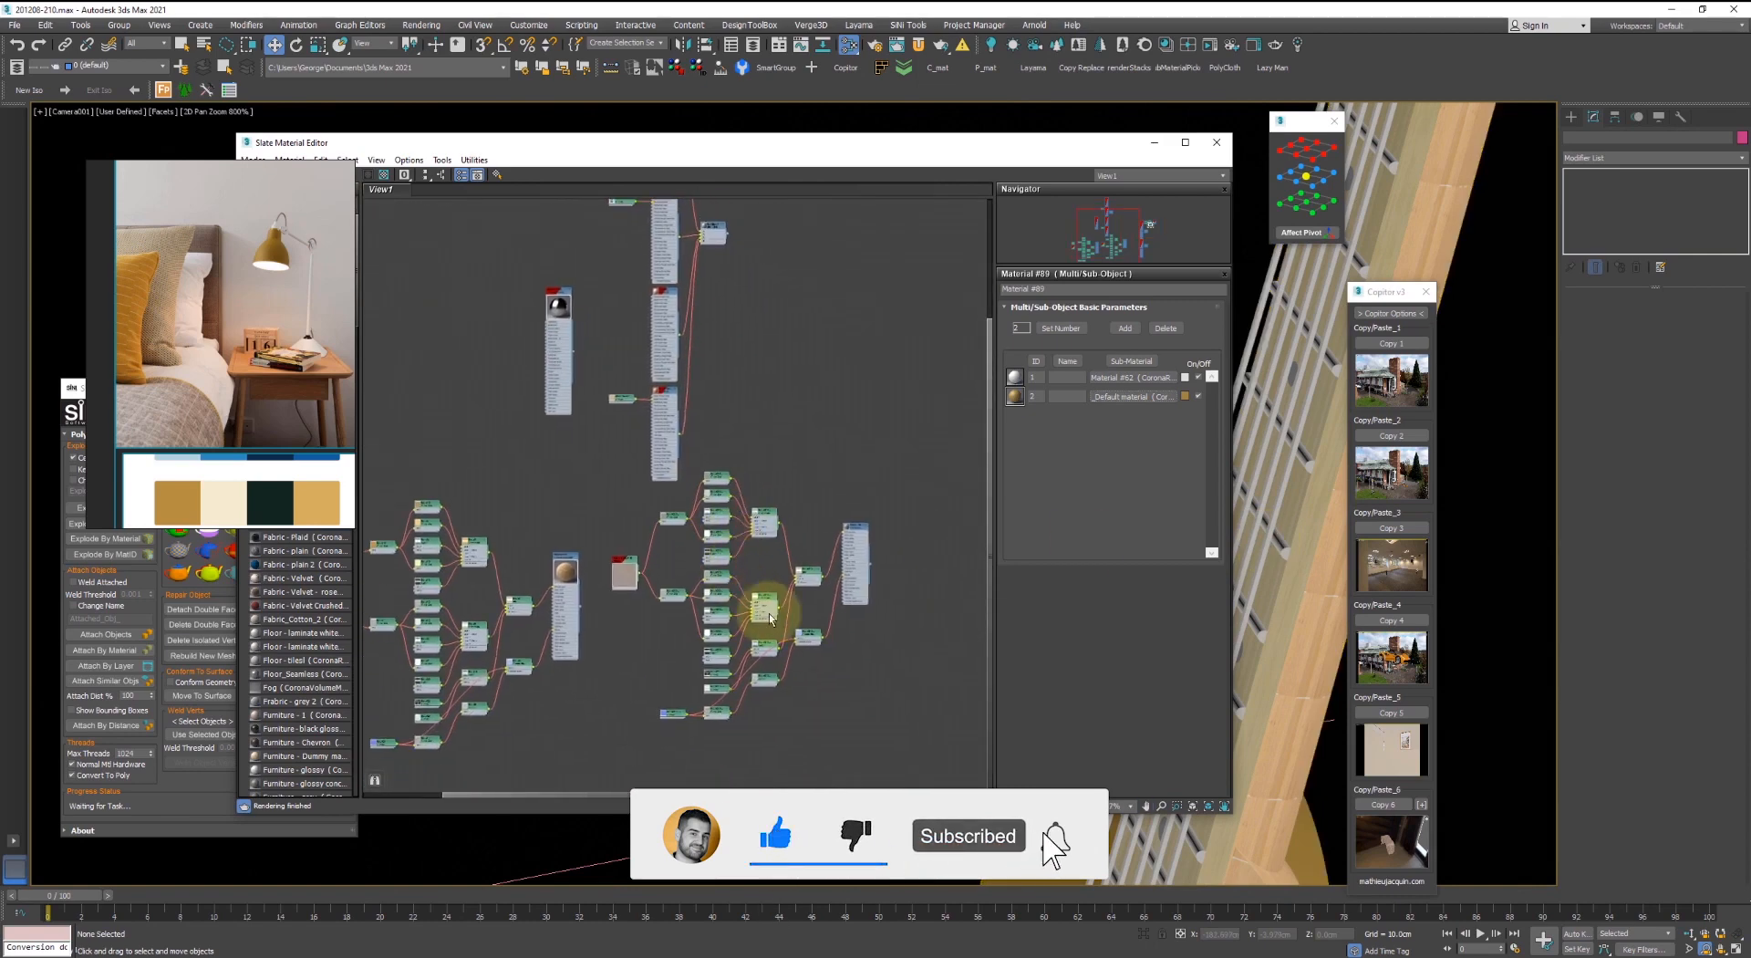
scroll(769, 619, "down", 8)
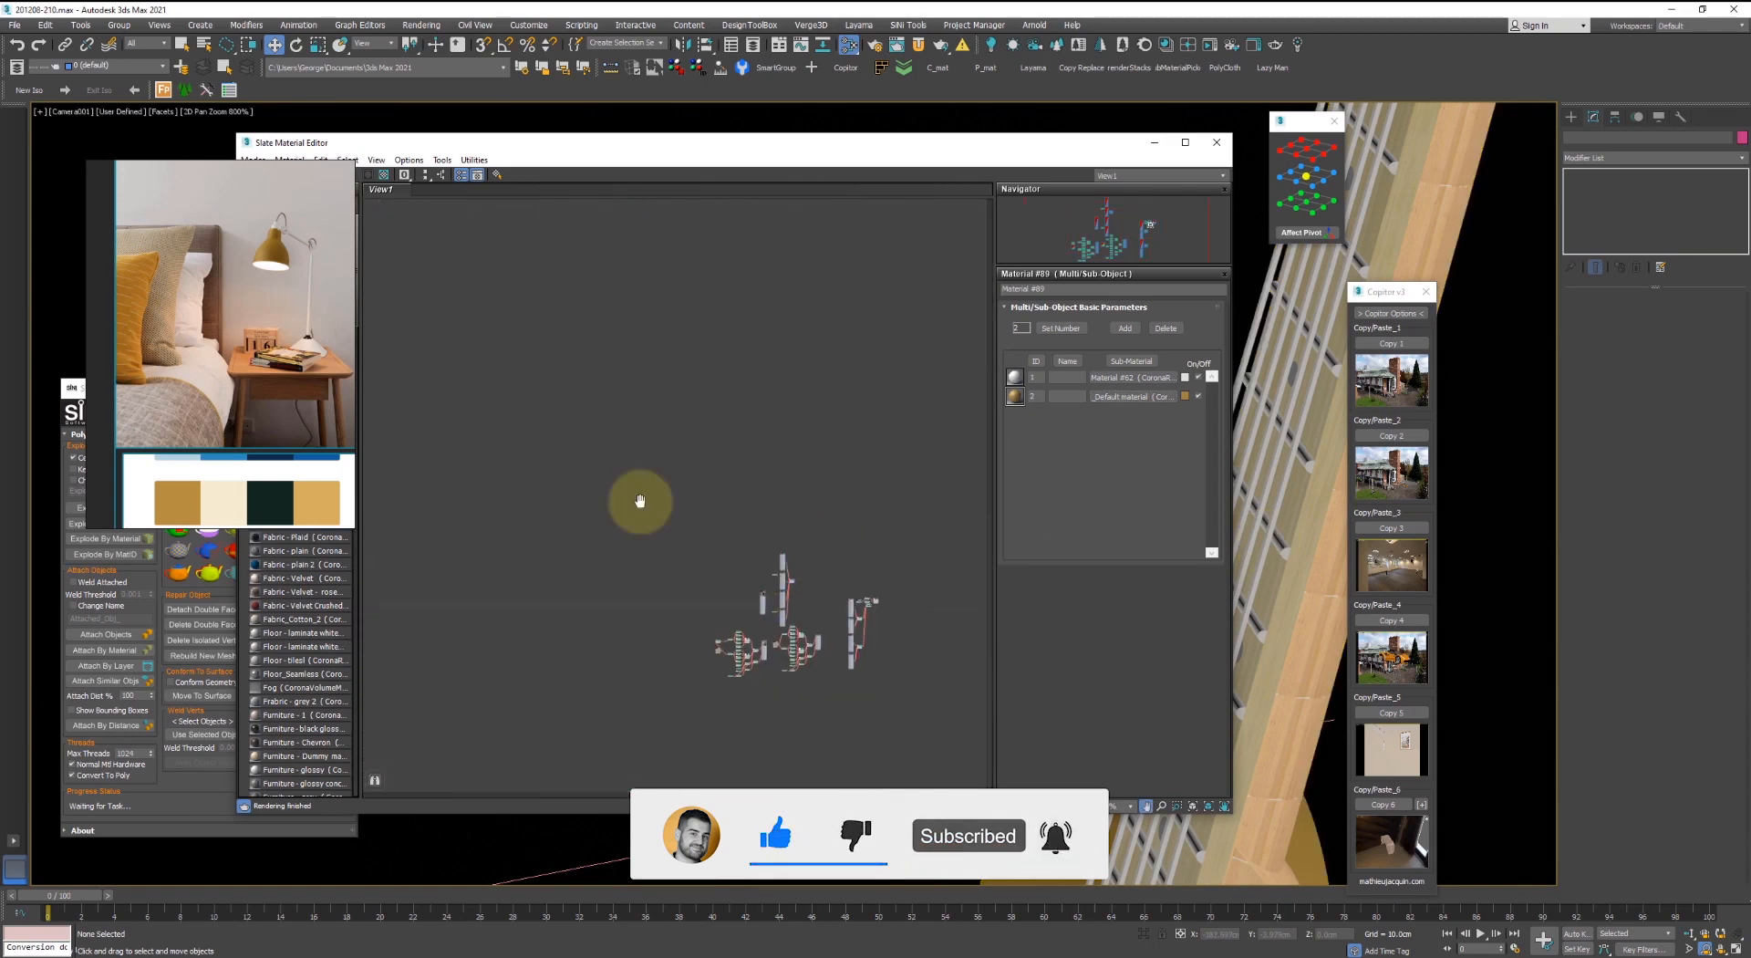
middle_click_drag(641, 501, 430, 606)
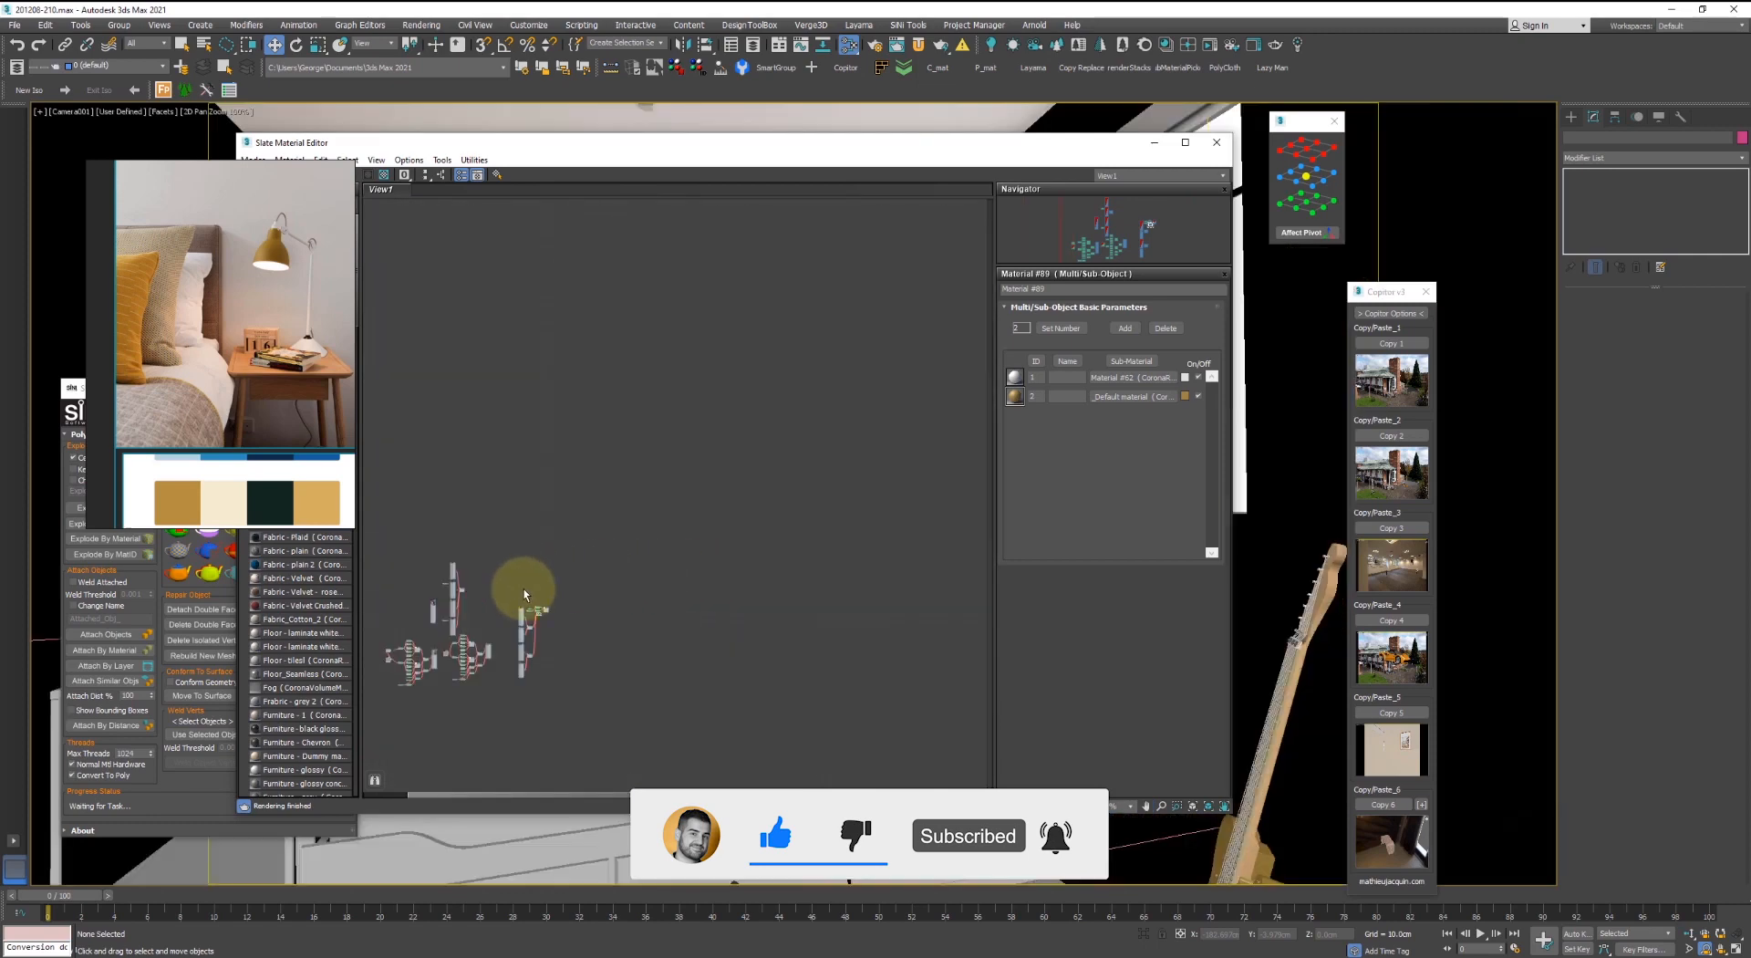
middle_click_drag(506, 598, 586, 562)
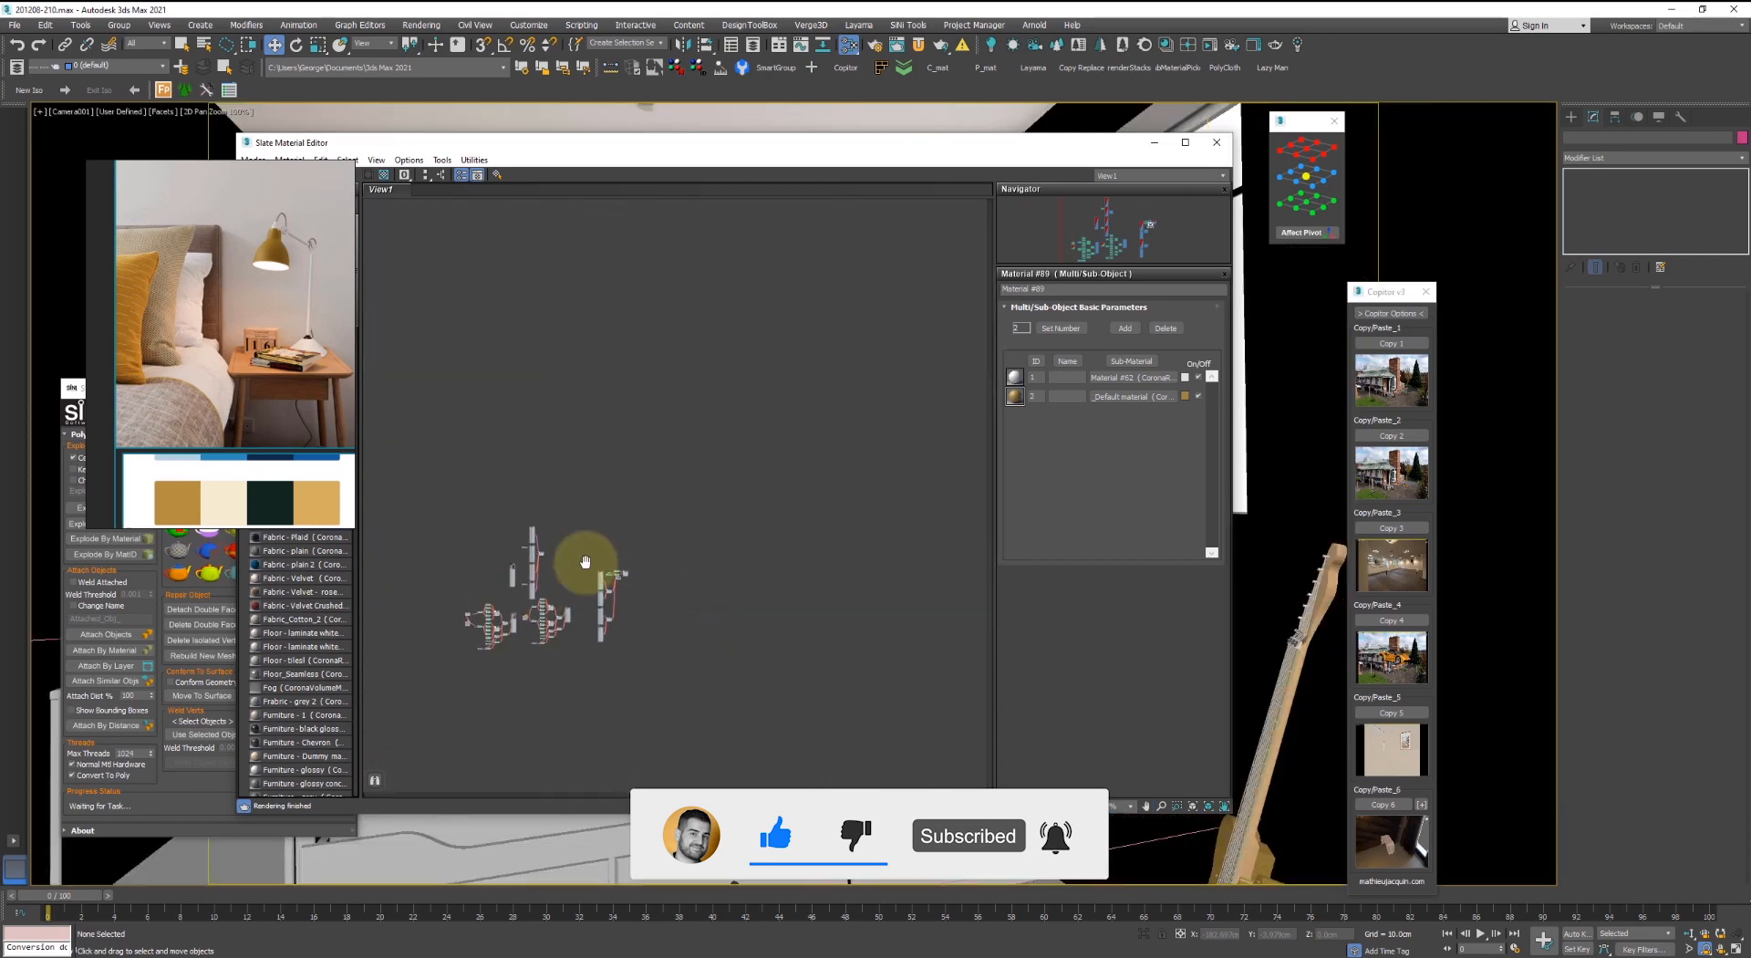
scroll(585, 562, "up", 6)
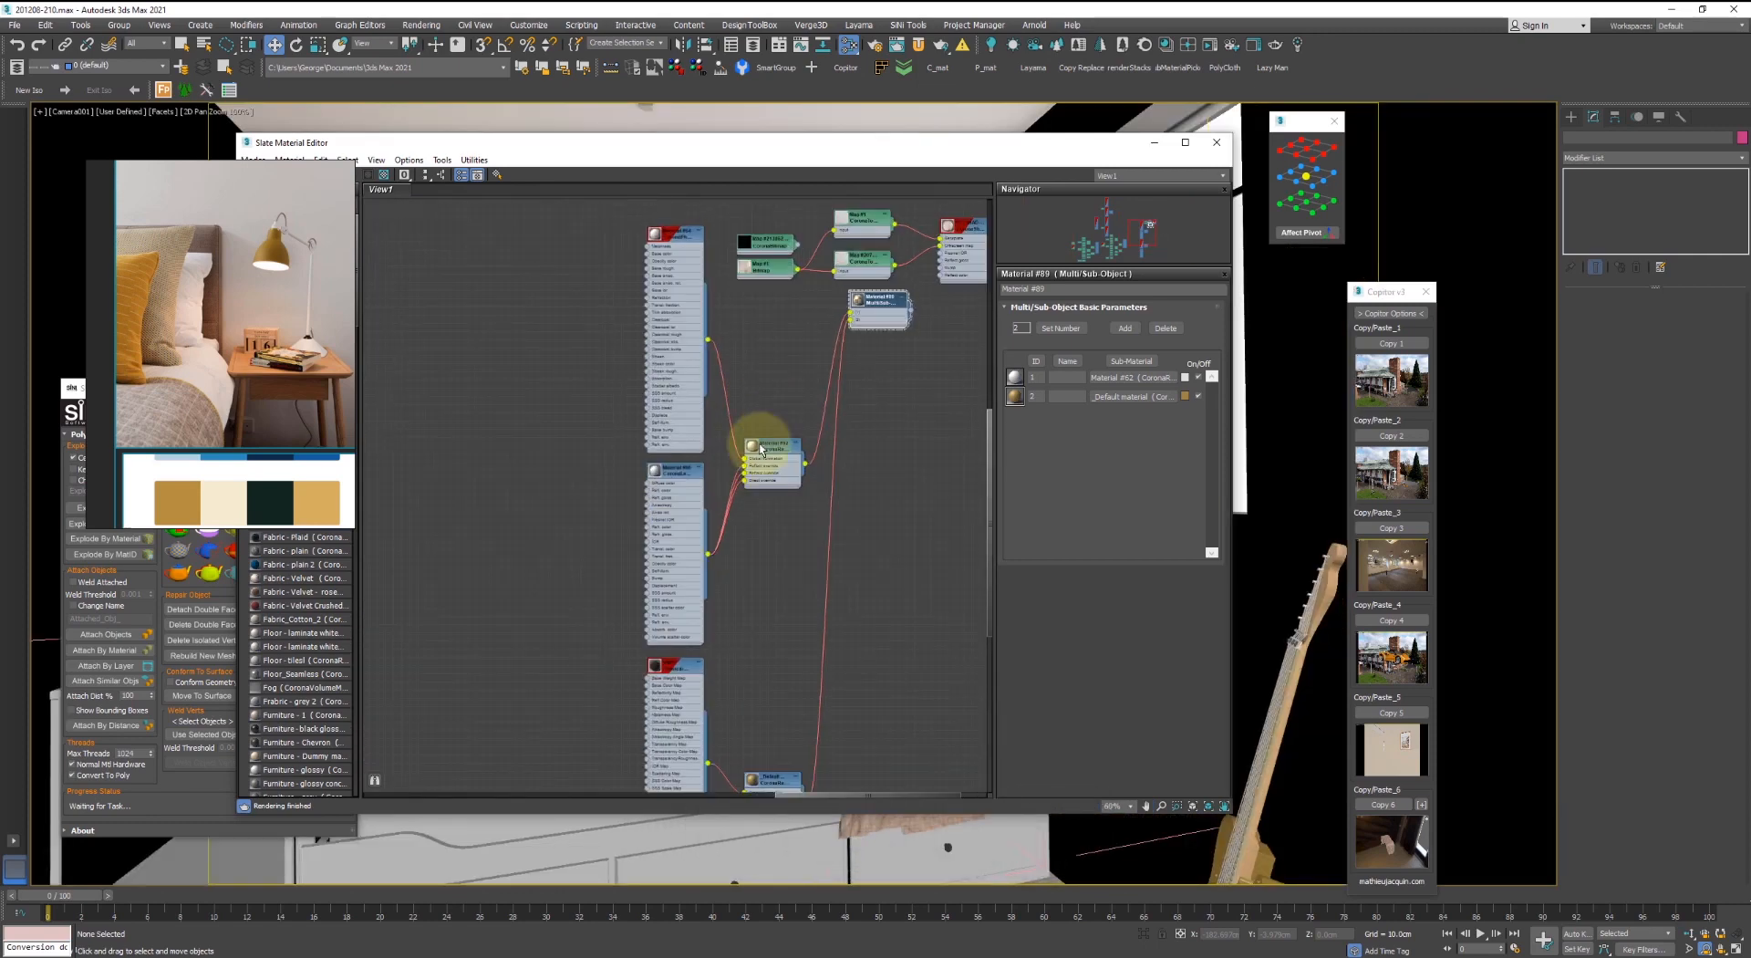
mouse_move(672, 665)
left_mouse_down("shift")
mouse_move(539, 500)
mouse_move(638, 729)
mouse_move(502, 383)
mouse_move(581, 309)
mouse_move(698, 407)
mouse_move(624, 403)
mouse_move(595, 367)
mouse_move(604, 341)
left_mouse_up("shift")
double_click(539, 499)
scroll(540, 494, "up", 4)
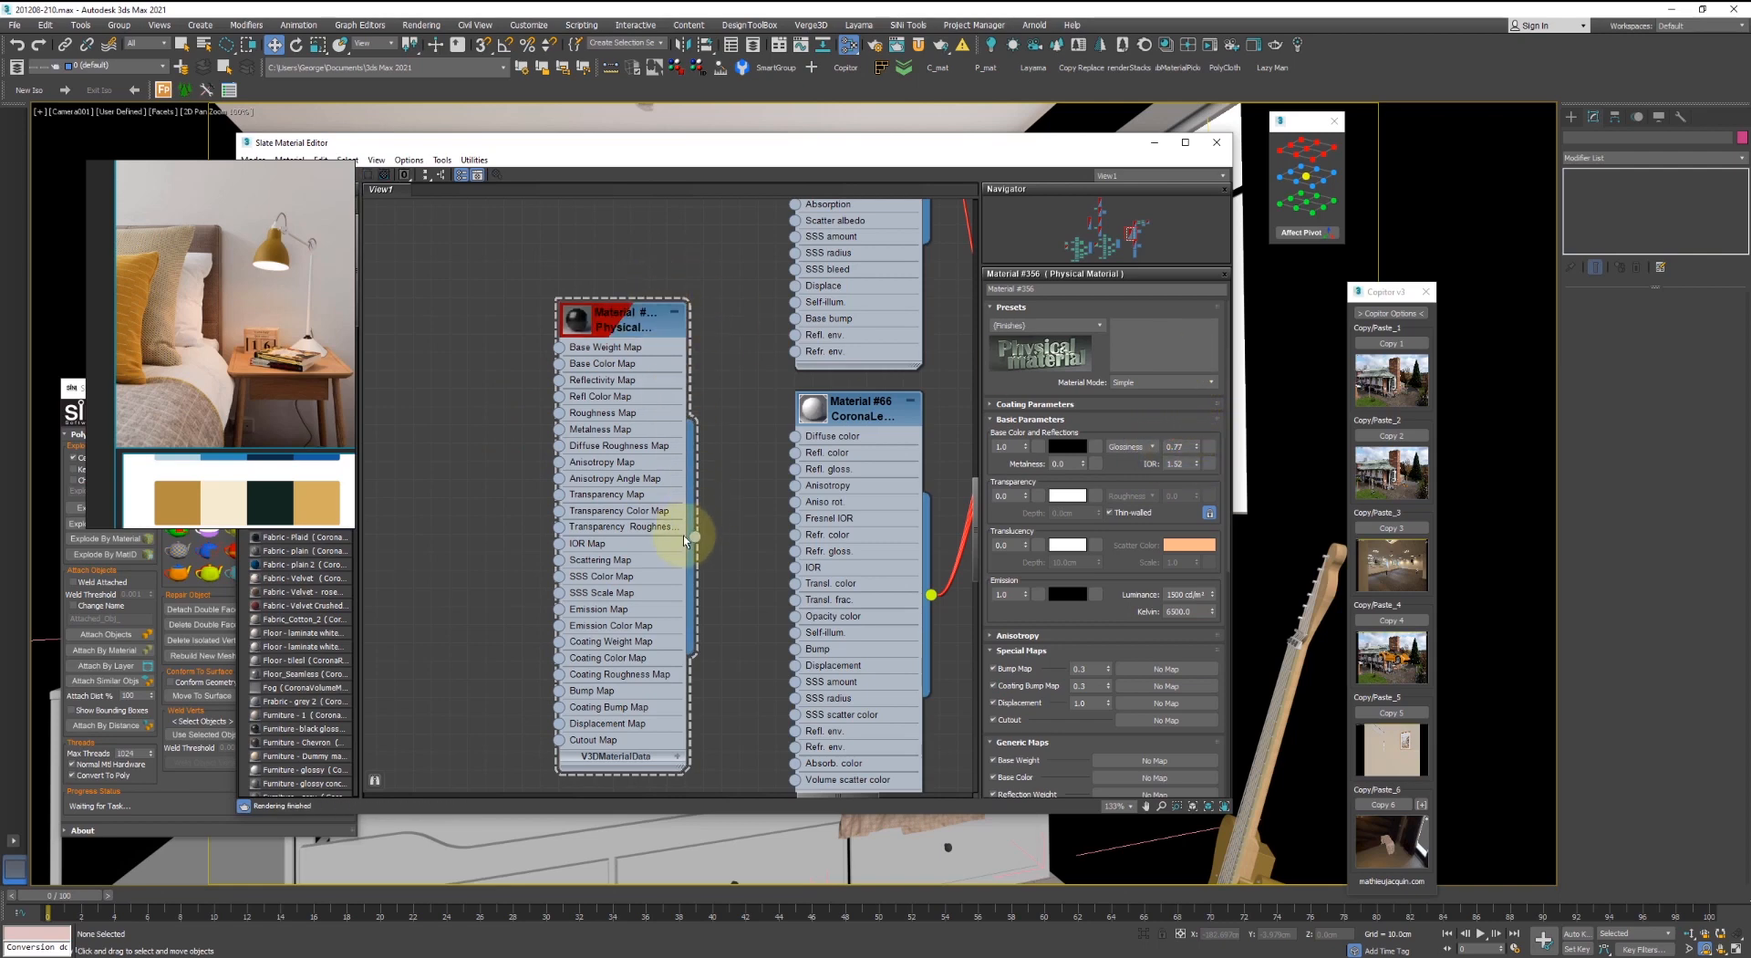
left_click_drag(693, 539, 1241, 854)
left_click(1215, 142)
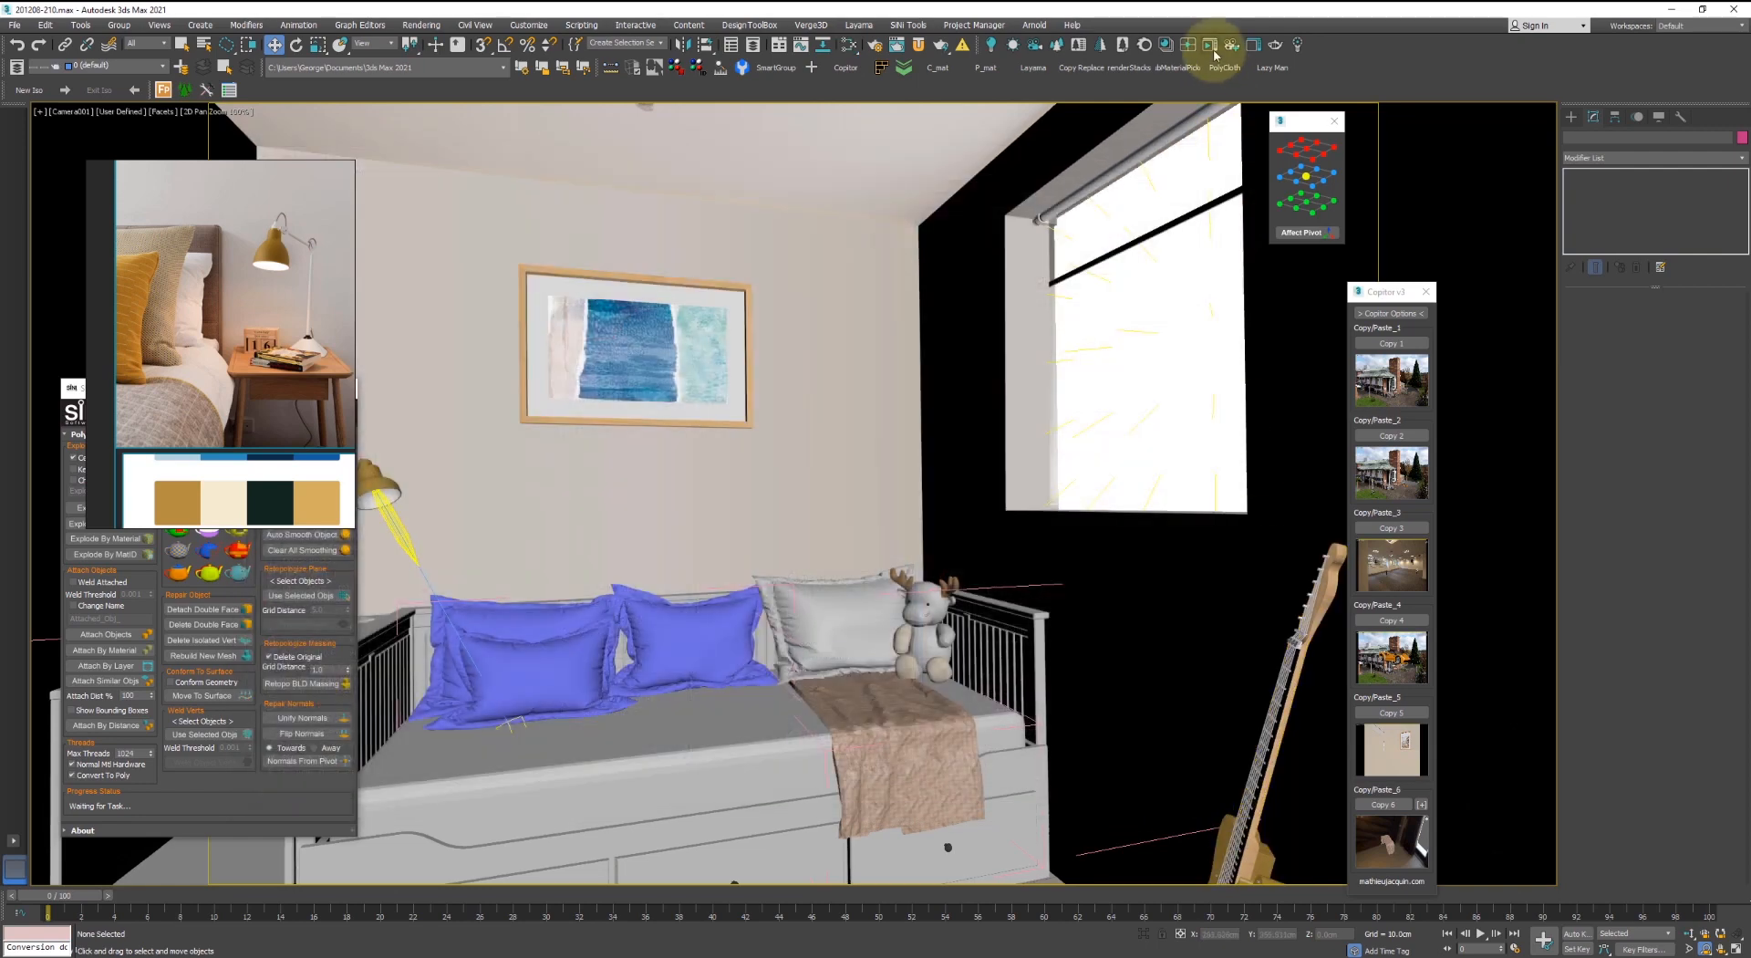
- Start interactive rendering and apply the lamp's white Material #62 to the guitar's body, closing the material editor
key("shift+q")
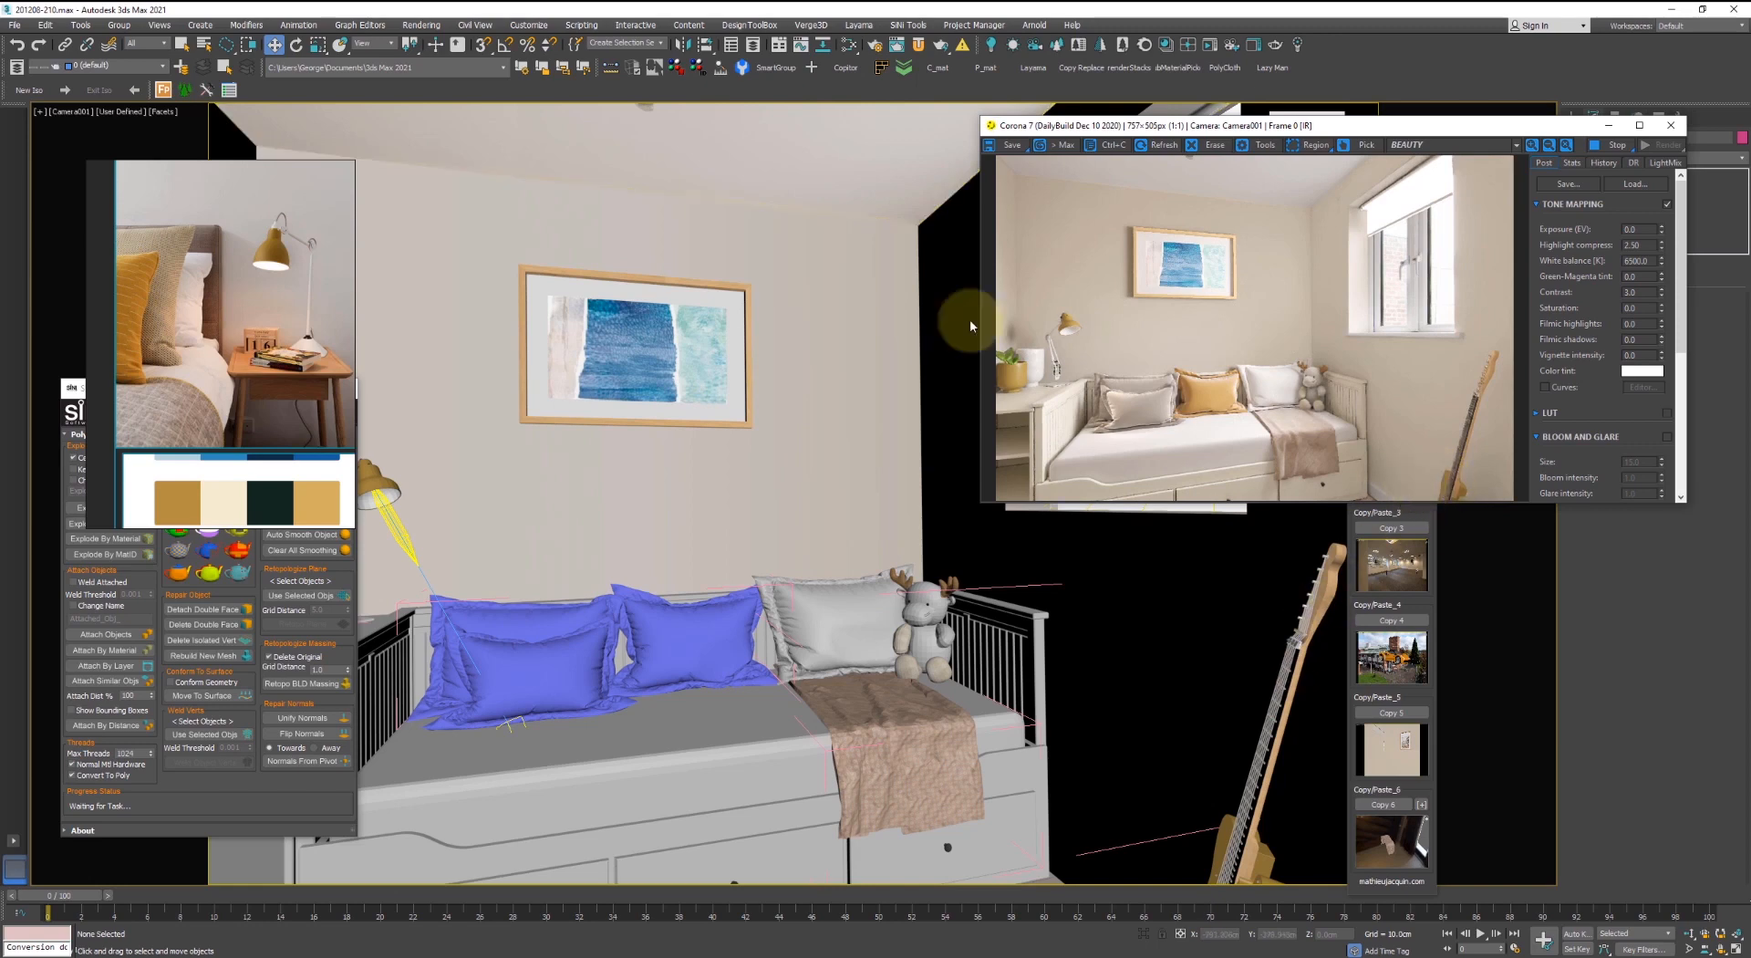
key("m")
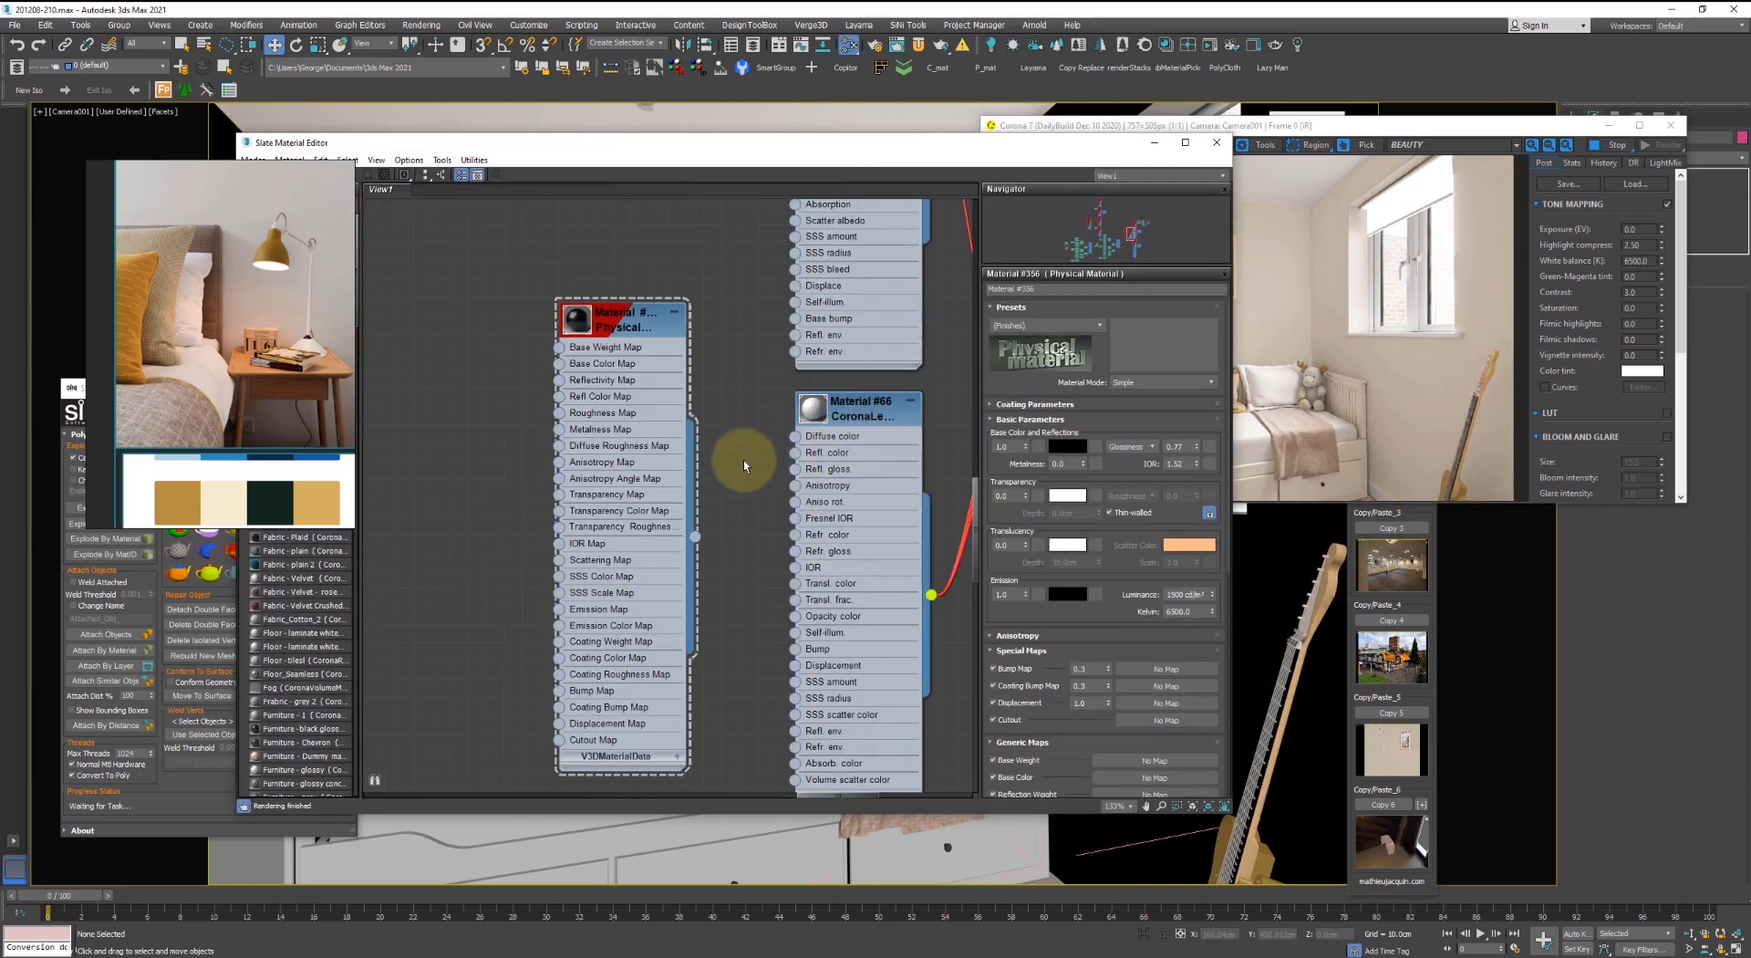
scroll(846, 467, "down", 1)
middle_click_drag(868, 501, 655, 440)
left_click_drag(883, 347, 1286, 821)
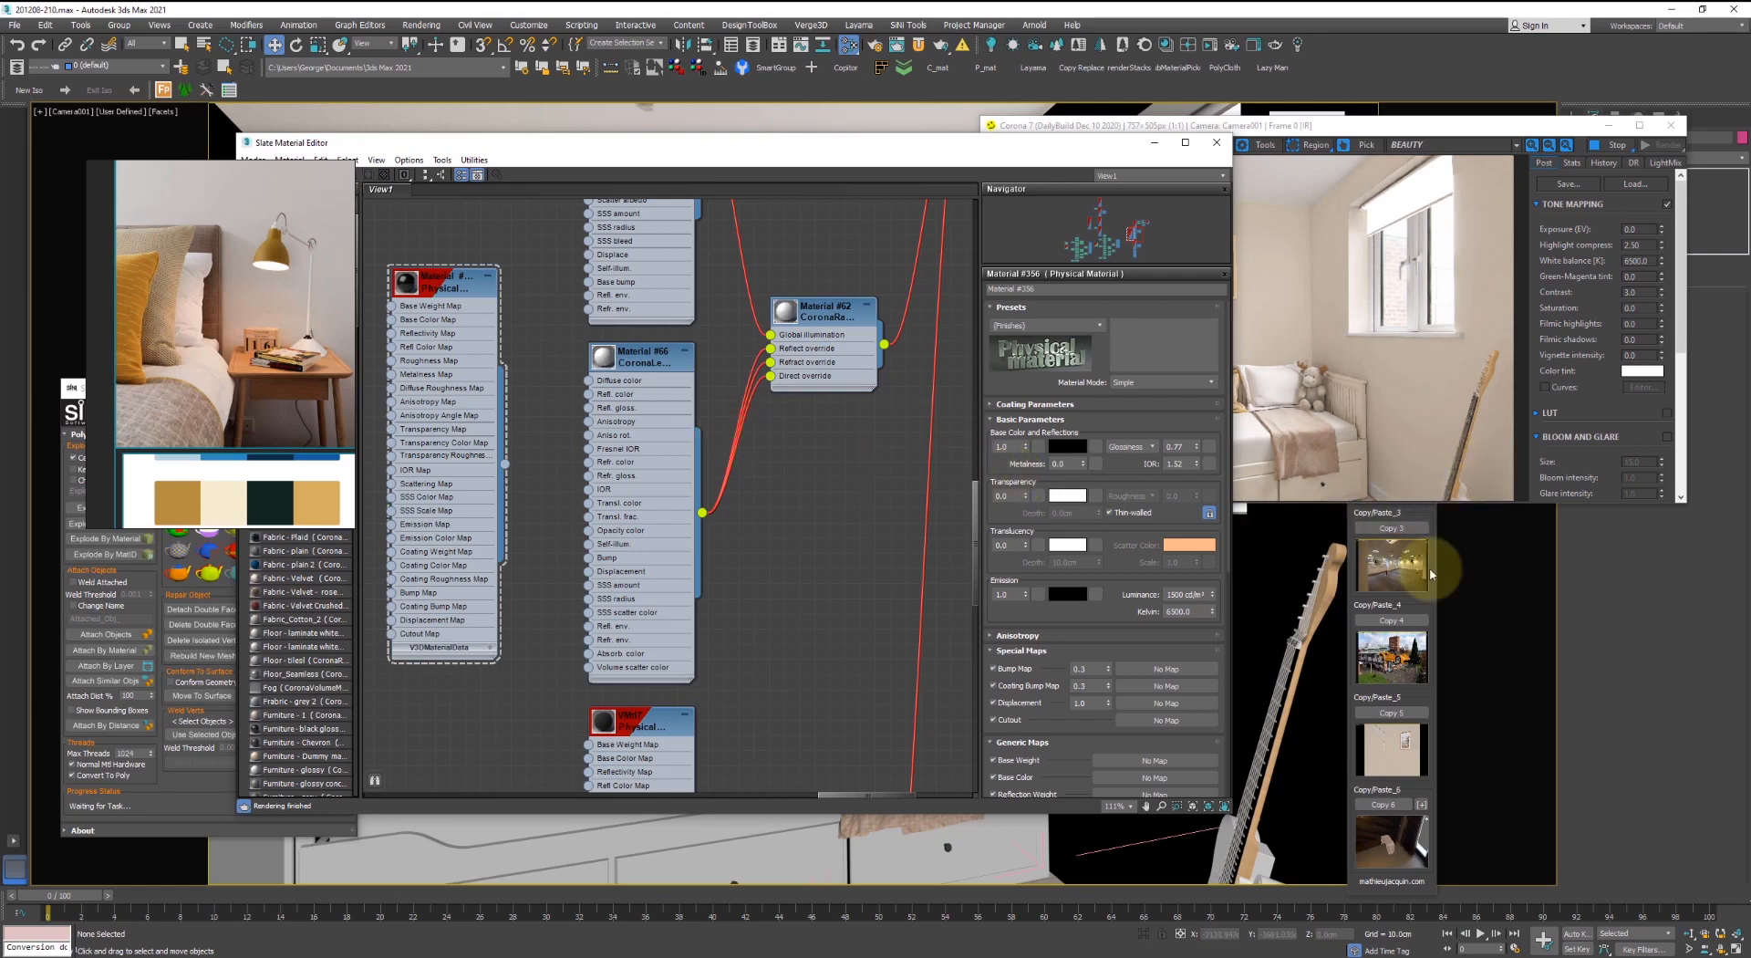
left_click(1188, 146)
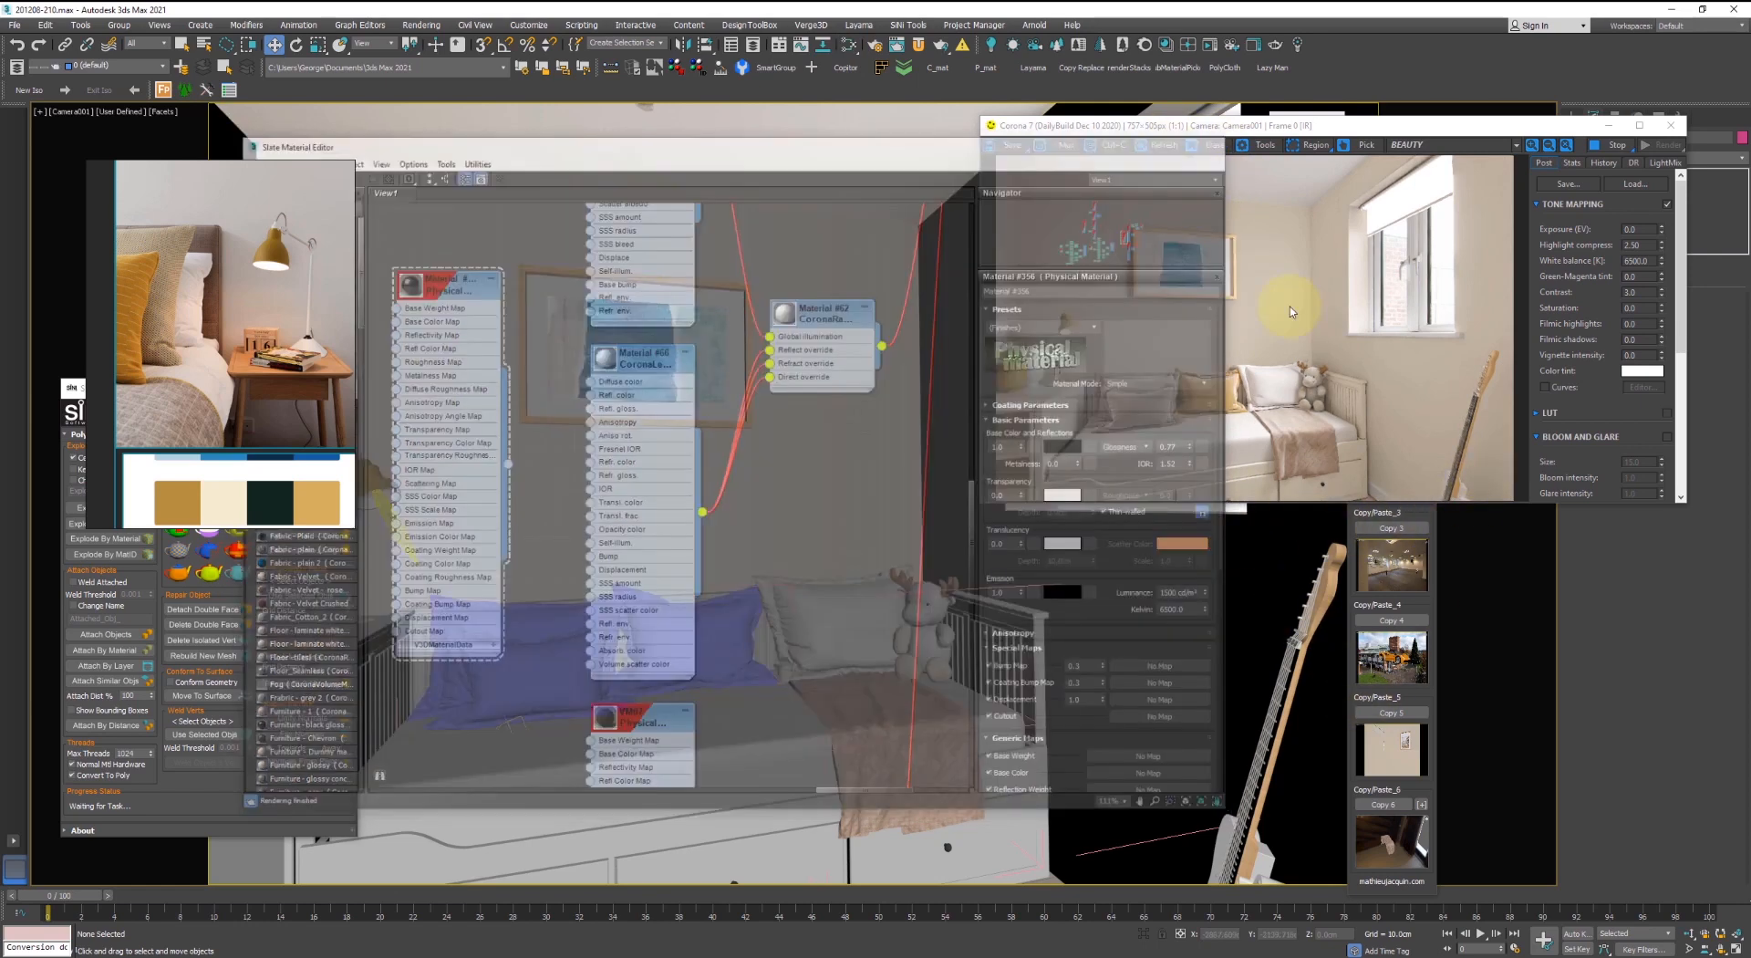
- Move the guitar group slightly closer to the window wall in a wireframe Top view
left_click(1241, 850)
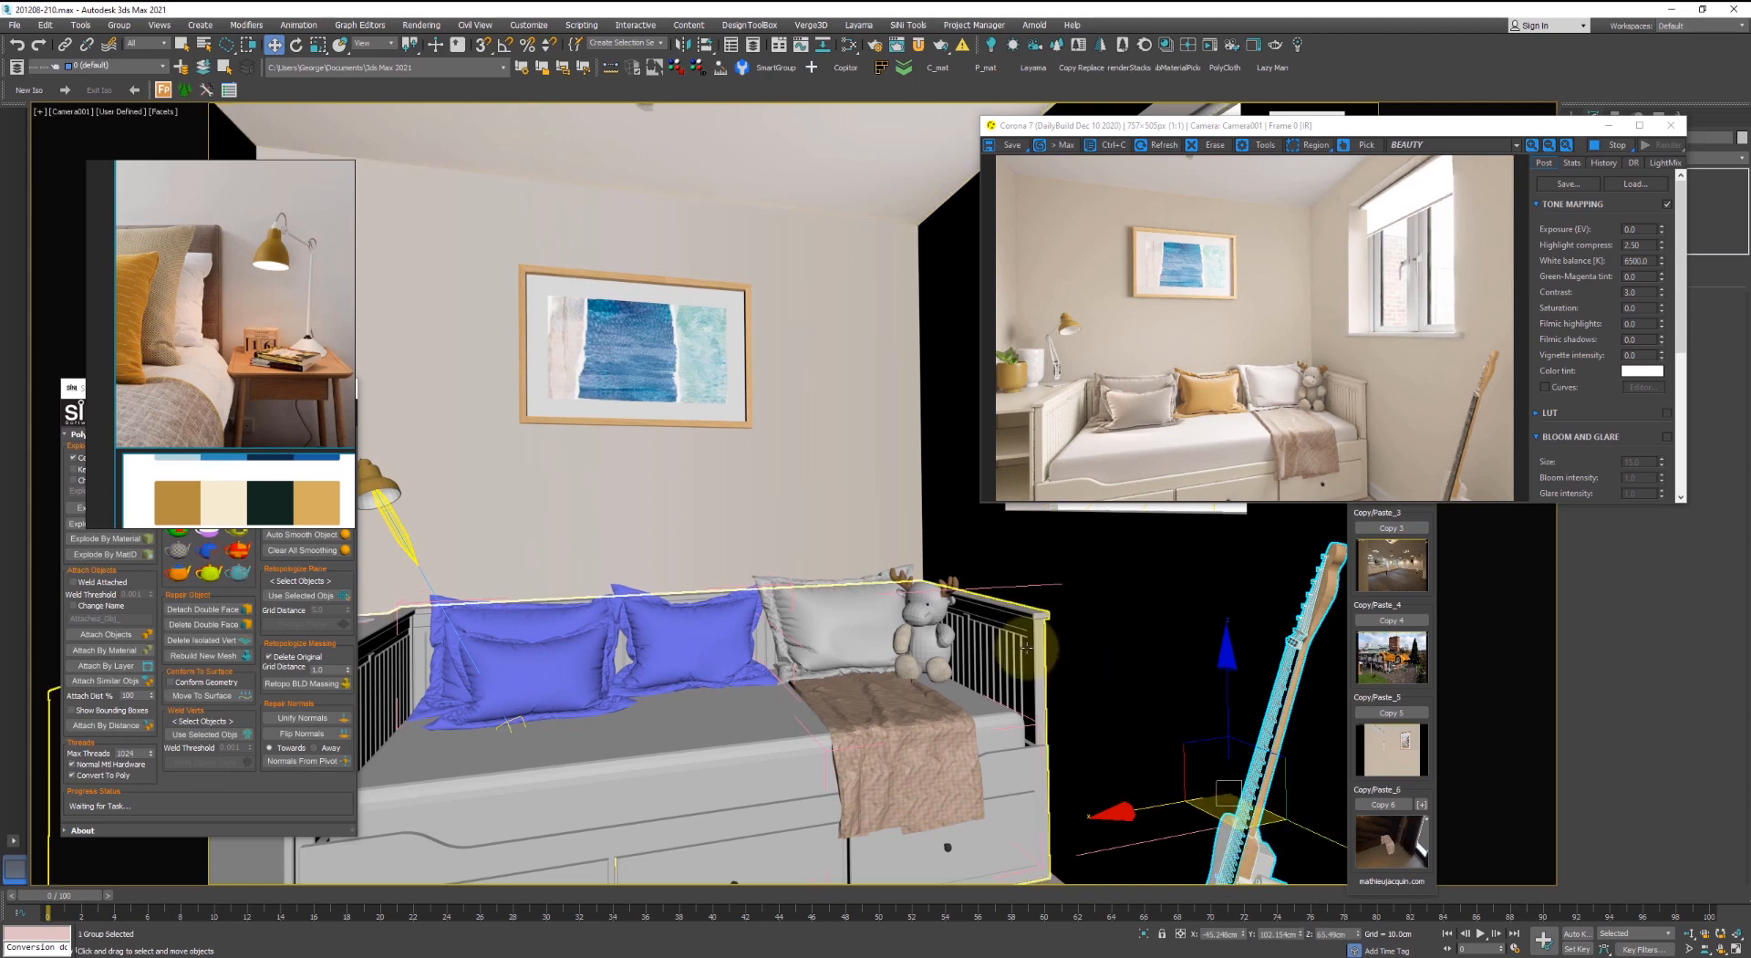
key("alt+w")
key("f")
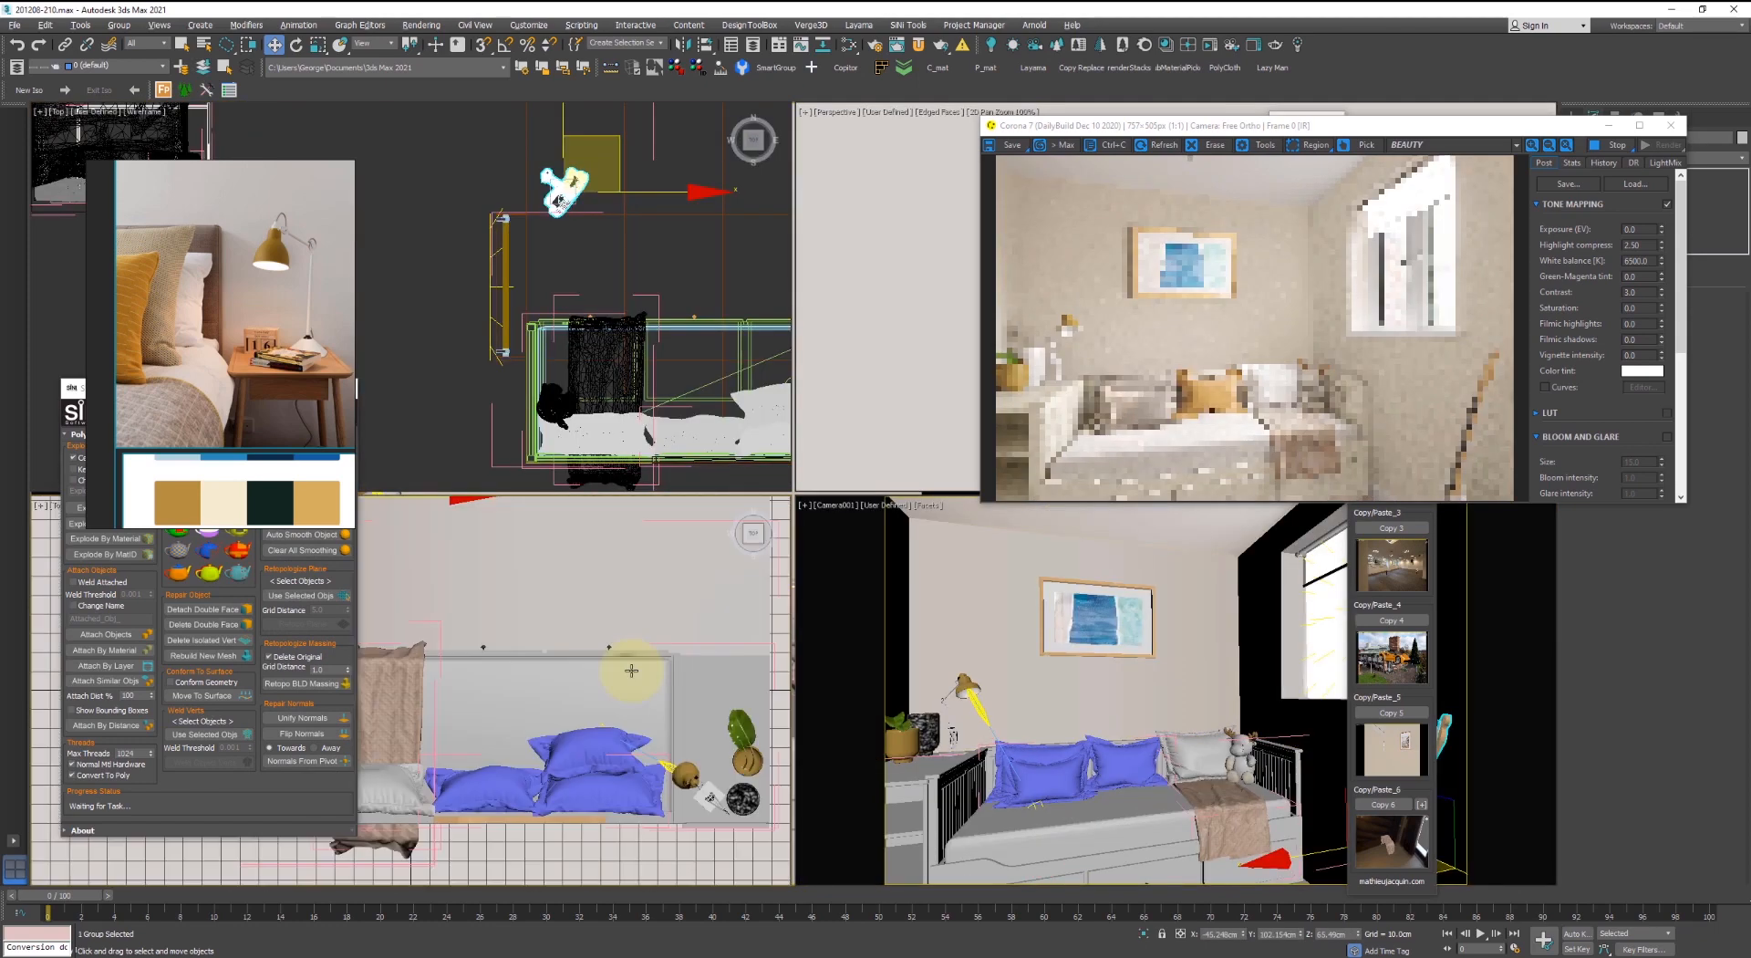
key("t")
key("z")
scroll(629, 669, "down", 3)
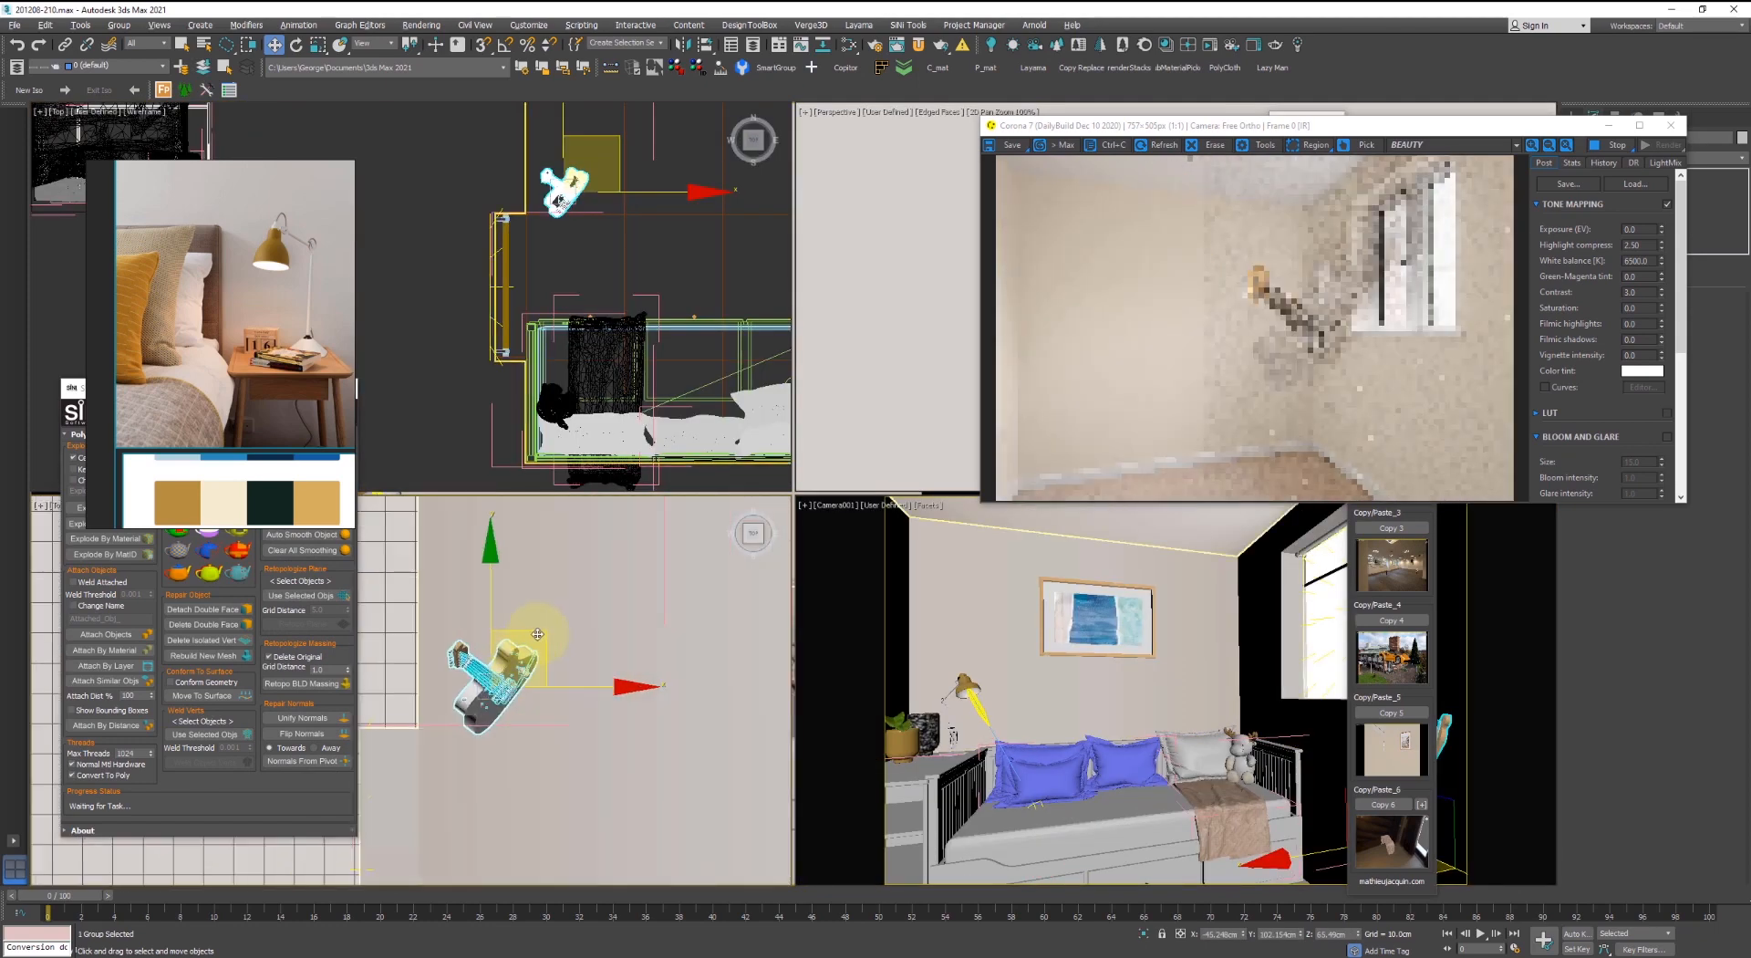
scroll(538, 639, "down", 4)
key("F3")
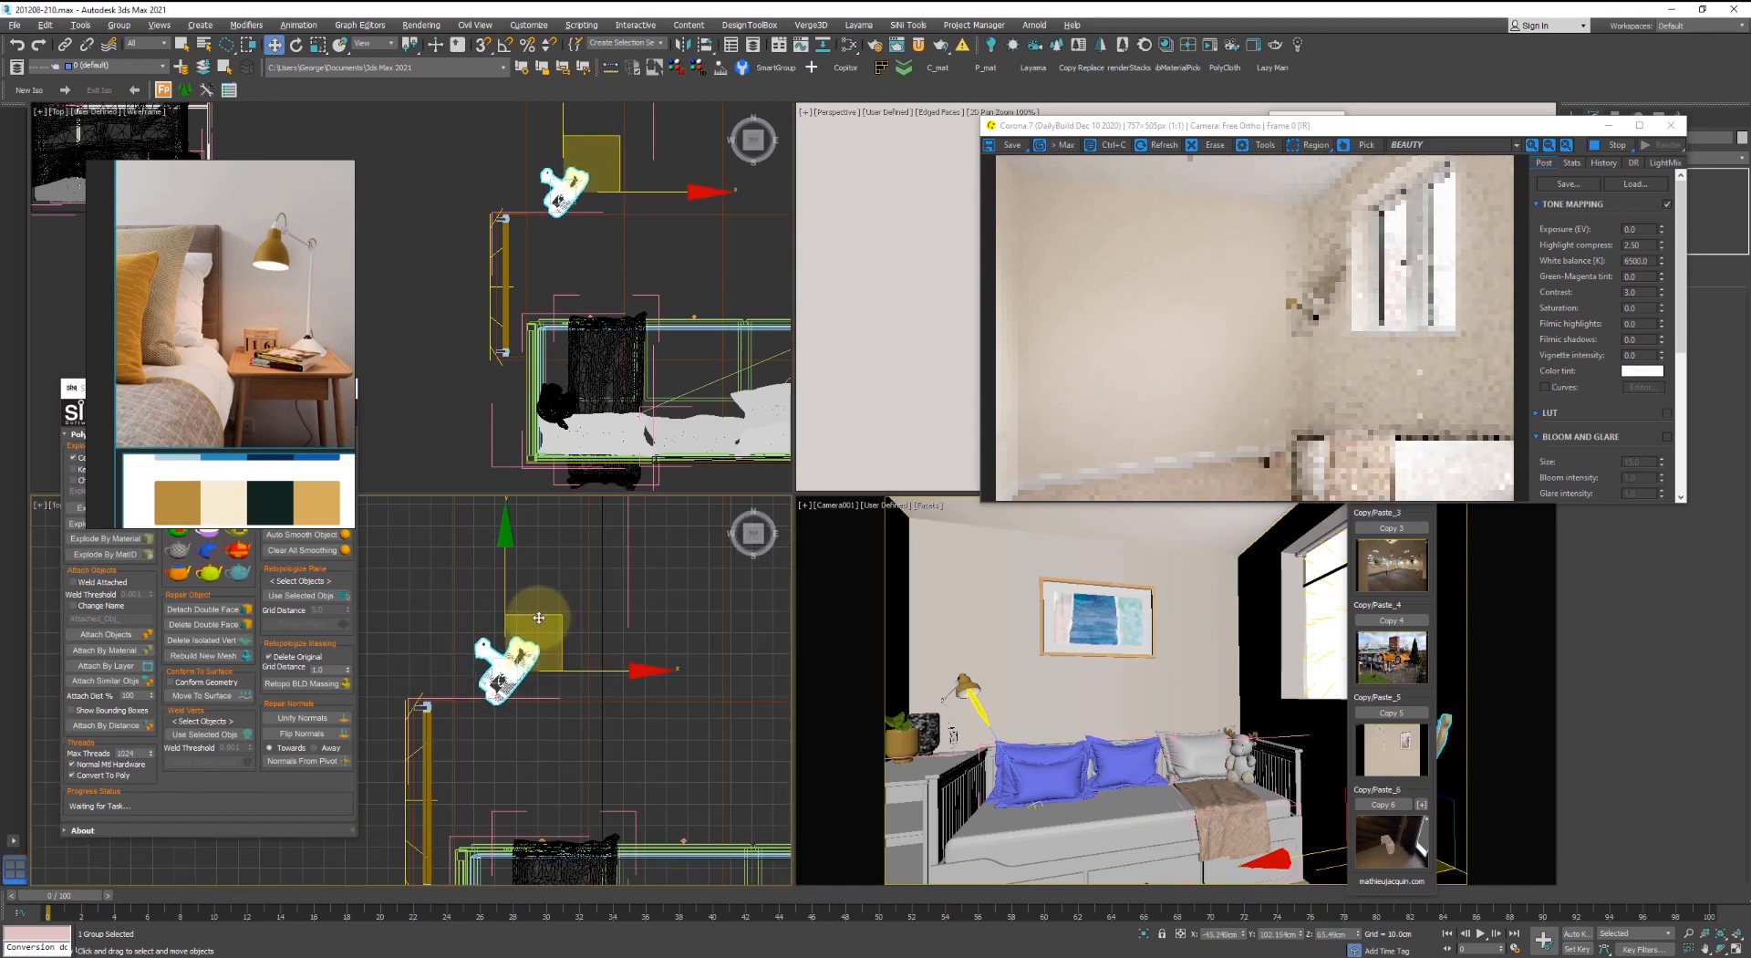
left_click_drag(528, 618, 519, 620)
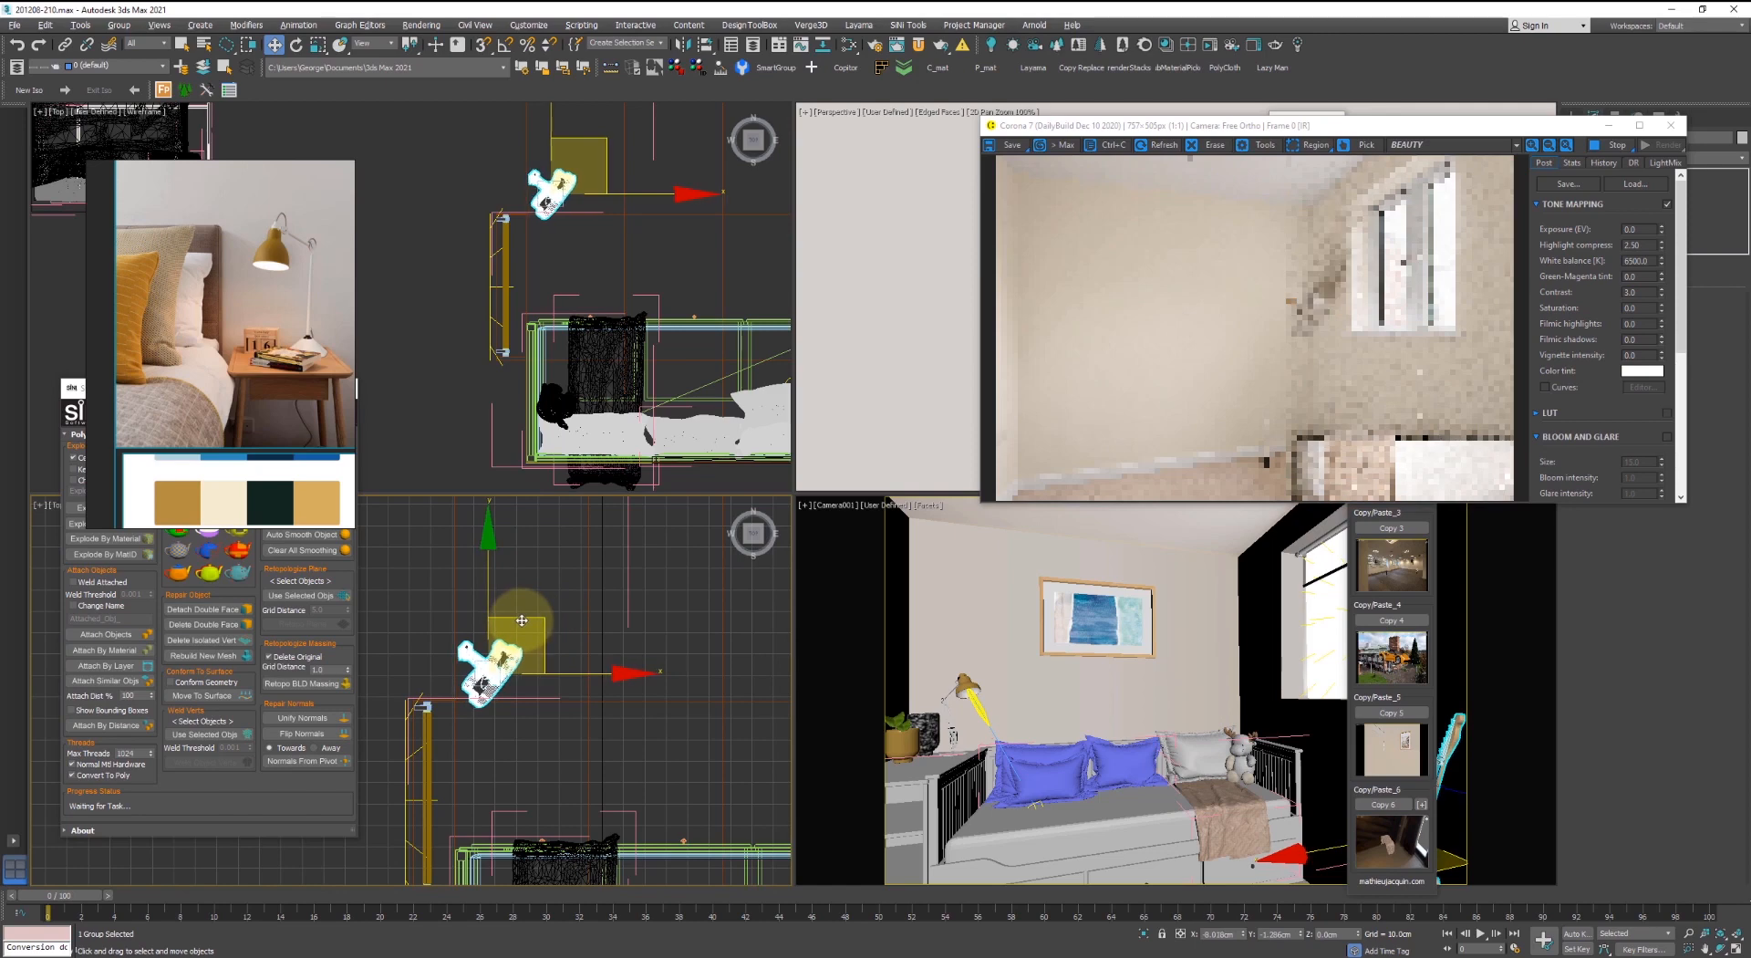
- Raise the guitar group slightly in the Front view
key("f")
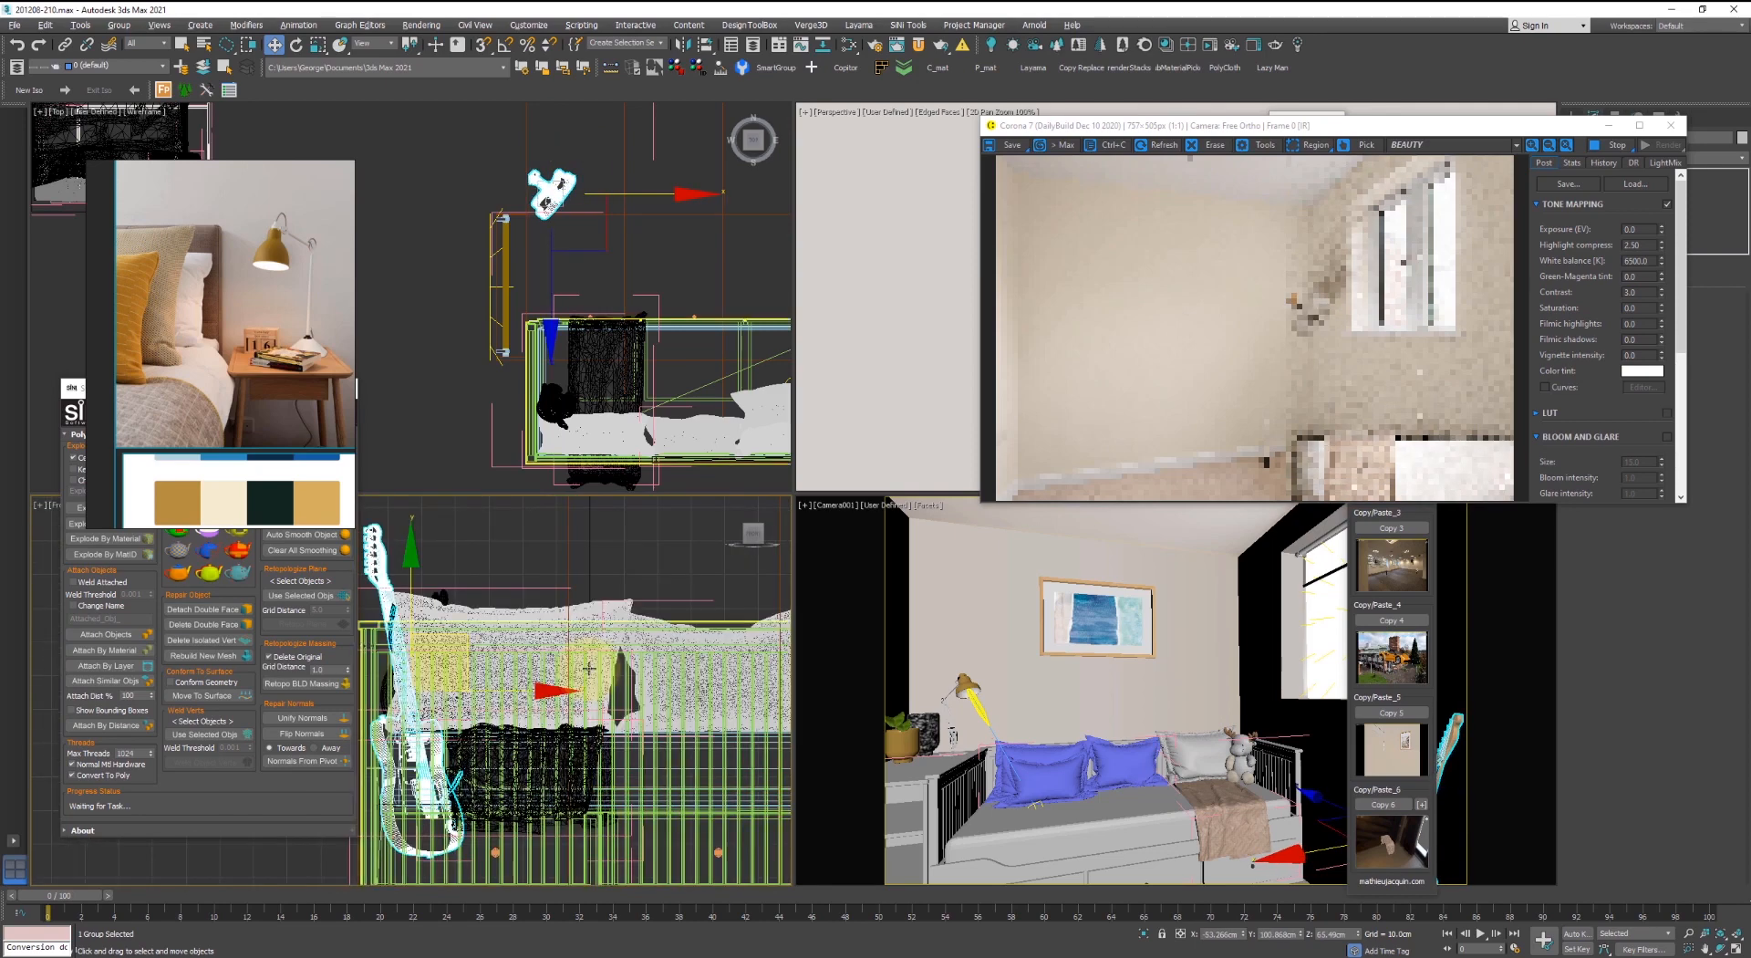
scroll(478, 587, "down", 5)
left_click_drag(483, 579, 489, 564)
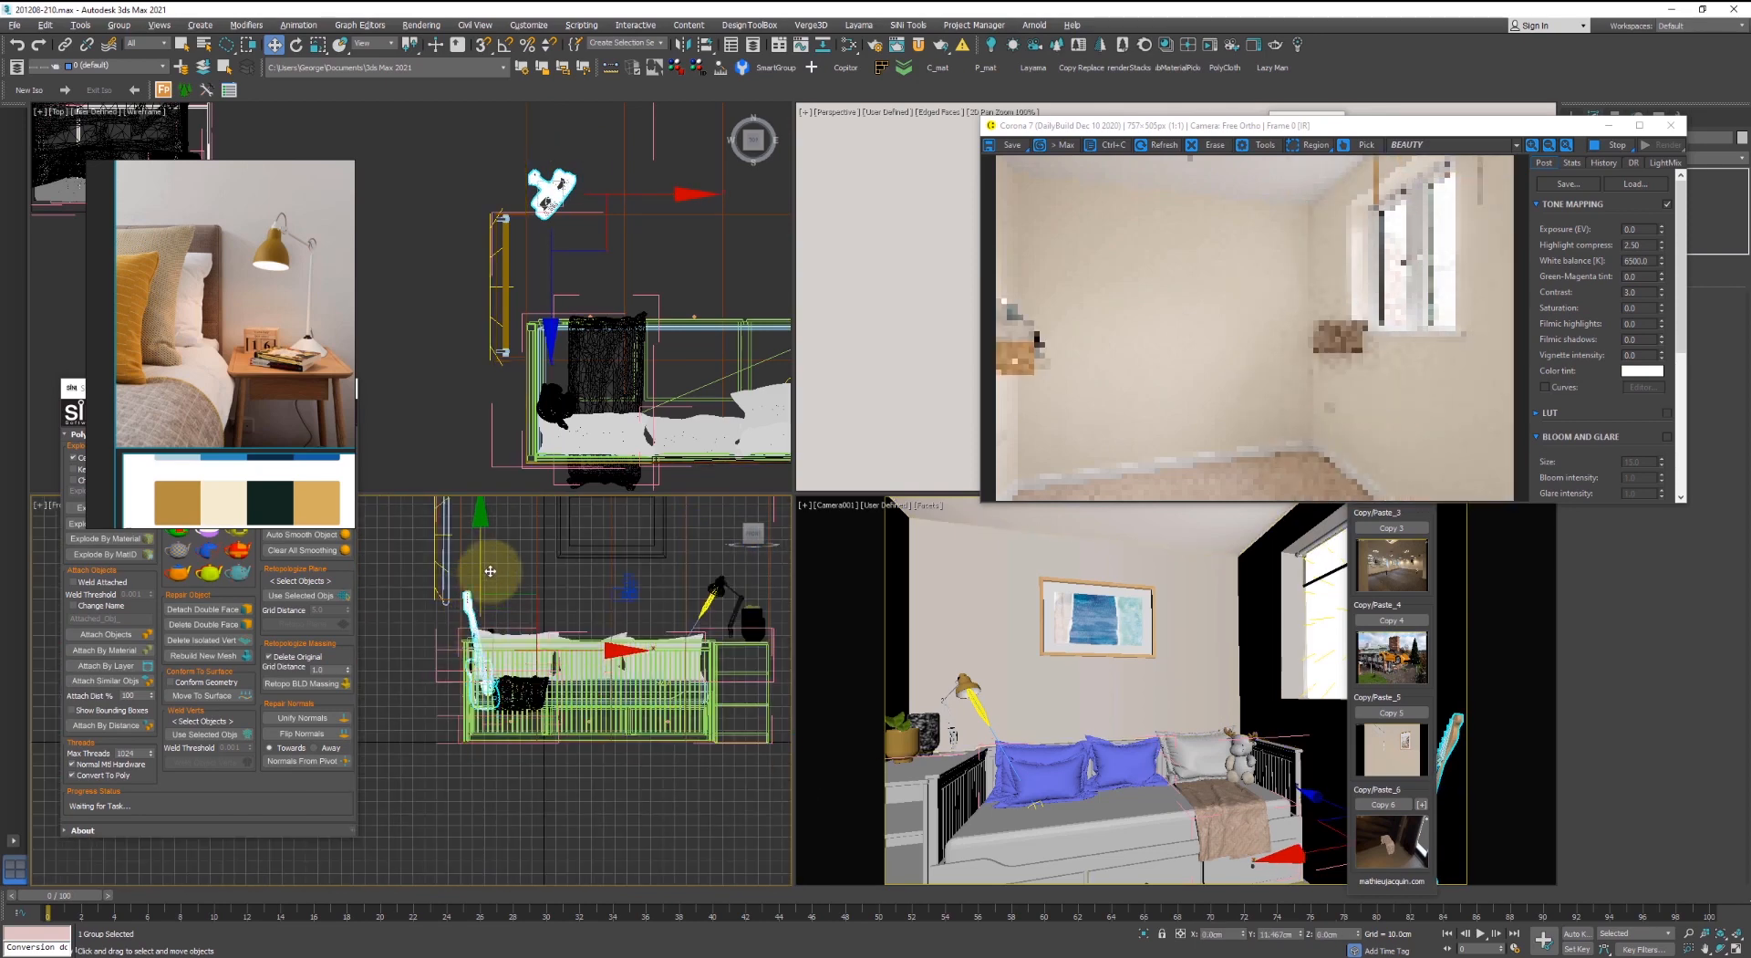
- Activate the camera view and uncover the guitar by moving the render window aside and closing the Copitor window
right_click(1111, 591)
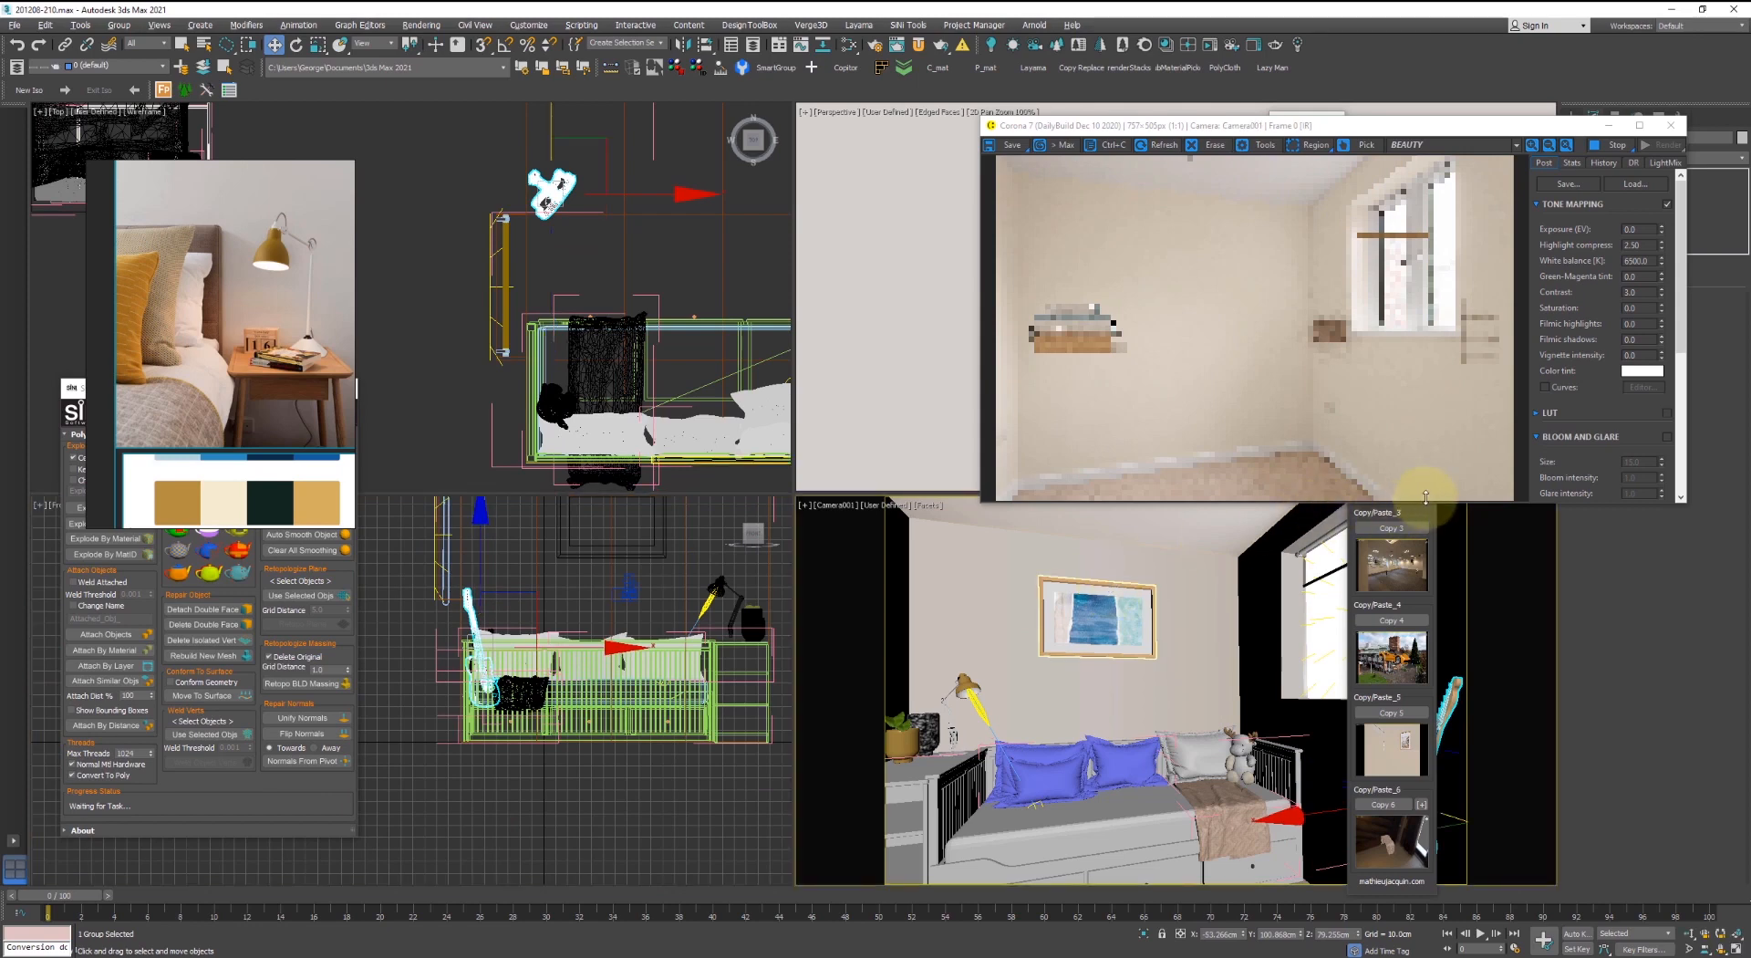
left_click_drag(1423, 125, 950, 150)
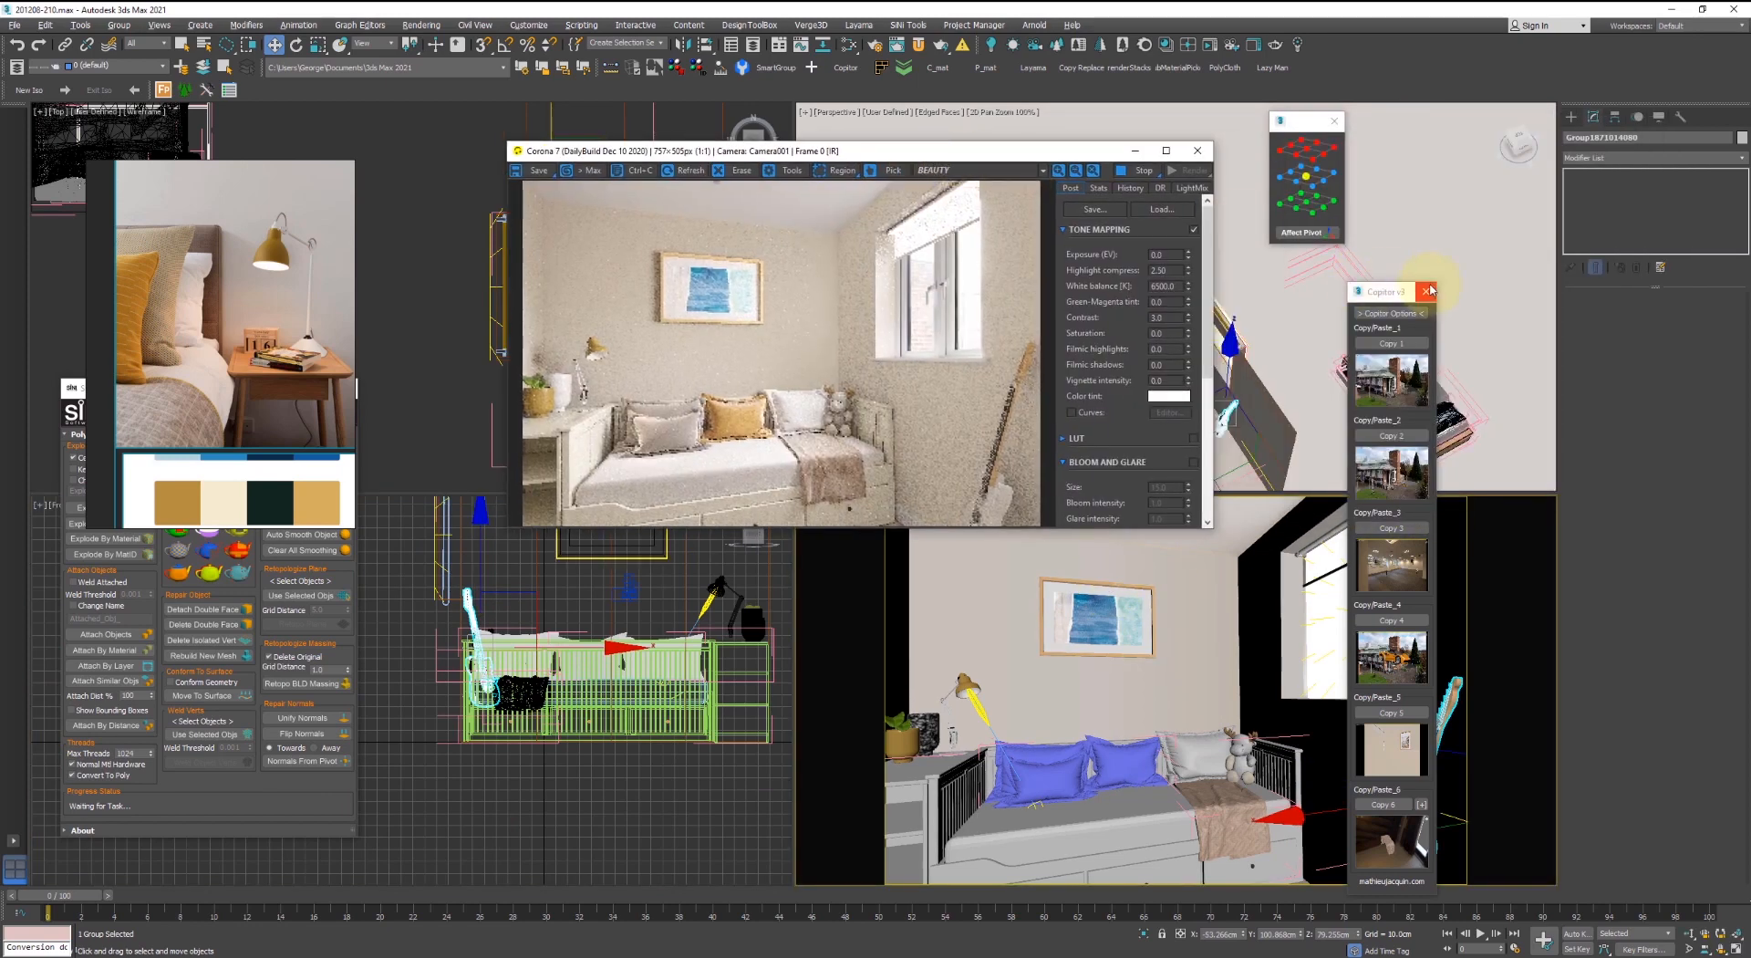
left_click(1428, 290)
- Rotate the guitar group to face the camera more and lower it slightly, closing the render window after checking
key("e")
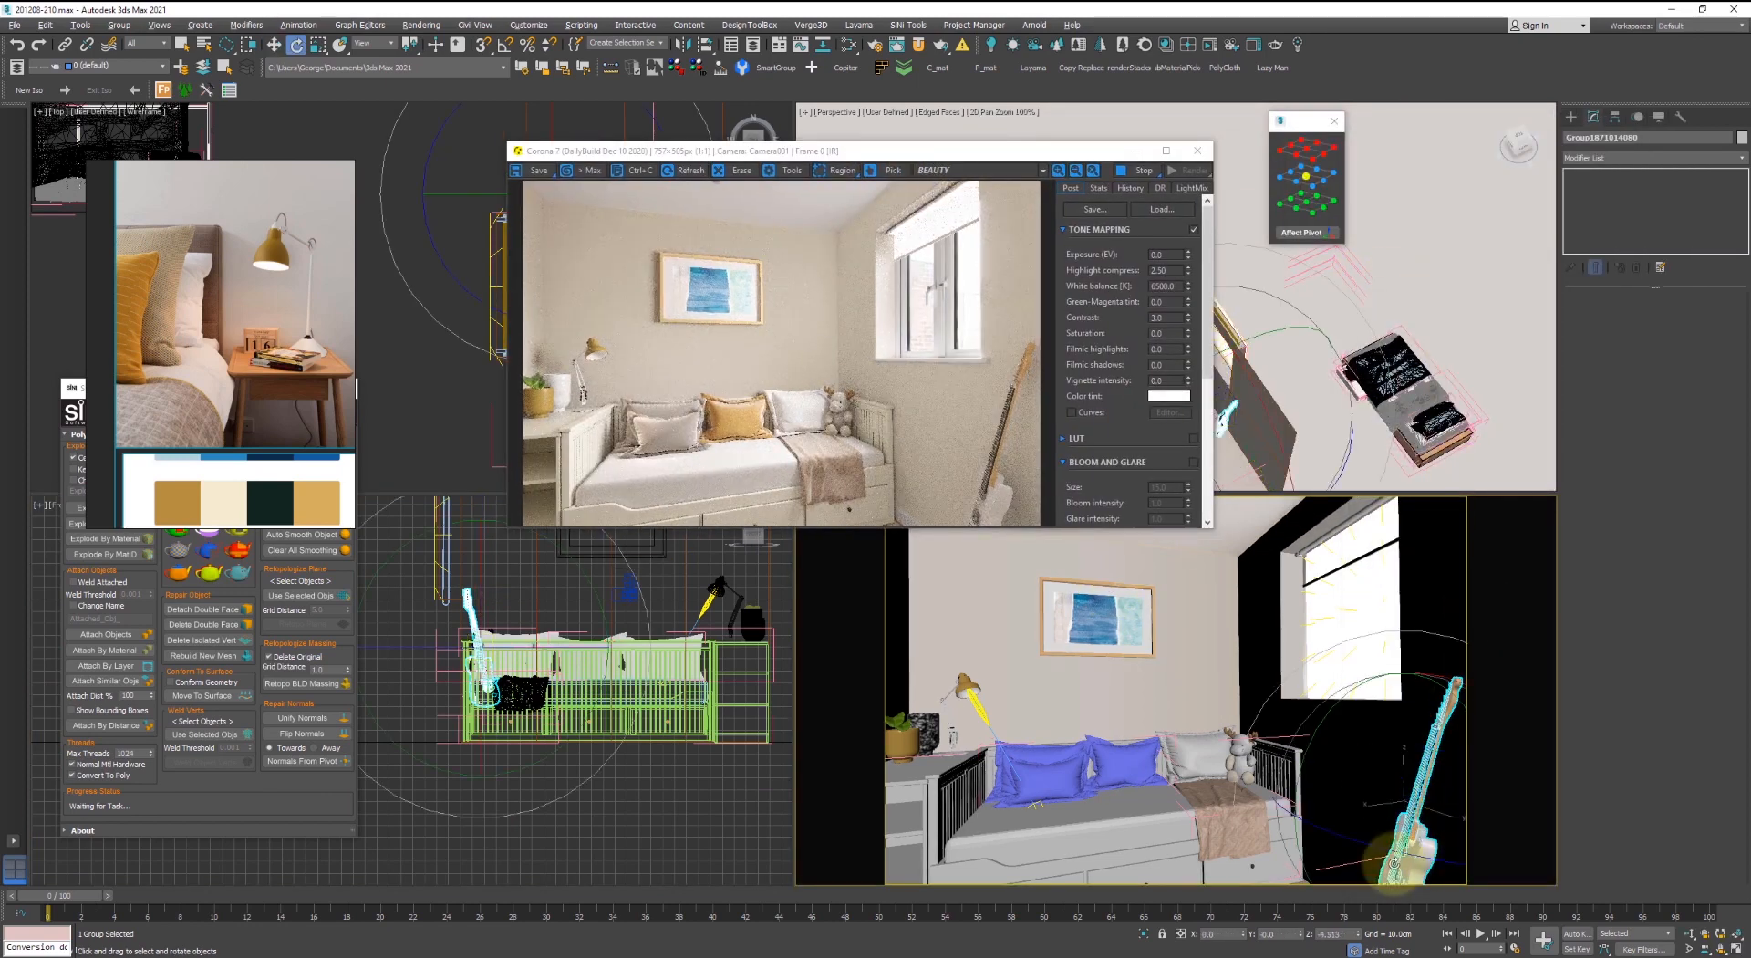
left_click_drag(1408, 860, 1405, 861)
key("w")
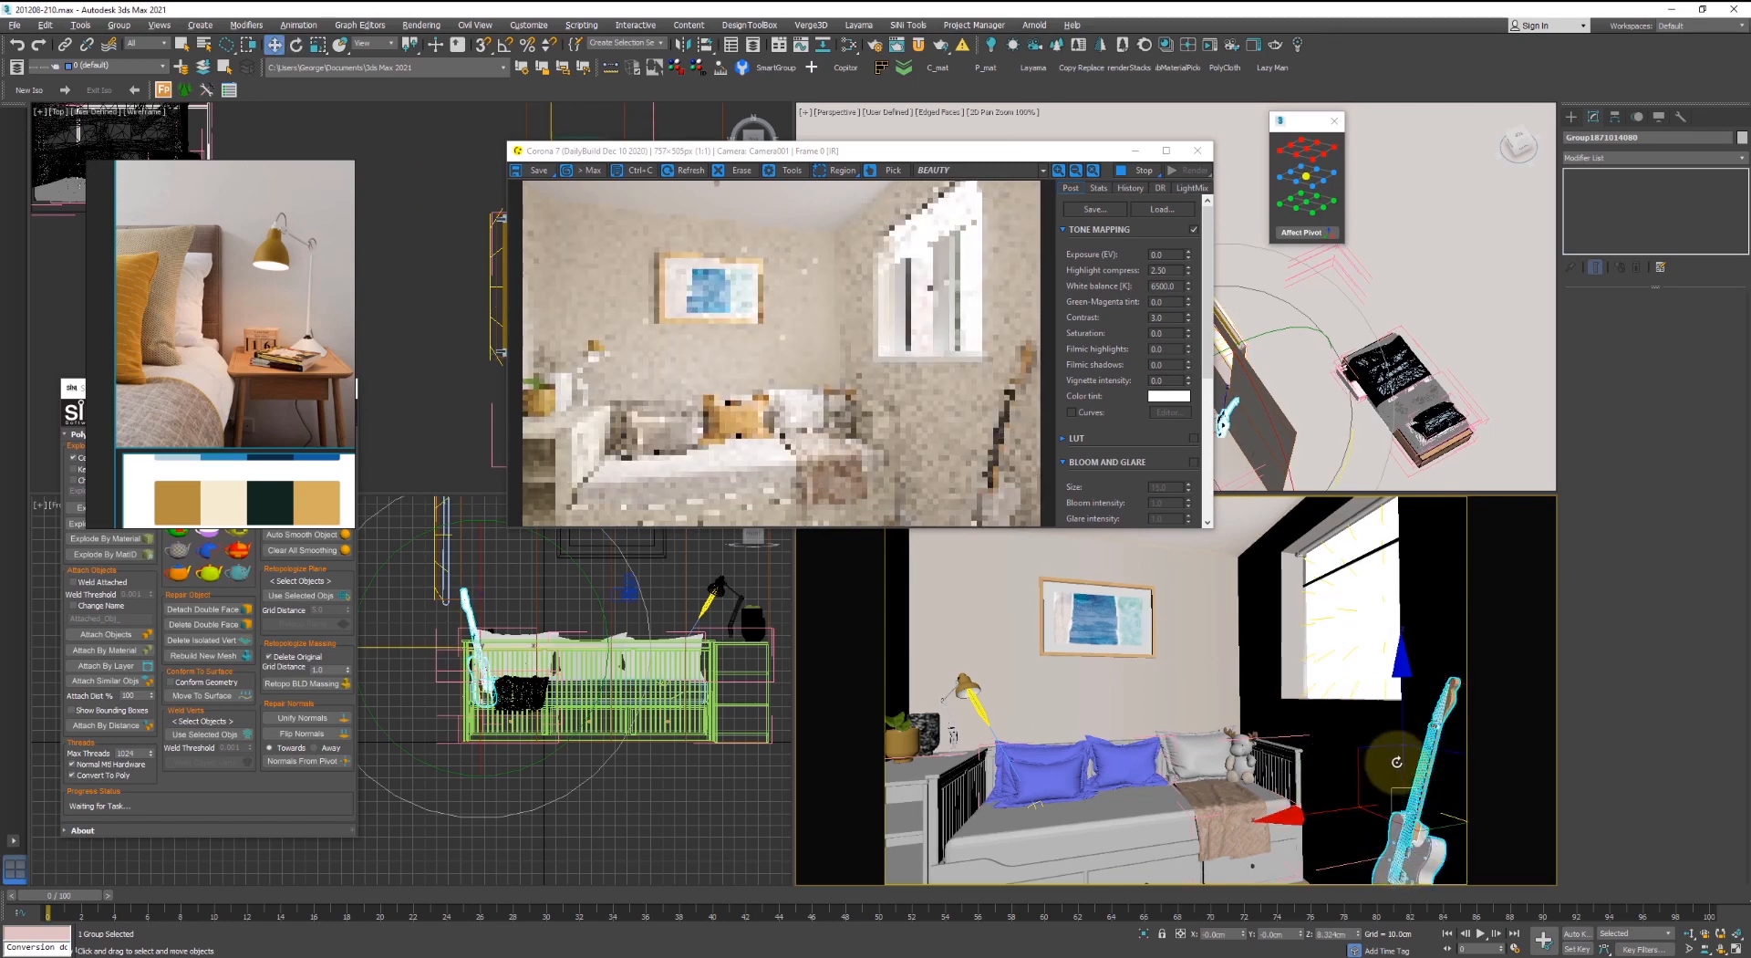
left_click_drag(1403, 735, 1392, 730)
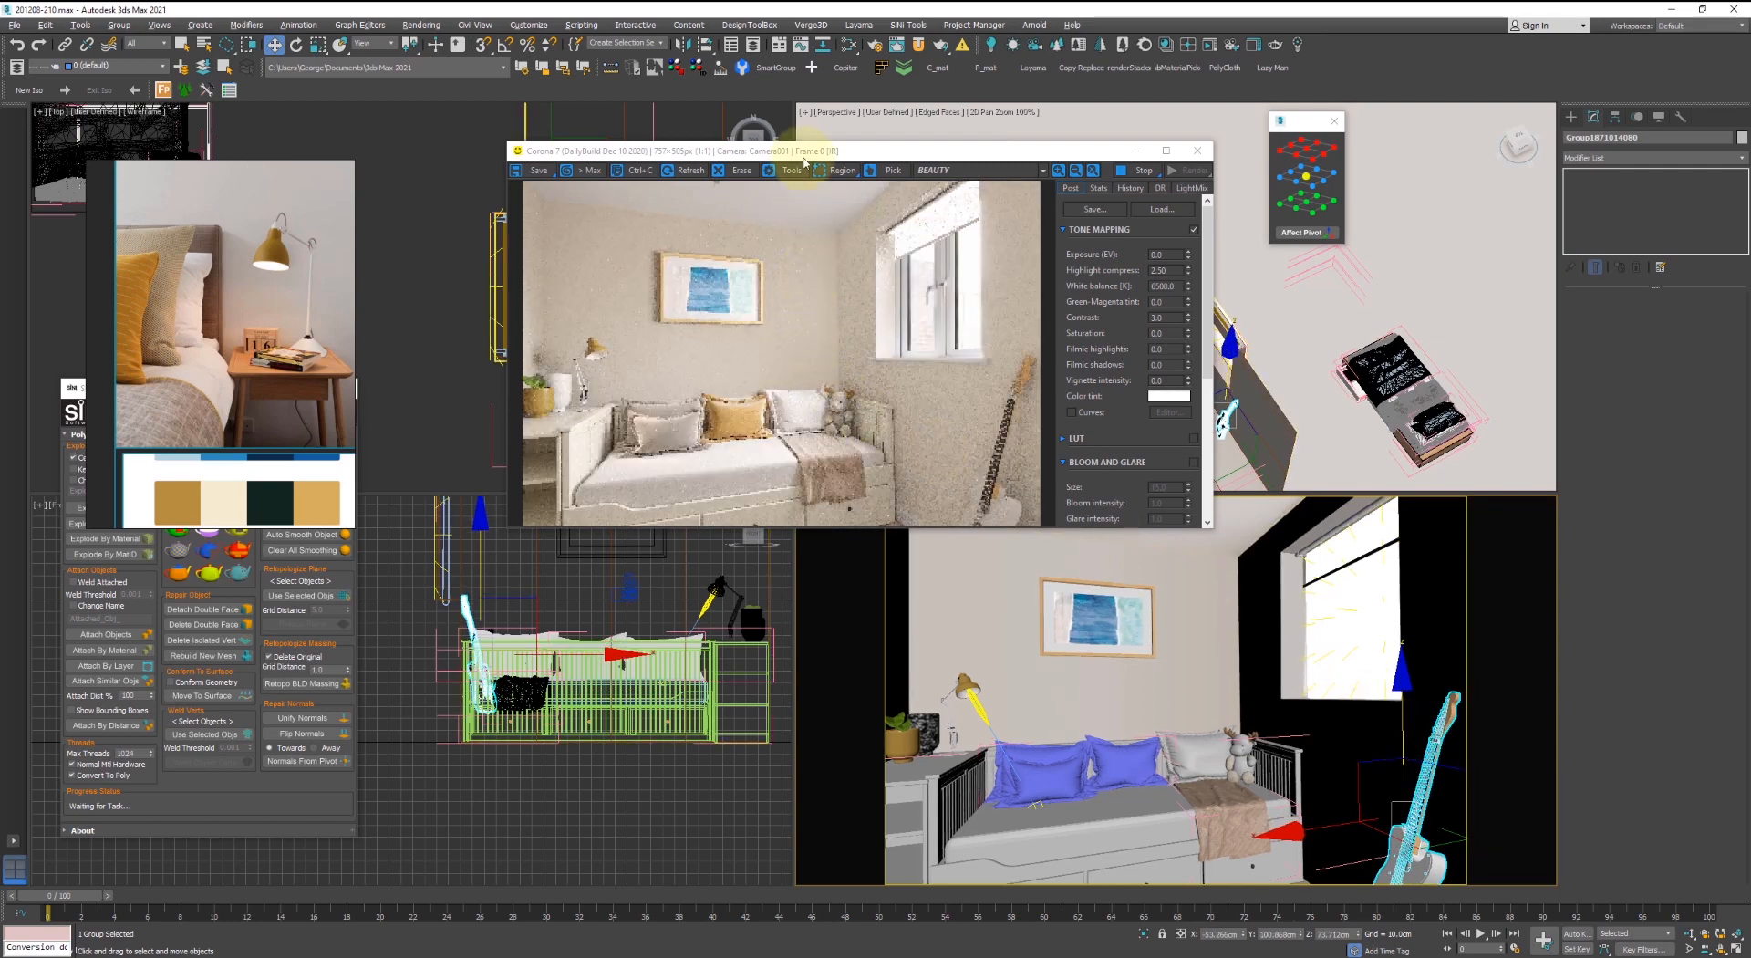
left_click_drag(803, 157, 1046, 164)
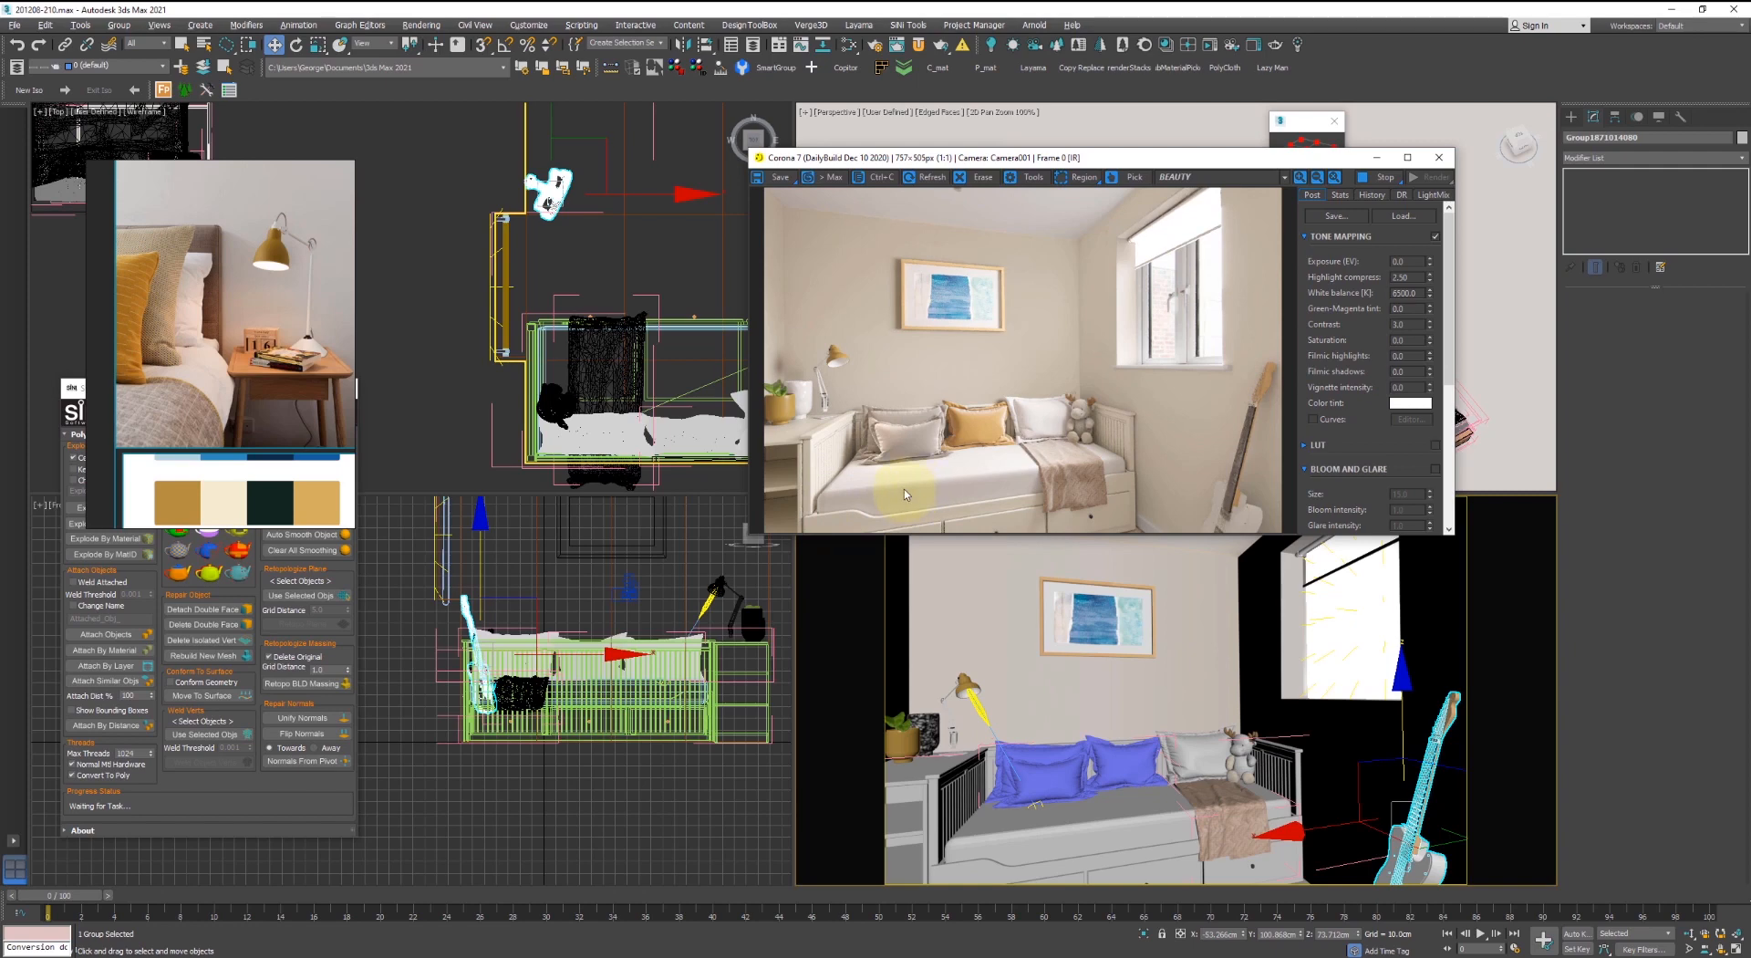
left_click(1440, 157)
- Maximise the Front view and reposition the reference image and the Sculpt window so they no longer overlap
left_click(680, 570)
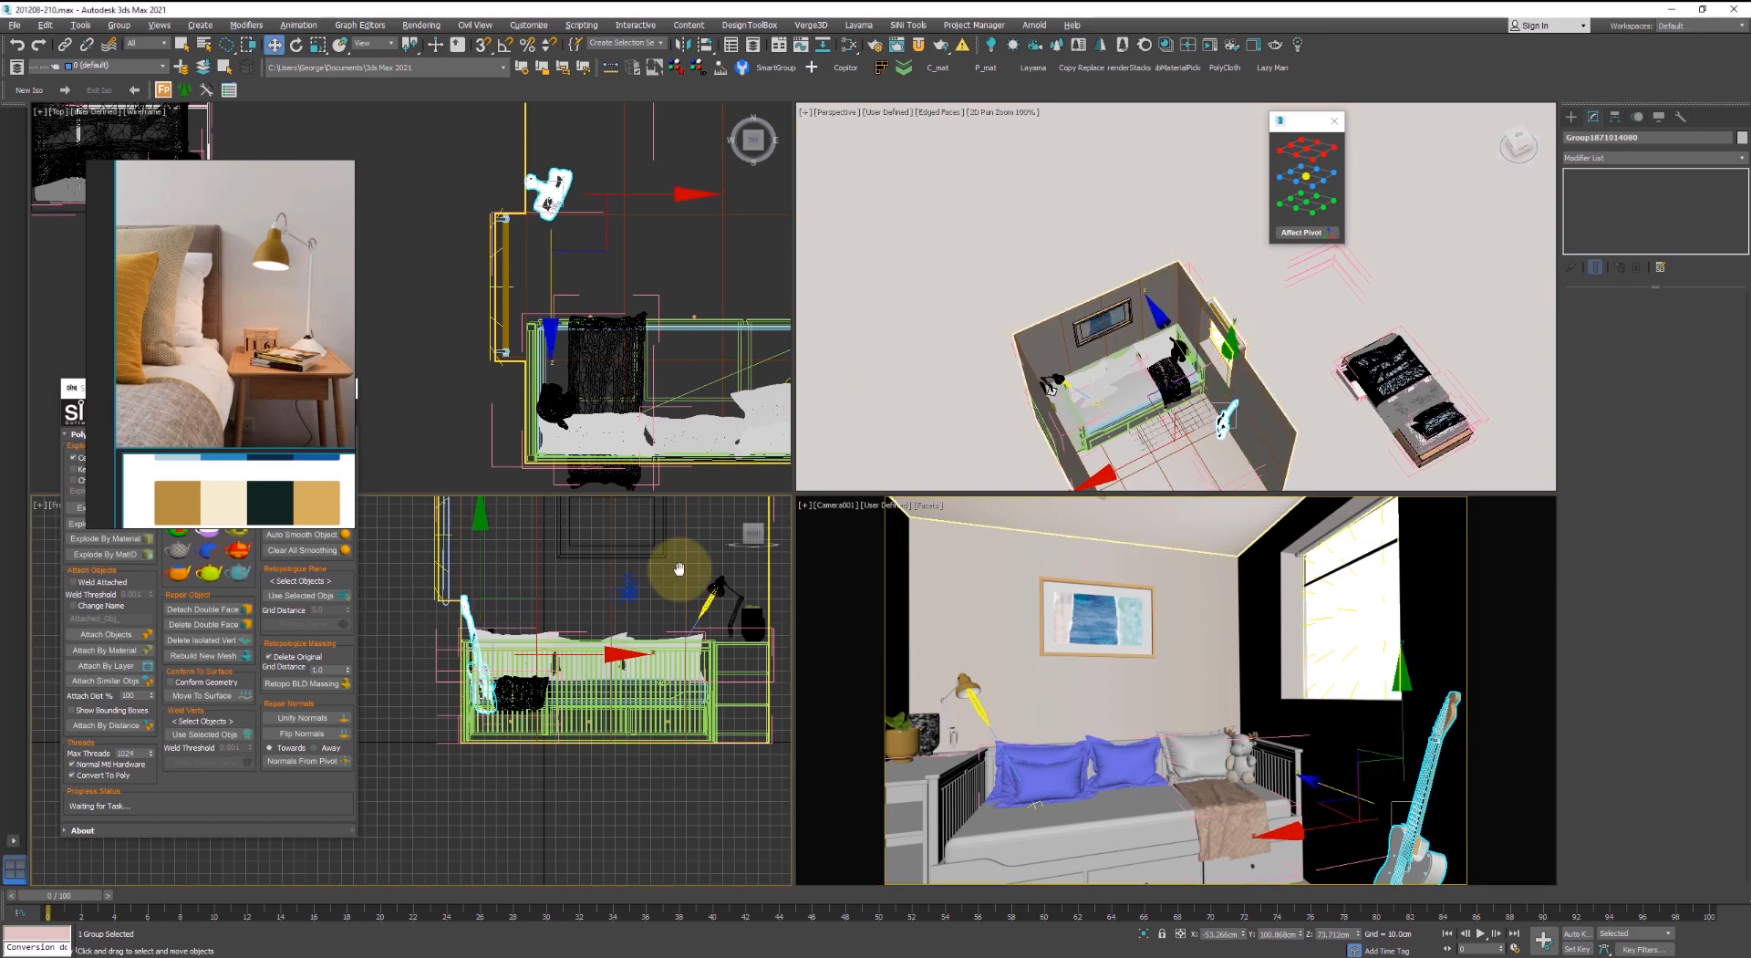
scroll(679, 570, "up", 2)
key("alt+w")
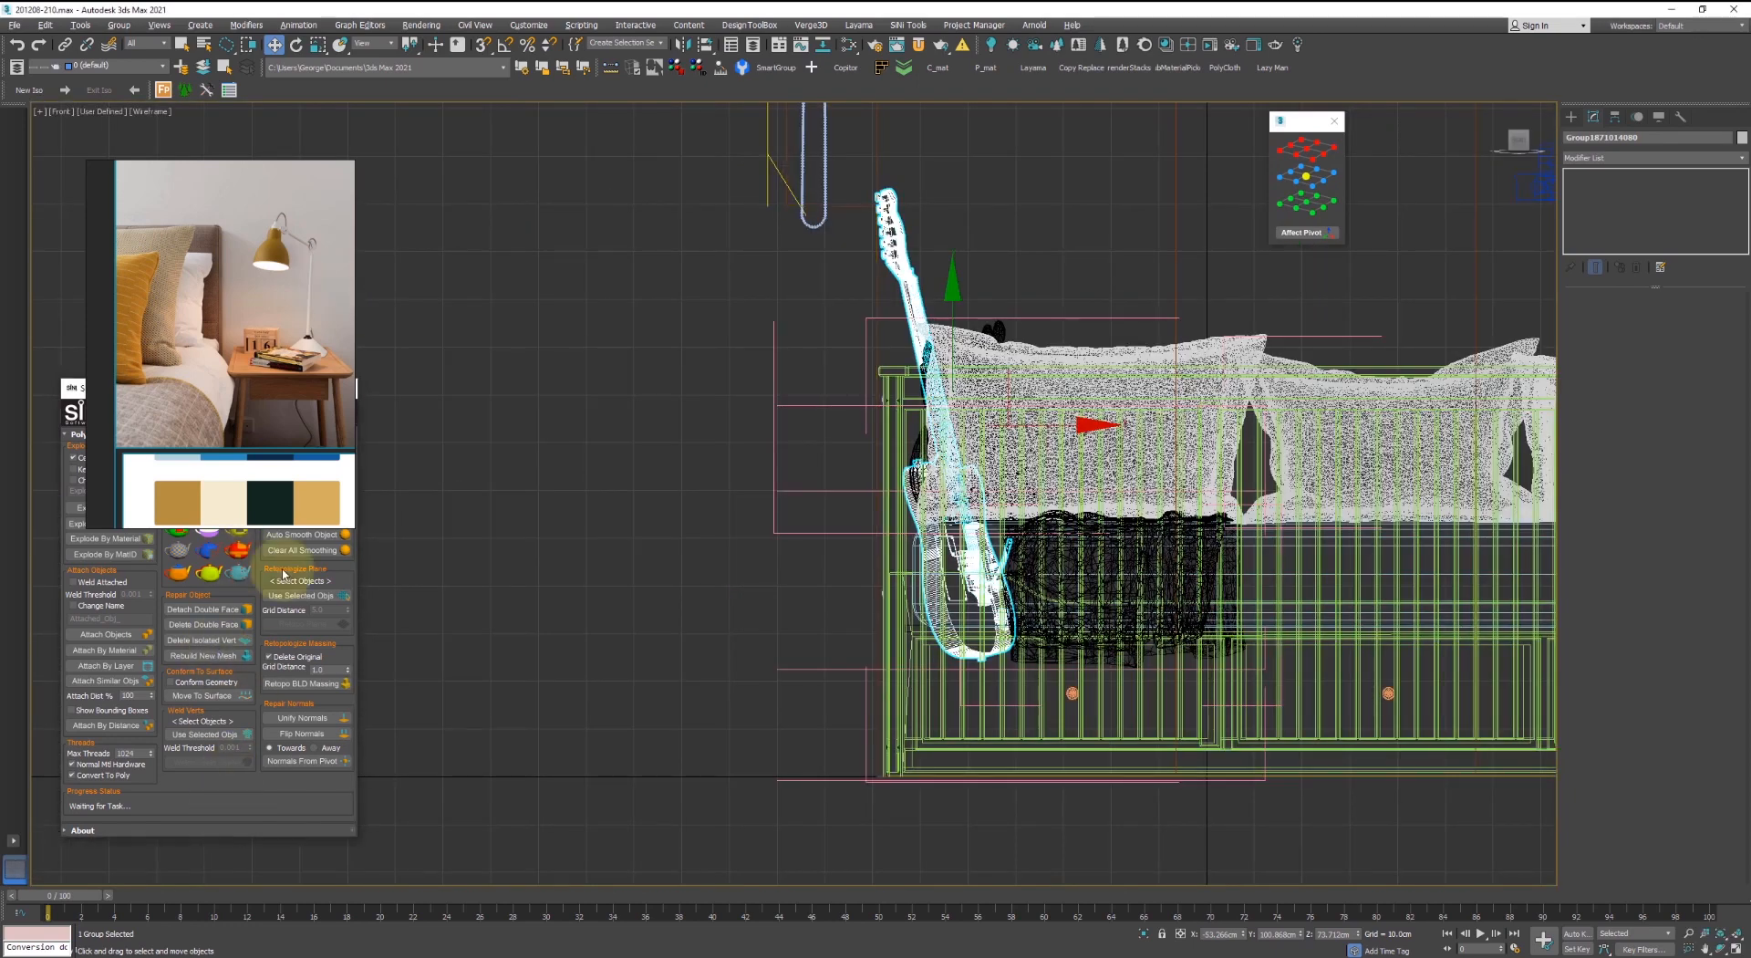
right_click_drag(283, 258, 533, 216)
left_click_drag(313, 391, 285, 427)
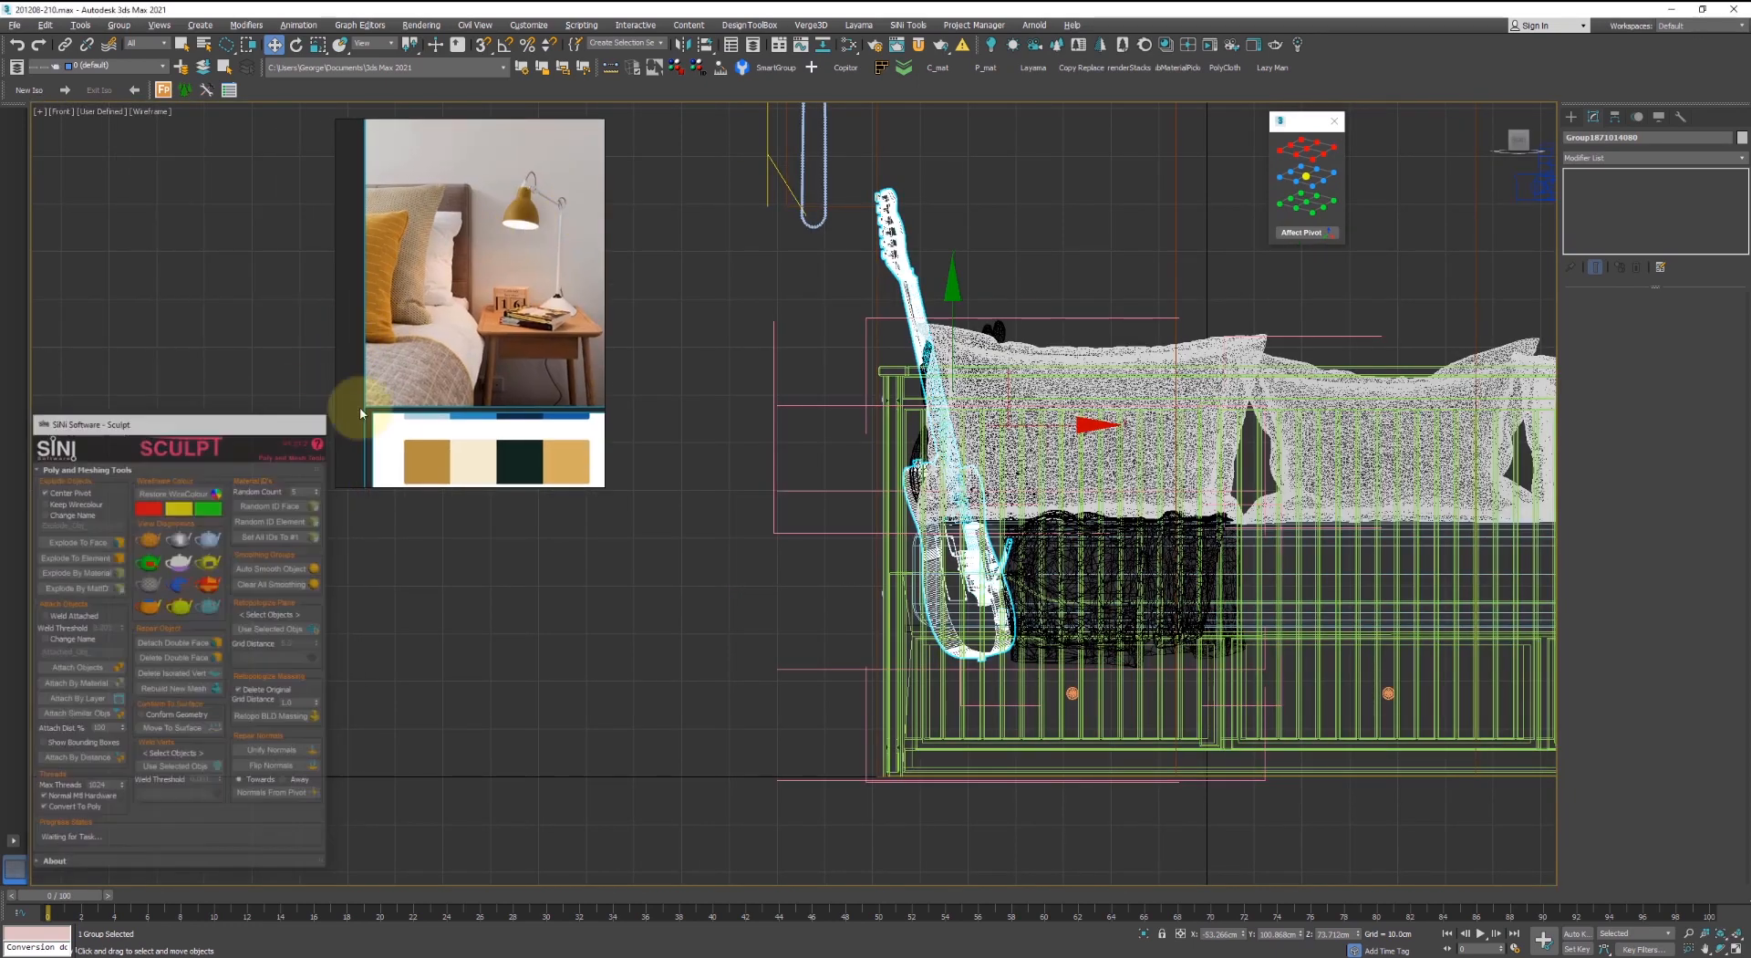
- Move the floating reference image aside so it no longer covers the middle of the Front view
mouse_move(477, 383)
middle_mouse_down()
mouse_move(432, 418)
mouse_move(468, 402)
middle_mouse_up()
mouse_move(482, 399)
right_mouse_down()
mouse_move(174, 372)
mouse_move(189, 378)
right_mouse_up()
scroll(789, 438, "down", 8)
middle_click_drag(805, 536, 805, 551)
- Close the open group in the spare furniture set outside the room and delete the whole set with its helpers
left_click(1256, 397)
left_click_drag(468, 399, 702, 596)
middle_click_drag(684, 591, 606, 756, "alt")
left_click(500, 697, "ctrl")
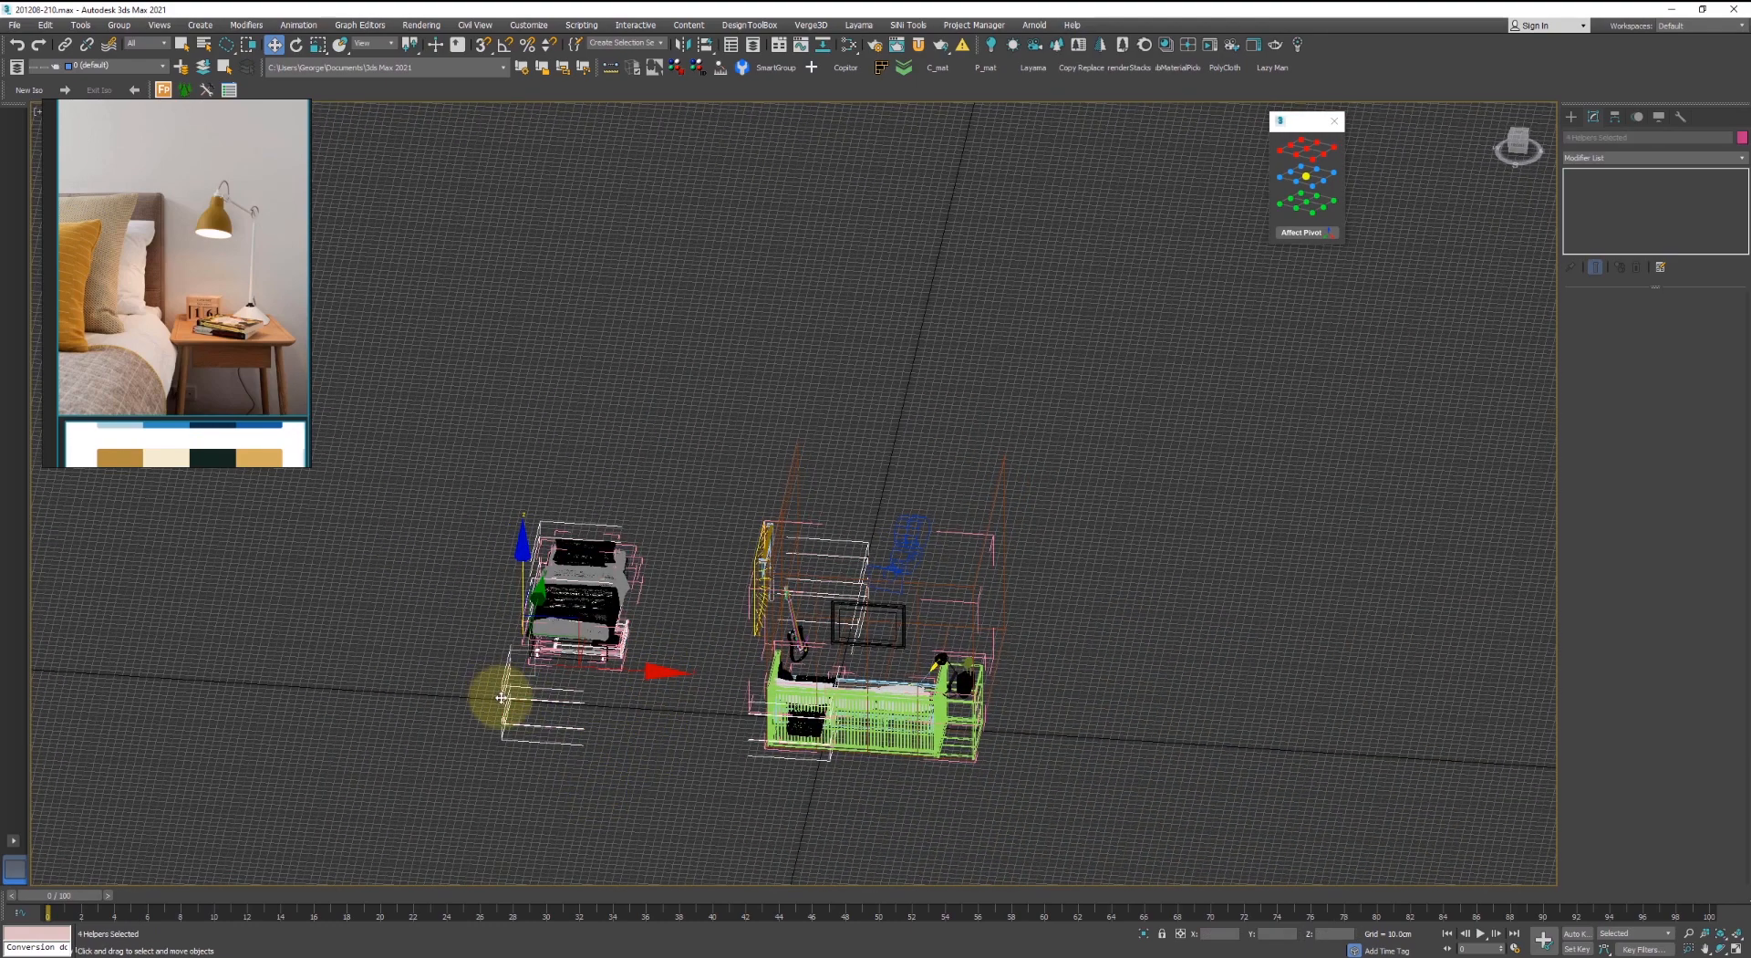
left_click(120, 26)
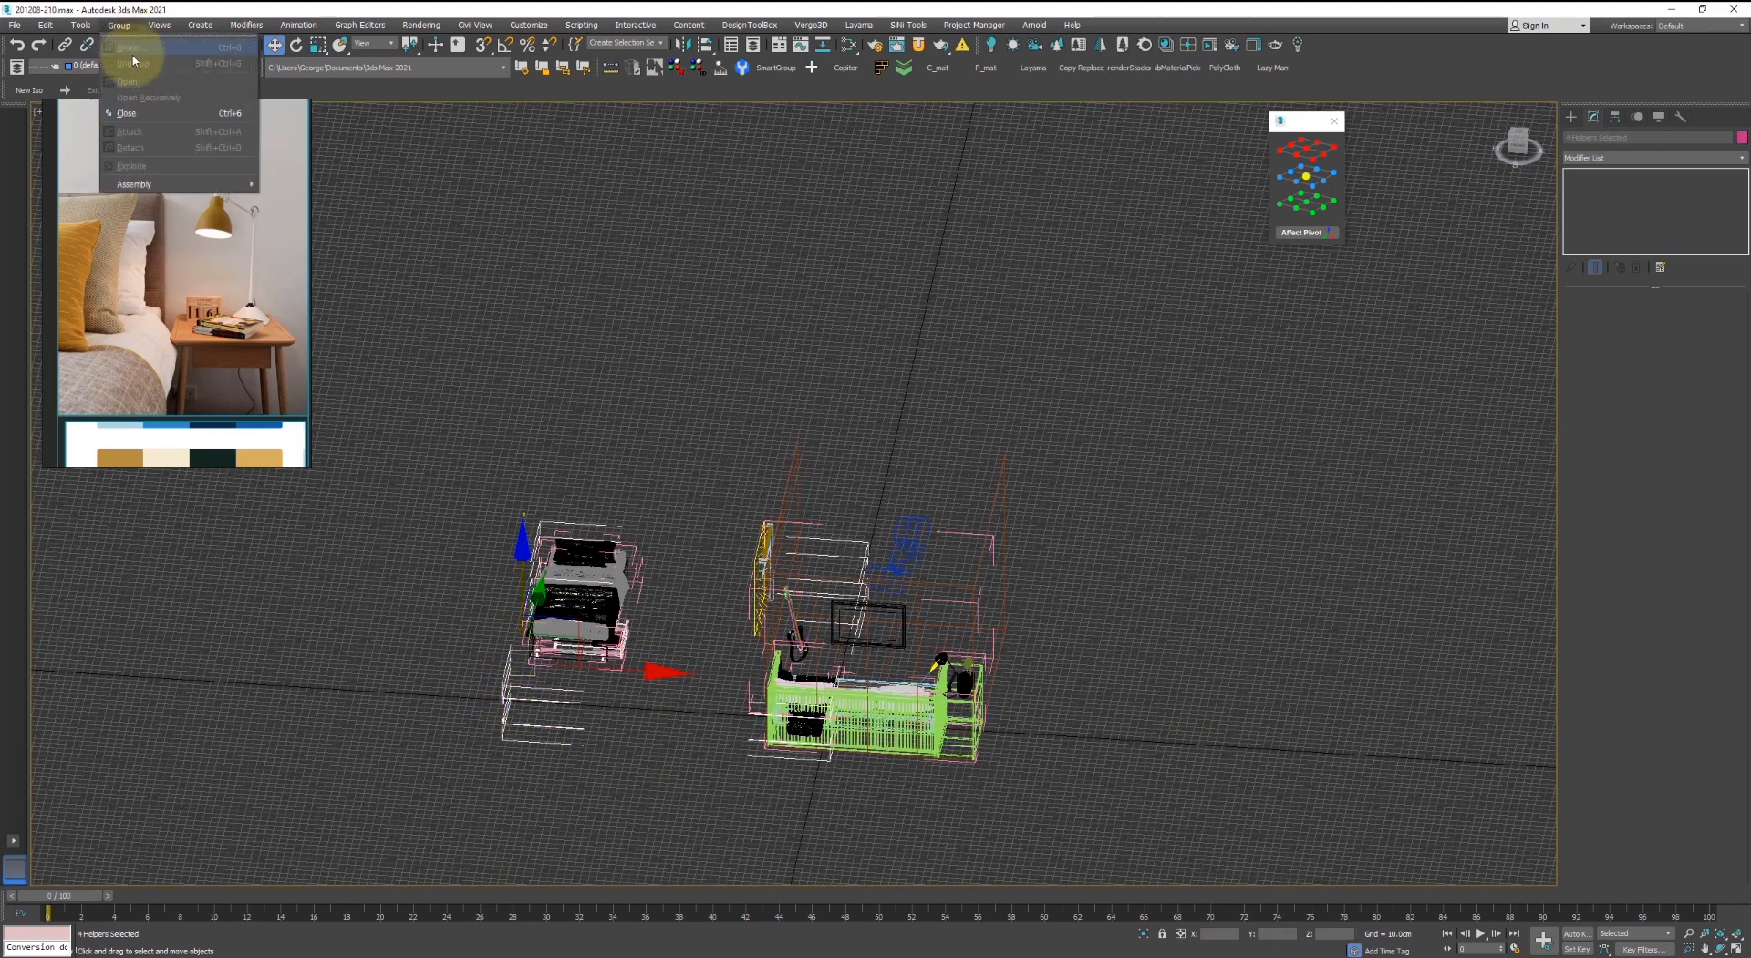
left_click(209, 119)
mouse_move(723, 573)
left_mouse_down()
mouse_move(661, 769)
mouse_move(676, 786)
left_mouse_up()
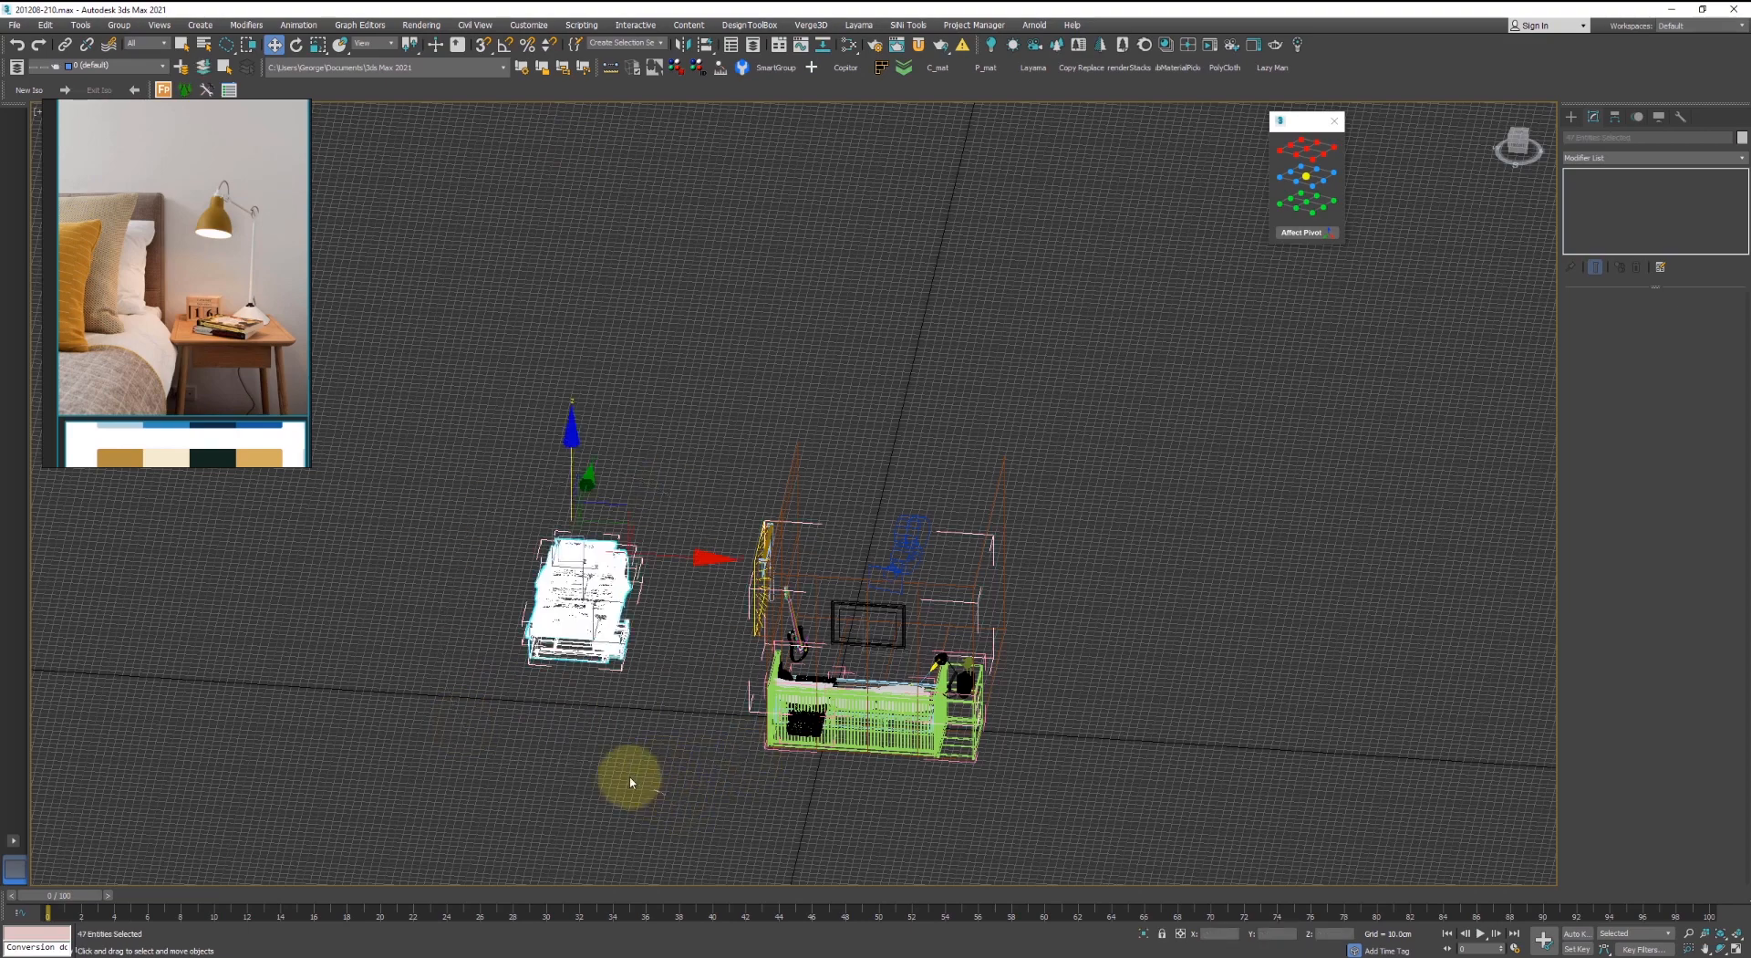
mouse_move(593, 725)
left_mouse_down()
mouse_move(523, 441)
mouse_move(533, 718)
left_mouse_up()
key("Delete")
scroll(699, 694, "up", 2)
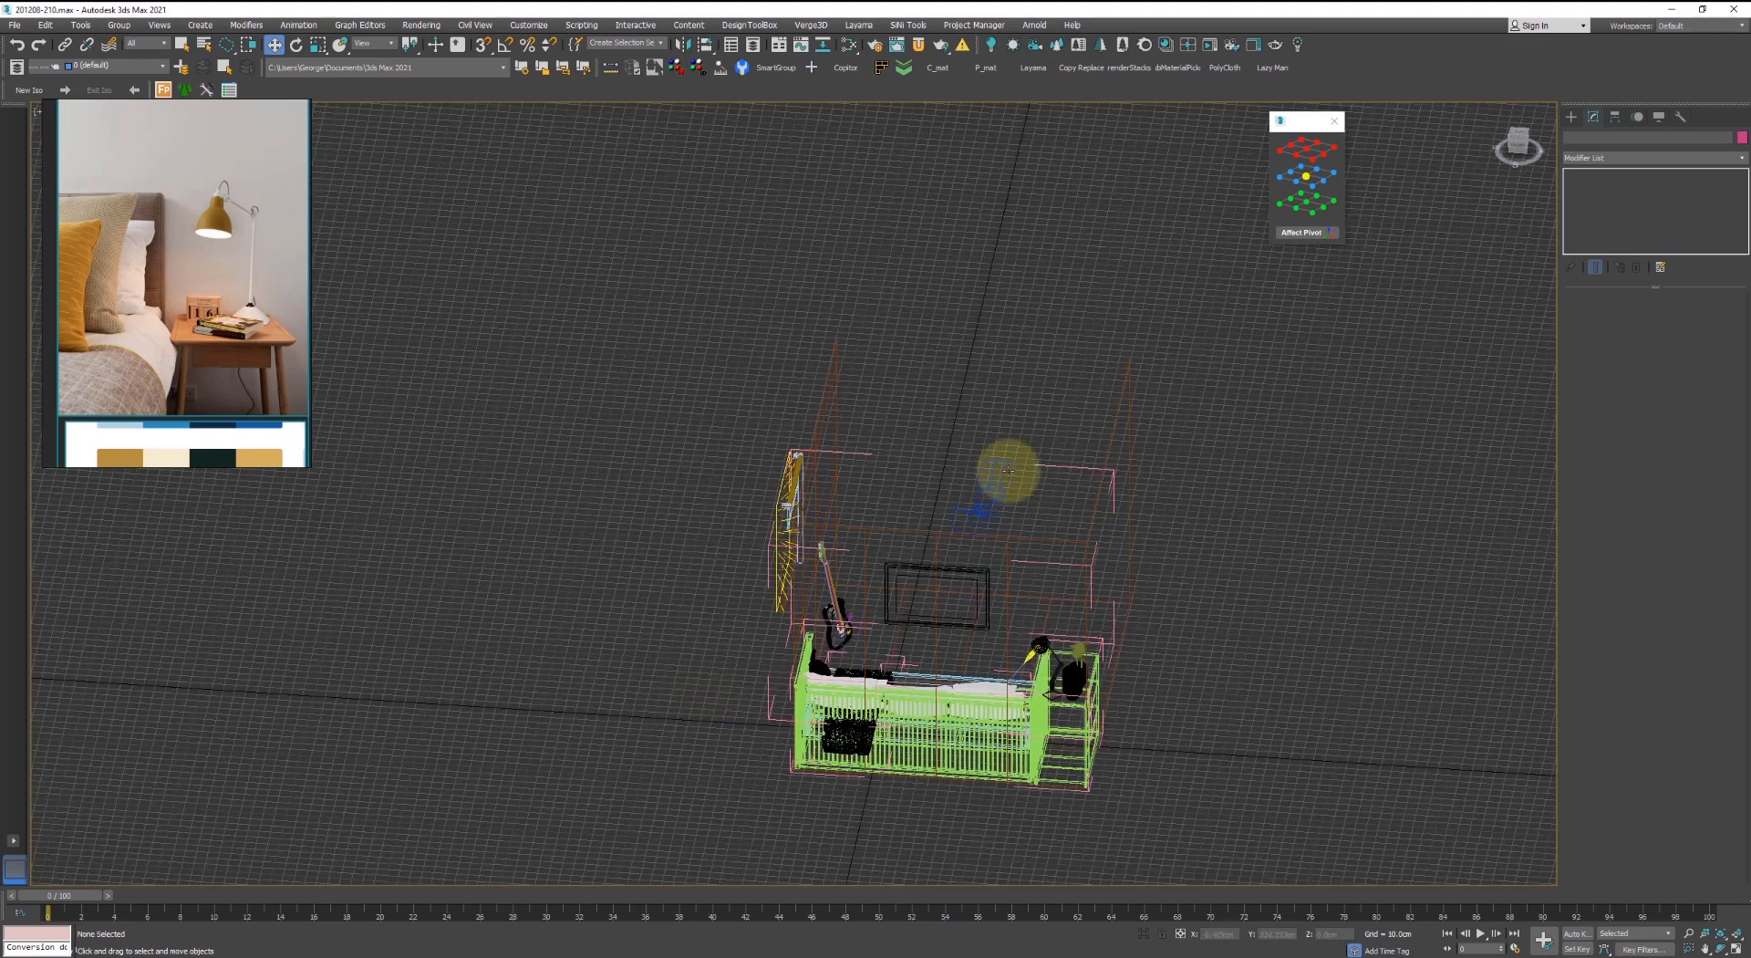
- Create a targeted Corona Sun in the Front view, shining from outside the window wall down through the room to the shelf unit's base
key("f")
key("z")
scroll(1001, 221, "down", 3)
left_click(1011, 44)
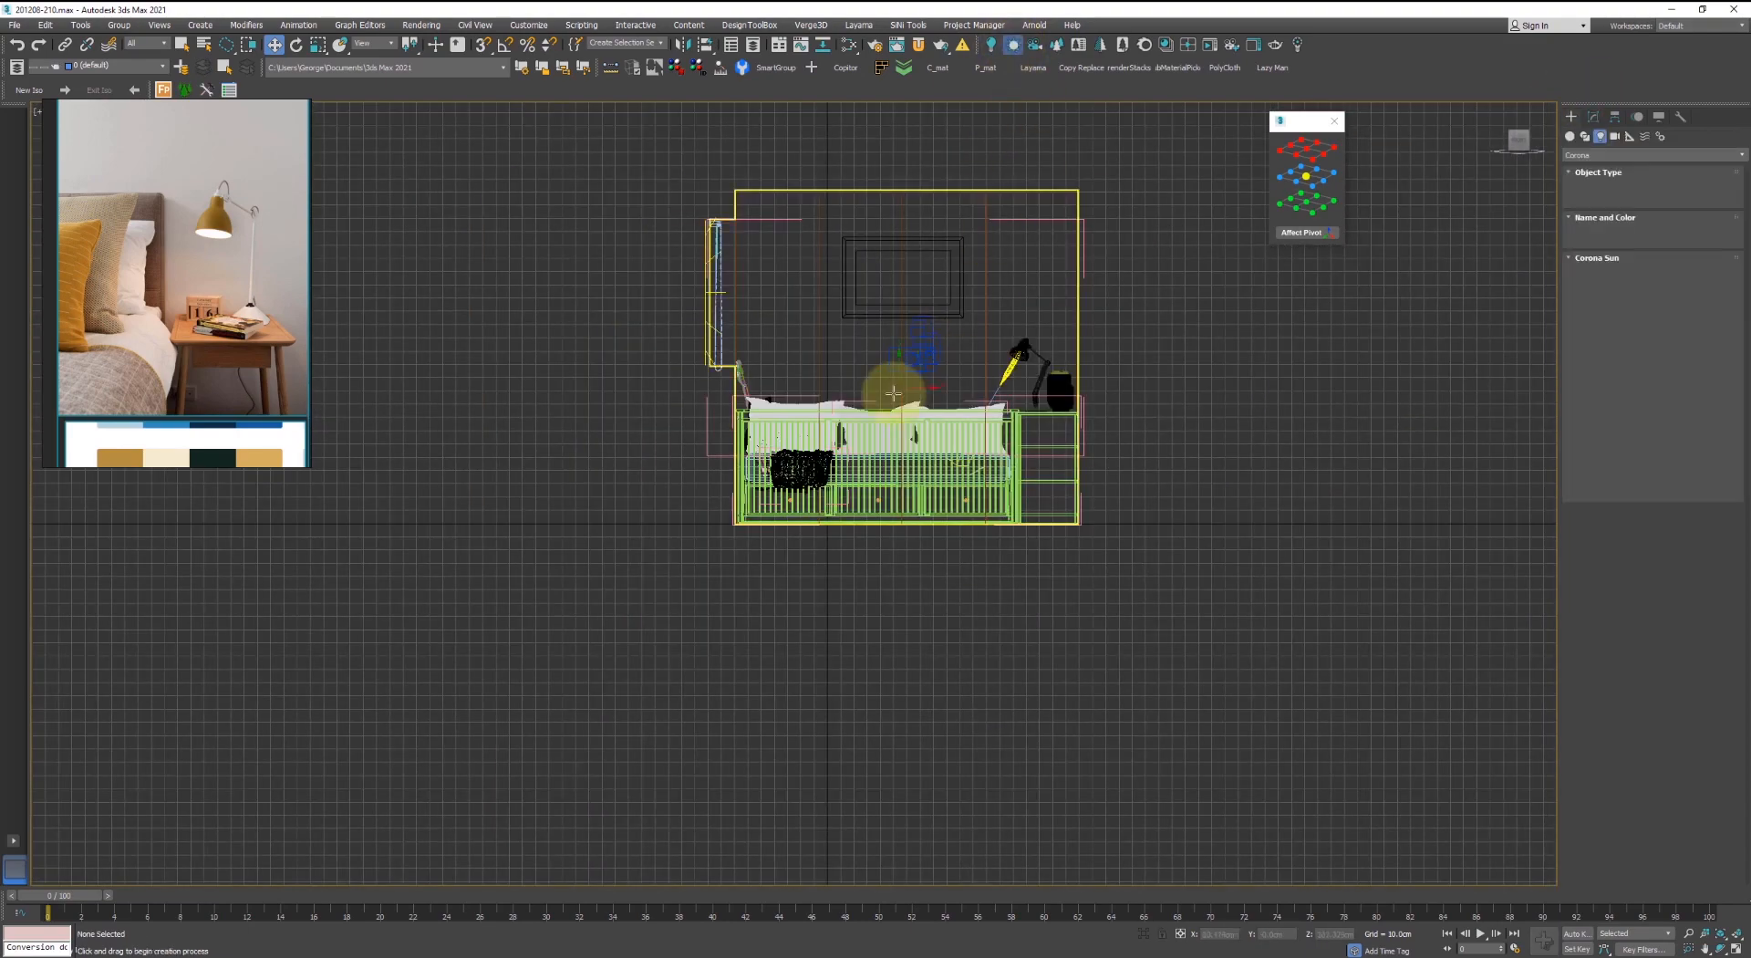
middle_click_drag(754, 391, 866, 584)
left_click_drag(574, 319, 951, 588)
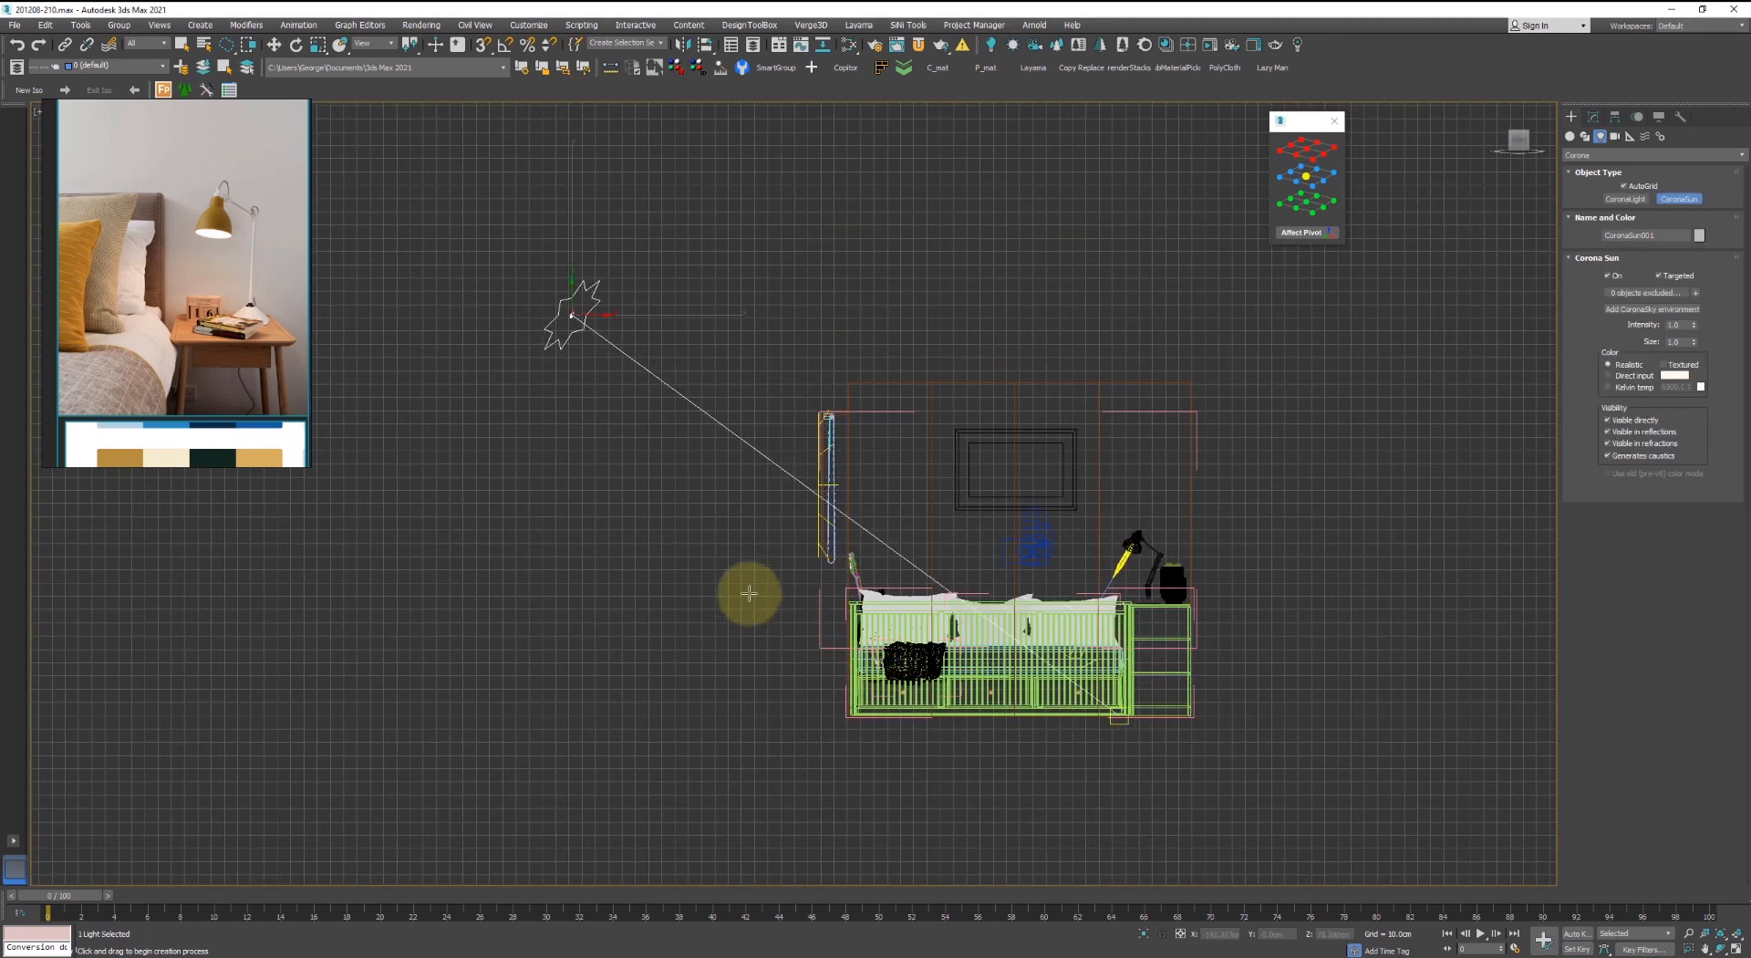
key("ctrl+z")
mouse_move(525, 333)
left_mouse_down()
mouse_move(1338, 715)
mouse_move(1115, 716)
left_mouse_up()
right_click(751, 450)
- Reposition the sun in the Top view to shine through the window, and move it higher and farther from the room
scroll(777, 525, "down", 3)
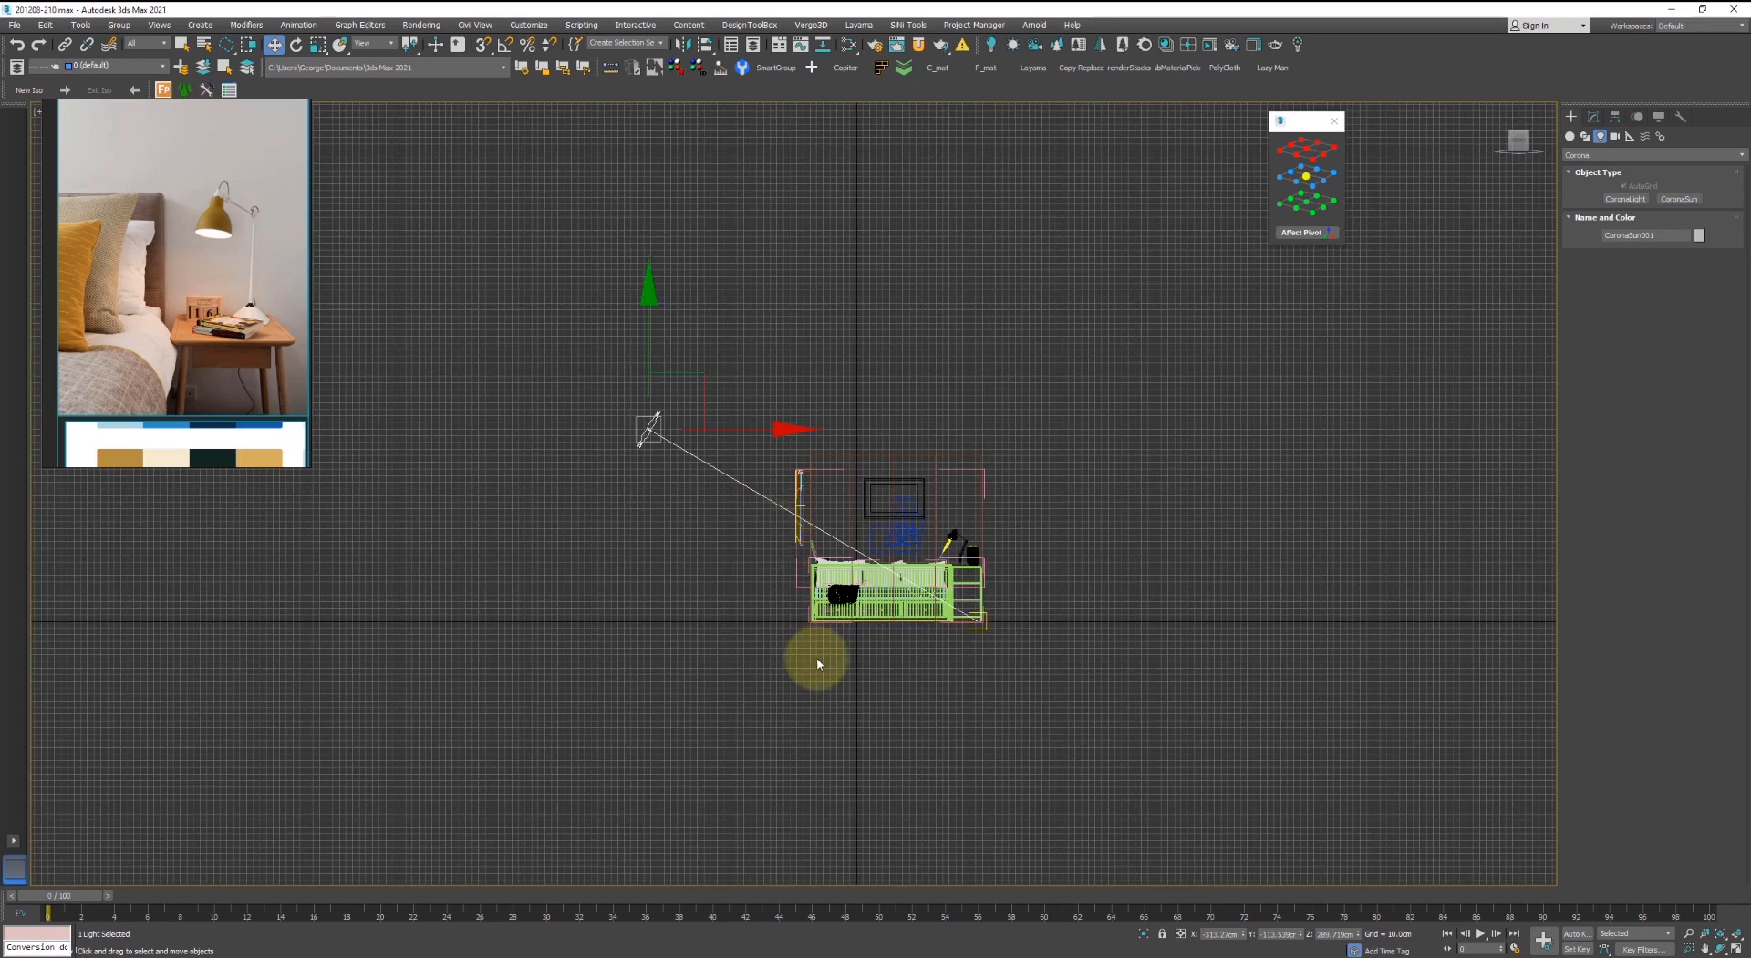
key("t")
scroll(814, 631, "down", 3)
left_click(1100, 605)
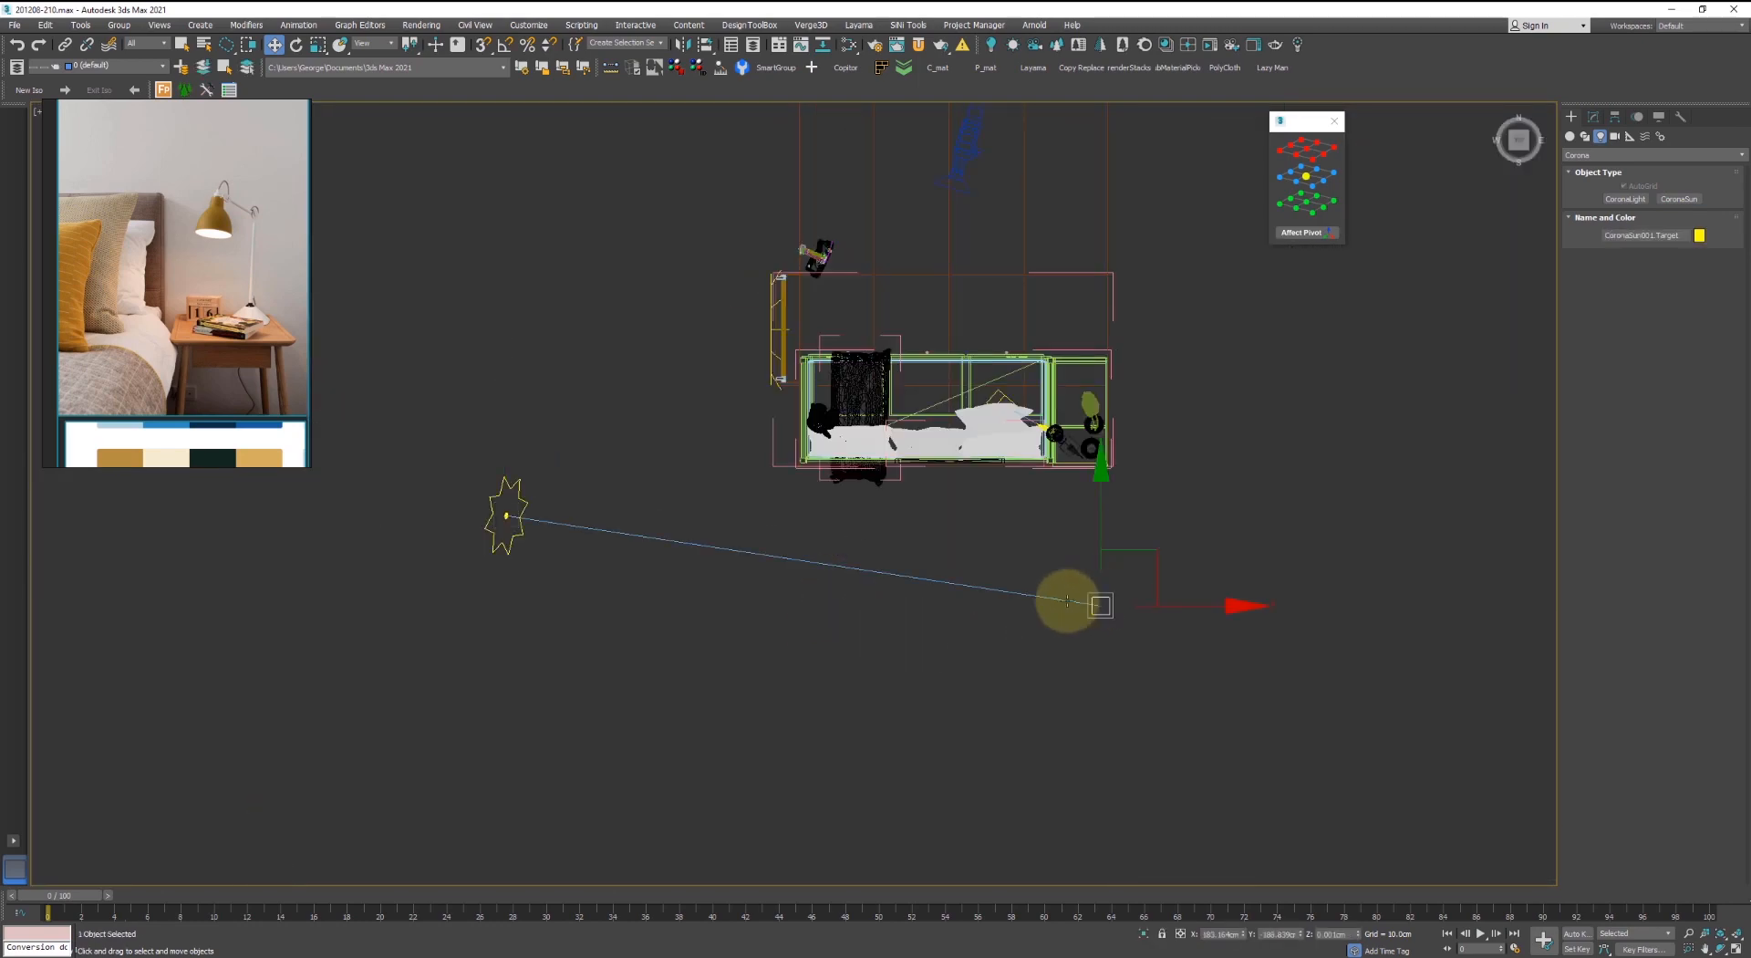
left_click(508, 507)
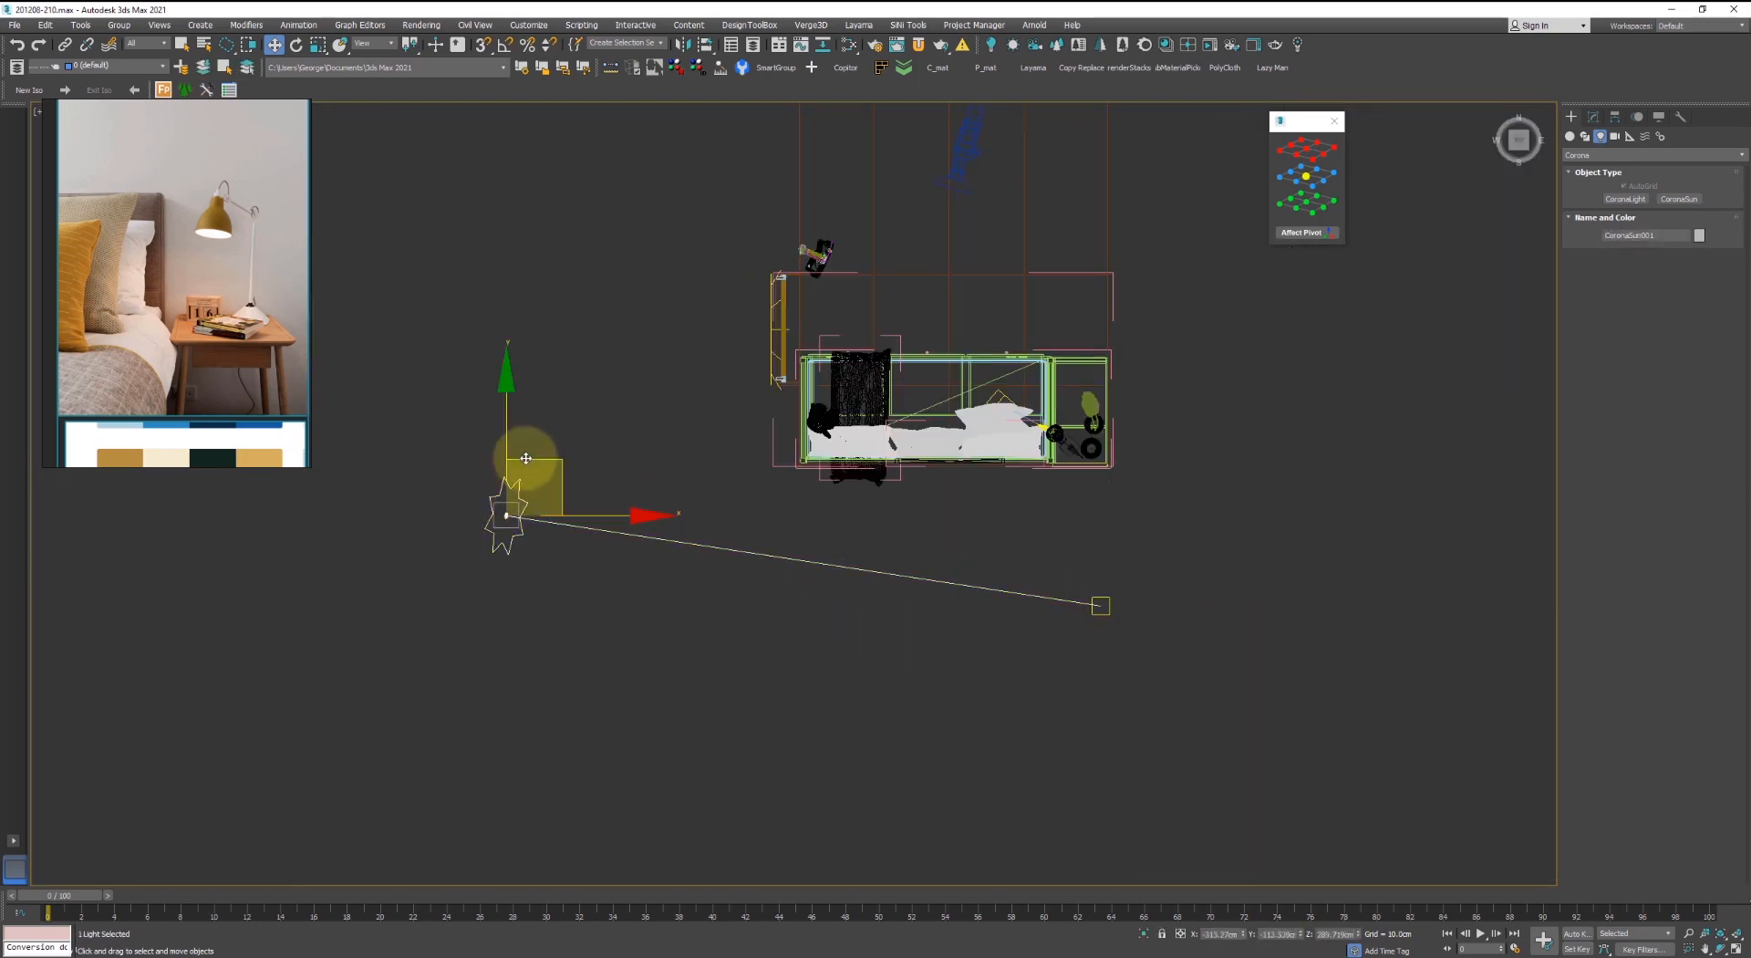
left_click_drag(525, 488, 537, 244)
middle_click_drag(711, 469, 677, 397, "alt")
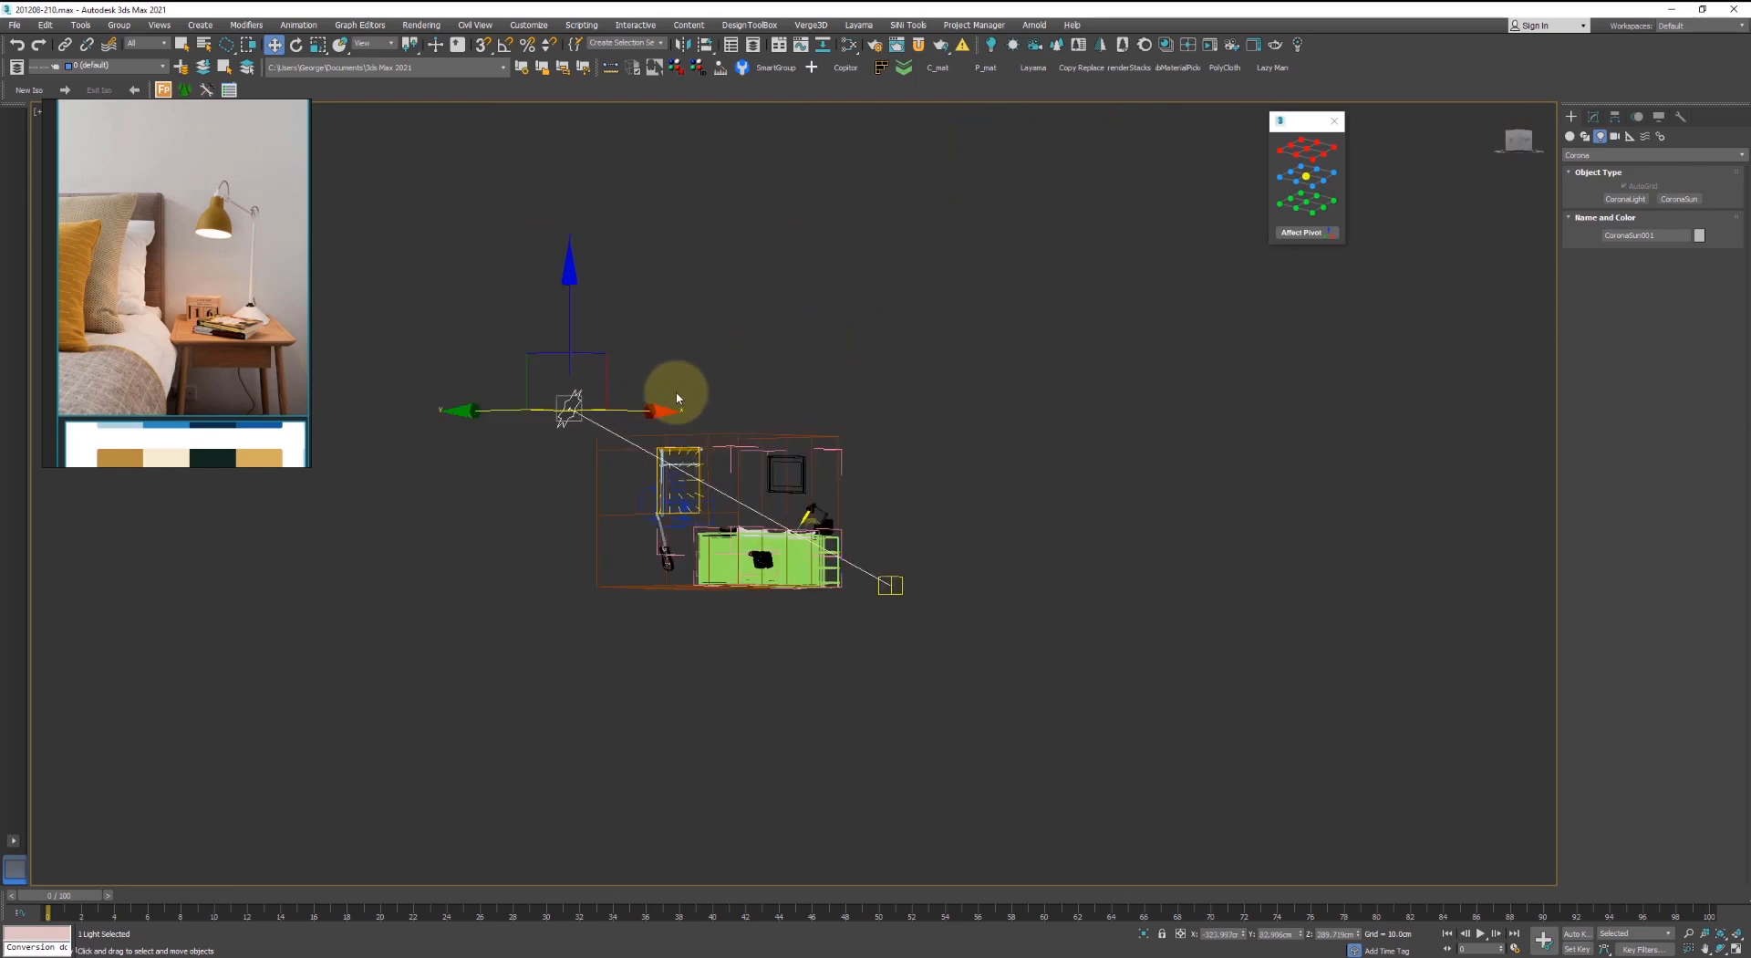
left_click_drag(587, 352, 406, 235)
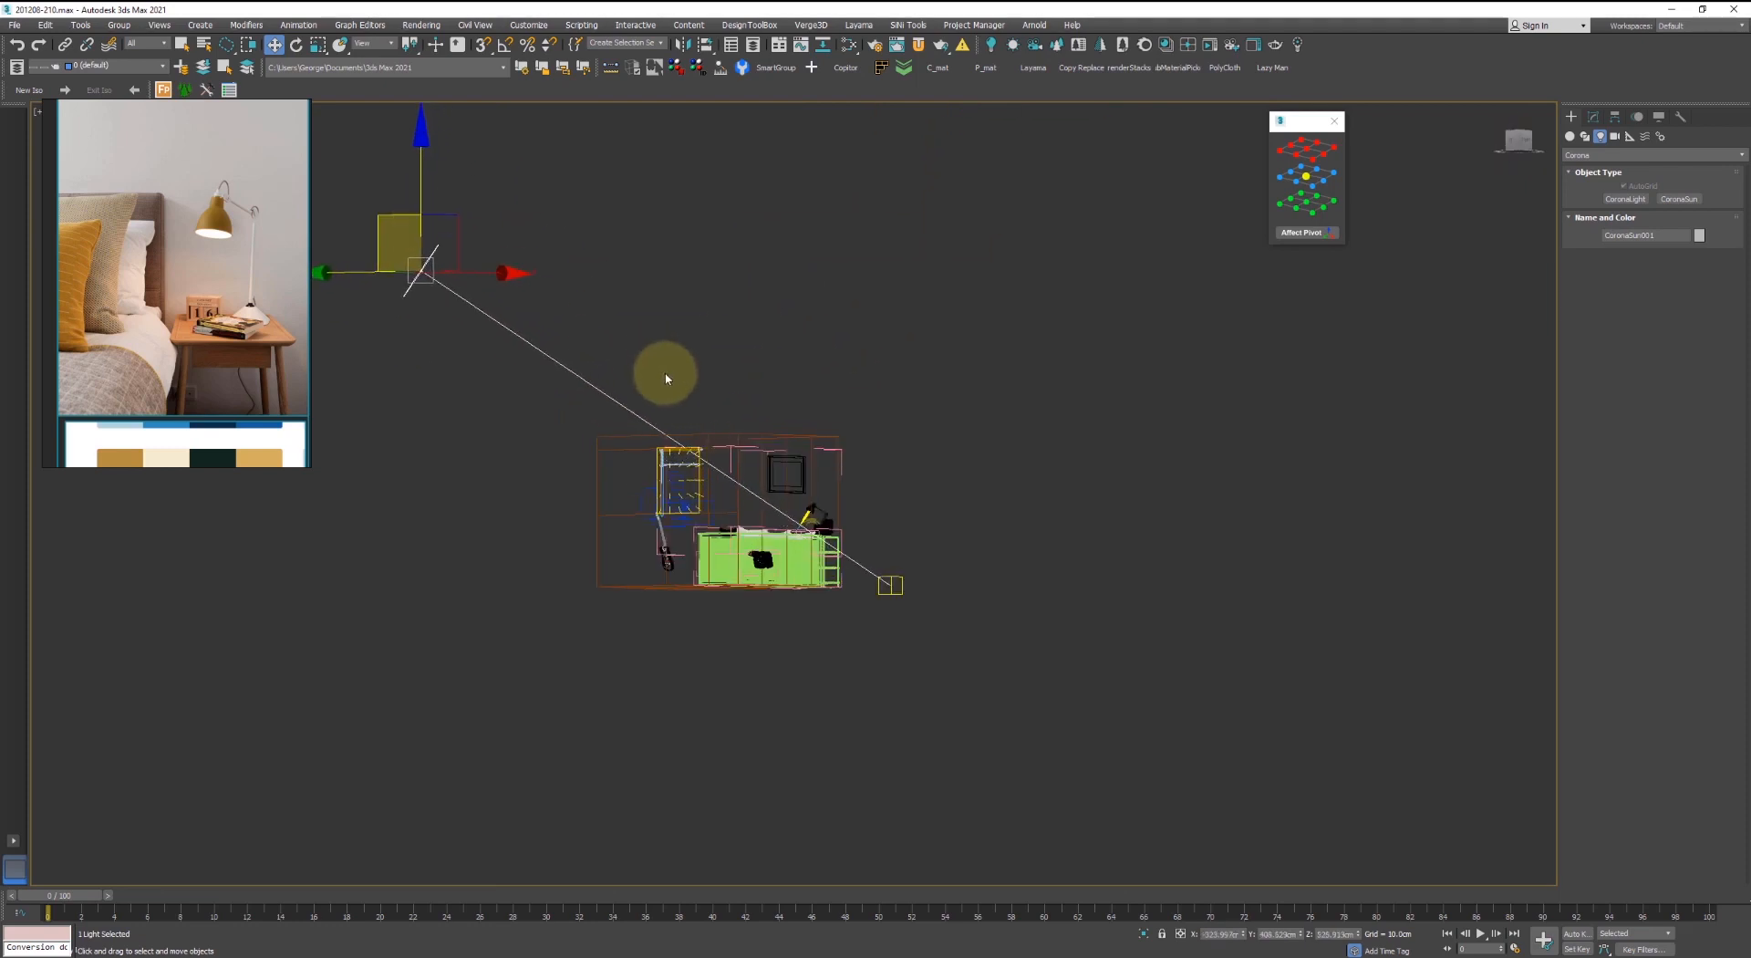
- Start an interactive render of the camera view and set the Corona Sun's size to 4
key("c")
left_click(1593, 117)
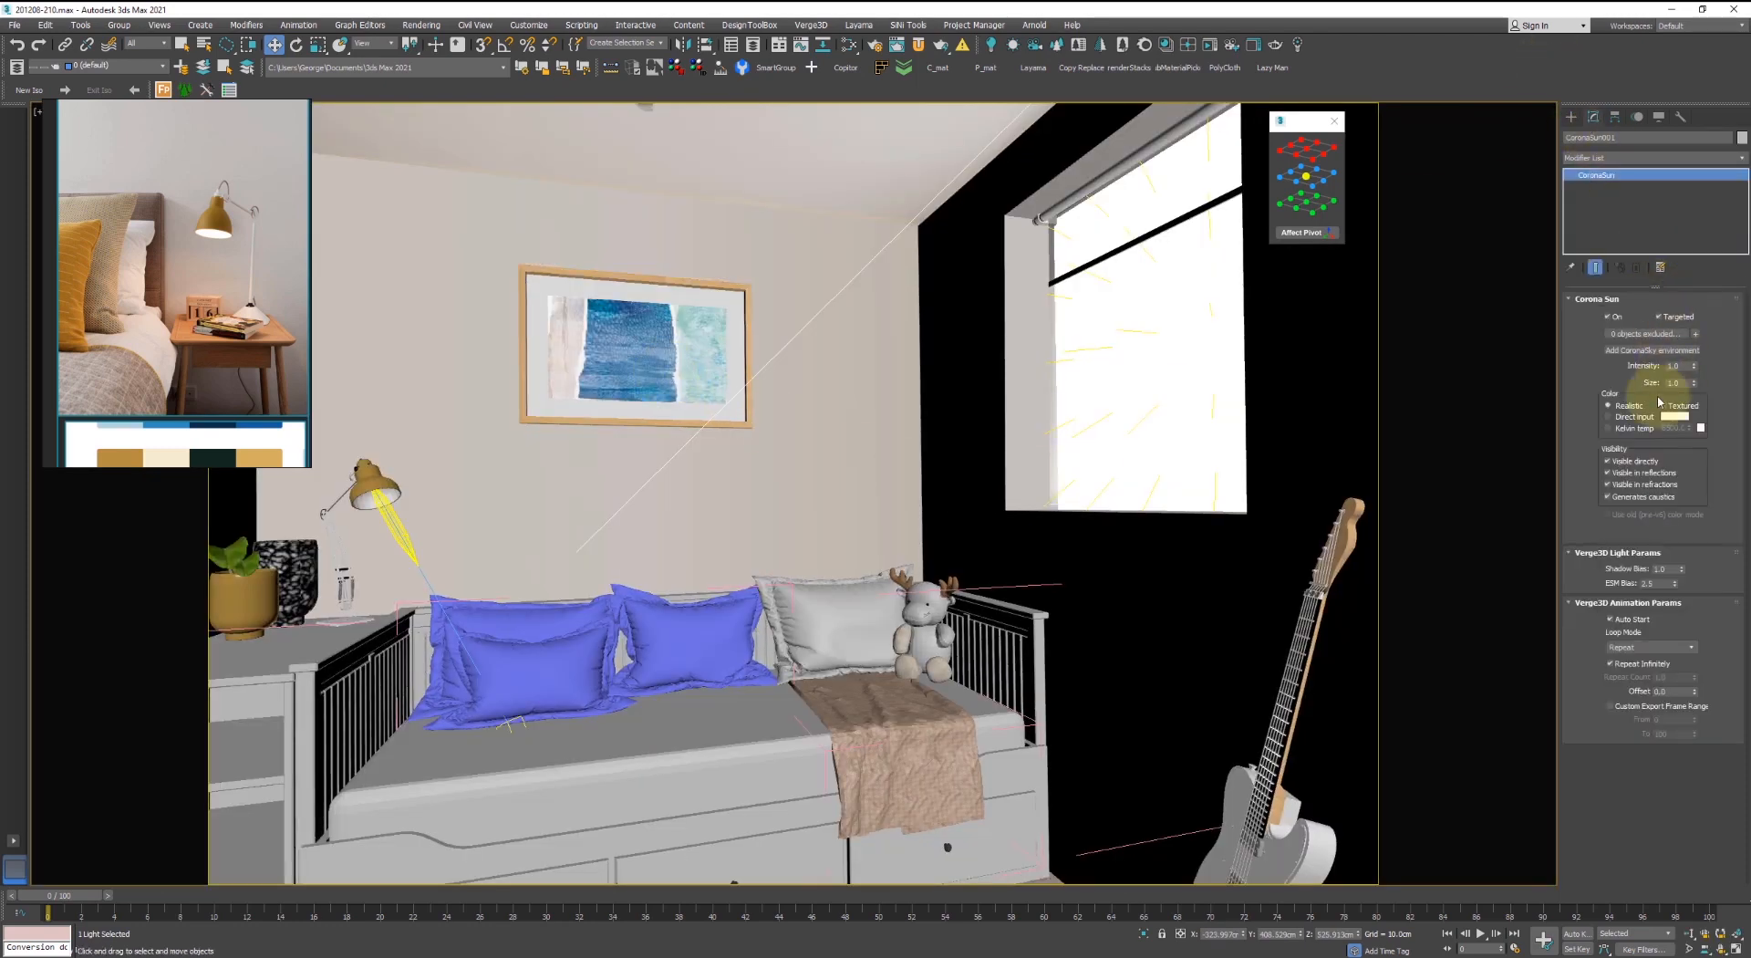
left_click(1207, 46)
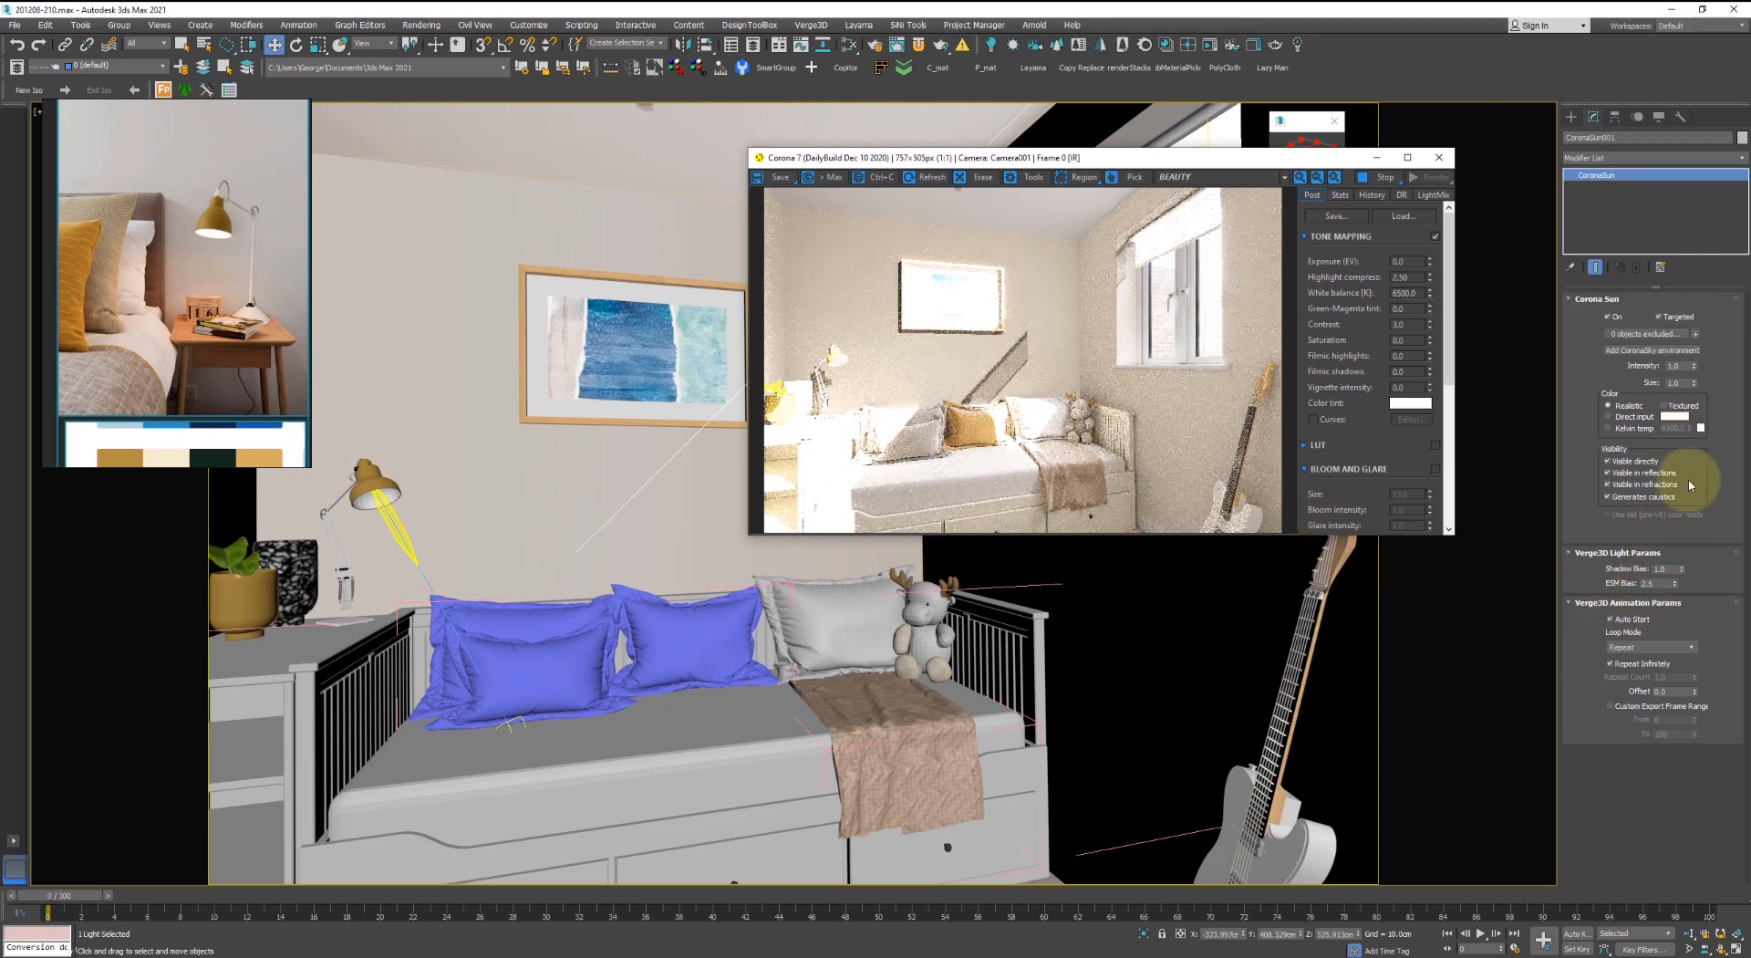
left_click(1683, 383)
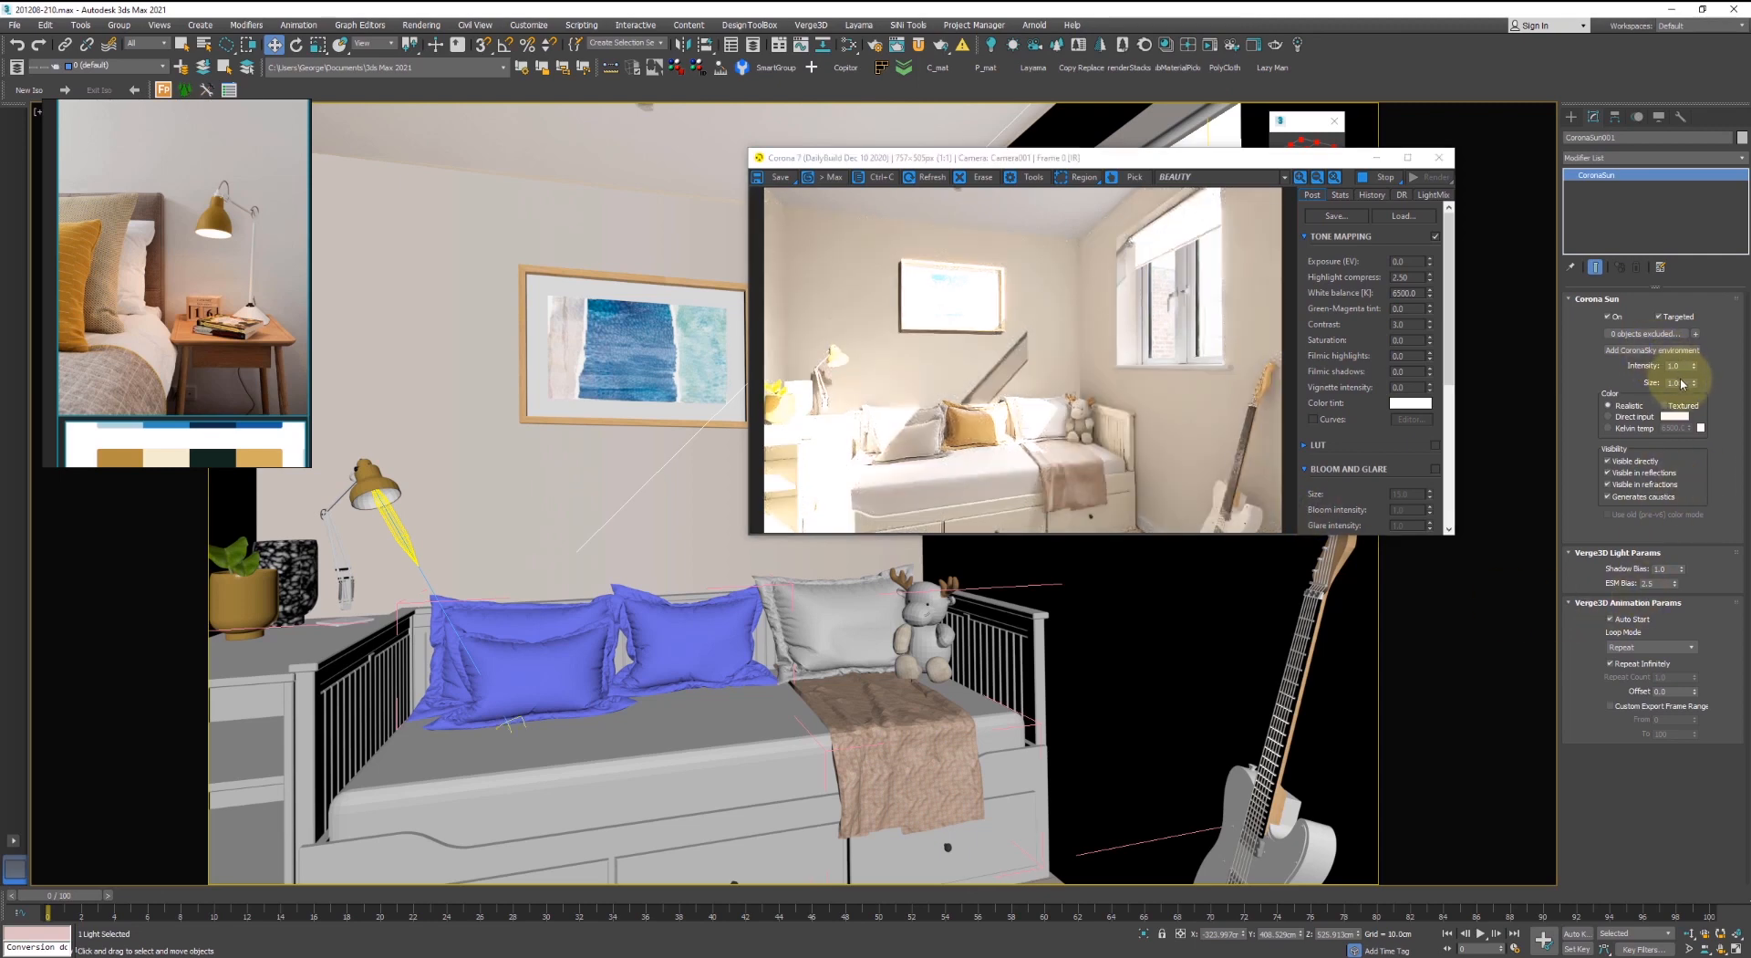
type("4")
key("Return")
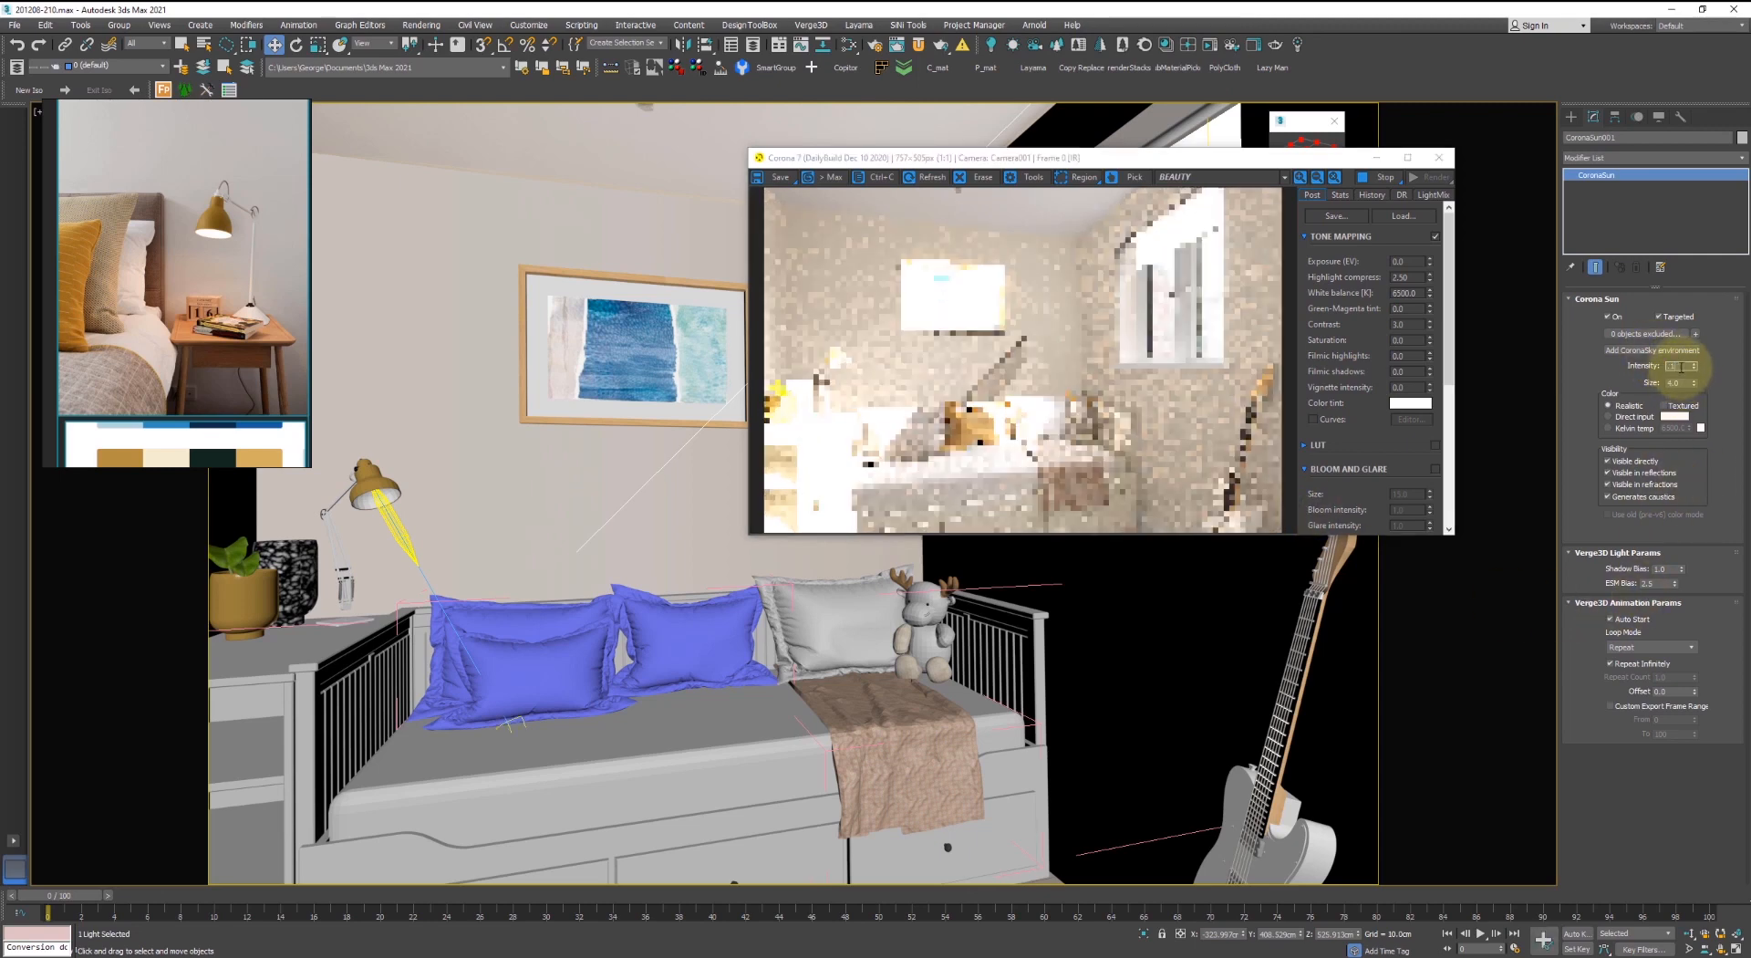
- Try a Corona Sun intensity of 0.001 and raise it to 0.05 while checking the interactive render
left_click(1683, 366)
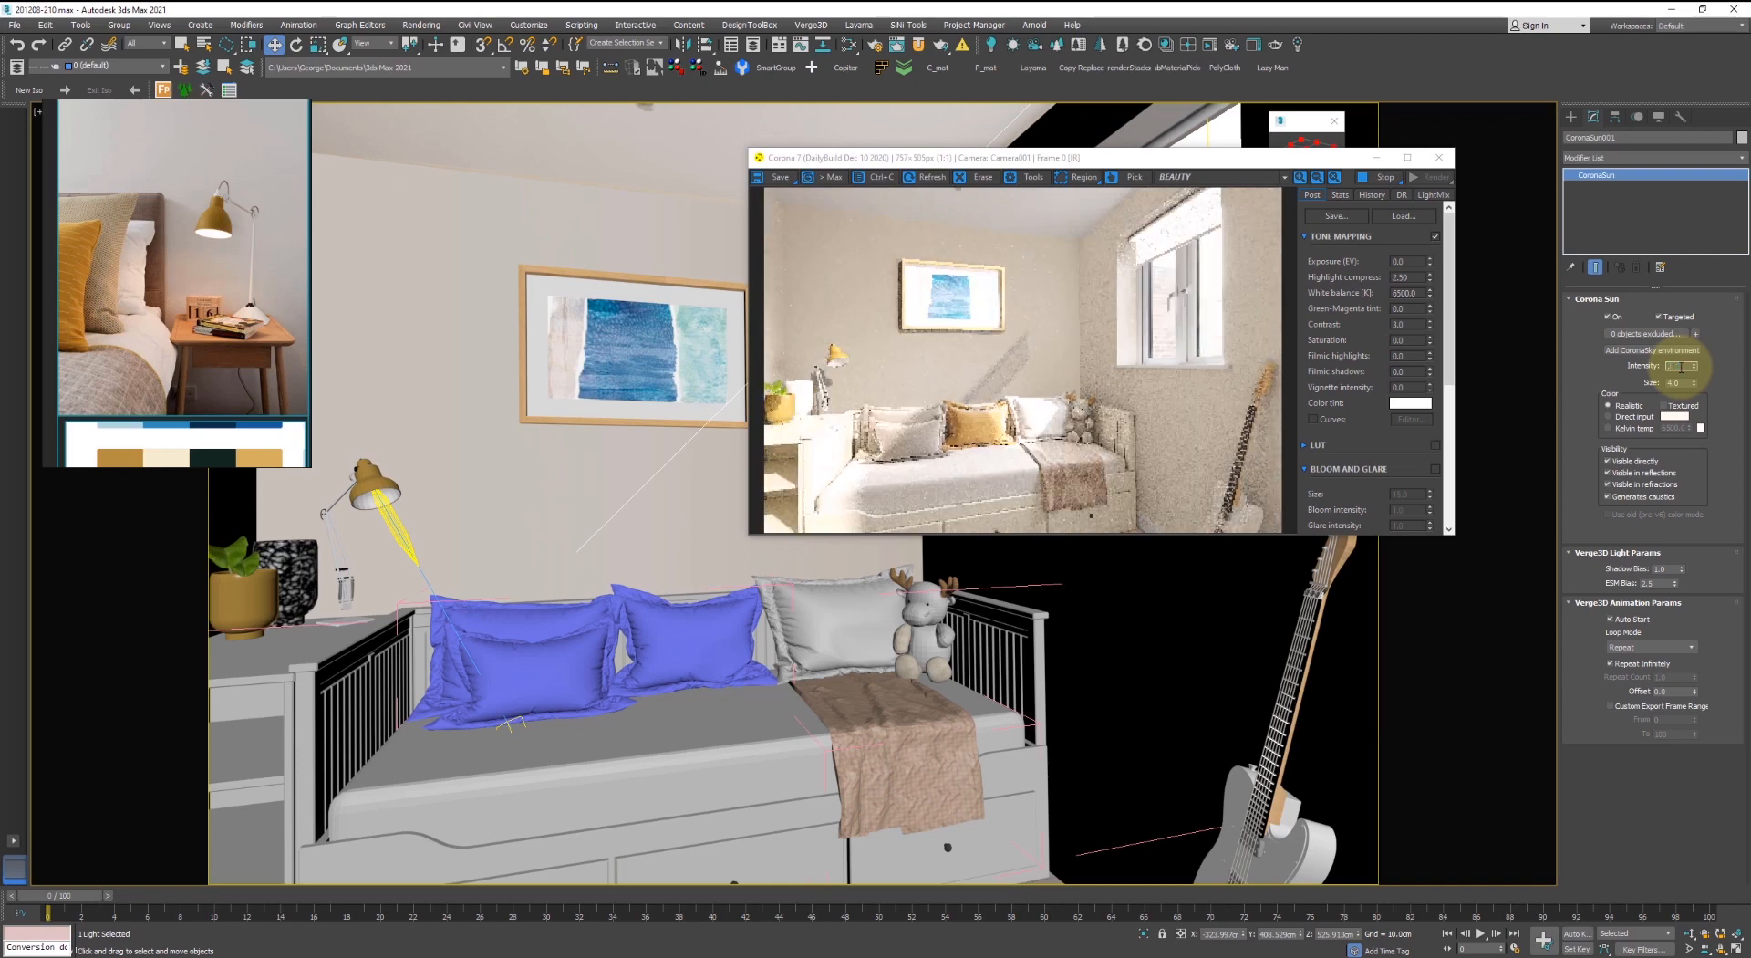
type("0.001")
key("Return")
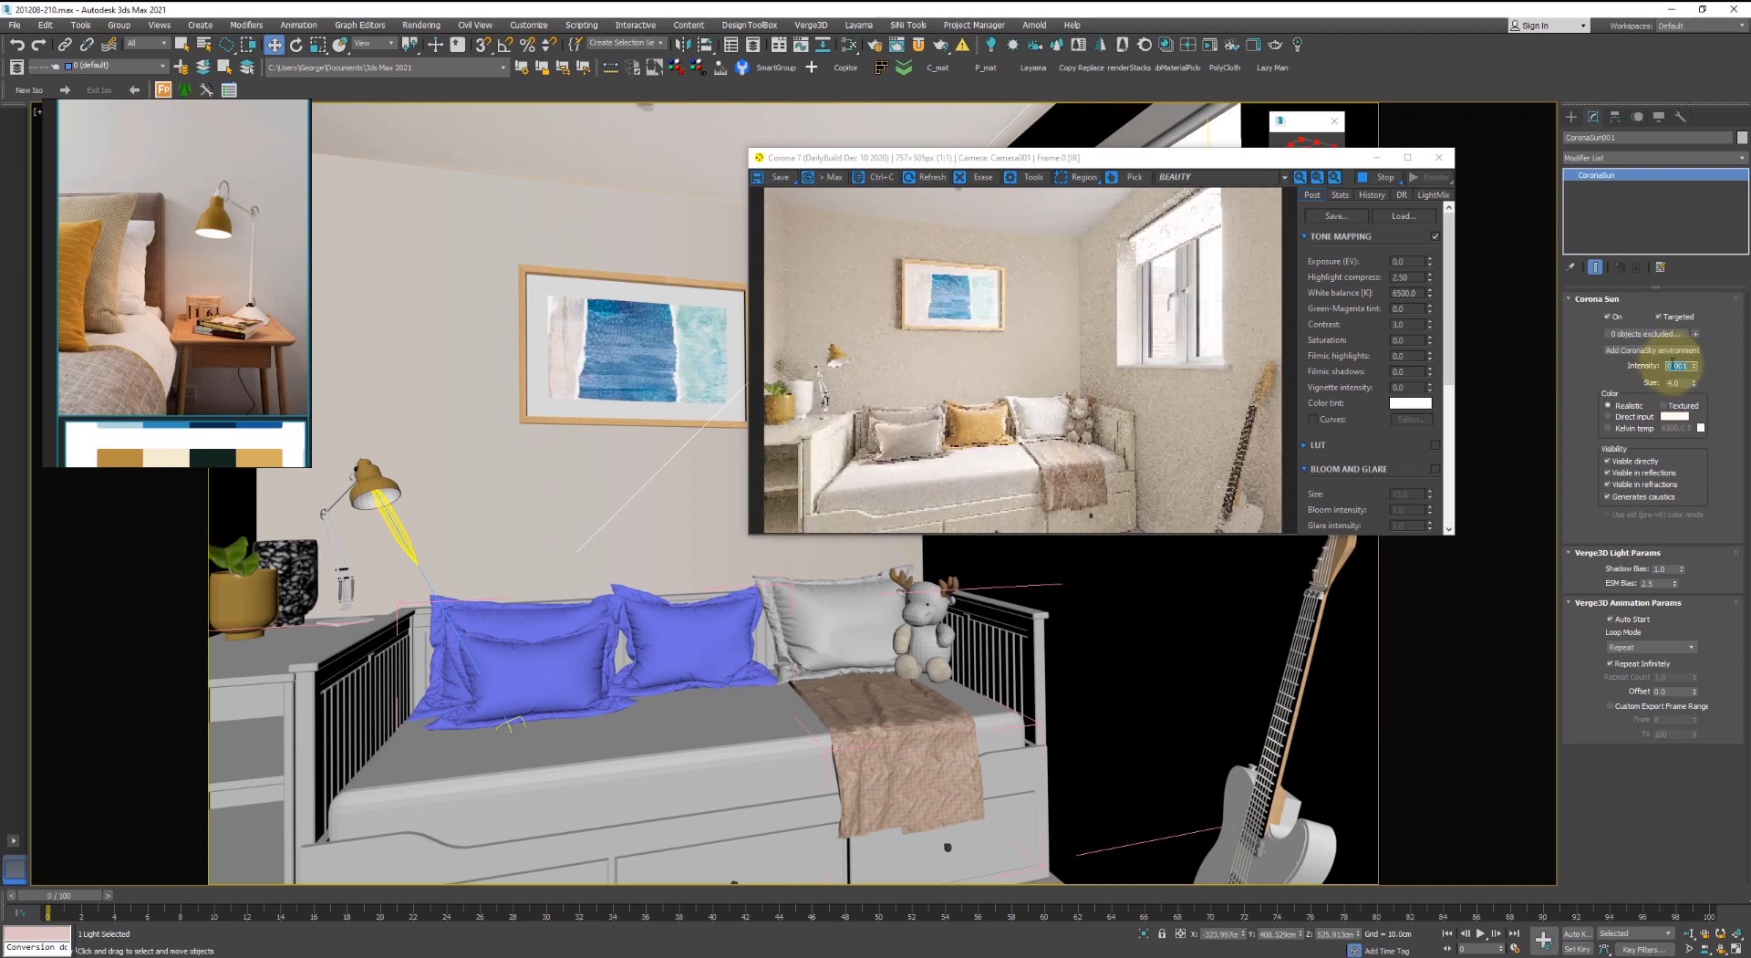
left_click(1693, 363)
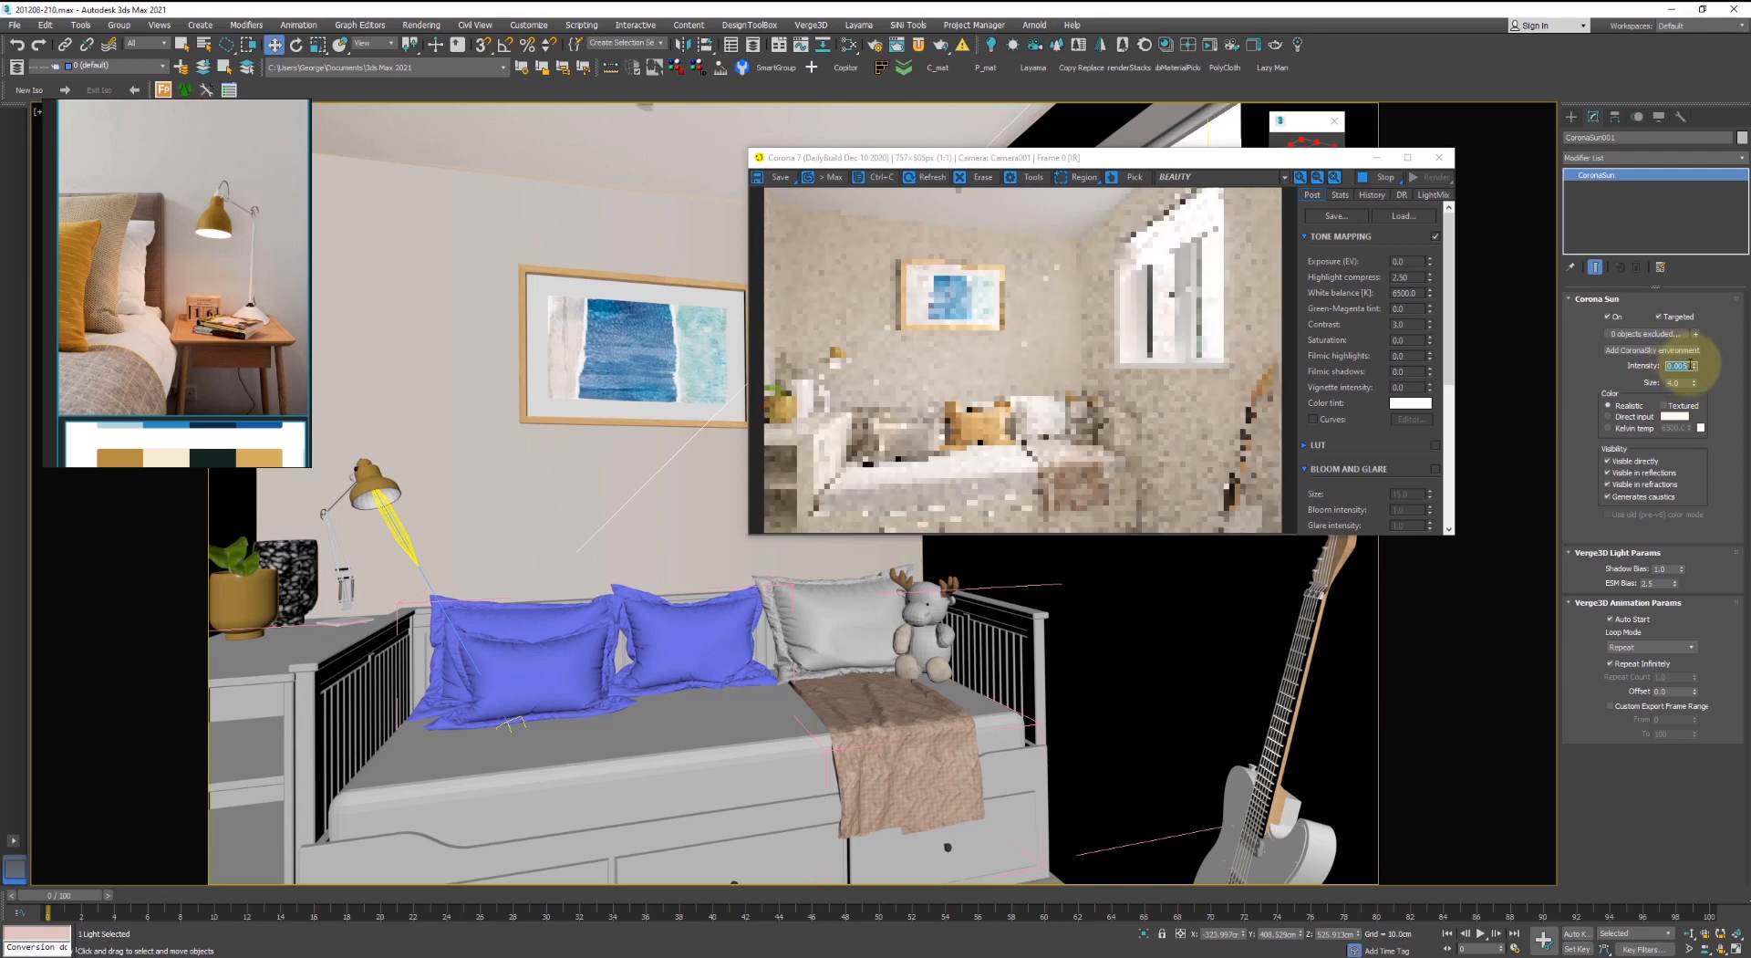
left_click(1694, 364)
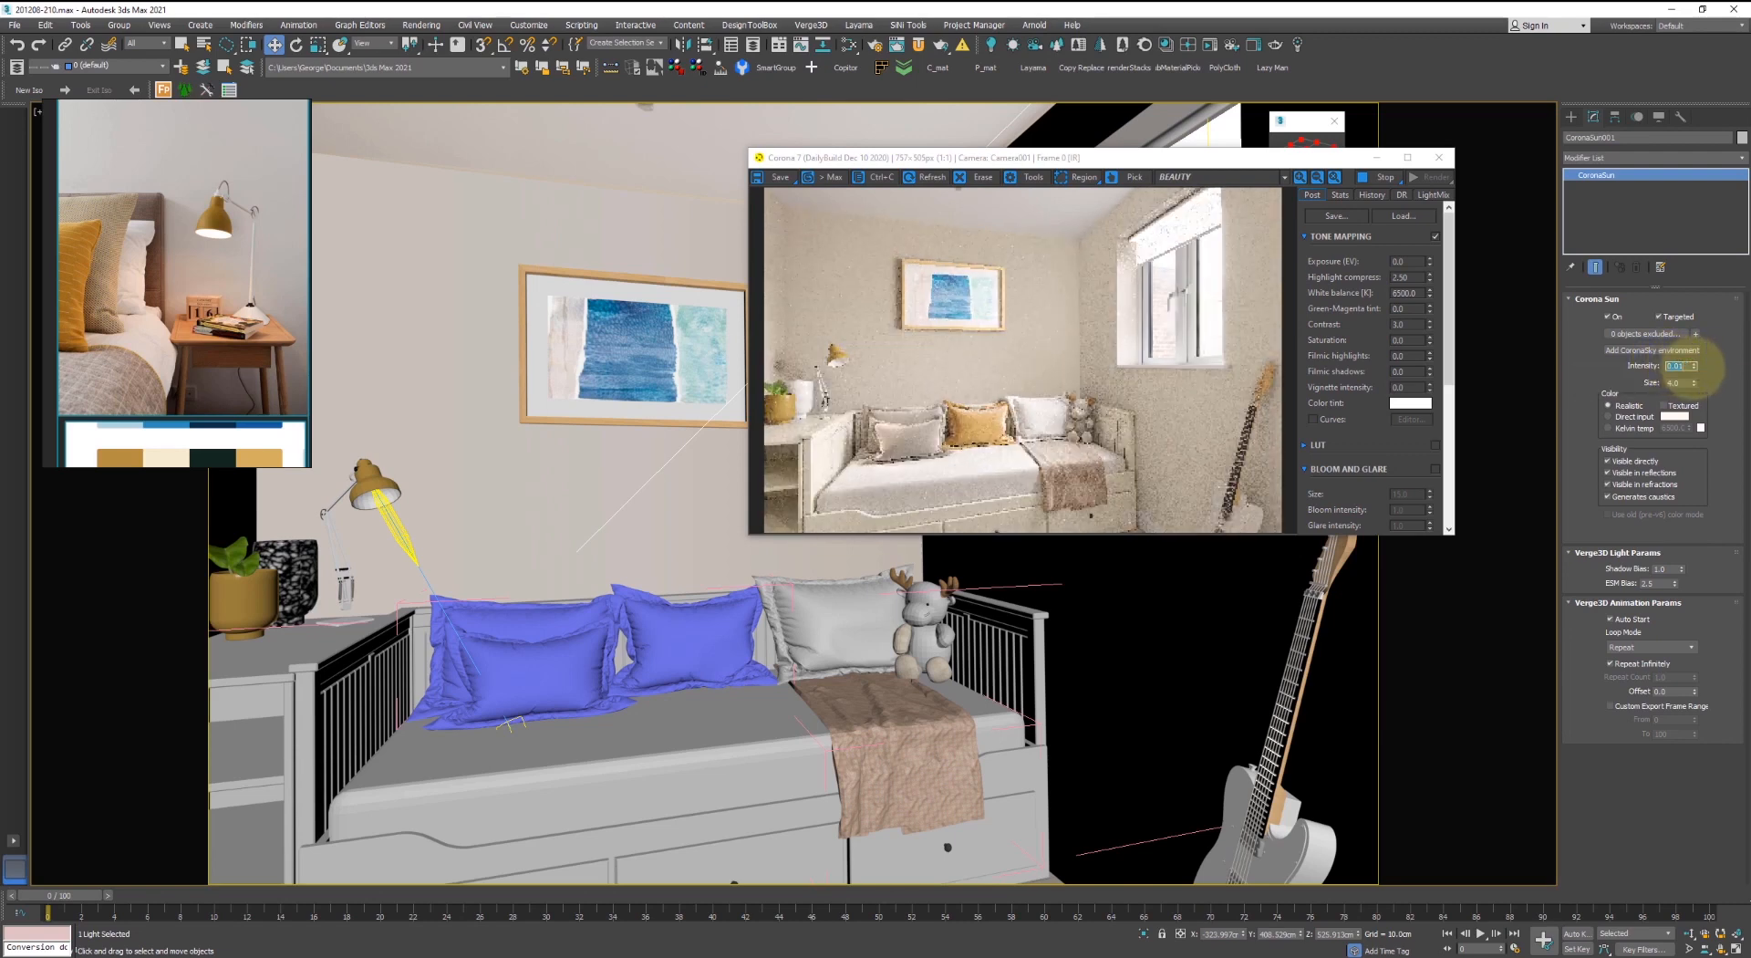
left_click(1694, 364)
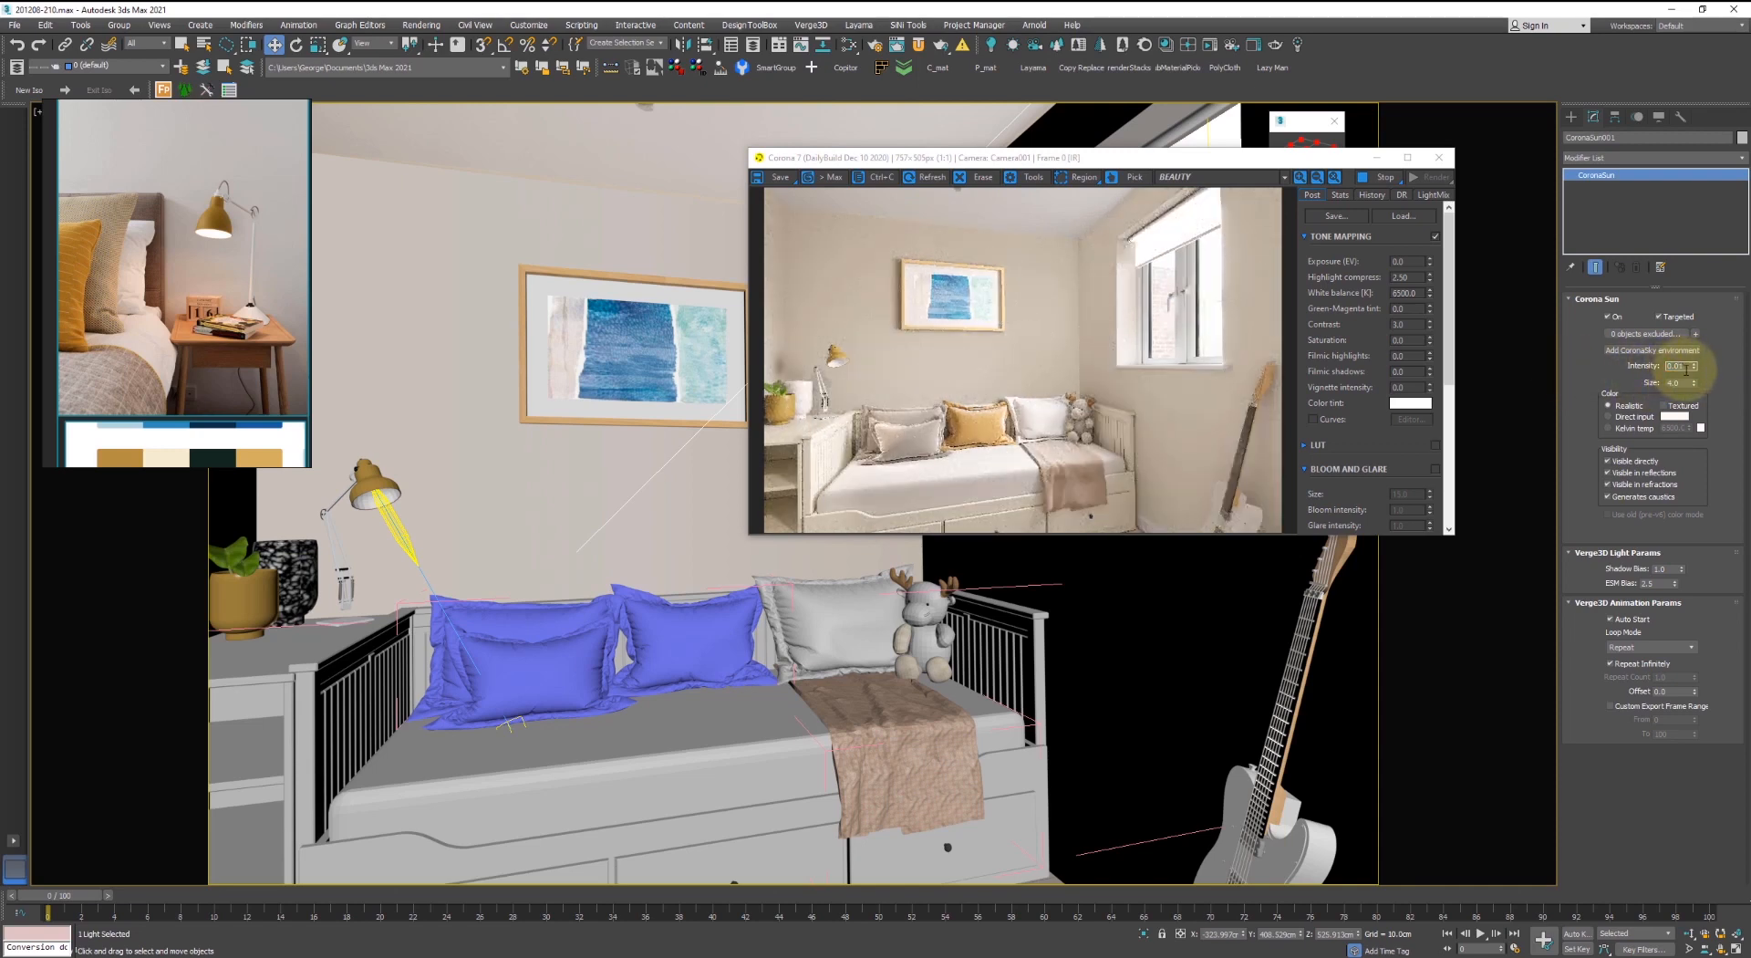
type("5")
key("Return")
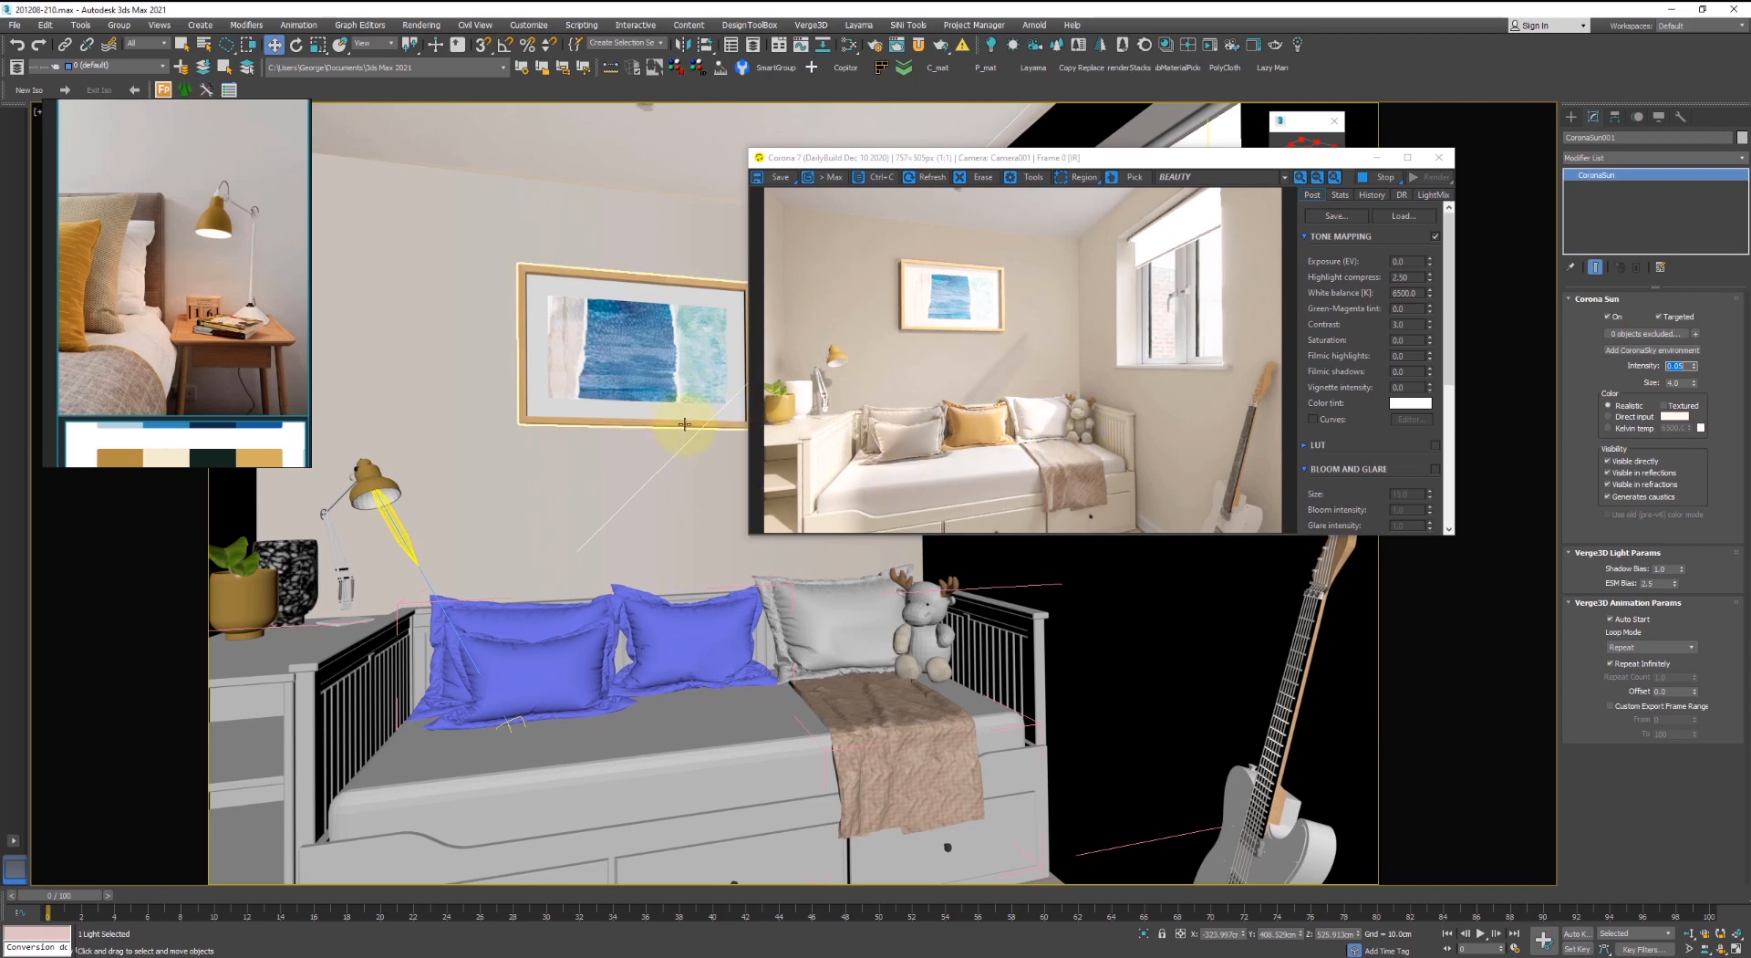
- Compare the render with and without the scene geometry, leave the camera view in wireframe and close the render window
key("F3")
key("shift+g")
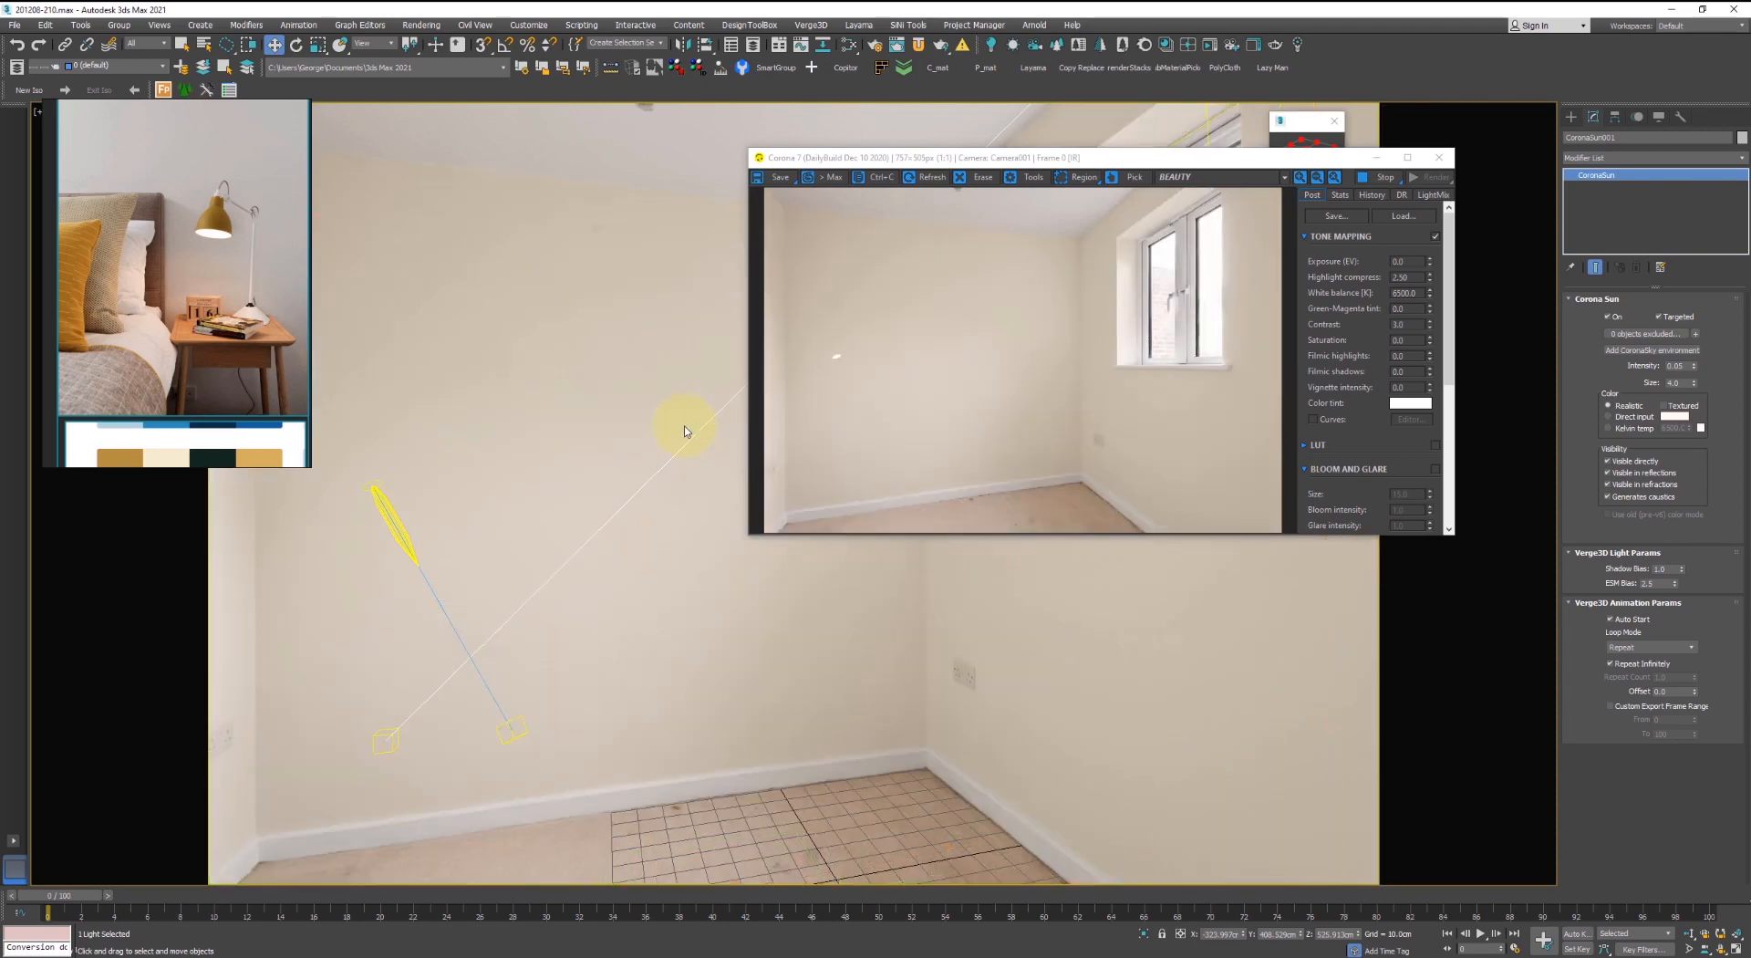
key("shift+g")
key("F3")
key("F3")
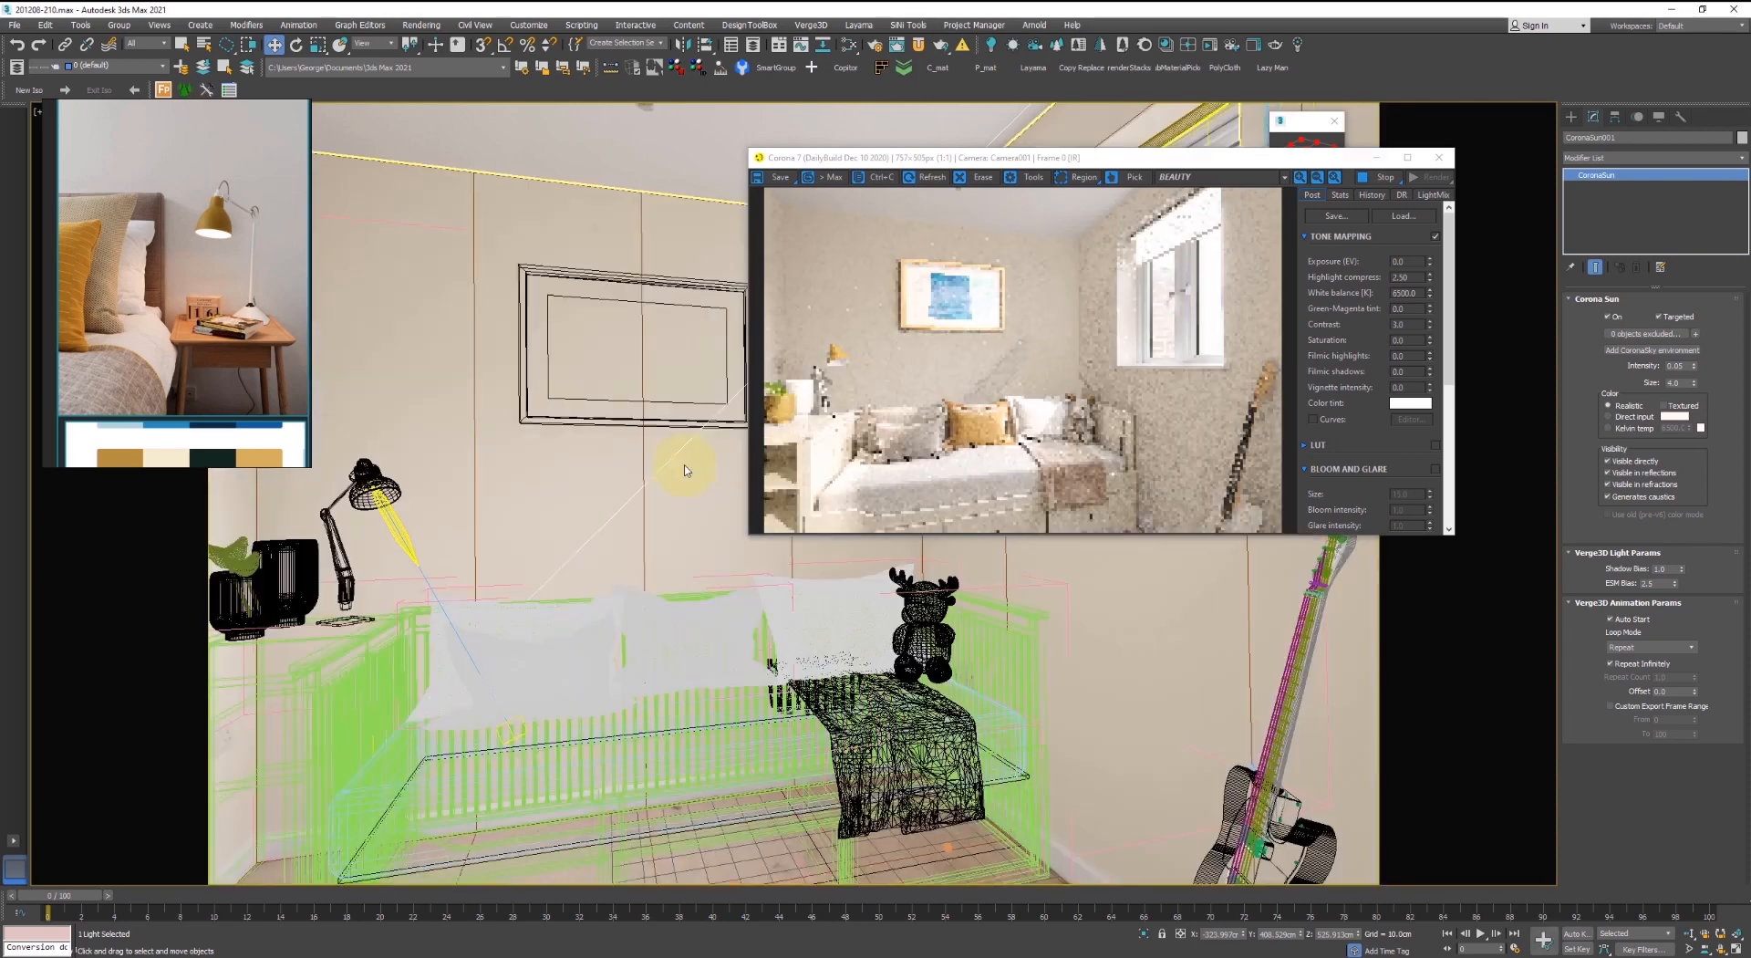
left_click(669, 459)
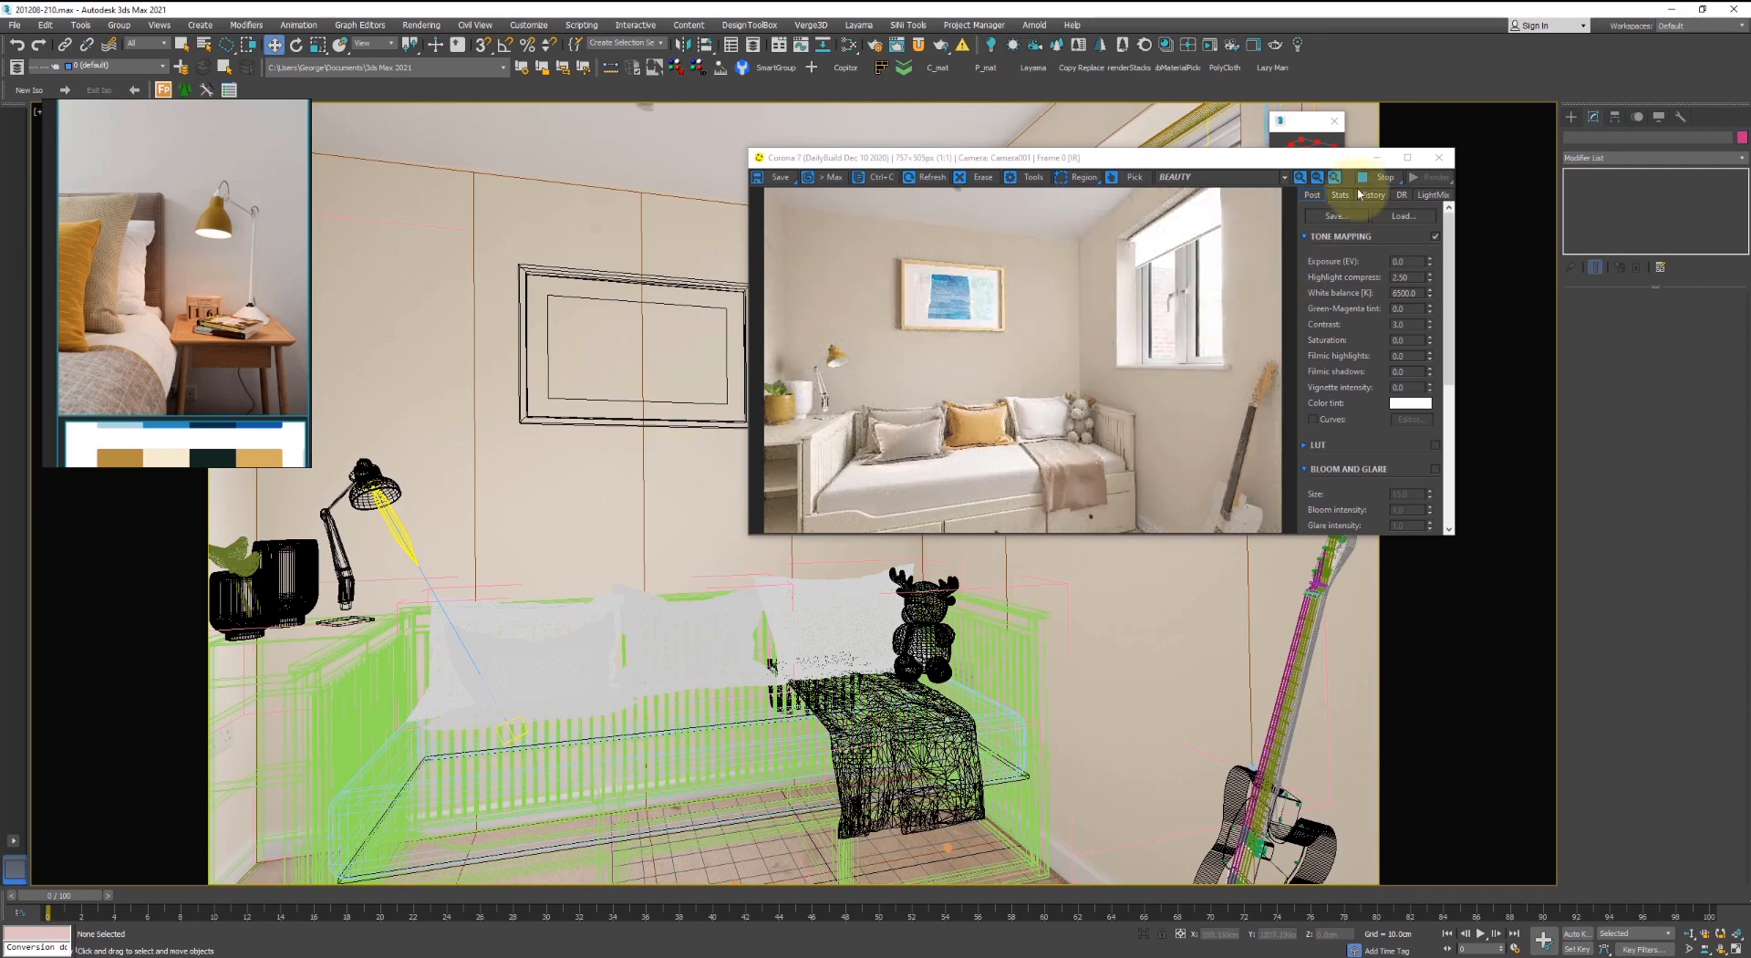
left_click(1438, 157)
- In the Perspective view, select the desk lamp group on the shelf unit beside the bed and open the group
key("p")
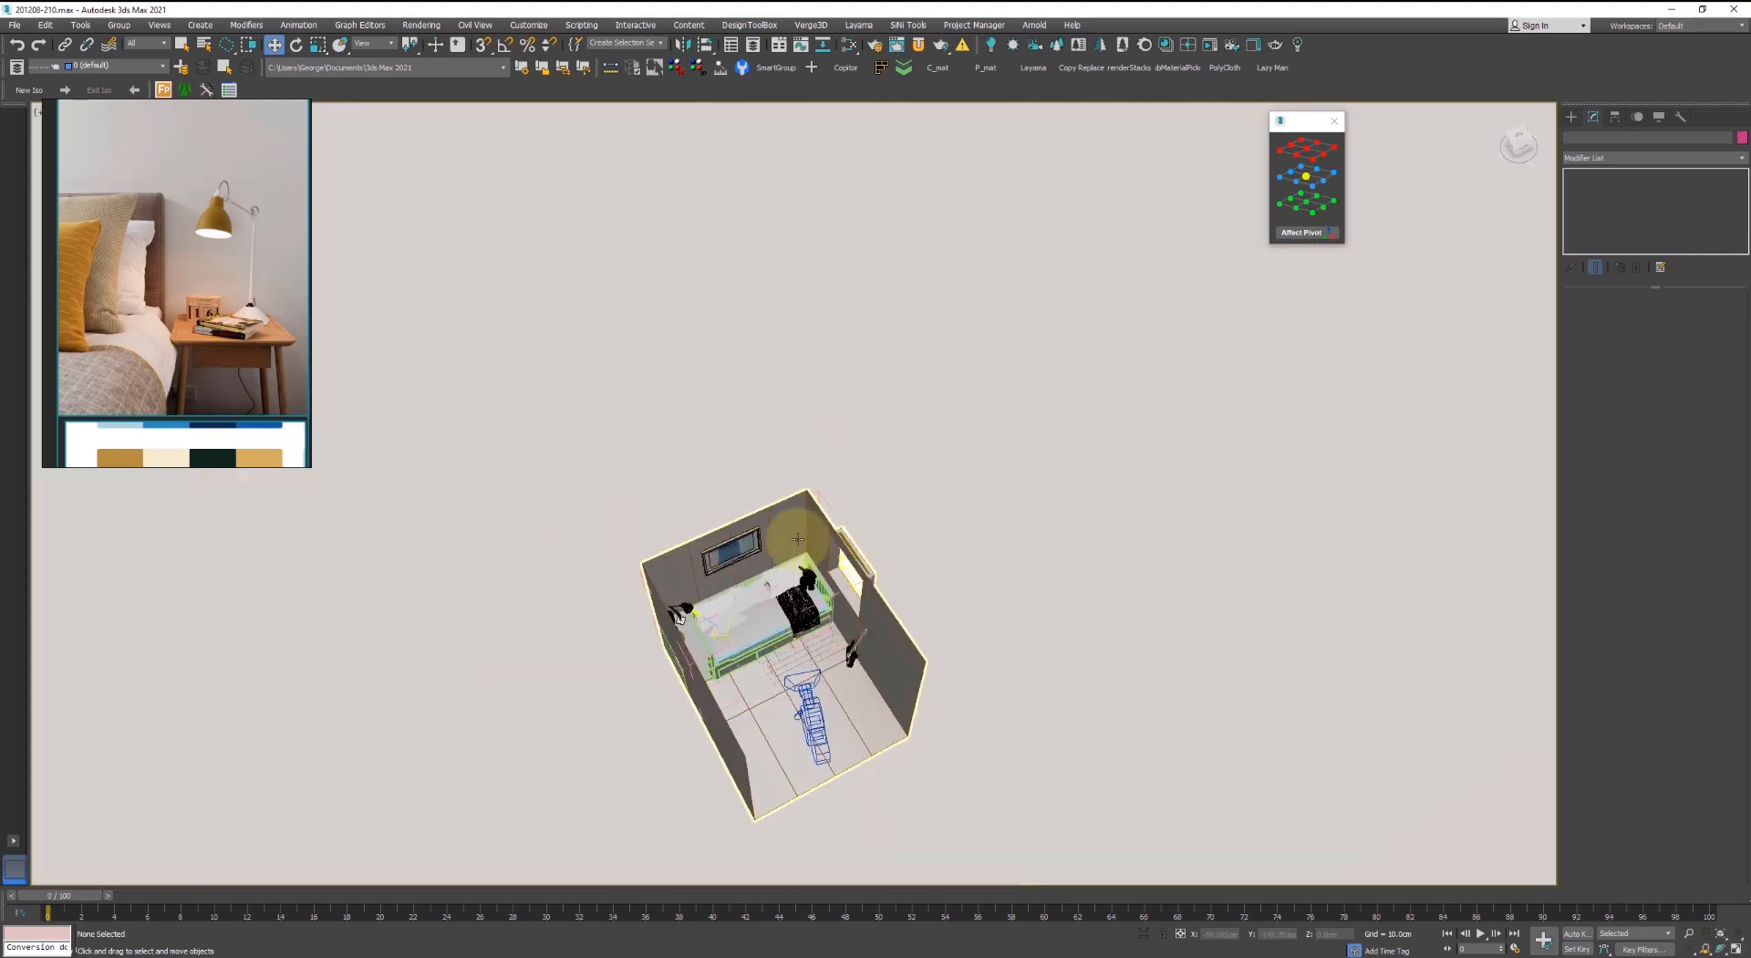
scroll(759, 571, "up", 2)
middle_click_drag(759, 571, 957, 603, "alt")
scroll(554, 555, "up", 3)
scroll(812, 598, "up", 3)
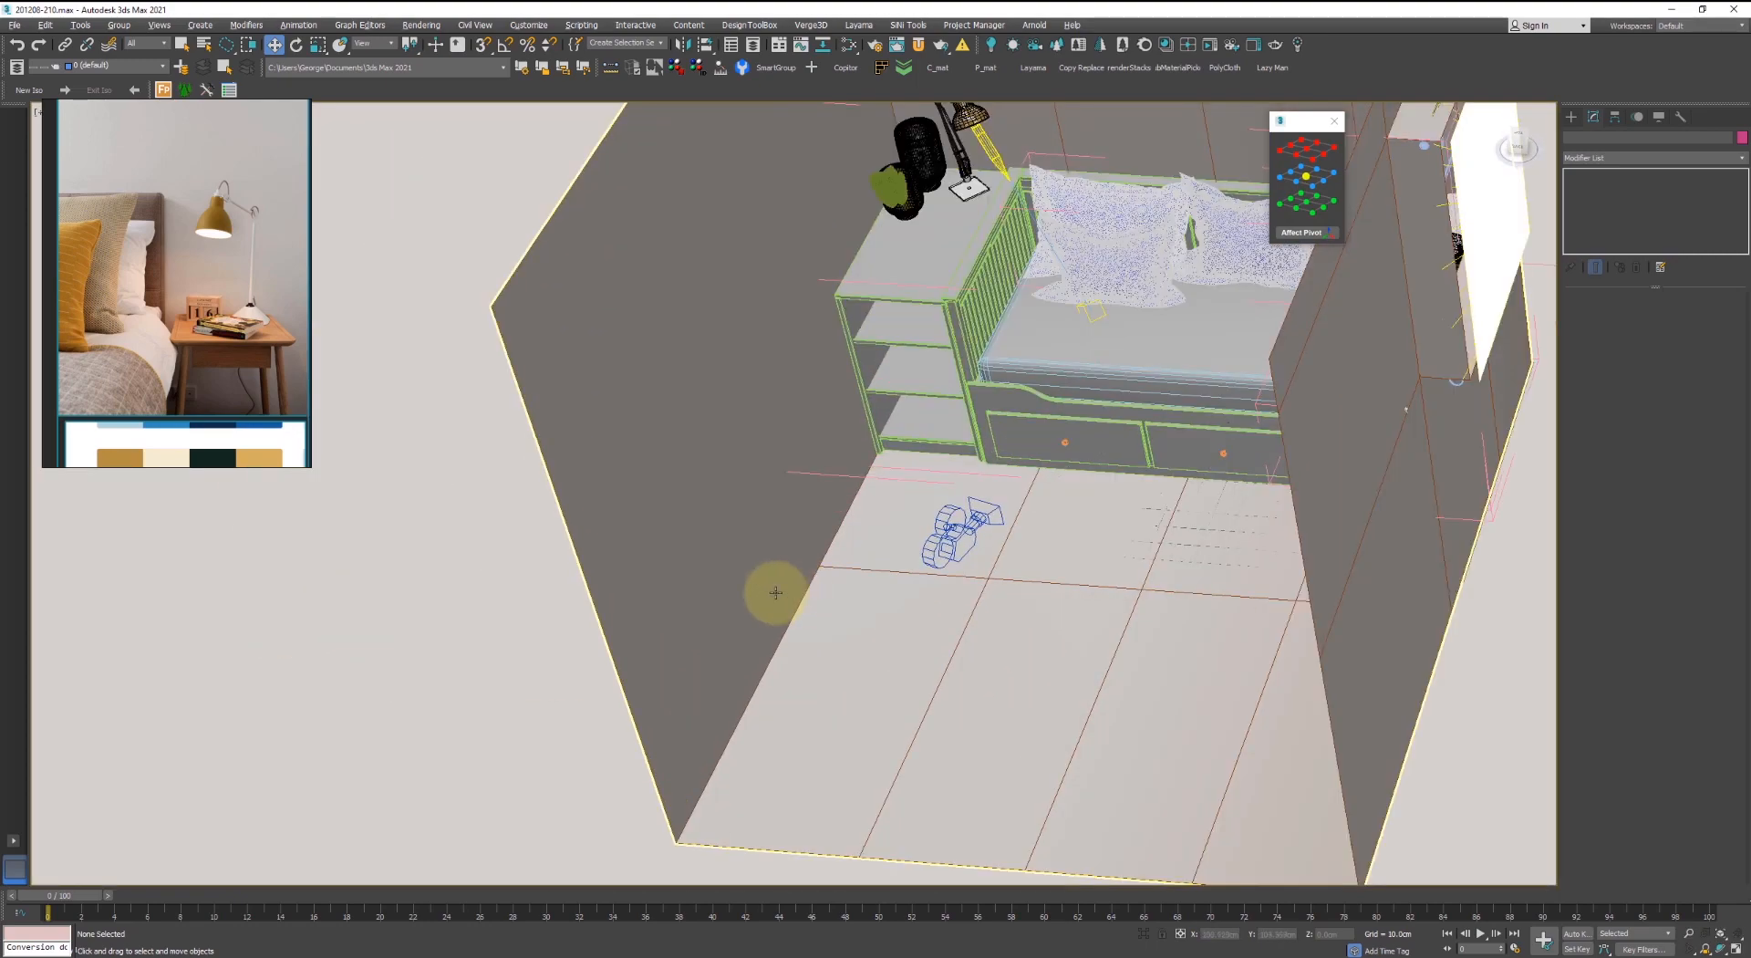
middle_click_drag(774, 590, 821, 575, "alt")
key("z")
scroll(896, 583, "down", 3)
middle_click_drag(874, 628, 699, 448)
scroll(484, 371, "up", 4)
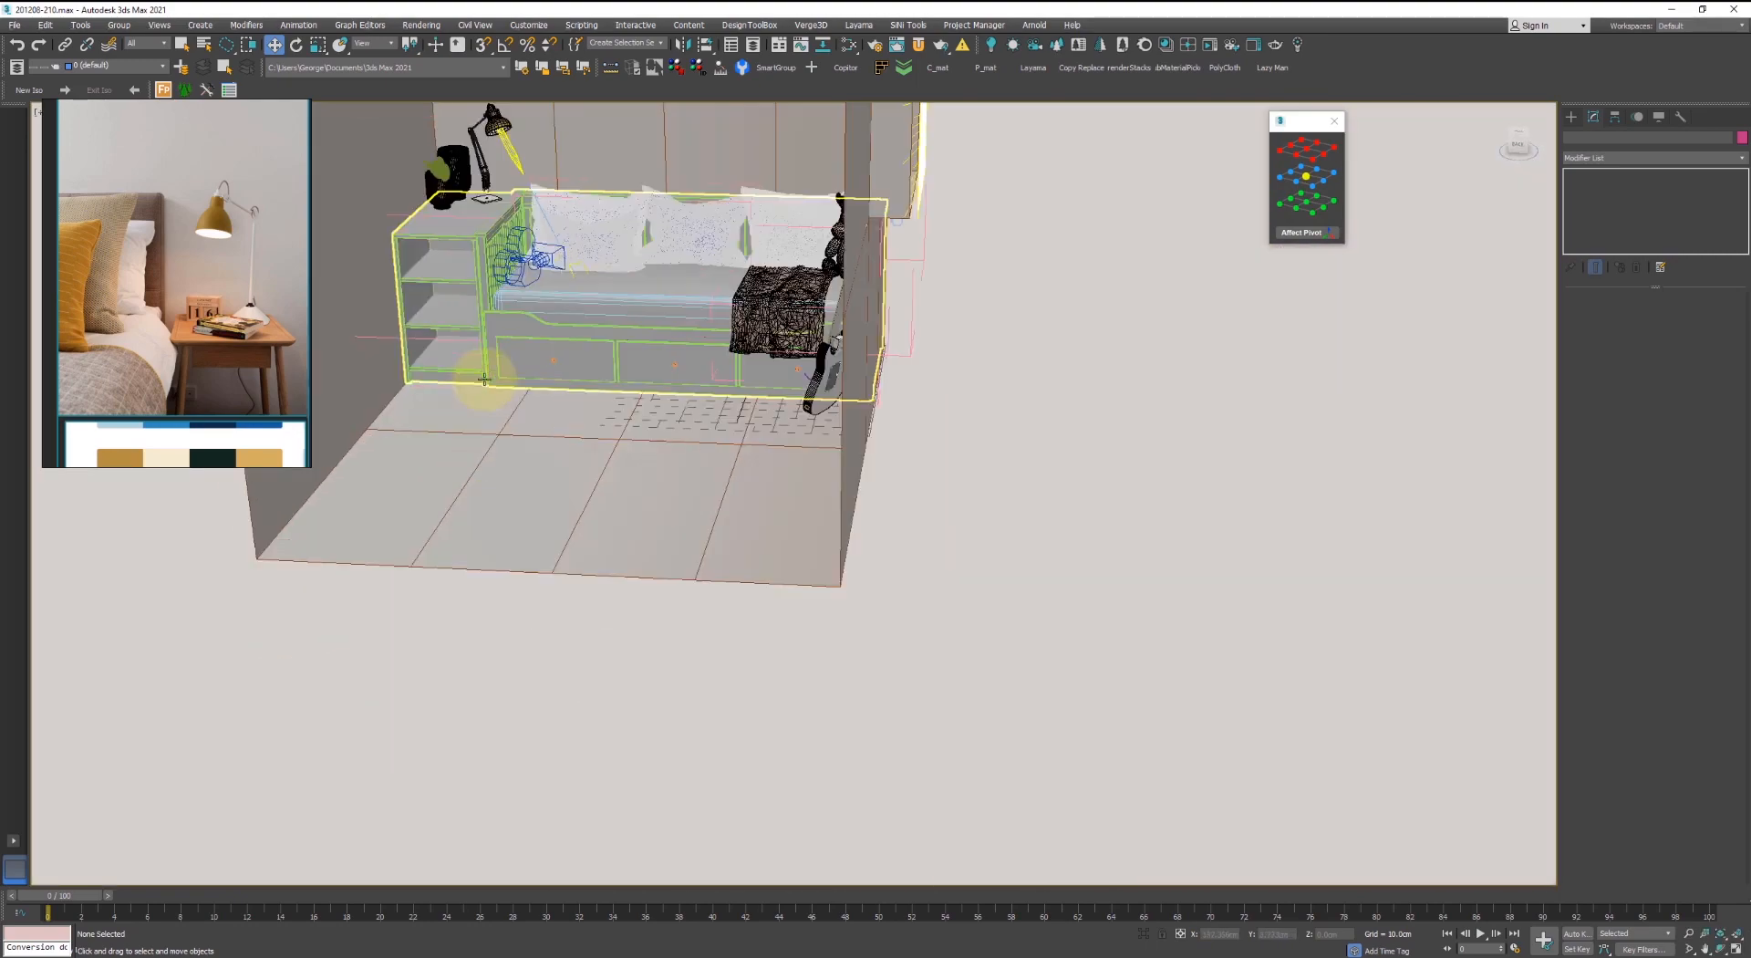
middle_click_drag(485, 372, 755, 575)
scroll(688, 512, "up", 3)
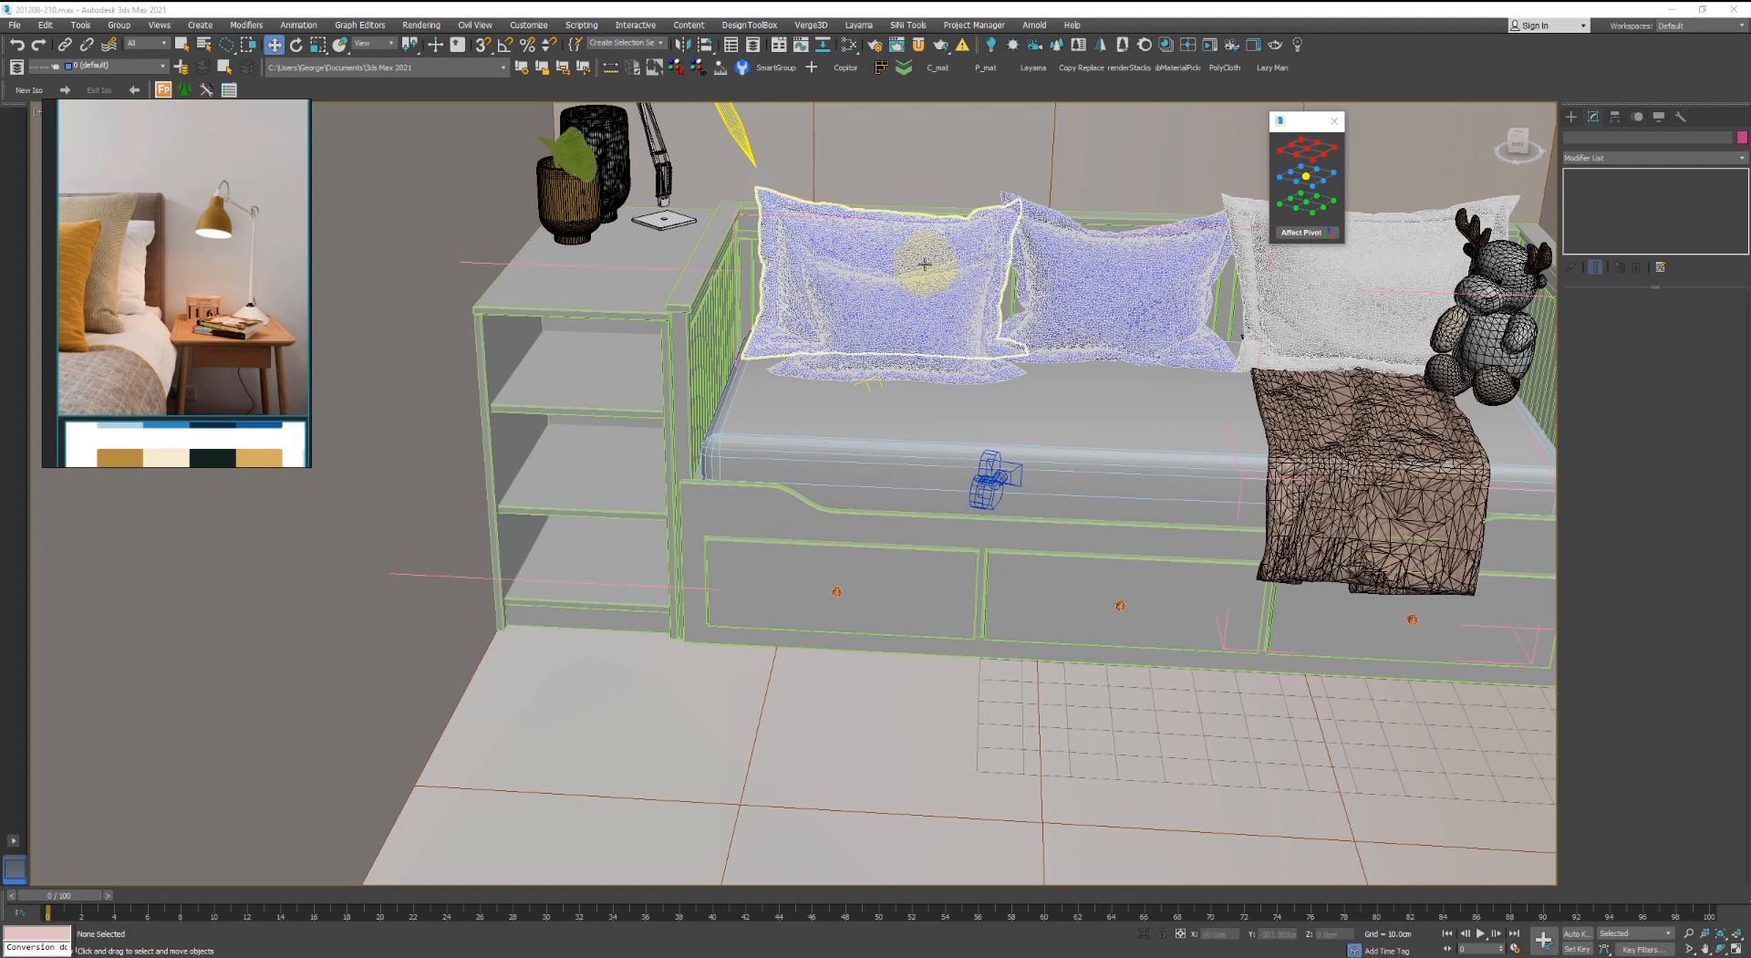
scroll(675, 196, "up", 5)
scroll(687, 278, "up", 3)
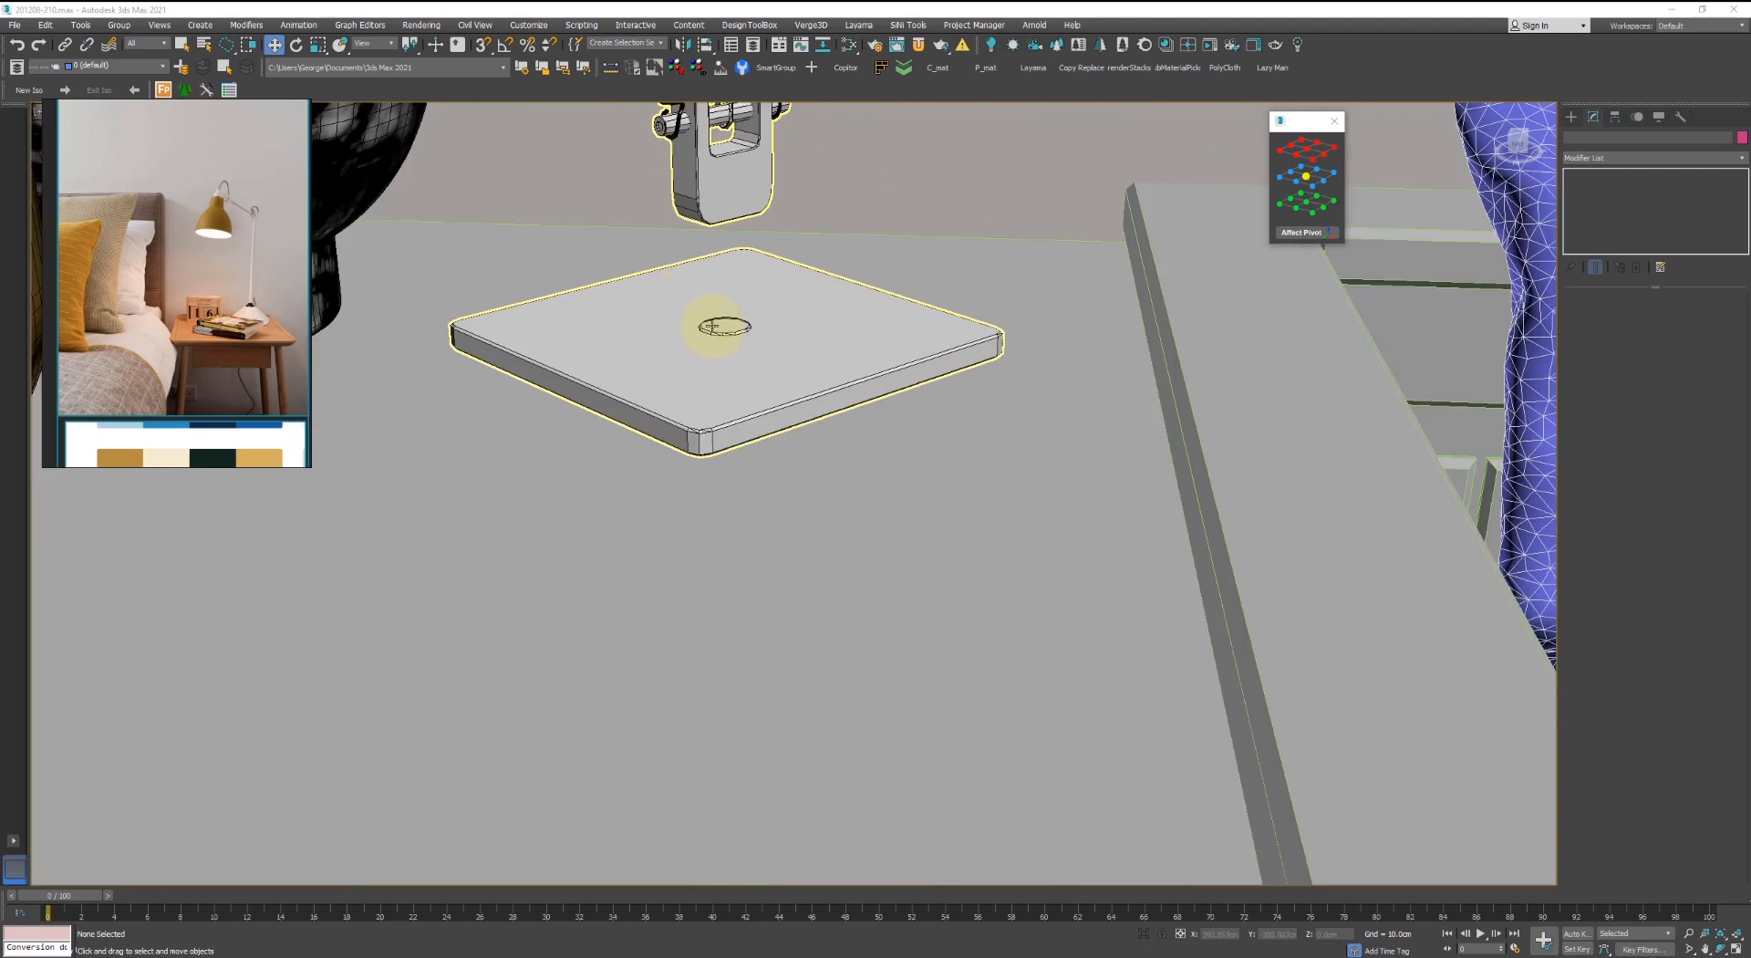
left_click(714, 327)
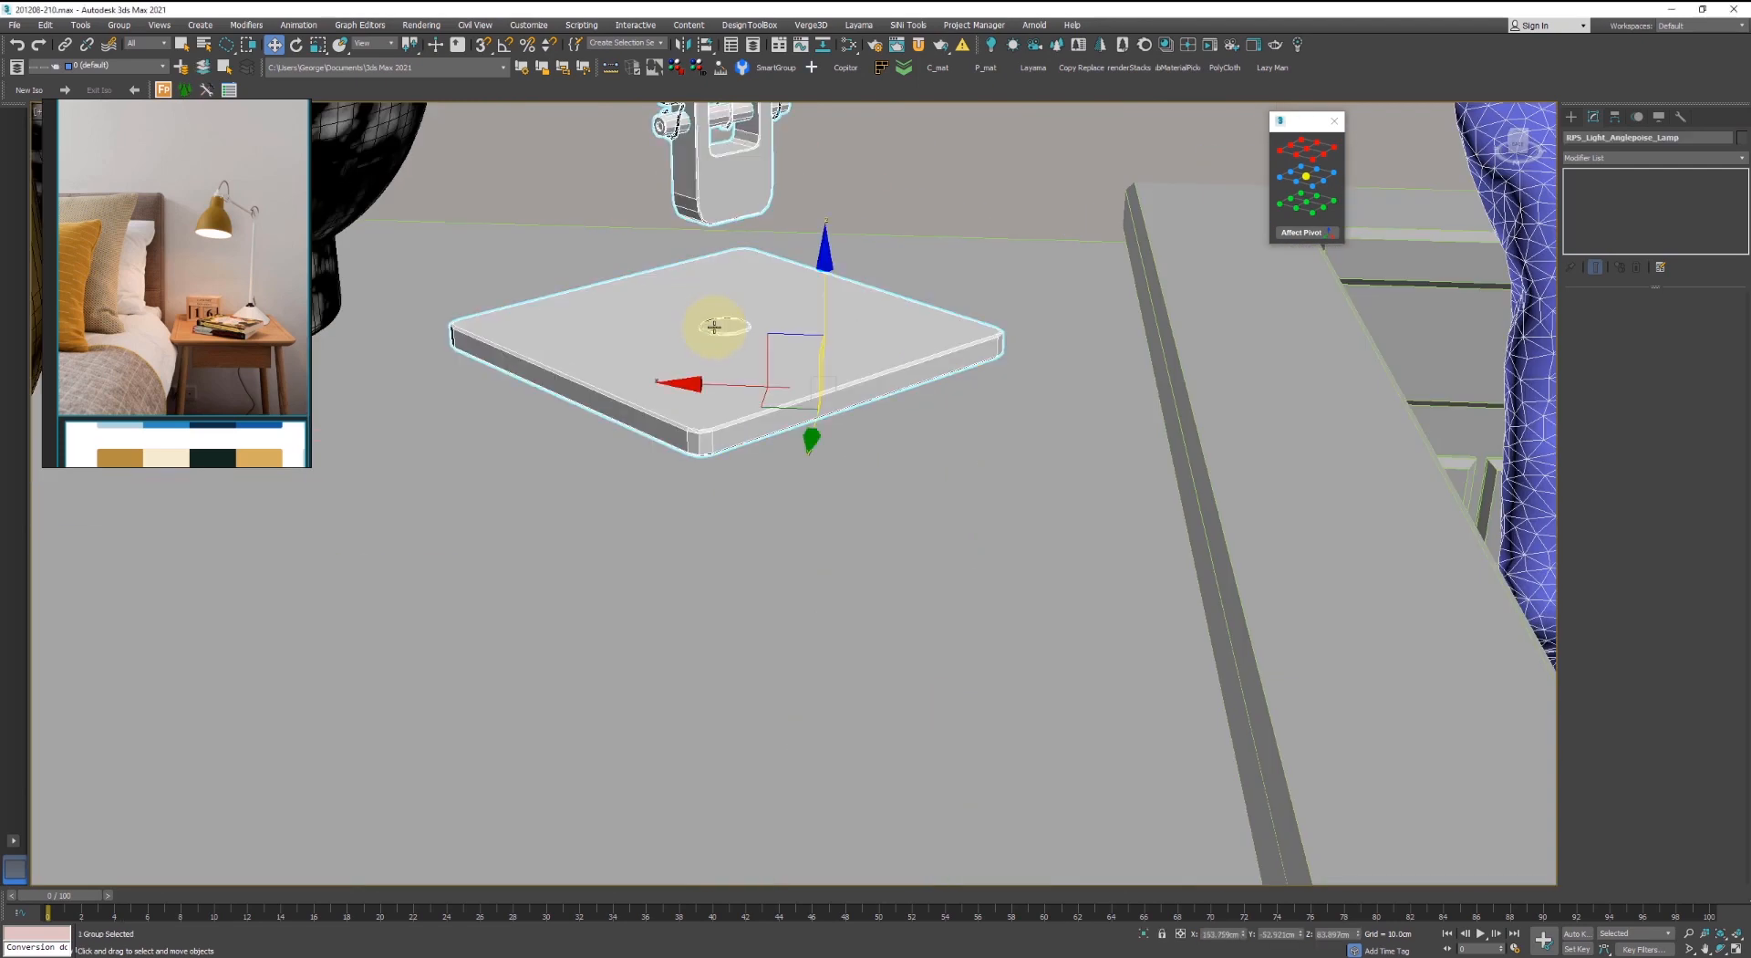
left_click(119, 26)
left_click(129, 91)
scroll(735, 332, "up", 2)
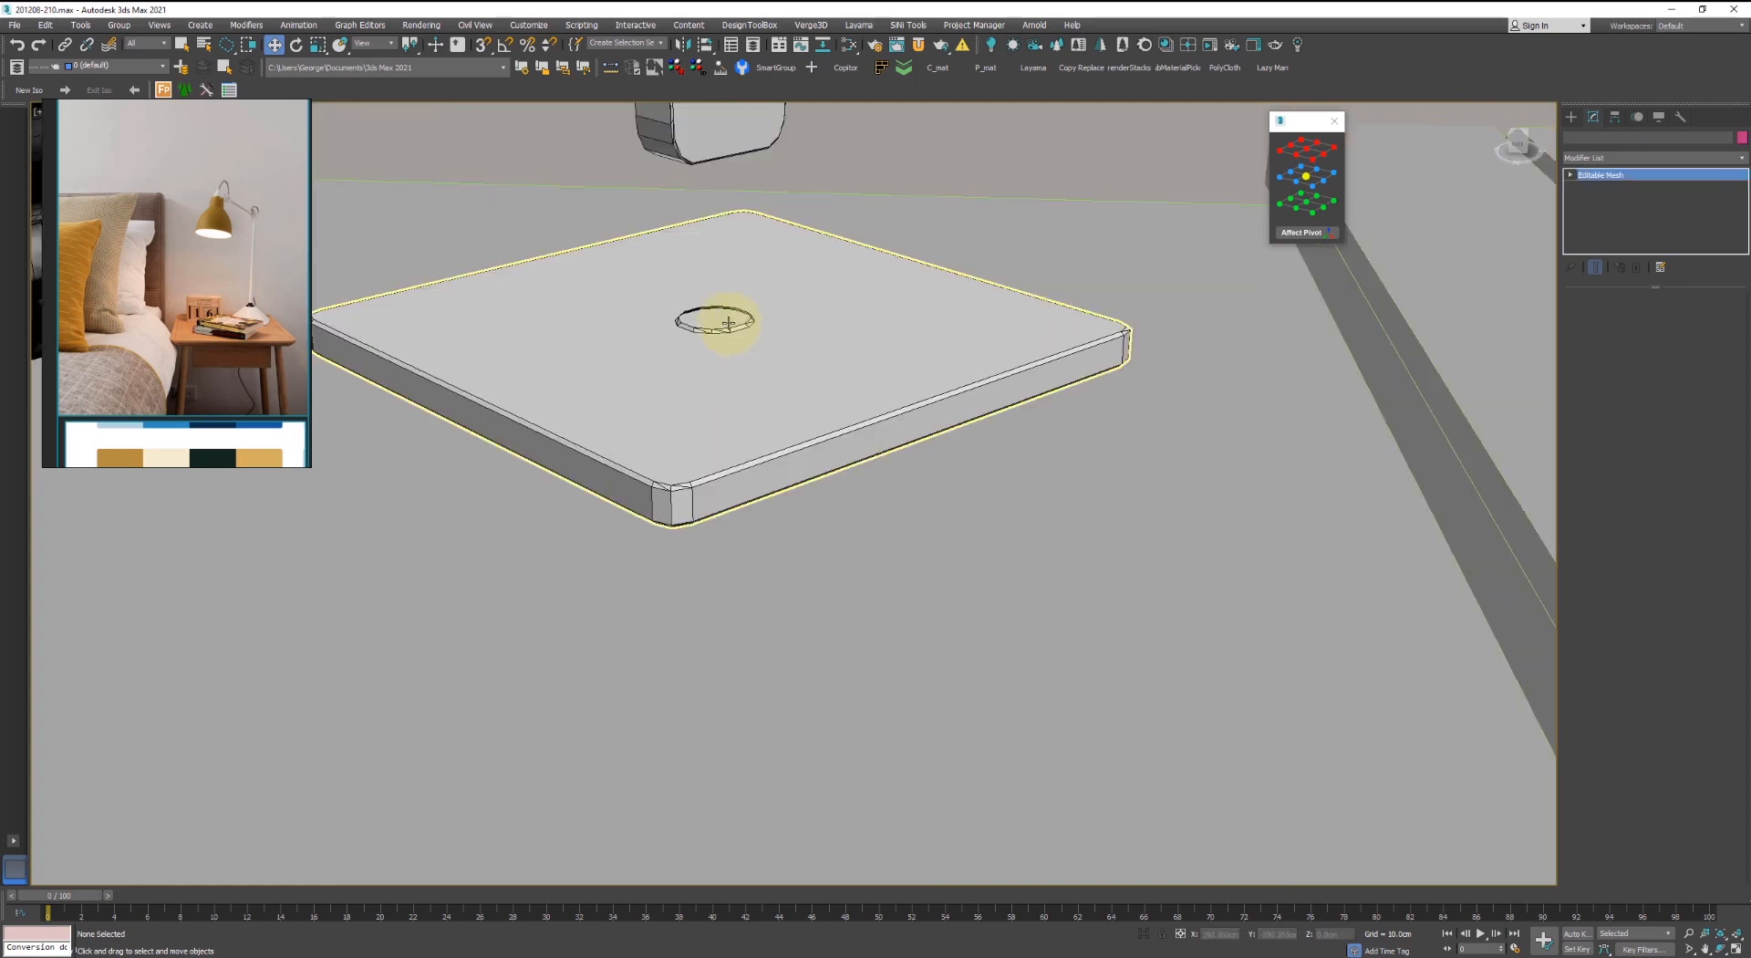
- Select the square base plate of the desk lamp and convert it to an editable poly
left_click(727, 322)
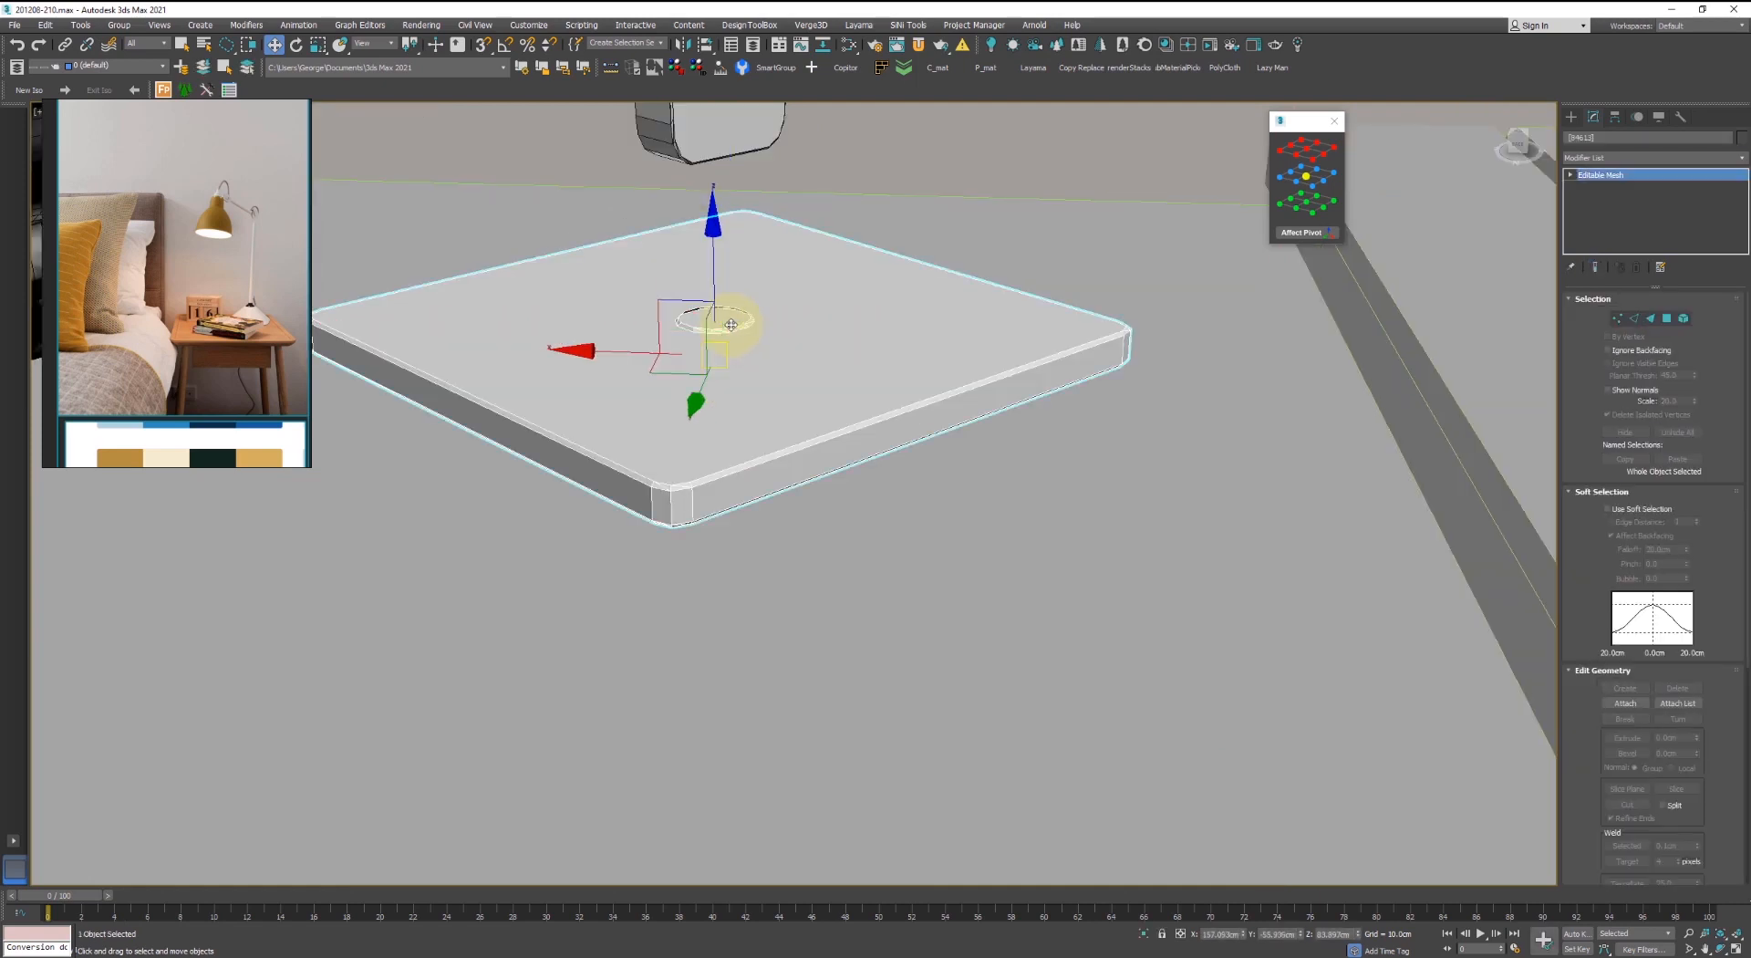
right_click(760, 315)
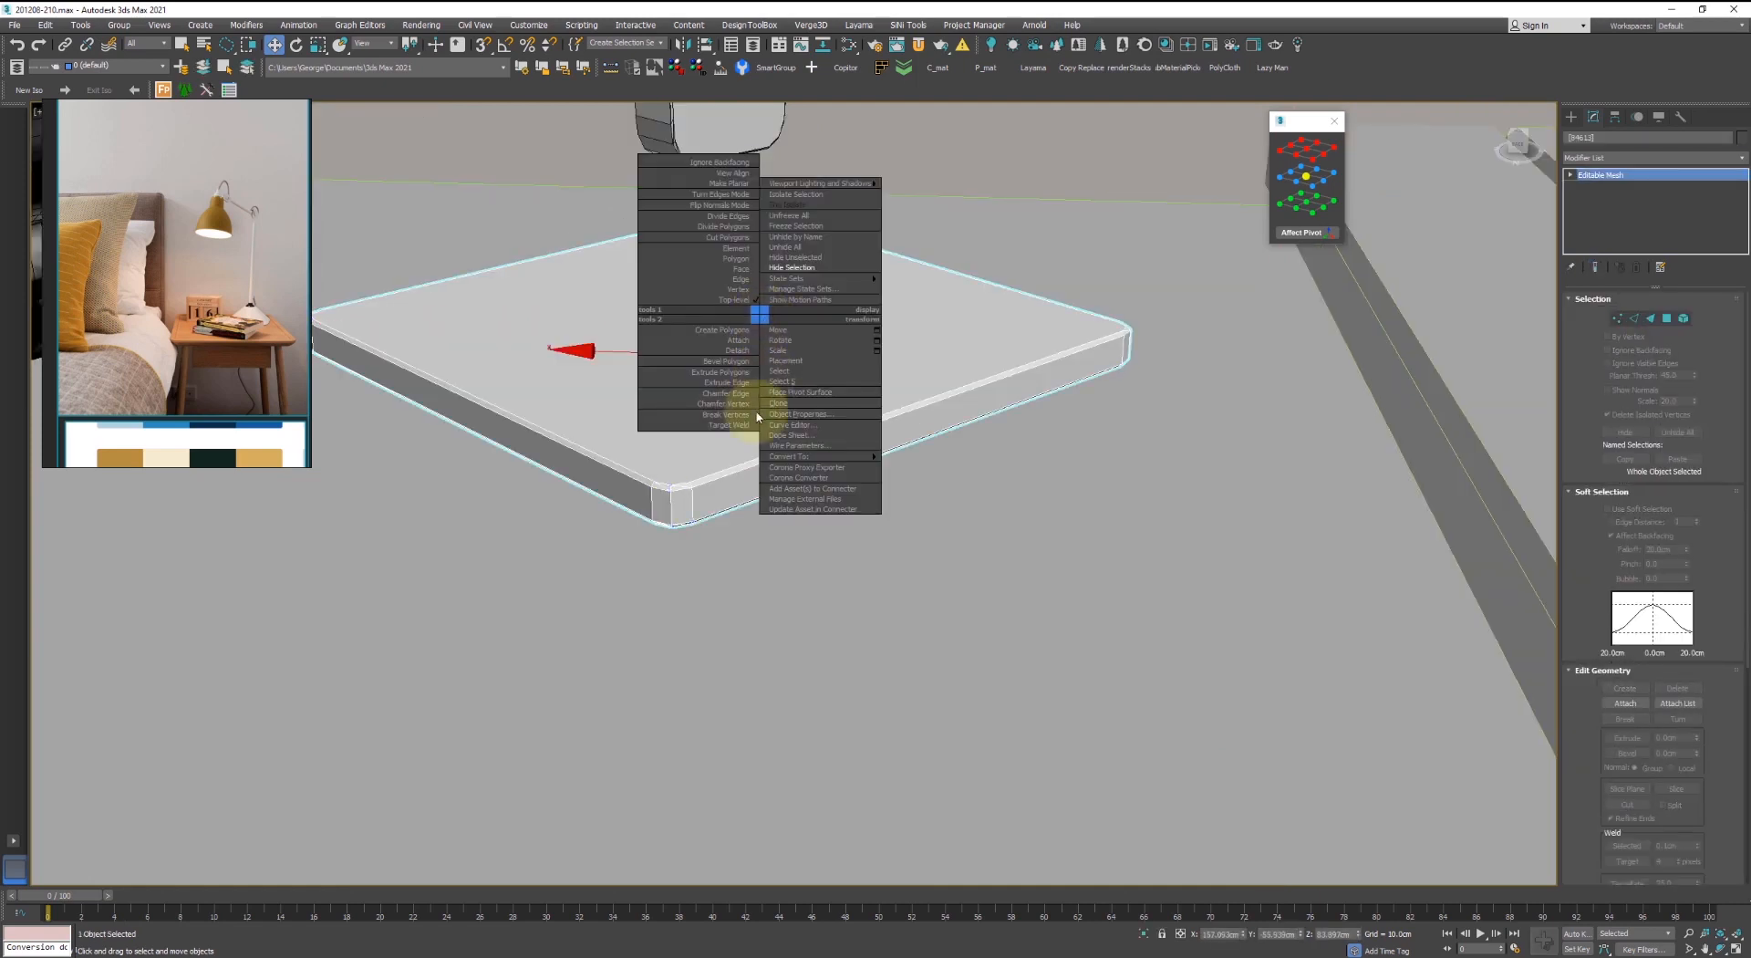
left_click(981, 363)
key("1")
right_click(664, 287)
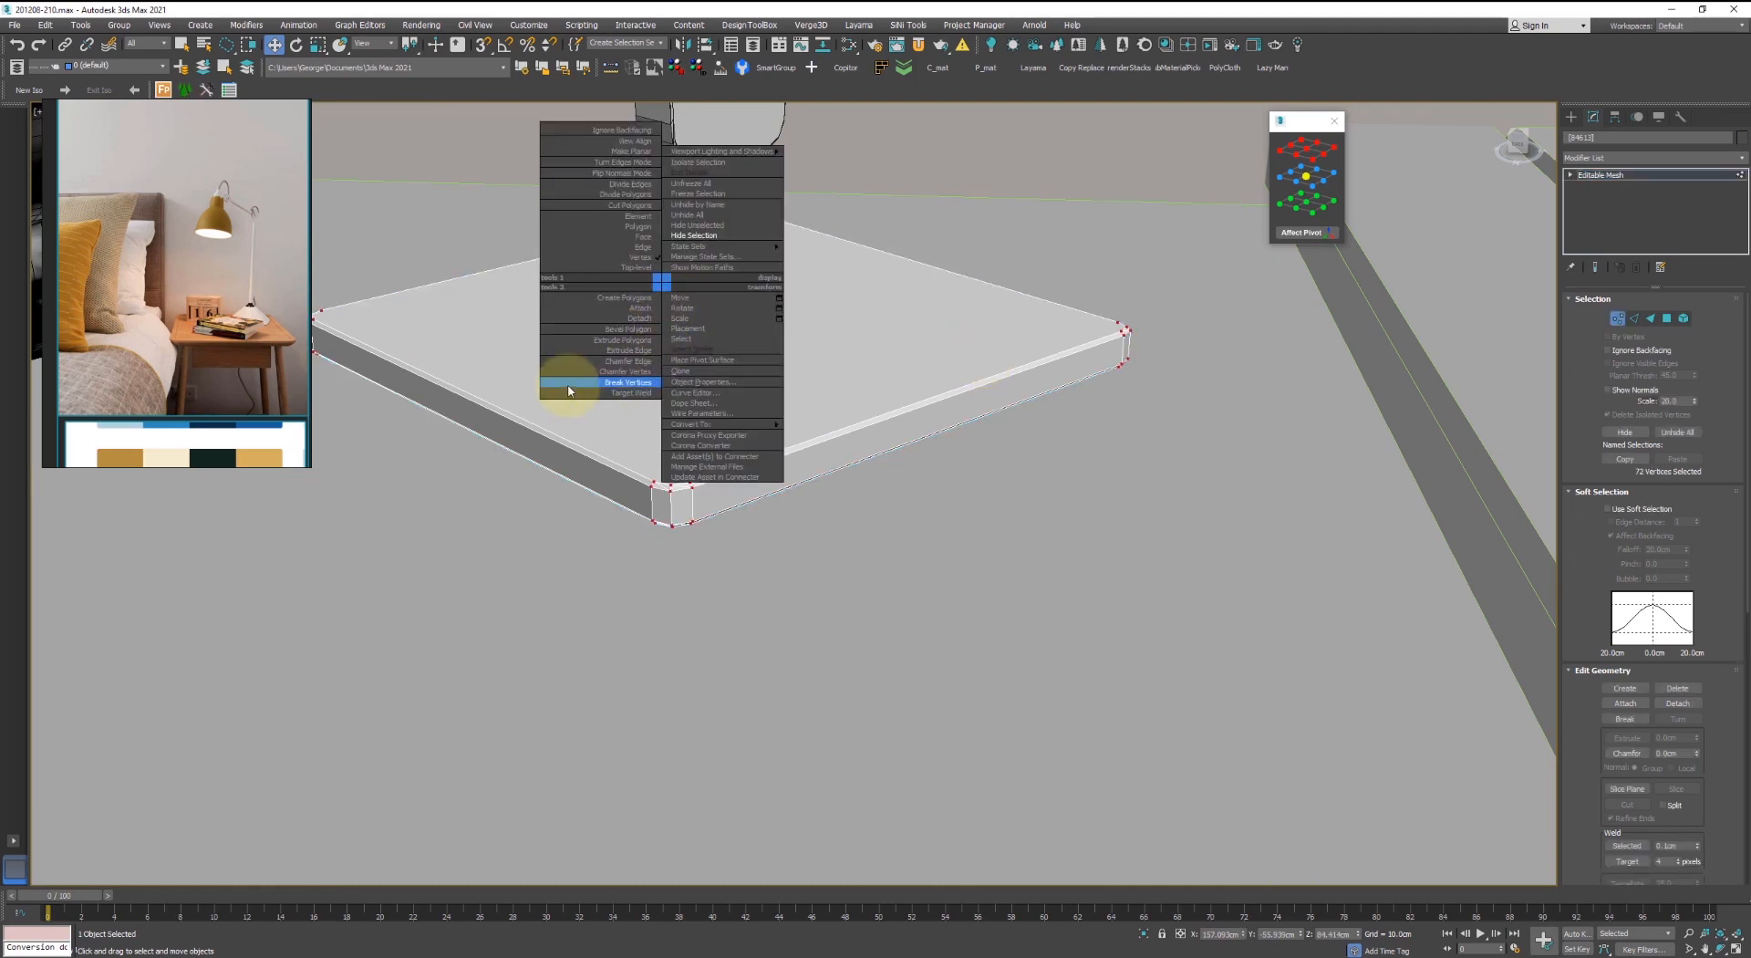
left_click(999, 343)
right_click(1058, 481)
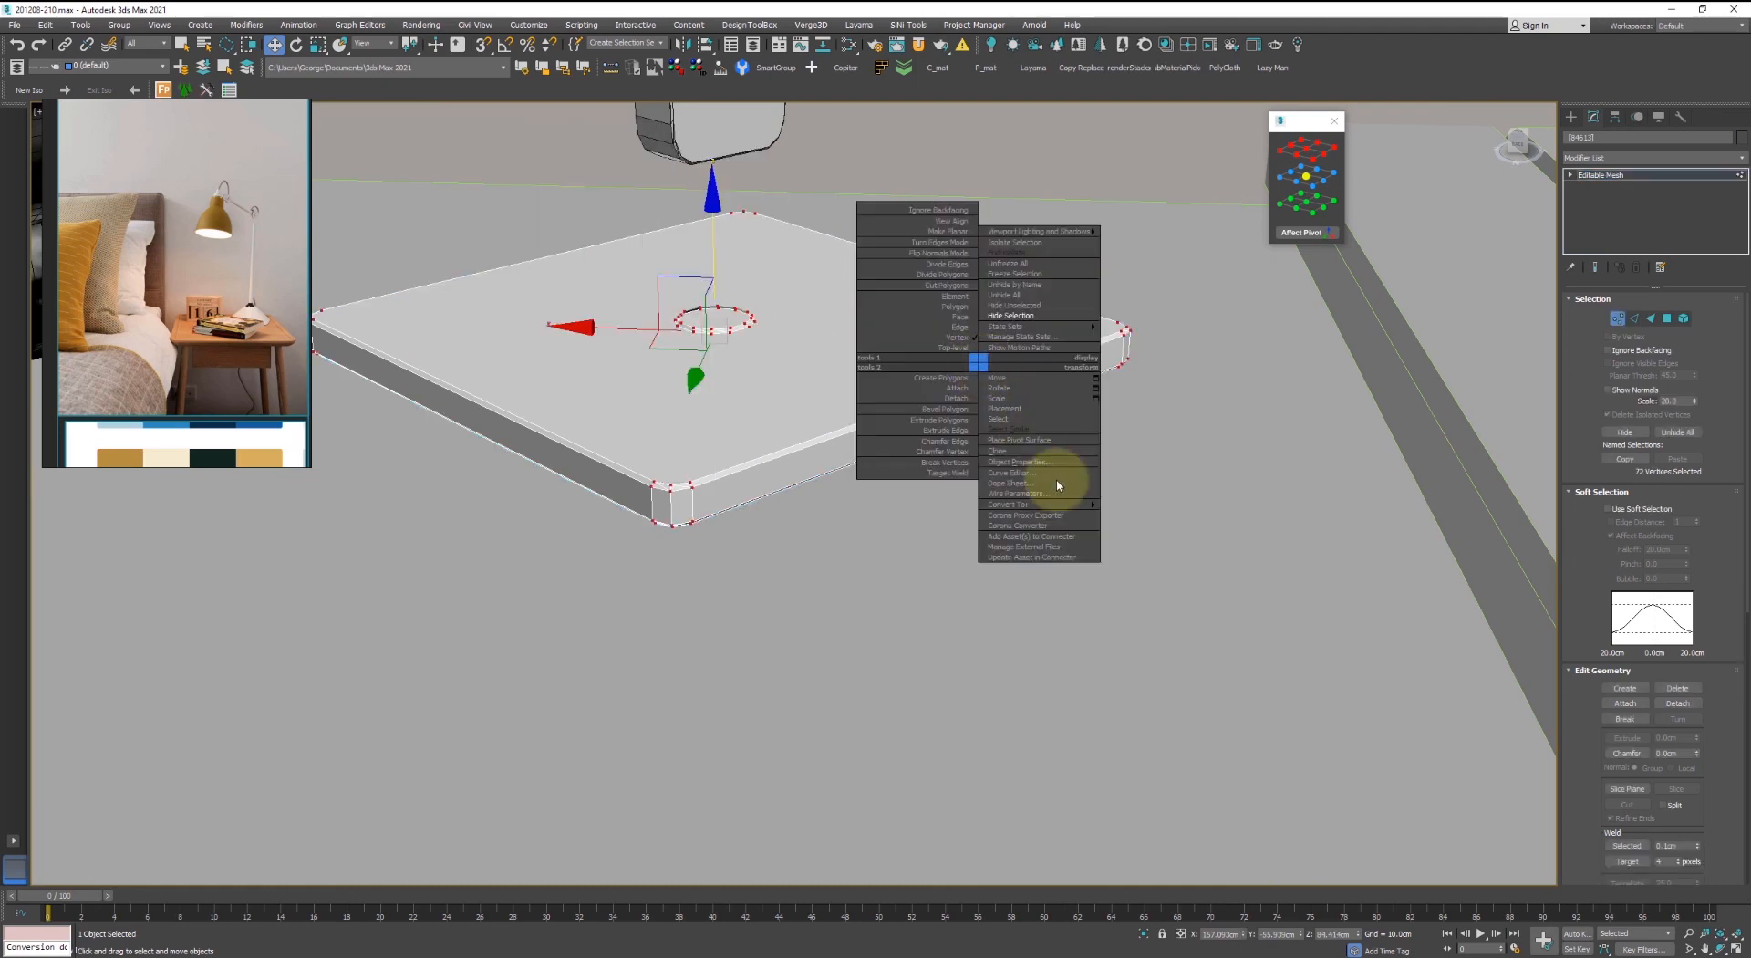
left_click(1140, 502)
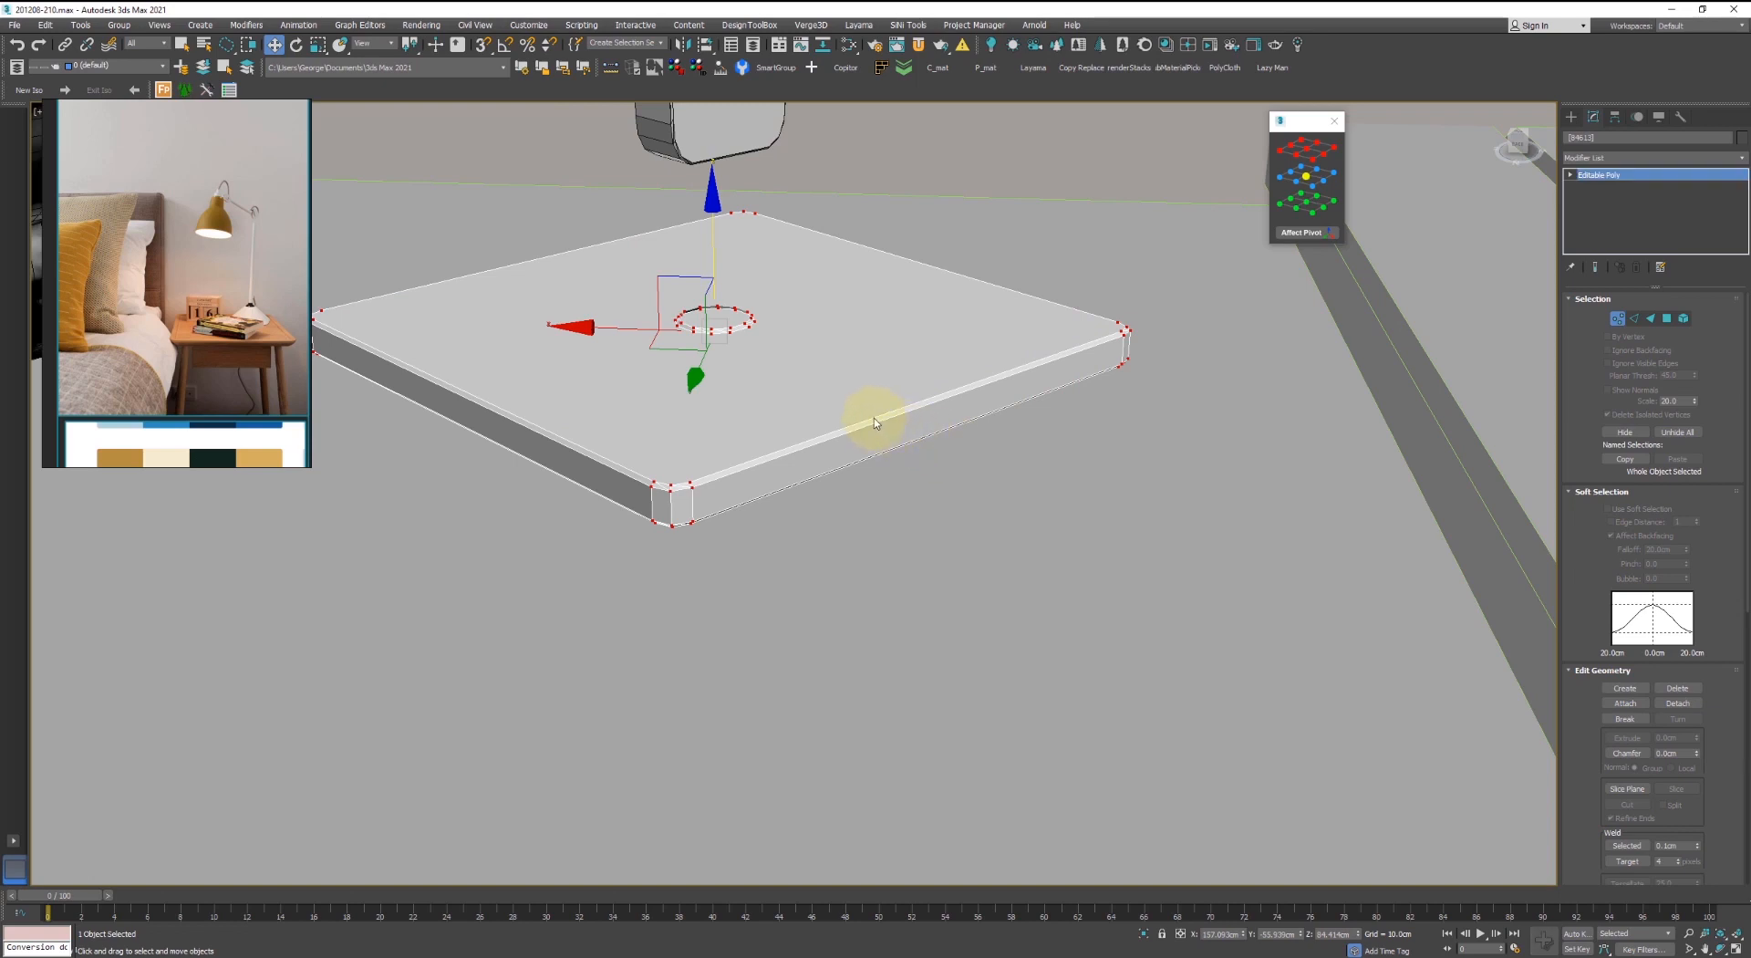
- Weld all the vertices of the lamp's base plate using the 0.1 cm threshold
key("1")
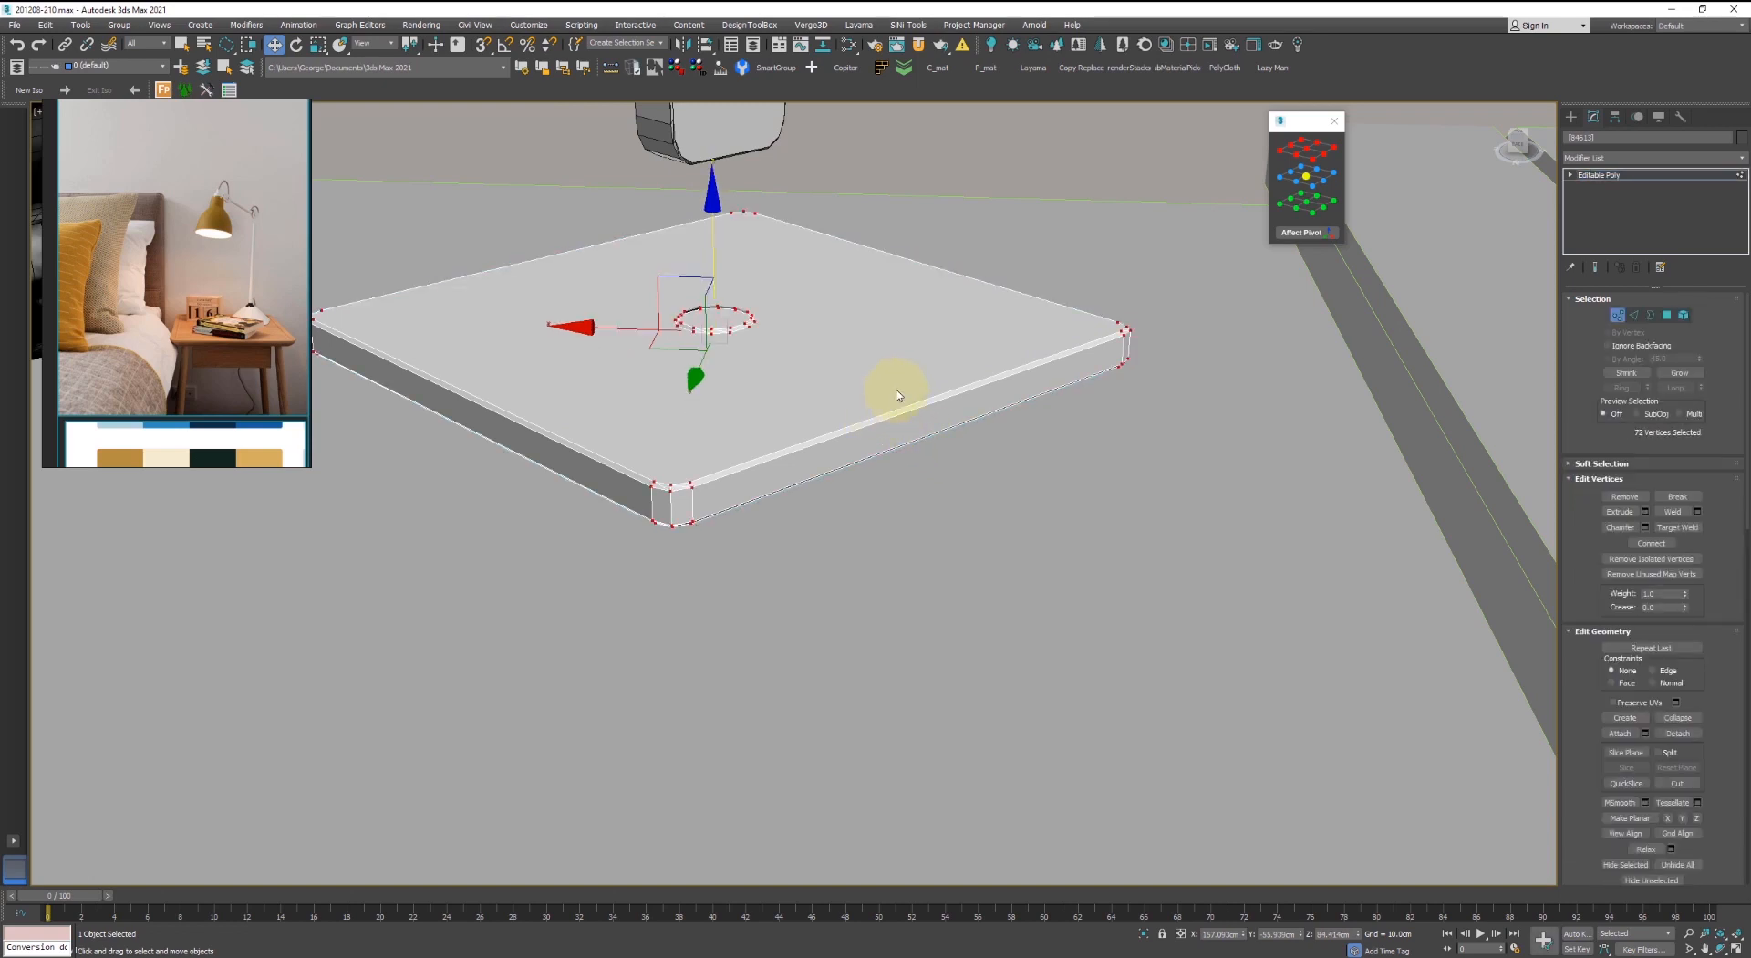
right_click(894, 388)
left_click(774, 466)
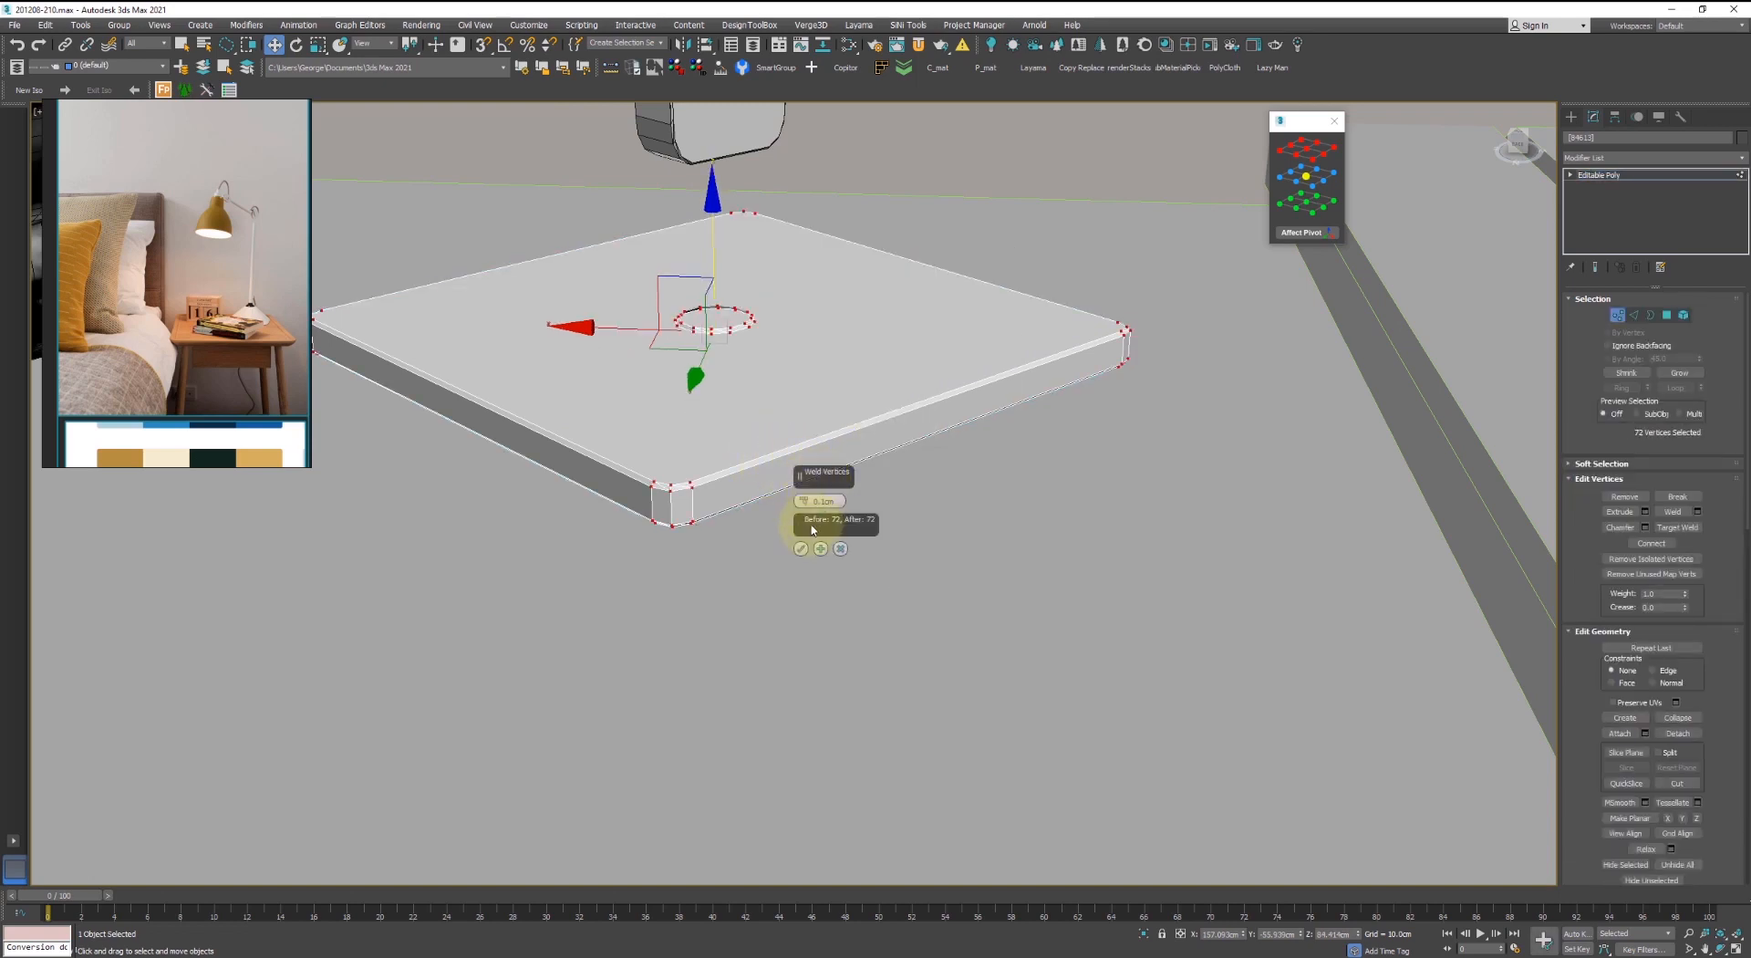
left_click(806, 548)
- Extend the open border of the base plate's hole upward into a round stem that reaches the lamp's arm joint
key("3")
left_click(733, 326)
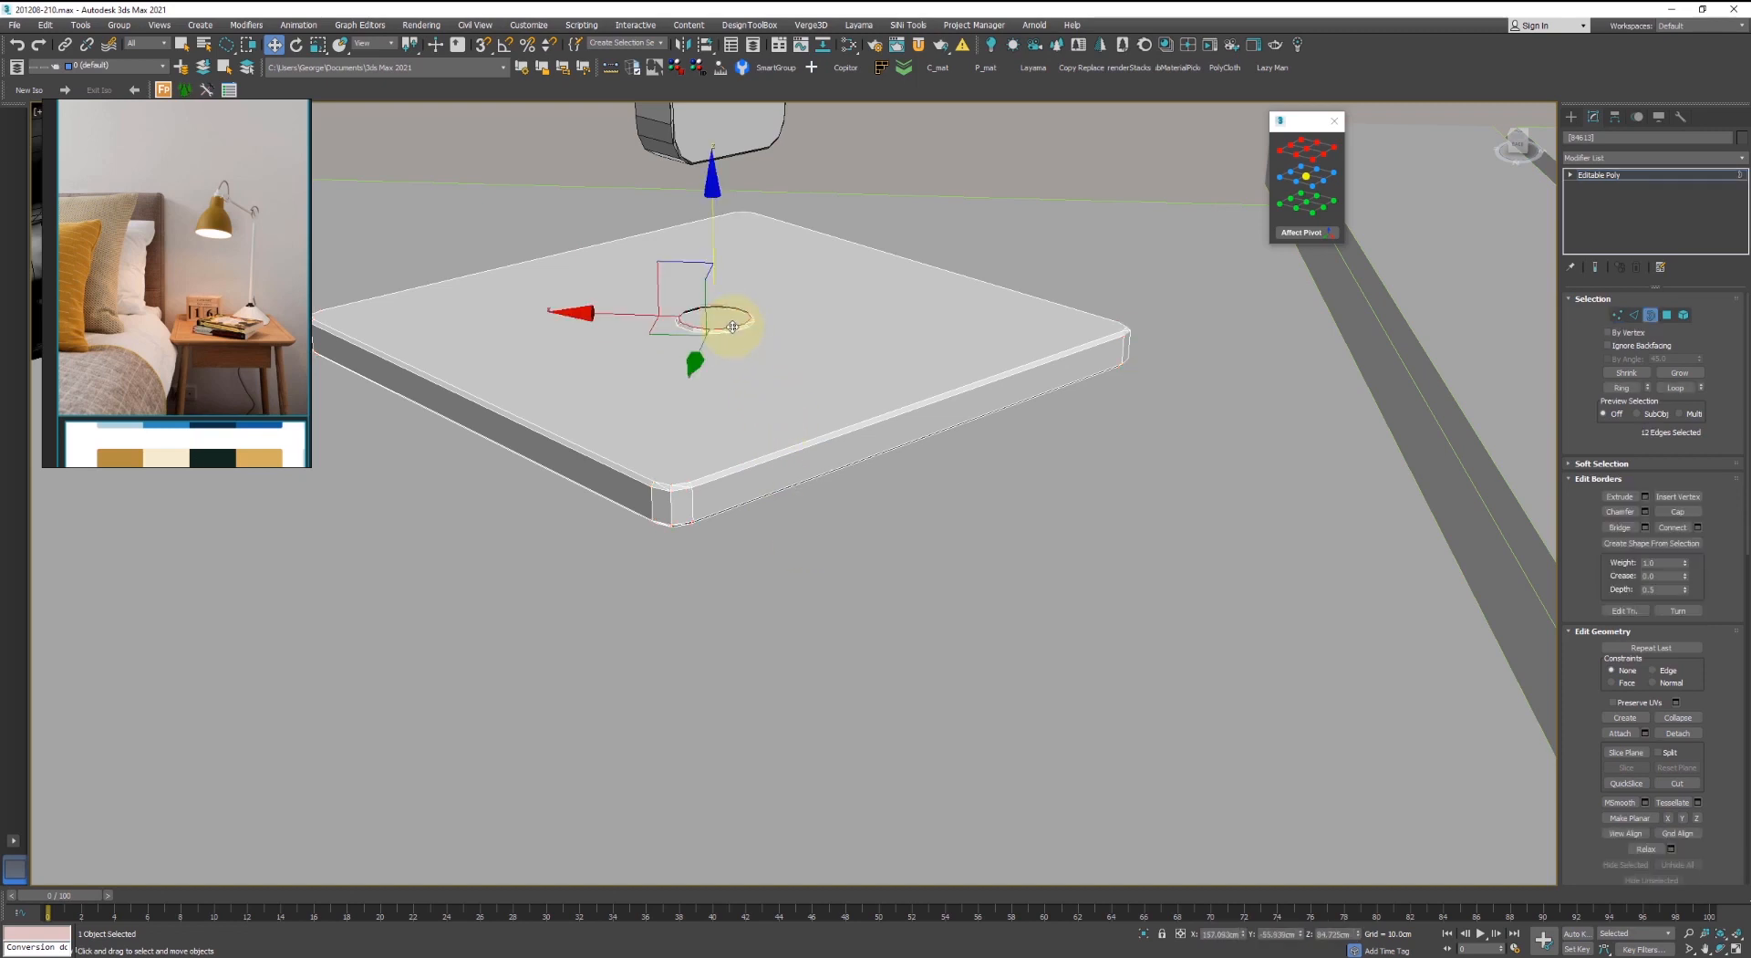
left_click_drag(717, 242, 725, 54, "shift")
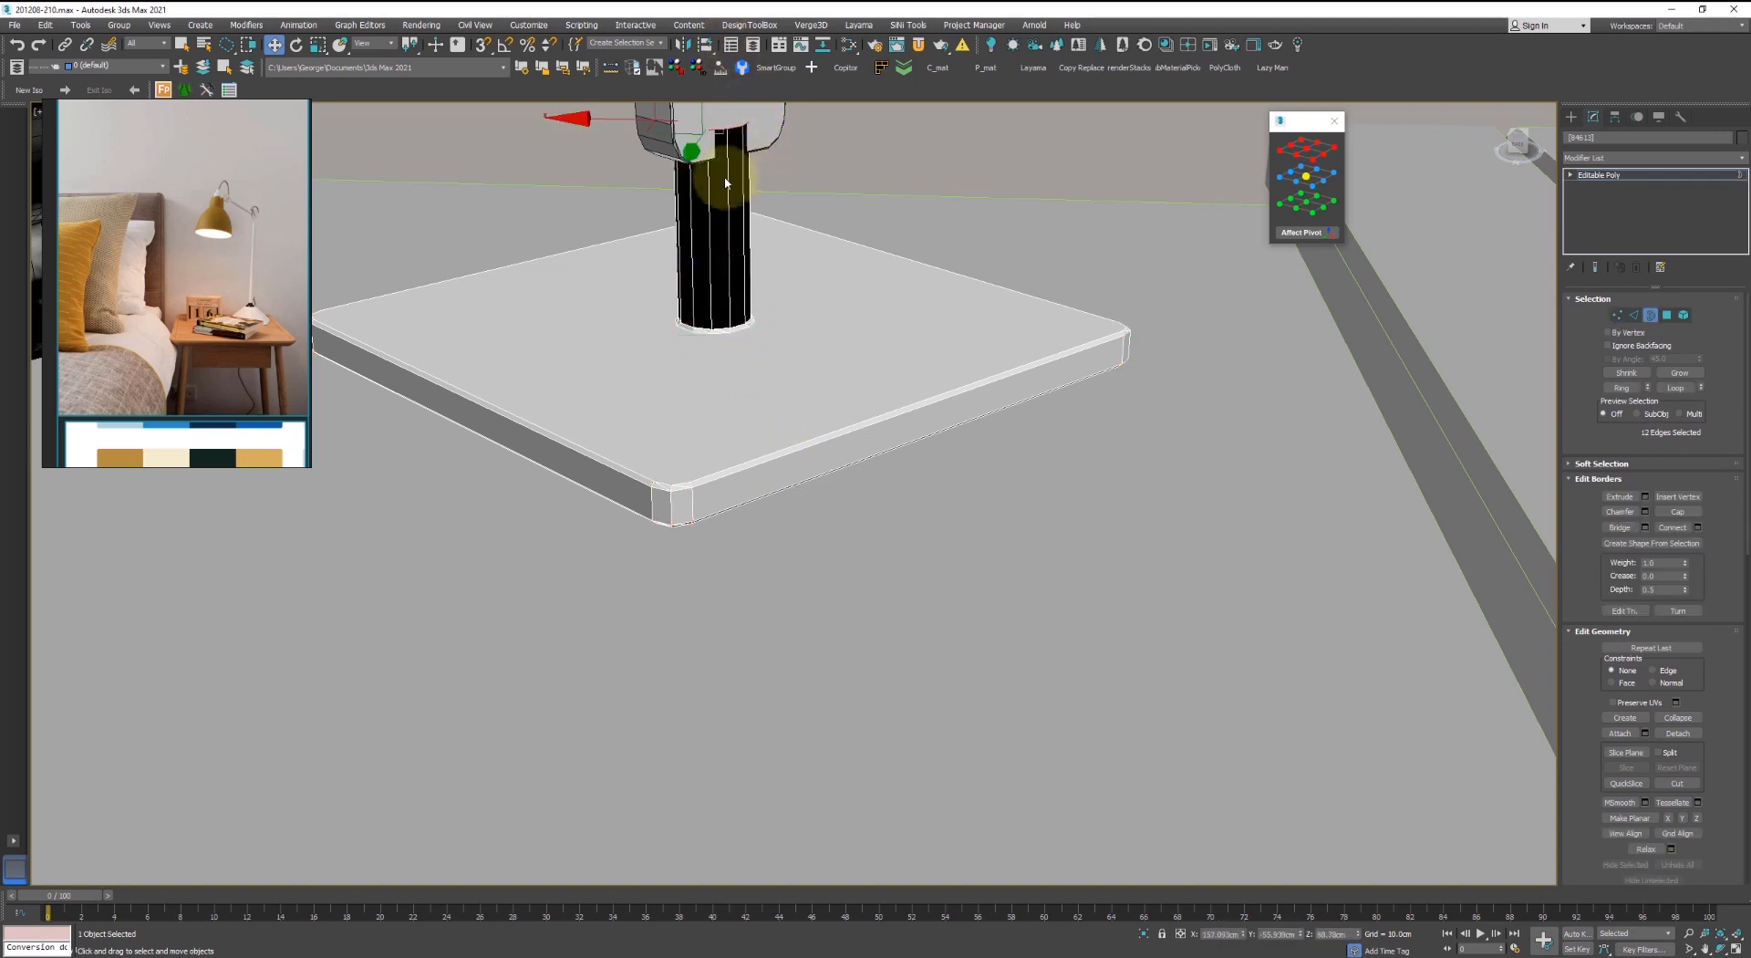
middle_click_drag(723, 181, 729, 146, "alt")
scroll(729, 145, "down", 6)
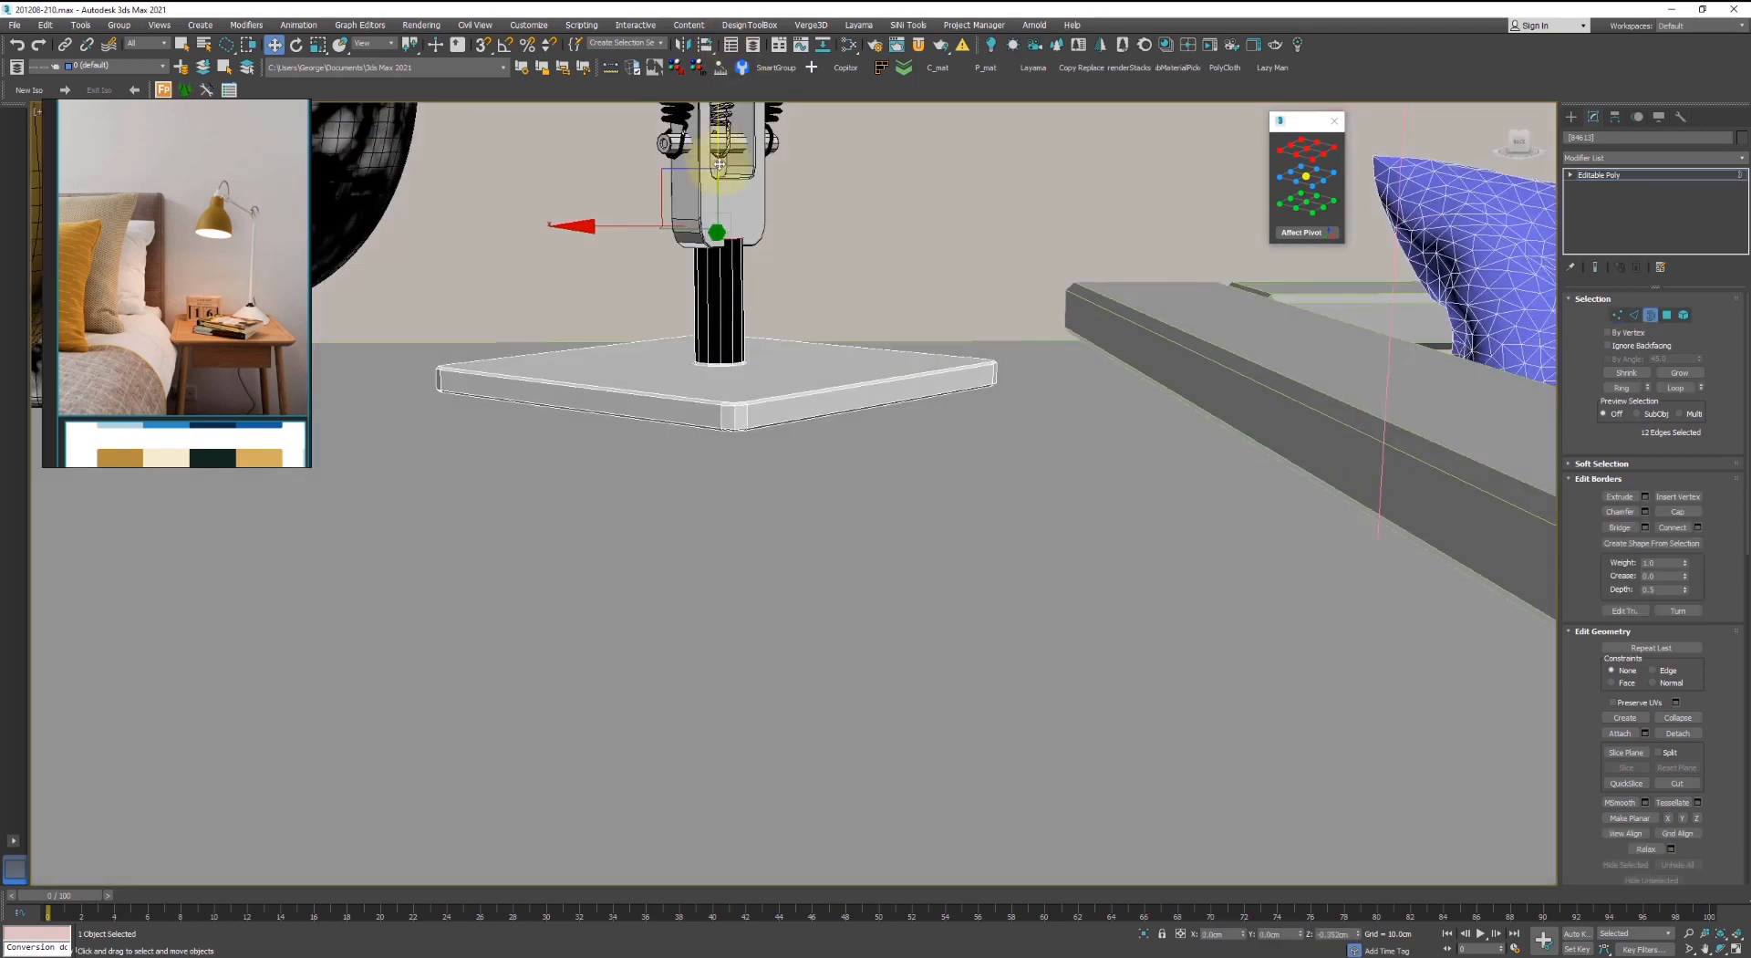
middle_click_drag(721, 206, 754, 285, "alt")
scroll(722, 283, "up", 5)
scroll(755, 285, "down", 6)
scroll(754, 285, "up", 5)
middle_click_drag(708, 351, 705, 380, "alt")
key("5")
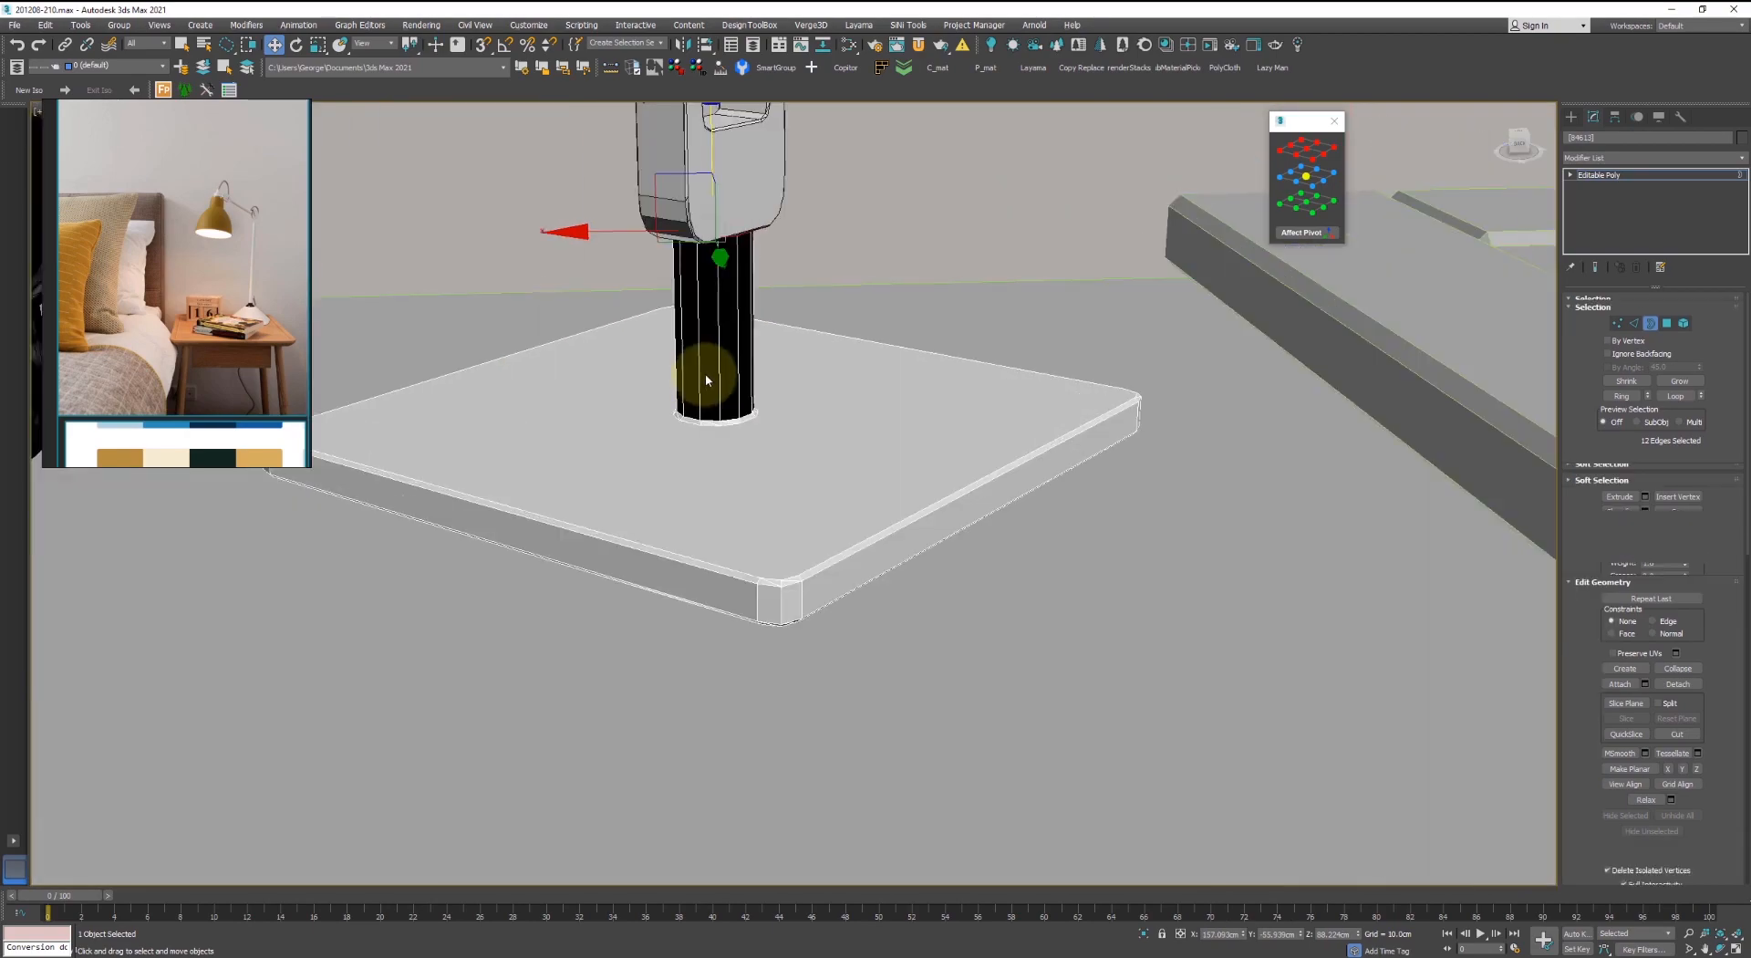
left_click(705, 379)
left_click_drag(696, 429, 686, 427)
scroll(686, 427, "down", 10)
key("5")
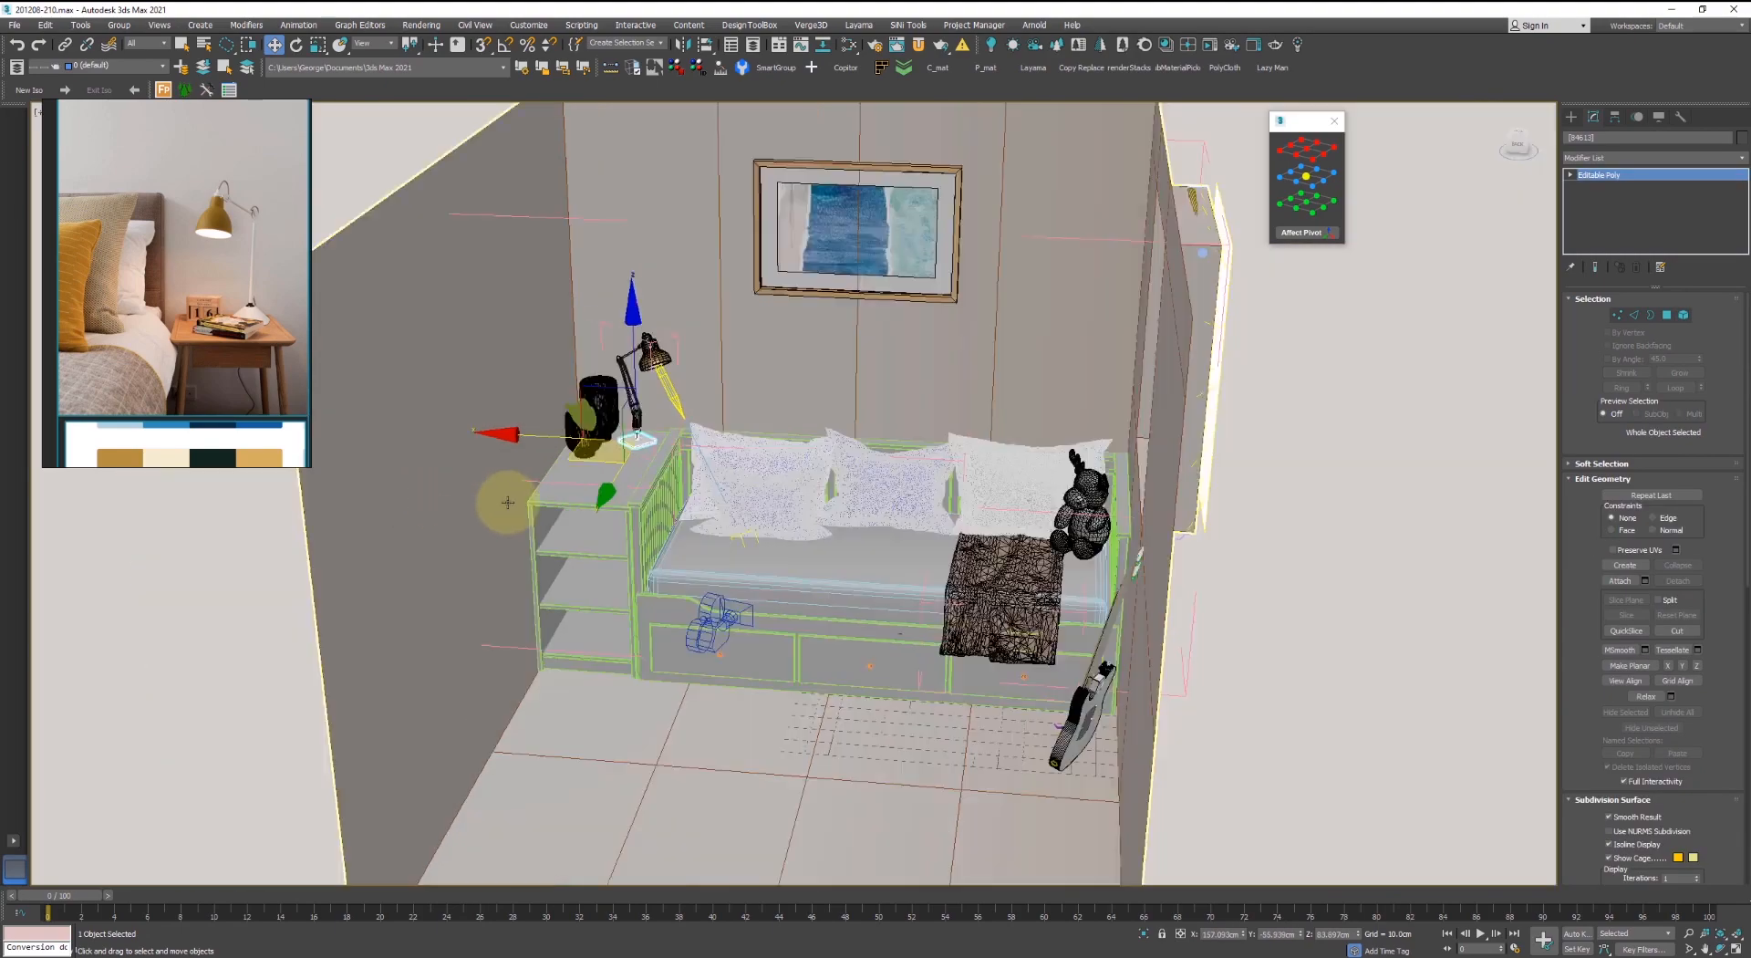
- Deselect the lamp base and examine the open shelves of the unit beside the bed
scroll(508, 502, "down", 8)
left_click(626, 528)
scroll(860, 446, "up", 10)
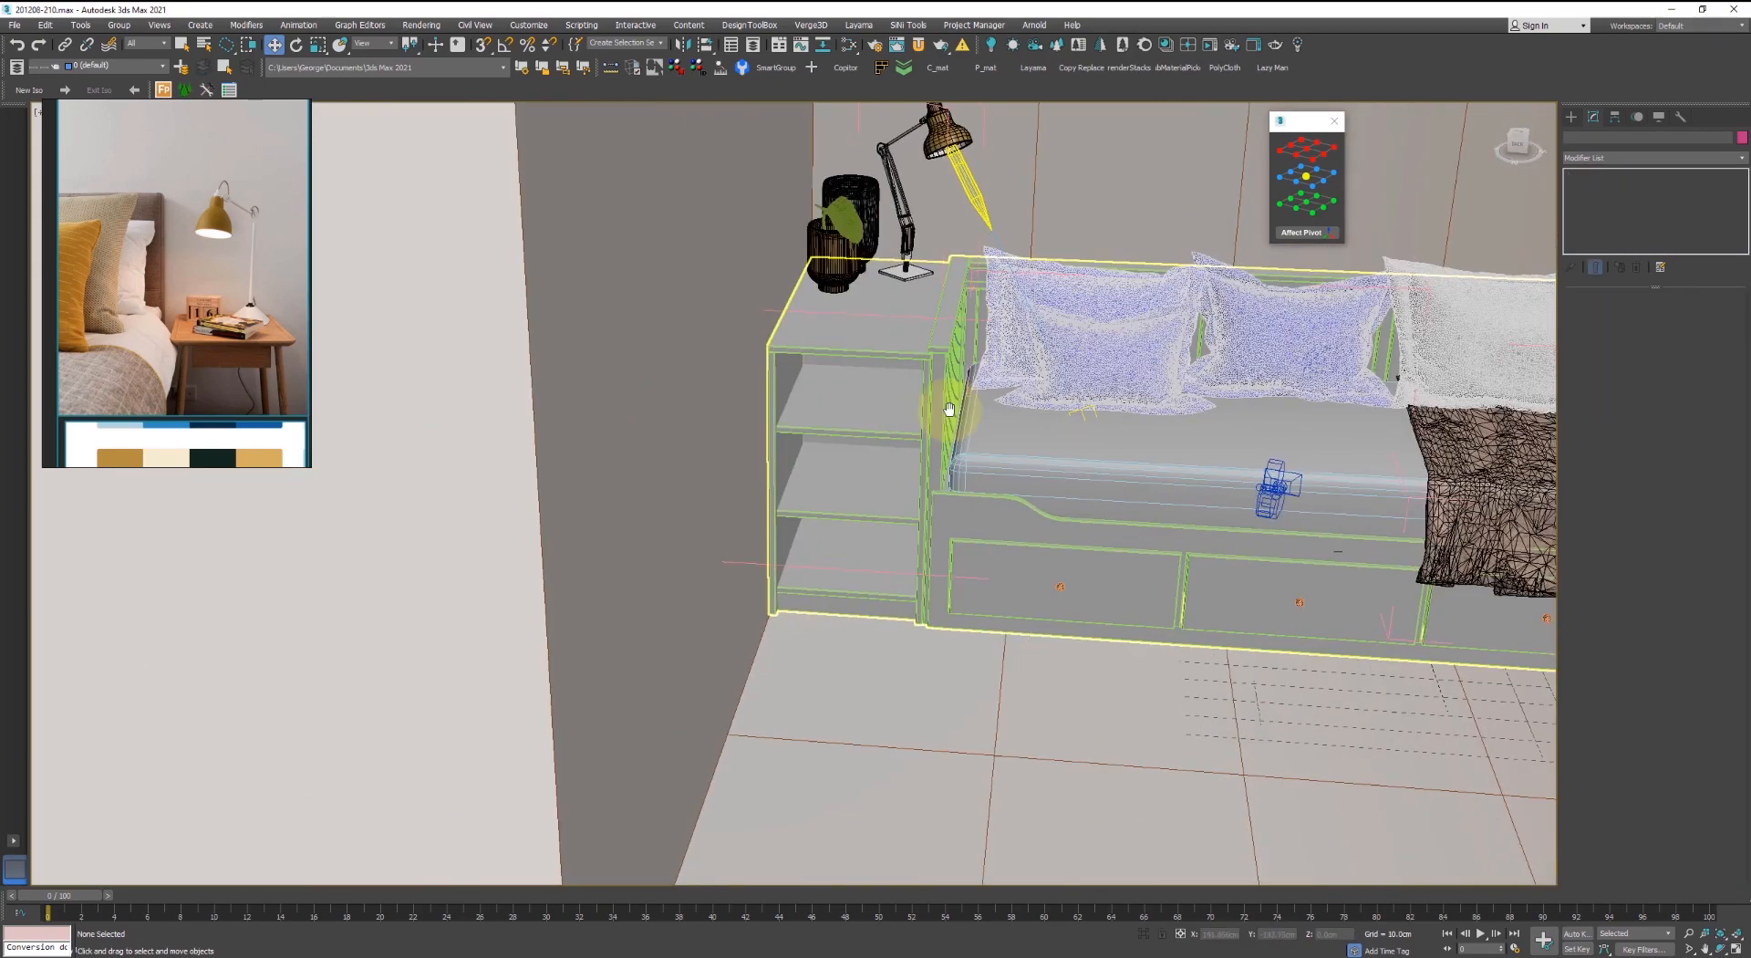
scroll(861, 446, "up", 8)
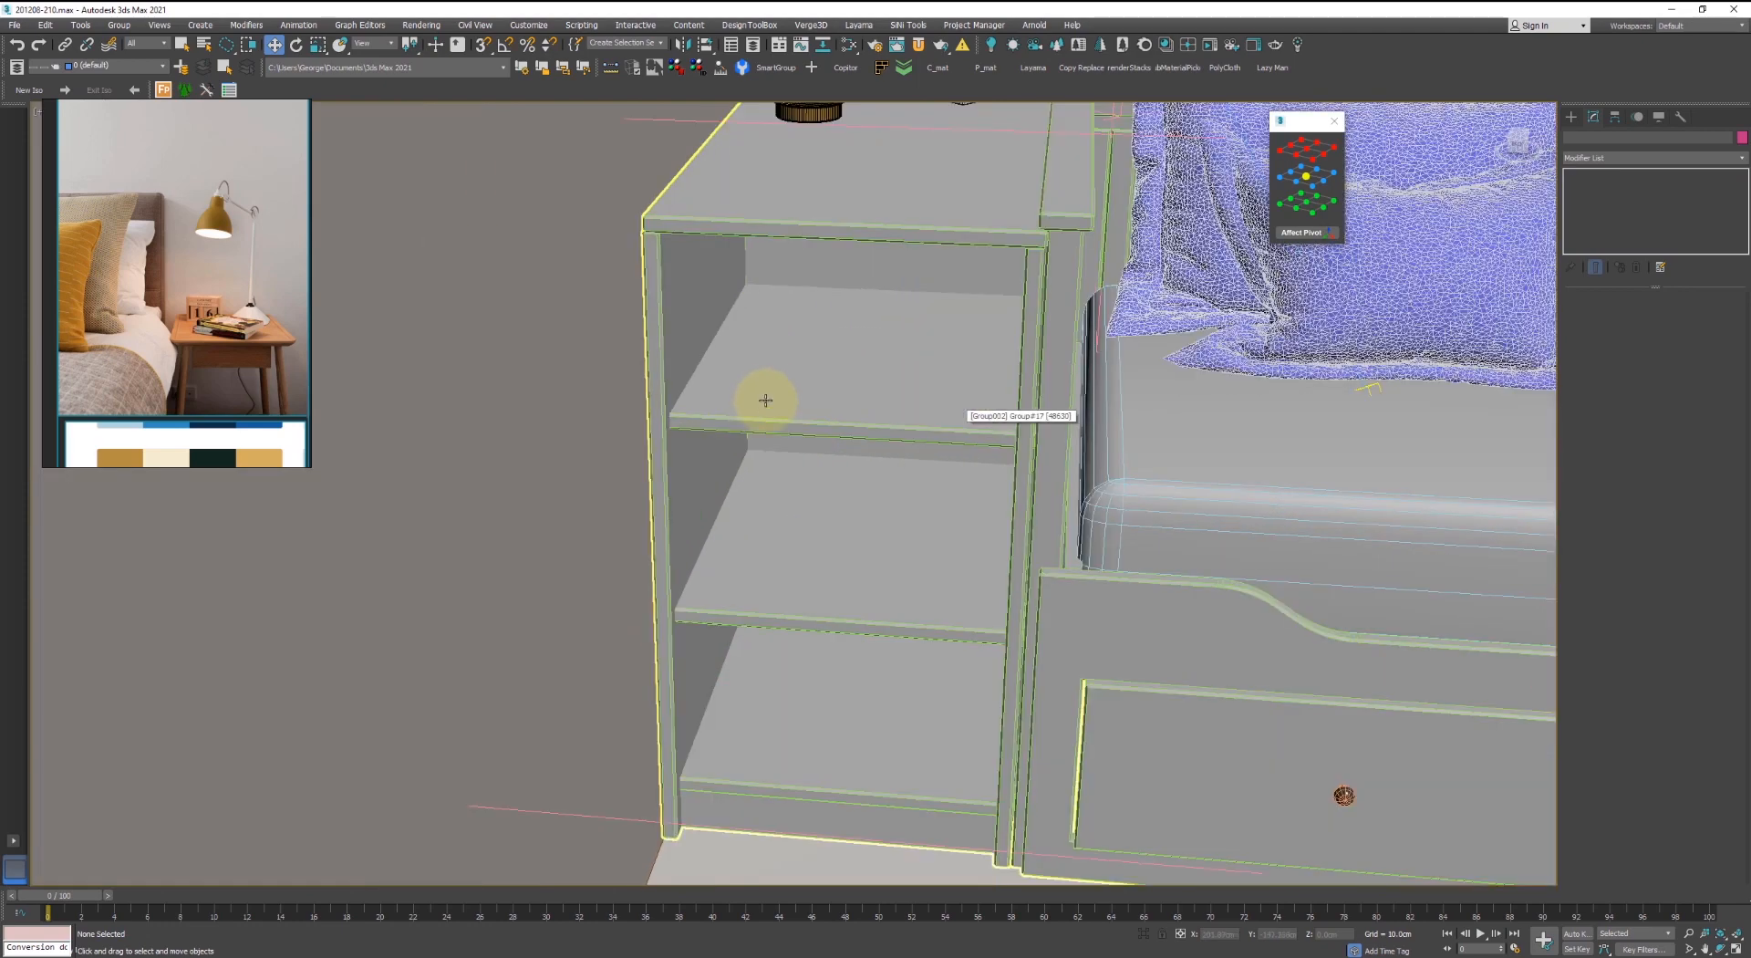
scroll(841, 412, "down", 10)
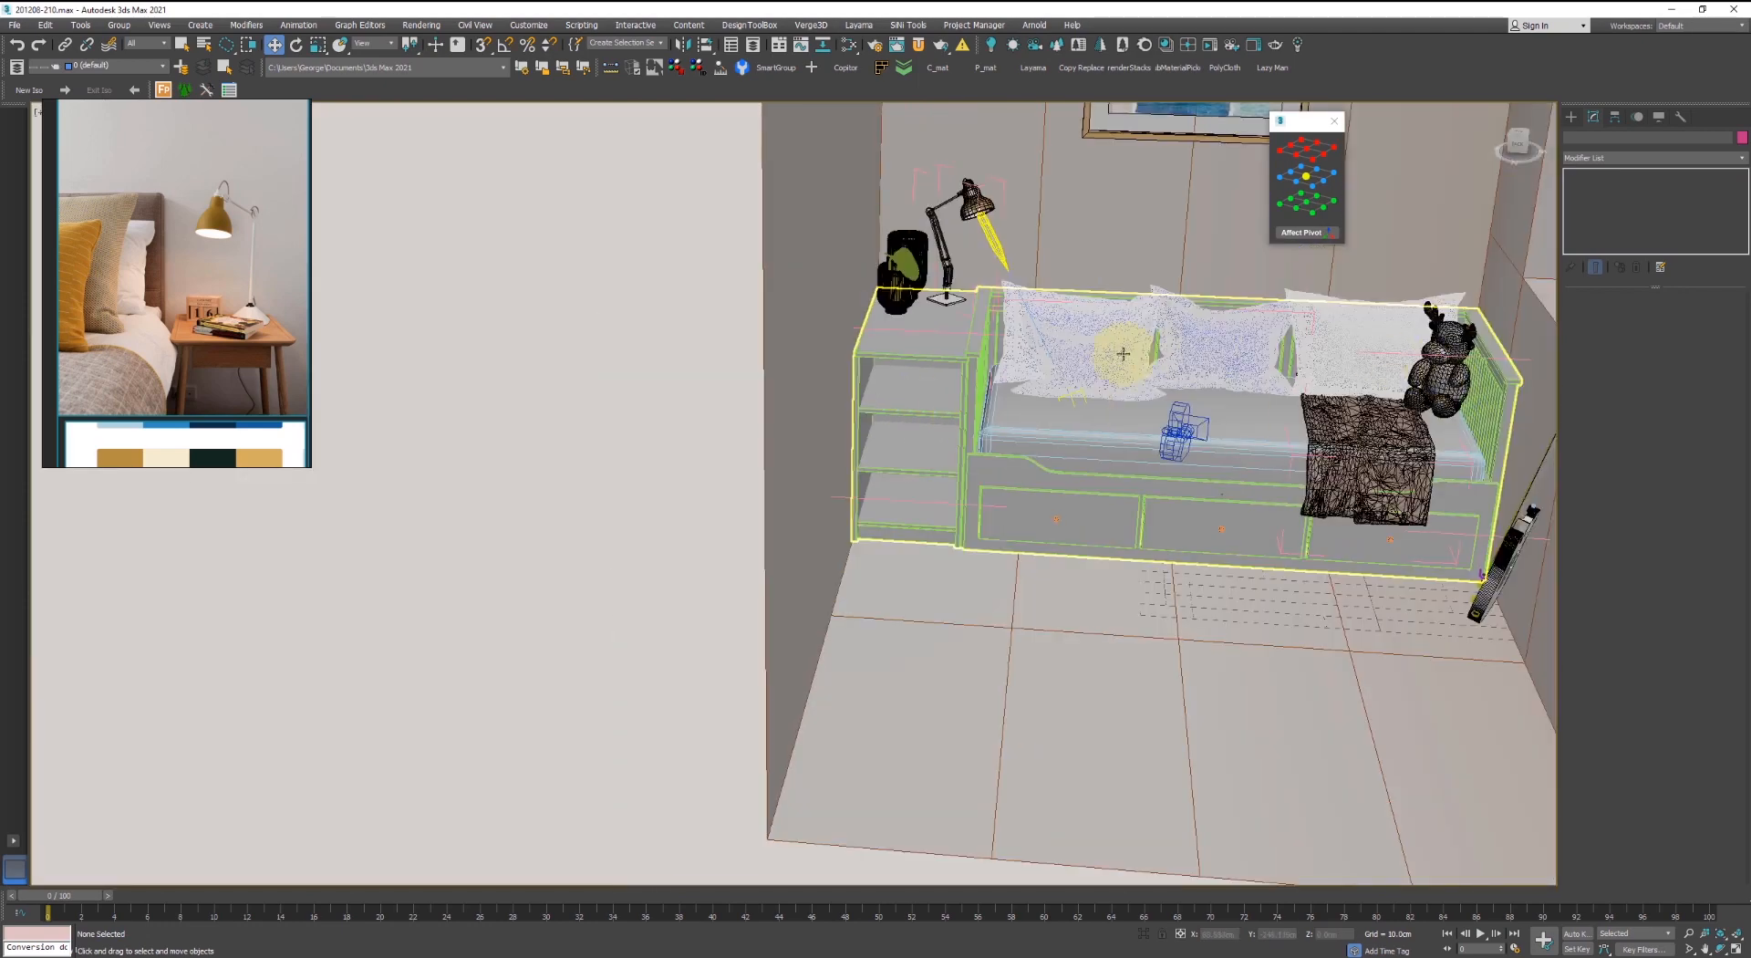
scroll(998, 437, "down", 4)
middle_click_drag(998, 437, 845, 485)
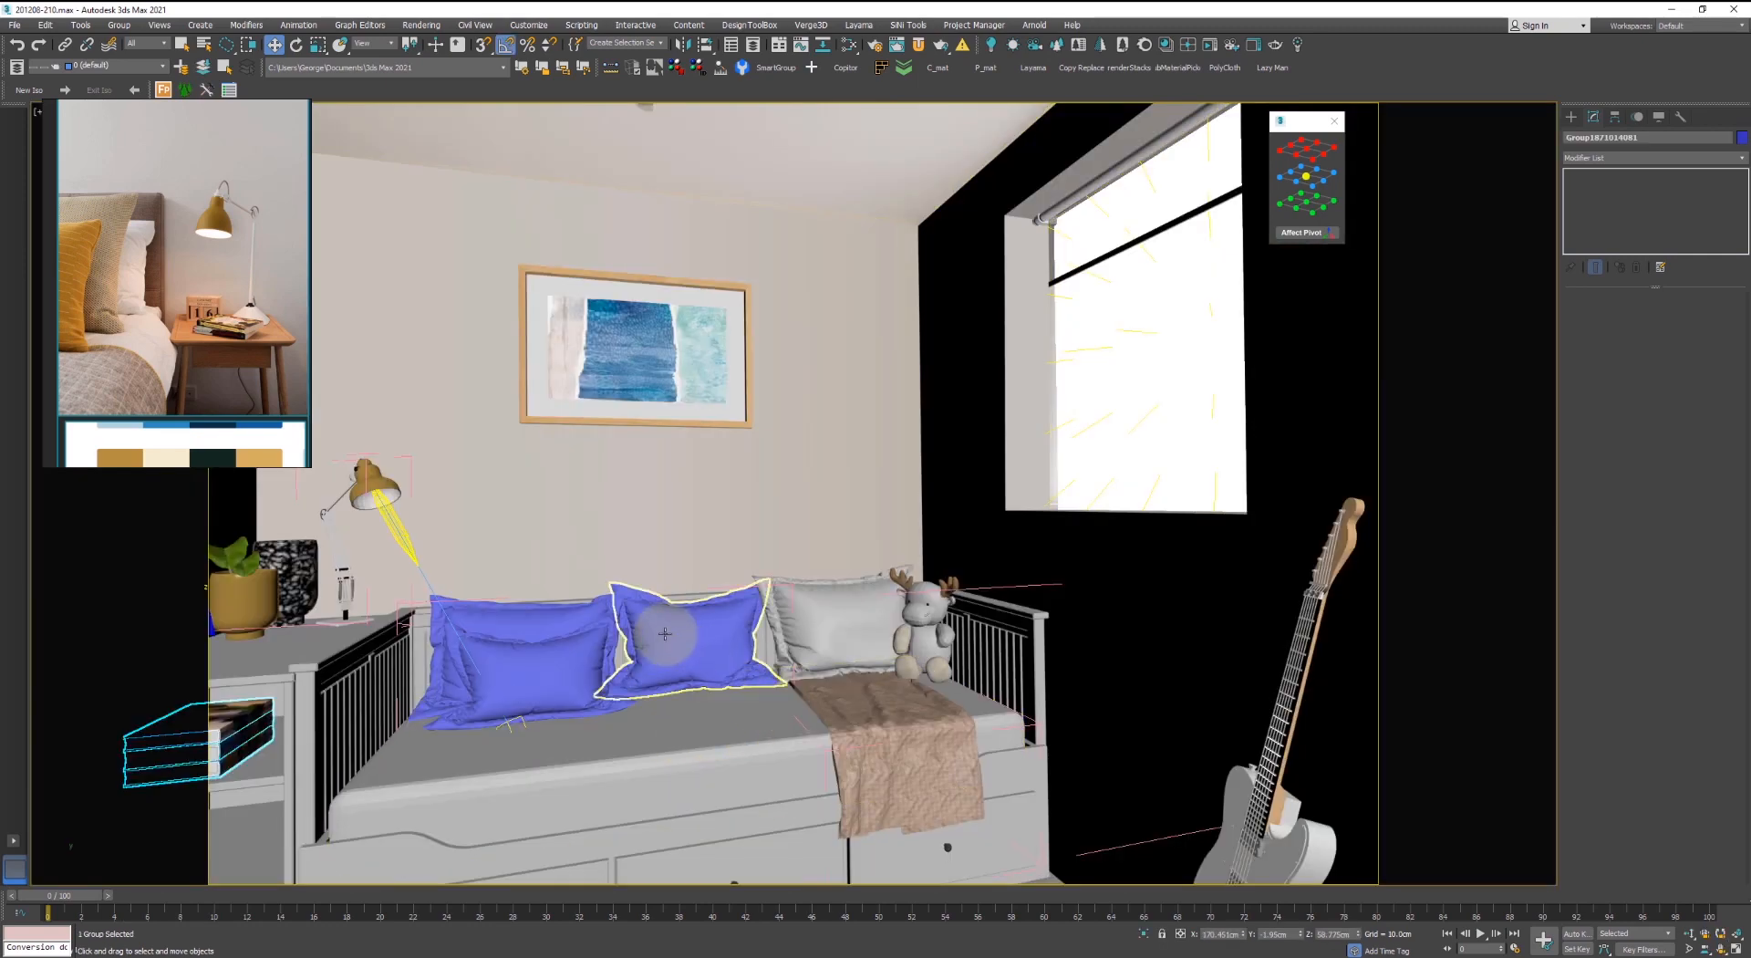
- Start an interactive render of the camera view and lower the alarm clock onto the shelf unit's top
left_click(704, 175)
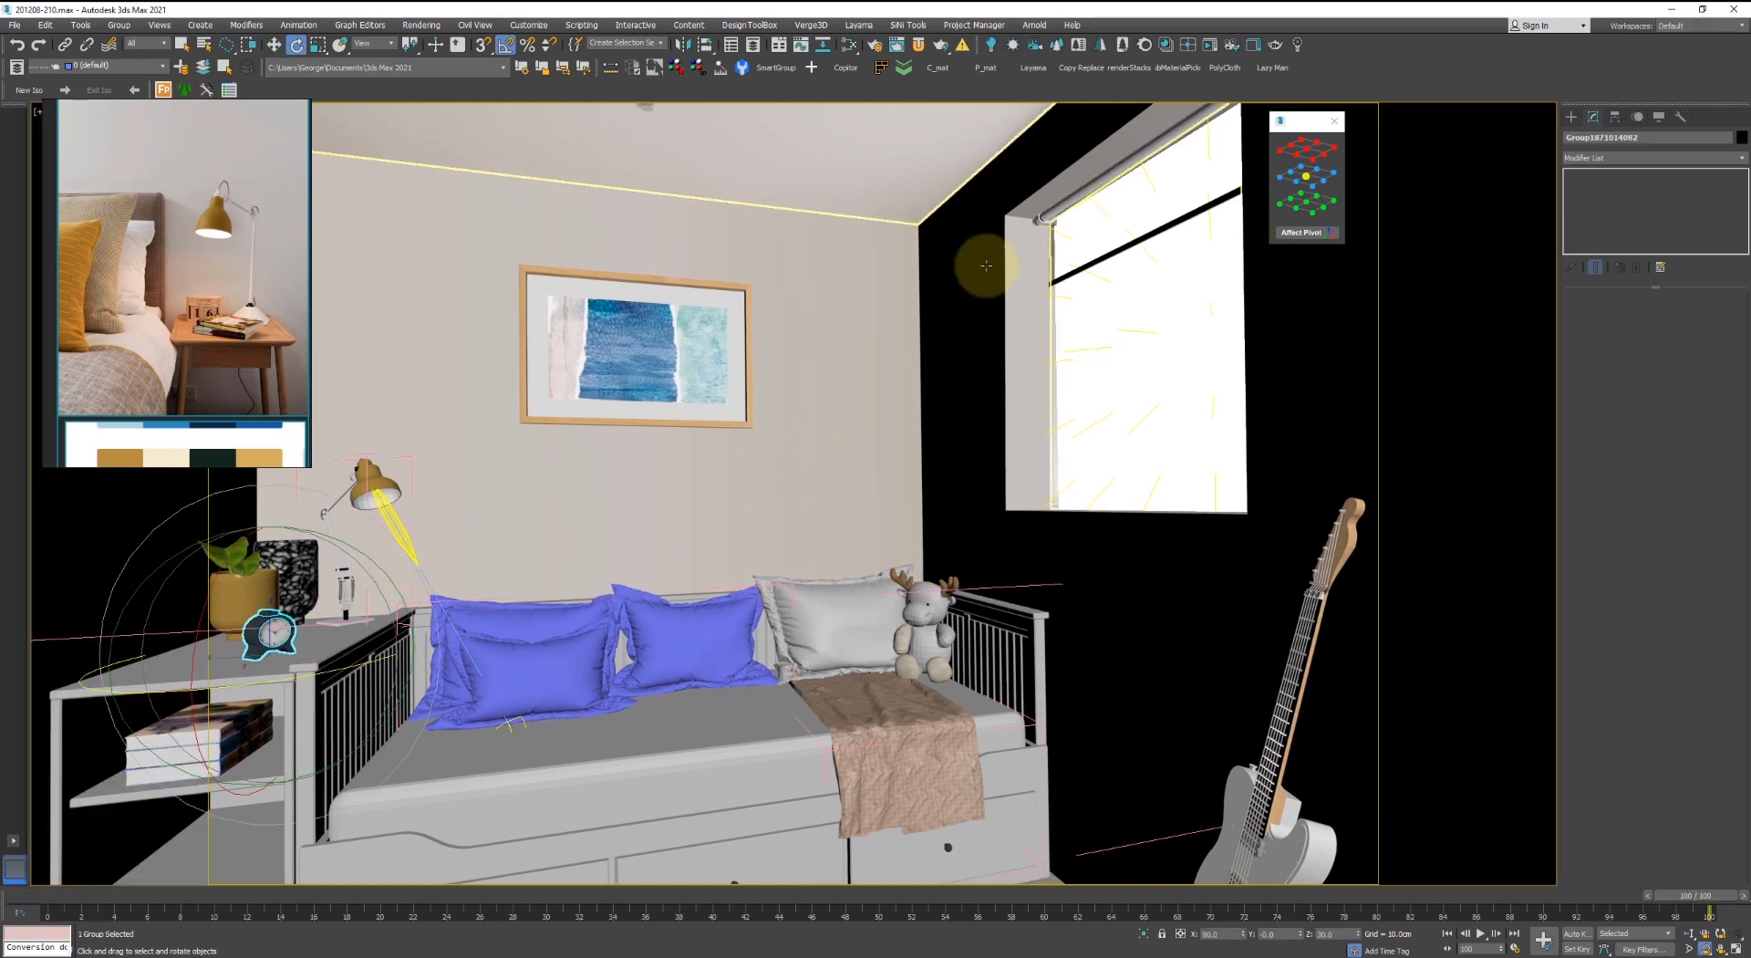
left_click(1210, 44)
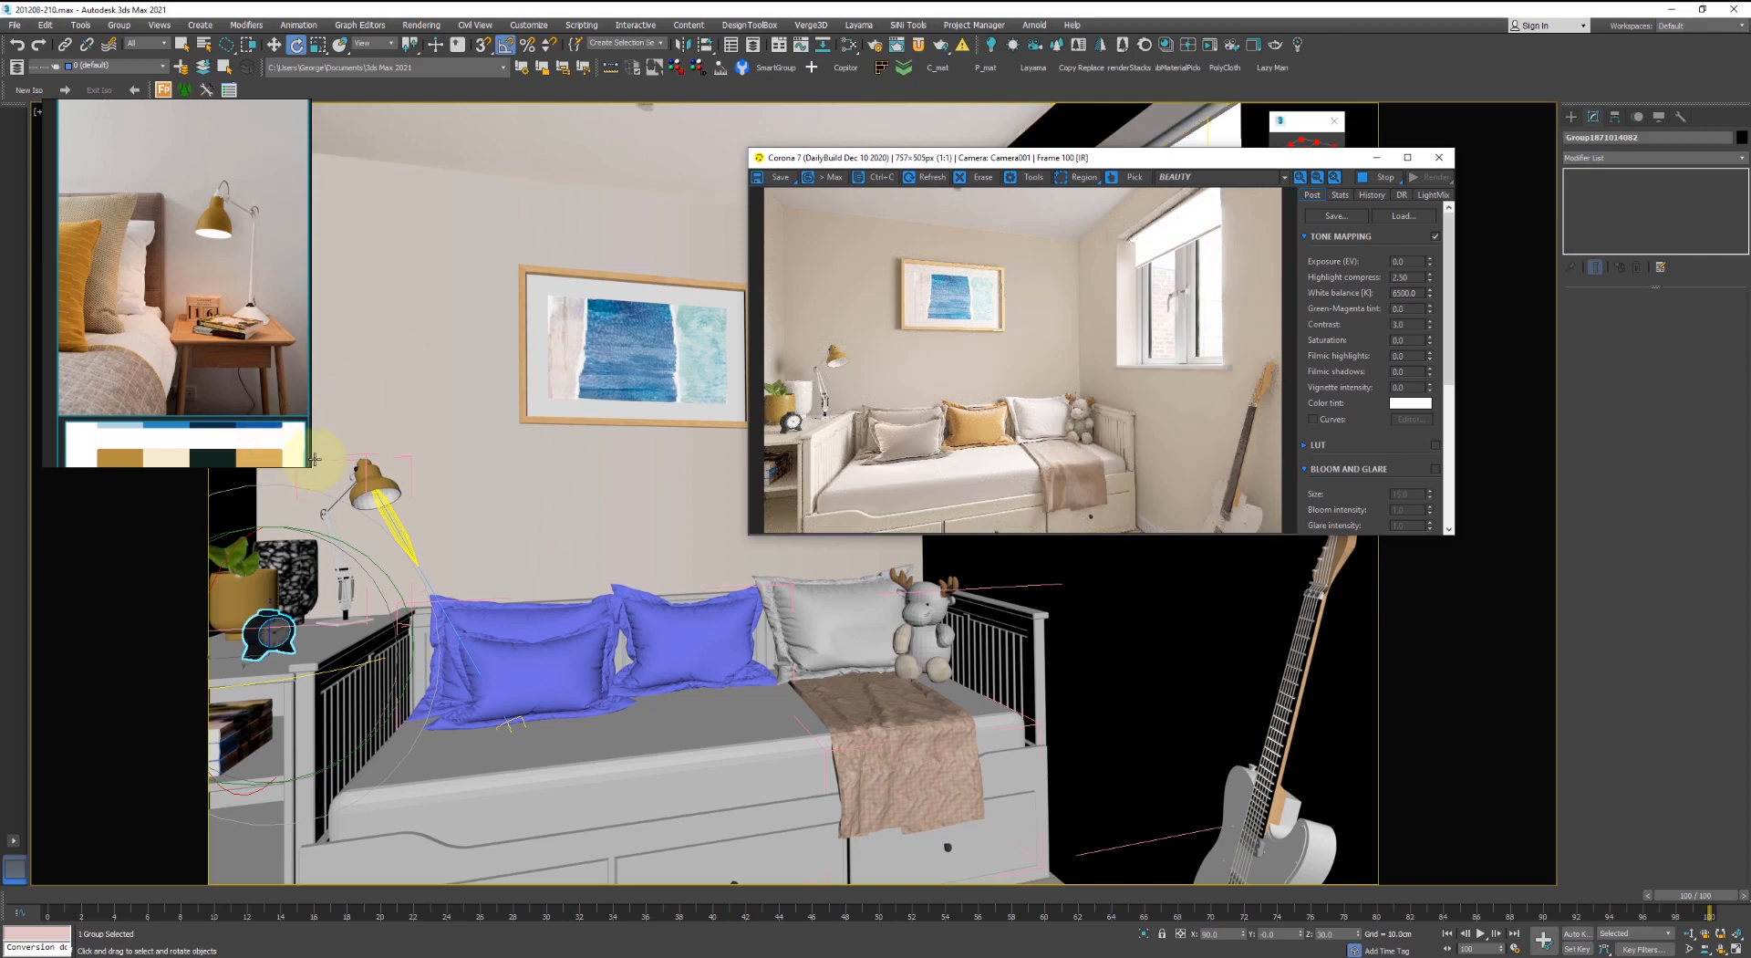
key("z")
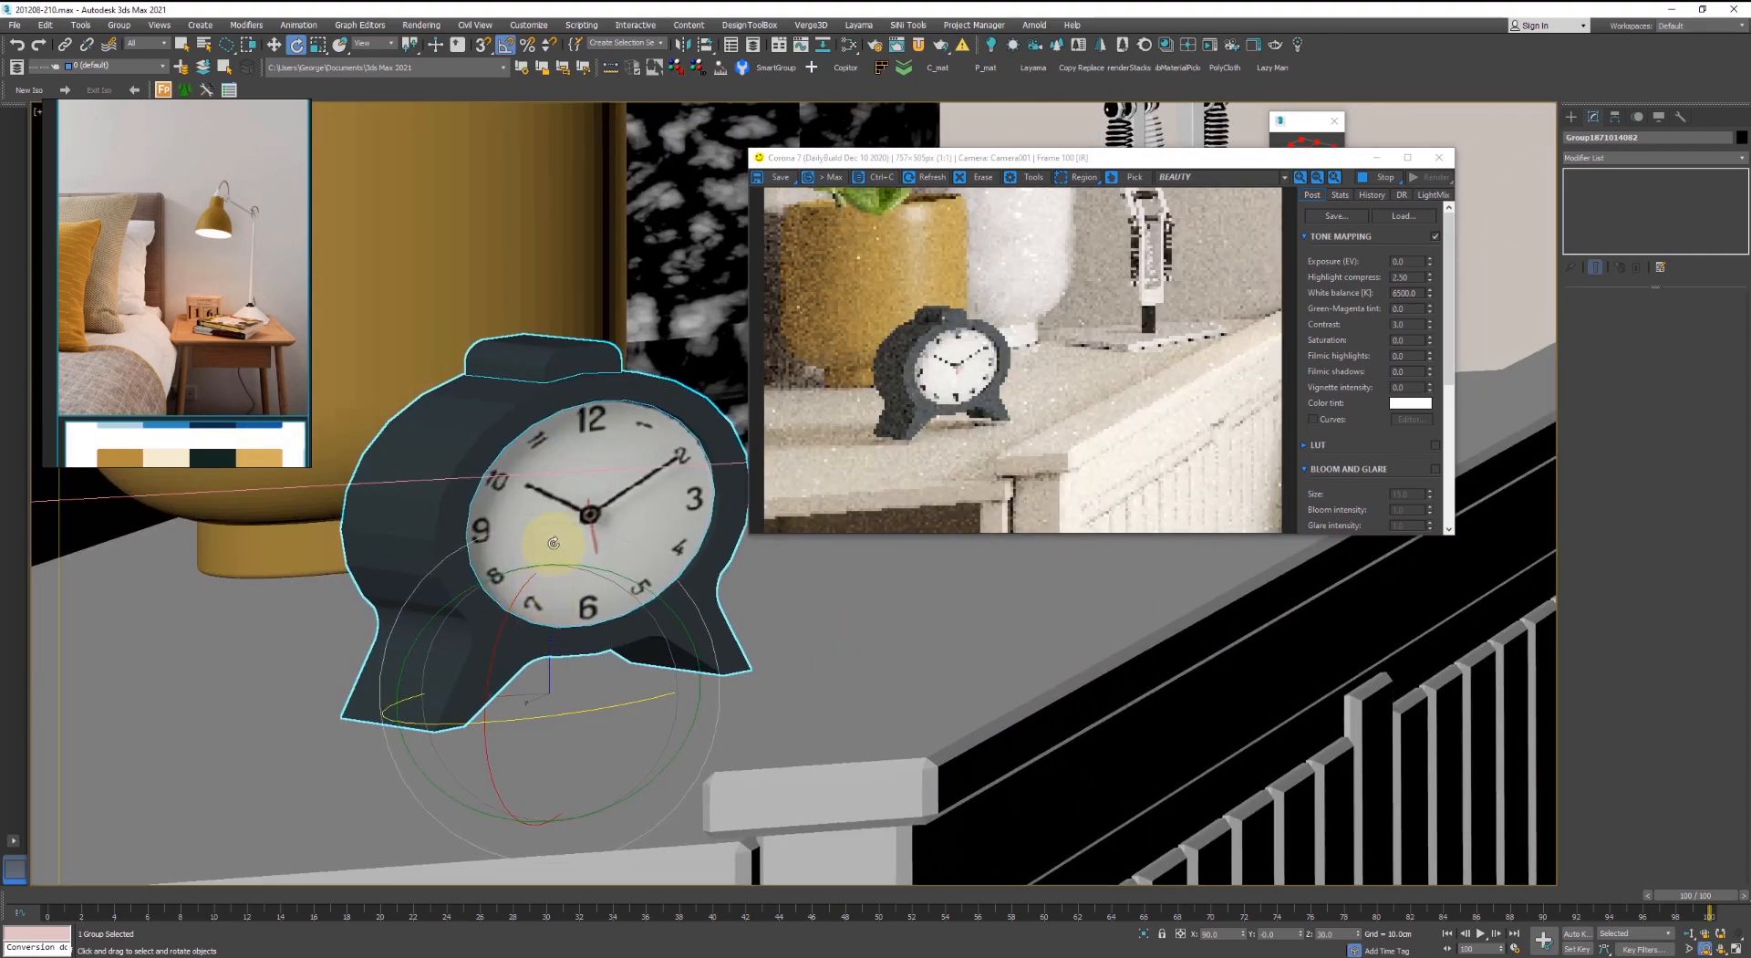
key("w")
left_click_drag(554, 543, 561, 580)
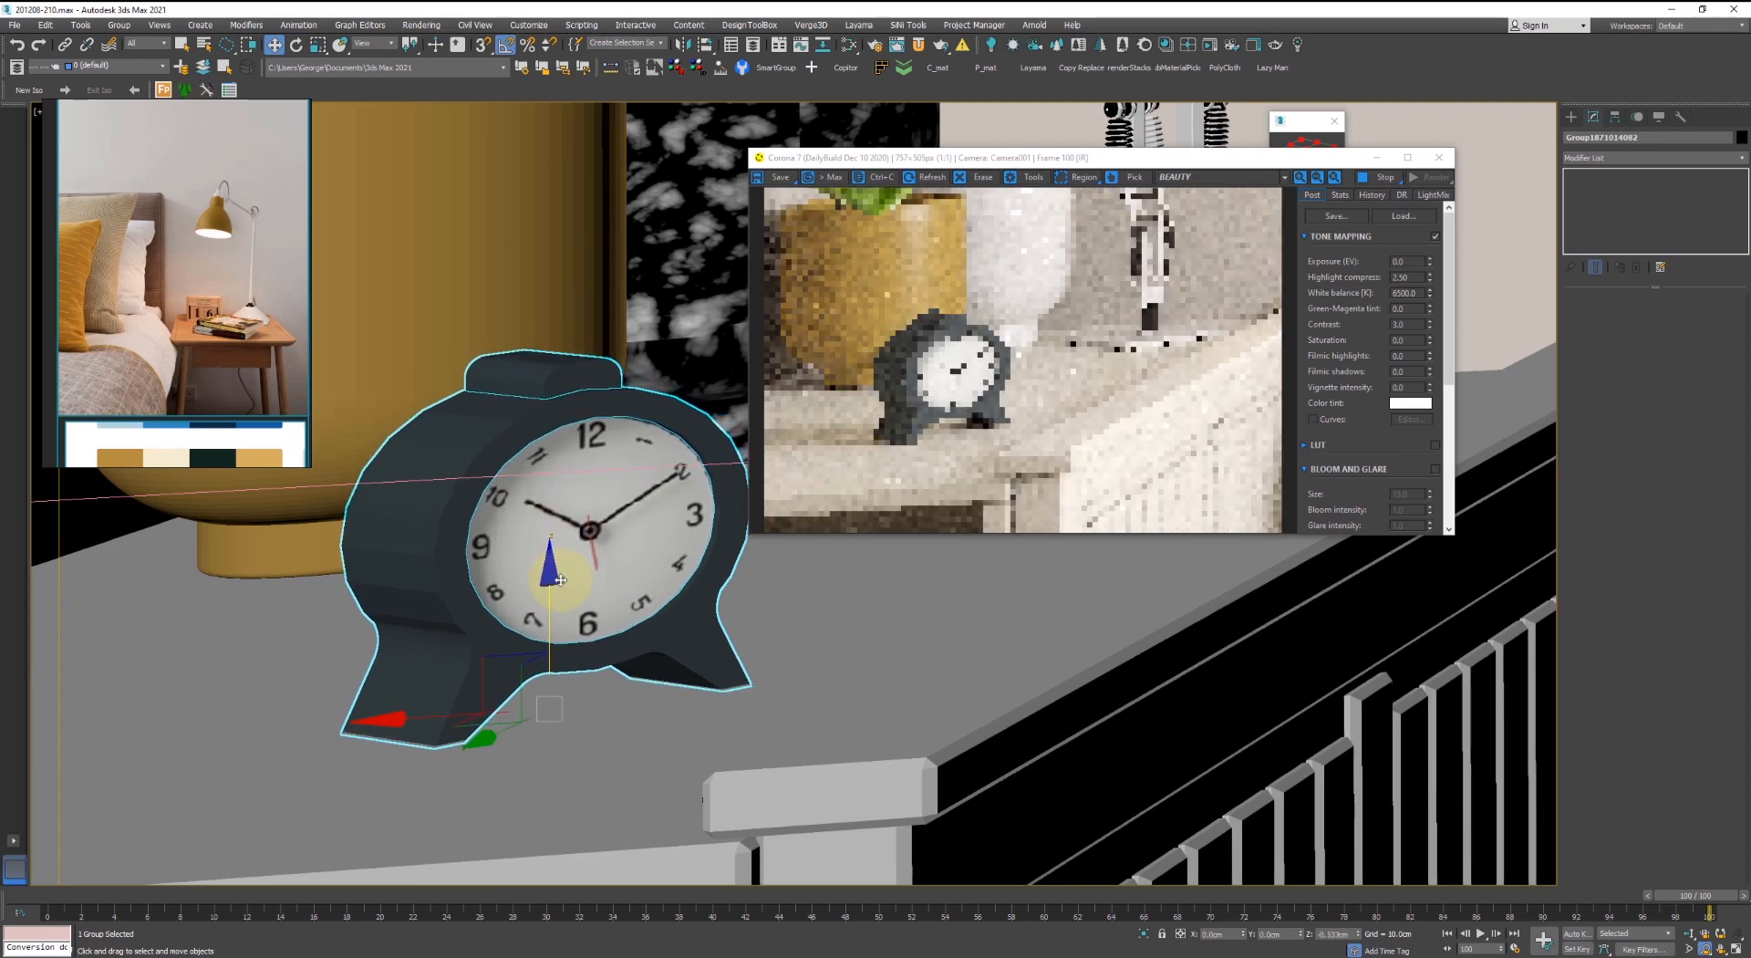
- Rotate the alarm clock slightly about its axes so its feet sit level on the shelf unit's top
key("e")
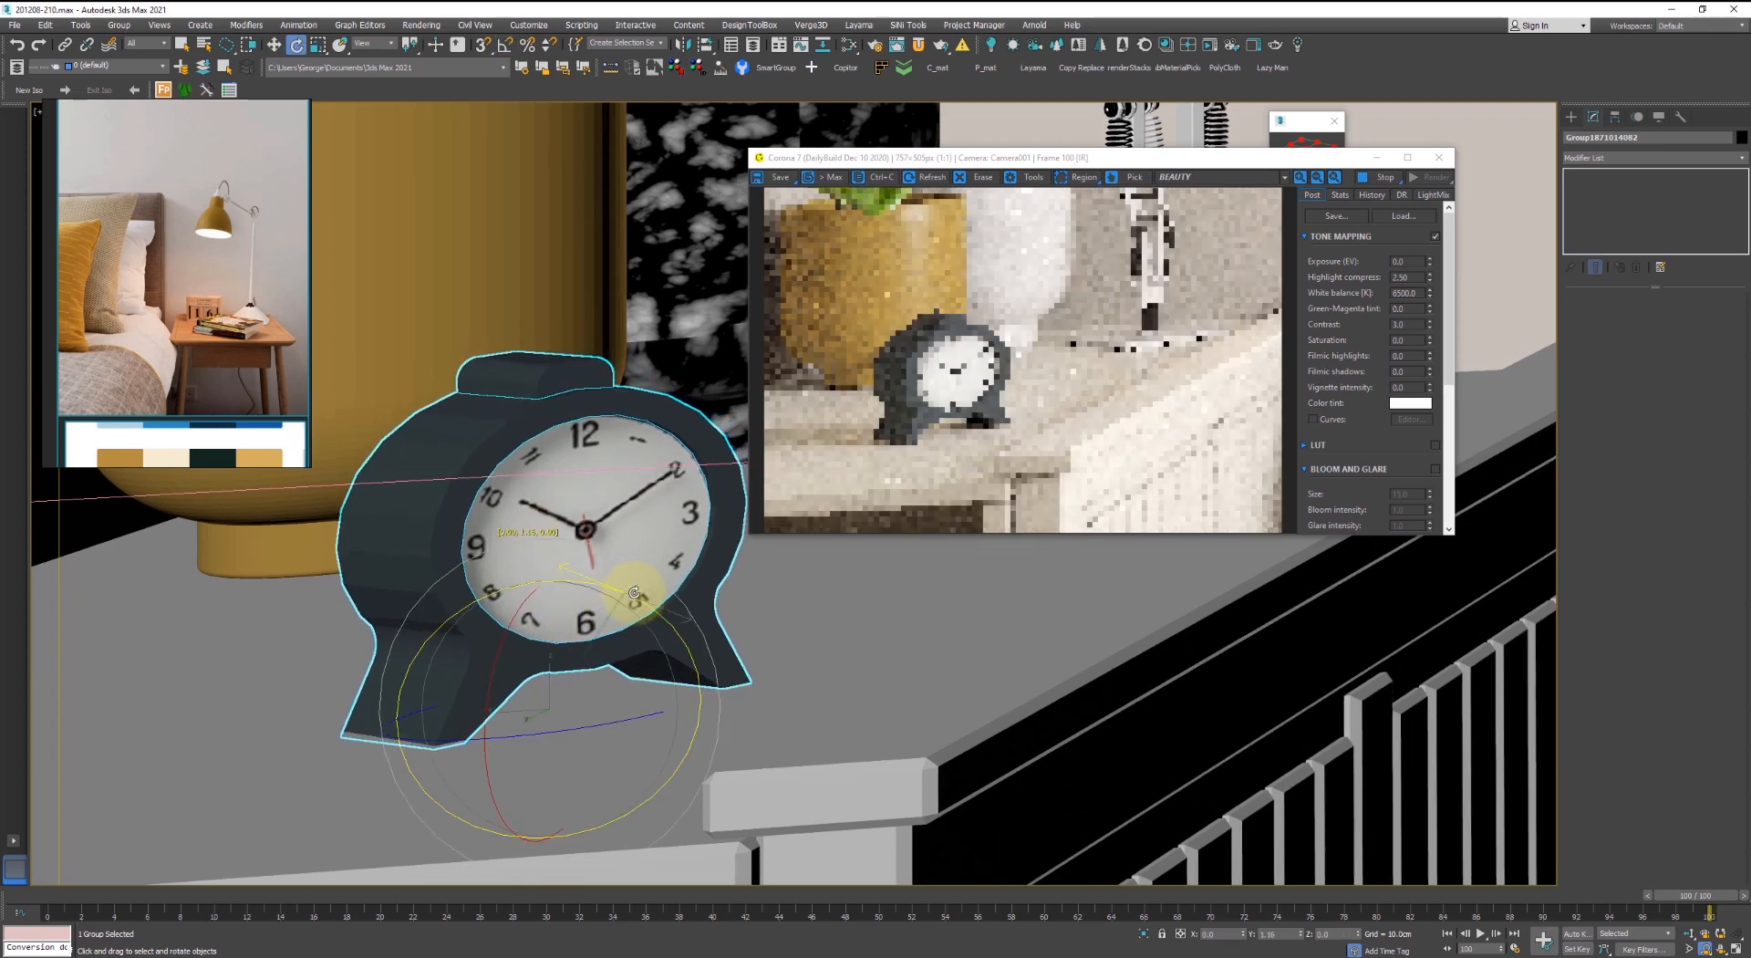
left_click_drag(502, 629, 511, 629)
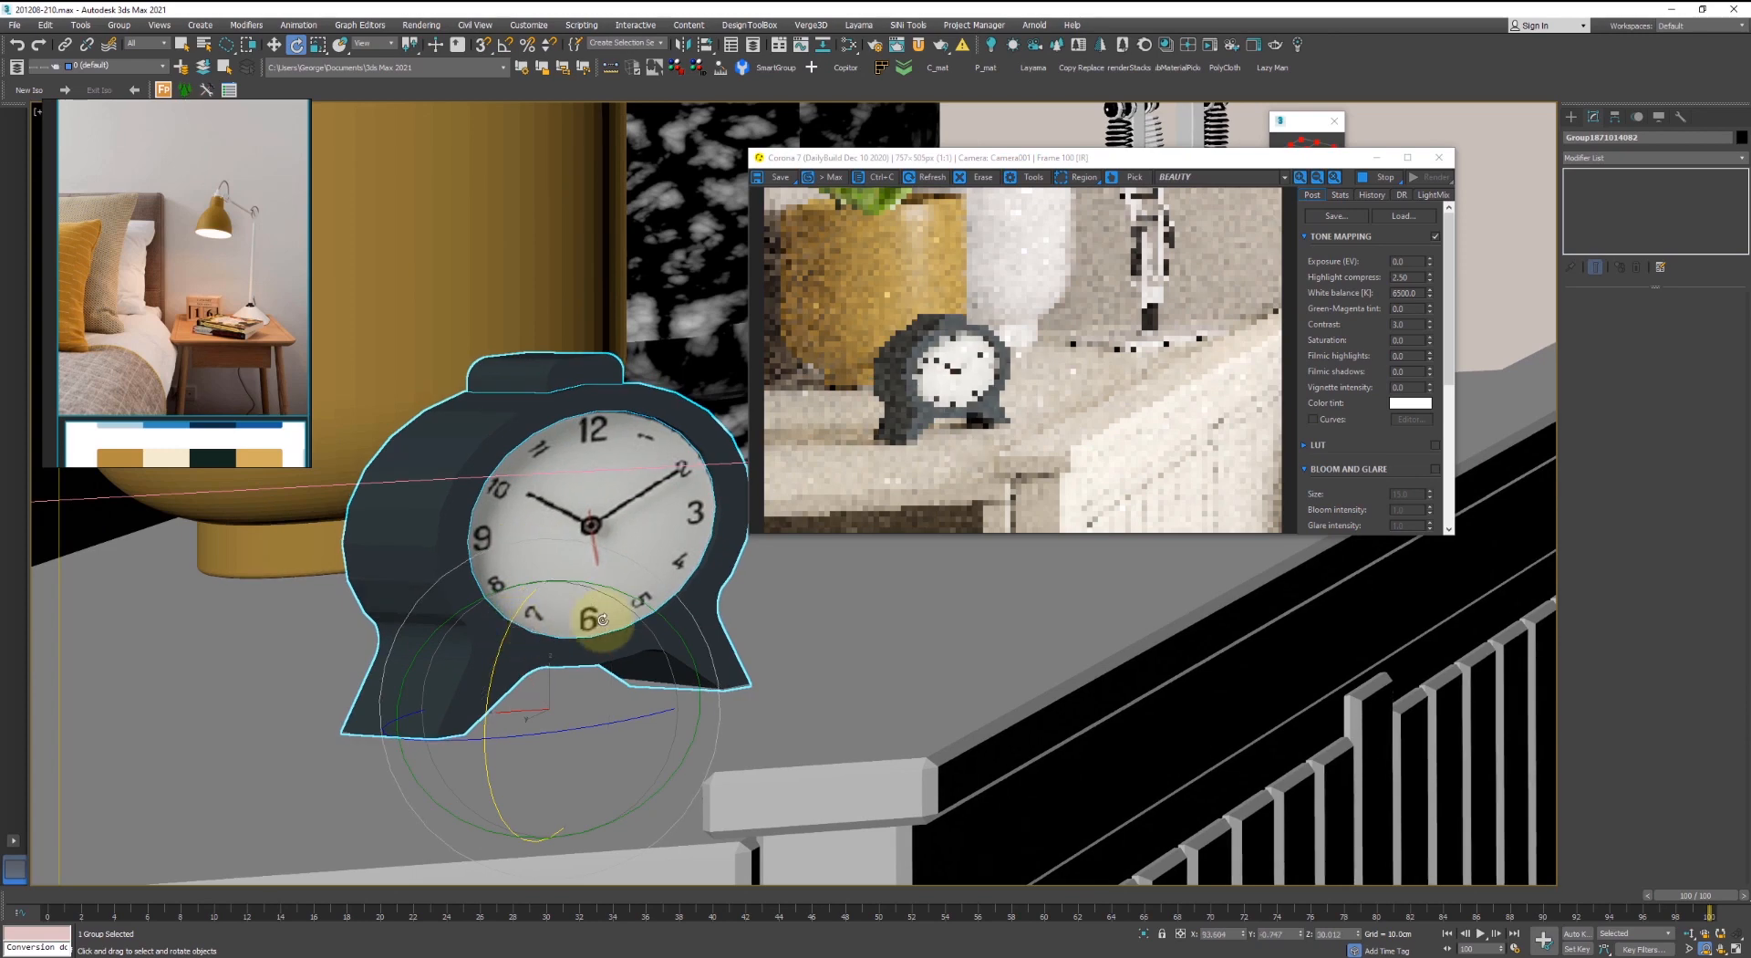
left_click_drag(636, 597, 637, 599)
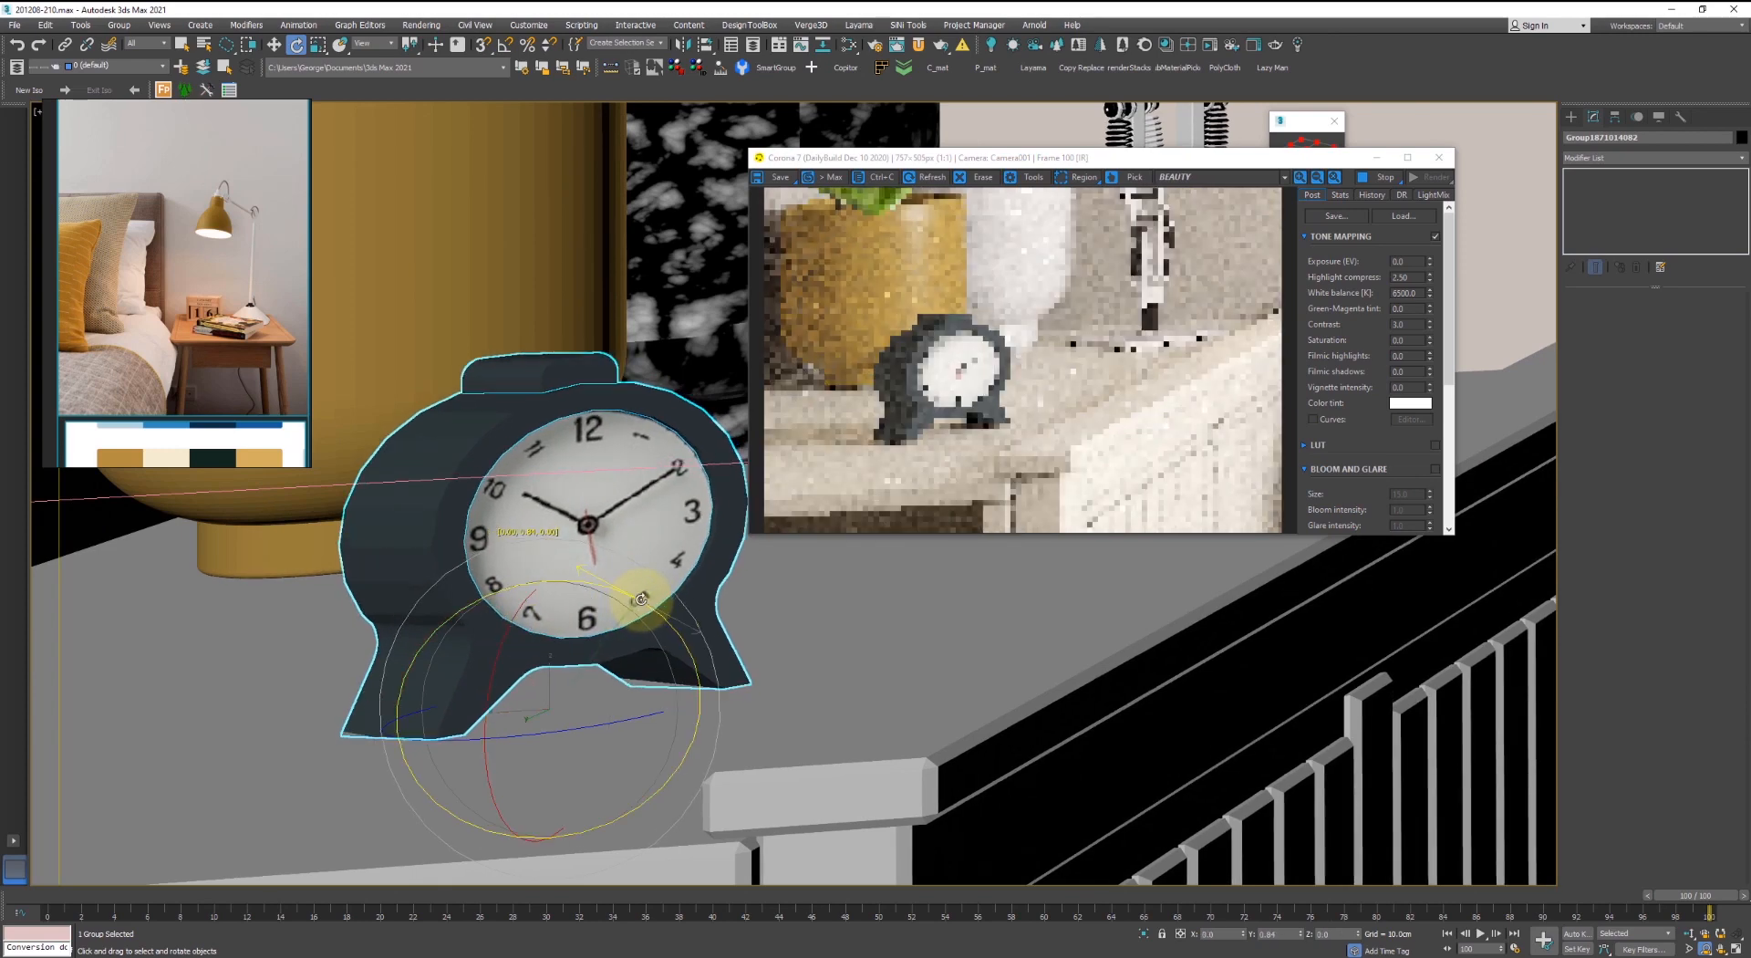
left_click_drag(593, 658, 599, 658)
right_click(598, 657)
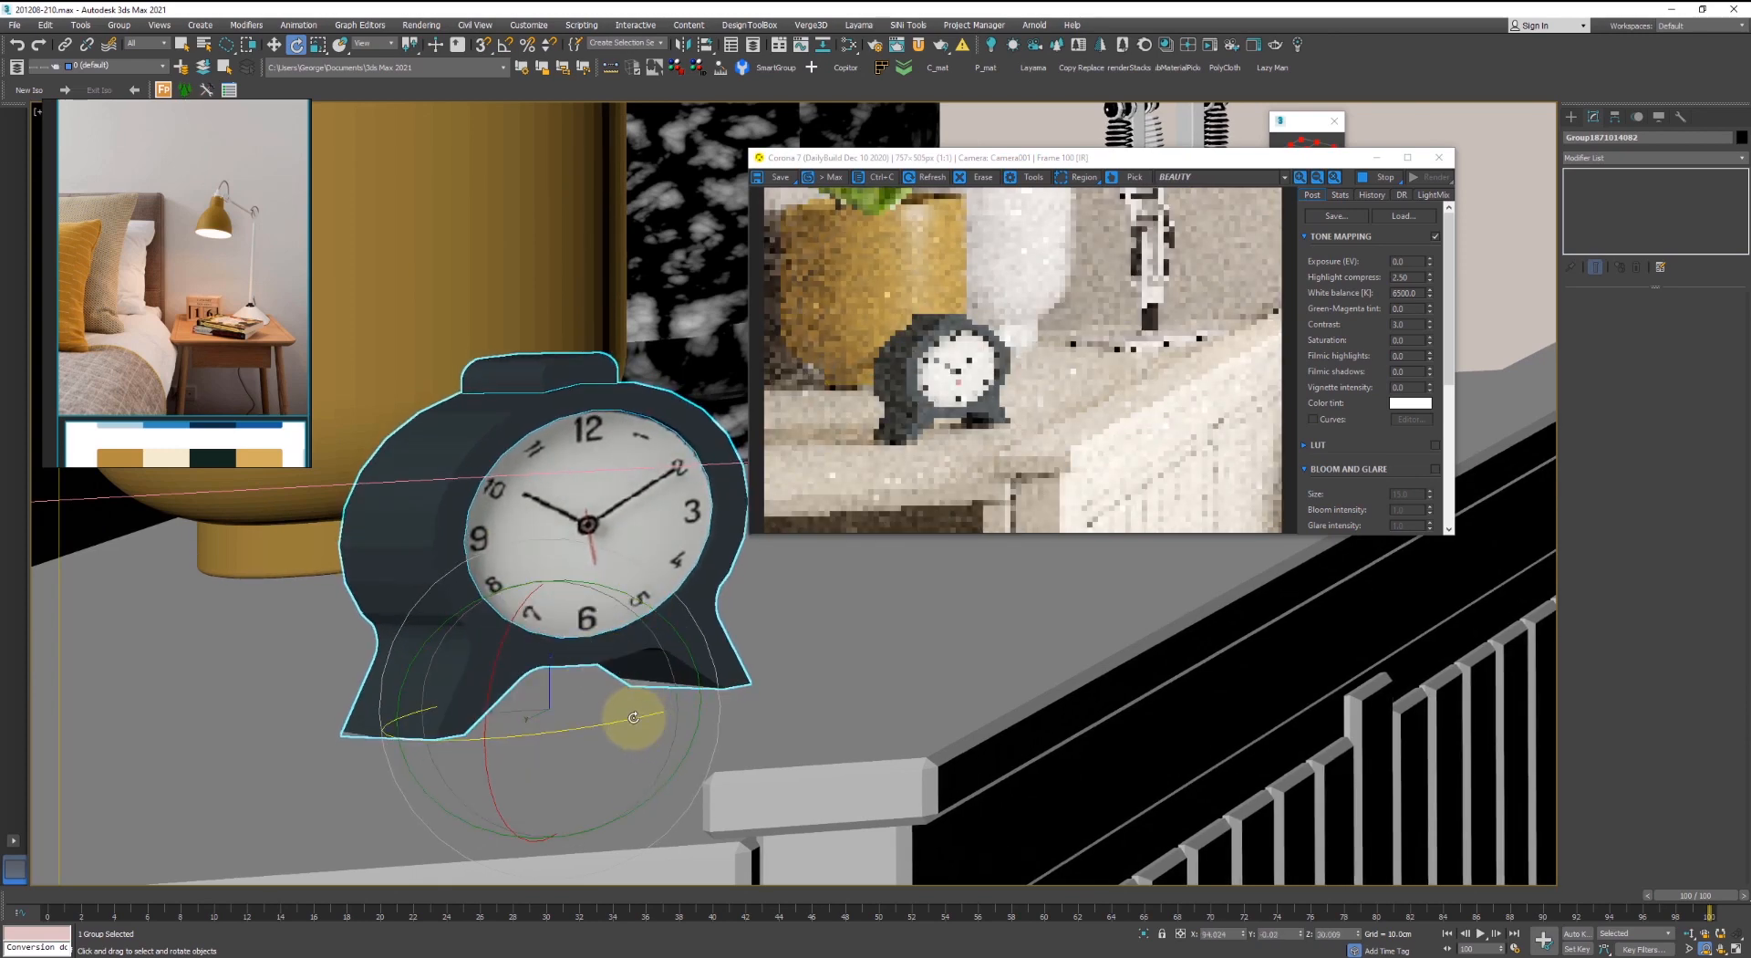
left_click_drag(633, 719, 626, 720)
left_click_drag(622, 595, 622, 600)
left_click_drag(496, 653, 655, 609)
key("w")
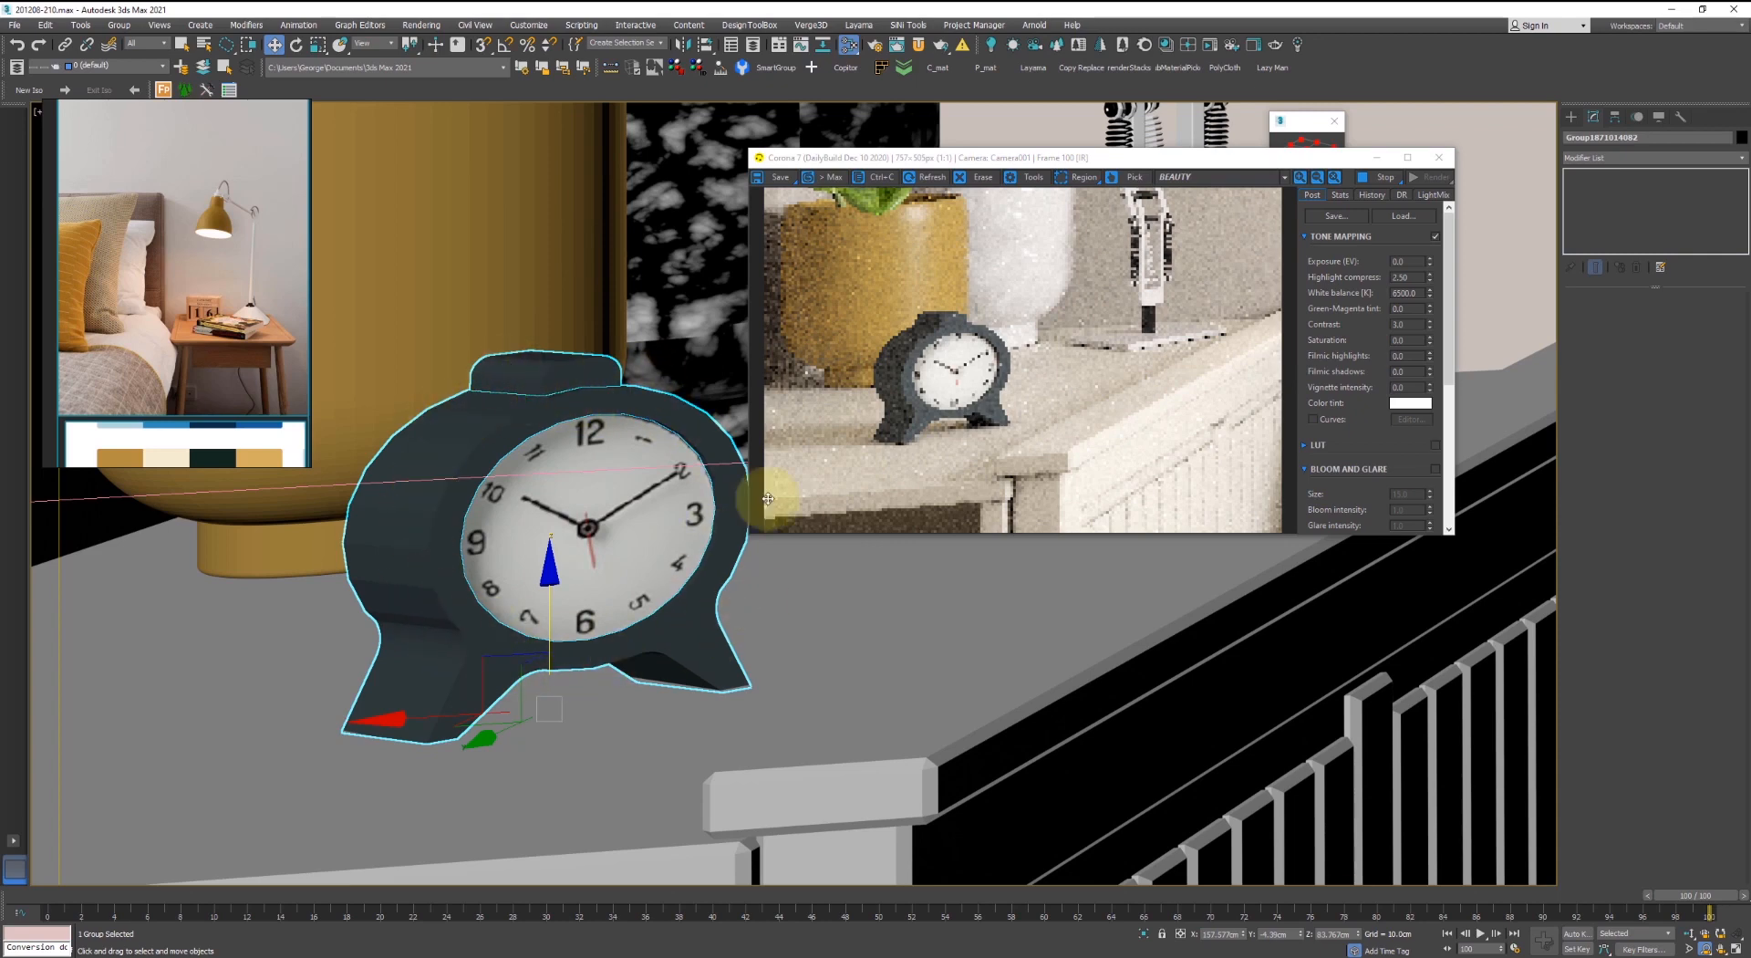
- Open the Slate Material Editor and arrange it with the render beside the clock, showing an empty area of the node view
key("m")
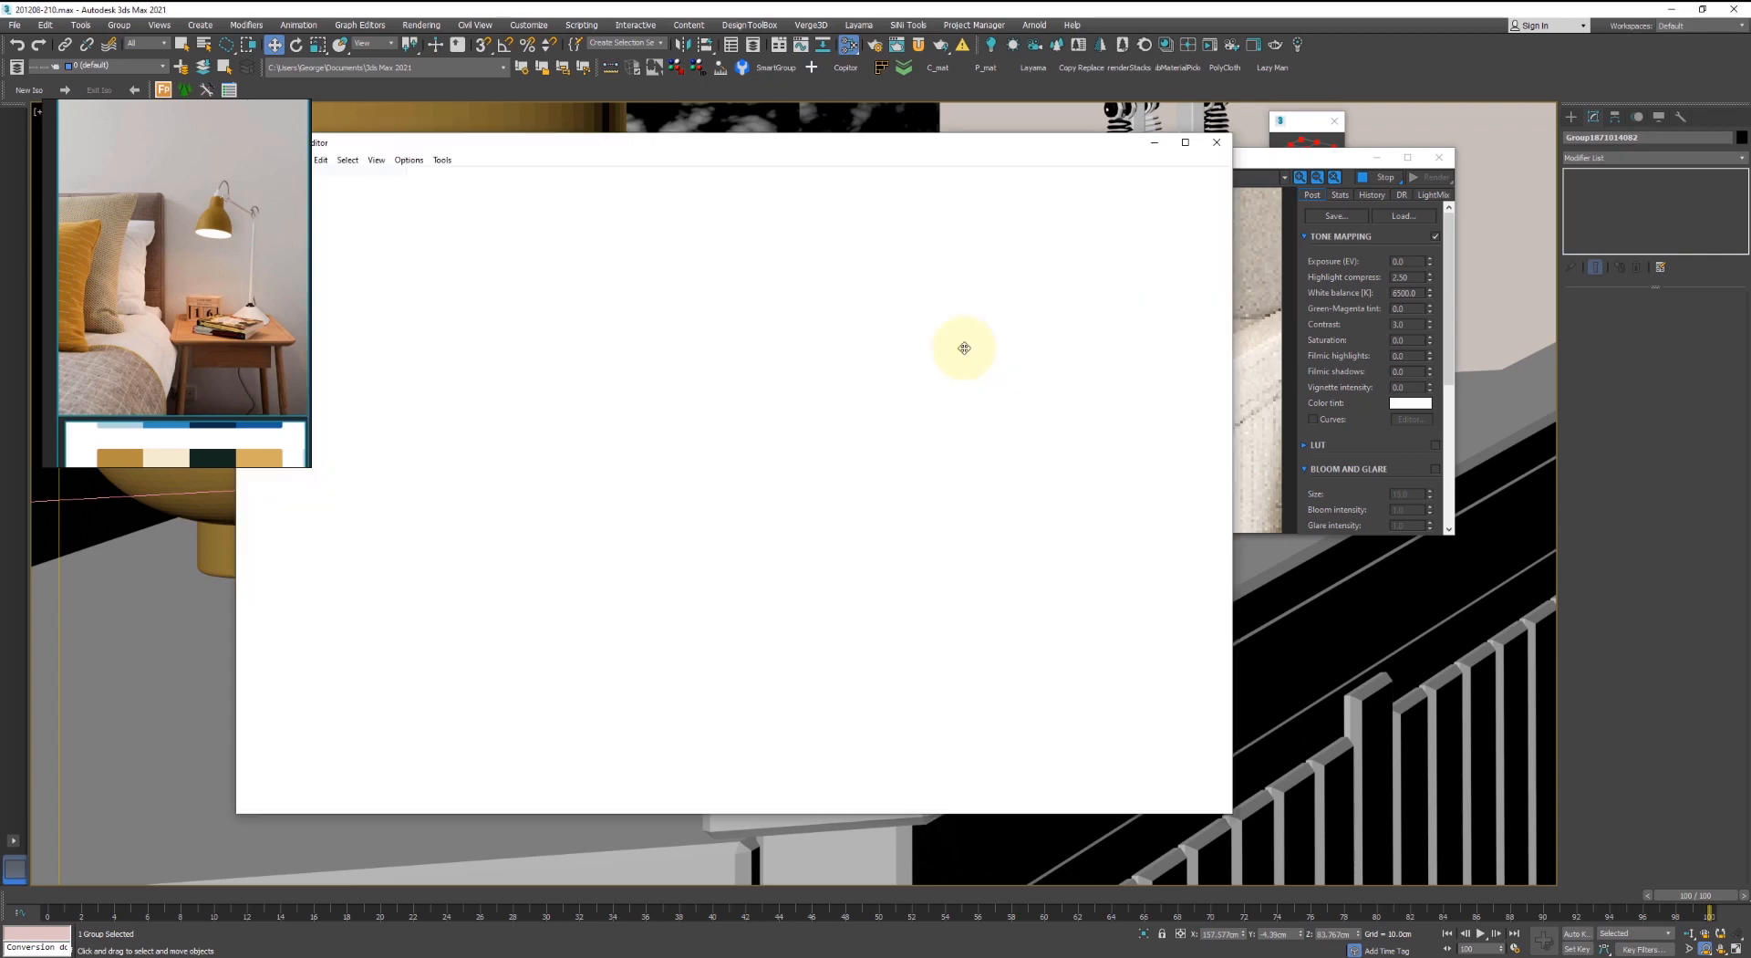
left_click_drag(716, 153, 1126, 221)
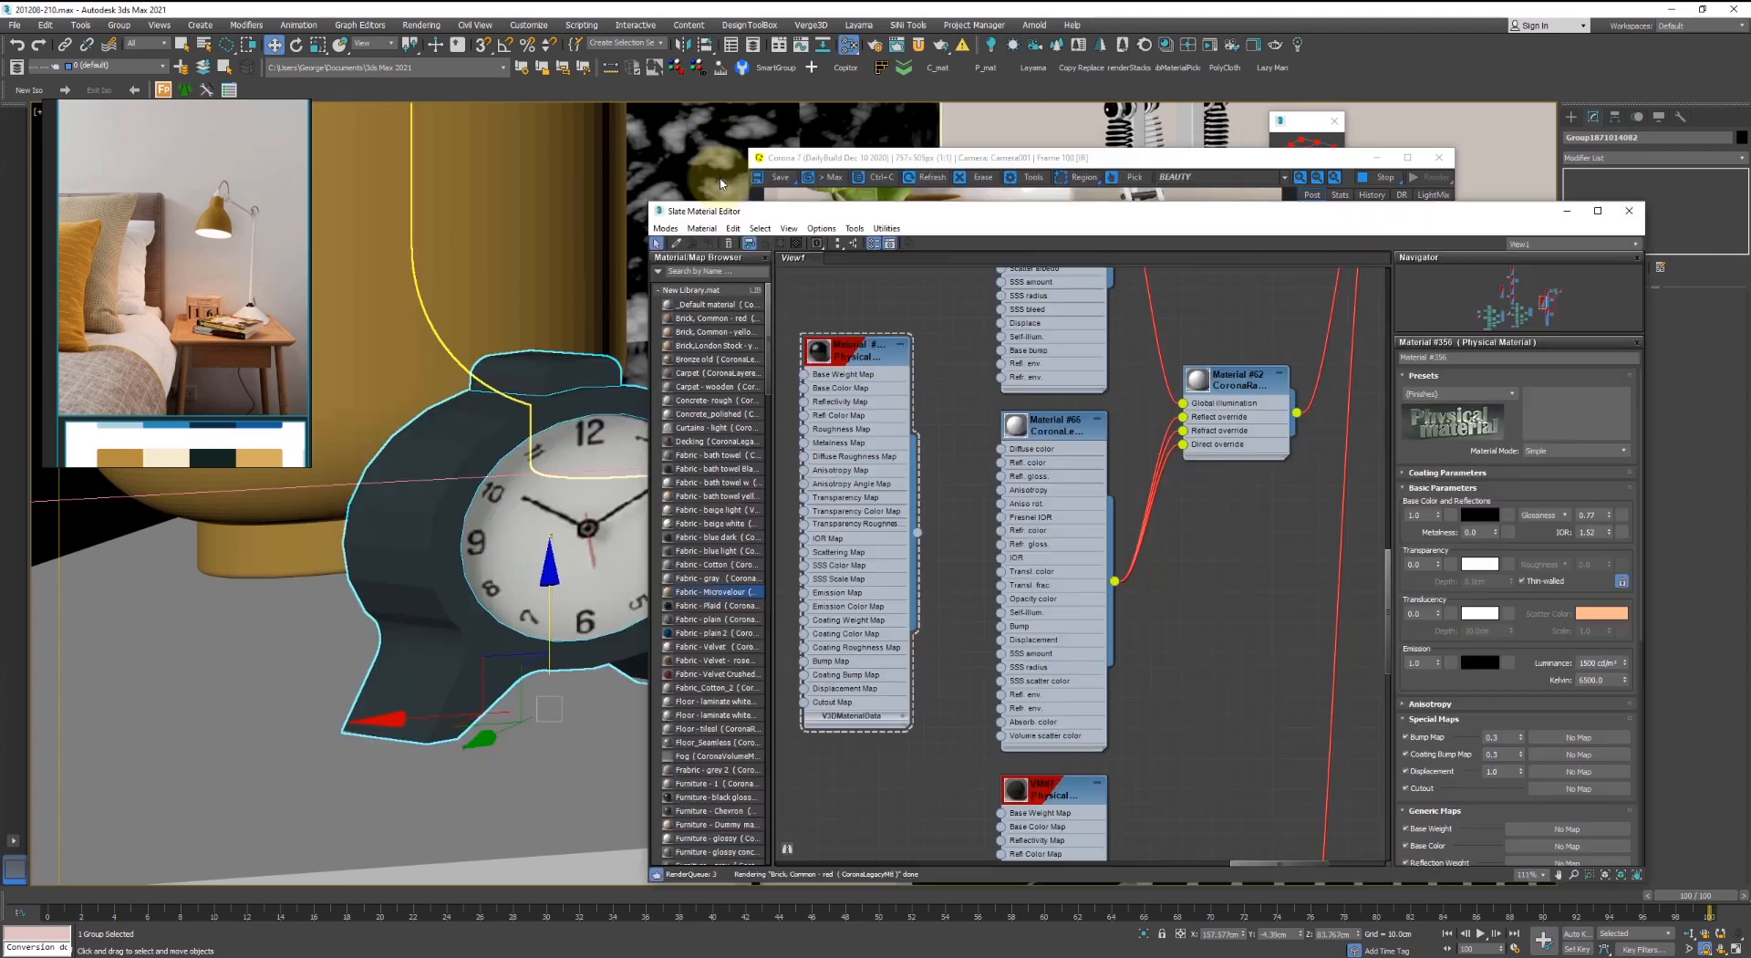
left_click_drag(739, 209, 864, 206)
scroll(977, 331, "down", 3)
middle_click_drag(1005, 359, 1051, 440)
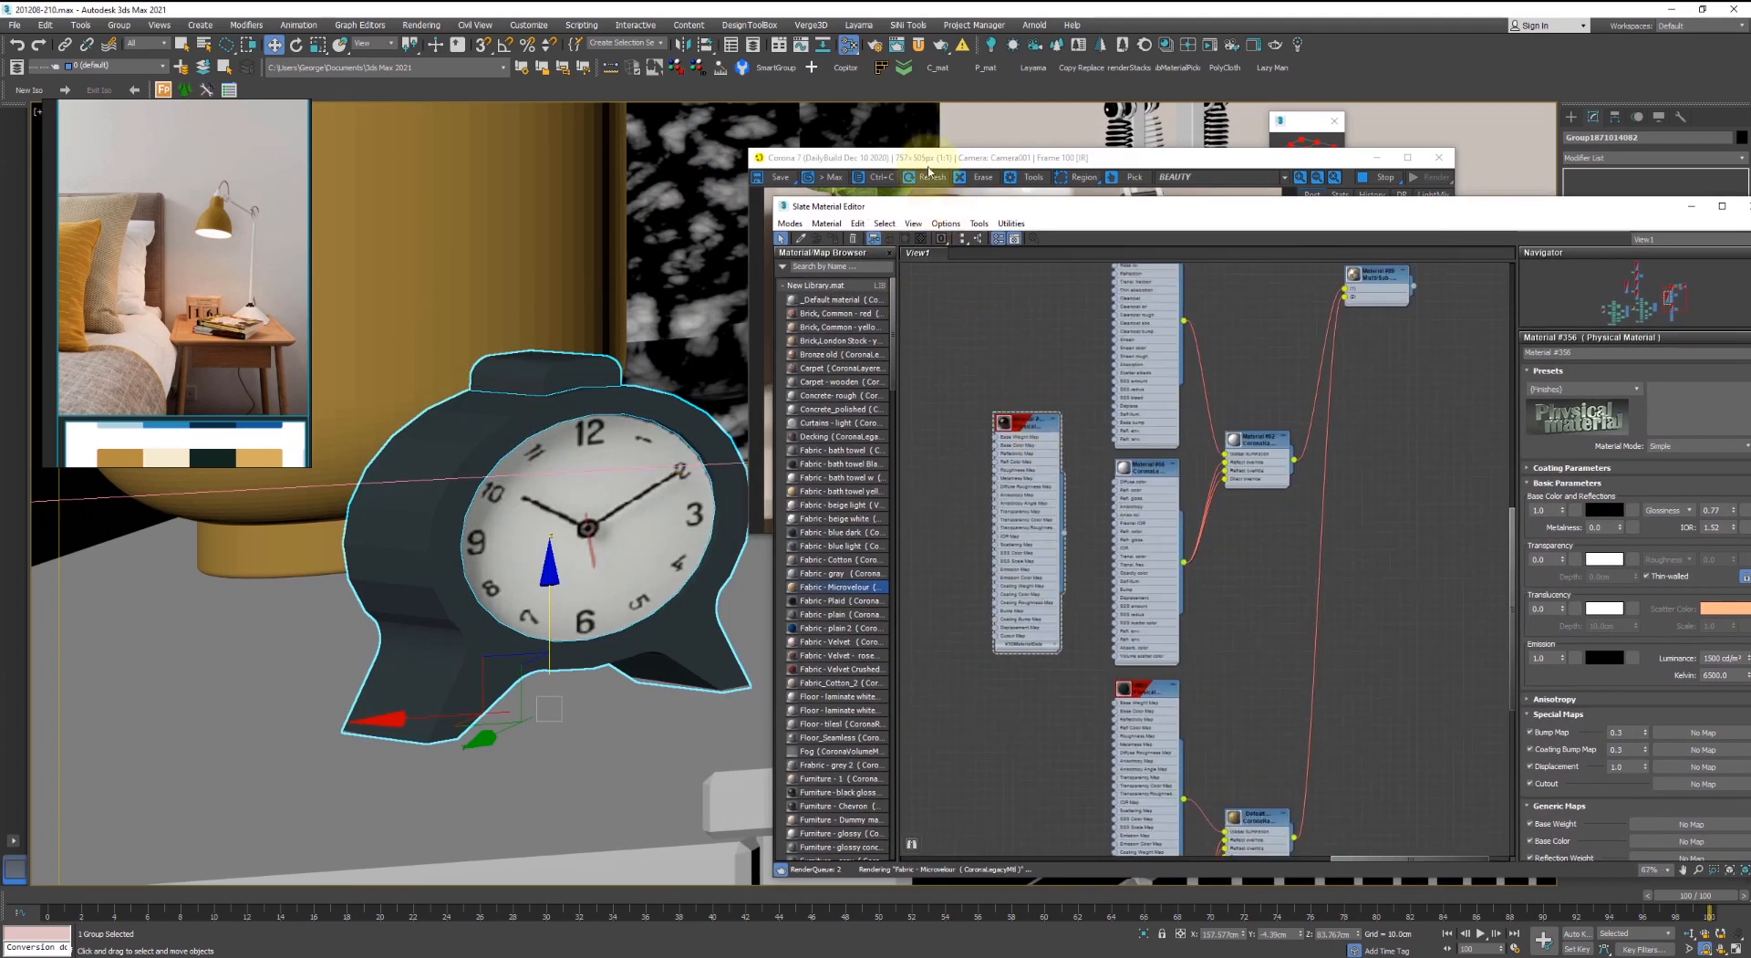
left_click(920, 158)
left_click_drag(737, 130, 505, 35)
middle_click_drag(1164, 457, 1469, 694)
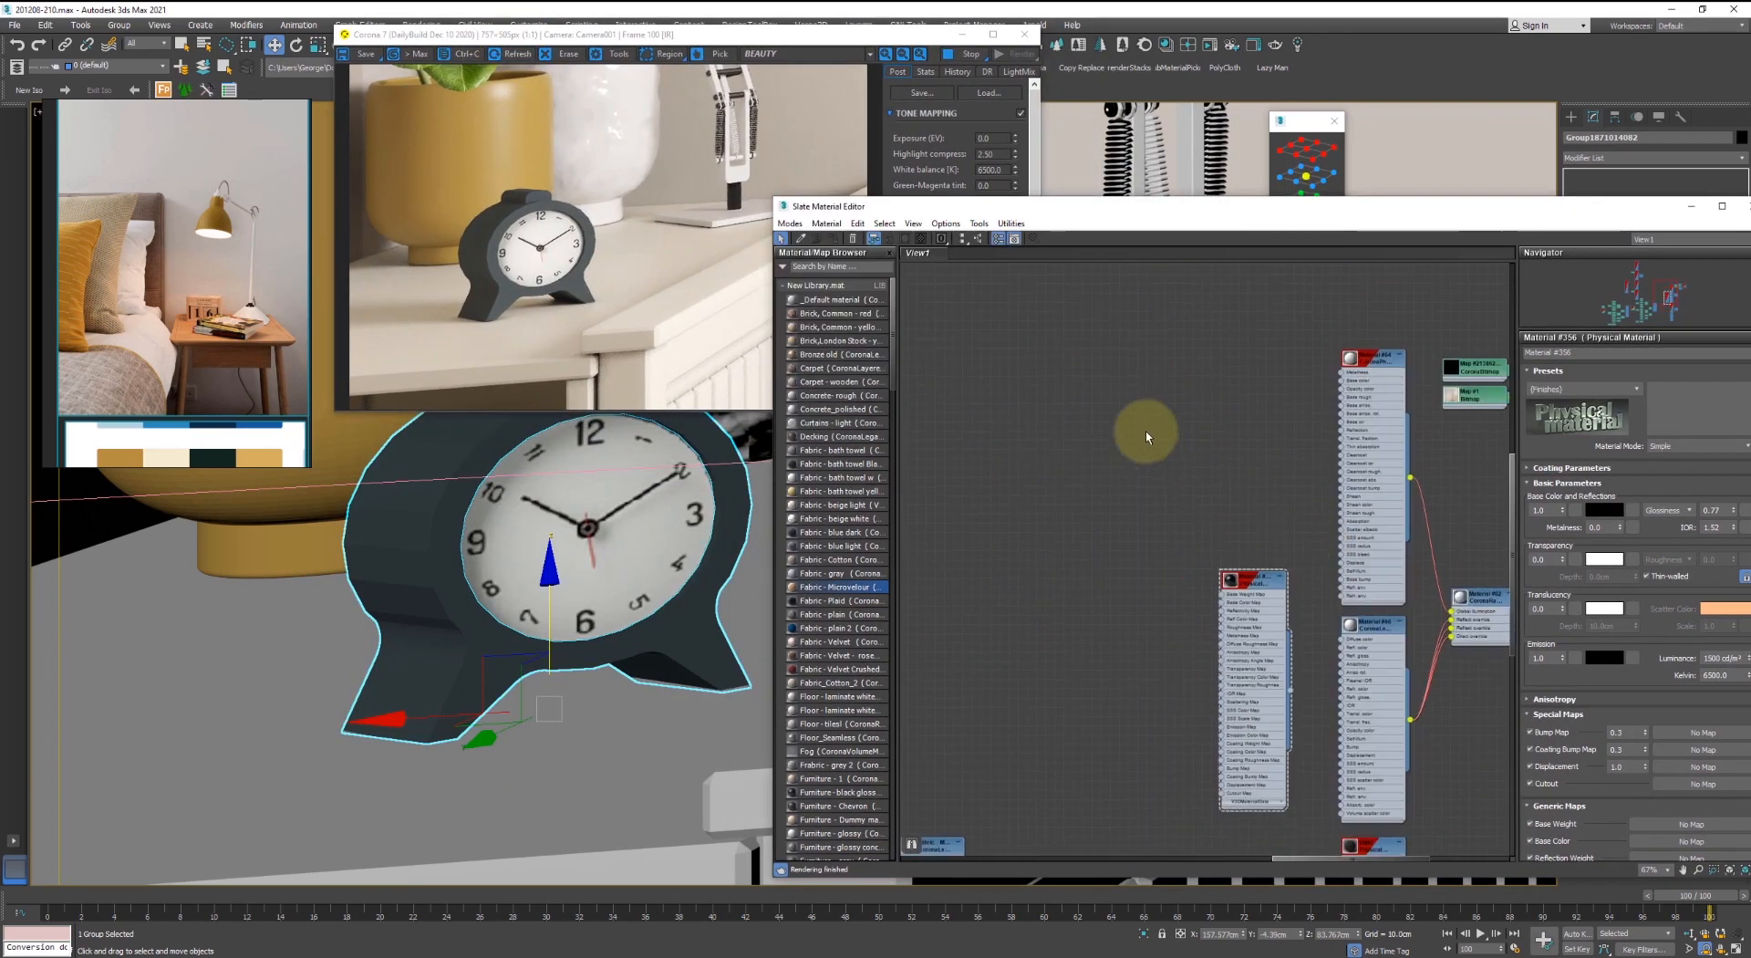
- Pick the material of the alarm clock's dark body and set its Glossiness to 0.75
left_click(419, 520)
scroll(1202, 459, "up", 5)
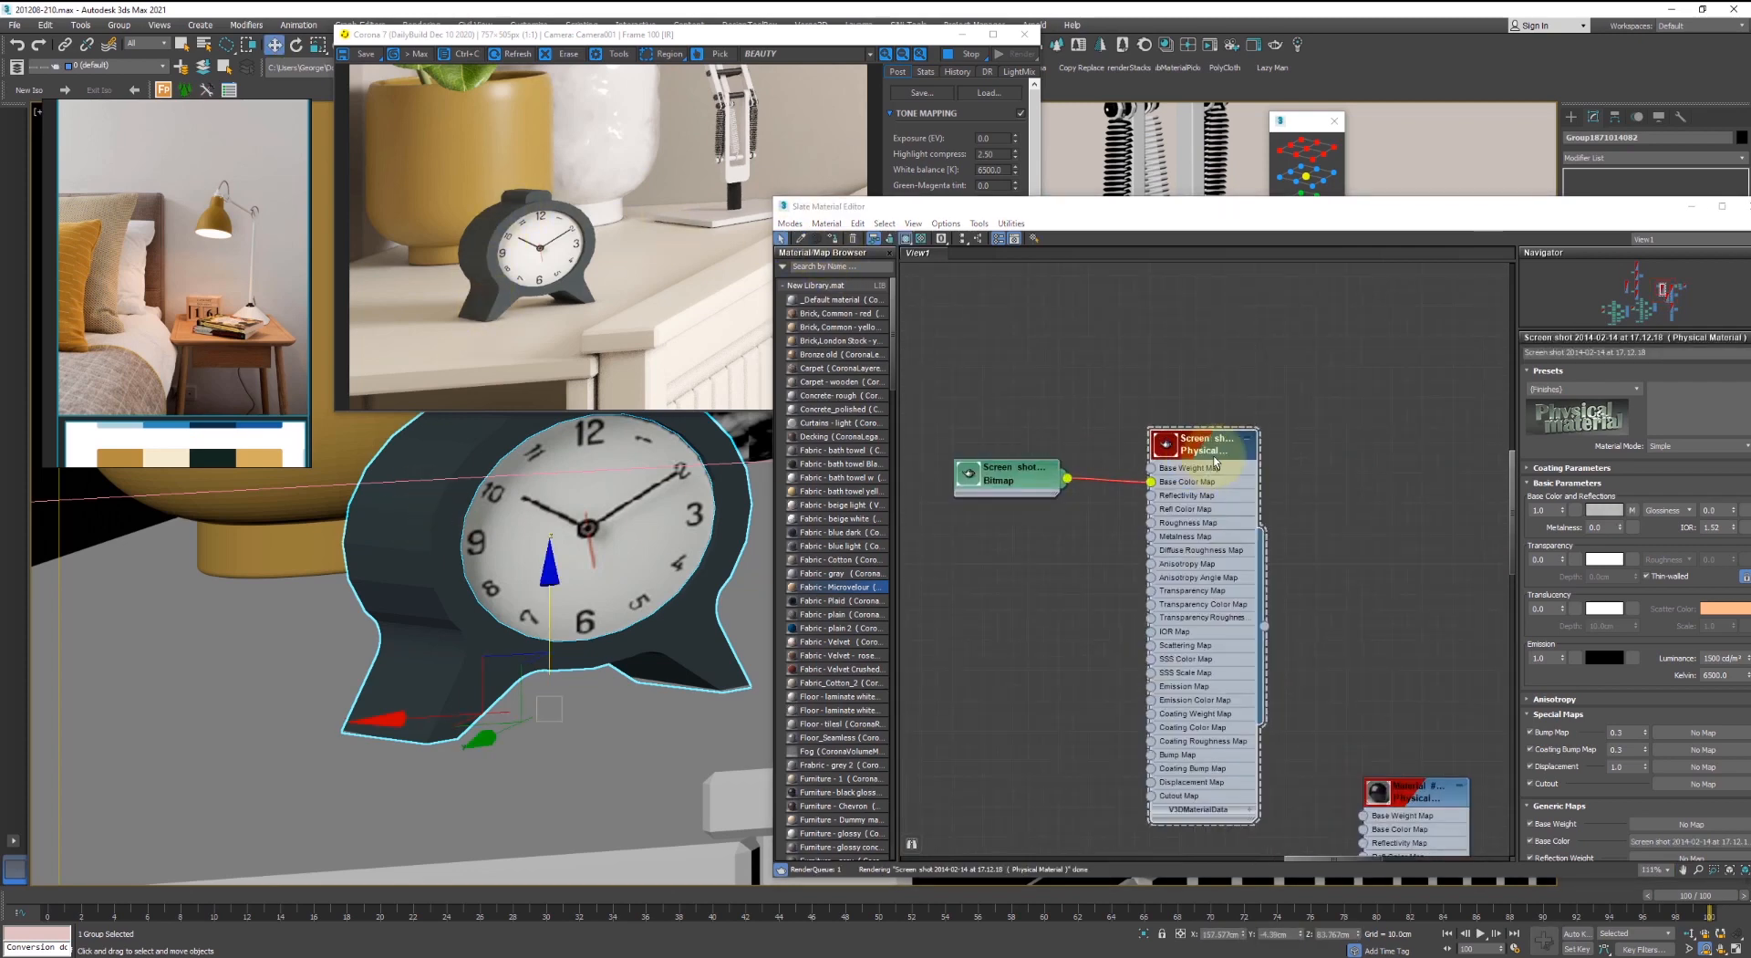
left_click_drag(1278, 215, 1194, 207)
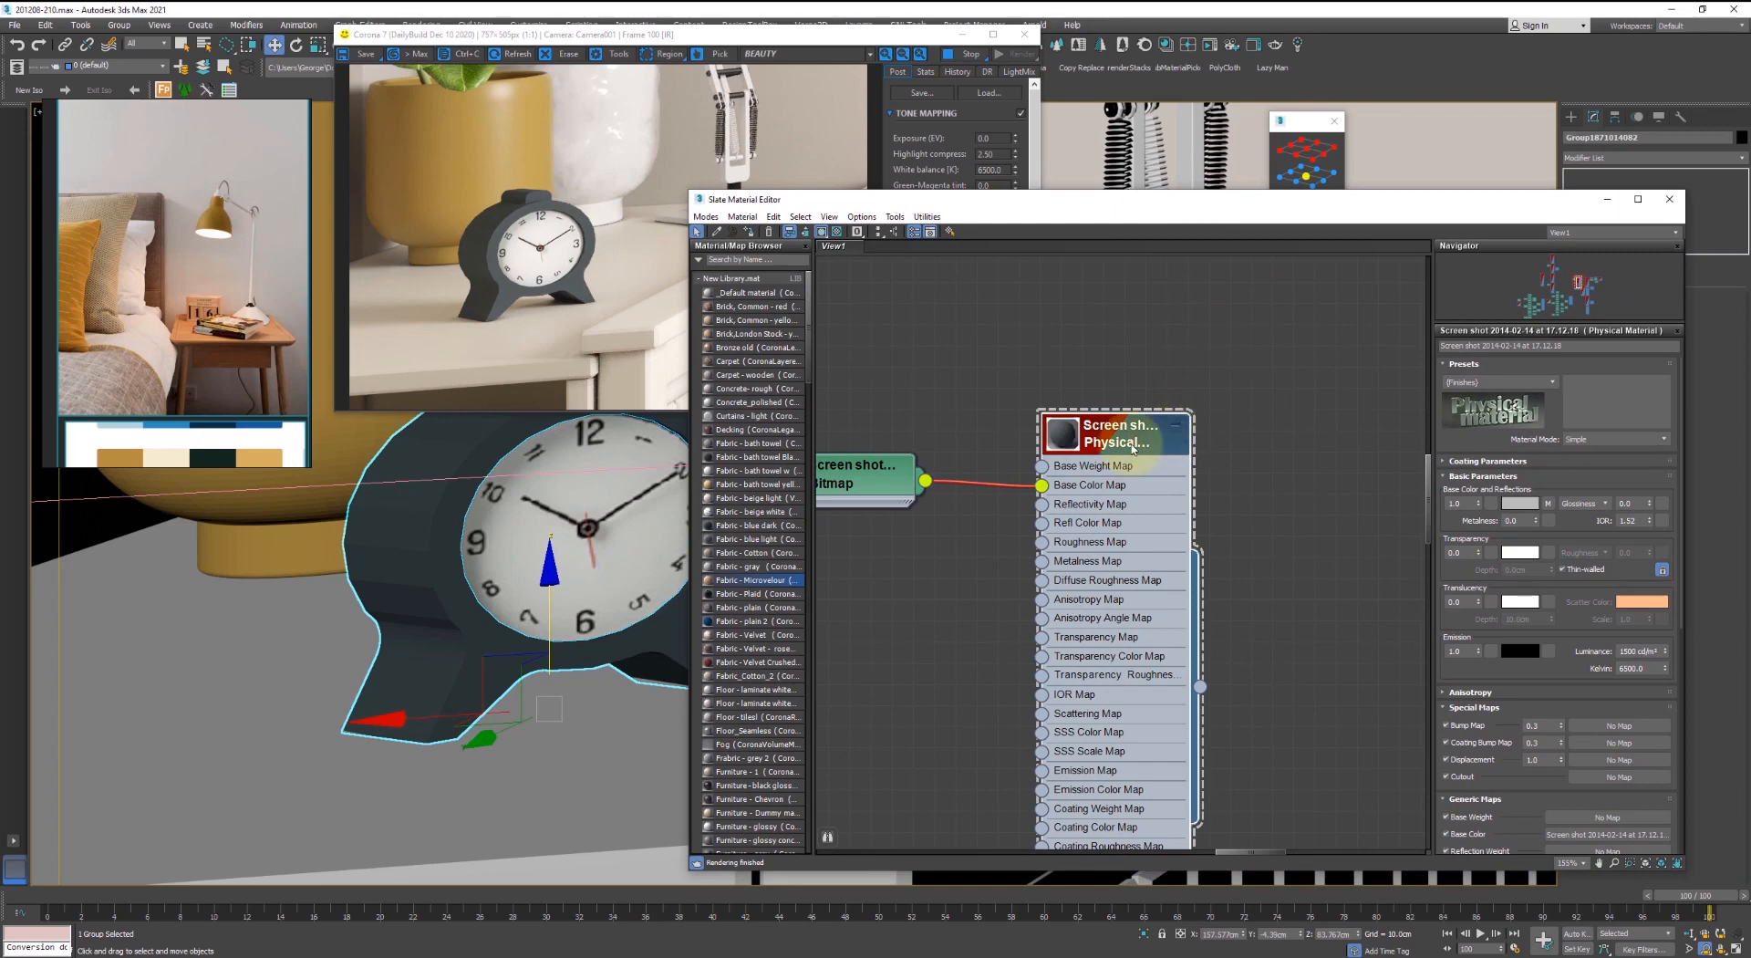
double_click(1630, 503)
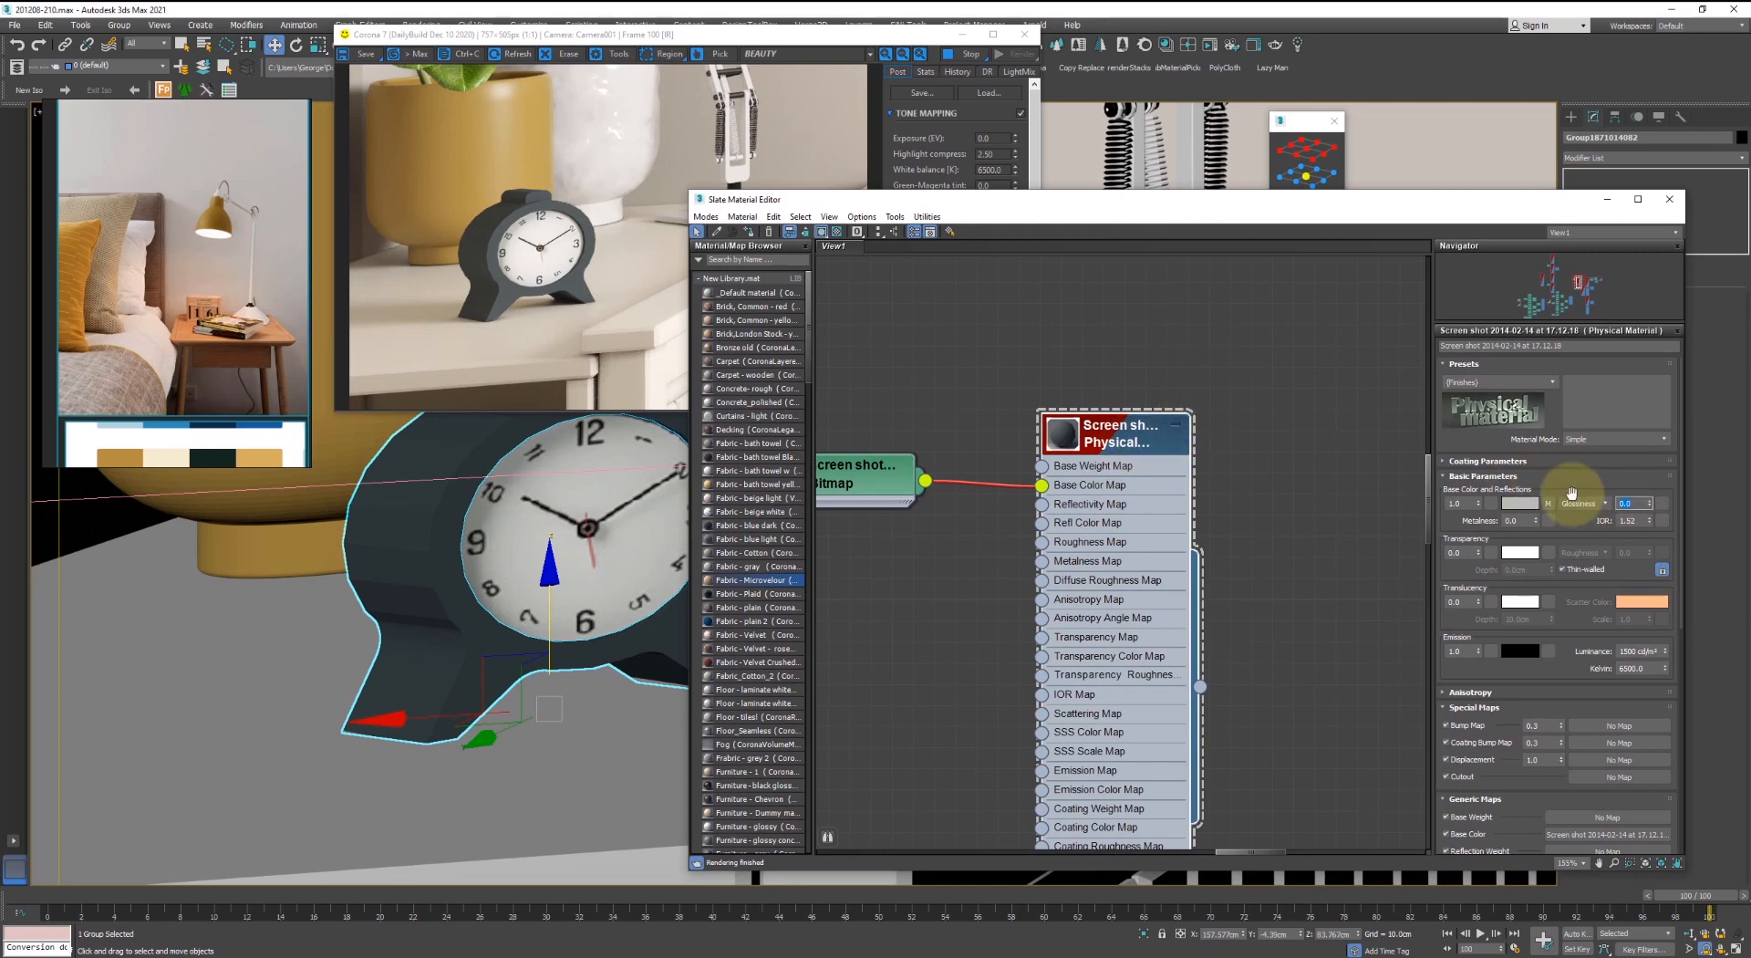
type("0.5")
key("Return")
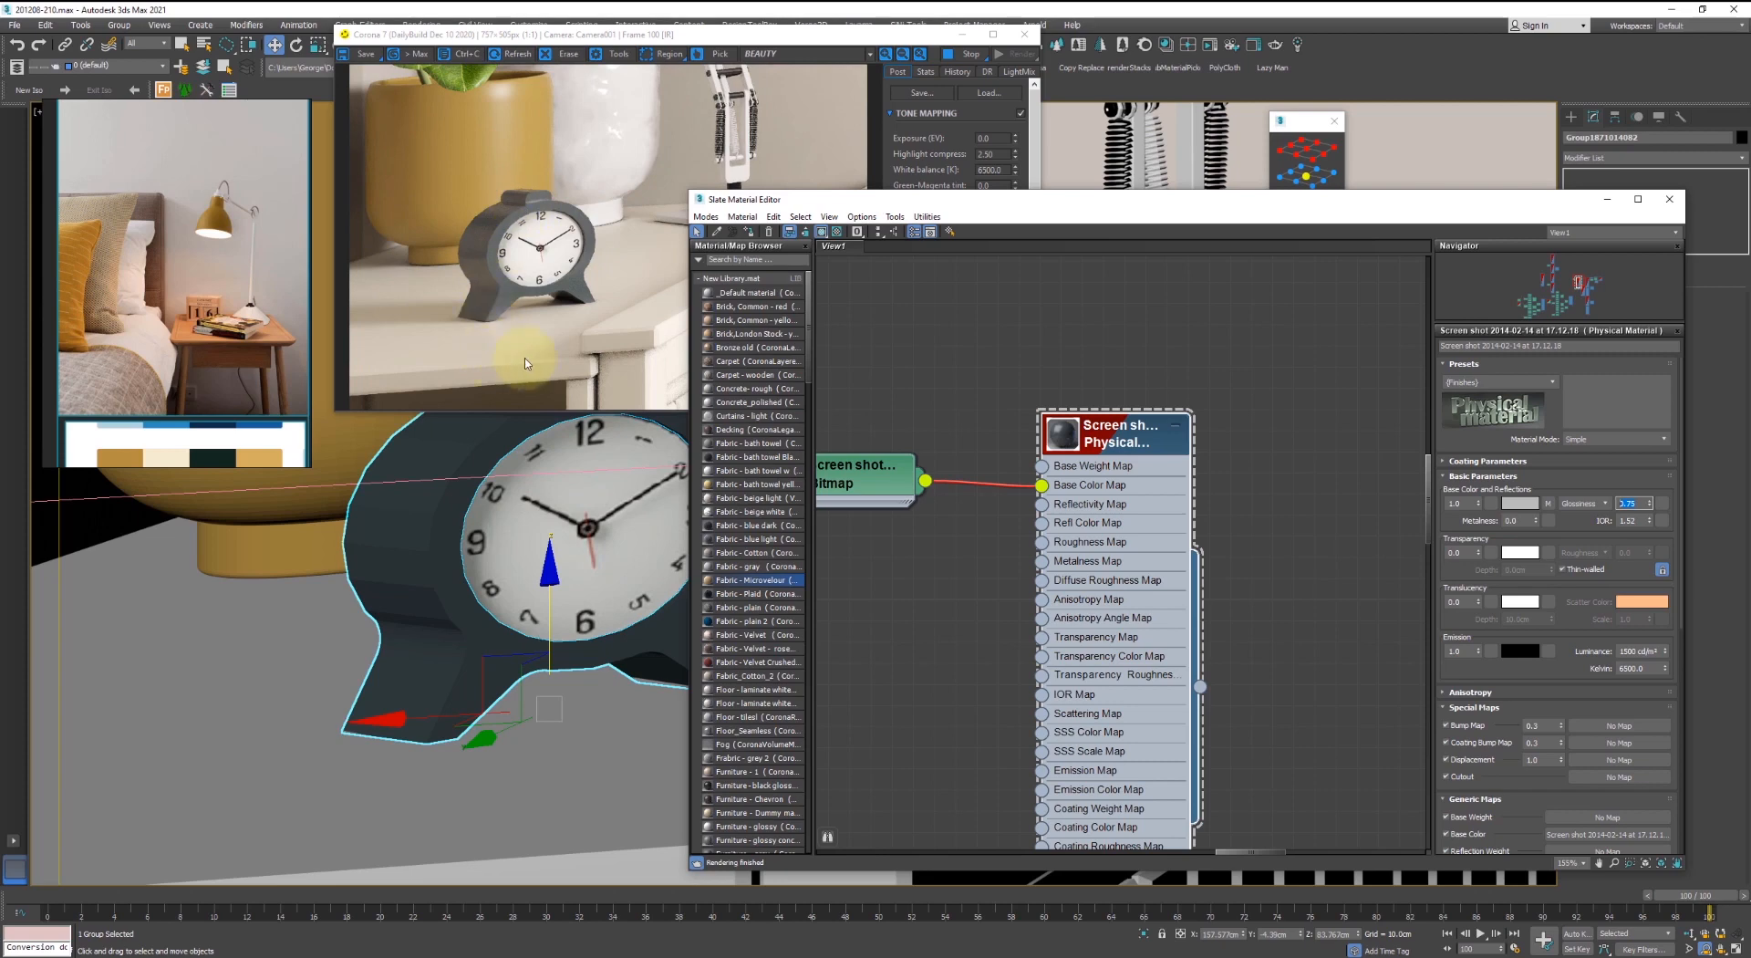
- Pick the alarm clock's face material from the viewport and set its Glossiness to 1.0 and IOR to 2.0
left_click(717, 231)
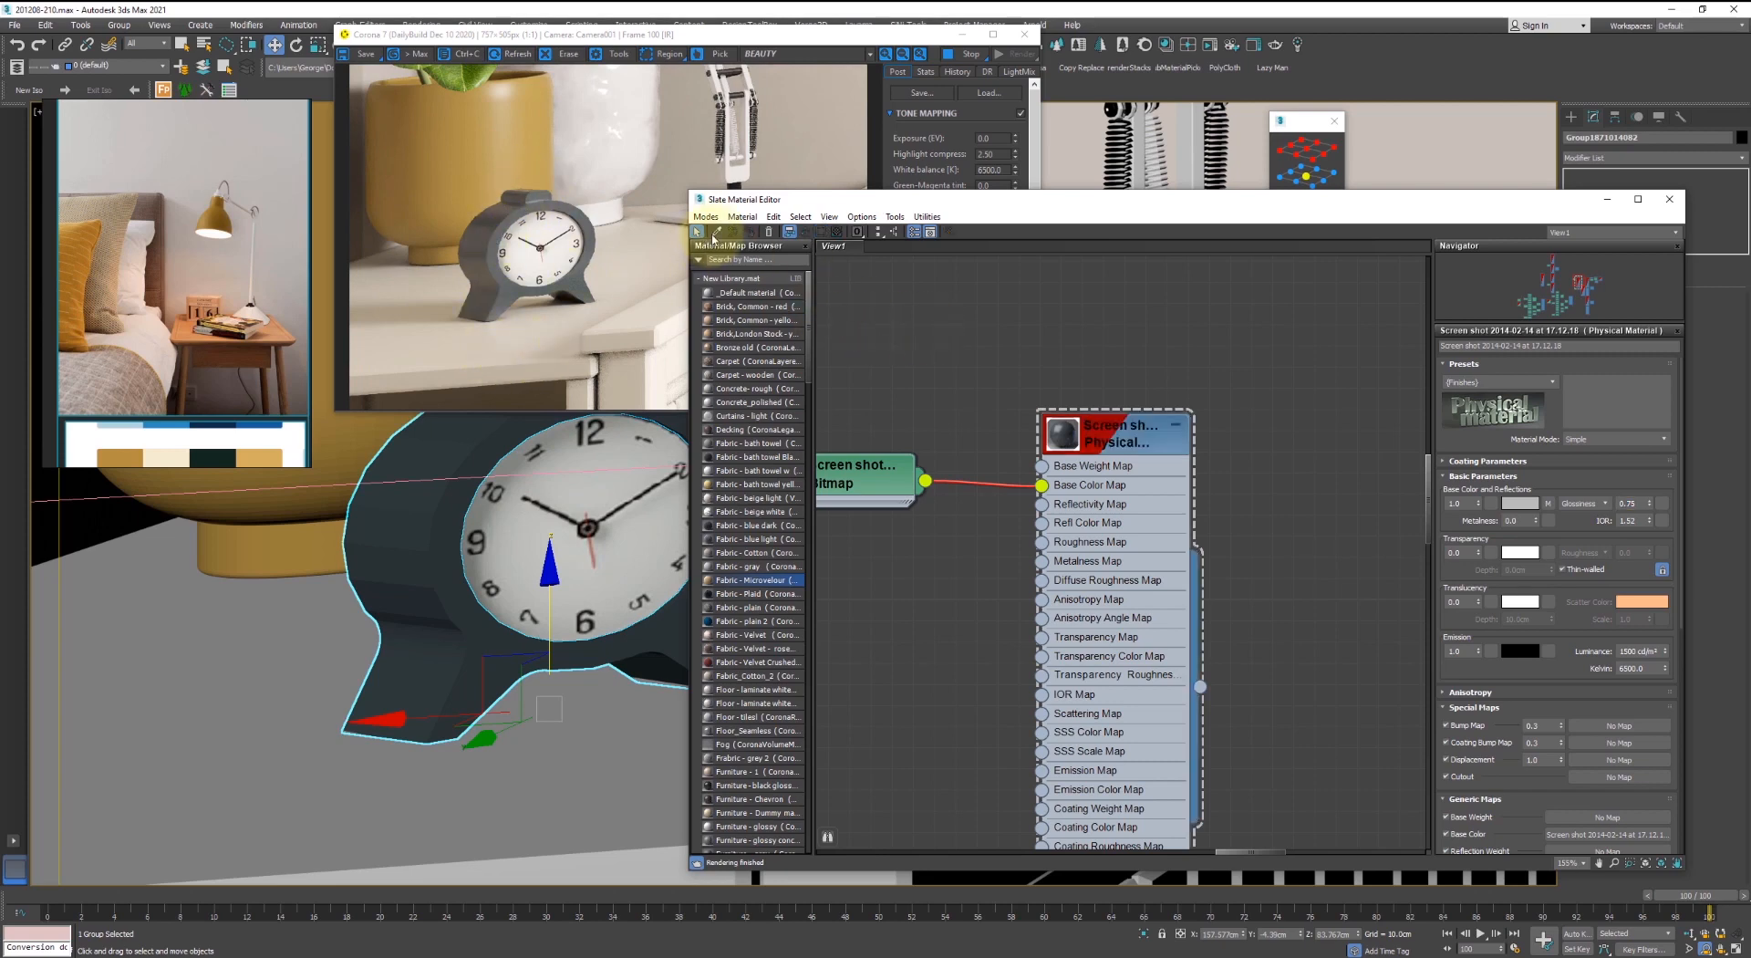
left_click(629, 454)
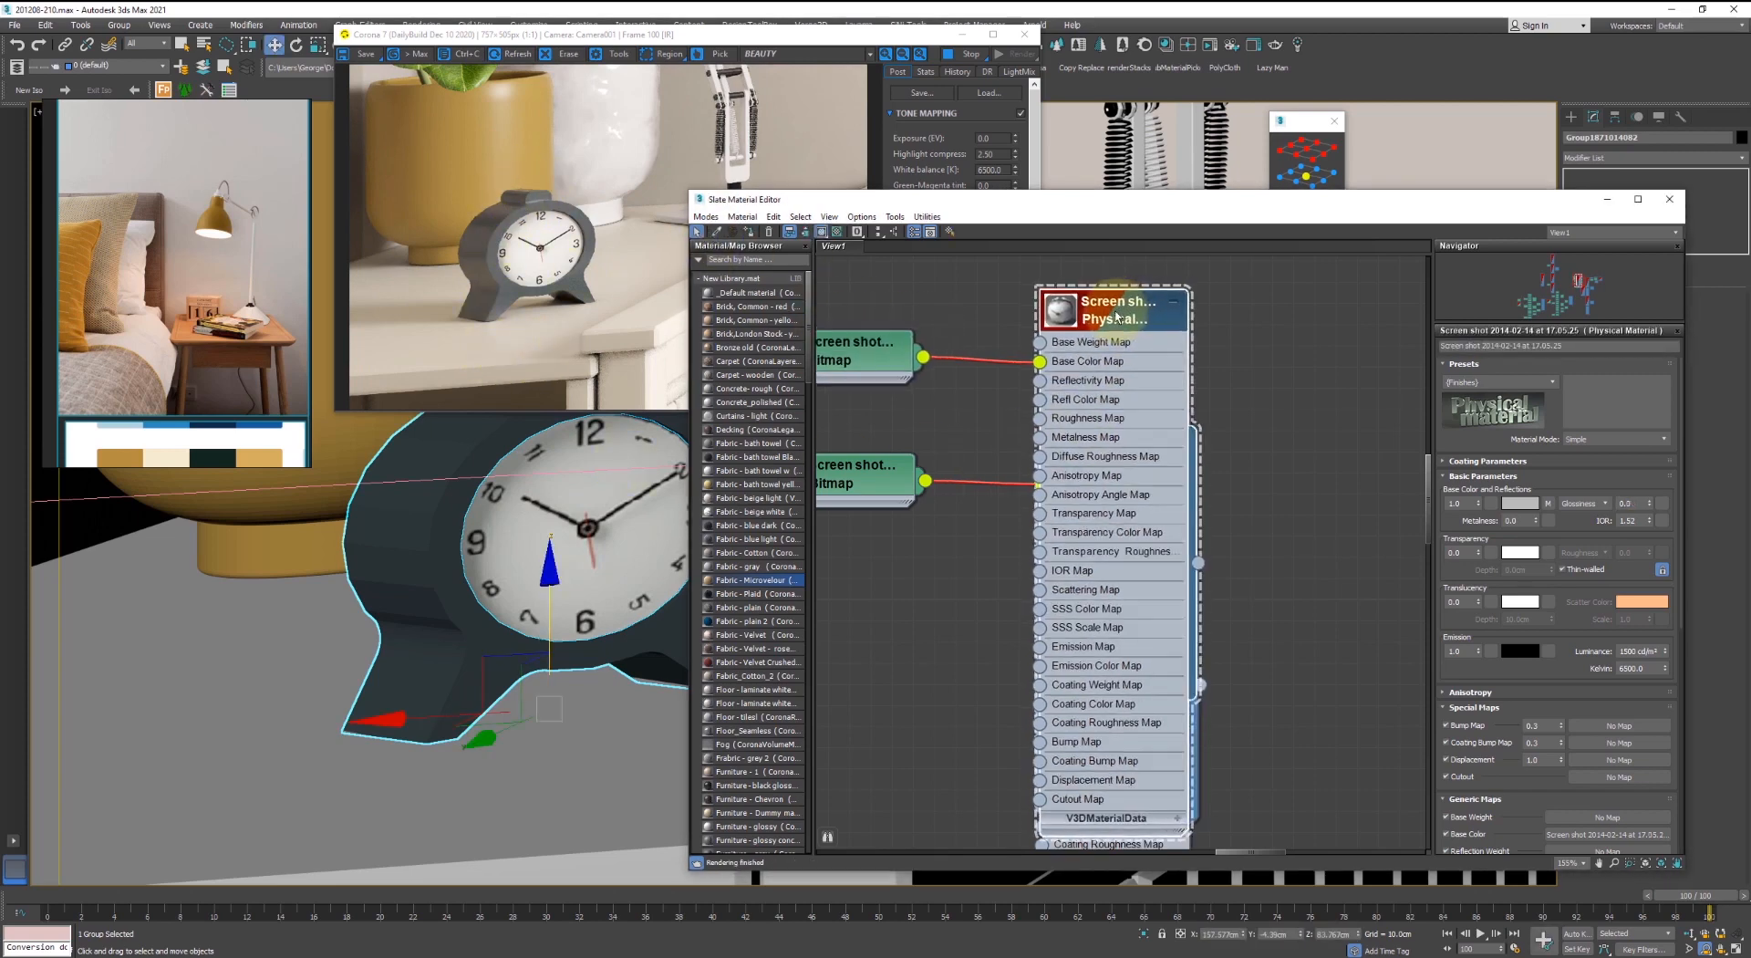
left_click_drag(1115, 313, 905, 586)
middle_click_drag(931, 573, 1194, 478)
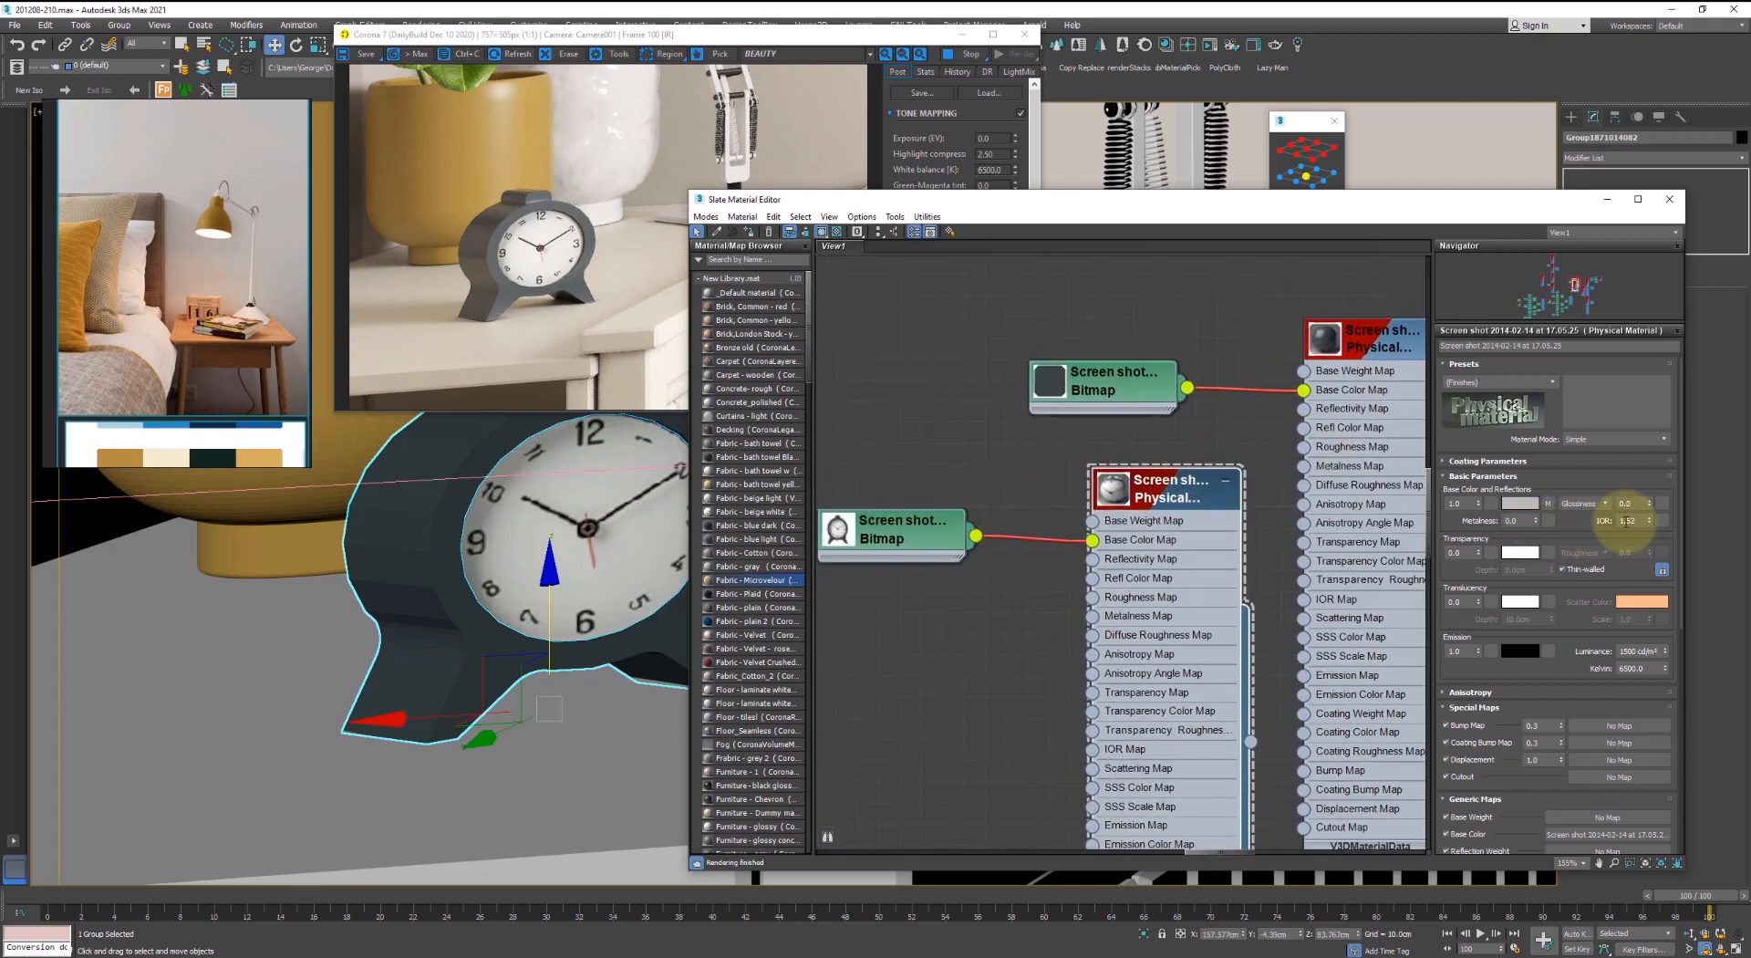
left_click_drag(1642, 505, 1581, 506)
type("1")
key("Return")
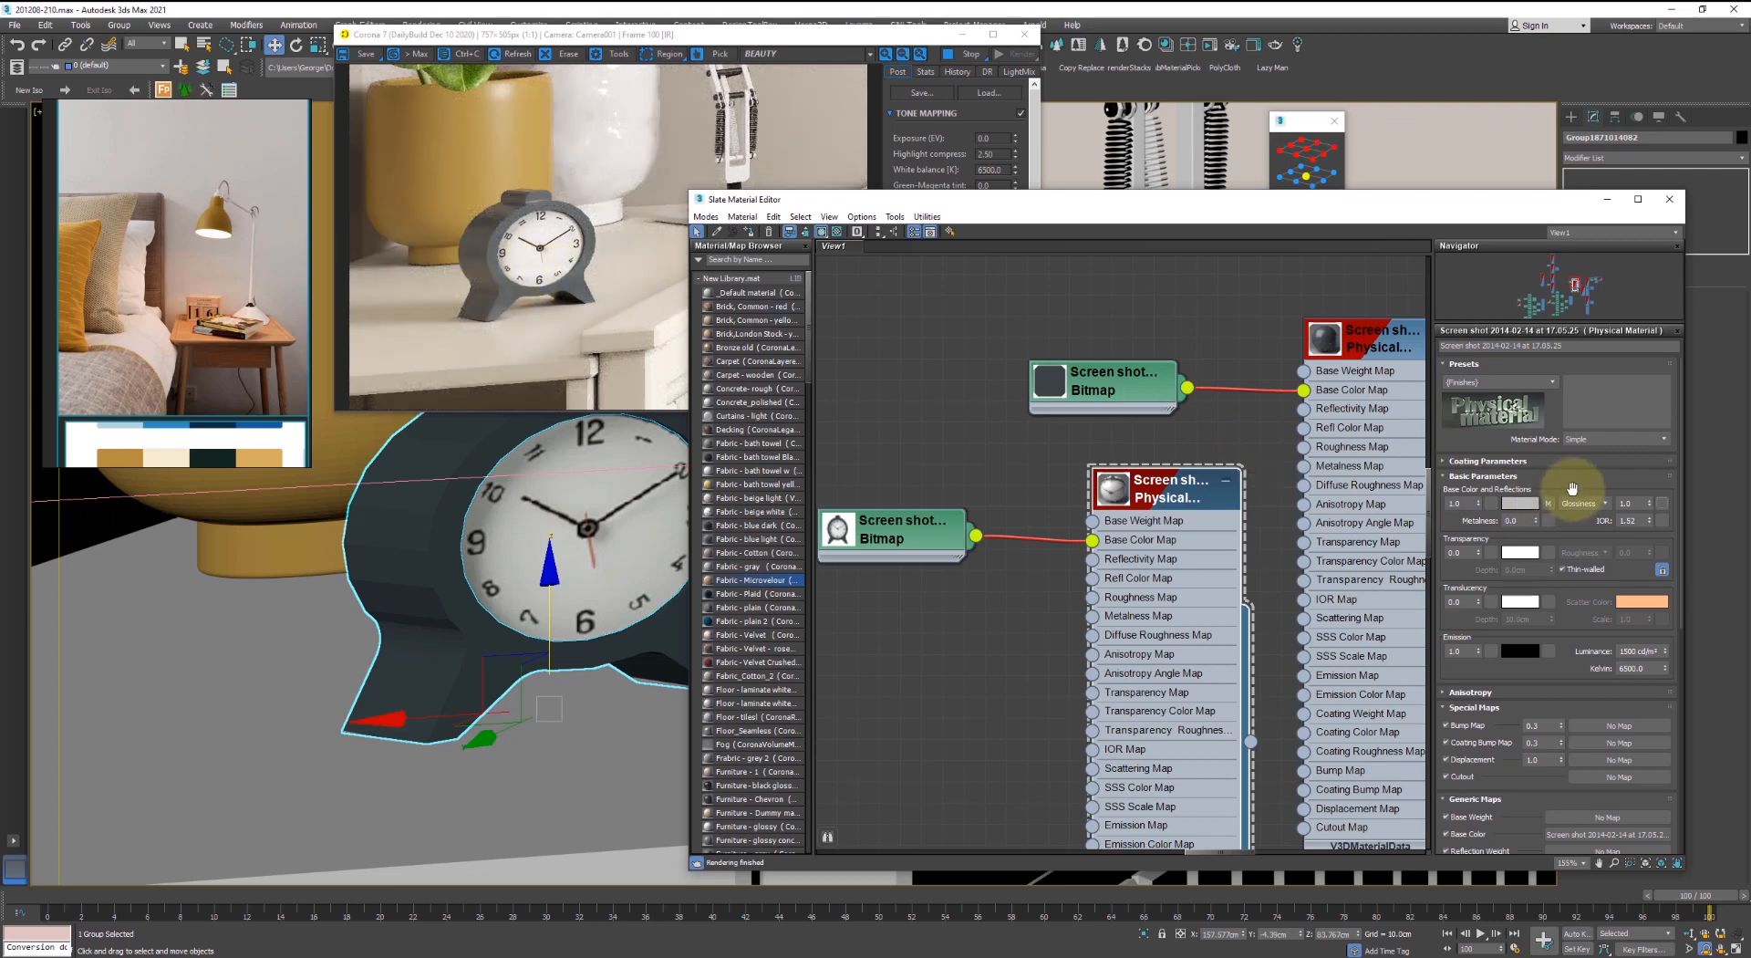
type("2")
key("Return")
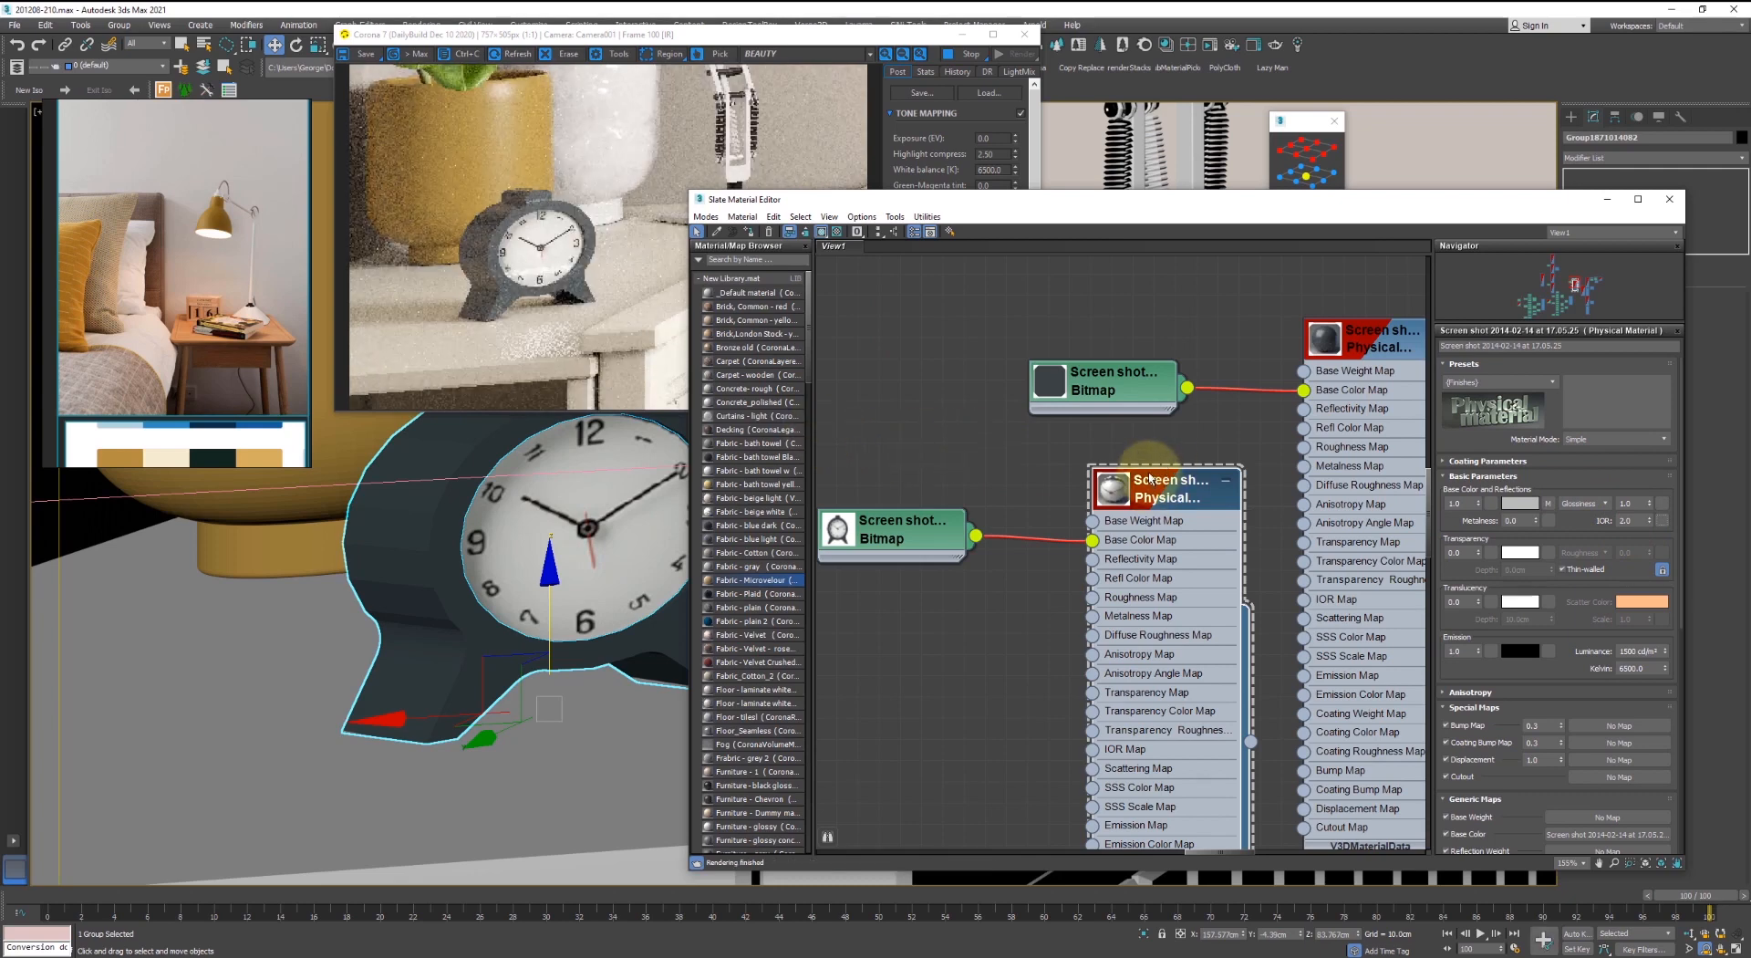
- Close the material editor and interactive render window, and return to the camera view with nothing selected
left_click(849, 117)
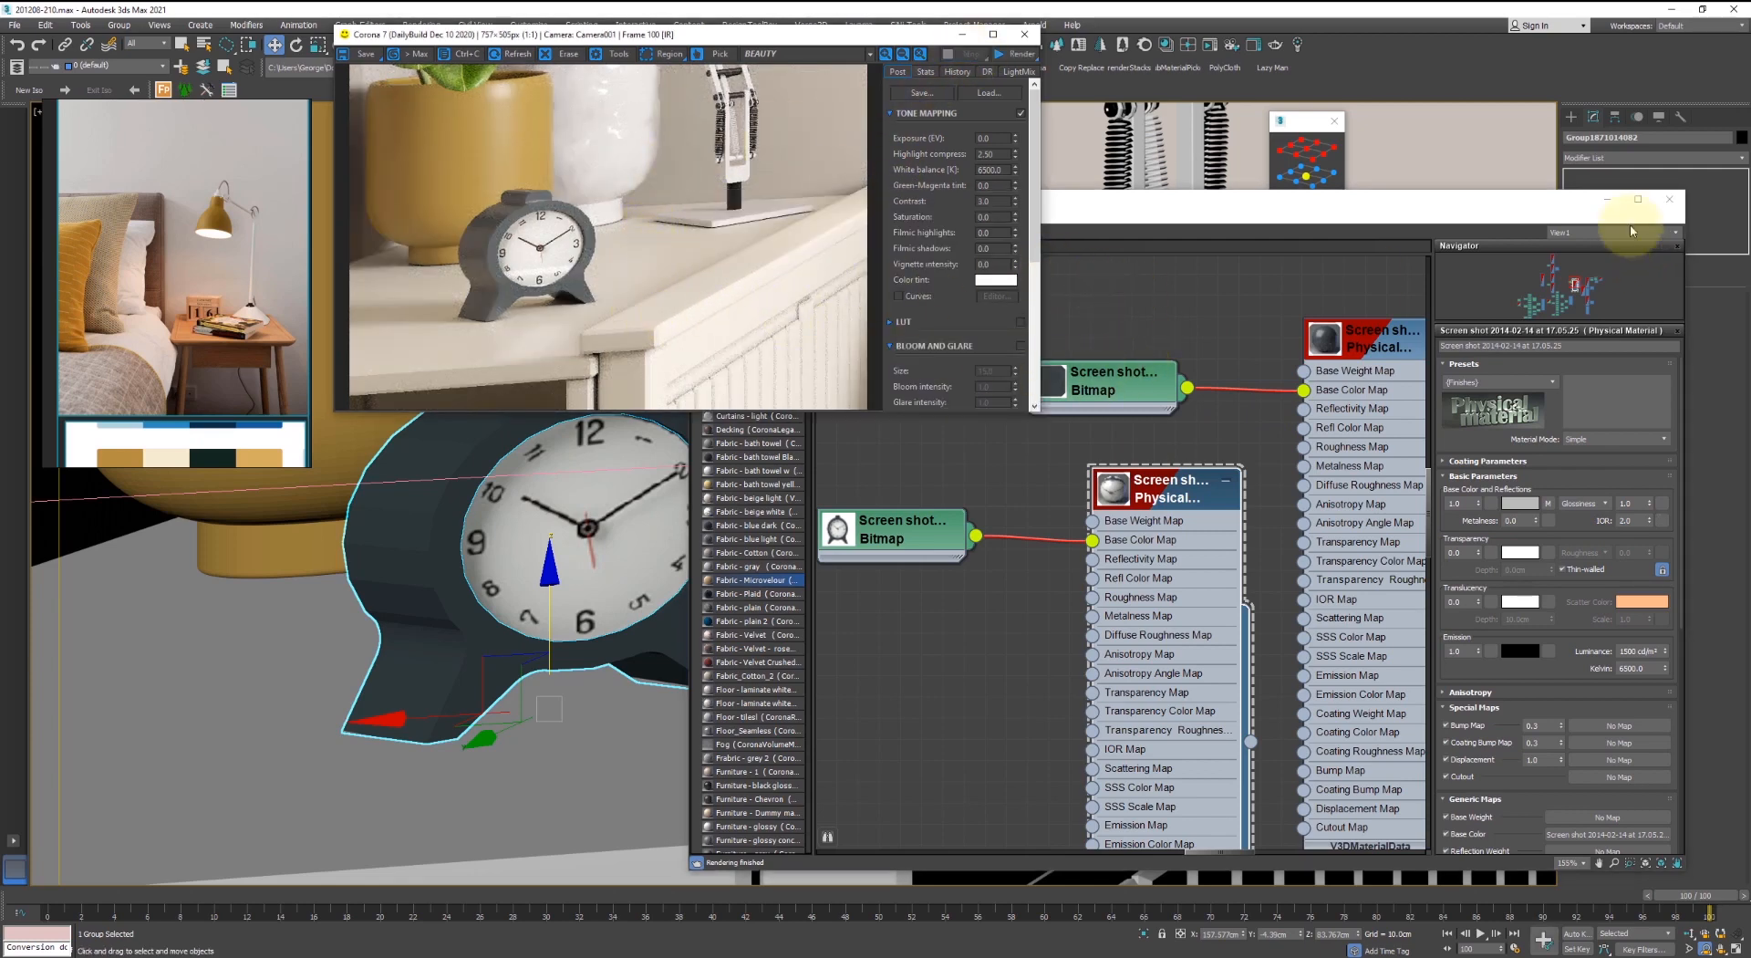
left_click(1670, 199)
key("c")
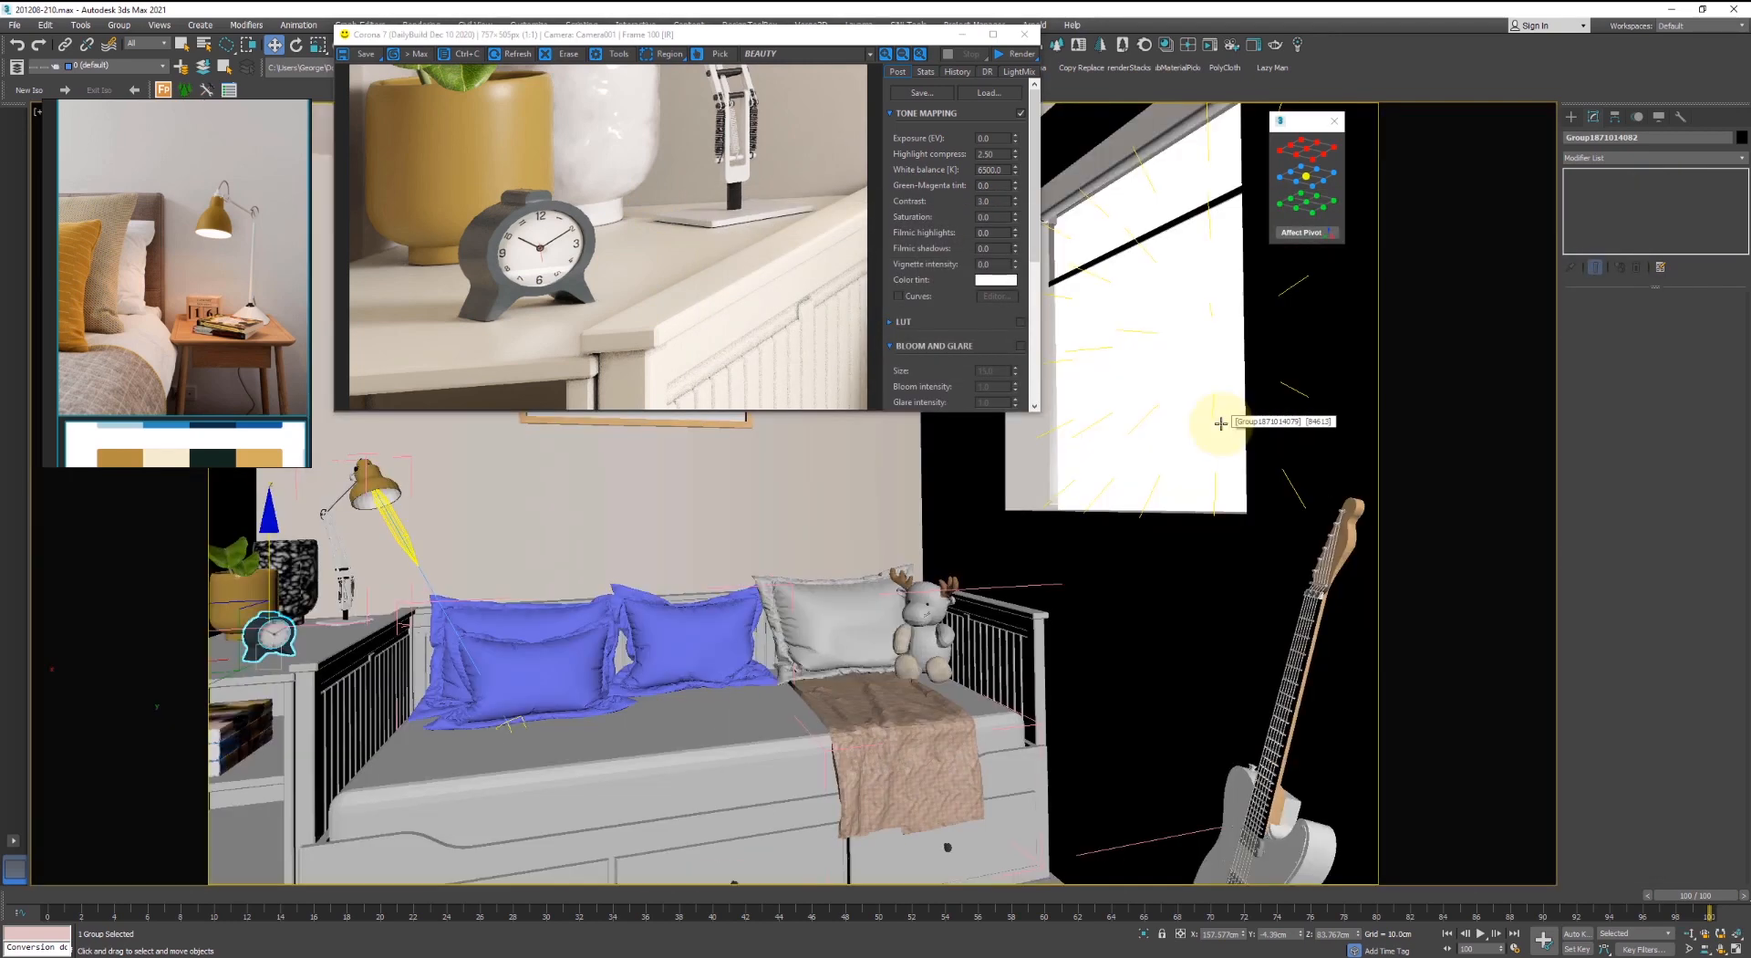
left_click(1025, 34)
left_click(1144, 295)
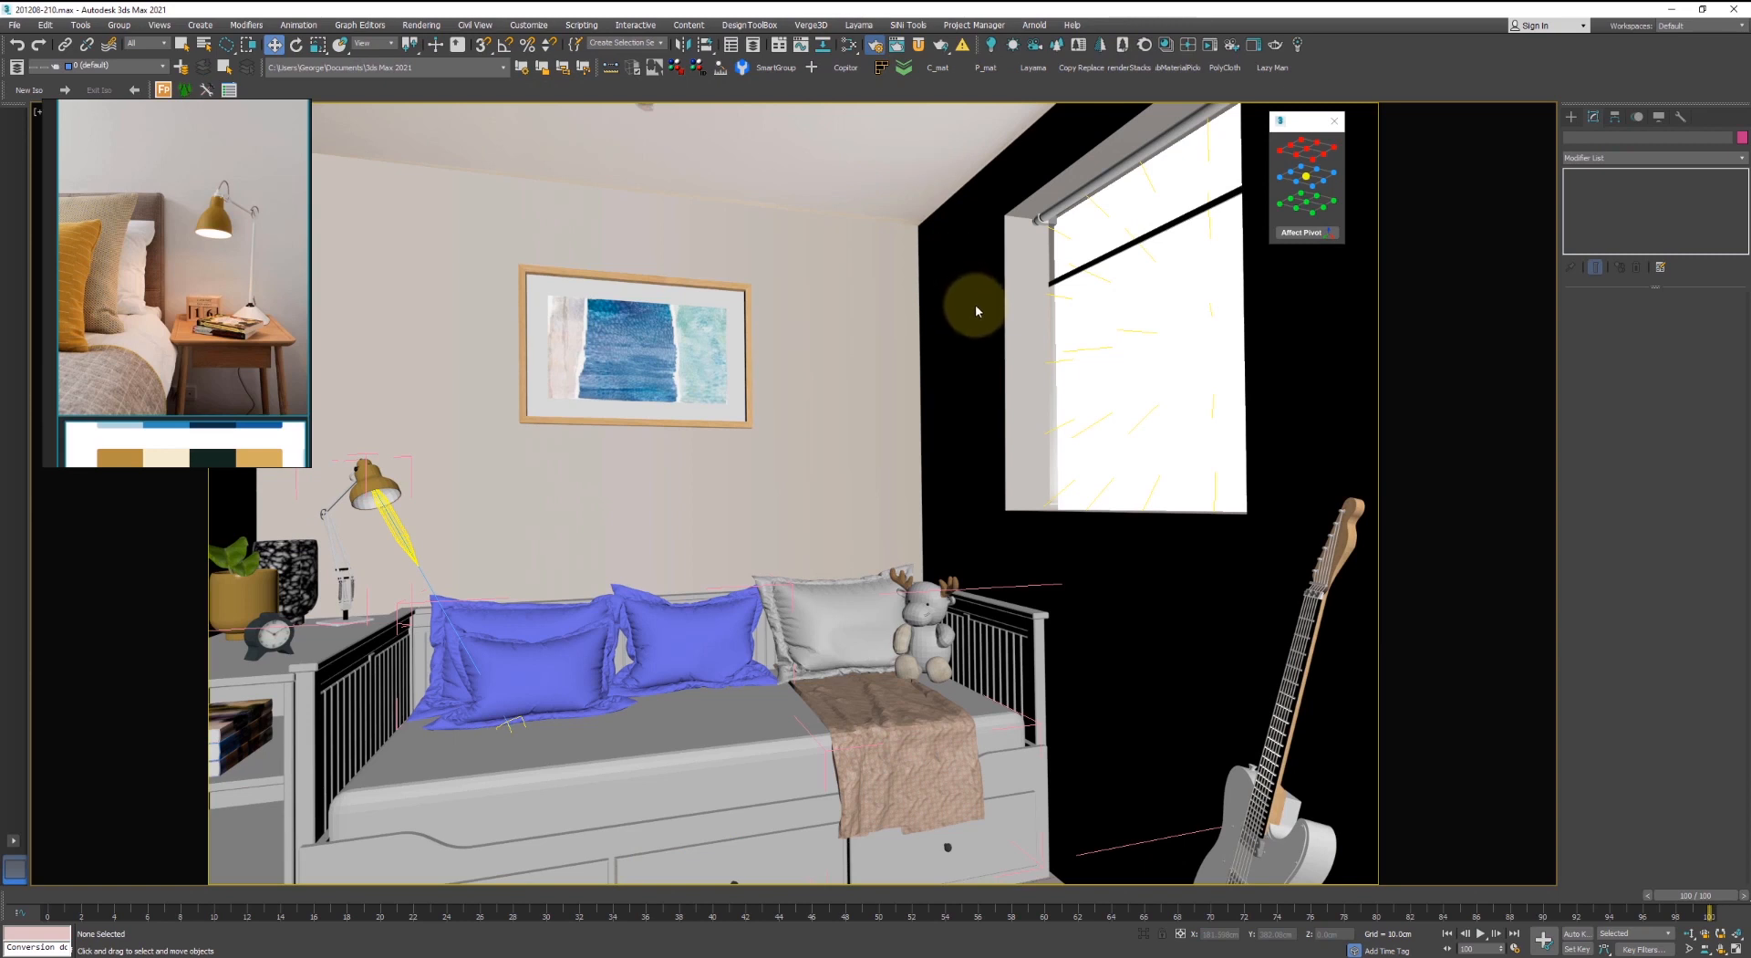
- Open the Corona render setup and turn off clearing the frame buffer between renders
key("F10")
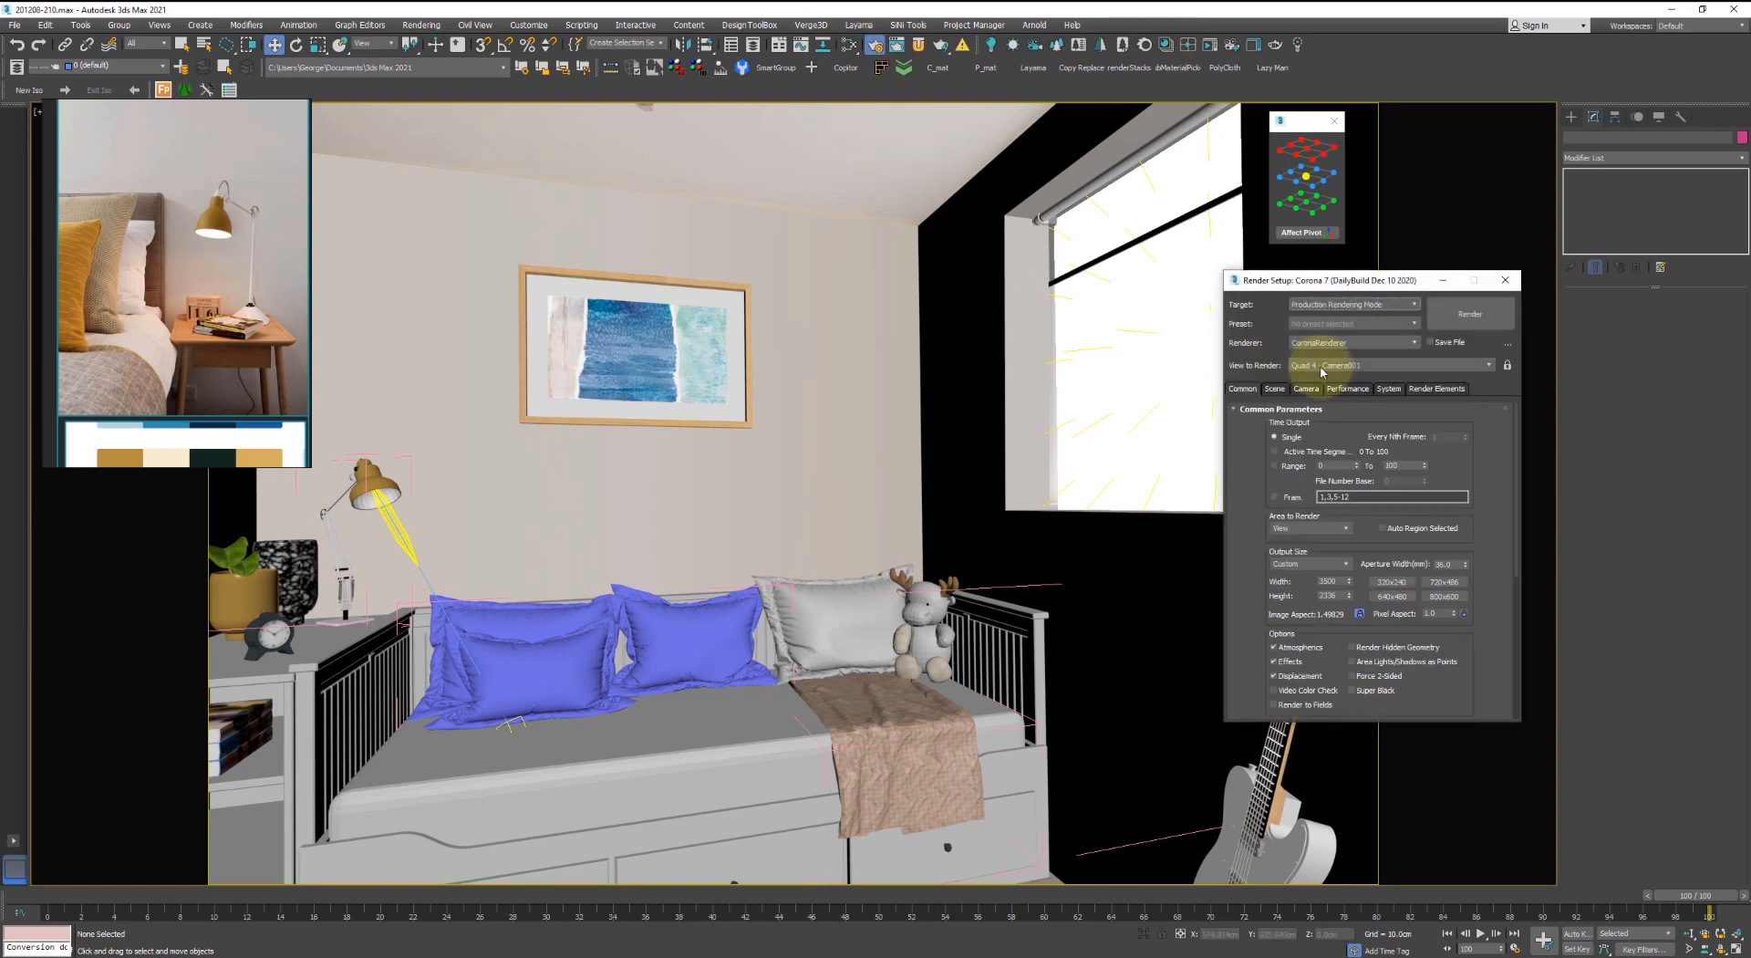
left_click(1388, 389)
left_click(1308, 455)
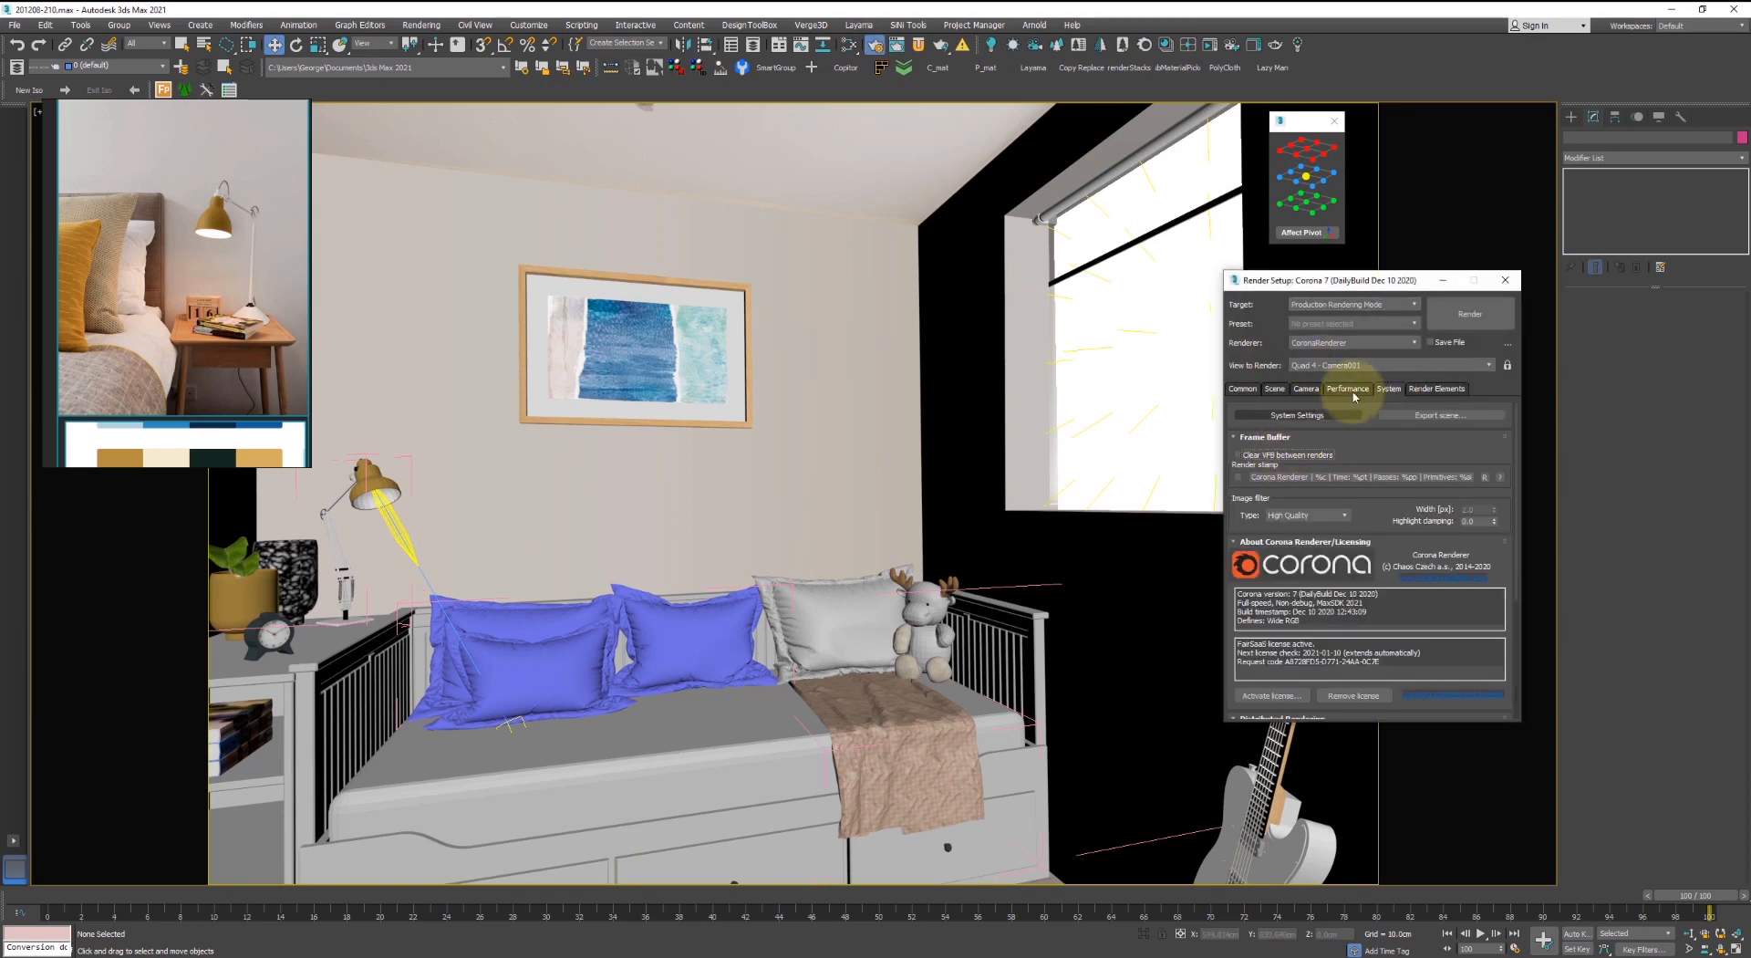
- Set the render's noise level limit to 3% and its denoising mode to Corona High Quality
left_click(1274, 389)
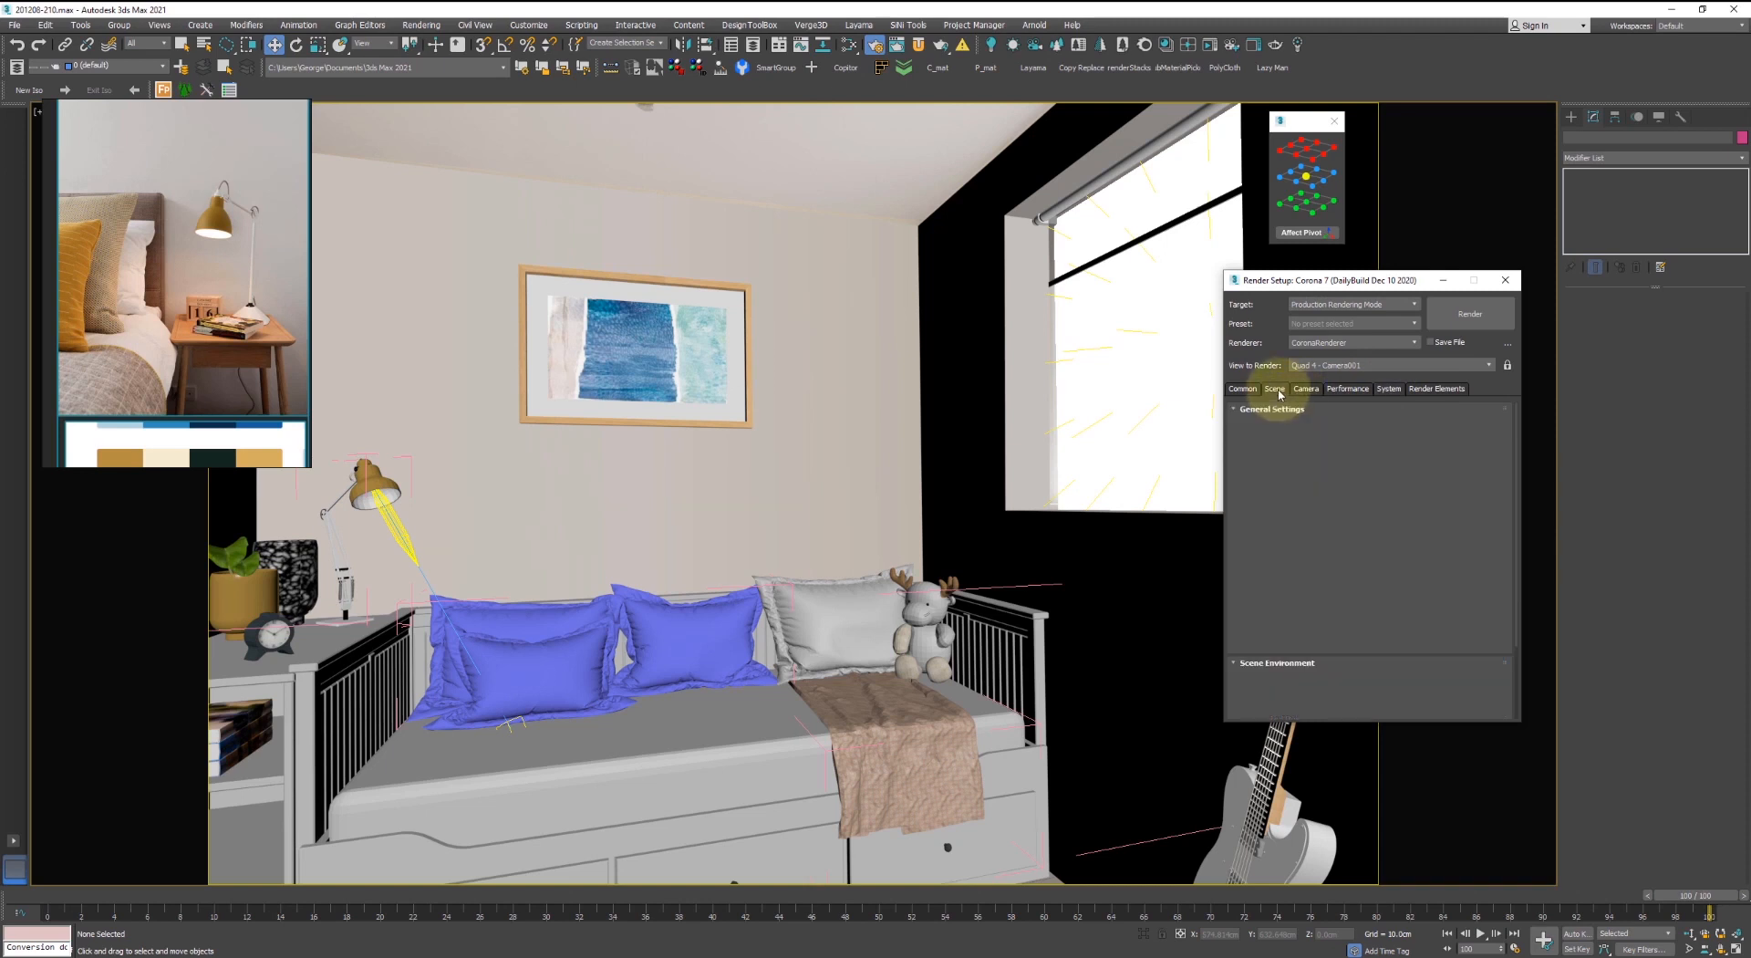
type("3")
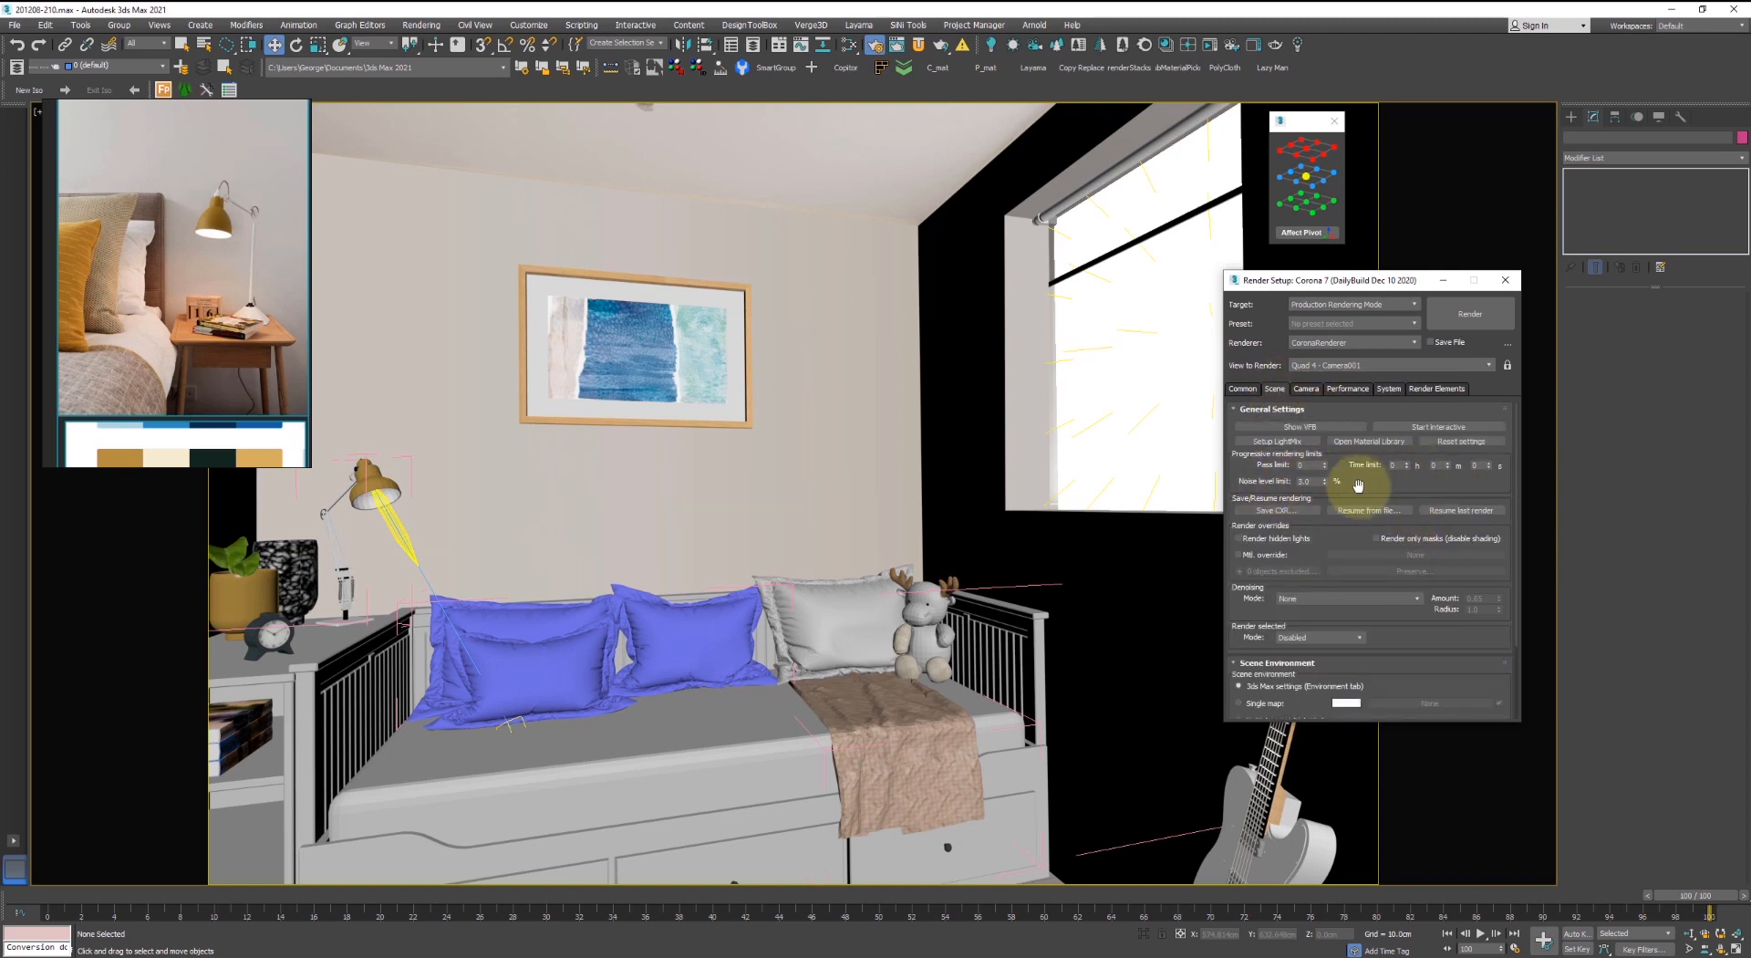
scroll(1349, 484, "down", 1)
left_click(1312, 552)
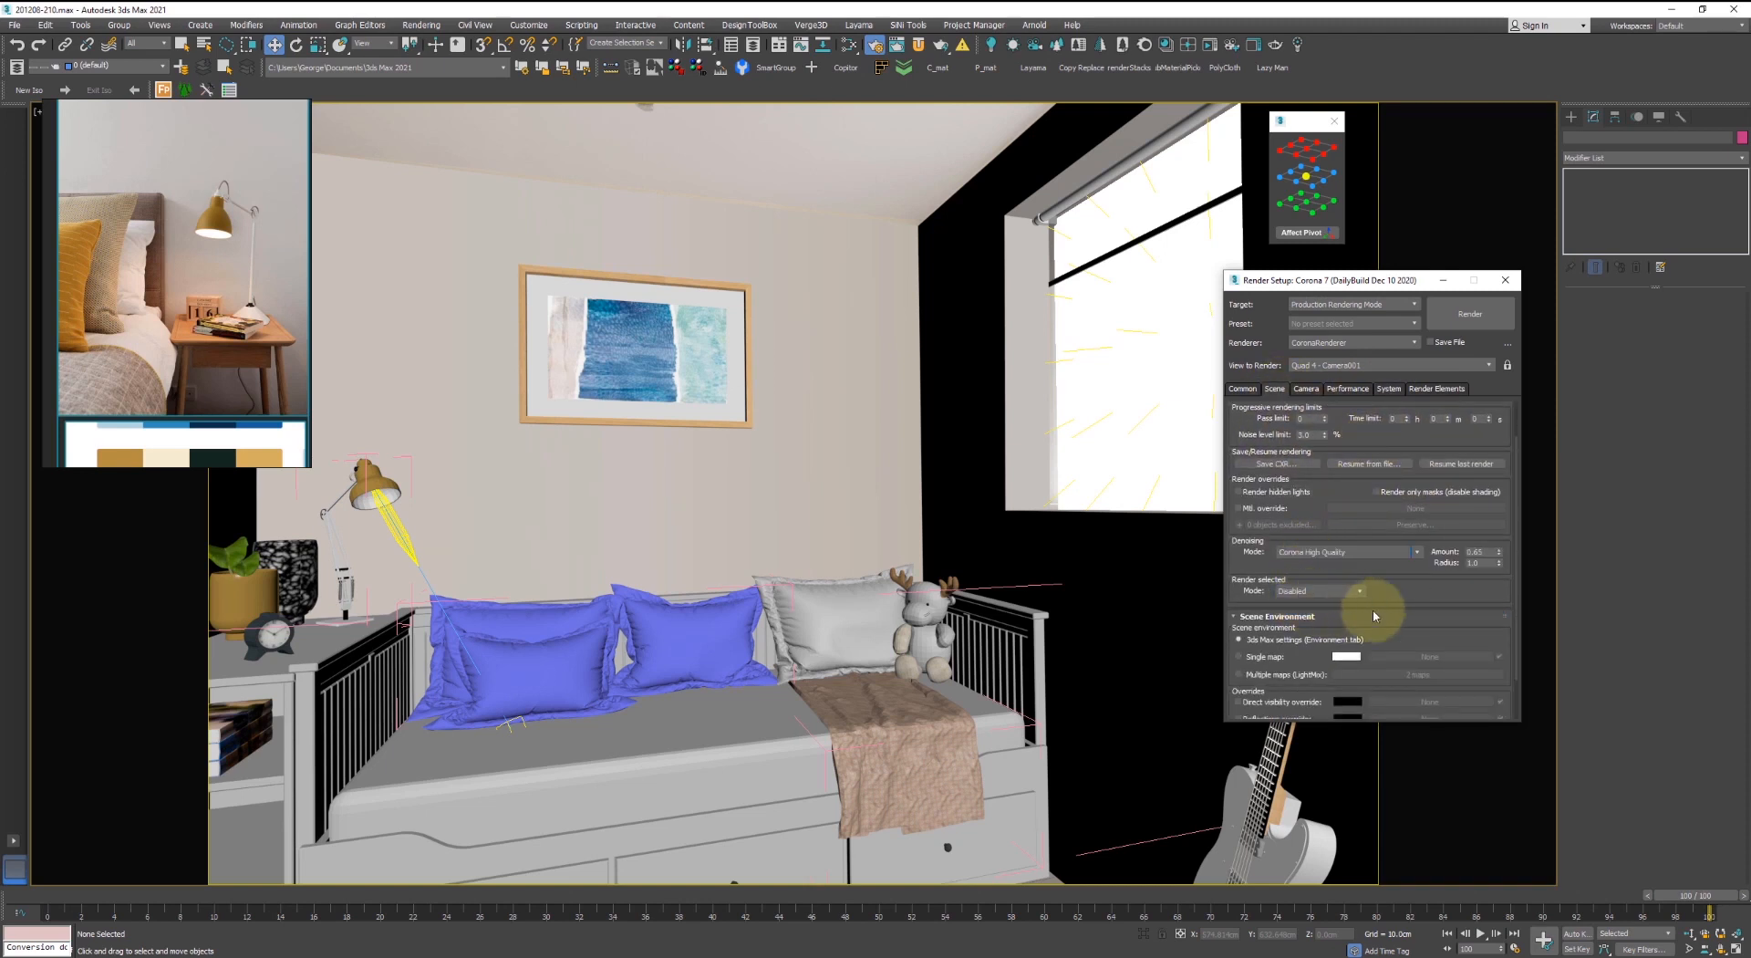
scroll(1375, 616, "down", 1)
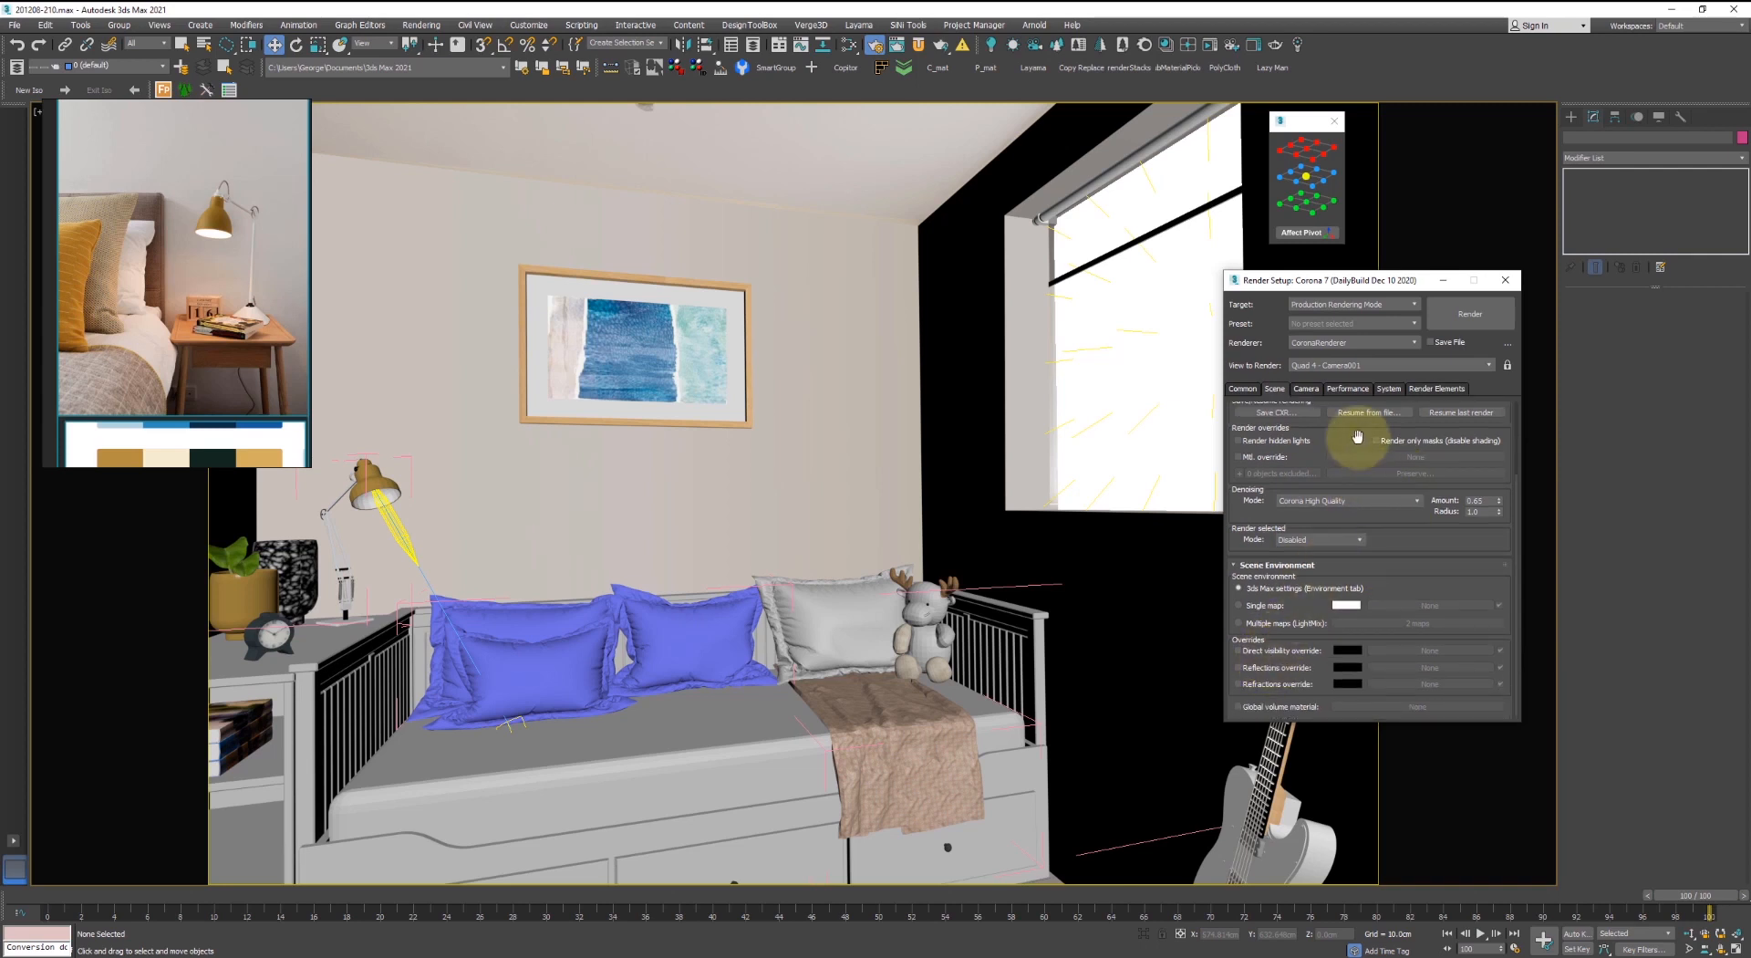
scroll(1357, 437, "up", 1)
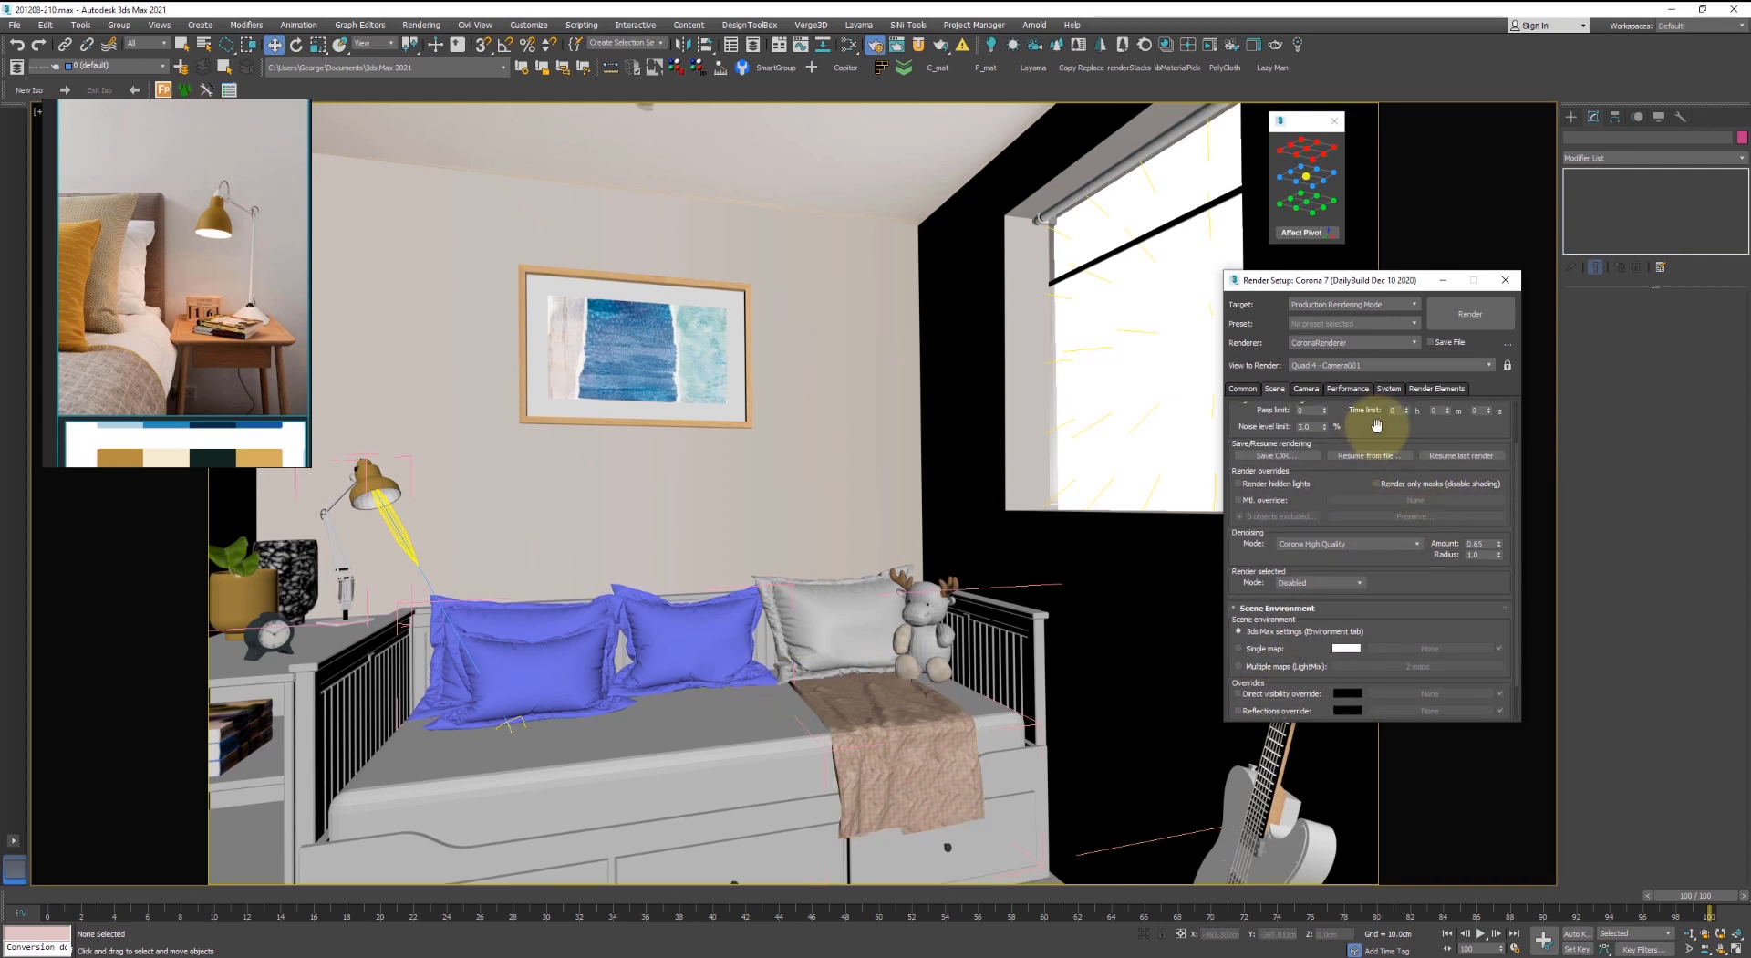
scroll(1377, 425, "up", 1)
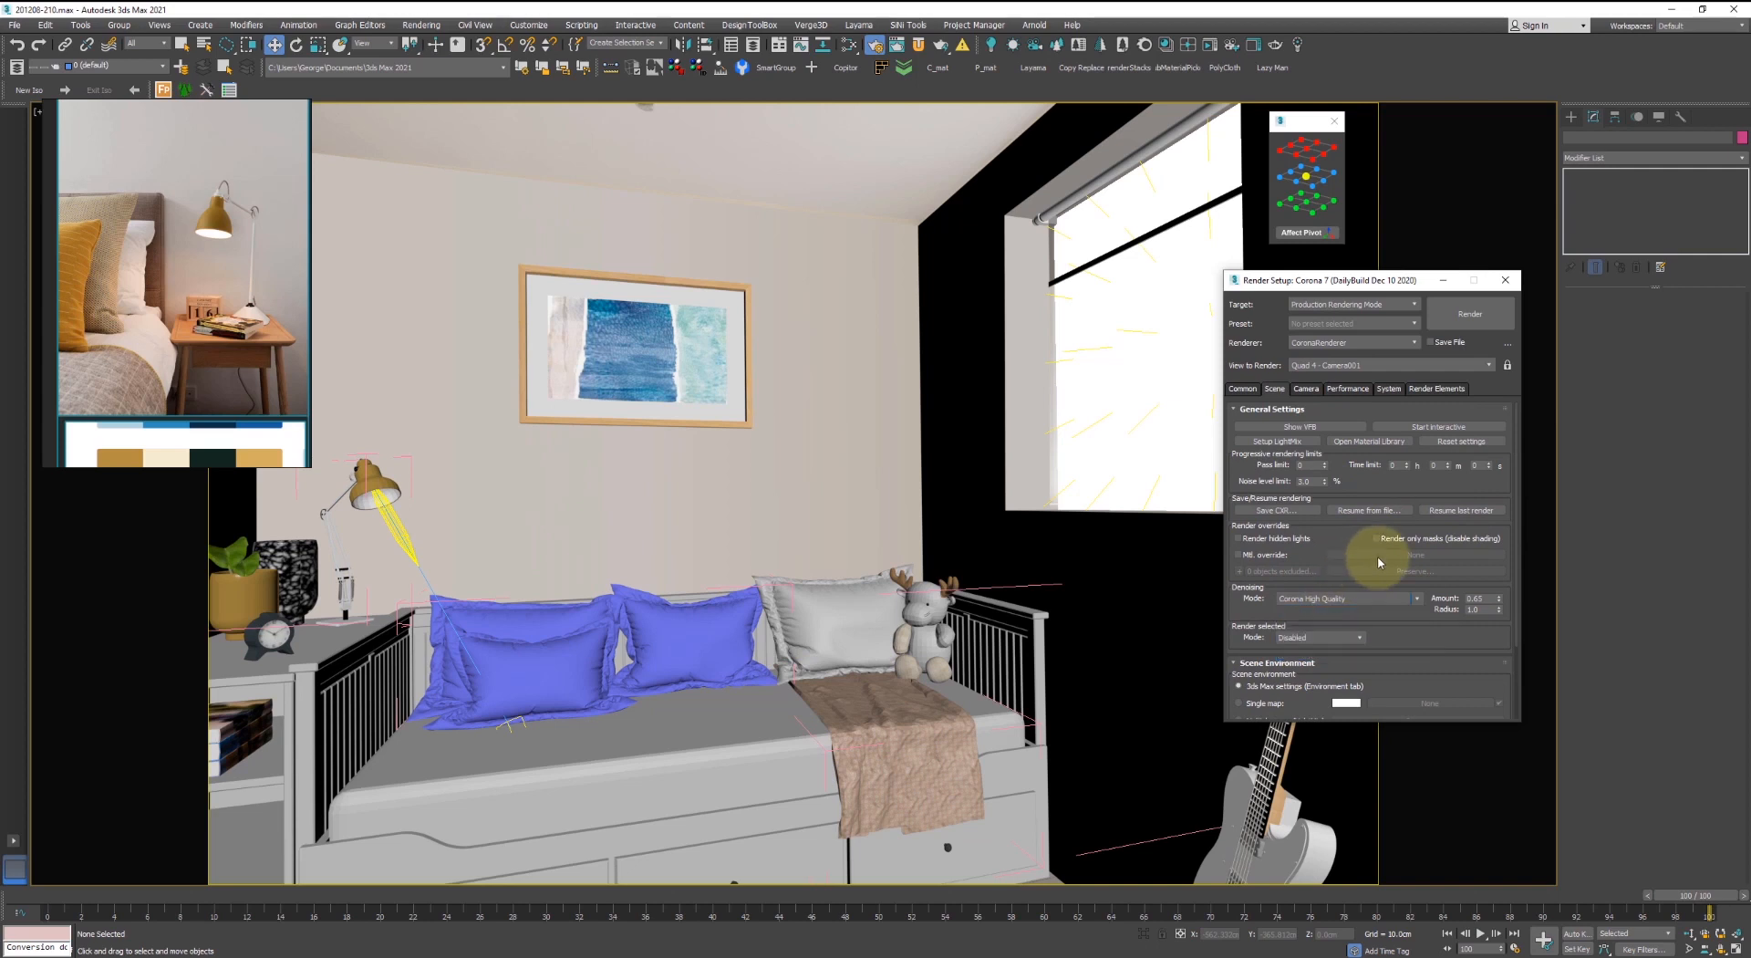
- Add a CMasking_ID render element to the render setup and close the setup window
left_click(1437, 389)
scroll(1268, 484, "down", 2)
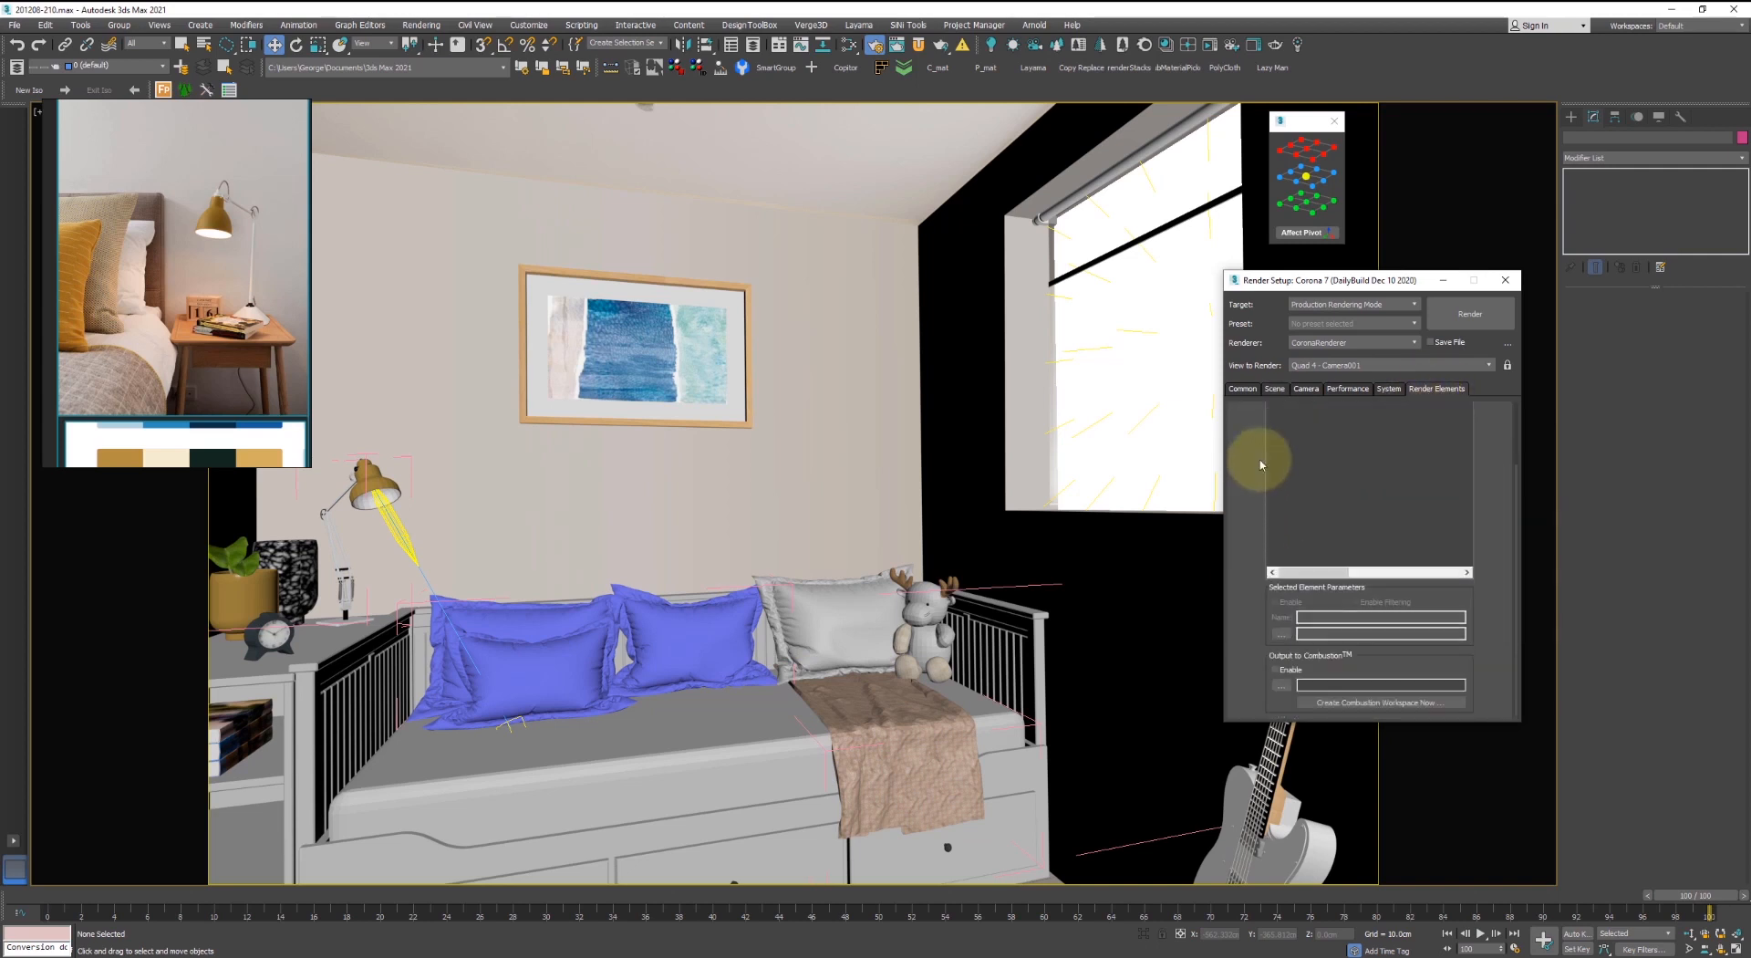
scroll(1266, 547, "up", 2)
left_click(1263, 430)
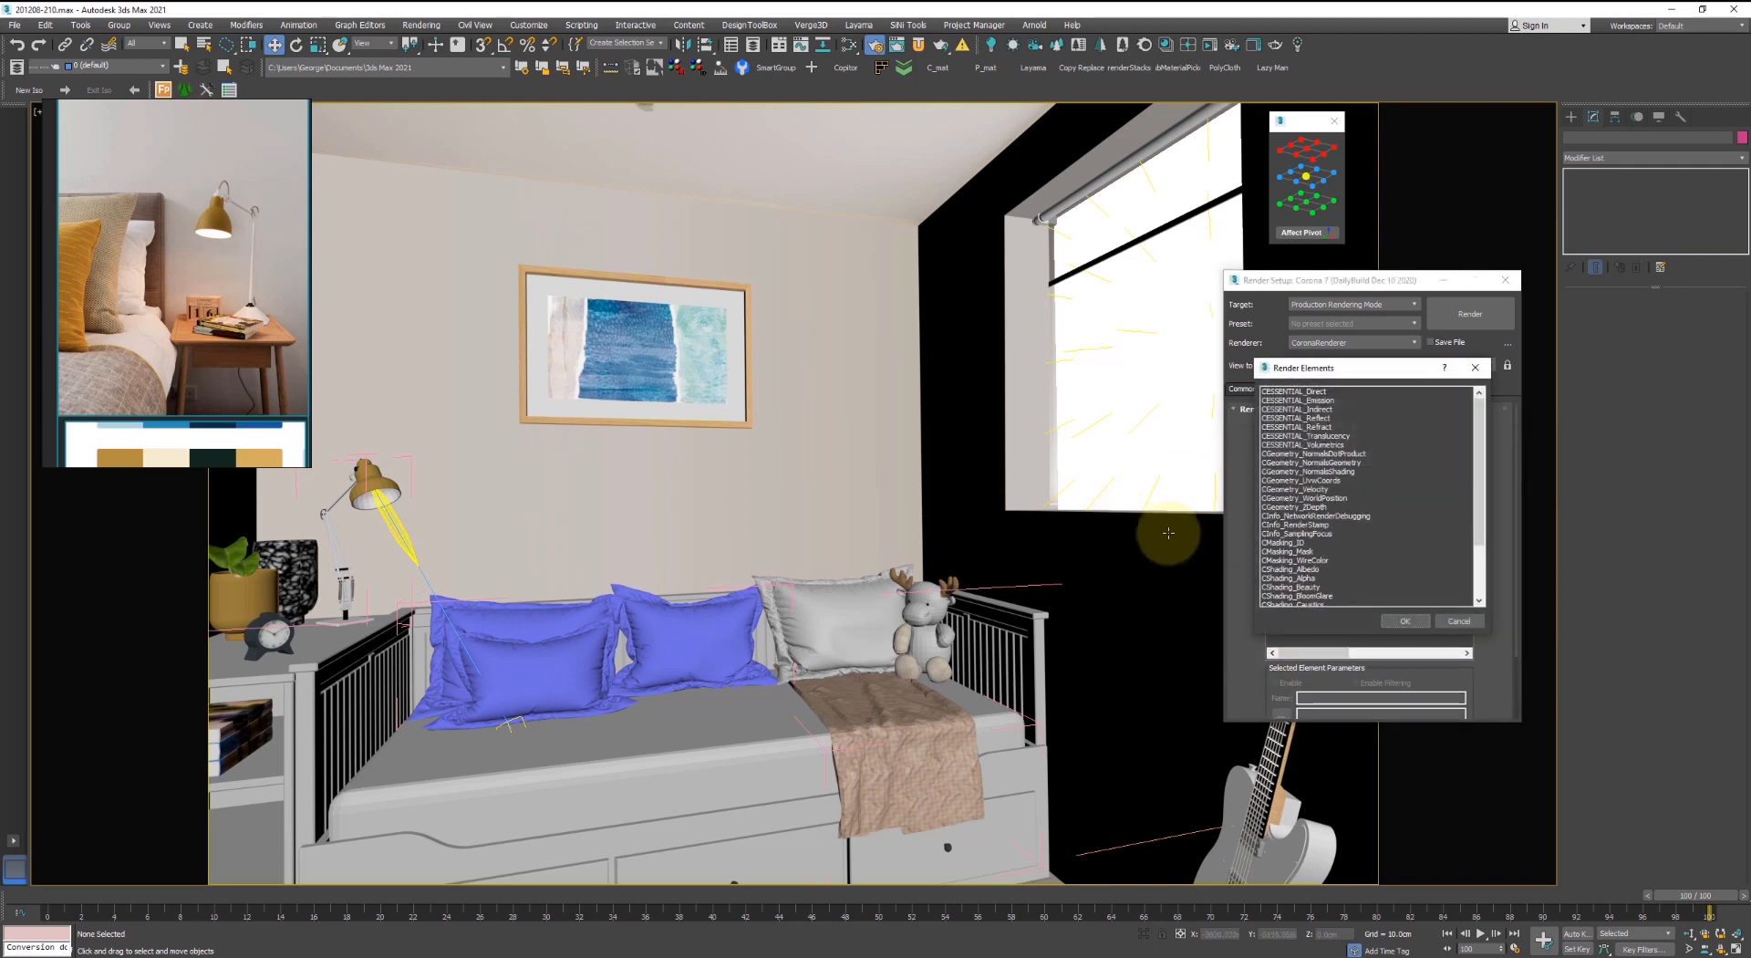
double_click(1284, 542)
scroll(1322, 593, "down", 3)
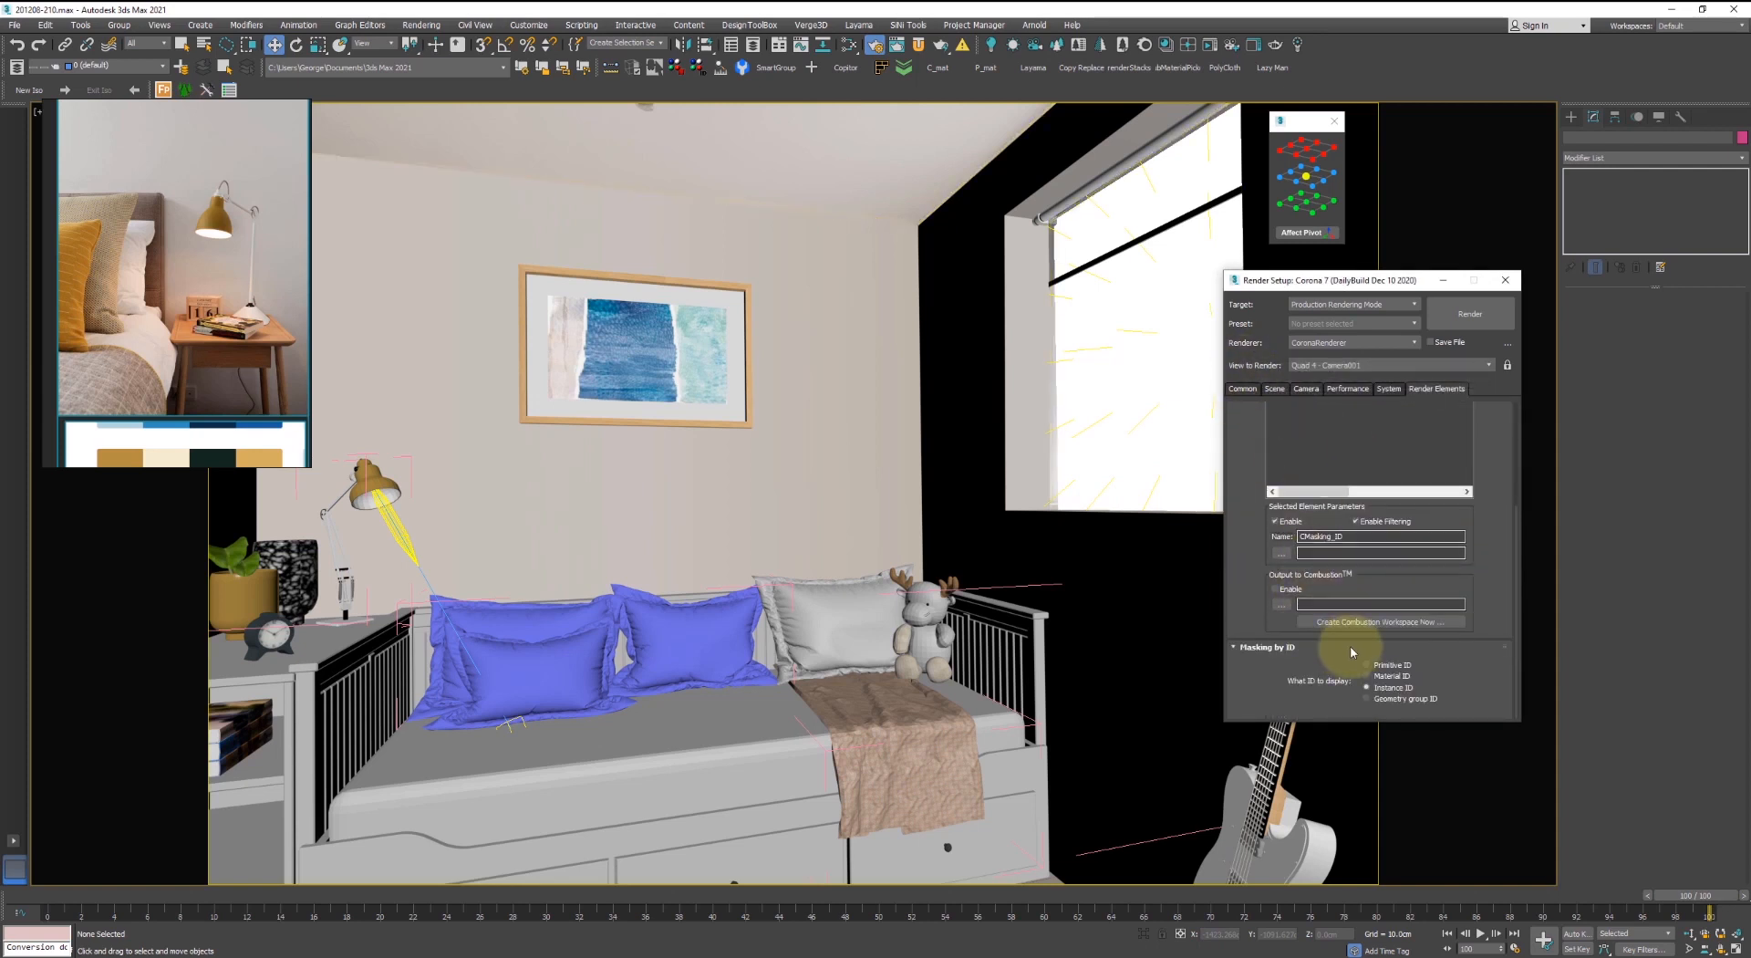
scroll(1256, 547, "up", 3)
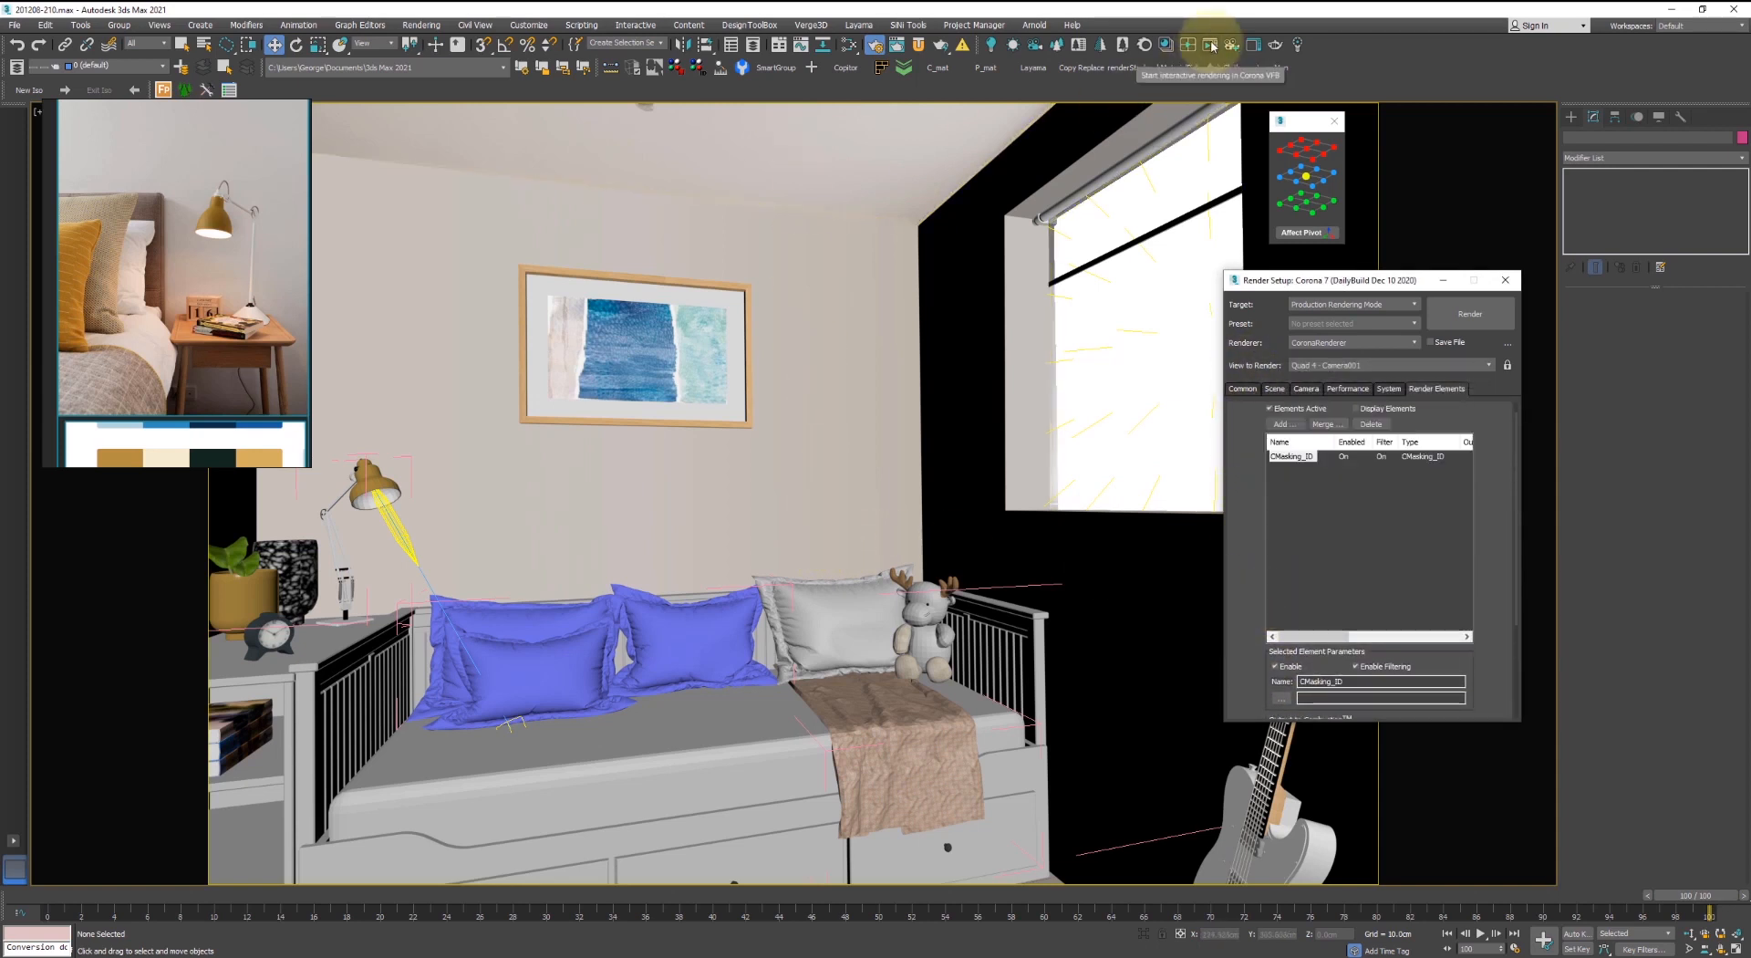
left_click(1500, 281)
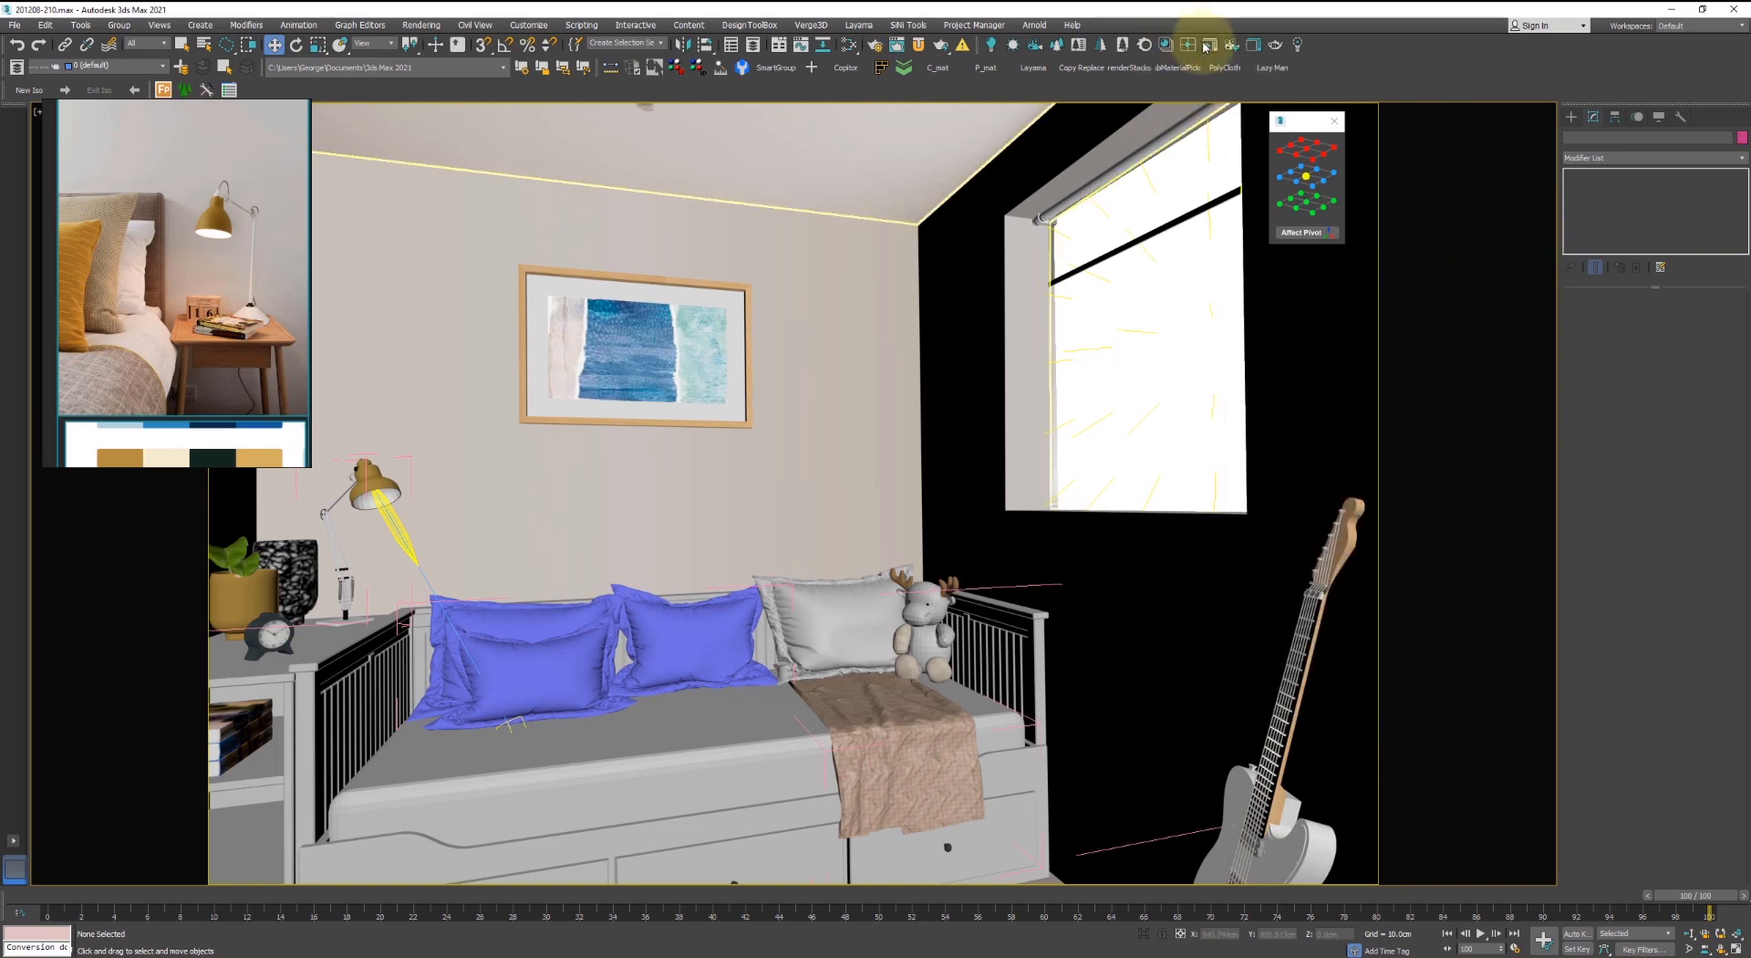
- Start an interactive render of the camera view and set the desk lamp light's intensity to 35
left_click(1208, 45)
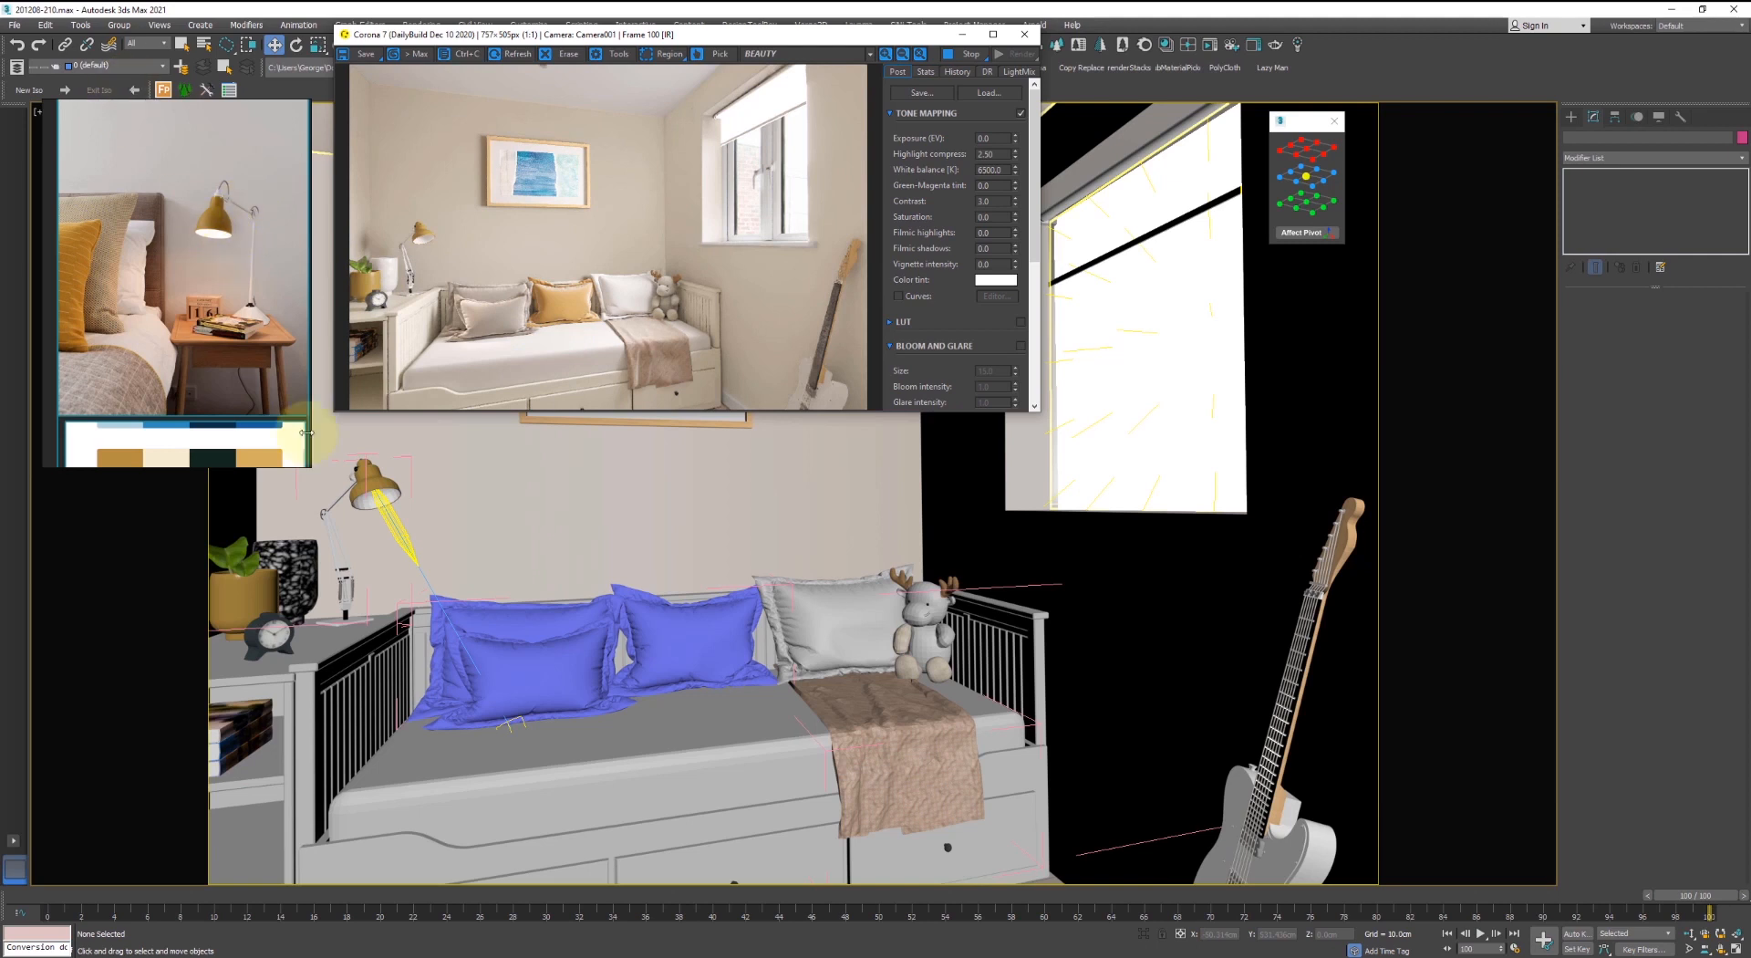
left_click(391, 523)
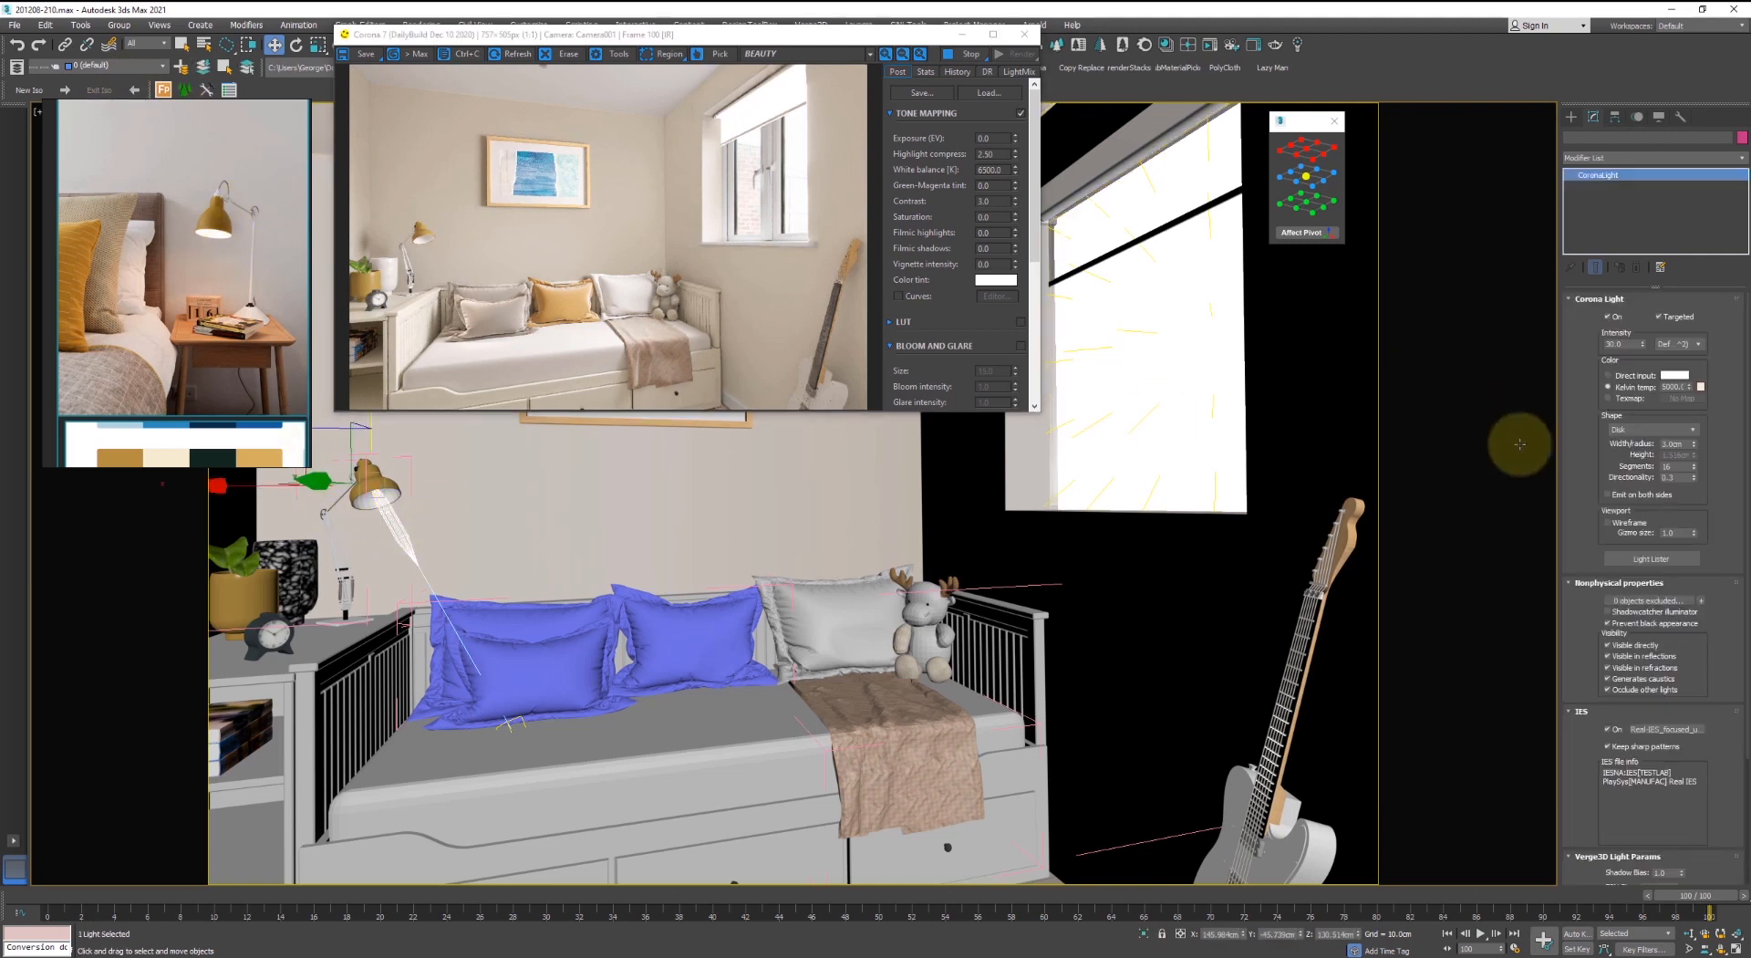
double_click(1627, 344)
type("35")
key("Return")
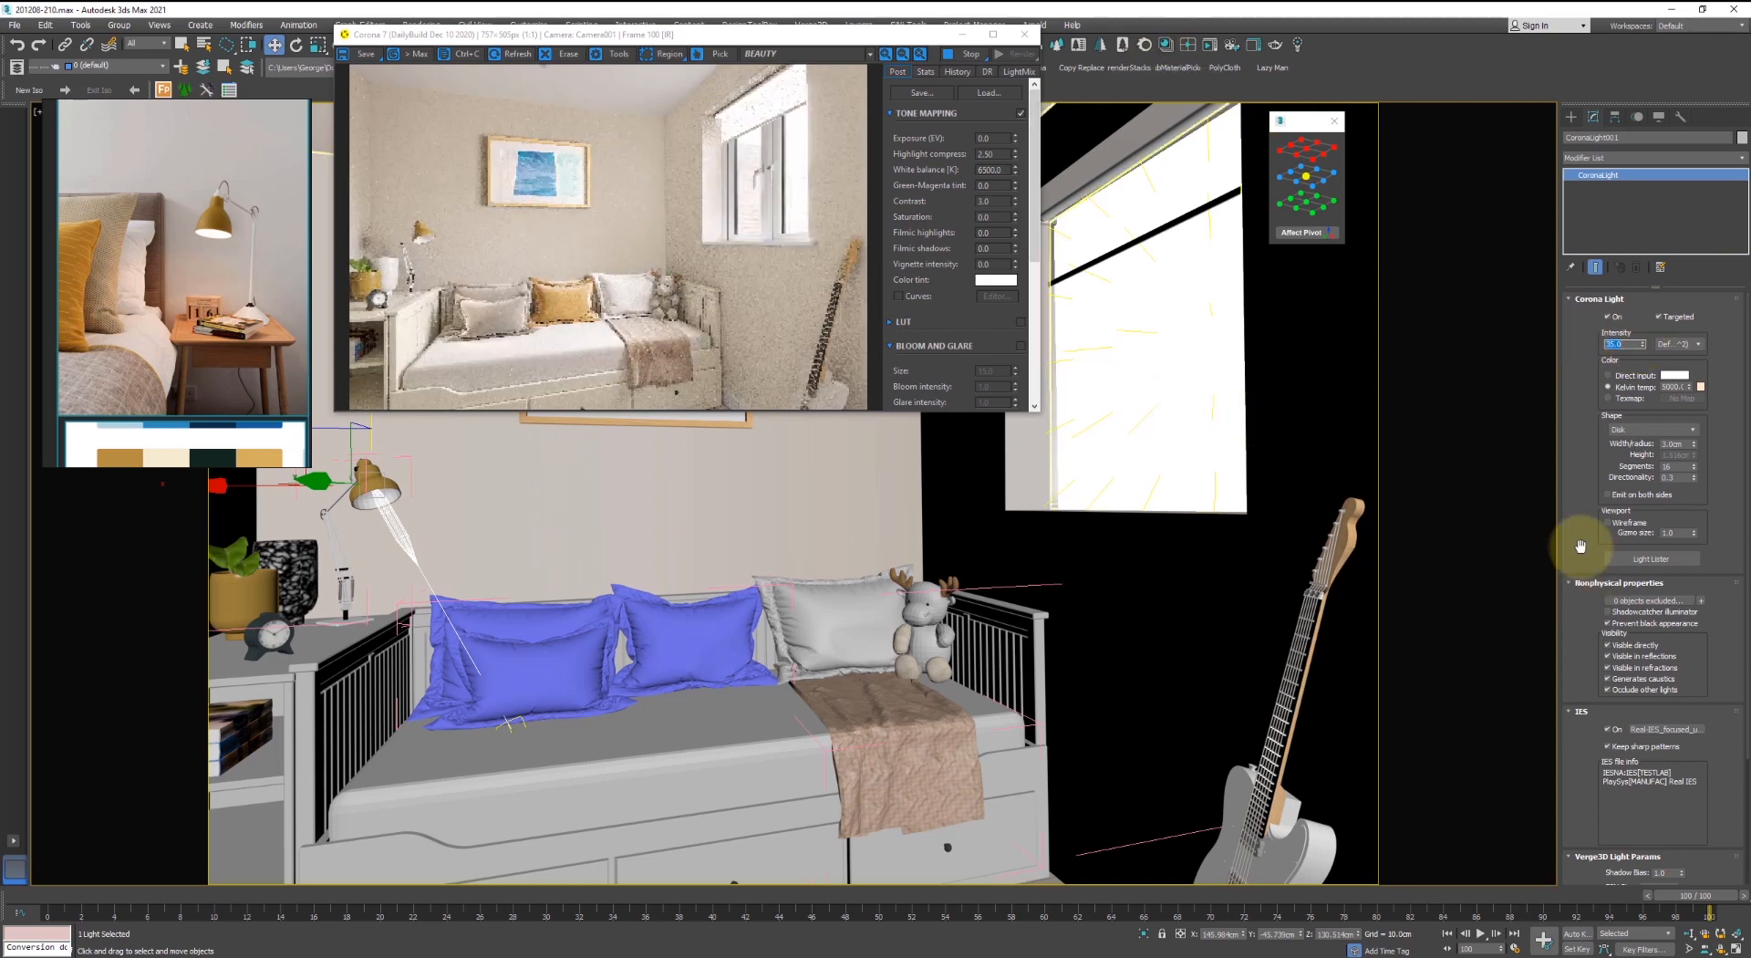
- Open the desk lamp light's Directionality value for editing
left_click(1675, 475)
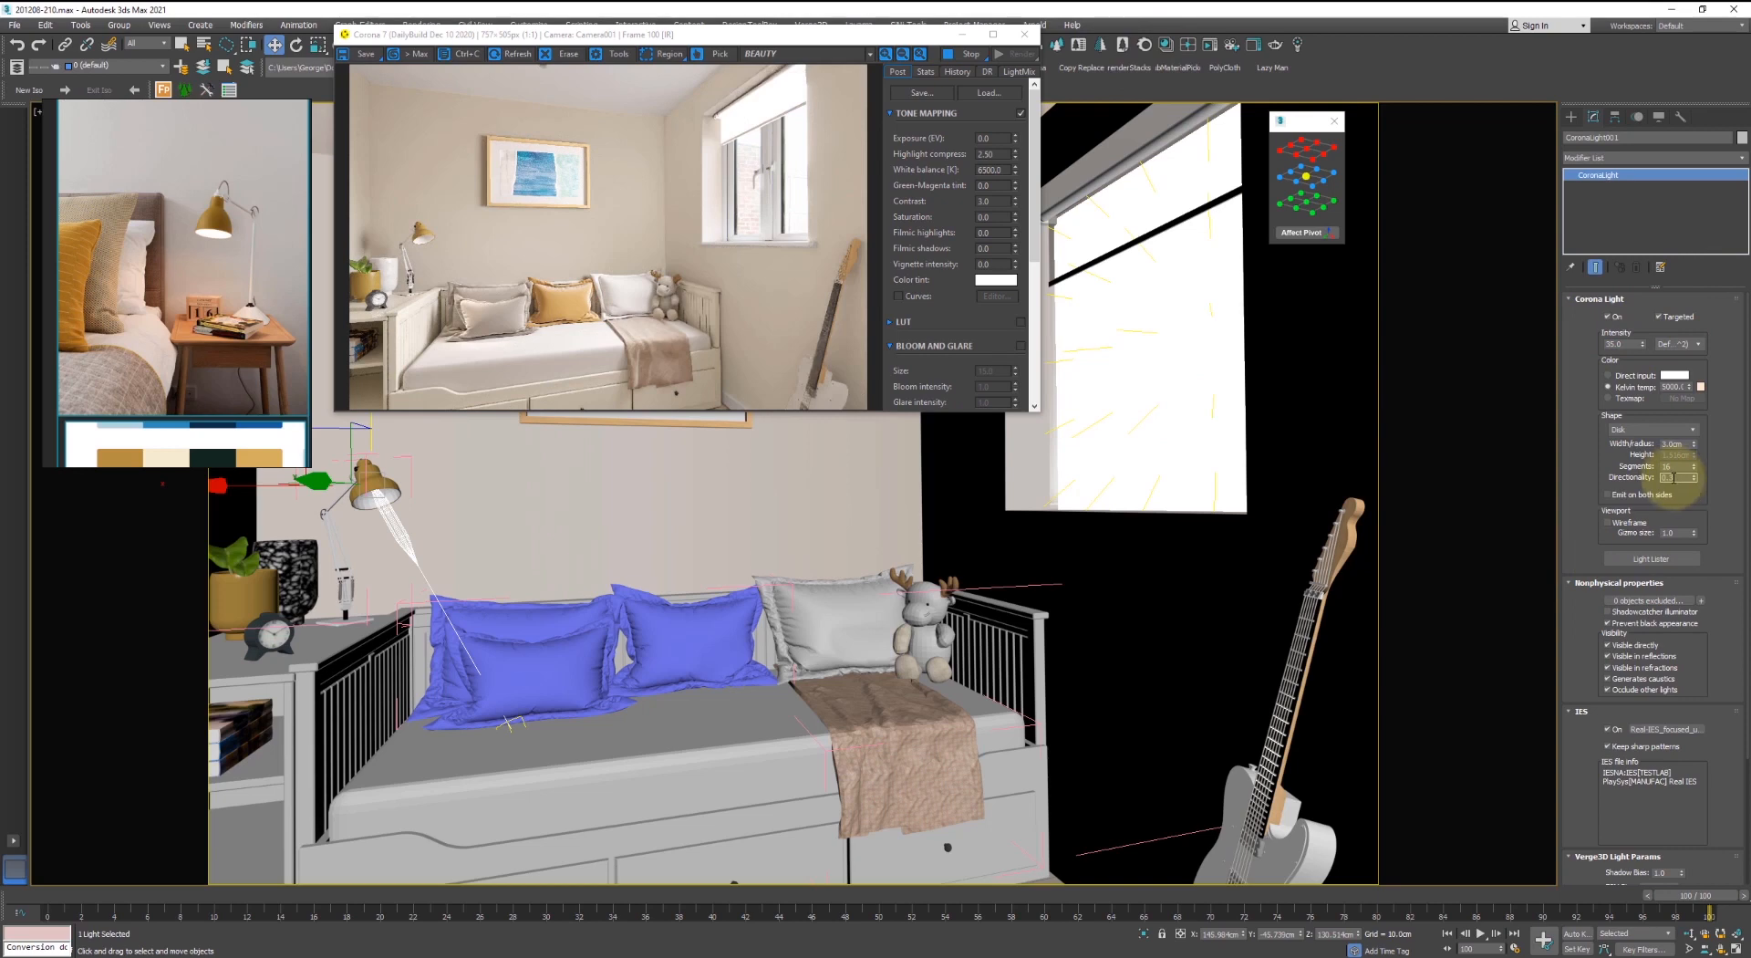